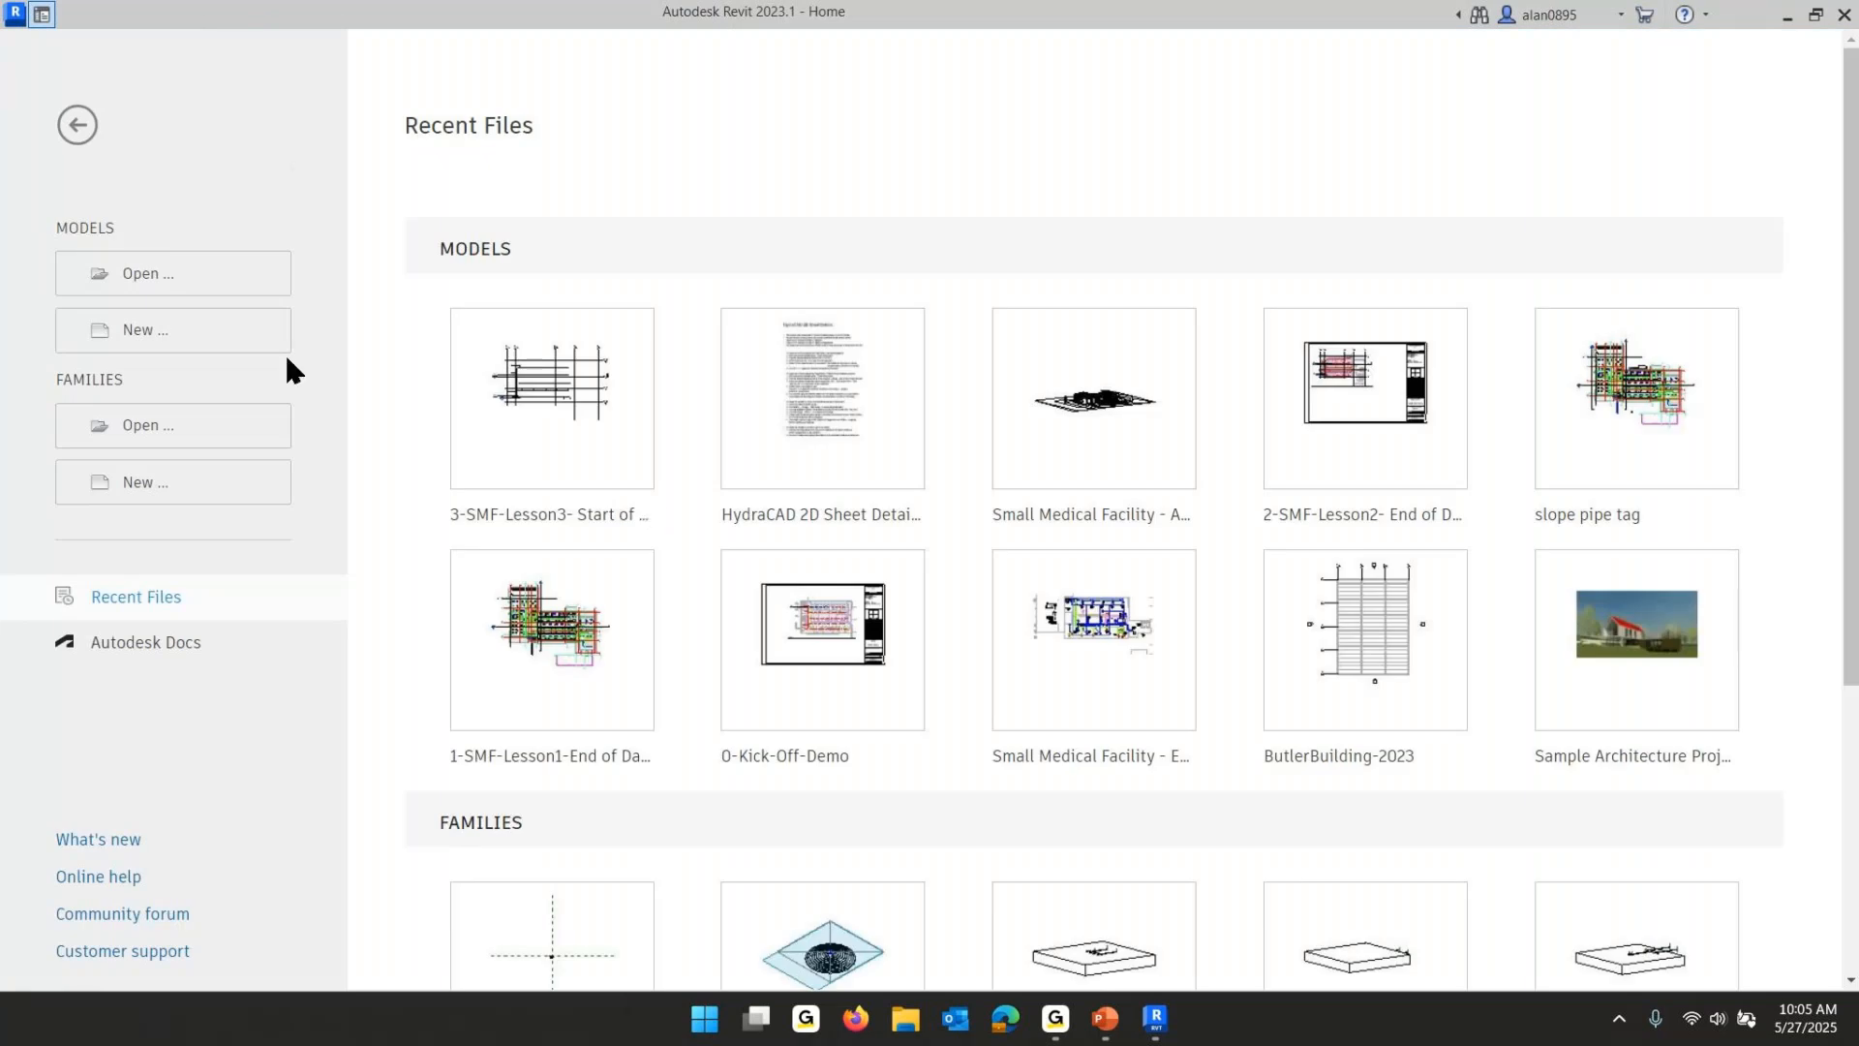
# - Open the project 3-SMF-Lesson3- Start of Day-2023.rvt from the Revit On-Line INTERMEDIATE Training folder under HES on Local Disk (C:)
pyautogui.click(165, 289)
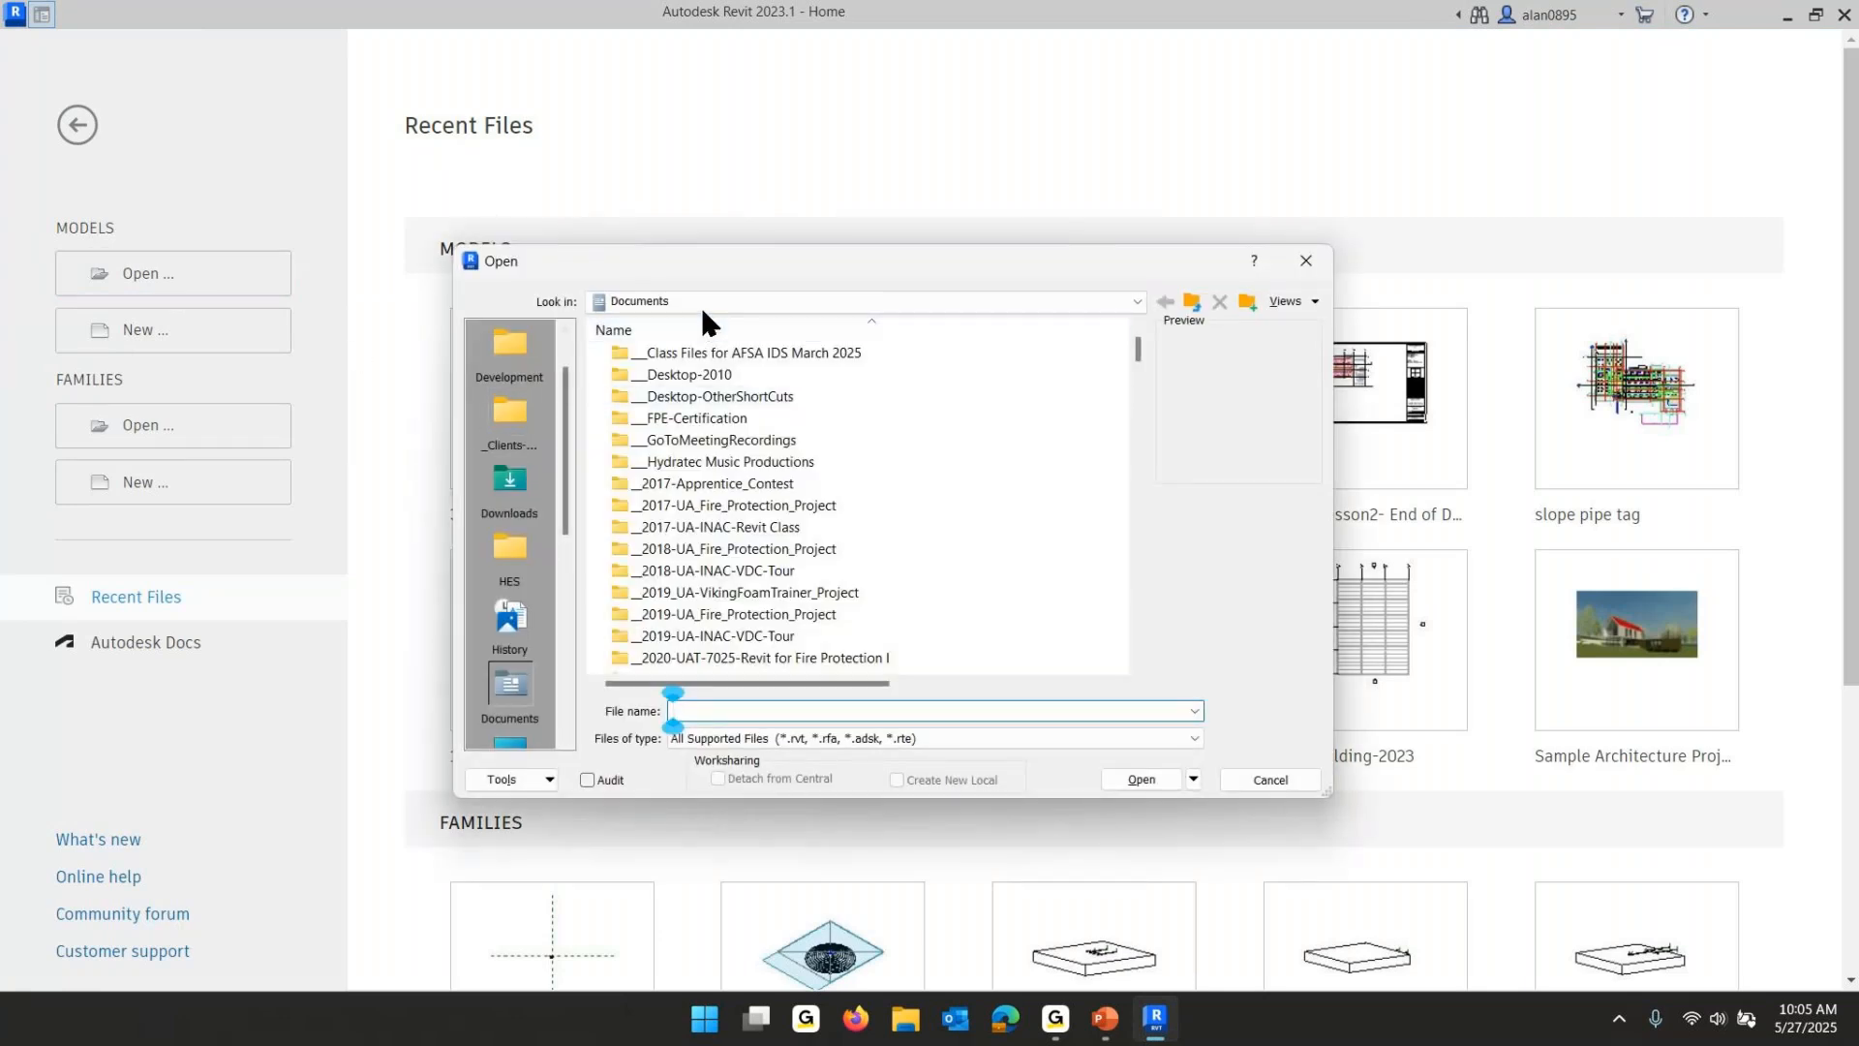
pyautogui.click(700, 303)
pyautogui.click(705, 358)
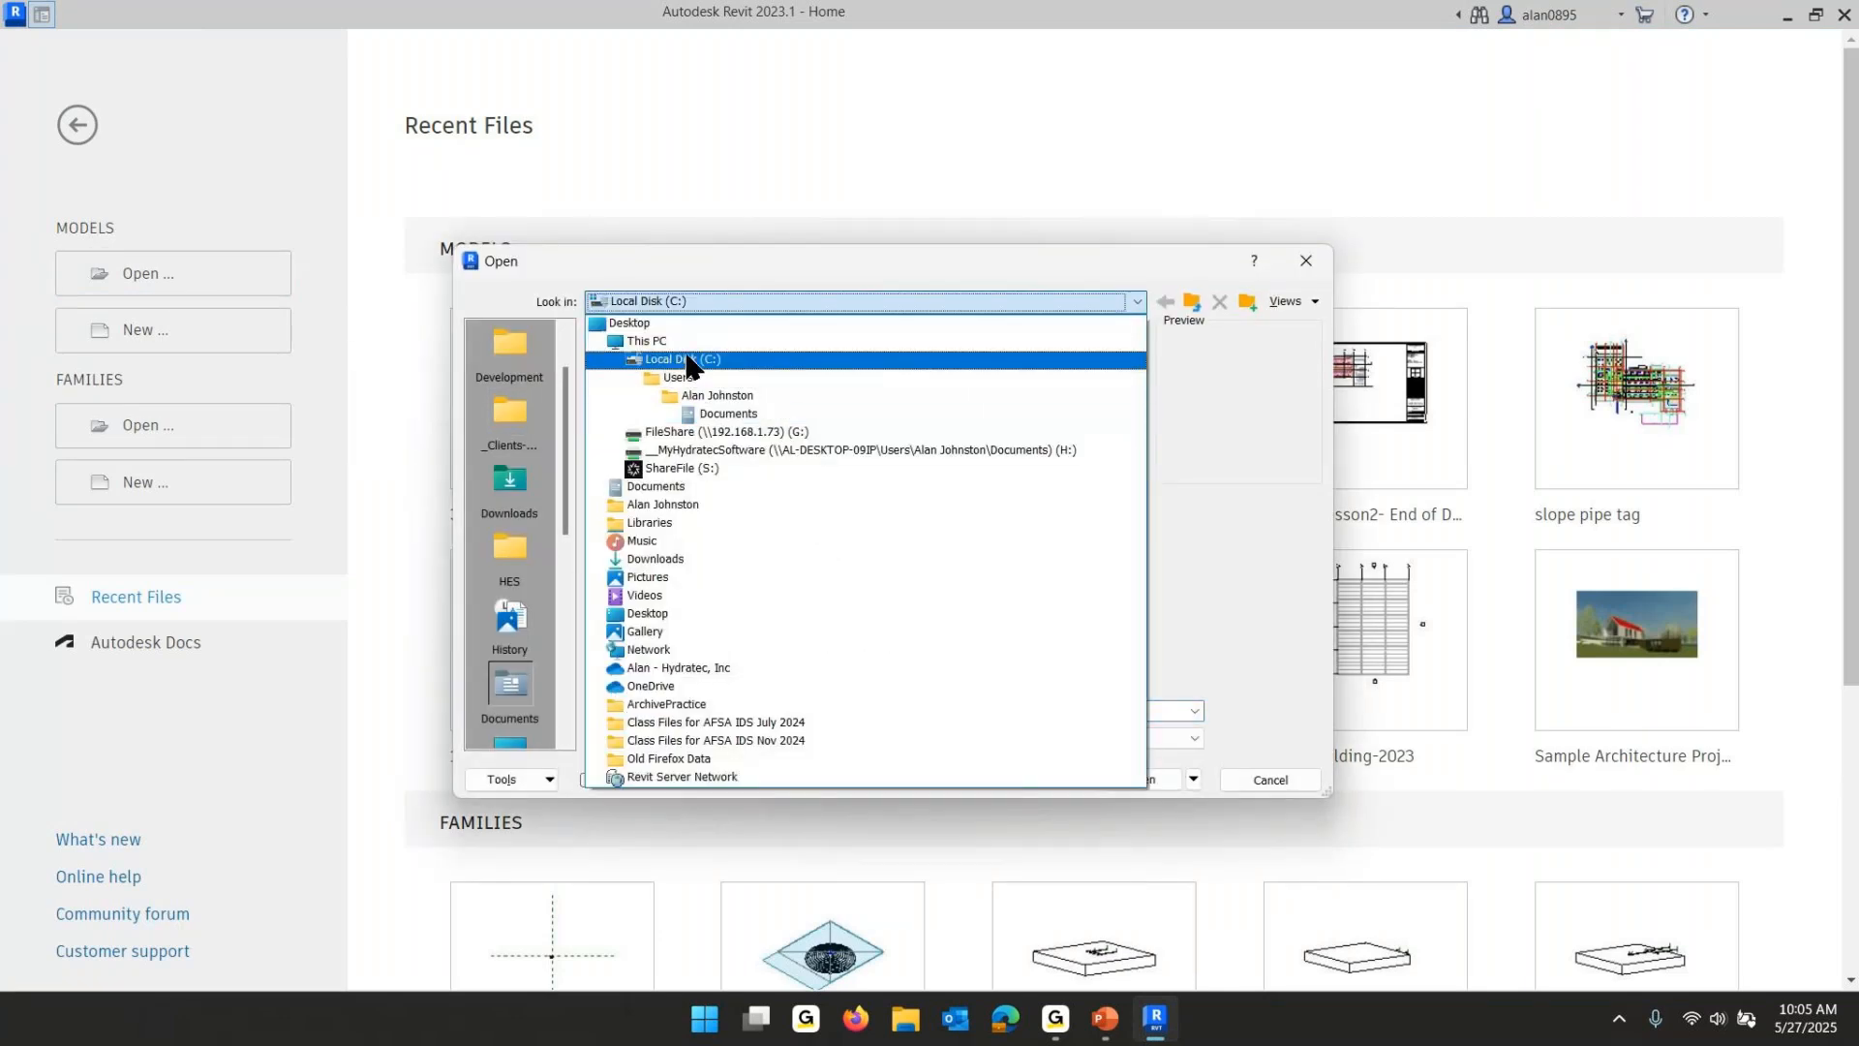
pyautogui.doubleClick(667, 484)
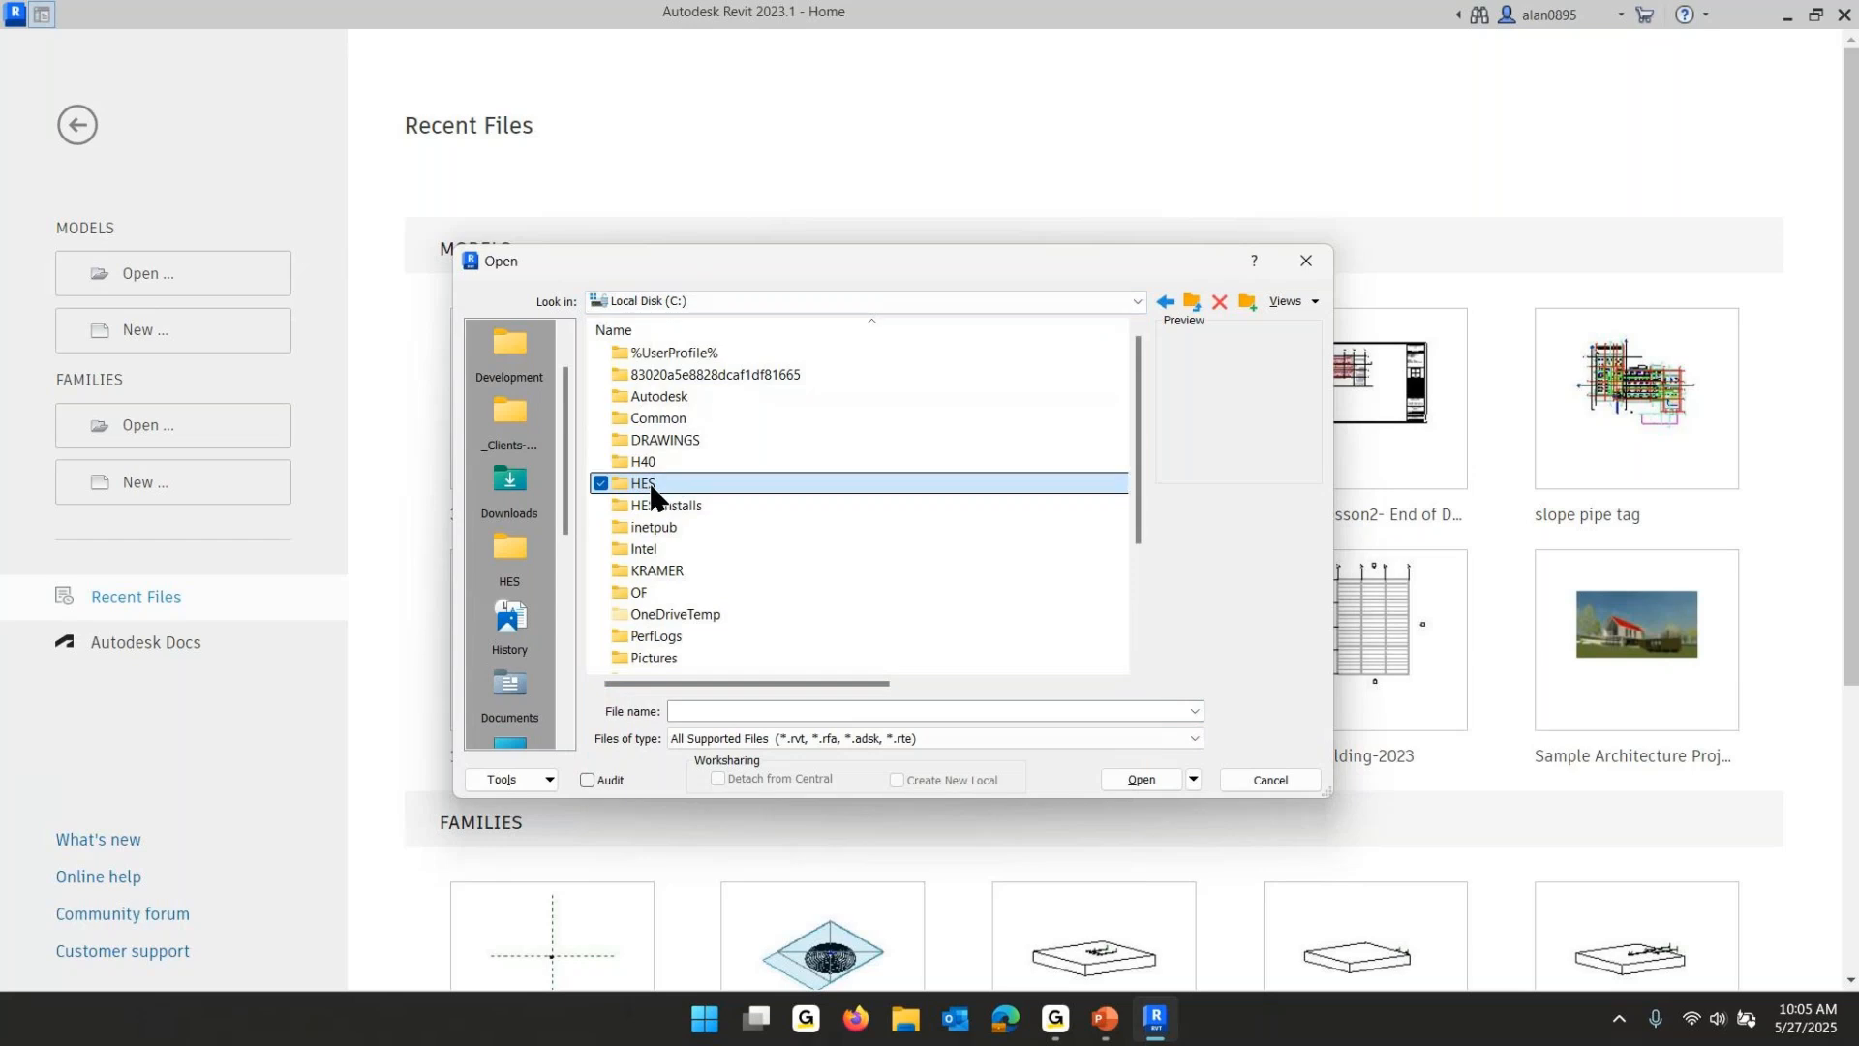
pyautogui.scroll(-2, 655, 499)
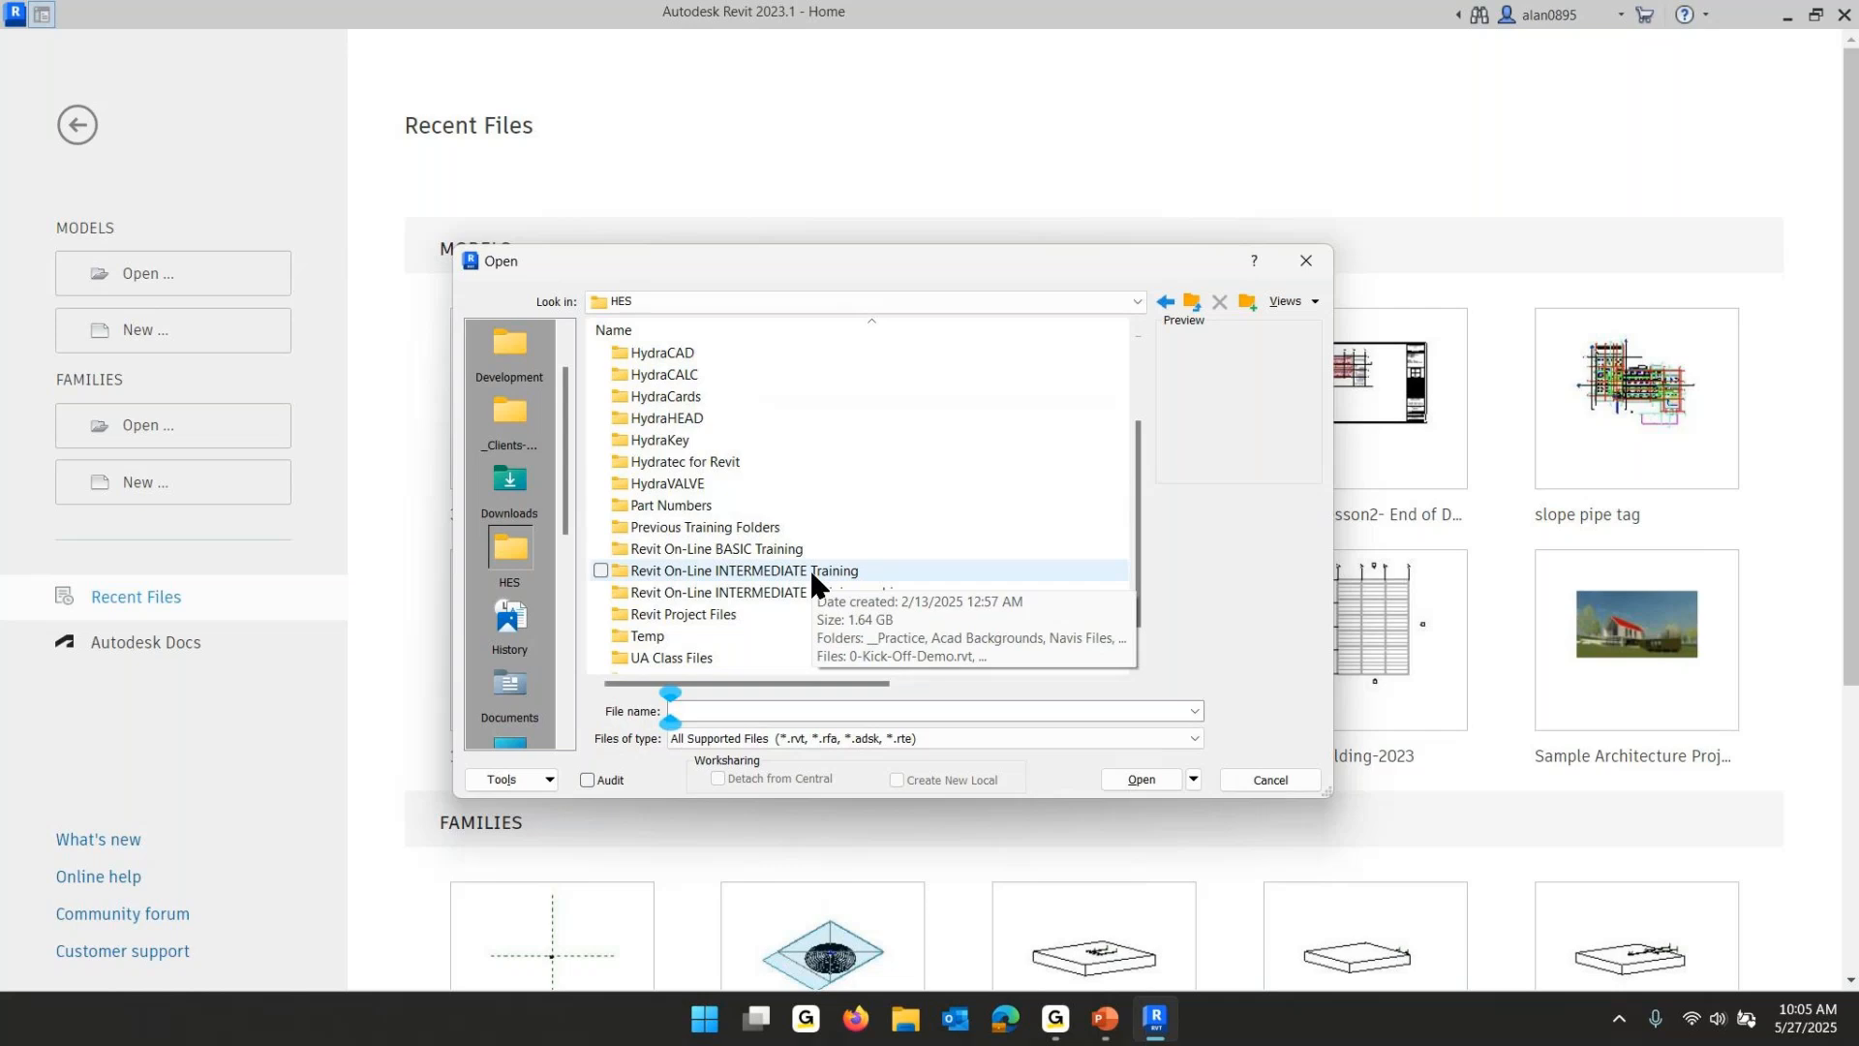
pyautogui.doubleClick(810, 570)
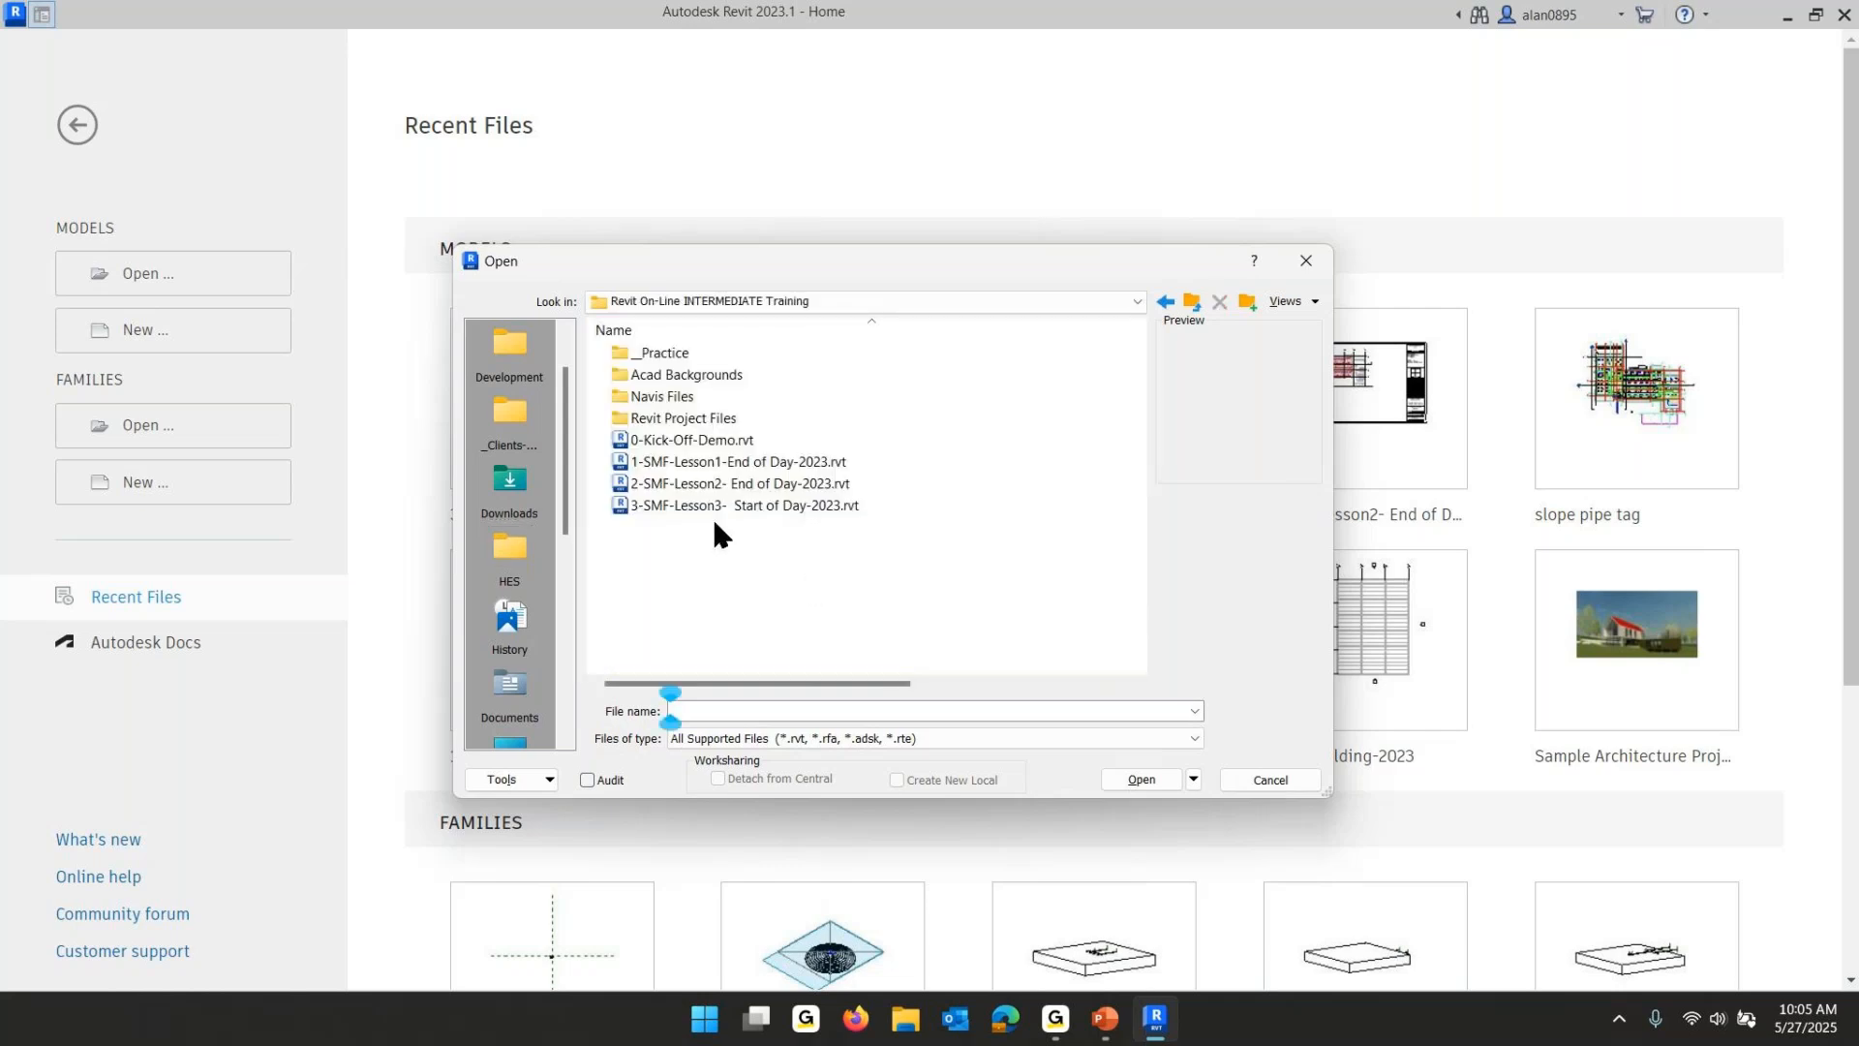
pyautogui.click(691, 504)
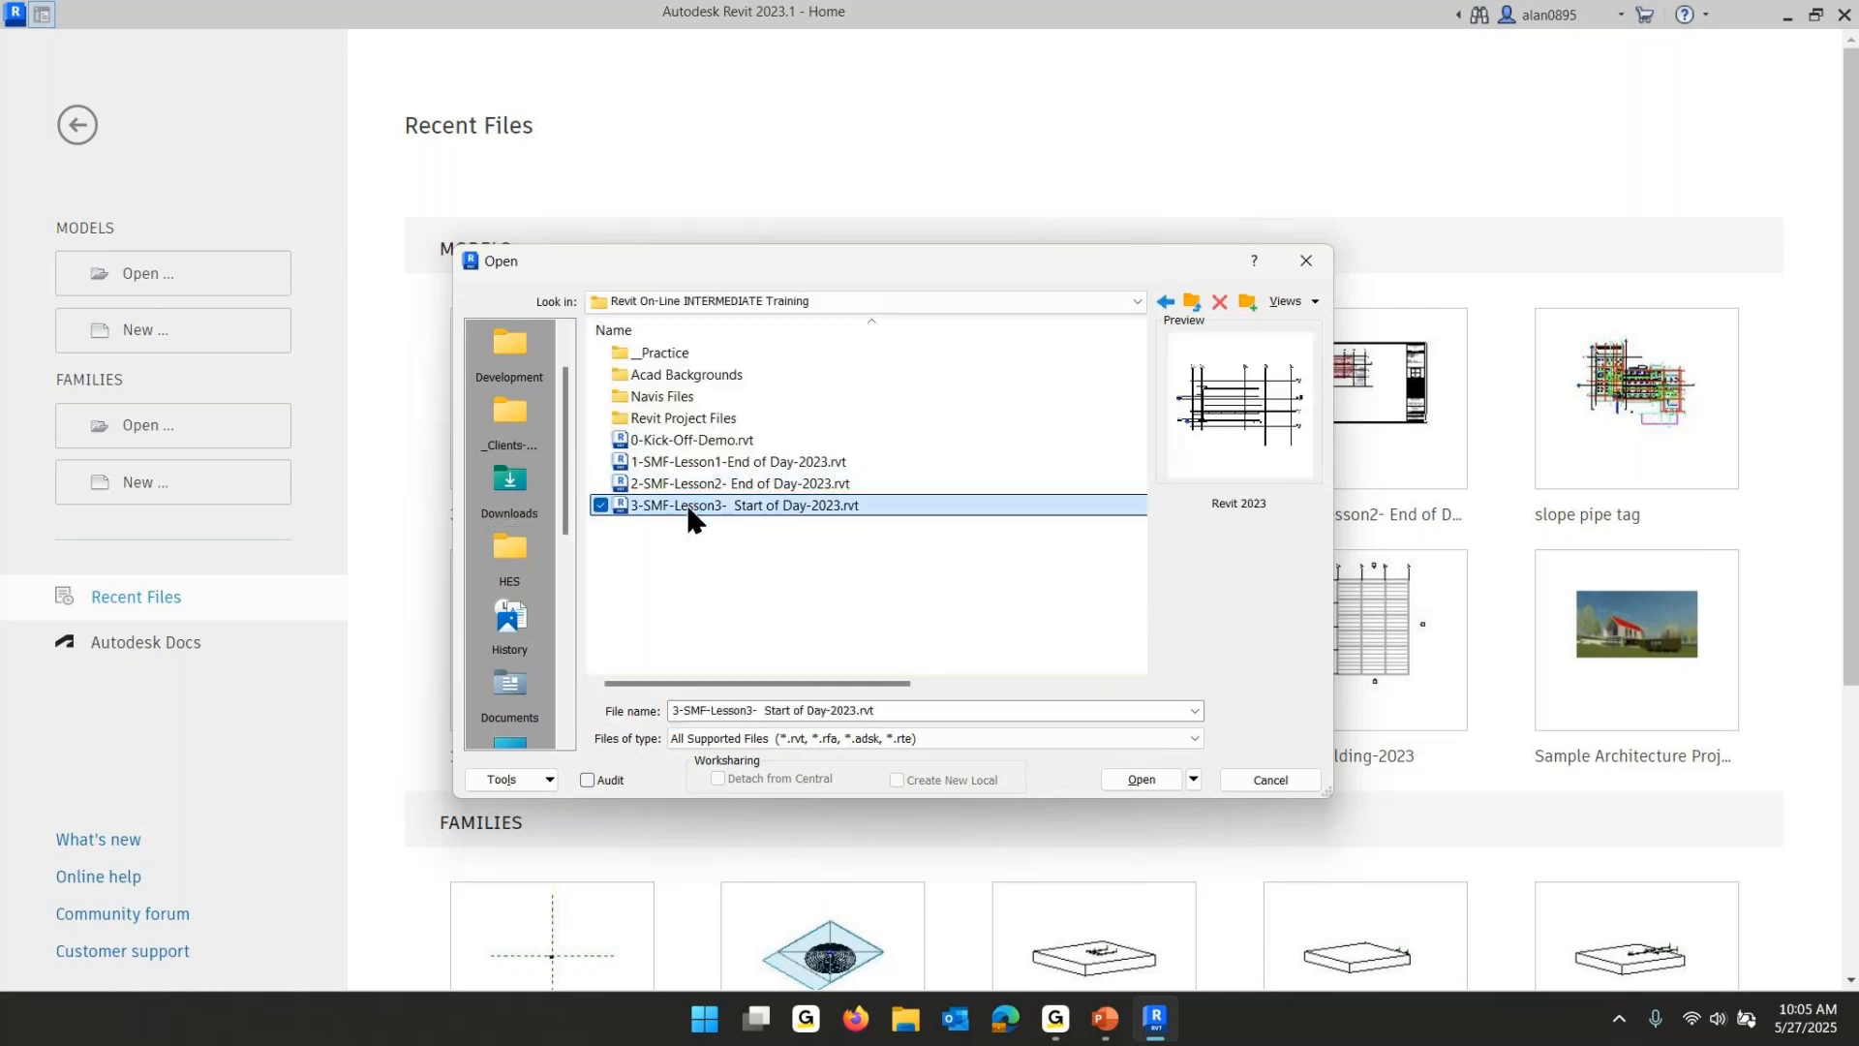
pyautogui.click(1132, 779)
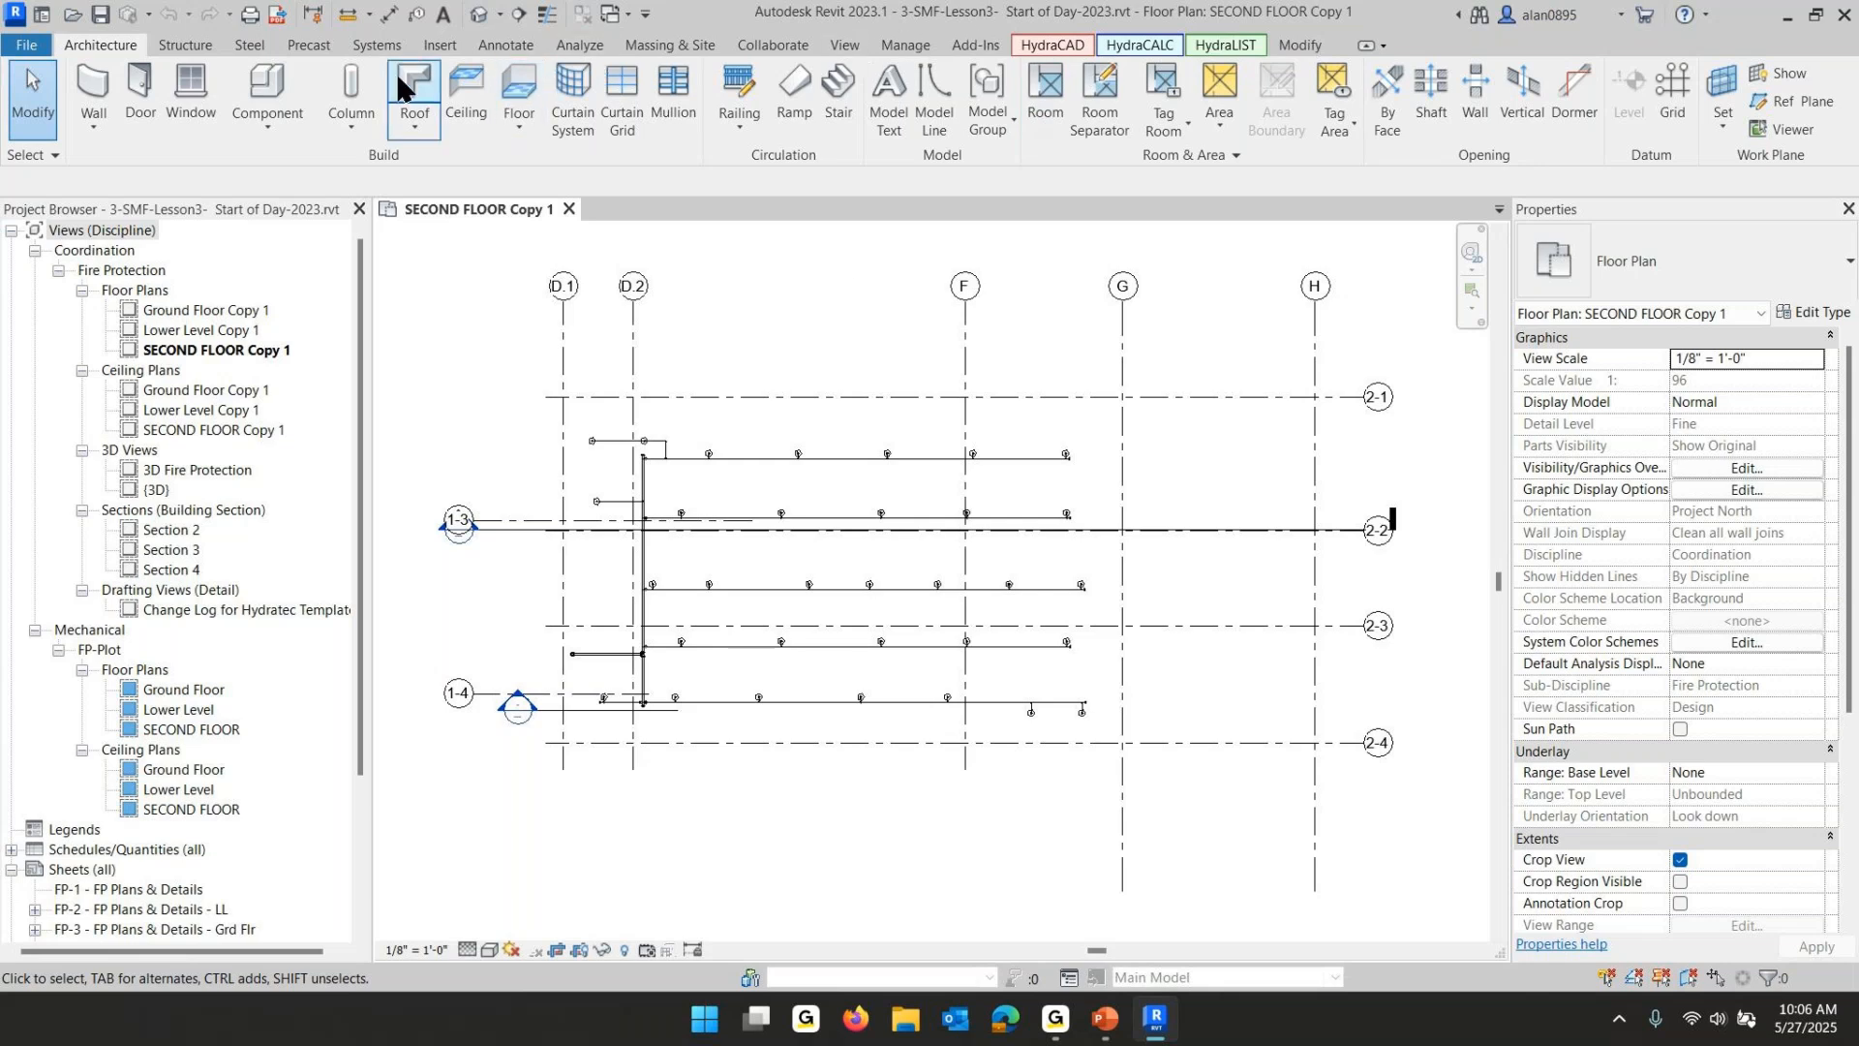
# - In Manage Links, reload the architecture link from Small Medical Facility - Architecture-G-Rev1-2023.rvt in Revit Project Files
pyautogui.click(431, 48)
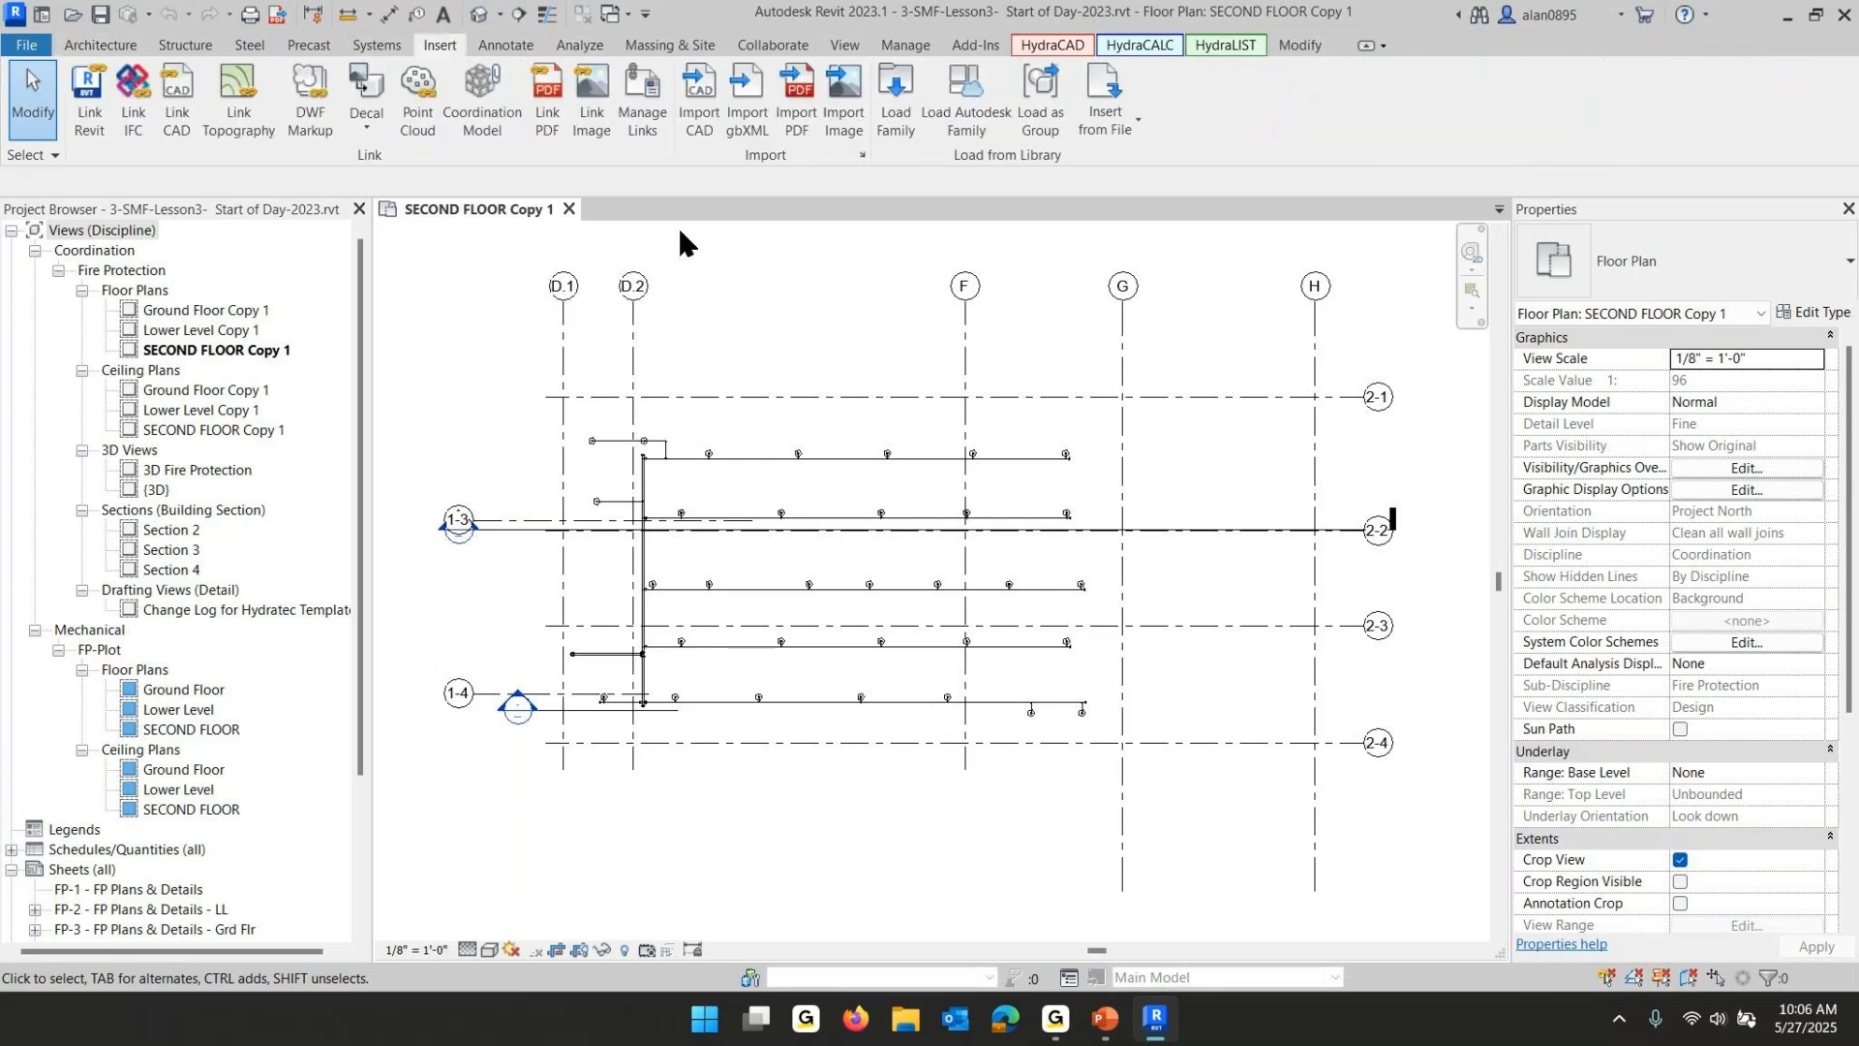
pyautogui.click(645, 97)
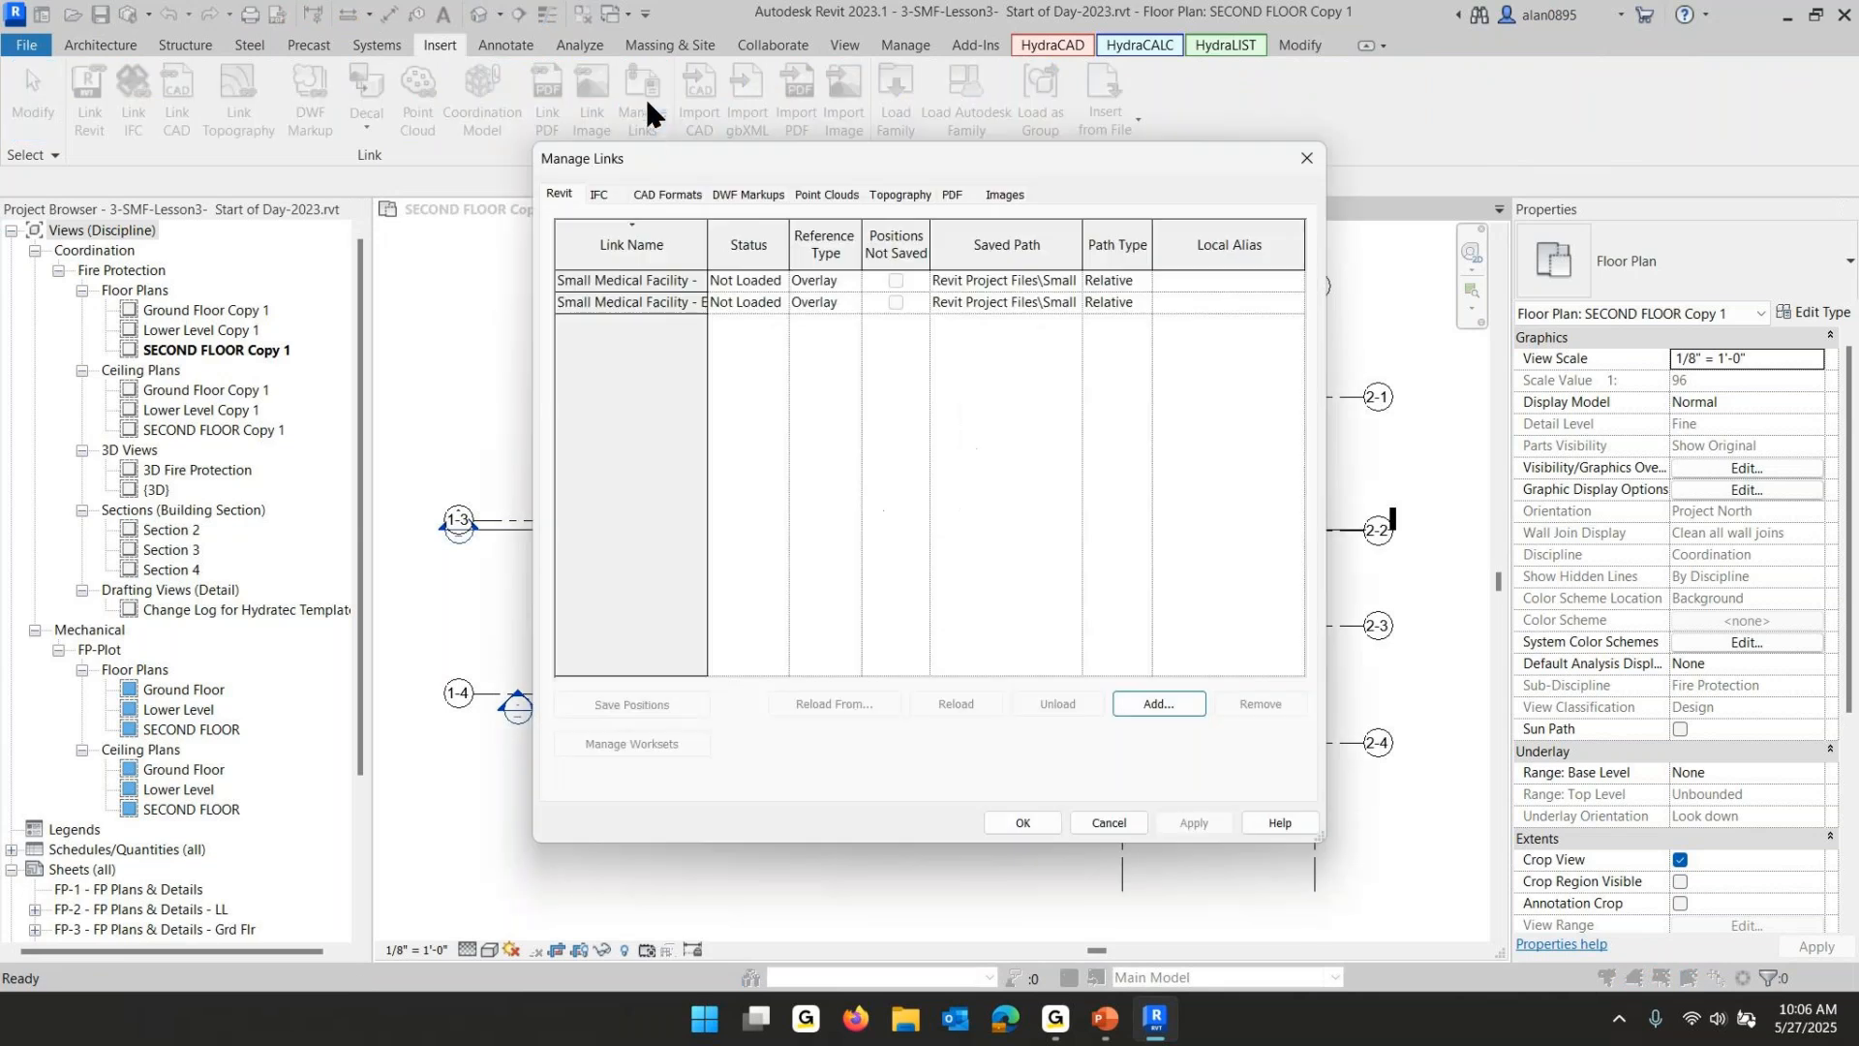
pyautogui.click(639, 281)
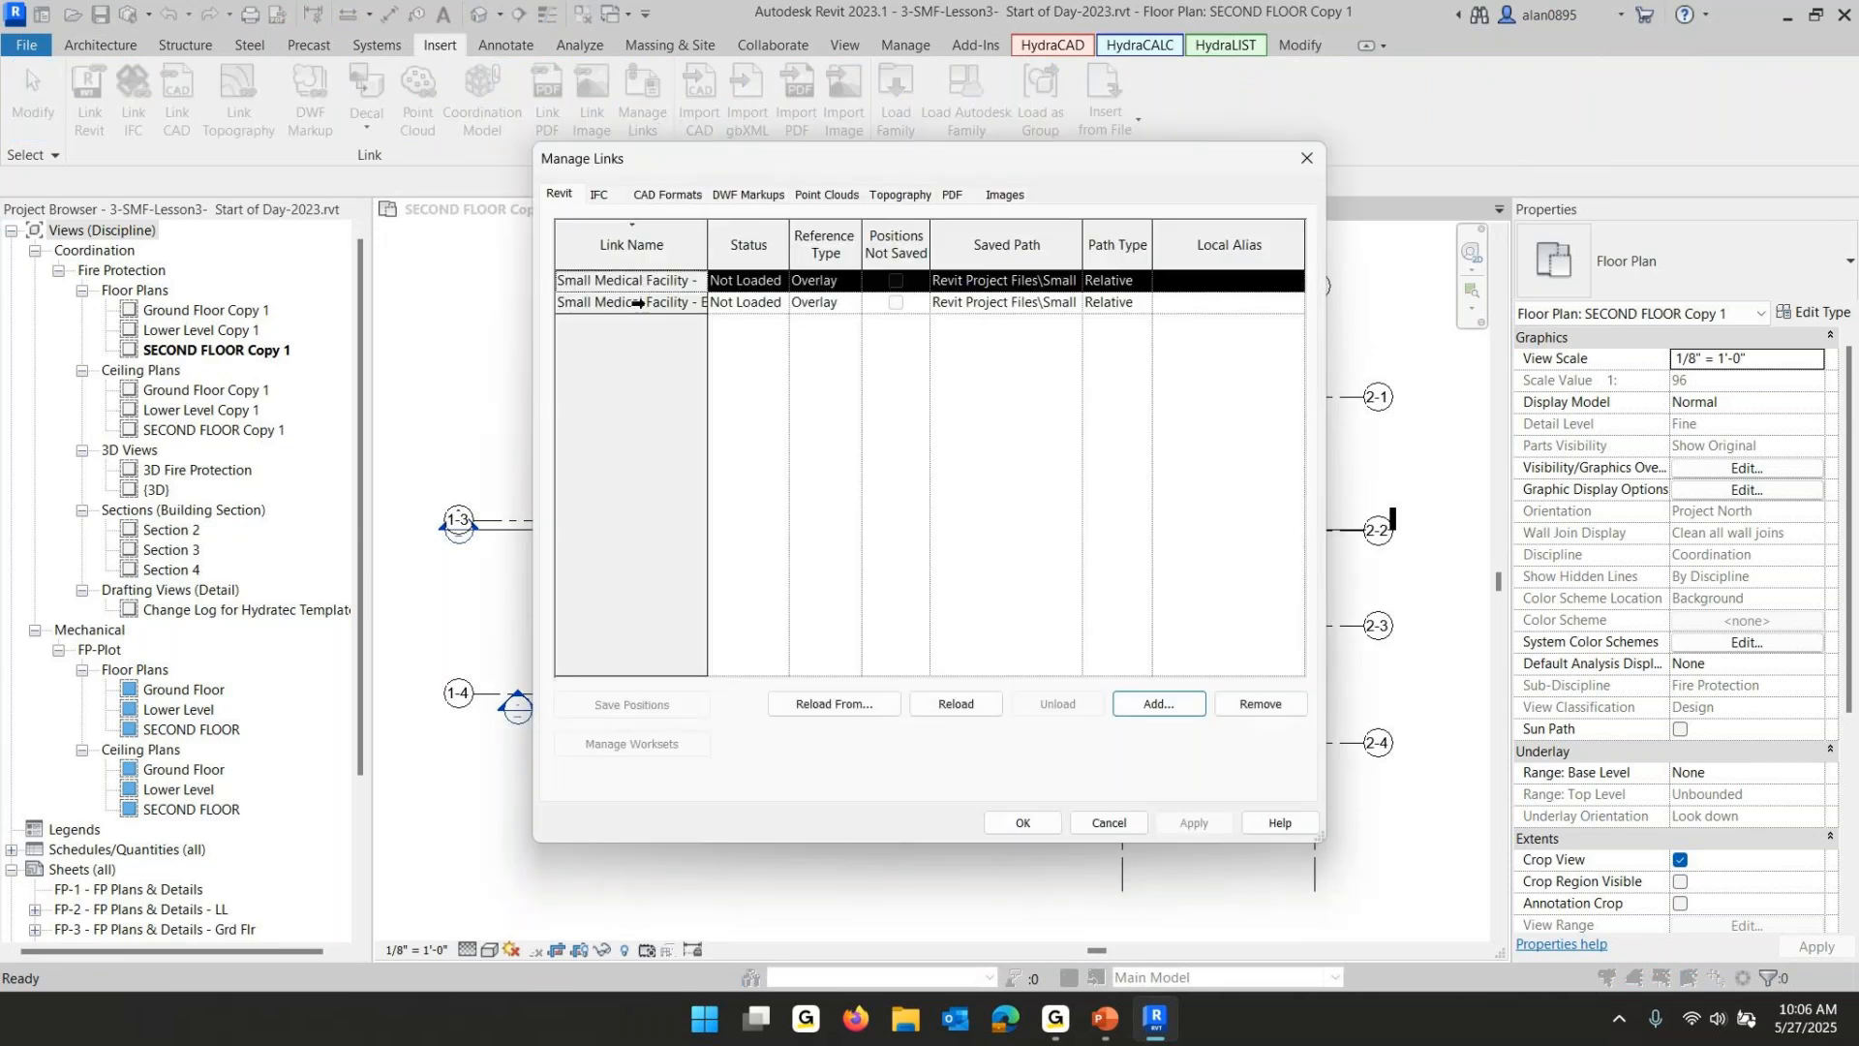
pyautogui.click(639, 305)
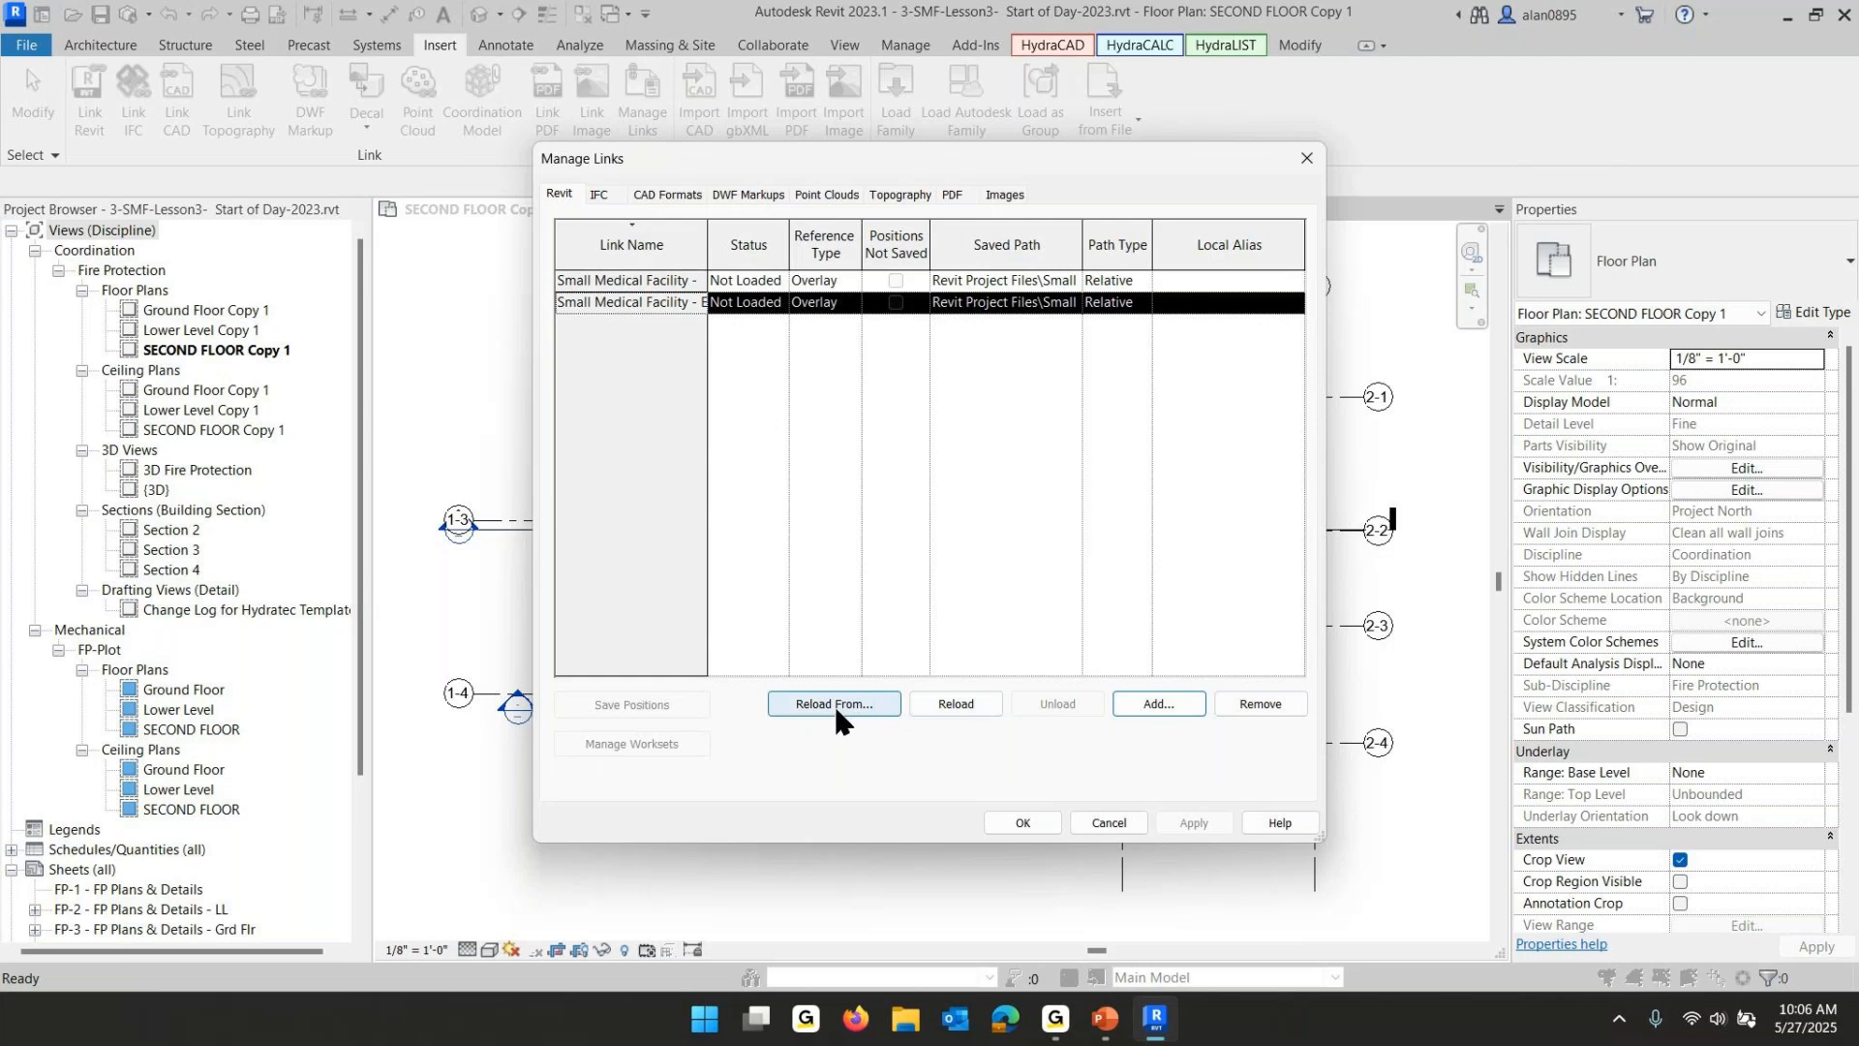
pyautogui.click(614, 282)
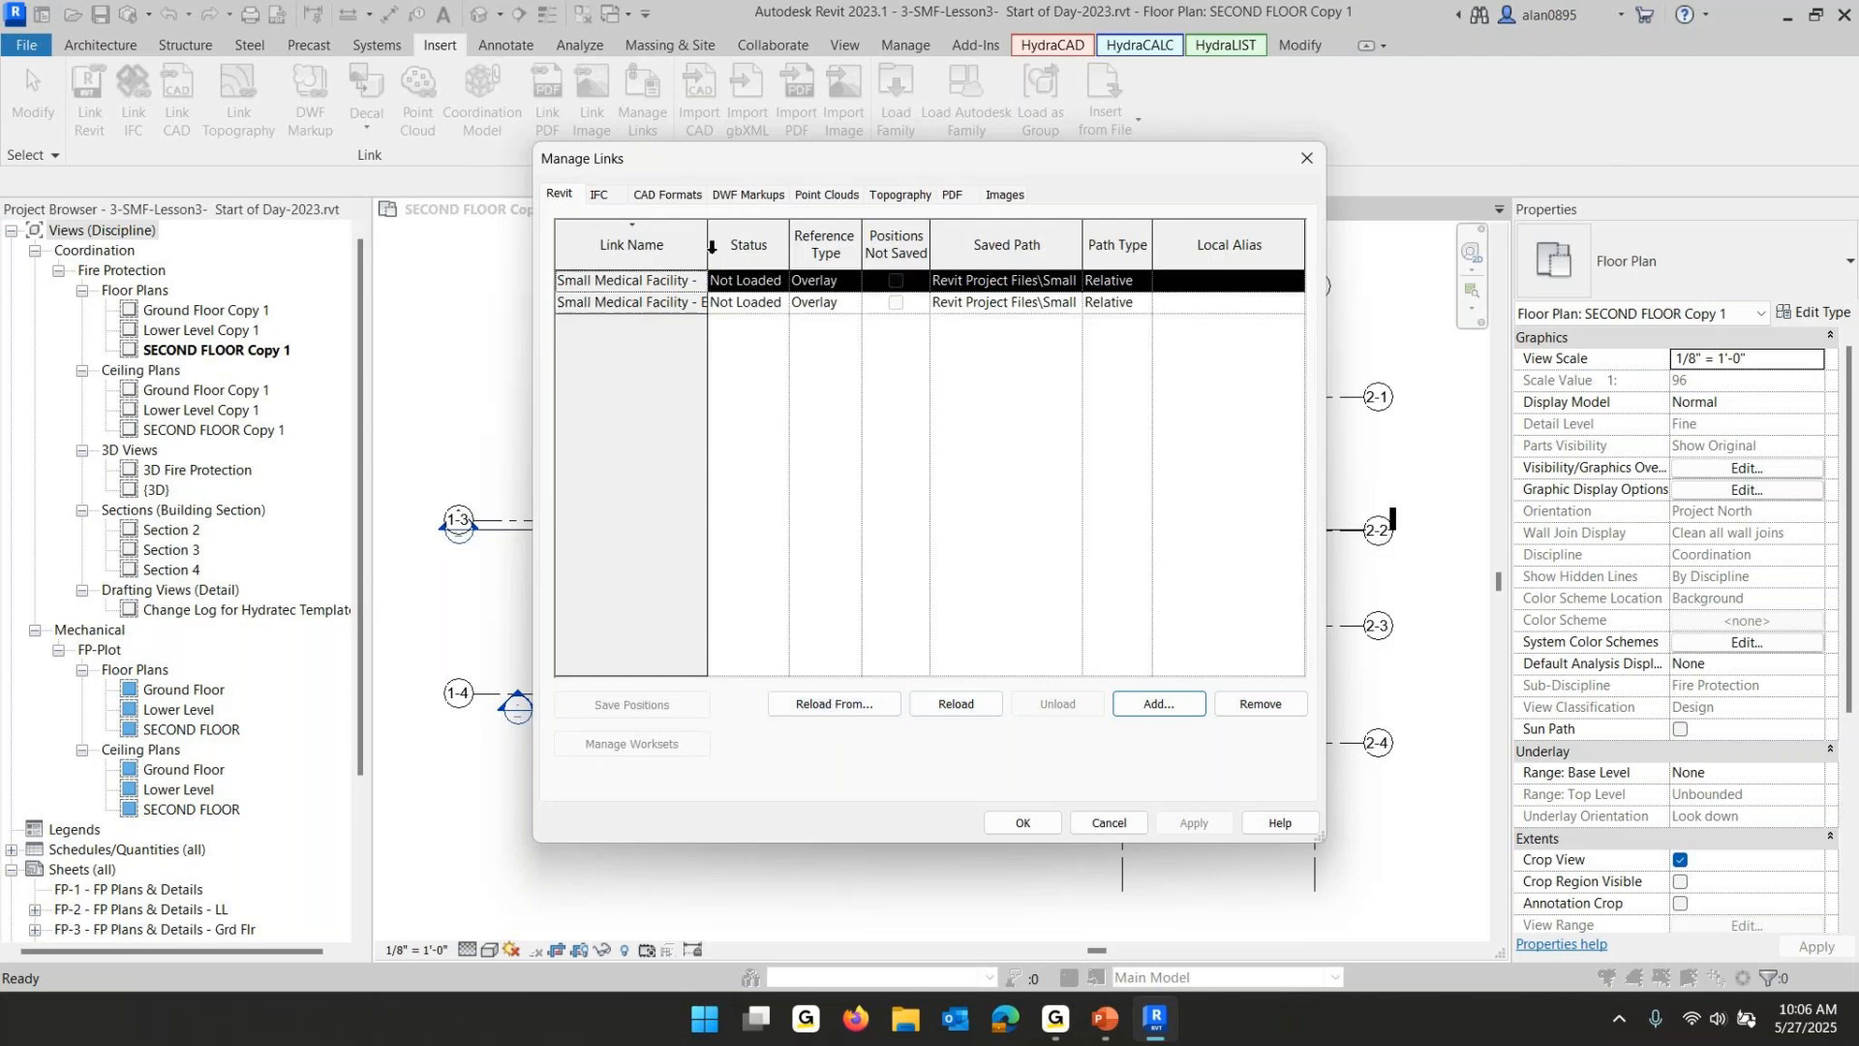
pyautogui.moveTo(707, 234); pyautogui.dragTo(848, 237)
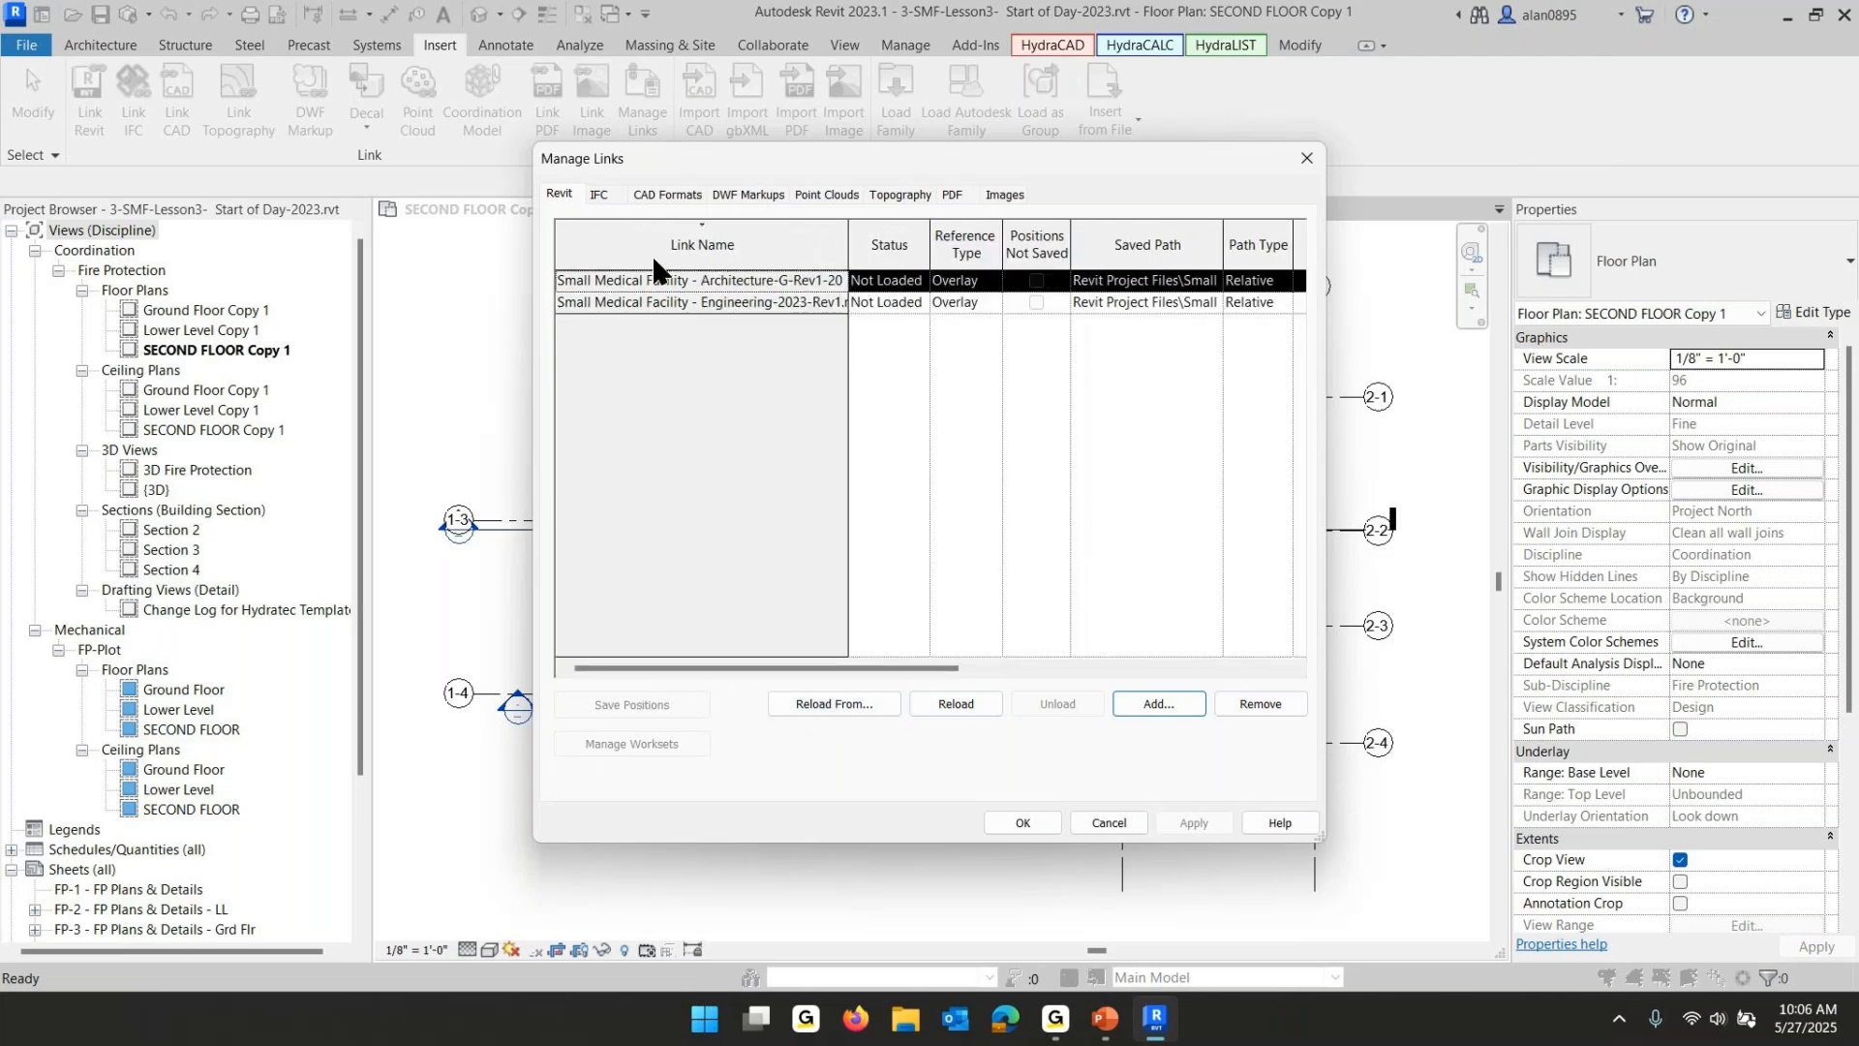
pyautogui.click(845, 701)
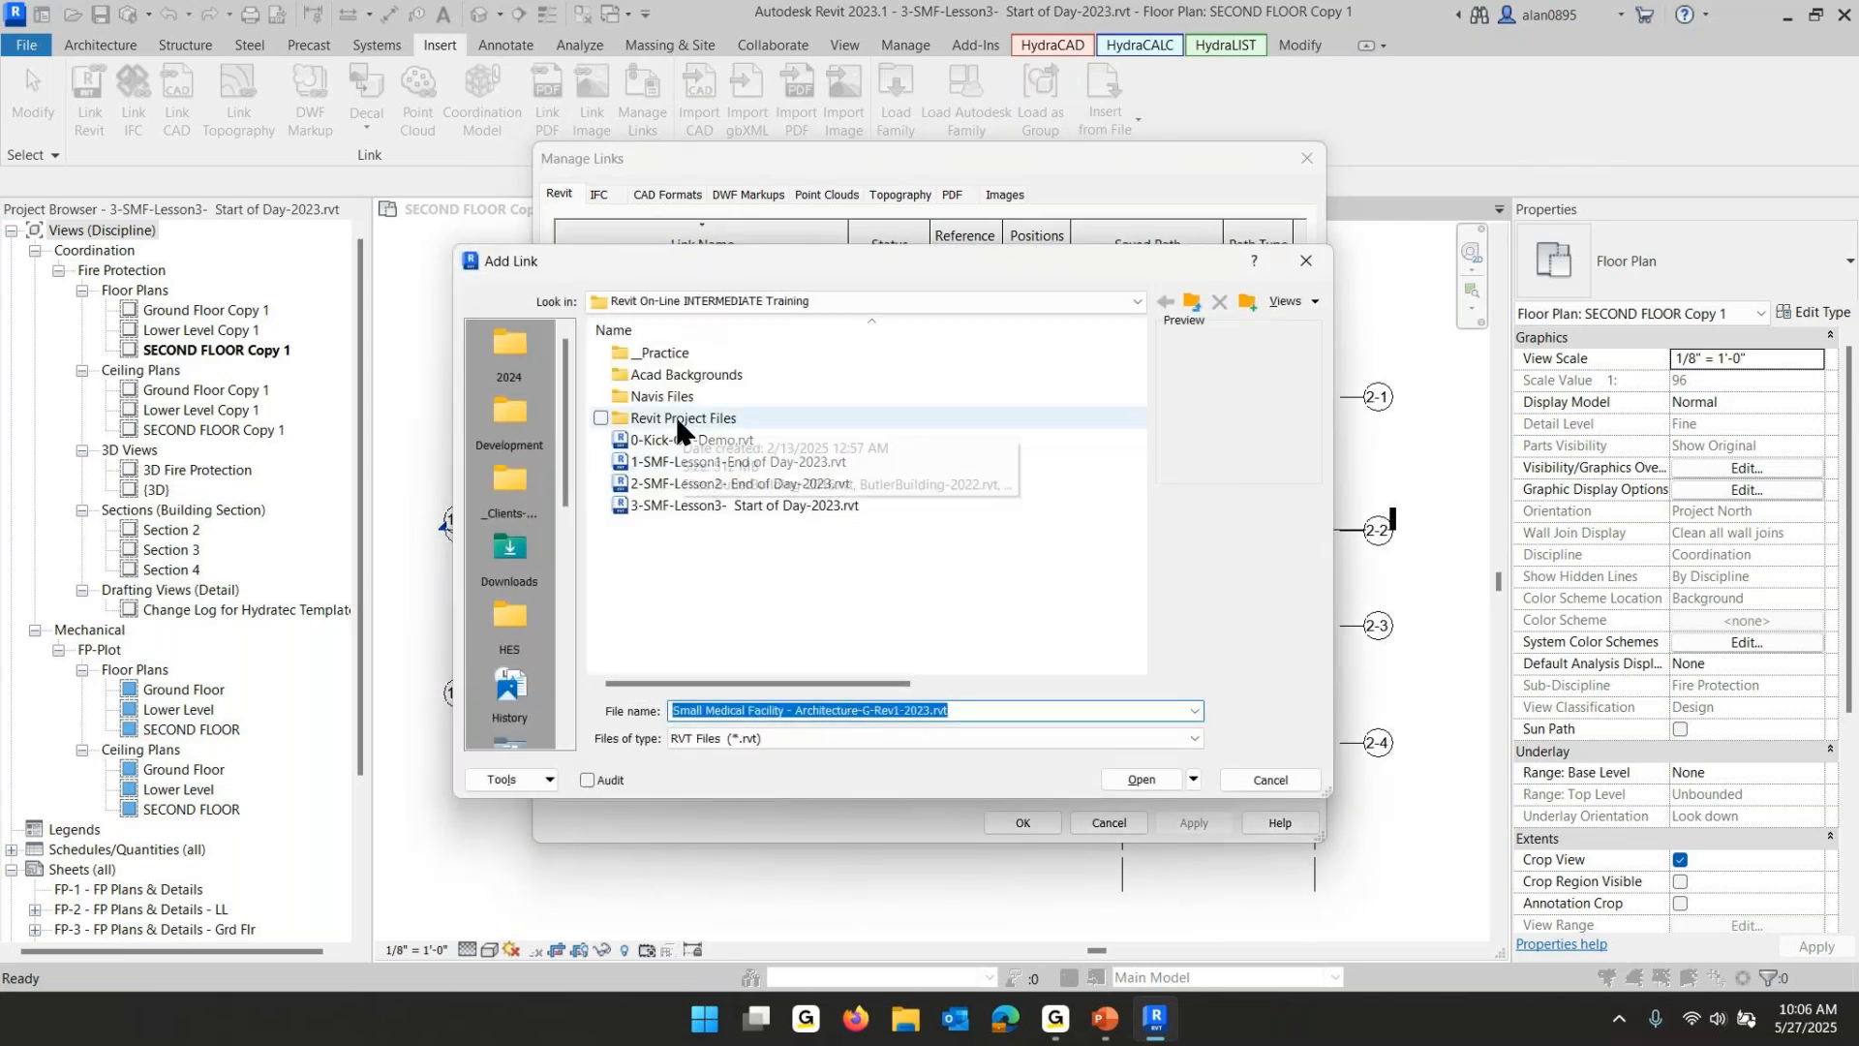
pyautogui.doubleClick(677, 418)
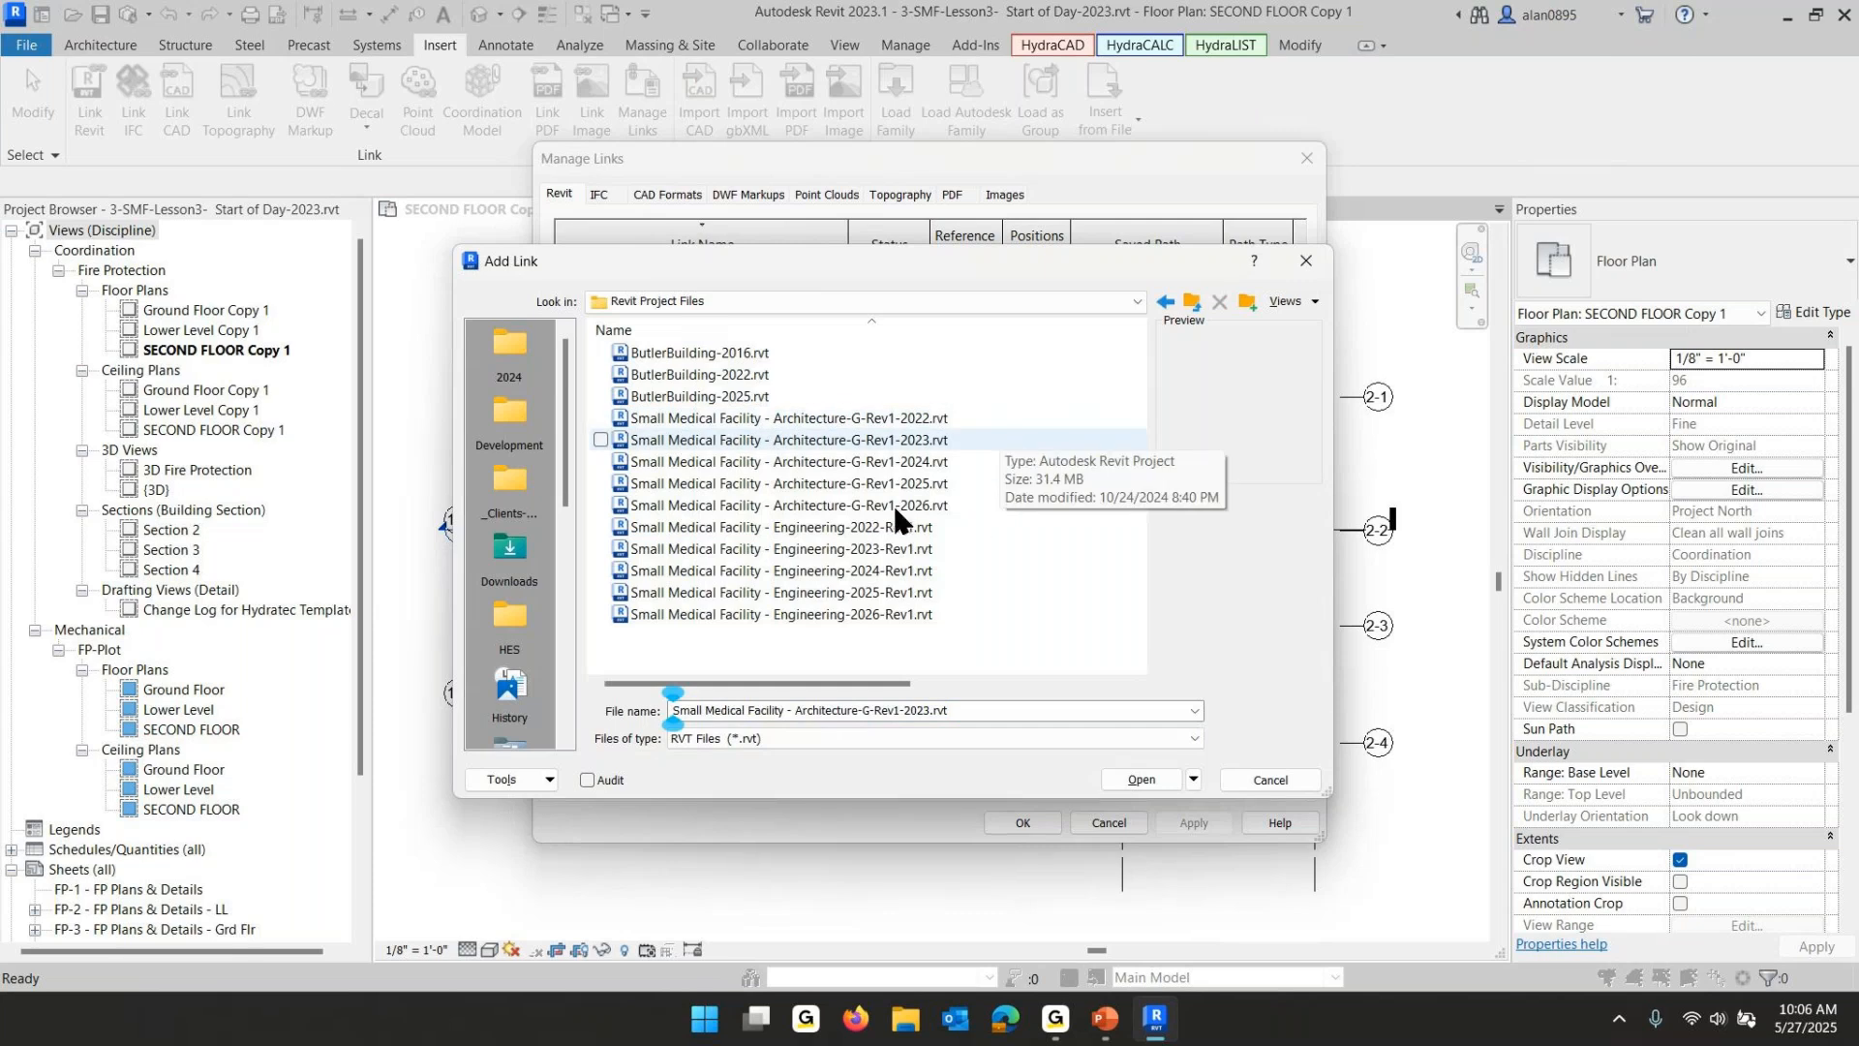
pyautogui.click(928, 443)
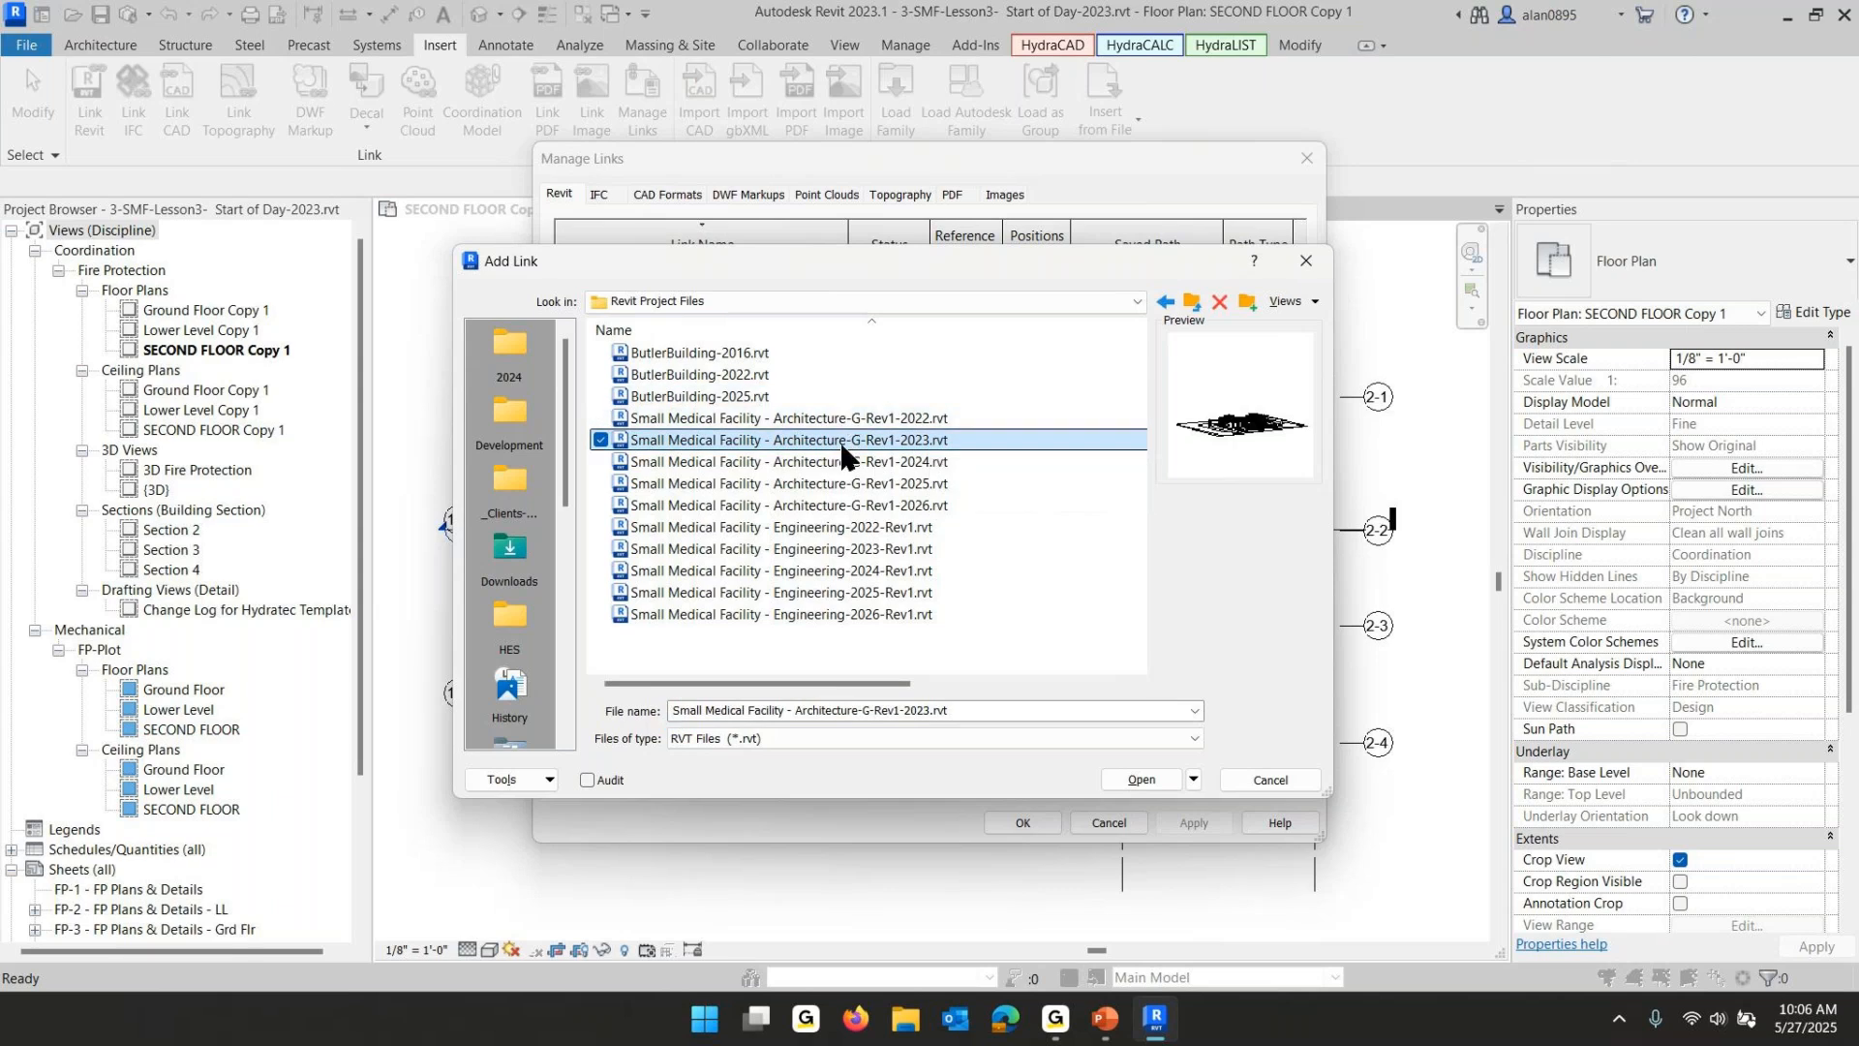
pyautogui.click(1141, 778)
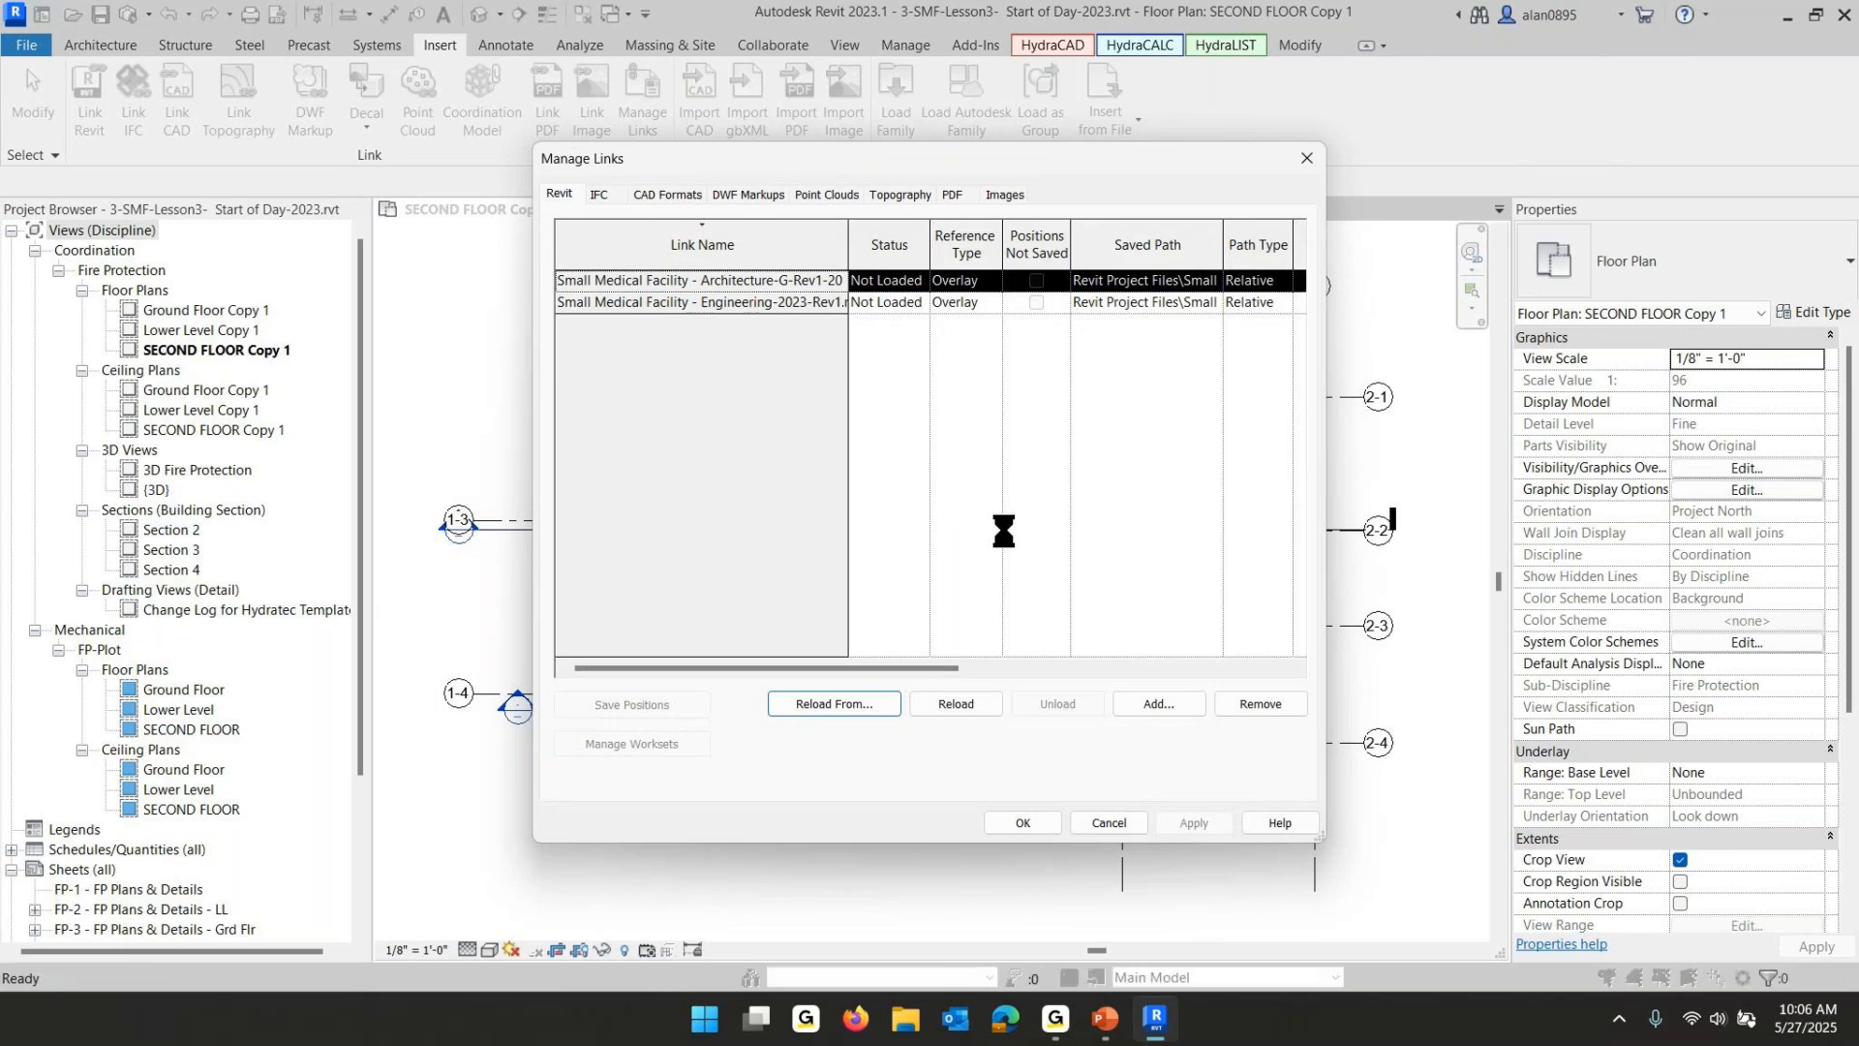
# - Reload the engineering link from Small Medical Facility - Engineering-2023-Rev1.rvt and close the Manage Links dialog
pyautogui.click(674, 306)
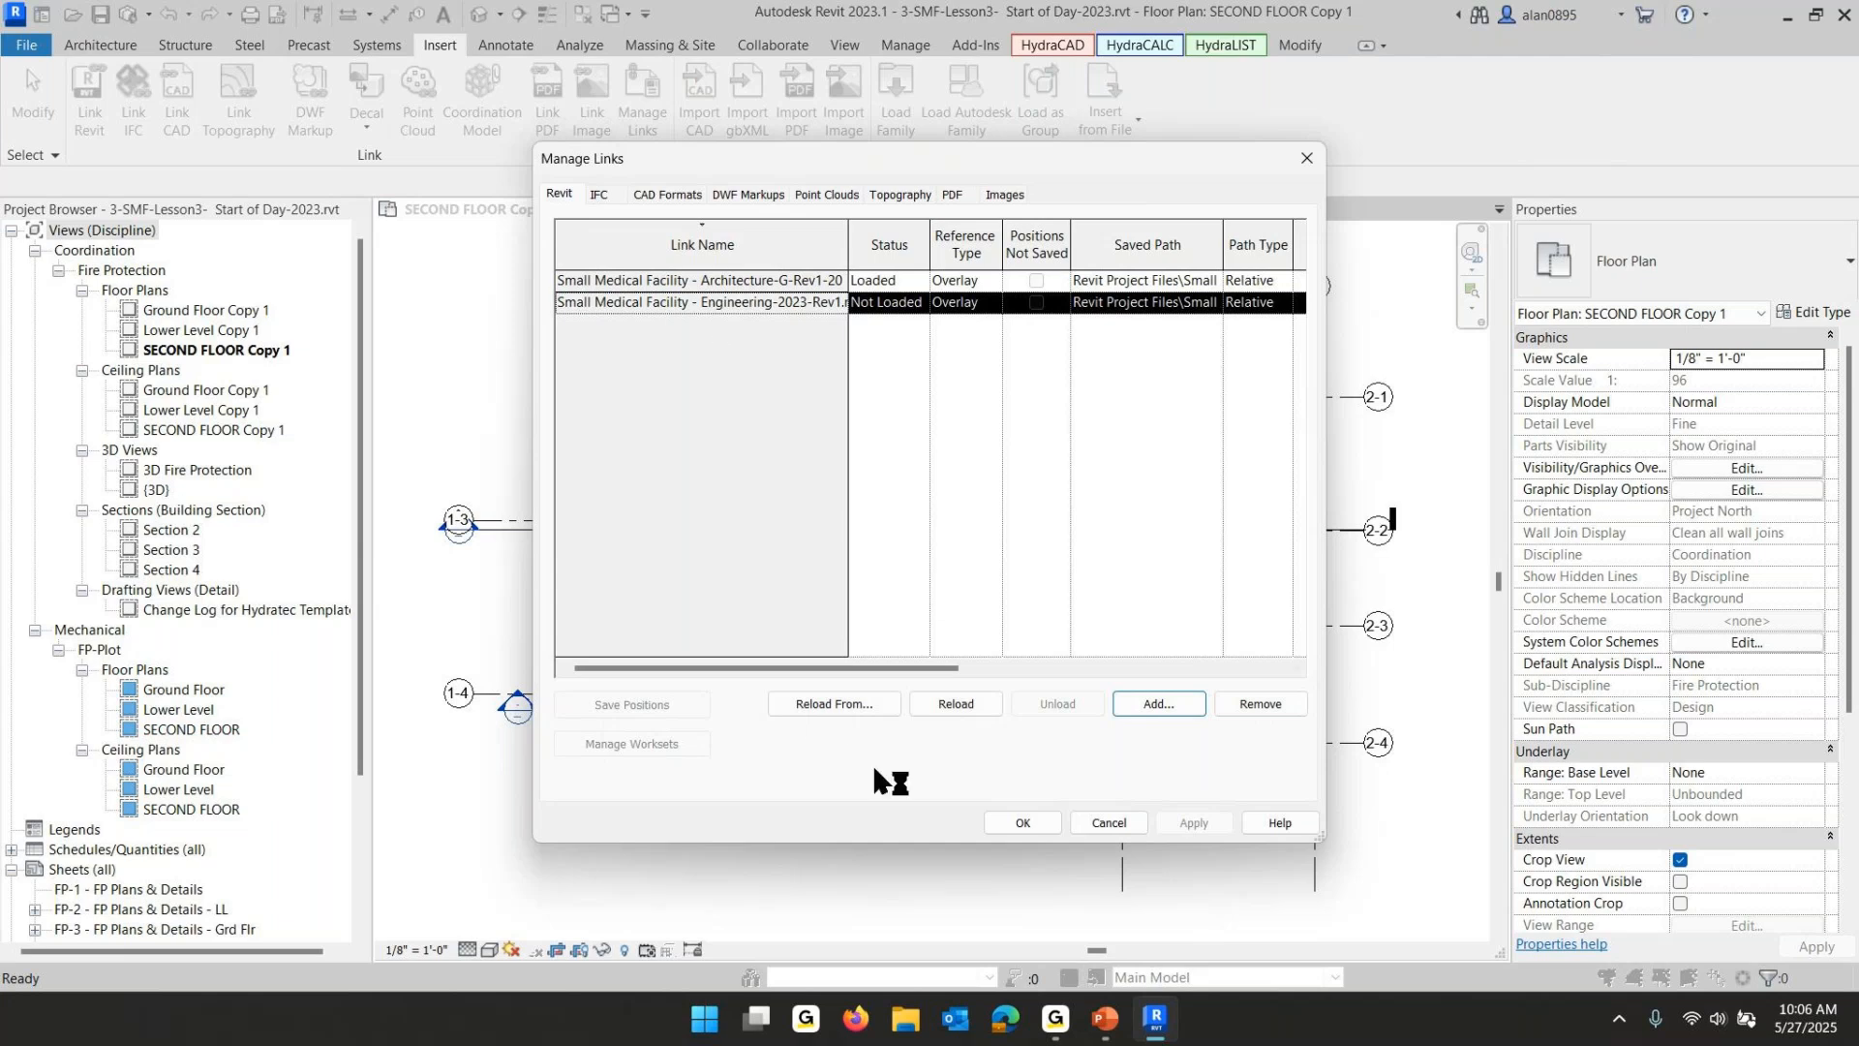
pyautogui.click(825, 707)
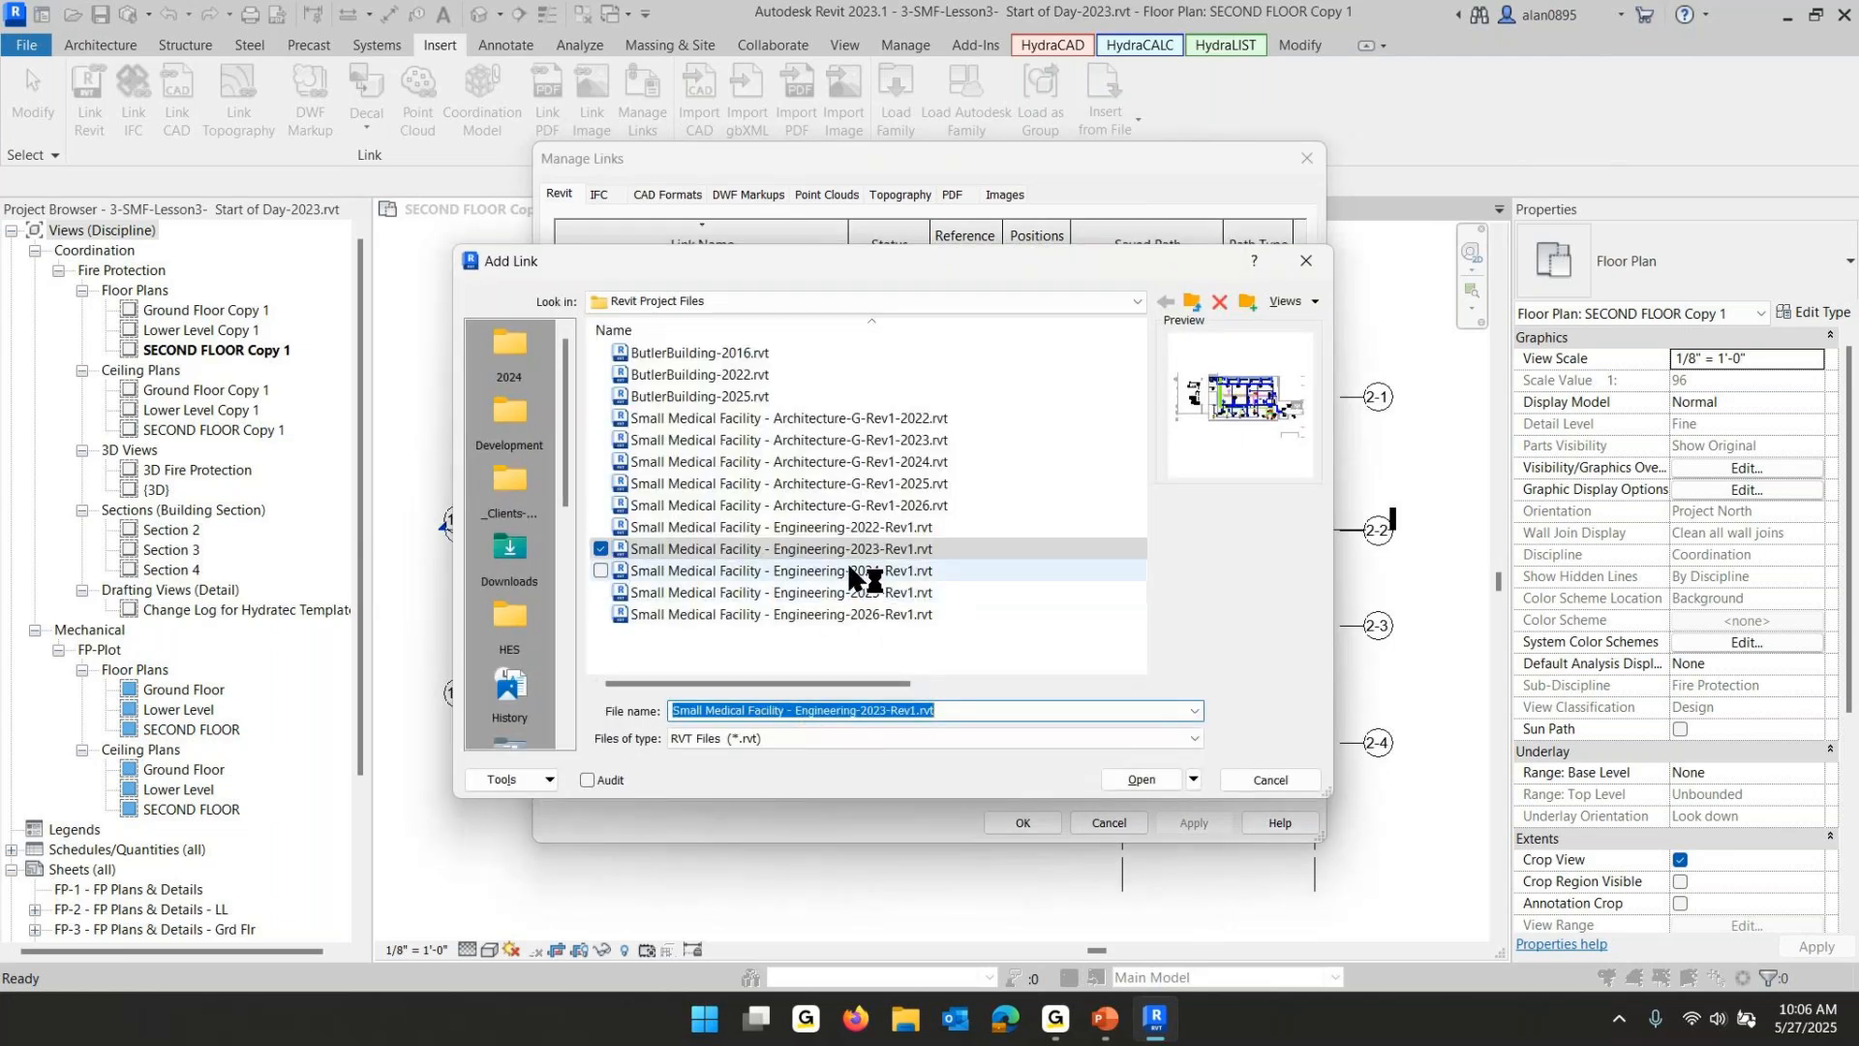
pyautogui.click(1139, 775)
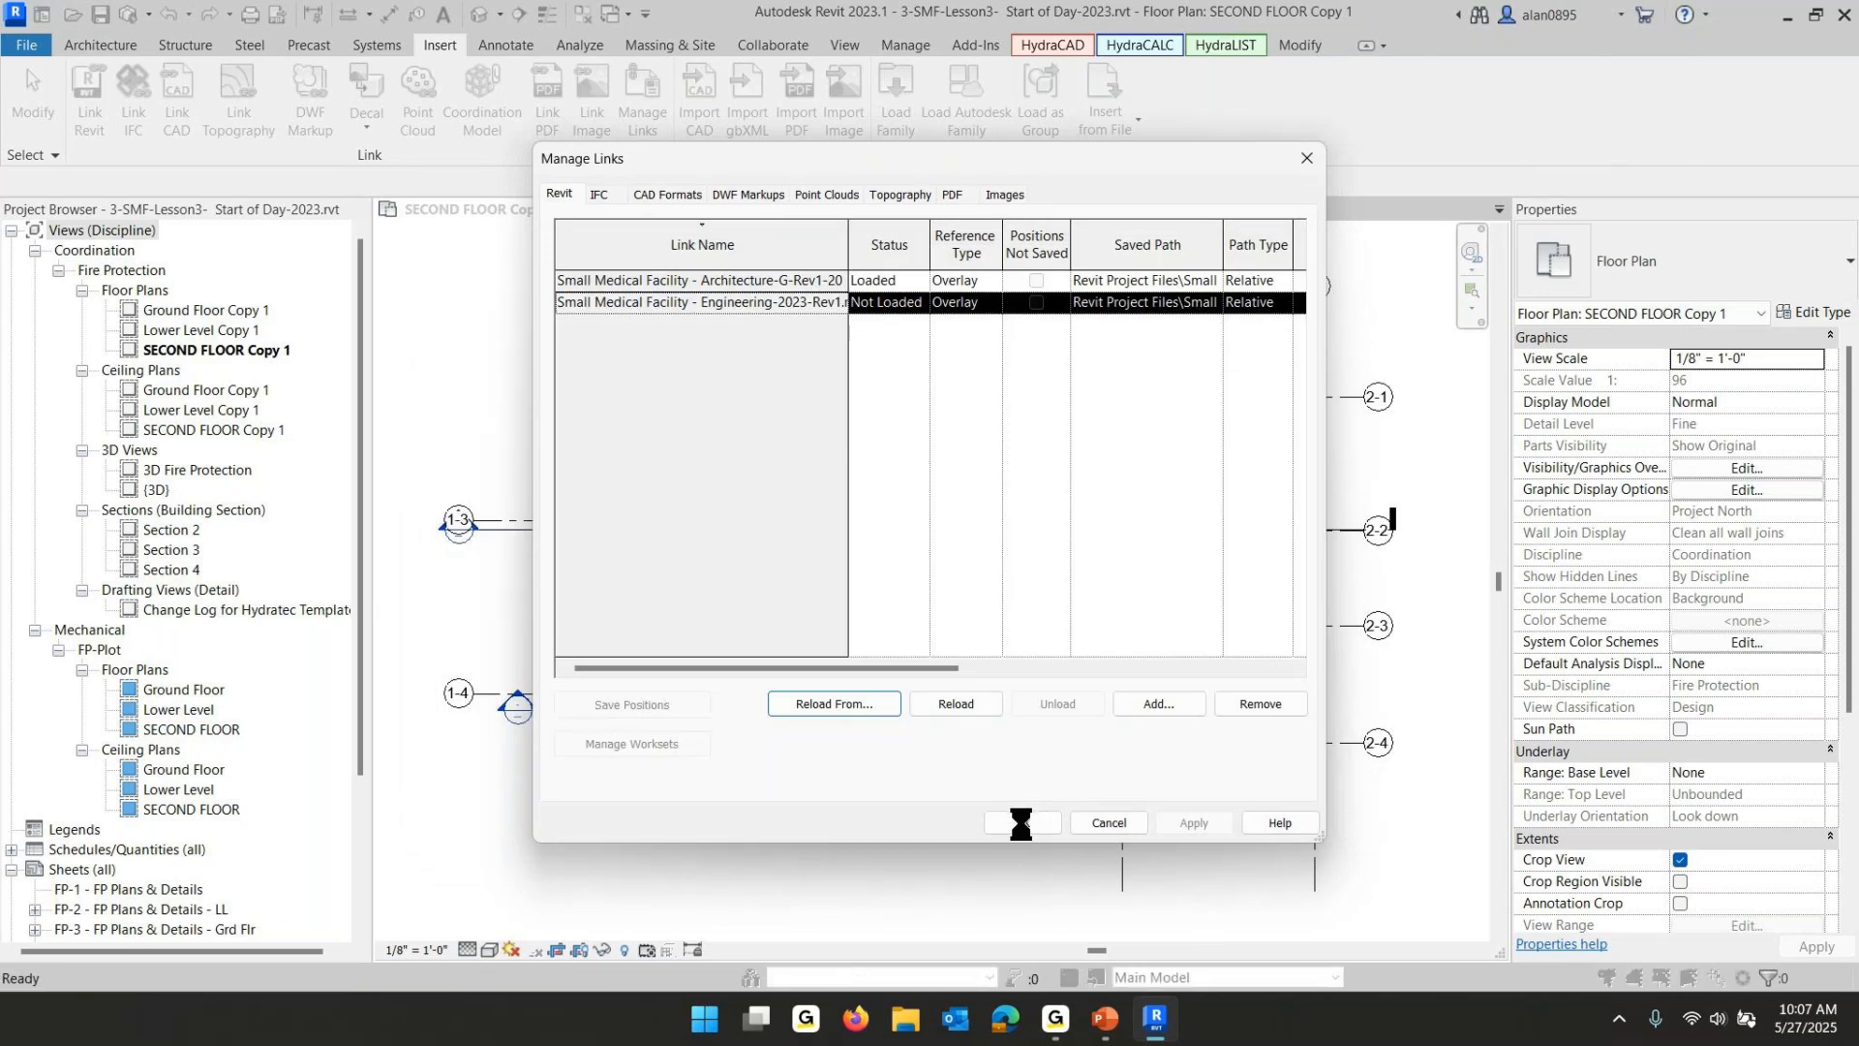
pyautogui.click(1022, 822)
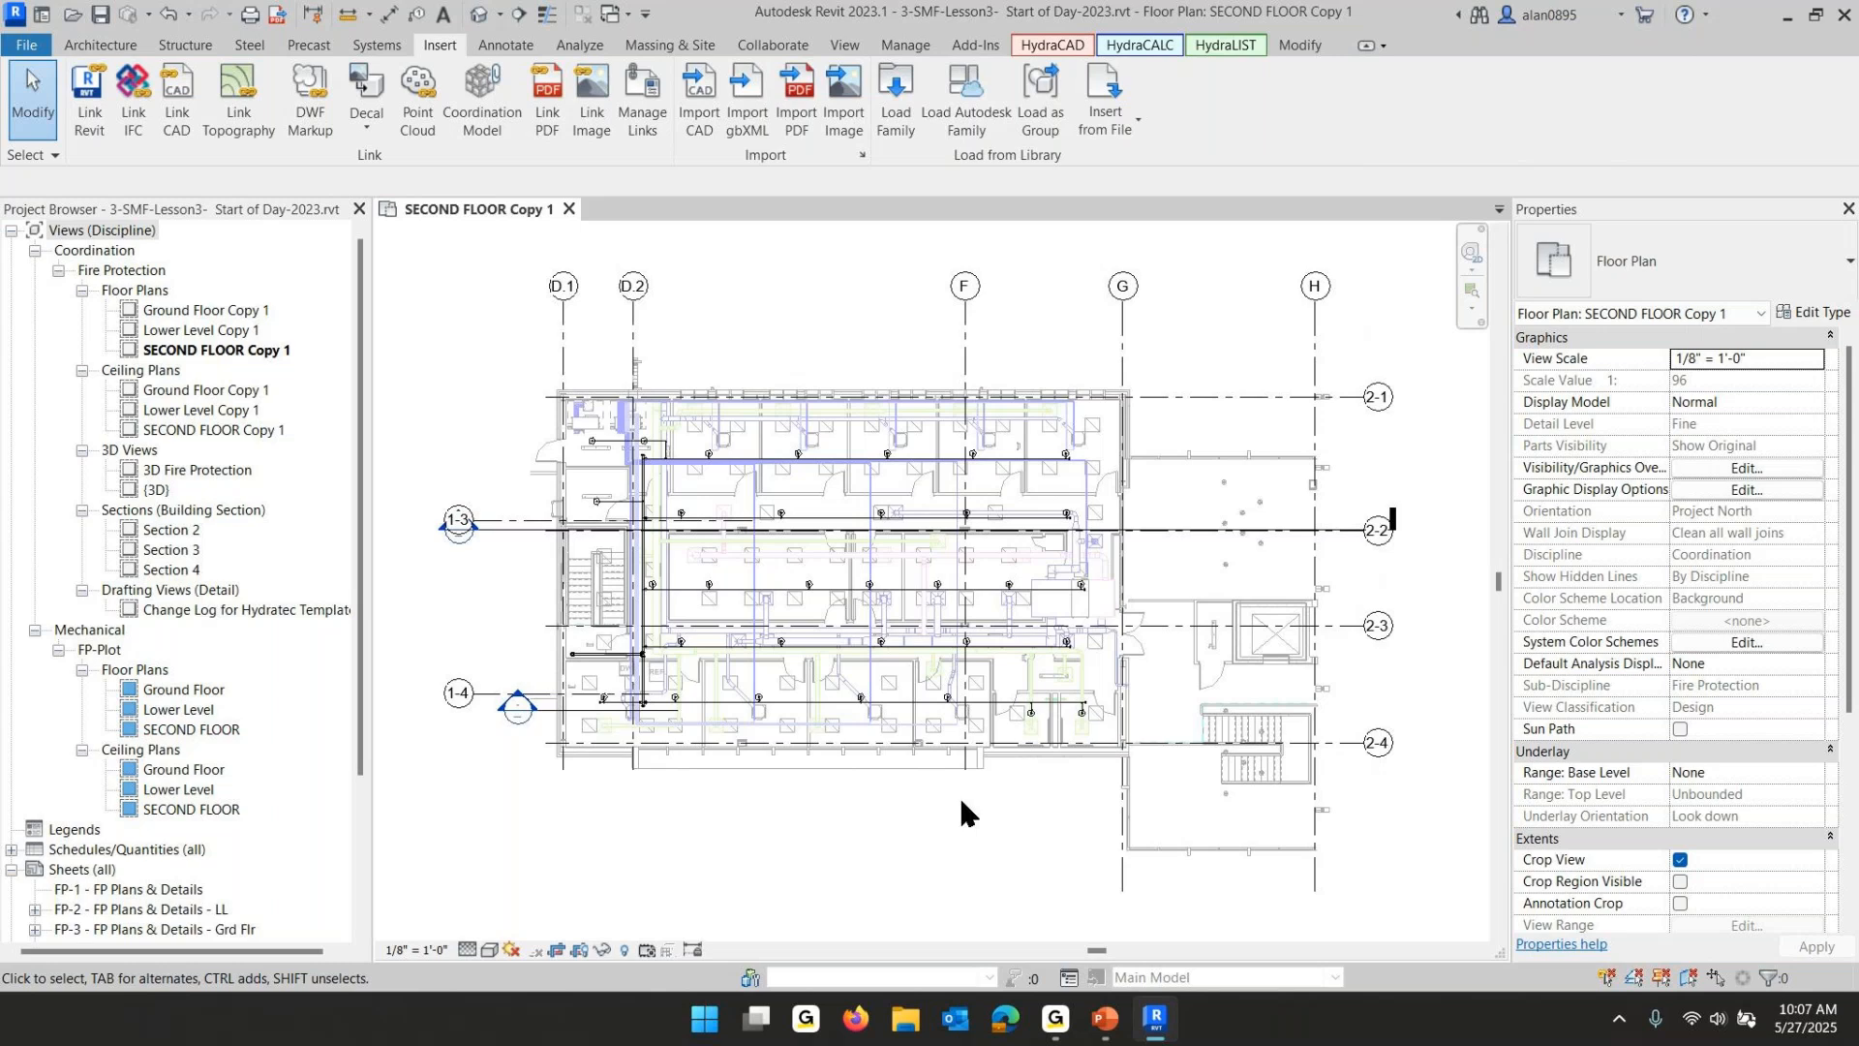
# - Review the lesson checklist slide in PowerPoint and return to Revit
pyautogui.moveTo(1096, 1027)
pyautogui.click(1107, 1026)
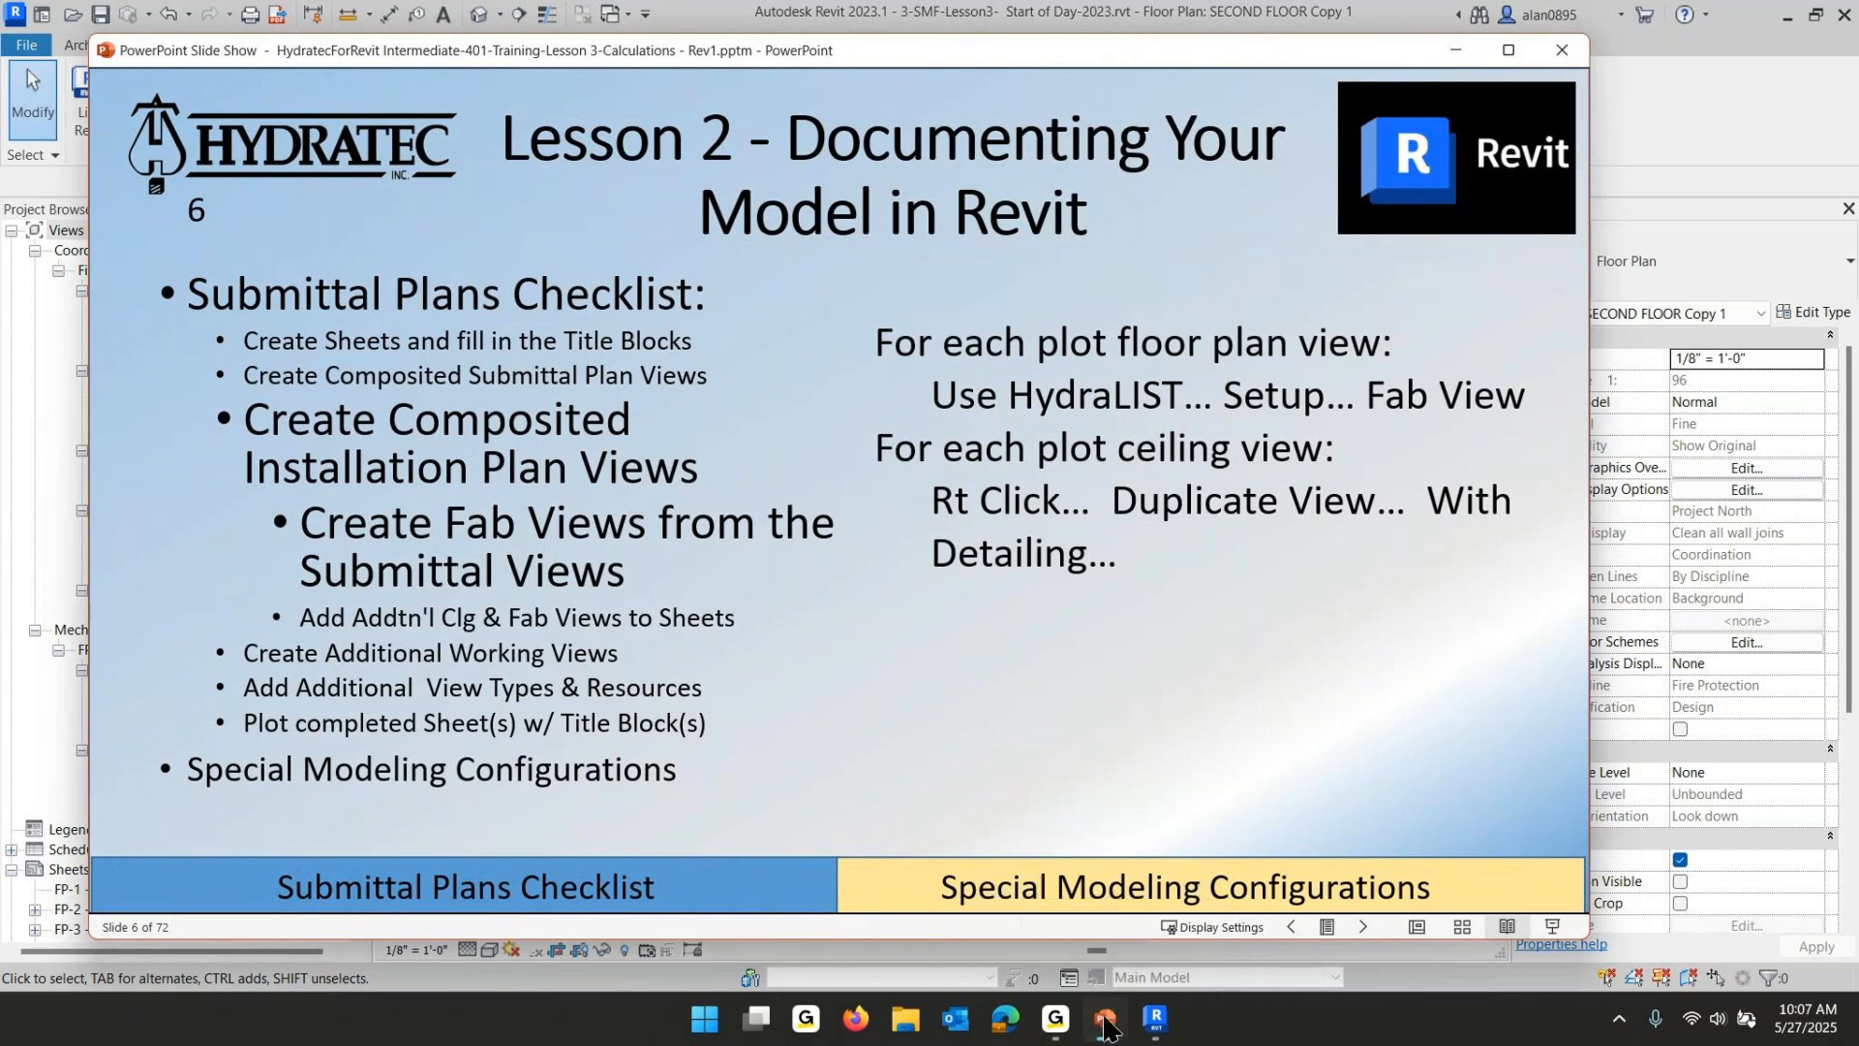
pyautogui.click(1158, 1029)
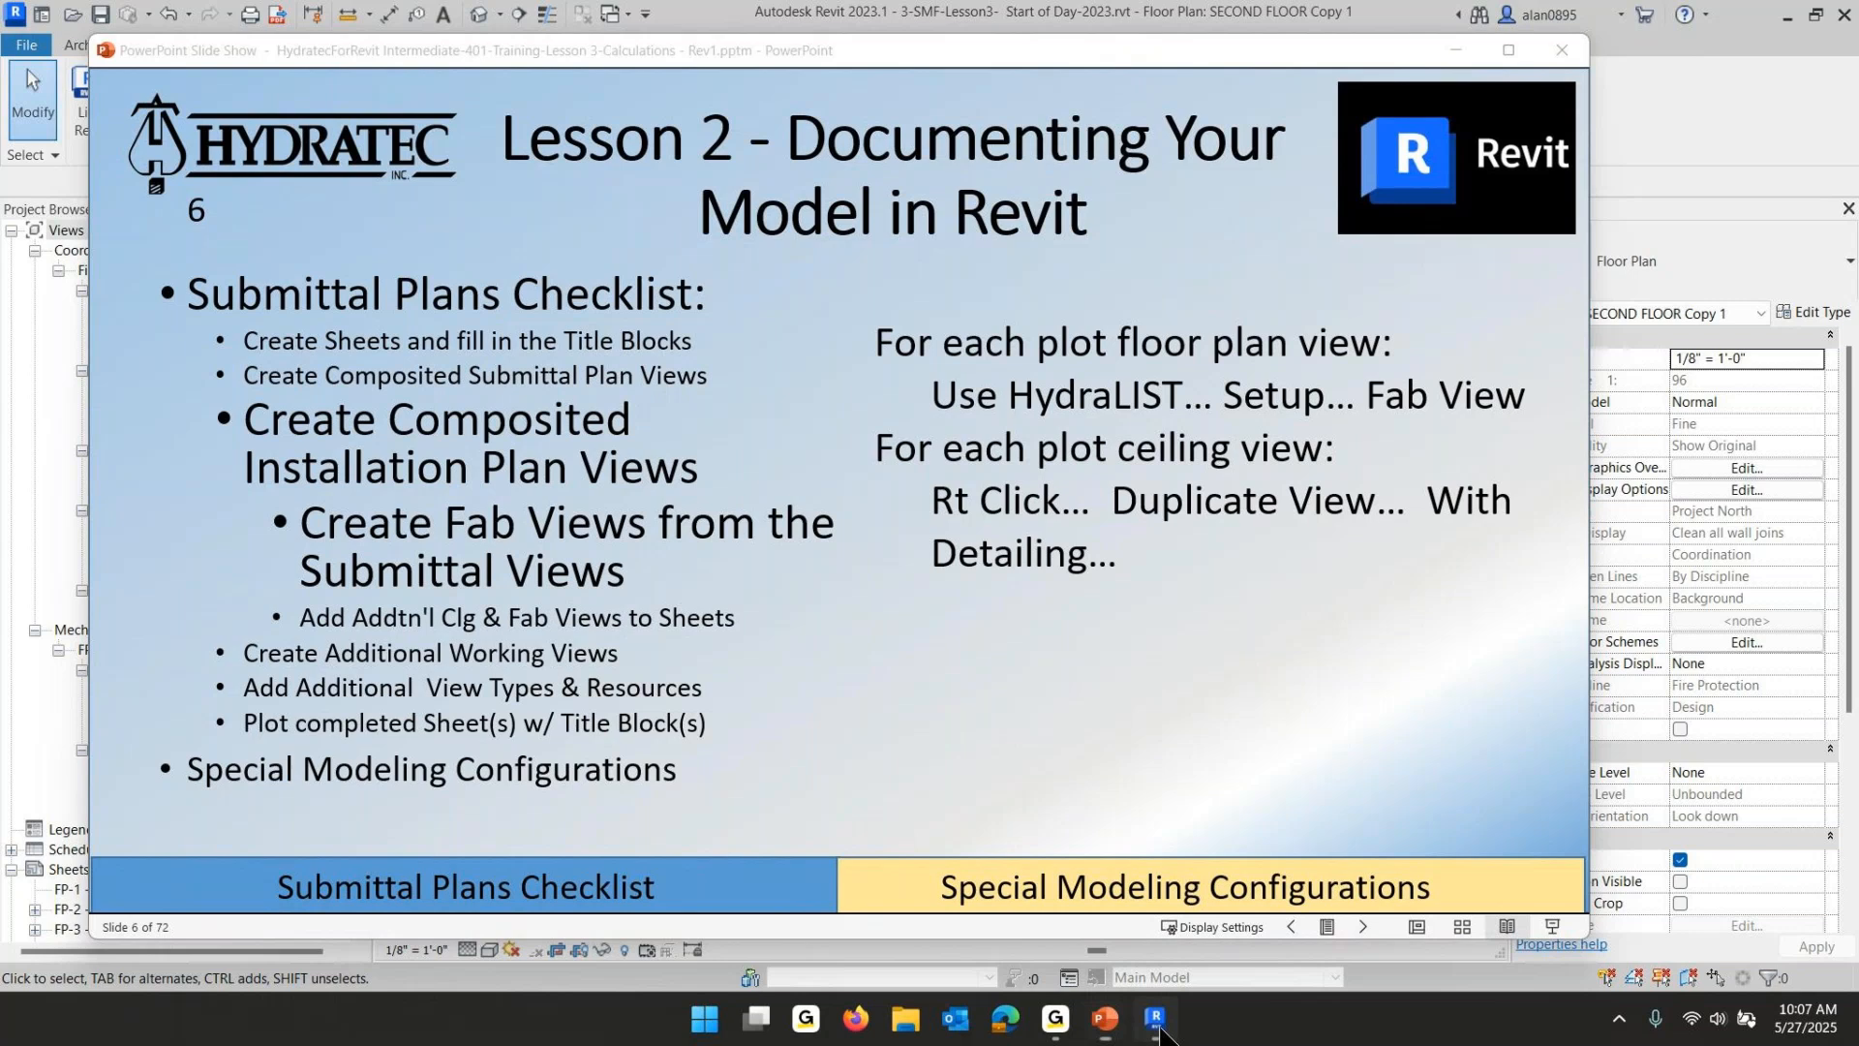
# - Open the Ground Floor Copy 1 view and the FP-Plot Ground Floor plan, then select the fire protection piping
pyautogui.doubleClick(177, 310)
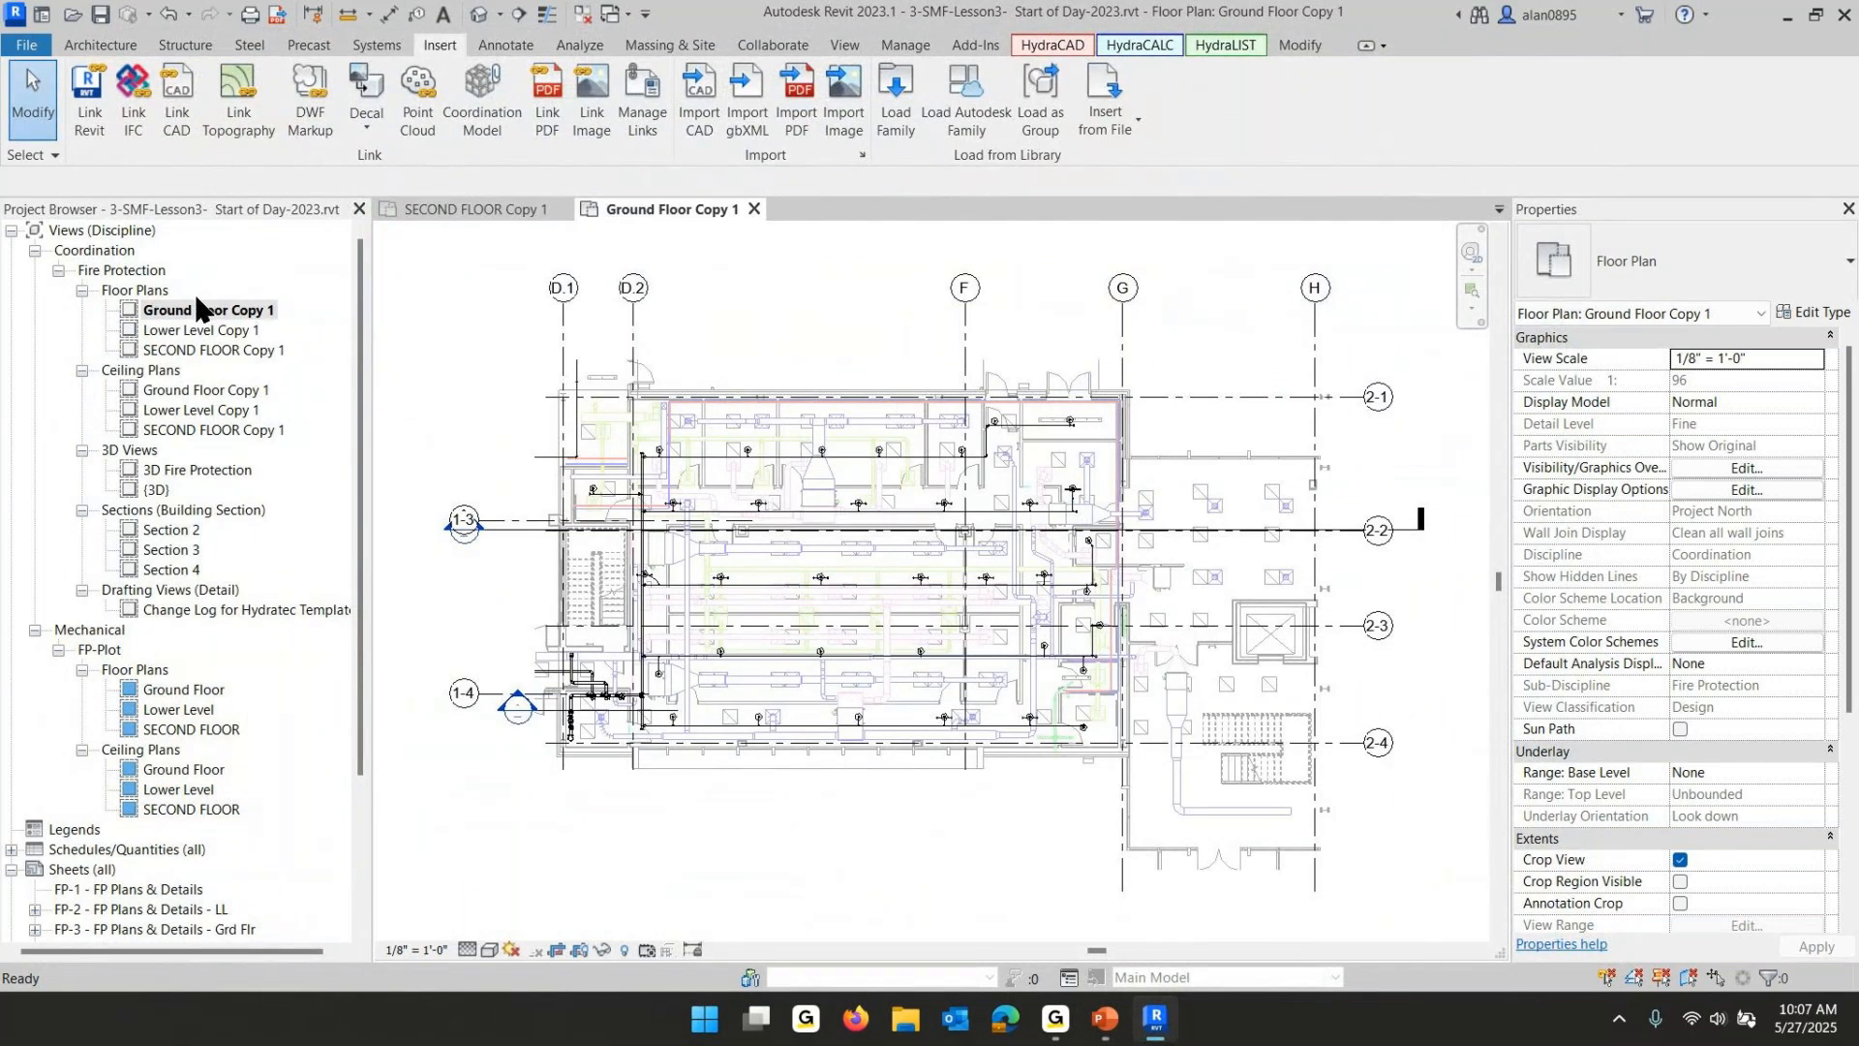
pyautogui.doubleClick(189, 691)
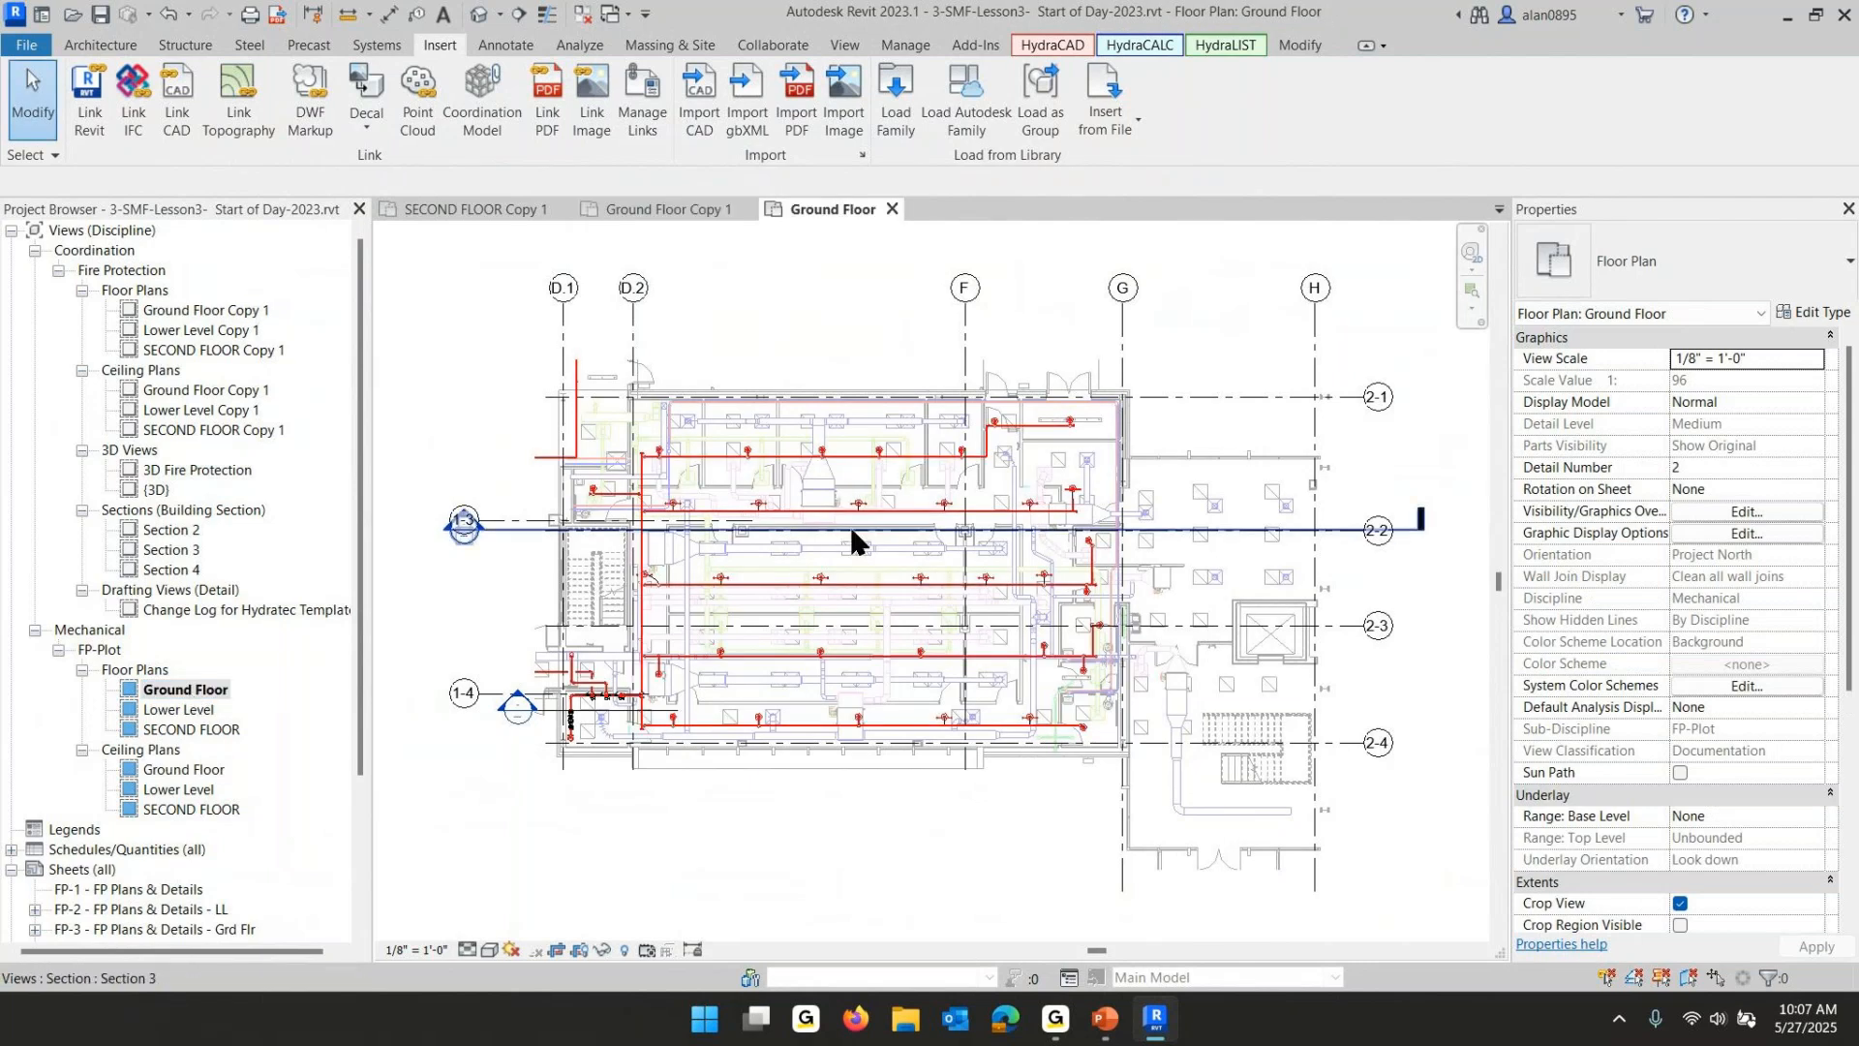
pyautogui.scroll(1, 651, 602)
pyautogui.scroll(5, 651, 603)
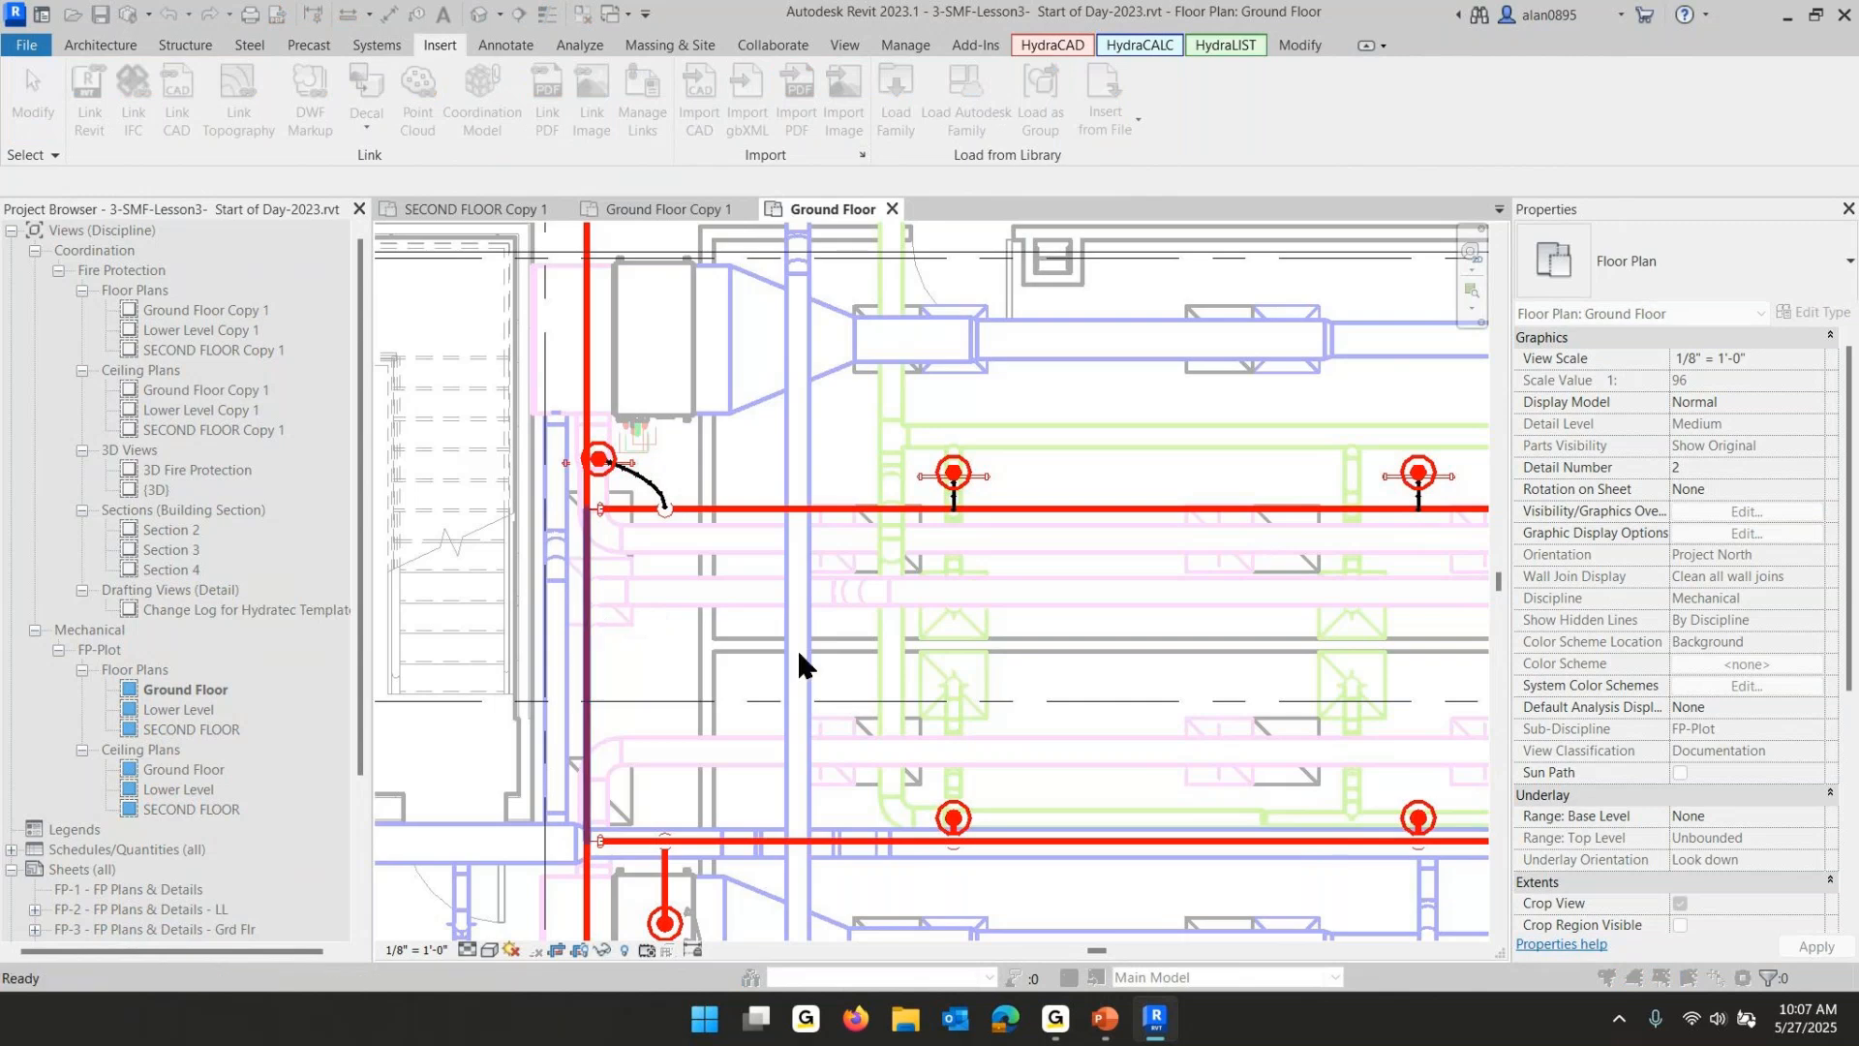
pyautogui.click(812, 647)
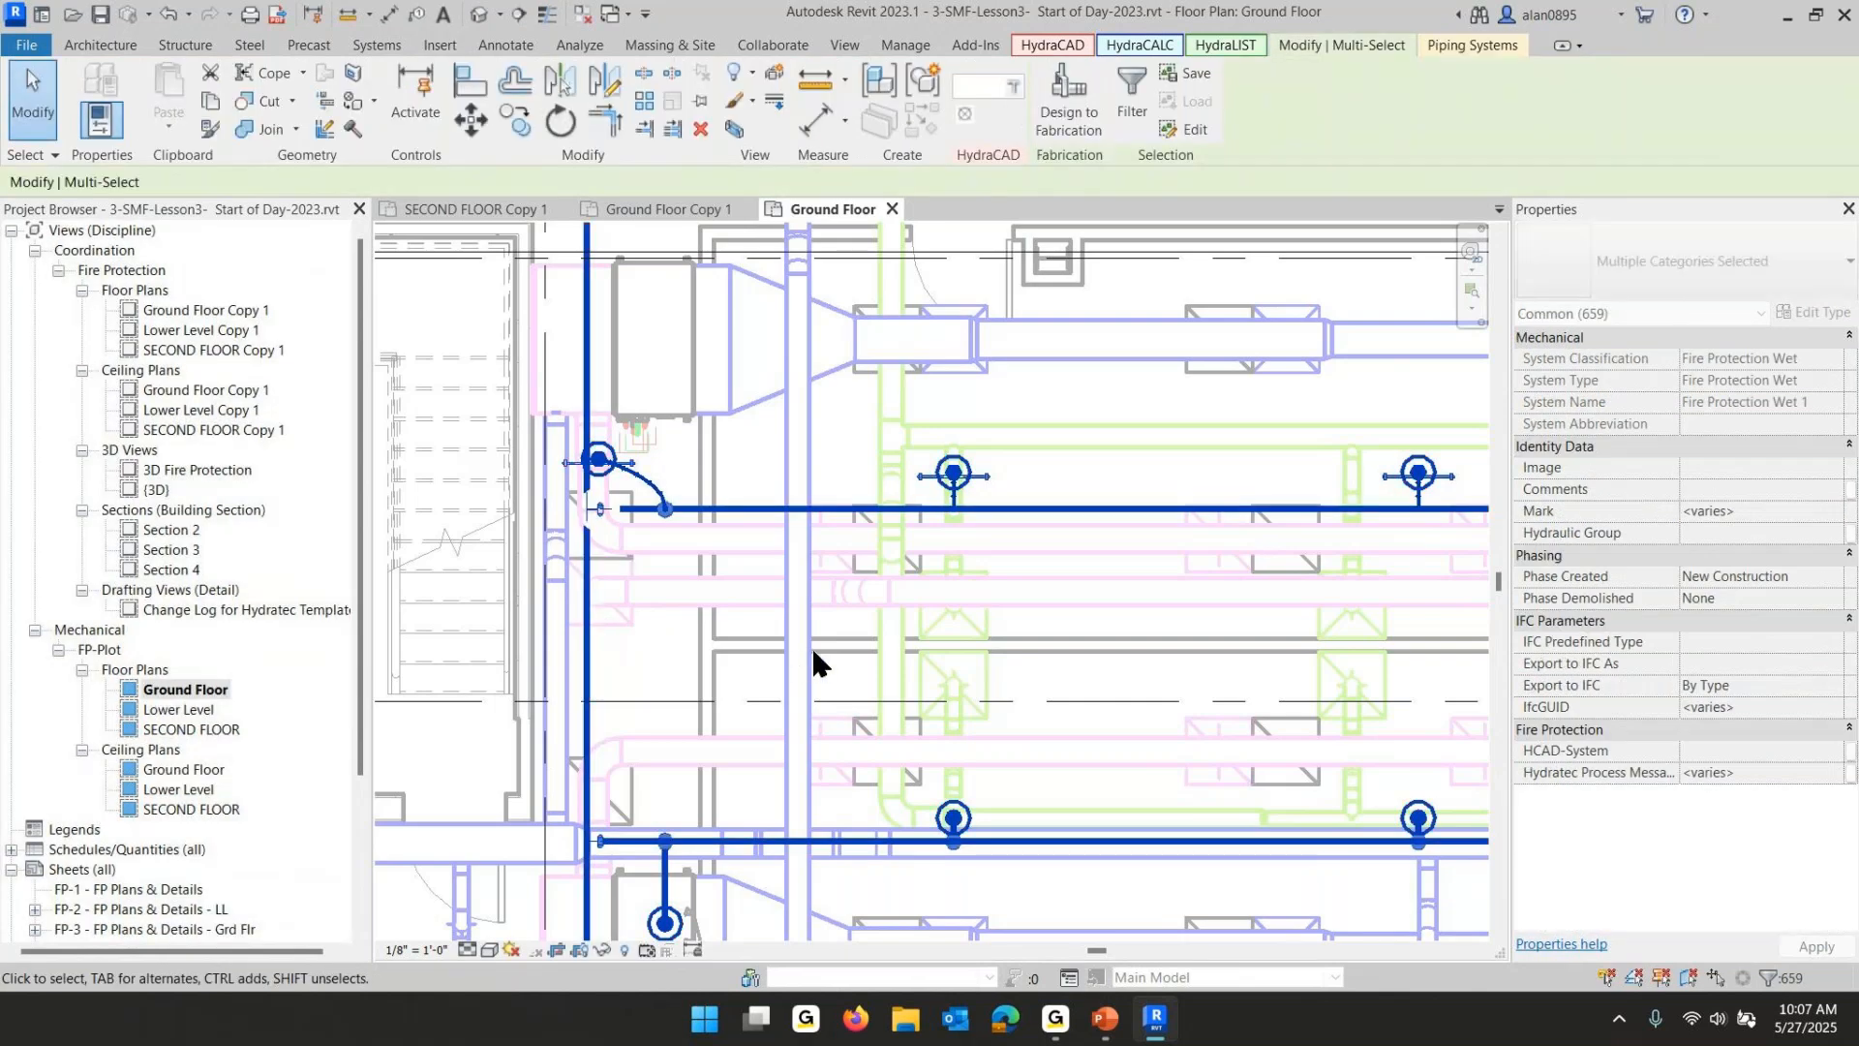
# - Tag the selected pipes with center/center length tags via system walker, enabling Run Cleanup on Selected Tags and moving regular tags only
pyautogui.click(1053, 43)
pyautogui.click(852, 97)
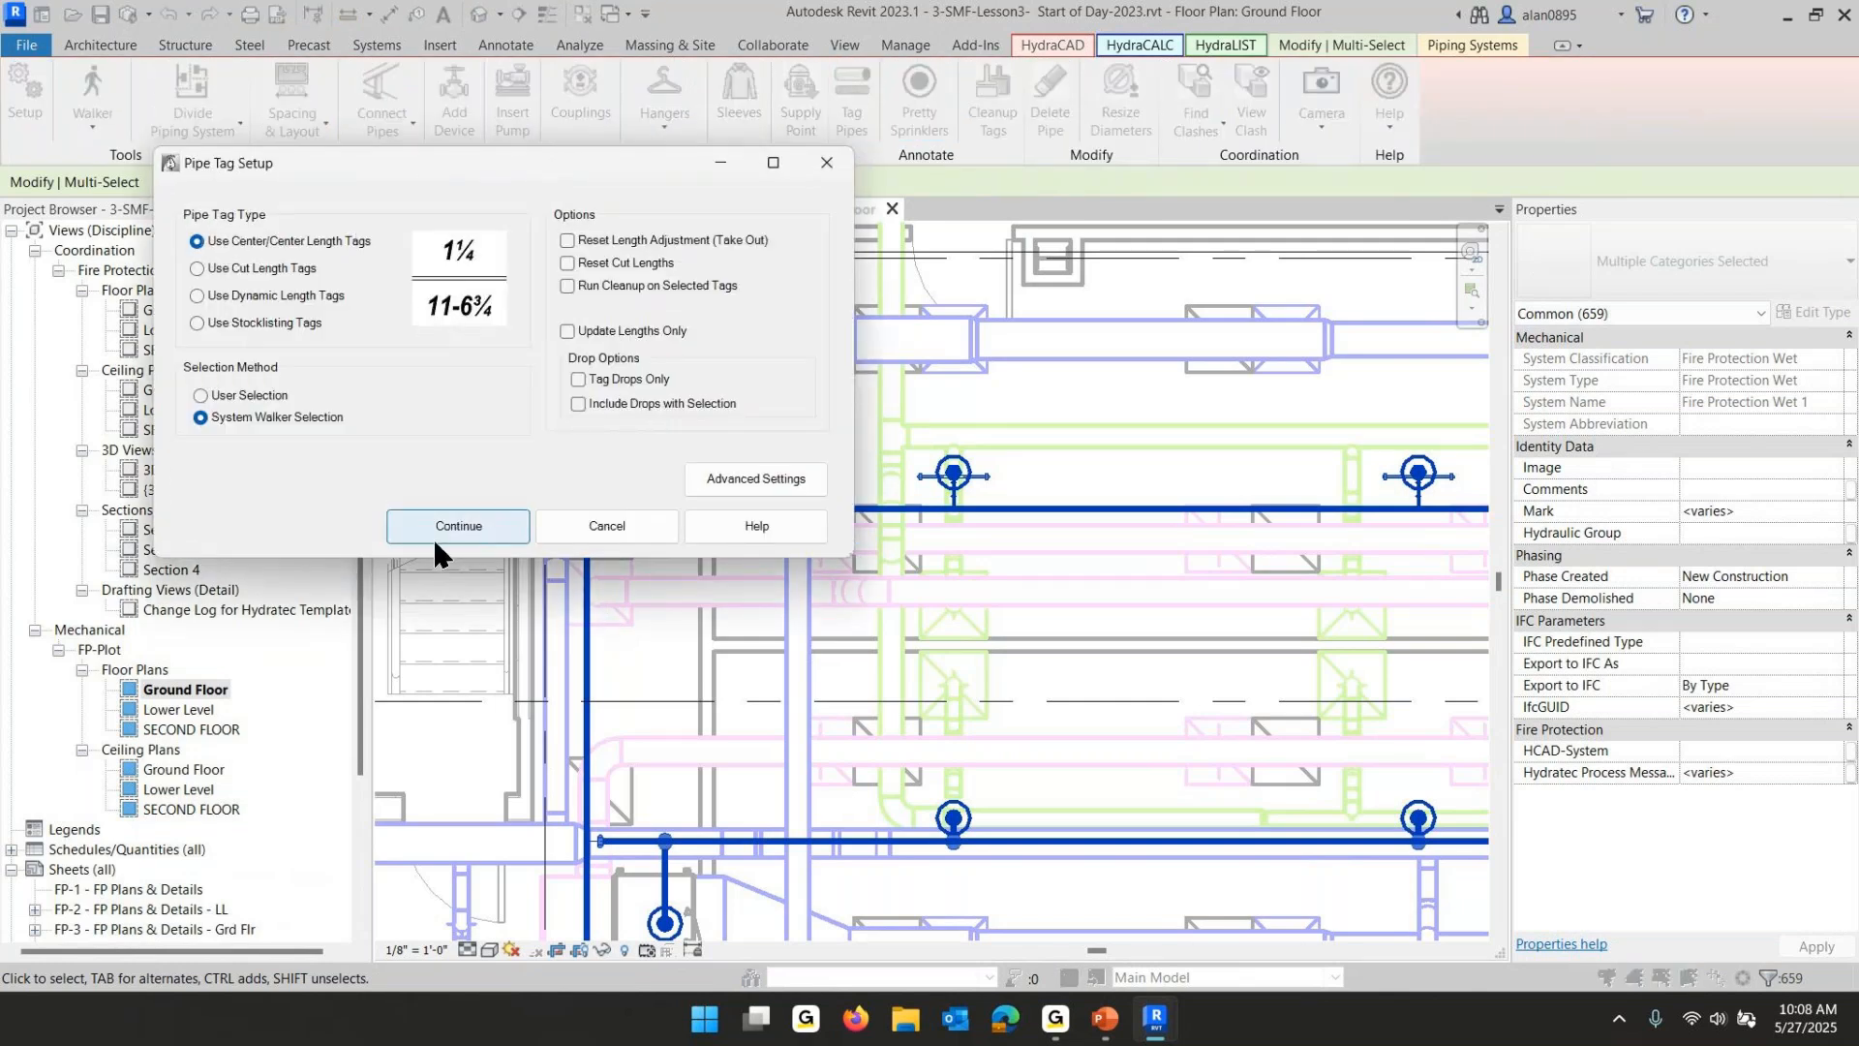
pyautogui.click(567, 285)
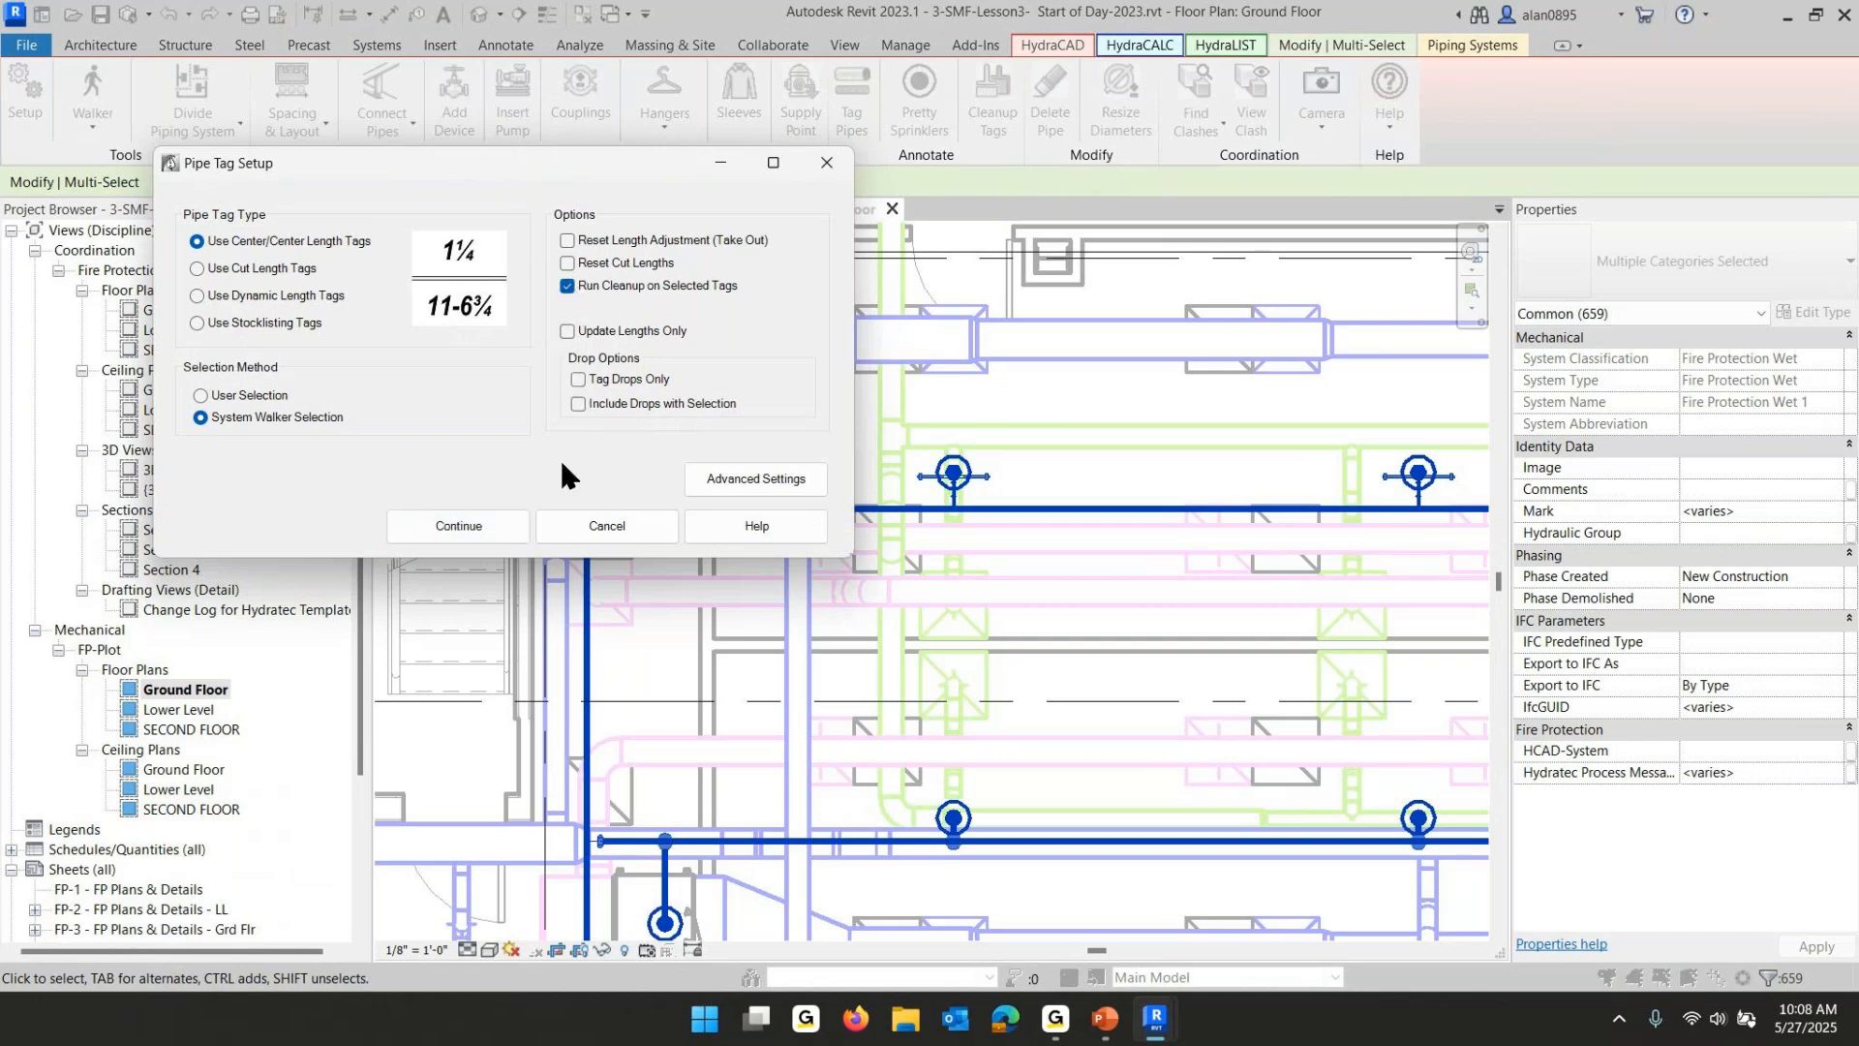
pyautogui.click(463, 525)
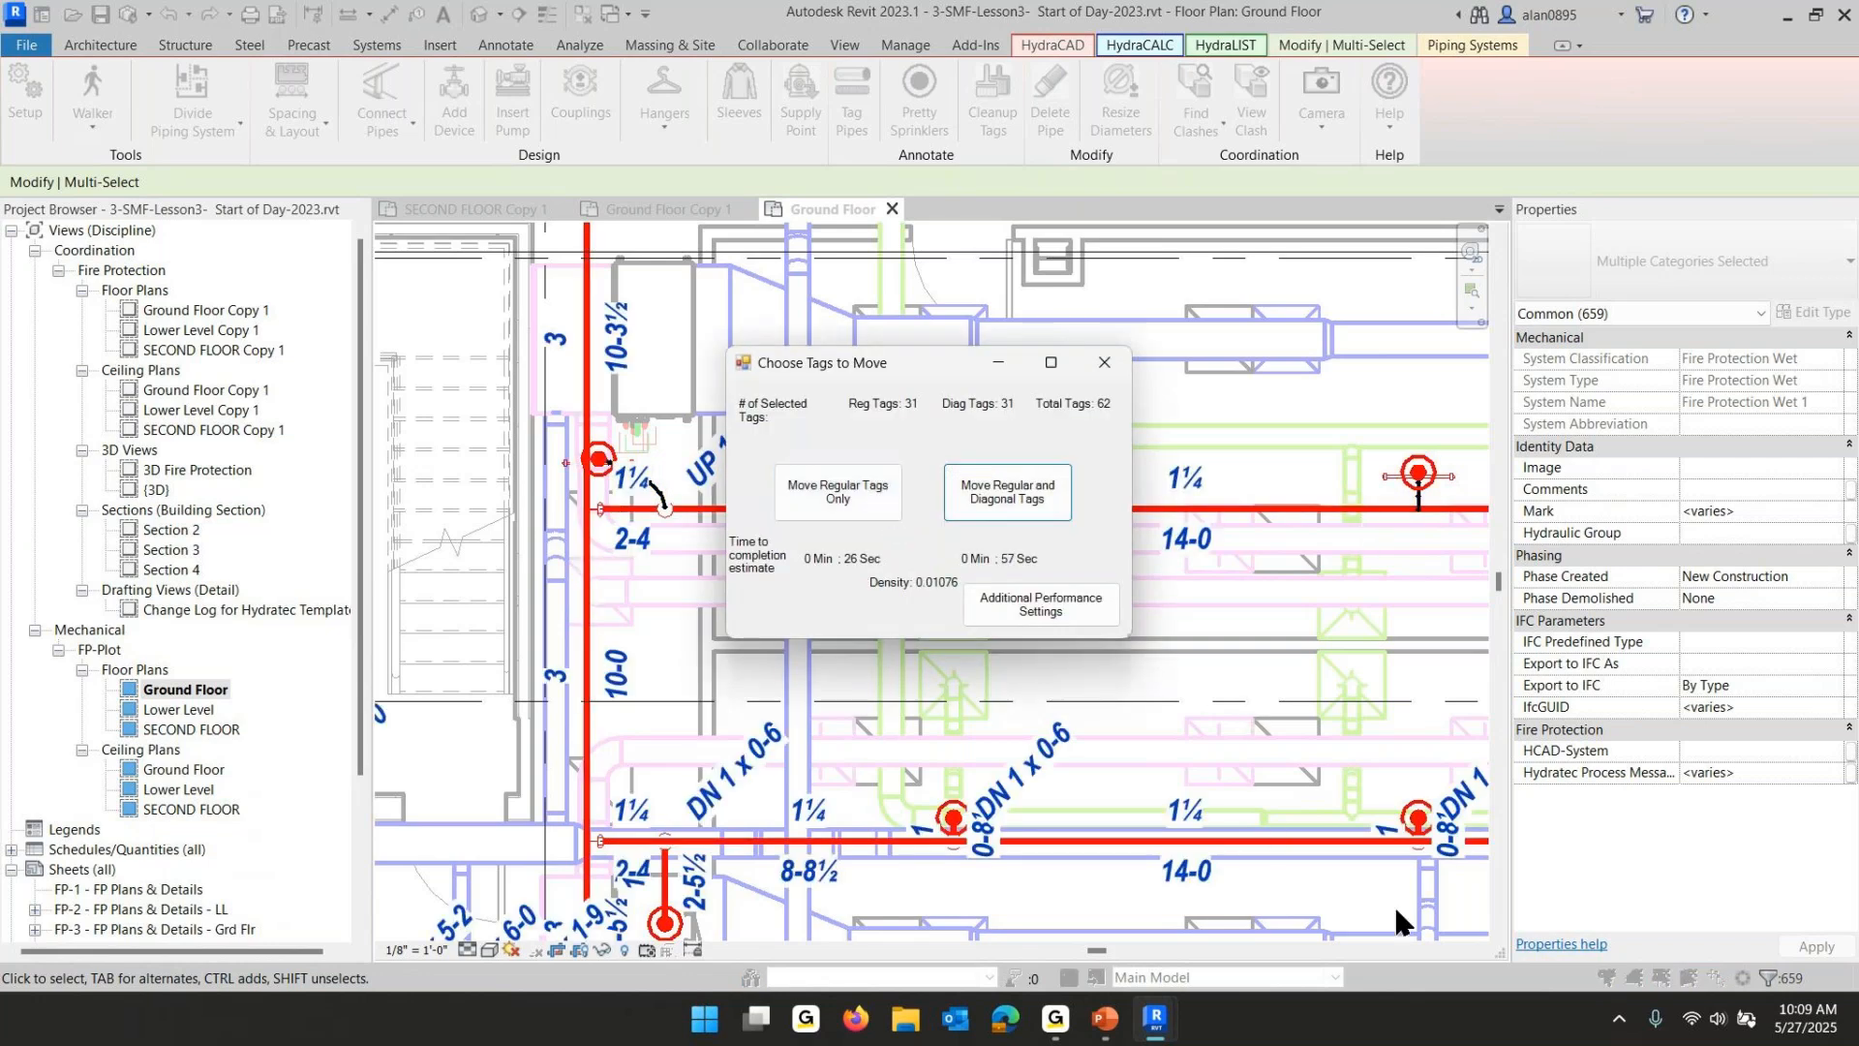
pyautogui.click(826, 494)
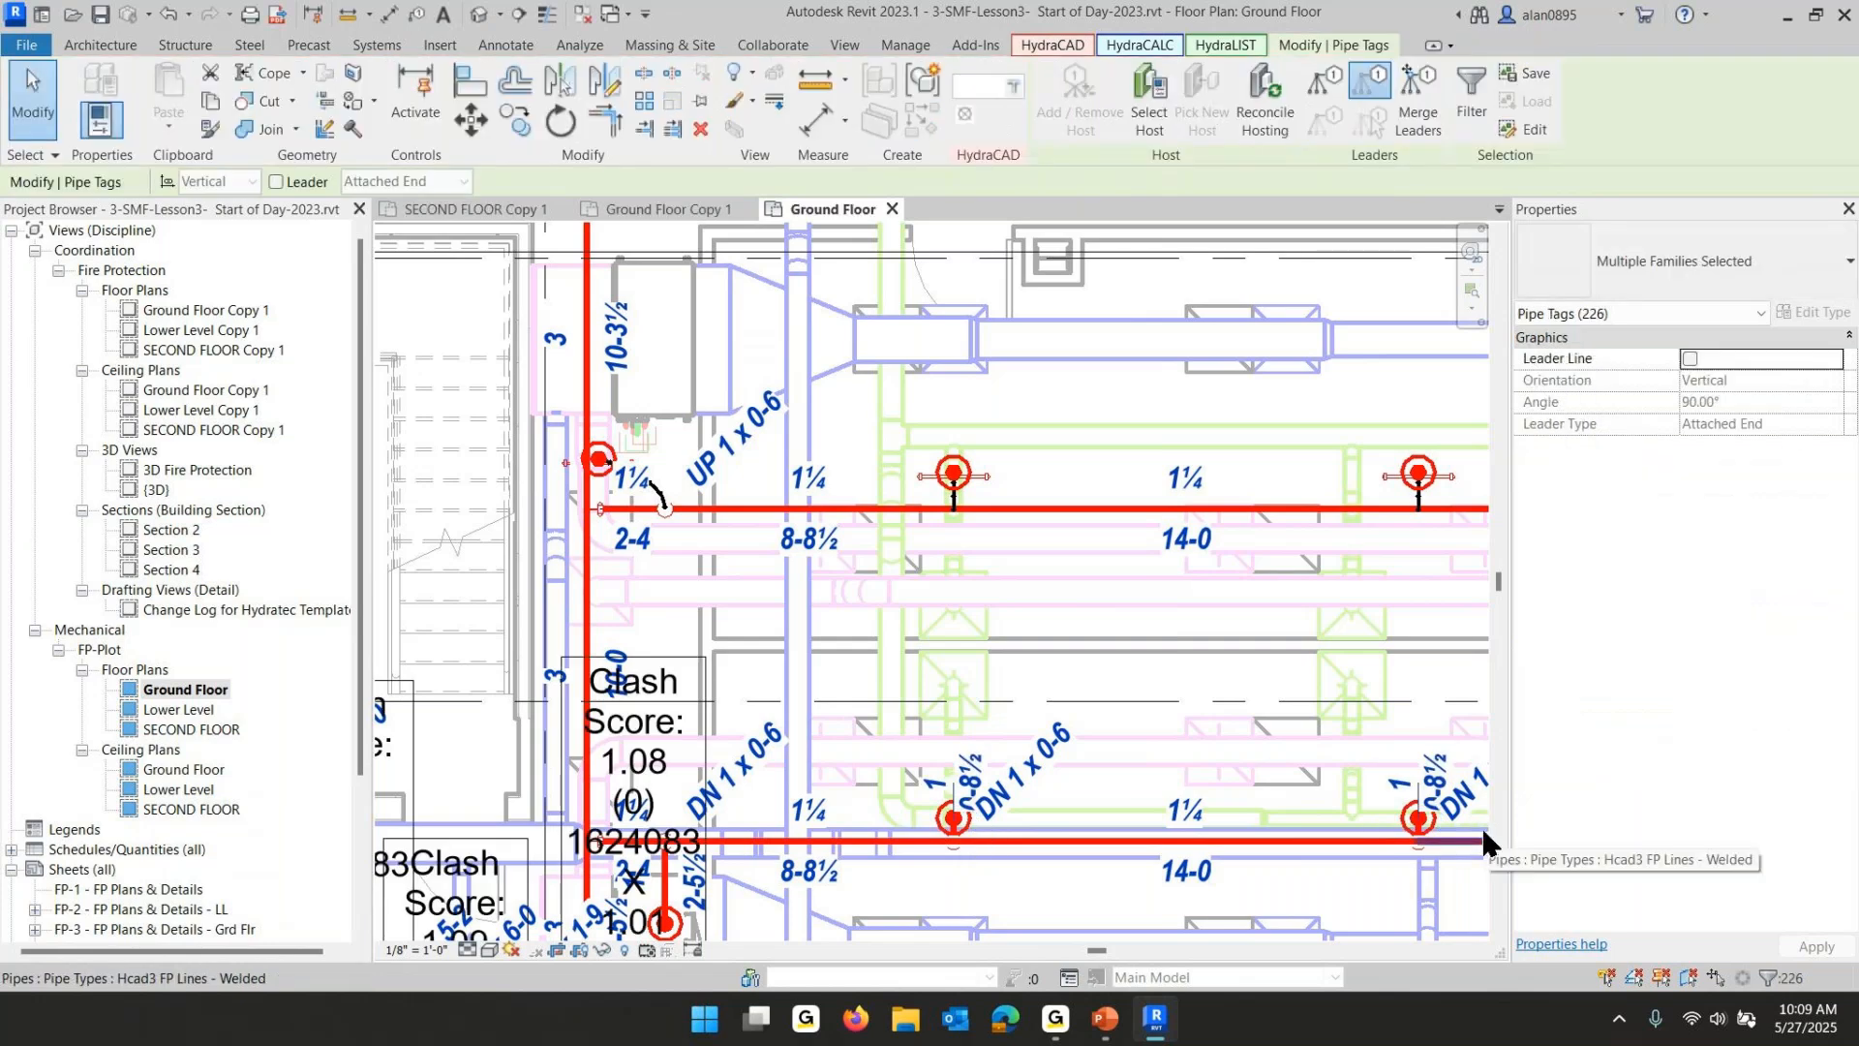
# - Delete all HydraCAD clash bubbles visible in the Ground Floor view
pyautogui.scroll(-3, 1129, 595)
pyautogui.moveTo(1078, 655); pyautogui.dragTo(993, 755, button='middle')
pyautogui.scroll(-3, 1007, 677)
pyautogui.moveTo(1007, 678); pyautogui.dragTo(746, 543, button='middle')
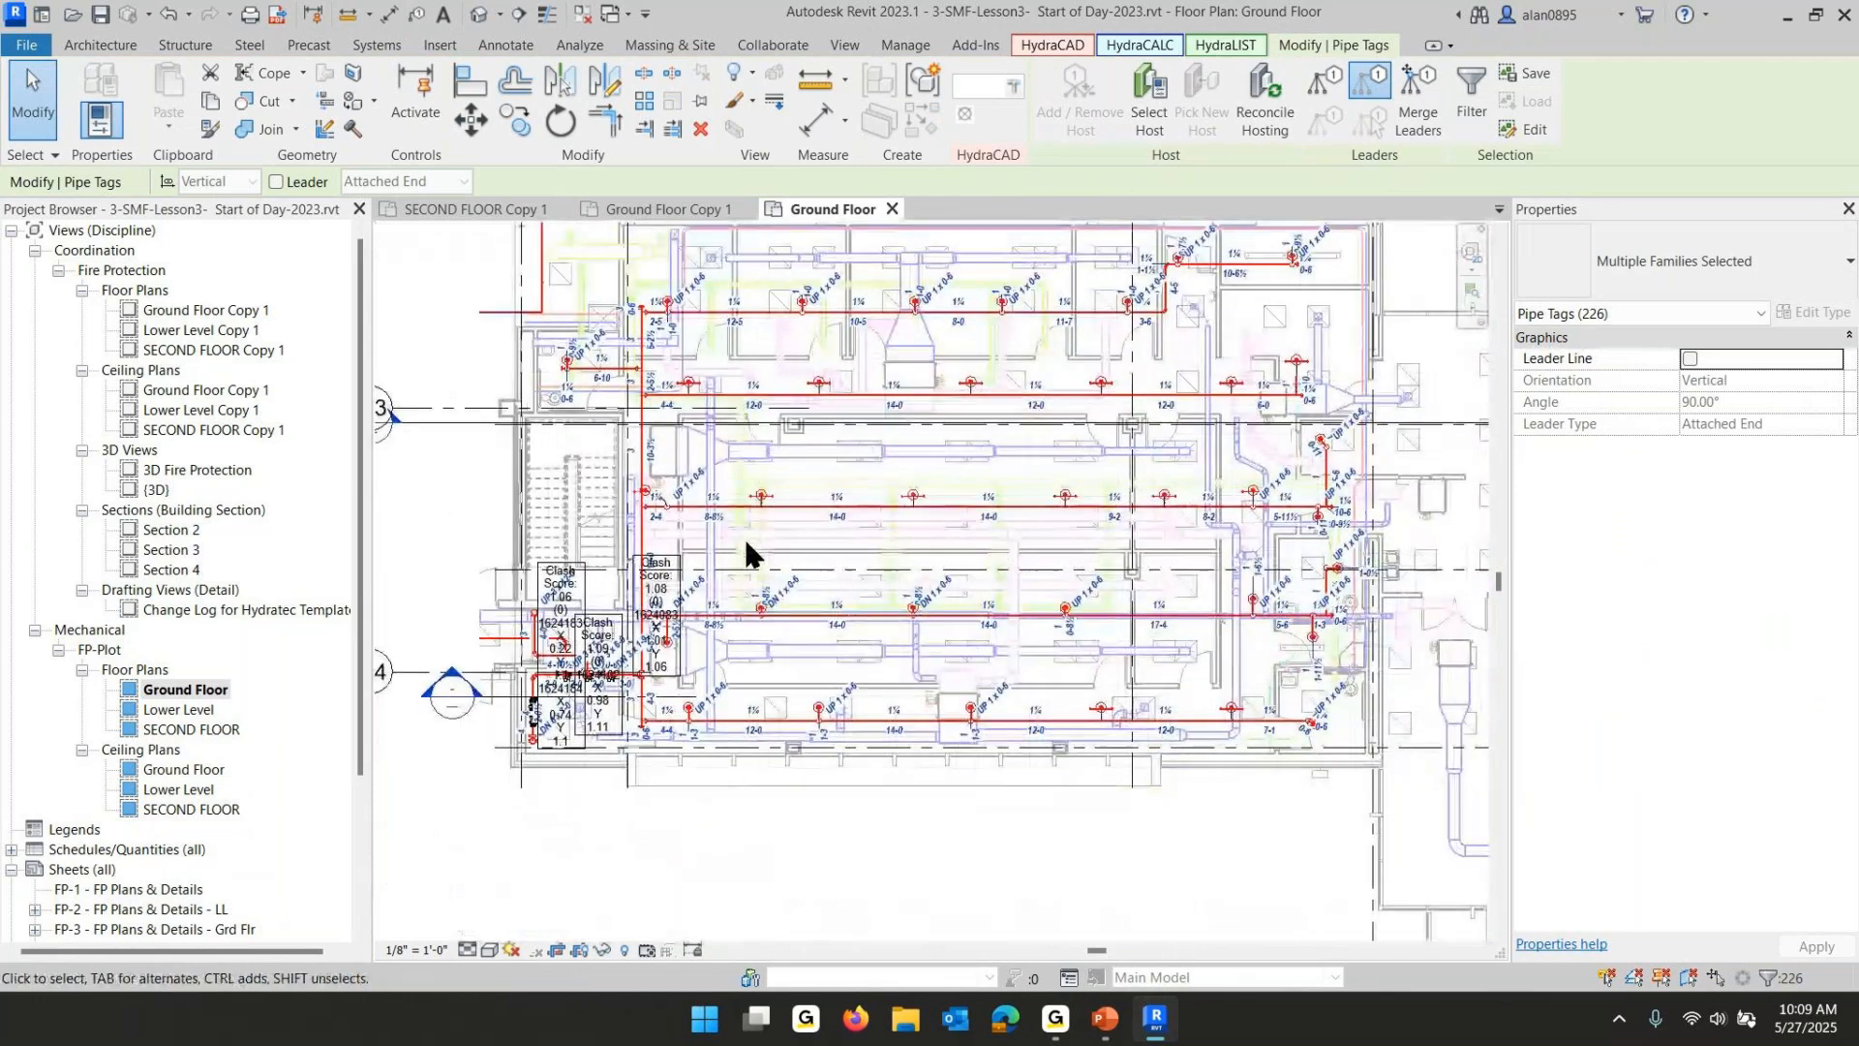
pyautogui.scroll(4, 562, 639)
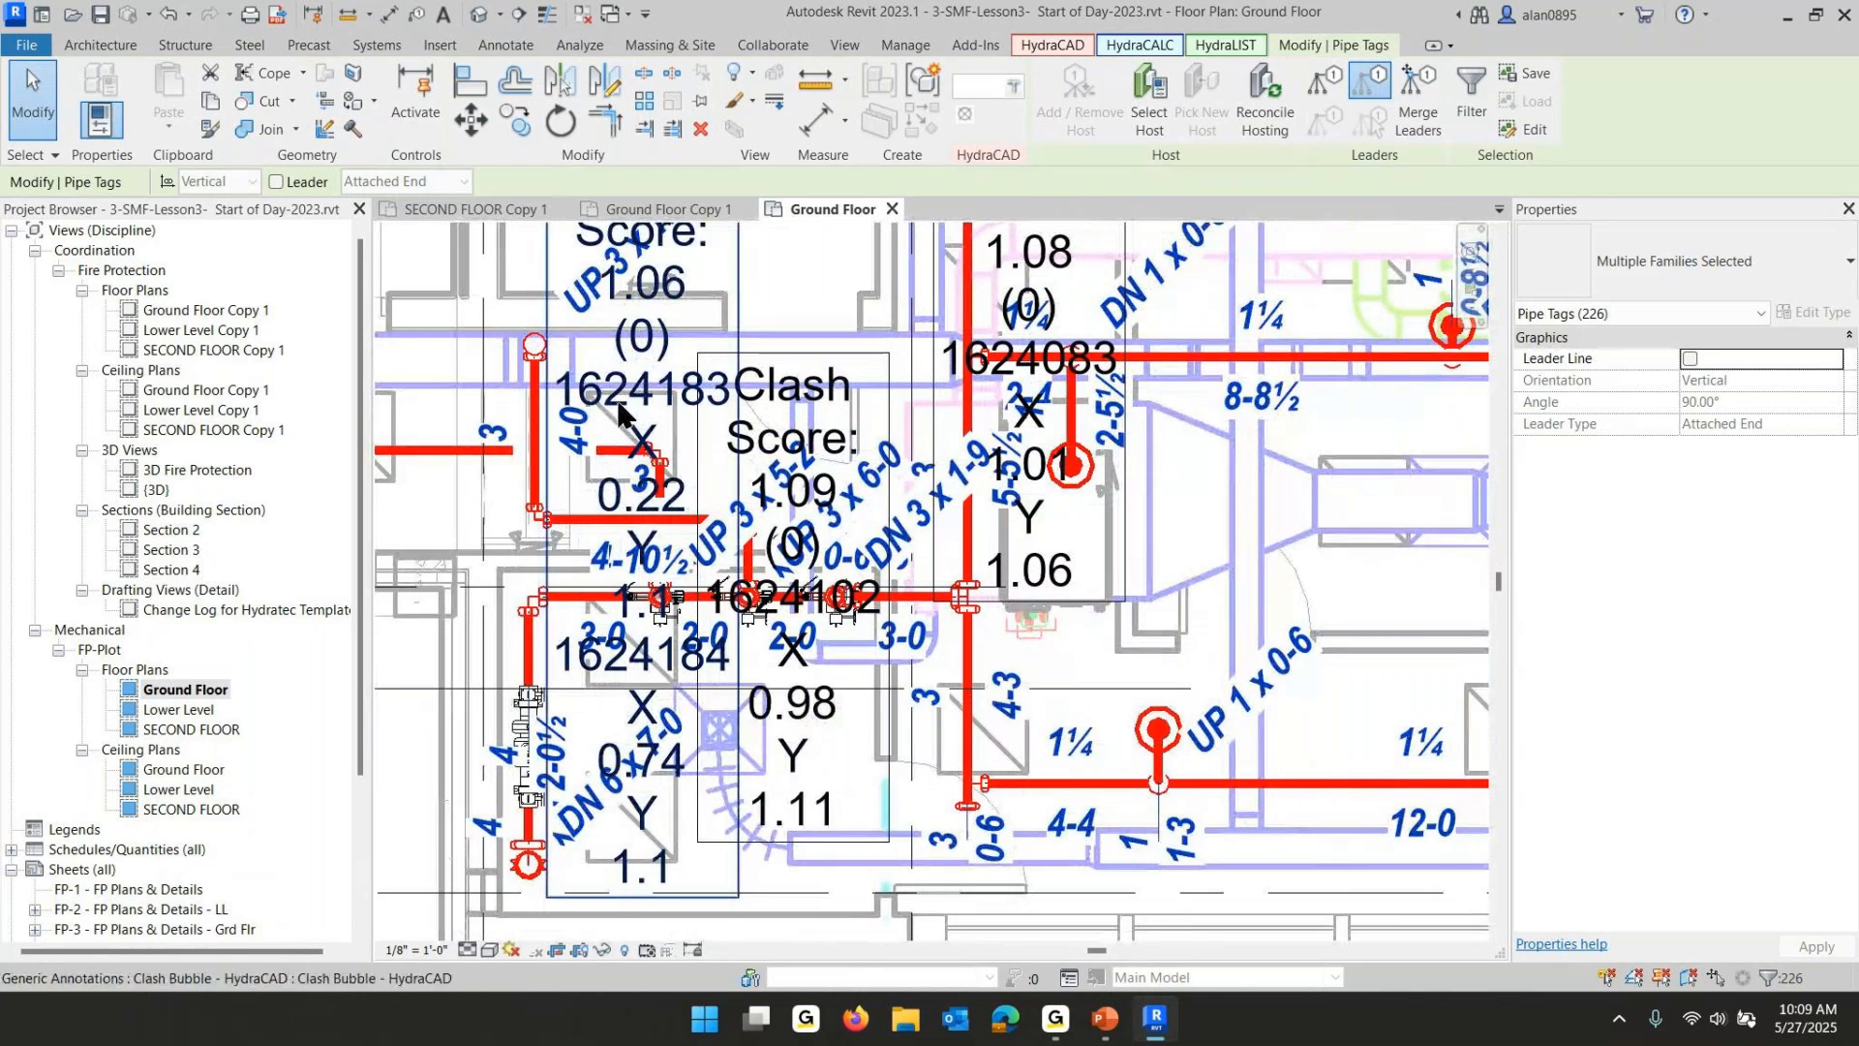
pyautogui.click(728, 255)
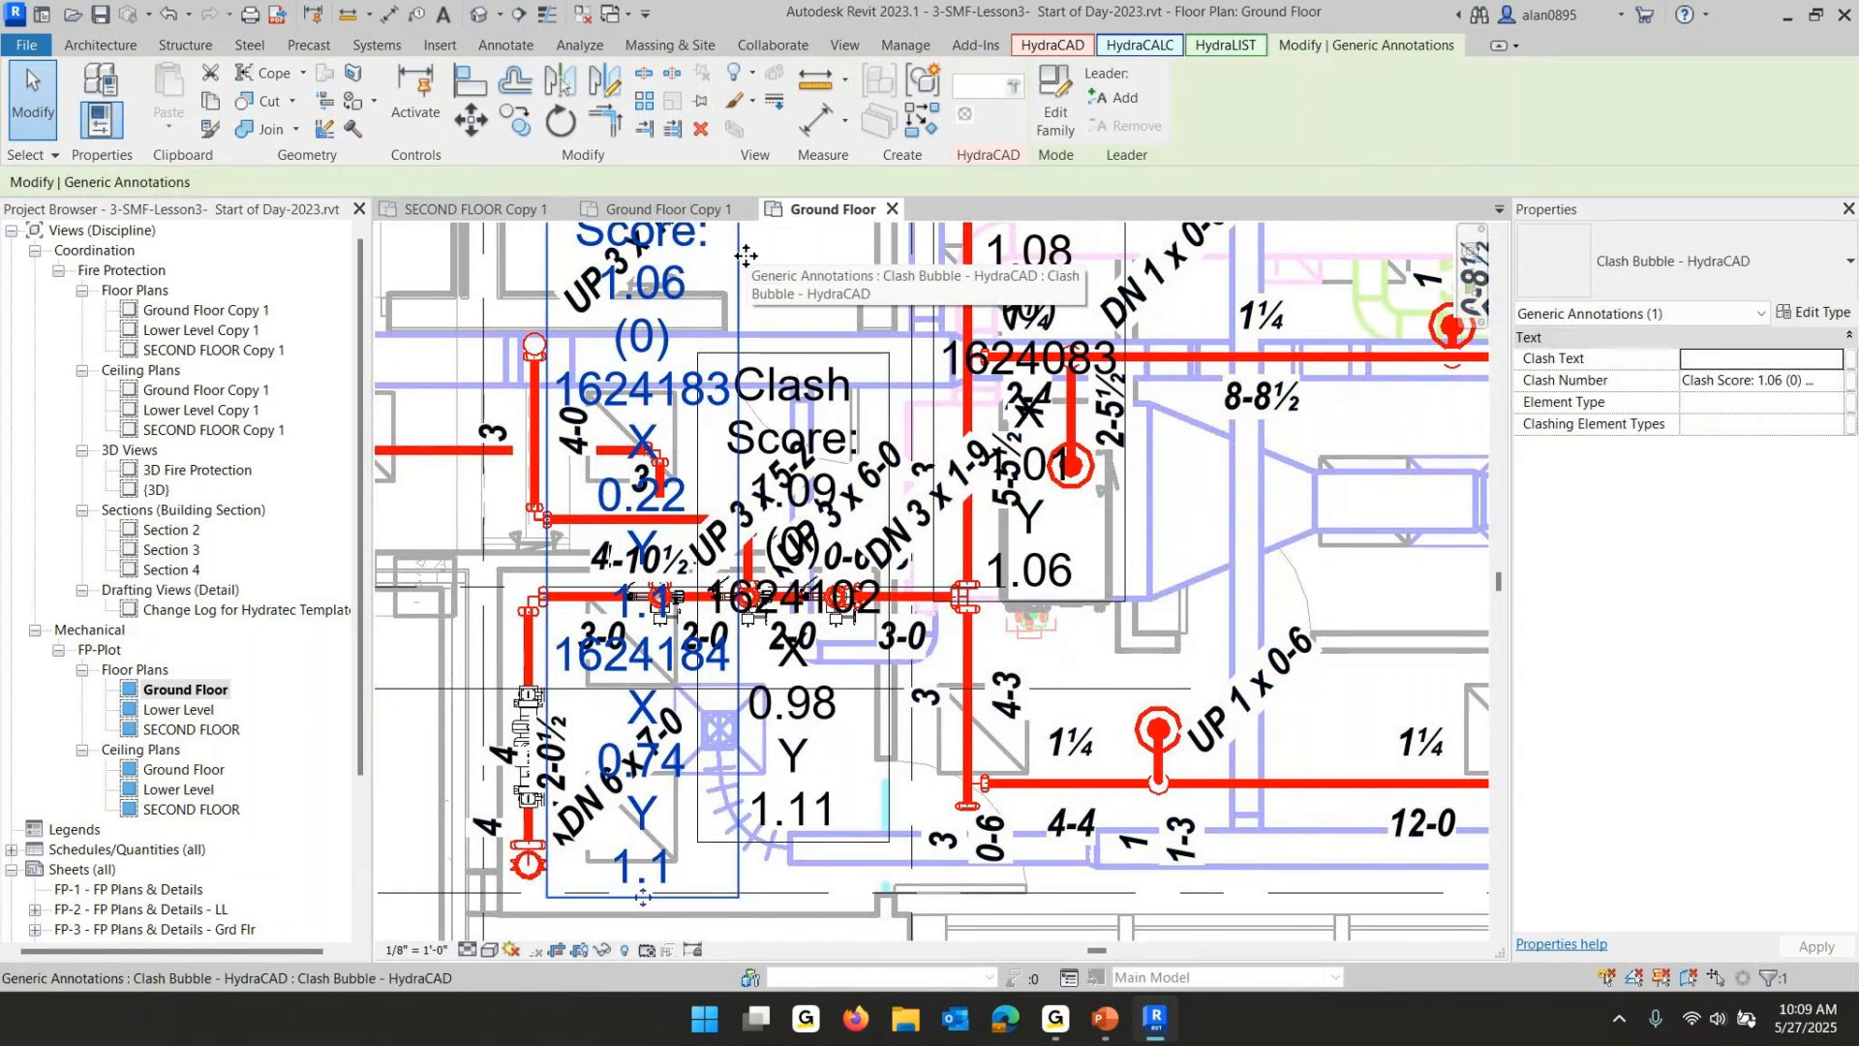
pyautogui.rightClick(745, 257)
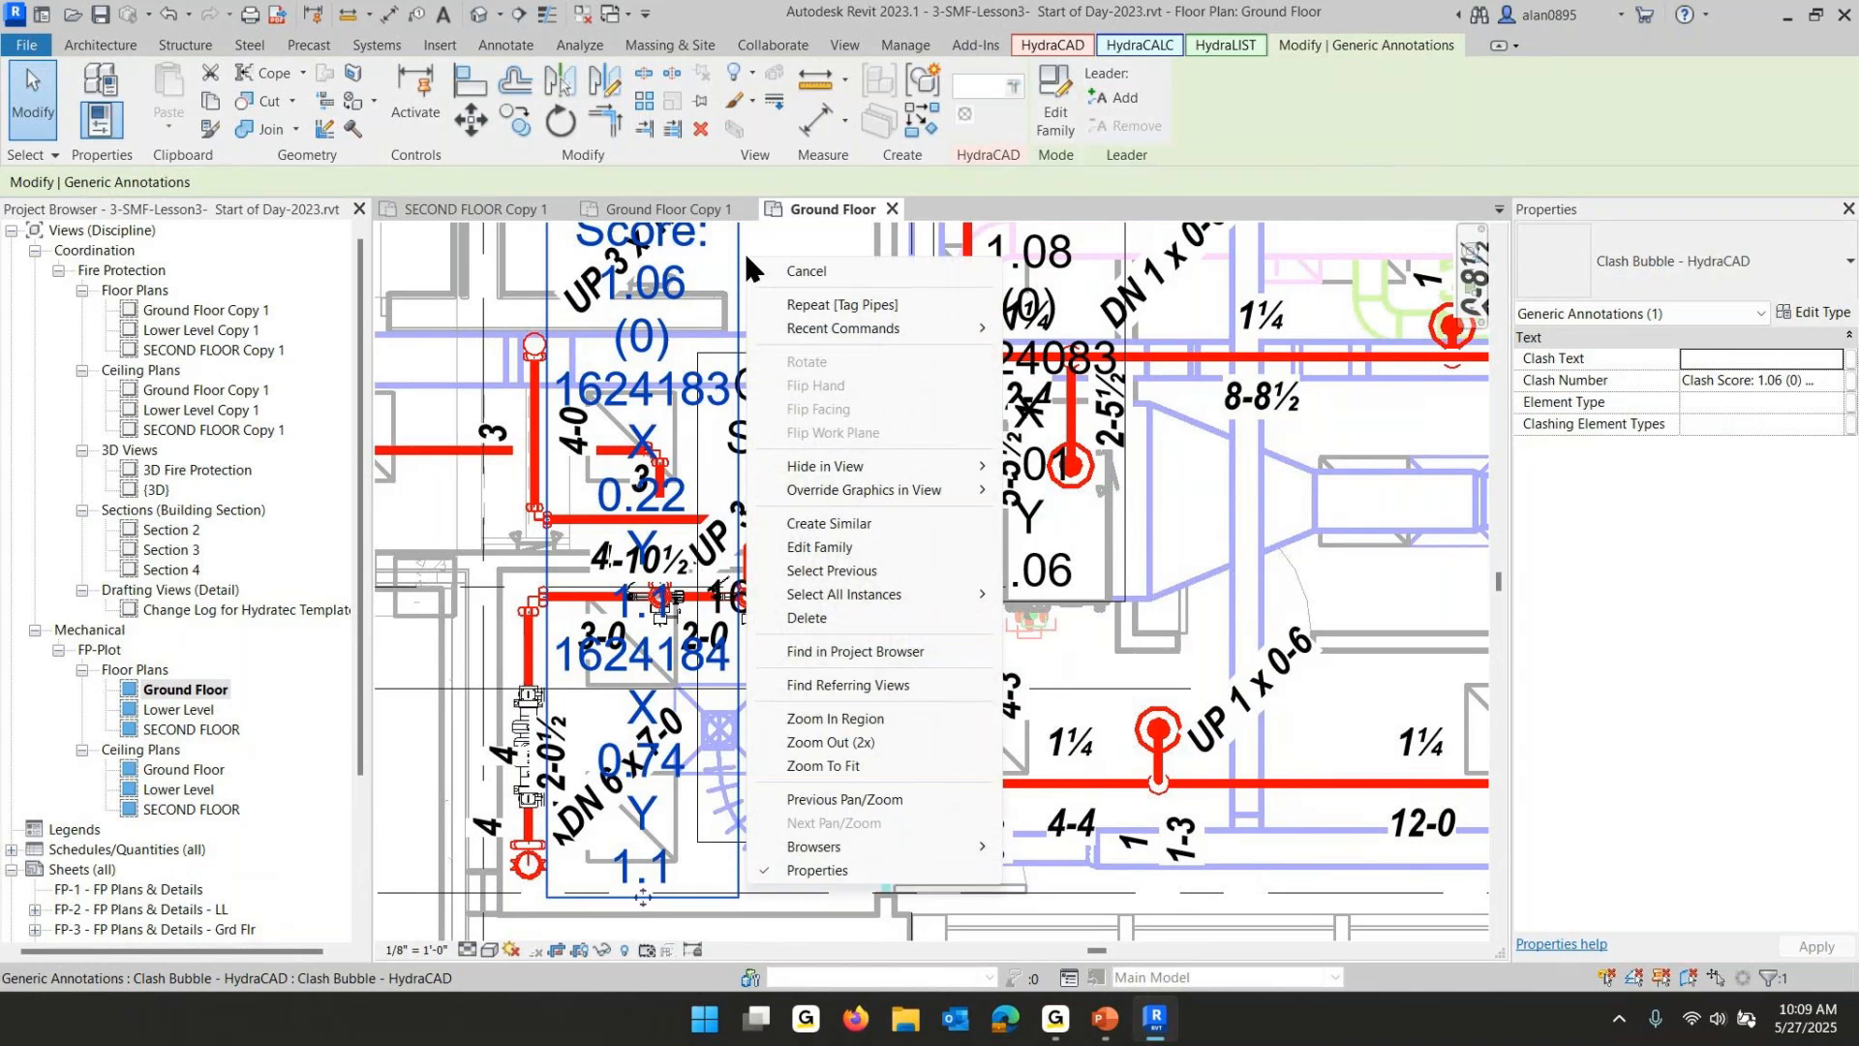
pyautogui.moveTo(838, 593)
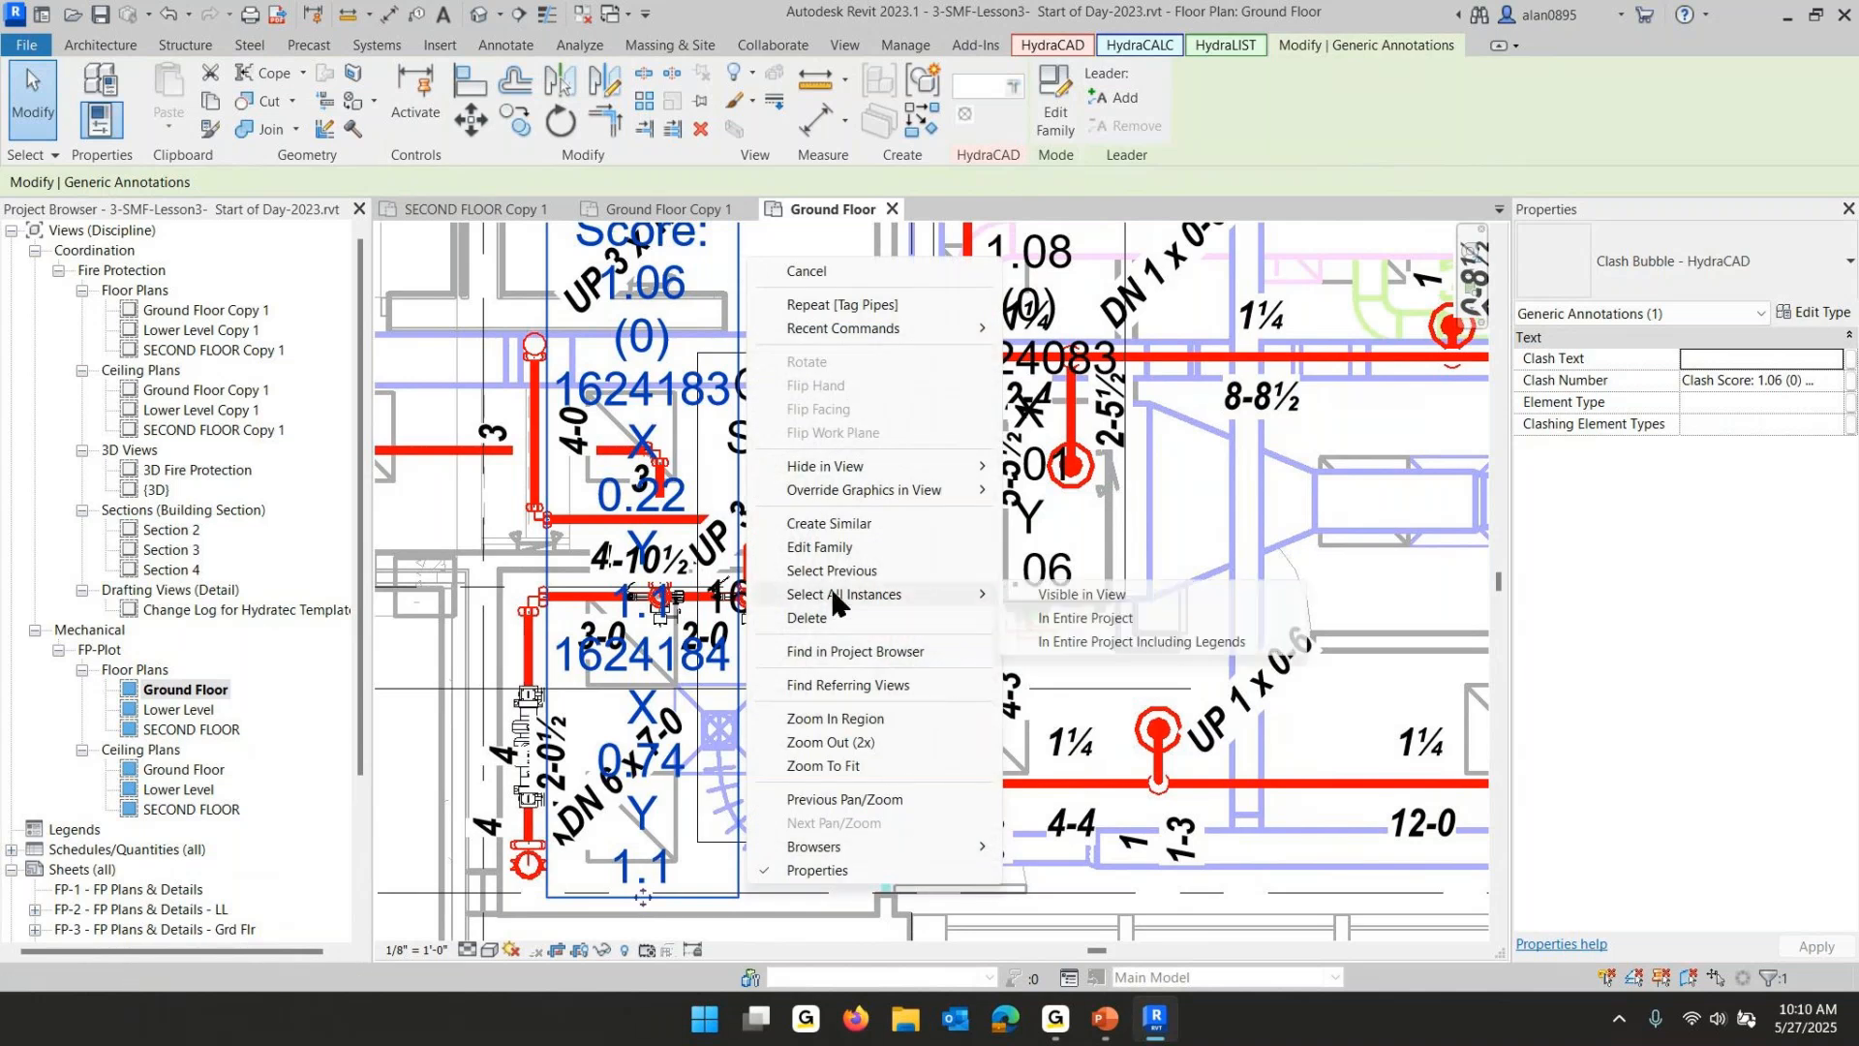
pyautogui.click(1135, 594)
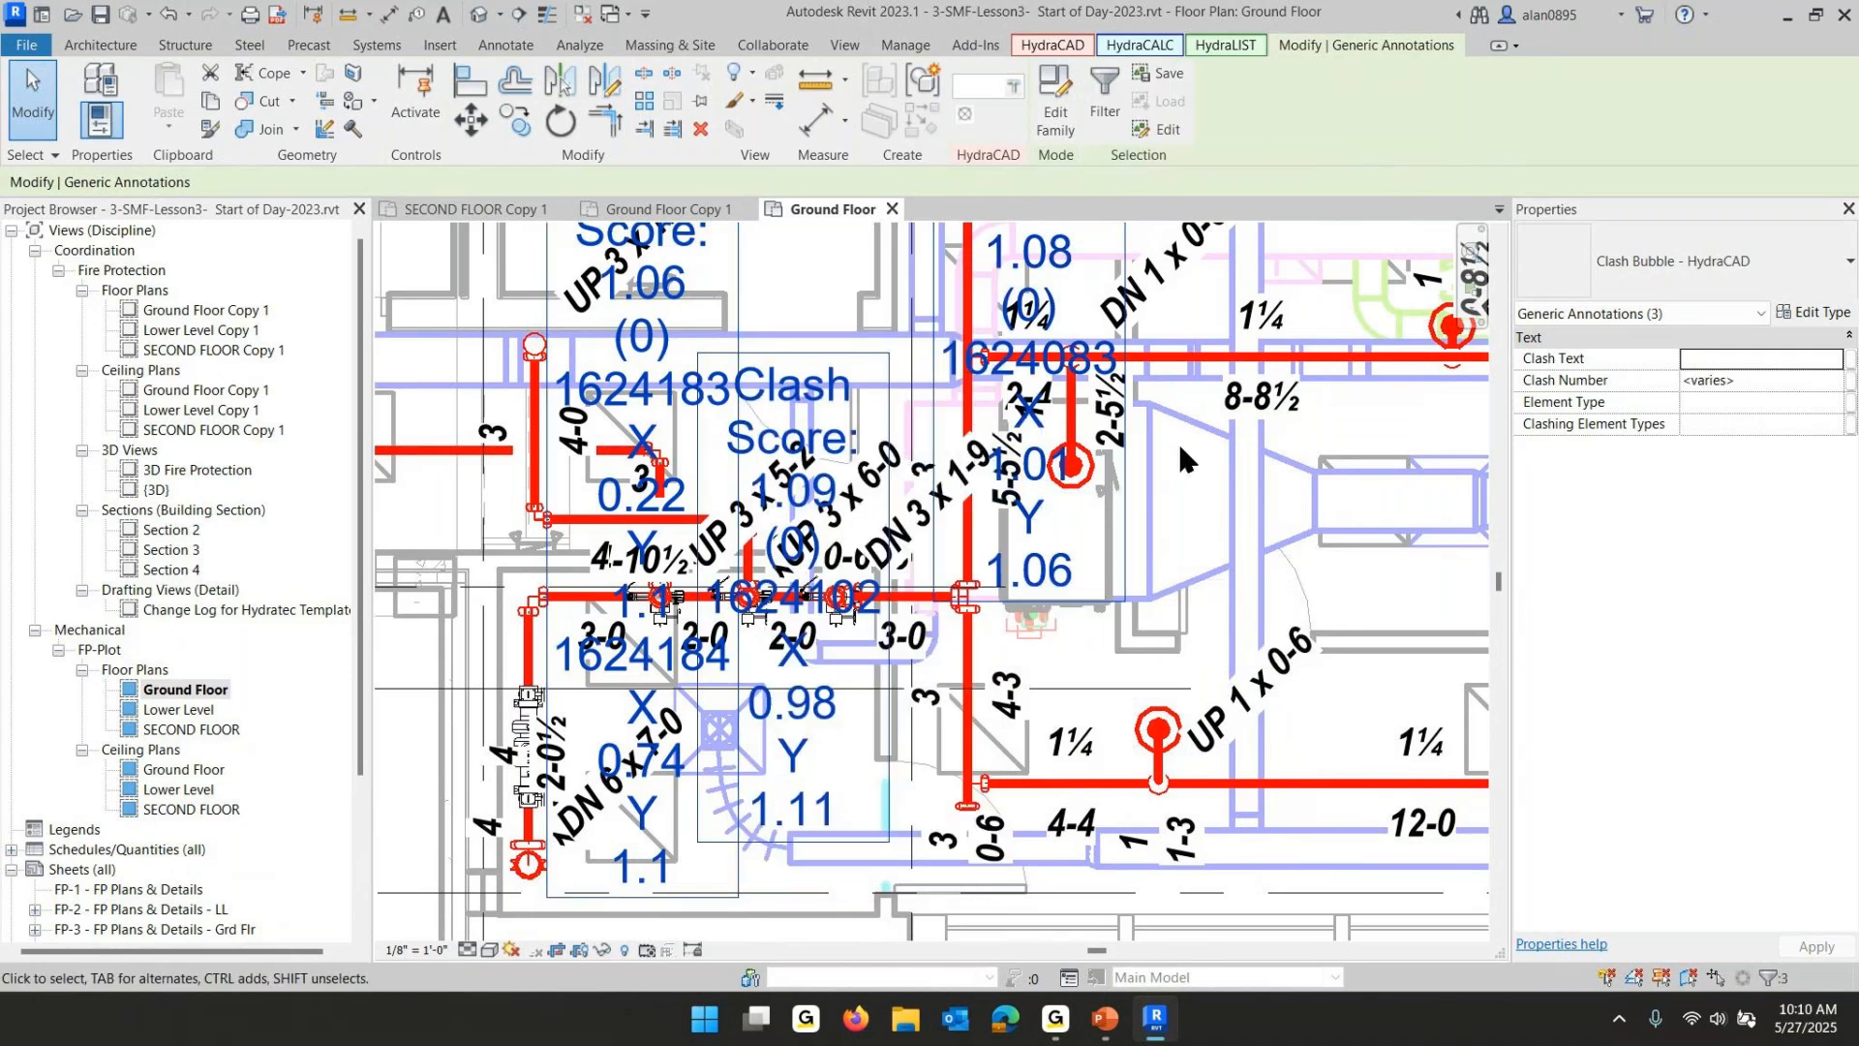
pyautogui.press('Delete')
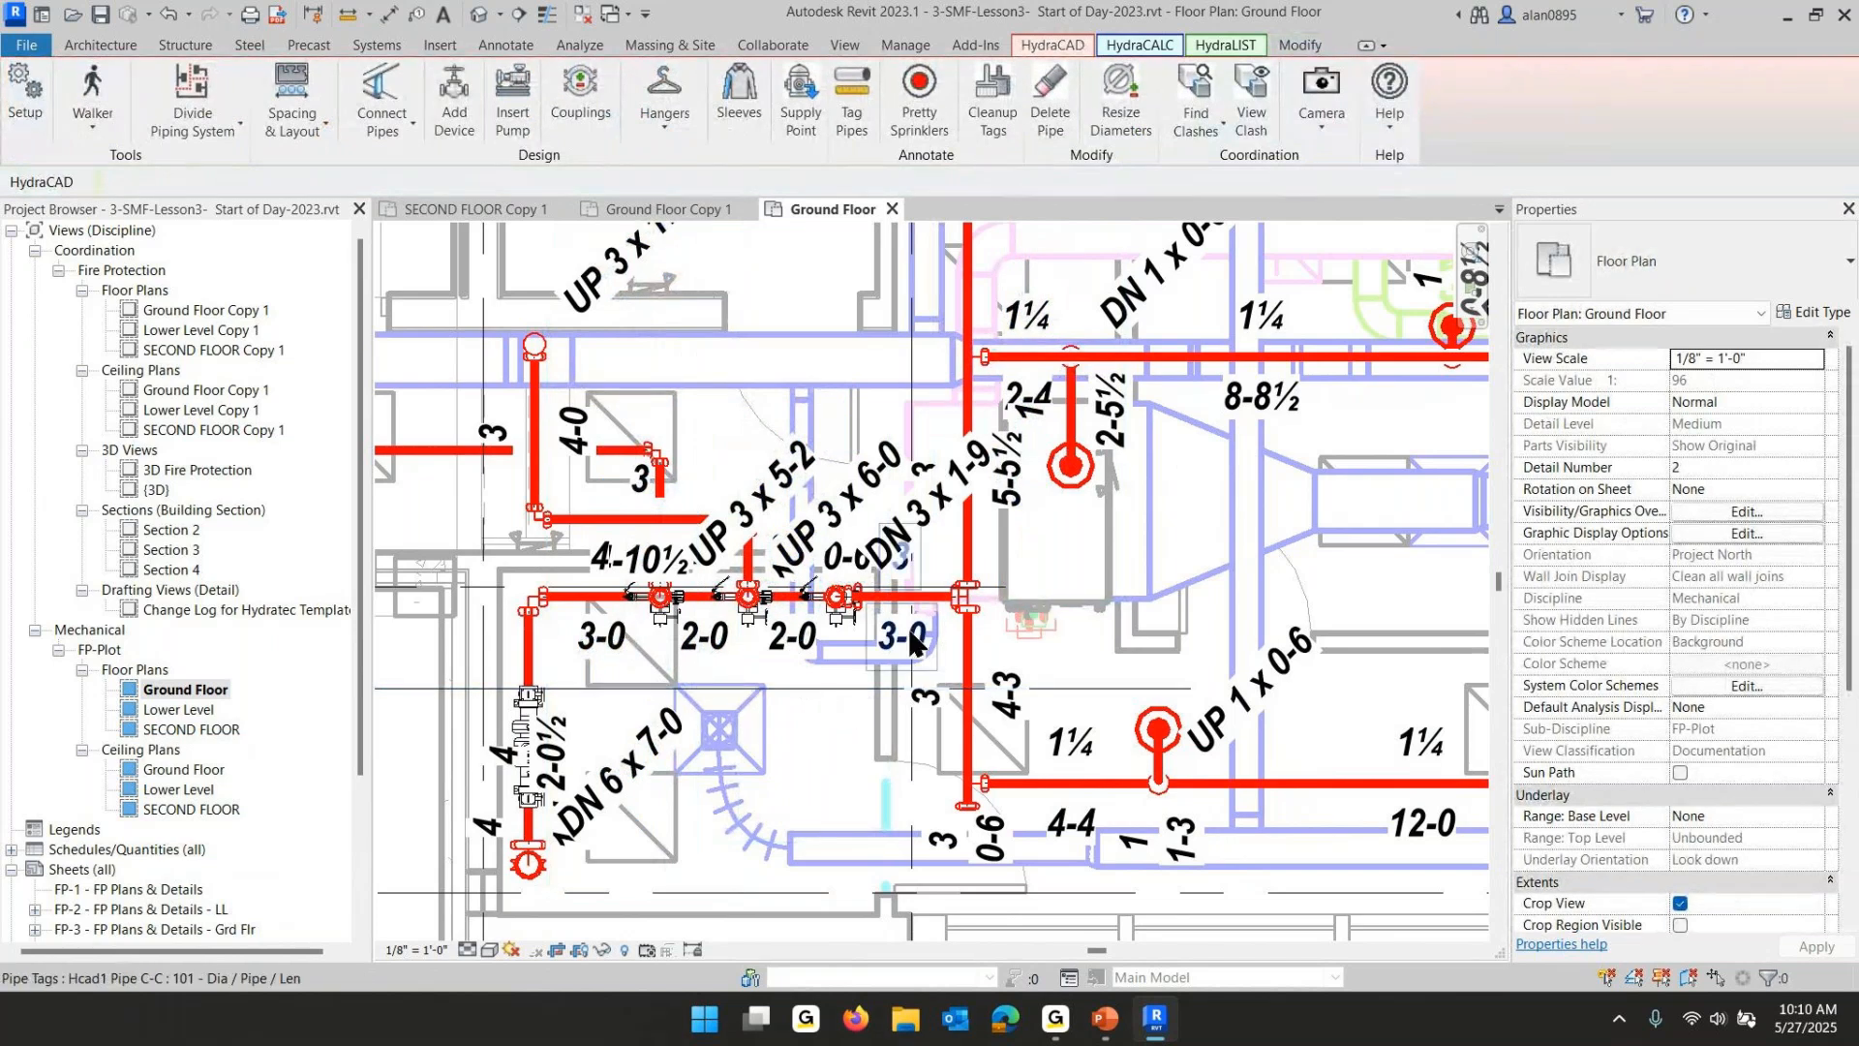
# - Select the piping around the riser valves, filter the selection to pipe tags only, and delete those tags
pyautogui.scroll(-1, 777, 596)
pyautogui.moveTo(794, 623); pyautogui.dragTo(917, 647, button='middle')
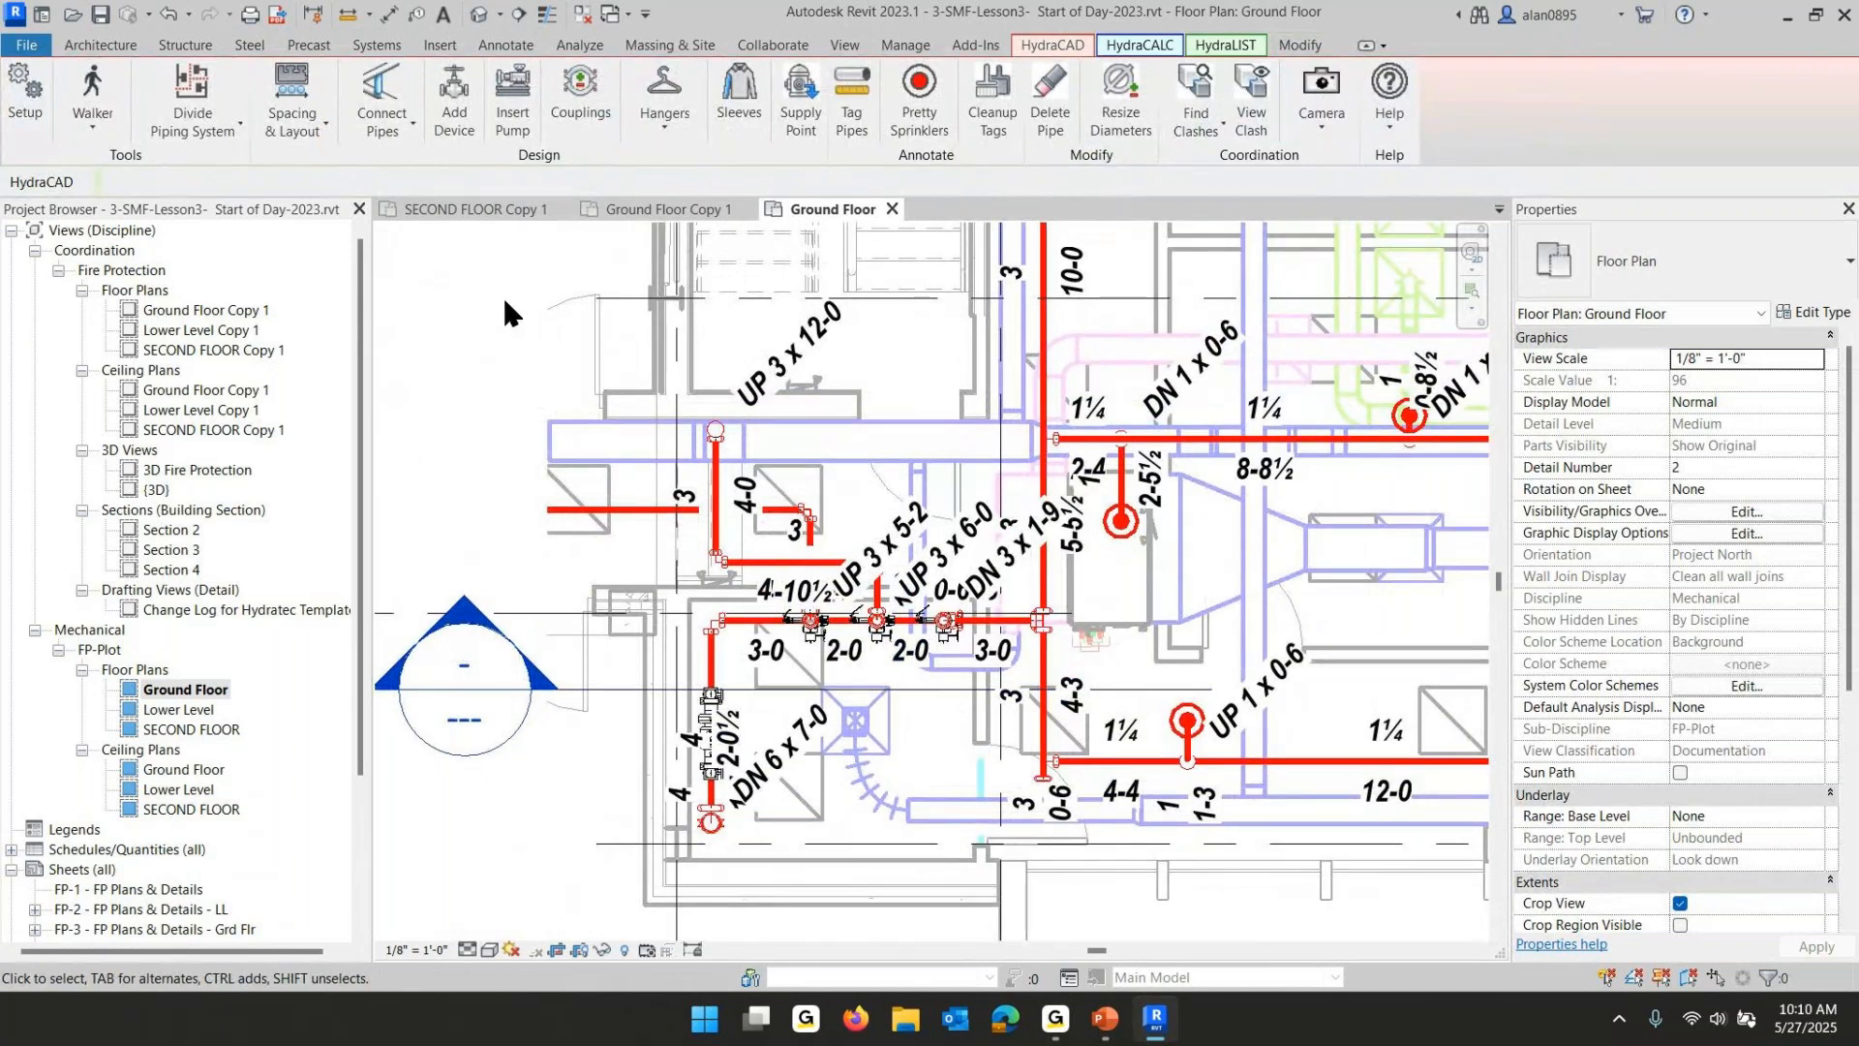
pyautogui.moveTo(504, 300); pyautogui.dragTo(995, 921)
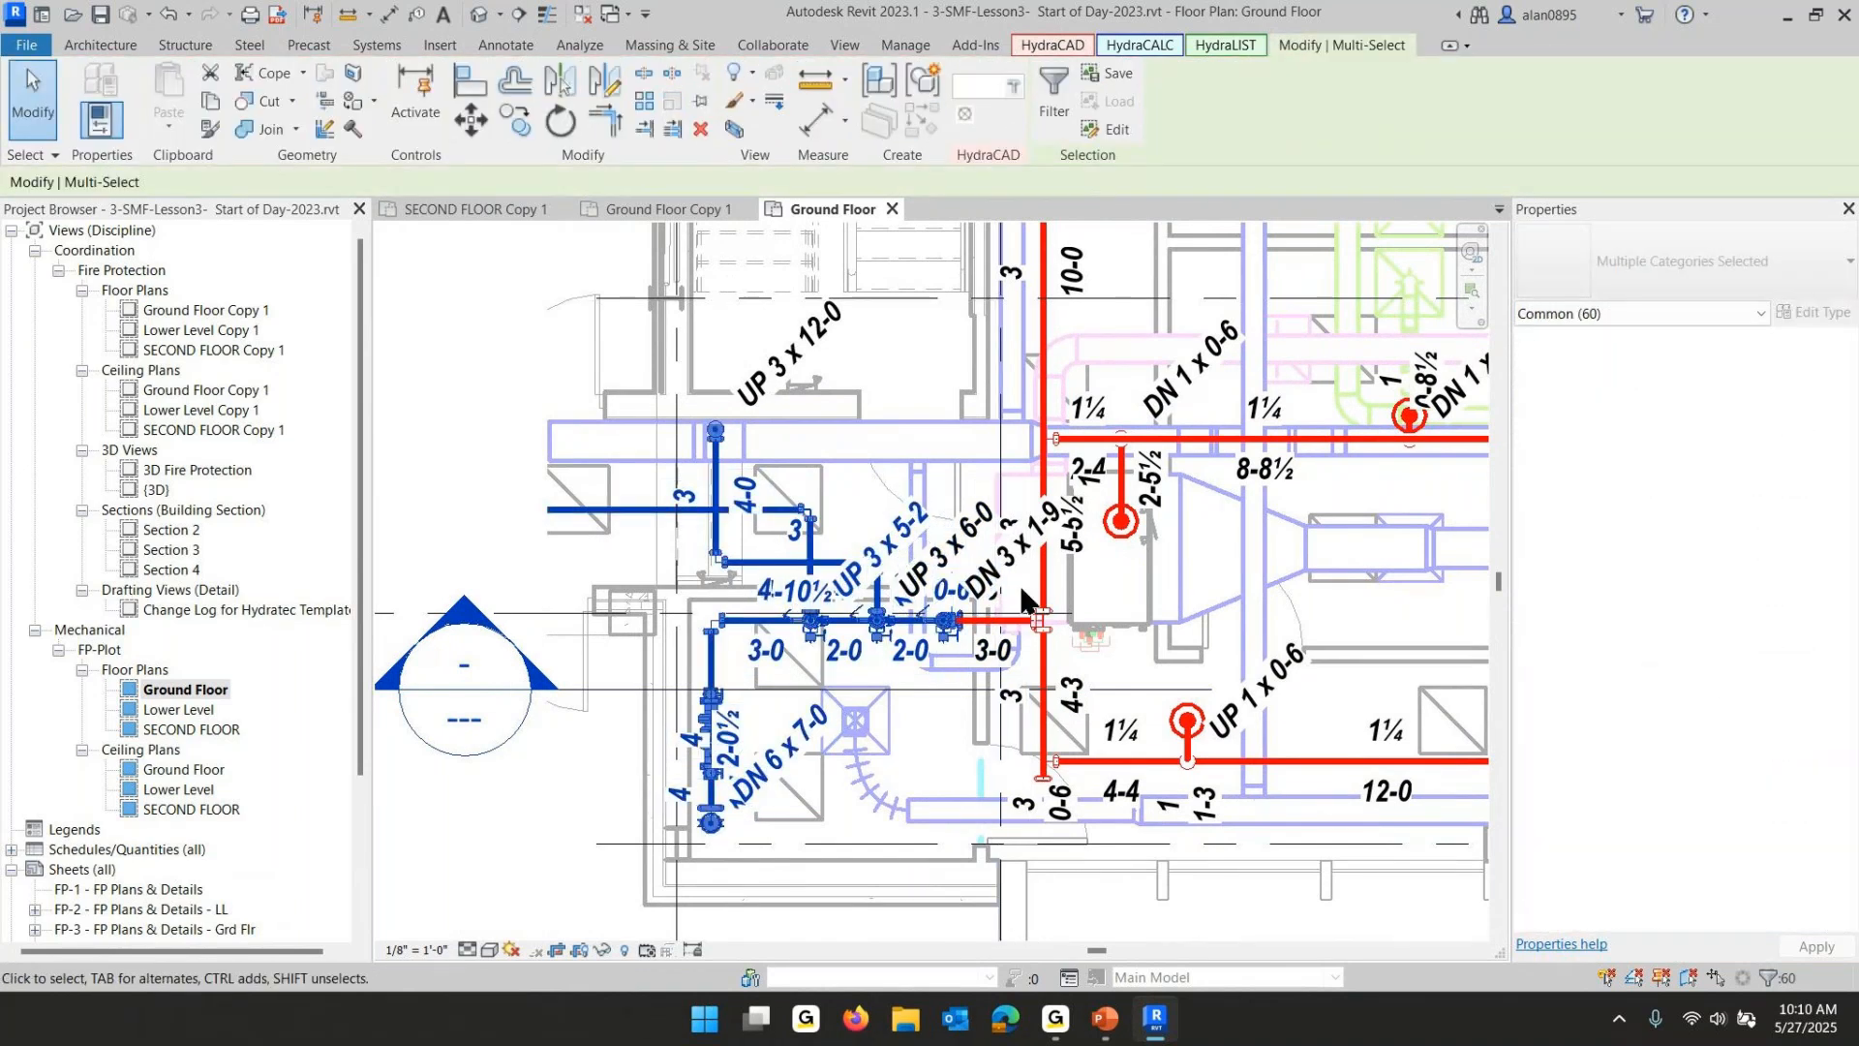
pyautogui.keyDown('ctrl'); pyautogui.click(1039, 617); pyautogui.keyUp('ctrl')
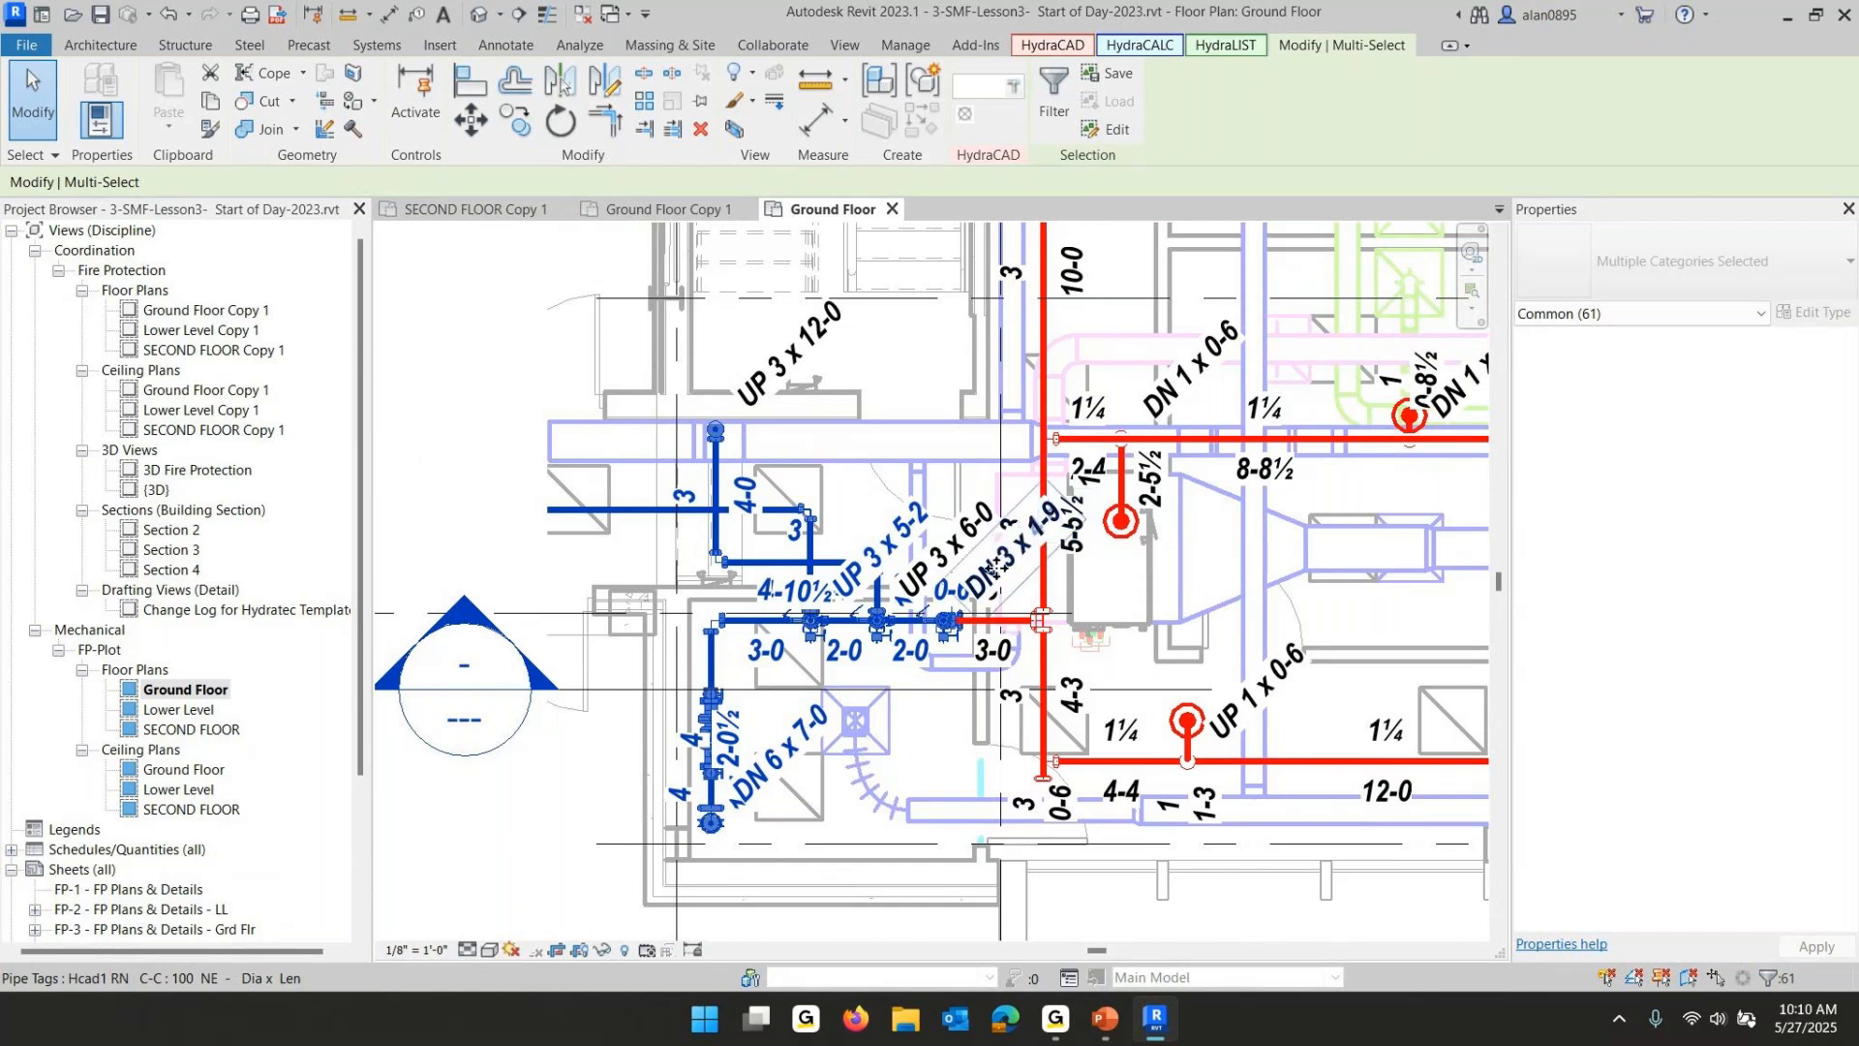
pyautogui.keyDown('ctrl'); pyautogui.click(980, 534); pyautogui.keyUp('ctrl')
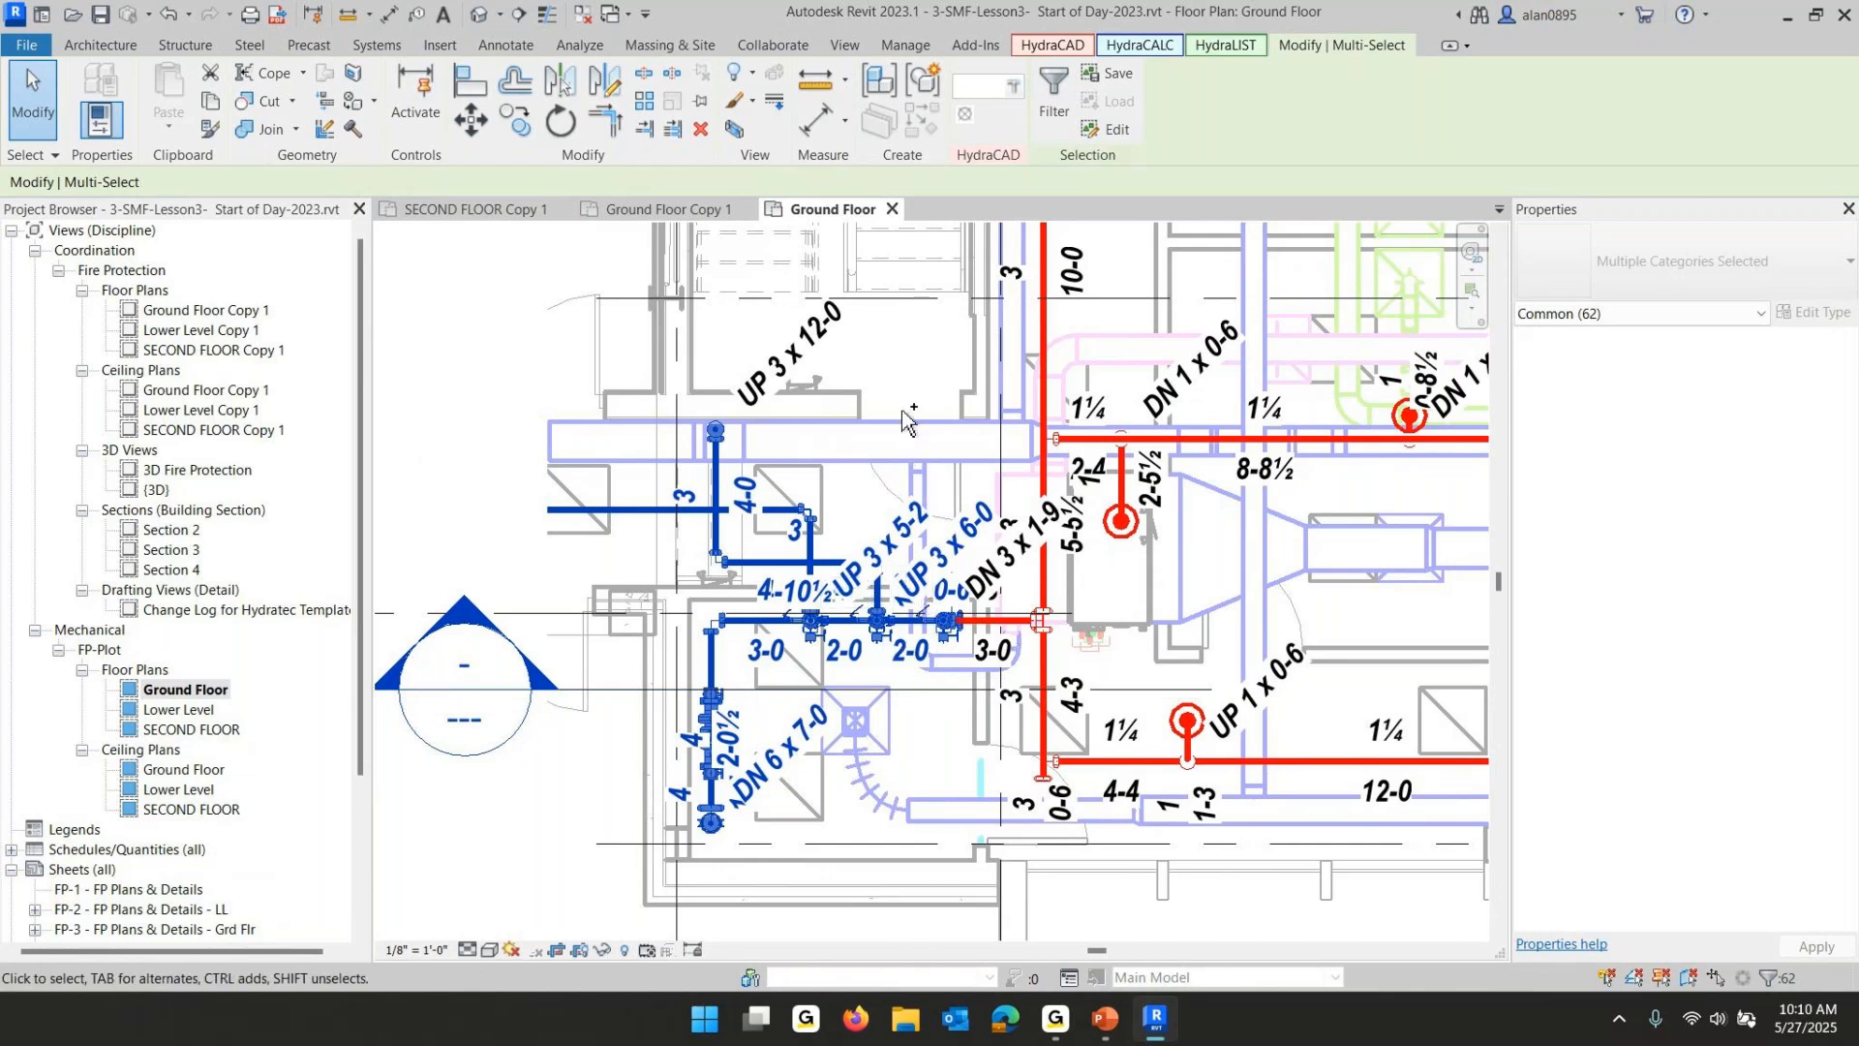
pyautogui.keyDown('ctrl'); pyautogui.click(819, 339); pyautogui.keyUp('ctrl')
pyautogui.click(1053, 76)
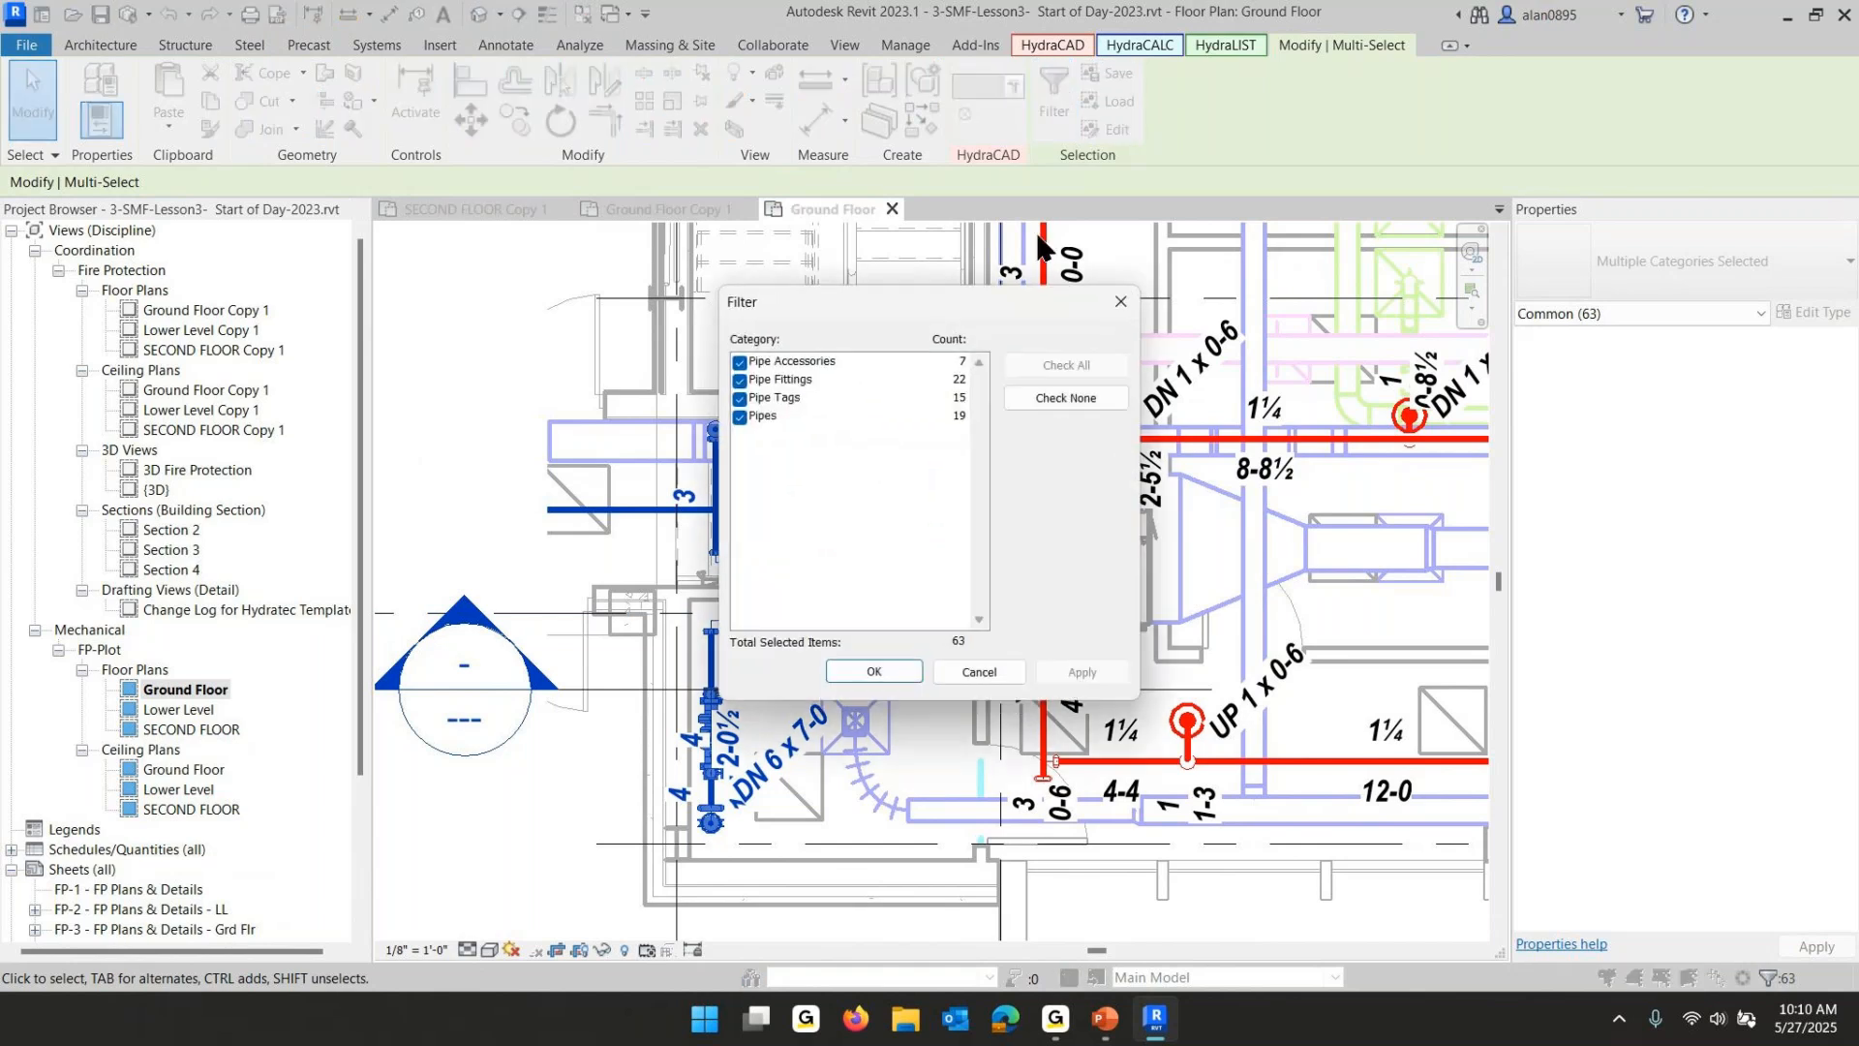
pyautogui.click(1034, 396)
pyautogui.click(760, 402)
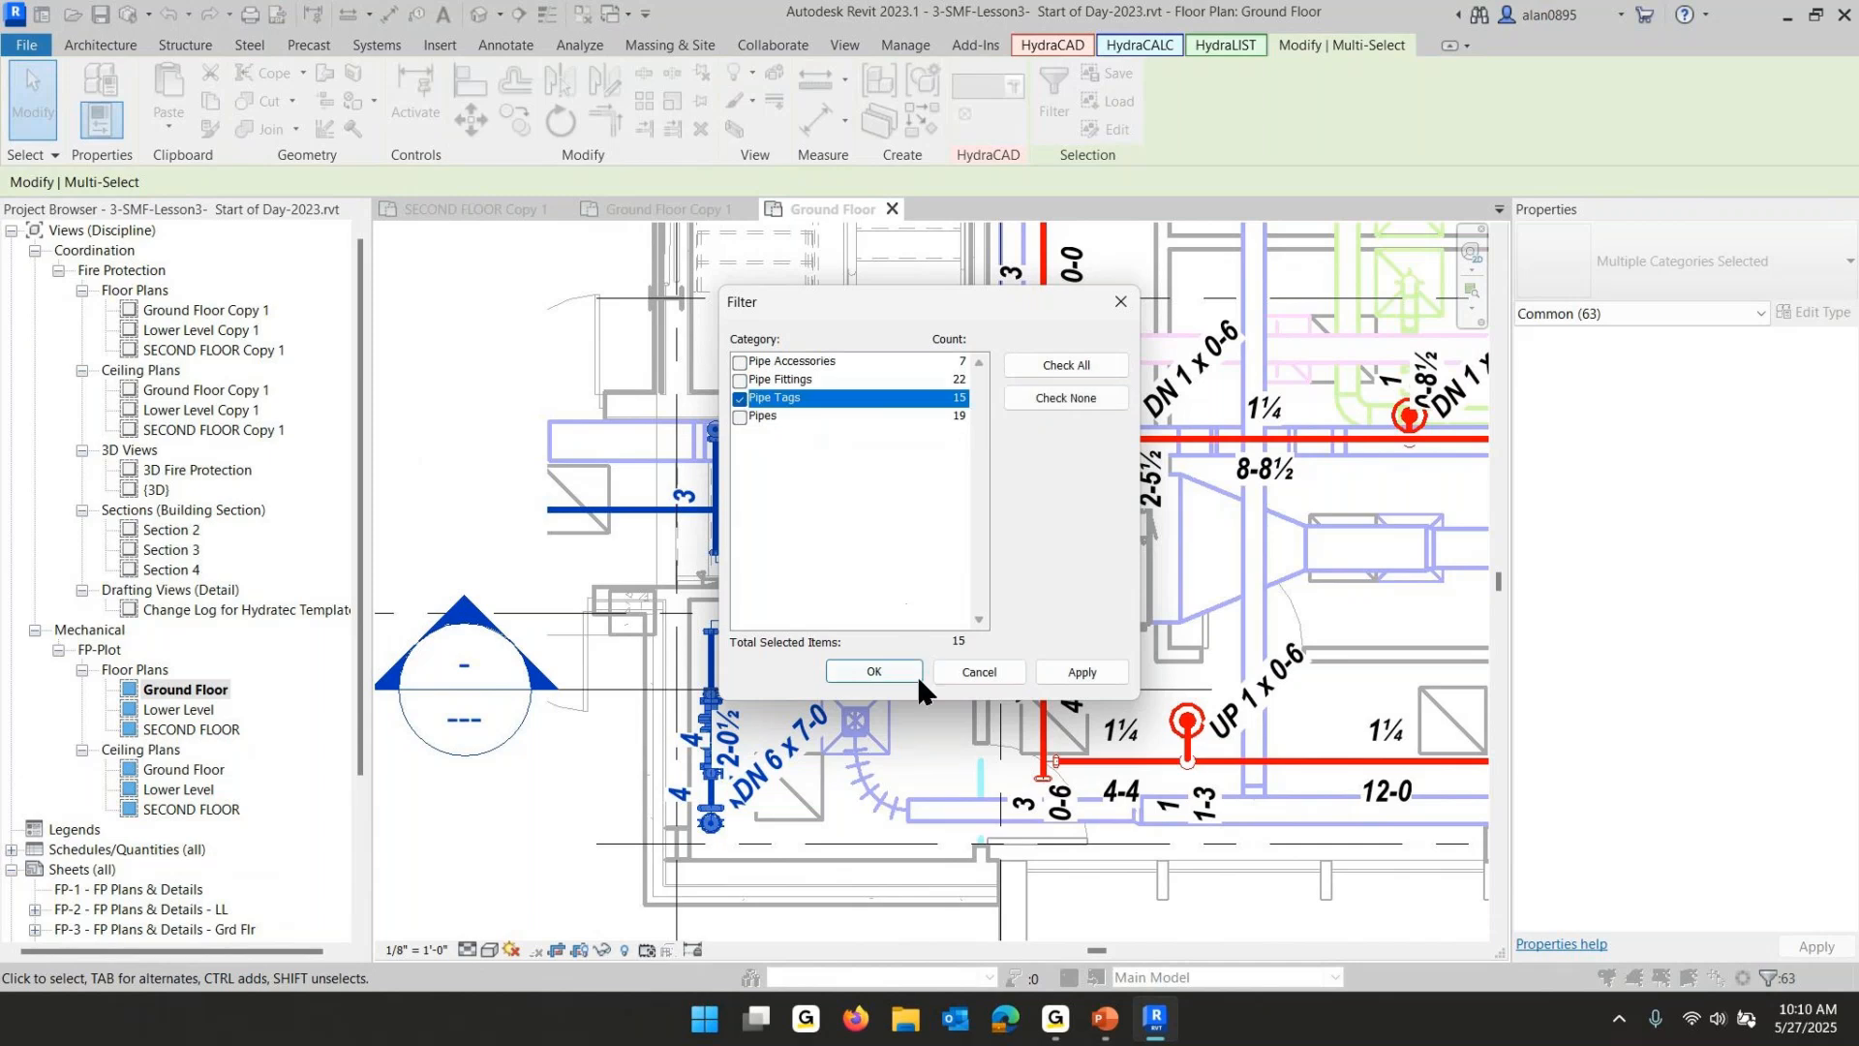
pyautogui.click(874, 672)
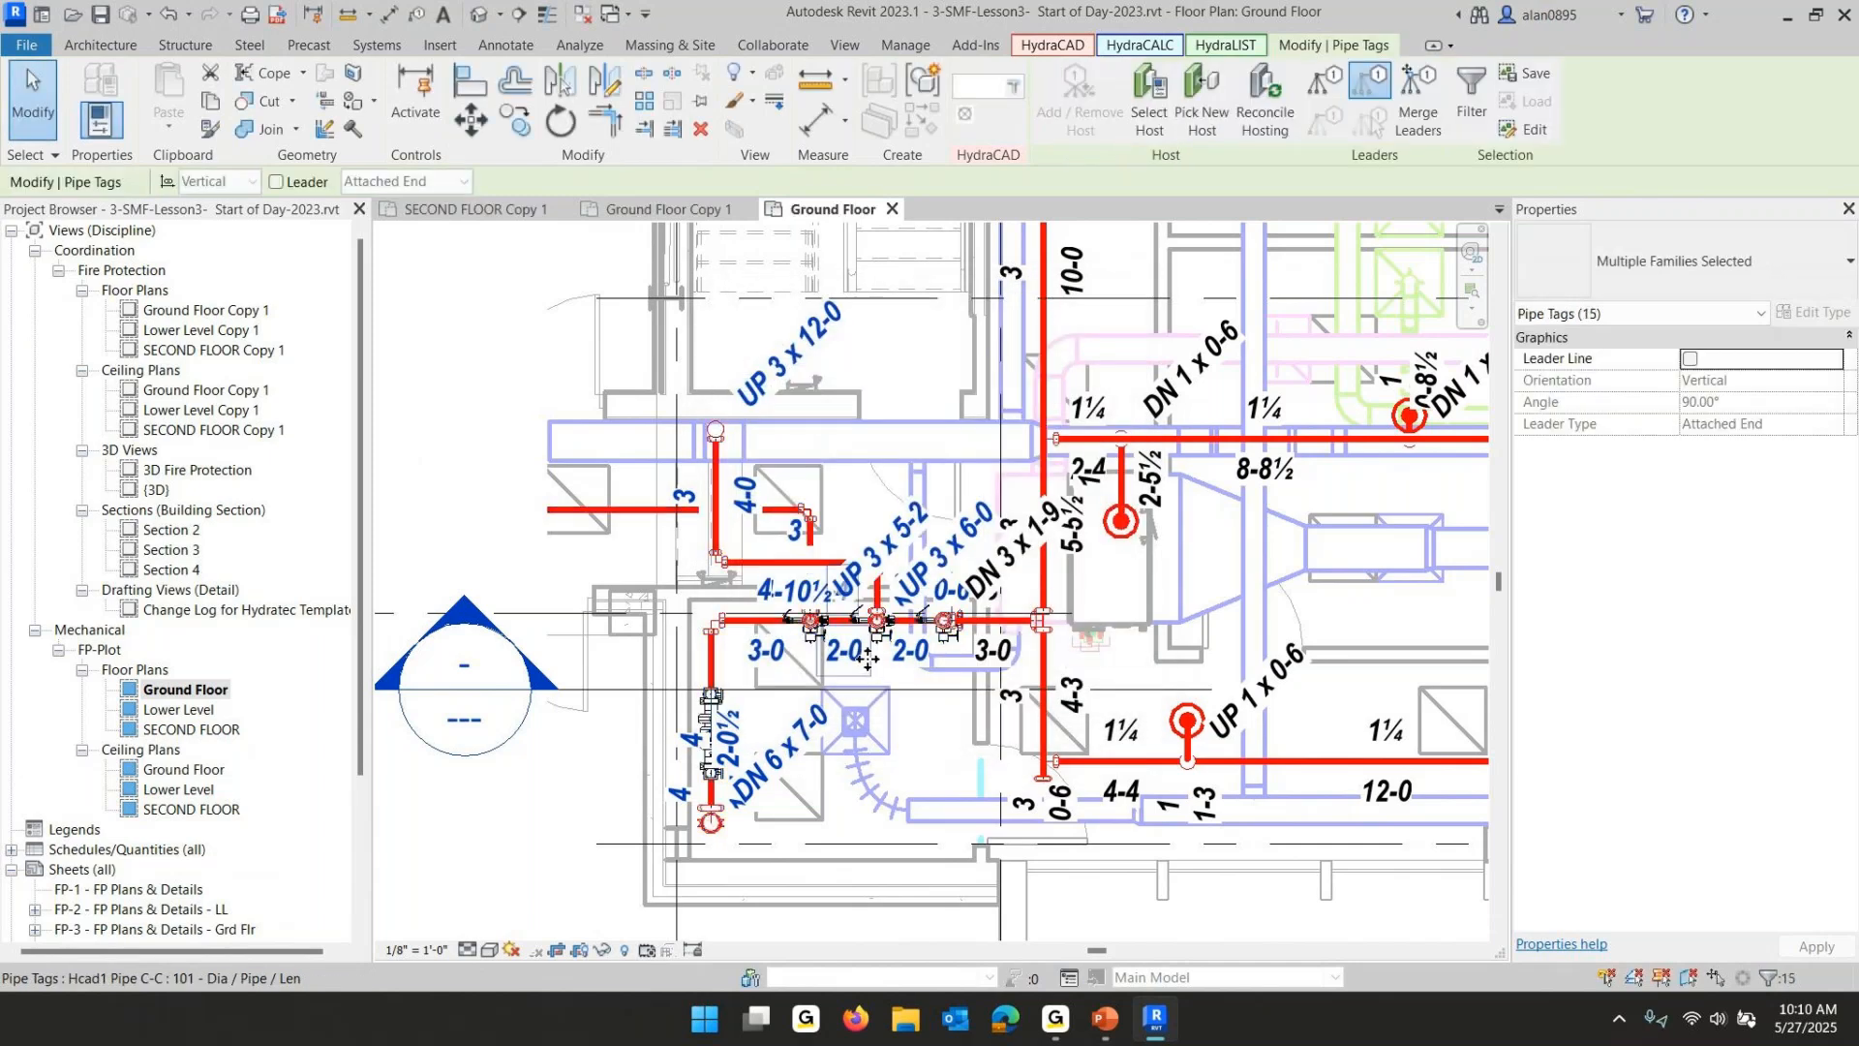
pyautogui.press('Delete')
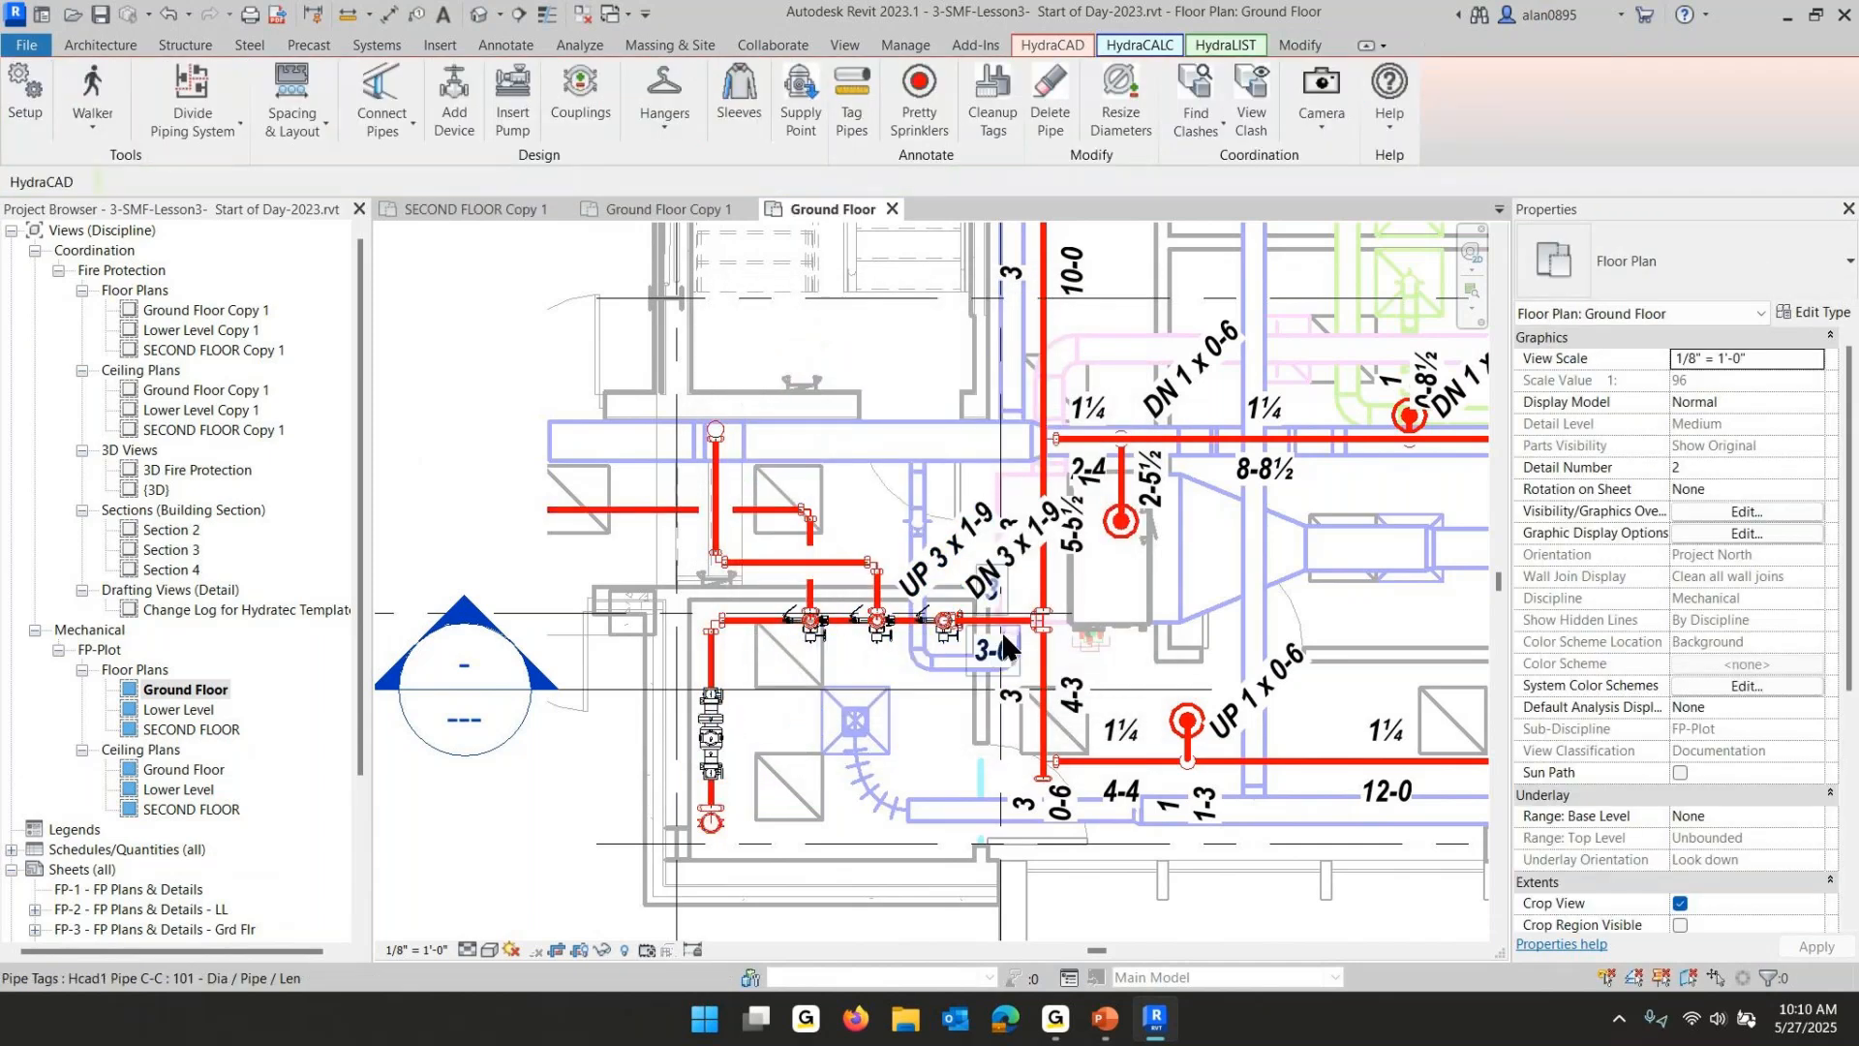
# - Delete the two diagonal UP 3 x 1-9 and DN 3 x 1-9 pipe tags near the riser
pyautogui.click(938, 572)
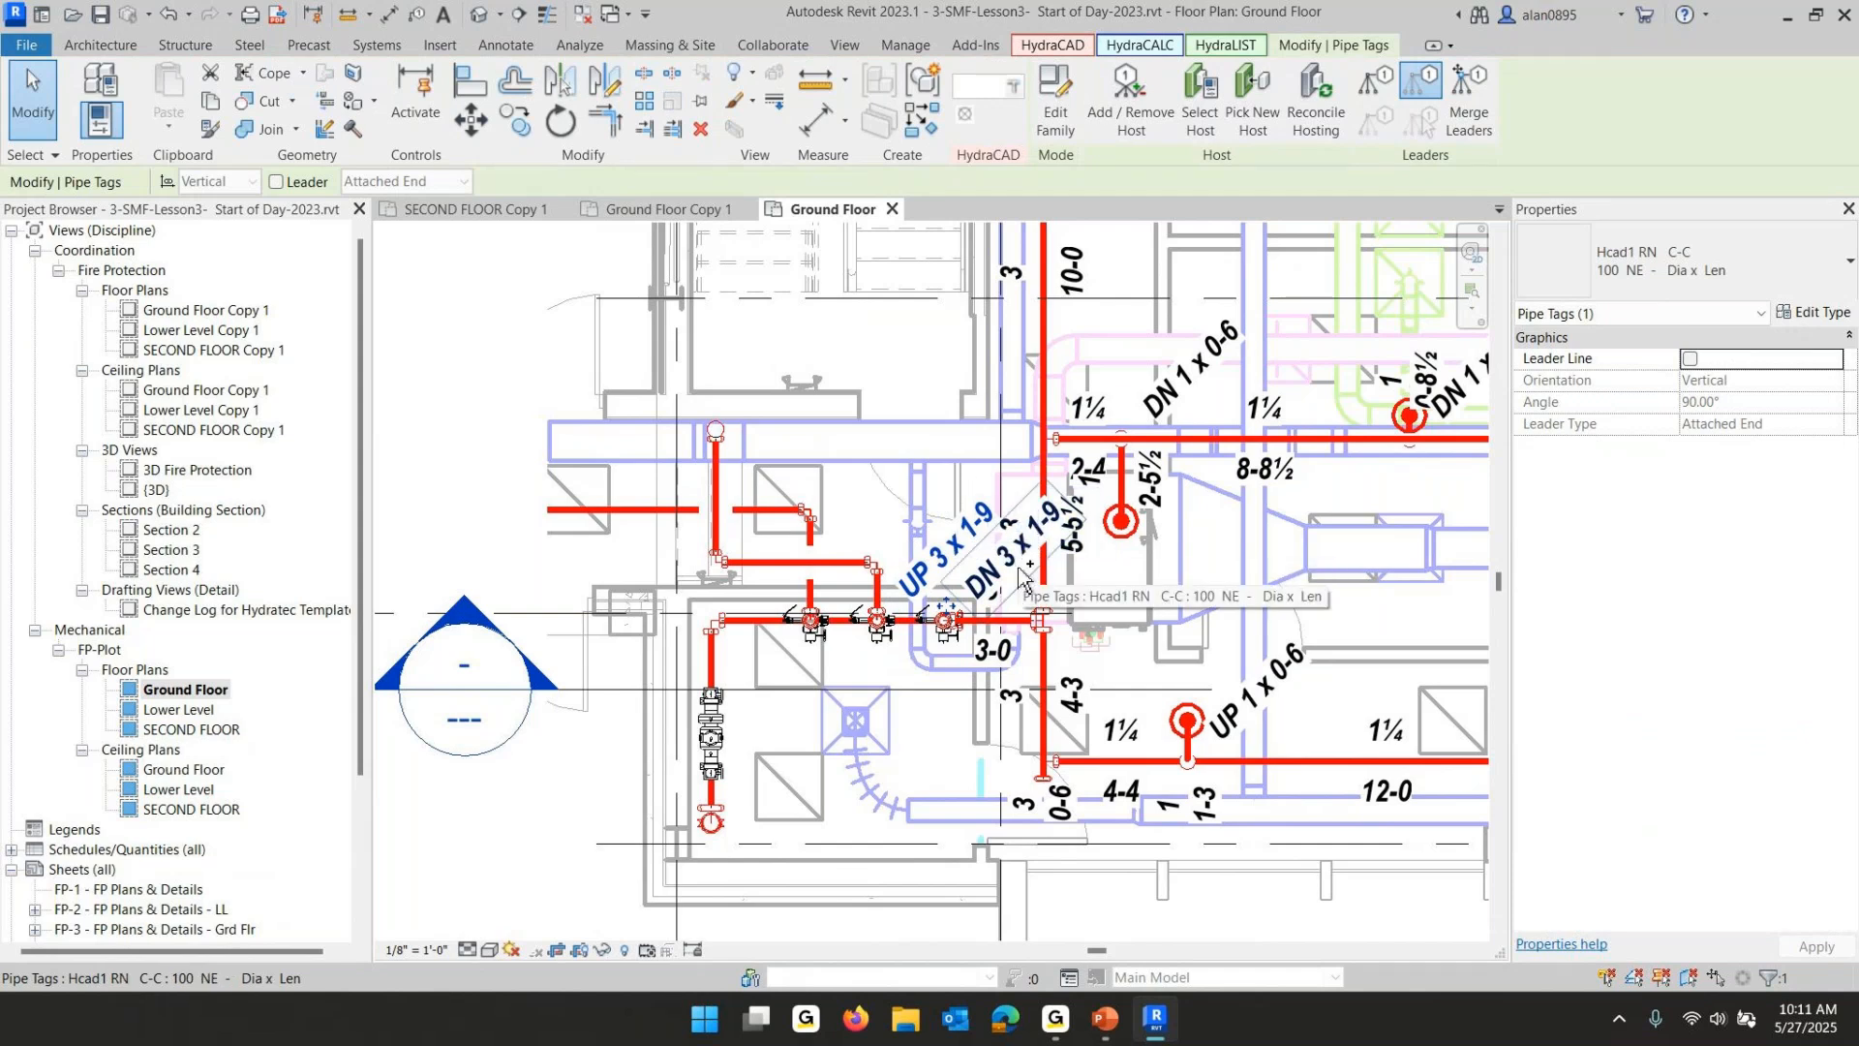
pyautogui.keyDown('ctrl'); pyautogui.click(1019, 574); pyautogui.keyUp('ctrl')
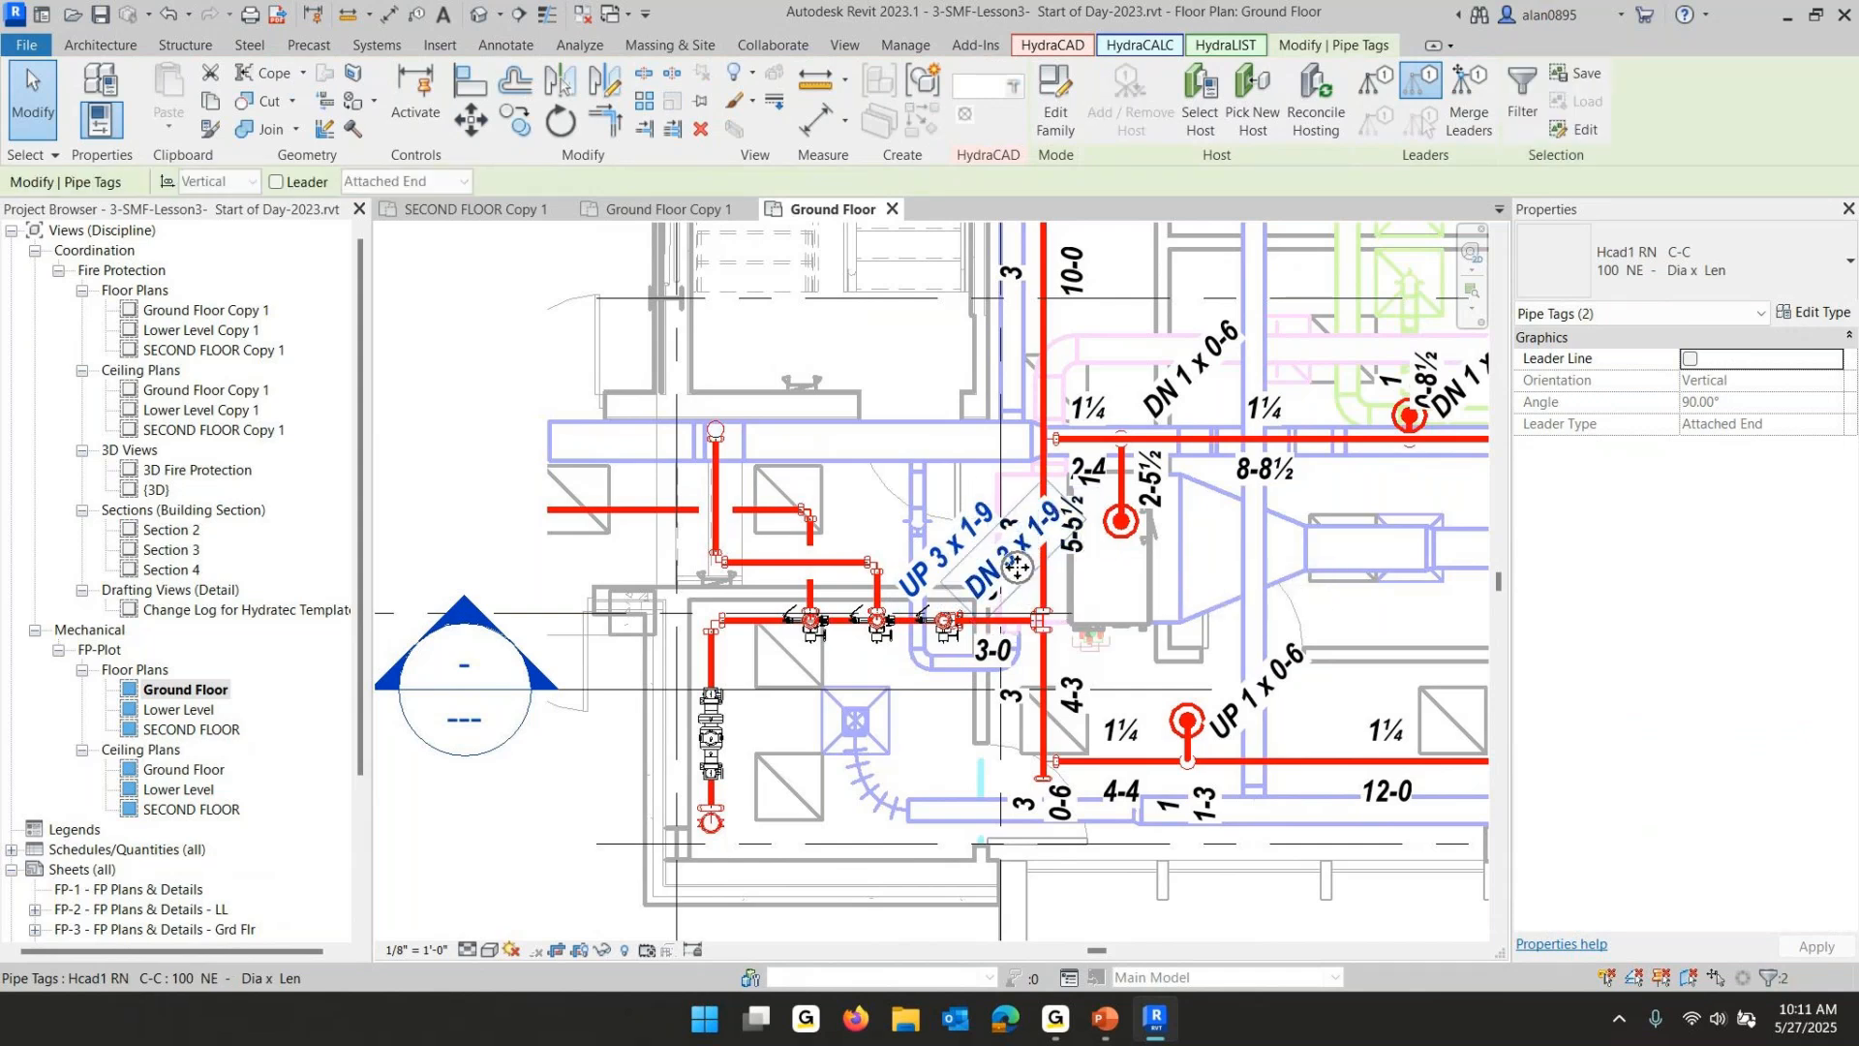
pyautogui.press('Delete')
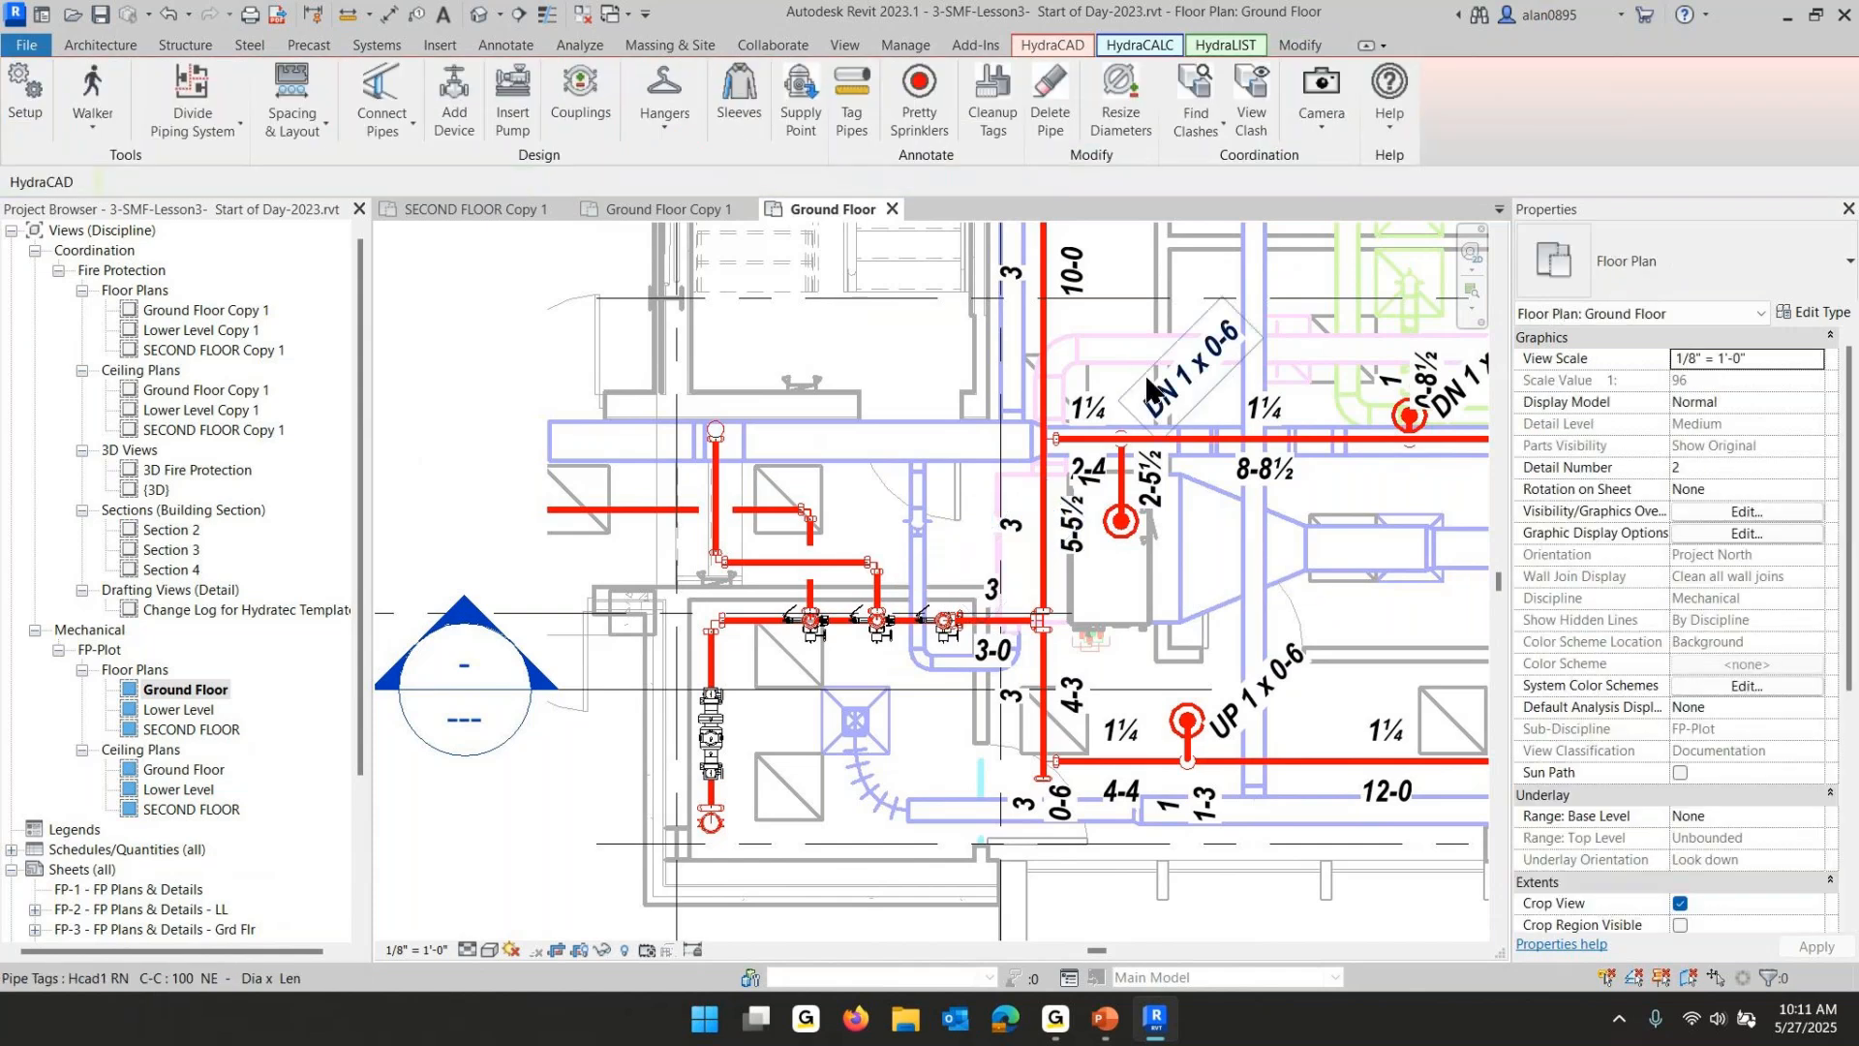
# - Create a fabrication copy of the Ground Floor plan with HydraLIST Fab View, open it and review its pipe tags
pyautogui.scroll(-2, 1157, 397)
pyautogui.scroll(-2, 1174, 417)
pyautogui.moveTo(1210, 473); pyautogui.dragTo(356, 732, button='middle')
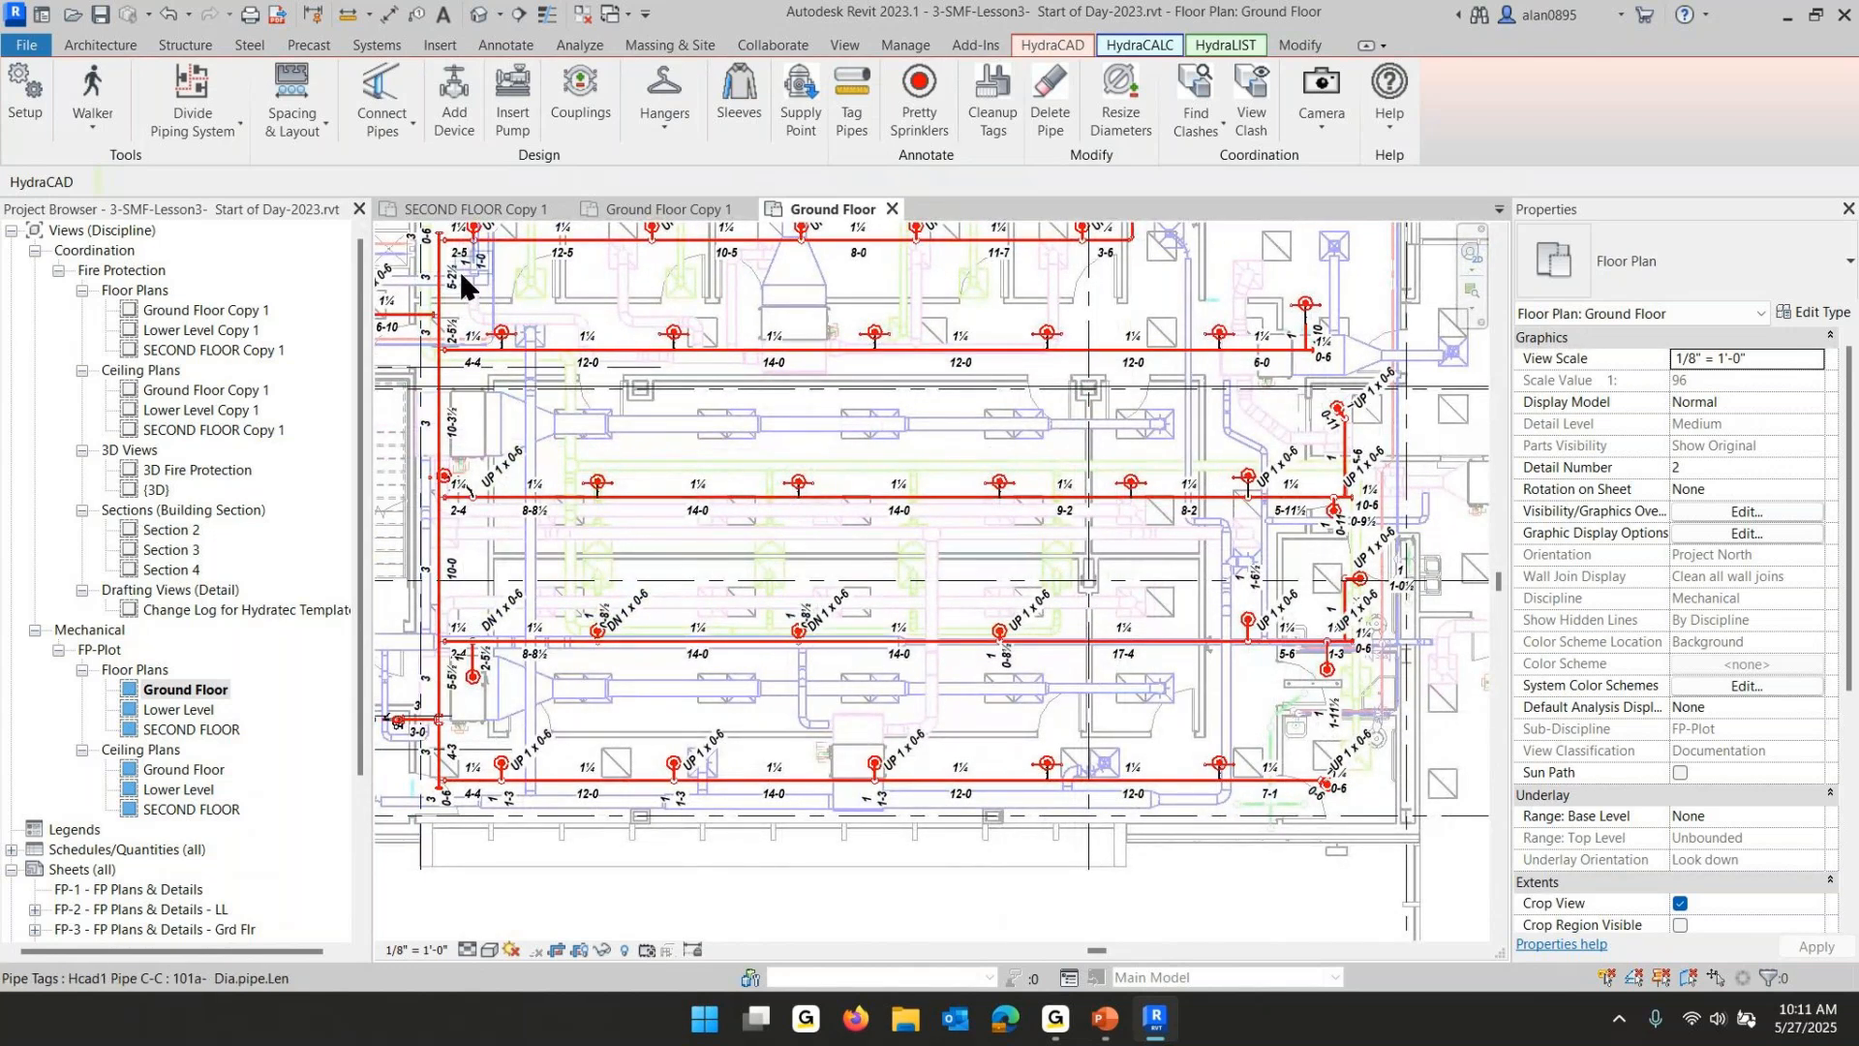
pyautogui.click(1241, 46)
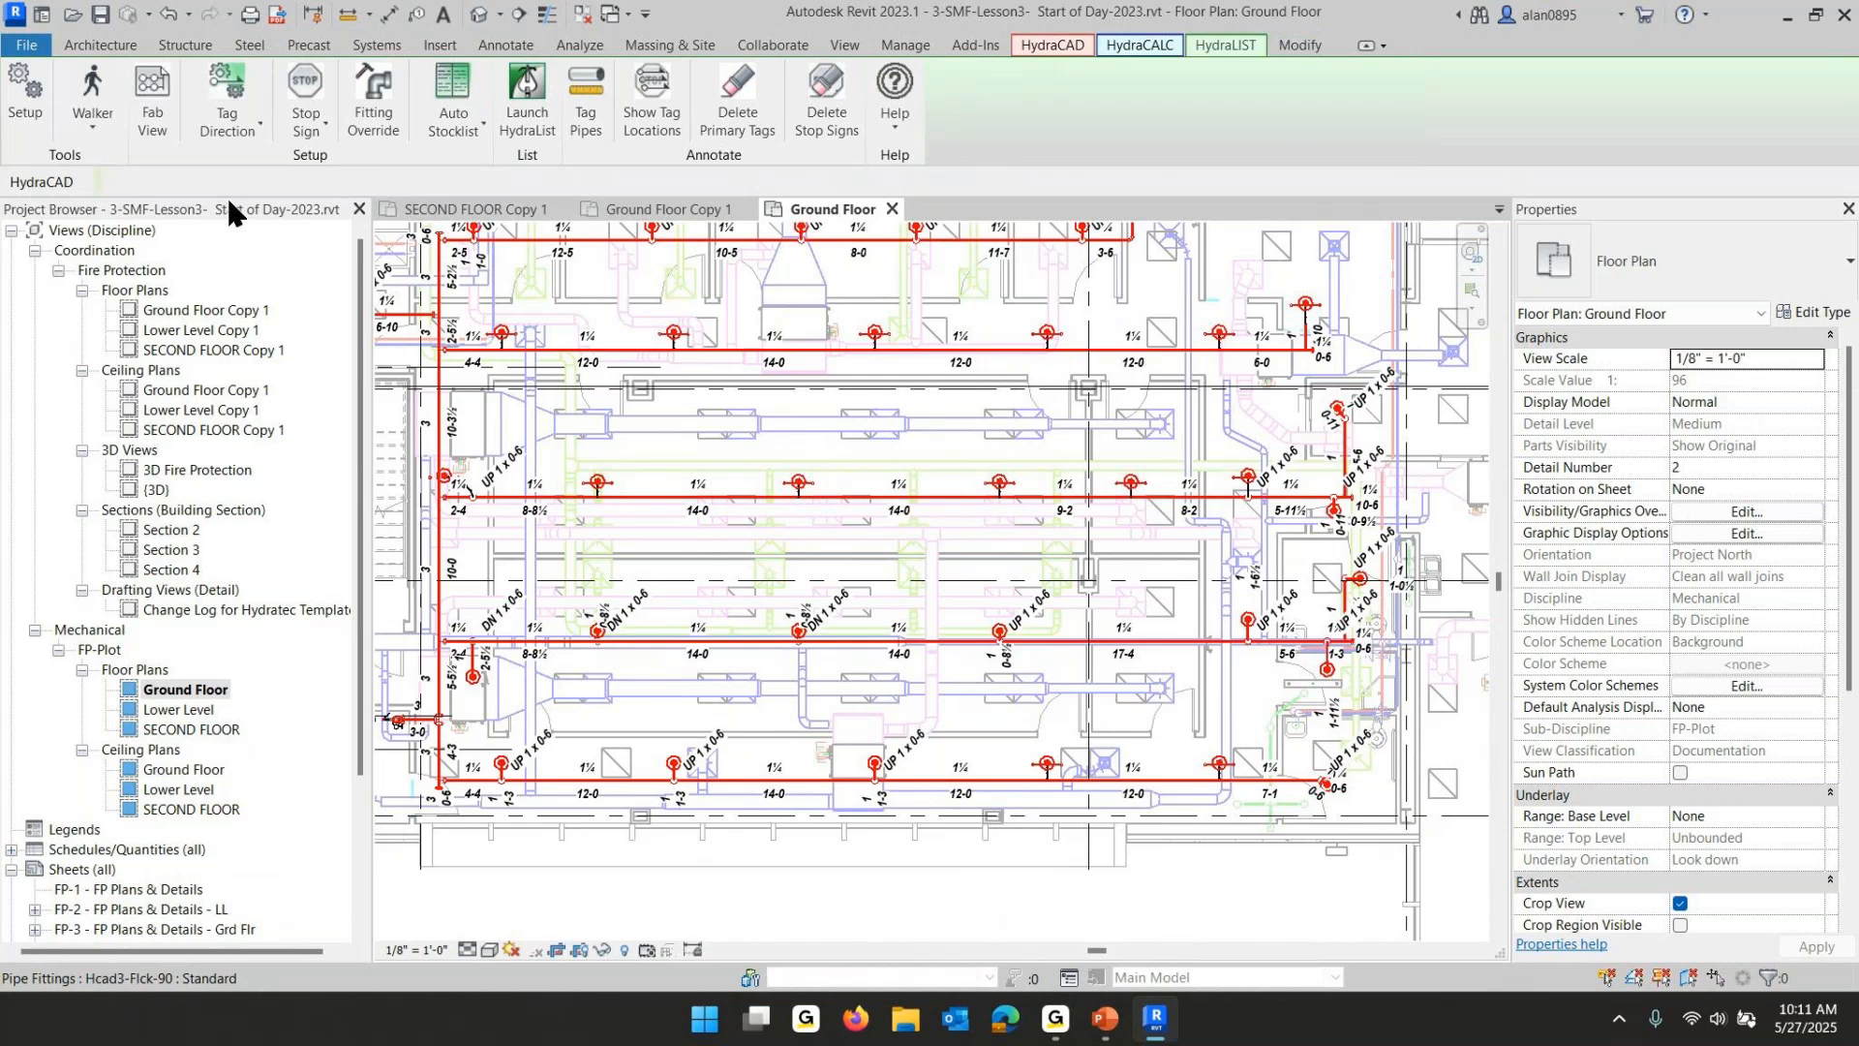
pyautogui.click(151, 83)
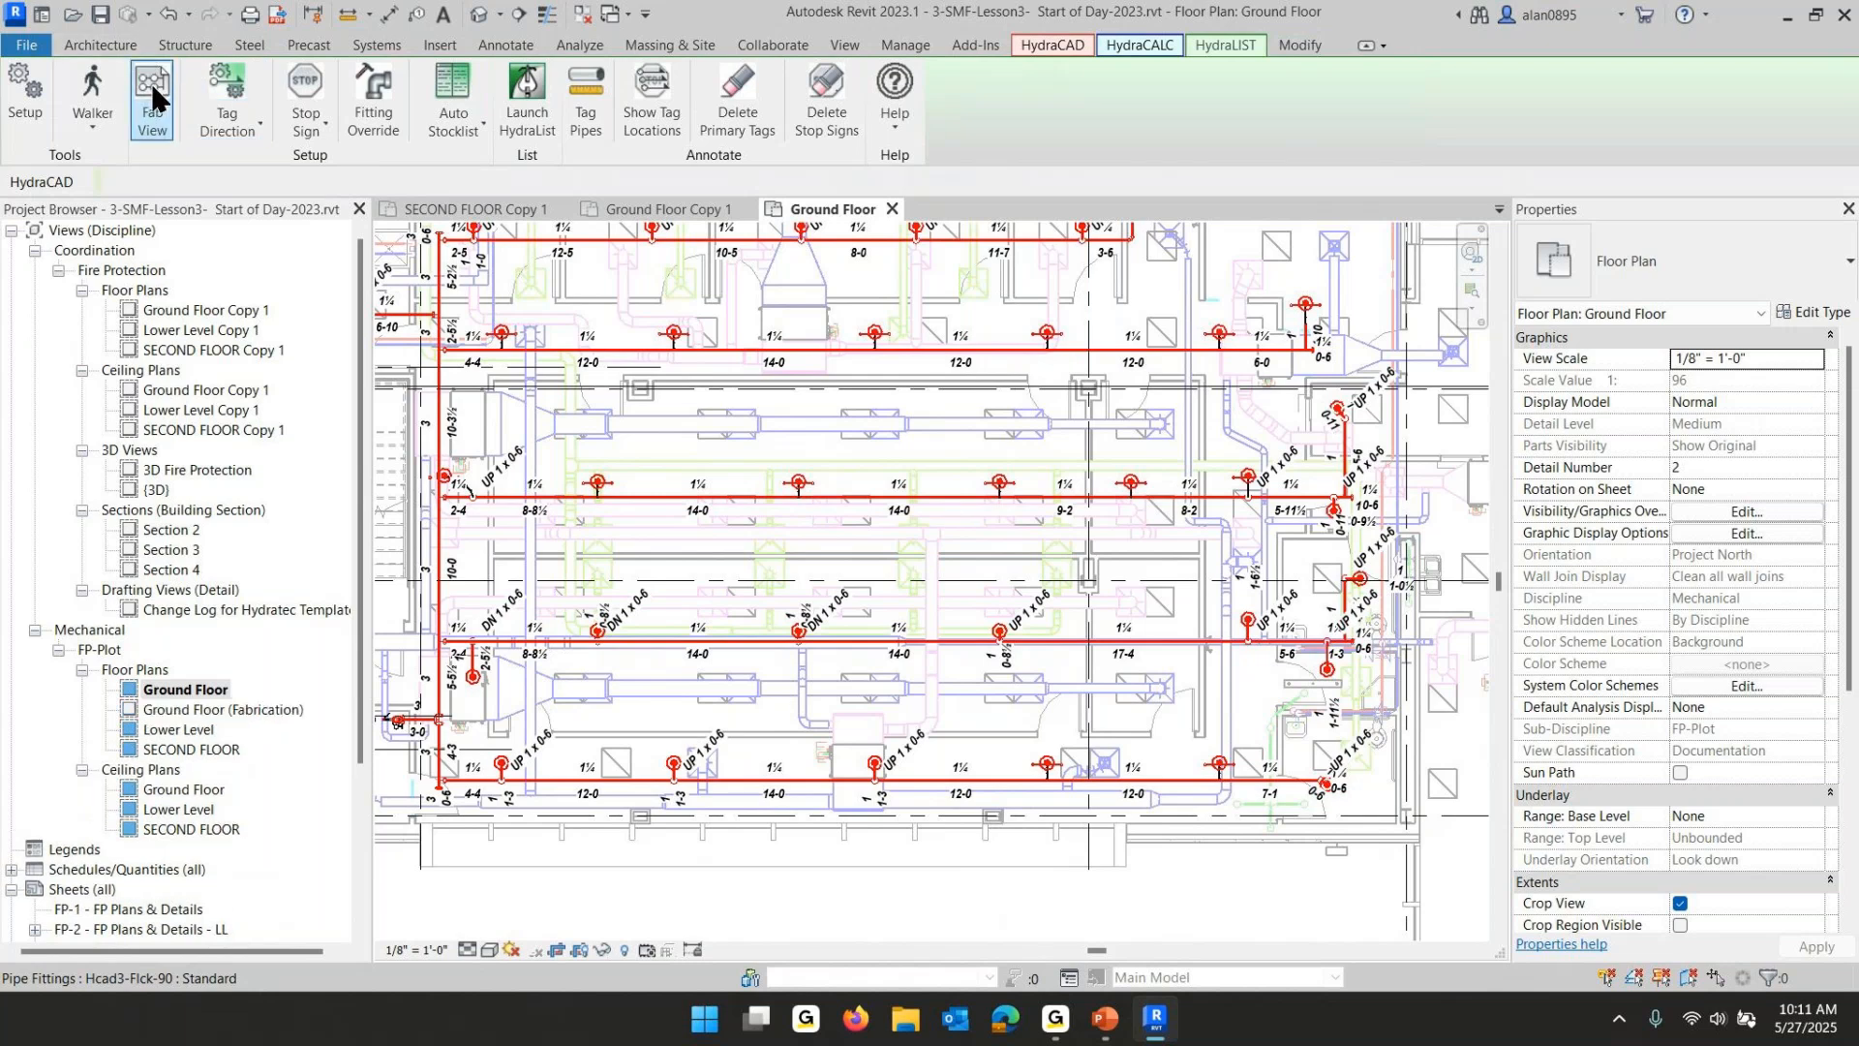
pyautogui.click(213, 716)
pyautogui.doubleClick(211, 716)
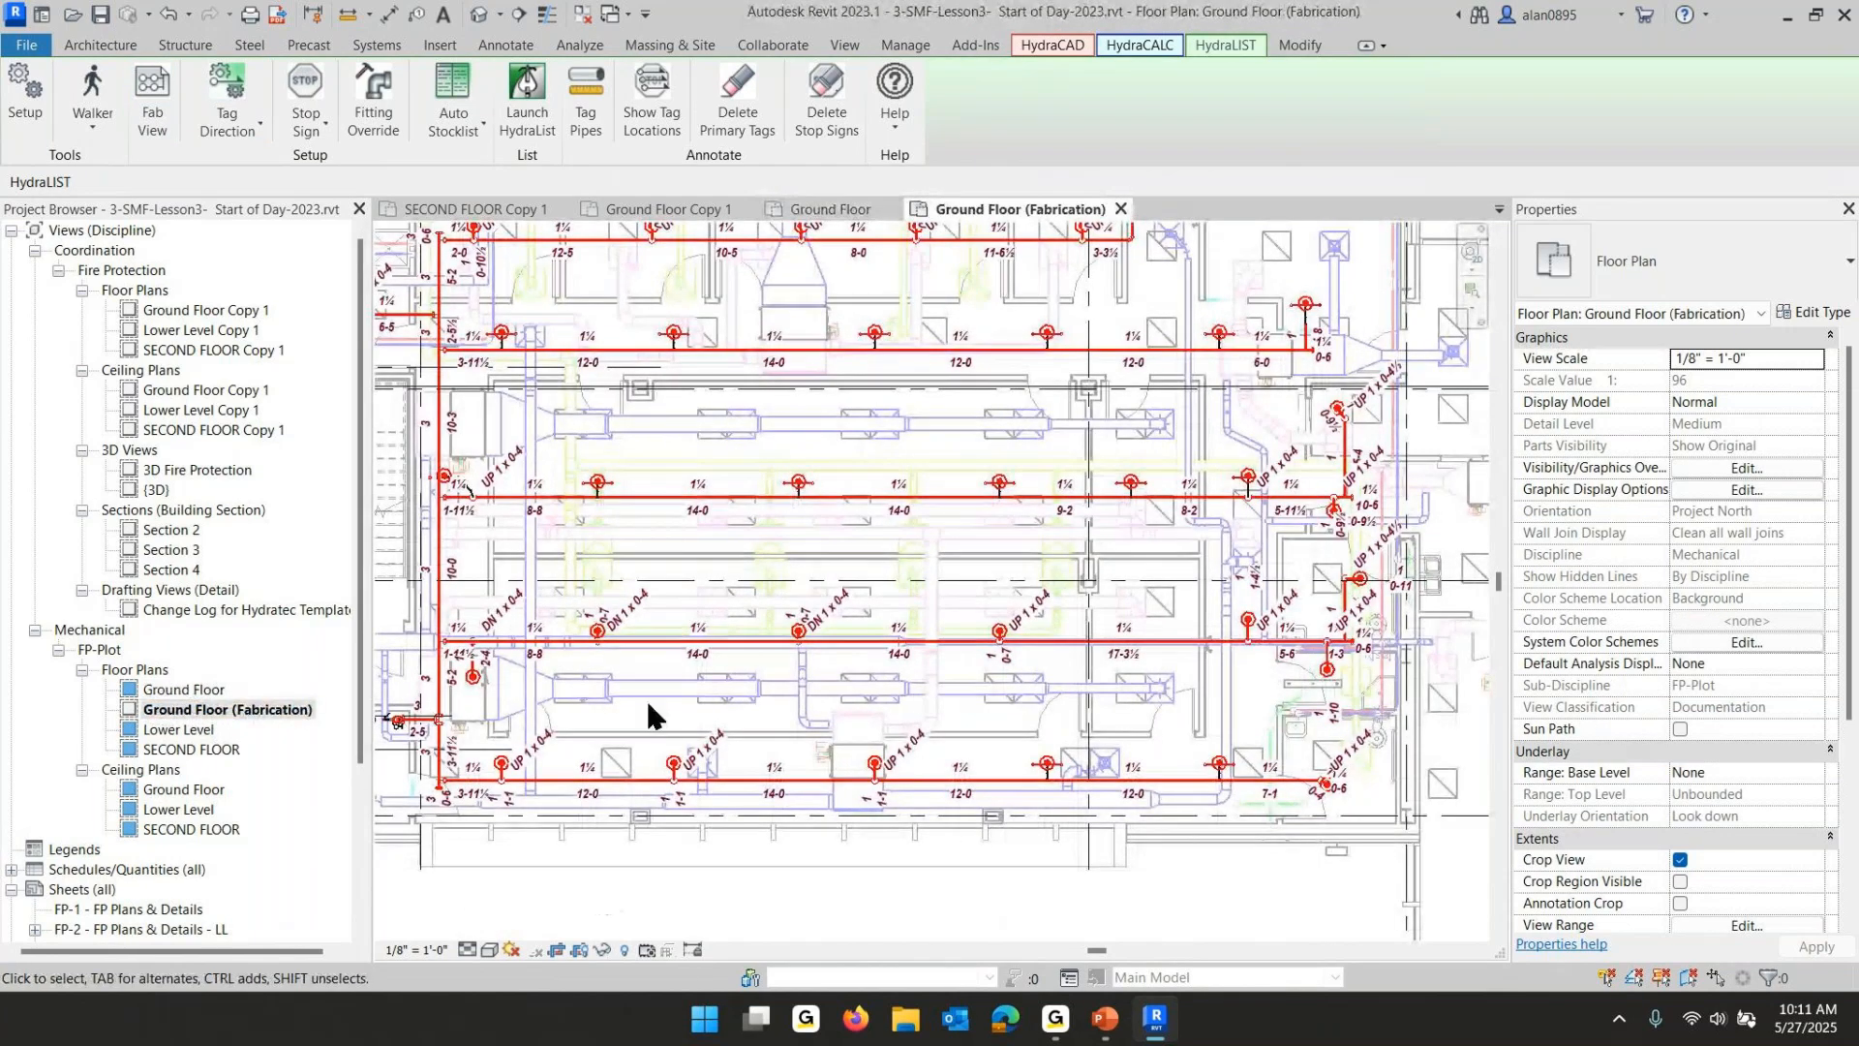
pyautogui.scroll(5, 713, 476)
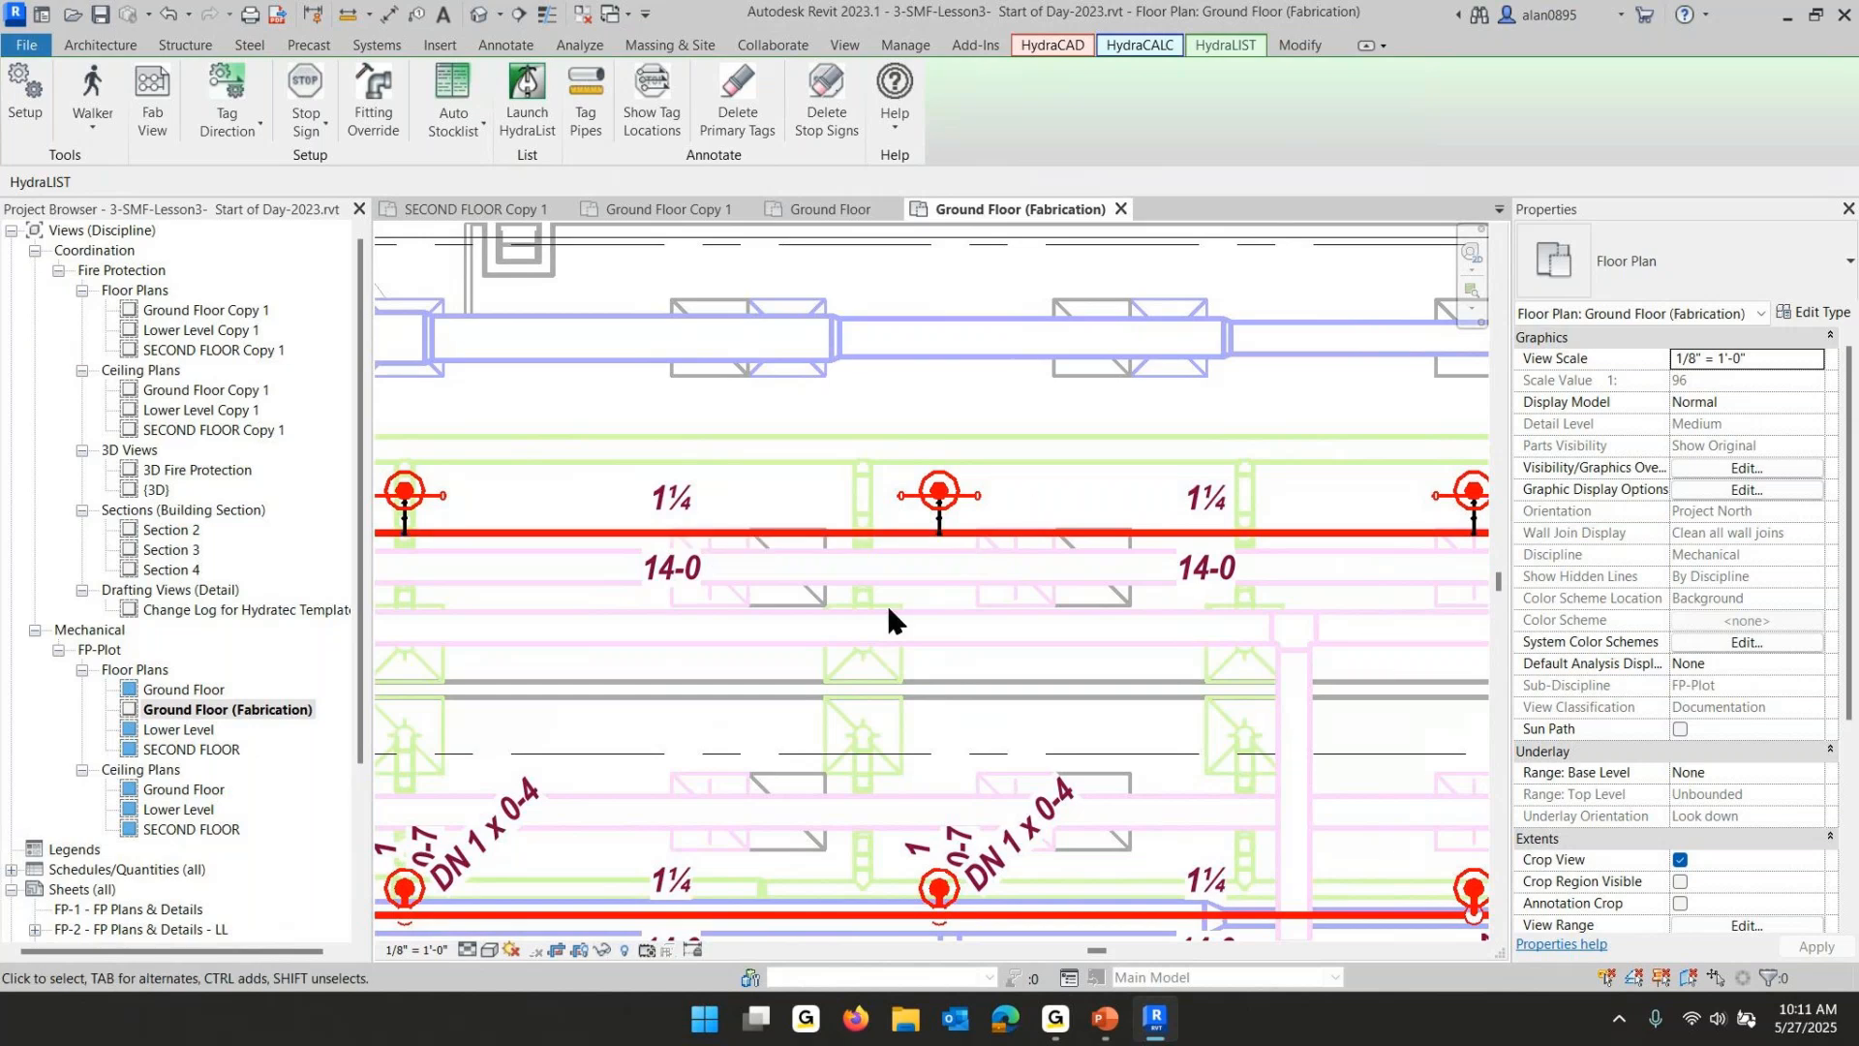
pyautogui.scroll(-4, 885, 612)
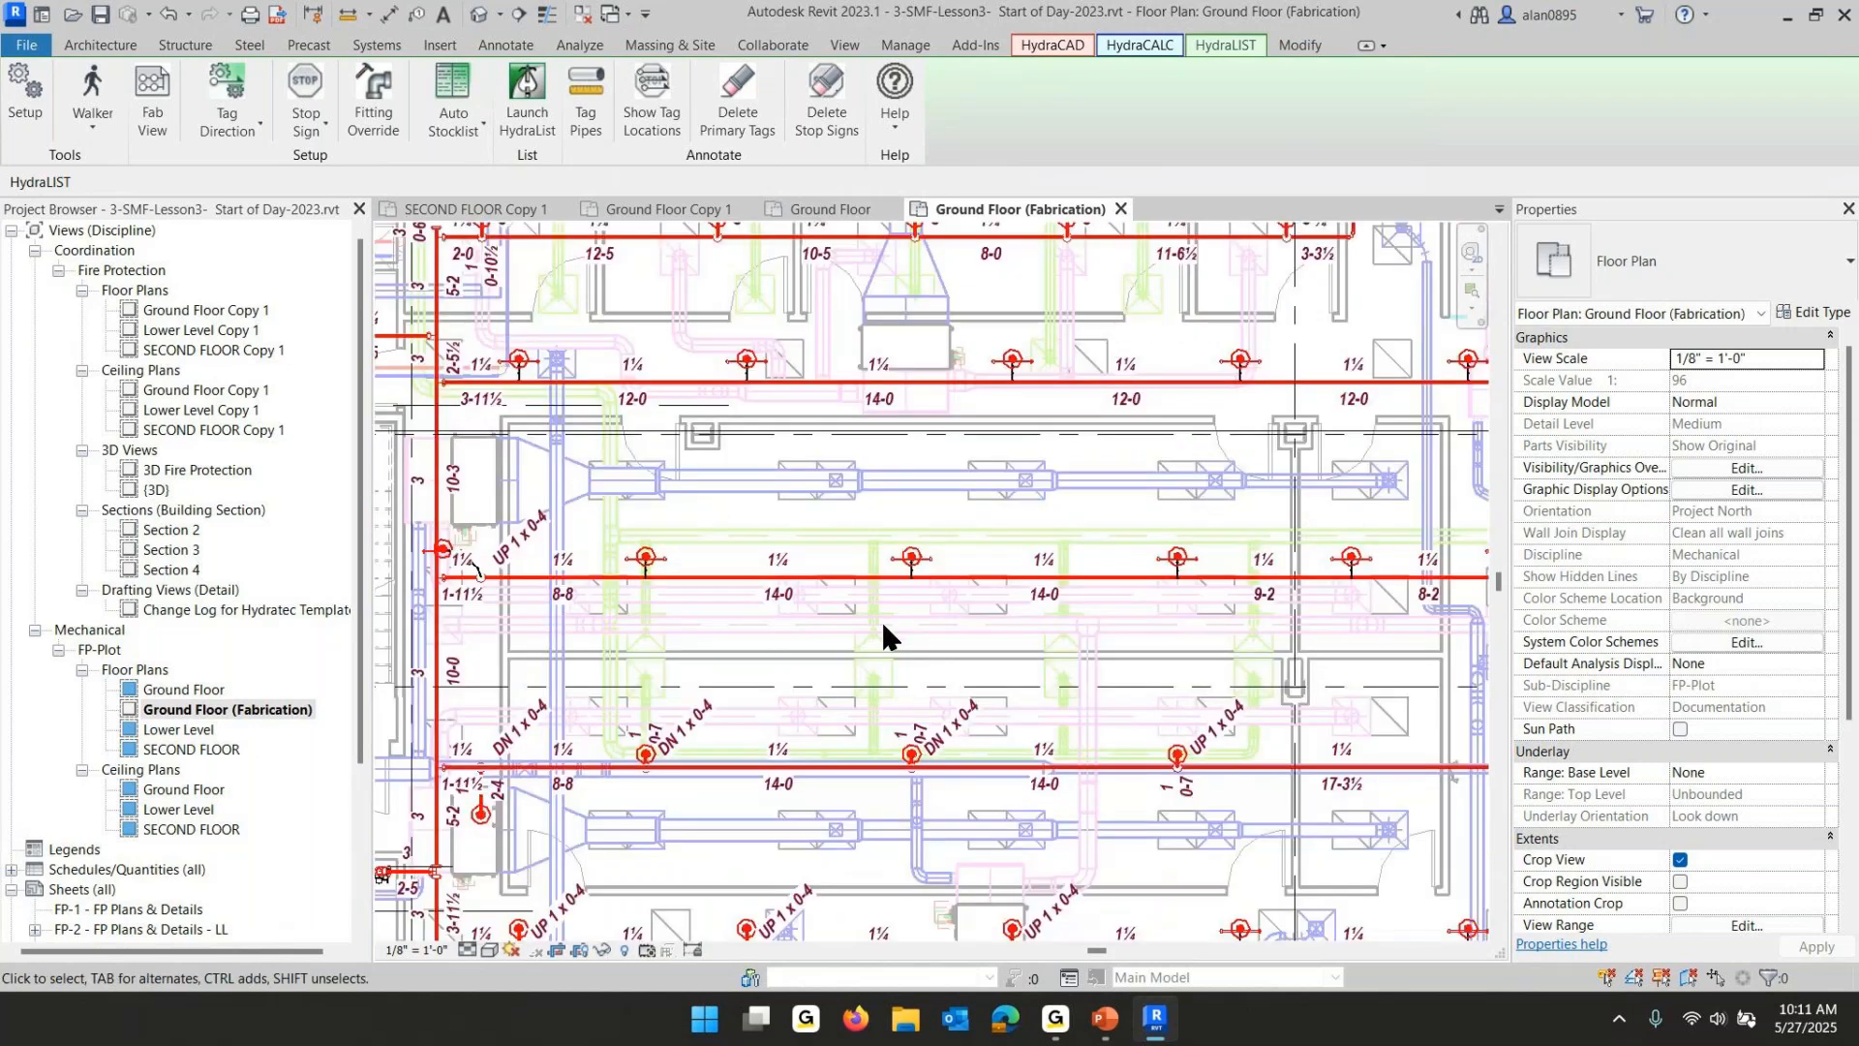
pyautogui.scroll(5, 639, 769)
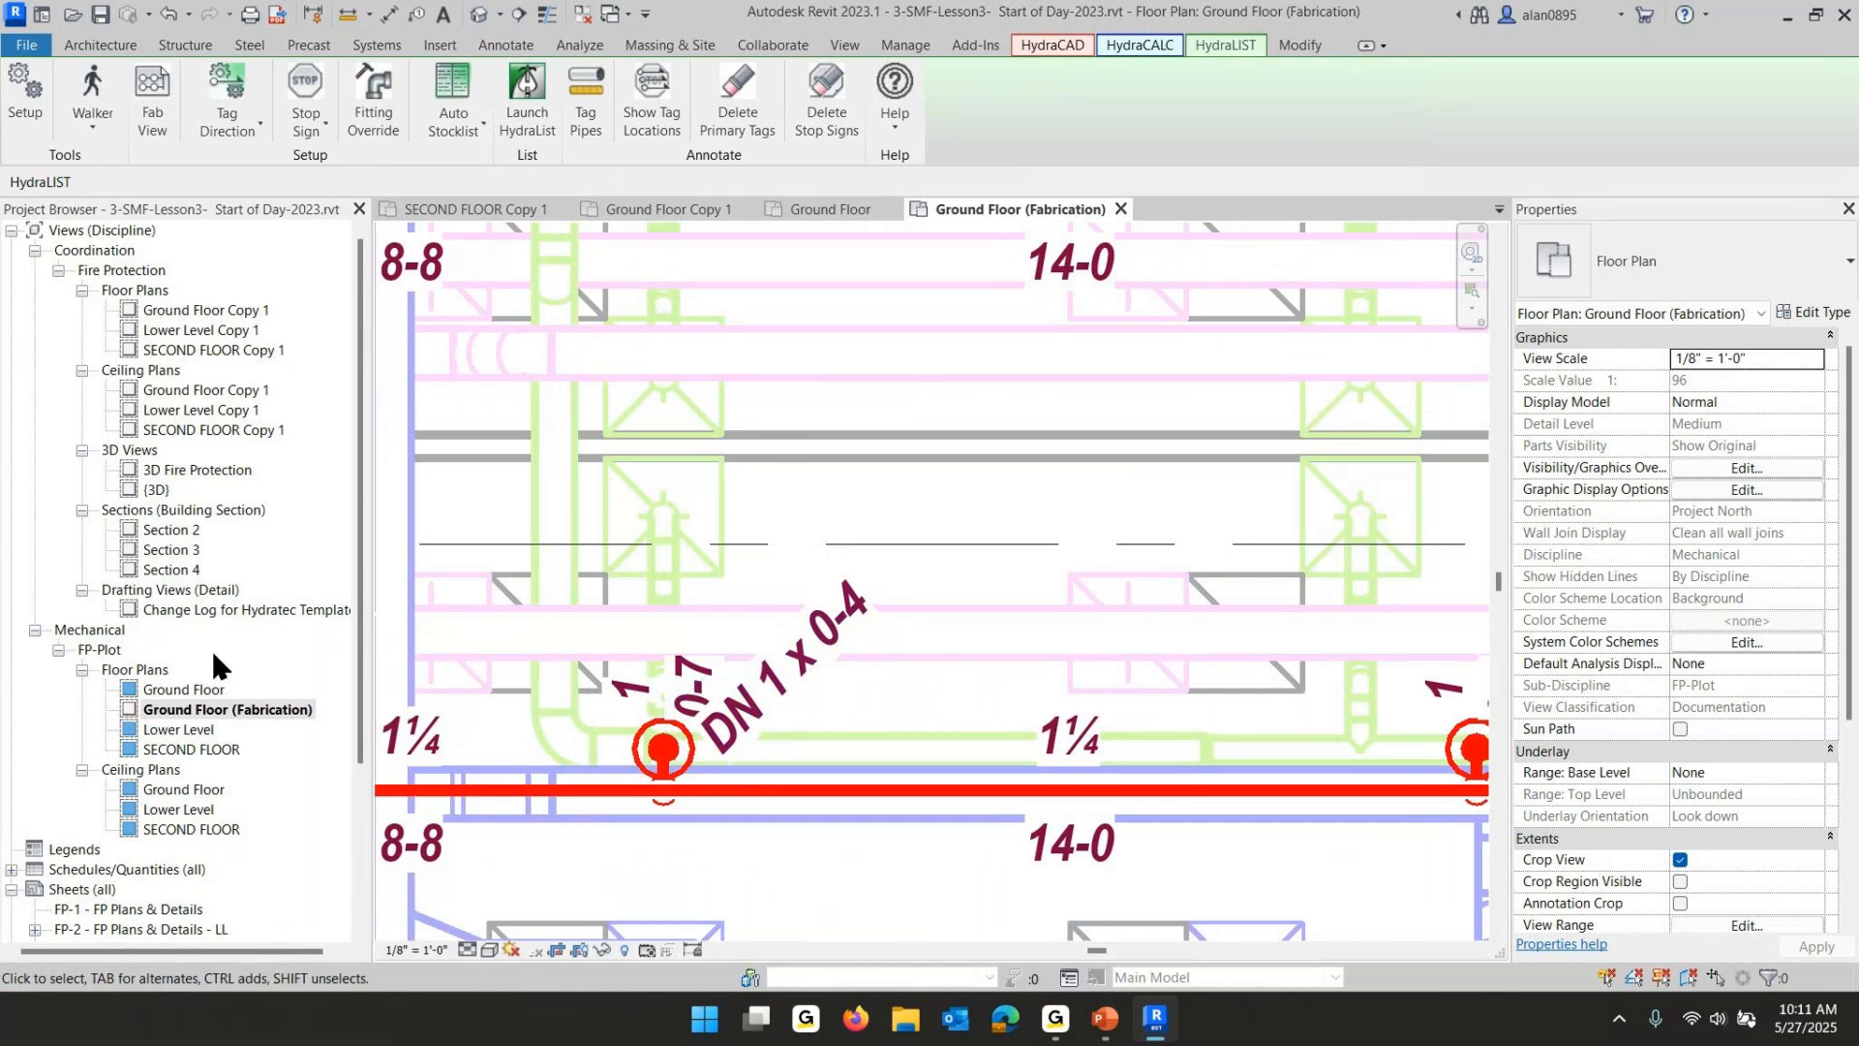
# - Open the FP-Plot Lower Level plan and walk-select its fire protection piping system
pyautogui.doubleClick(174, 728)
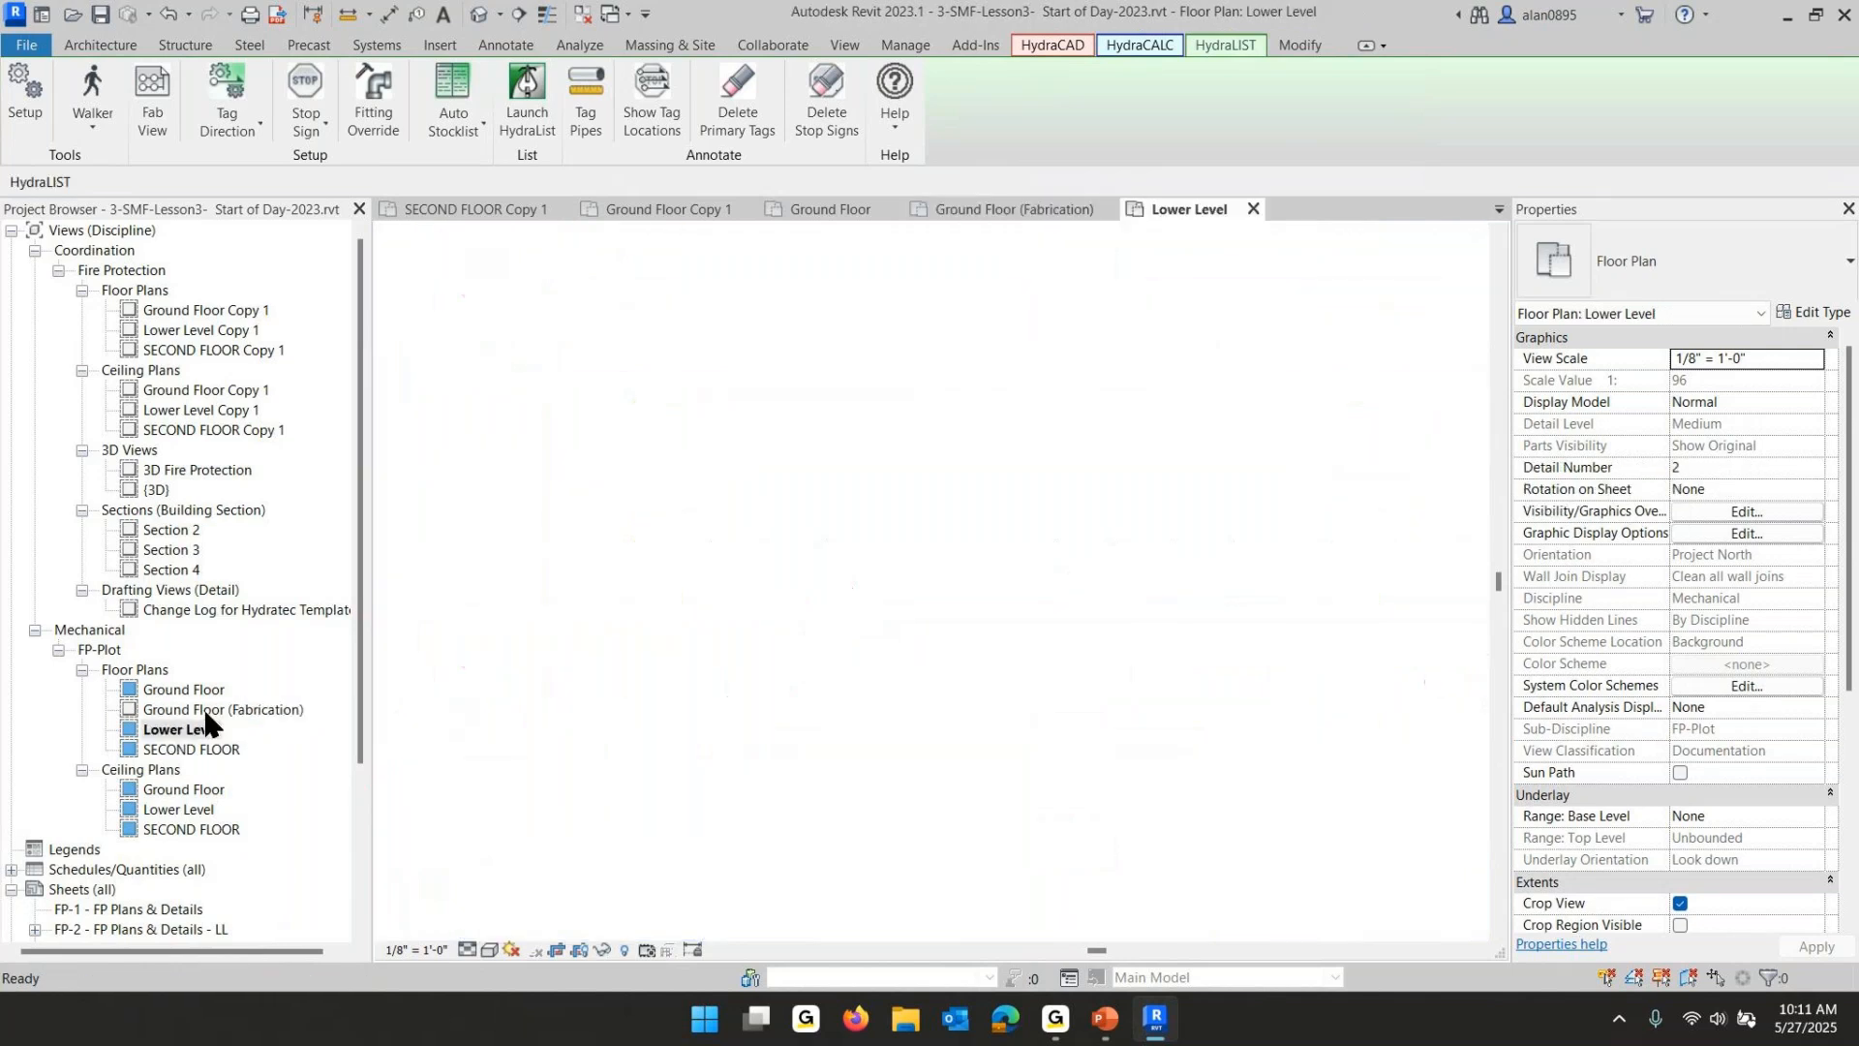
pyautogui.scroll(-5, 668, 639)
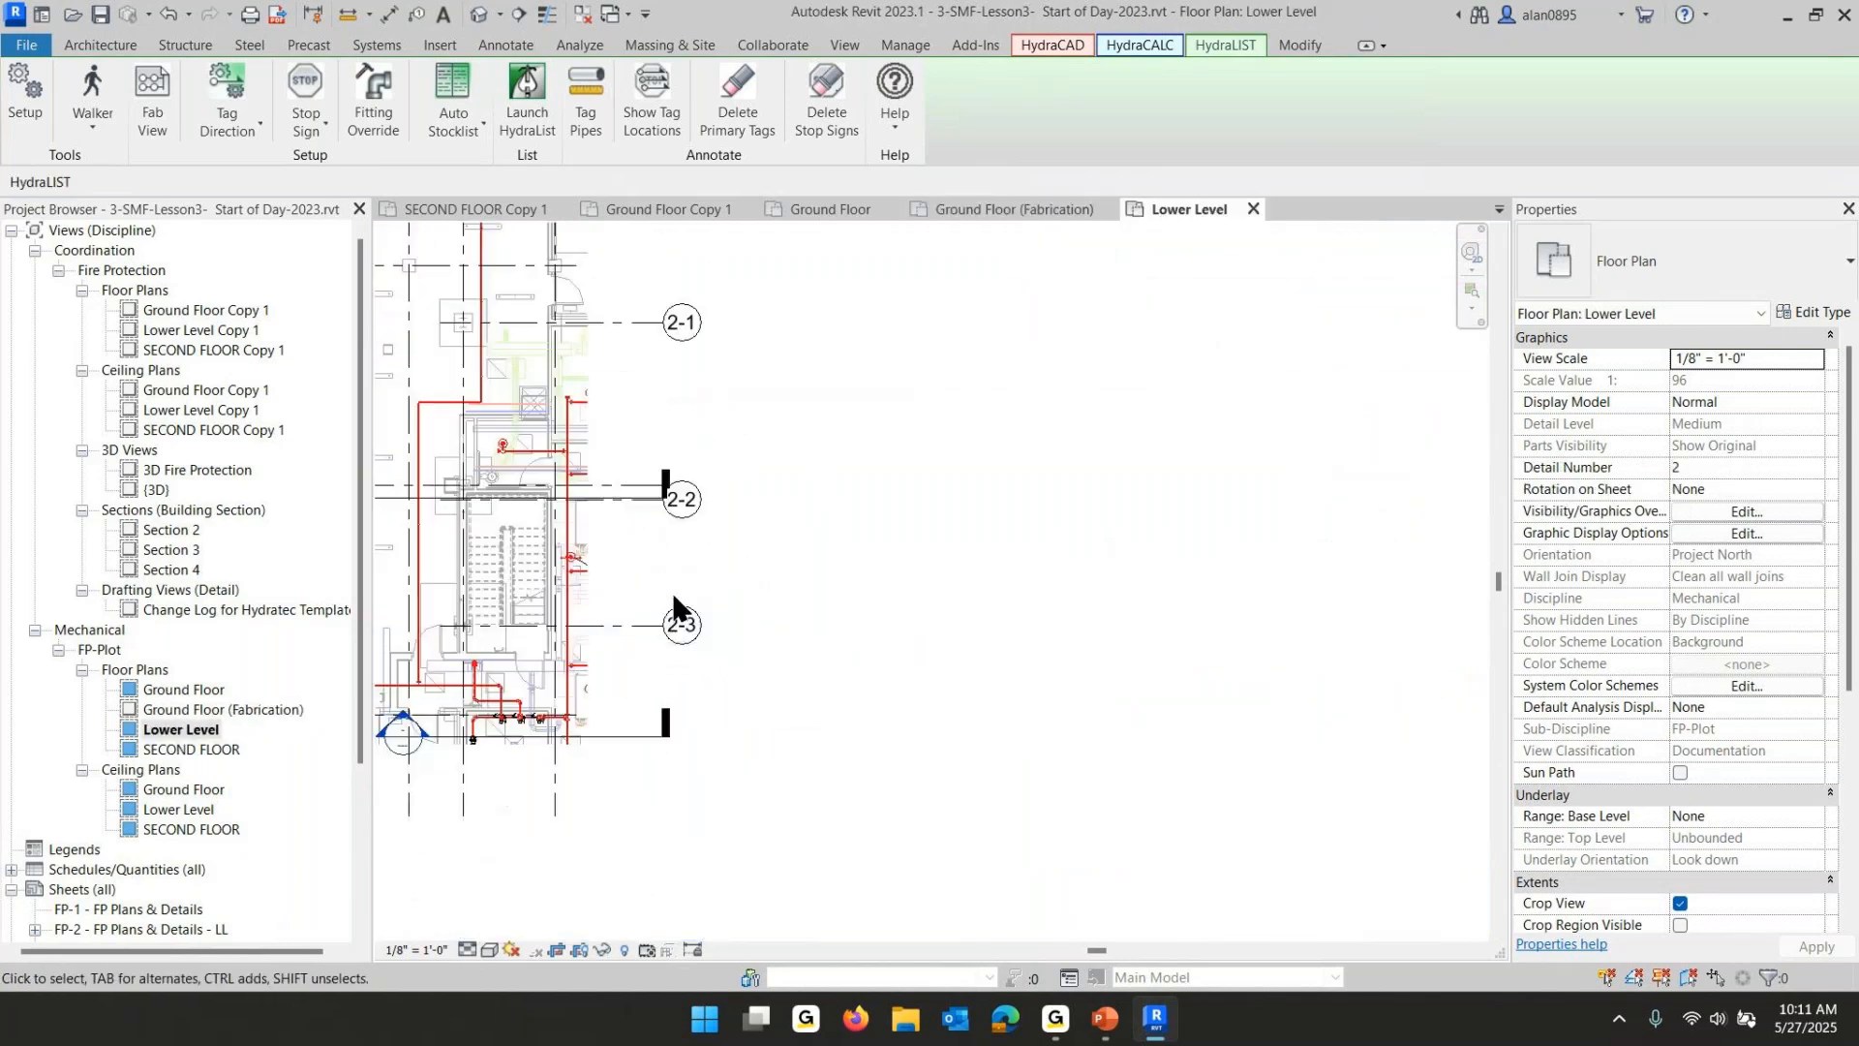
pyautogui.moveTo(674, 603); pyautogui.dragTo(1249, 753, button='middle')
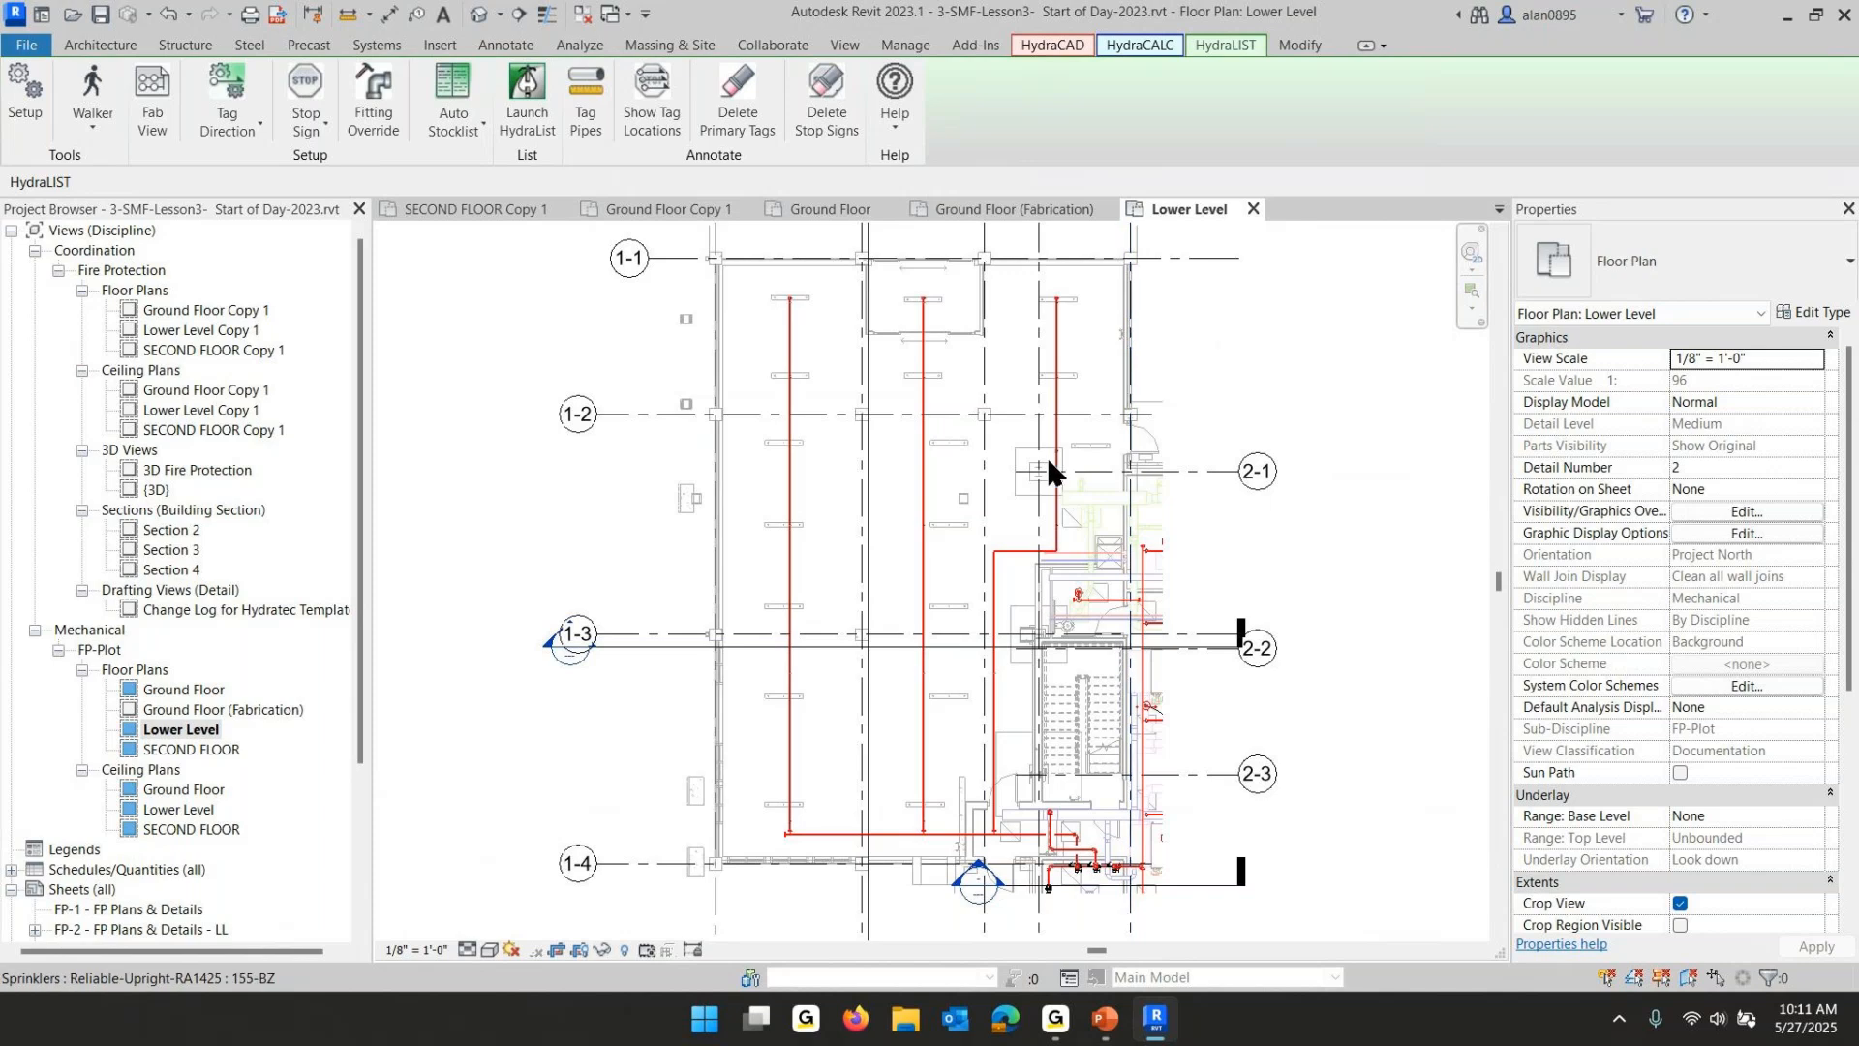
pyautogui.press('w')
pyautogui.press('k')
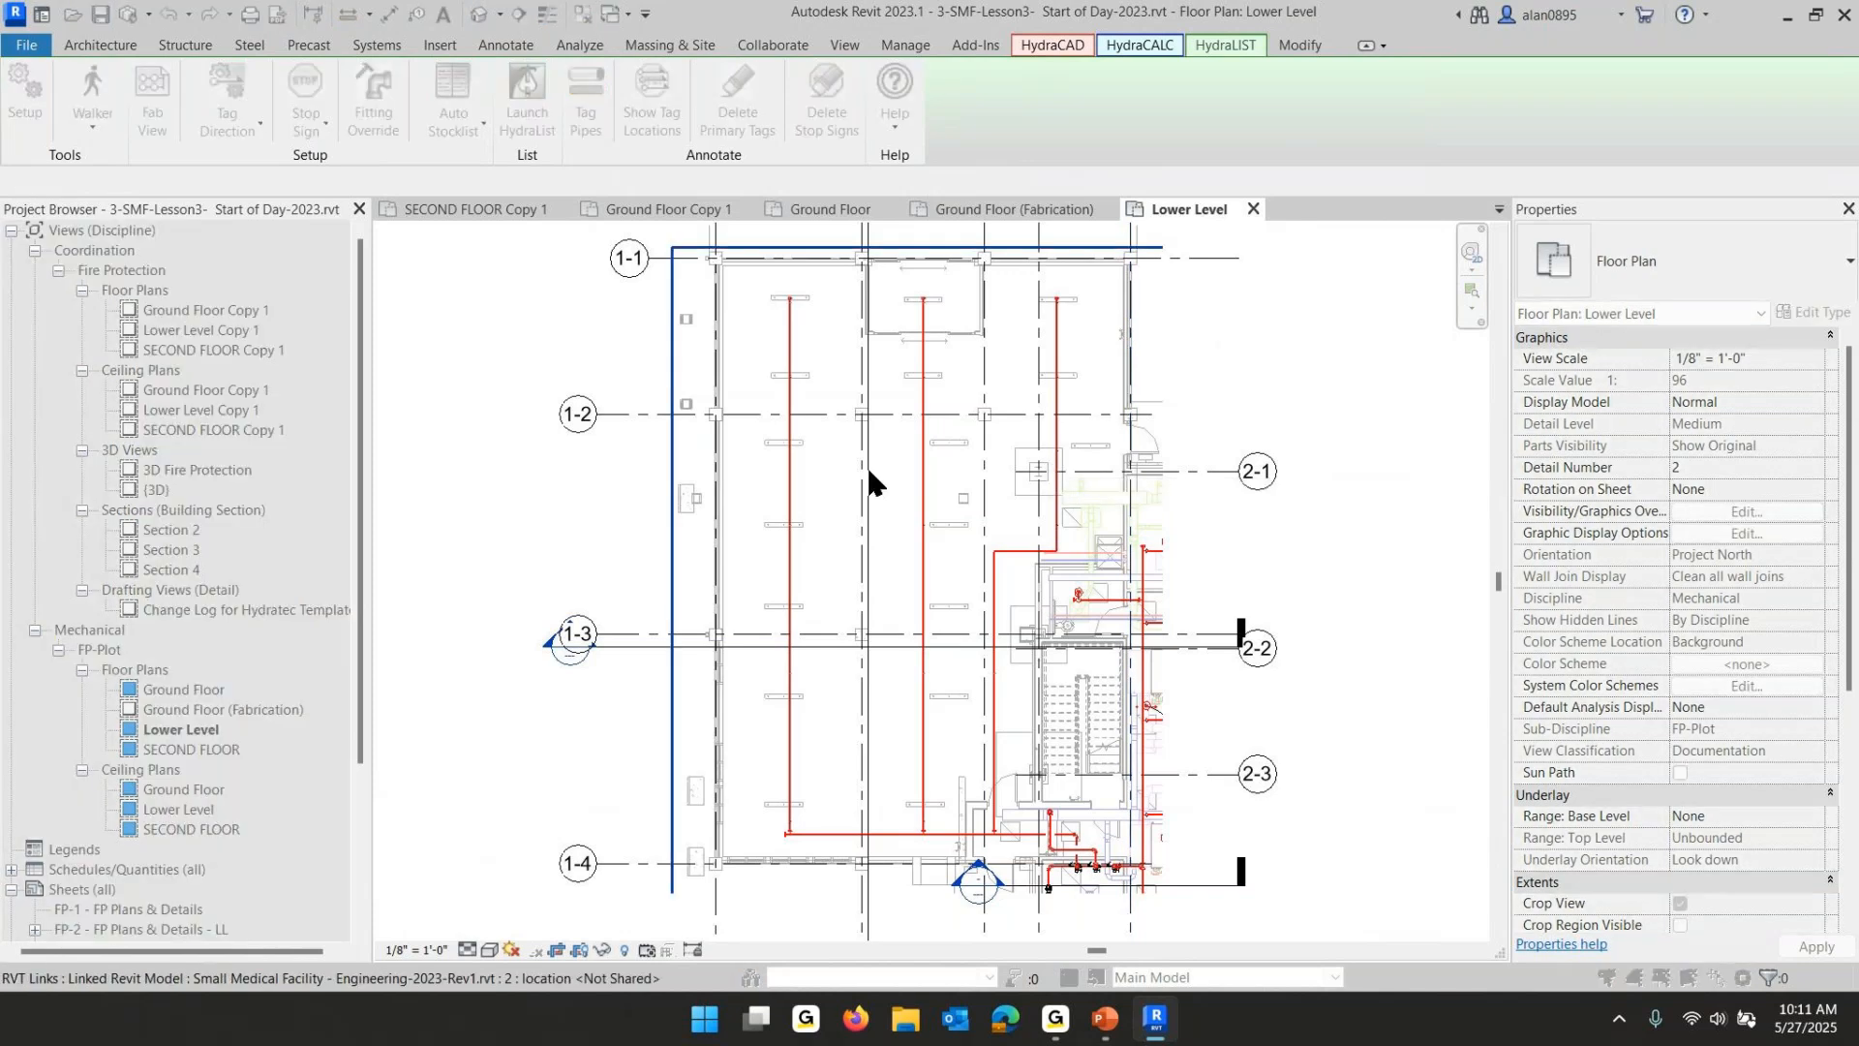
pyautogui.click(782, 492)
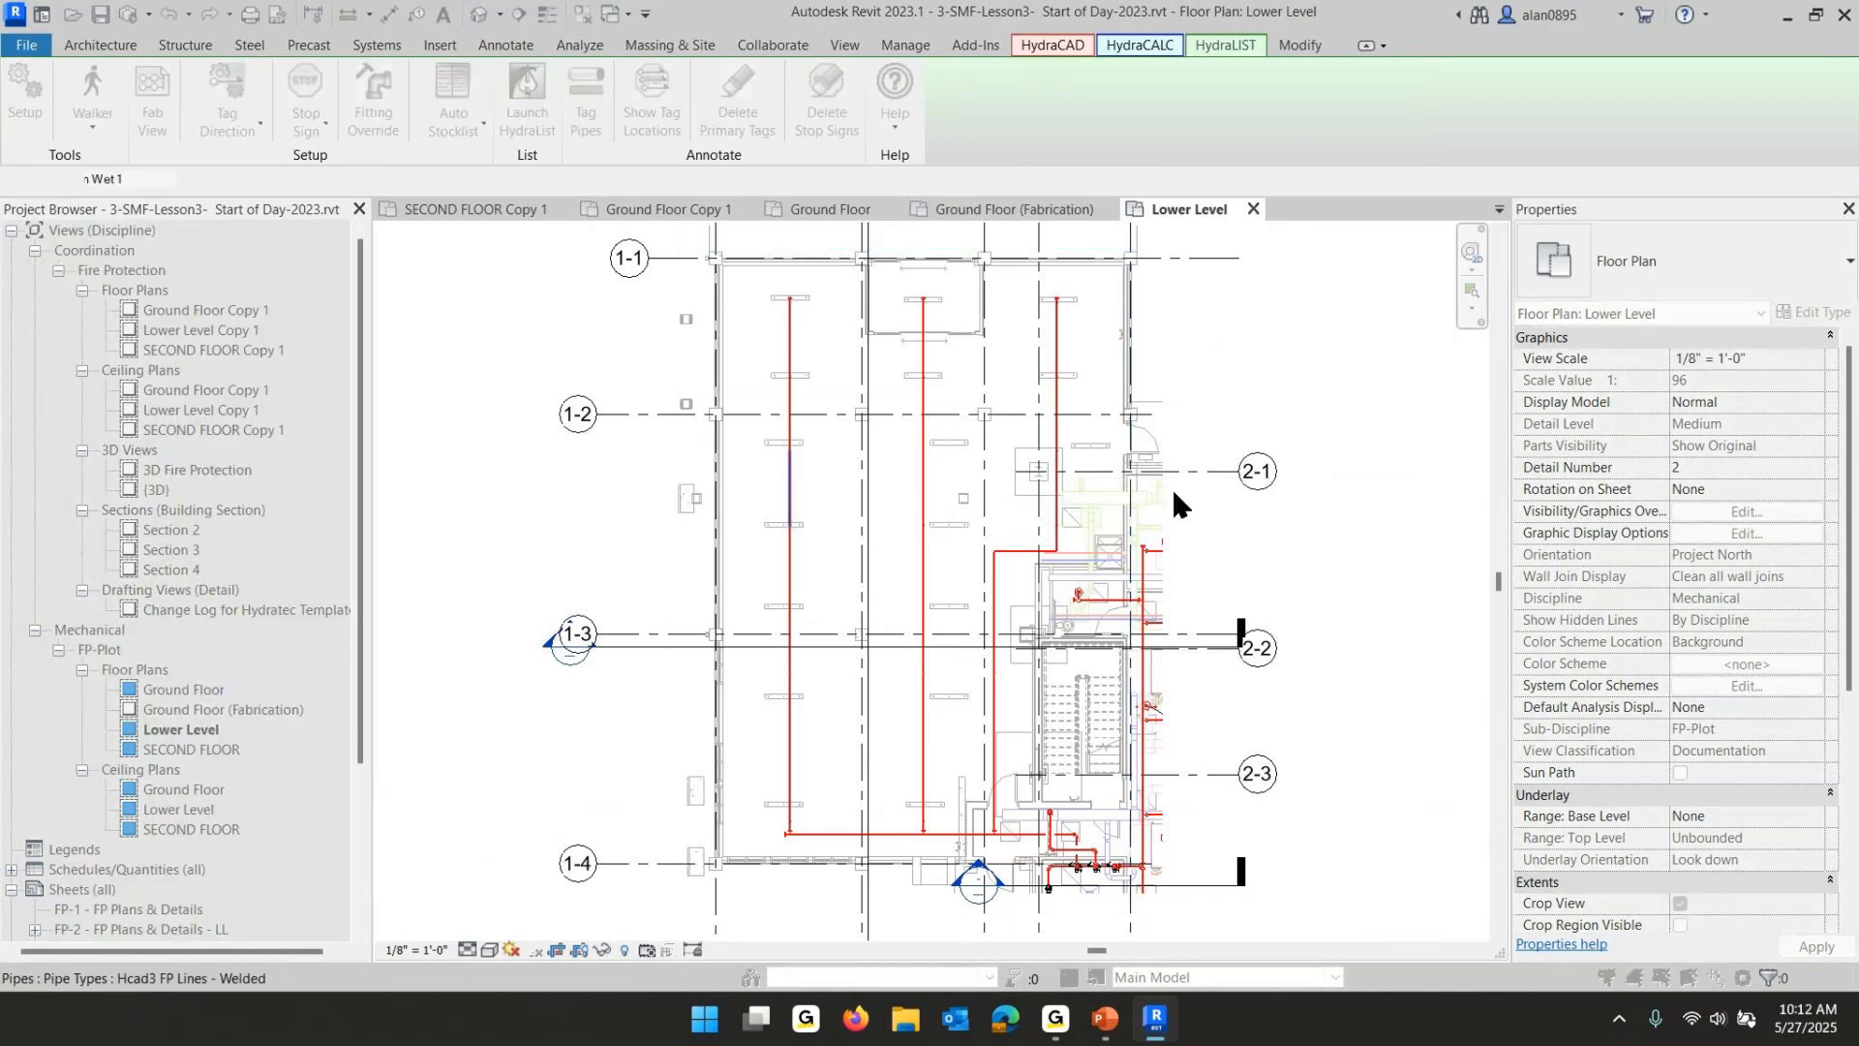
pyautogui.scroll(5, 1105, 873)
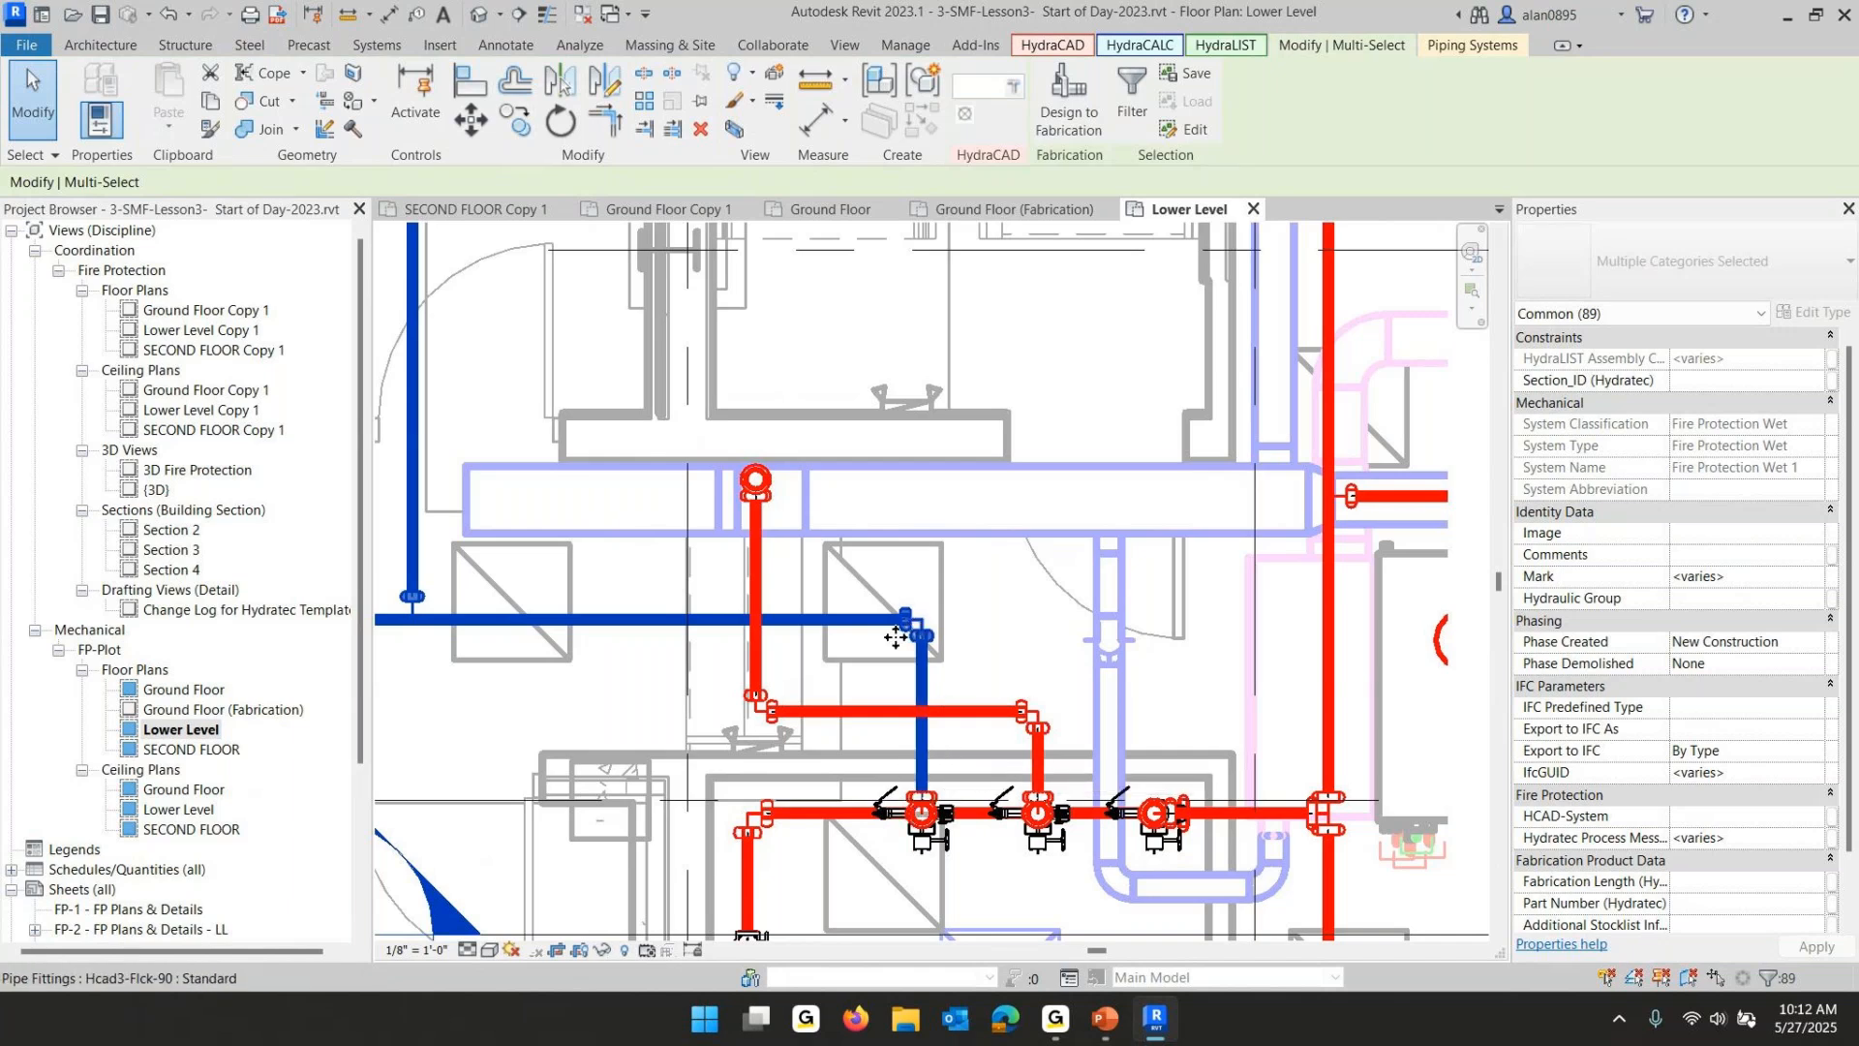
# - Tag the selected Lower Level piping with center-to-center length tags using System Walker selection
pyautogui.scroll(-5, 986, 601)
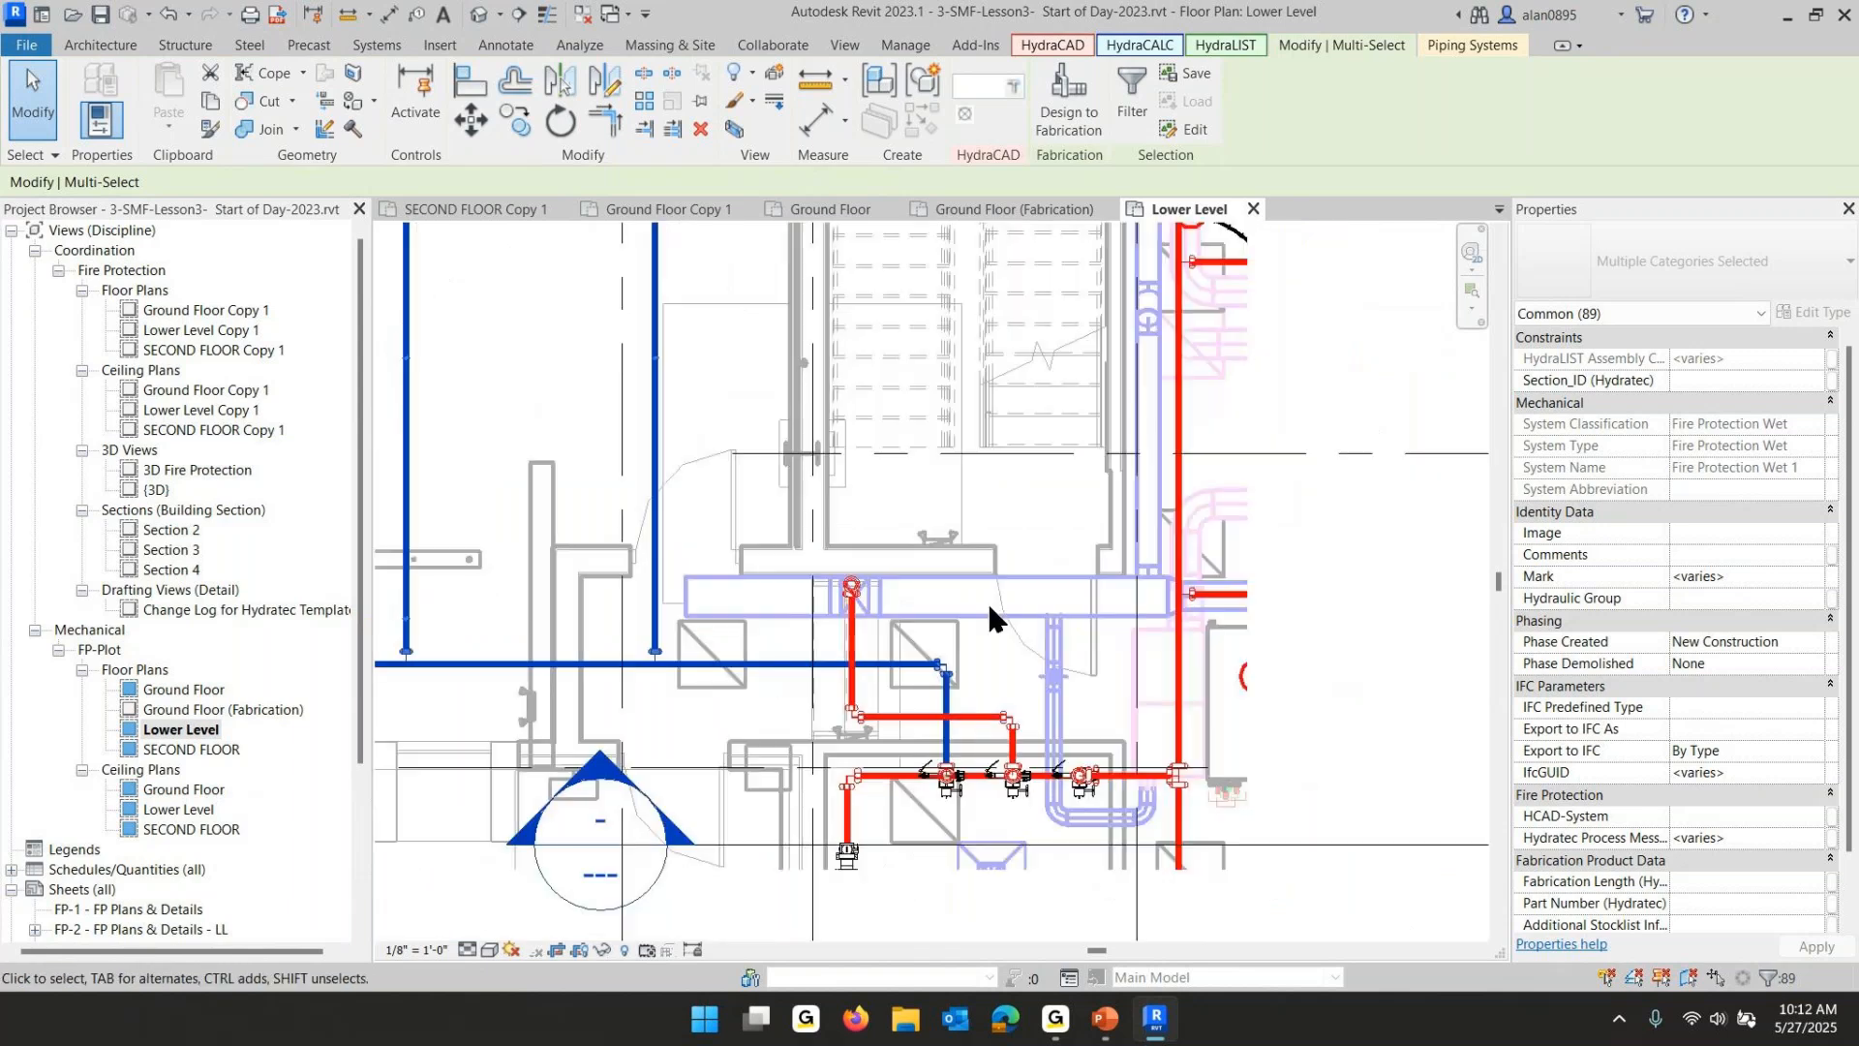
pyautogui.click(1033, 39)
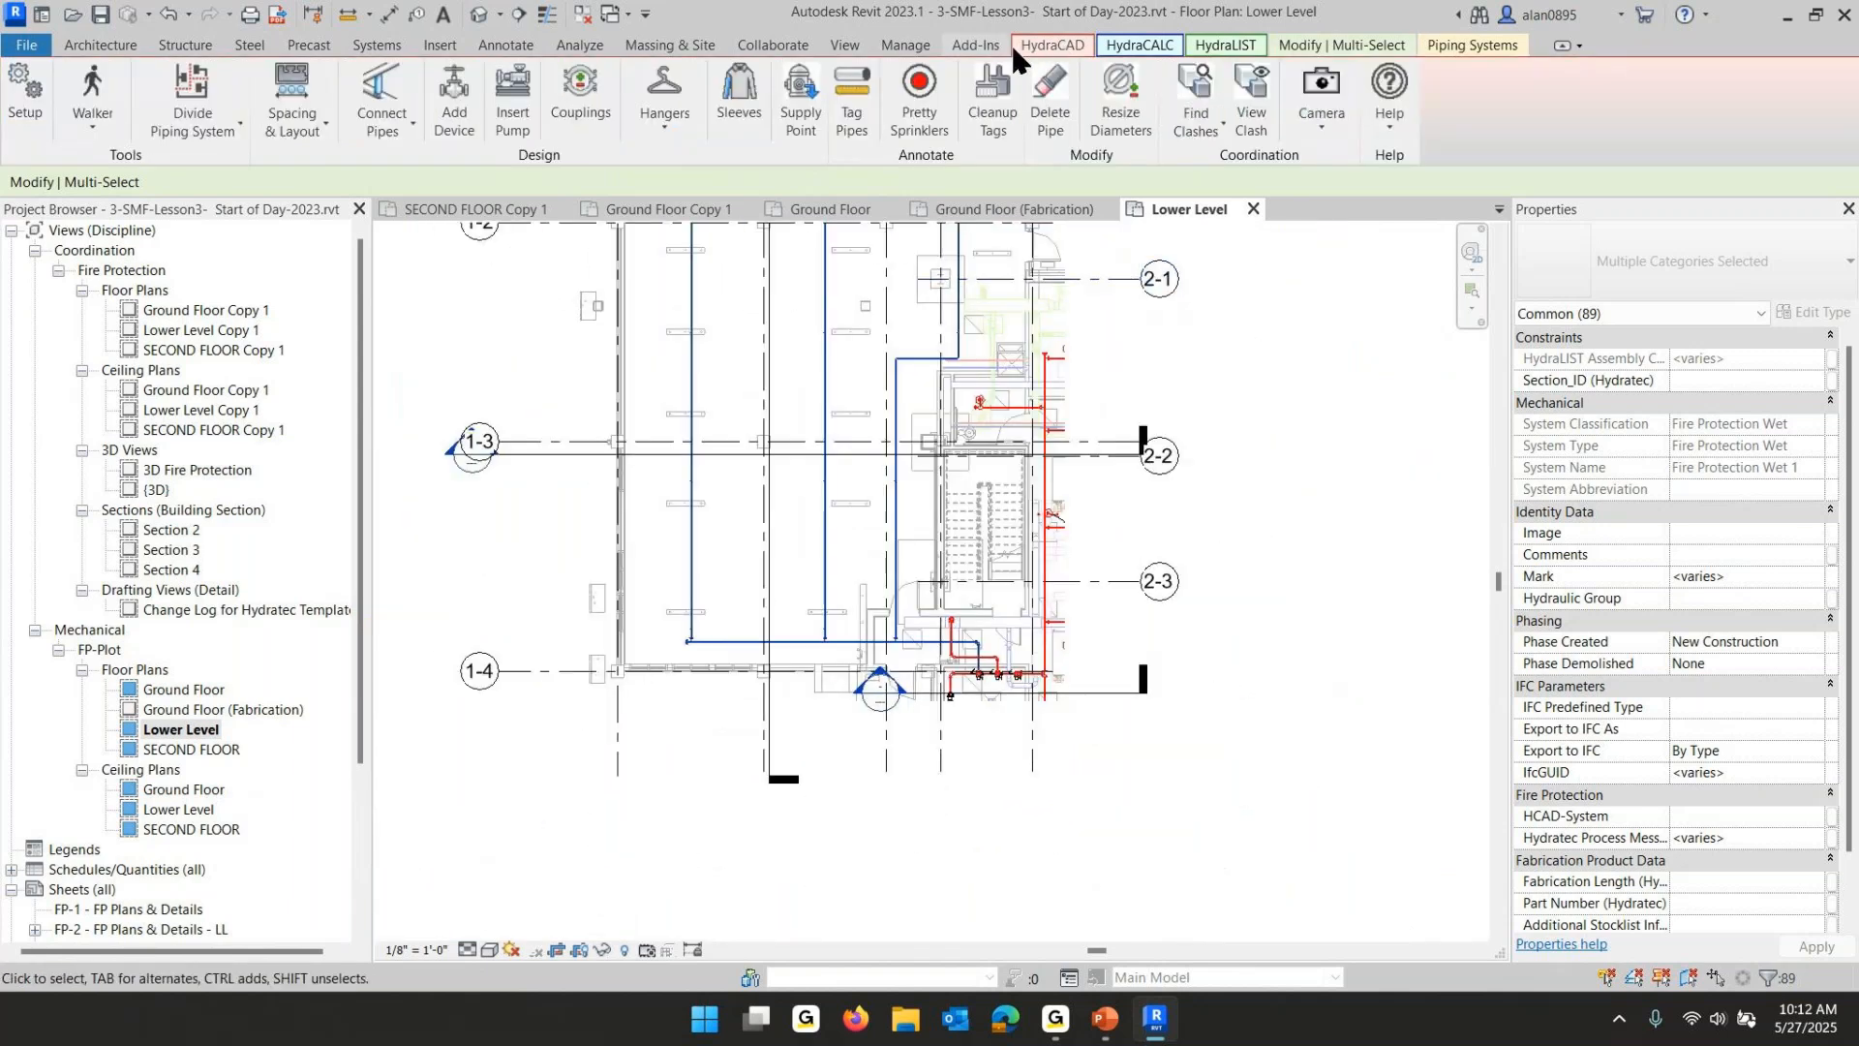
pyautogui.click(857, 111)
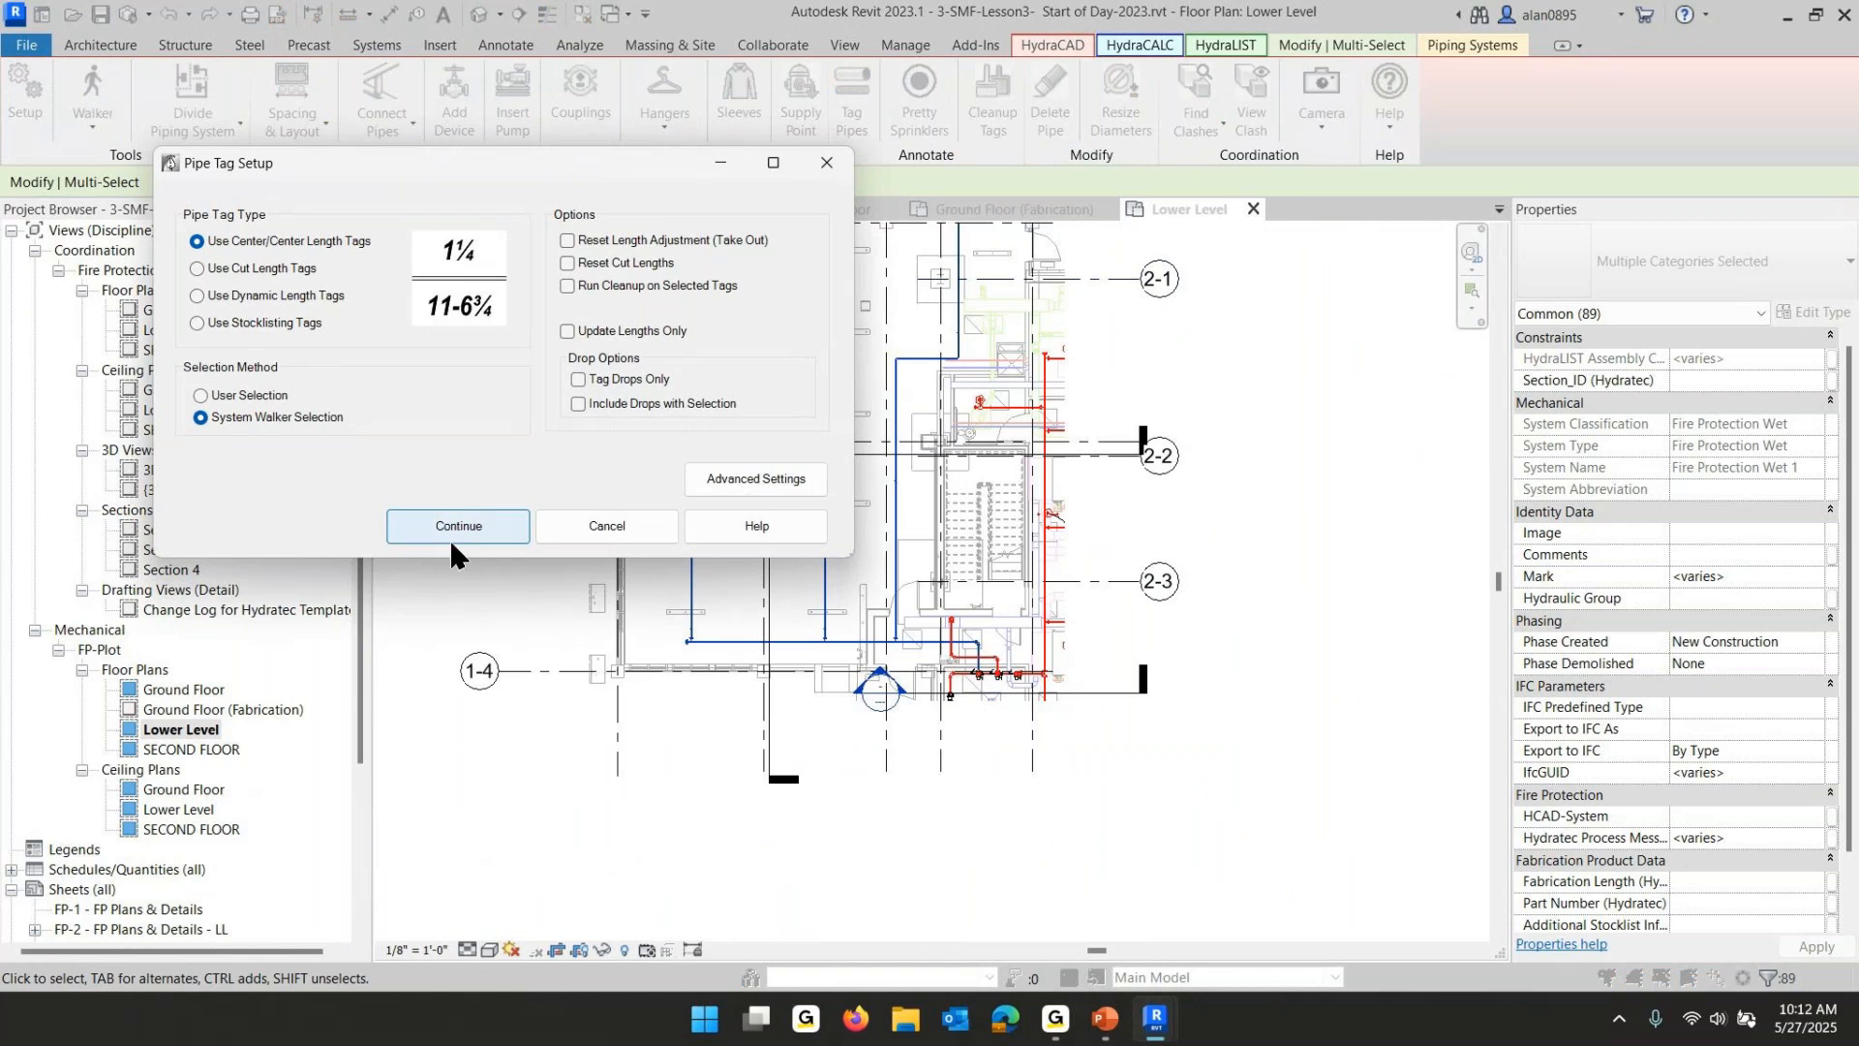
pyautogui.click(523, 524)
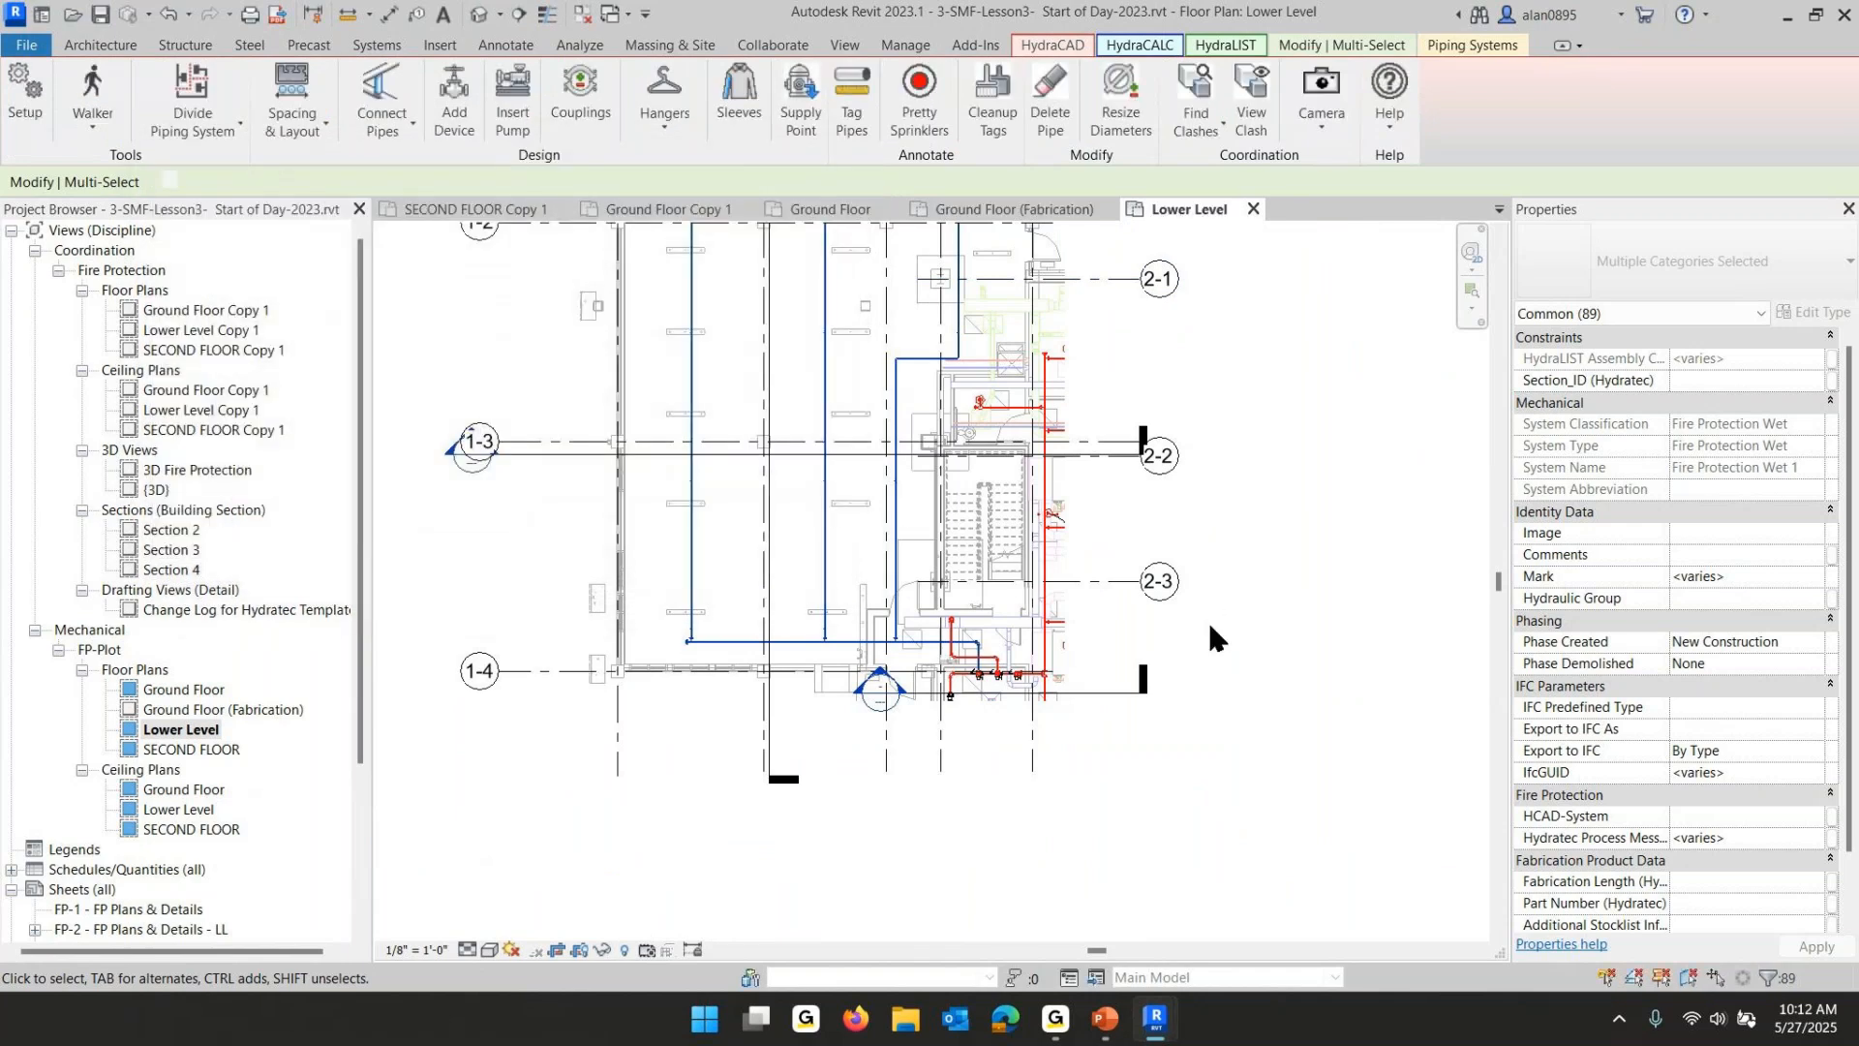
pyautogui.moveTo(1237, 484); pyautogui.dragTo(1208, 651, button='middle')
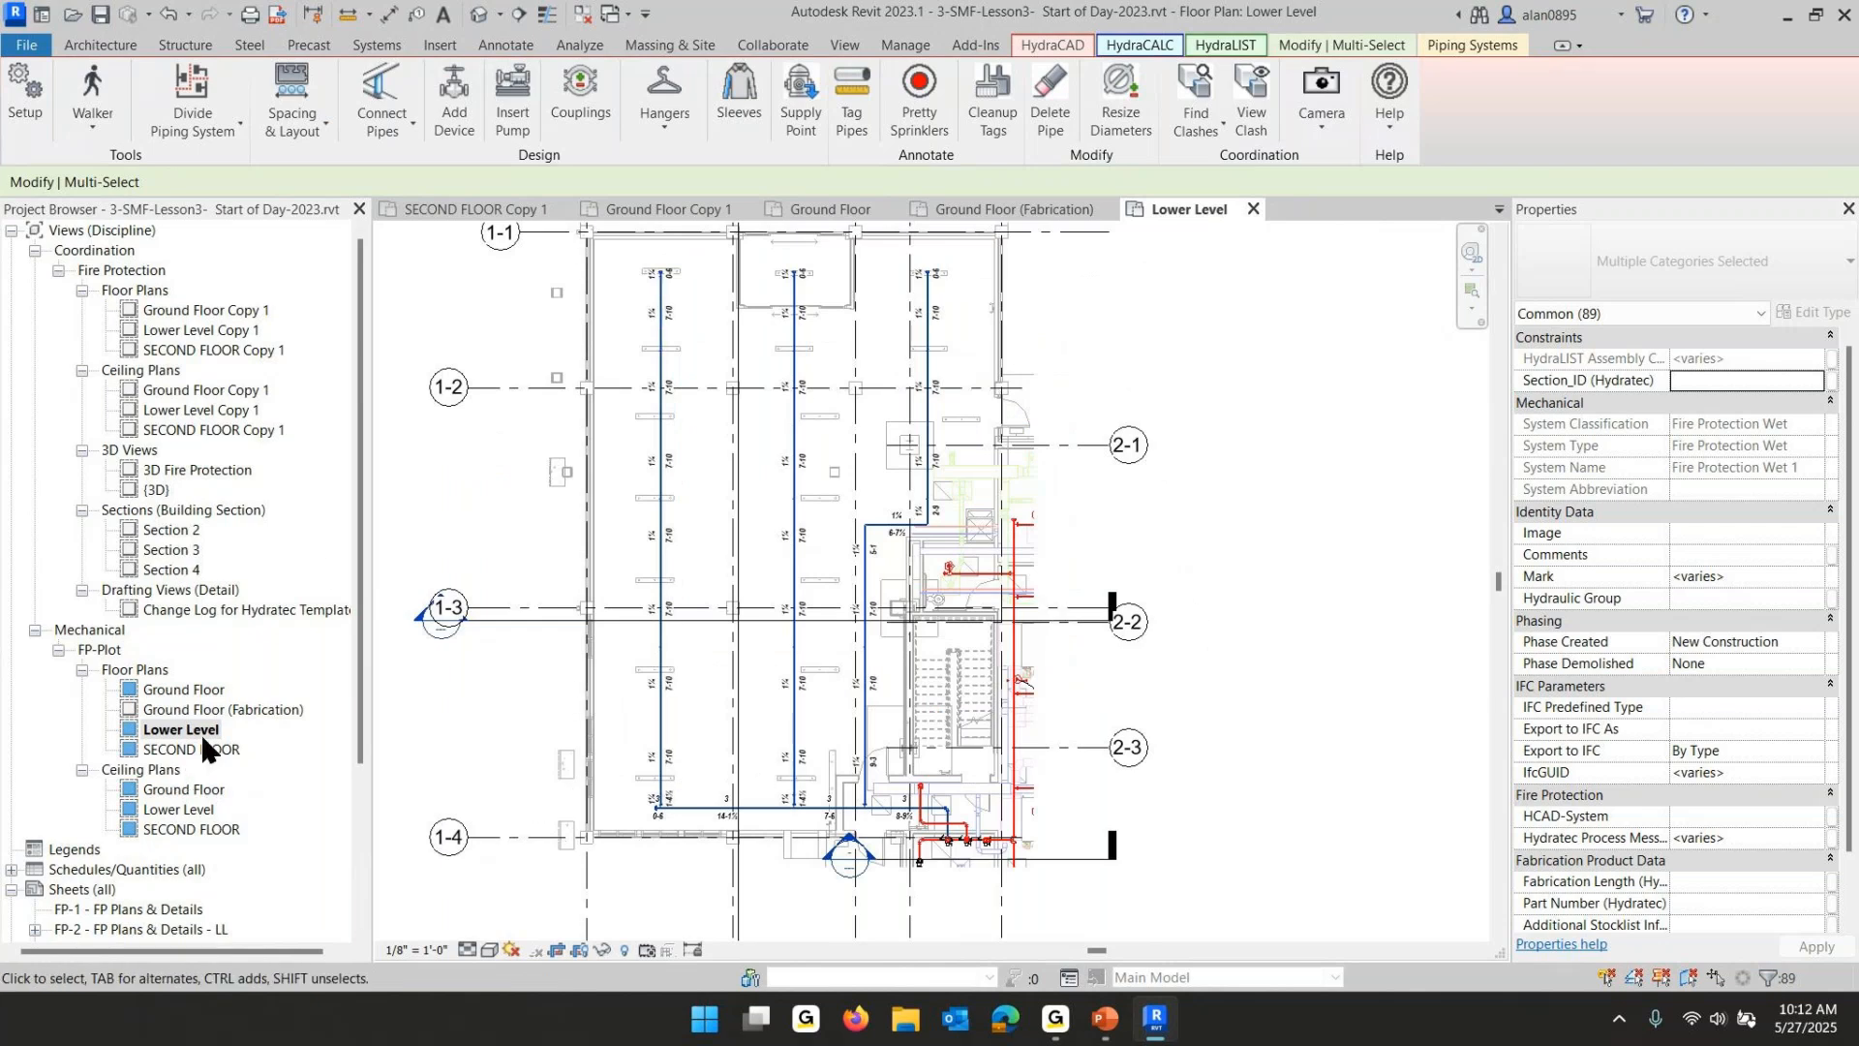
# - Create a HydraLIST fabrication view of the Lower Level plan and open Lower Level (Fabrication)
pyautogui.click(444, 519)
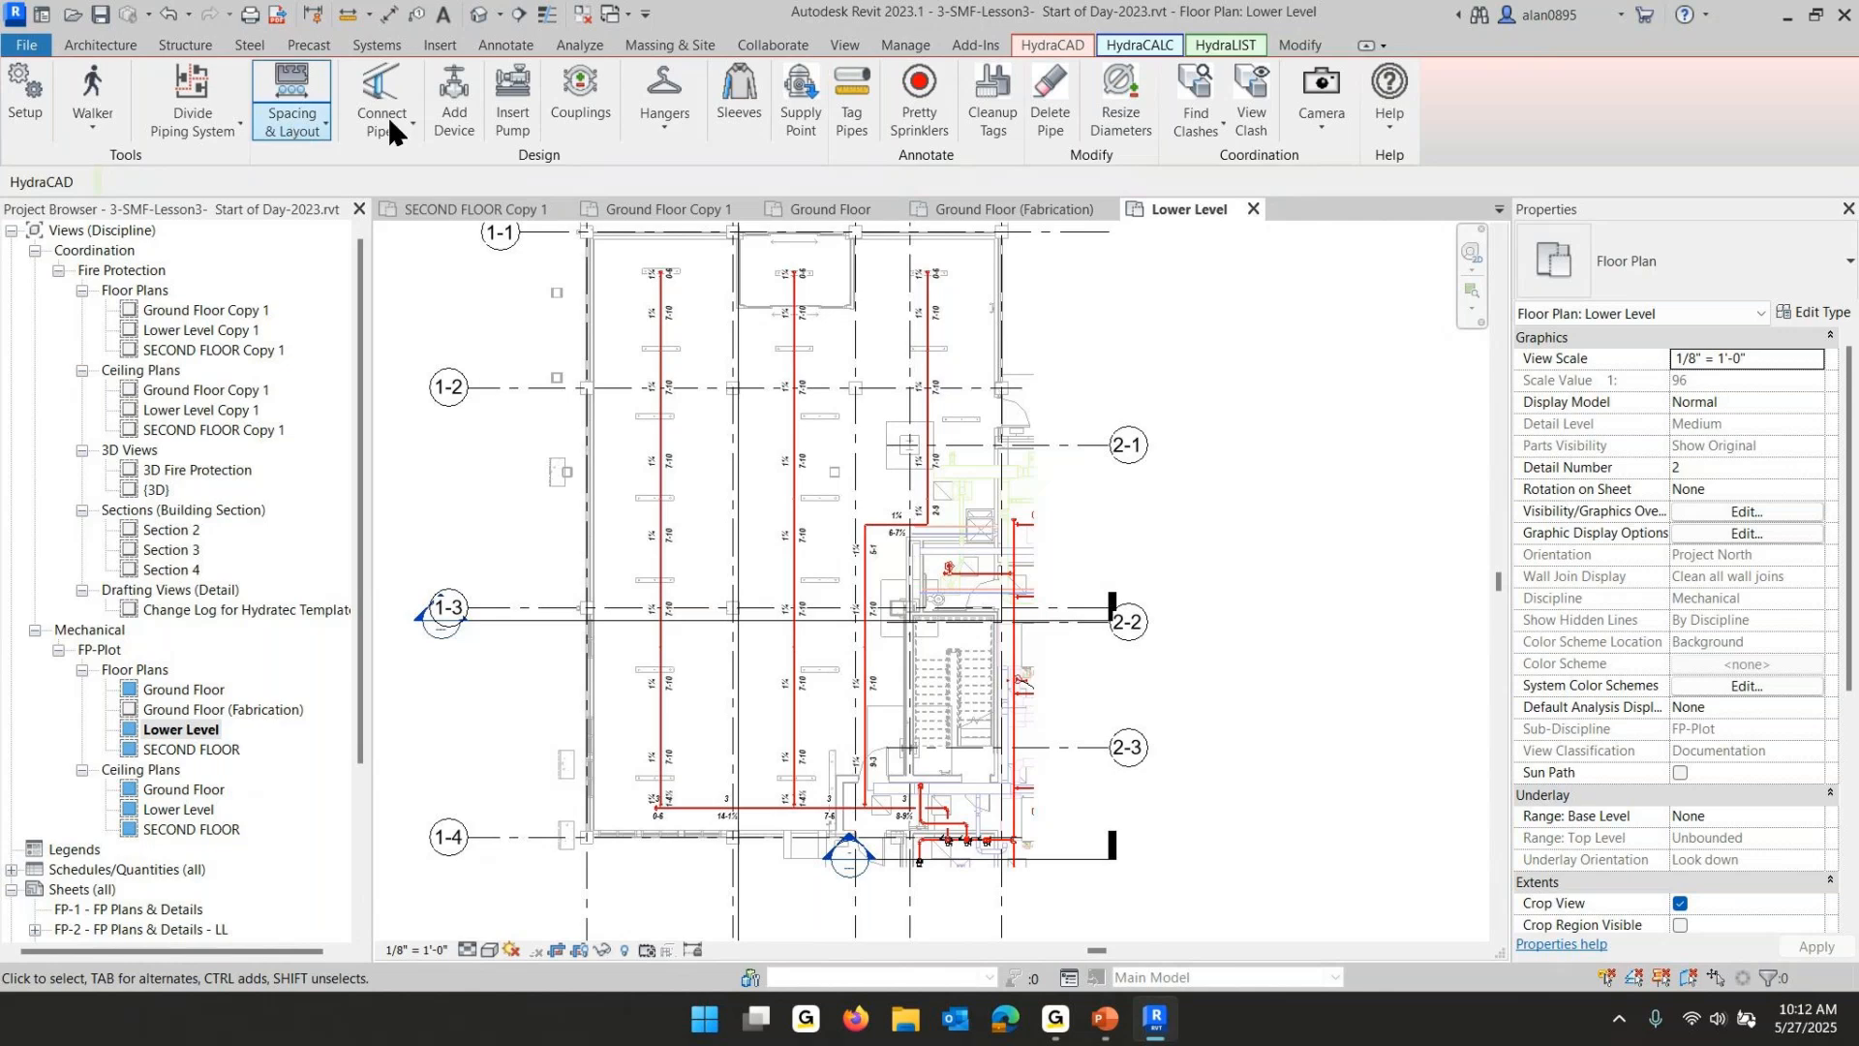
pyautogui.click(1223, 47)
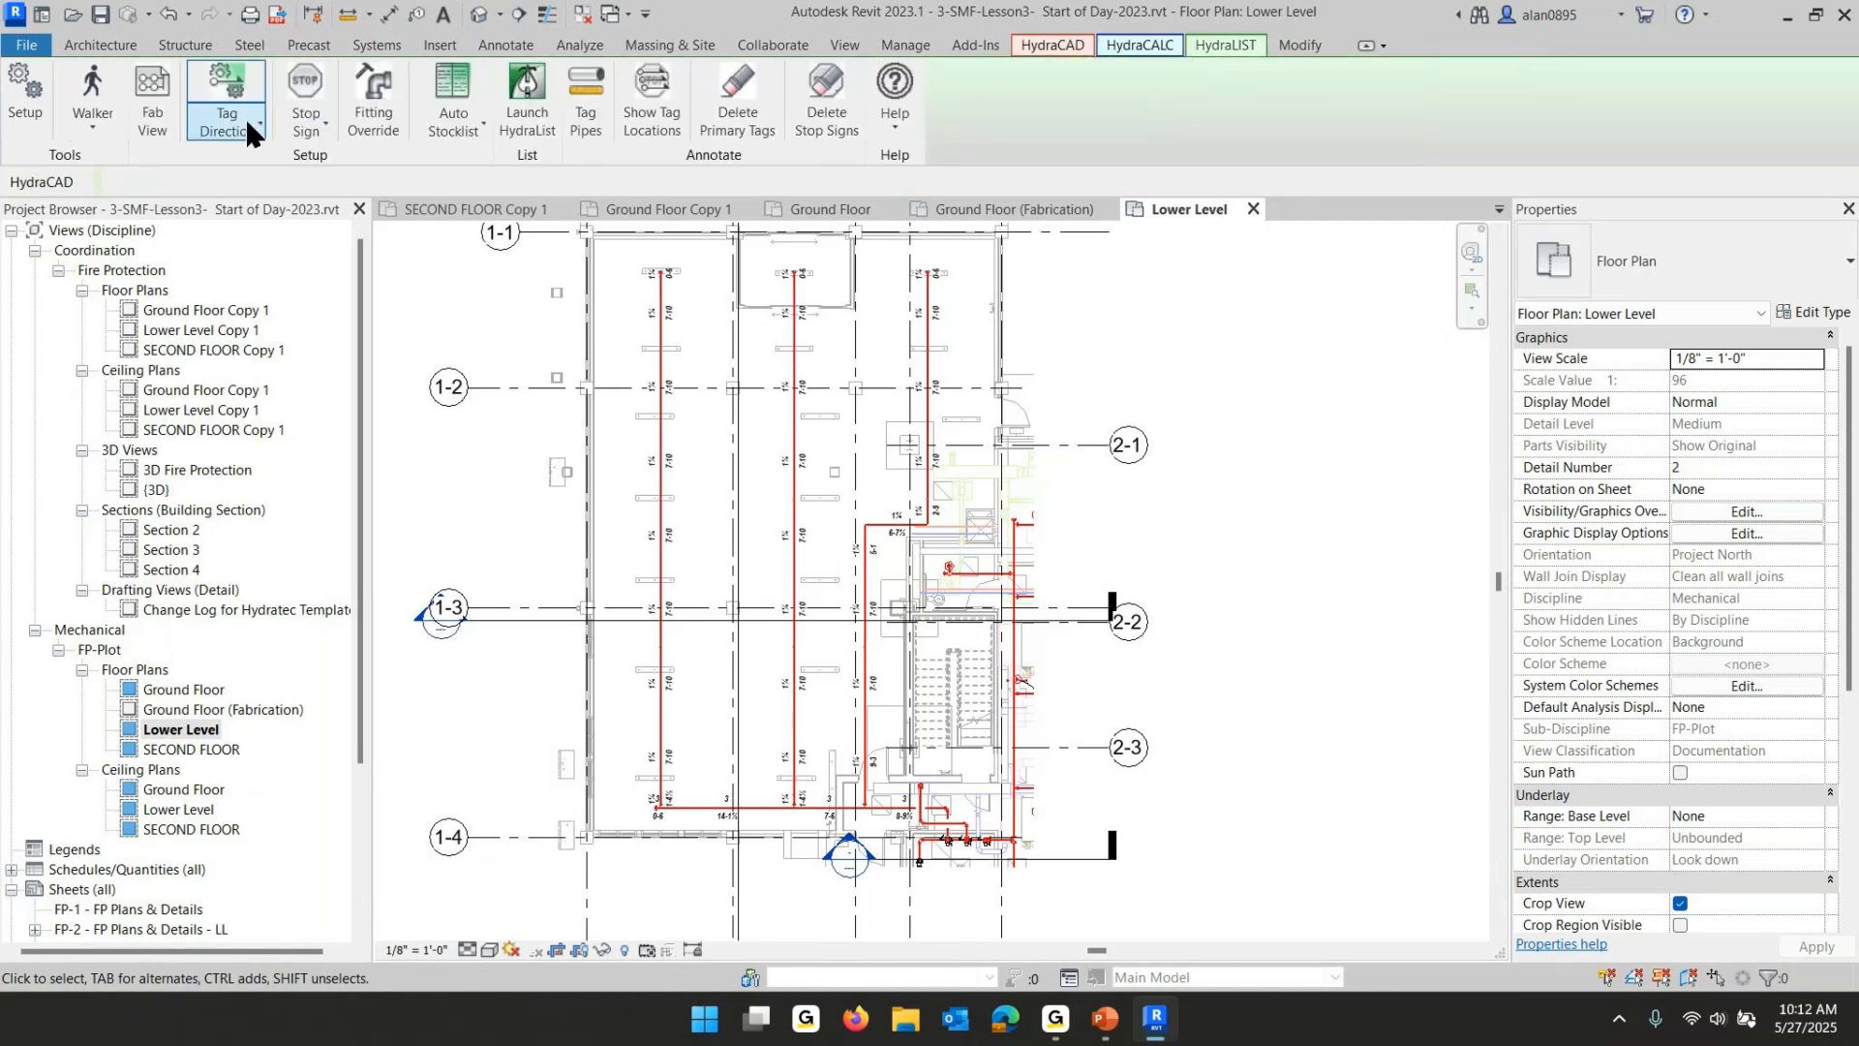
pyautogui.click(152, 97)
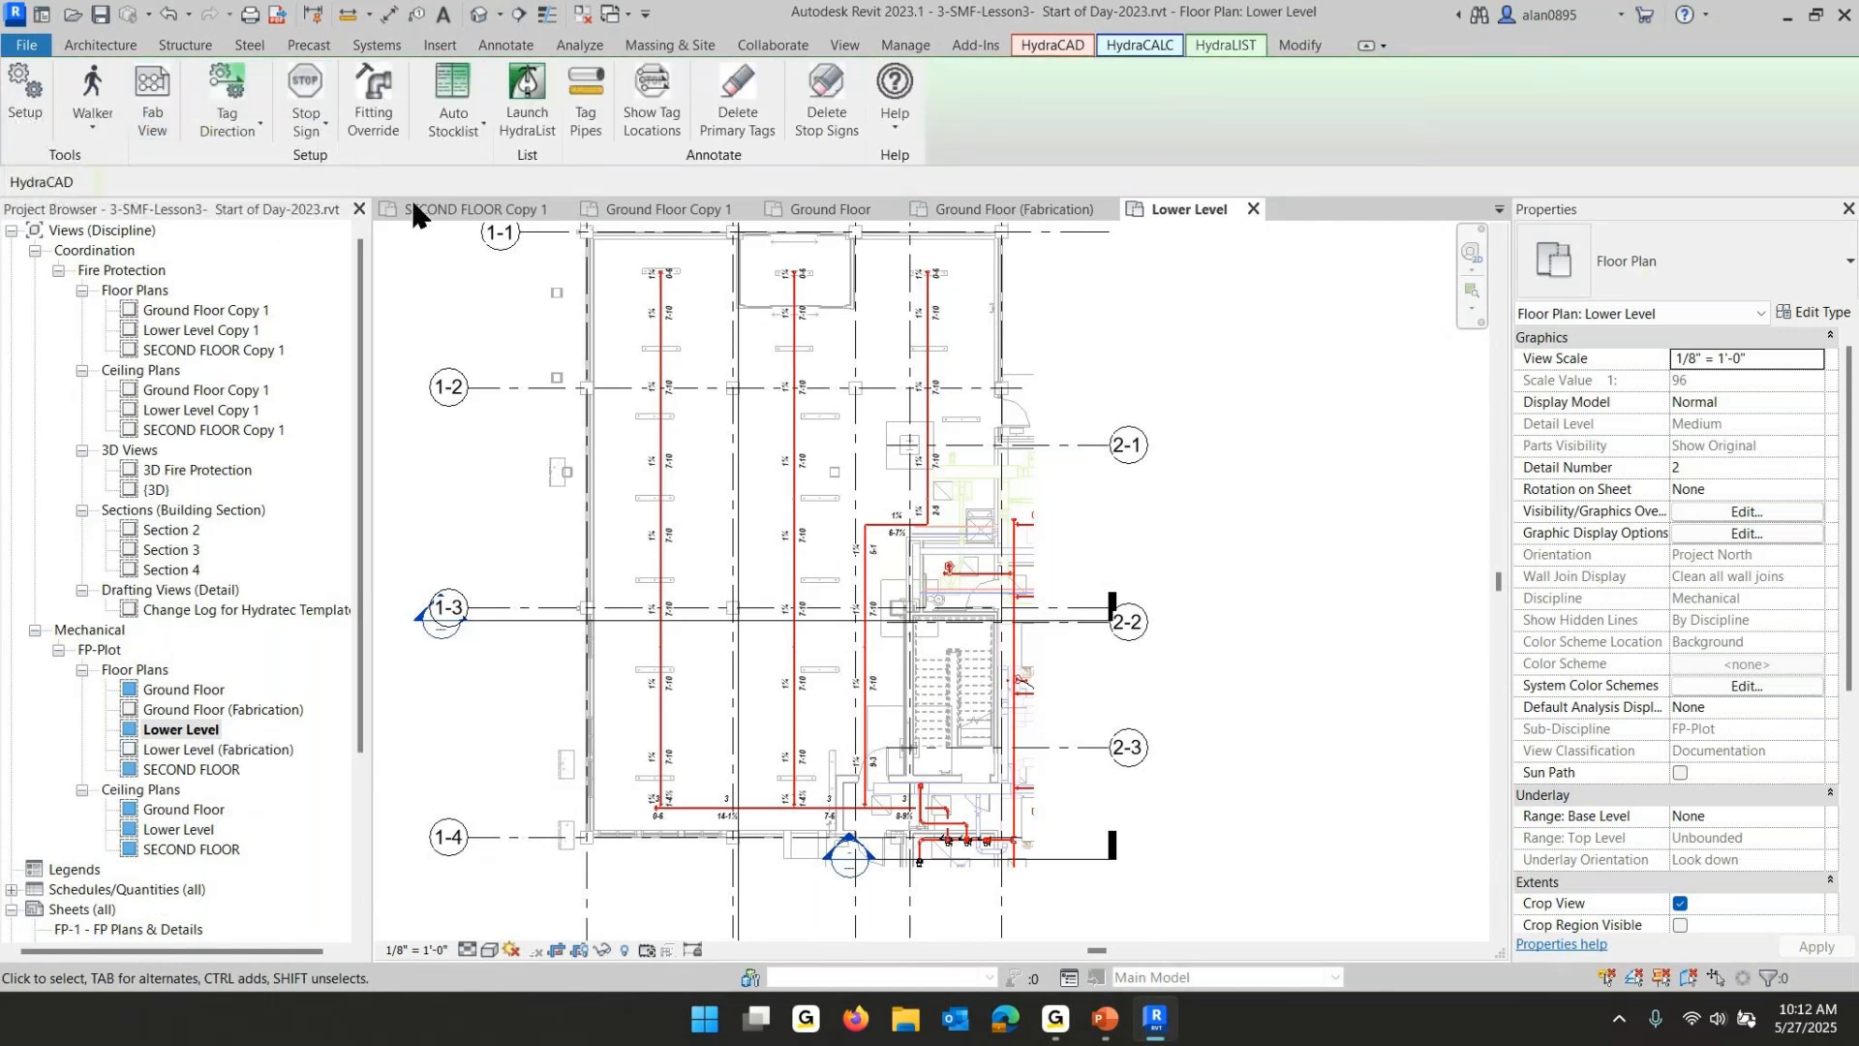
pyautogui.click(221, 752)
pyautogui.doubleClick(222, 752)
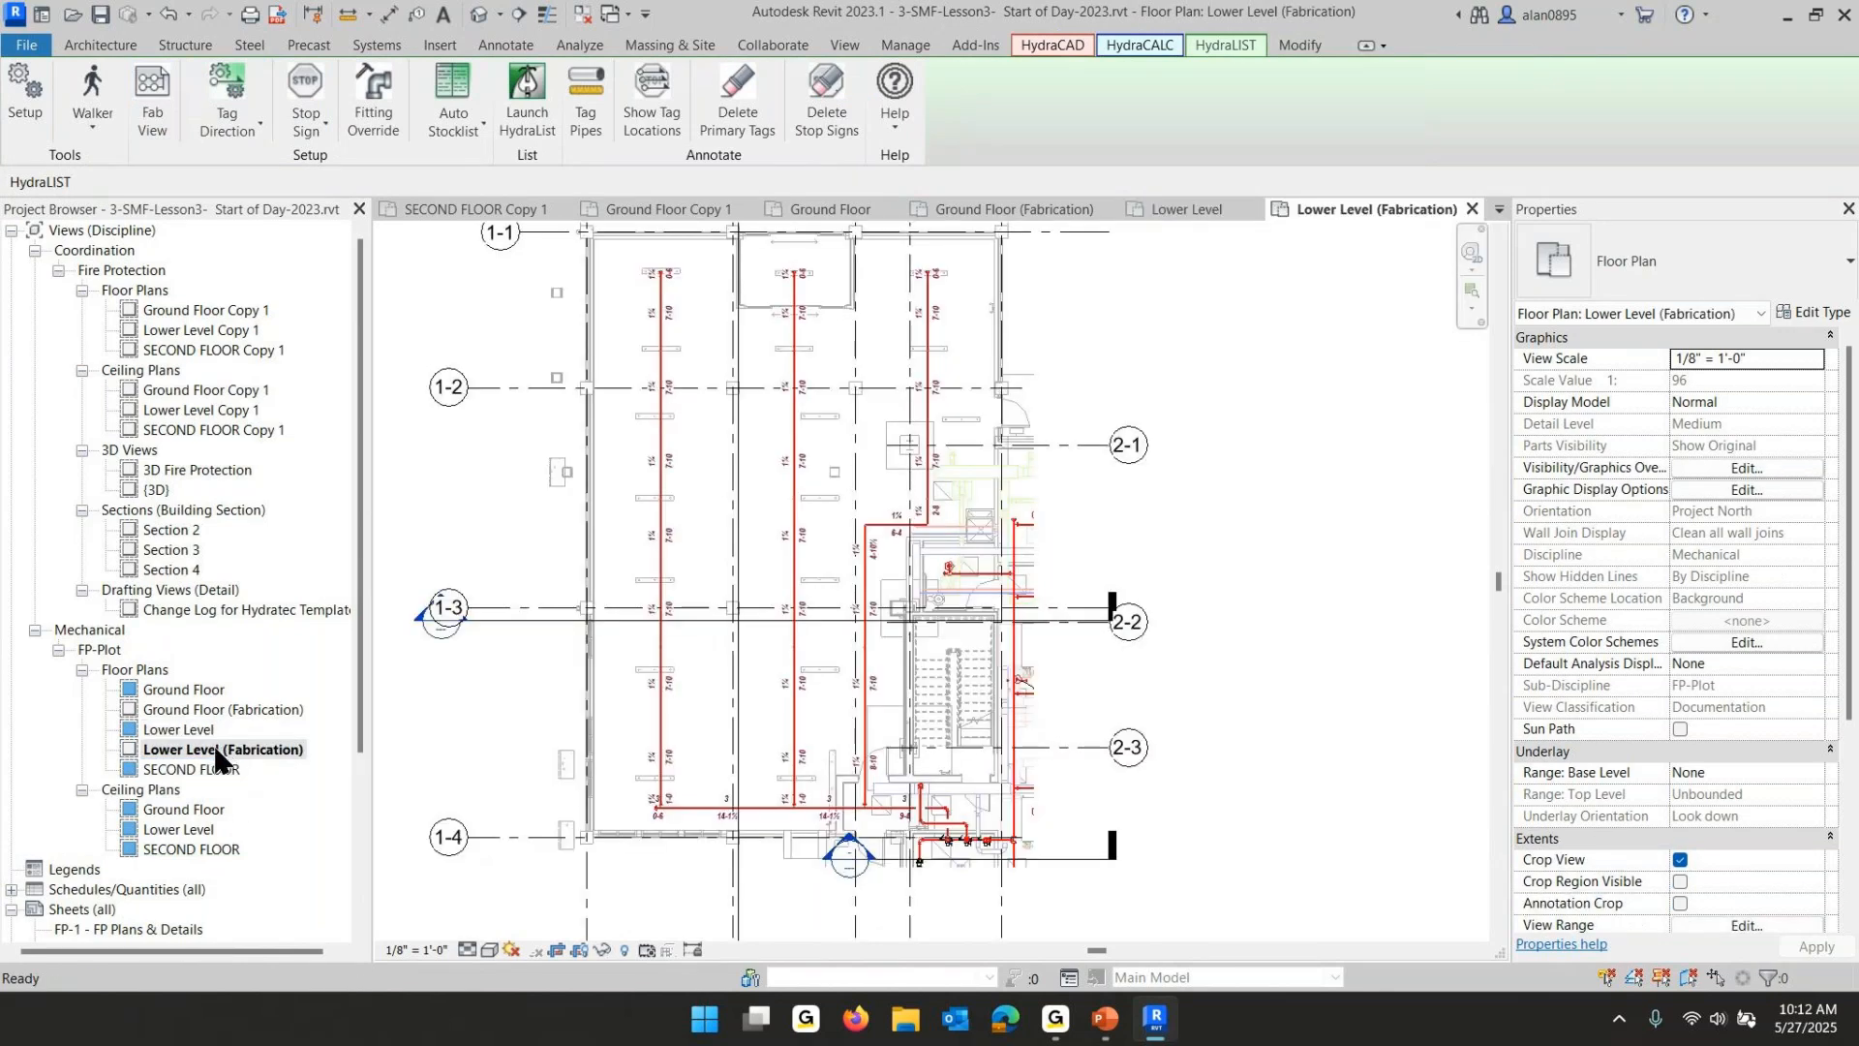
# - Open the SECOND FLOOR plan, create its fabrication view, and open SECOND FLOOR (Fabrication)
pyautogui.click(184, 768)
pyautogui.doubleClick(184, 769)
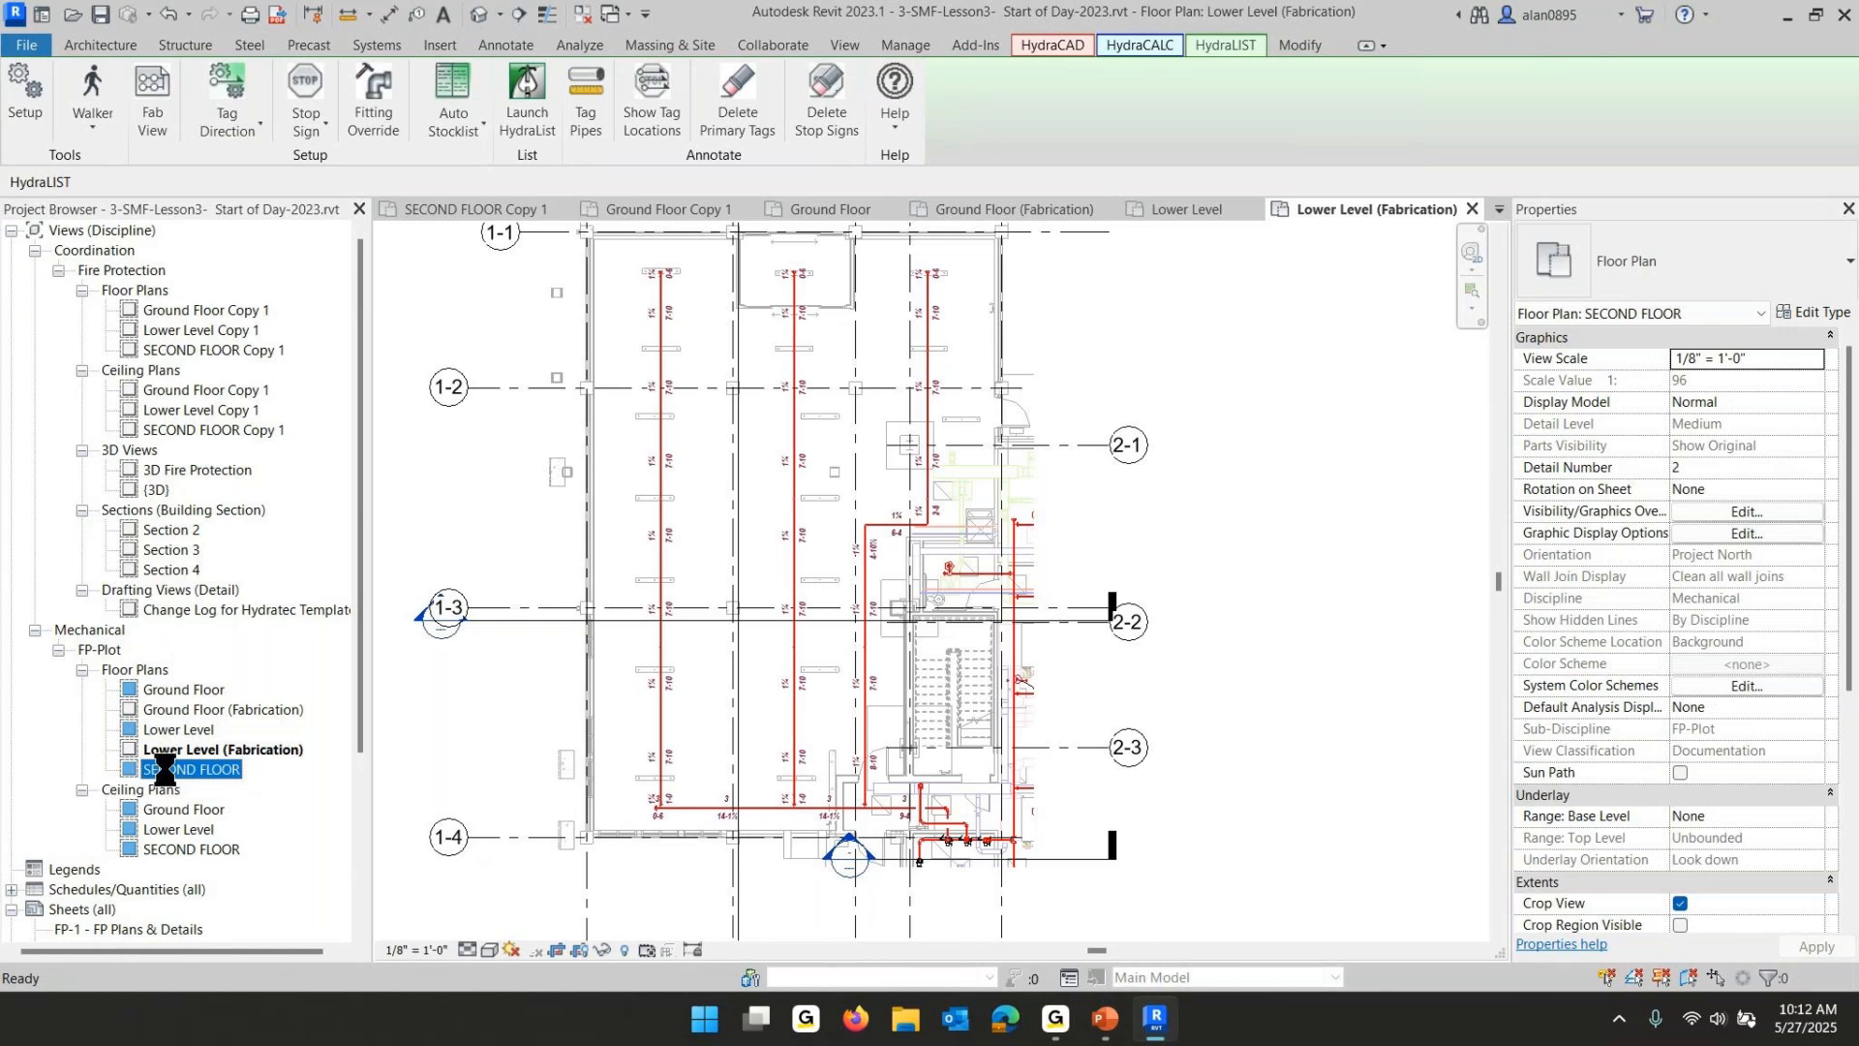
pyautogui.moveTo(1121, 610)
pyautogui.mouseDown(button='middle')
pyautogui.moveTo(867, 608)
pyautogui.moveTo(694, 571)
pyautogui.mouseUp(button='middle')
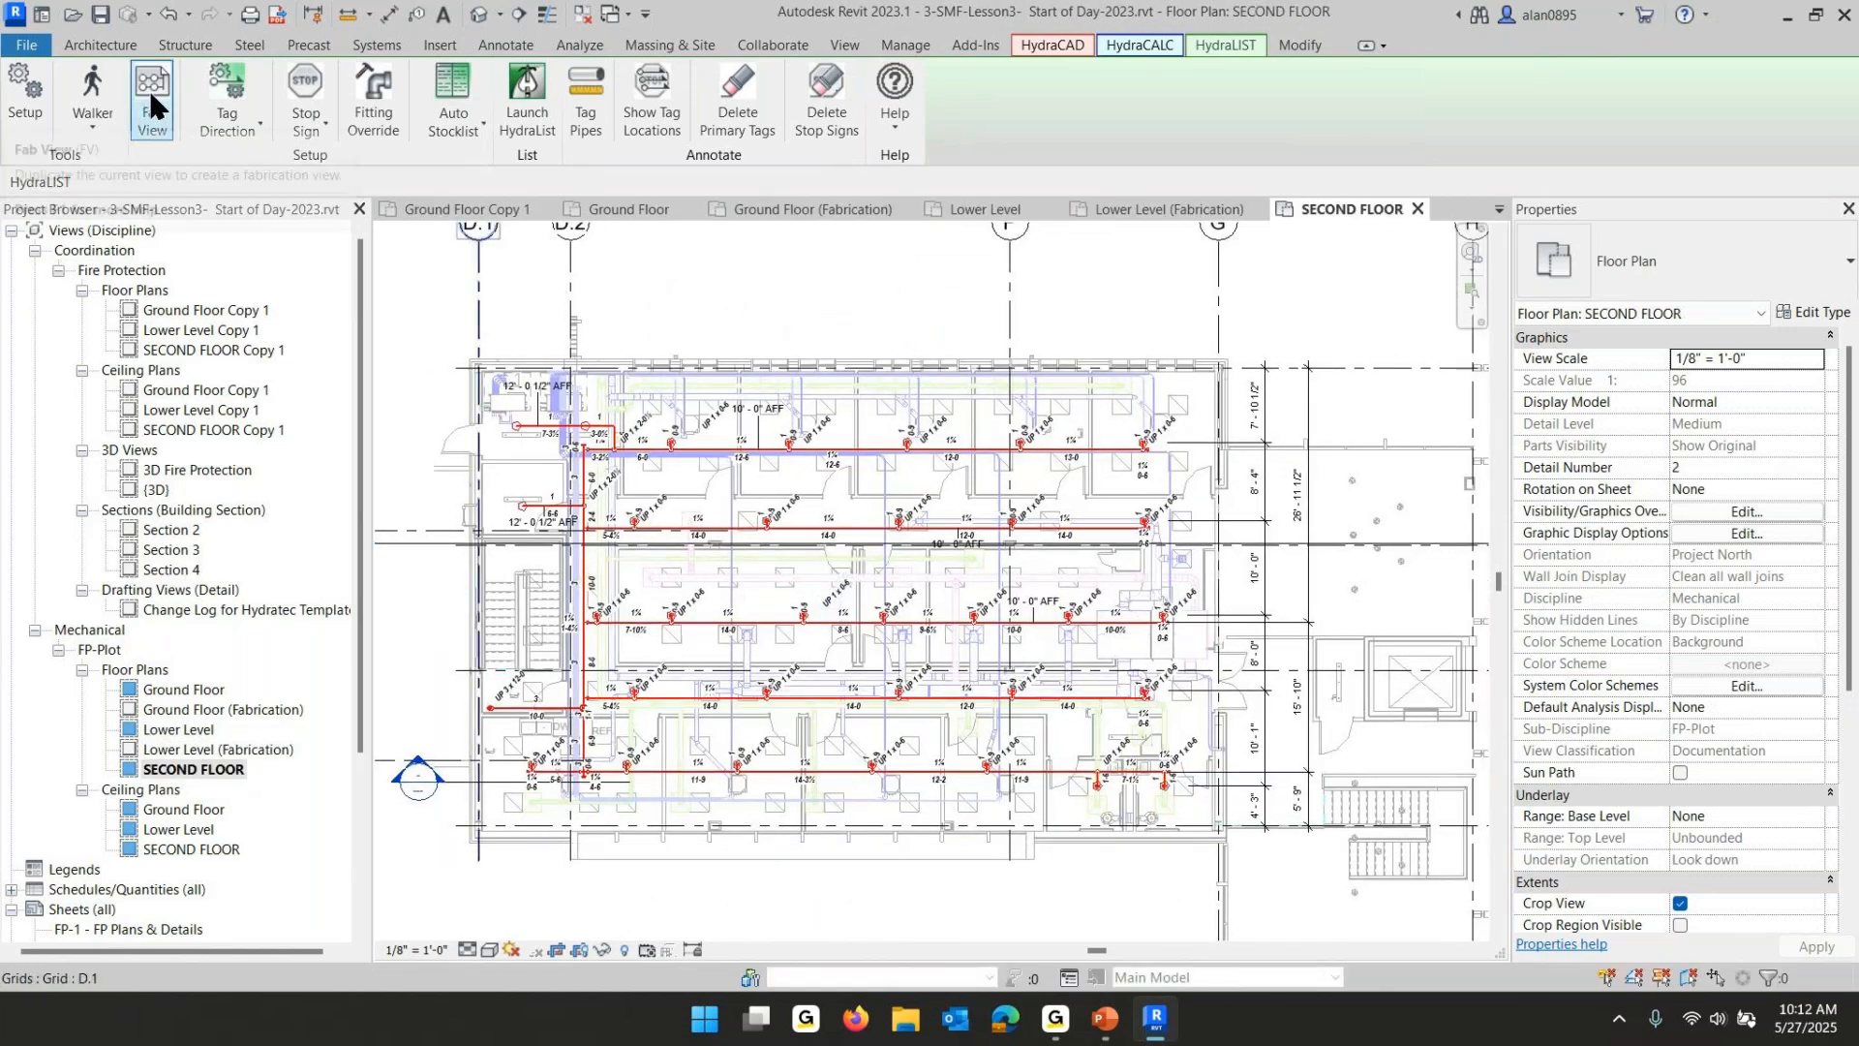
pyautogui.click(150, 92)
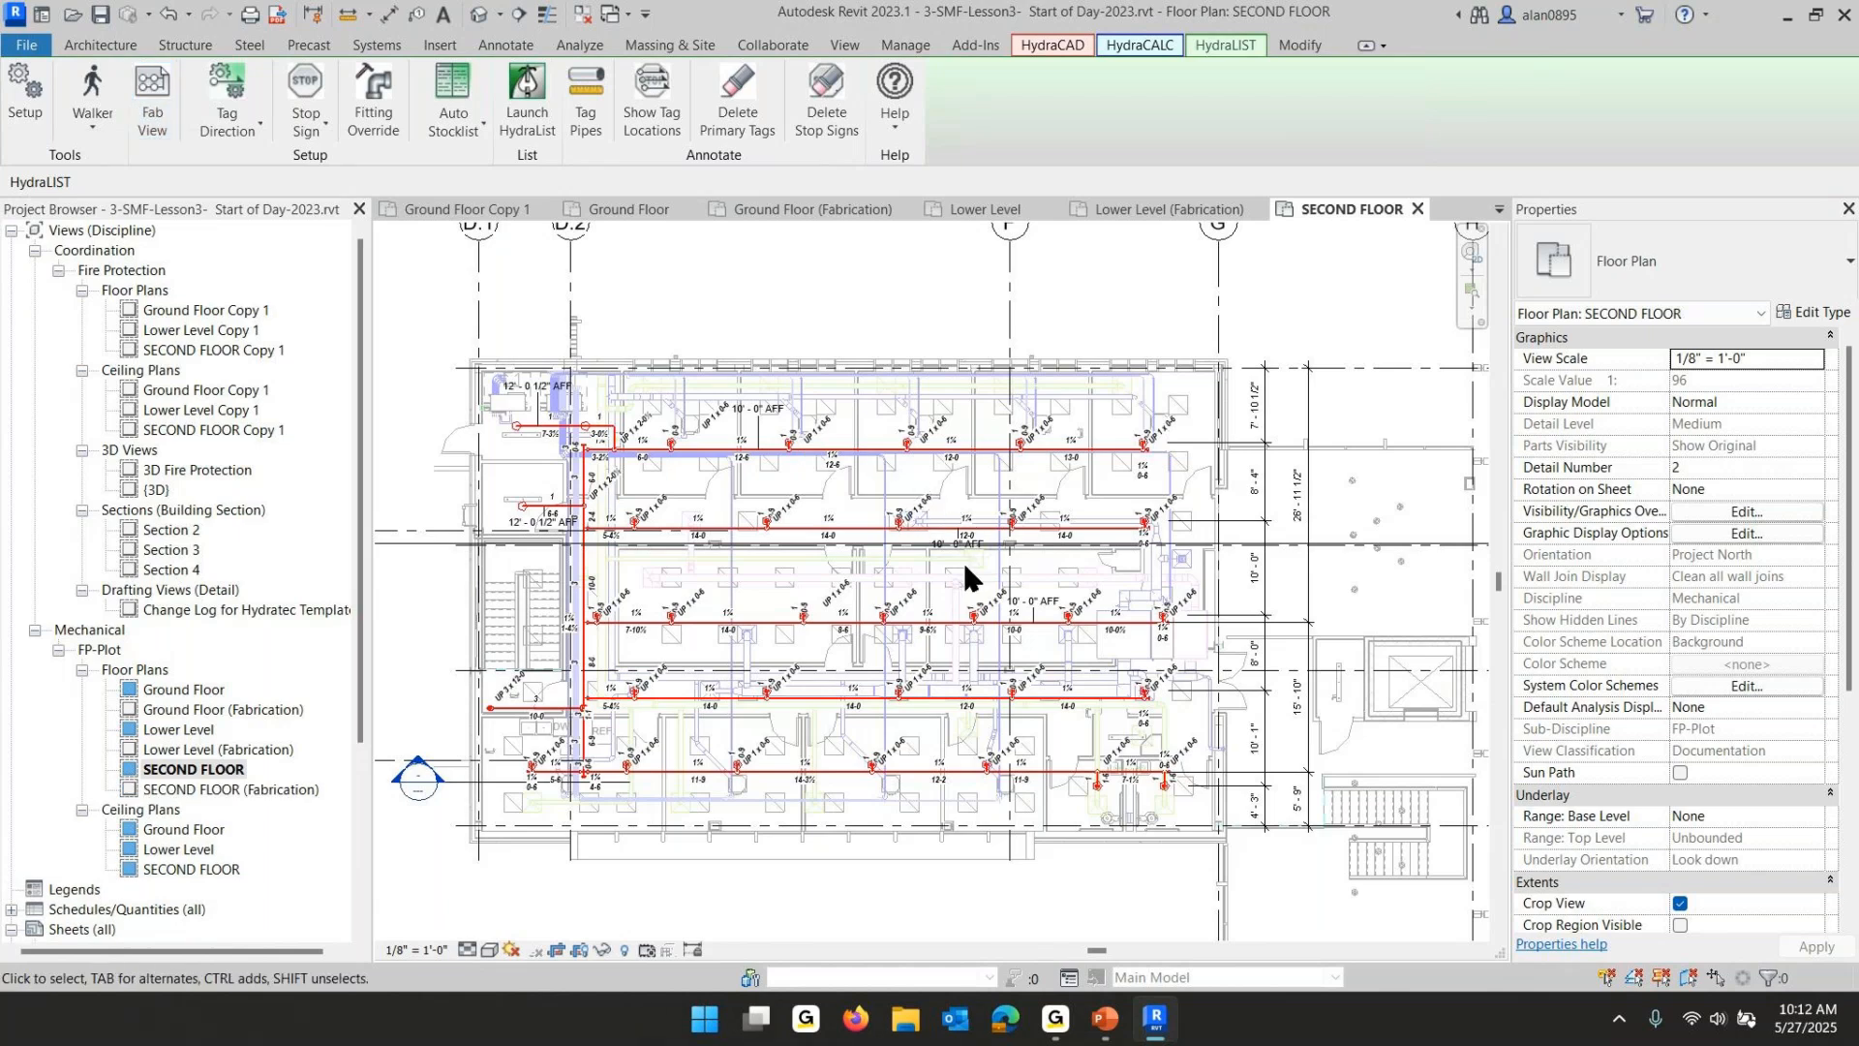
pyautogui.doubleClick(259, 786)
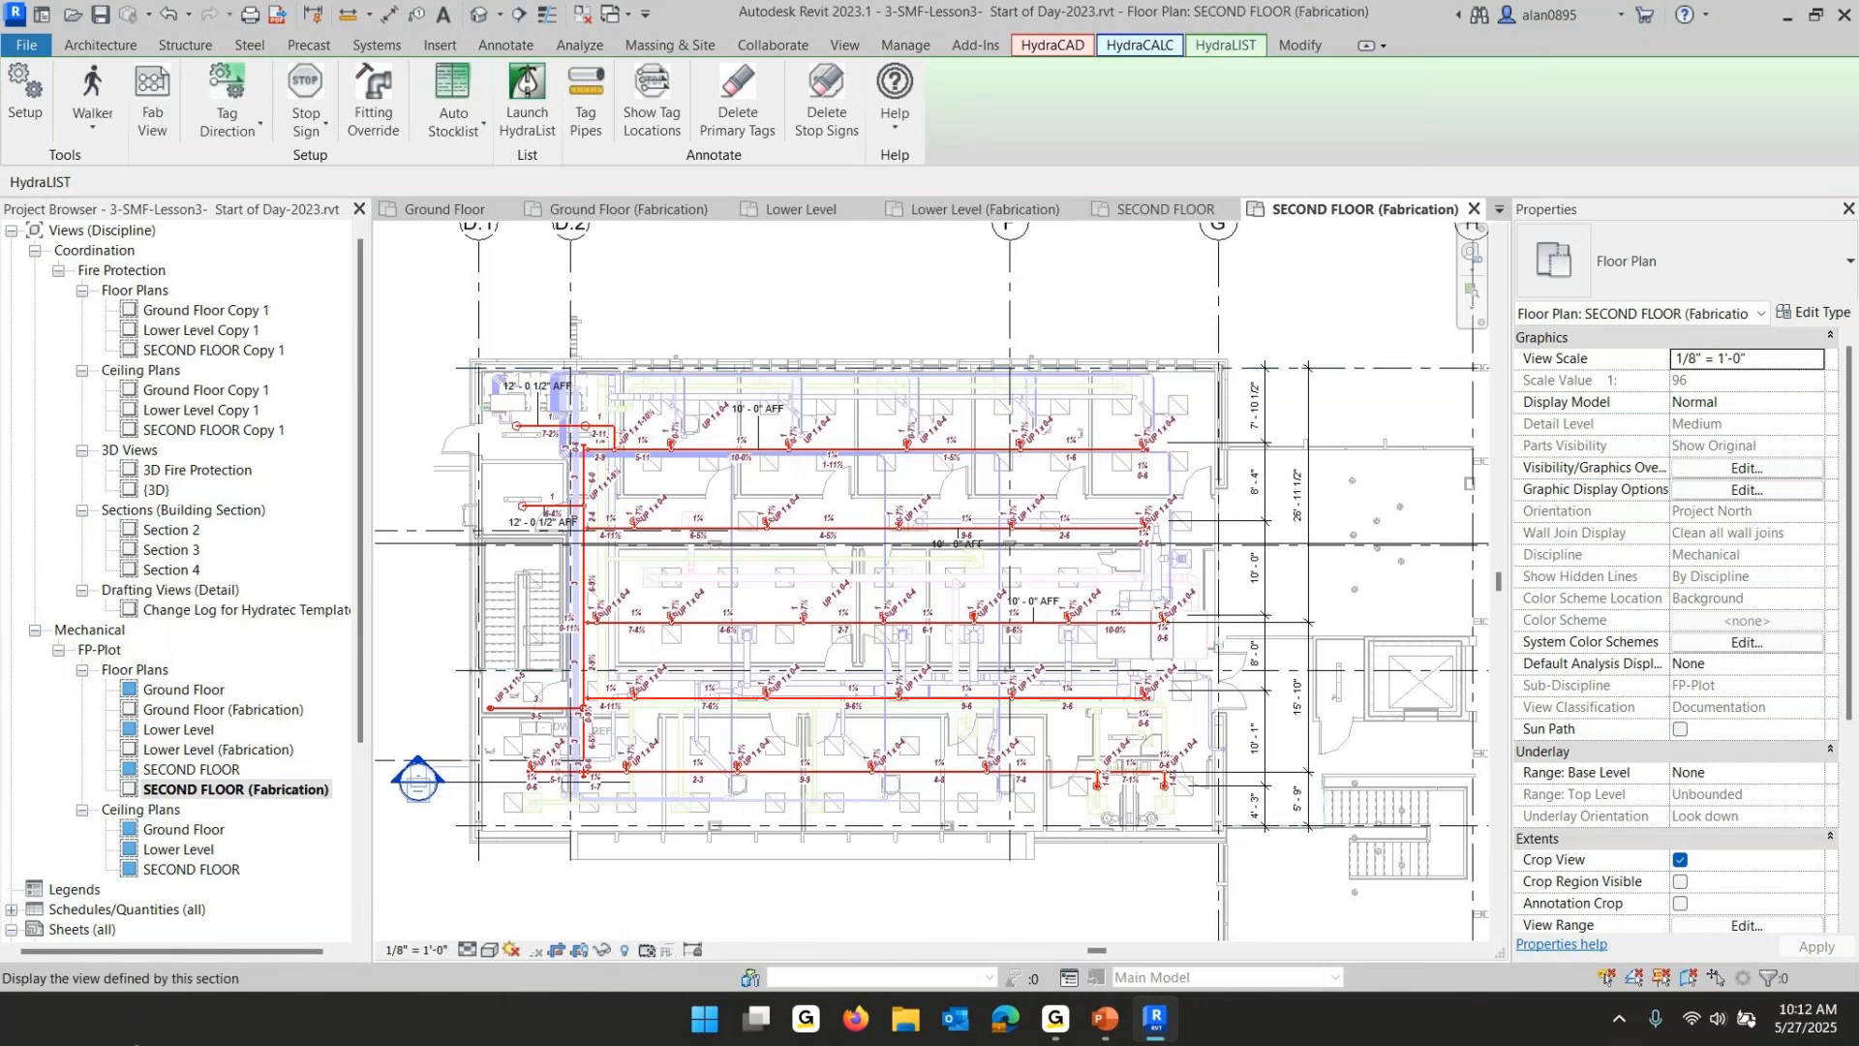
# - Duplicate the FP-Plot Ground Floor ceiling plan with detailing
pyautogui.click(166, 830)
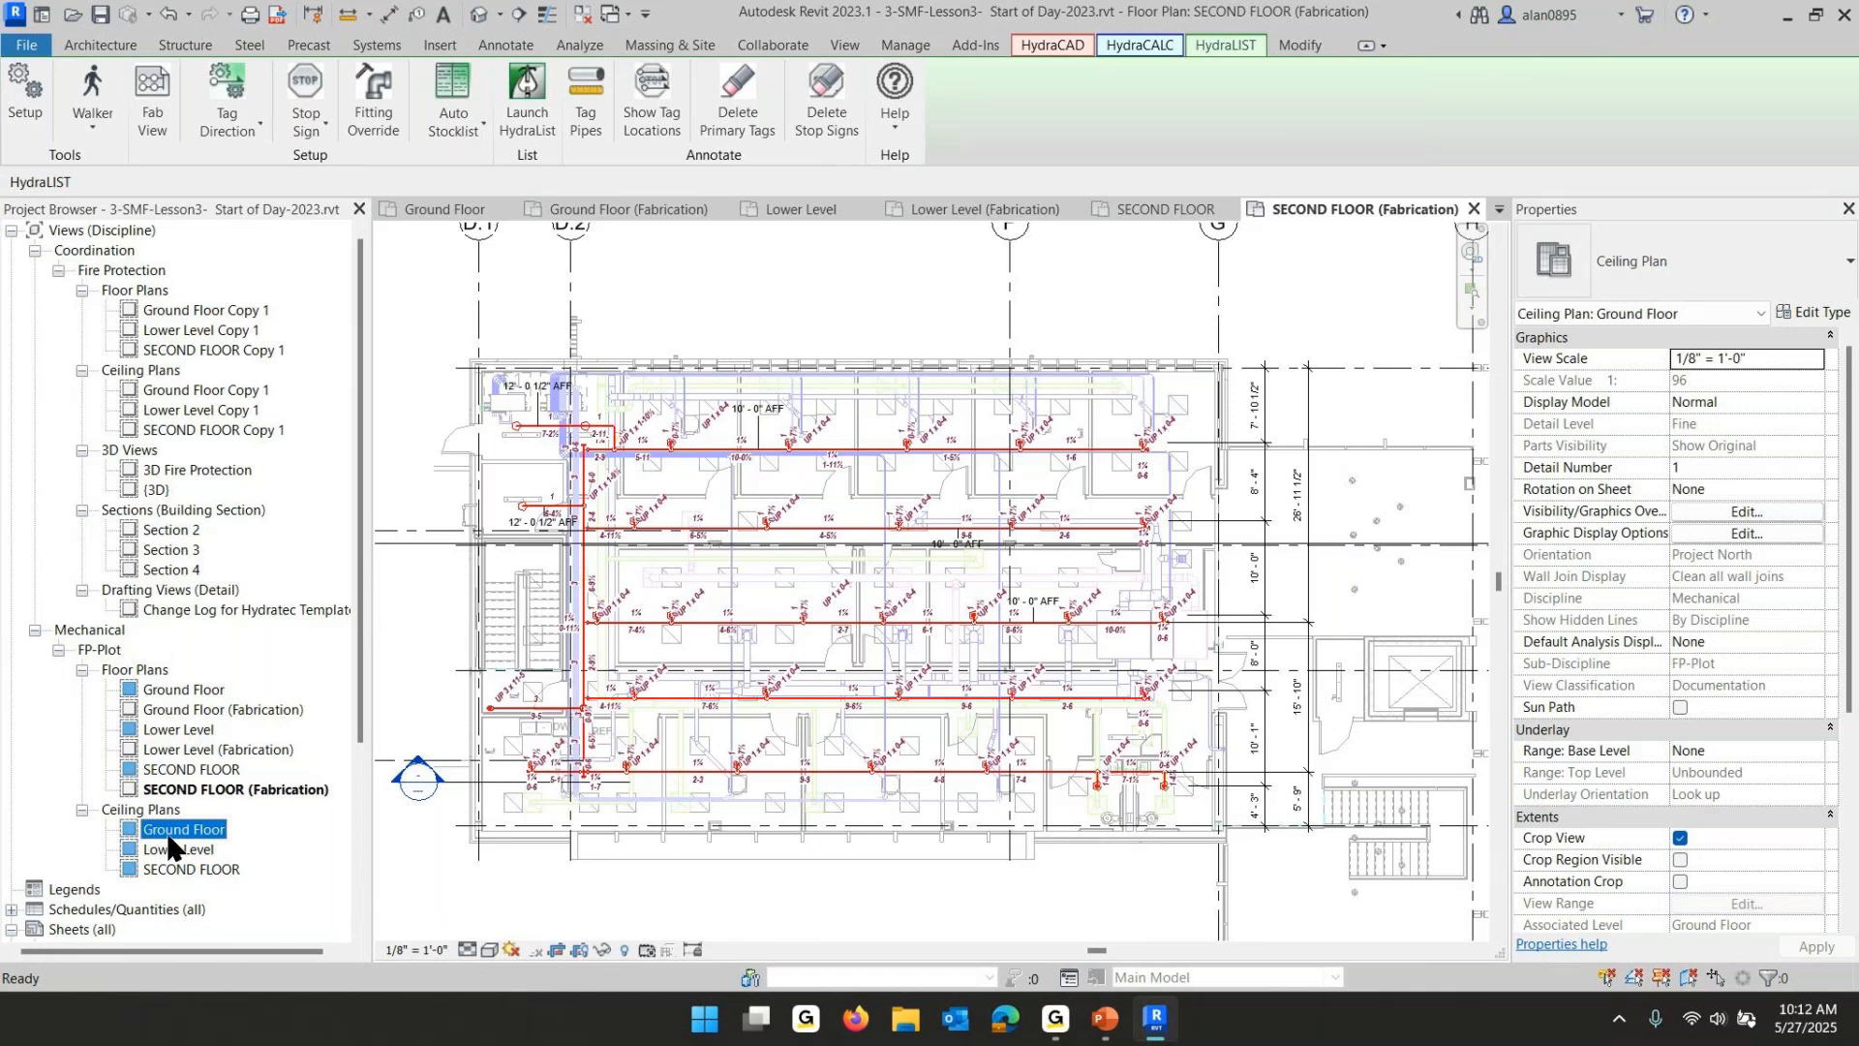
pyautogui.rightClick(169, 842)
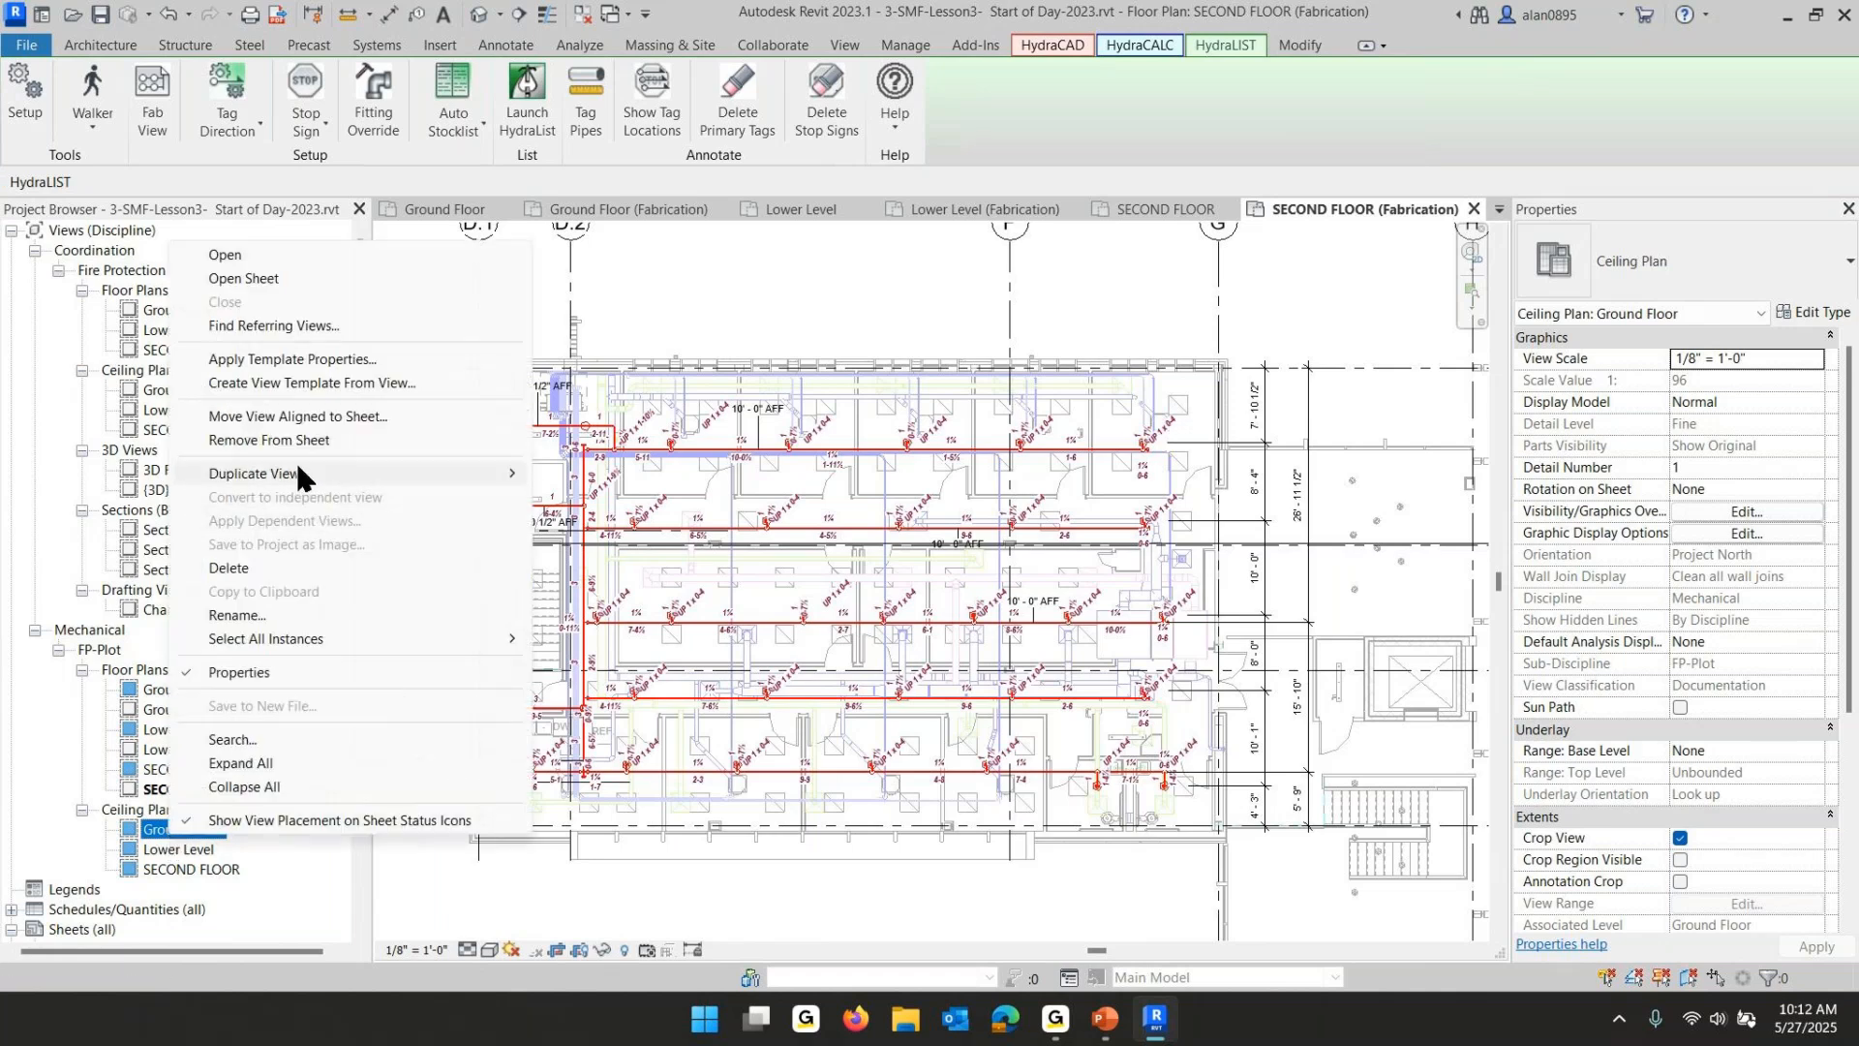
pyautogui.moveTo(294, 472)
pyautogui.click(682, 499)
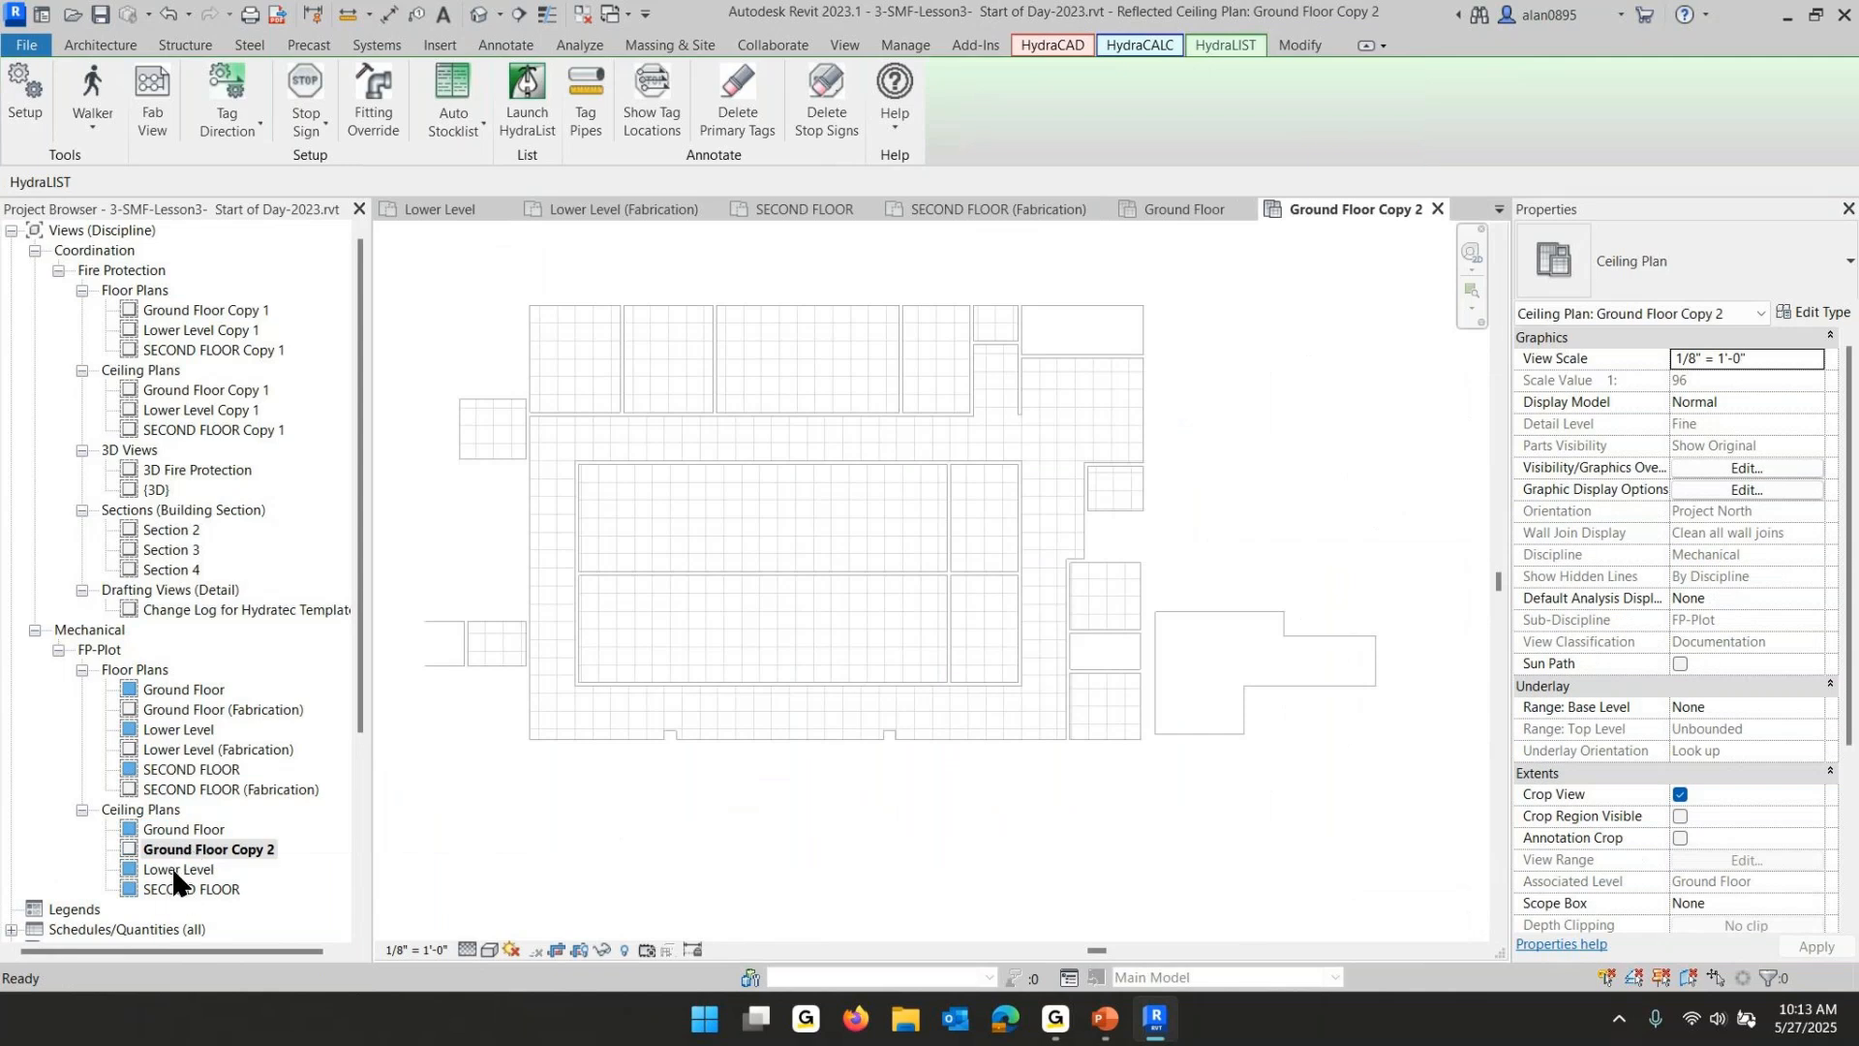
# - Open the Lower Level ceiling plan and duplicate it with detailing
pyautogui.doubleClick(177, 870)
pyautogui.rightClick(177, 869)
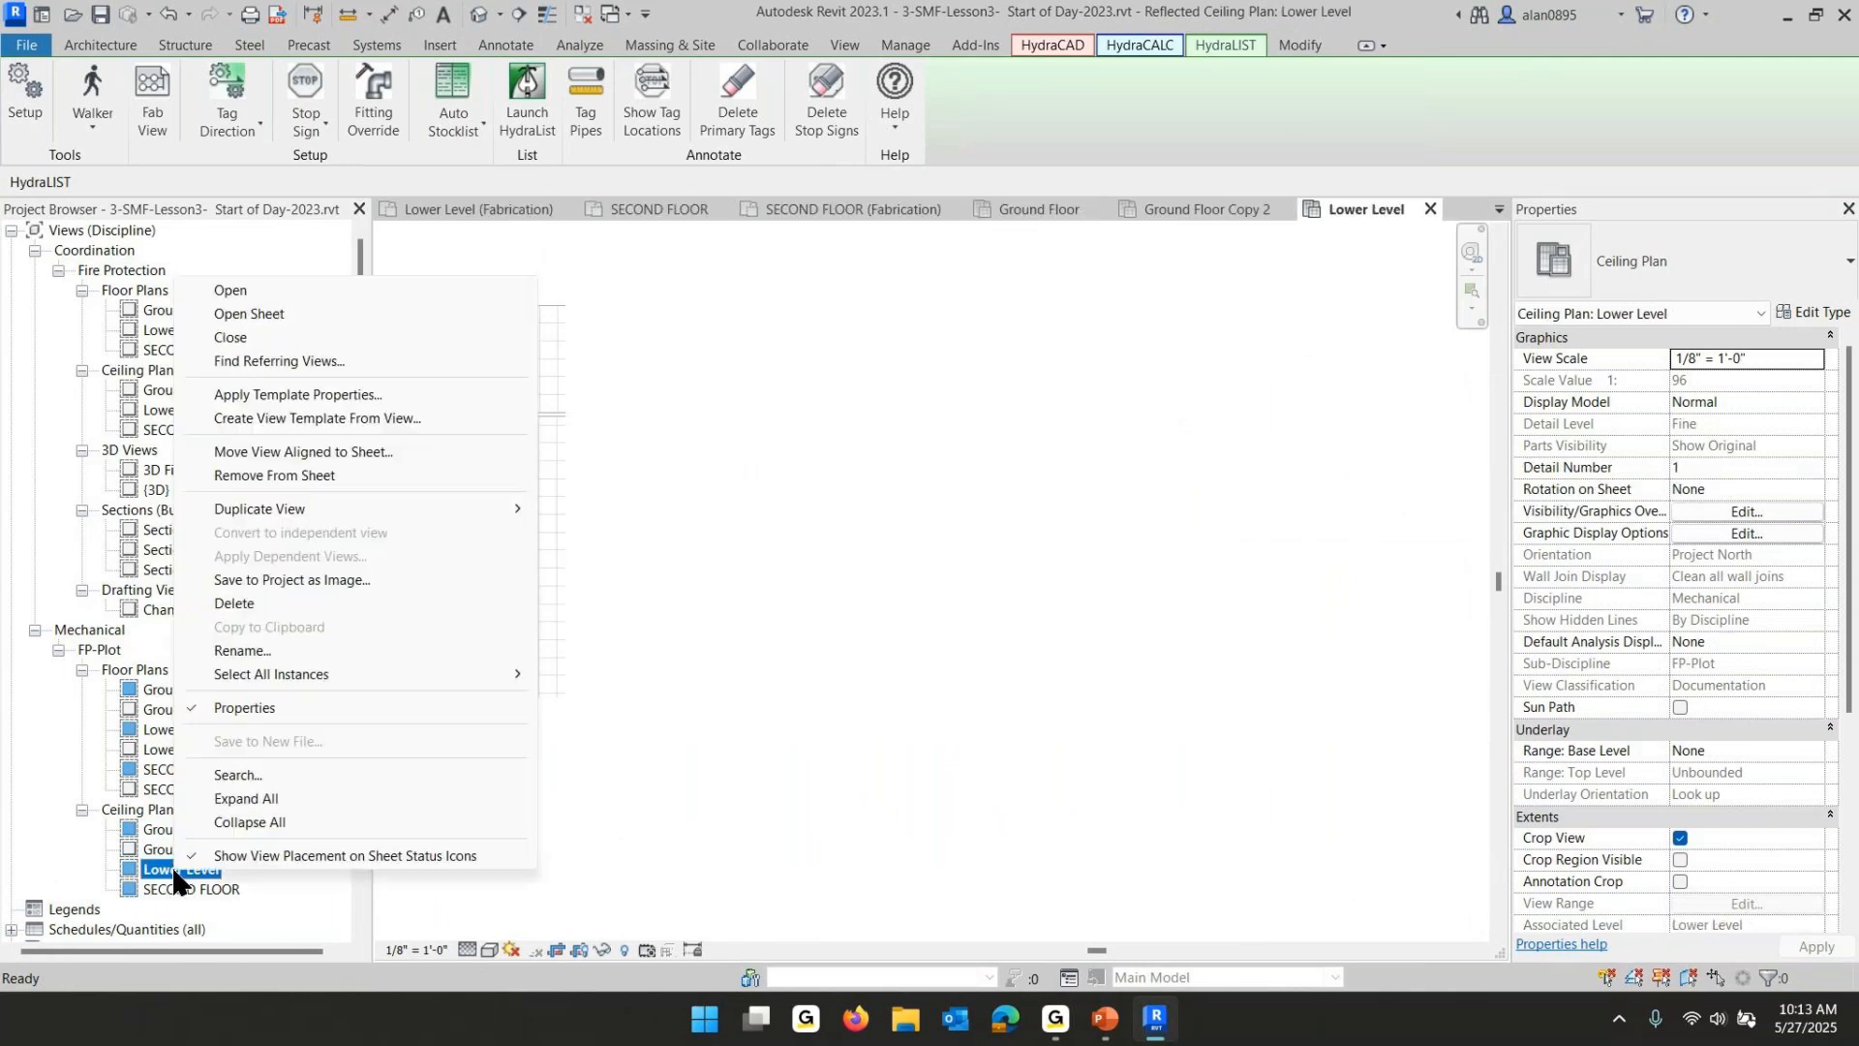
pyautogui.moveTo(316, 515)
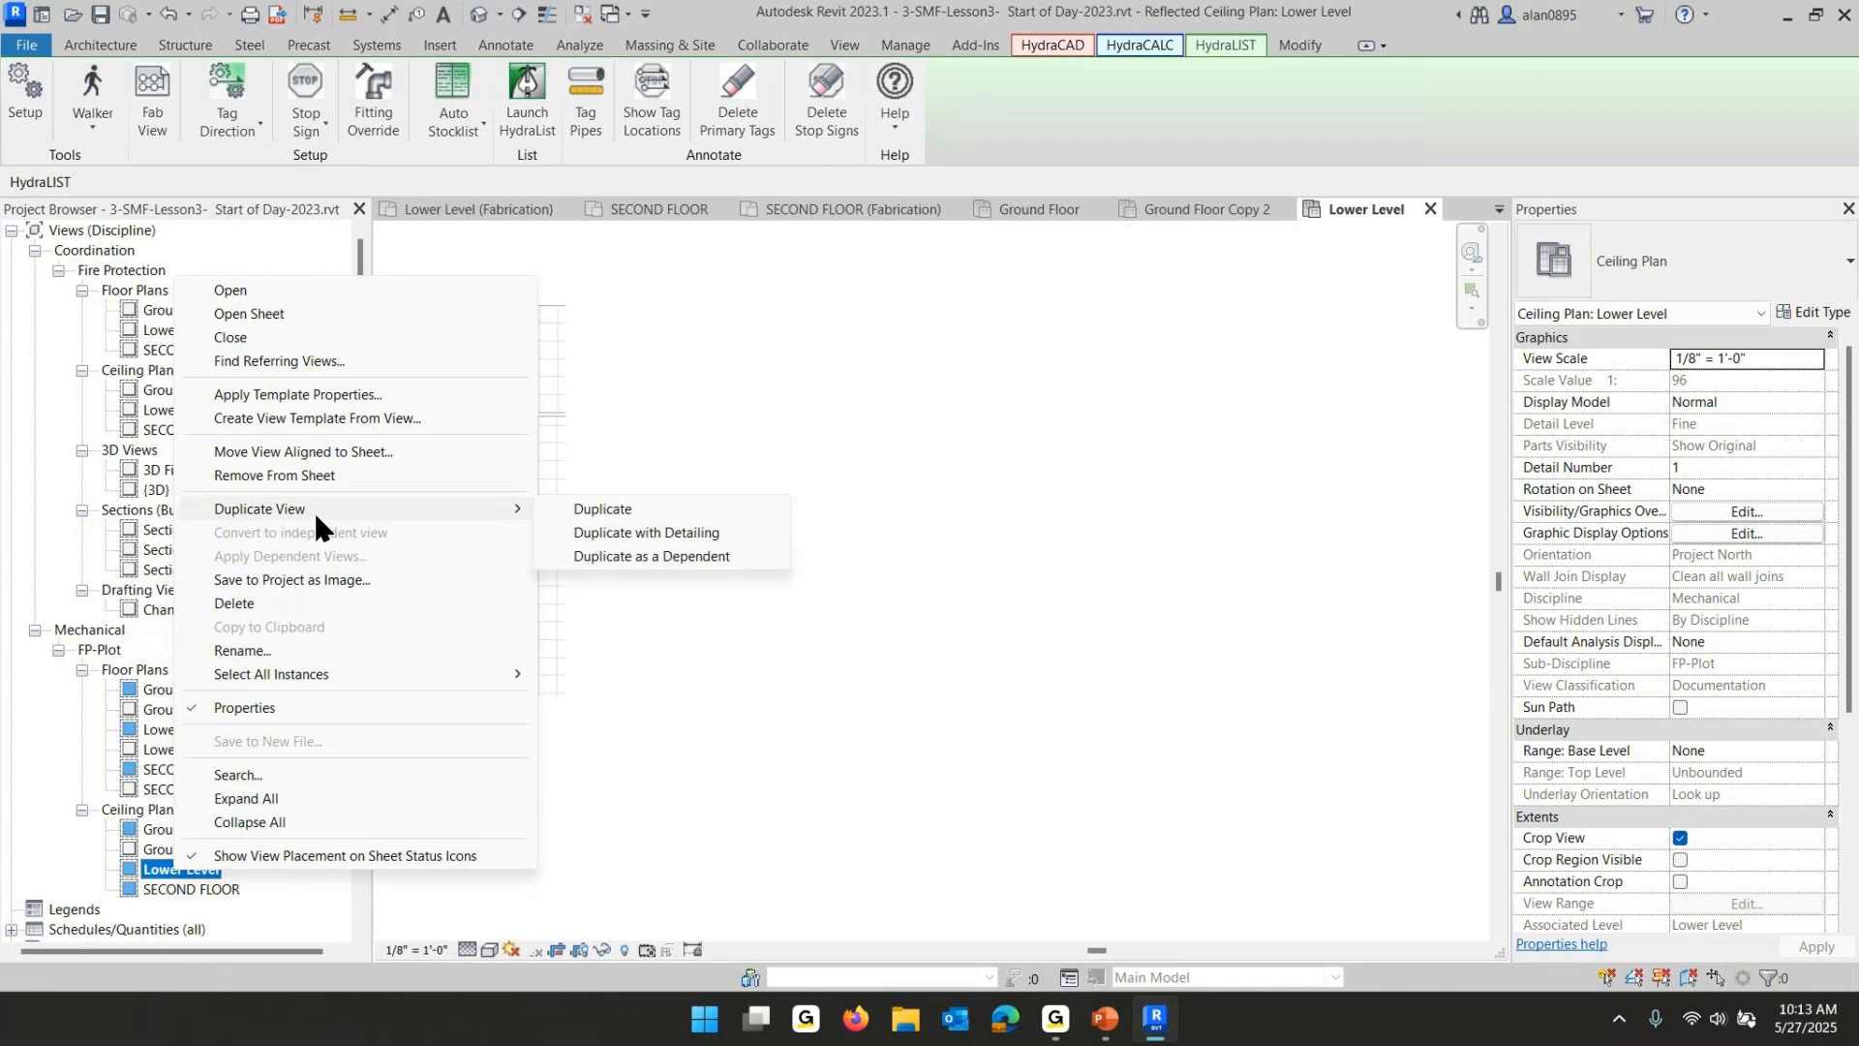
pyautogui.click(715, 533)
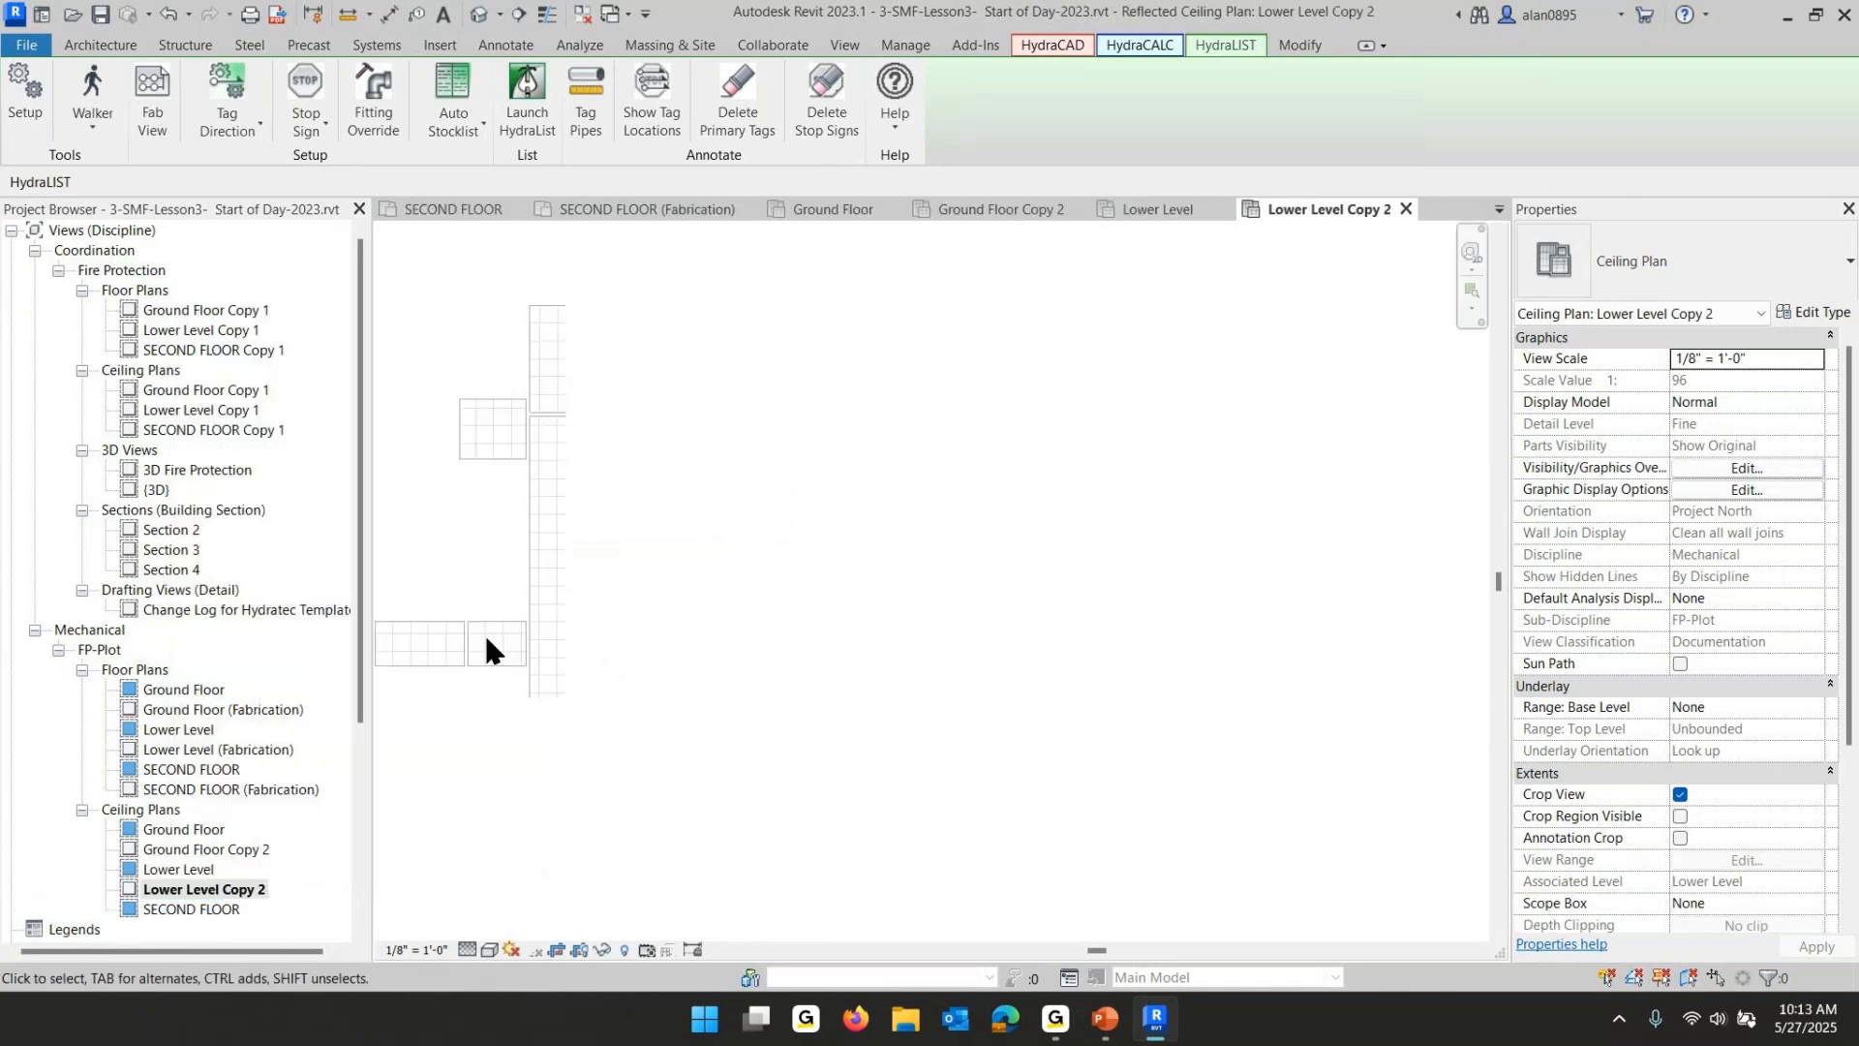
pyautogui.moveTo(512, 569); pyautogui.dragTo(1152, 746, button='middle')
pyautogui.scroll(-2, 1153, 744)
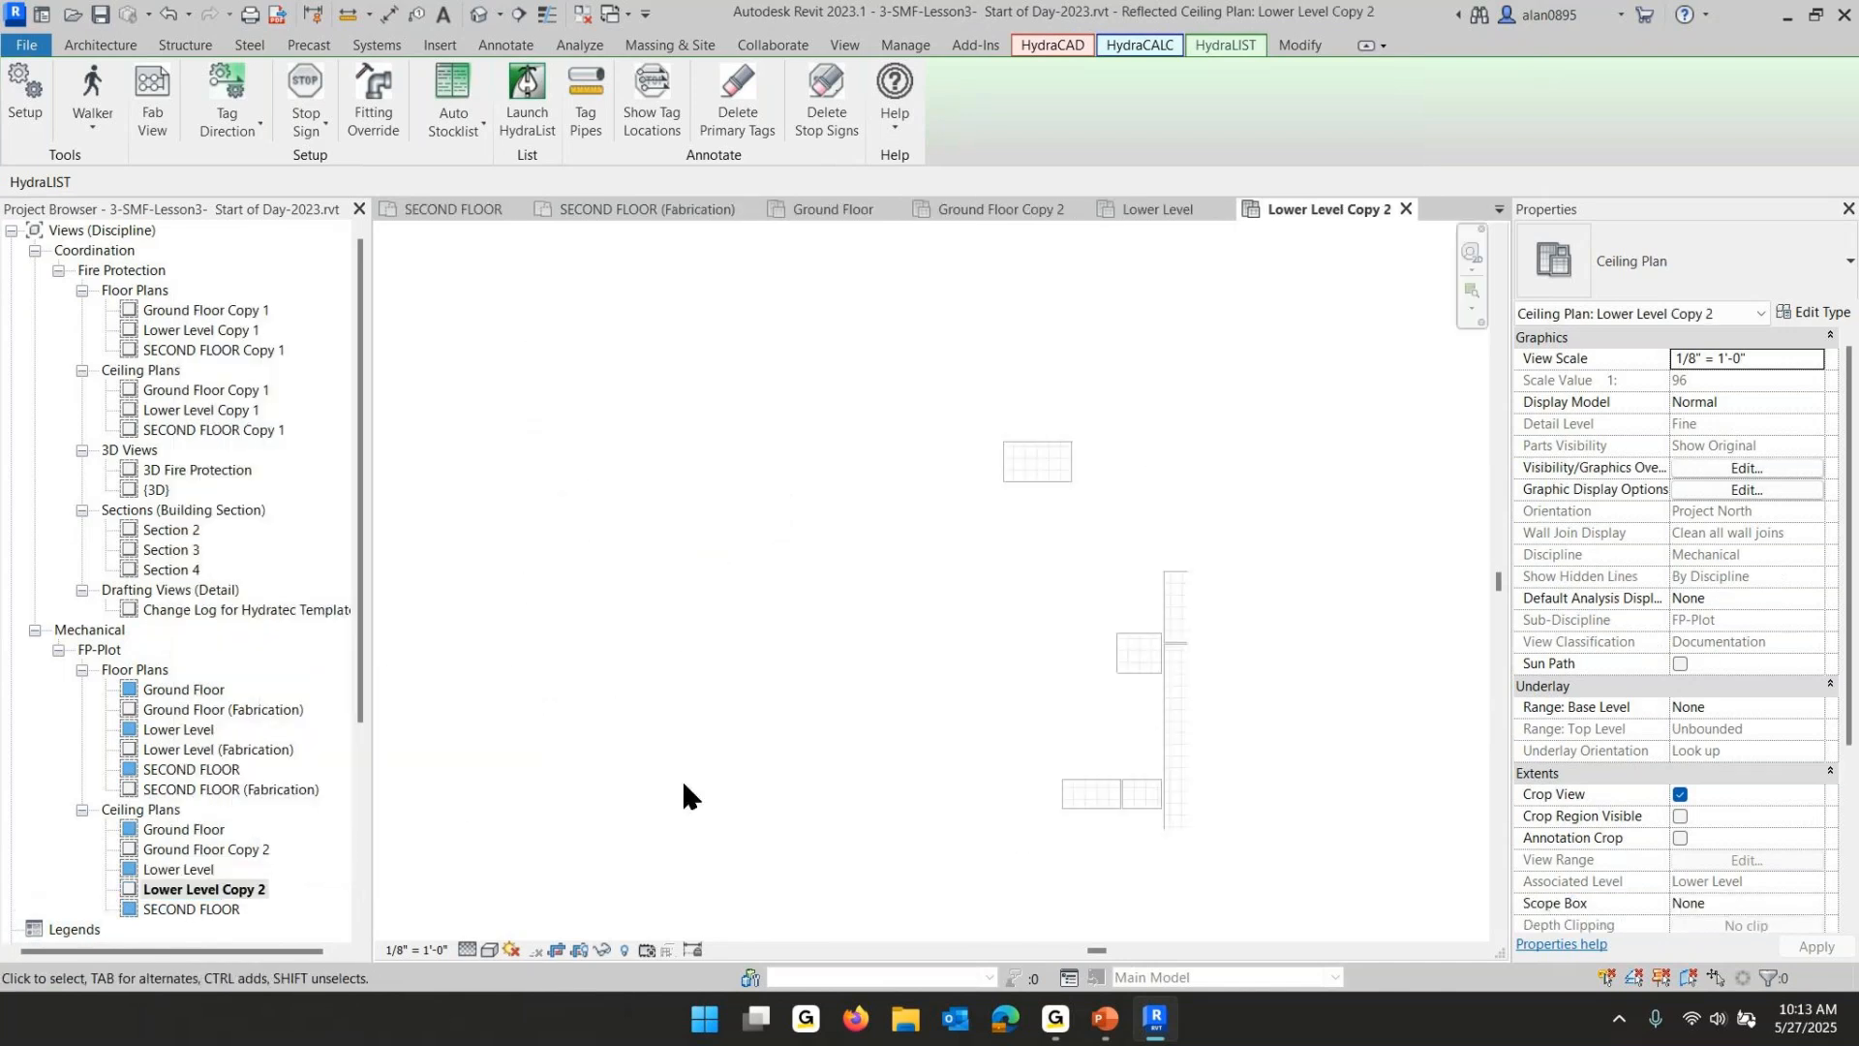
# - Open the SECOND FLOOR ceiling plan and duplicate it with detailing
pyautogui.click(189, 908)
pyautogui.click(189, 908)
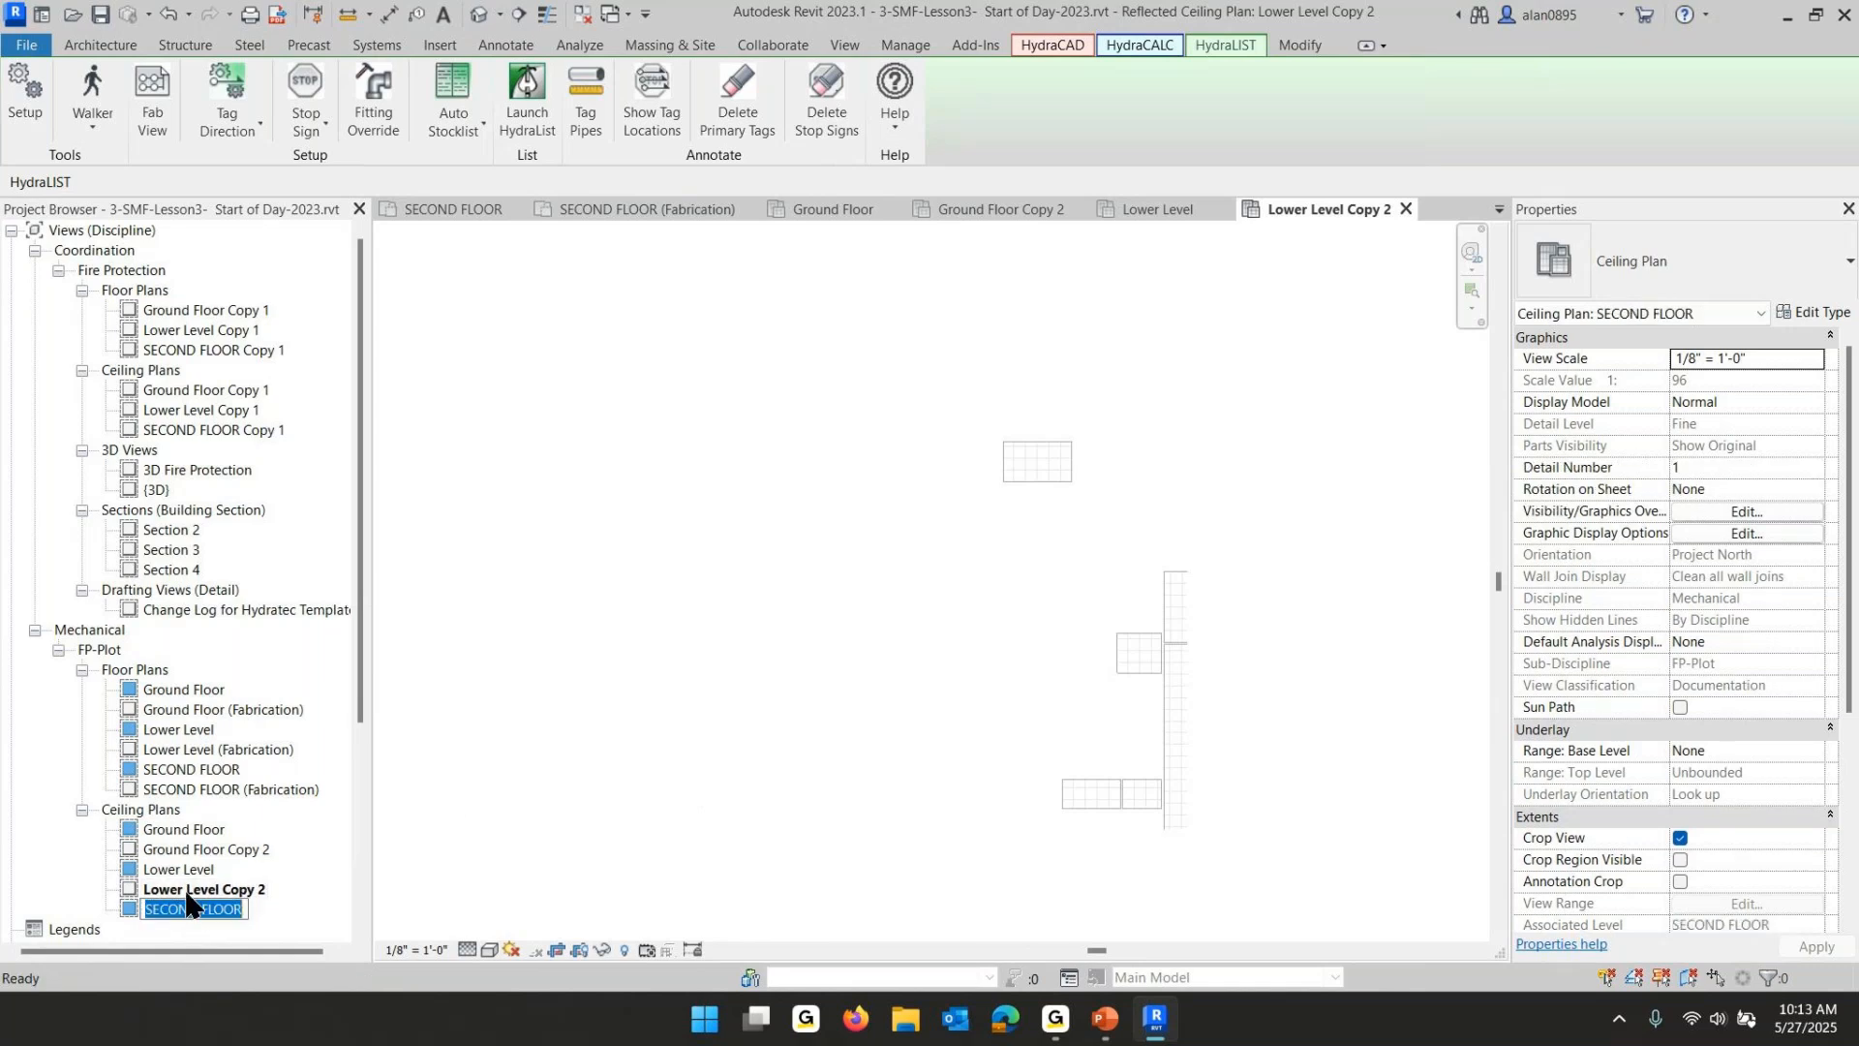
pyautogui.click(592, 729)
pyautogui.doubleClick(155, 912)
pyautogui.moveTo(1081, 820)
pyautogui.mouseDown(button='middle')
pyautogui.moveTo(830, 672)
pyautogui.moveTo(757, 583)
pyautogui.mouseUp(button='middle')
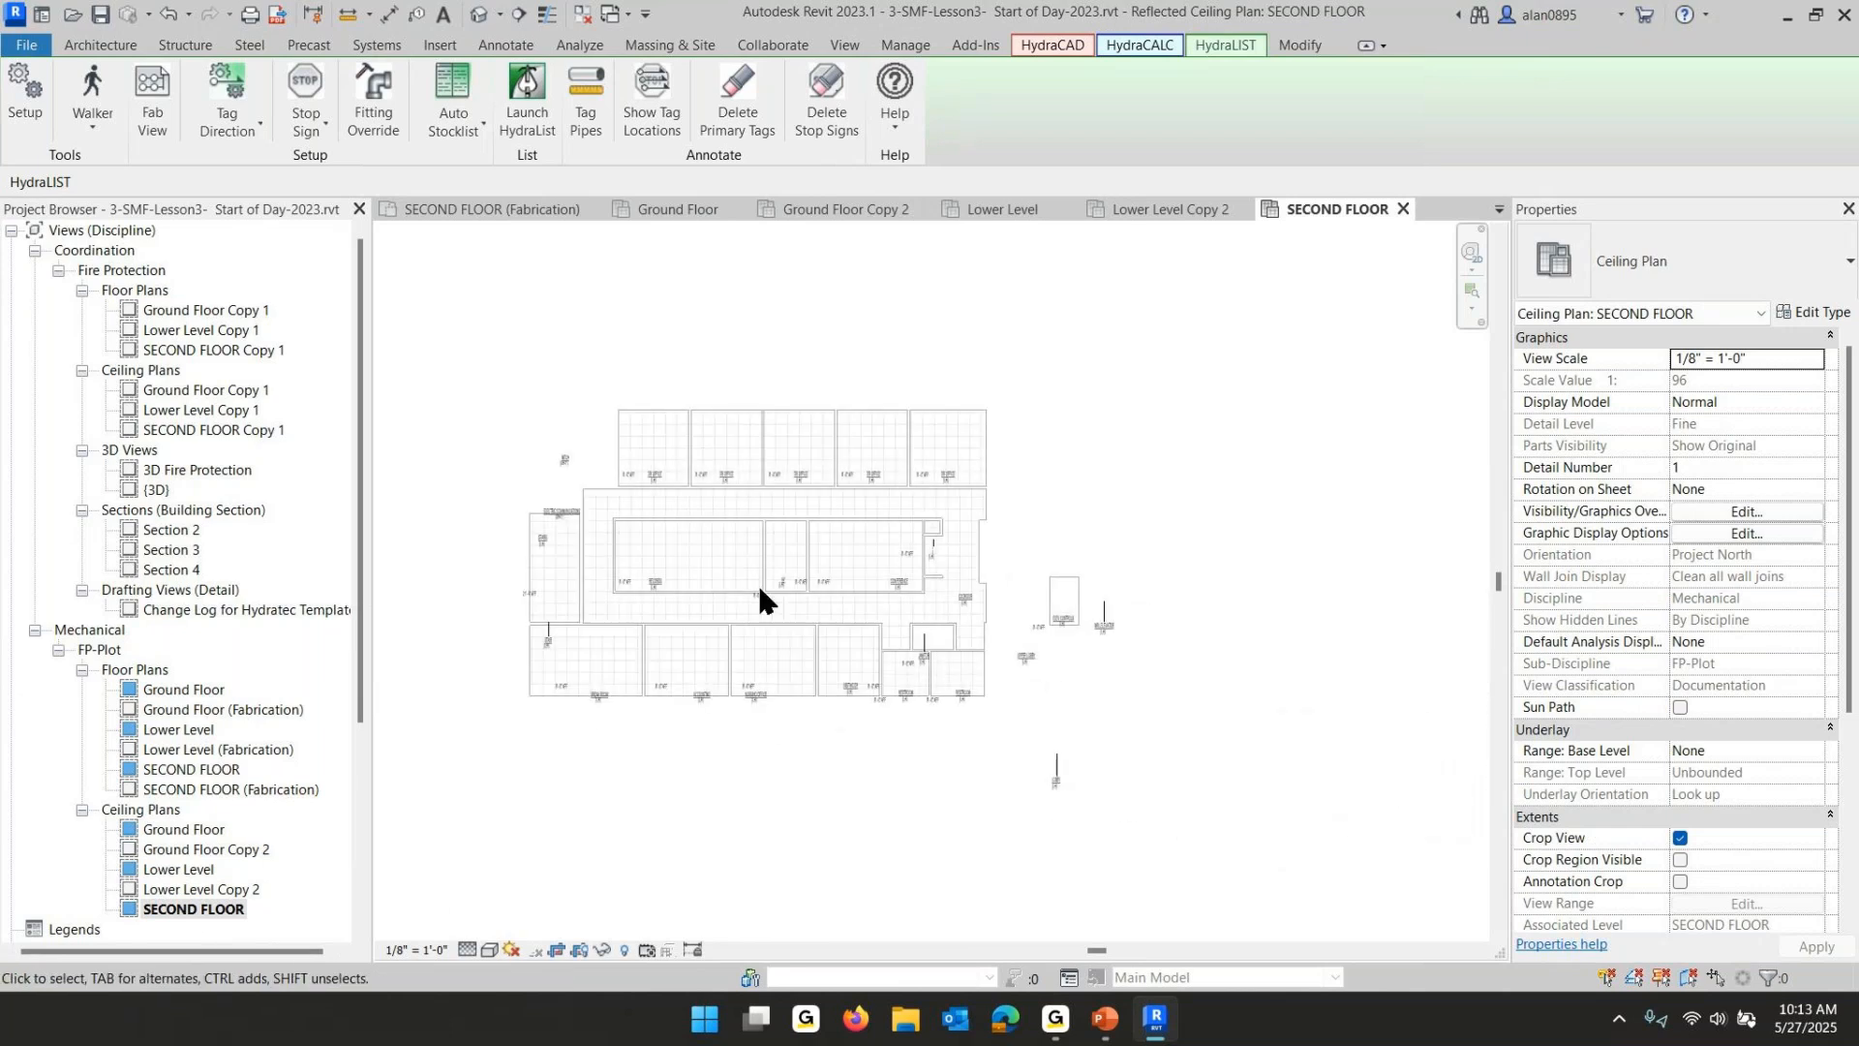
pyautogui.rightClick(158, 912)
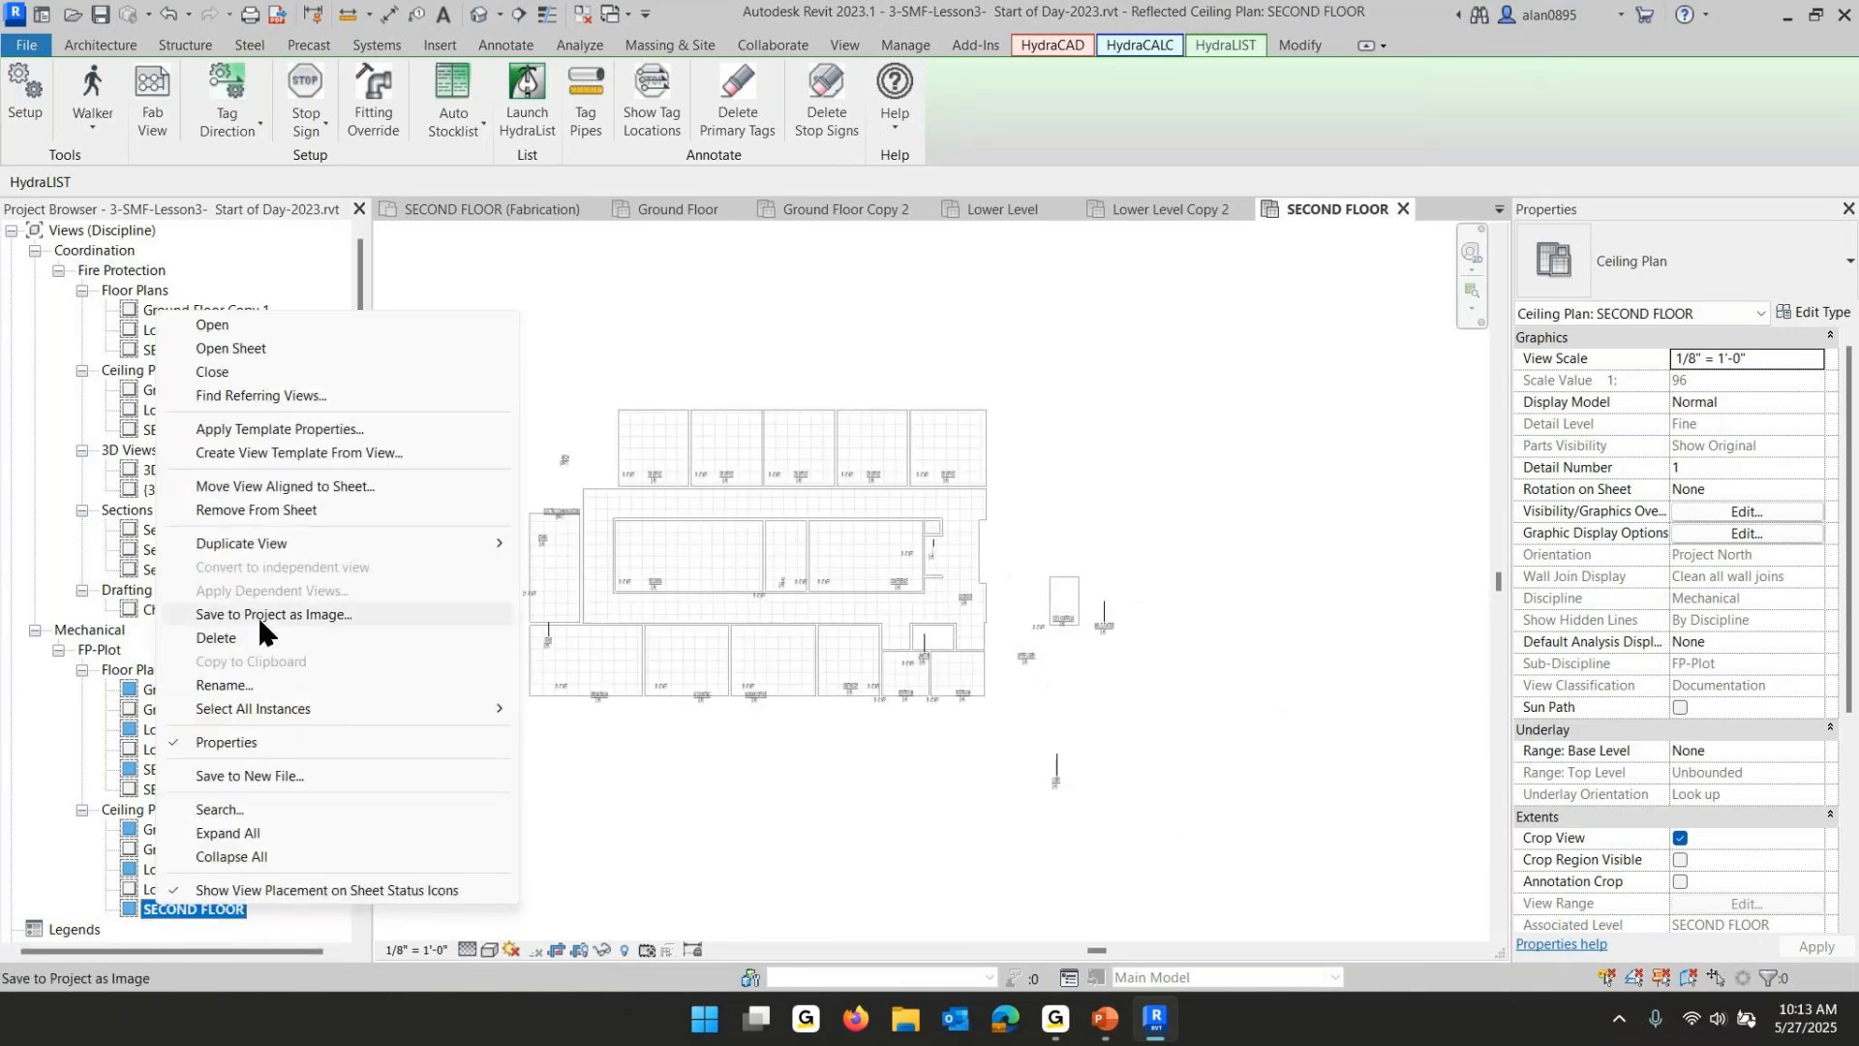
pyautogui.moveTo(268, 546)
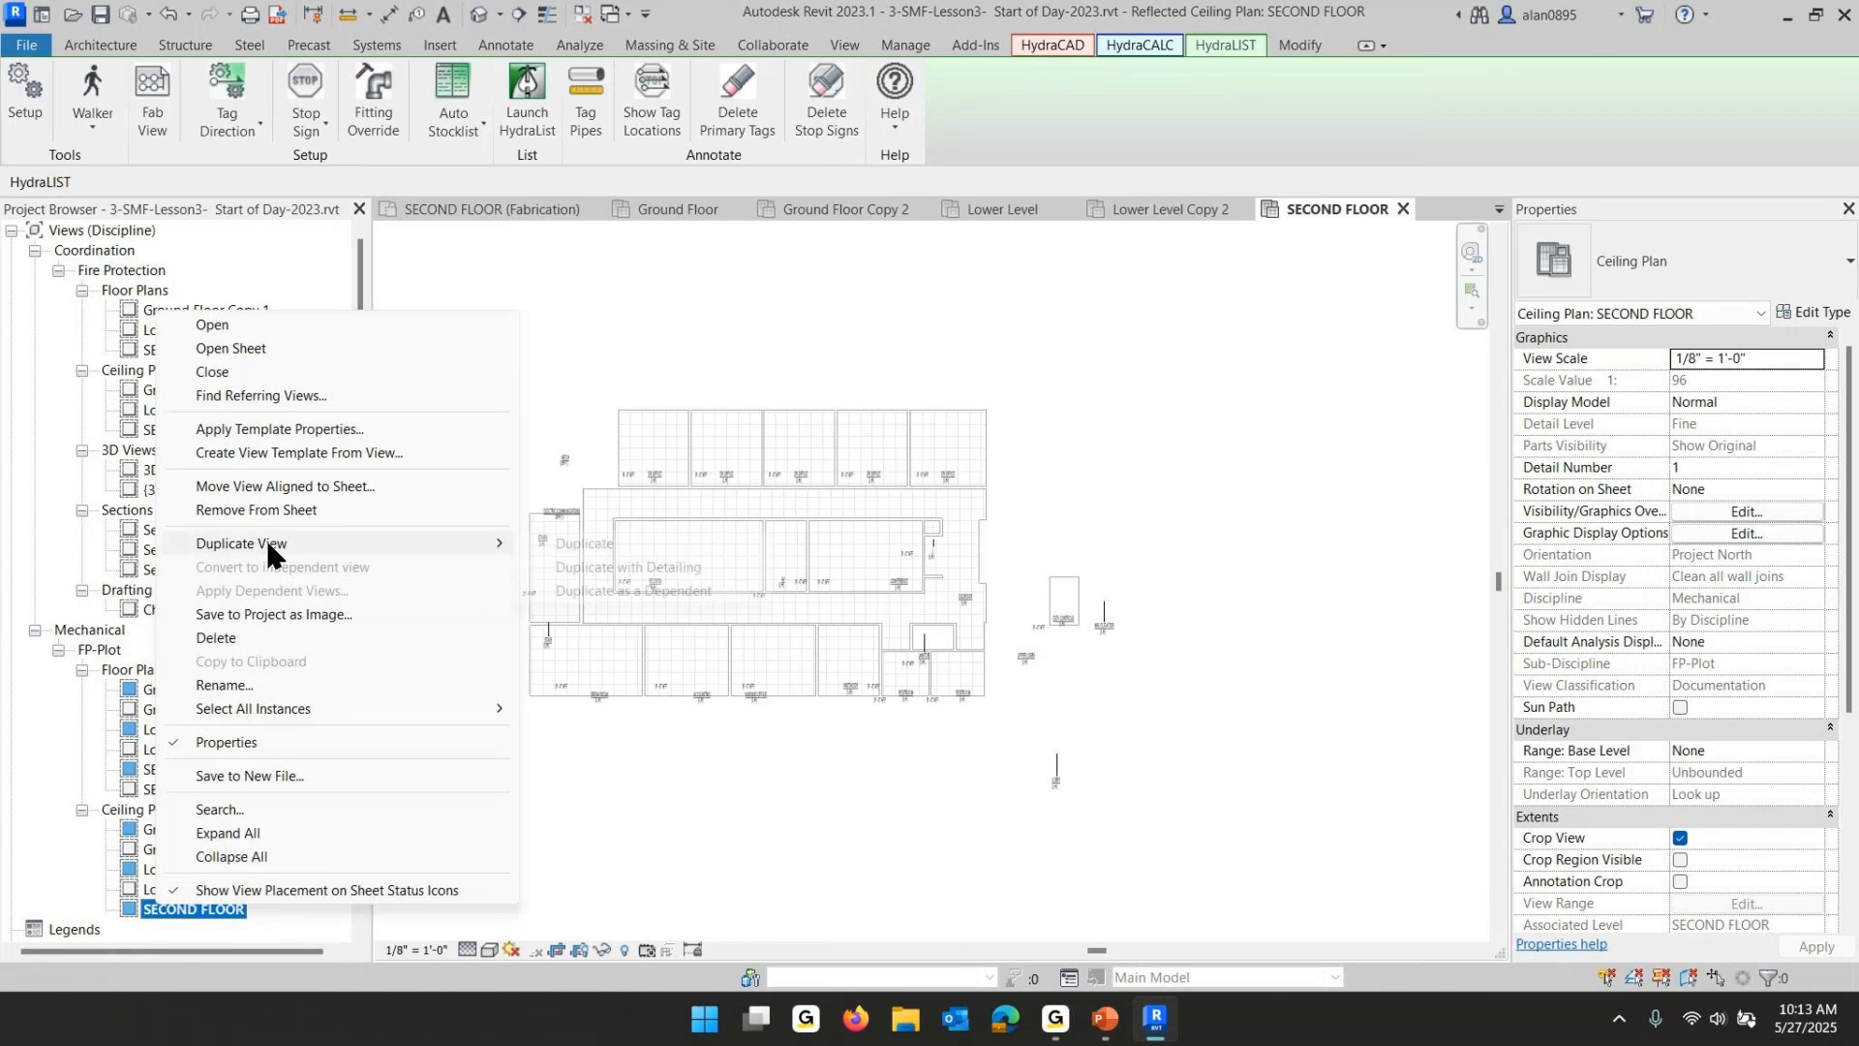
pyautogui.click(687, 569)
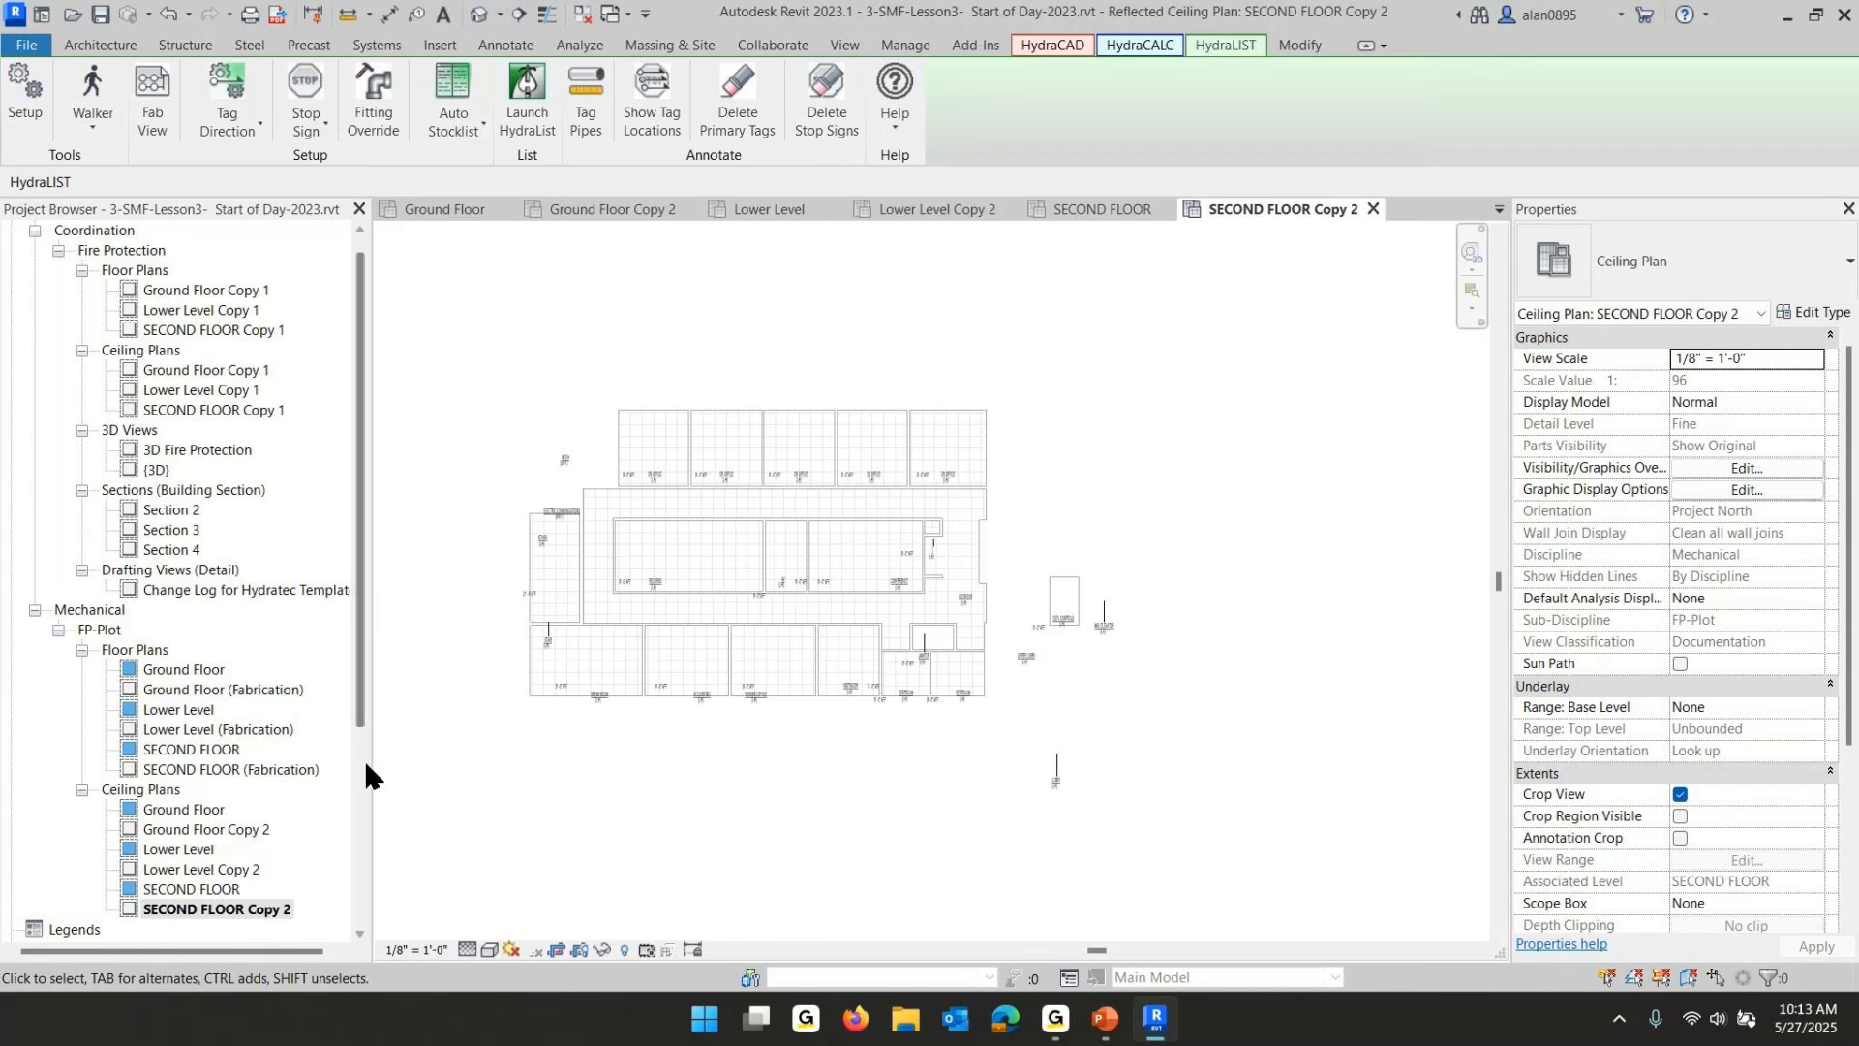
# - Review the next lesson slide in the PowerPoint slide show, then return to Revit
pyautogui.click(1105, 1019)
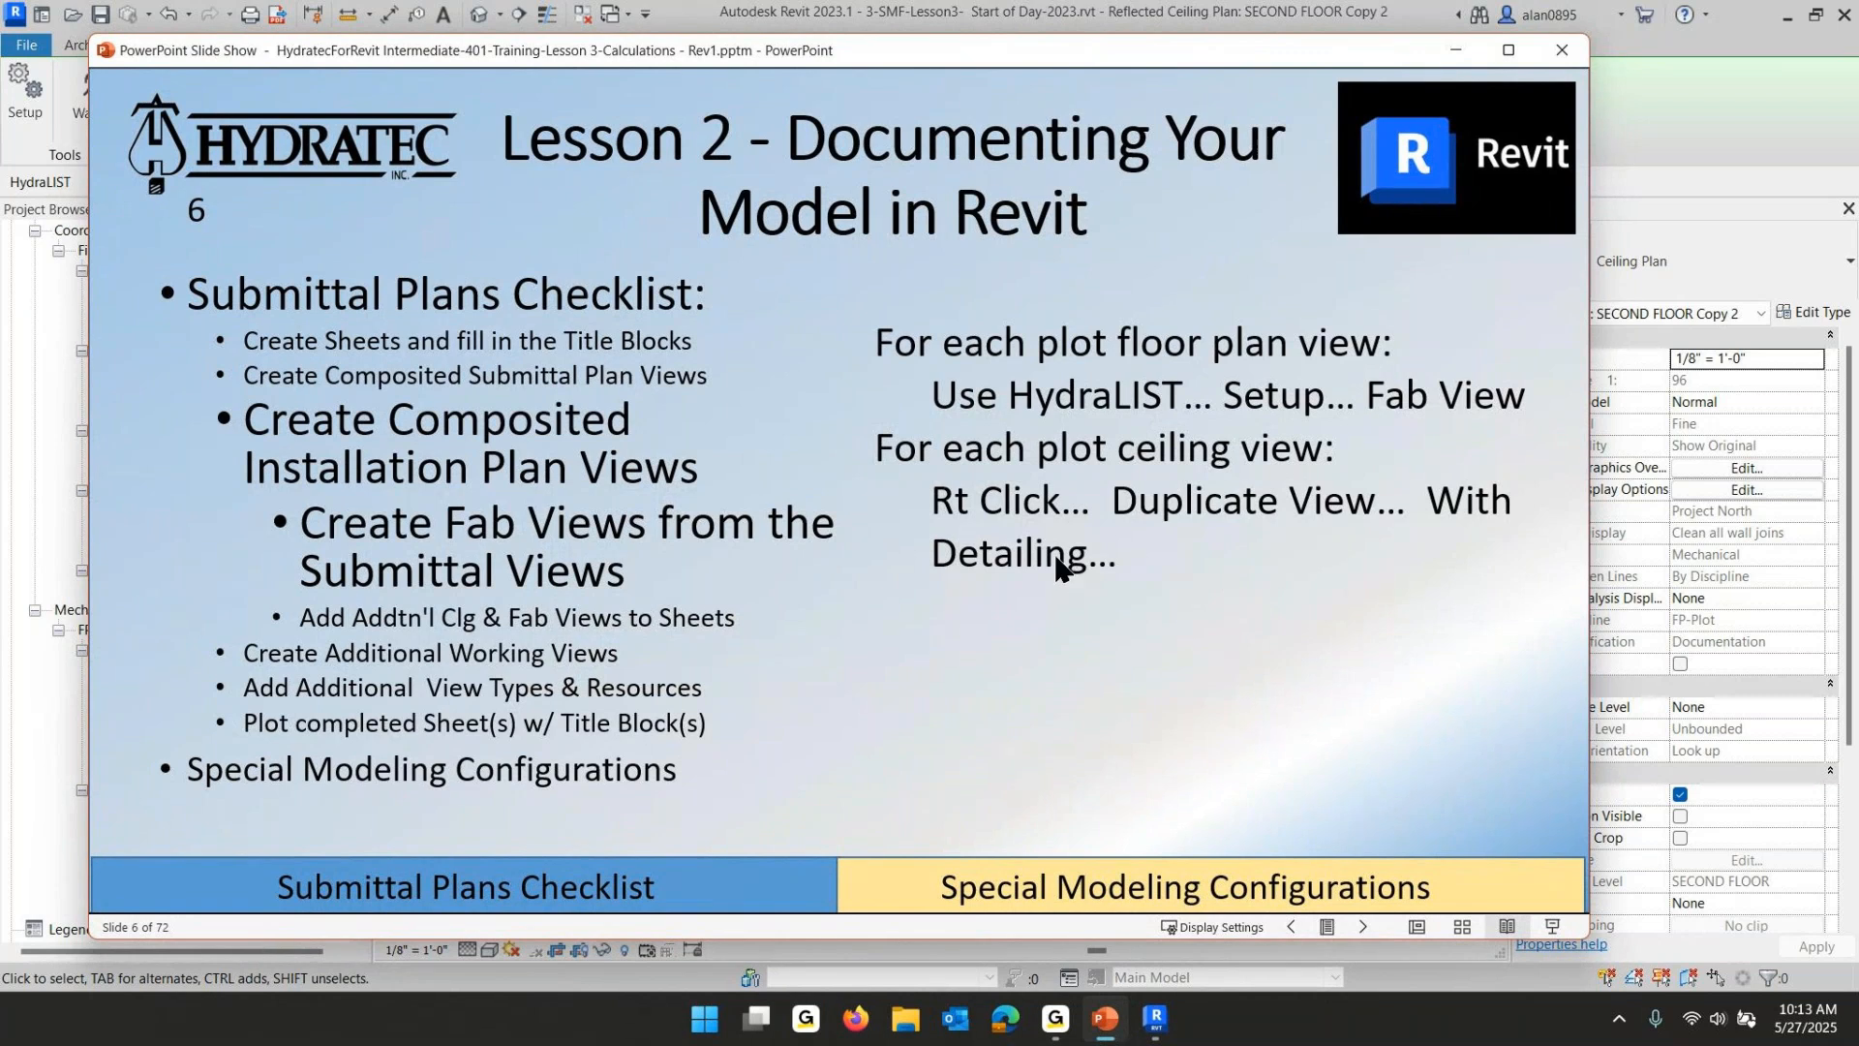
pyautogui.click(927, 573)
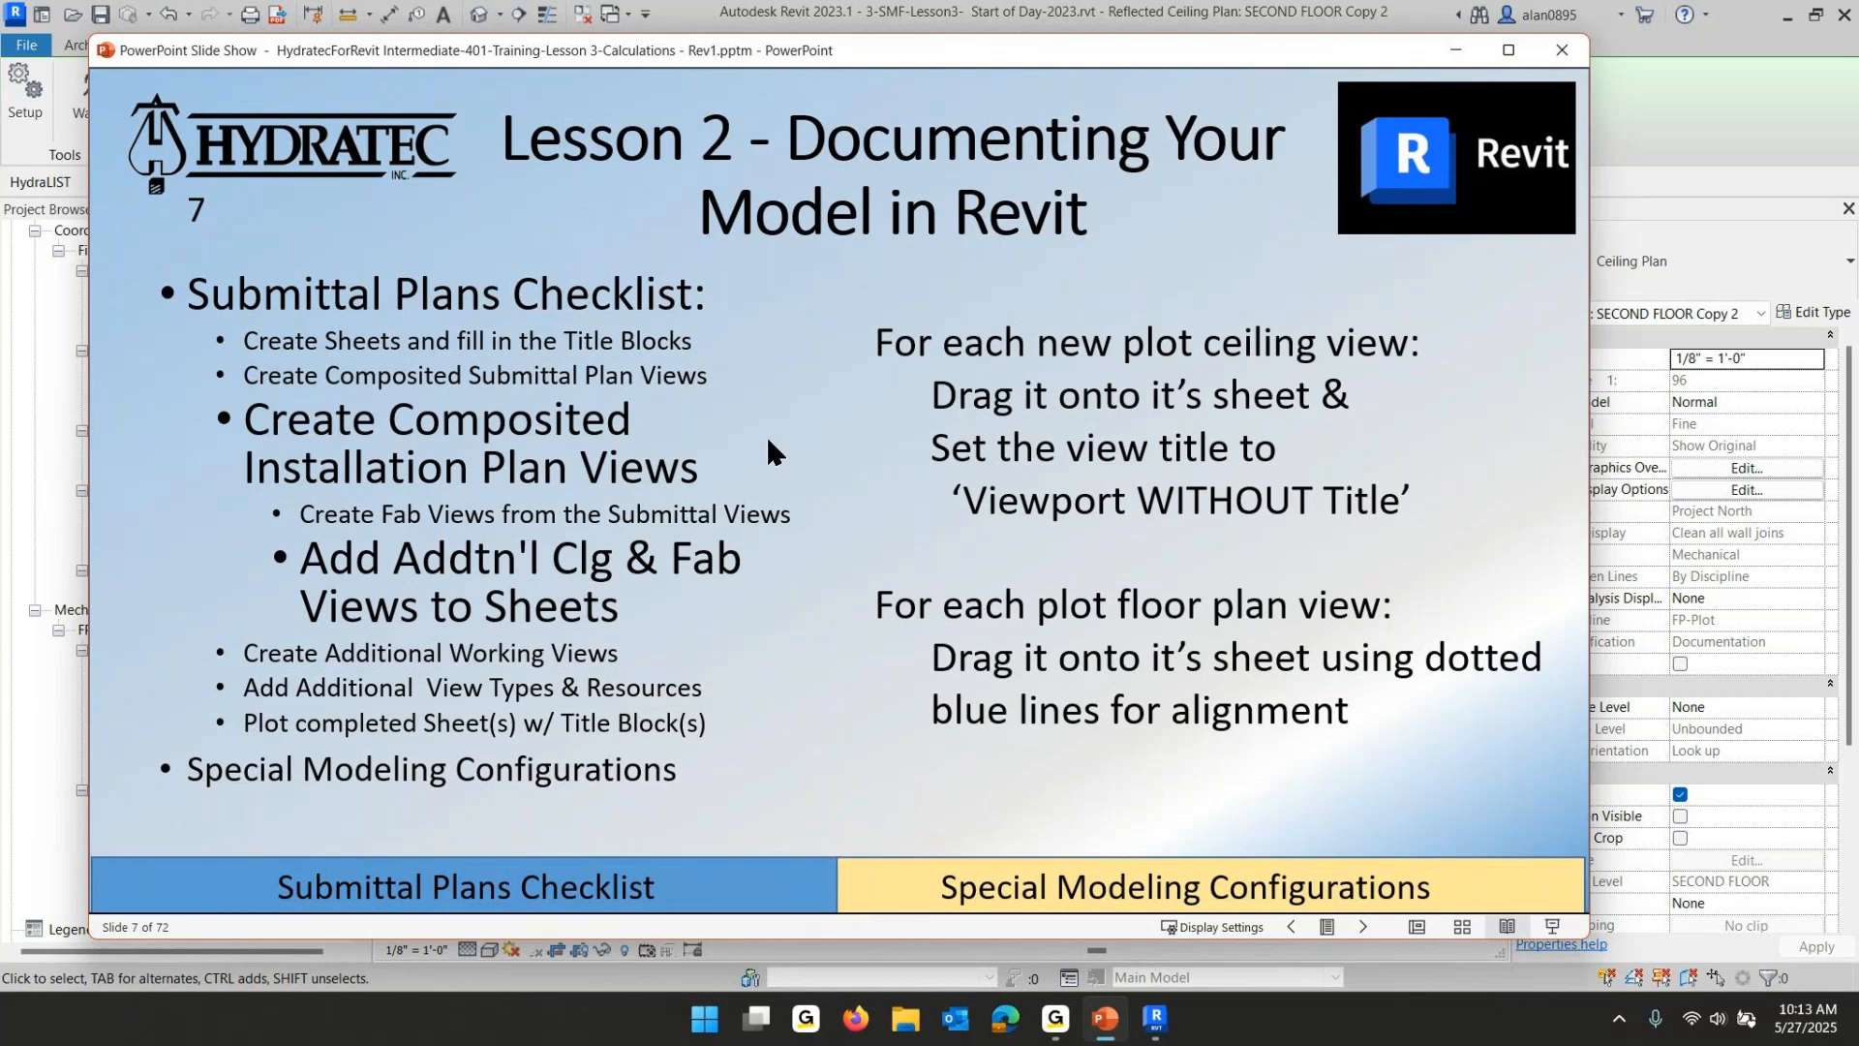
pyautogui.click(1153, 1022)
# - Open sheet FP-2 - FP Plans & Details - LL and move its floor plan viewport toward the upper-left corner
pyautogui.scroll(-5, 223, 542)
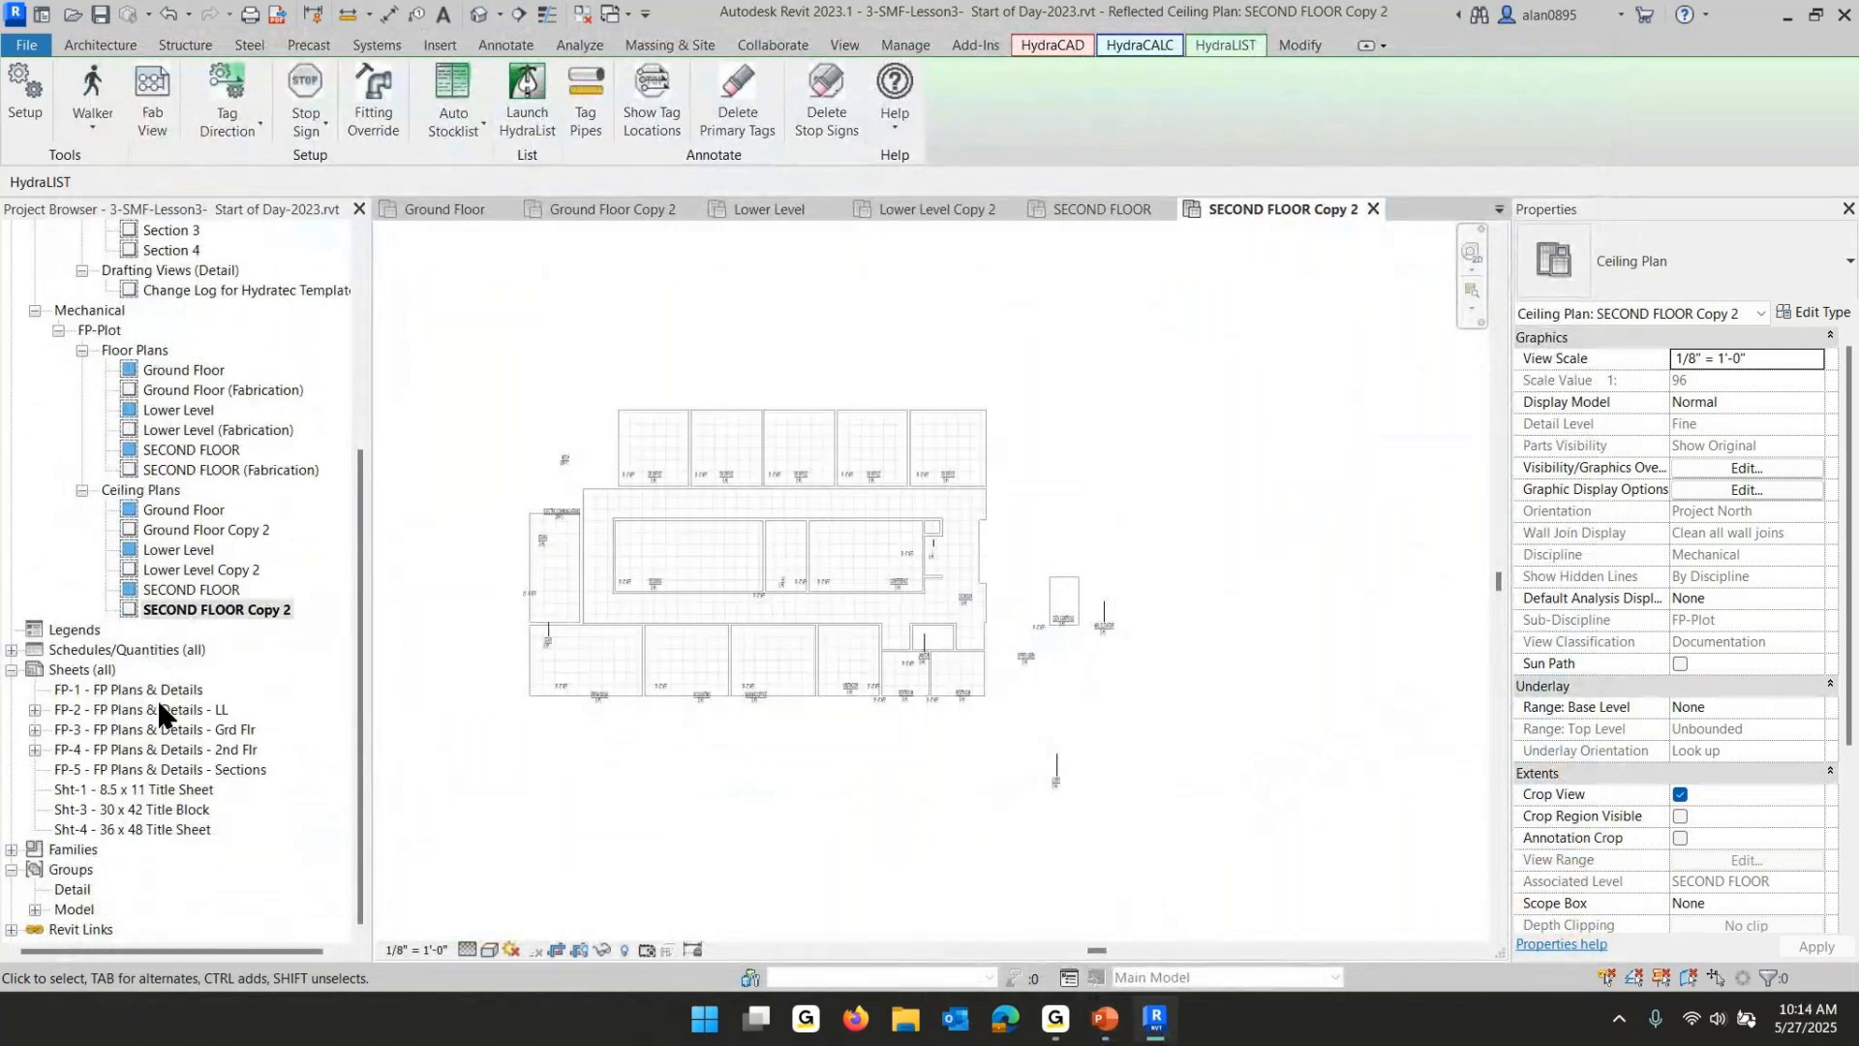
pyautogui.doubleClick(148, 709)
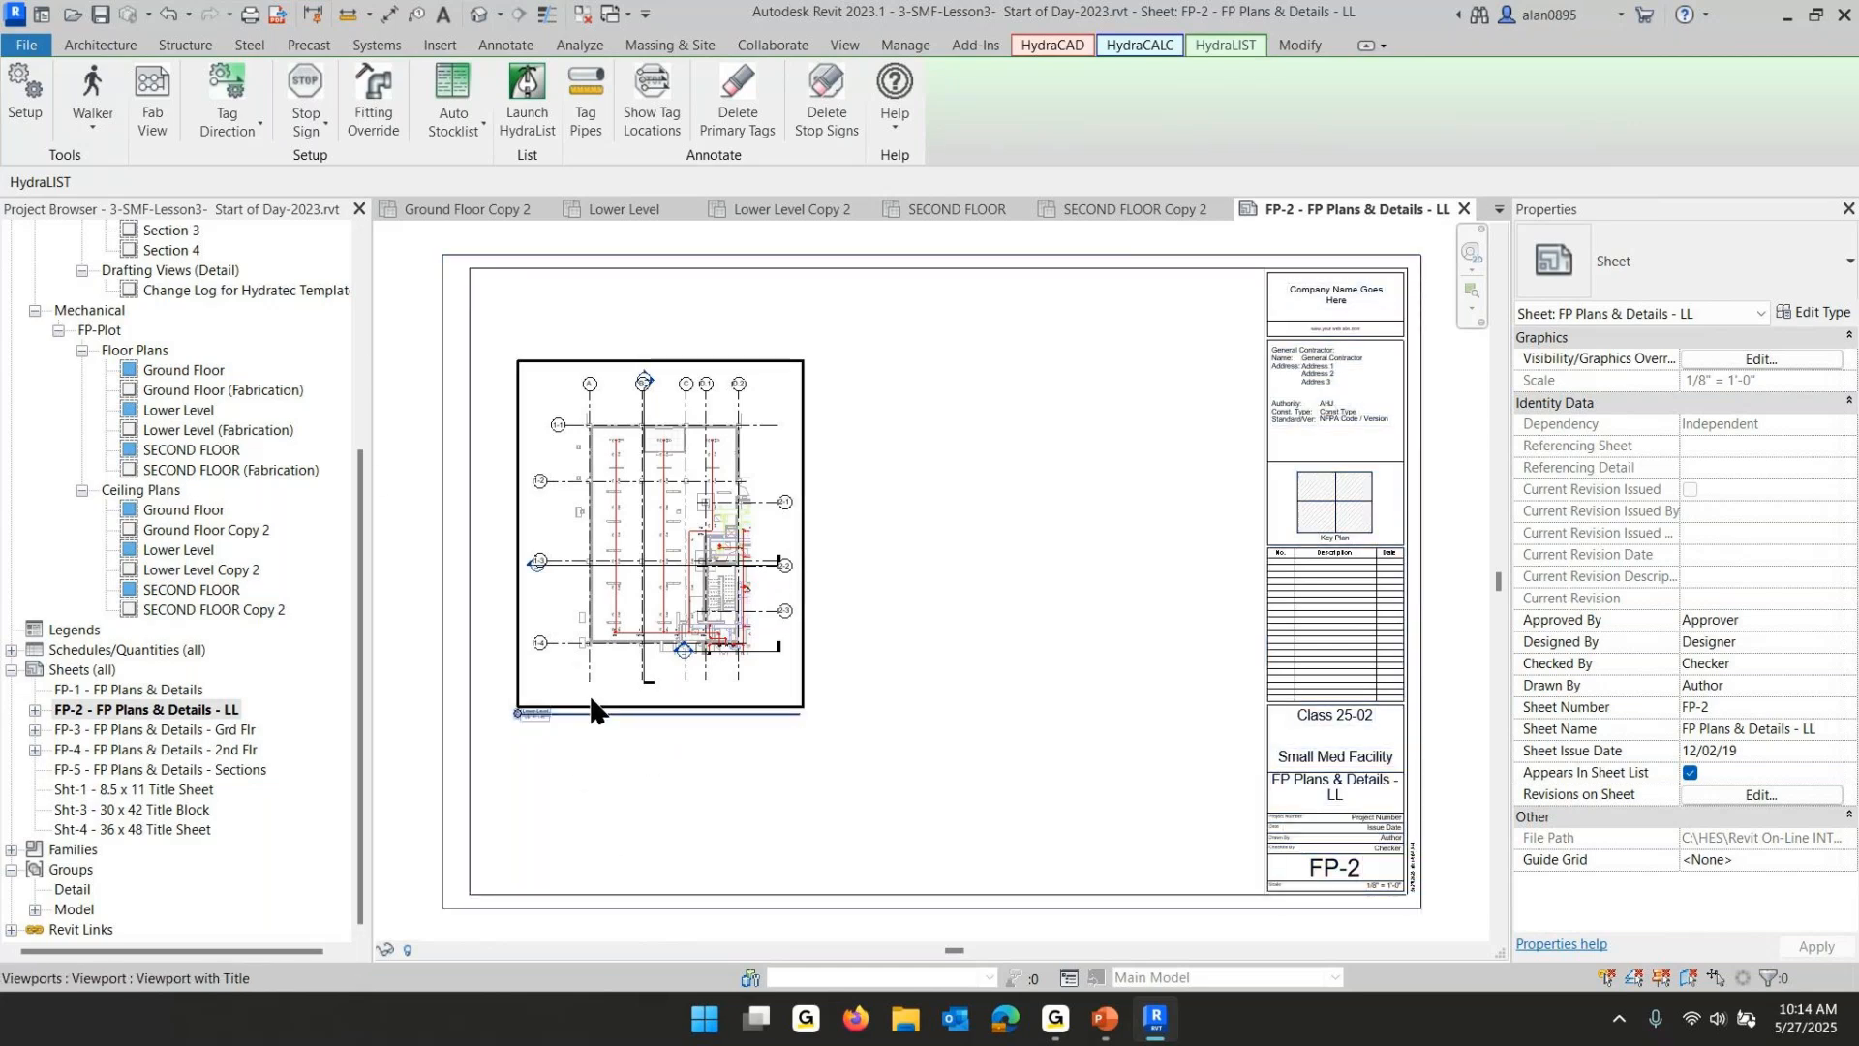
pyautogui.moveTo(397, 282); pyautogui.dragTo(923, 829)
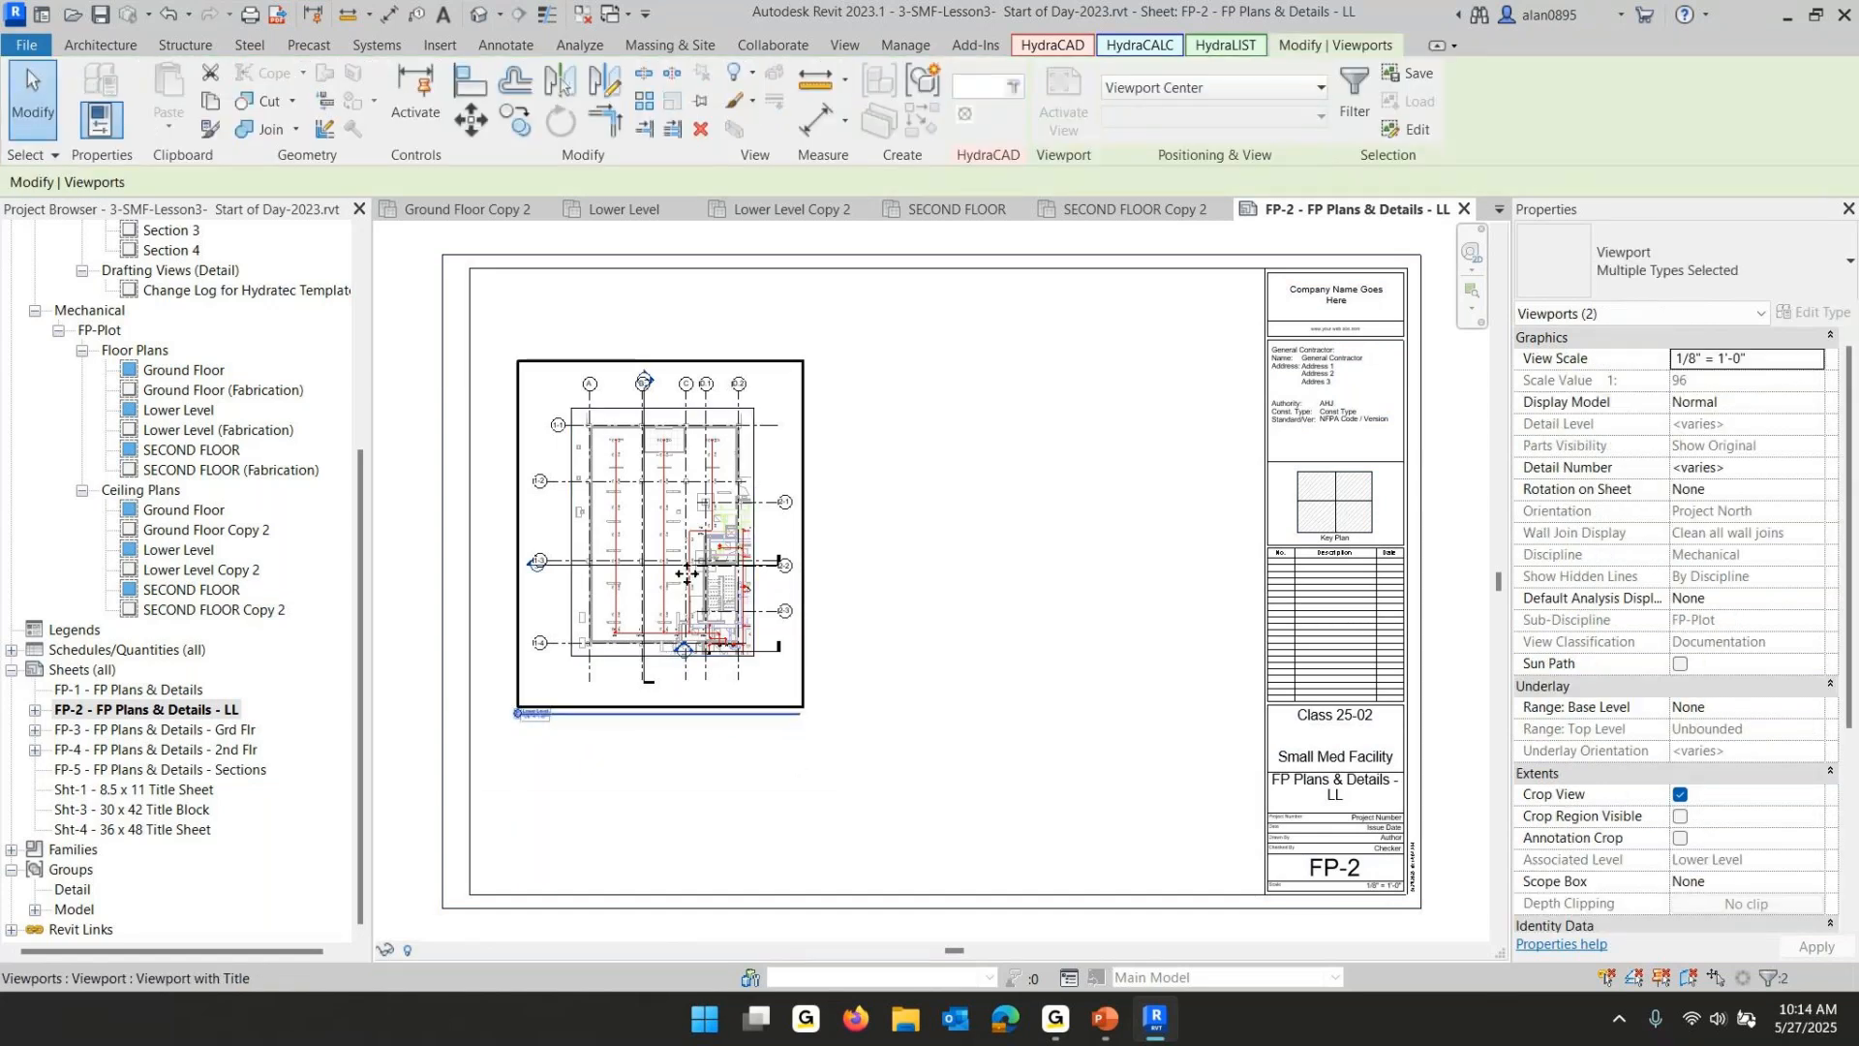
pyautogui.moveTo(687, 574); pyautogui.dragTo(630, 431)
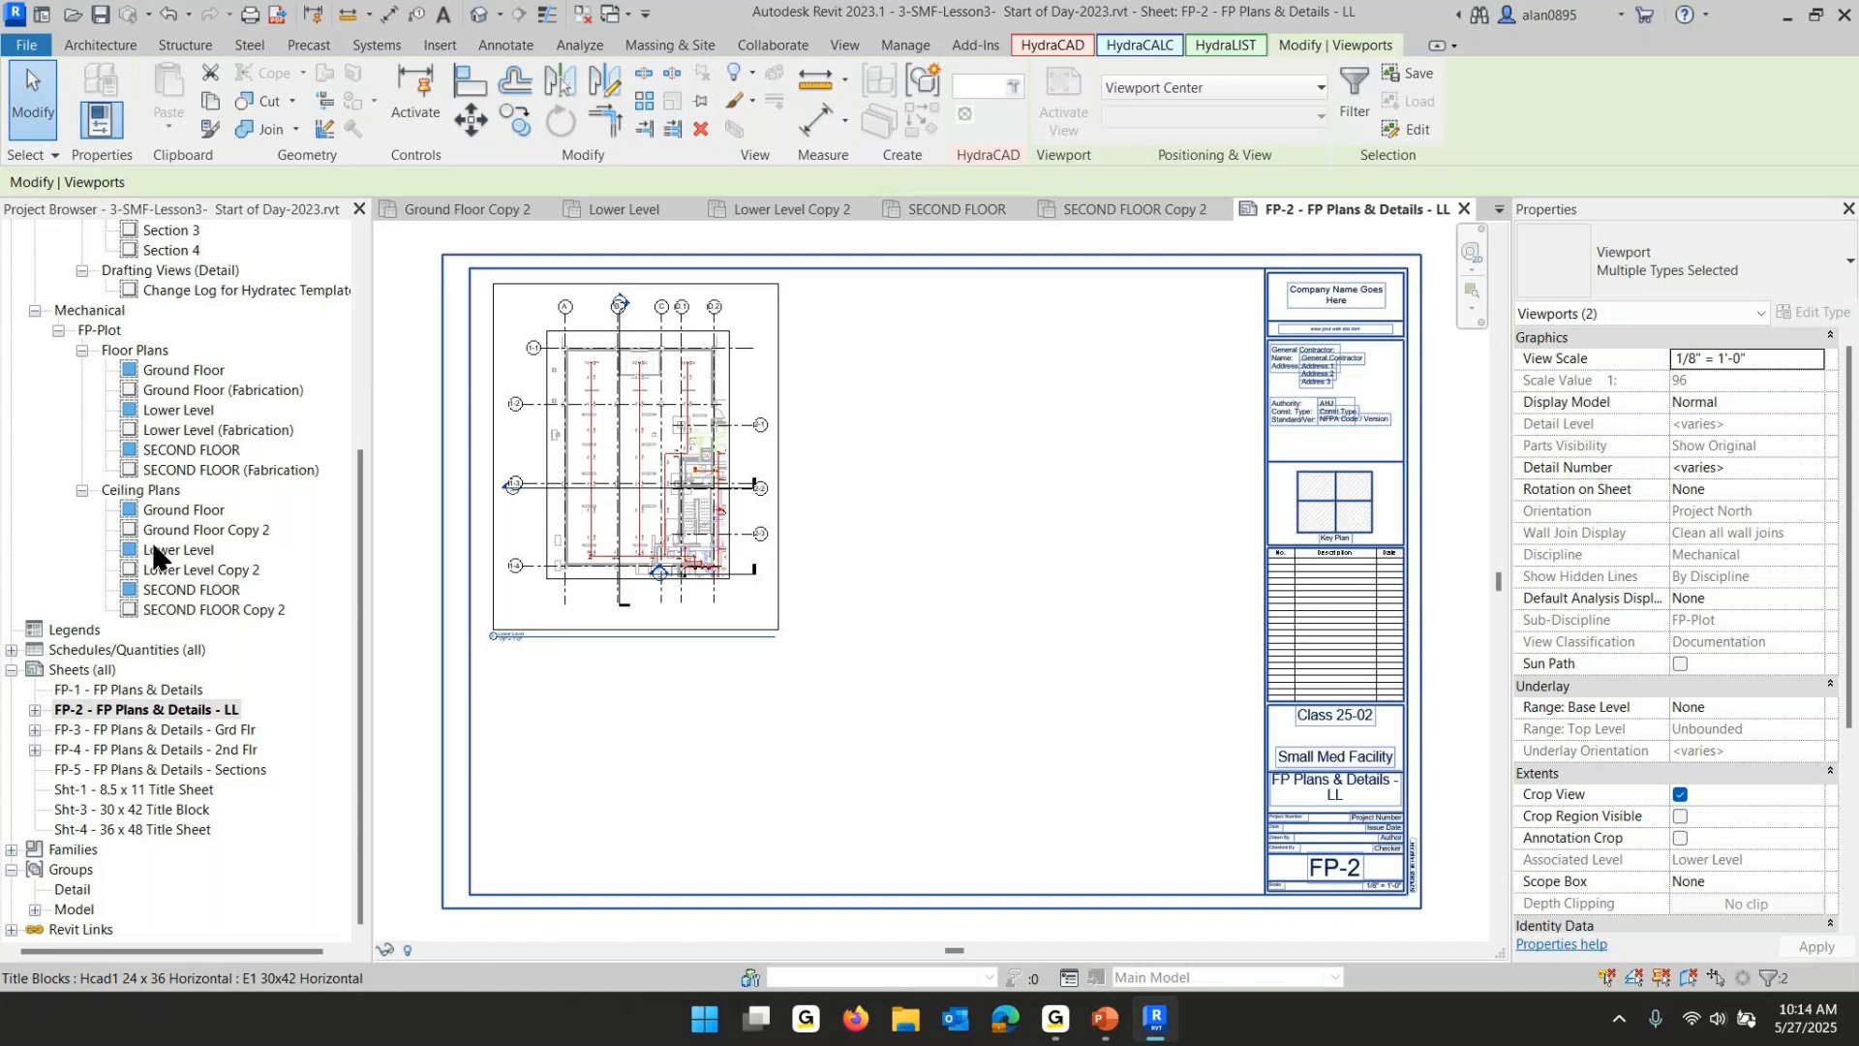
# - Place the Lower Level Copy 2 ceiling plan on the FP-2 sheet and set its viewport type to Viewport WITHOUT Title
pyautogui.click(157, 572)
pyautogui.moveTo(340, 581); pyautogui.dragTo(1016, 567)
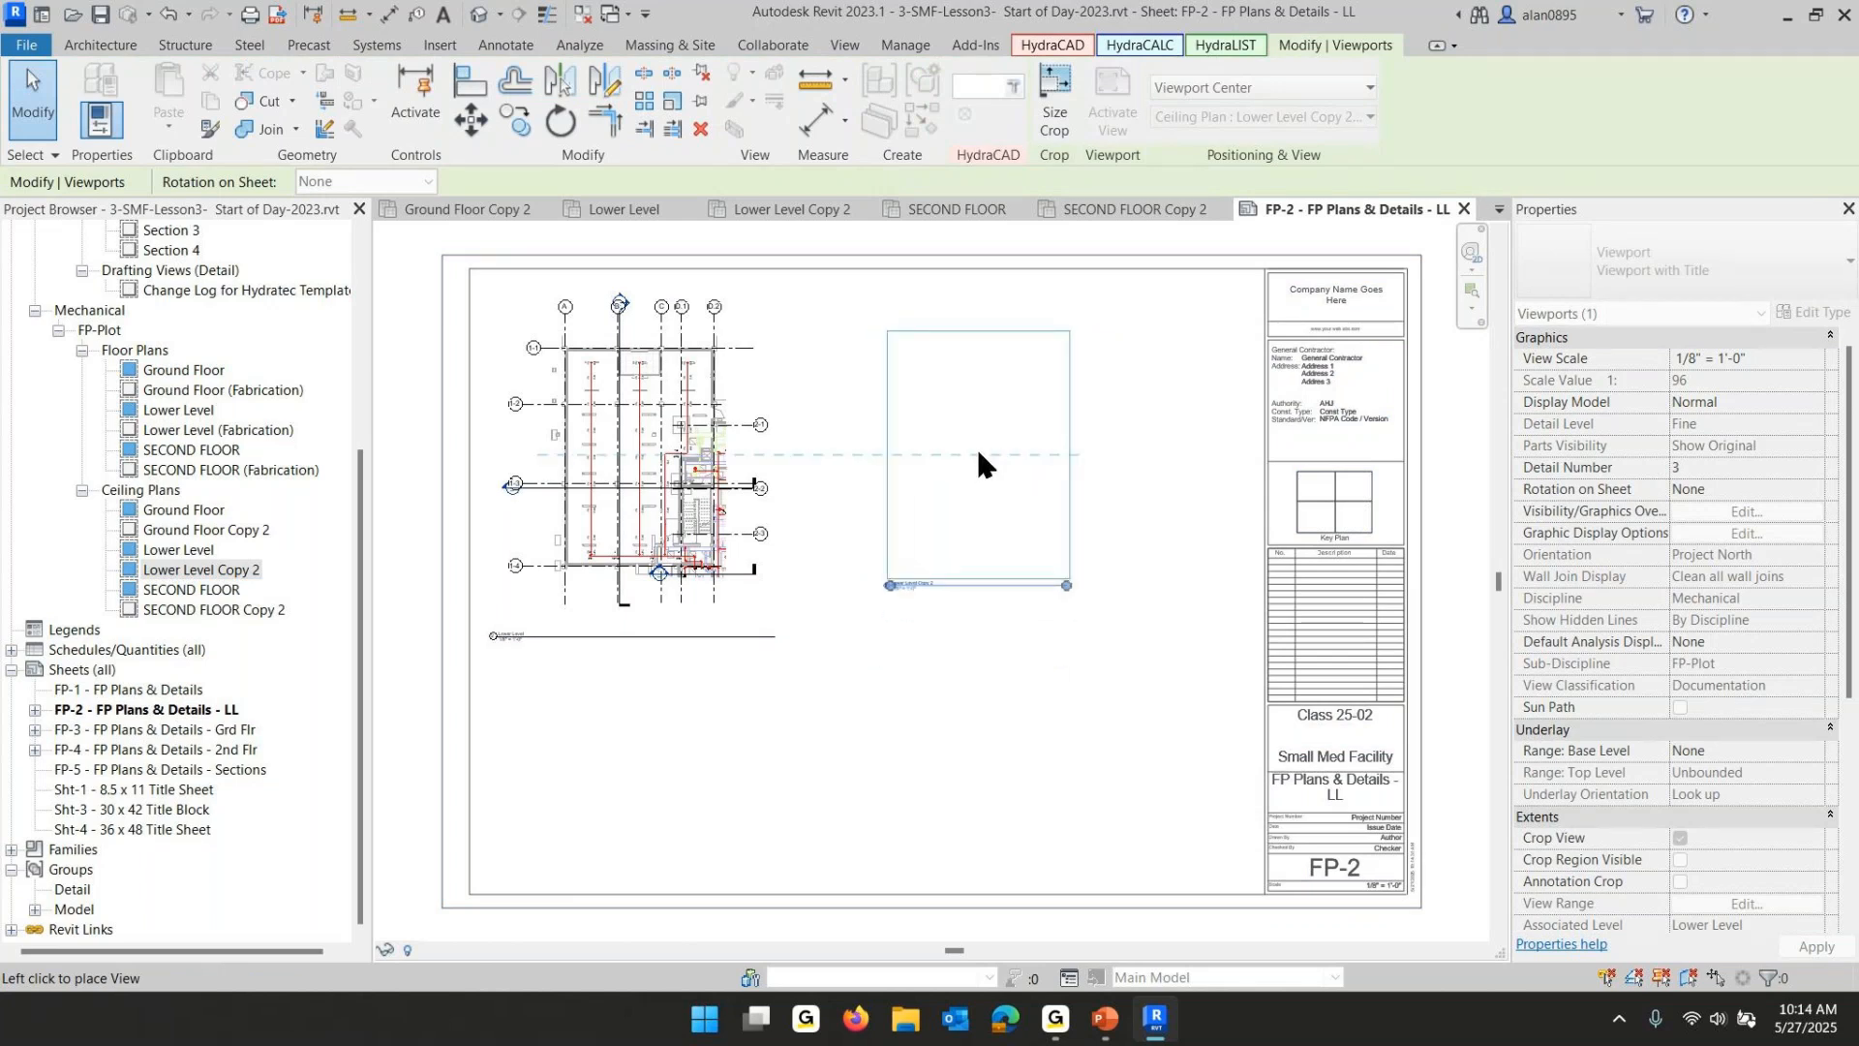
pyautogui.click(978, 452)
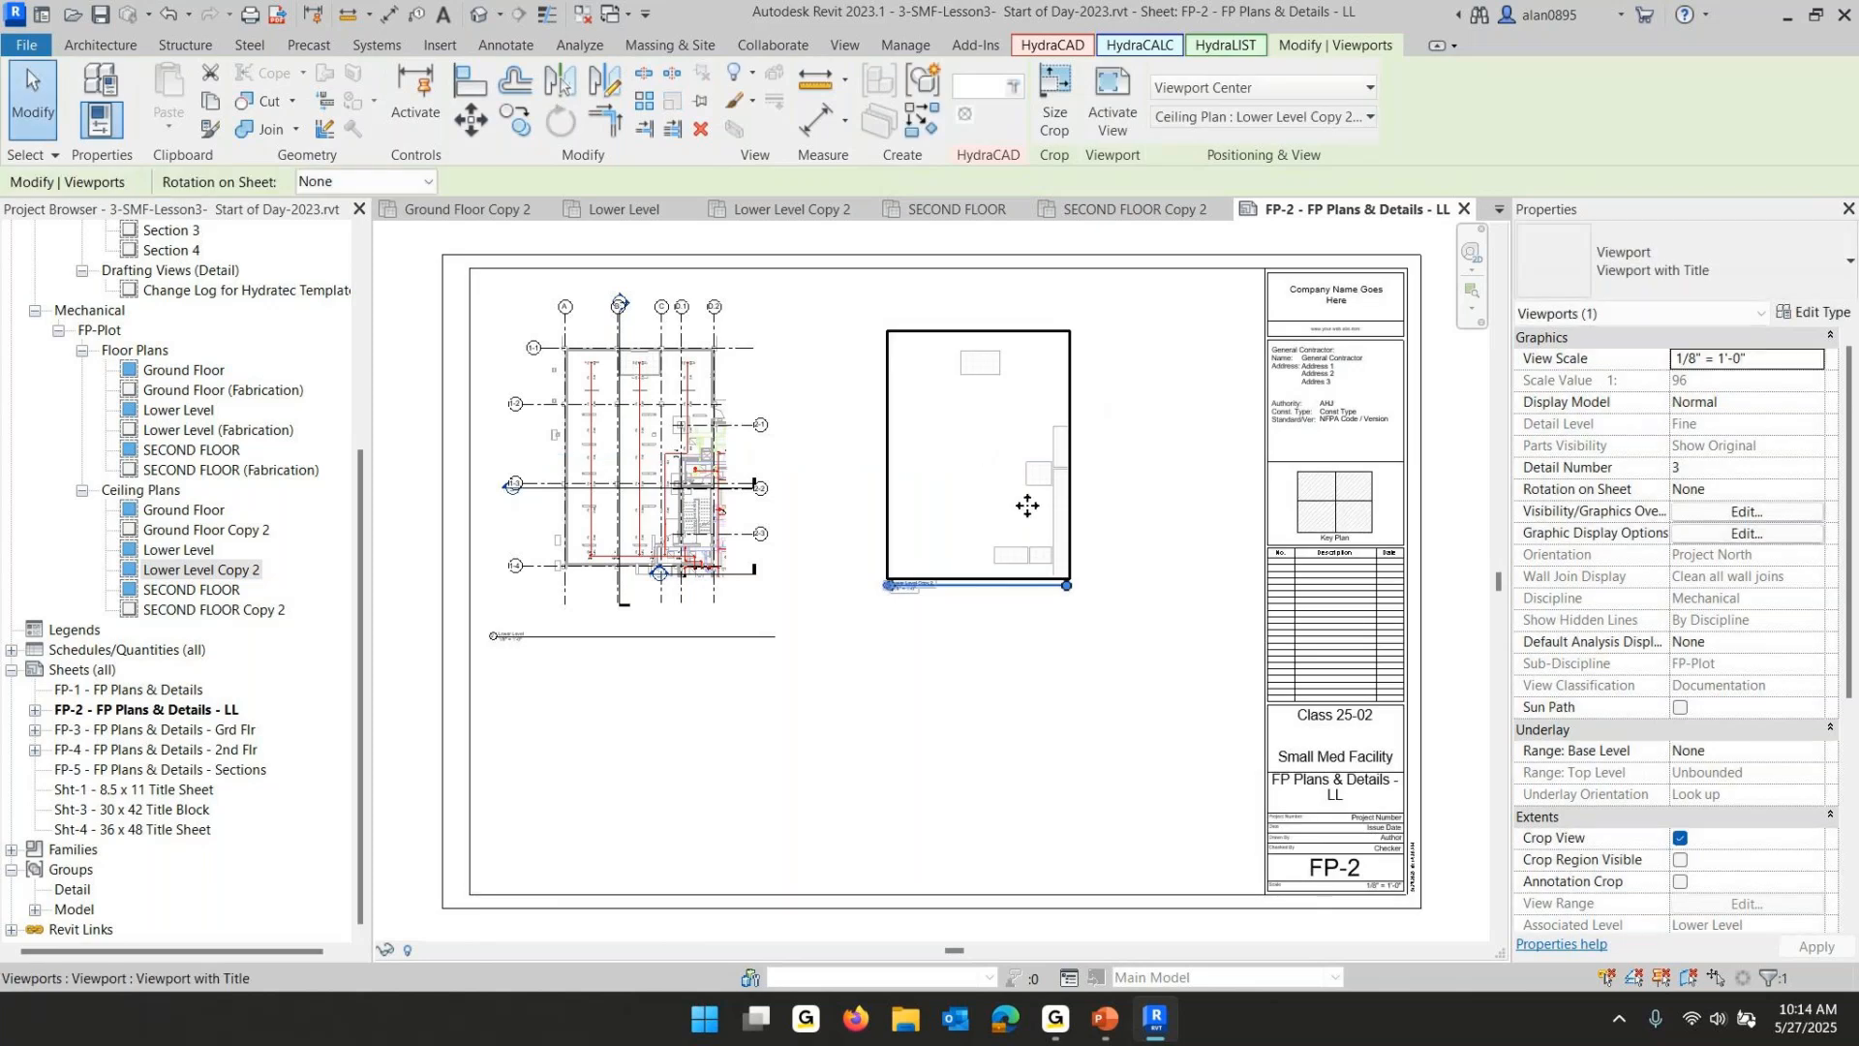
pyautogui.click(1671, 275)
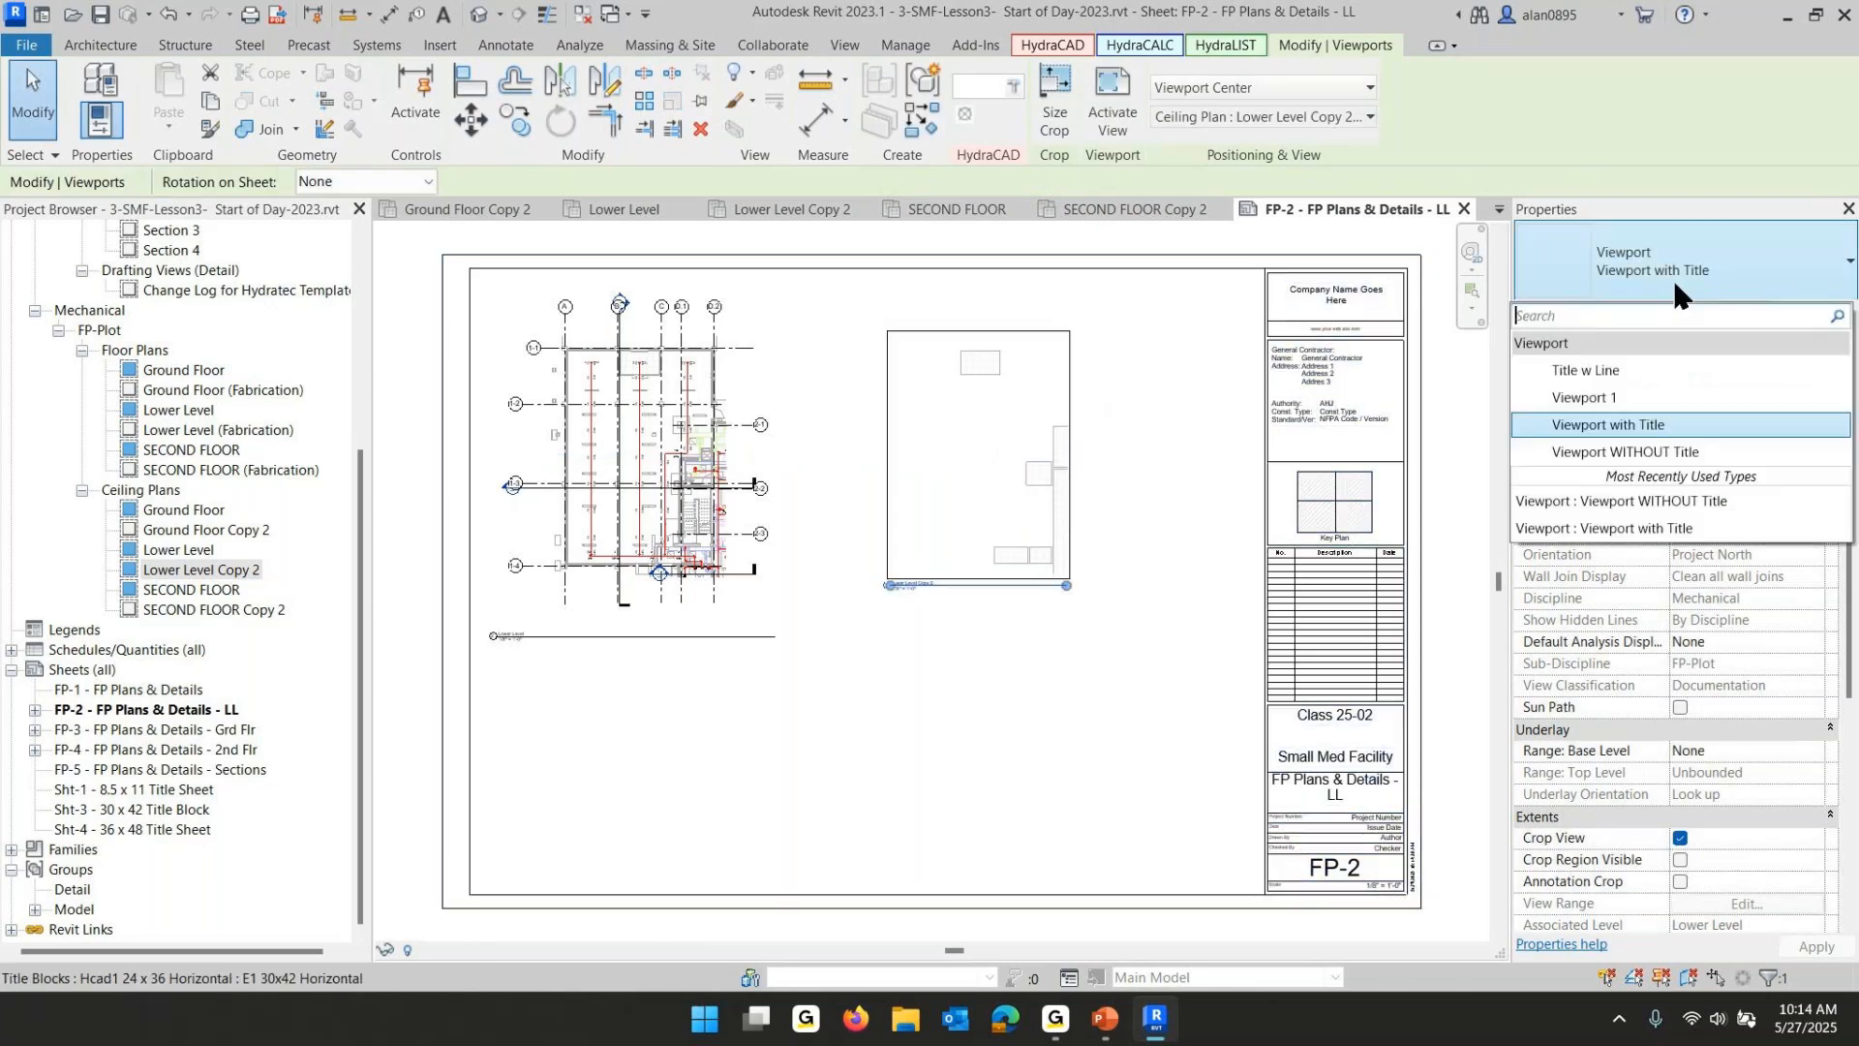
pyautogui.click(1629, 449)
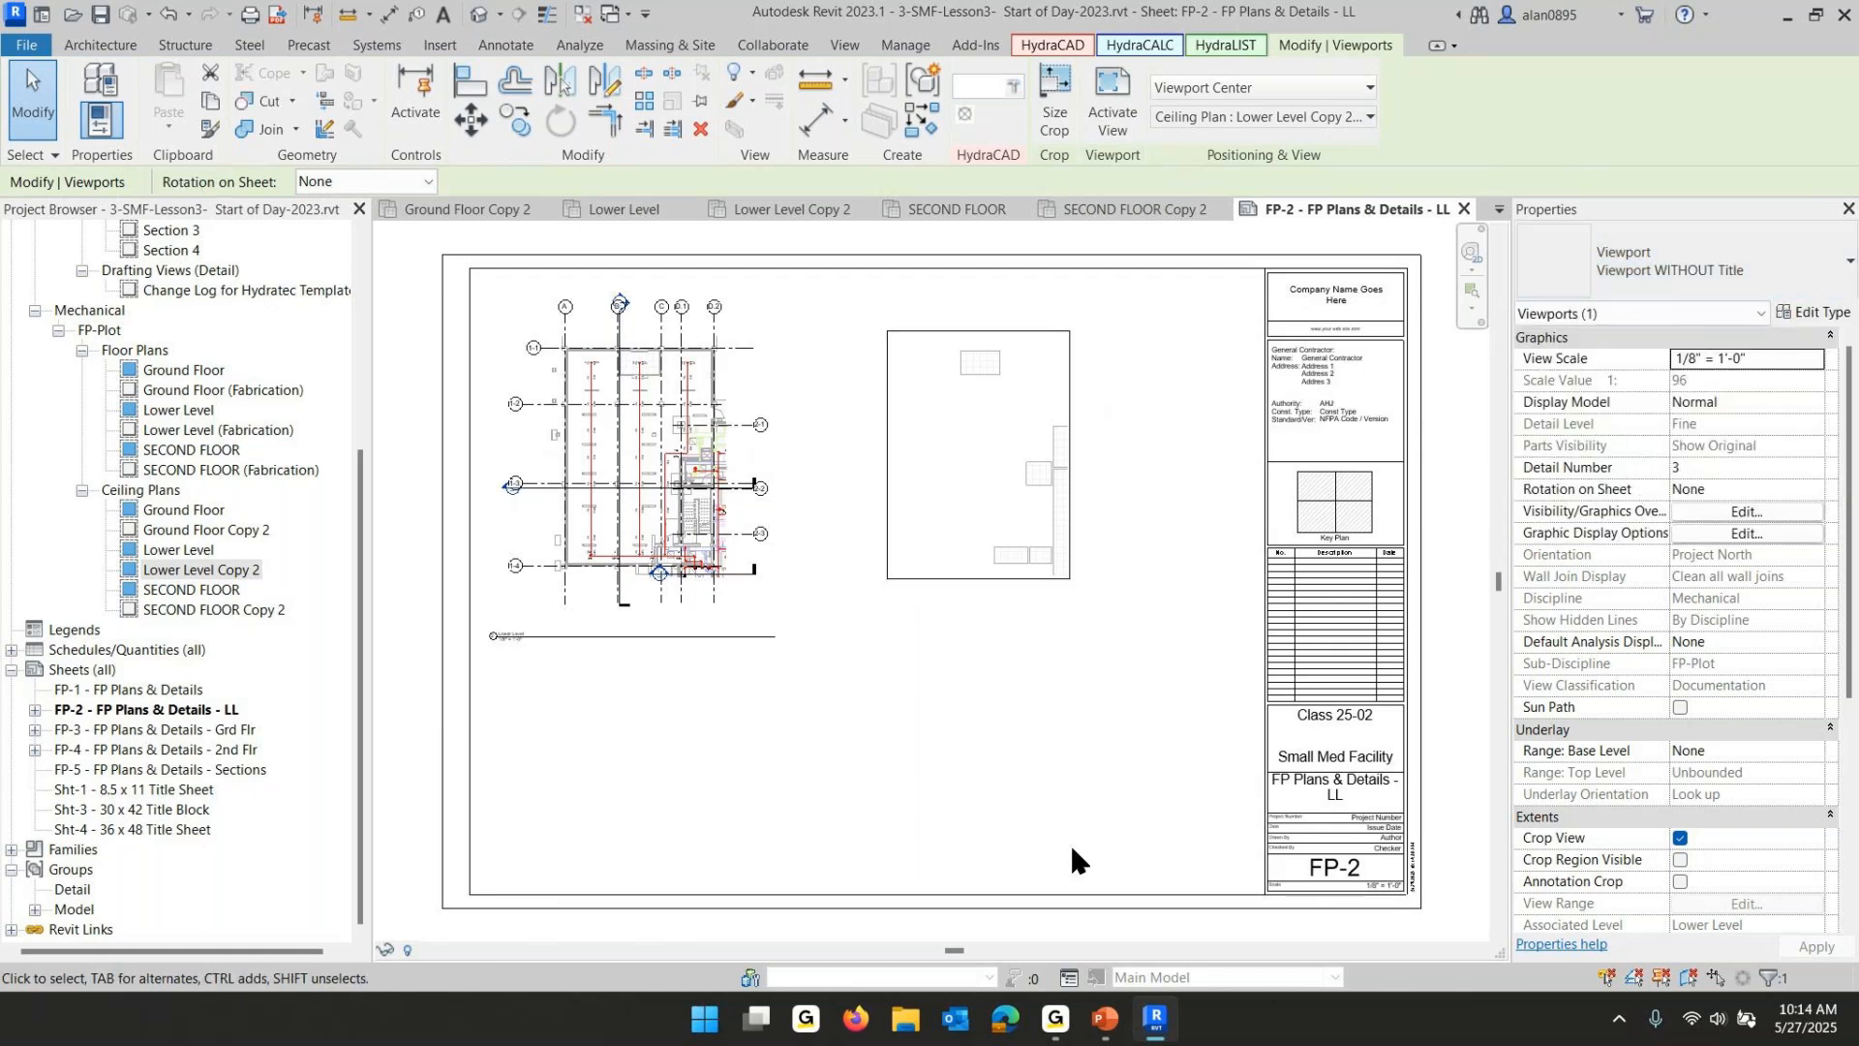
# - Place the Lower Level (Fabrication) floor plan on the FP-2 sheet beside the existing plan, then zoom in to inspect its tags
pyautogui.click(1030, 692)
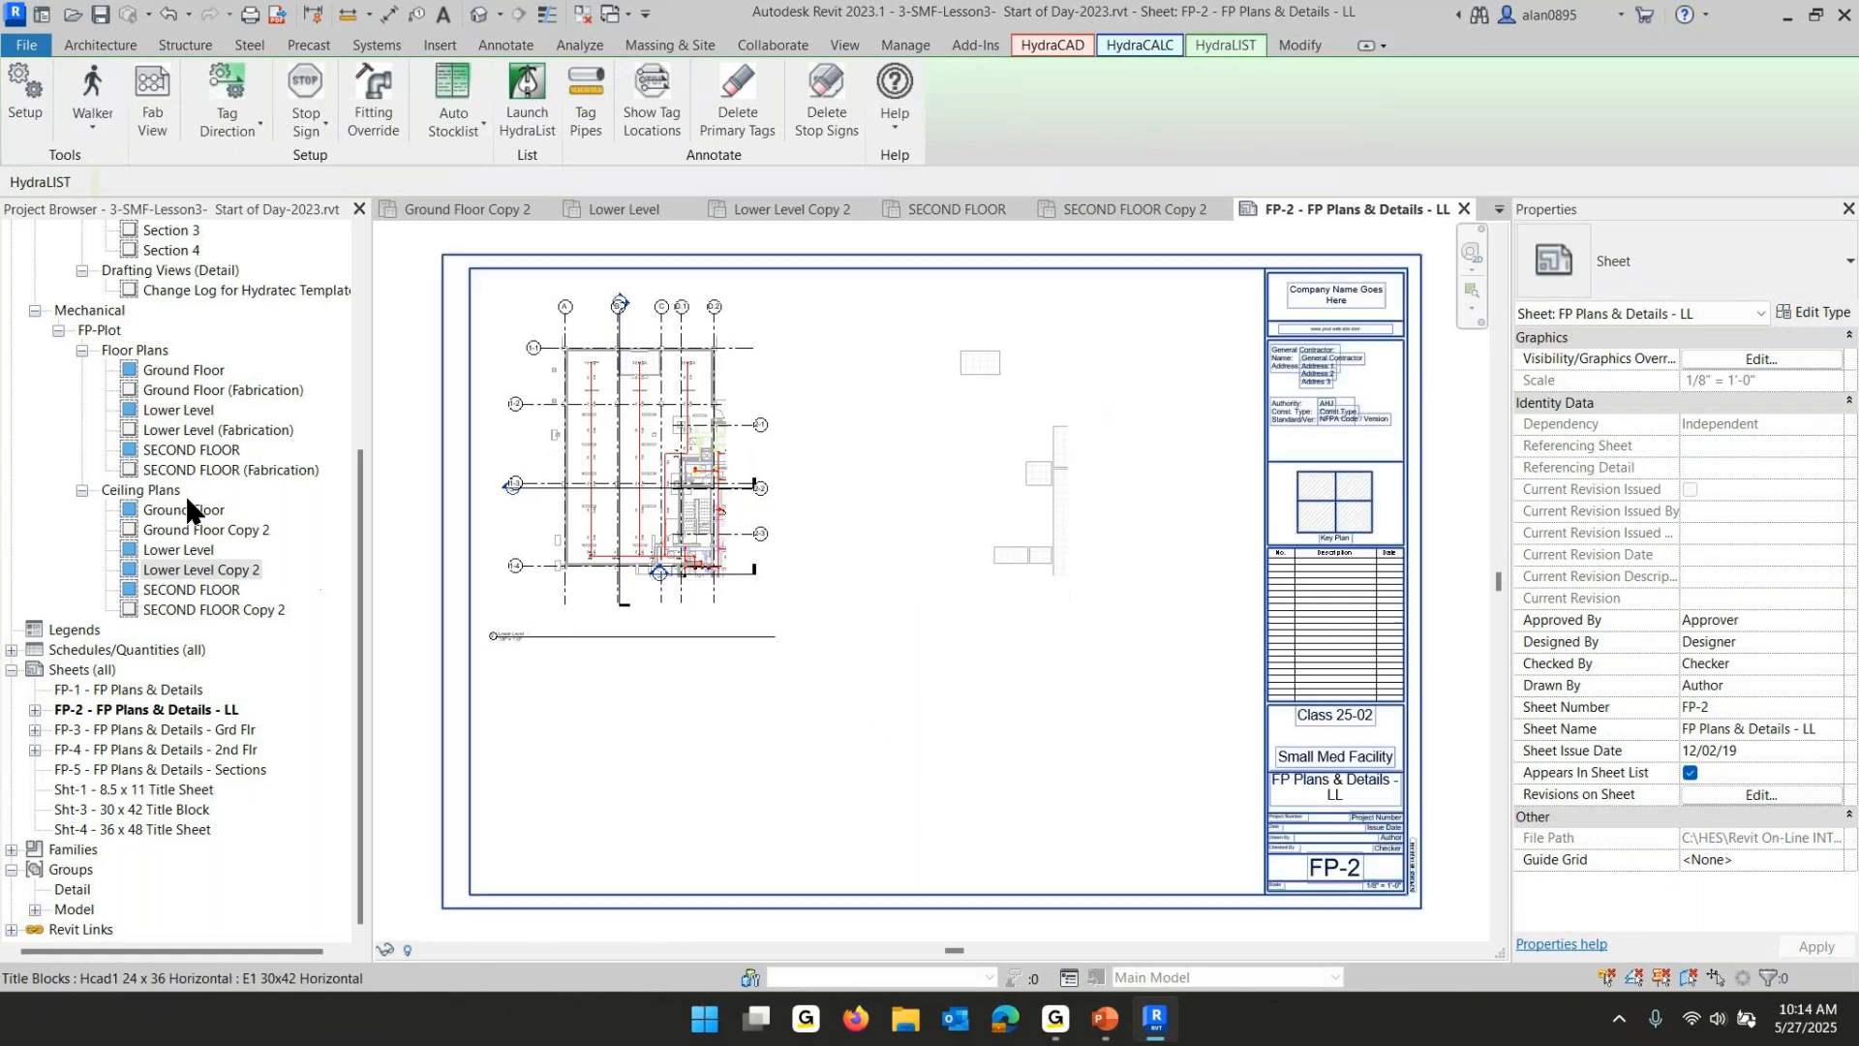
pyautogui.click(175, 432)
pyautogui.moveTo(990, 607); pyautogui.dragTo(1032, 606)
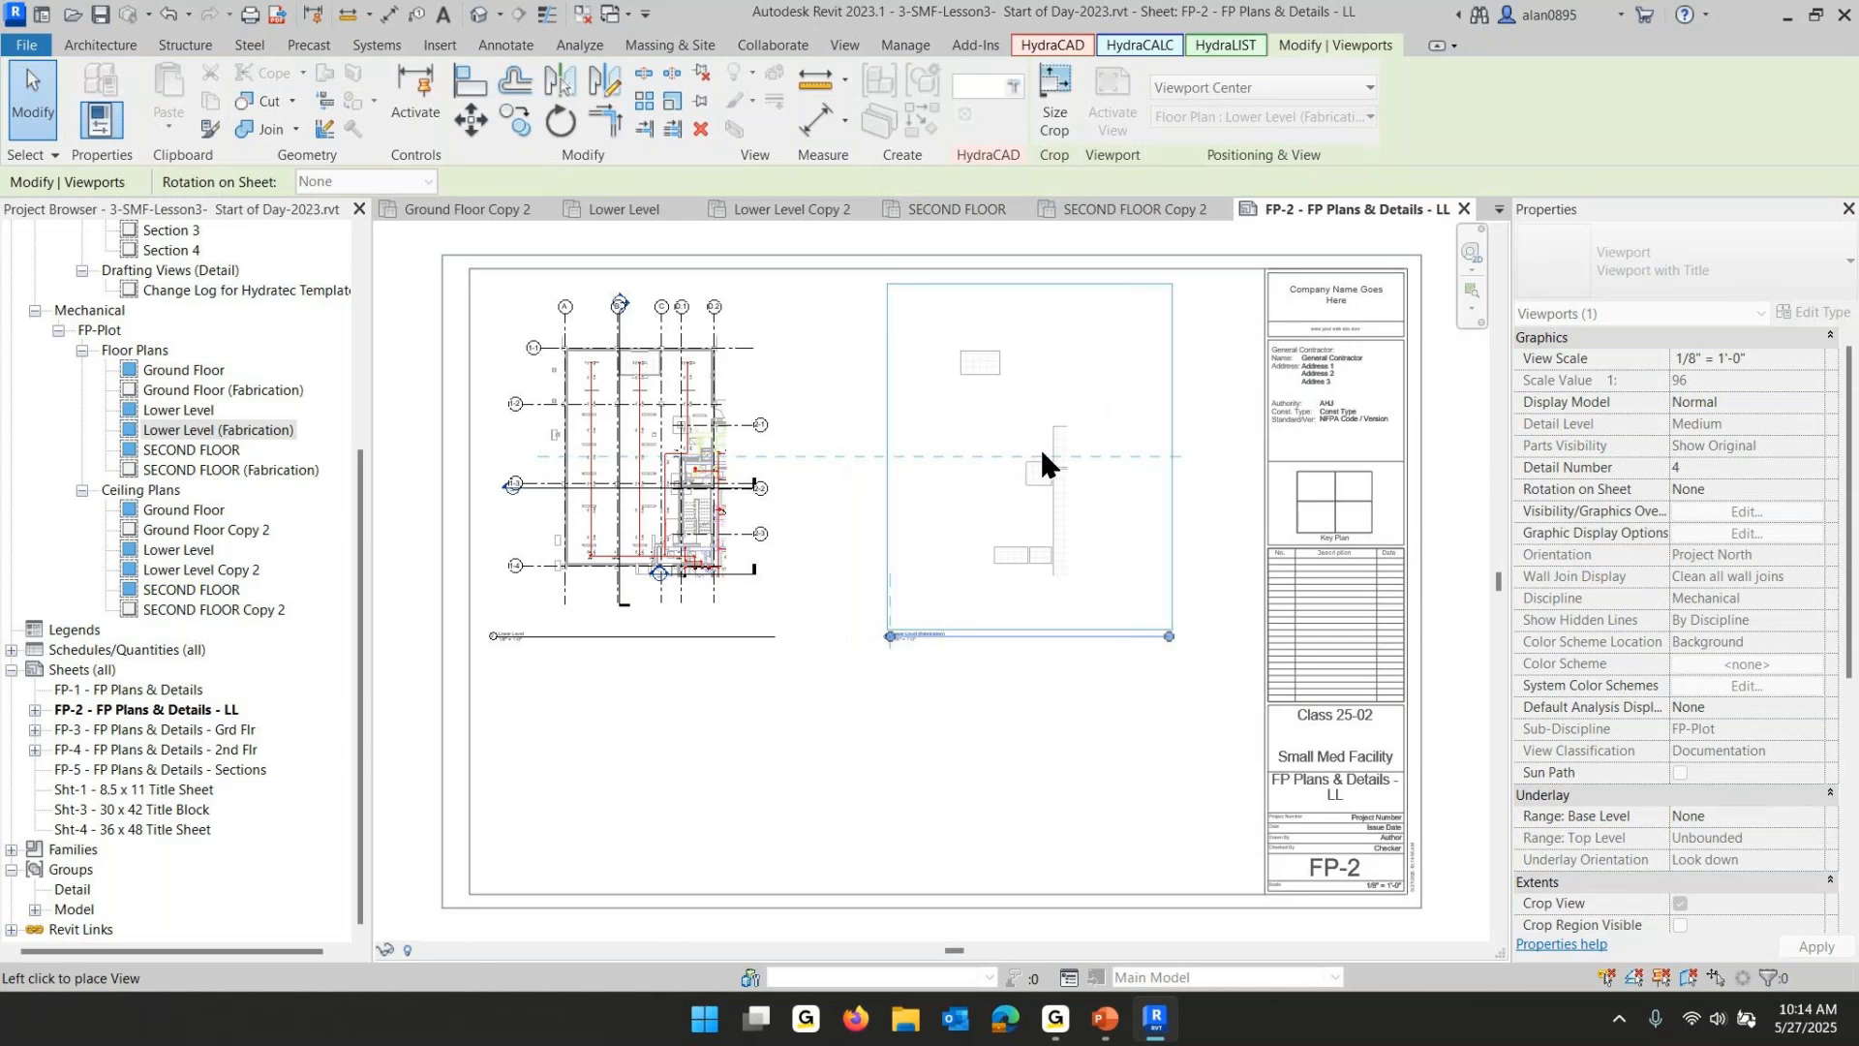
pyautogui.click(977, 452)
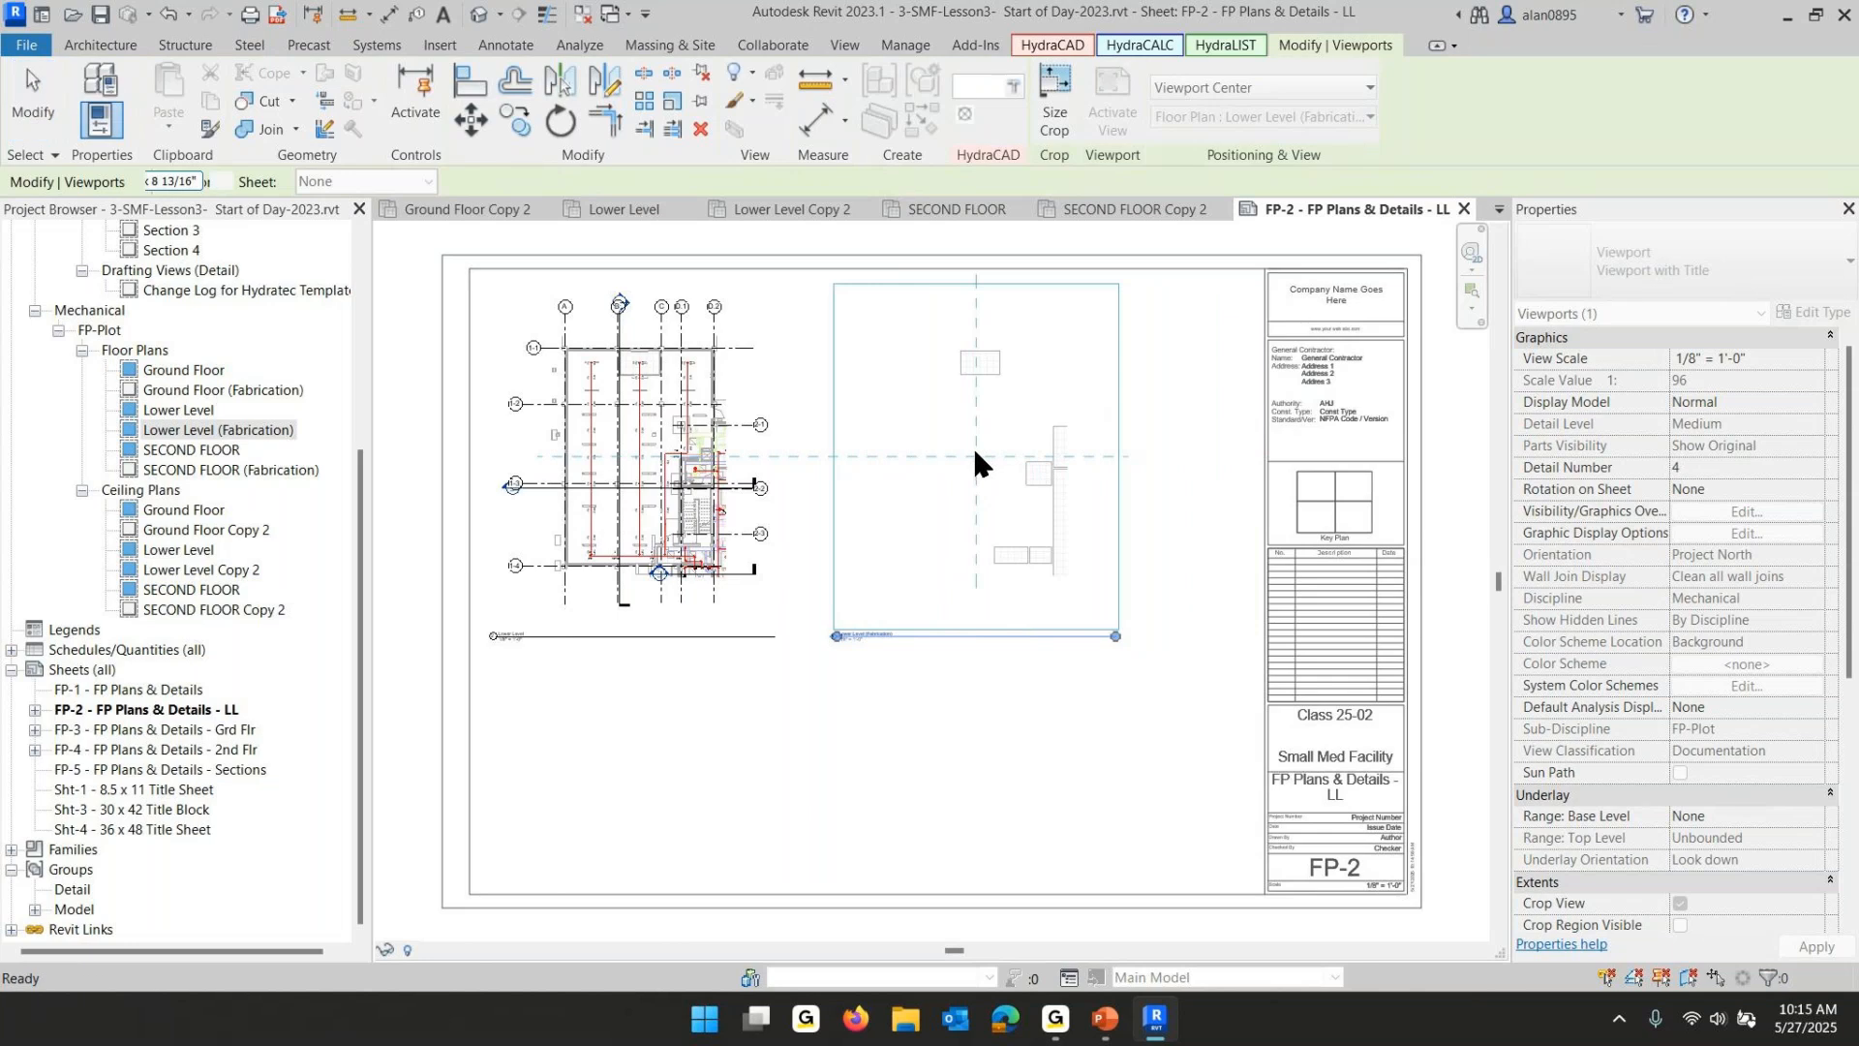
pyautogui.click(937, 810)
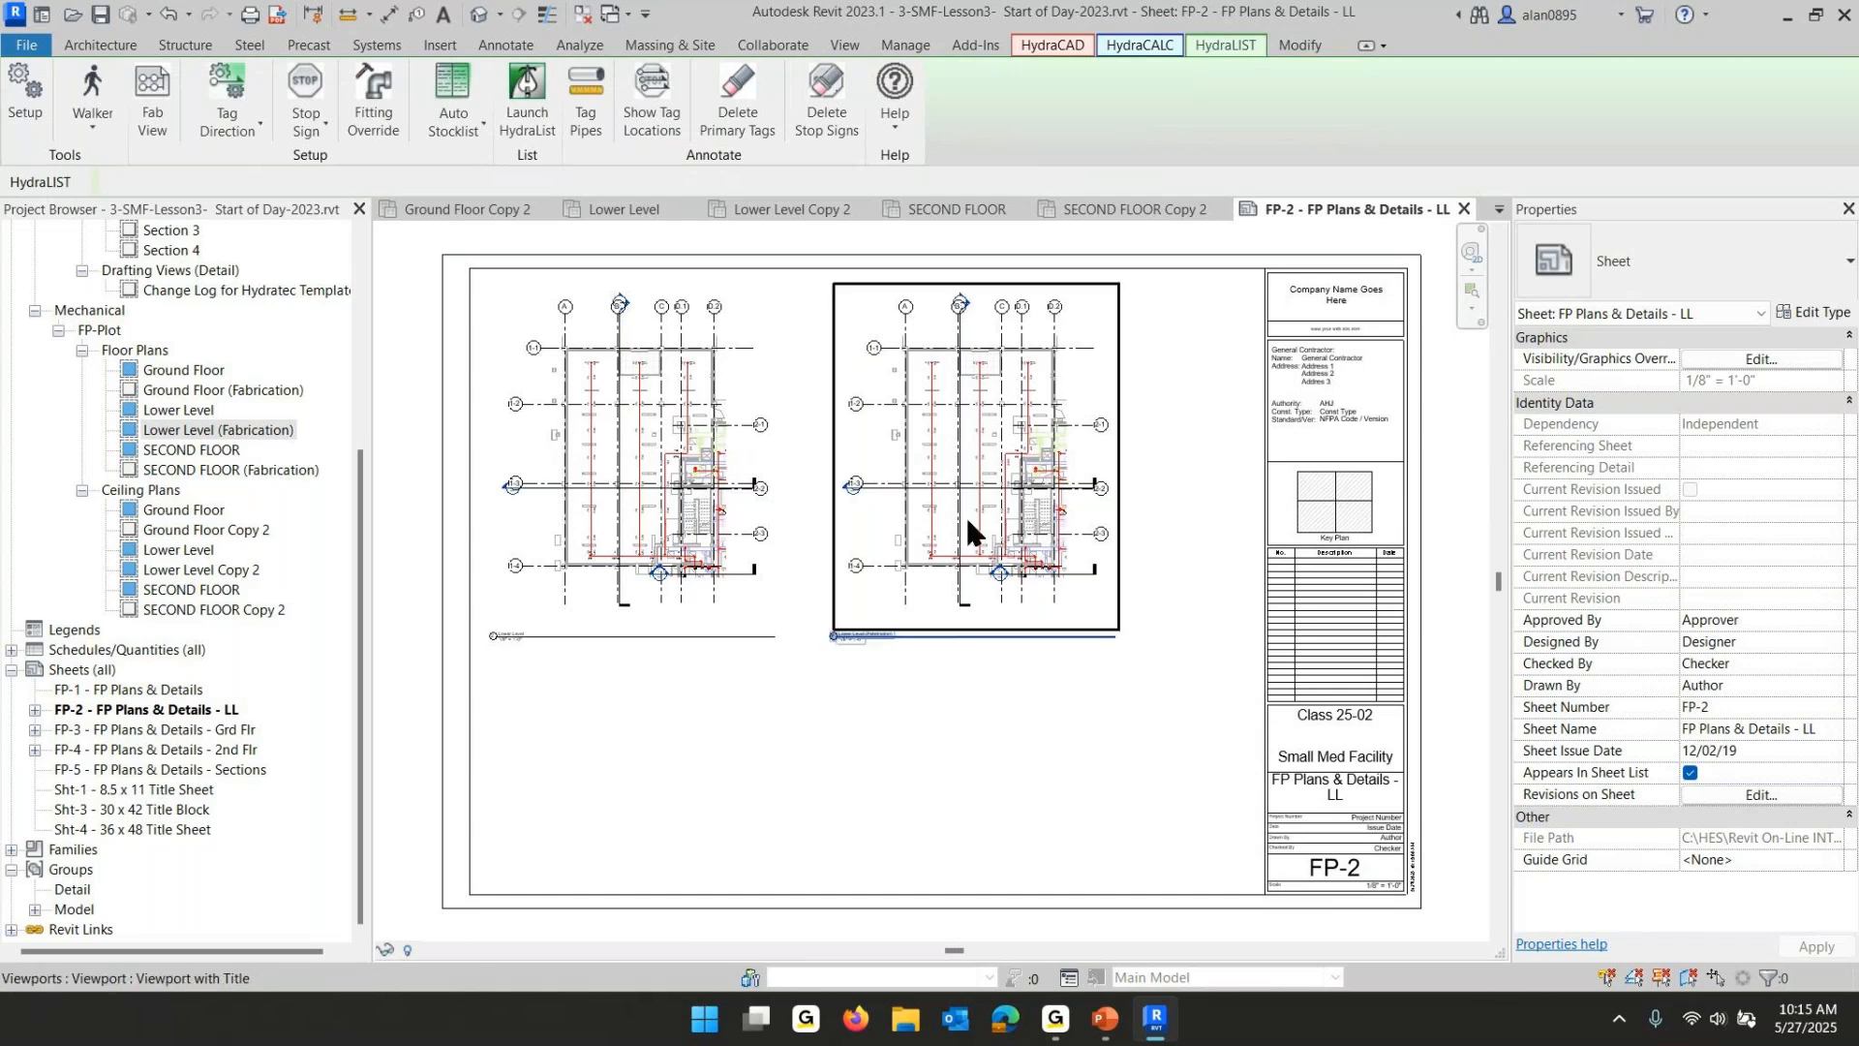
pyautogui.scroll(5, 927, 490)
pyautogui.scroll(1, 975, 429)
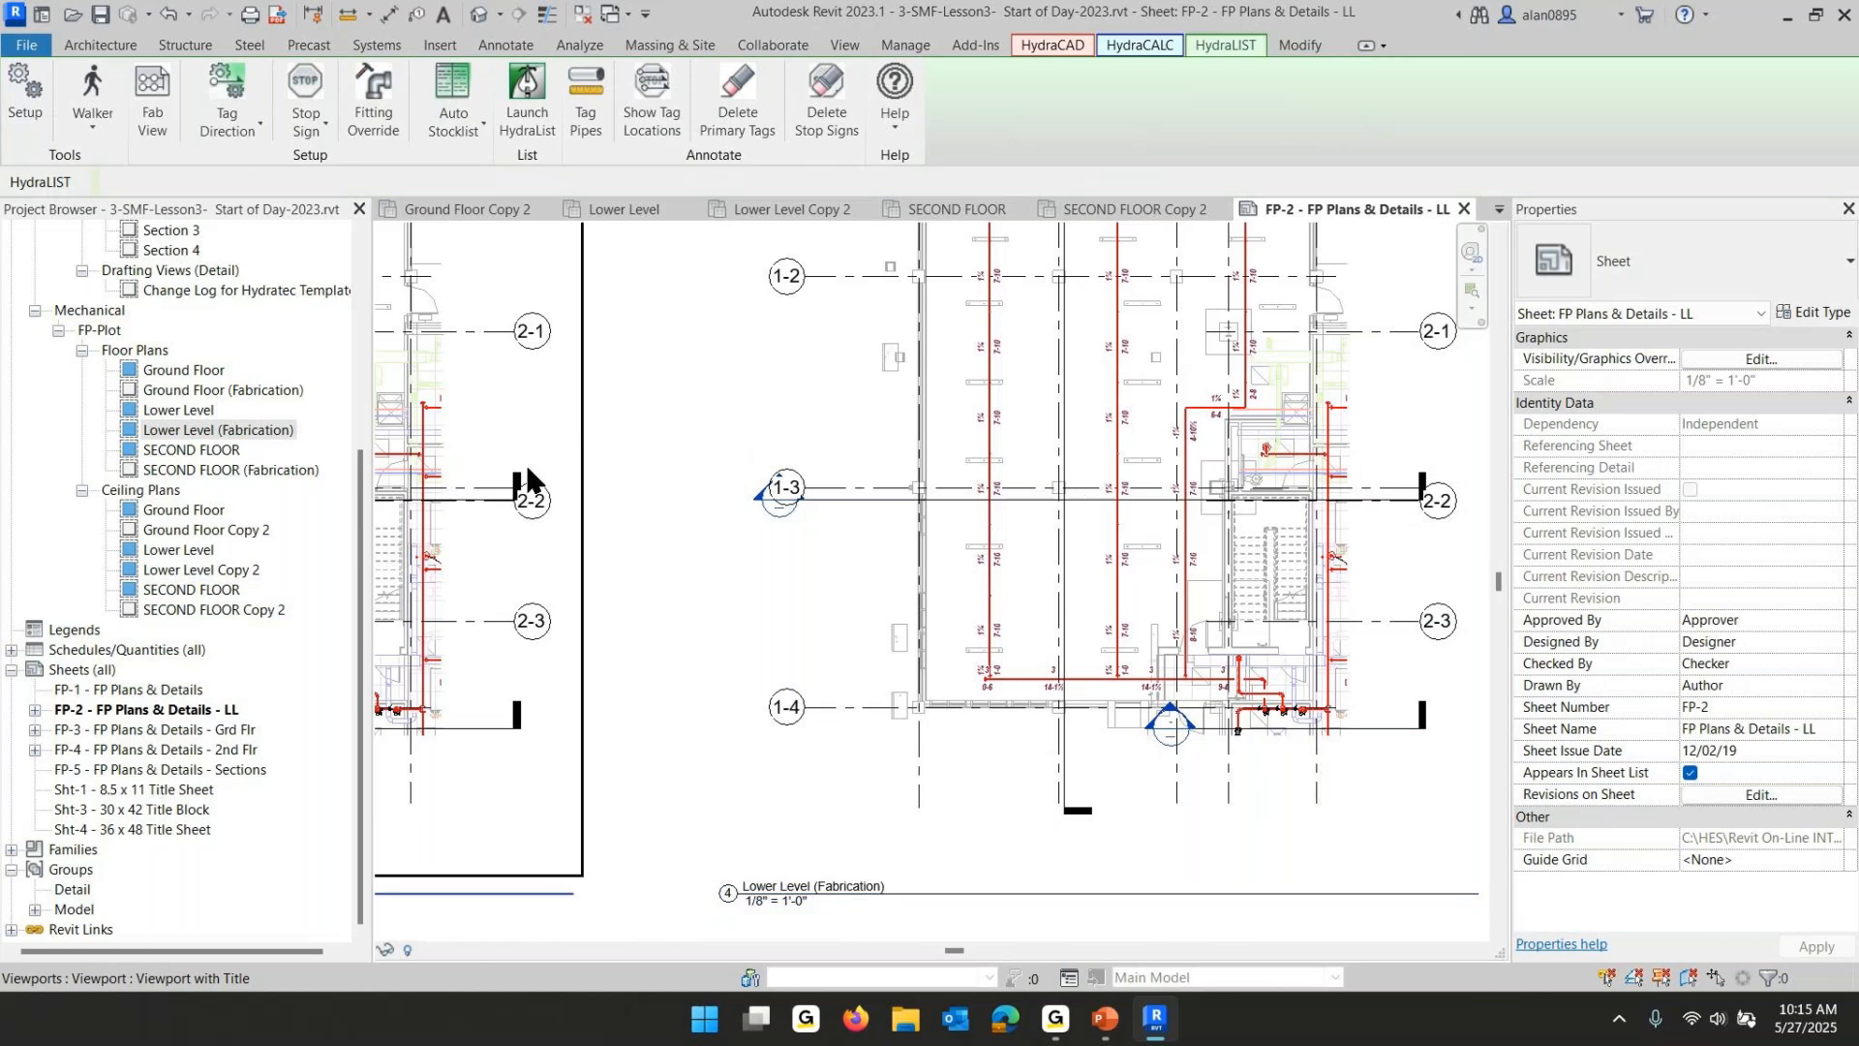
pyautogui.moveTo(554, 490); pyautogui.dragTo(1269, 569, button='middle')
pyautogui.scroll(3, 845, 573)
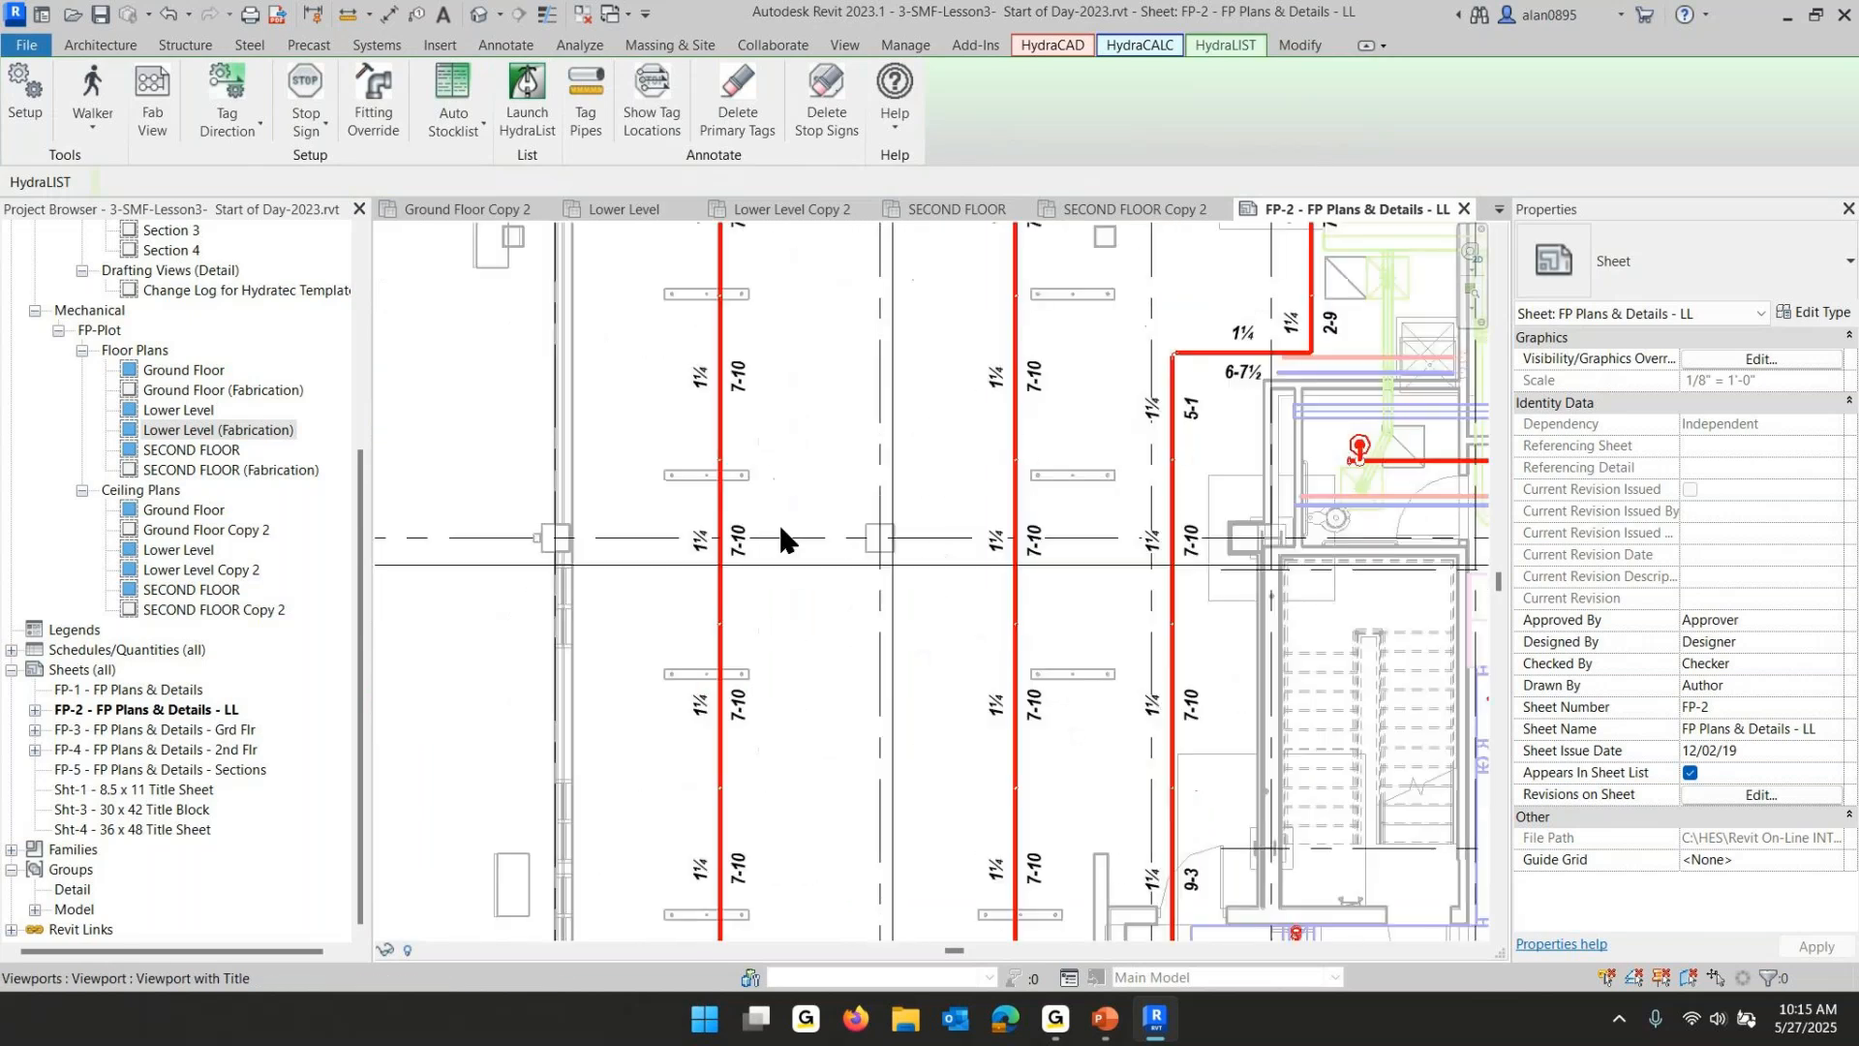
pyautogui.scroll(-5, 966, 475)
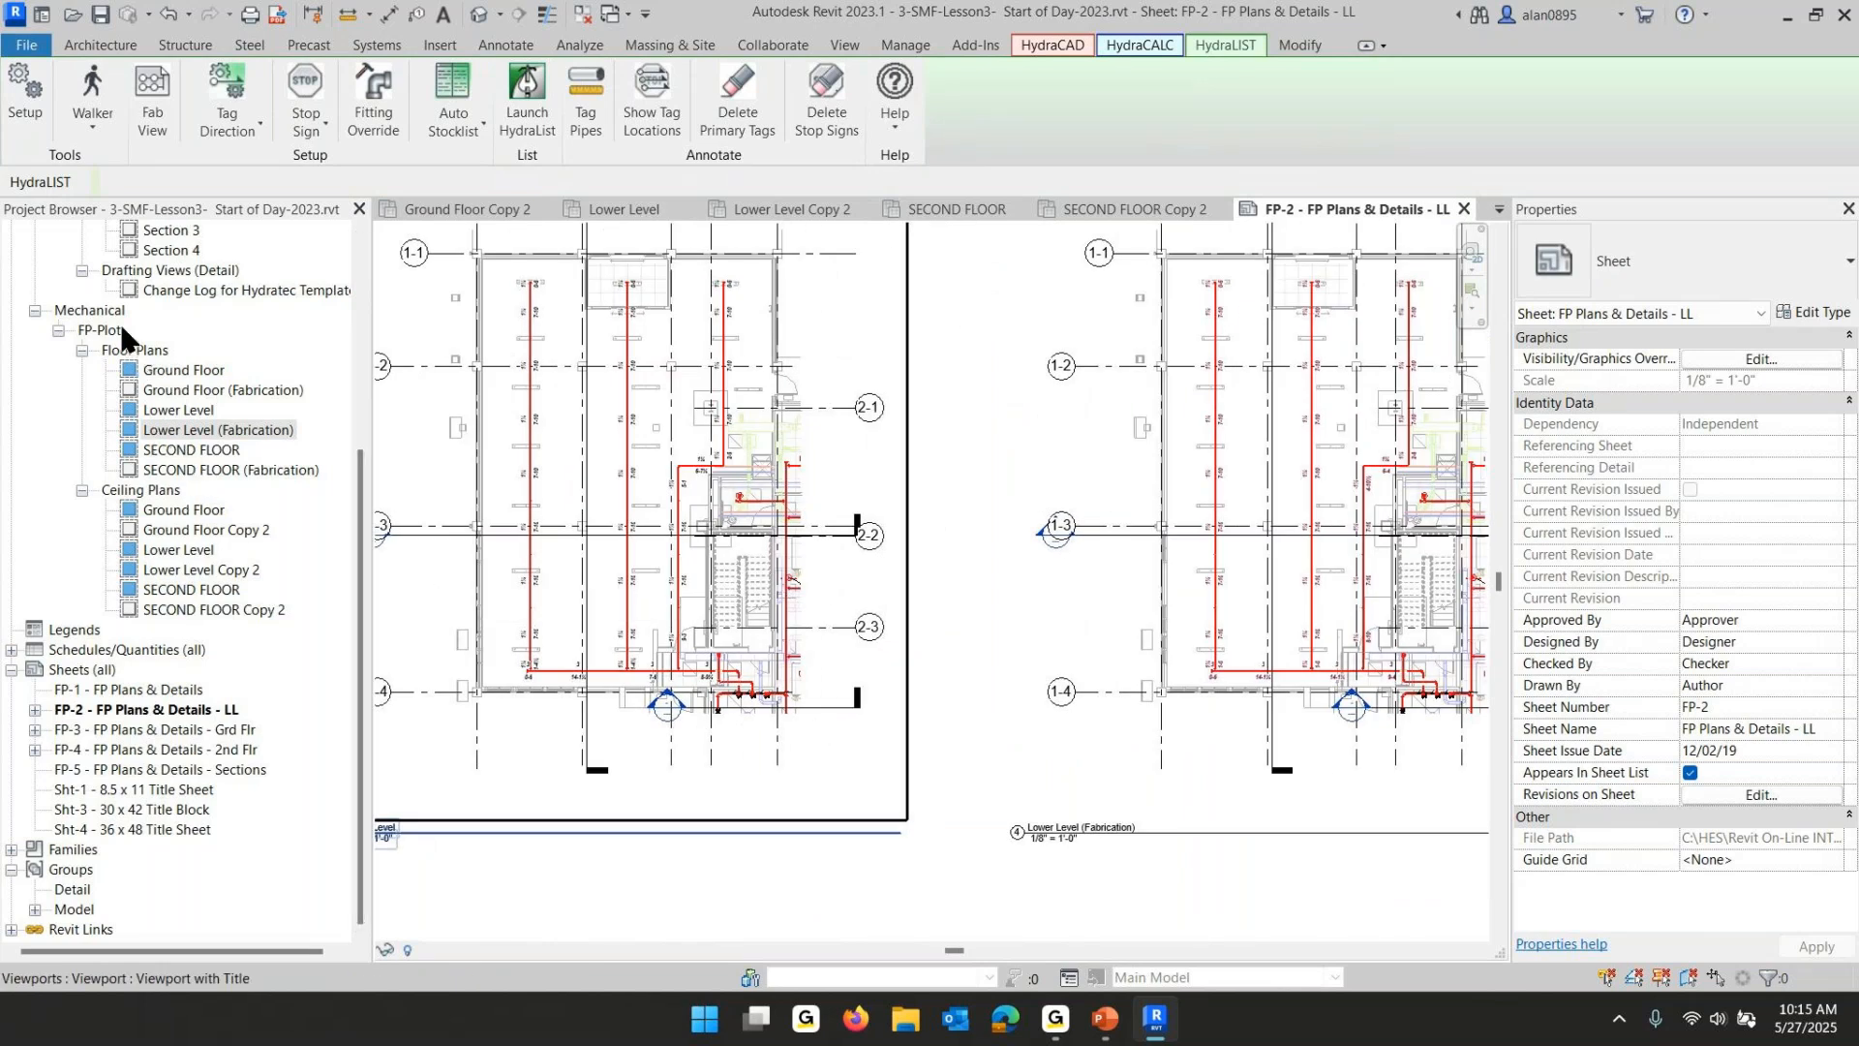
# - Open the Lower Level floor plan, select everything in it, and apply HydraCAD Pretty Sprinklers
pyautogui.doubleClick(164, 408)
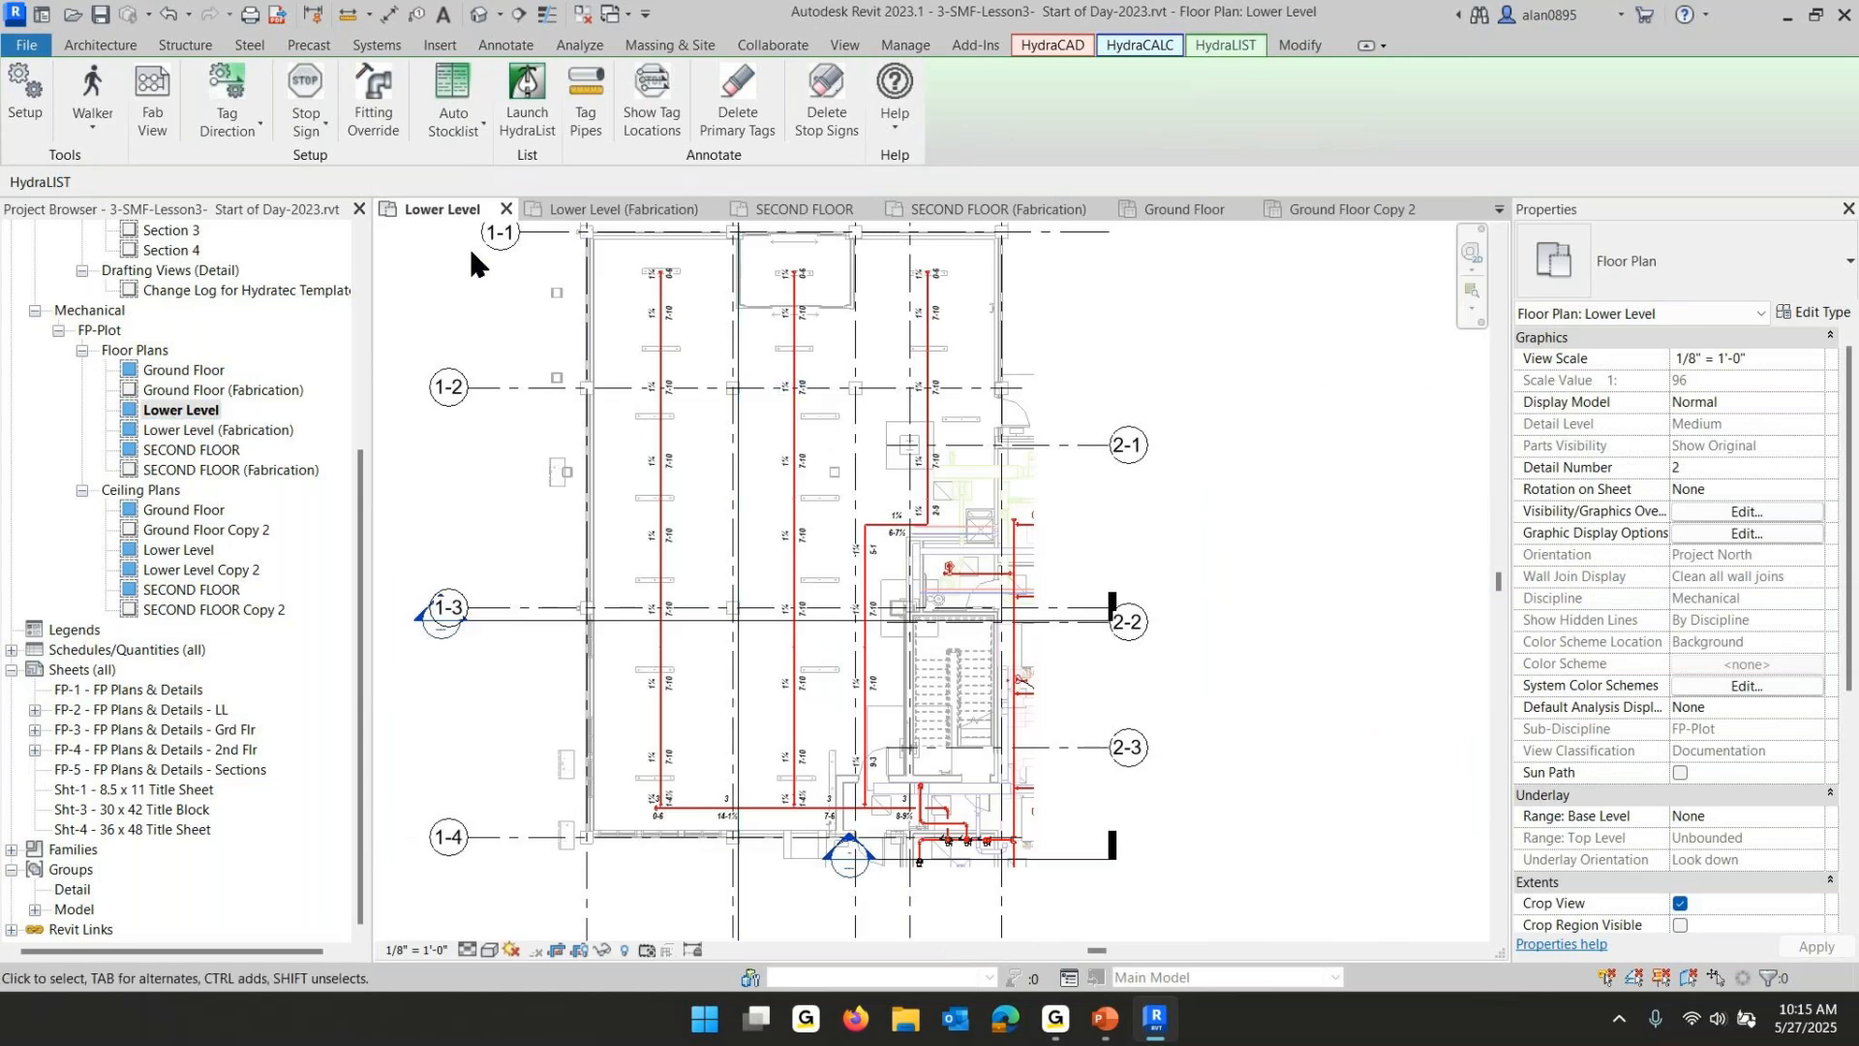
pyautogui.moveTo(461, 241); pyautogui.dragTo(851, 569)
pyautogui.moveTo(1257, 901); pyautogui.dragTo(1329, 986)
pyautogui.click(1065, 43)
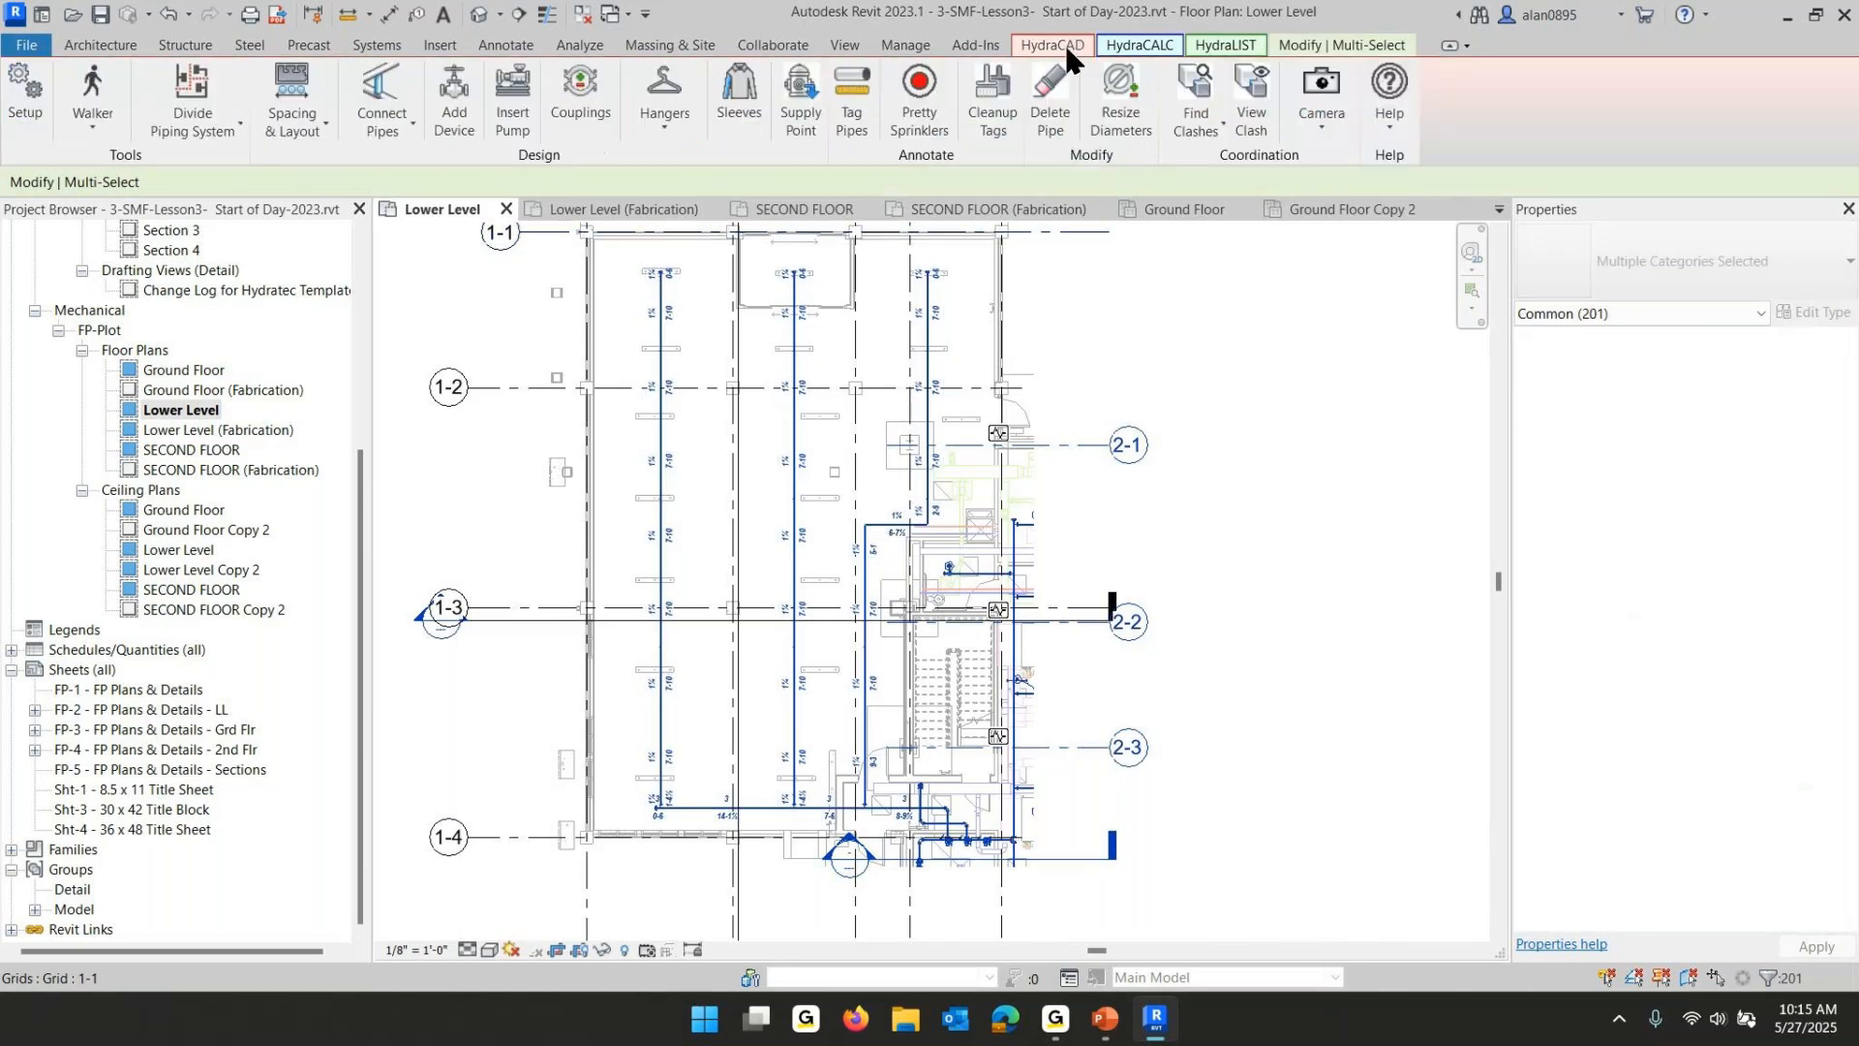
pyautogui.click(919, 95)
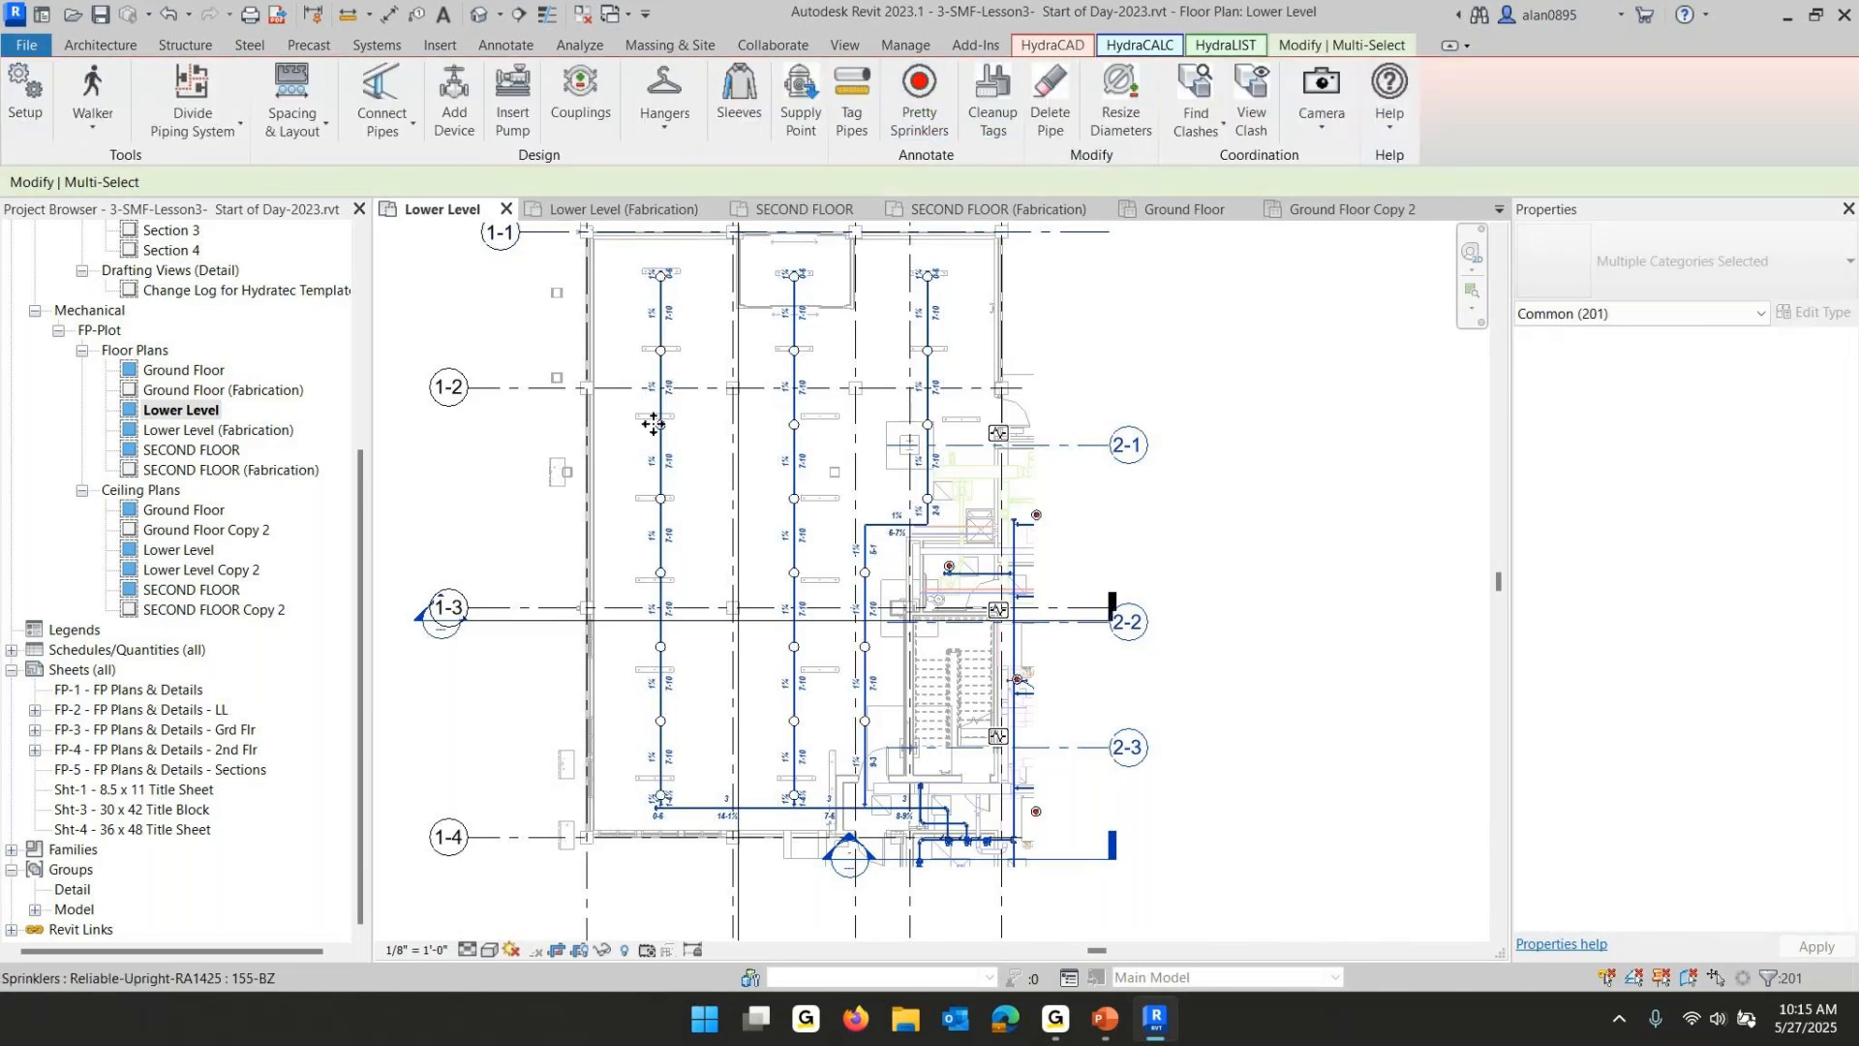
pyautogui.scroll(5, 654, 424)
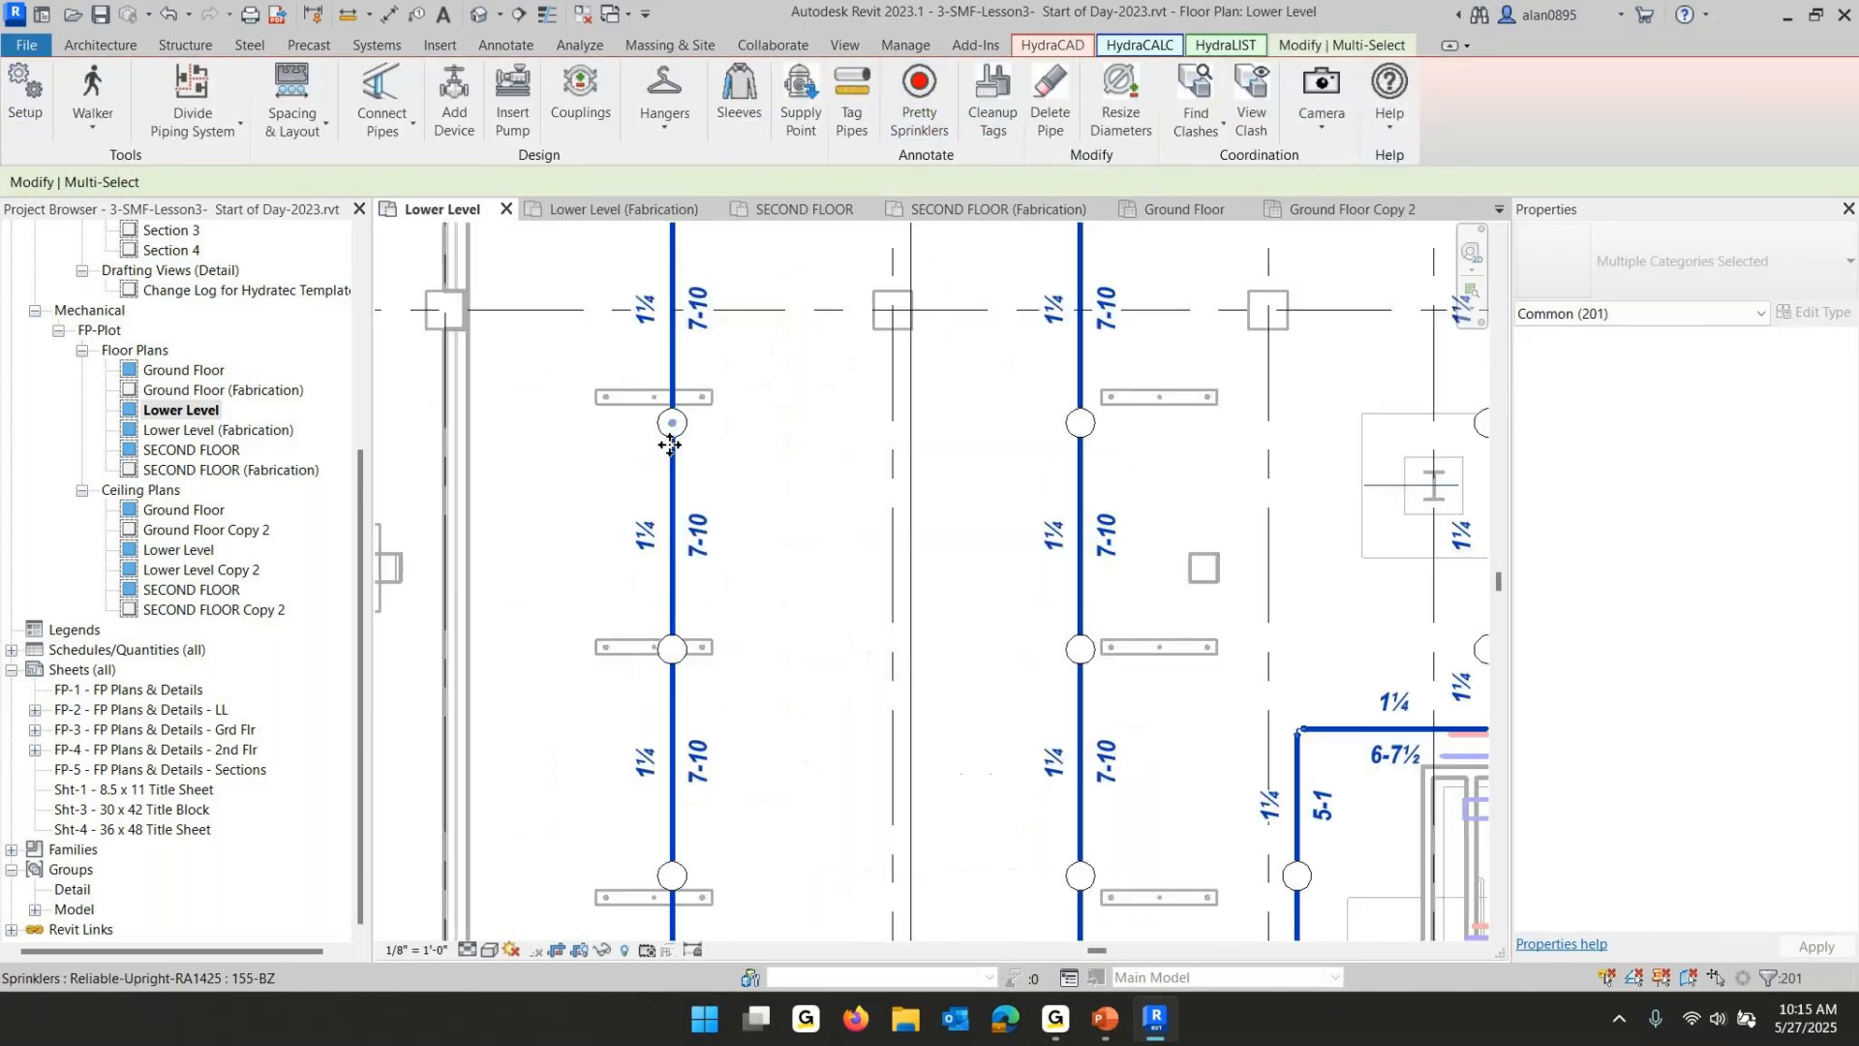
pyautogui.click(881, 501)
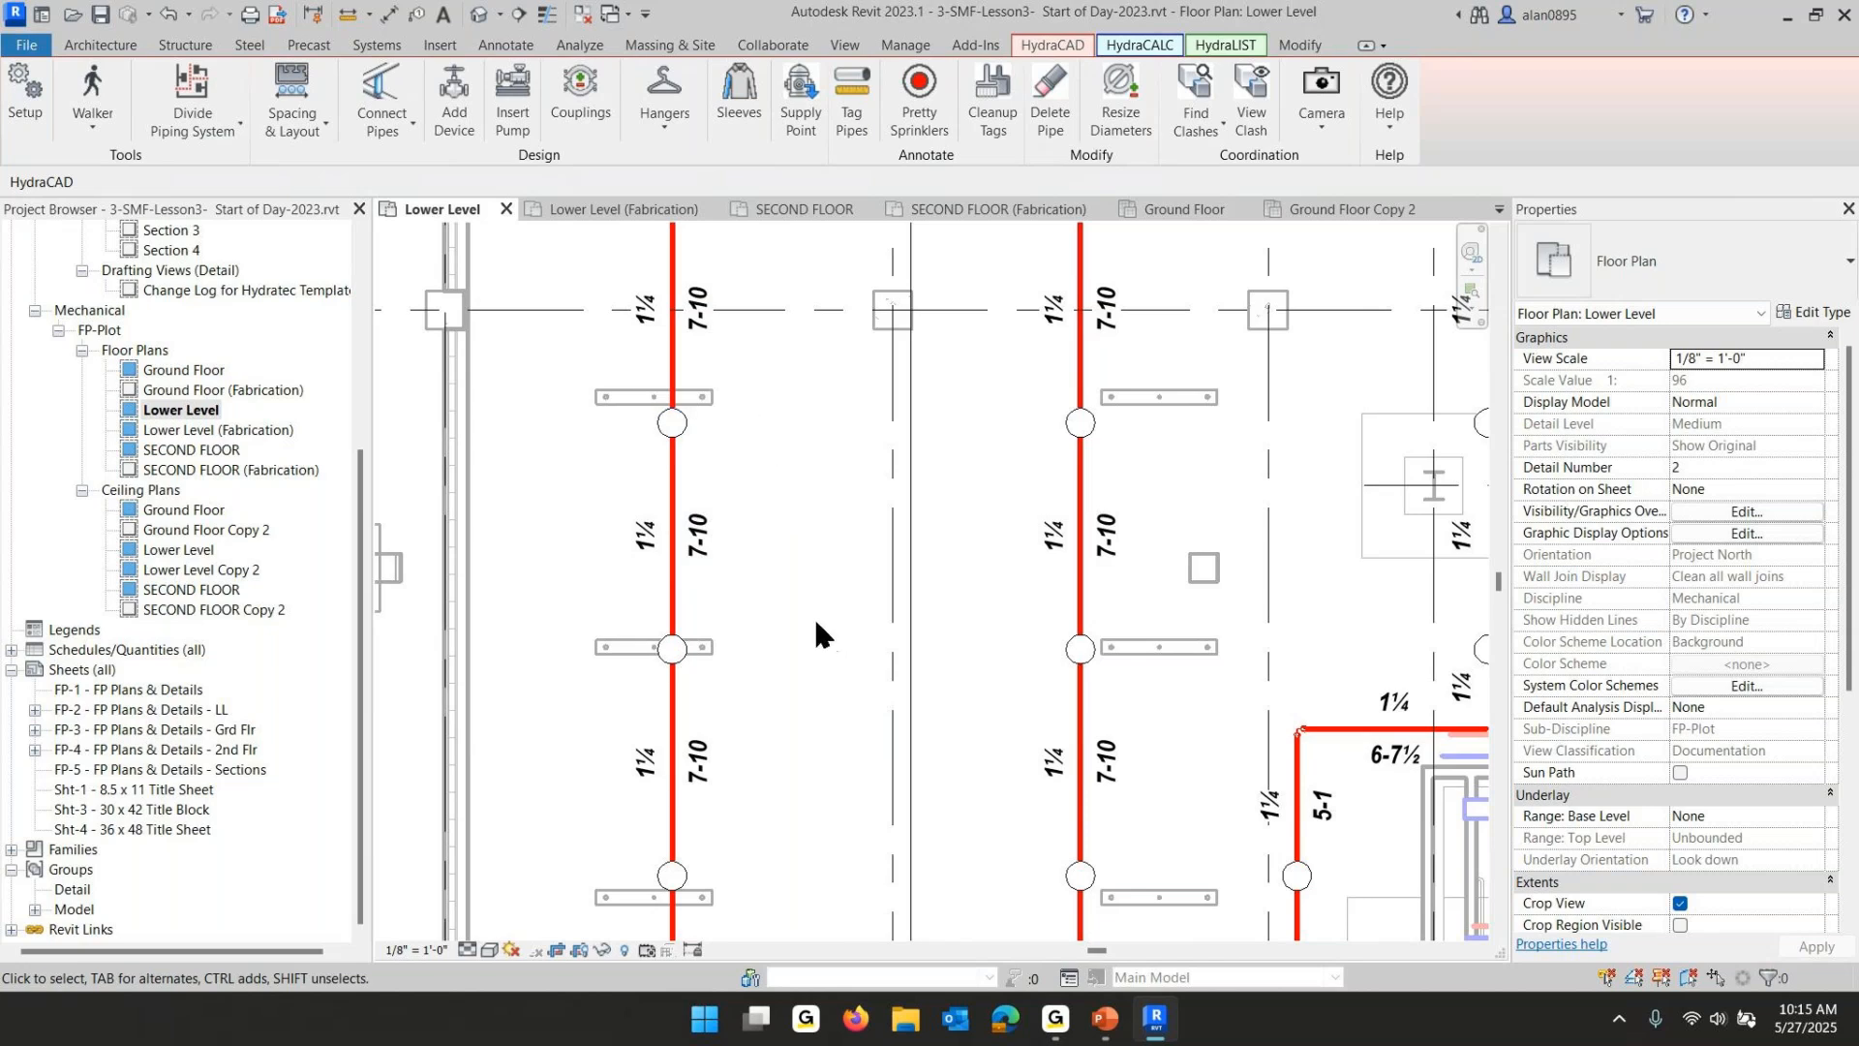
pyautogui.scroll(-2, 816, 631)
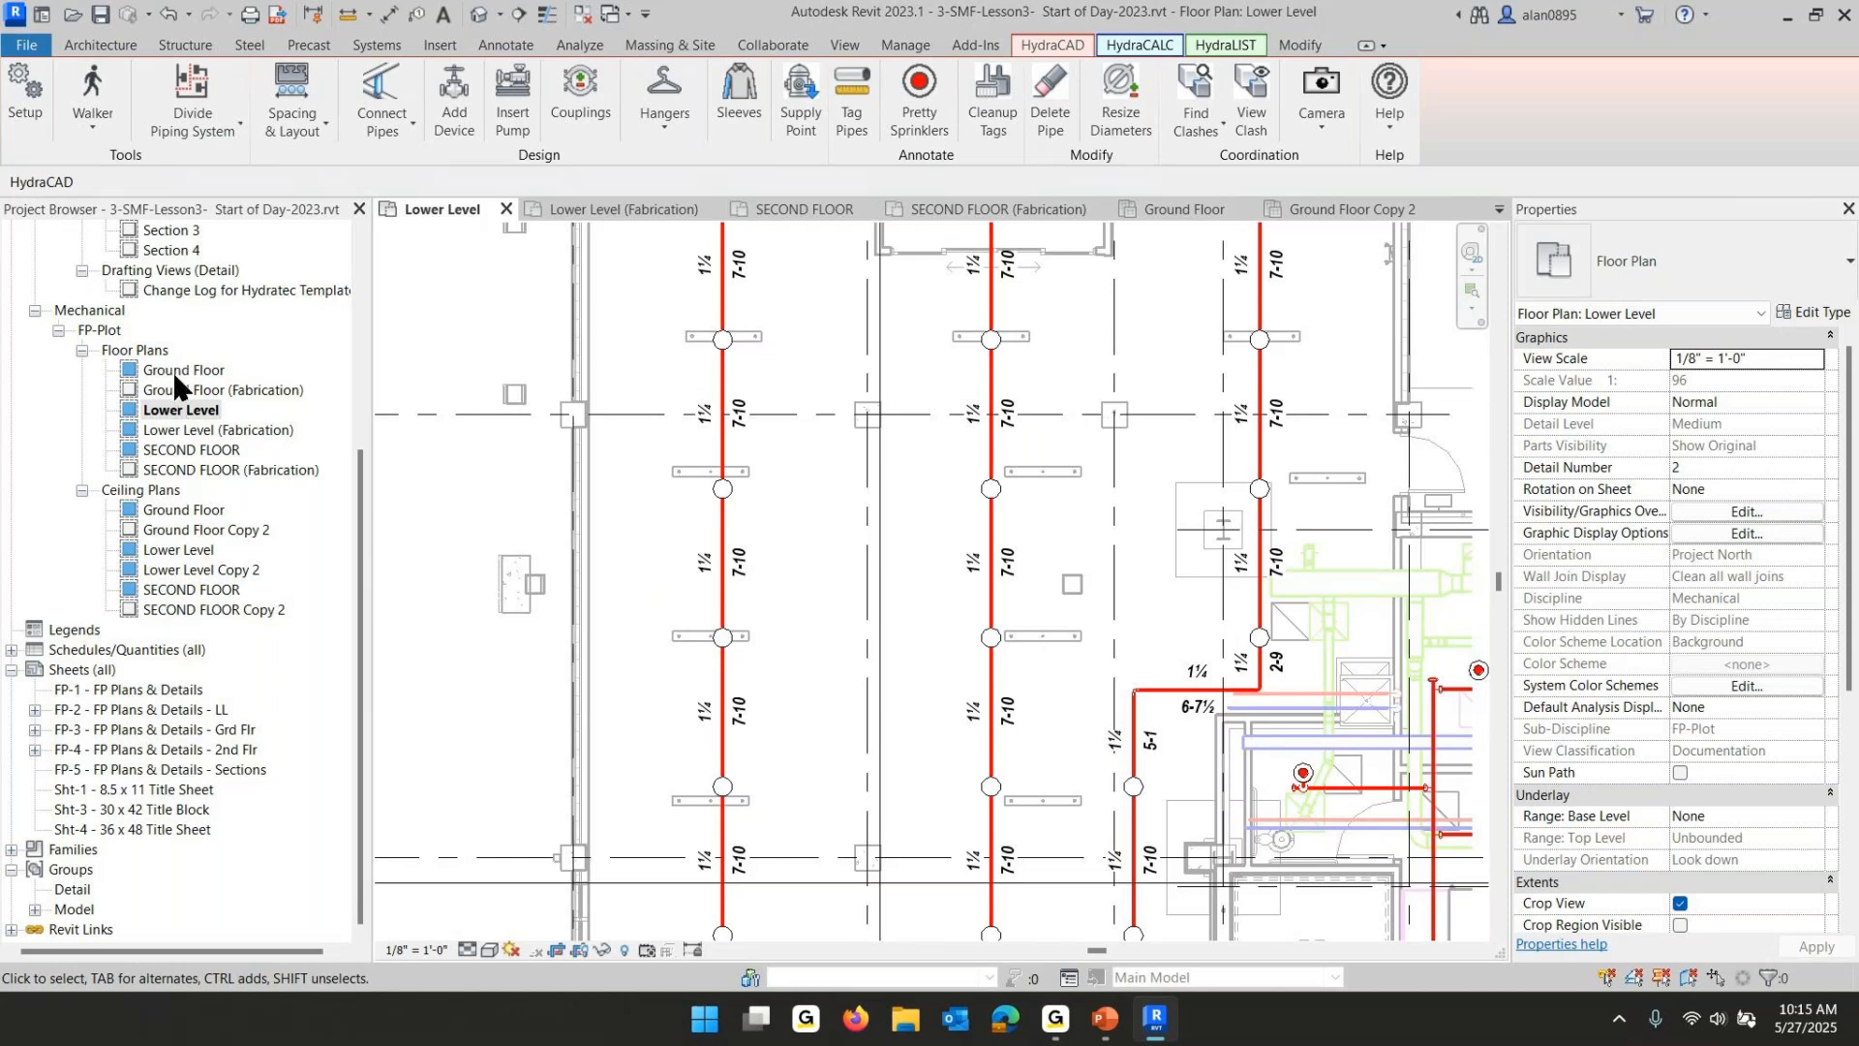
# - Open the Lower Level (Fabrication) plan, select all its elements, and apply Pretty Sprinklers
pyautogui.doubleClick(174, 431)
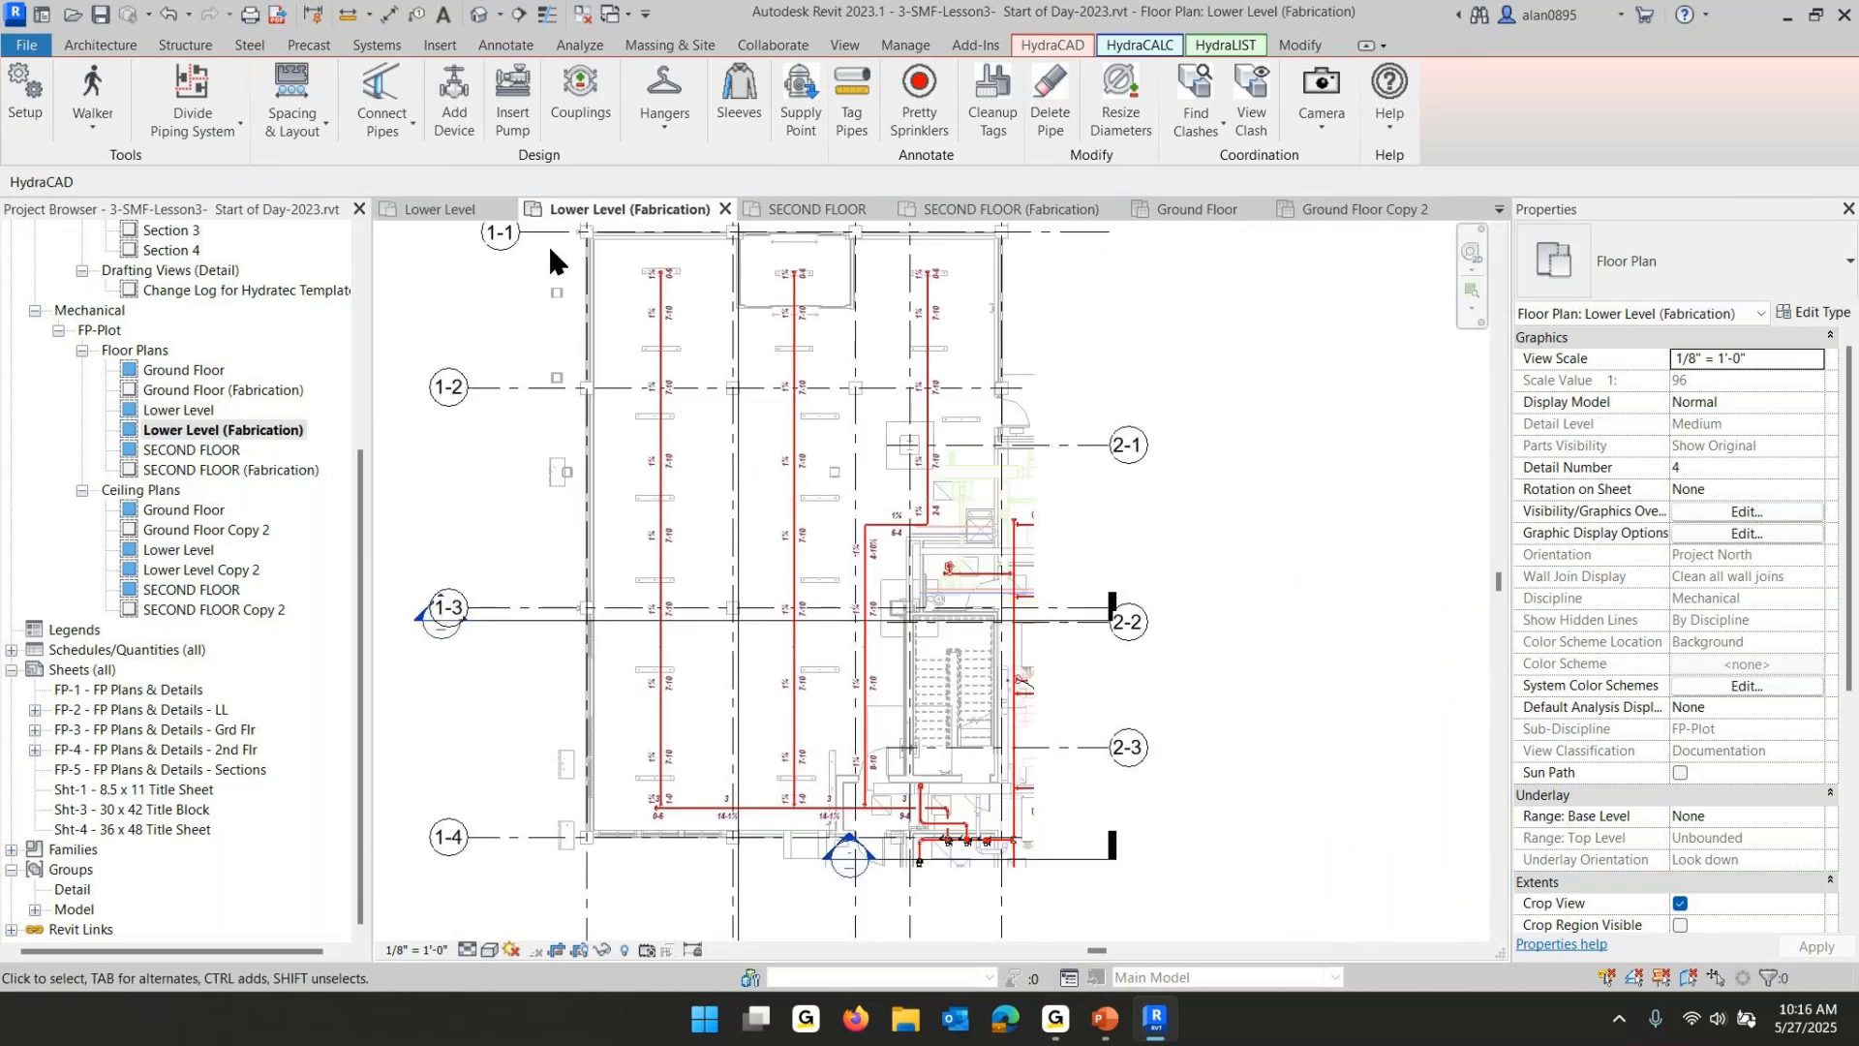
pyautogui.moveTo(548, 242); pyautogui.dragTo(1283, 918)
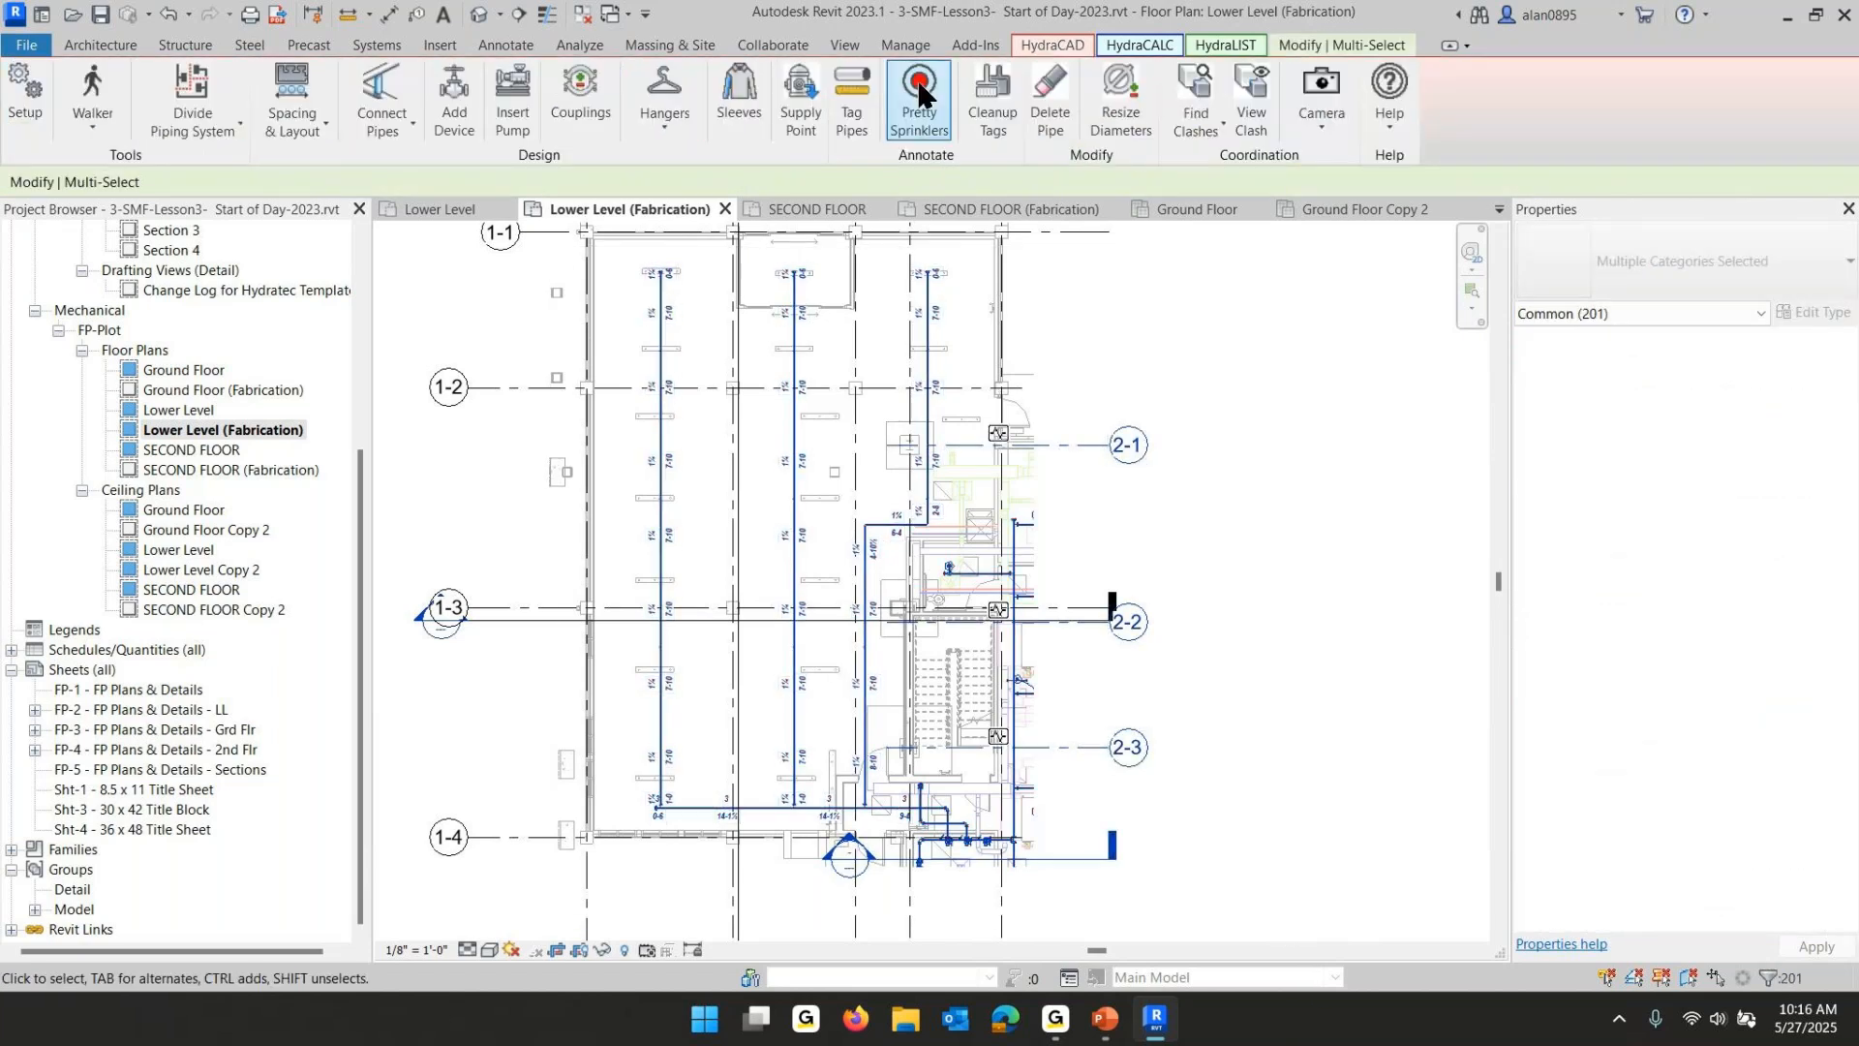
pyautogui.click(920, 94)
pyautogui.scroll(3, 616, 467)
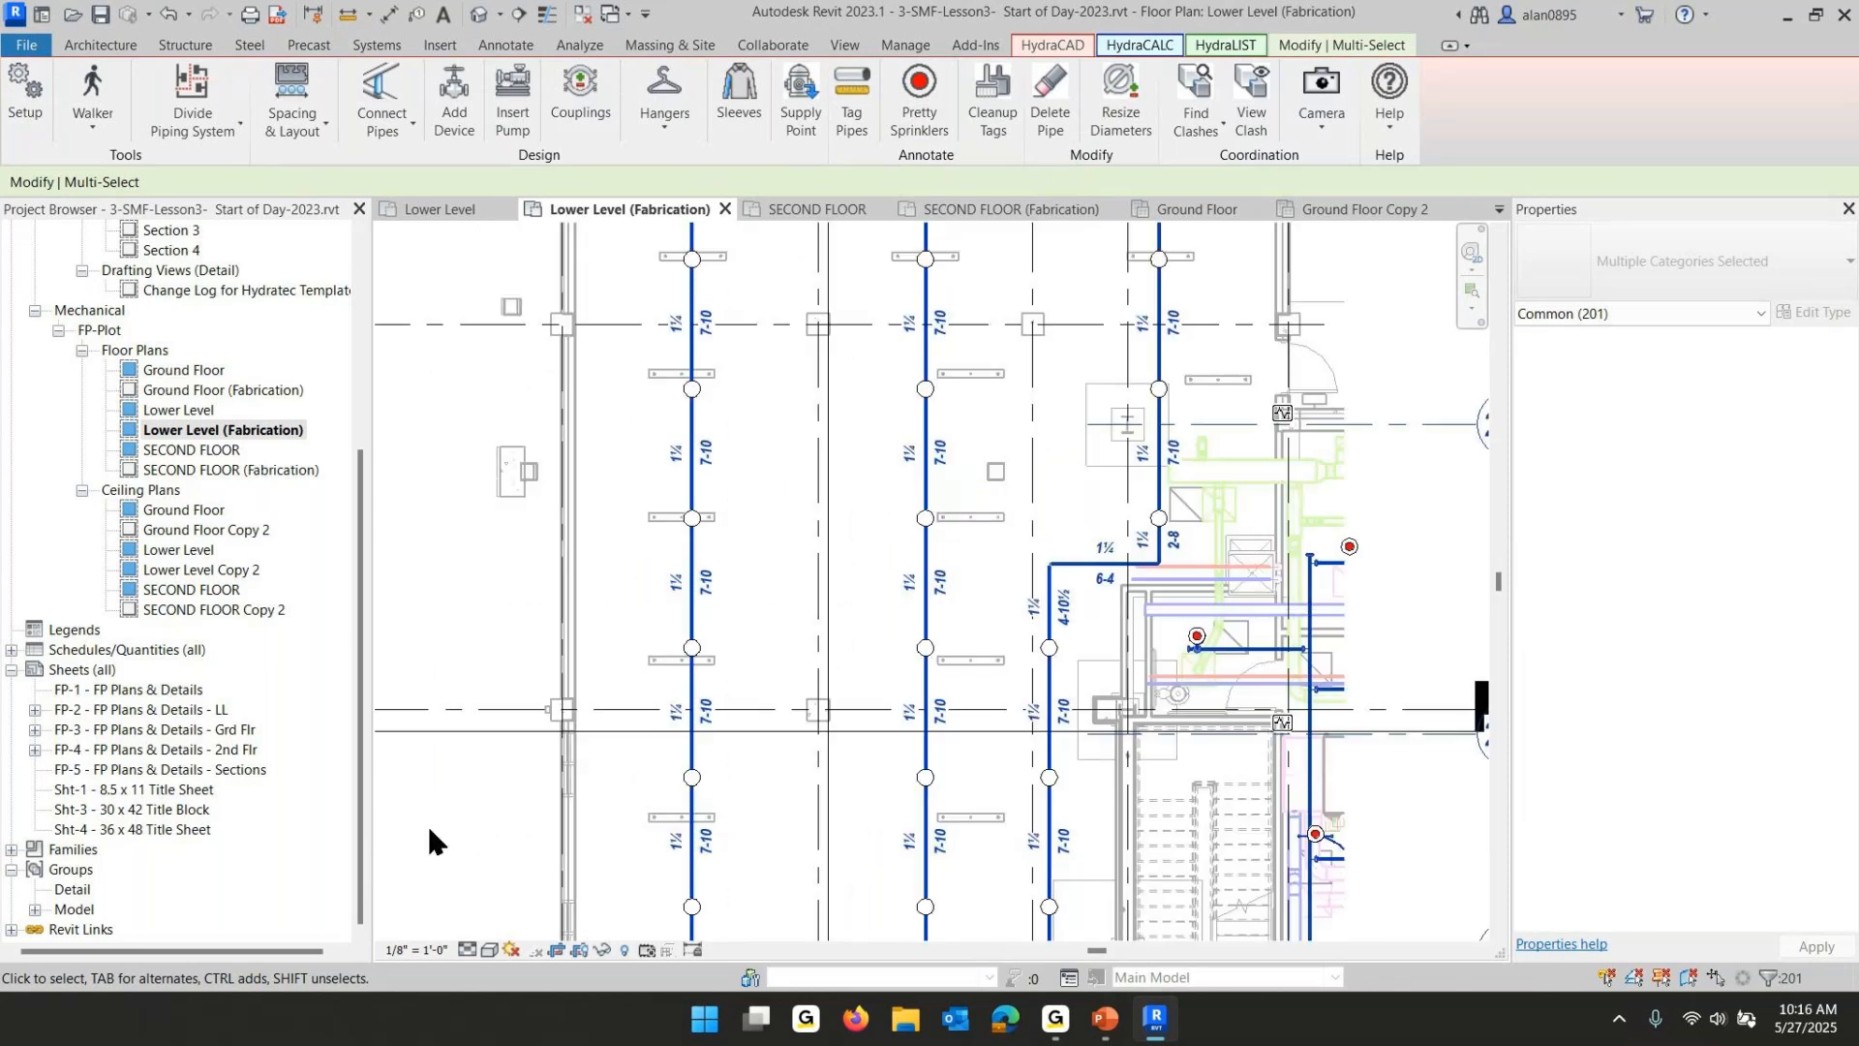
# - Open sheet FP-3 - FP Plans & Details - Grd Flr and move its floor plan viewport toward the upper-left corner
pyautogui.doubleClick(73, 732)
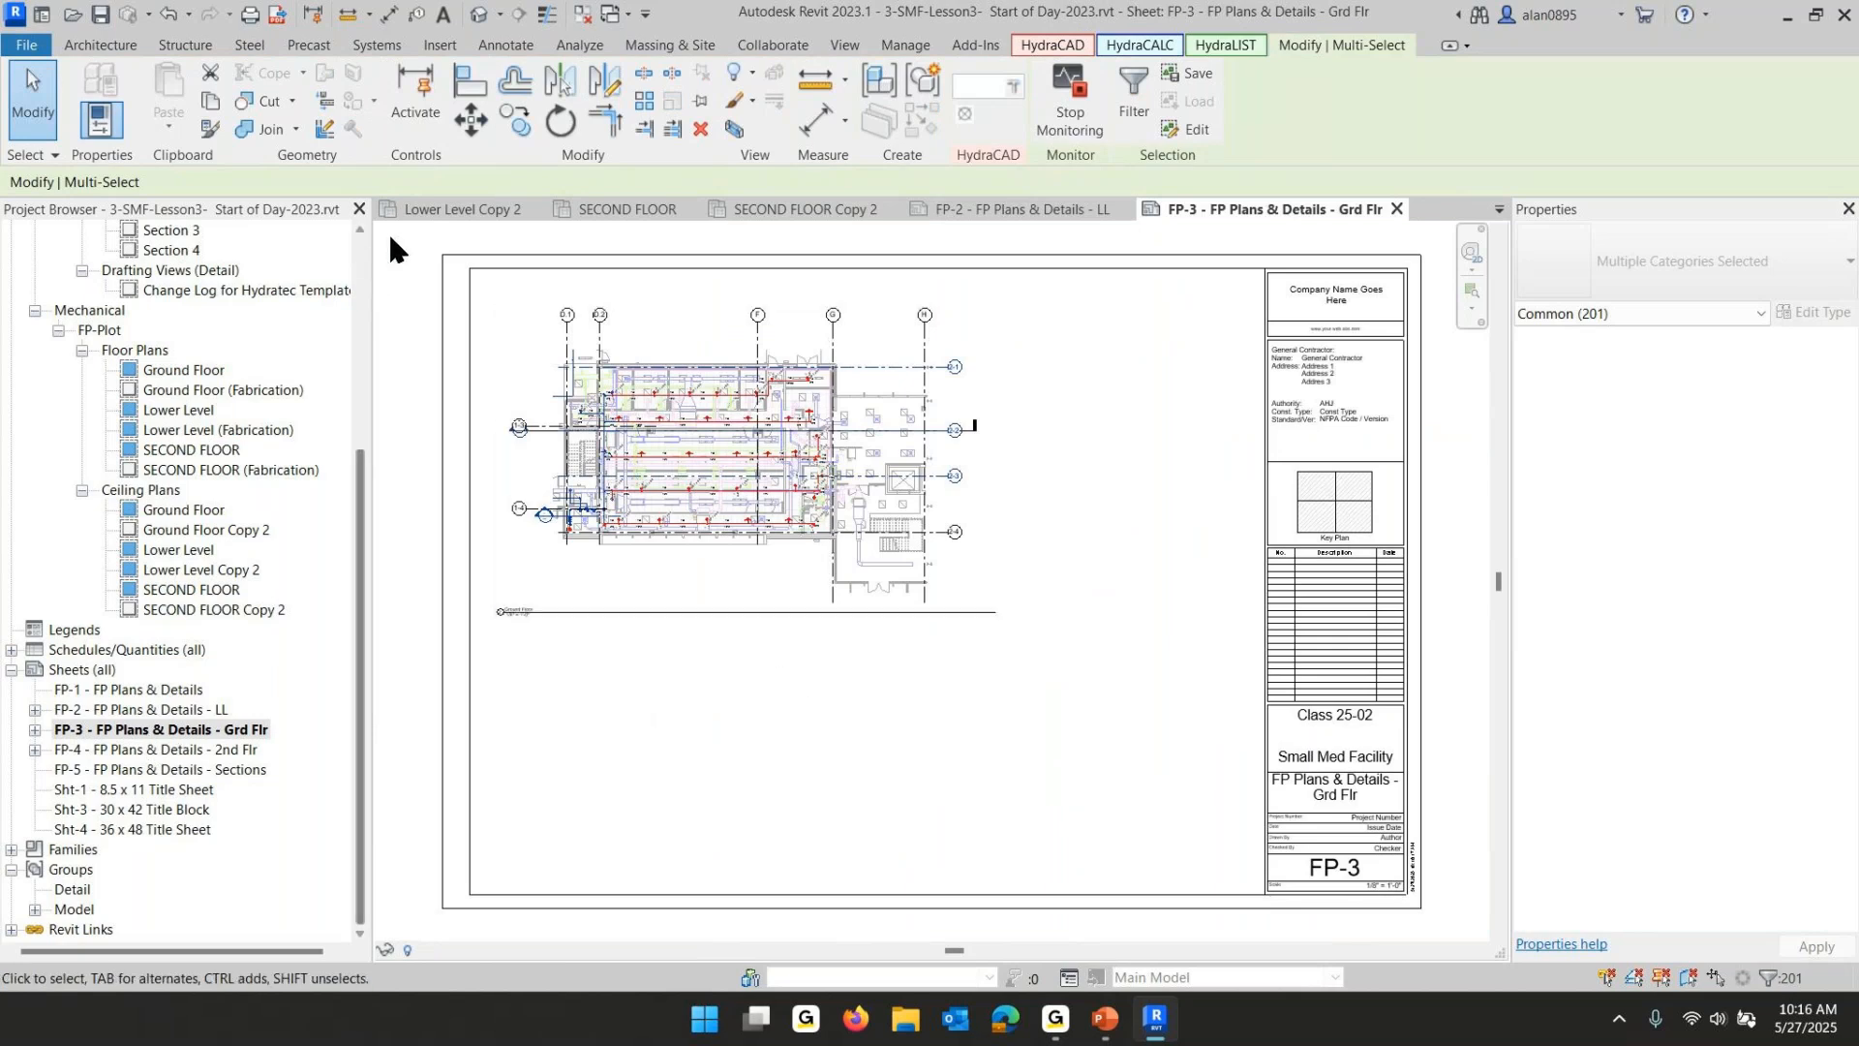
pyautogui.moveTo(394, 234); pyautogui.dragTo(1008, 744)
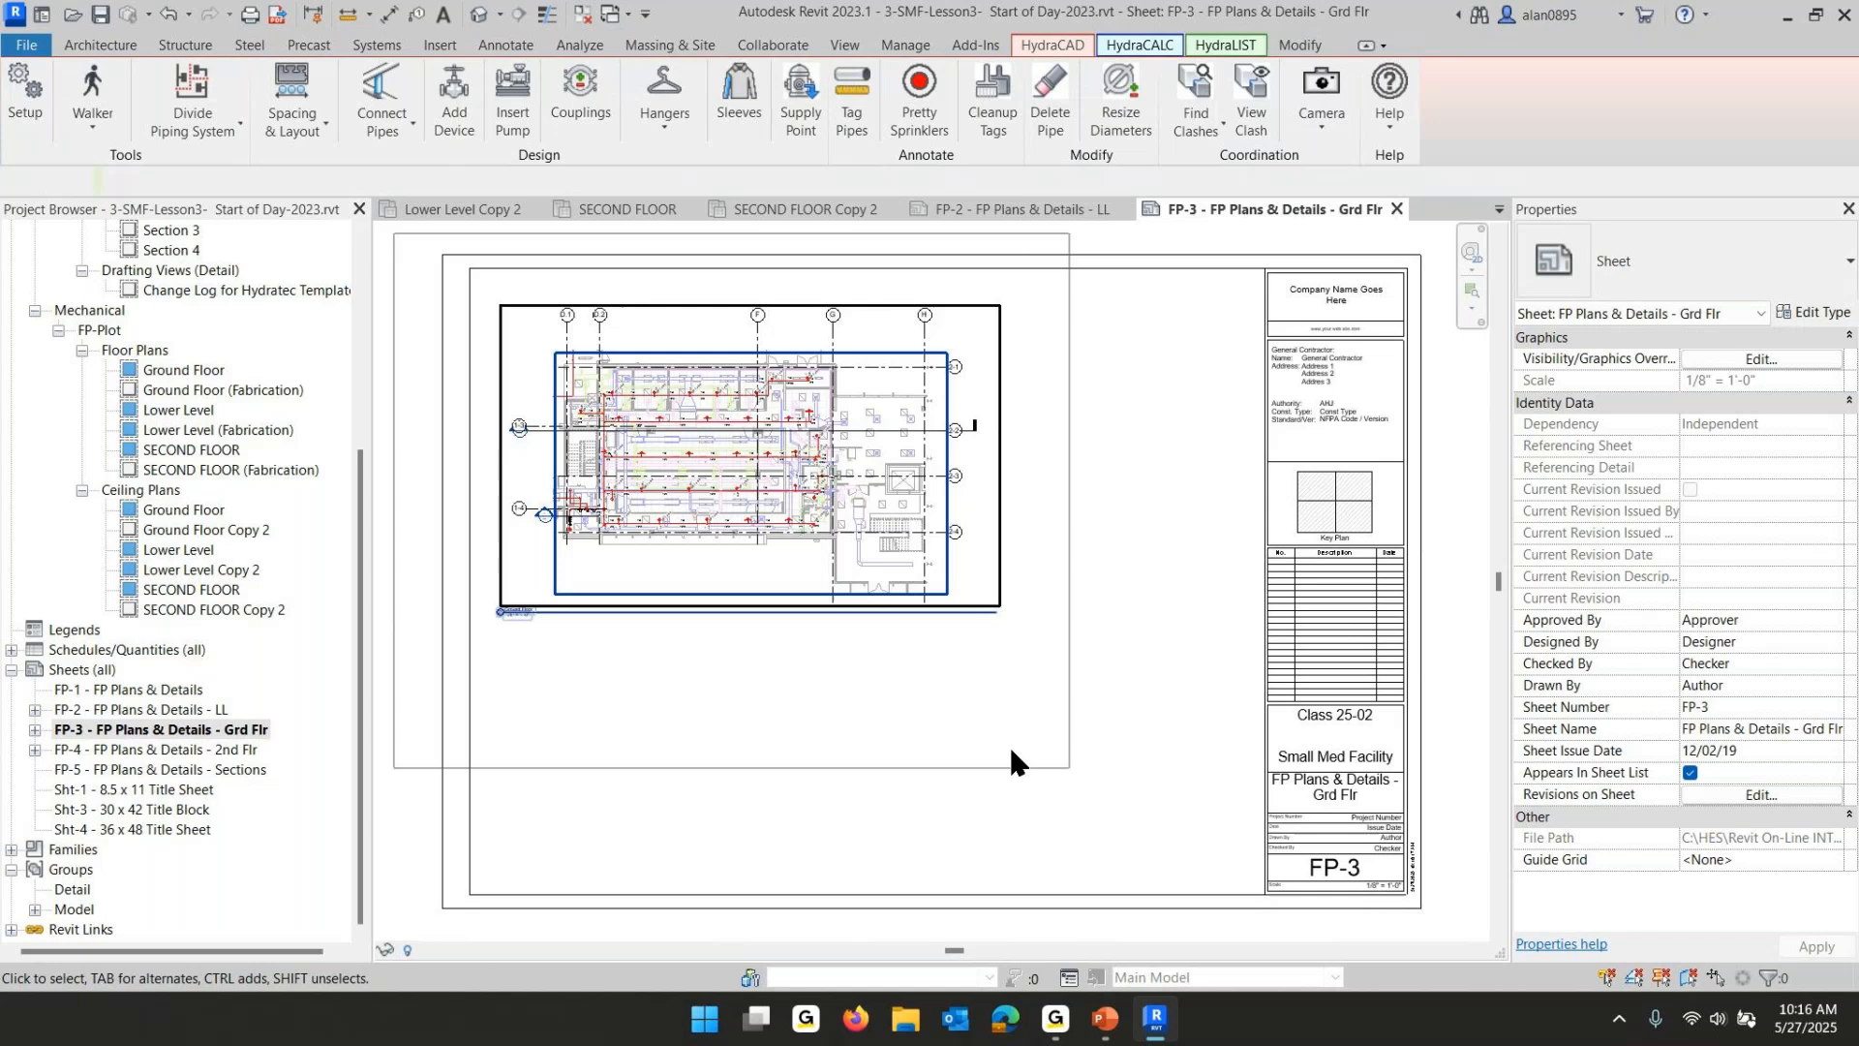
pyautogui.moveTo(852, 574); pyautogui.dragTo(808, 531)
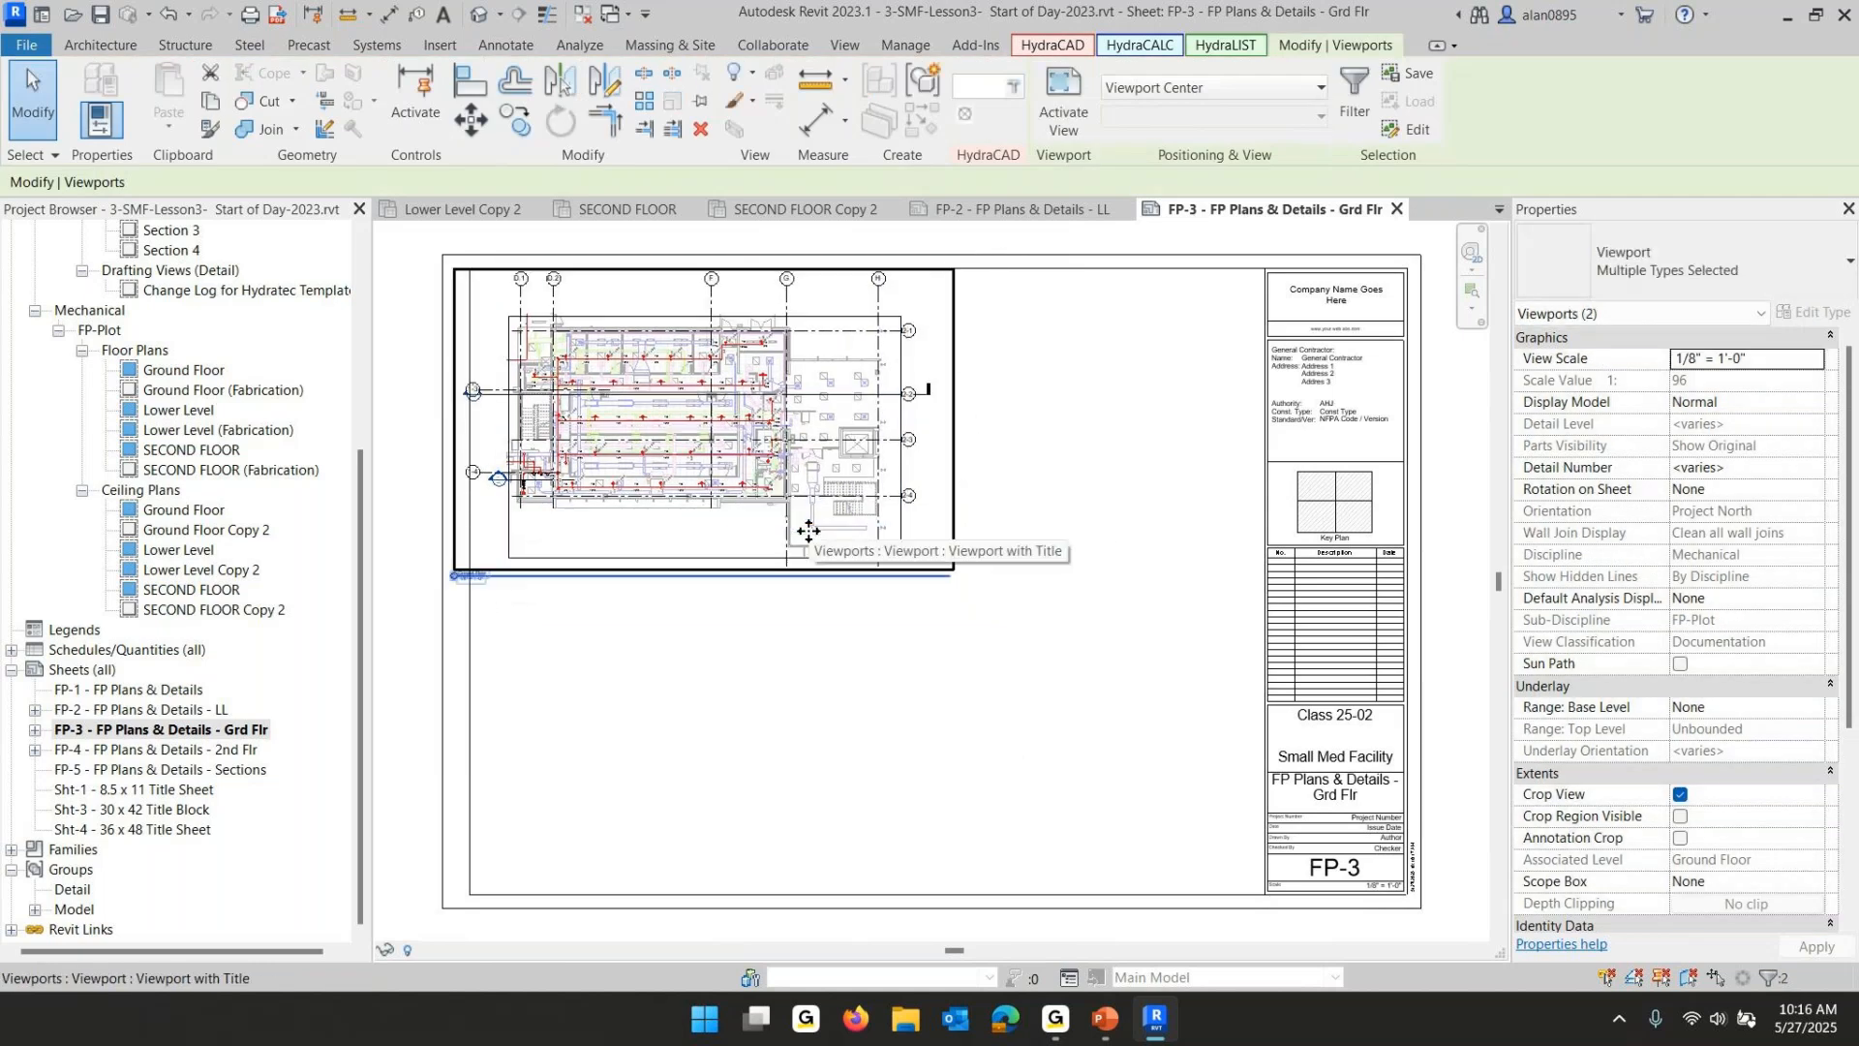
pyautogui.press('Down')
pyautogui.press('Right')
pyautogui.press('Right')
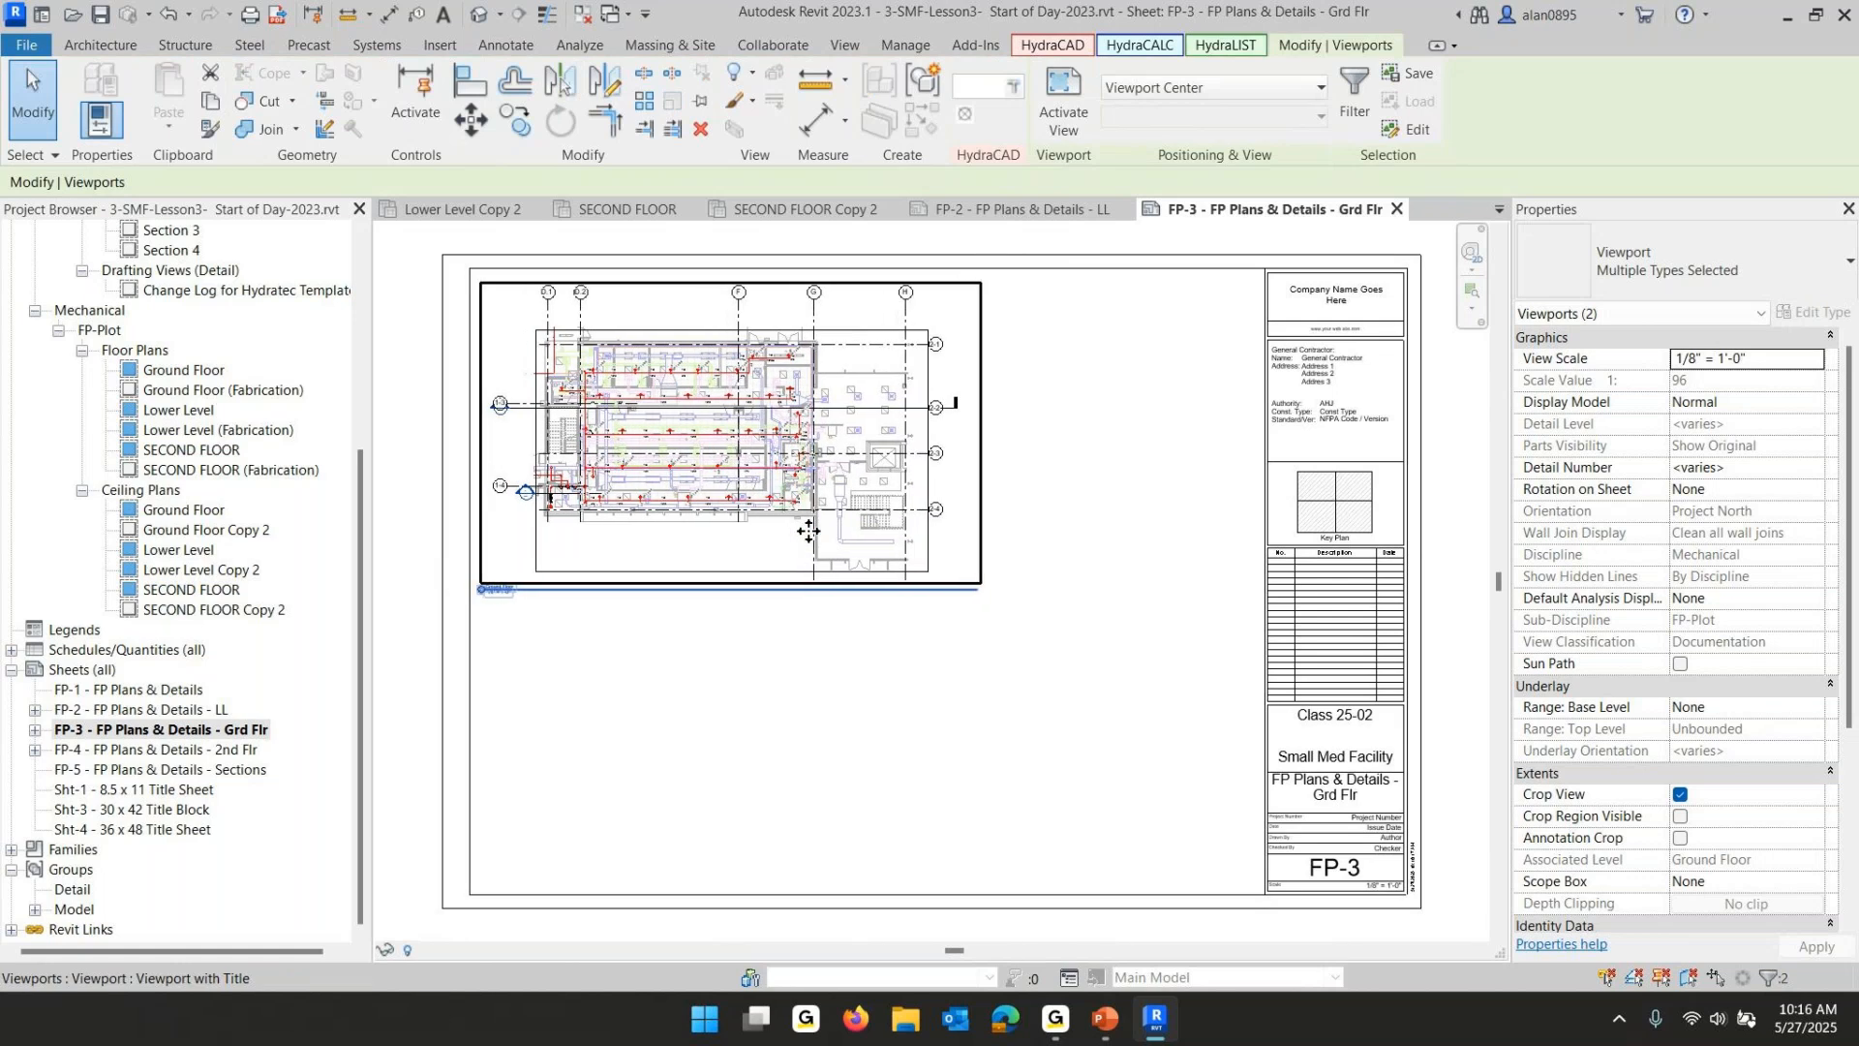
pyautogui.click(1038, 742)
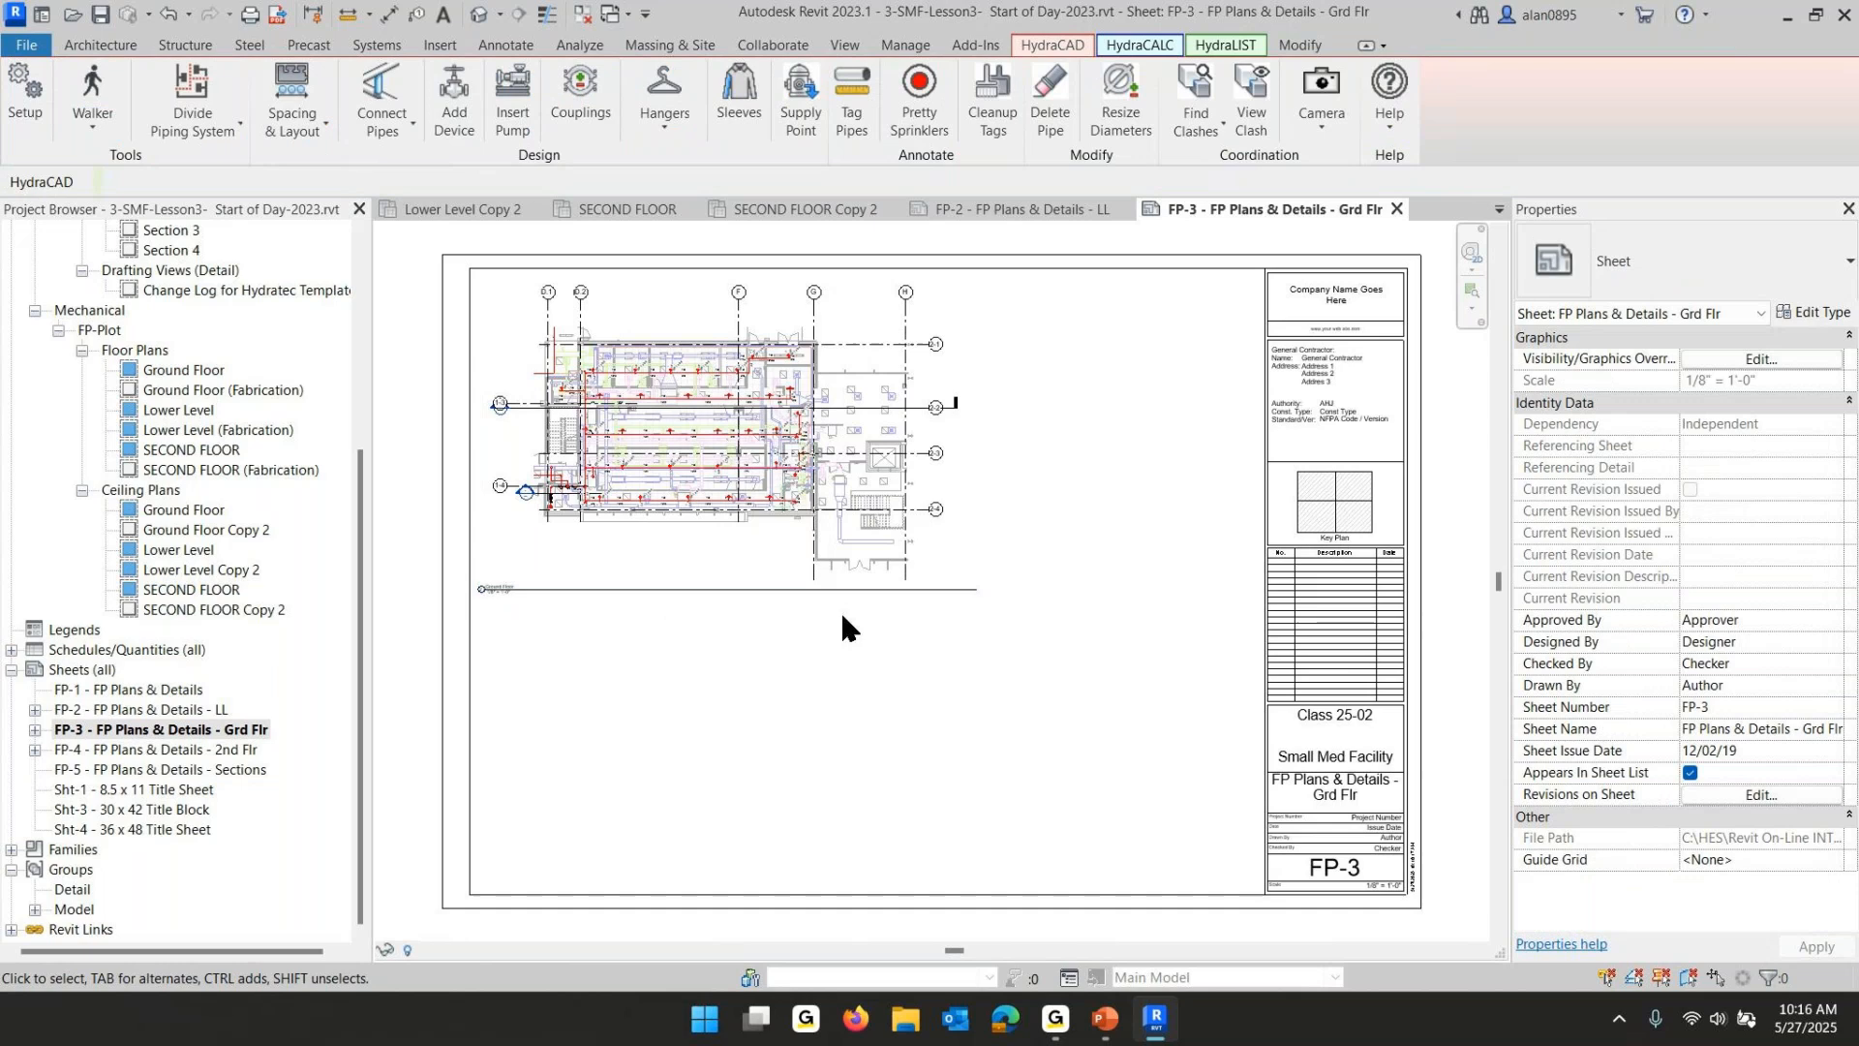
# - Move the Ground Floor viewport title up under the plan and shorten its title line
pyautogui.click(756, 590)
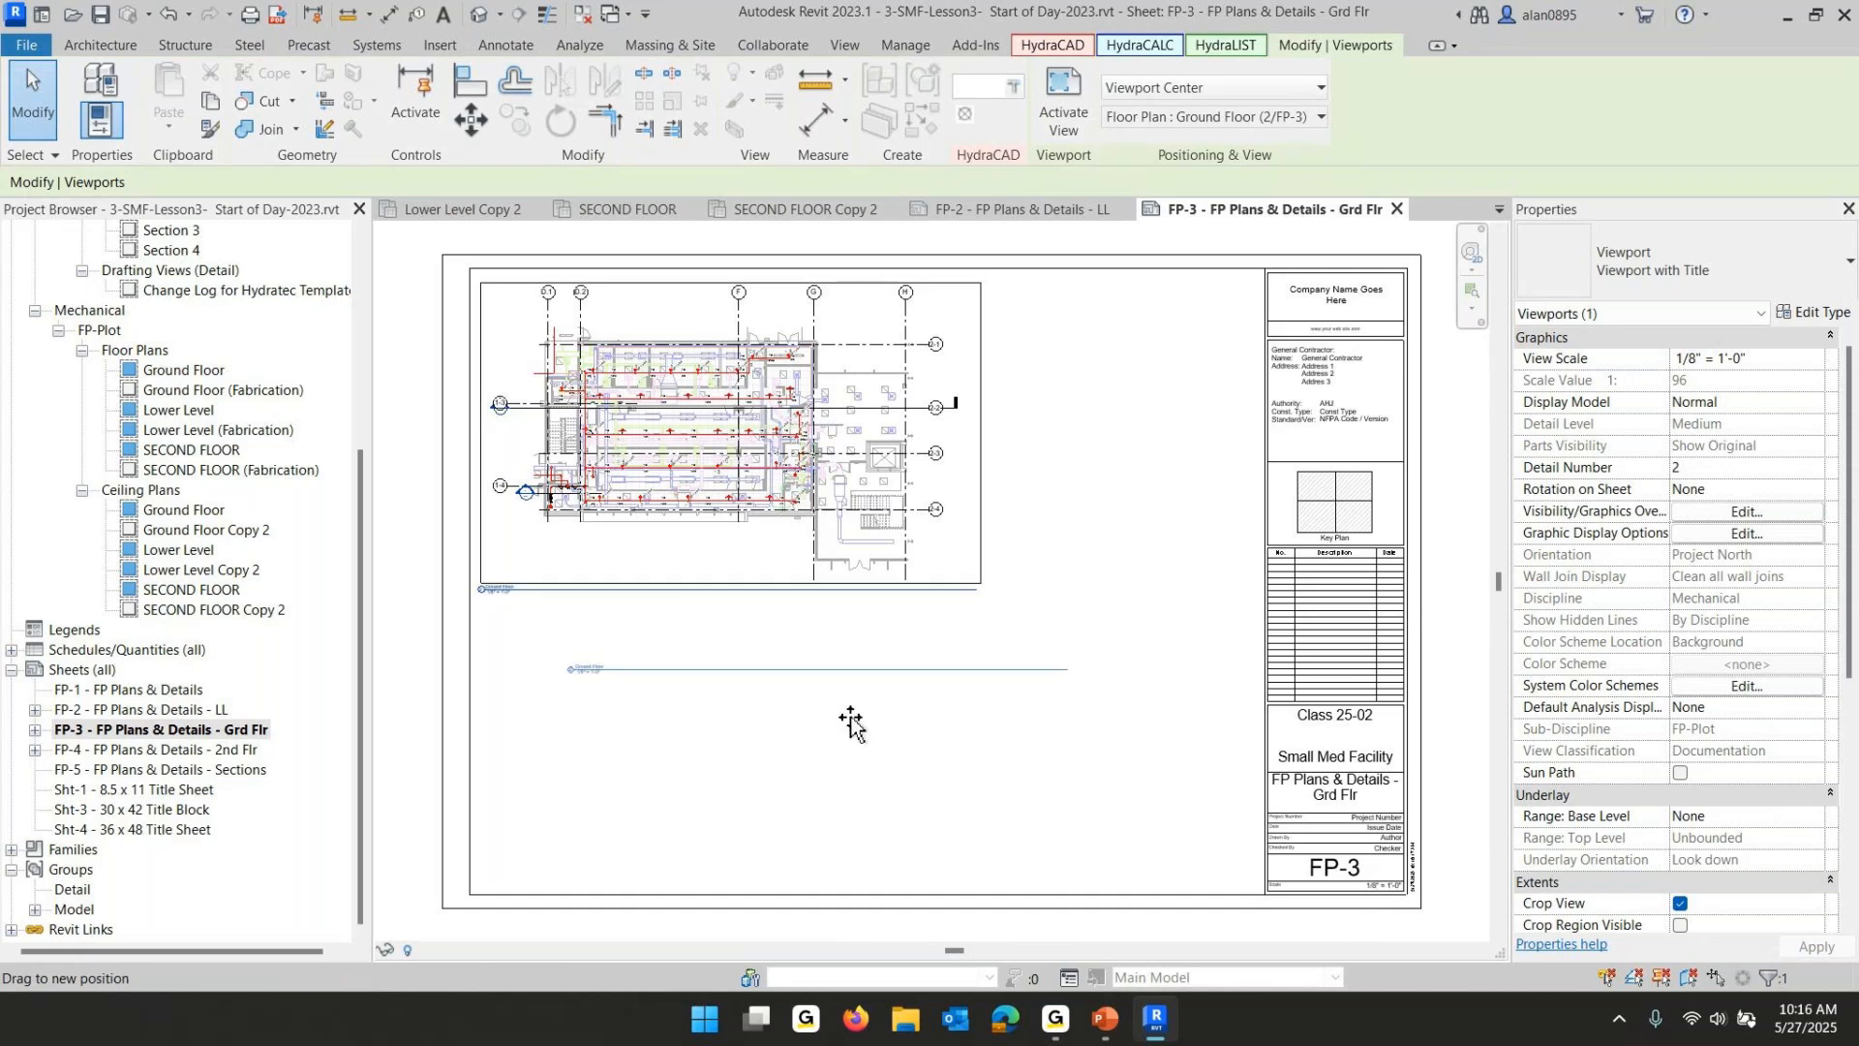
pyautogui.moveTo(693, 601); pyautogui.dragTo(772, 556)
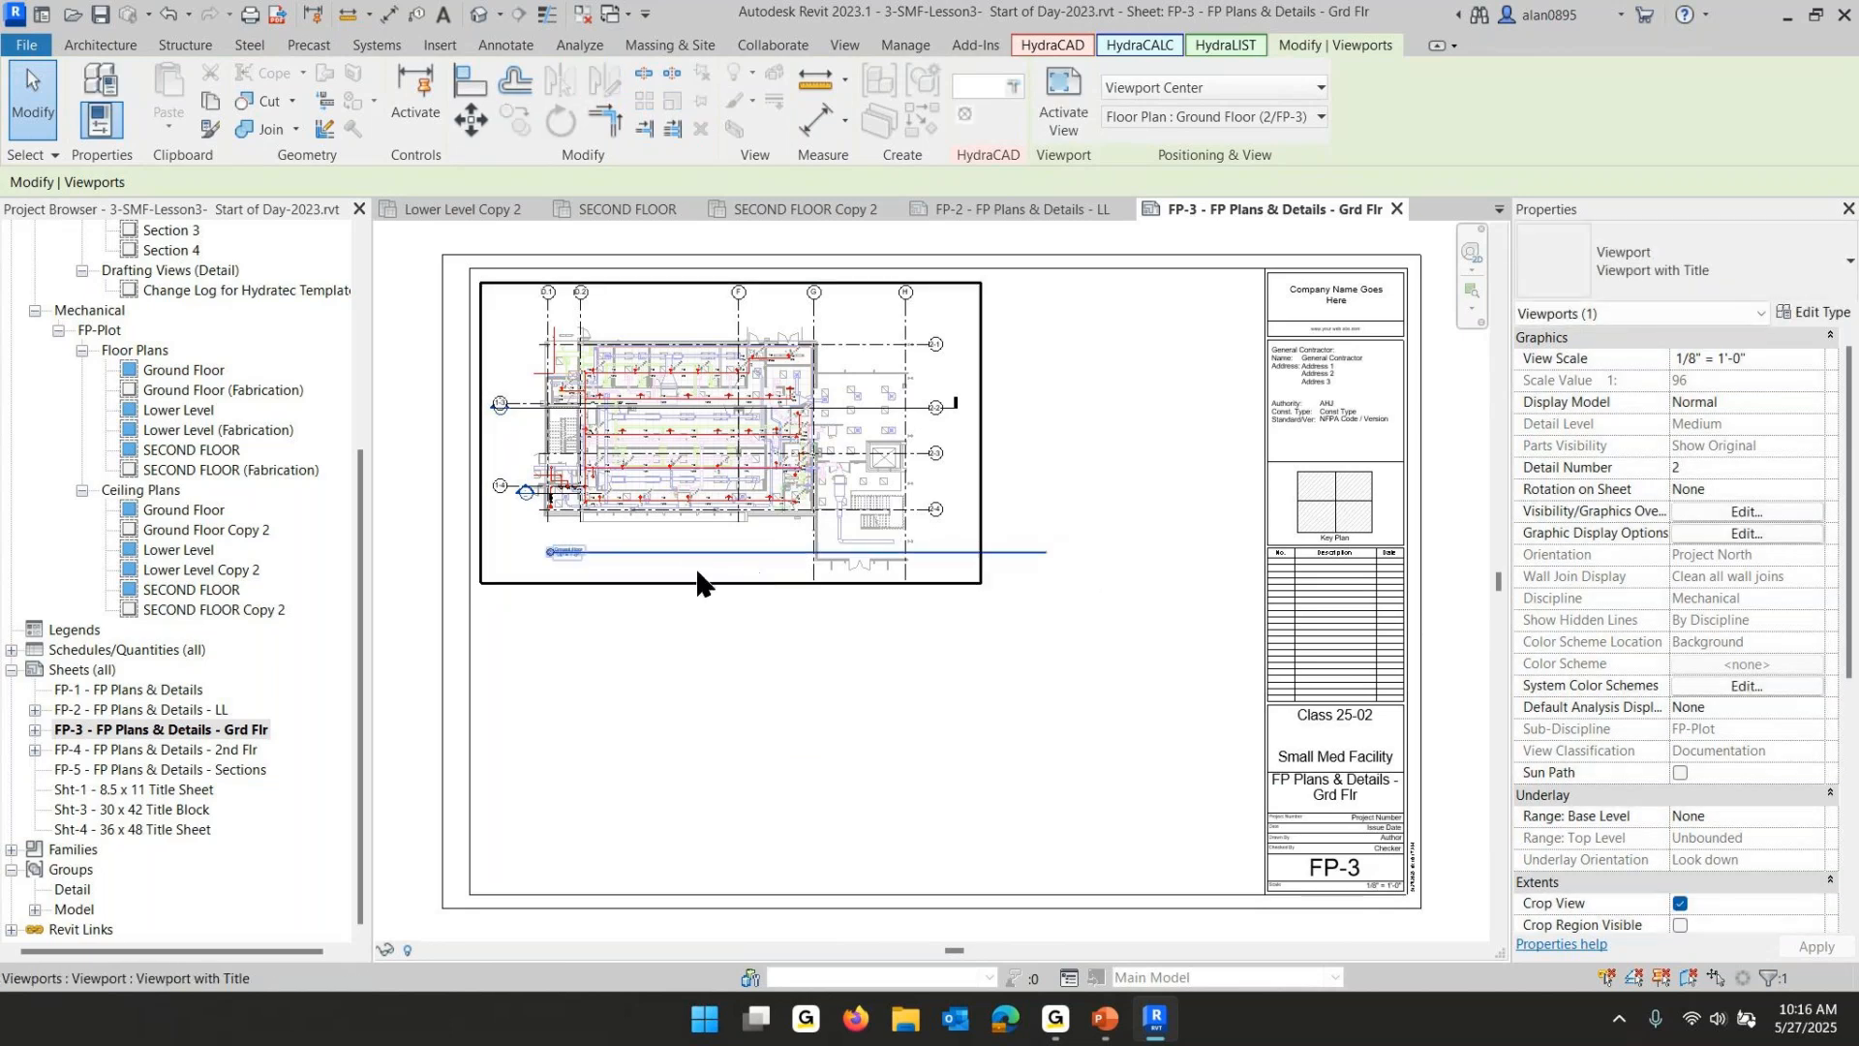
pyautogui.click(921, 404)
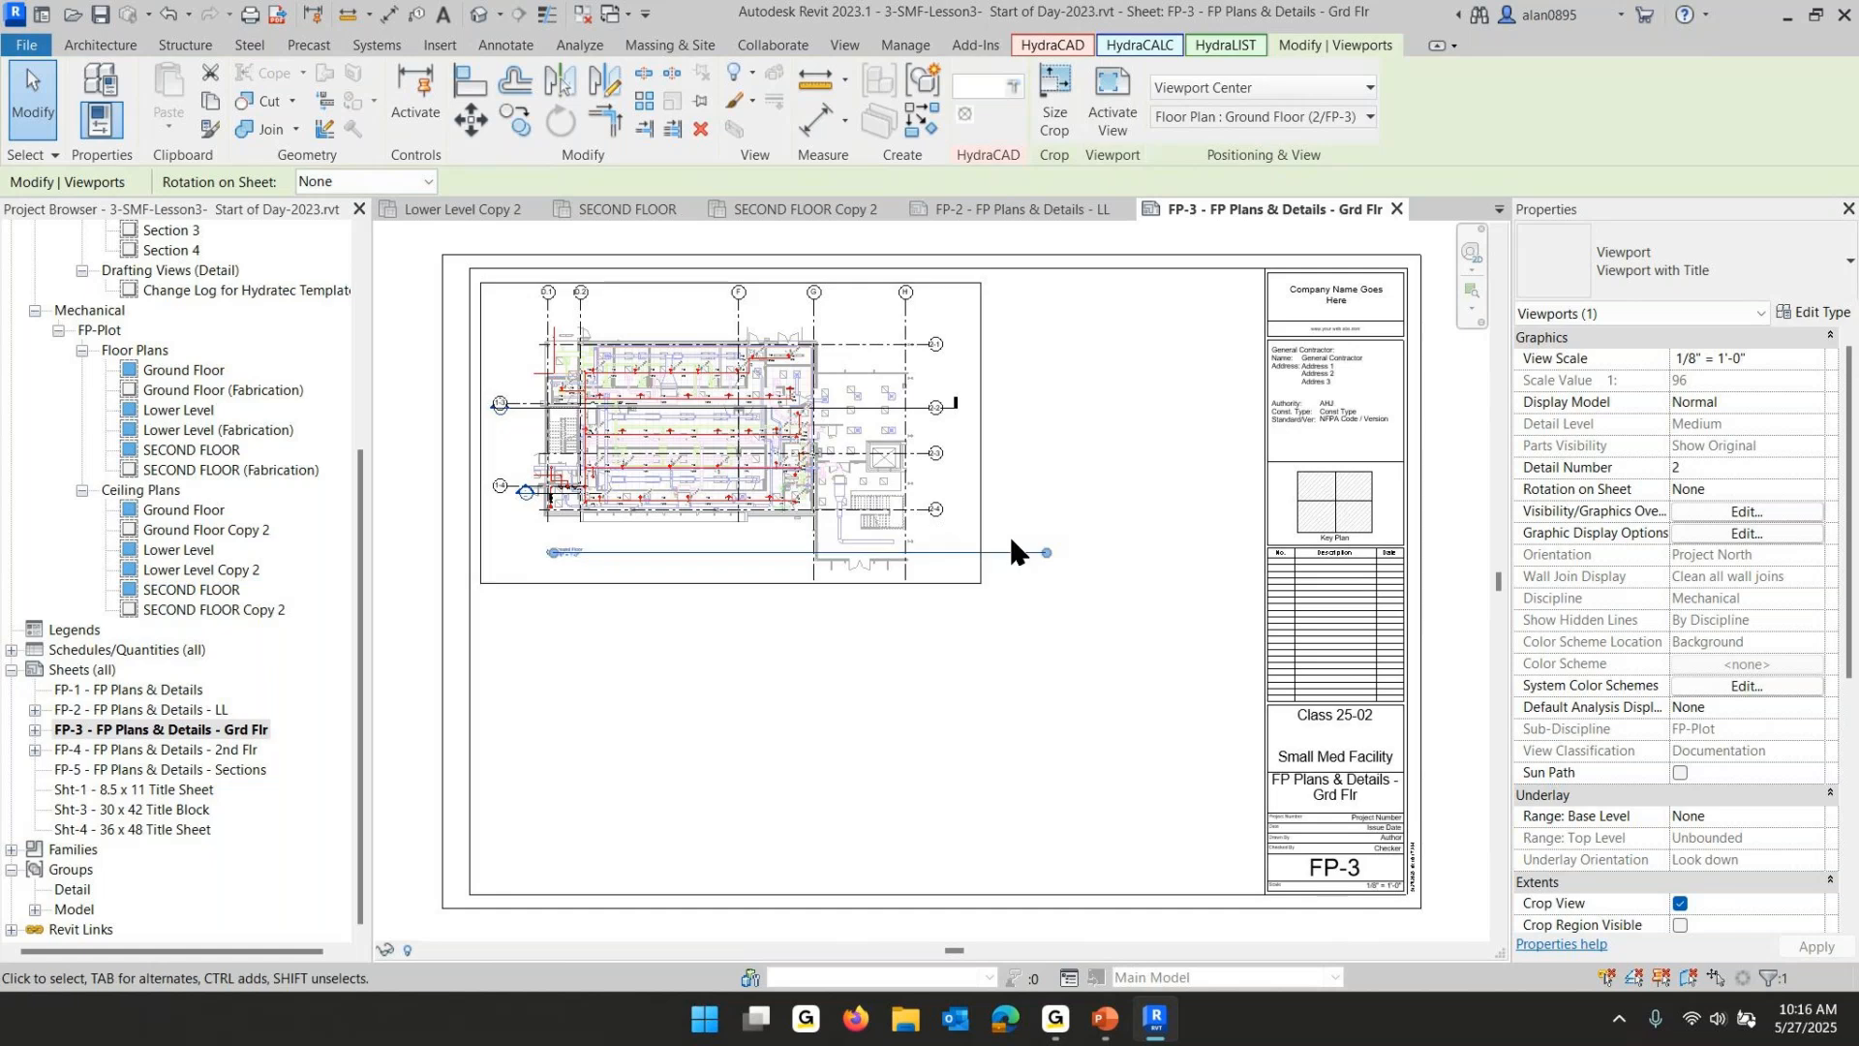
pyautogui.moveTo(1045, 553); pyautogui.dragTo(671, 557)
pyautogui.click(705, 625)
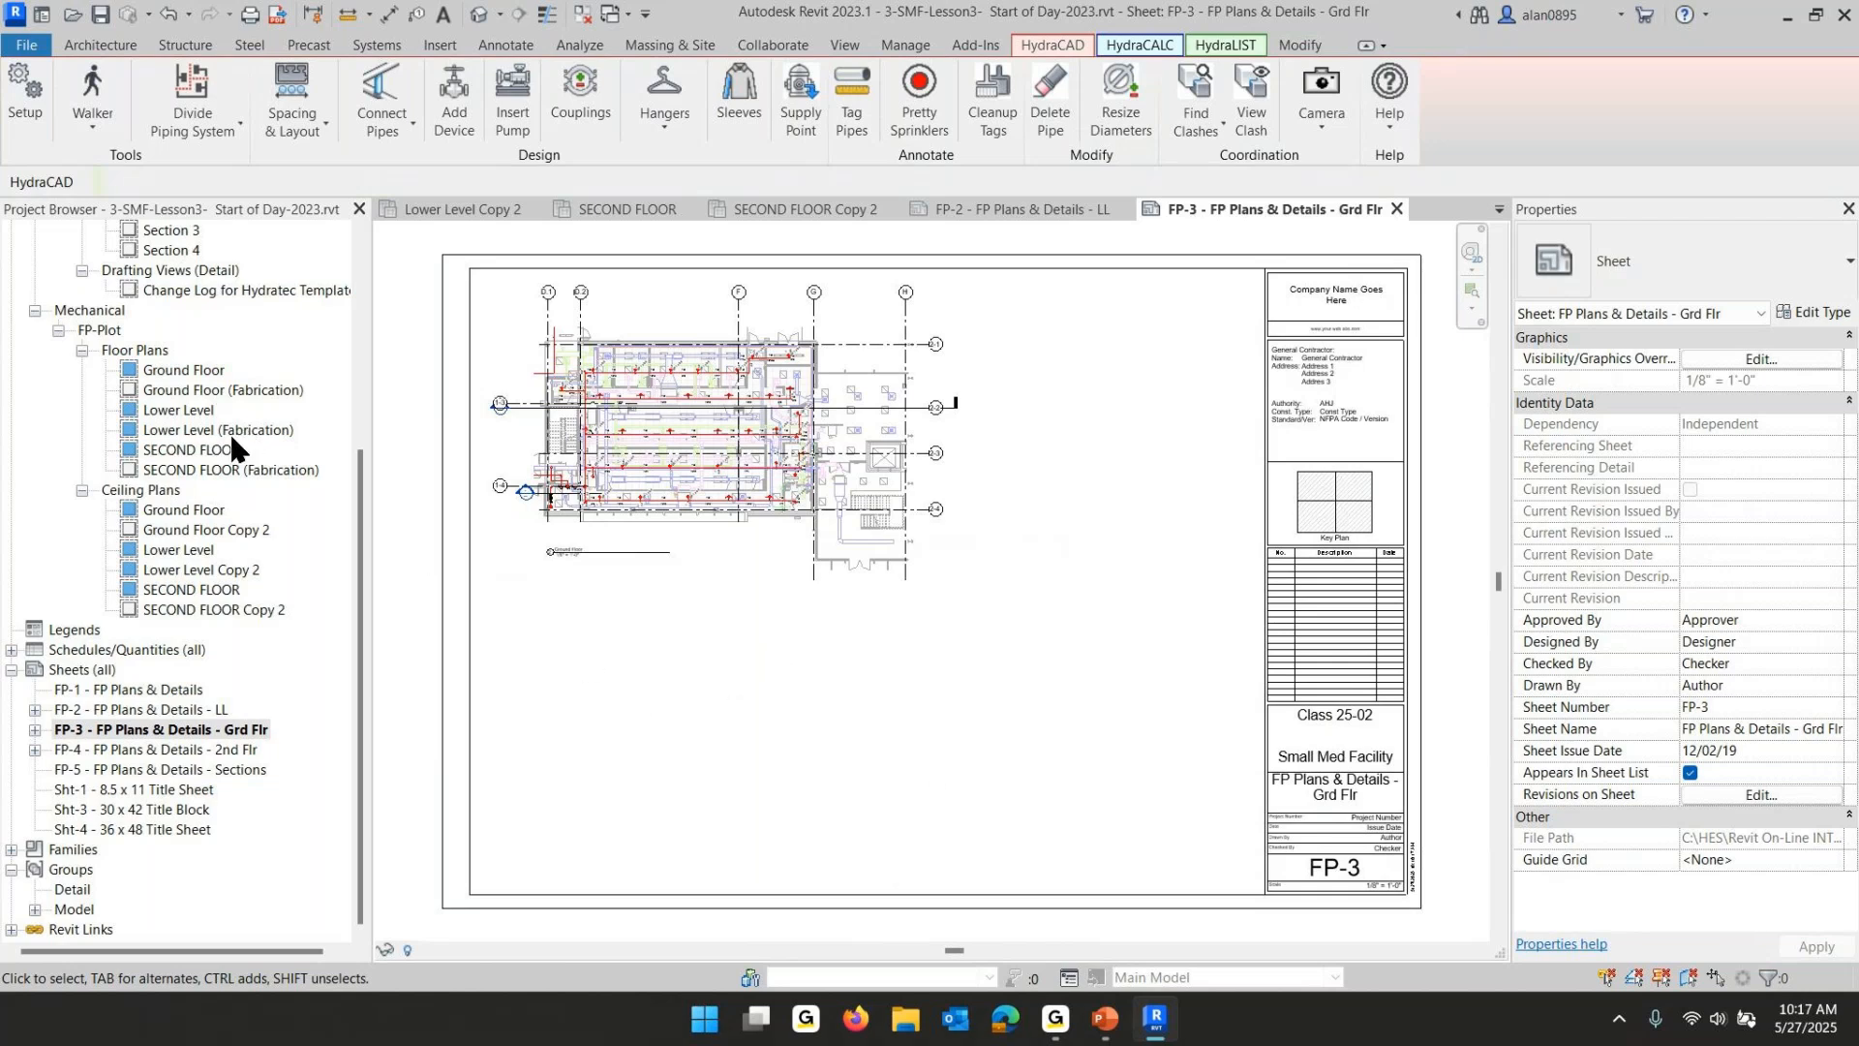
# - Place the Ground Floor Copy 2 ceiling plan below the floor plan on FP-3 and set its type to Viewport WITHOUT Title
pyautogui.click(169, 533)
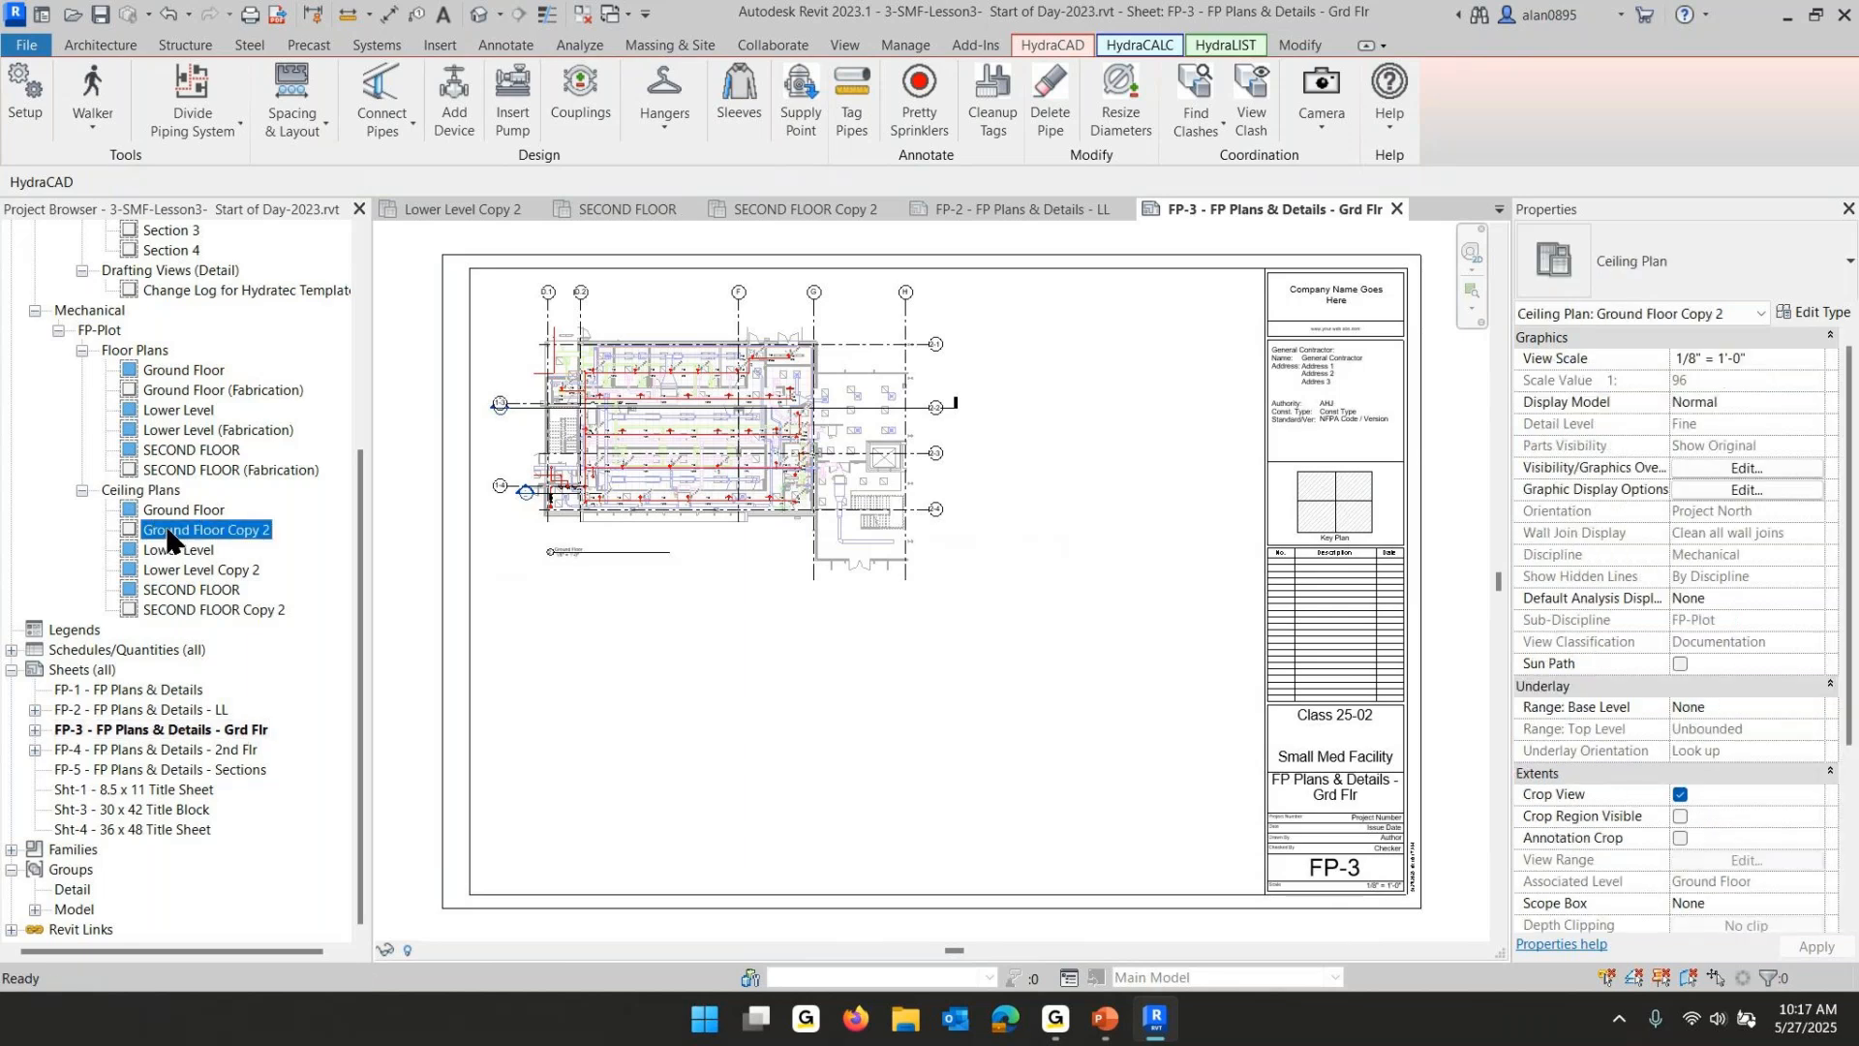
pyautogui.moveTo(167, 530); pyautogui.dragTo(729, 767)
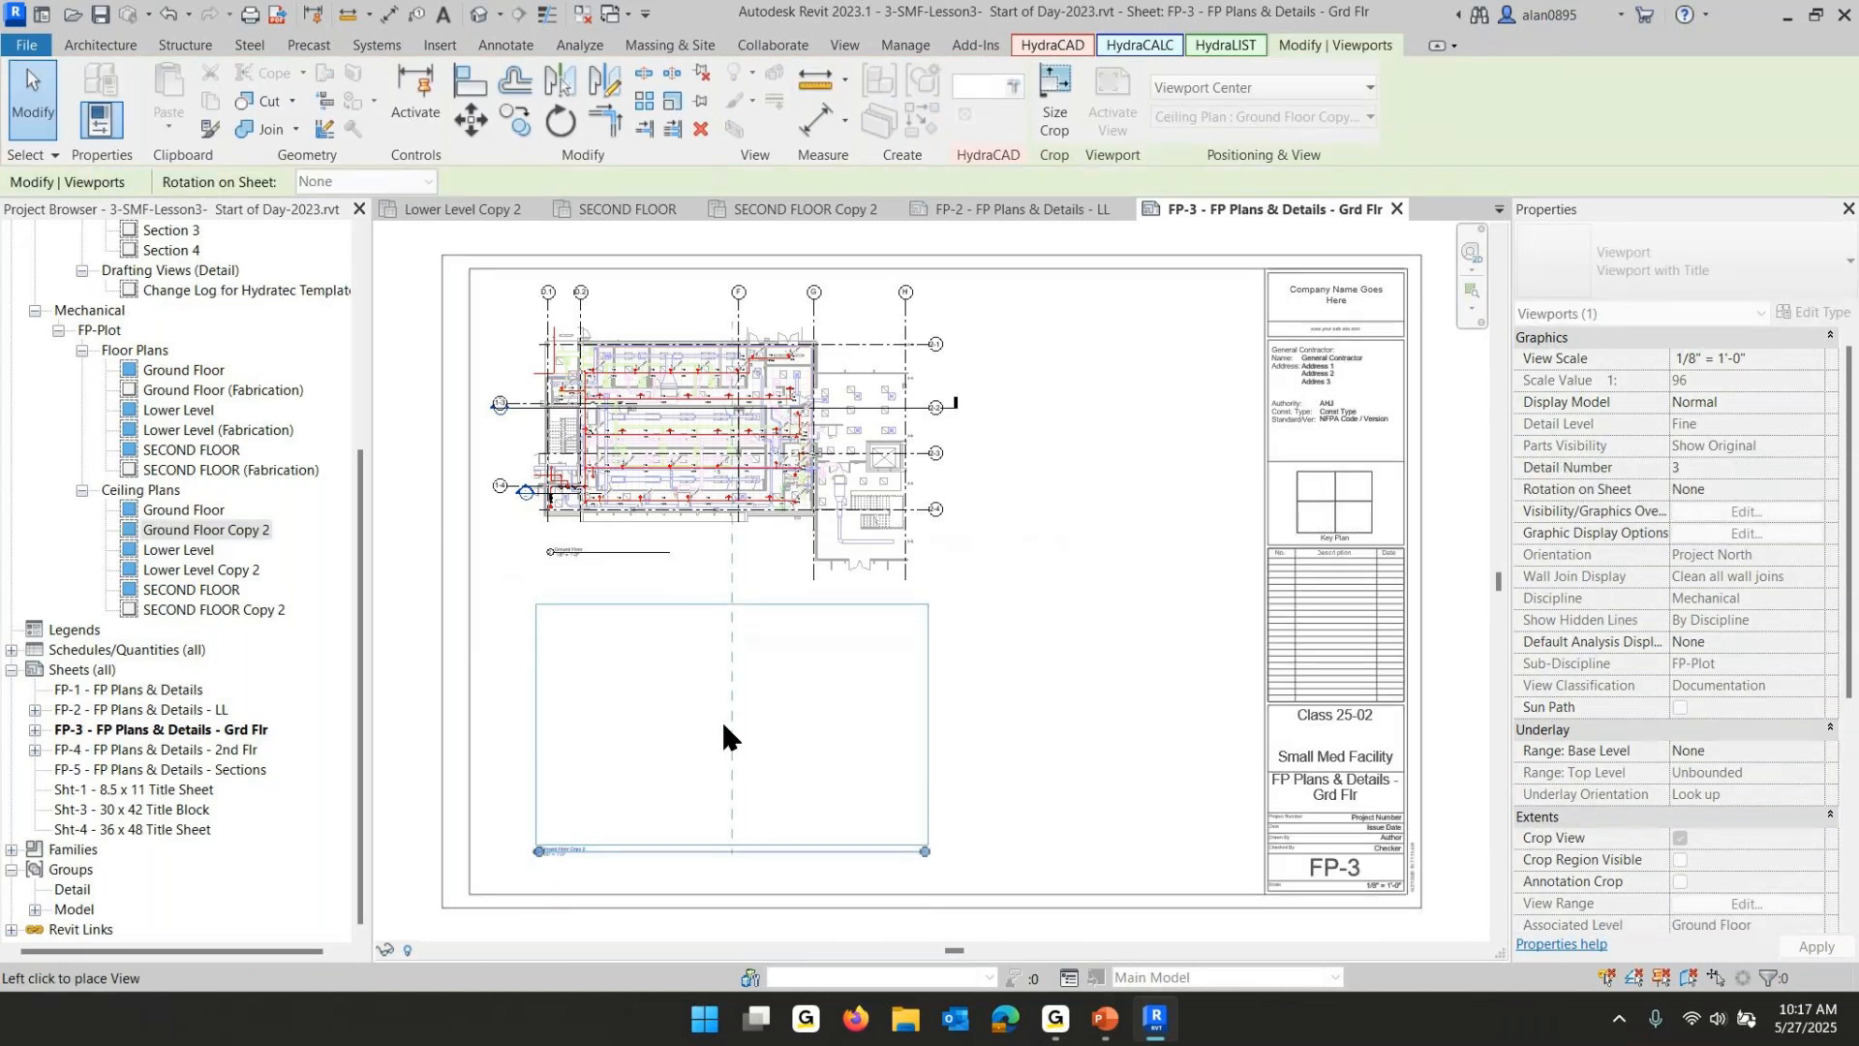
pyautogui.click(722, 719)
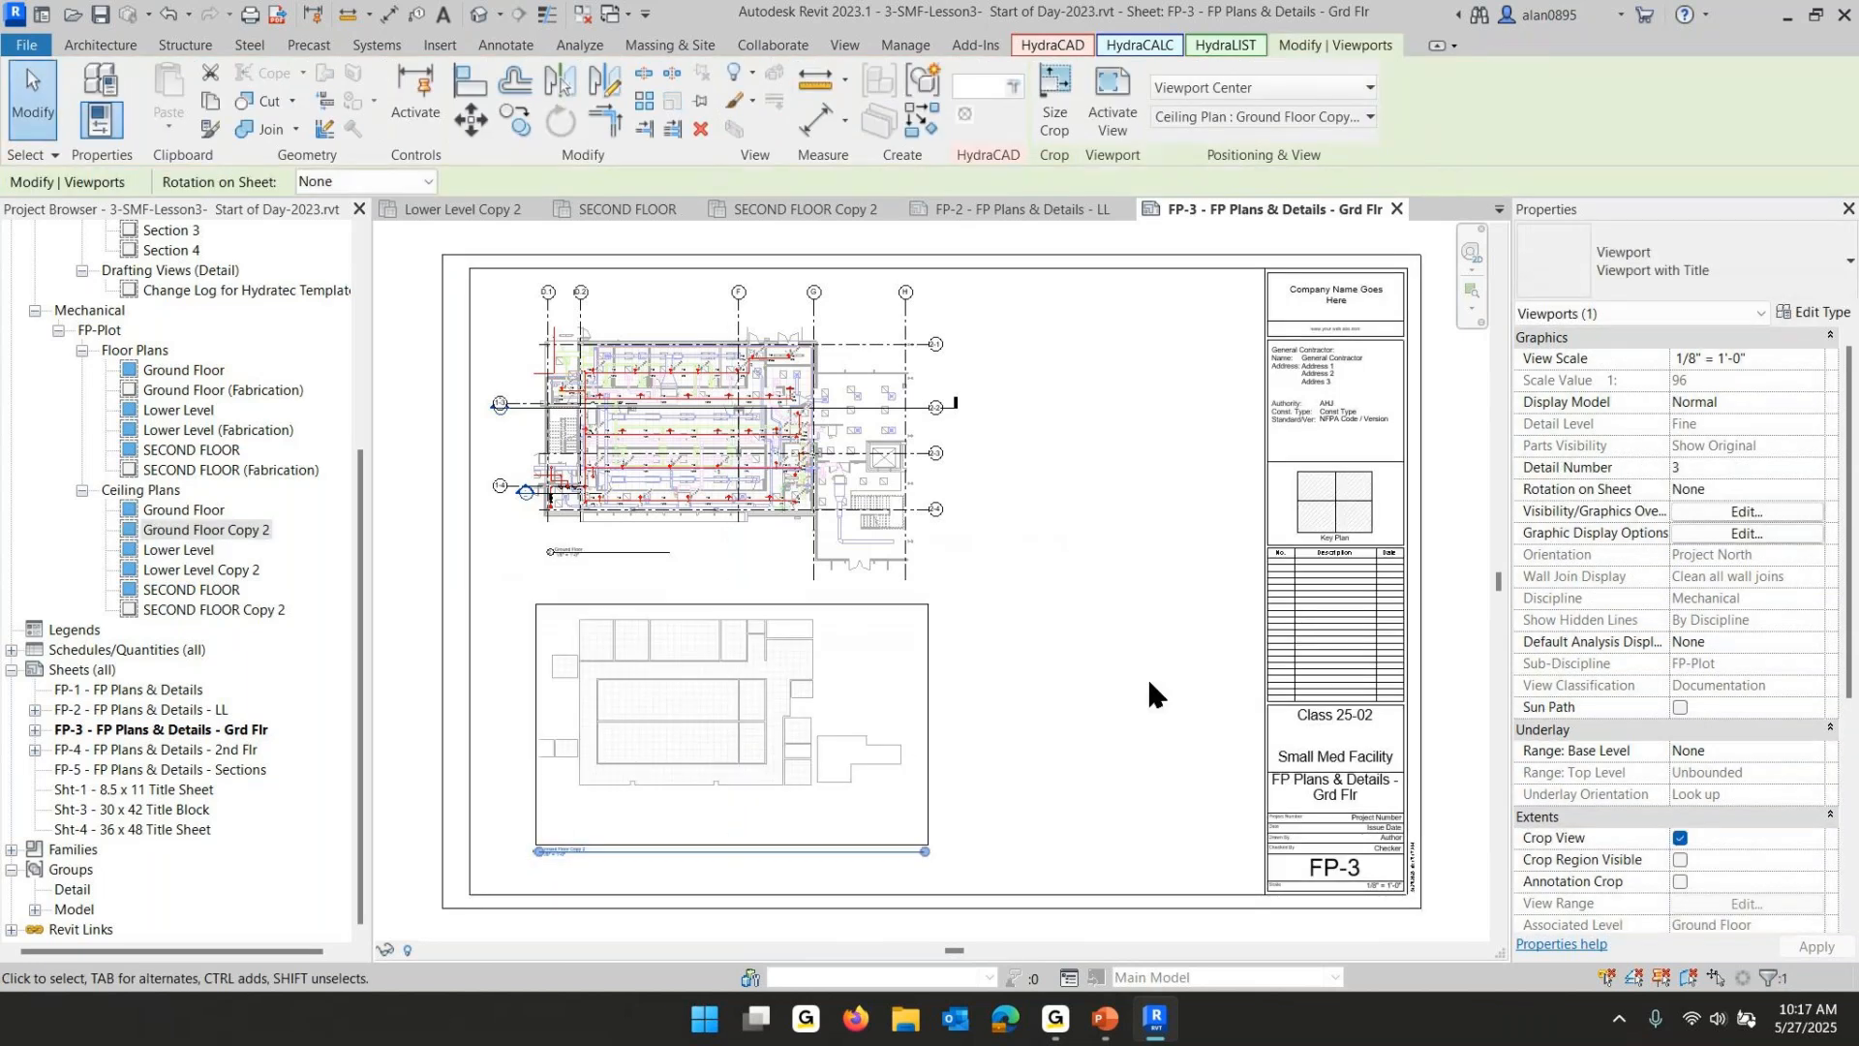
pyautogui.click(1667, 277)
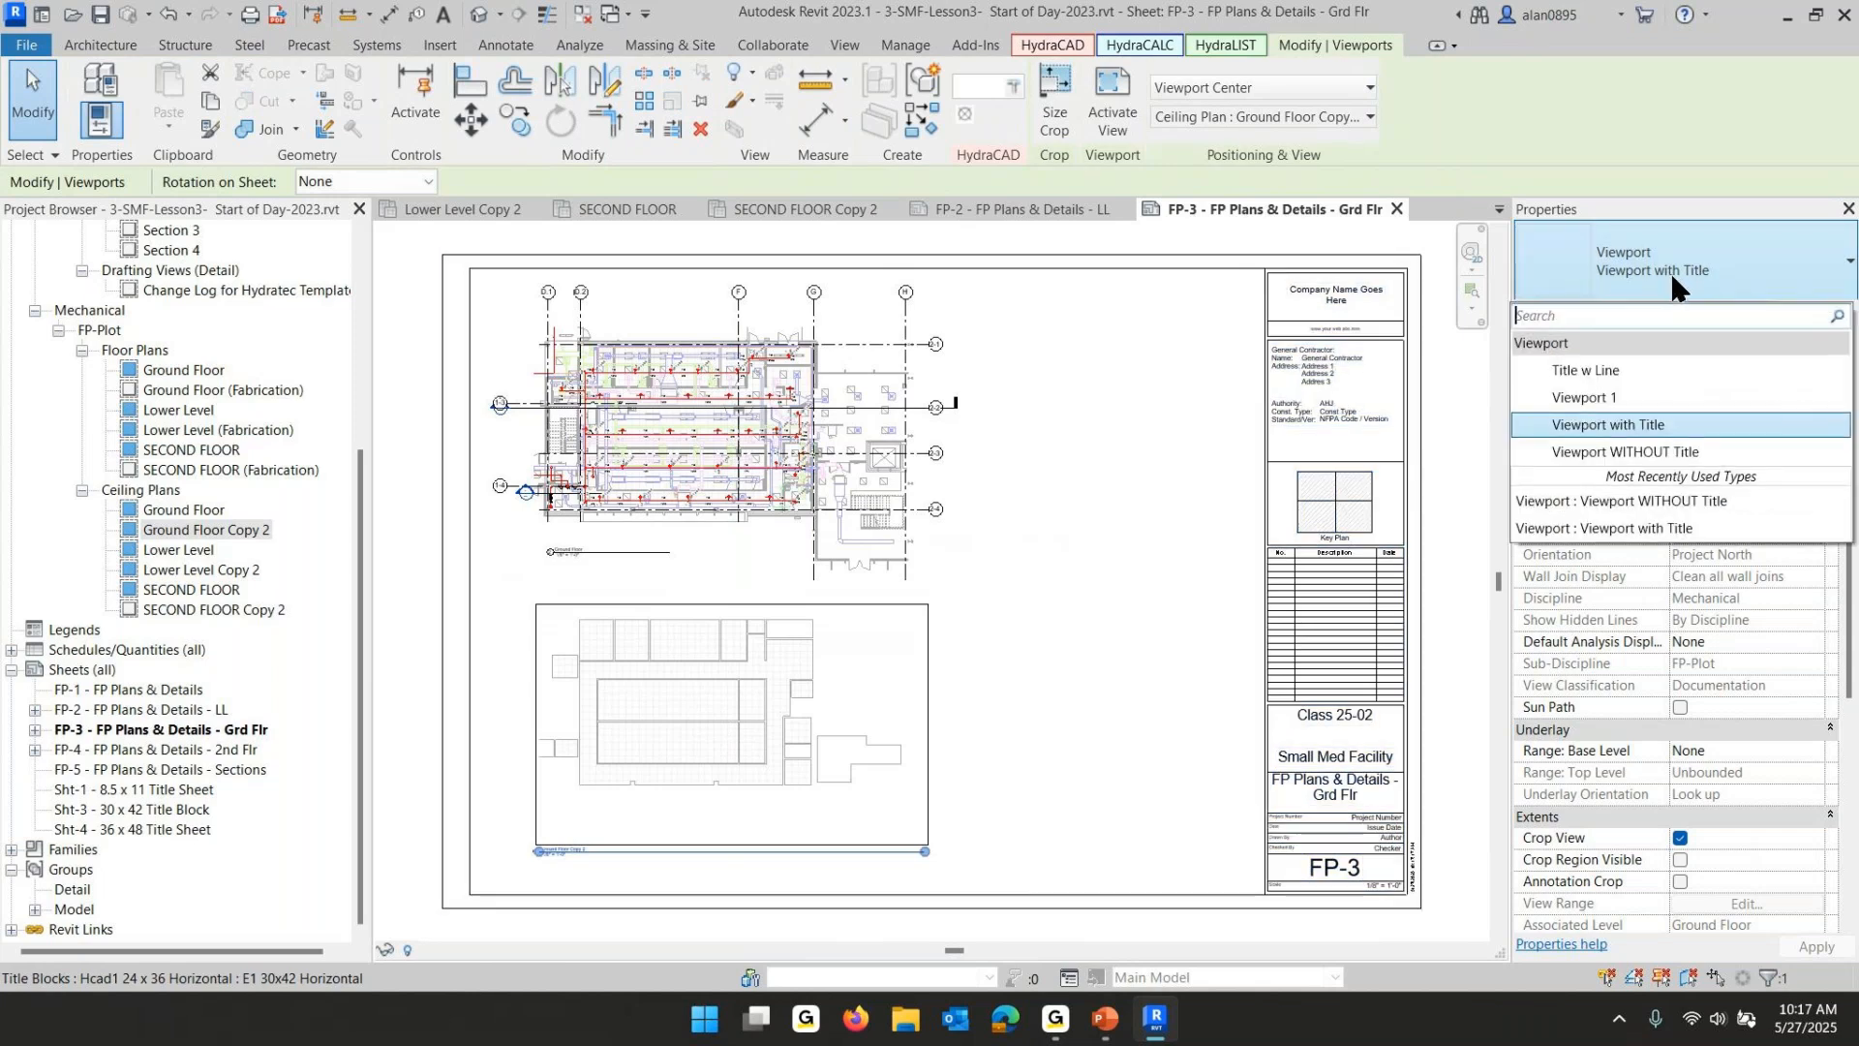
pyautogui.click(1646, 452)
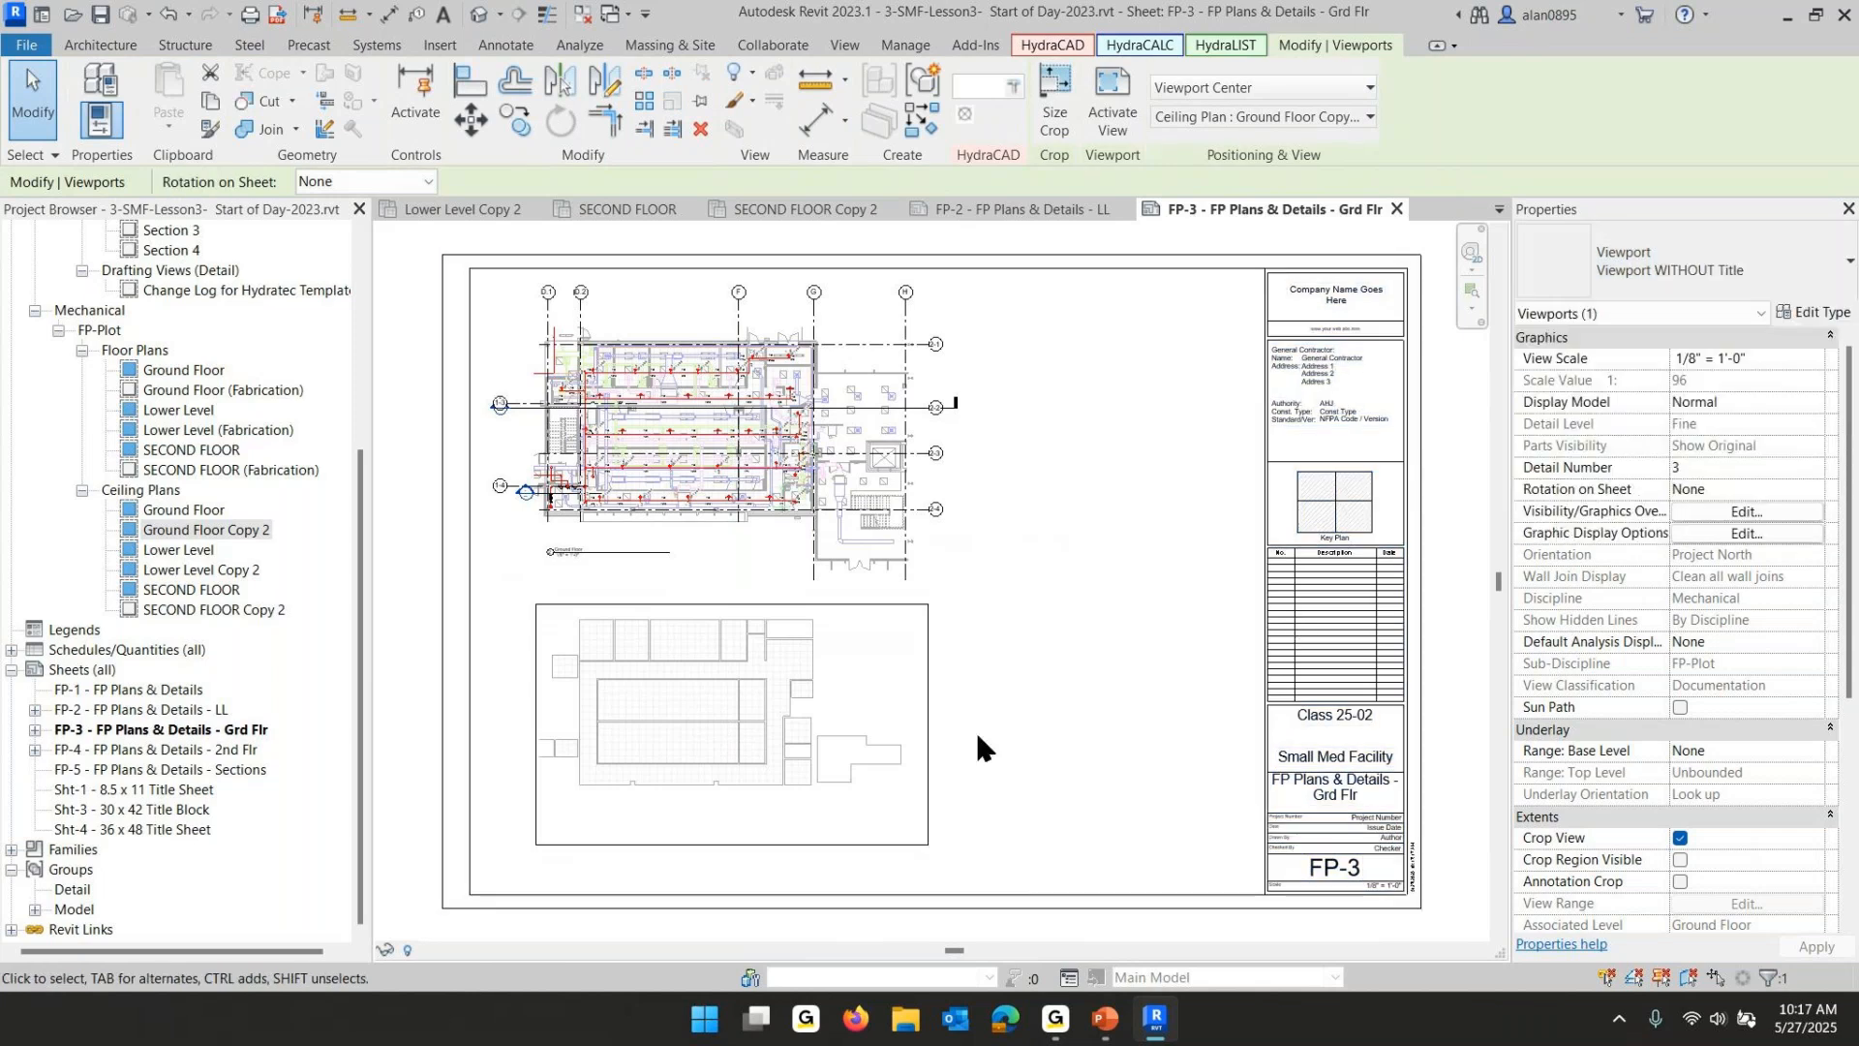
# - Place the Ground Floor (Fabrication) plan over the ceiling plan on FP-3 and move its viewport title up
pyautogui.click(162, 391)
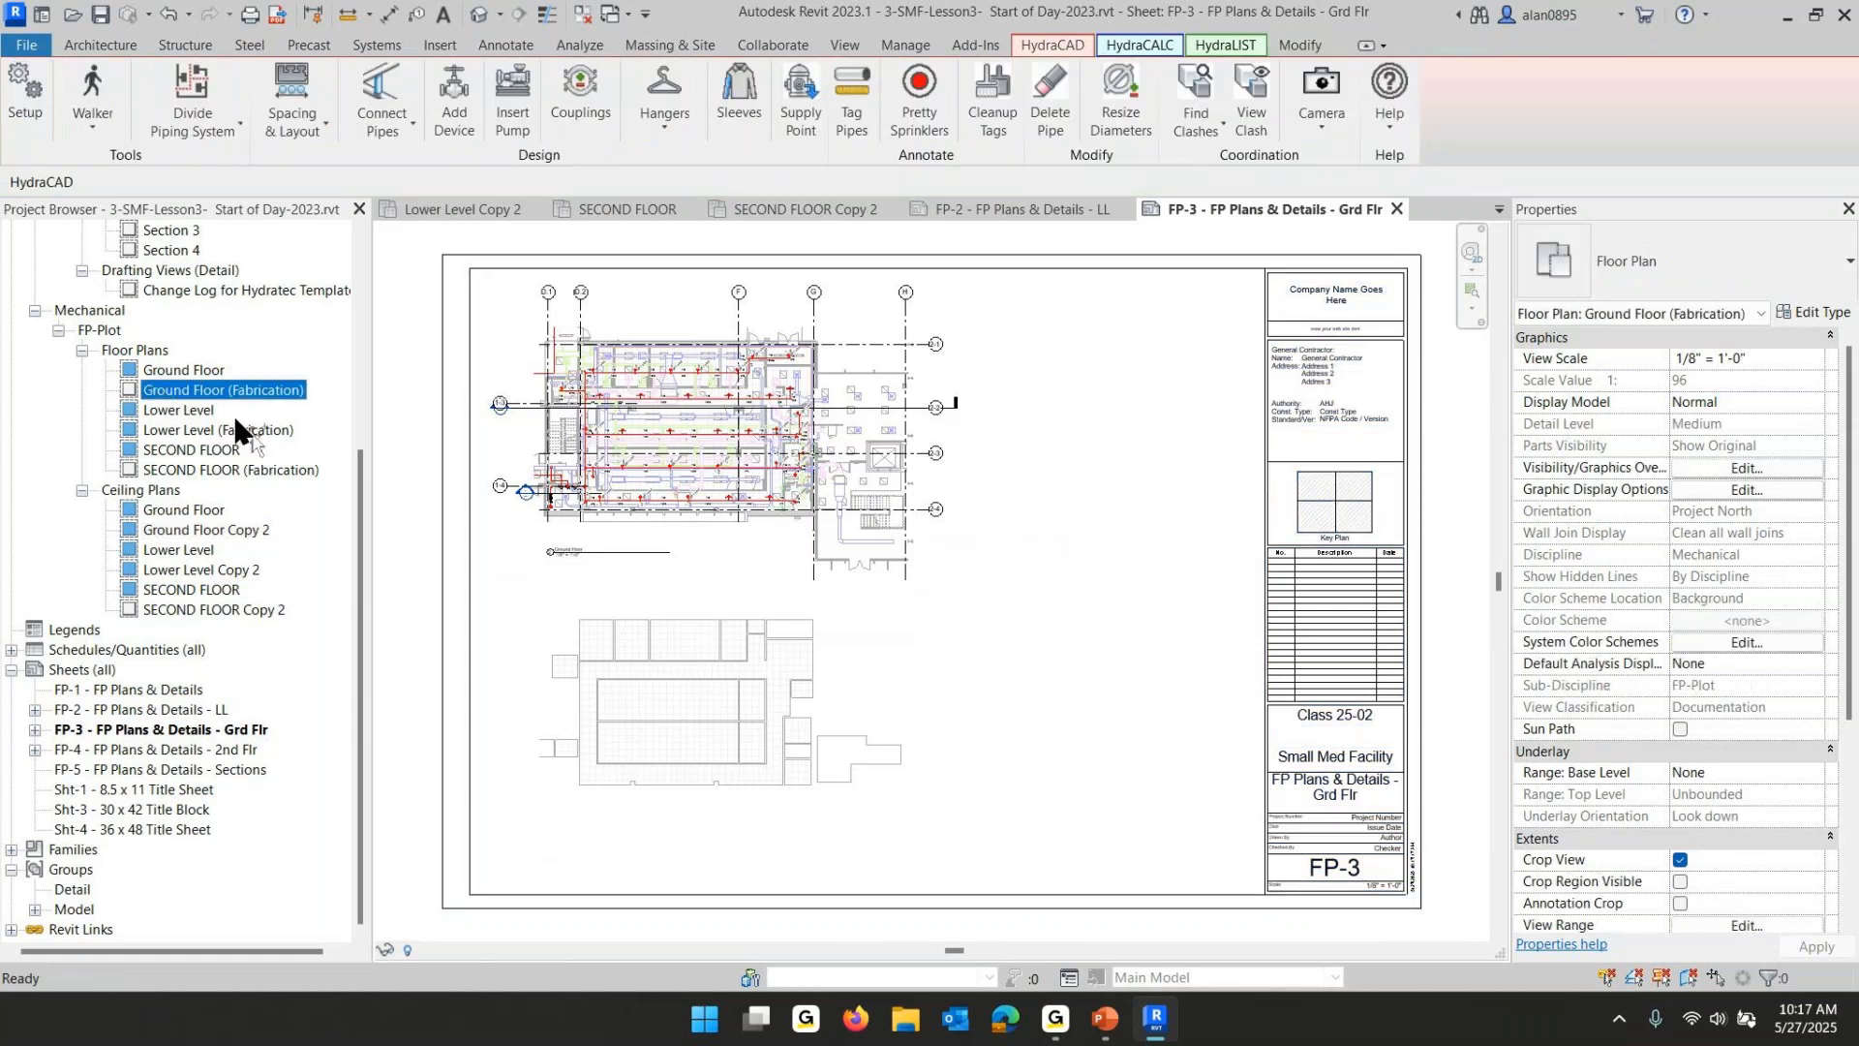
pyautogui.moveTo(704, 733); pyautogui.dragTo(711, 727)
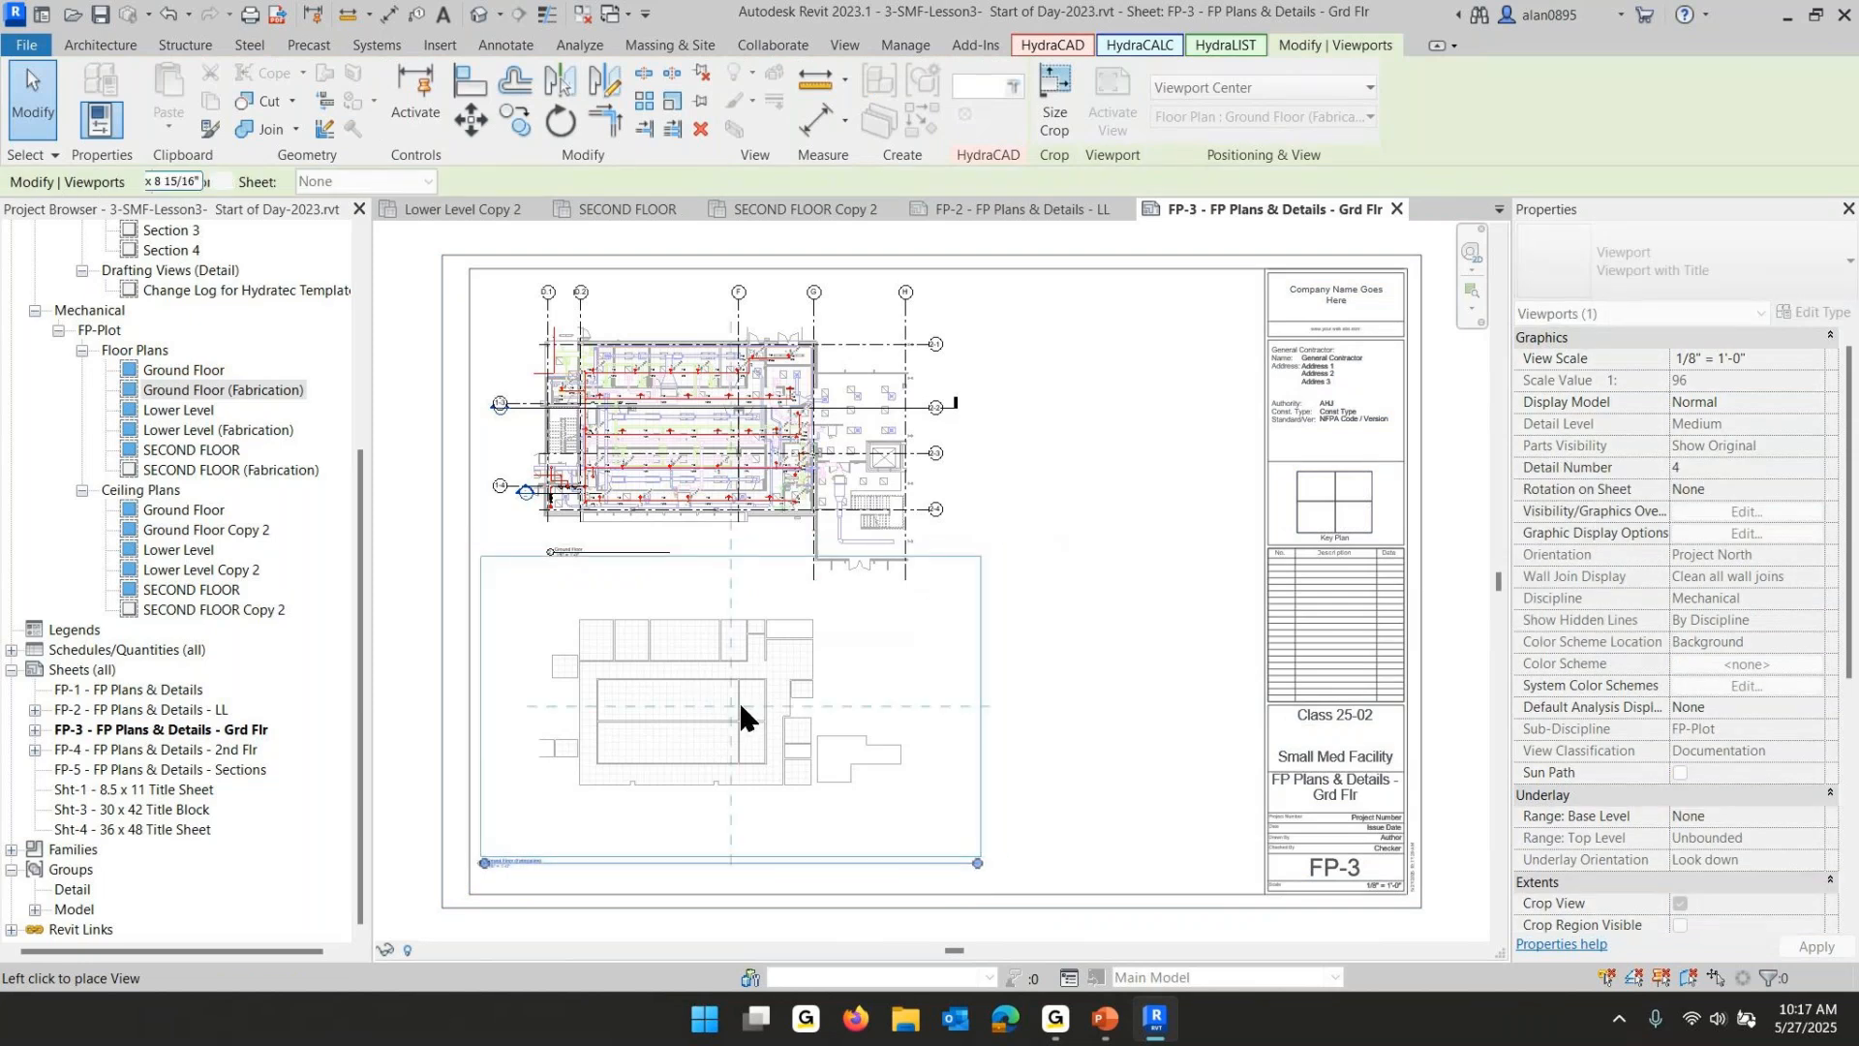
pyautogui.click(741, 707)
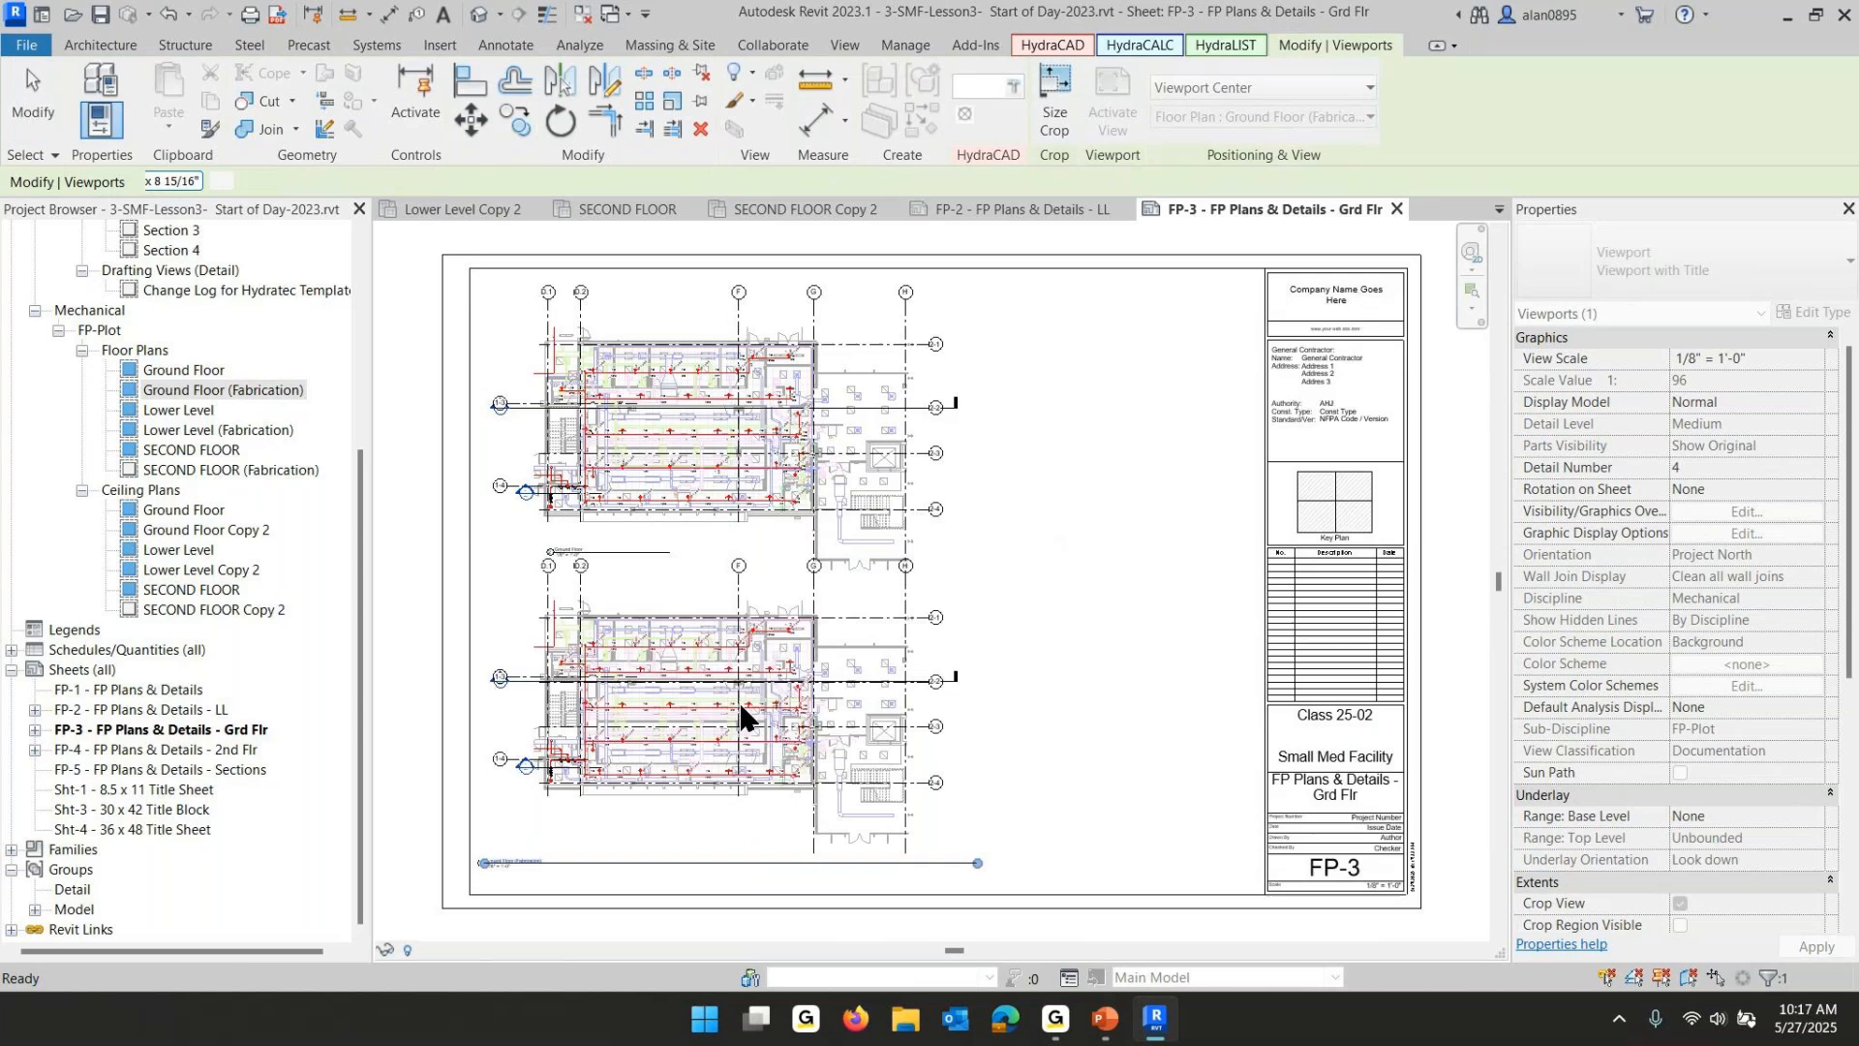
pyautogui.click(1167, 624)
pyautogui.click(744, 861)
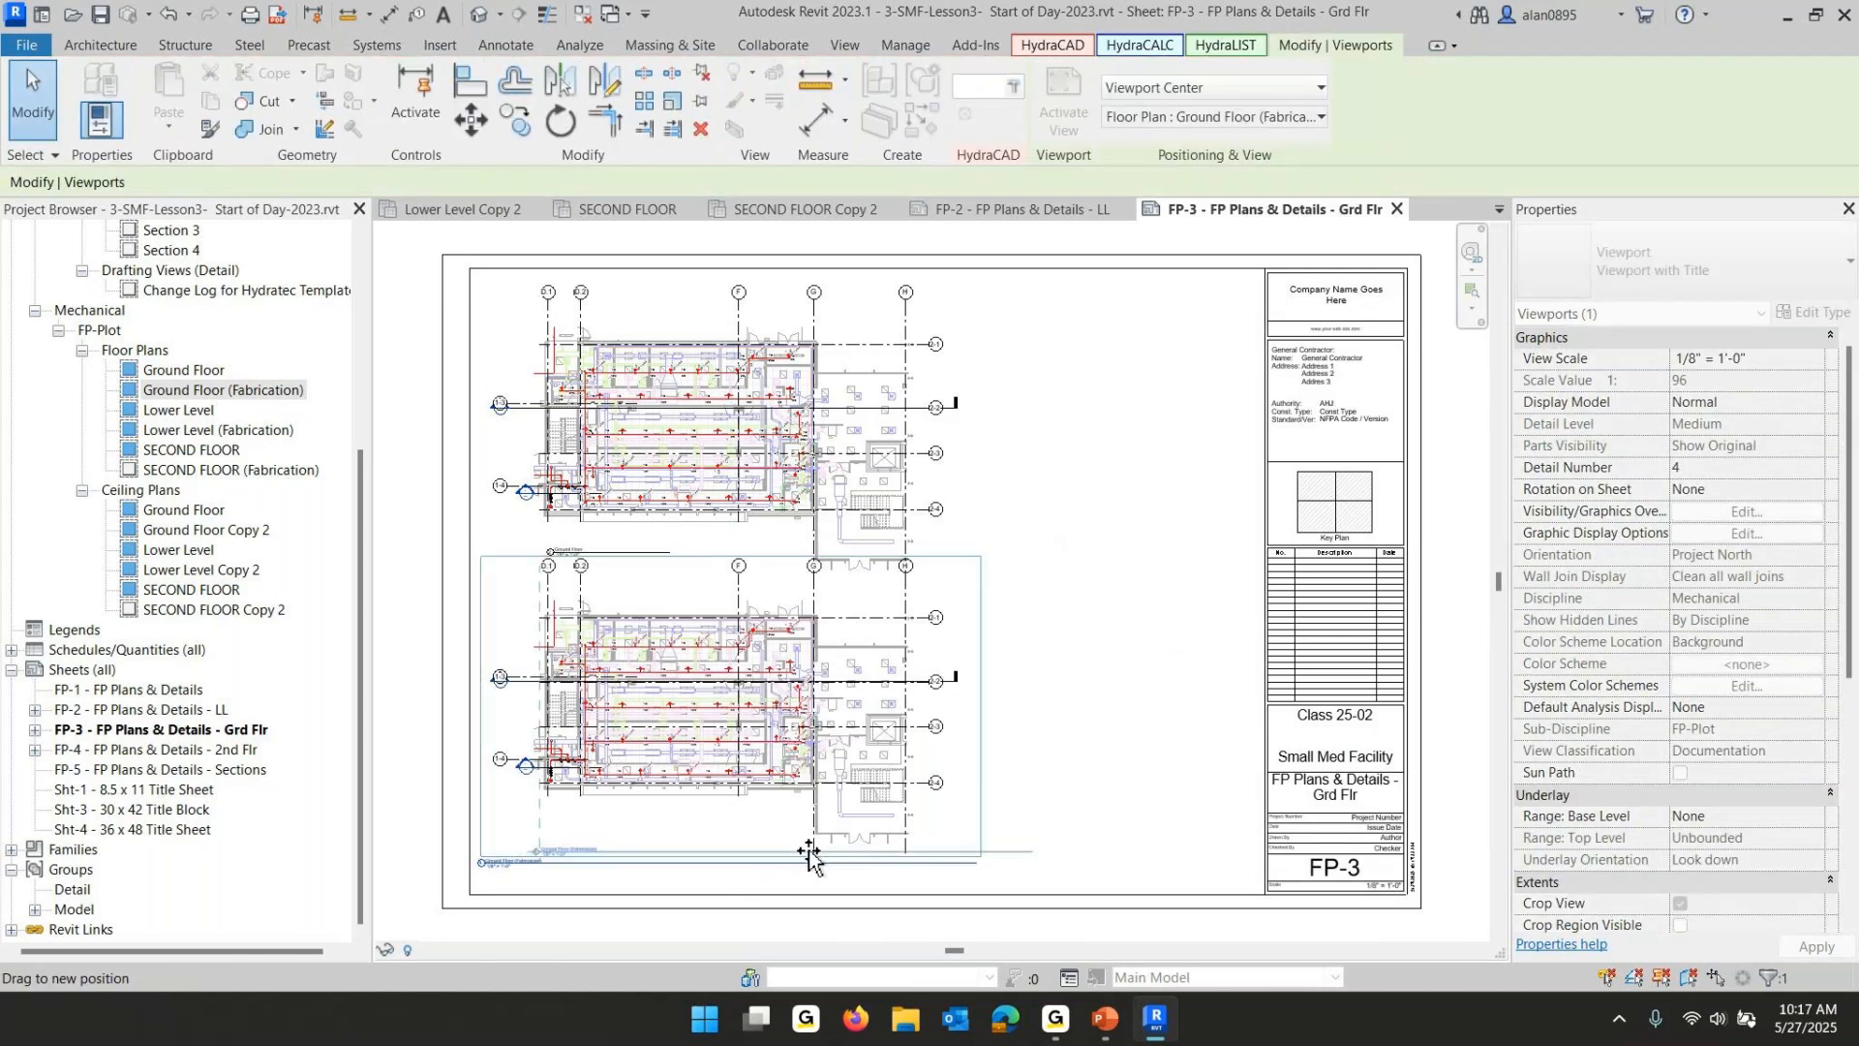
pyautogui.moveTo(809, 857); pyautogui.dragTo(809, 824)
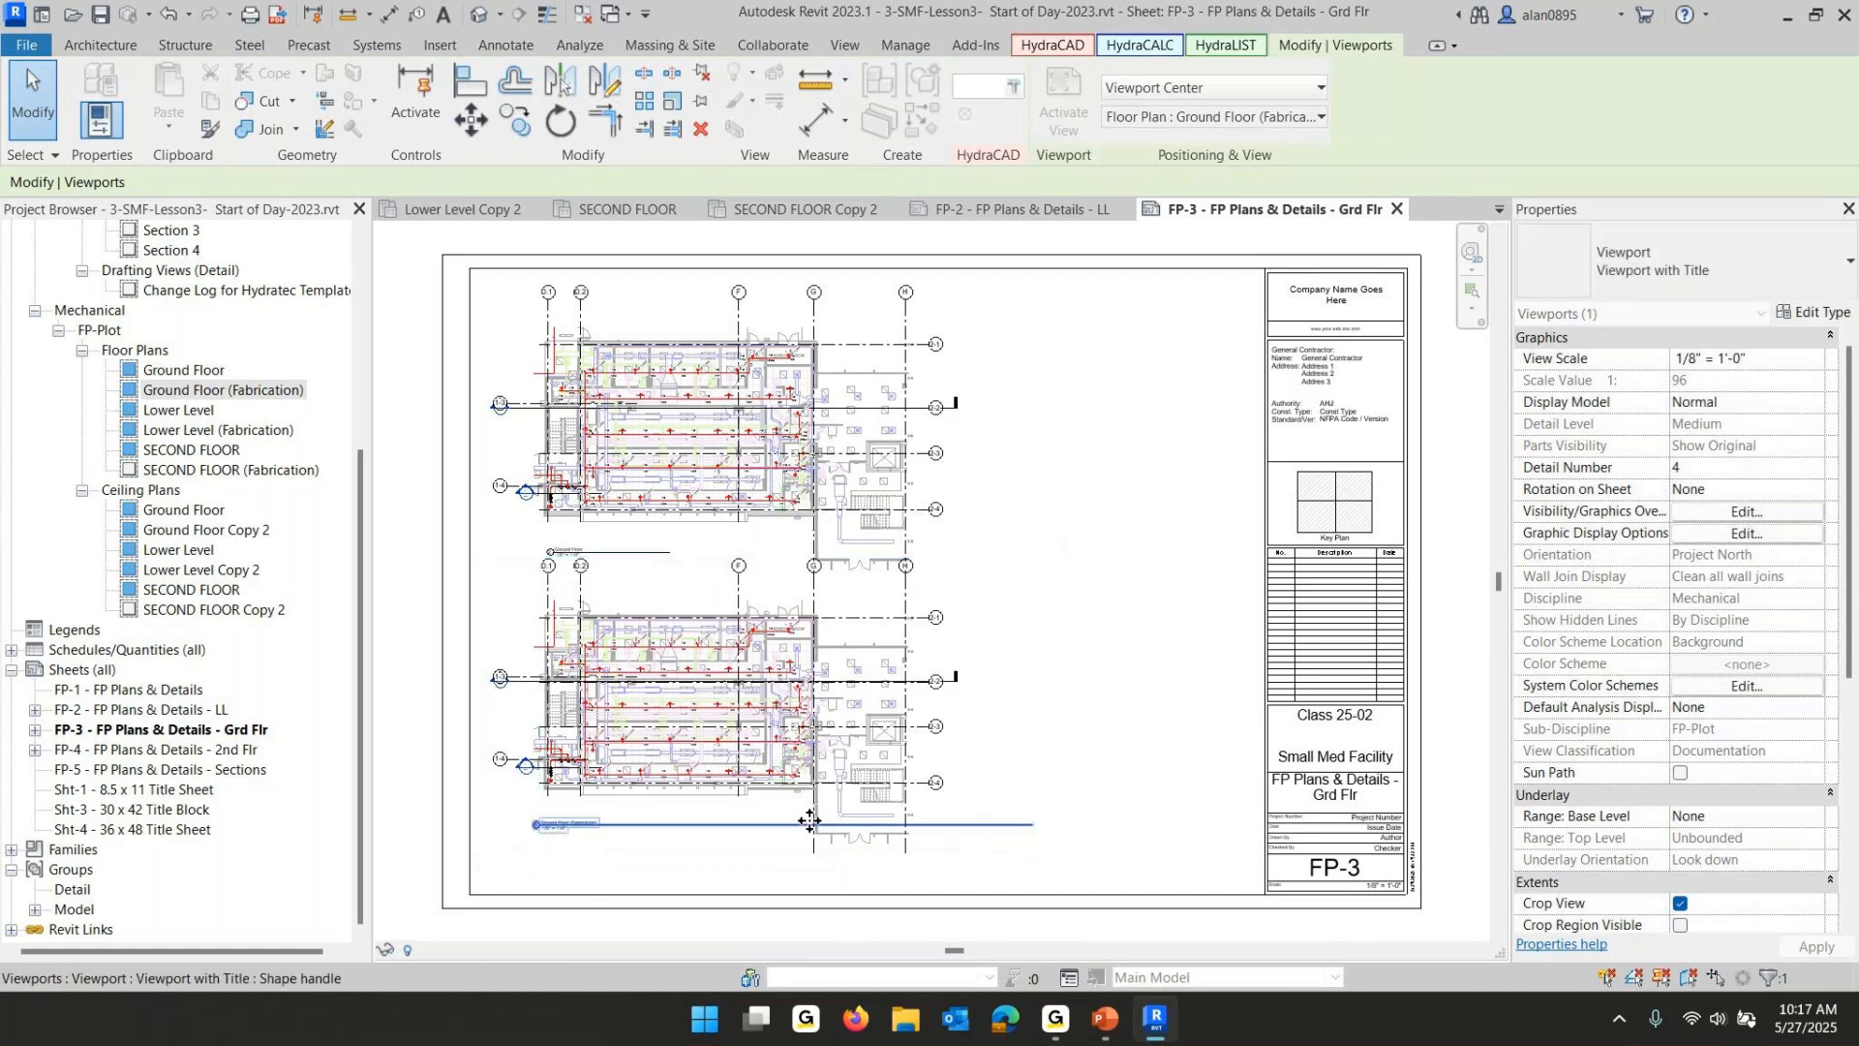
# - Shorten the title line of the Ground Floor (Fabrication) viewport on sheet FP-3
pyautogui.click(968, 627)
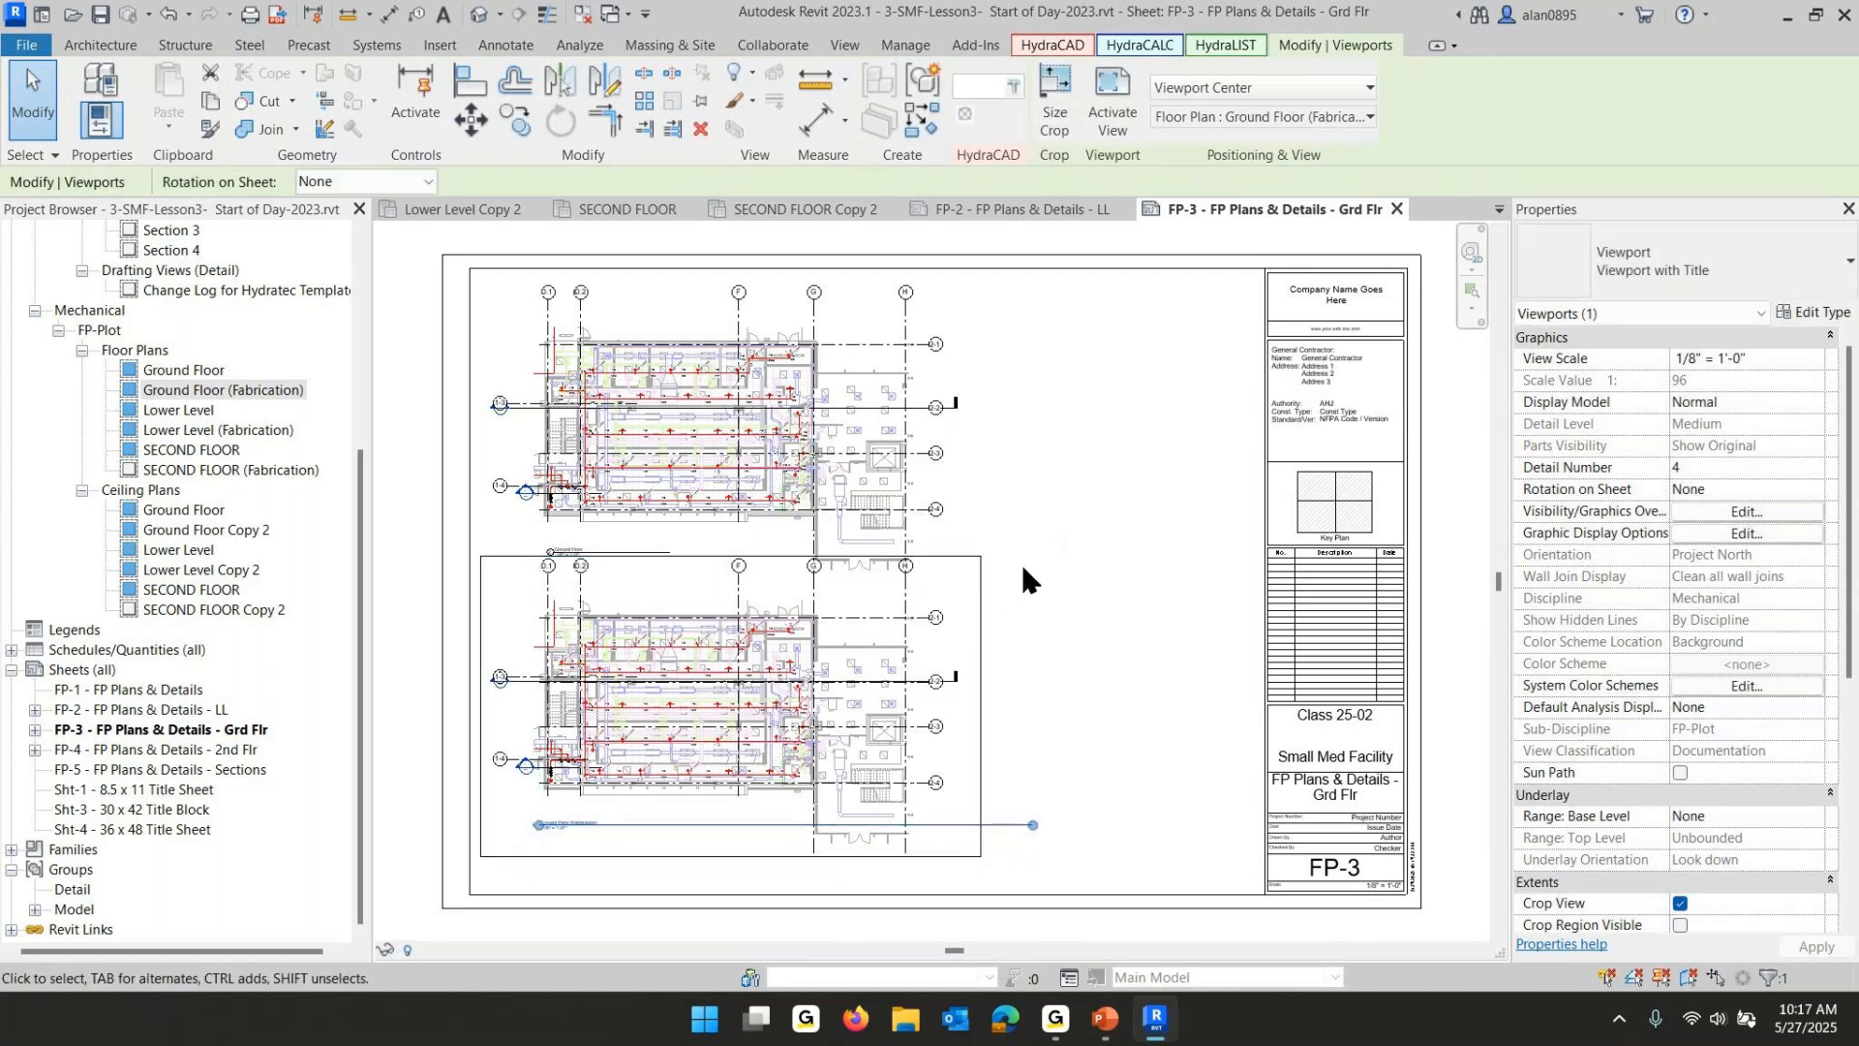
pyautogui.moveTo(1028, 825); pyautogui.dragTo(669, 823)
pyautogui.click(1141, 536)
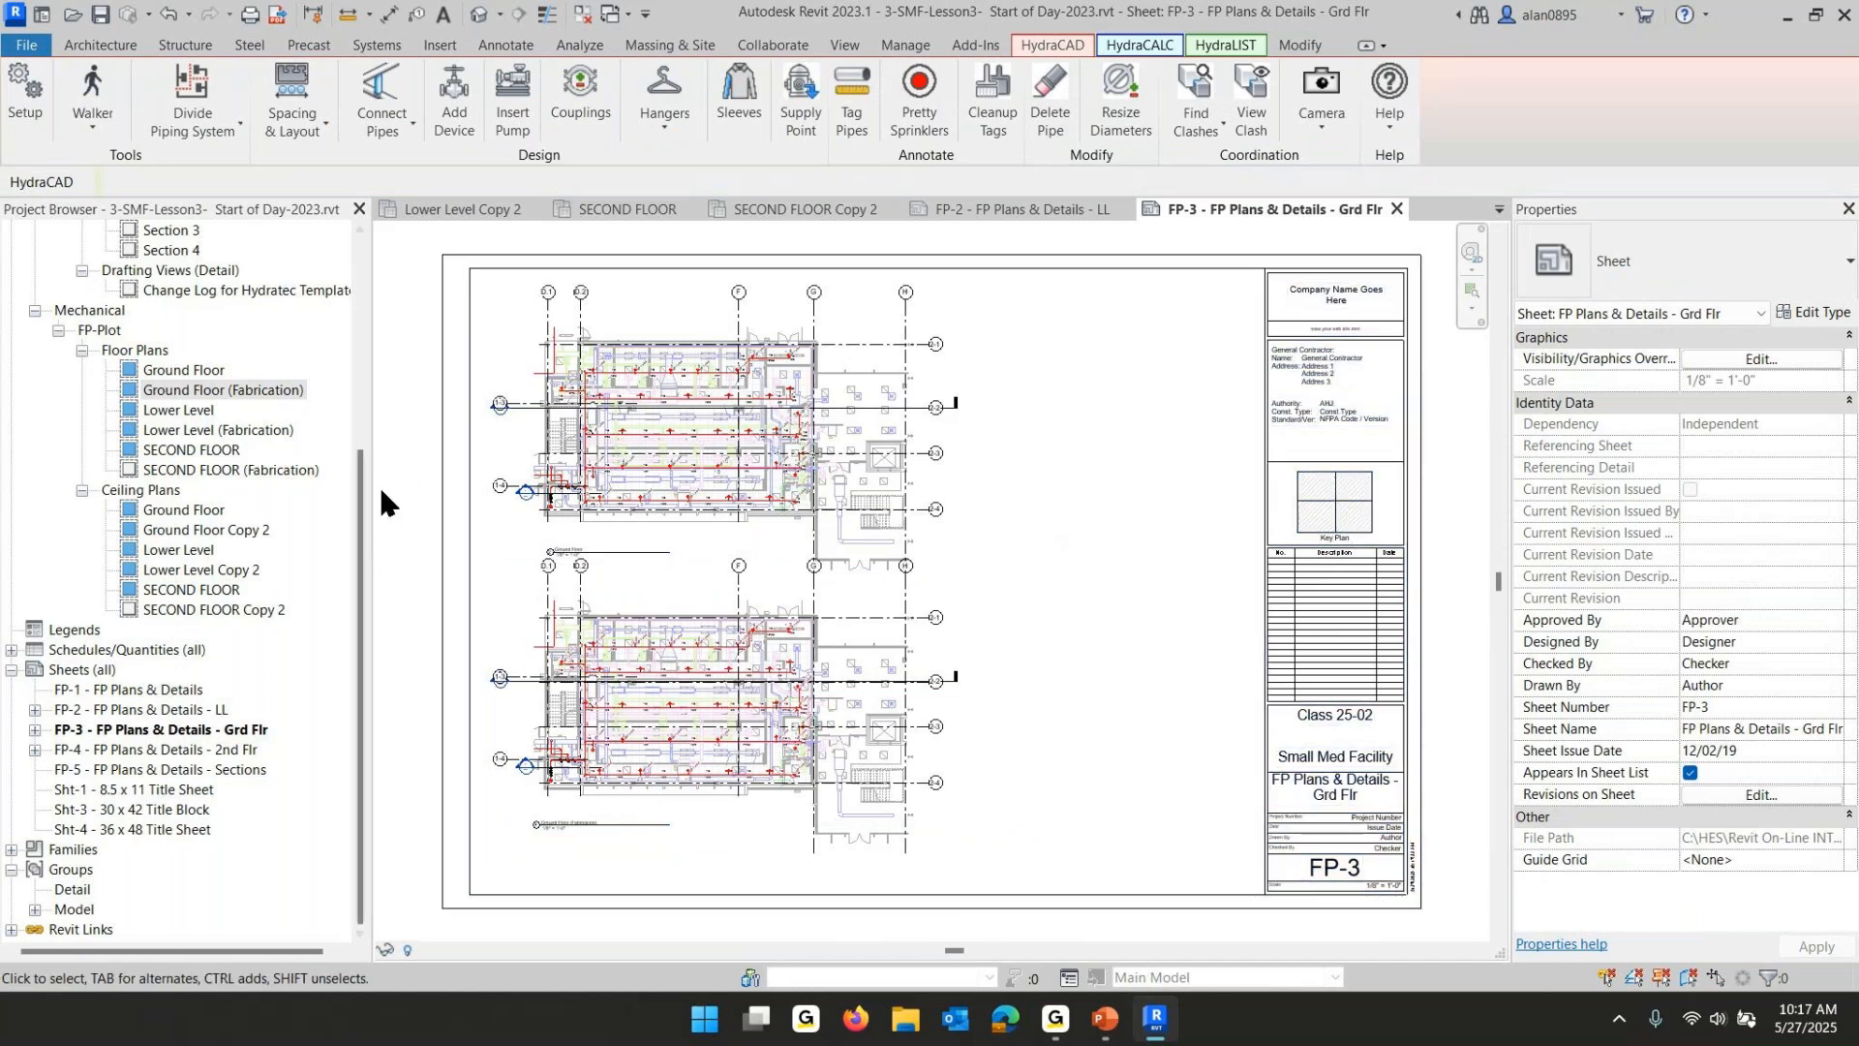
# - Select both stacked lower viewports on FP-3 and nudge them down three steps
pyautogui.moveTo(376, 480); pyautogui.dragTo(1099, 886)
pyautogui.press('Down')
pyautogui.press('Down')
pyautogui.press('Down')
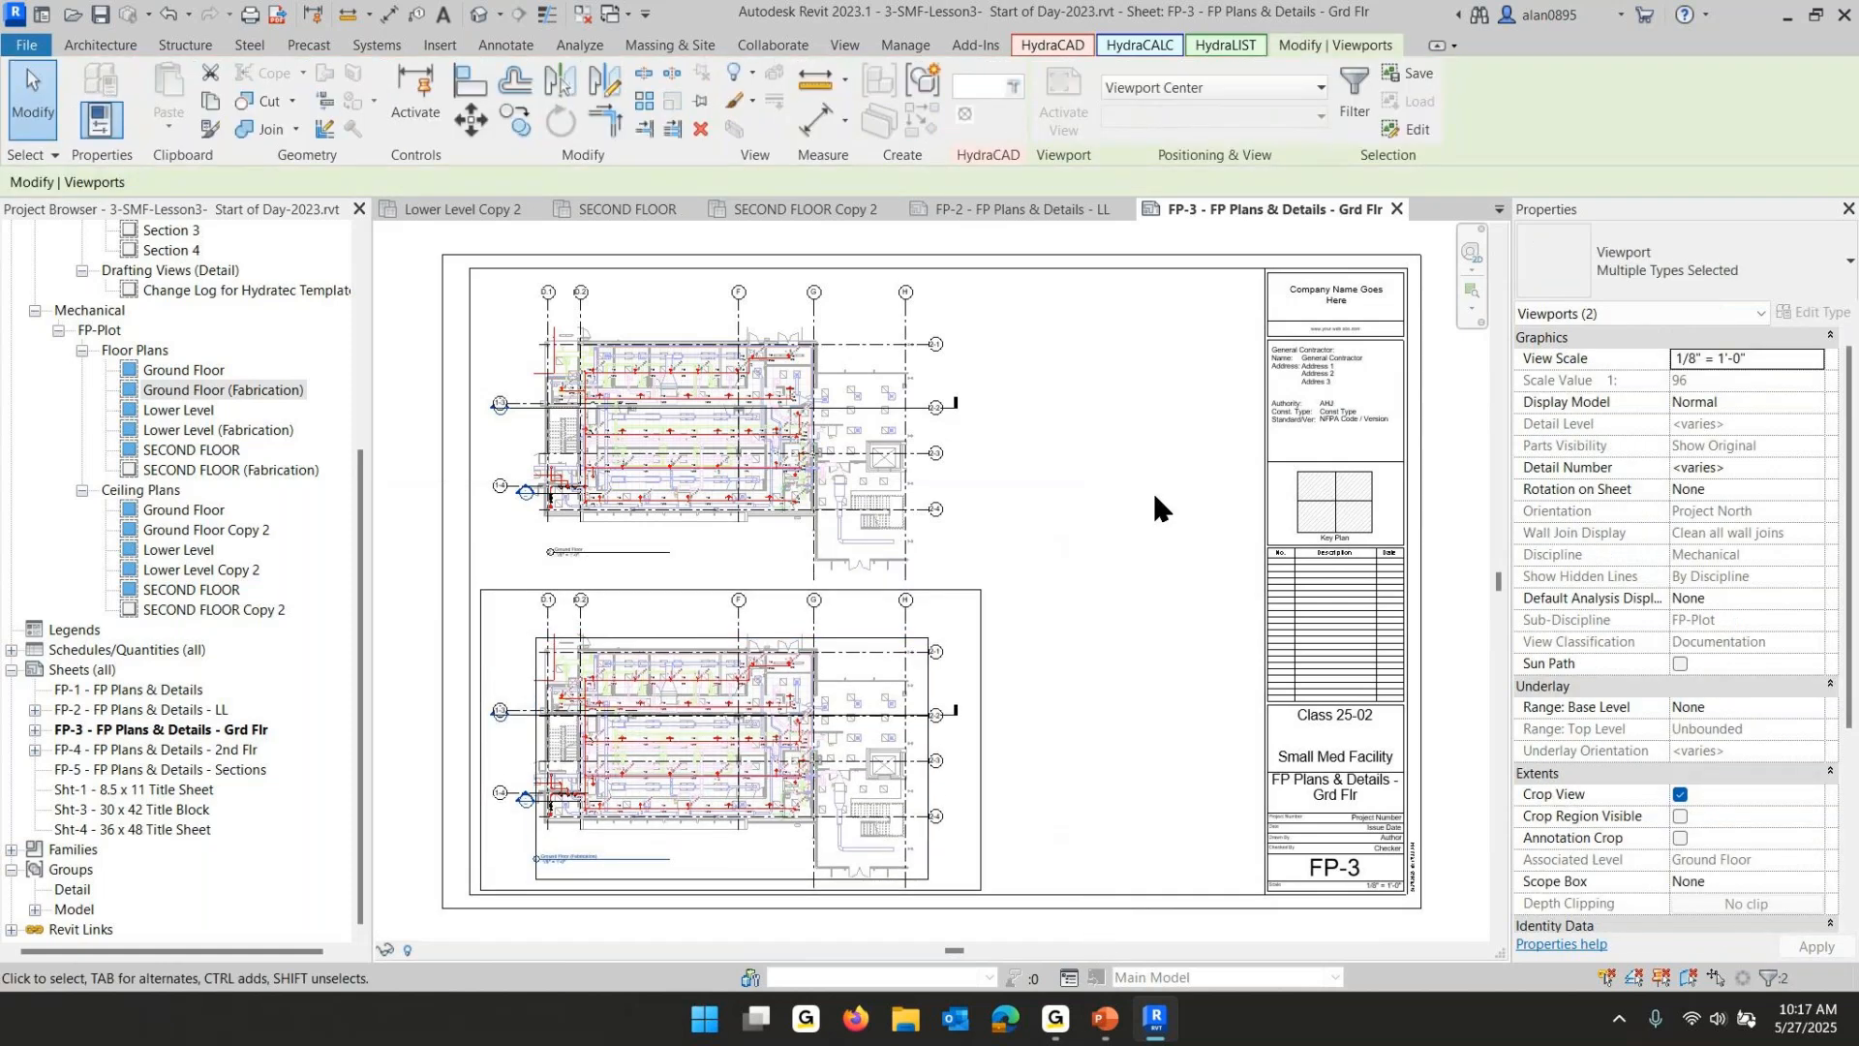
pyautogui.click(1154, 506)
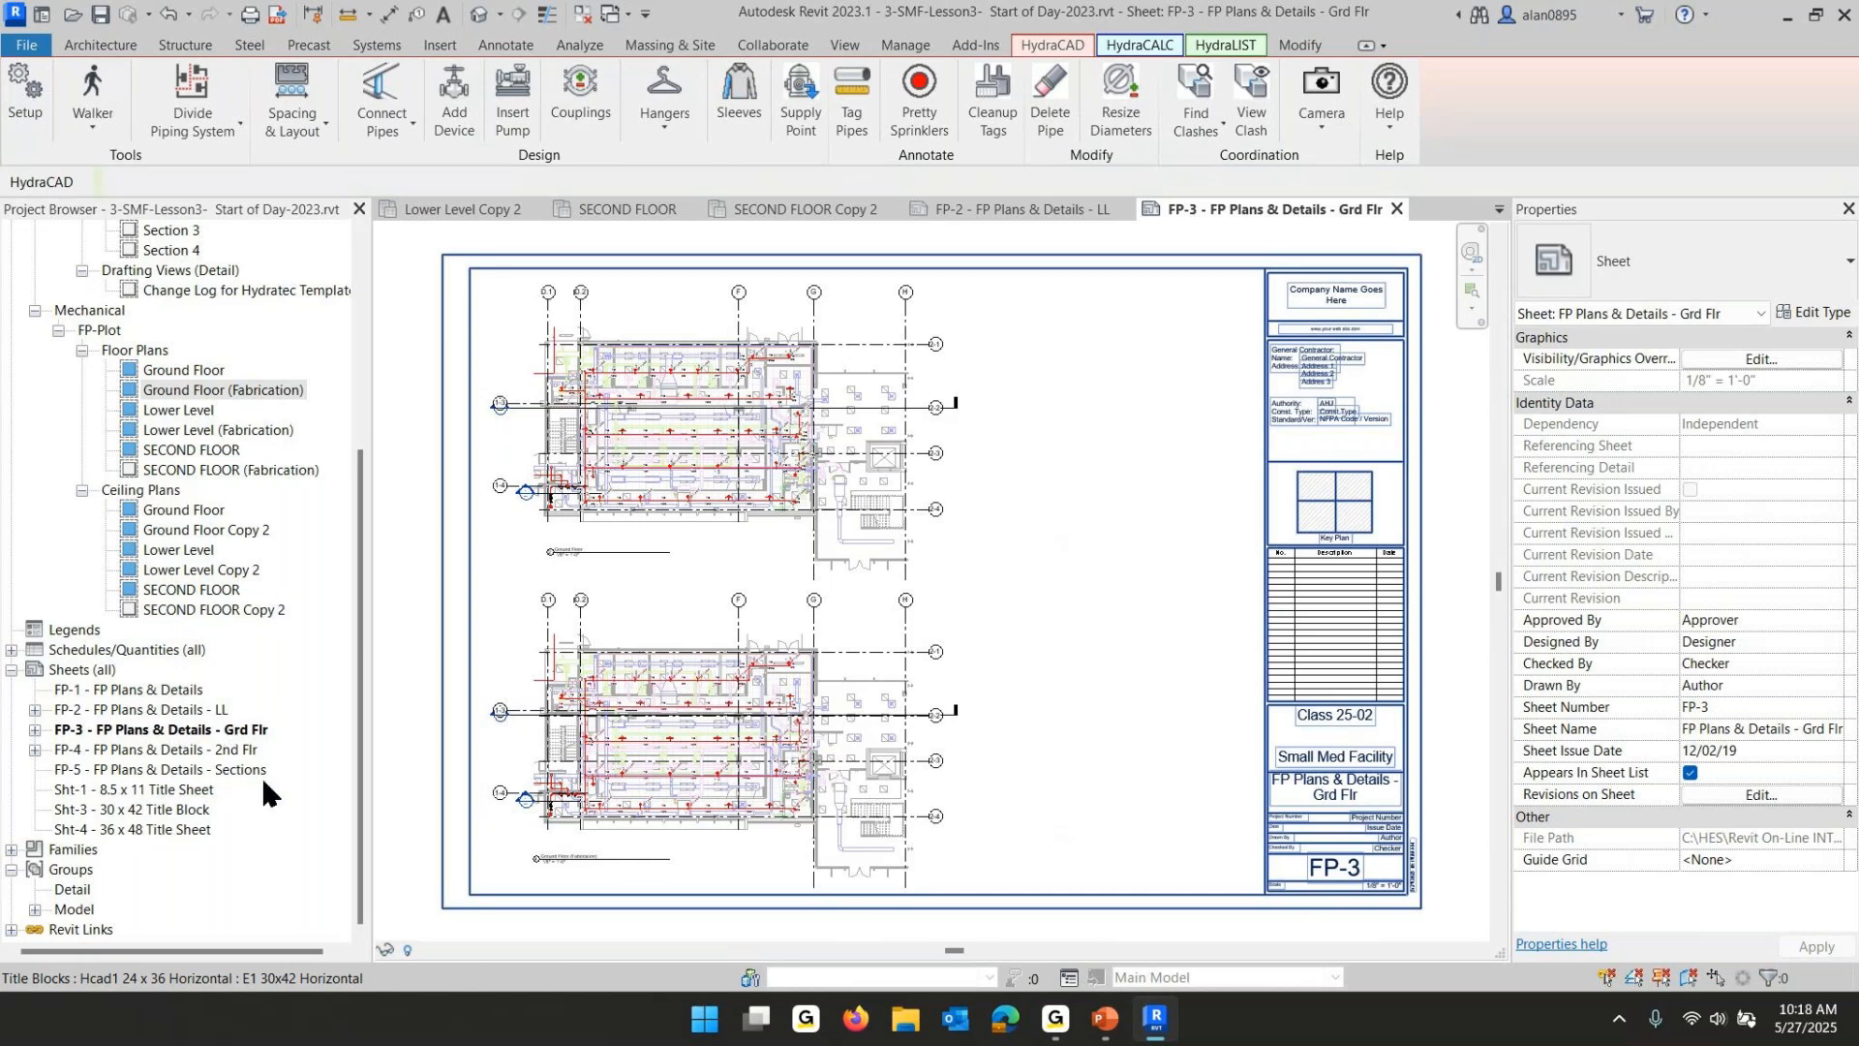
# - Open sheet FP-4 - FP Plans & Details - 2nd Flr and move its floor plan viewport toward the upper-left corner
pyautogui.doubleClick(118, 752)
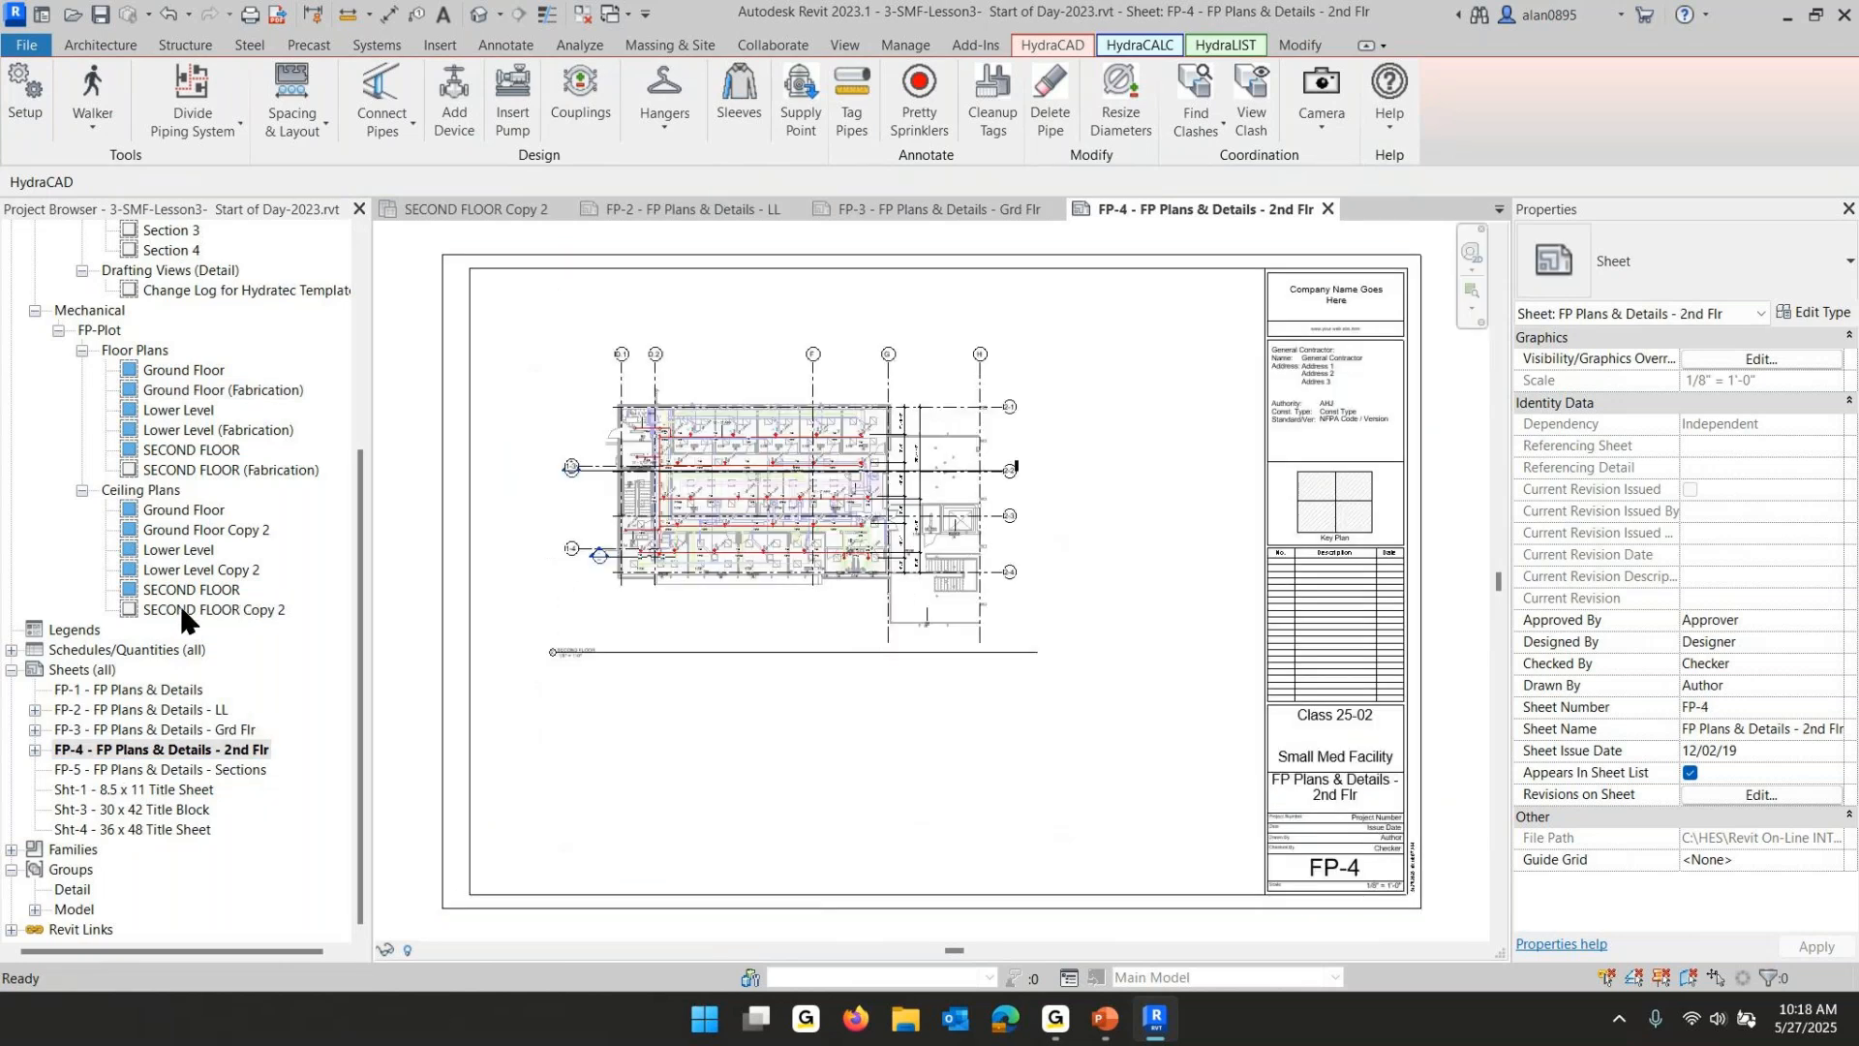
pyautogui.moveTo(401, 239); pyautogui.dragTo(1125, 746)
pyautogui.moveTo(894, 580); pyautogui.dragTo(819, 506)
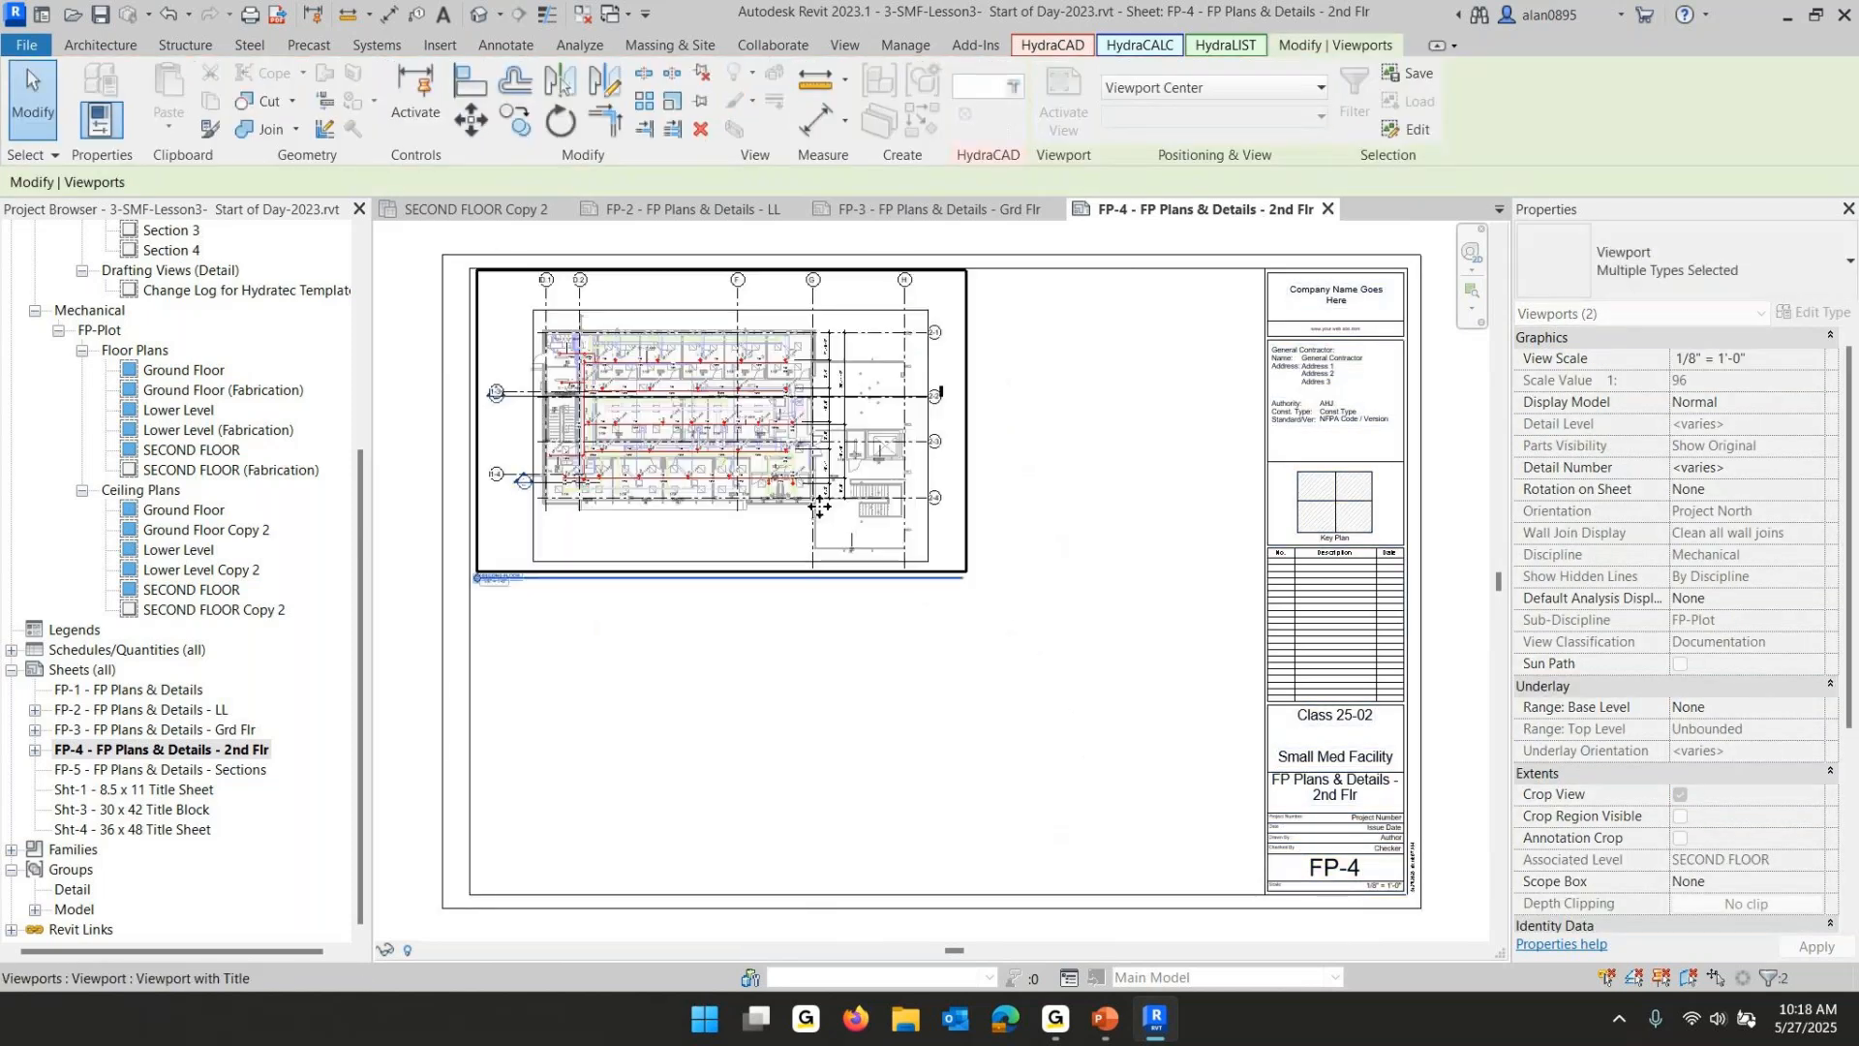
pyautogui.click(746, 639)
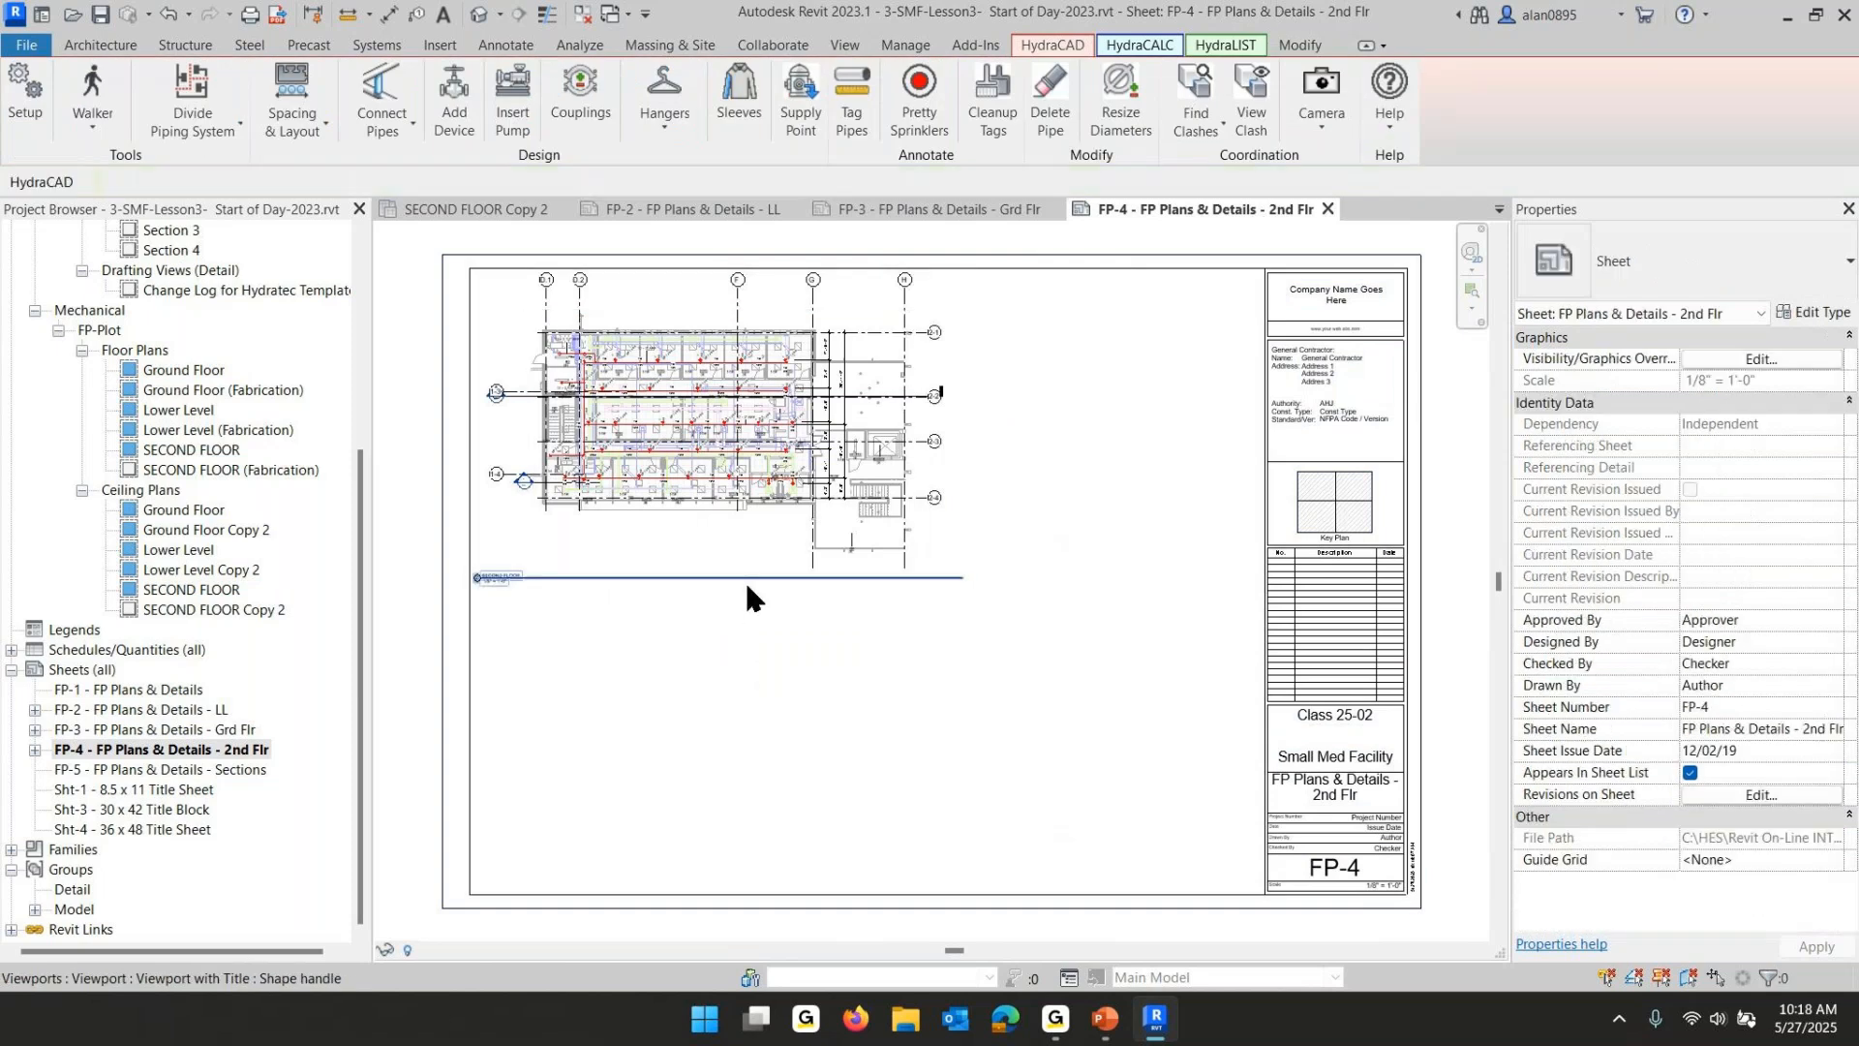
# - Move the Second Floor viewport title up under the plan and shorten its title line
pyautogui.click(746, 578)
pyautogui.moveTo(745, 578); pyautogui.dragTo(810, 547)
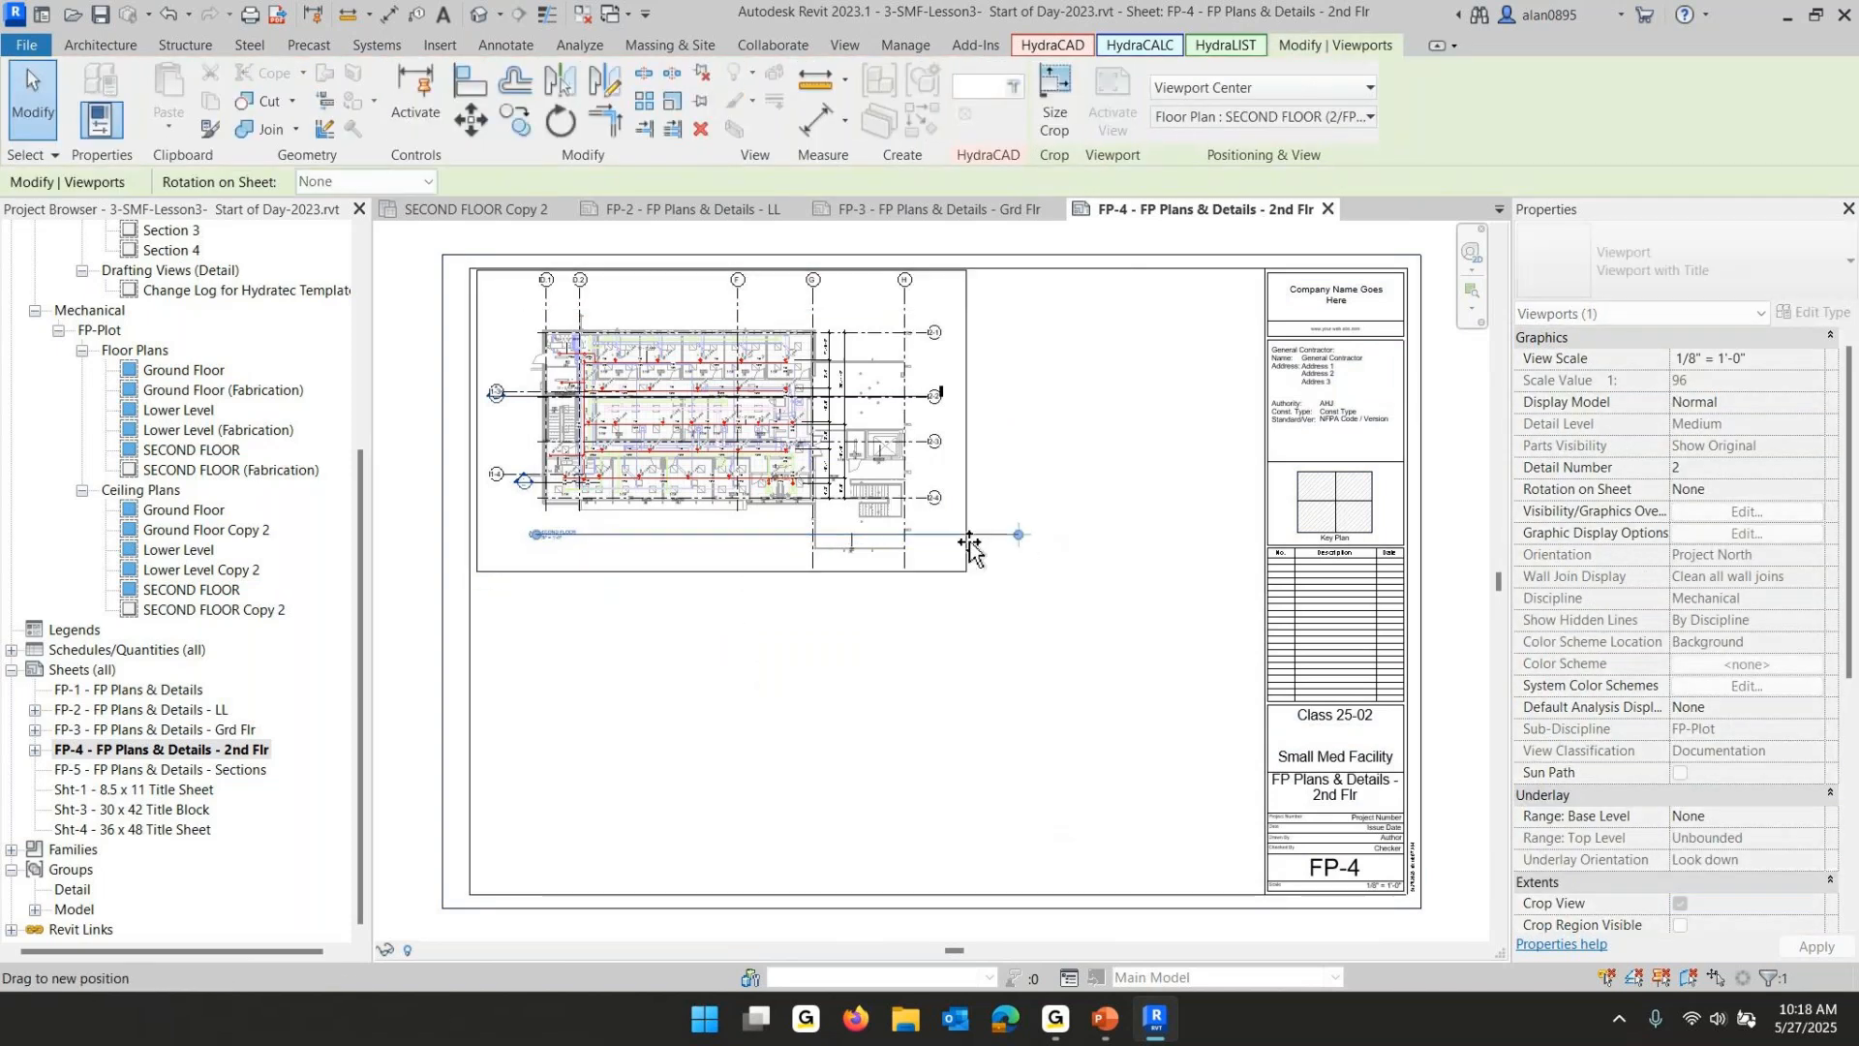
pyautogui.moveTo(970, 548); pyautogui.dragTo(726, 536)
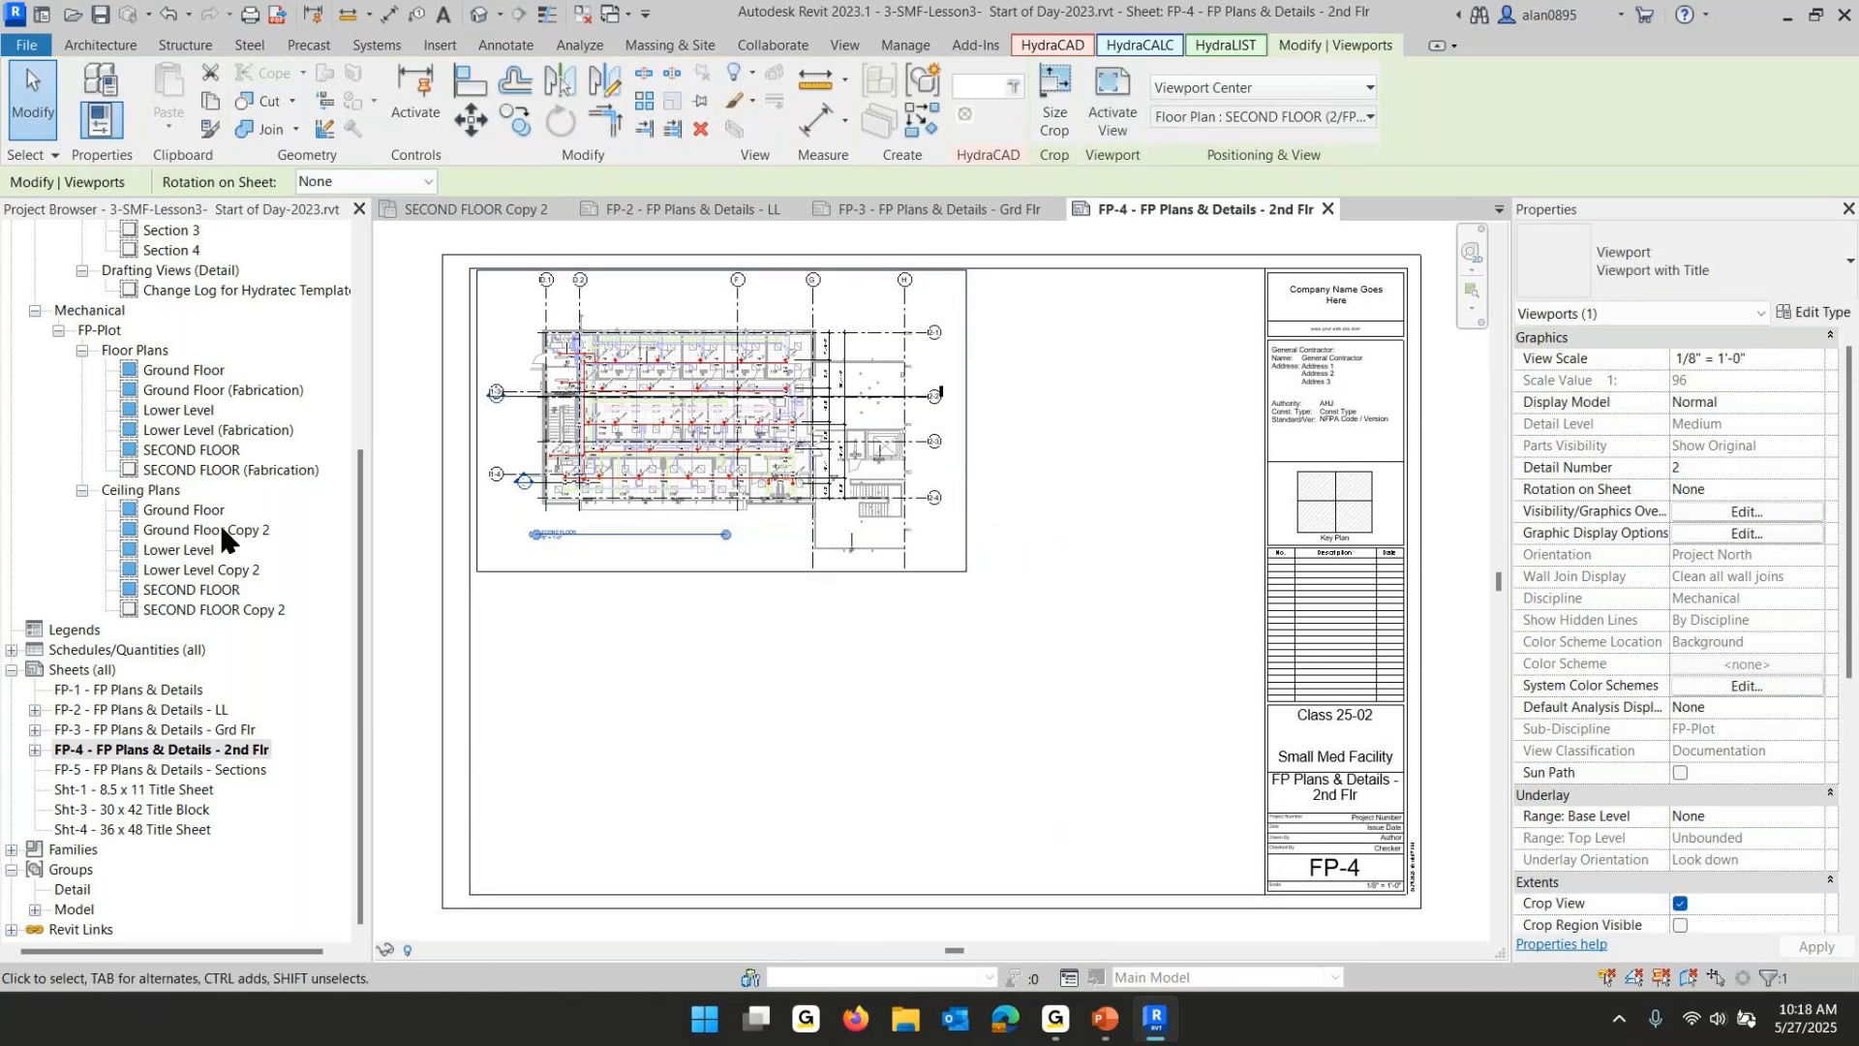
# - Place the SECOND FLOOR Copy 2 ceiling plan below the floor plan on FP-4 and set its type to Viewport WITHOUT Title
pyautogui.moveTo(194, 609); pyautogui.dragTo(729, 805)
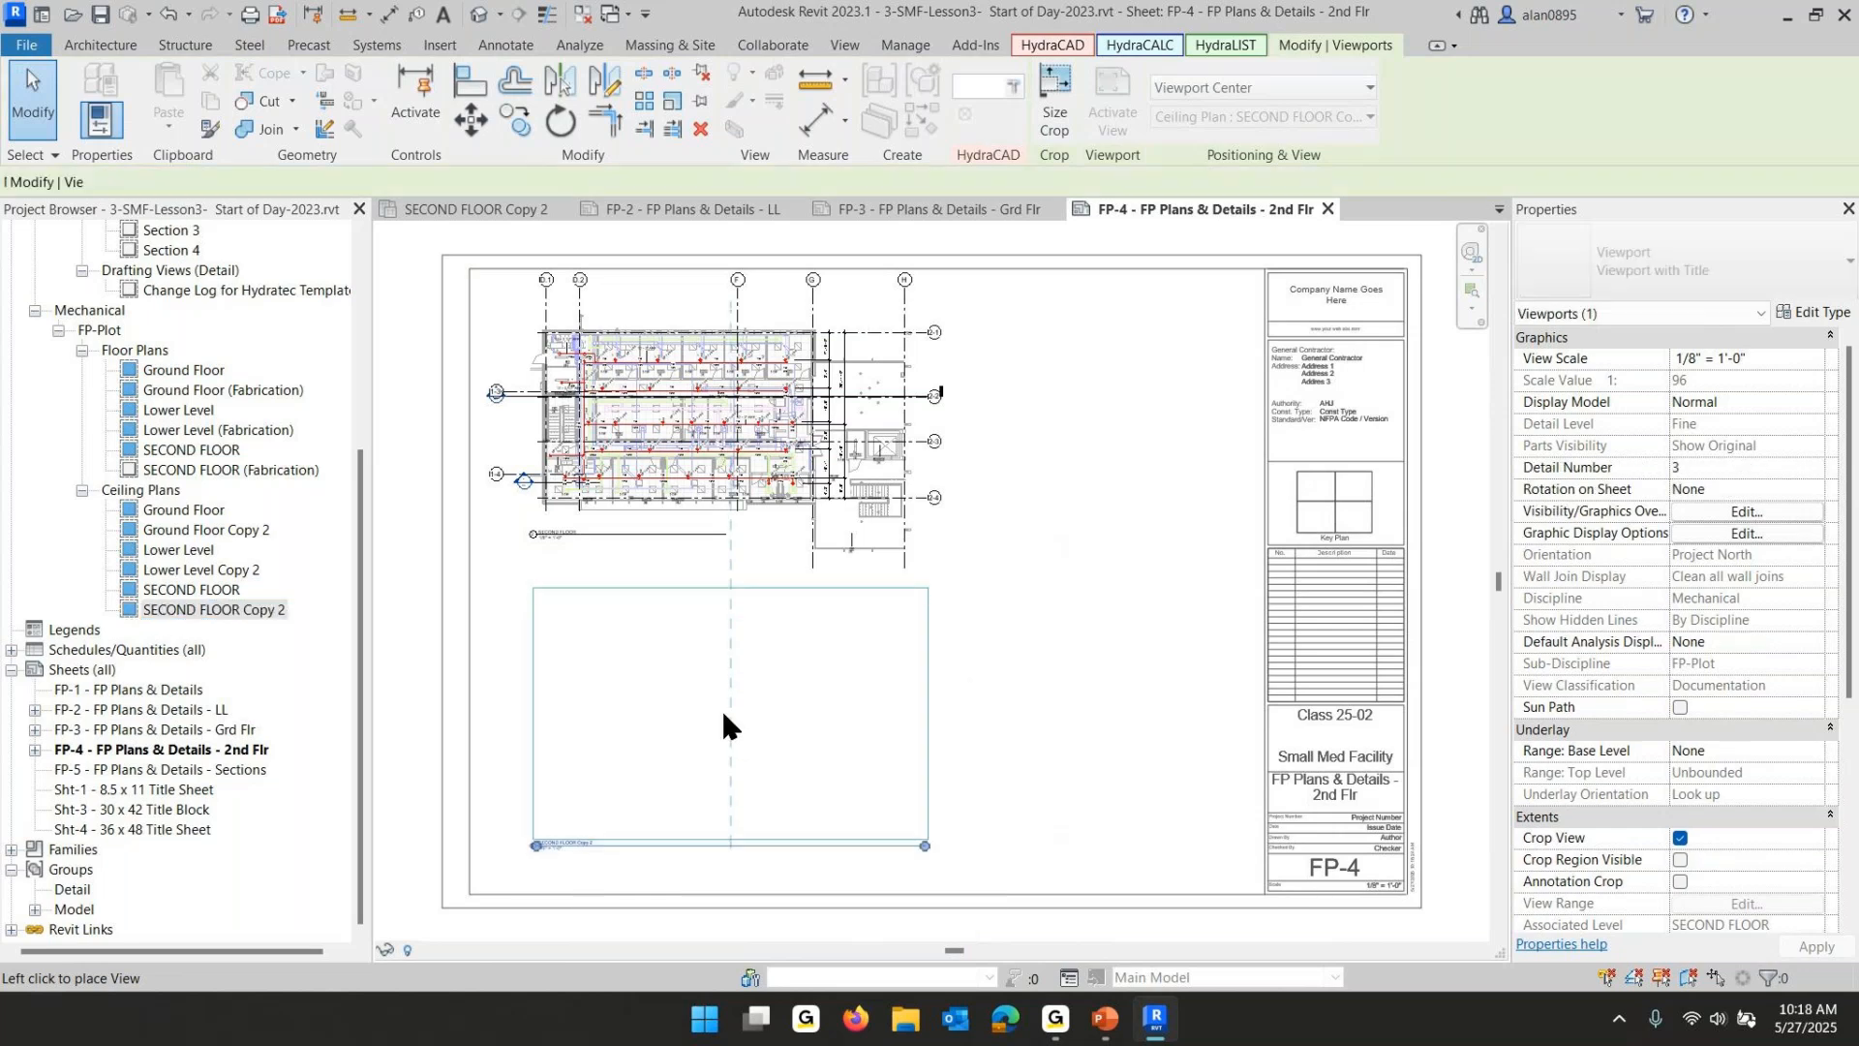
pyautogui.click(723, 714)
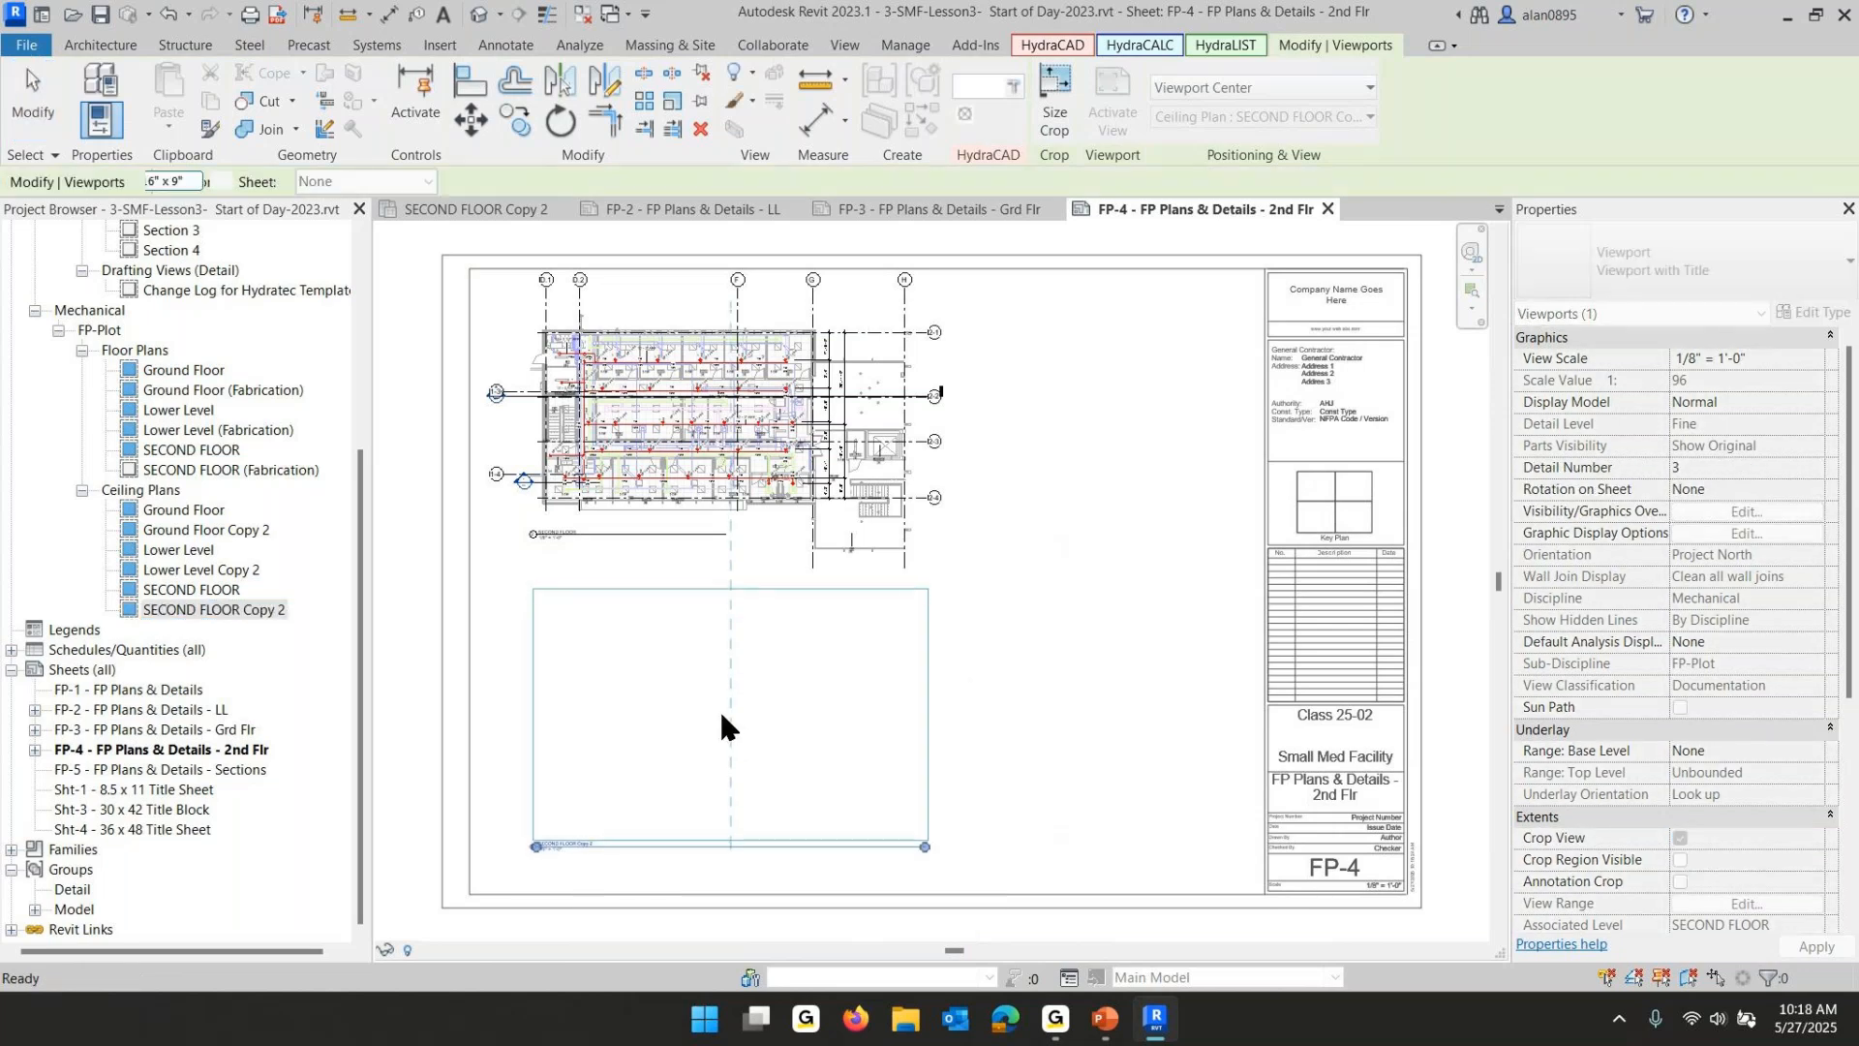
pyautogui.click(1692, 270)
pyautogui.click(1631, 444)
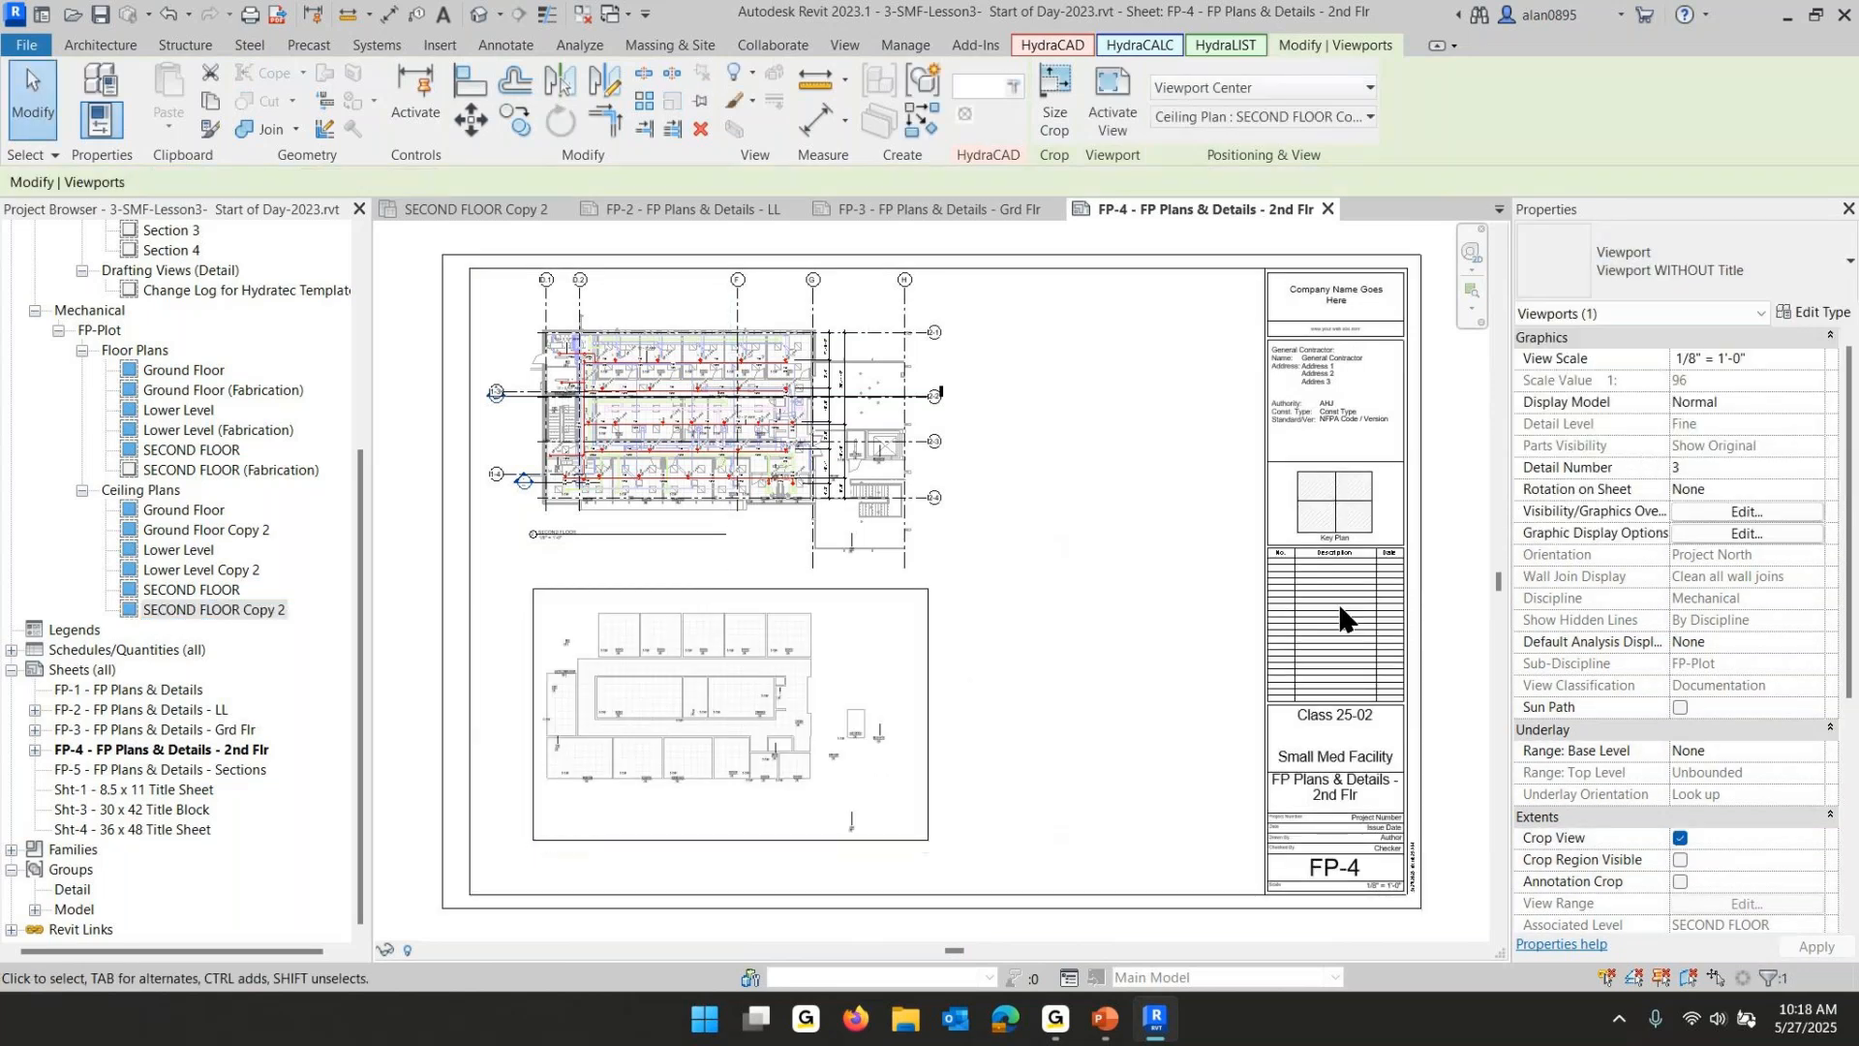
# - Place the SECOND FLOOR (Fabrication) plan over the ceiling plan on FP-4, aligning it with the ceiling view
pyautogui.click(162, 468)
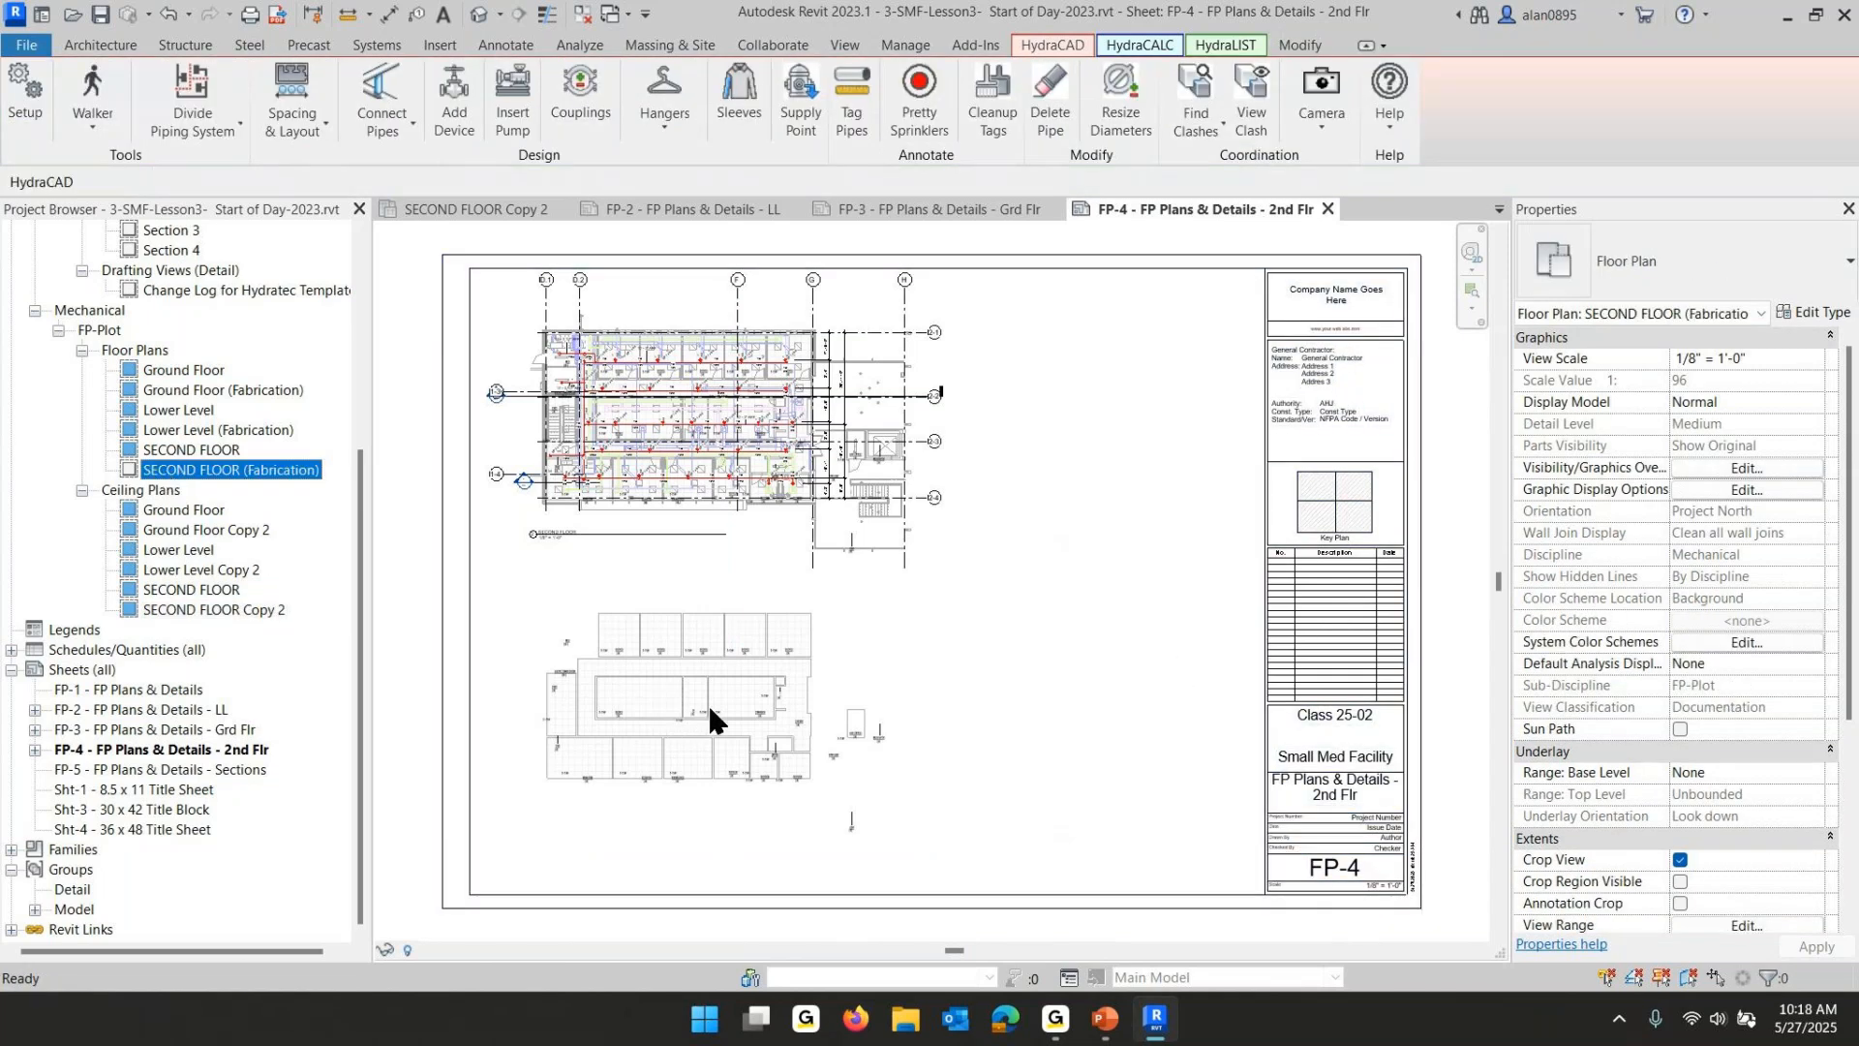
pyautogui.moveTo(709, 708); pyautogui.dragTo(710, 706)
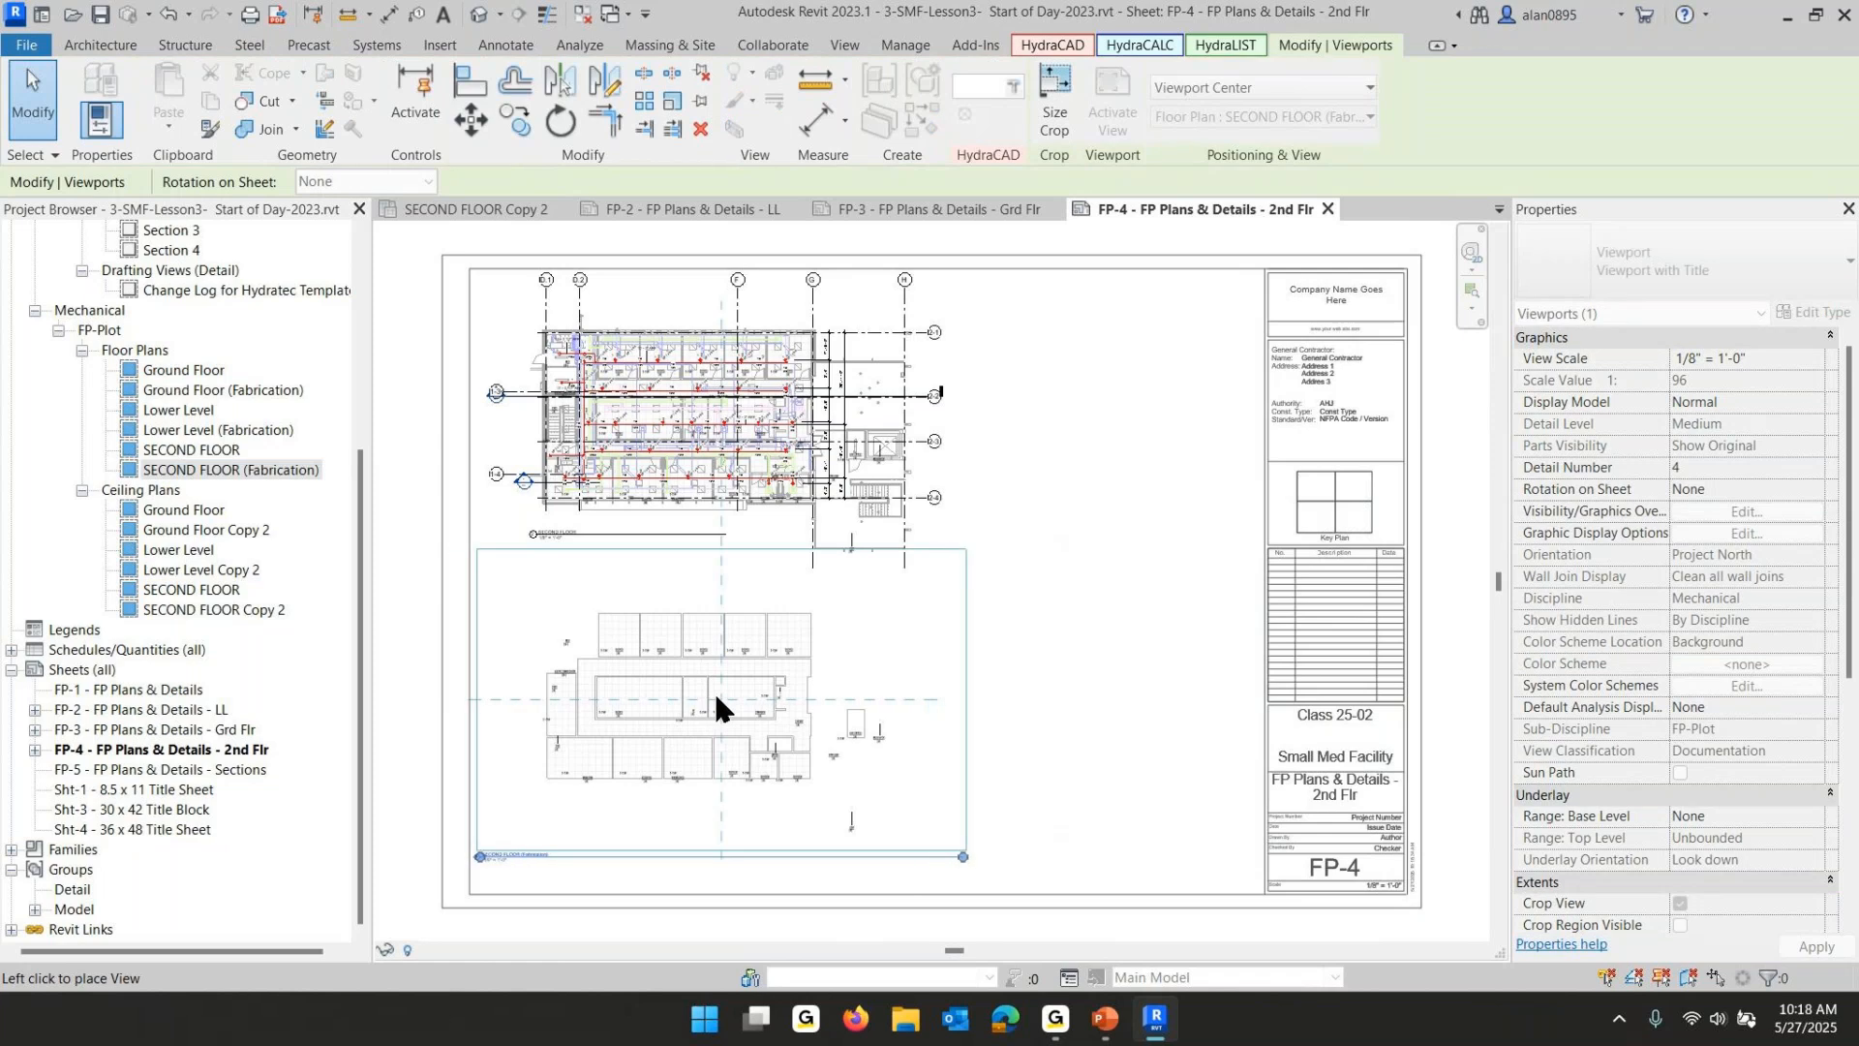
pyautogui.click(716, 693)
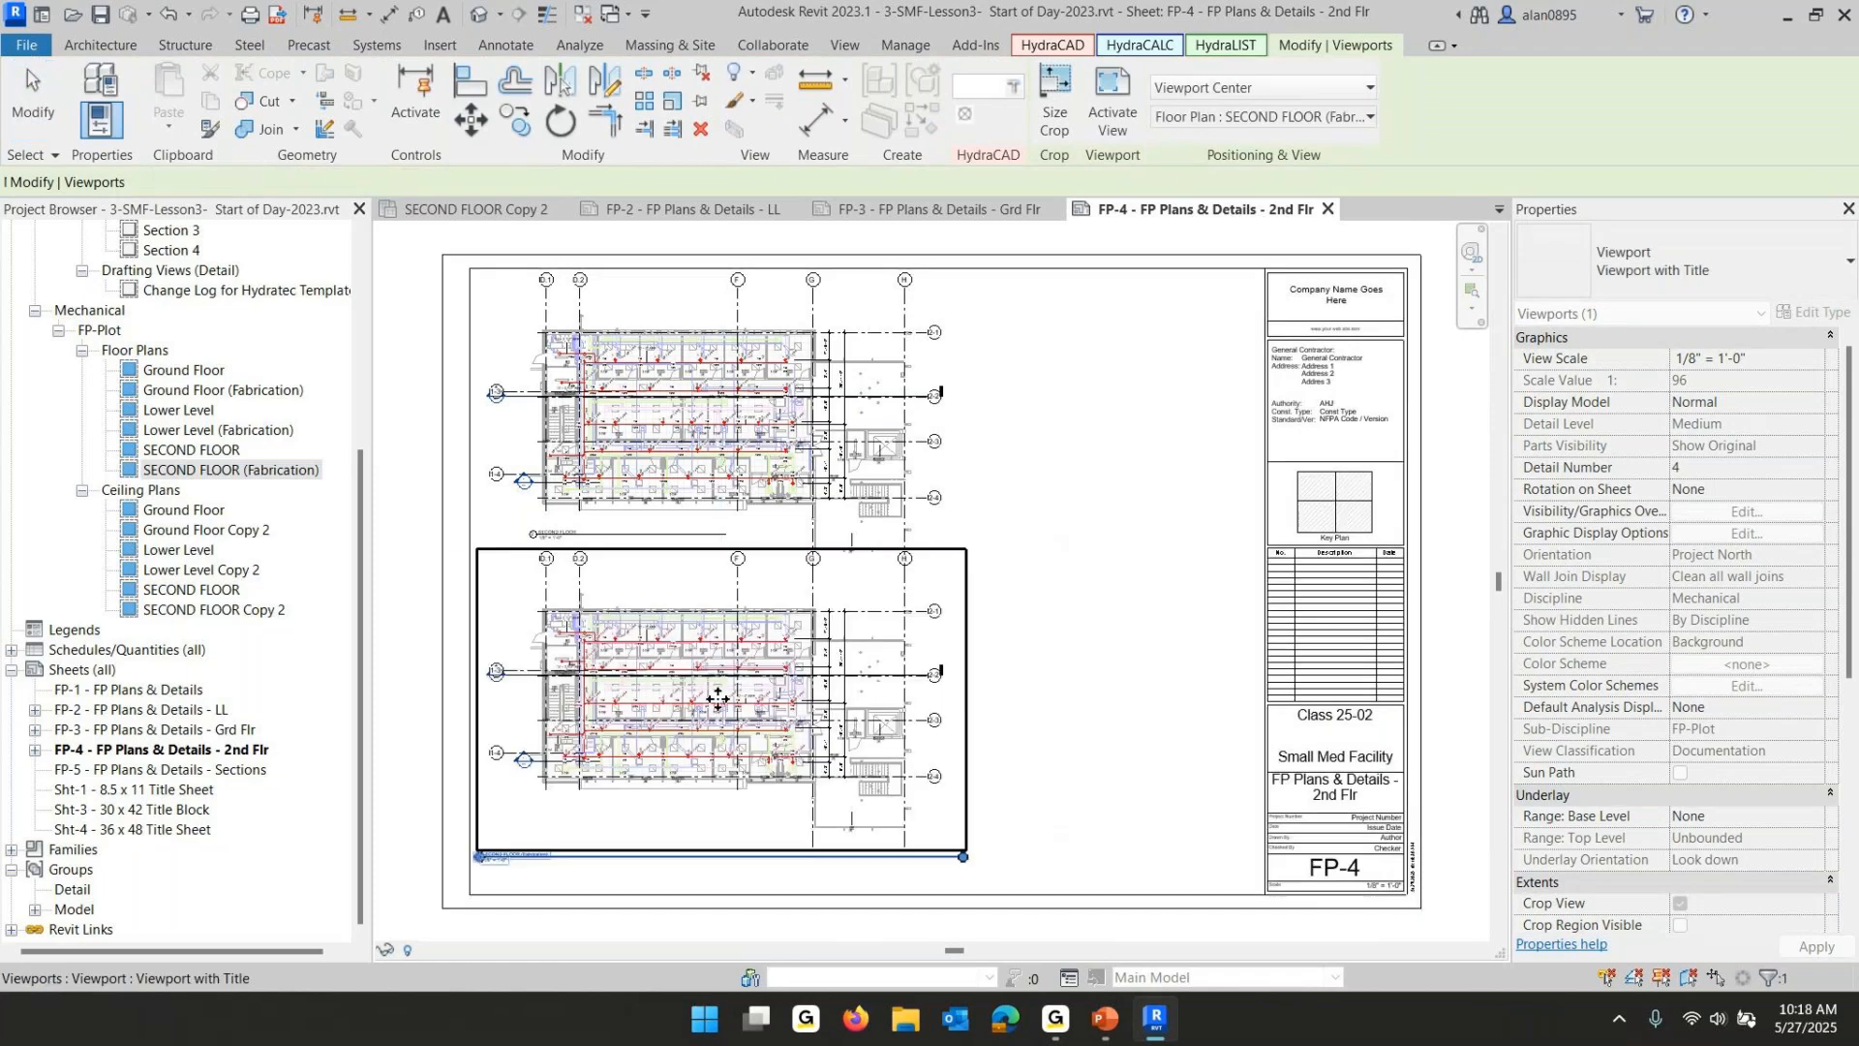
pyautogui.click(1113, 618)
pyautogui.click(892, 625)
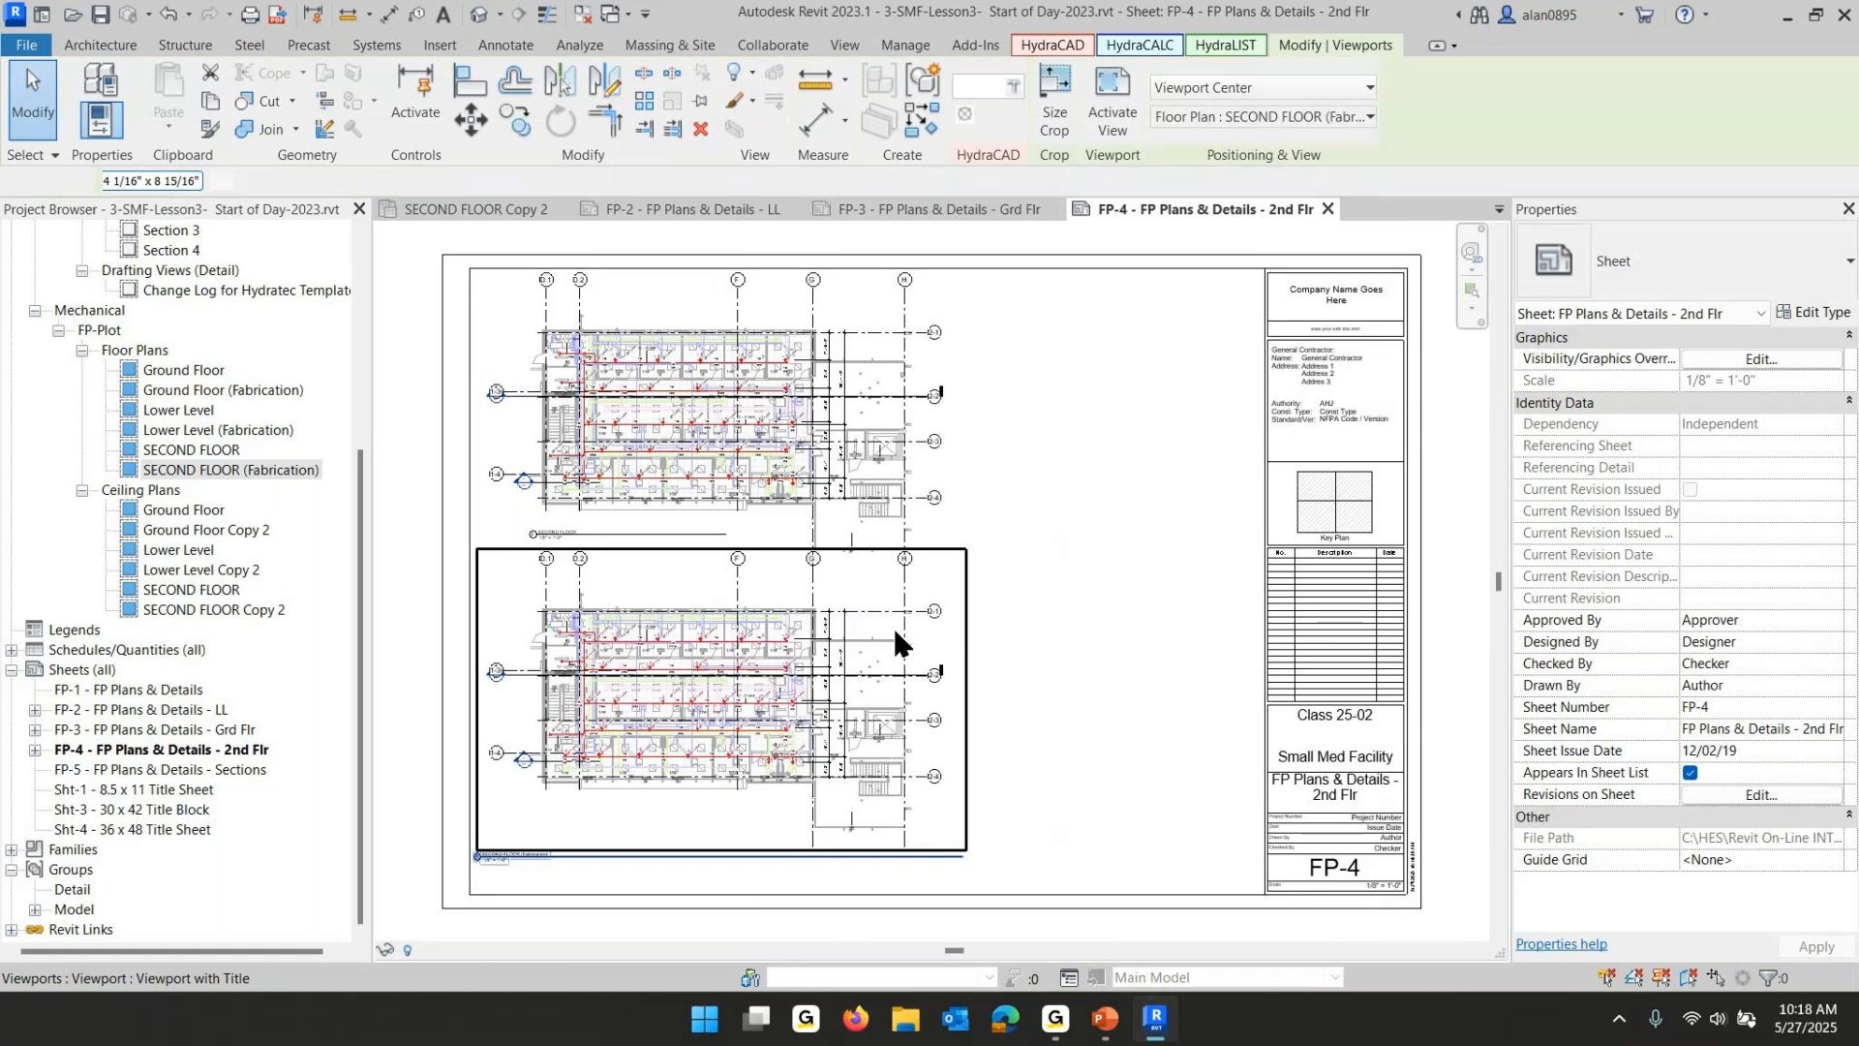
pyautogui.click(1112, 561)
# - Move the SECOND FLOOR (Fabrication) viewport title up under its plan and shorten its title line
pyautogui.click(783, 851)
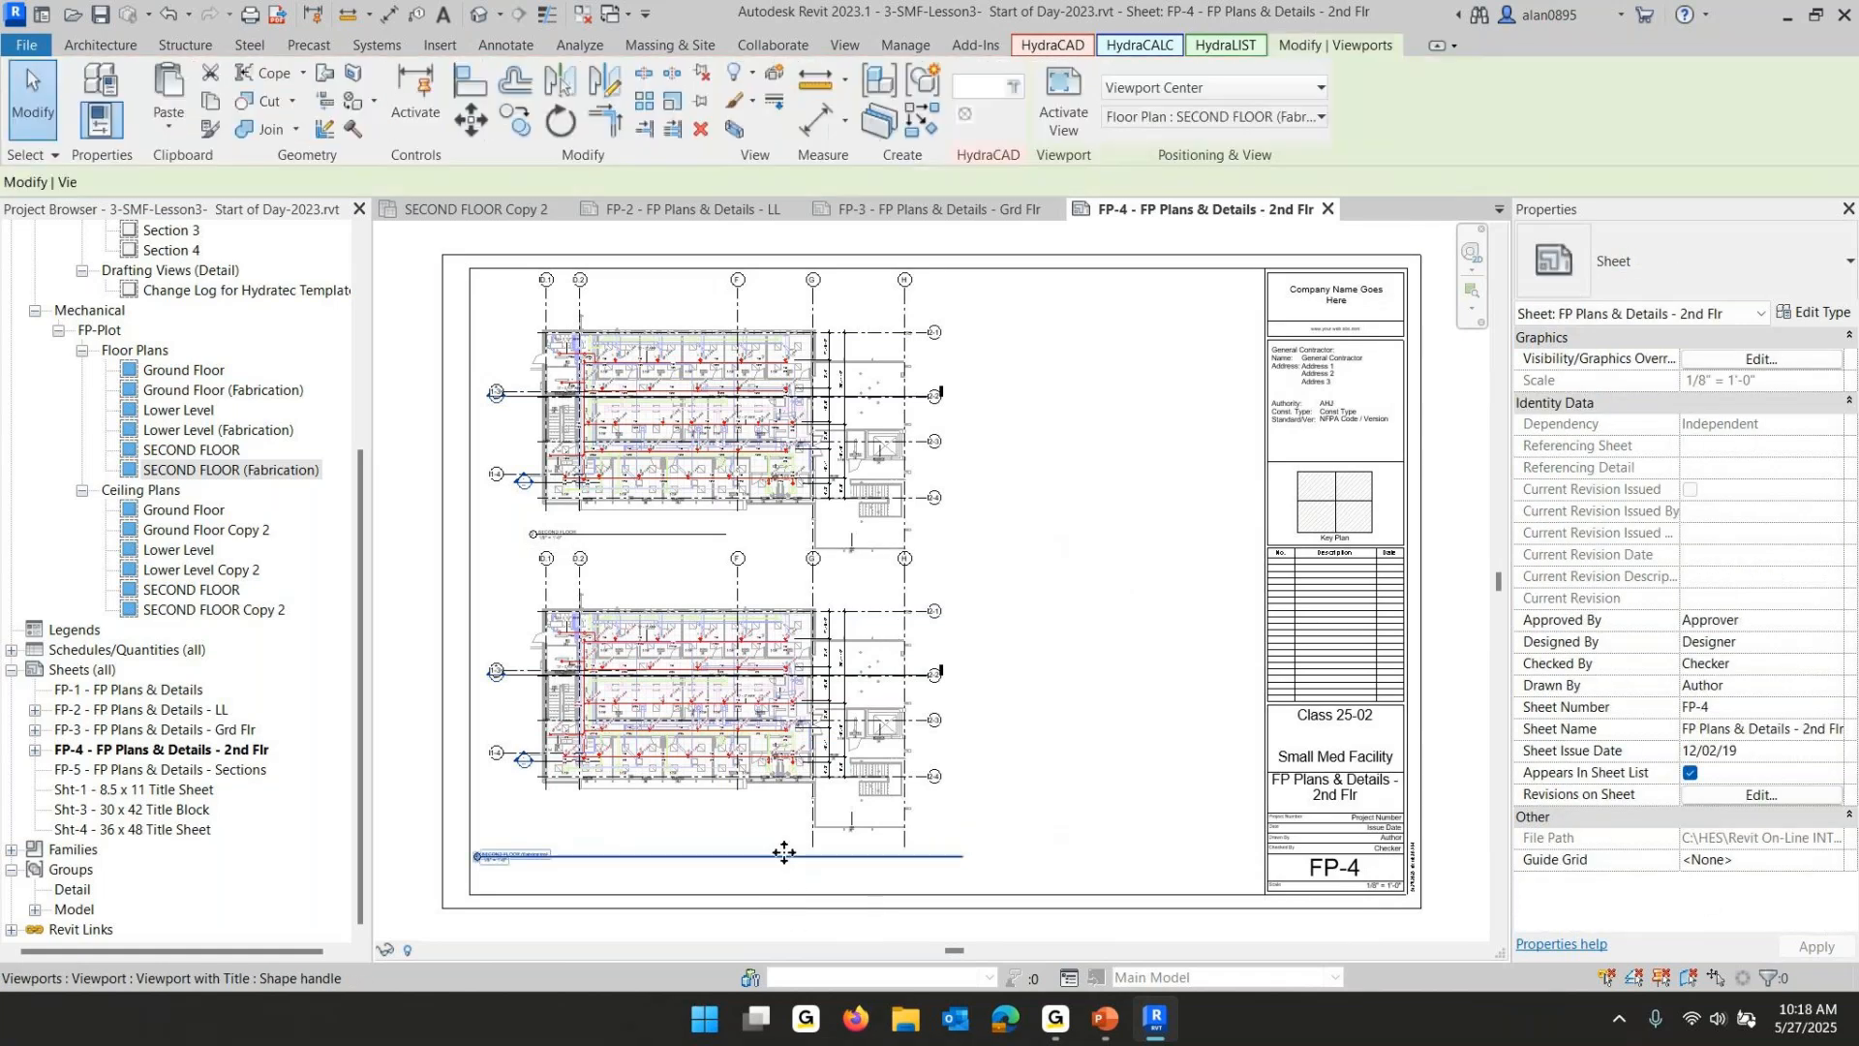
pyautogui.moveTo(848, 808); pyautogui.dragTo(845, 823)
pyautogui.click(963, 696)
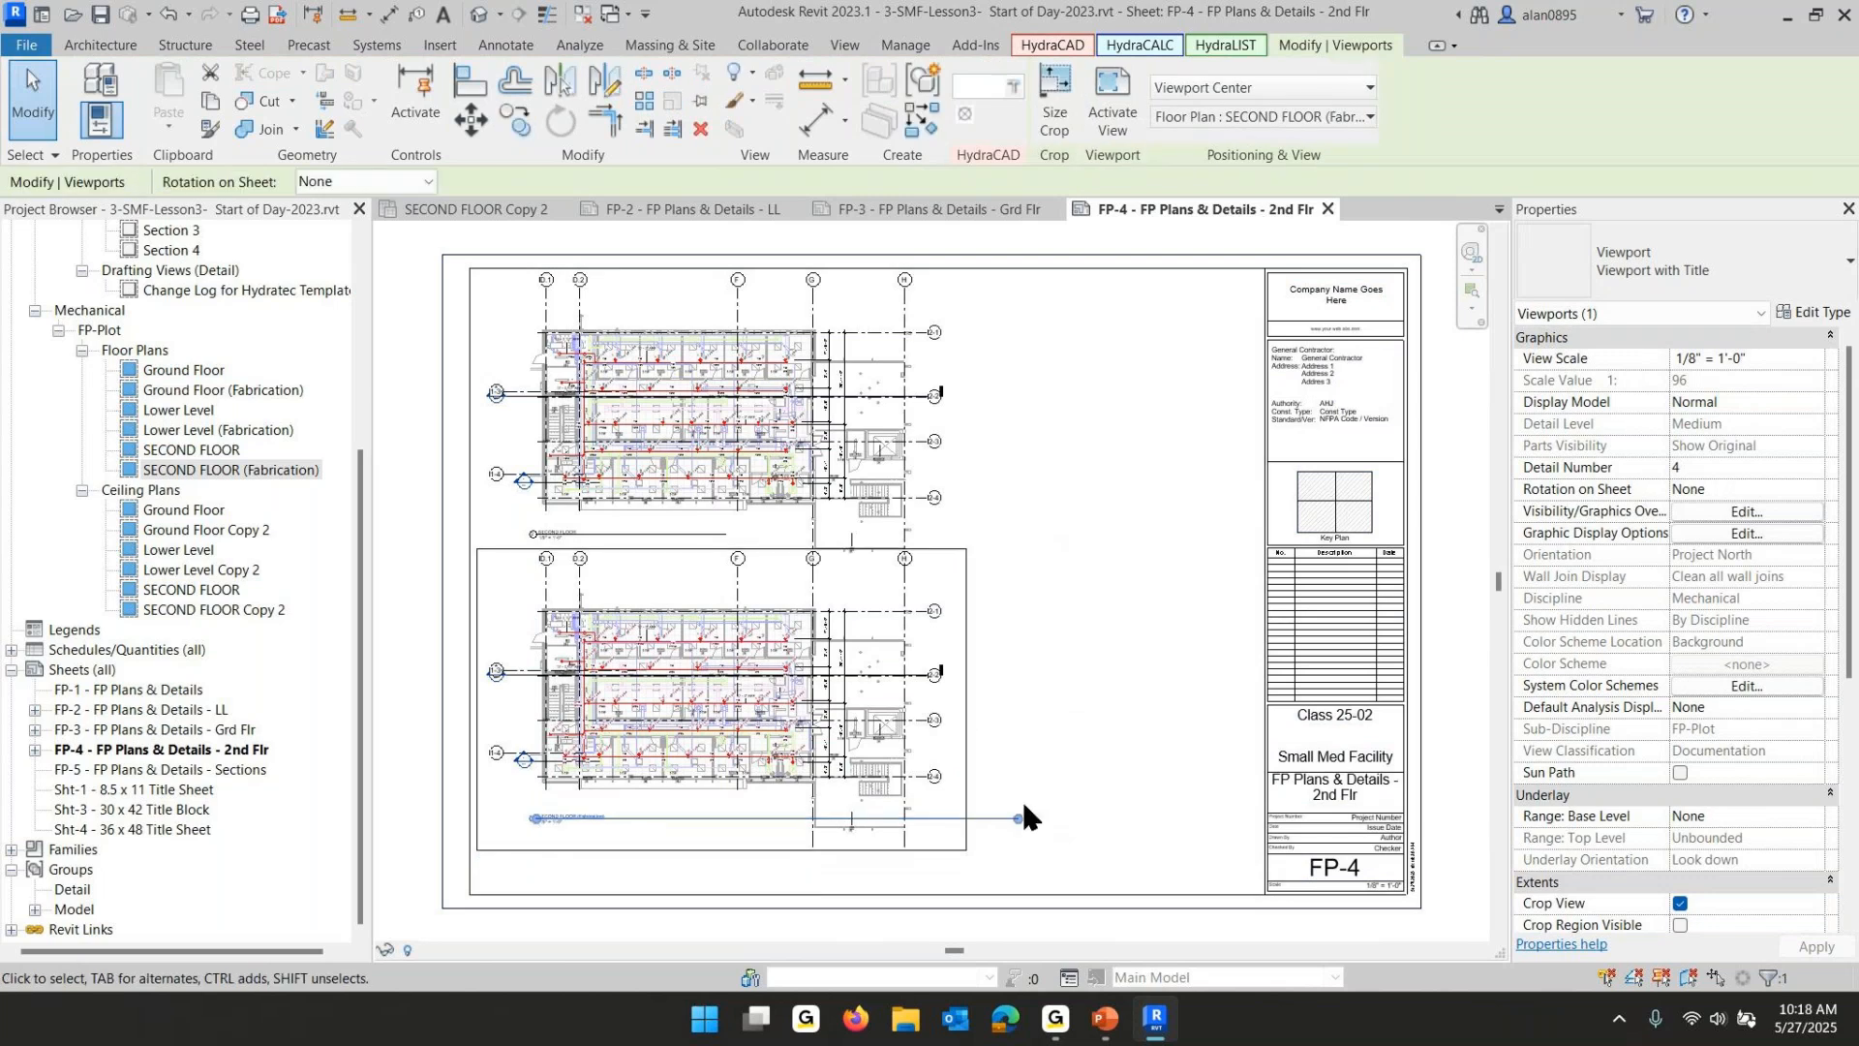
pyautogui.moveTo(1018, 816); pyautogui.dragTo(726, 818)
pyautogui.click(1141, 475)
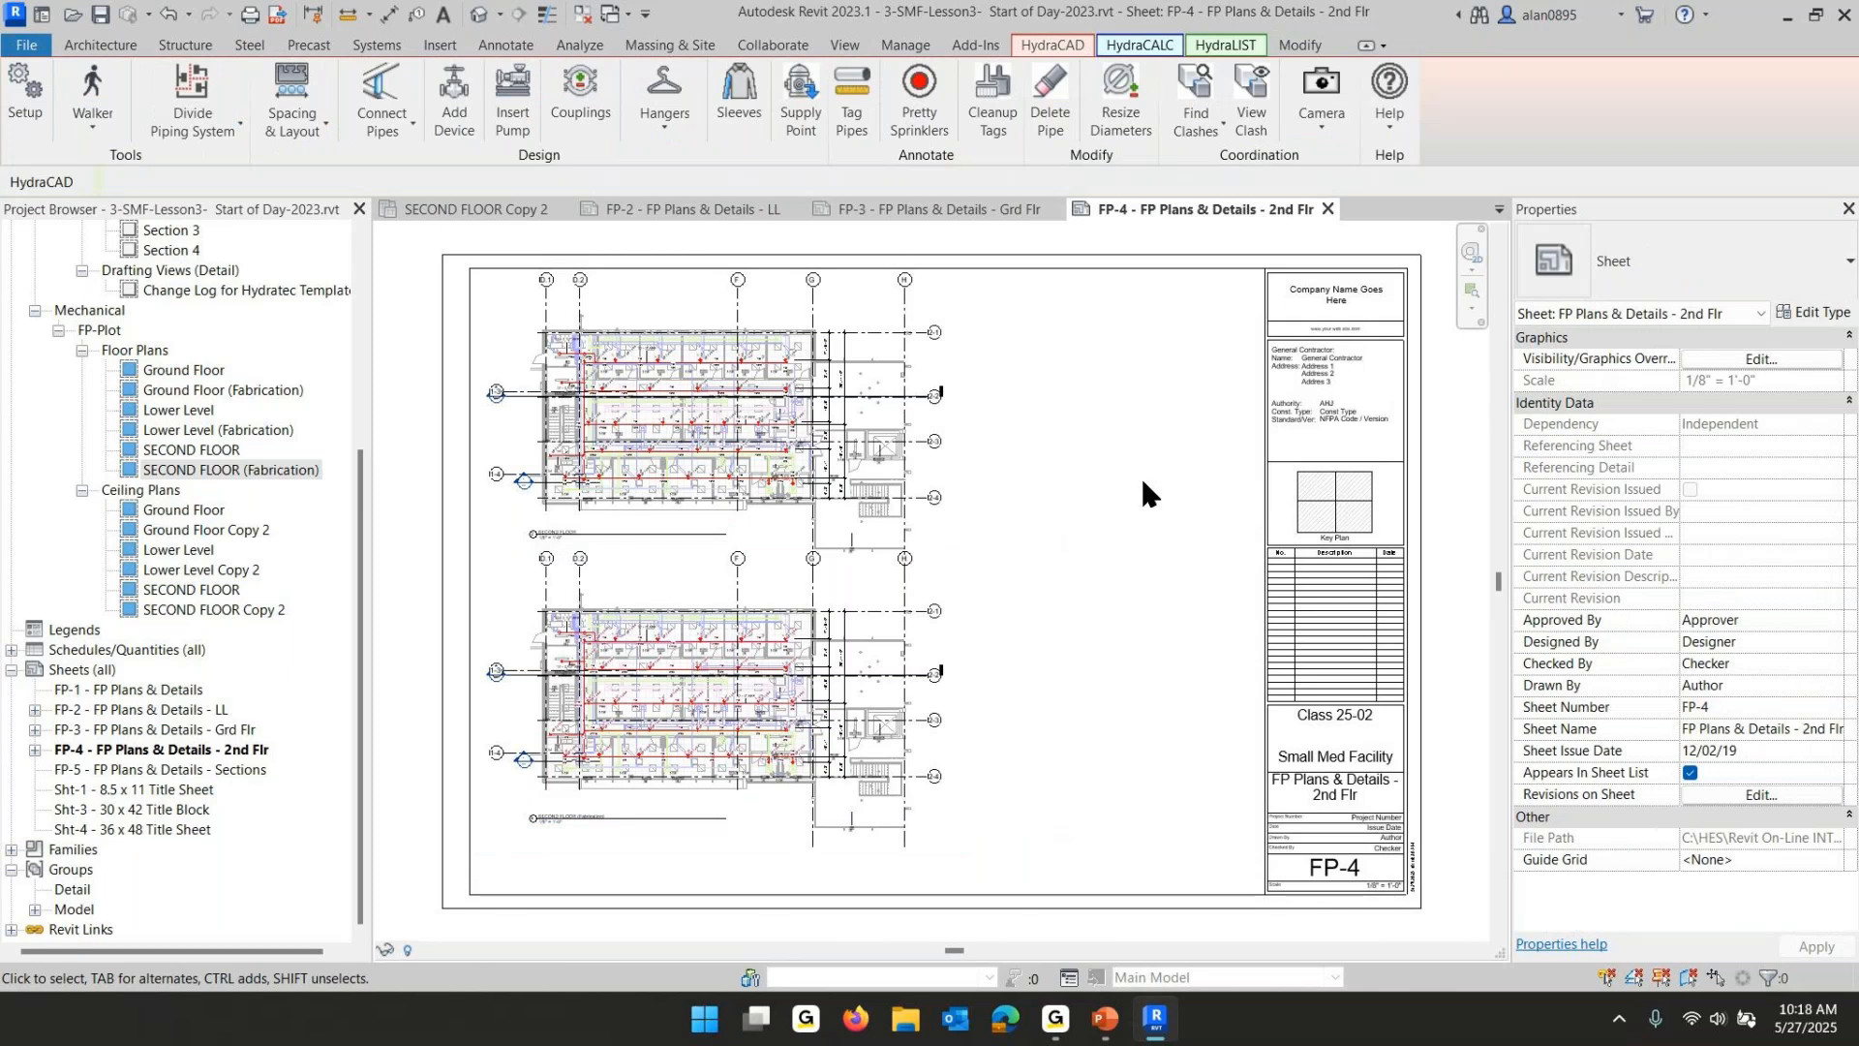
# - Select both stacked lower viewports on FP-4 and nudge them down three steps
pyautogui.moveTo(391, 458); pyautogui.dragTo(972, 865)
pyautogui.press('Down')
pyautogui.press('Down')
pyautogui.press('Down')
pyautogui.press('Down')
pyautogui.press('Down')
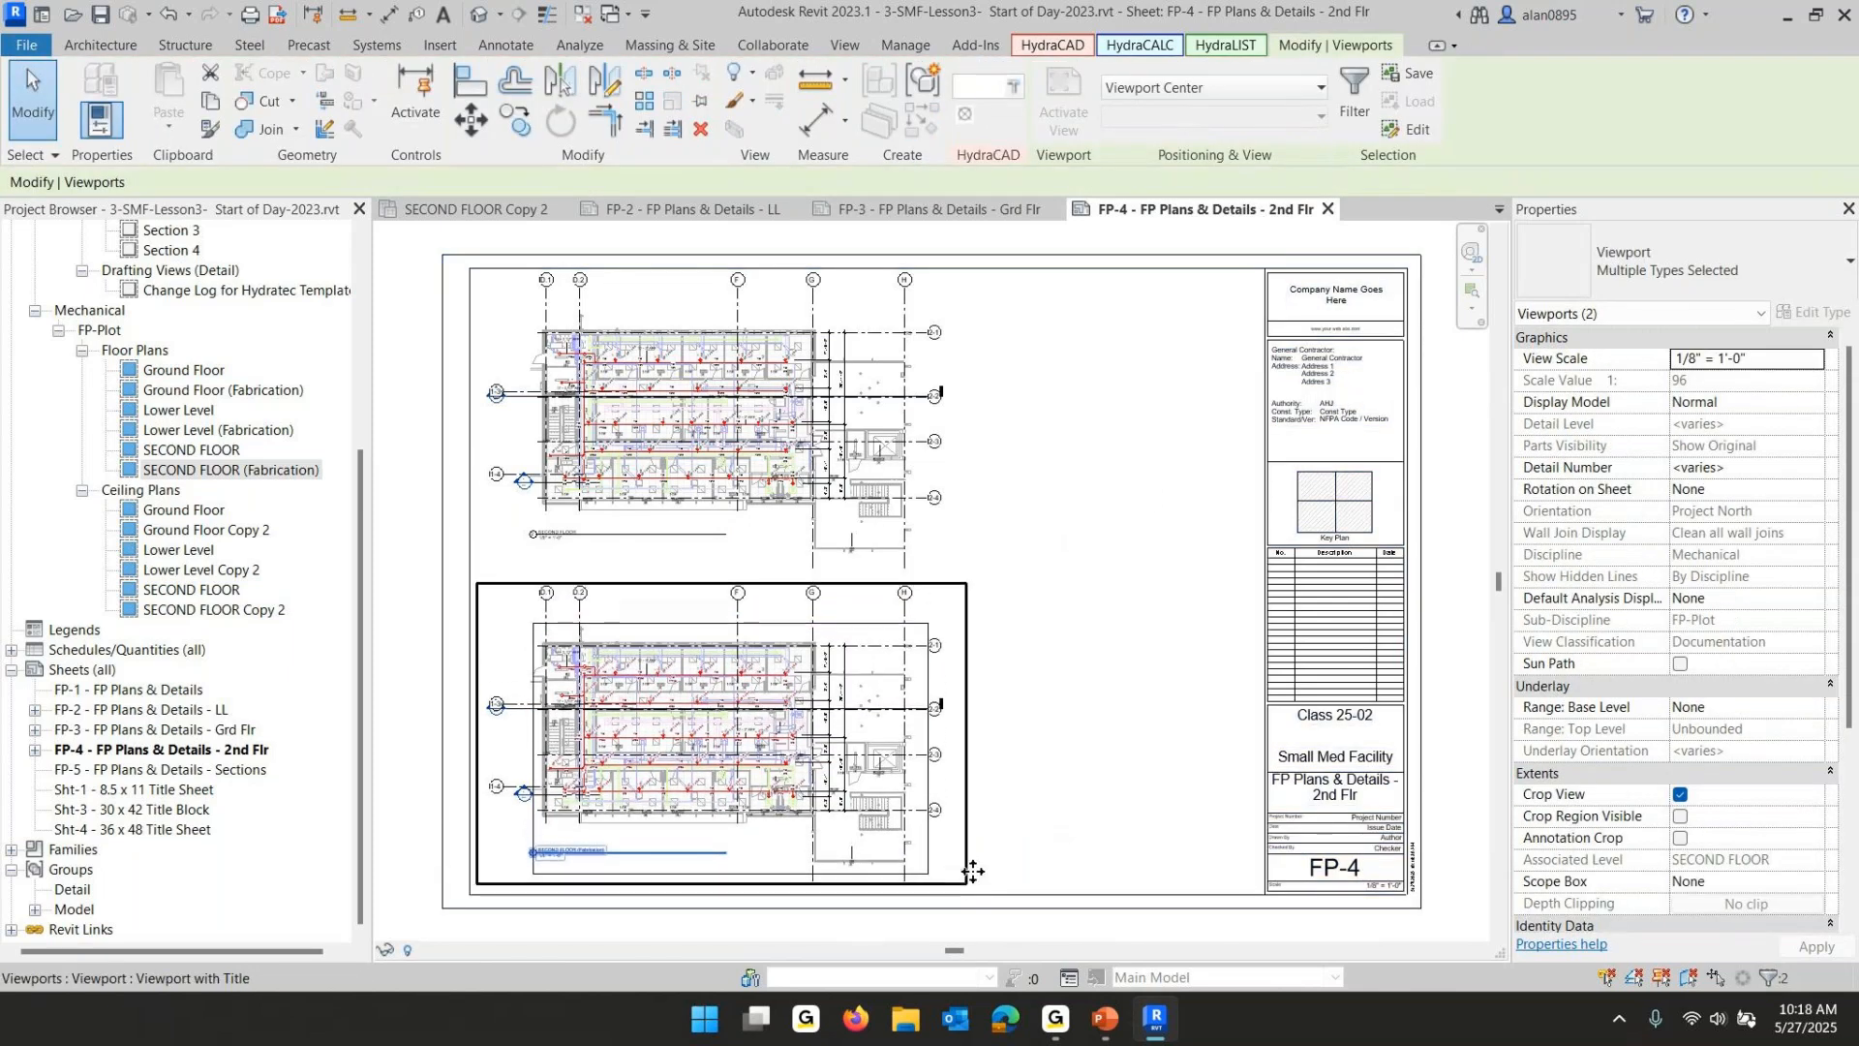
pyautogui.click(1073, 515)
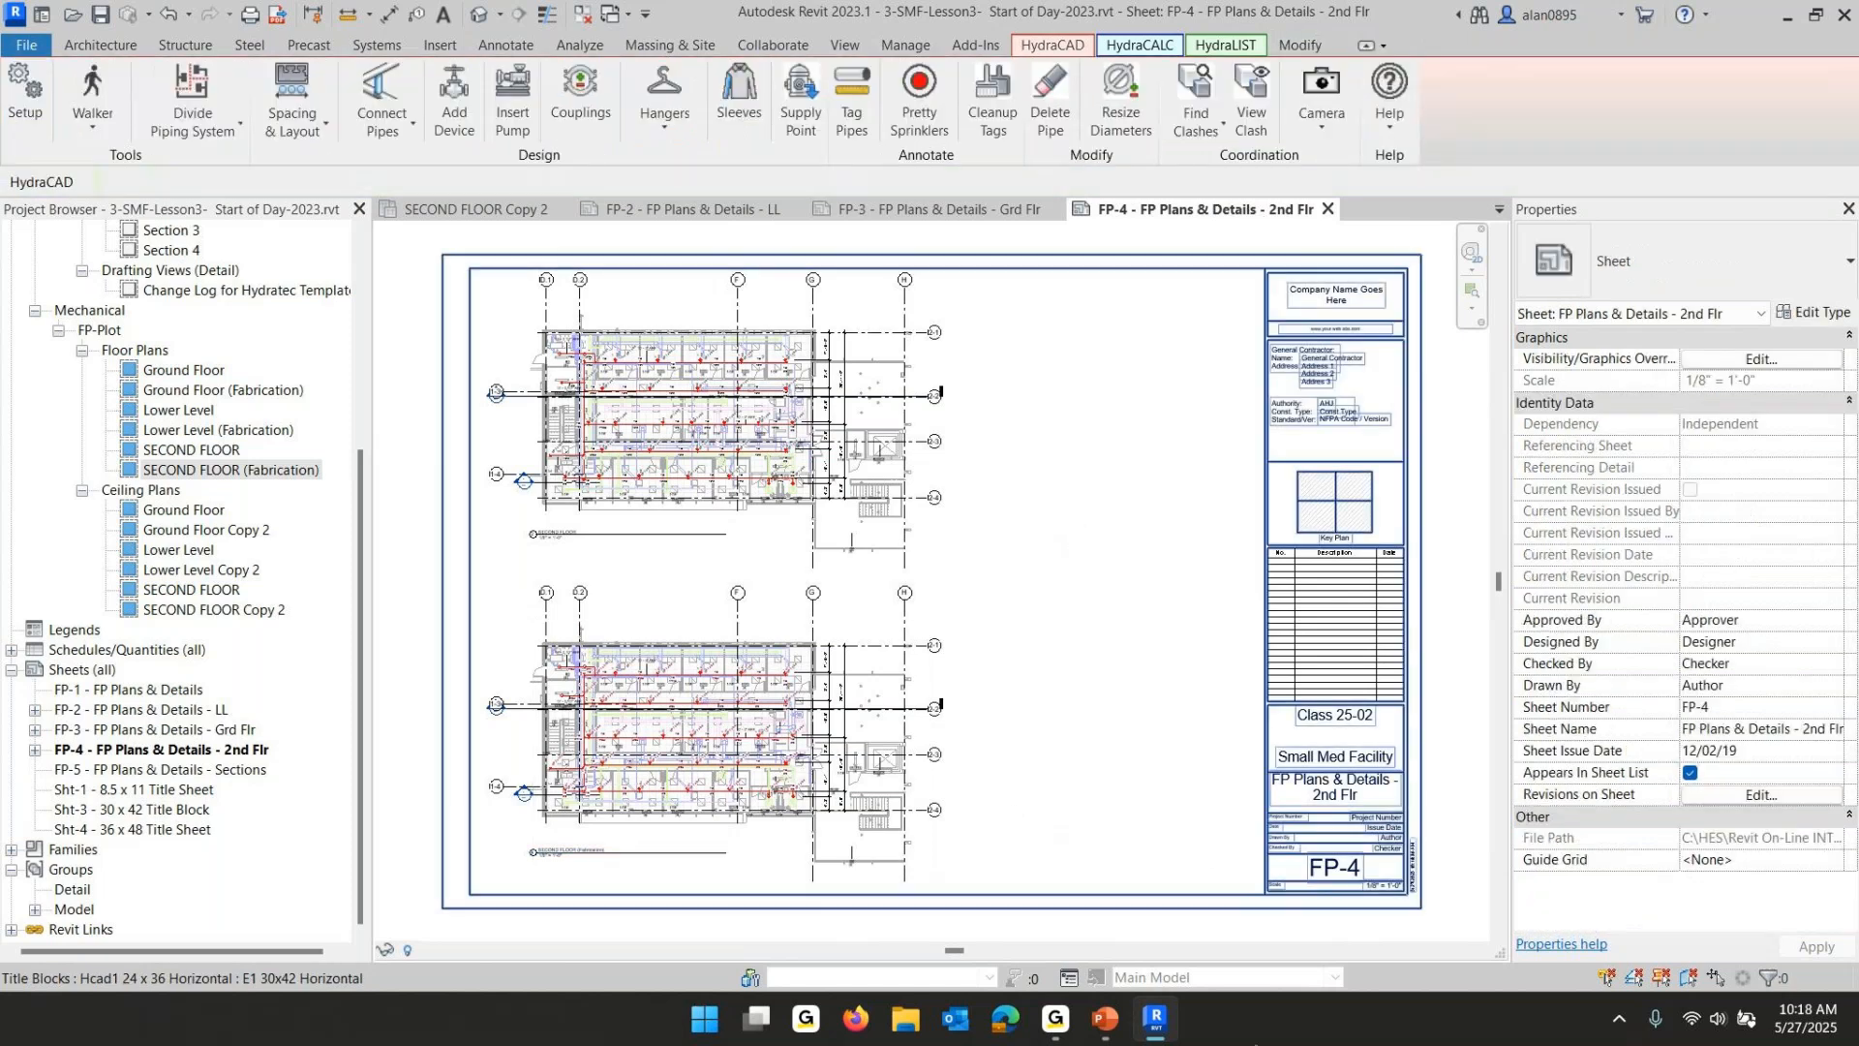
# - Switch to the PowerPoint slide show to review the submittal plans checklist
pyautogui.click(1107, 1018)
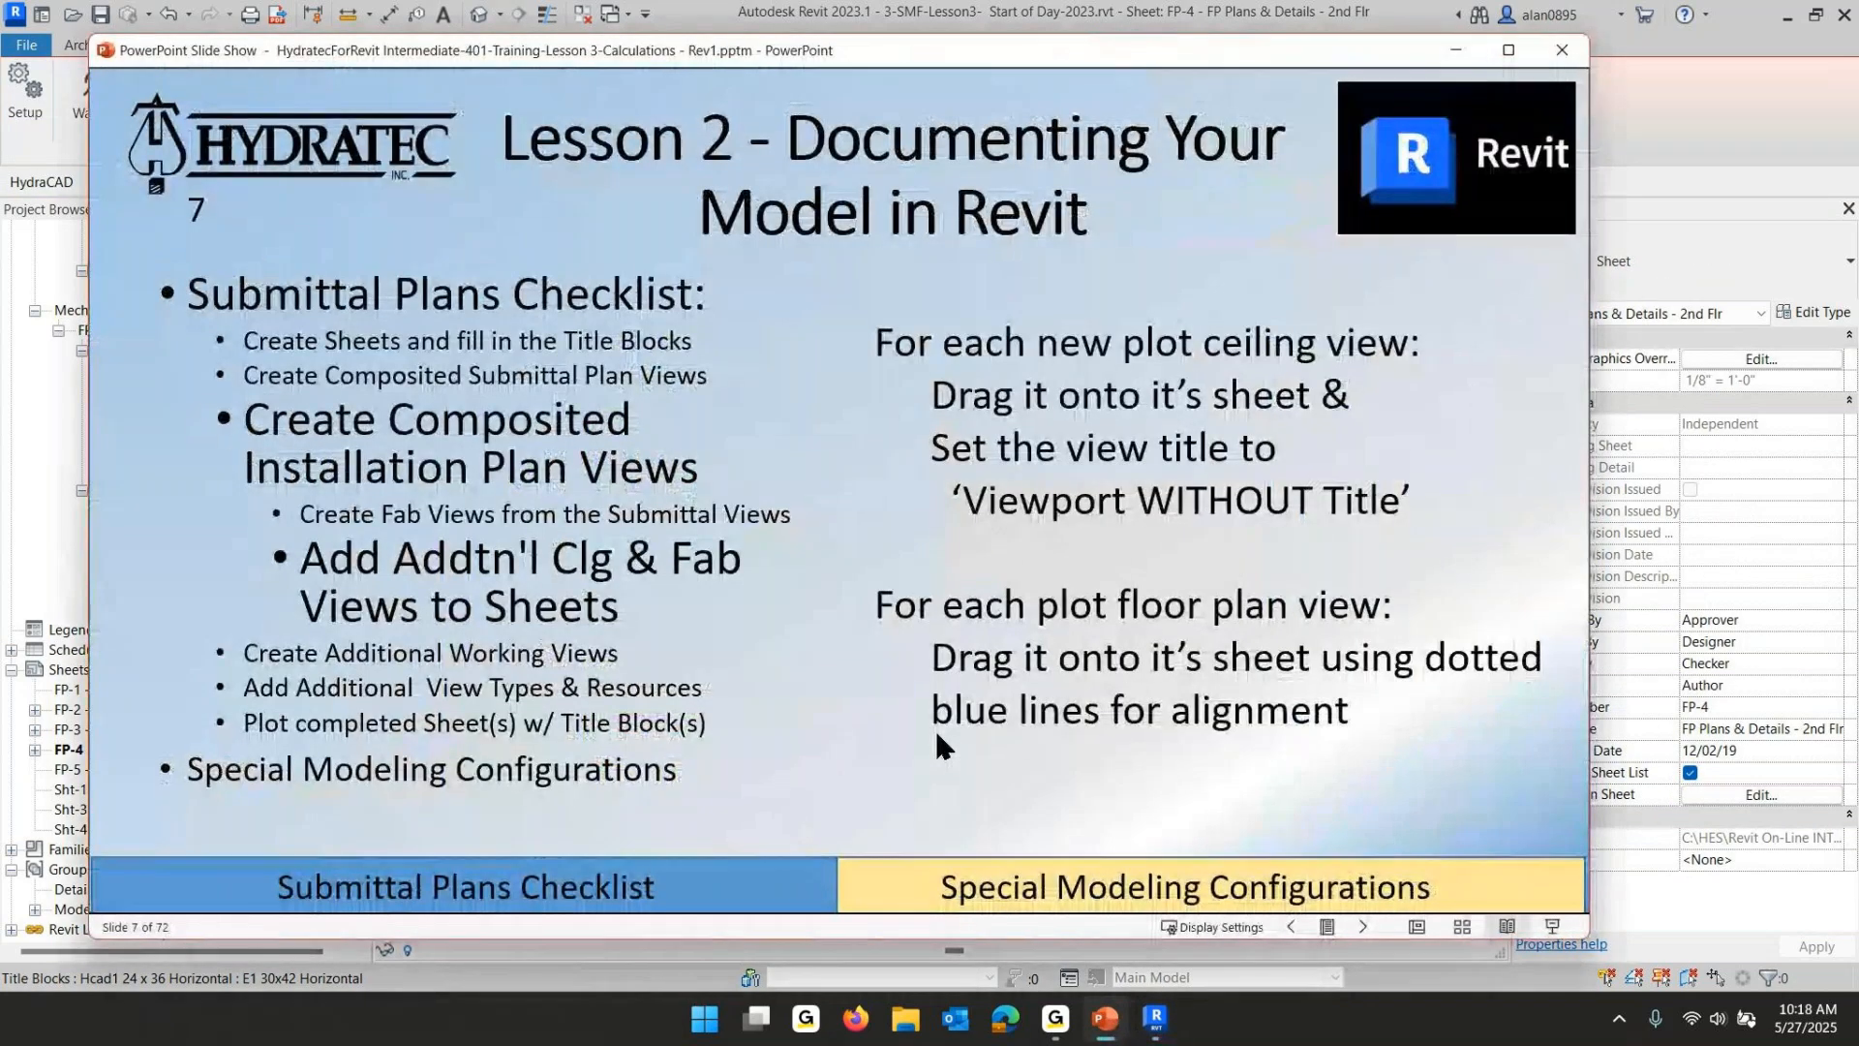
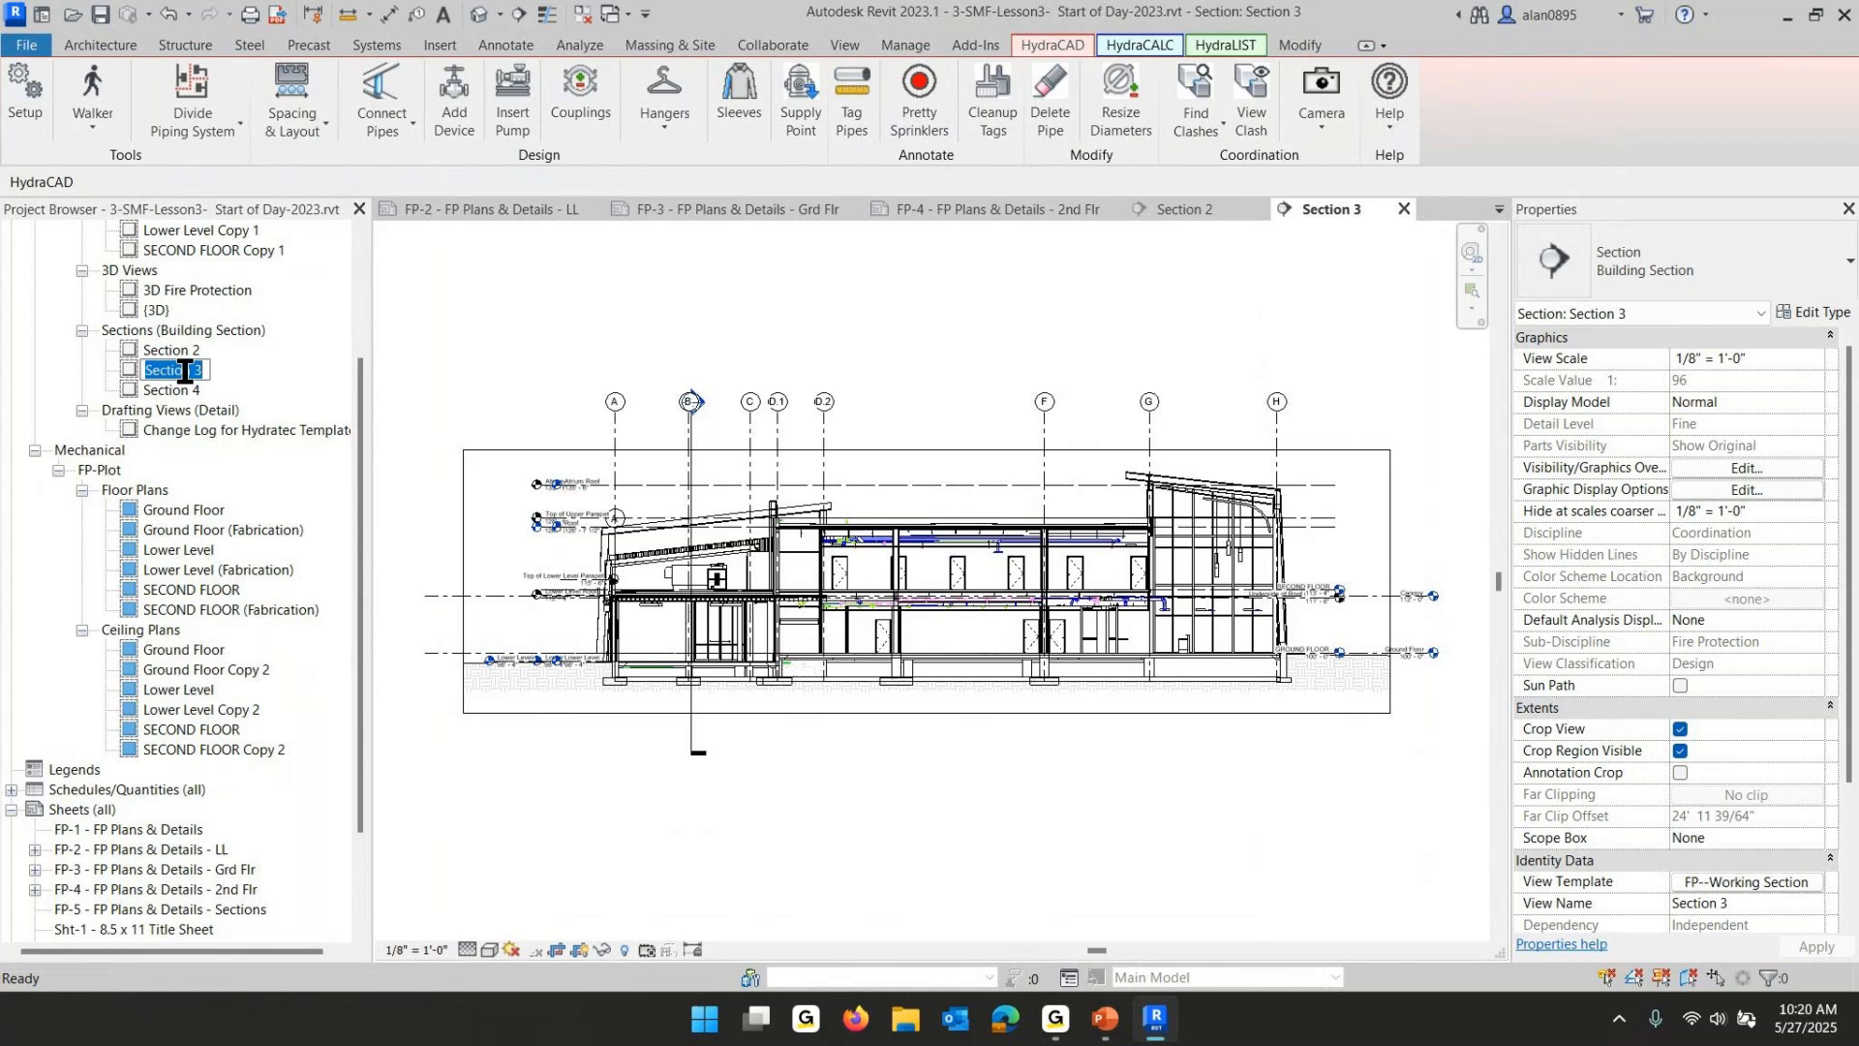
# - Rename the Section 3 view as "Bldg Section Looking North"
pyautogui.write('Bl')
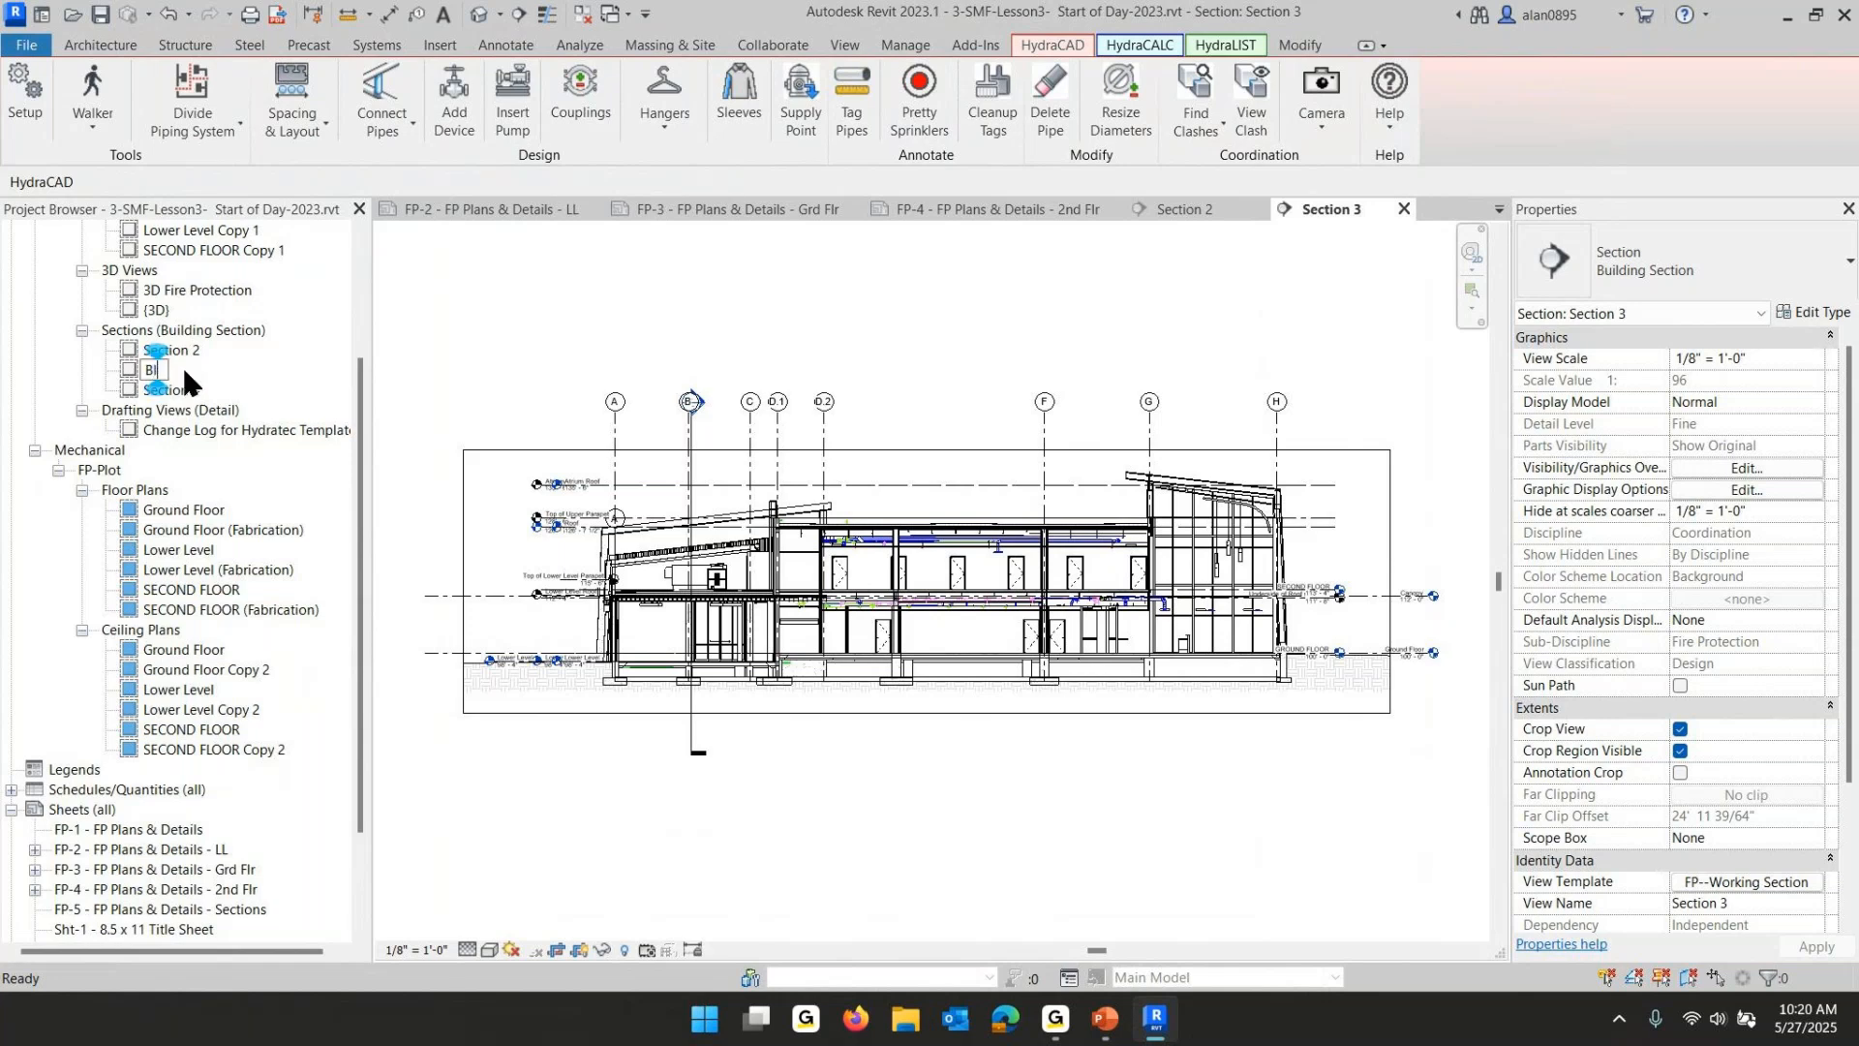
pyautogui.write('dg')
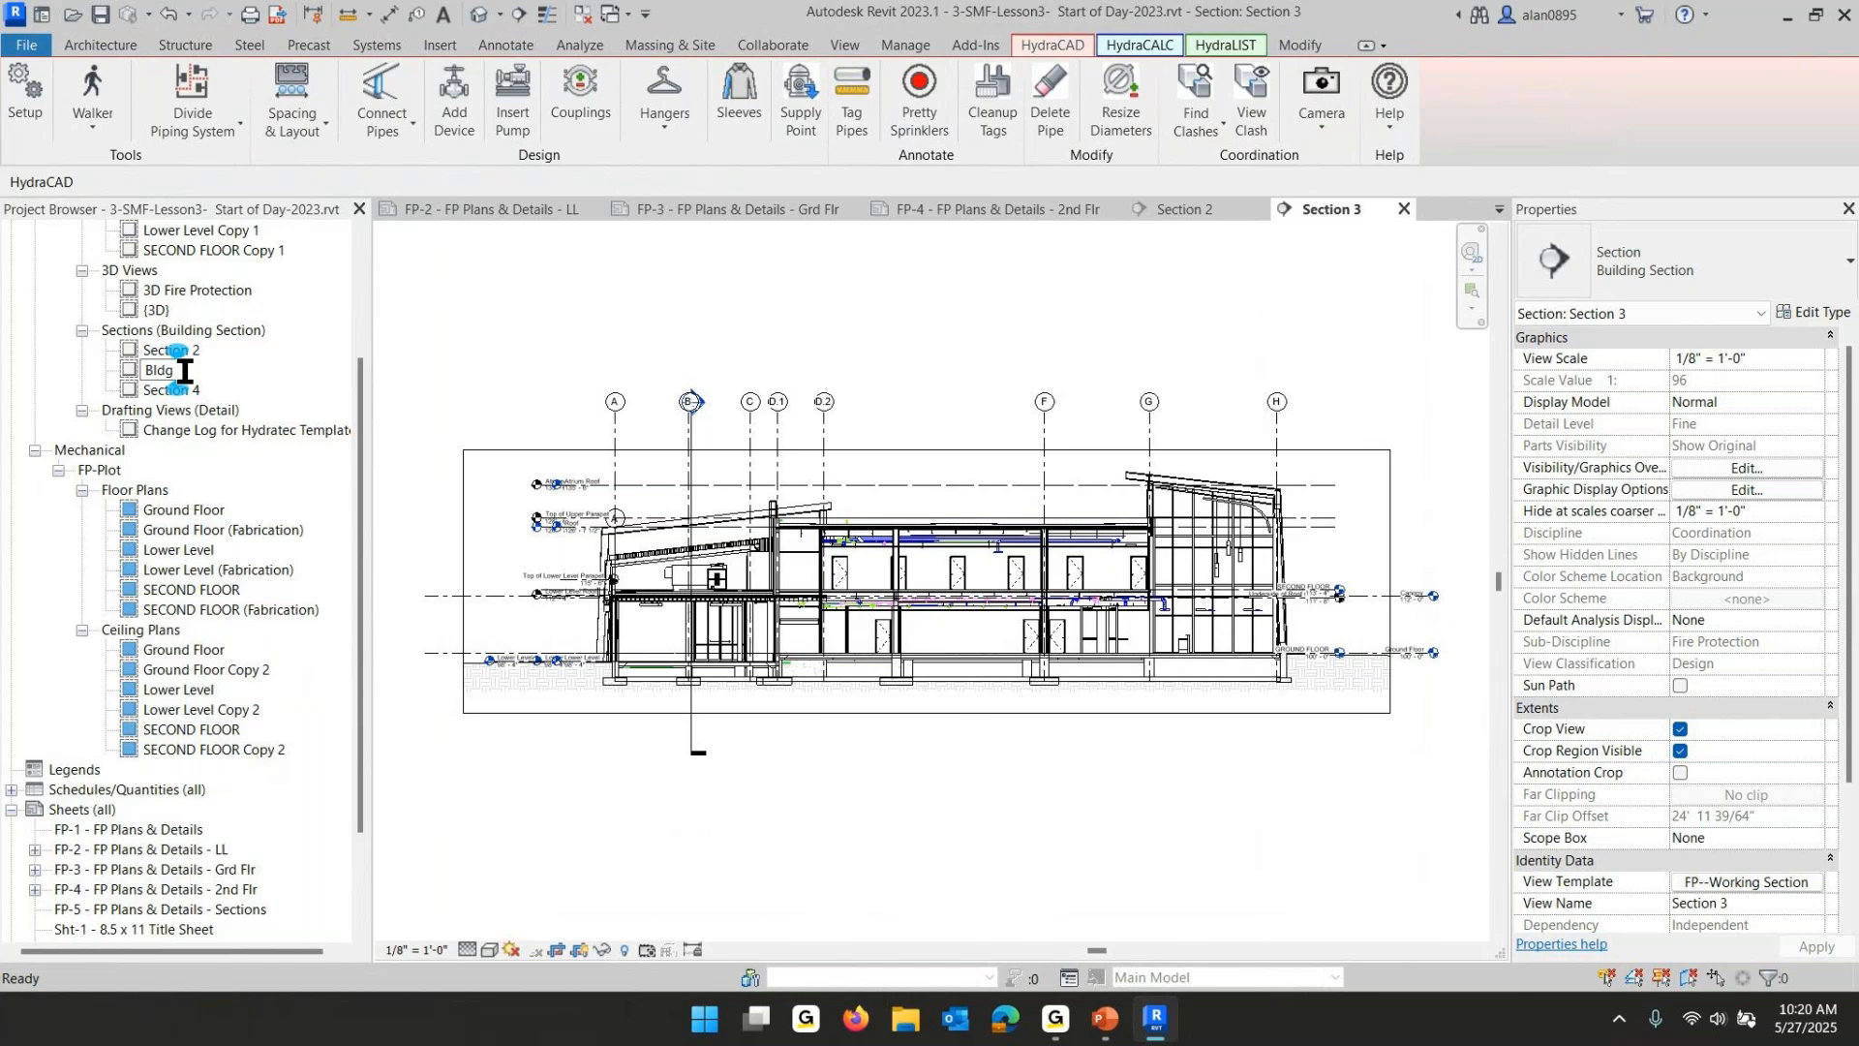
pyautogui.write(' Section')
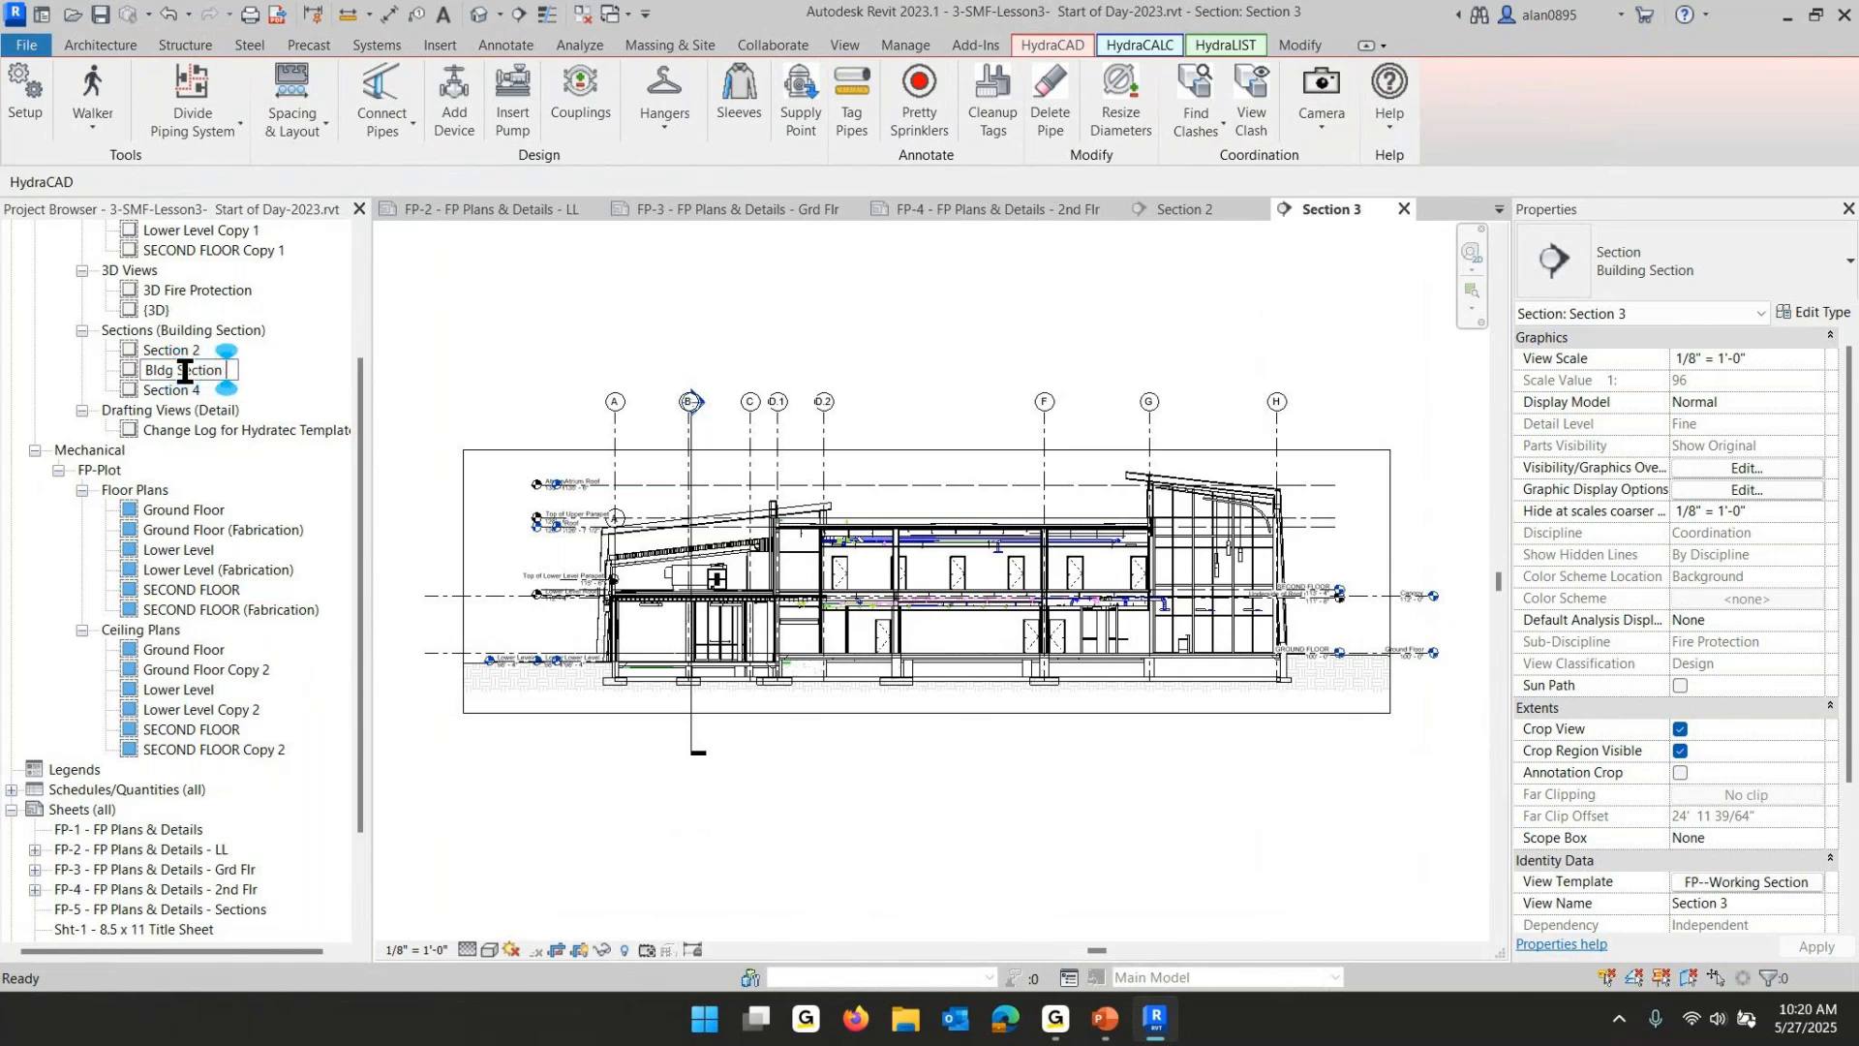
pyautogui.write(' Lookin')
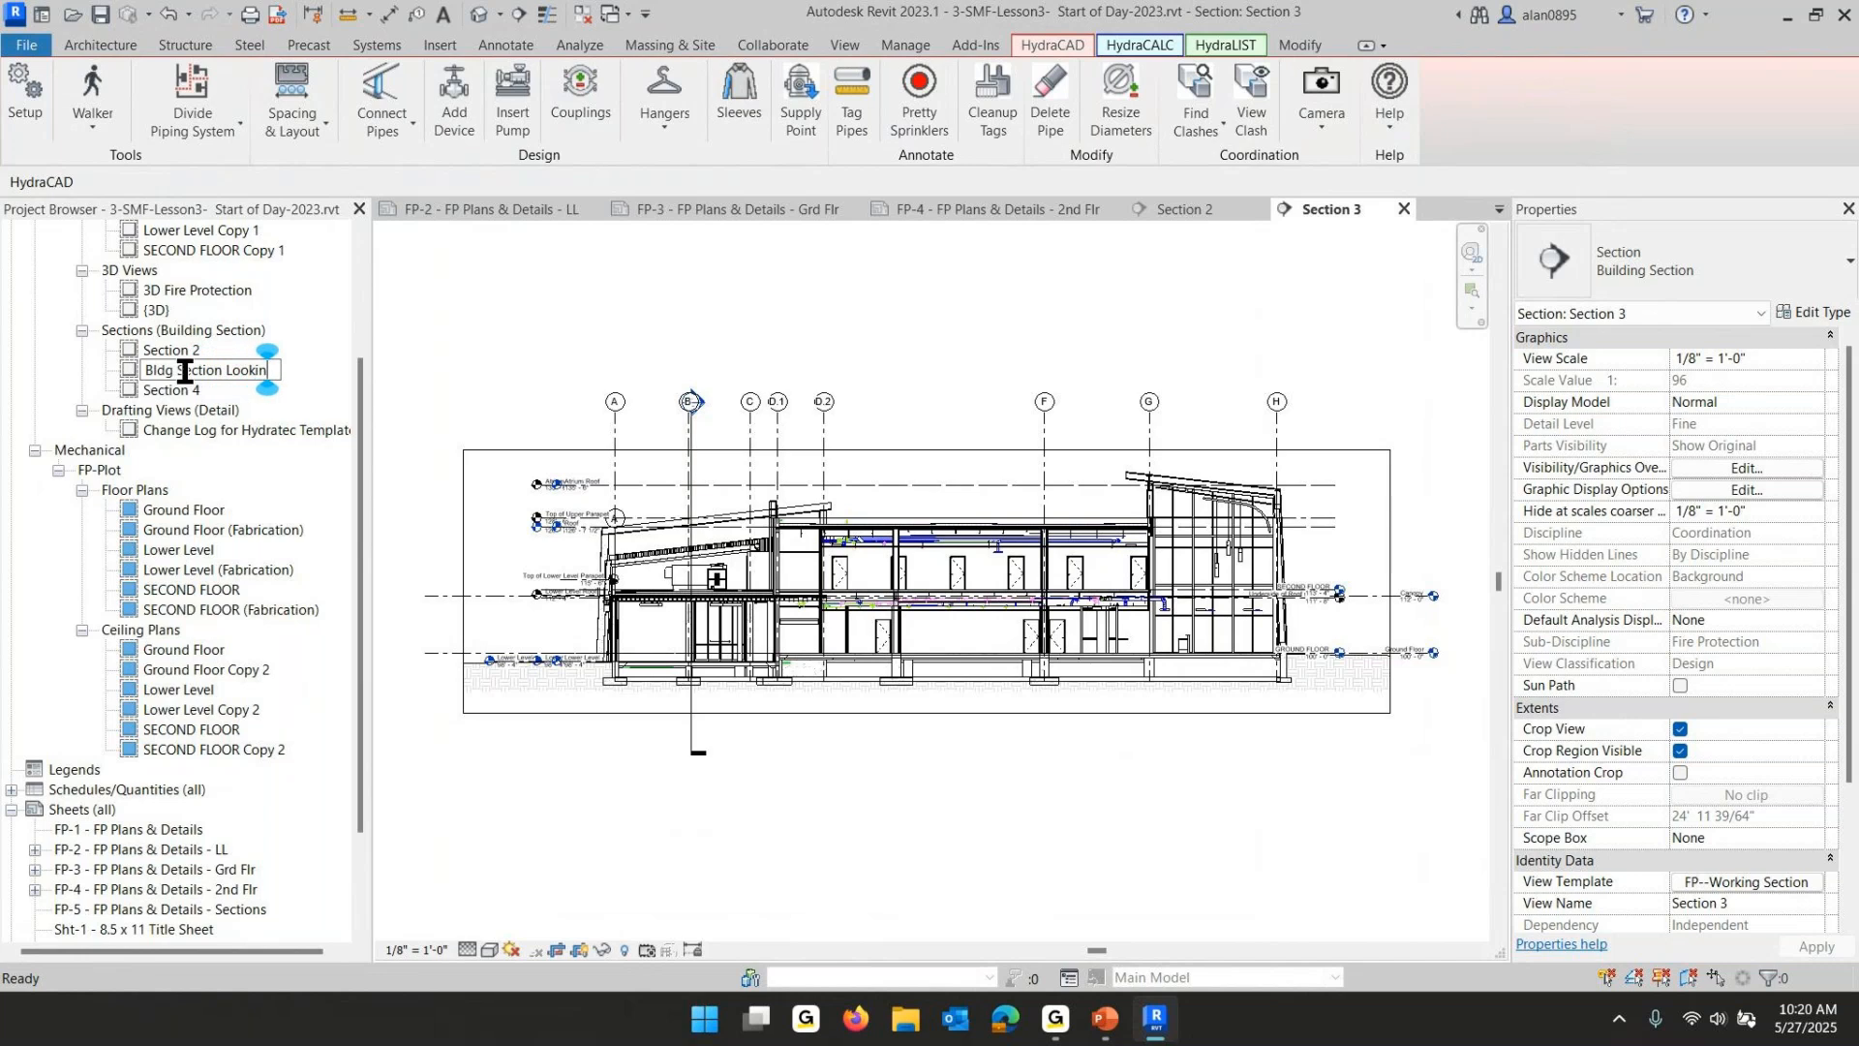
pyautogui.write('g North')
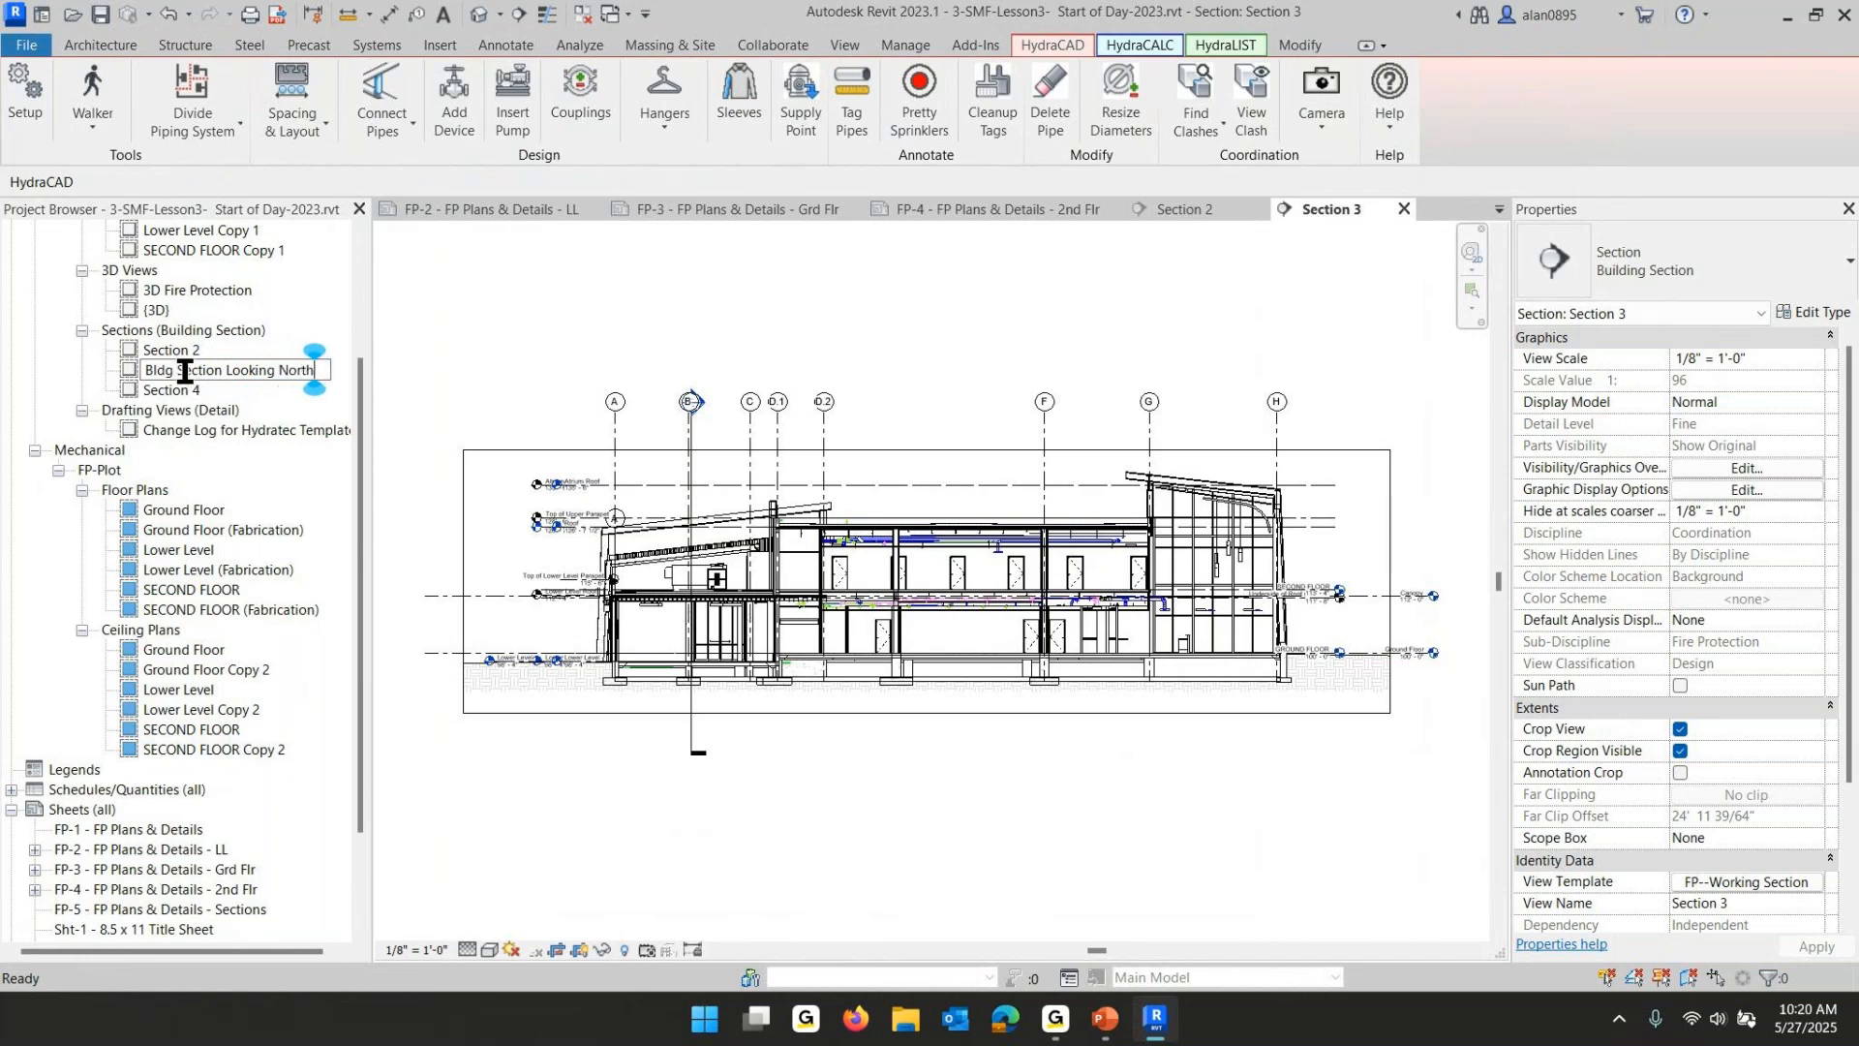
pyautogui.press('Return')
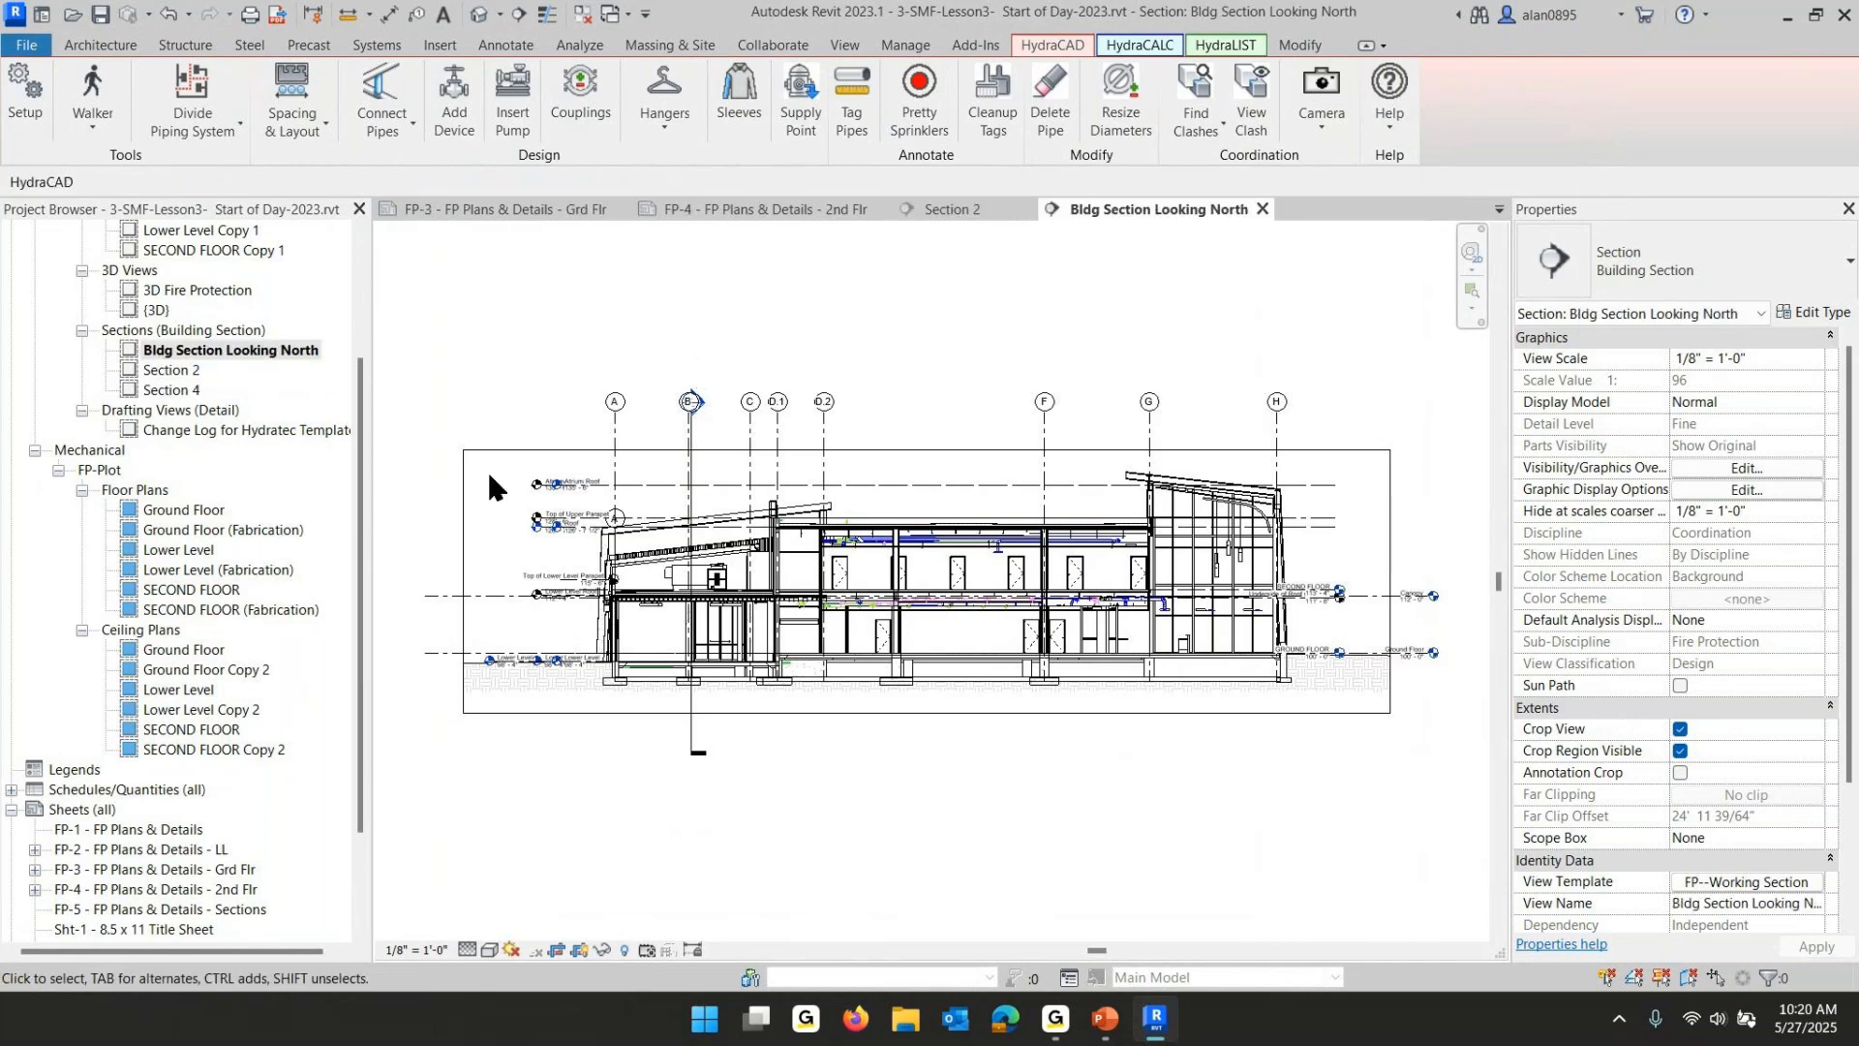
# - Open Section 4 and pull the top of its crop region down to just above the SECOND FLOOR level
pyautogui.click(165, 389)
pyautogui.doubleClick(164, 389)
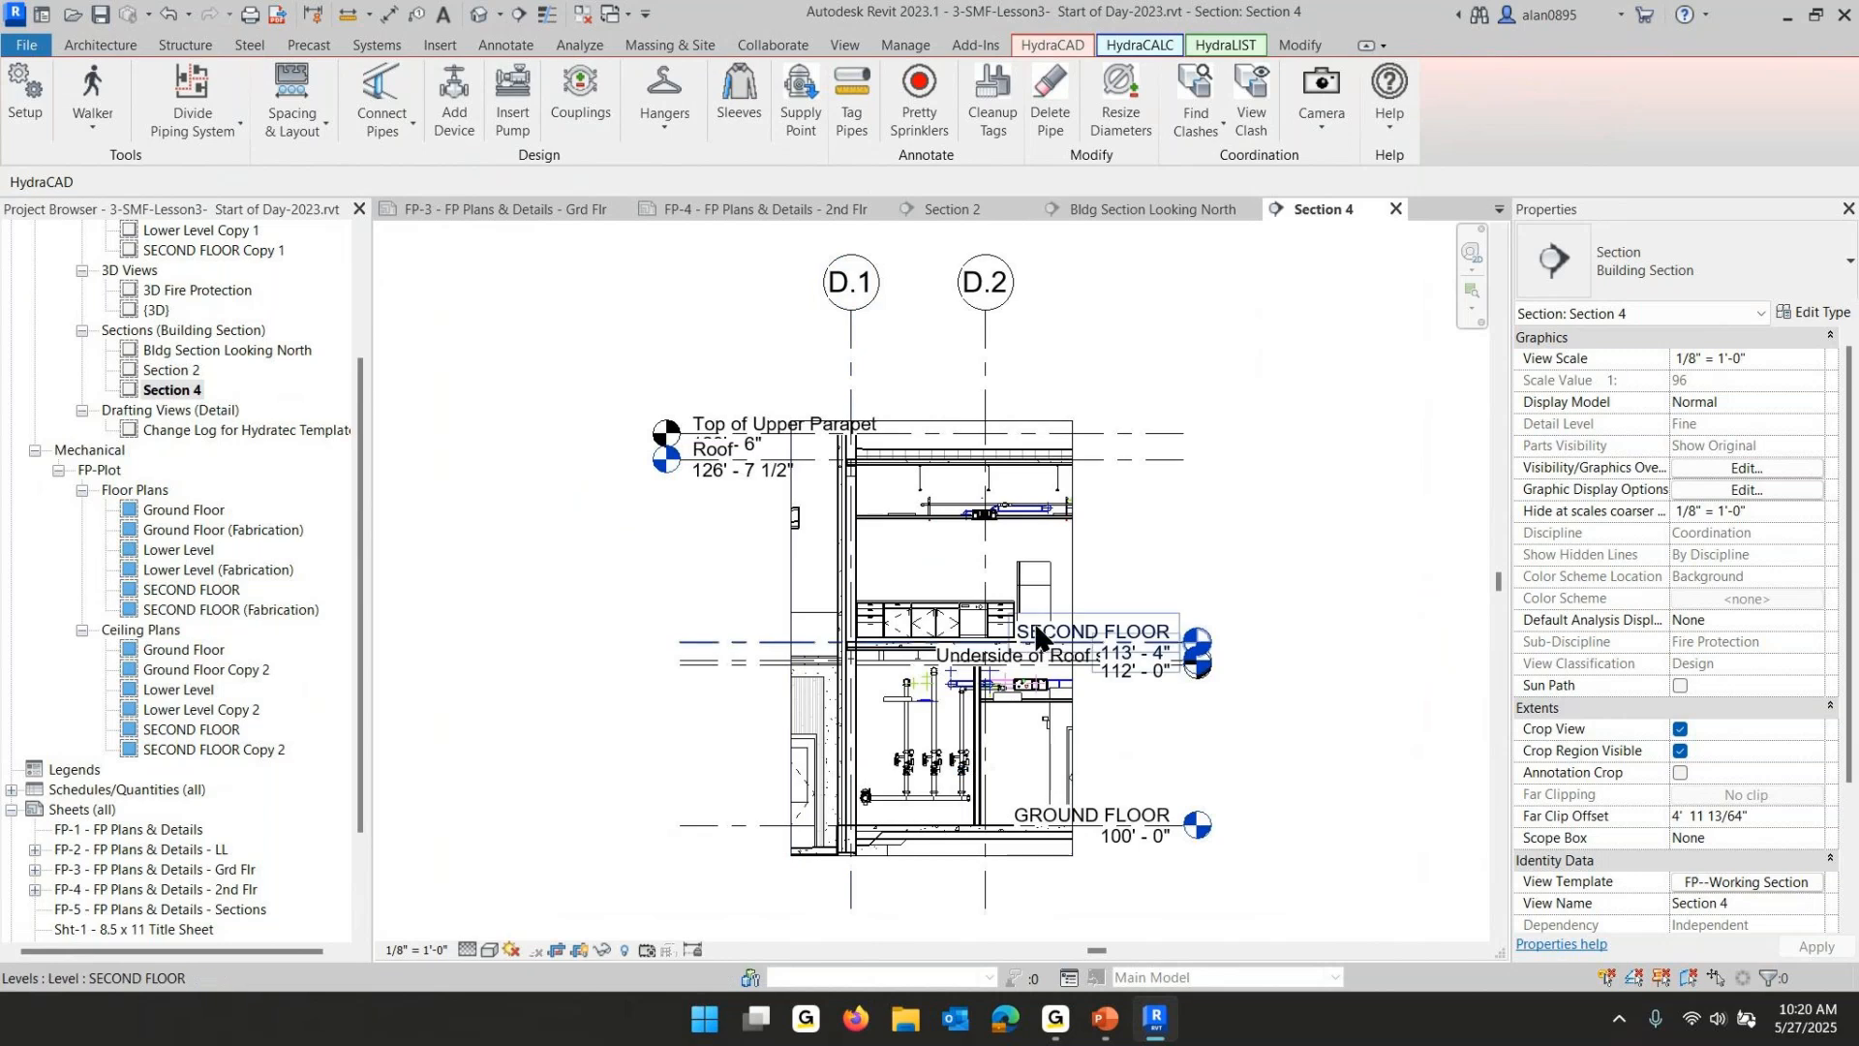
pyautogui.click(1073, 566)
pyautogui.moveTo(973, 470); pyautogui.dragTo(931, 632)
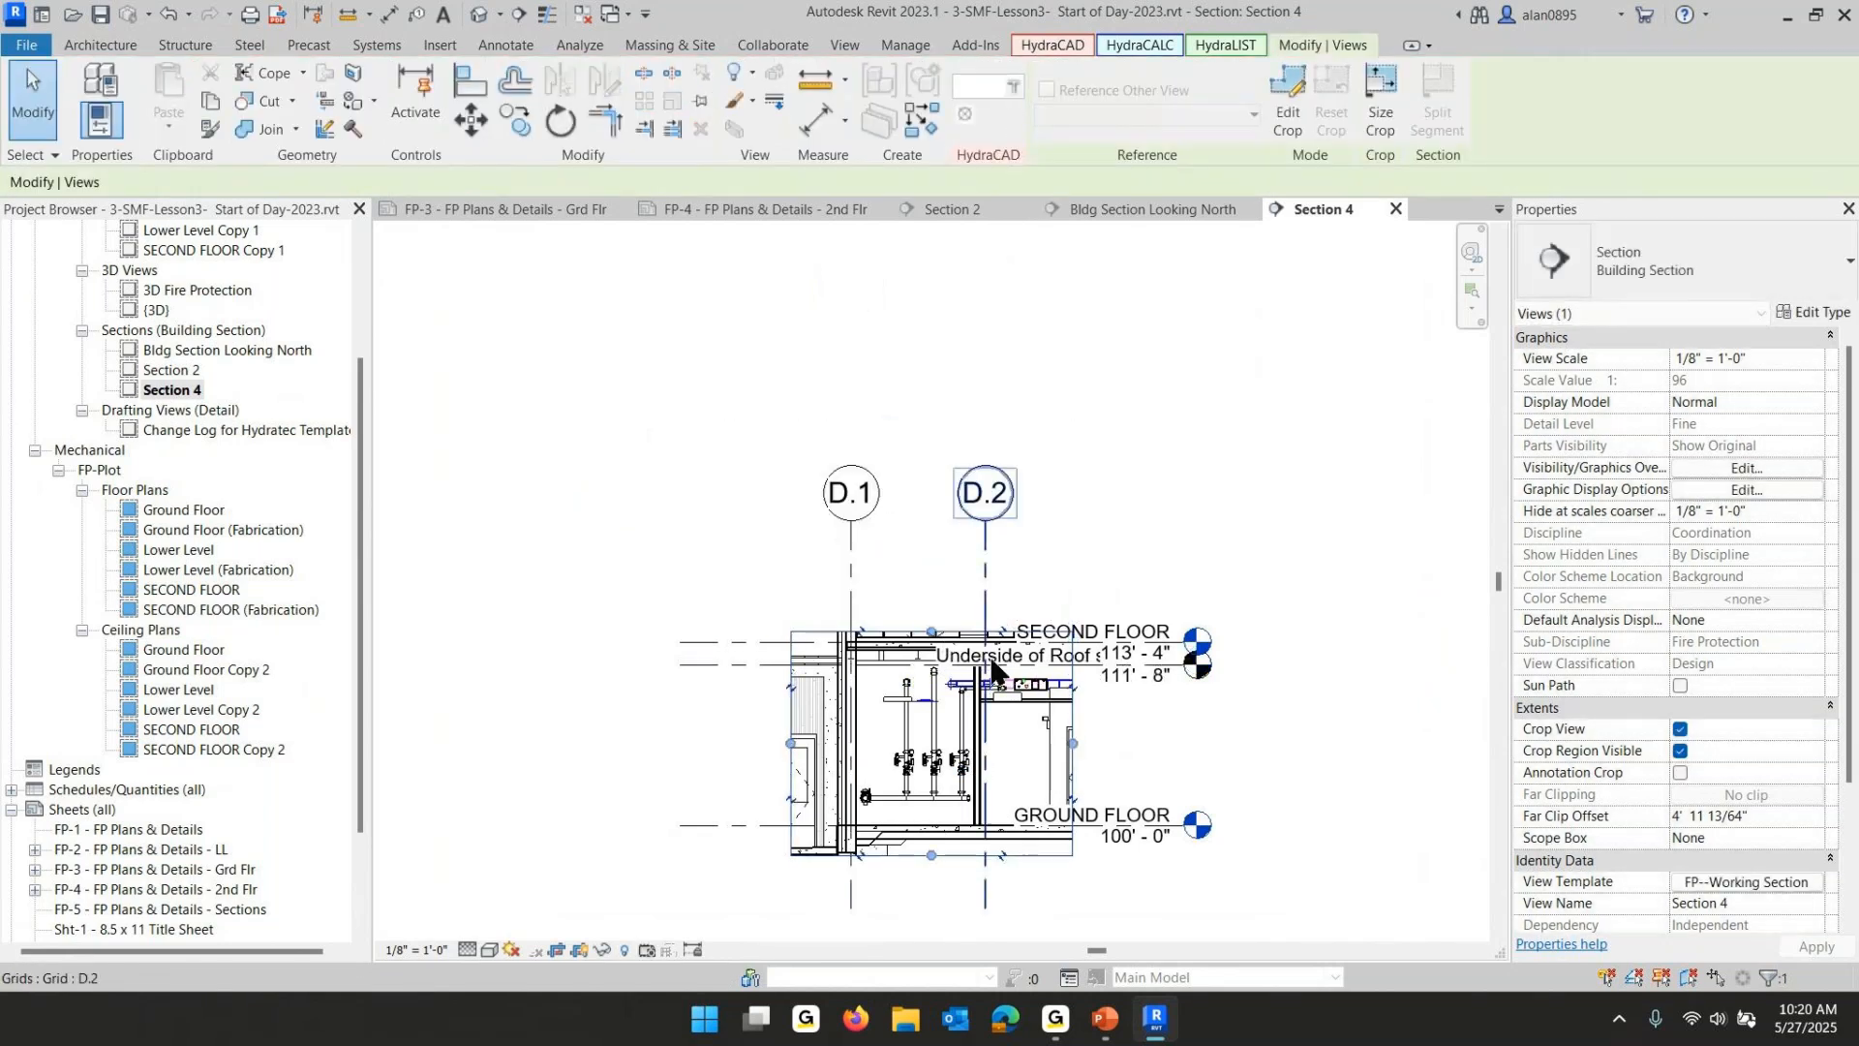
# - Set Section 4's view scale to 1/4" = 1'-0"
pyautogui.click(405, 950)
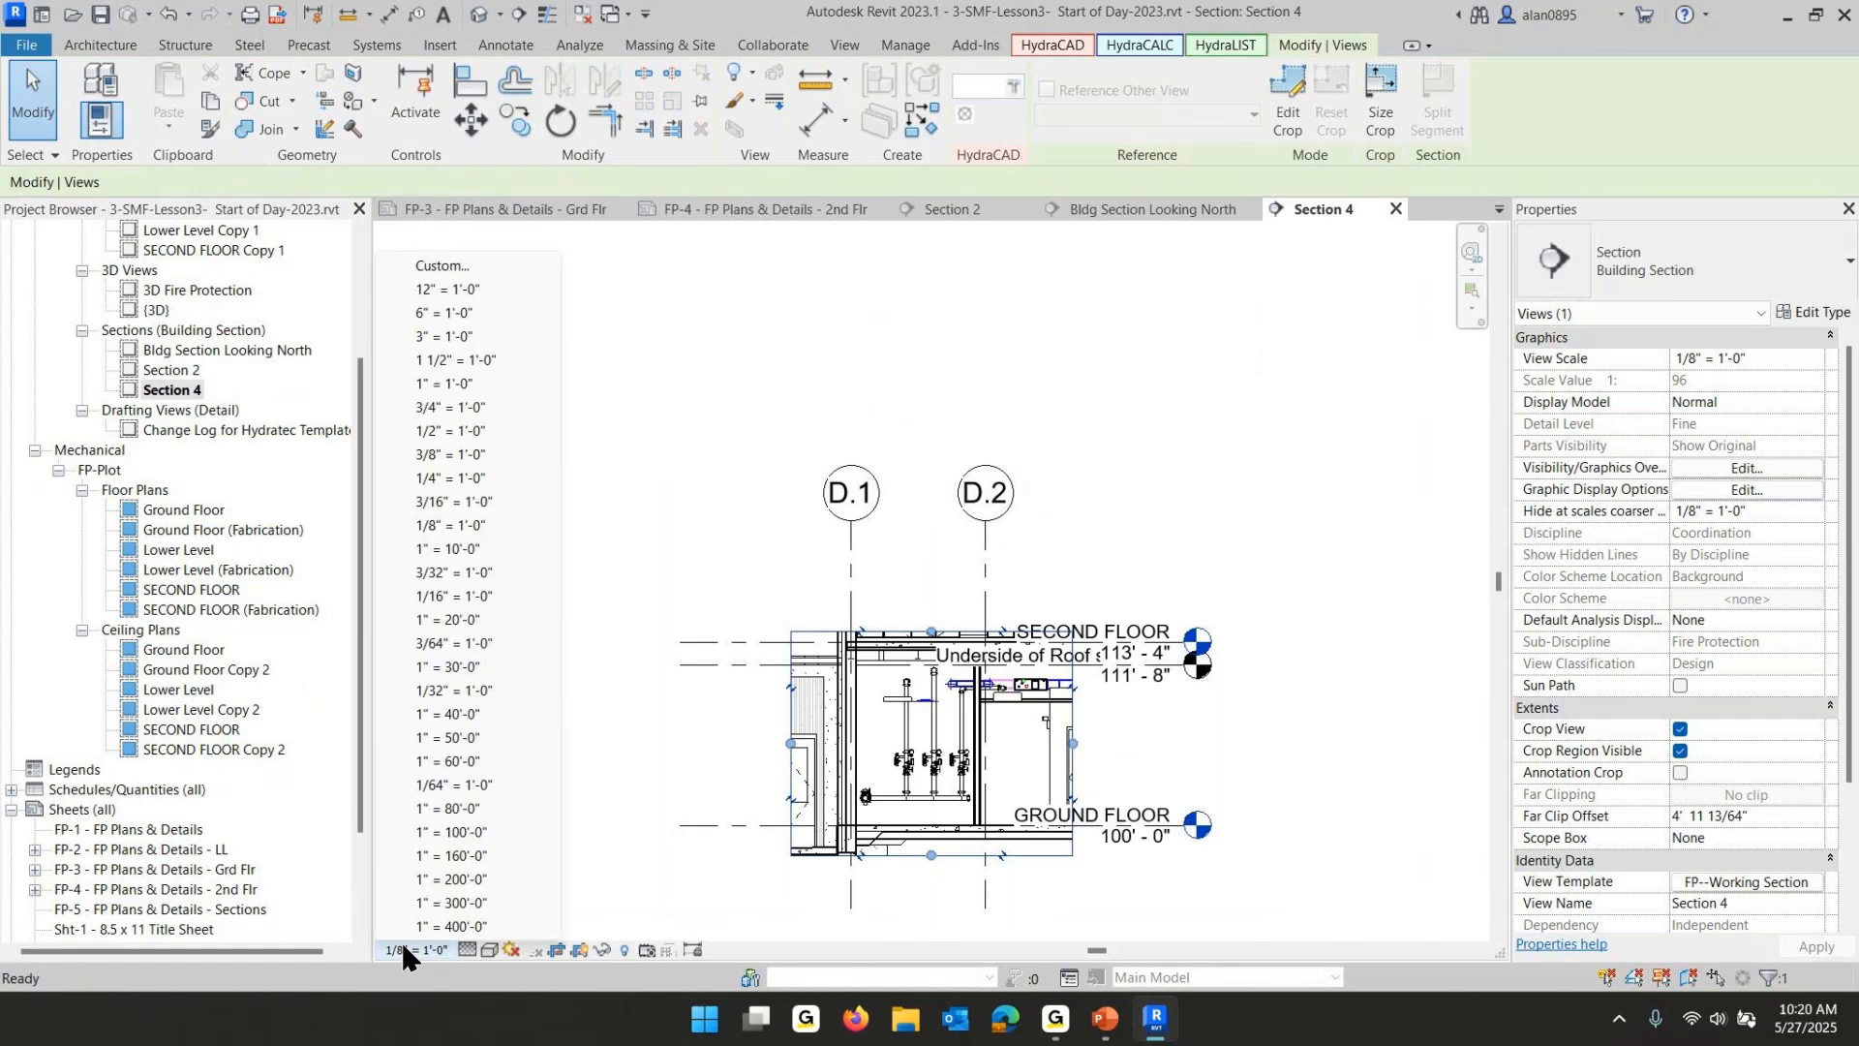
pyautogui.click(439, 475)
pyautogui.scroll(4, 1047, 751)
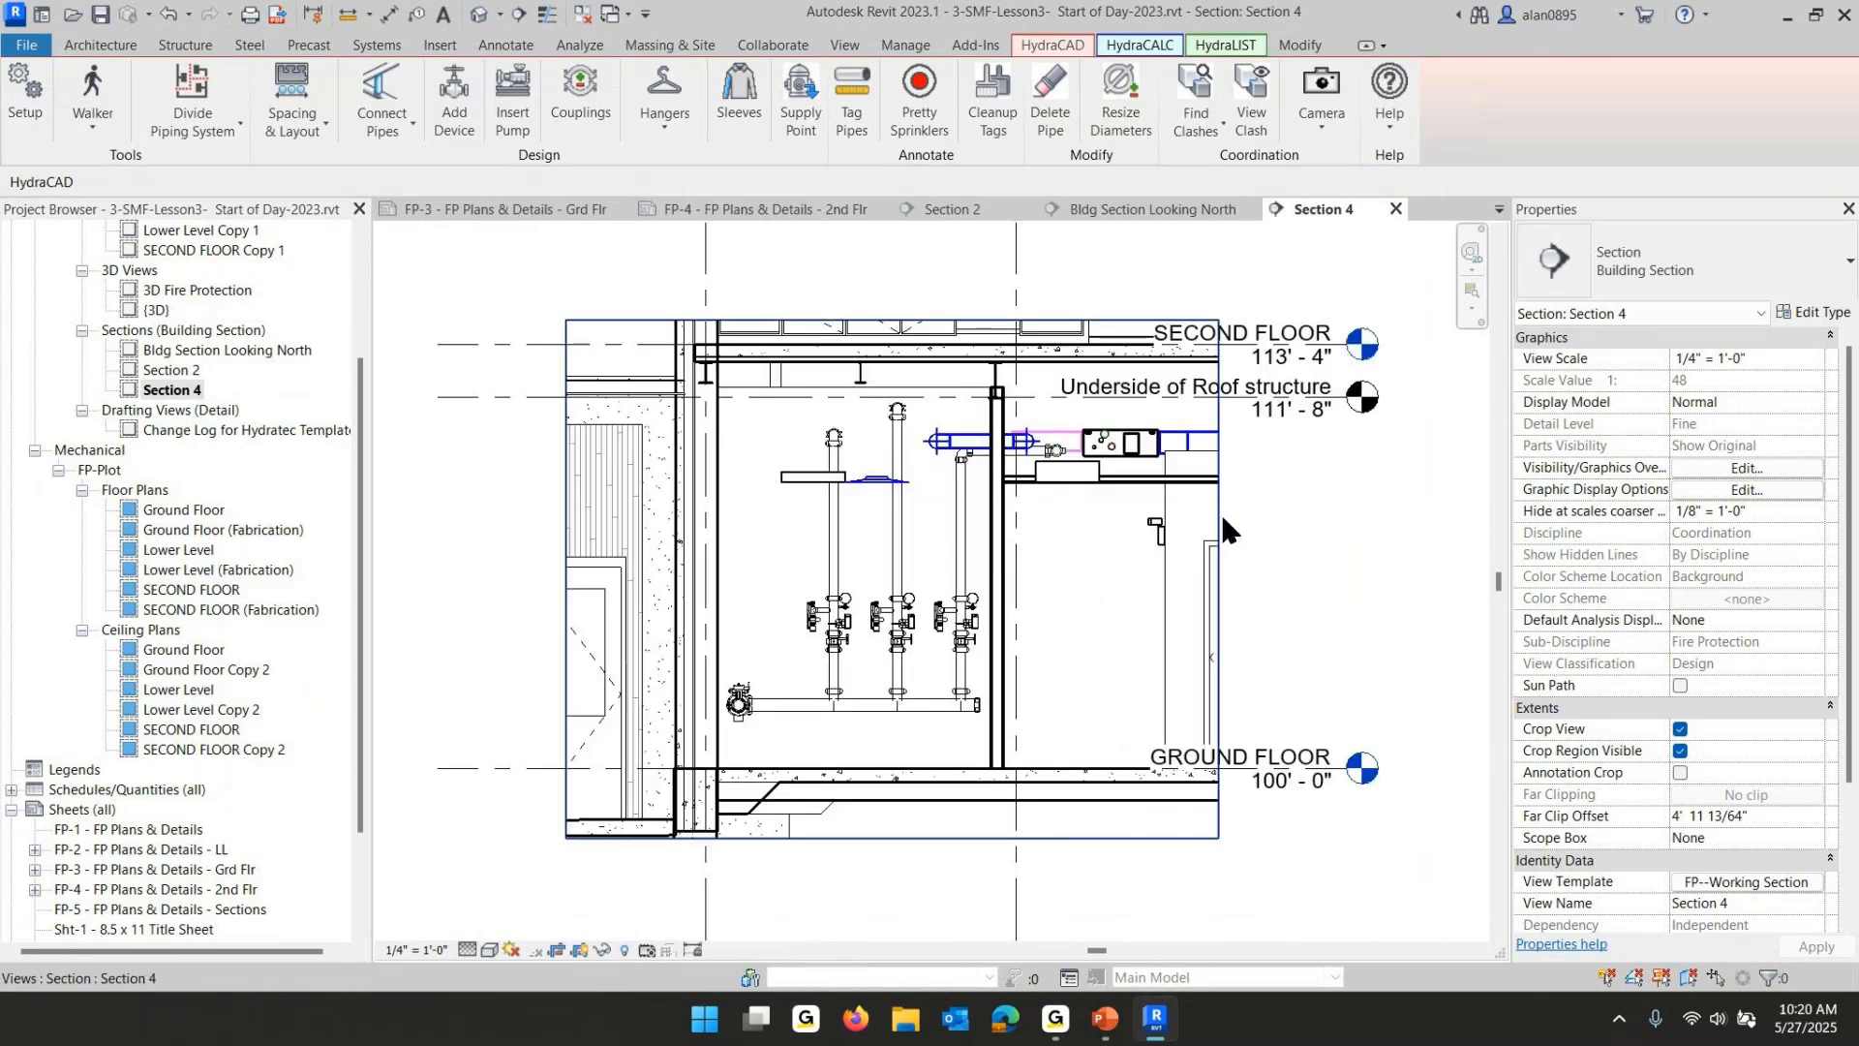
pyautogui.click(1220, 518)
pyautogui.moveTo(1071, 582); pyautogui.dragTo(1072, 582)
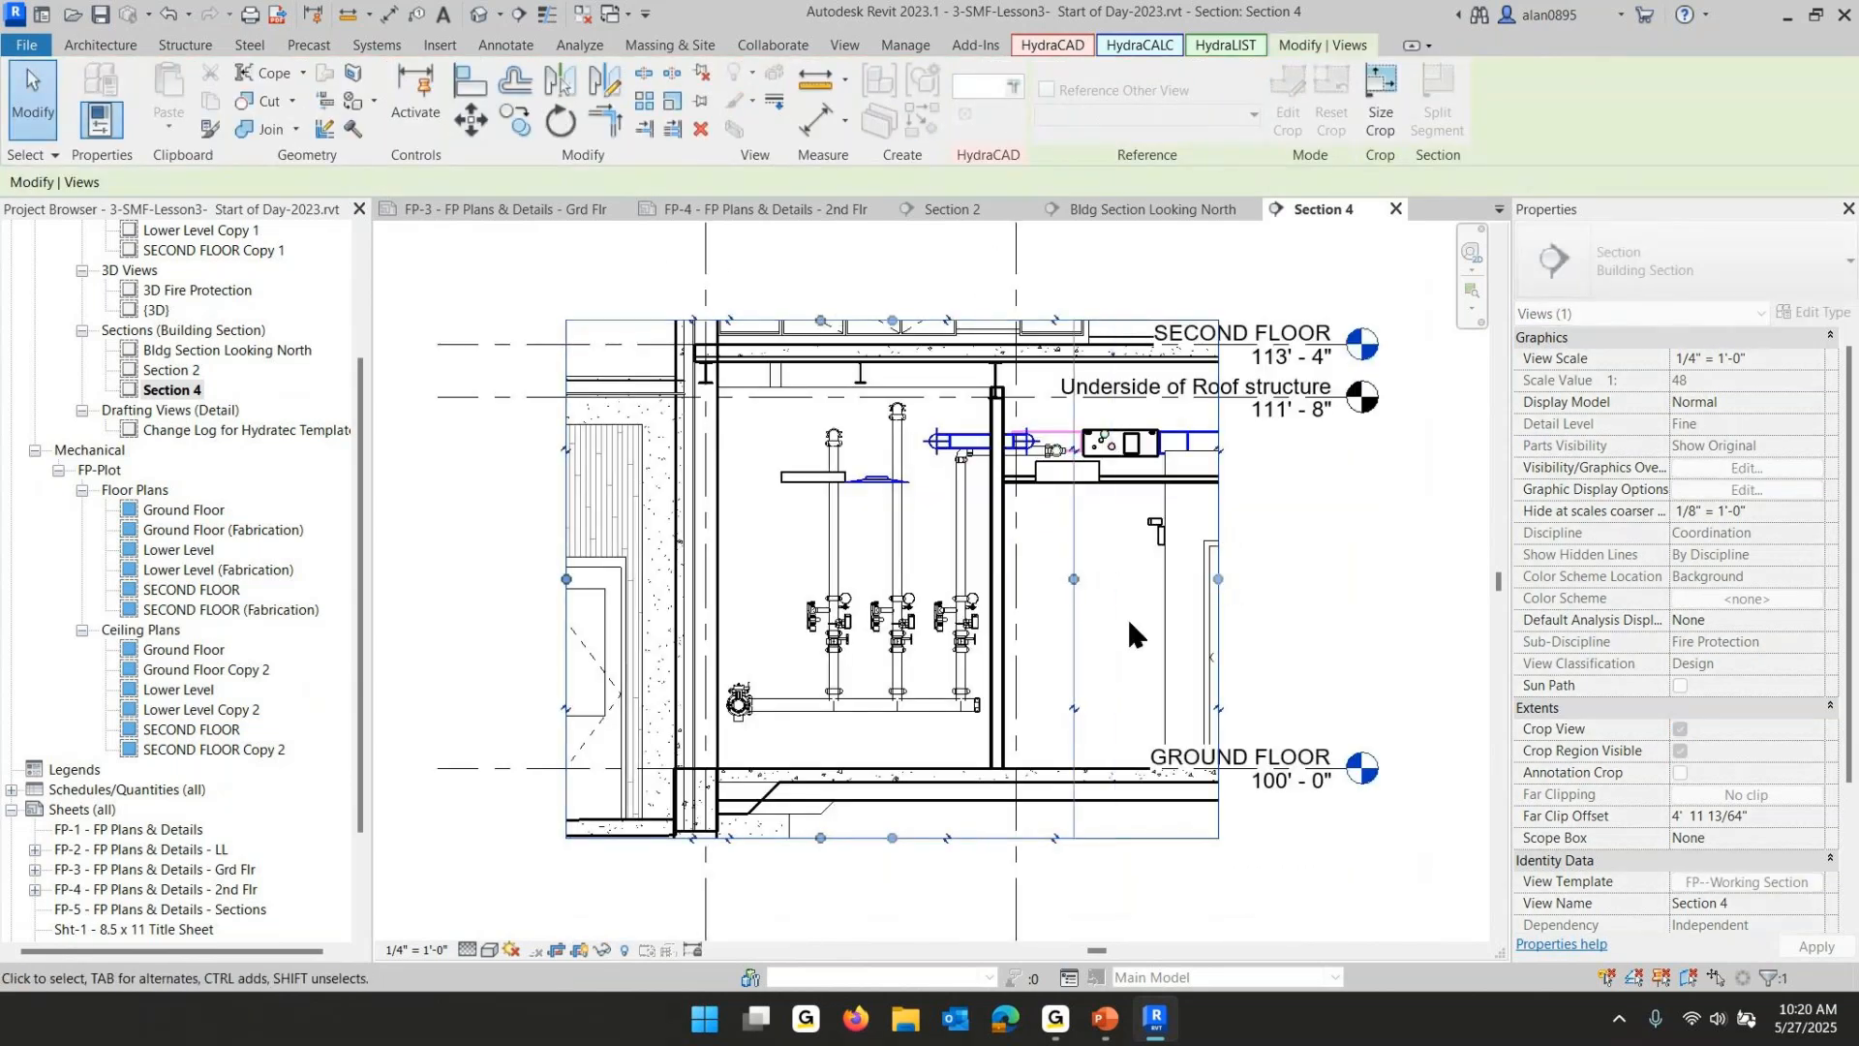
pyautogui.scroll(-3, 1175, 647)
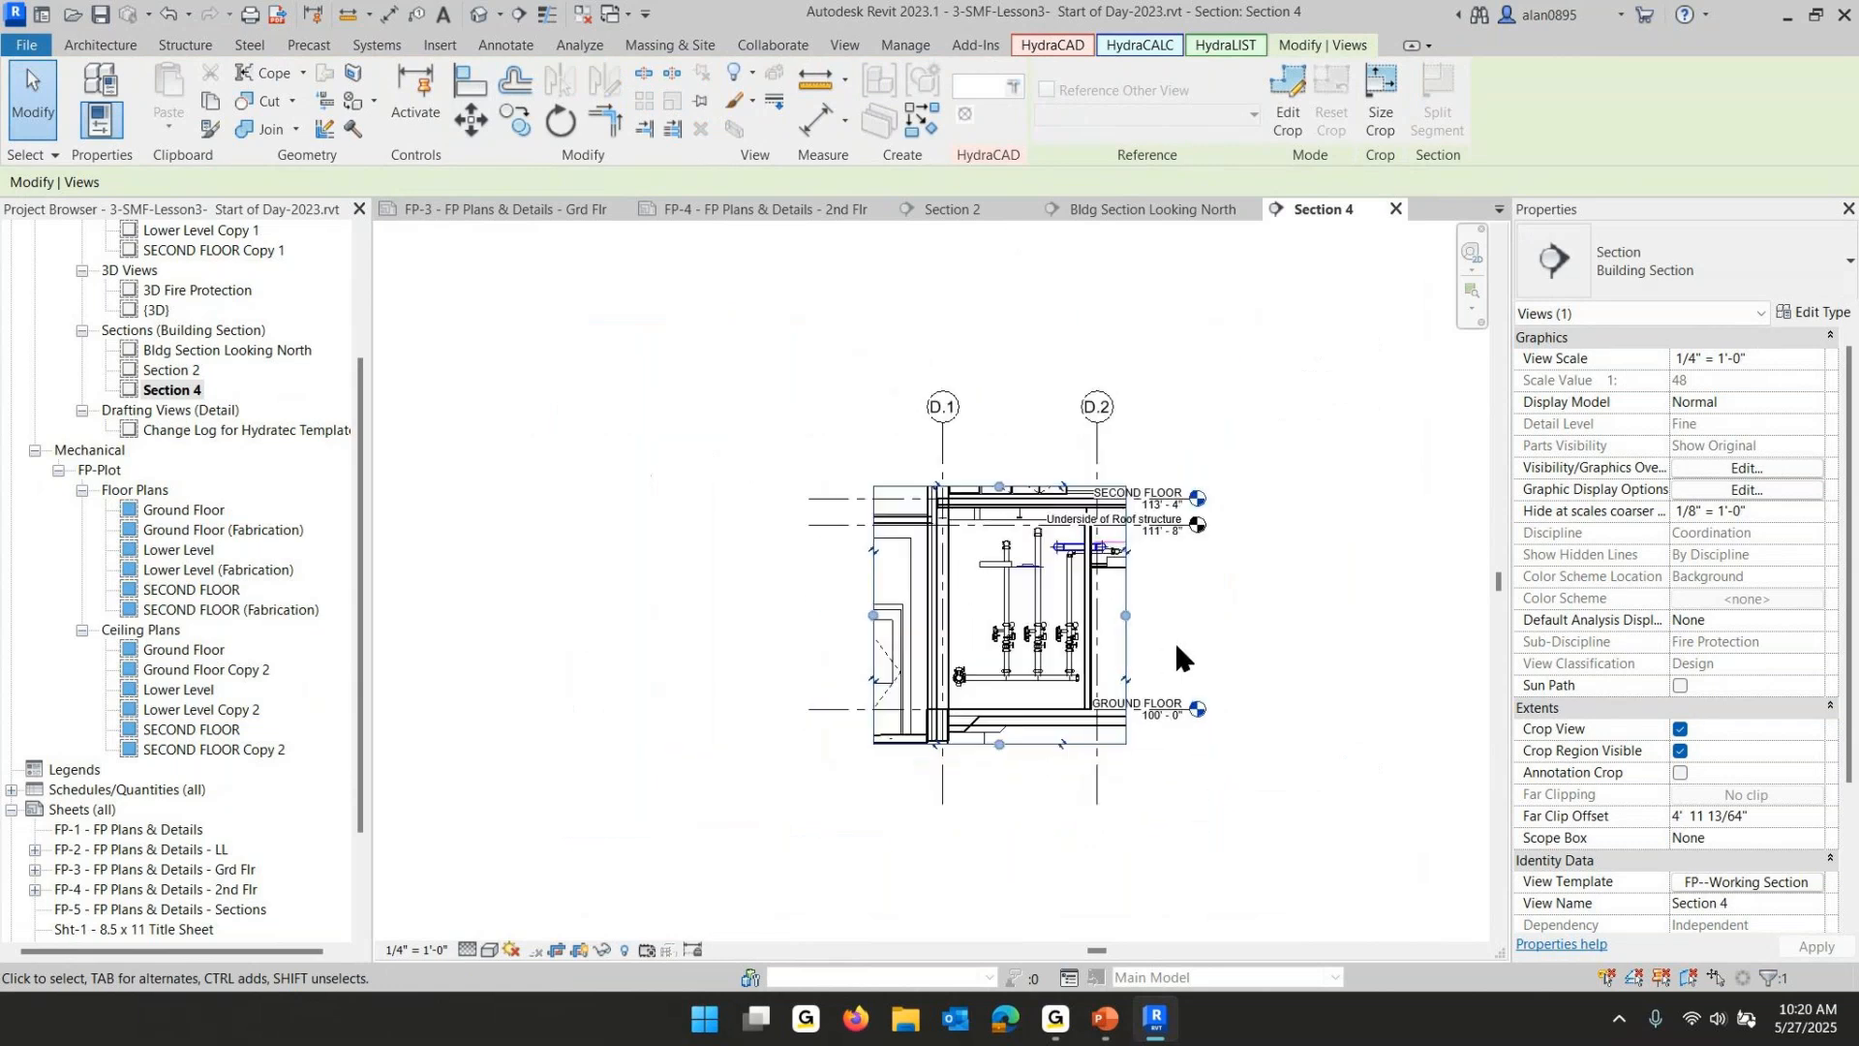
# - Rename Section 4 as "Section @ Riser Manifold"
pyautogui.click(171, 390)
pyautogui.click(177, 391)
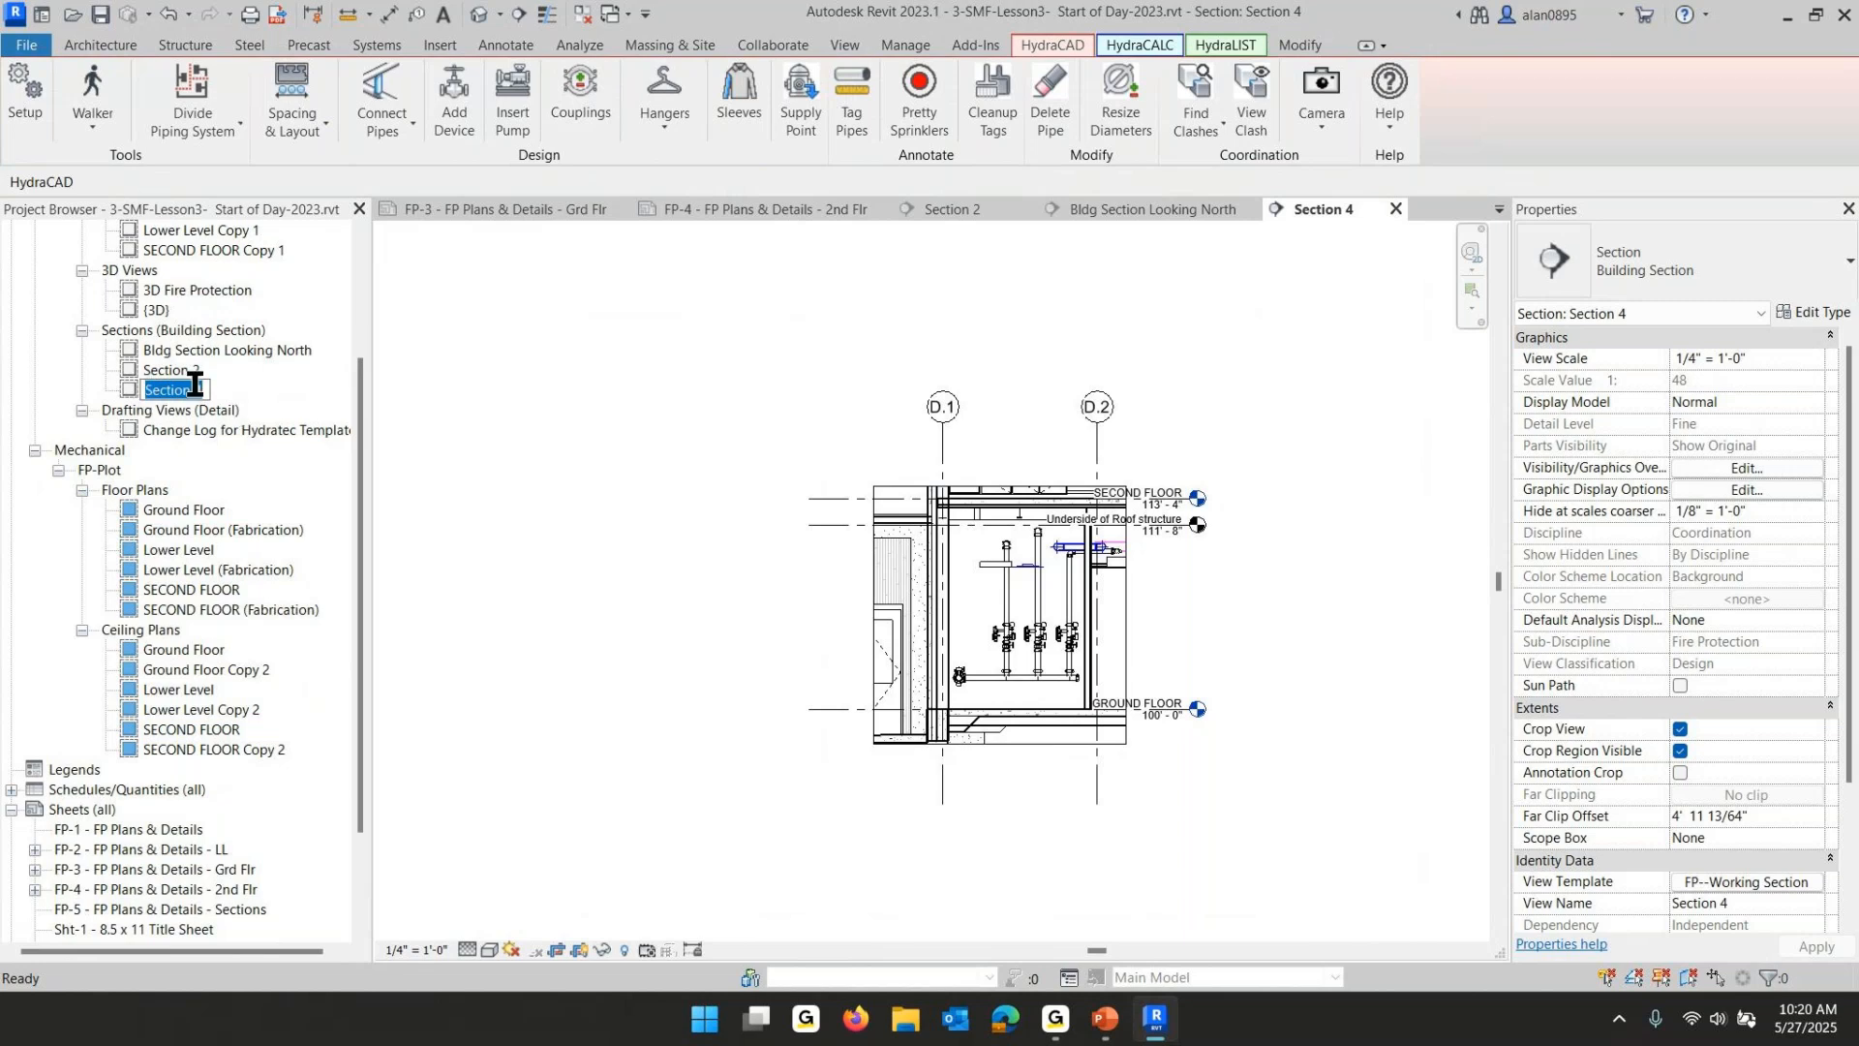
pyautogui.moveTo(194, 383); pyautogui.dragTo(215, 388)
pyautogui.write('@ Riser Mai')
pyautogui.press('BackSpace')
pyautogui.write('nifold')
pyautogui.press('Return')
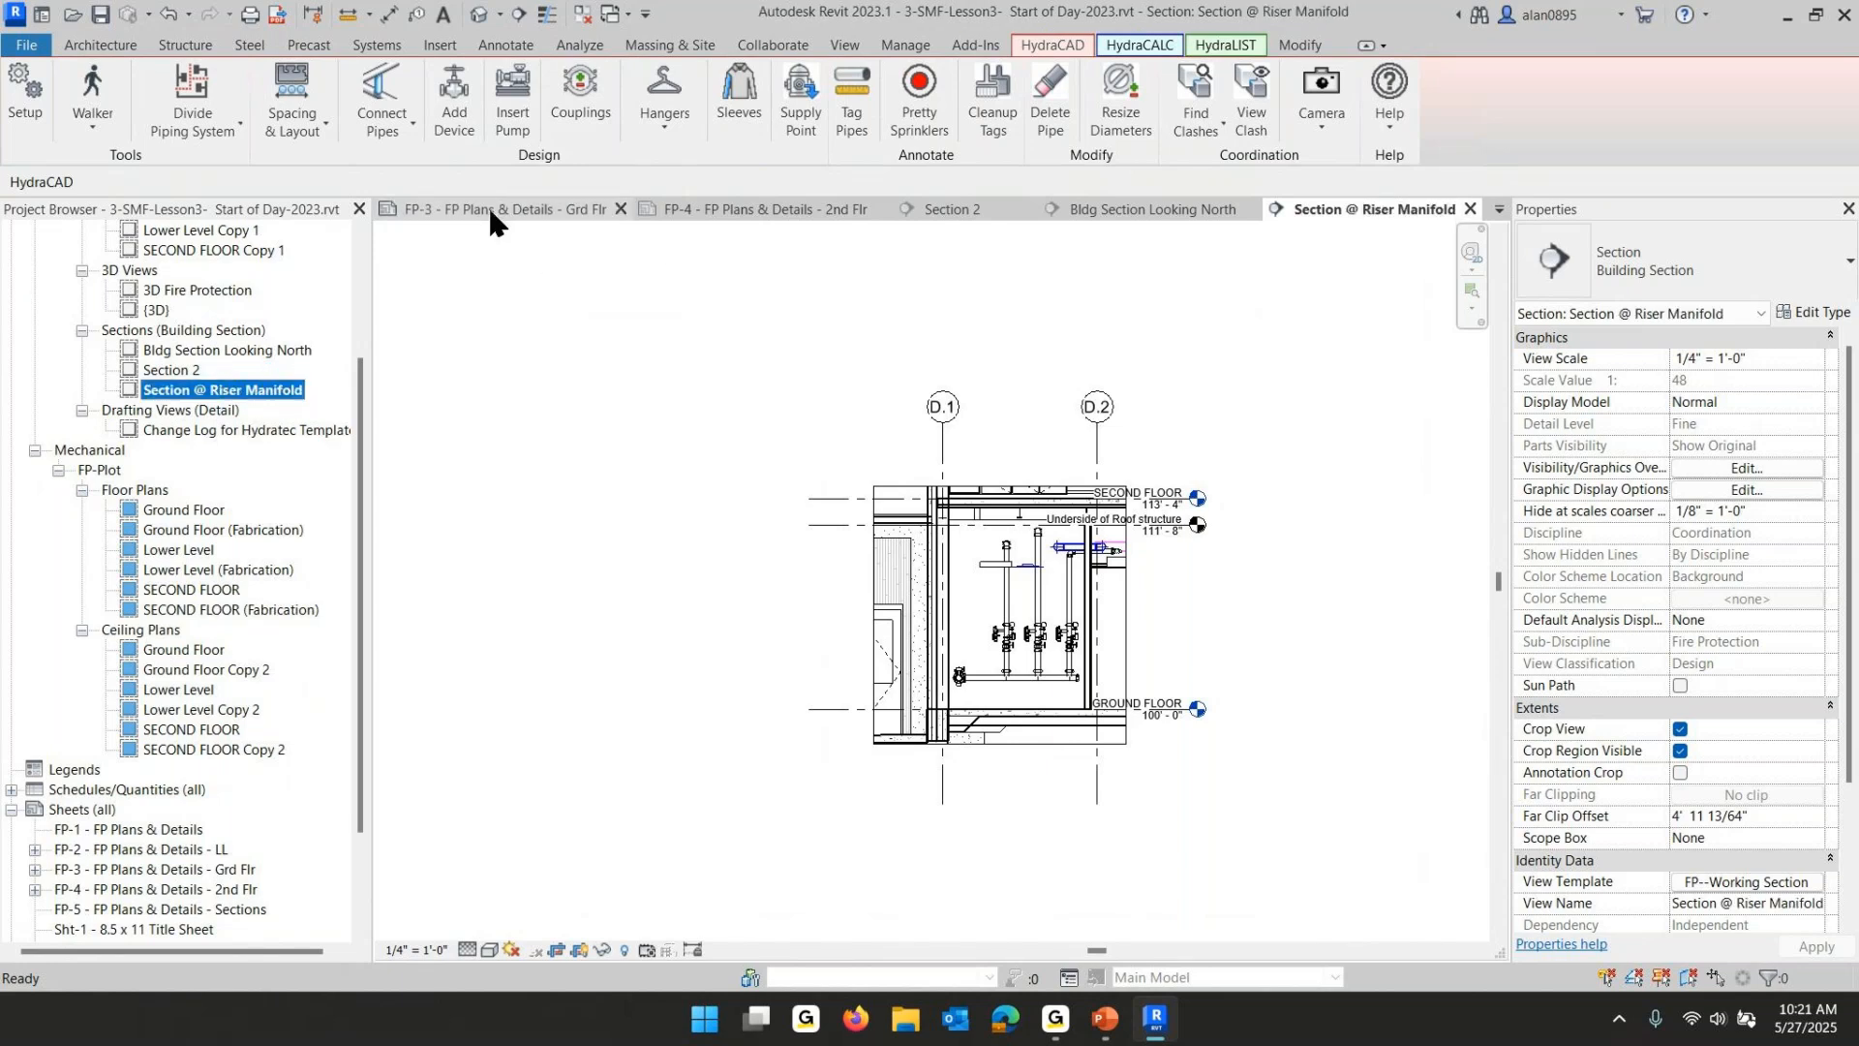
# - Open the Ground Floor plan and draw a vertical section line near grid D.2 running through the building
pyautogui.doubleClick(163, 510)
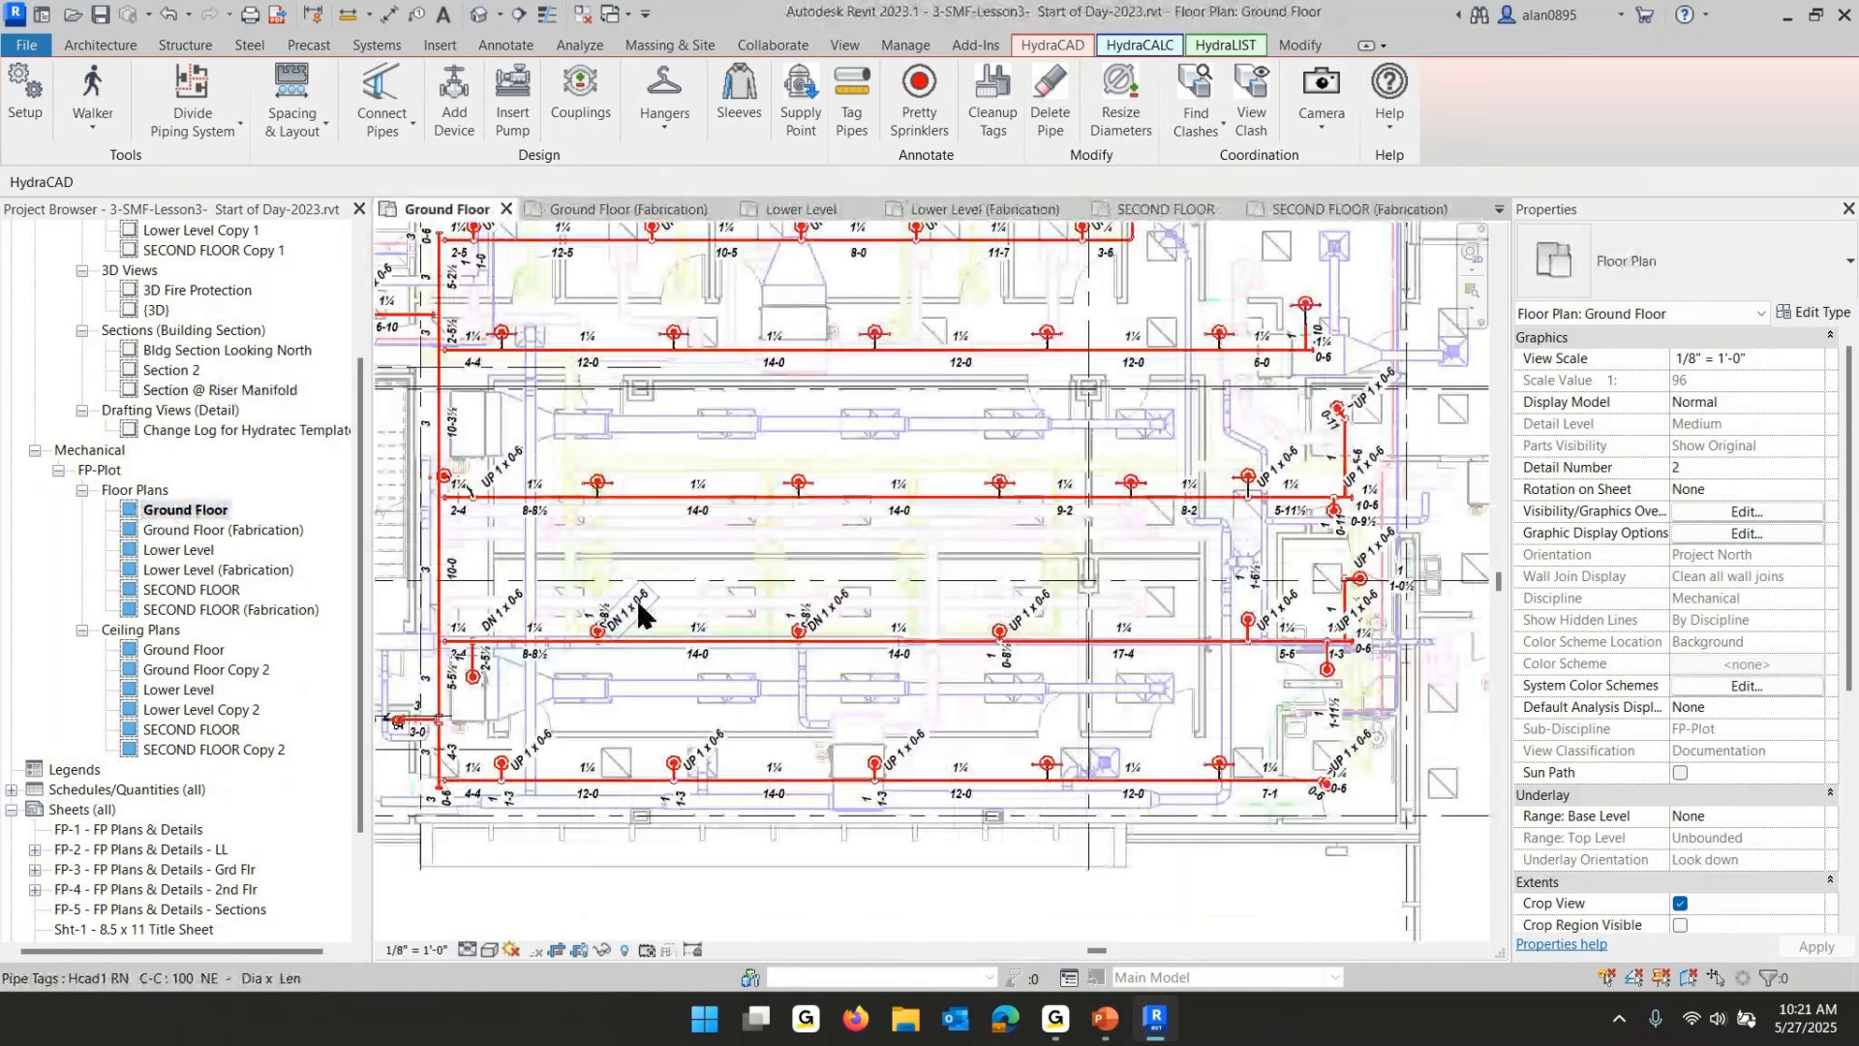
pyautogui.scroll(-3, 671, 577)
pyautogui.moveTo(671, 577); pyautogui.dragTo(803, 647, button='middle')
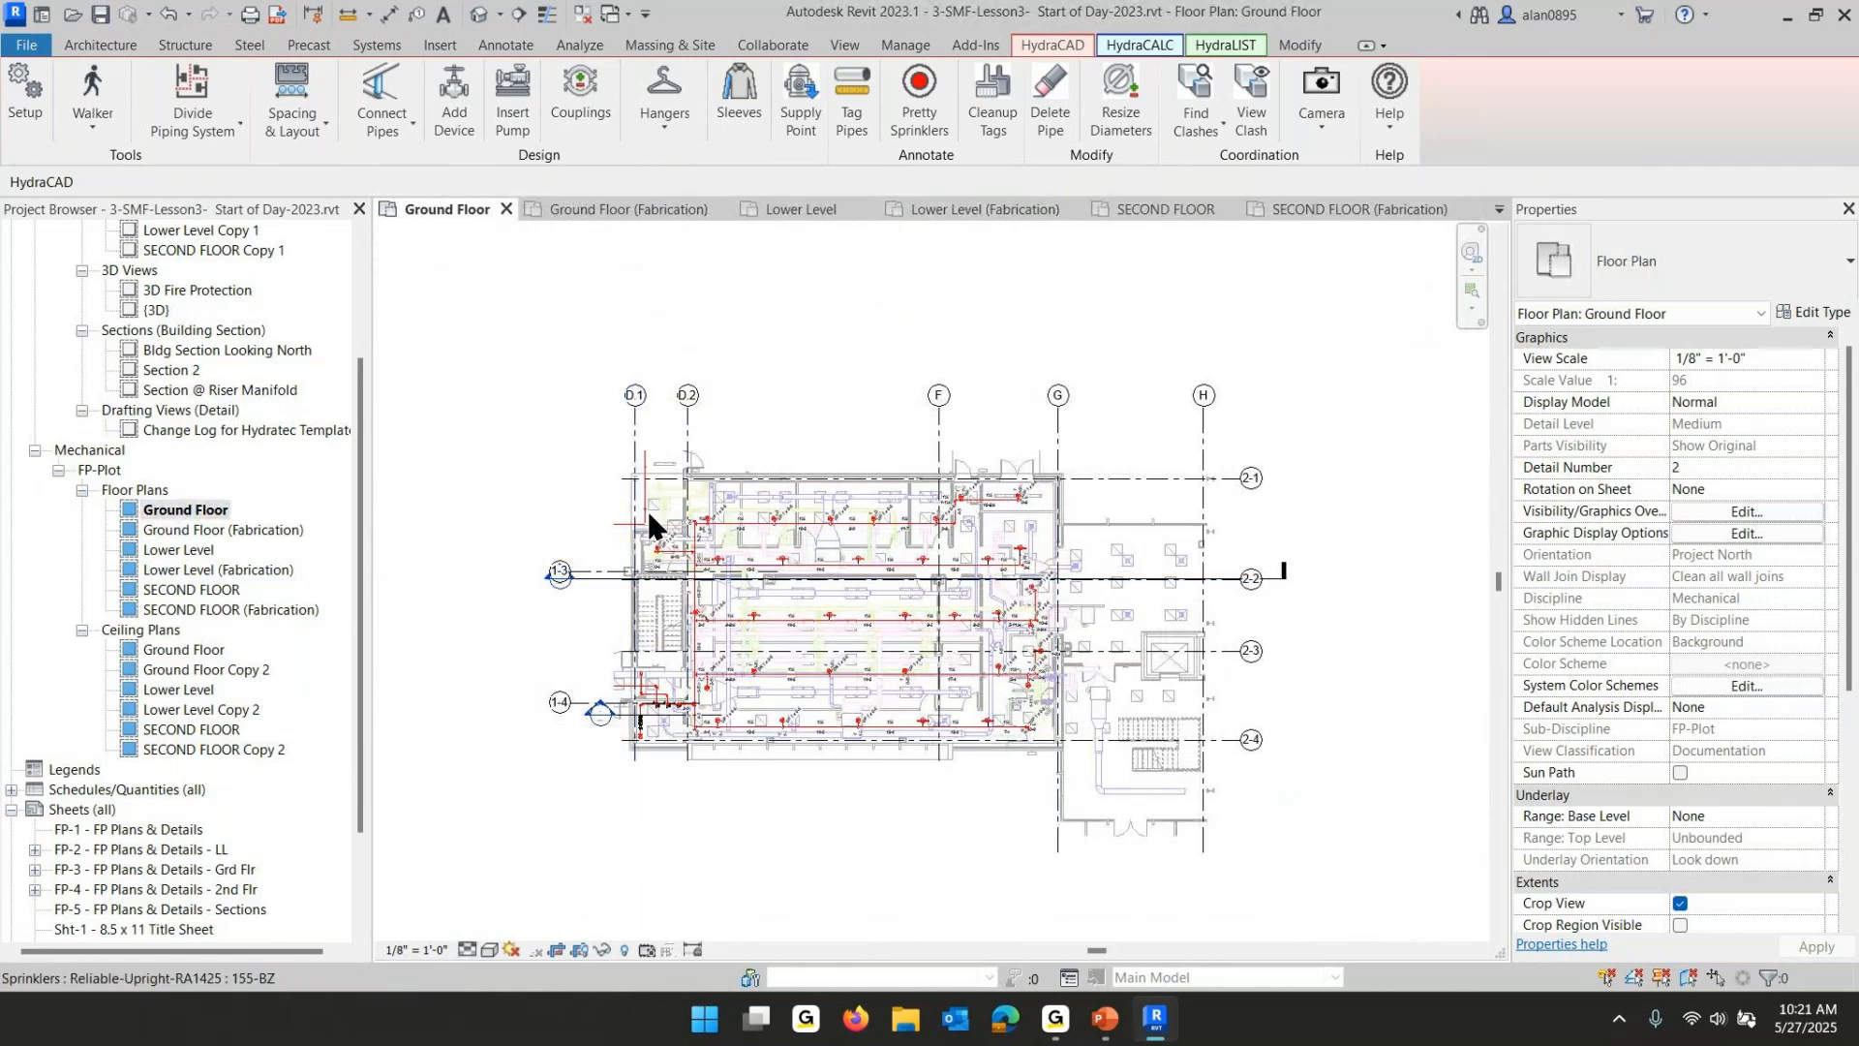
pyautogui.click(516, 13)
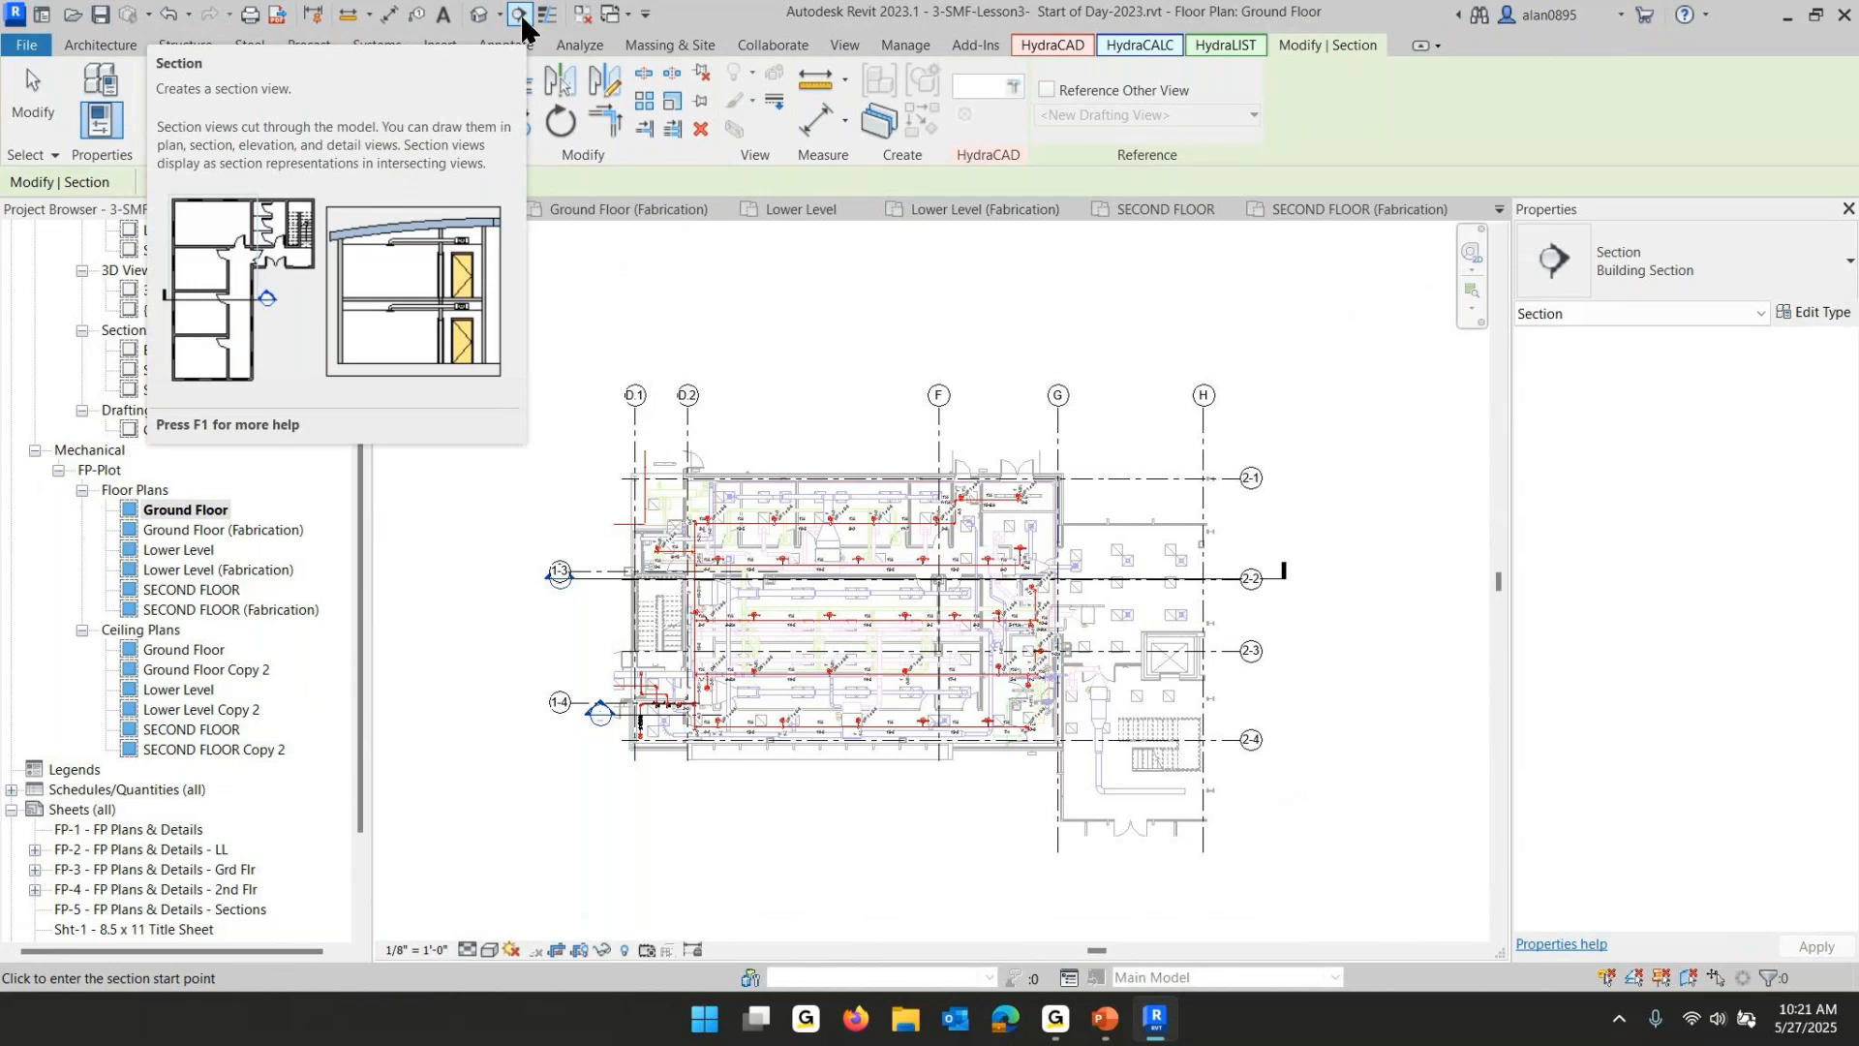
pyautogui.click(709, 420)
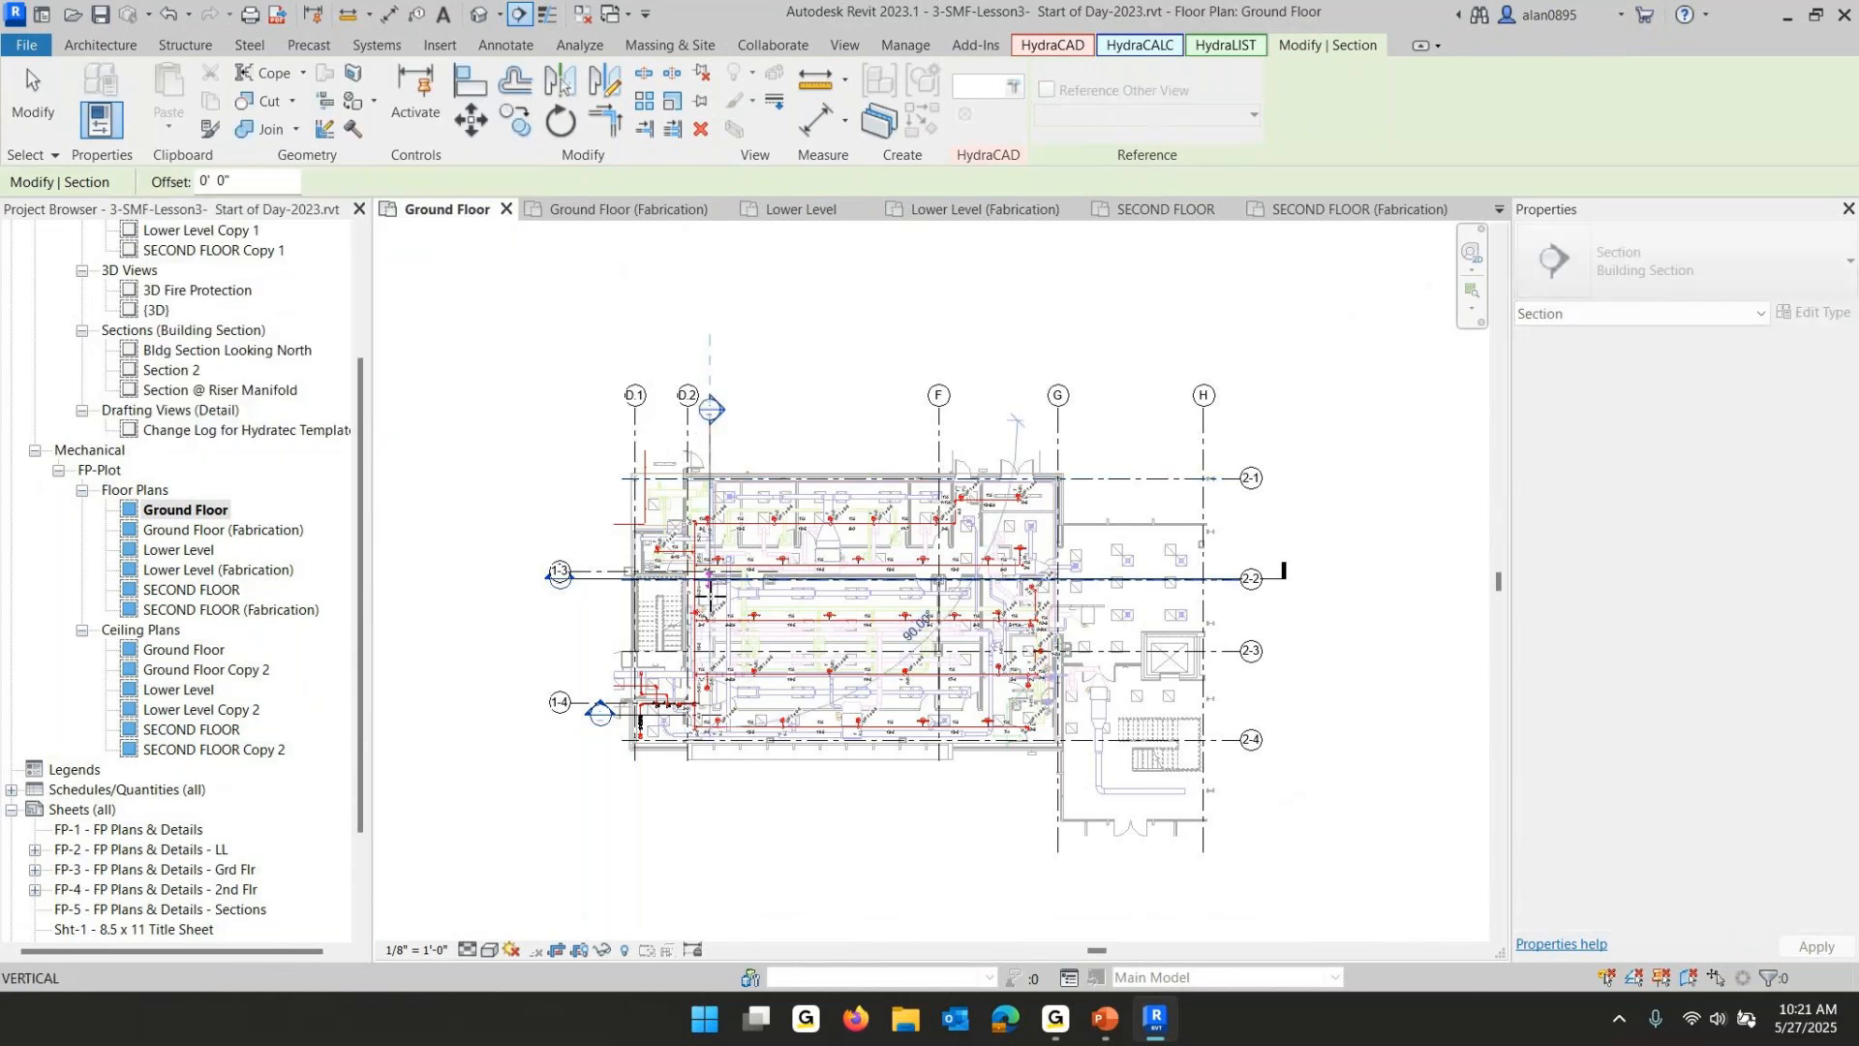
pyautogui.click(697, 772)
pyautogui.press('Escape')
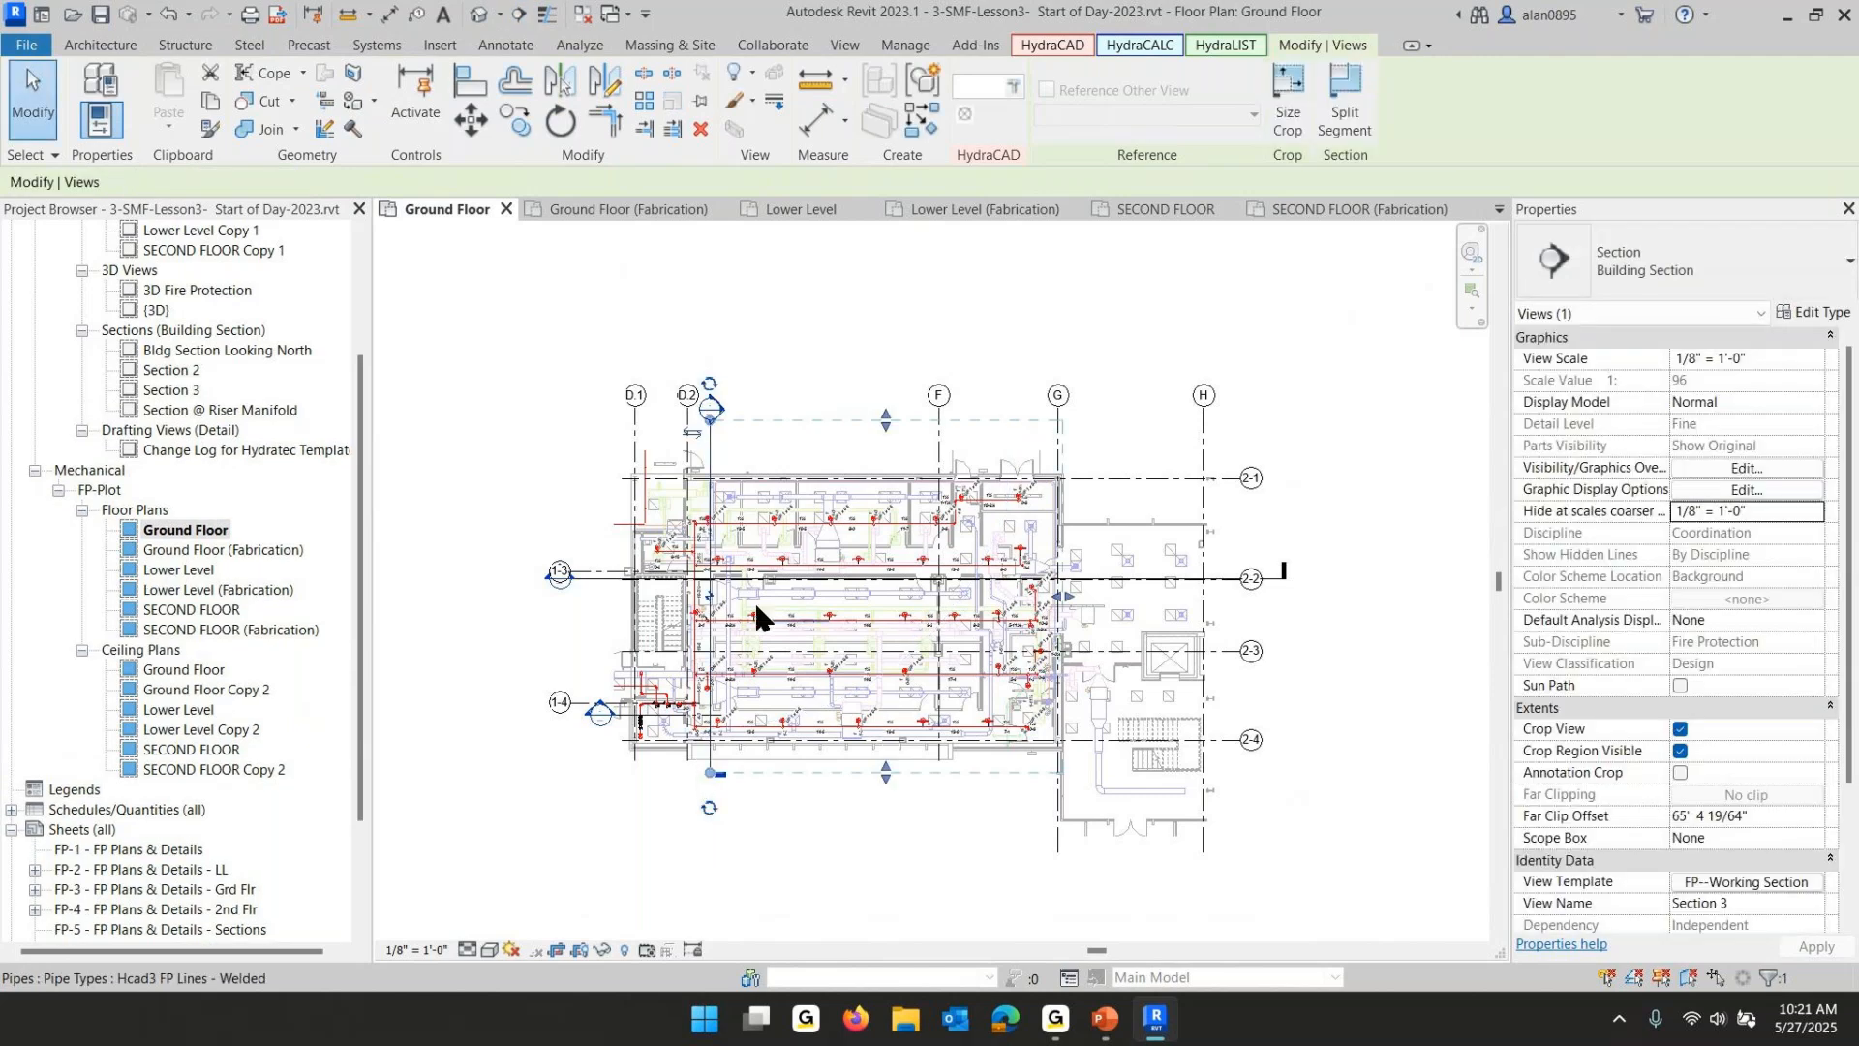
# - Reduce the new section's view depth to about 10 feet by moving its far clip boundary
pyautogui.click(692, 432)
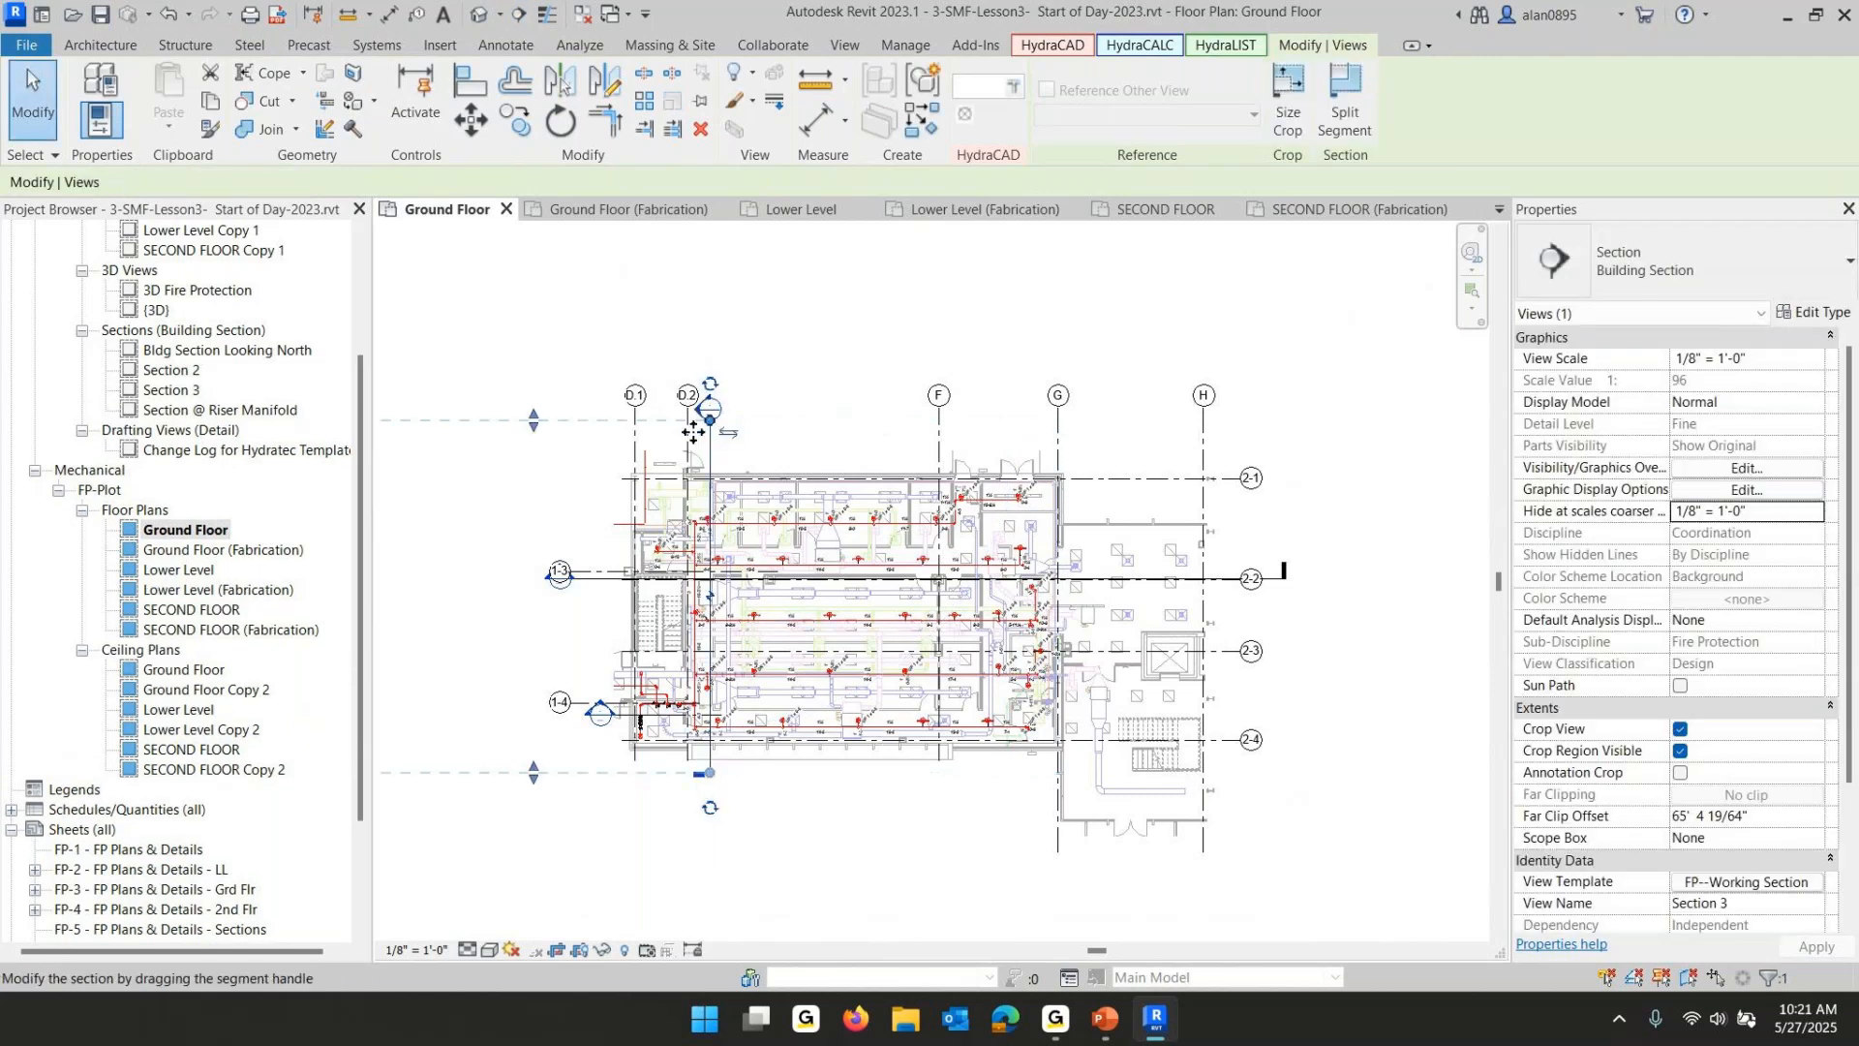
pyautogui.scroll(-3, 815, 430)
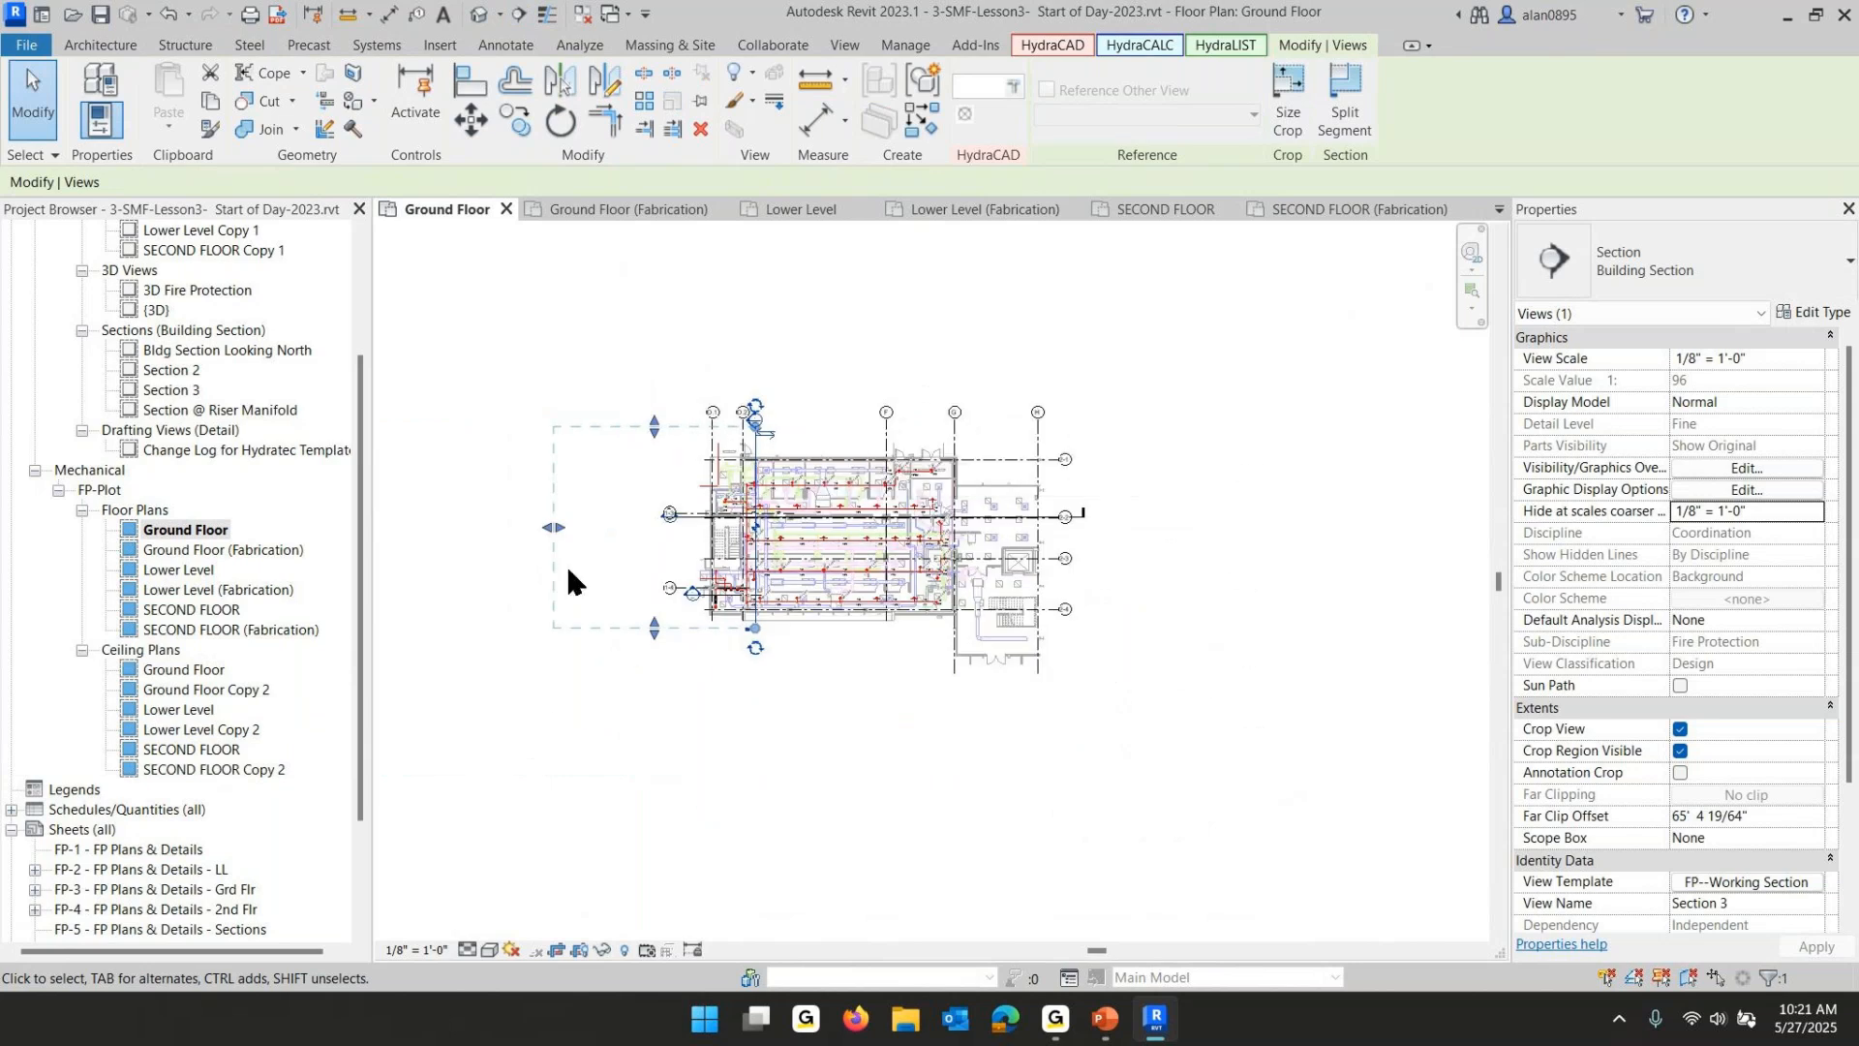
pyautogui.moveTo(557, 536); pyautogui.dragTo(728, 531)
pyautogui.scroll(3, 764, 559)
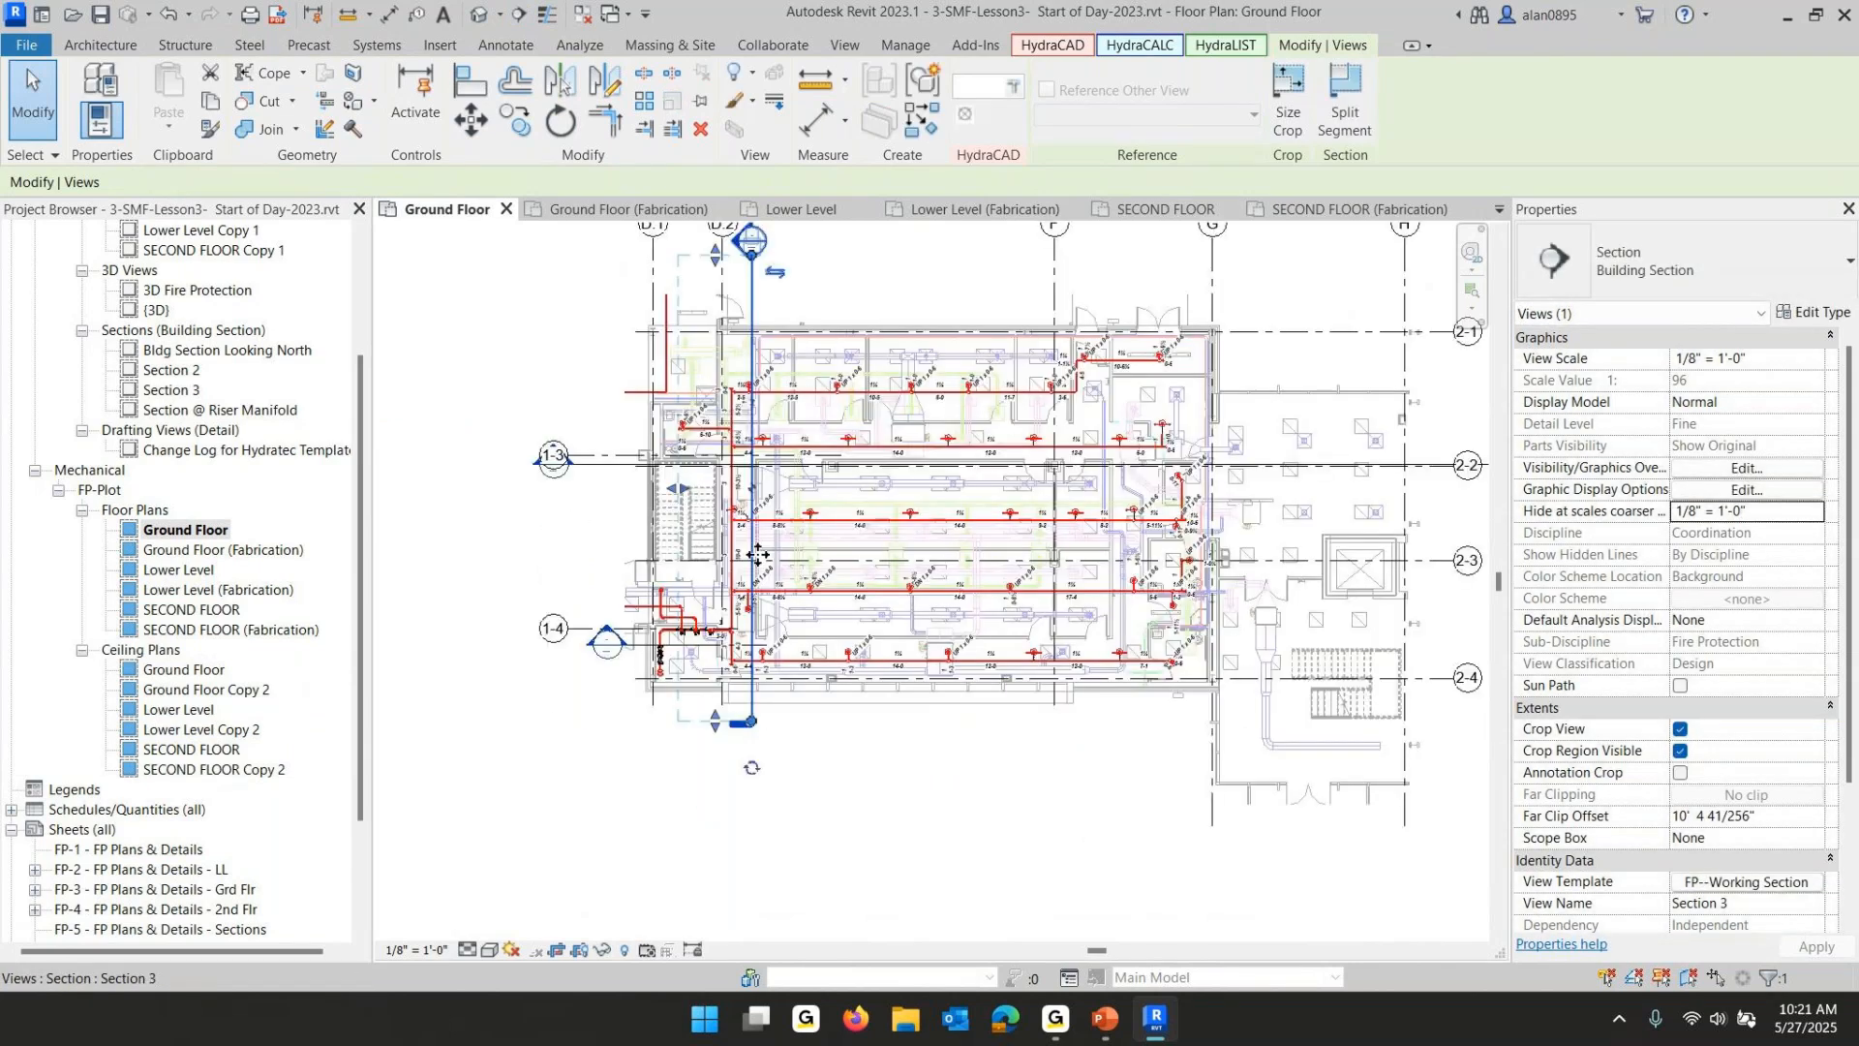
pyautogui.click(851, 781)
pyautogui.moveTo(984, 804); pyautogui.dragTo(912, 898, button='middle')
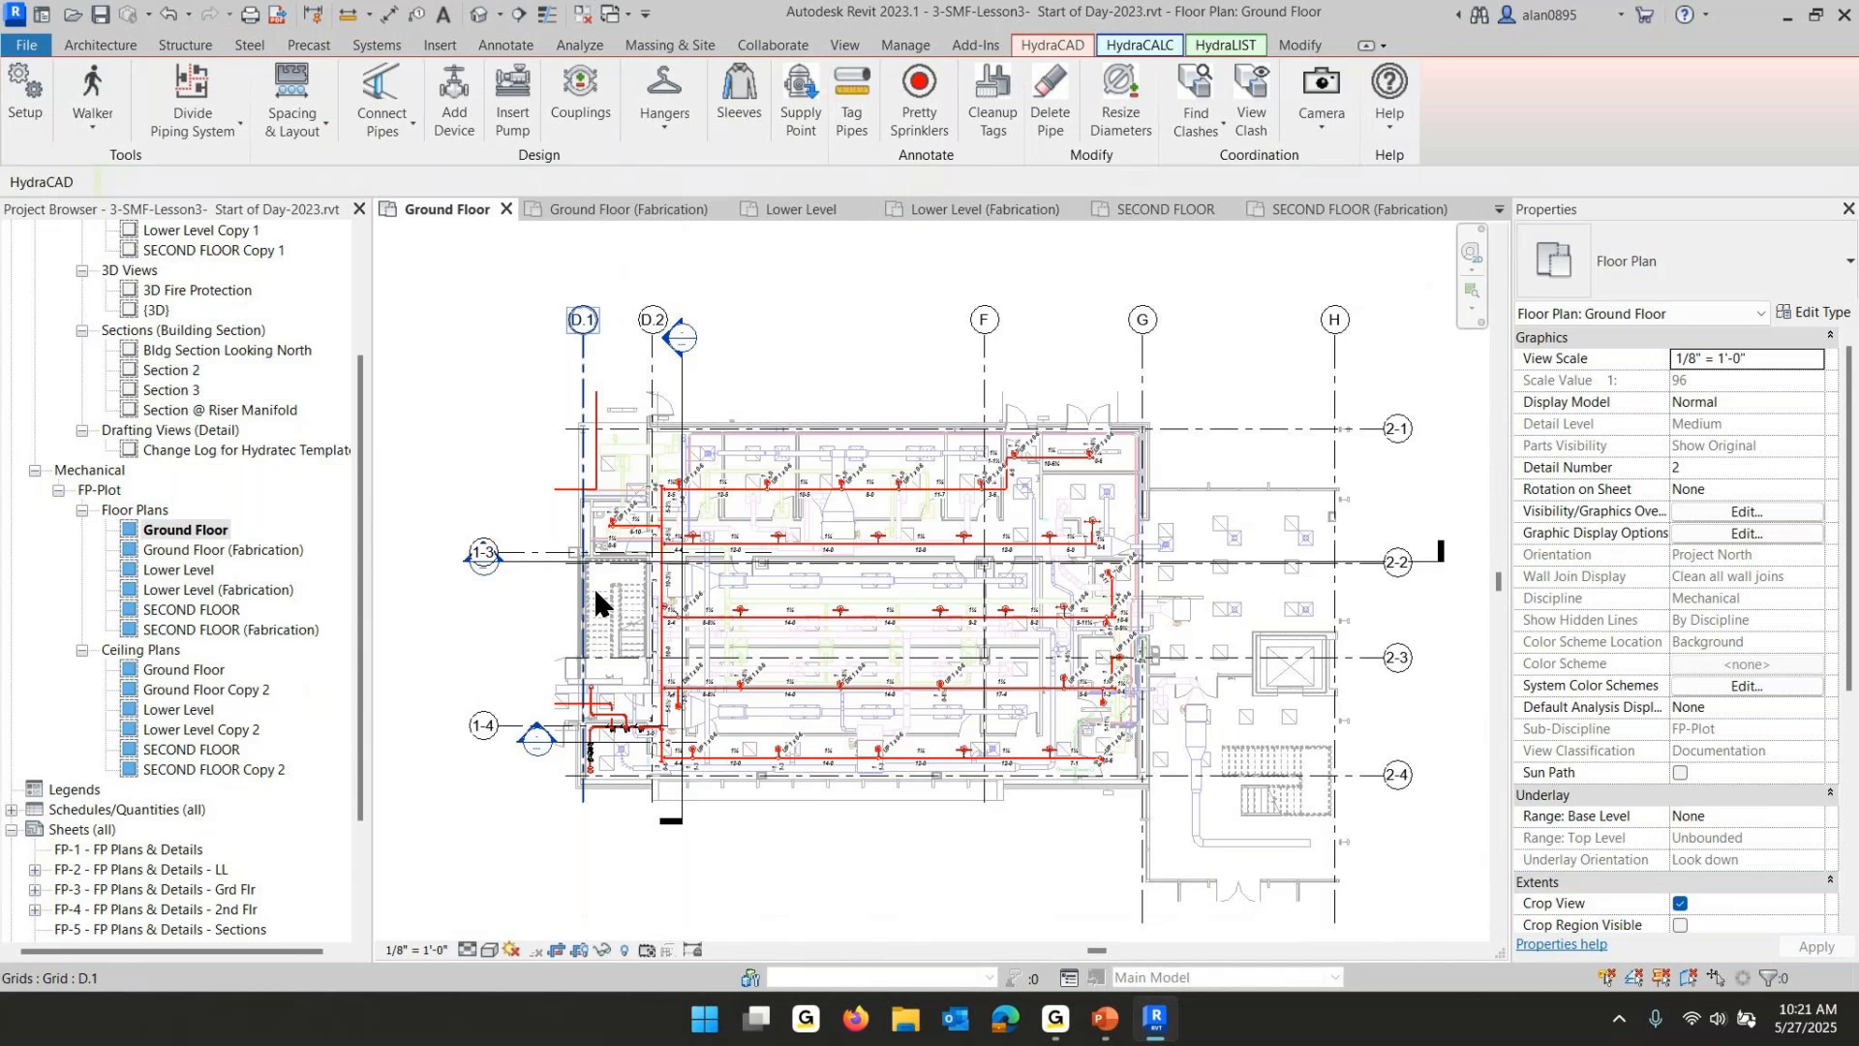
# - Open Section 3 and extend its crop region down to include the ground floor
pyautogui.doubleClick(164, 390)
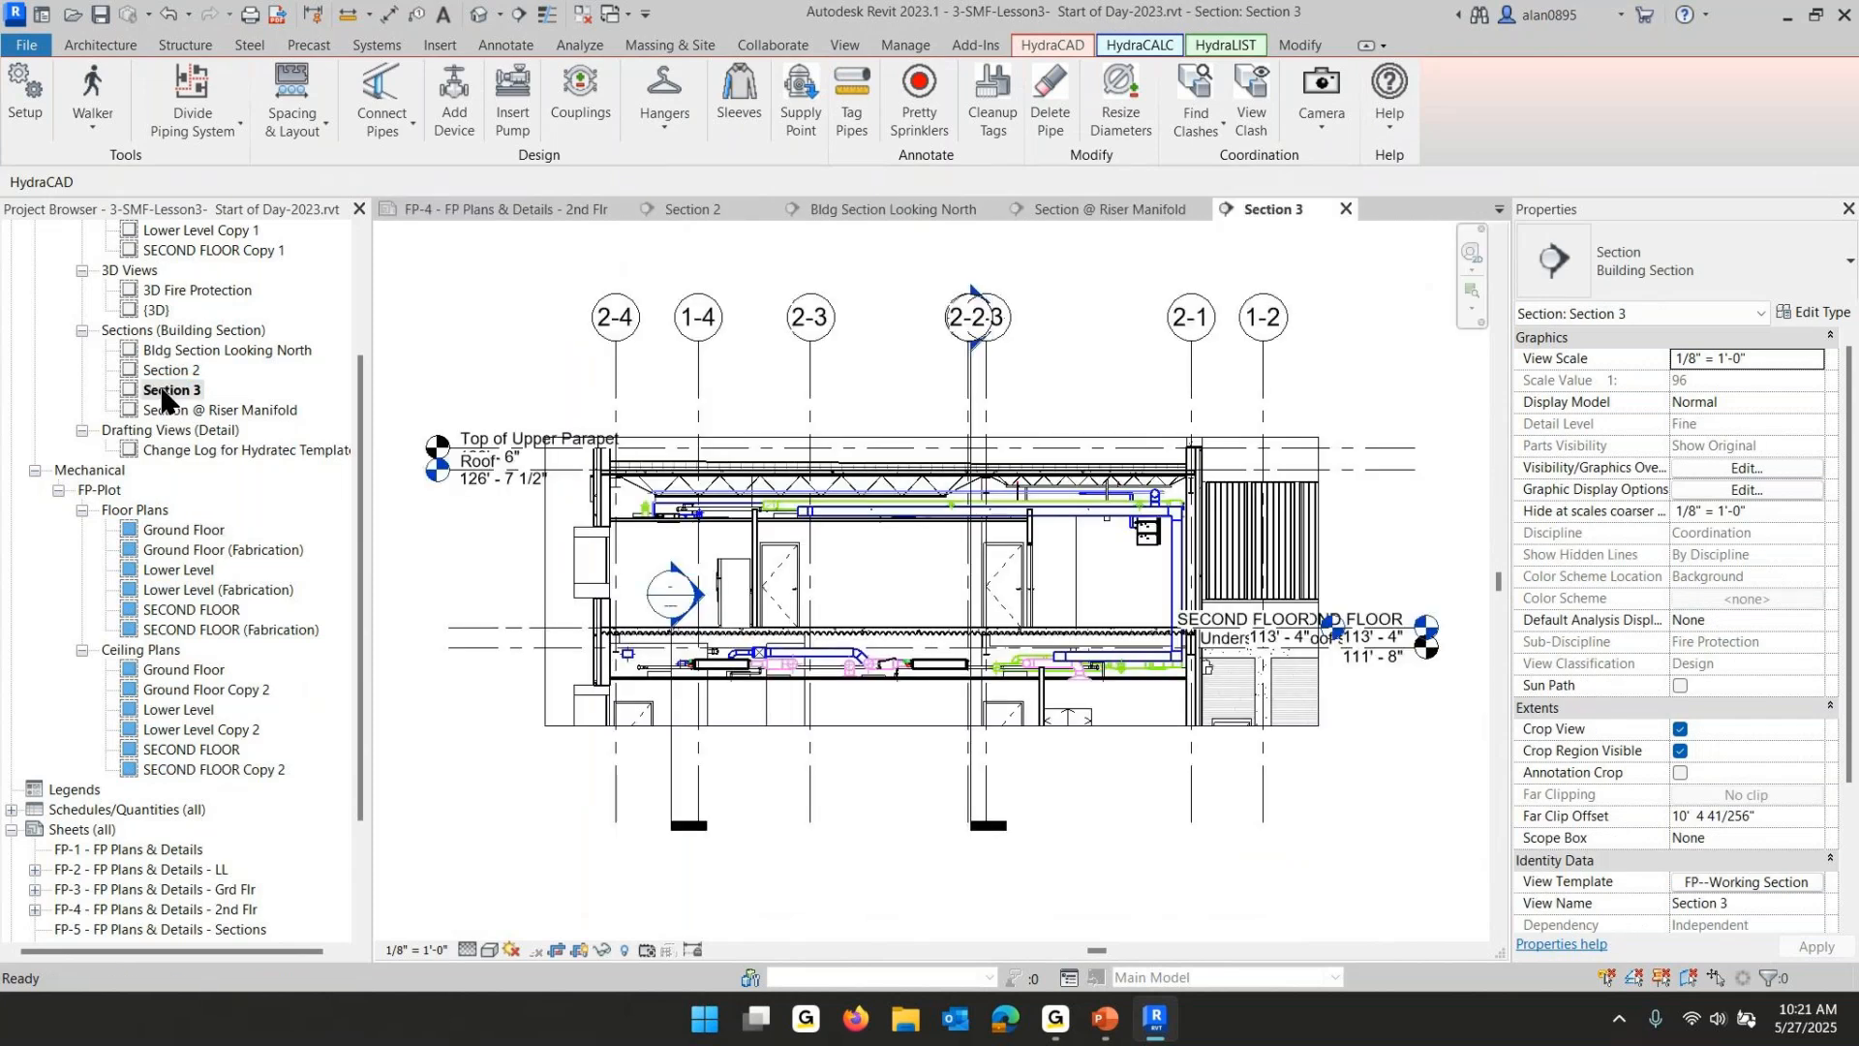
pyautogui.click(863, 726)
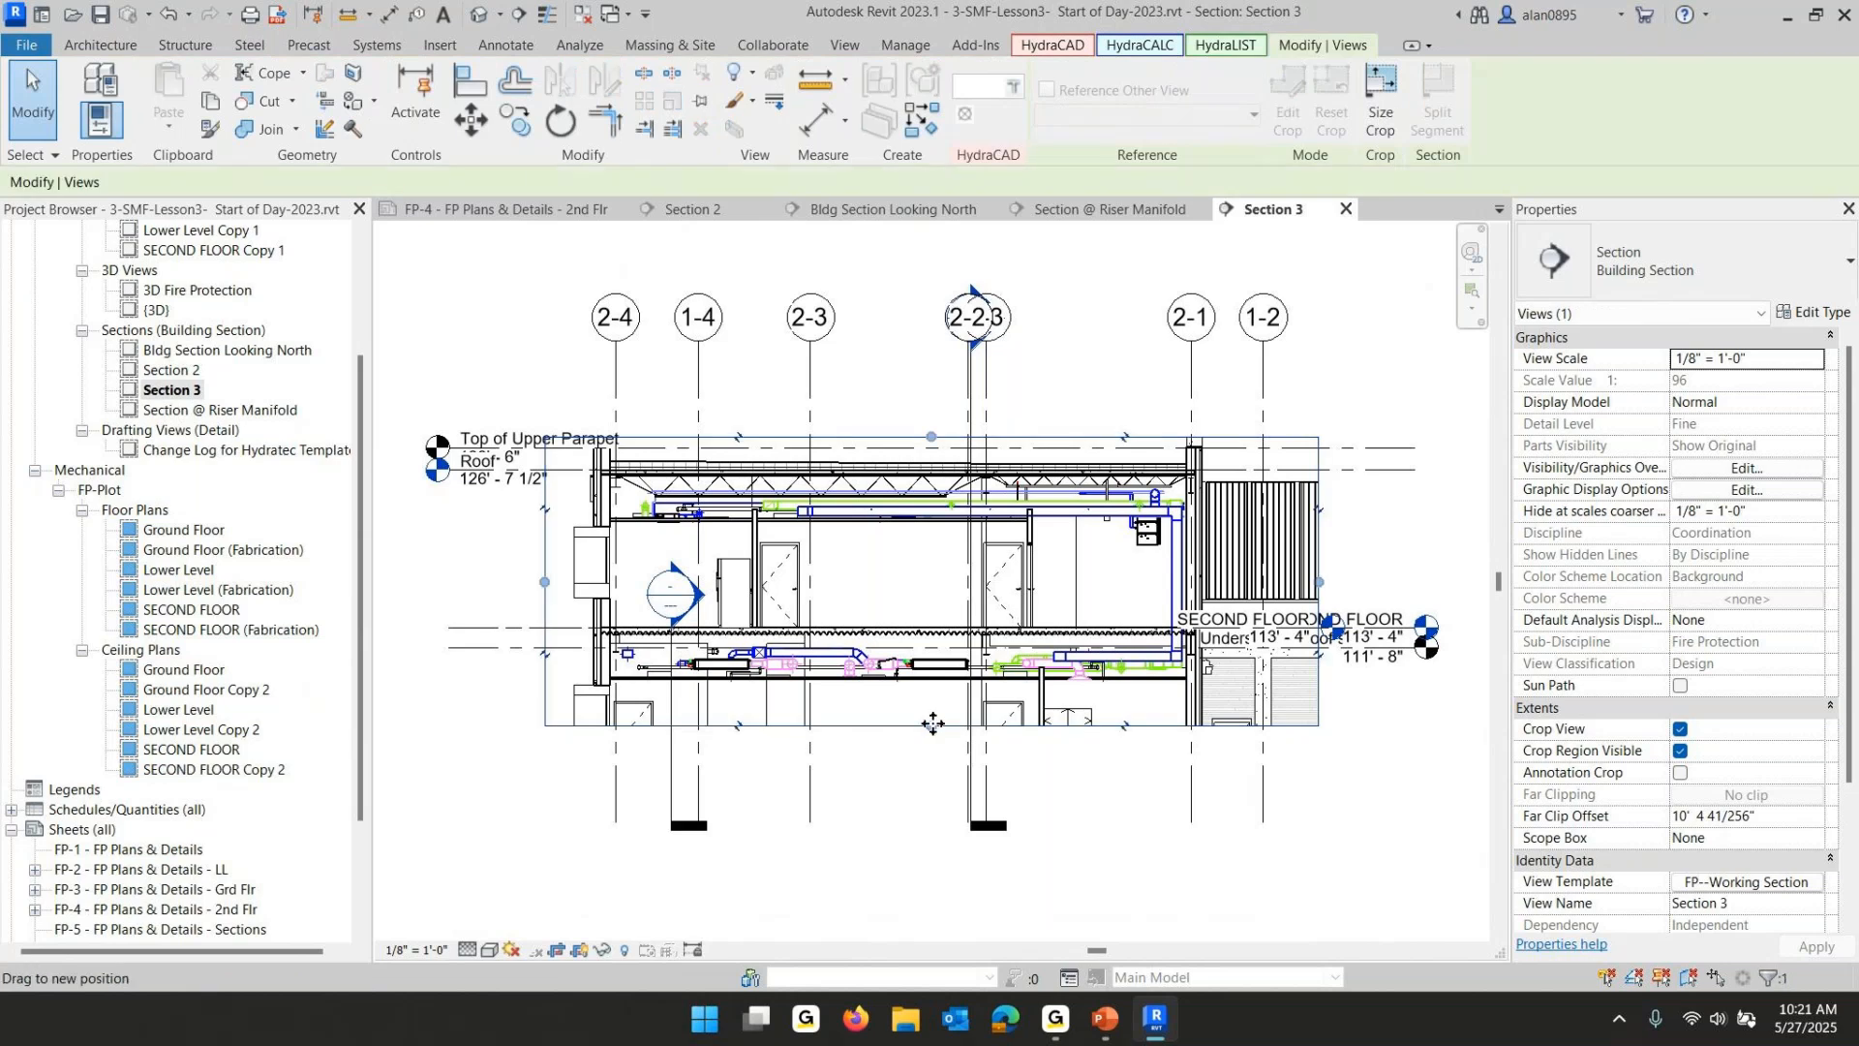
pyautogui.moveTo(931, 725); pyautogui.dragTo(944, 893)
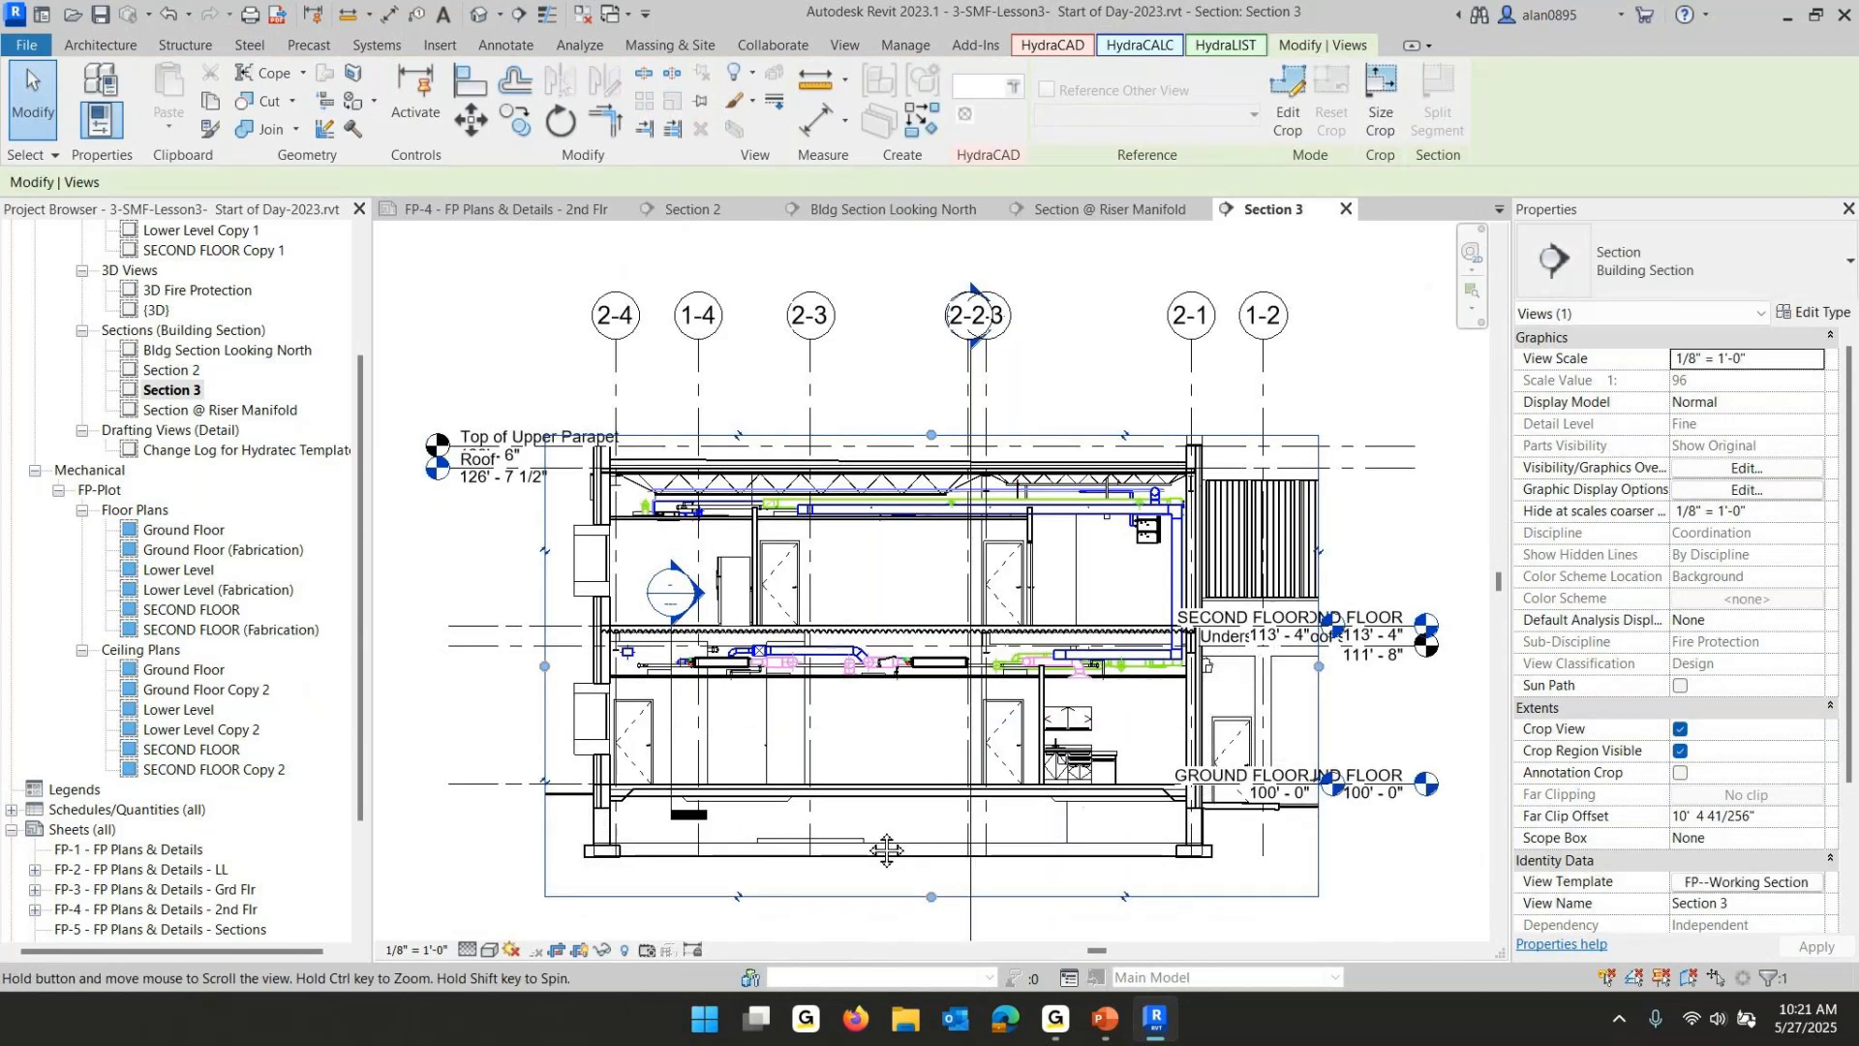
pyautogui.moveTo(864, 840); pyautogui.dragTo(871, 753, button='middle')
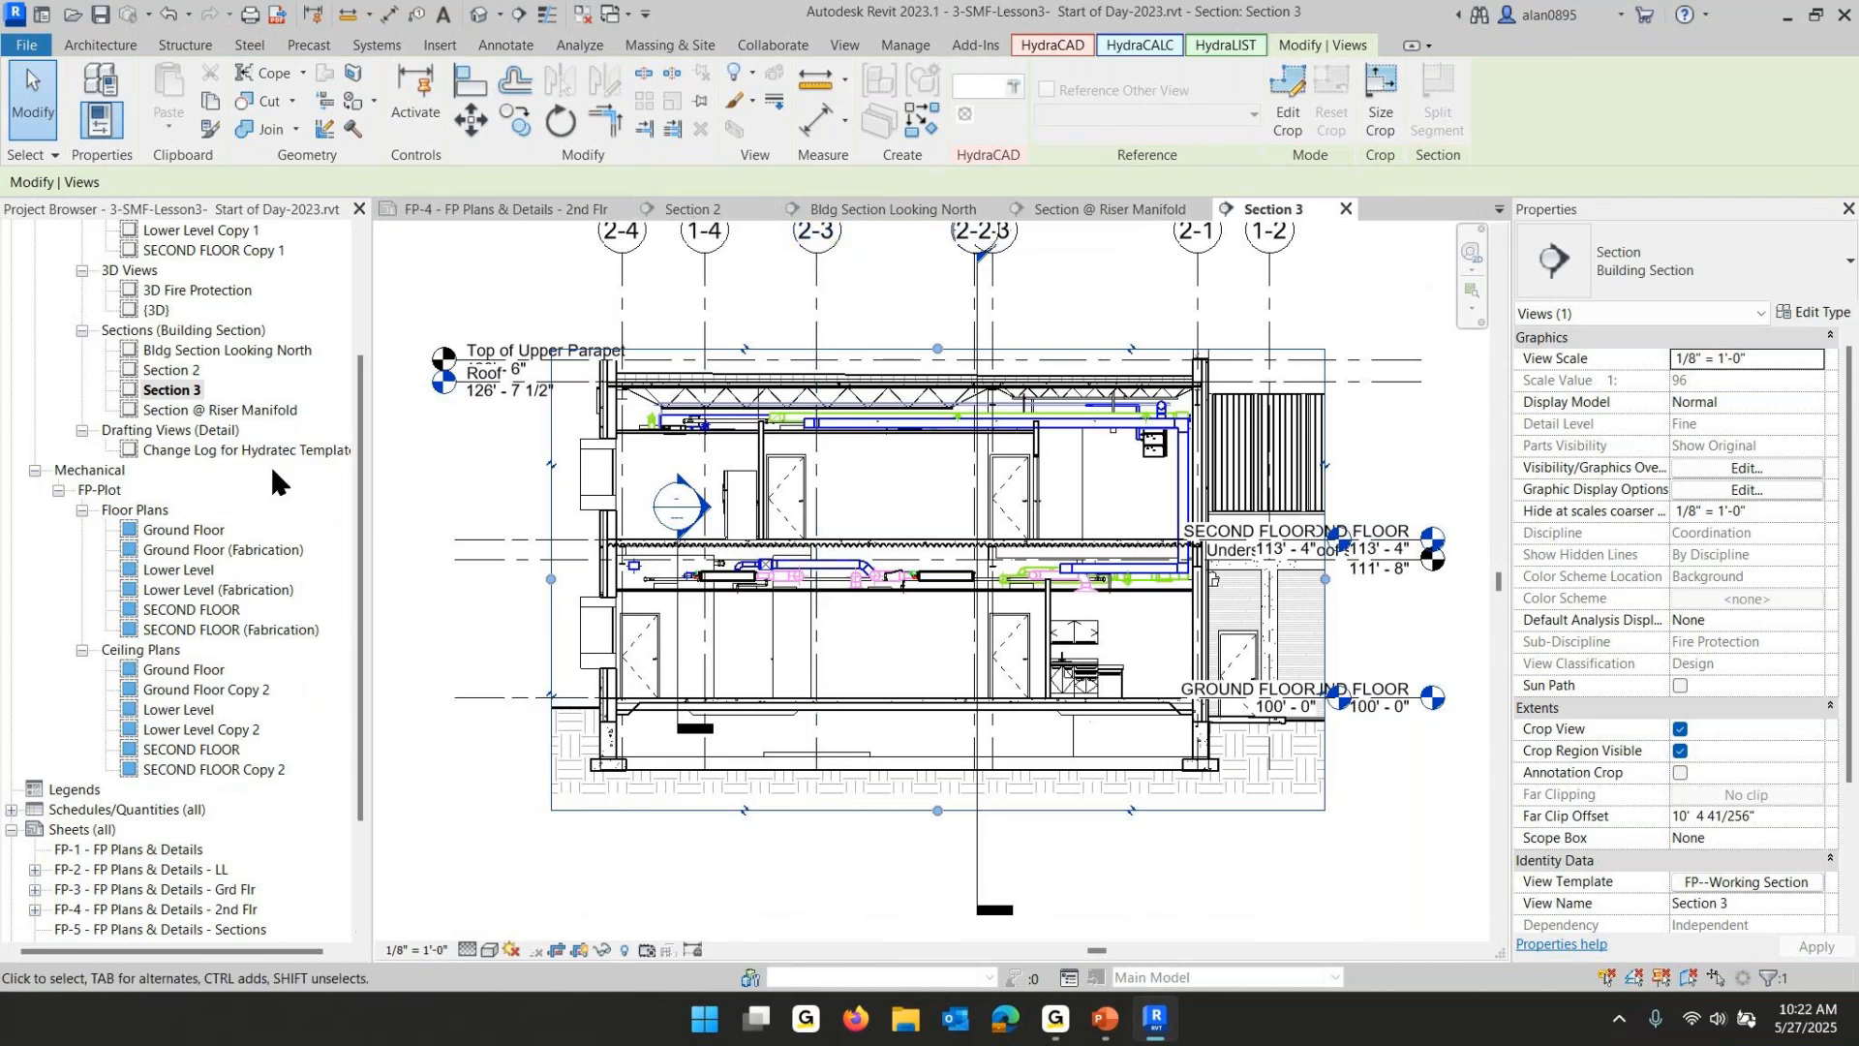
# - Shift the section line left to between grids D.1 and D.2 on the Ground Floor plan and close the other open views
pyautogui.doubleClick(175, 531)
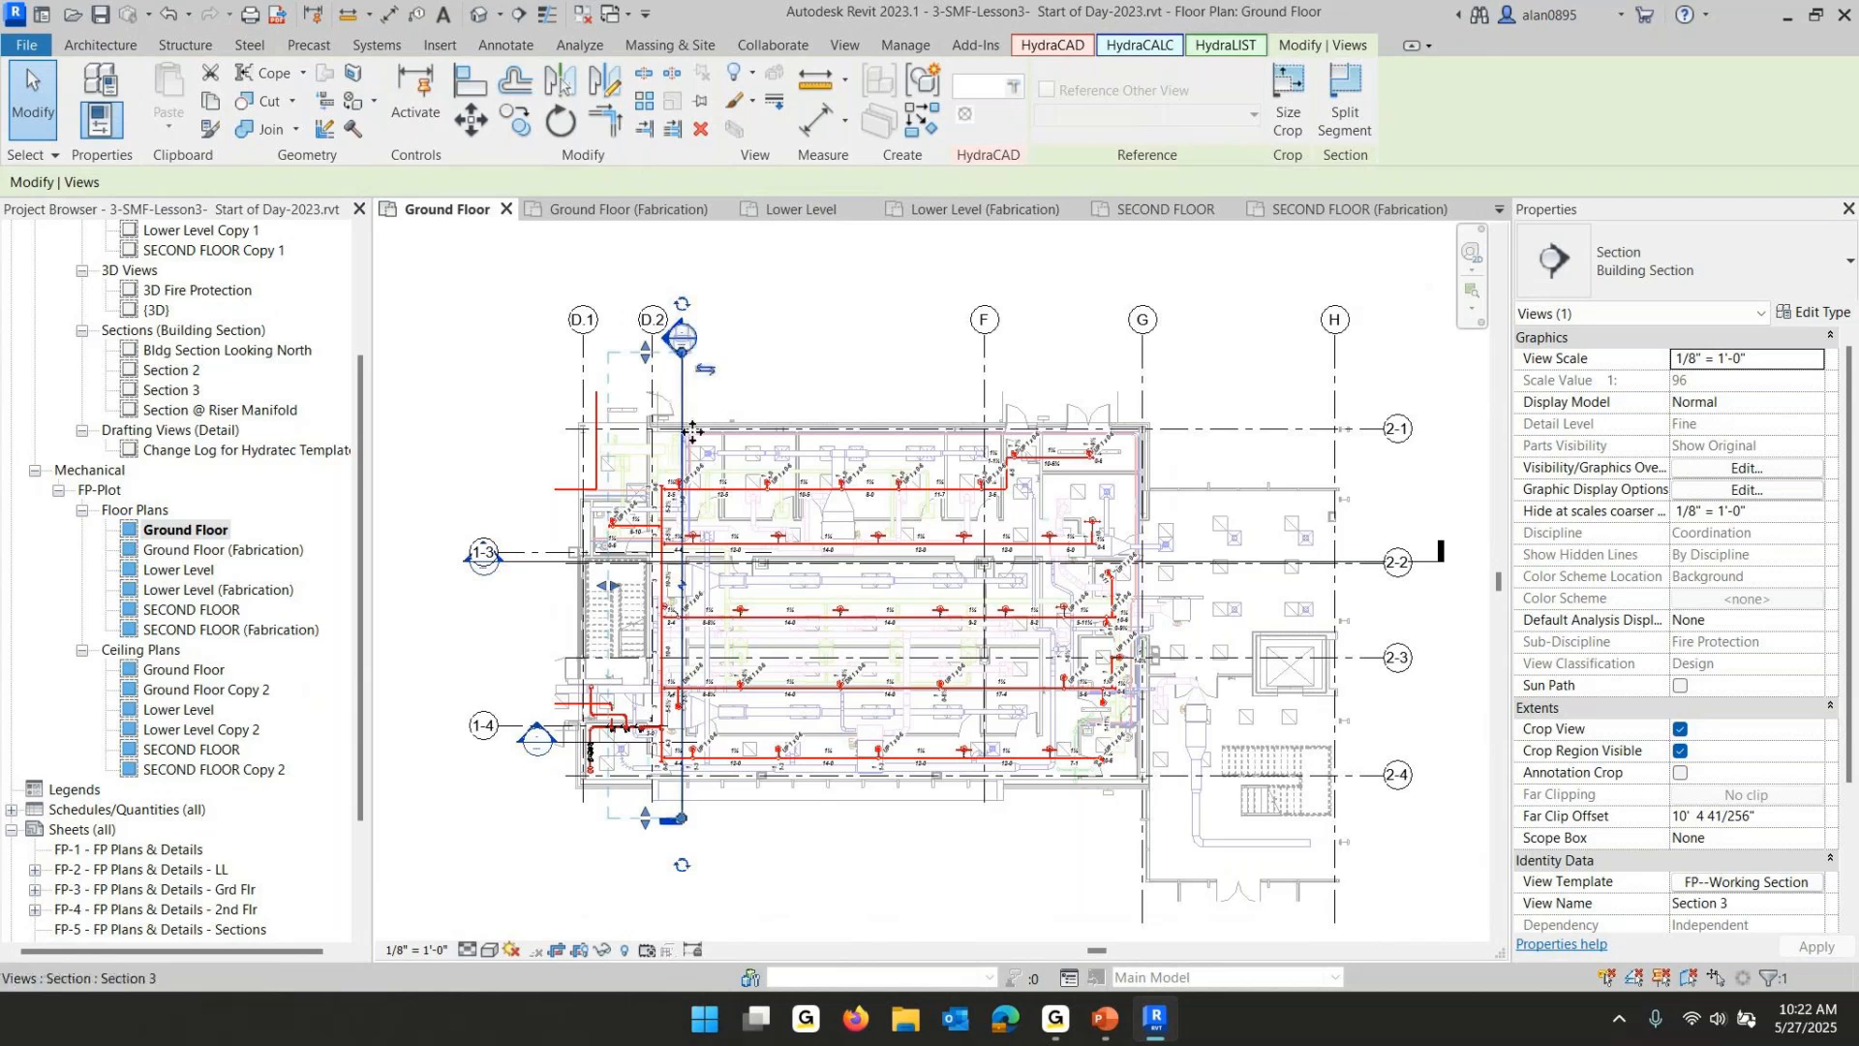
pyautogui.scroll(2, 693, 431)
pyautogui.moveTo(662, 373); pyautogui.dragTo(590, 376)
pyautogui.click(854, 277)
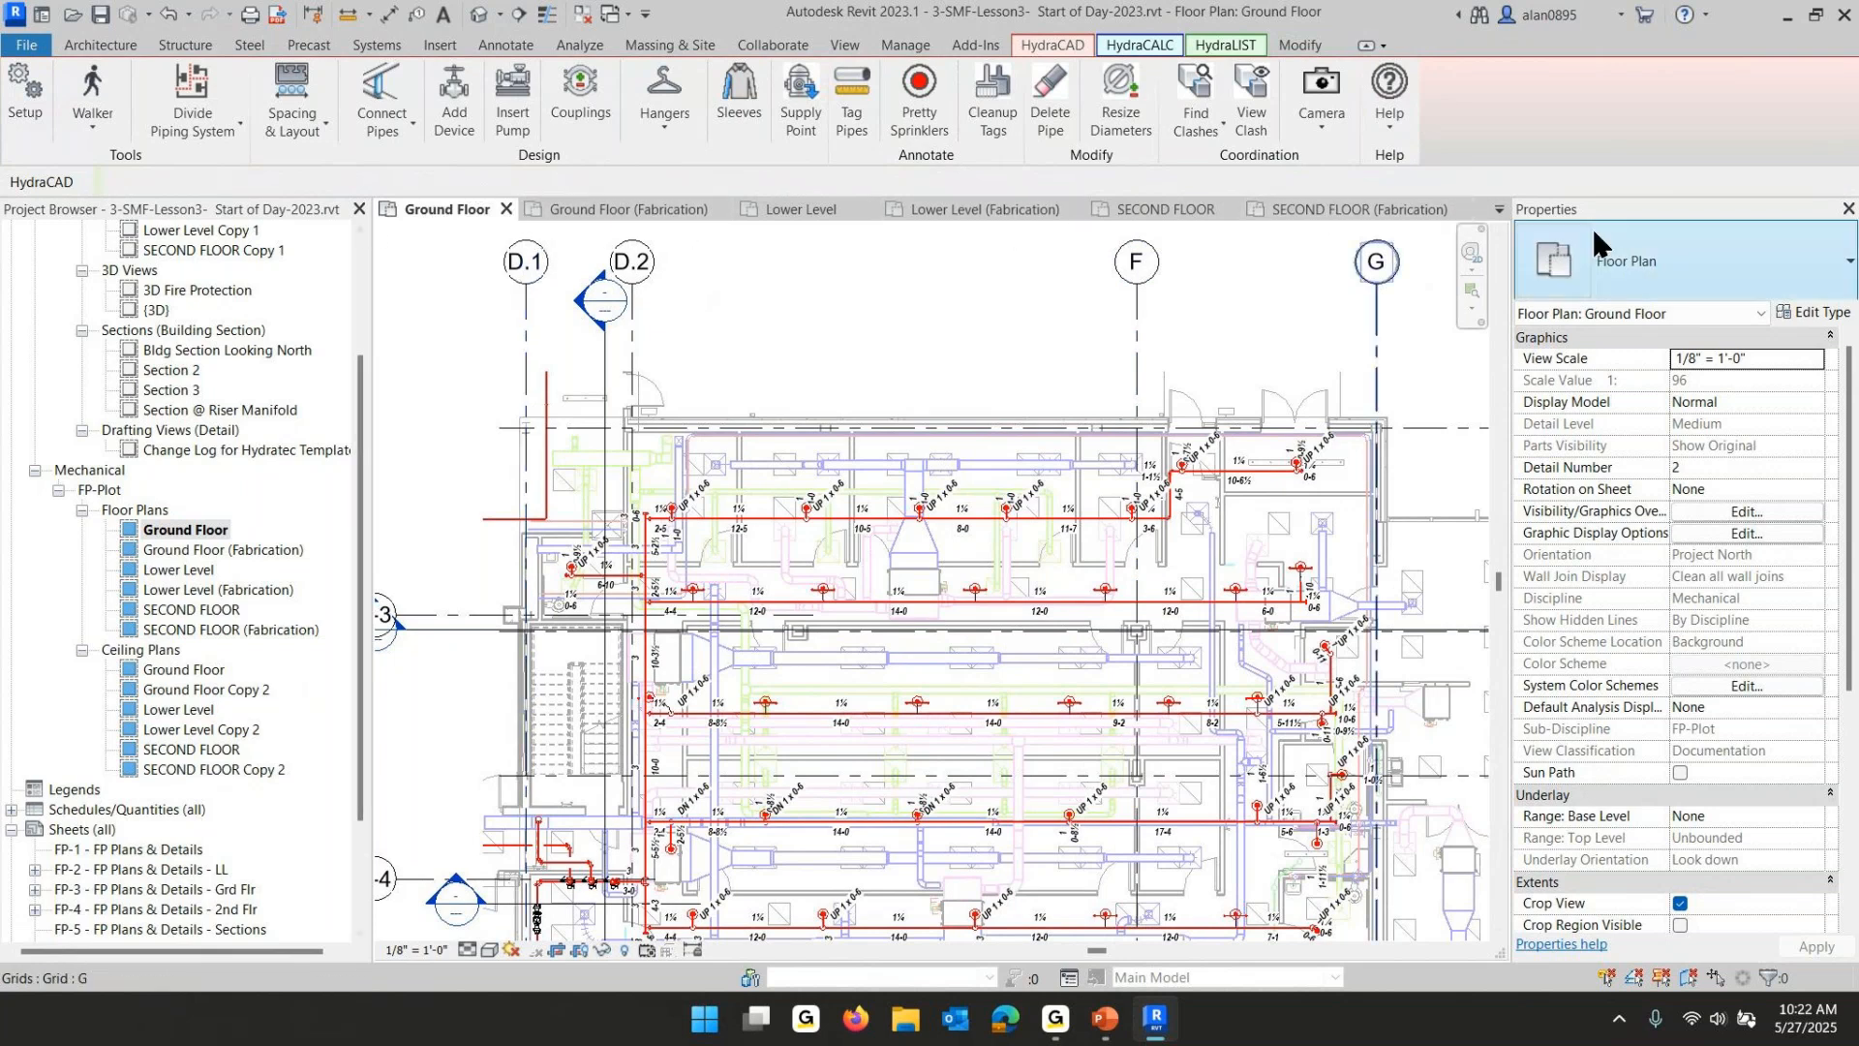
pyautogui.click(584, 14)
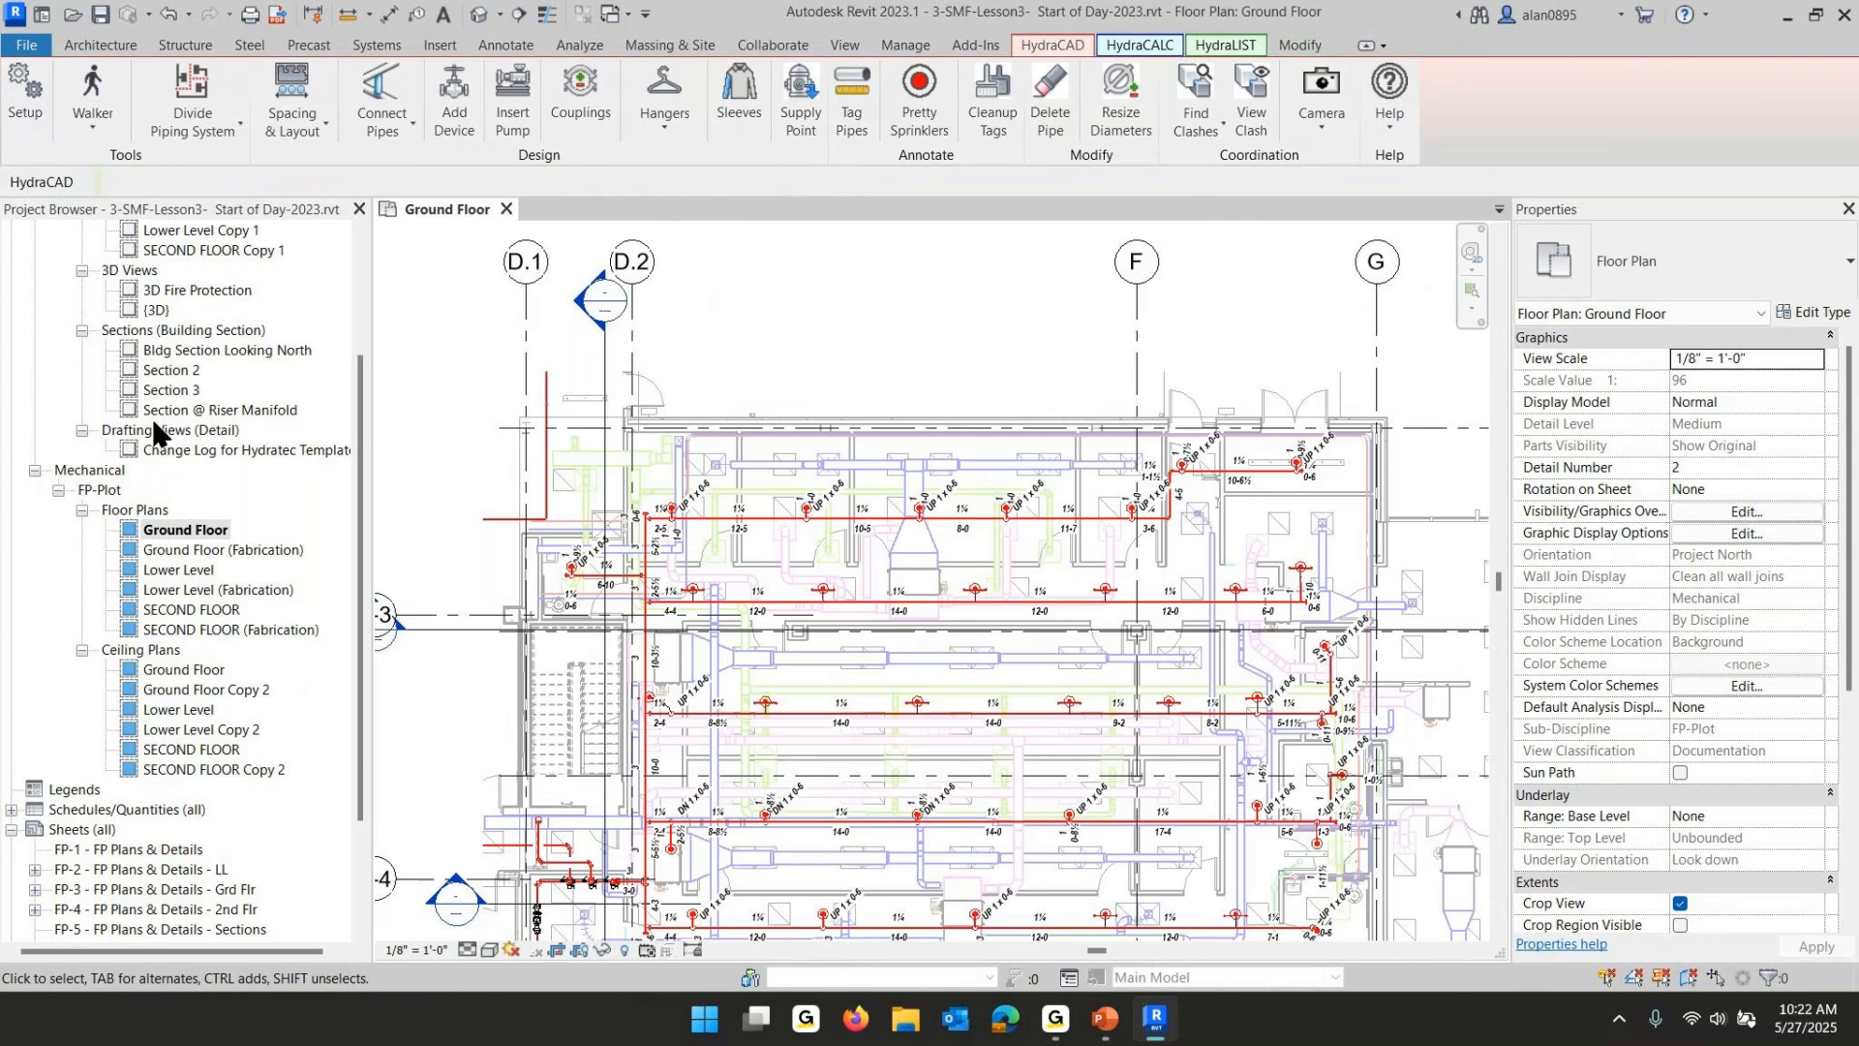
# - Open Section 3 and widen its crop region to the right past grid 1-1
pyautogui.doubleClick(167, 390)
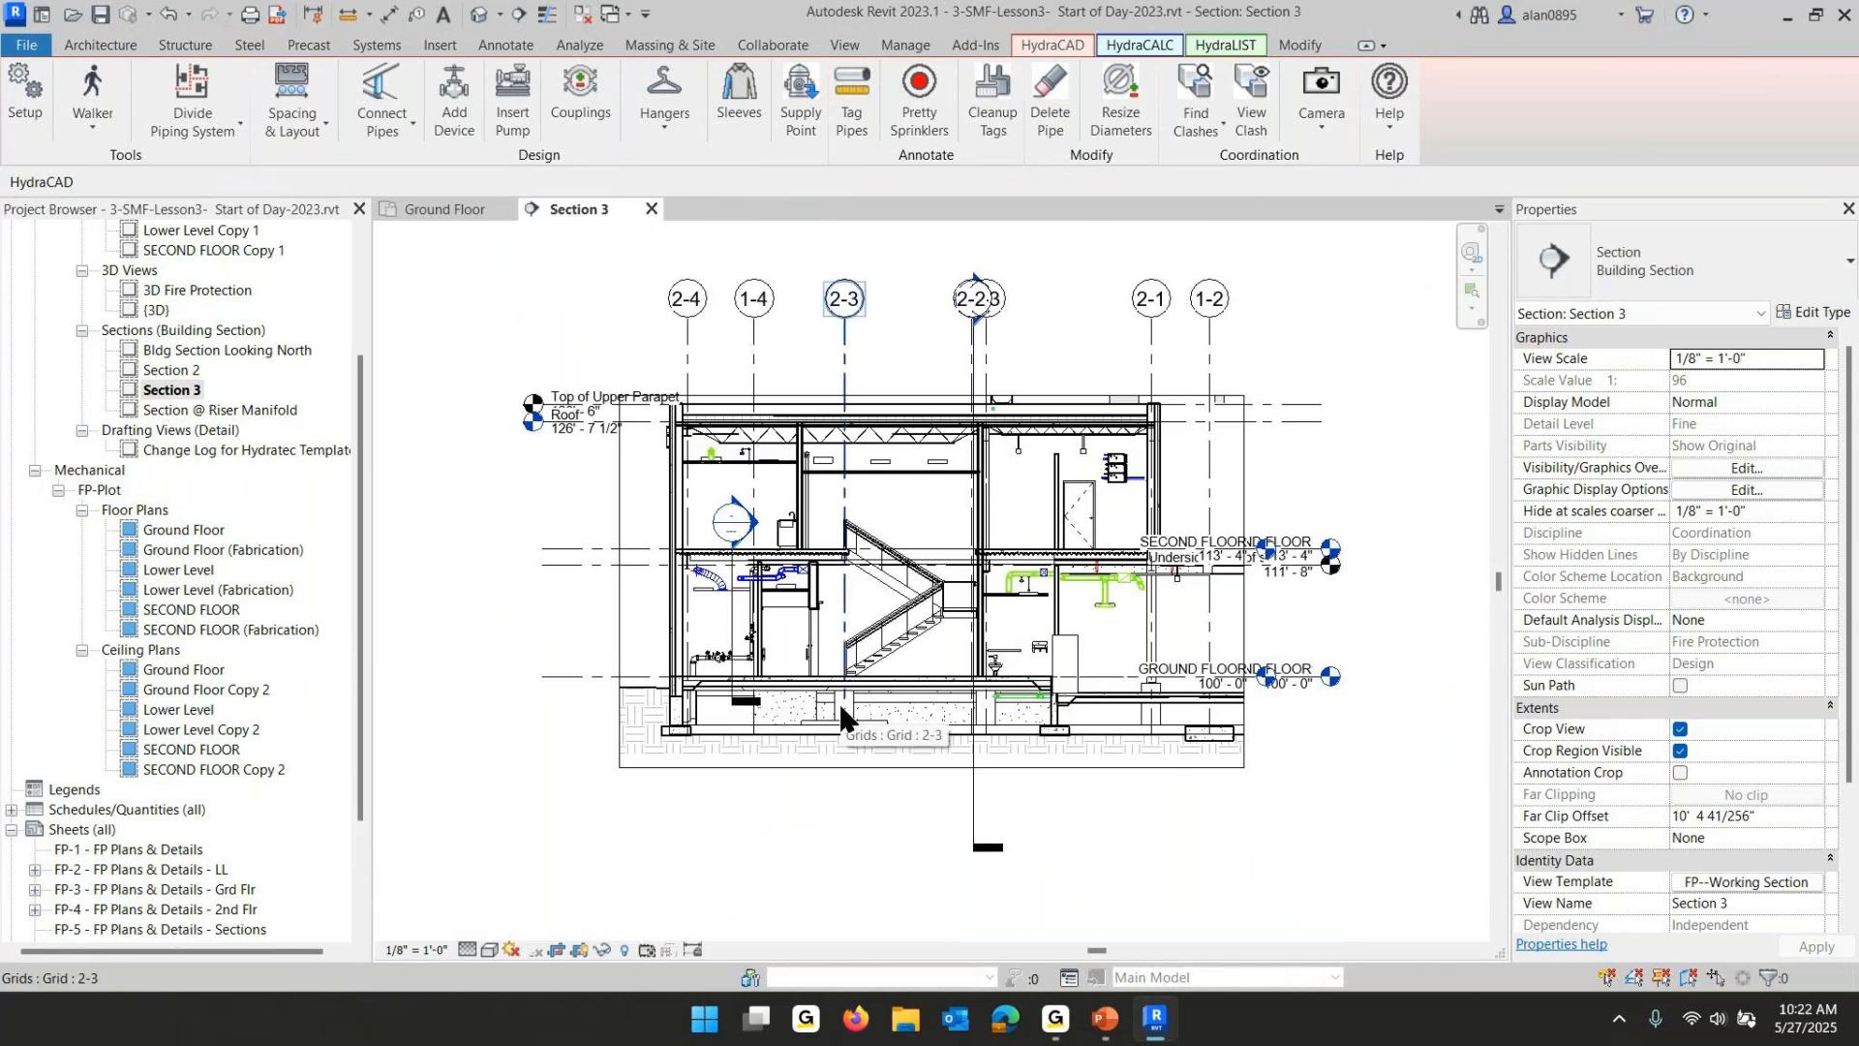
pyautogui.click(1244, 494)
pyautogui.moveTo(1243, 581); pyautogui.dragTo(1373, 590)
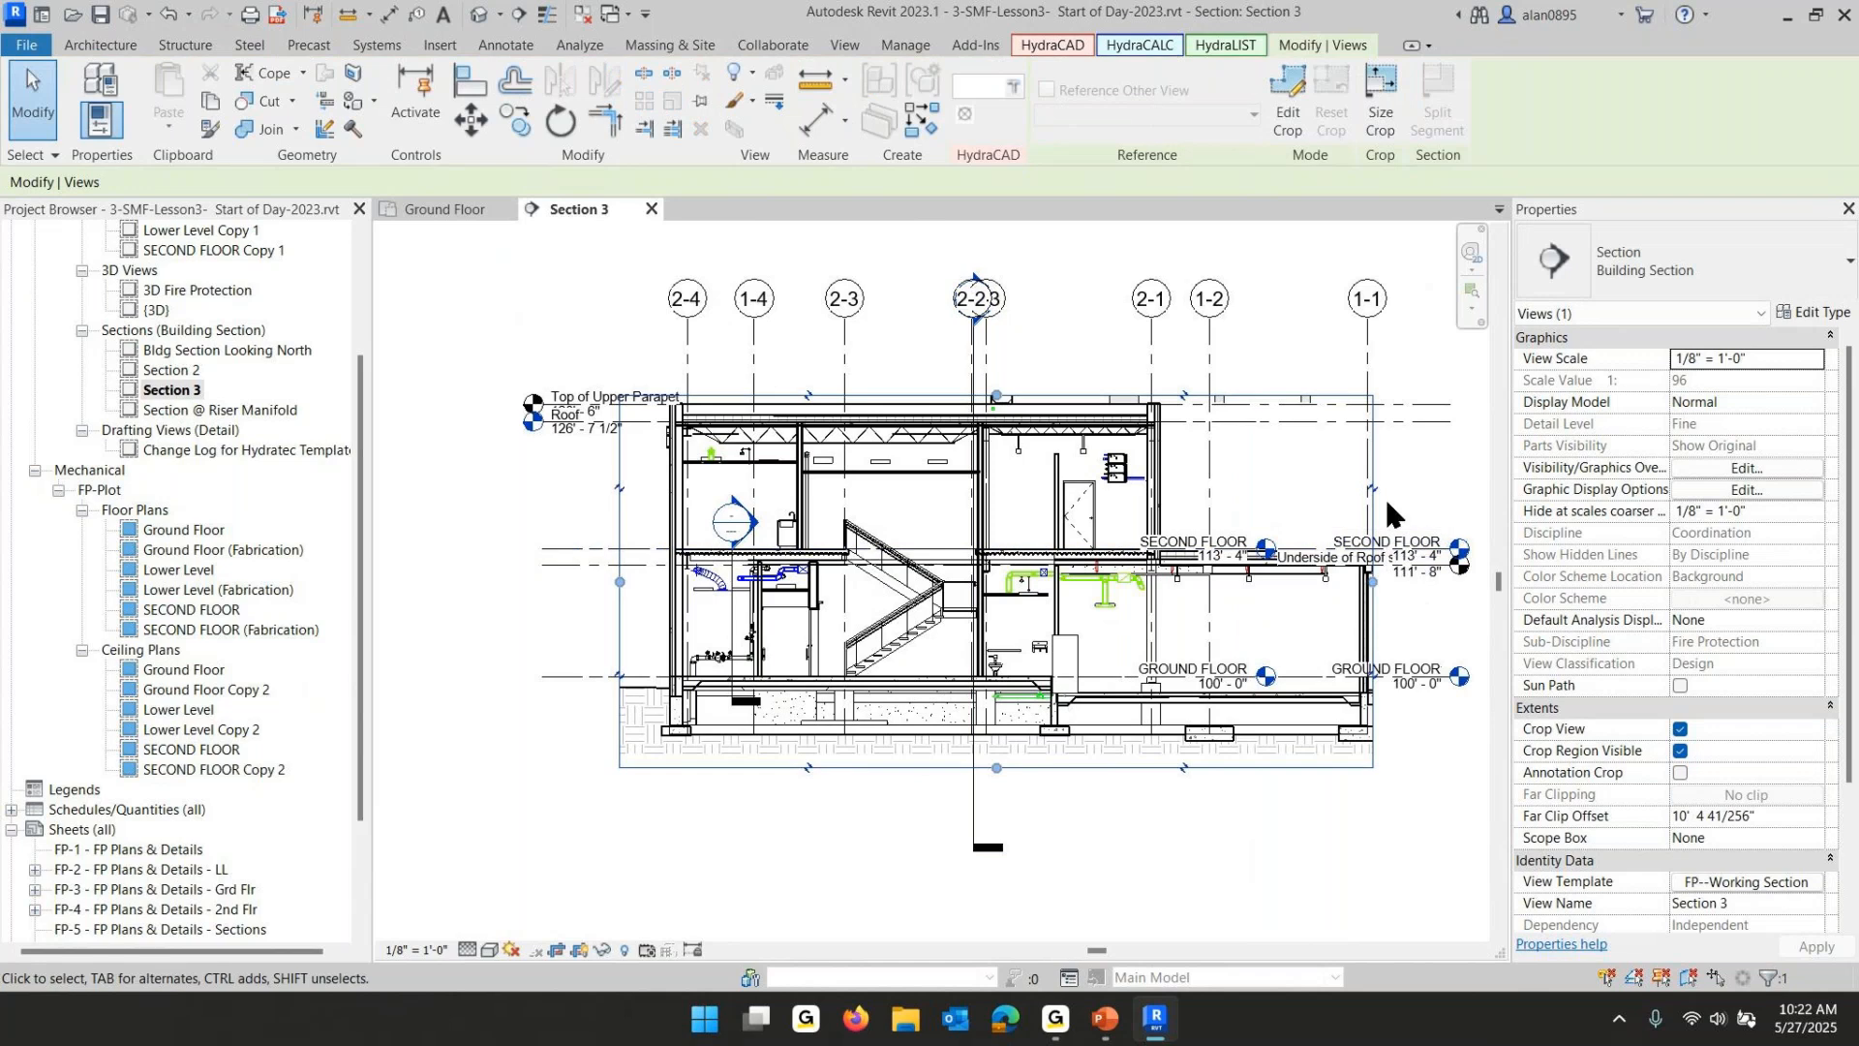
pyautogui.moveTo(1372, 586); pyautogui.dragTo(1398, 584)
# - Rename Section 3 to Bldg Section Looking West
pyautogui.click(168, 395)
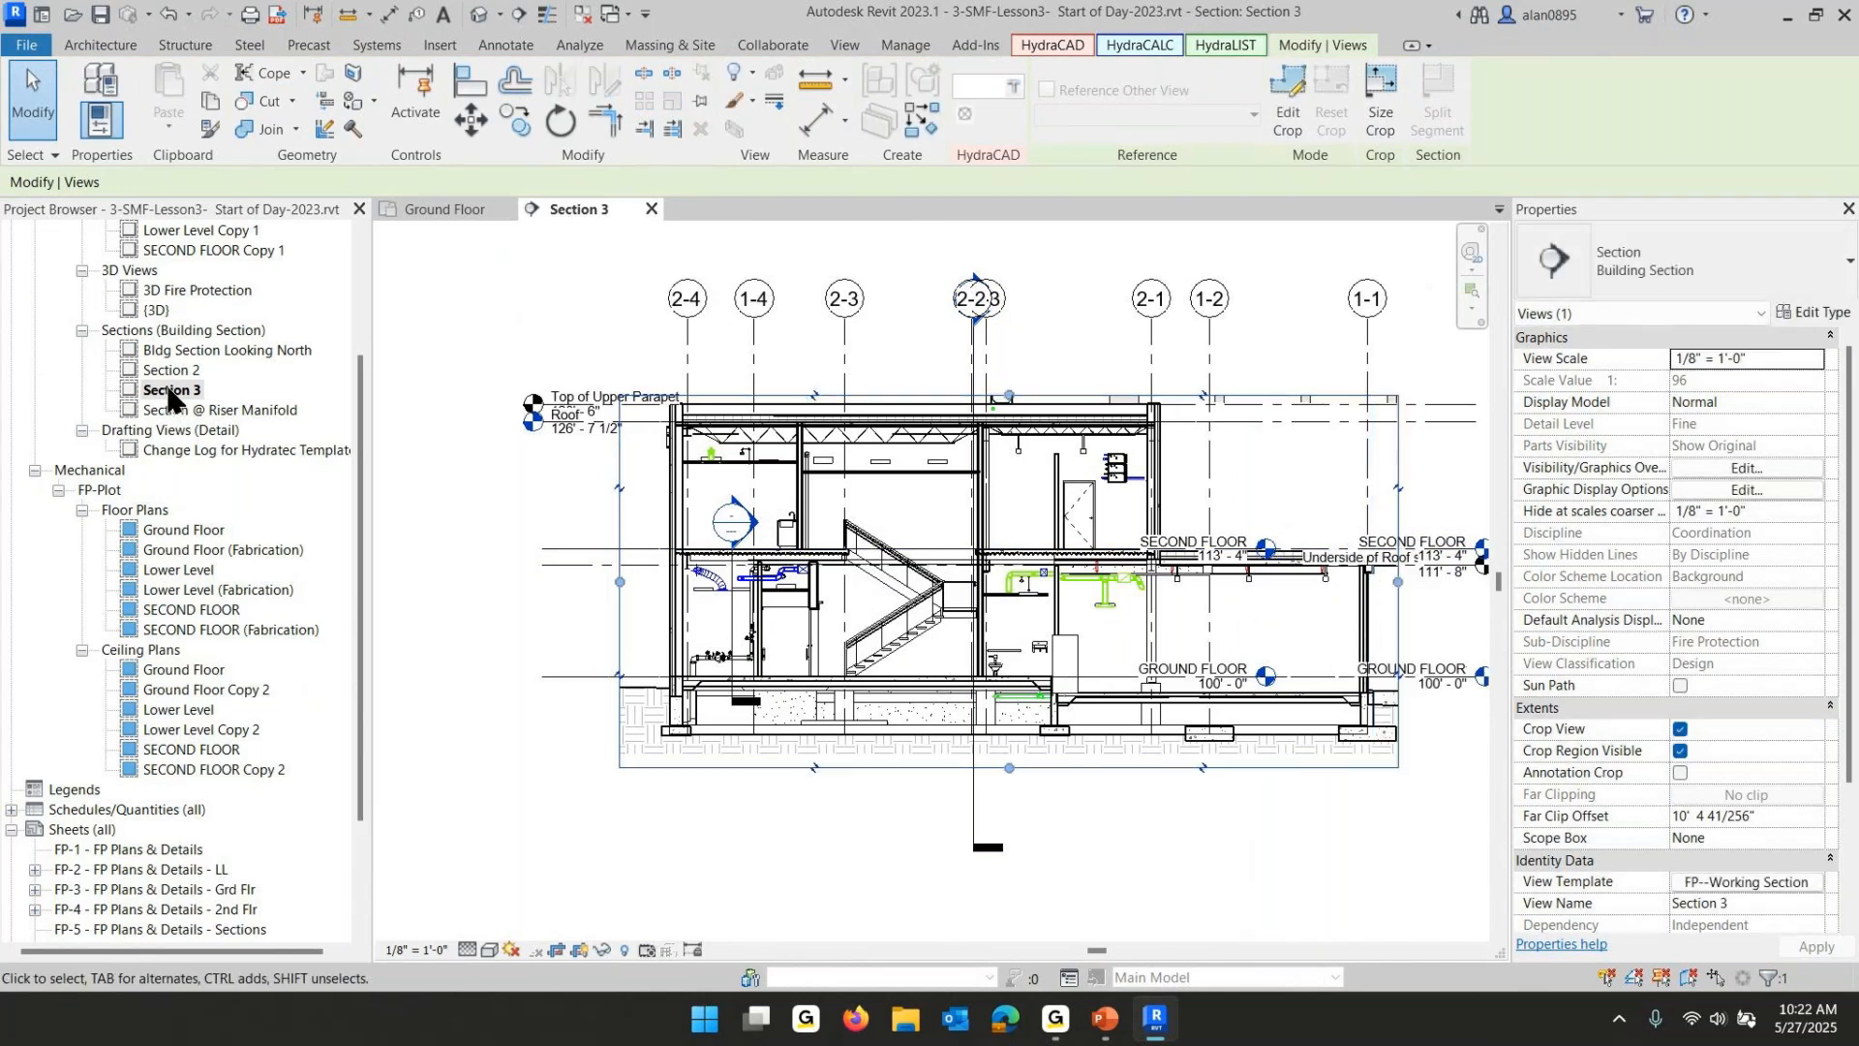
pyautogui.click(169, 391)
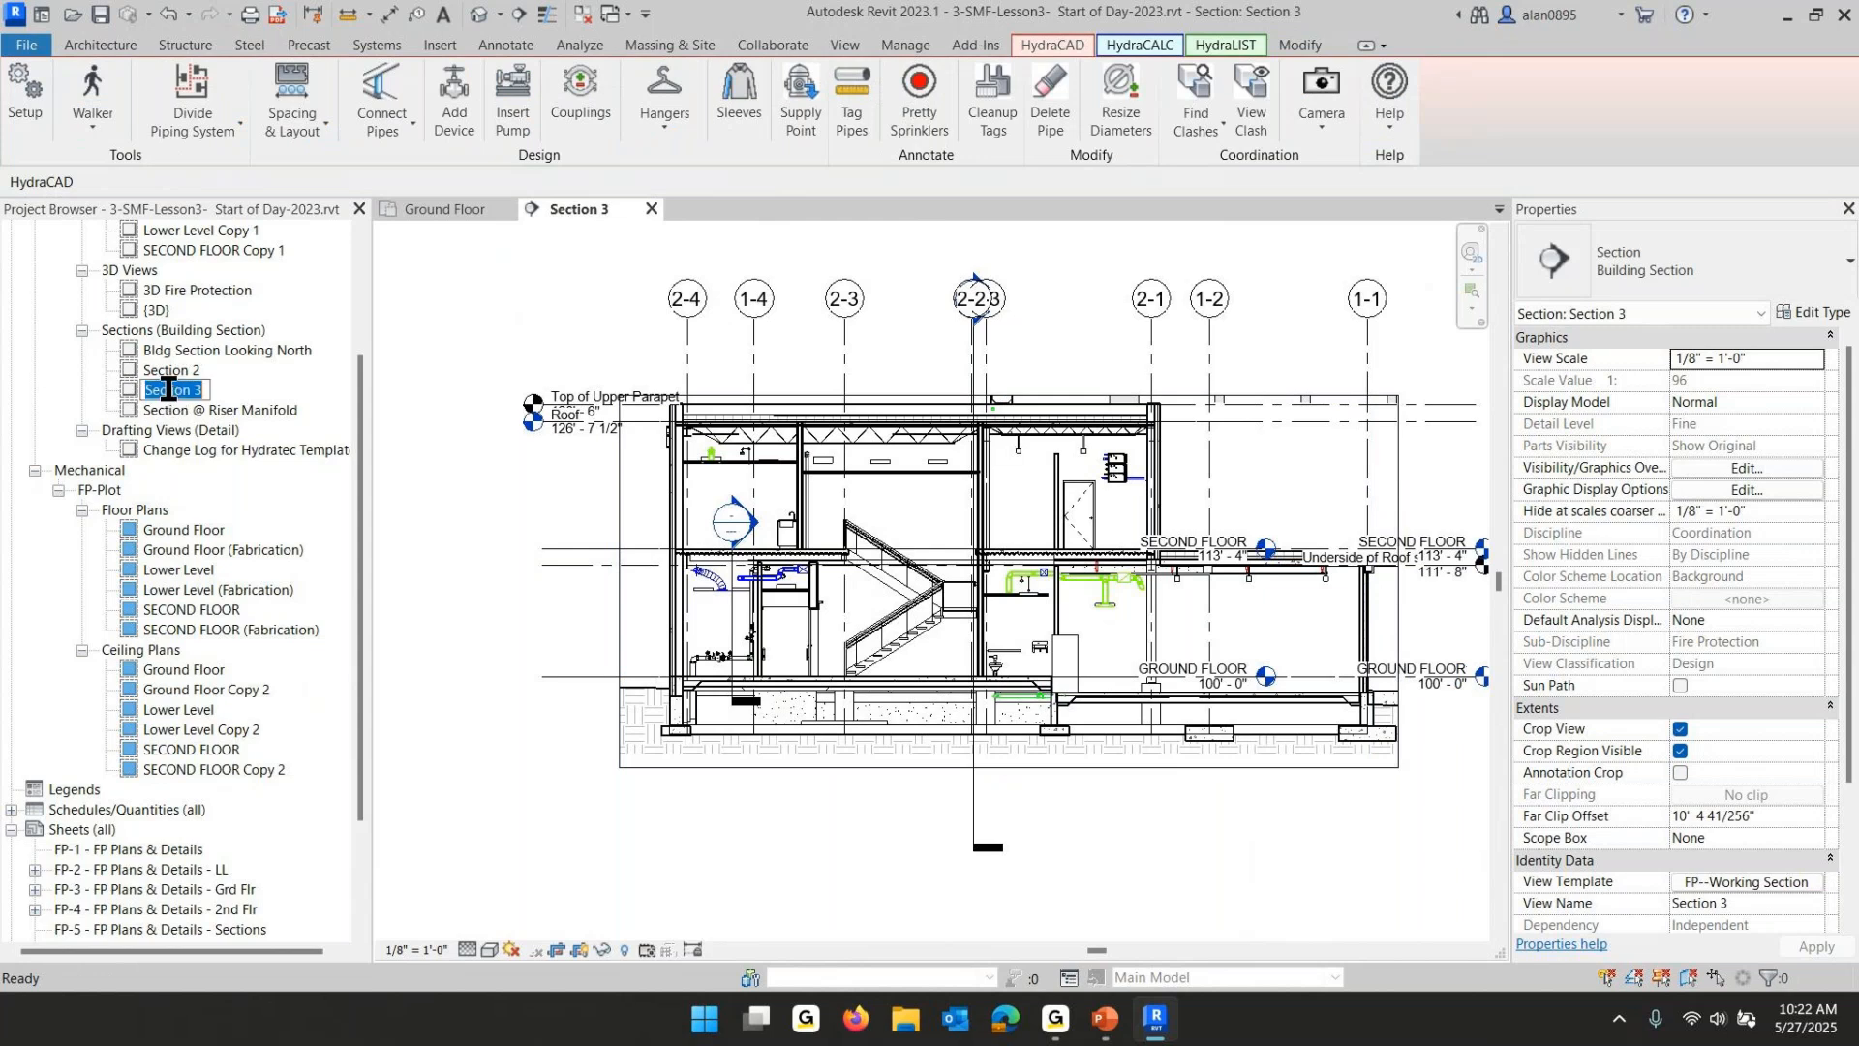
pyautogui.write('Bldg Section Looking West')
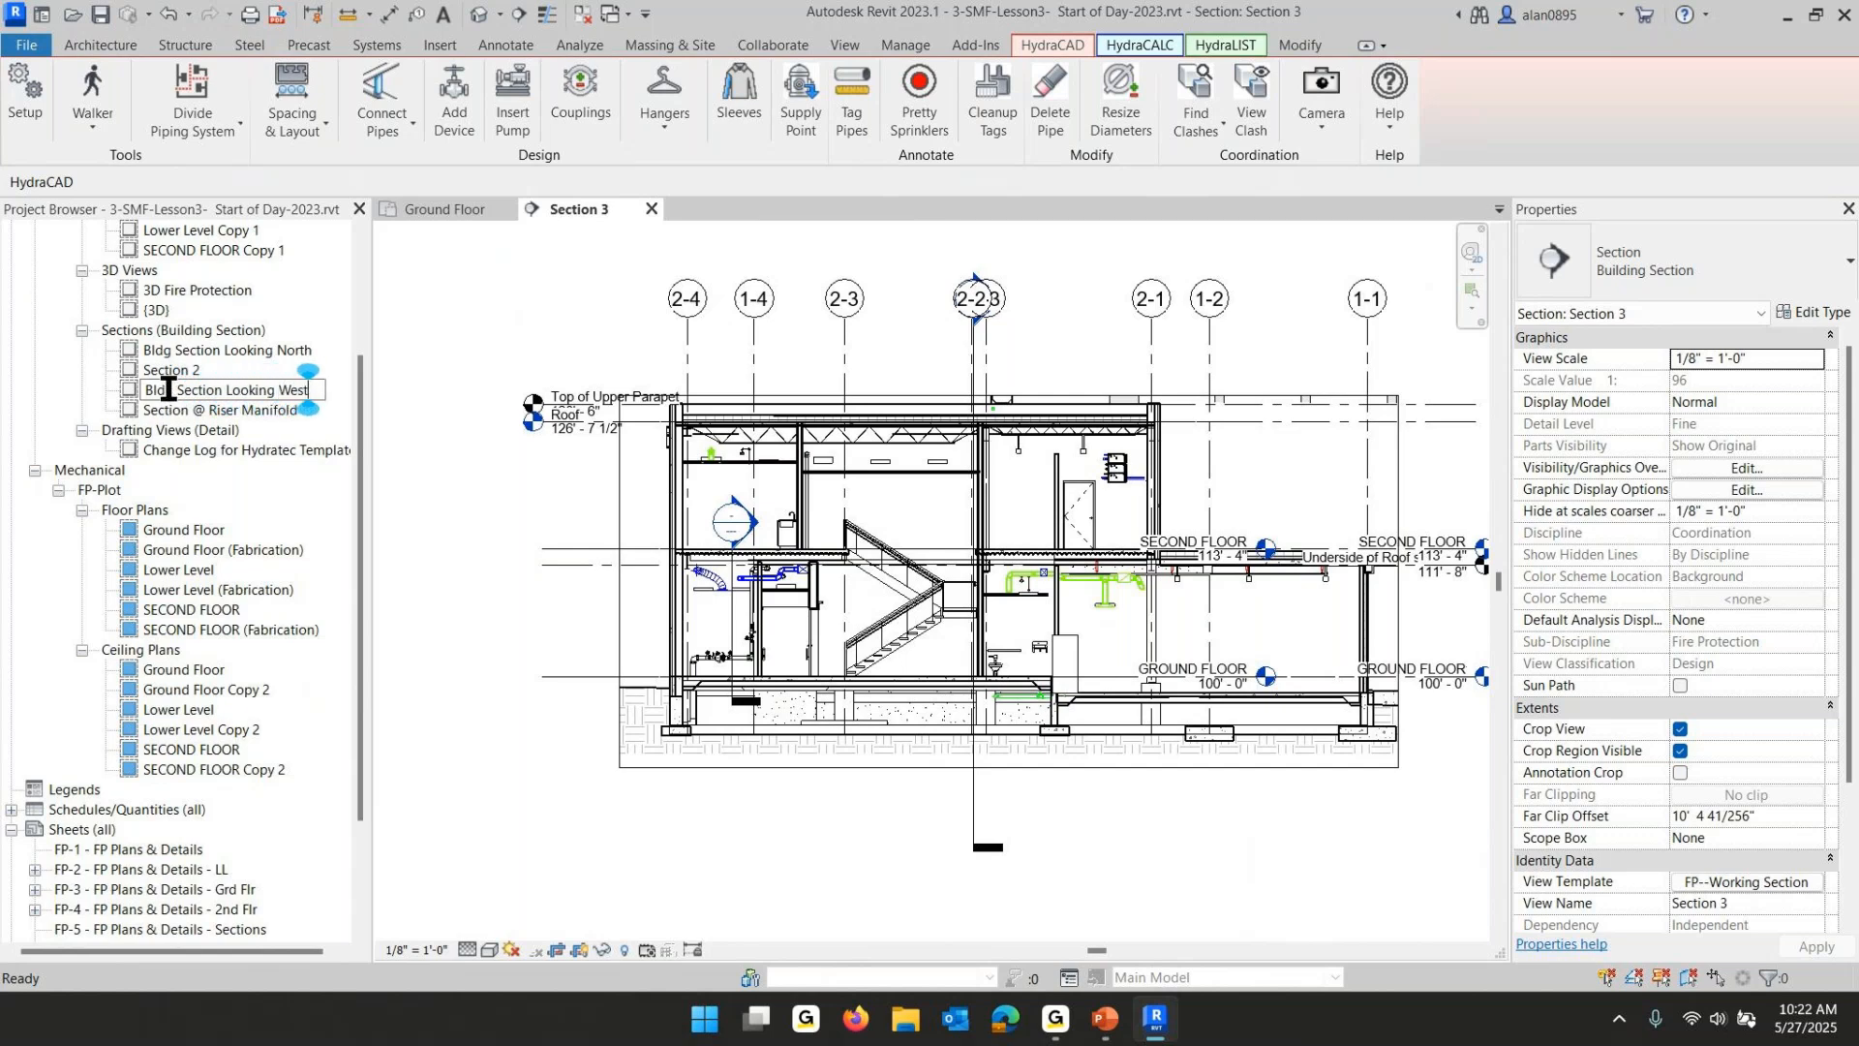
pyautogui.press('Return')
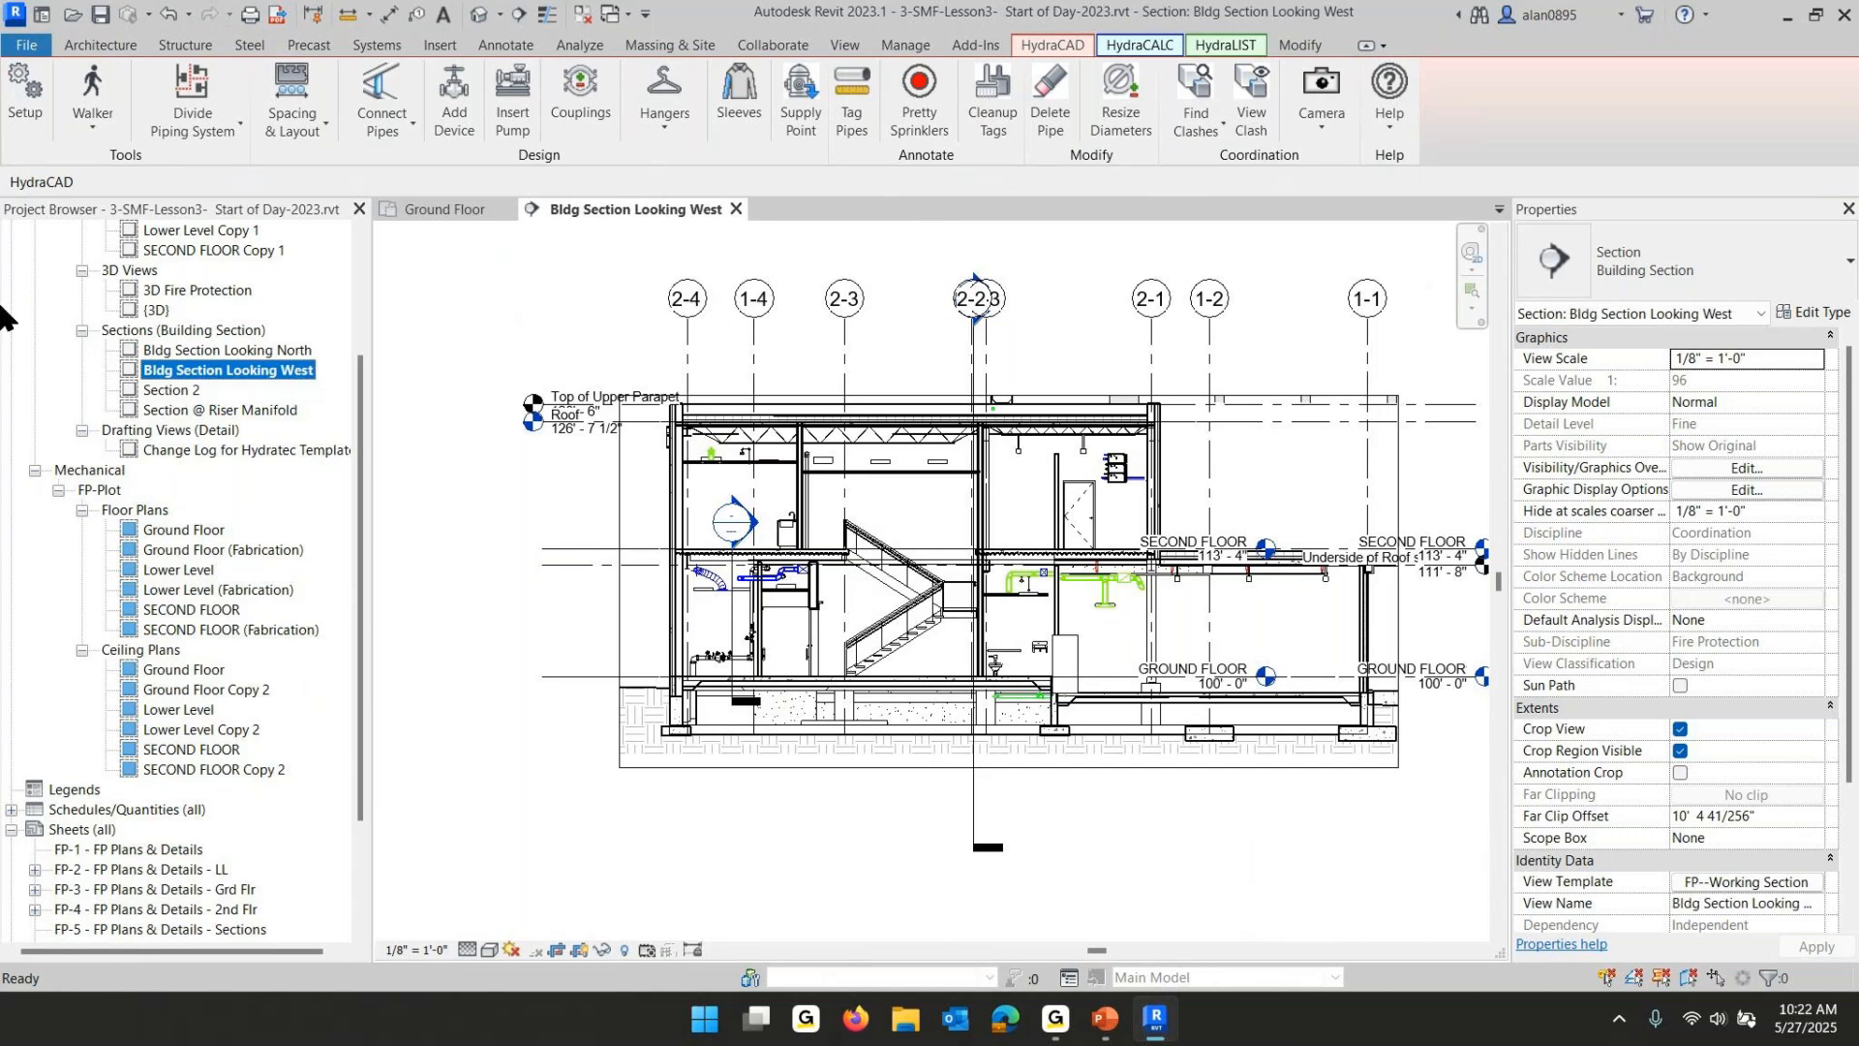
# - Delete the Section 2 view from the project
pyautogui.click(174, 392)
pyautogui.rightClick(174, 392)
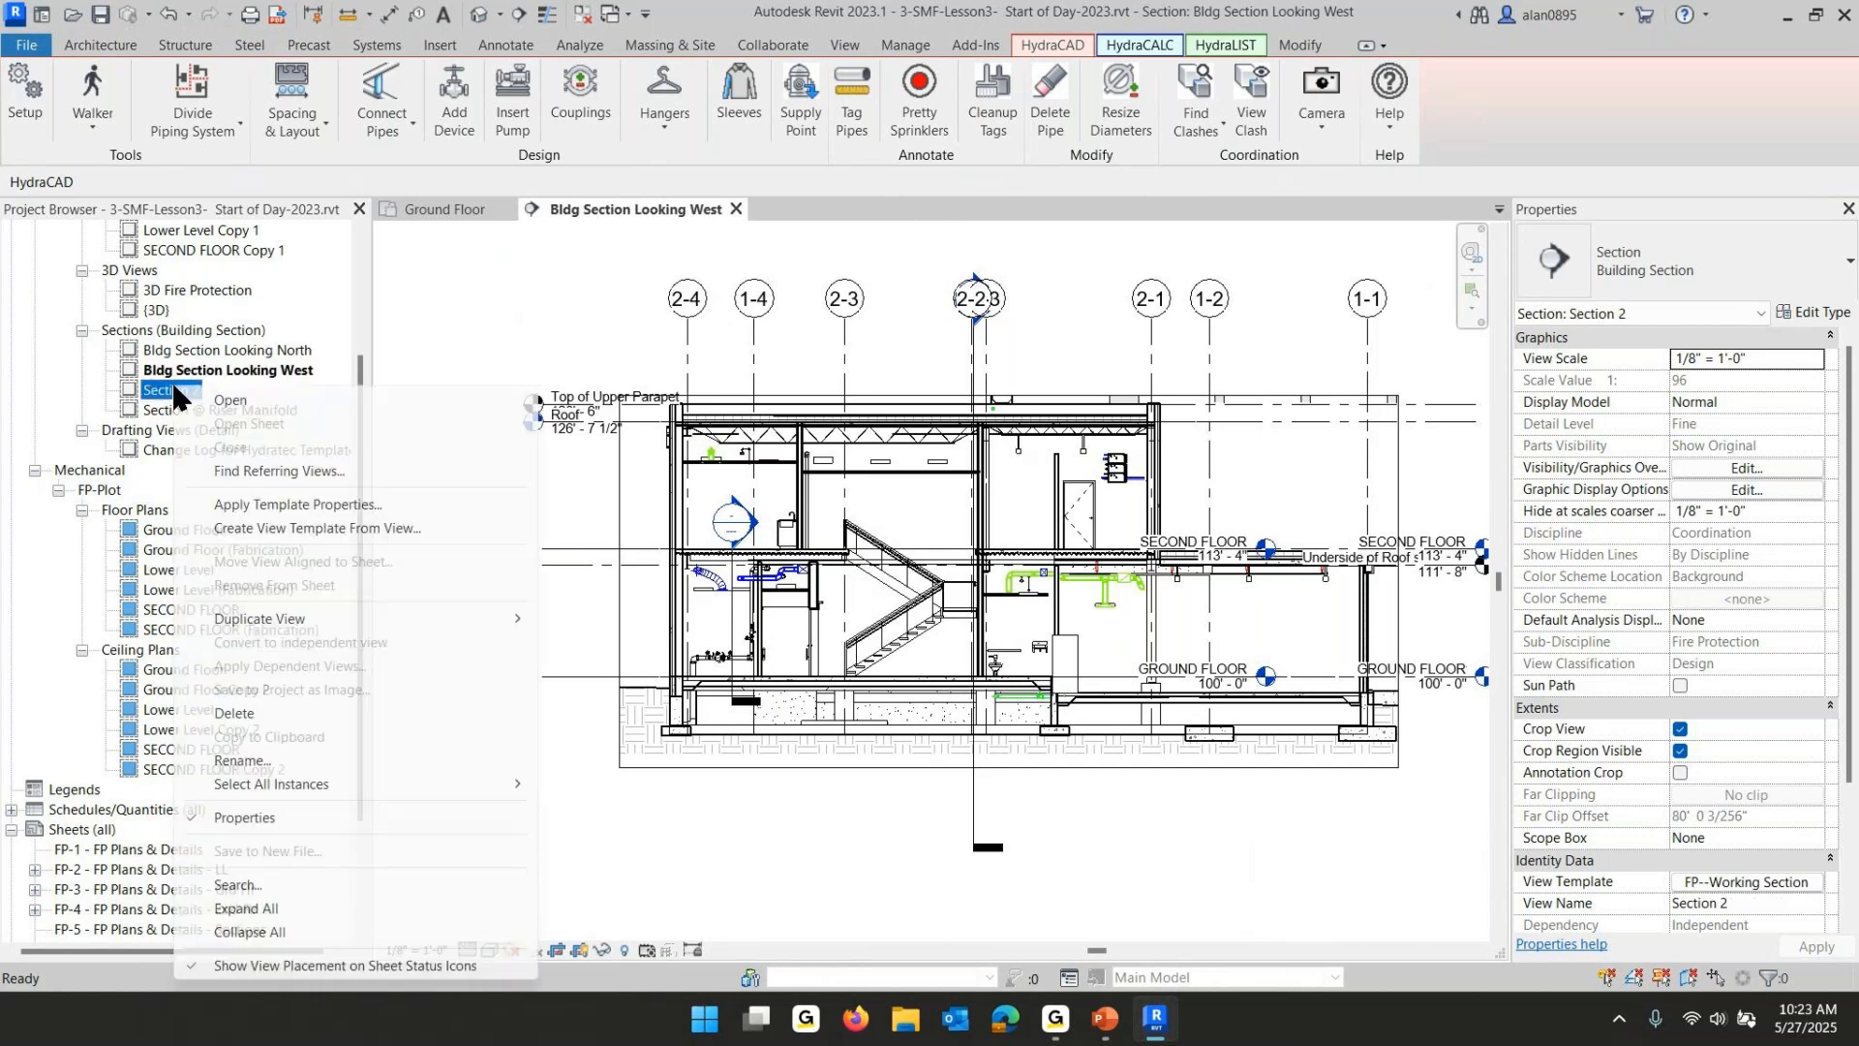
pyautogui.click(234, 712)
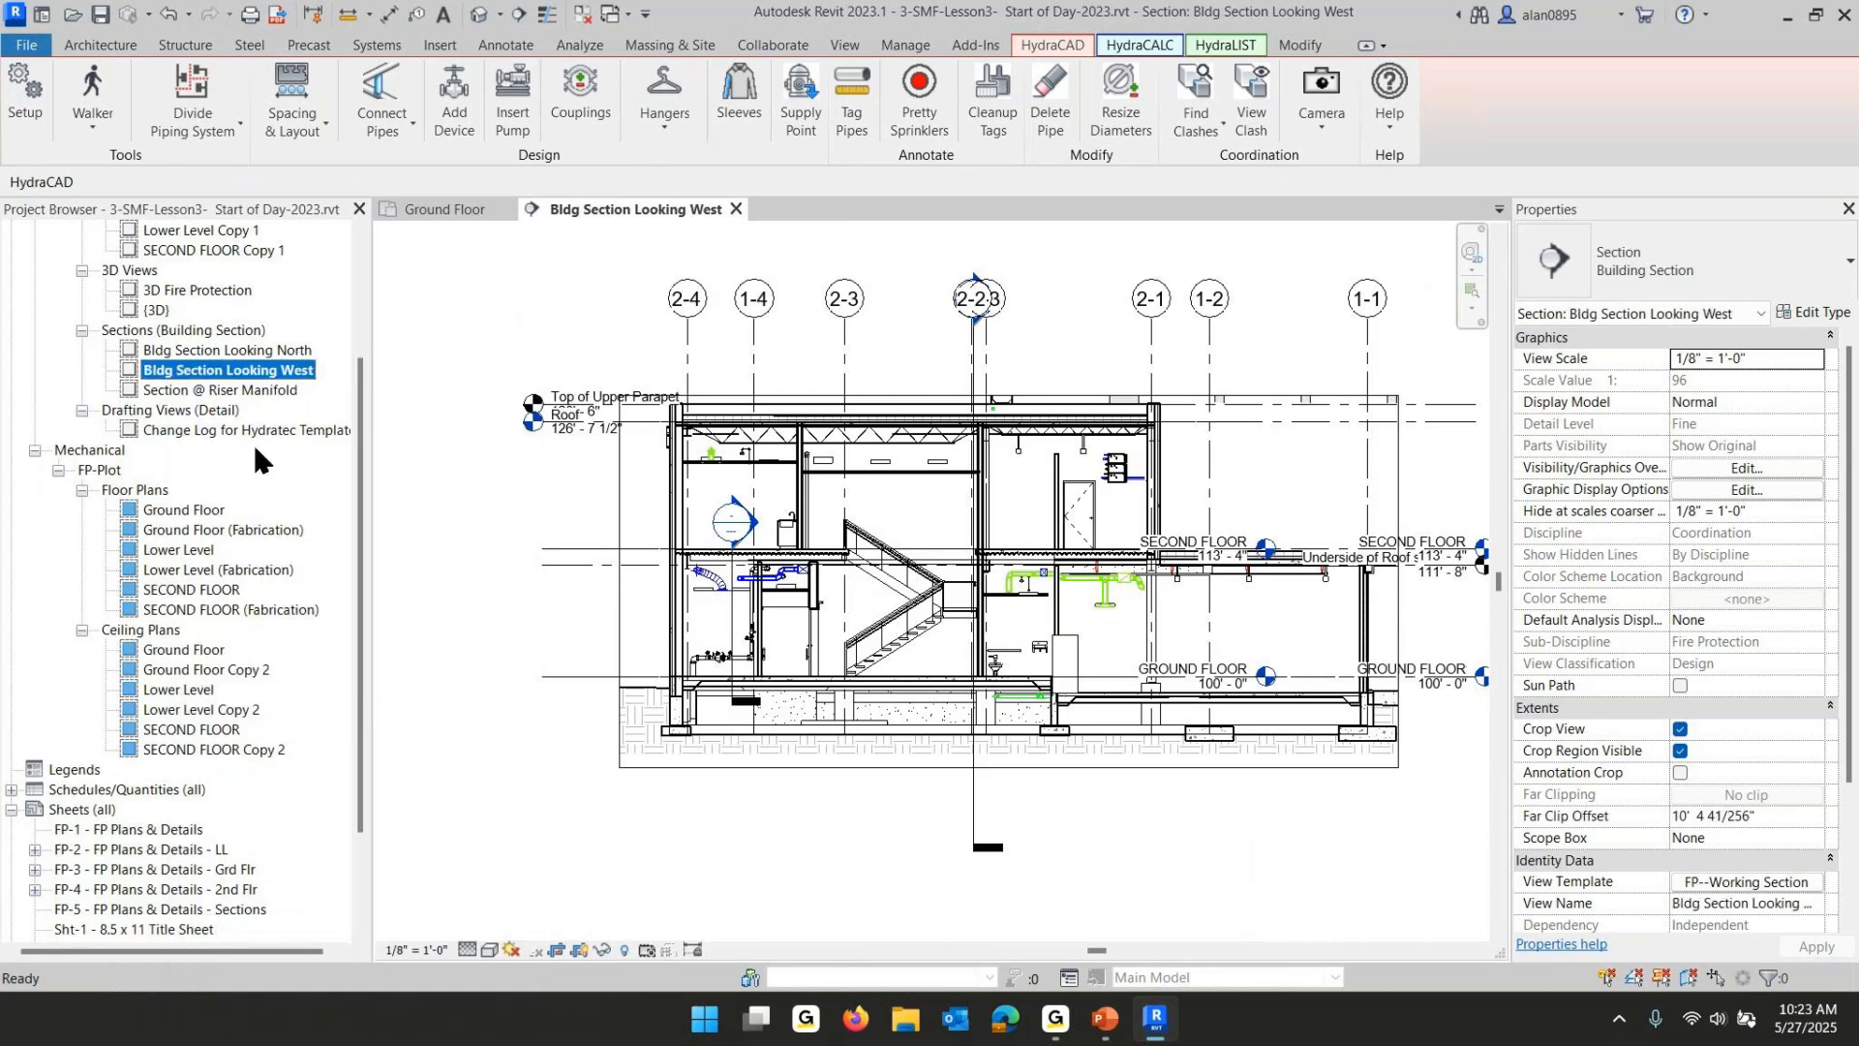
# - Assign the FP-Plot-Section view template to all three building section views
pyautogui.click(184, 350)
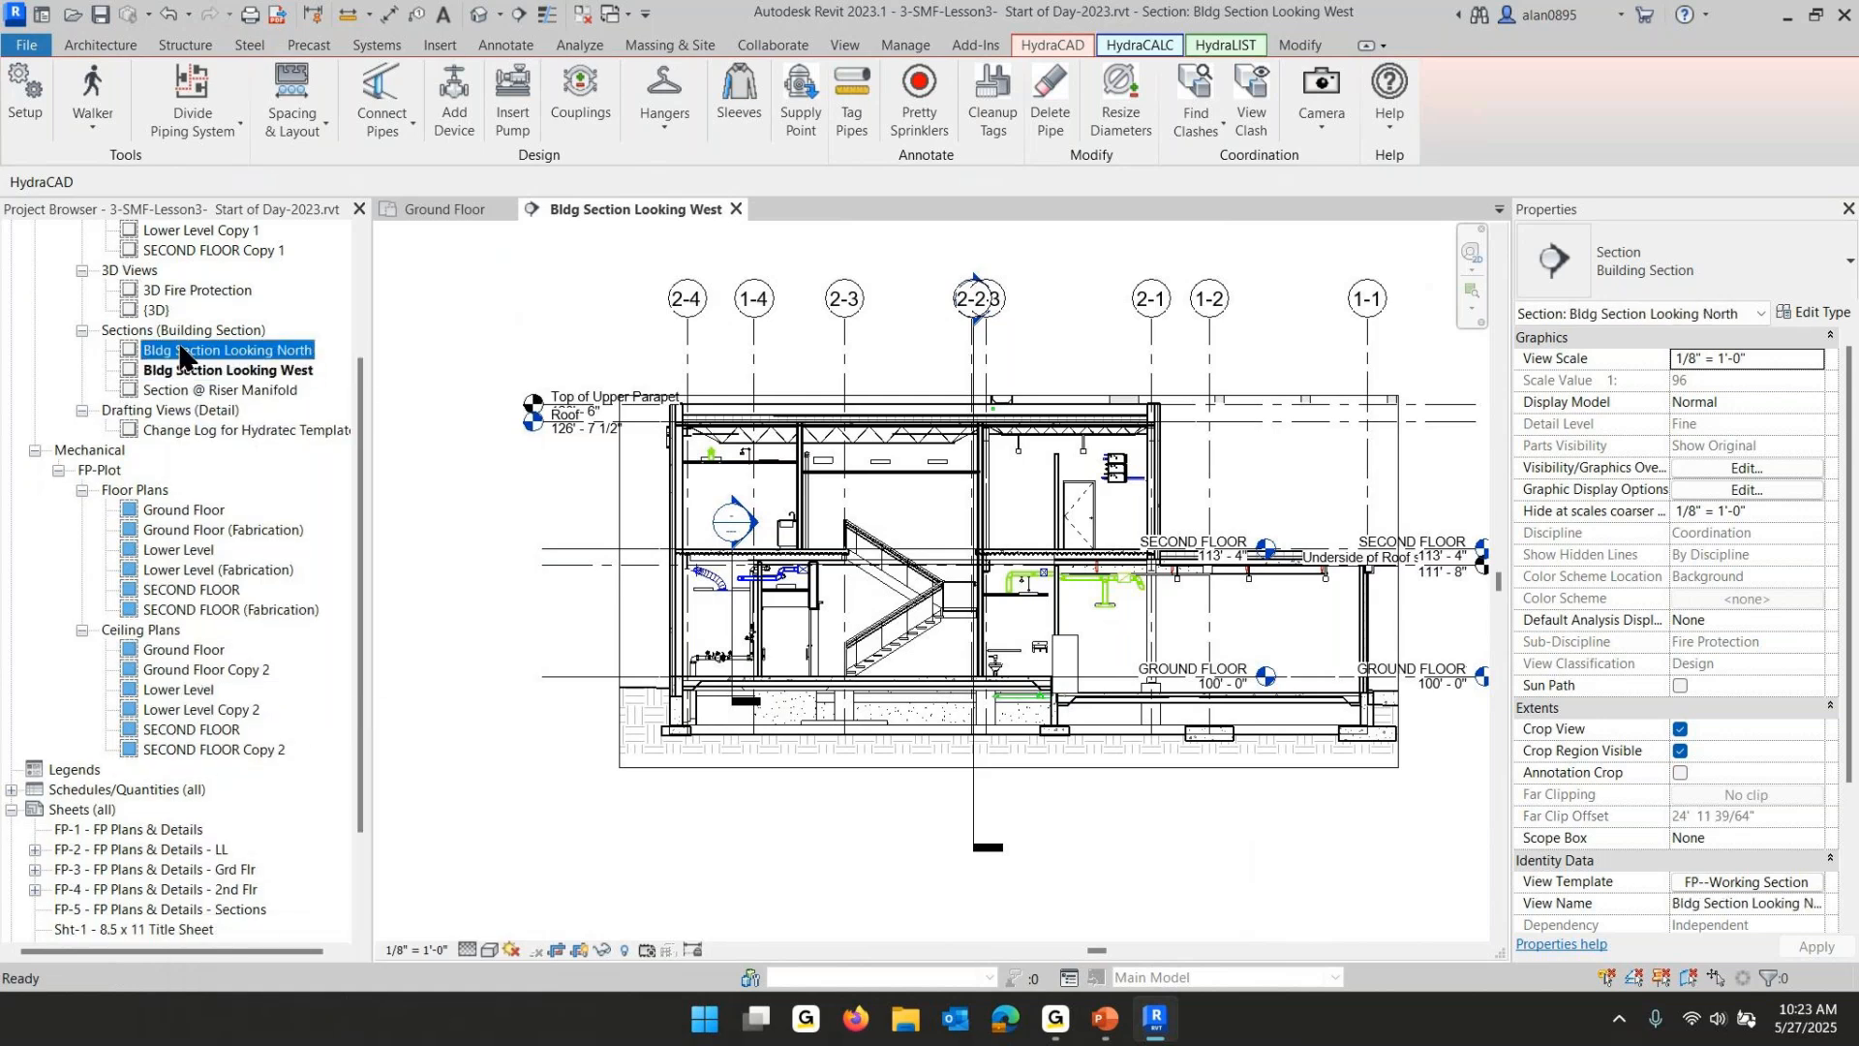
pyautogui.keyDown('shift'); pyautogui.click(201, 387); pyautogui.keyUp('shift')
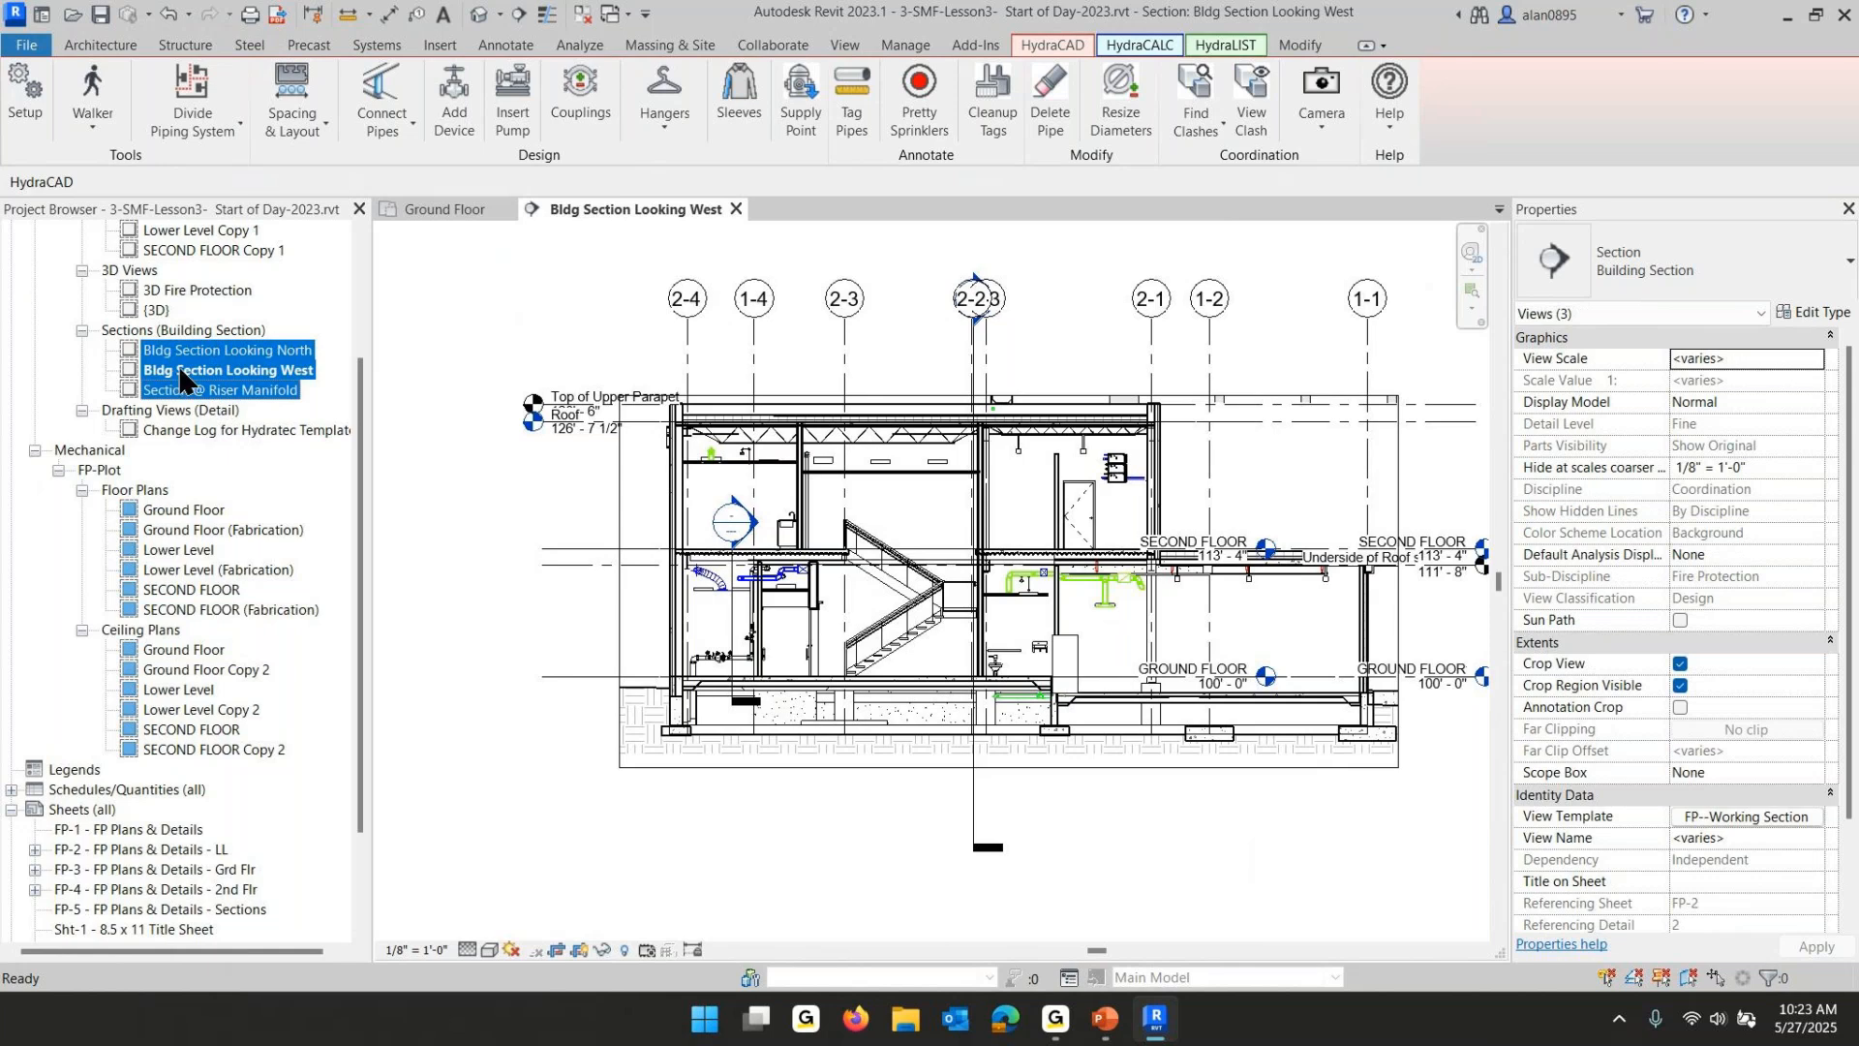
pyautogui.click(1766, 816)
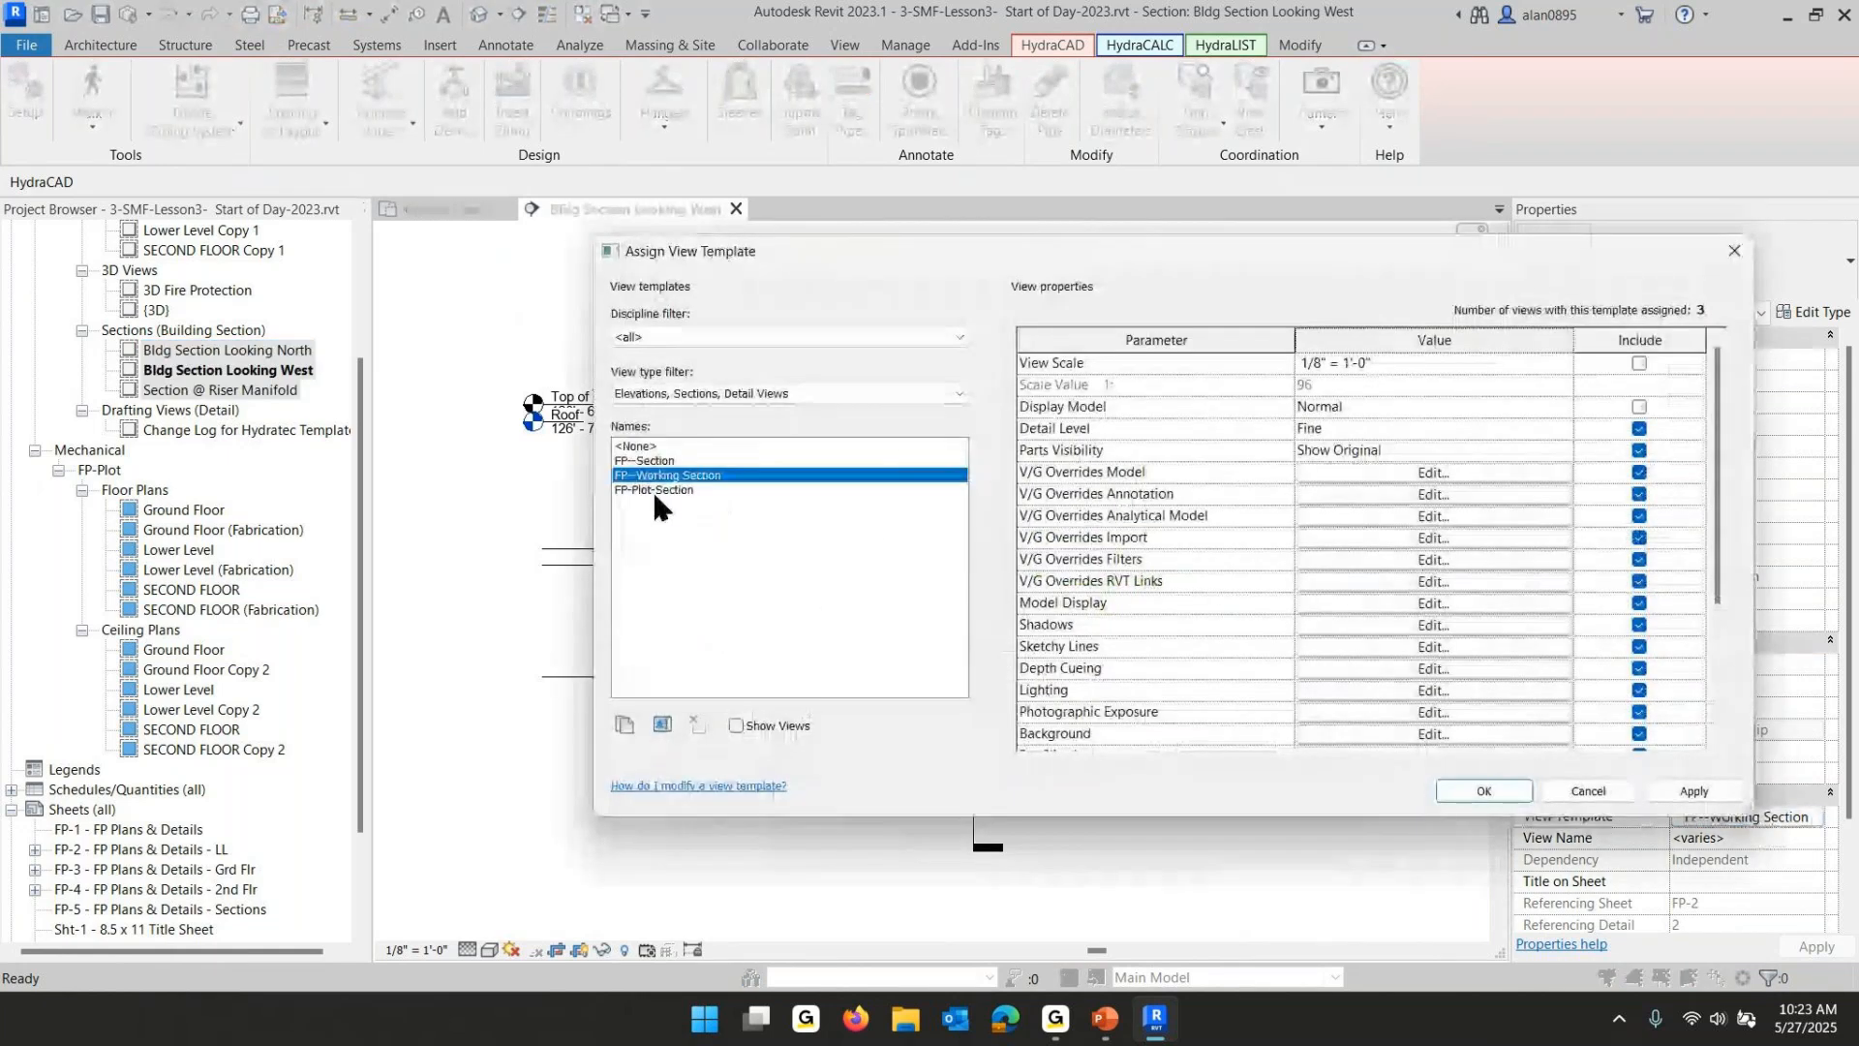
pyautogui.click(649, 489)
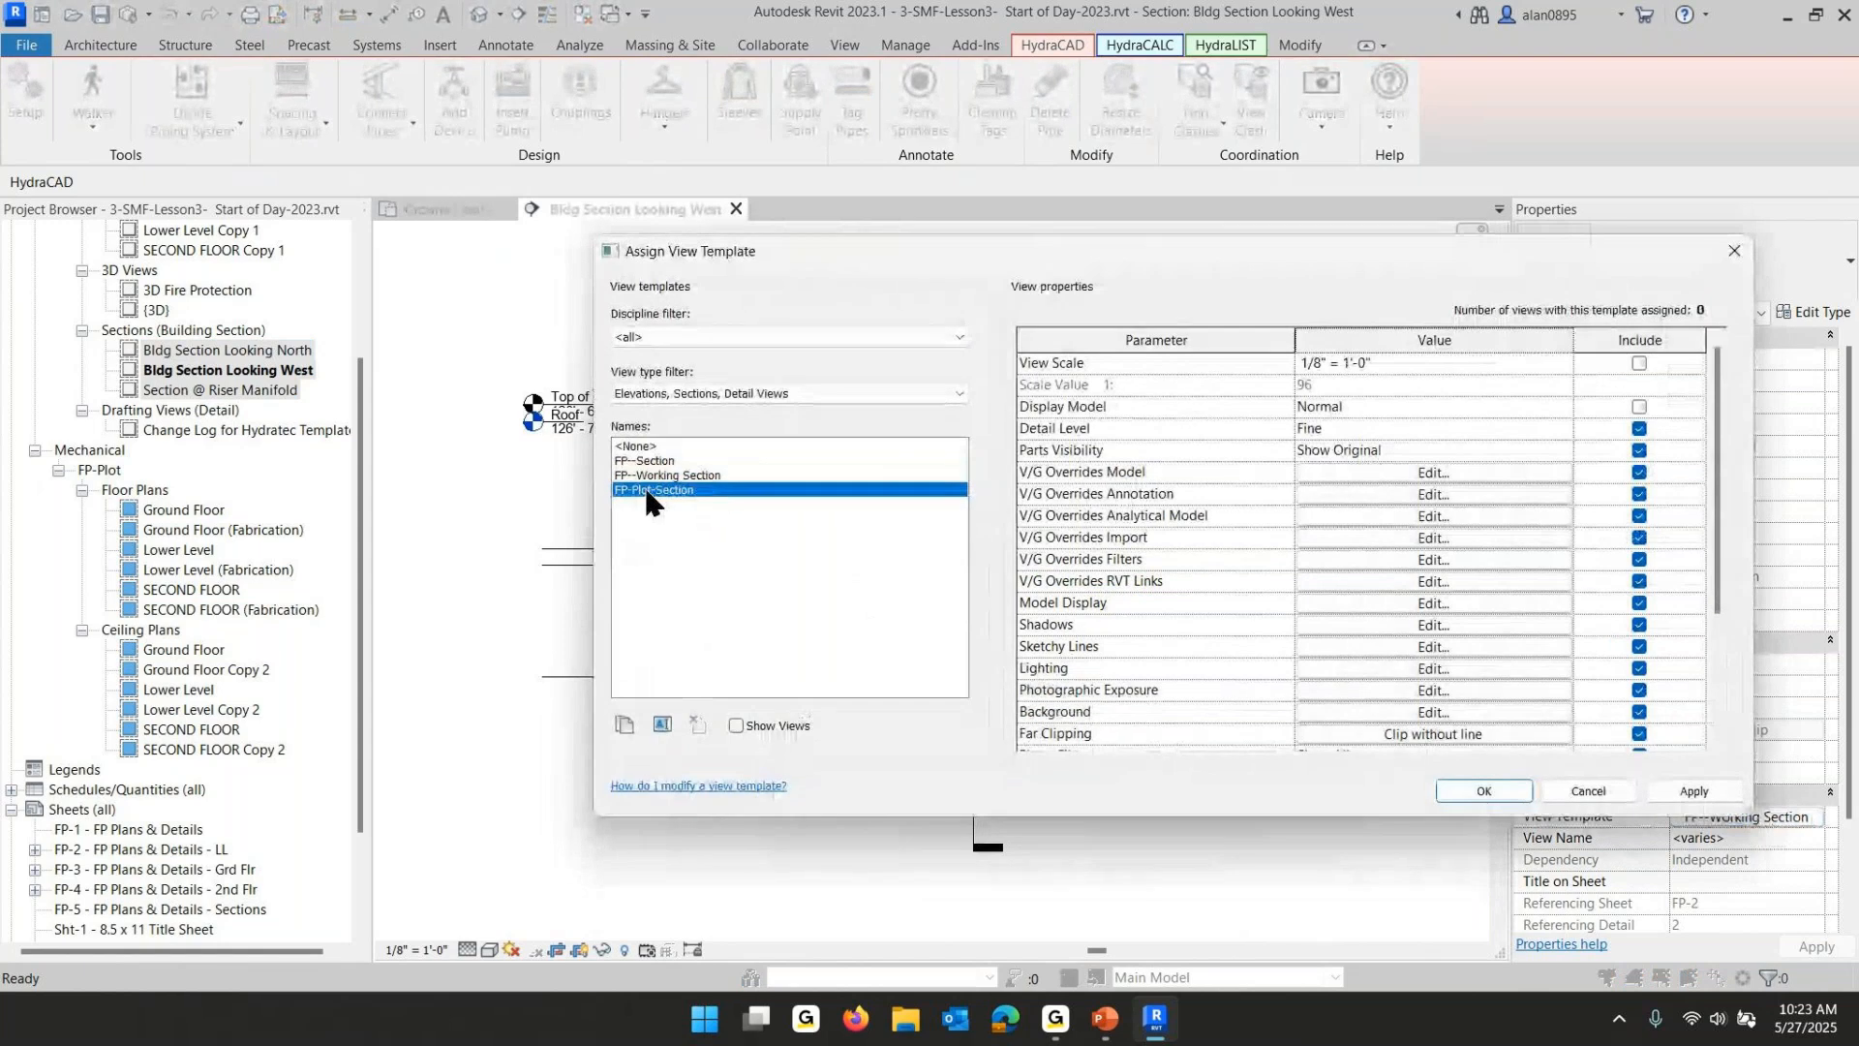
pyautogui.click(1484, 790)
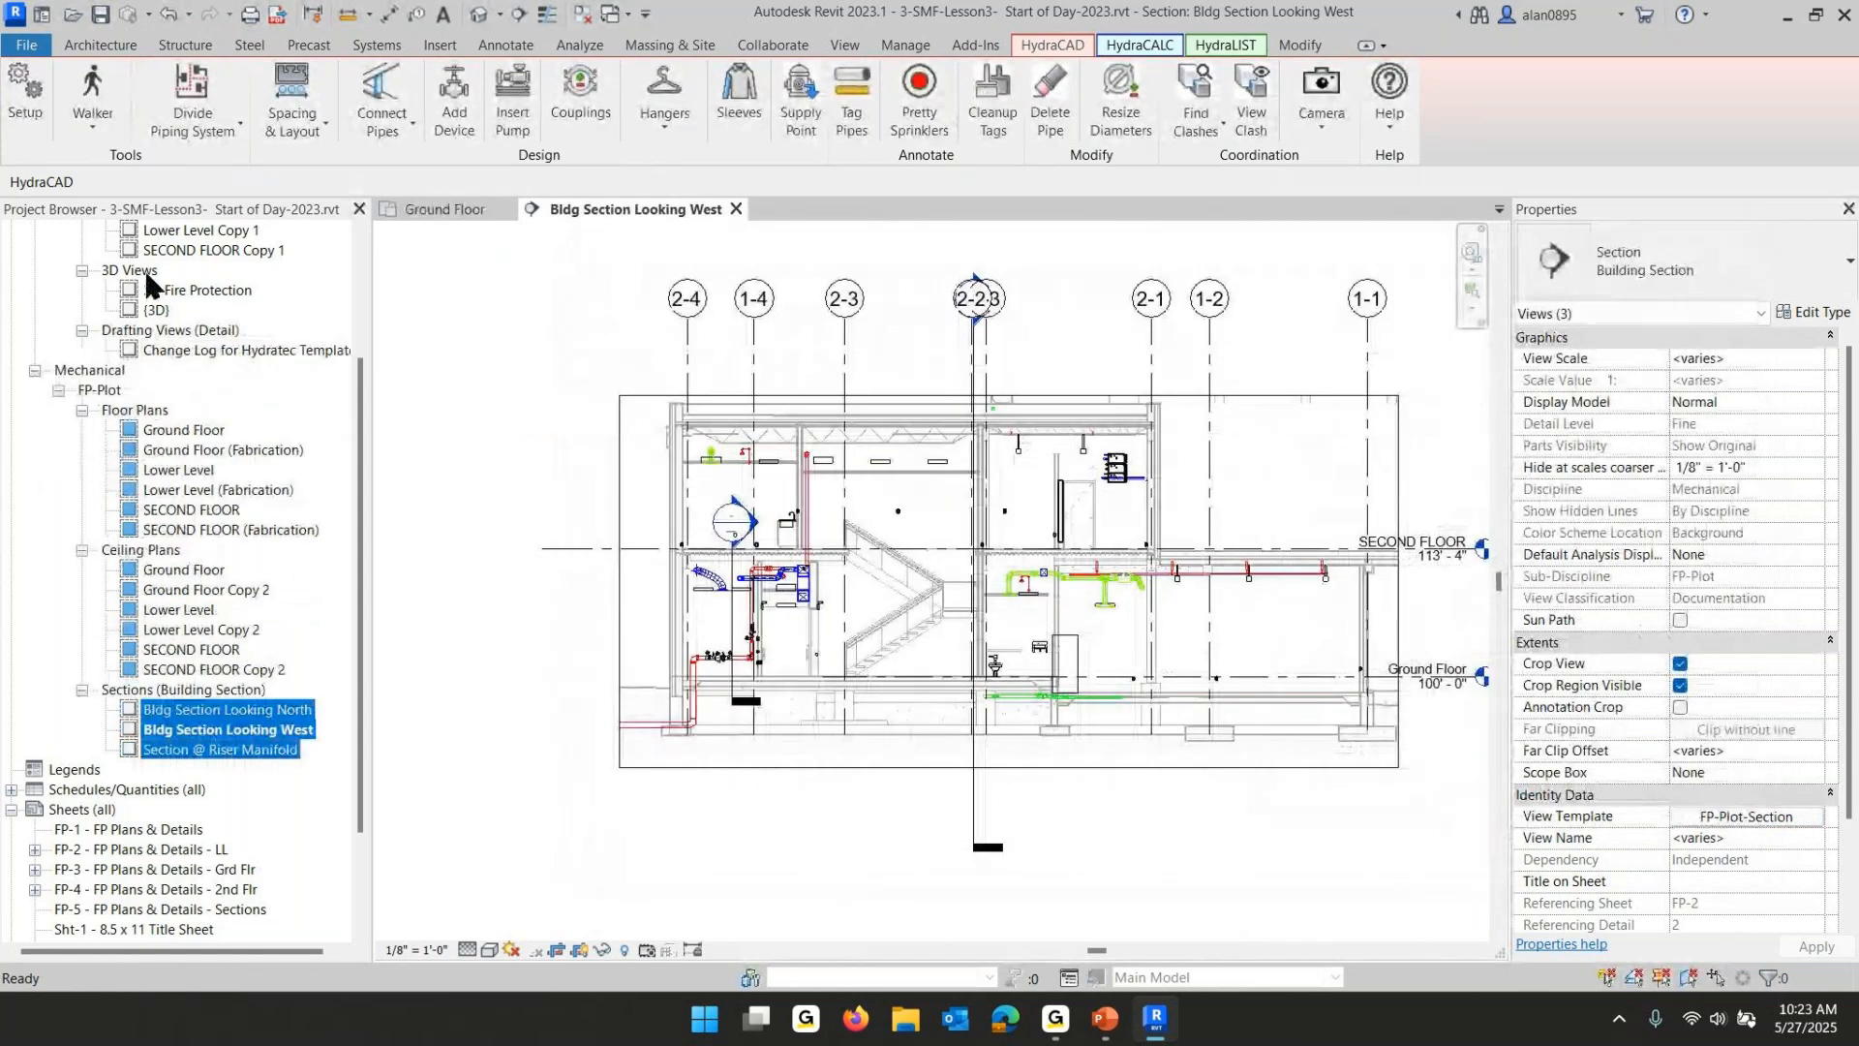
# - Open sheet FP-5 and place the Section @ Riser Manifold view near its upper left corner
pyautogui.scroll(3, 145, 291)
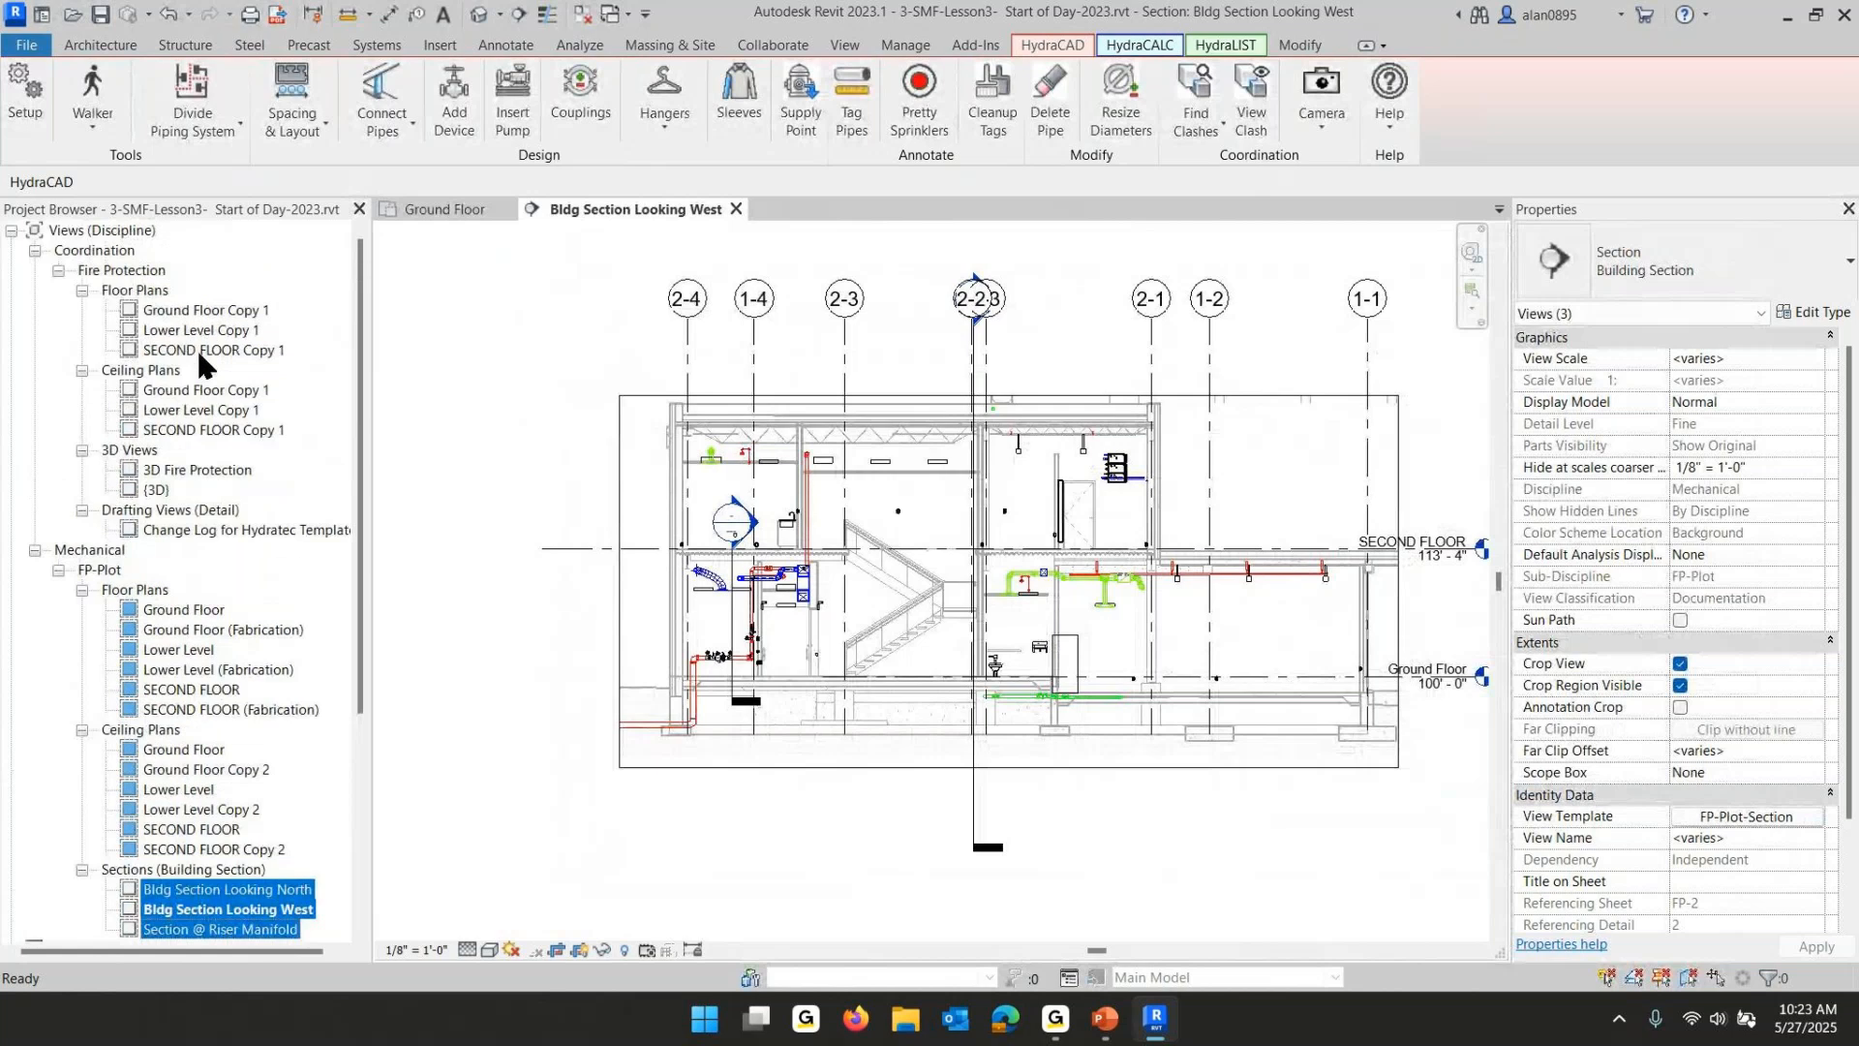
pyautogui.scroll(-1, 137, 380)
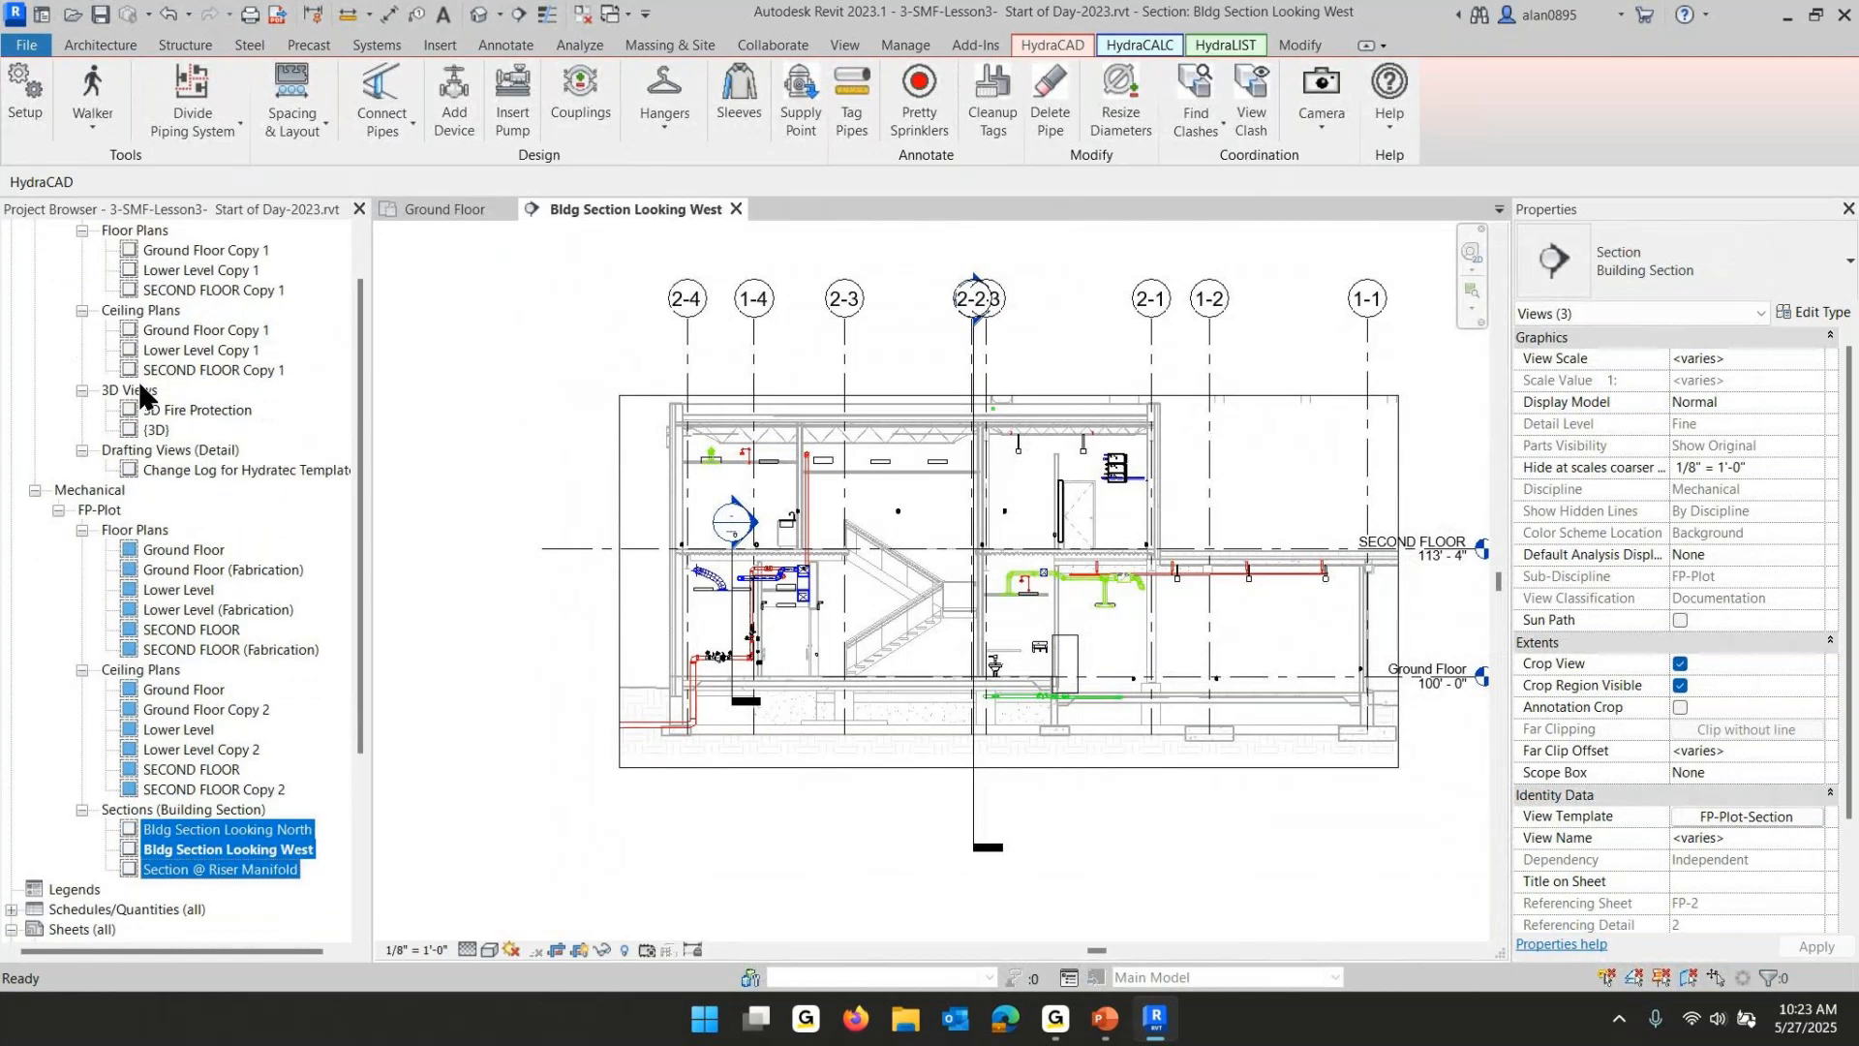
pyautogui.scroll(-1, 138, 380)
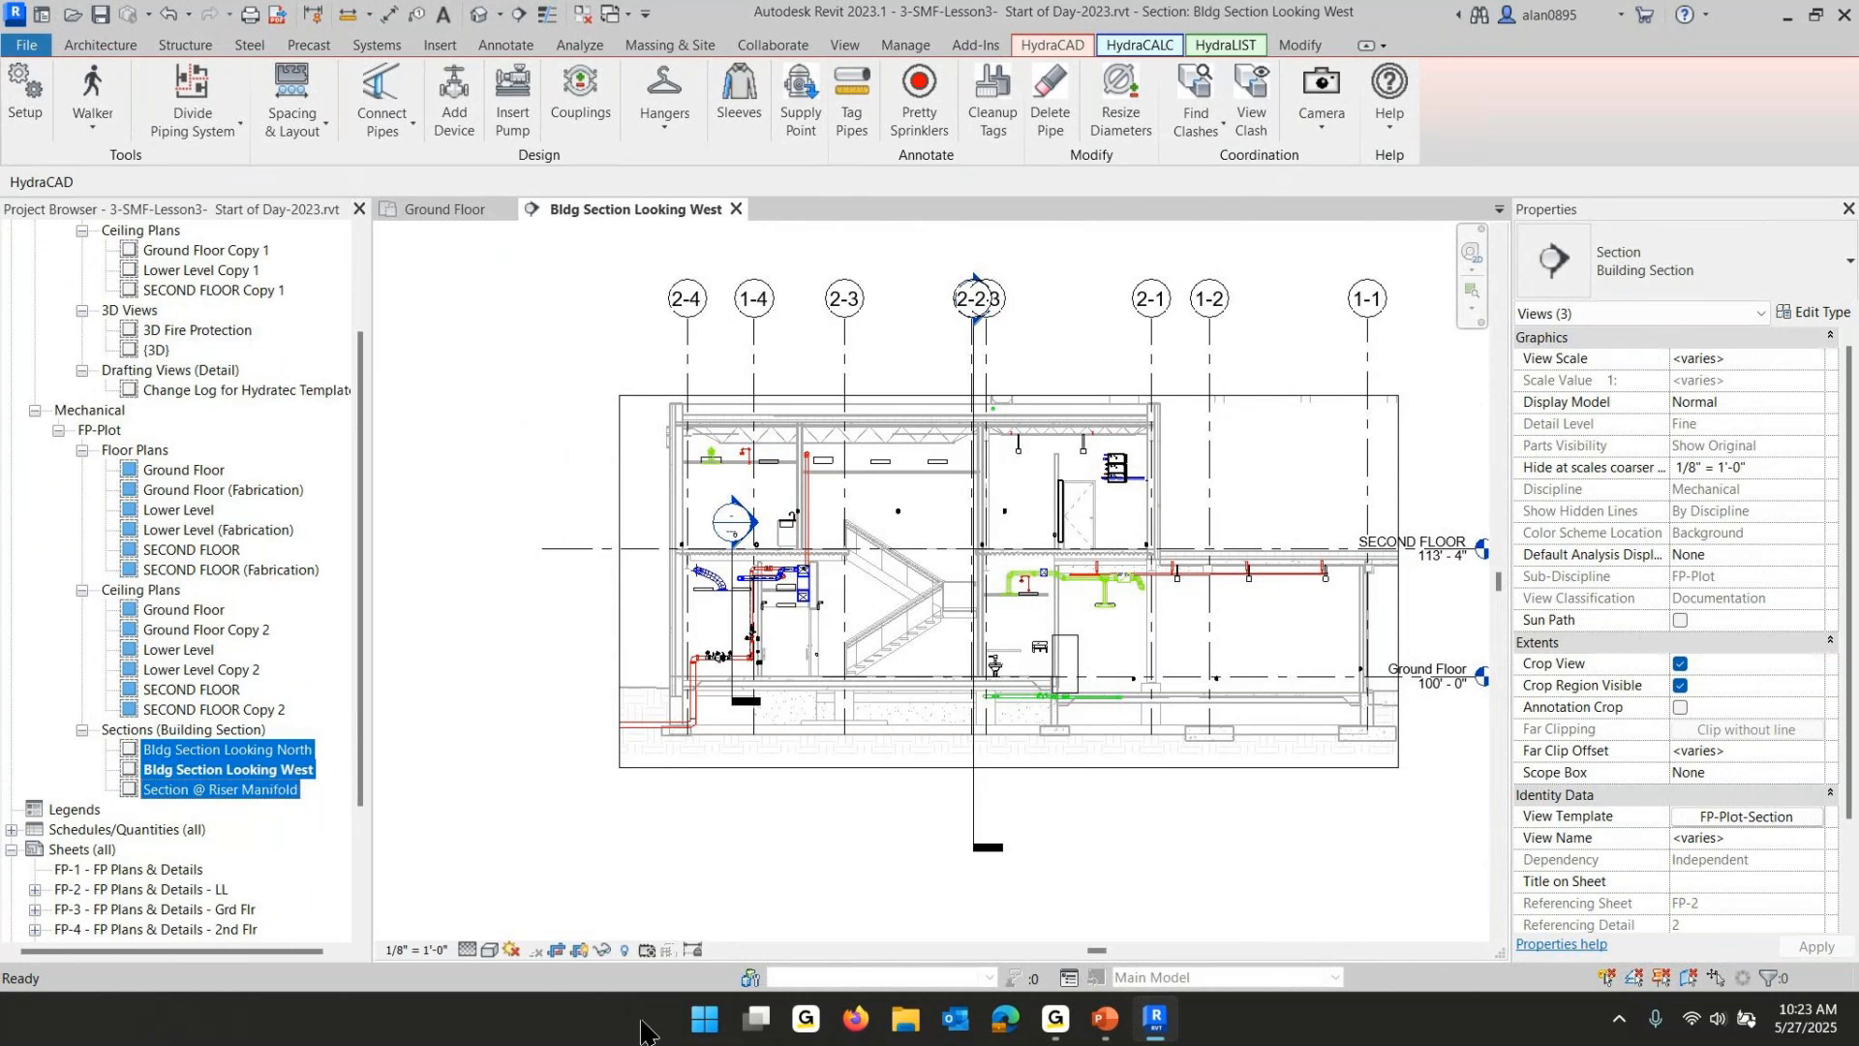
pyautogui.scroll(-3, 257, 618)
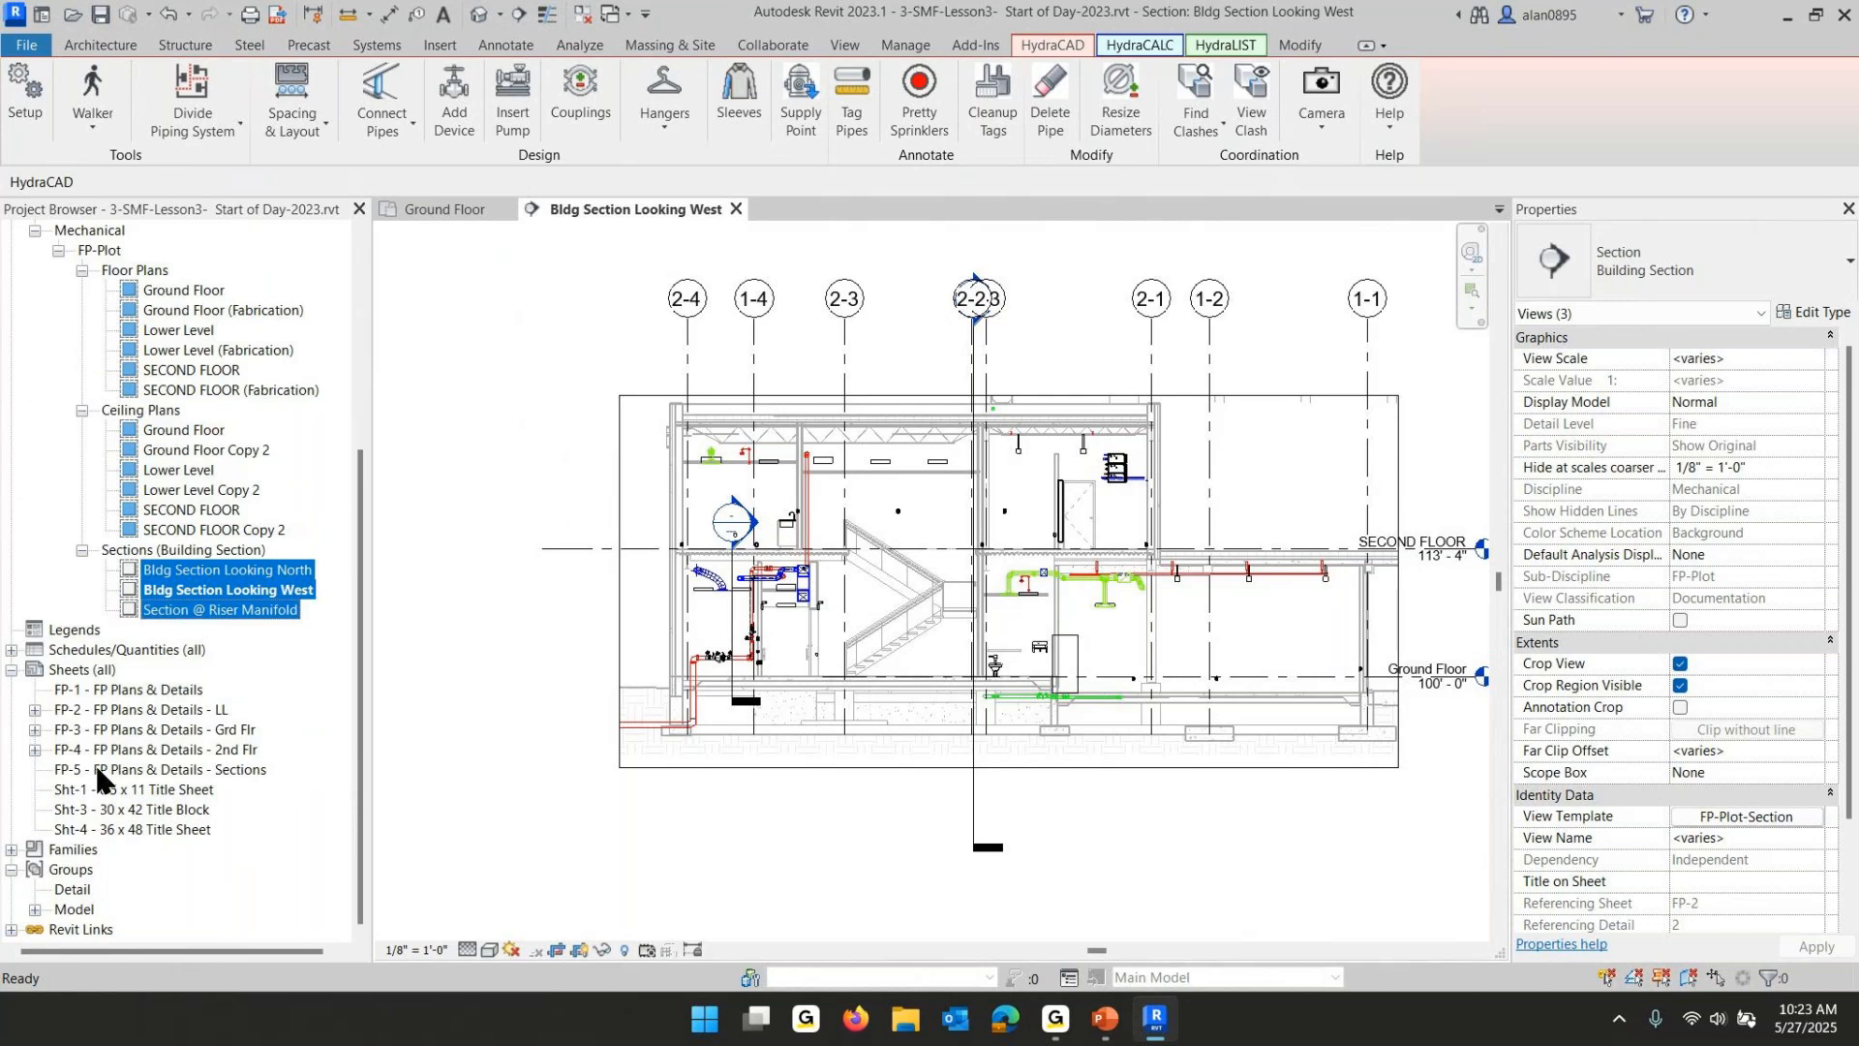
pyautogui.doubleClick(103, 769)
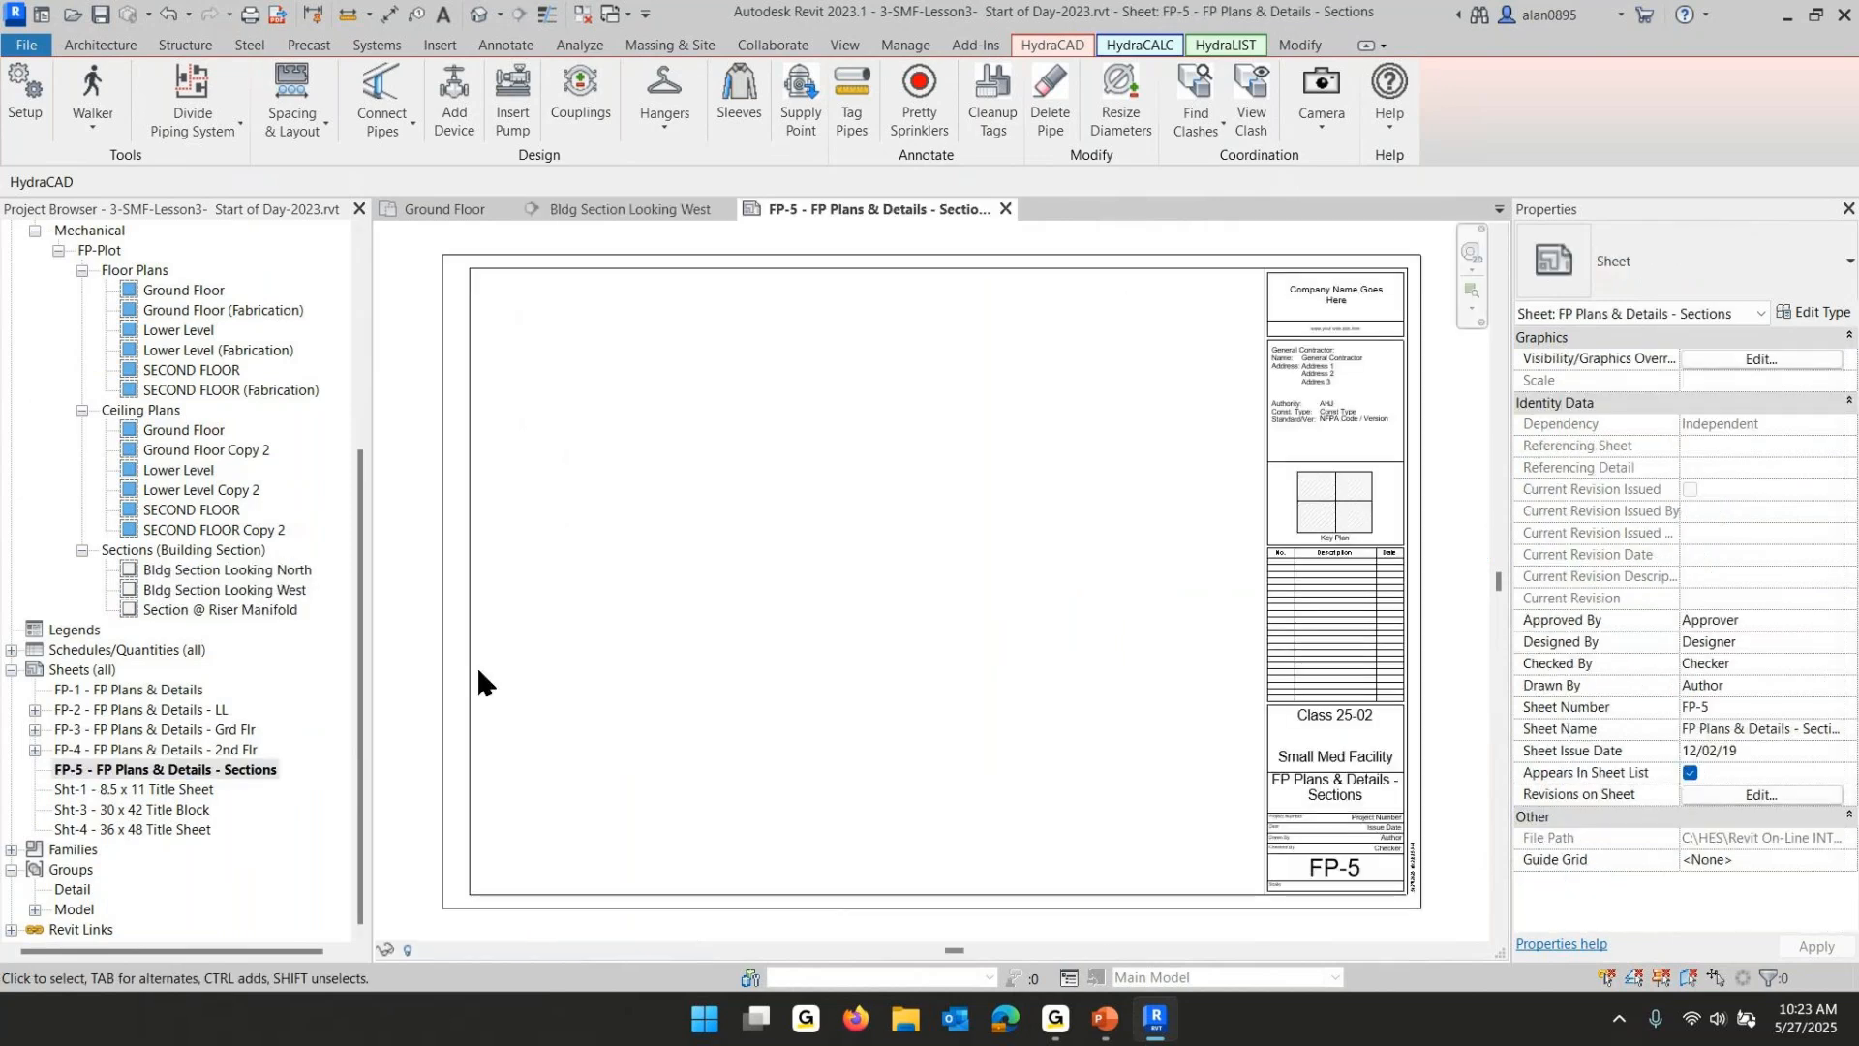
pyautogui.moveTo(200, 611); pyautogui.dragTo(662, 376)
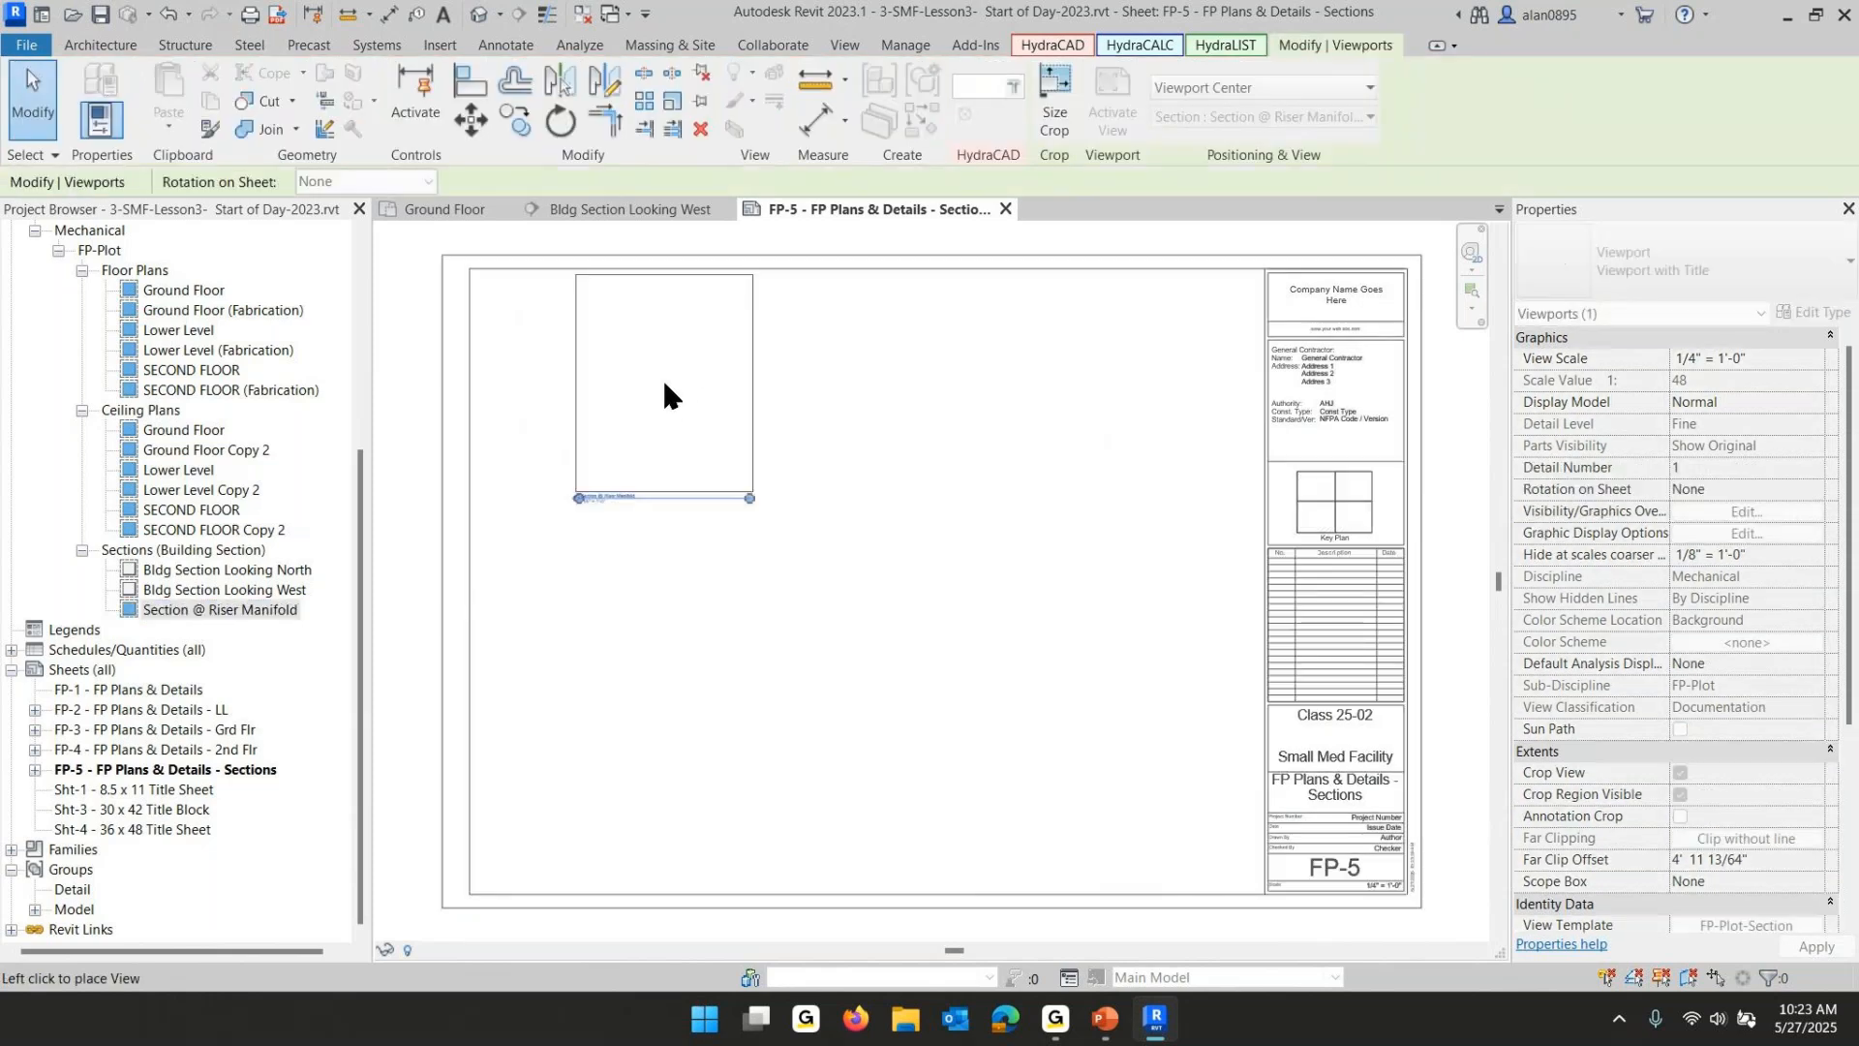
pyautogui.click(593, 400)
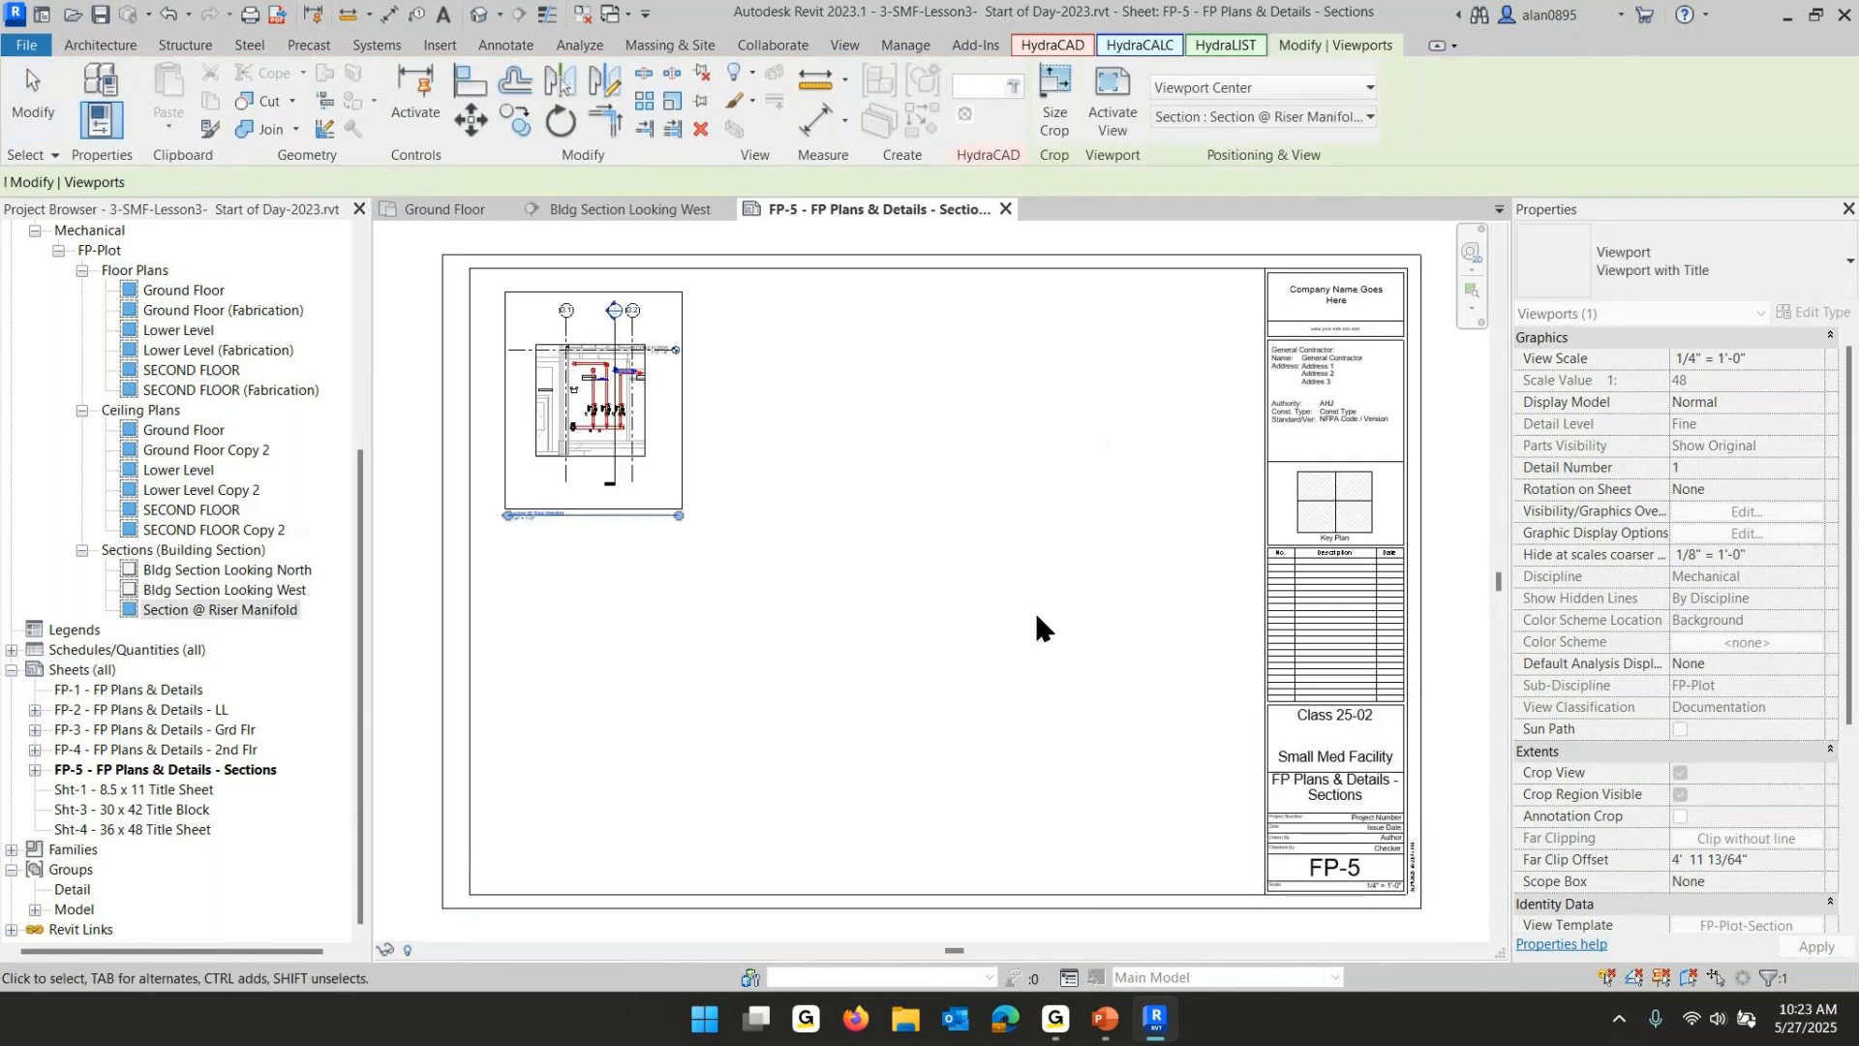
# - Place the Bldg Section Looking West view on the sheet's upper middle area
pyautogui.moveTo(213, 600); pyautogui.dragTo(978, 486)
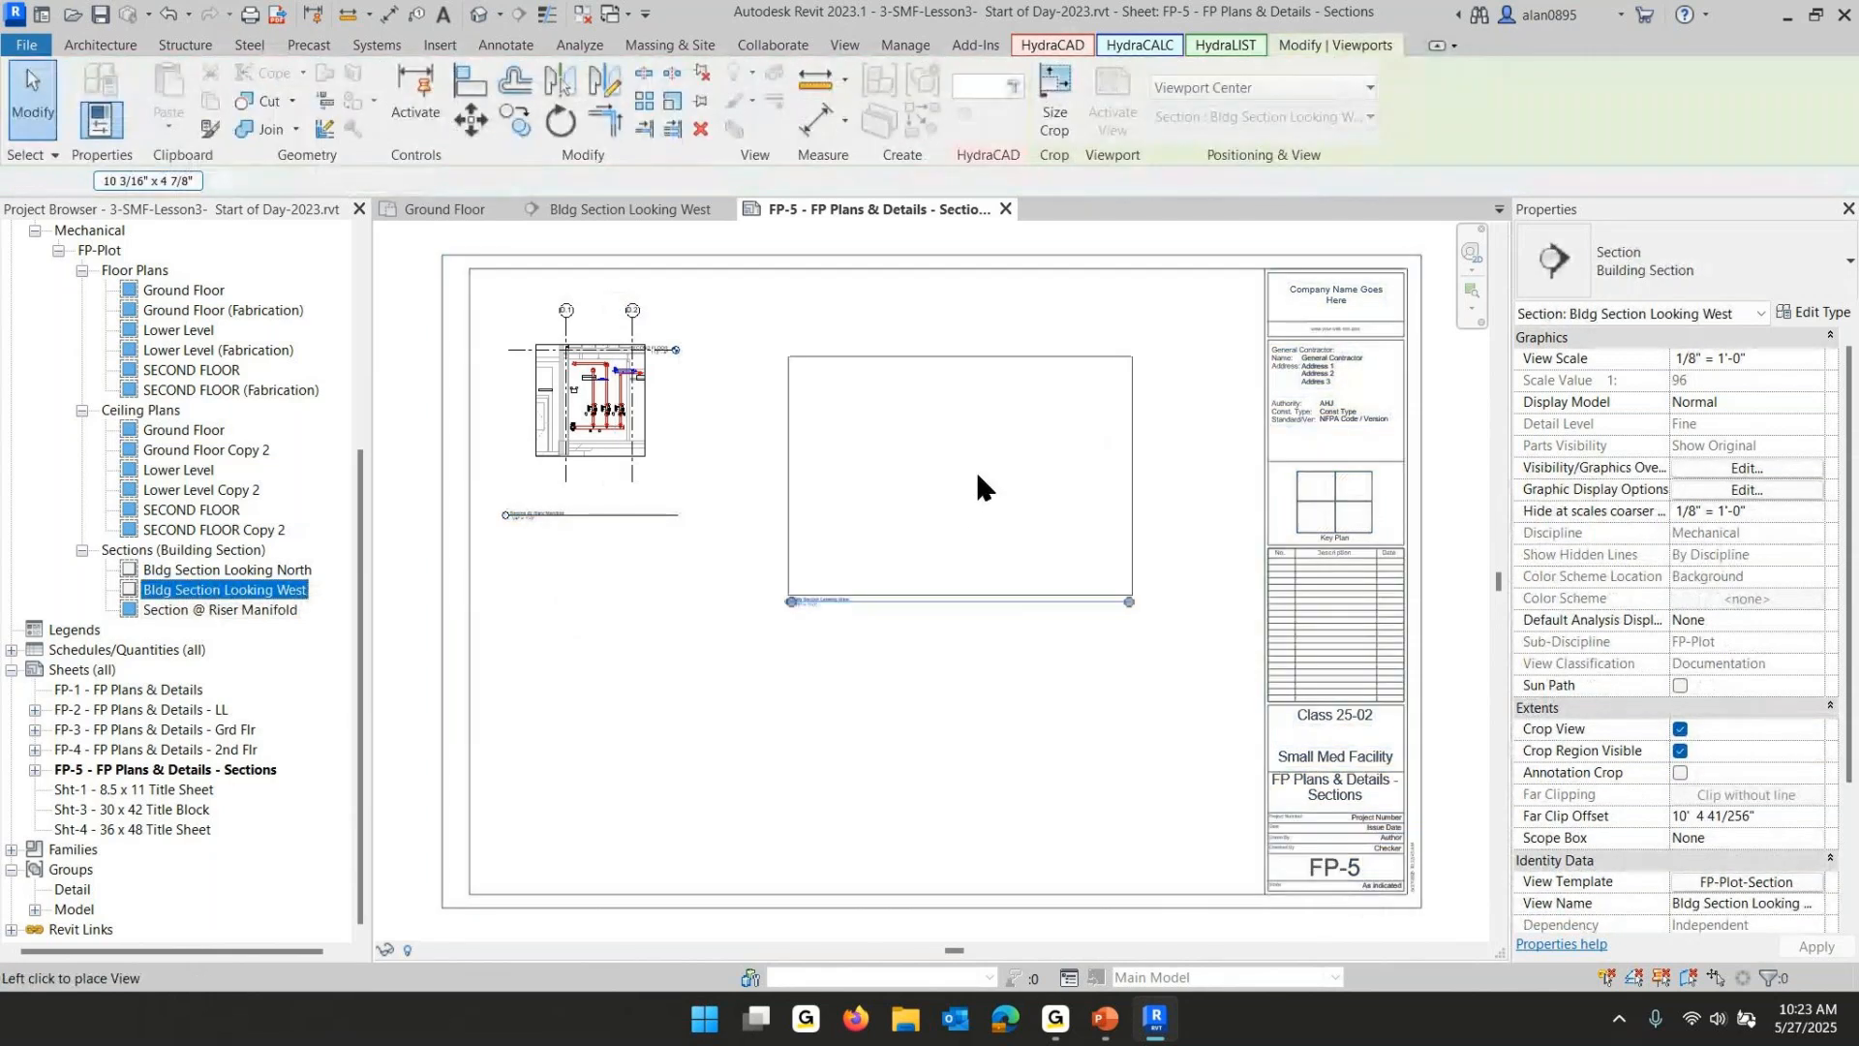
pyautogui.click(930, 418)
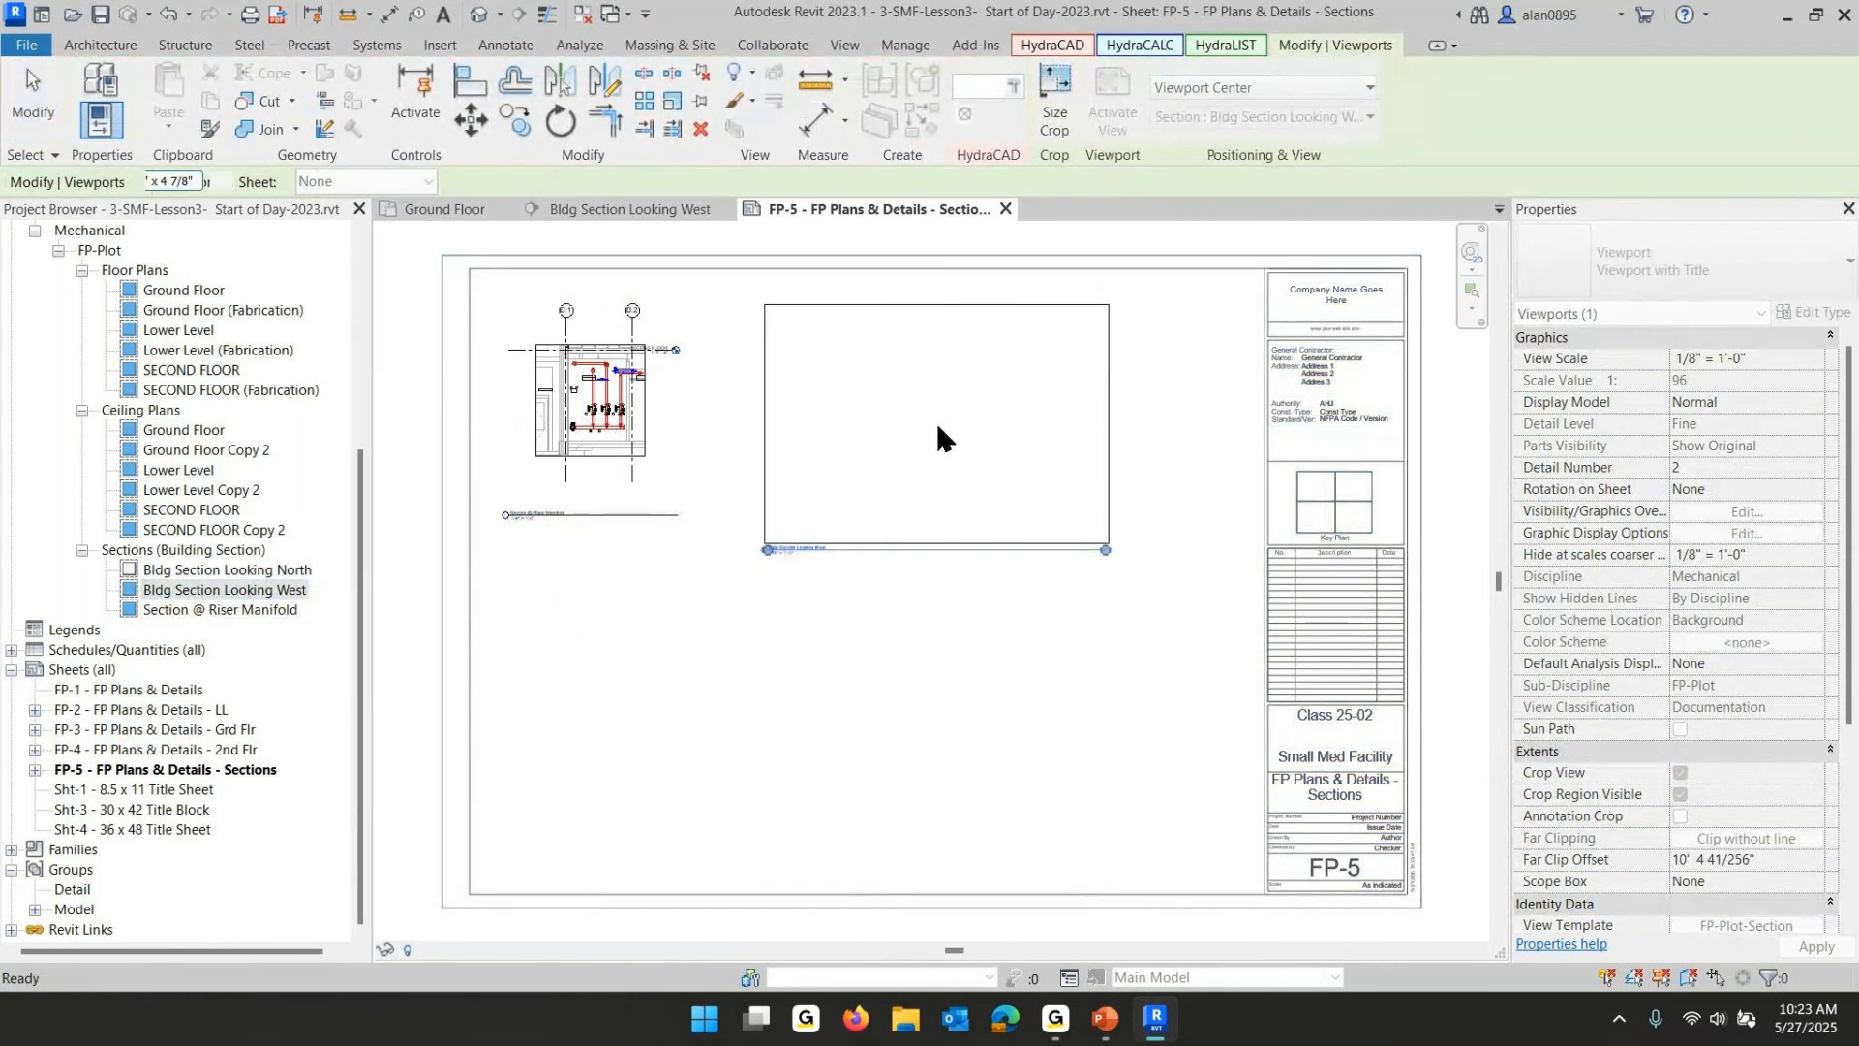
# - Place the Bldg Section Looking North view across the lower part of the sheet
pyautogui.click(199, 571)
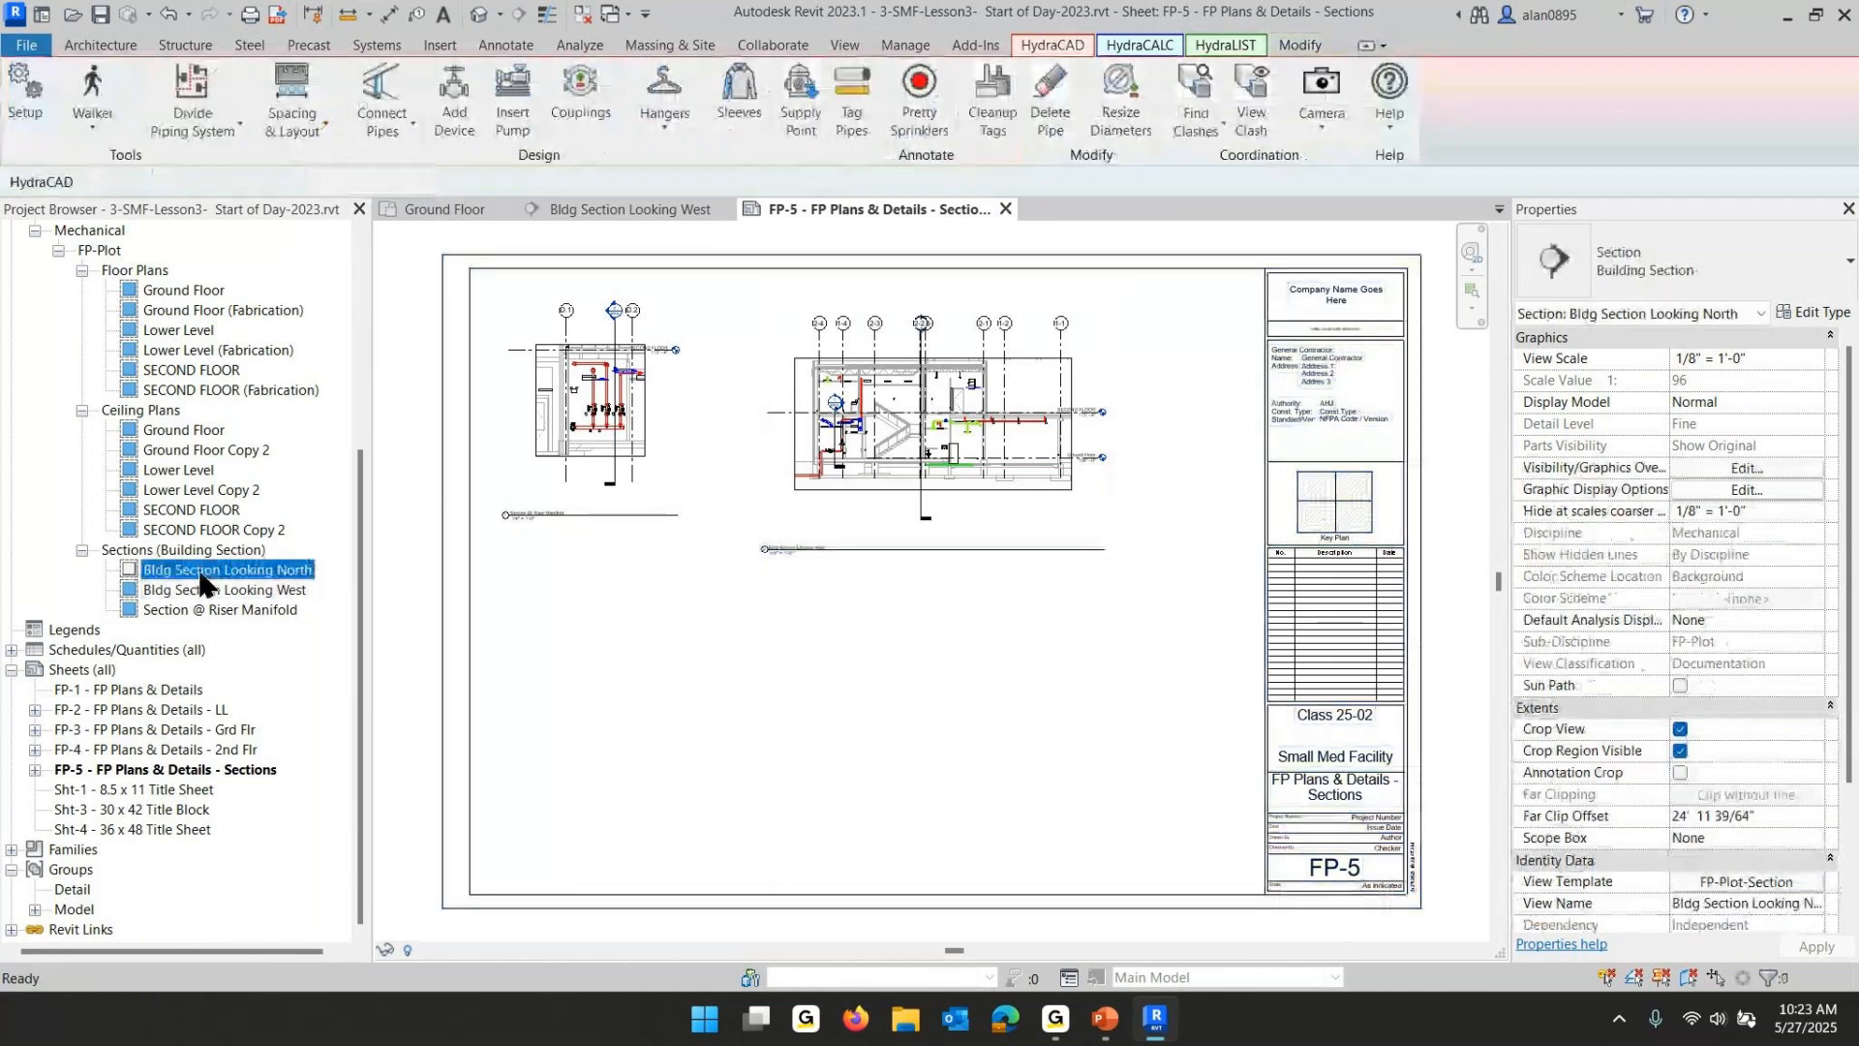
pyautogui.moveTo(838, 730); pyautogui.dragTo(837, 737)
pyautogui.click(837, 739)
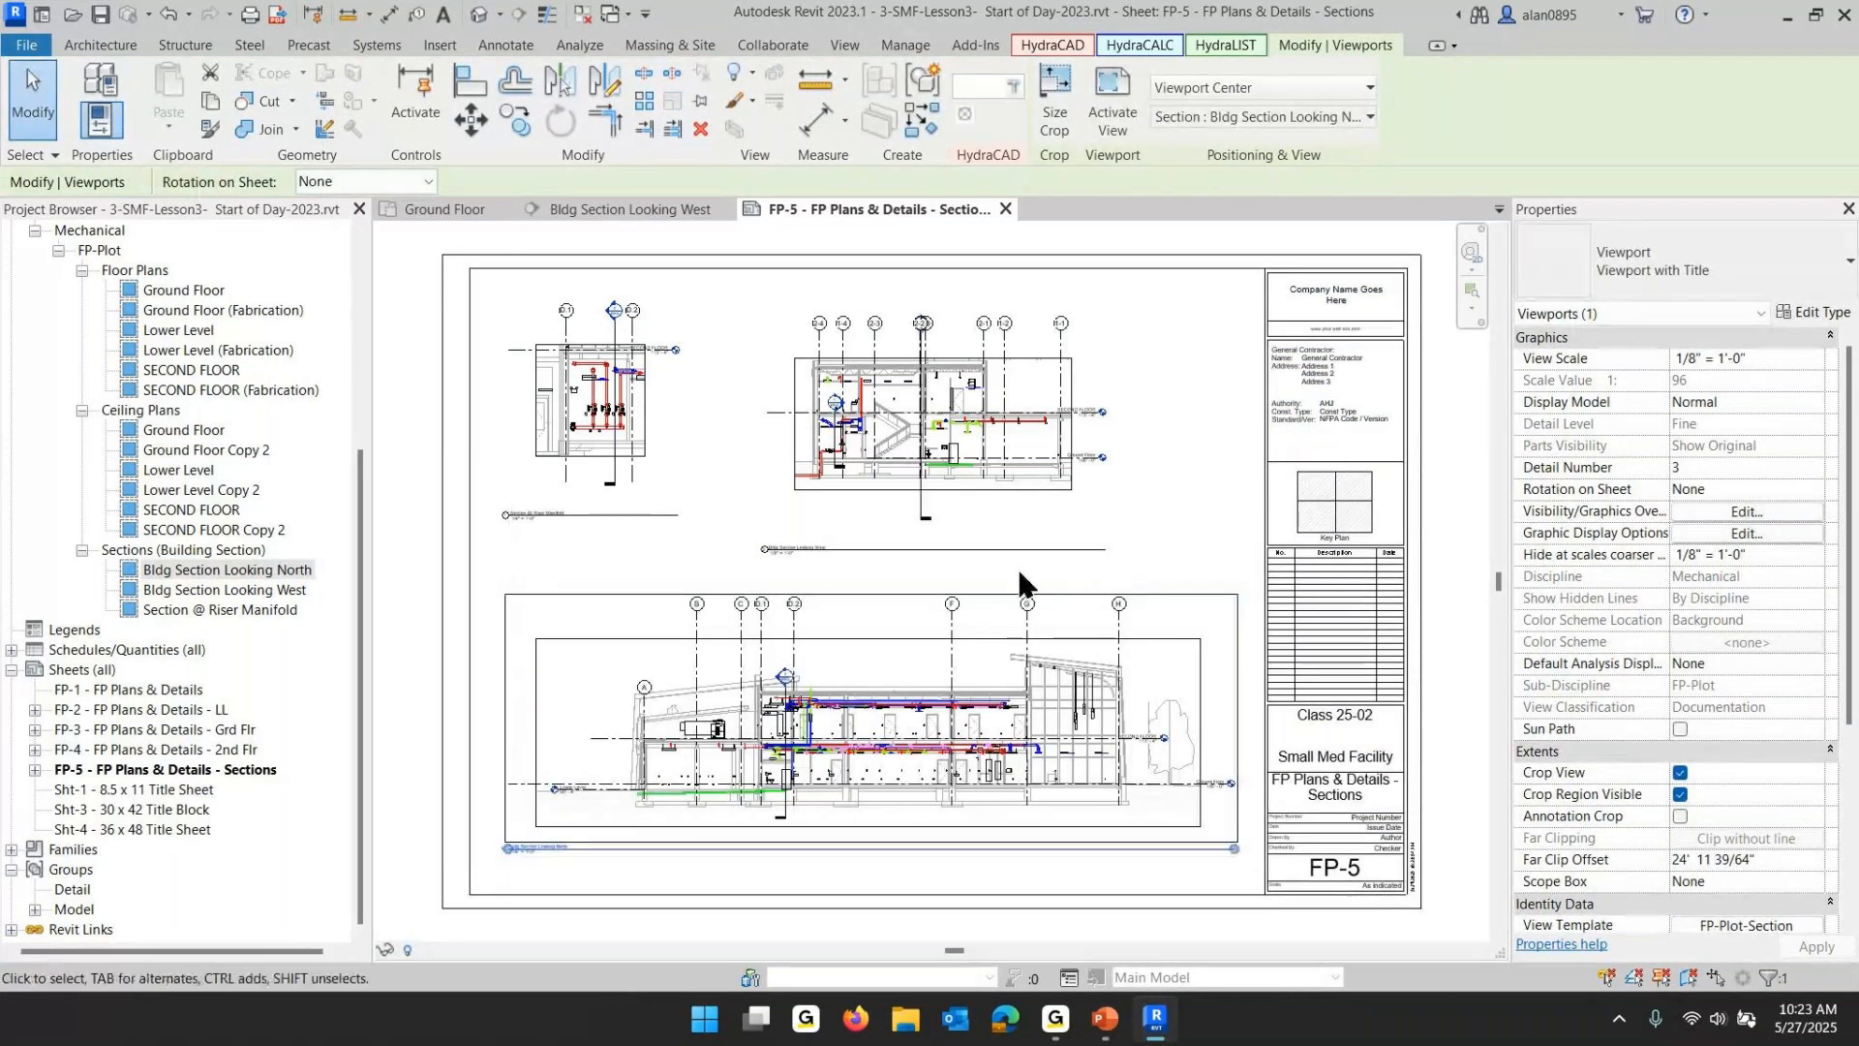
# - Shorten the viewport title lines under the West and Riser Manifold section views
pyautogui.click(1037, 528)
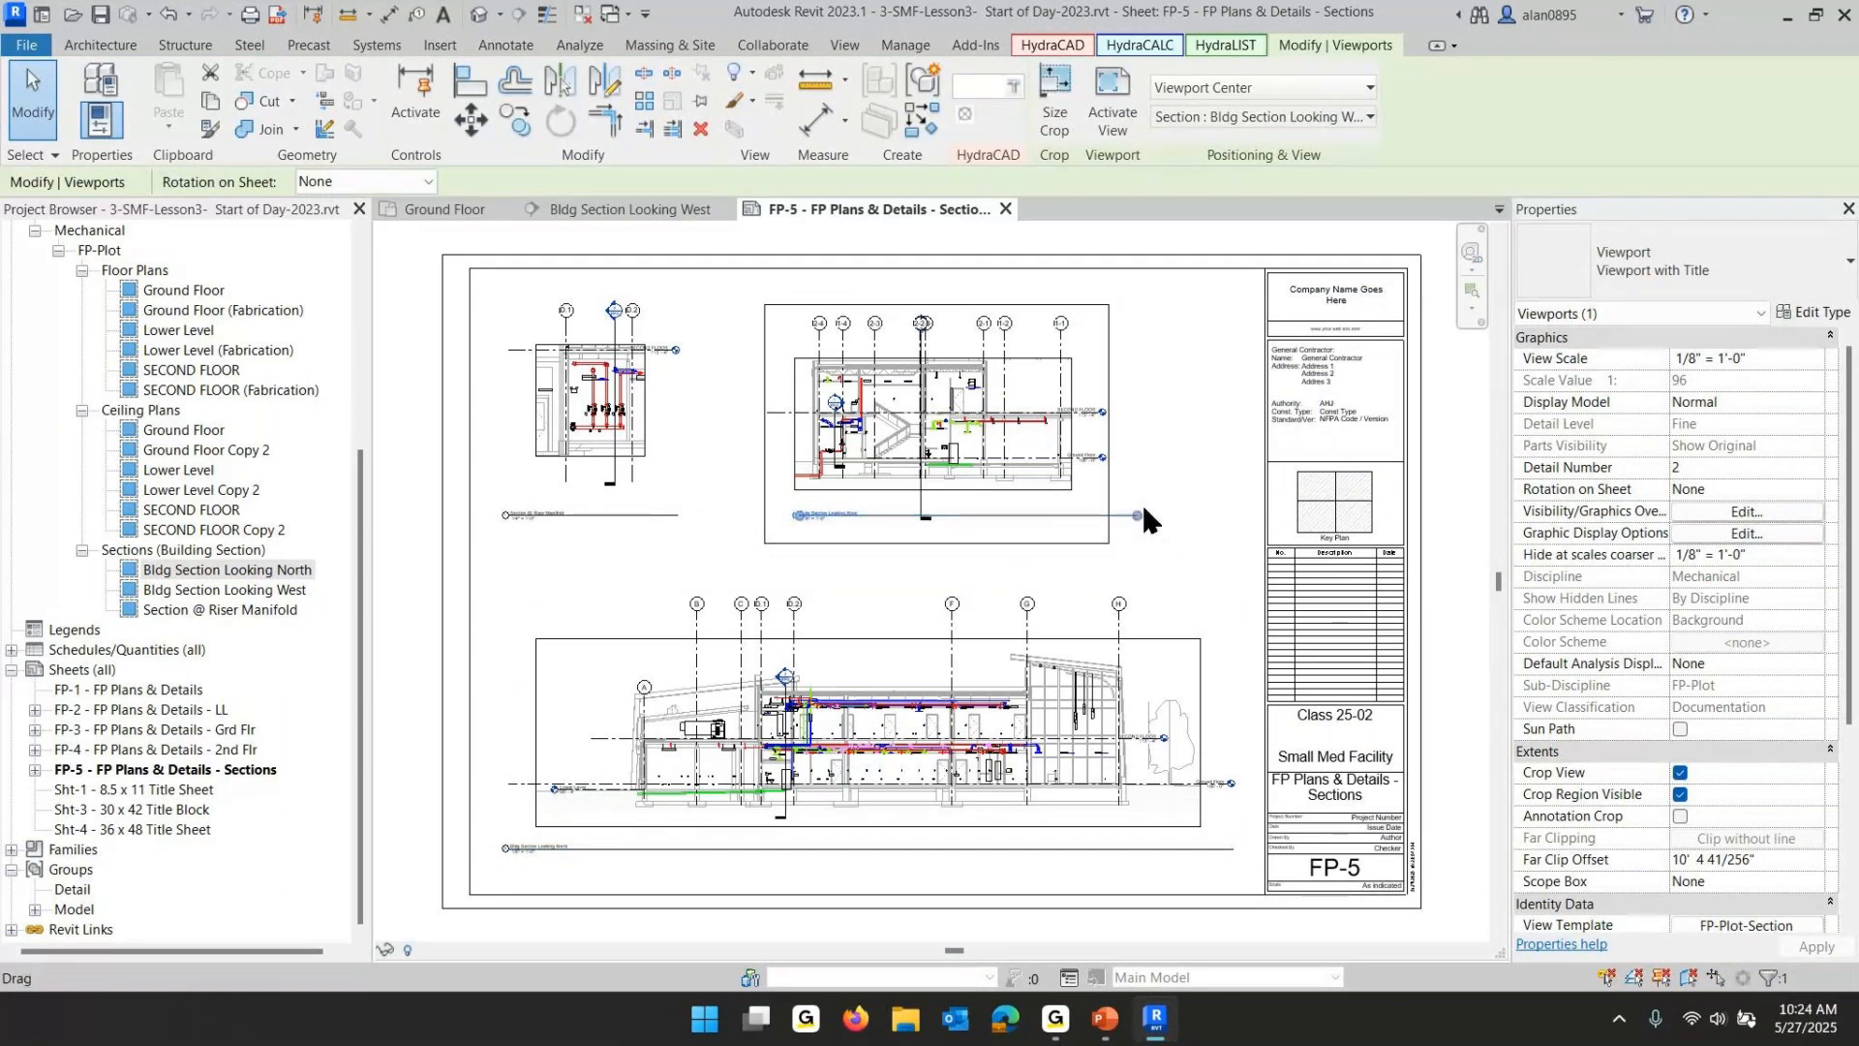
pyautogui.moveTo(1137, 515); pyautogui.dragTo(891, 515)
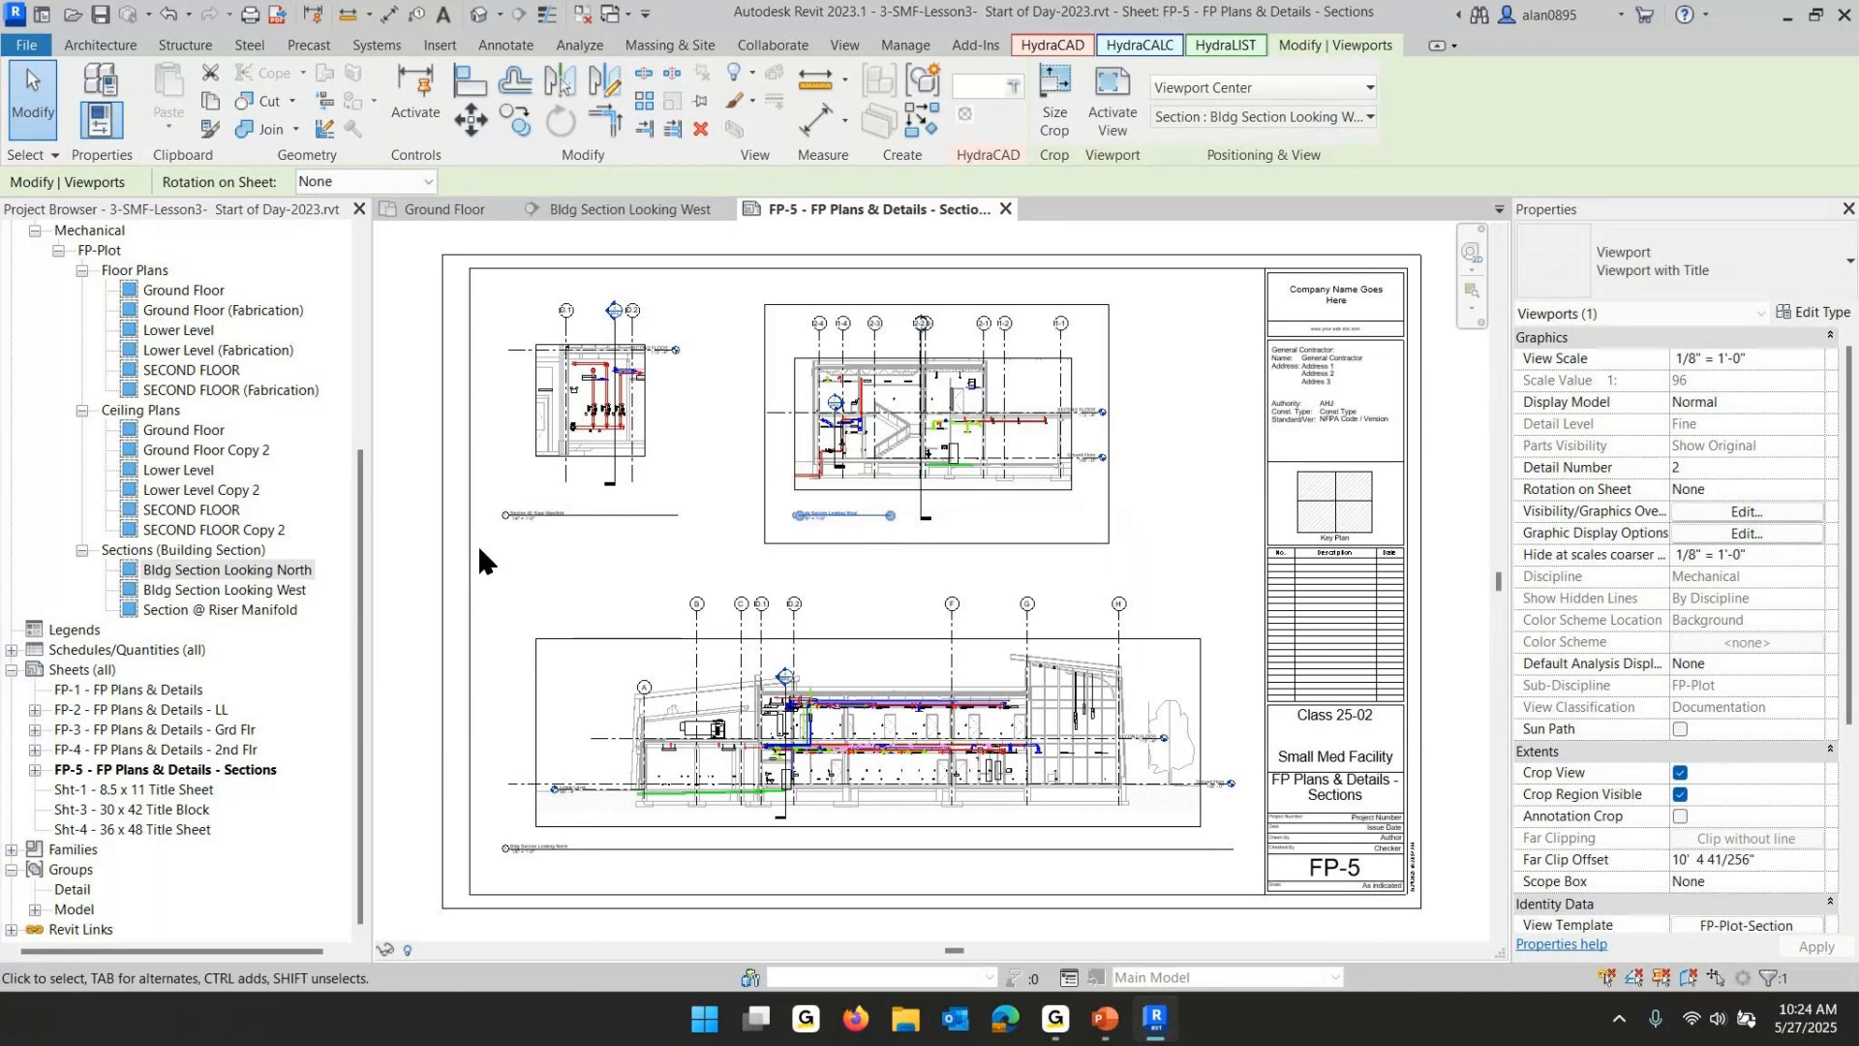
pyautogui.click(590, 512)
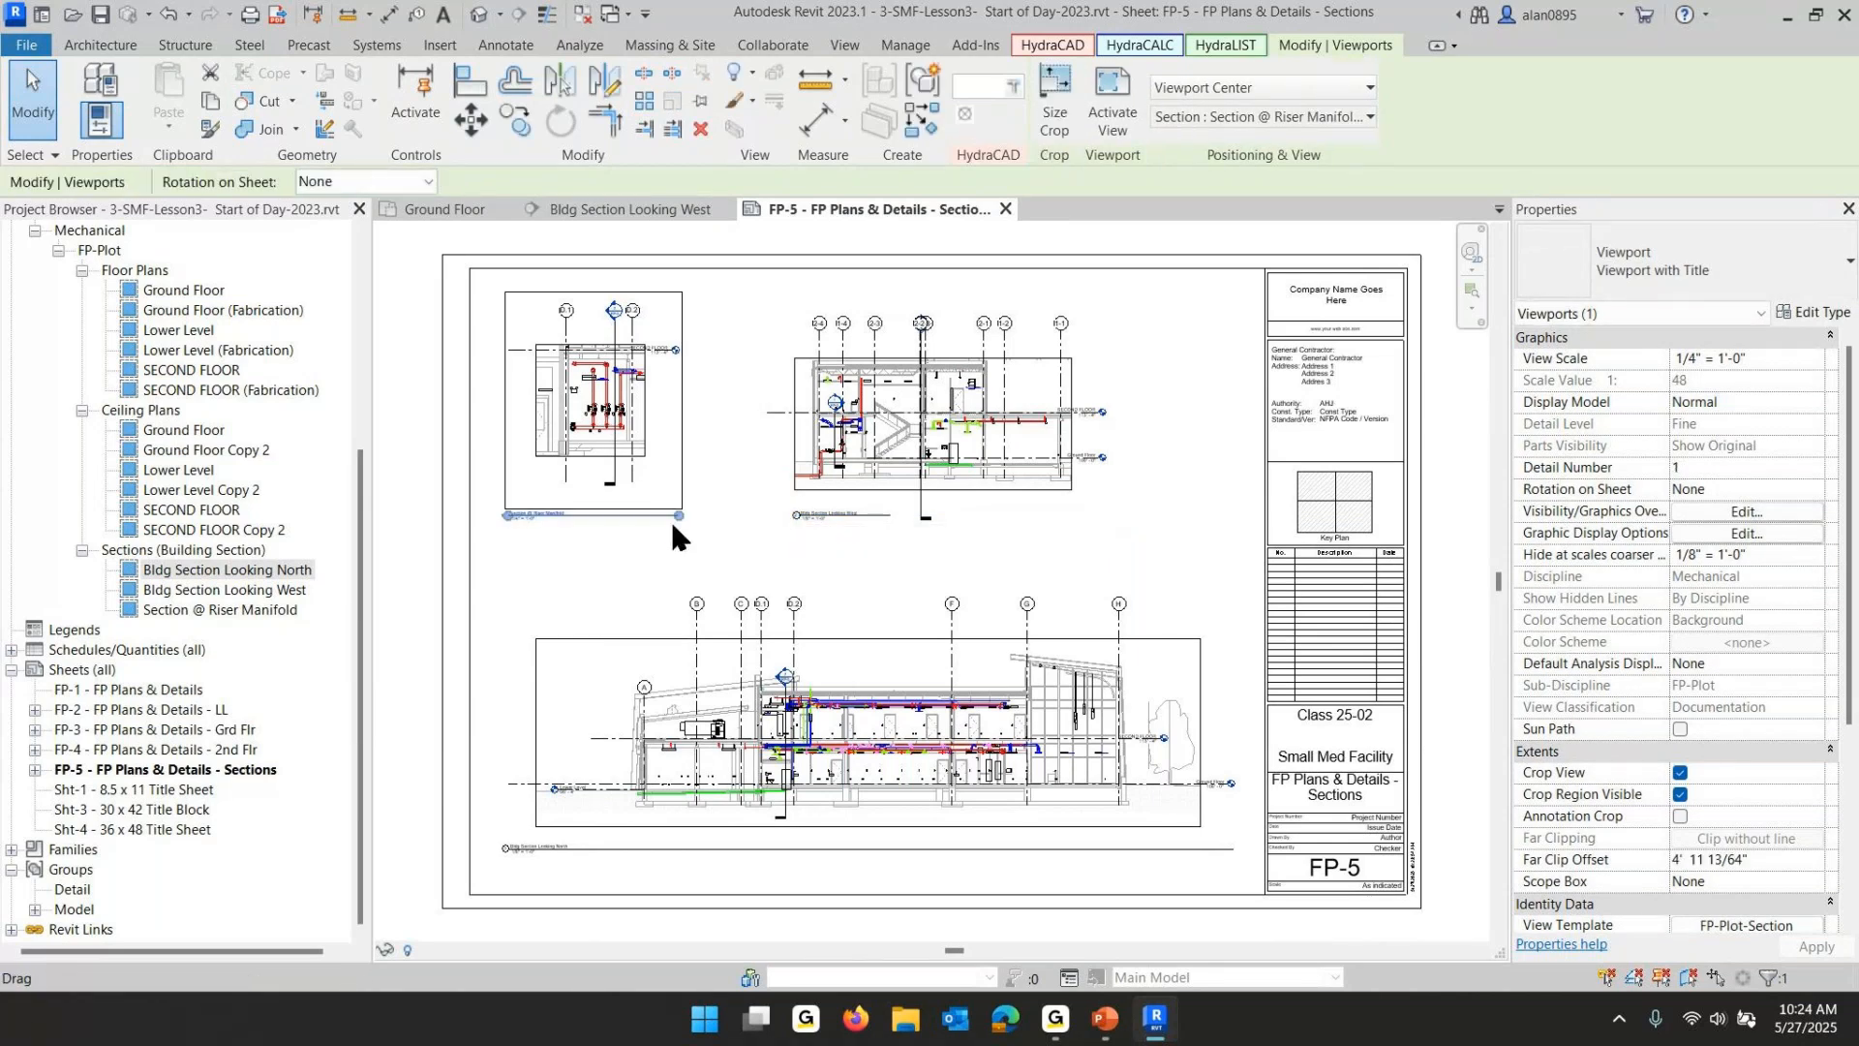
pyautogui.moveTo(677, 515); pyautogui.dragTo(608, 515)
pyautogui.click(665, 639)
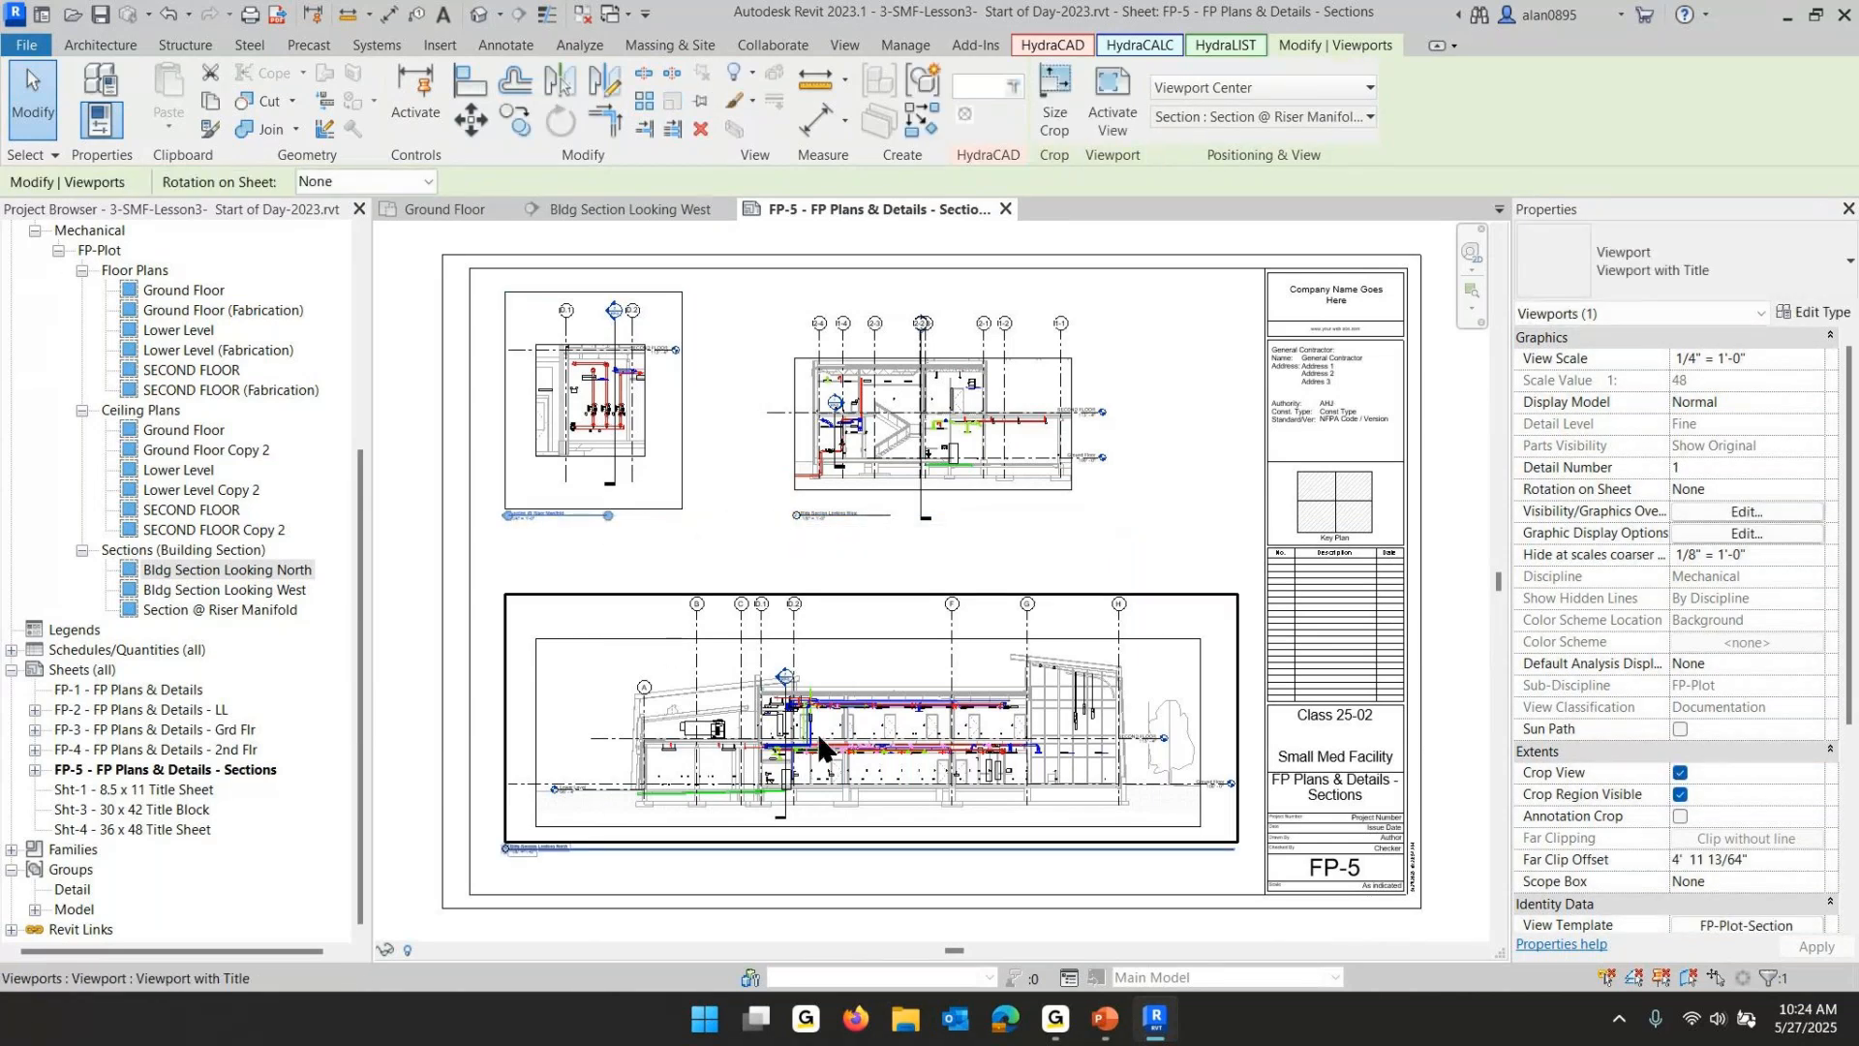
pyautogui.press('Escape')
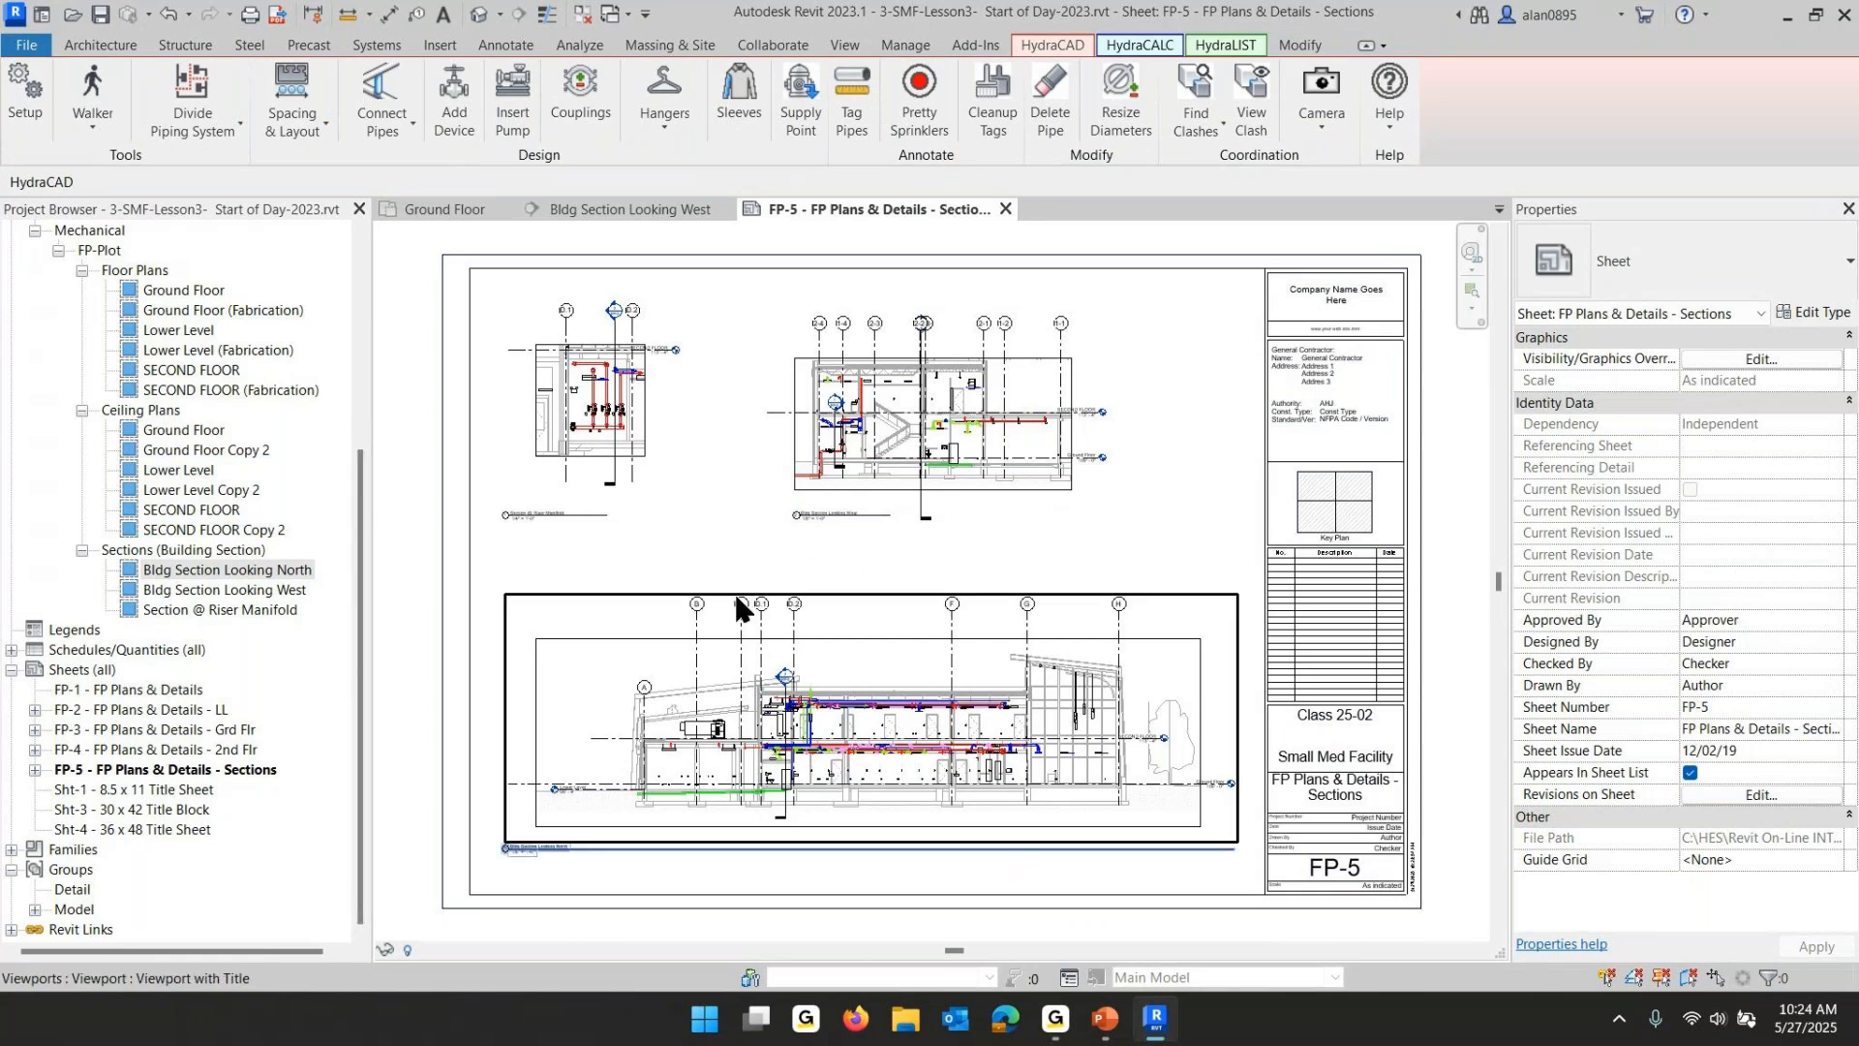
# - Turn off crop region visibility for all three building section views
pyautogui.click(219, 571)
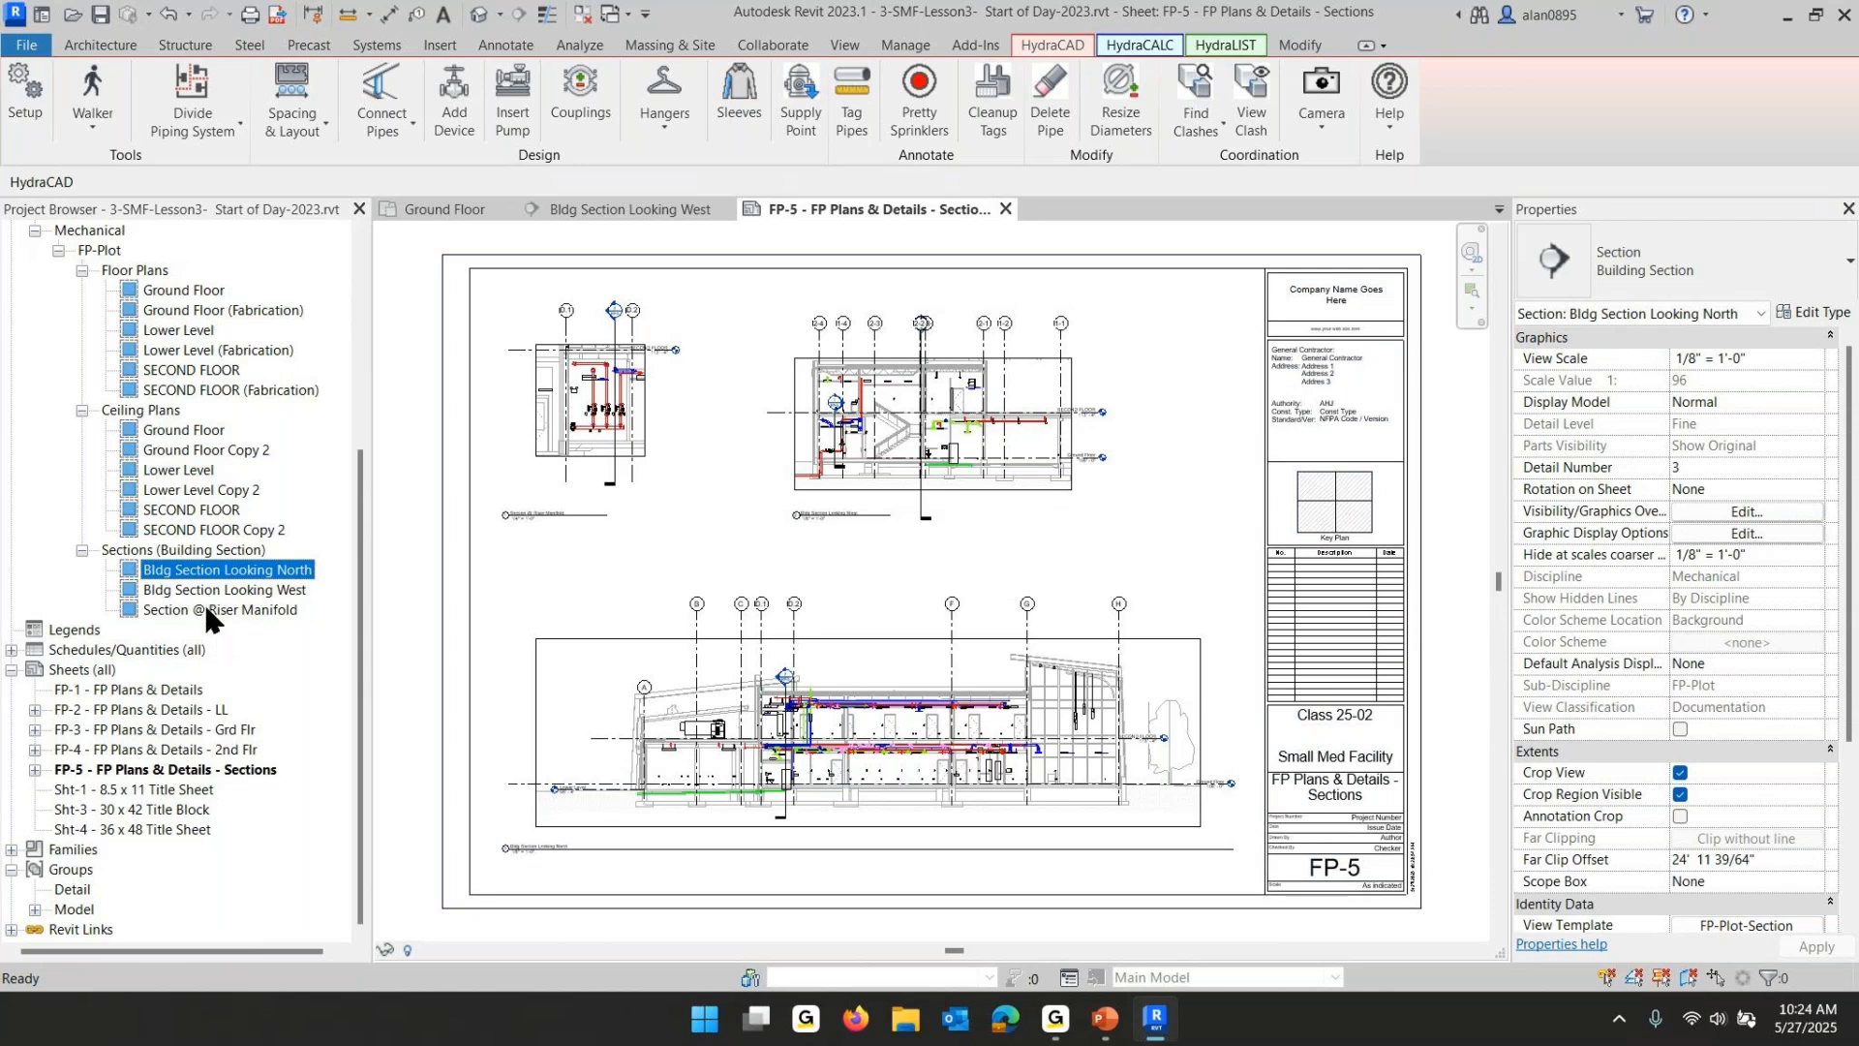
pyautogui.keyDown('shift'); pyautogui.click(206, 612); pyautogui.keyUp('shift')
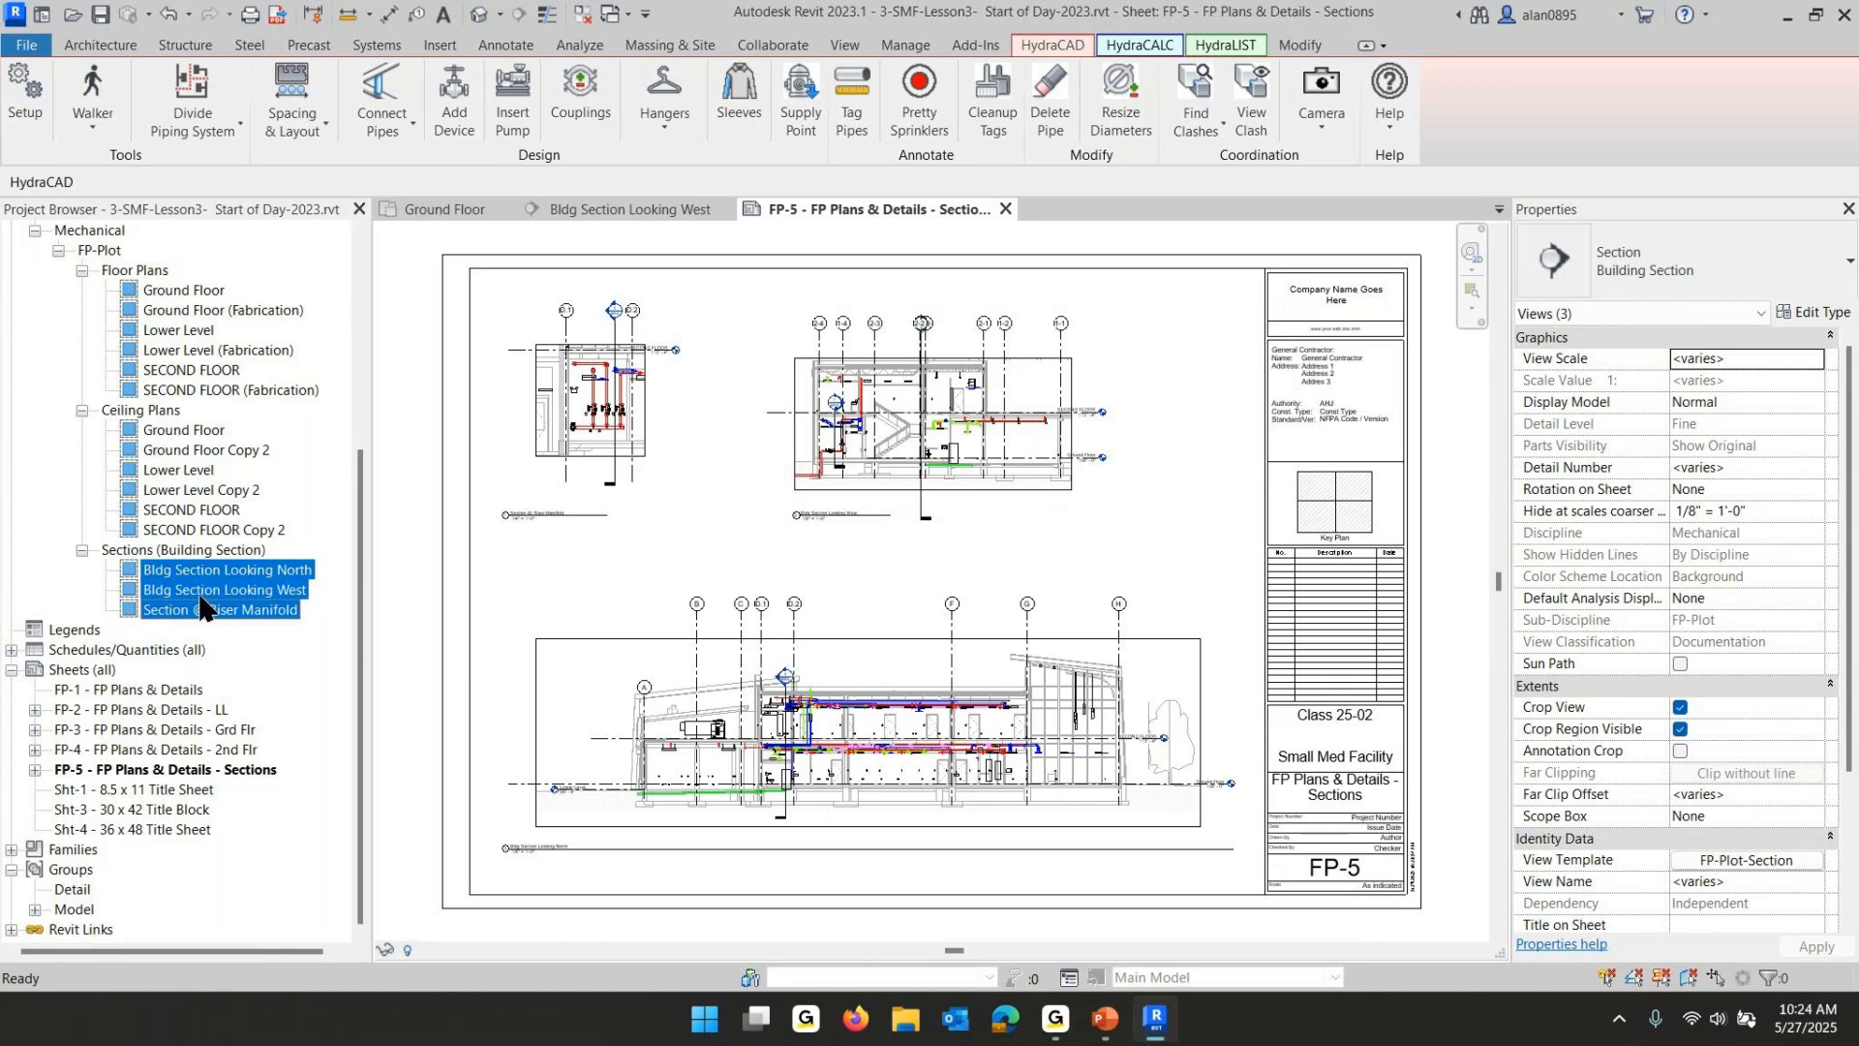
pyautogui.click(1679, 728)
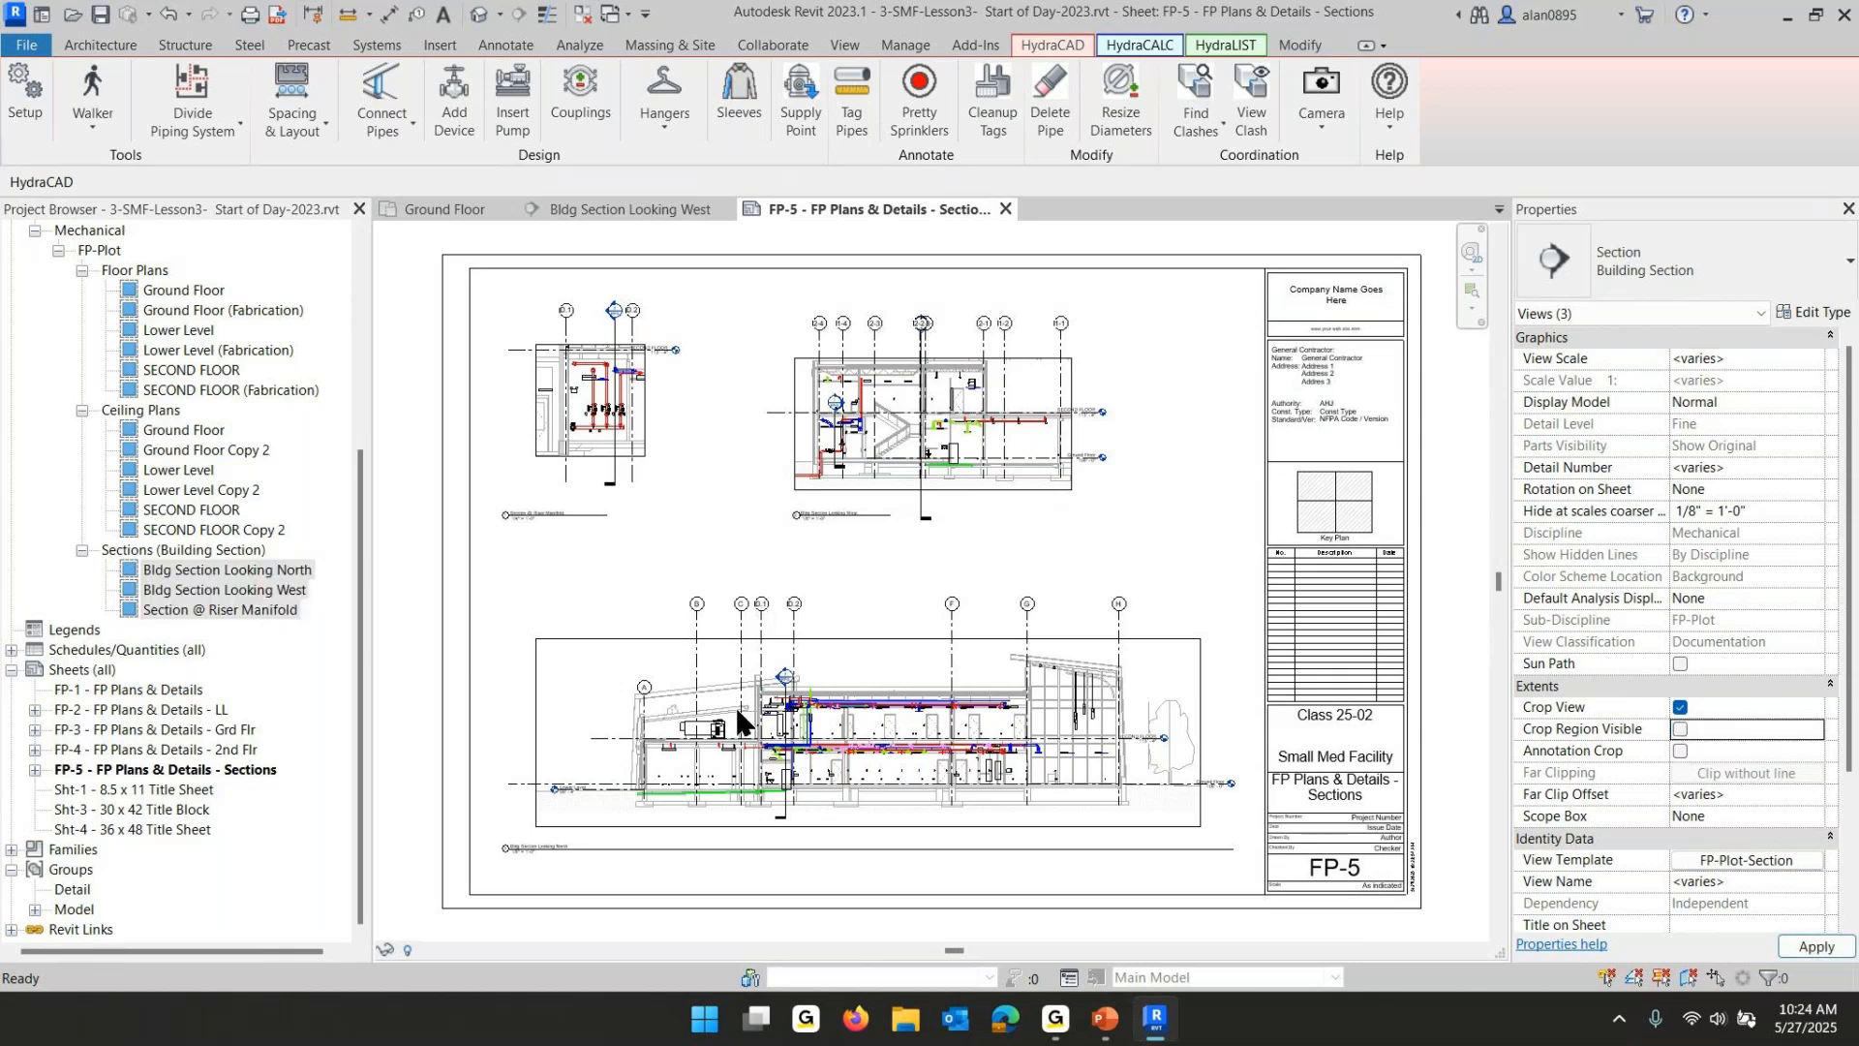
pyautogui.click(681, 565)
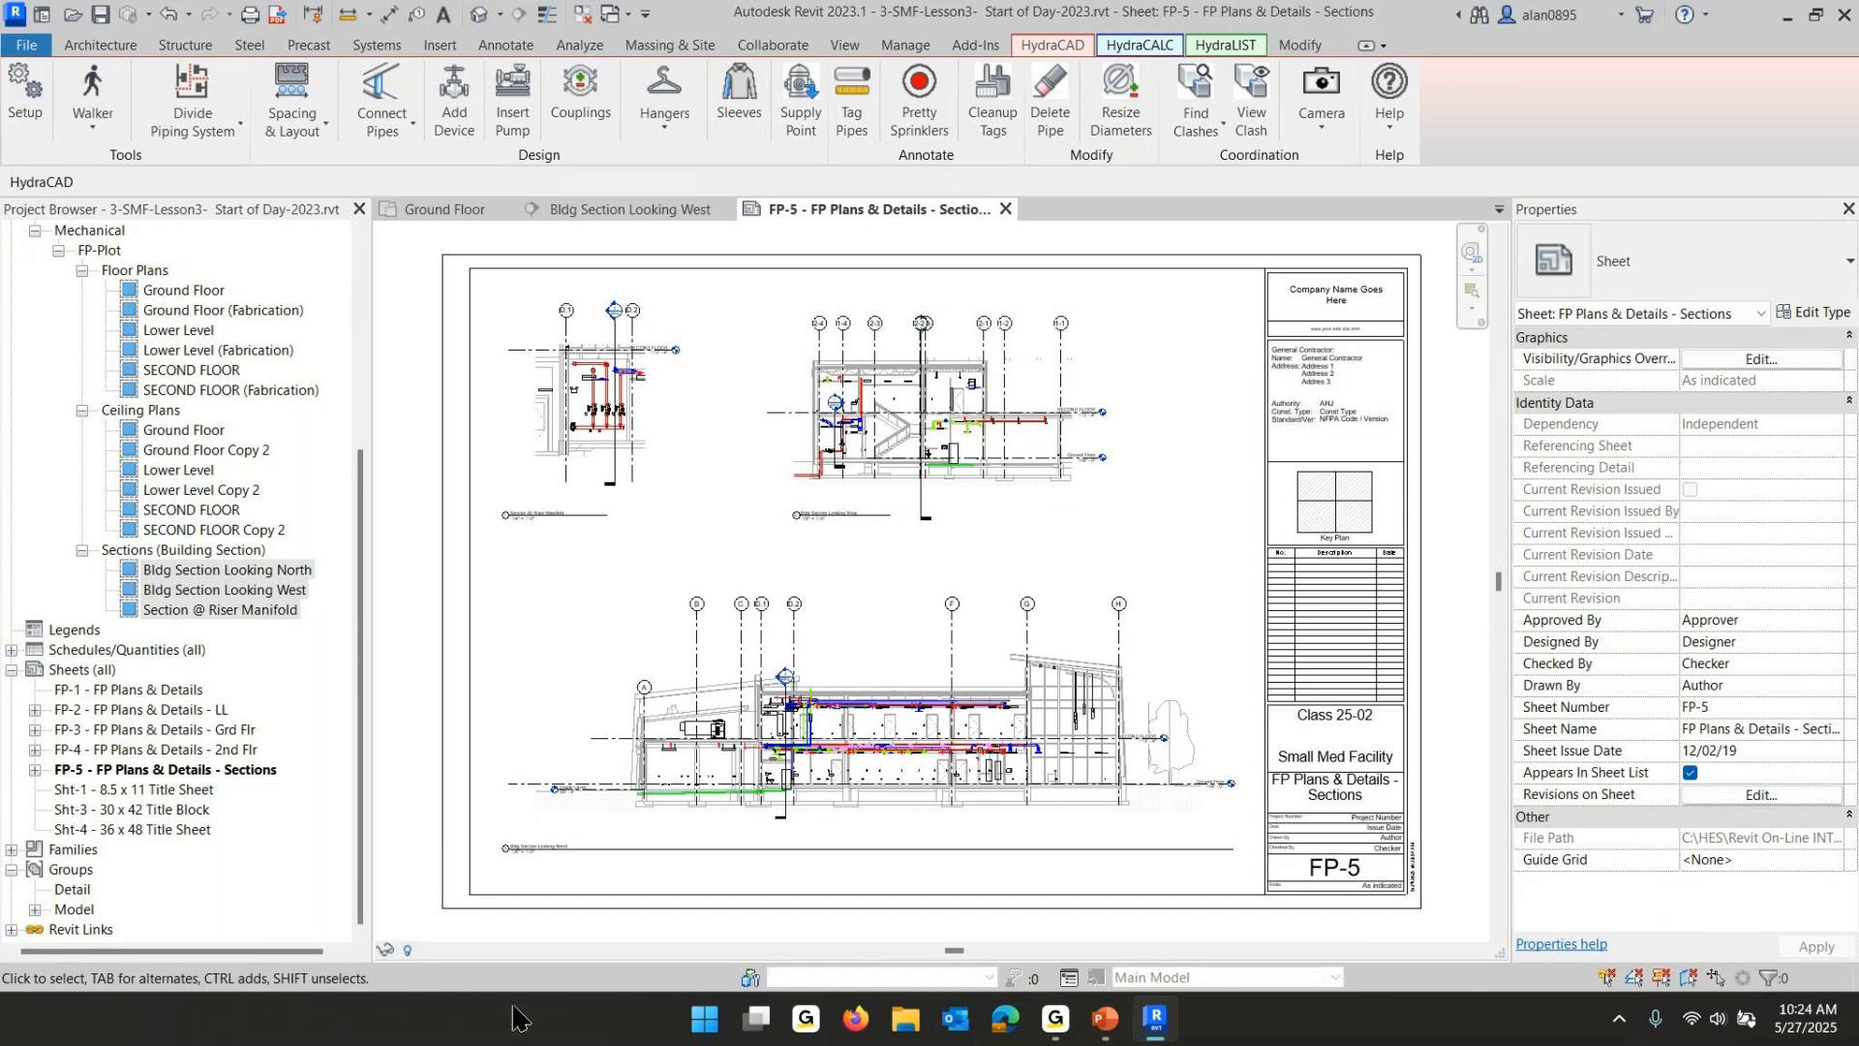
# - Review the lesson slide's submittal plans checklist for the next tasks
pyautogui.click(1103, 1018)
pyautogui.click(567, 620)
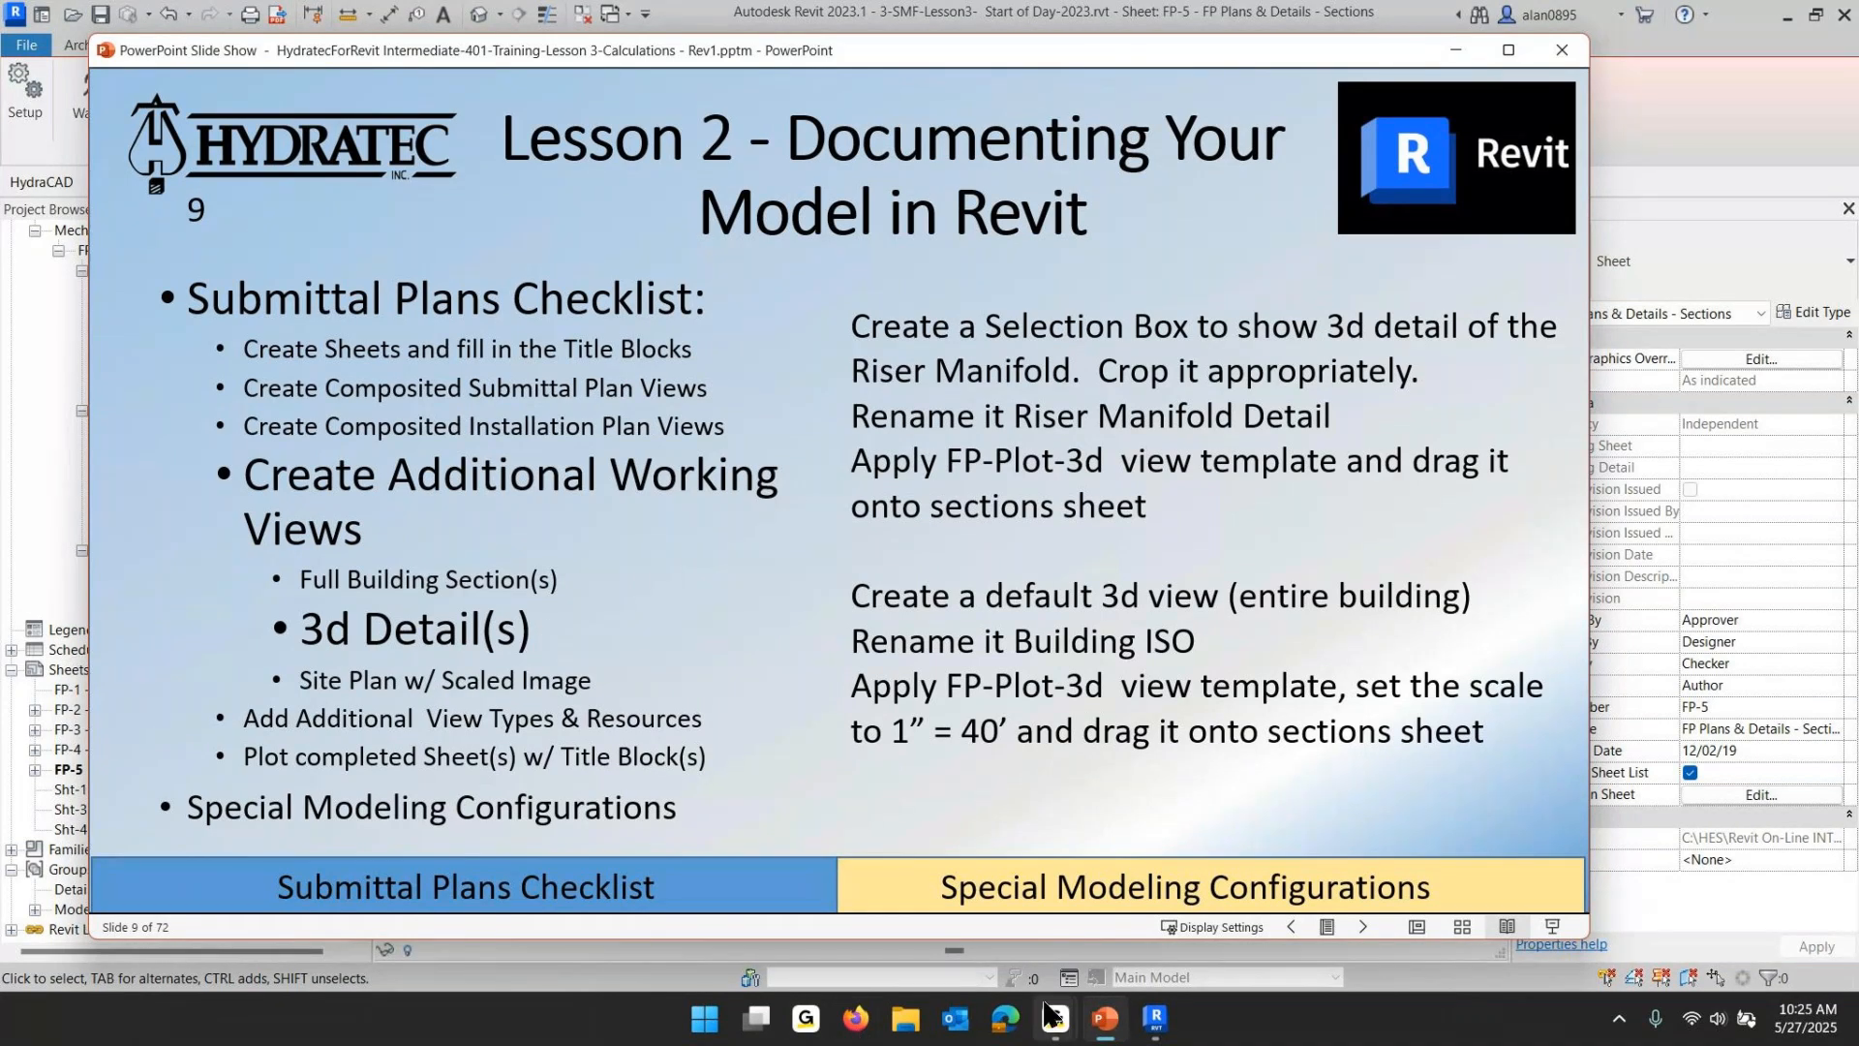
pyautogui.moveTo(1046, 1013)
pyautogui.click(1152, 900)
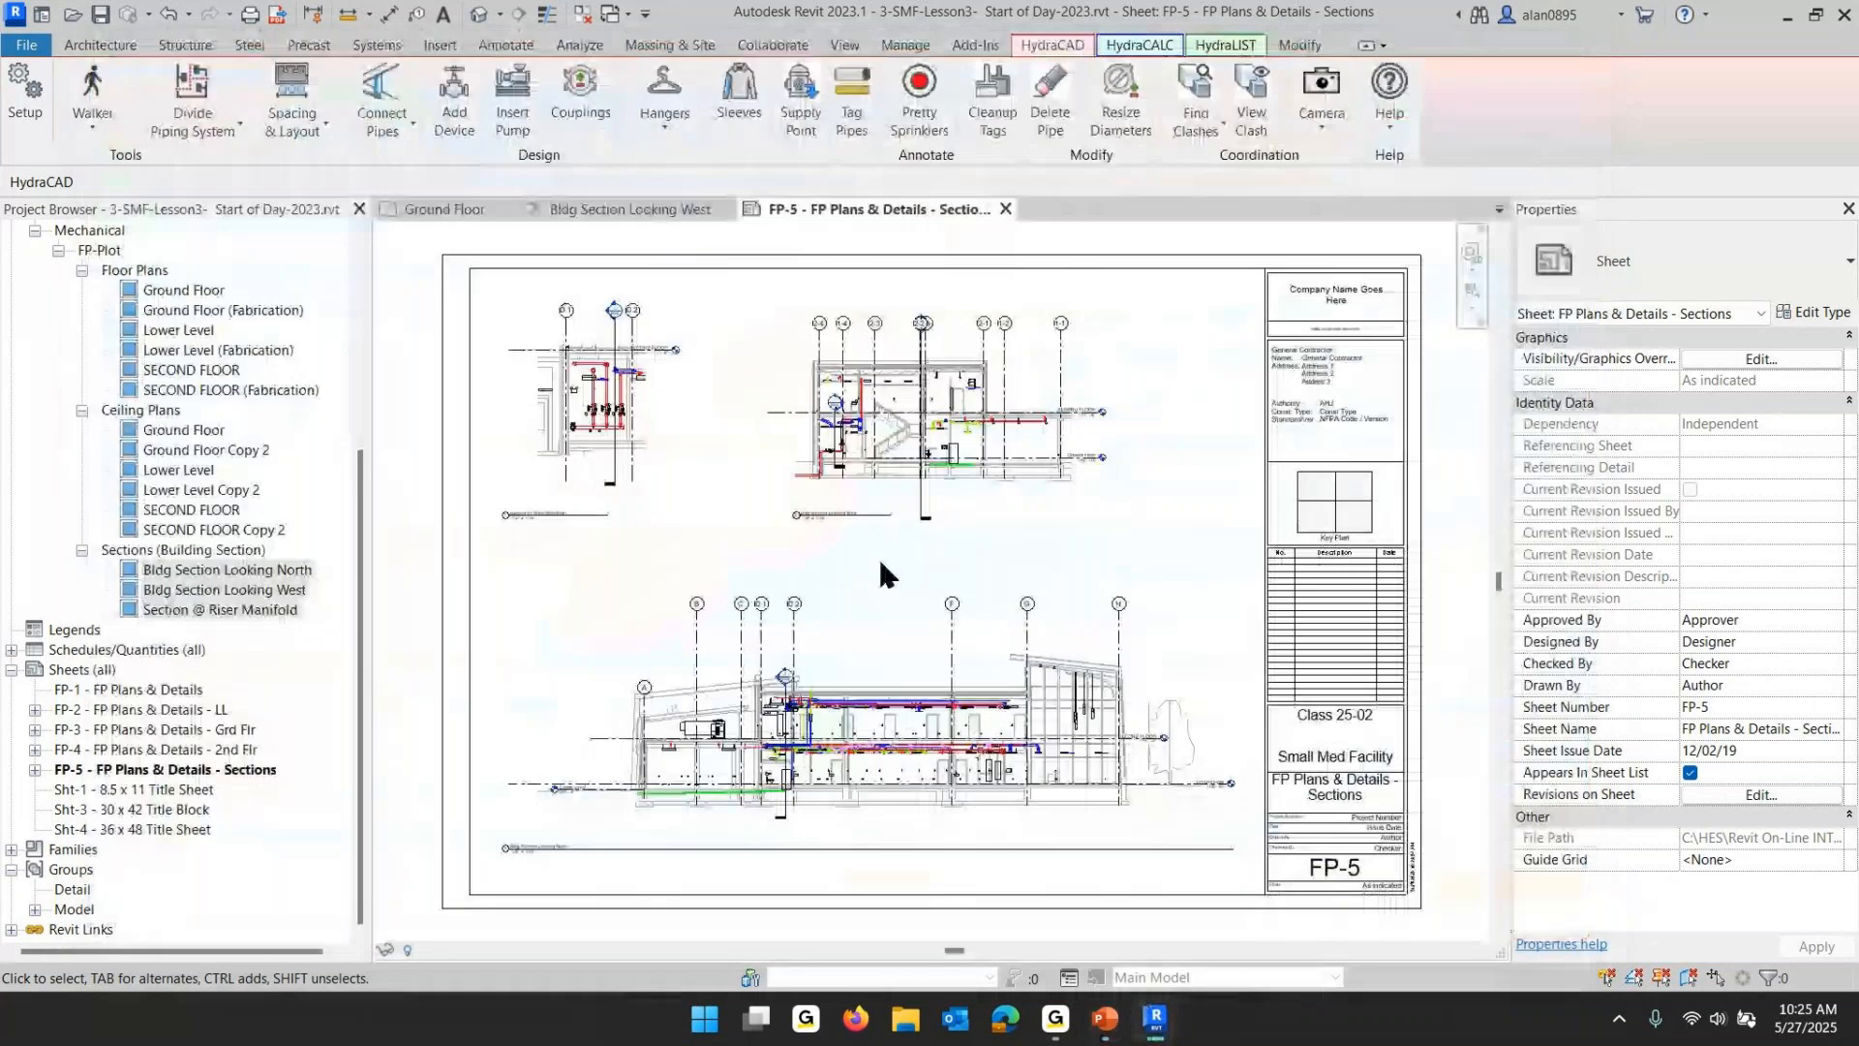
# - Move the West section and Riser Manifold viewports to the right on the sheet
pyautogui.click(1016, 436)
pyautogui.moveTo(954, 440); pyautogui.dragTo(1091, 416)
pyautogui.click(590, 406)
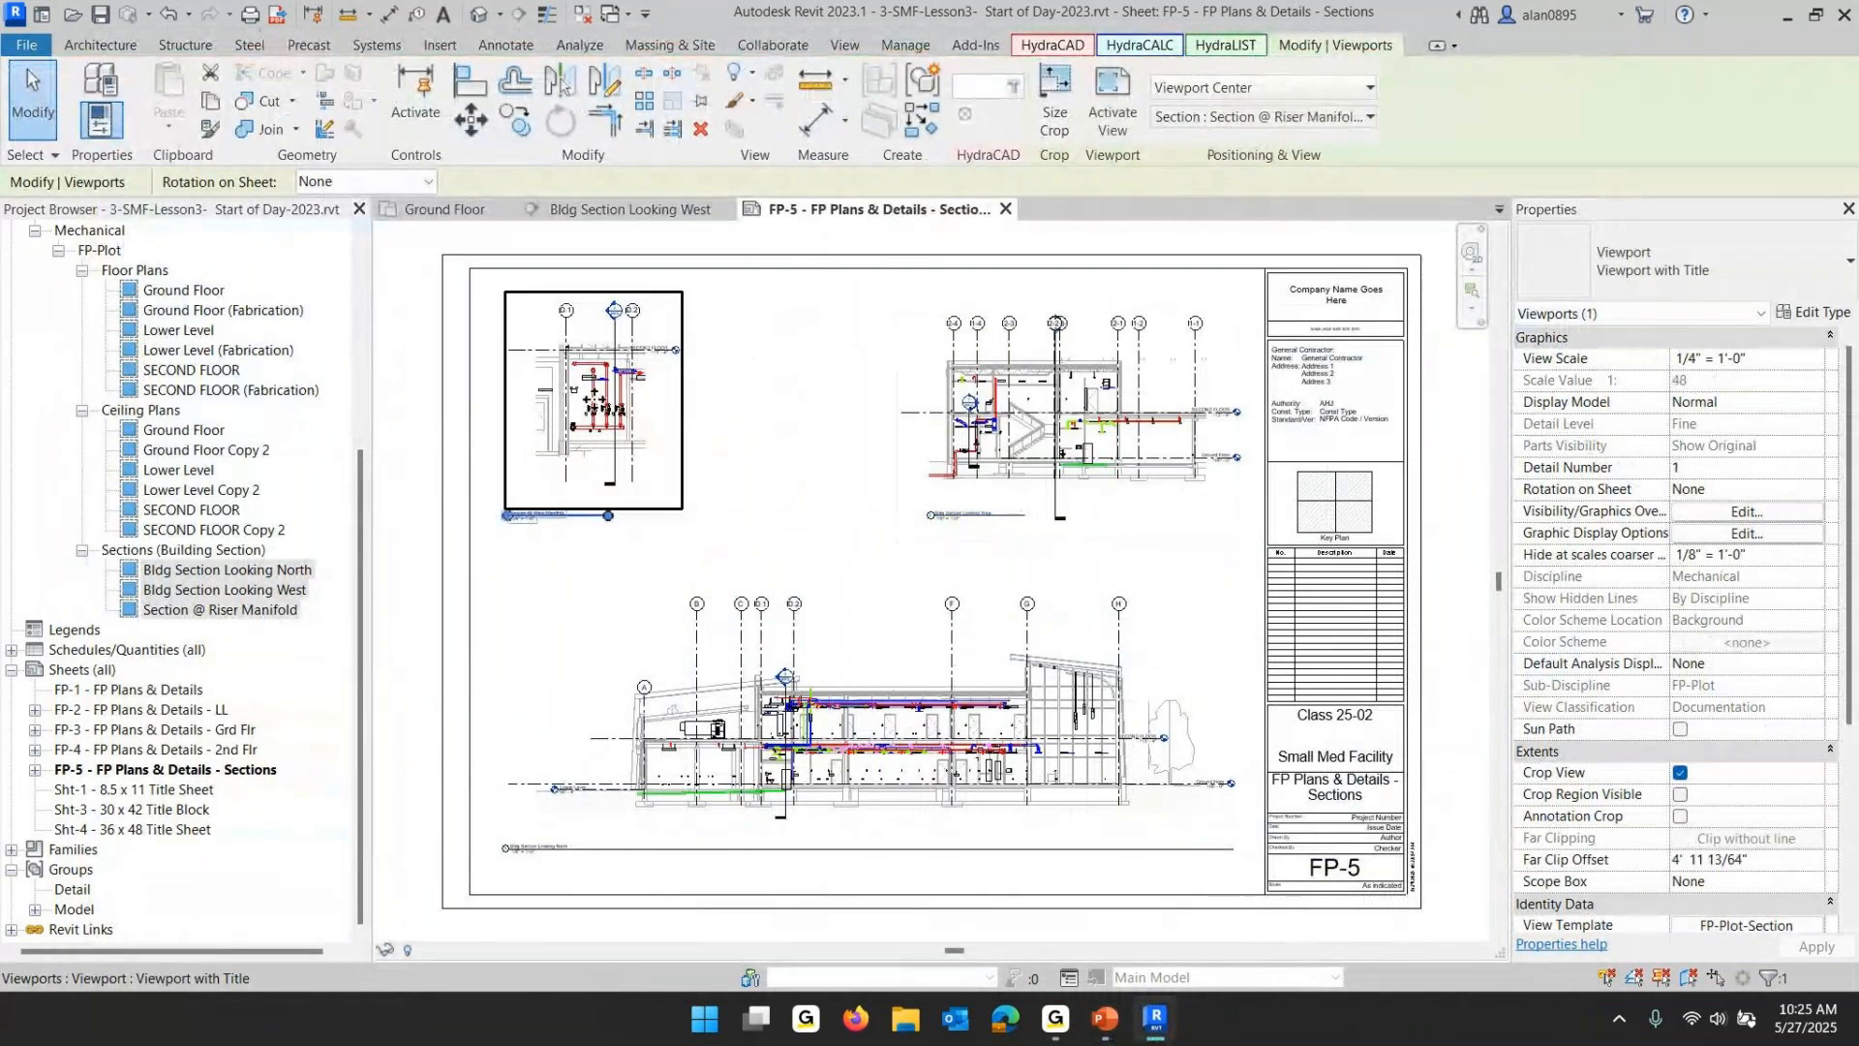
pyautogui.moveTo(591, 406); pyautogui.dragTo(801, 405)
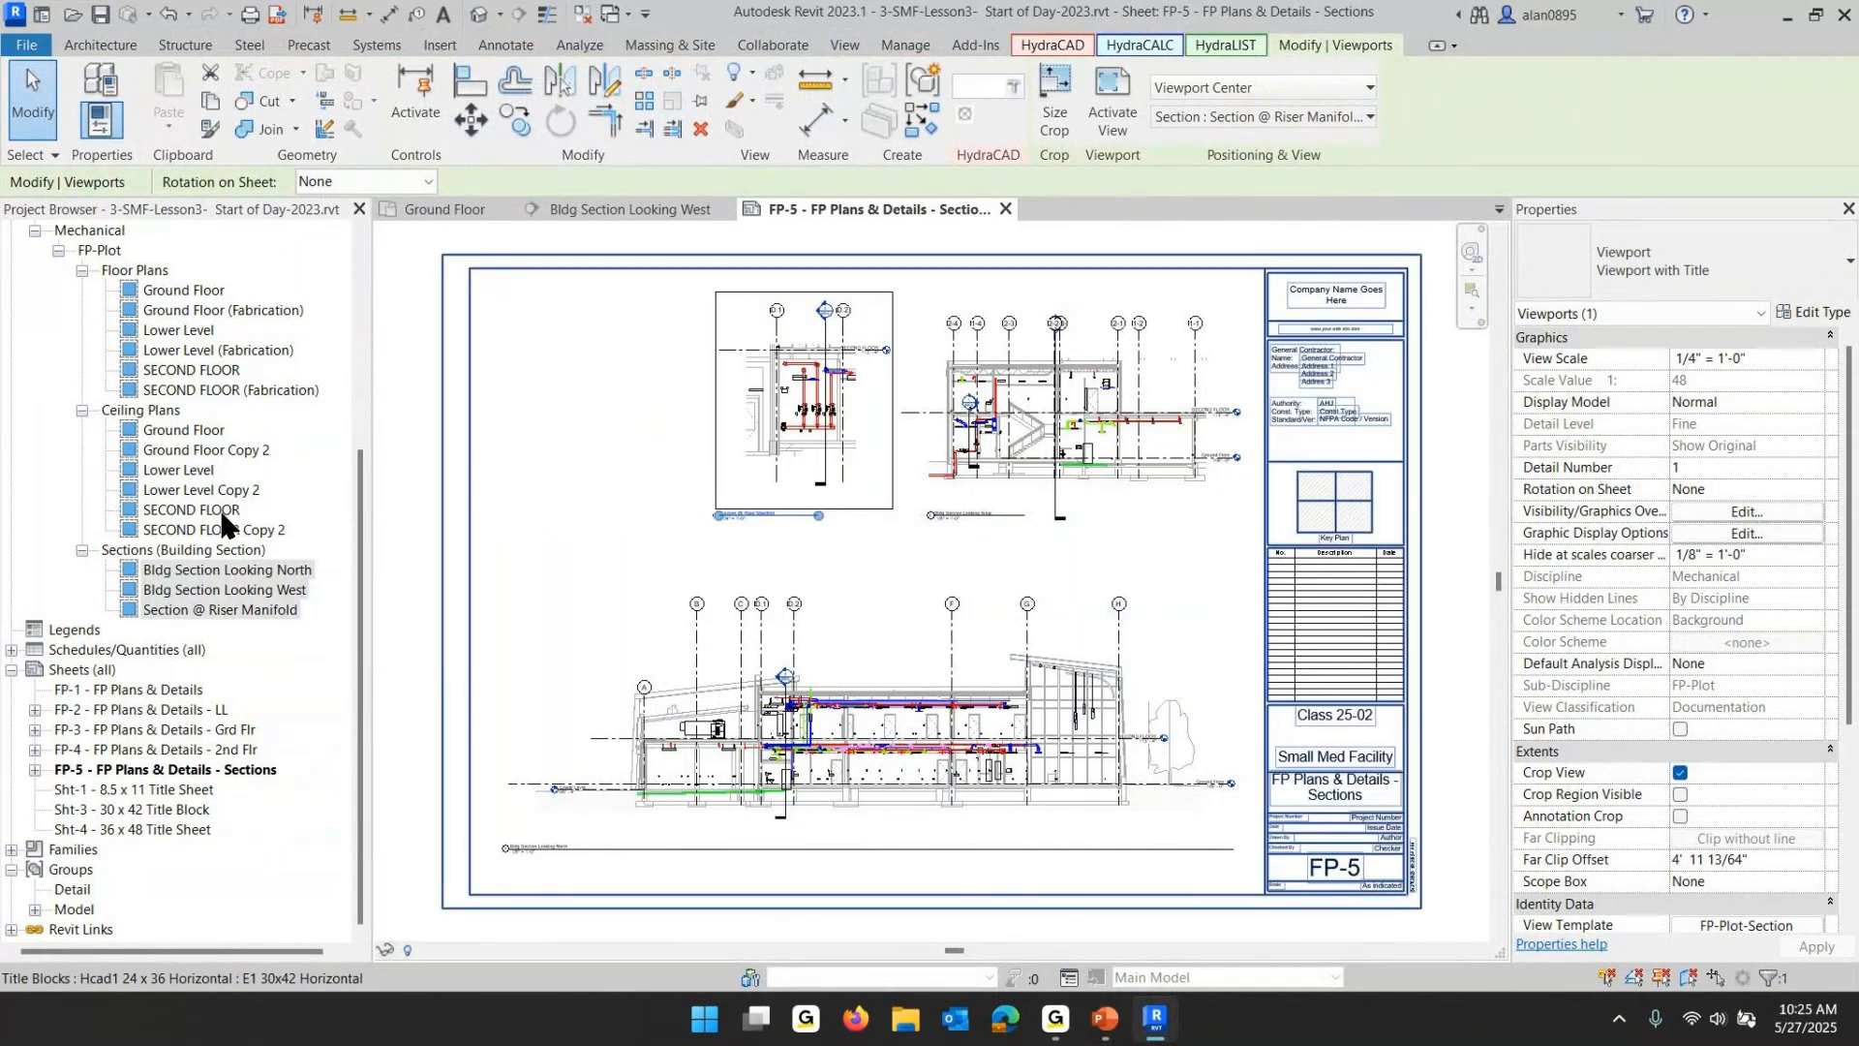
# - Open the Ground Floor plan, select the riser manifold piping, and create a section-boxed 3D view of it
pyautogui.doubleClick(165, 282)
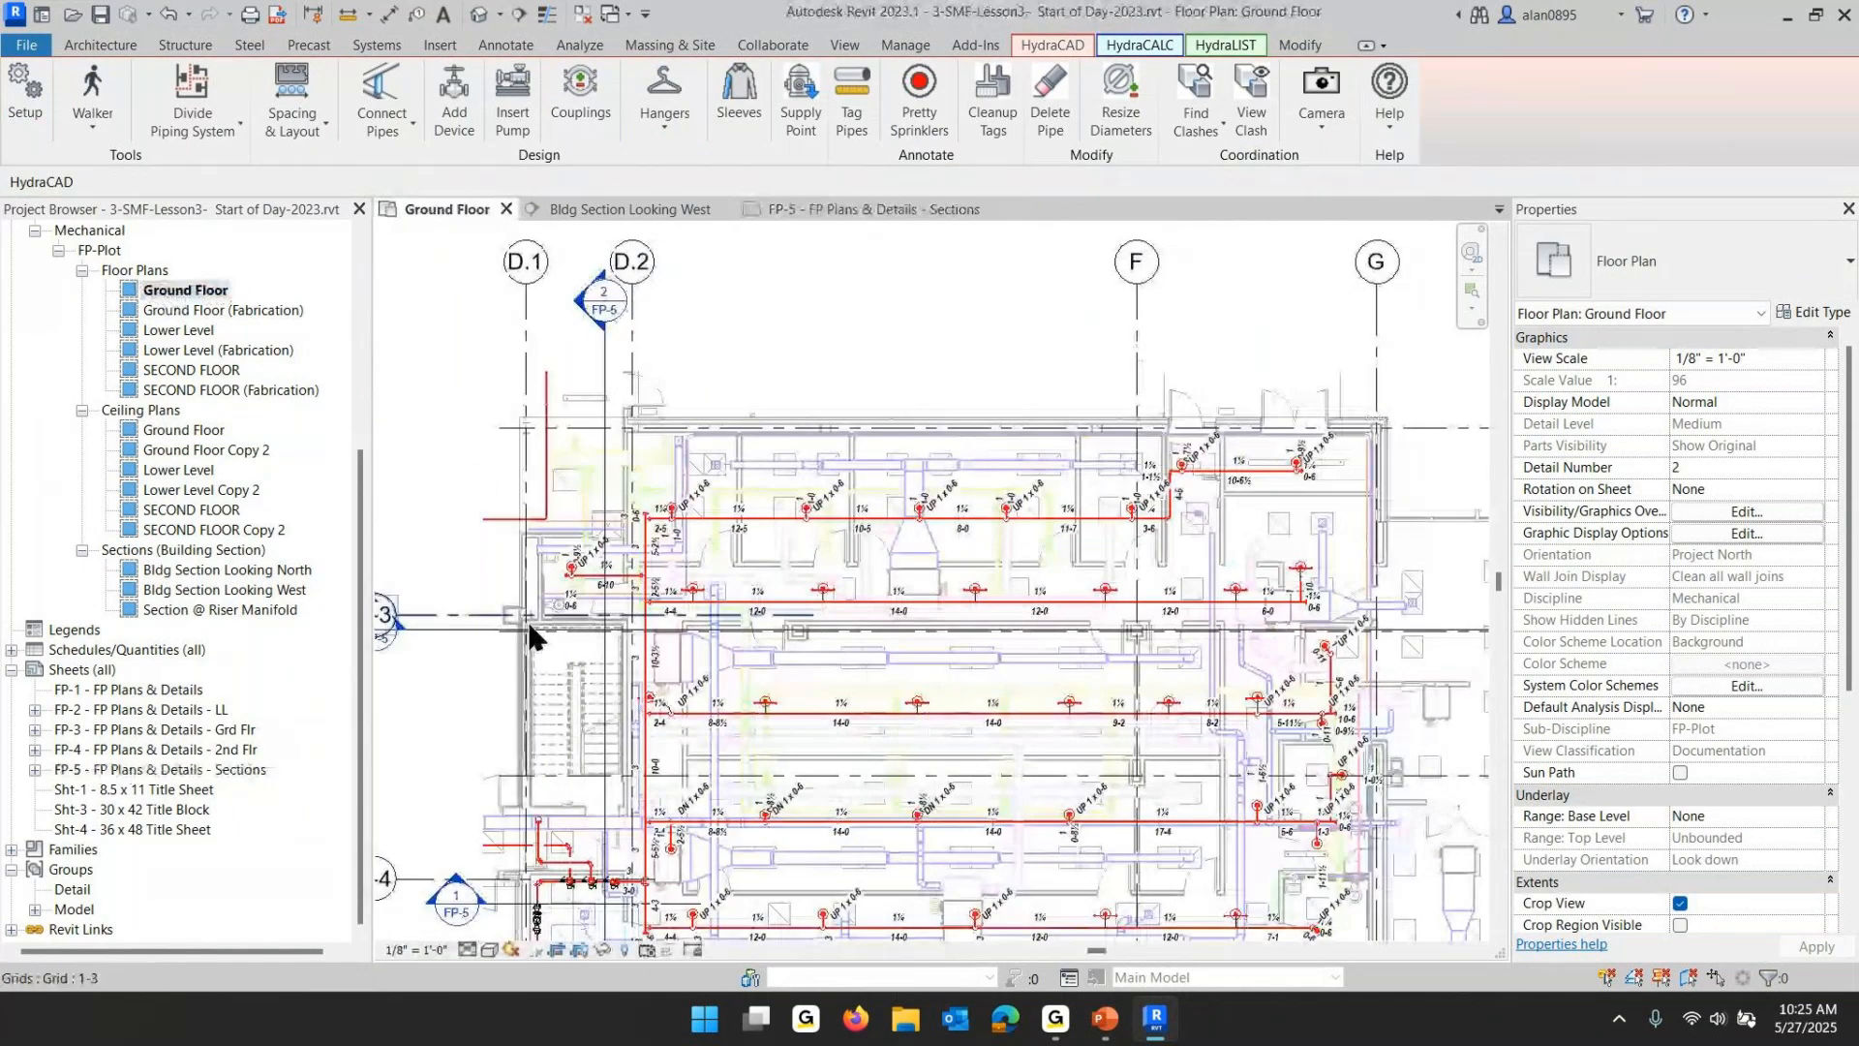
pyautogui.scroll(3, 711, 519)
pyautogui.scroll(4, 712, 527)
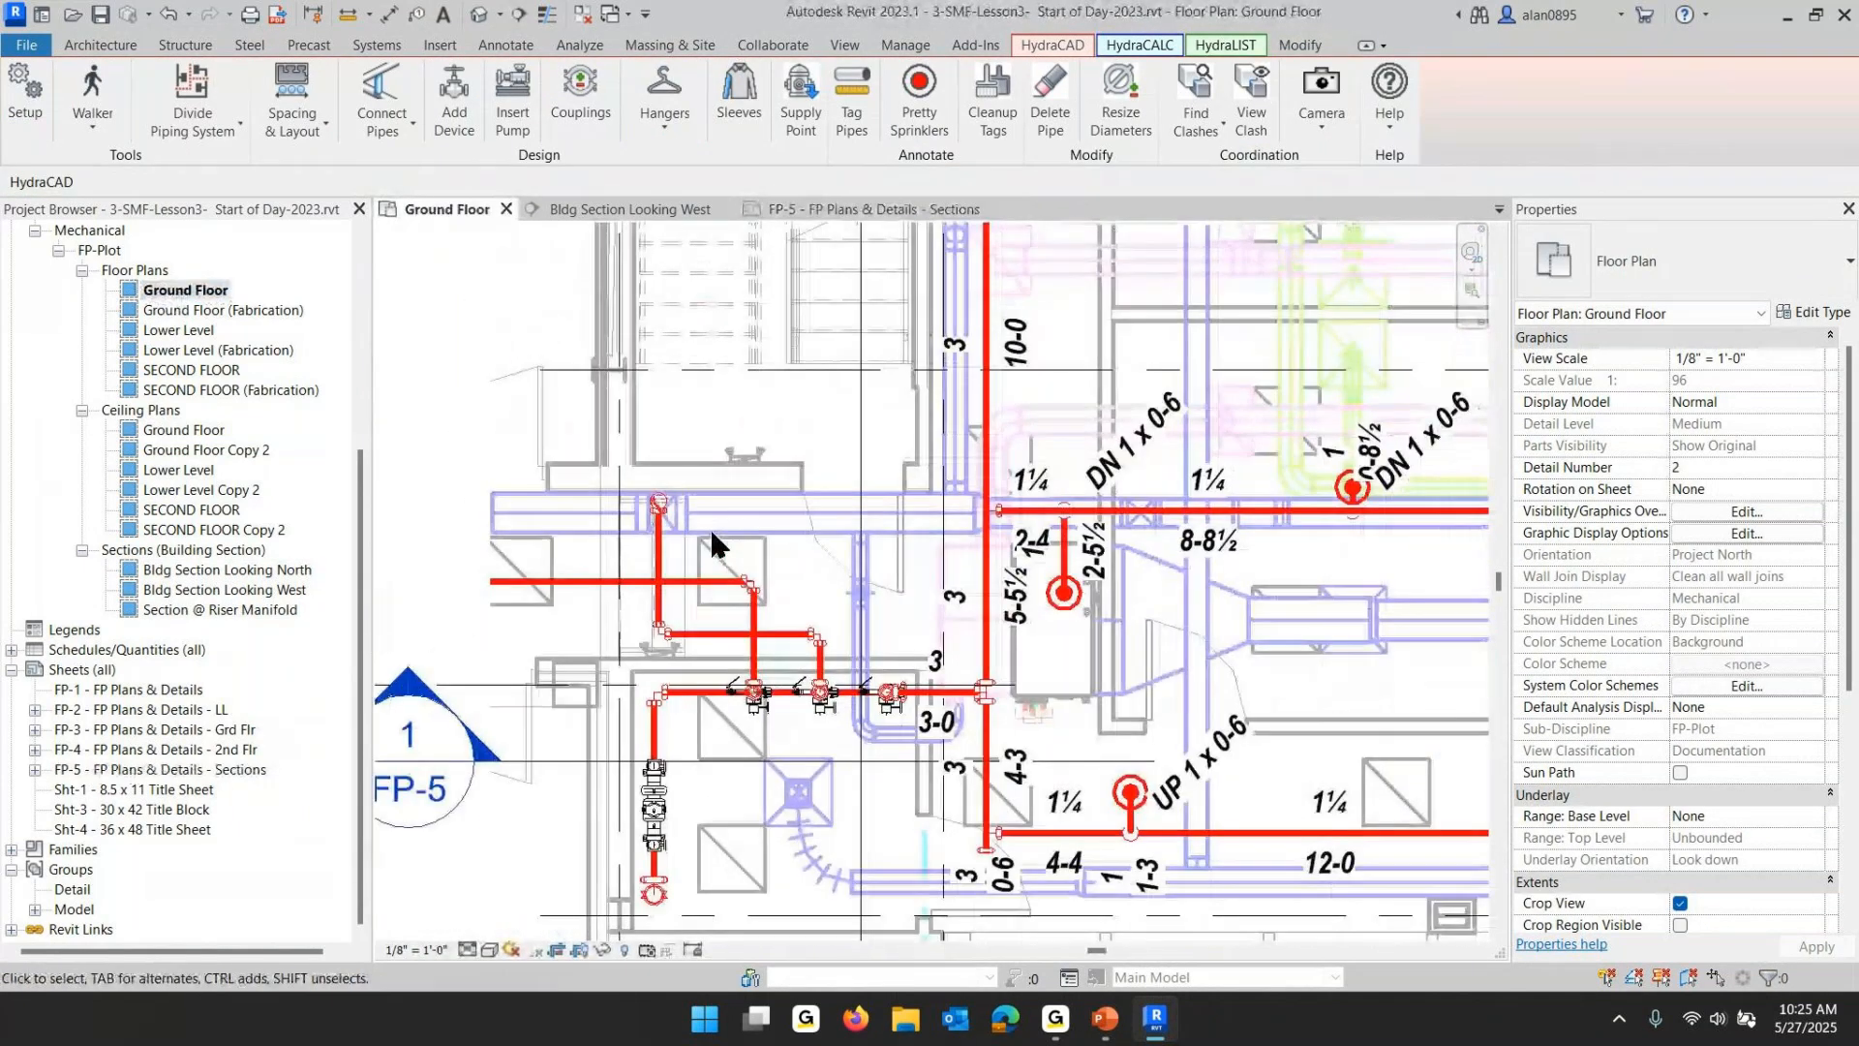
pyautogui.moveTo(734, 511); pyautogui.dragTo(733, 353, button='middle')
pyautogui.moveTo(432, 334); pyautogui.dragTo(959, 852)
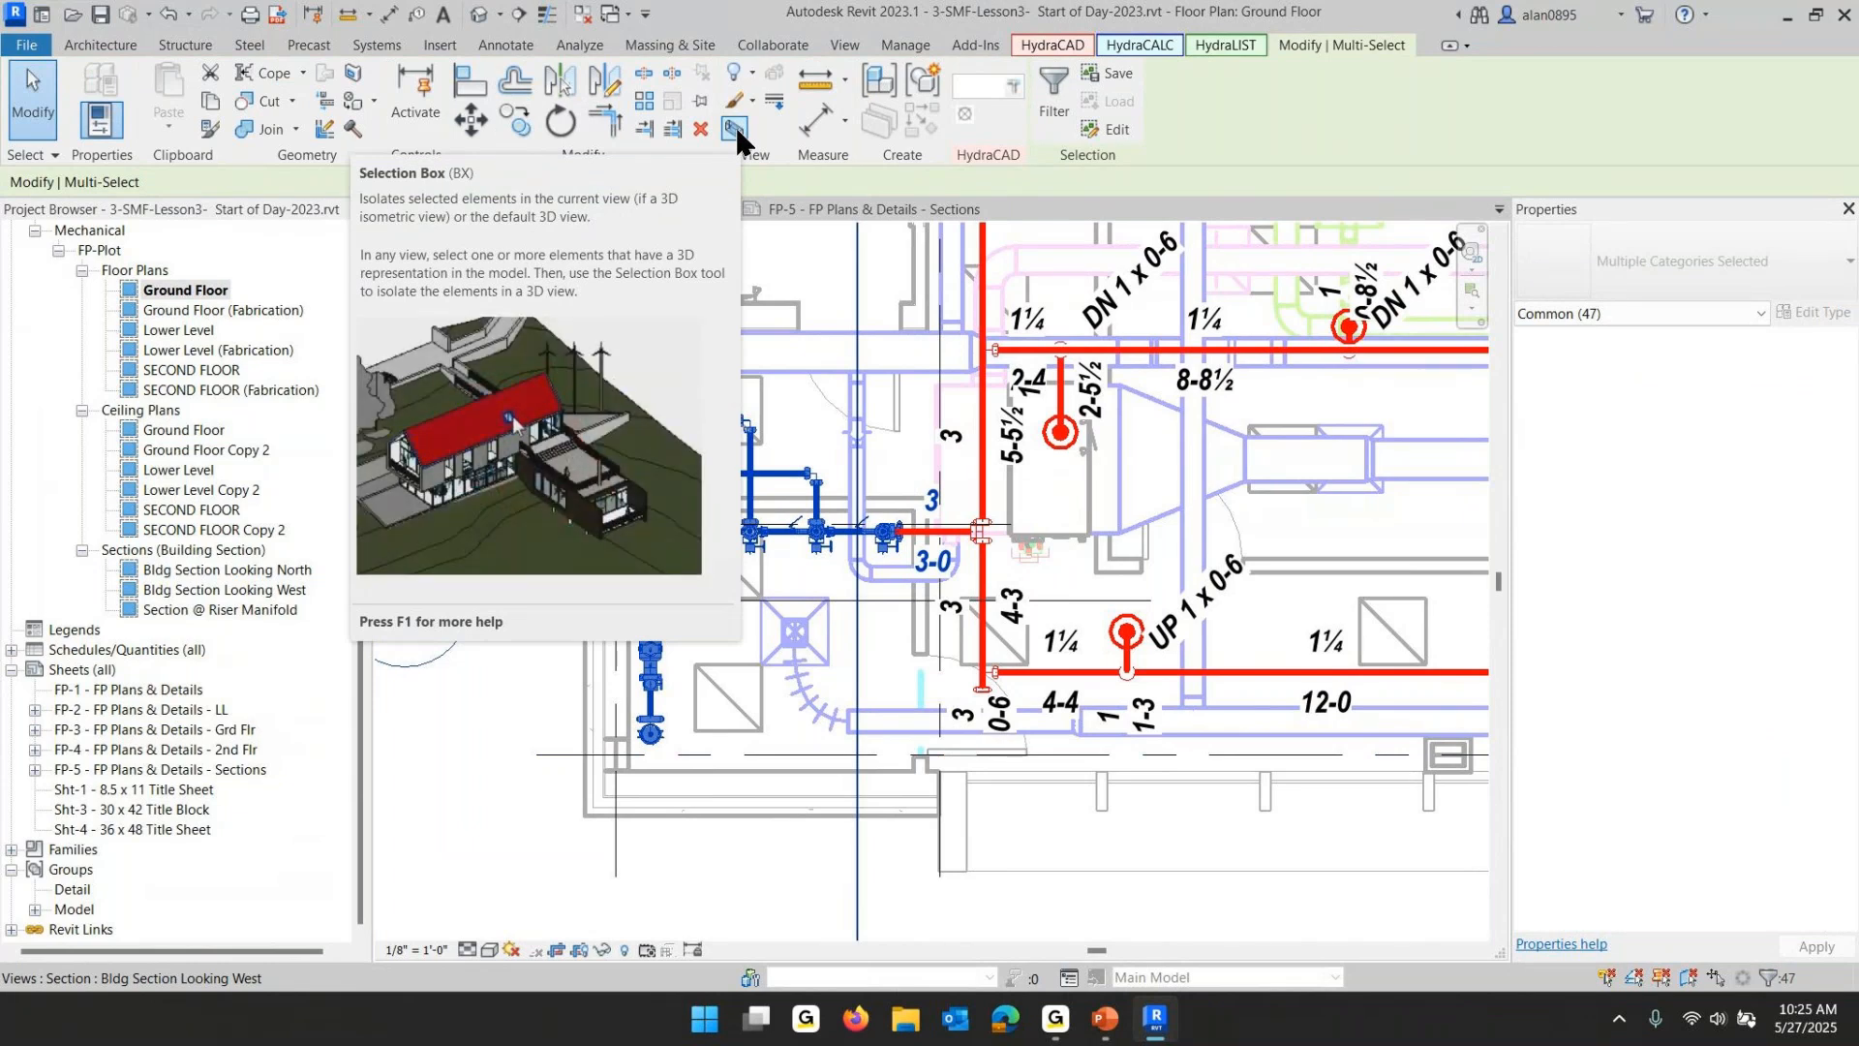
pyautogui.click(736, 130)
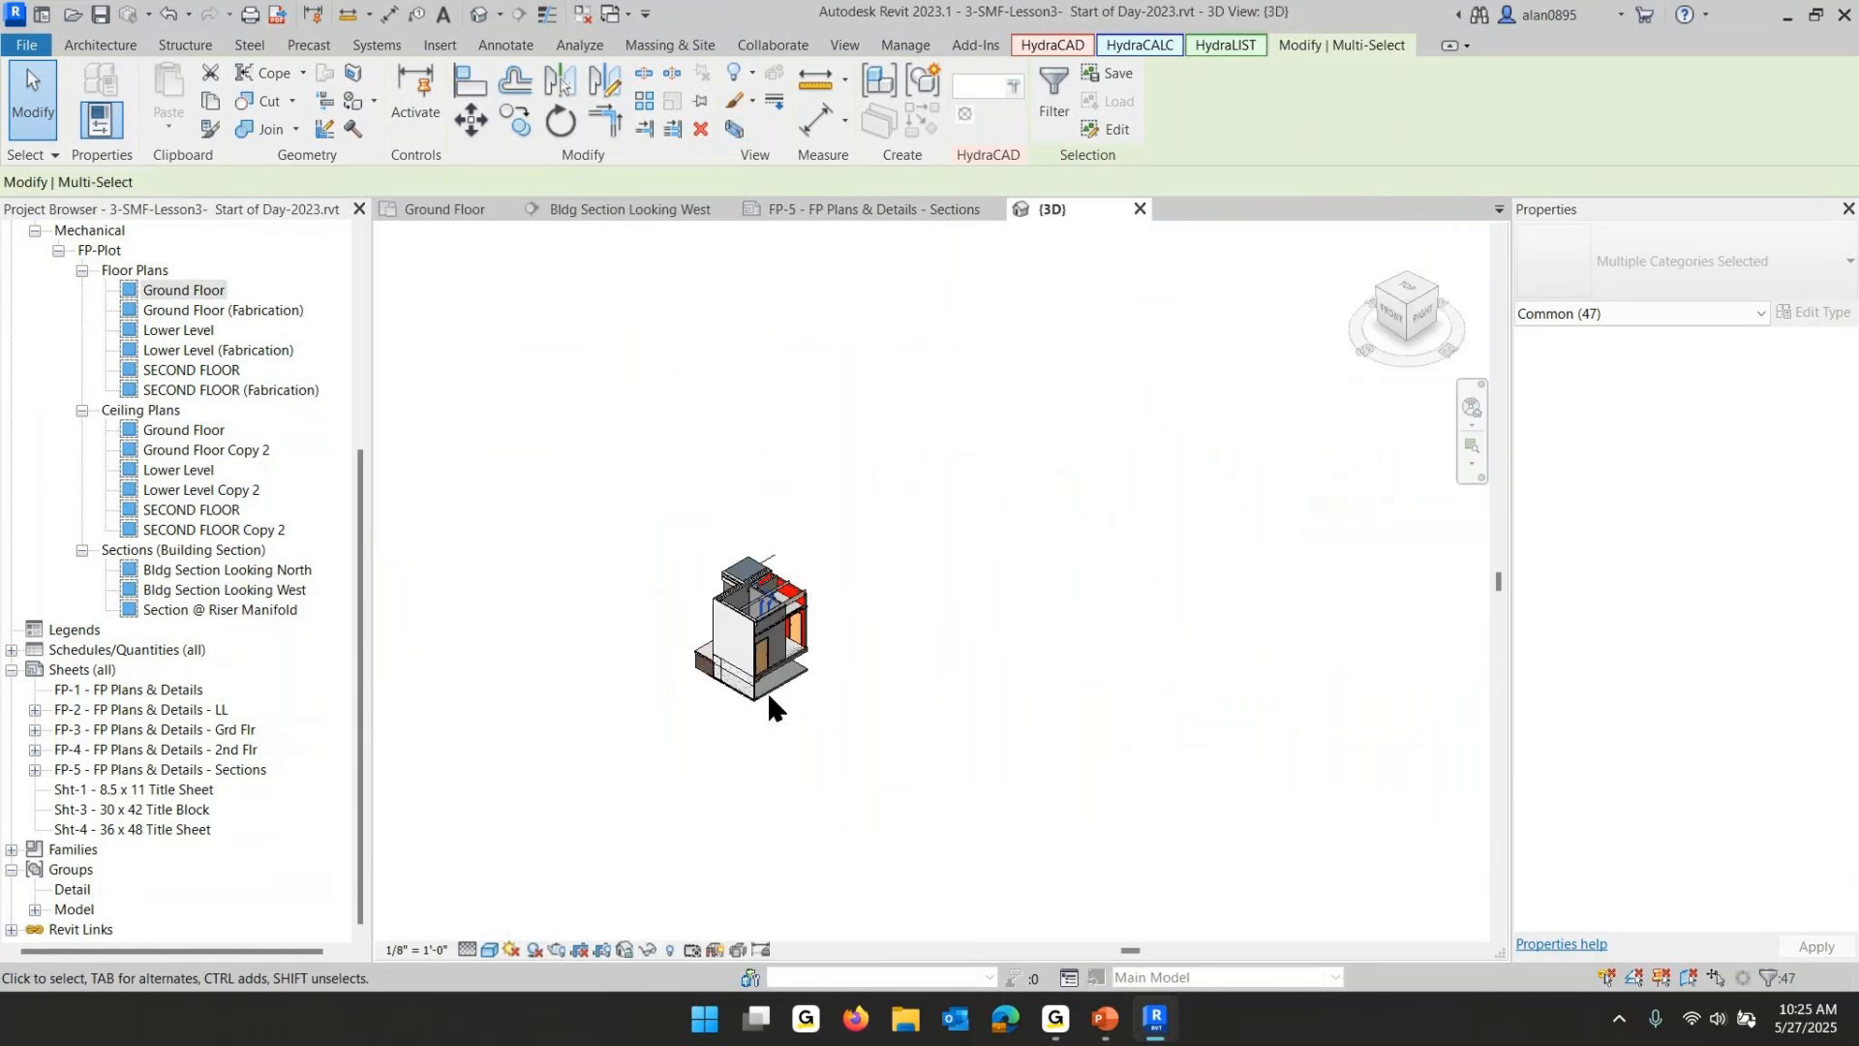
# - Assign the FP-Plot-3D view template to the 3D view
pyautogui.click(980, 611)
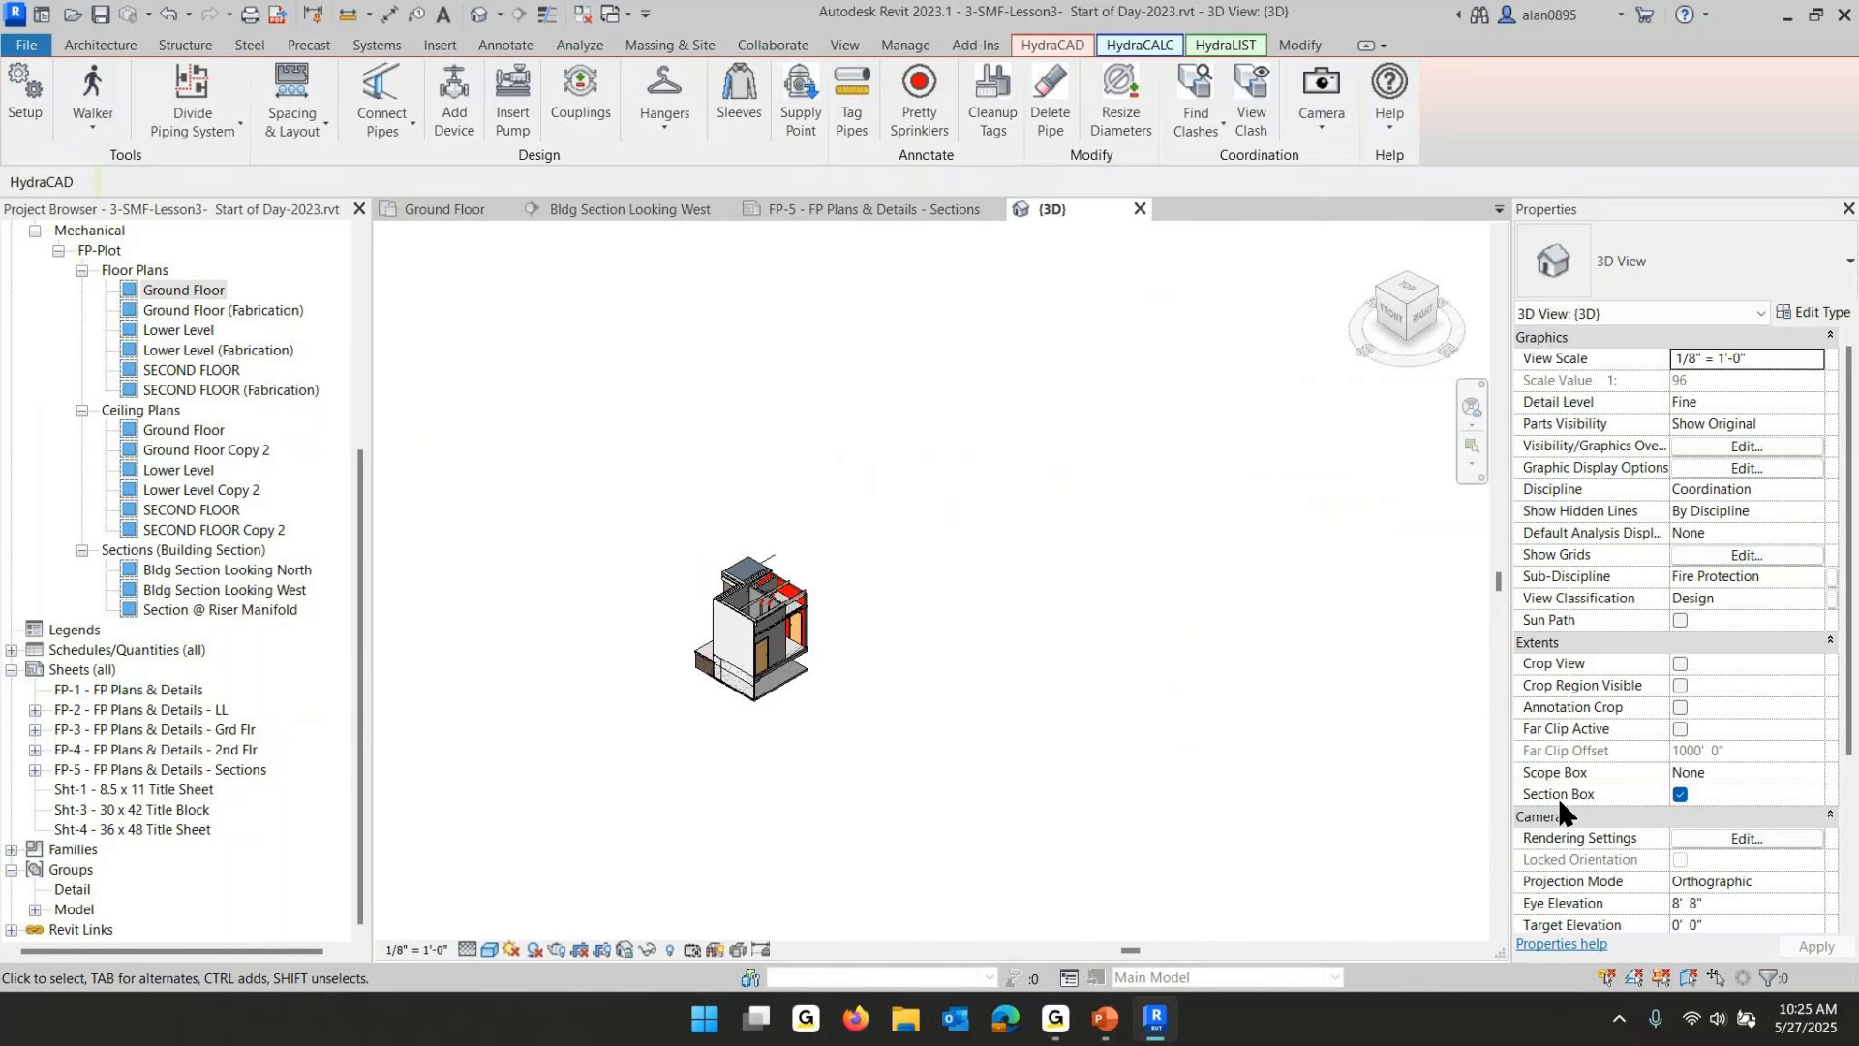
pyautogui.scroll(-5, 1718, 818)
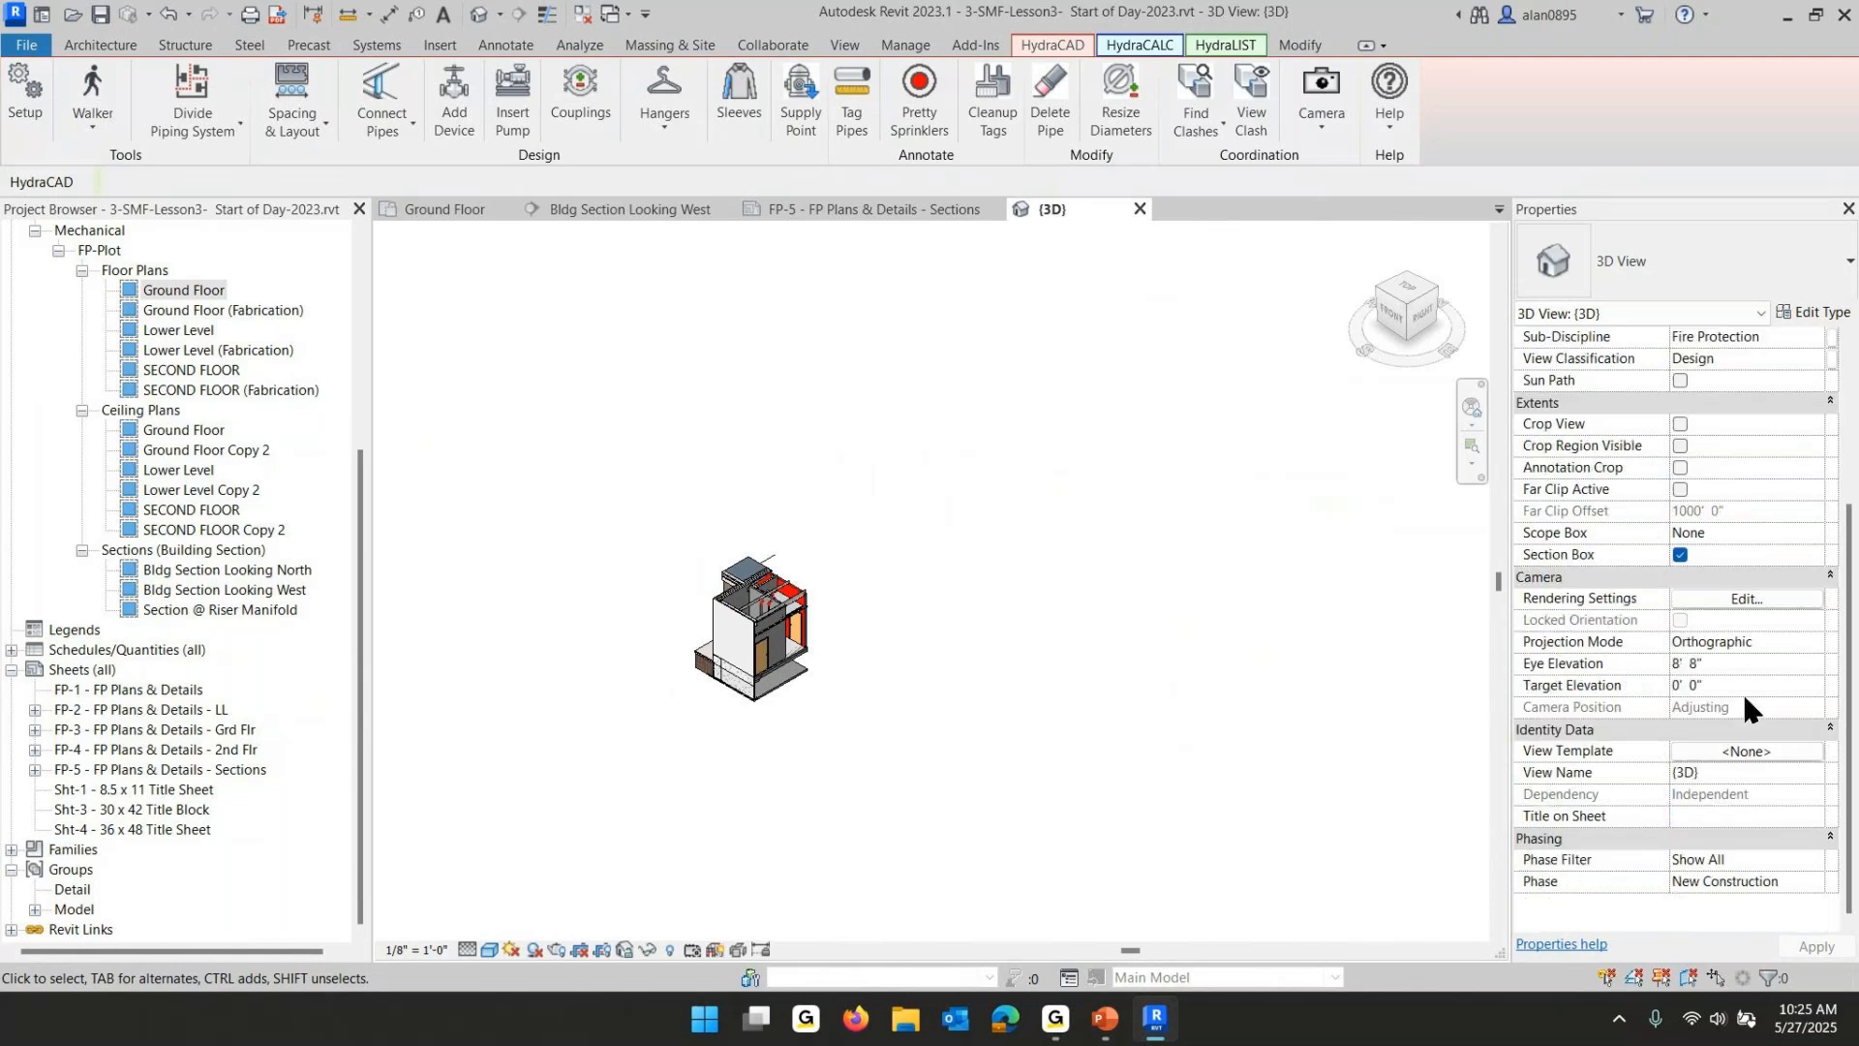
pyautogui.click(1750, 752)
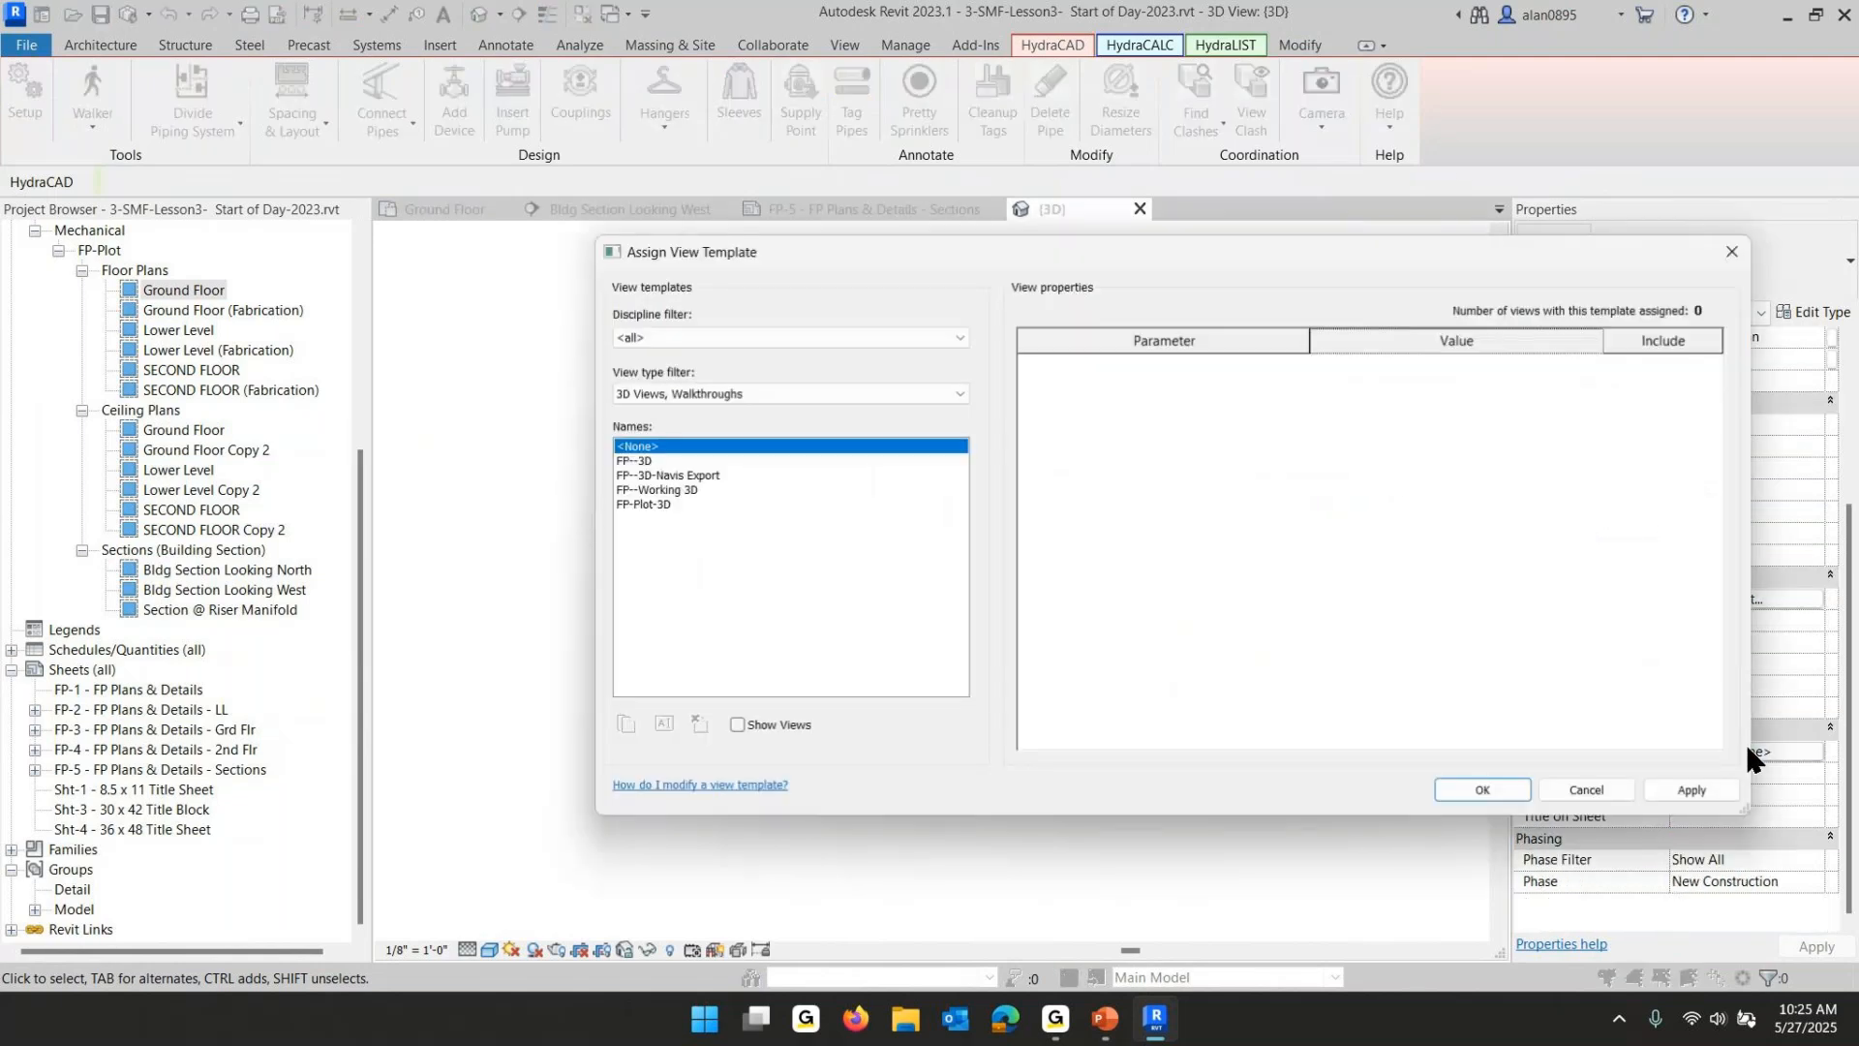
pyautogui.click(639, 505)
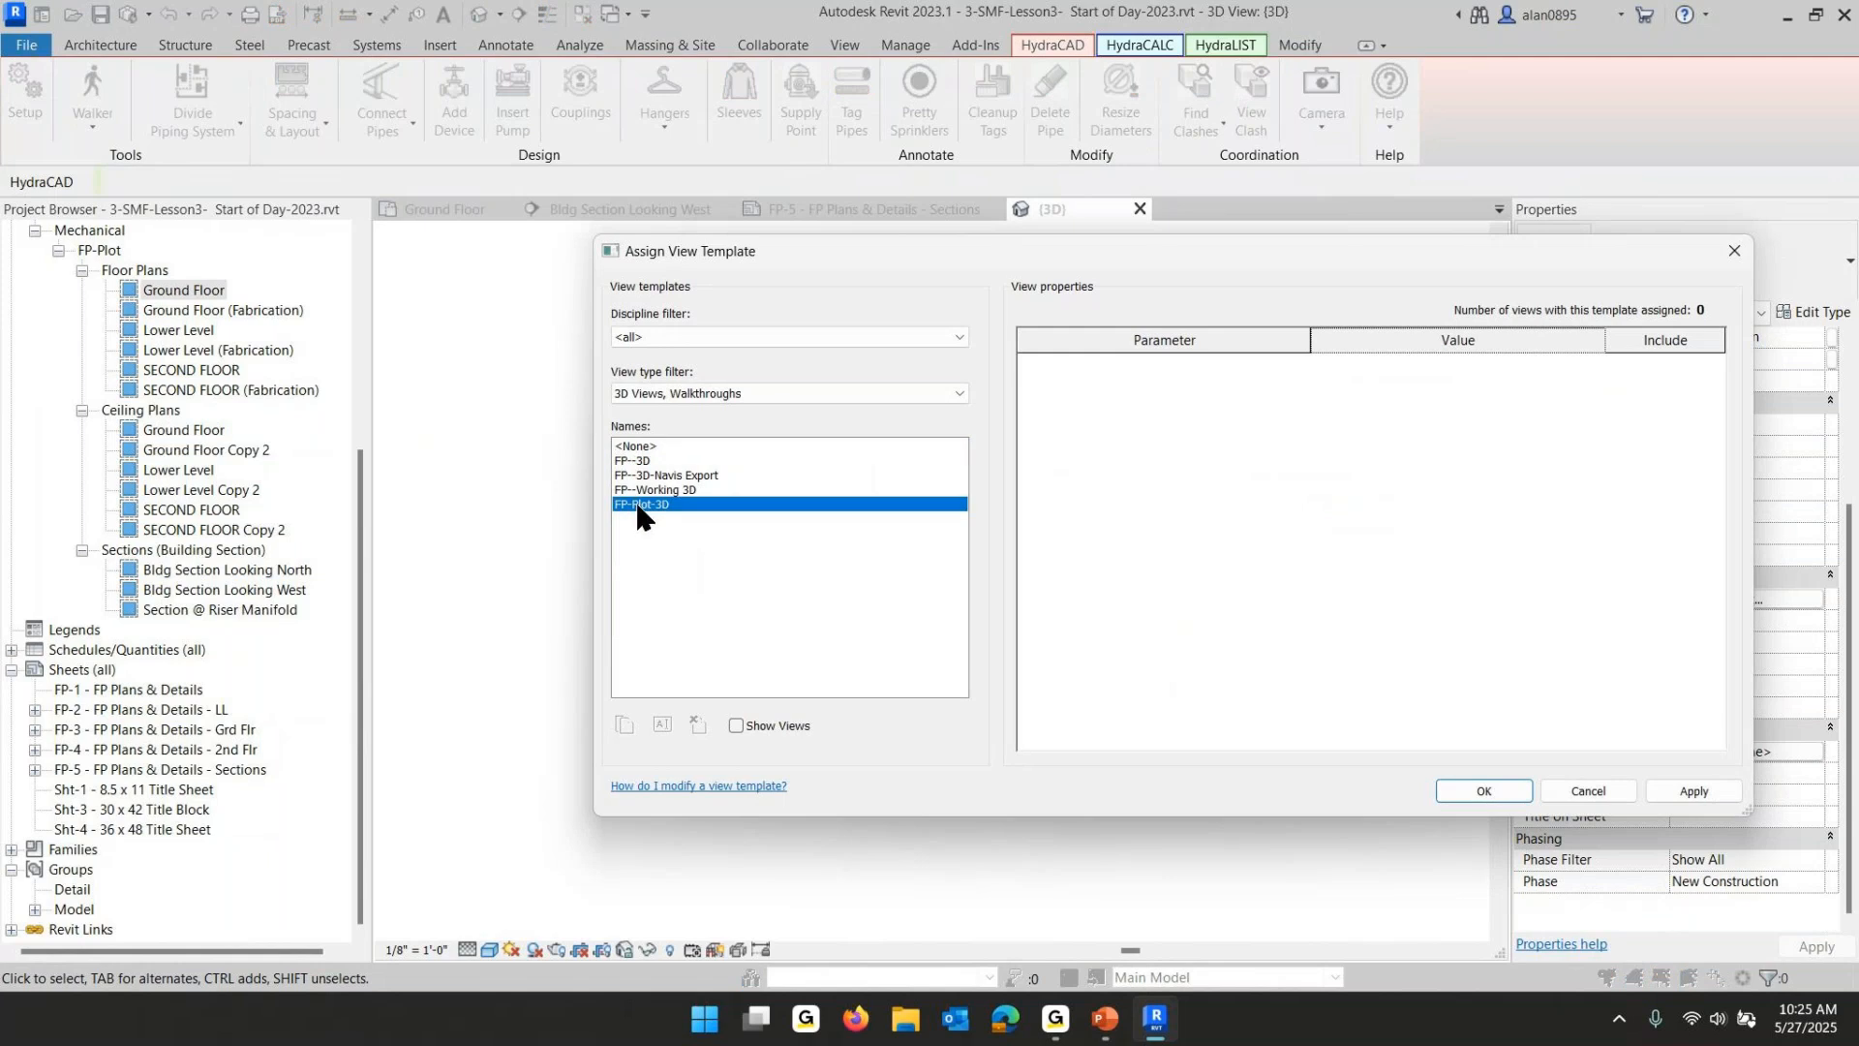
pyautogui.click(1464, 785)
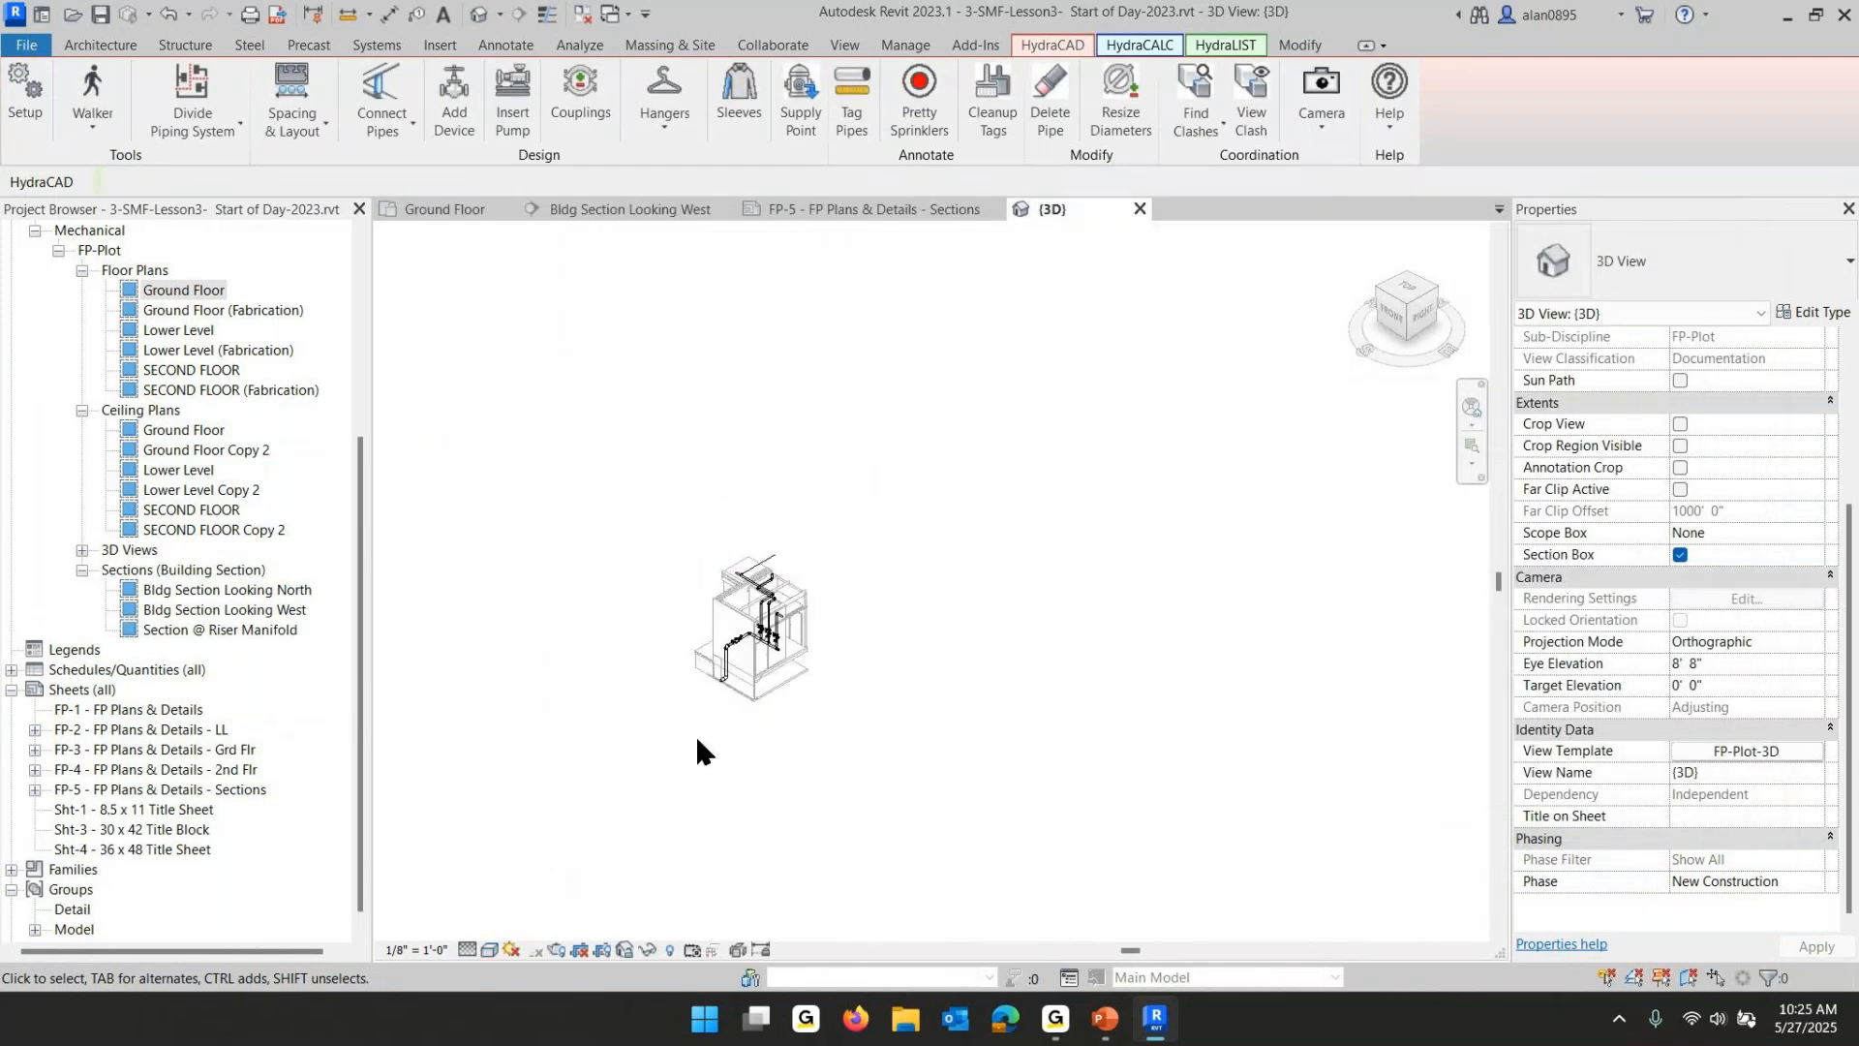
# - Set the 3D view's scale to 1/4" = 1'-0"
pyautogui.keyDown('shift'); pyautogui.moveTo(695, 725); pyautogui.dragTo(760, 677, button='middle'); pyautogui.keyUp('shift')
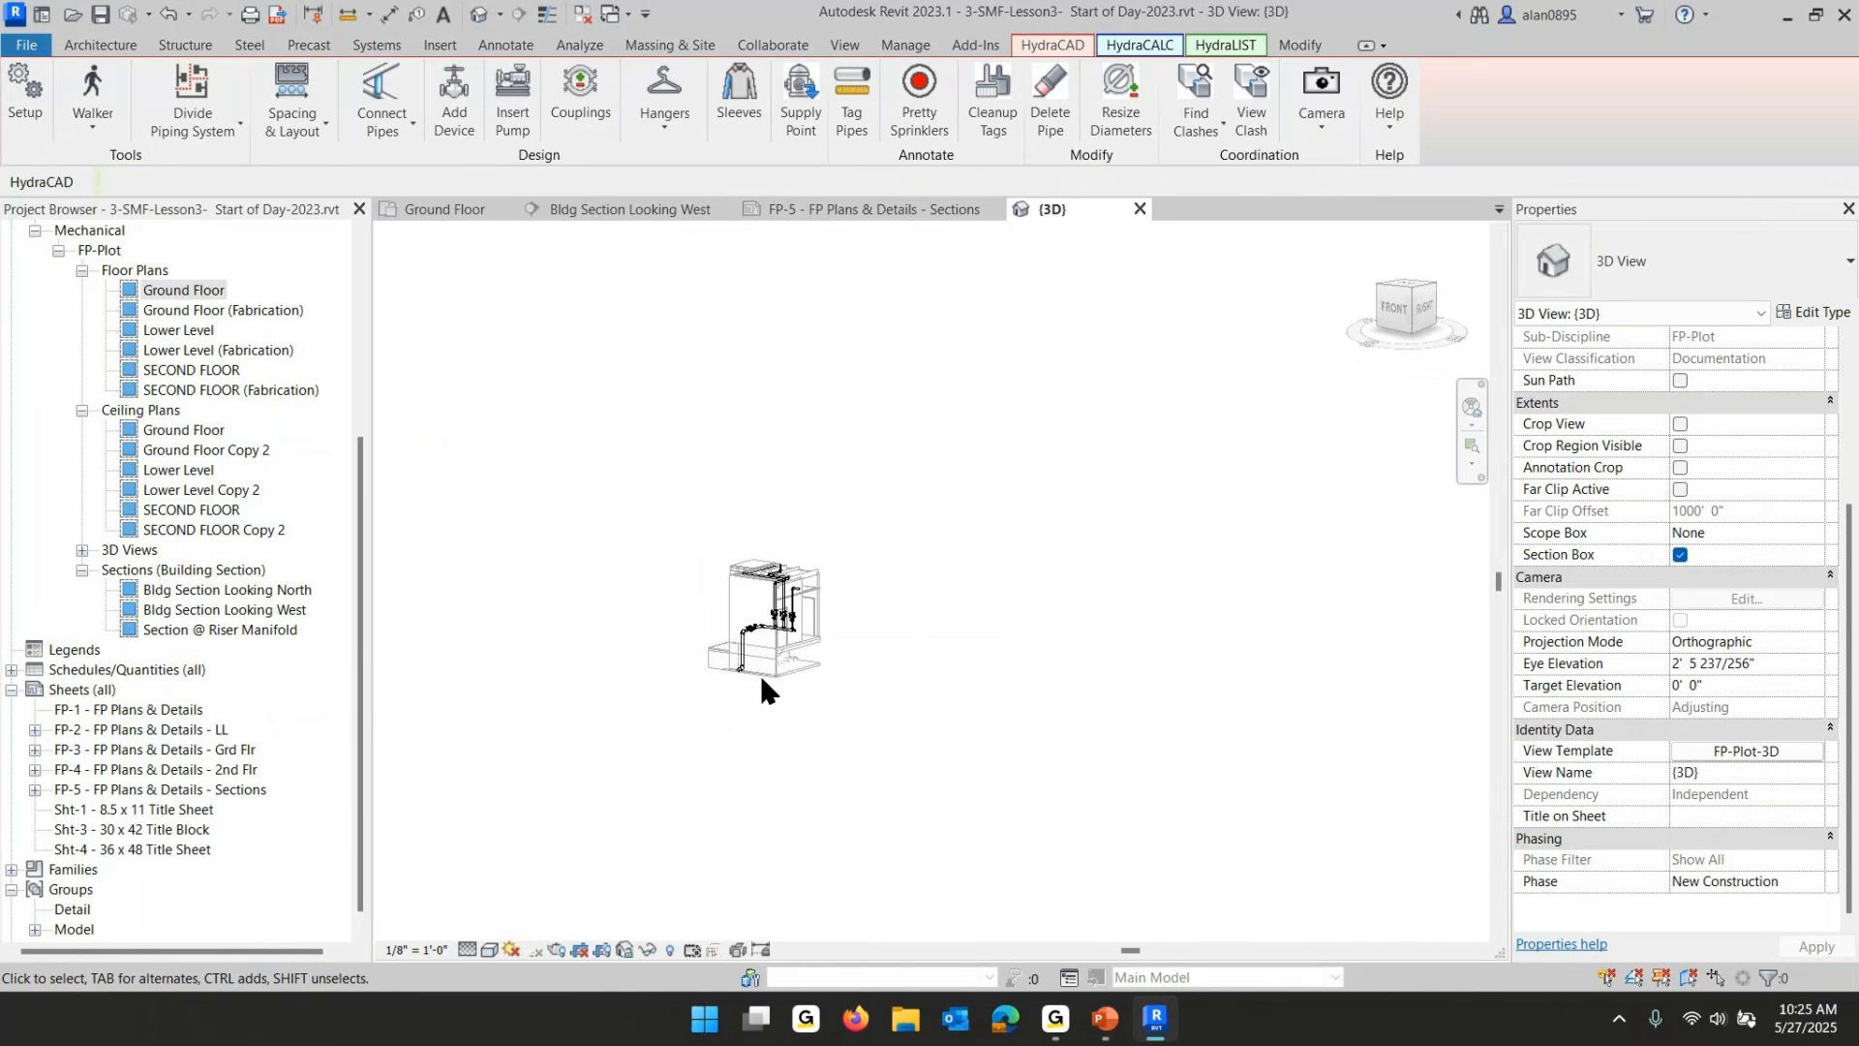
pyautogui.scroll(5, 746, 639)
pyautogui.keyDown('shift'); pyautogui.moveTo(1178, 655); pyautogui.dragTo(1121, 664, button='middle'); pyautogui.keyUp('shift')
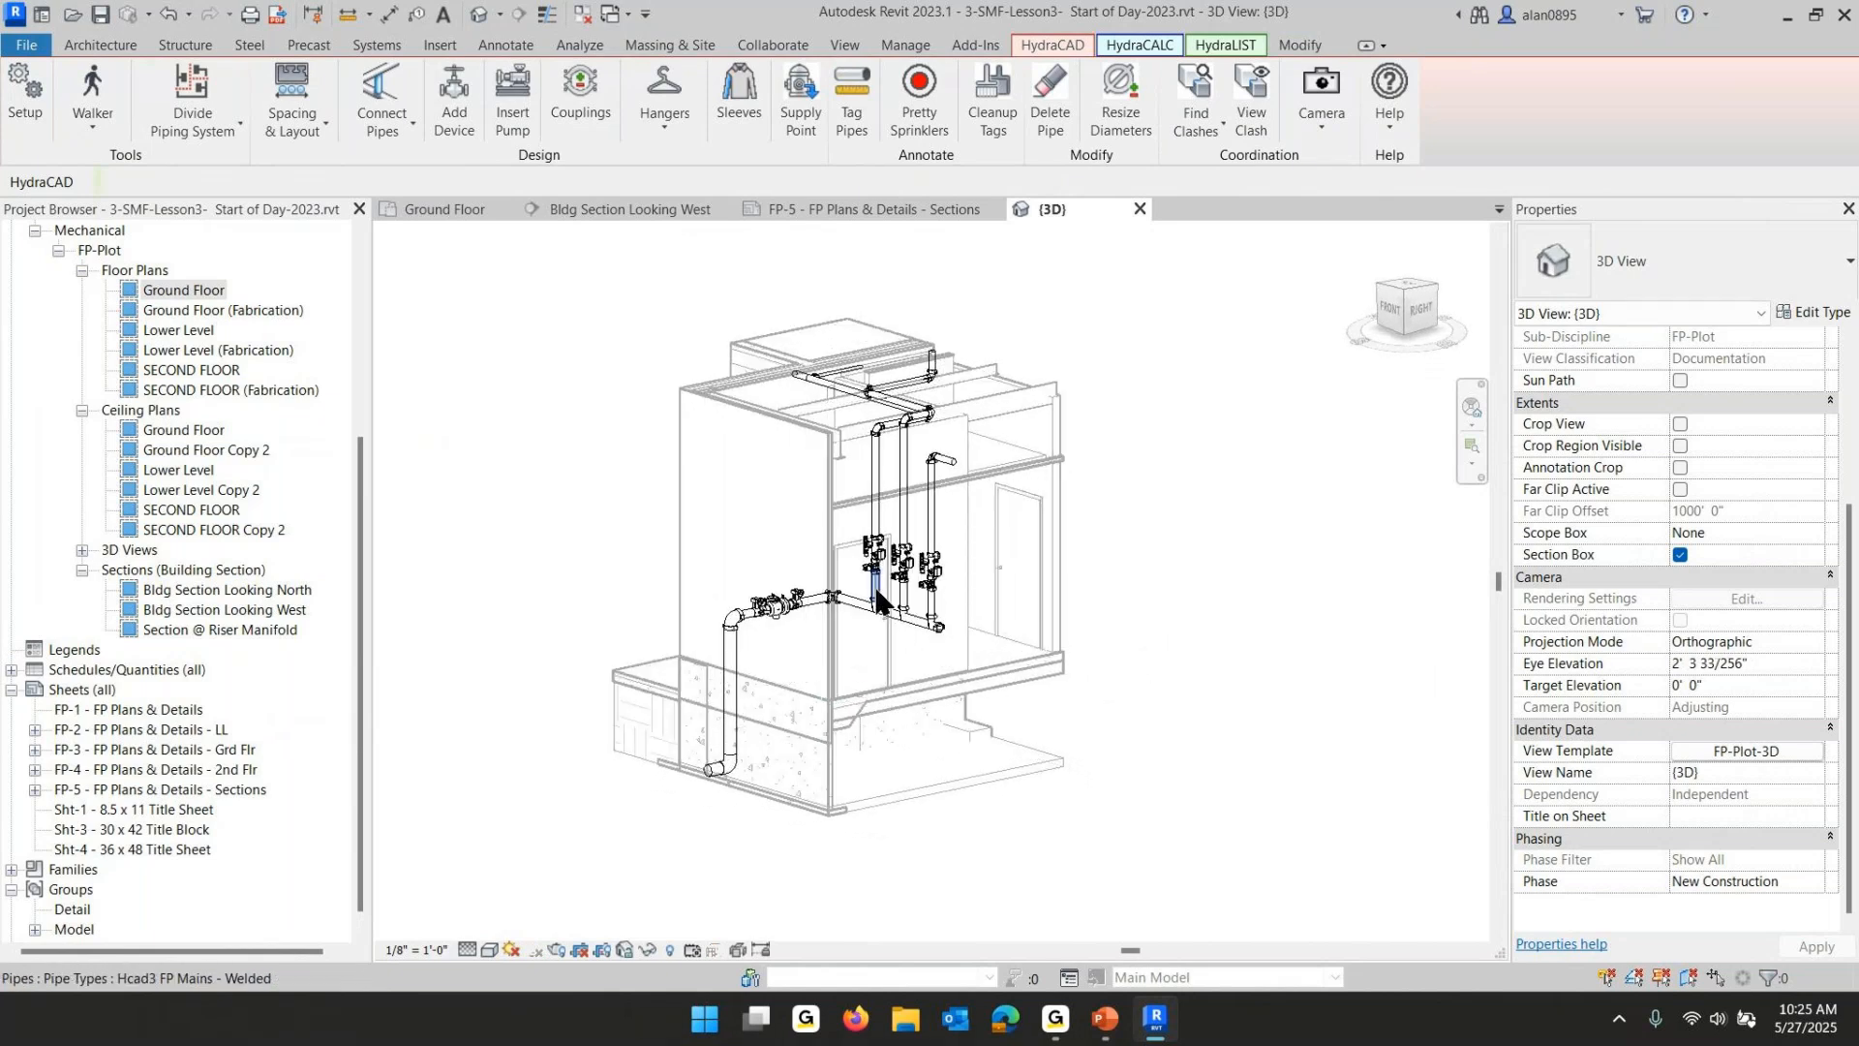
pyautogui.scroll(3, 877, 592)
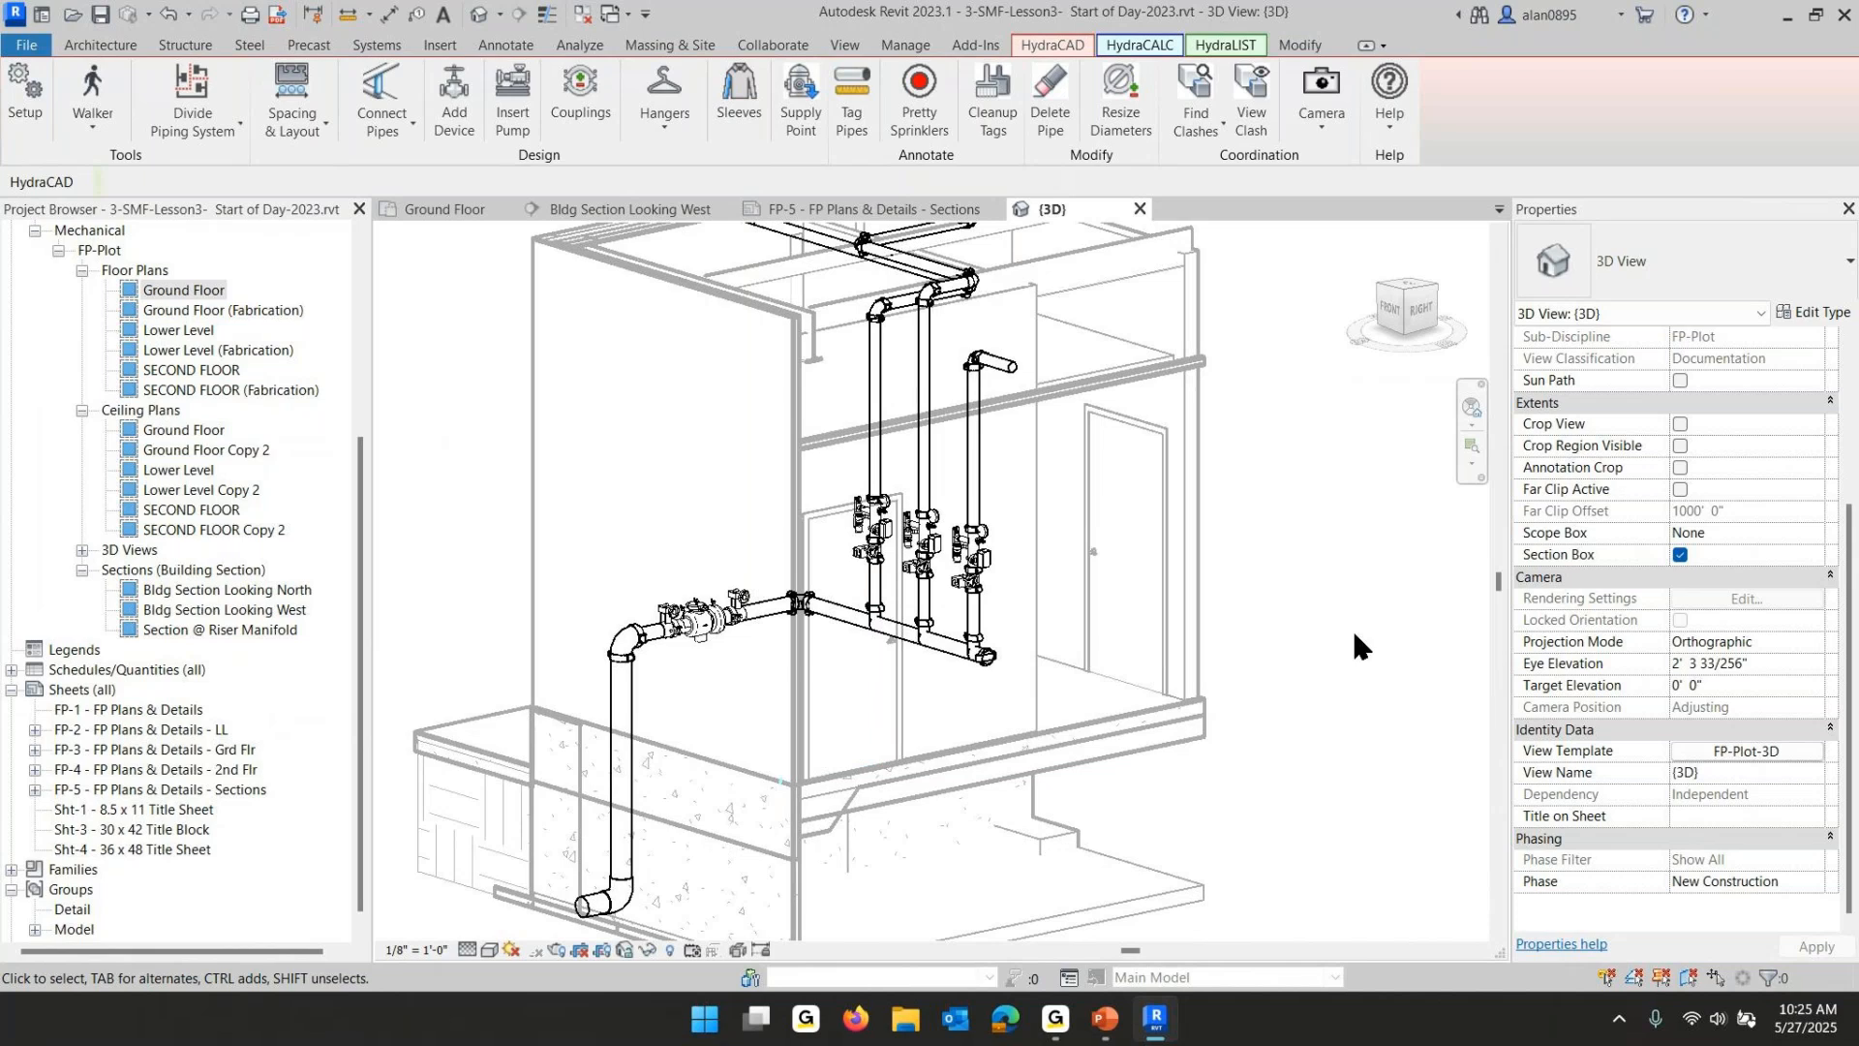
pyautogui.moveTo(1165, 619); pyautogui.dragTo(1191, 581, button='middle')
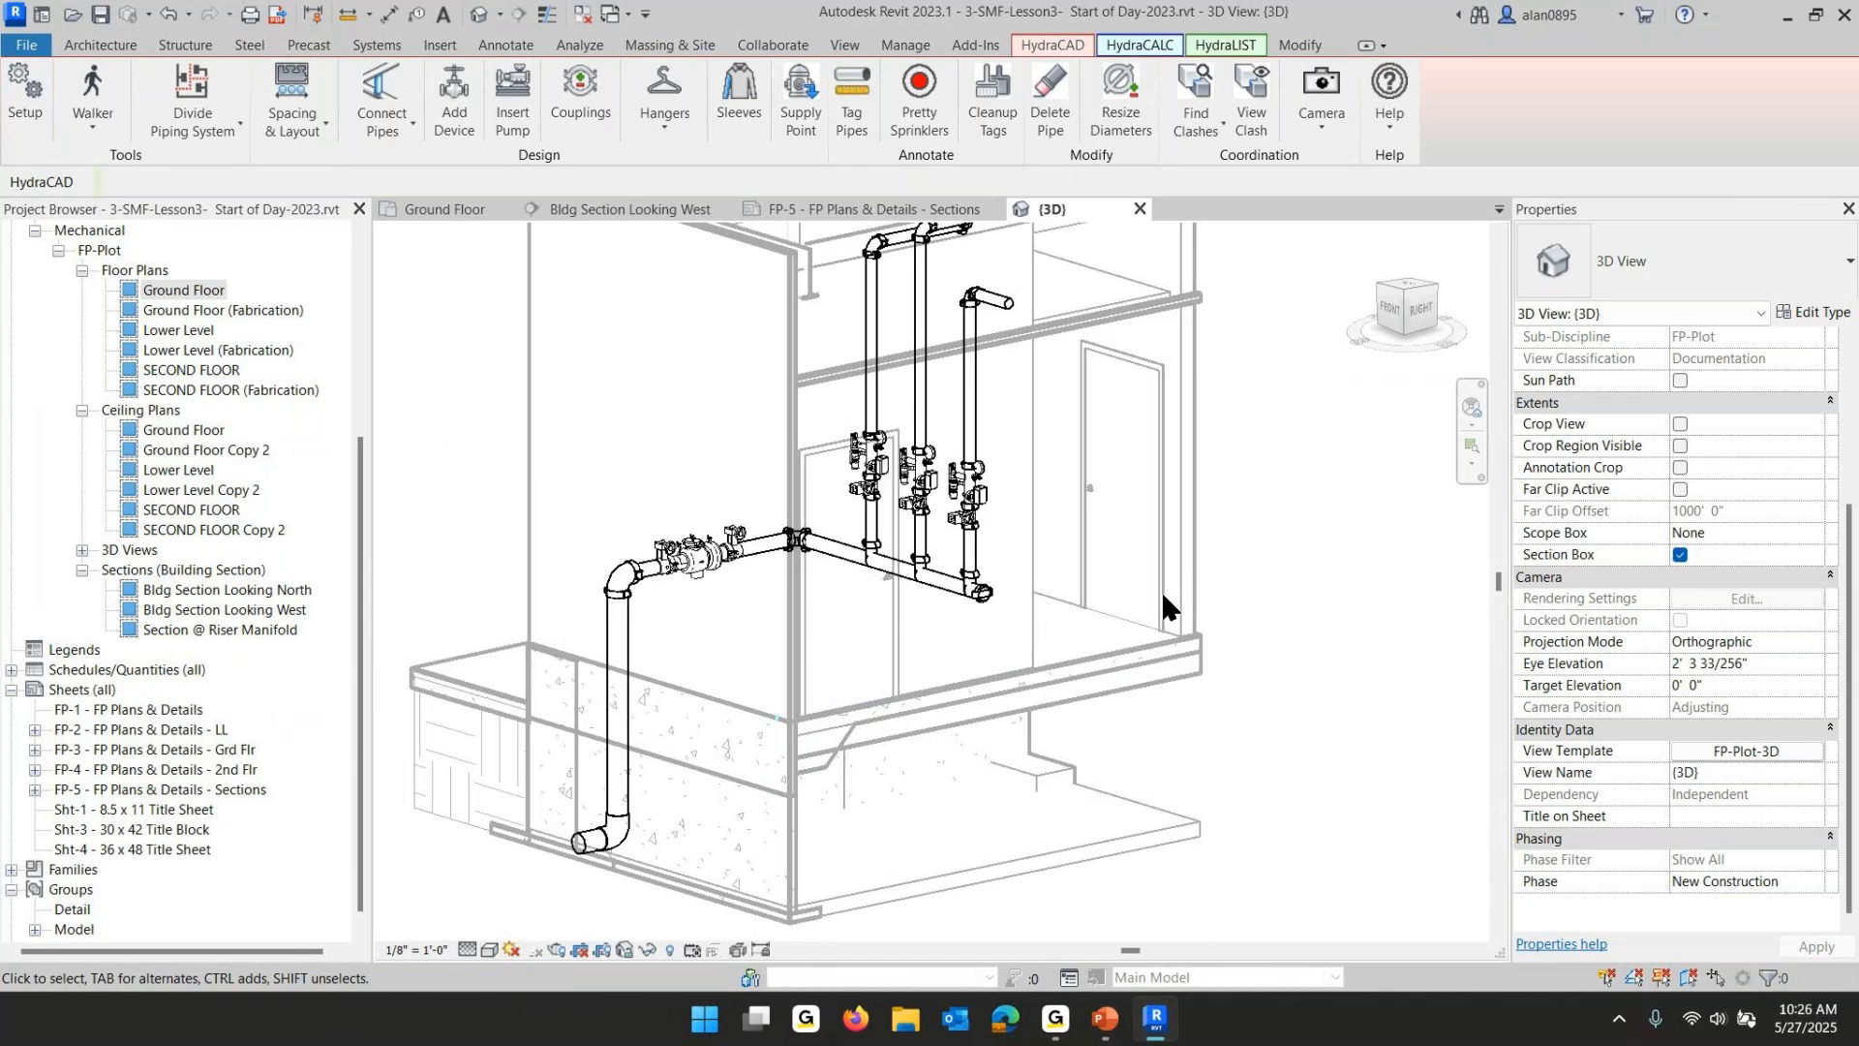
pyautogui.click(402, 945)
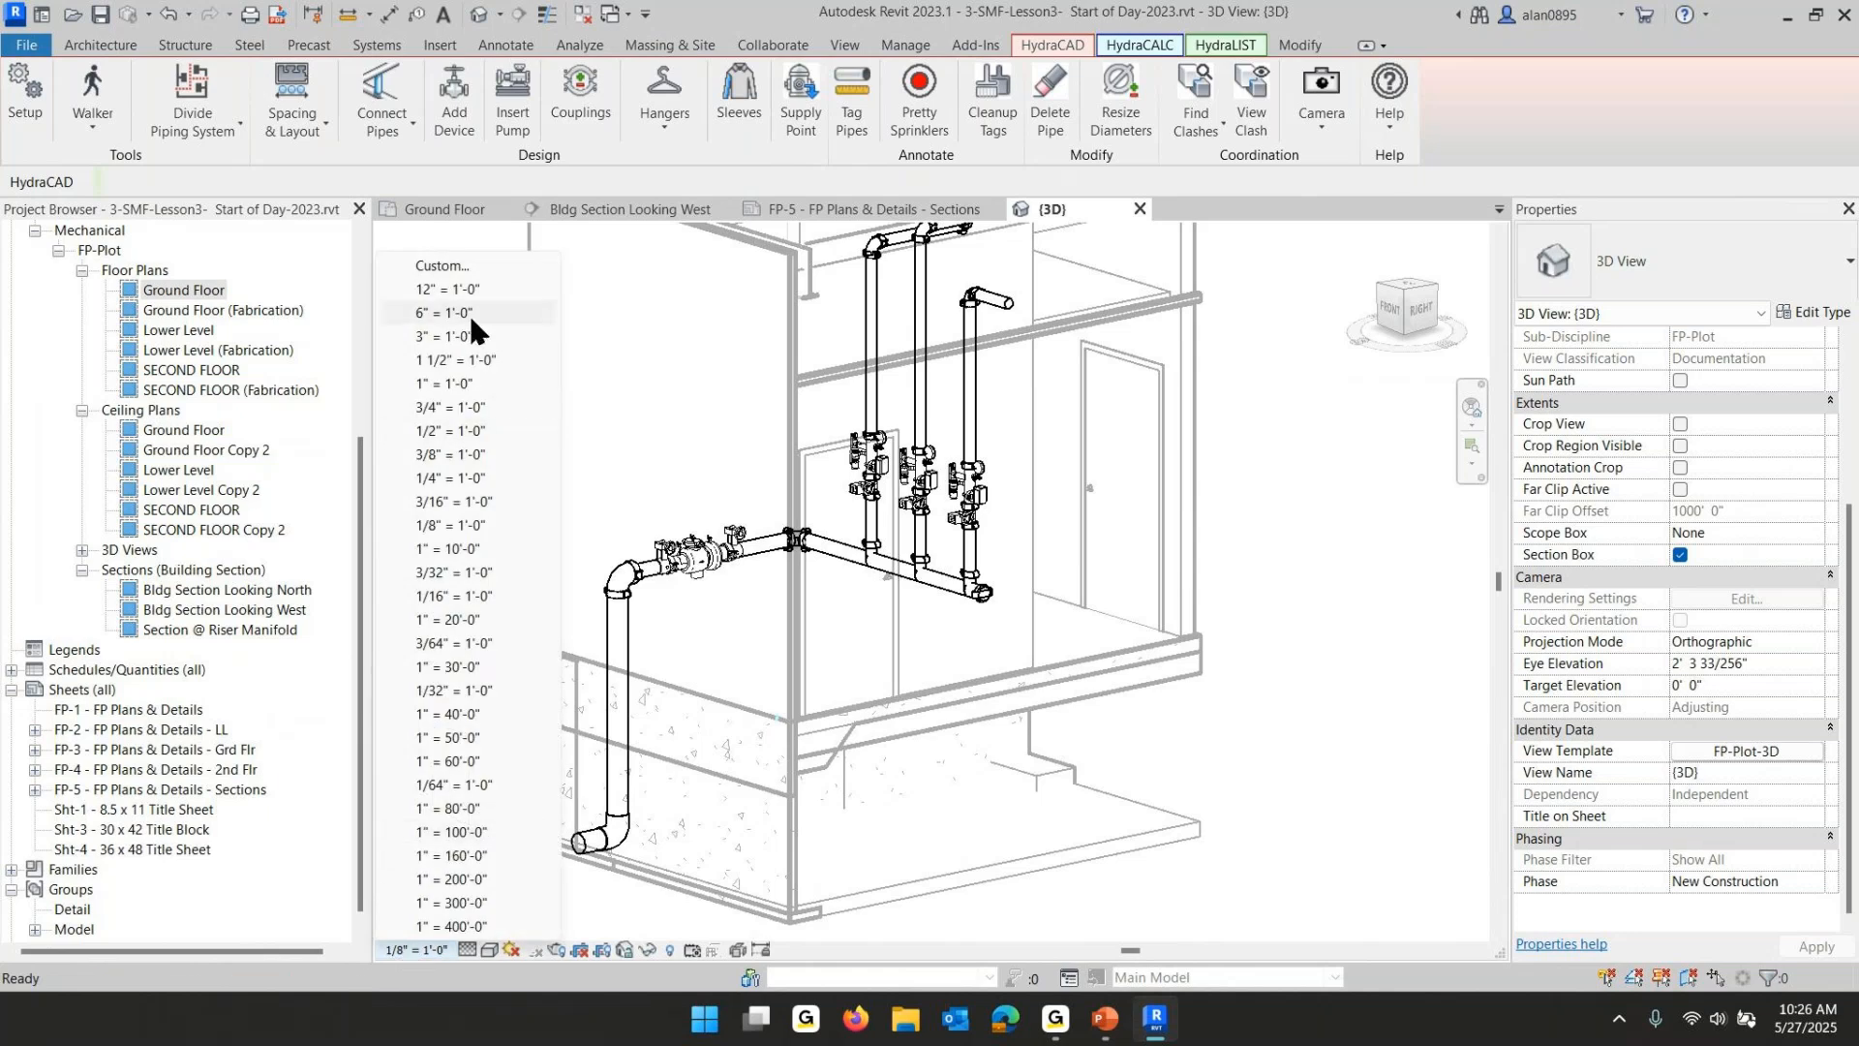
pyautogui.click(427, 477)
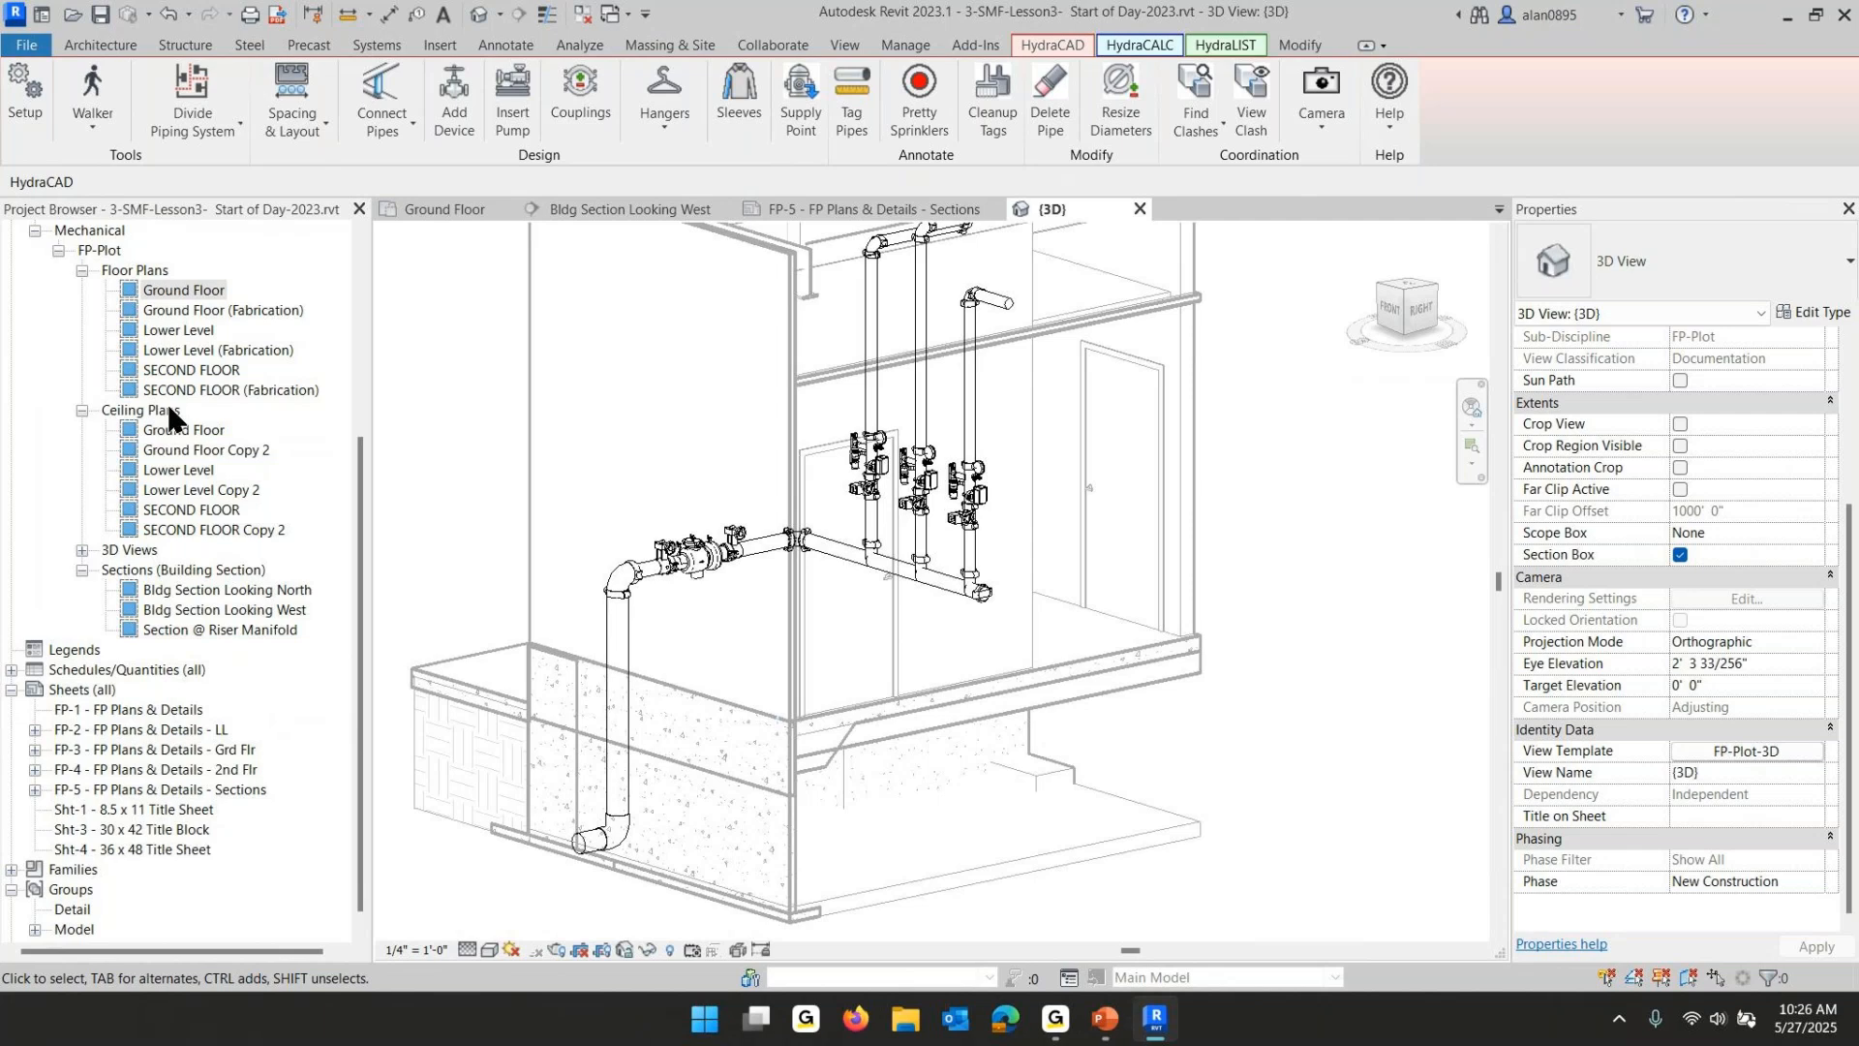
# - Expand the 3D Views in the project browser and orbit the 3D view to frame the riser manifold
pyautogui.scroll(2, 150, 366)
pyautogui.scroll(3, 150, 364)
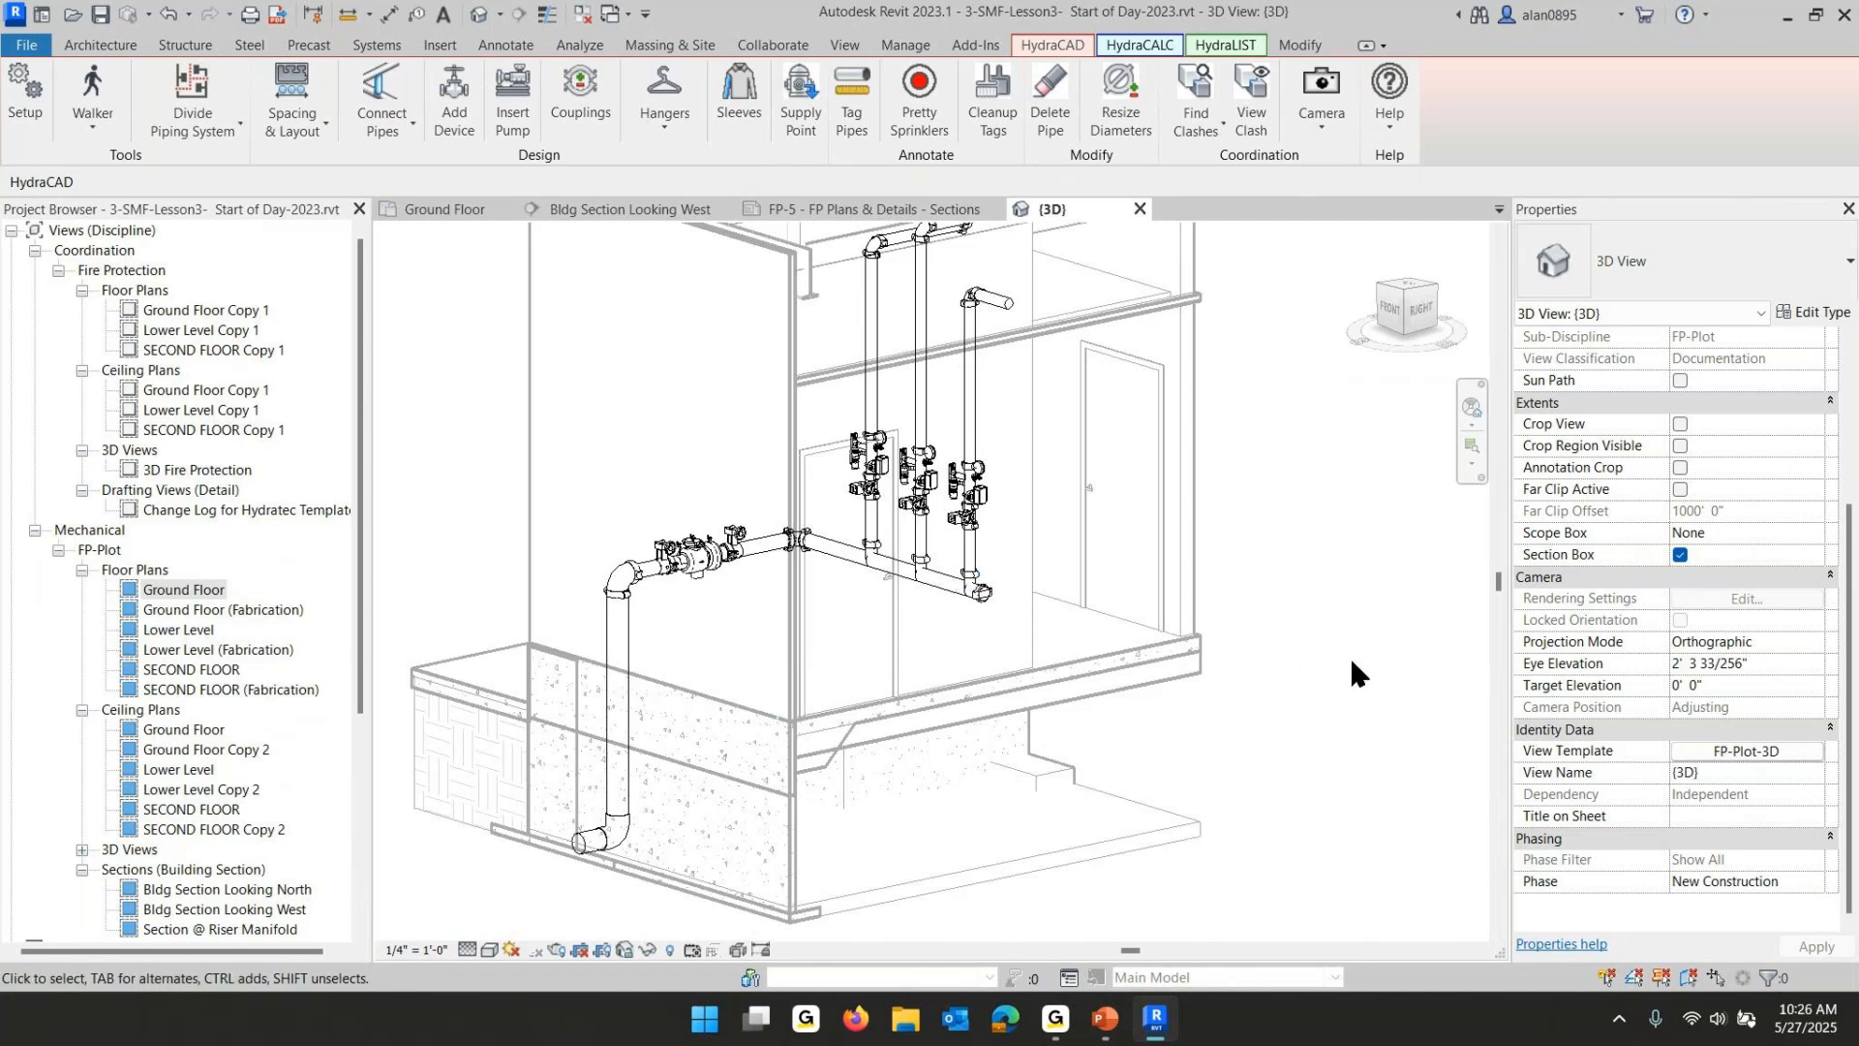
pyautogui.click(83, 849)
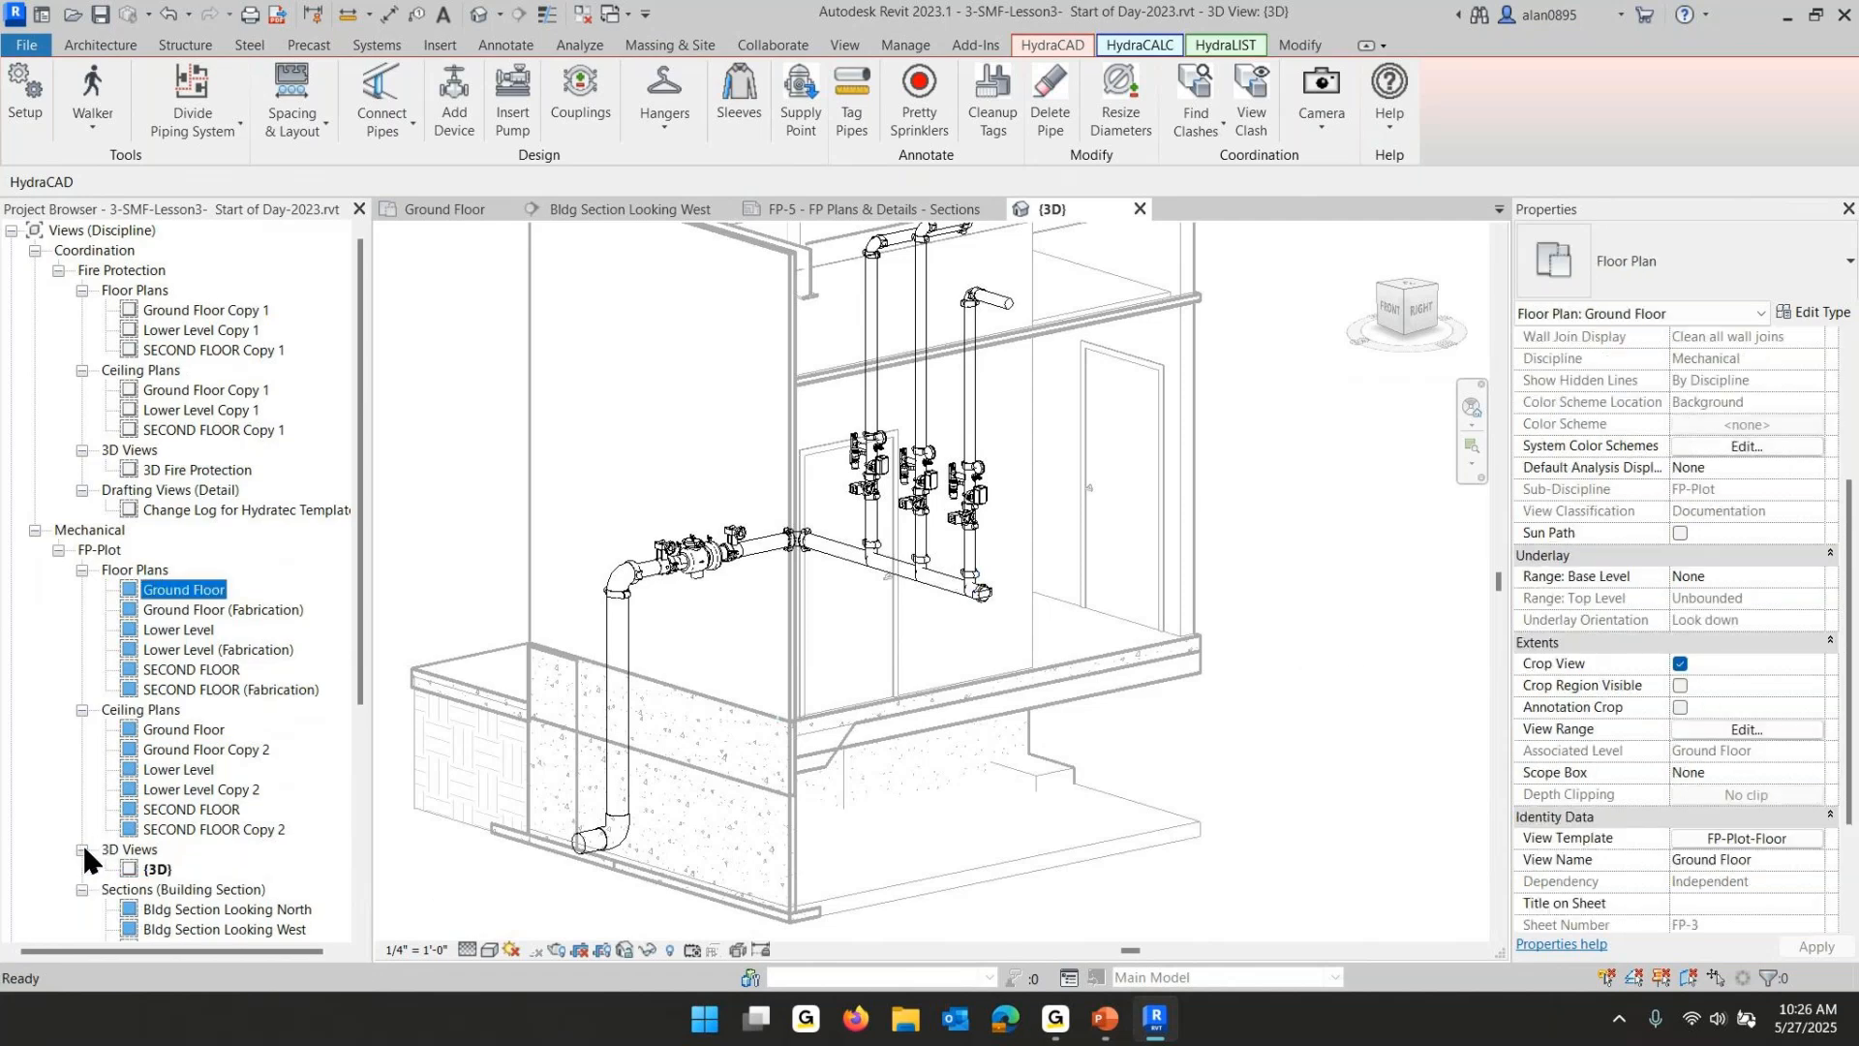
pyautogui.click(158, 869)
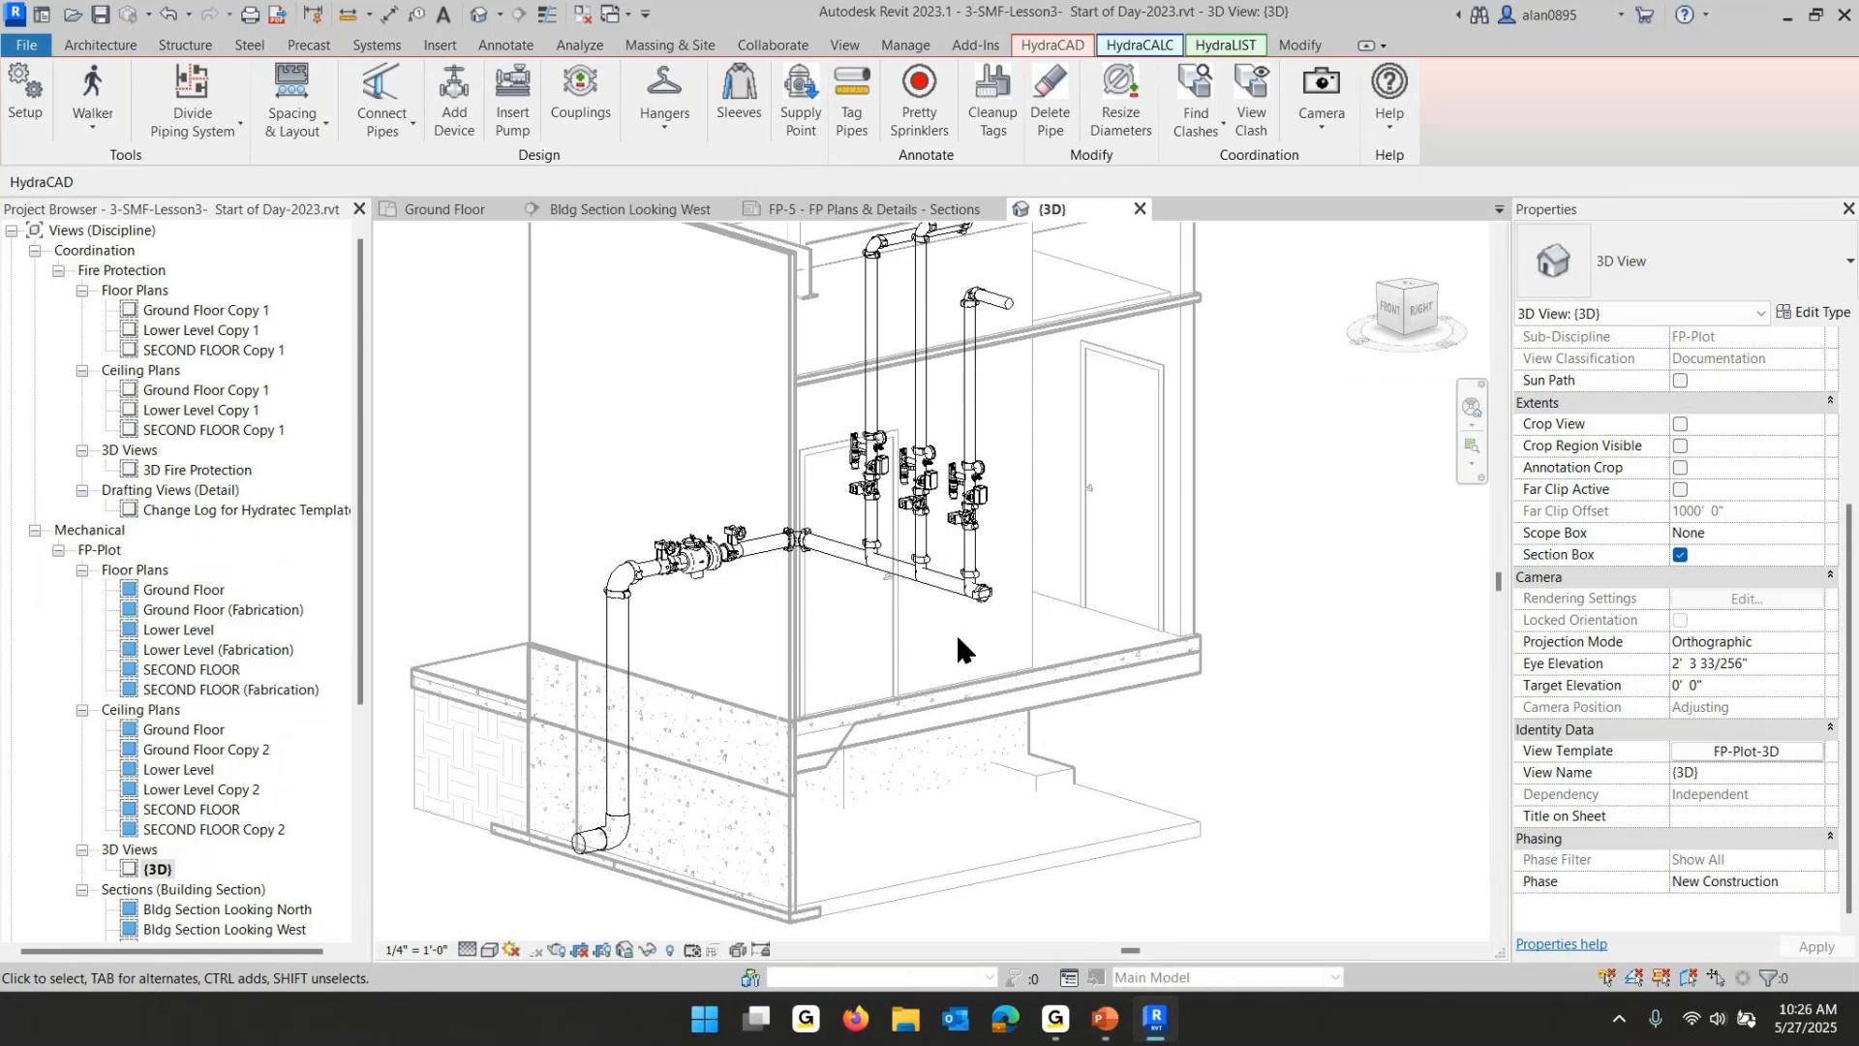
pyautogui.keyDown('shift'); pyautogui.moveTo(957, 638); pyautogui.dragTo(1000, 657, button='middle'); pyautogui.keyUp('shift')
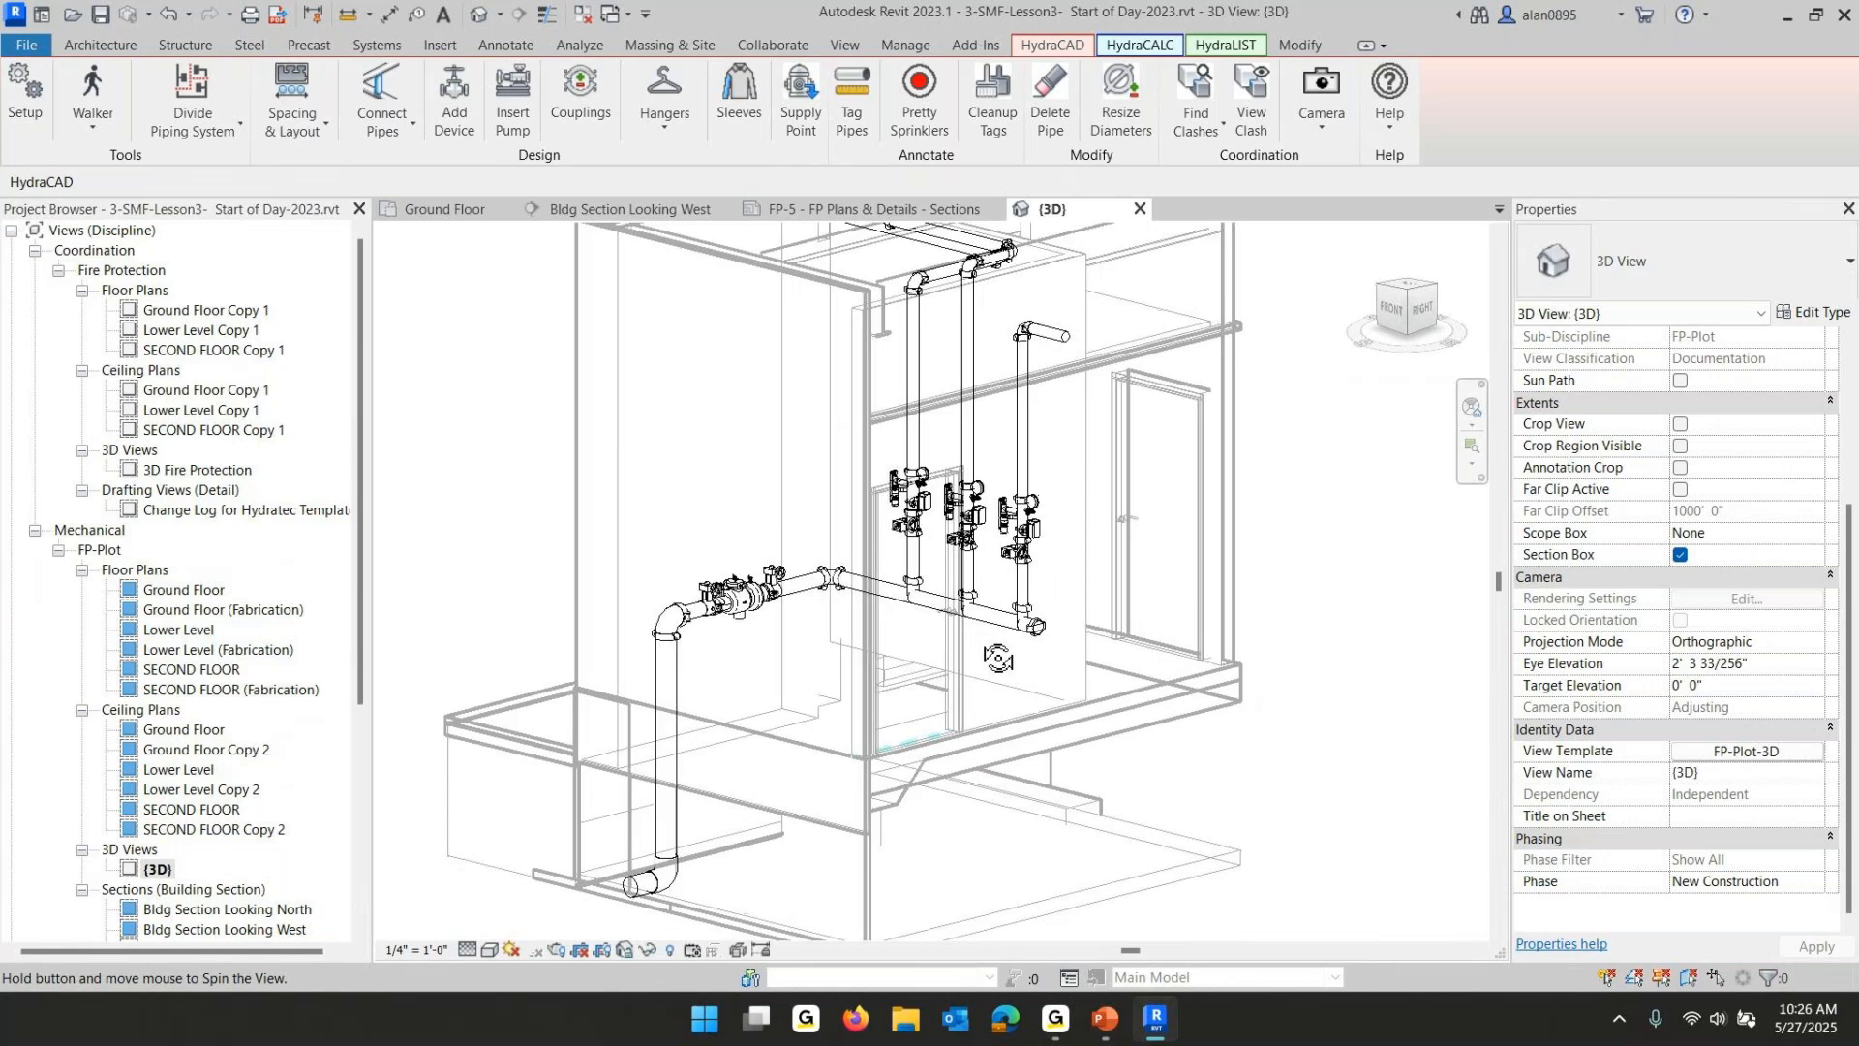
pyautogui.scroll(-1, 1003, 656)
pyautogui.moveTo(1147, 665); pyautogui.dragTo(1141, 701, button='middle')
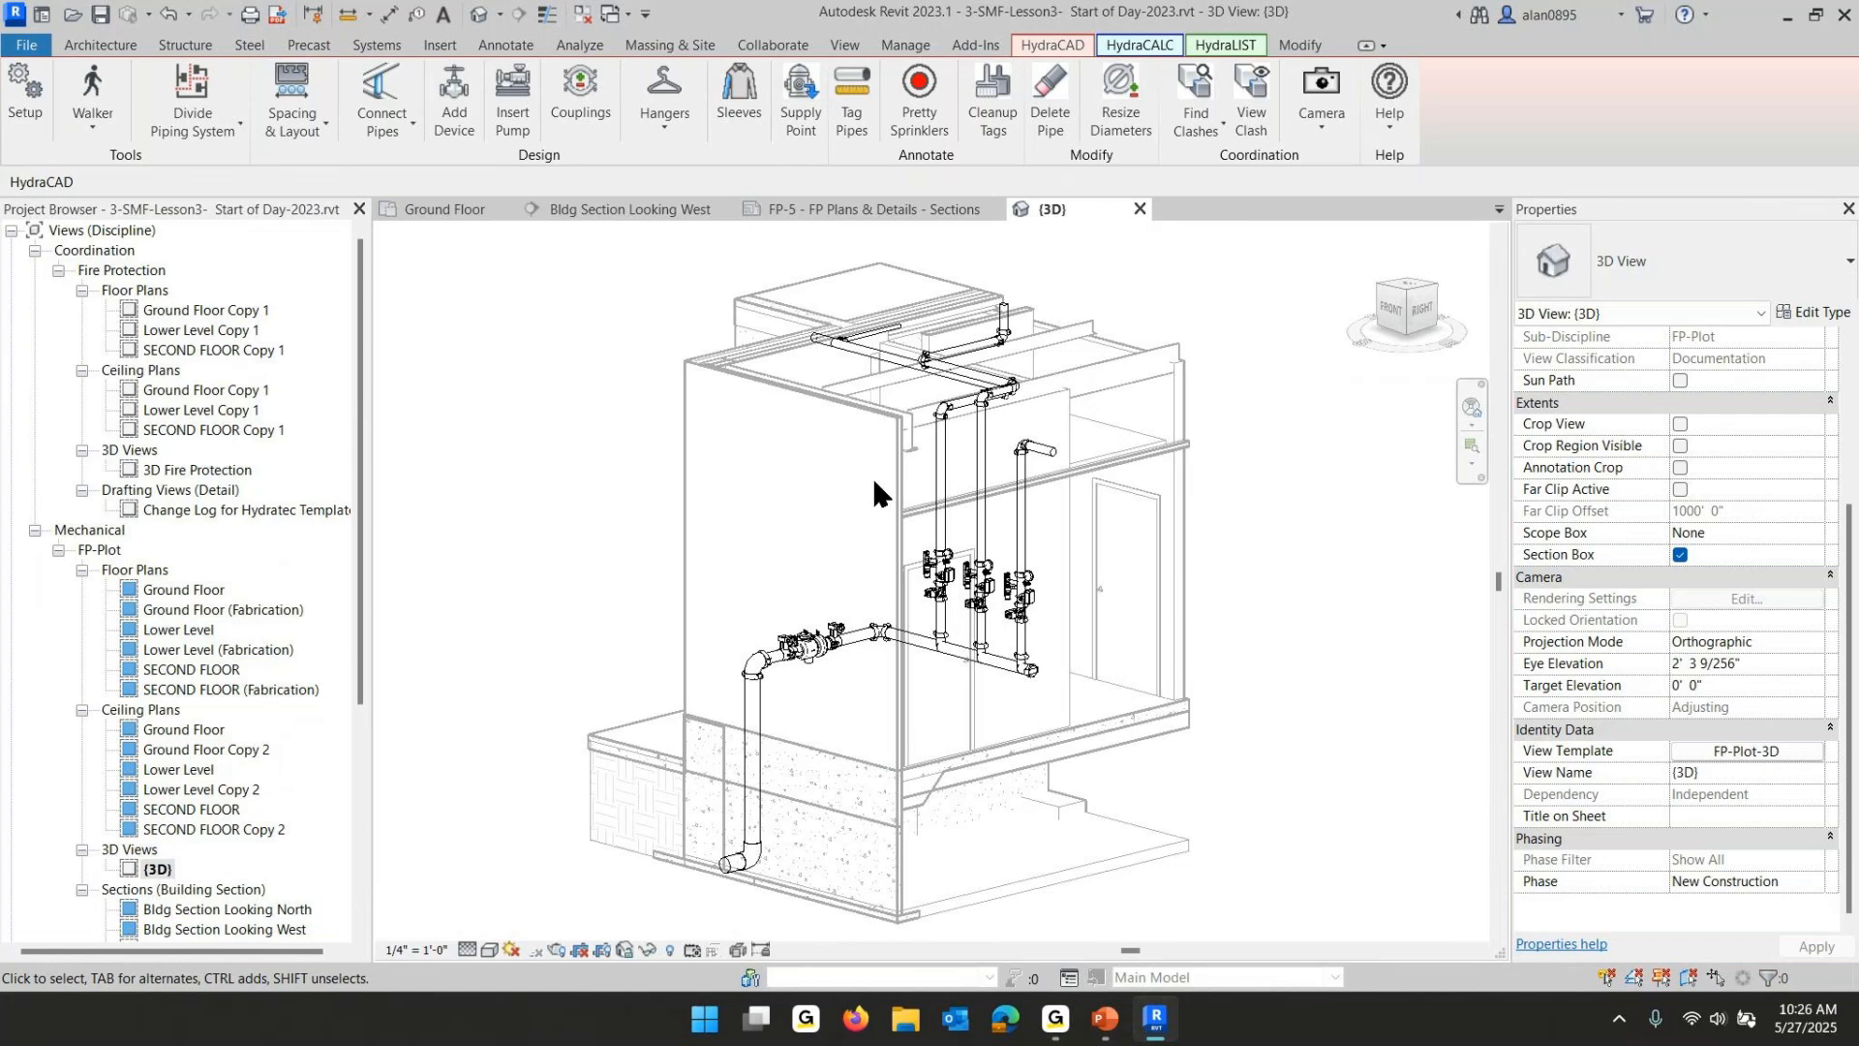
pyautogui.keyDown('shift'); pyautogui.moveTo(874, 493); pyautogui.dragTo(899, 490, button='middle'); pyautogui.keyUp('shift')
pyautogui.keyDown('shift'); pyautogui.moveTo(839, 476); pyautogui.dragTo(883, 500, button='middle'); pyautogui.keyUp('shift')
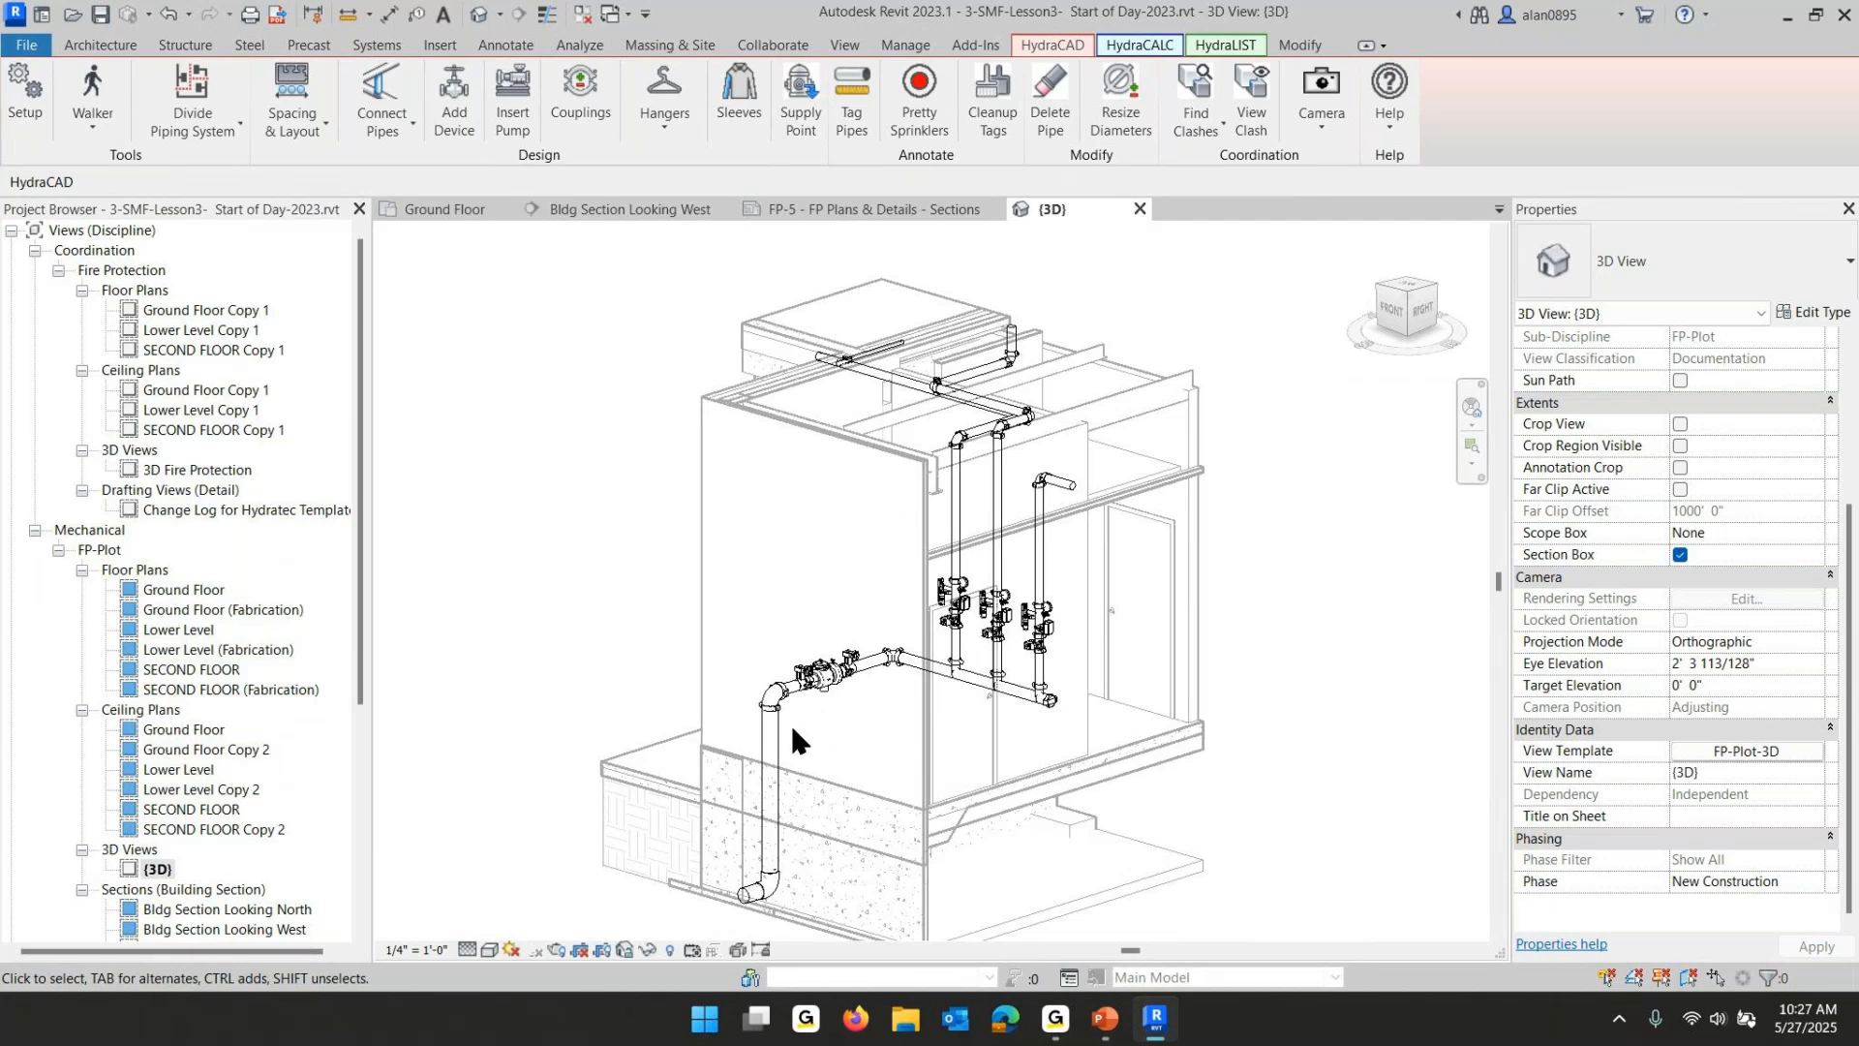
pyautogui.moveTo(790, 723); pyautogui.dragTo(766, 580, button='middle')
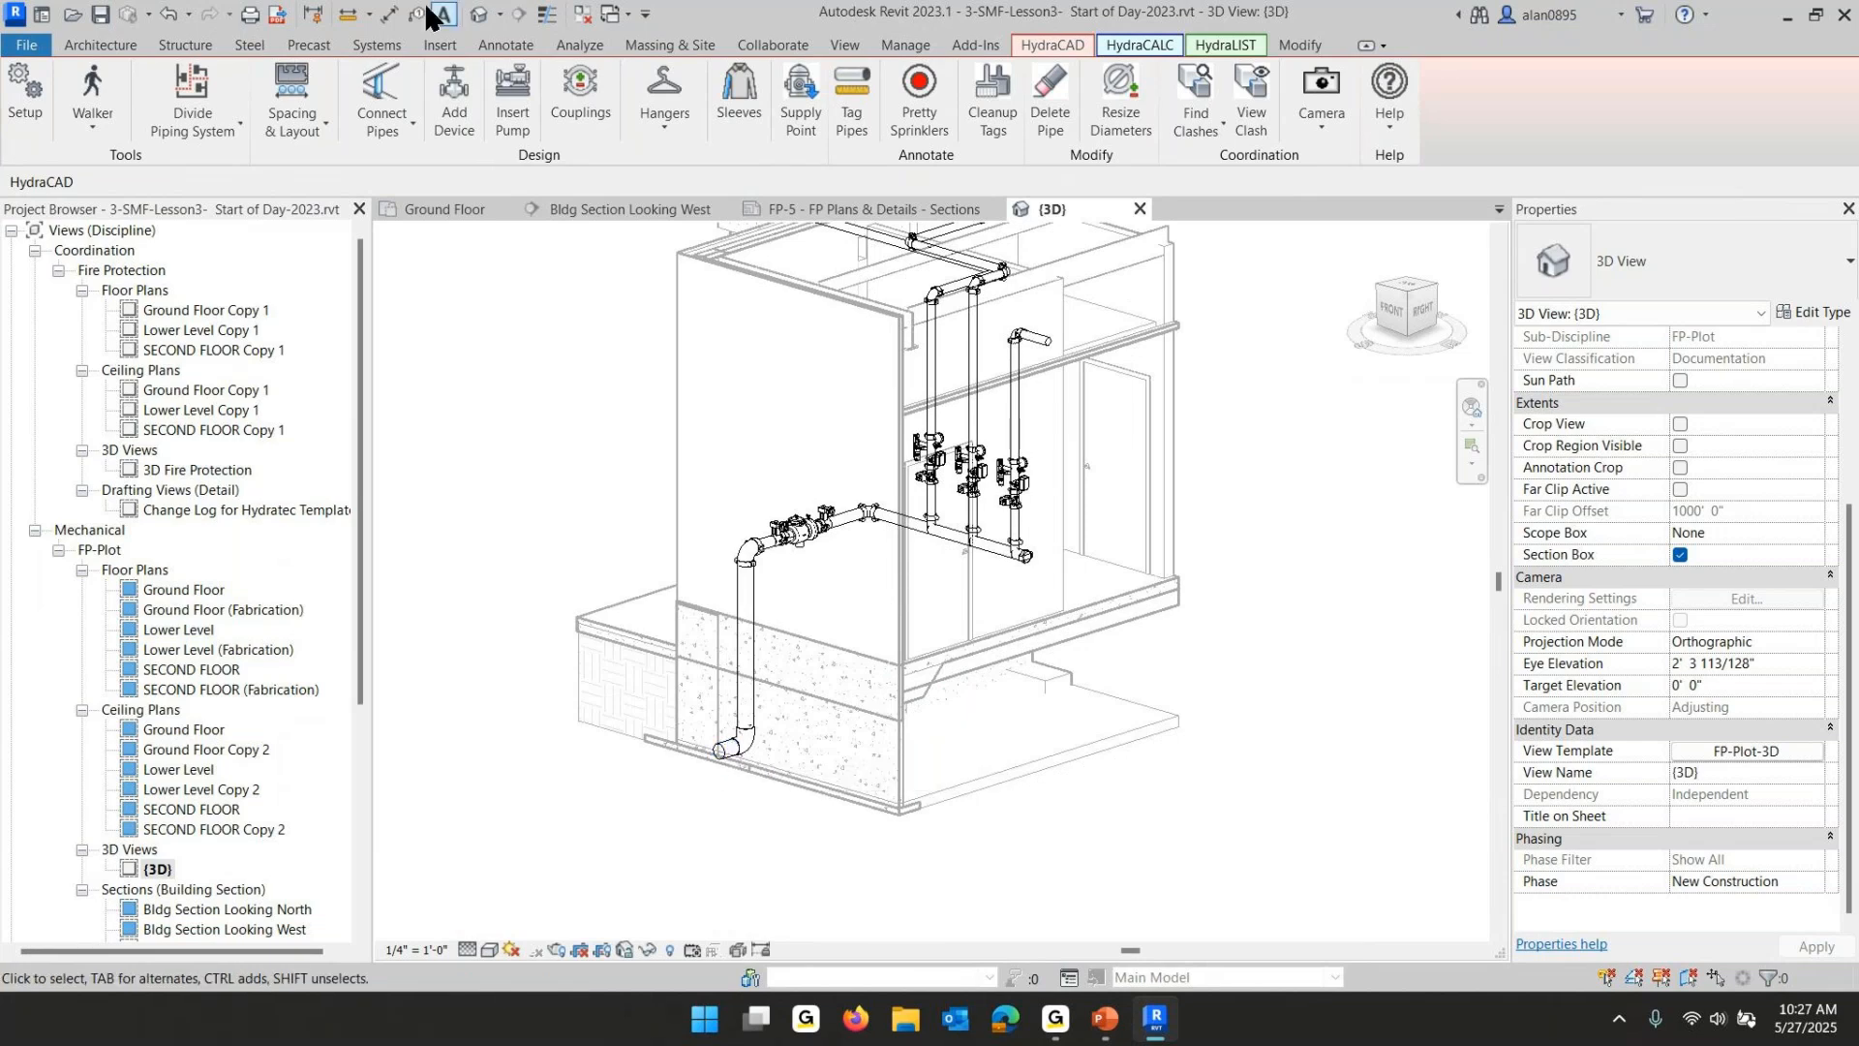
pyautogui.click(498, 41)
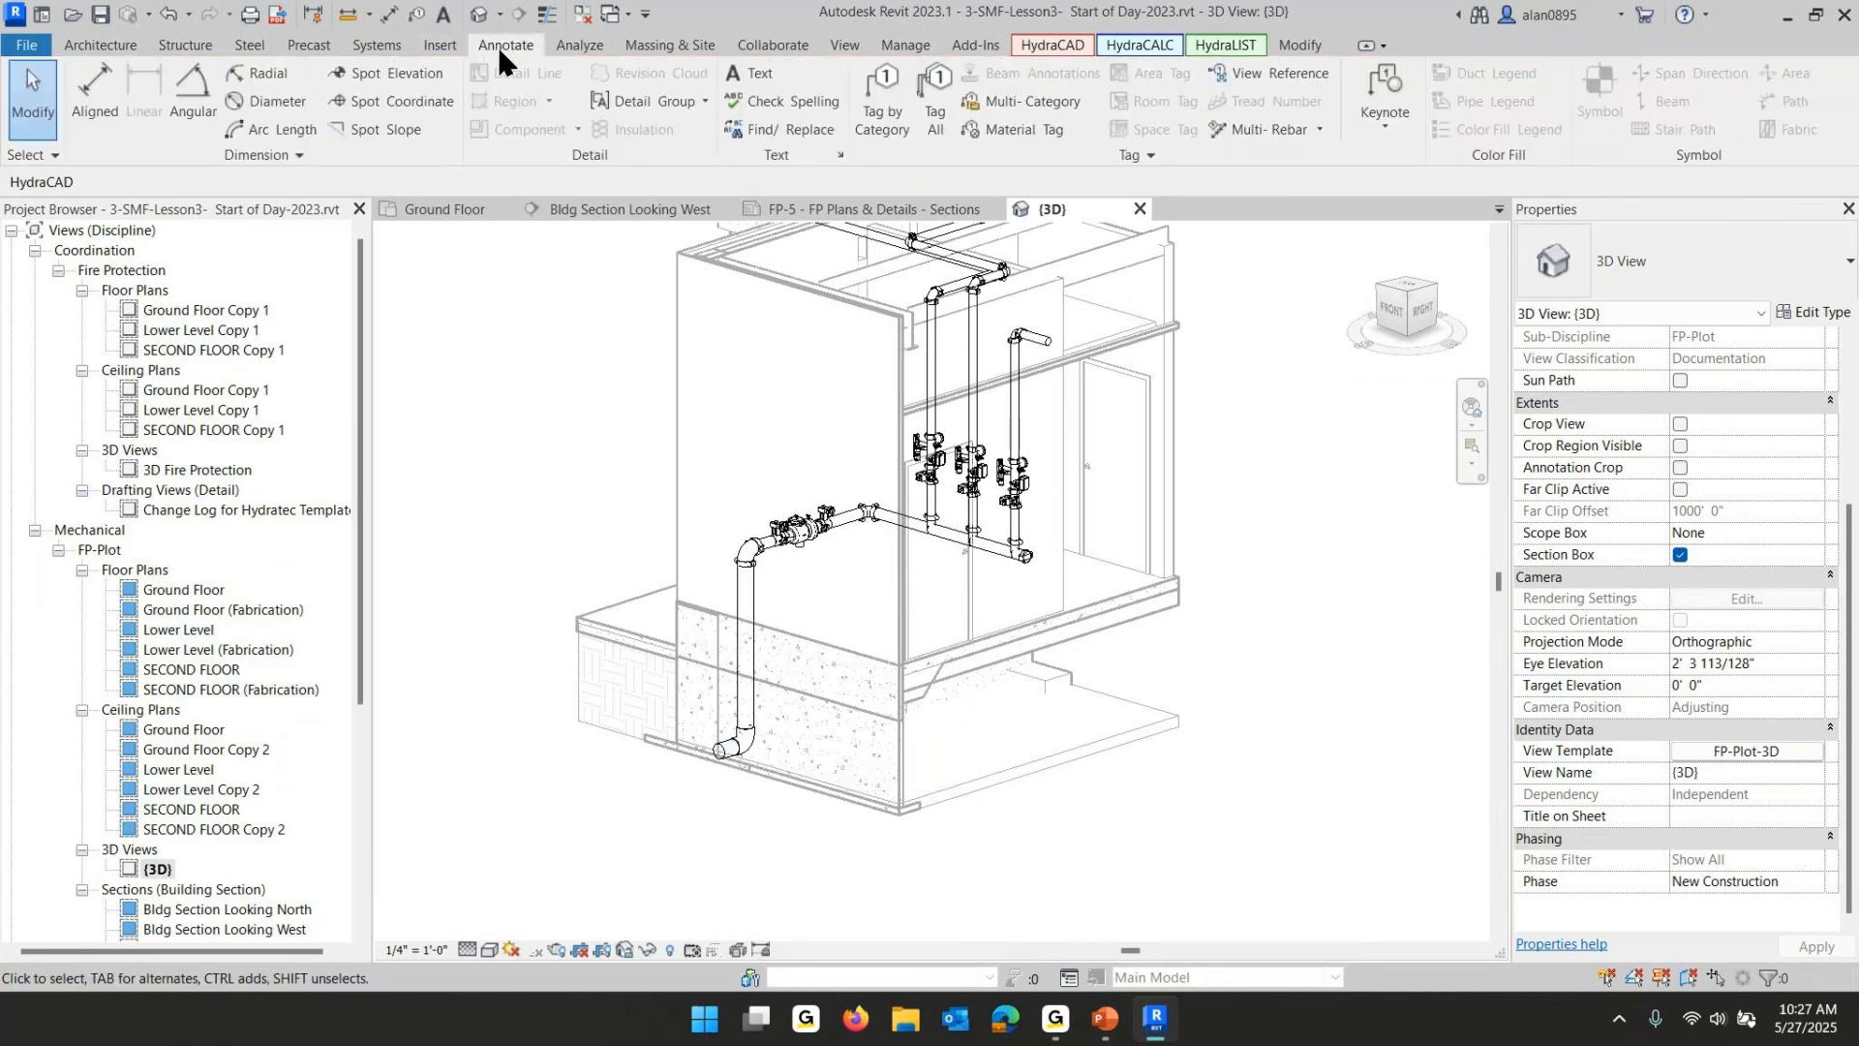
pyautogui.click(752, 73)
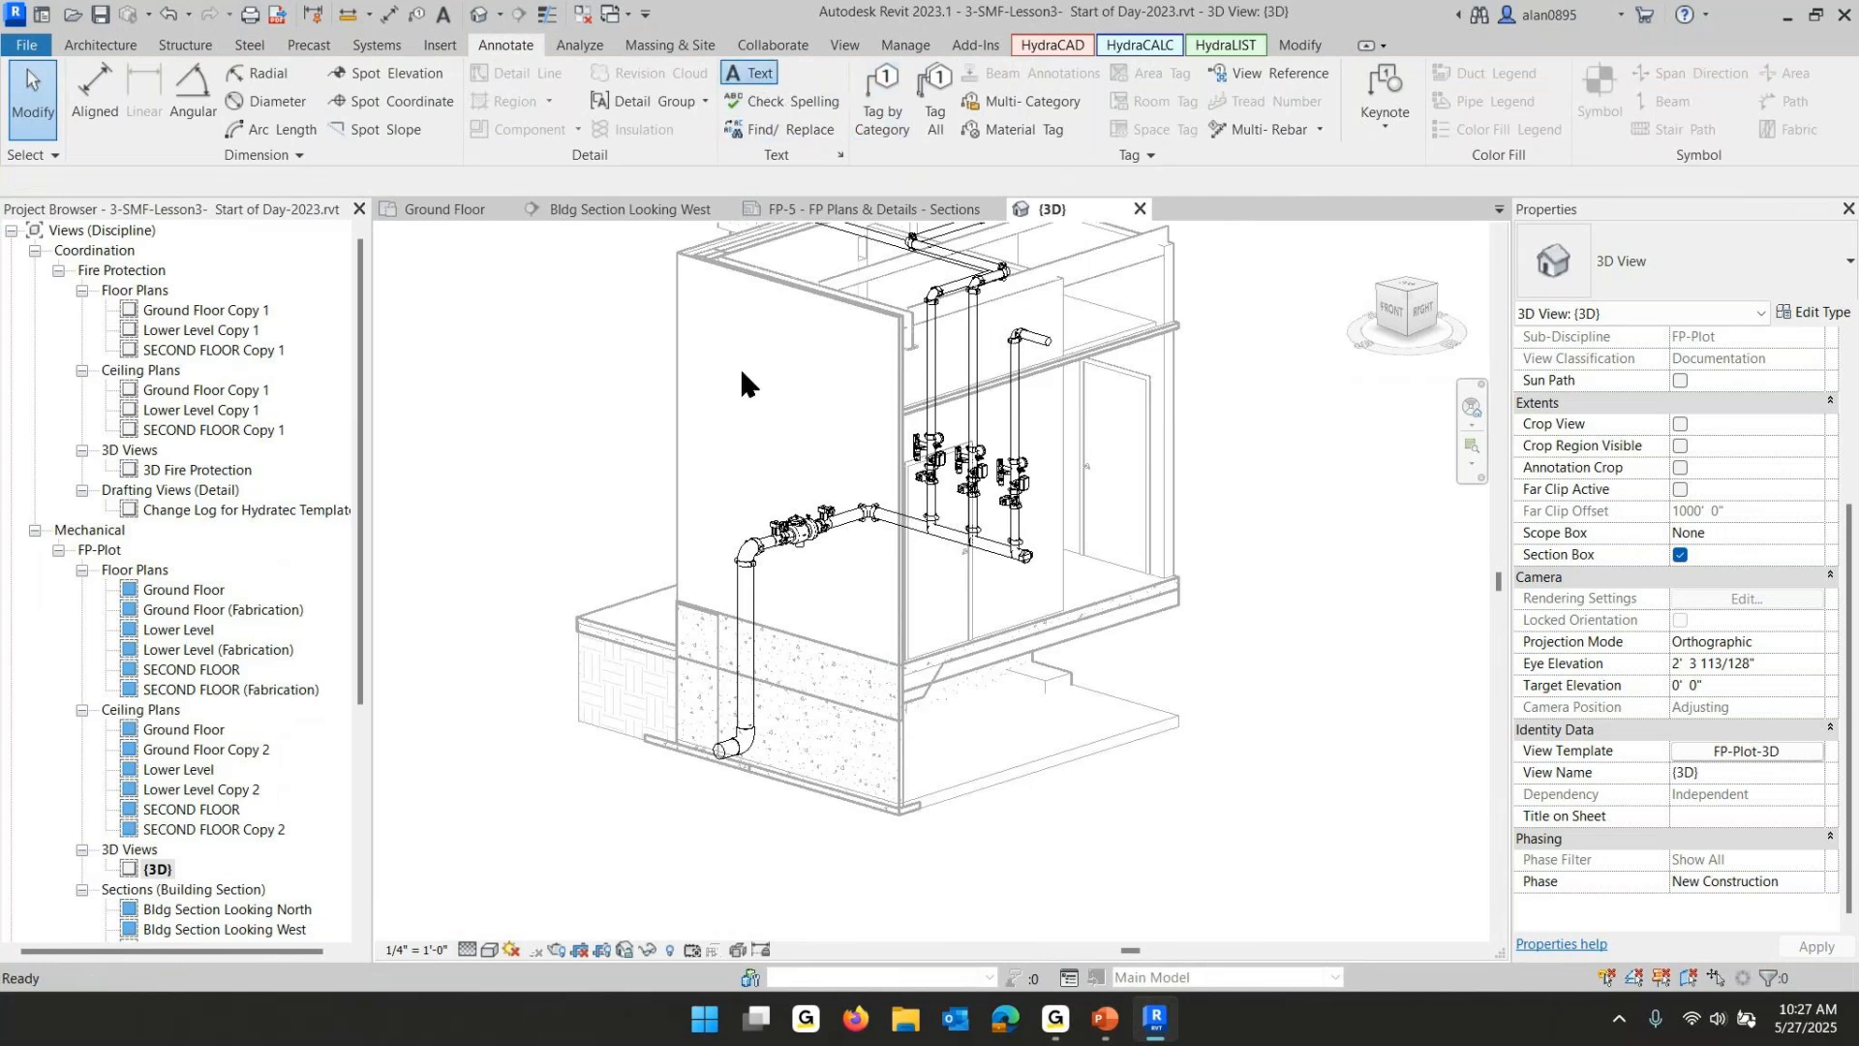
pyautogui.click(614, 818)
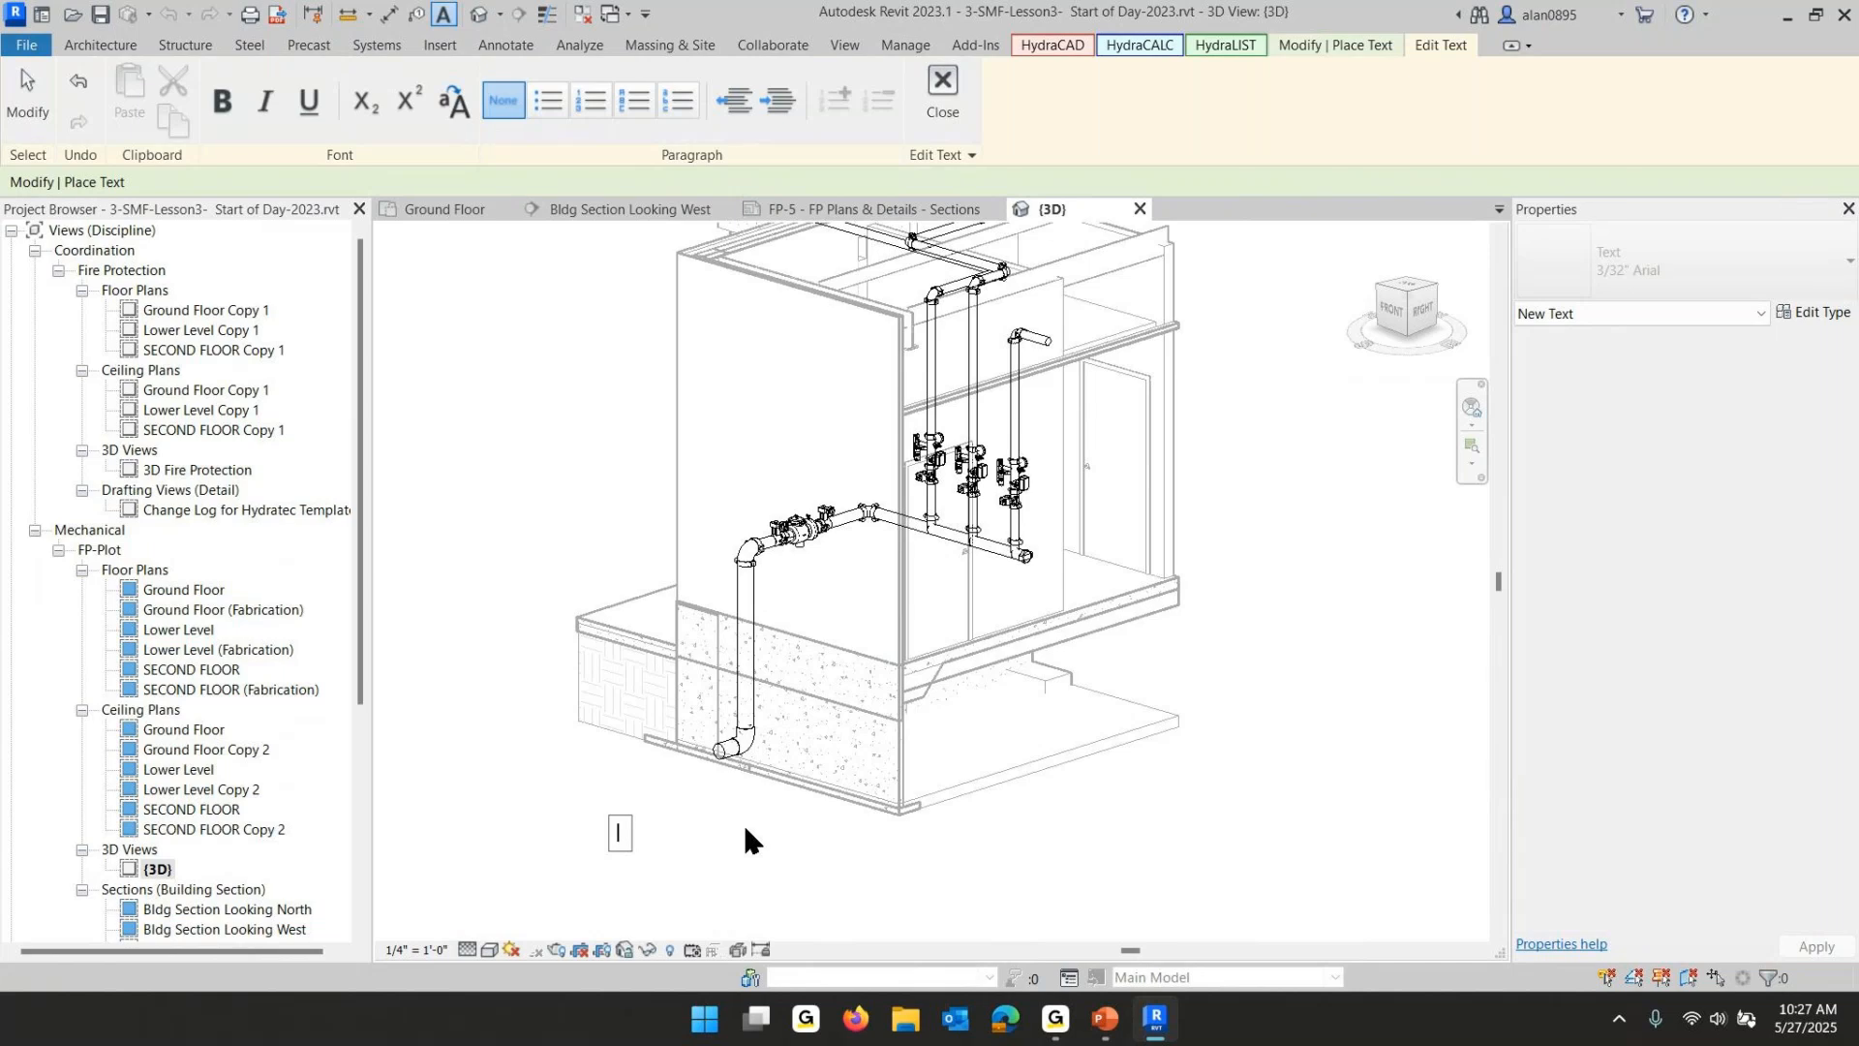
pyautogui.write(';fhwe;iuuhfwiu')
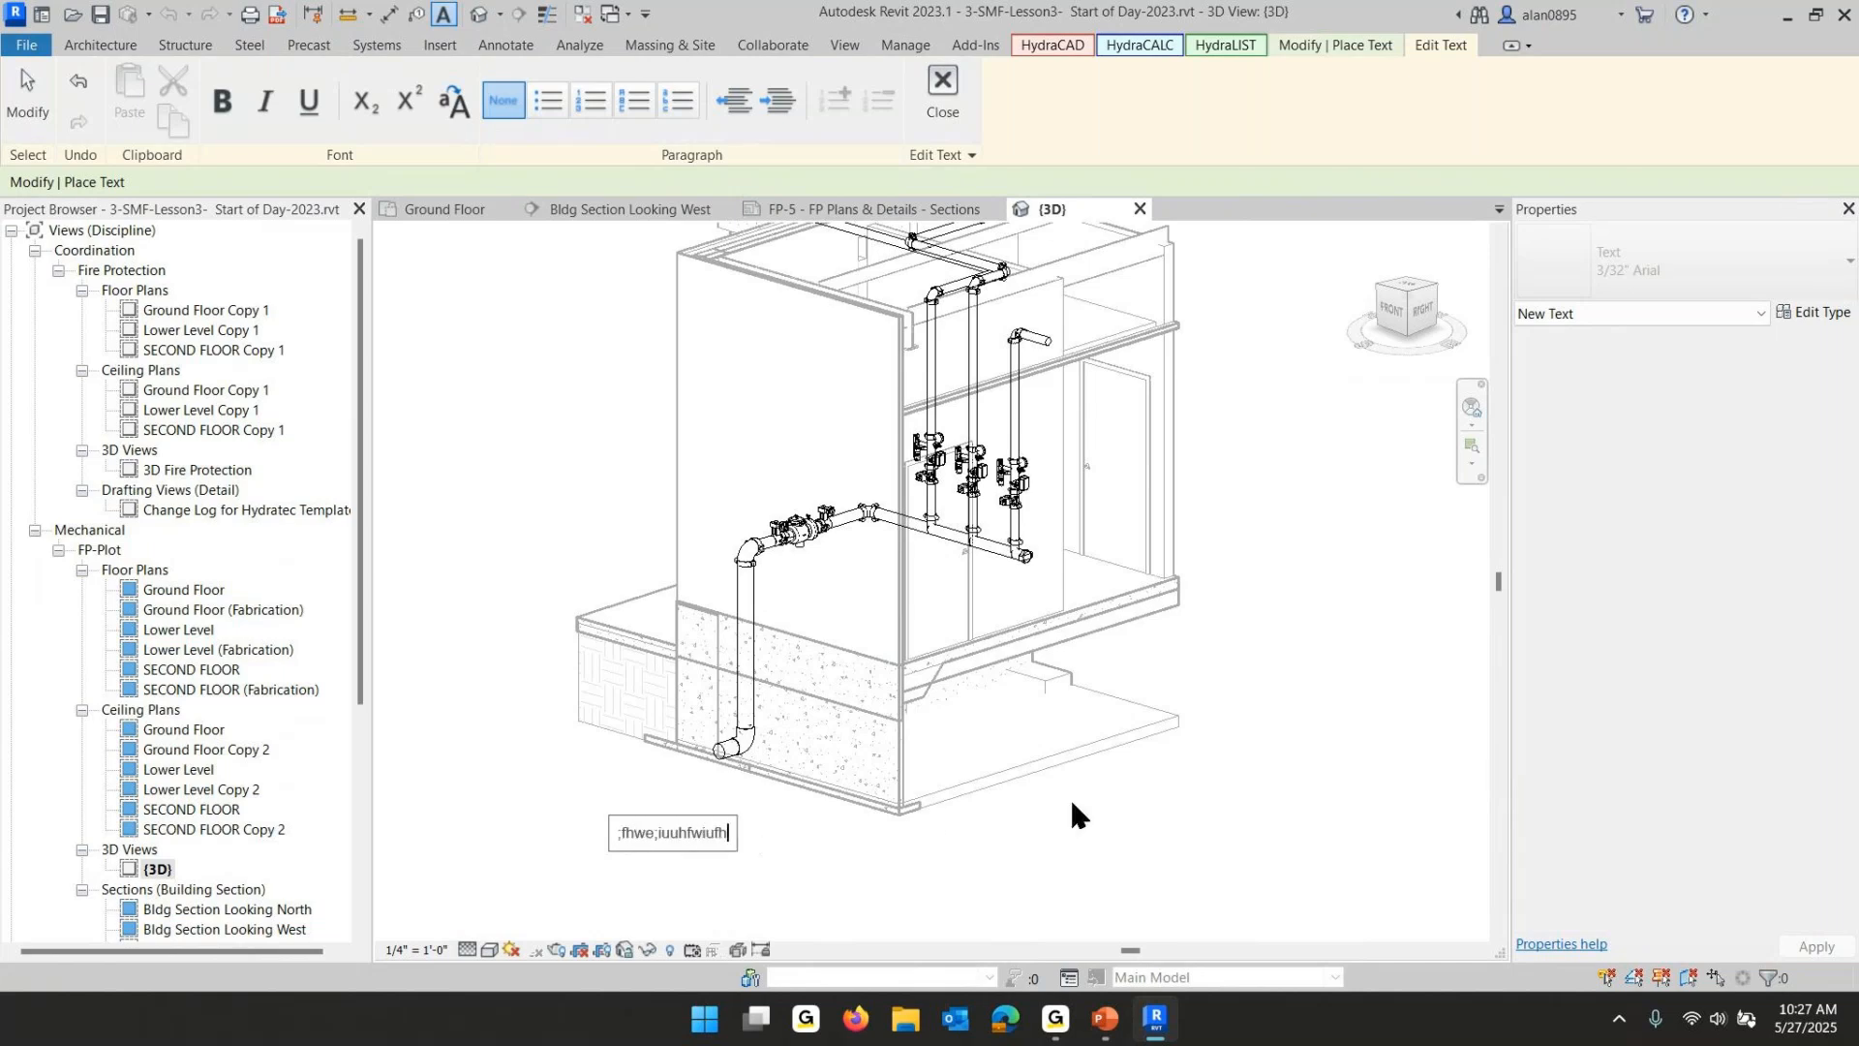
pyautogui.write('fh')
pyautogui.click(1153, 804)
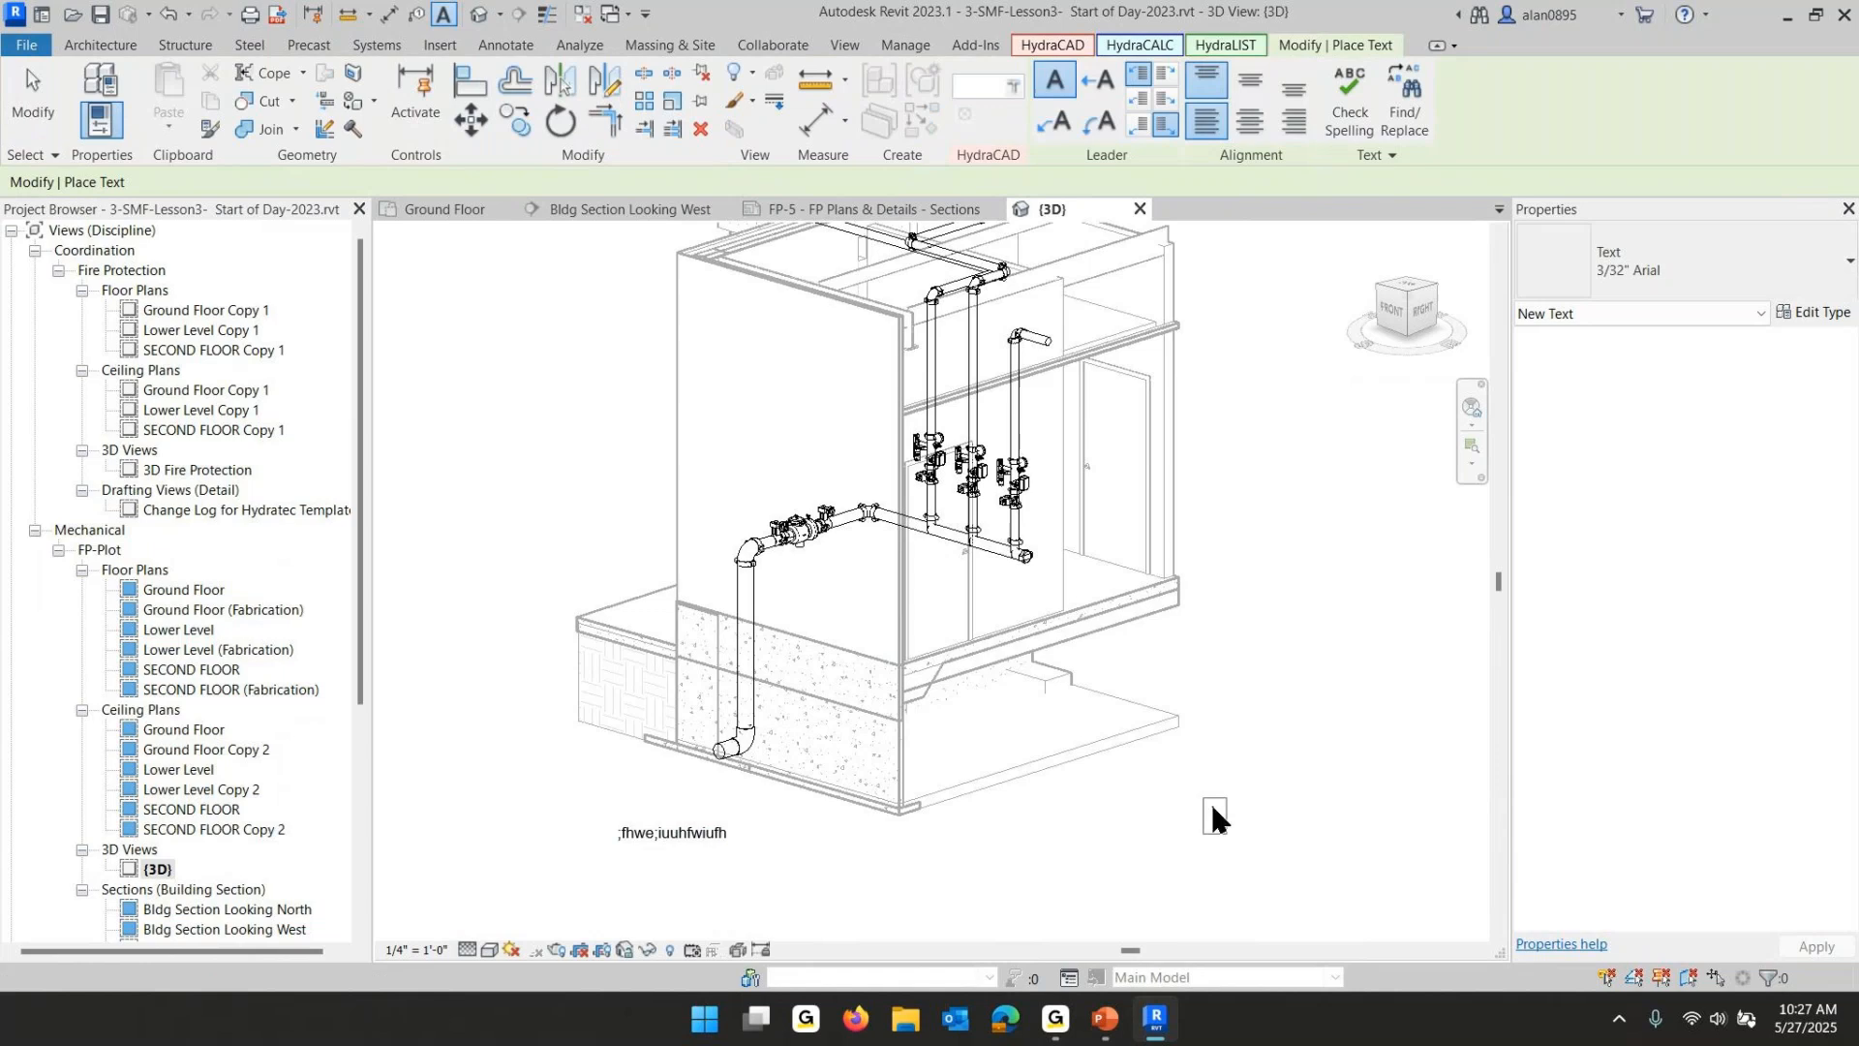
pyautogui.click(1212, 819)
pyautogui.keyDown('shift'); pyautogui.moveTo(1186, 828); pyautogui.dragTo(1202, 779, button='middle'); pyautogui.keyUp('shift')
pyautogui.click(1179, 747)
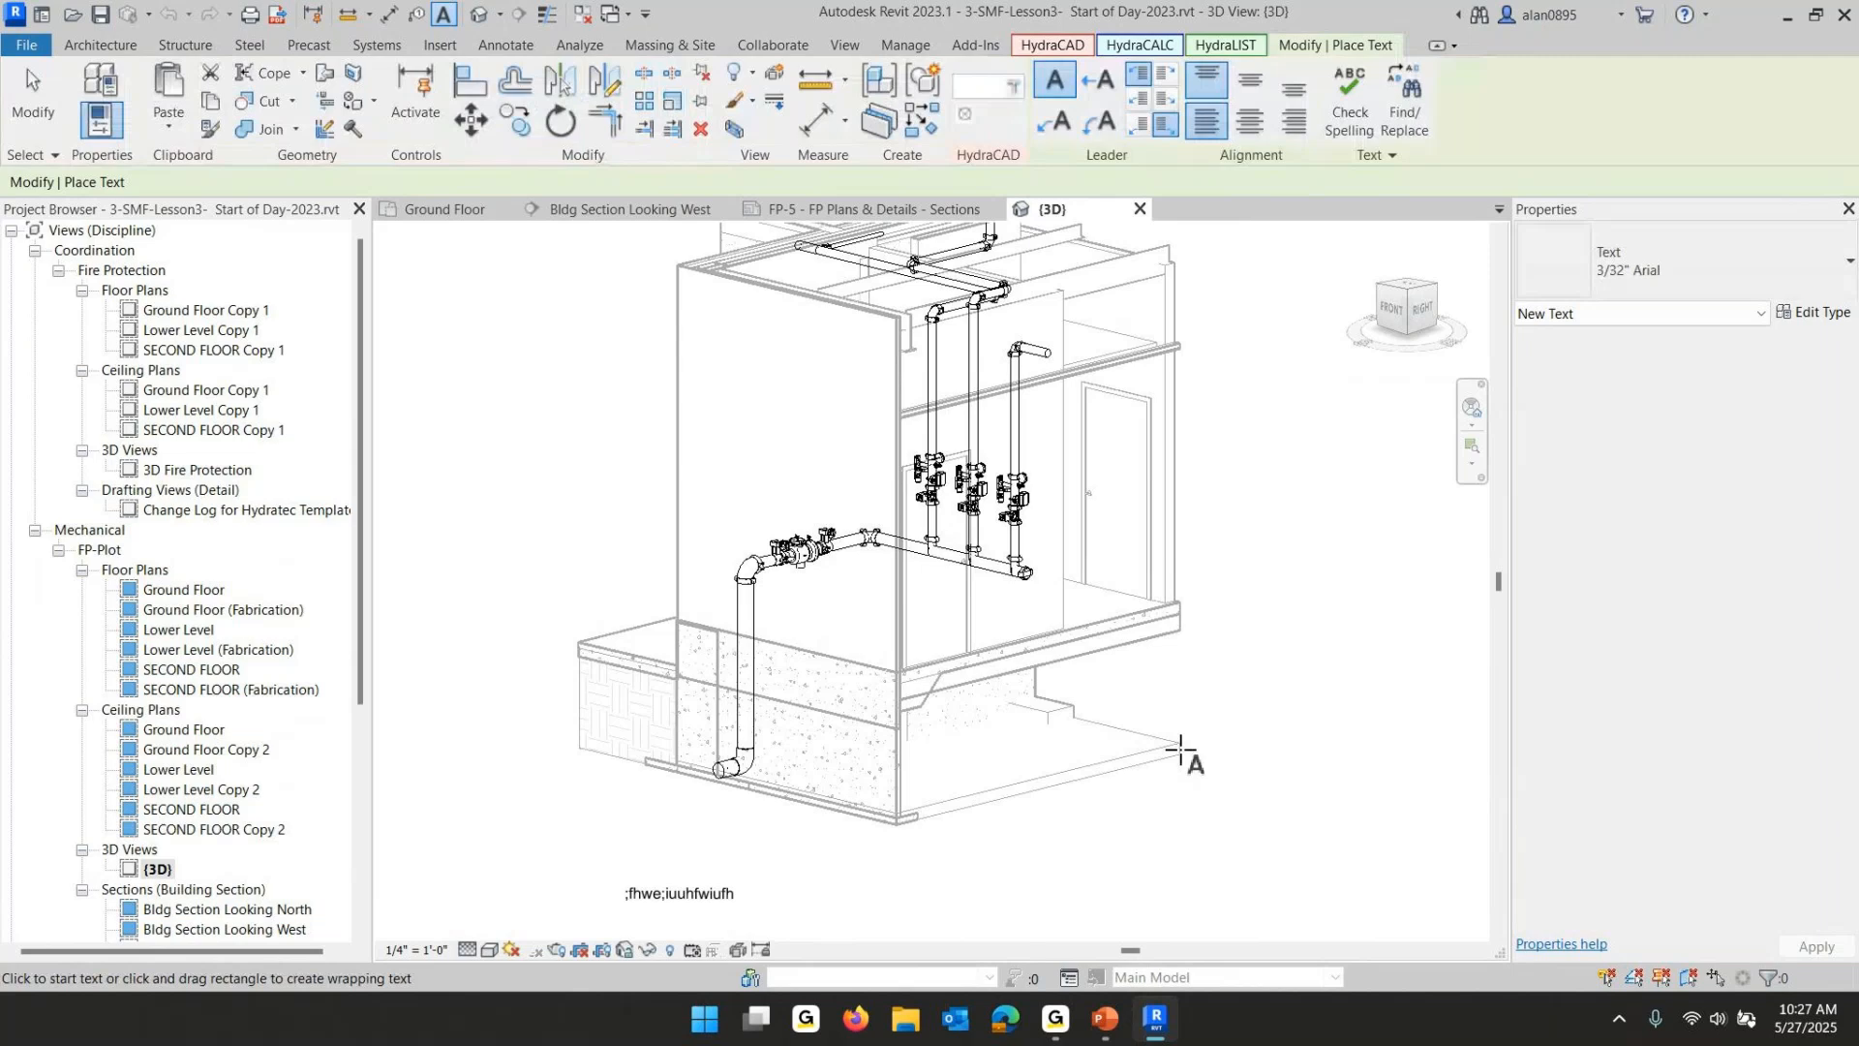
pyautogui.press('Escape')
pyautogui.click(697, 893)
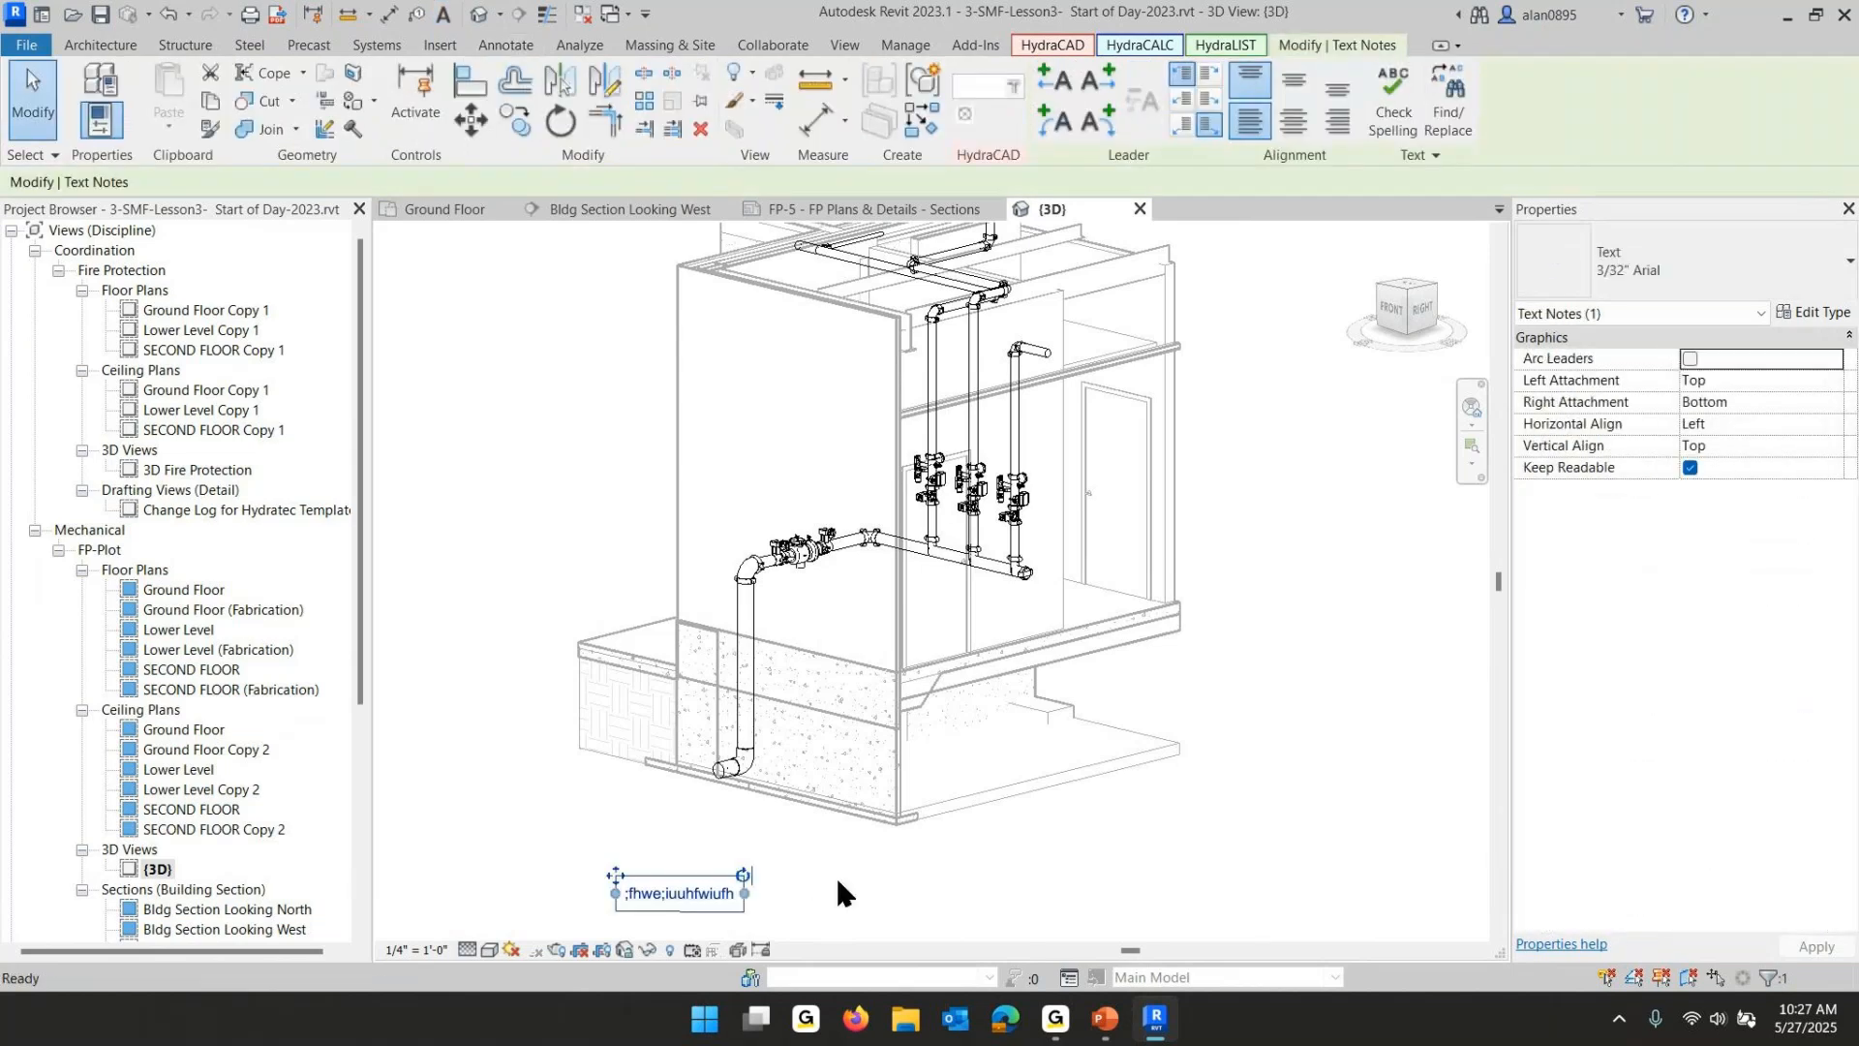
pyautogui.press('Delete')
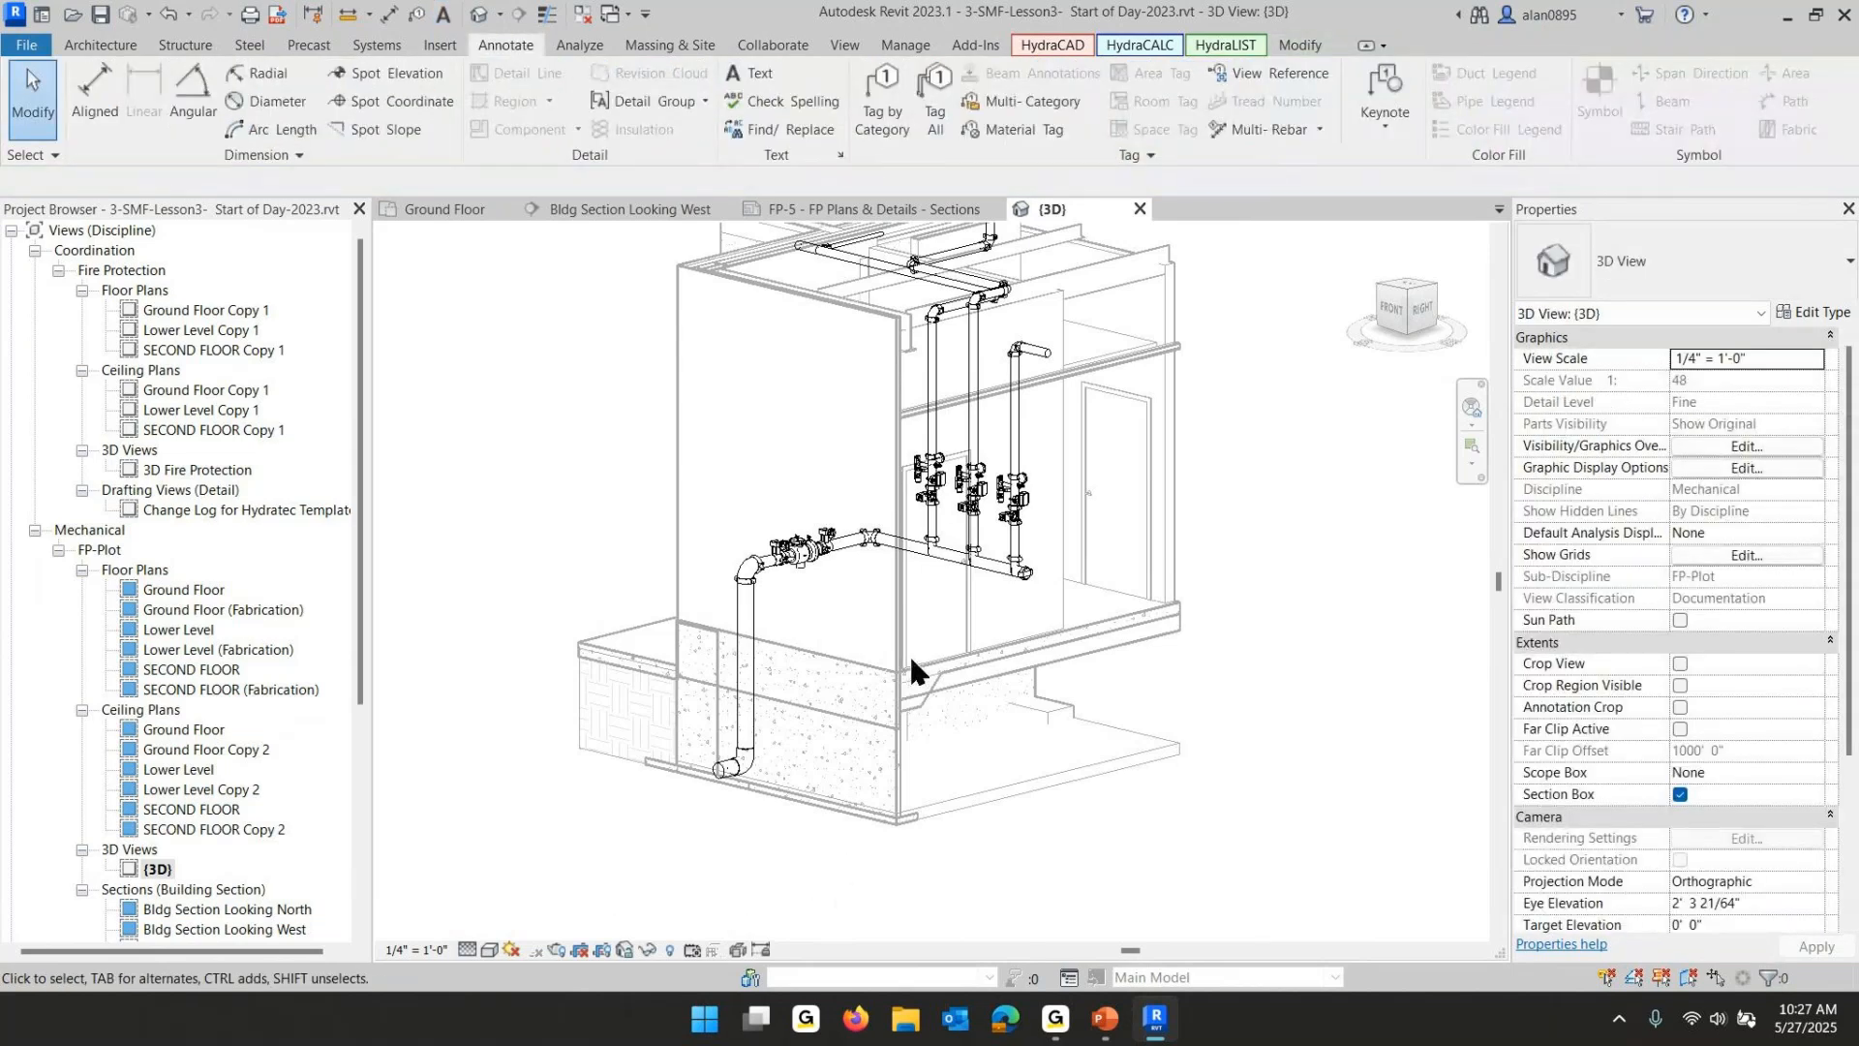
# - Save the 3D view's orientation and lock it, naming the view Manifold ISO
pyautogui.moveTo(909, 654); pyautogui.dragTo(905, 700, button='middle')
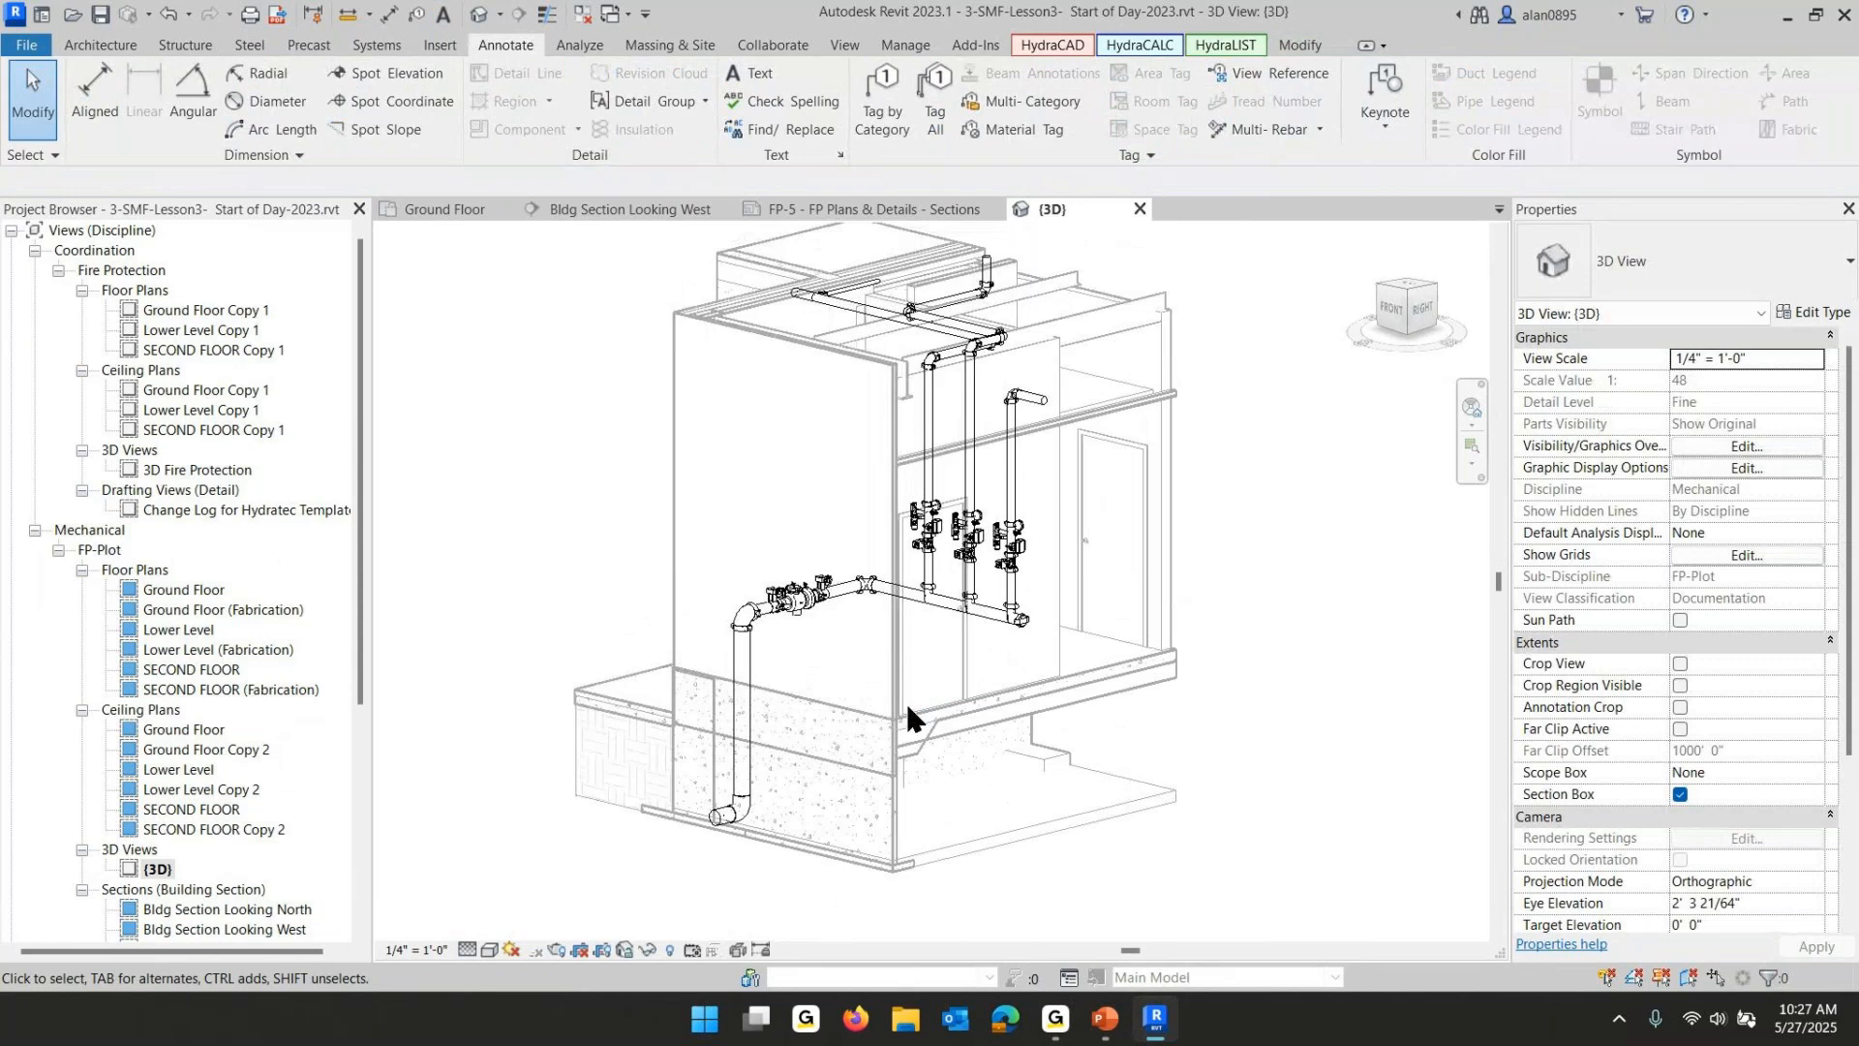
pyautogui.click(624, 949)
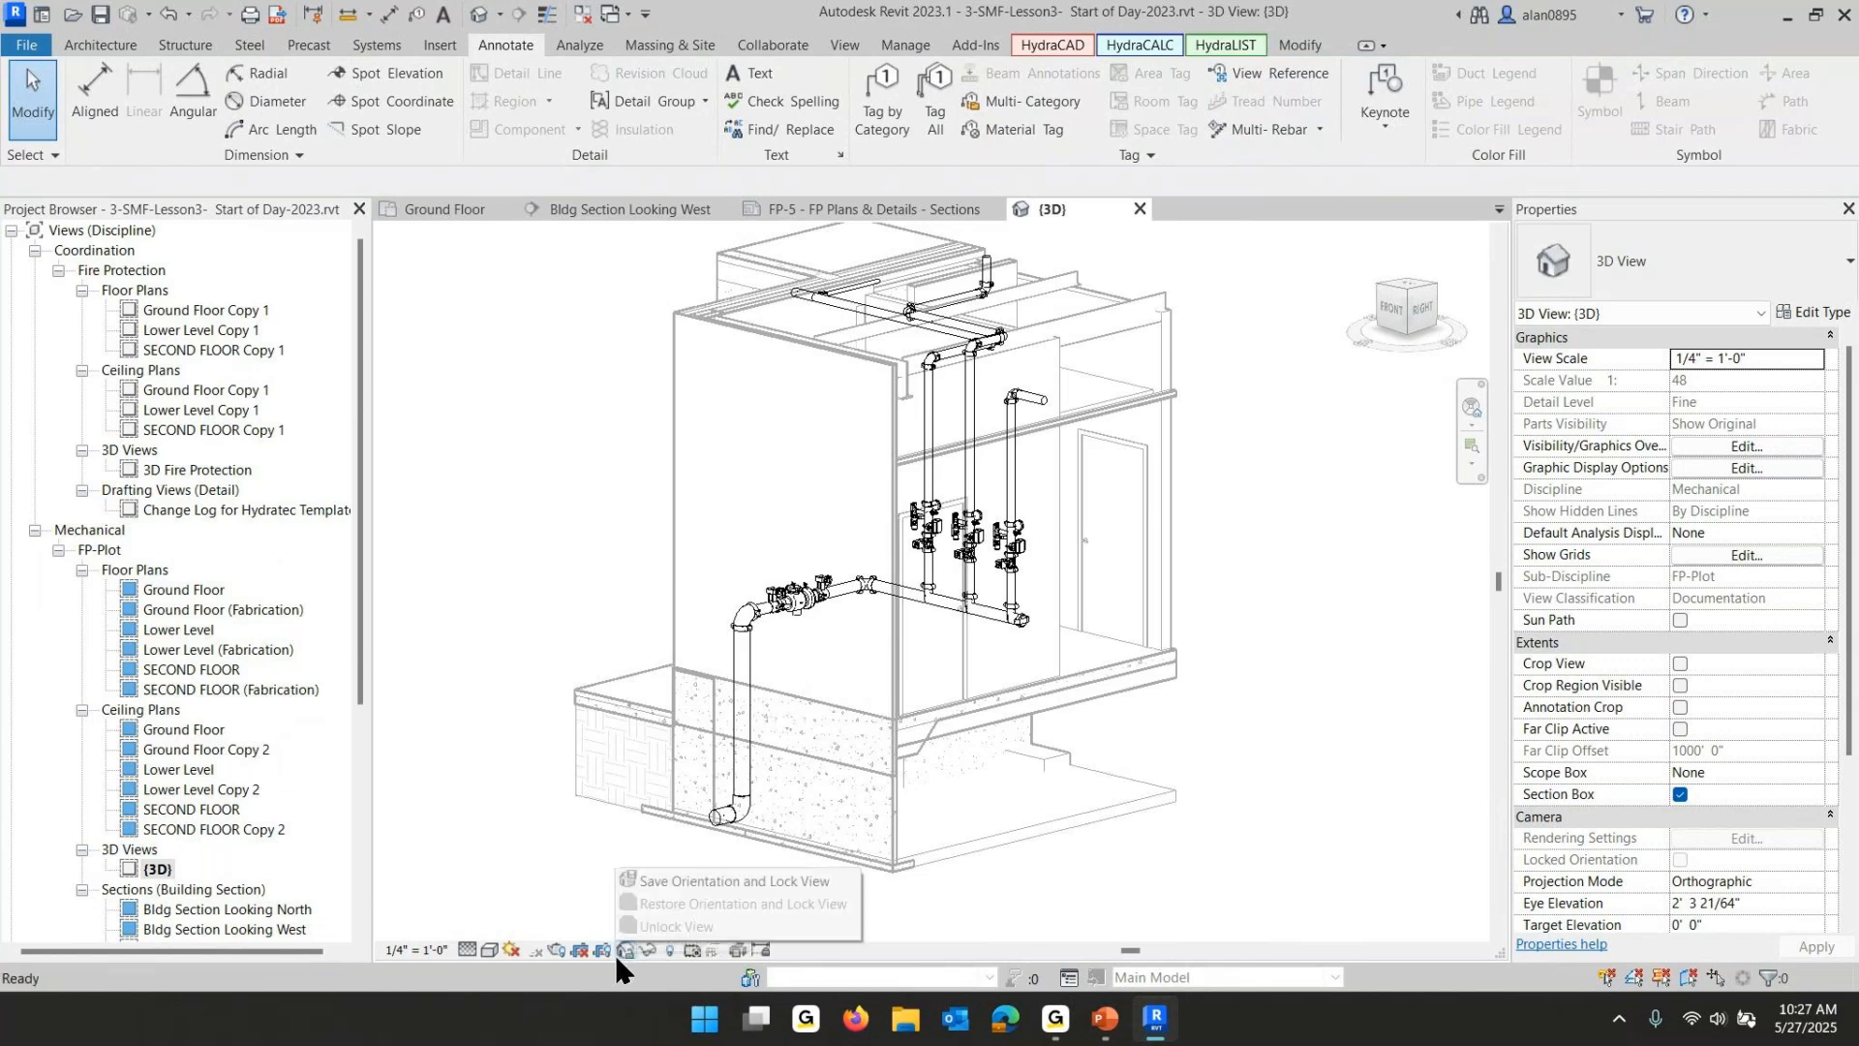
pyautogui.click(684, 881)
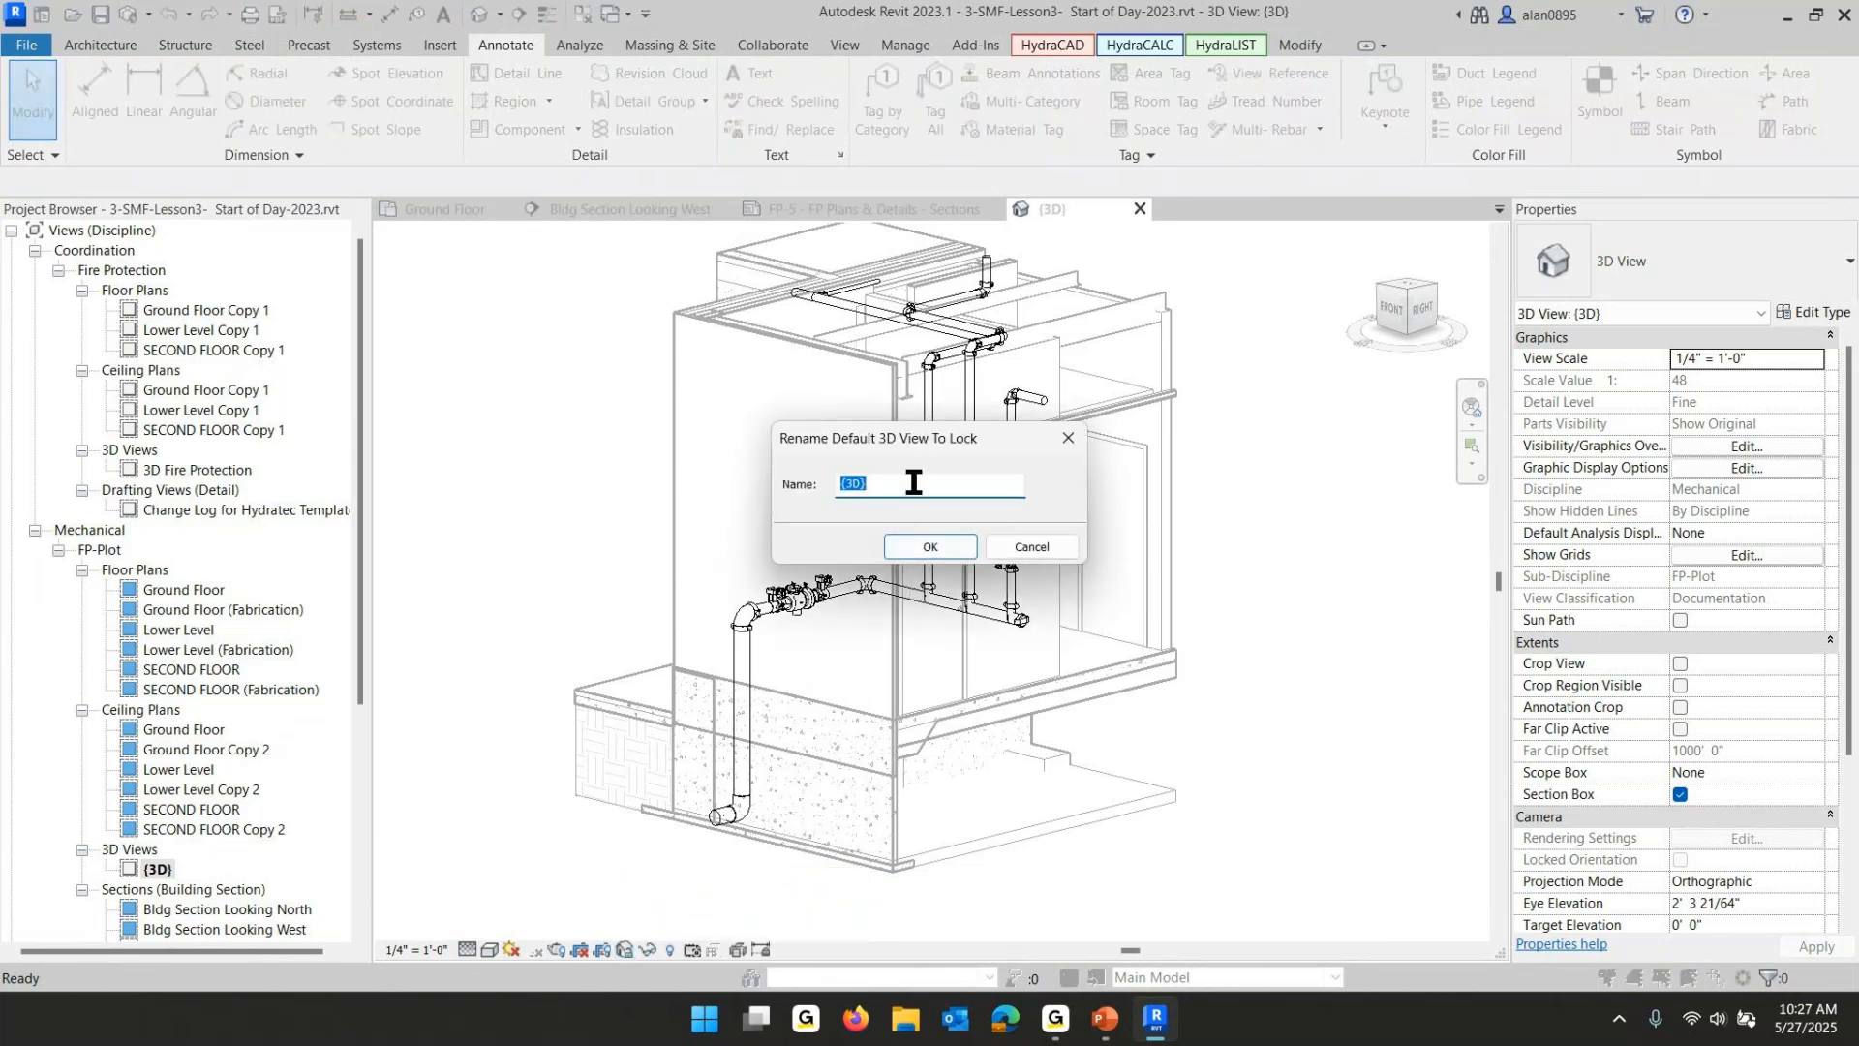
pyautogui.write('3d')
pyautogui.write(' MAni')
pyautogui.write('fold')
pyautogui.write(' ISO')
pyautogui.click(852, 482)
pyautogui.press('BackSpace')
pyautogui.press('BackSpace')
pyautogui.press('Delete')
pyautogui.press('Right')
pyautogui.press('Delete')
pyautogui.write('a')
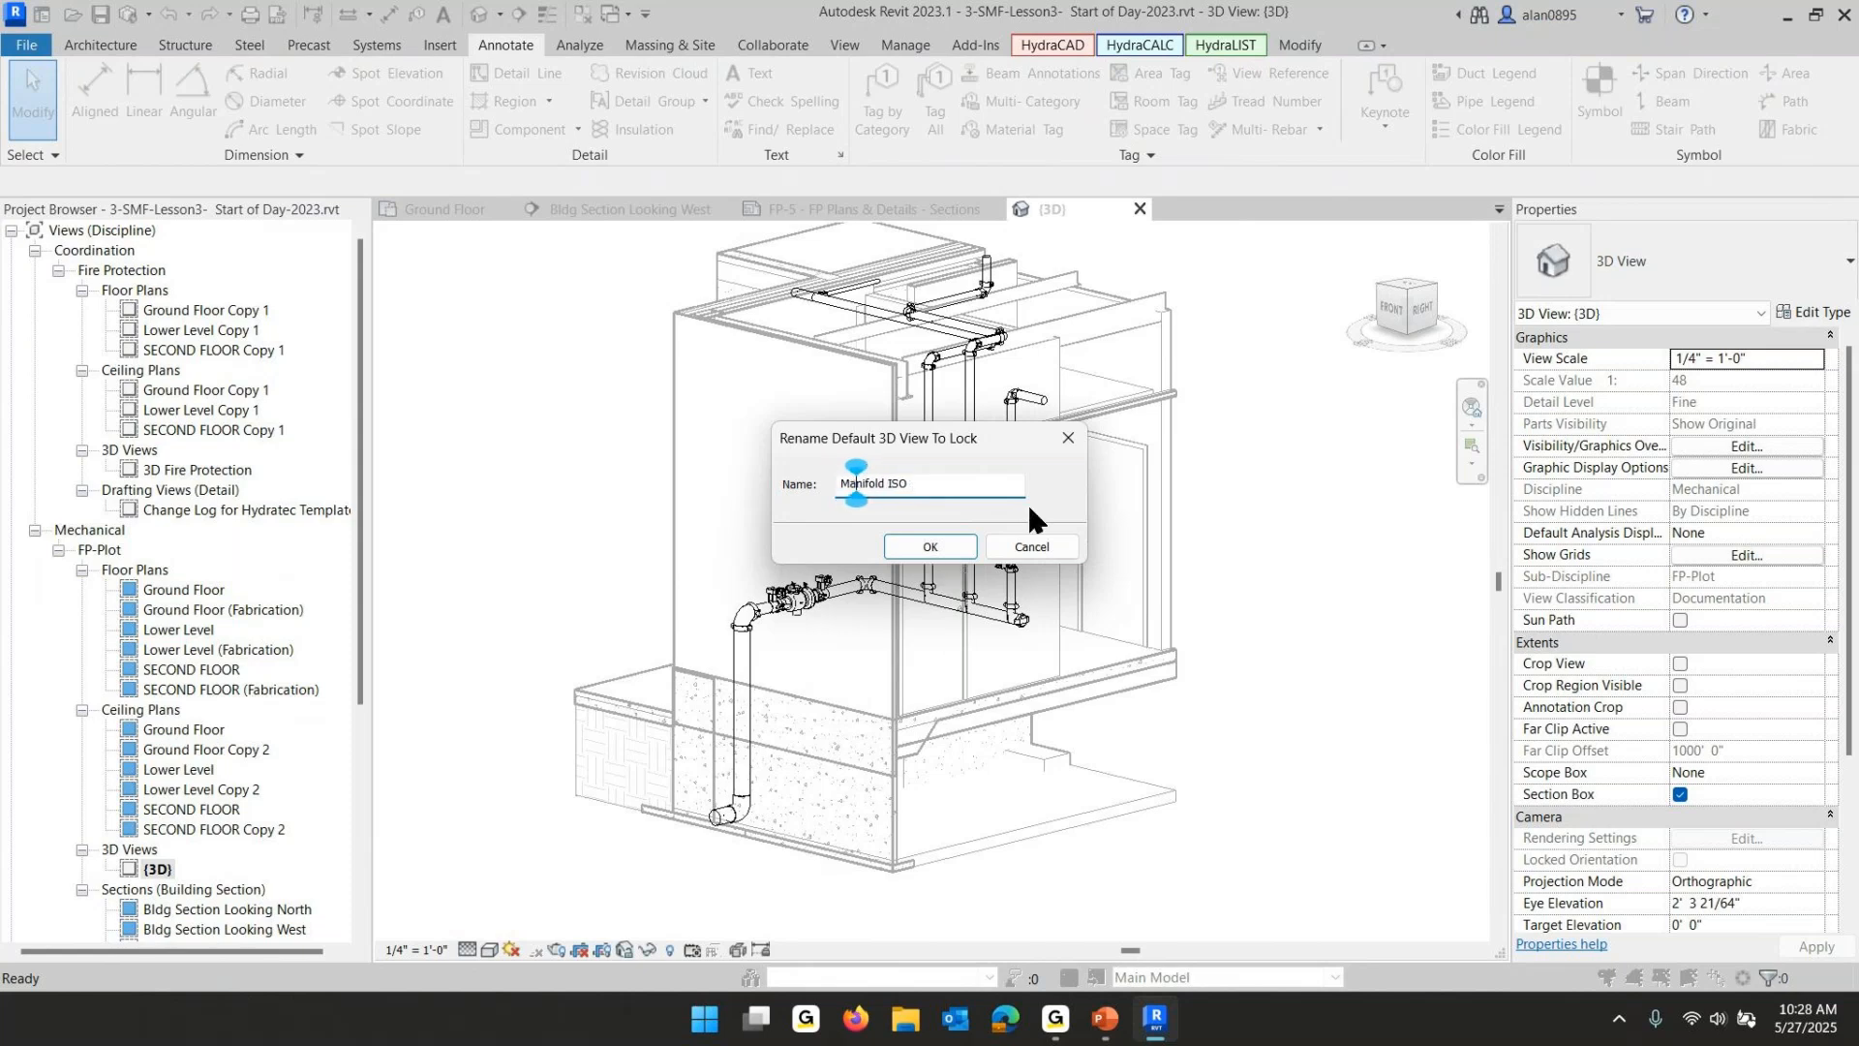
pyautogui.click(931, 545)
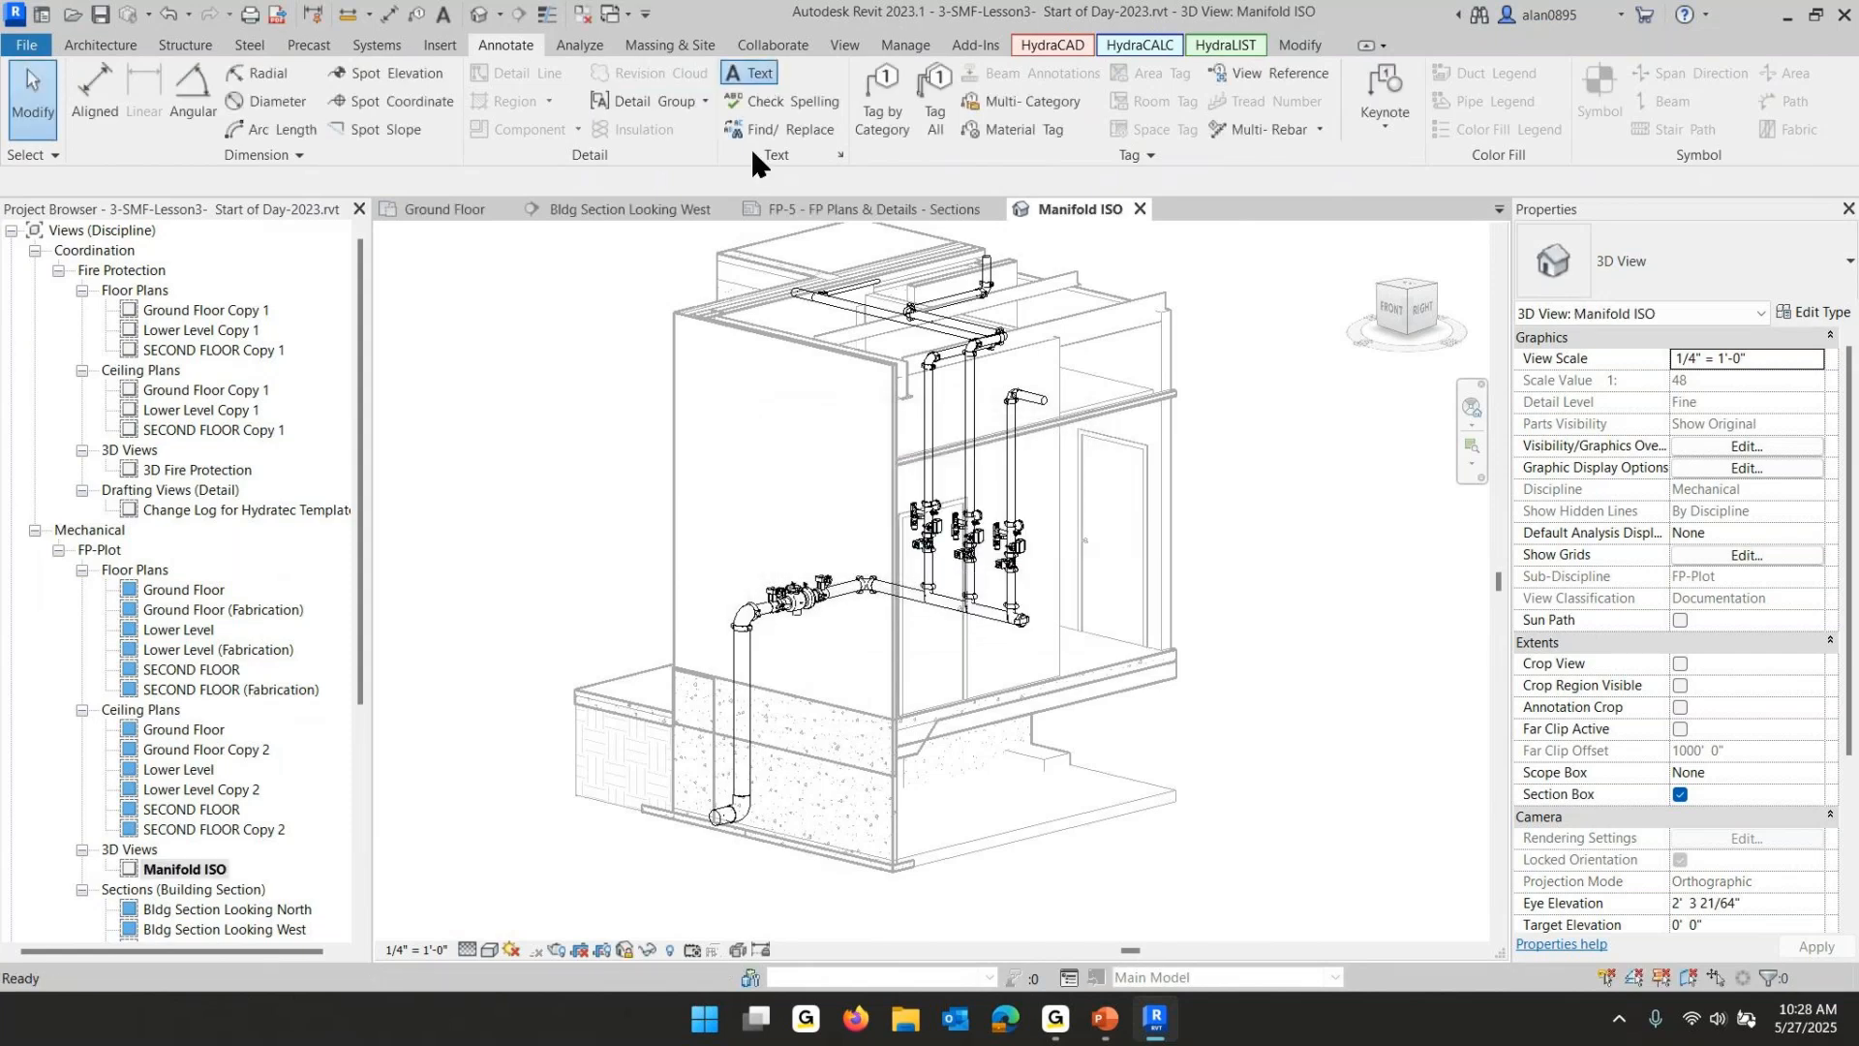
# - Place a text note reading 6" UG from Supply near the bottom of the Manifold ISO view
pyautogui.click(750, 74)
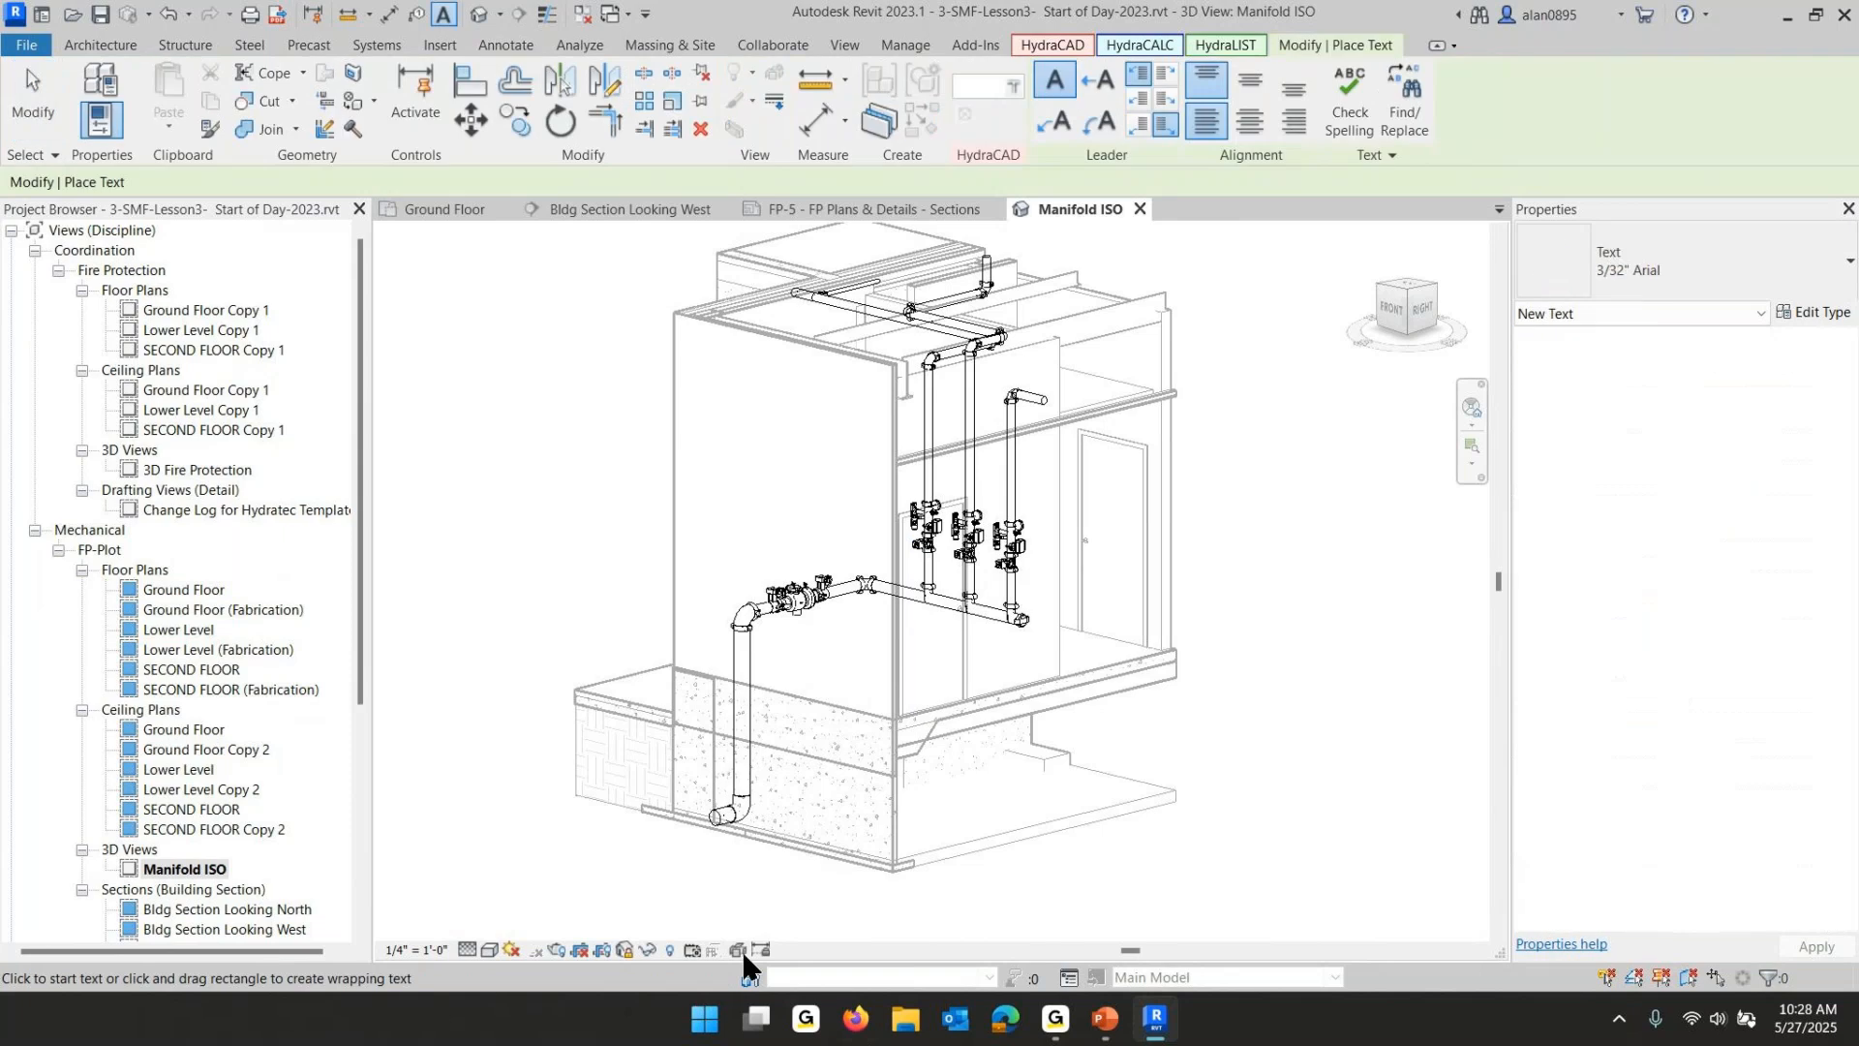
pyautogui.click(465, 893)
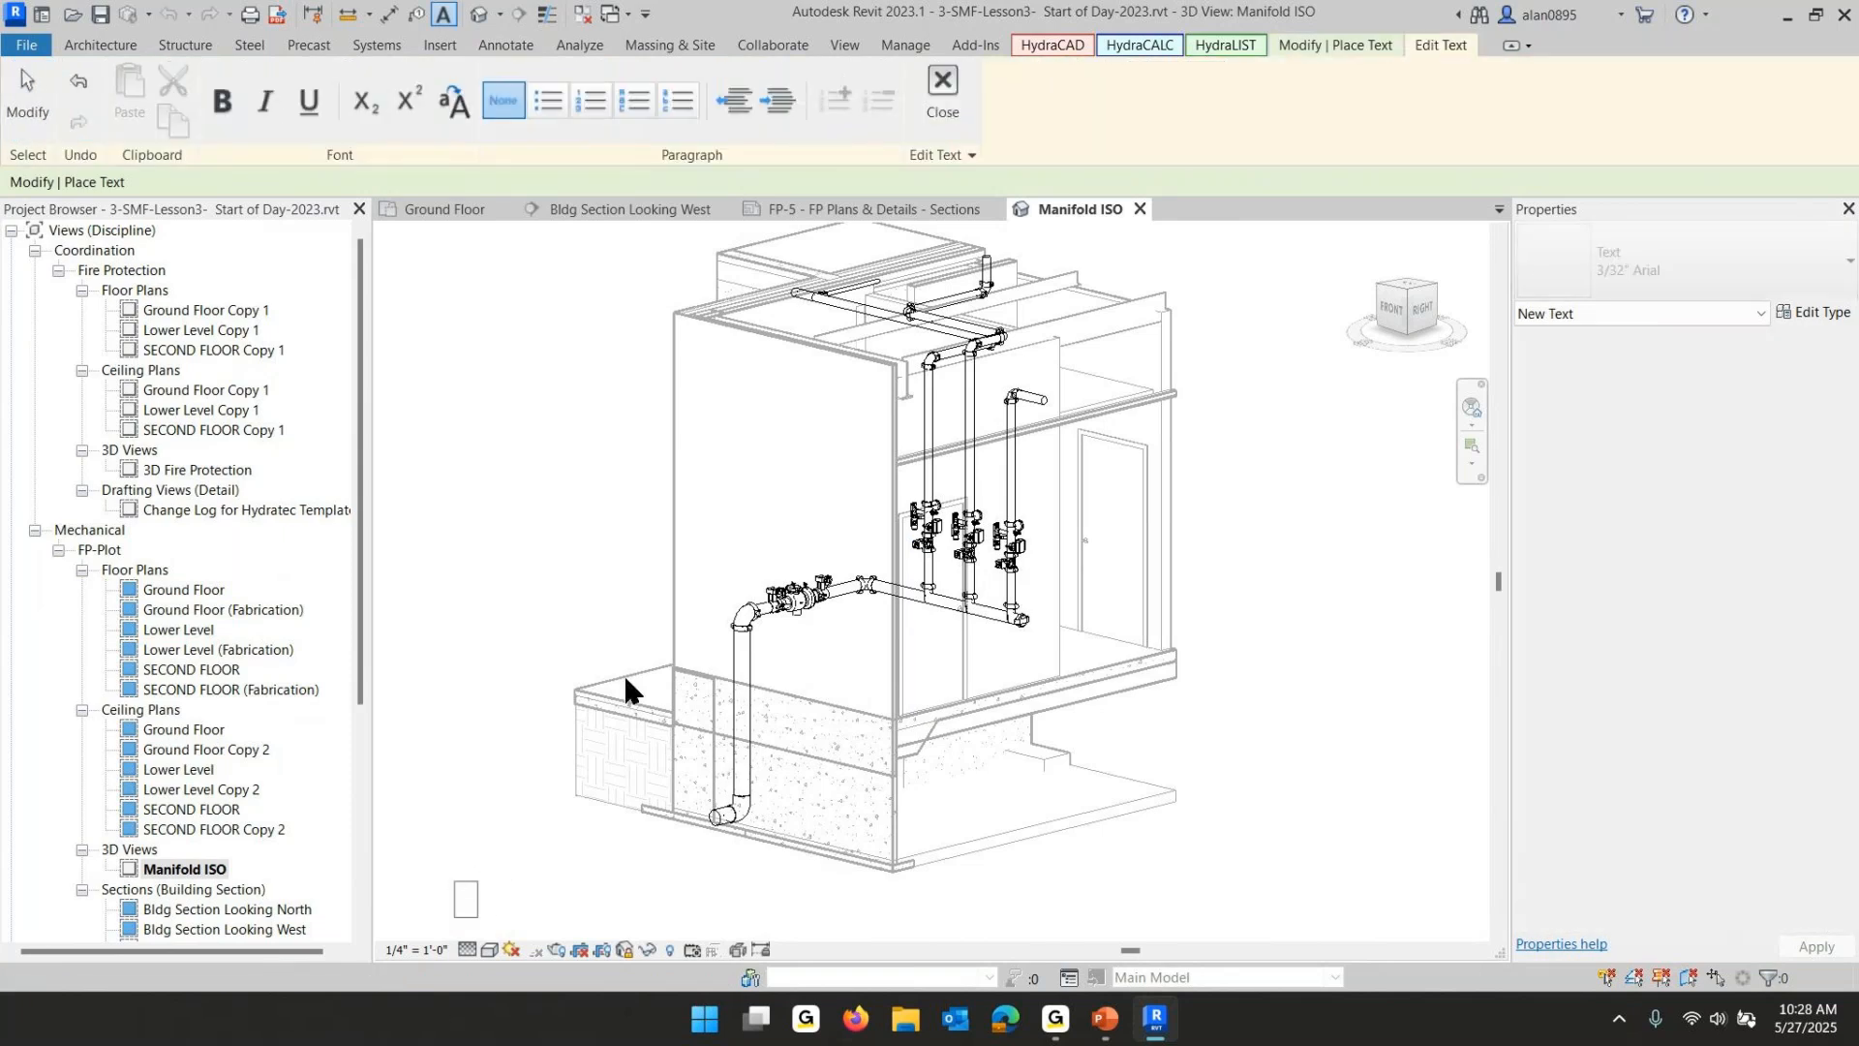
pyautogui.write('6" UG from Supply')
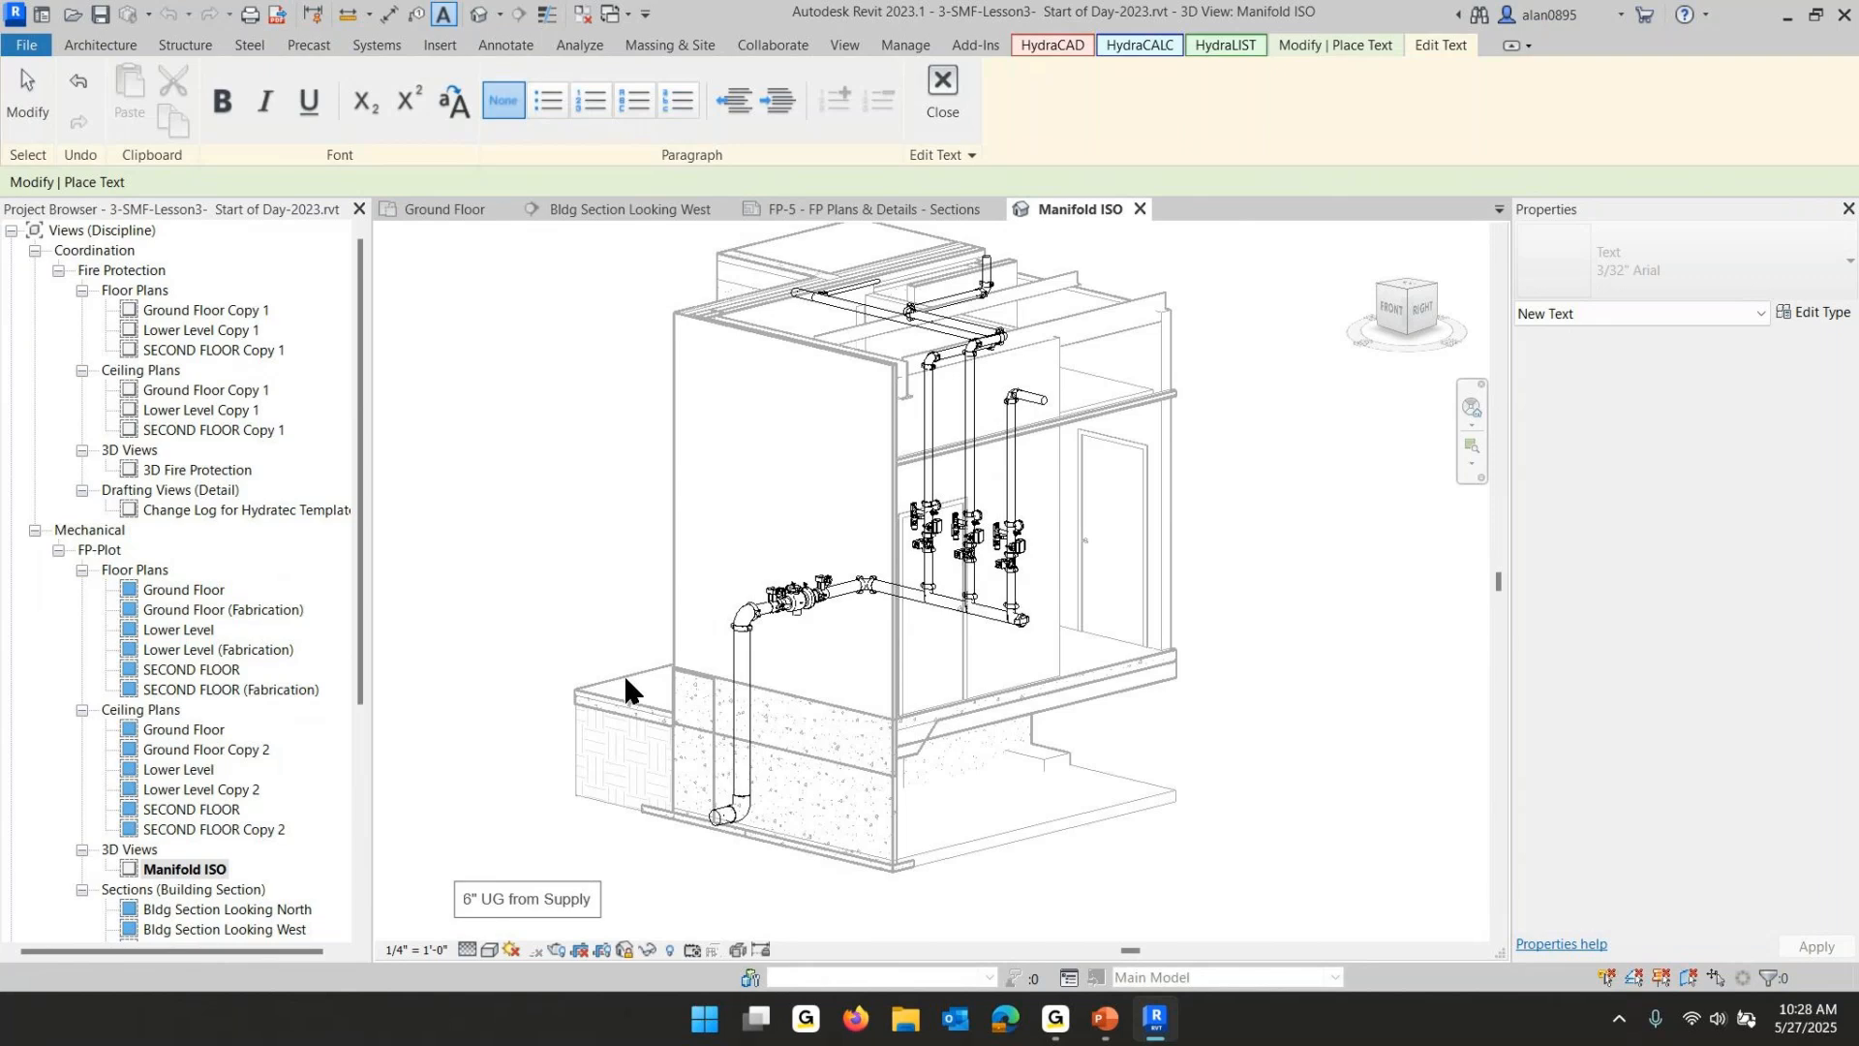
pyautogui.click(1232, 736)
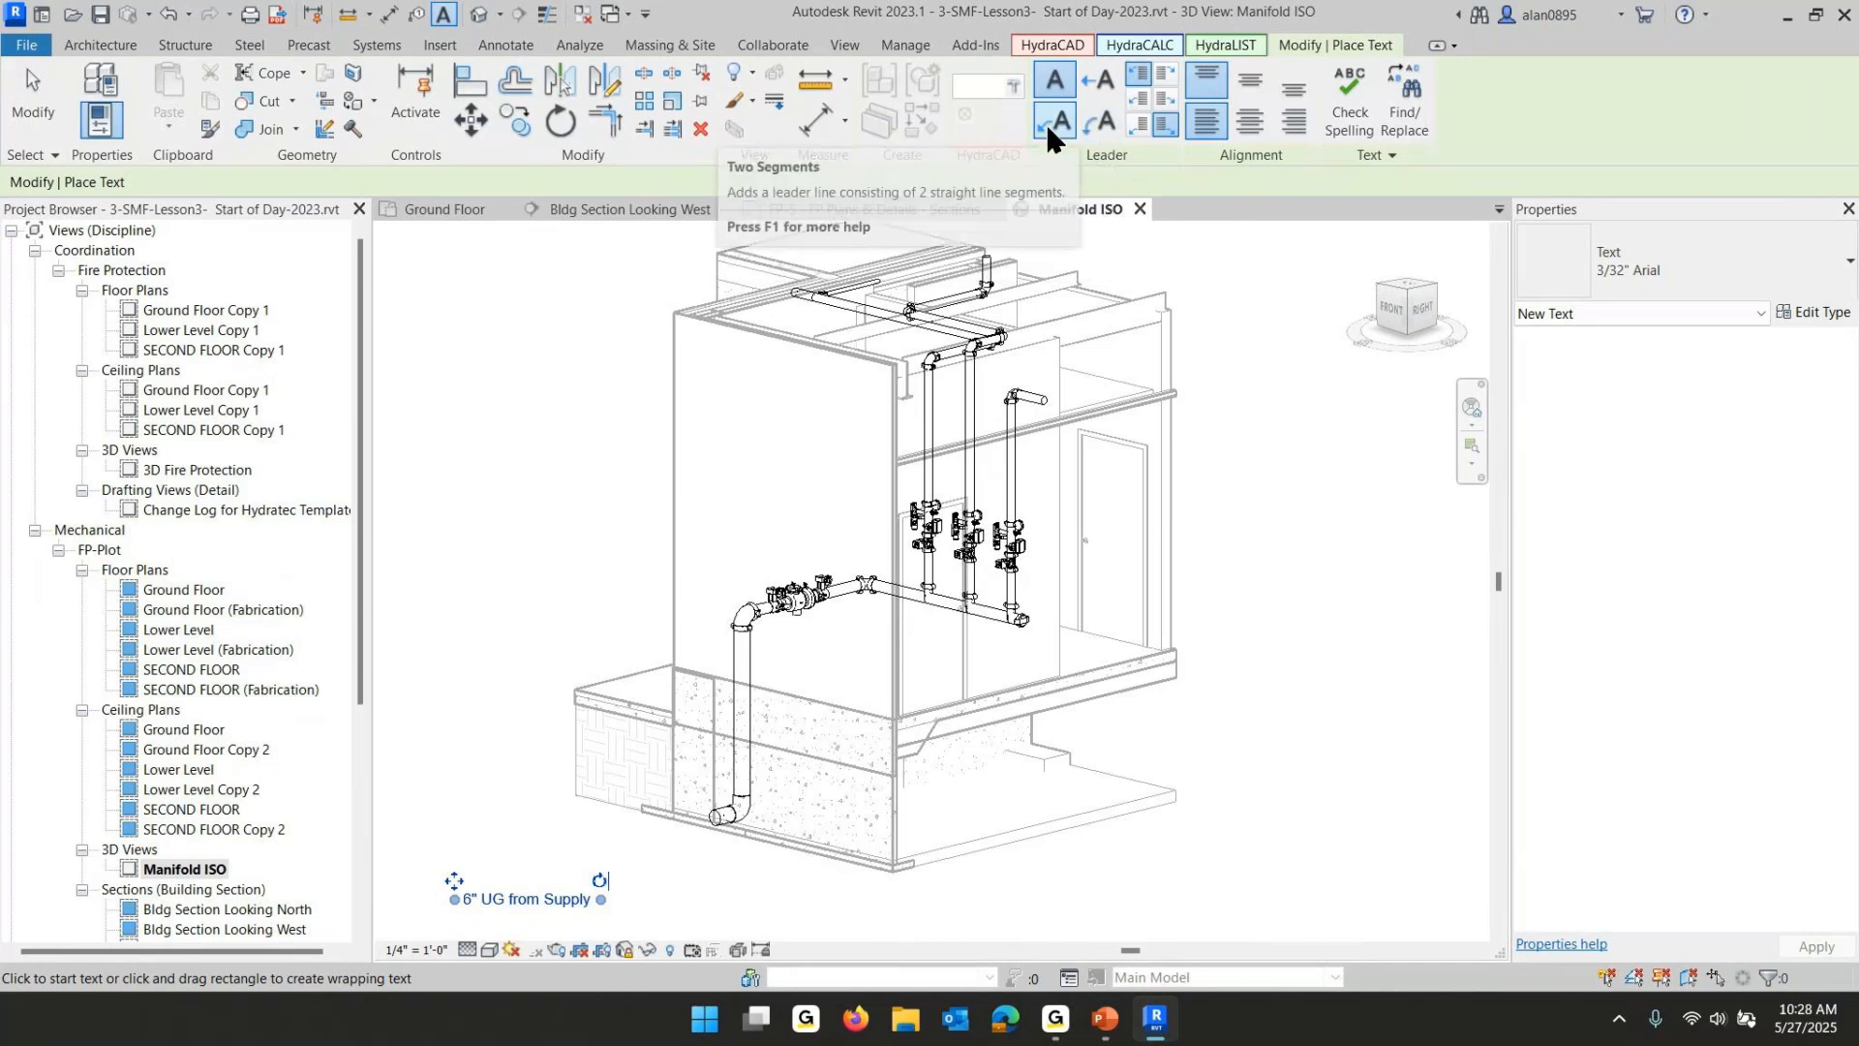
pyautogui.click(1166, 124)
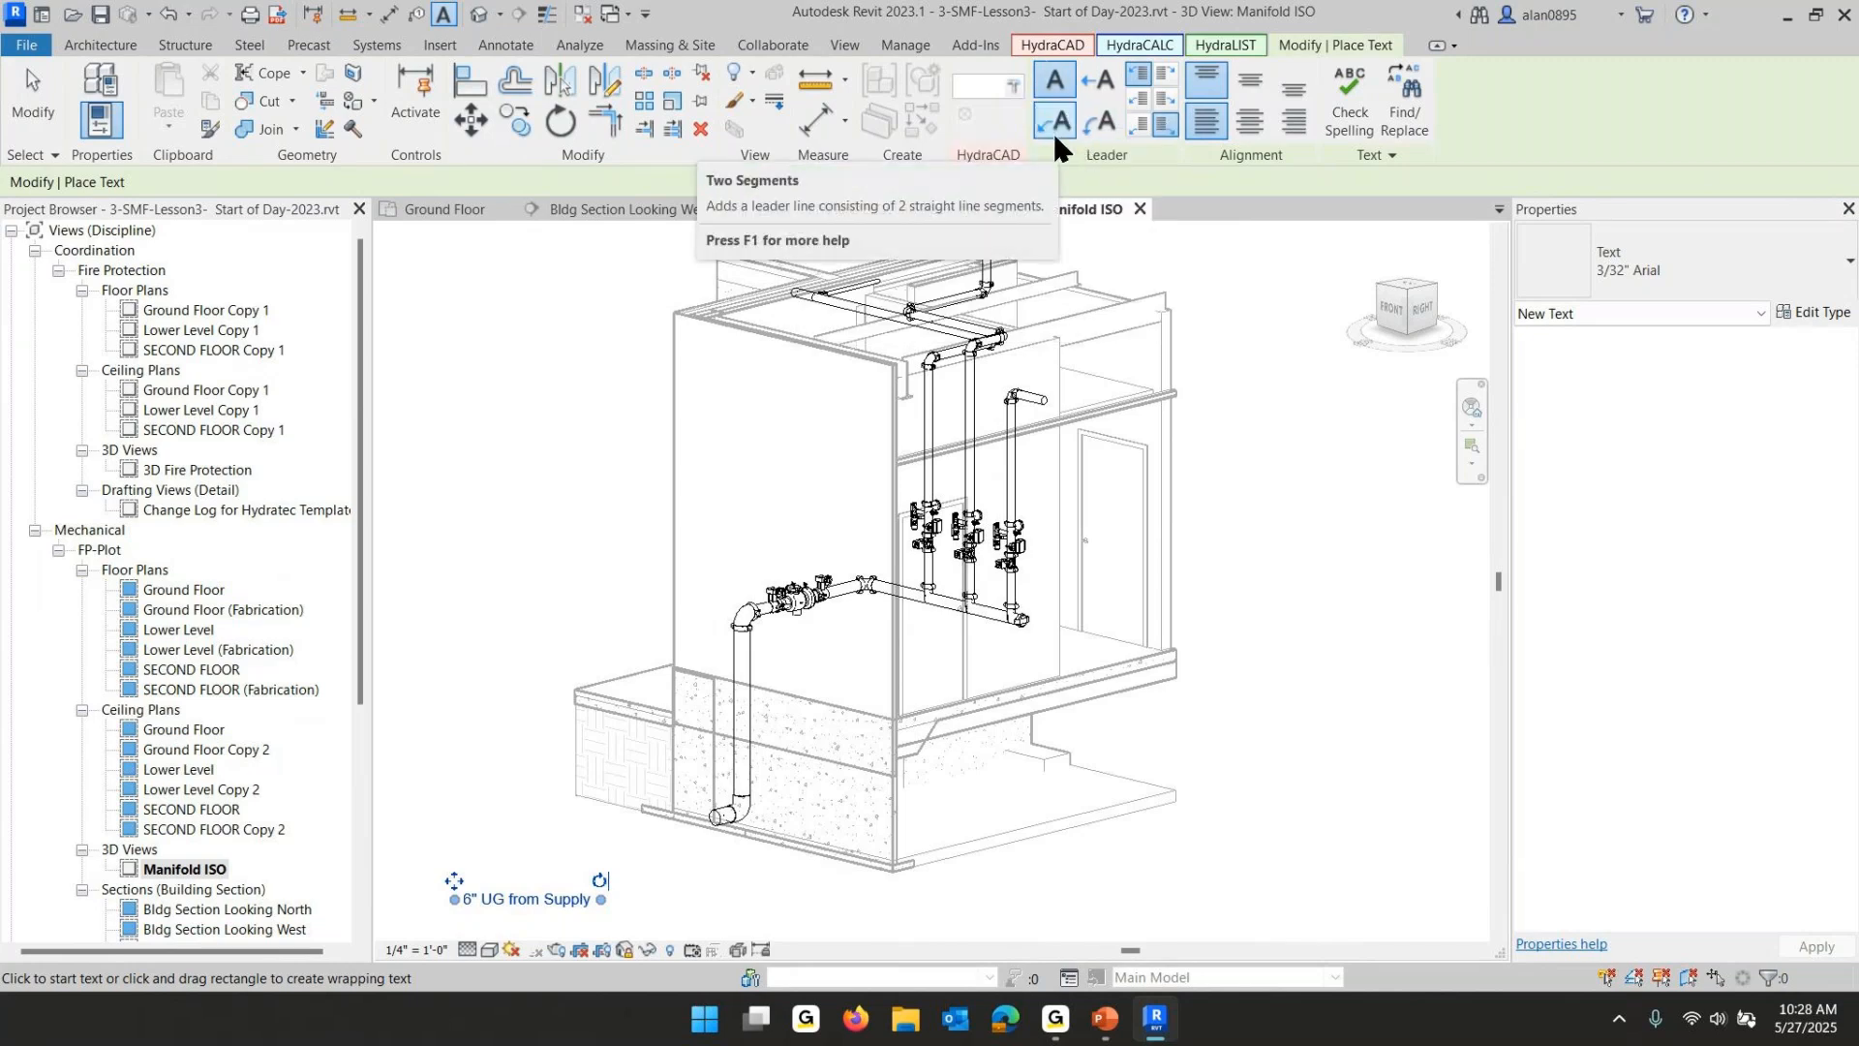
pyautogui.click(1303, 463)
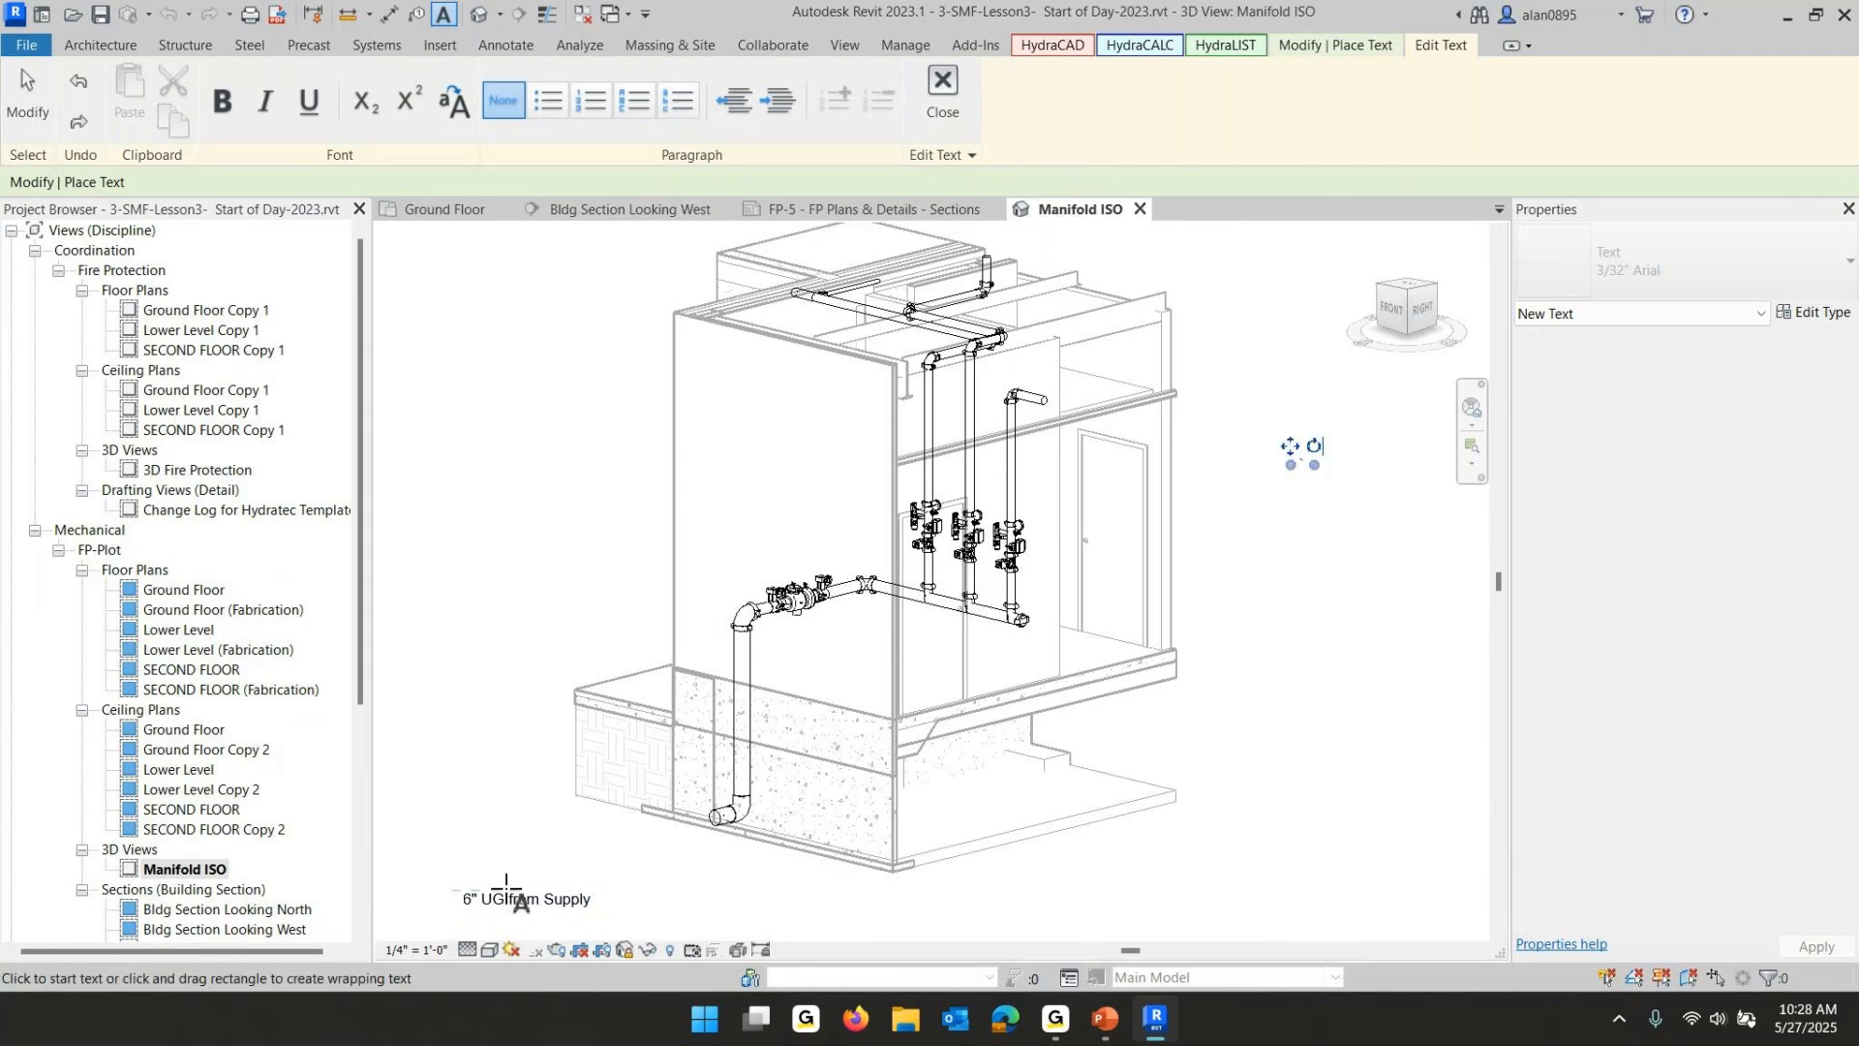
pyautogui.press('Escape')
pyautogui.press('Escape')
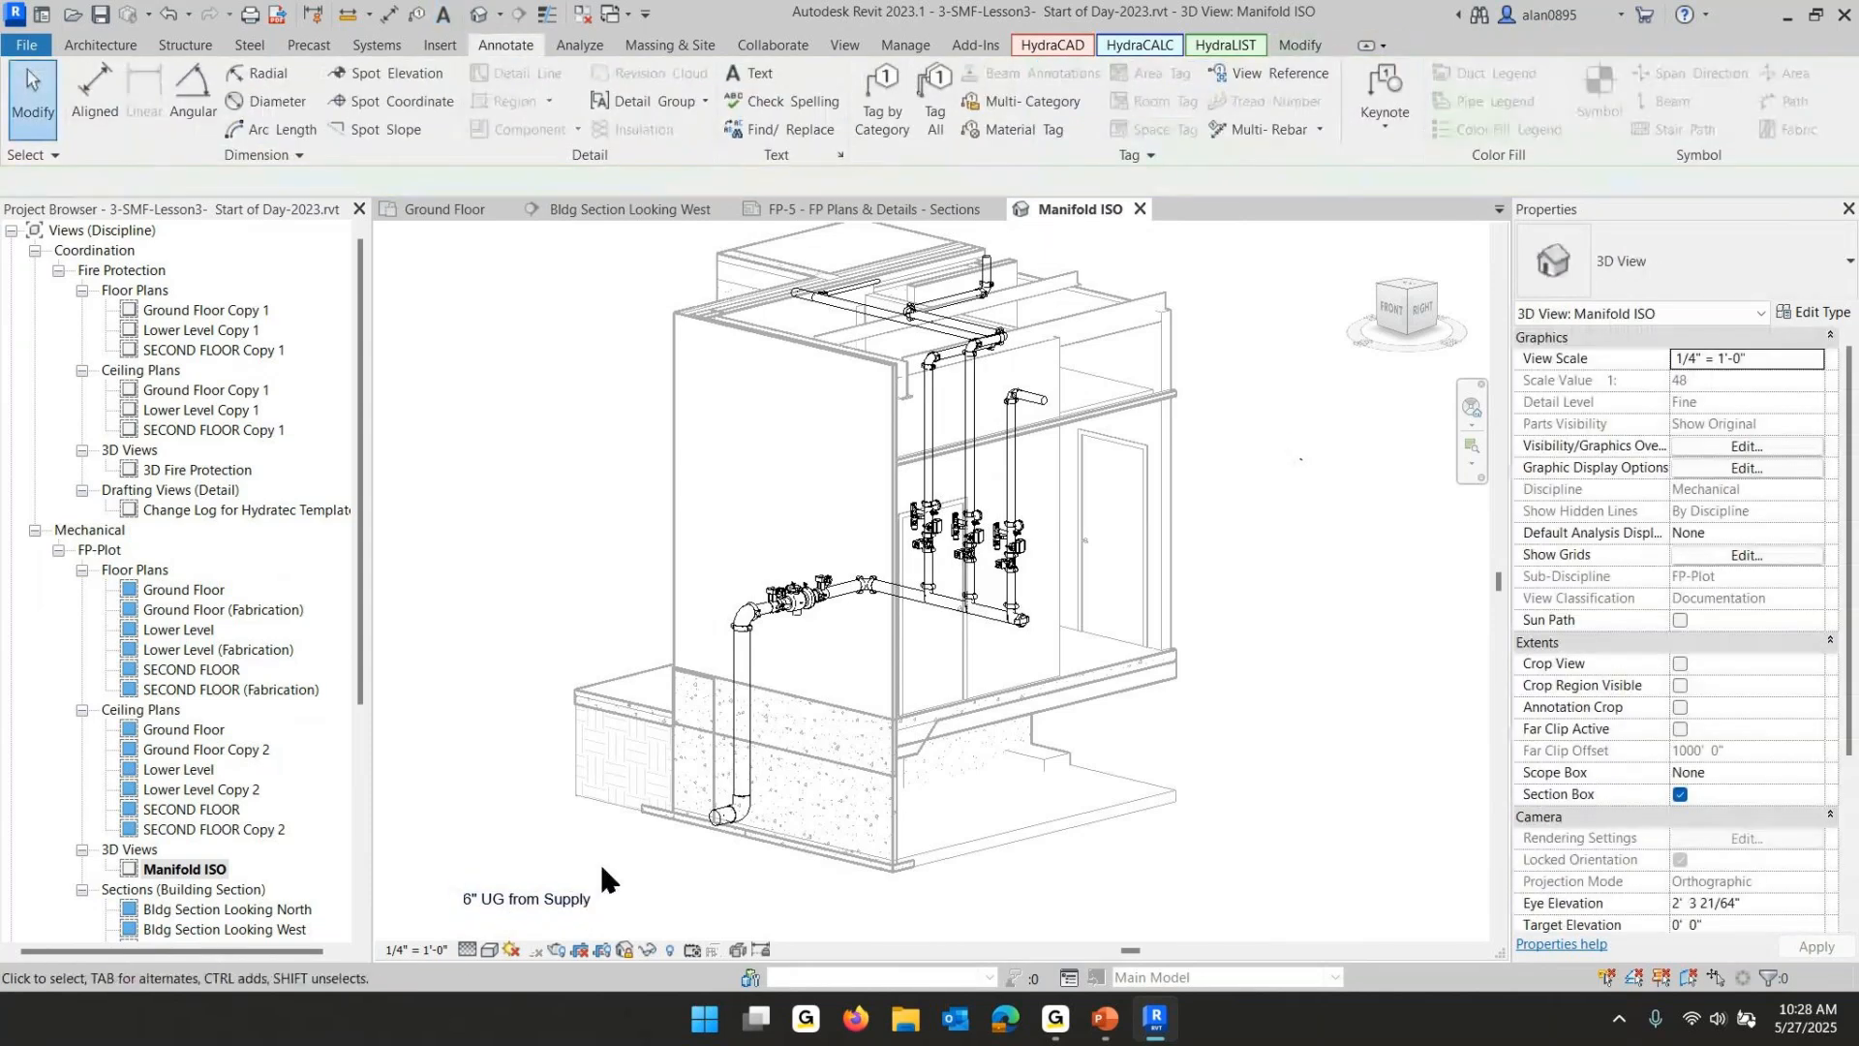
# - Add an arc leader from the text note to the underground supply pipe
pyautogui.click(583, 883)
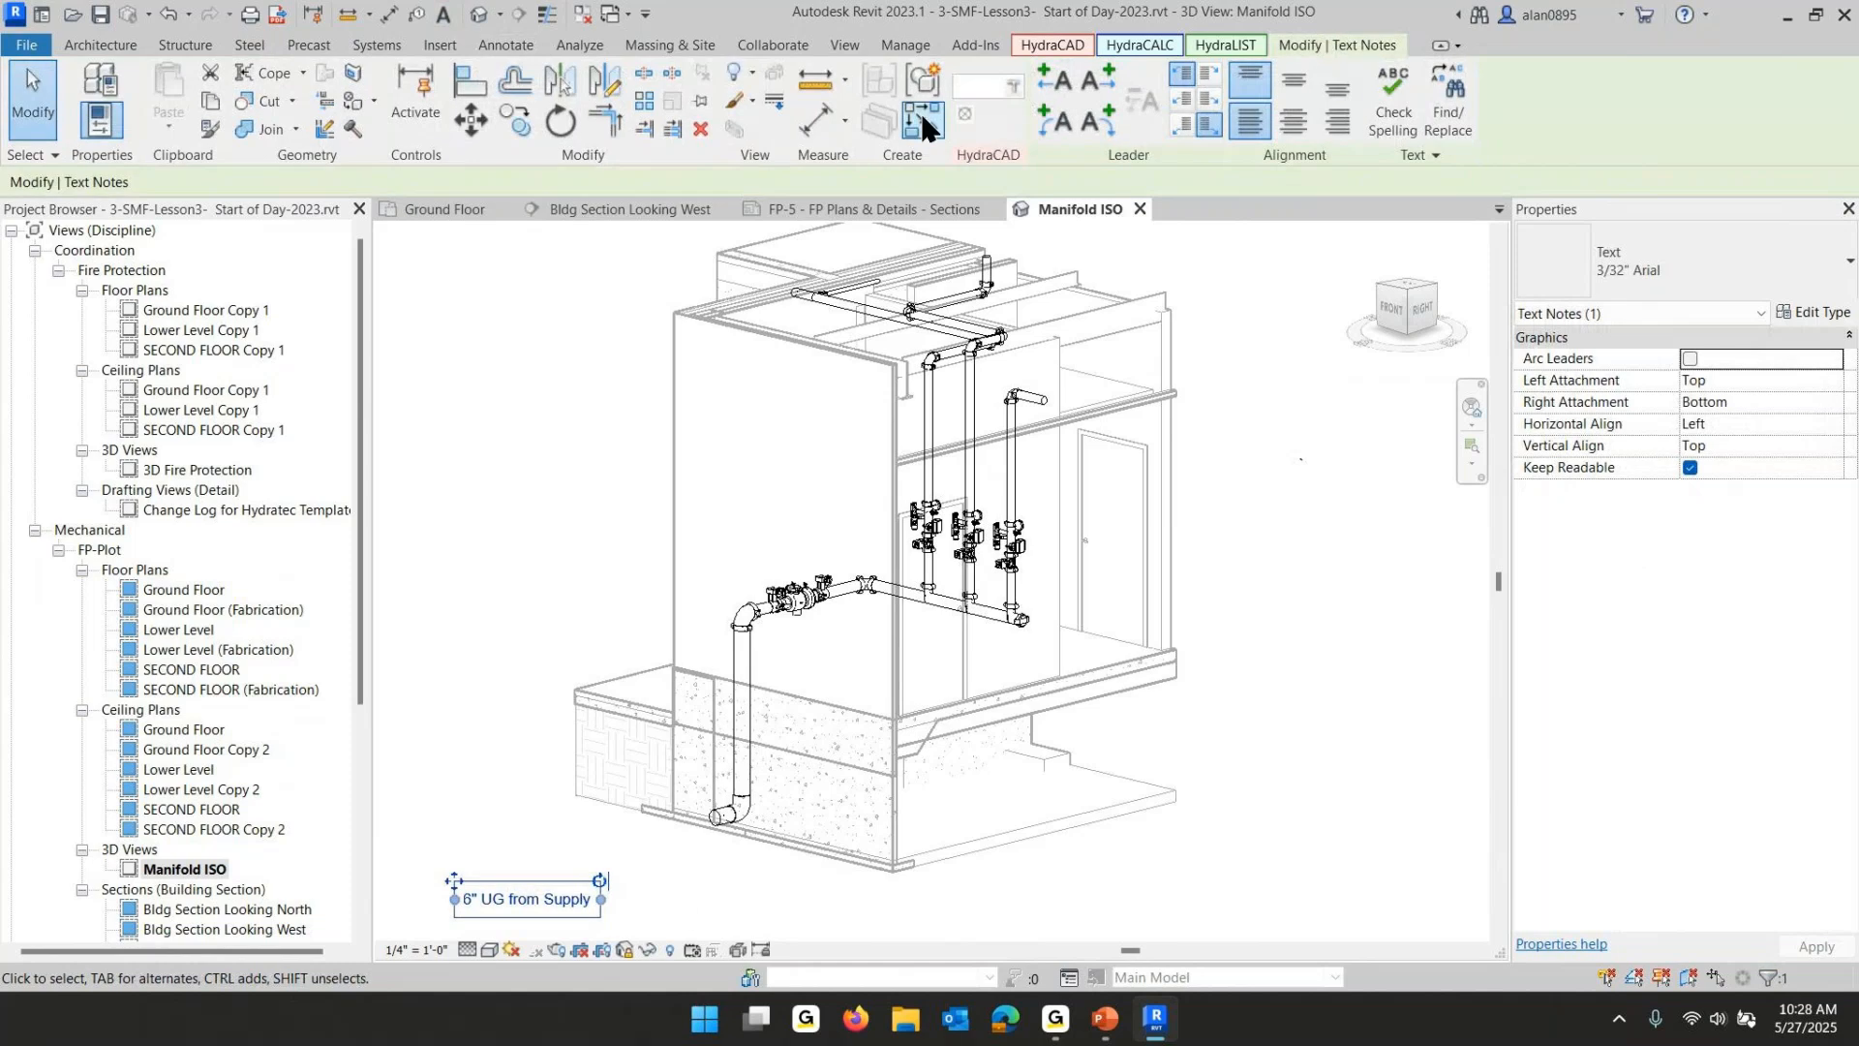
pyautogui.click(1096, 121)
pyautogui.moveTo(717, 910); pyautogui.dragTo(720, 830)
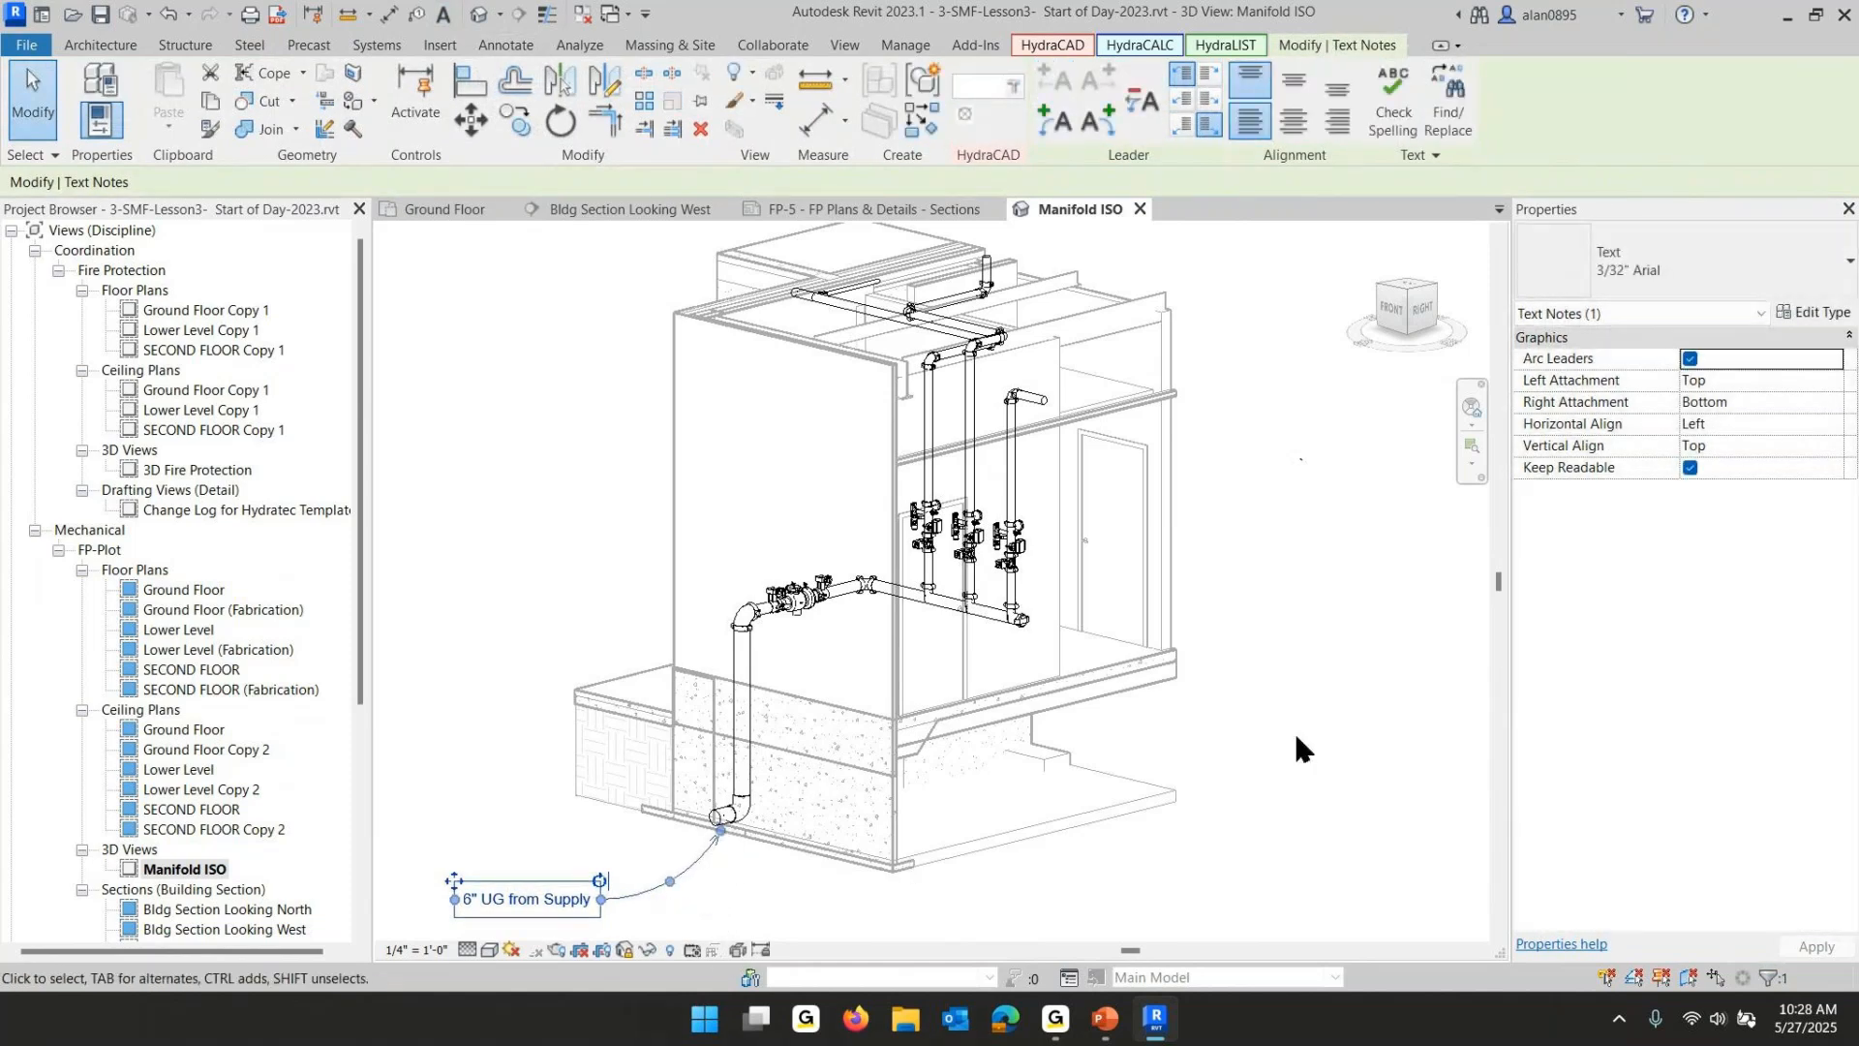
pyautogui.click(1296, 748)
# - Open the FP-5 - FP Plans & Details - Sections sheet from the project browser
pyautogui.scroll(-2, 823, 809)
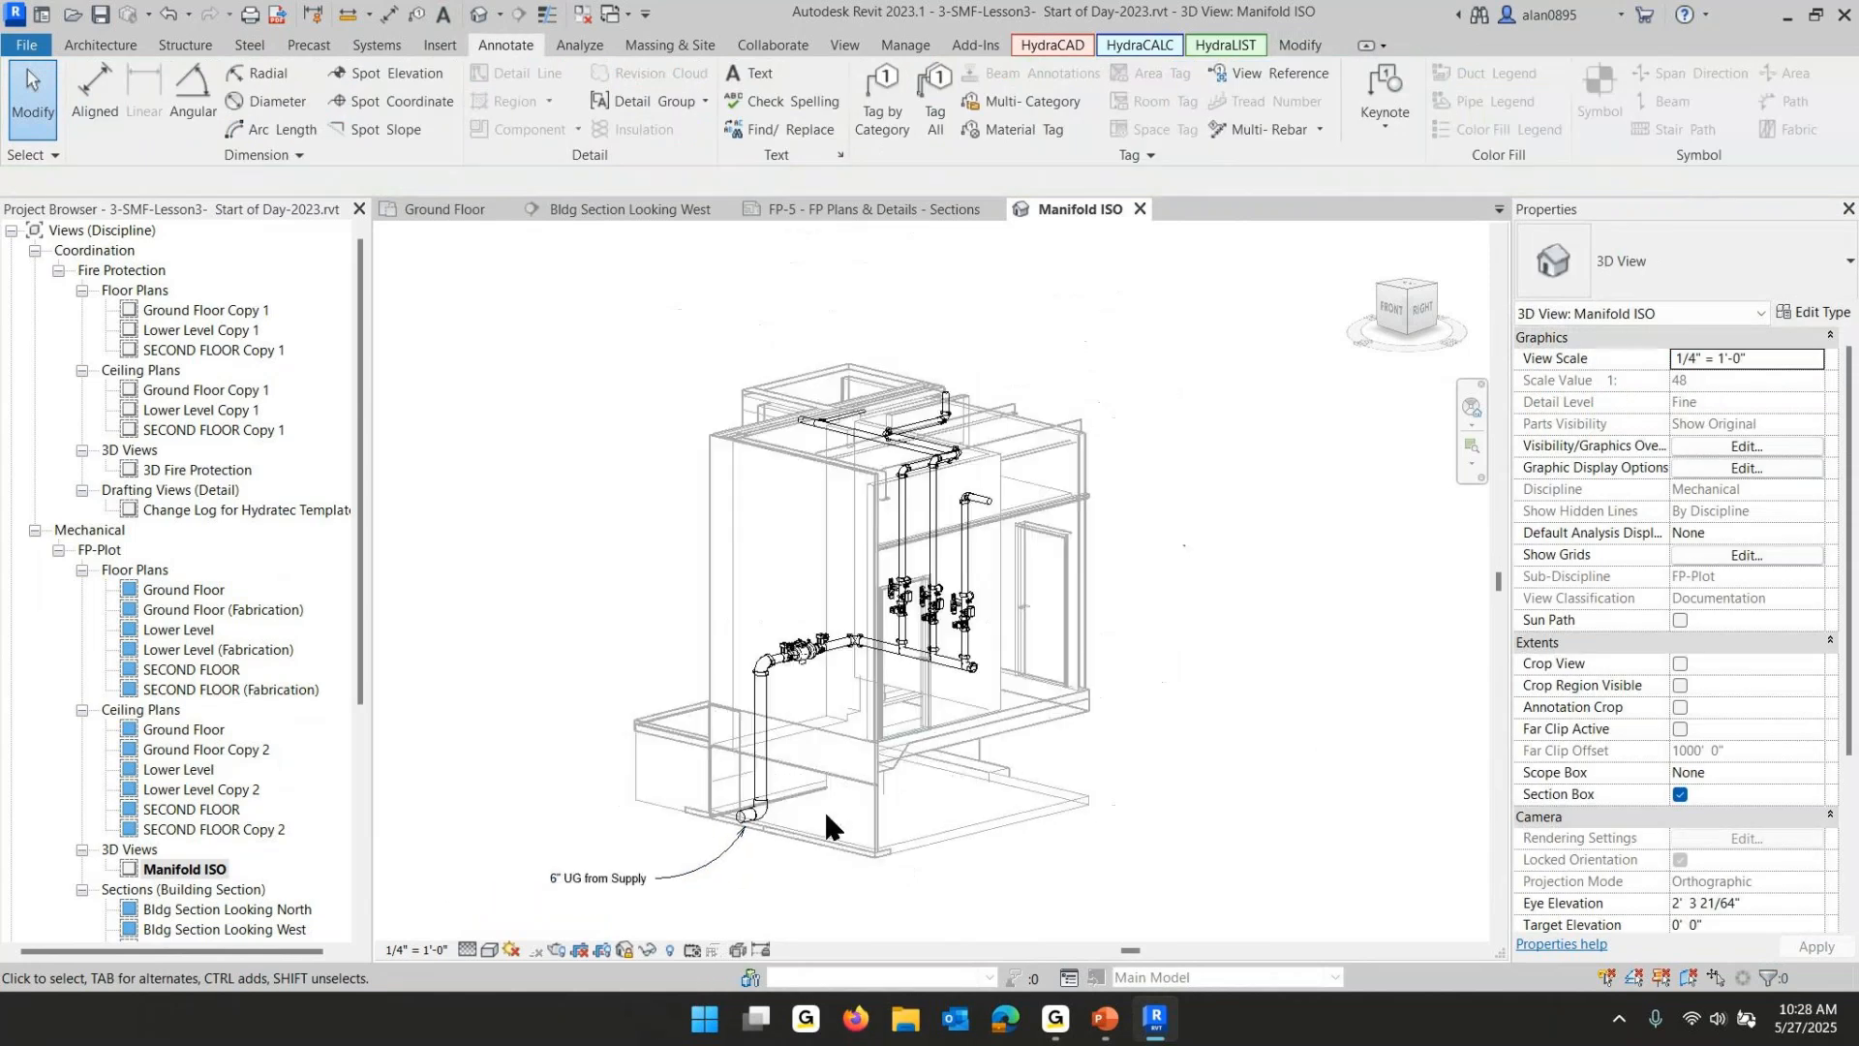
pyautogui.moveTo(1055, 815); pyautogui.dragTo(1109, 800, button='middle')
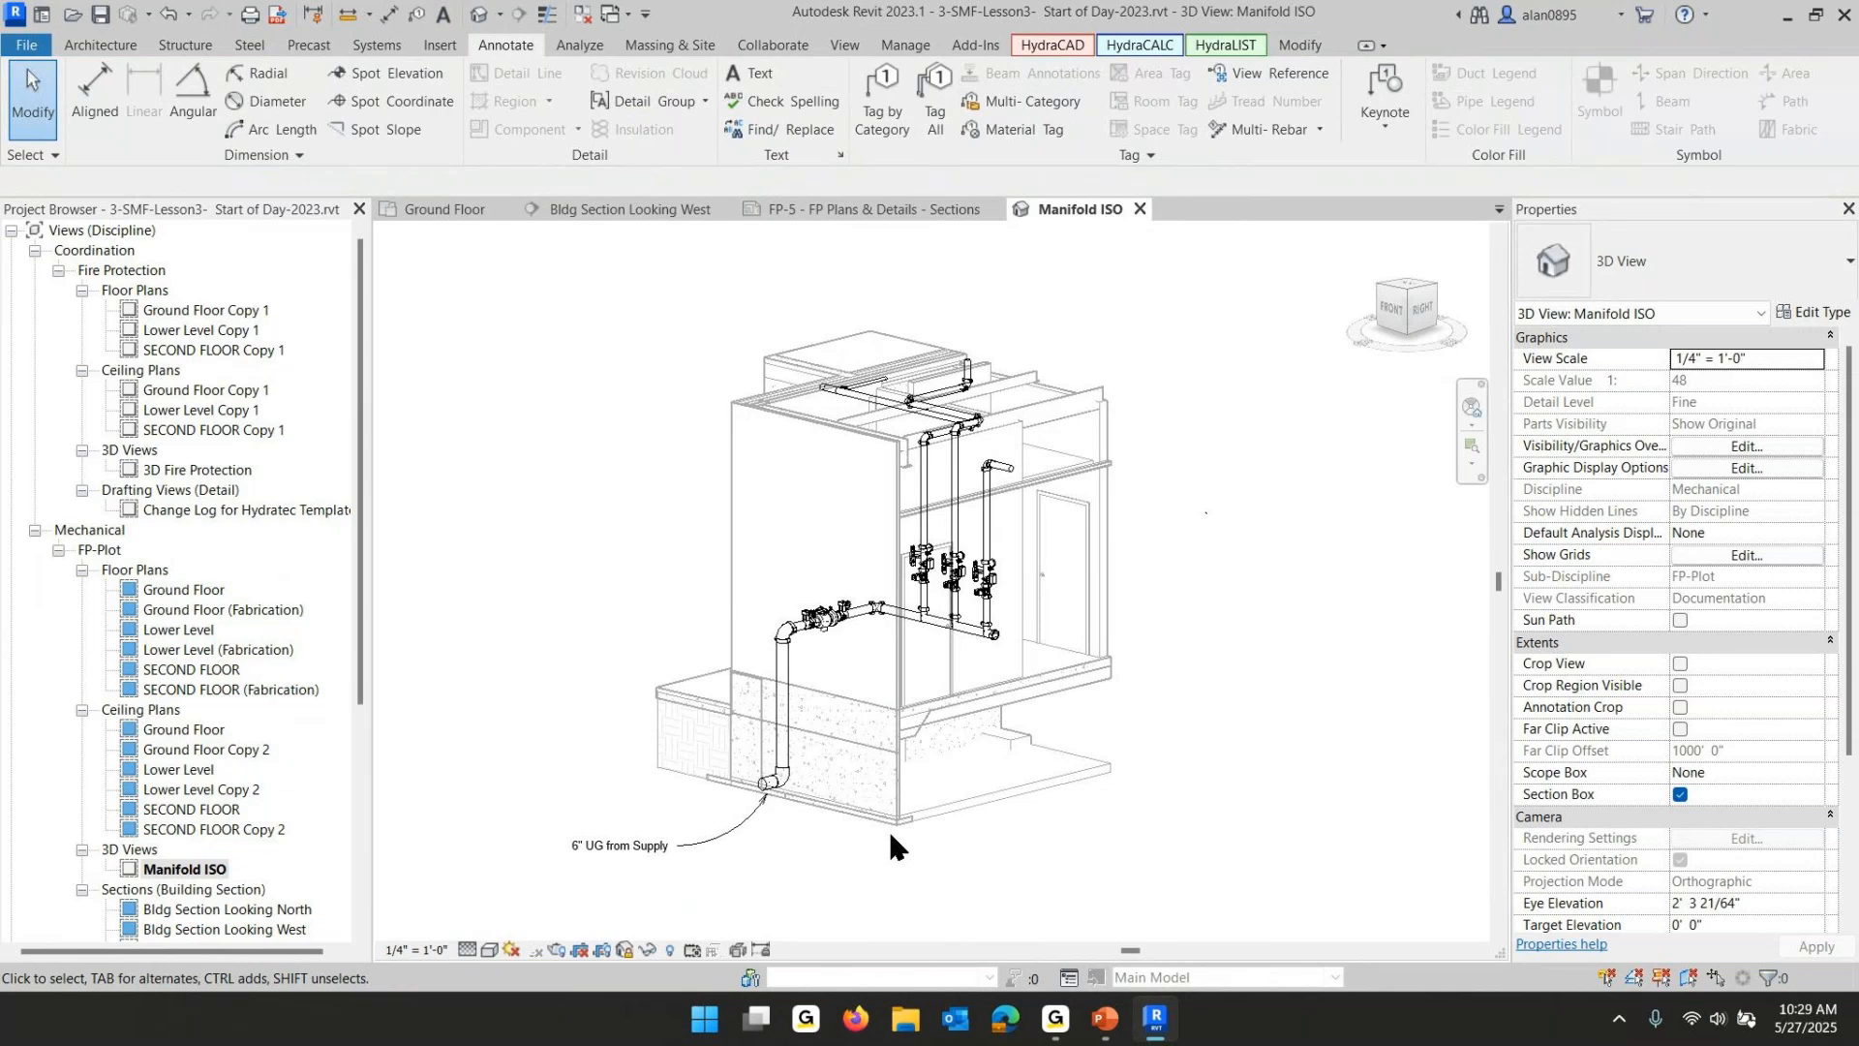
pyautogui.keyDown('shift'); pyautogui.moveTo(890, 834); pyautogui.dragTo(956, 713, button='middle'); pyautogui.keyUp('shift')
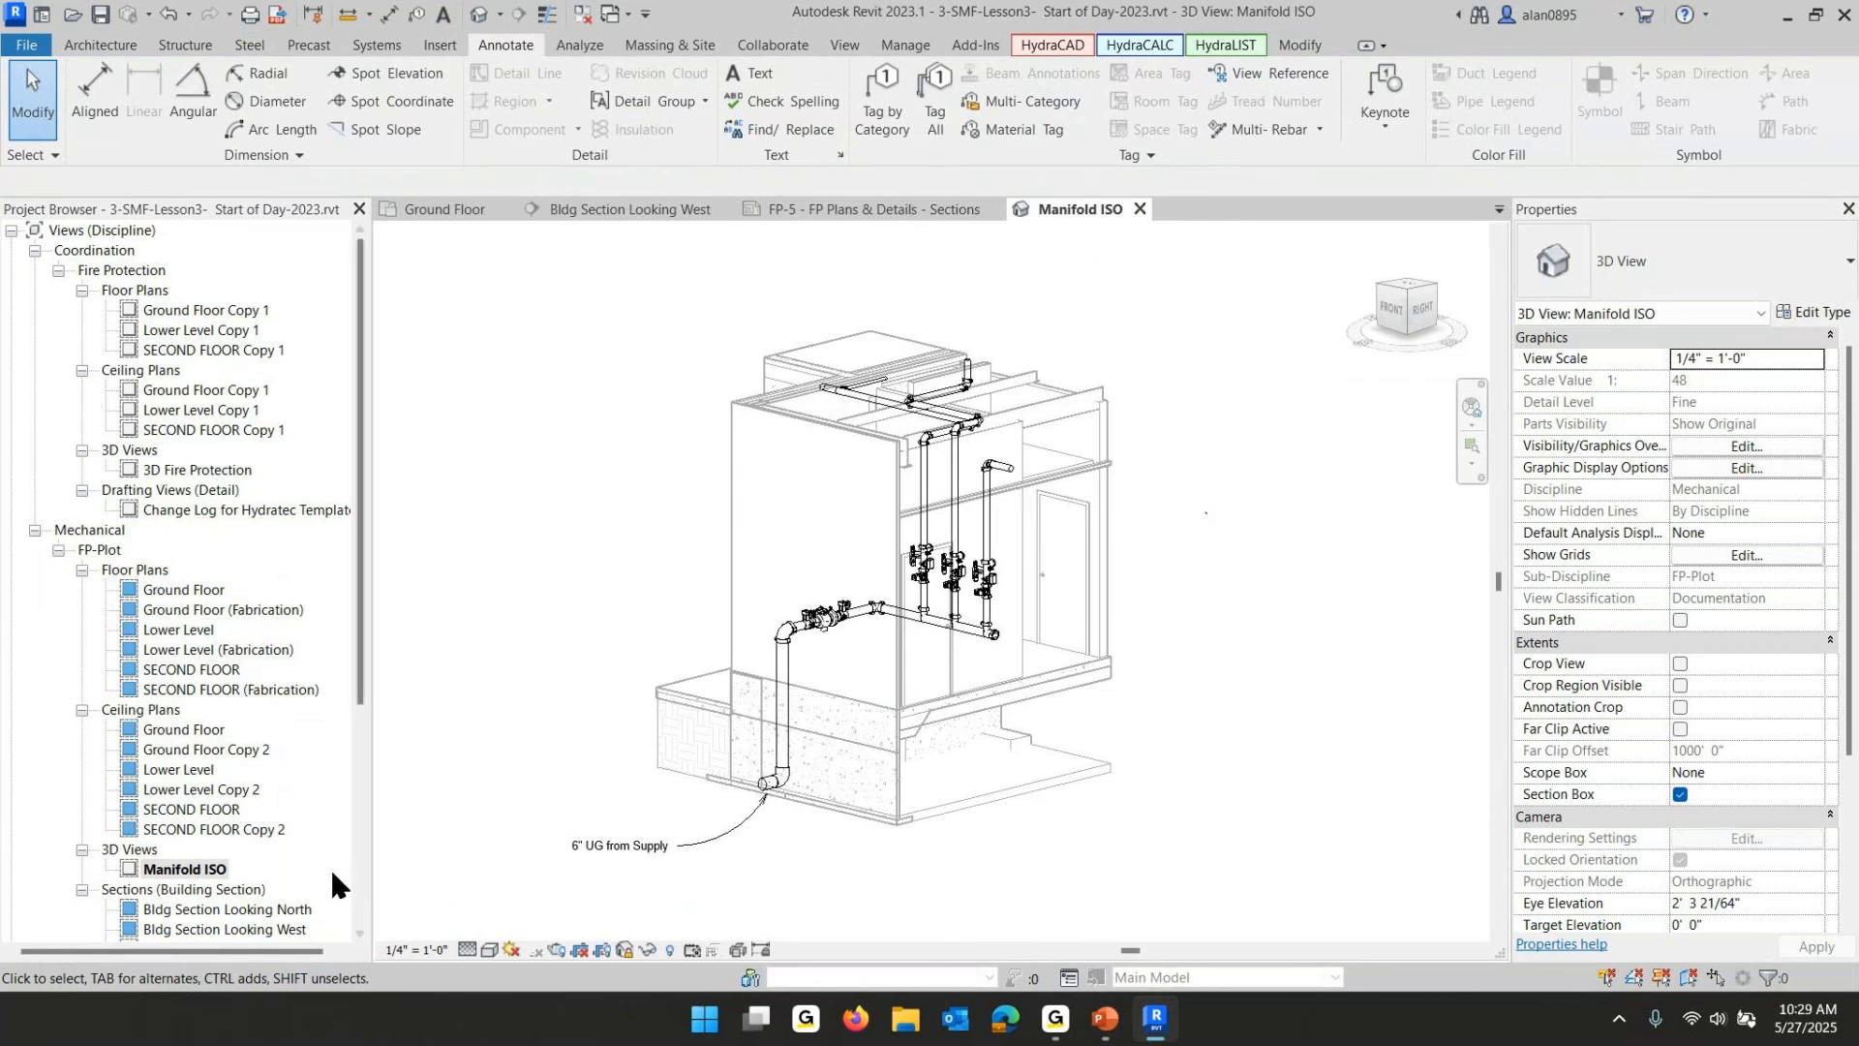
pyautogui.scroll(-2, 198, 711)
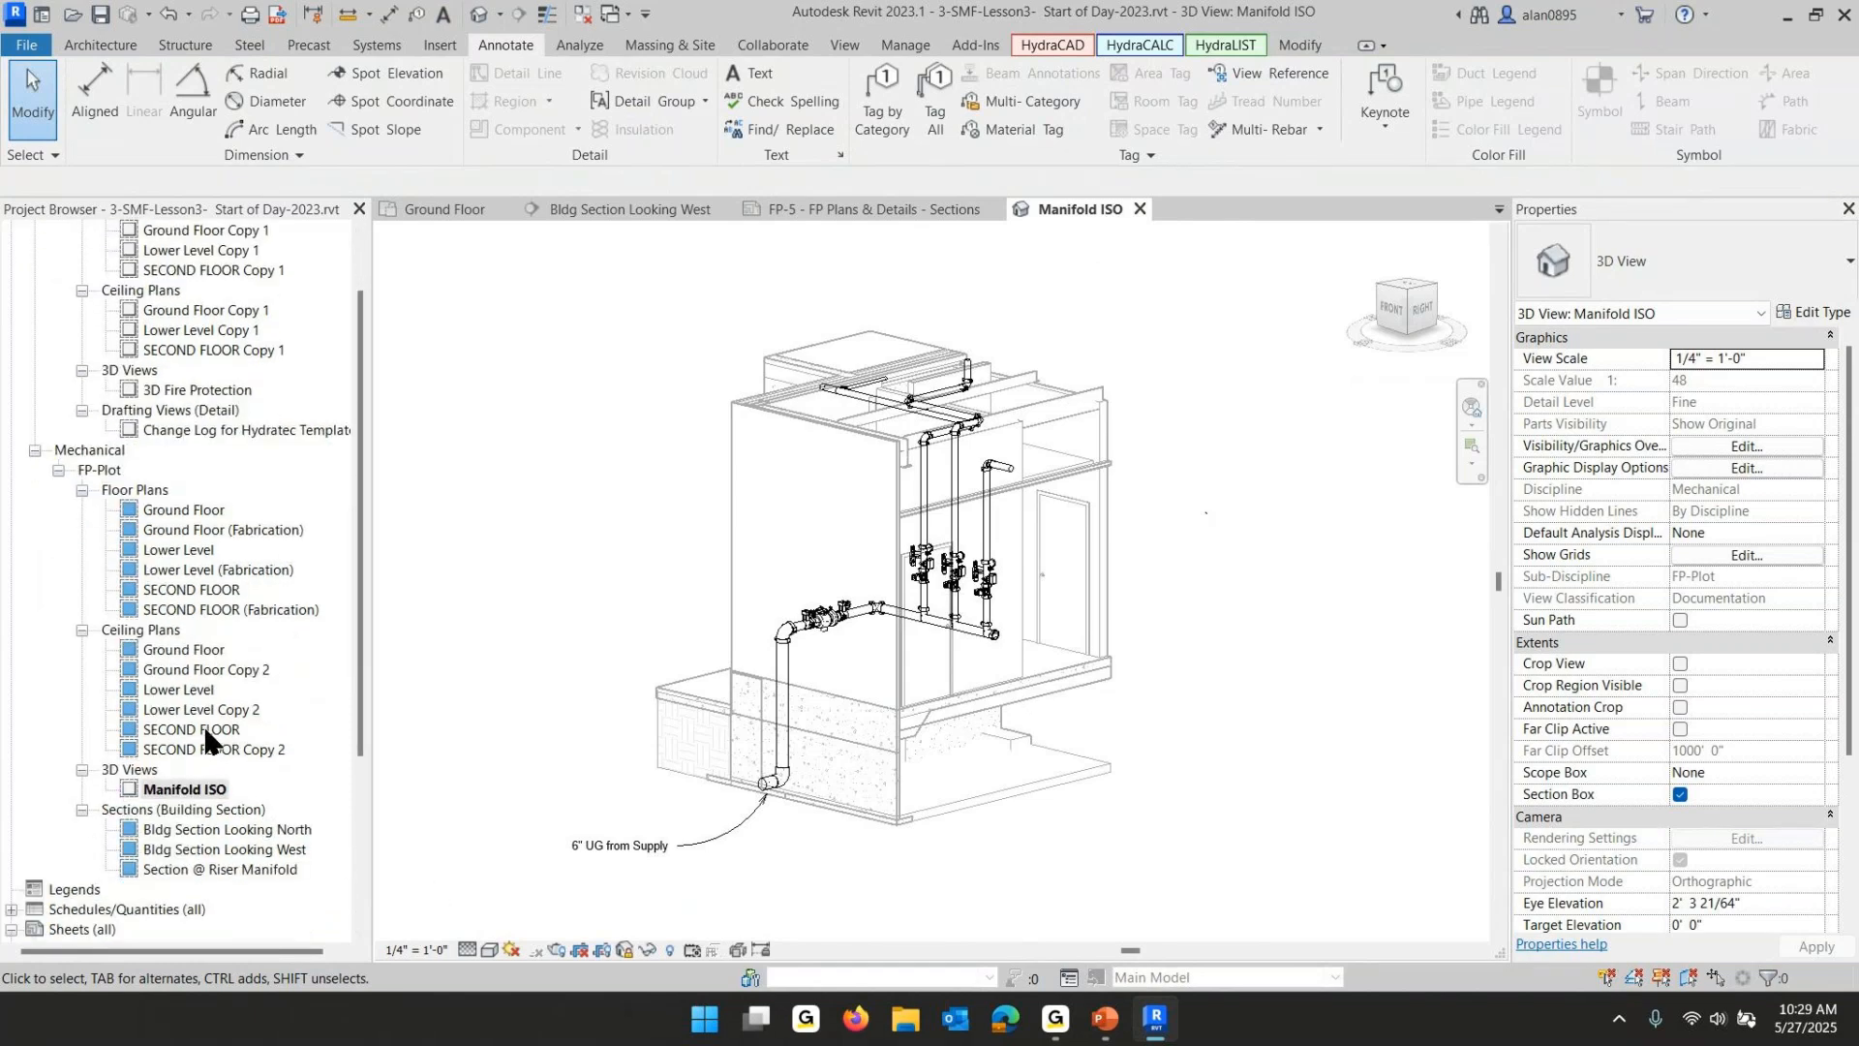
pyautogui.scroll(-3, 201, 726)
pyautogui.scroll(-2, 208, 729)
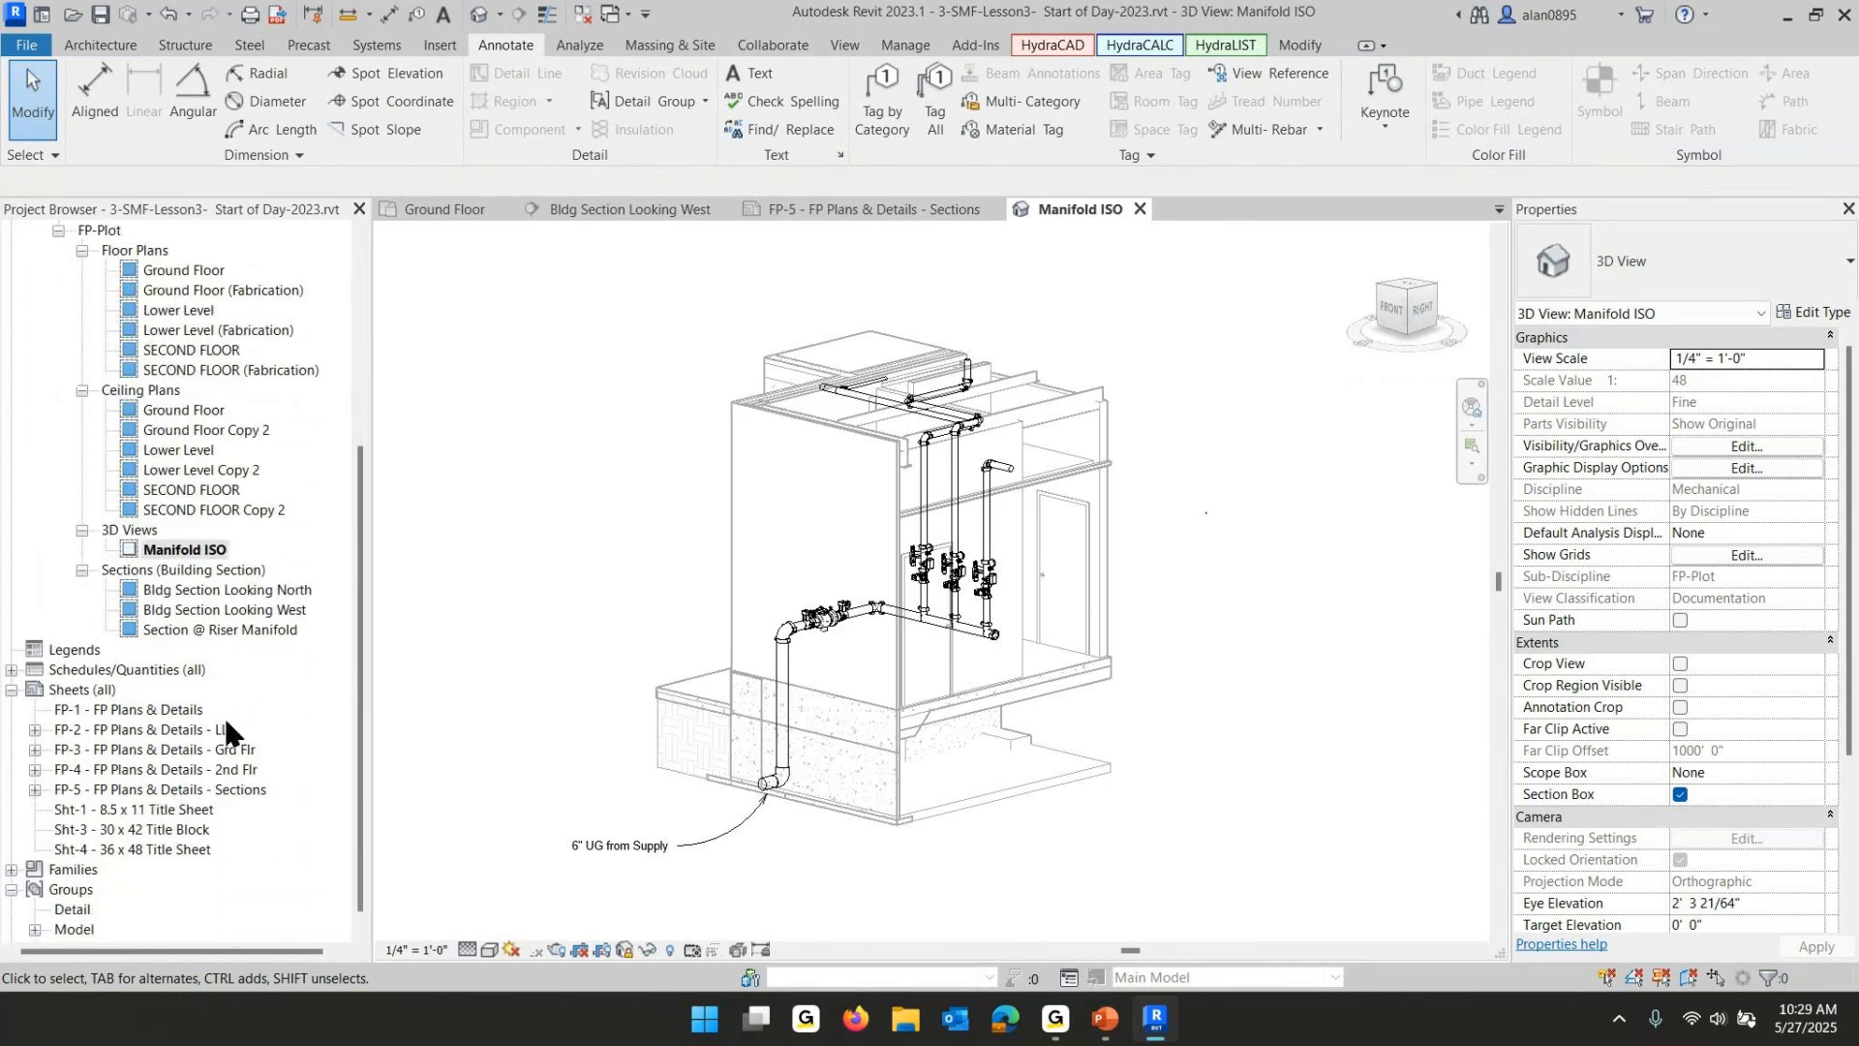
pyautogui.doubleClick(165, 789)
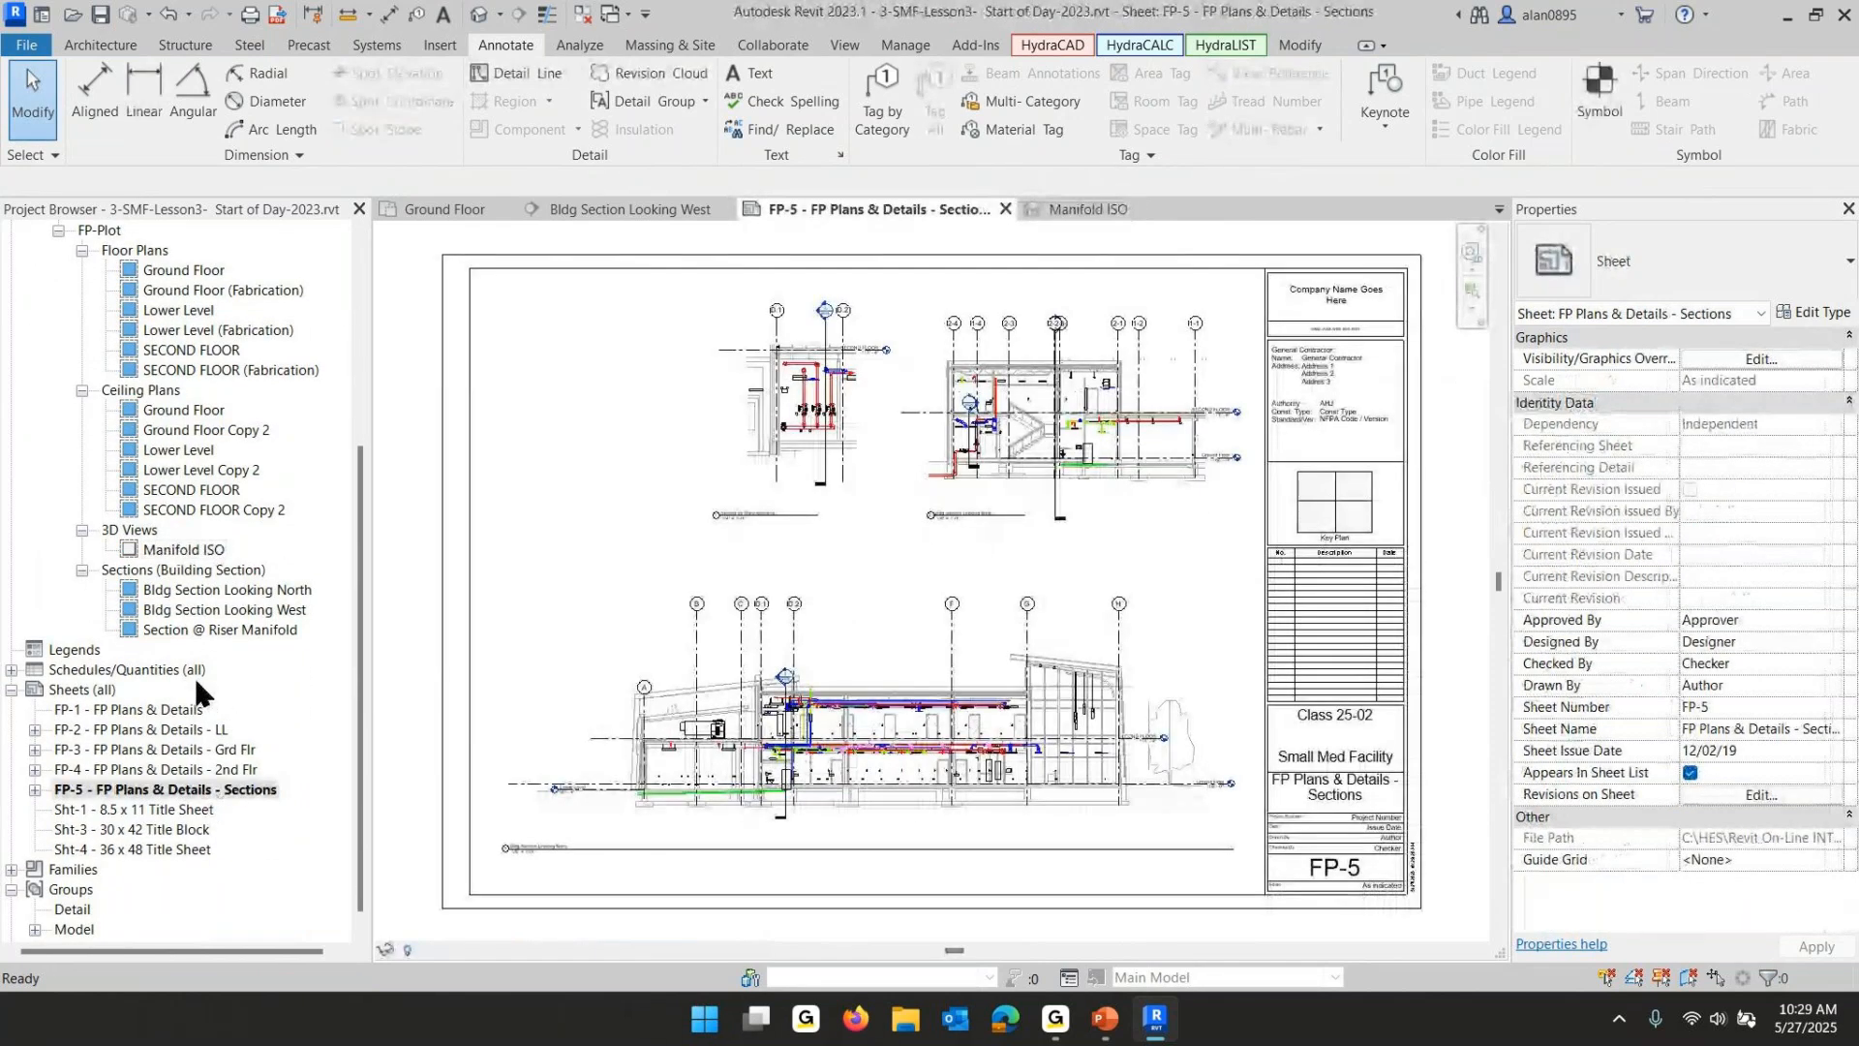
pyautogui.click(152, 552)
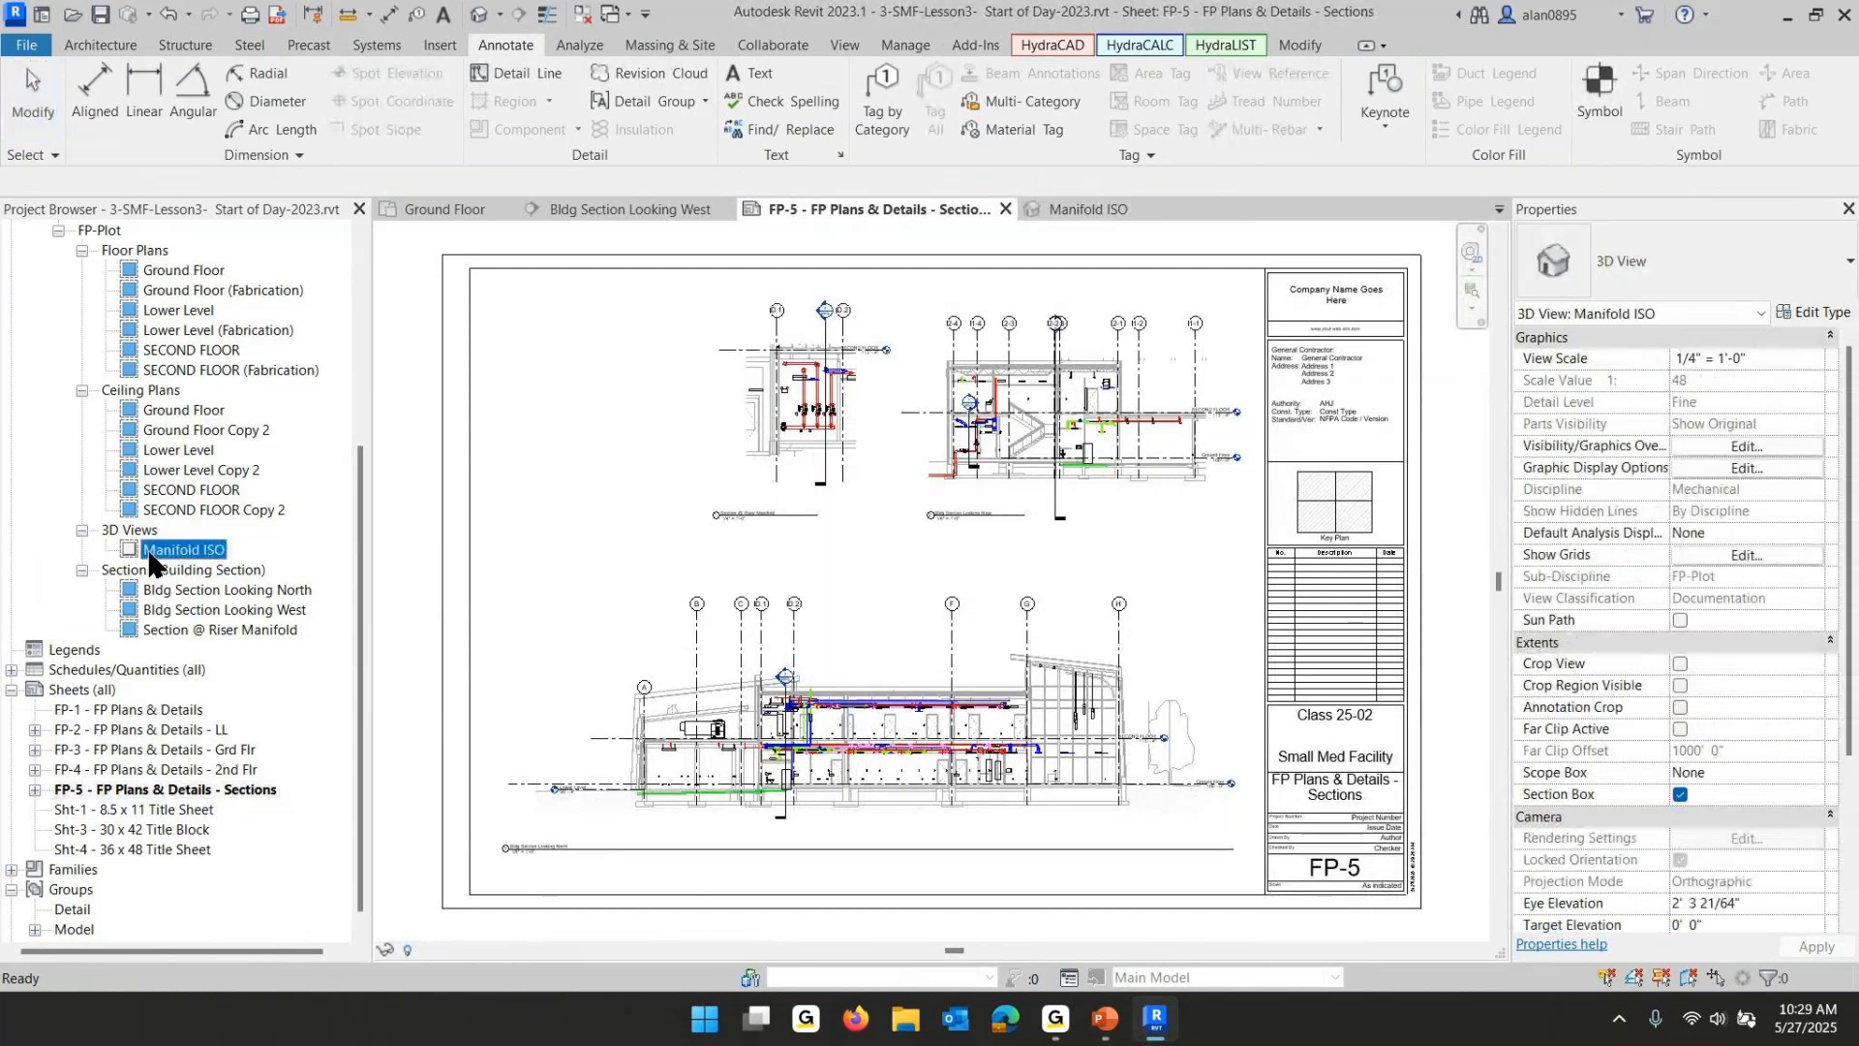
pyautogui.moveTo(152, 556); pyautogui.dragTo(585, 397)
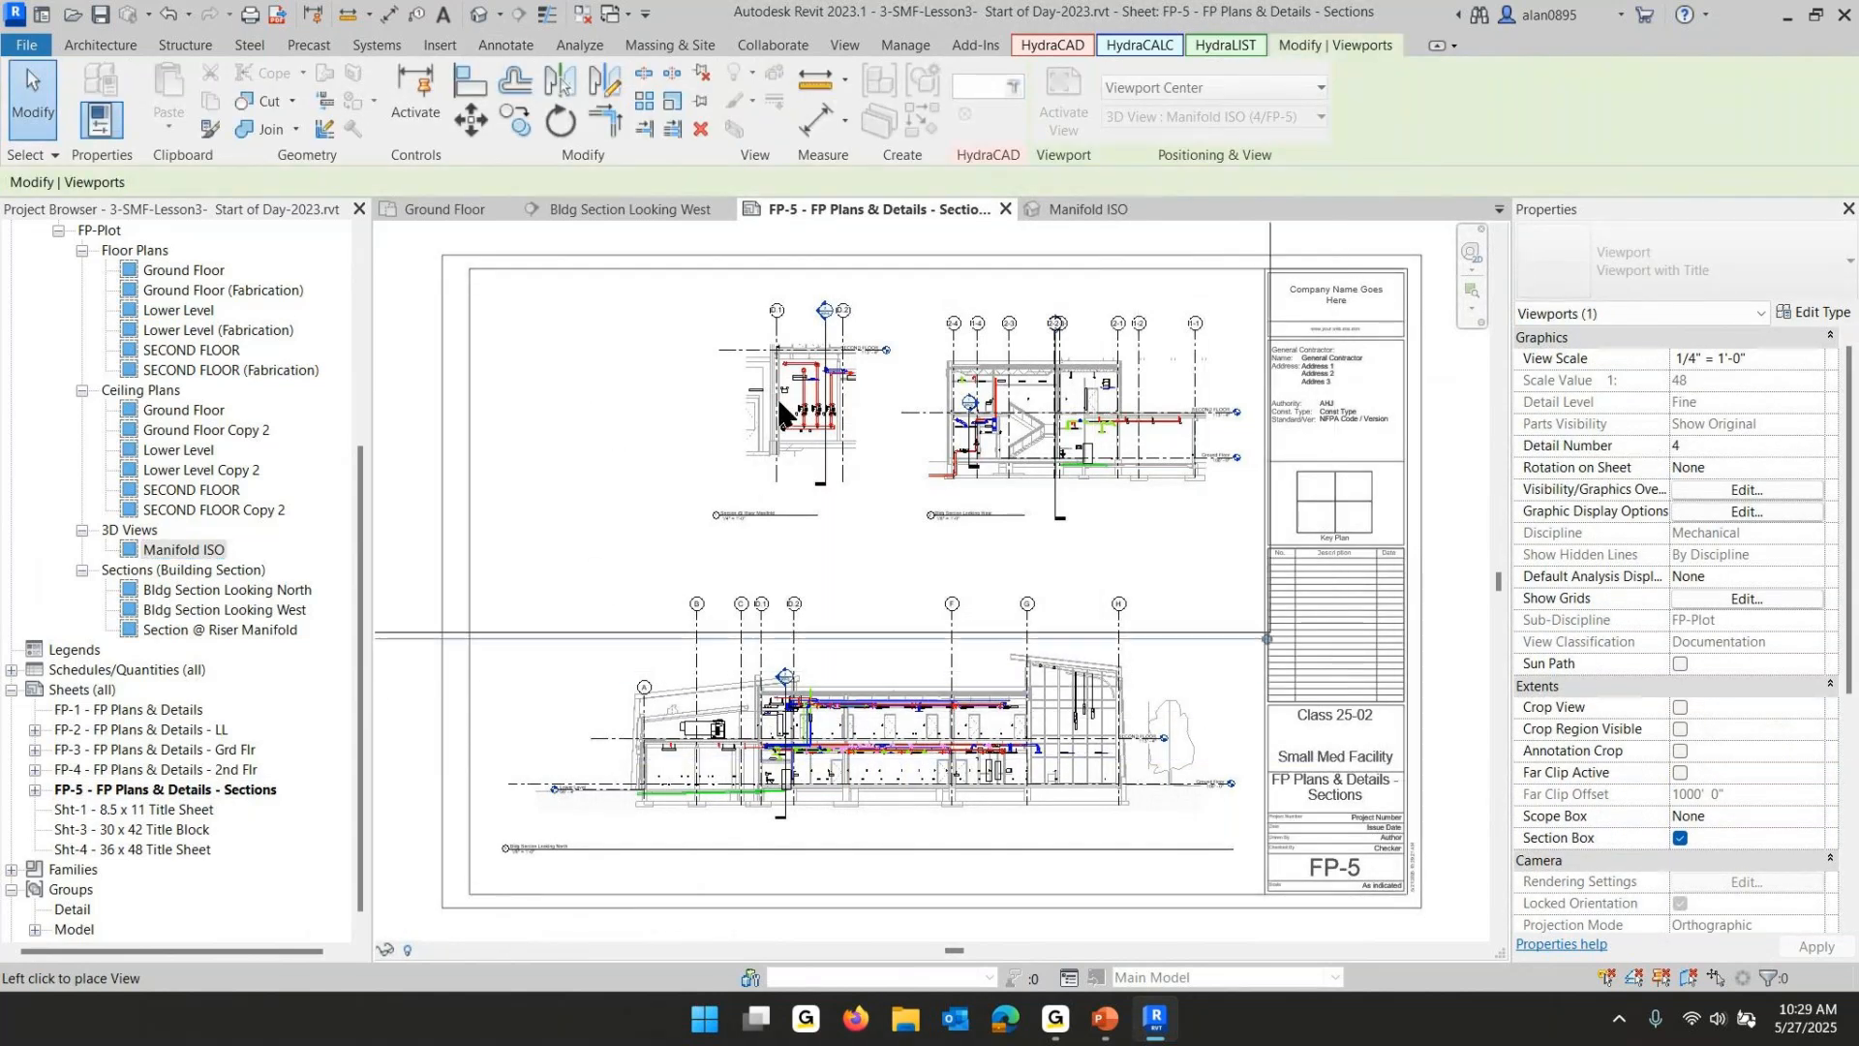
pyautogui.scroll(-3, 782, 395)
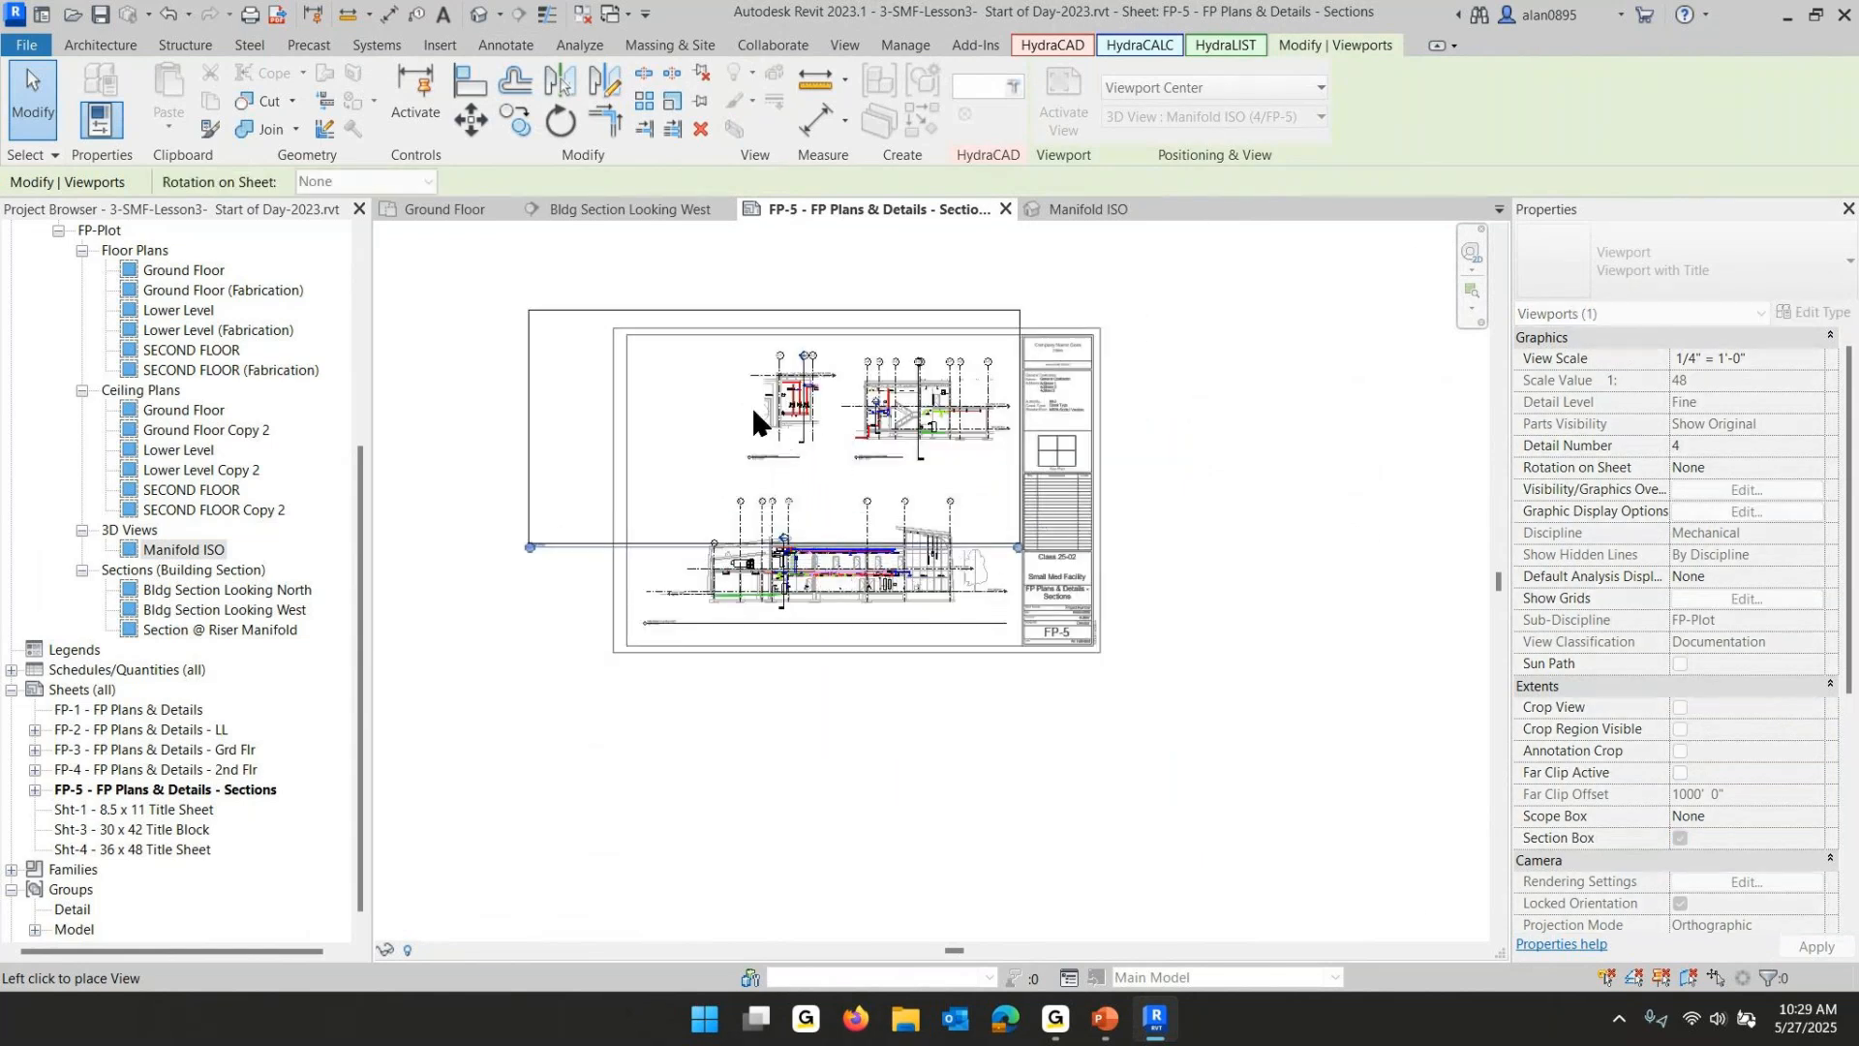
pyautogui.press('Escape')
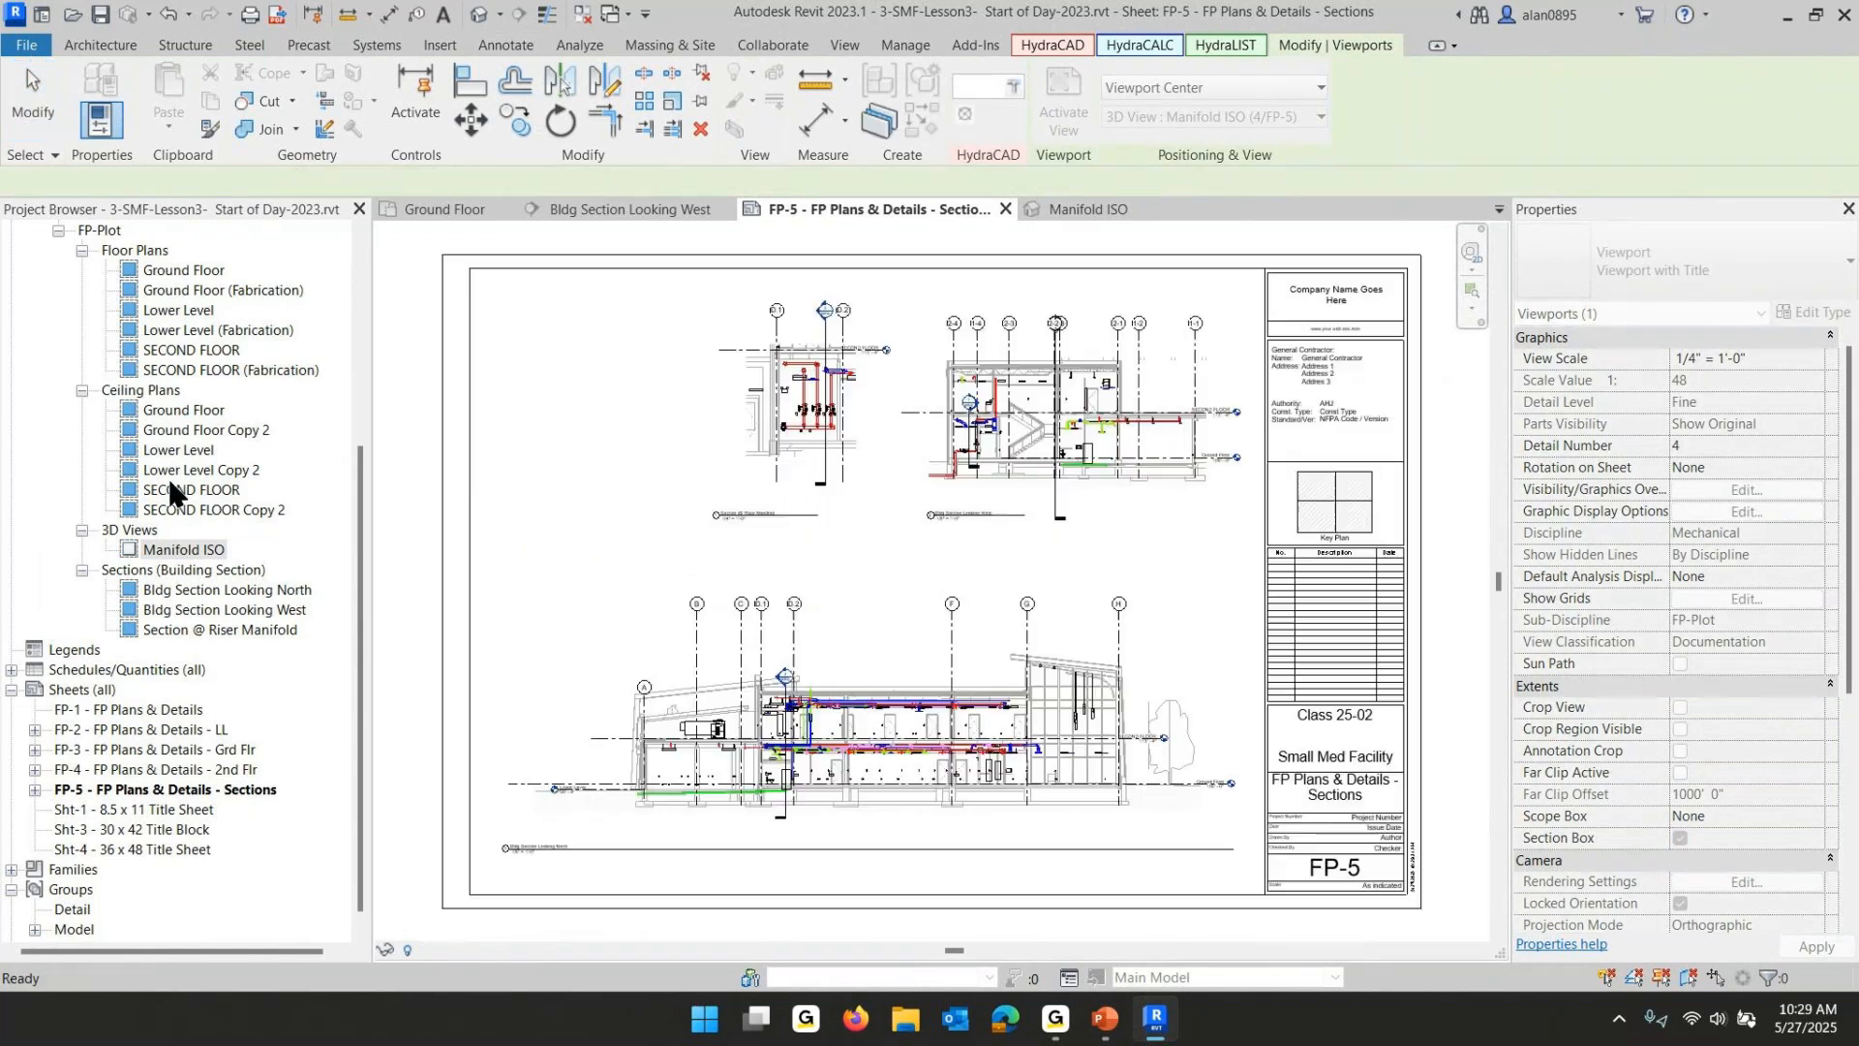
# - Return to the Manifold ISO view and turn on Crop View and Crop Region Visible
pyautogui.doubleClick(188, 554)
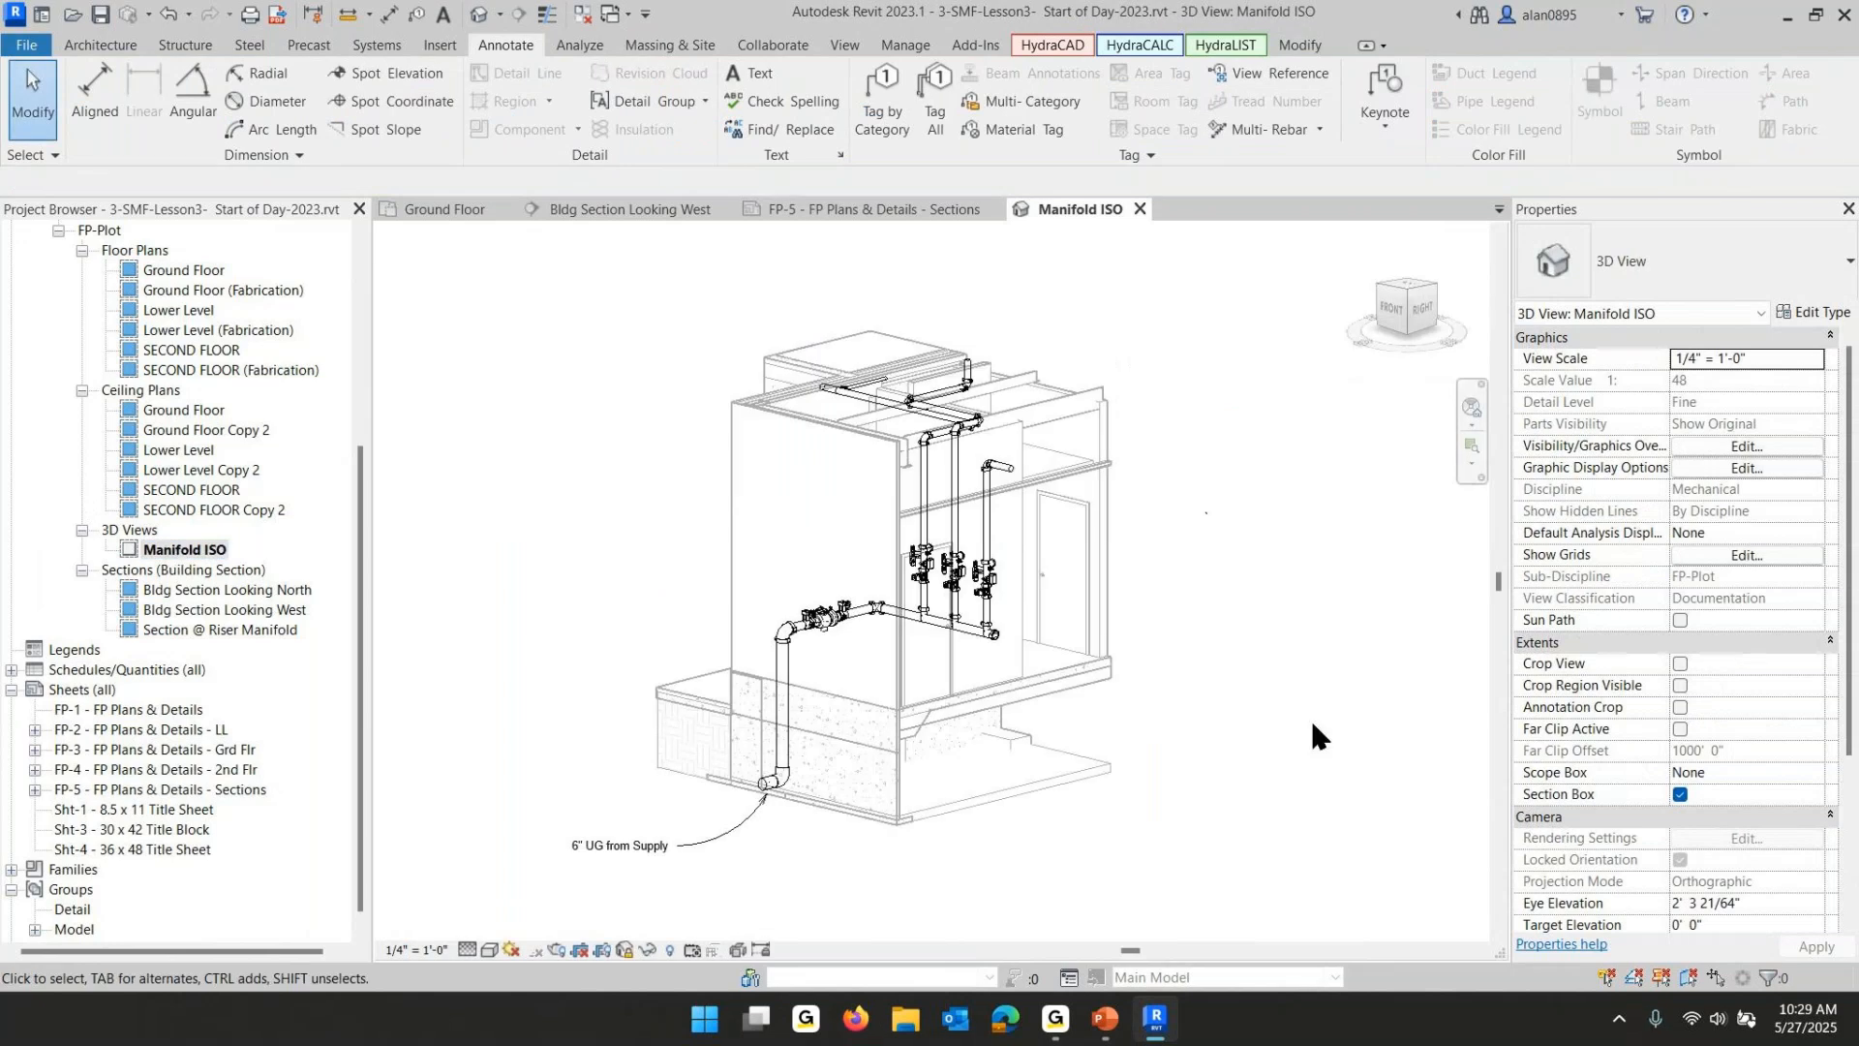
pyautogui.click(1679, 664)
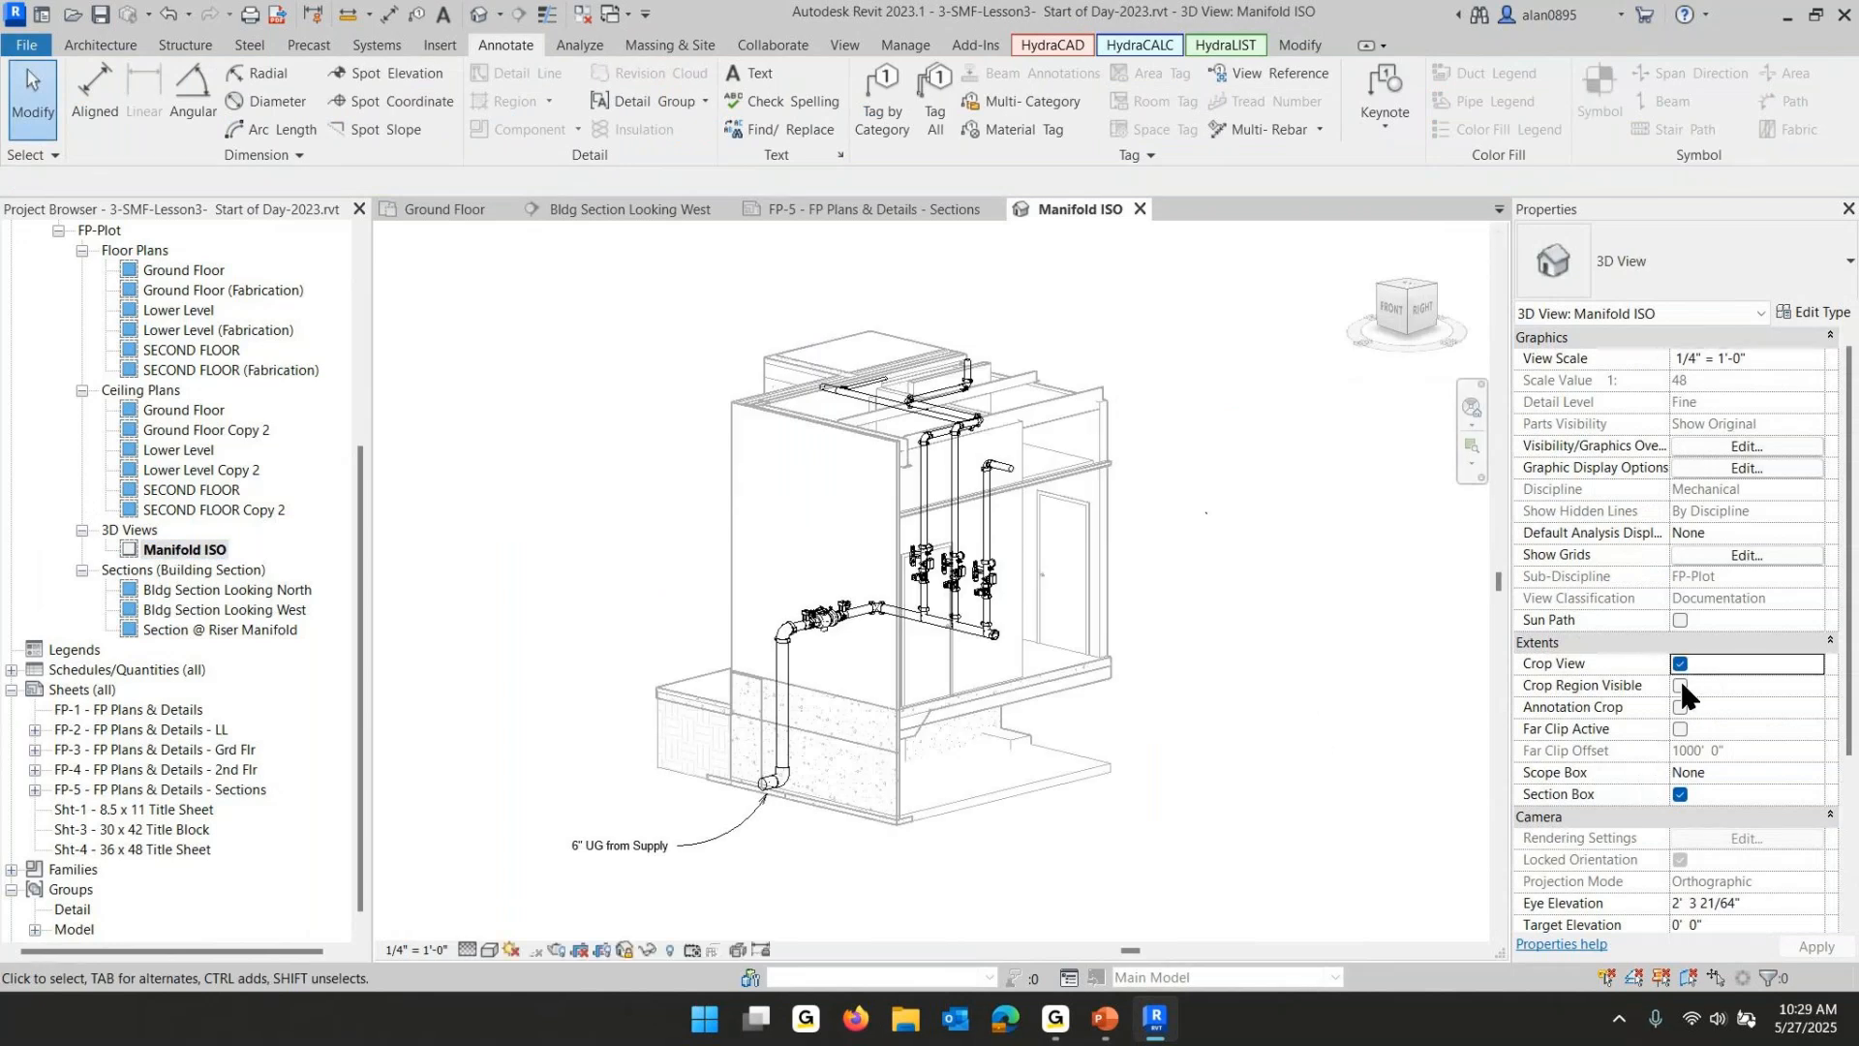
pyautogui.click(1680, 684)
pyautogui.scroll(-5, 1310, 737)
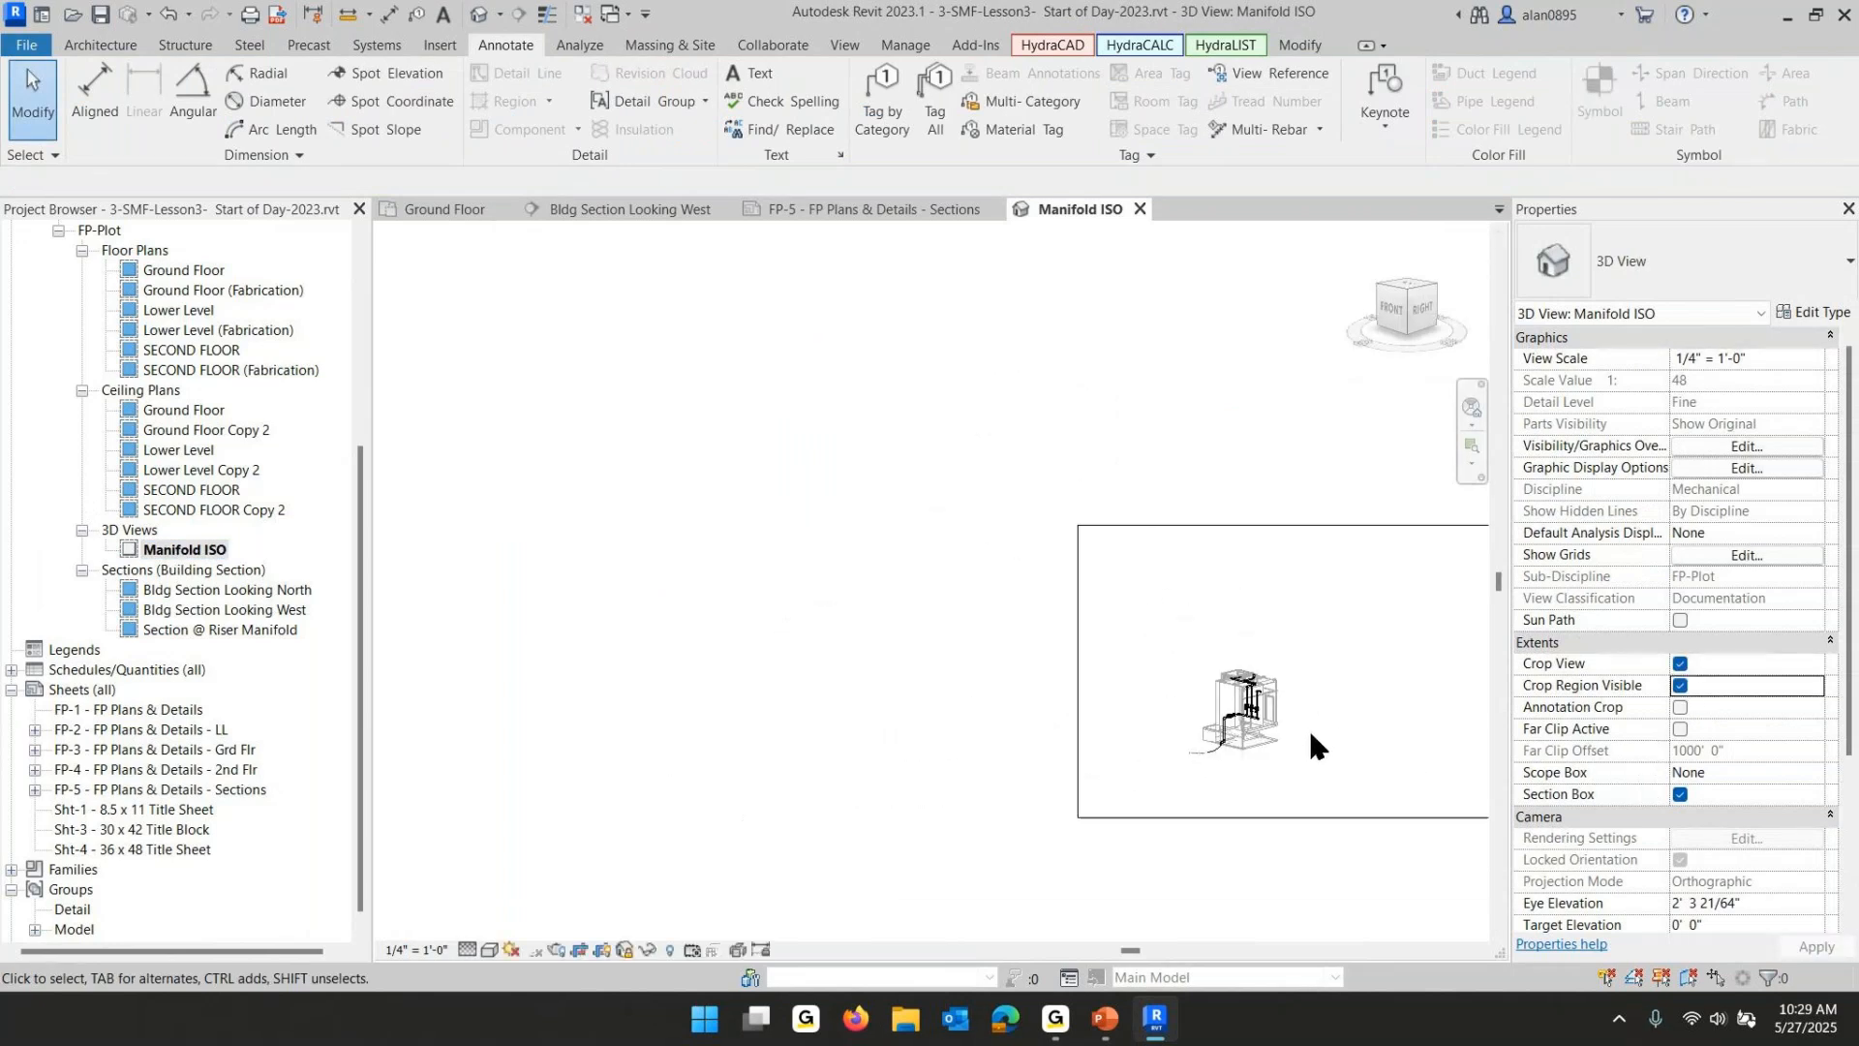
pyautogui.moveTo(1313, 739); pyautogui.dragTo(892, 683, button='middle')
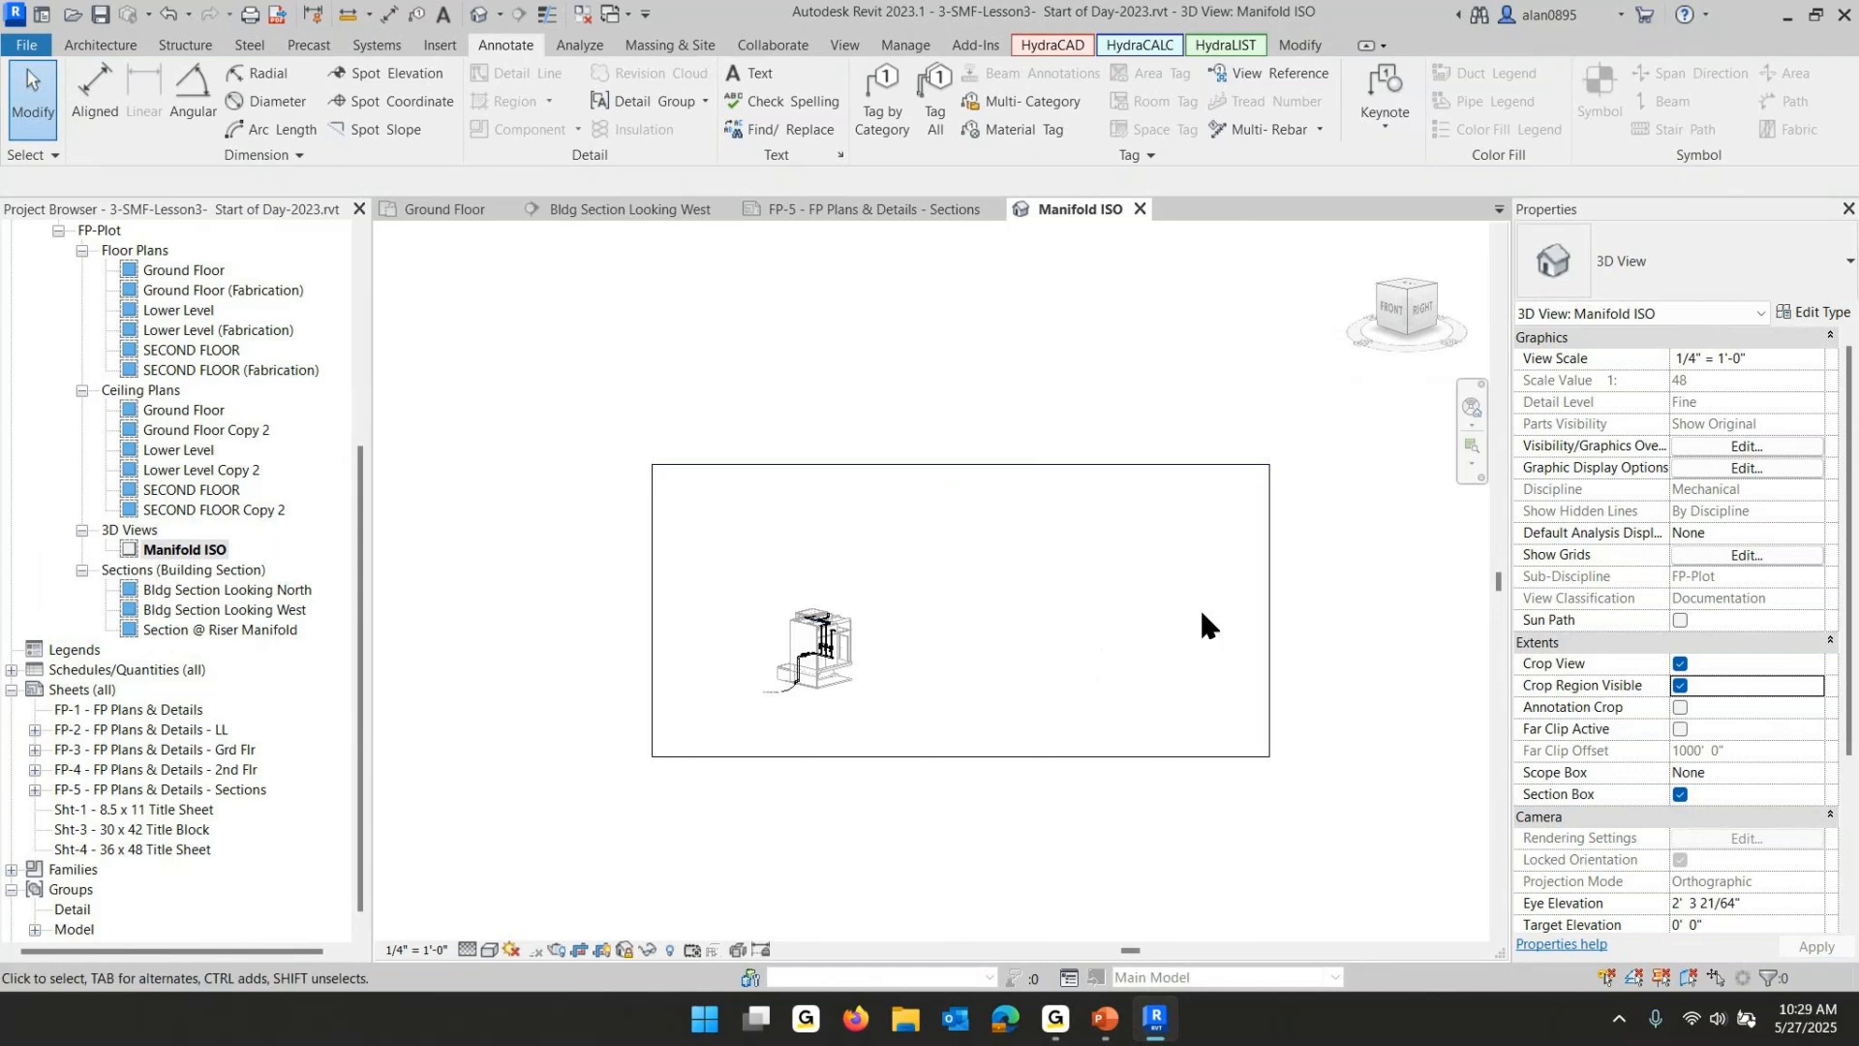
# - Tighten the crop region around the manifold on all four sides, then hide the crop region
pyautogui.click(1269, 611)
pyautogui.moveTo(1270, 611); pyautogui.dragTo(870, 639)
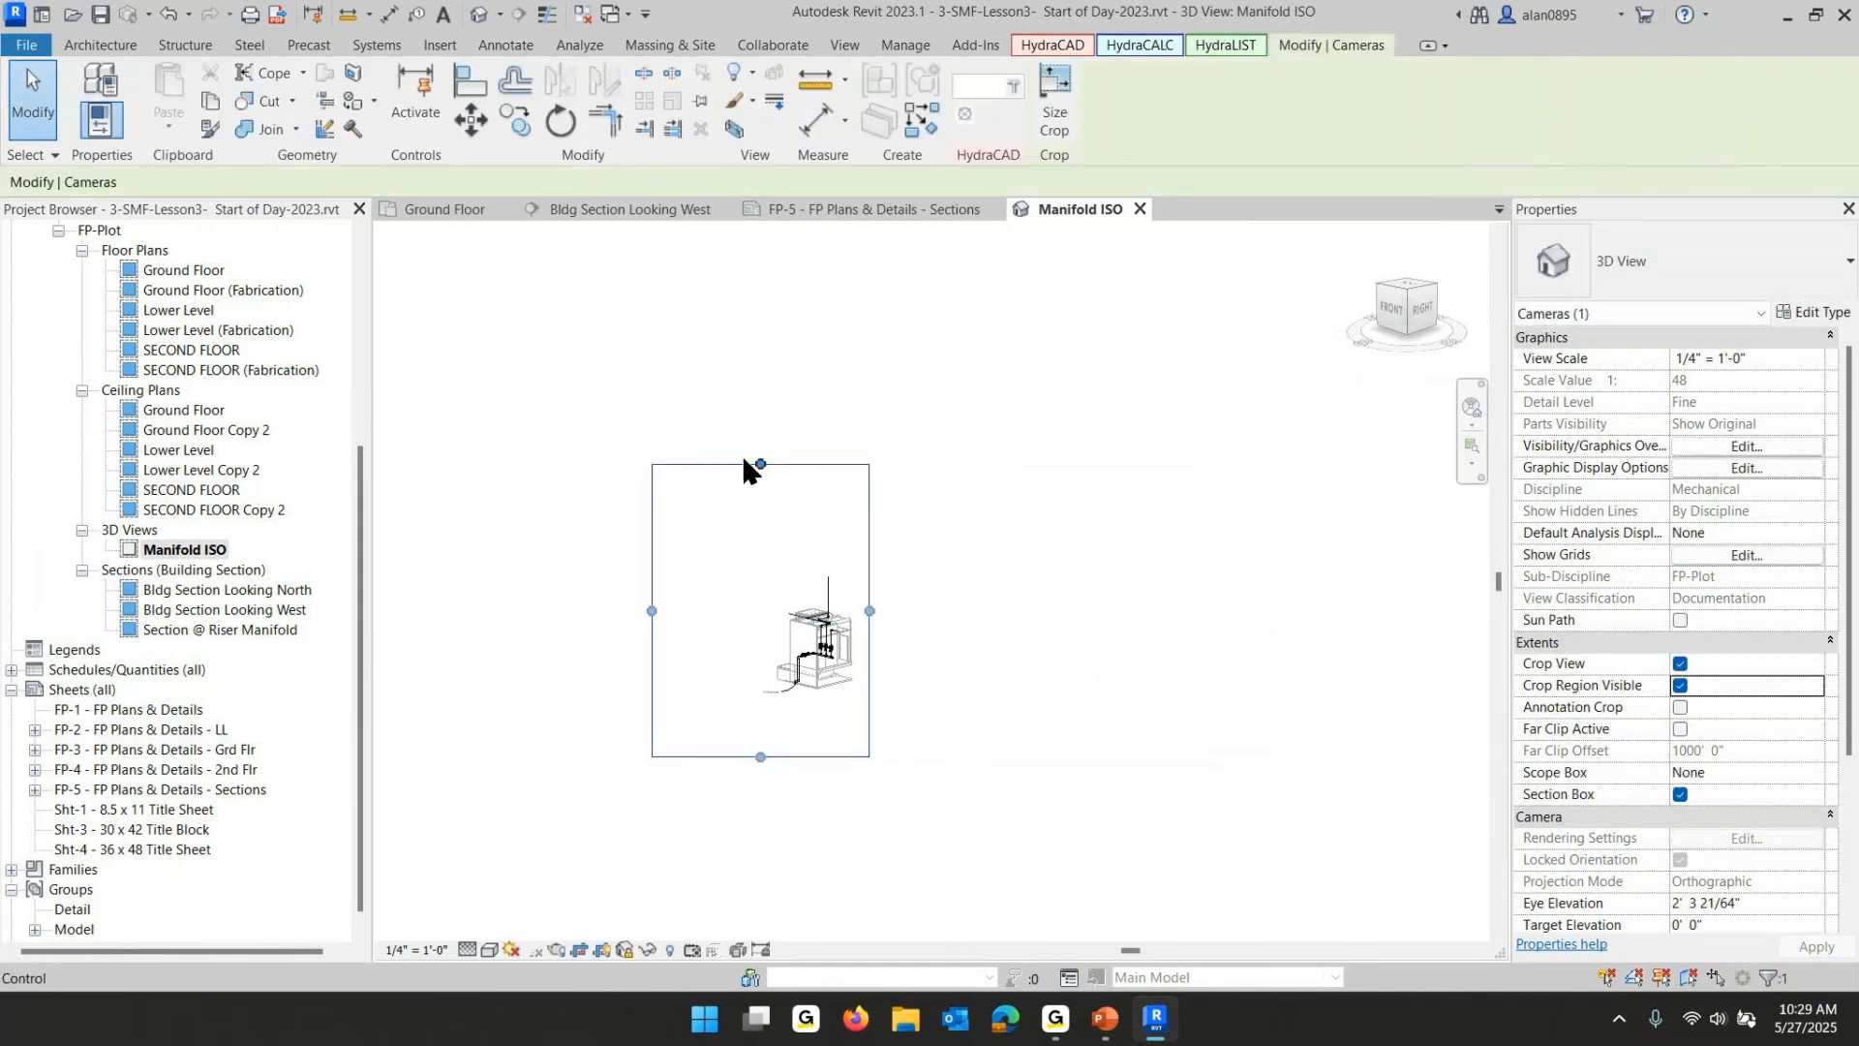
pyautogui.moveTo(760, 463); pyautogui.dragTo(765, 594)
pyautogui.moveTo(652, 676); pyautogui.dragTo(760, 658)
pyautogui.moveTo(798, 759); pyautogui.dragTo(798, 703)
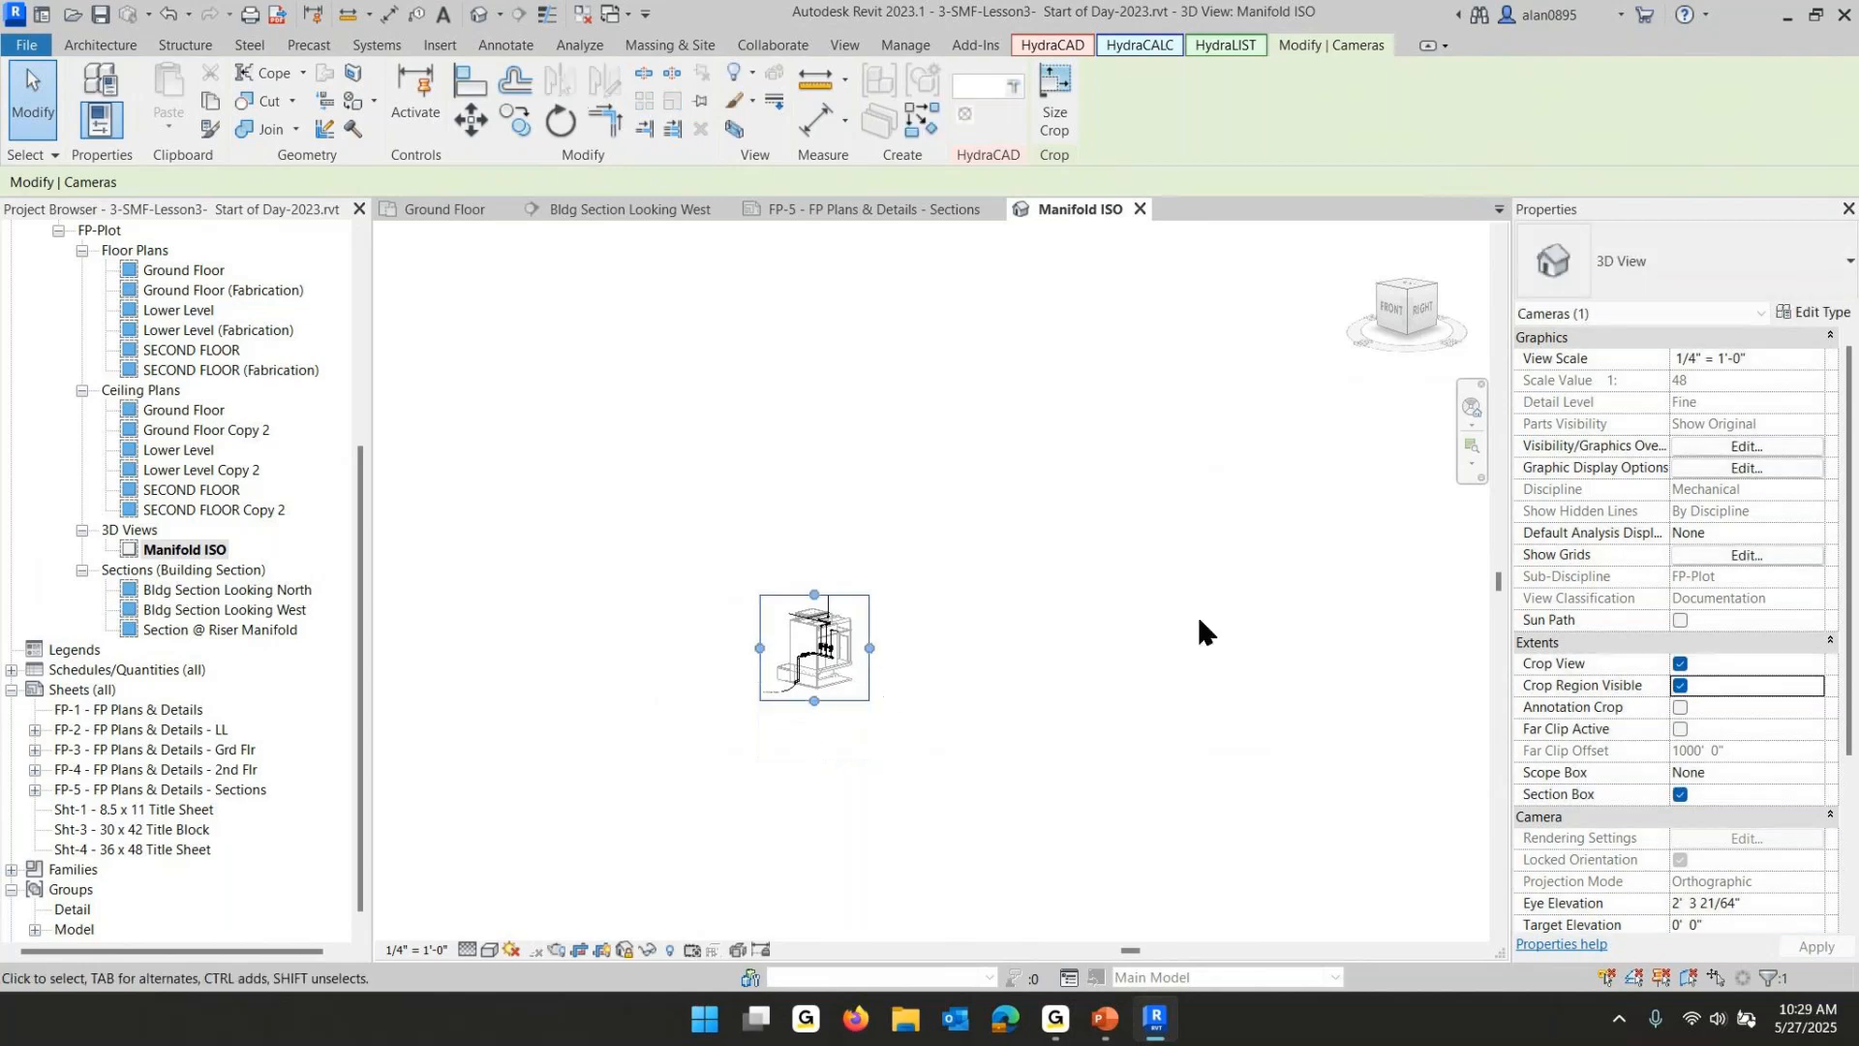
pyautogui.click(1680, 685)
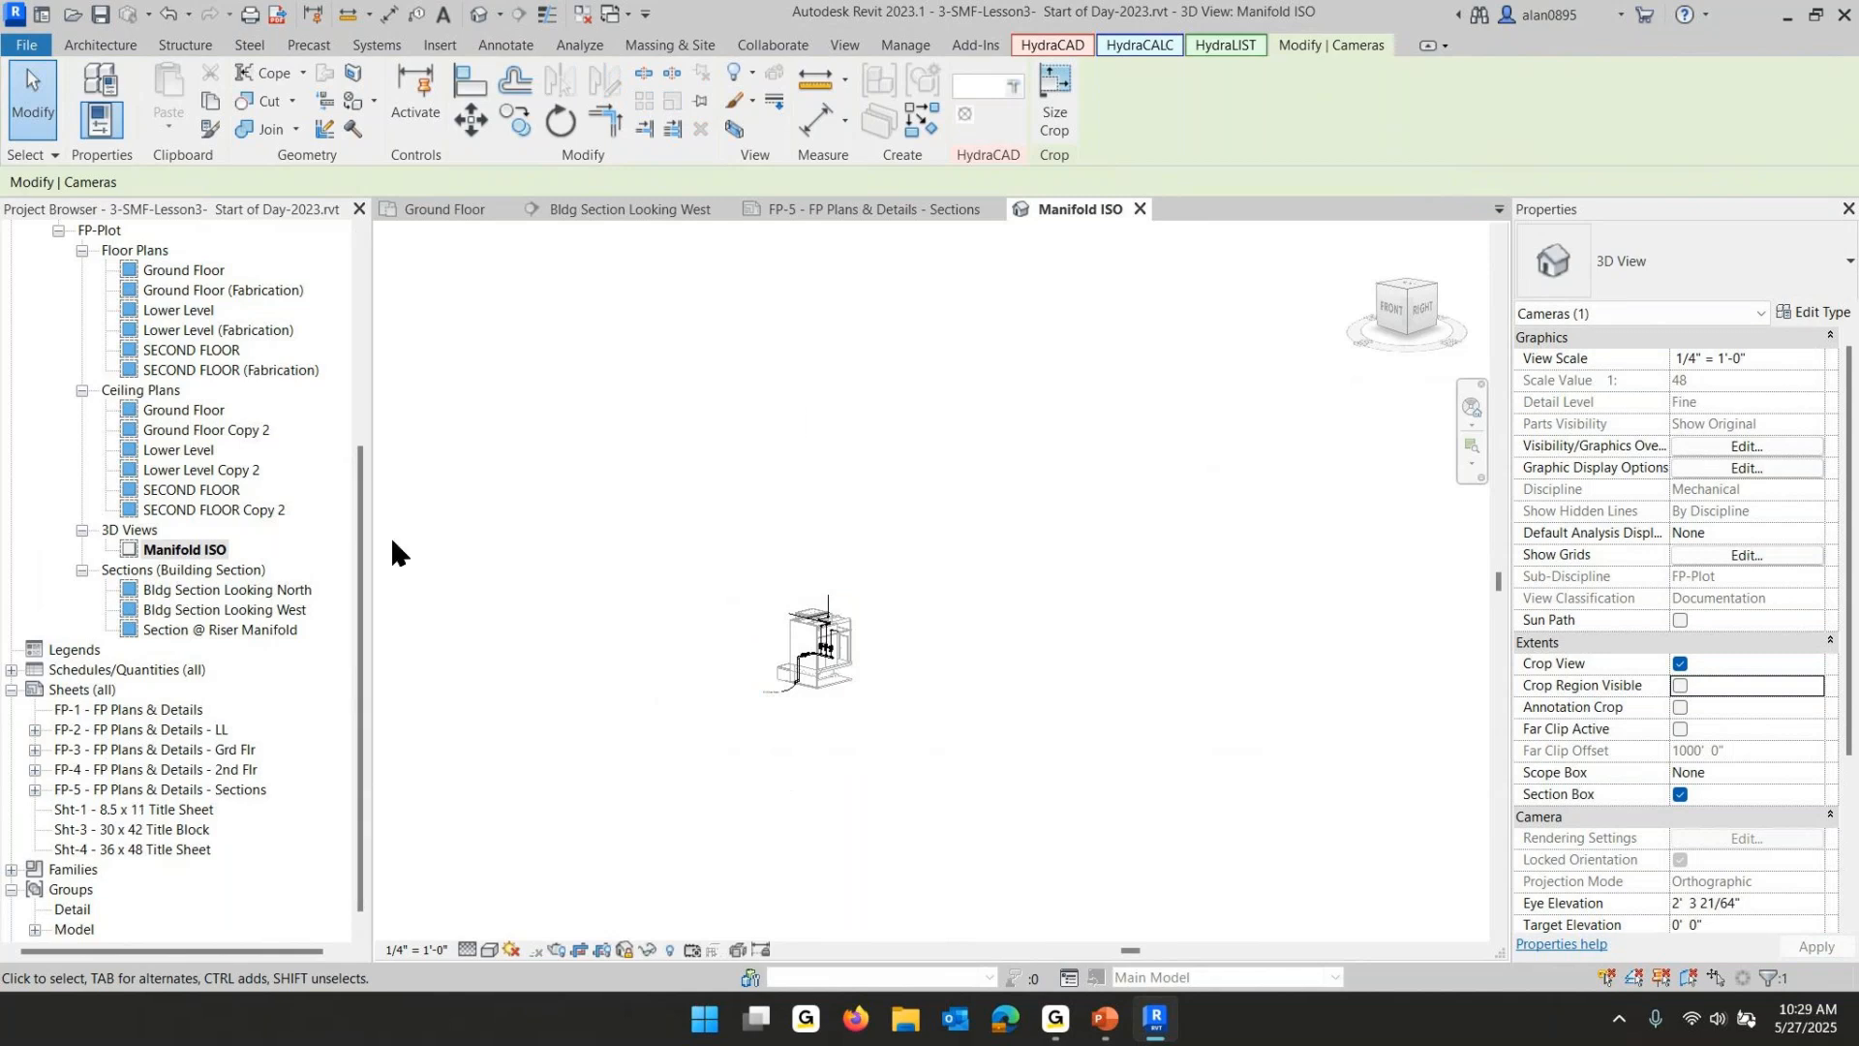
# - Place the Manifold ISO view on the FP-5 sheet in the upper left area
pyautogui.click(779, 208)
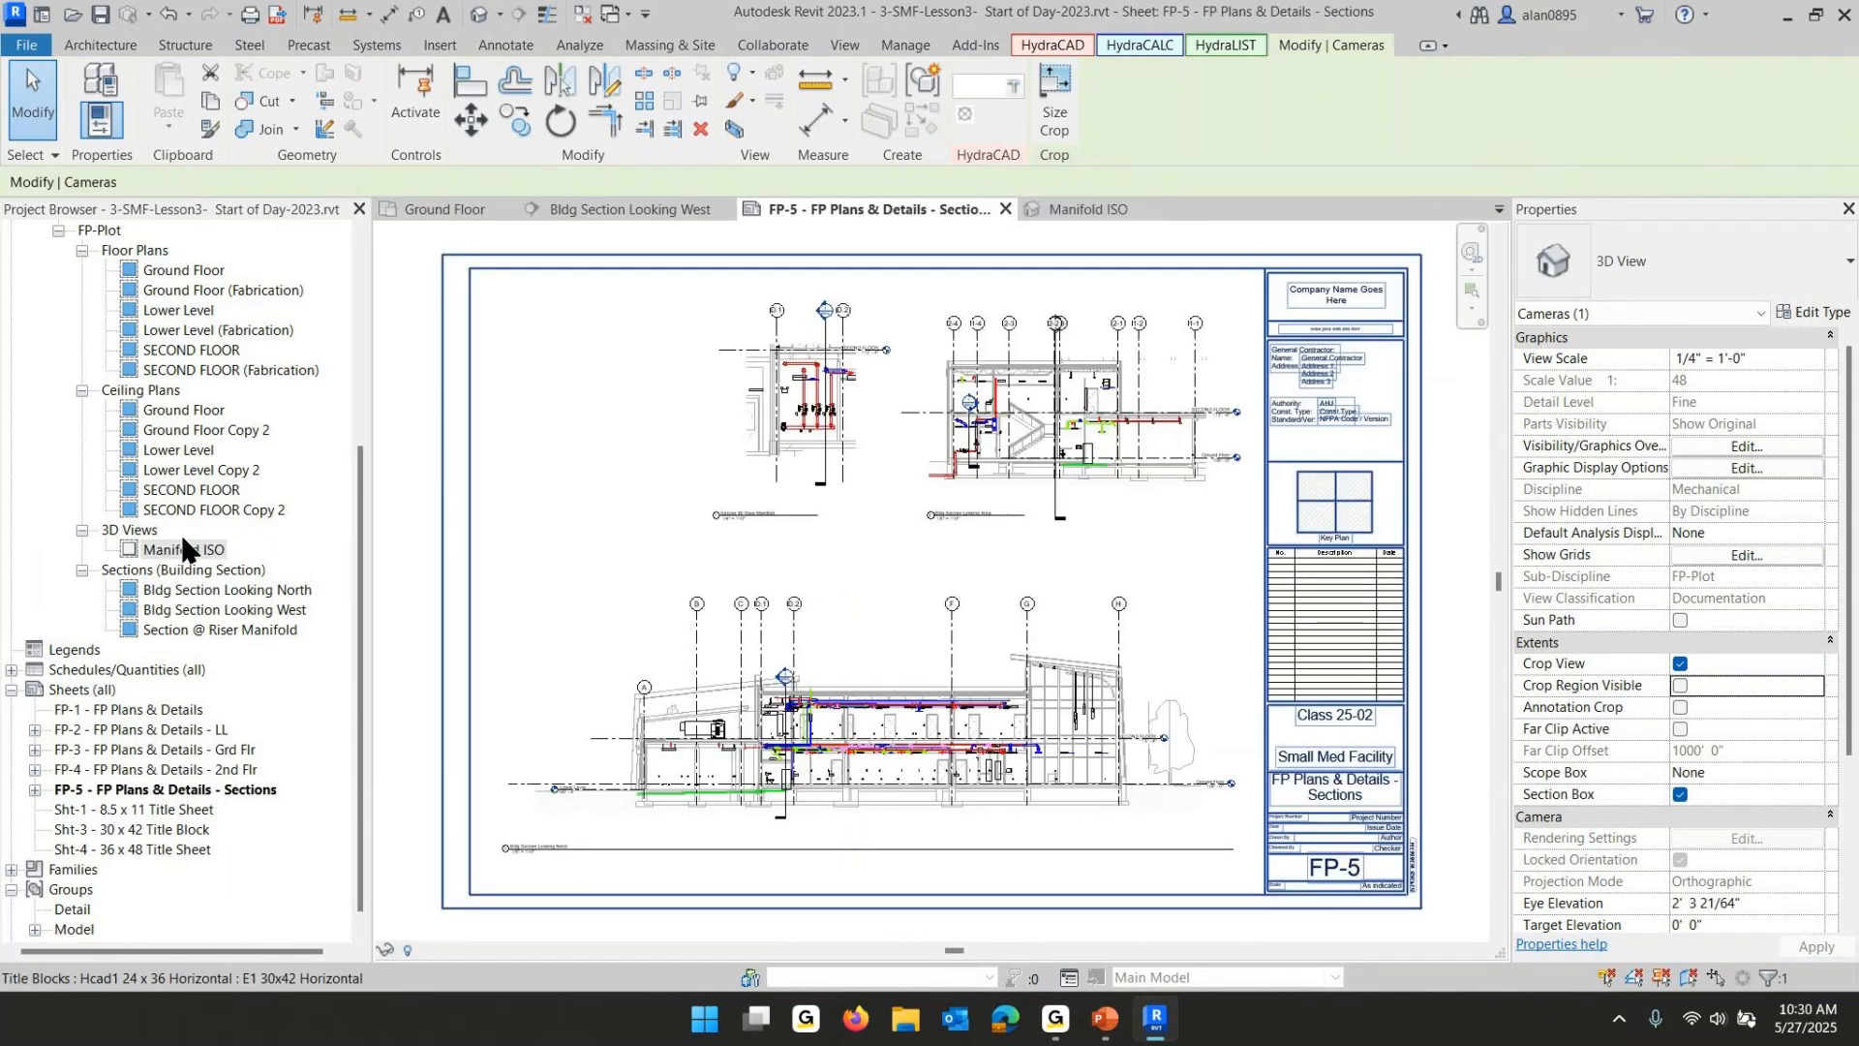
pyautogui.click(184, 549)
pyautogui.moveTo(635, 374); pyautogui.dragTo(635, 375)
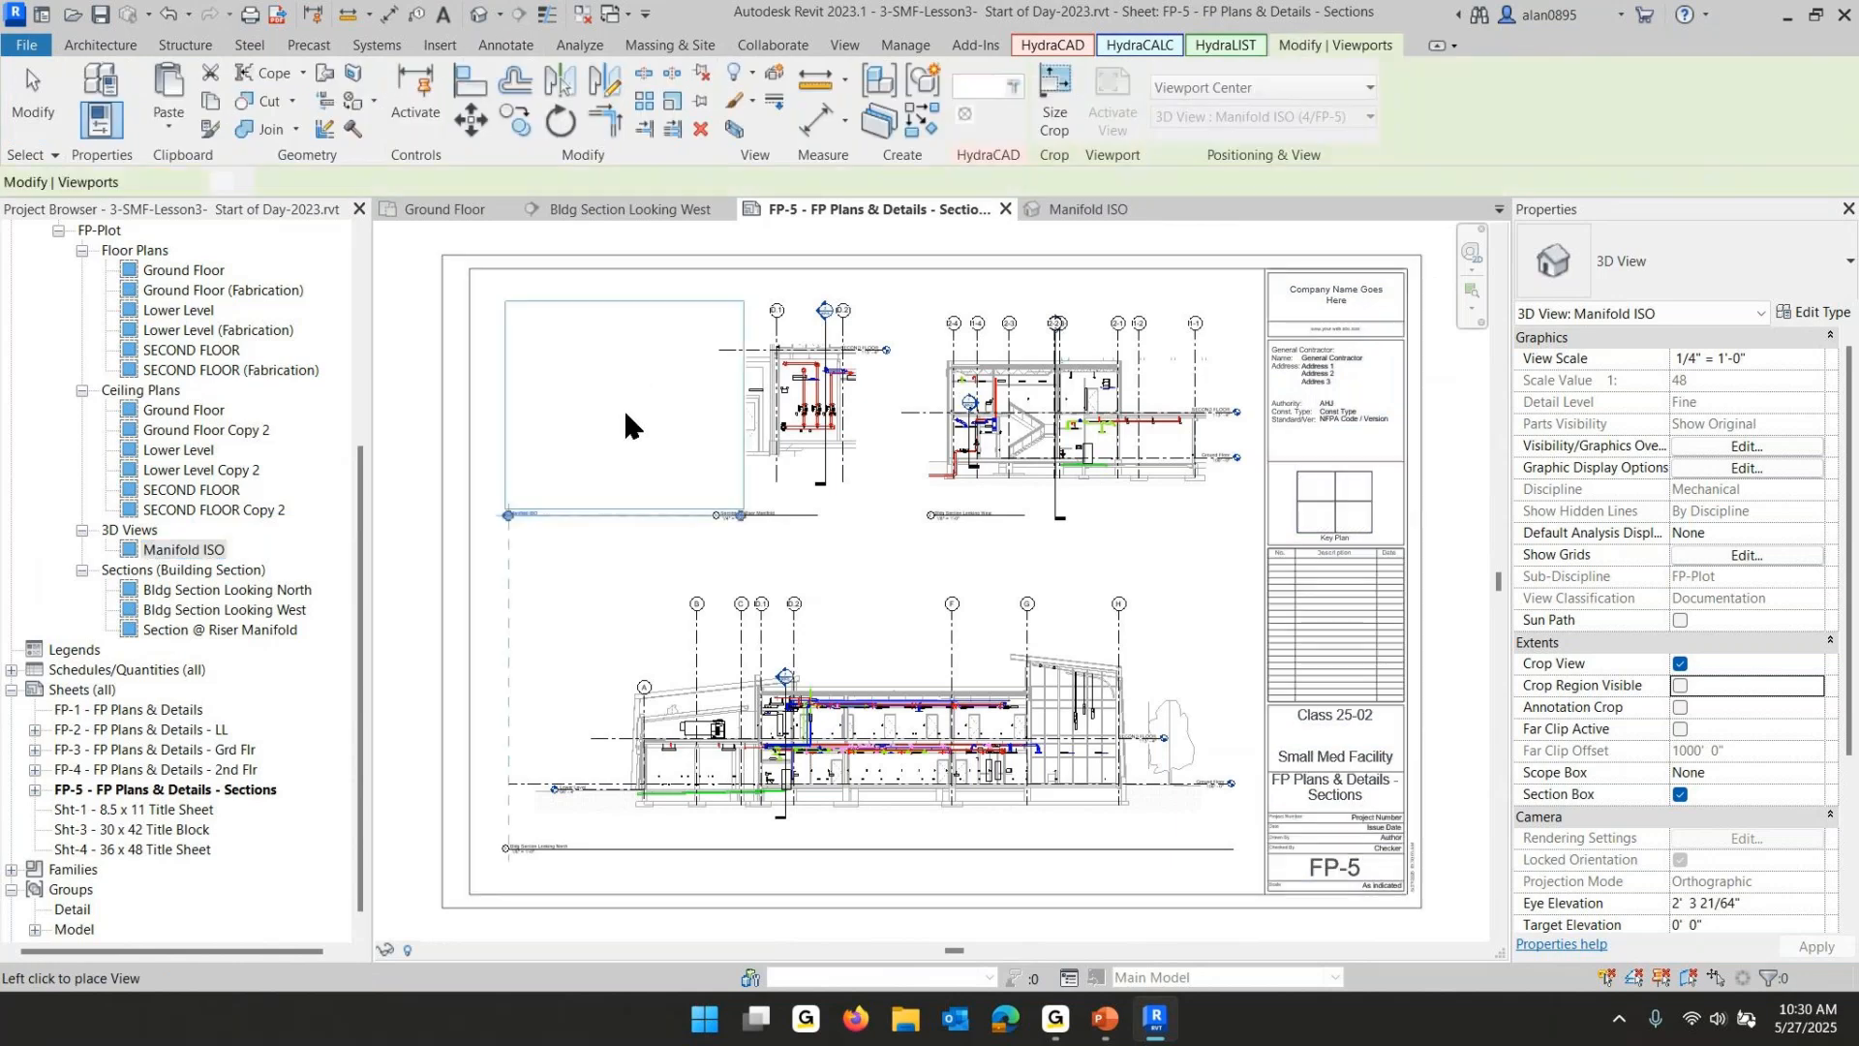
pyautogui.click(623, 405)
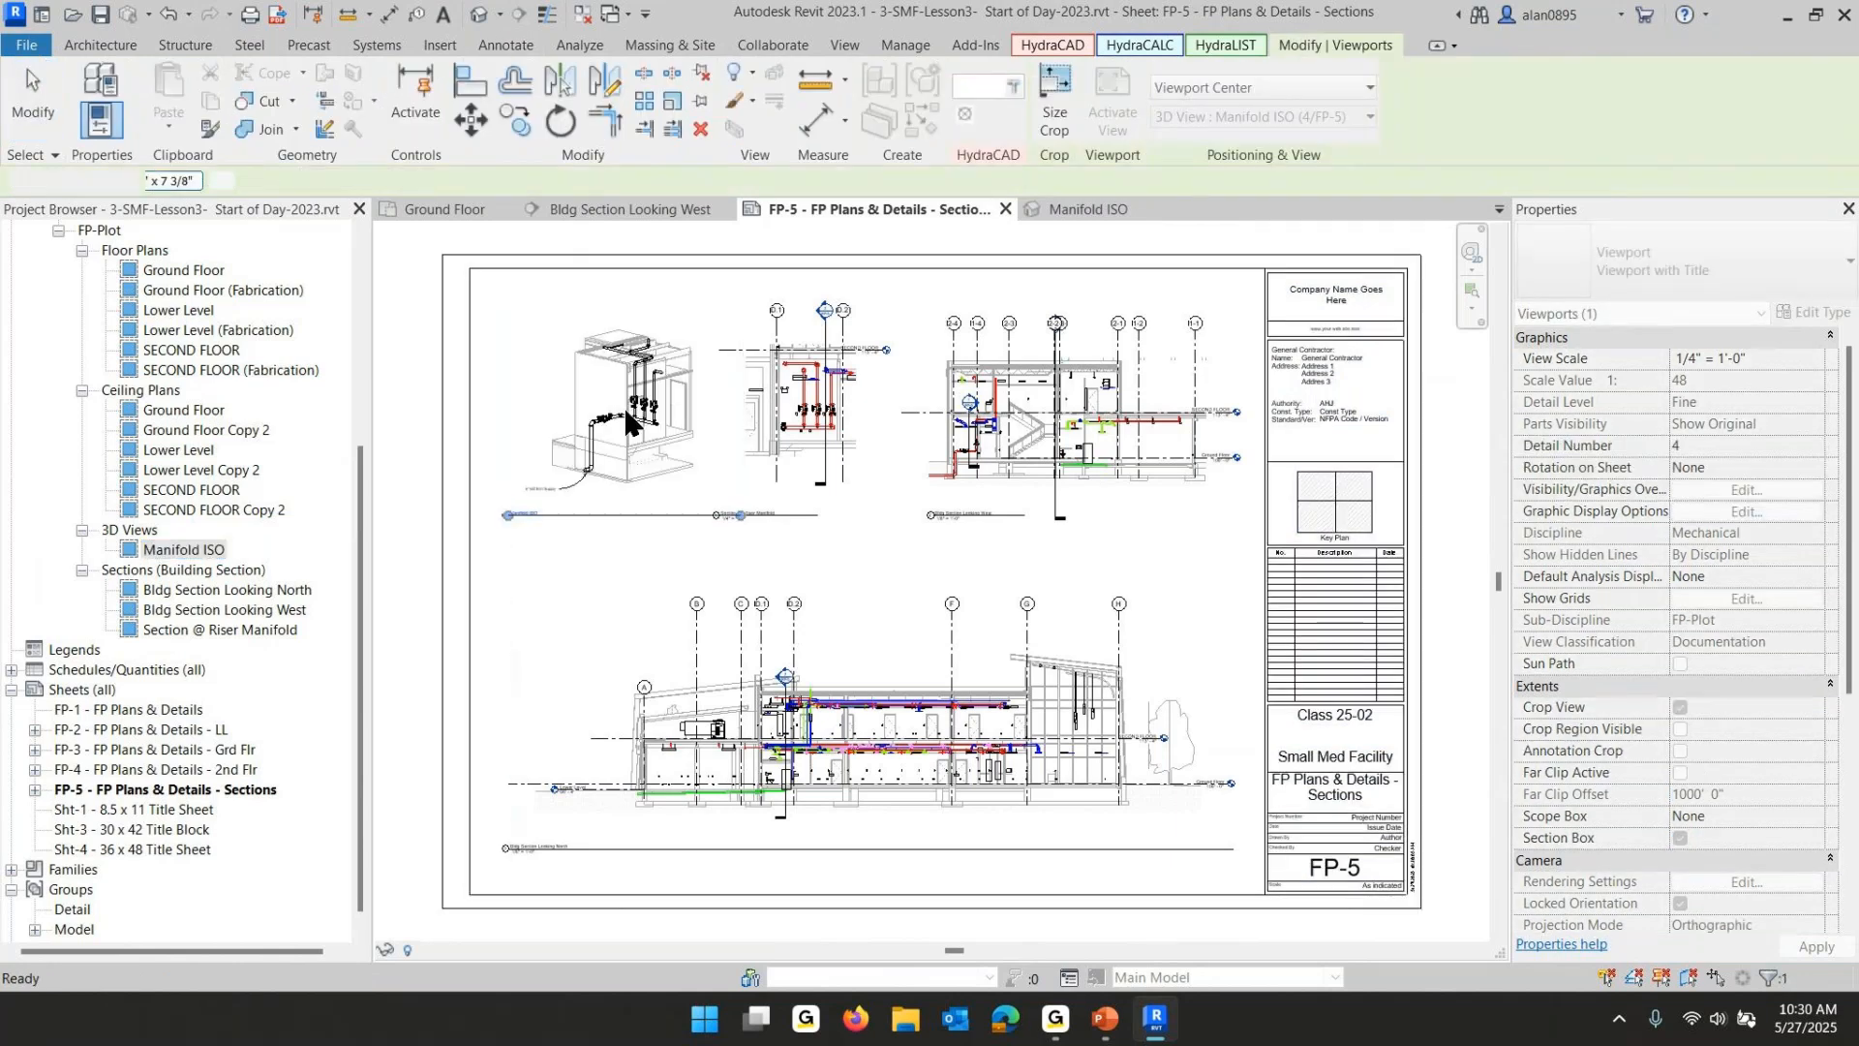
pyautogui.click(649, 547)
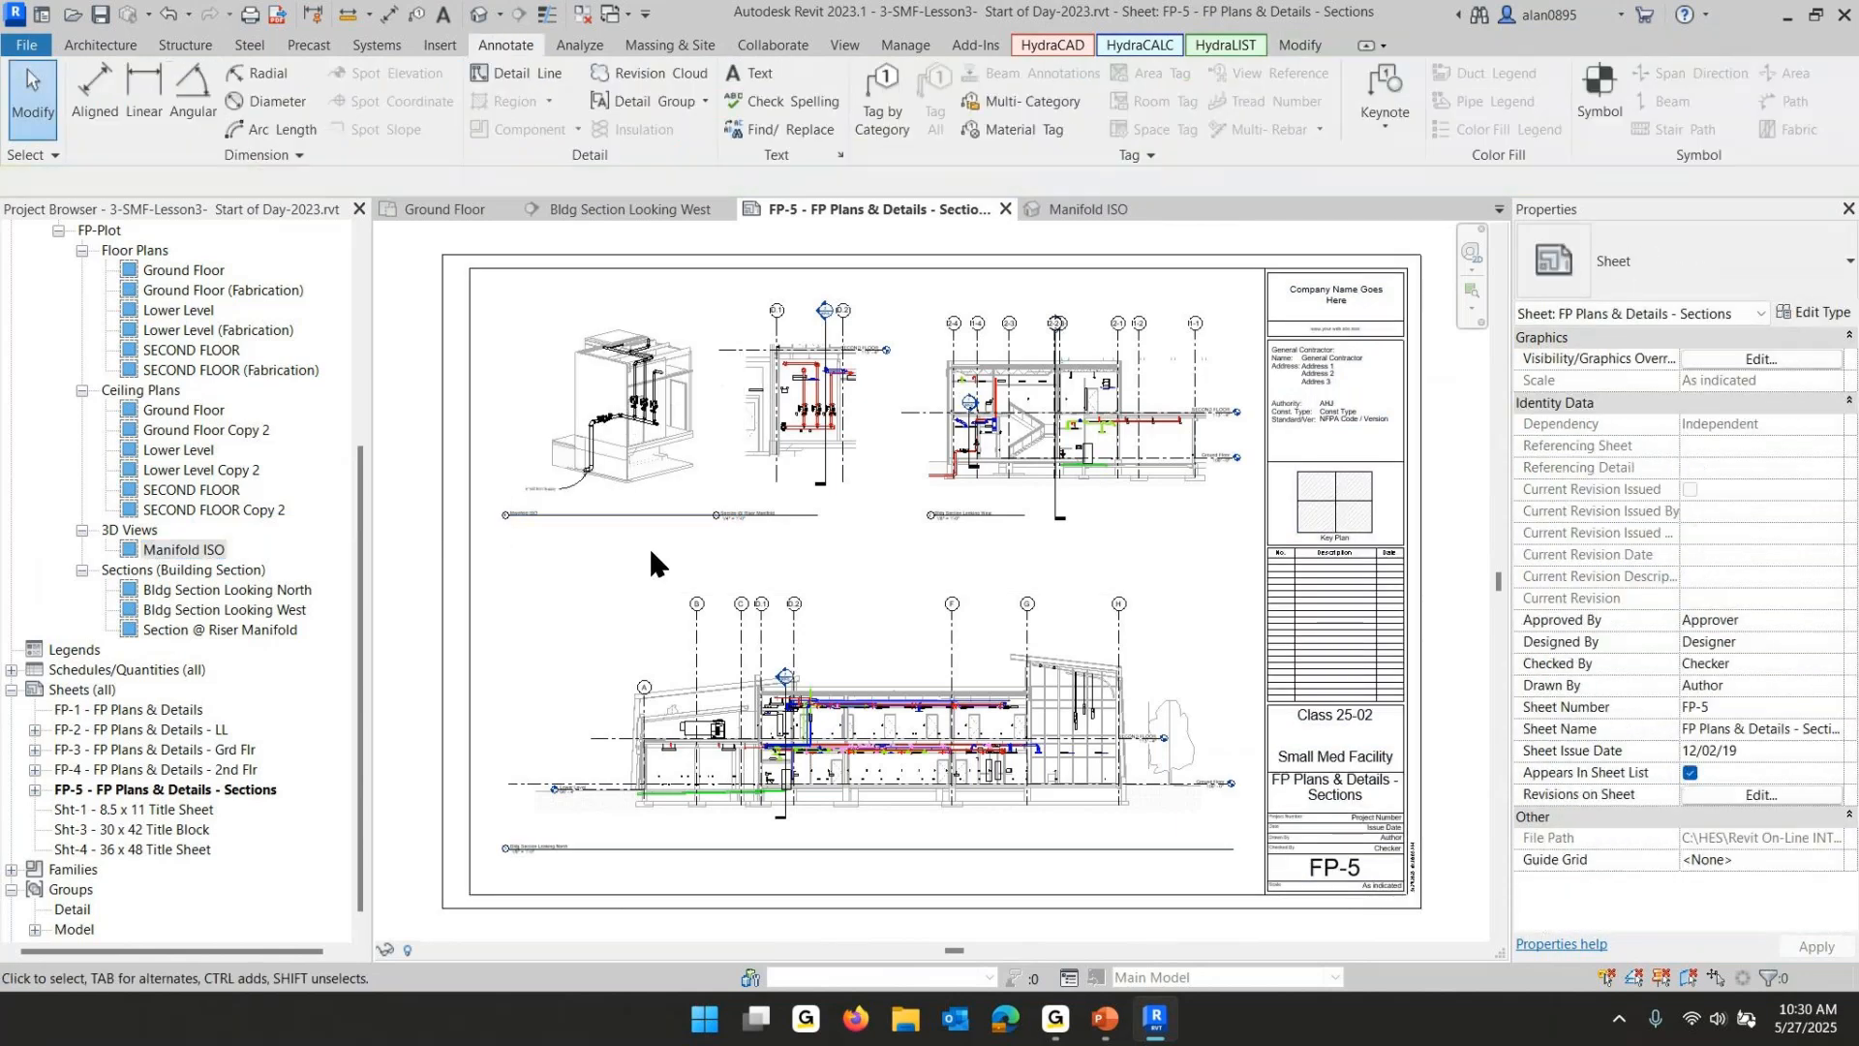
# - Shorten the Manifold ISO viewport's title line and reposition the title beneath the view
pyautogui.click(625, 446)
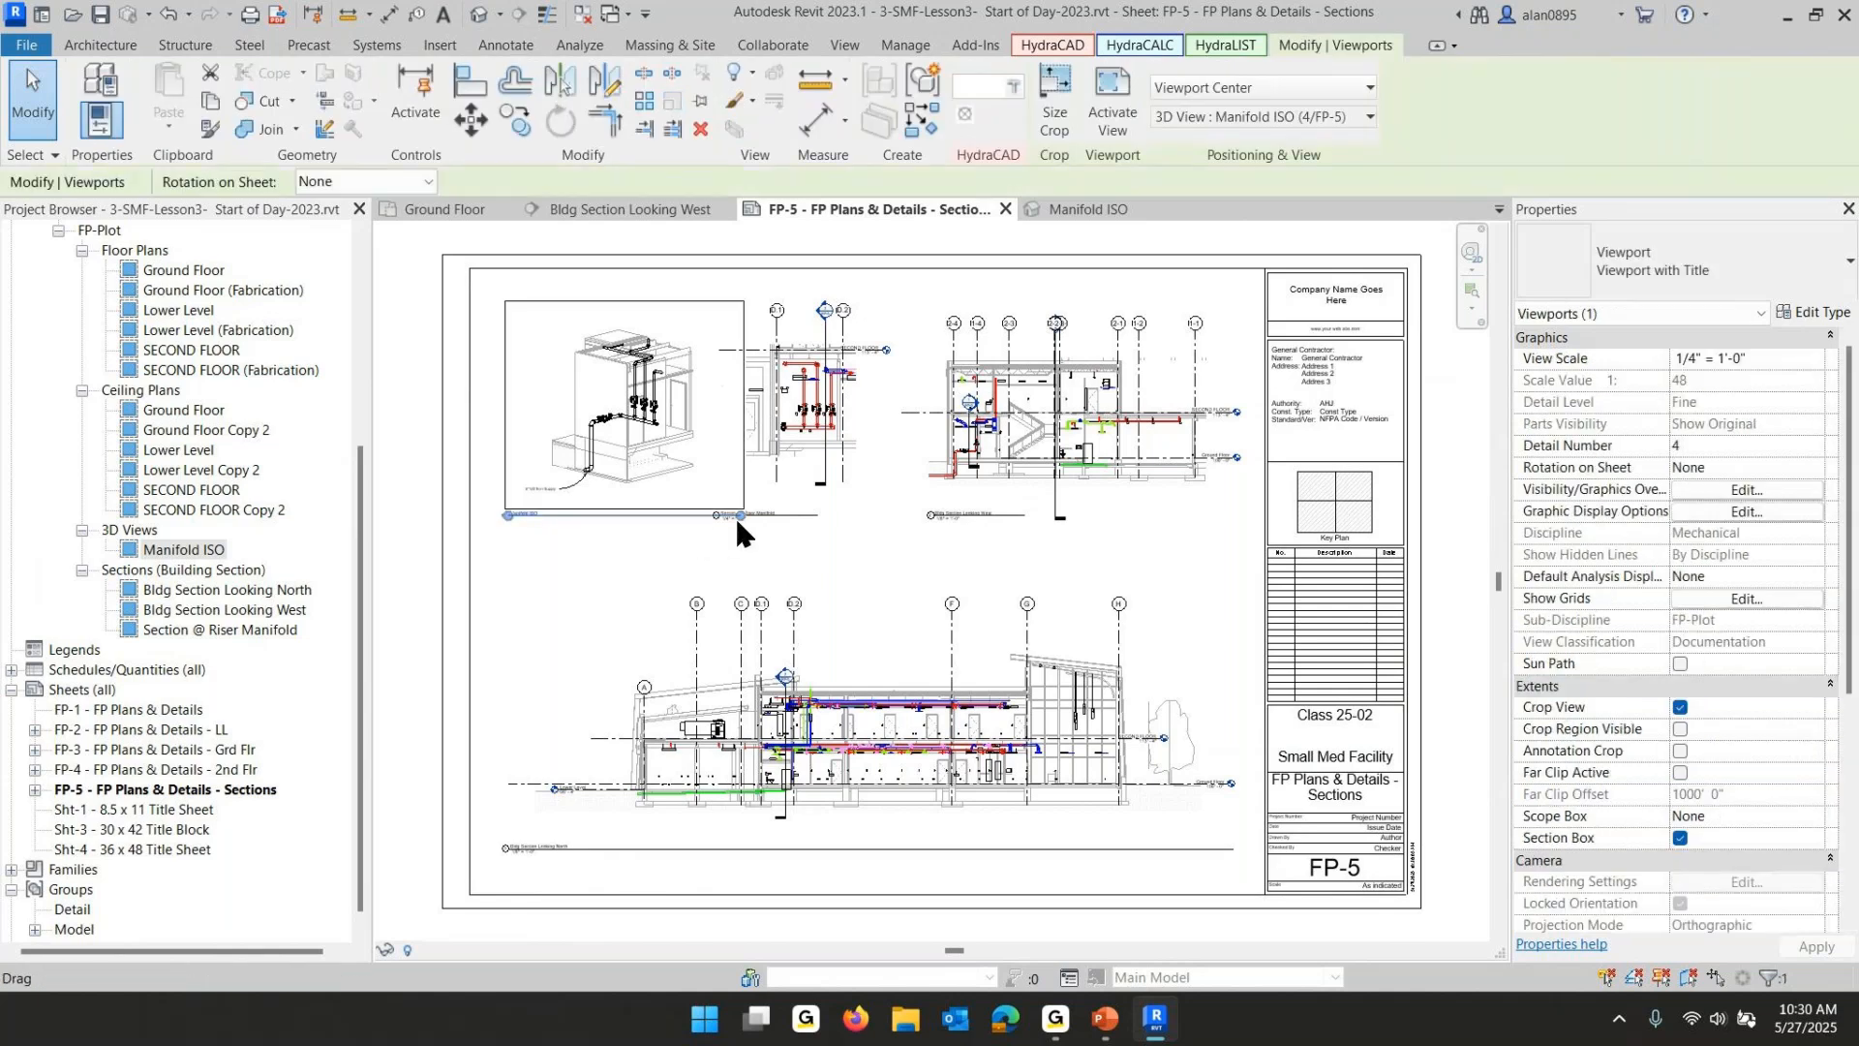
pyautogui.moveTo(735, 515); pyautogui.dragTo(577, 551)
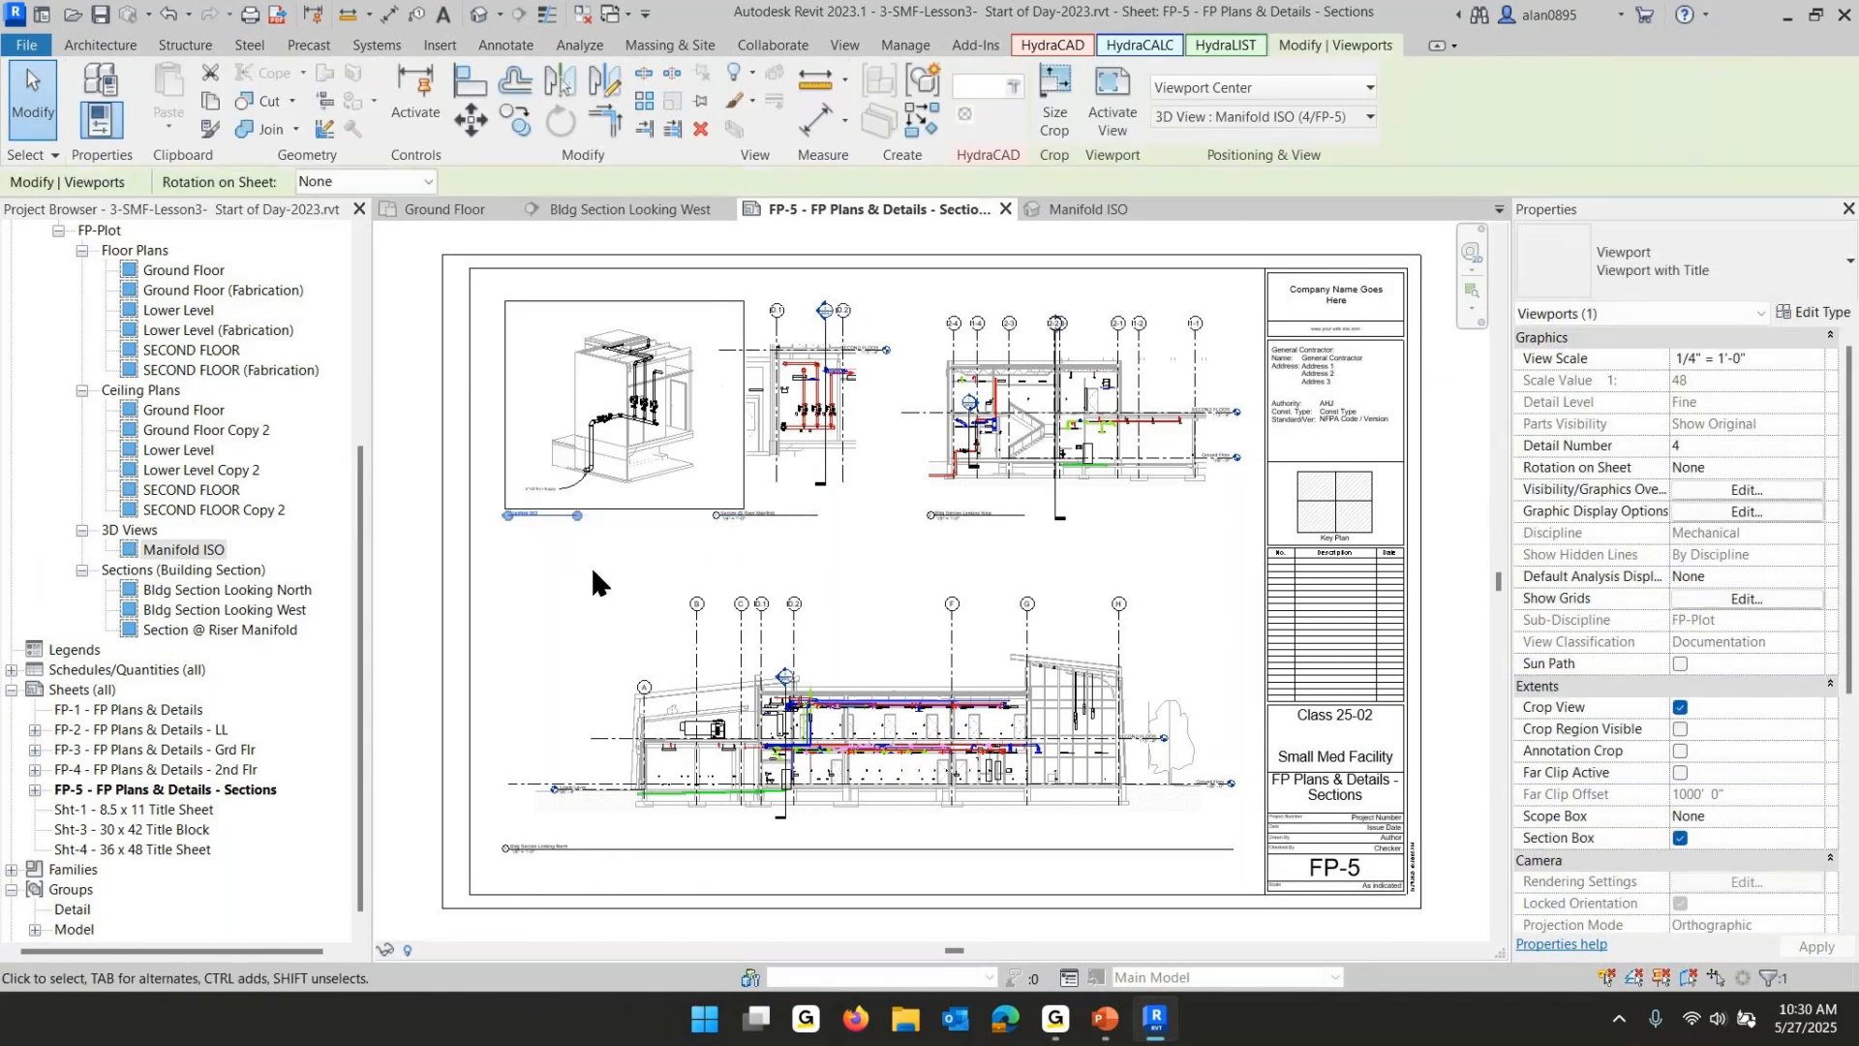
pyautogui.click(528, 548)
pyautogui.moveTo(537, 515); pyautogui.dragTo(615, 521)
pyautogui.click(477, 852)
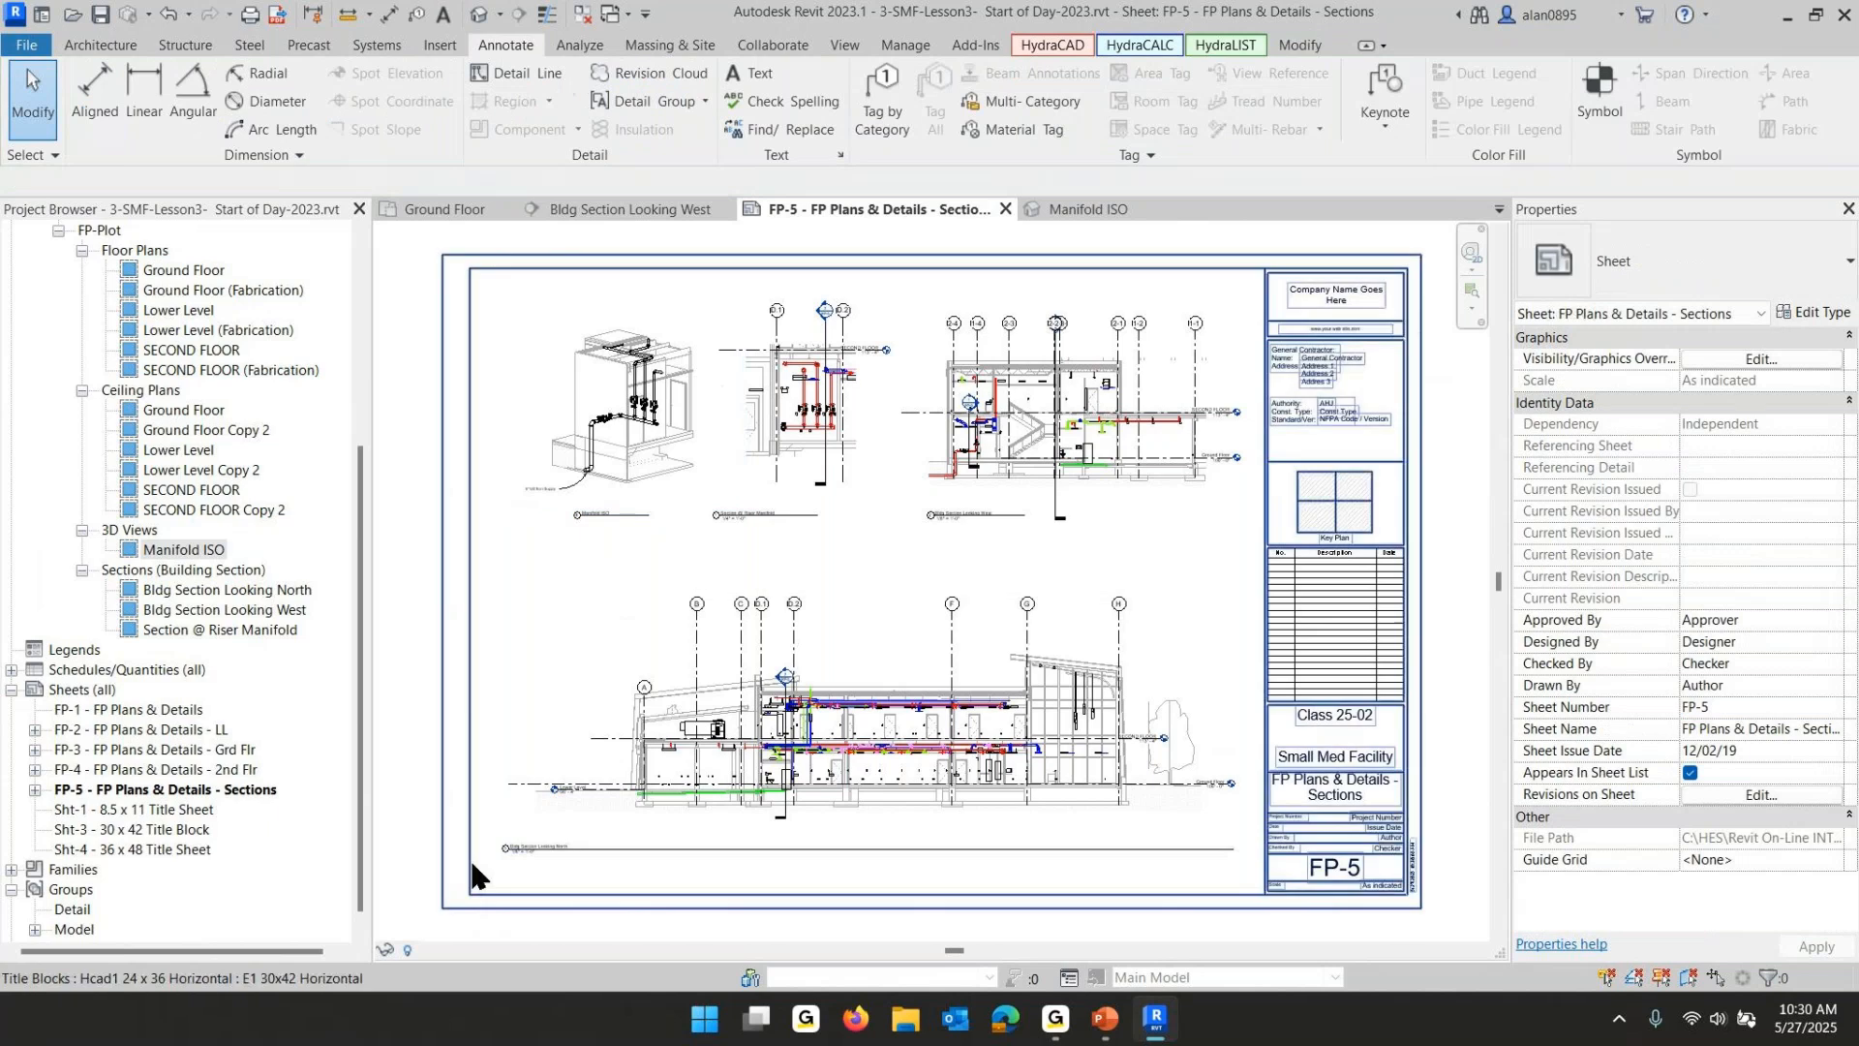
# - Switch to the PowerPoint lesson slides and advance to the next checklist slide
pyautogui.click(1110, 1022)
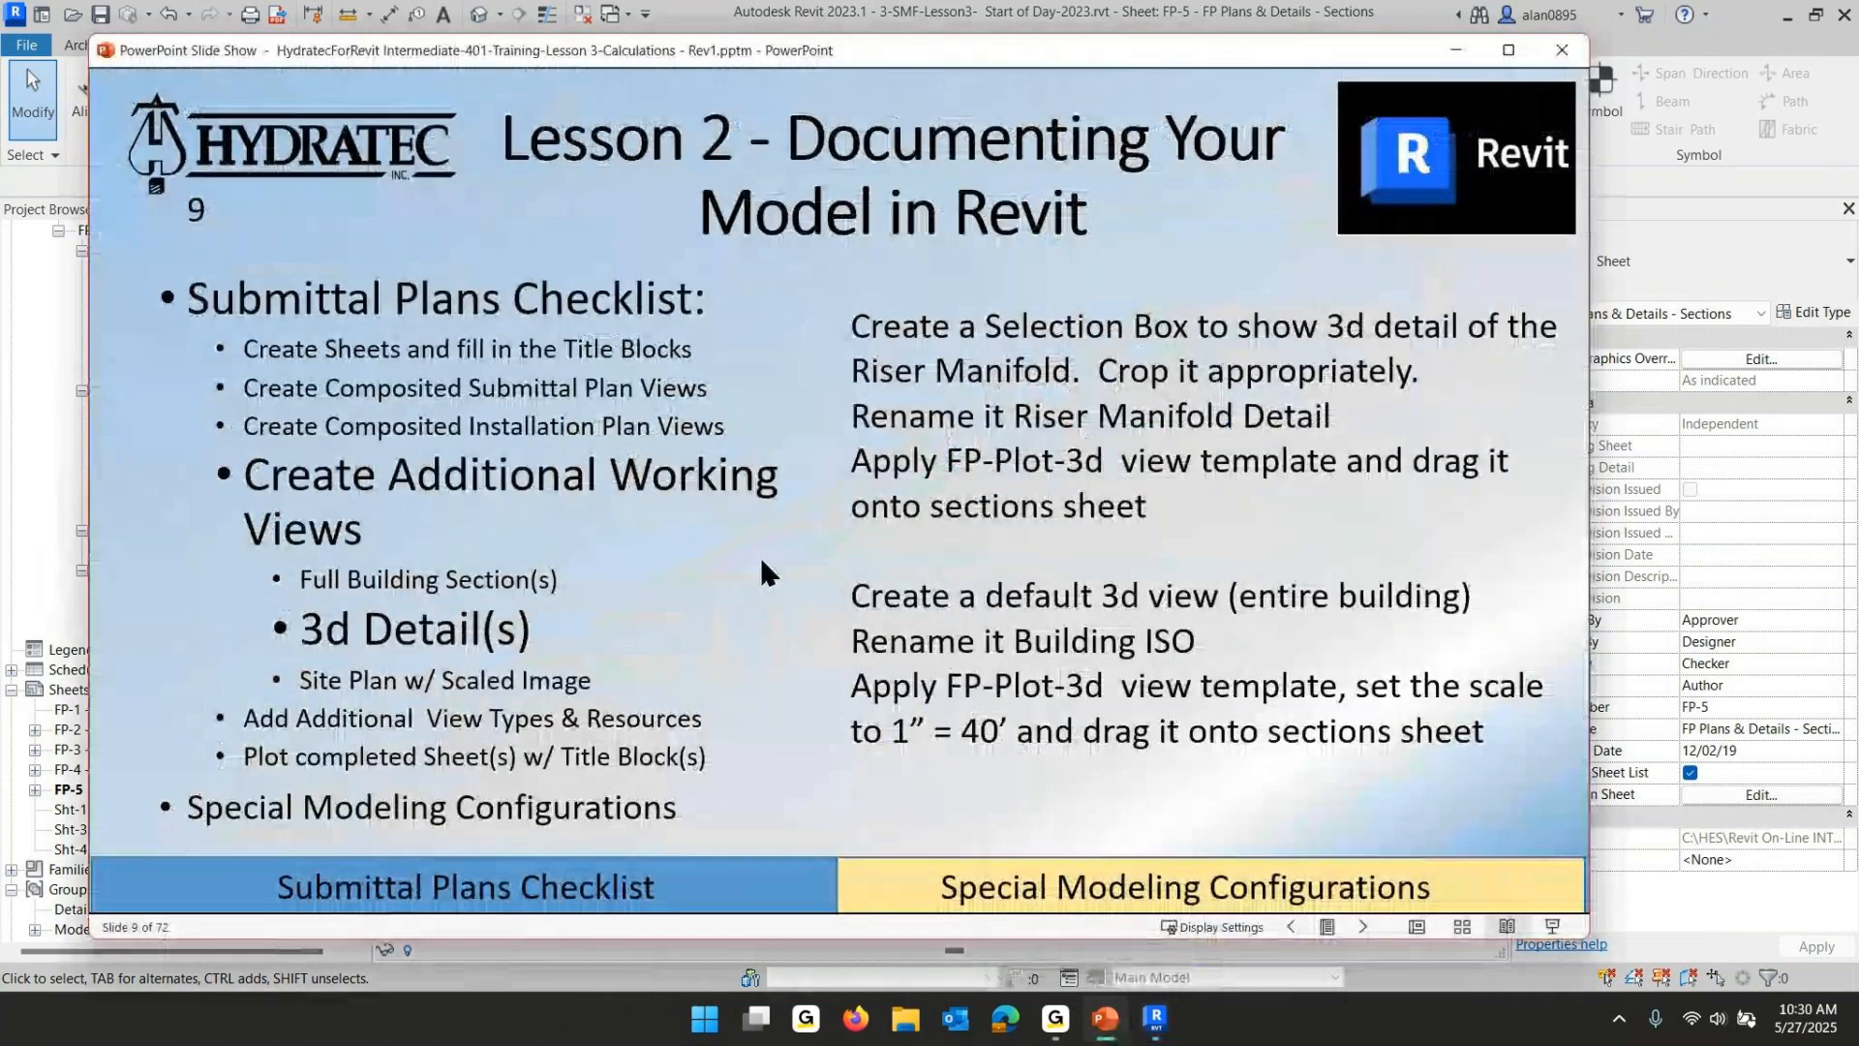
pyautogui.click(761, 571)
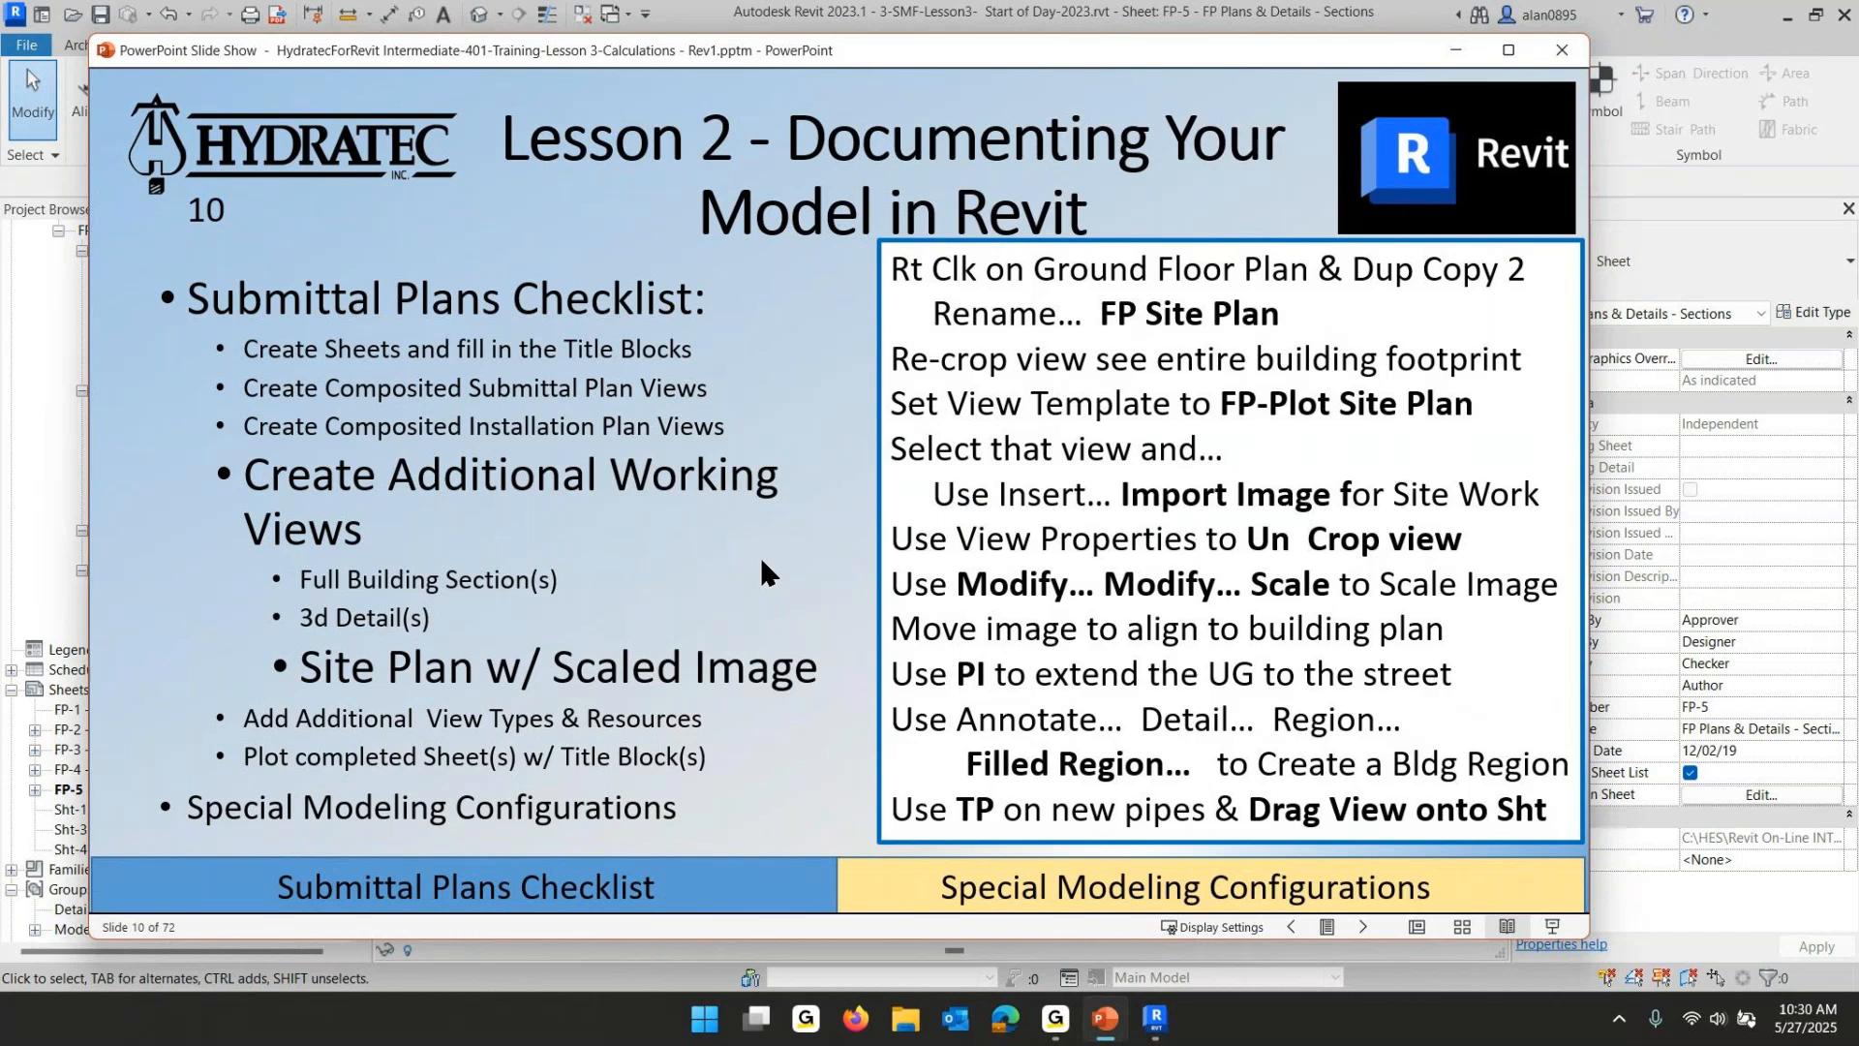
# - Open File Explorer and browse to the Acad Backgrounds folder under C:\HES\Revit On-Line INTERMEDIATE Training
pyautogui.click(908, 1023)
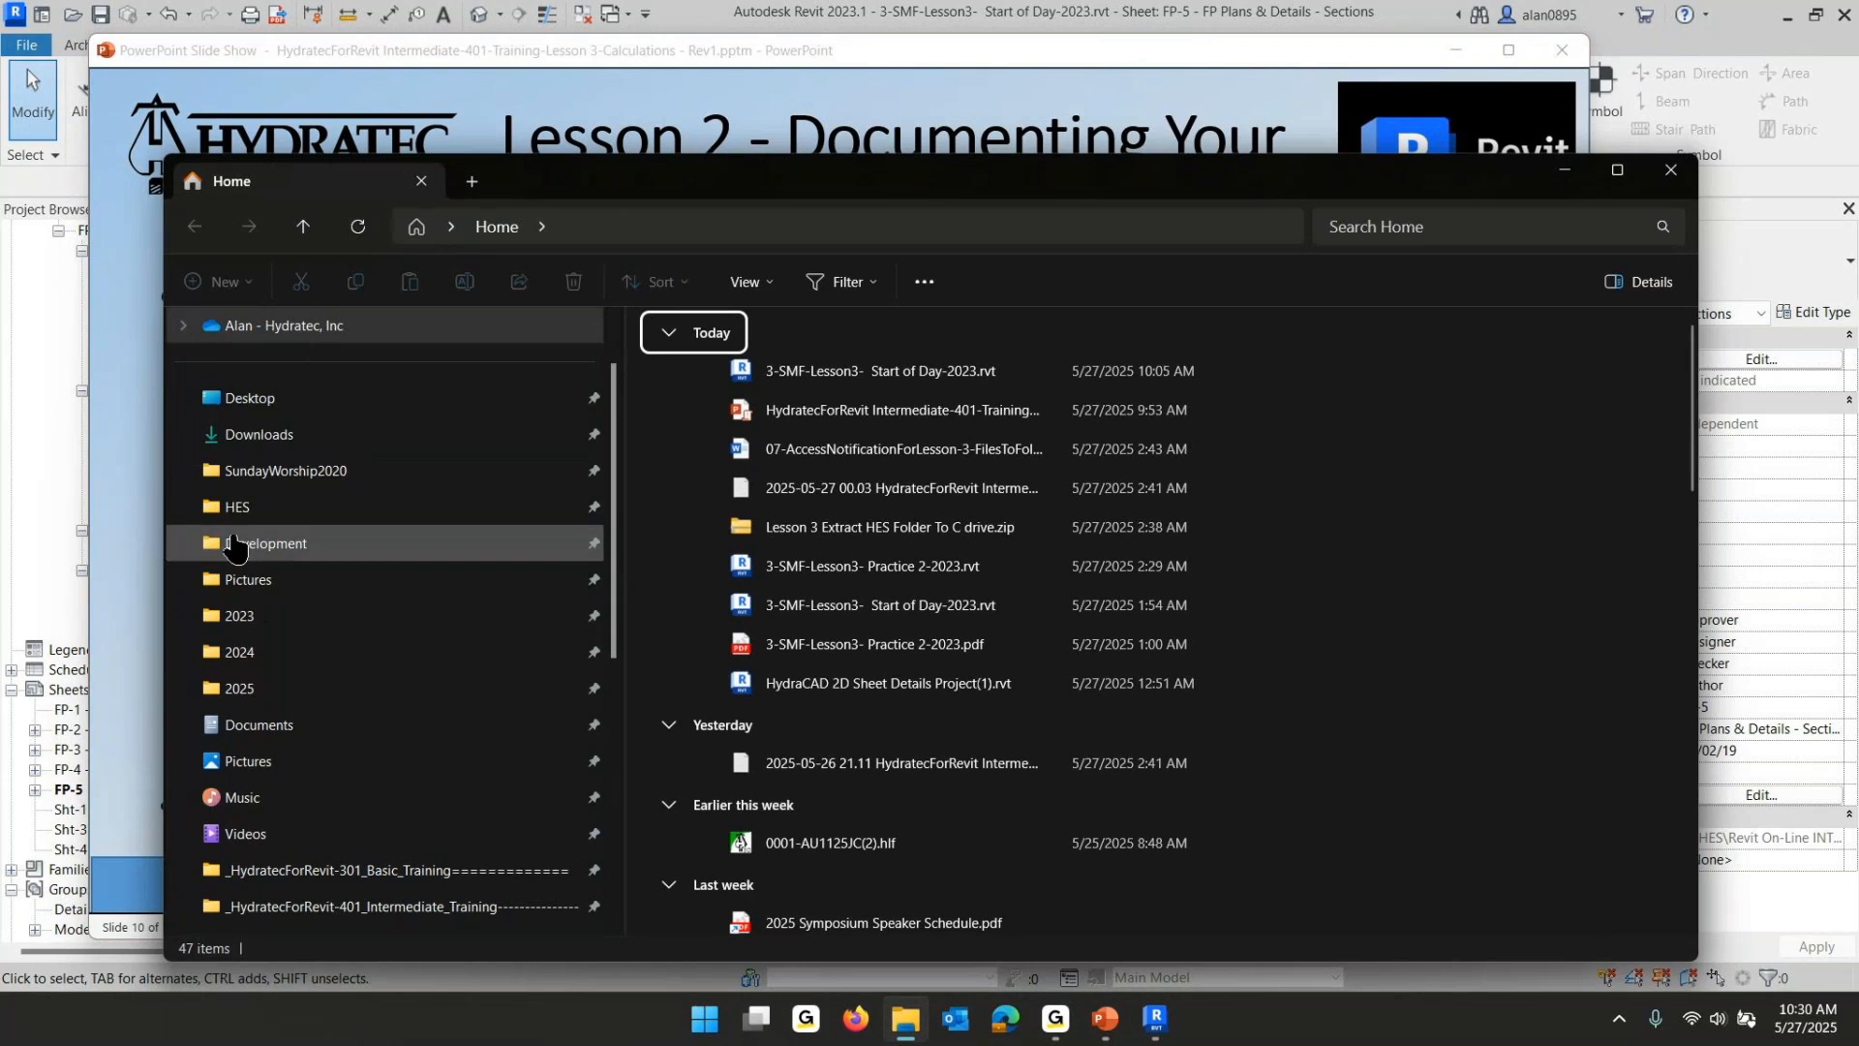
pyautogui.click(236, 506)
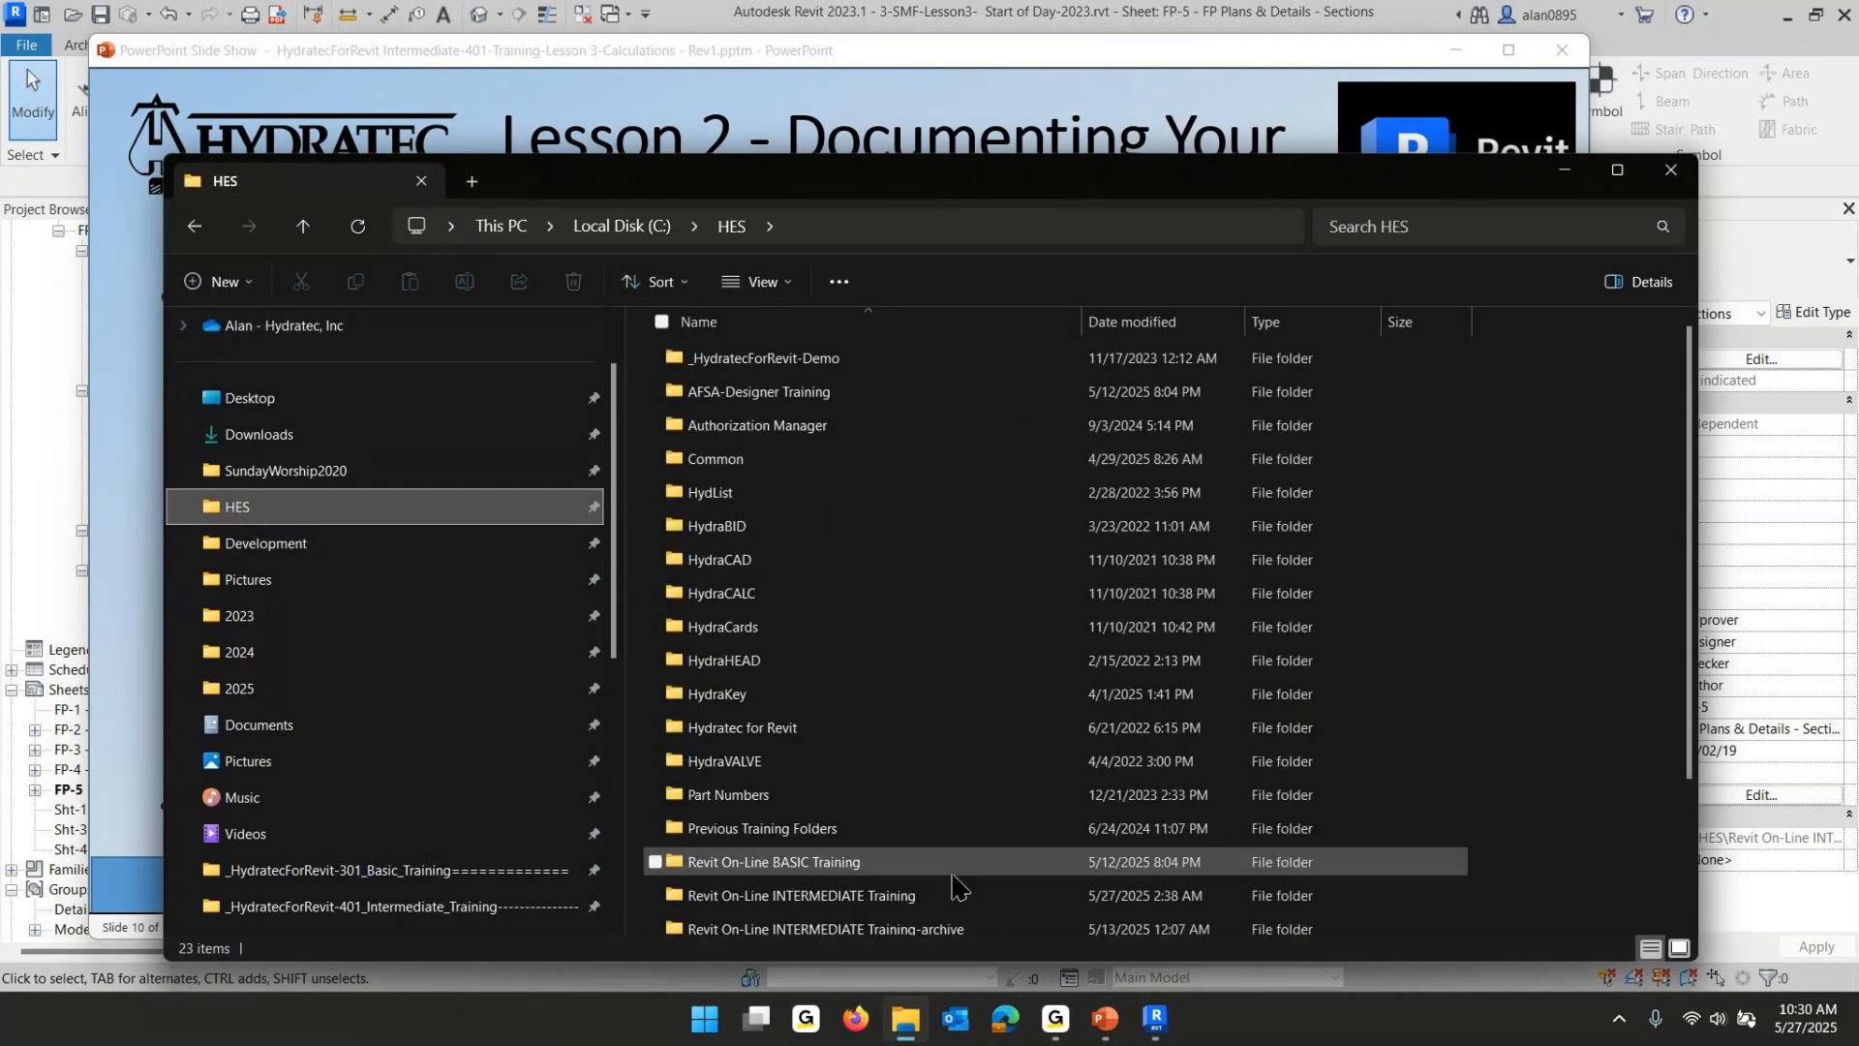
pyautogui.scroll(-2, 953, 876)
pyautogui.doubleClick(843, 721)
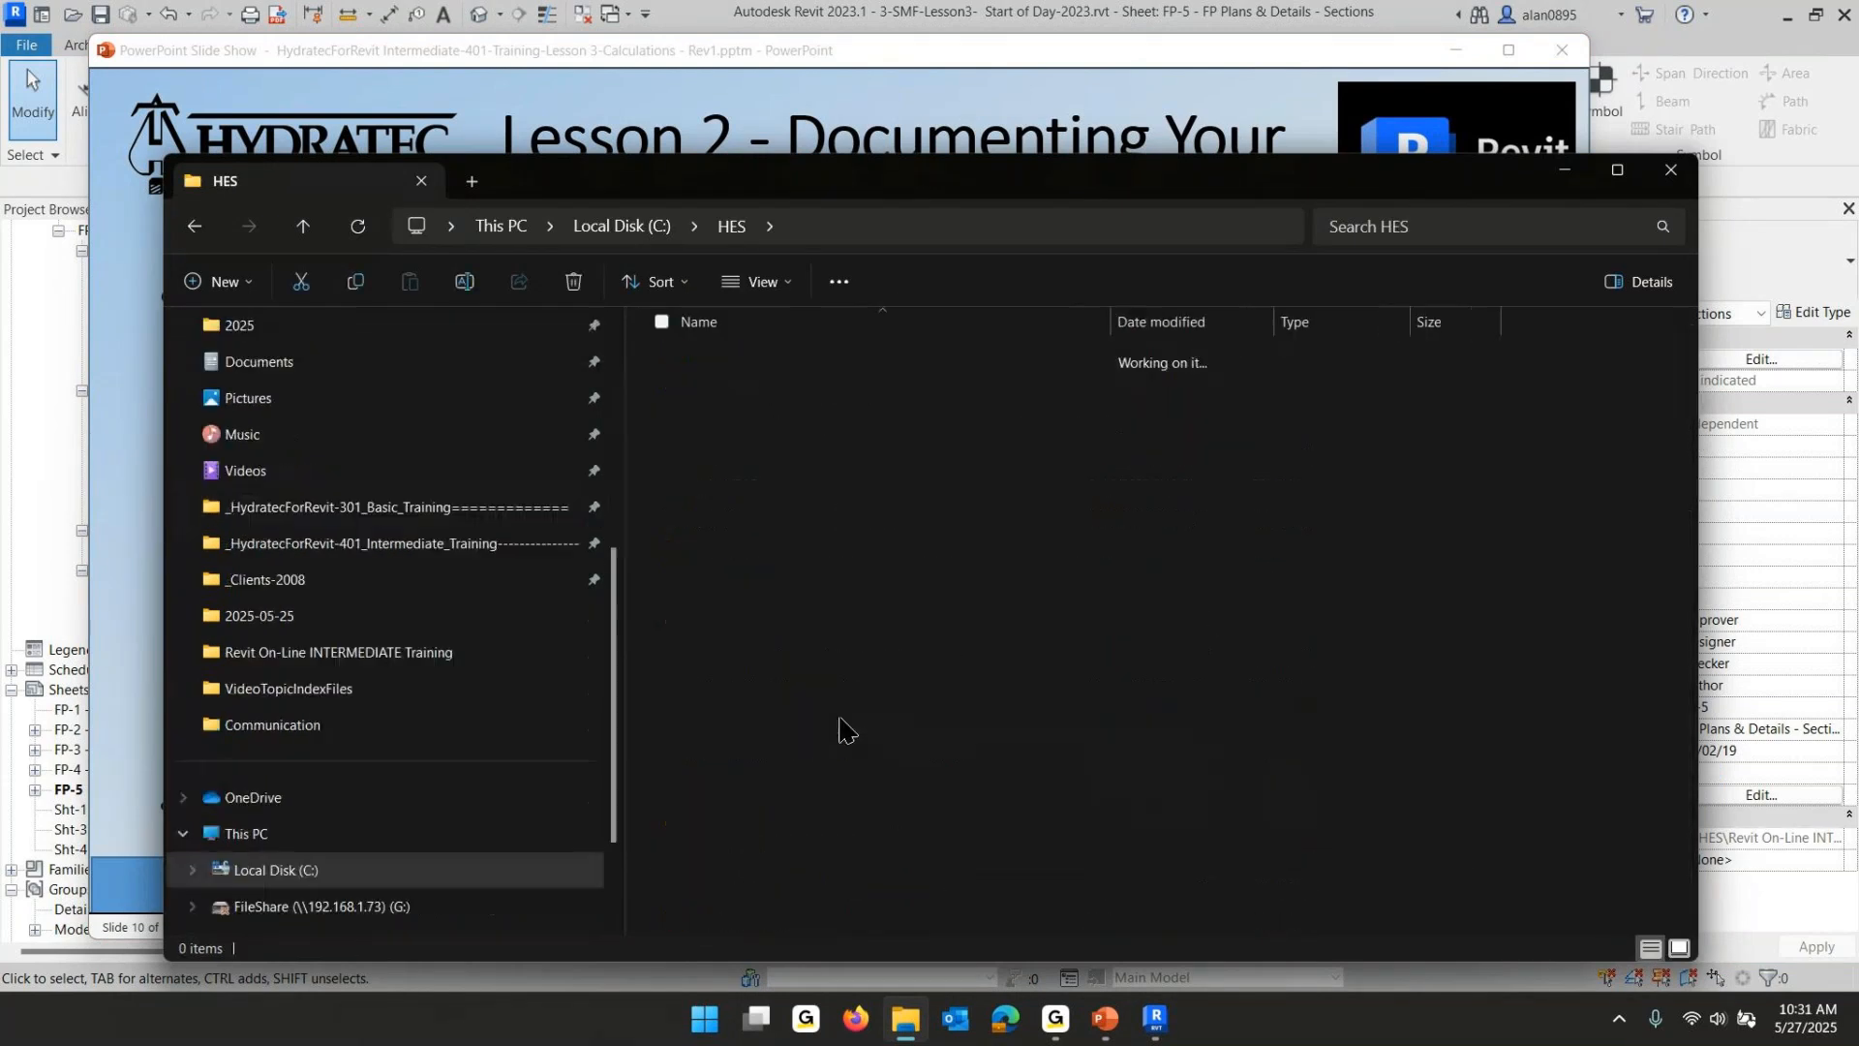
pyautogui.doubleClick(724, 387)
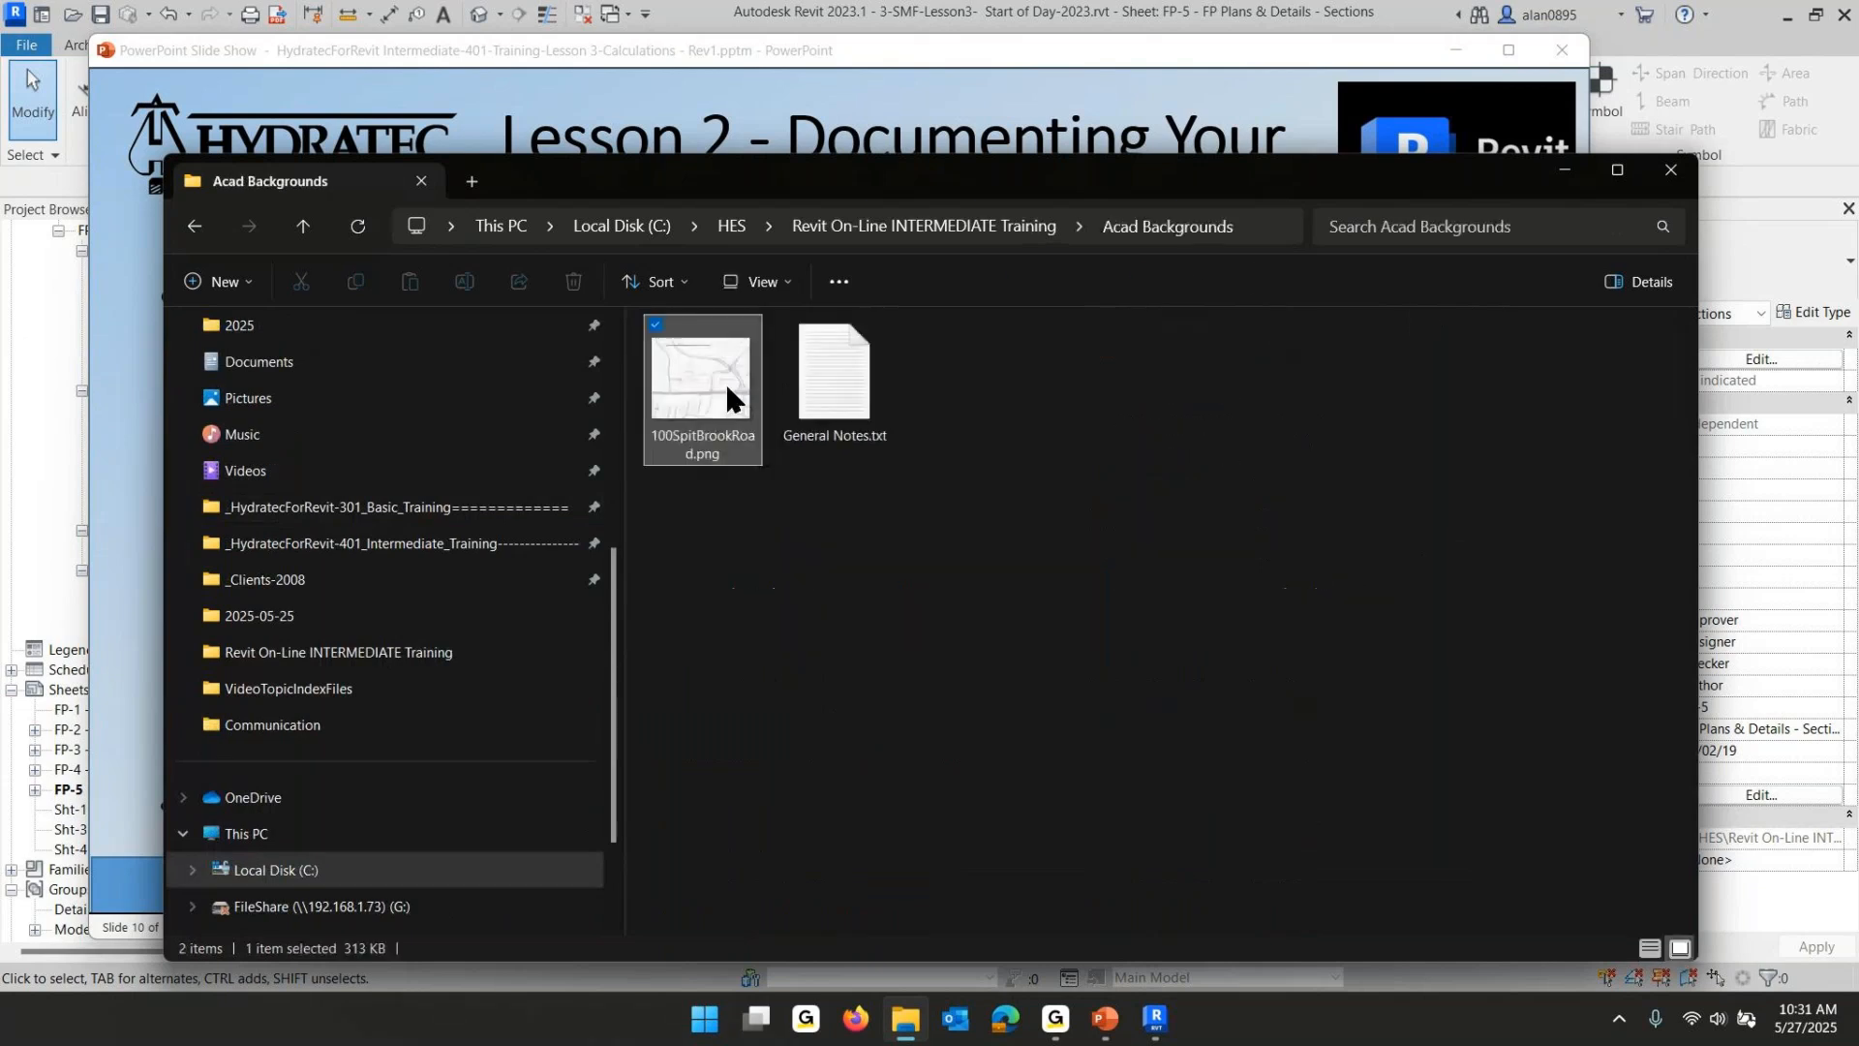
# - Preview the 100SpitBrookRoad.png site image, then close the image viewer and File Explorer
pyautogui.click(724, 382)
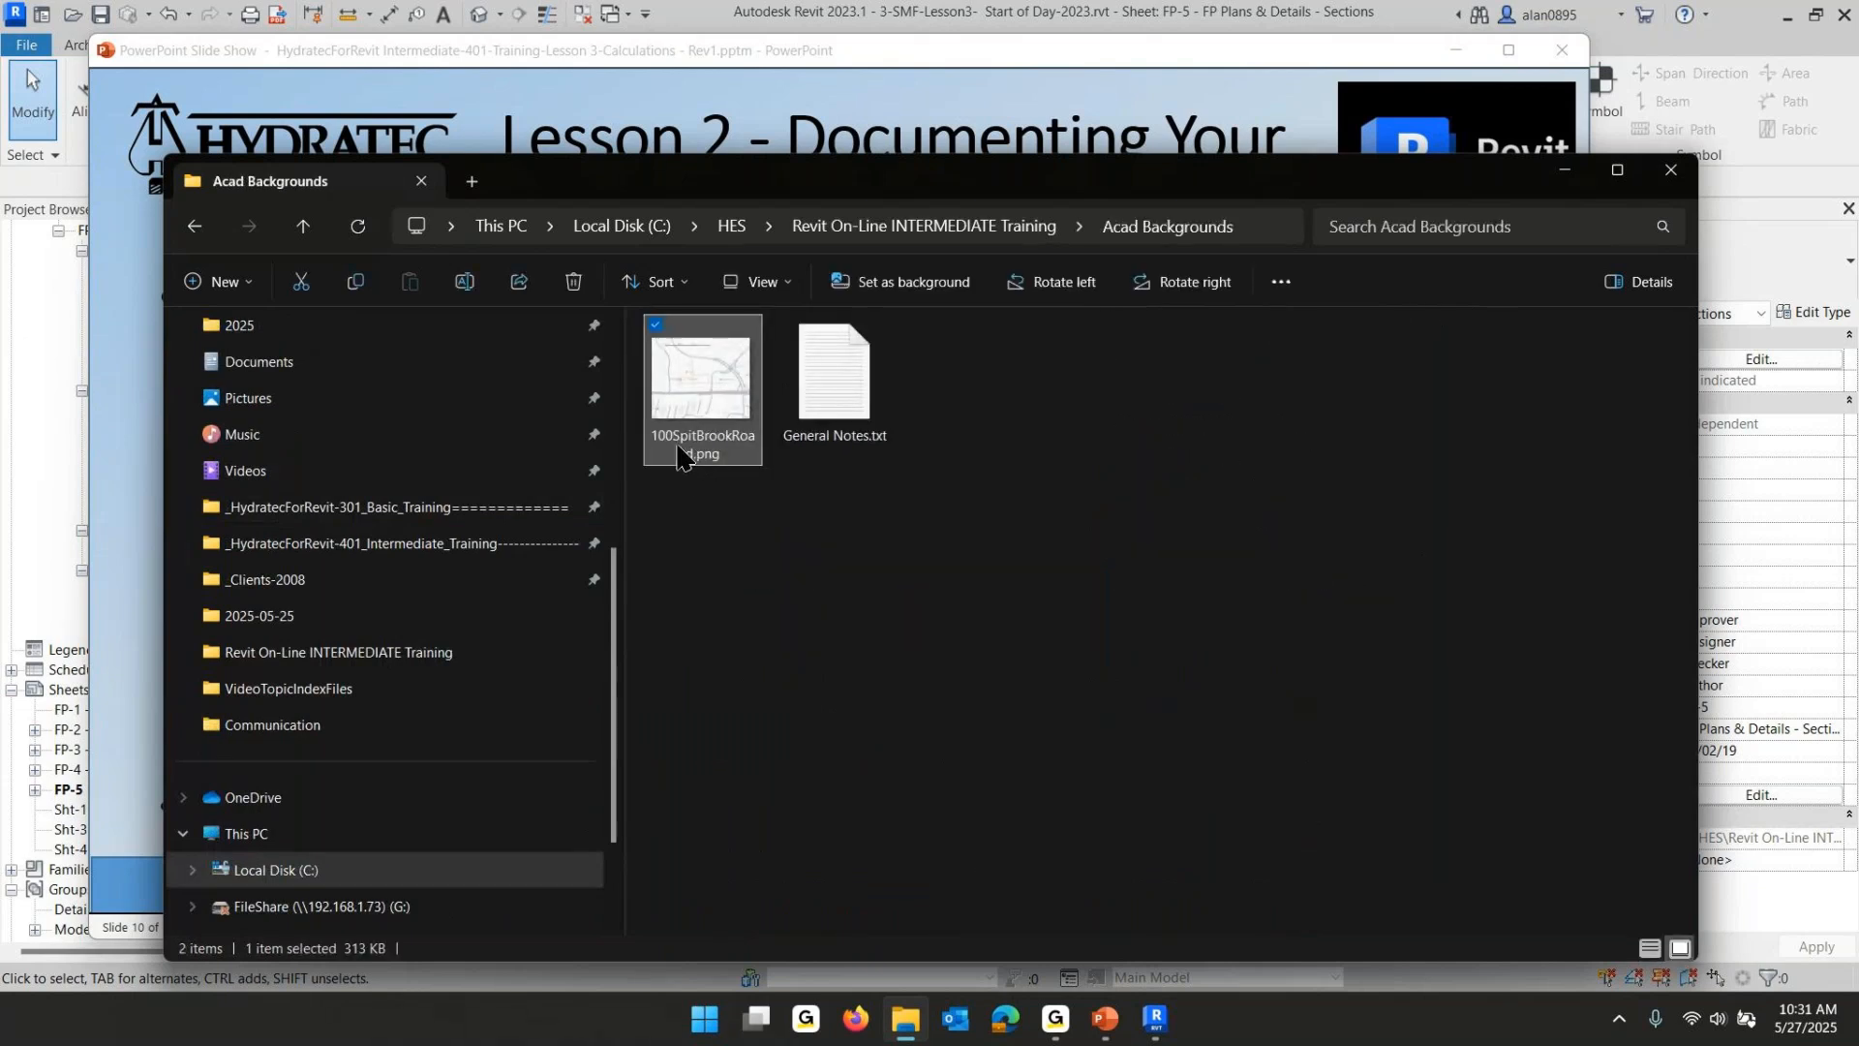
pyautogui.doubleClick(697, 405)
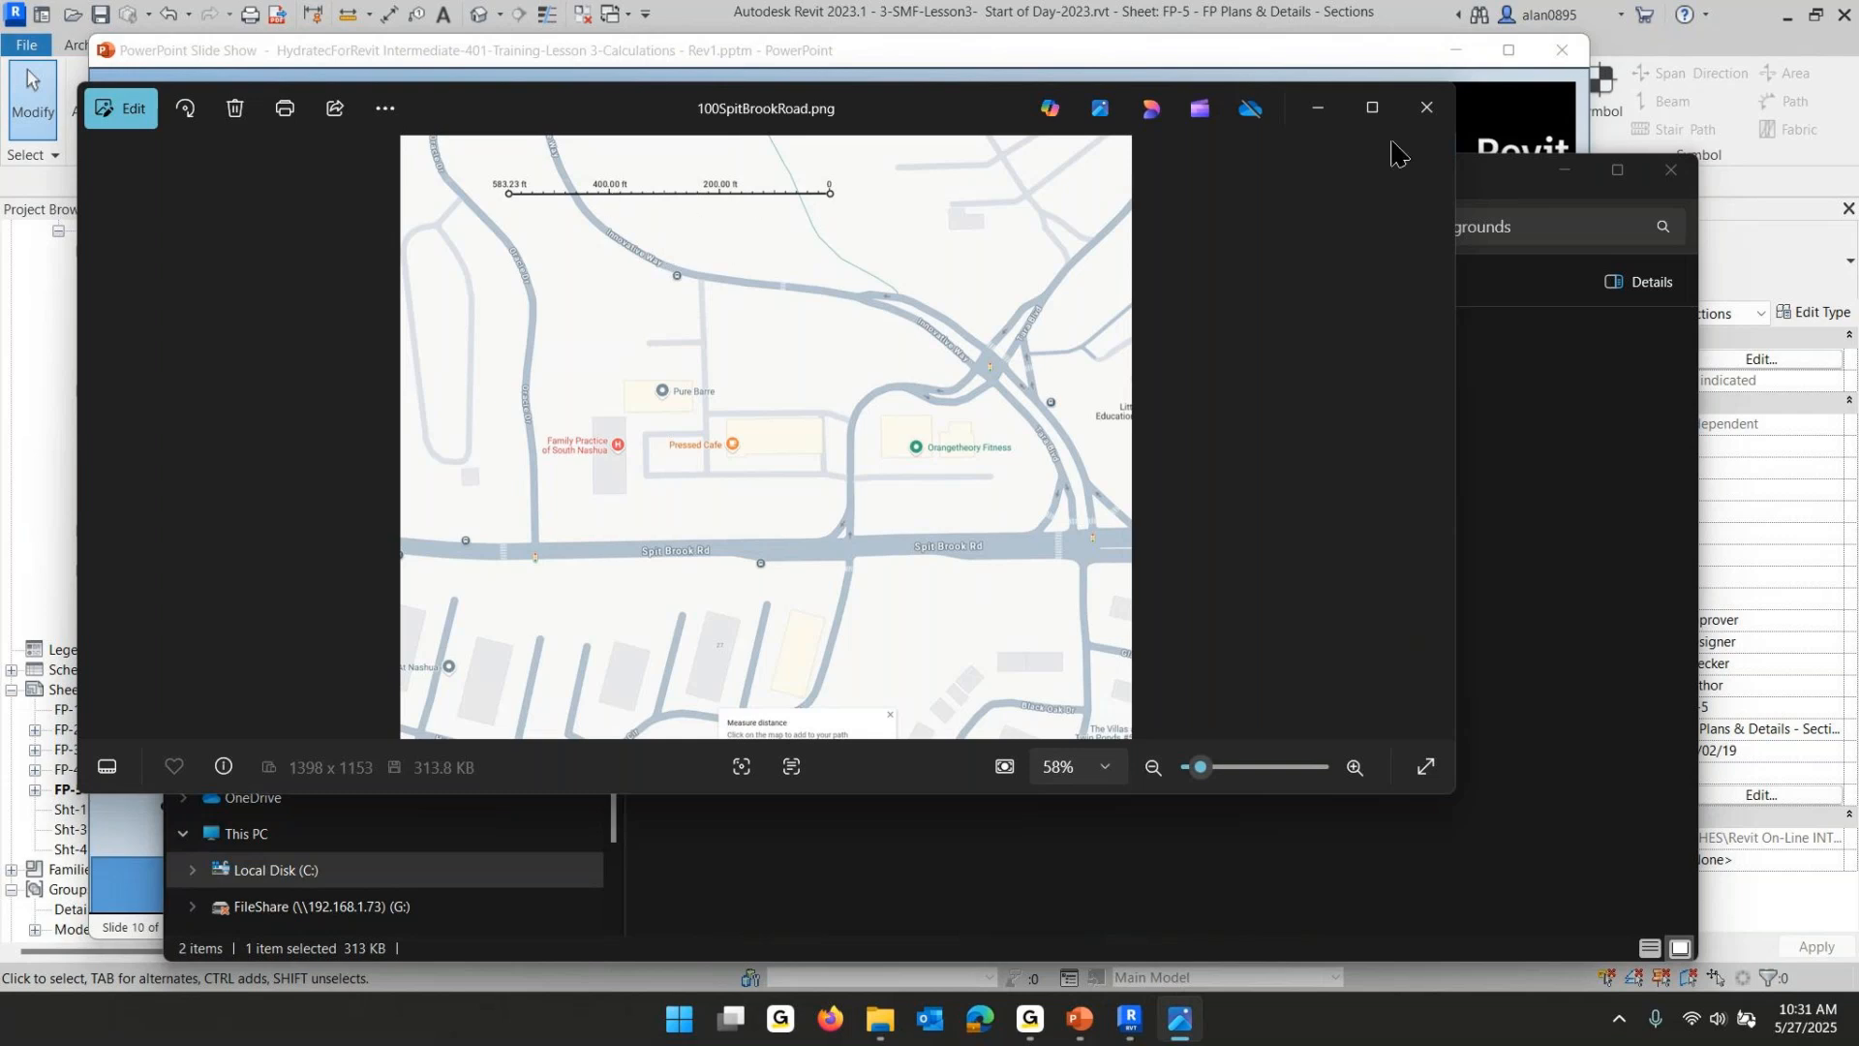
pyautogui.click(1424, 106)
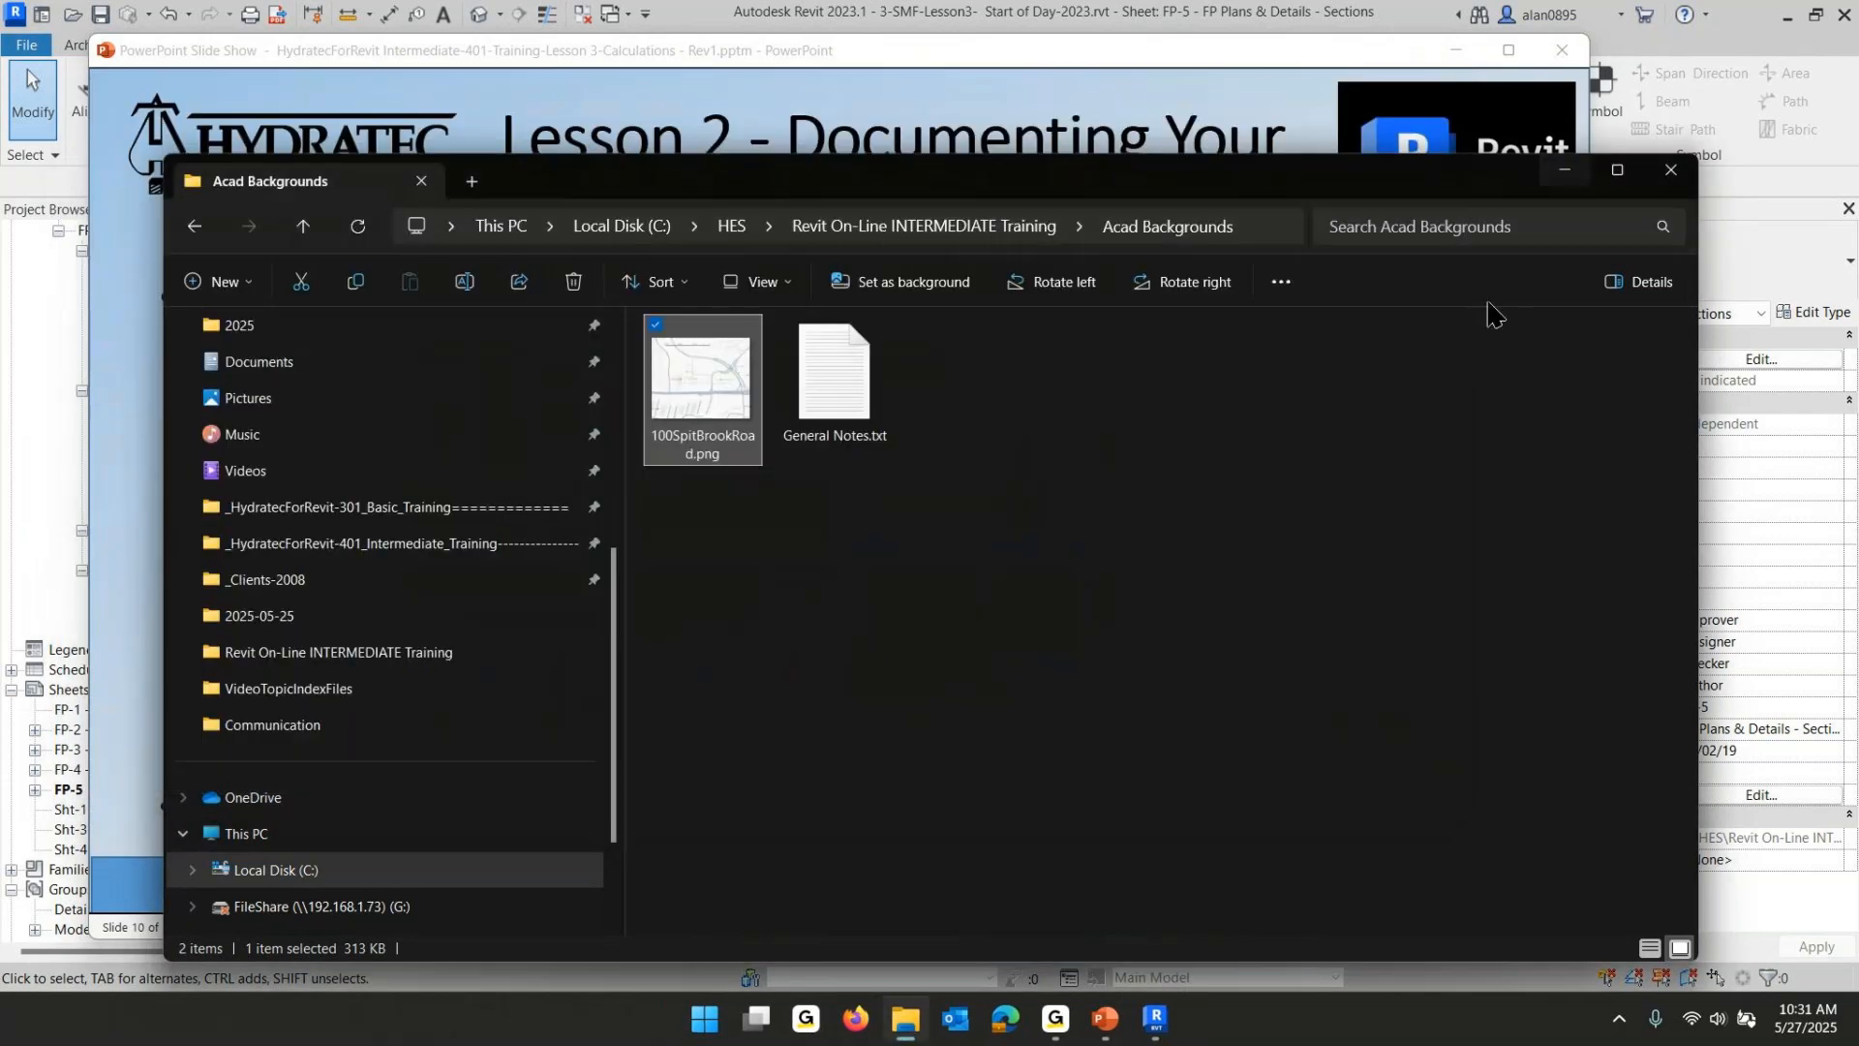
pyautogui.click(1670, 178)
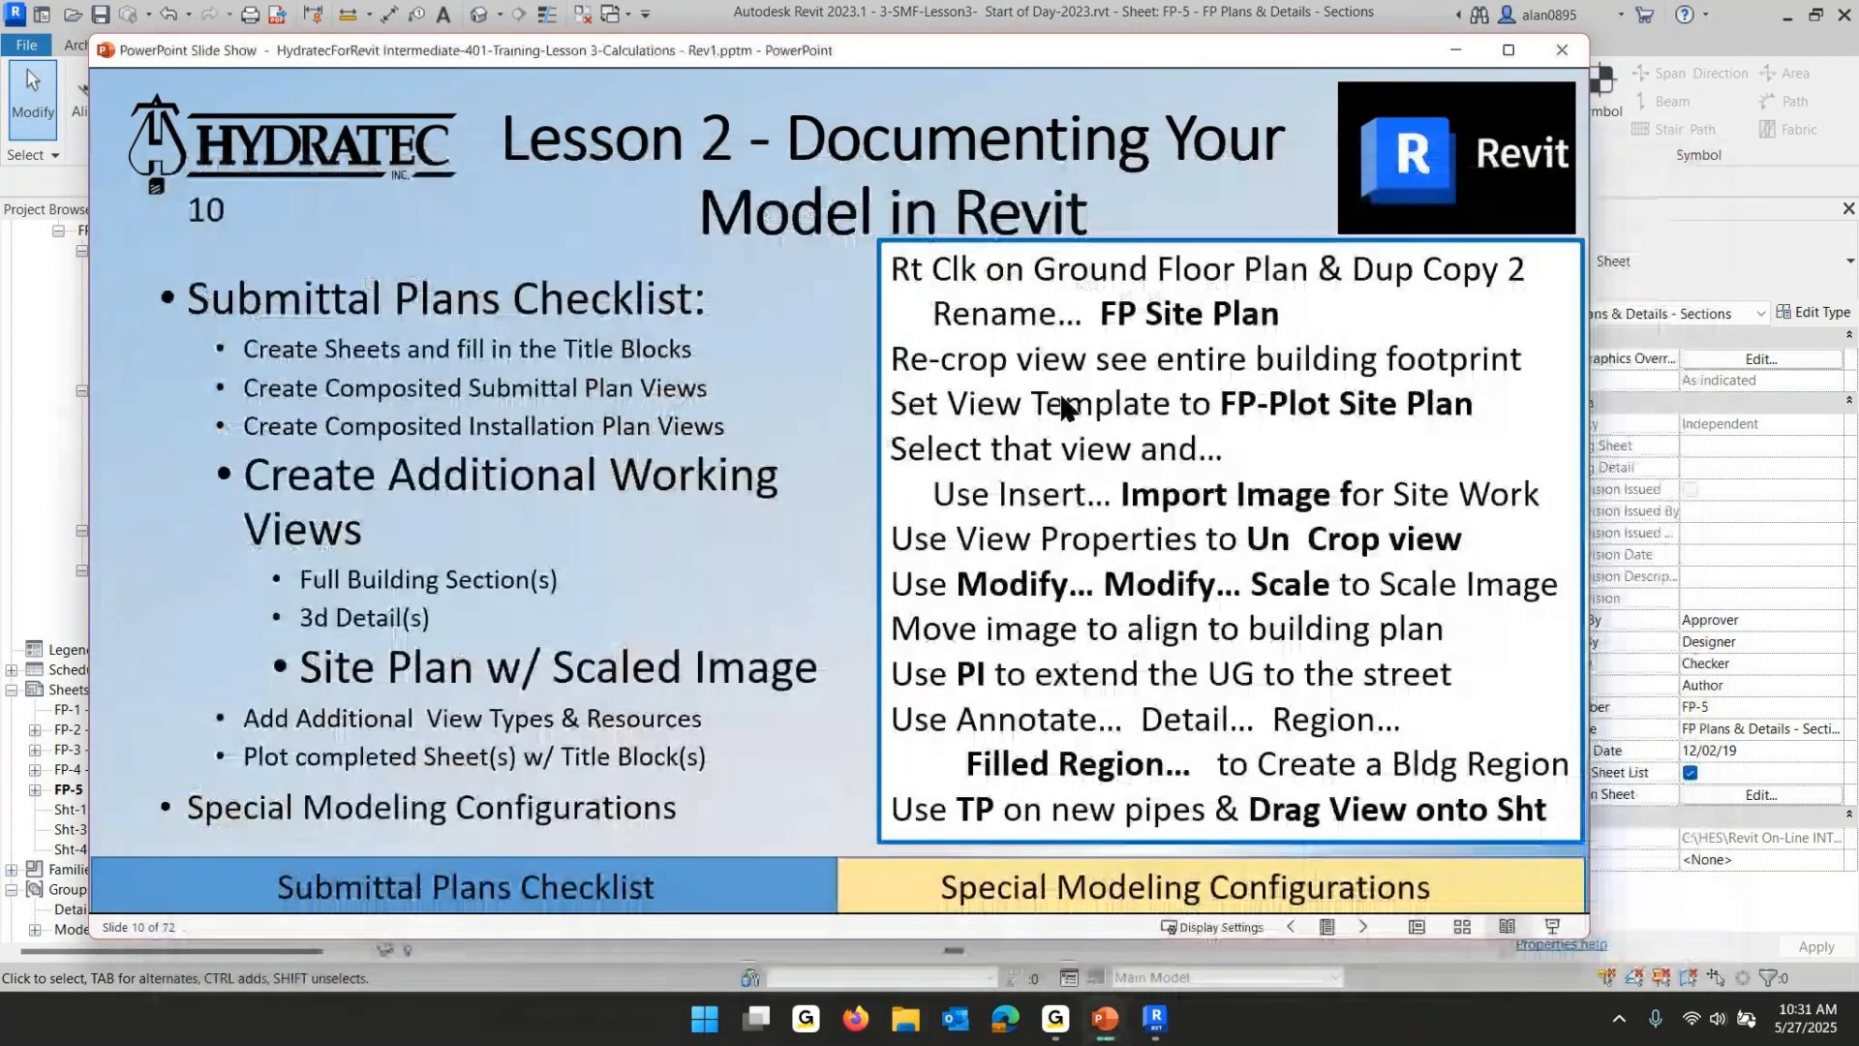
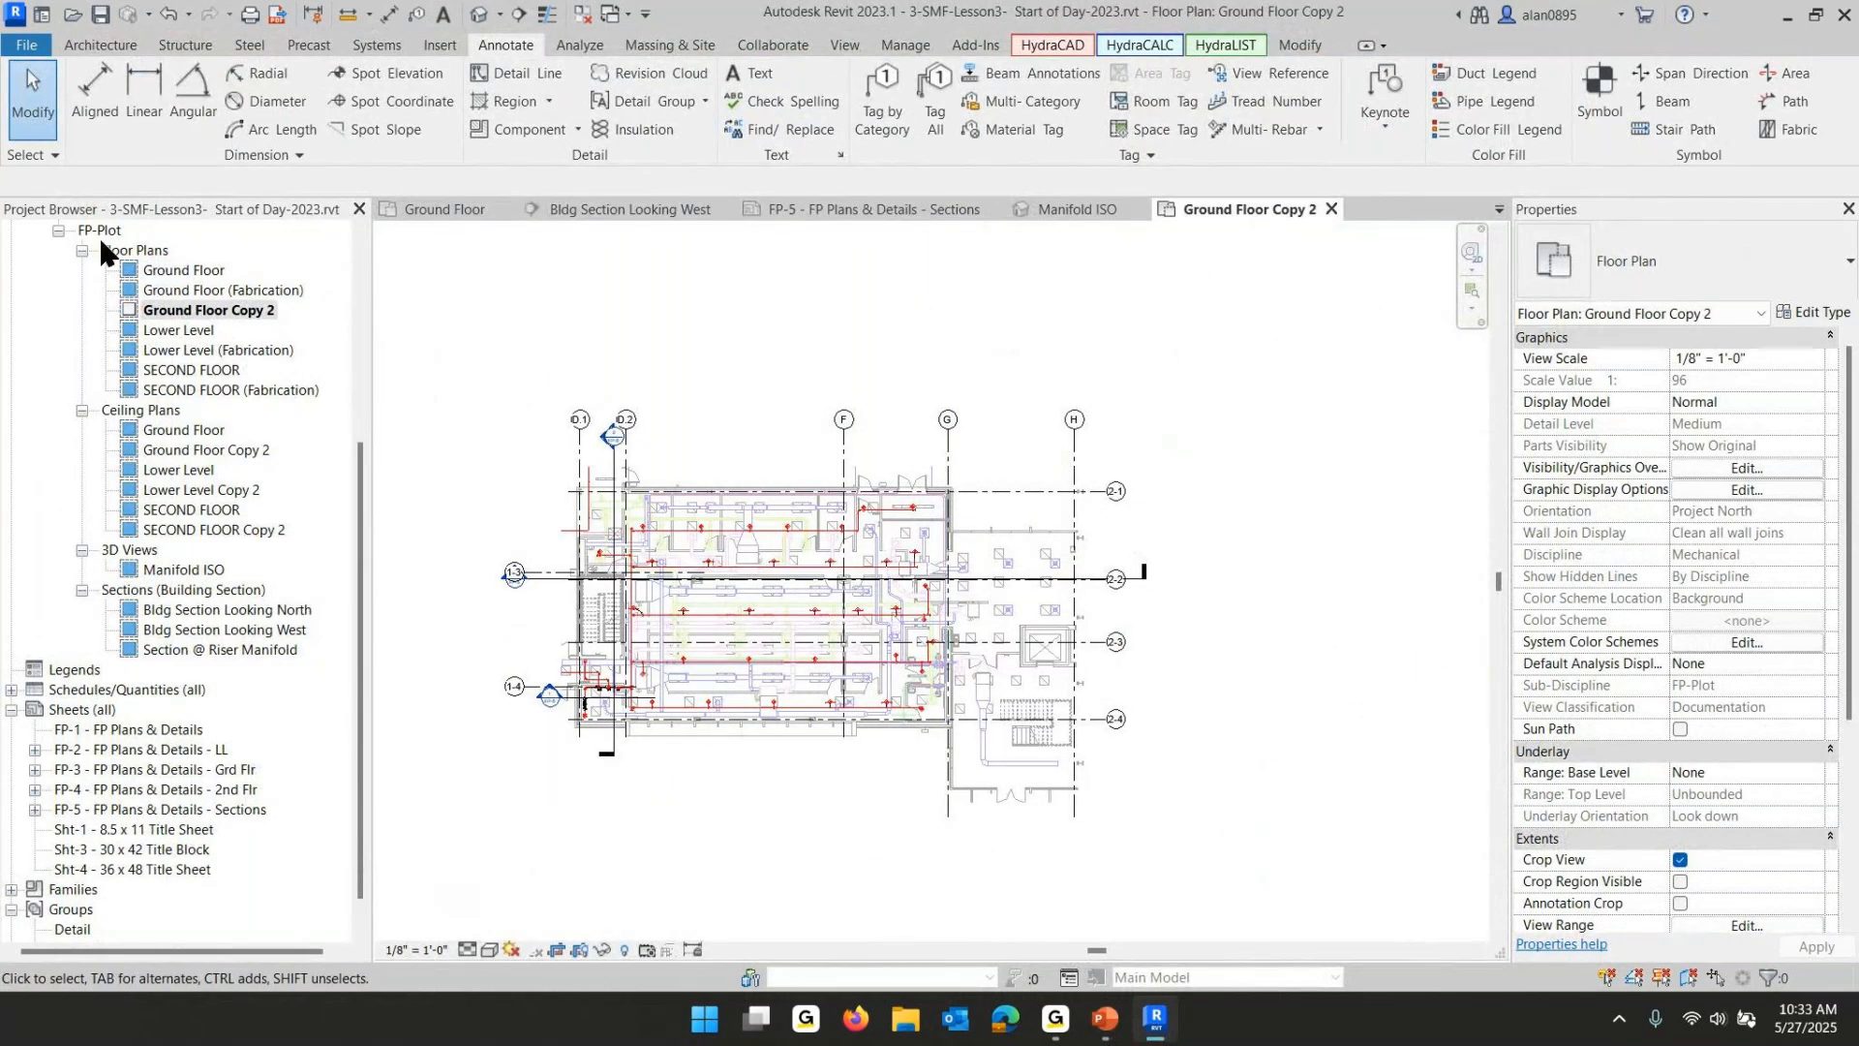
# - Rename the Ground Floor Copy 2 floor plan view as FP-Site Plan
pyautogui.click(203, 310)
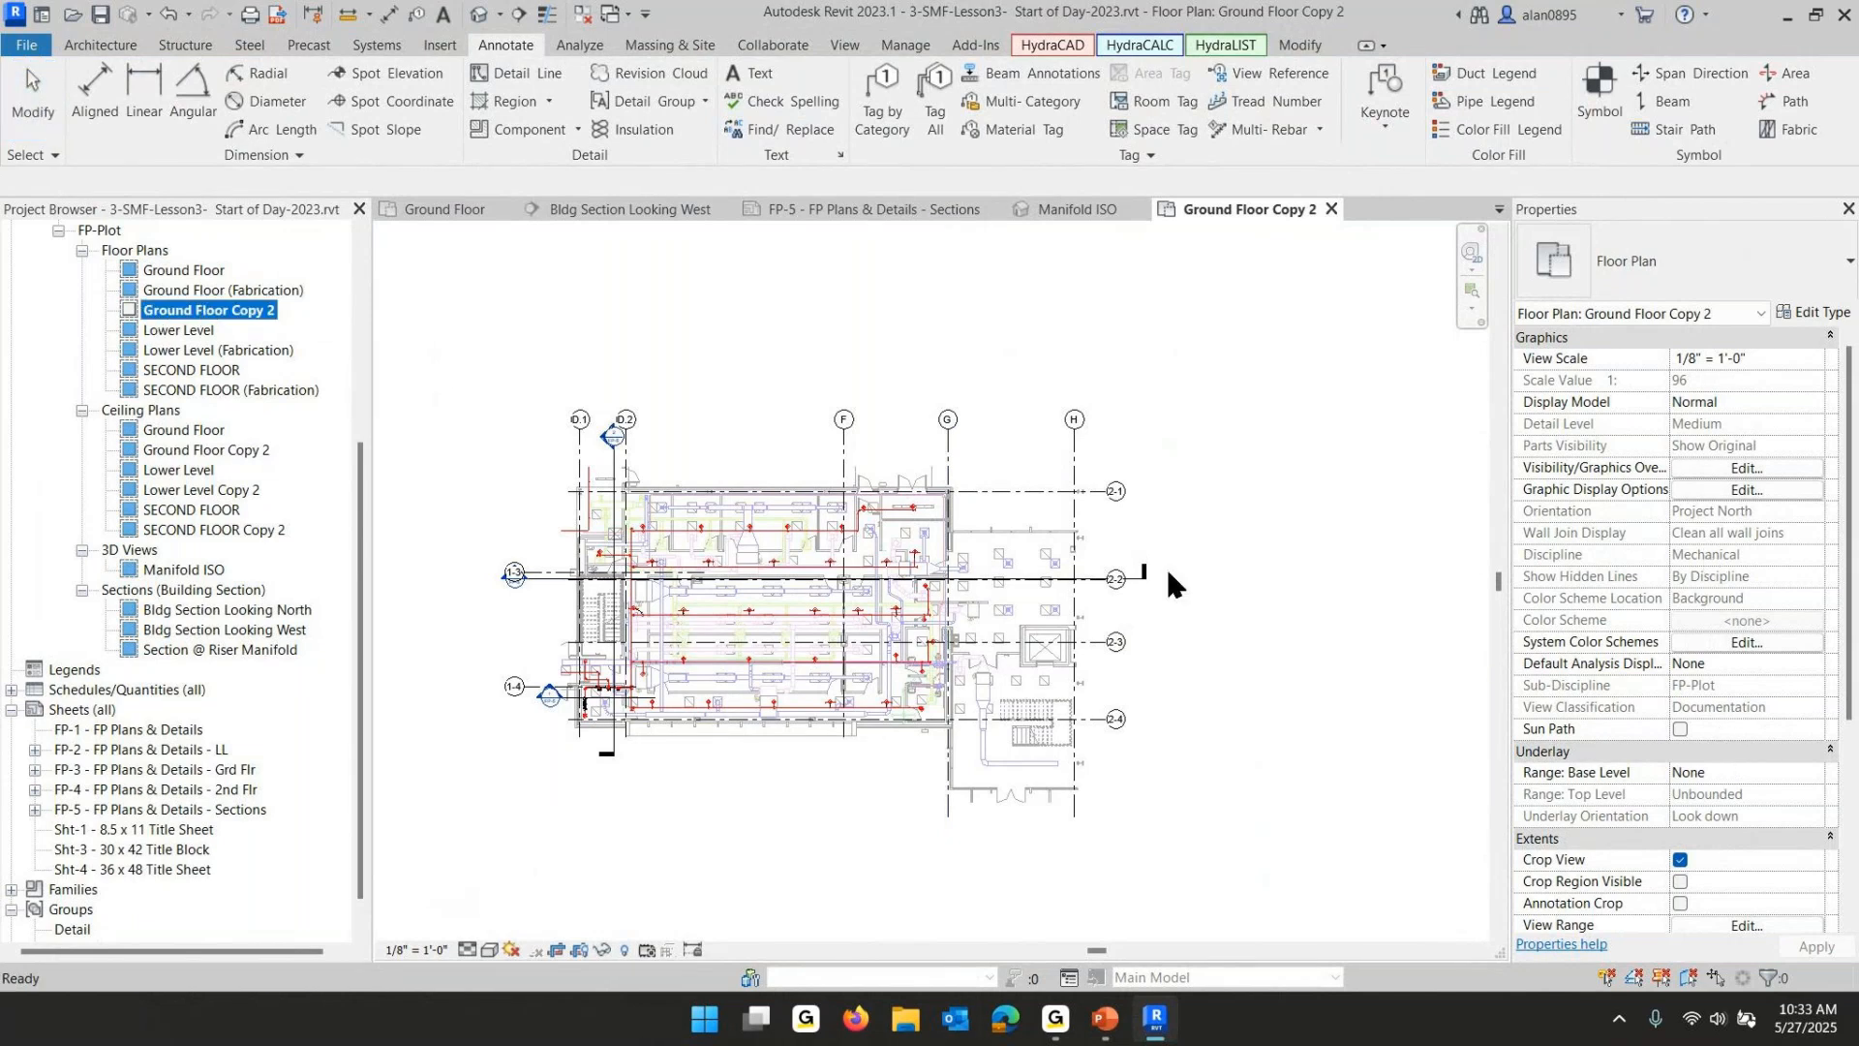
pyautogui.click(232, 312)
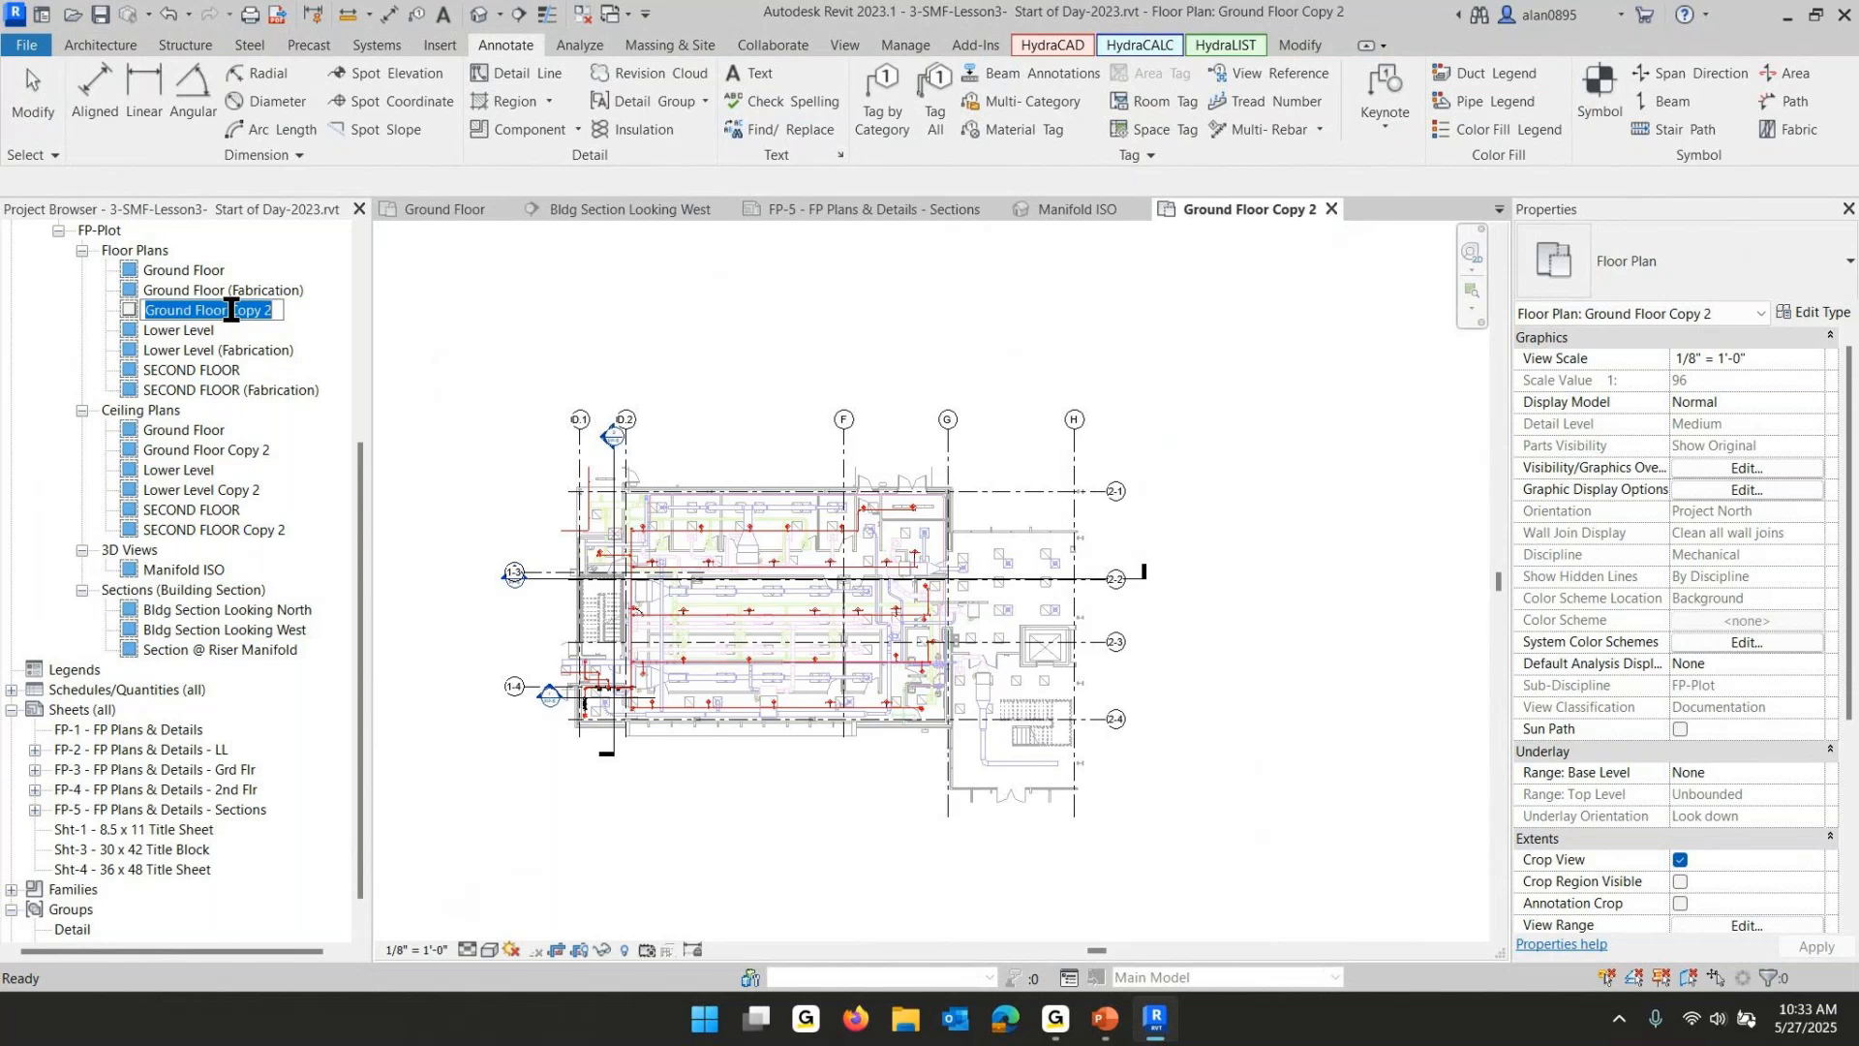
pyautogui.write('FP-Site Plan')
pyautogui.press('Return')
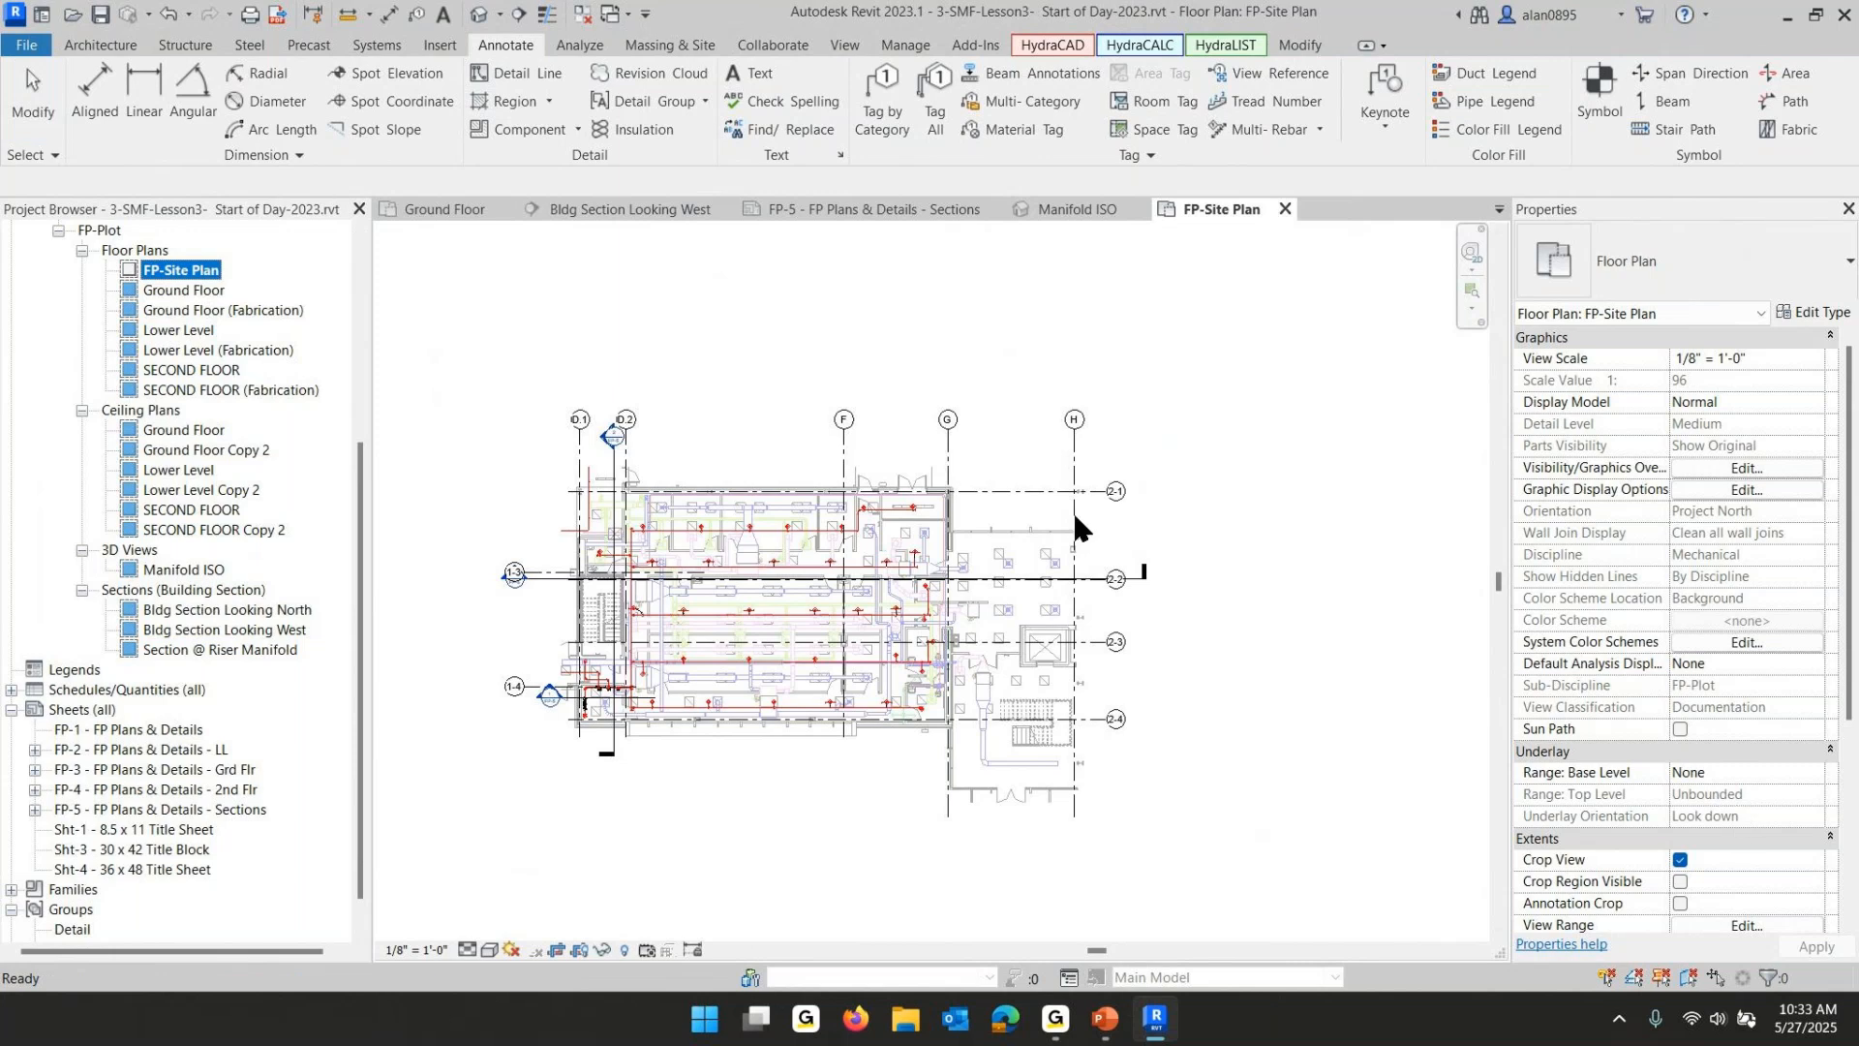
# - Assign the FP-Plot-Site Plan view template to the FP-Site Plan view
pyautogui.scroll(-5, 1741, 845)
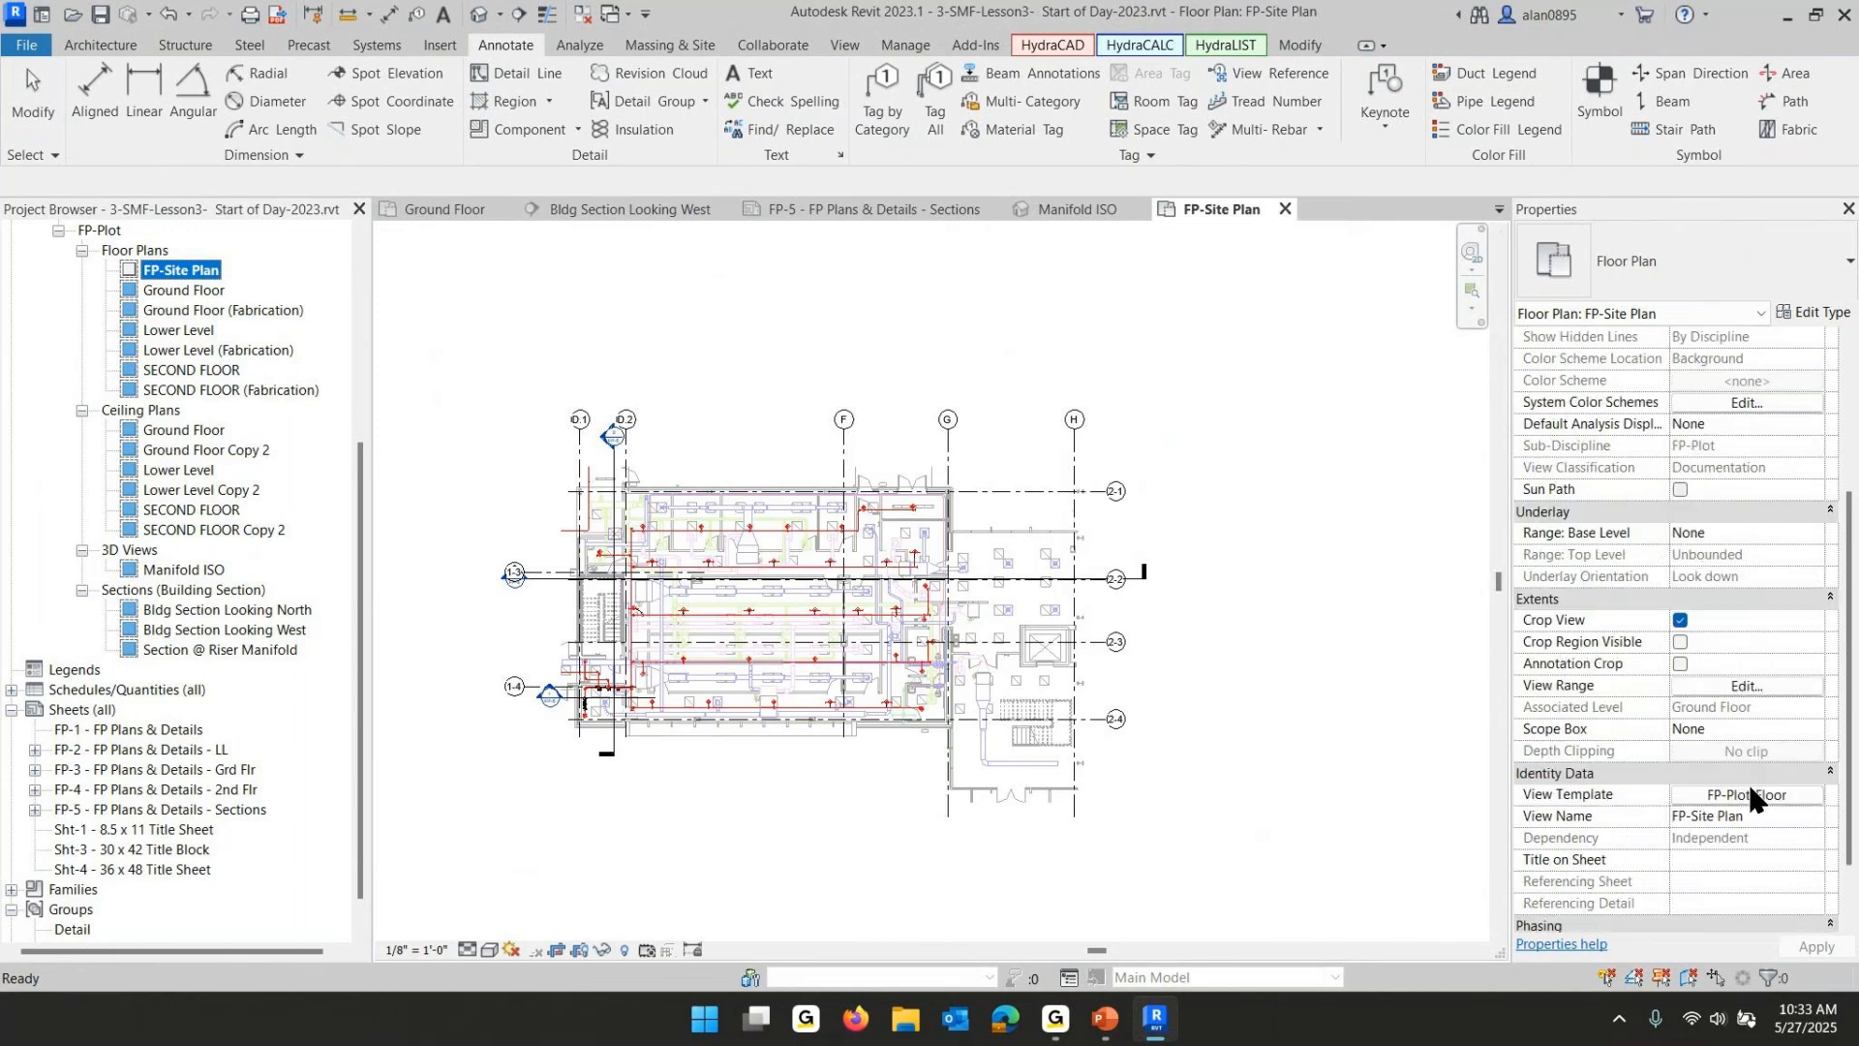
pyautogui.click(1751, 796)
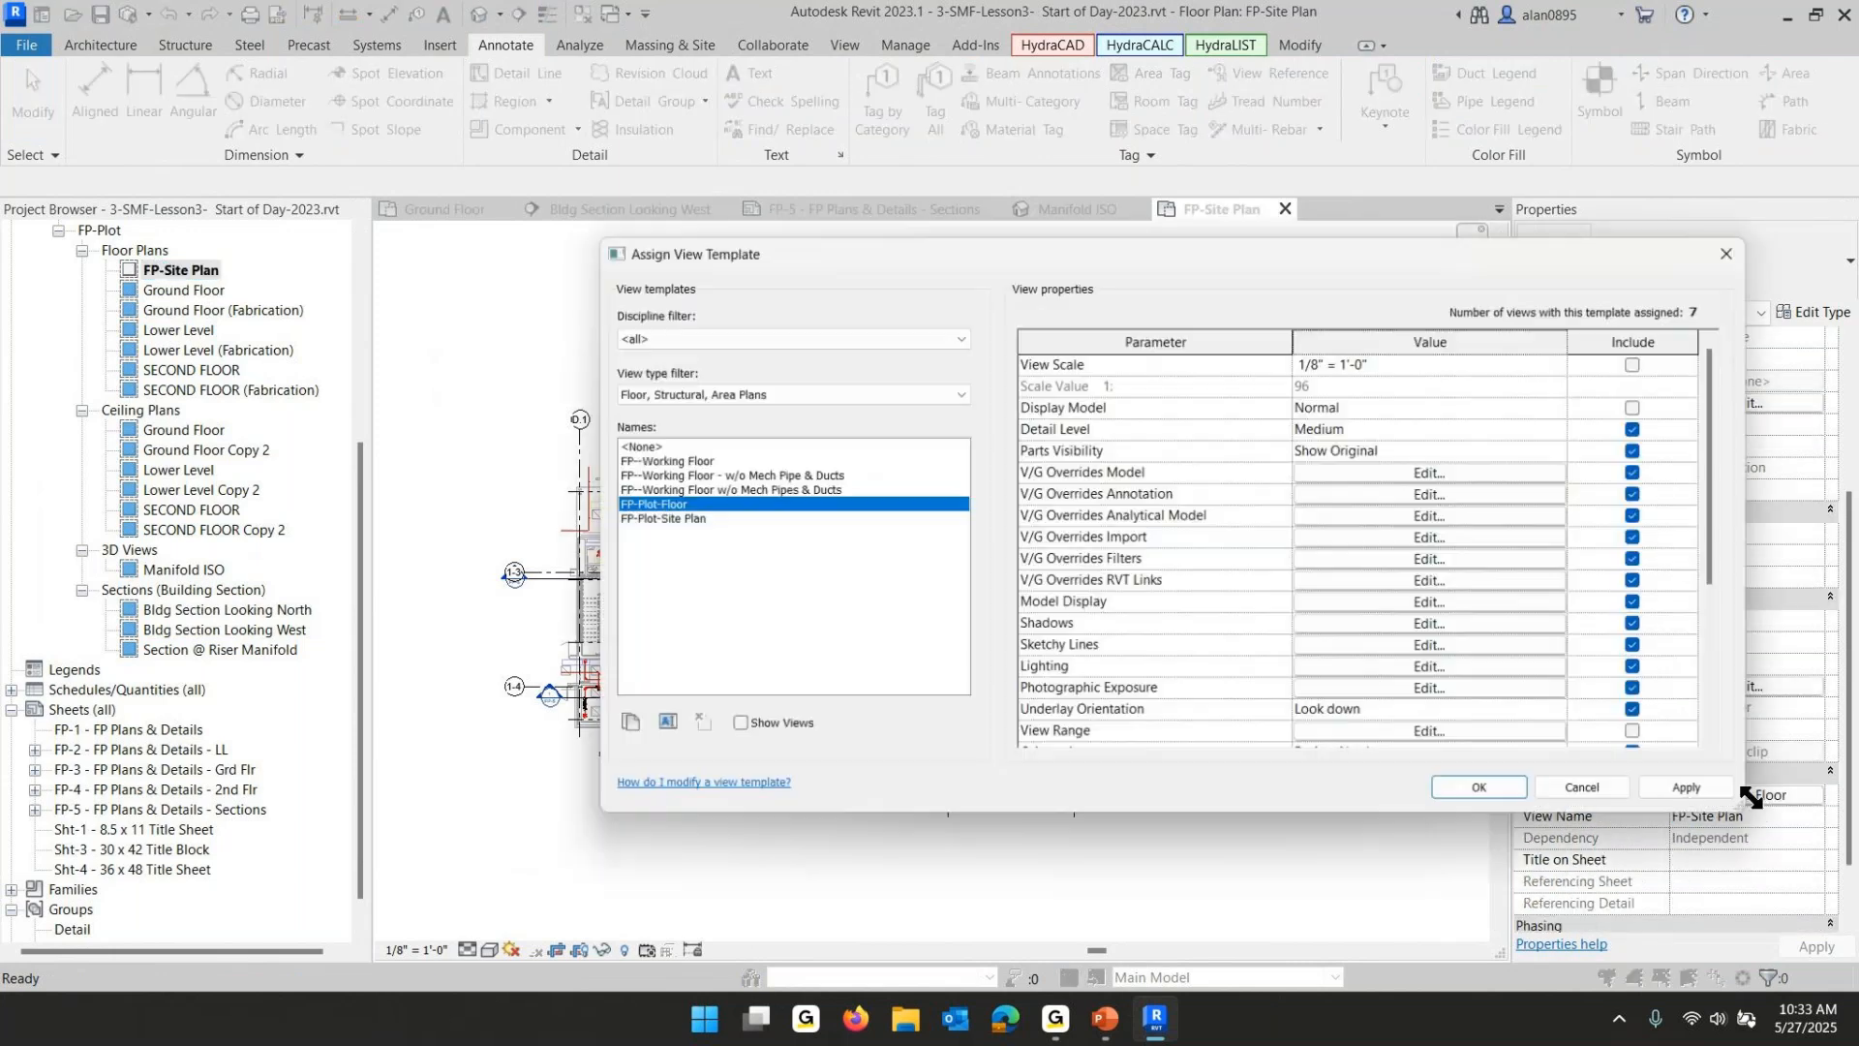
pyautogui.click(681, 520)
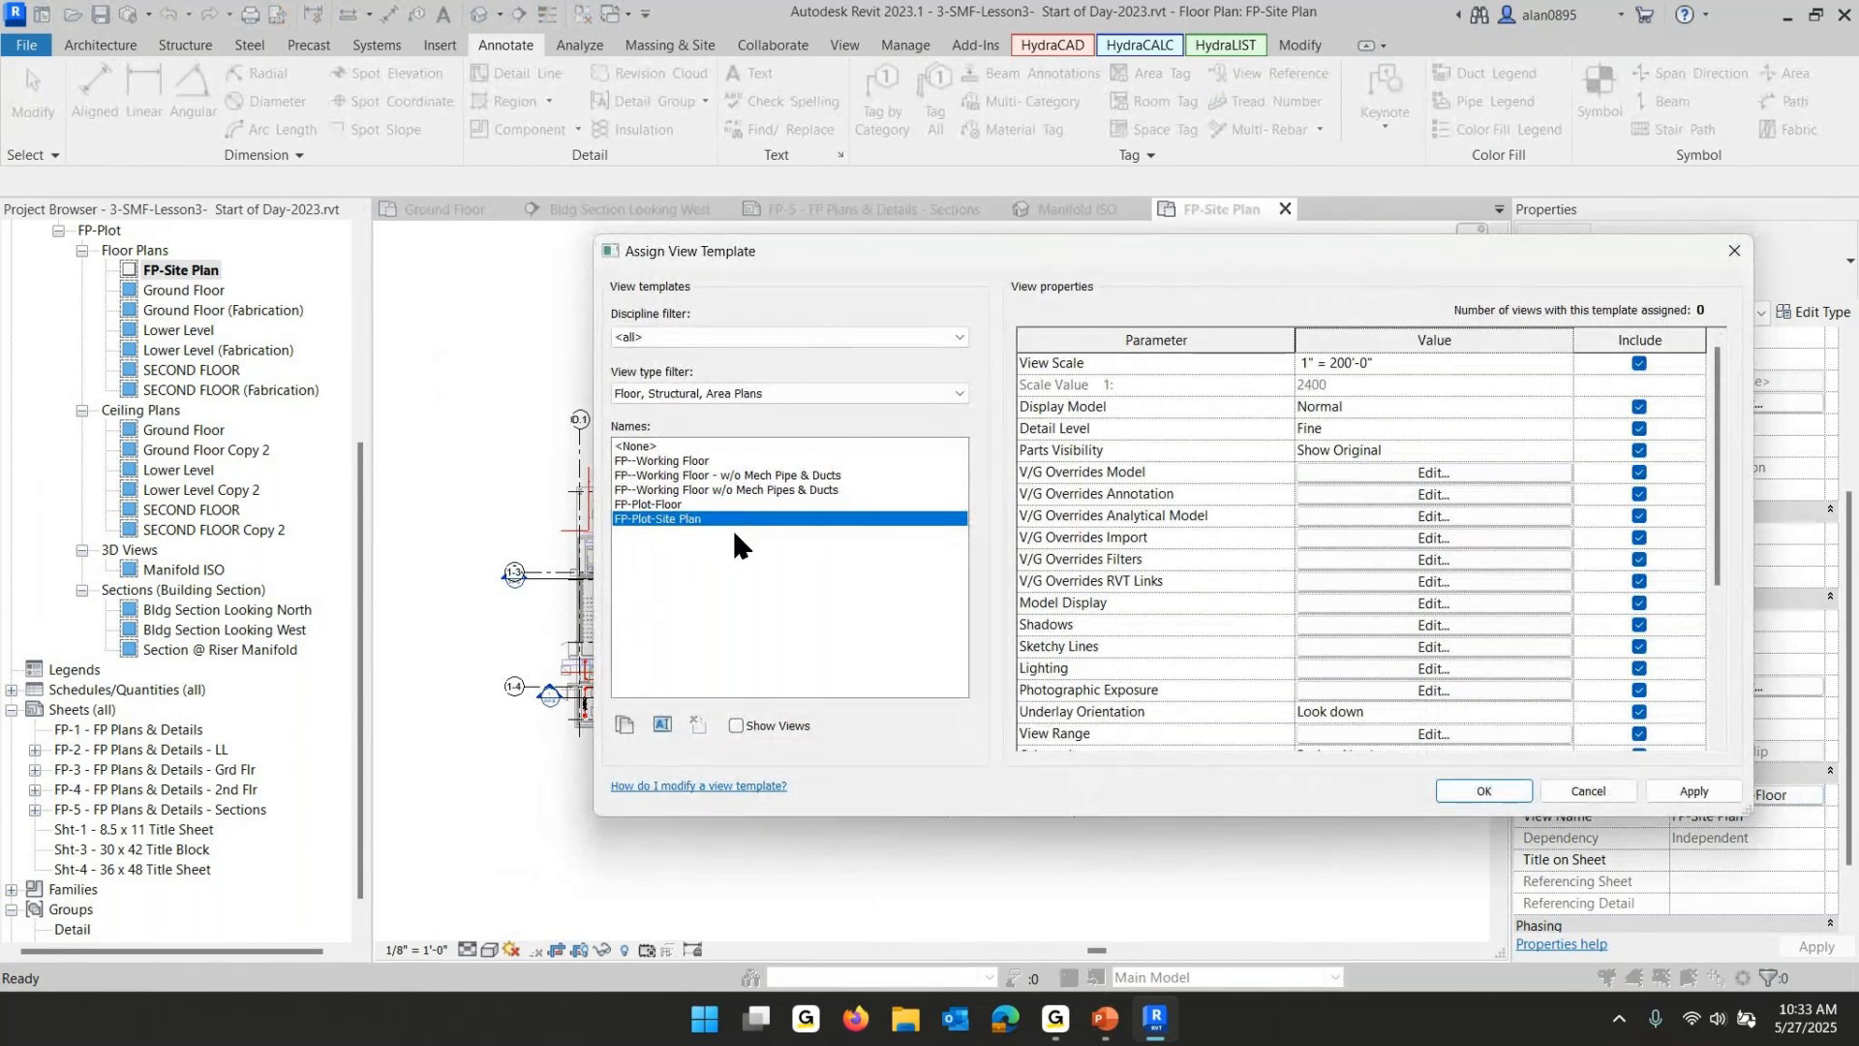
pyautogui.click(1417, 731)
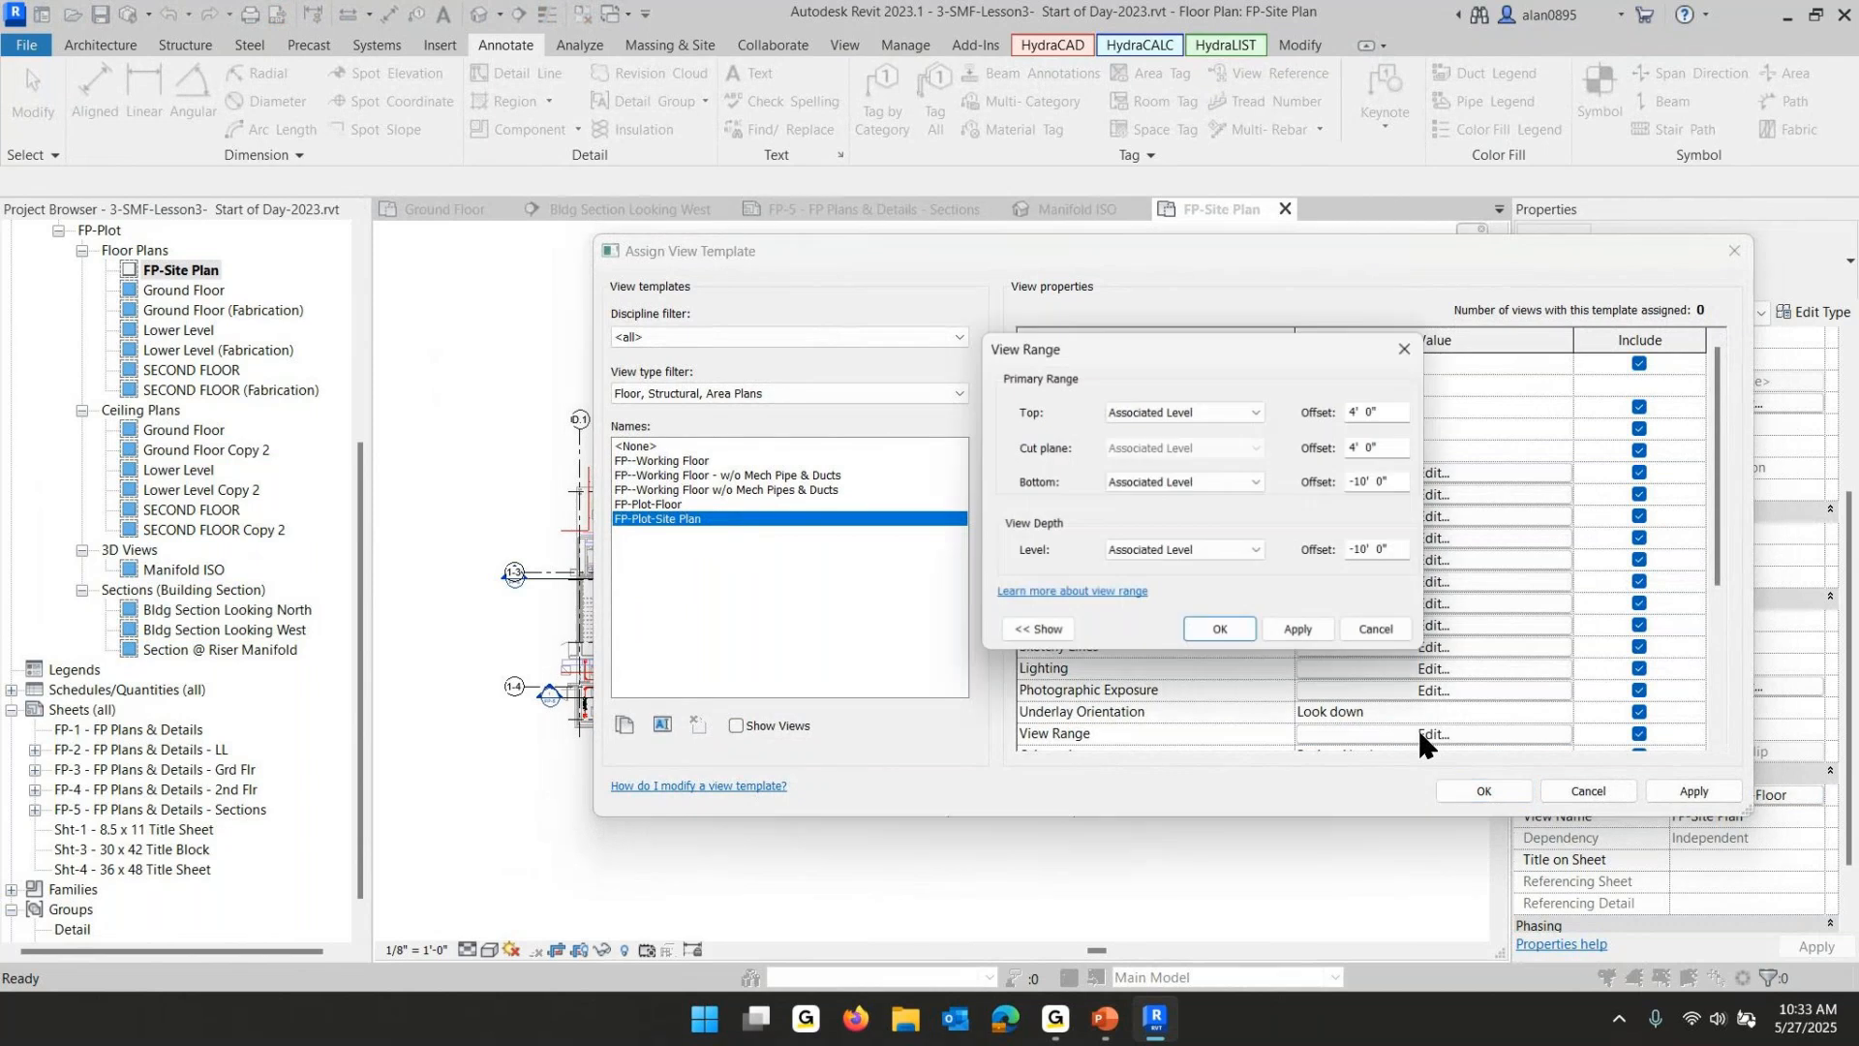
pyautogui.click(1394, 410)
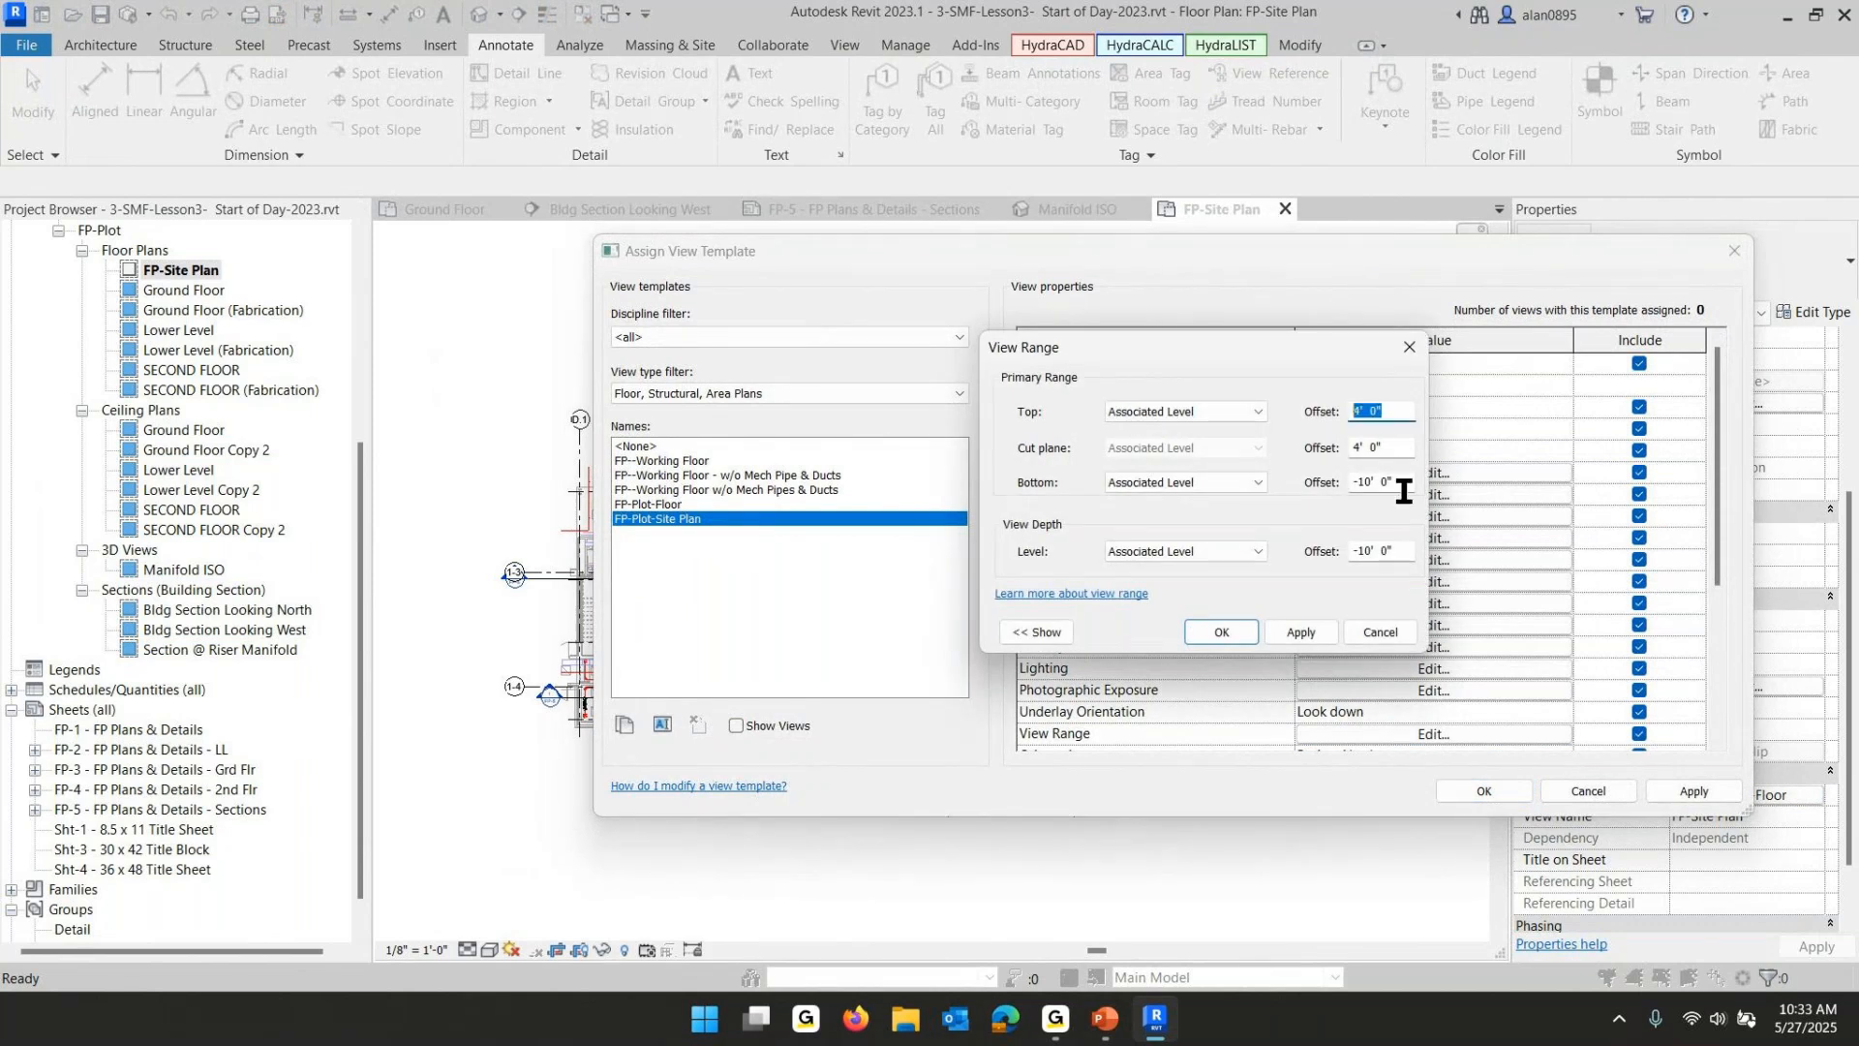
pyautogui.moveTo(1400, 483); pyautogui.dragTo(1285, 482)
pyautogui.click(1293, 627)
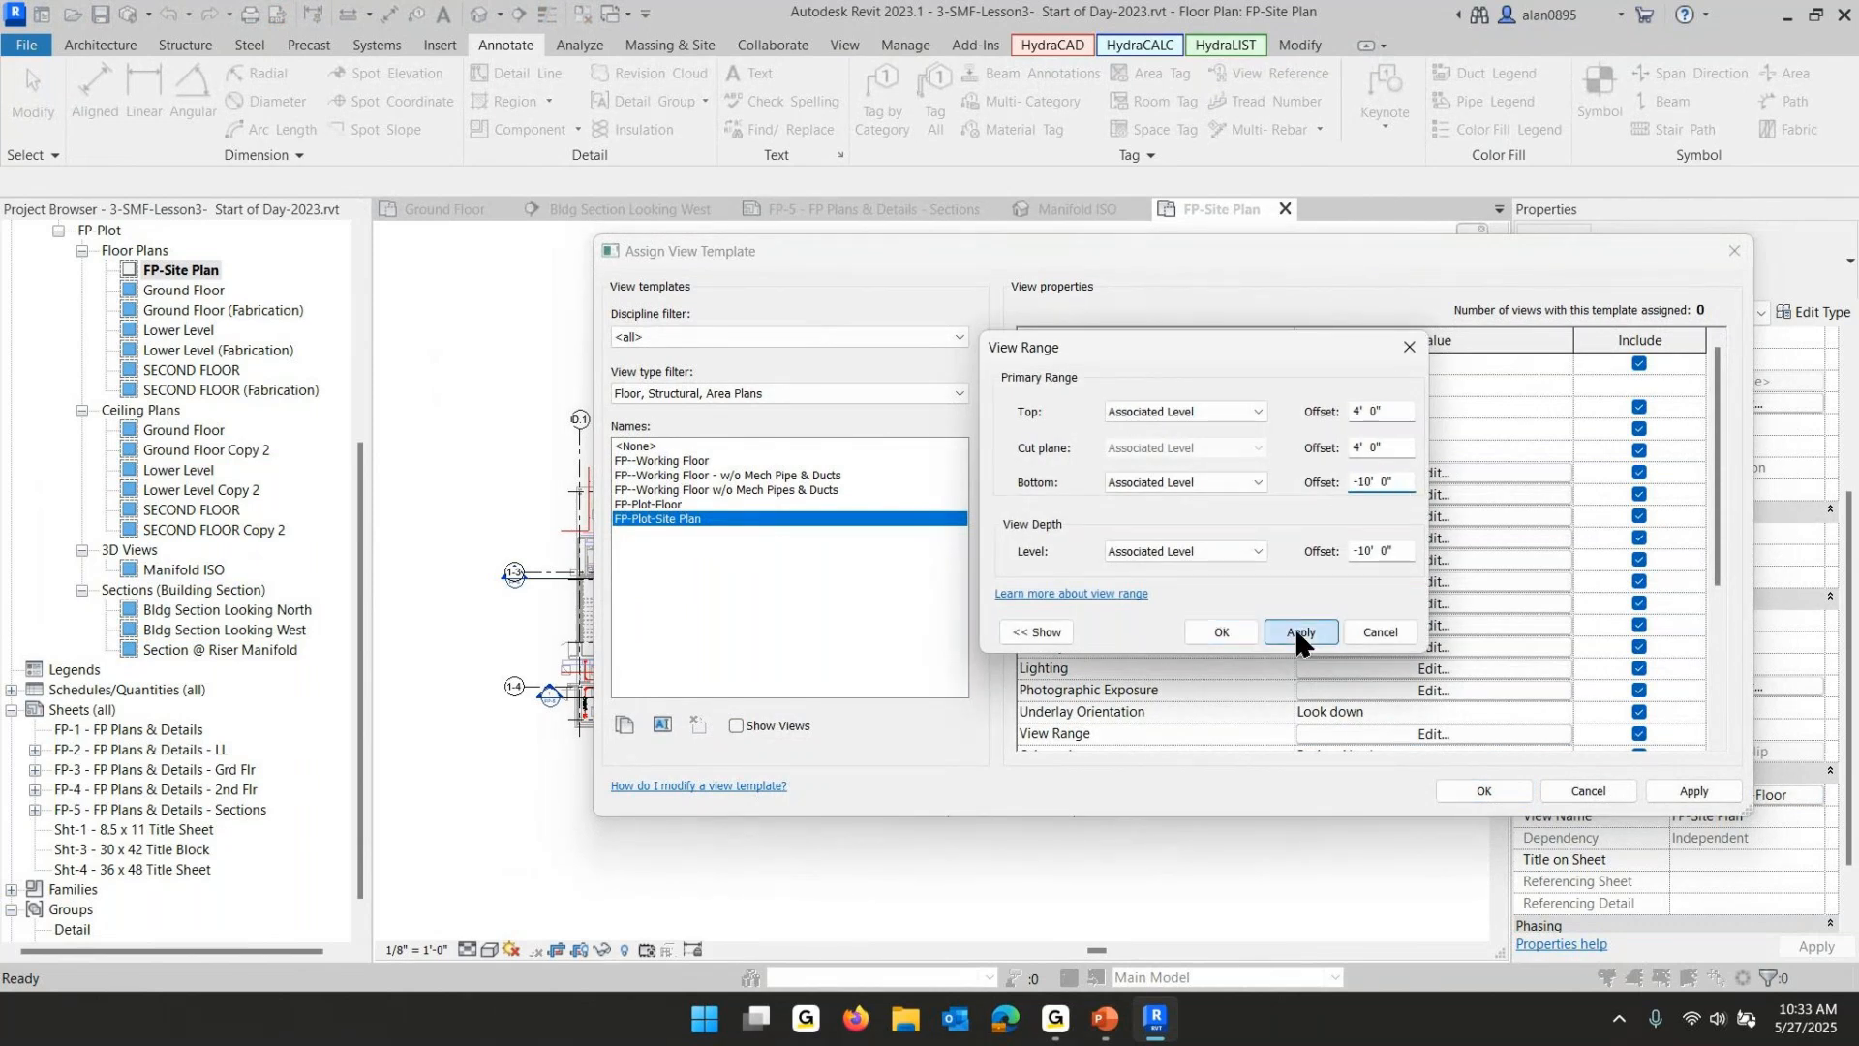
pyautogui.click(1211, 623)
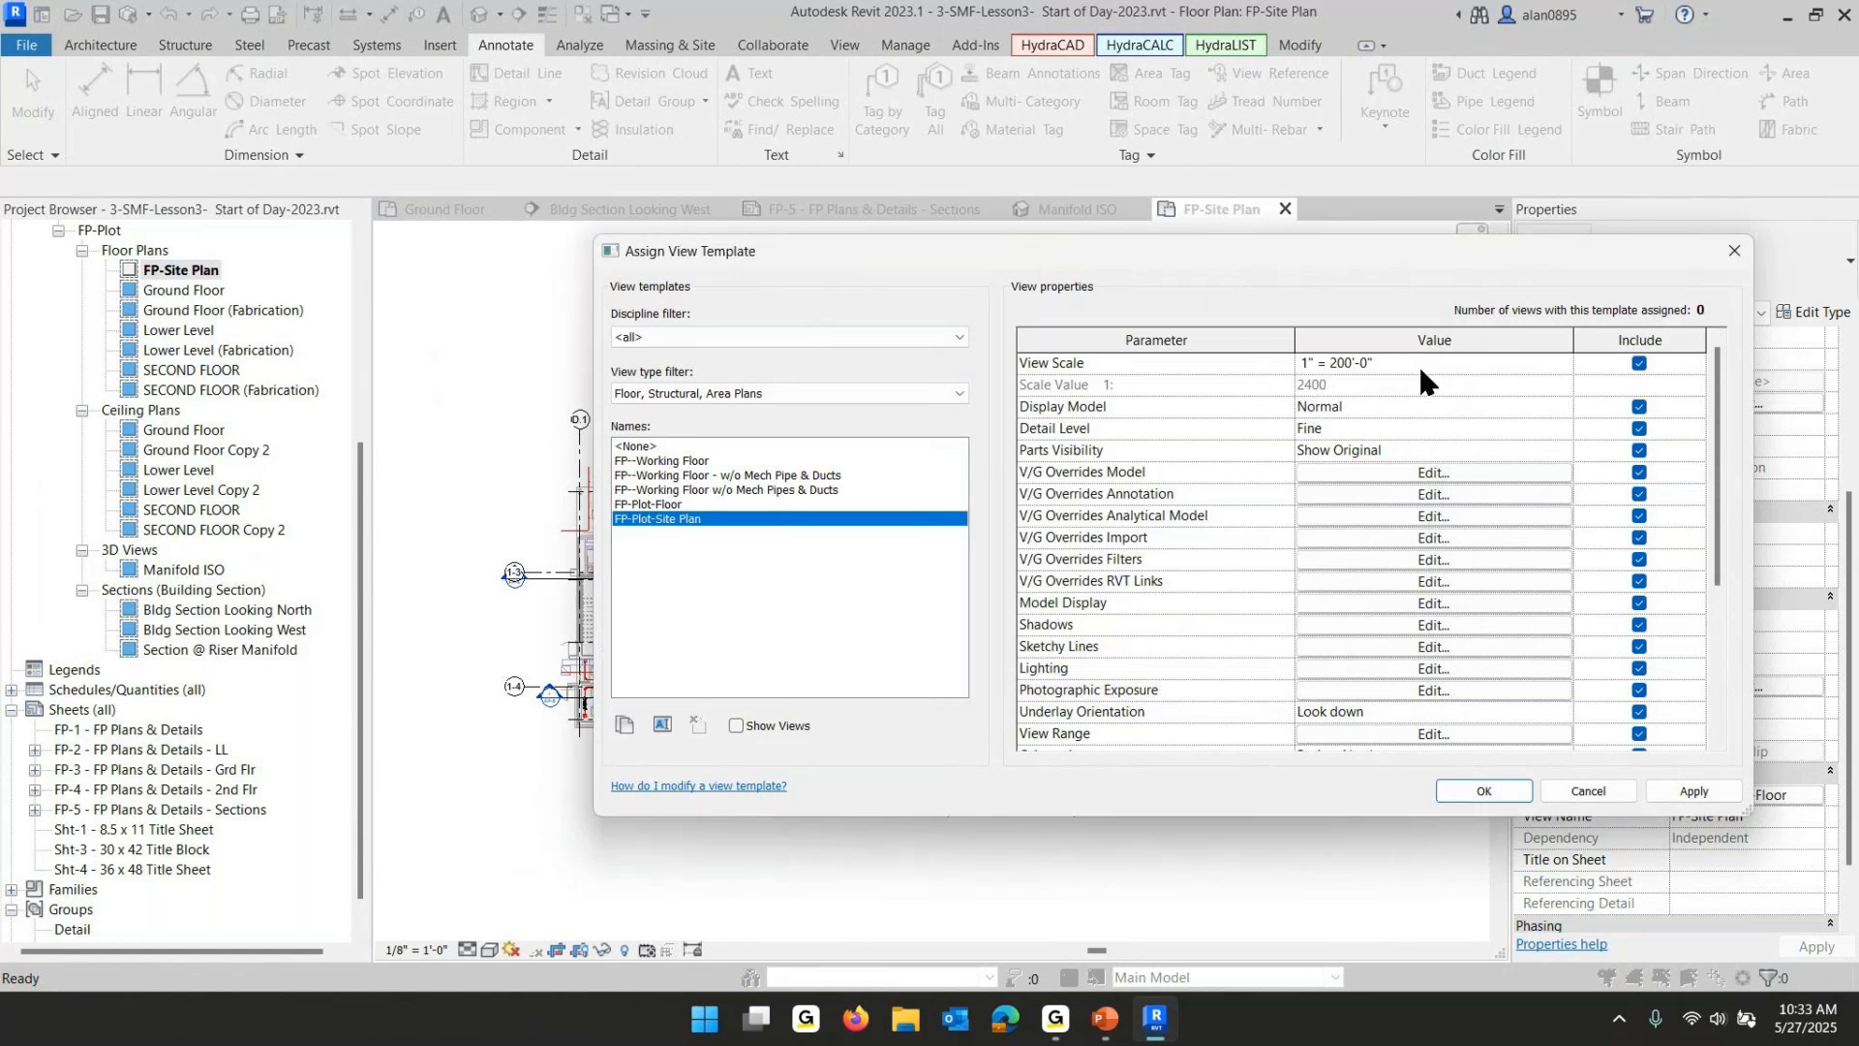
pyautogui.click(1486, 790)
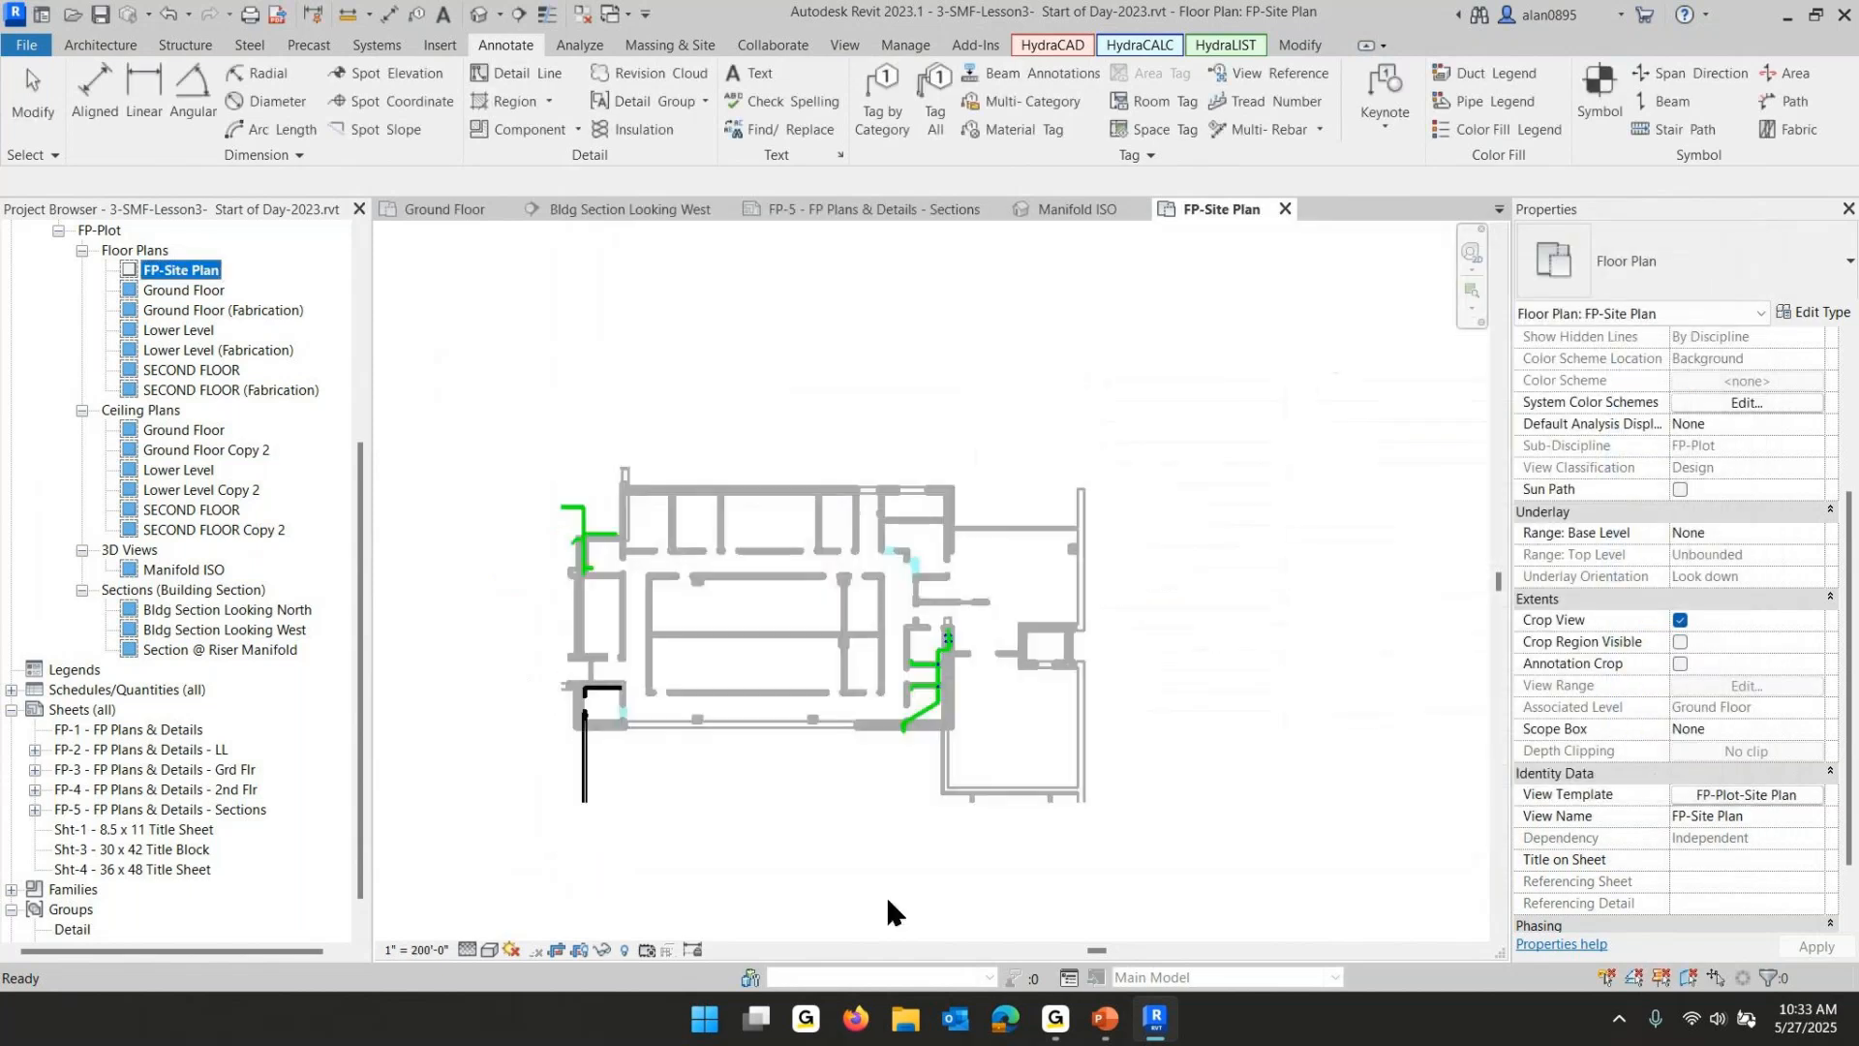
# - Review the view range settings of the FP-Plot-Site Plan view template
pyautogui.scroll(-3, 721, 608)
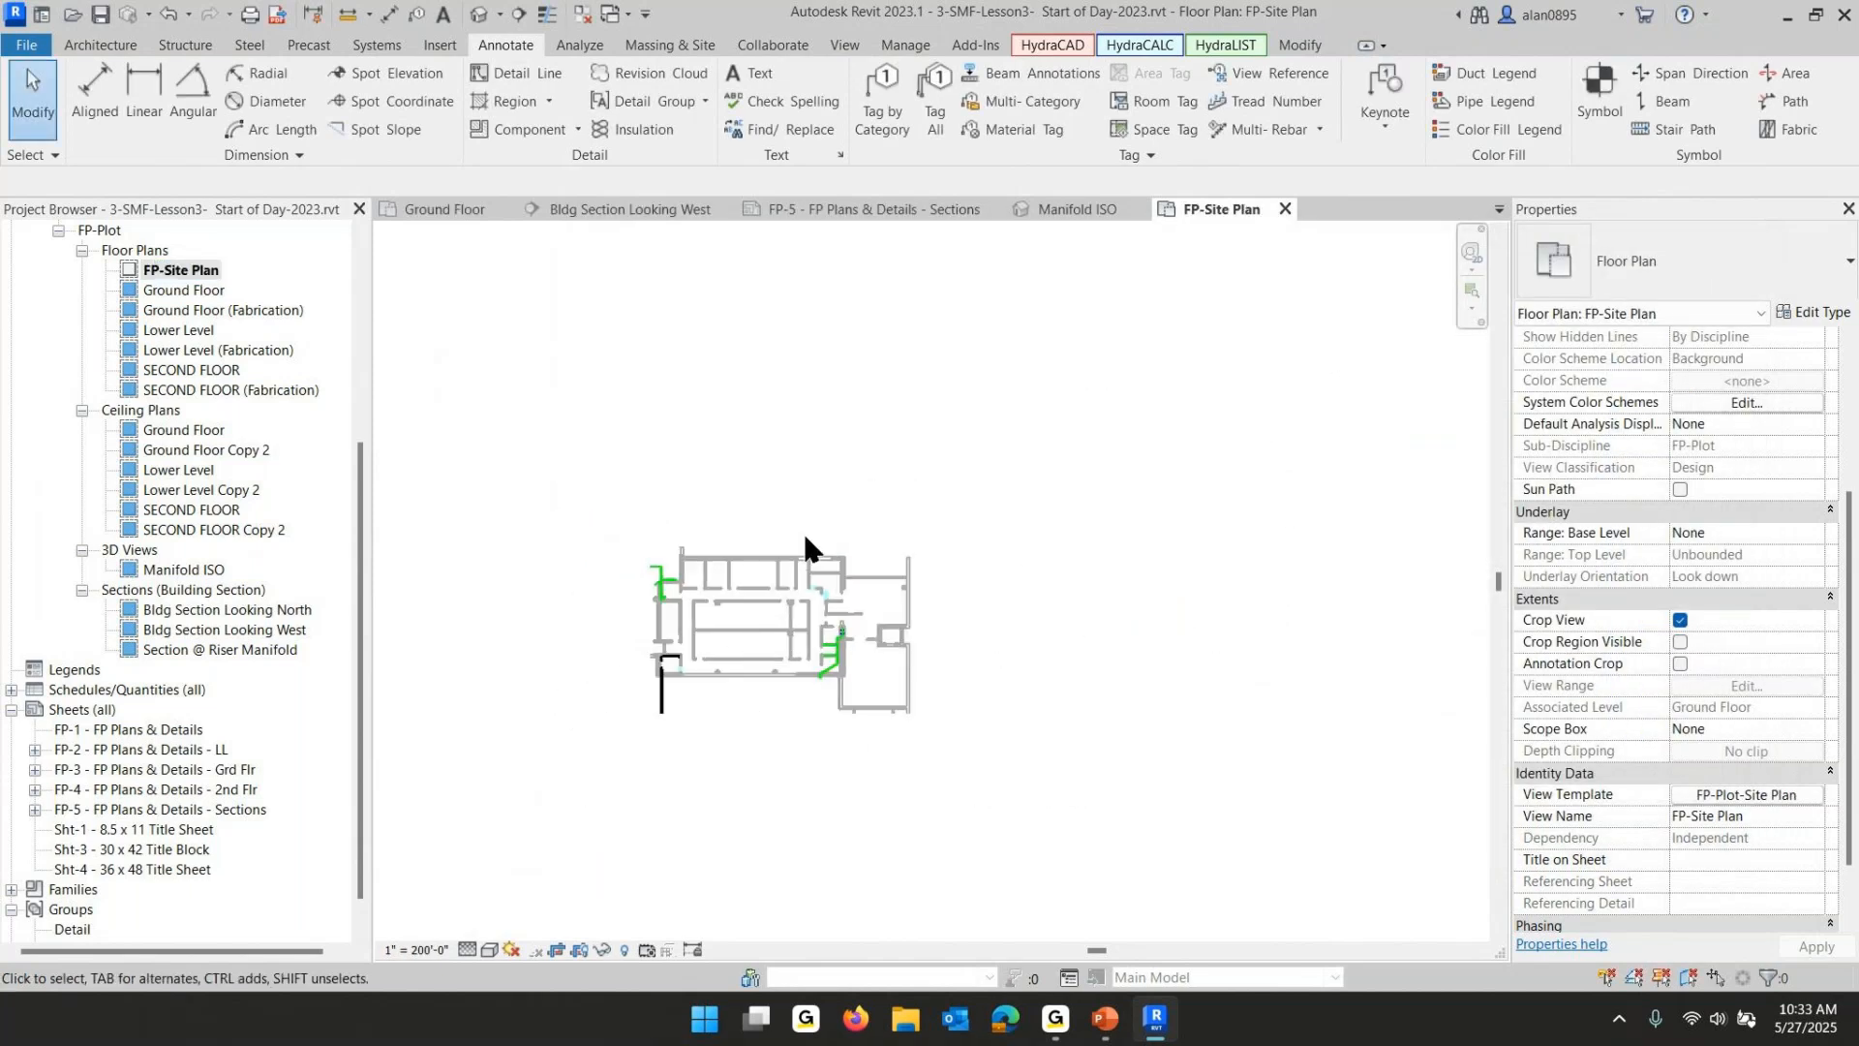
pyautogui.moveTo(756, 646); pyautogui.dragTo(887, 521, button='middle')
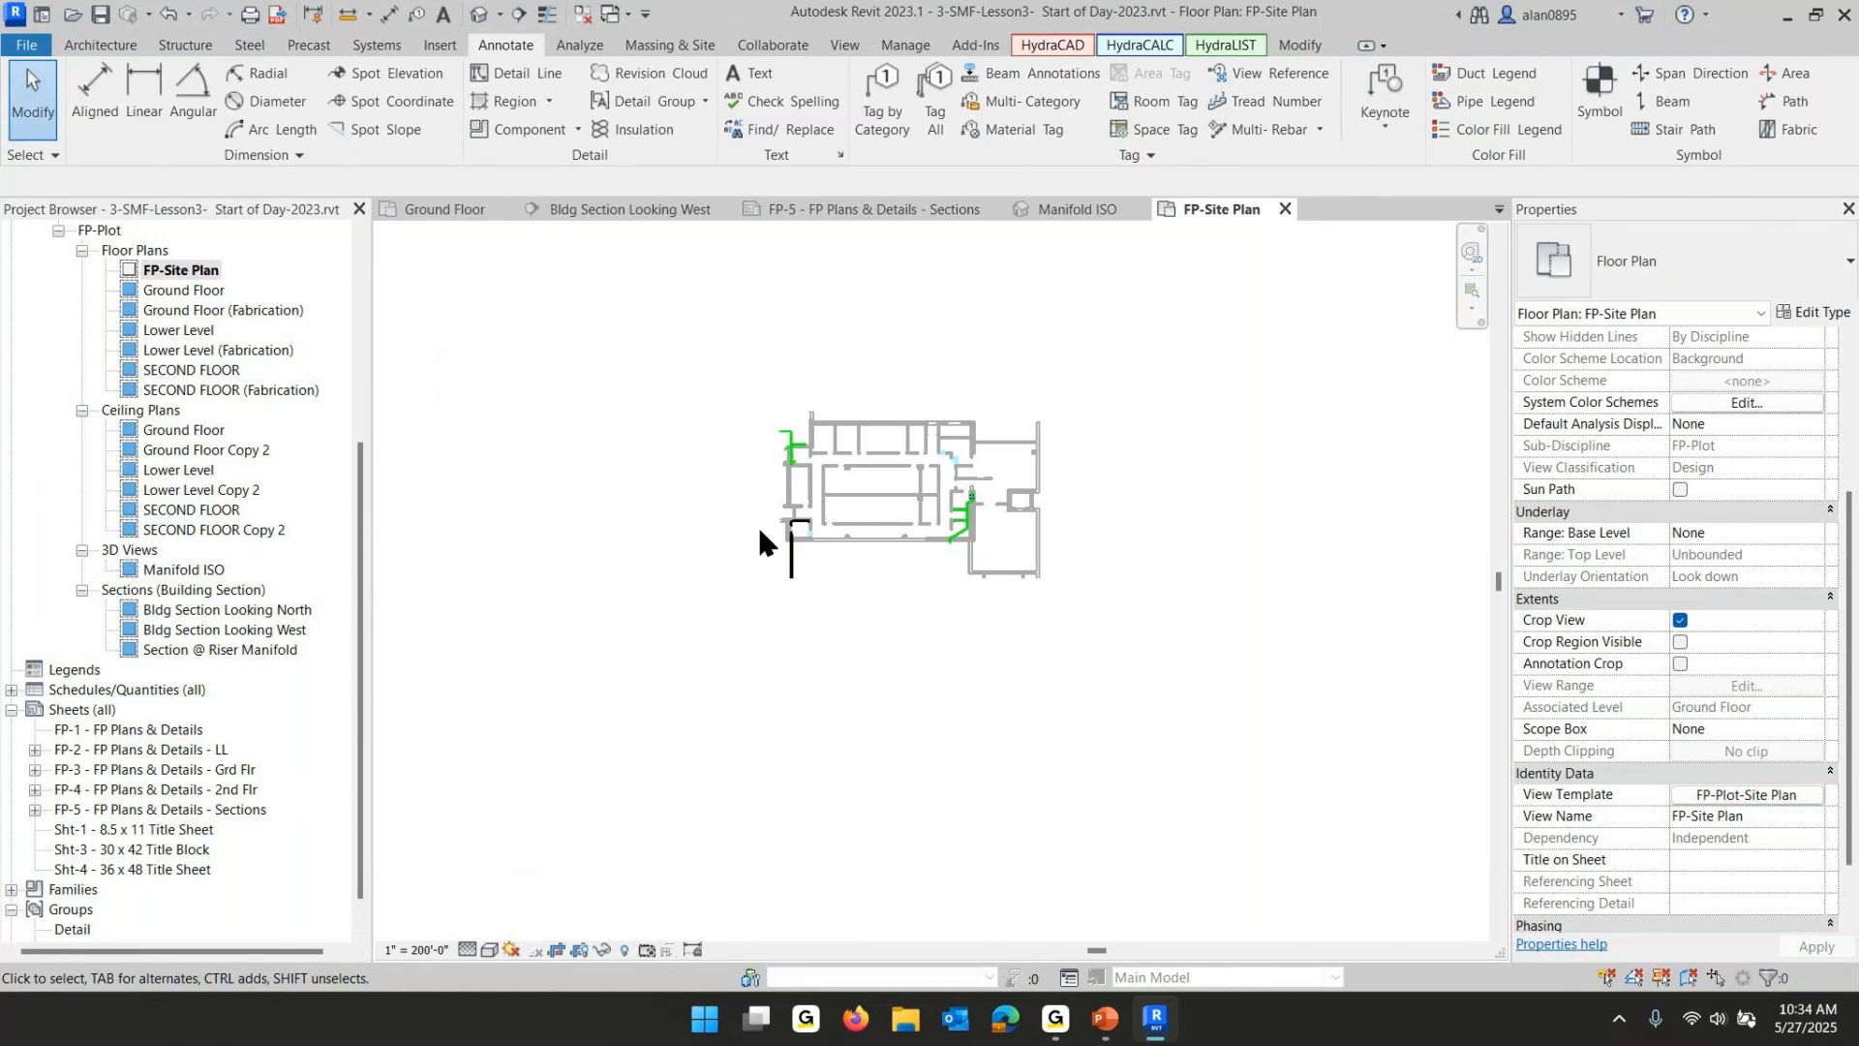
pyautogui.click(1782, 796)
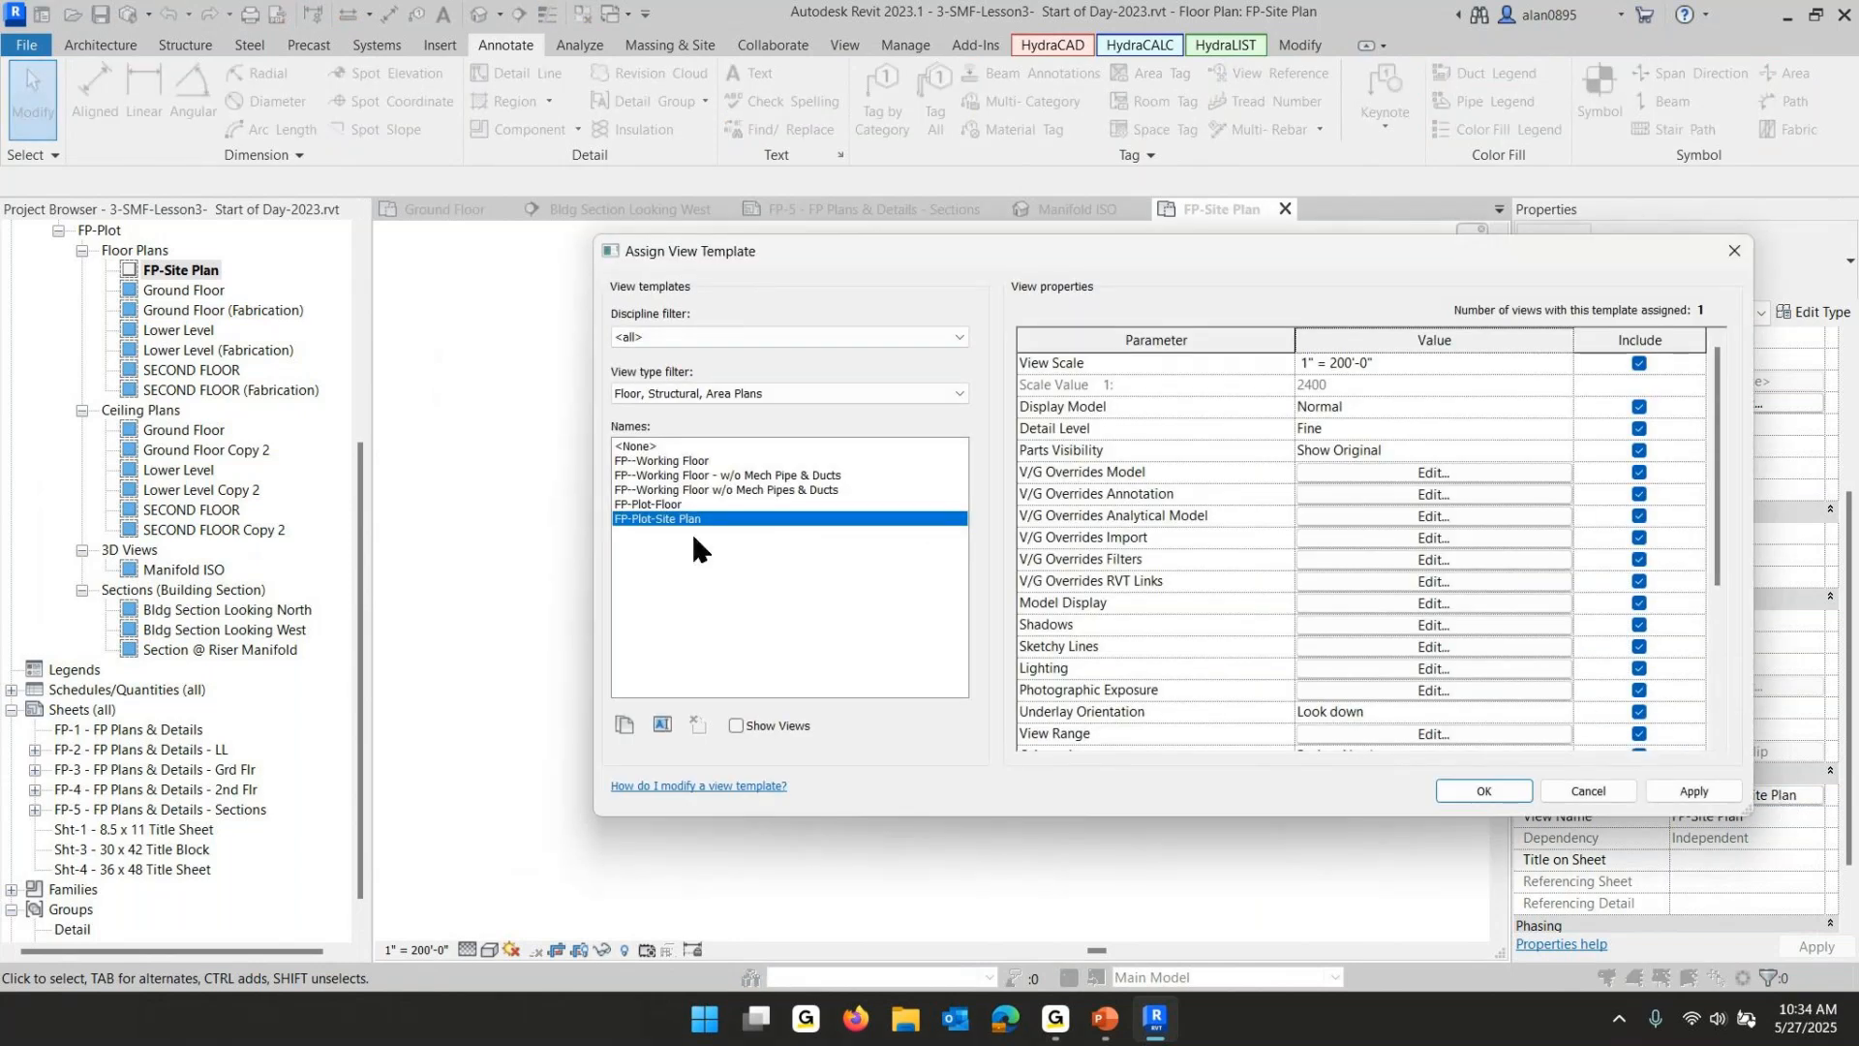
pyautogui.scroll(-4, 1309, 601)
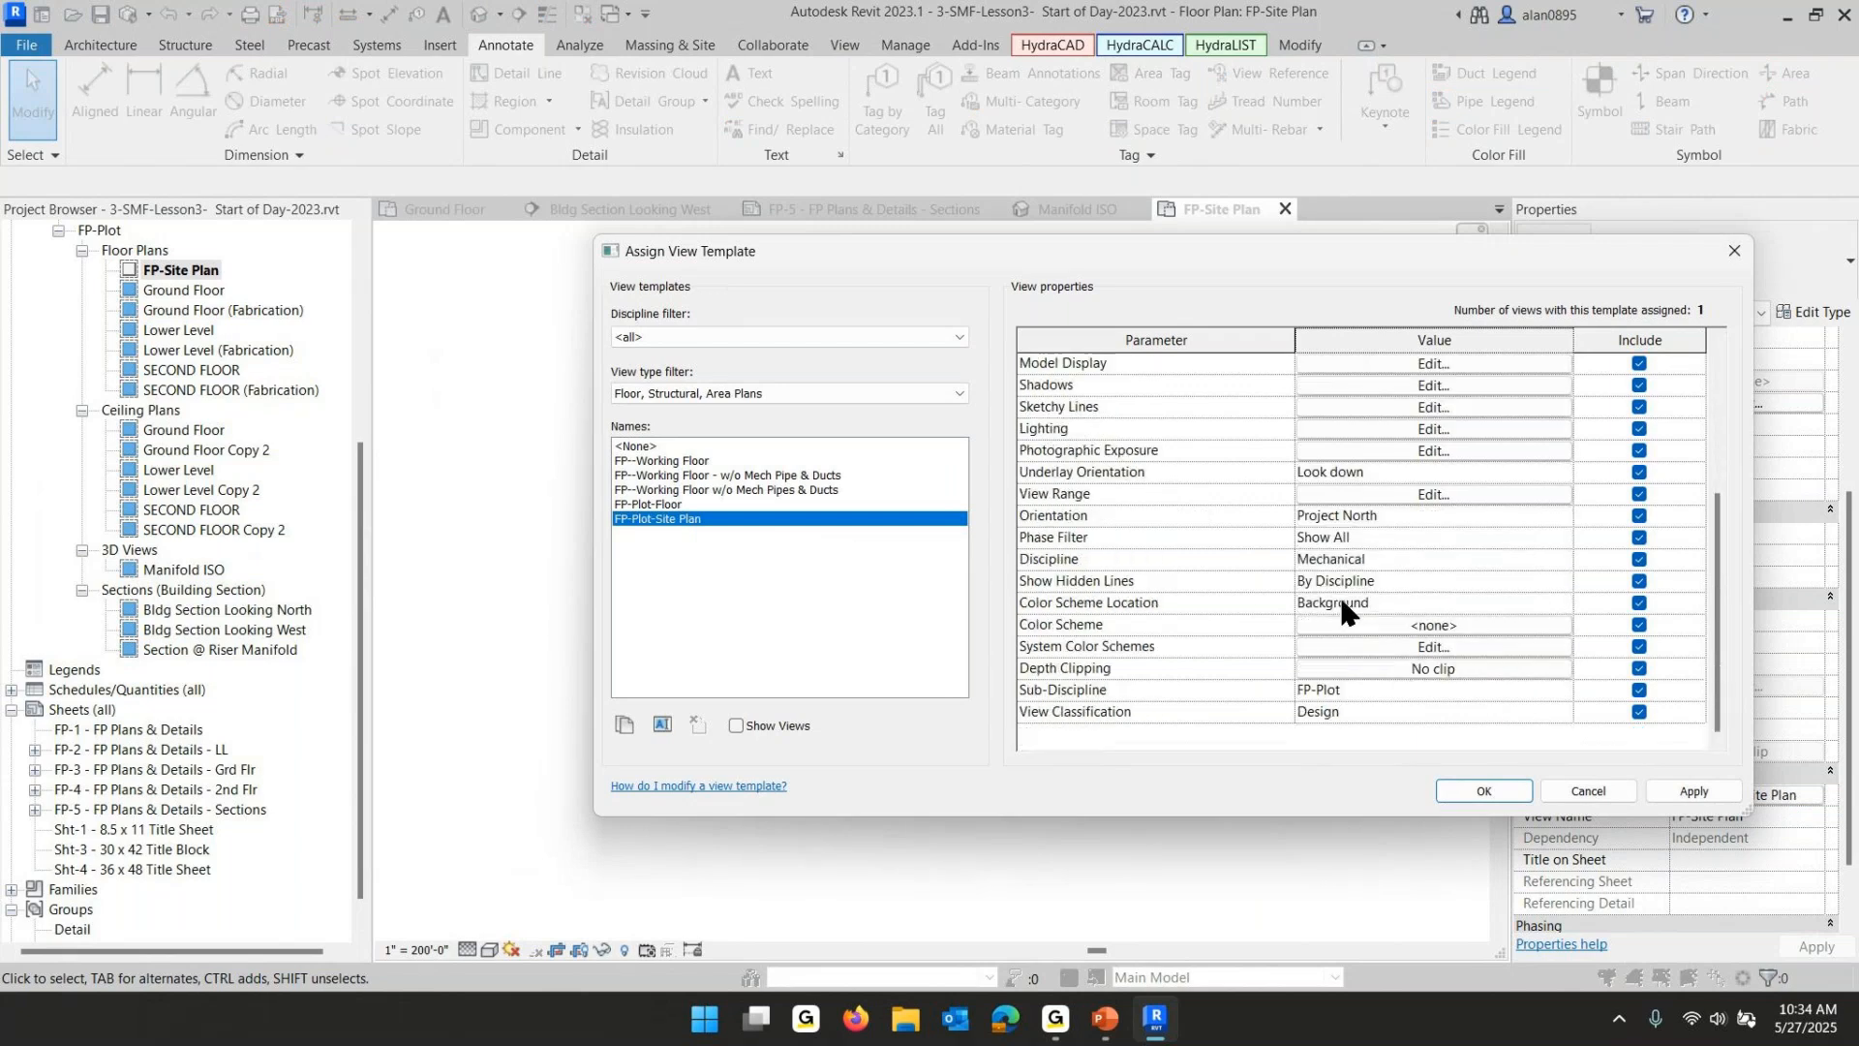
pyautogui.click(1367, 495)
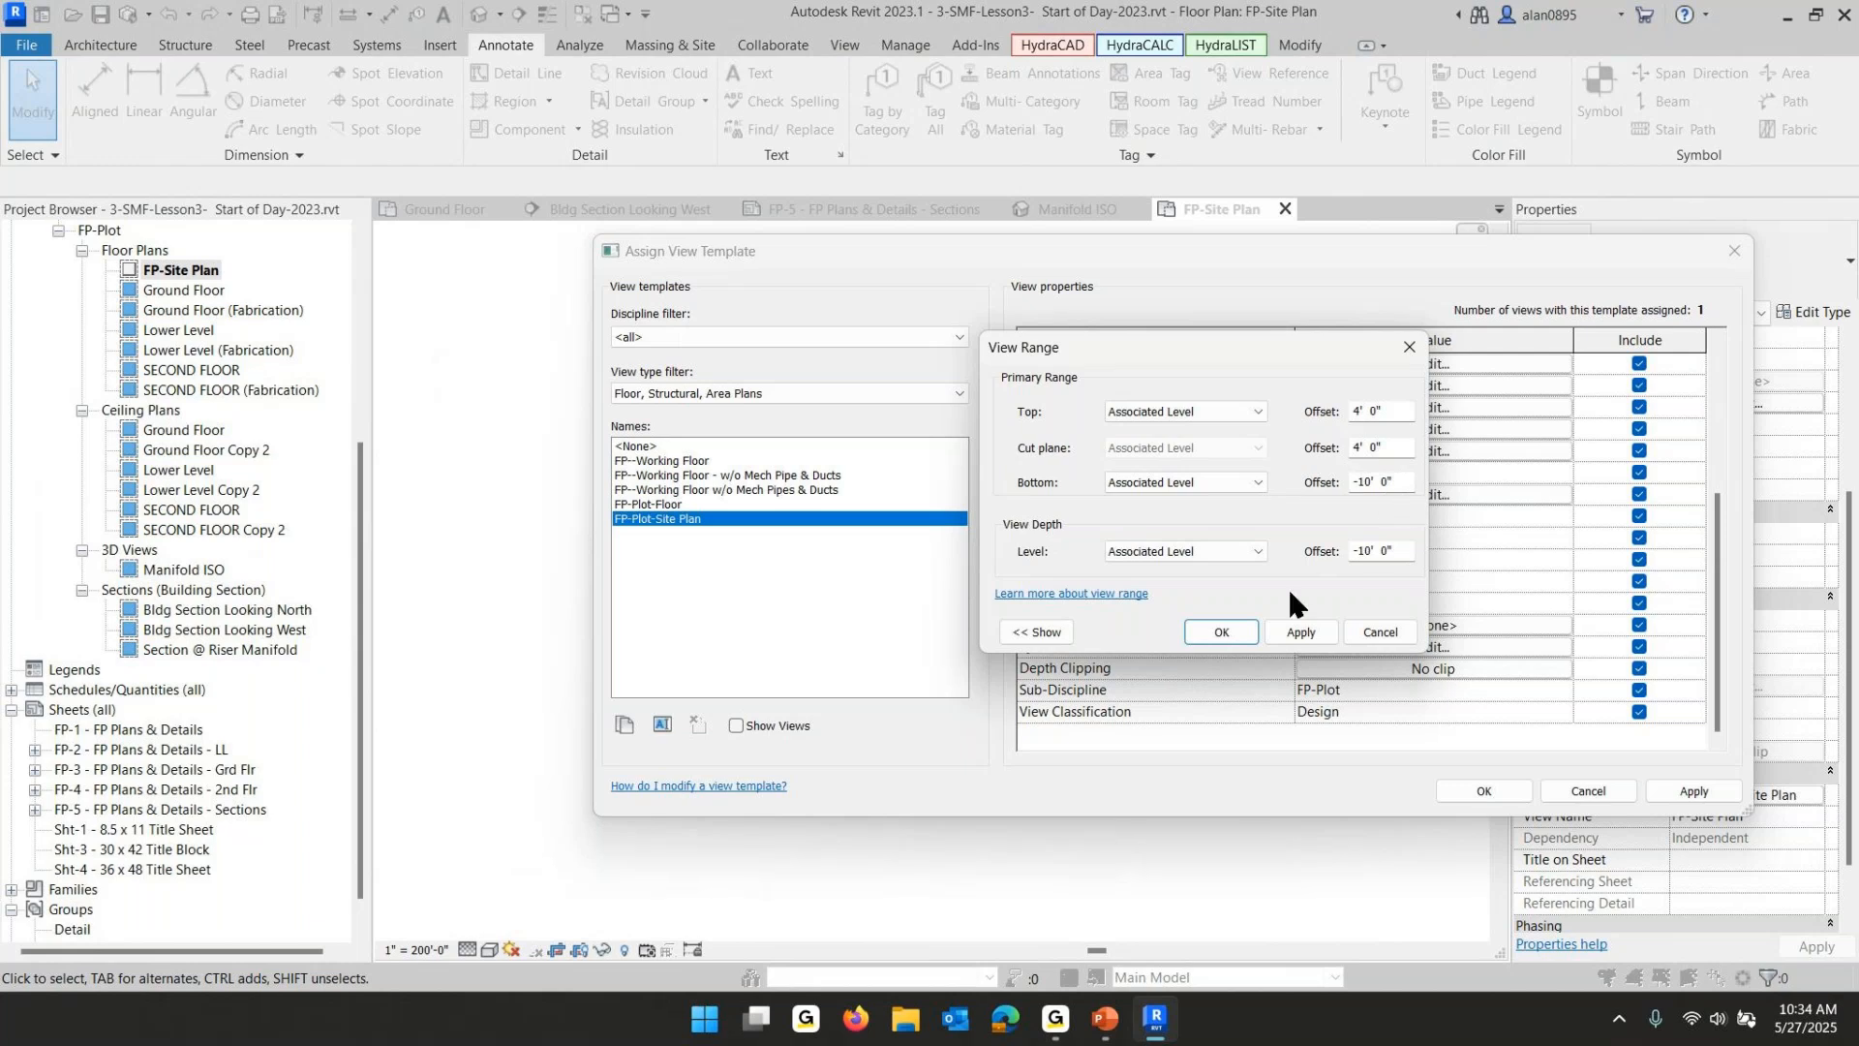
pyautogui.click(1220, 629)
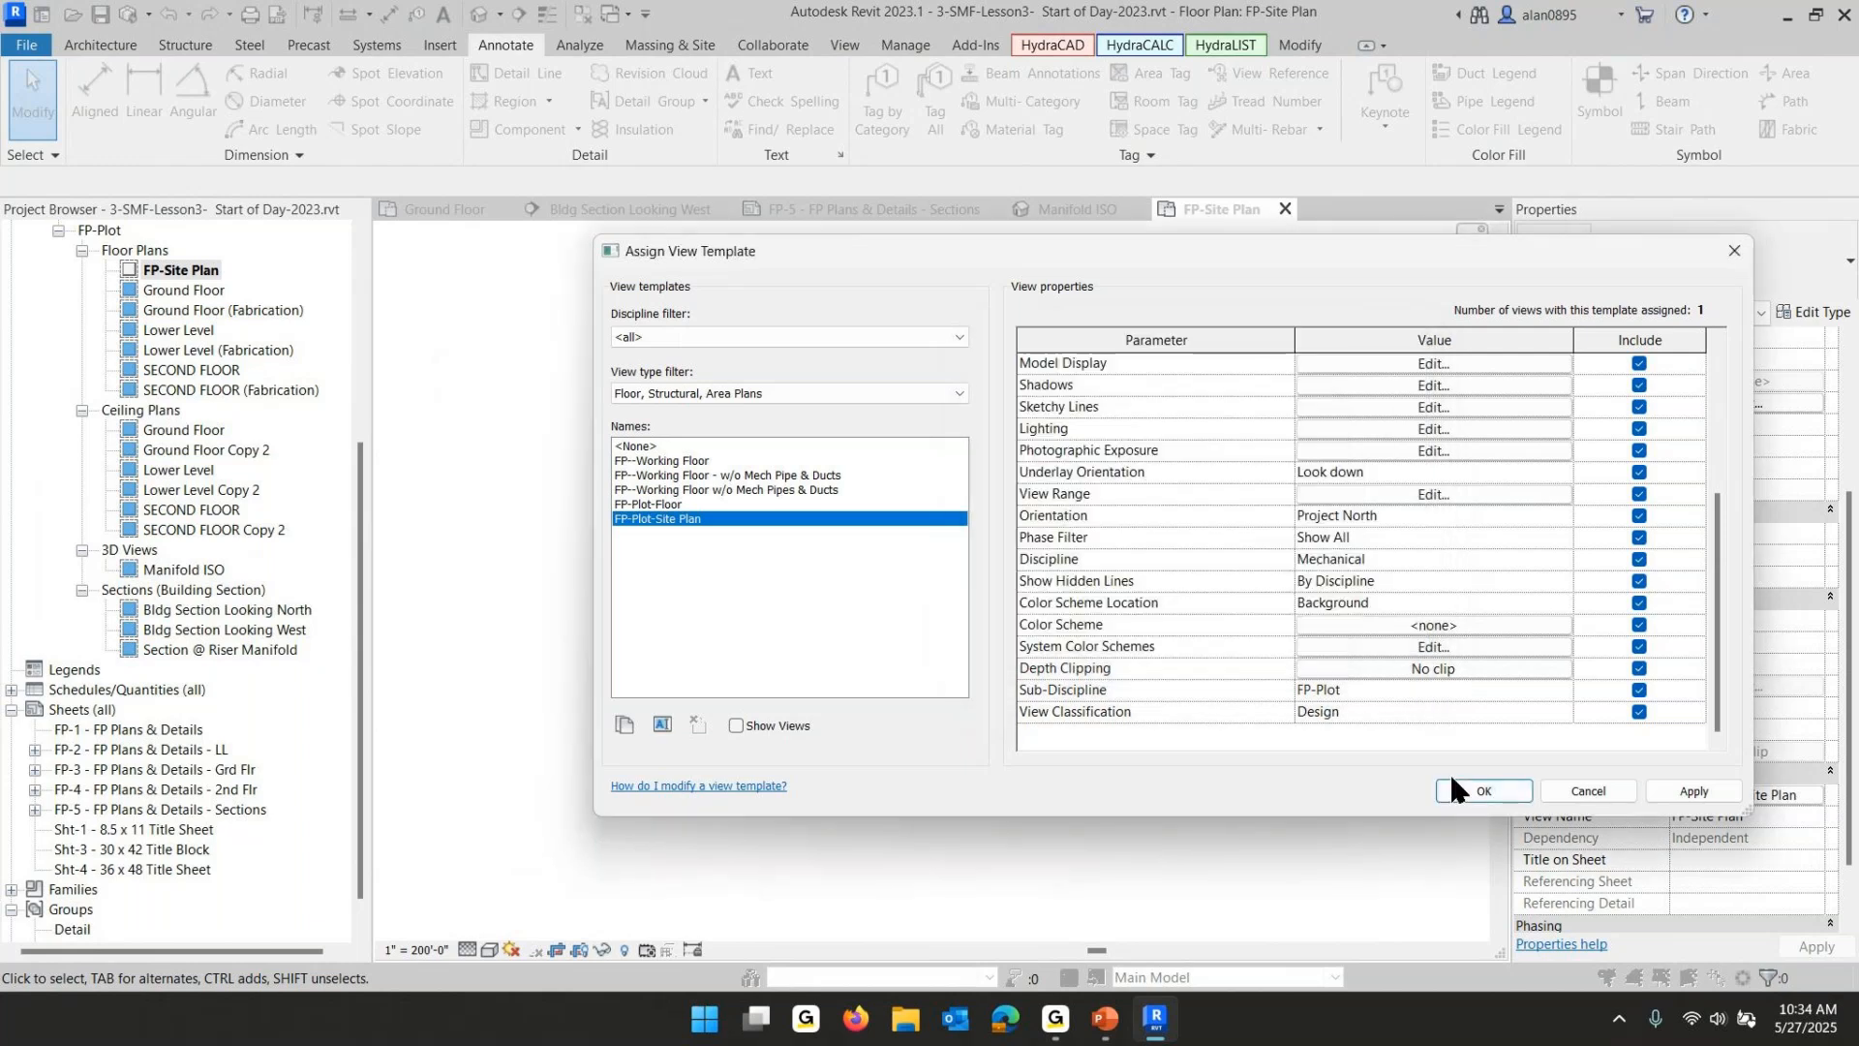
pyautogui.click(1477, 788)
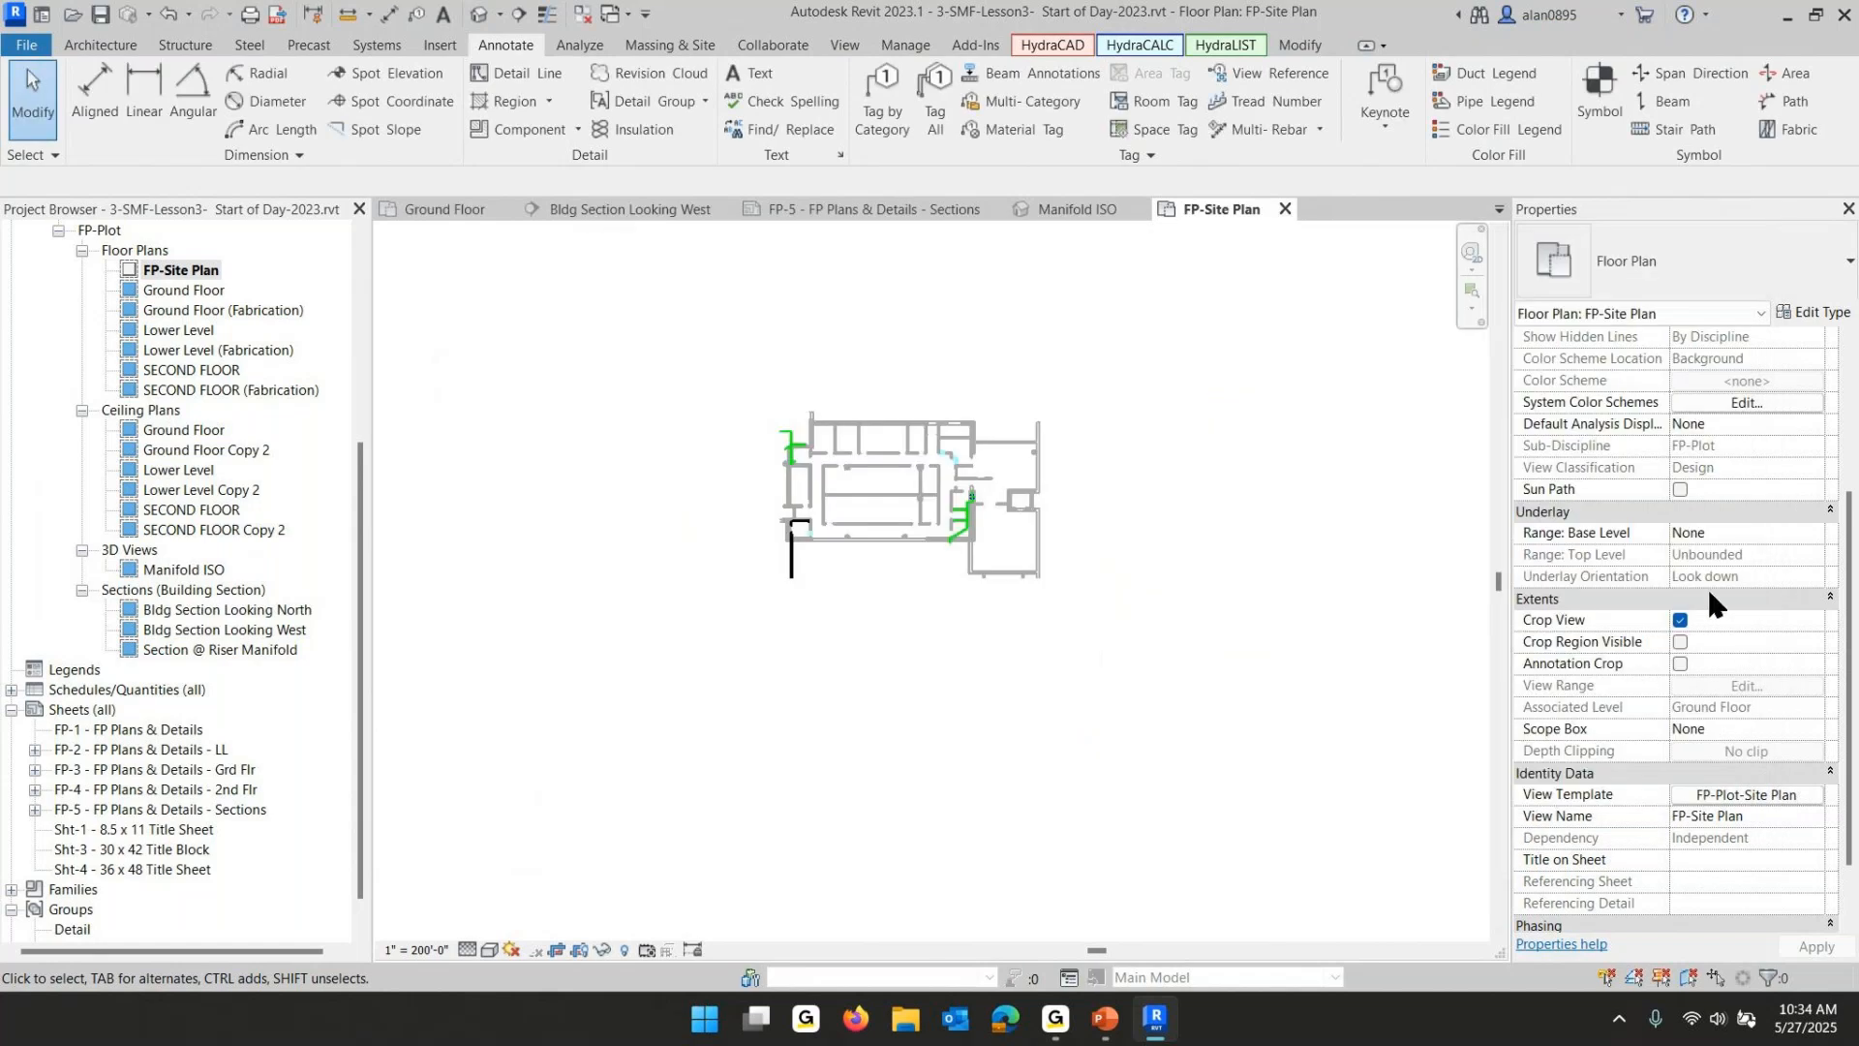
# - Turn off the crop view for the FP-Site Plan view
pyautogui.click(1679, 619)
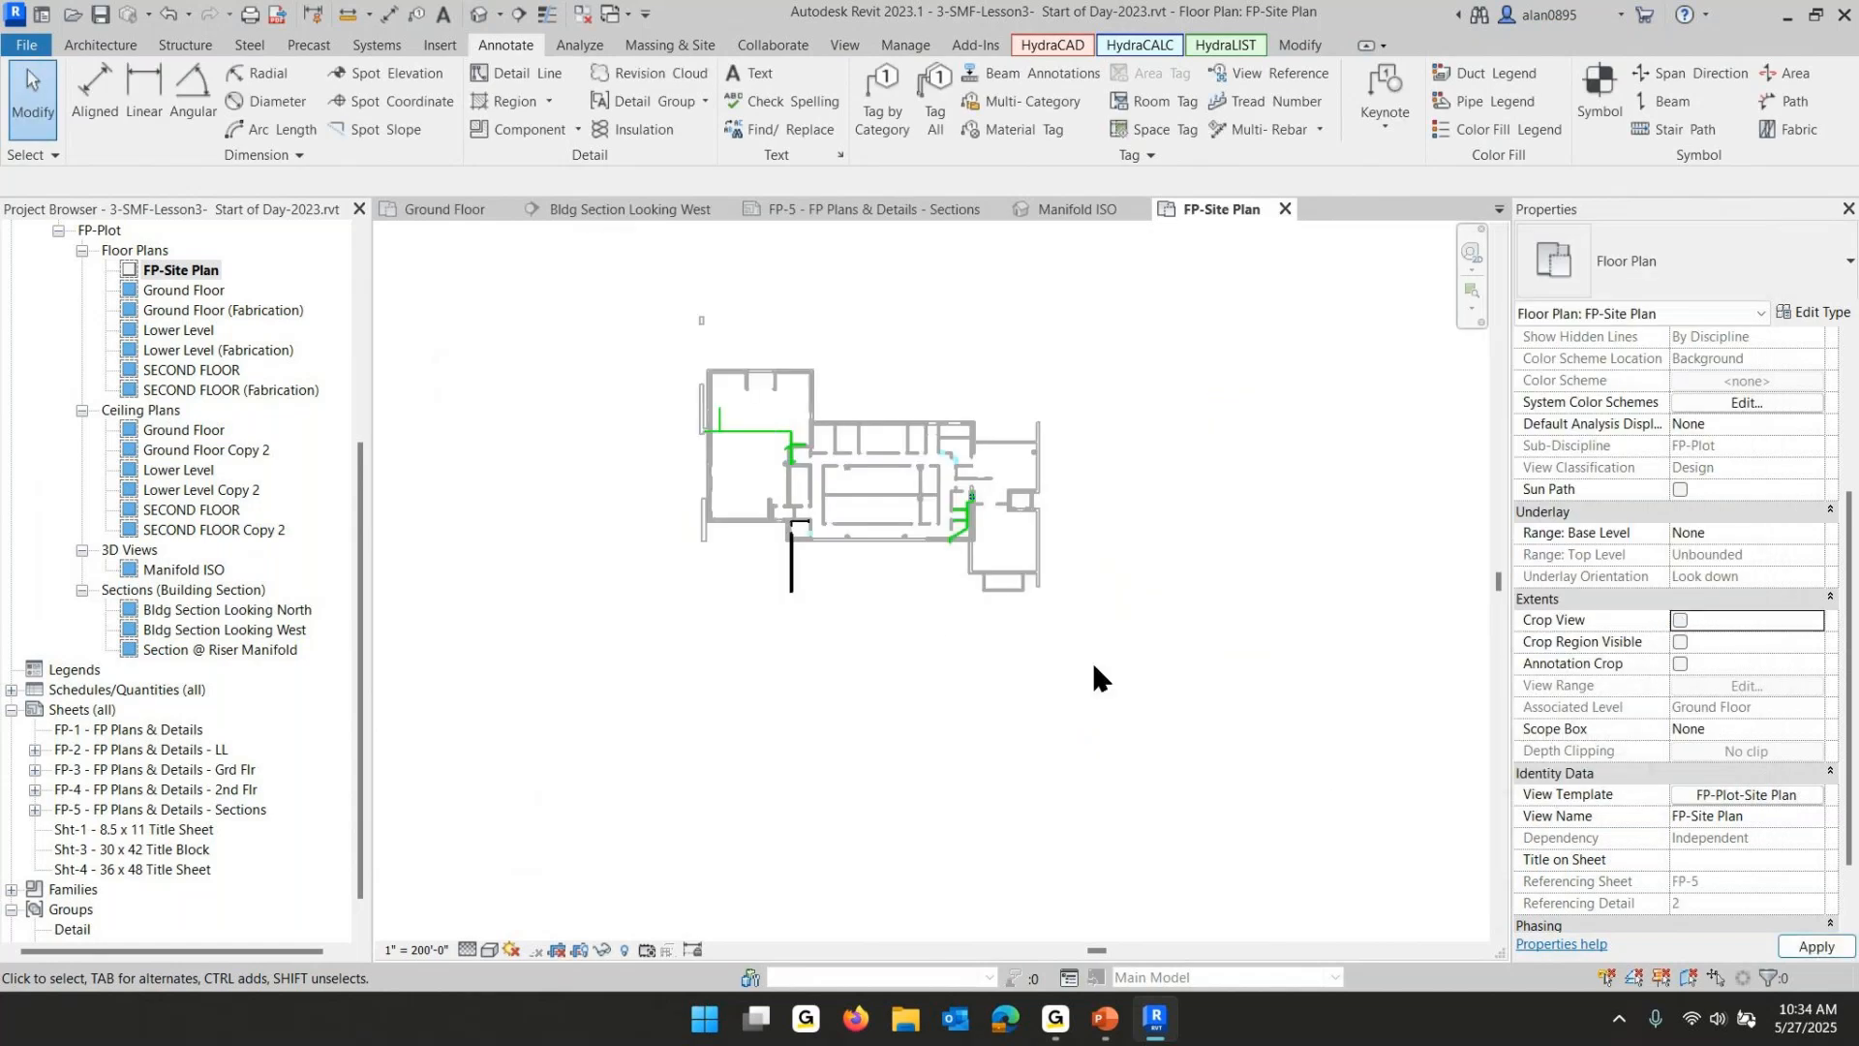
pyautogui.scroll(-4, 929, 610)
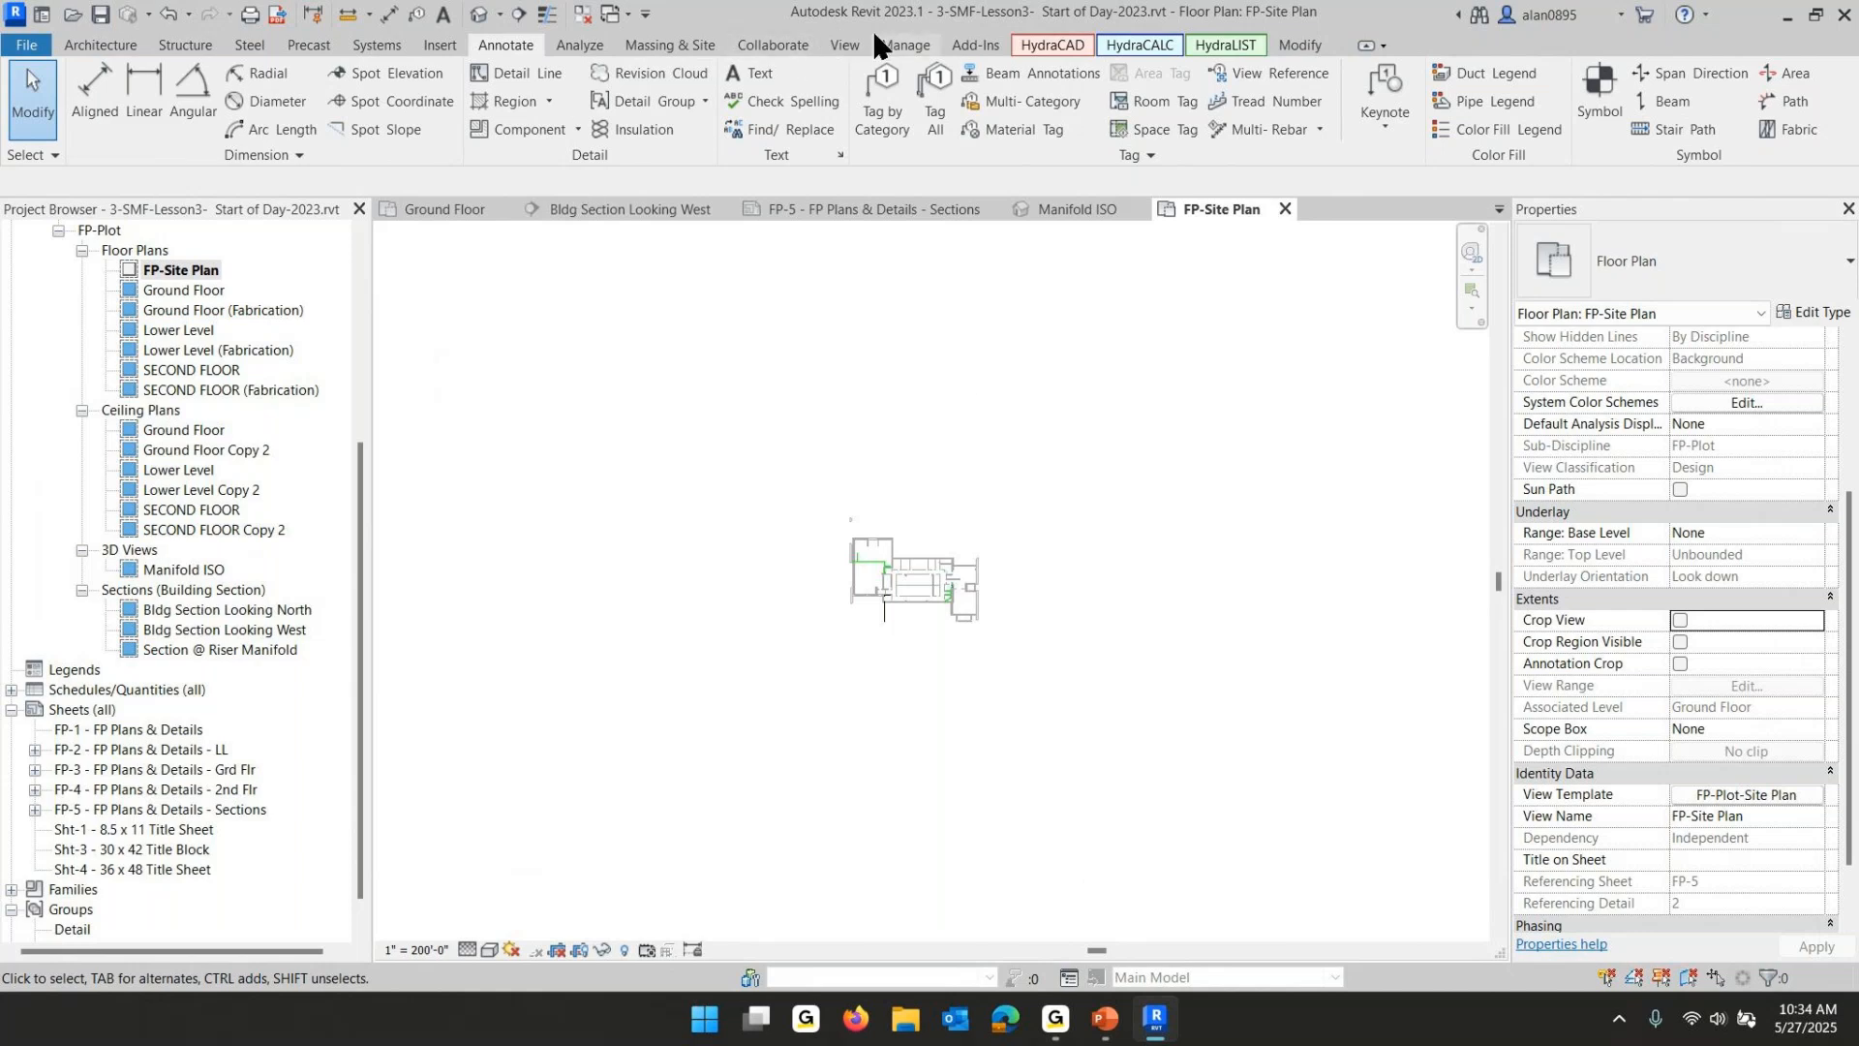
# - Import the 100SpitBrookRoad.png image from the Acad Backgrounds folder and place it over the building
pyautogui.click(435, 45)
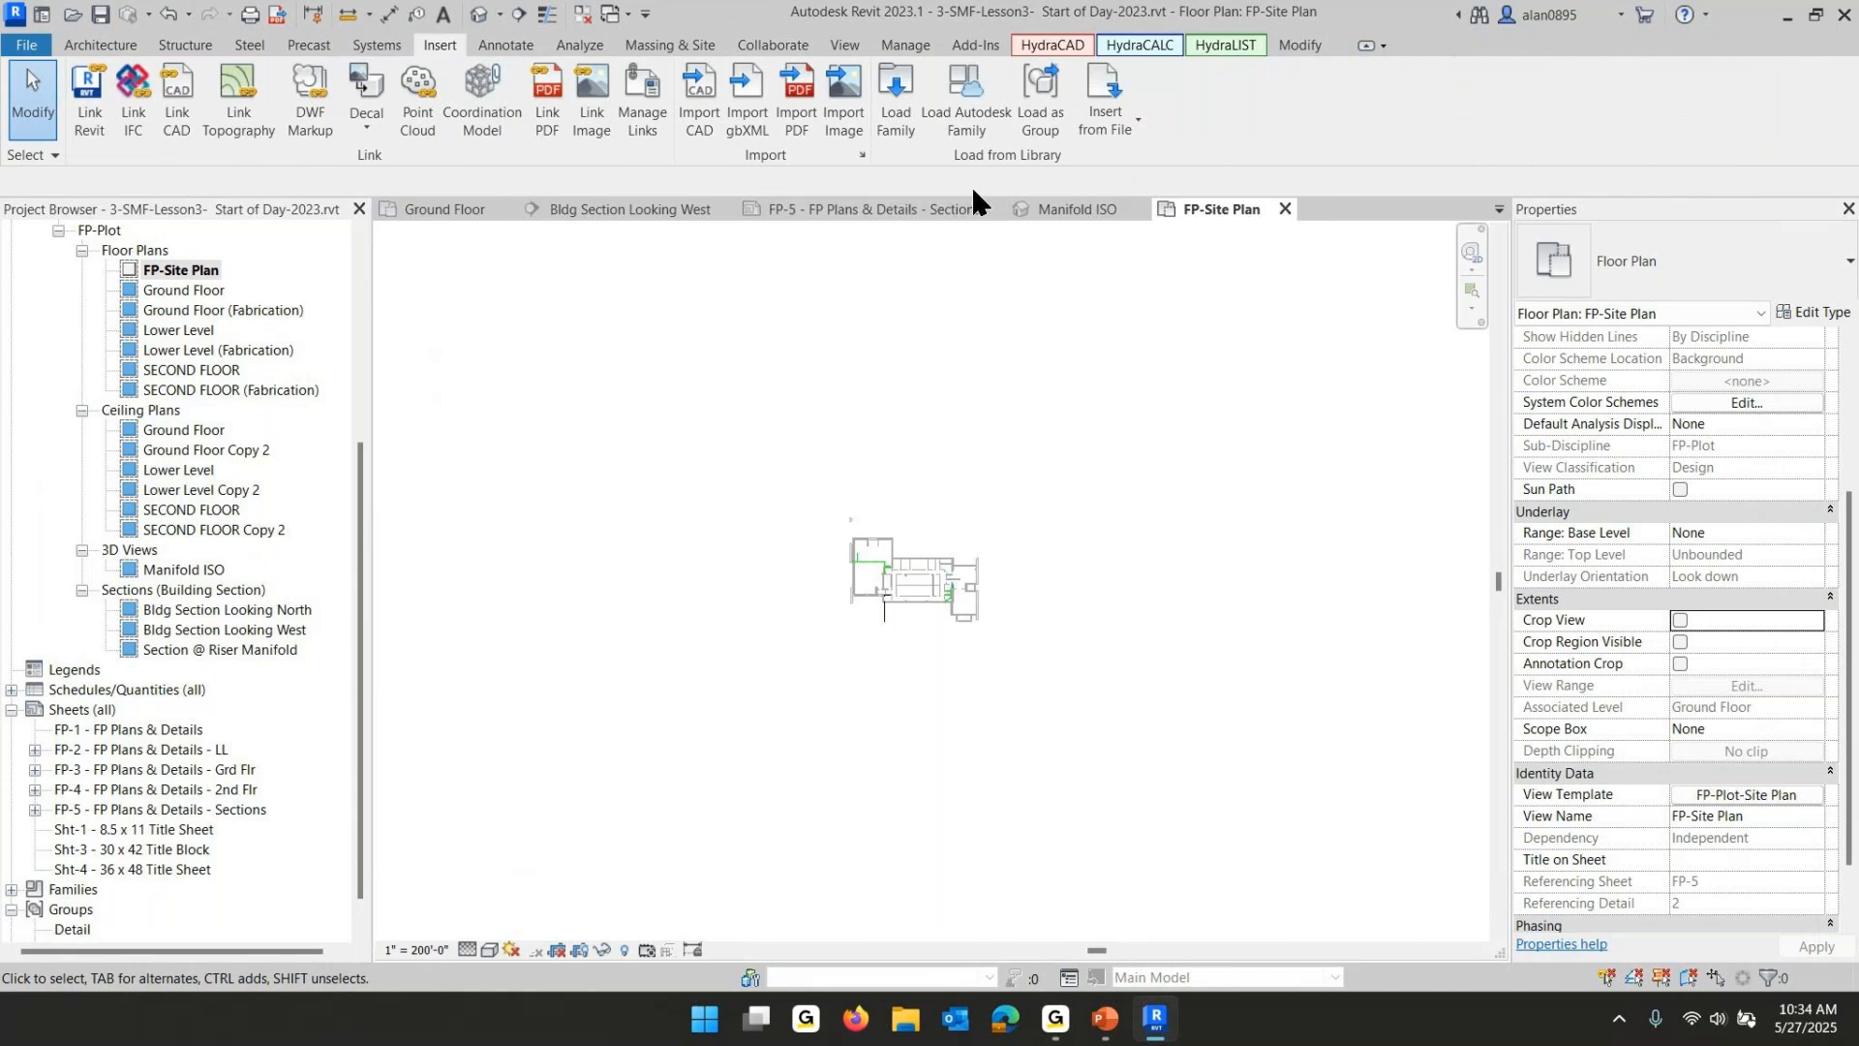
pyautogui.click(845, 109)
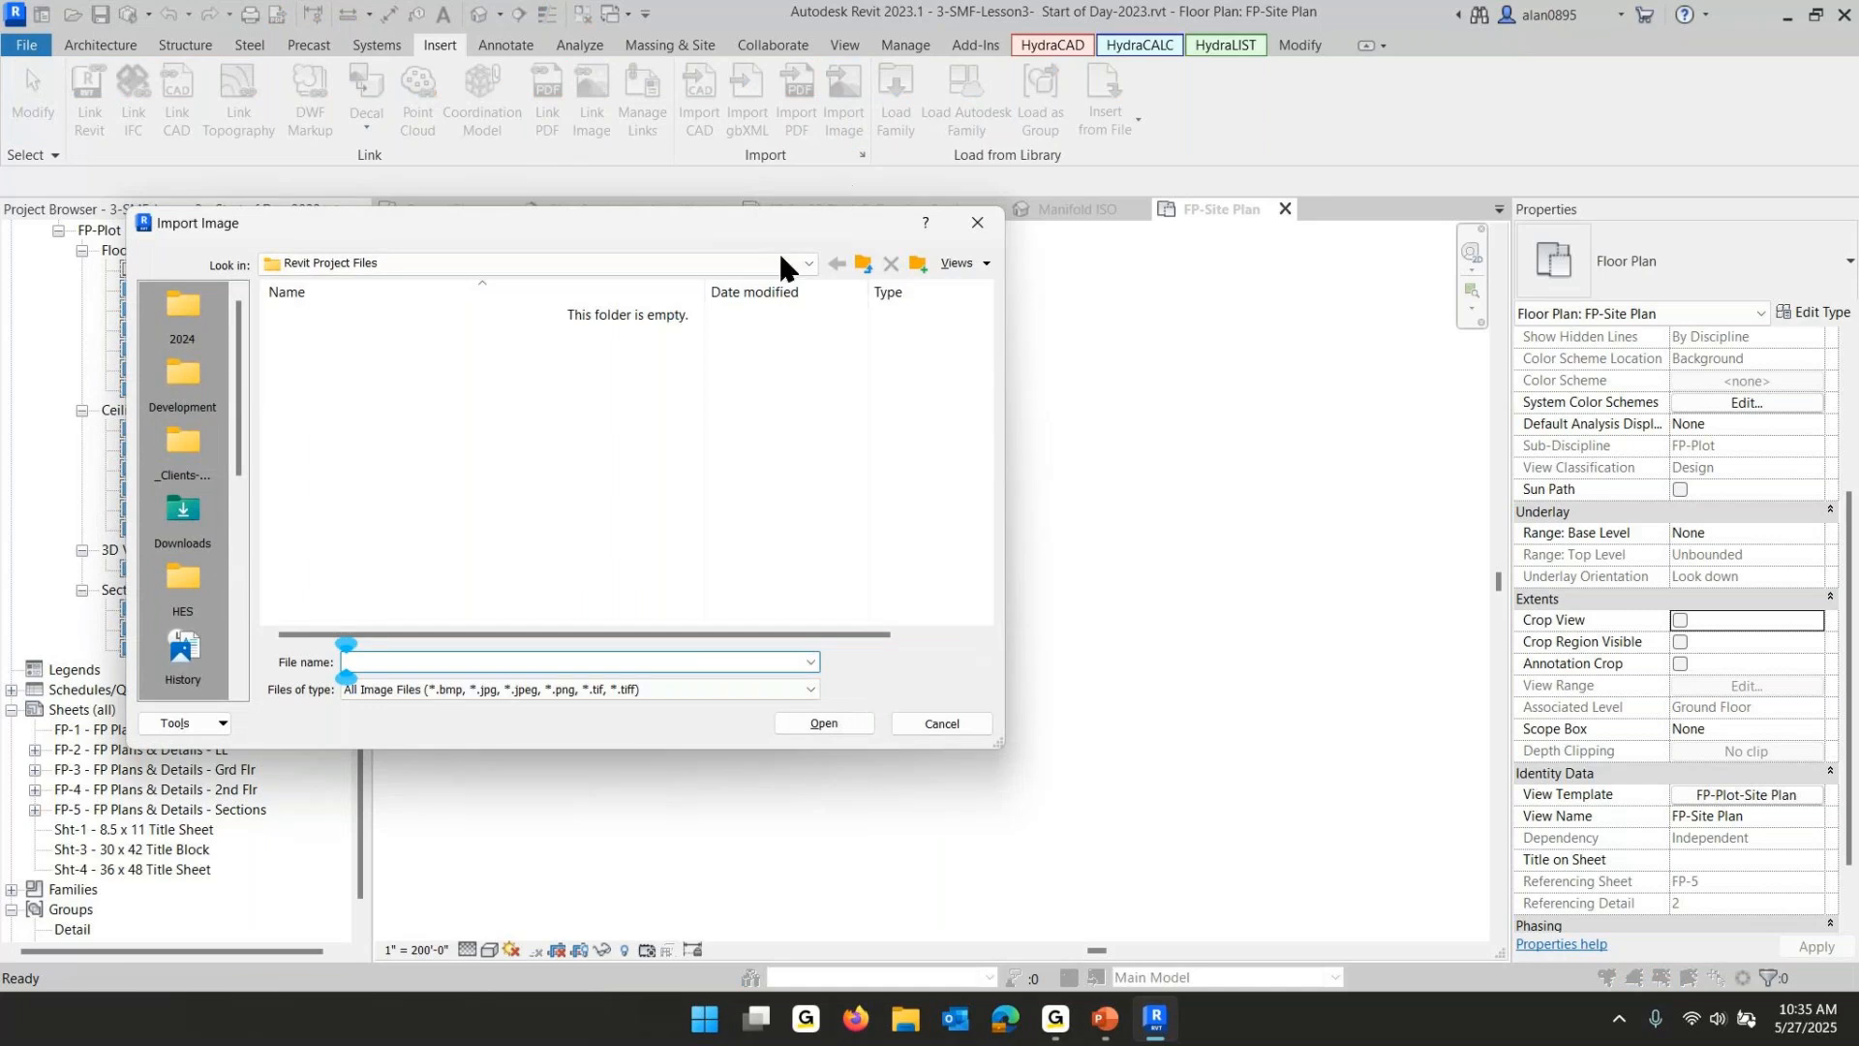
pyautogui.click(863, 262)
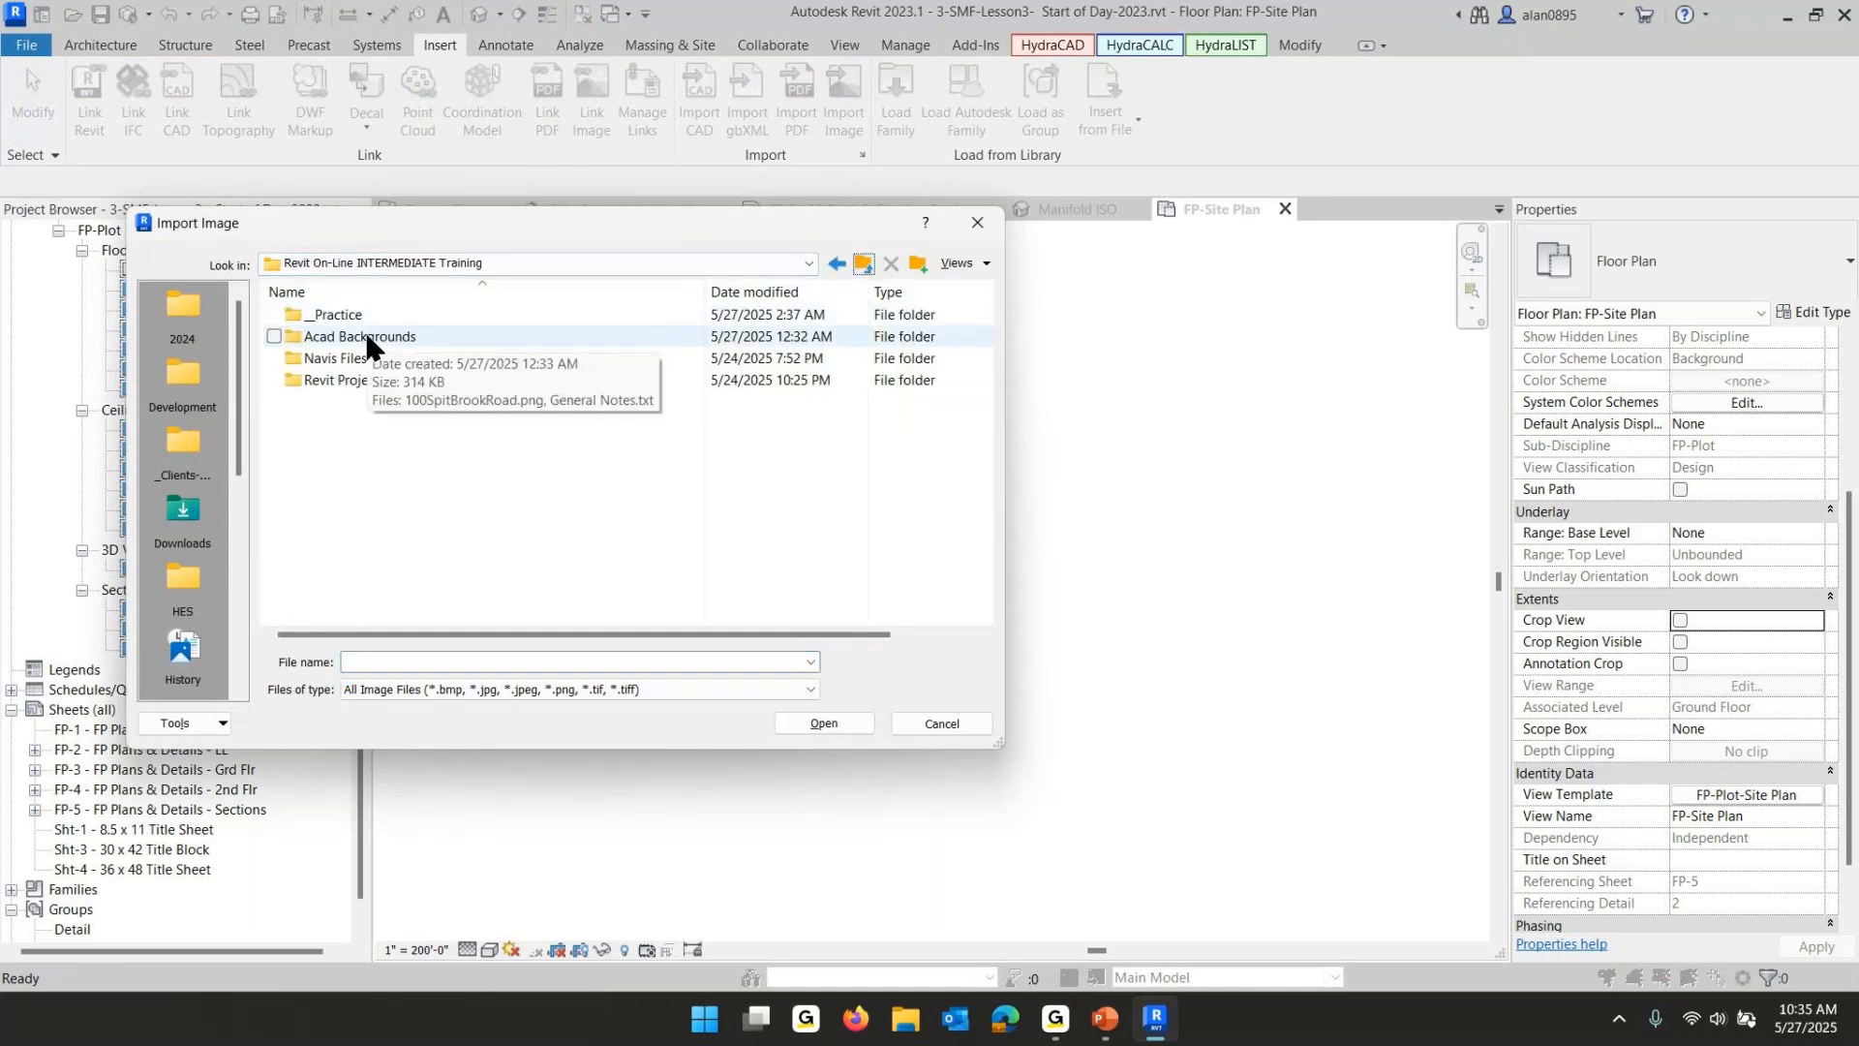
pyautogui.doubleClick(368, 338)
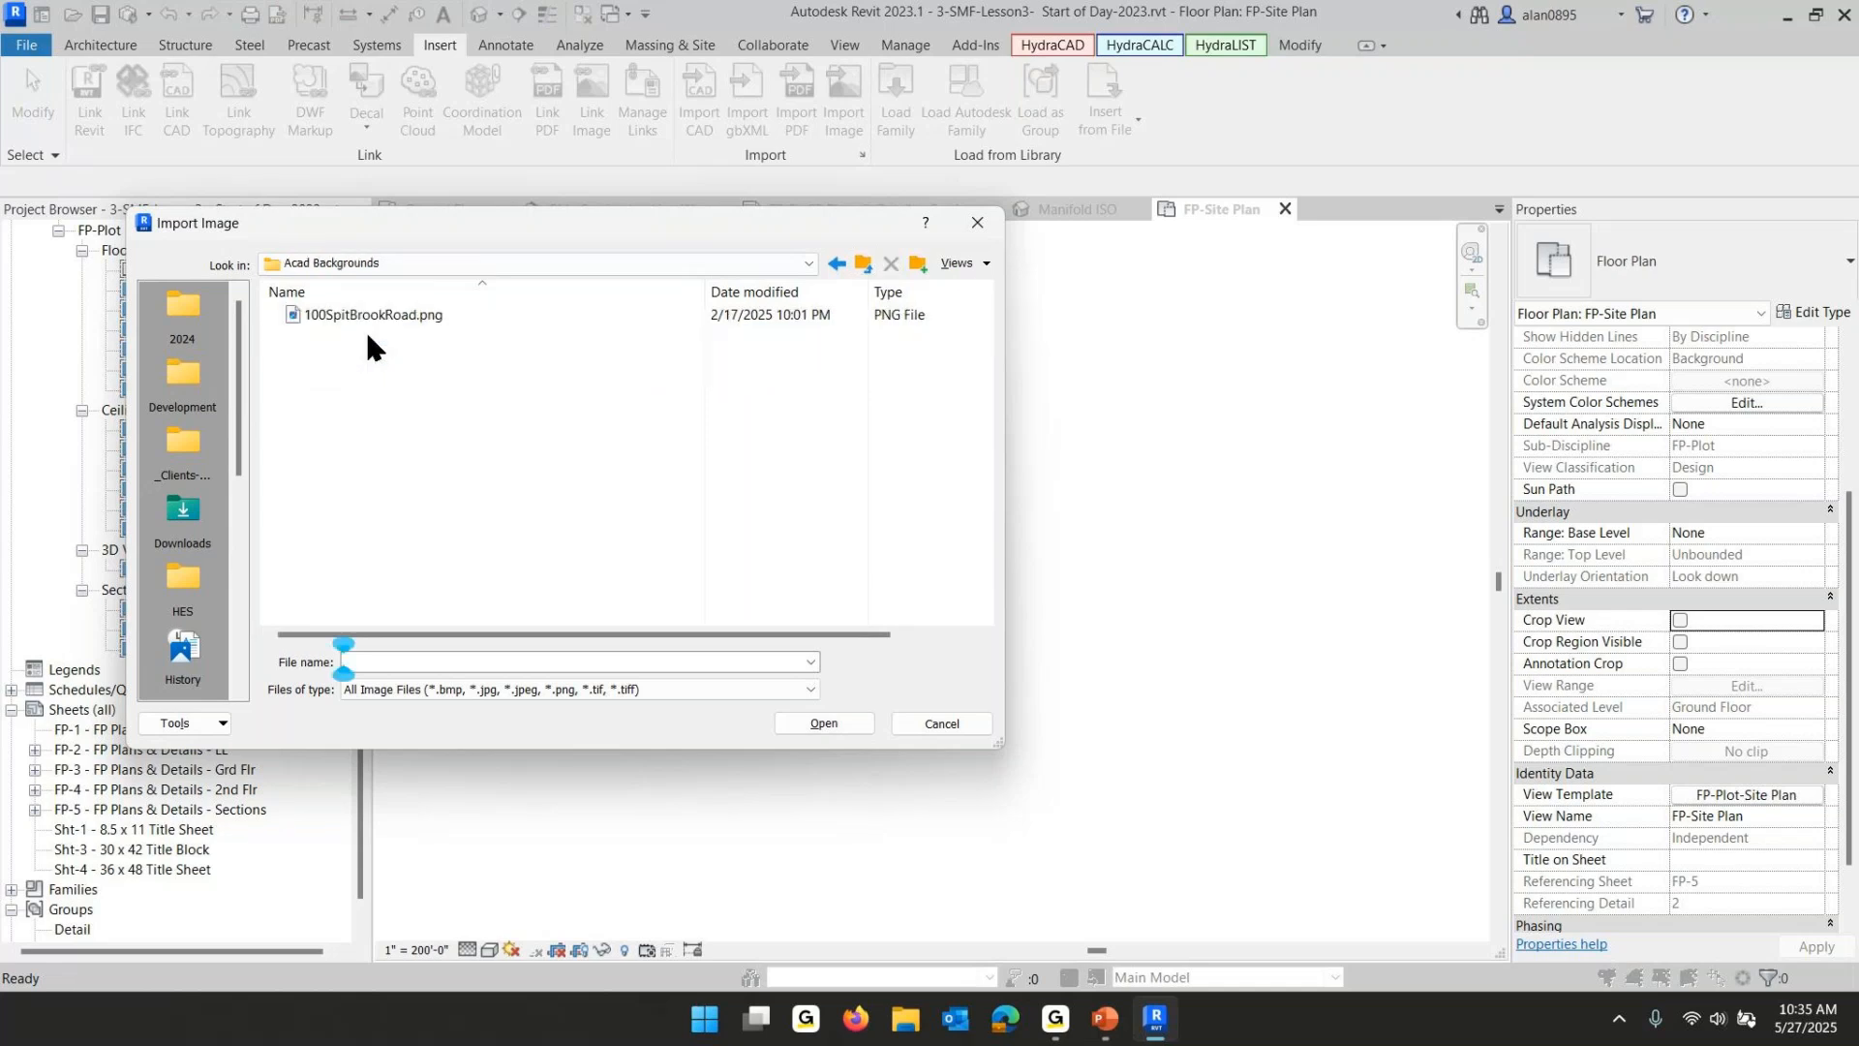
pyautogui.click(373, 316)
pyautogui.click(834, 722)
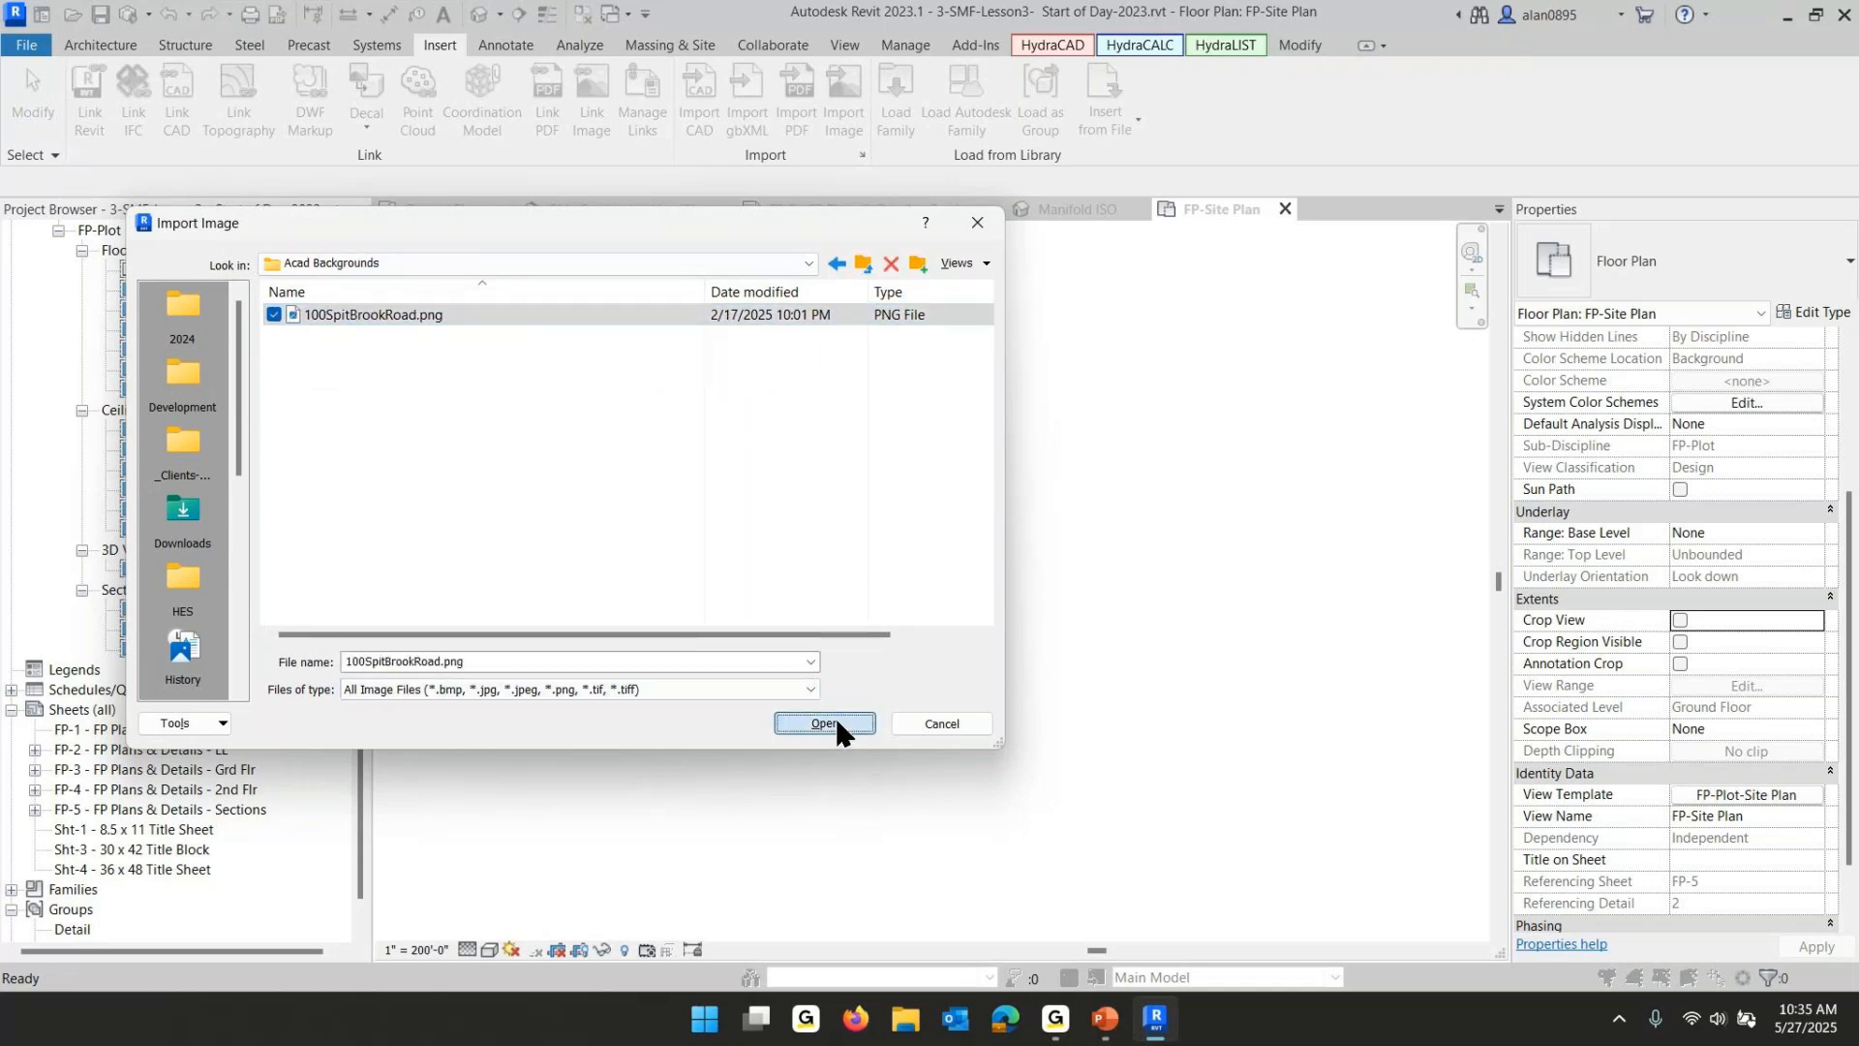
pyautogui.click(1001, 516)
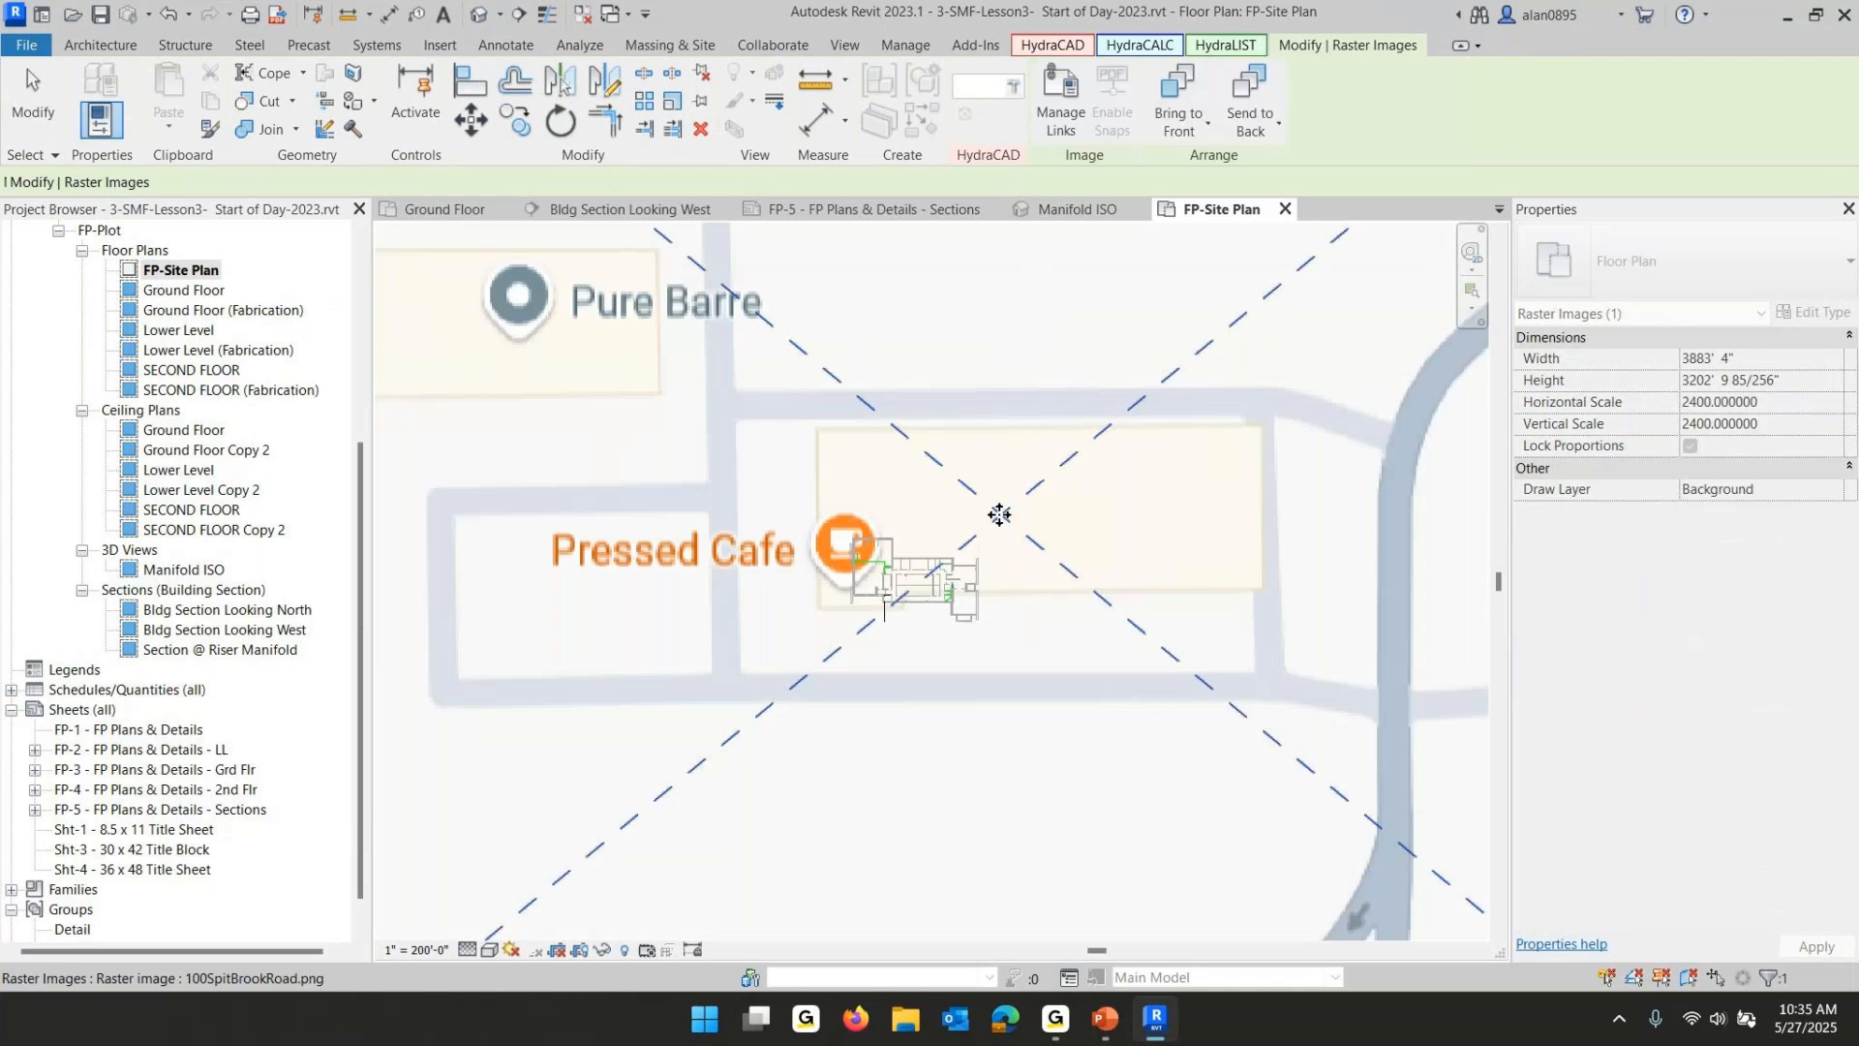
# - Scale the site image so the span between its 0 and 400 ft scale-bar marks measures 400 feet
pyautogui.scroll(-4, 1027, 605)
pyautogui.scroll(-3, 1021, 615)
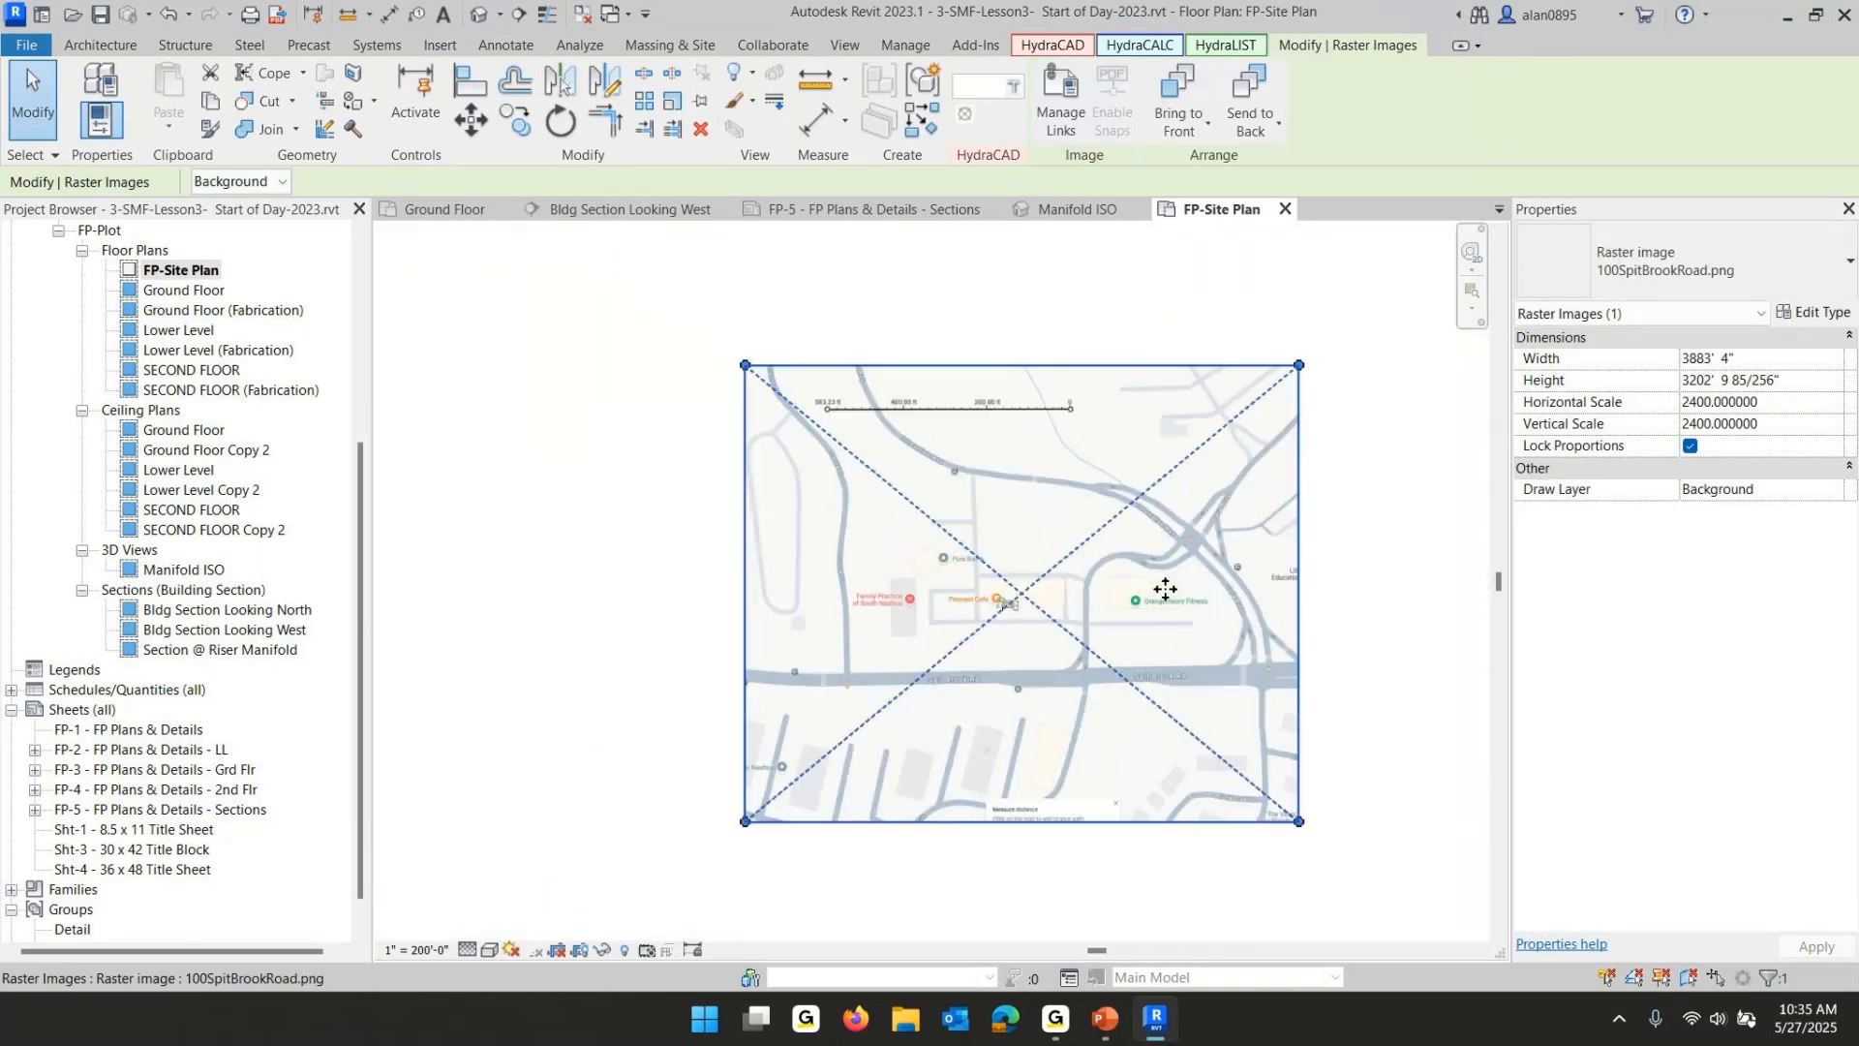
pyautogui.scroll(3, 1016, 442)
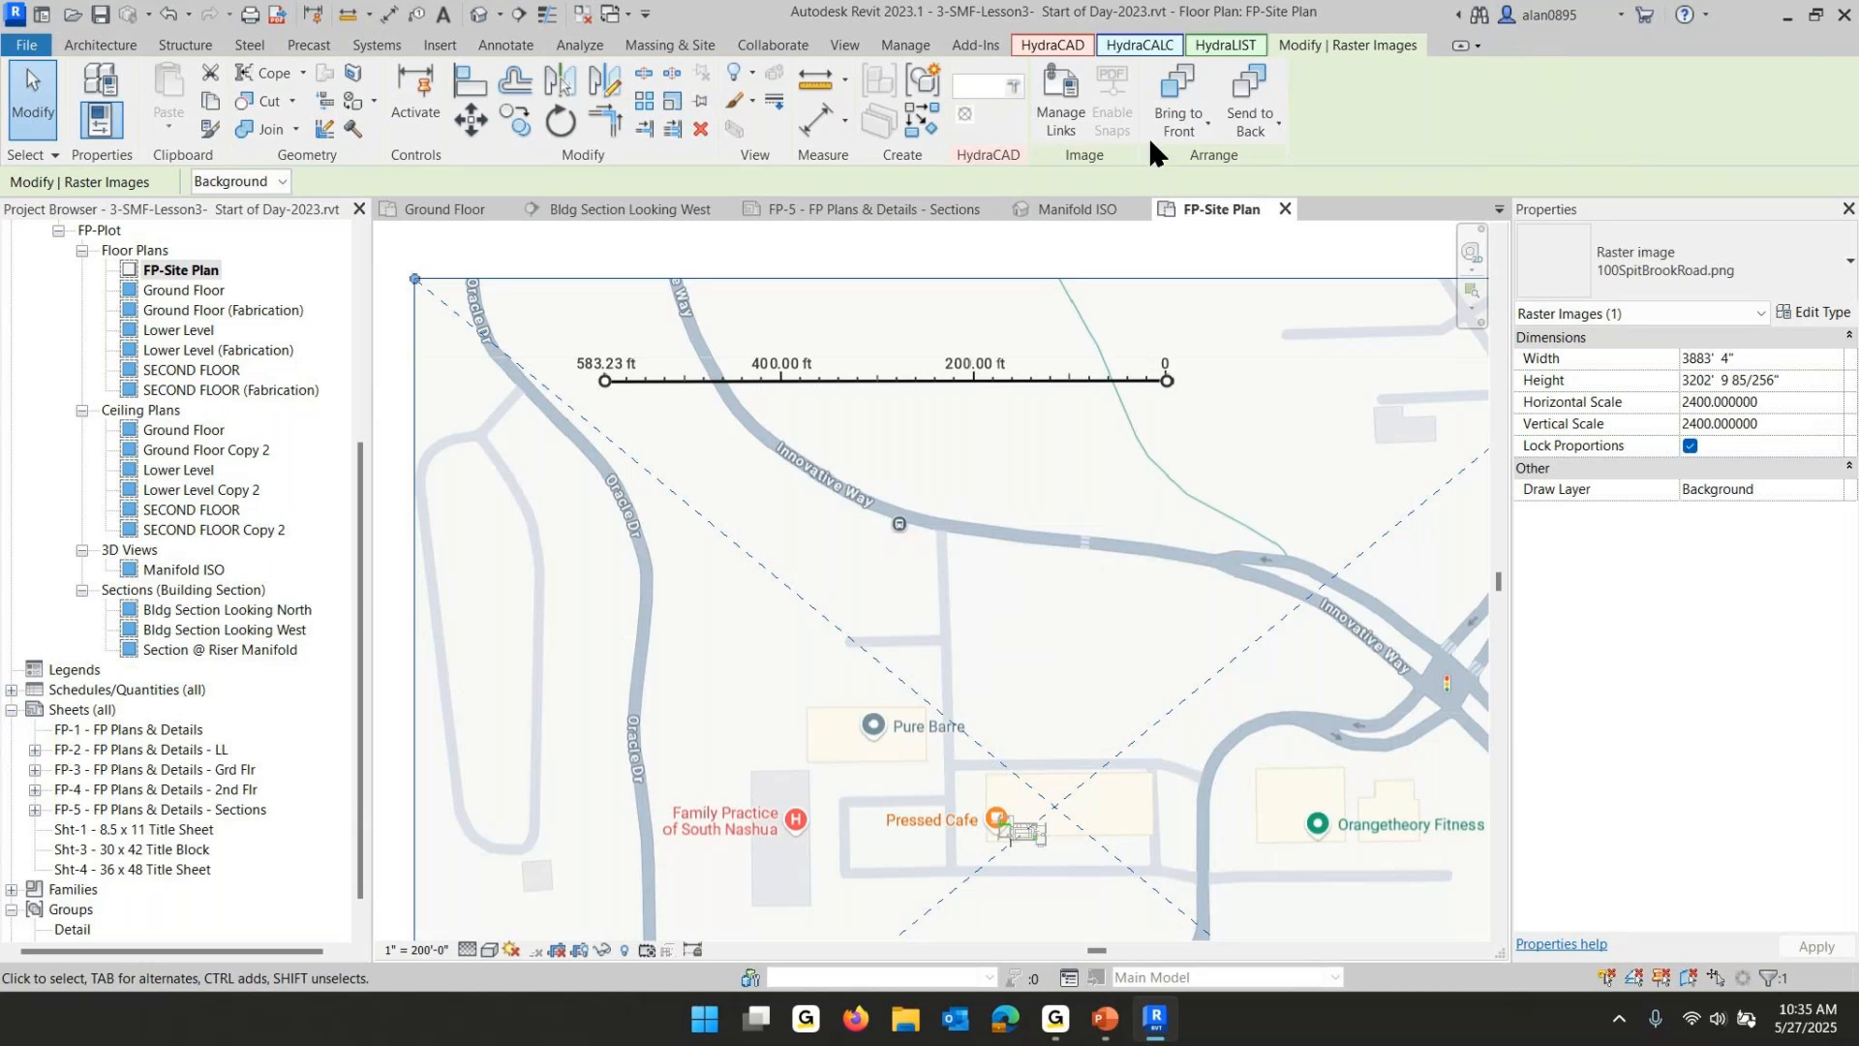
pyautogui.click(672, 109)
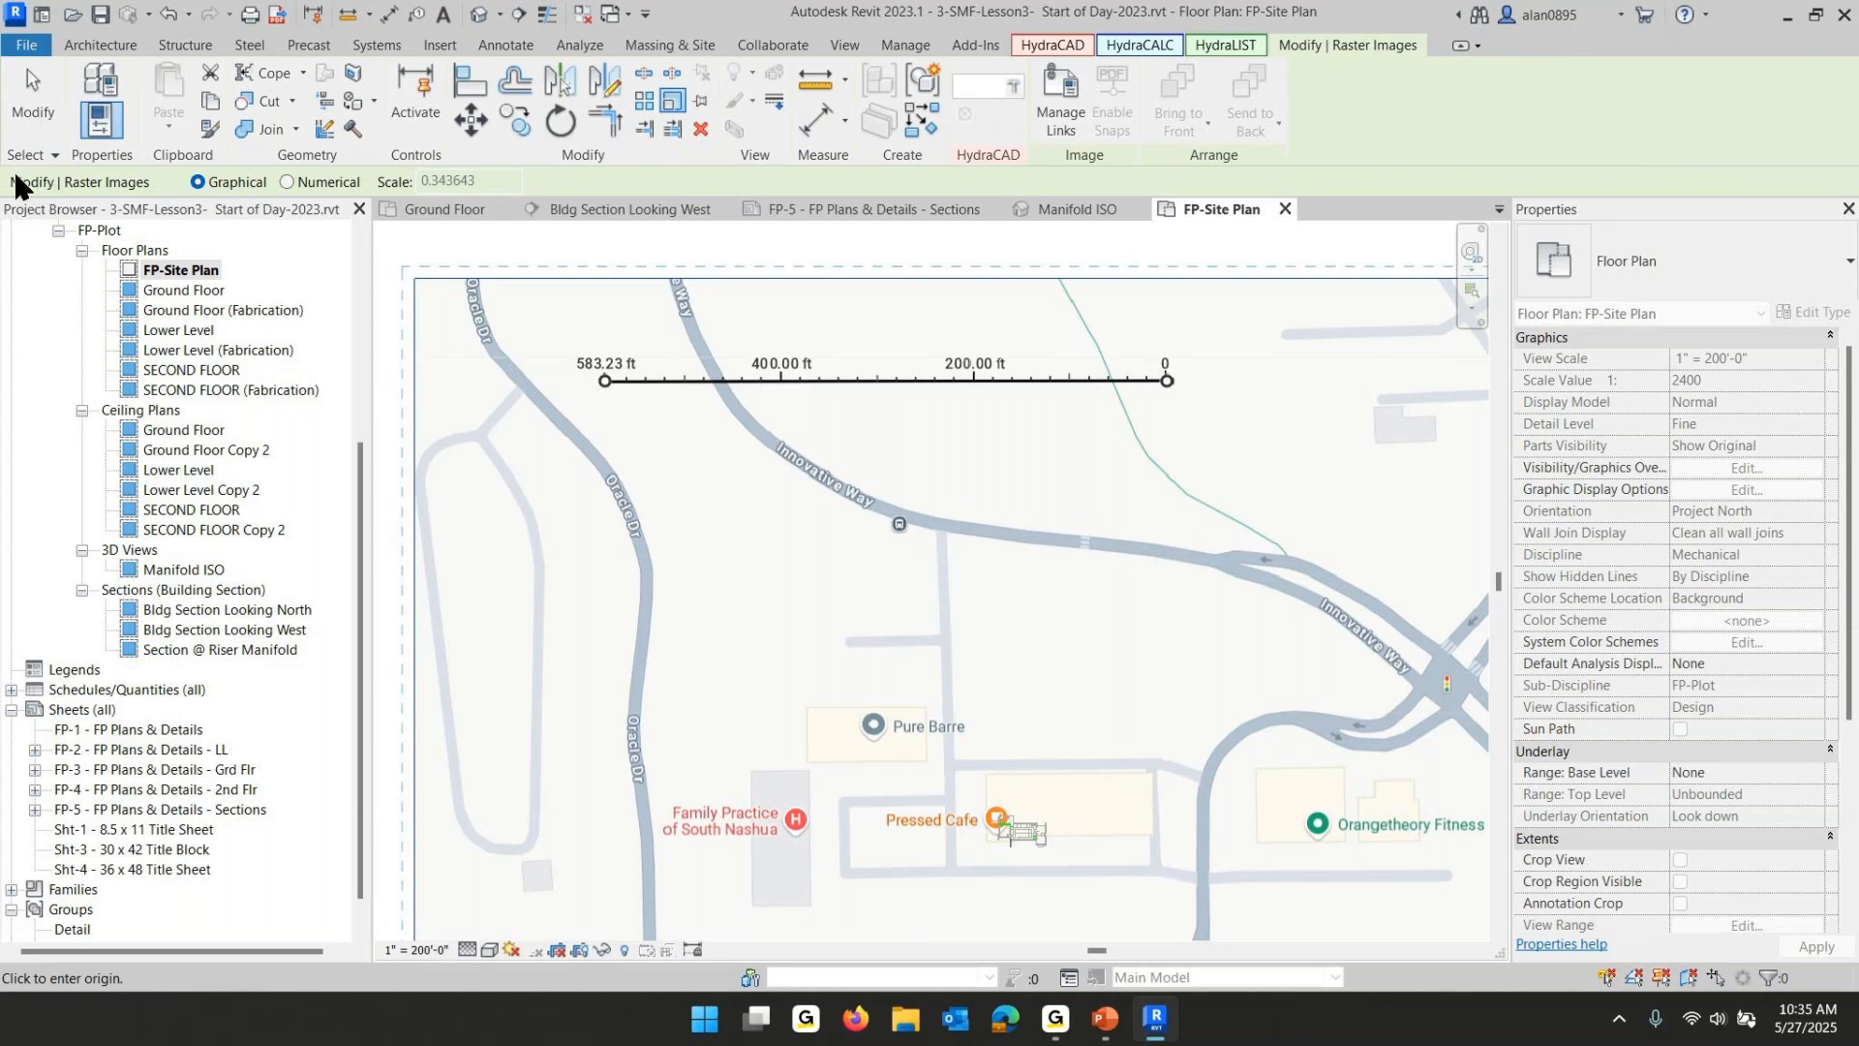
pyautogui.click(288, 182)
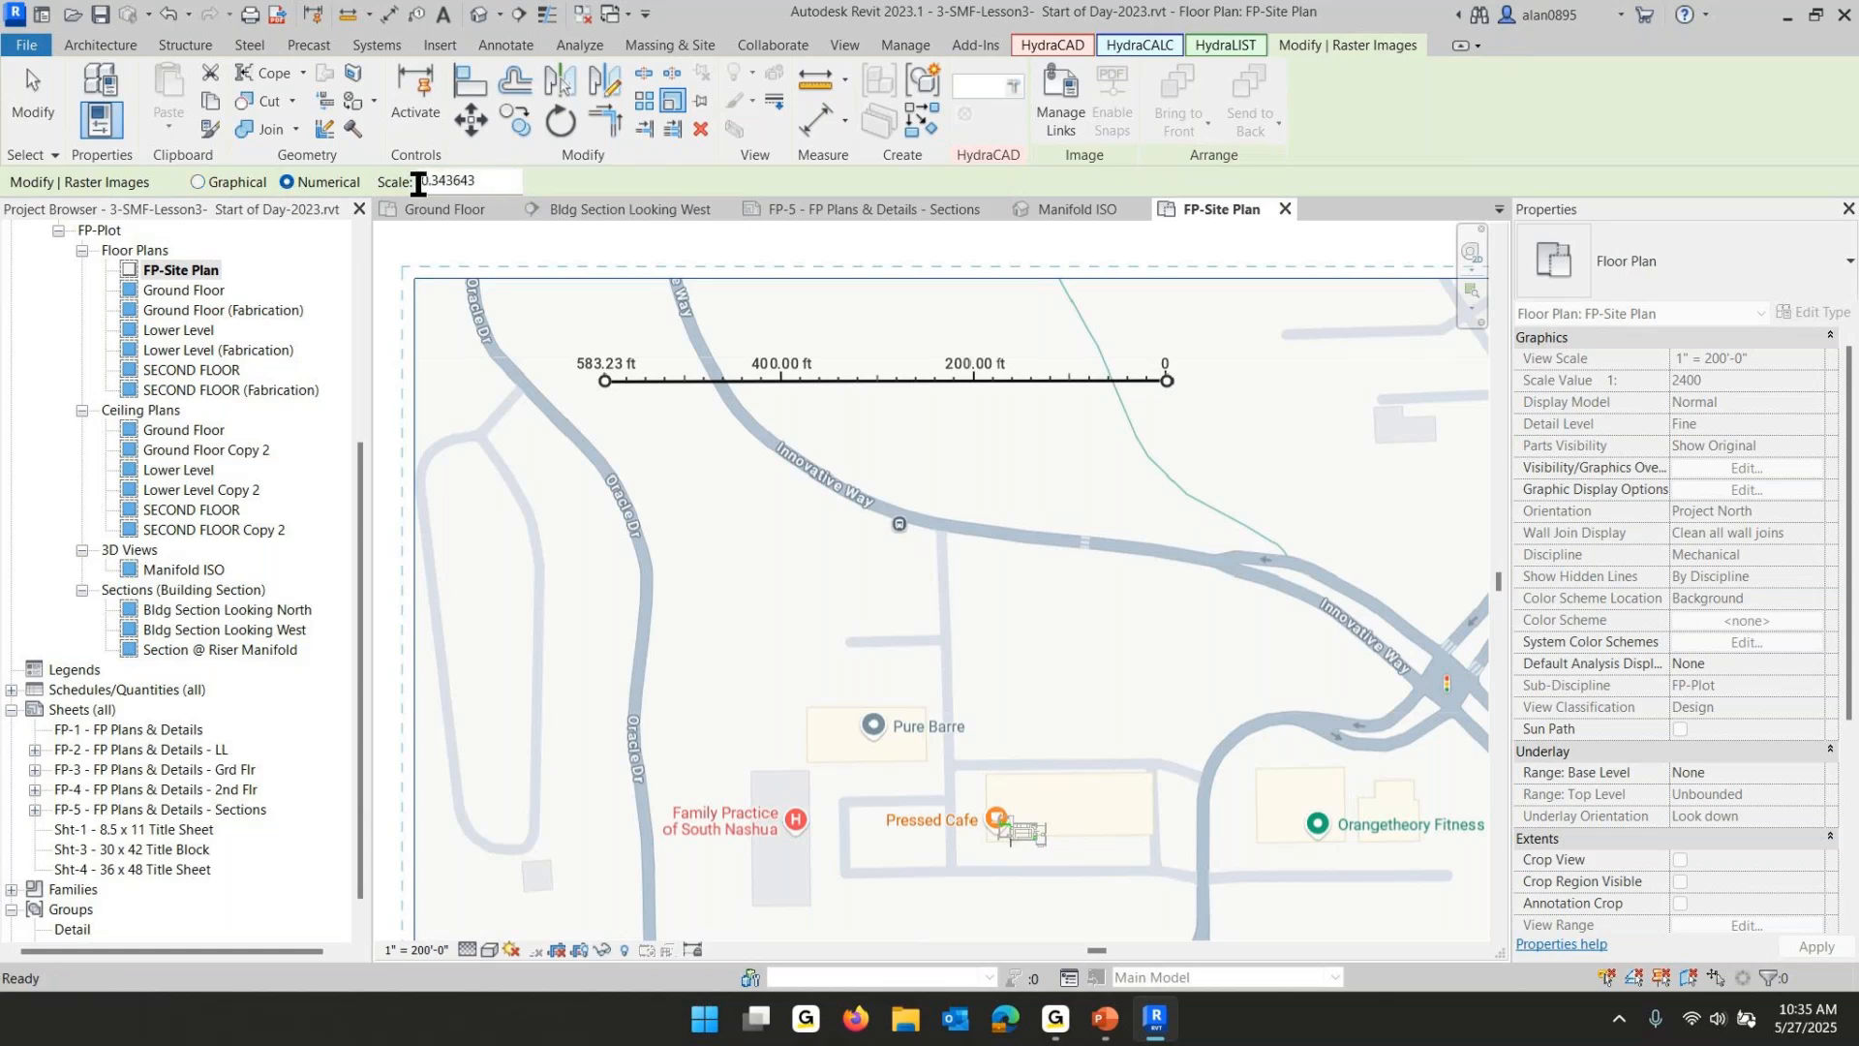
pyautogui.click(196, 180)
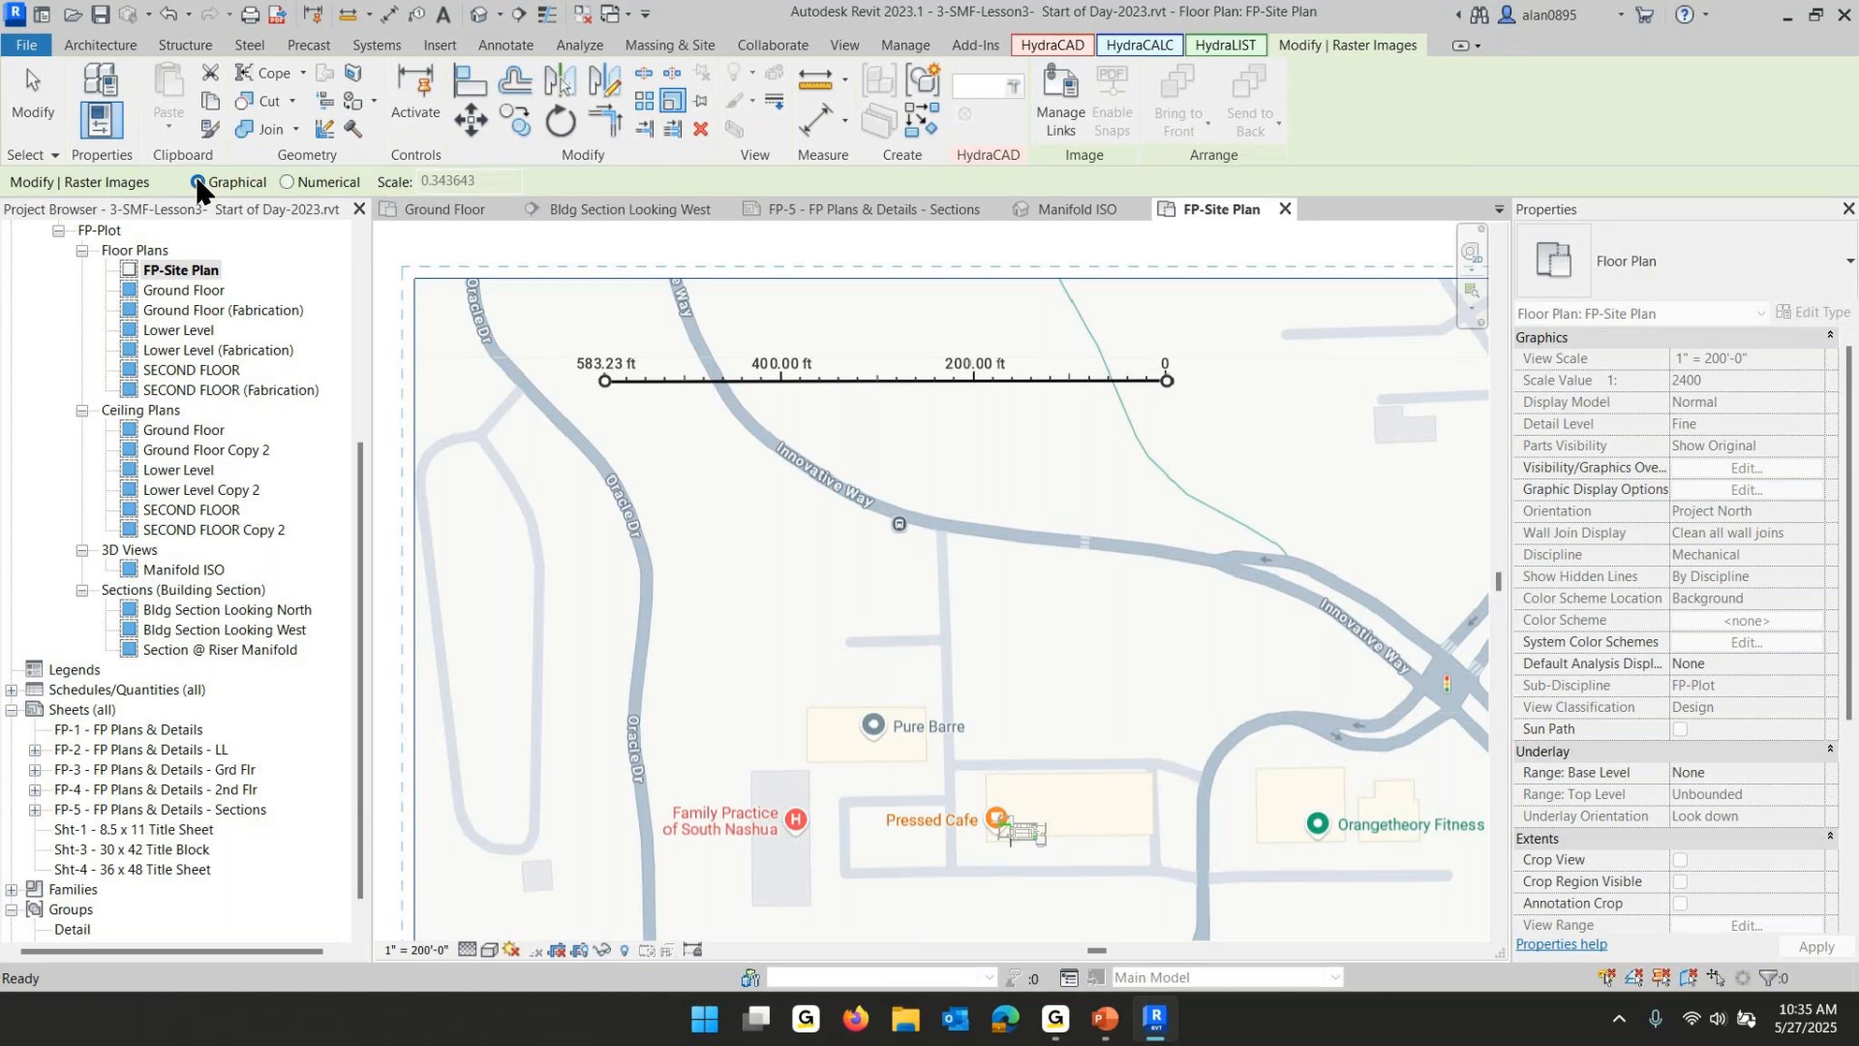
pyautogui.click(1167, 382)
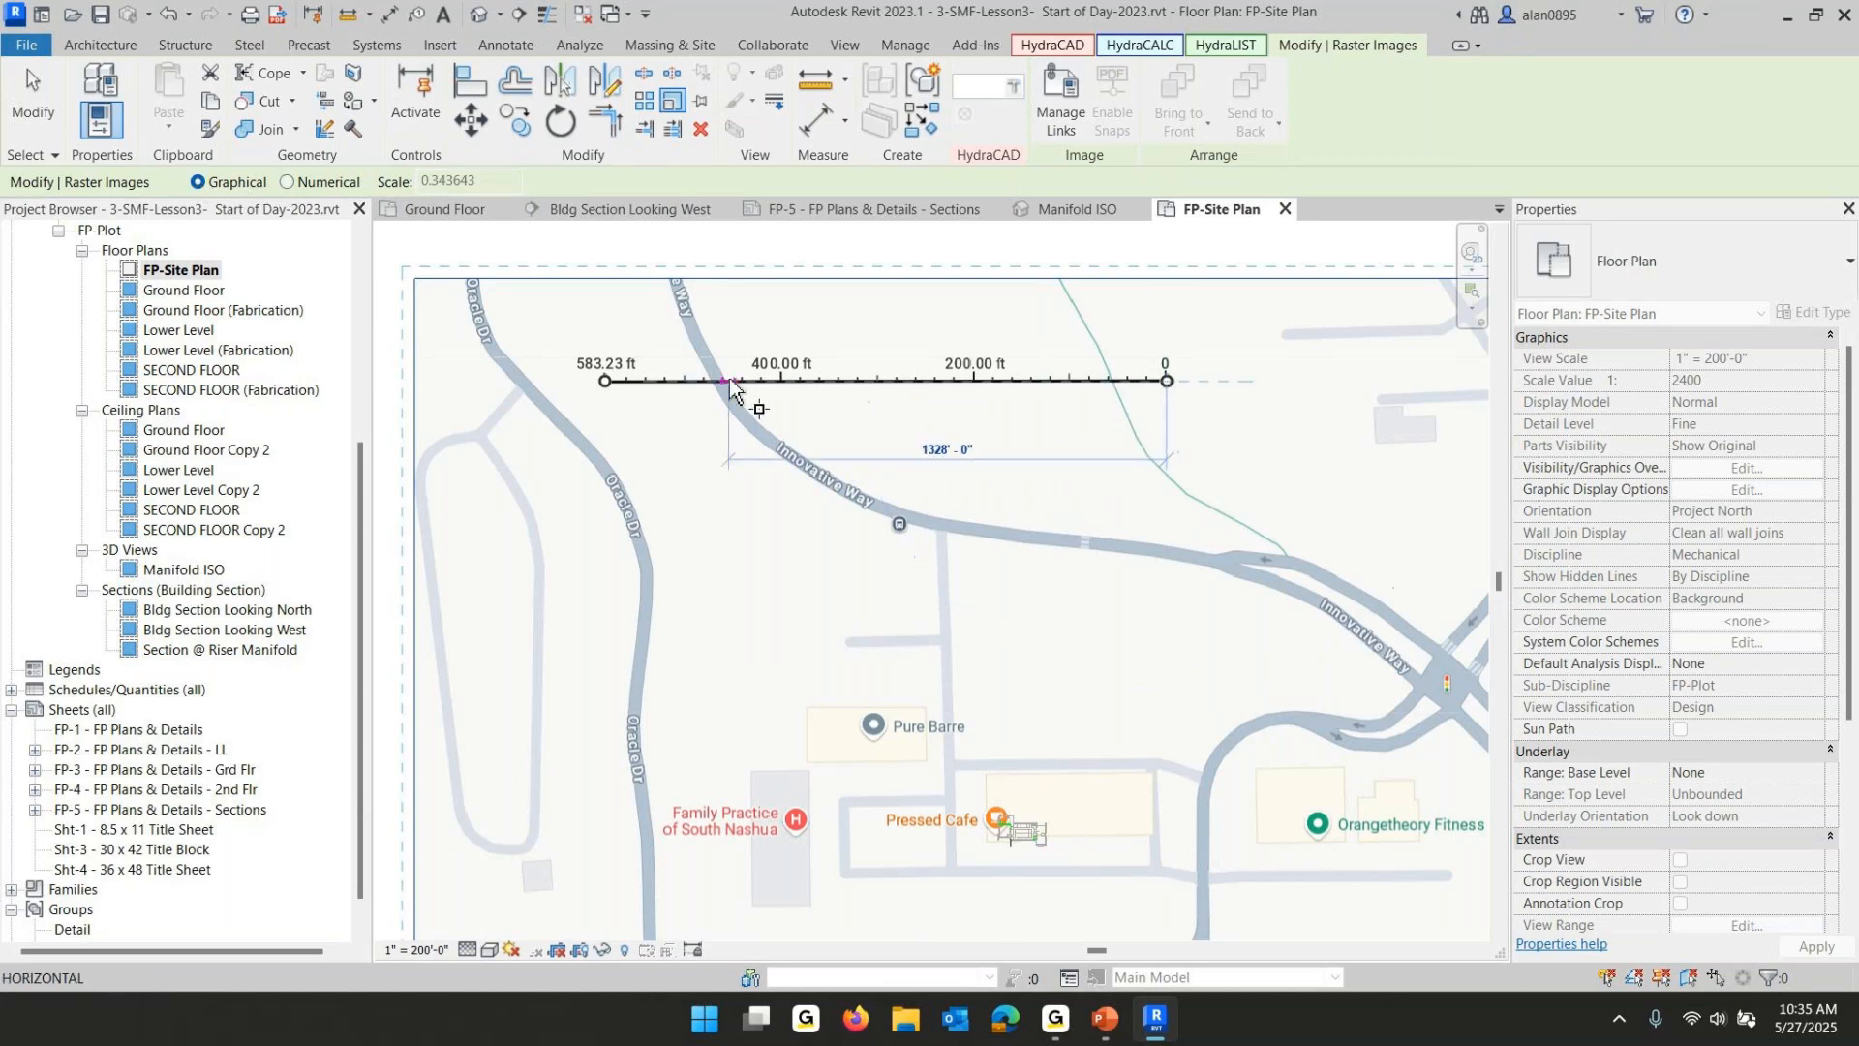
pyautogui.click(783, 380)
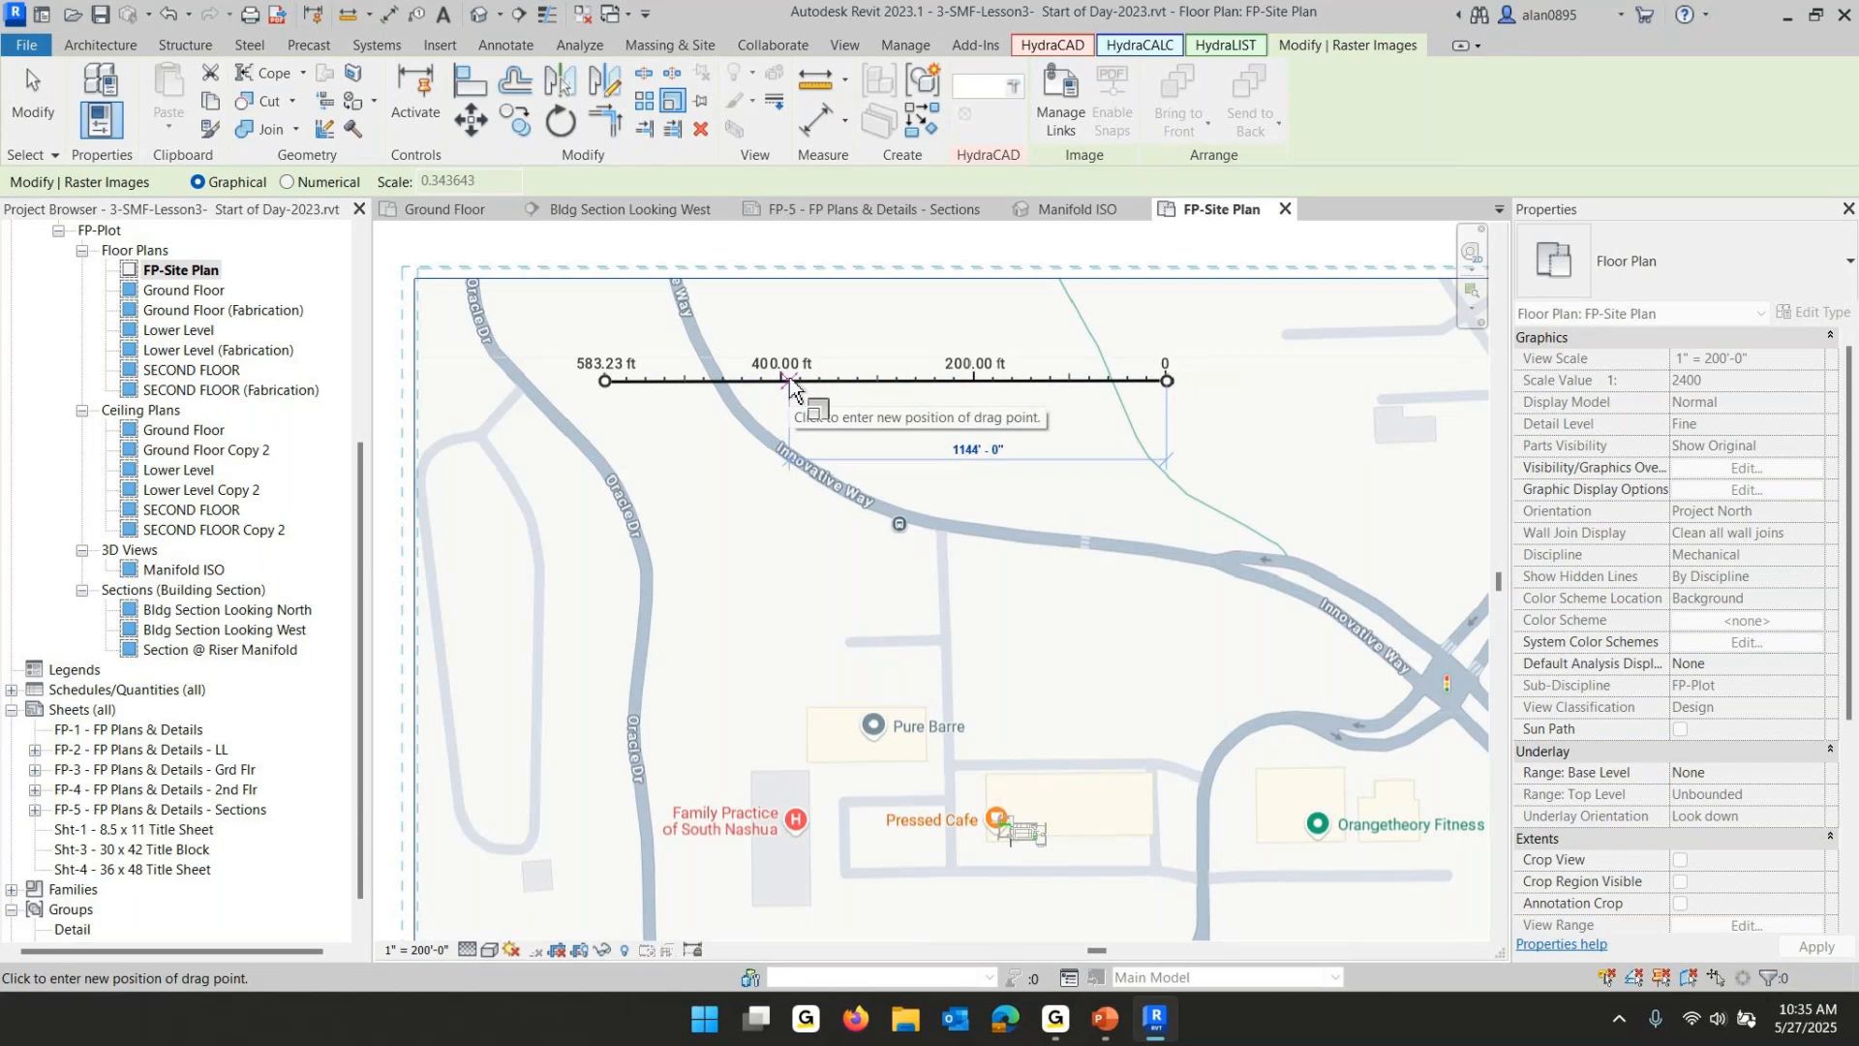
pyautogui.write('400')
pyautogui.press('Return')
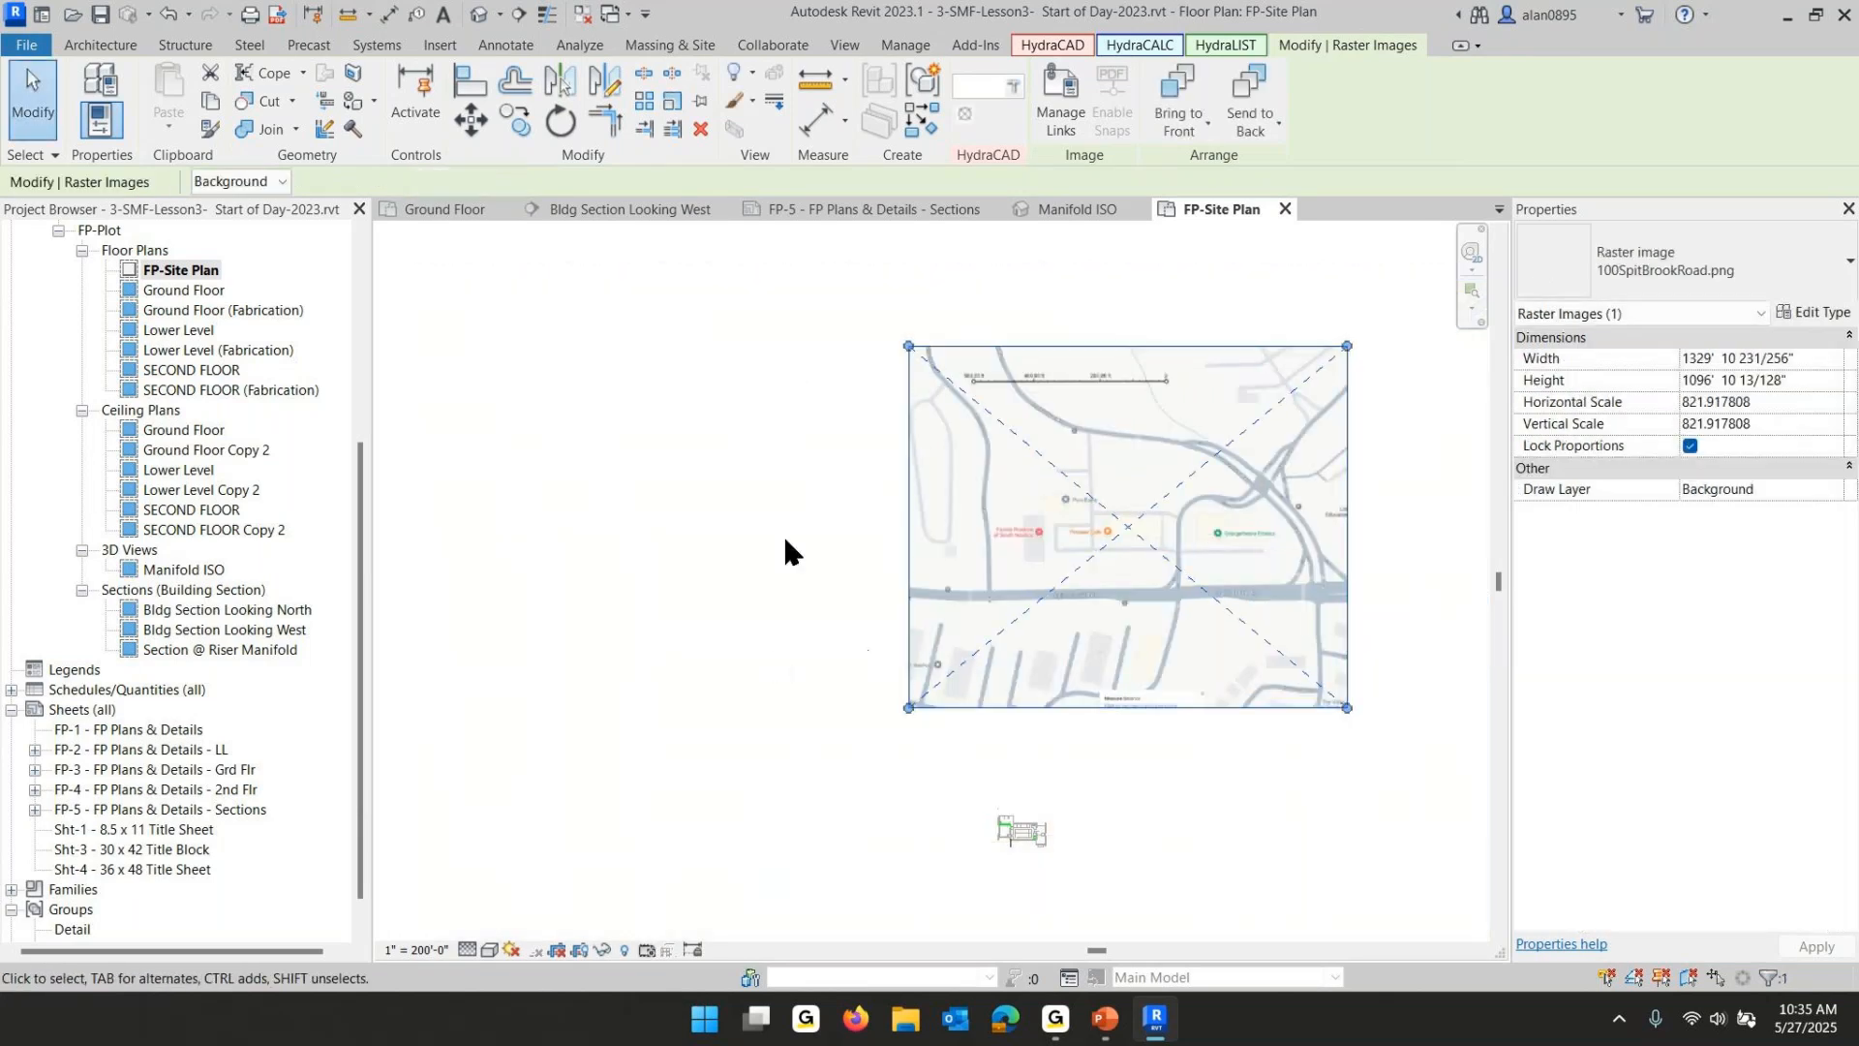
pyautogui.click(701, 556)
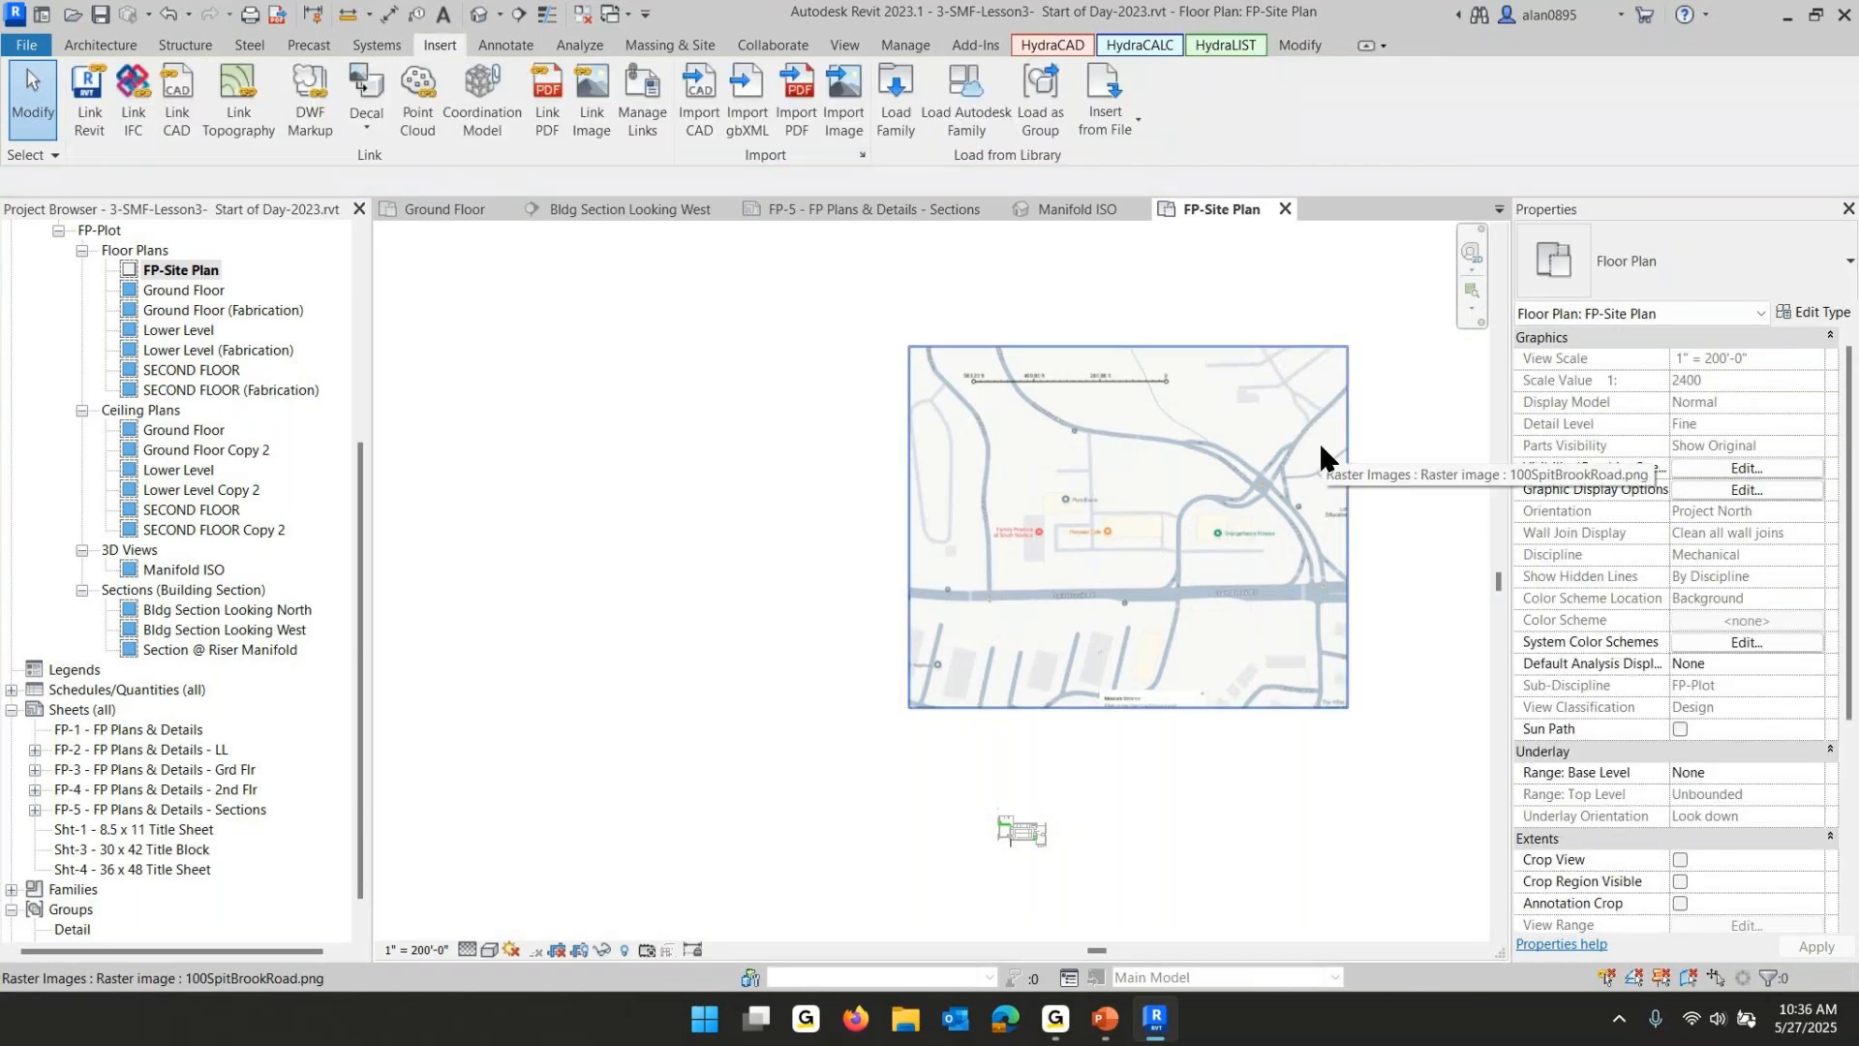
# - Move the site image so the building sits over the Family Practice of South Nashua location on the map
pyautogui.click(1204, 451)
pyautogui.moveTo(1246, 446); pyautogui.dragTo(1207, 708)
pyautogui.scroll(5, 1114, 760)
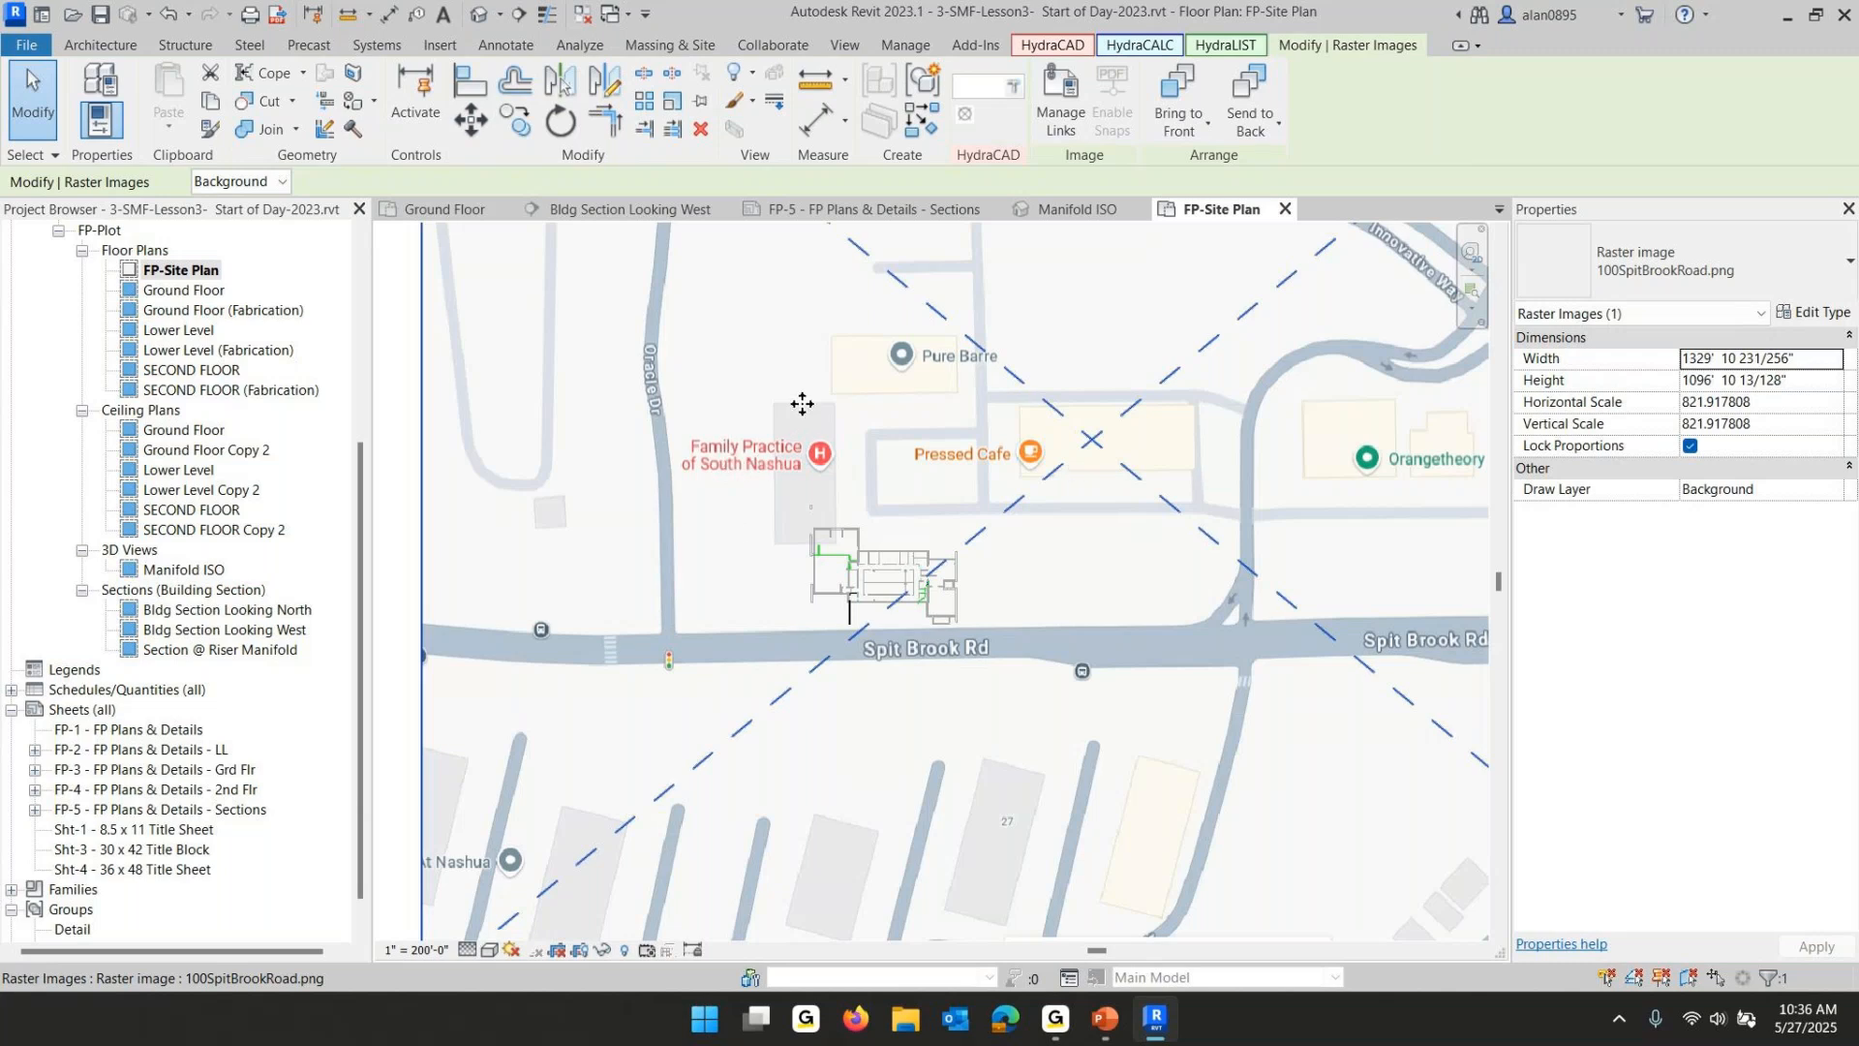
pyautogui.moveTo(1037, 465); pyautogui.dragTo(1192, 541)
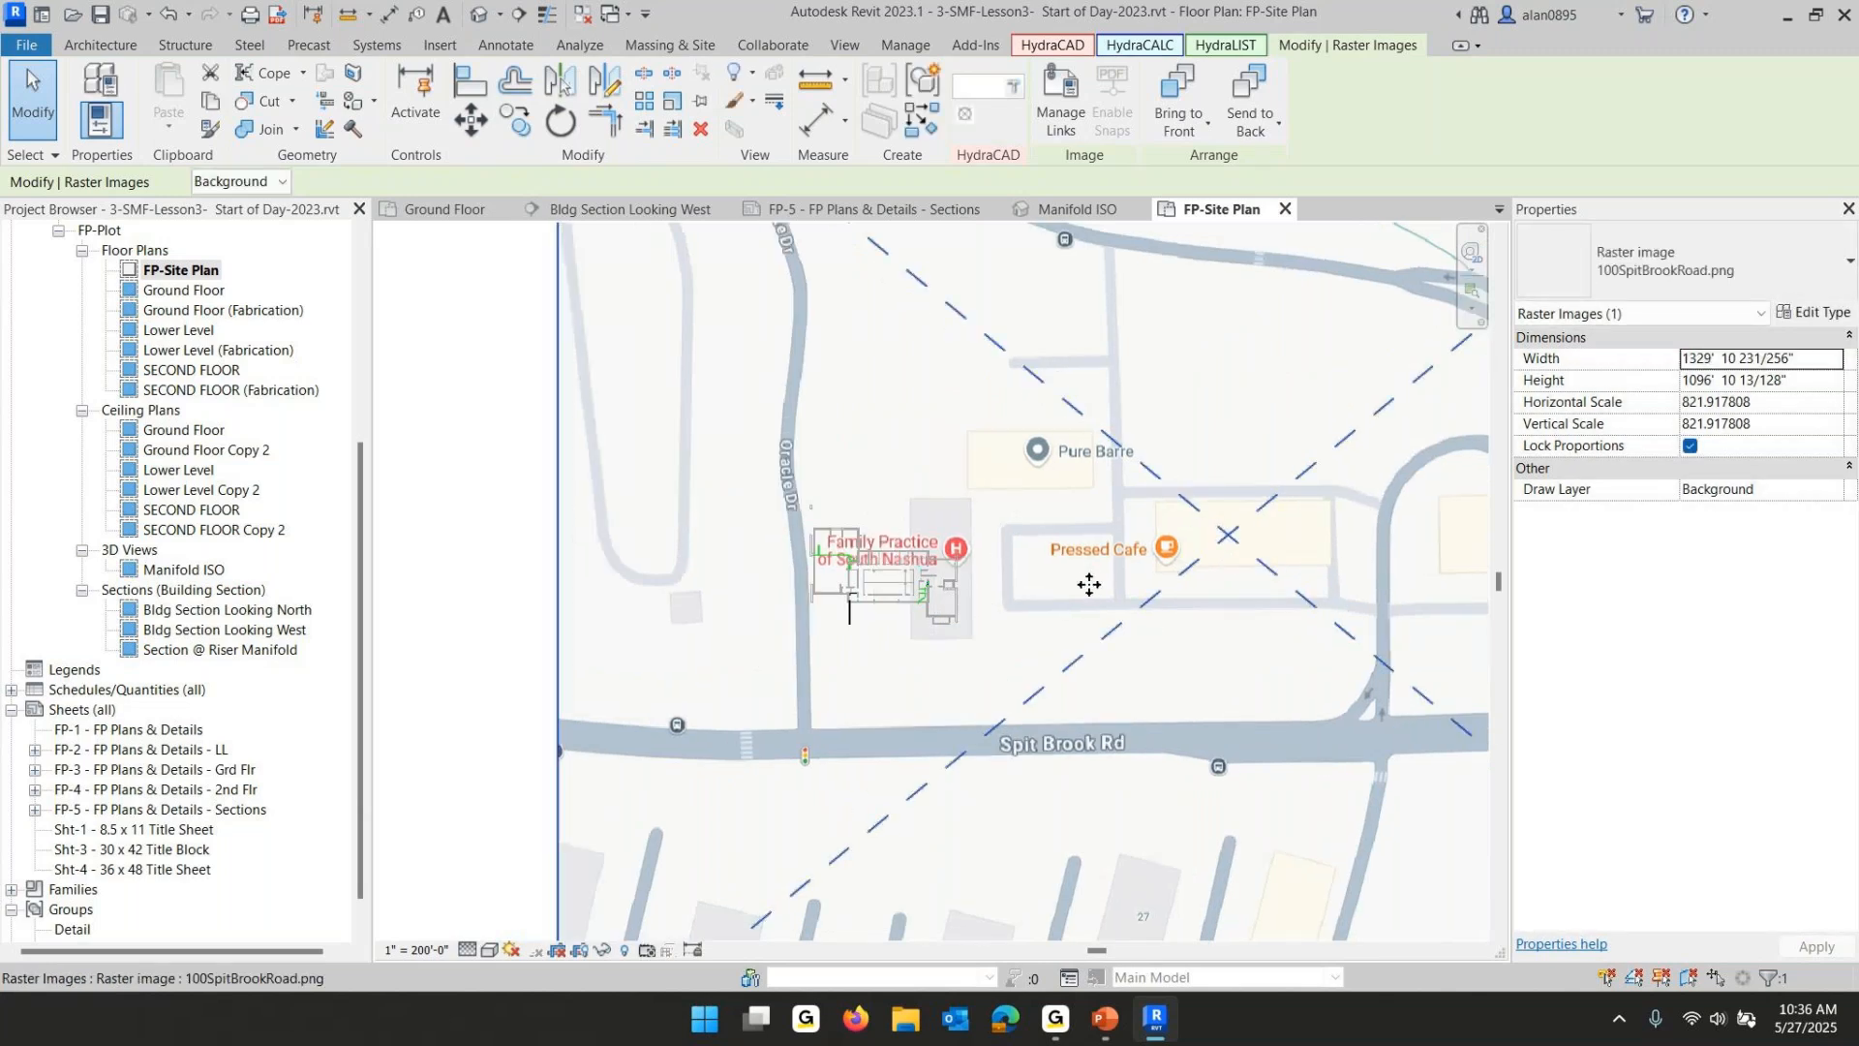
pyautogui.press('Up')
pyautogui.press('Up')
pyautogui.press('Up')
pyautogui.press('Up')
pyautogui.press('Down')
pyautogui.press('Down')
pyautogui.press('Down')
pyautogui.press('Down')
pyautogui.press('Down')
pyautogui.press('Down')
pyautogui.press('Down')
pyautogui.press('Down')
pyautogui.press('Down')
pyautogui.press('Down')
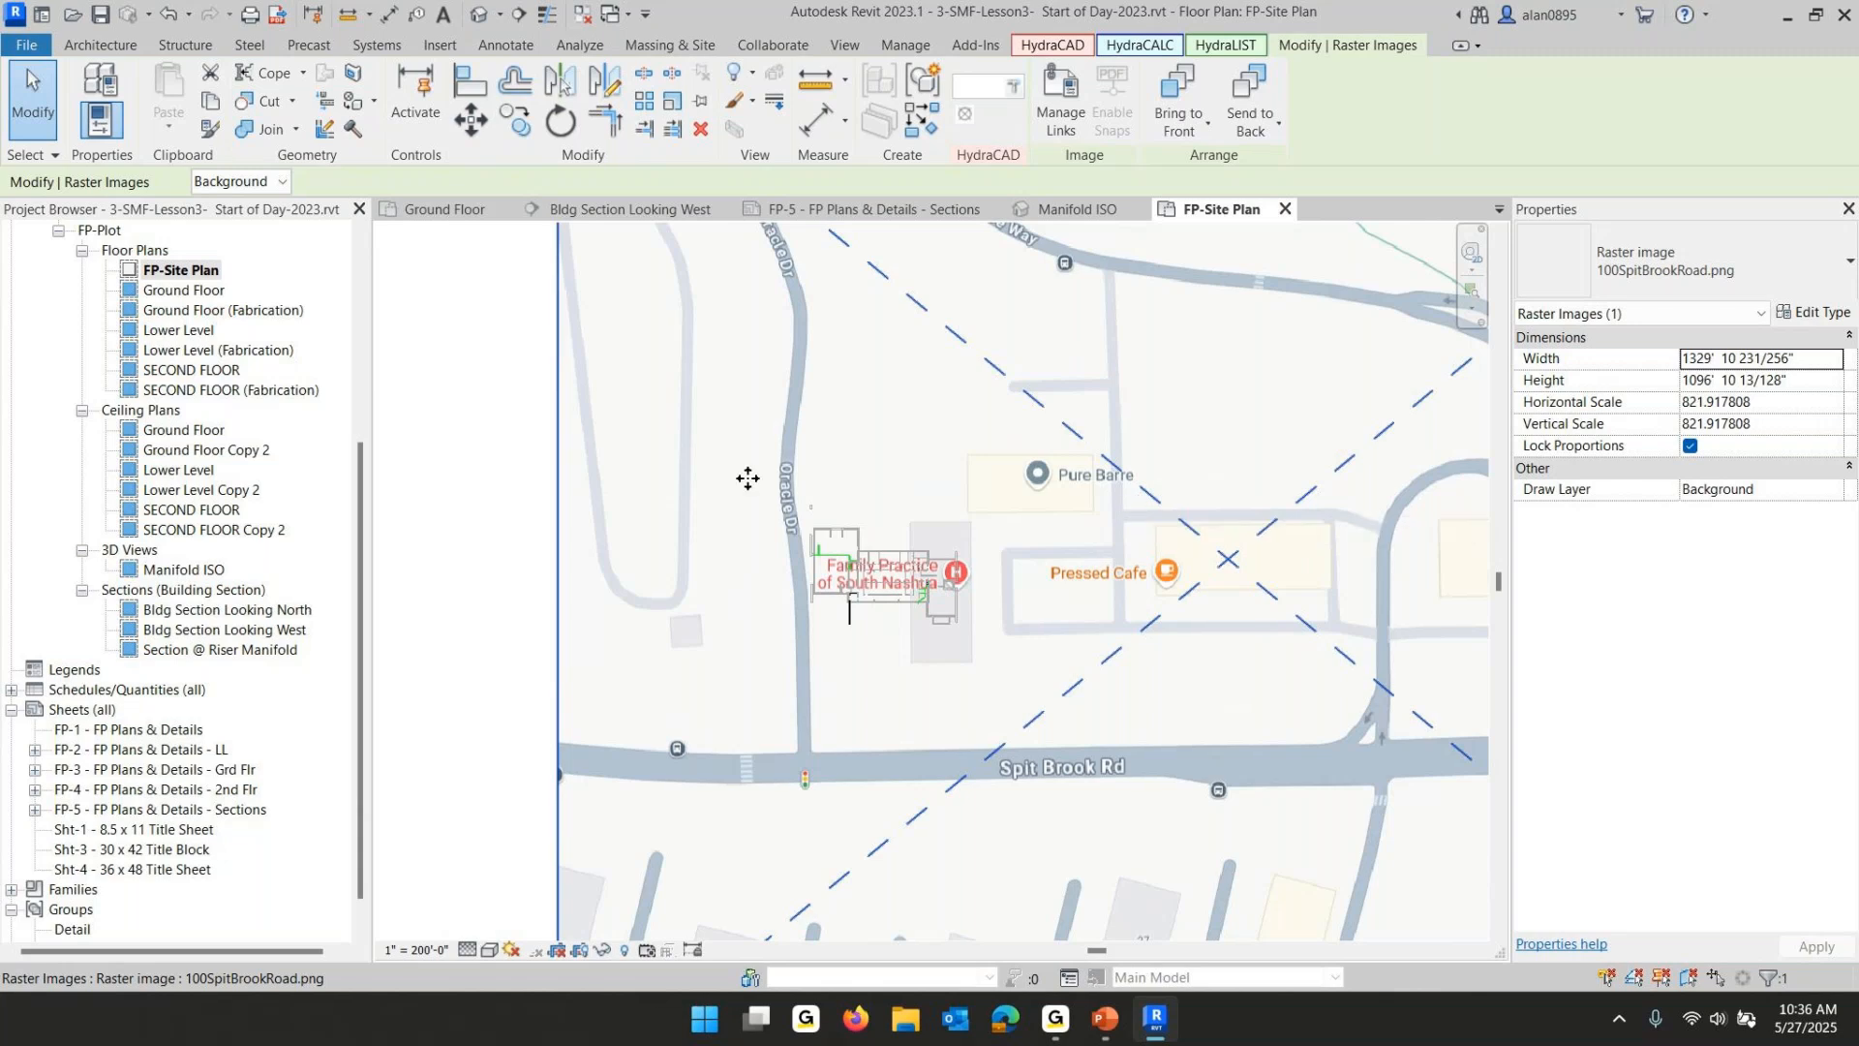
pyautogui.click(531, 472)
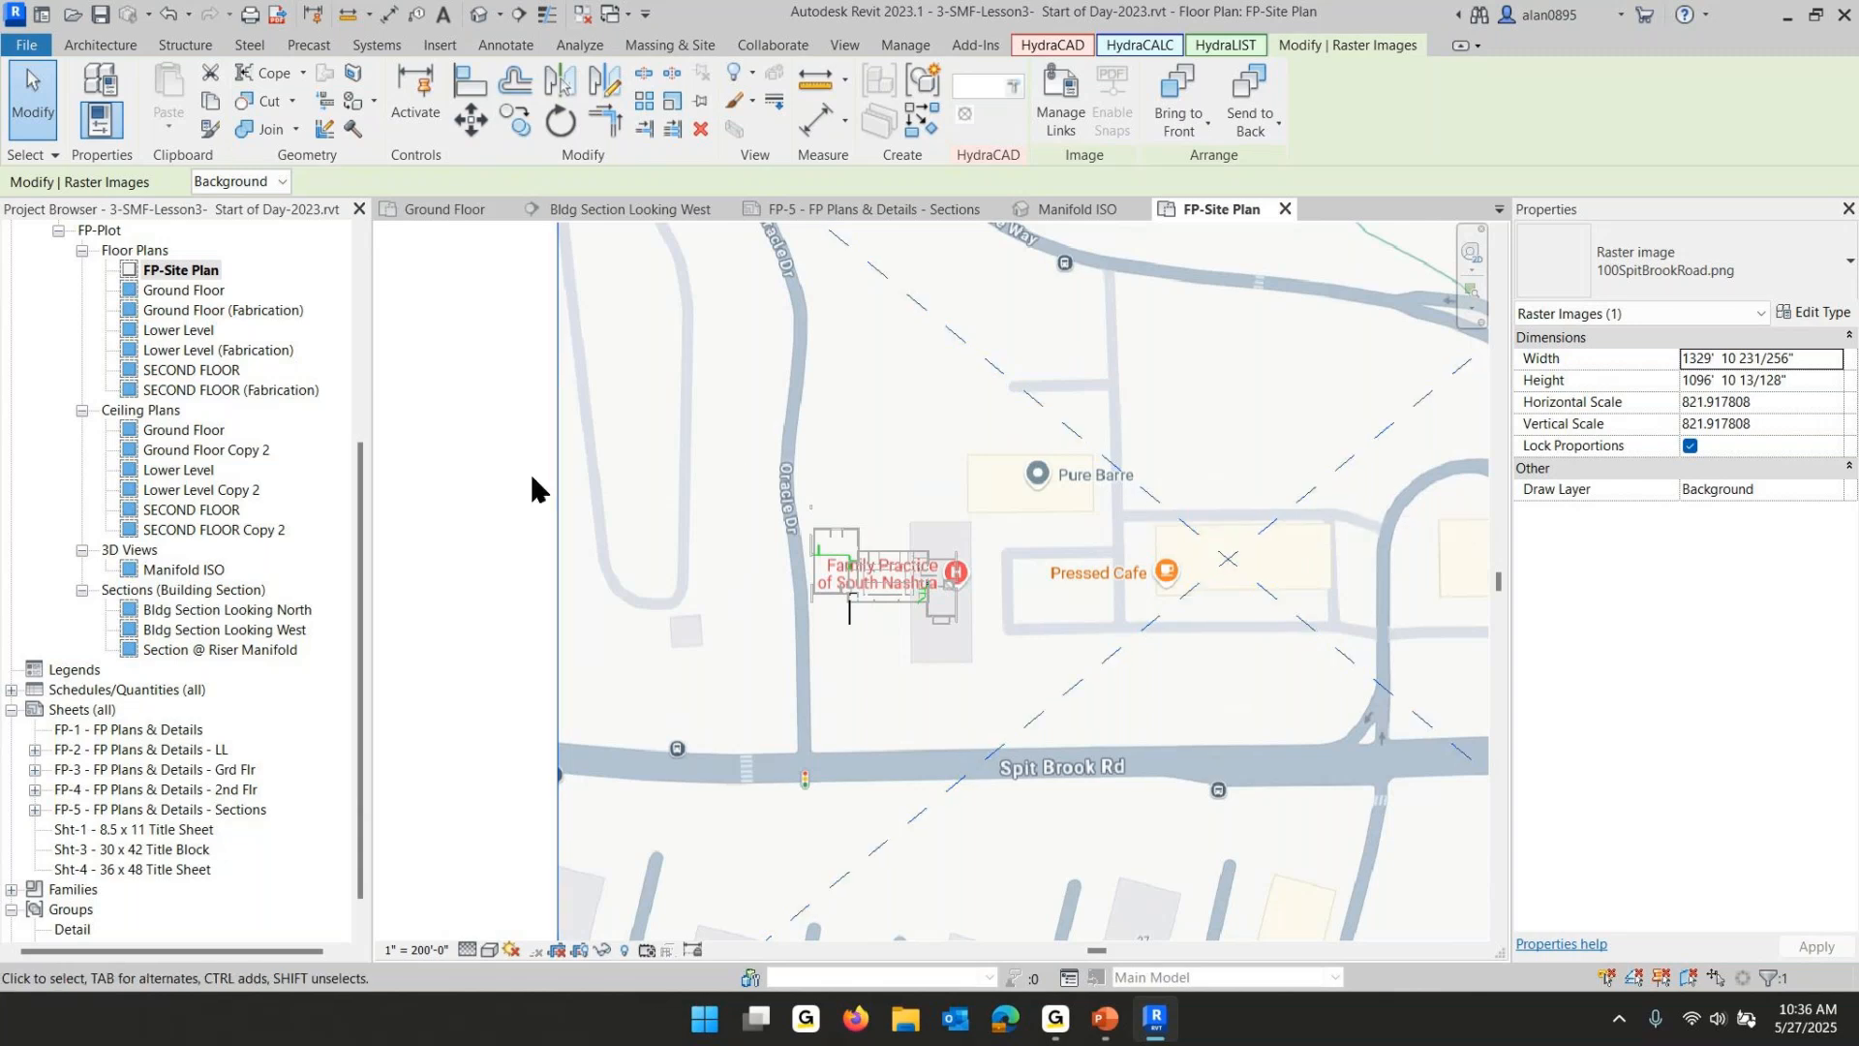
pyautogui.click(1034, 419)
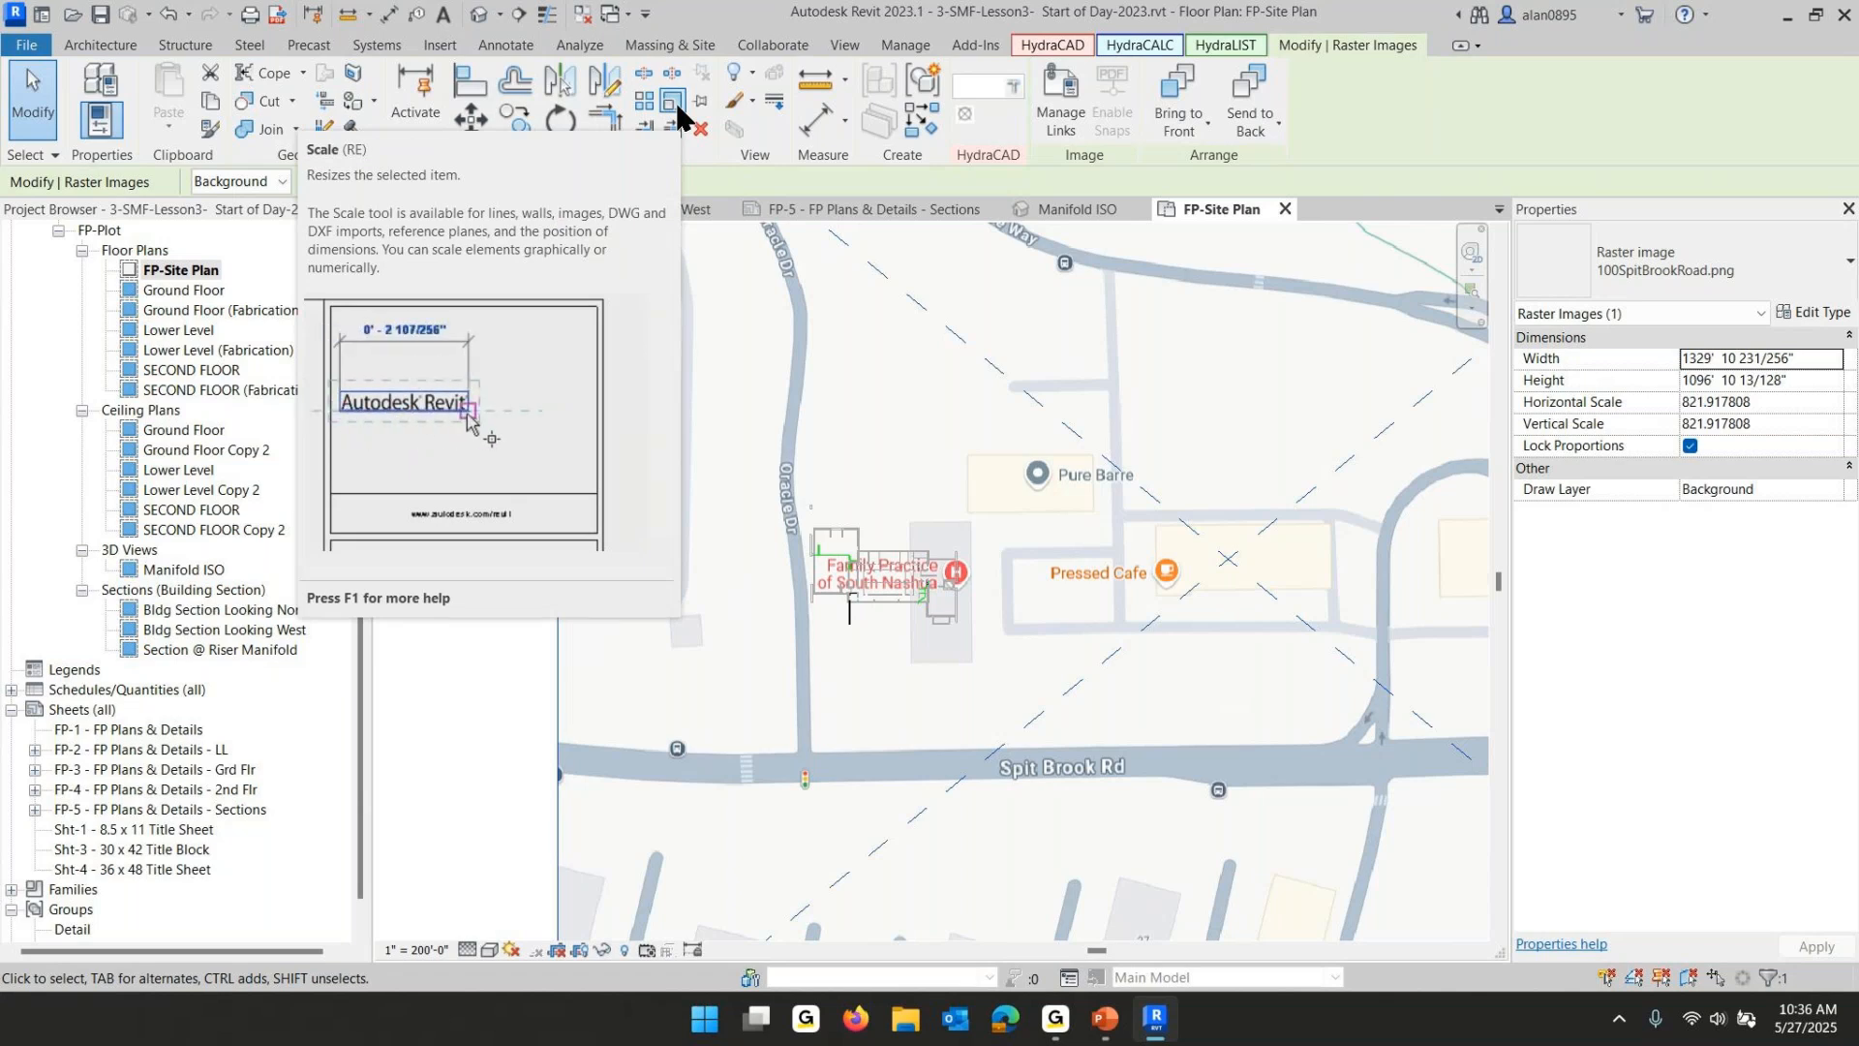
pyautogui.press('Escape')
# - Turn on Crop View and Crop Region Visible for the FP-Site Plan view
pyautogui.scroll(-4, 1003, 589)
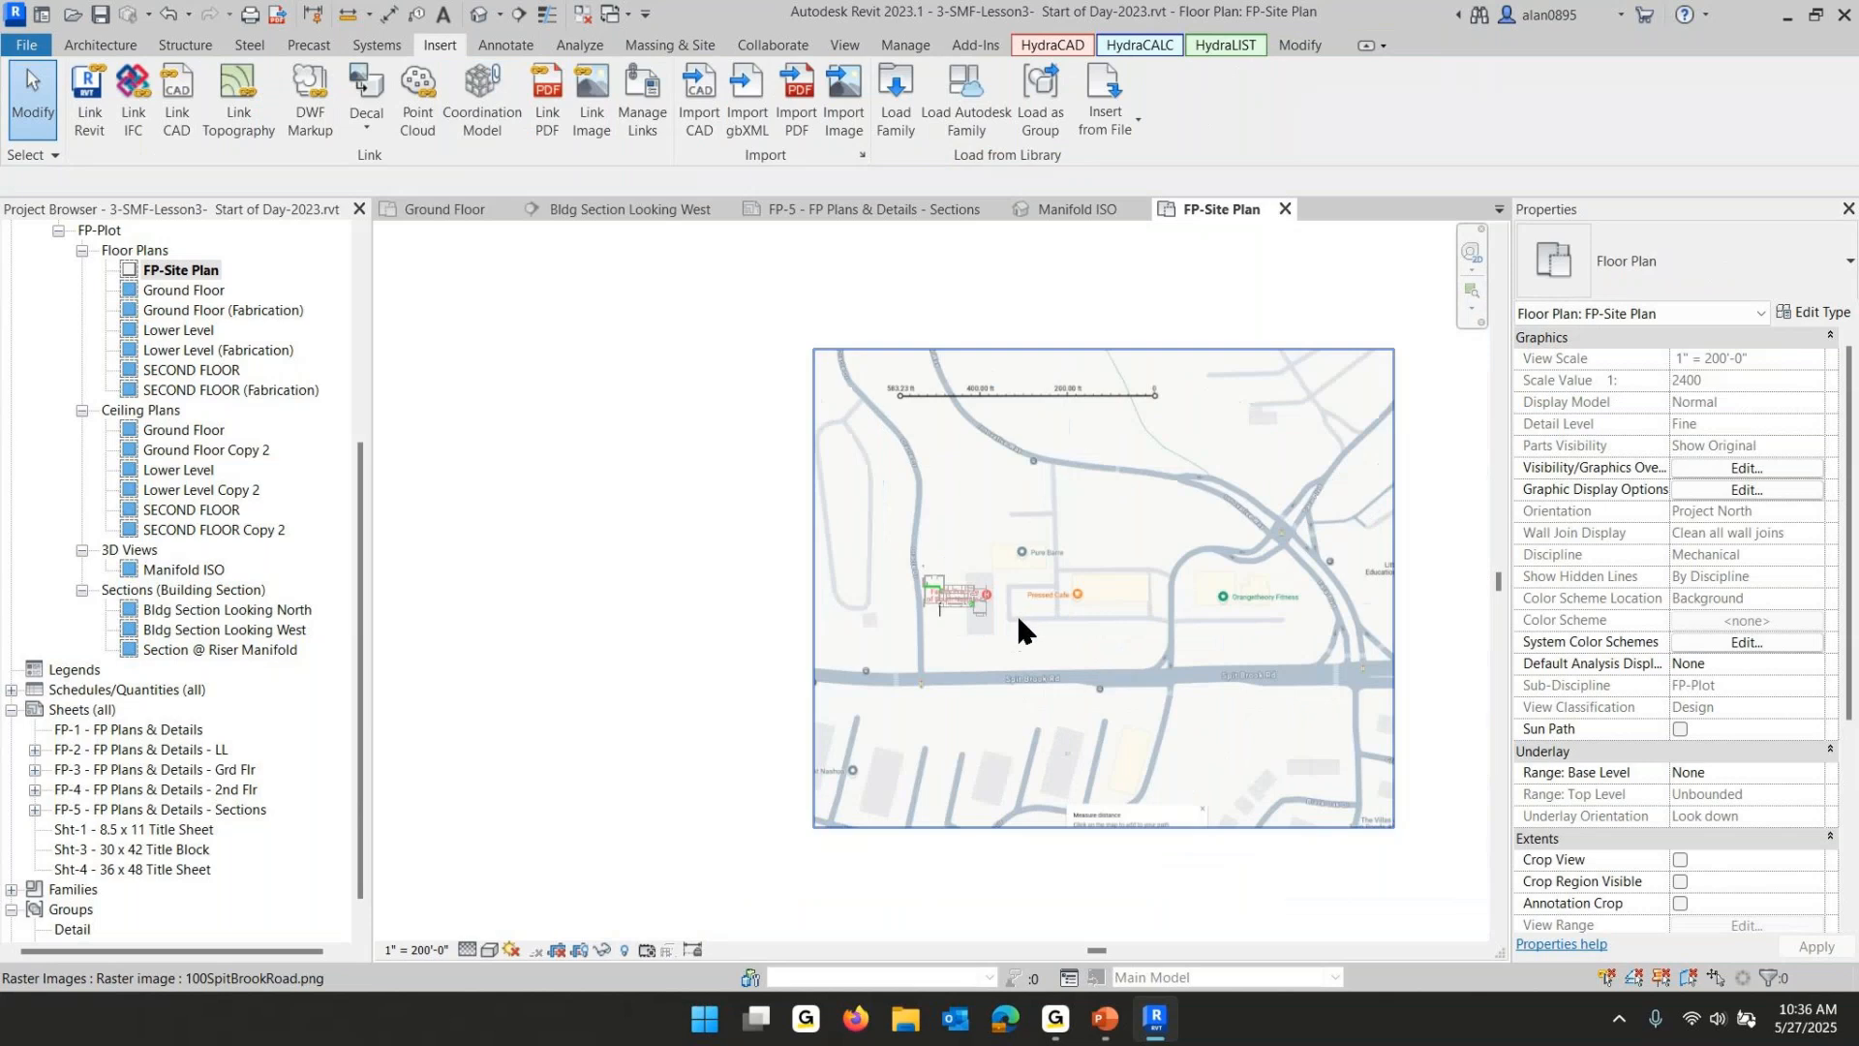
pyautogui.moveTo(1015, 612); pyautogui.dragTo(829, 618, button='middle')
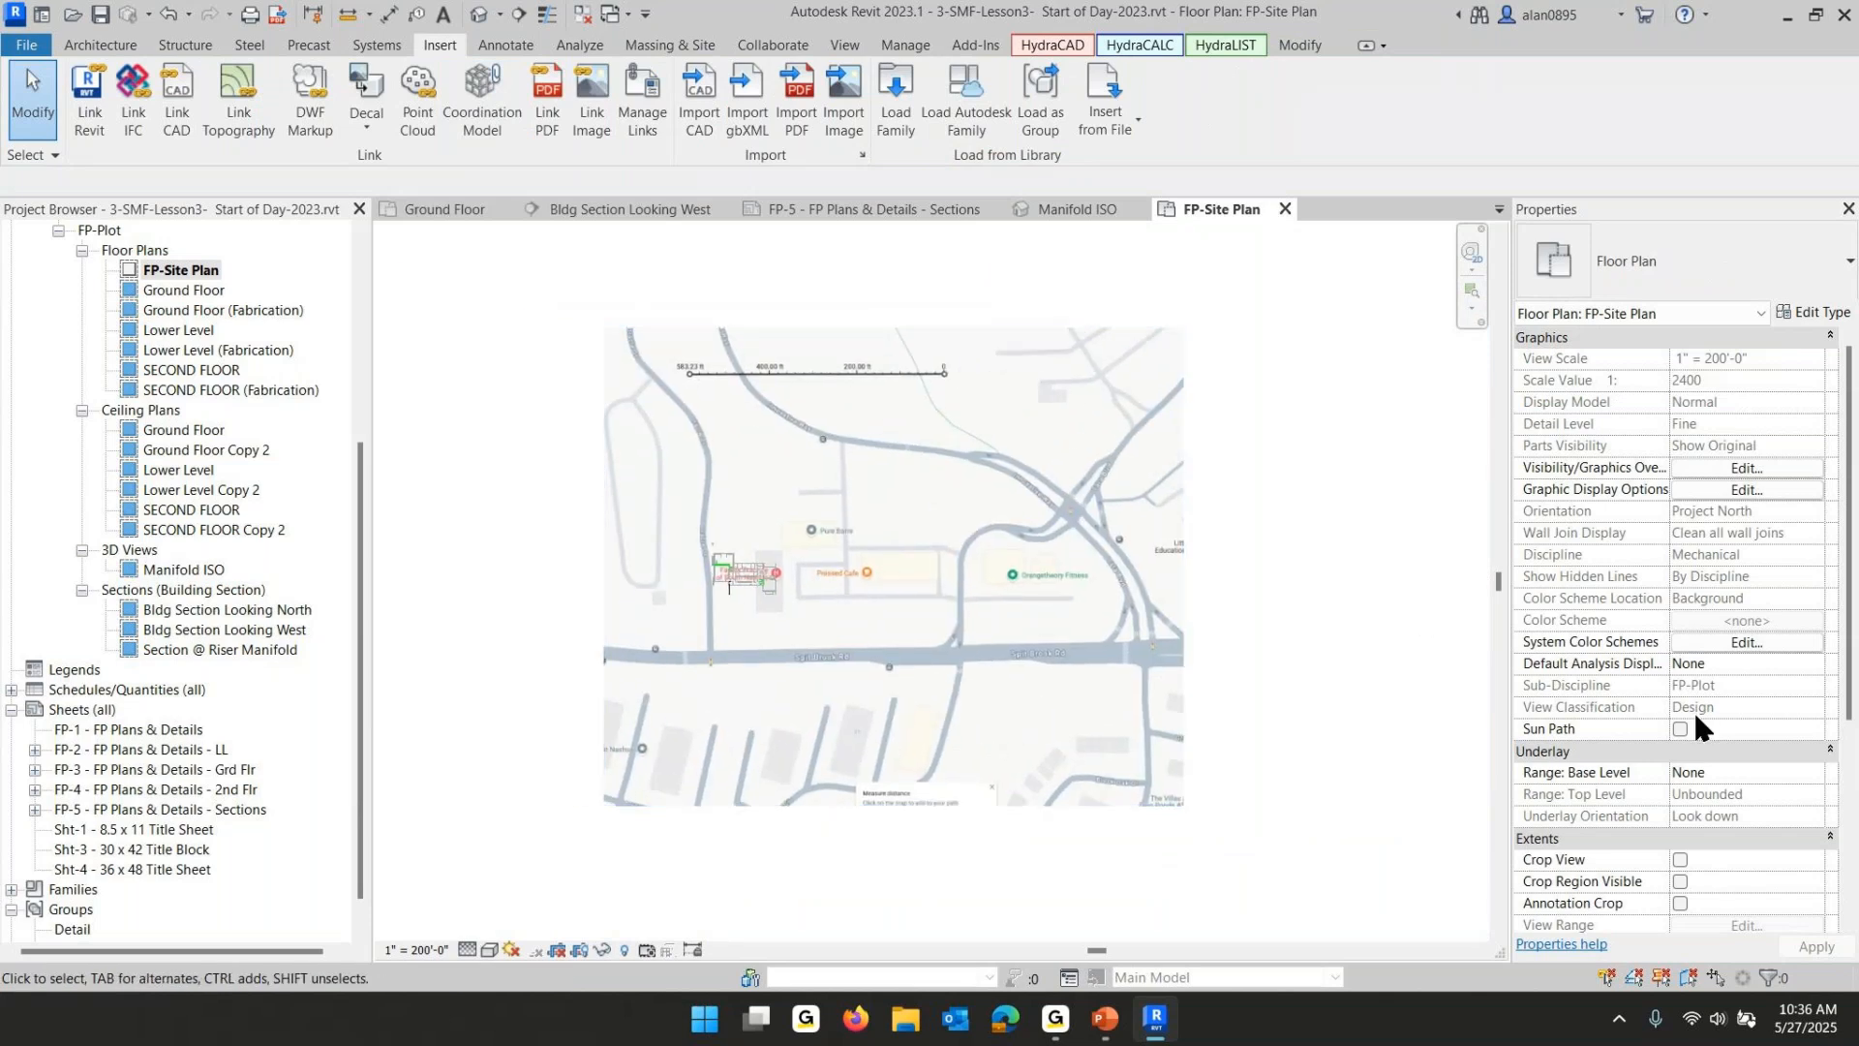
pyautogui.click(1680, 860)
pyautogui.click(1680, 881)
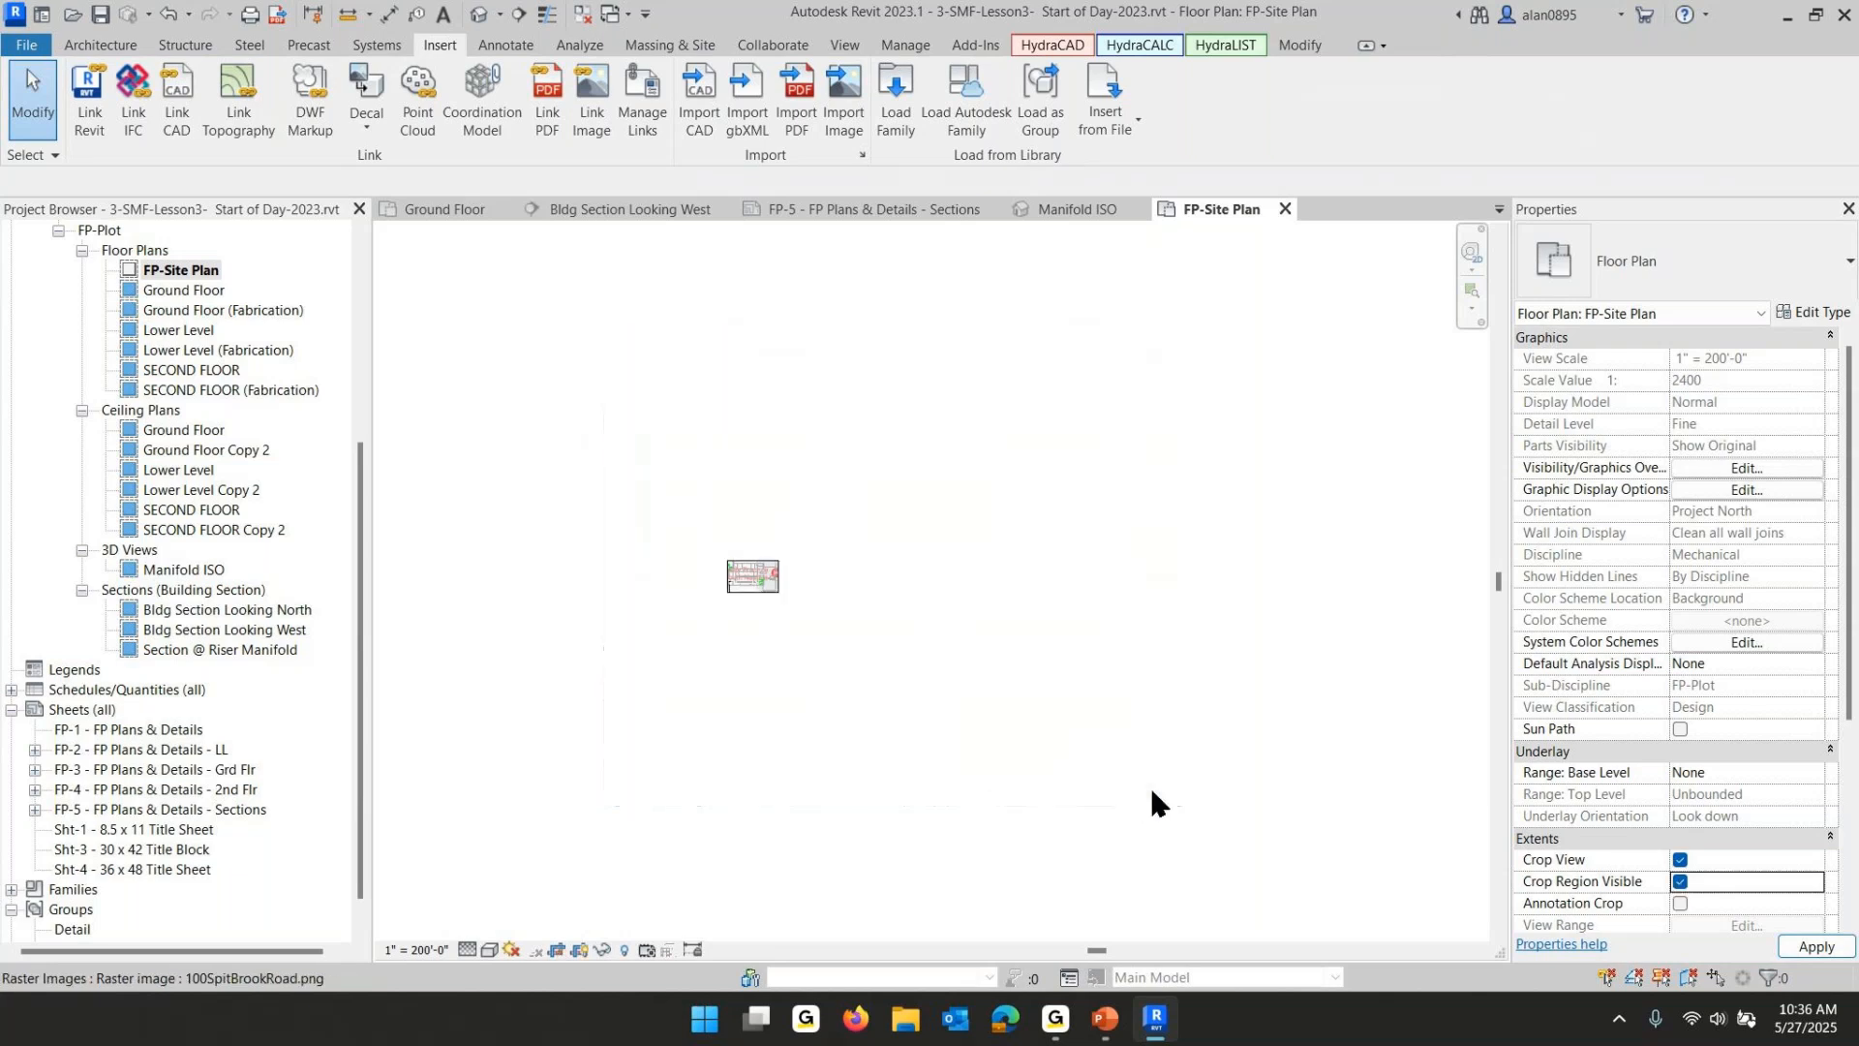
# - Resize the crop region to frame the building, surrounding streets and Spit Brook Rd on the site image
pyautogui.scroll(3, 802, 651)
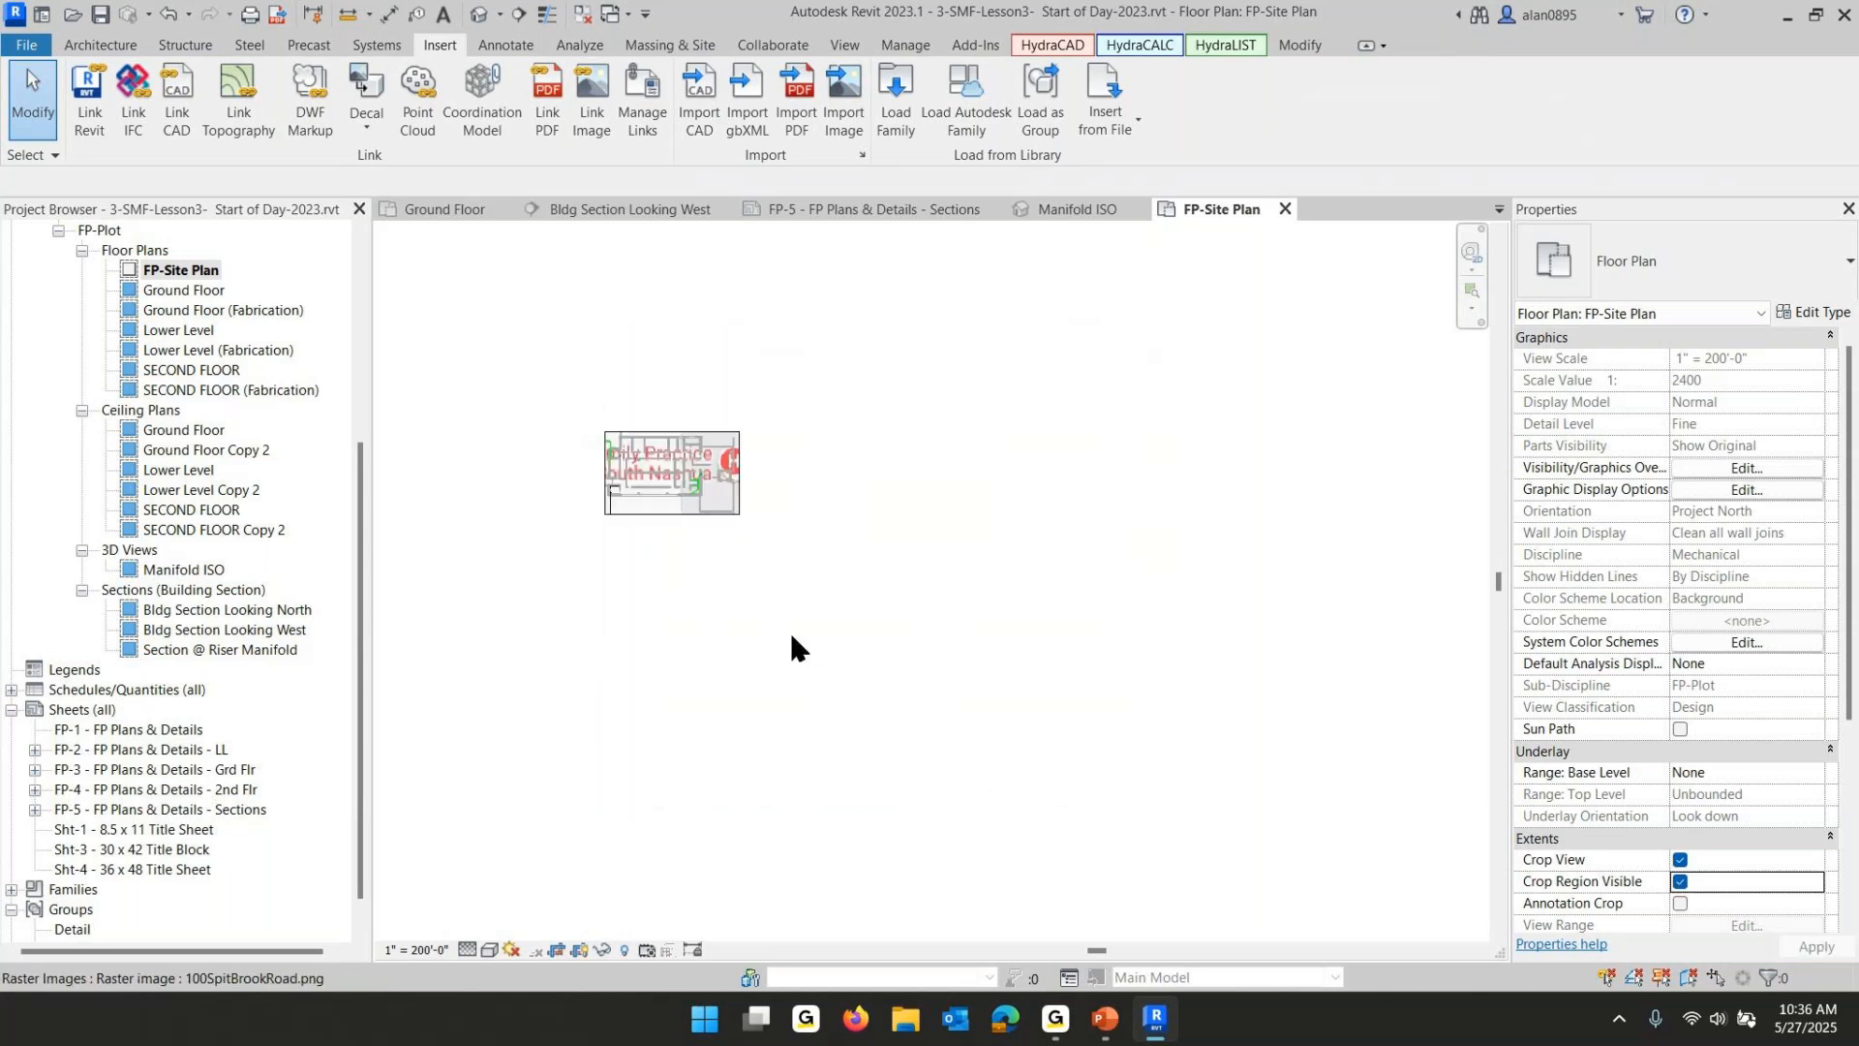
pyautogui.click(662, 496)
pyautogui.moveTo(734, 451); pyautogui.dragTo(1334, 451)
pyautogui.moveTo(598, 574); pyautogui.dragTo(988, 601, button='middle')
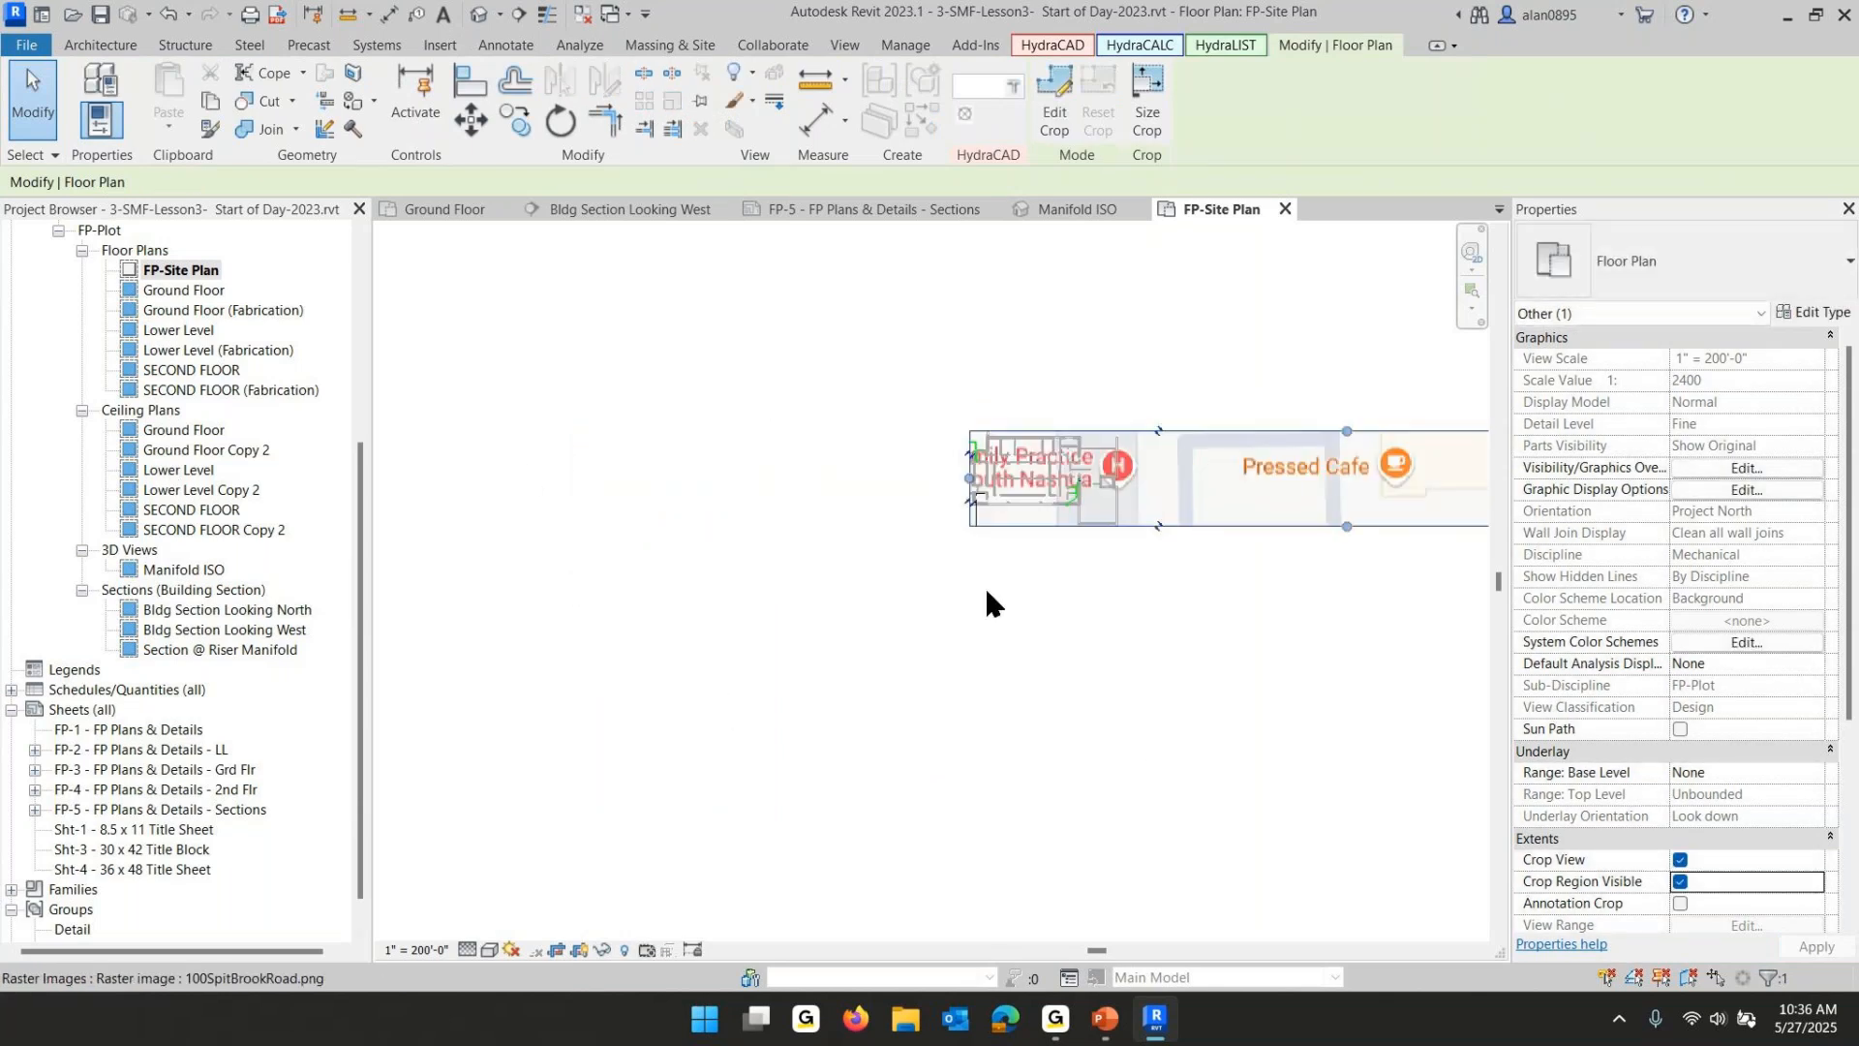
pyautogui.moveTo(970, 477); pyautogui.dragTo(417, 479)
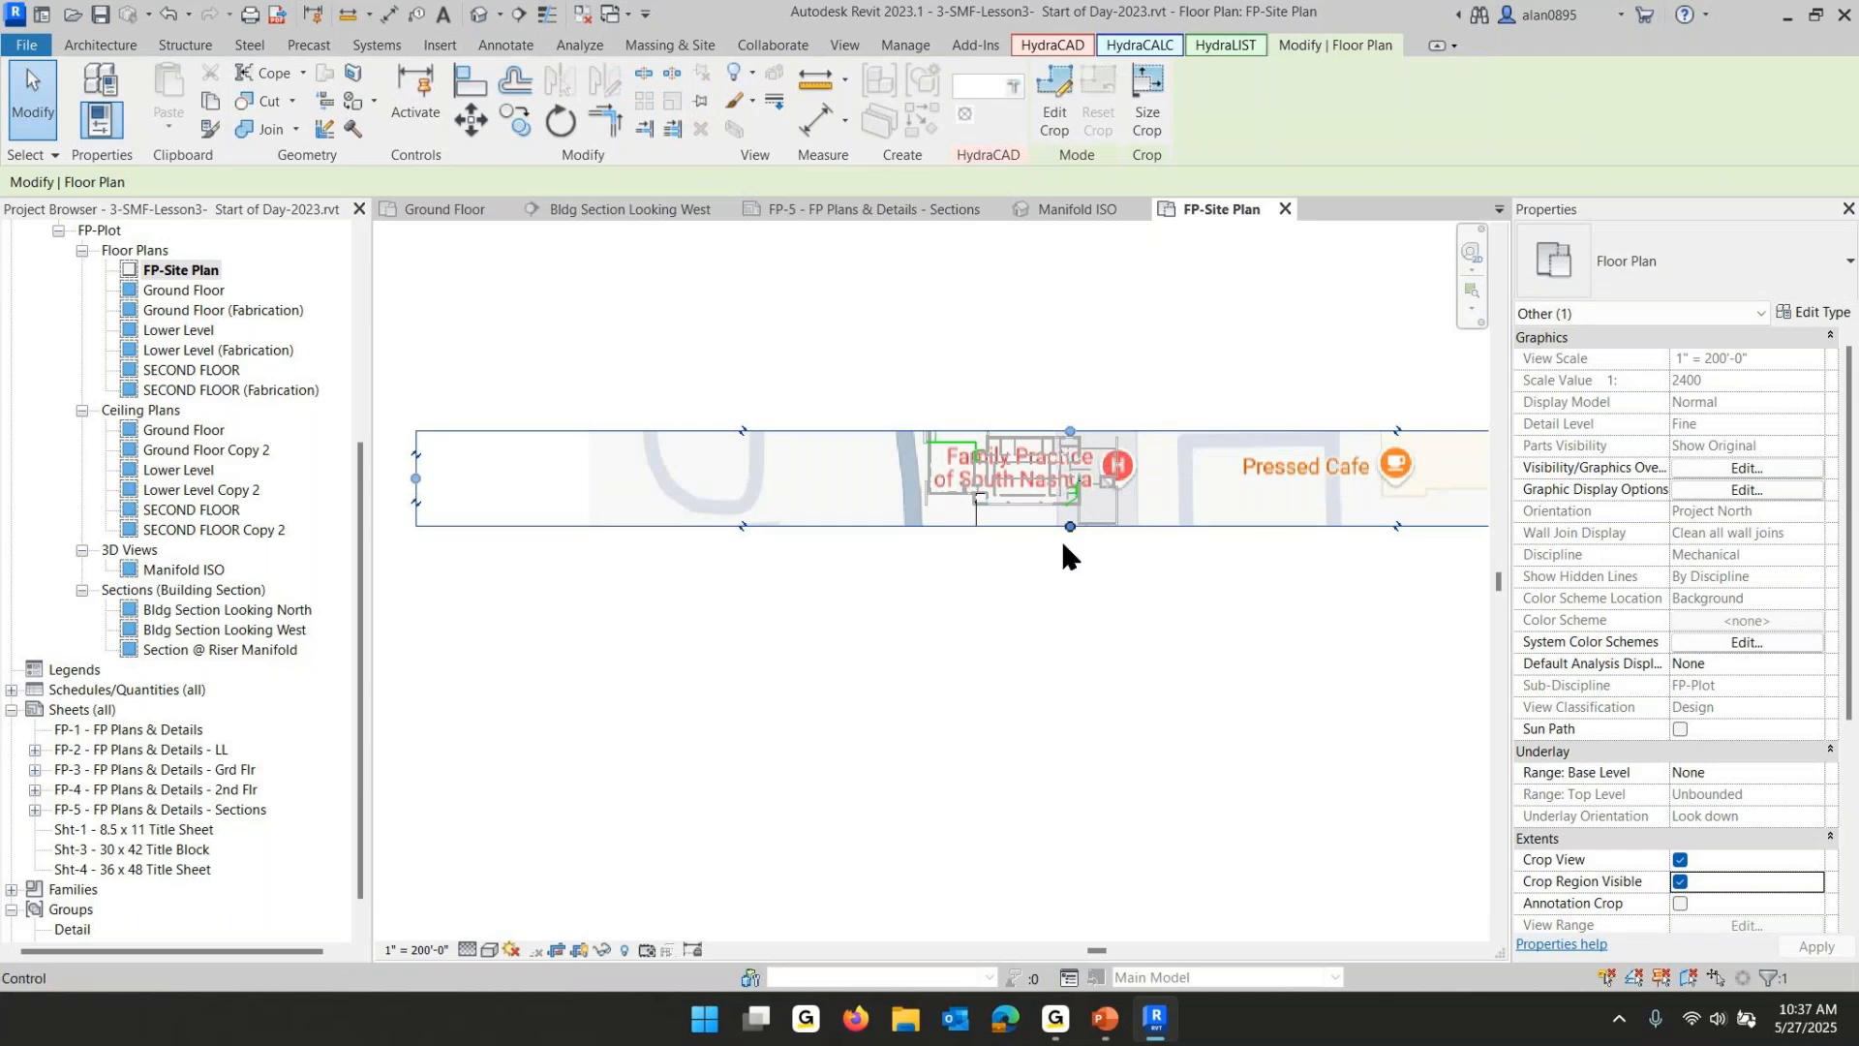
pyautogui.moveTo(1070, 526); pyautogui.dragTo(1088, 841)
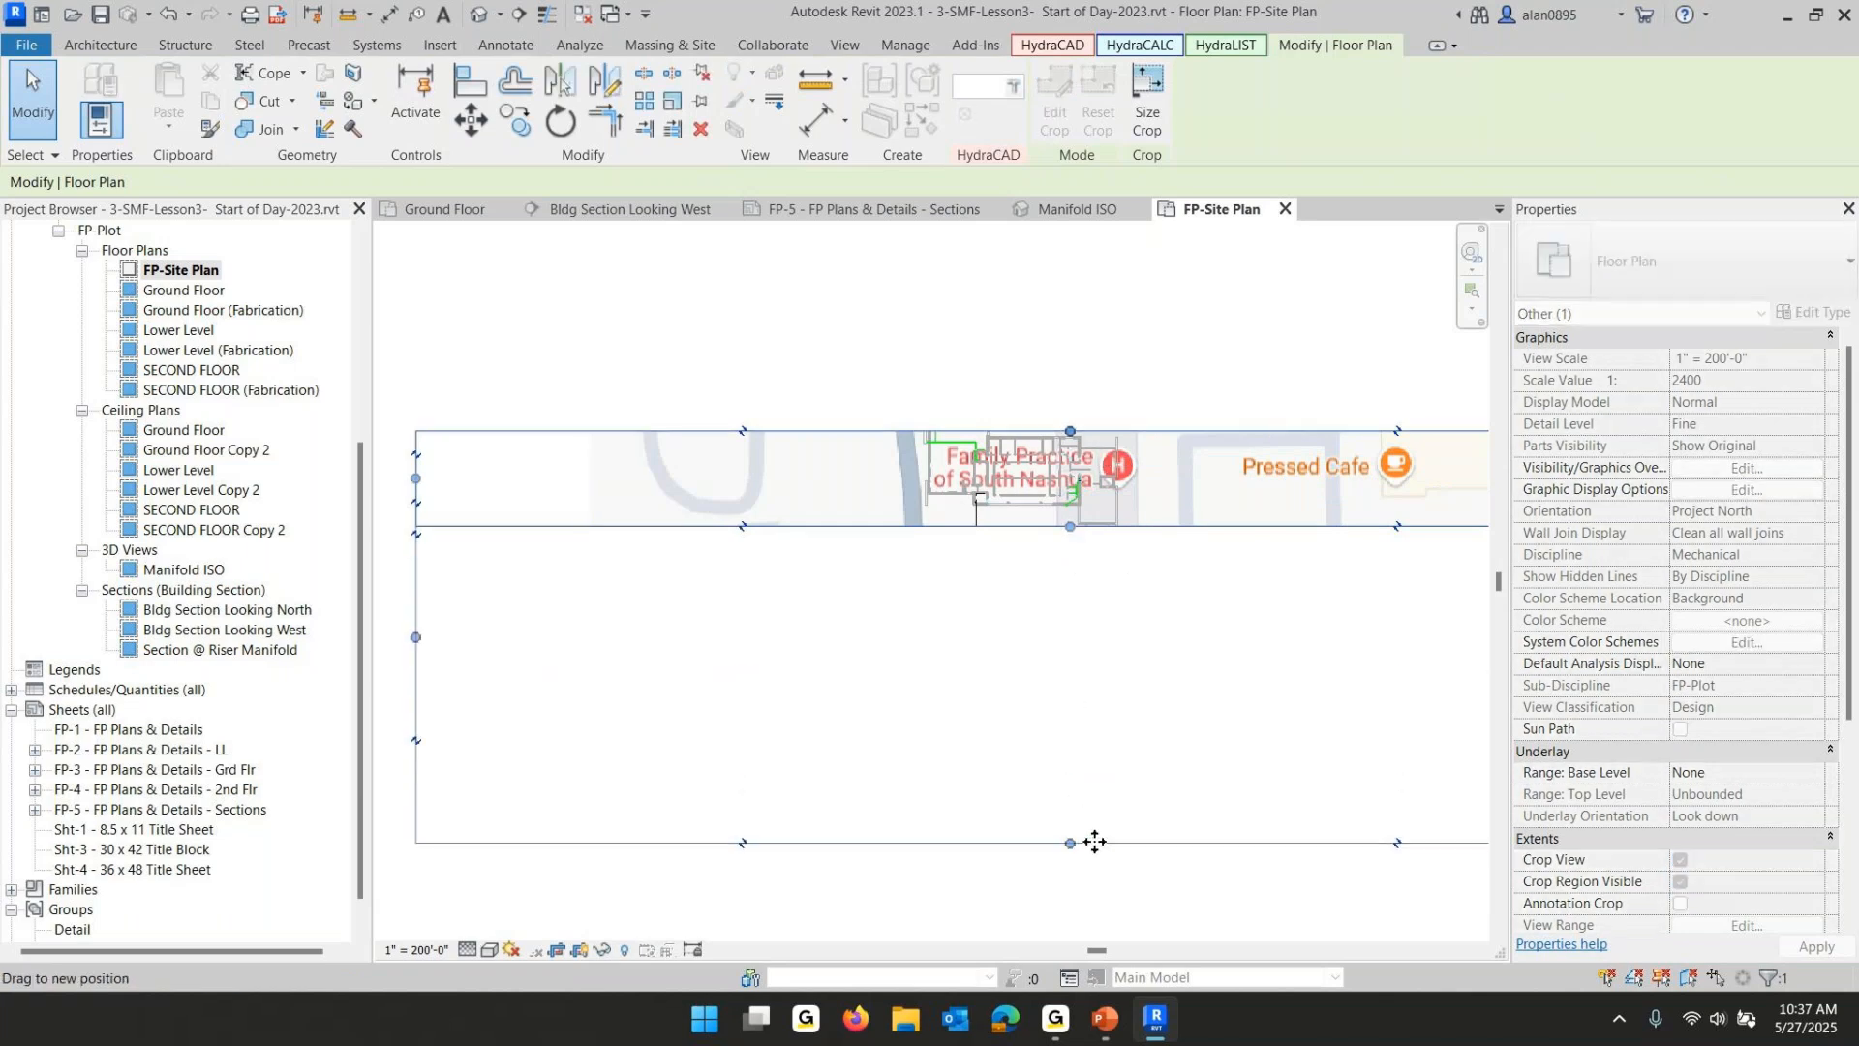
pyautogui.scroll(-2, 1101, 683)
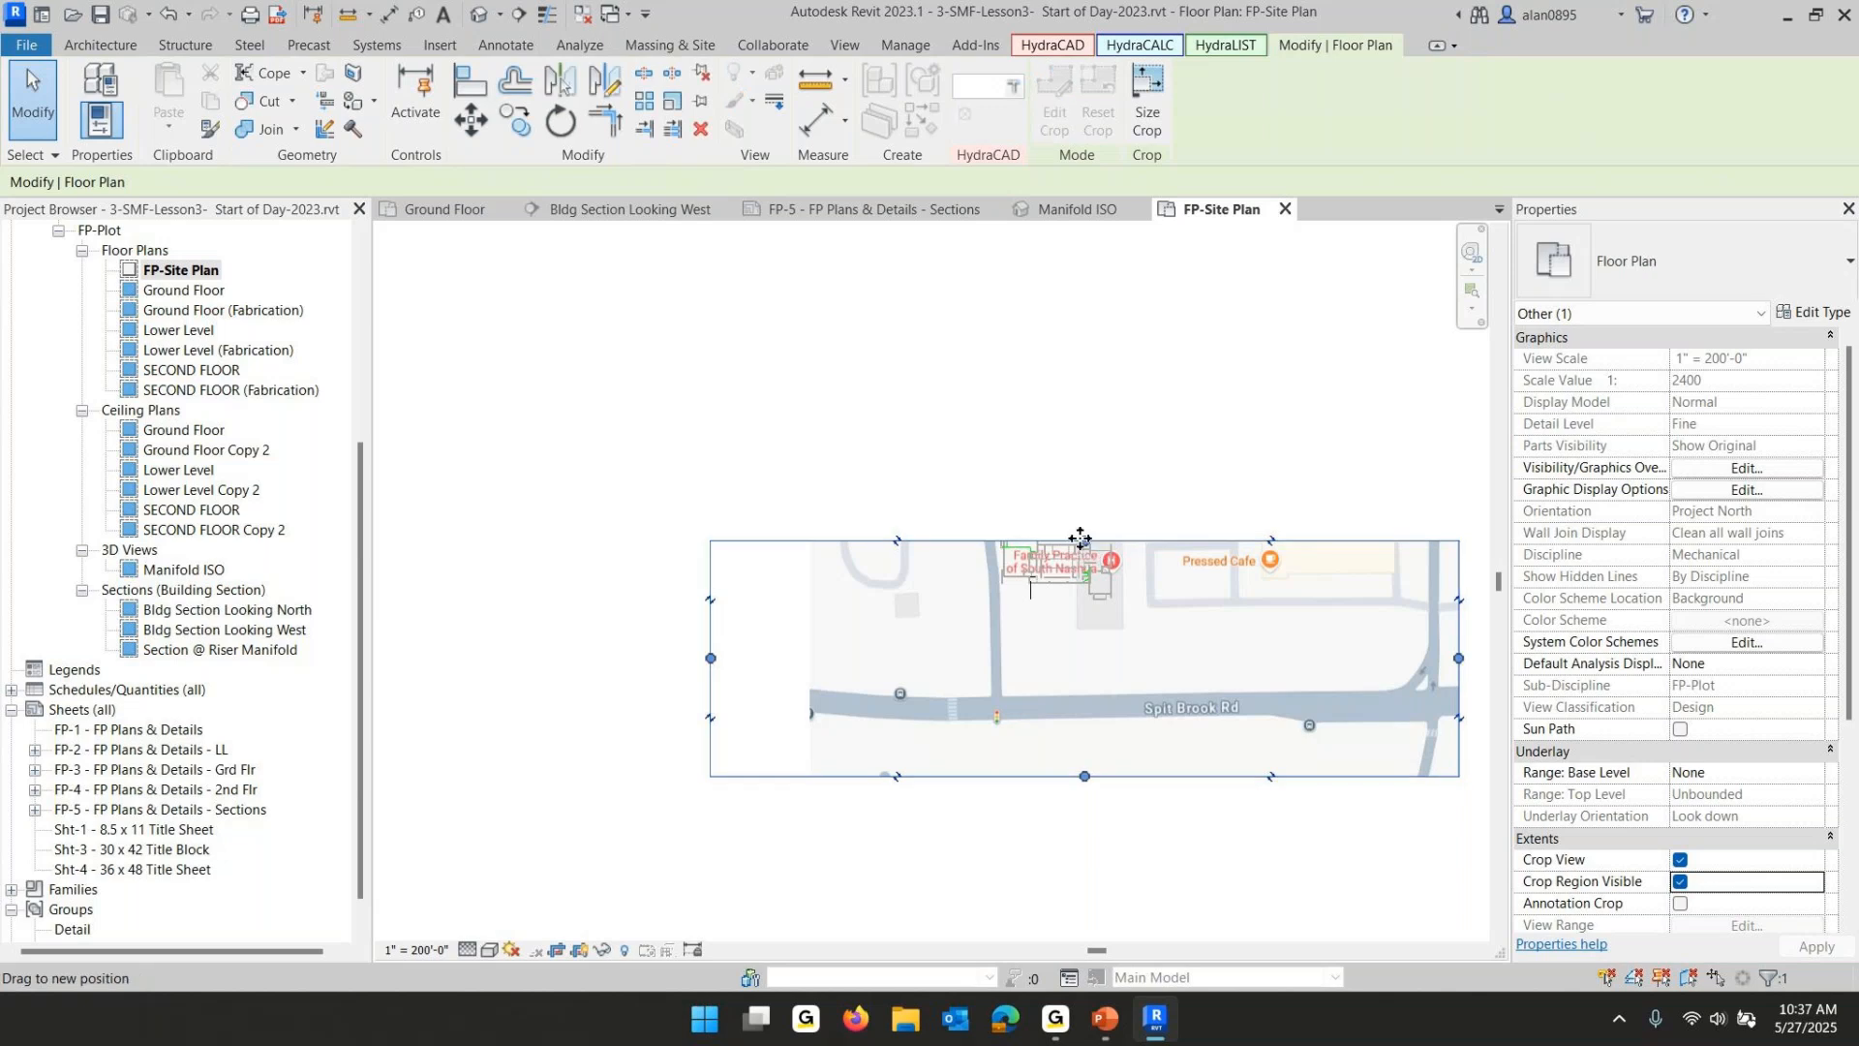
pyautogui.moveTo(1085, 542); pyautogui.dragTo(1100, 320)
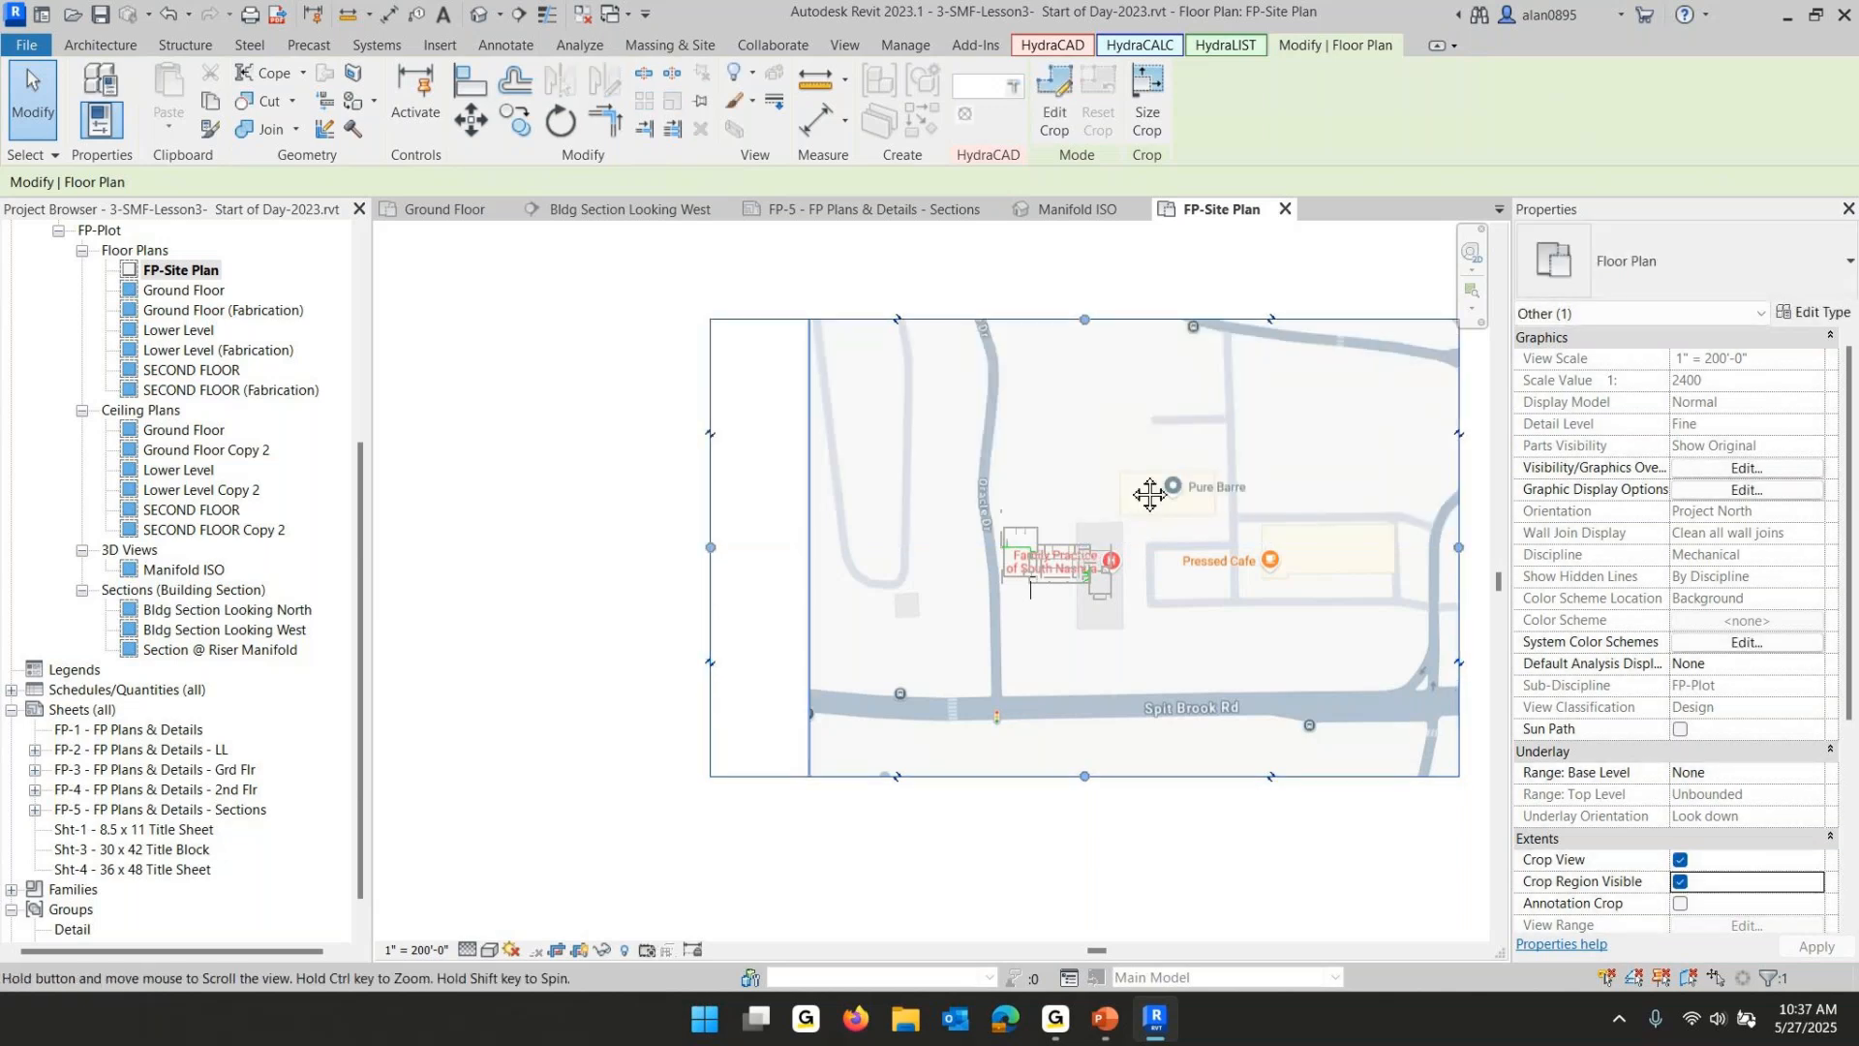
pyautogui.moveTo(1103, 406); pyautogui.dragTo(1004, 584, button='middle')
pyautogui.moveTo(987, 500); pyautogui.dragTo(984, 414)
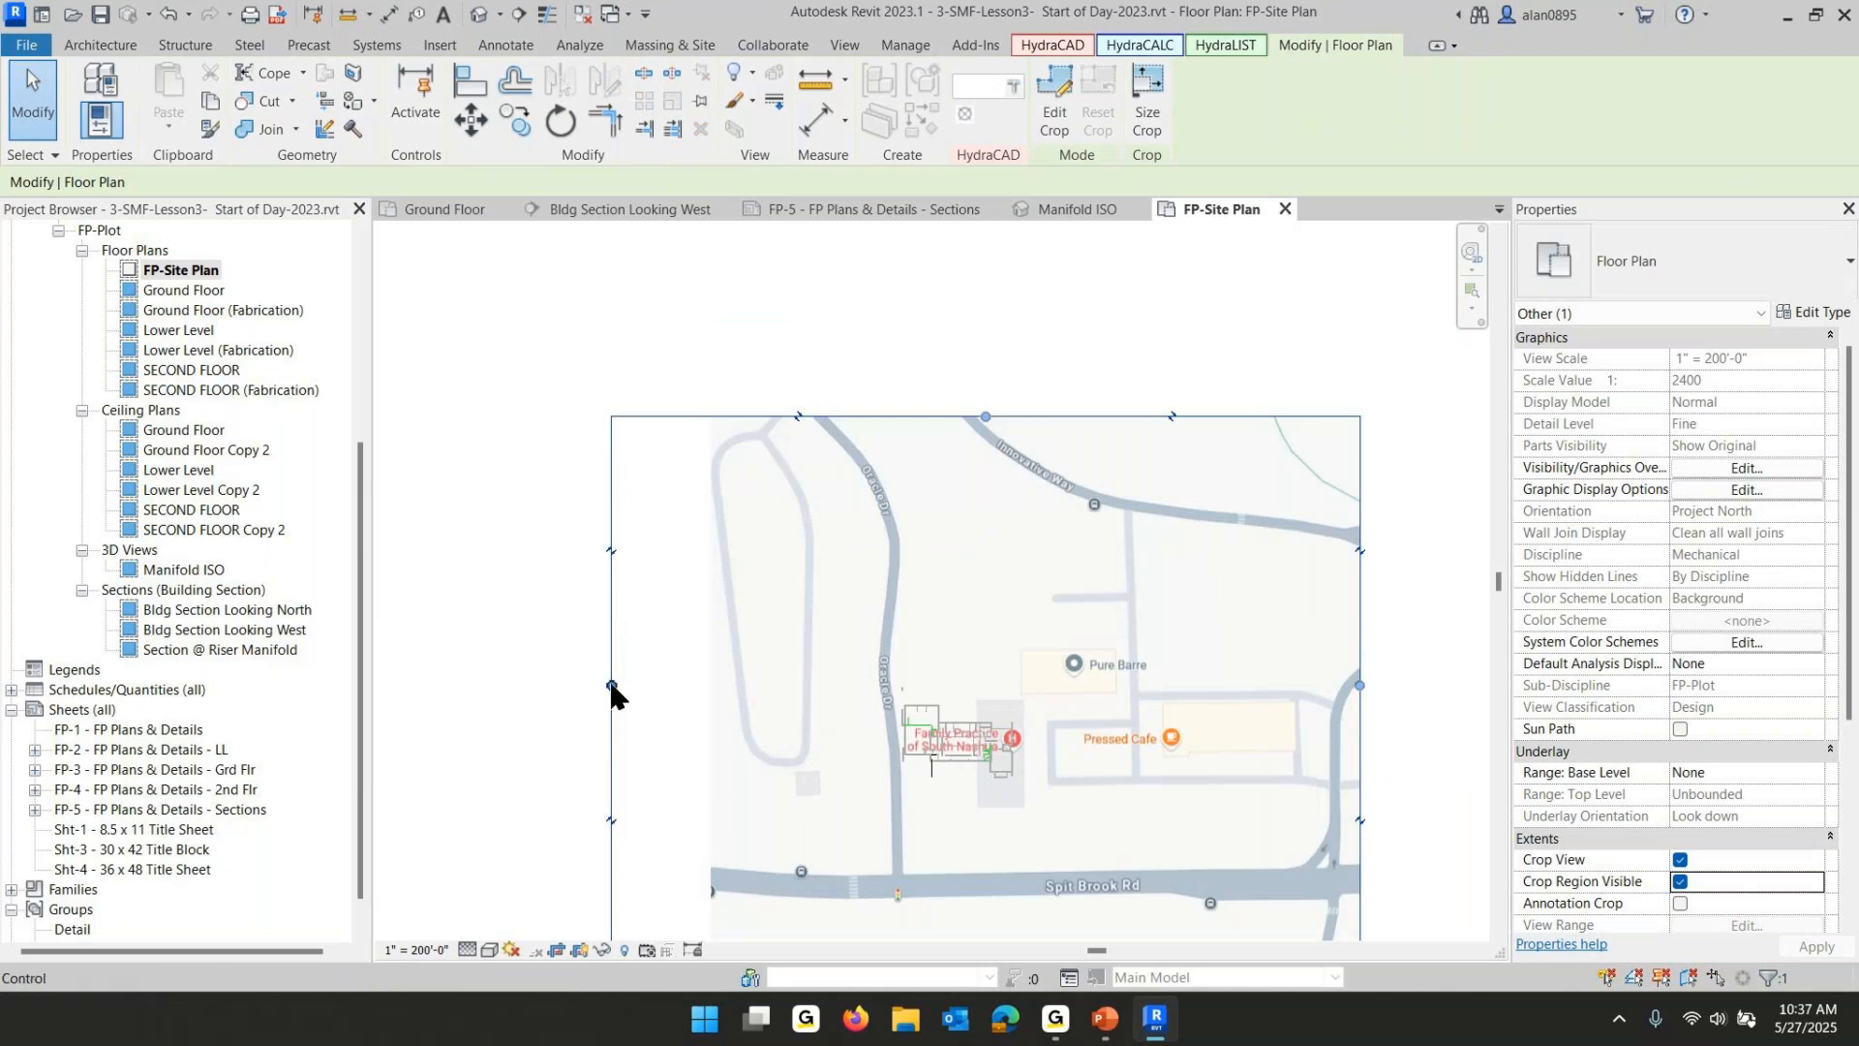
pyautogui.moveTo(612, 685); pyautogui.dragTo(838, 674)
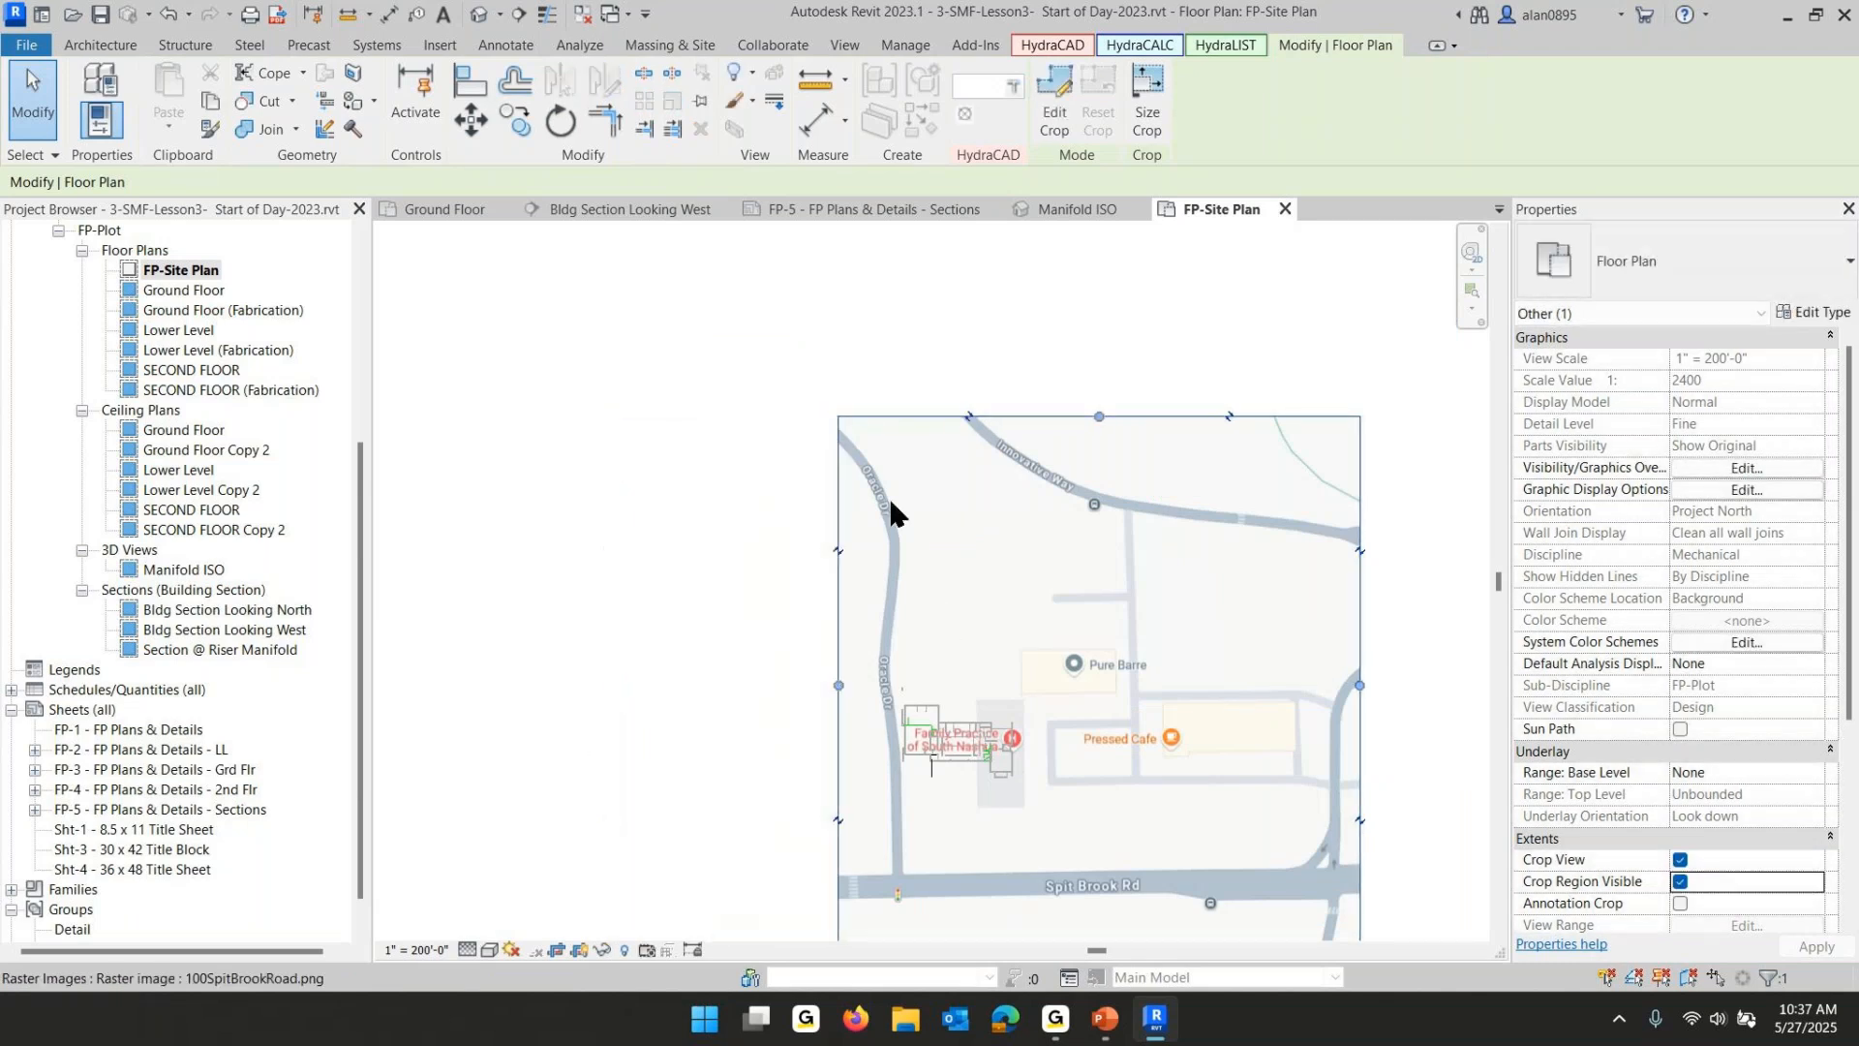
pyautogui.moveTo(1131, 784); pyautogui.dragTo(883, 762, button='middle')
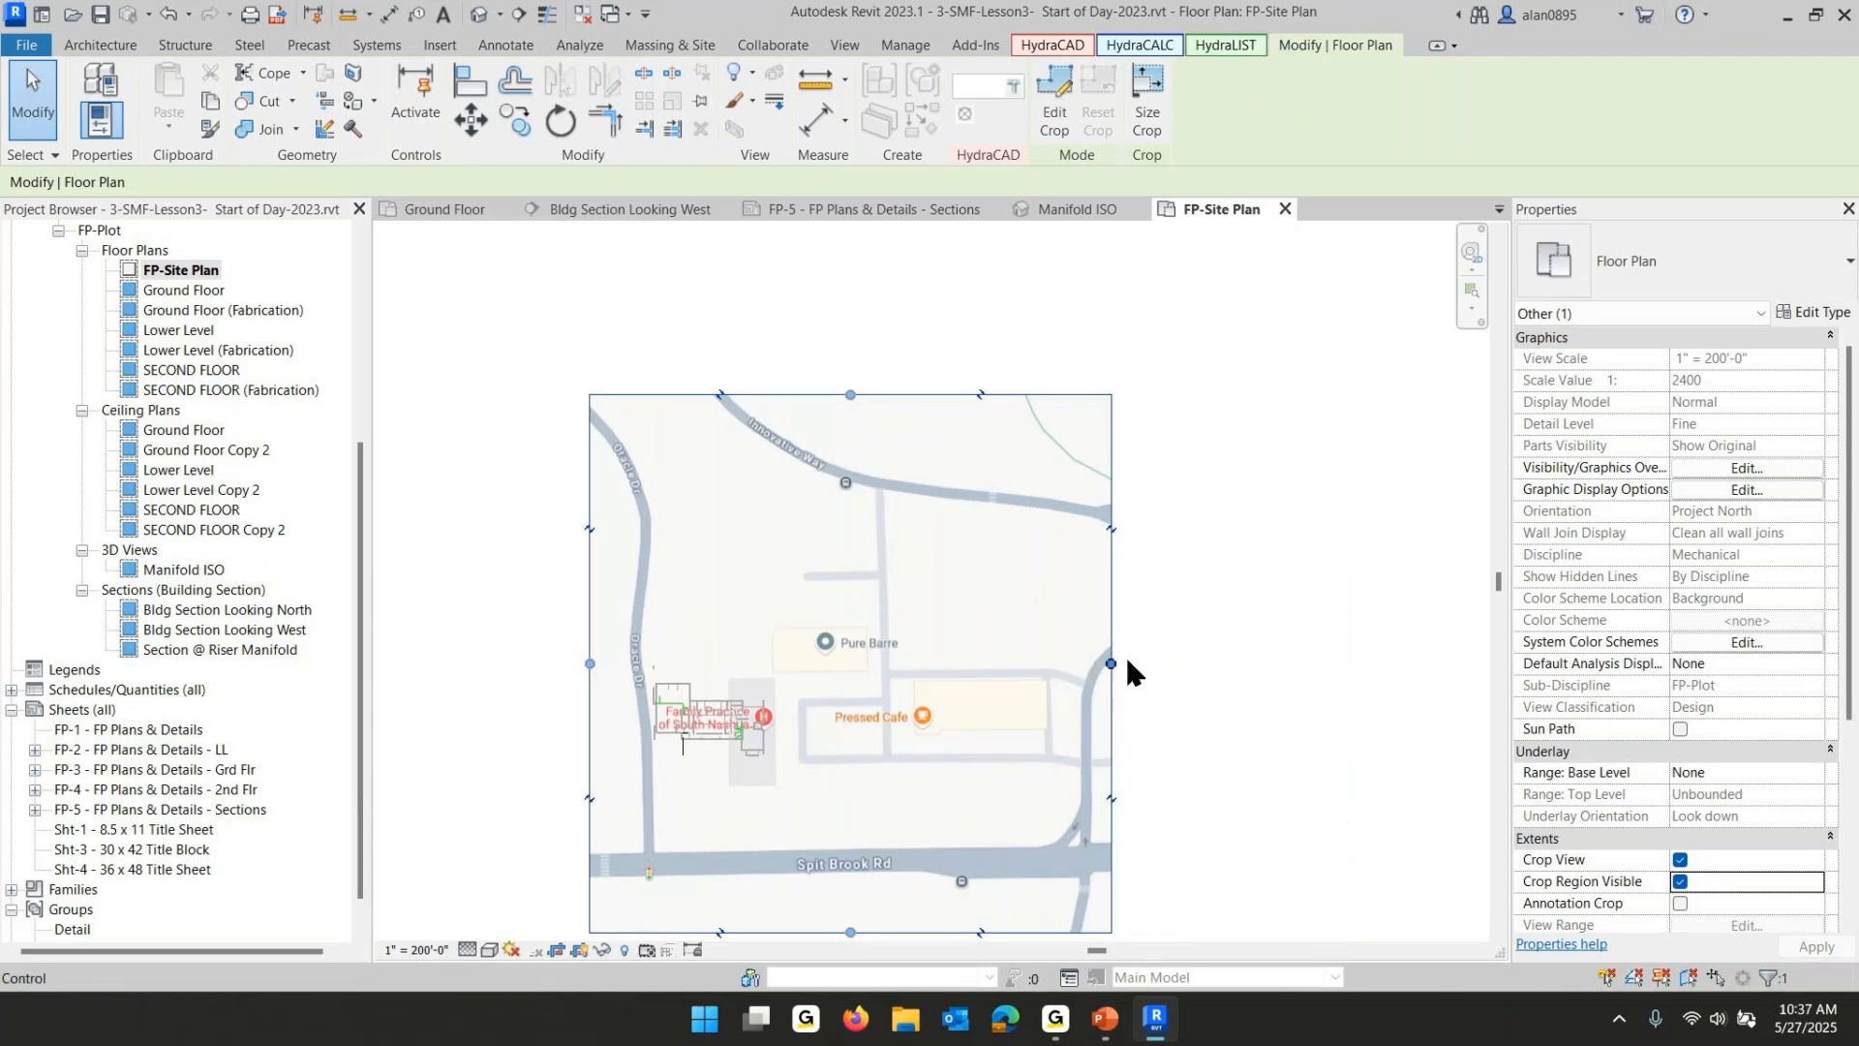
pyautogui.moveTo(1111, 660); pyautogui.dragTo(1292, 668)
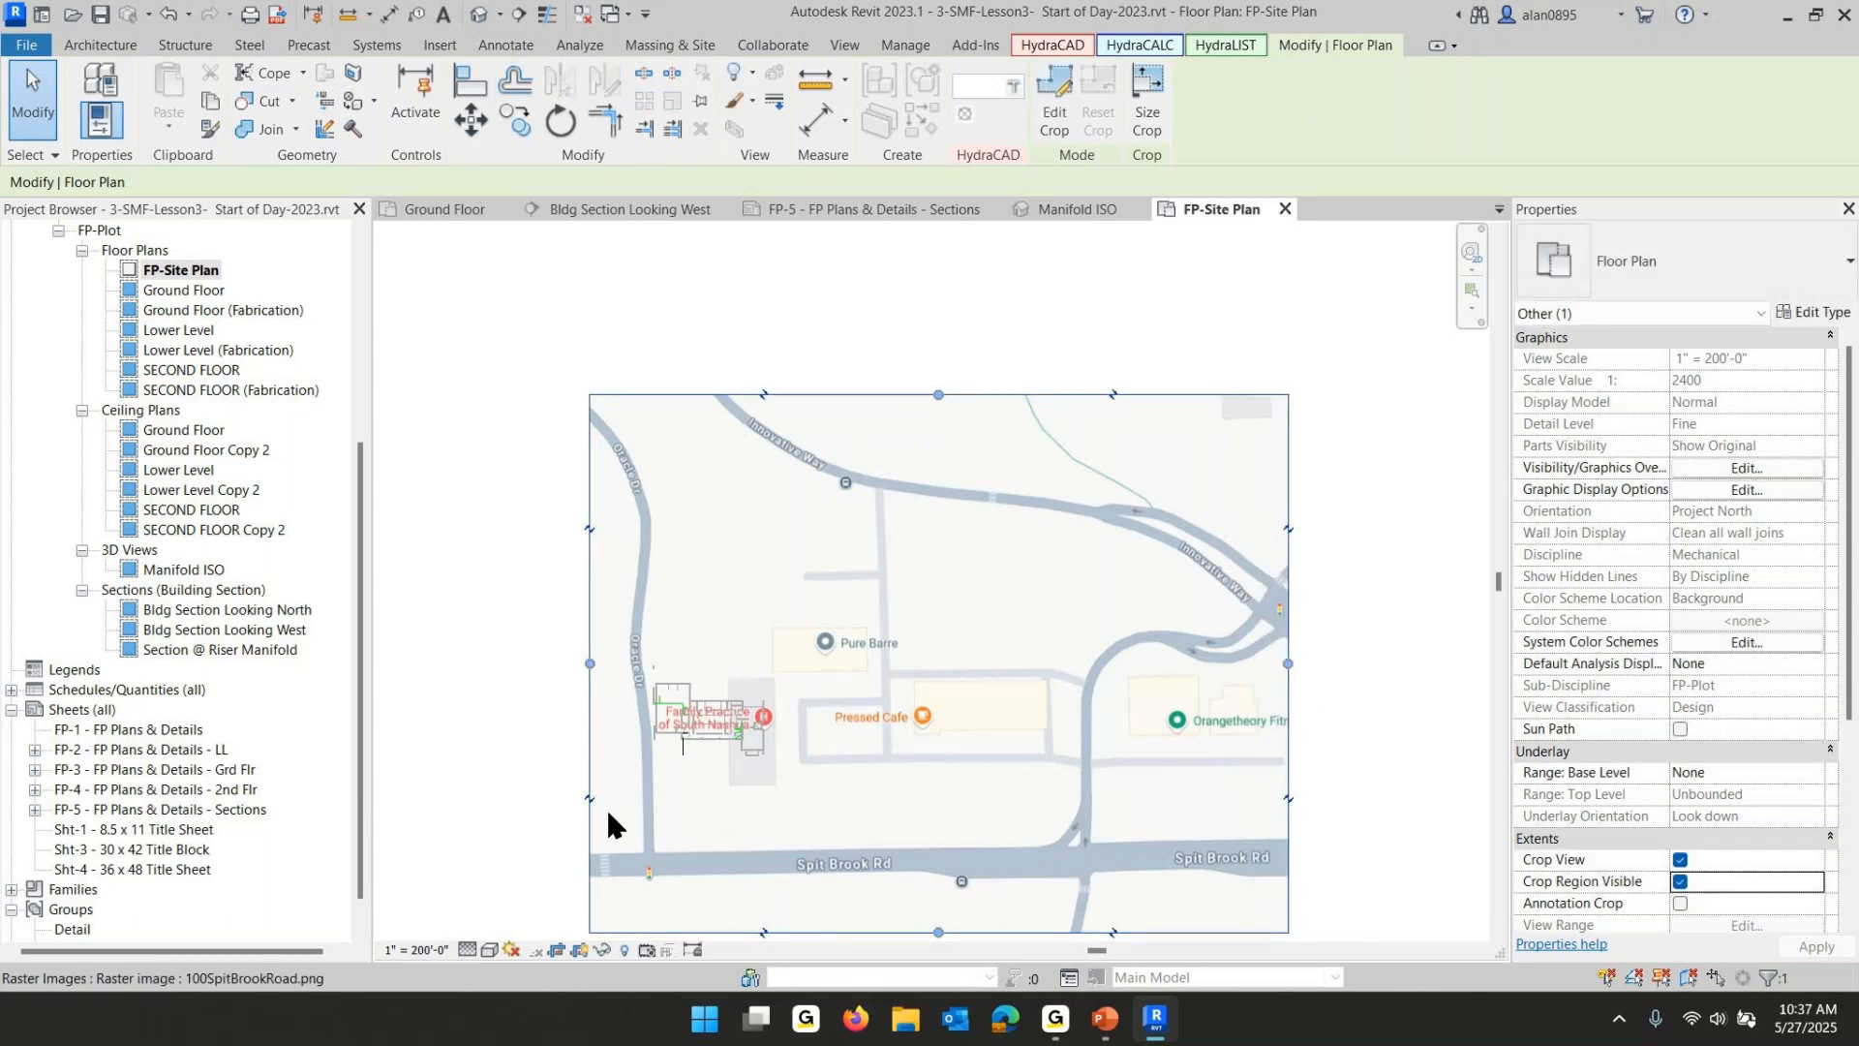
# - Zoom in and inspect the underground fire protection main pipe leaving the building
pyautogui.scroll(2, 666, 799)
pyautogui.scroll(2, 695, 744)
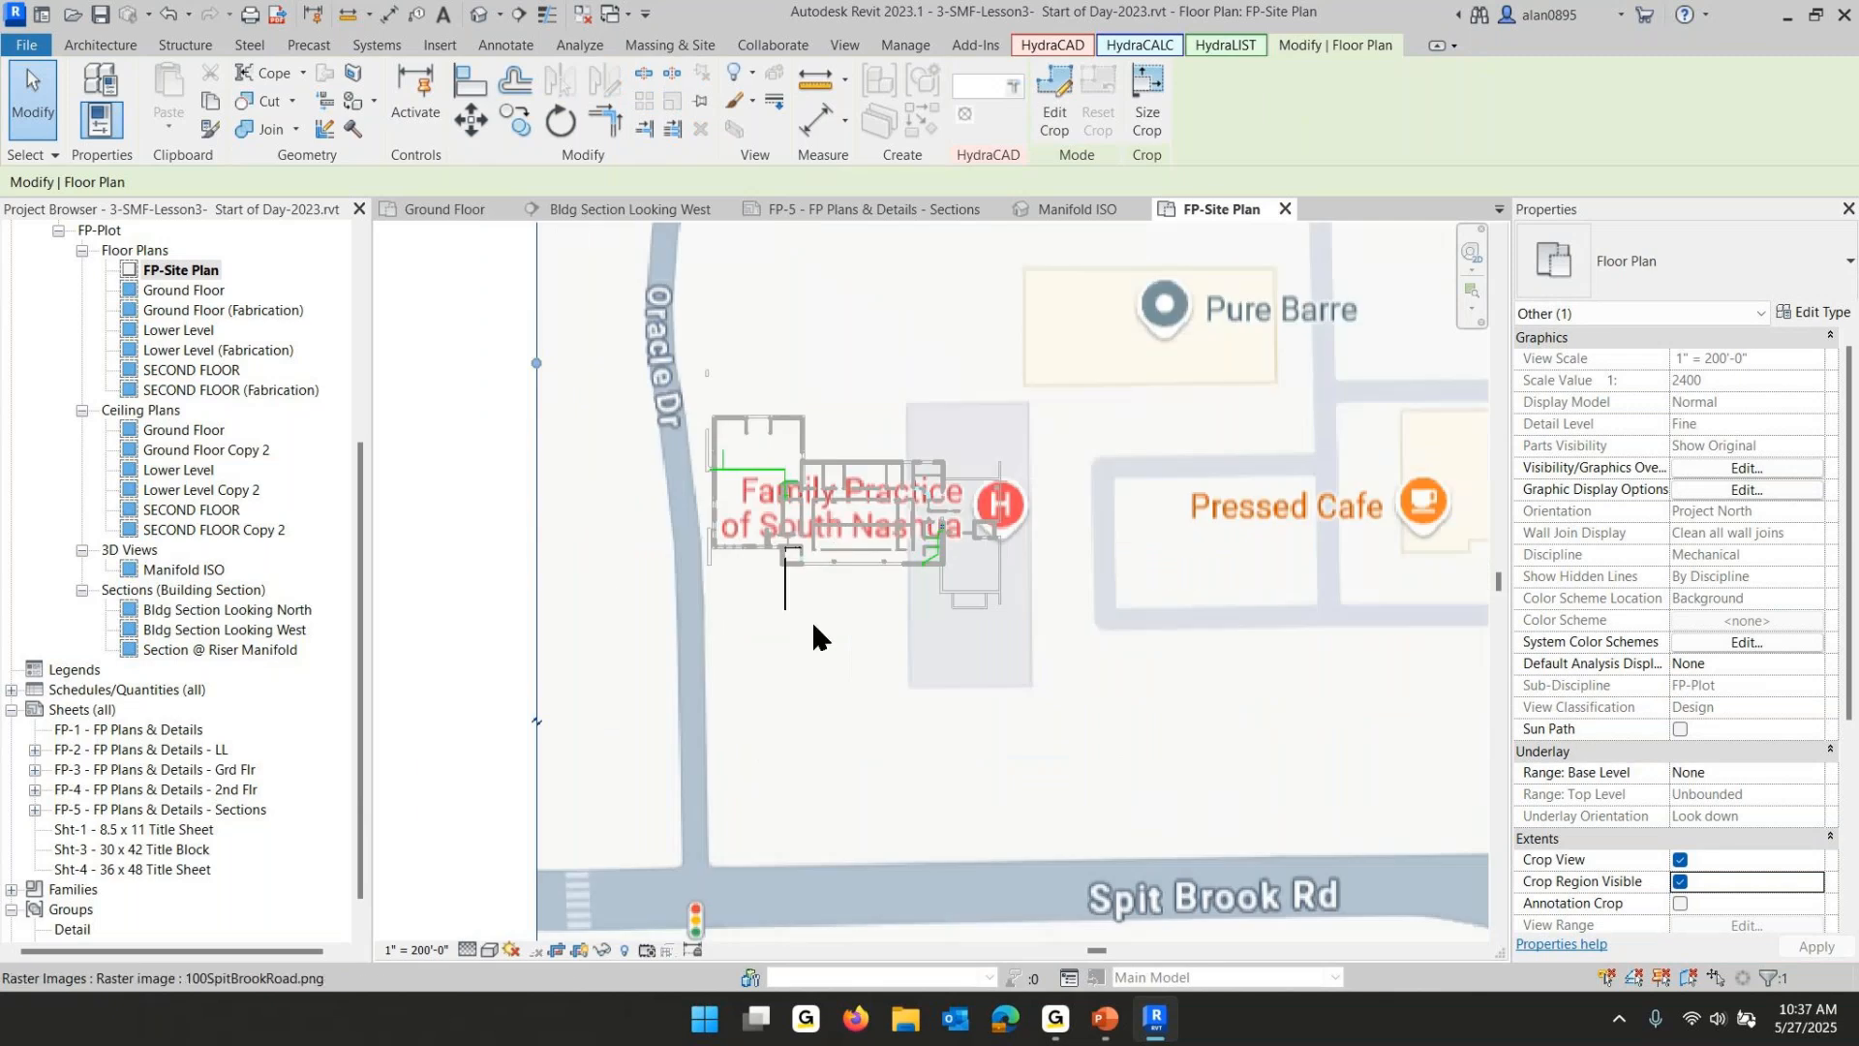
pyautogui.click(783, 591)
pyautogui.scroll(4, 809, 589)
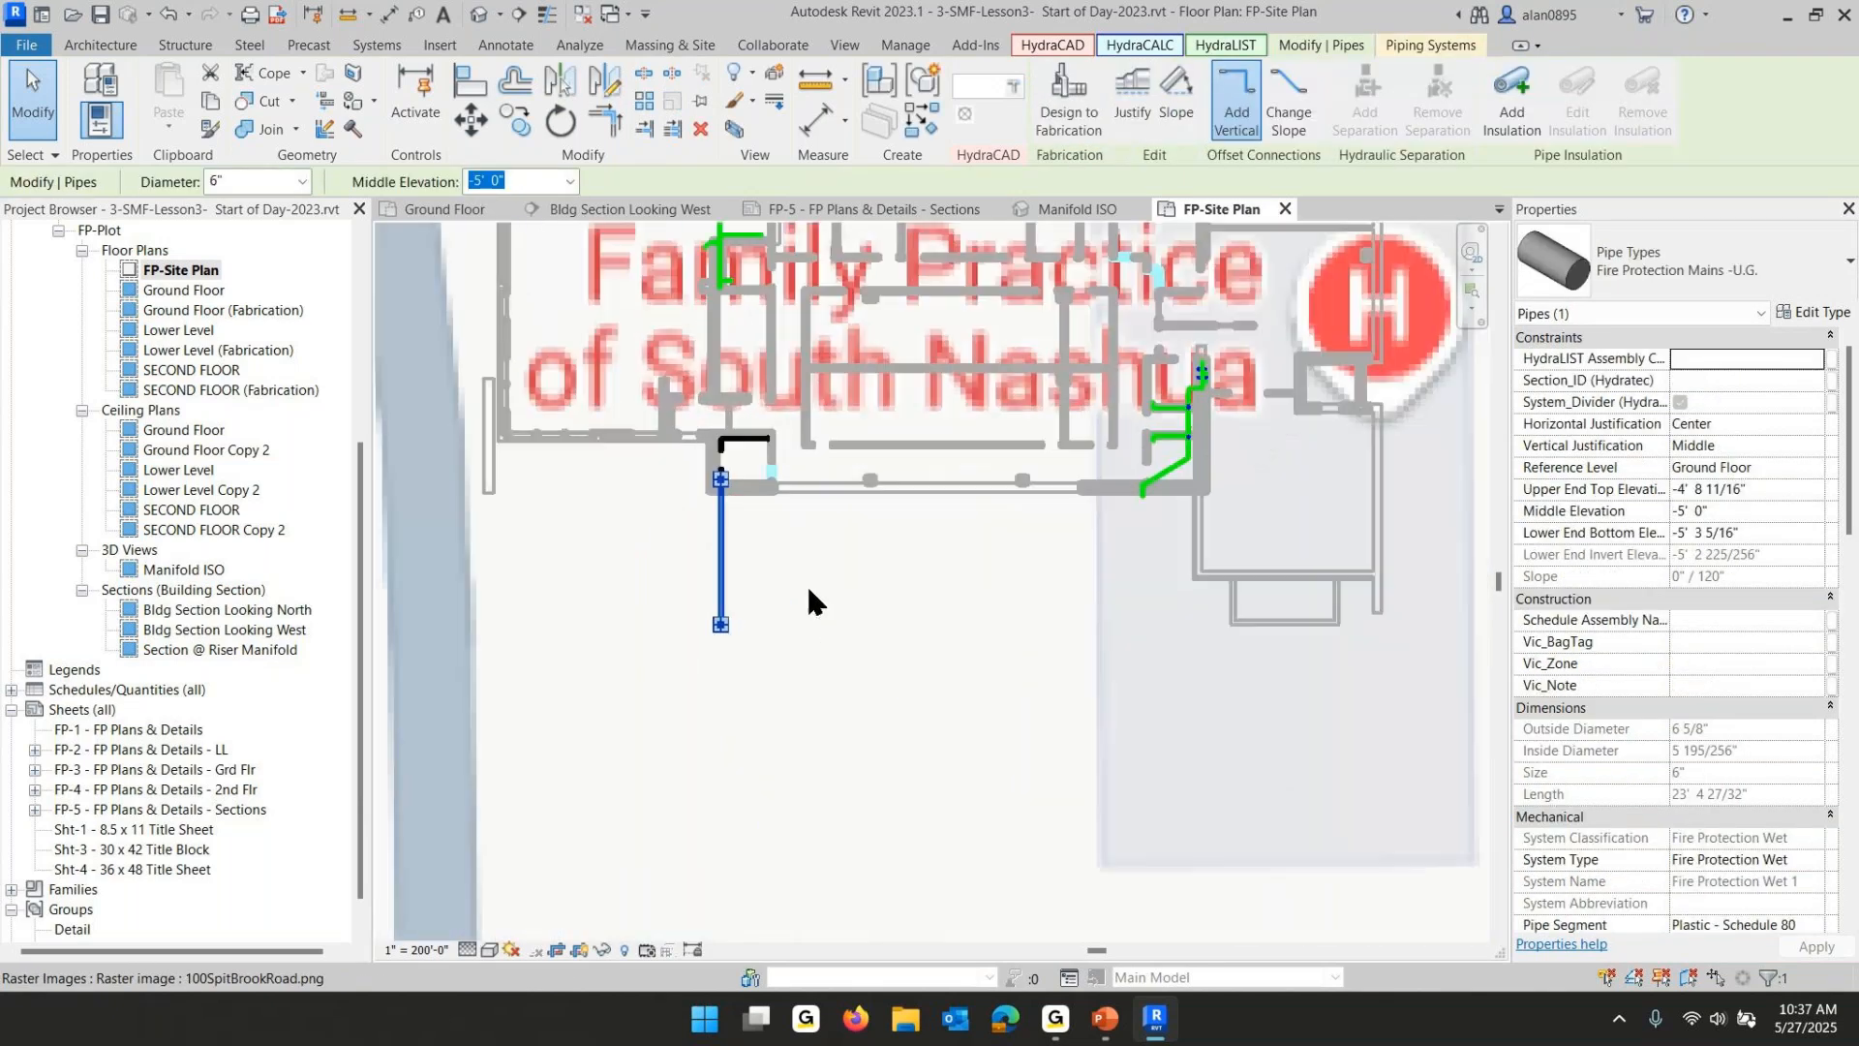
pyautogui.scroll(3, 695, 649)
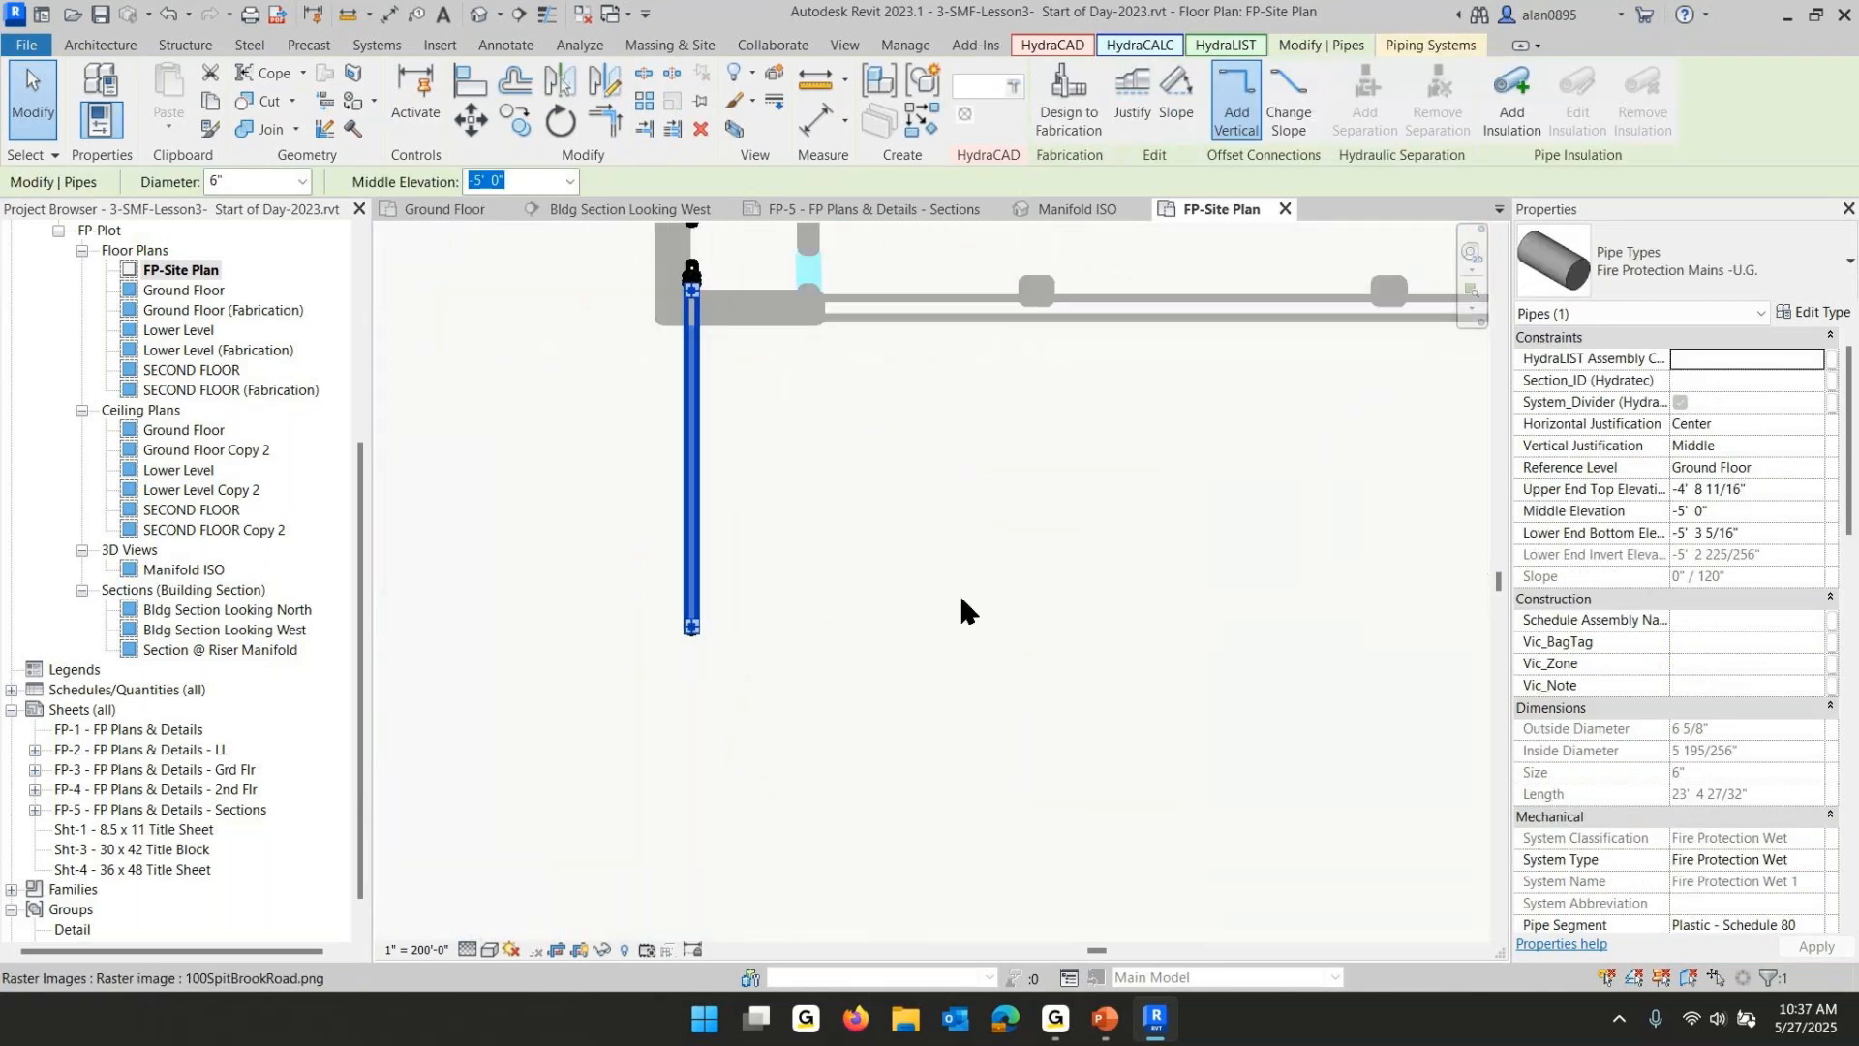
pyautogui.click(804, 661)
pyautogui.click(784, 448)
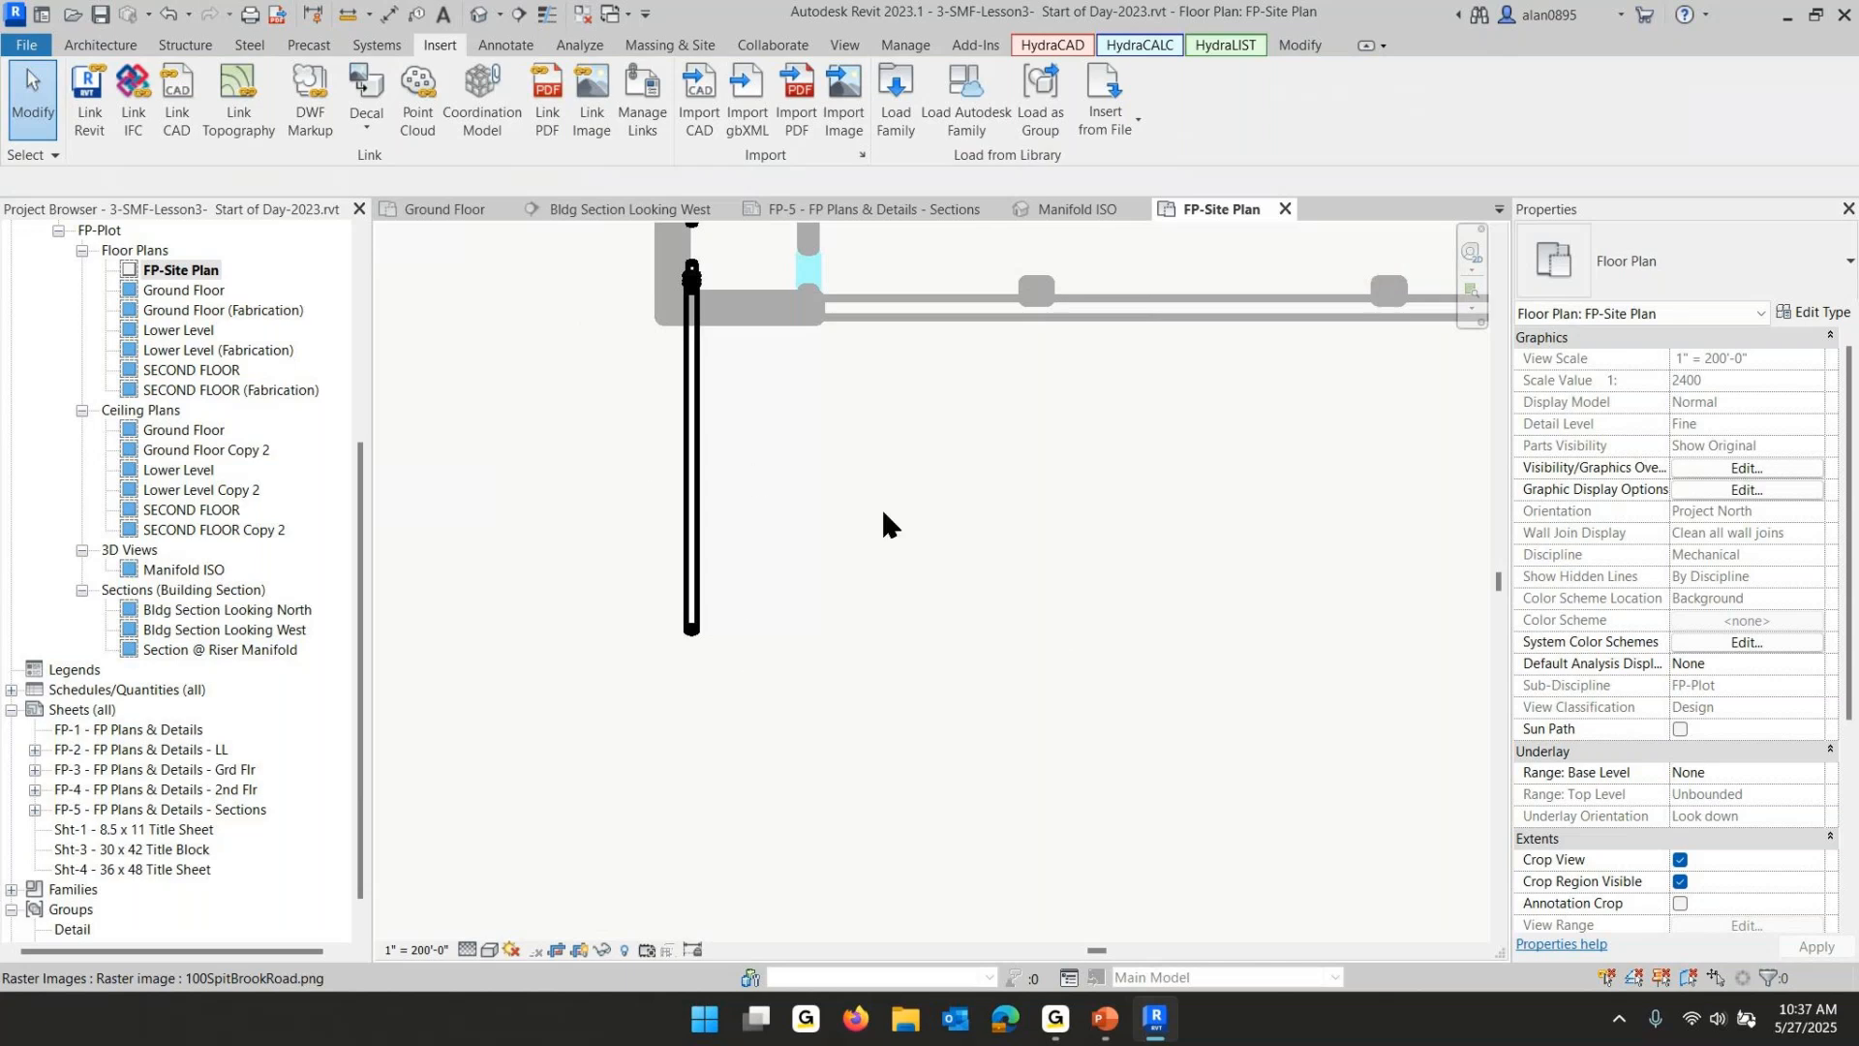
# - Save the project as a new file named 3-SMF-Lesson3- End of Day-2023.rvt
pyautogui.click(26, 45)
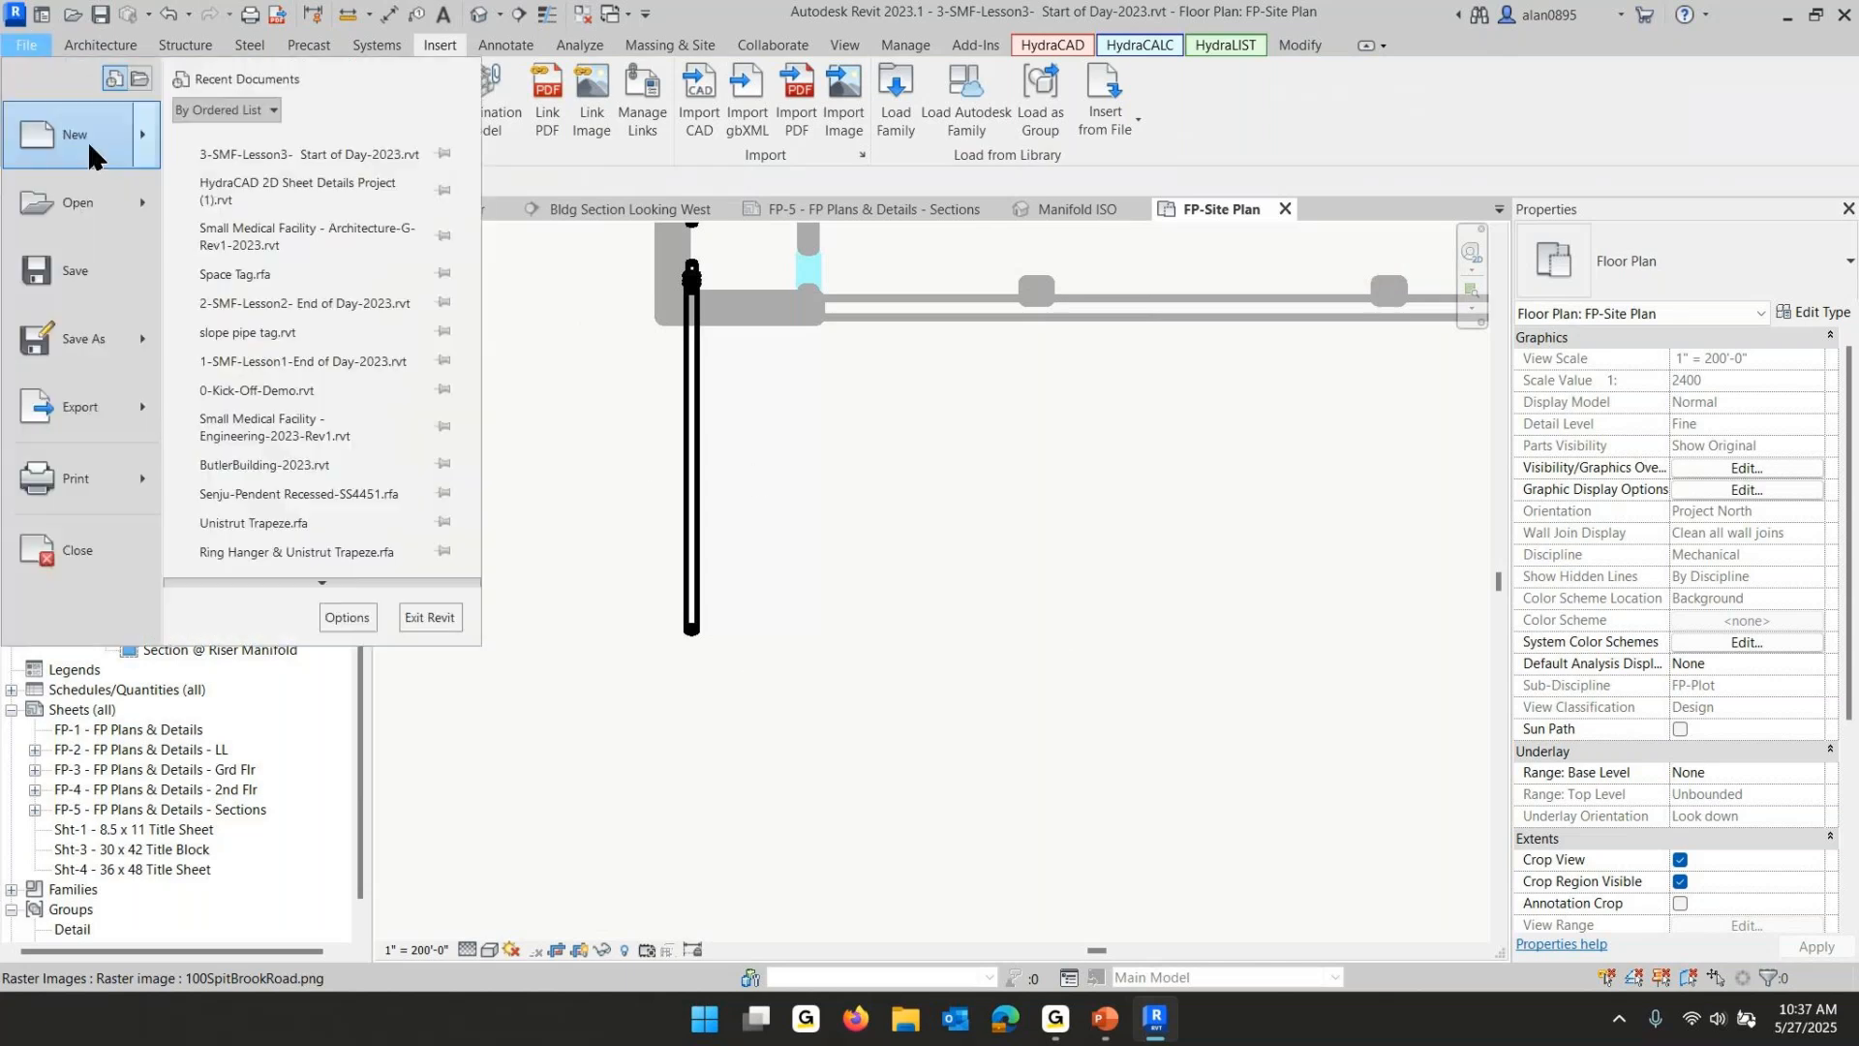
pyautogui.moveTo(106, 370)
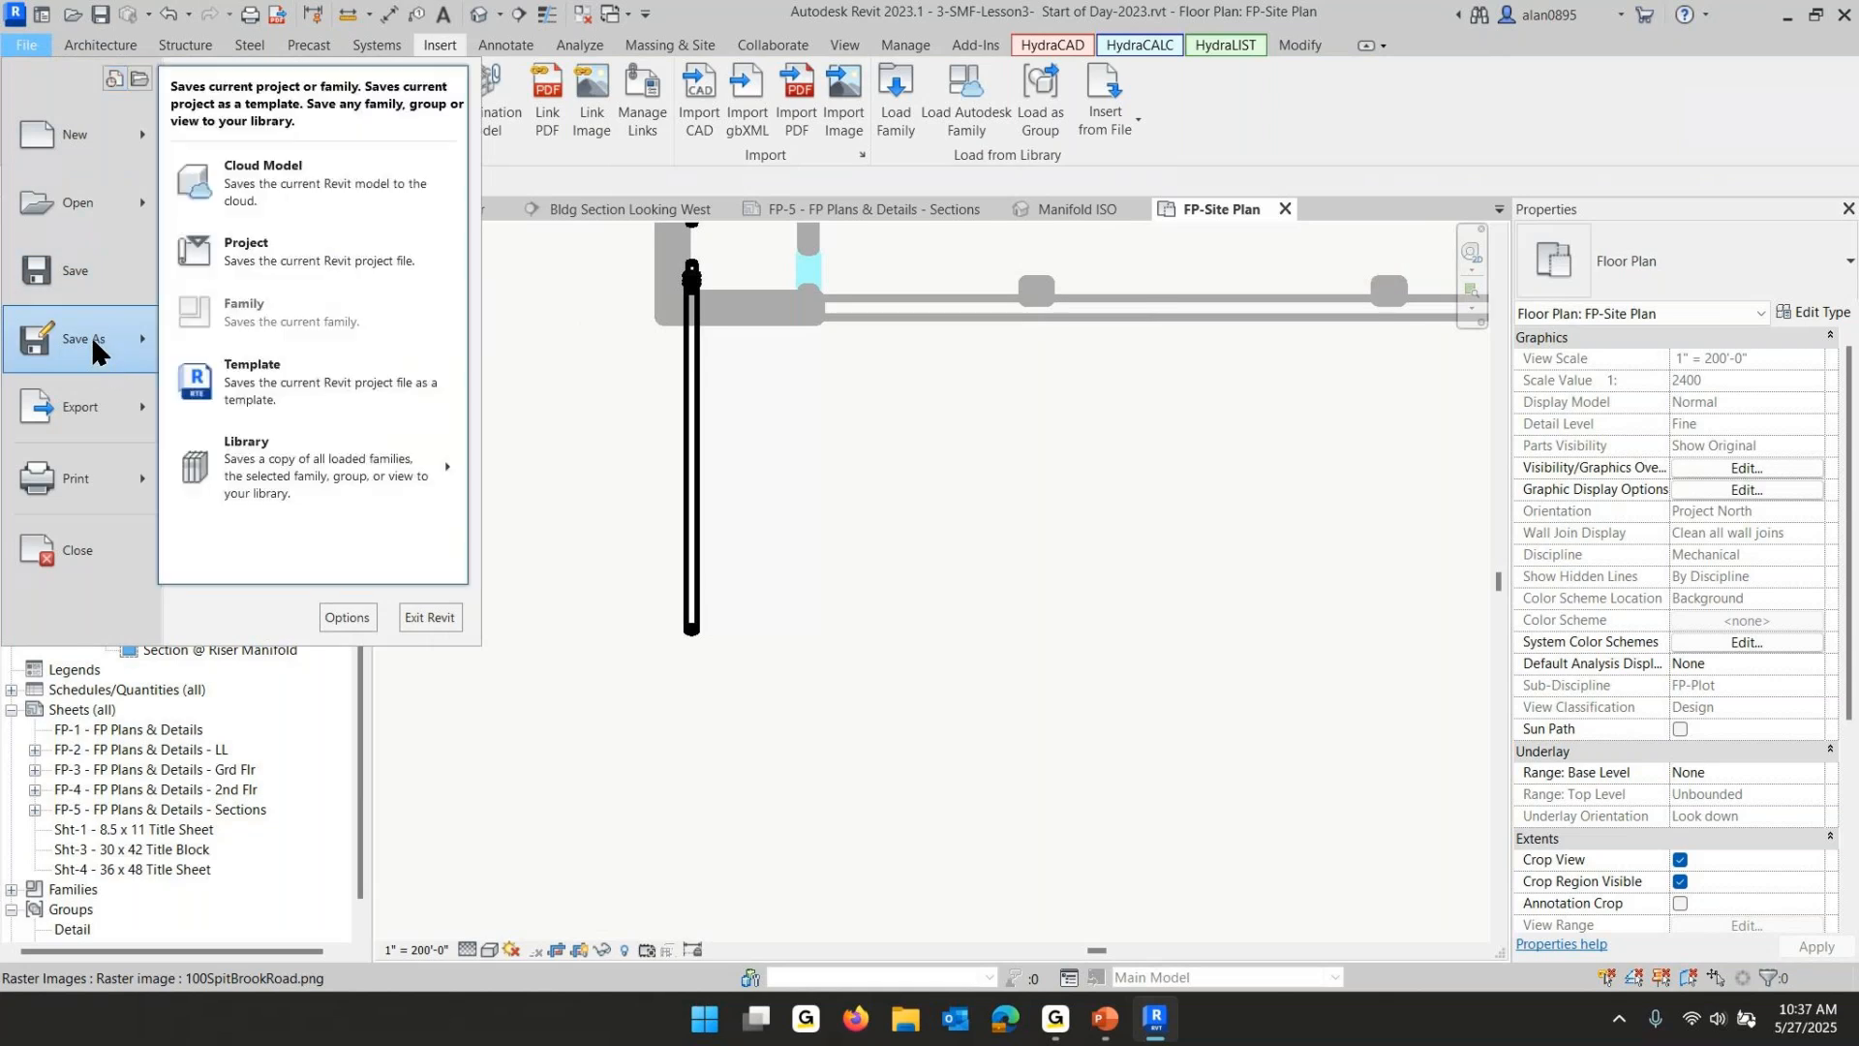
pyautogui.click(266, 250)
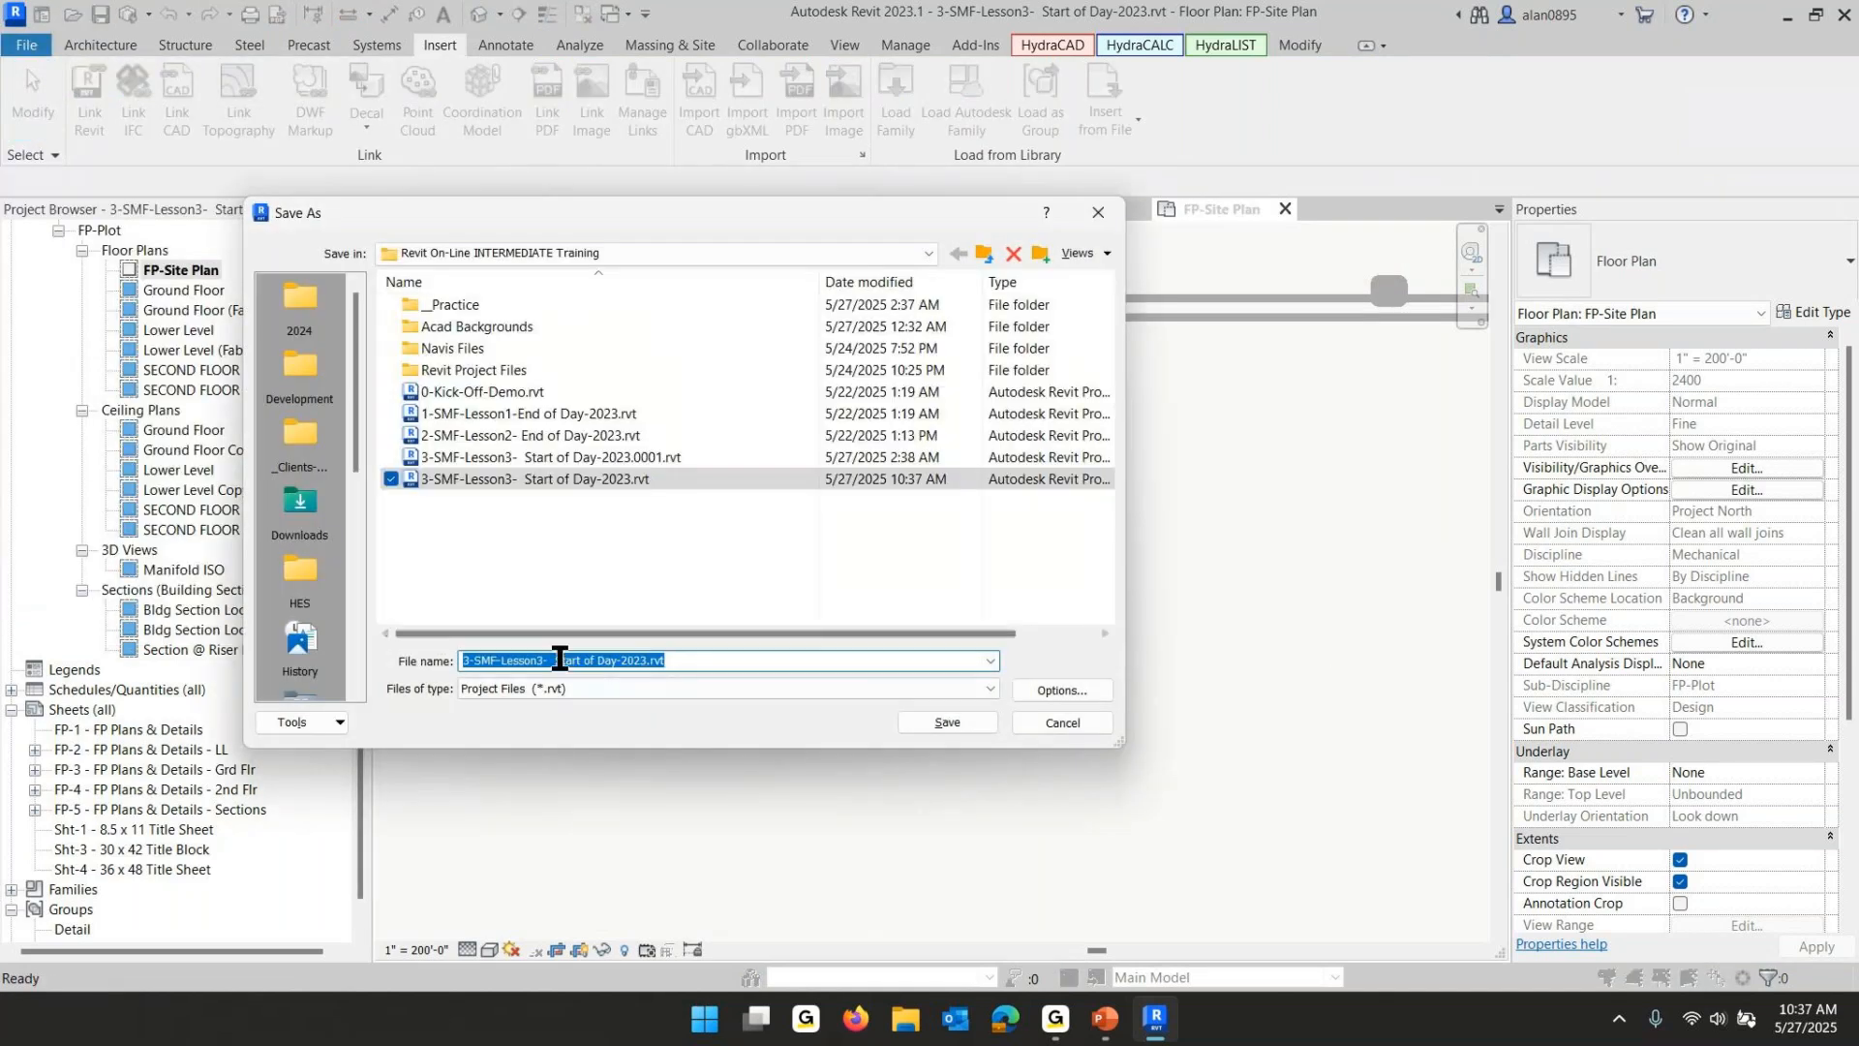
pyautogui.click(566, 661)
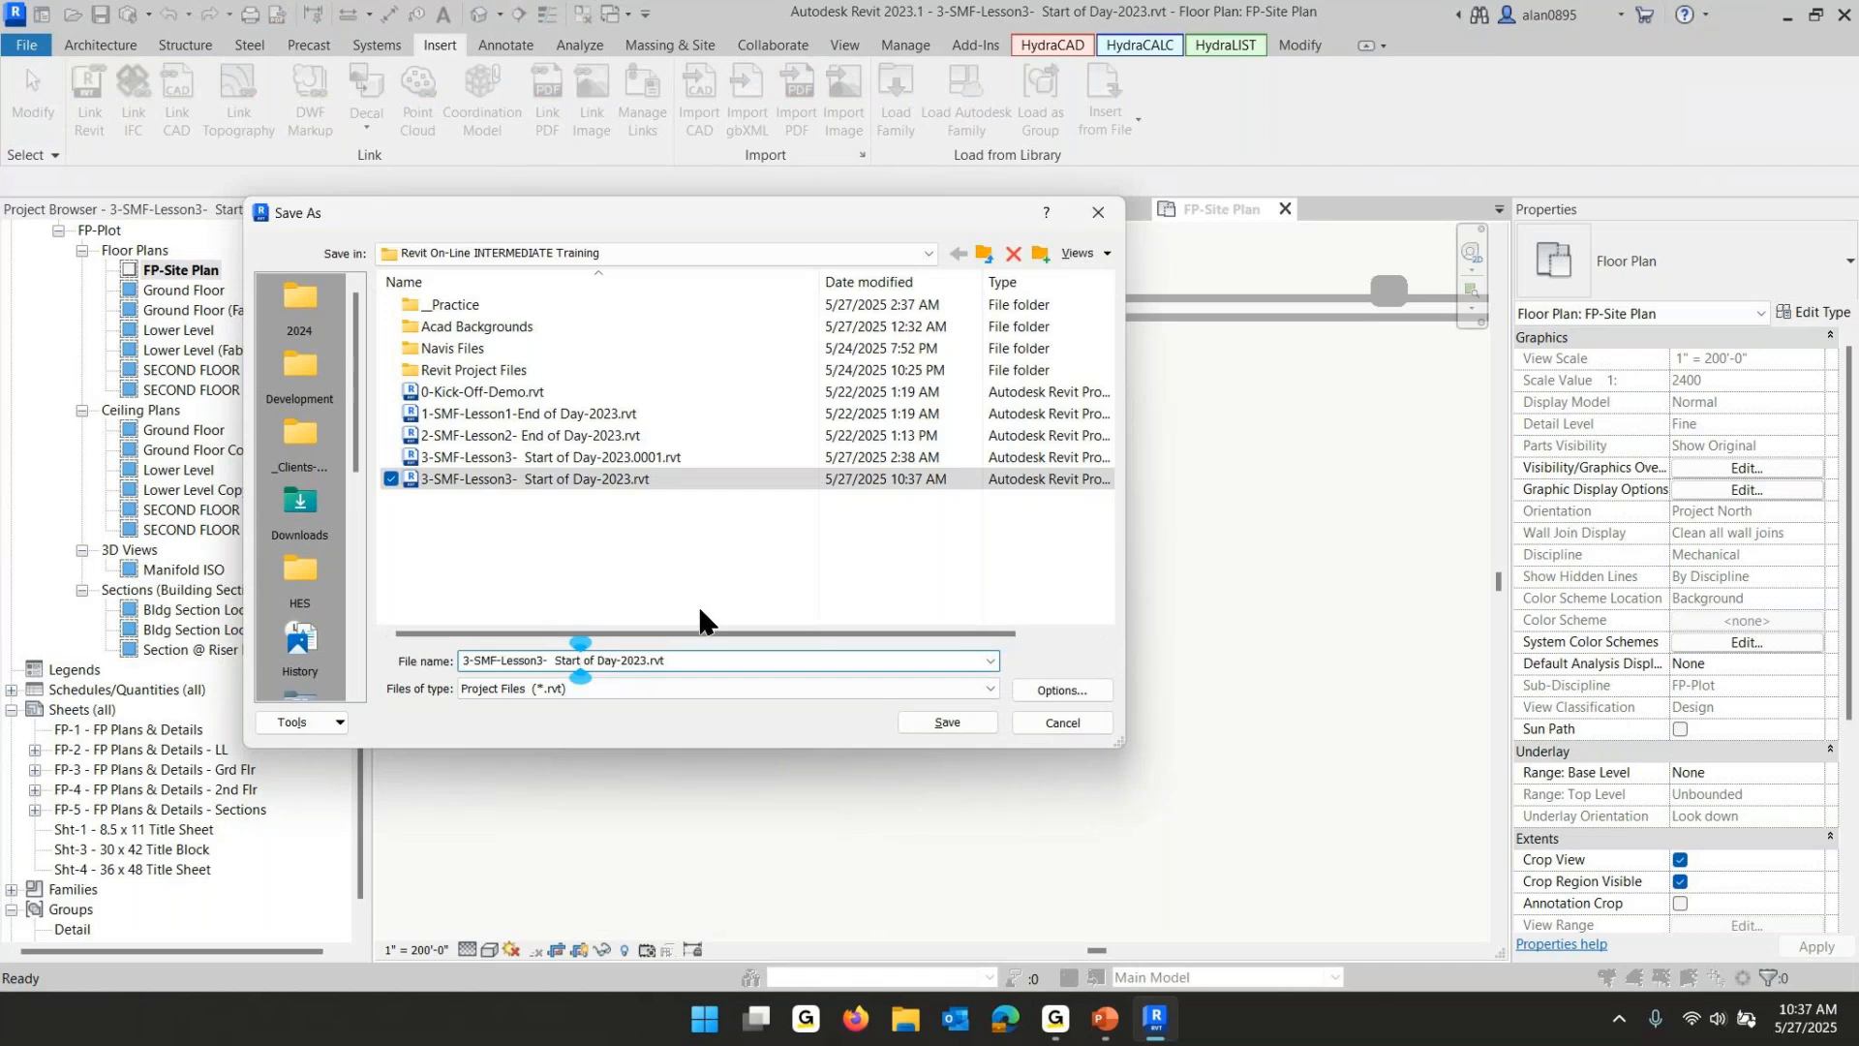
pyautogui.press('Delete')
pyautogui.press('Delete')
pyautogui.press('Delete')
pyautogui.press('BackSpace')
pyautogui.press('BackSpace')
pyautogui.press('BackSpace')
pyautogui.write('E')
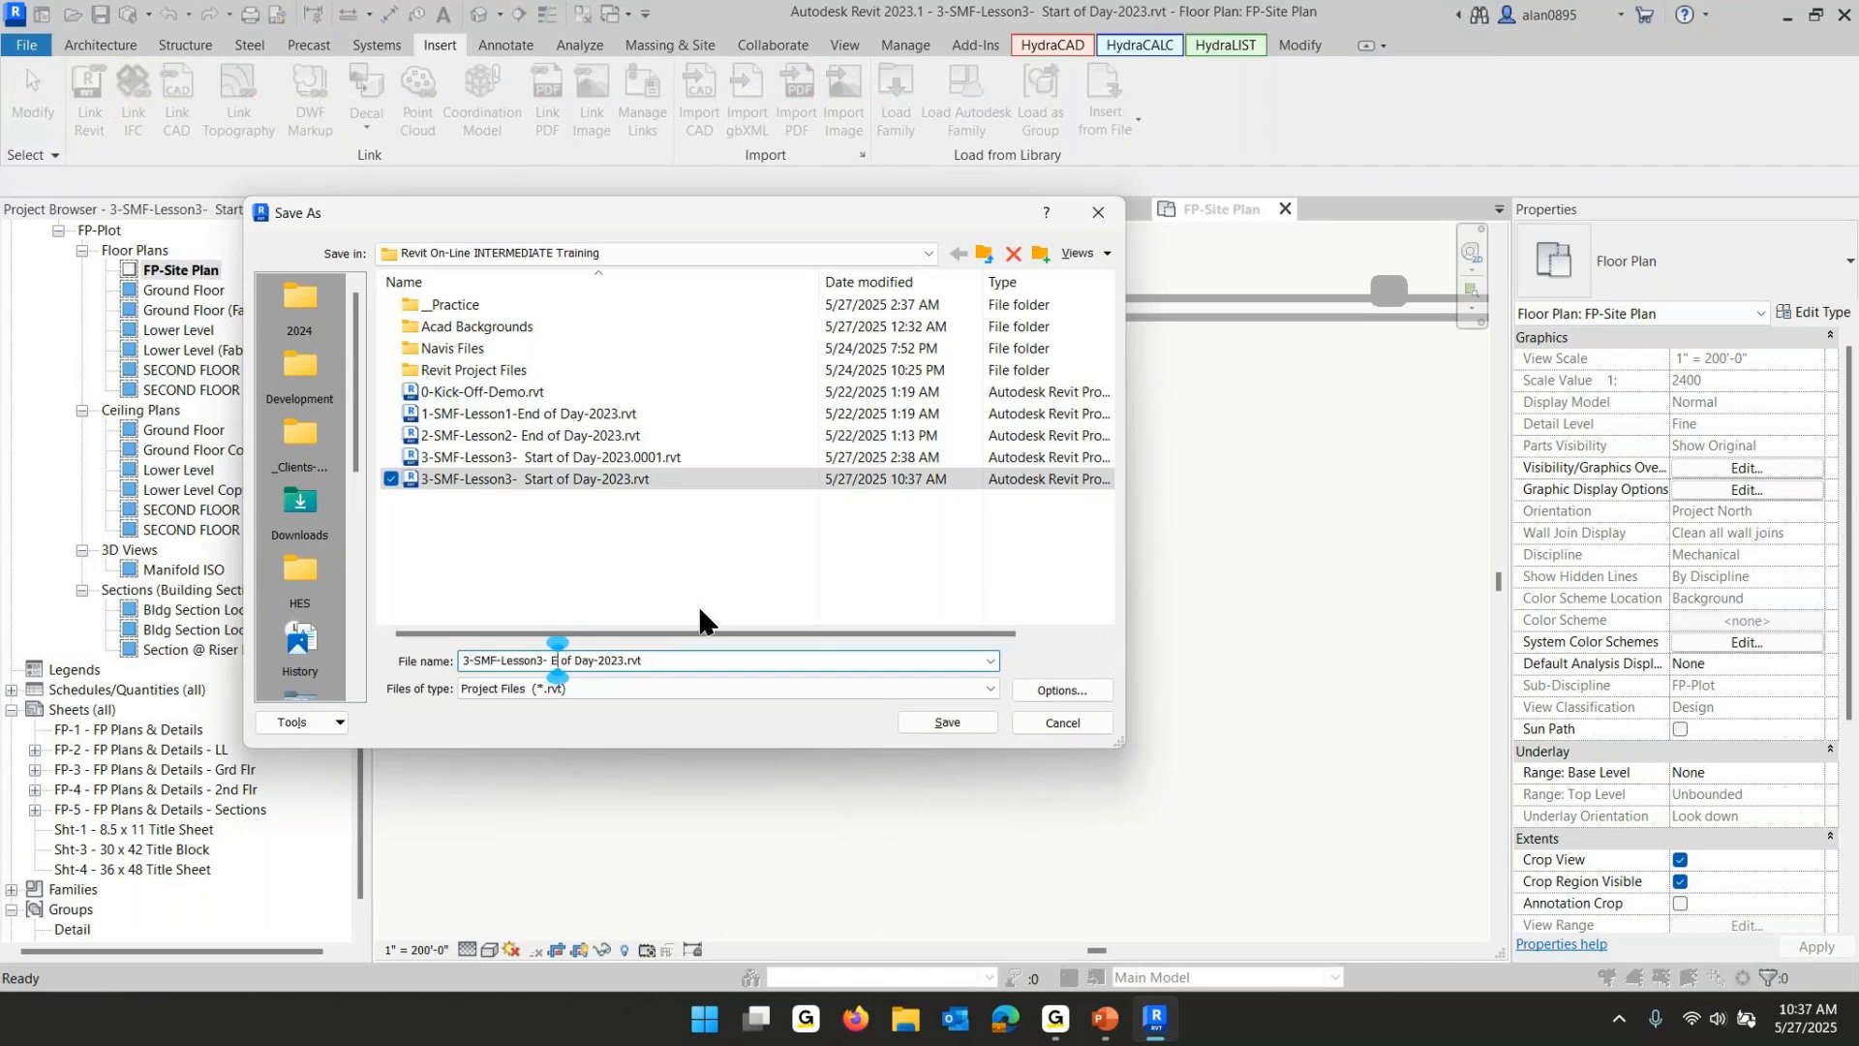
pyautogui.write('nd')
pyautogui.press('Return')
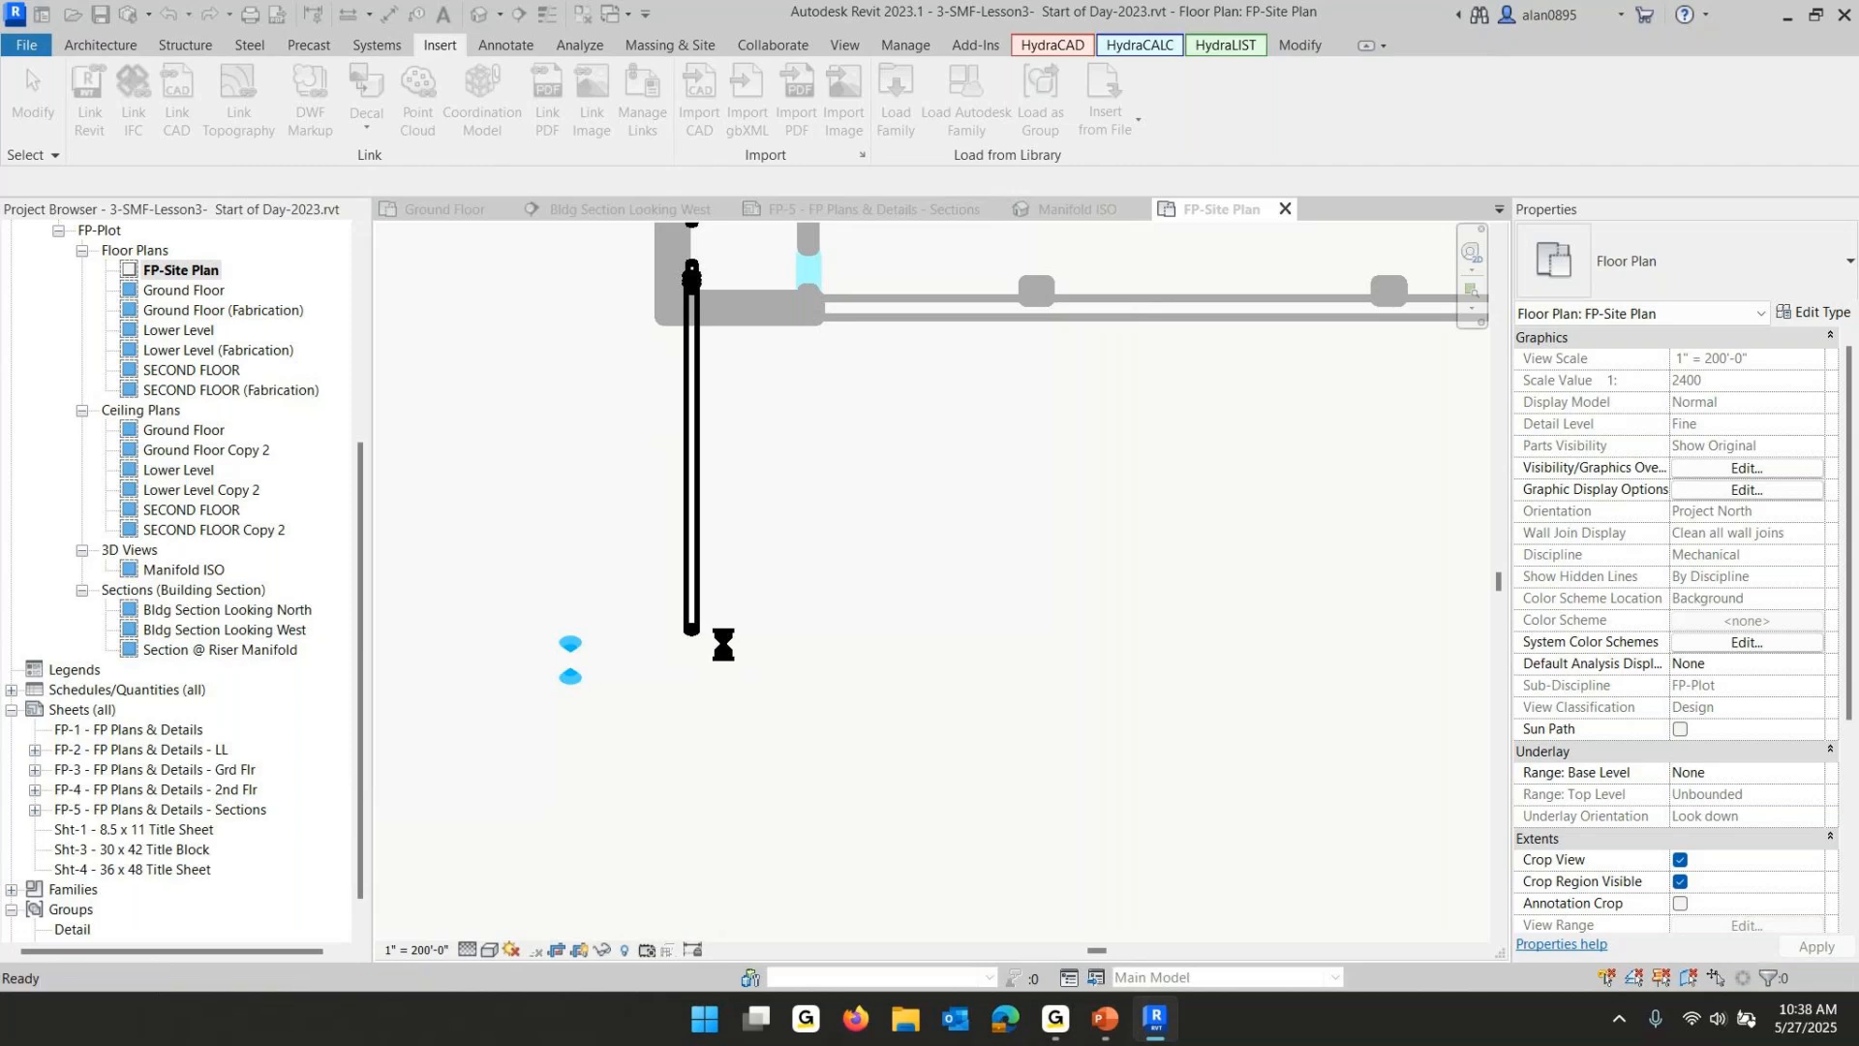
# - Nudge the site image up and left so the building outline aligns with the map's building footprint
pyautogui.click(921, 759)
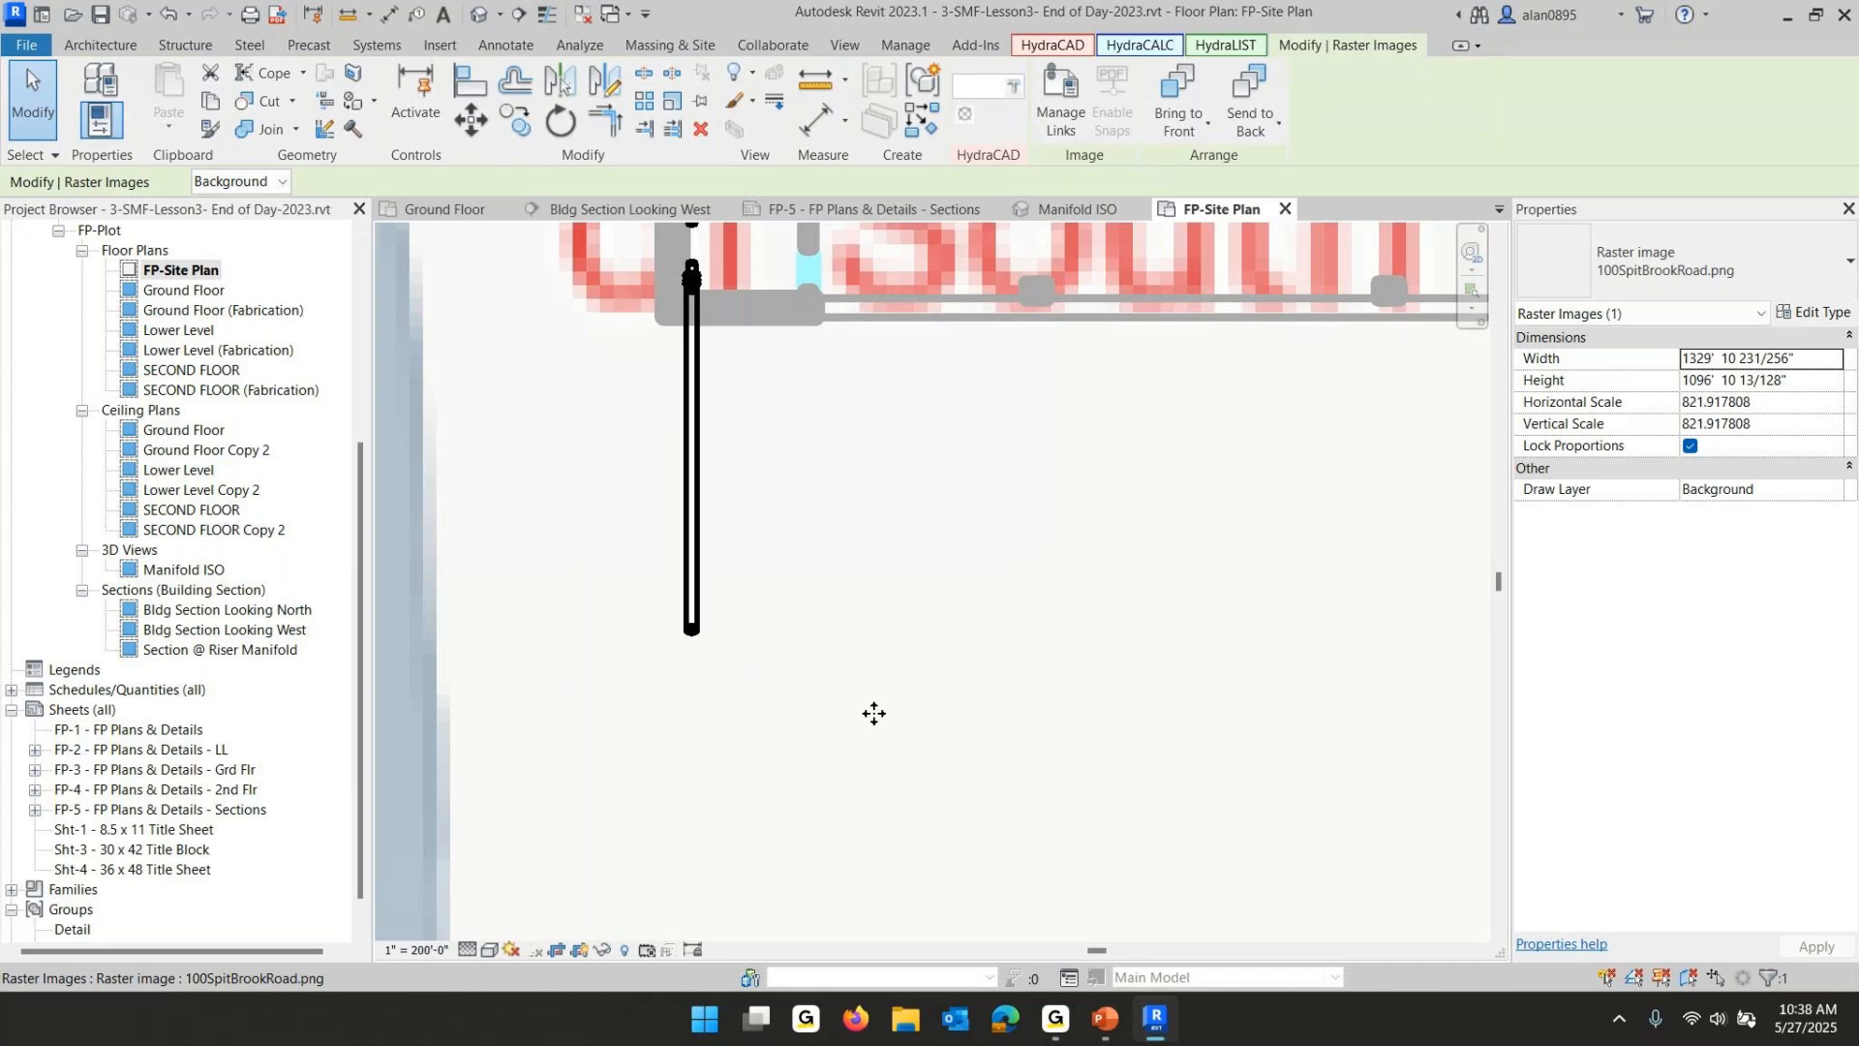
pyautogui.scroll(-5, 877, 716)
pyautogui.press('Escape')
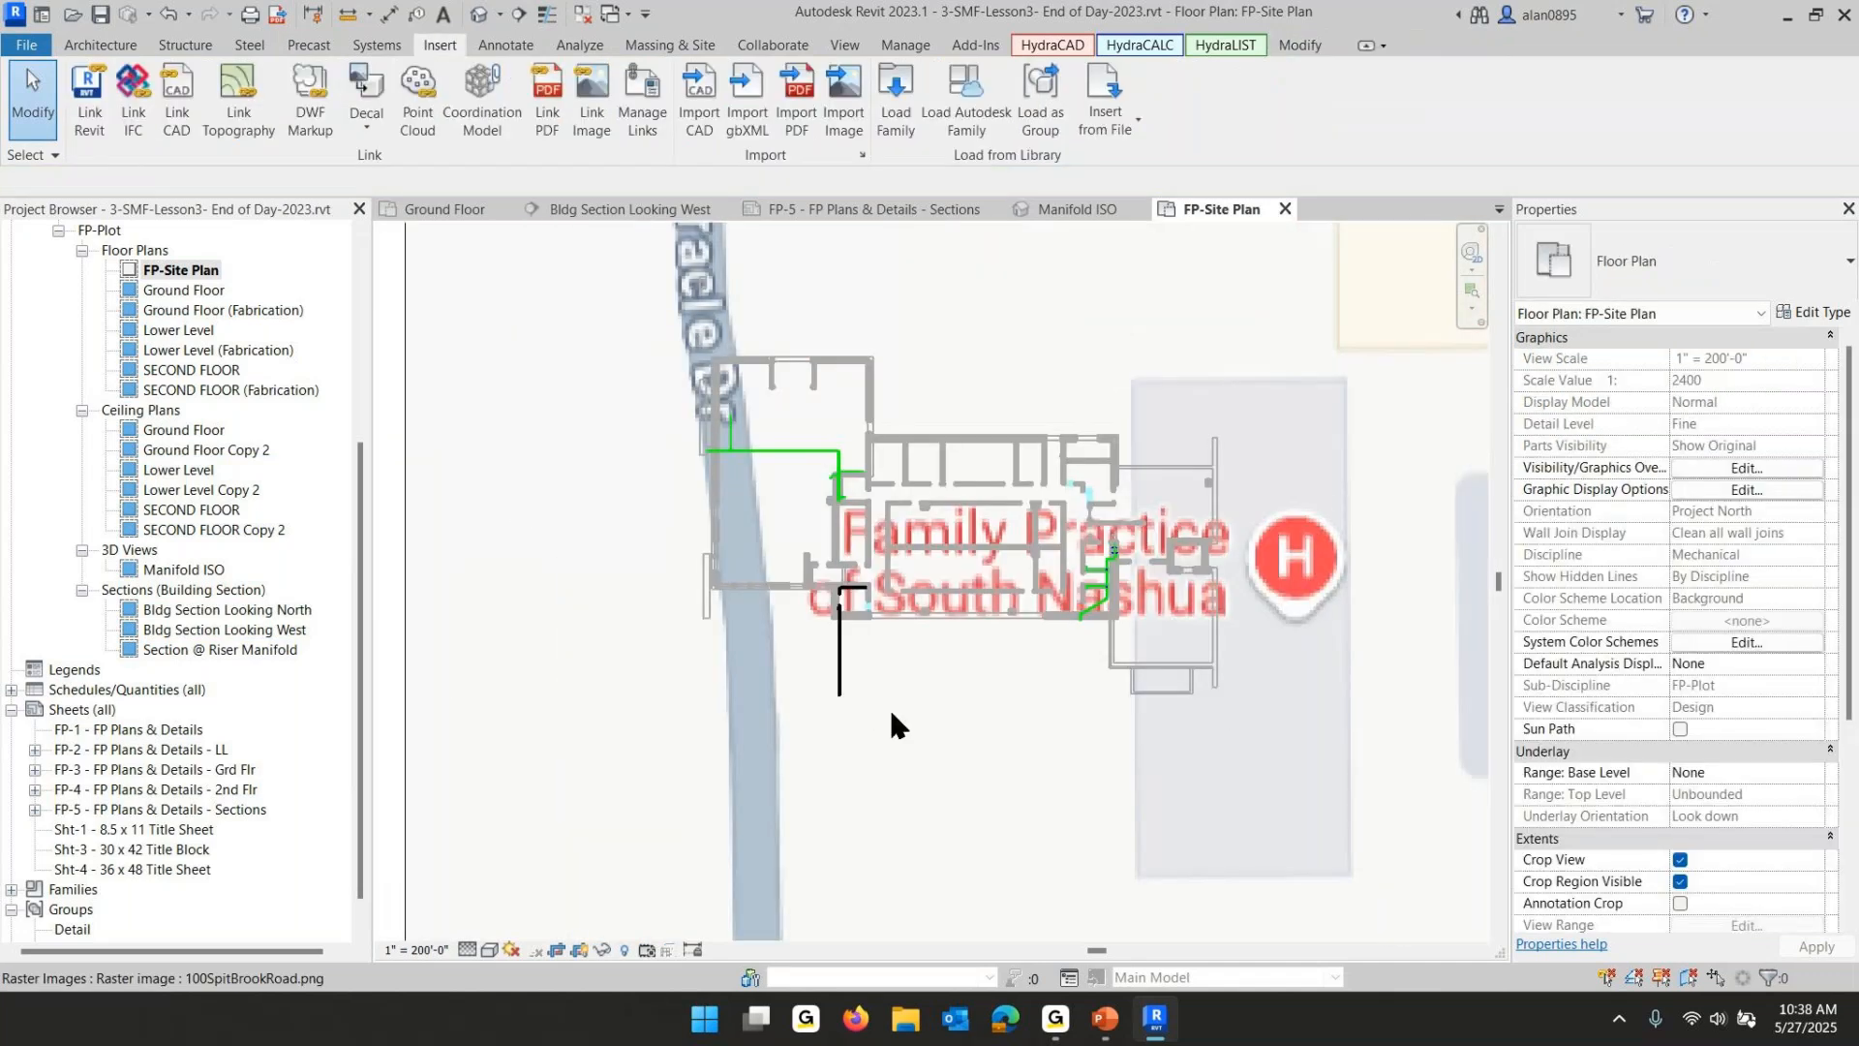
pyautogui.click(984, 470)
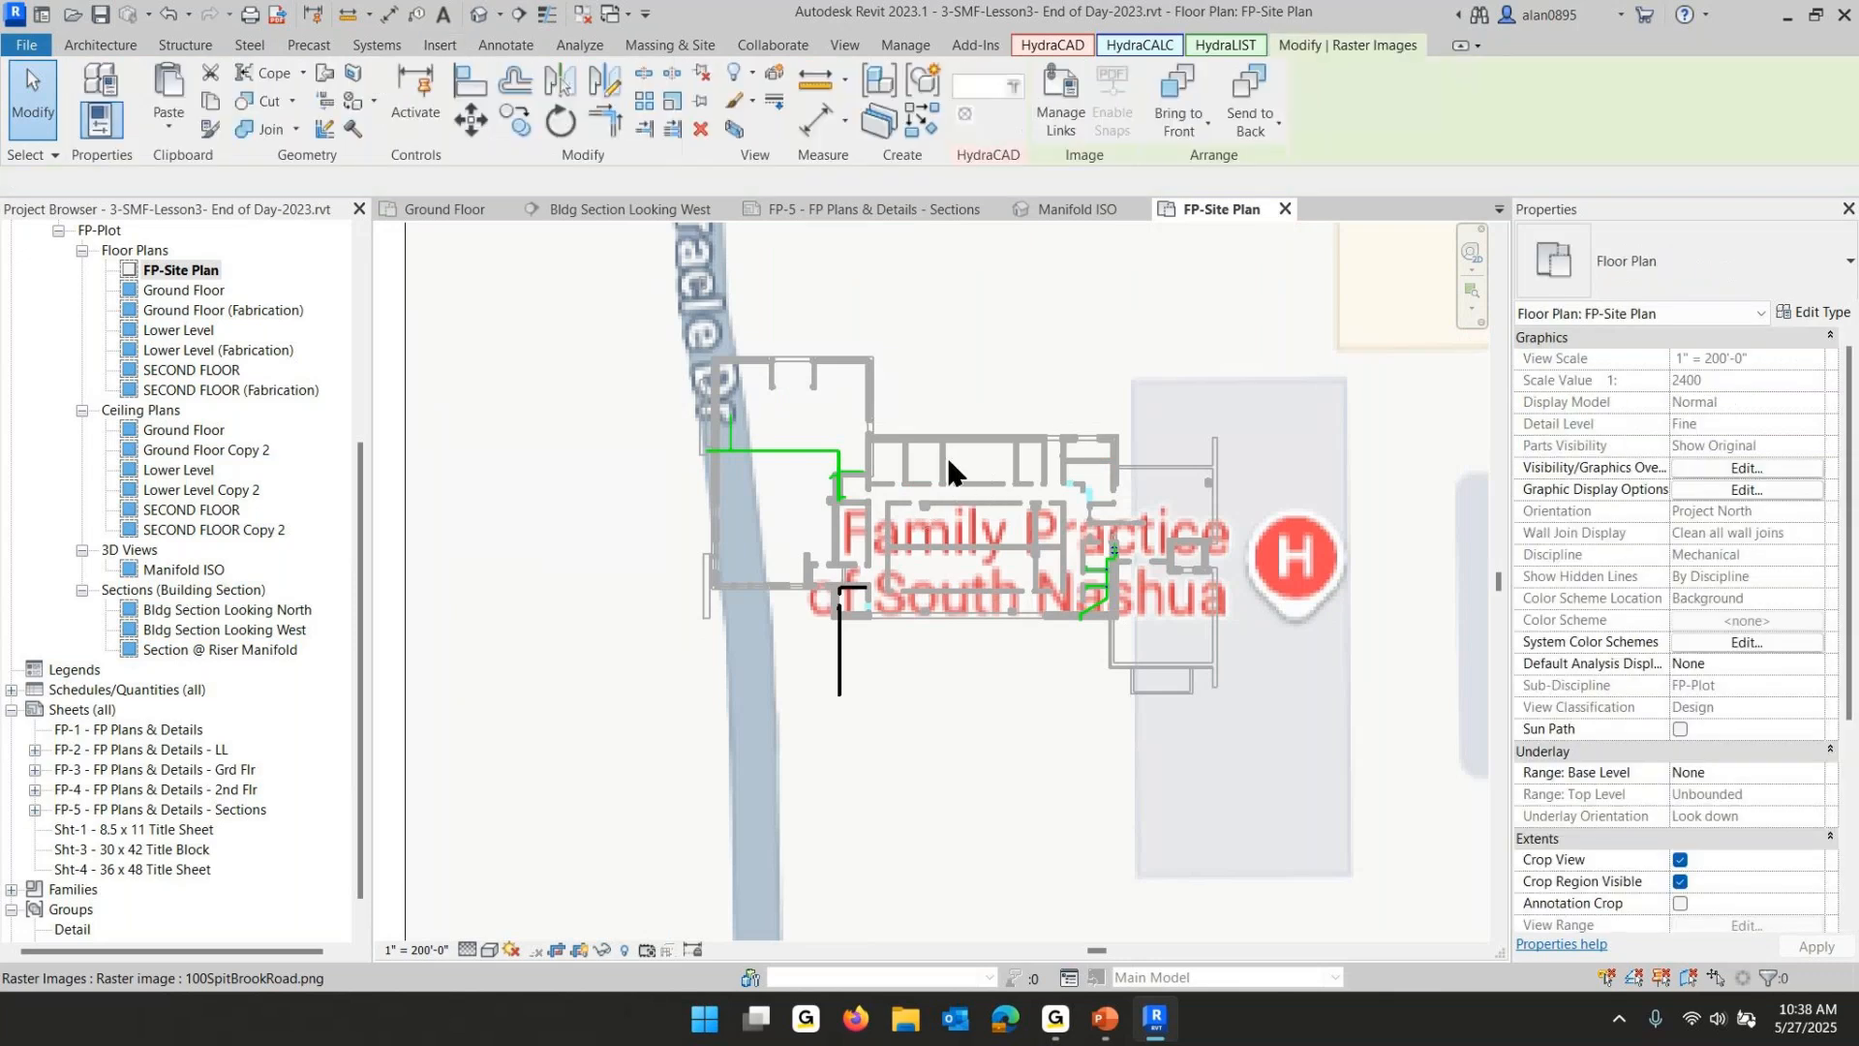
pyautogui.press('Up')
pyautogui.press('Up')
pyautogui.press('Up')
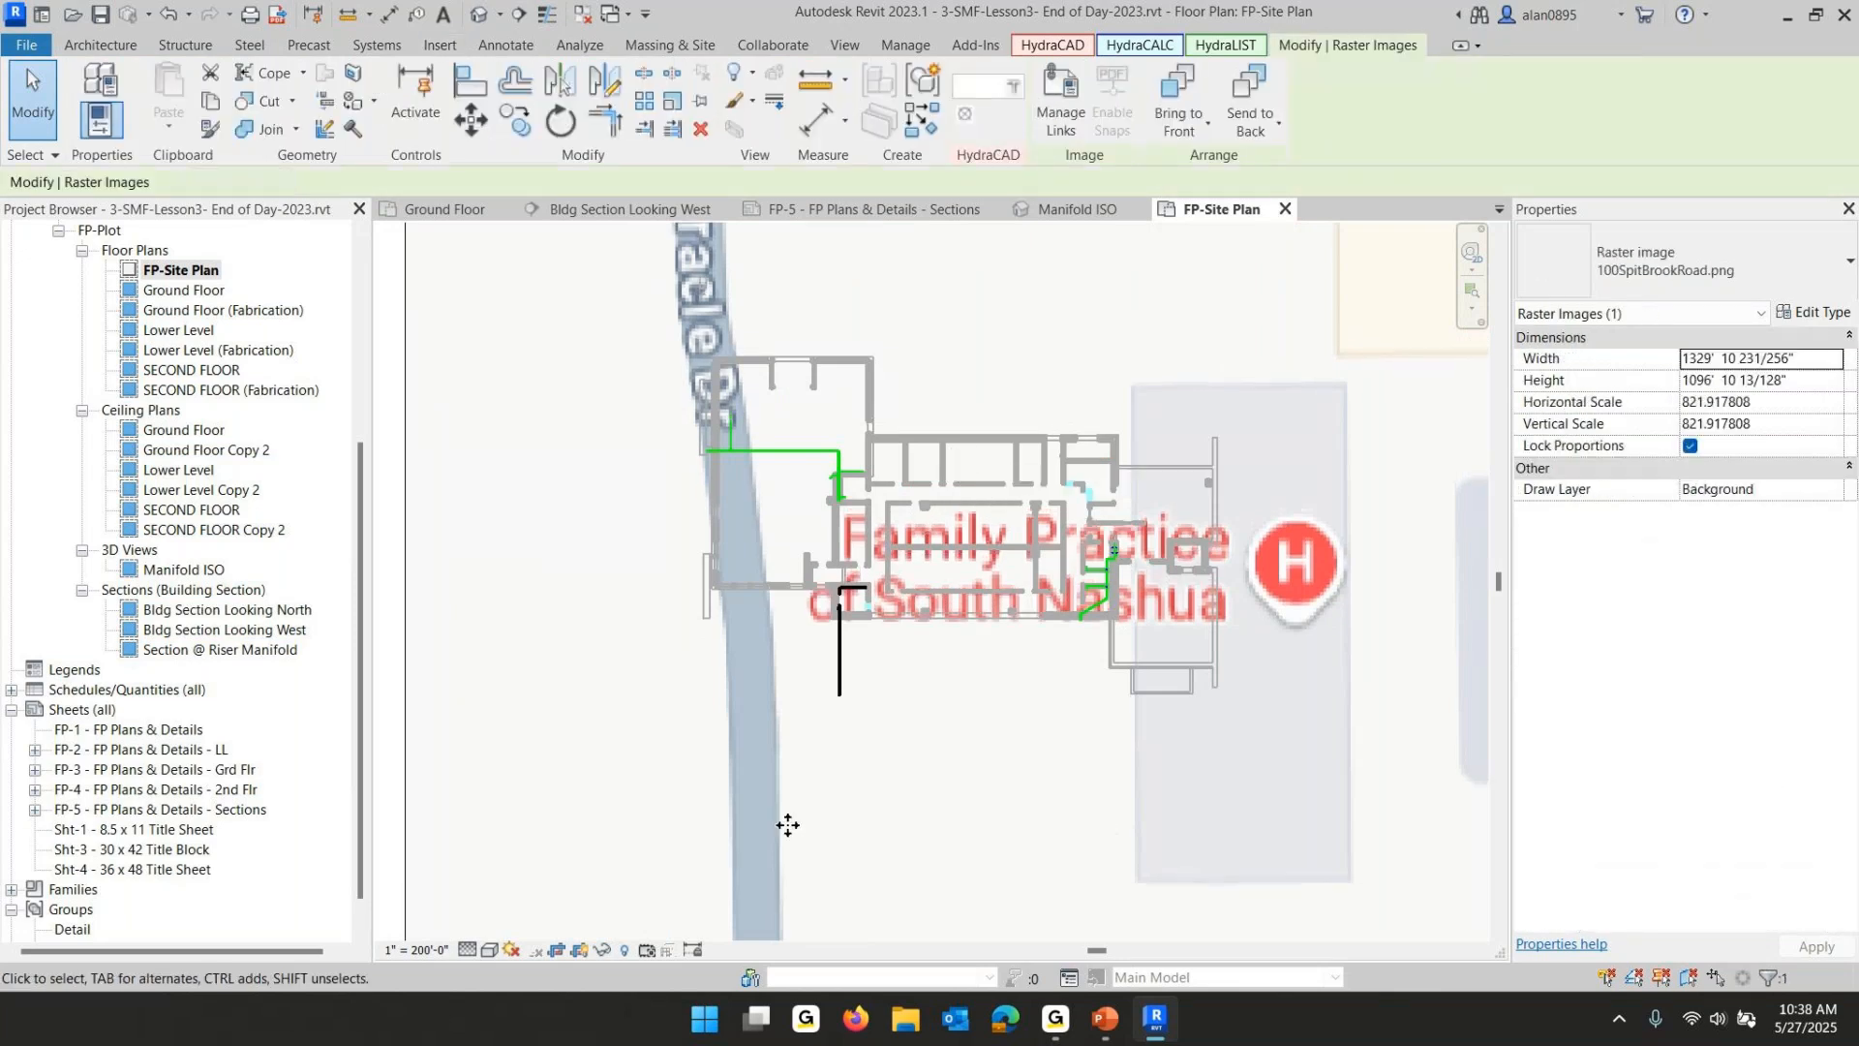
pyautogui.press('Up')
pyautogui.press('Up')
pyautogui.press('Up')
pyautogui.press('Up')
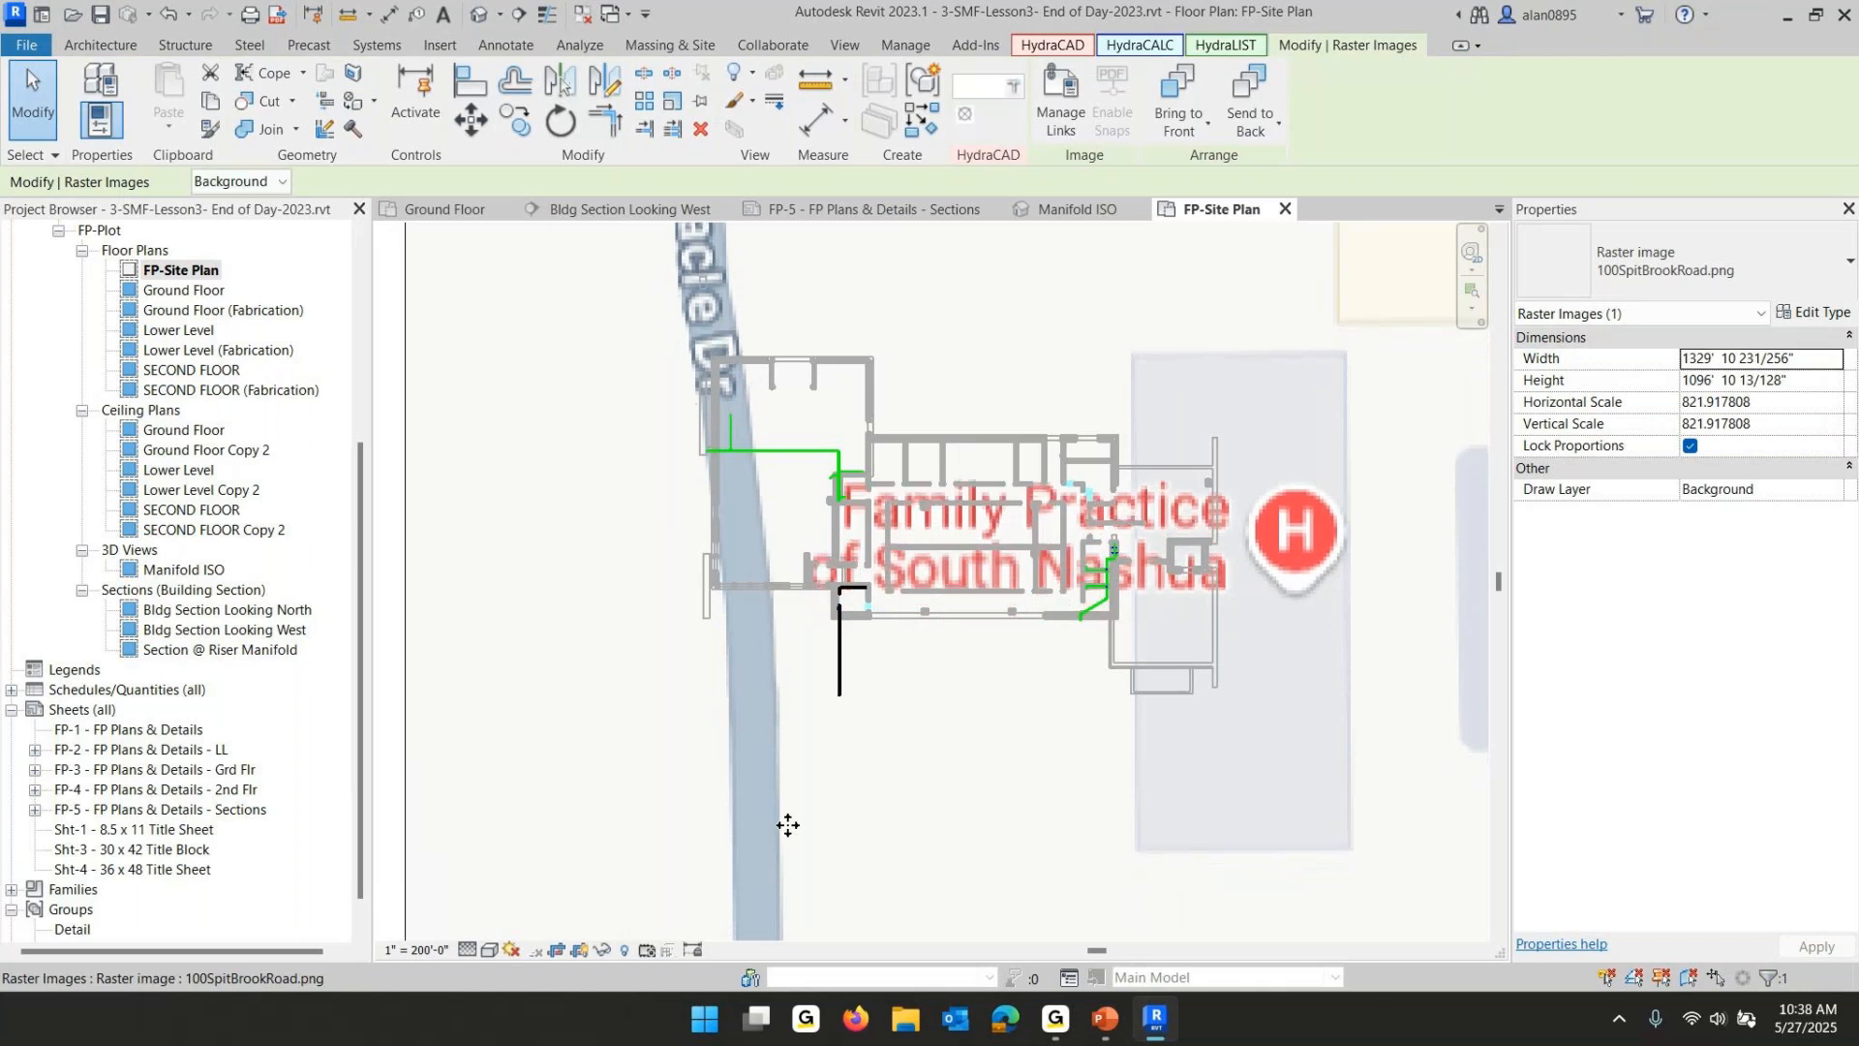
pyautogui.press('Left')
pyautogui.press('Left')
pyautogui.press('Left')
pyautogui.press('Left')
pyautogui.press('Left')
pyautogui.press('Left')
pyautogui.press('Left')
pyautogui.press('Left')
pyautogui.press('Left')
pyautogui.press('Left')
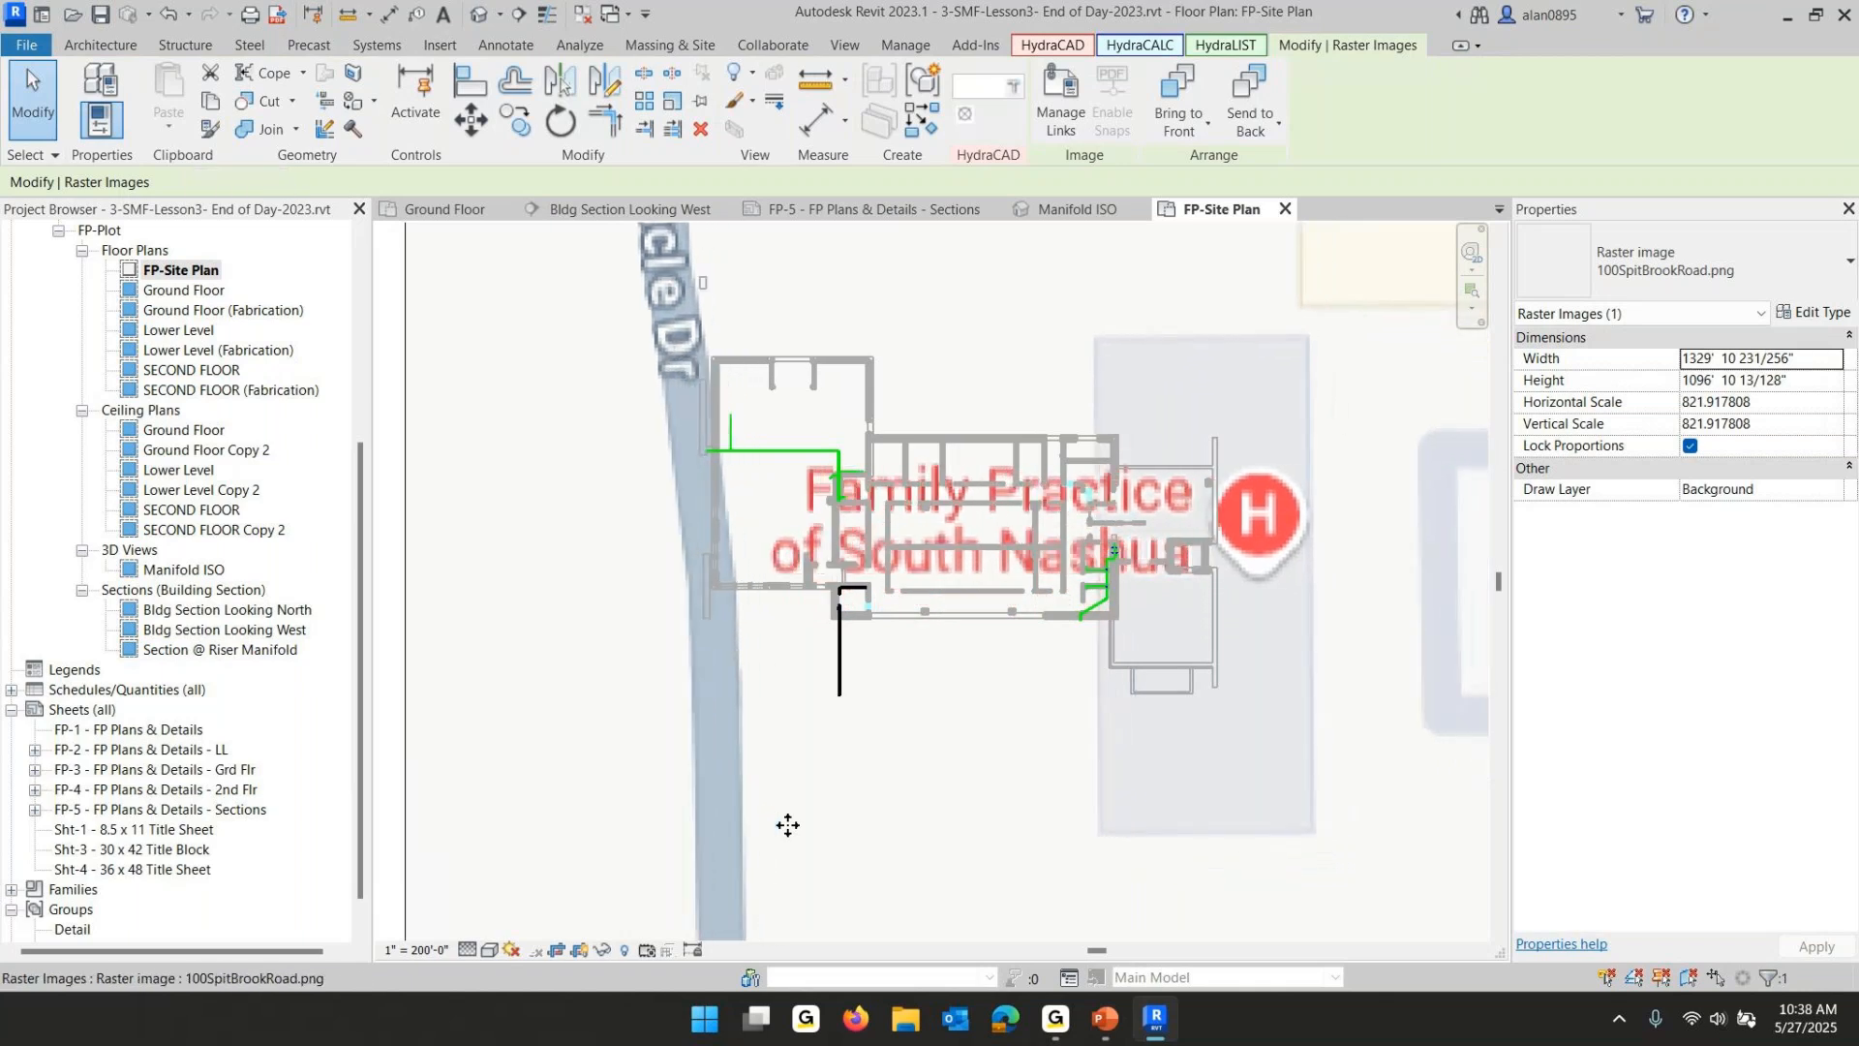
pyautogui.press('Left')
pyautogui.press('Left')
pyautogui.press('Left')
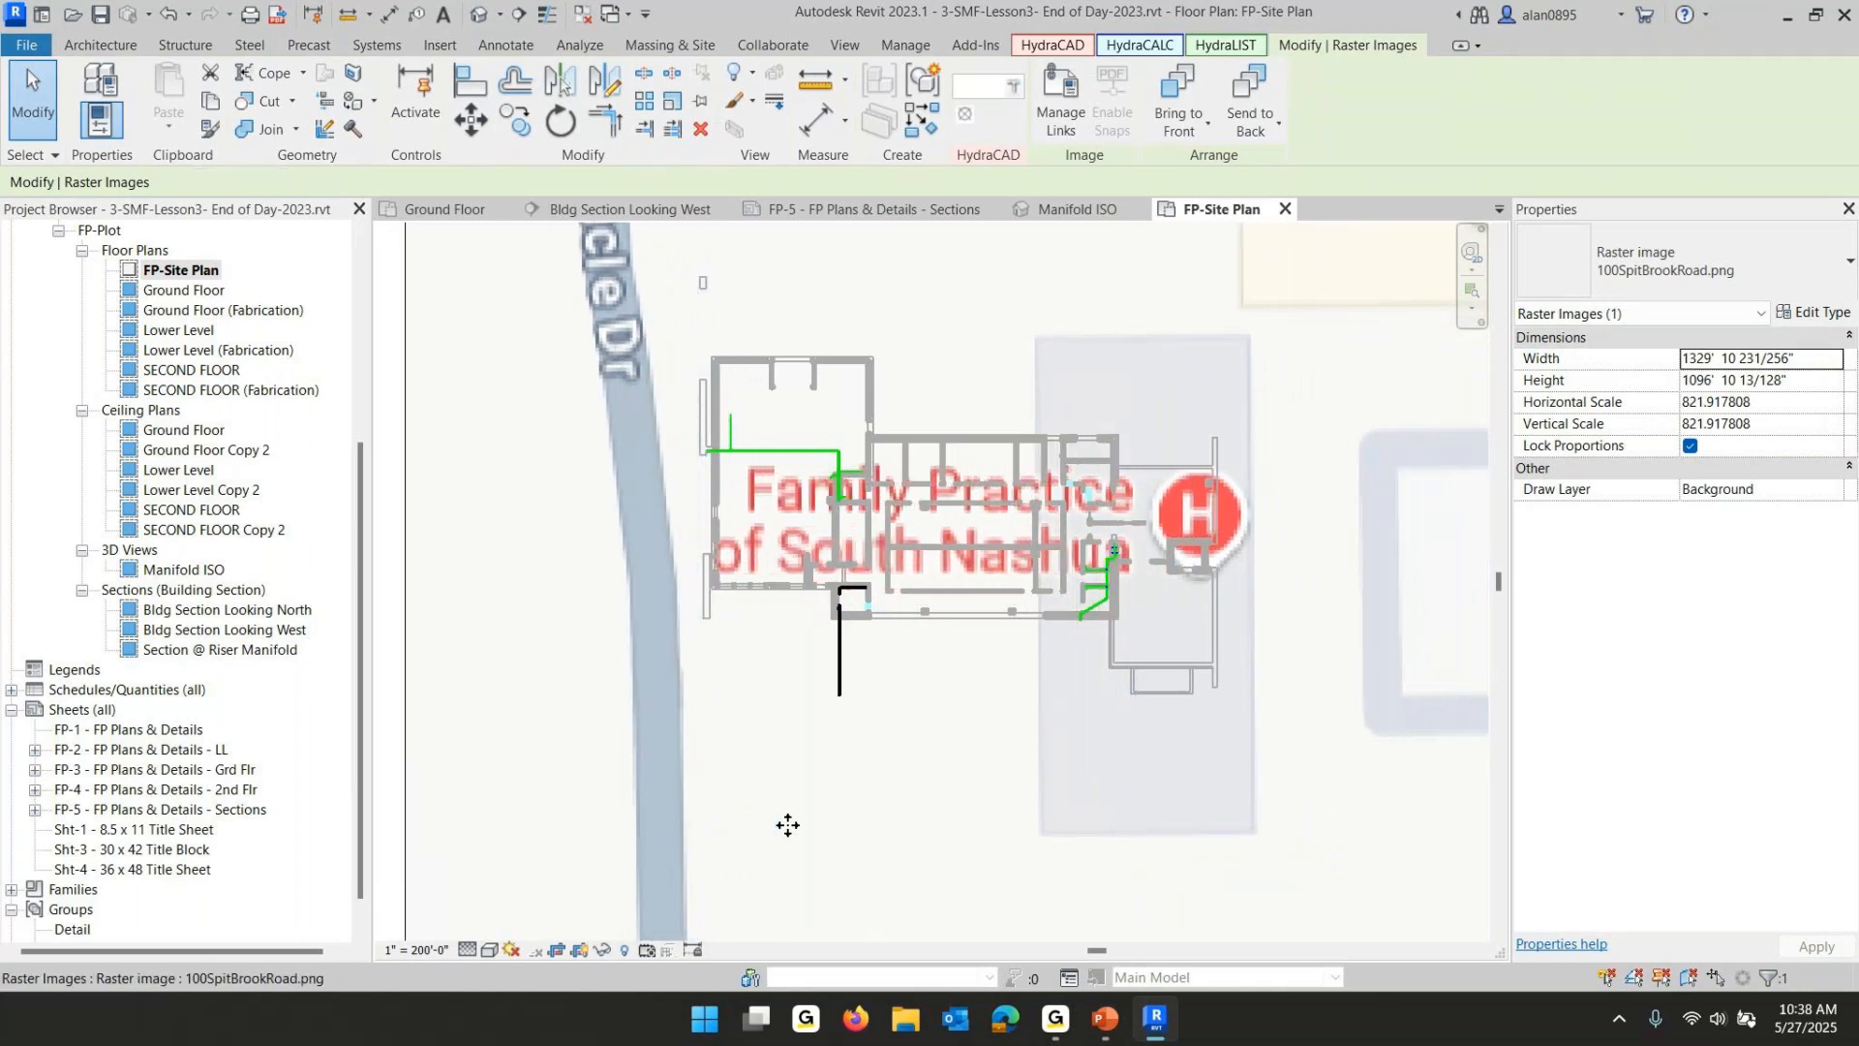
pyautogui.press('Escape')
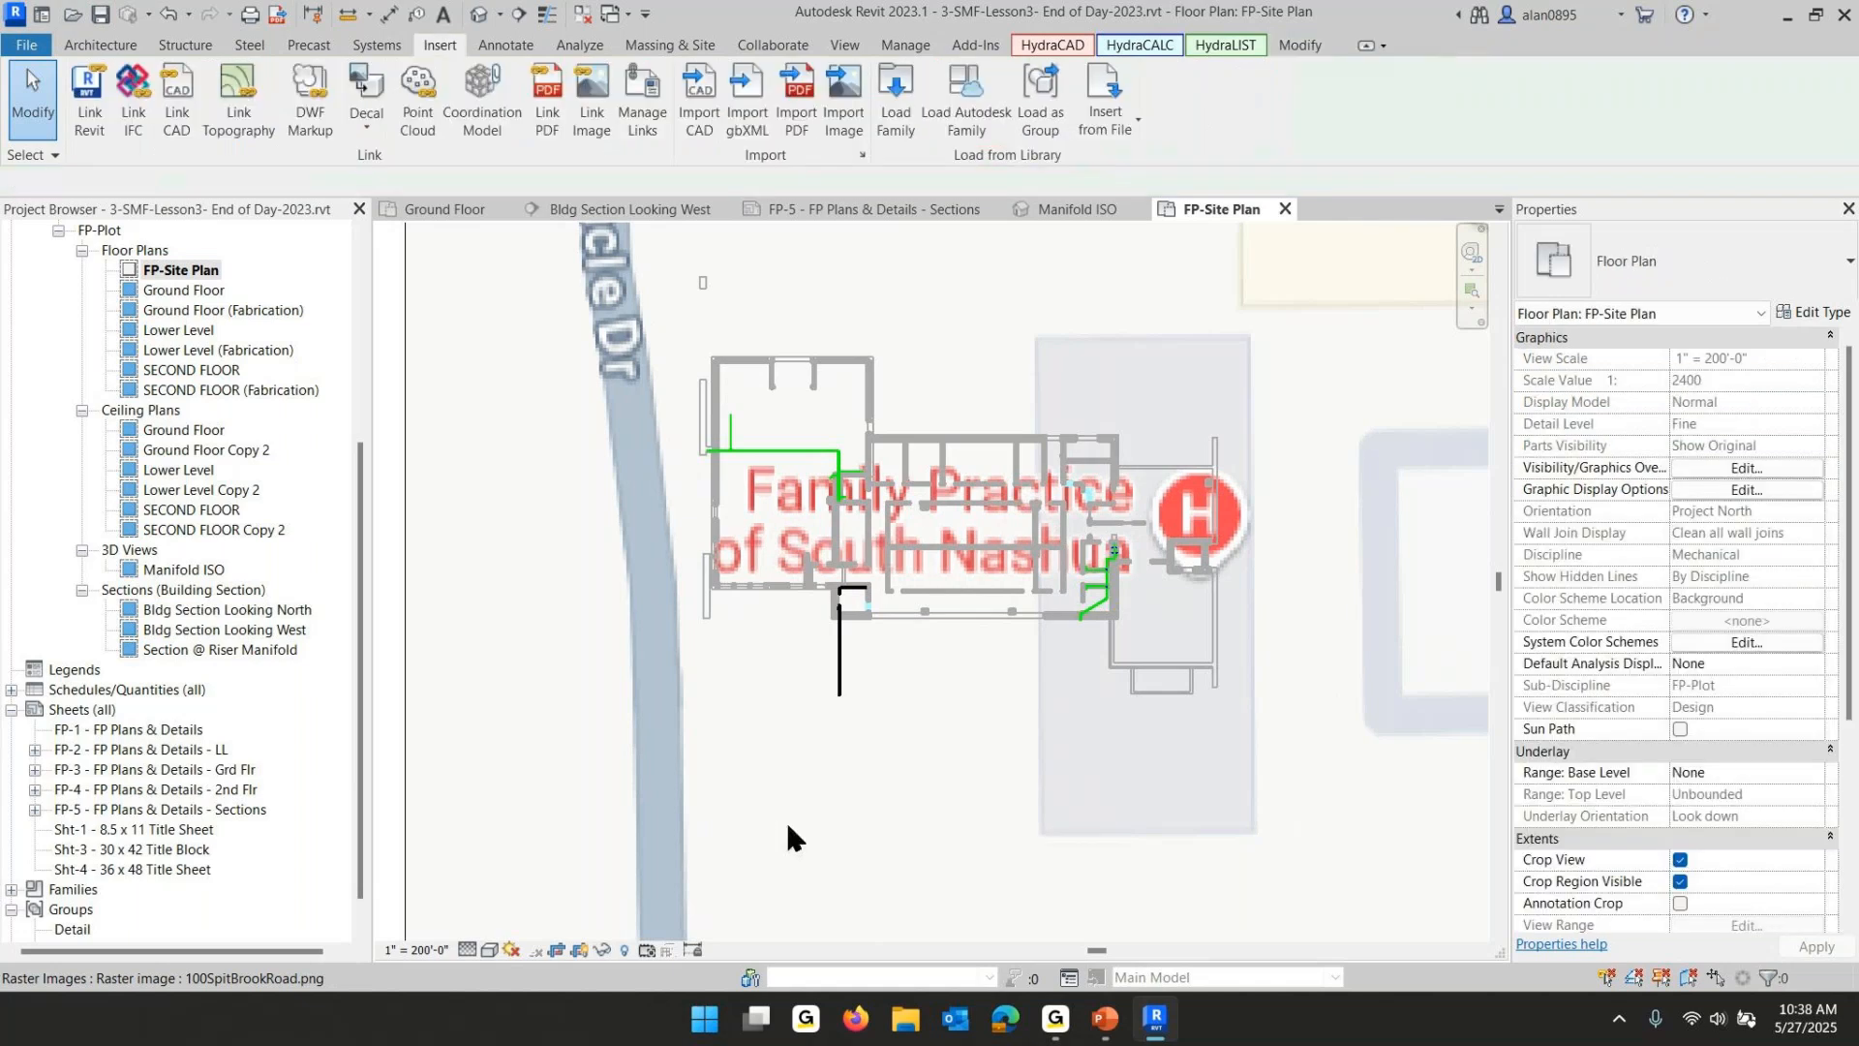
pyautogui.click(405, 562)
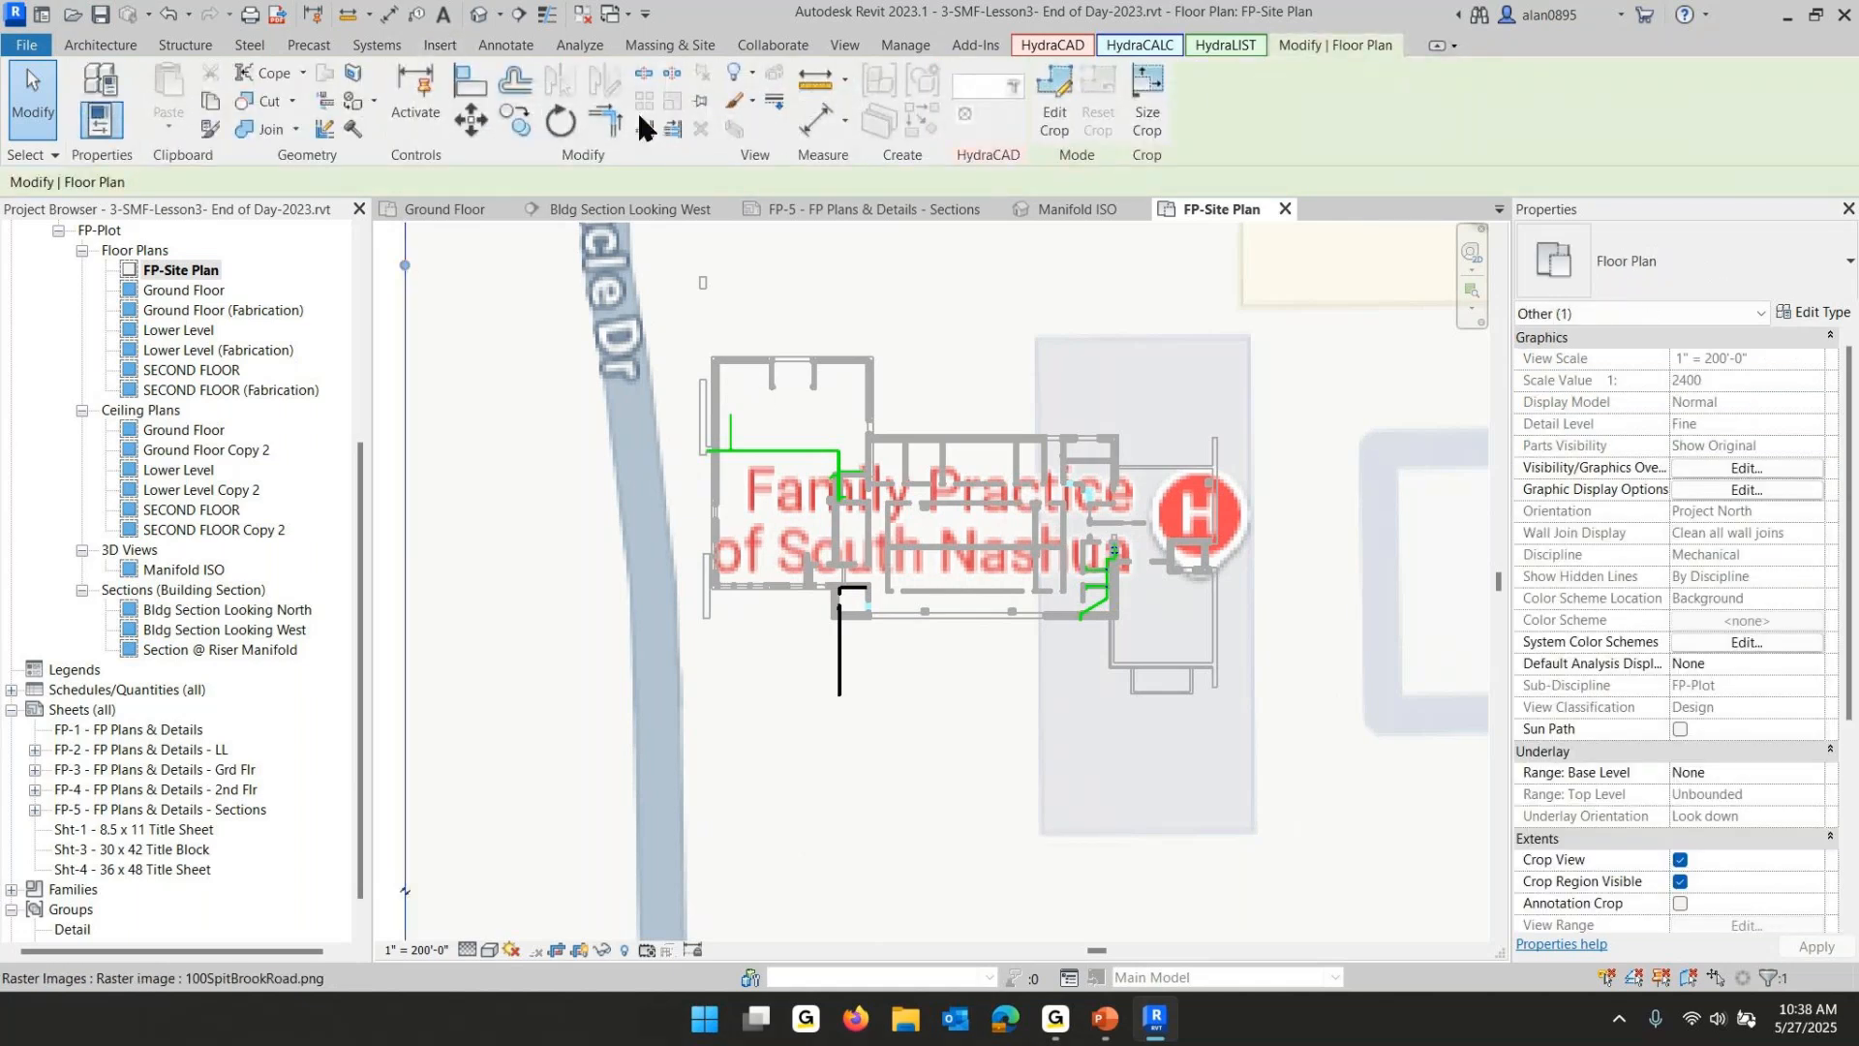
pyautogui.click(701, 103)
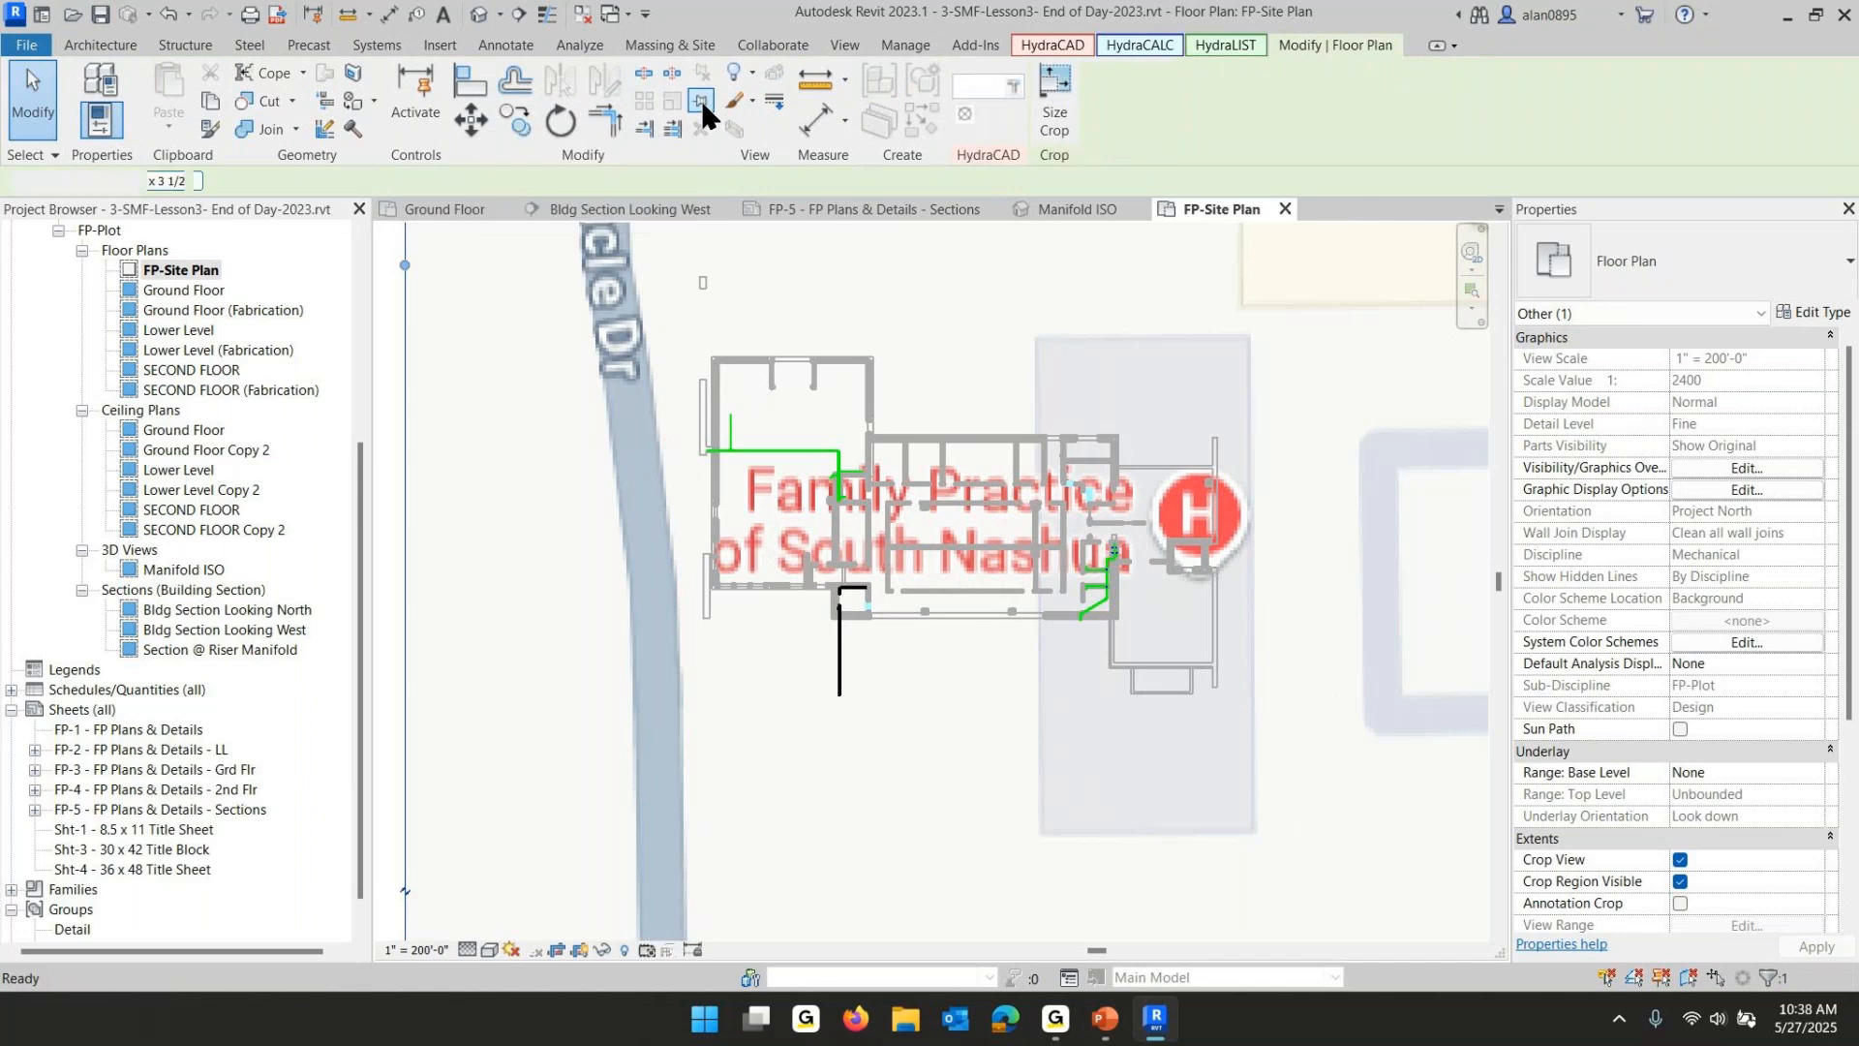
pyautogui.press('Escape')
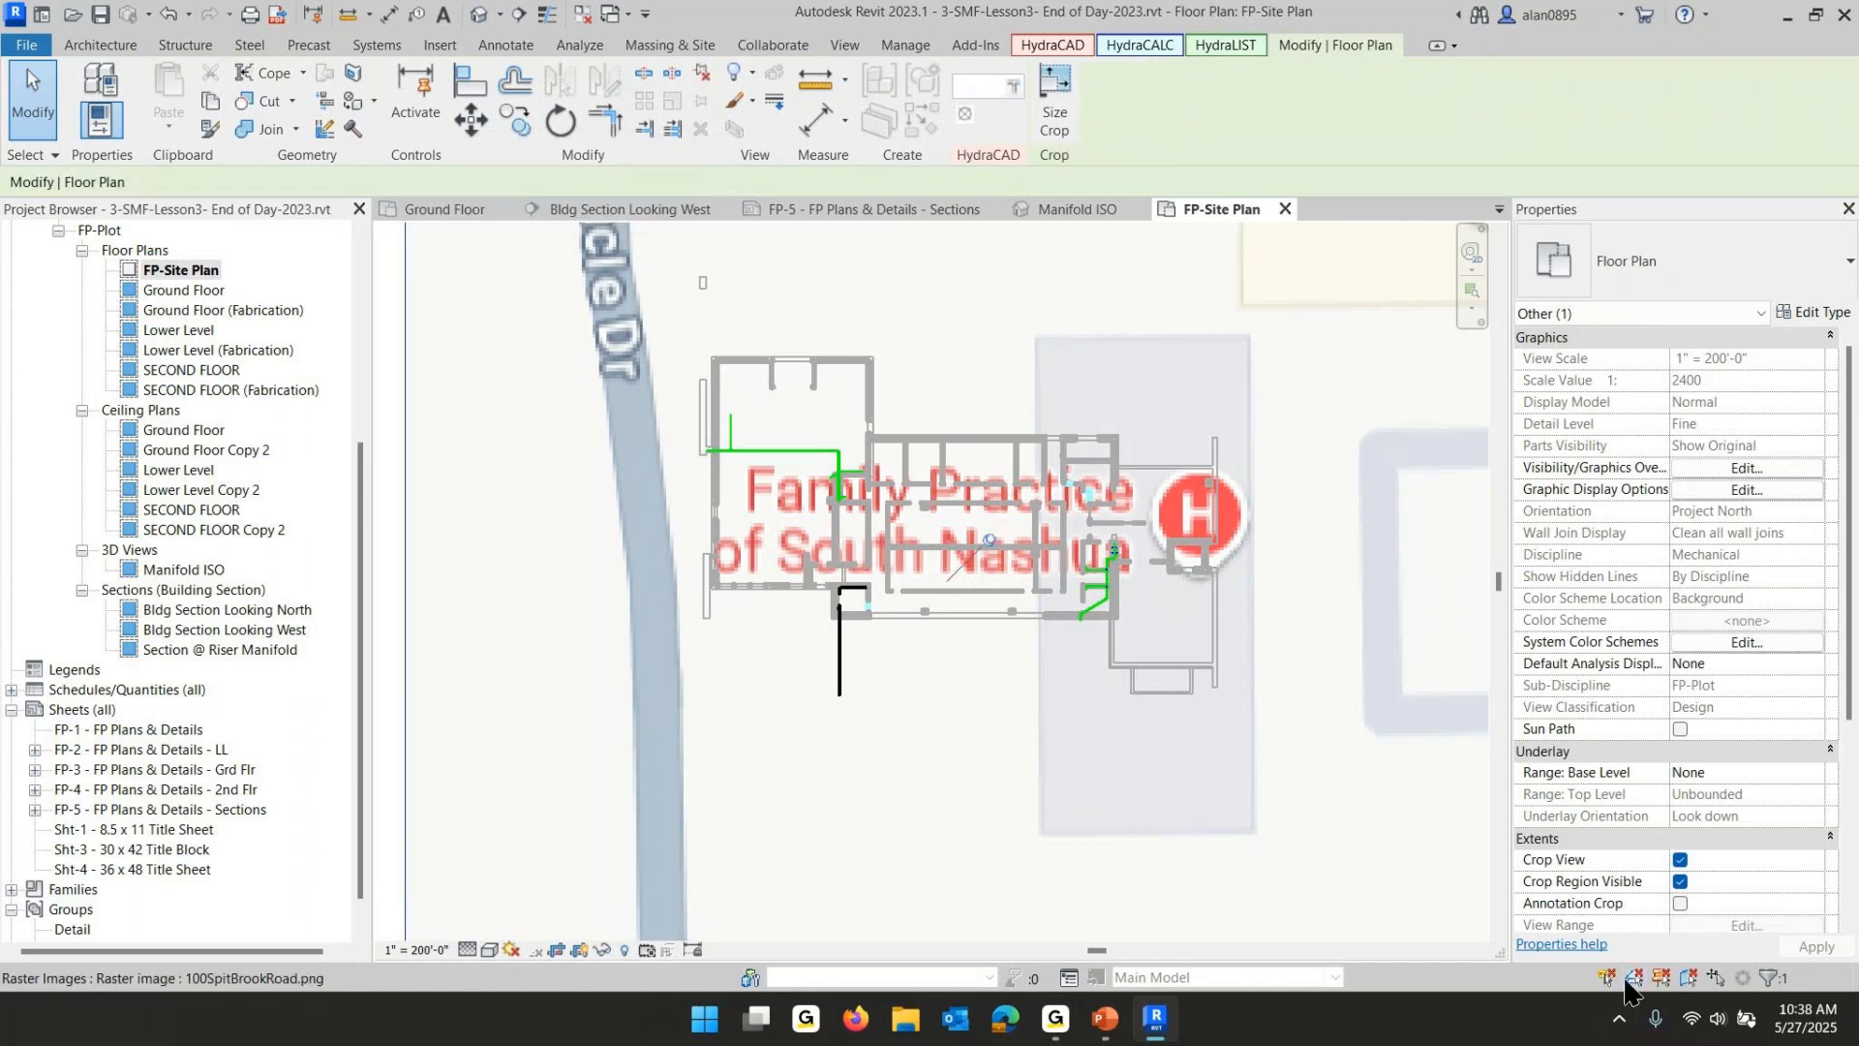
# - Move the site image away from the building outline and pin it in its new position
pyautogui.moveTo(589, 463); pyautogui.dragTo(1114, 755)
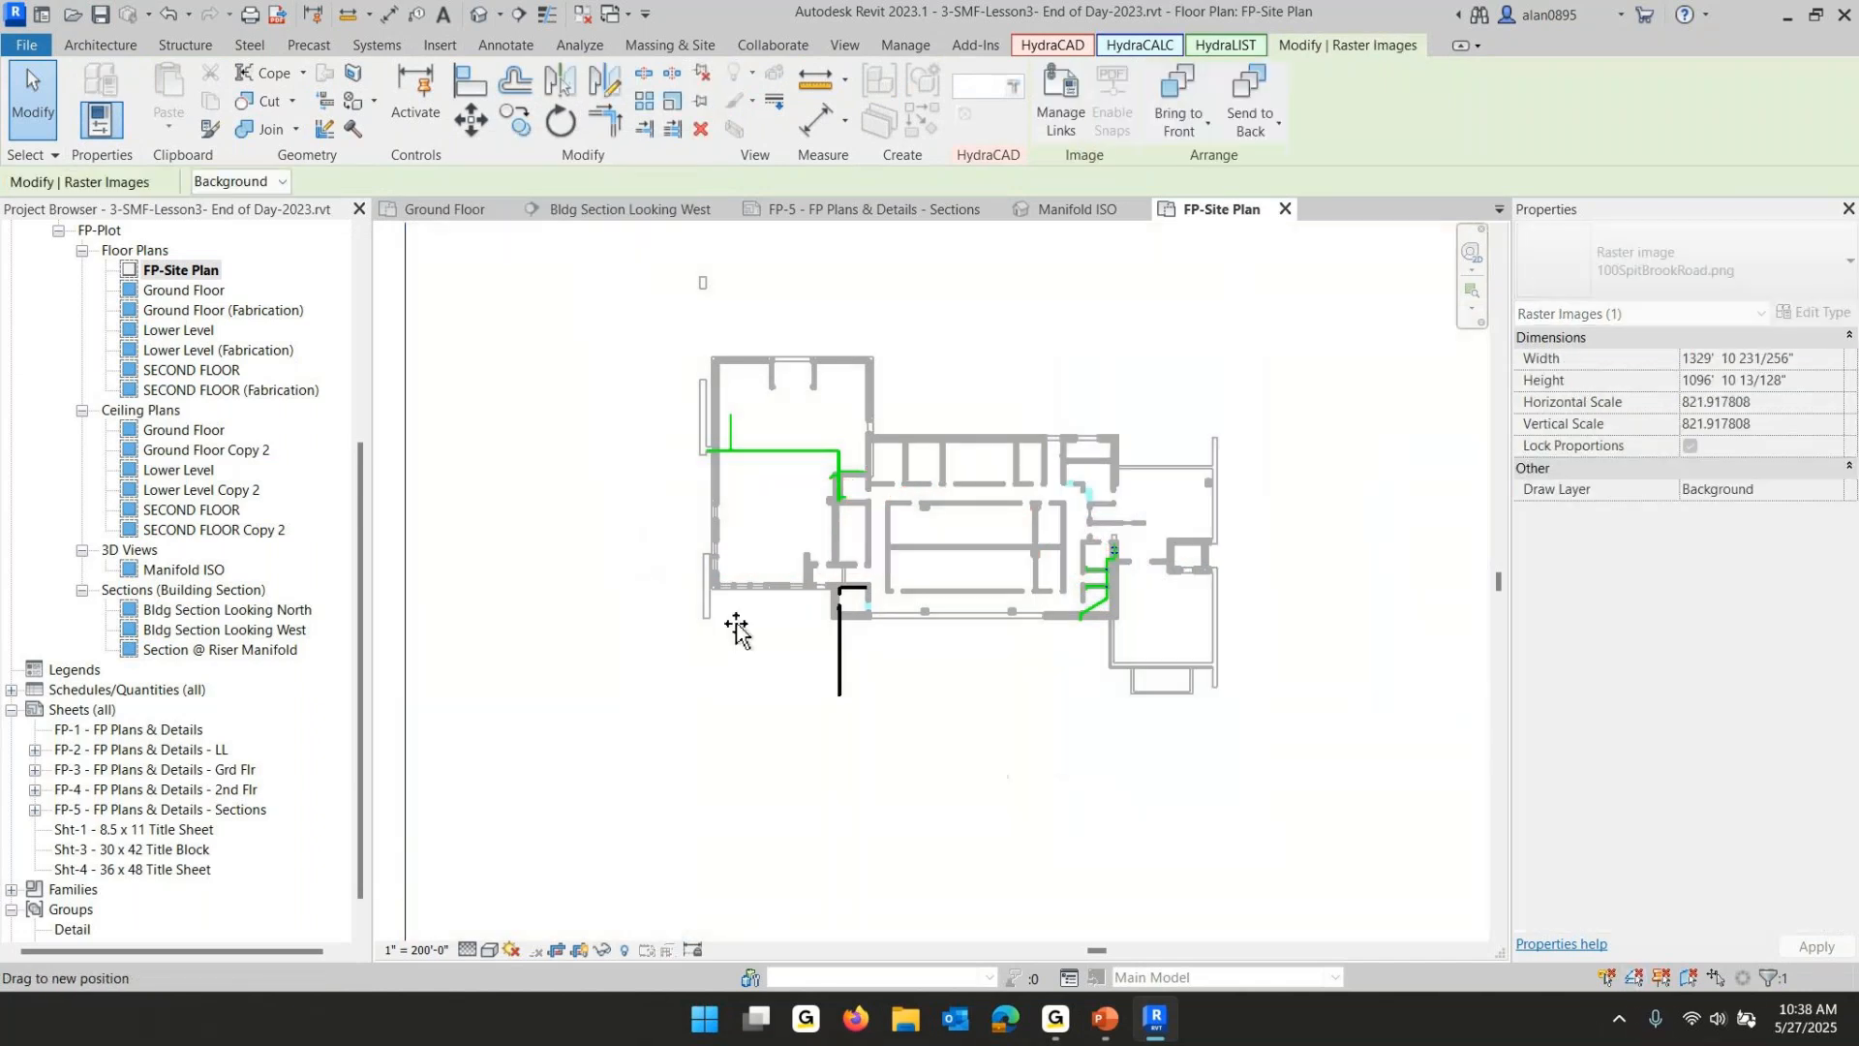
pyautogui.moveTo(568, 367); pyautogui.dragTo(622, 566)
pyautogui.click(401, 590)
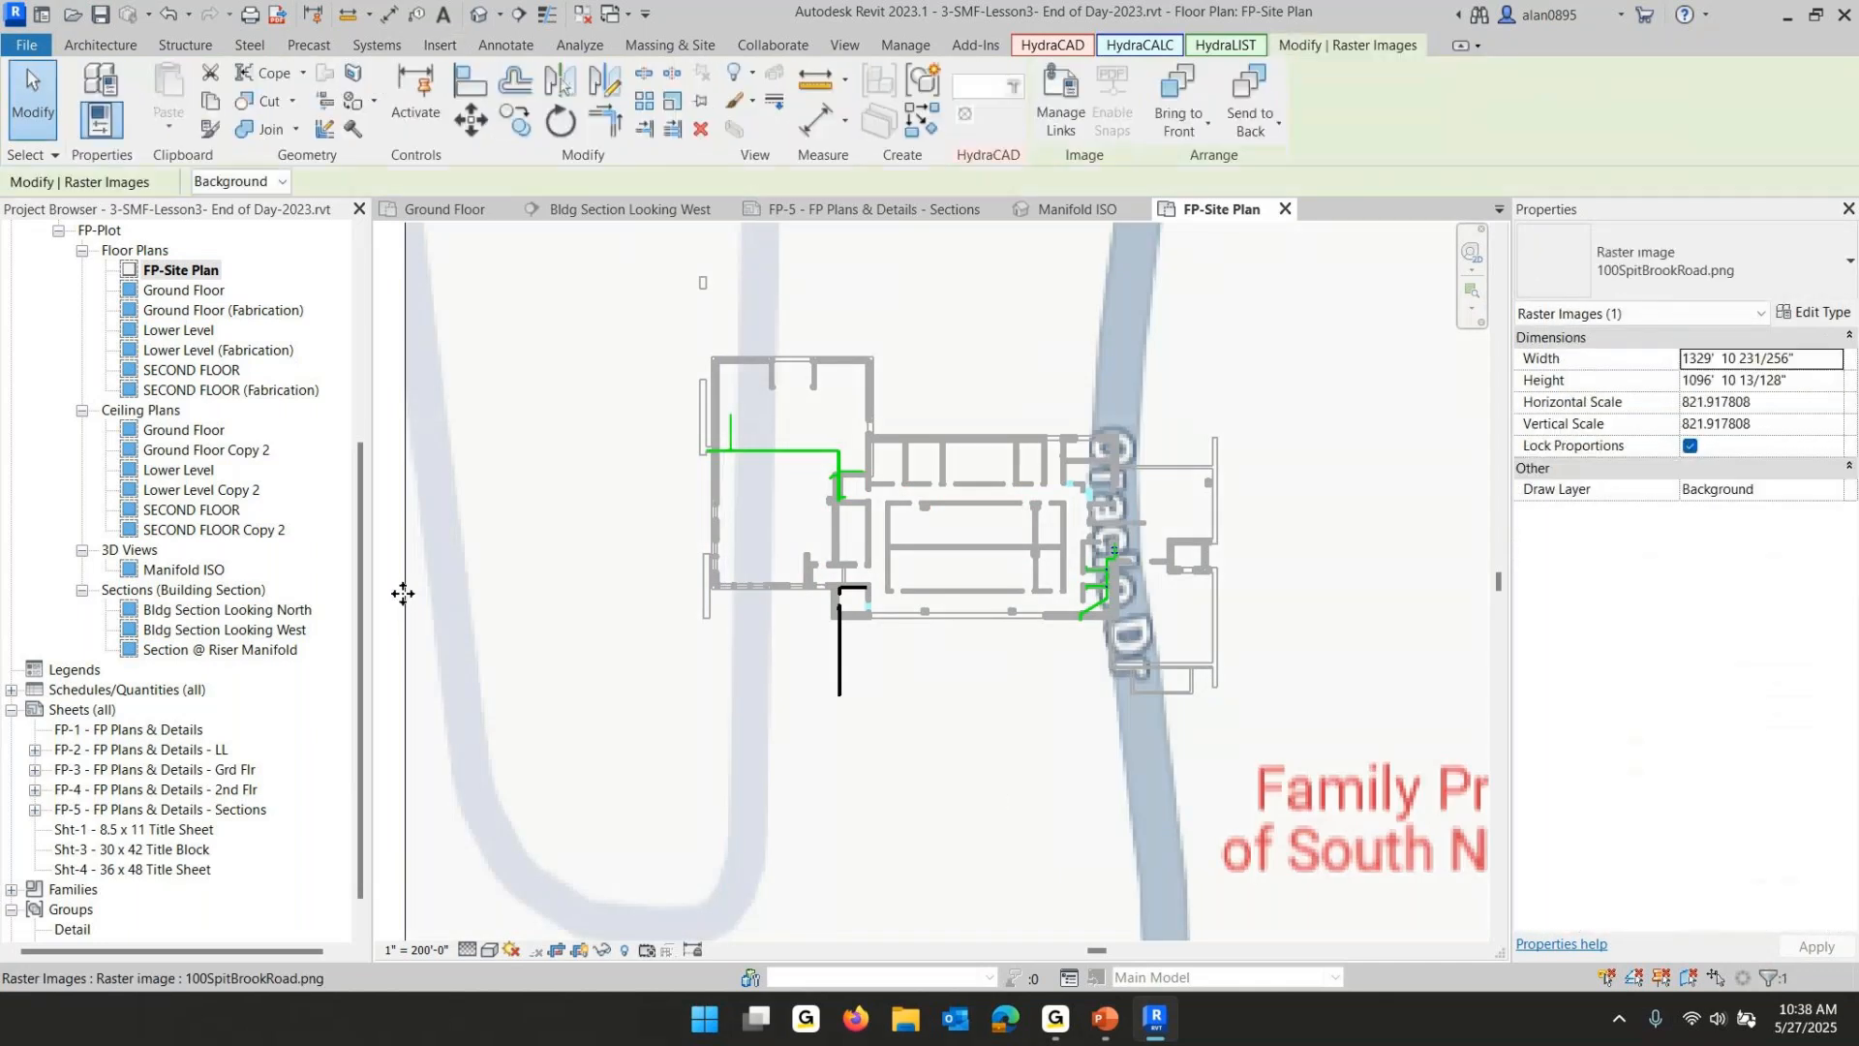
pyautogui.press('Escape')
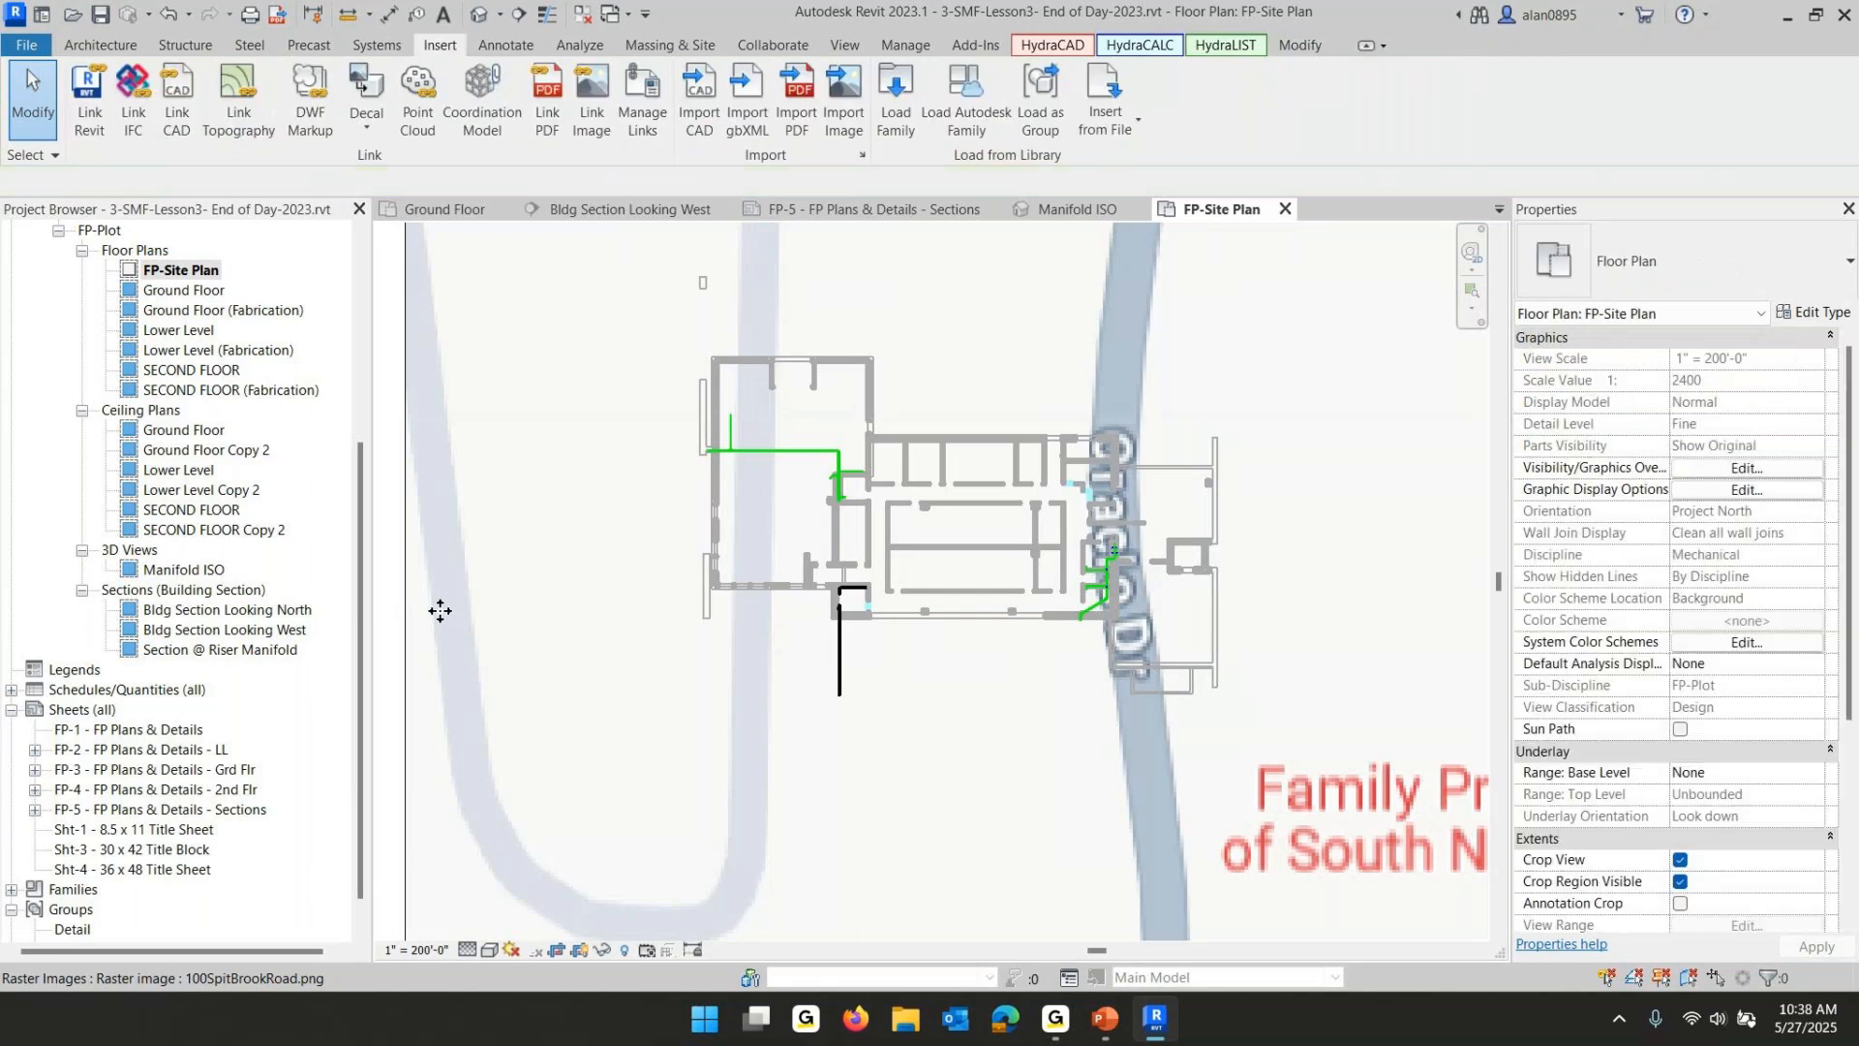
pyautogui.scroll(-3, 475, 613)
pyautogui.click(465, 538)
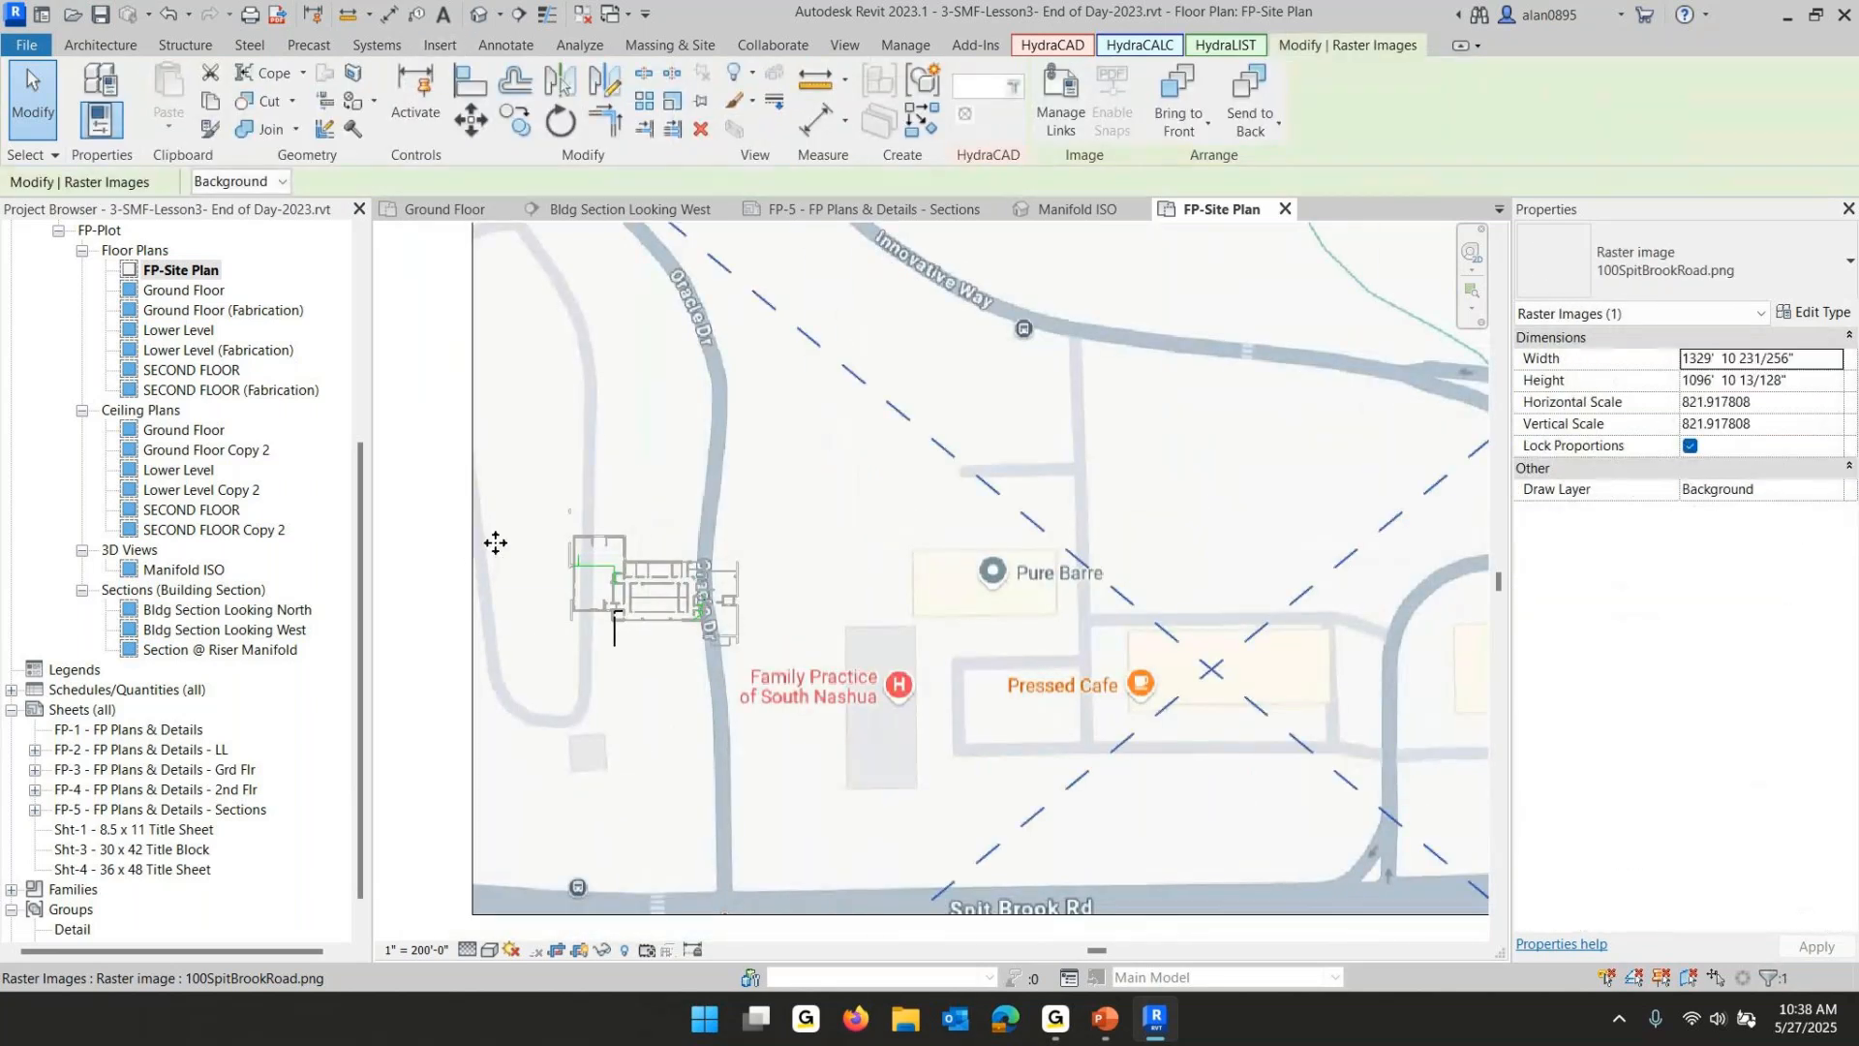
pyautogui.click(701, 101)
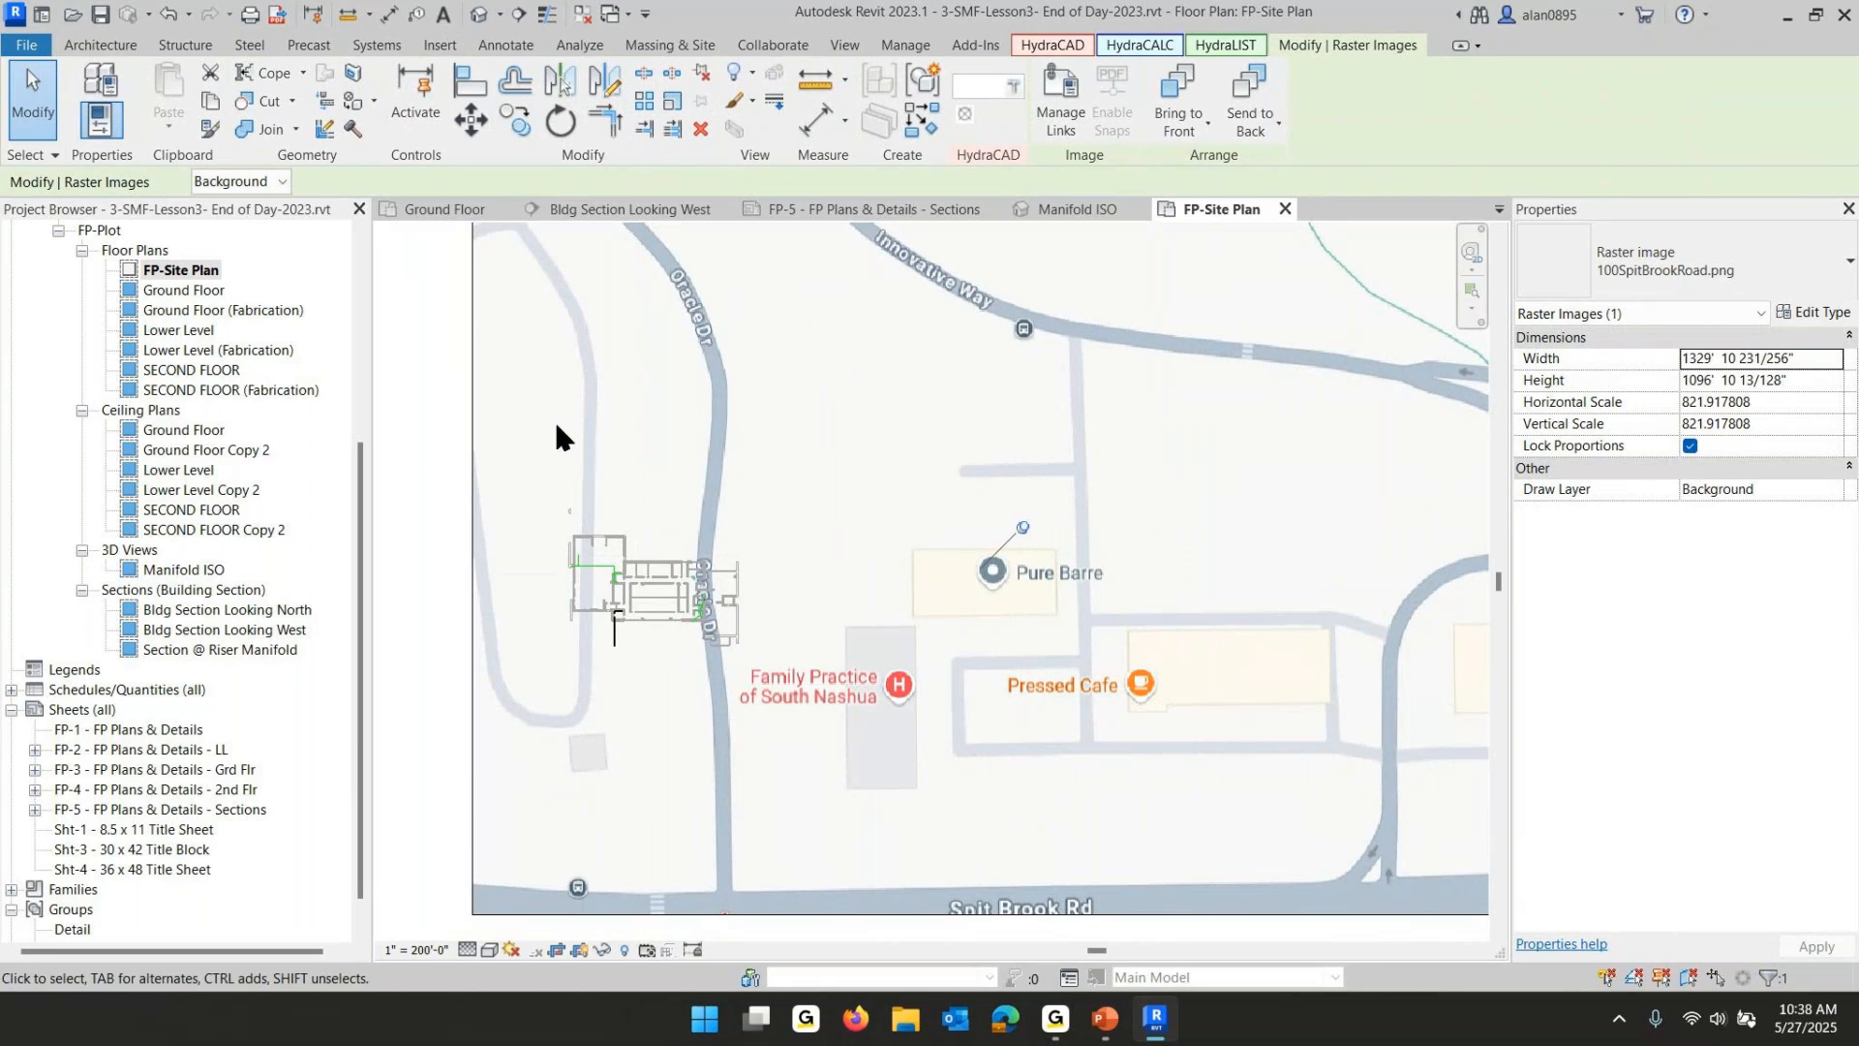
# - Select the elements around the underground main south of the building and delete them
pyautogui.moveTo(551, 421); pyautogui.dragTo(913, 722)
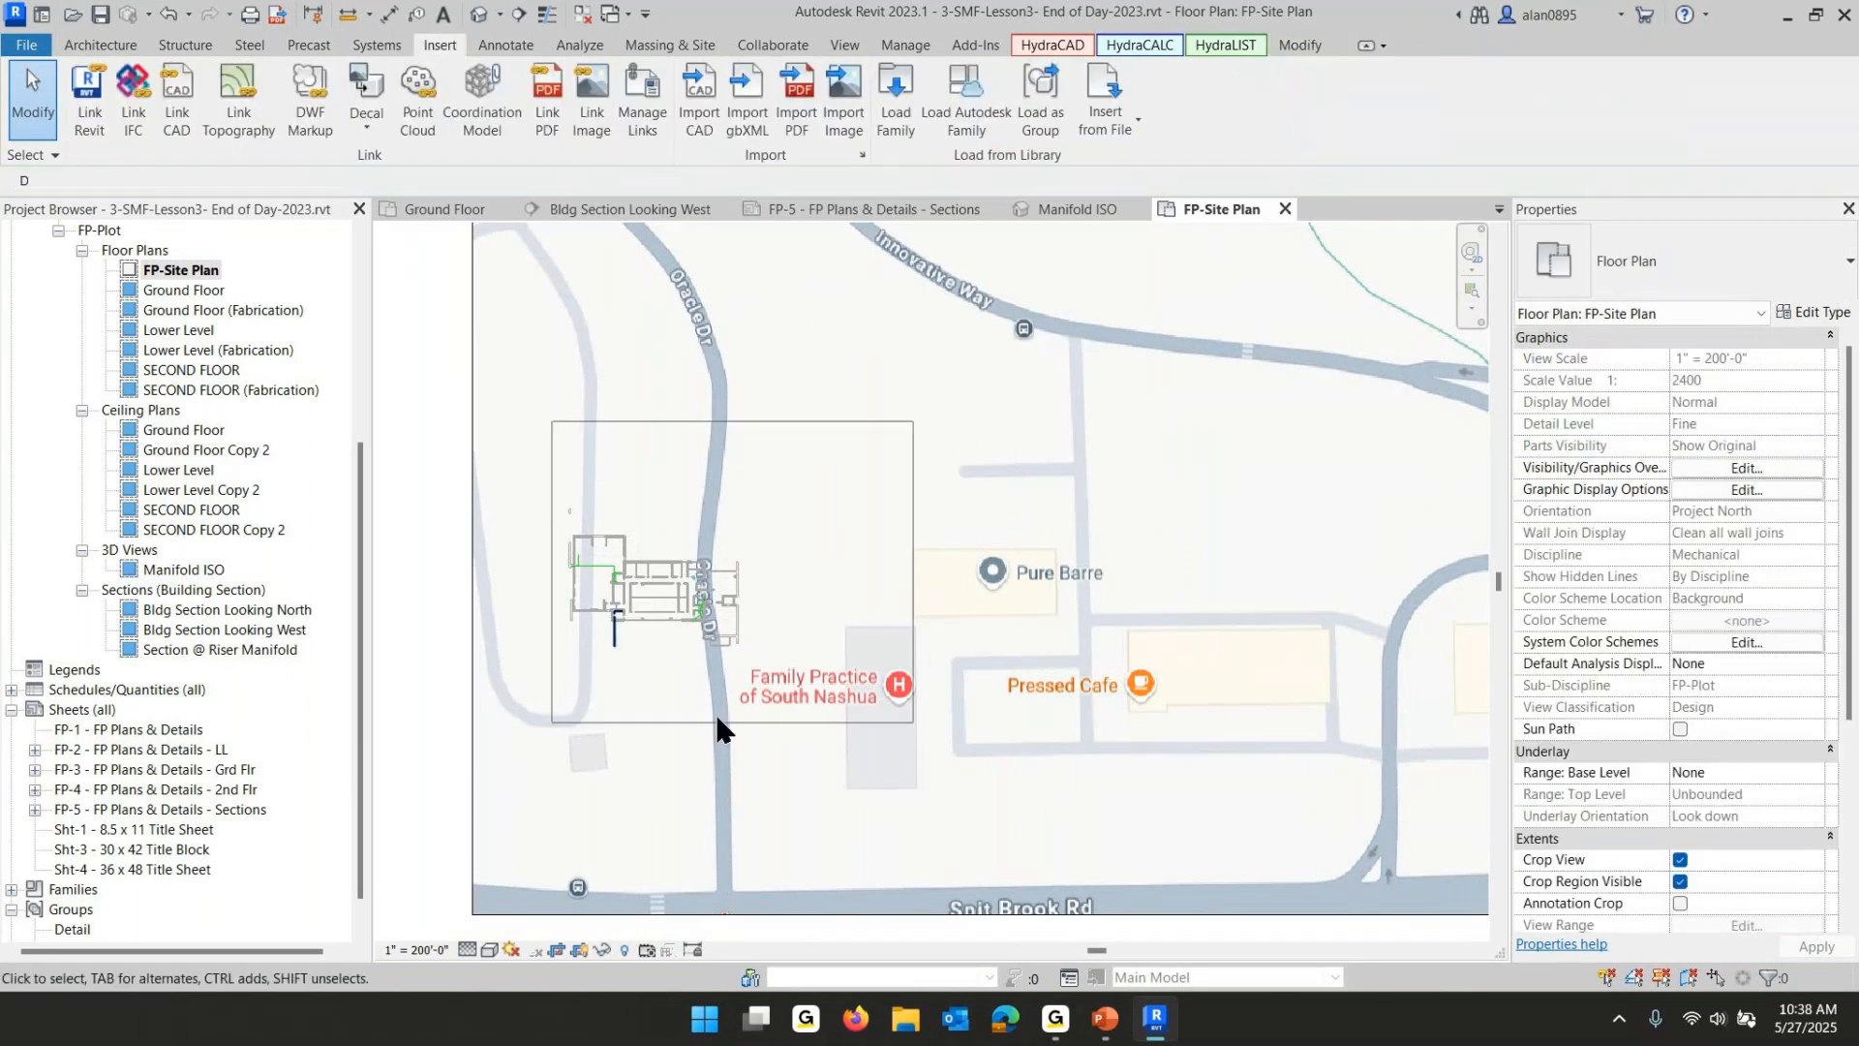
pyautogui.scroll(4, 726, 686)
pyautogui.moveTo(510, 653); pyautogui.dragTo(1121, 777, button='middle')
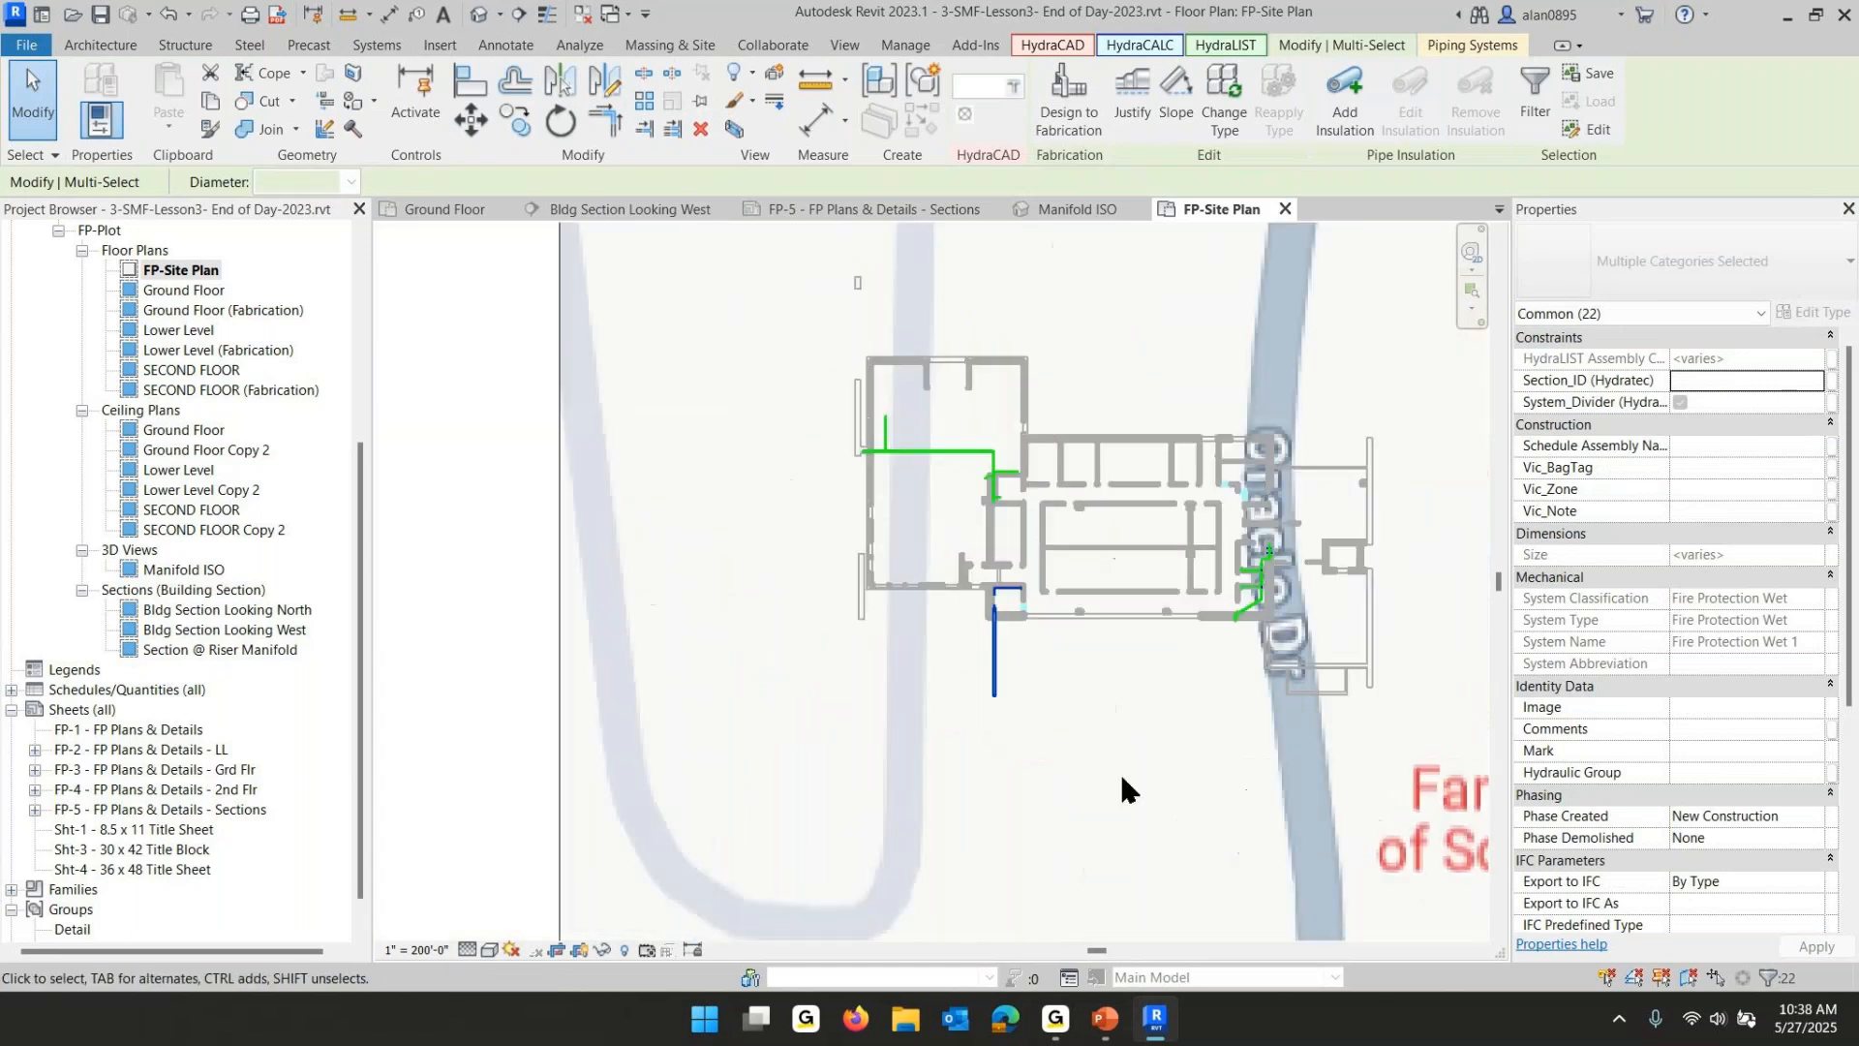
pyautogui.scroll(3, 1121, 790)
pyautogui.click(731, 521)
pyautogui.moveTo(731, 521); pyautogui.dragTo(990, 699)
pyautogui.press('Delete')
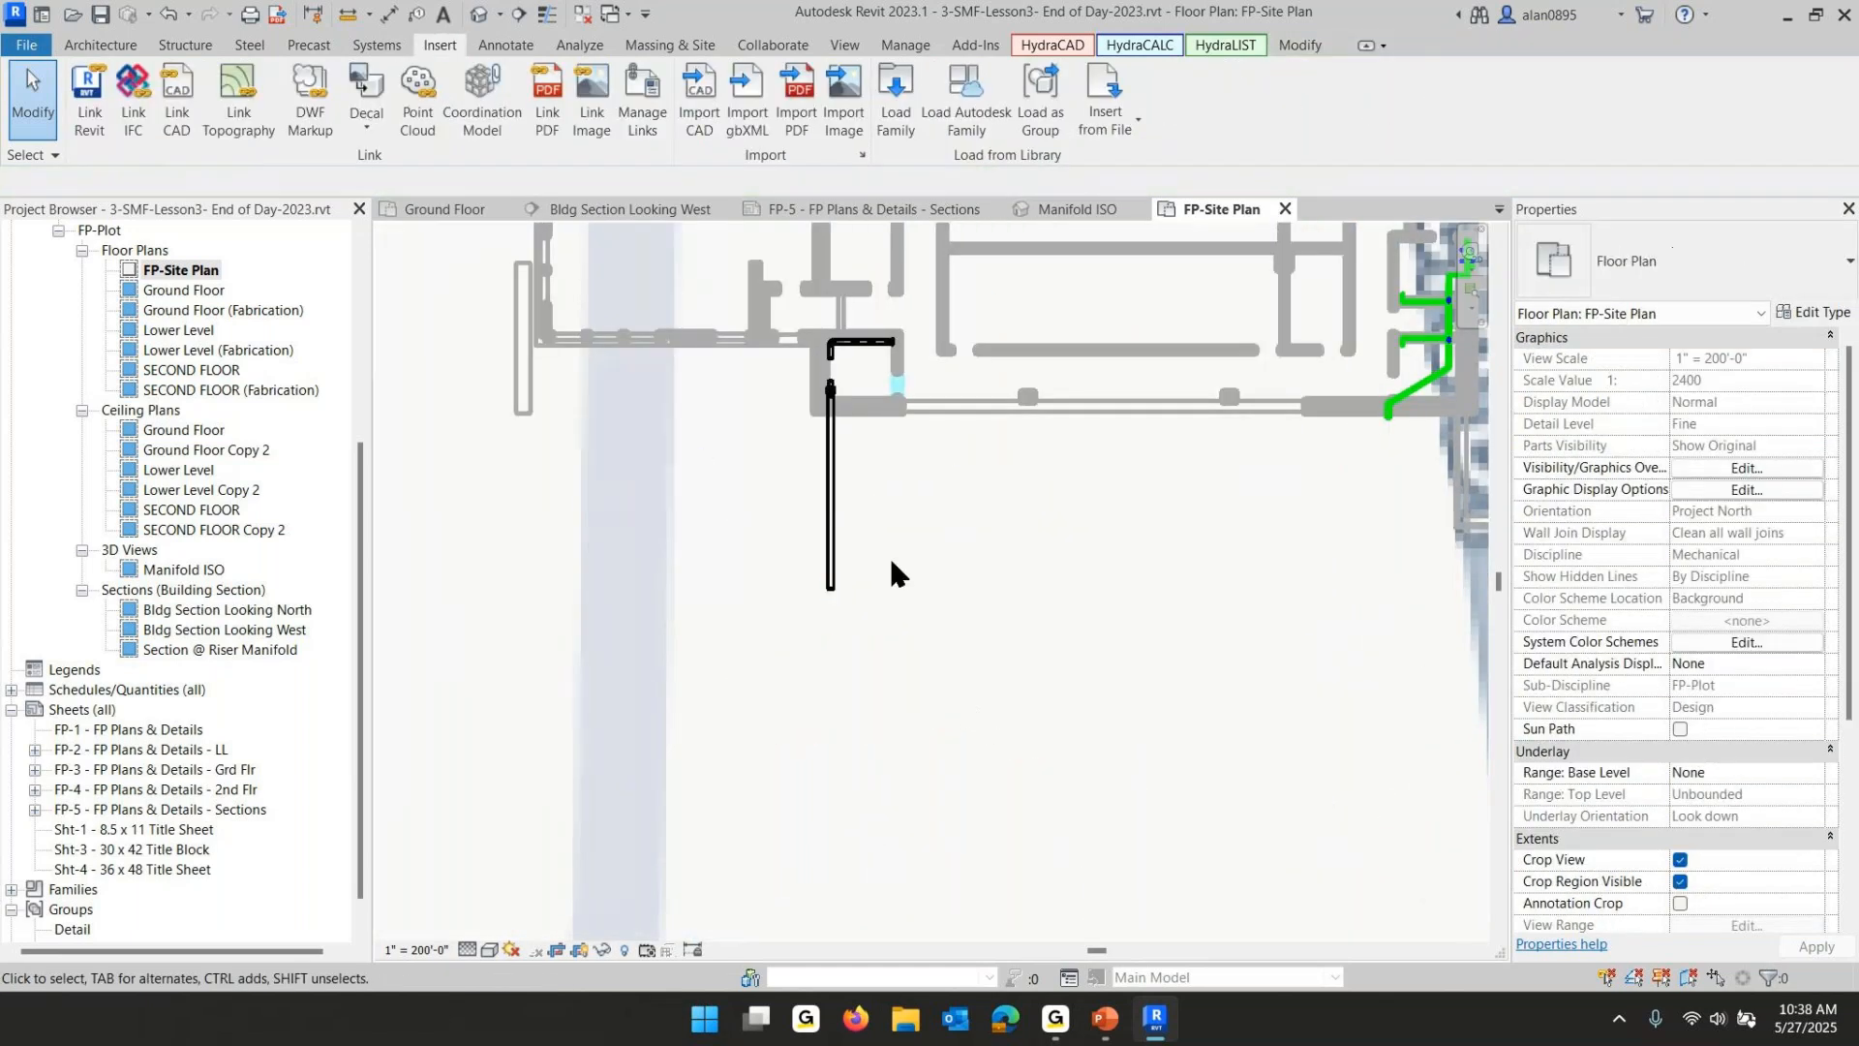
# - Extend the underground fire protection main south to Spit Brook Rd, about 223 ft long
pyautogui.click(835, 557)
pyautogui.scroll(-4, 982, 697)
pyautogui.scroll(6, 914, 291)
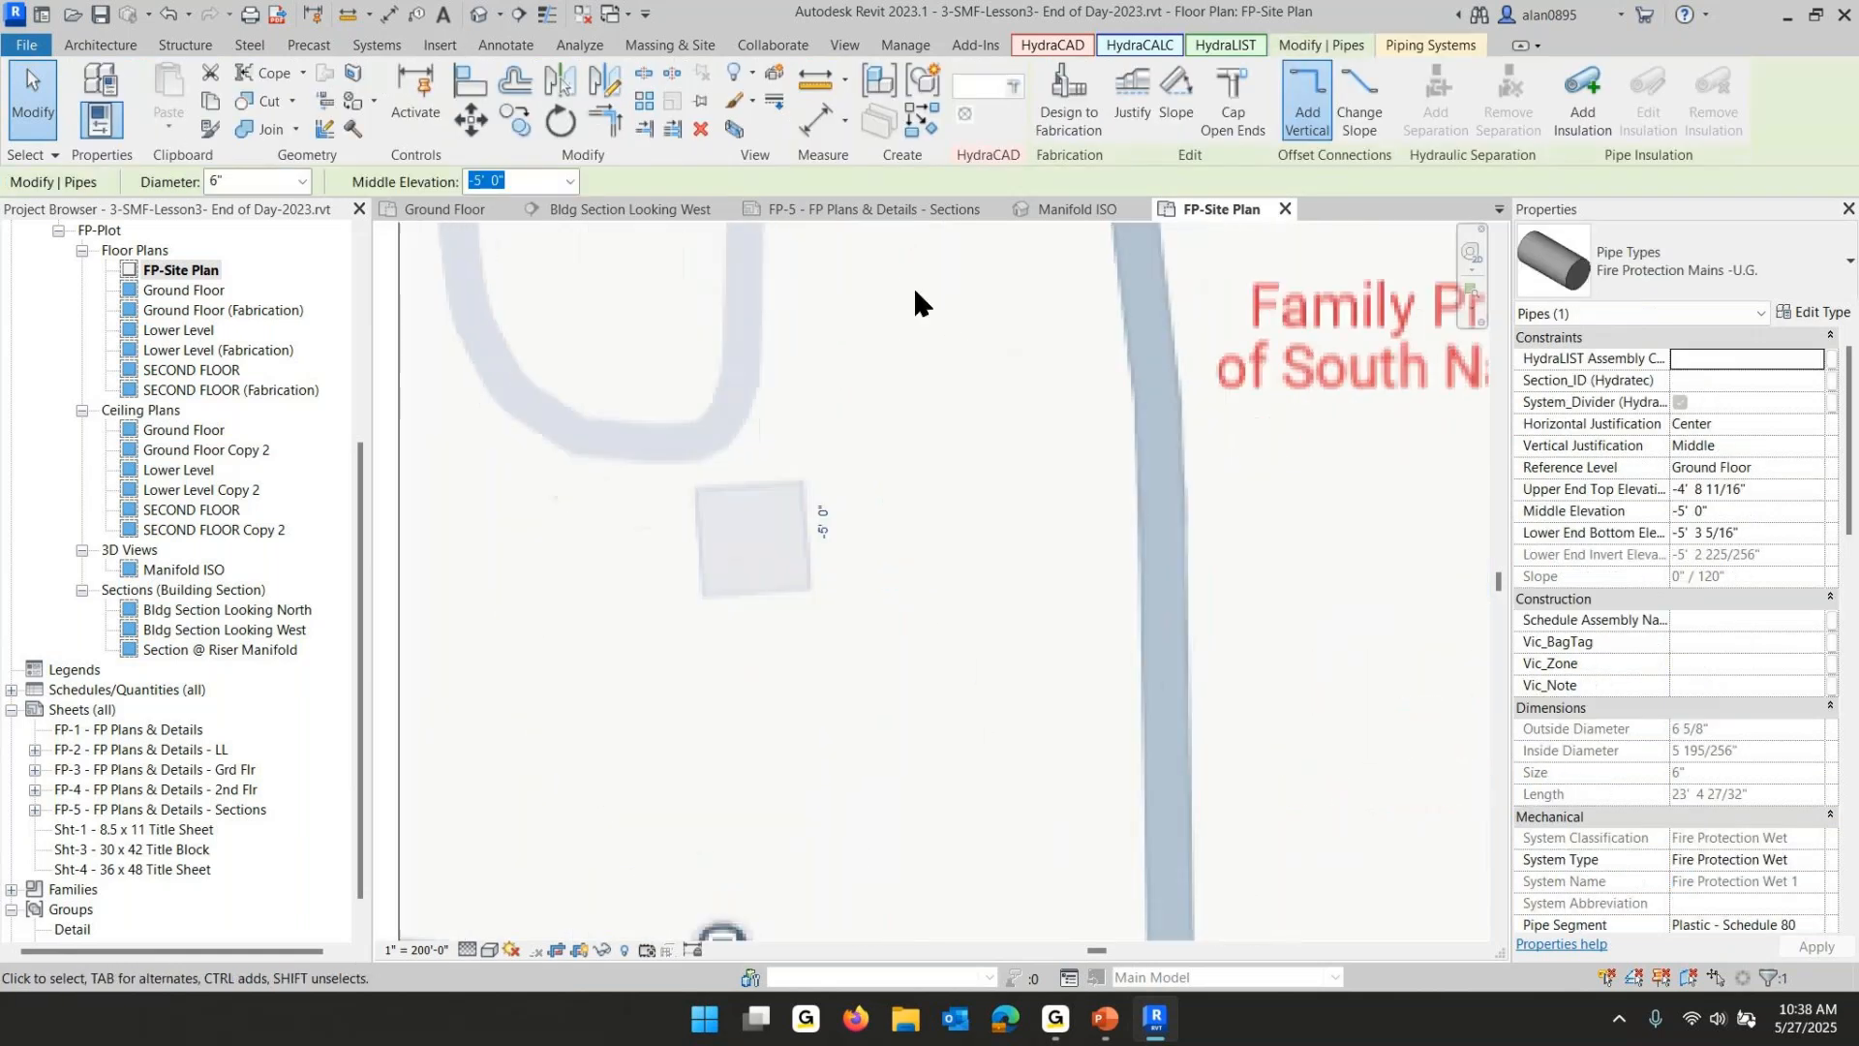
pyautogui.scroll(-2, 945, 426)
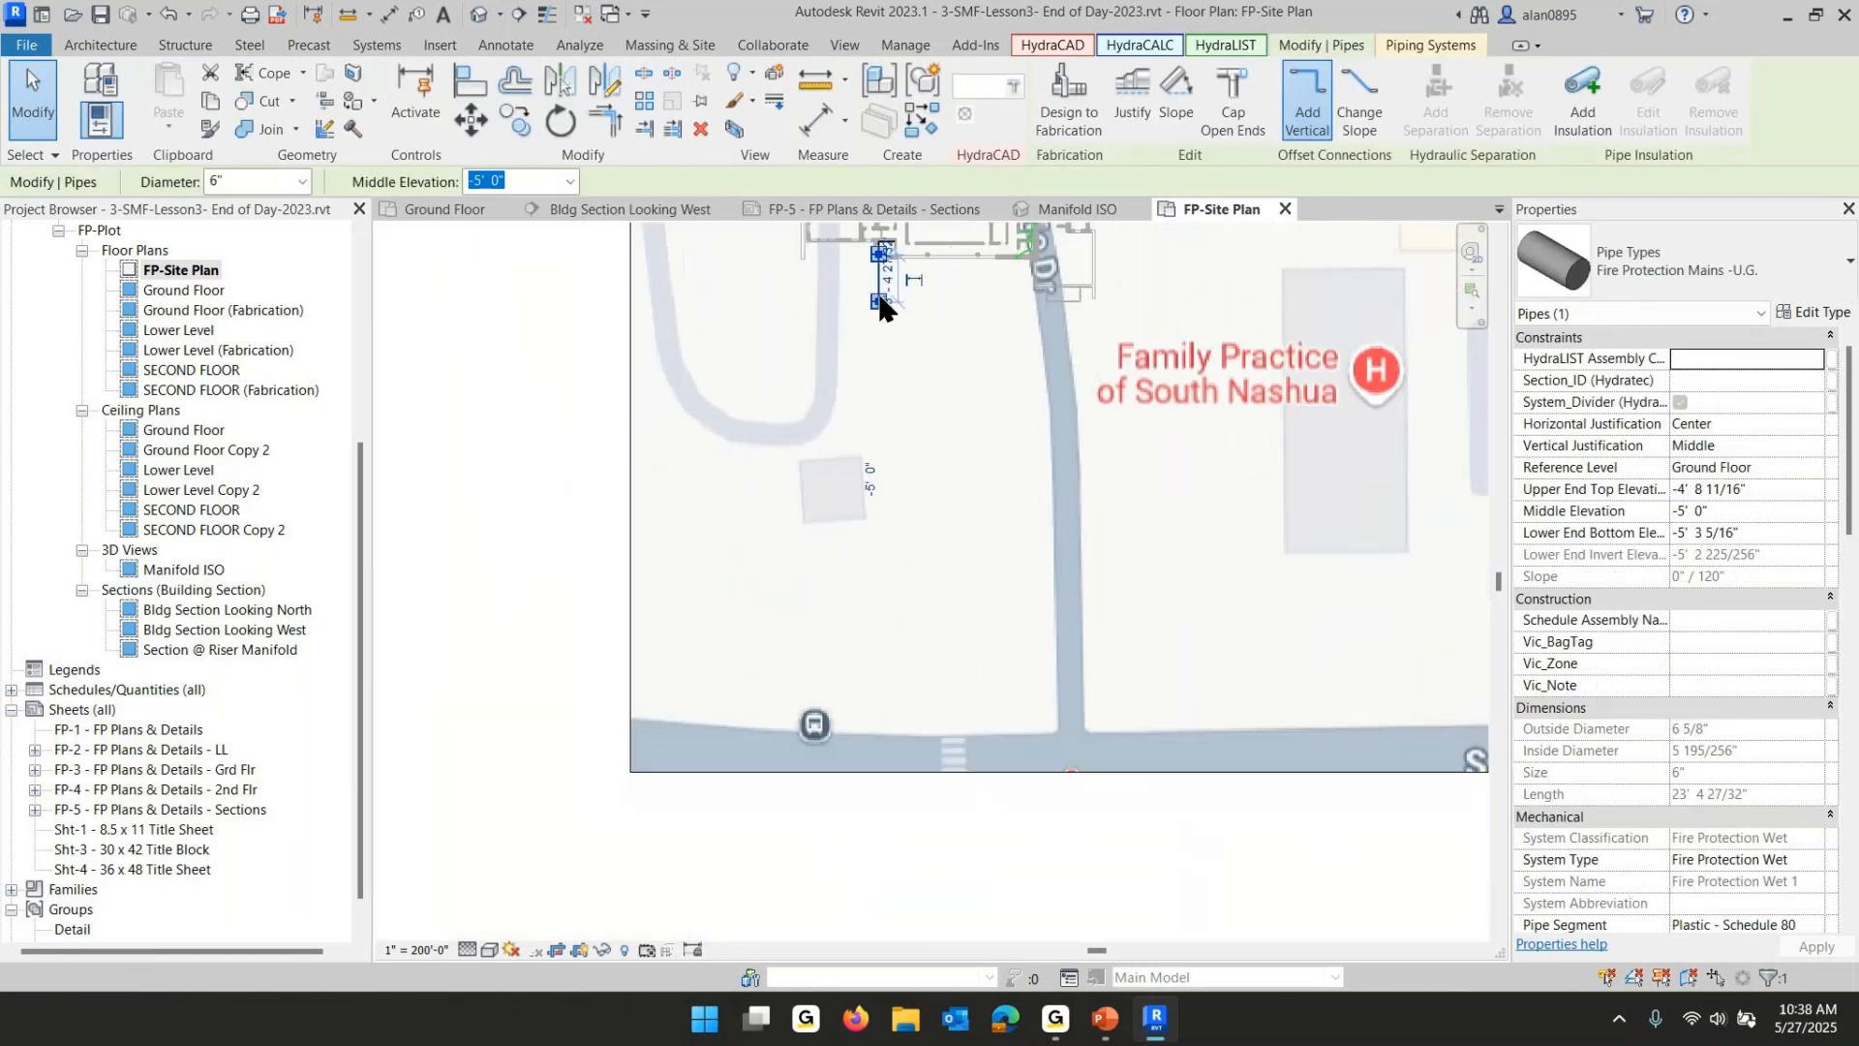
pyautogui.moveTo(879, 302); pyautogui.dragTo(914, 711)
pyautogui.scroll(5, 910, 712)
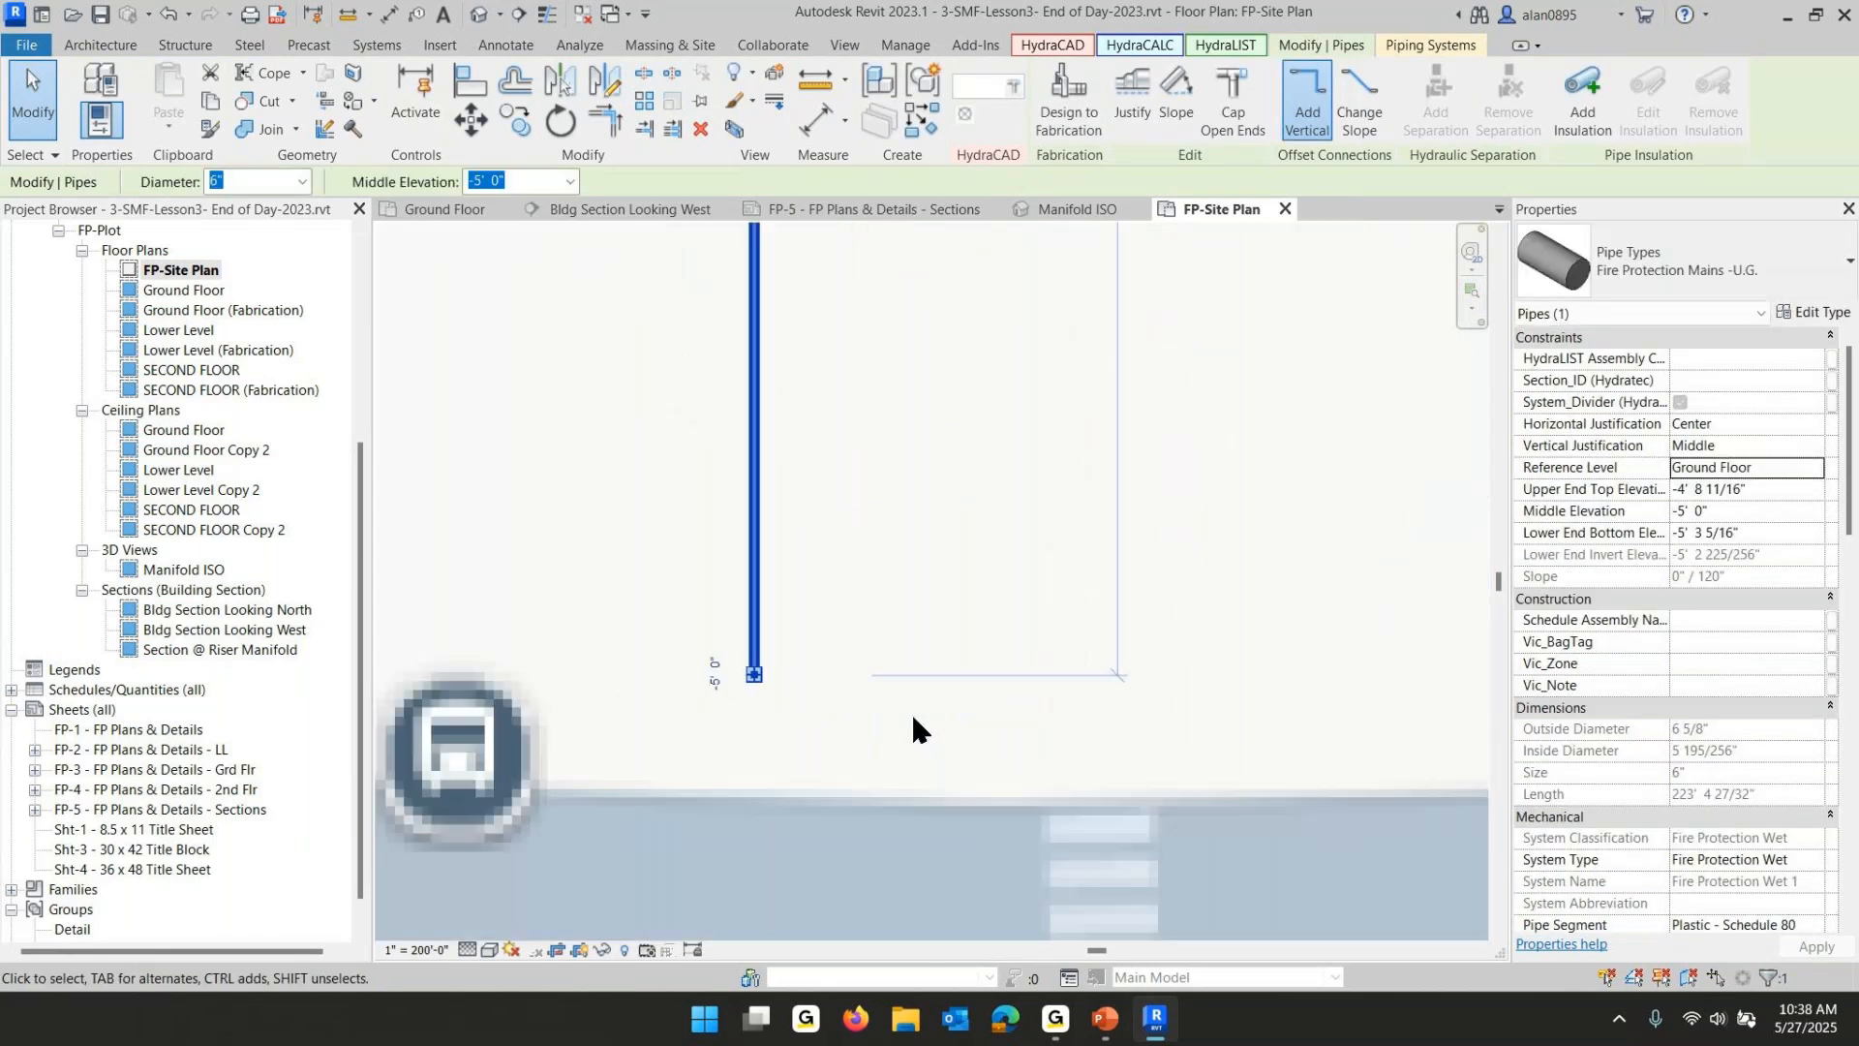
# - Create a similar 6" underground main at -5' 0" running east–west along Spit Brook Rd past the main's end
pyautogui.rightClick(755, 457)
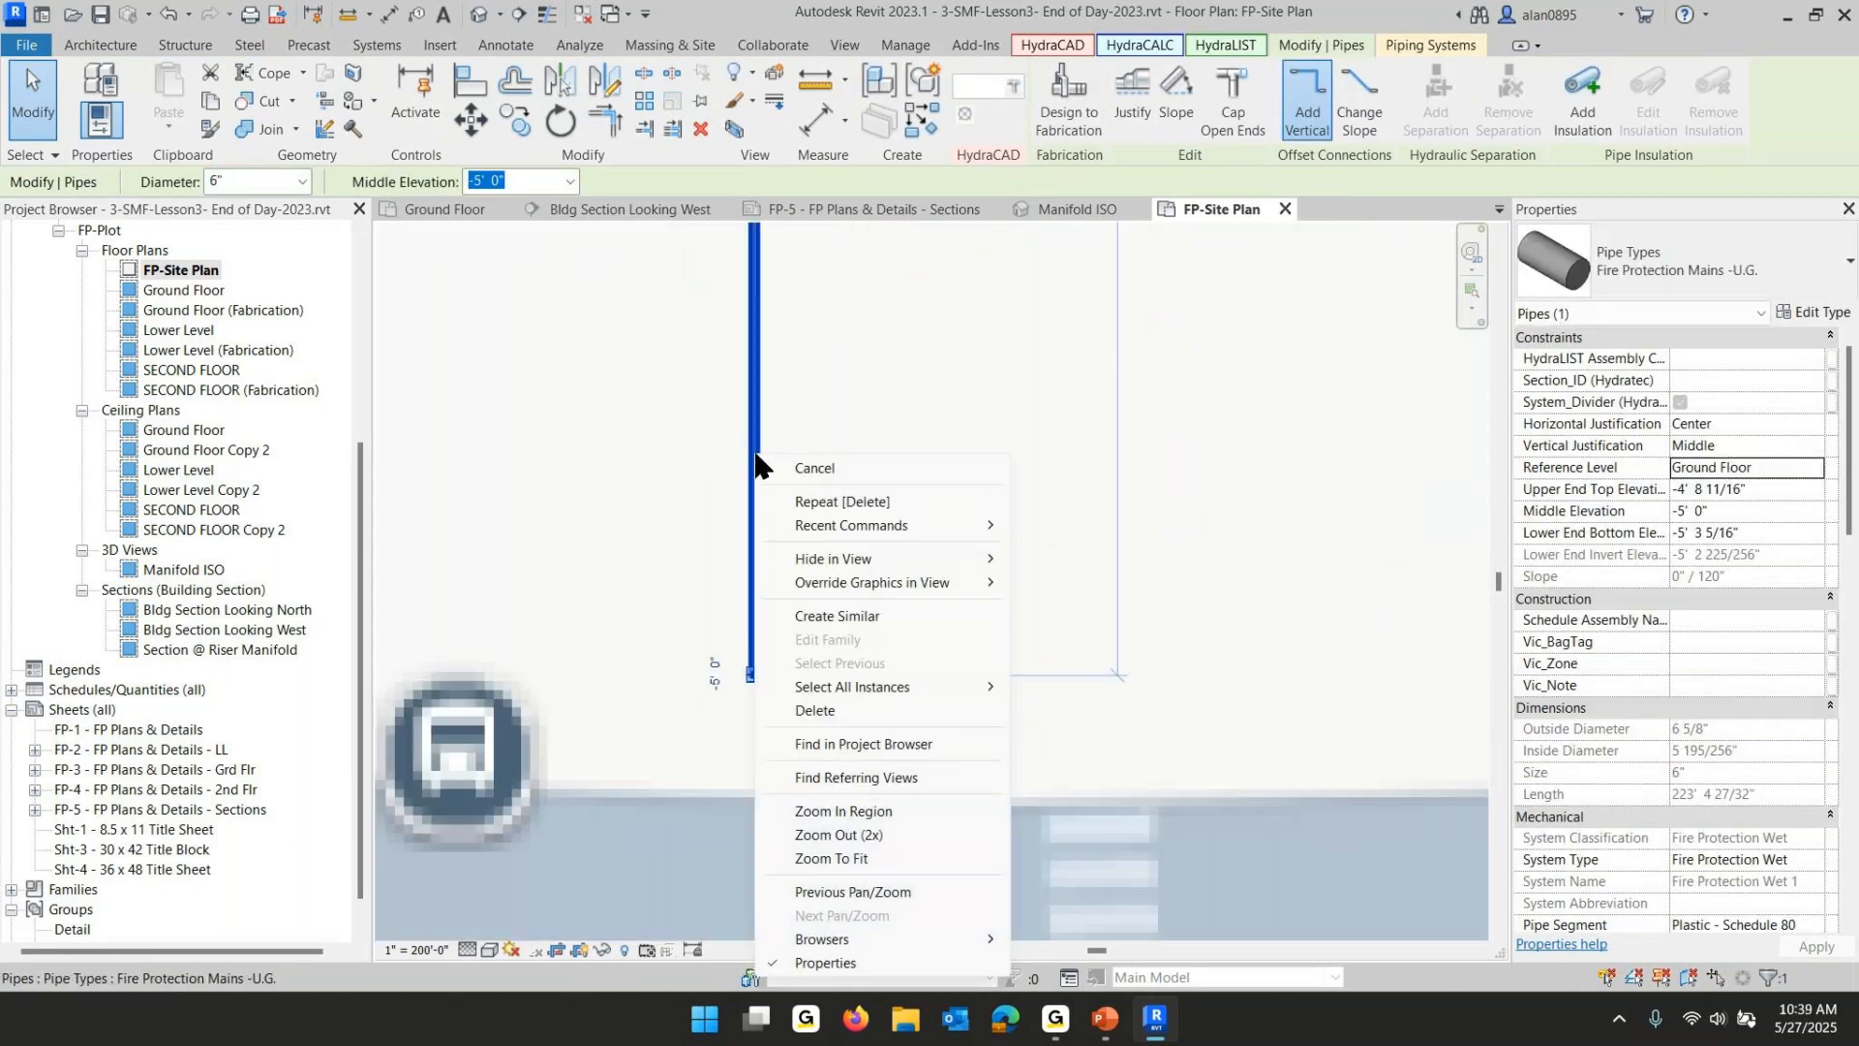
pyautogui.click(835, 608)
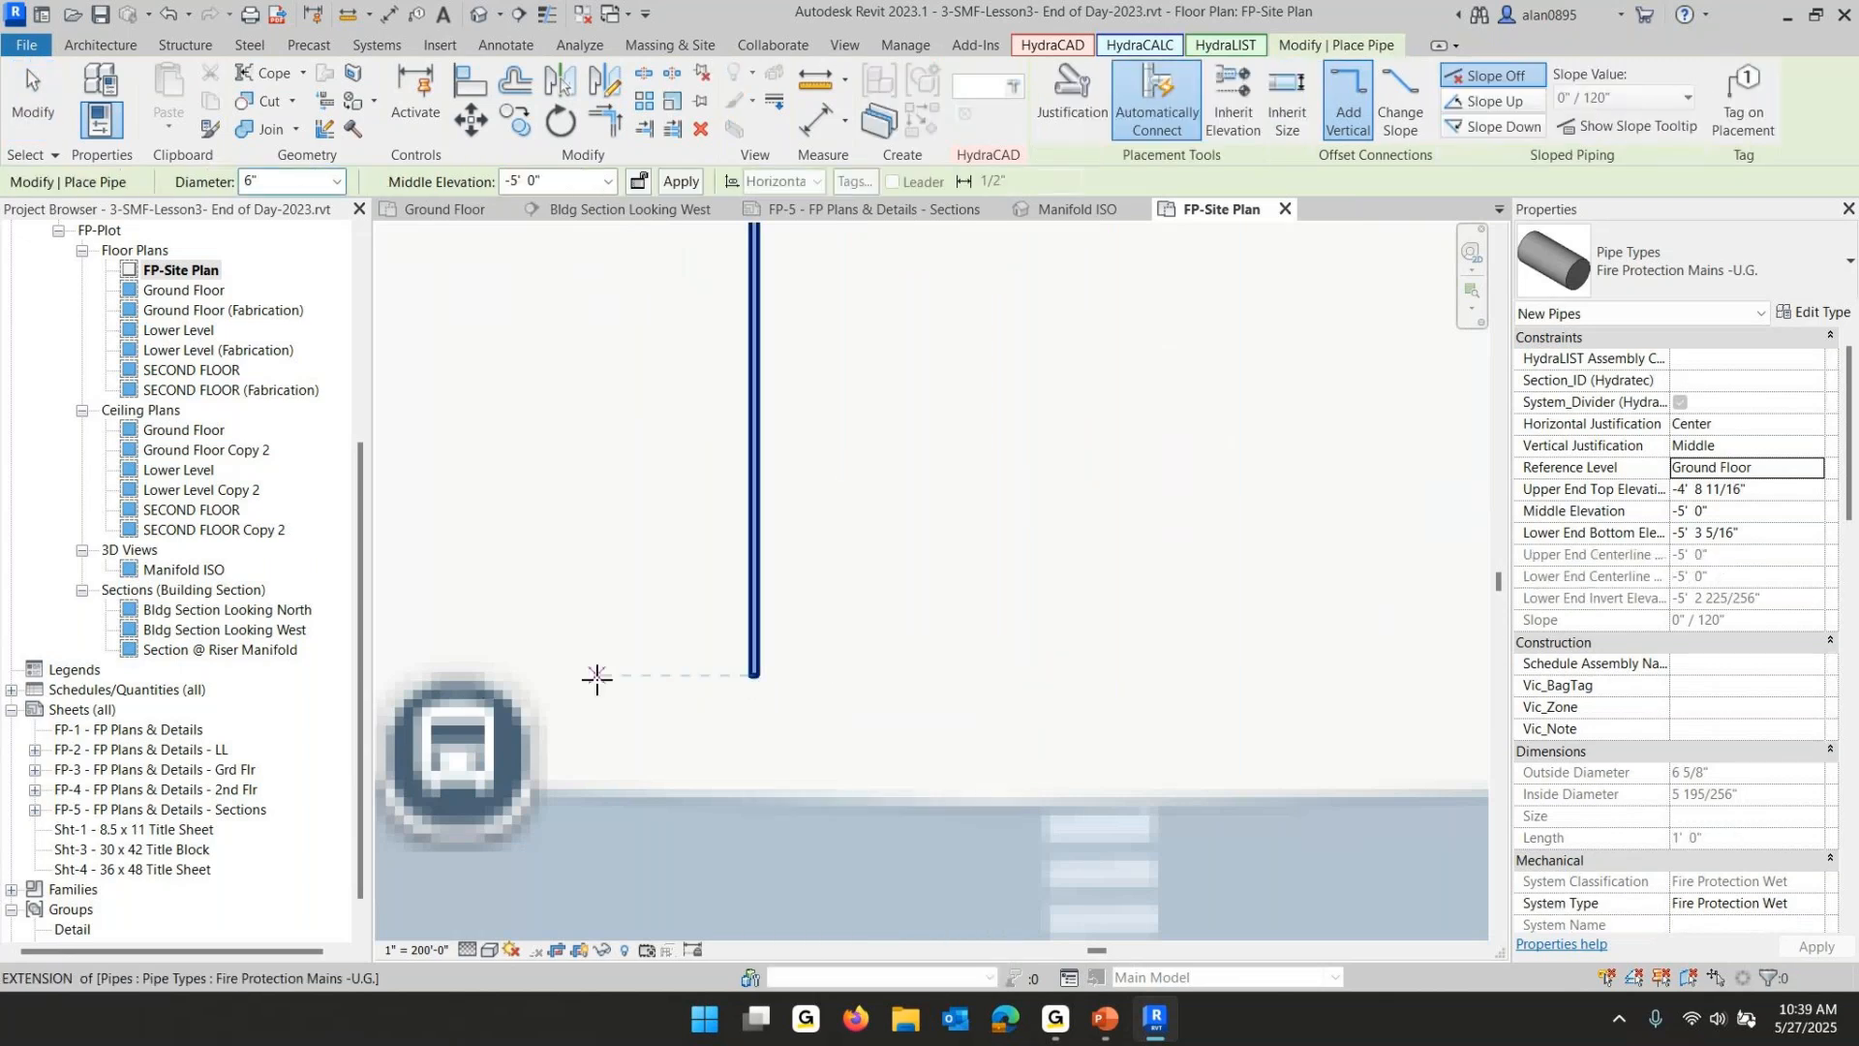
pyautogui.moveTo(598, 677); pyautogui.dragTo(1102, 659, button='middle')
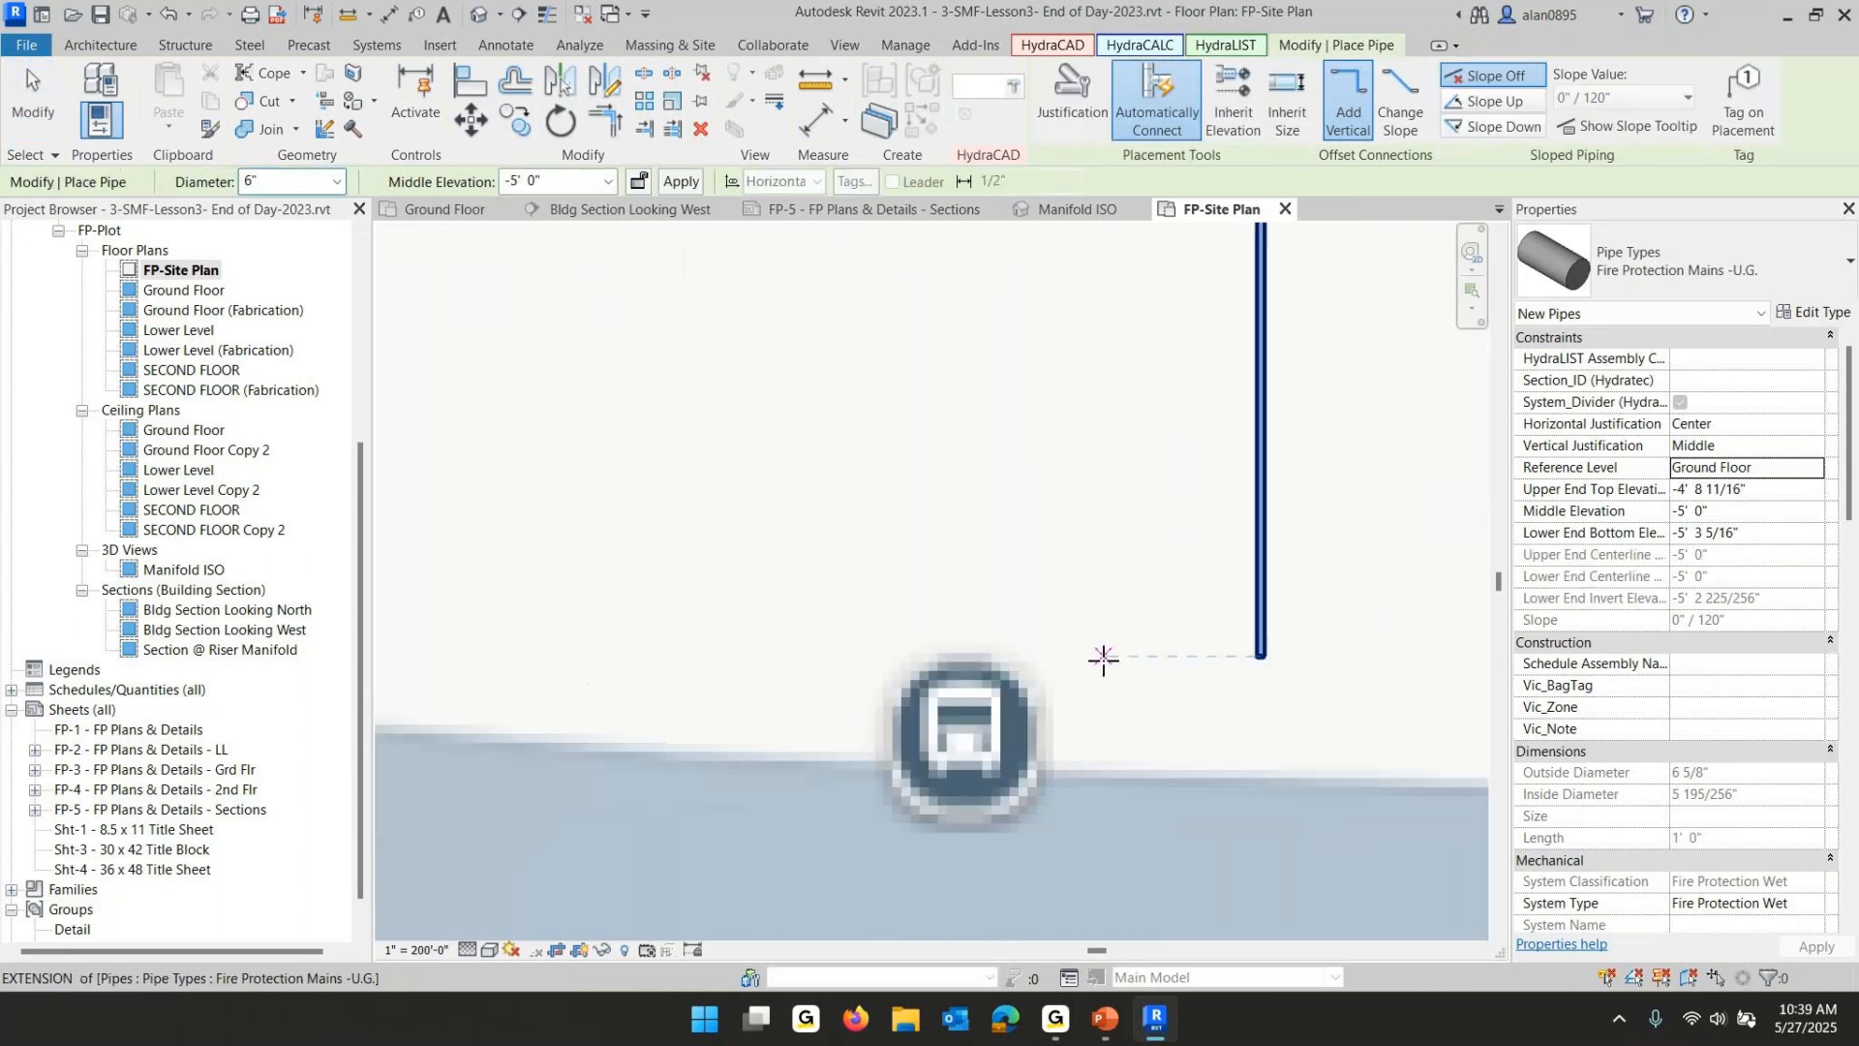
pyautogui.click(419, 662)
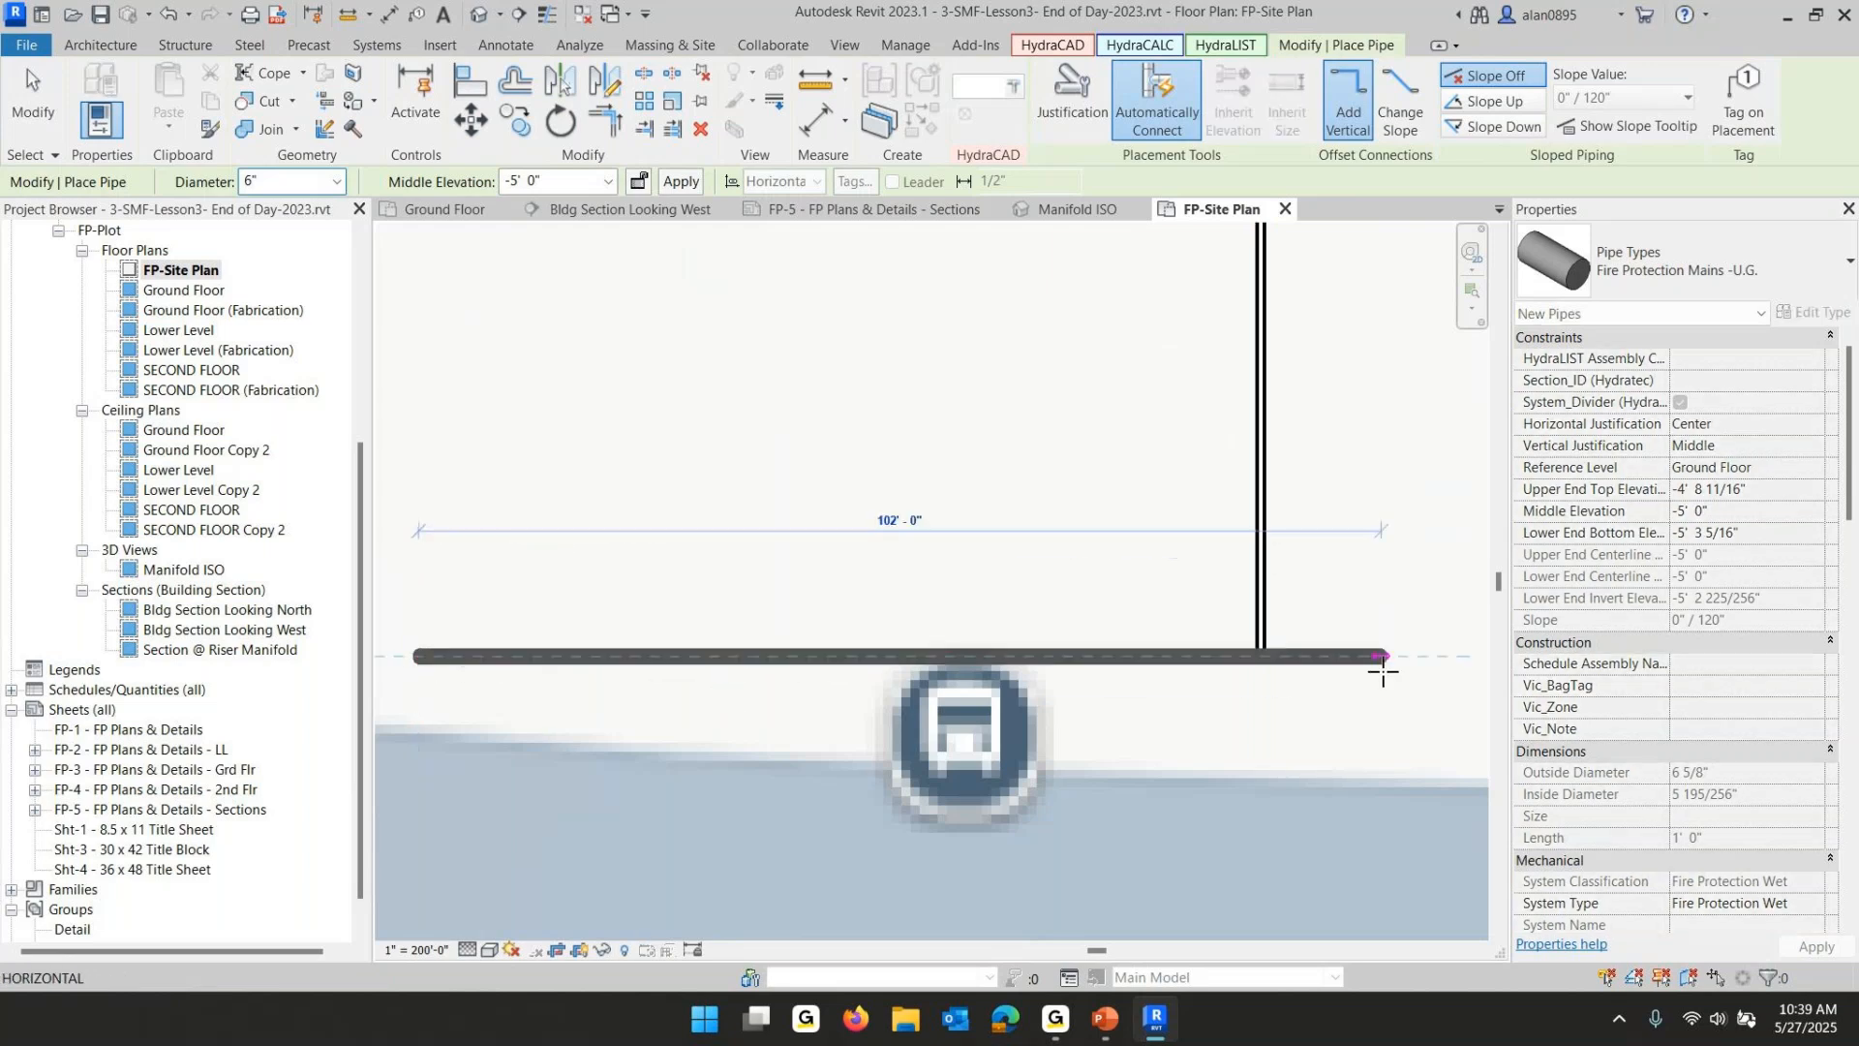
pyautogui.scroll(-3, 1369, 664)
pyautogui.moveTo(1381, 665); pyautogui.dragTo(688, 698, button='middle')
pyautogui.moveTo(1454, 692); pyautogui.dragTo(610, 719, button='middle')
pyautogui.moveTo(1362, 702); pyautogui.dragTo(564, 733, button='middle')
pyautogui.moveTo(1430, 701); pyautogui.dragTo(439, 704, button='middle')
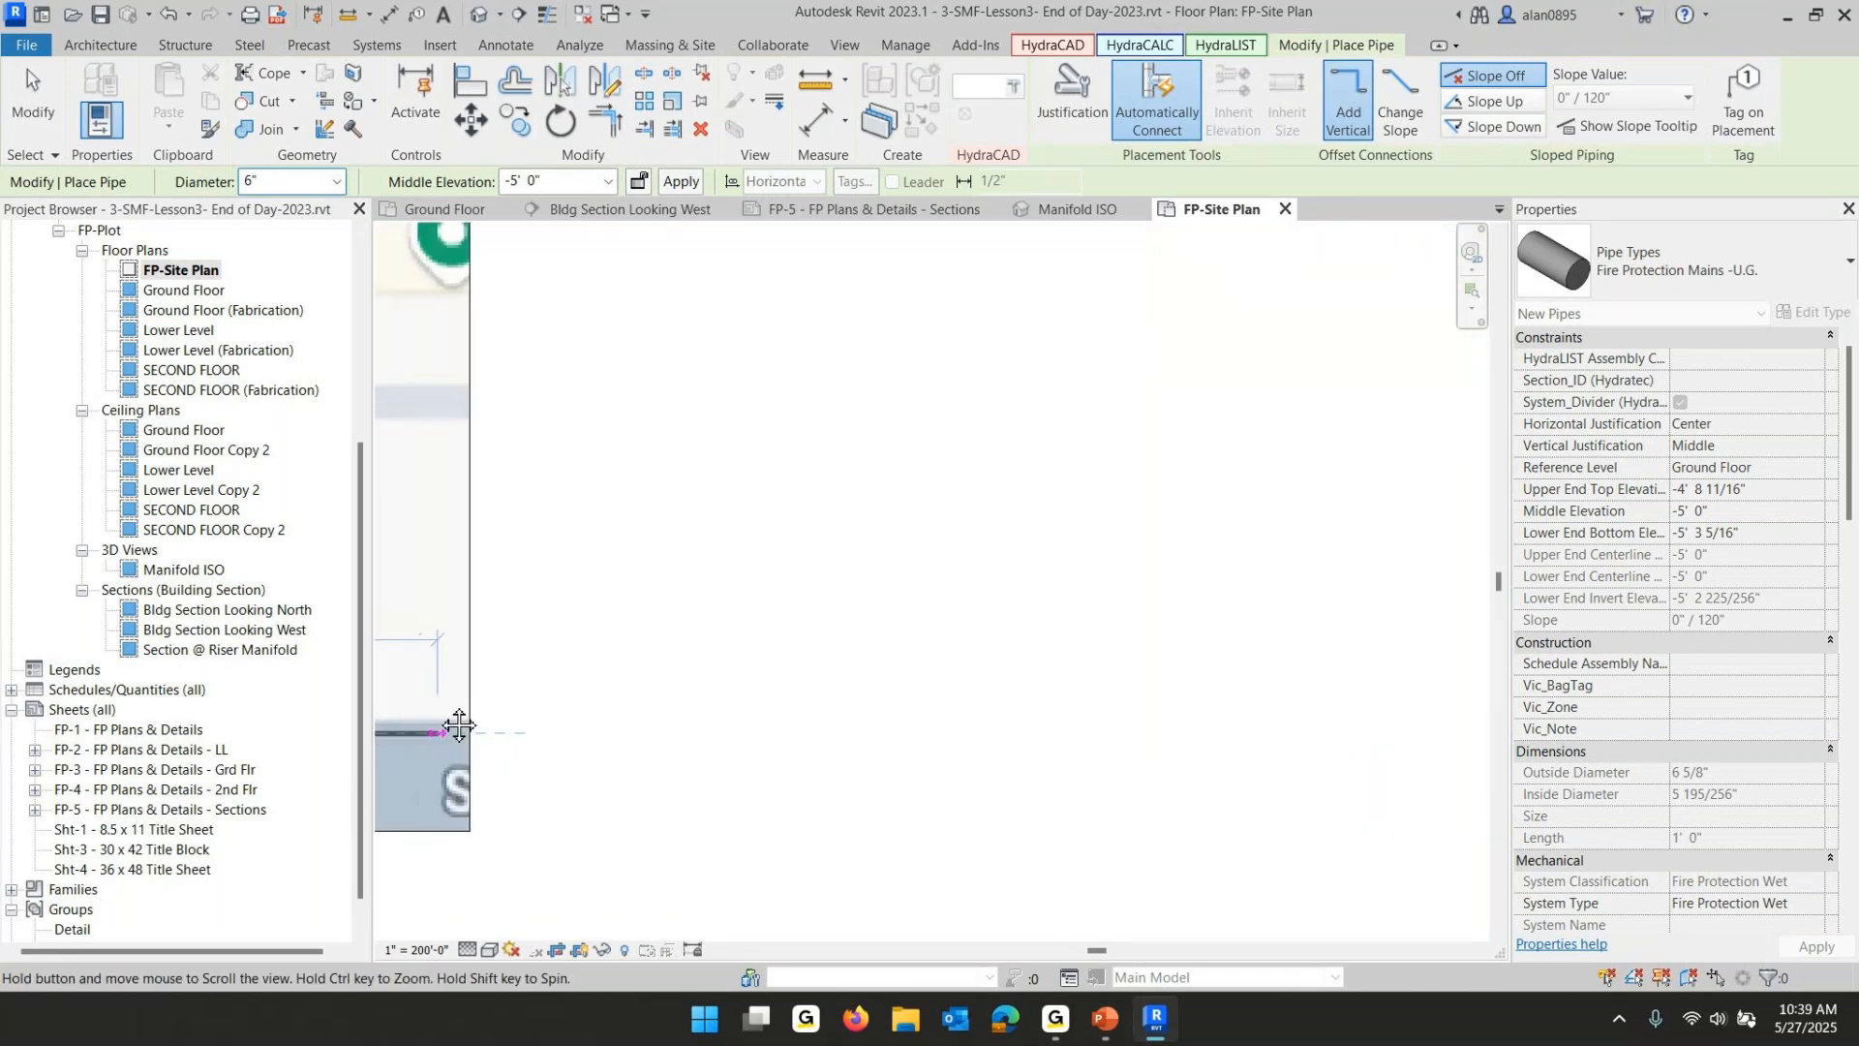
pyautogui.press('Escape')
pyautogui.press('Escape')
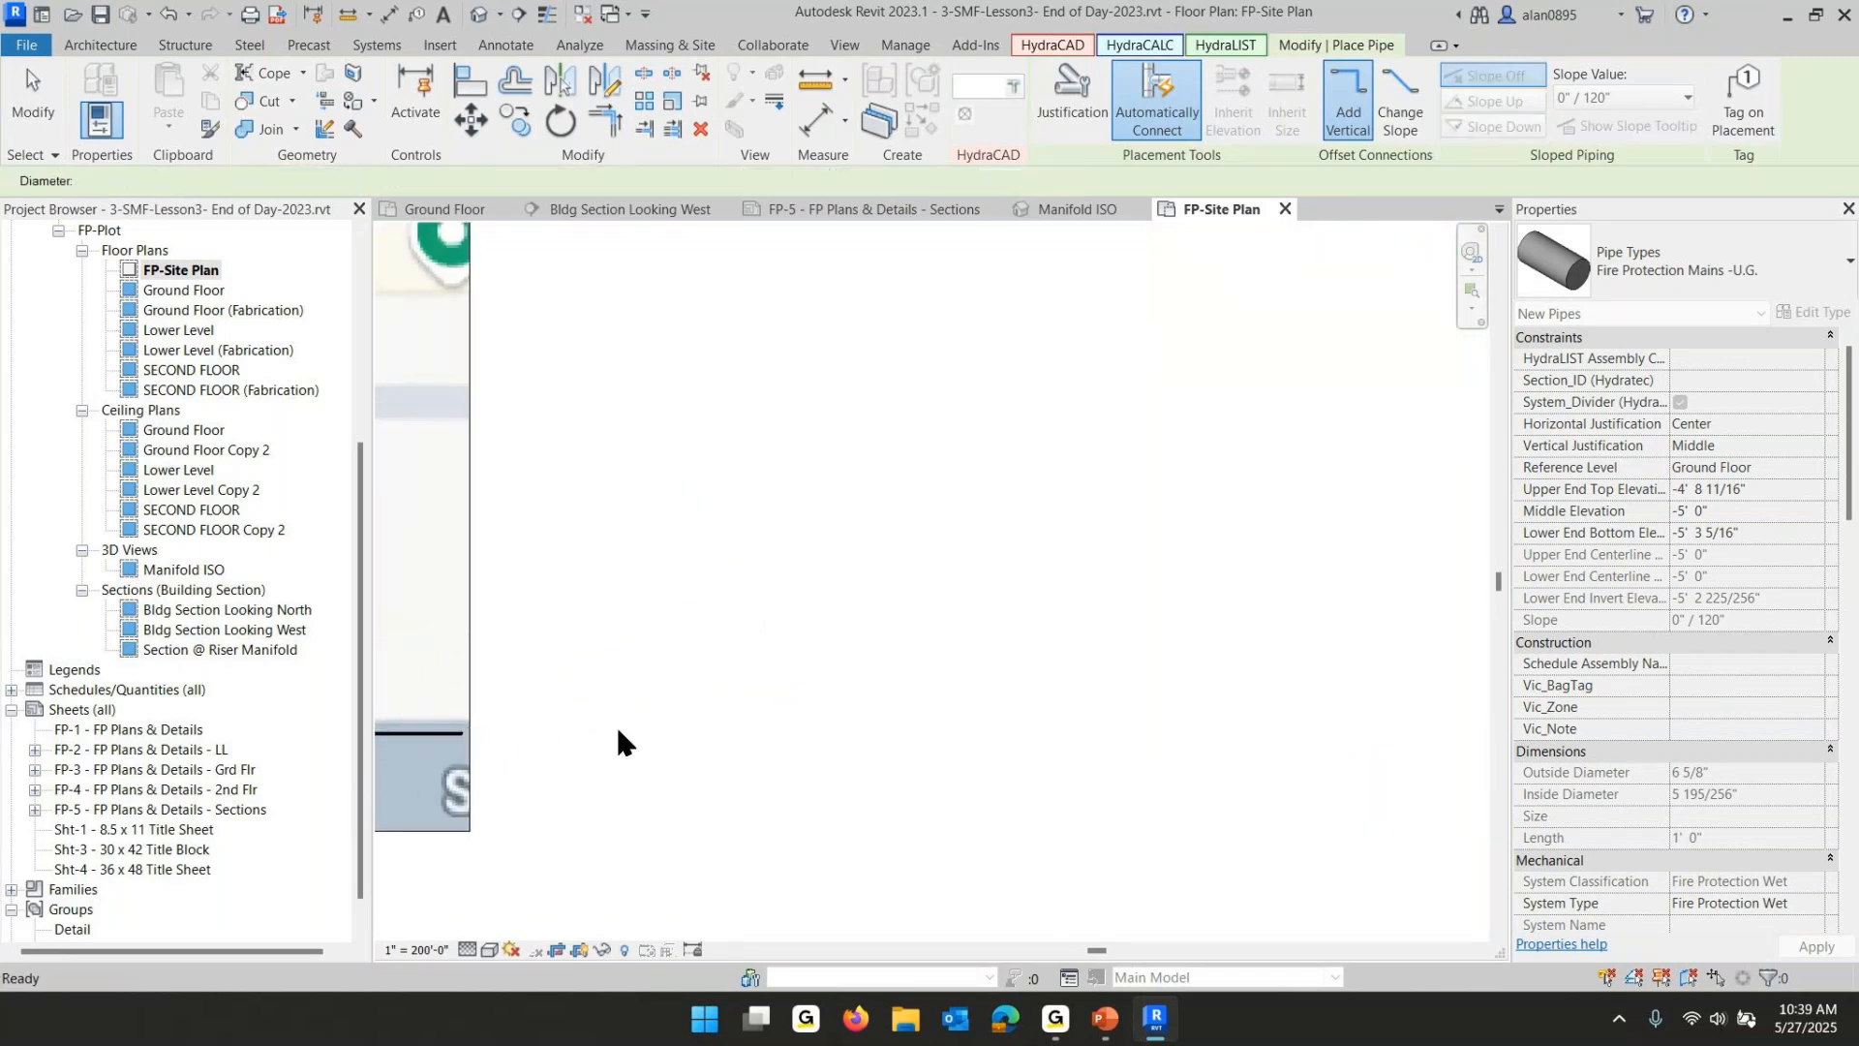
# - Zoom and pan around the site plan to inspect the new main along Spit Brook Rd
pyautogui.scroll(-3, 1017, 647)
pyautogui.moveTo(672, 697); pyautogui.dragTo(1349, 681, button='middle')
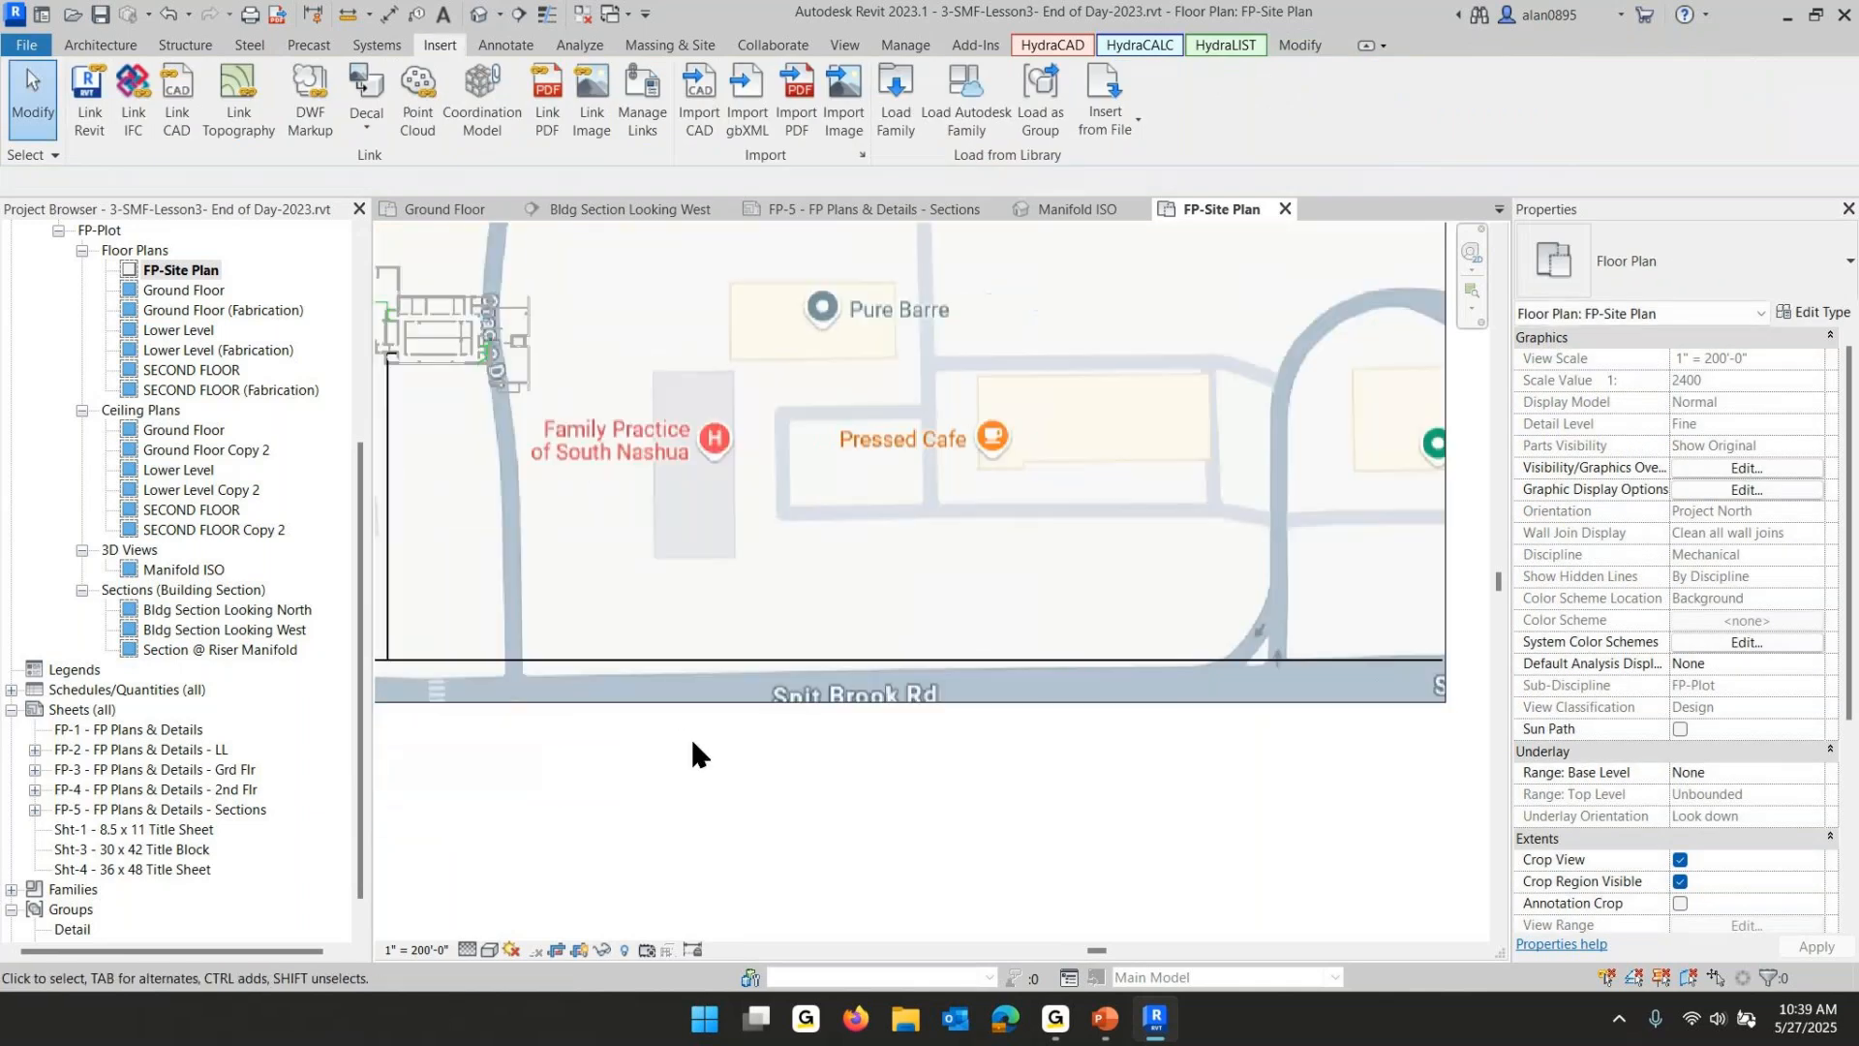
pyautogui.moveTo(738, 732); pyautogui.dragTo(1333, 719, button='middle')
pyautogui.scroll(8, 1017, 714)
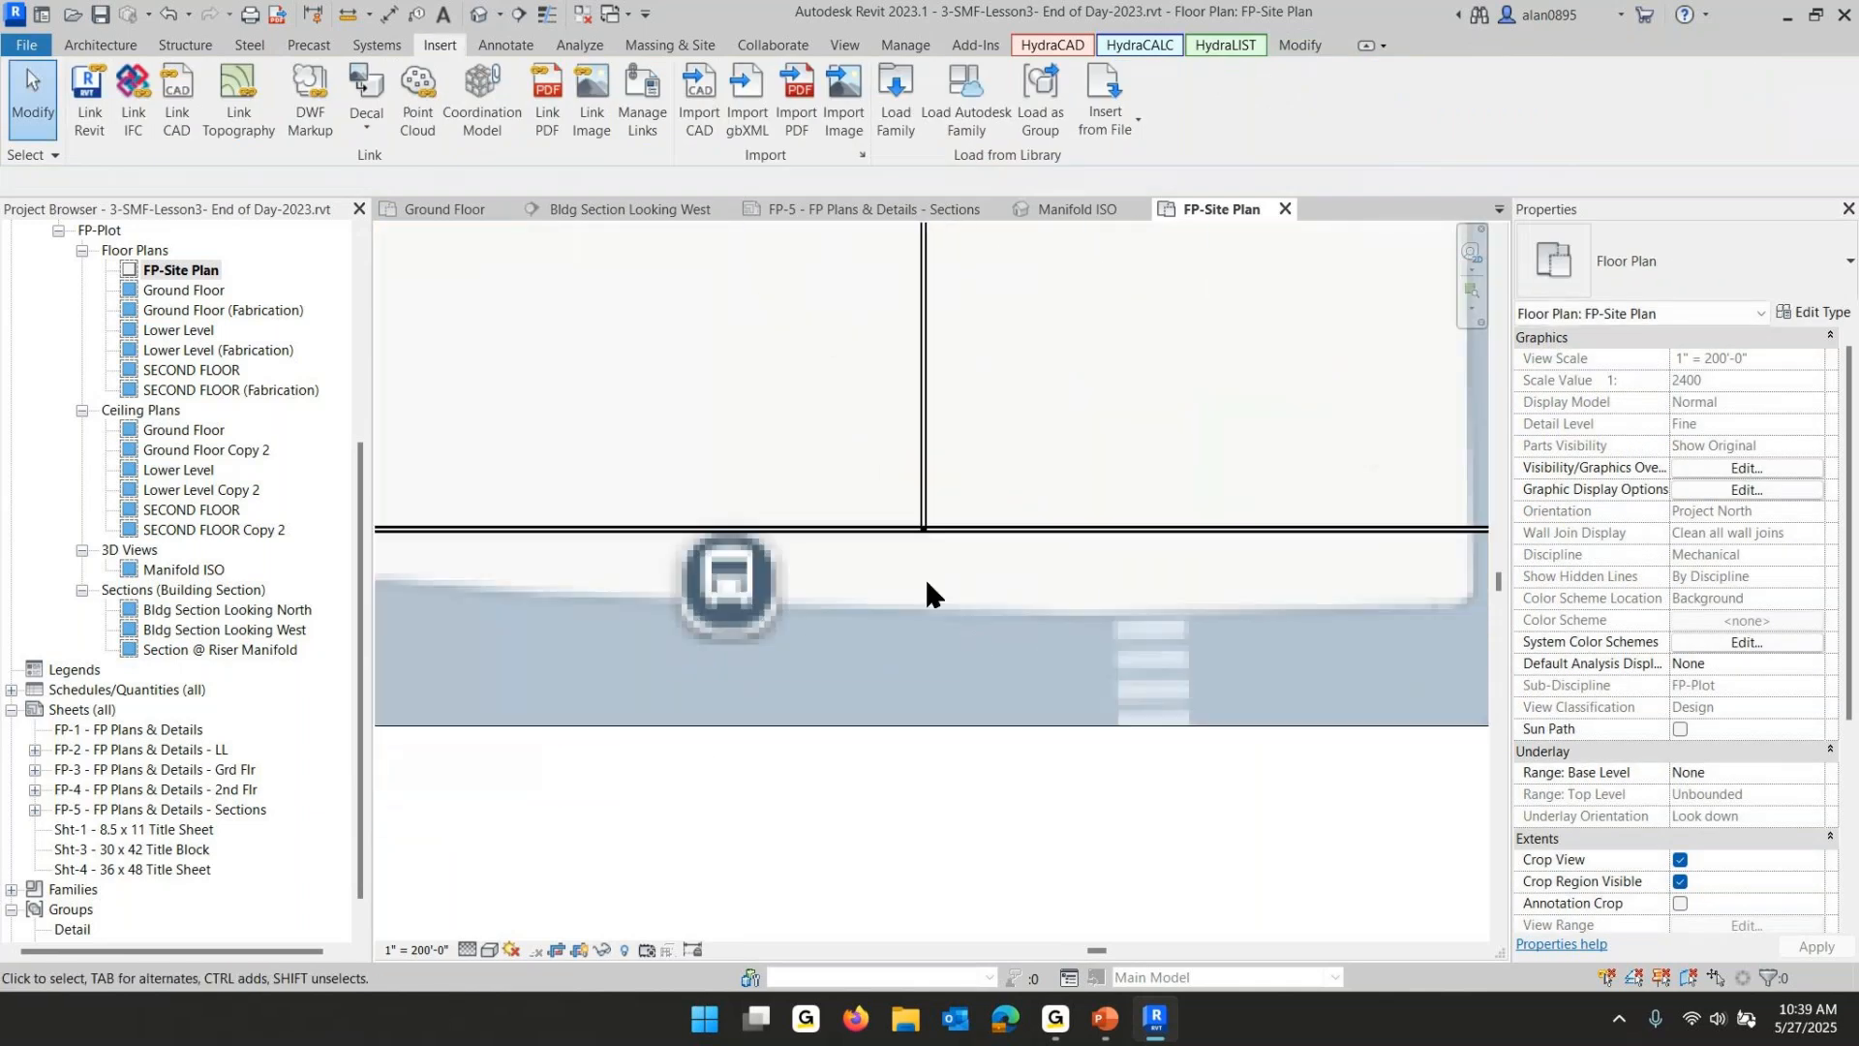
pyautogui.scroll(1, 914, 503)
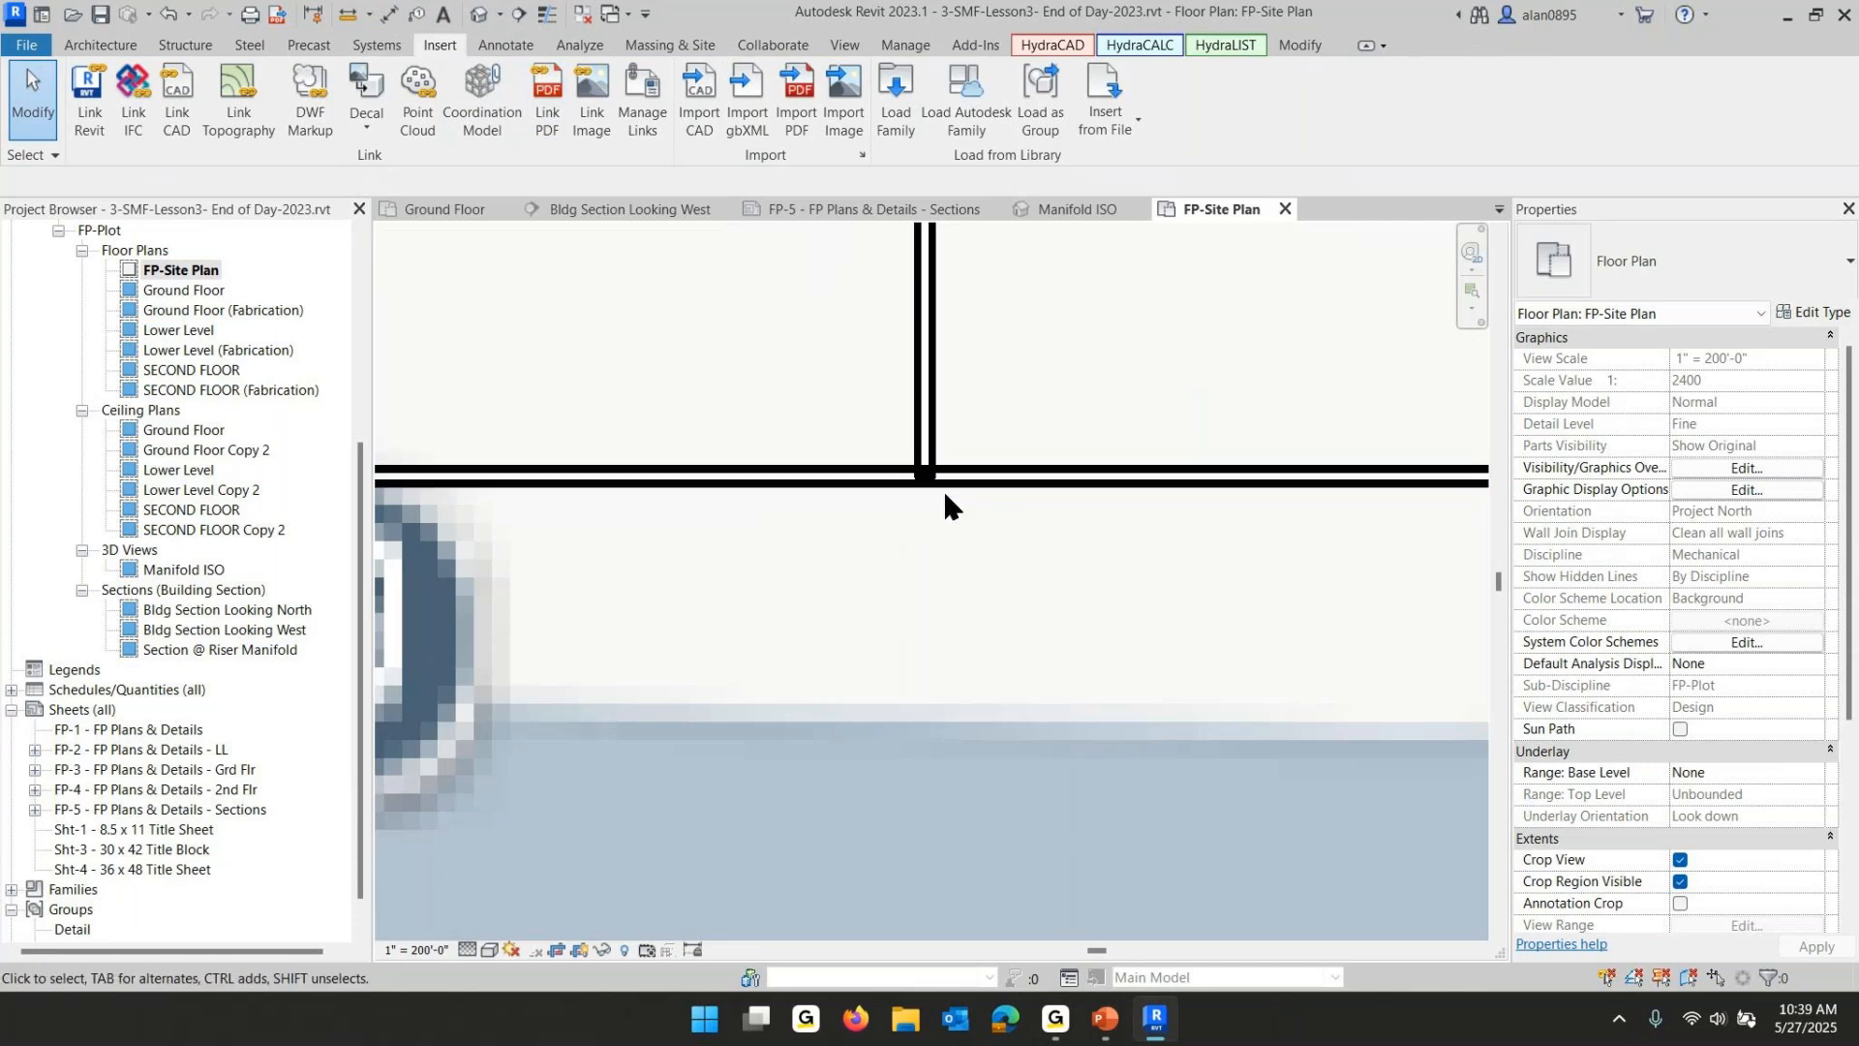
pyautogui.scroll(-5, 944, 493)
pyautogui.scroll(-2, 961, 578)
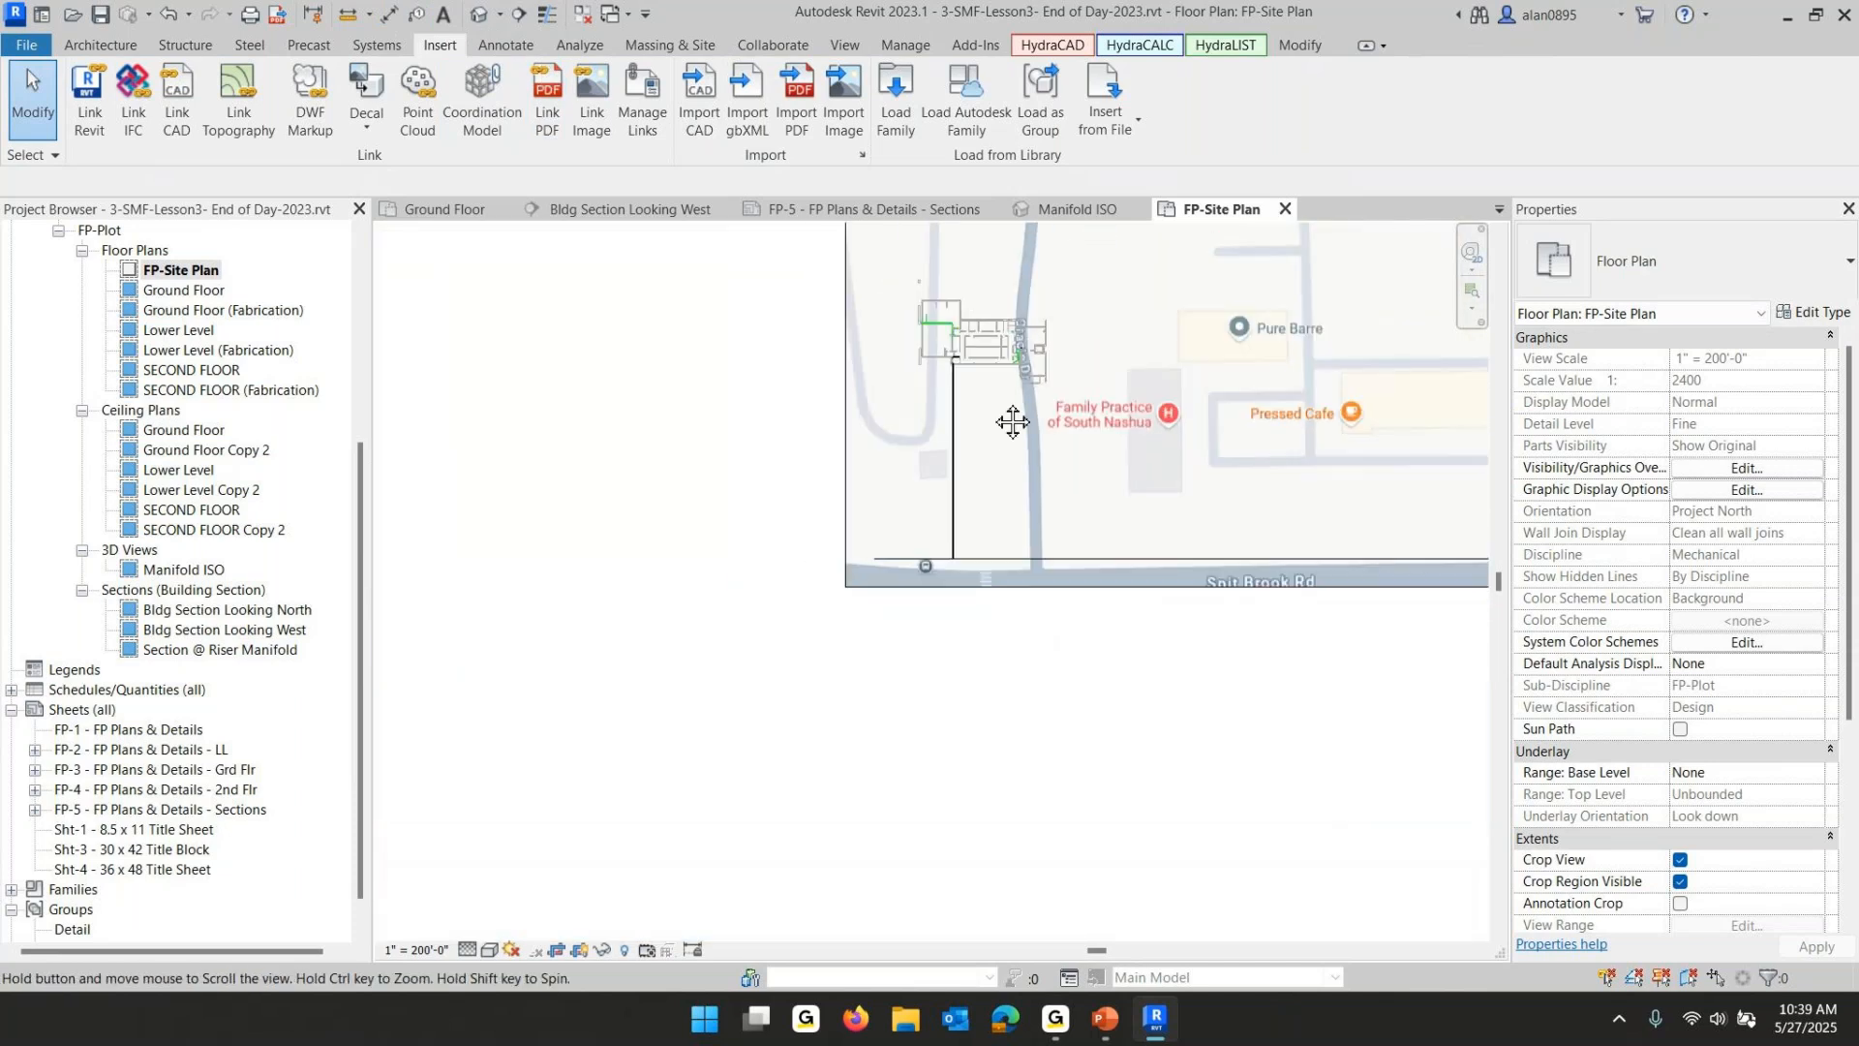
pyautogui.moveTo(1008, 419); pyautogui.dragTo(1021, 601, button='middle')
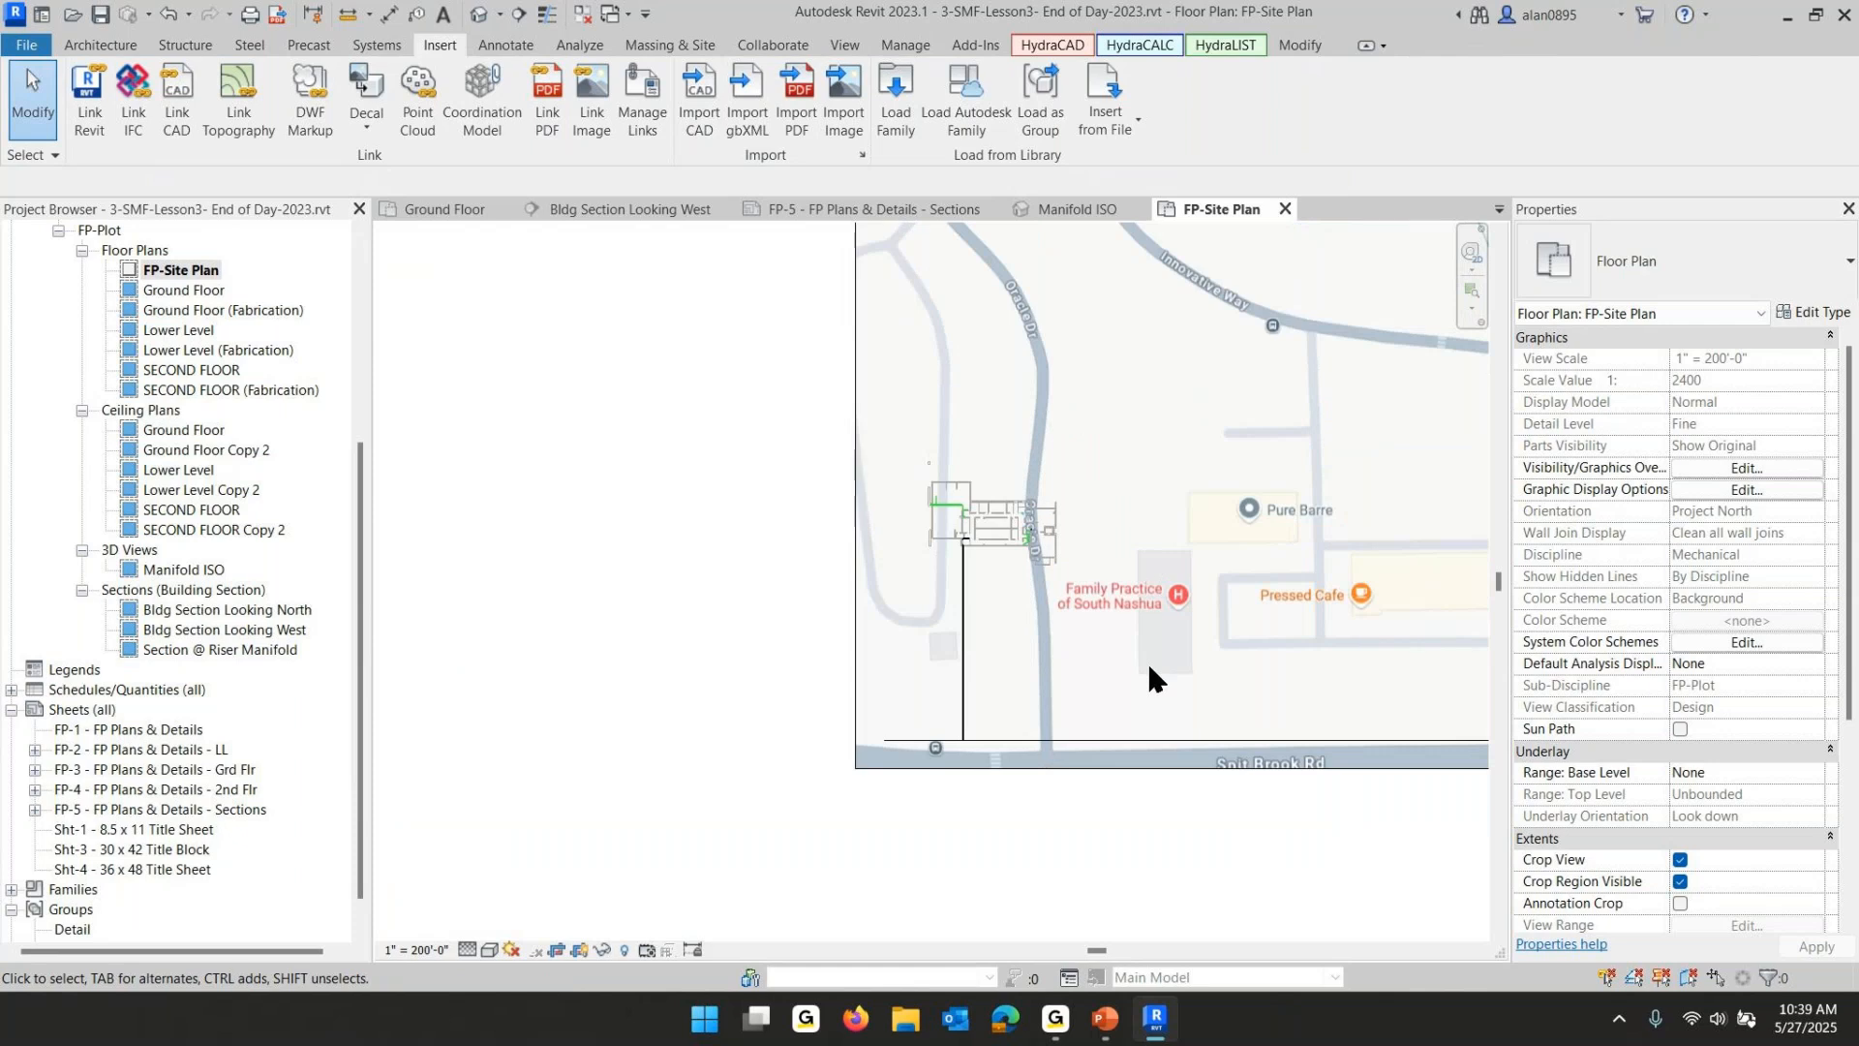
pyautogui.press('z')
pyautogui.press('p')
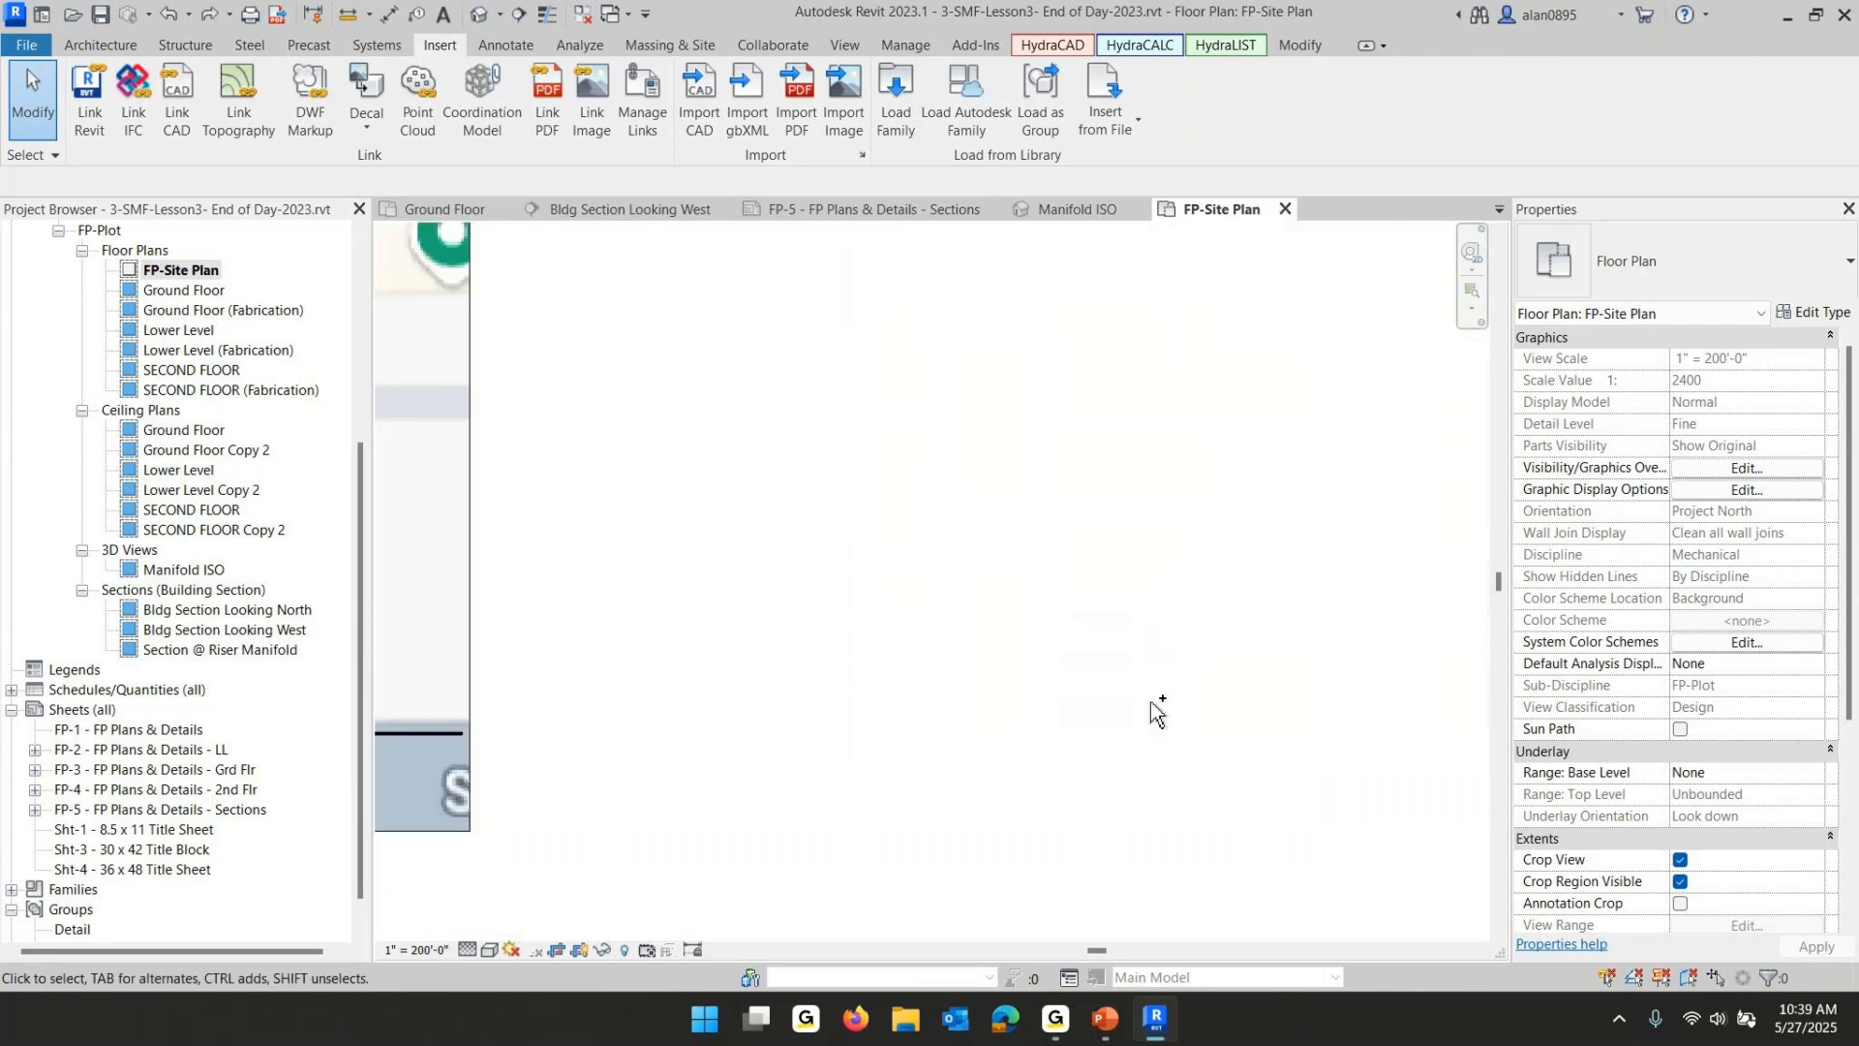
pyautogui.press('z')
pyautogui.press('p')
pyautogui.scroll(-3, 1152, 705)
pyautogui.scroll(-4, 647, 693)
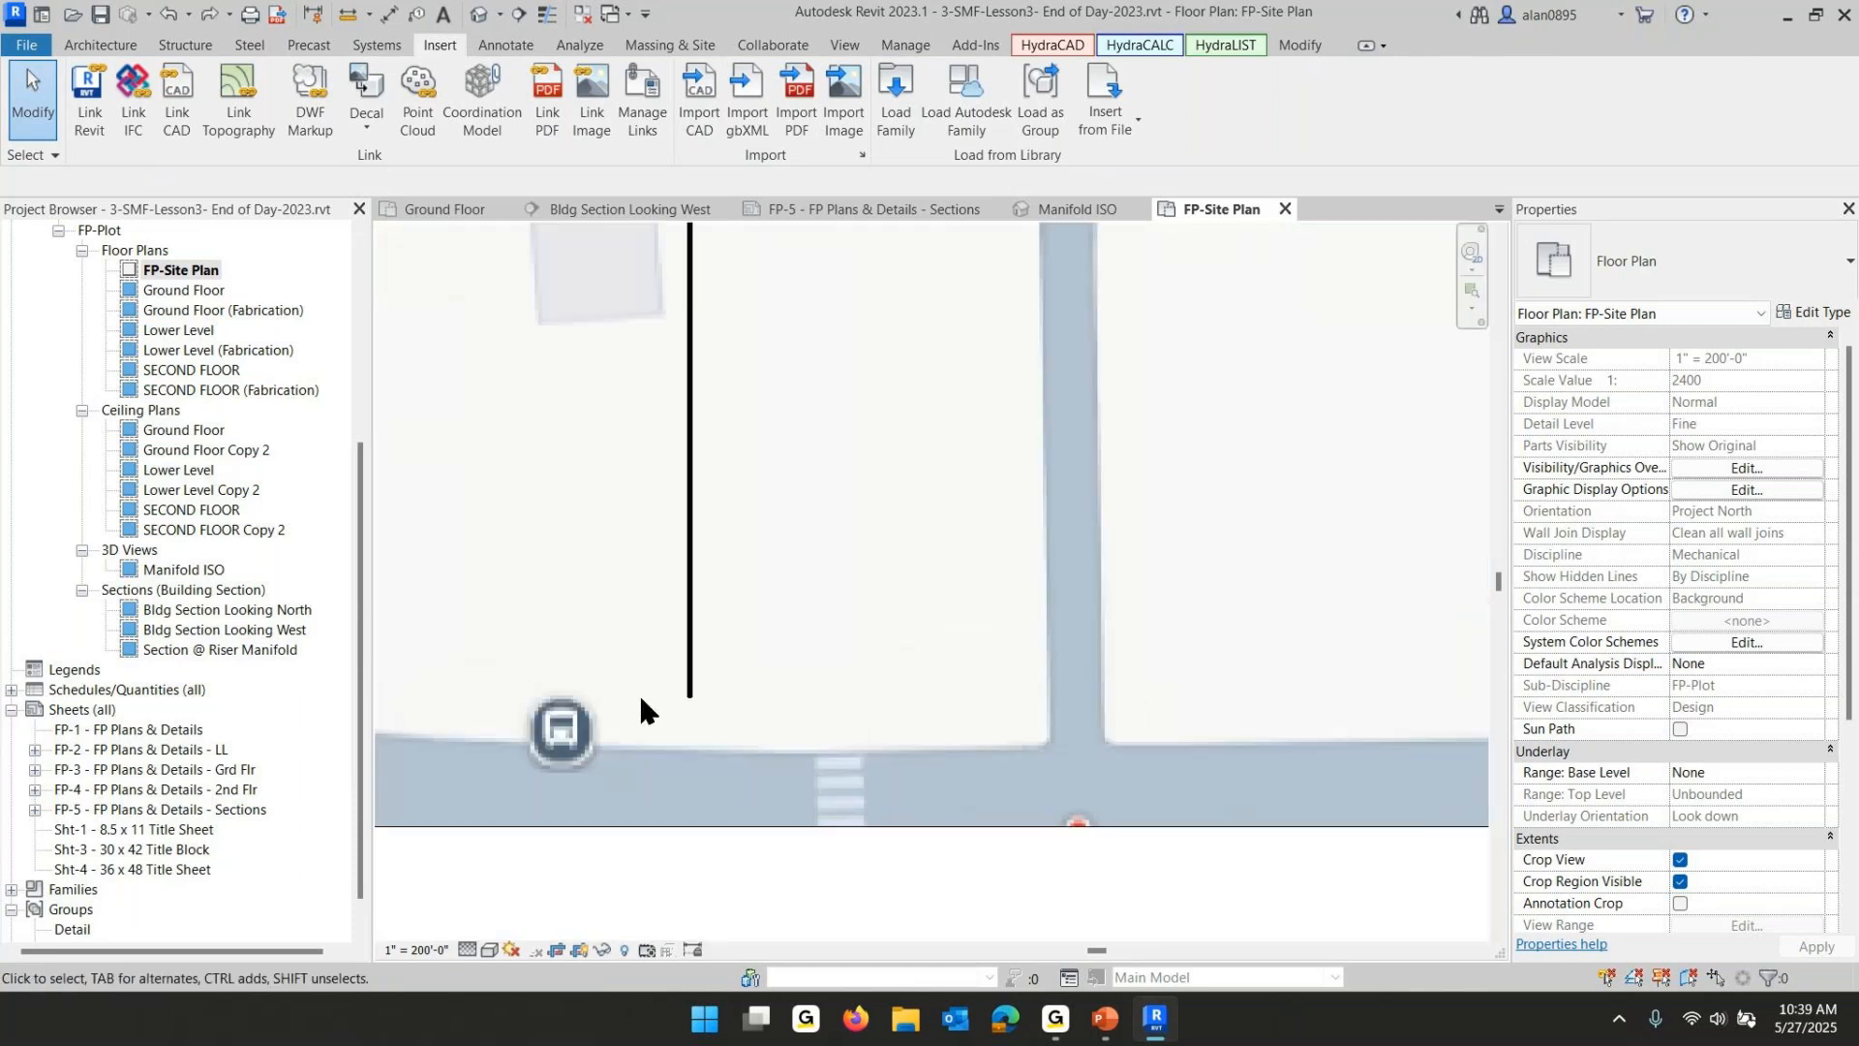
pyautogui.scroll(-2, 661, 696)
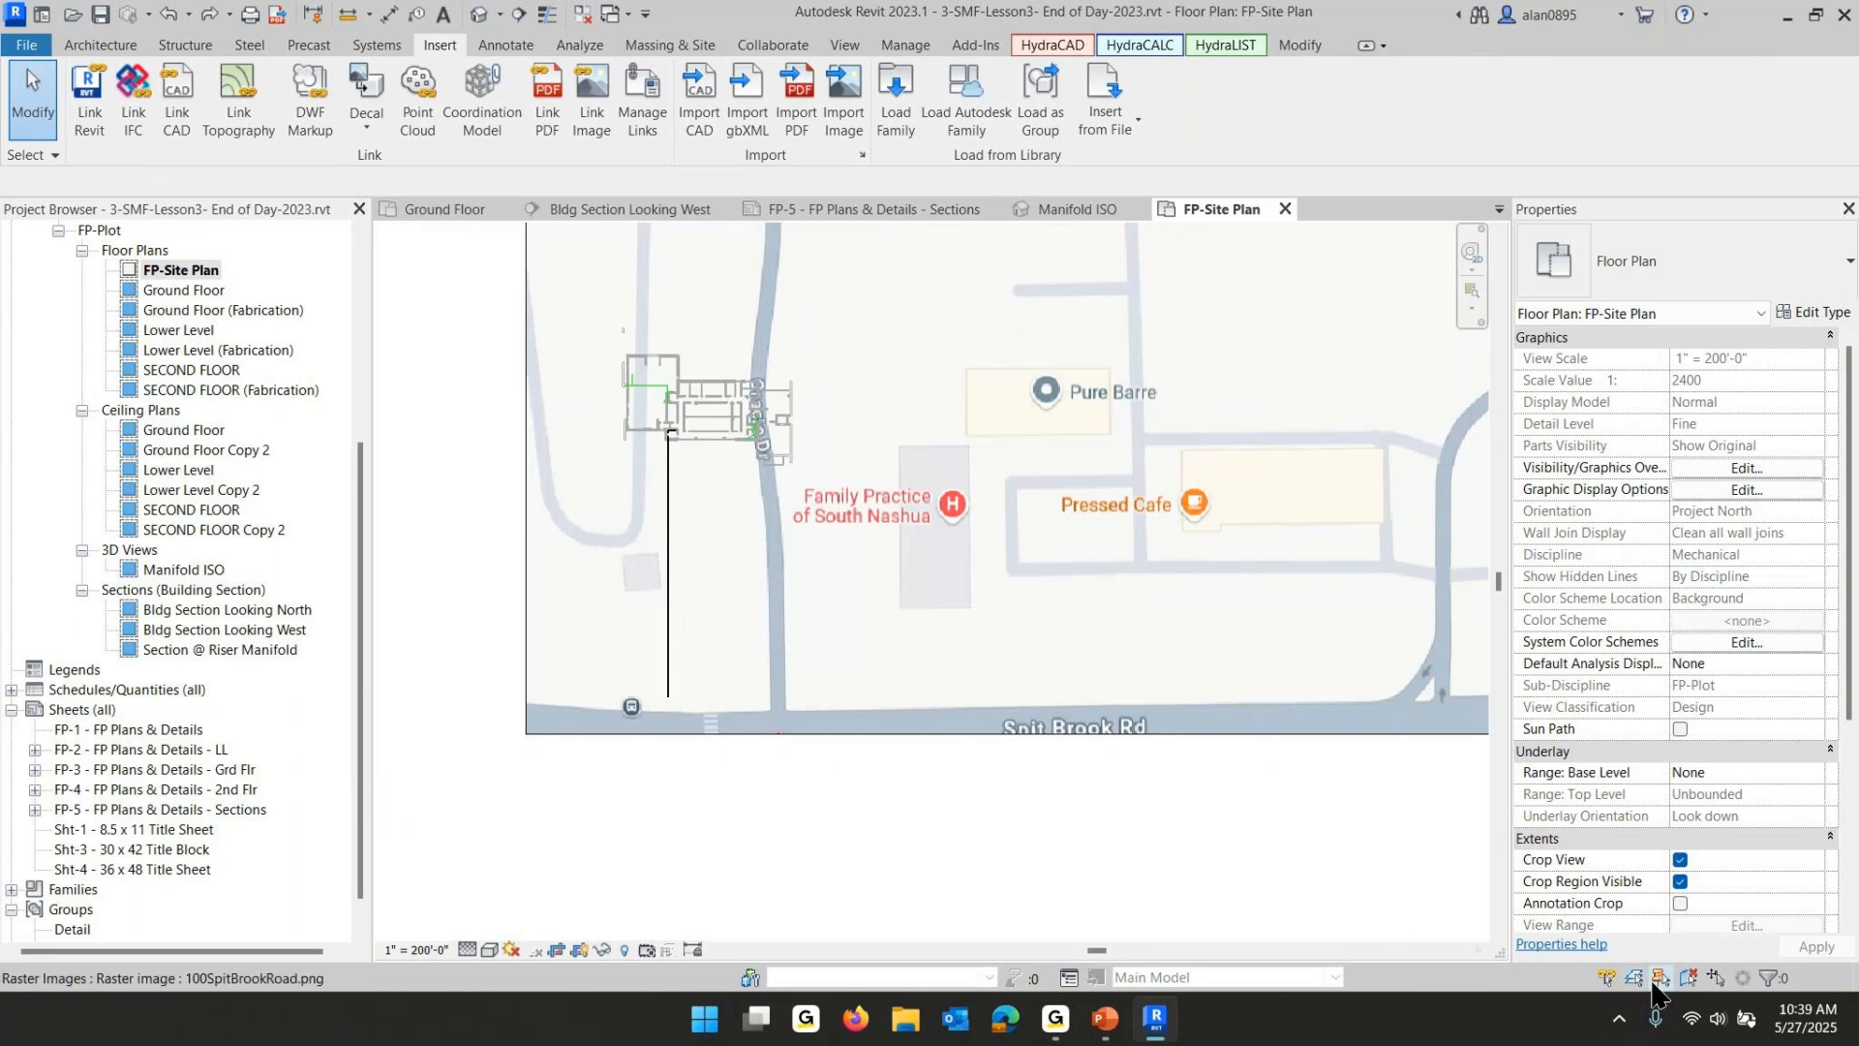
# - Unpin the site image and move it so the Family Practice of South Nashua footprint overlays the building
pyautogui.click(525, 627)
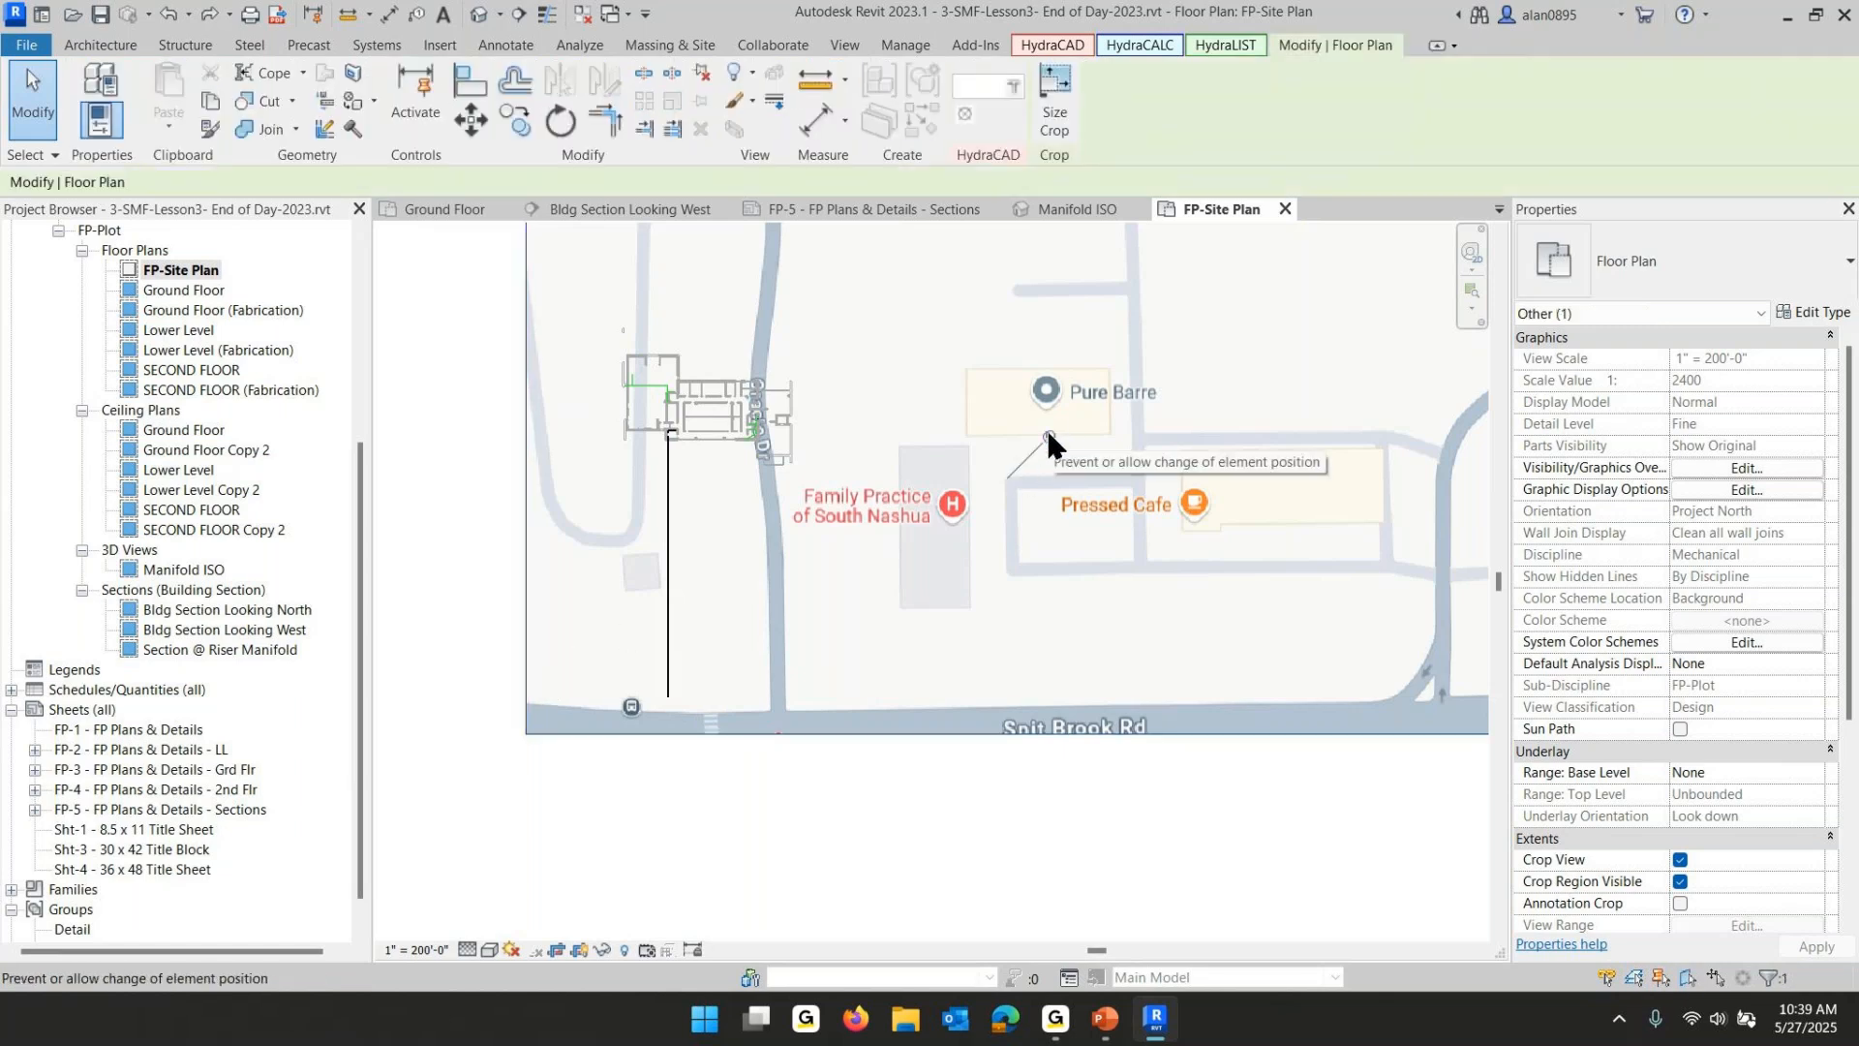
pyautogui.click(699, 76)
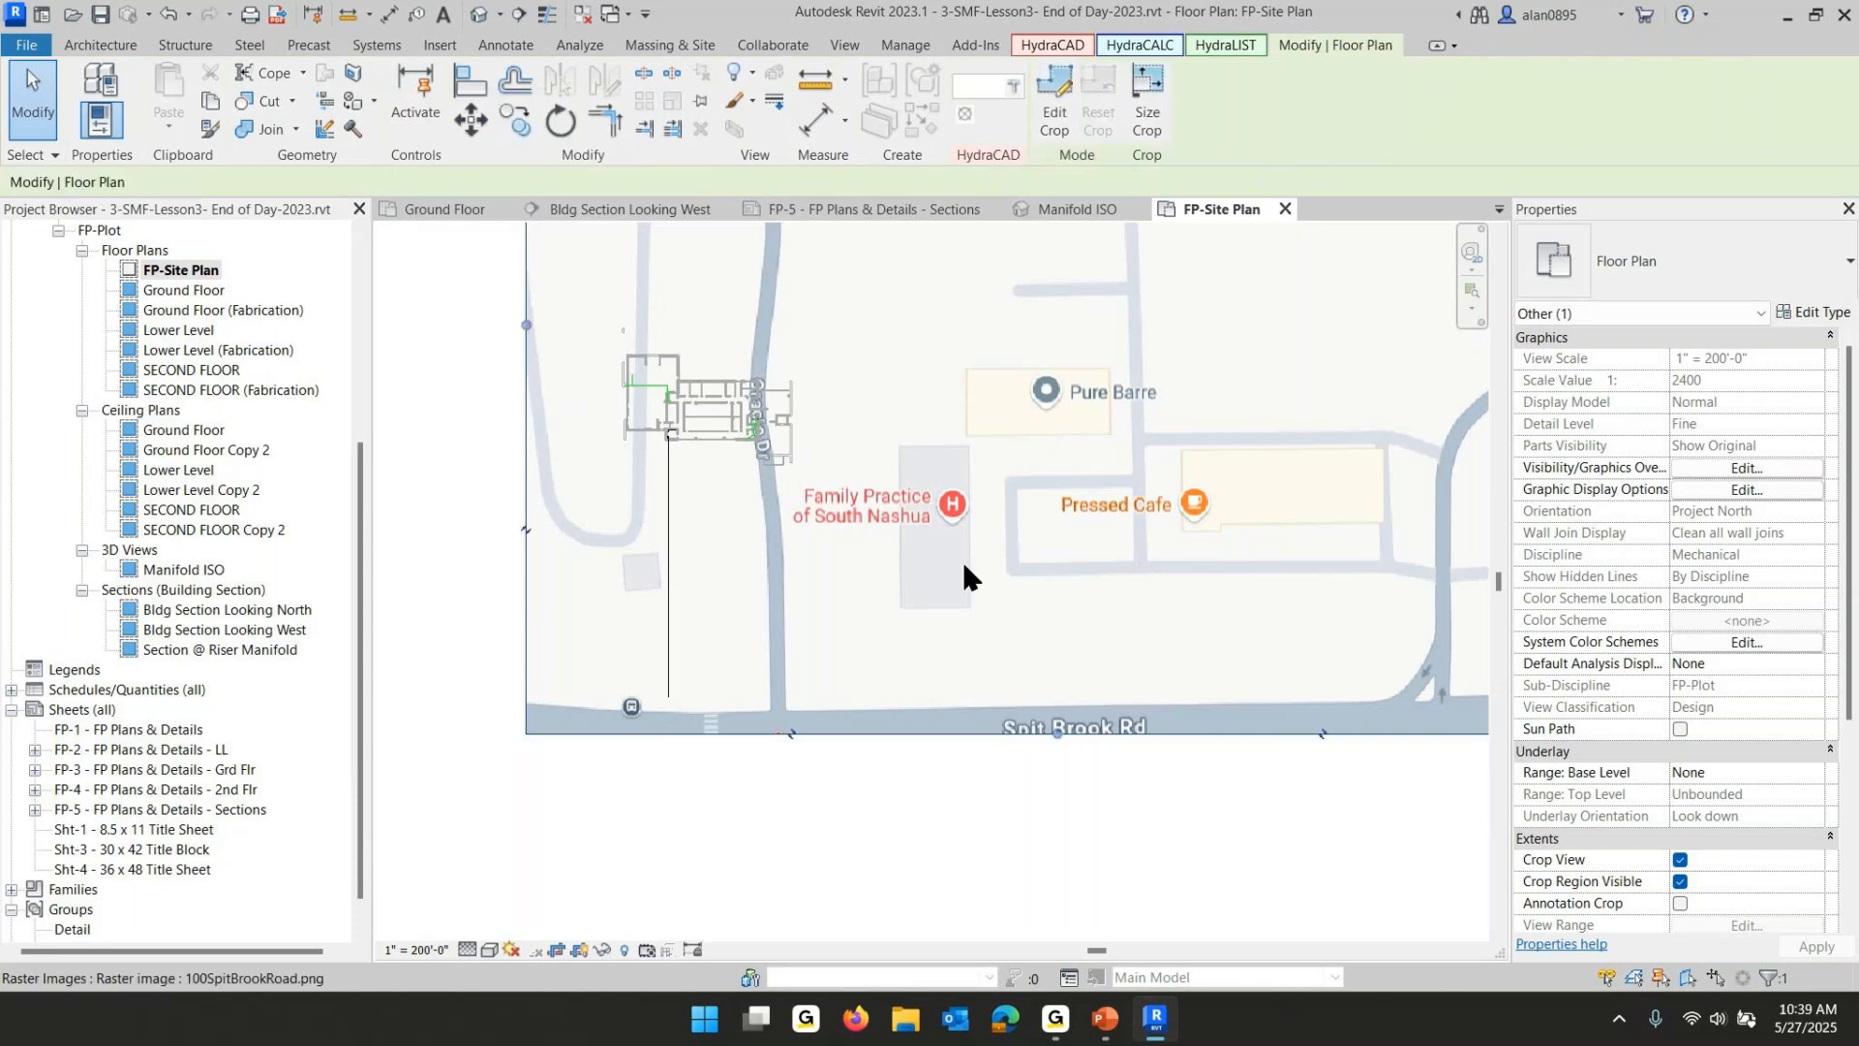
pyautogui.click(883, 484)
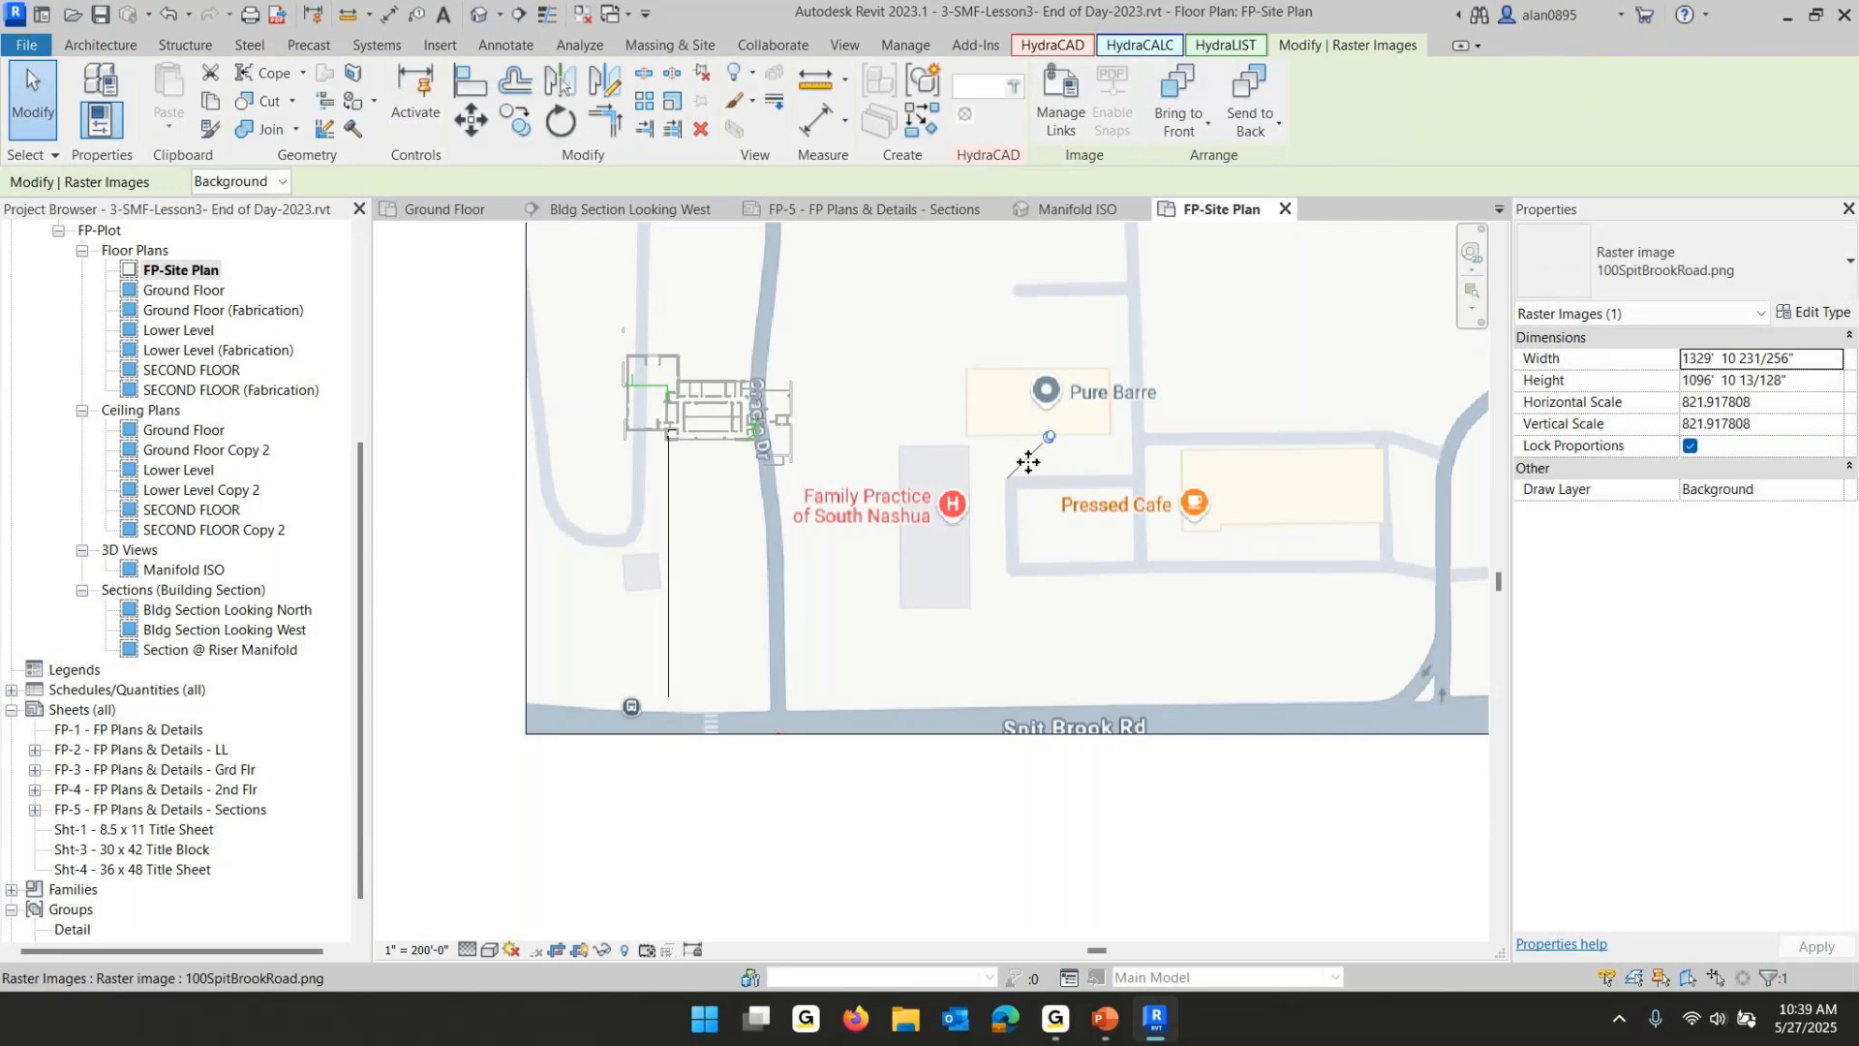
pyautogui.click(1050, 436)
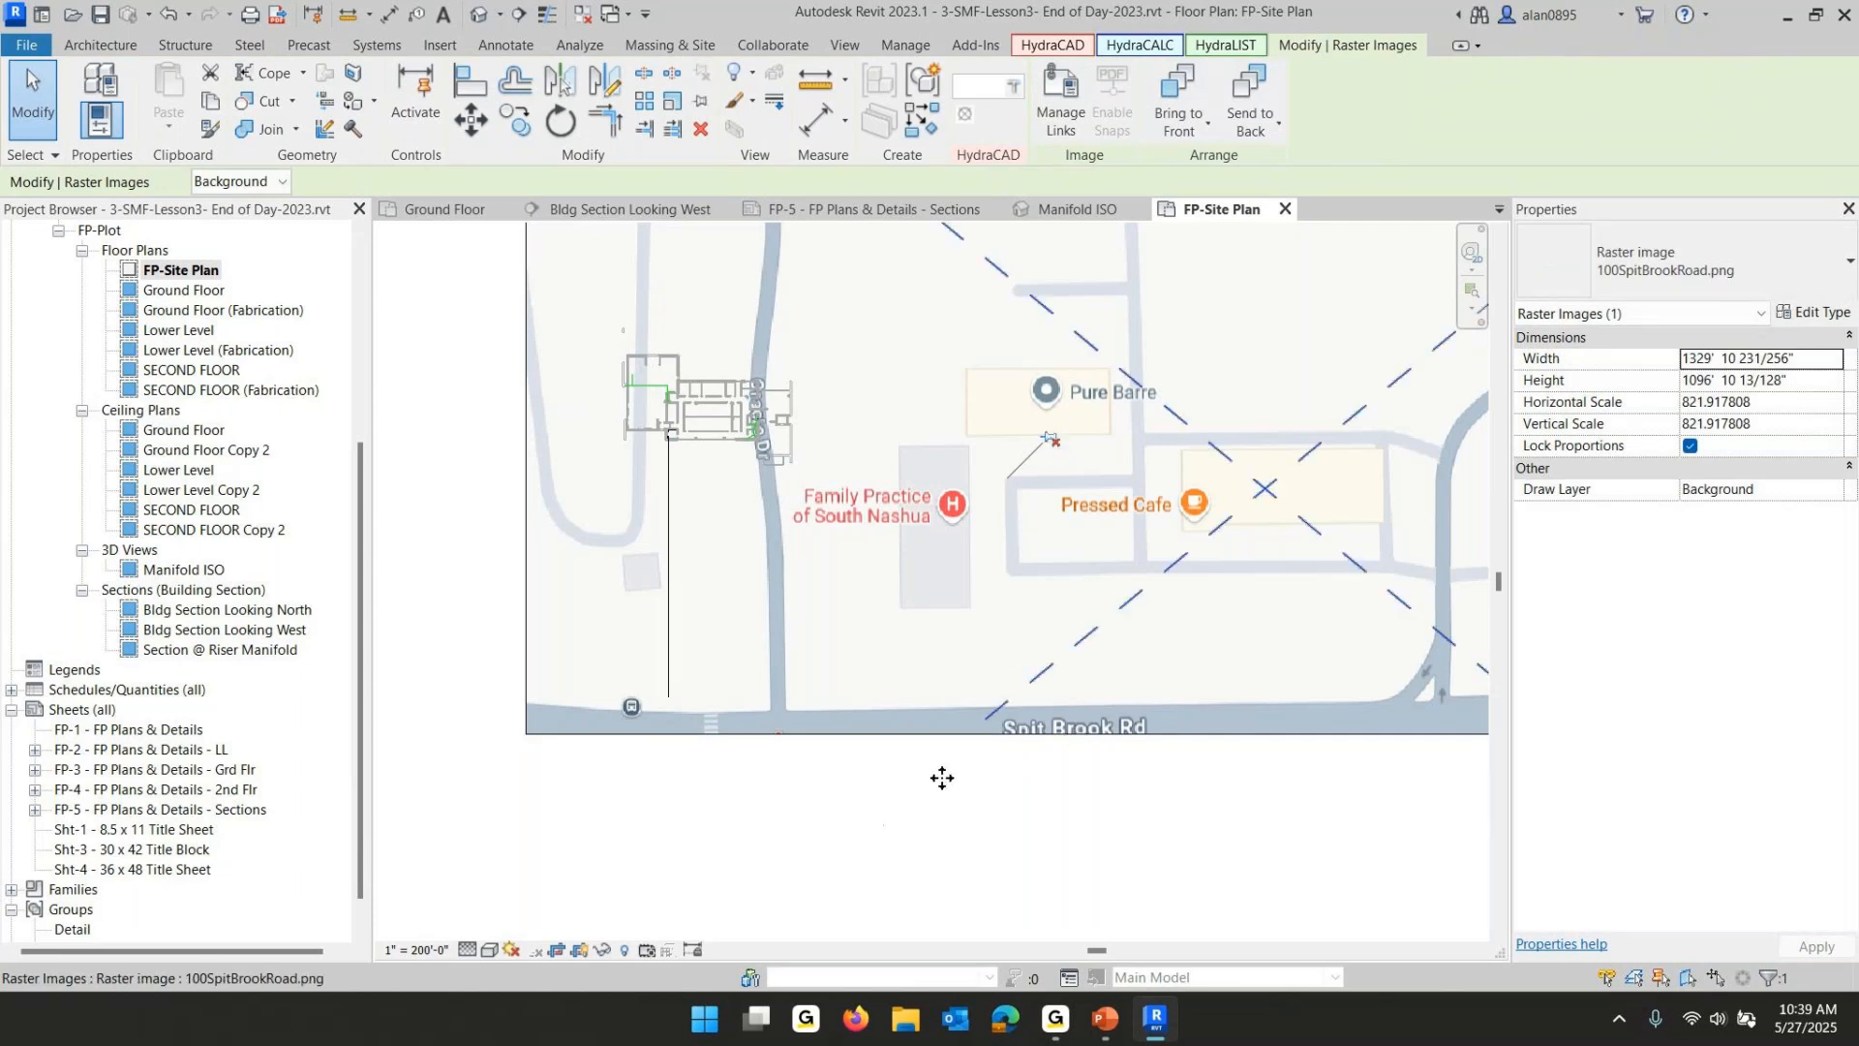
pyautogui.moveTo(950, 736); pyautogui.dragTo(766, 631)
pyautogui.press('Right')
pyautogui.press('Right')
pyautogui.press('Right')
pyautogui.press('Right')
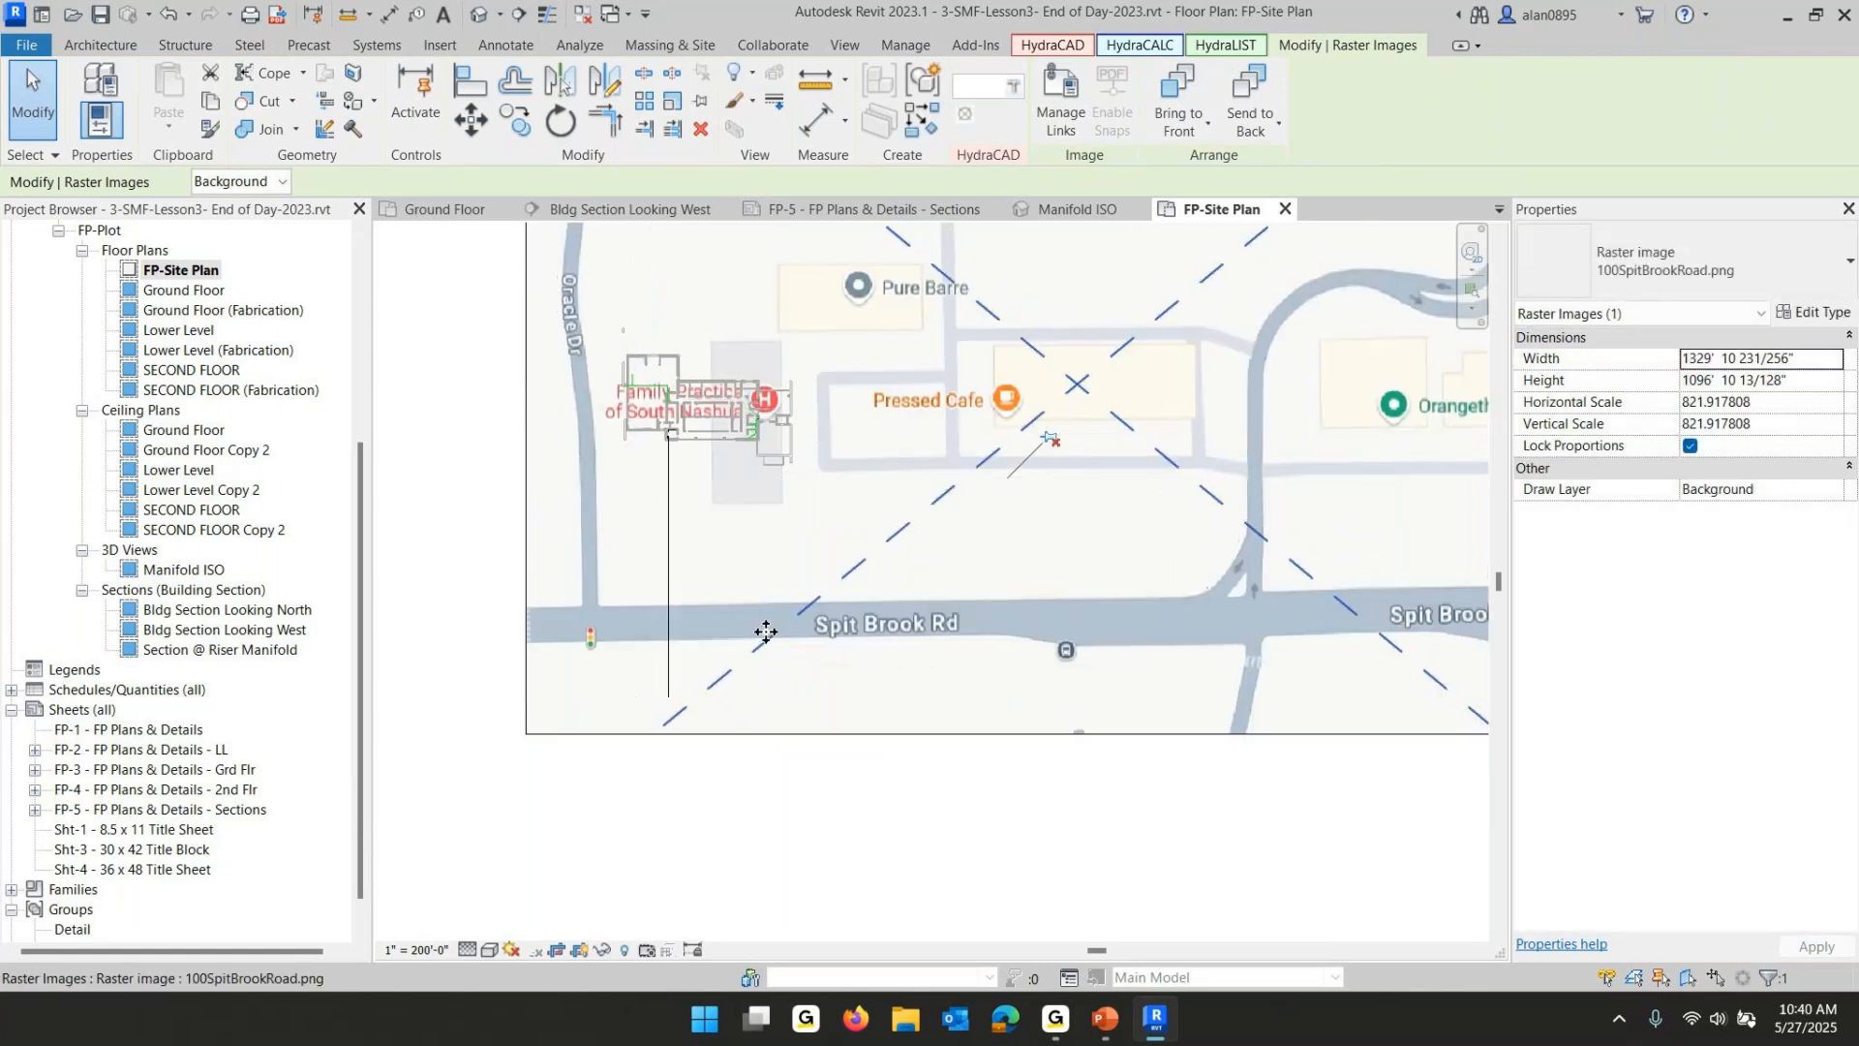
pyautogui.press('Down')
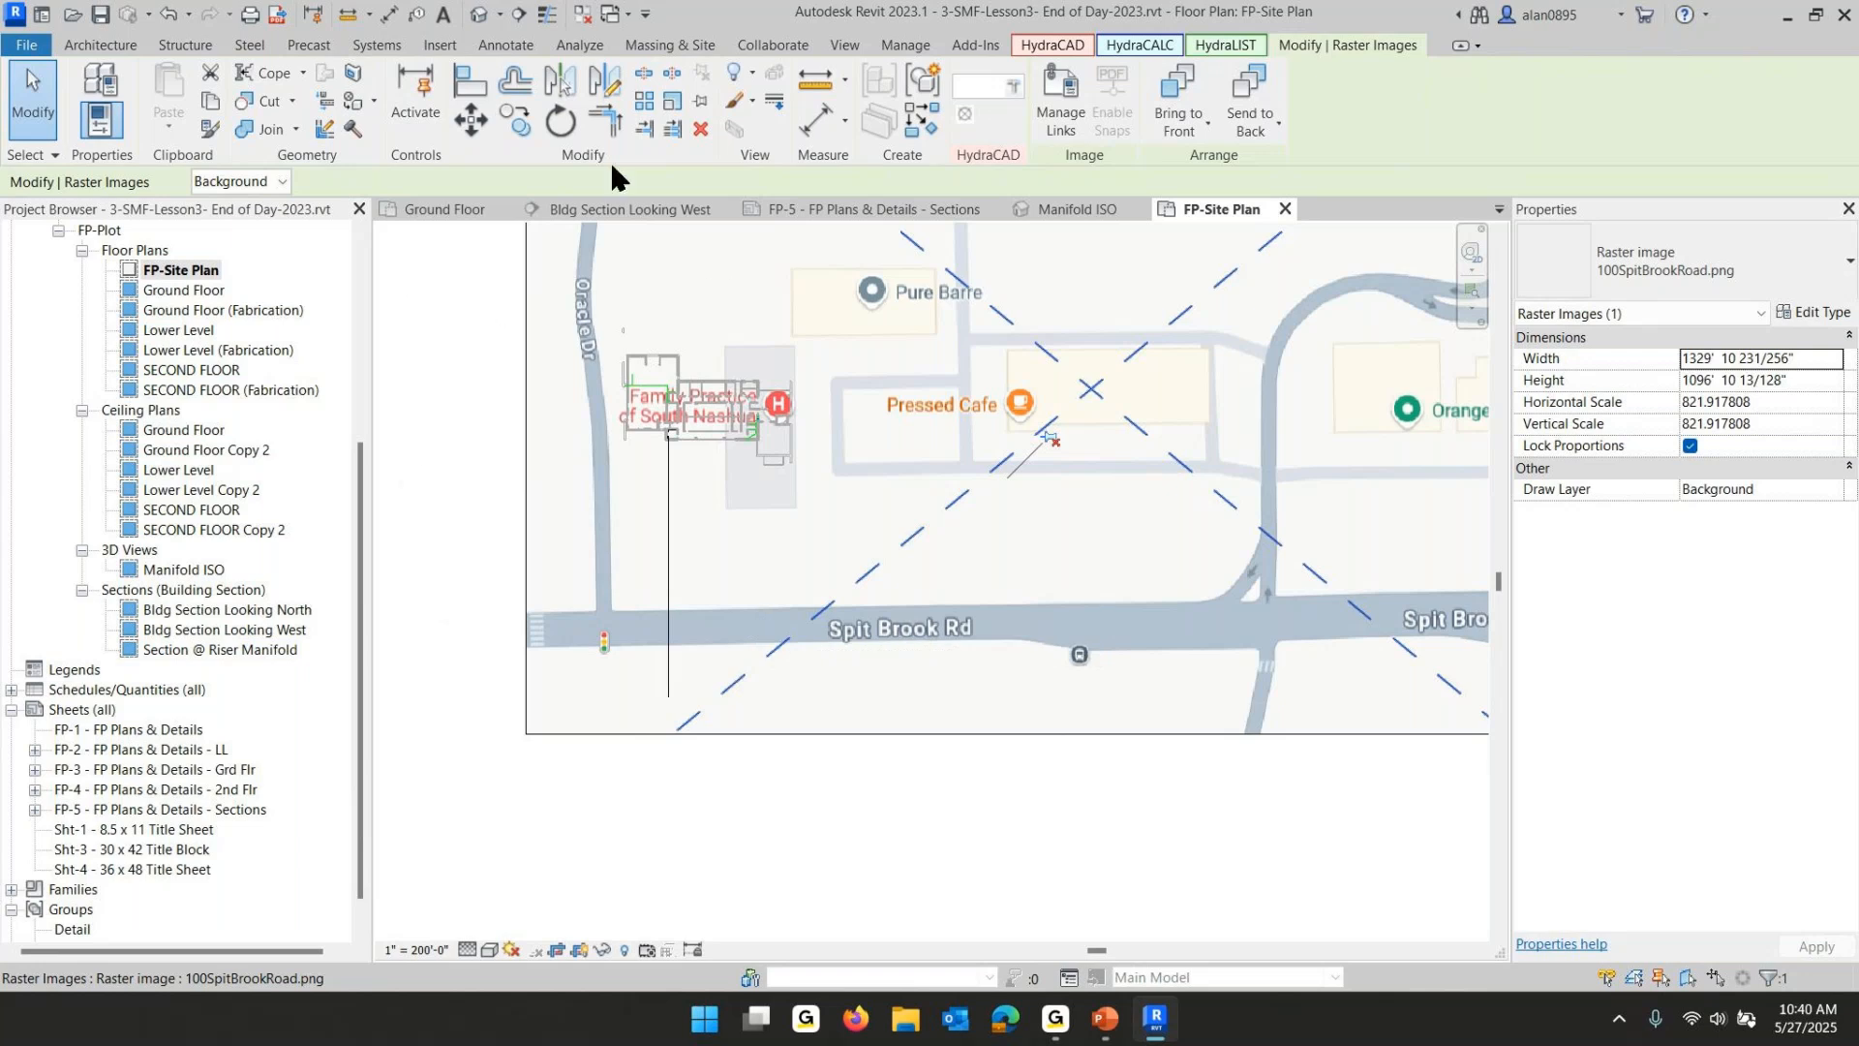
# - Pin the site image in place and adjust the selection filters so pinned elements are not picked
pyautogui.click(675, 129)
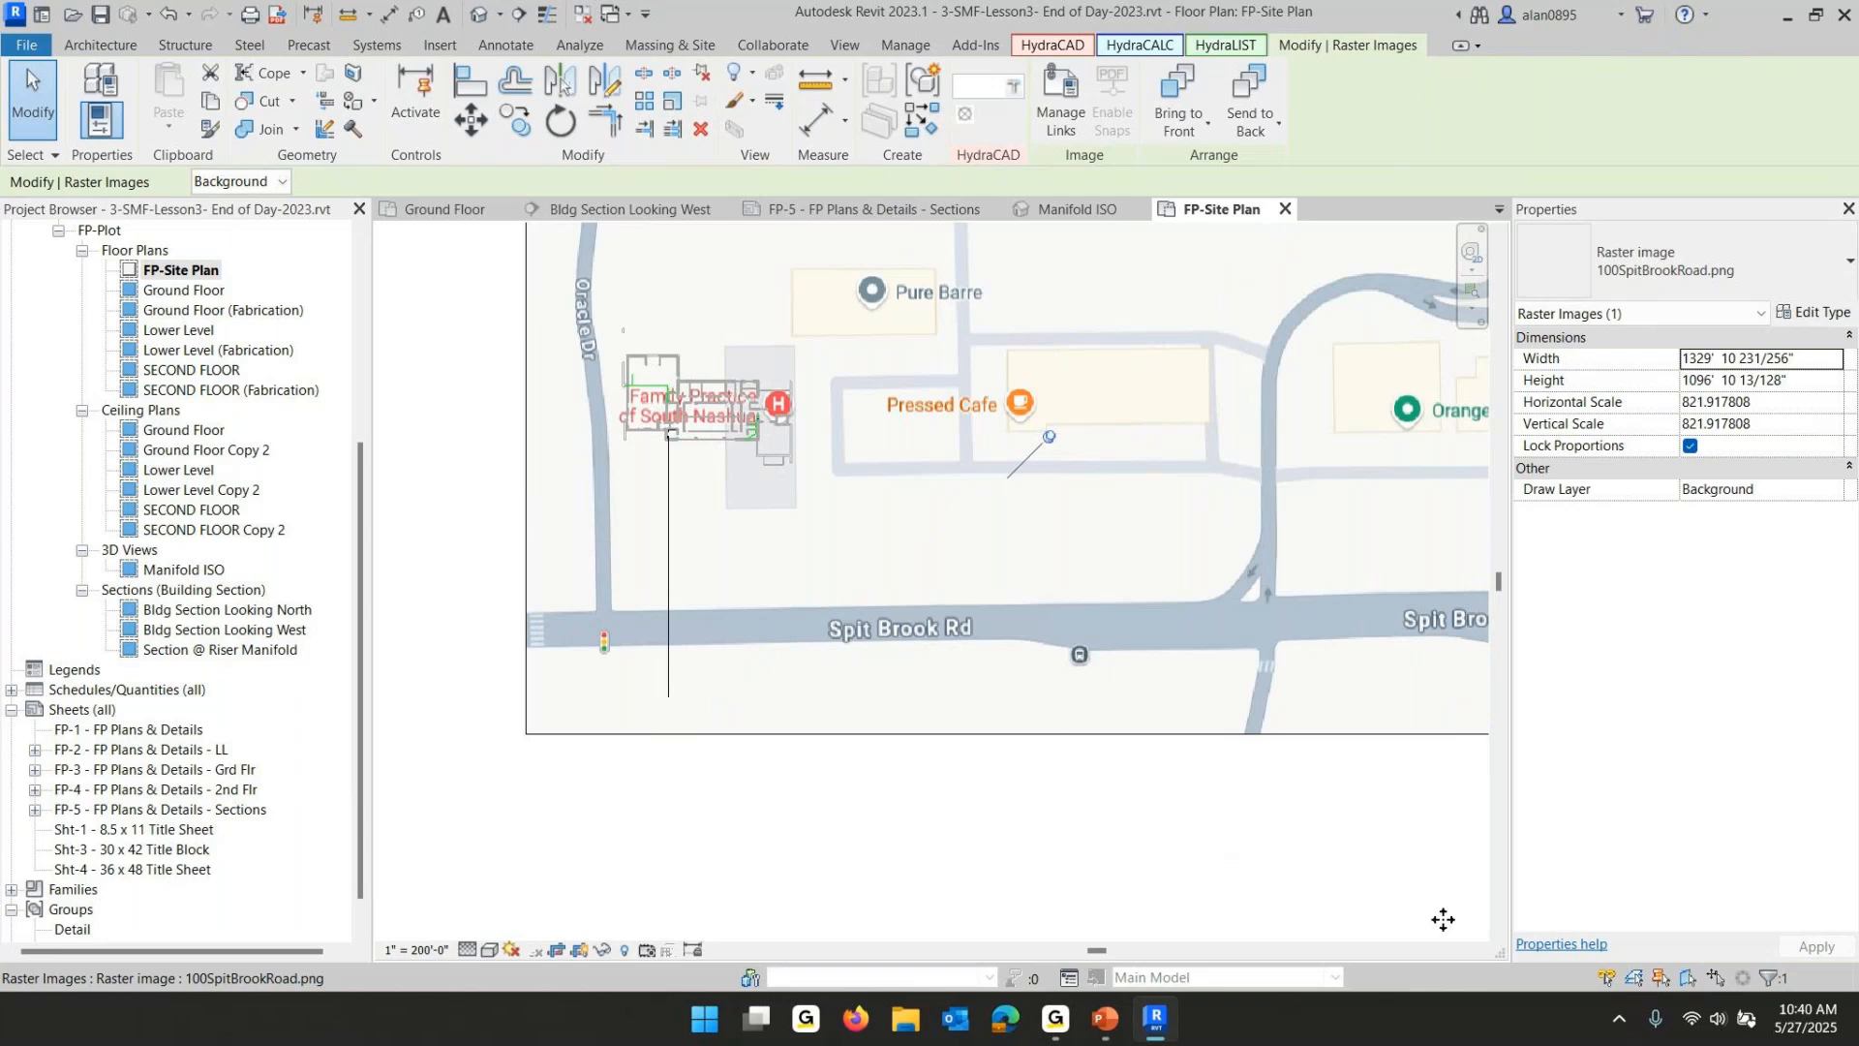
pyautogui.click(1607, 978)
pyautogui.click(1635, 978)
pyautogui.click(1662, 978)
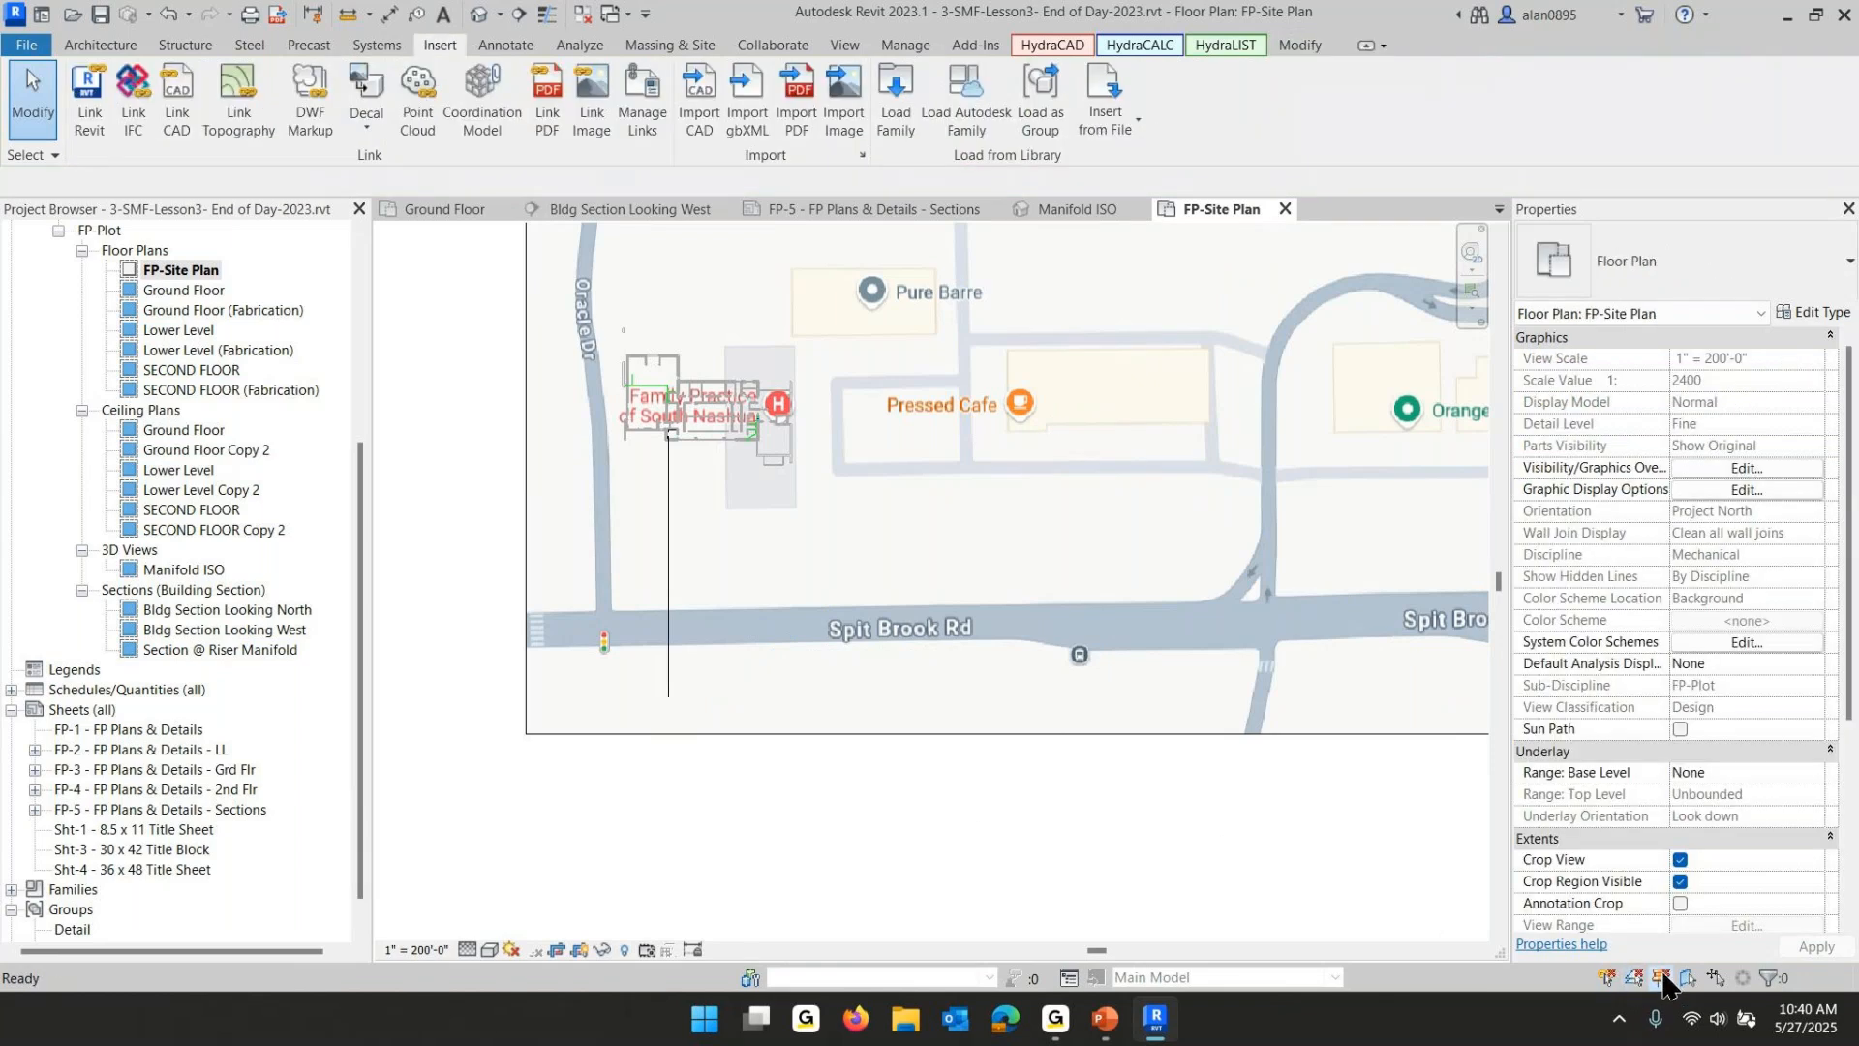
pyautogui.click(1685, 978)
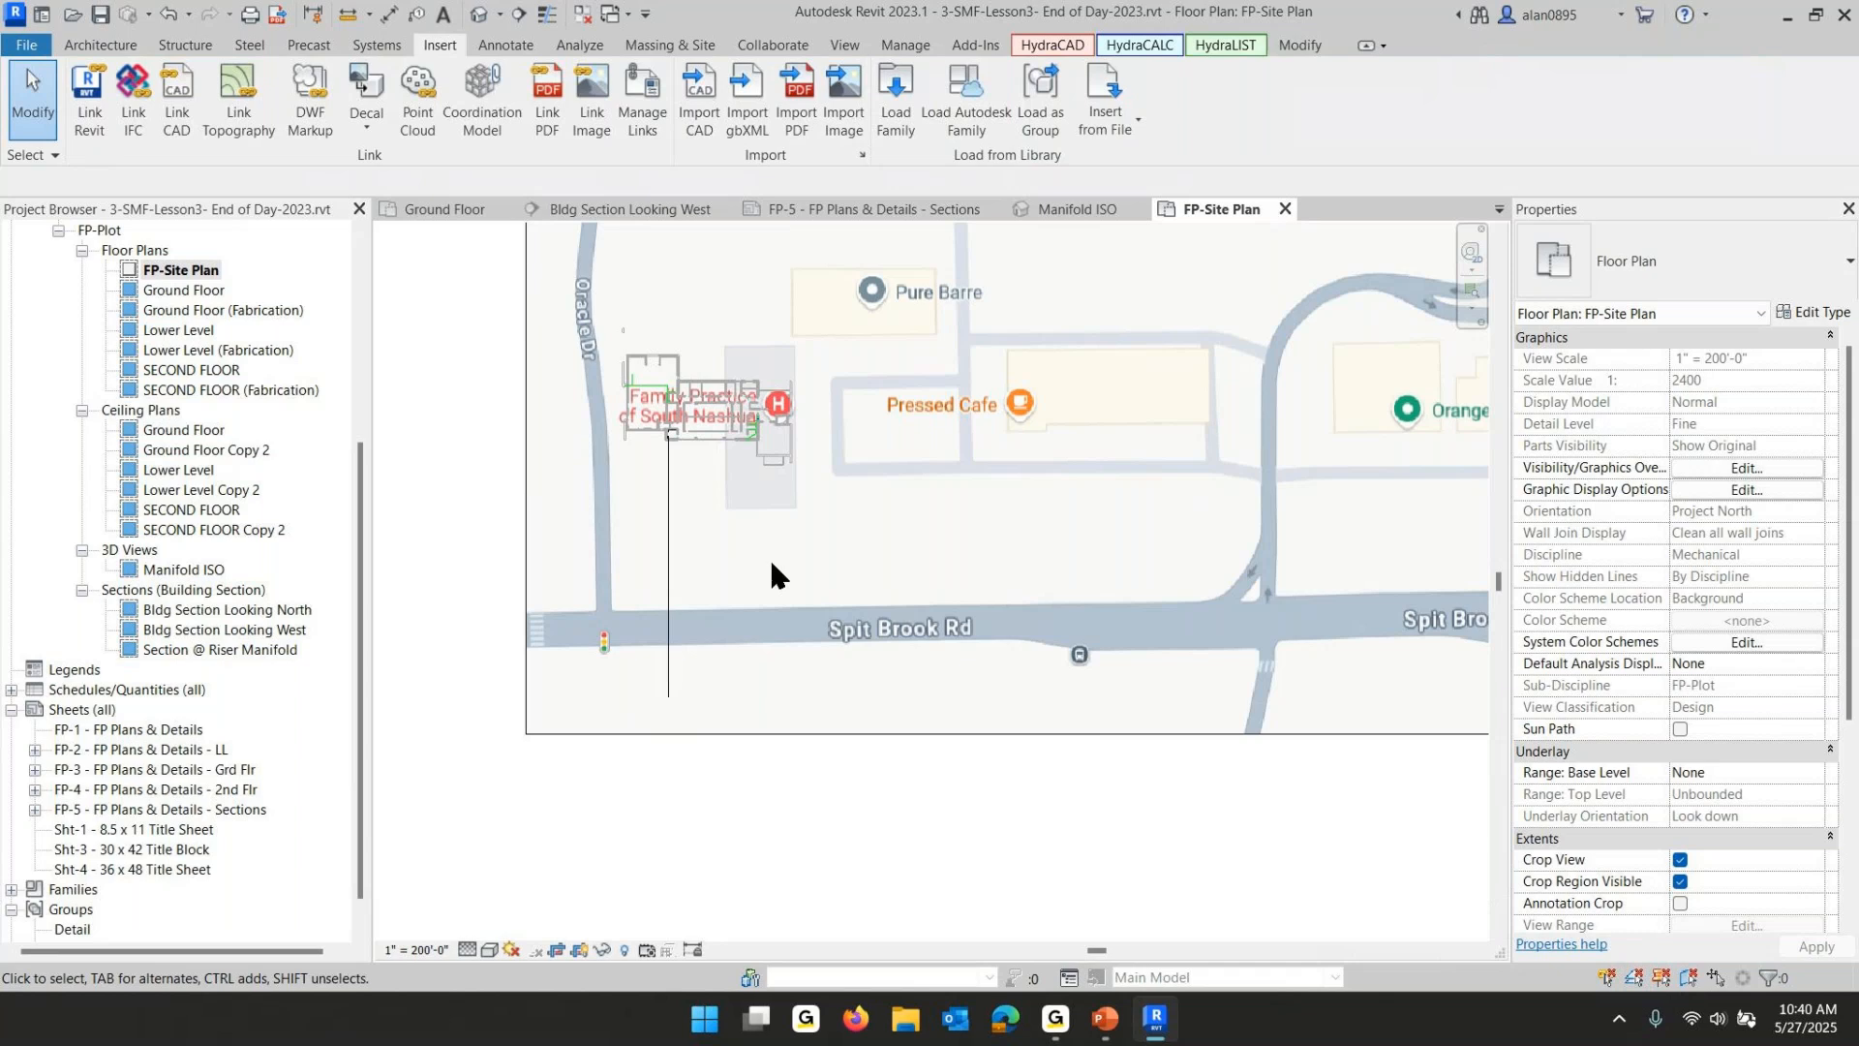
# - Shorten the vertical underground main so its south end stops just north of Spit Brook Rd, about 135 ft long
pyautogui.click(668, 635)
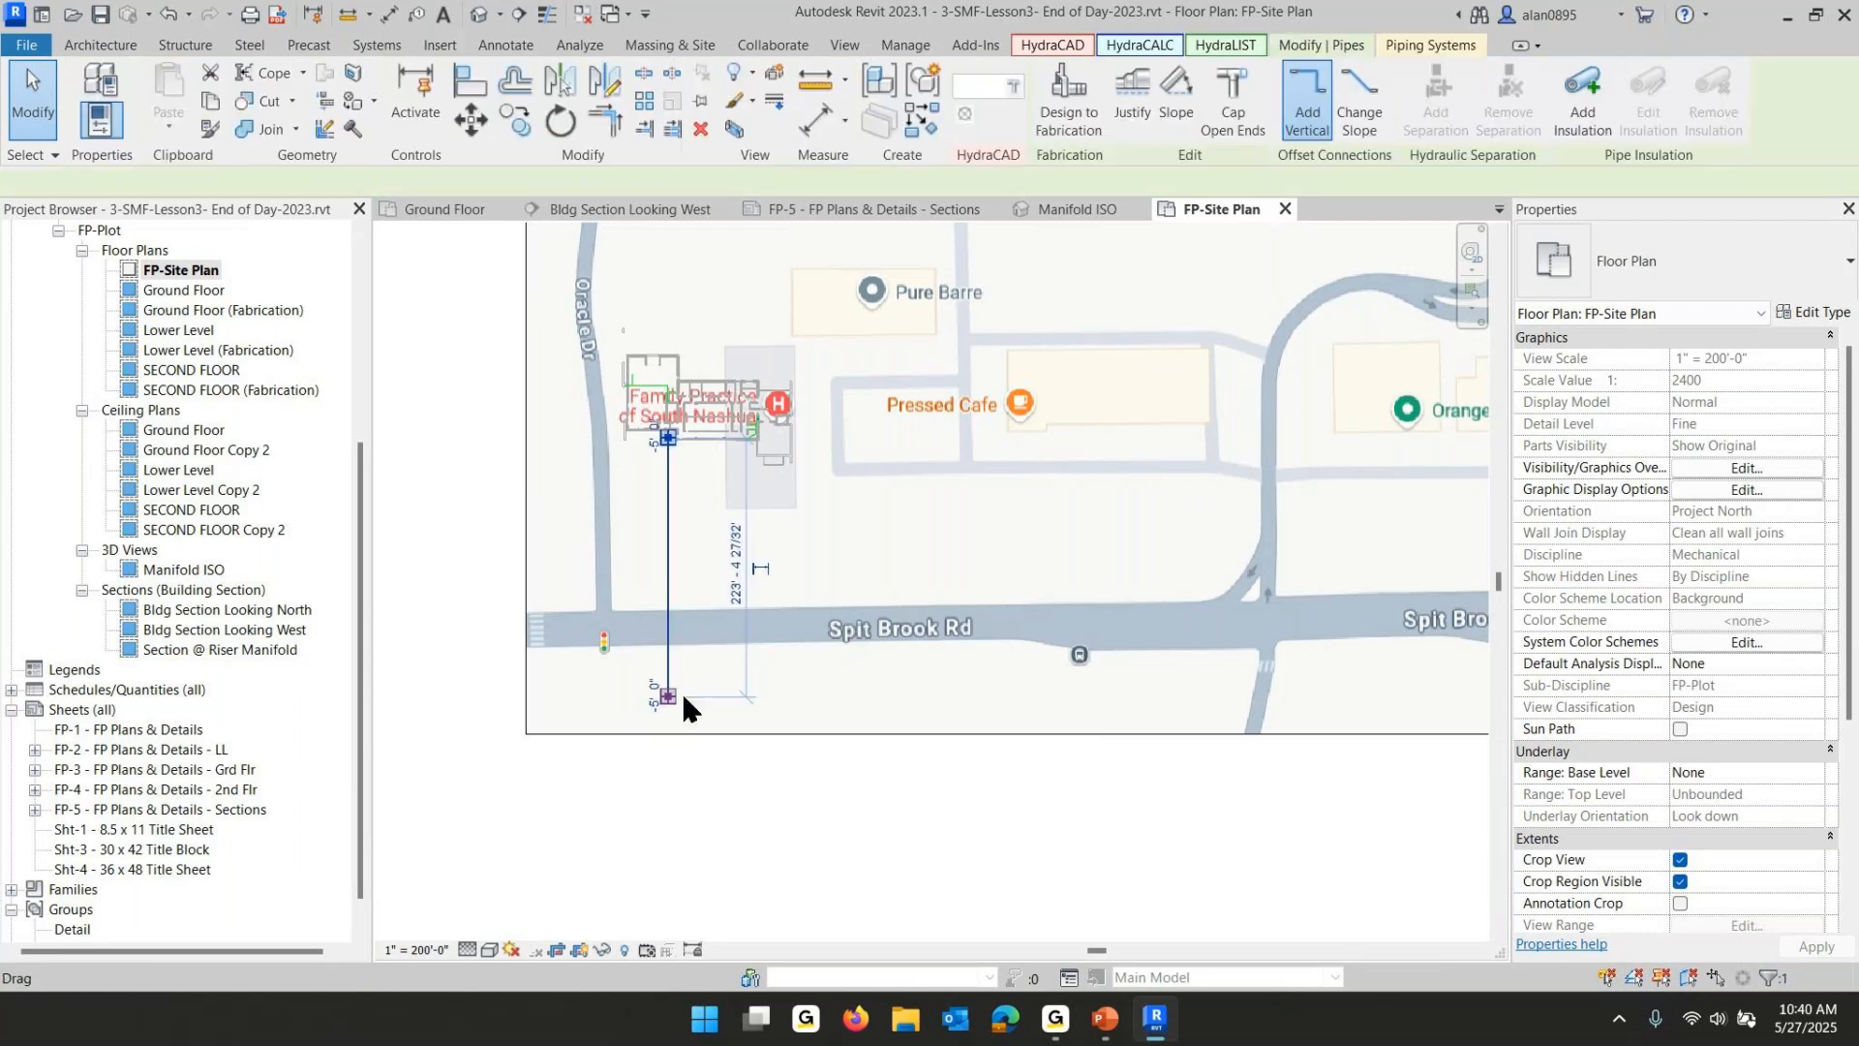
pyautogui.moveTo(666, 704)
pyautogui.mouseDown()
pyautogui.moveTo(644, 634)
pyautogui.moveTo(668, 620)
pyautogui.moveTo(683, 673)
pyautogui.mouseUp()
# - Create a similar 6" underground main at -5' 0" running east along the north side of Spit Brook Rd
pyautogui.scroll(5, 683, 659)
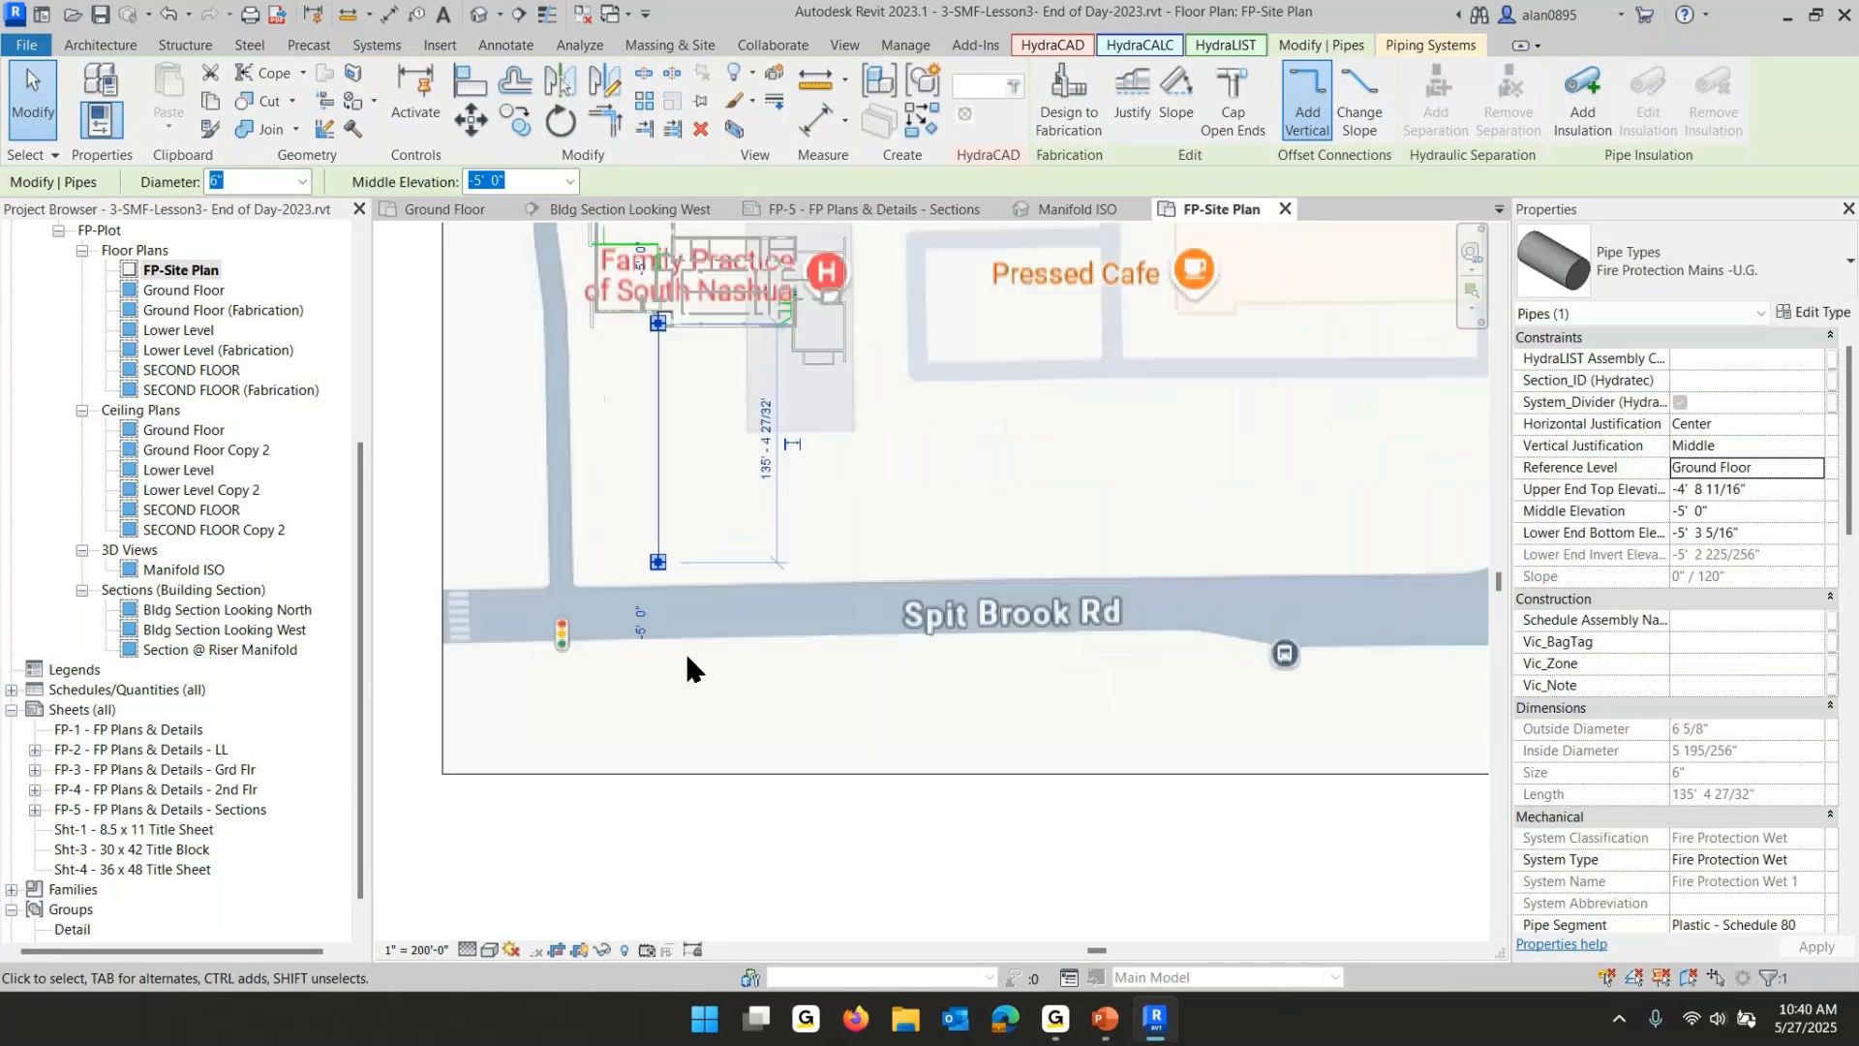
pyautogui.rightClick(635, 416)
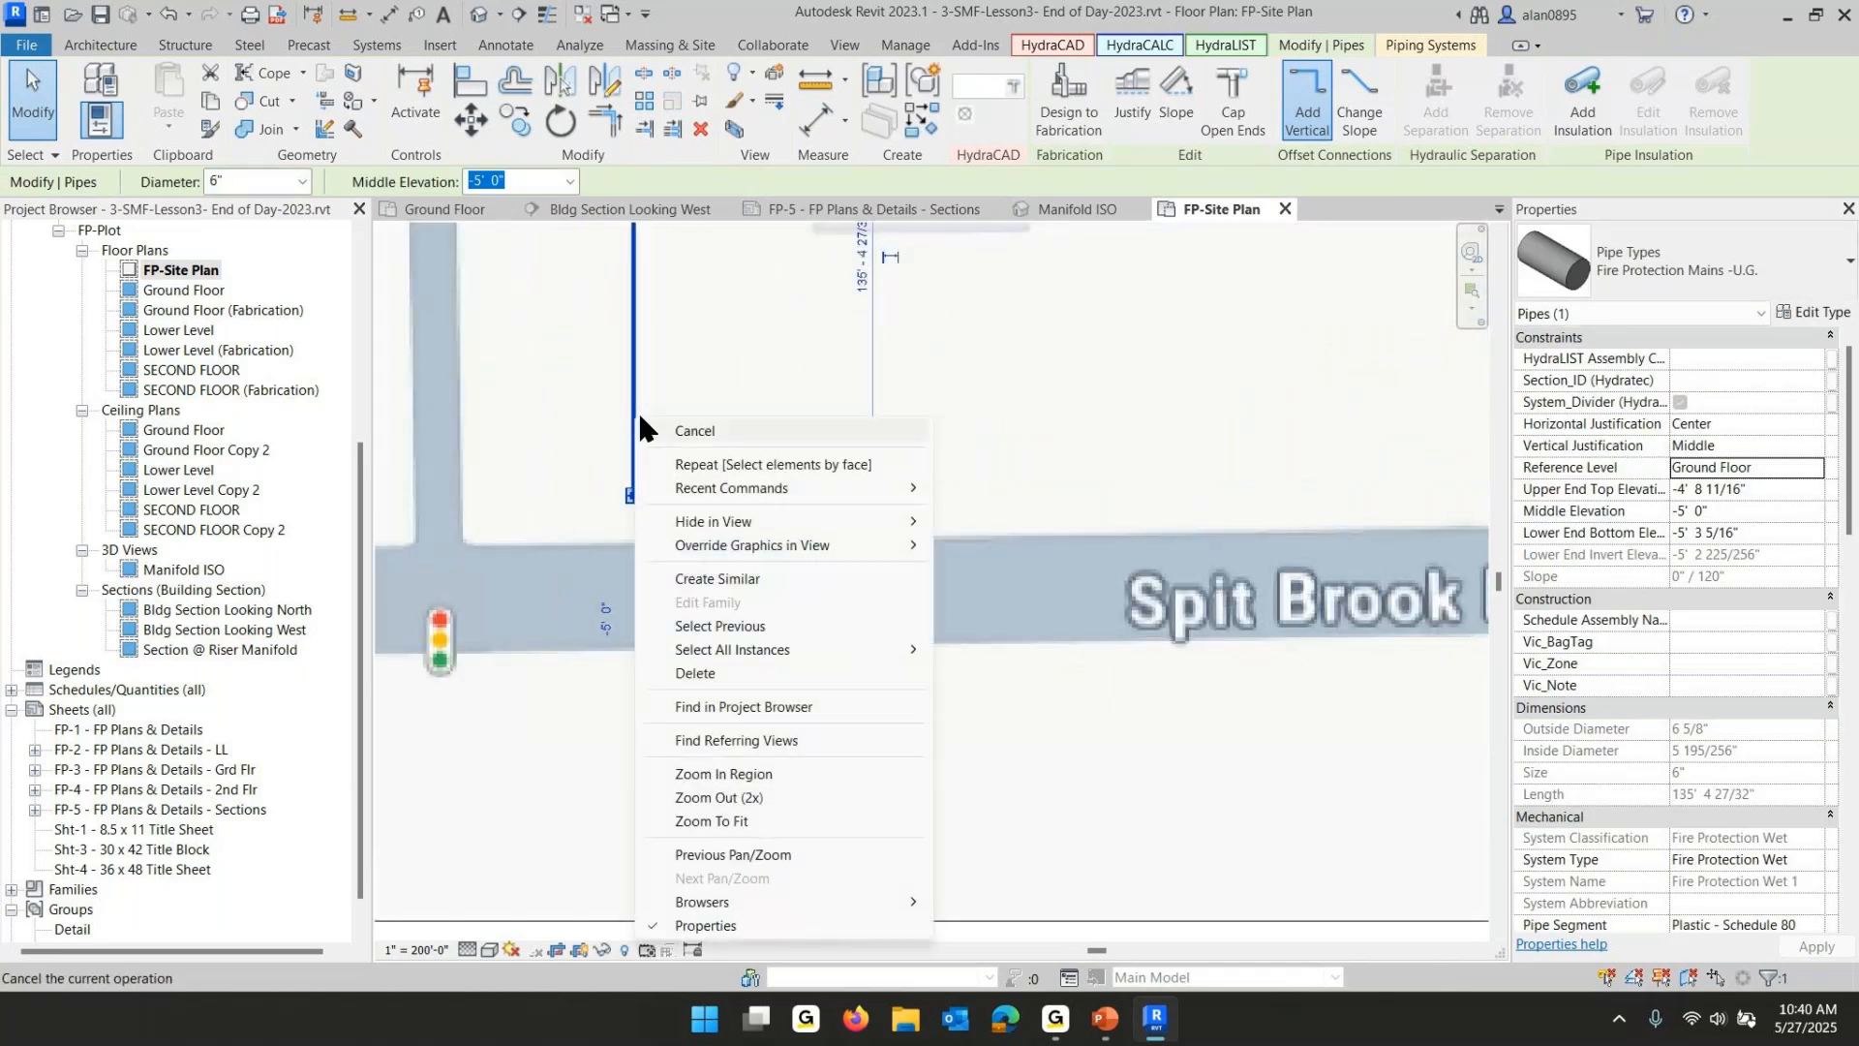
pyautogui.click(715, 578)
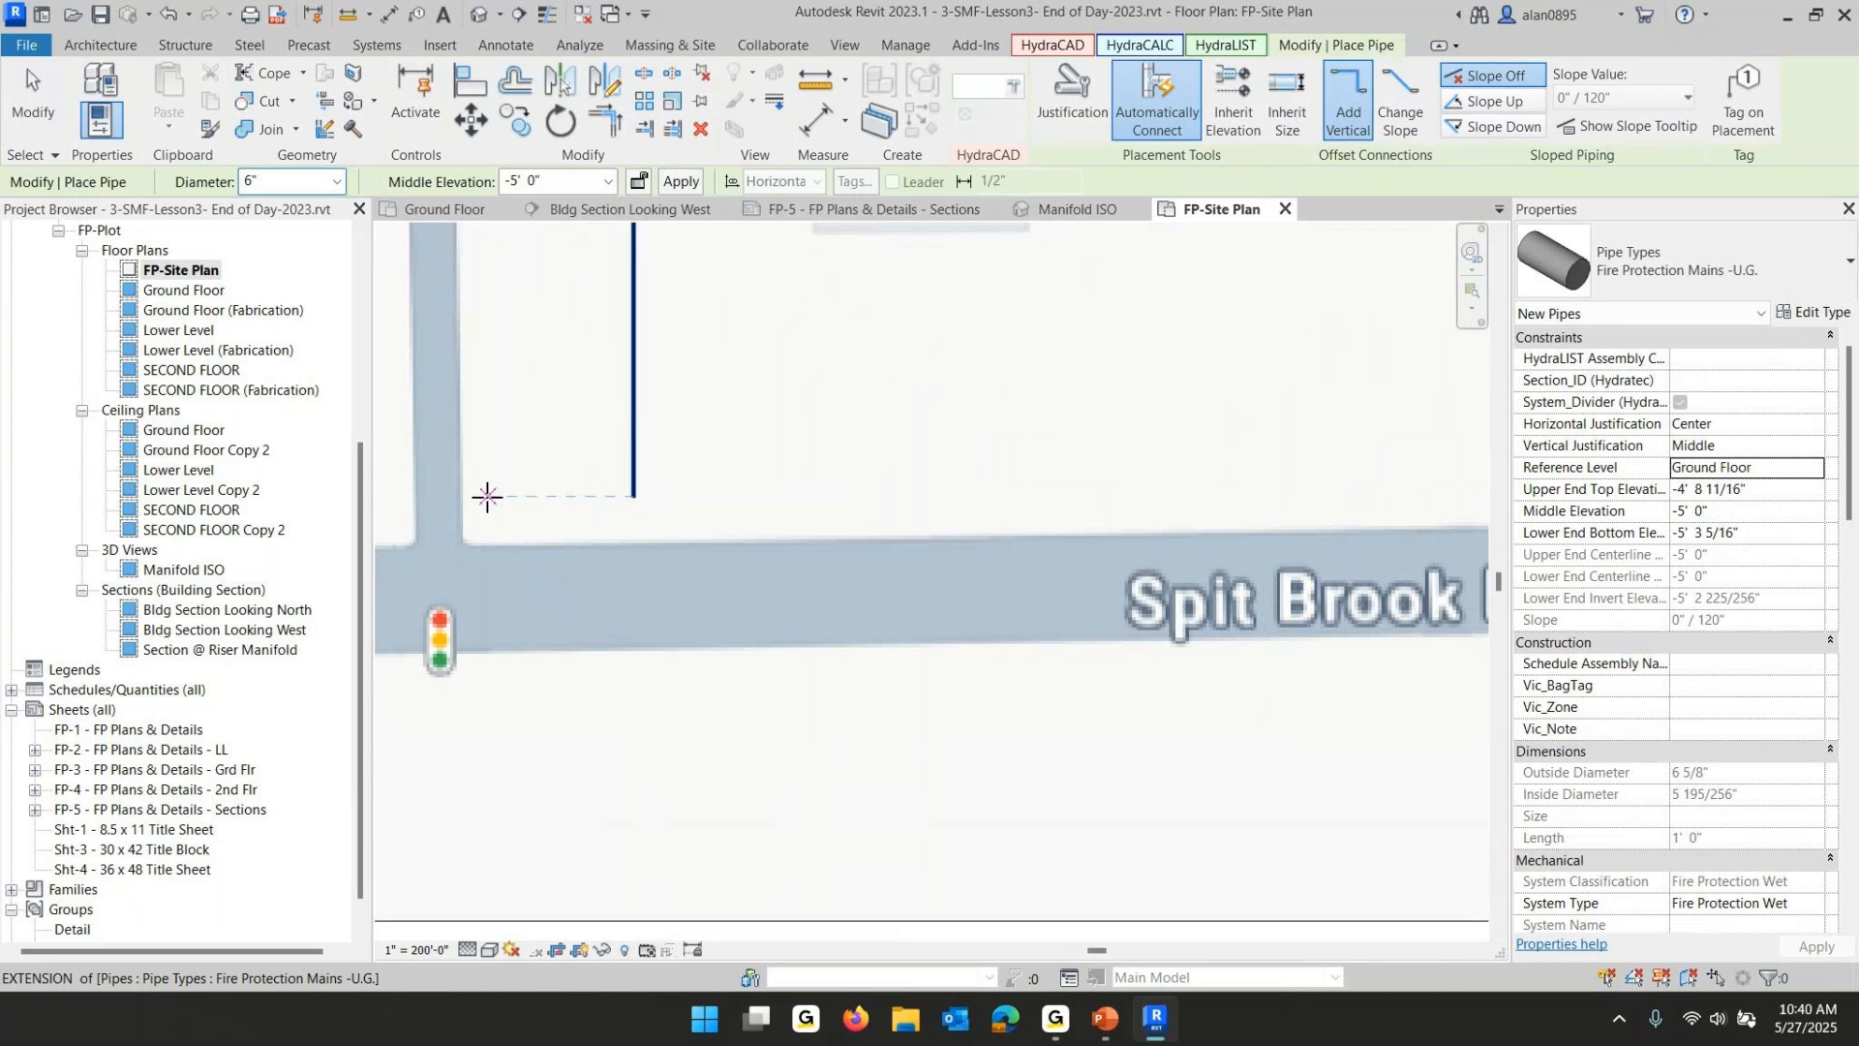
pyautogui.scroll(-4, 479, 495)
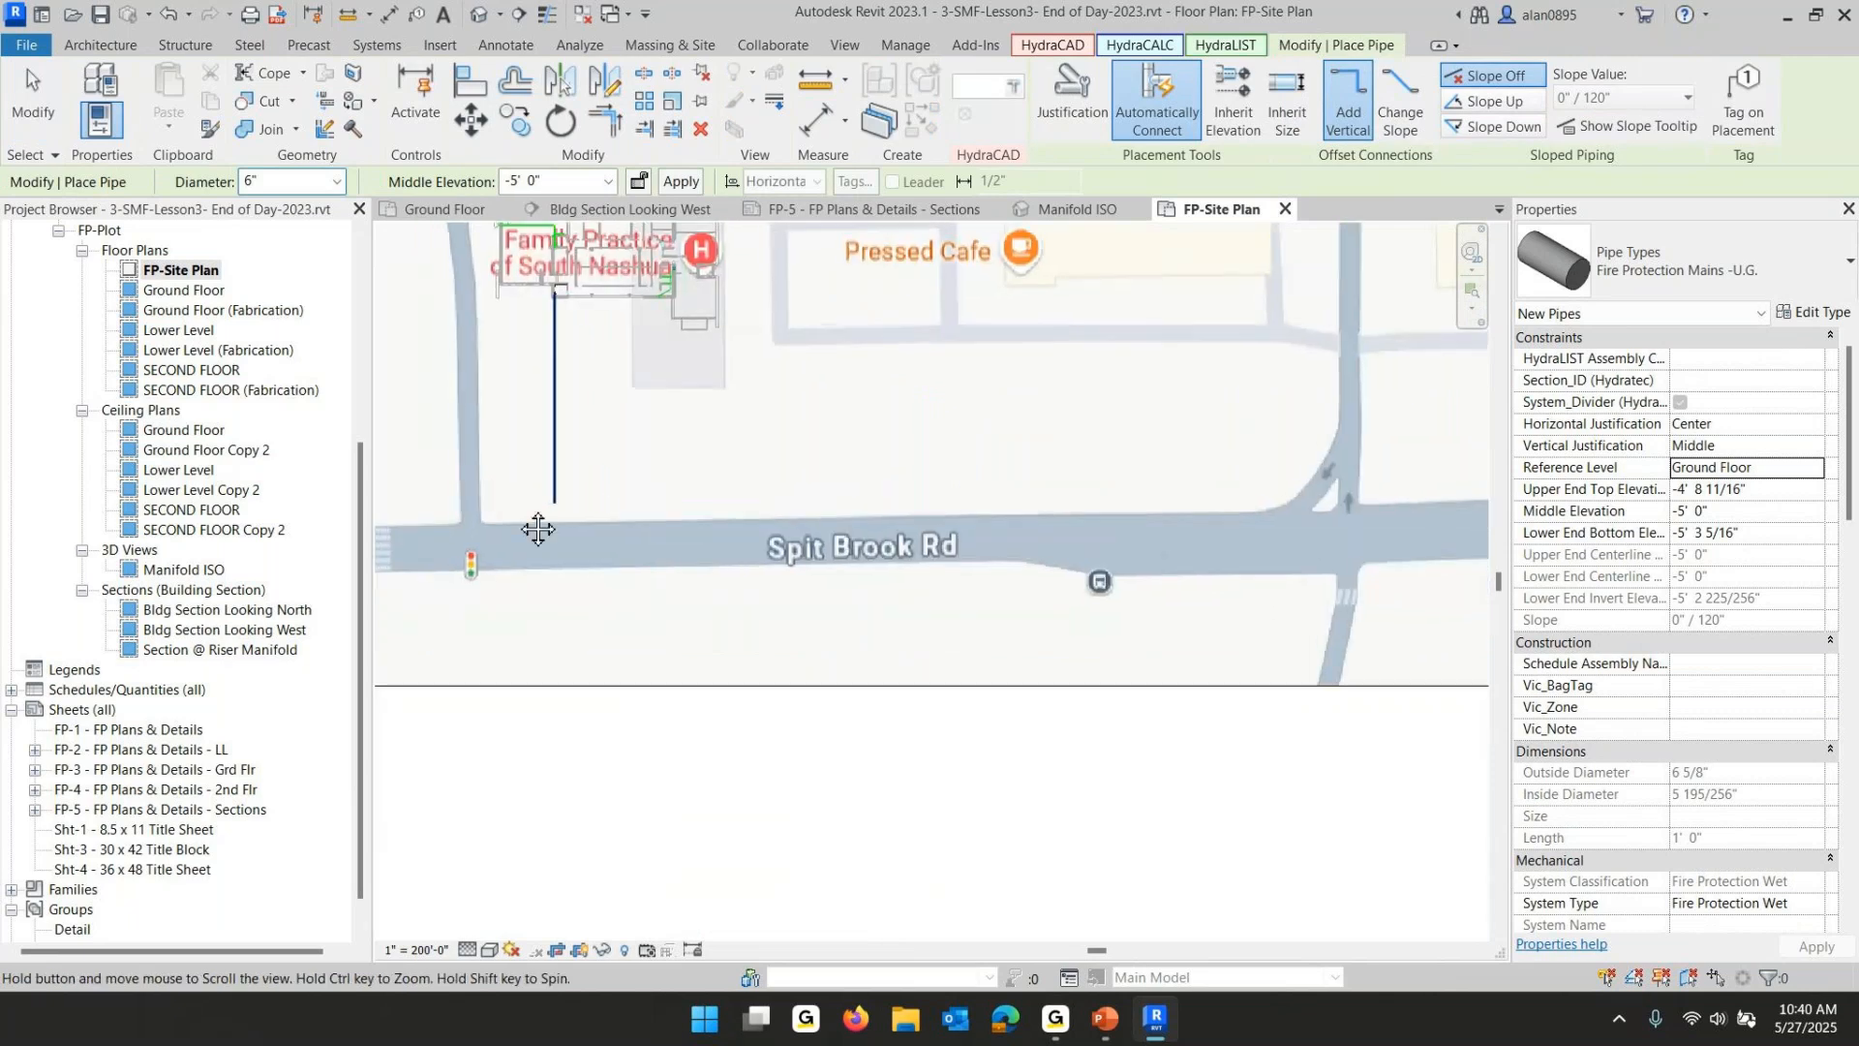
pyautogui.click(646, 515)
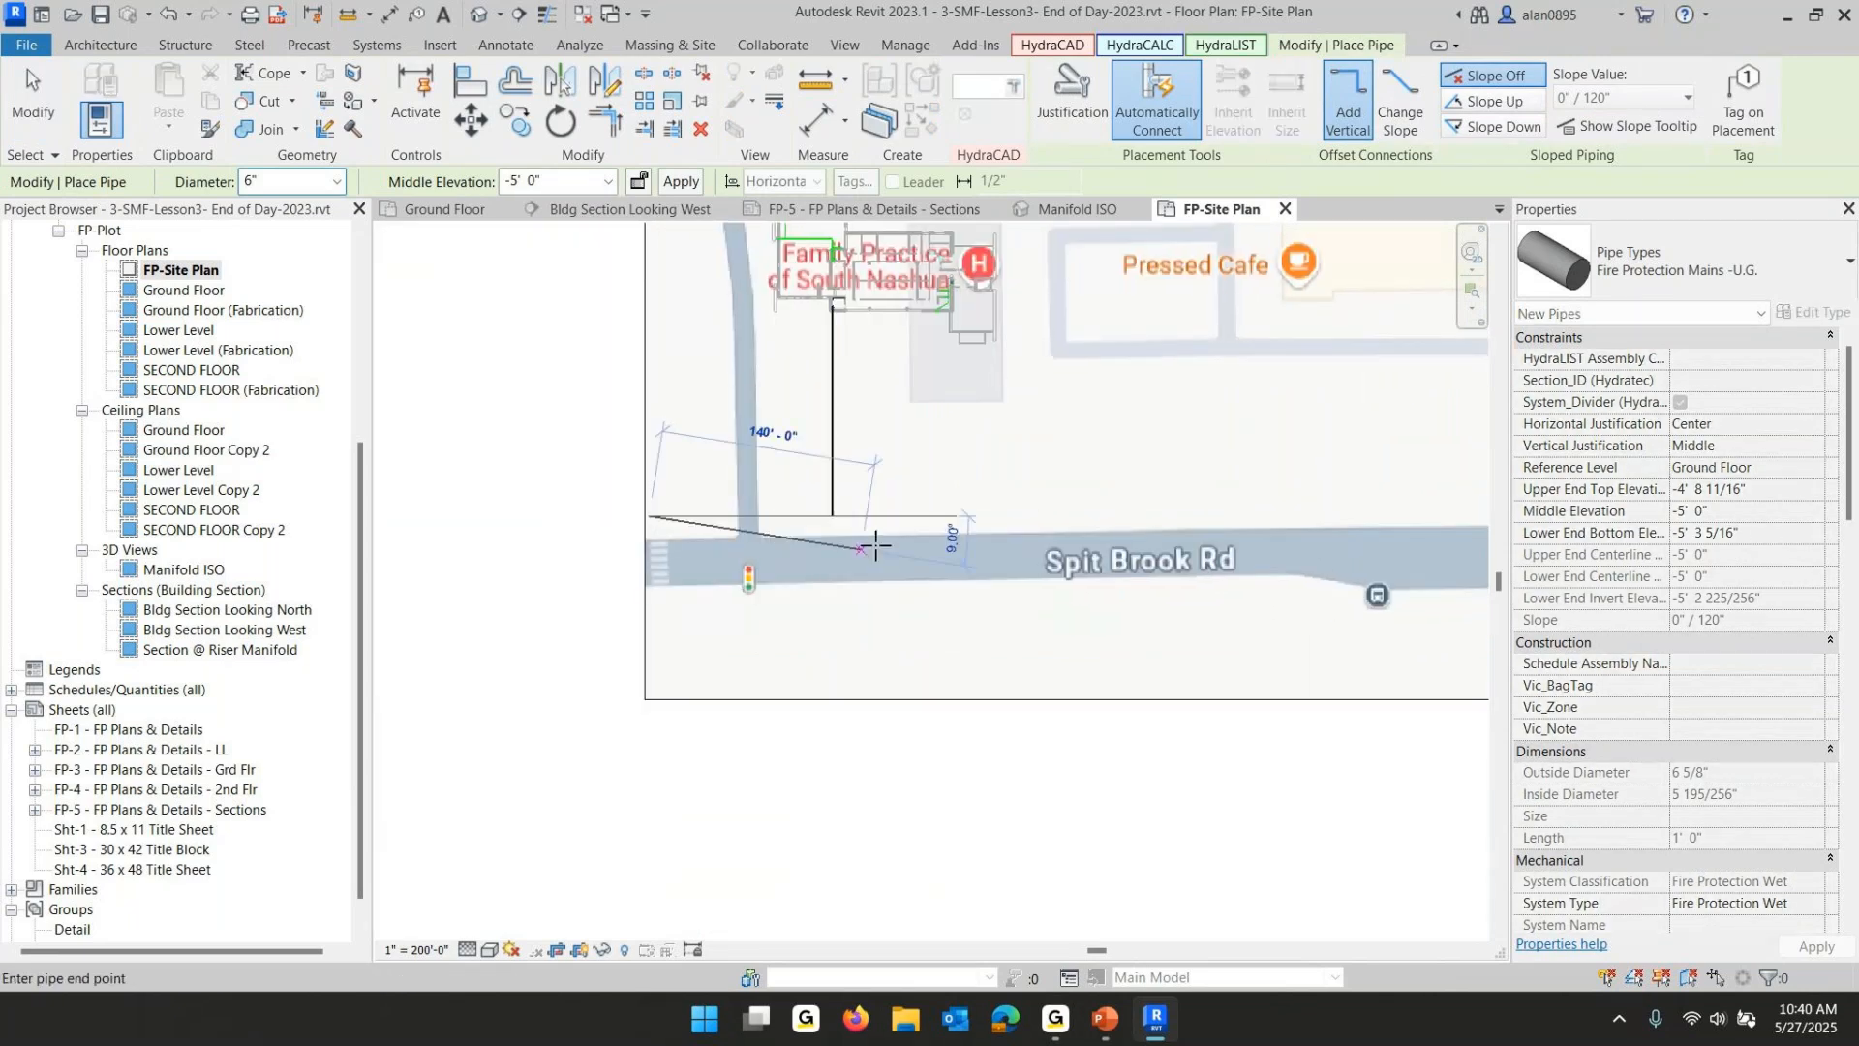
pyautogui.scroll(-3, 1182, 522)
pyautogui.moveTo(1197, 542); pyautogui.dragTo(602, 563, button='middle')
pyautogui.click(982, 538)
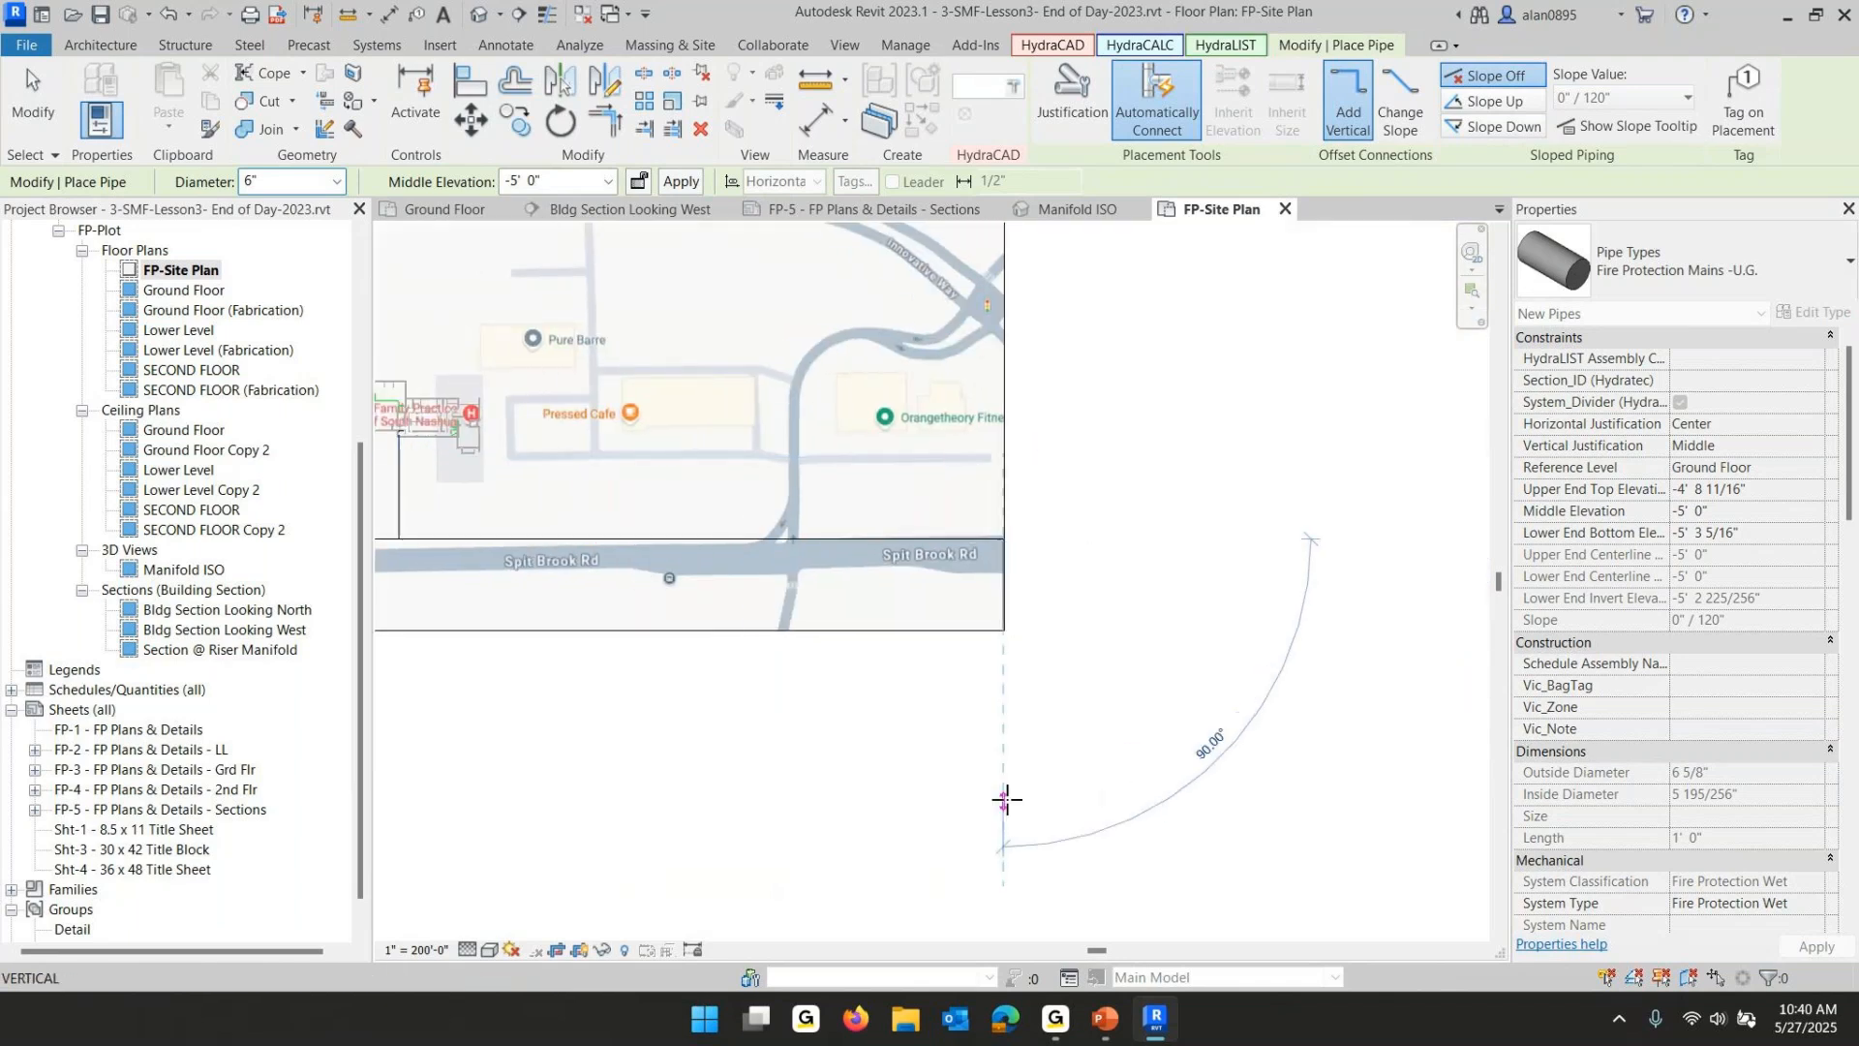
pyautogui.press('Escape')
pyautogui.press('Escape')
# - Connect the vertical main's south end to the new east–west main along Spit Brook Rd
pyautogui.scroll(3, 690, 690)
pyautogui.moveTo(546, 569); pyautogui.dragTo(1307, 895, button='middle')
pyautogui.scroll(3, 884, 780)
pyautogui.scroll(3, 871, 731)
pyautogui.scroll(4, 816, 538)
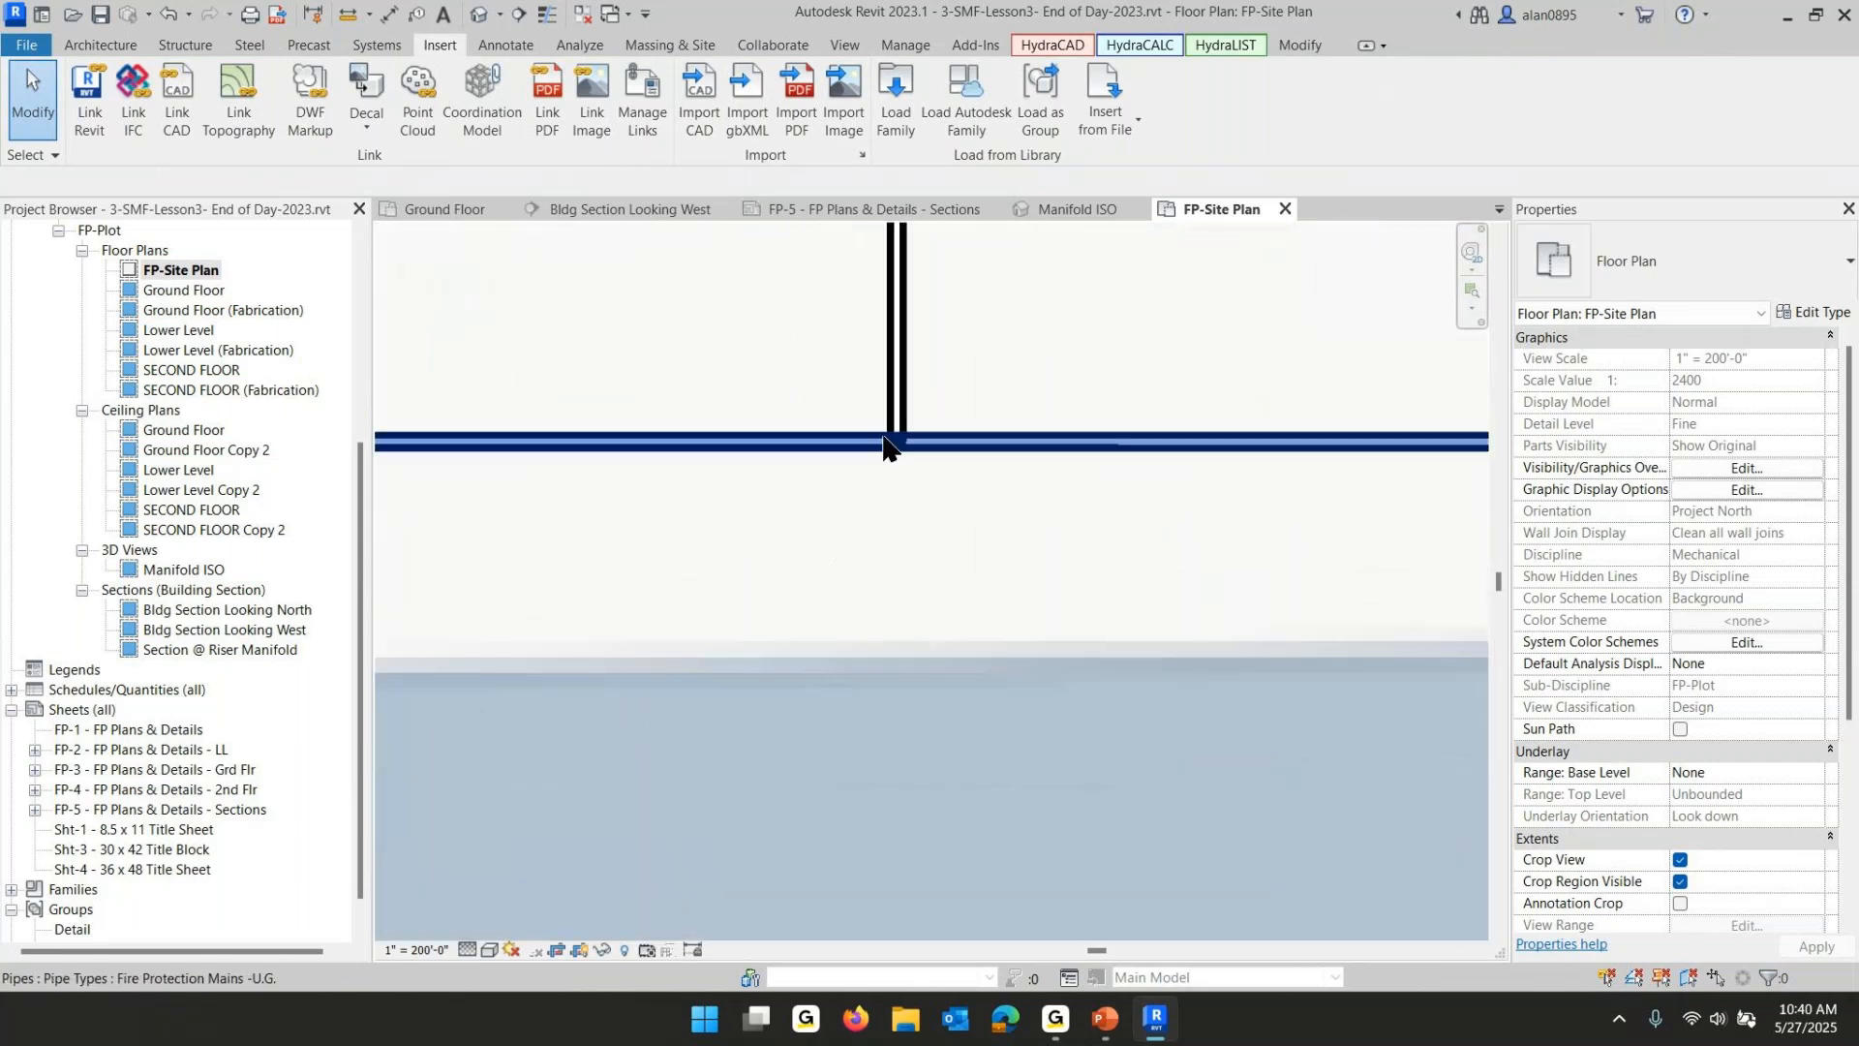
pyautogui.click(547, 13)
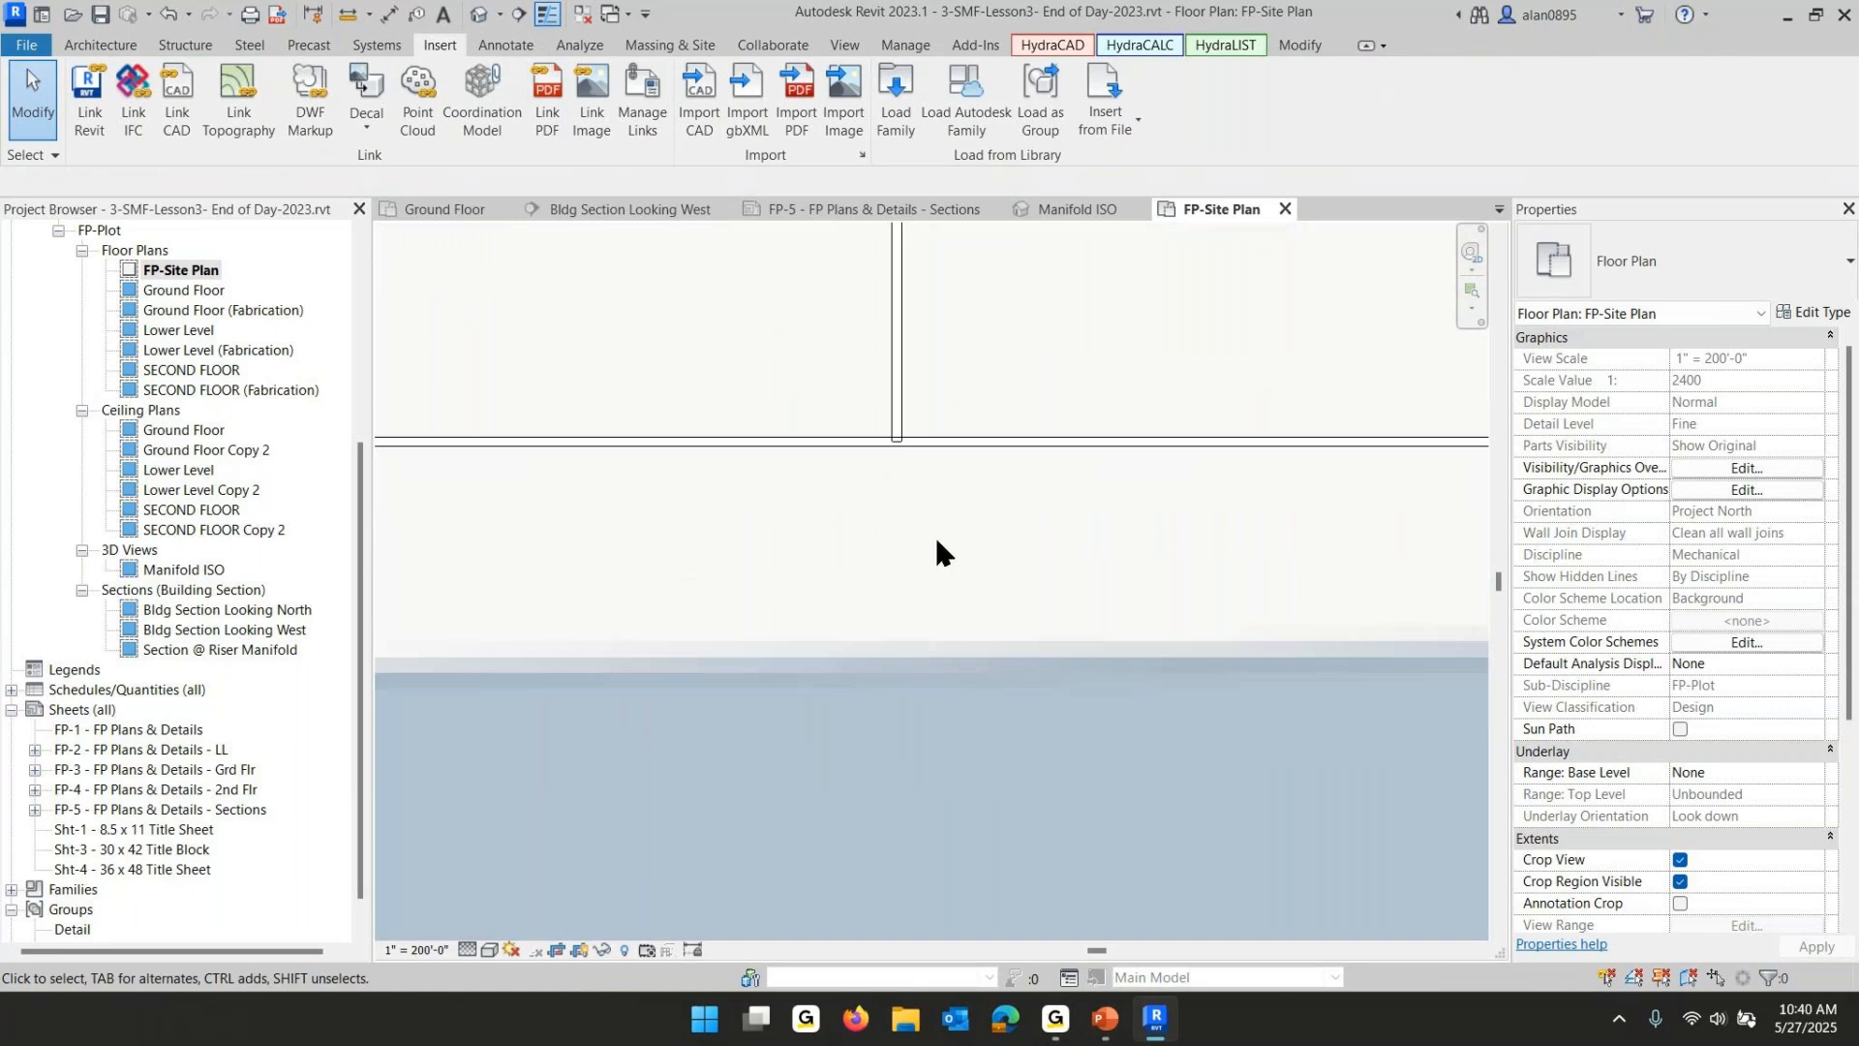
pyautogui.scroll(1, 937, 552)
pyautogui.click(889, 346)
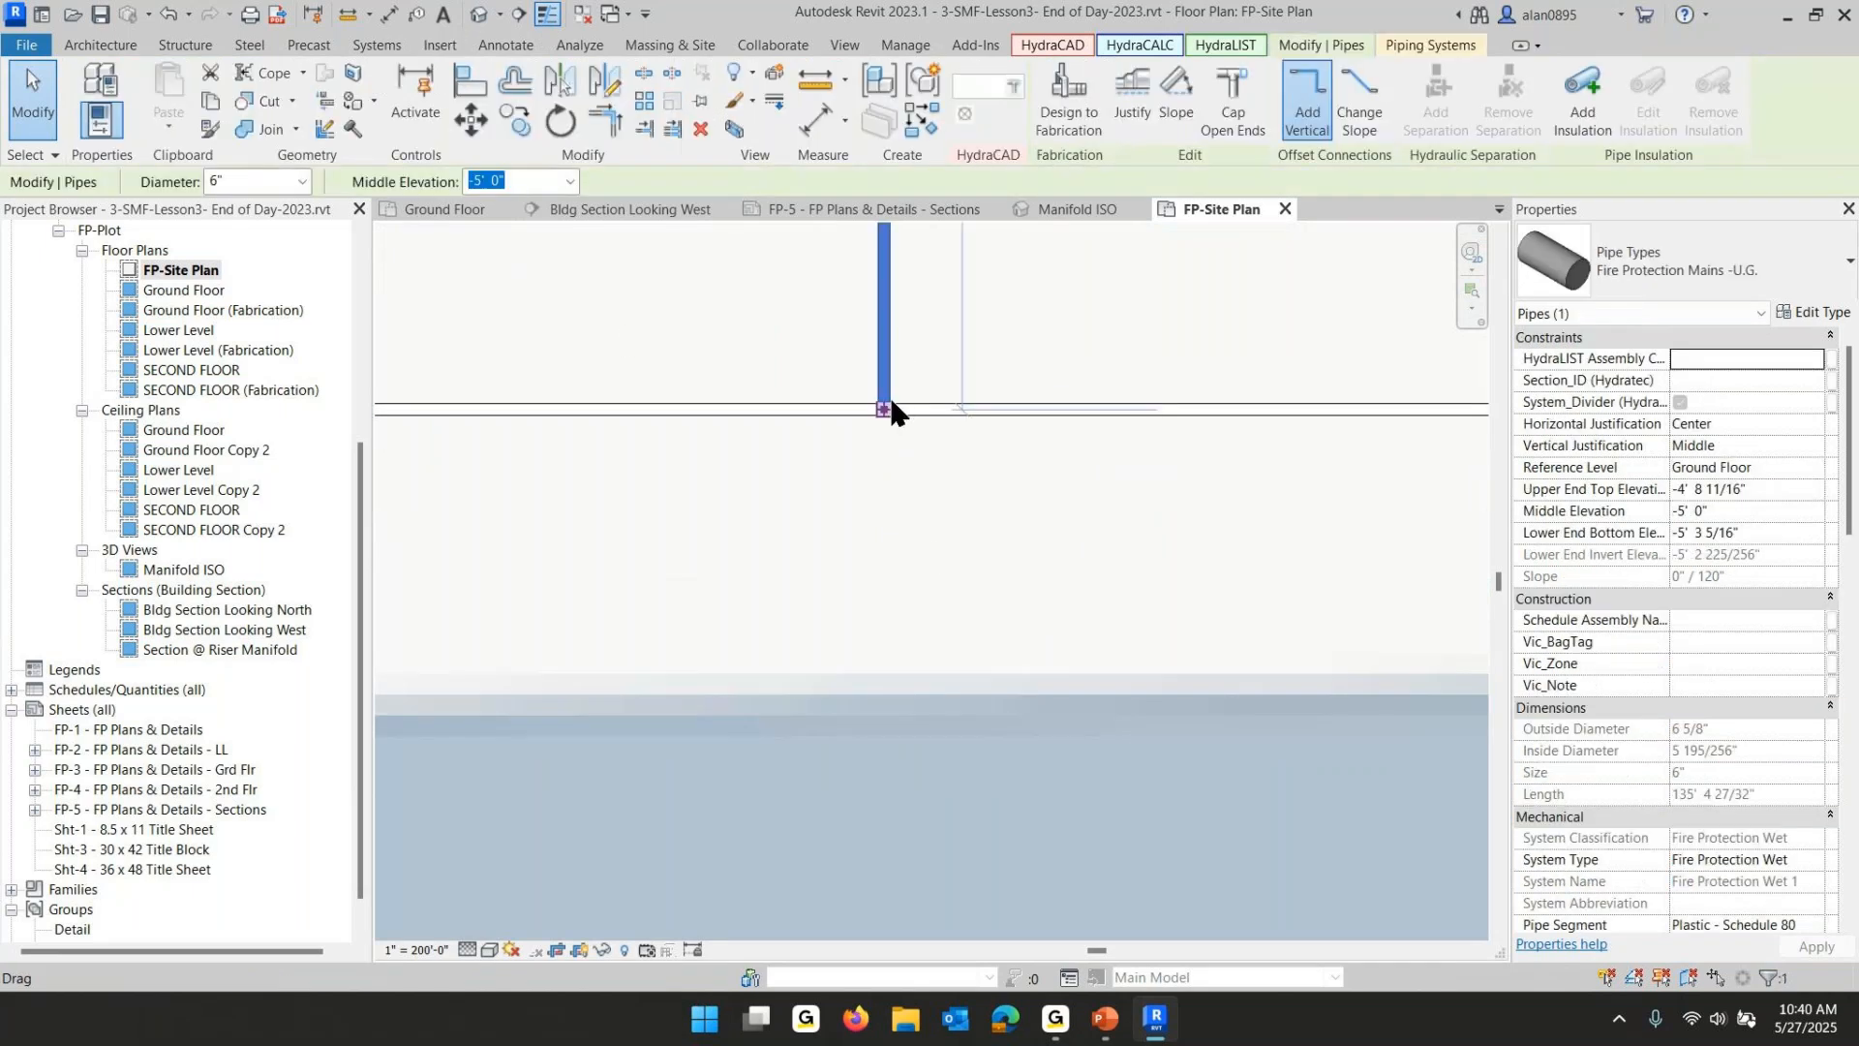
pyautogui.moveTo(893, 411)
pyautogui.mouseDown()
pyautogui.moveTo(887, 376)
pyautogui.moveTo(883, 409)
pyautogui.mouseUp()
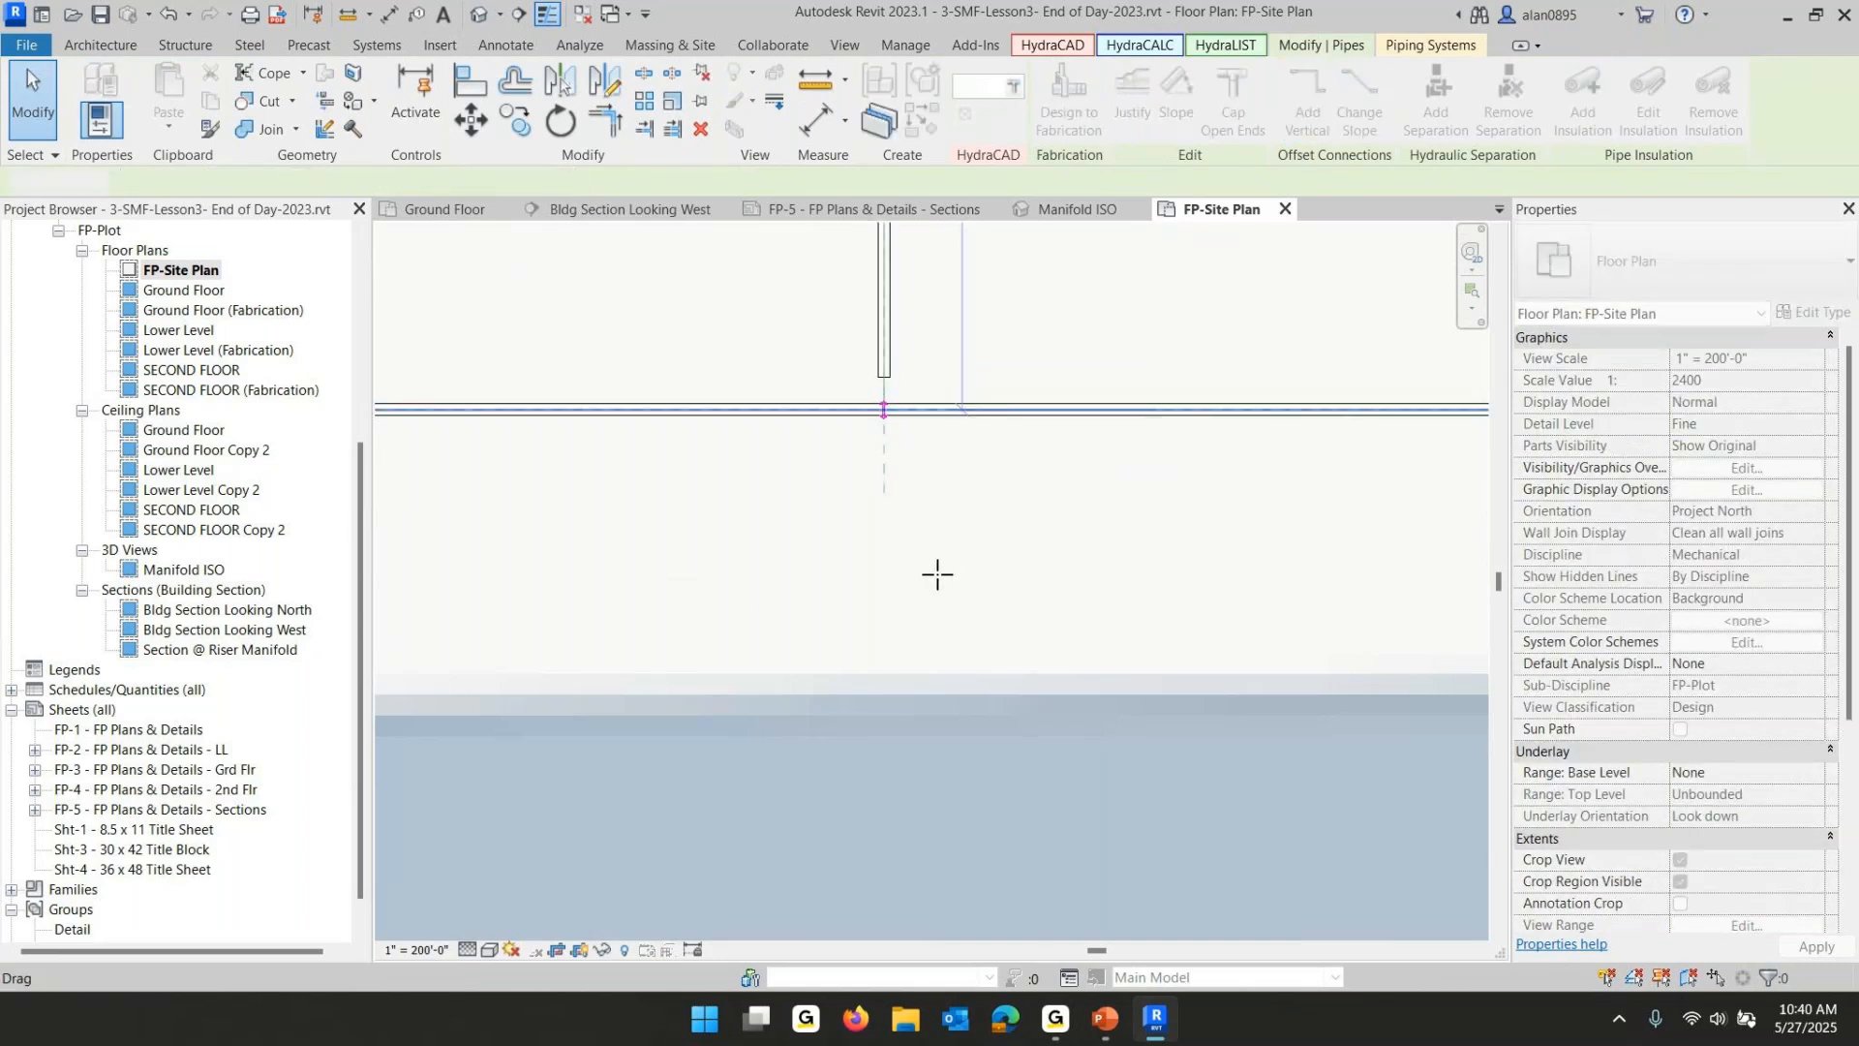
pyautogui.click(765, 572)
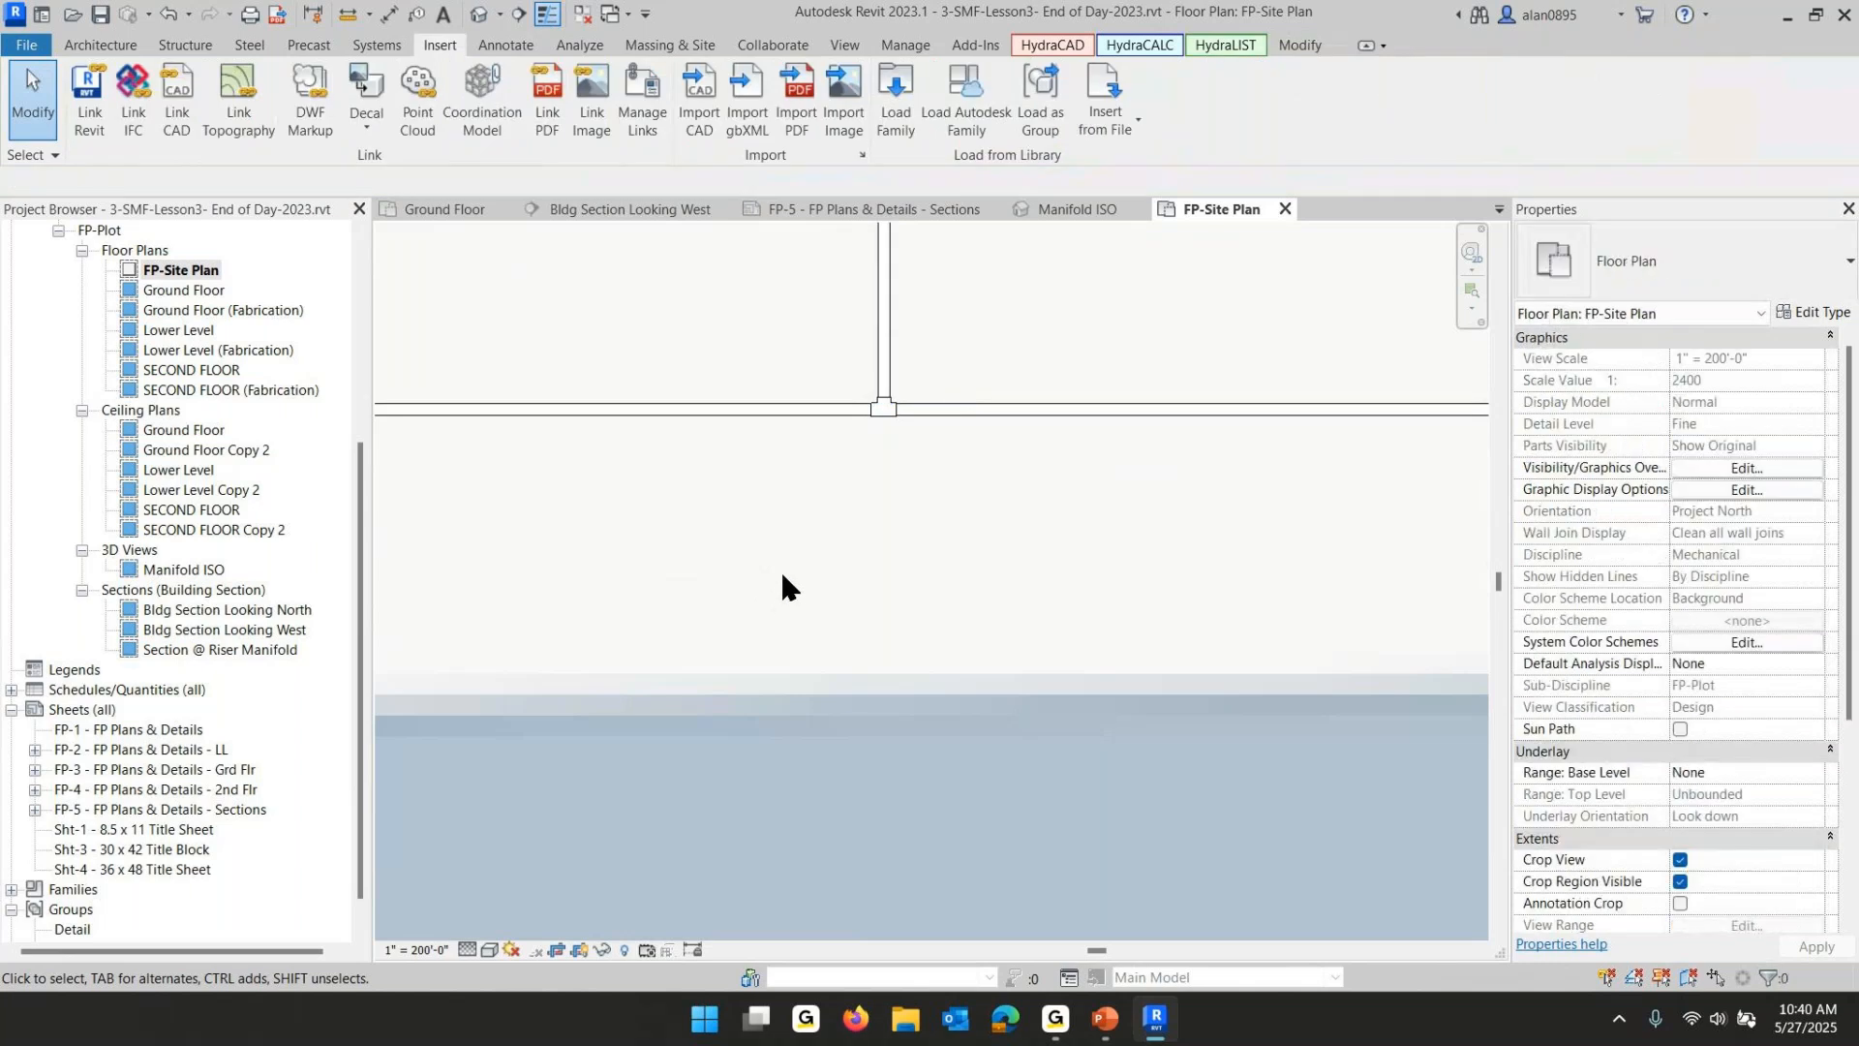
# - Select the connected underground main run and tag it with center/center length pipe tags
pyautogui.scroll(-5, 753, 612)
pyautogui.moveTo(811, 600); pyautogui.dragTo(823, 685, button='middle')
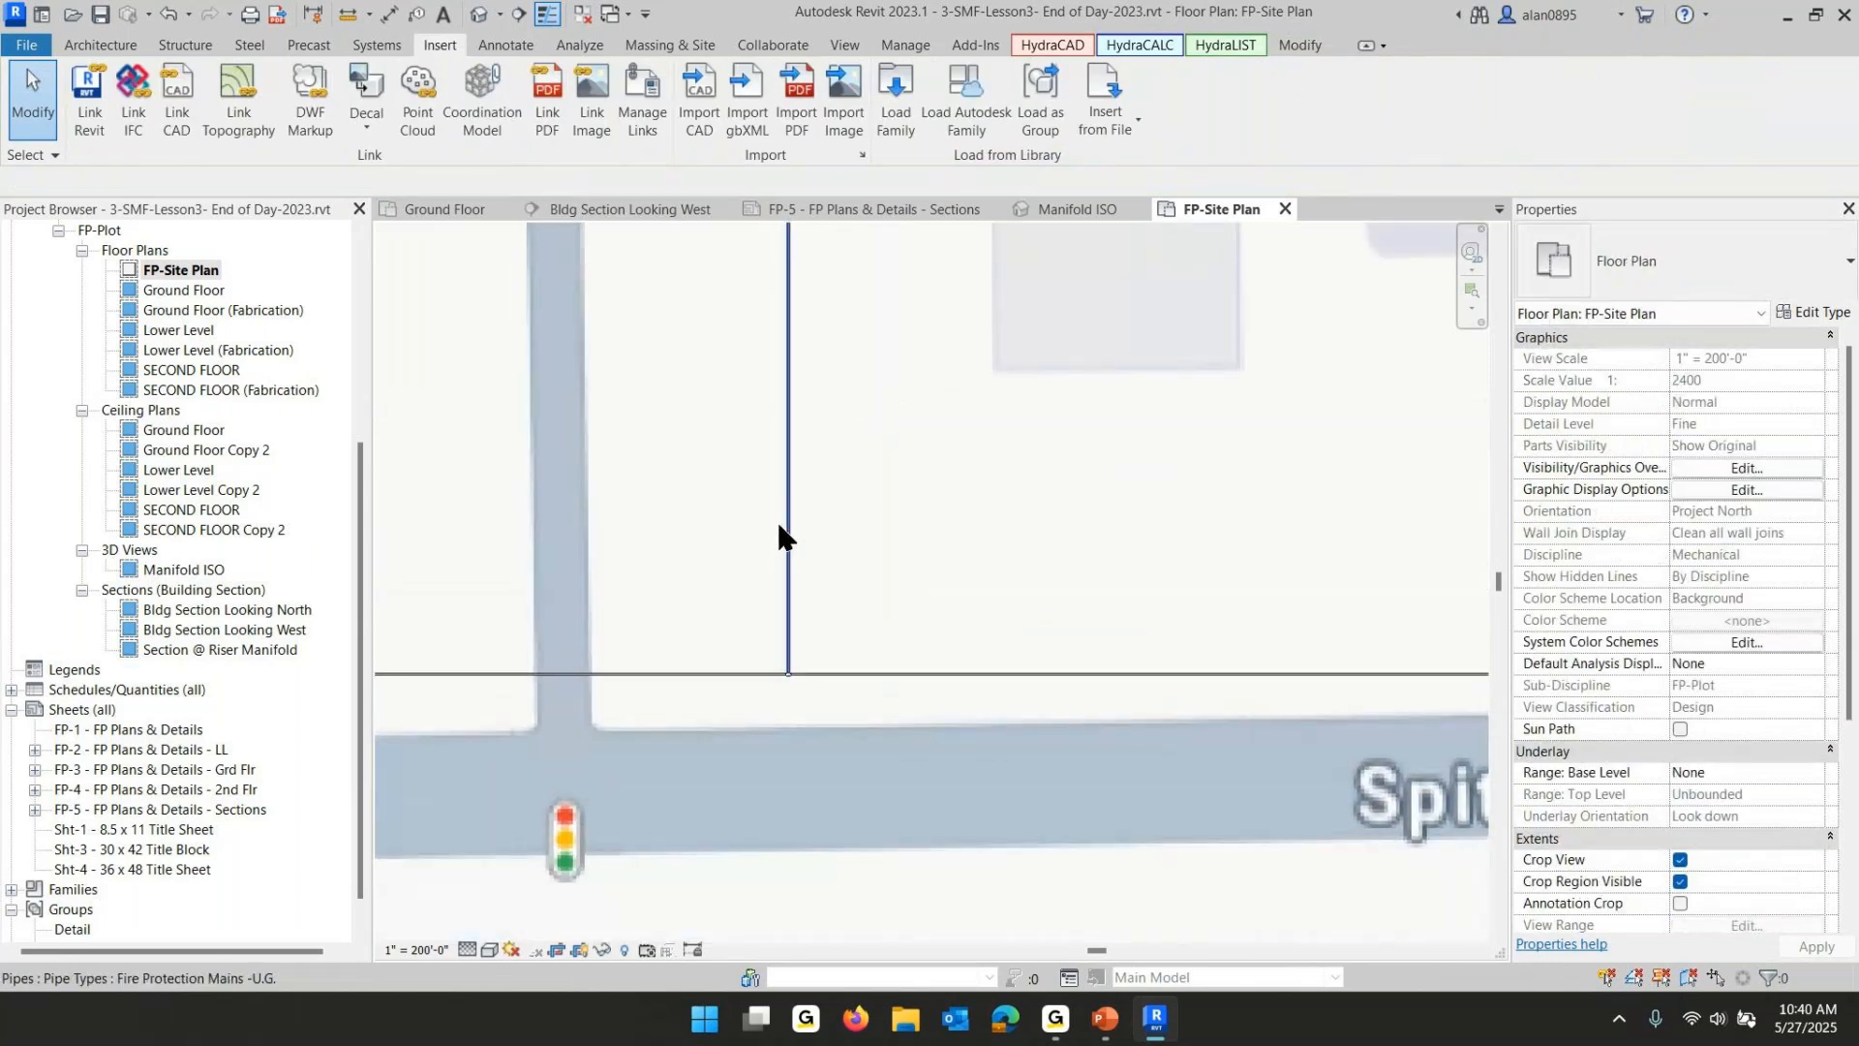
pyautogui.click(887, 673)
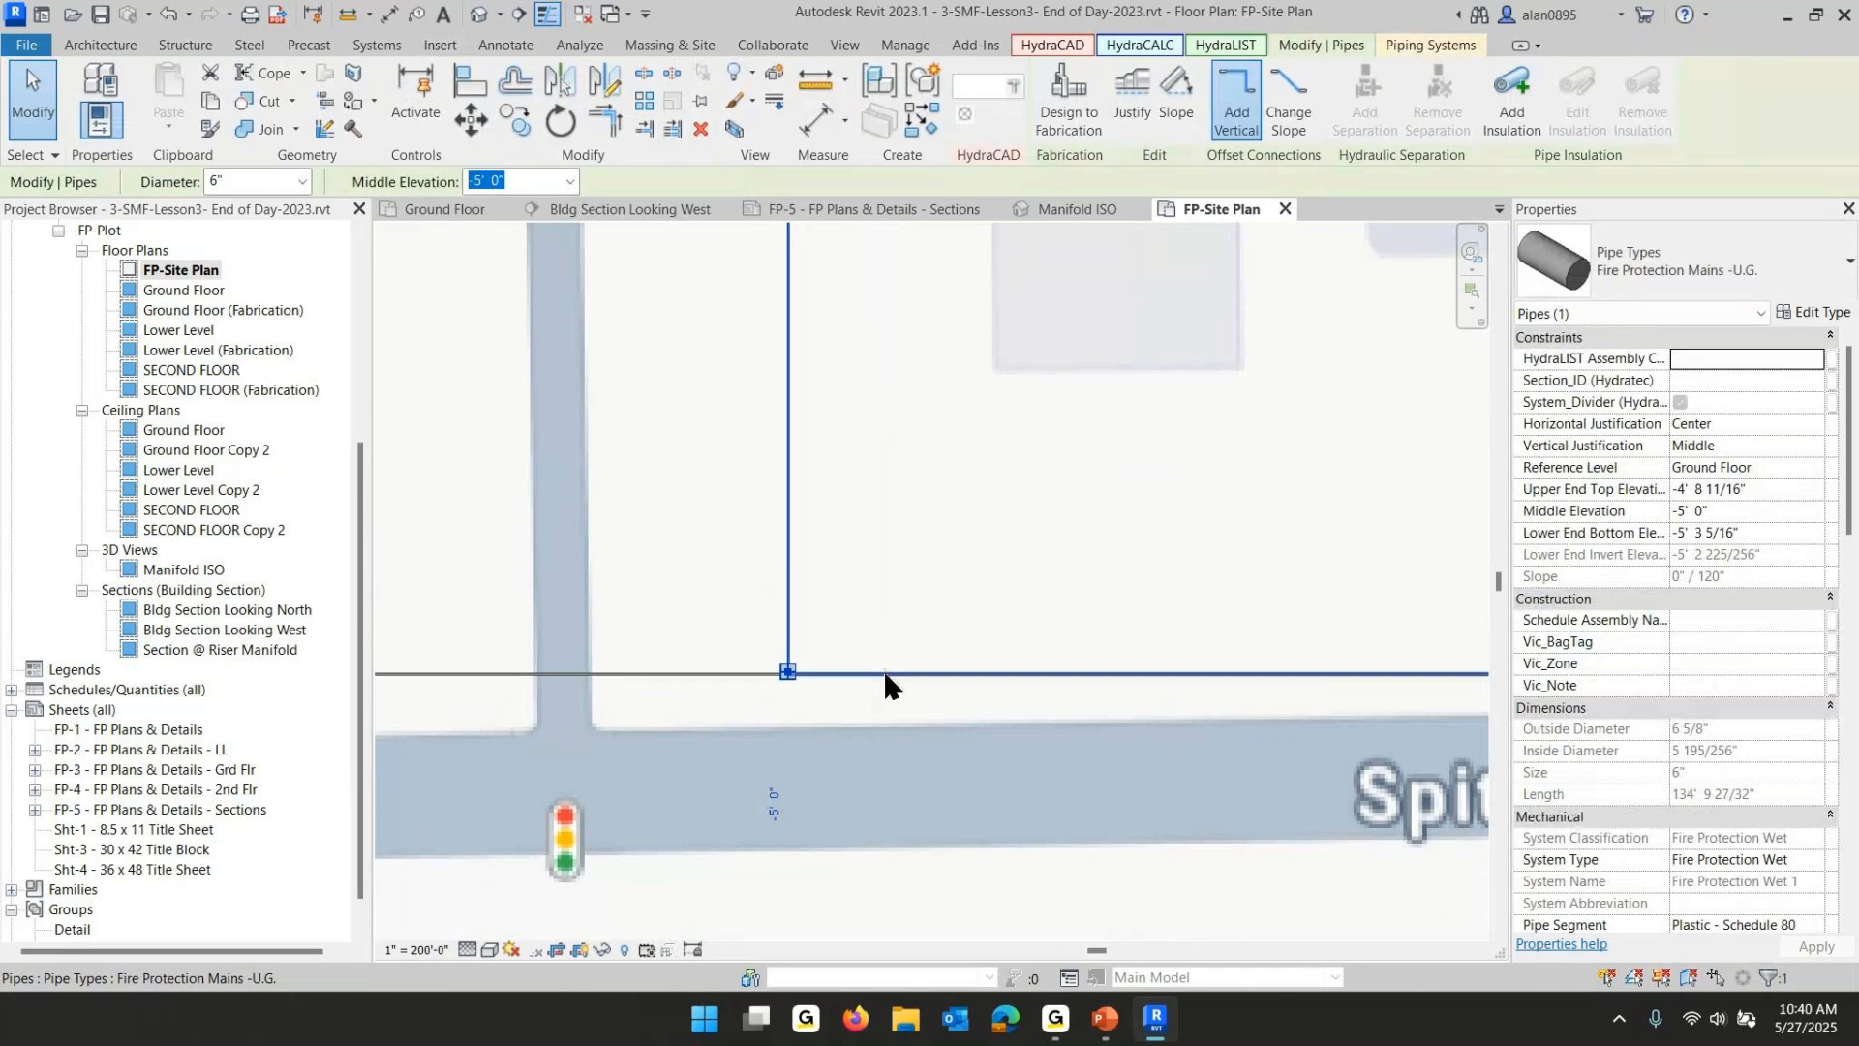
pyautogui.press('Tab')
pyautogui.click(887, 674)
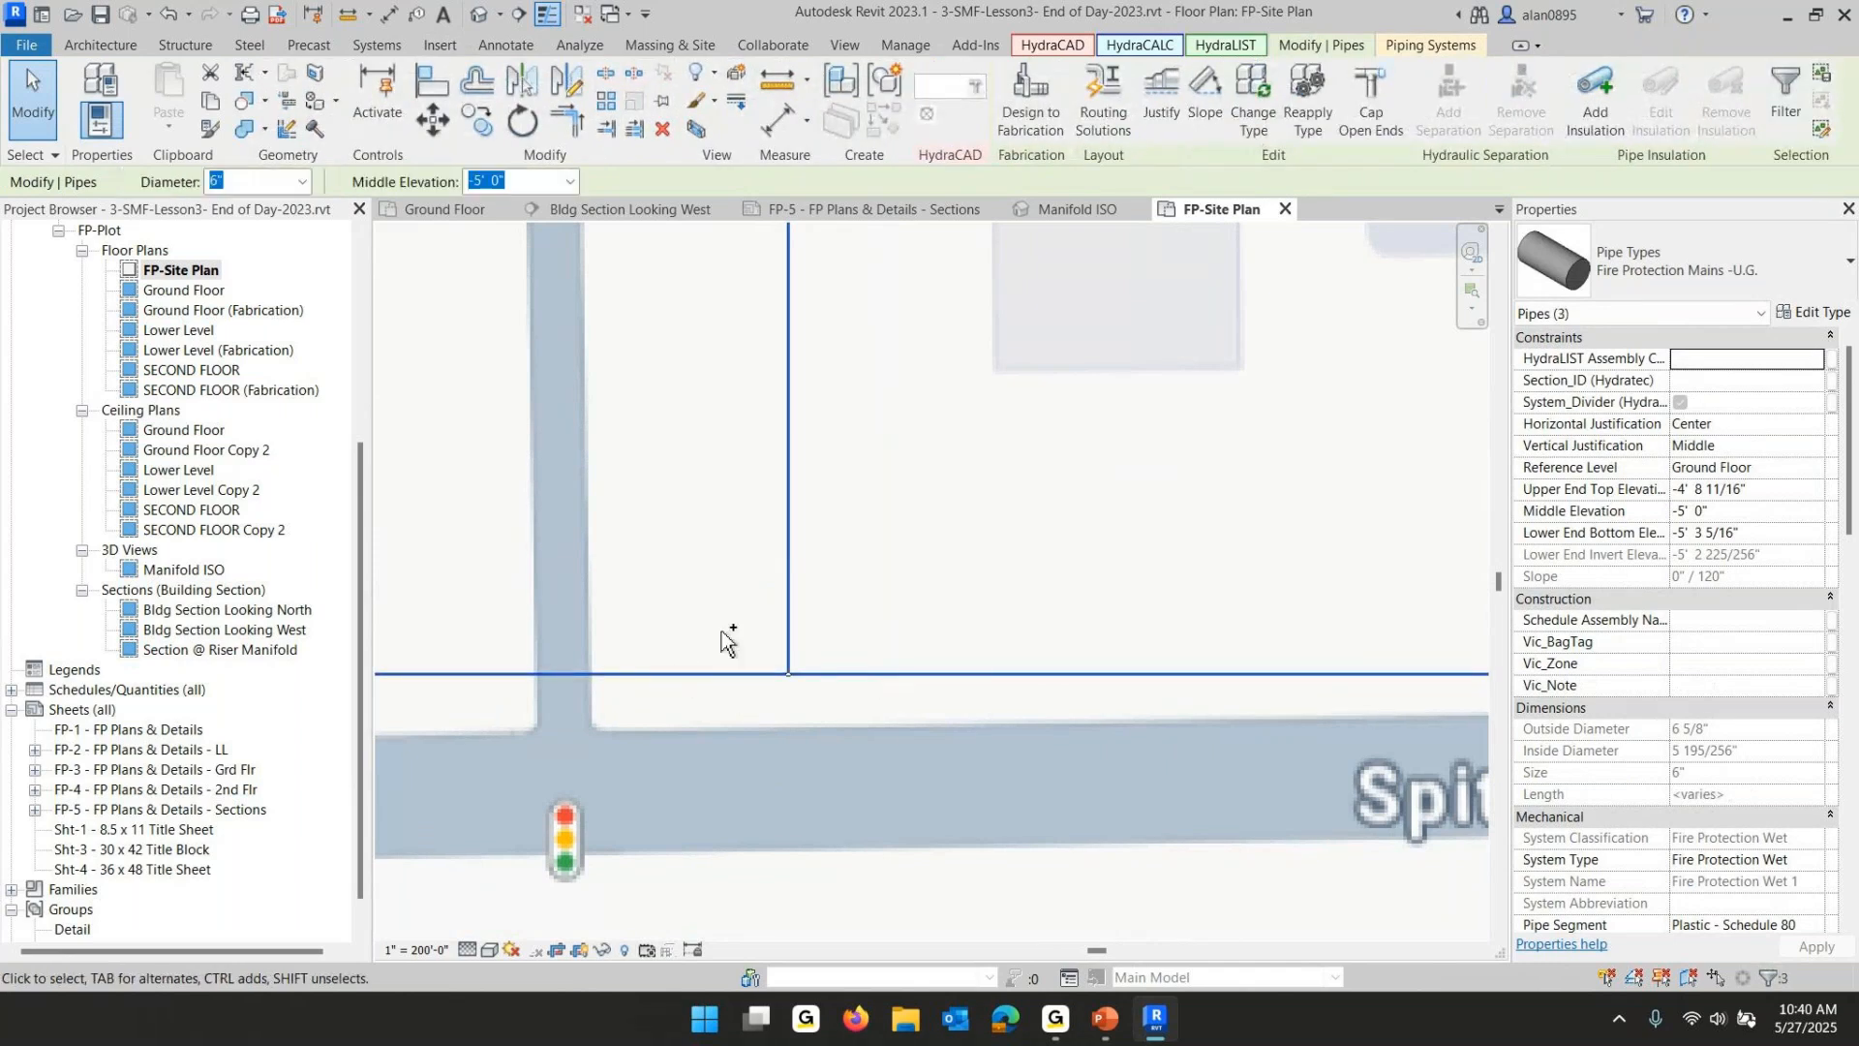
pyautogui.press('t')
pyautogui.press('p')
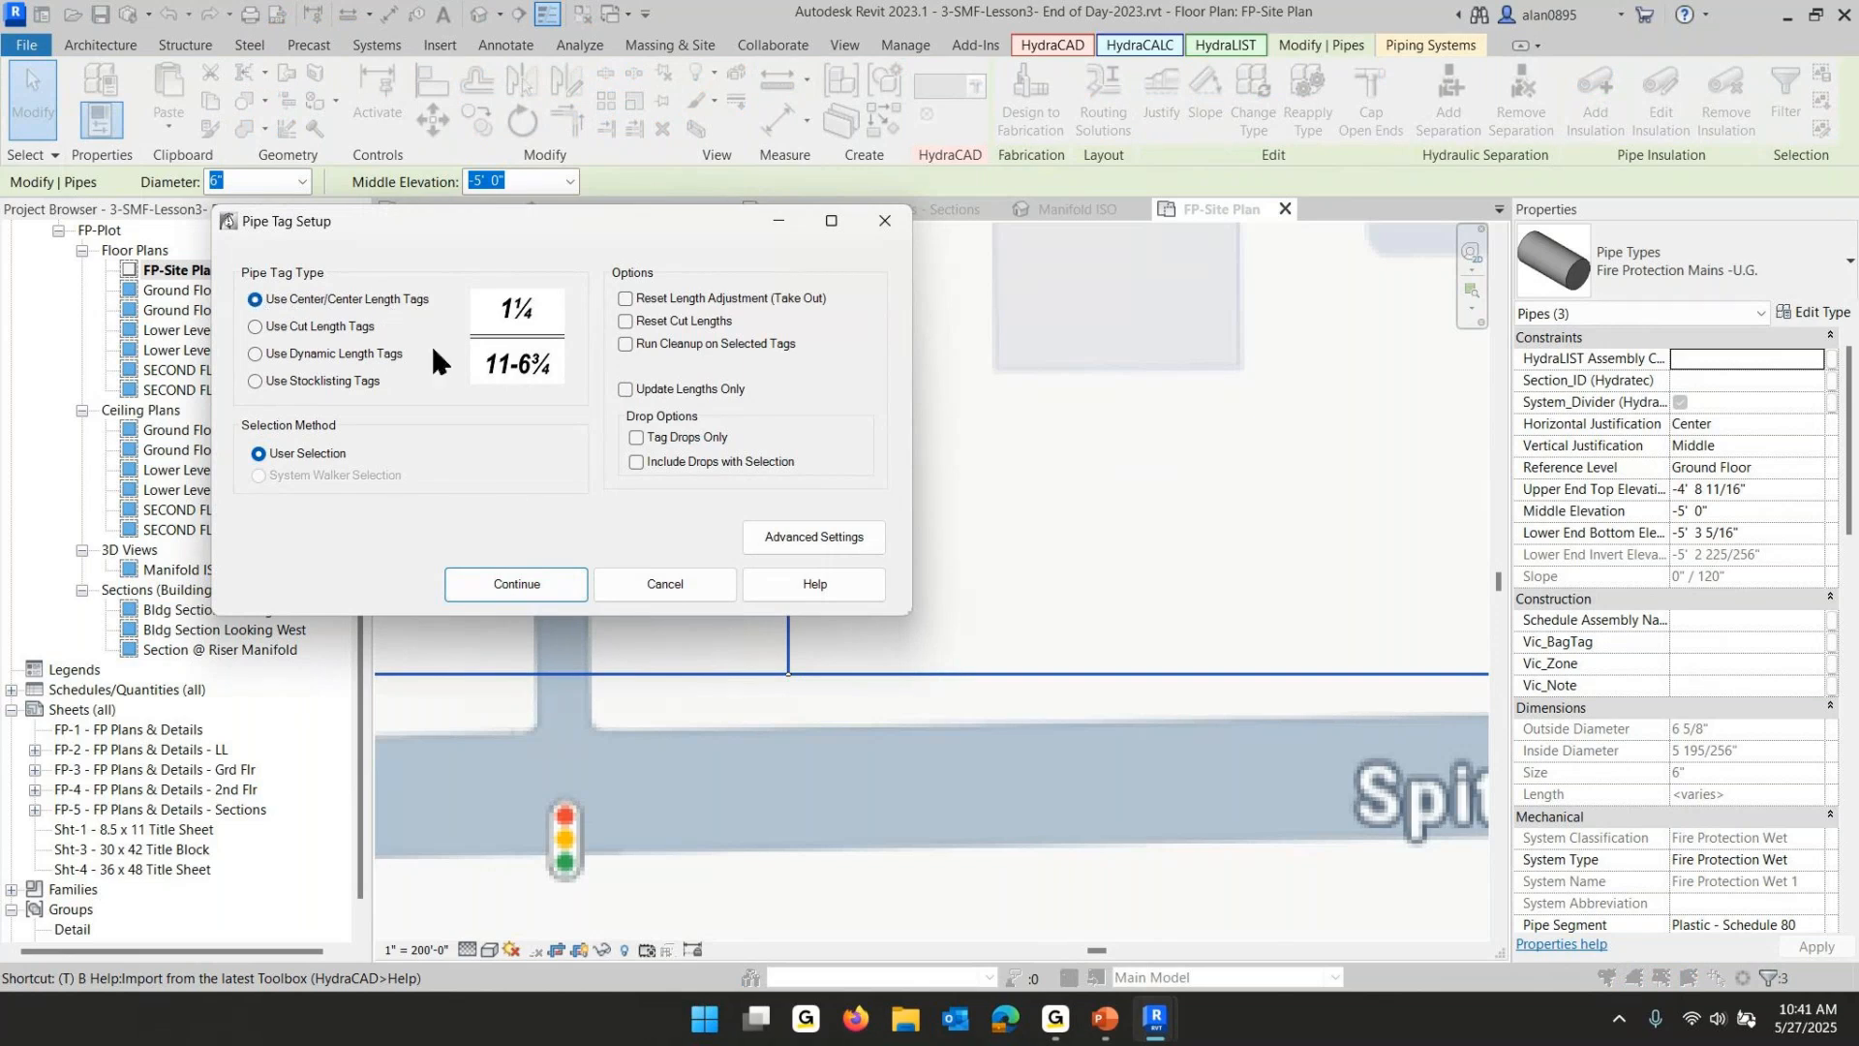
pyautogui.click(519, 598)
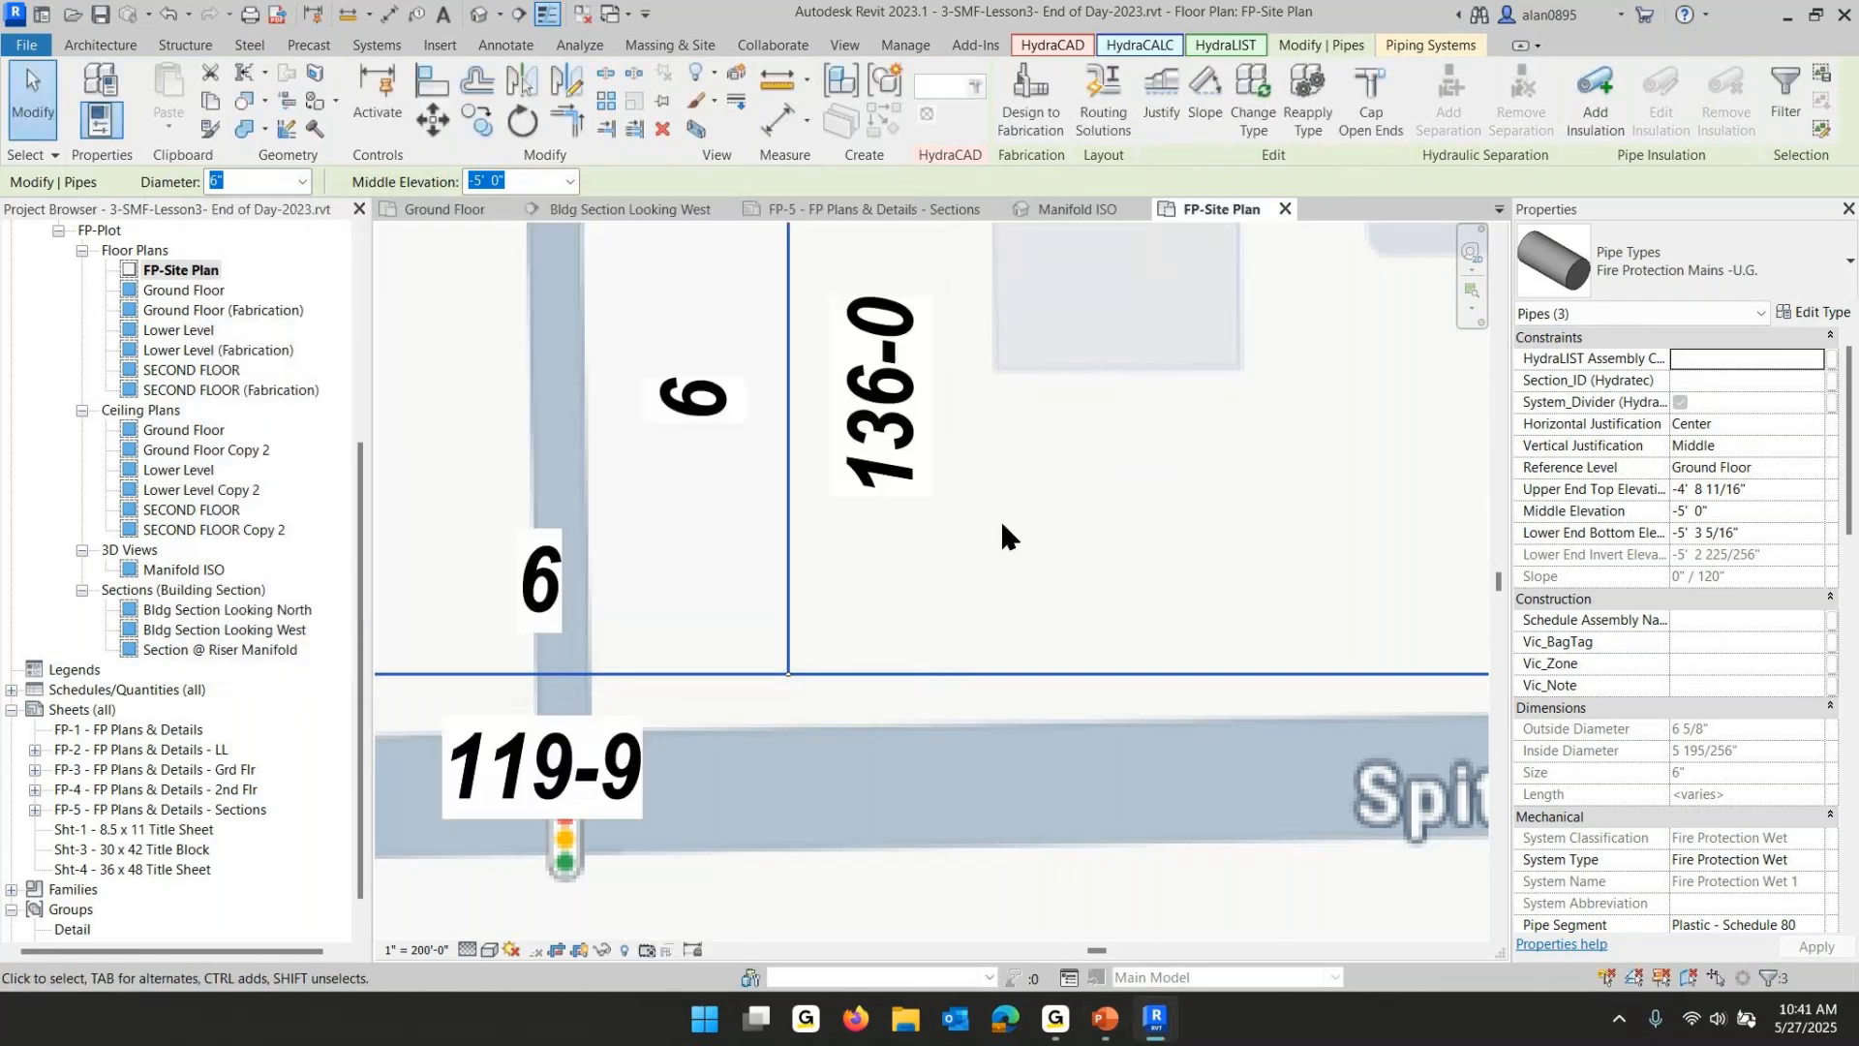
# - Edit the vertical main's length tag to read 136'
pyautogui.click(889, 413)
pyautogui.click(888, 431)
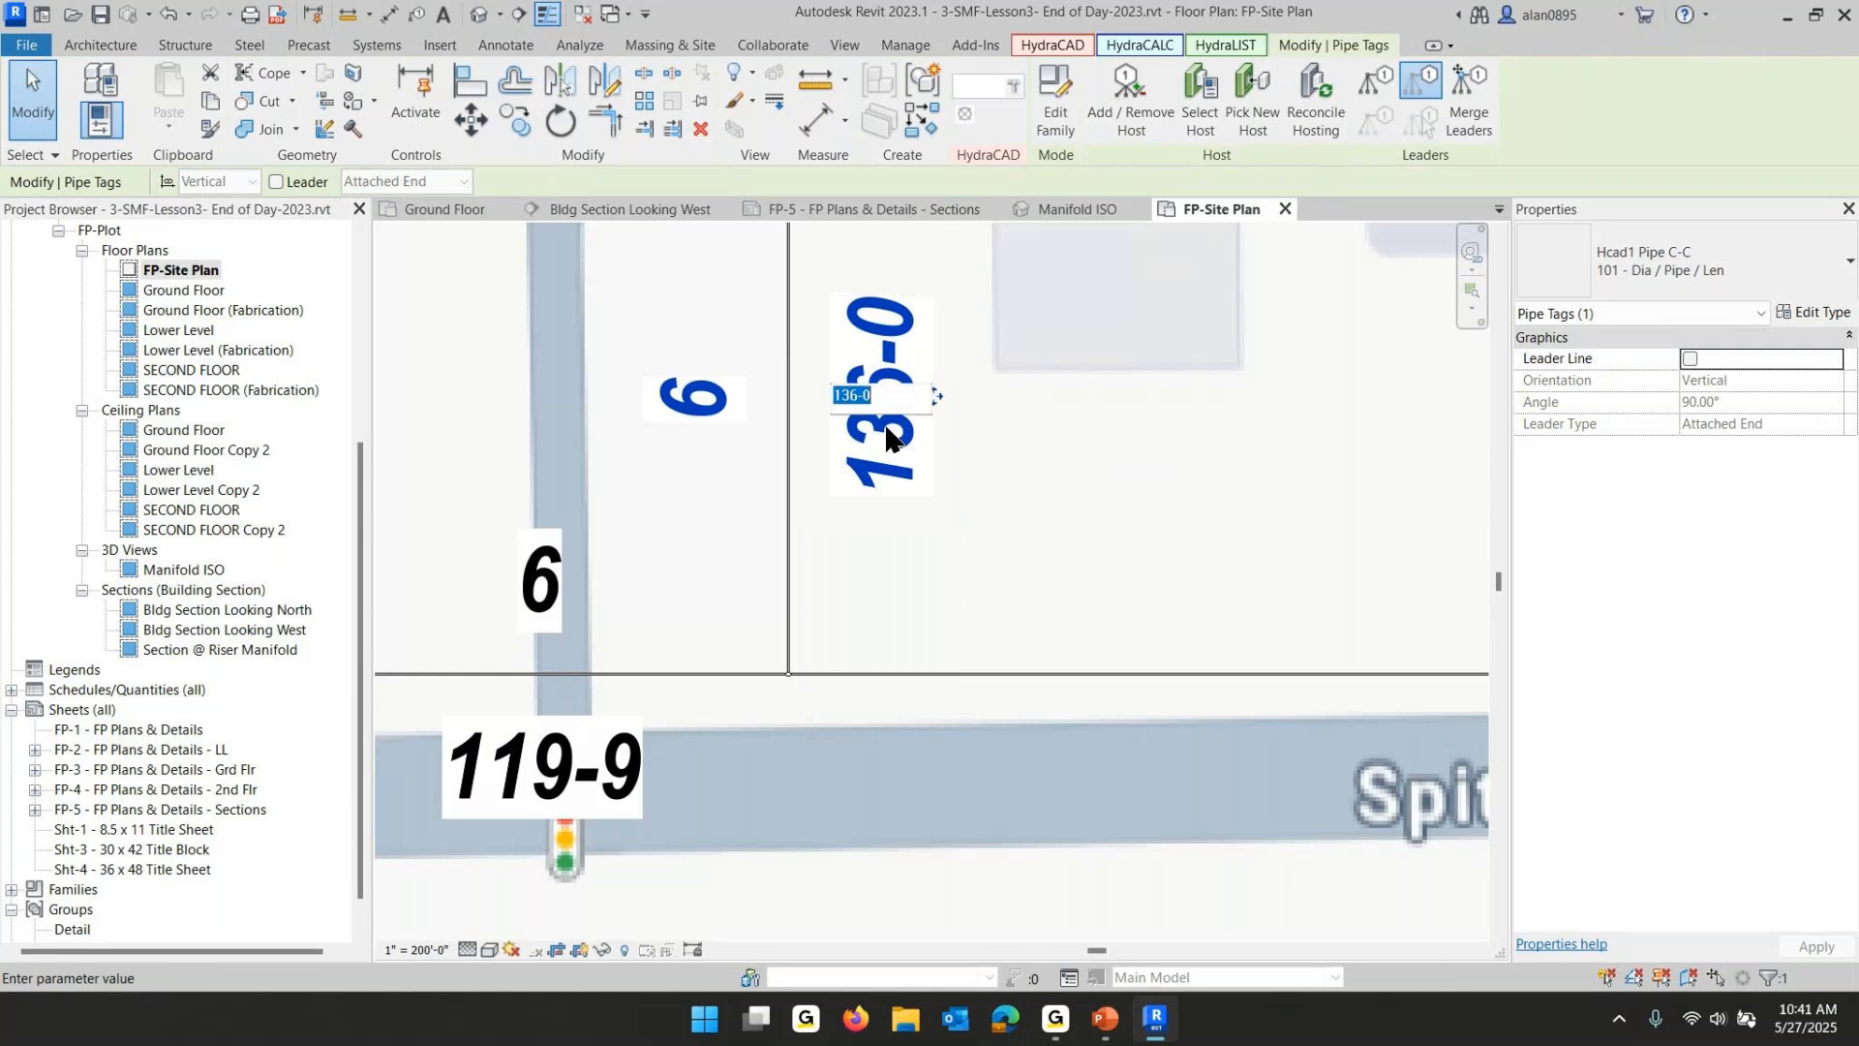
pyautogui.write("136'")
pyautogui.click(1011, 502)
pyautogui.click(705, 584)
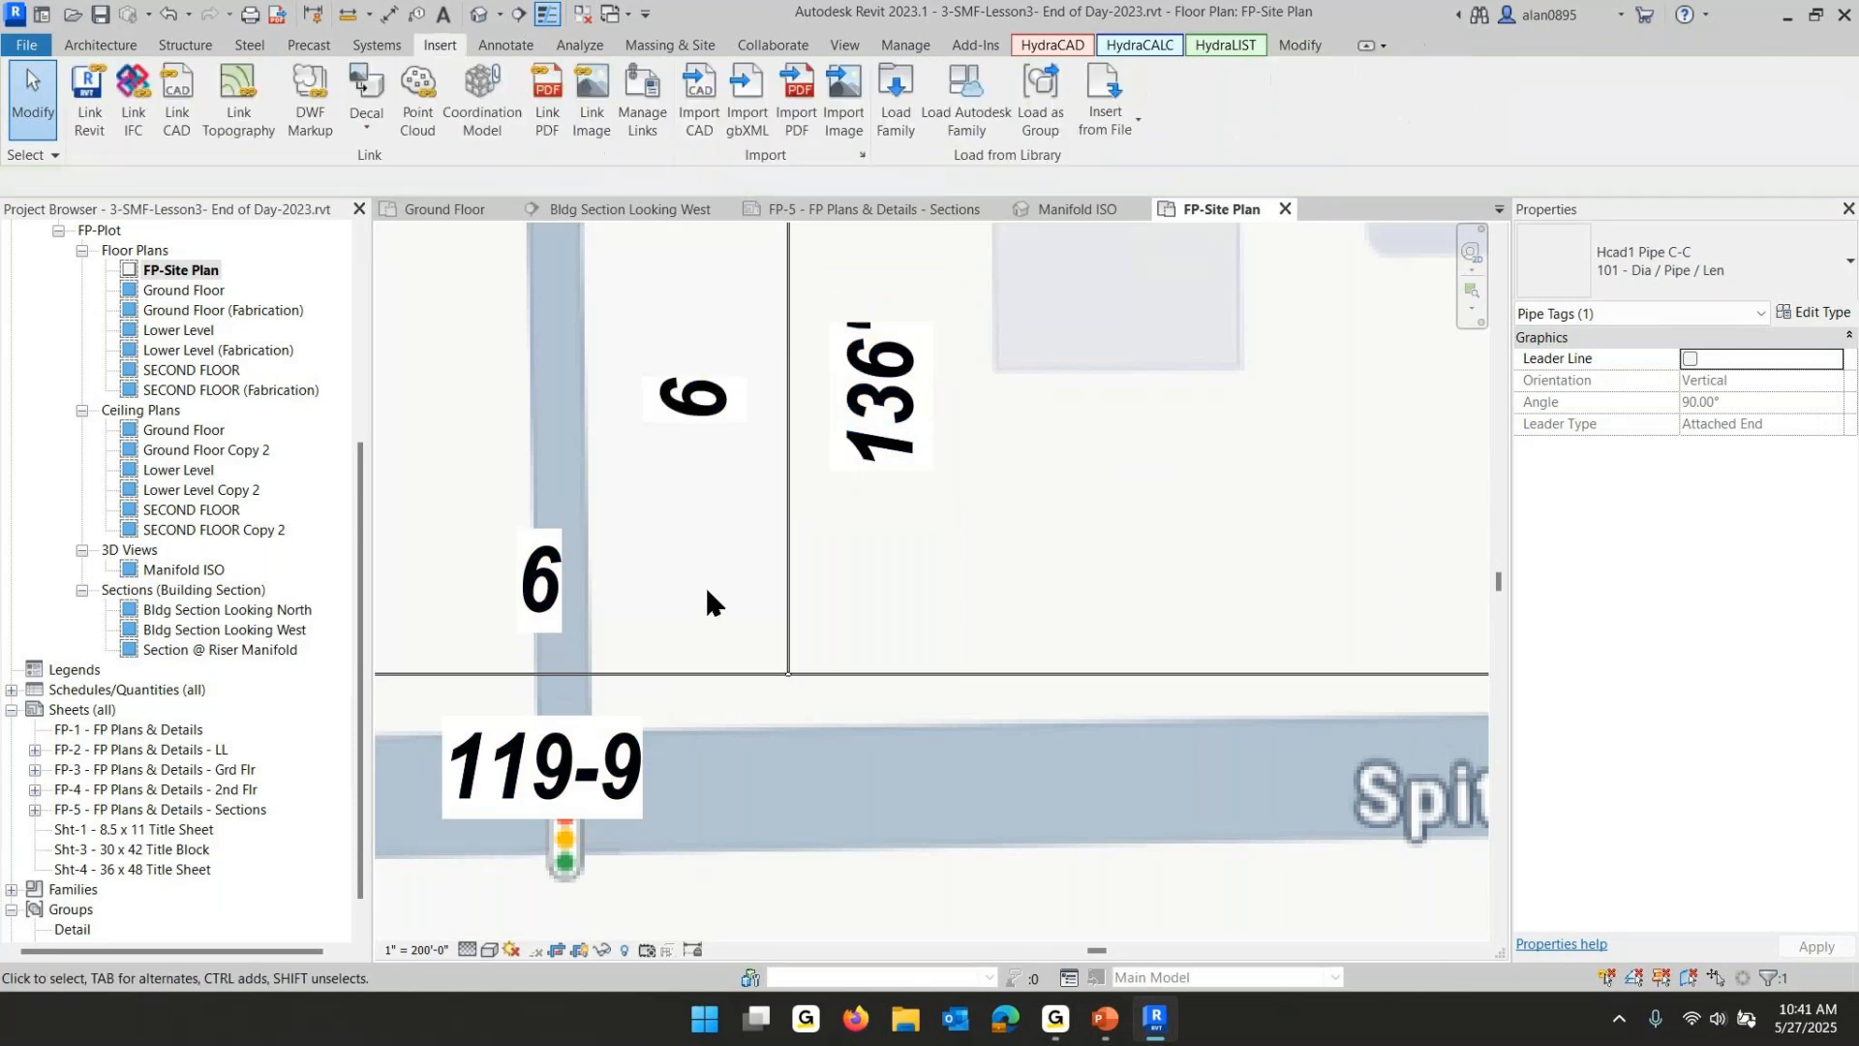
# - Change the two east–west main tags to the 104 - Dia / Pipe tag type
pyautogui.click(635, 586)
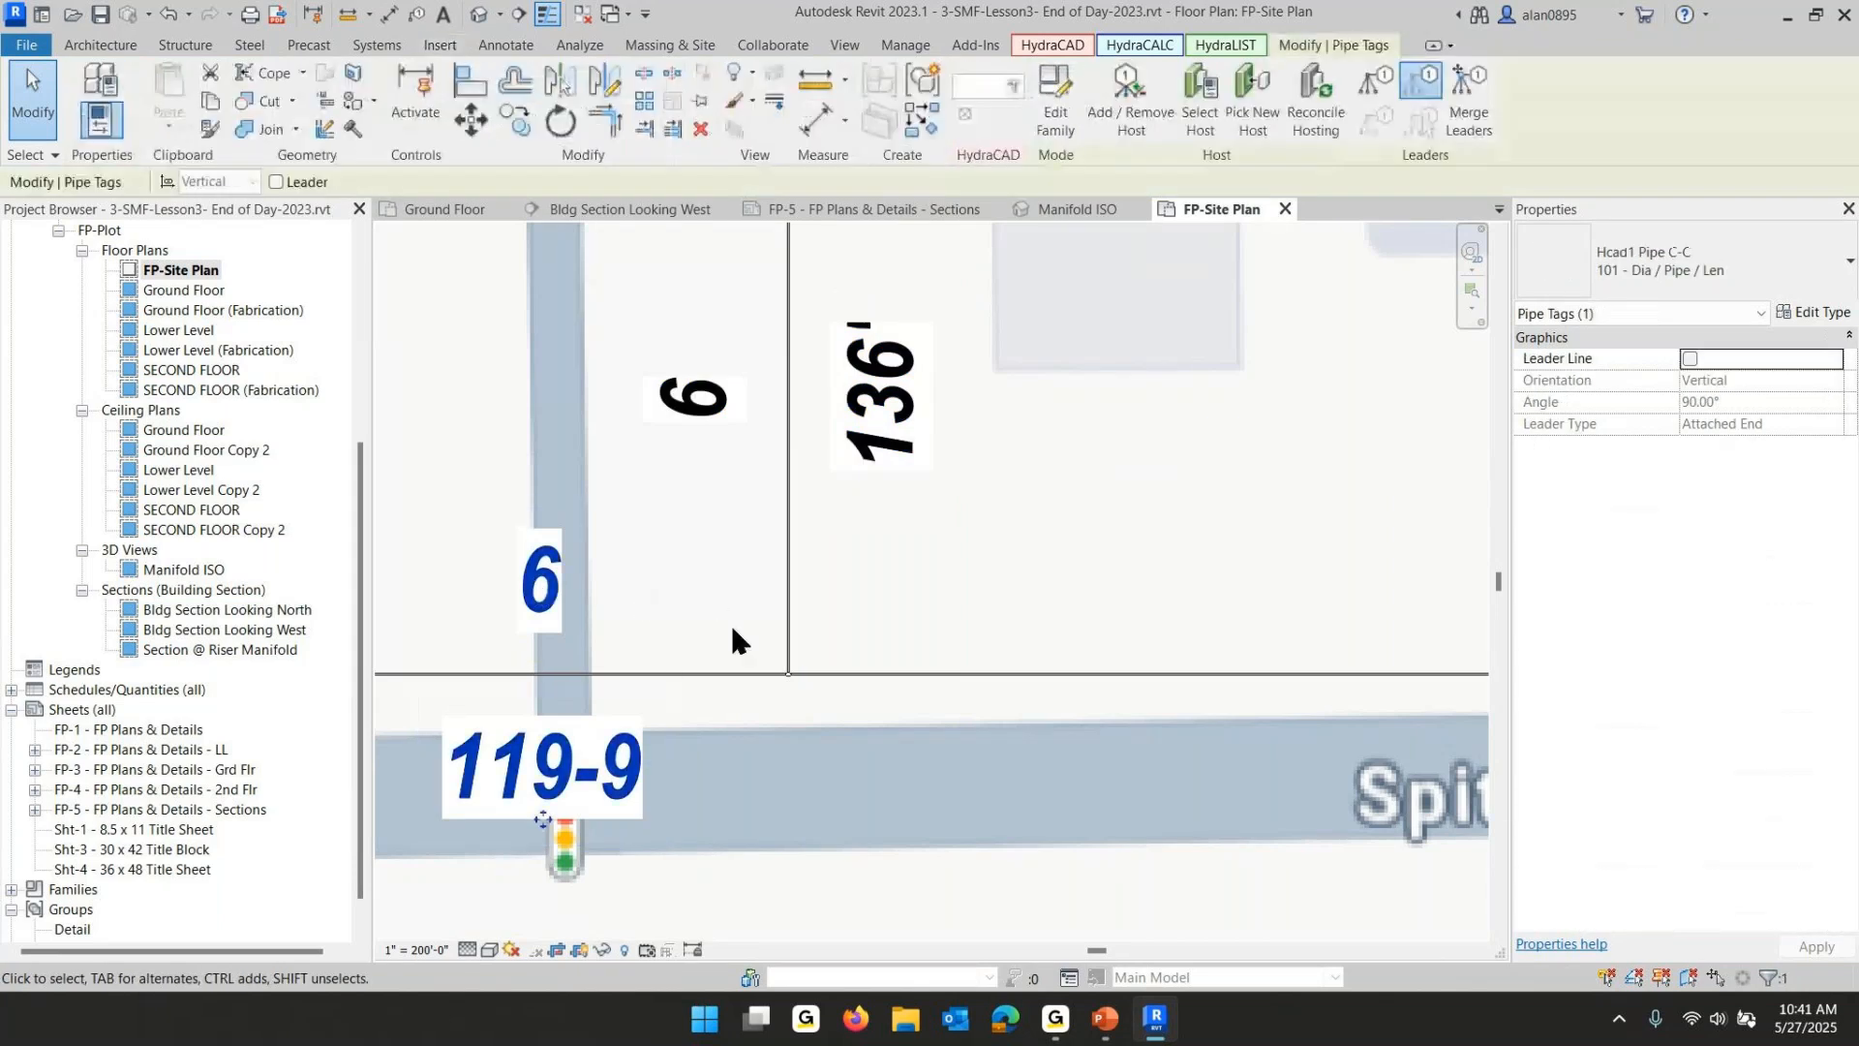
pyautogui.scroll(-4, 731, 627)
pyautogui.moveTo(951, 653); pyautogui.dragTo(746, 658, button='middle')
pyautogui.keyDown('ctrl'); pyautogui.click(1002, 620); pyautogui.keyUp('ctrl')
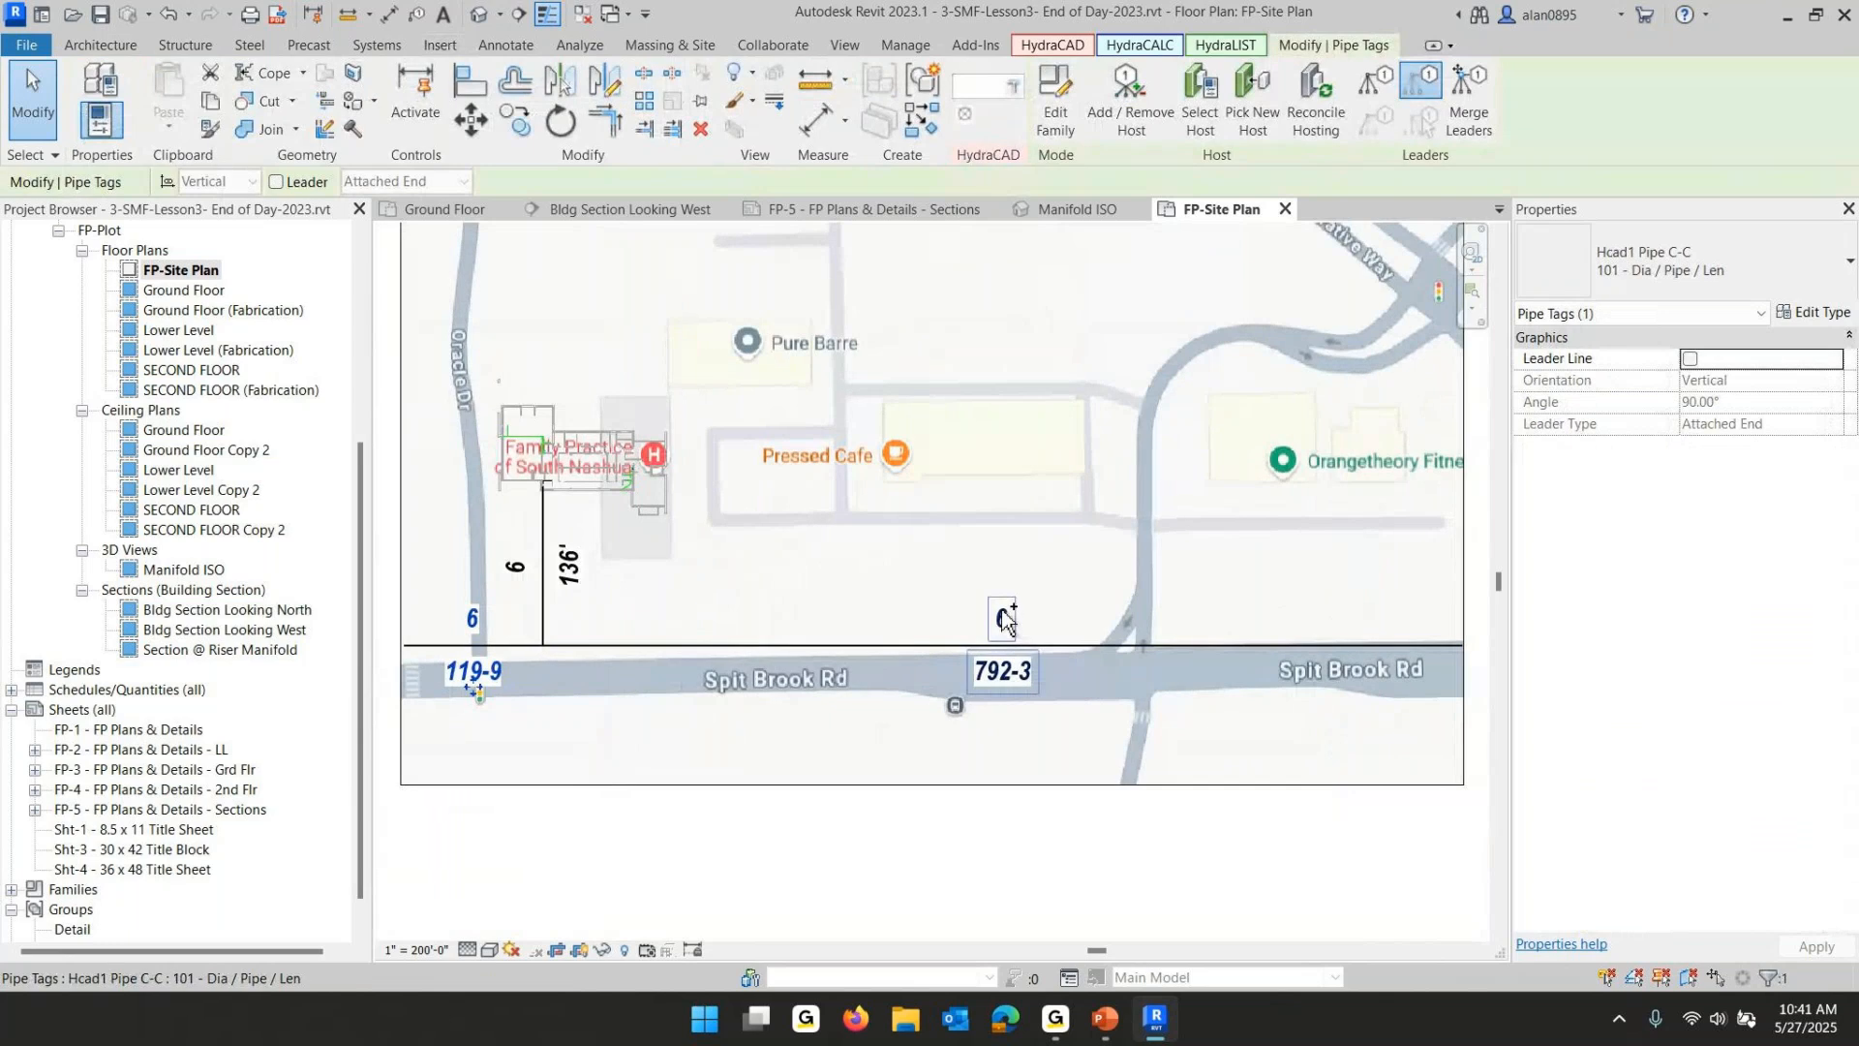
pyautogui.click(1695, 265)
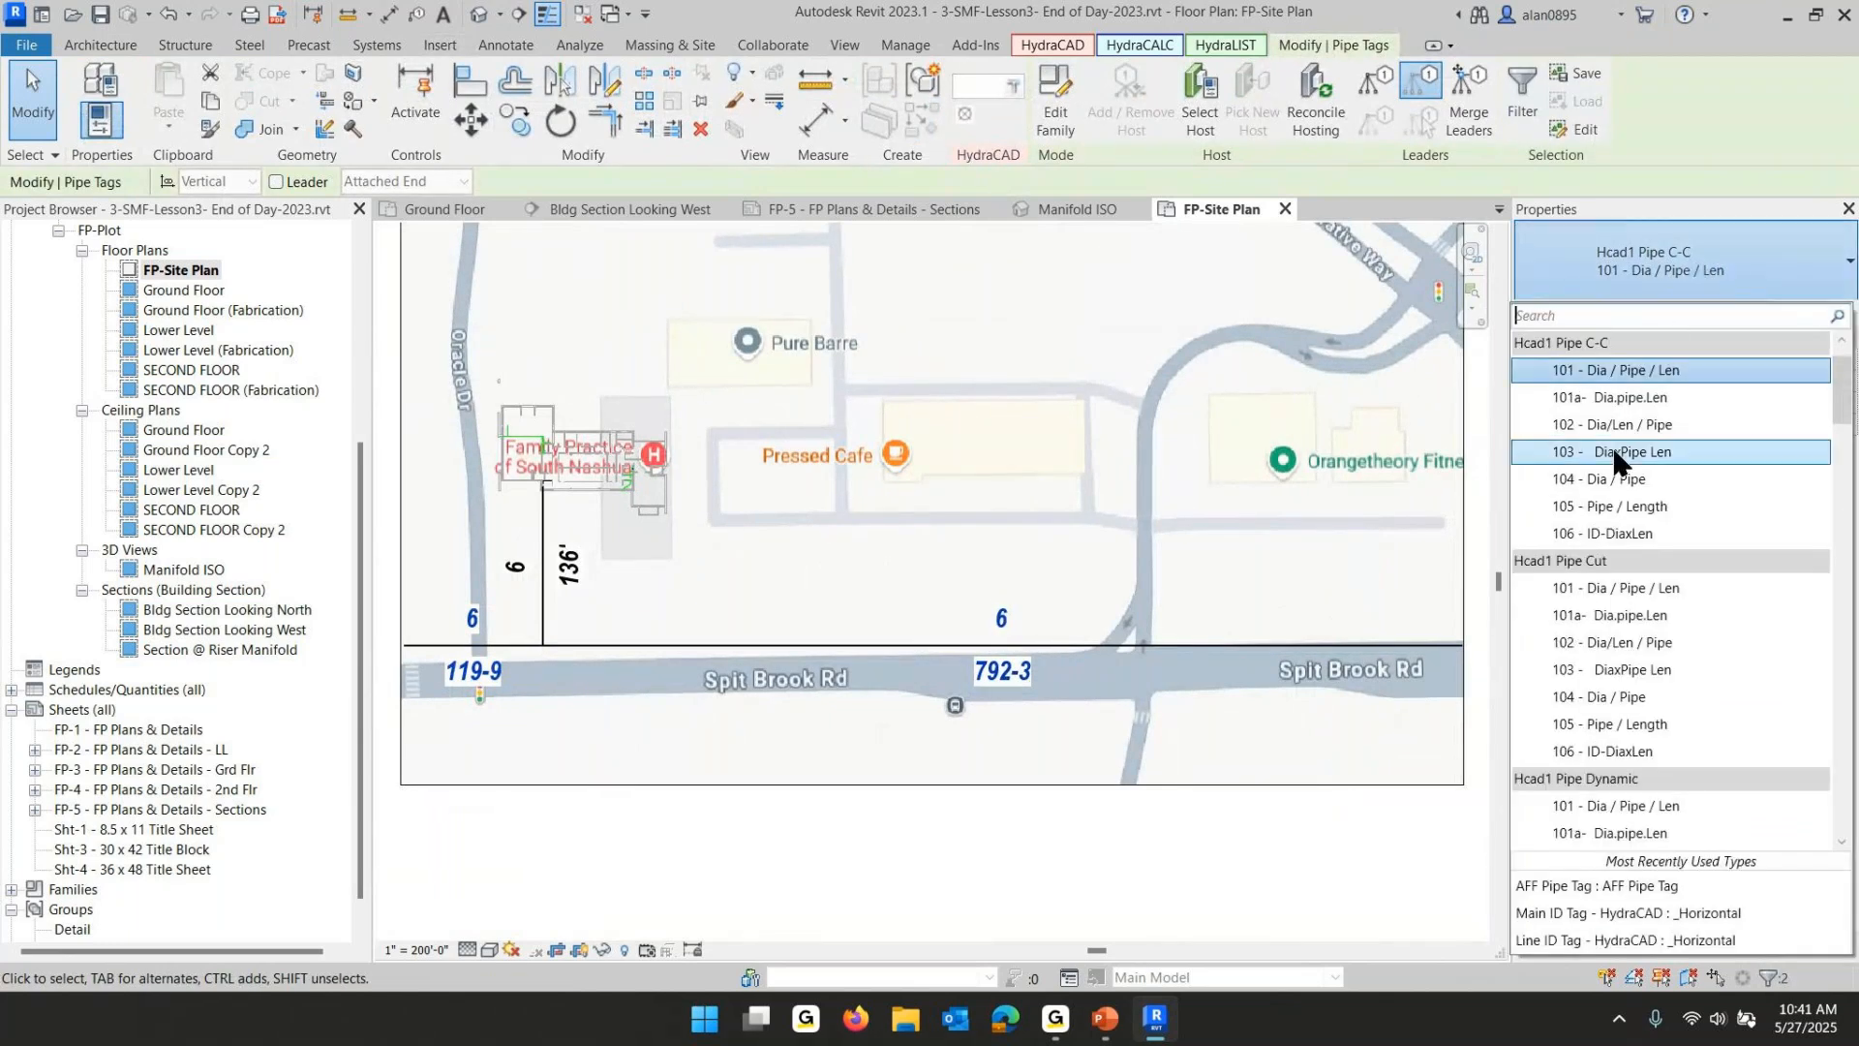
pyautogui.click(1611, 482)
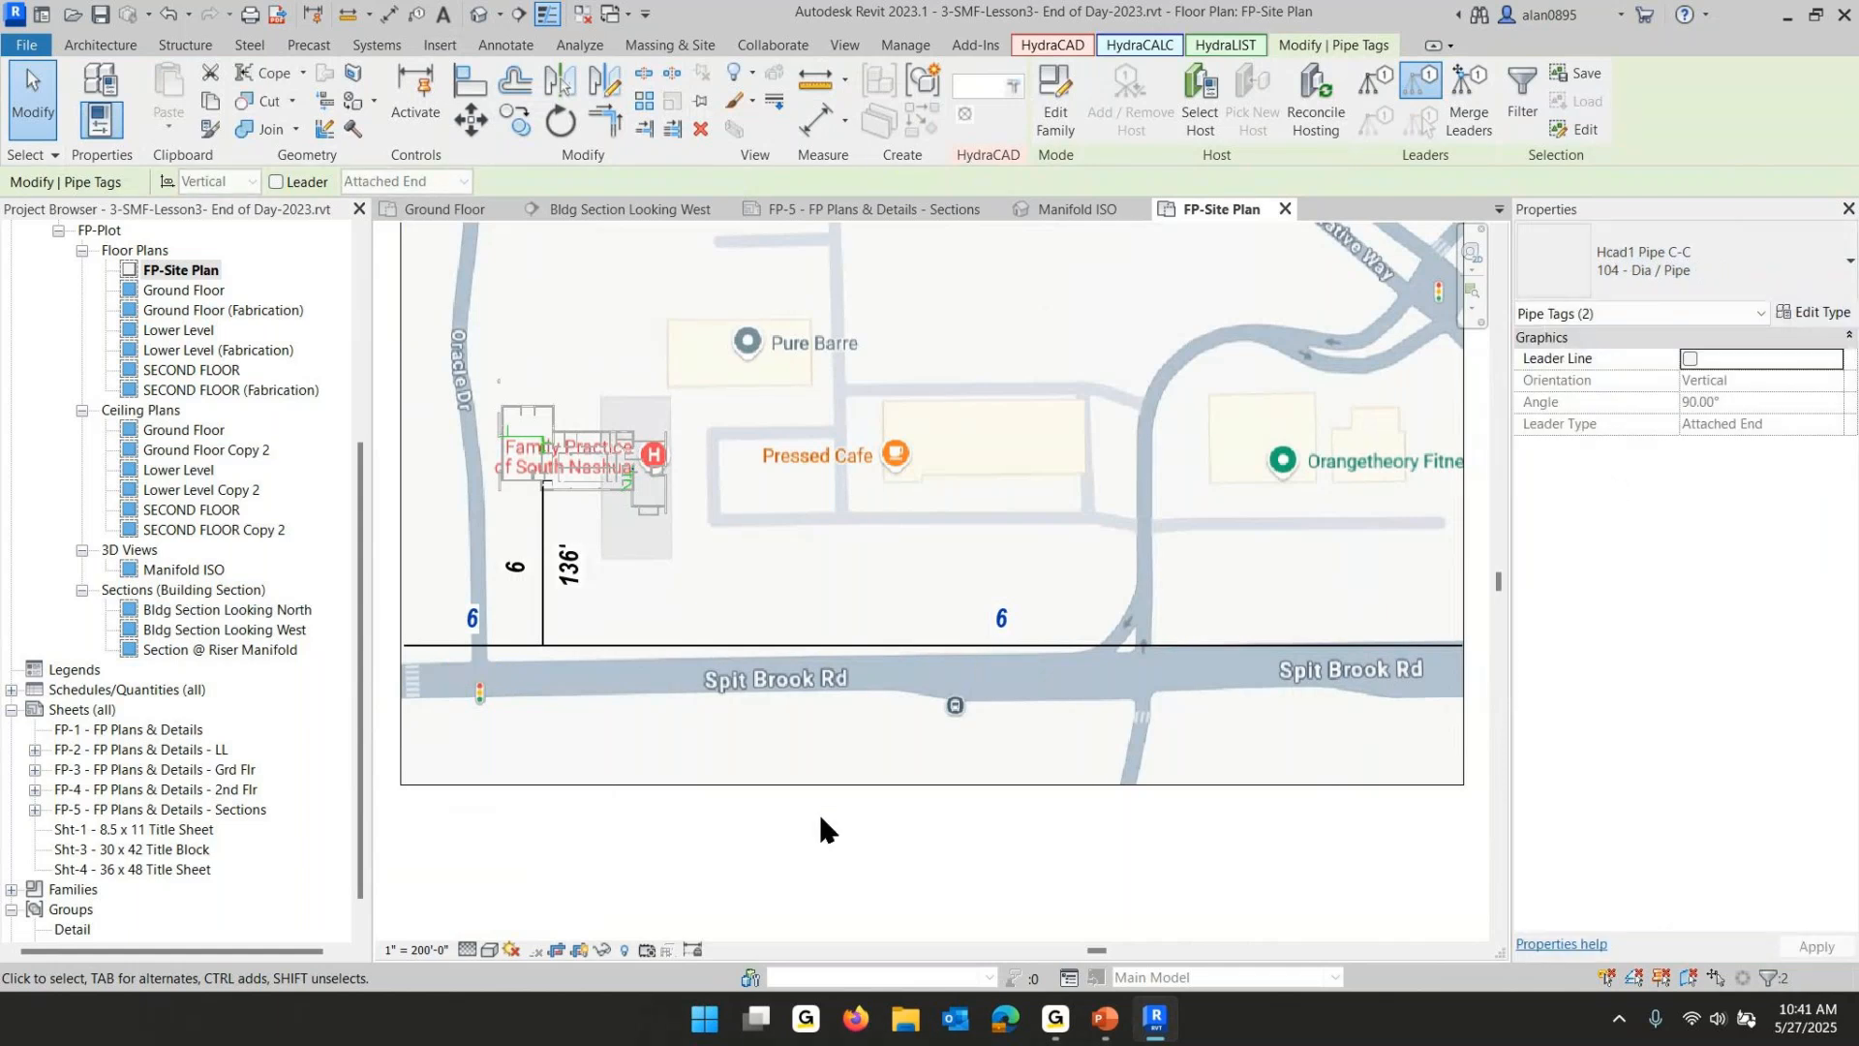
pyautogui.click(817, 813)
# - Review the lesson's site plan checklist slide in PowerPoint, then return to Revit
pyautogui.scroll(-1, 815, 821)
pyautogui.moveTo(815, 821); pyautogui.dragTo(865, 961, button='middle')
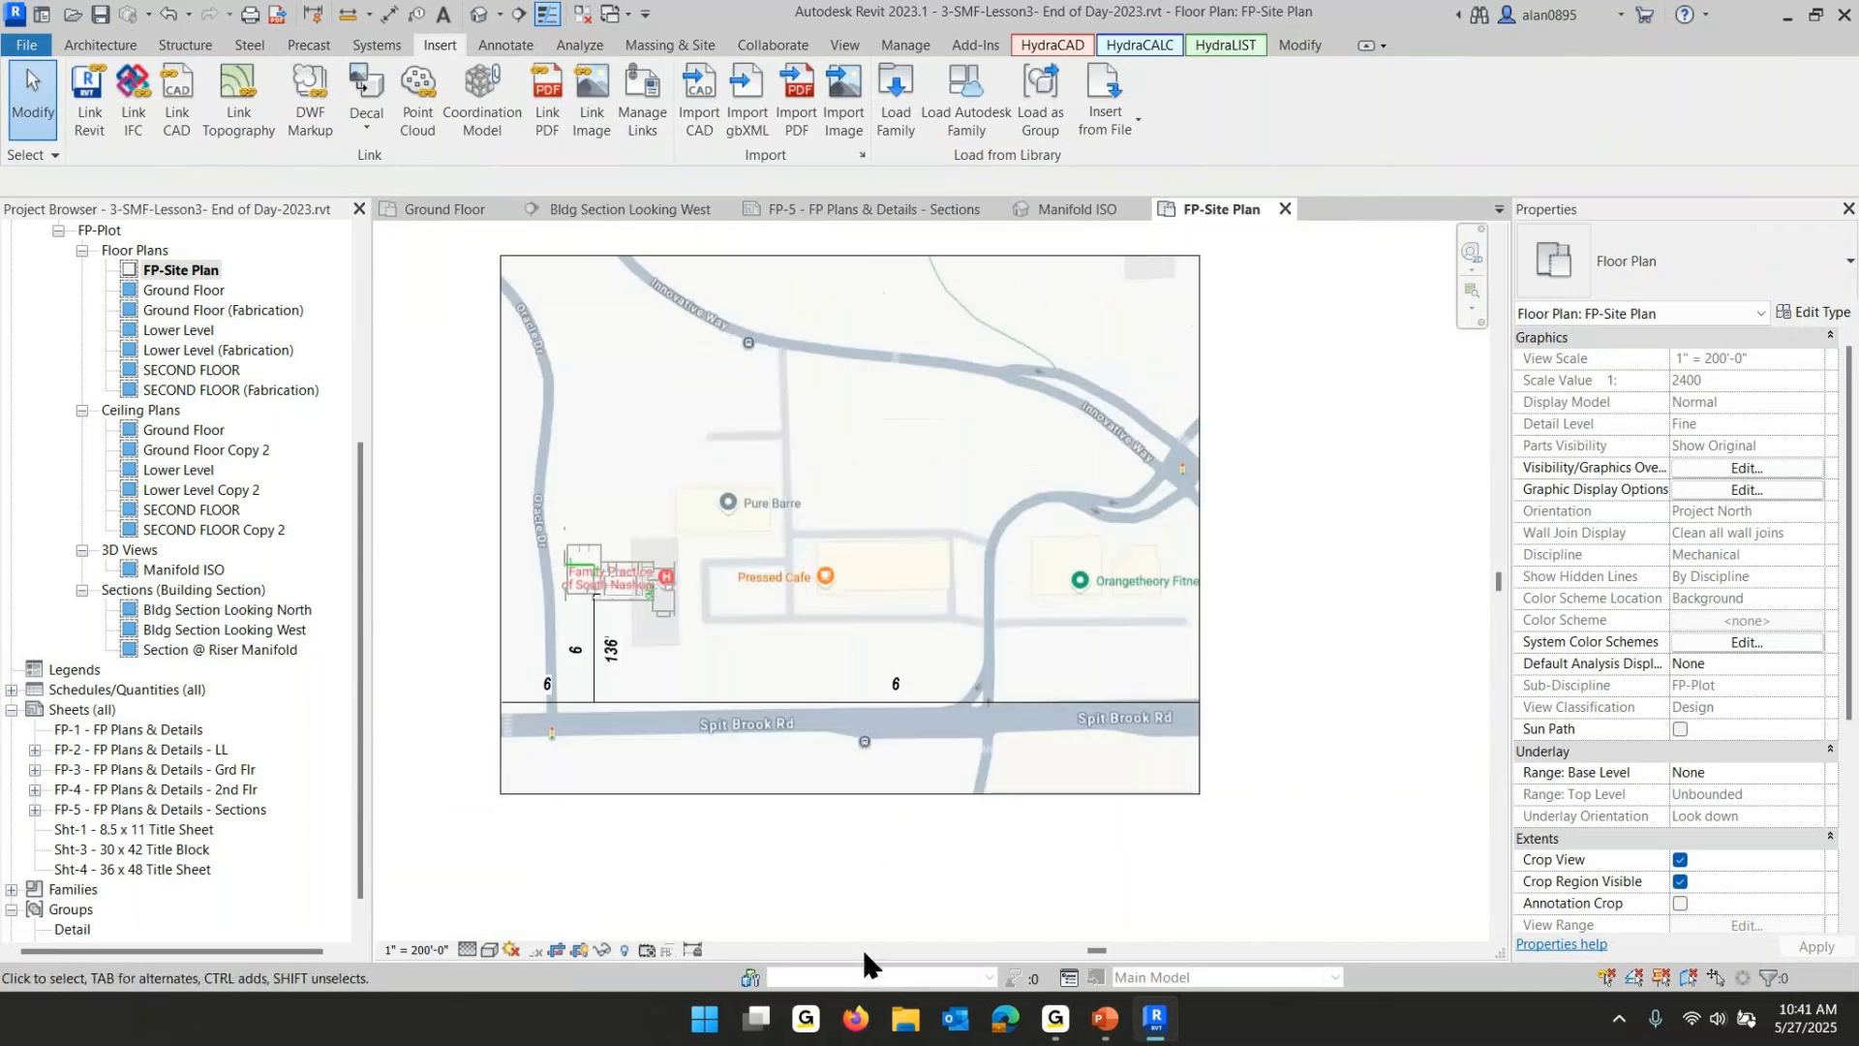
pyautogui.moveTo(1159, 1031)
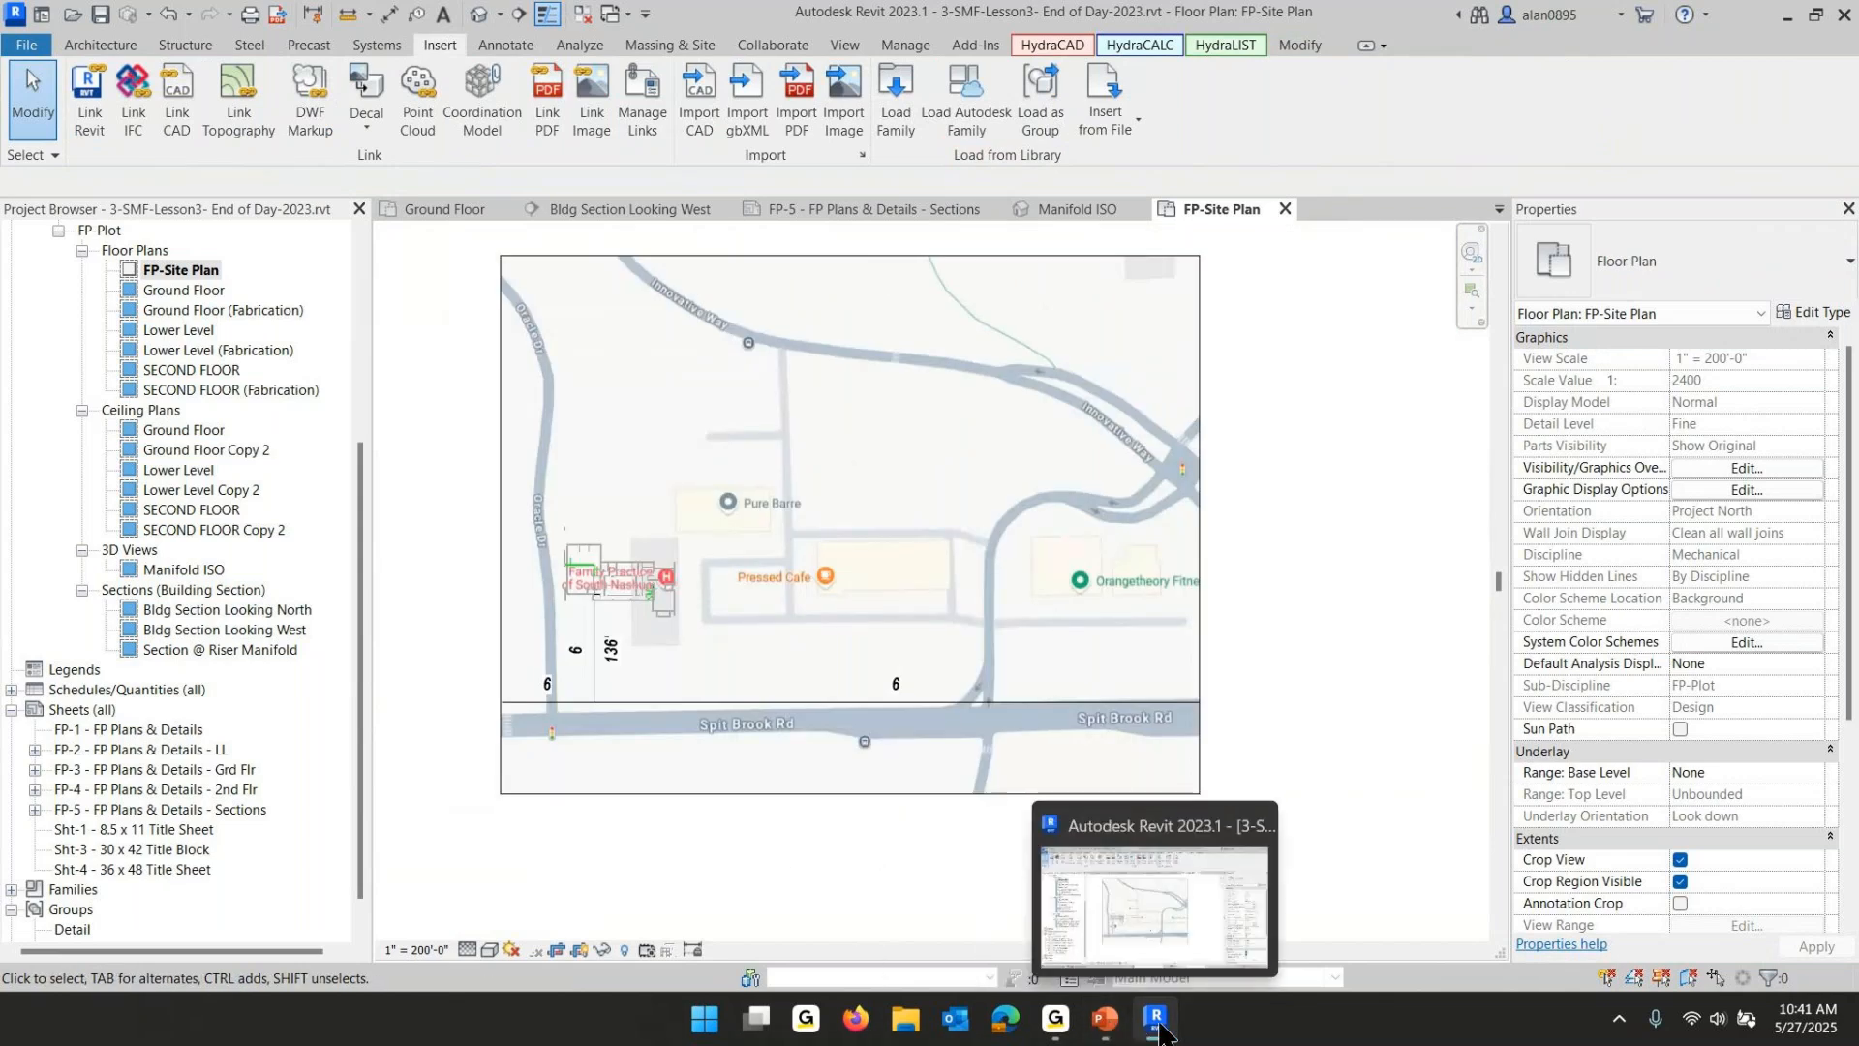
pyautogui.click(1104, 1032)
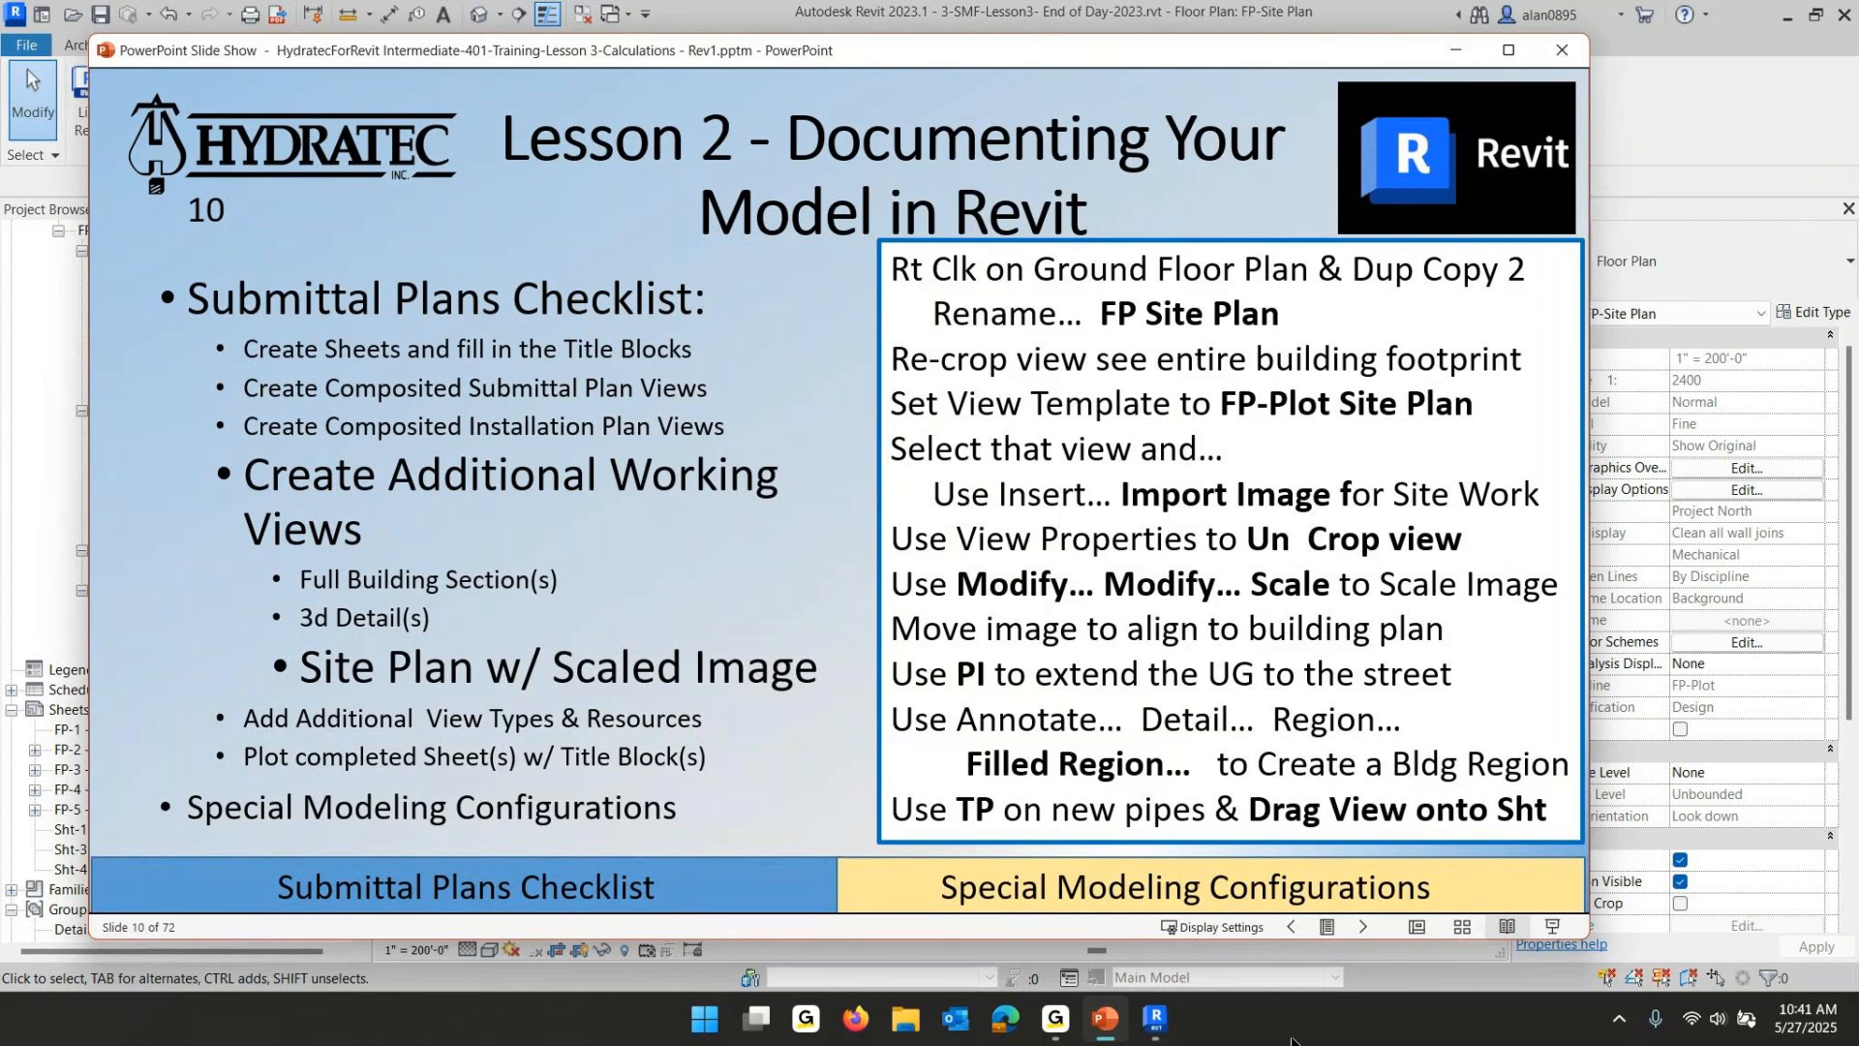
pyautogui.click(1146, 1018)
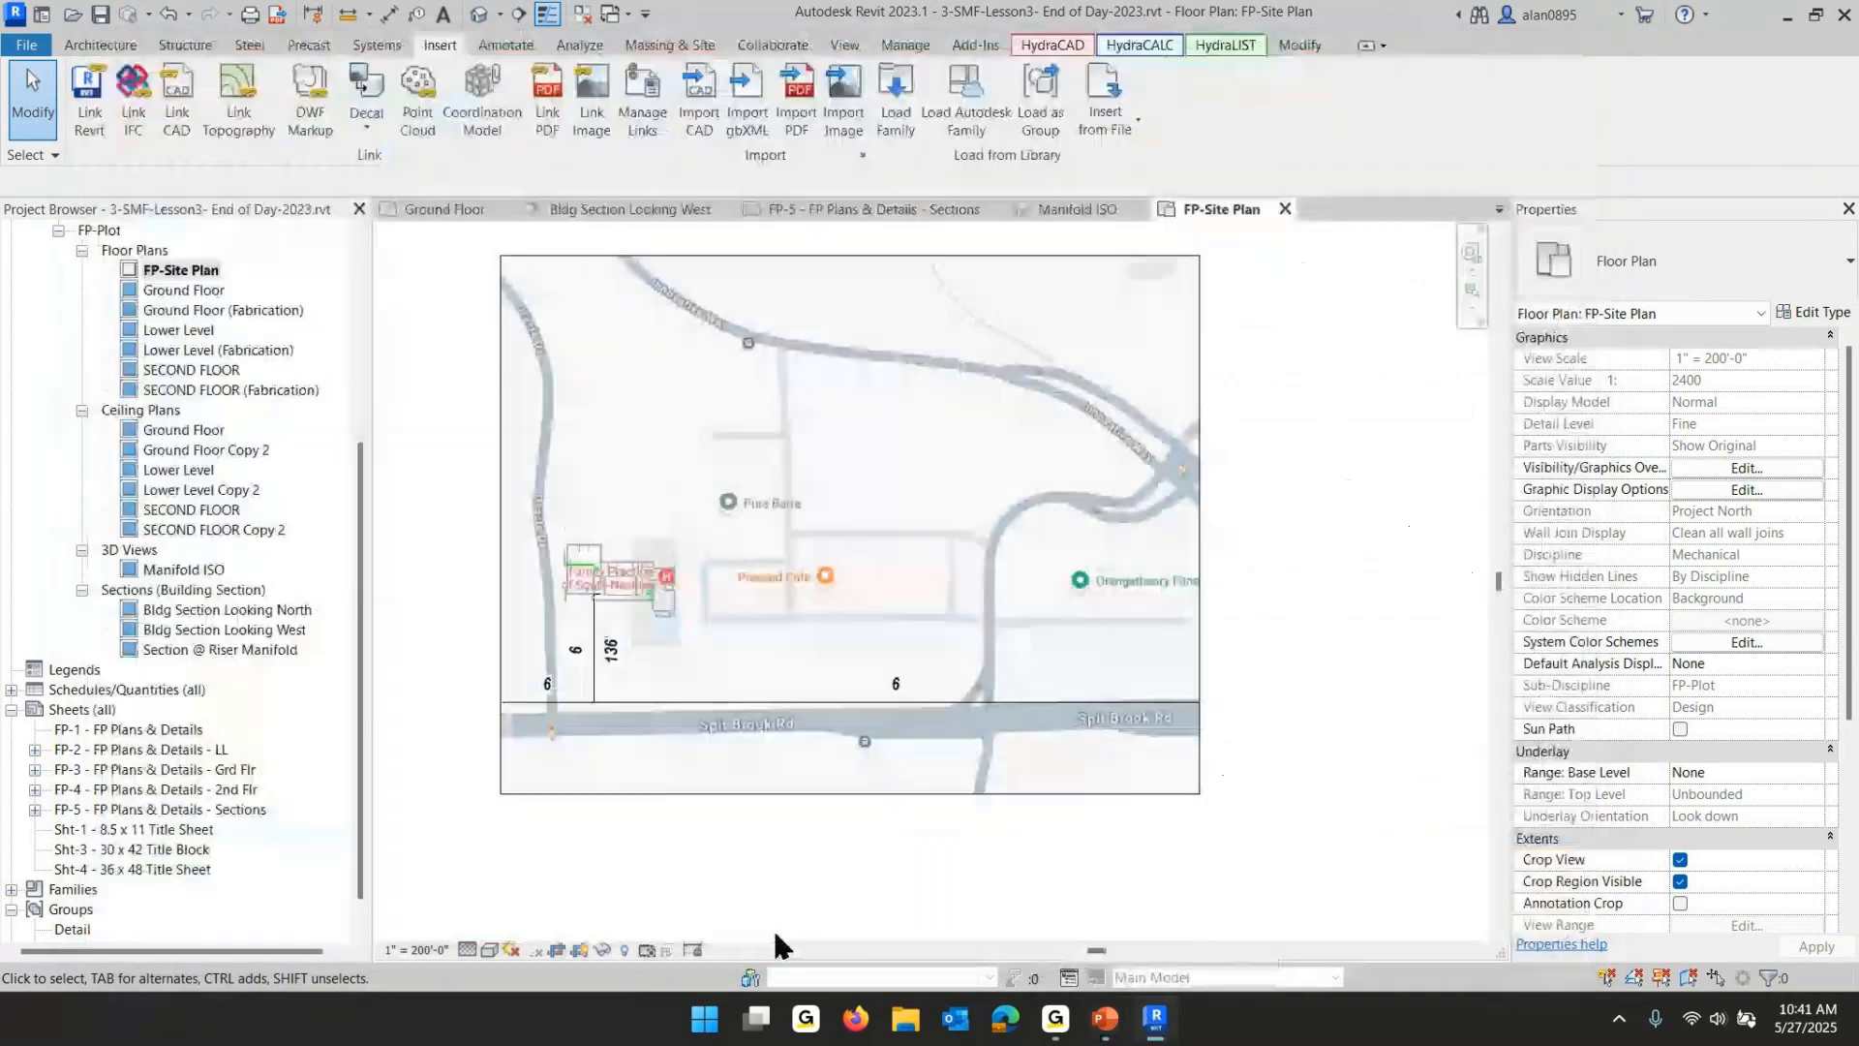
# - Sketch a filled region boundary tracing the building footprint on the site plan and finish the region
pyautogui.scroll(5, 600, 554)
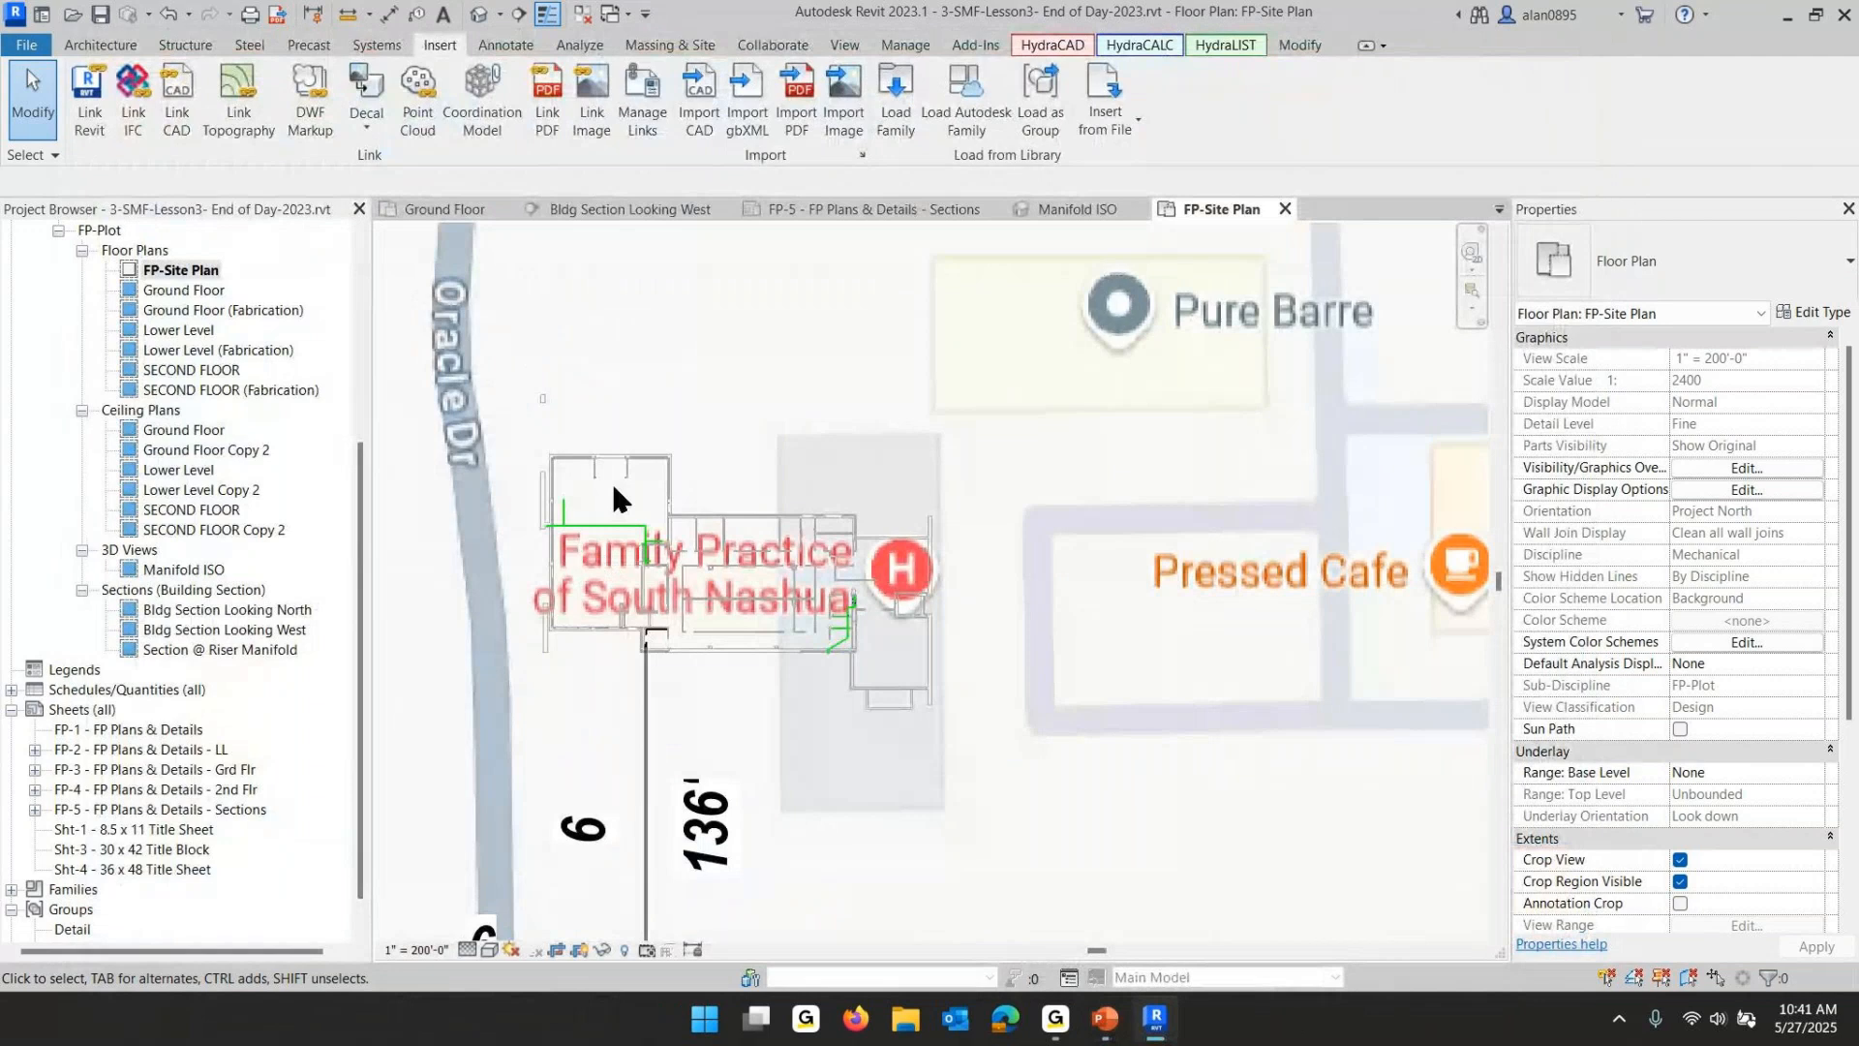
pyautogui.click(508, 44)
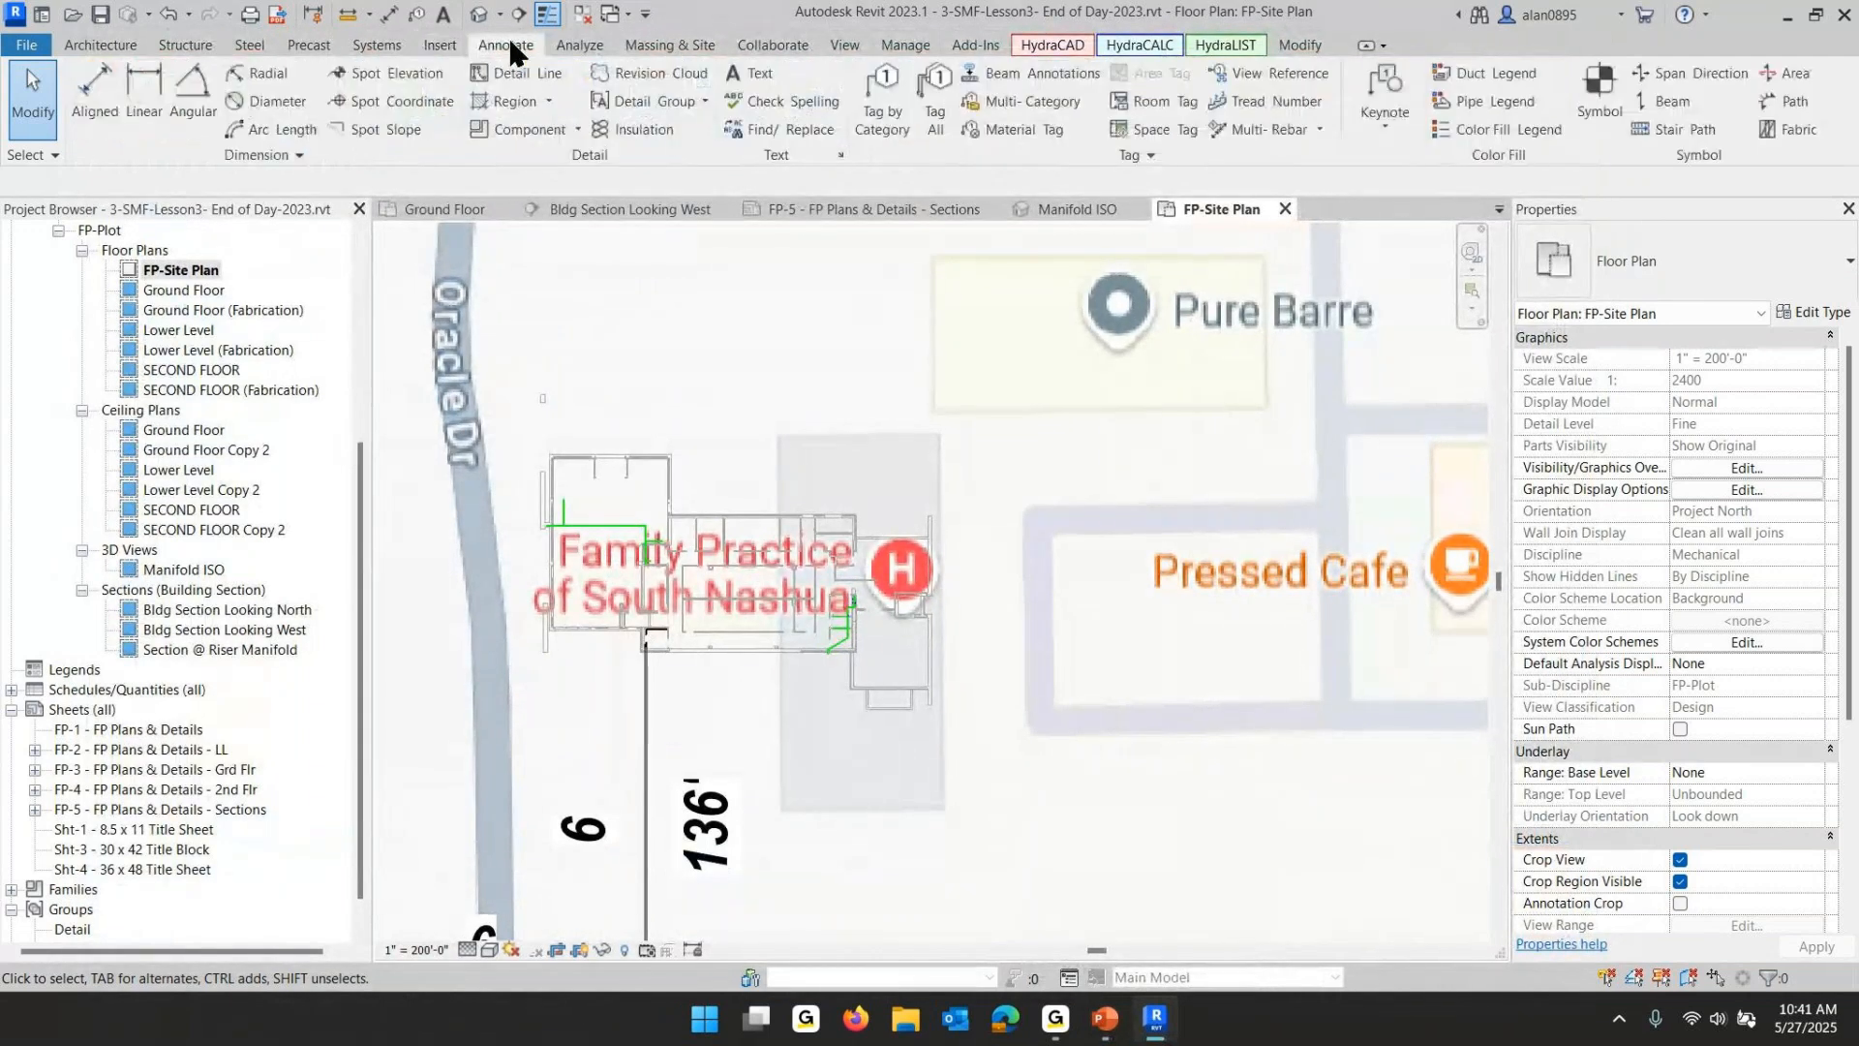
pyautogui.click(548, 97)
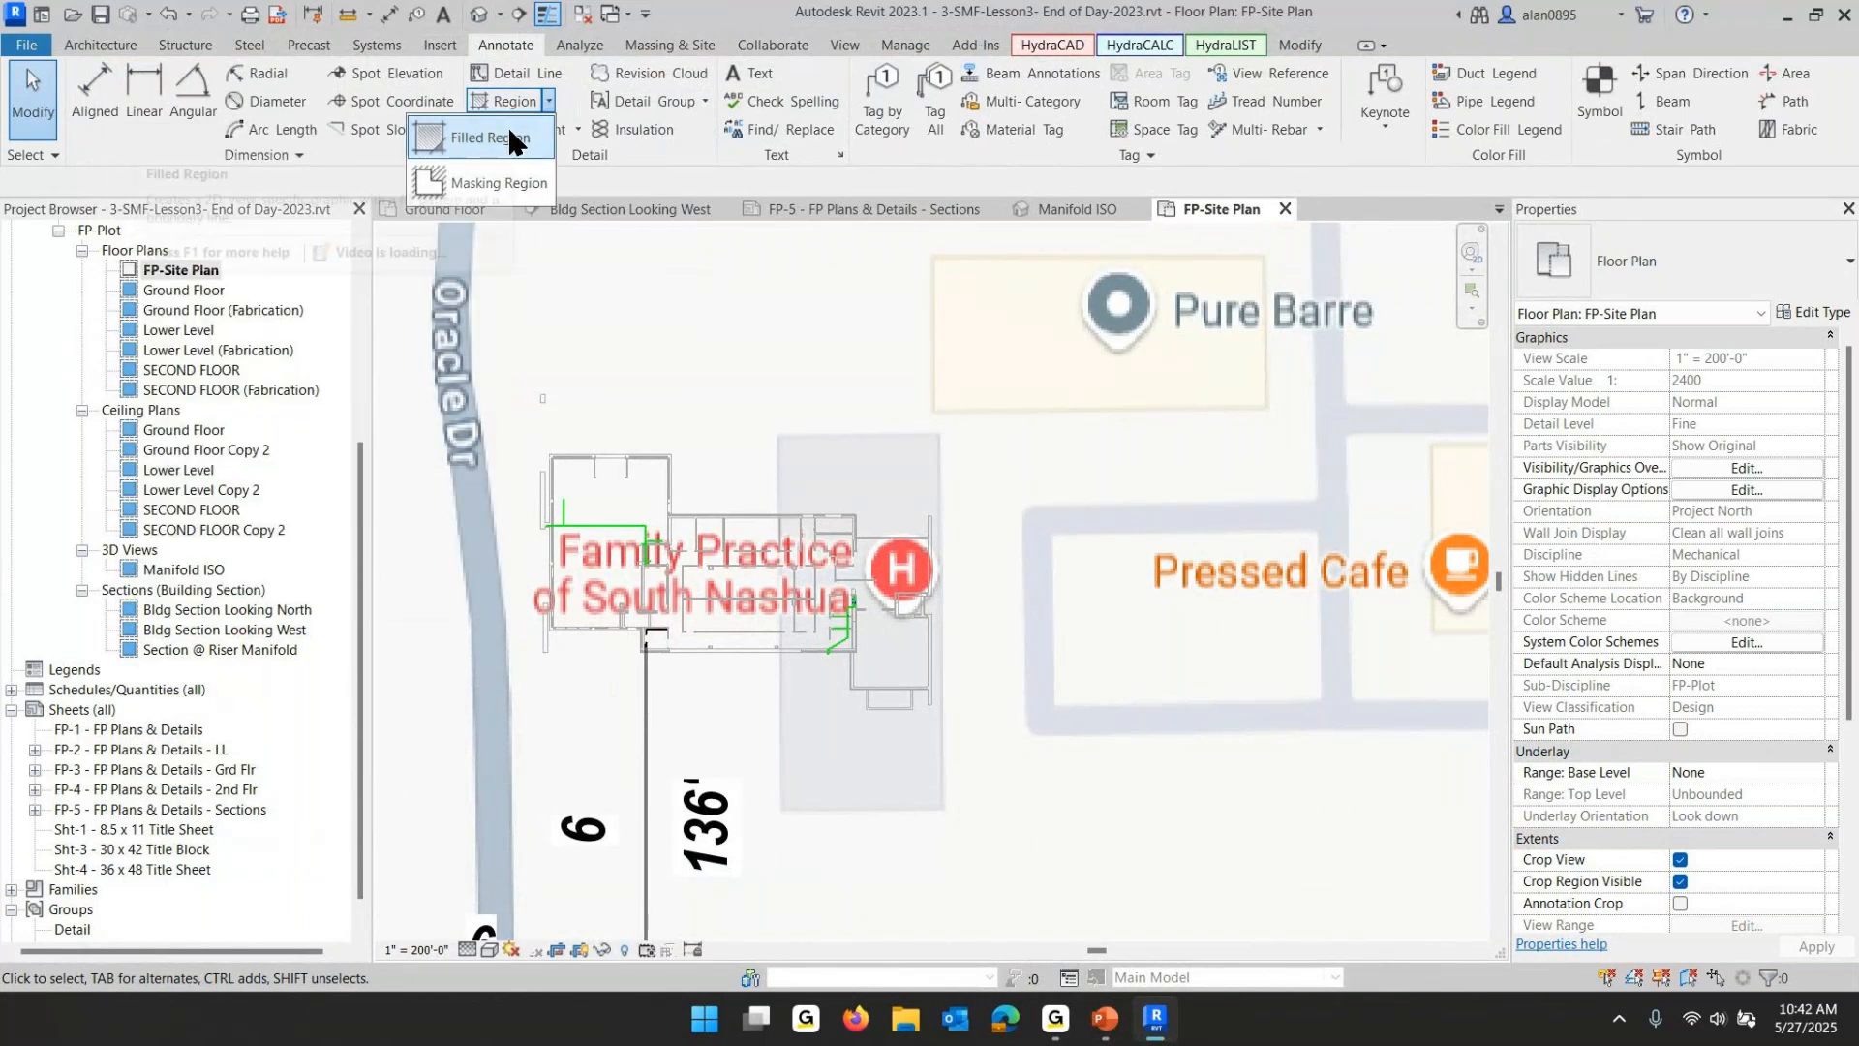
pyautogui.click(457, 133)
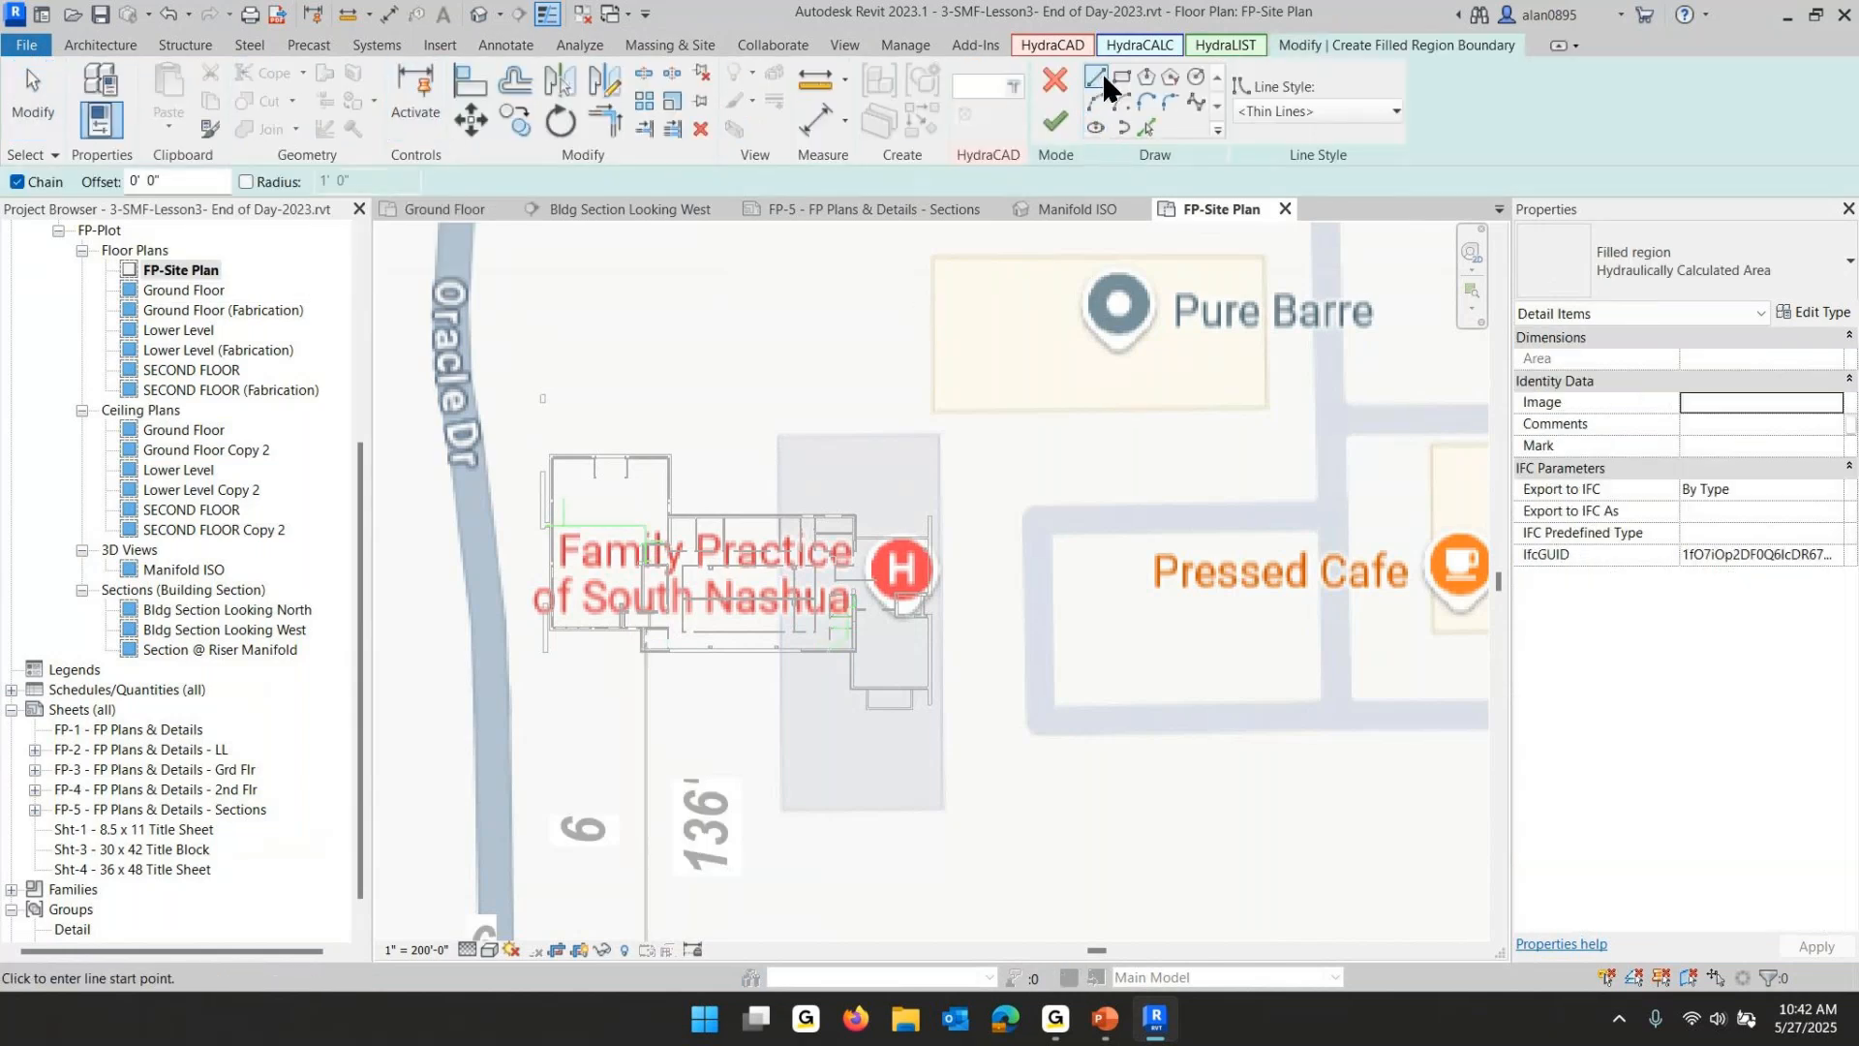
pyautogui.click(550, 454)
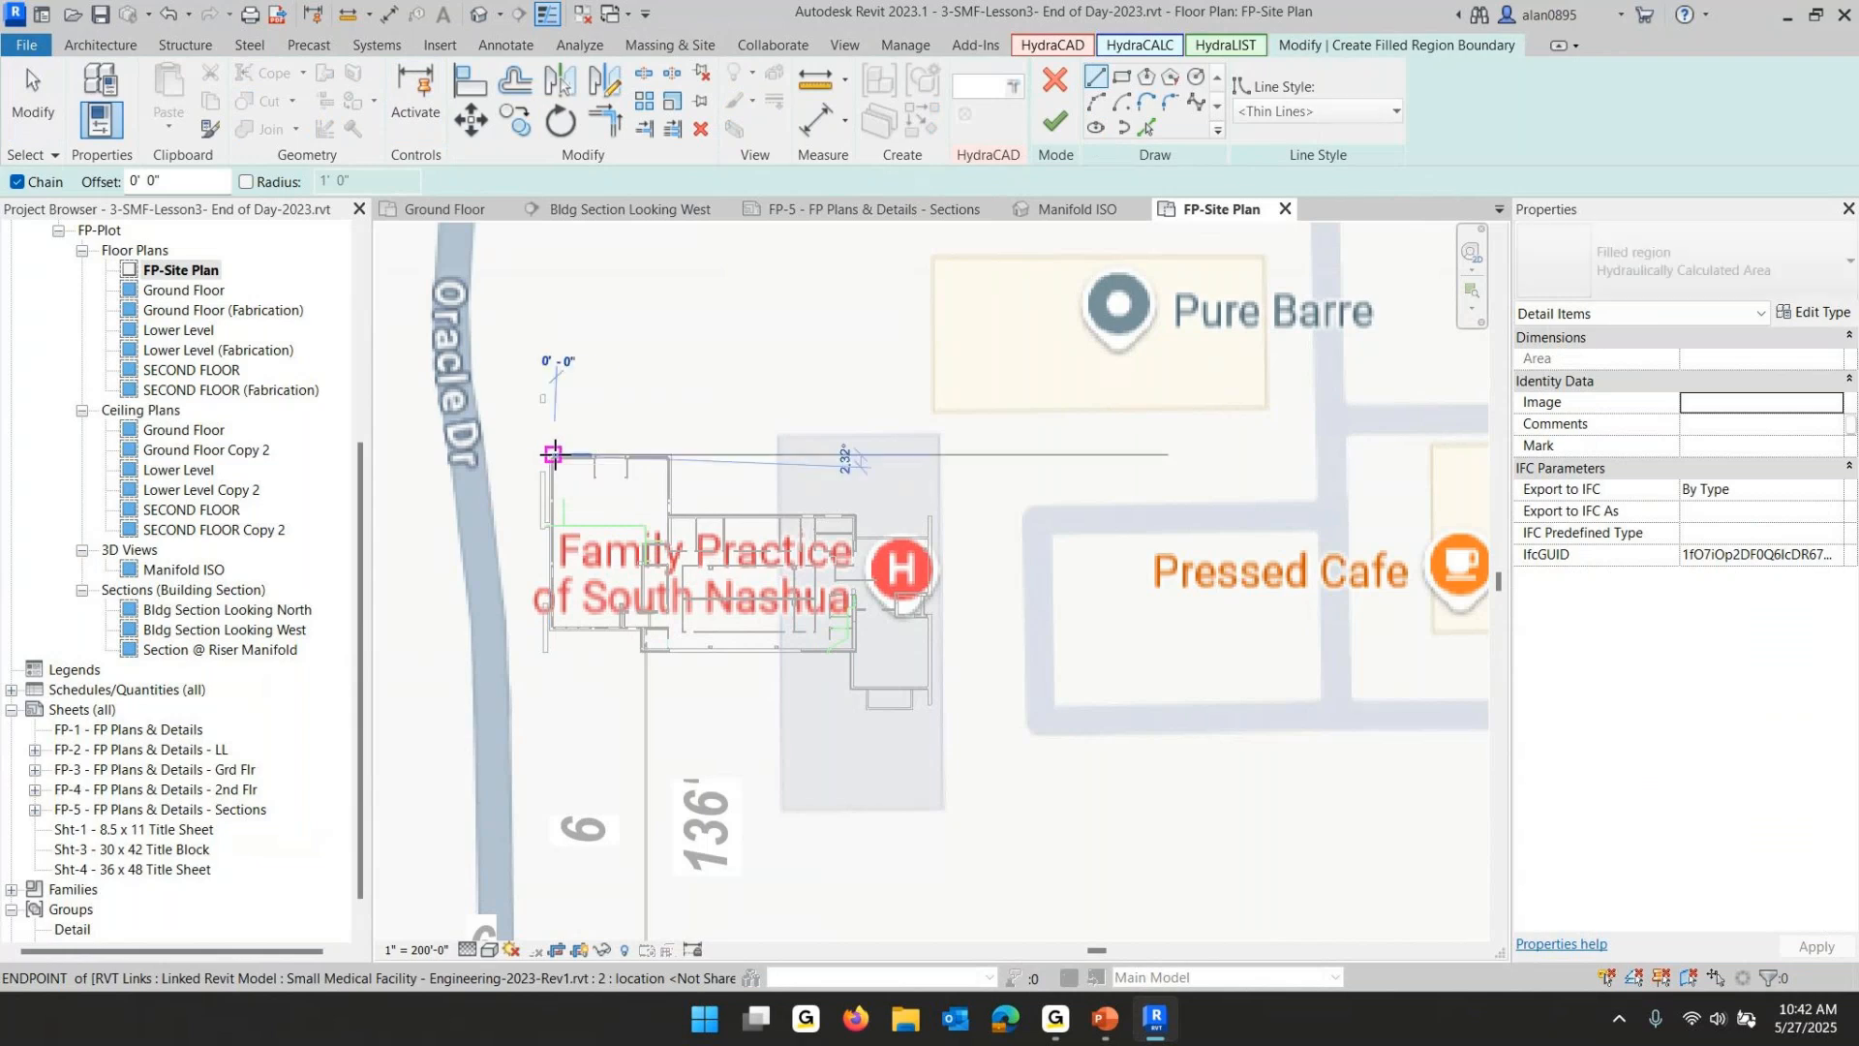
pyautogui.click(668, 455)
pyautogui.click(668, 515)
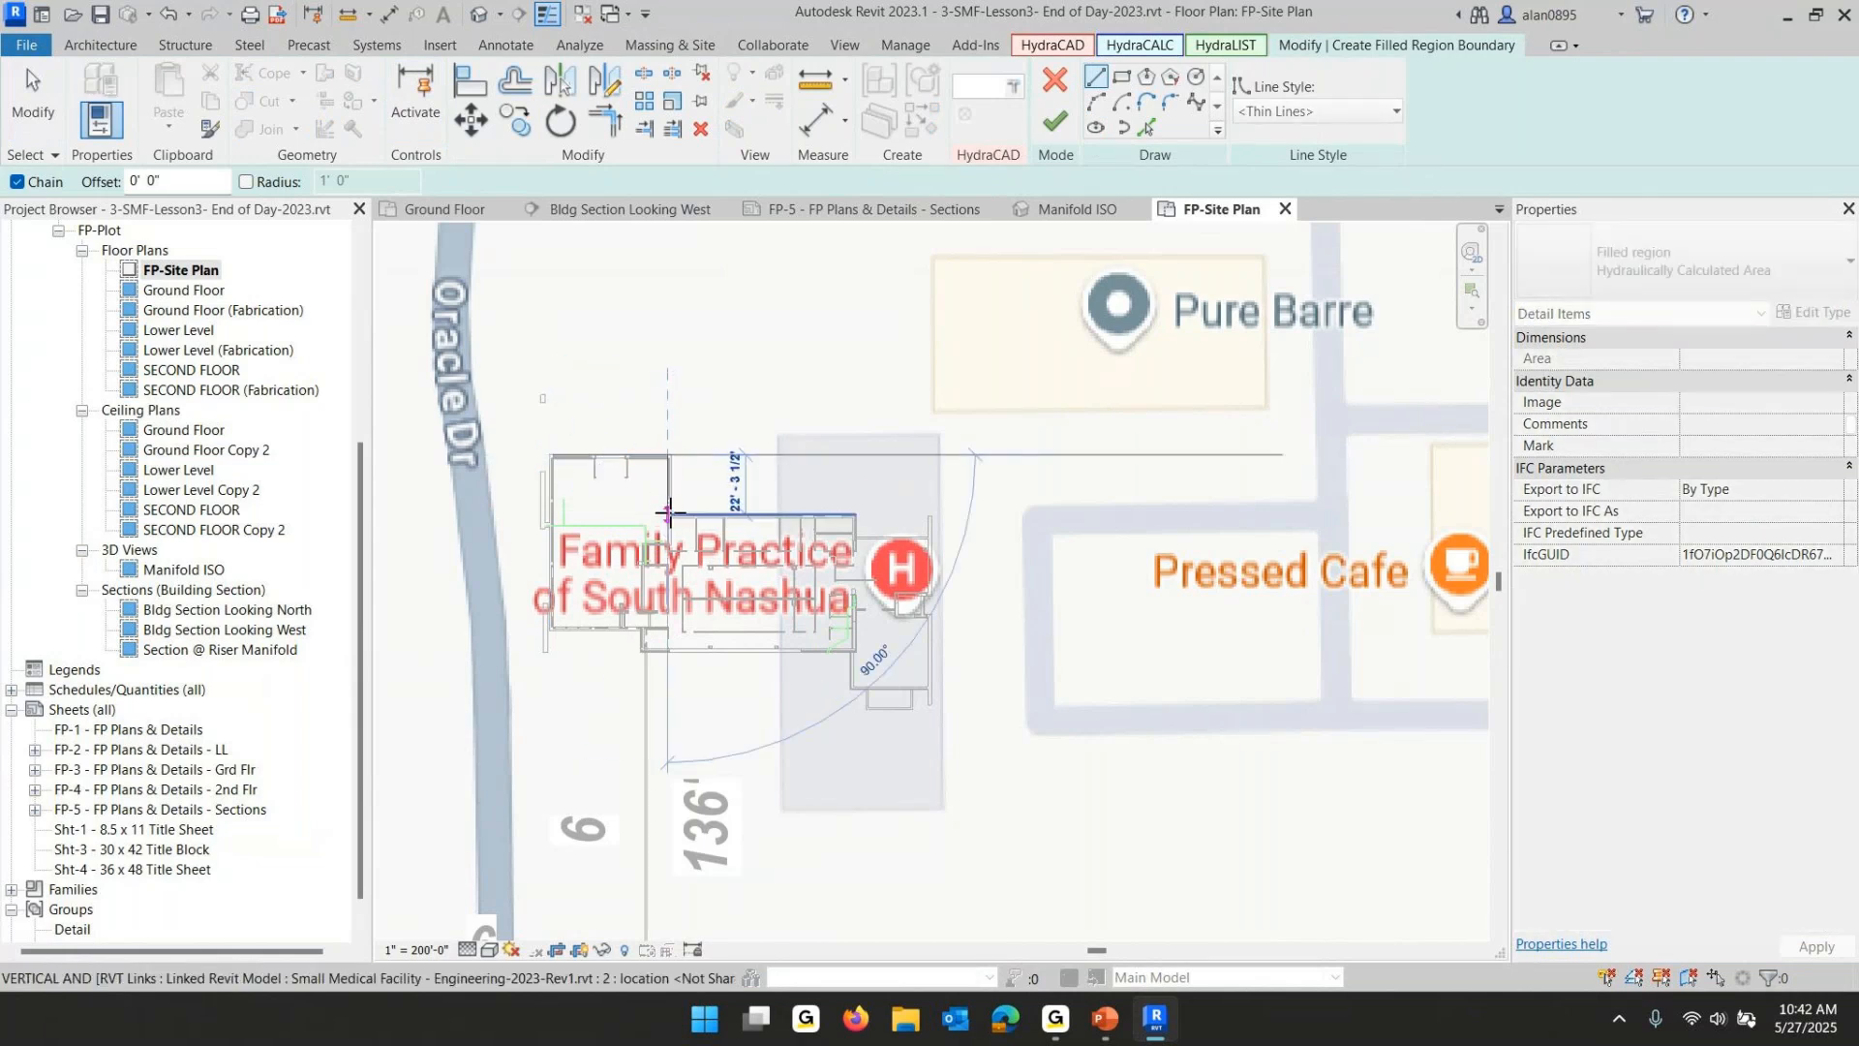
pyautogui.click(860, 516)
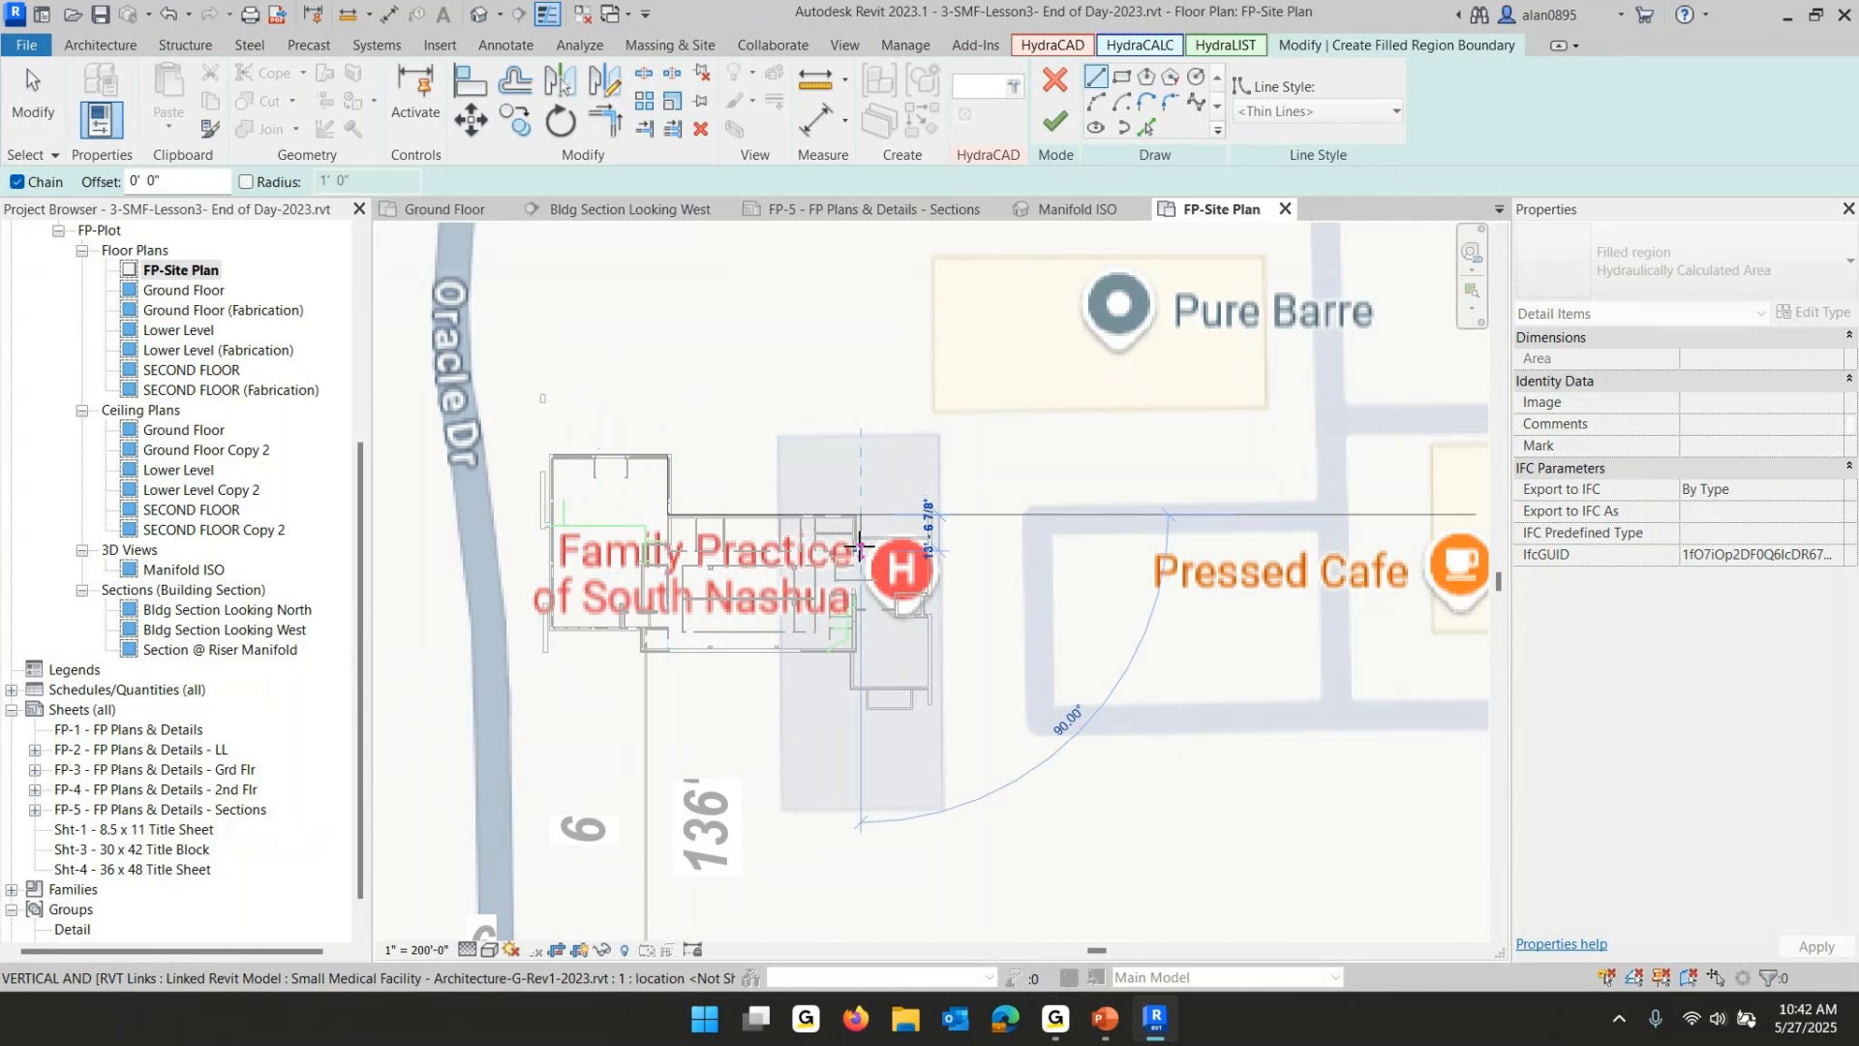
pyautogui.click(860, 540)
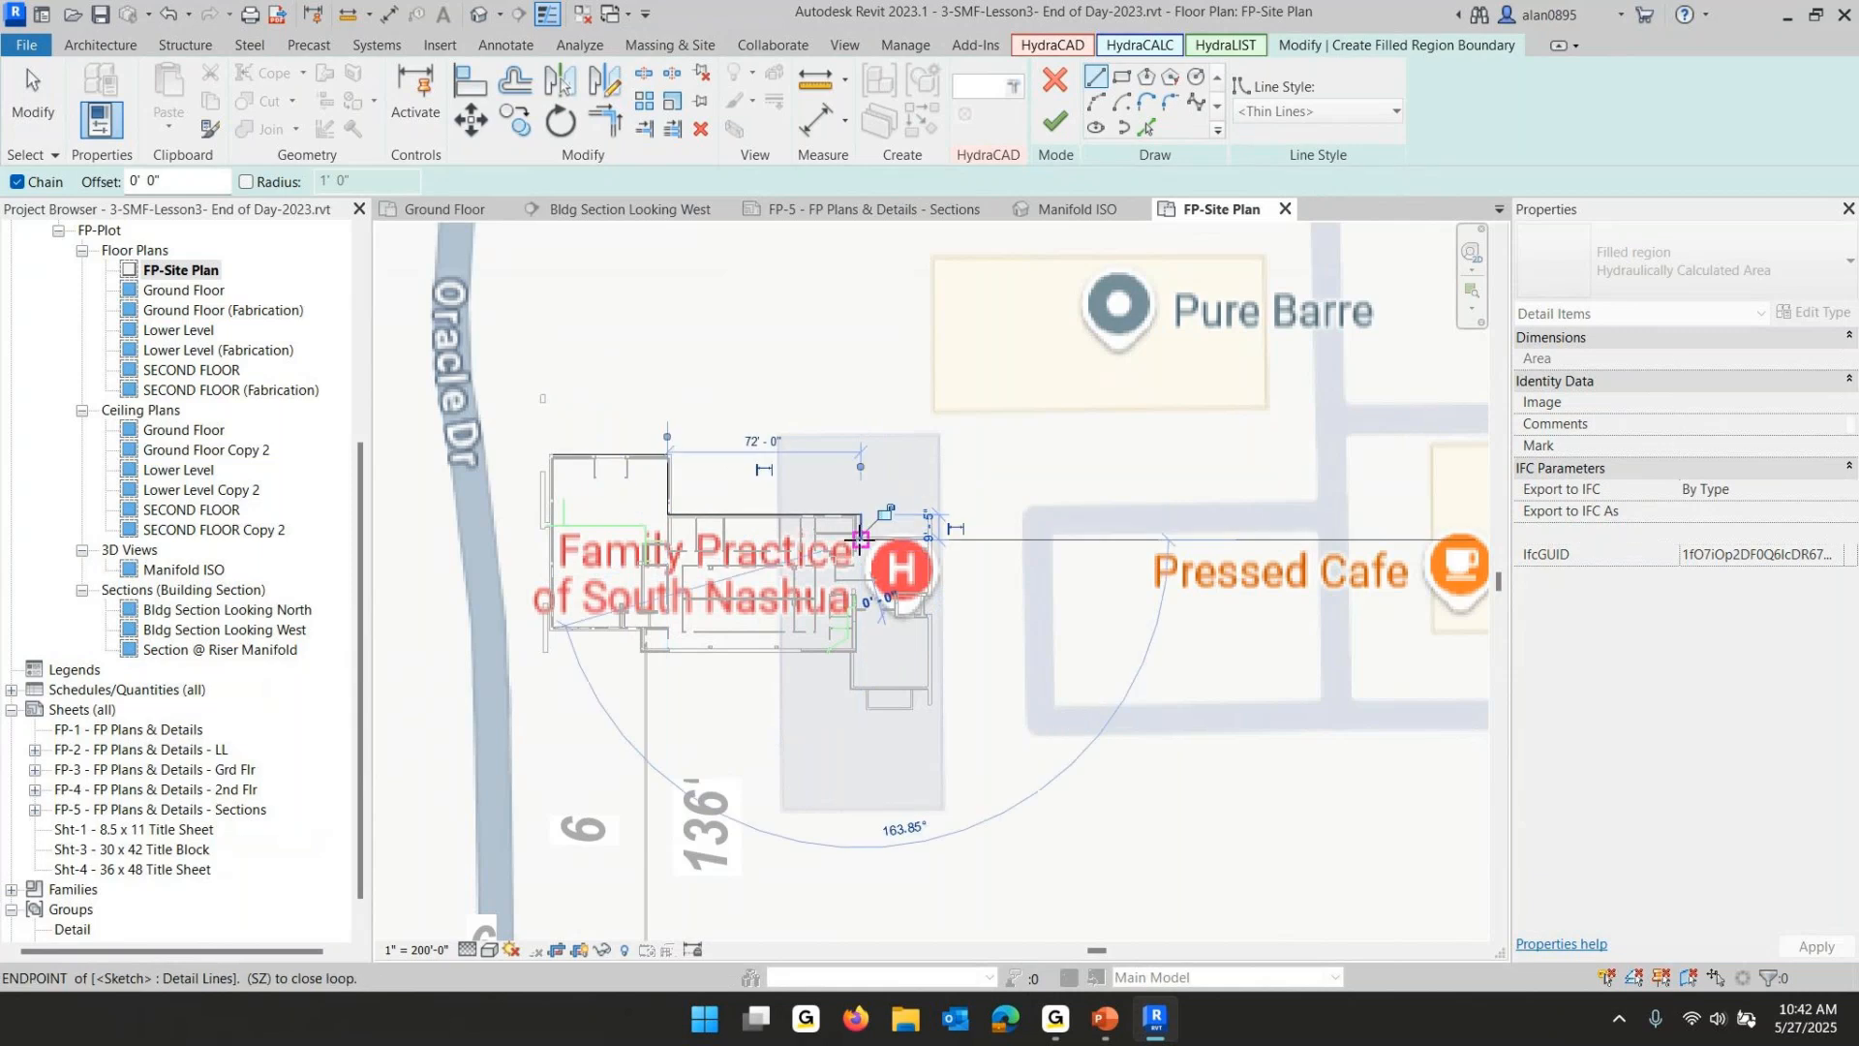
pyautogui.click(933, 539)
pyautogui.click(935, 689)
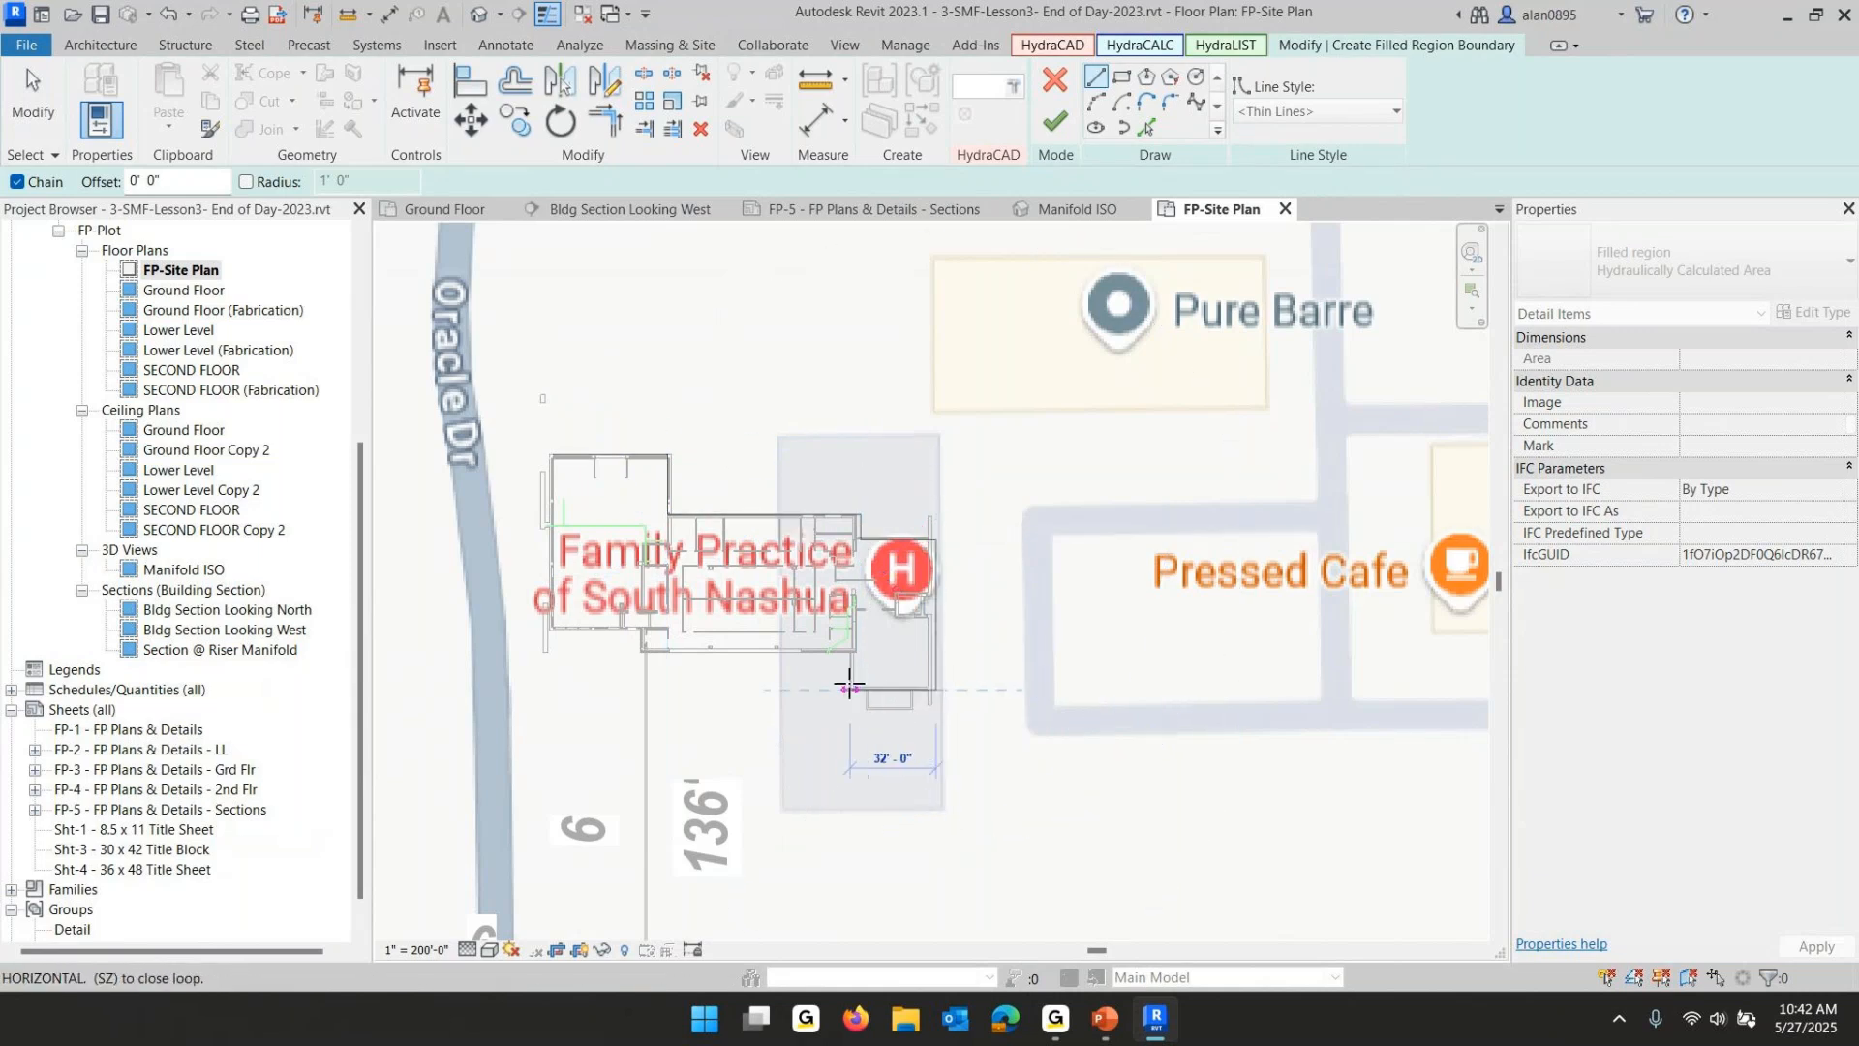
pyautogui.click(850, 690)
pyautogui.click(850, 646)
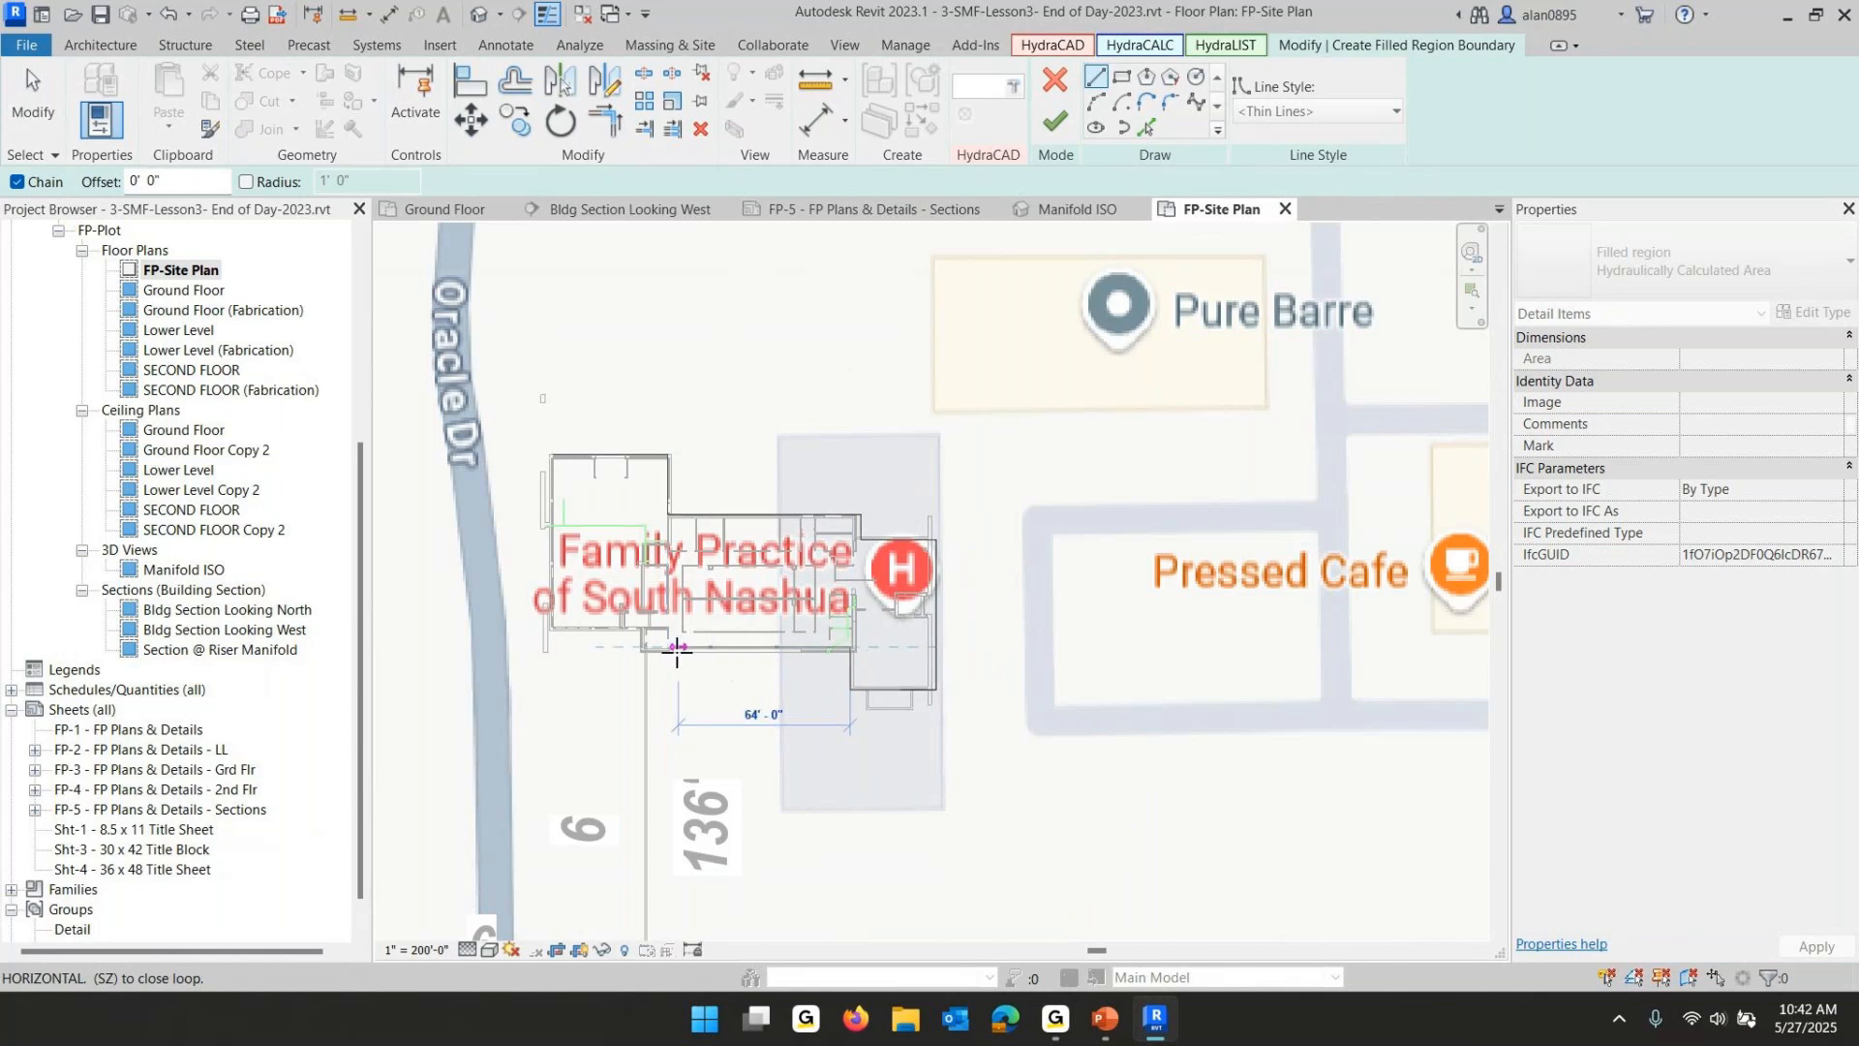
pyautogui.click(644, 647)
pyautogui.click(644, 631)
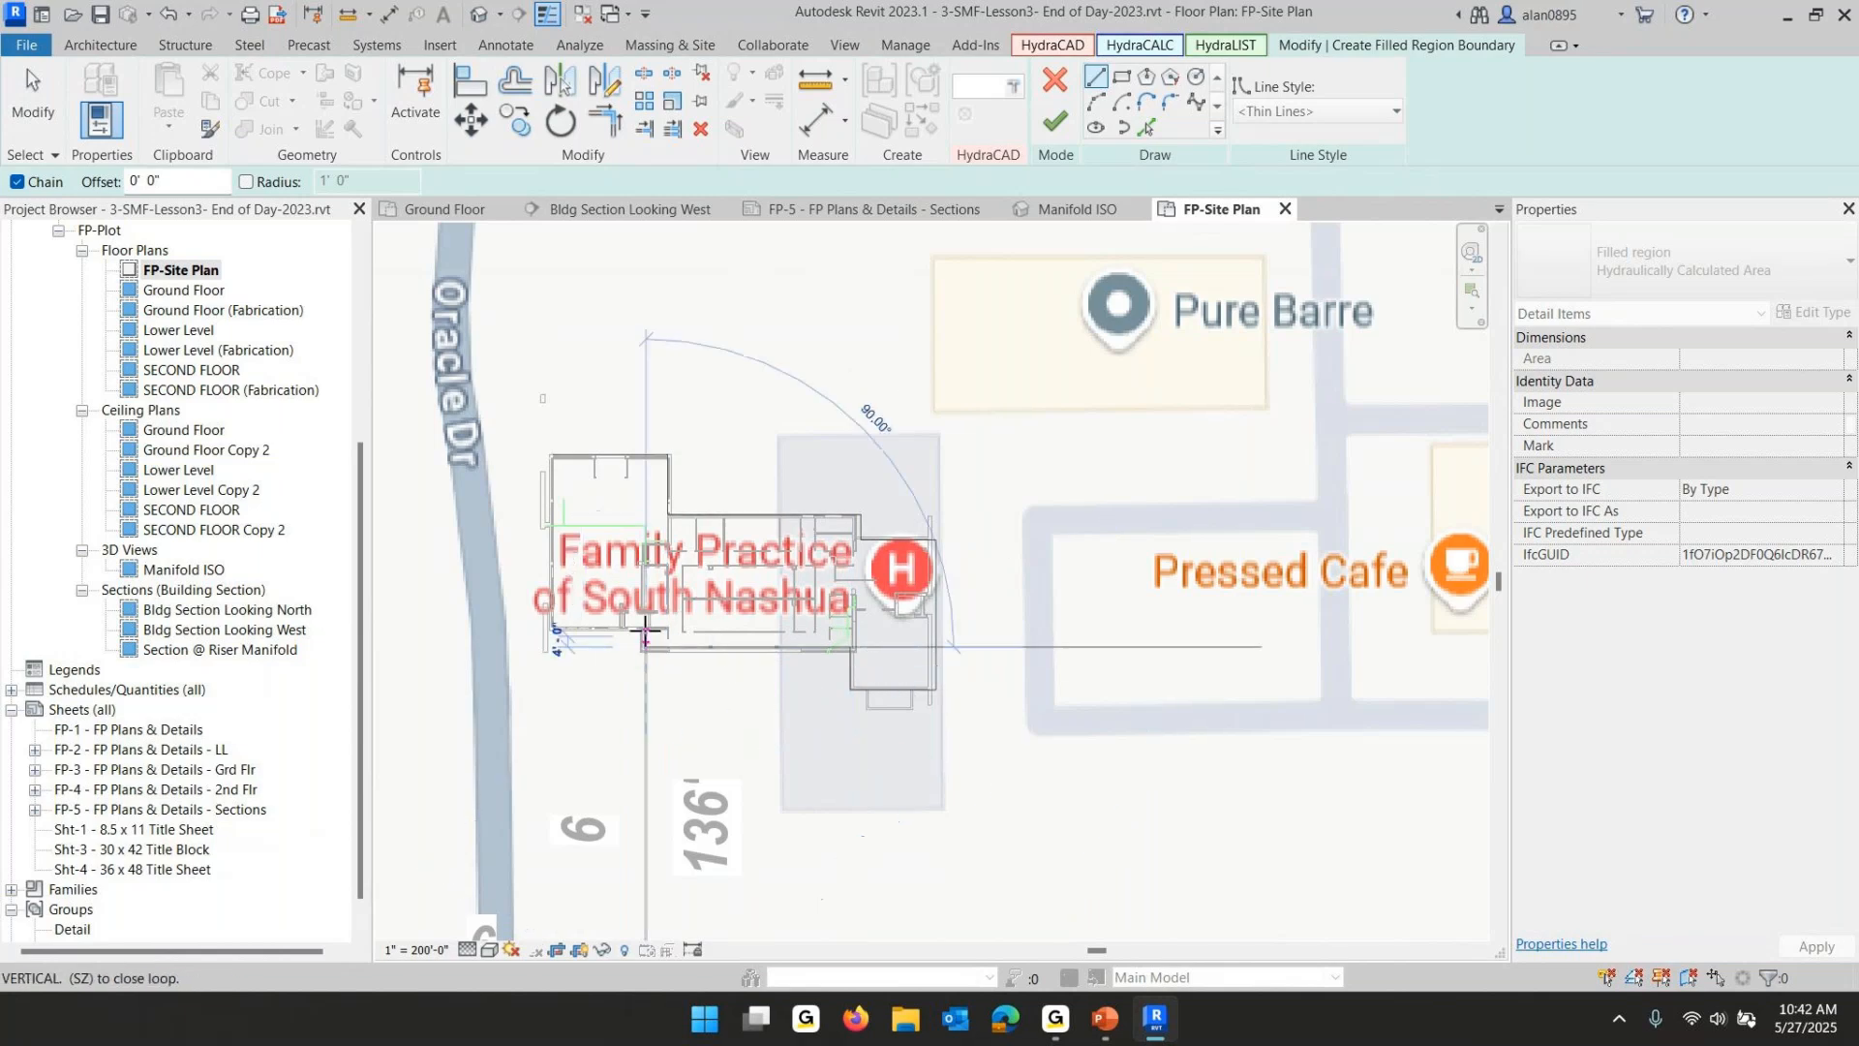
pyautogui.click(549, 631)
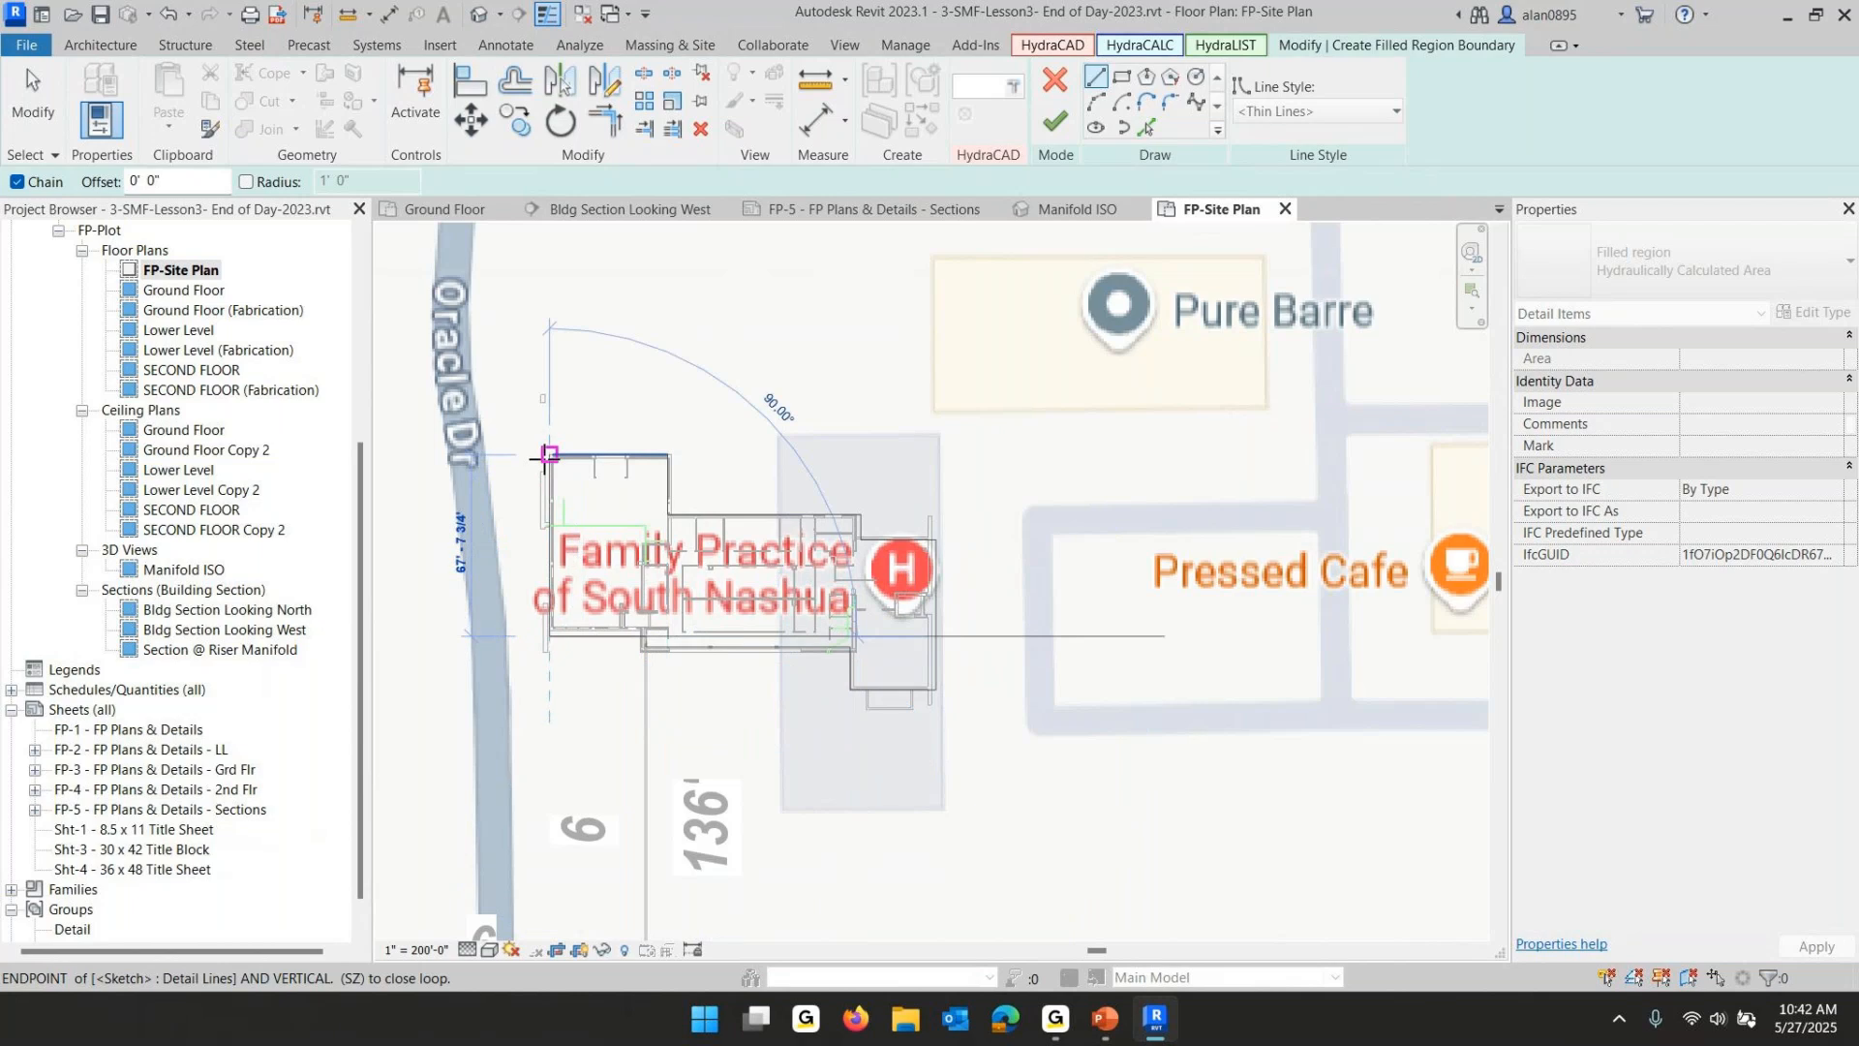
pyautogui.click(549, 454)
pyautogui.click(549, 454)
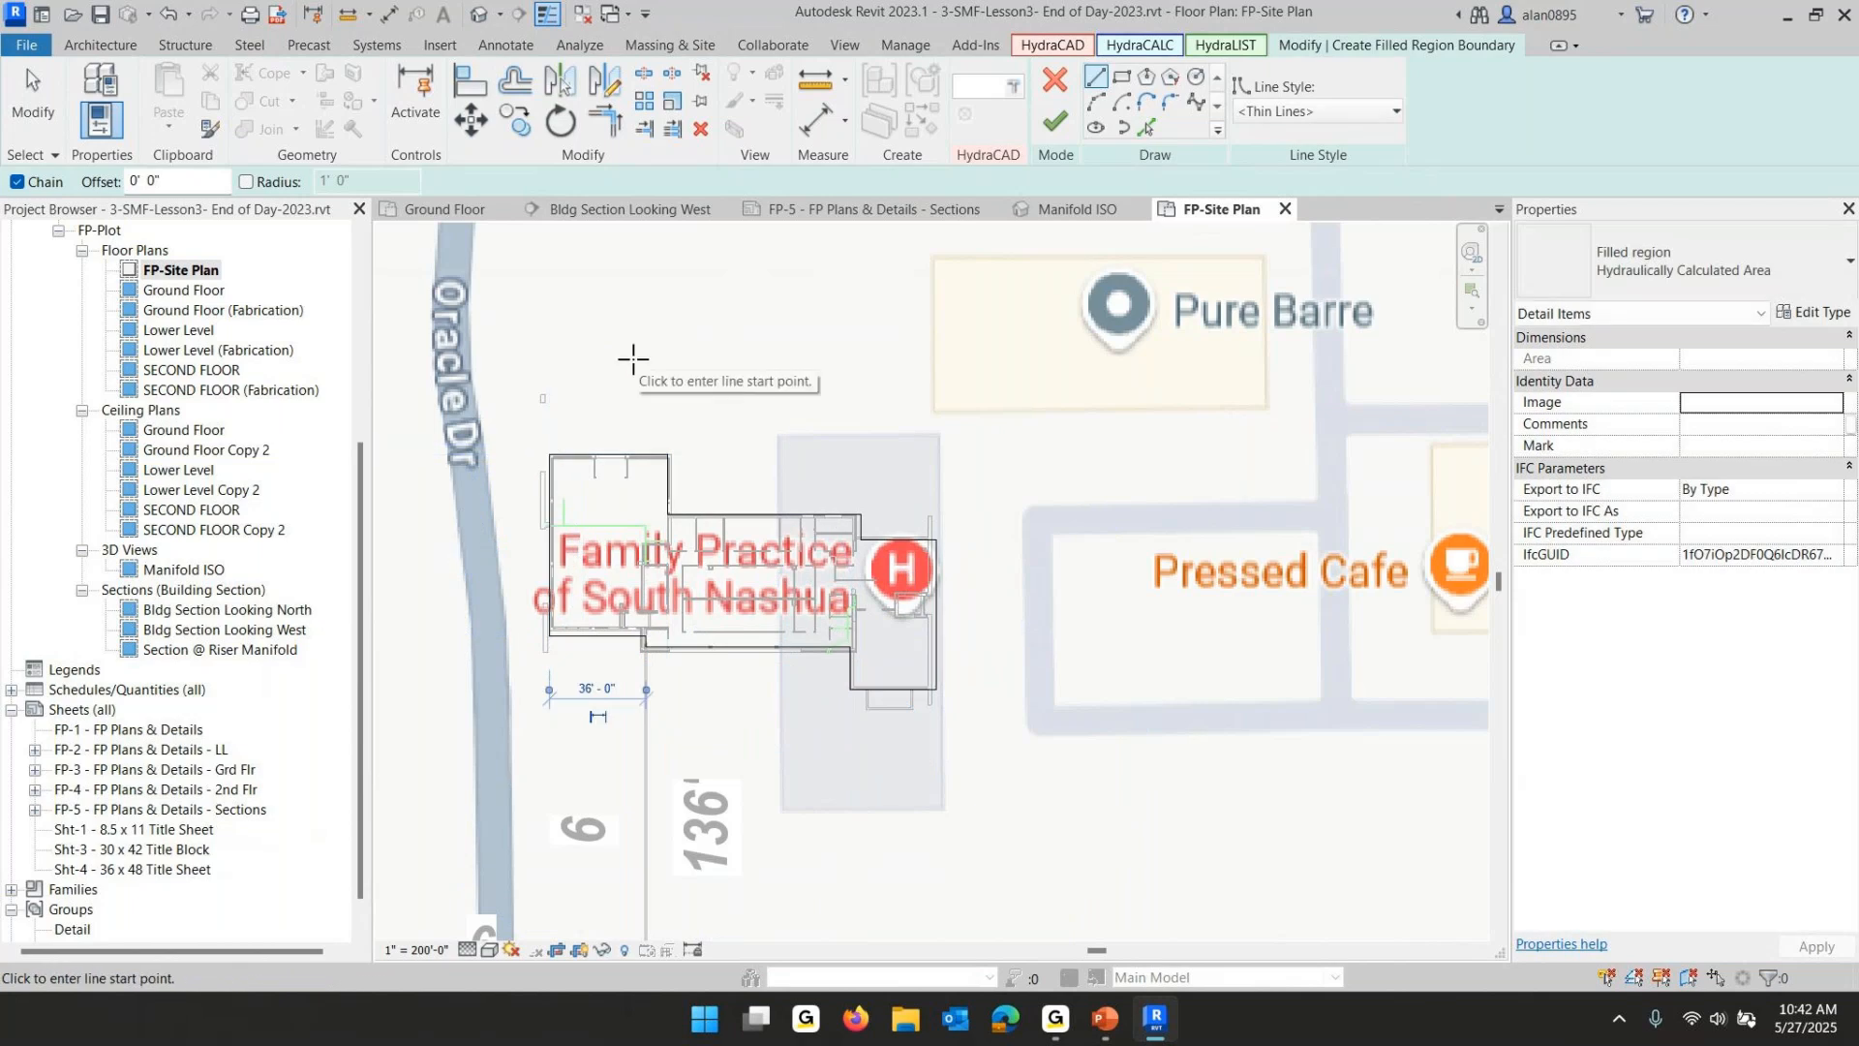
pyautogui.click(1057, 122)
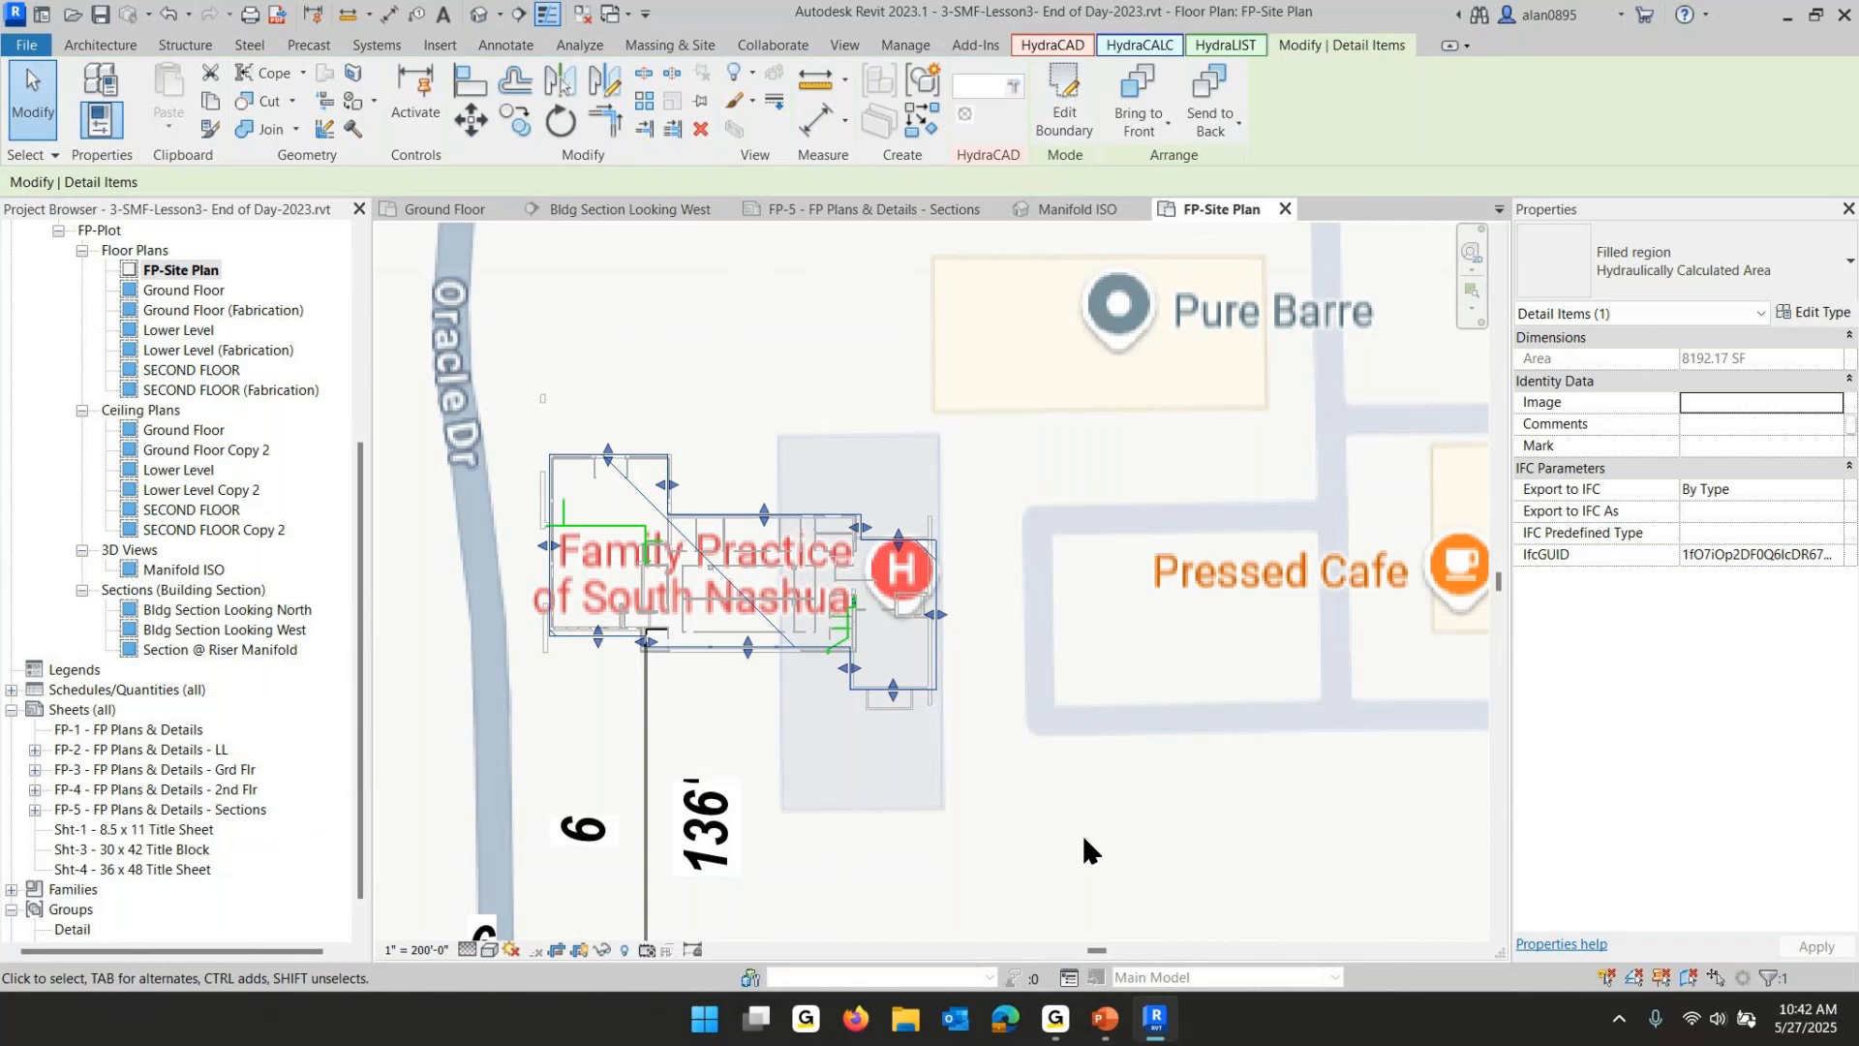
# - Change the new filled region's type to Building on Site Plan
pyautogui.click(1659, 263)
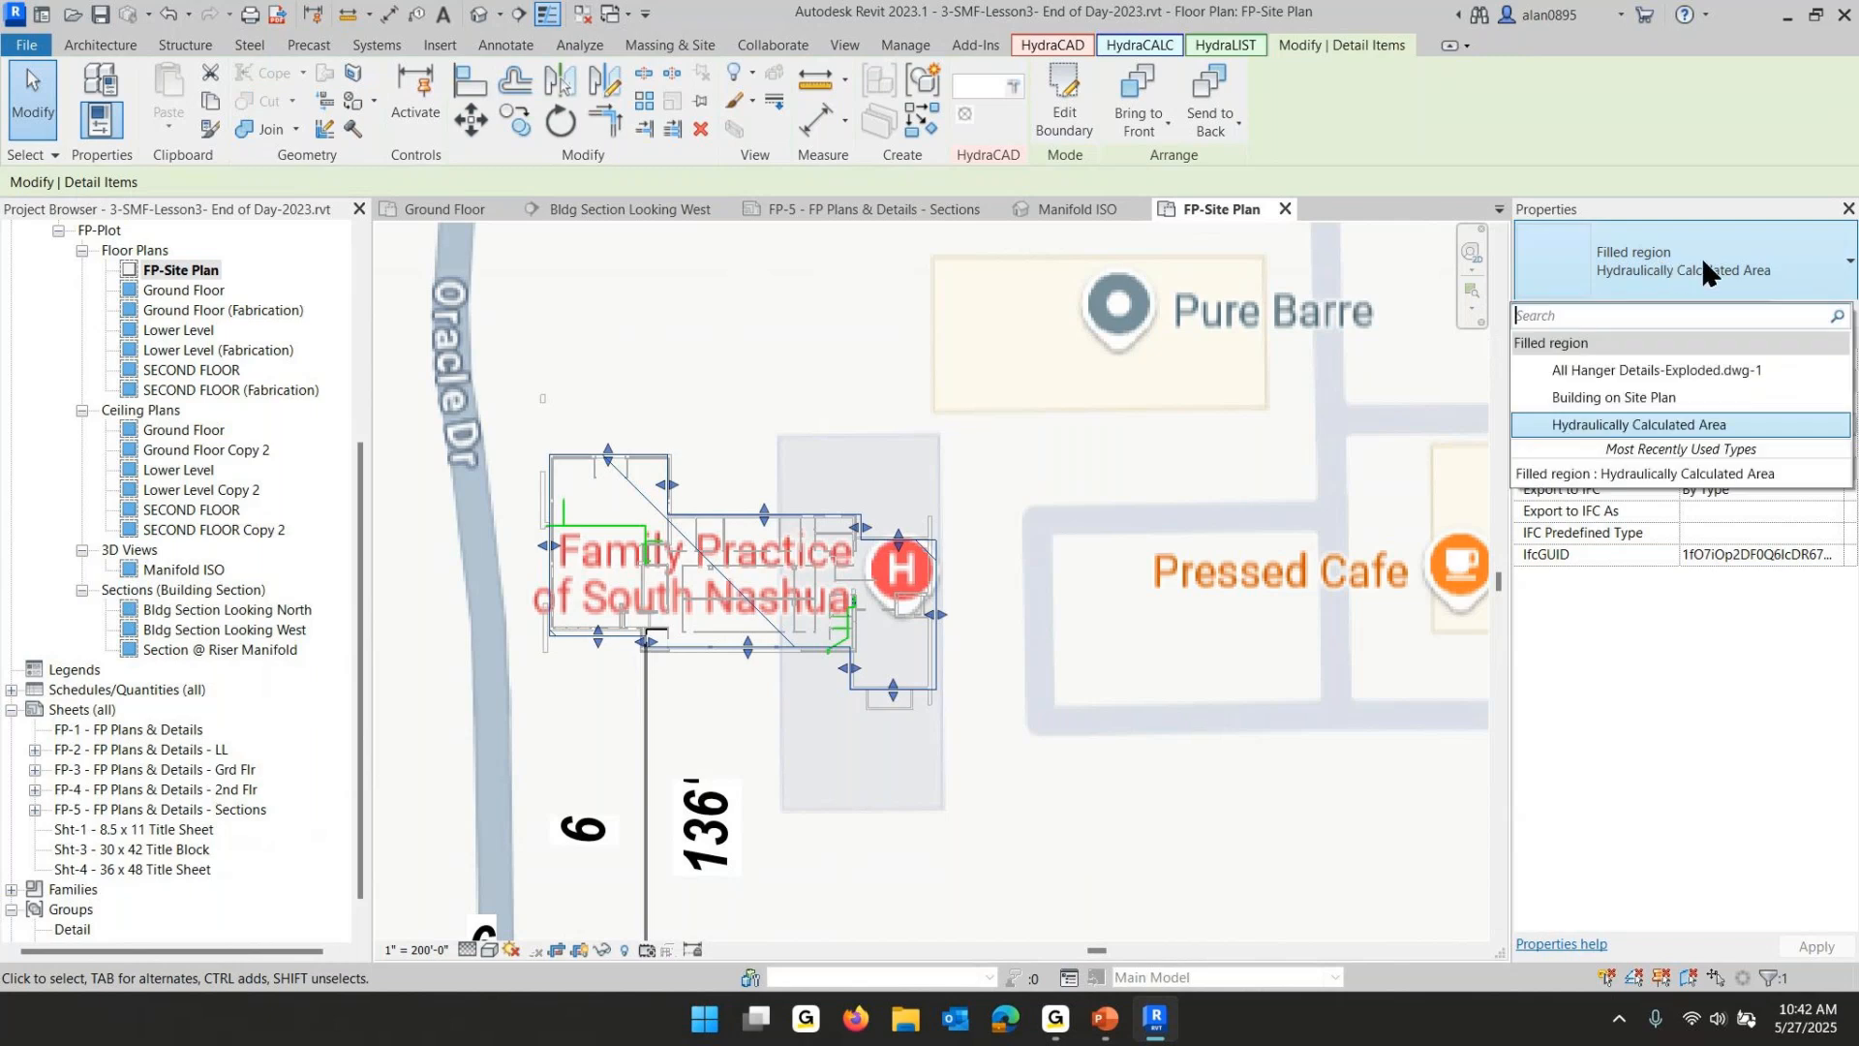
pyautogui.click(1596, 395)
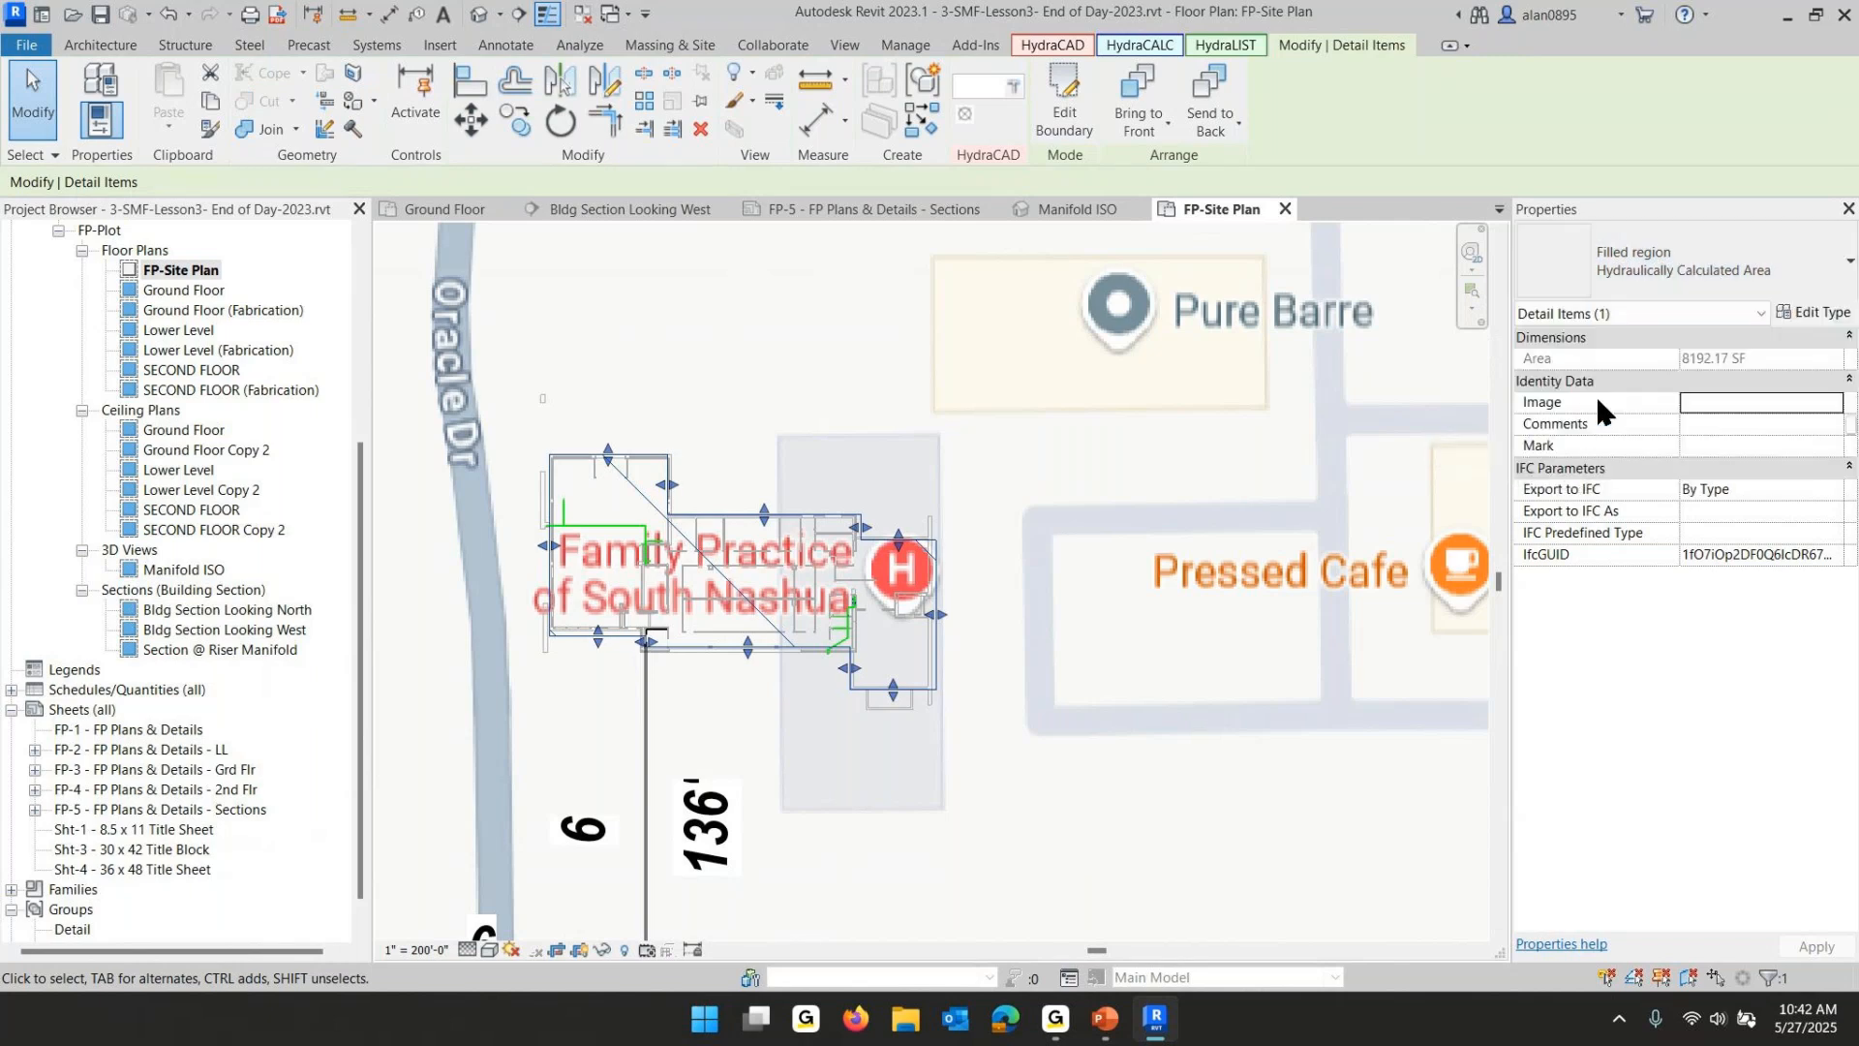
pyautogui.click(1220, 798)
# - Hide the crop region boundary in the FP-Site Plan view
pyautogui.scroll(-5, 1264, 812)
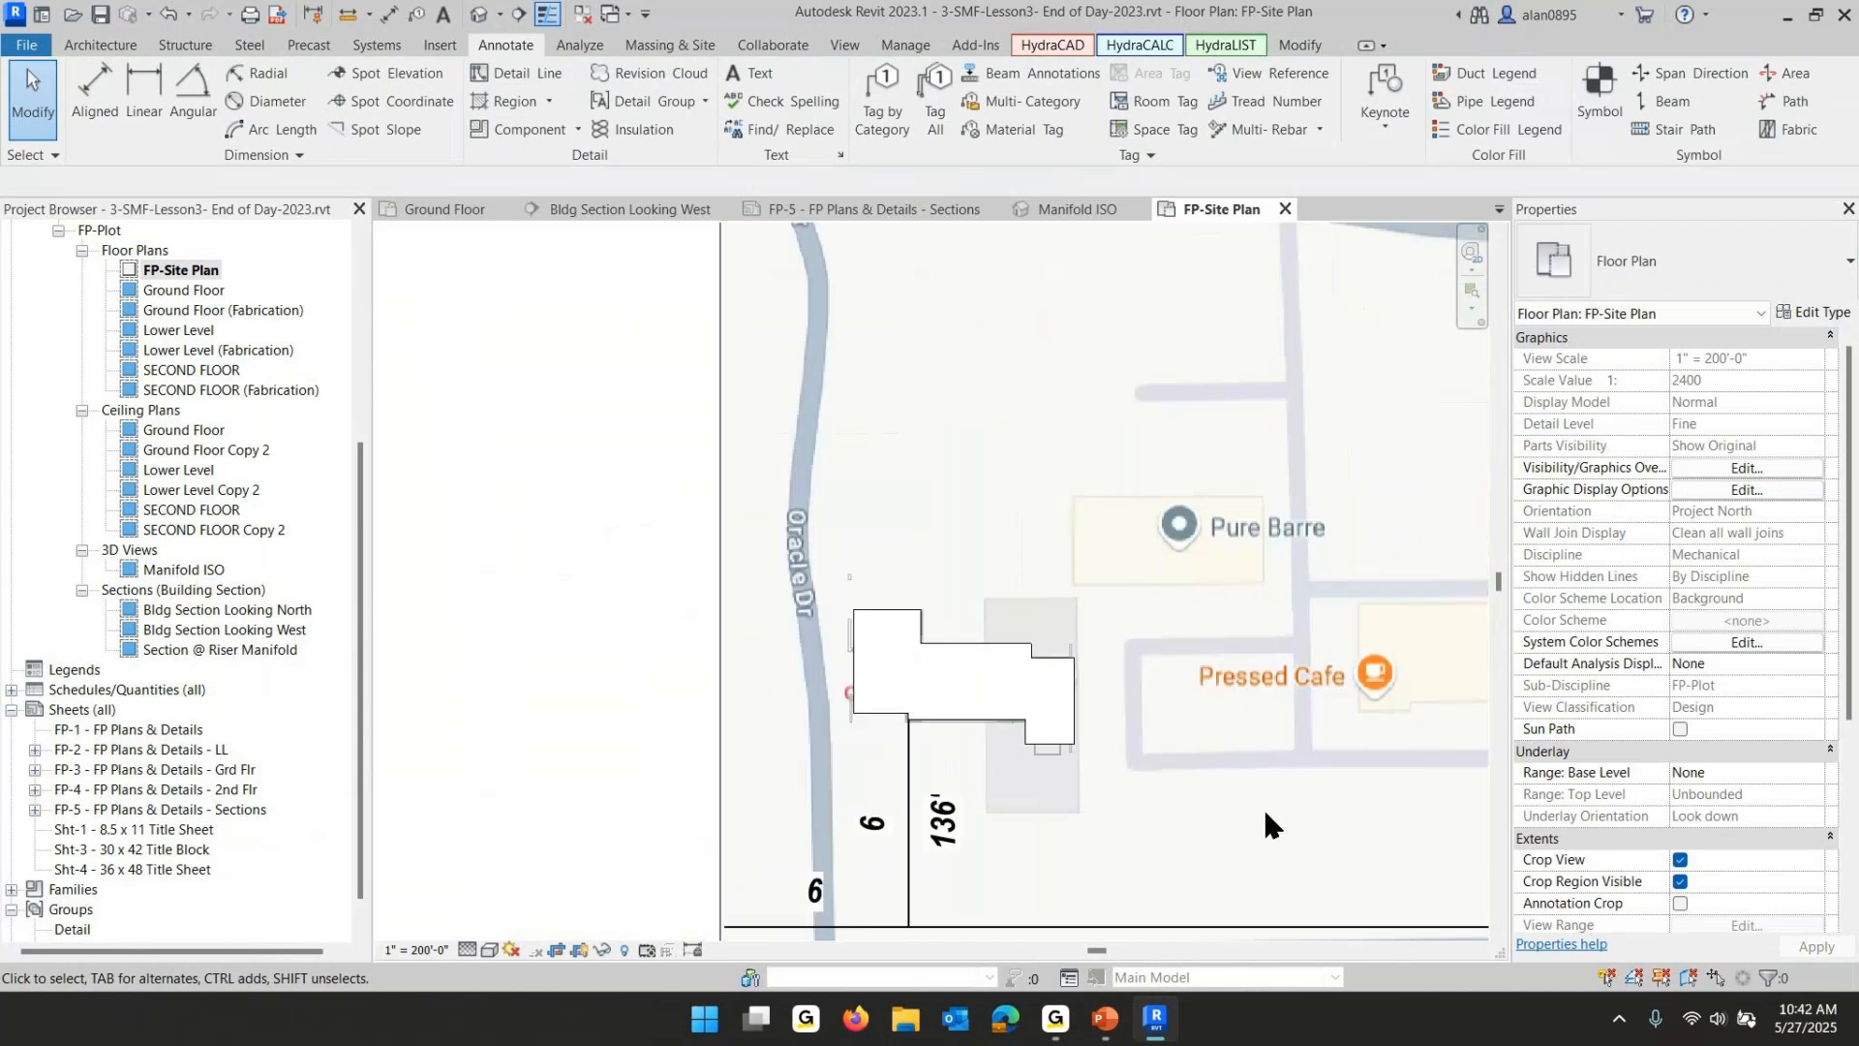
pyautogui.moveTo(1271, 820); pyautogui.dragTo(931, 604, button='middle')
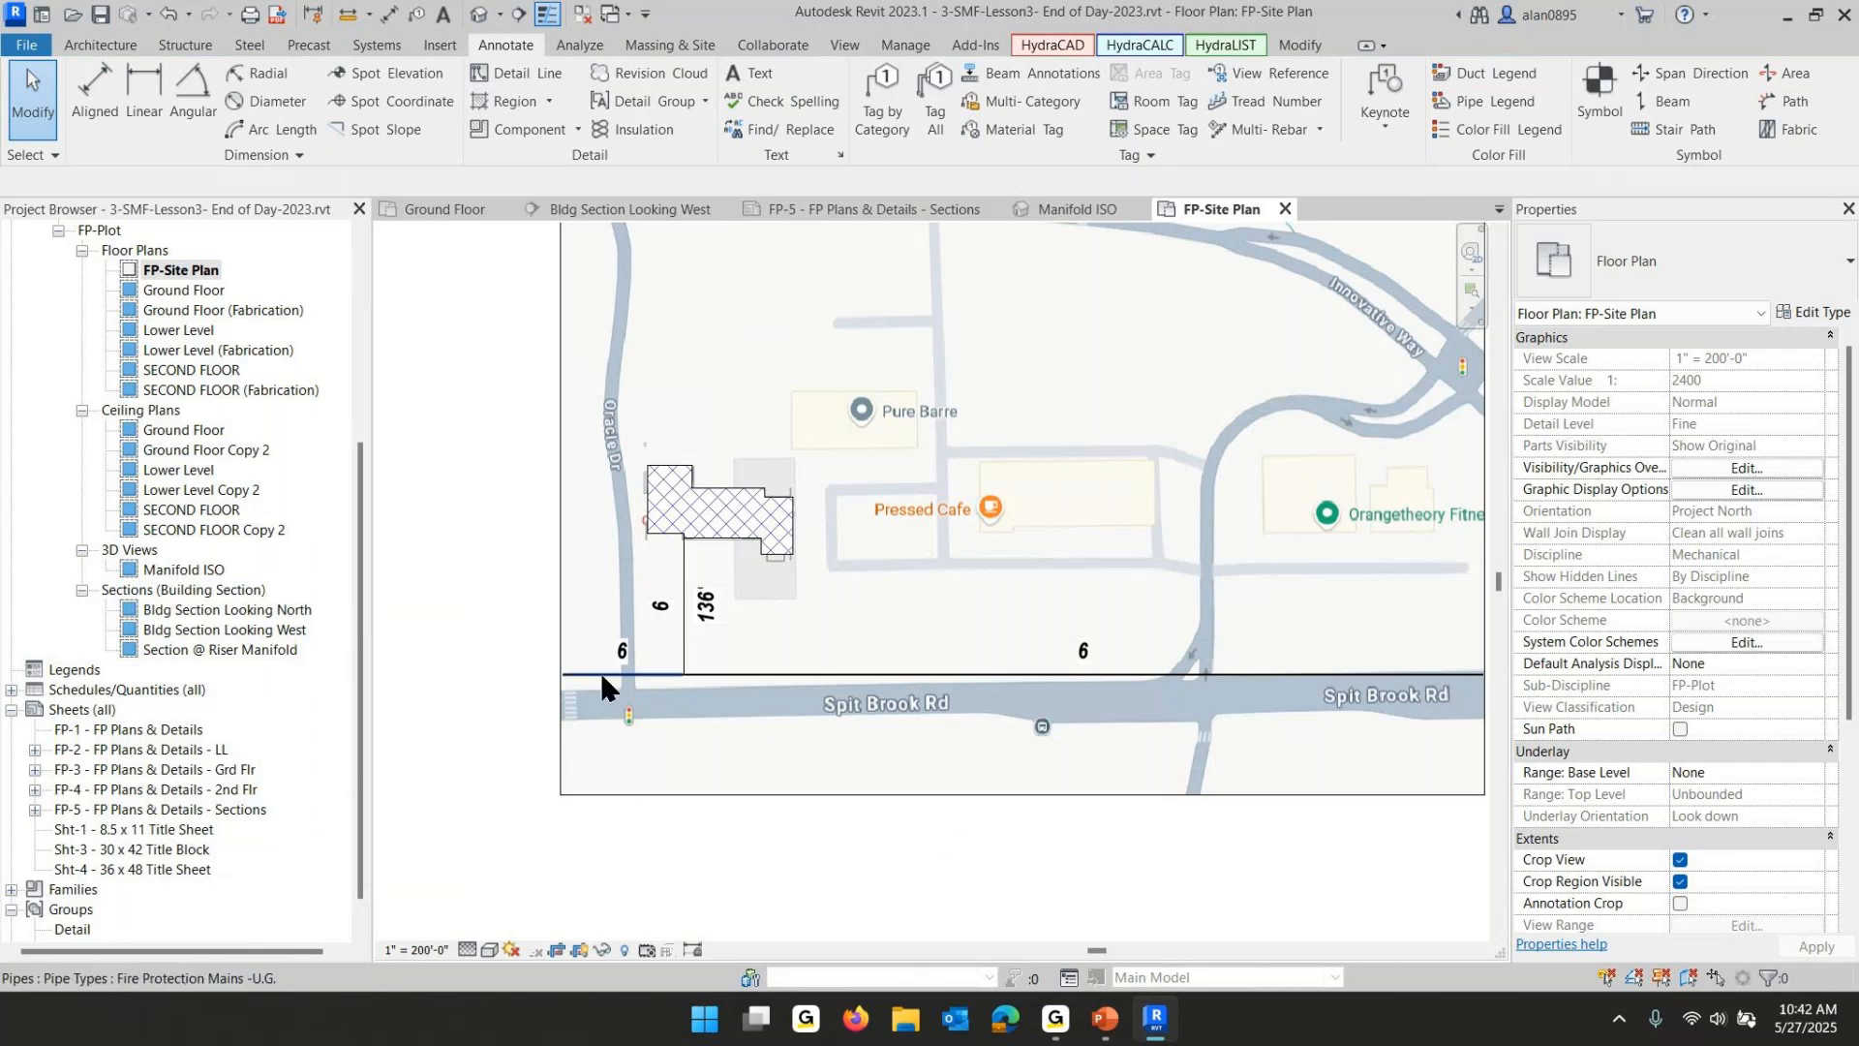
pyautogui.click(1680, 881)
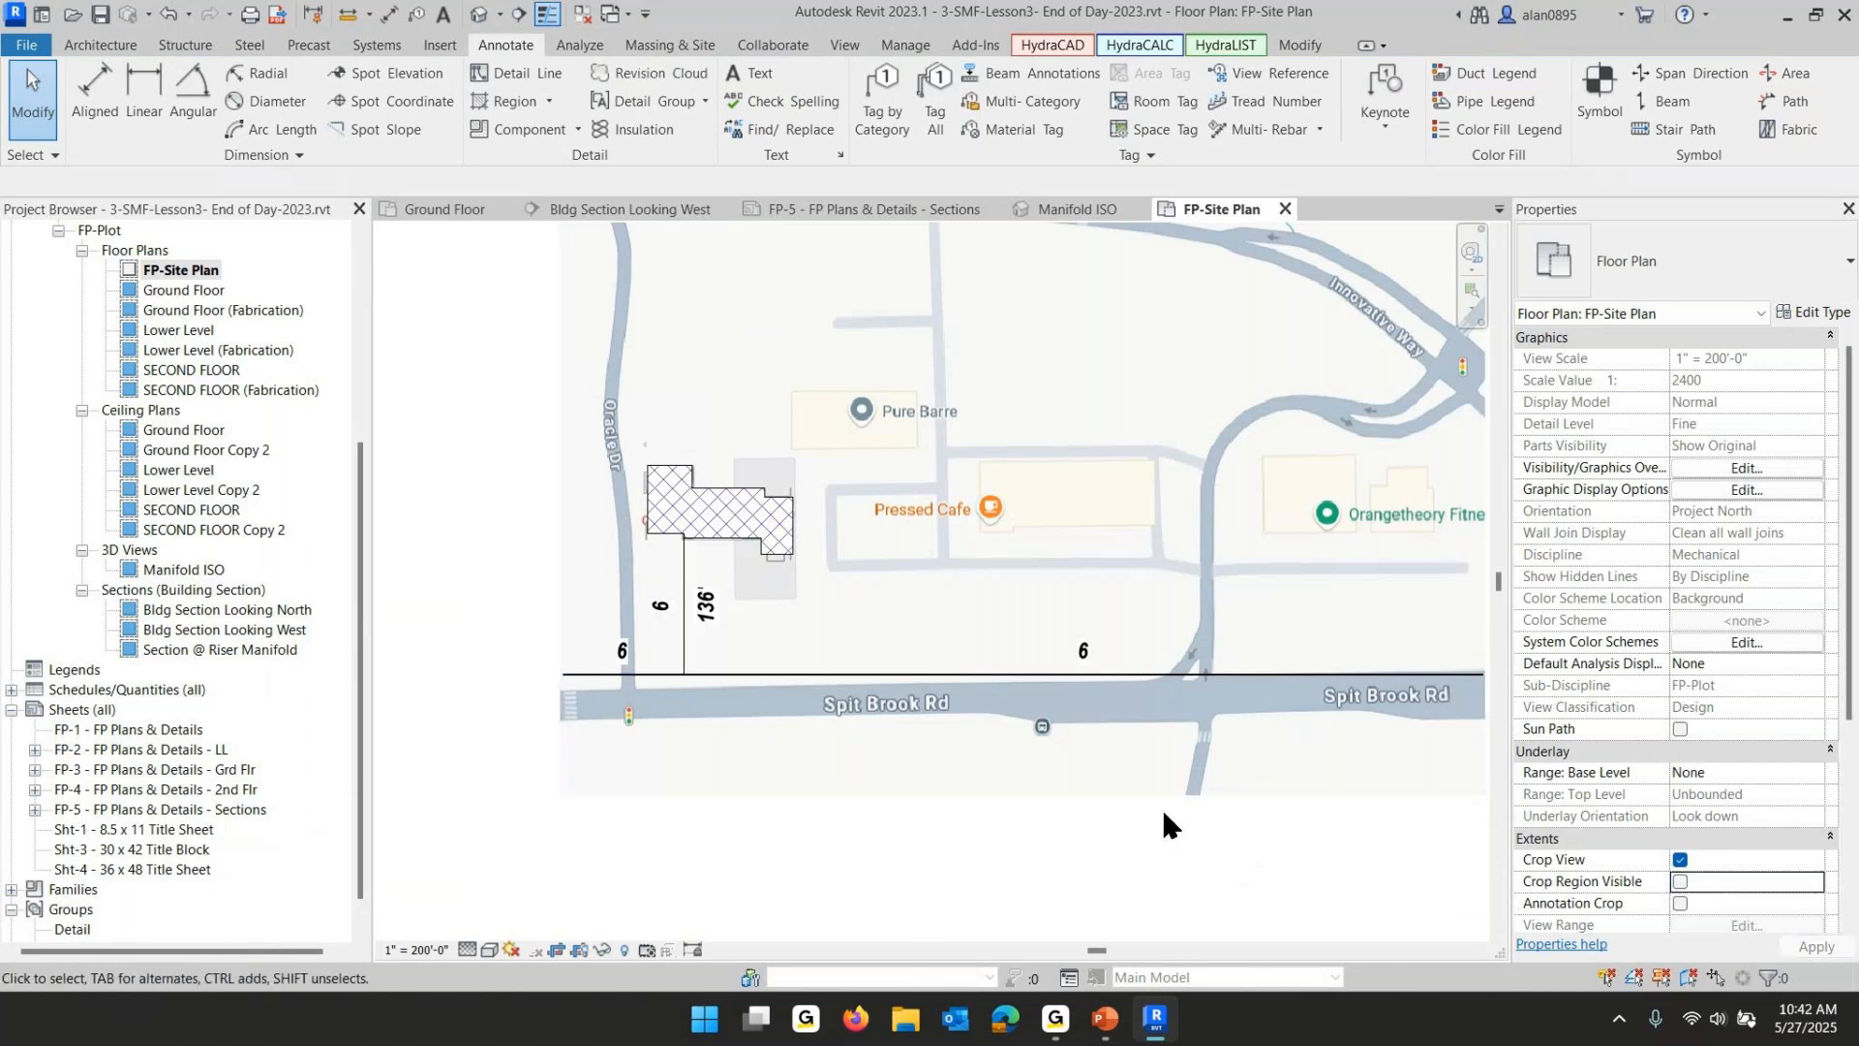
pyautogui.scroll(-4, 1161, 806)
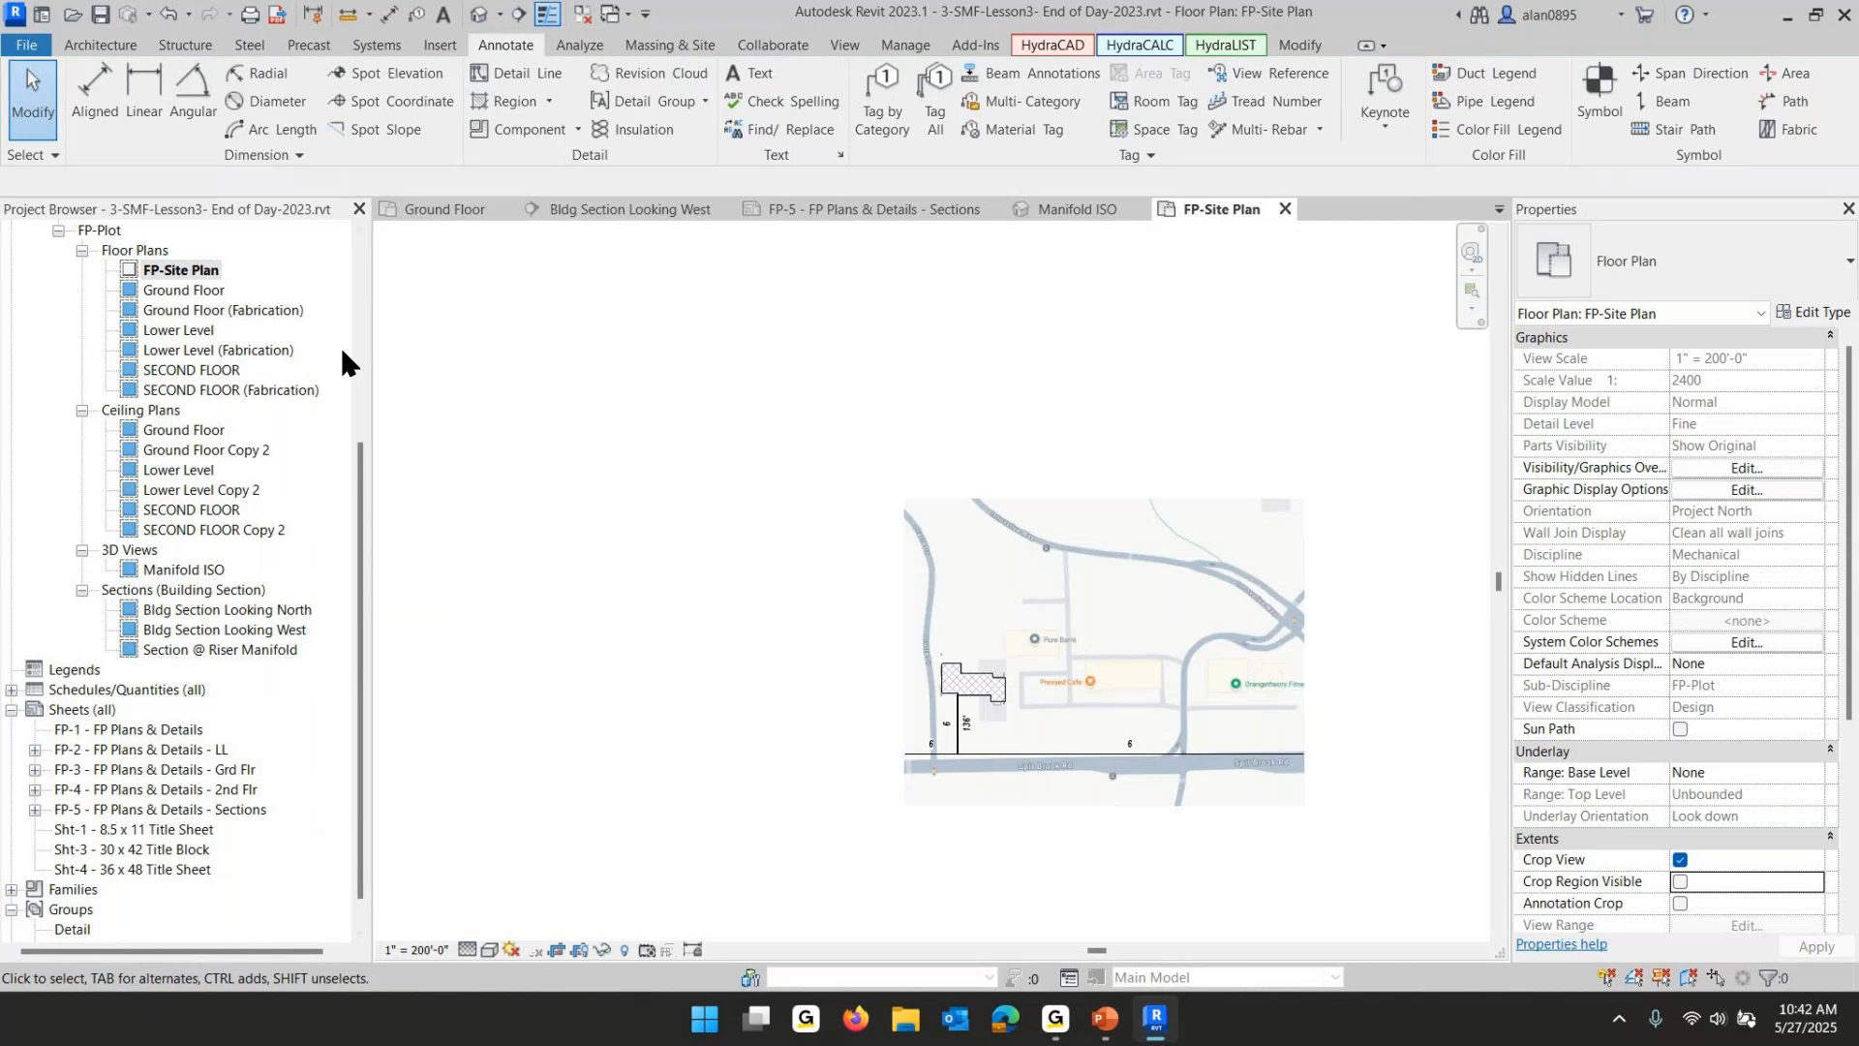
# - Open sheet FP-1 - FP Plans & Details and place the FP-Site Plan view on it
pyautogui.doubleClick(141, 729)
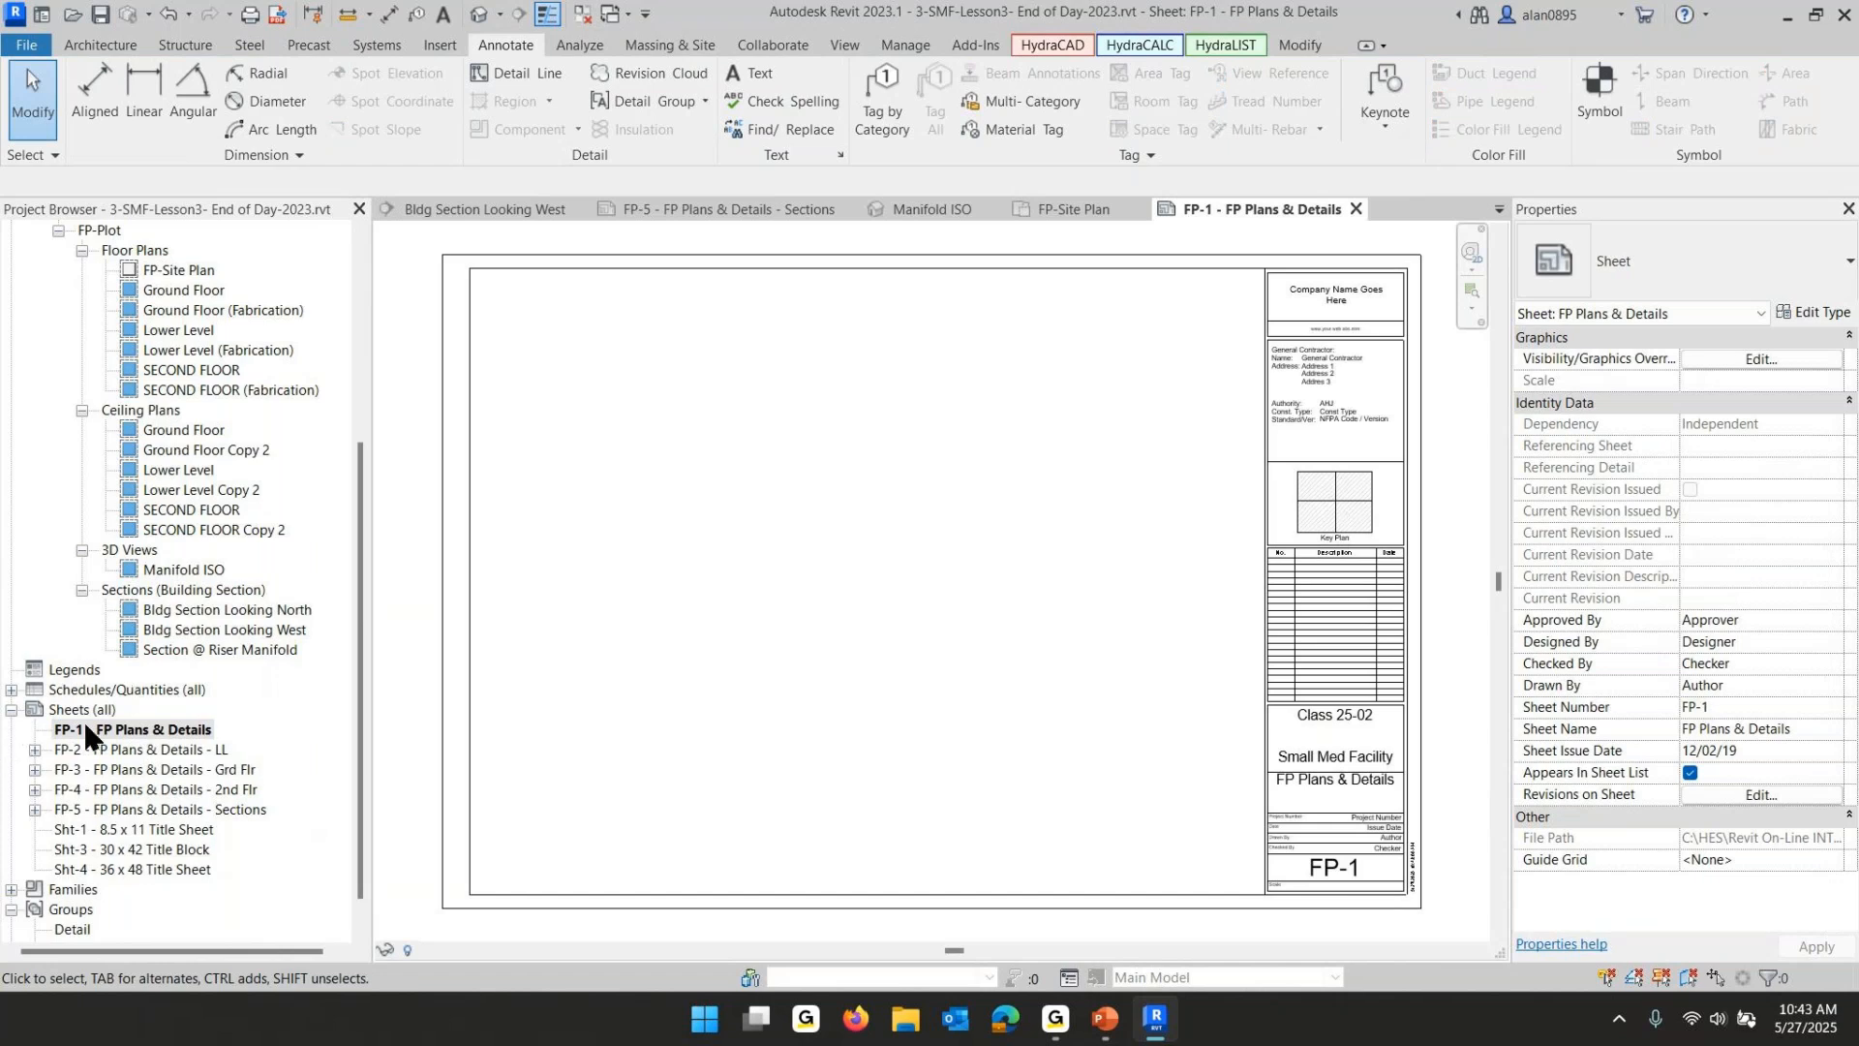
pyautogui.click(152, 271)
pyautogui.moveTo(152, 271); pyautogui.dragTo(1090, 388)
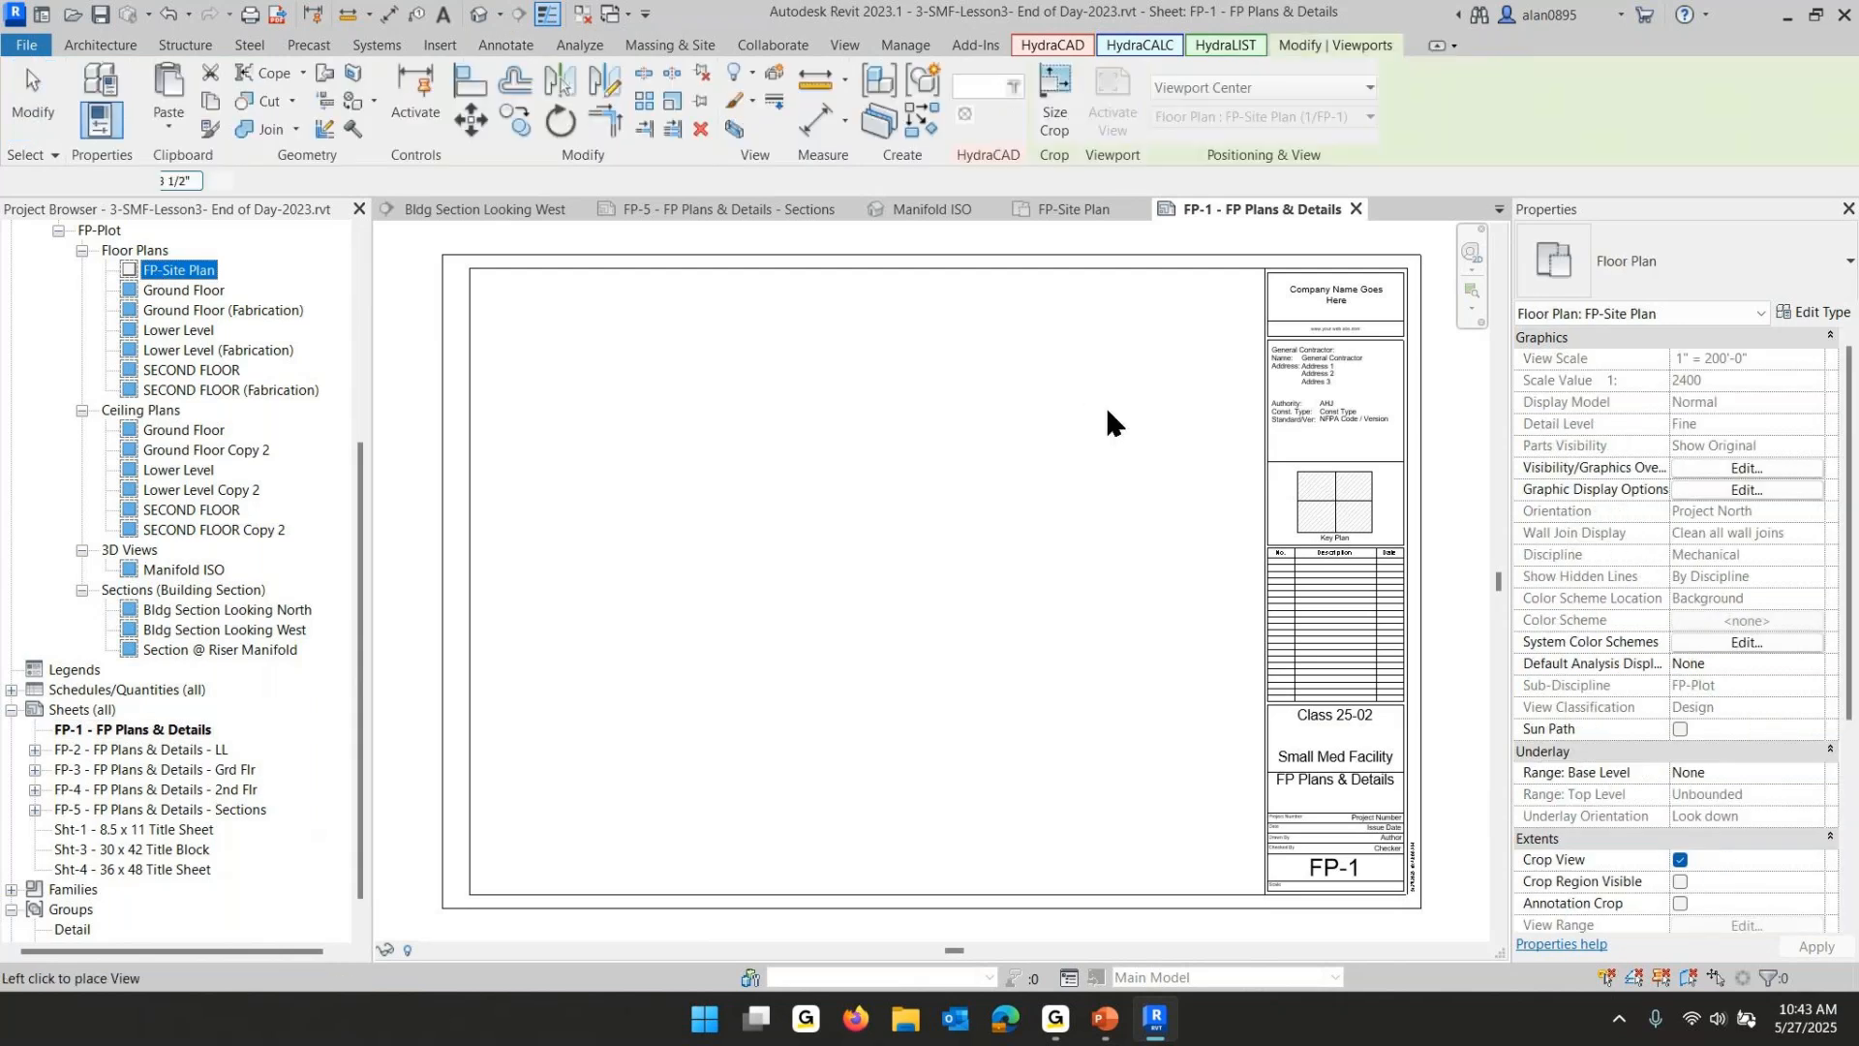
pyautogui.click(1162, 471)
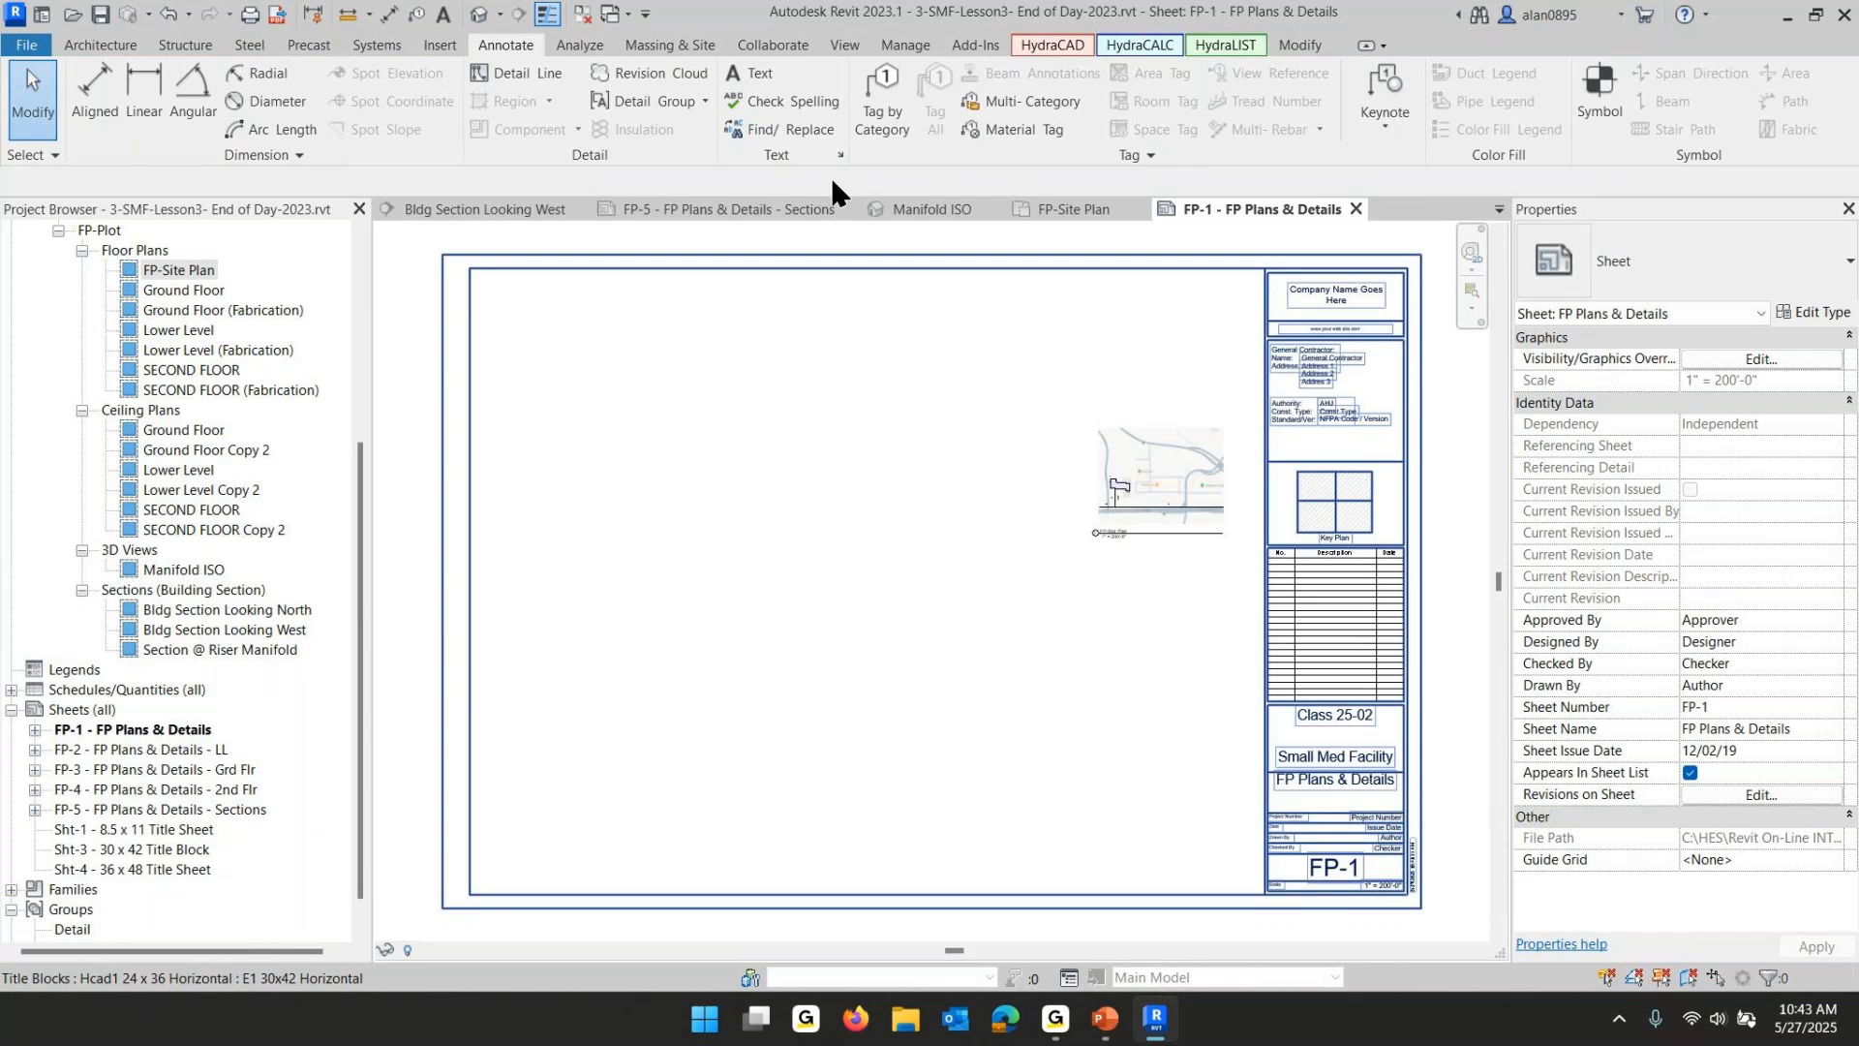
# - Create the default 3D view of the model
pyautogui.click(842, 45)
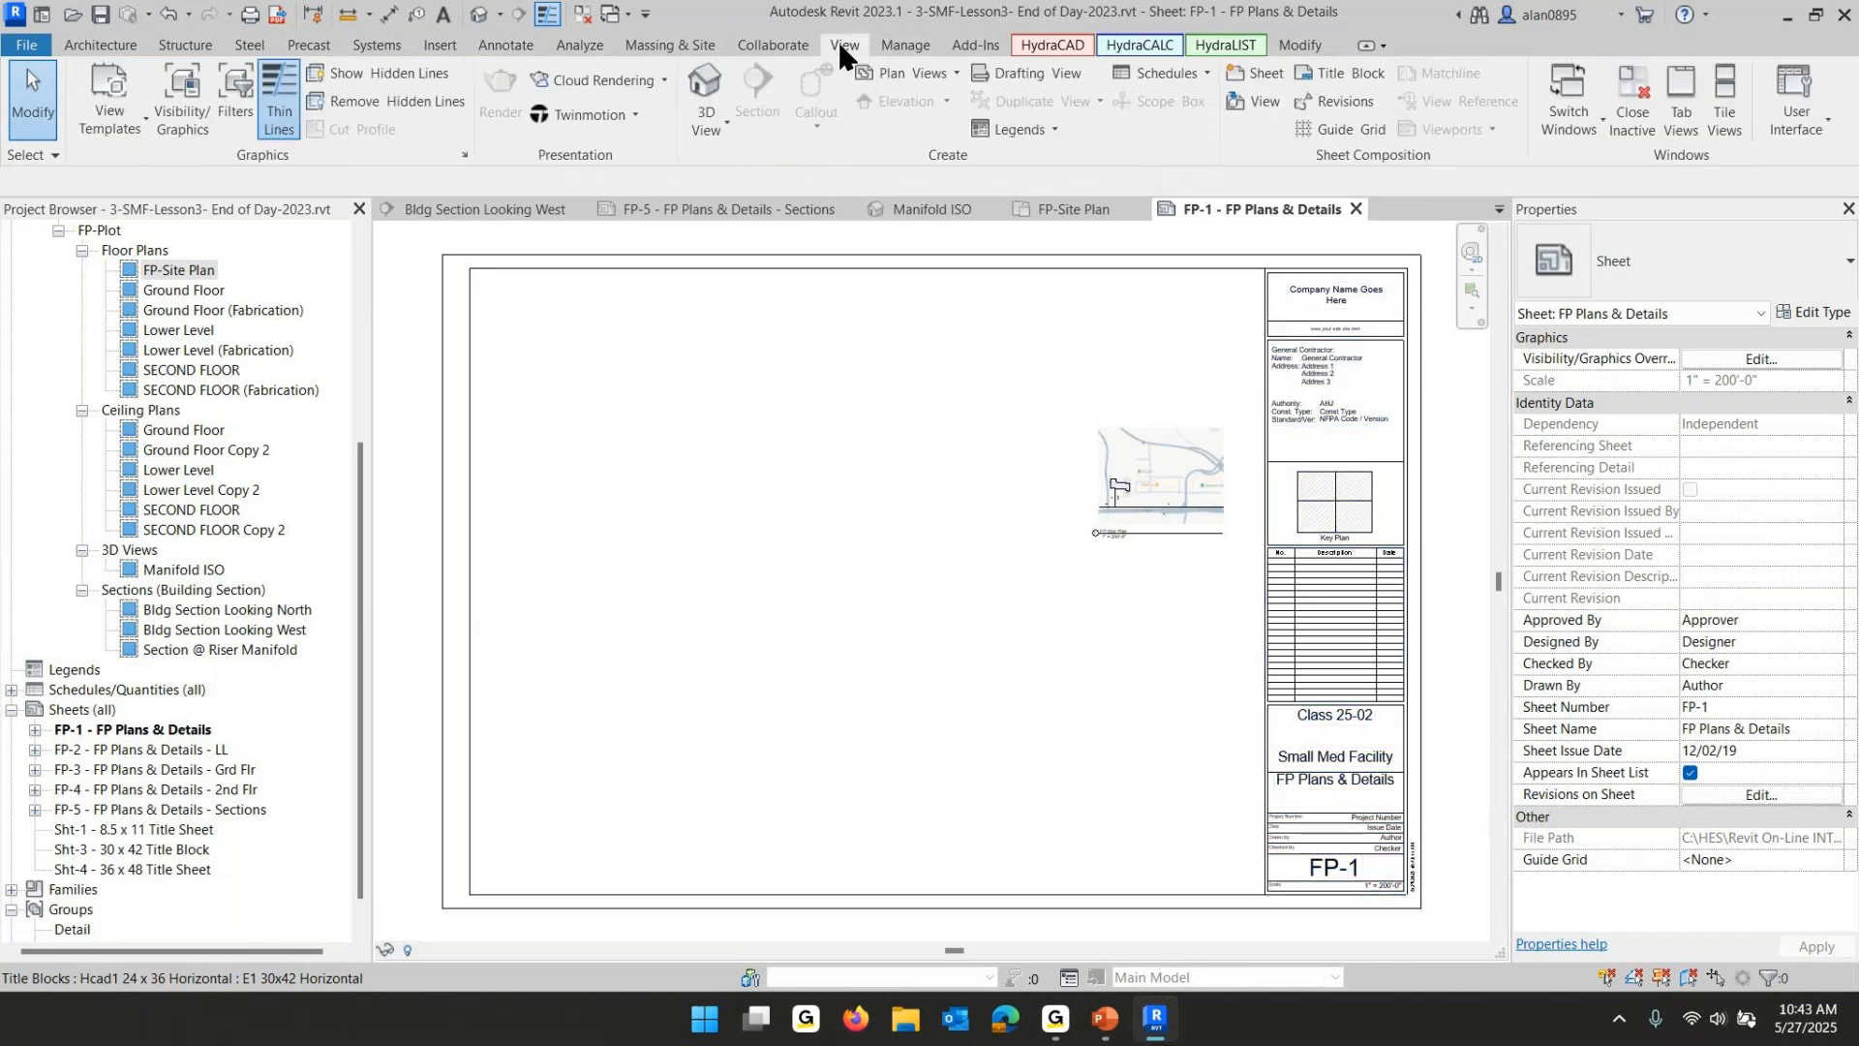
pyautogui.click(707, 124)
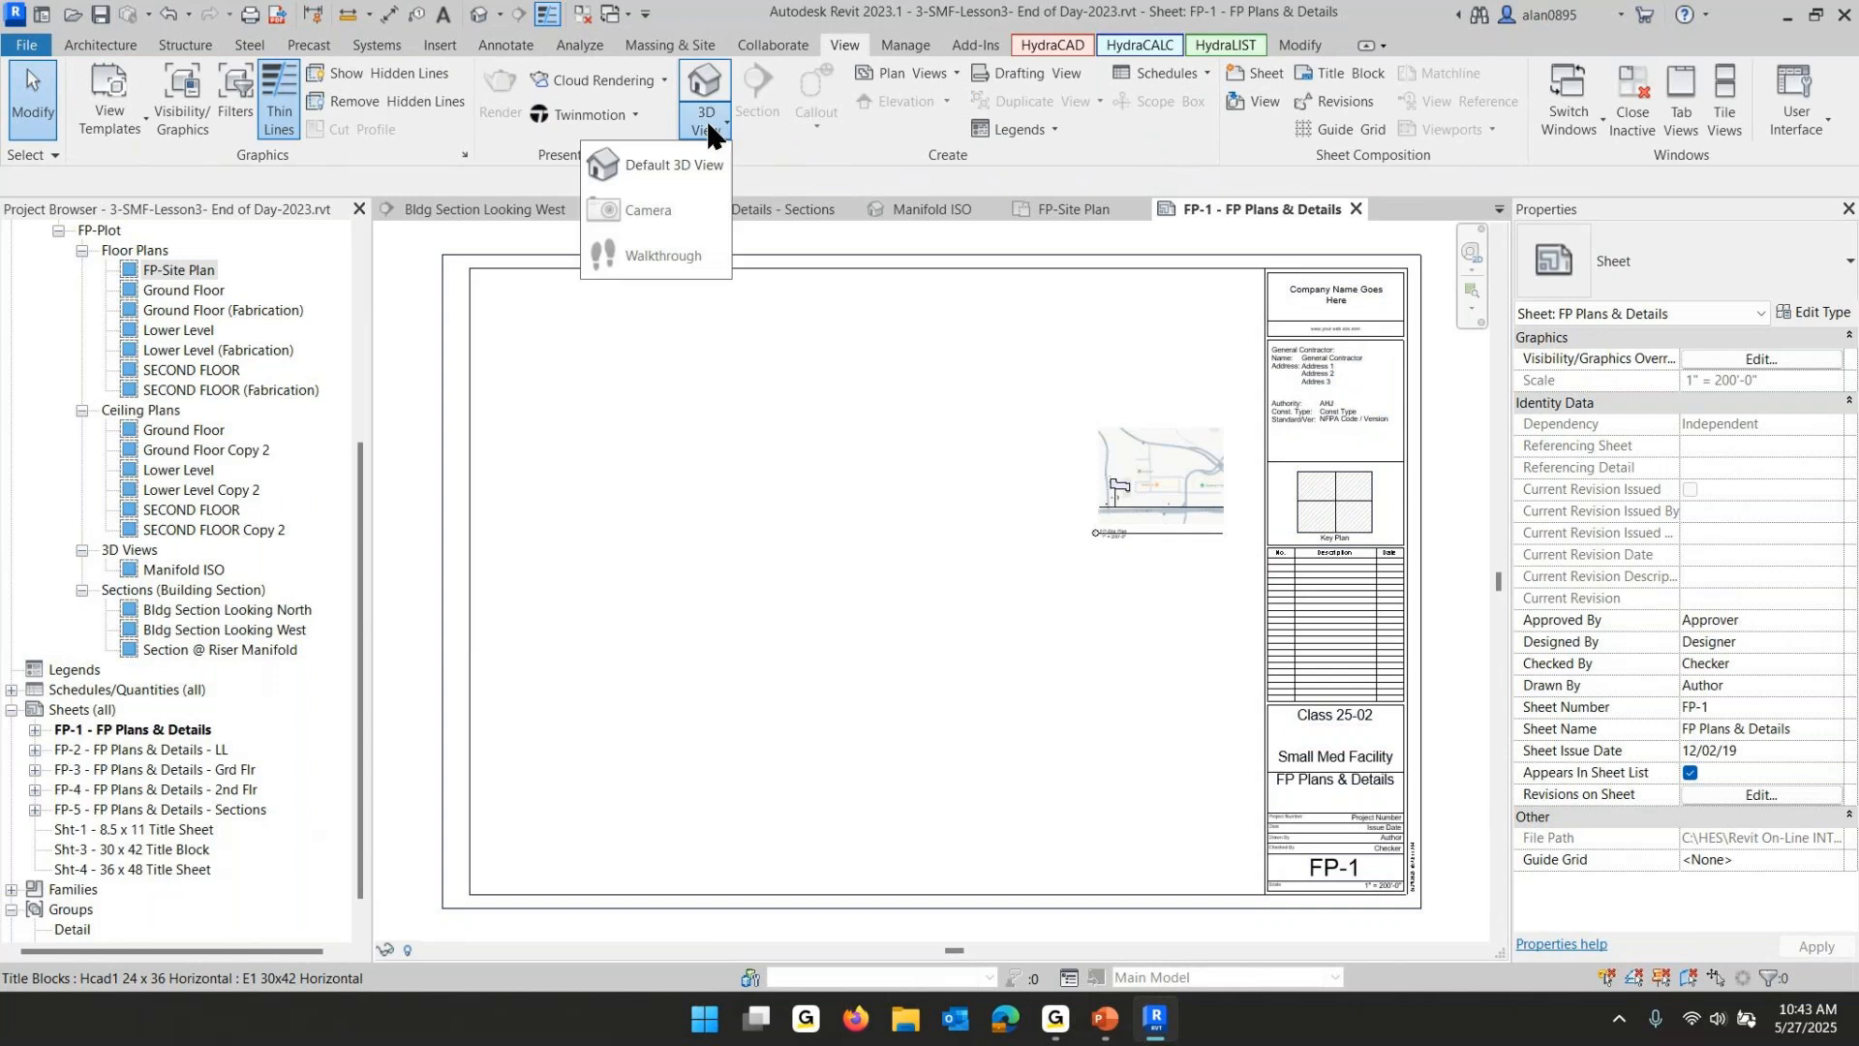
pyautogui.click(638, 167)
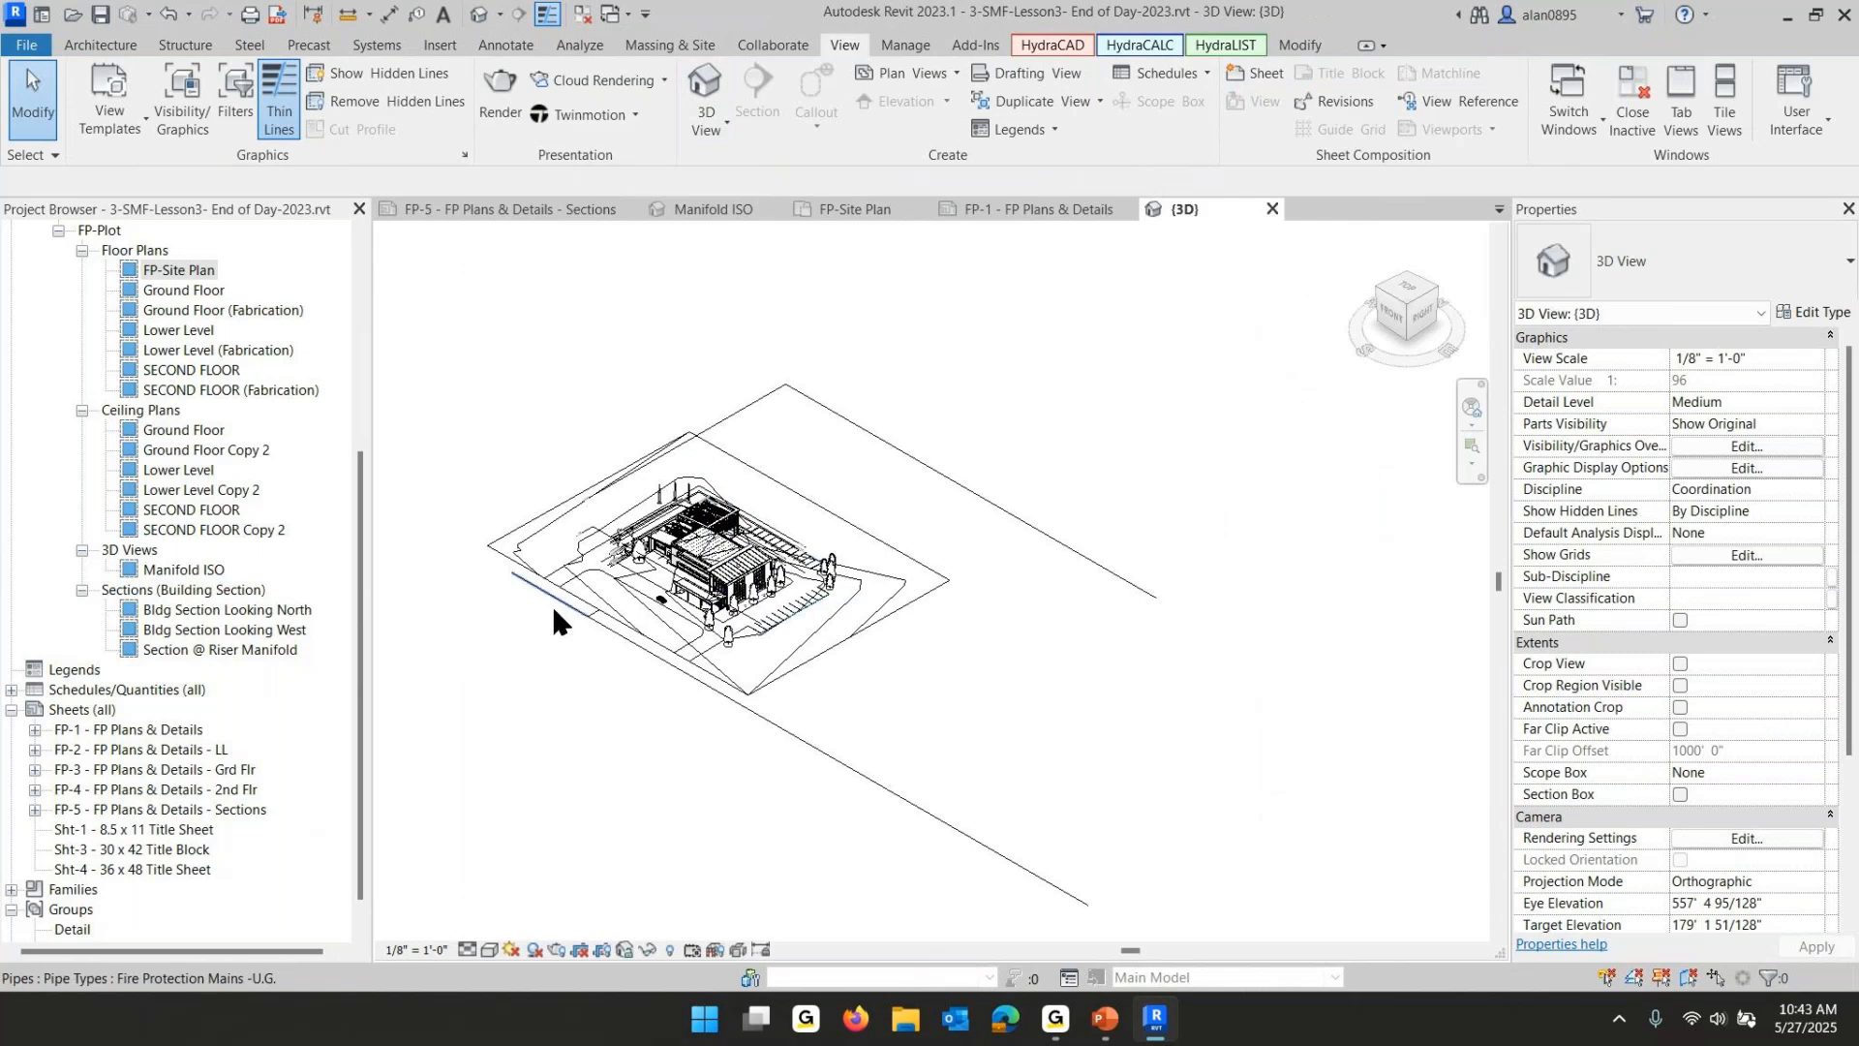
pyautogui.scroll(4, 629, 560)
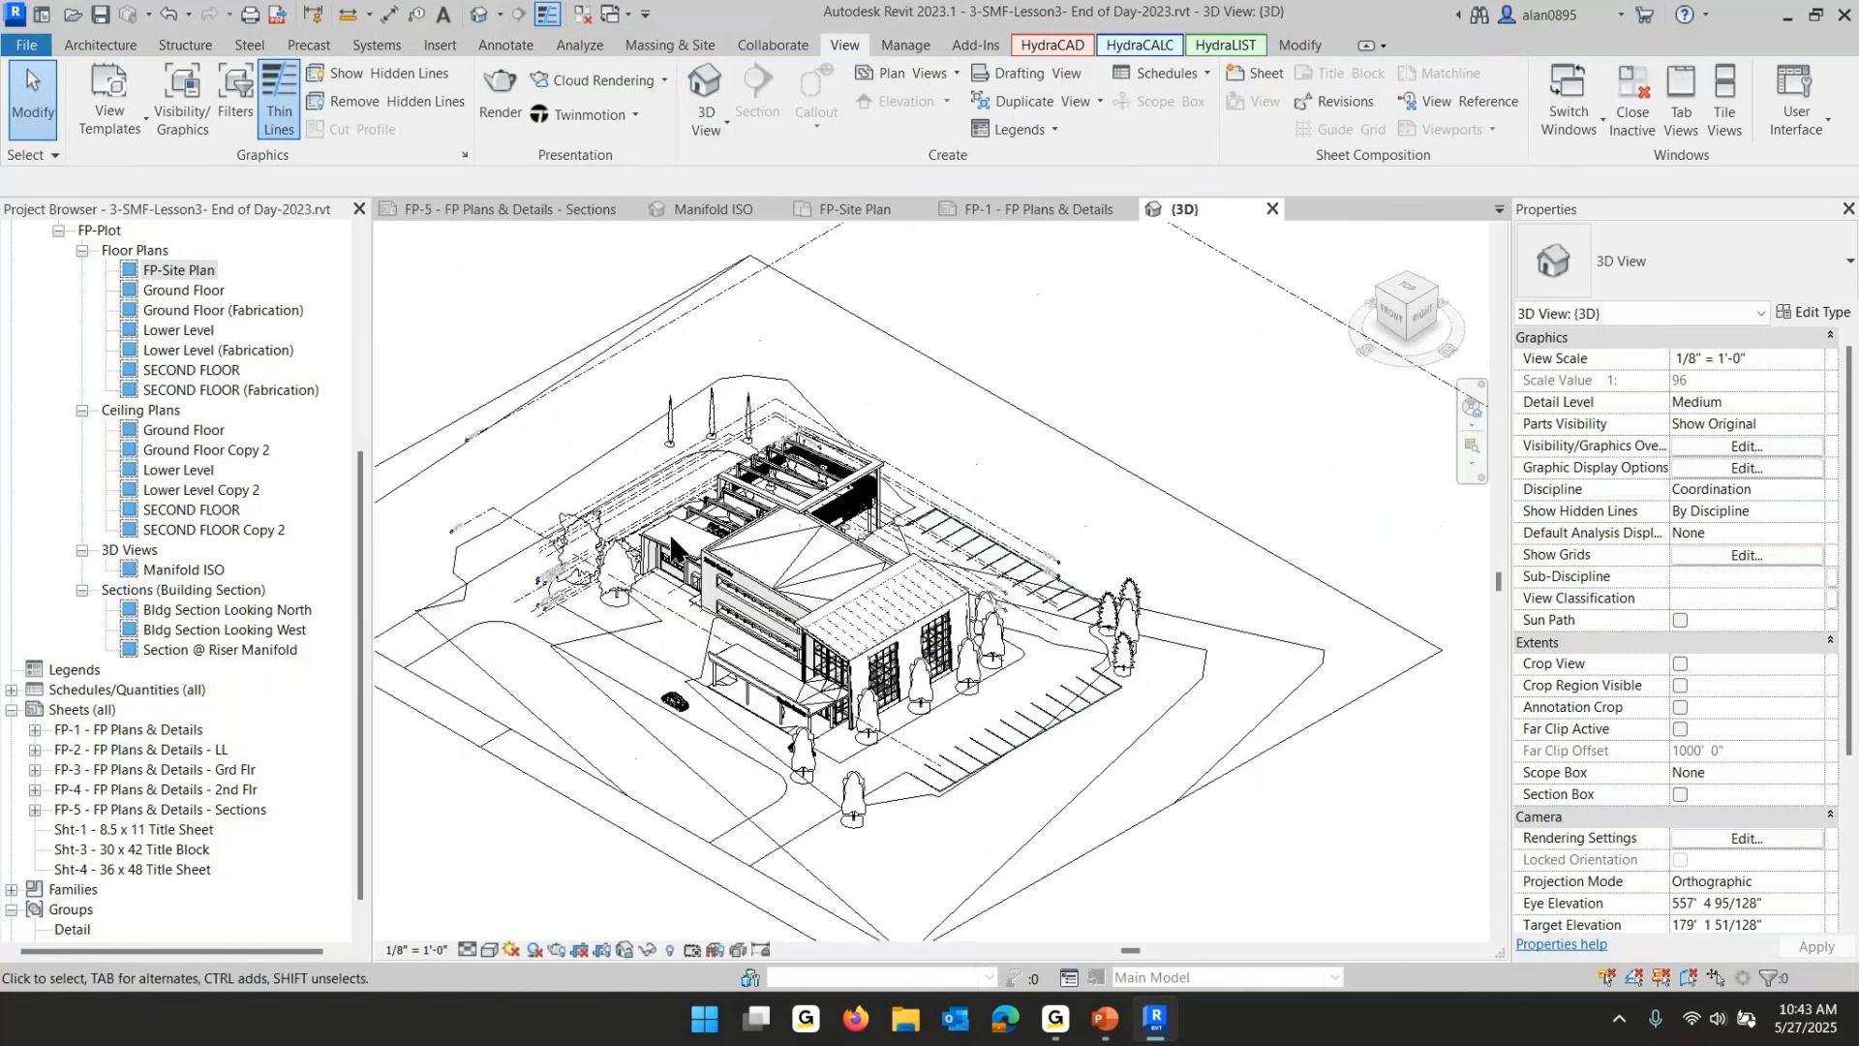
pyautogui.scroll(3, 670, 537)
pyautogui.moveTo(1142, 492); pyautogui.dragTo(1159, 386, button='middle')
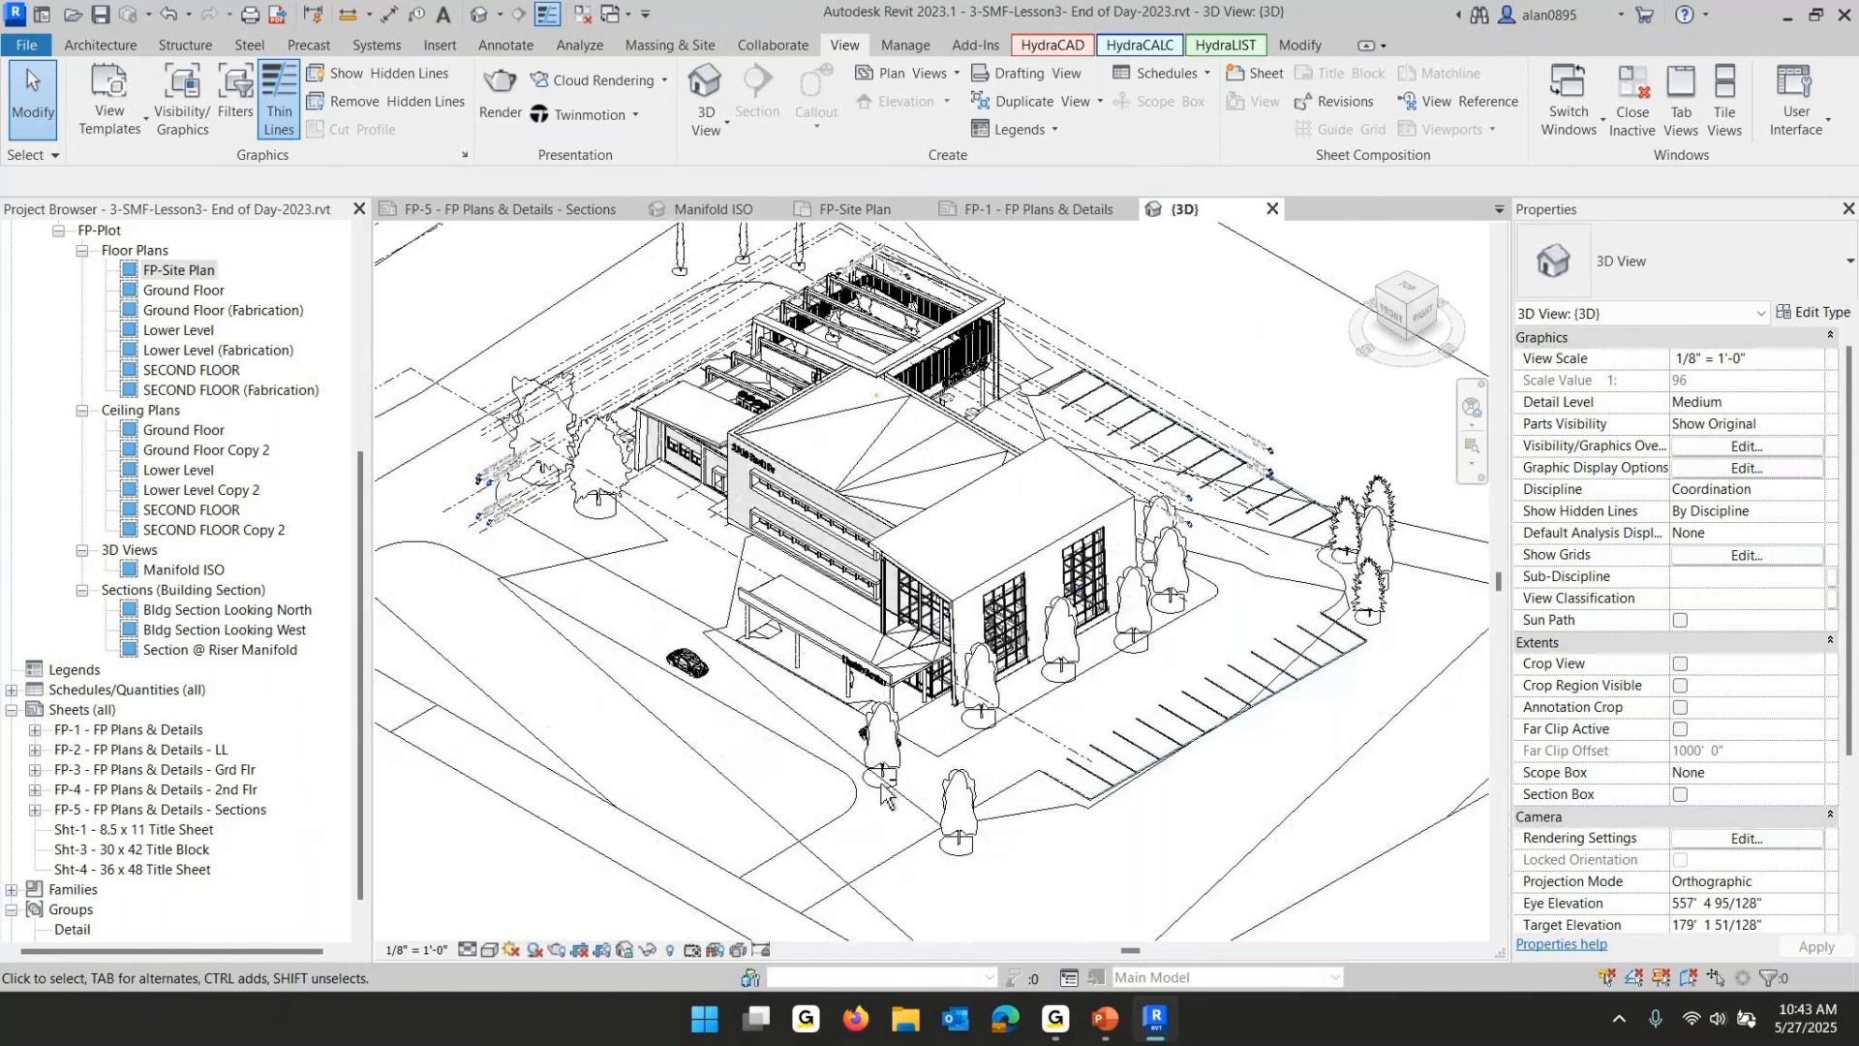
pyautogui.keyDown('shift'); pyautogui.moveTo(884, 795); pyautogui.dragTo(1029, 591, button='middle'); pyautogui.keyUp('shift')
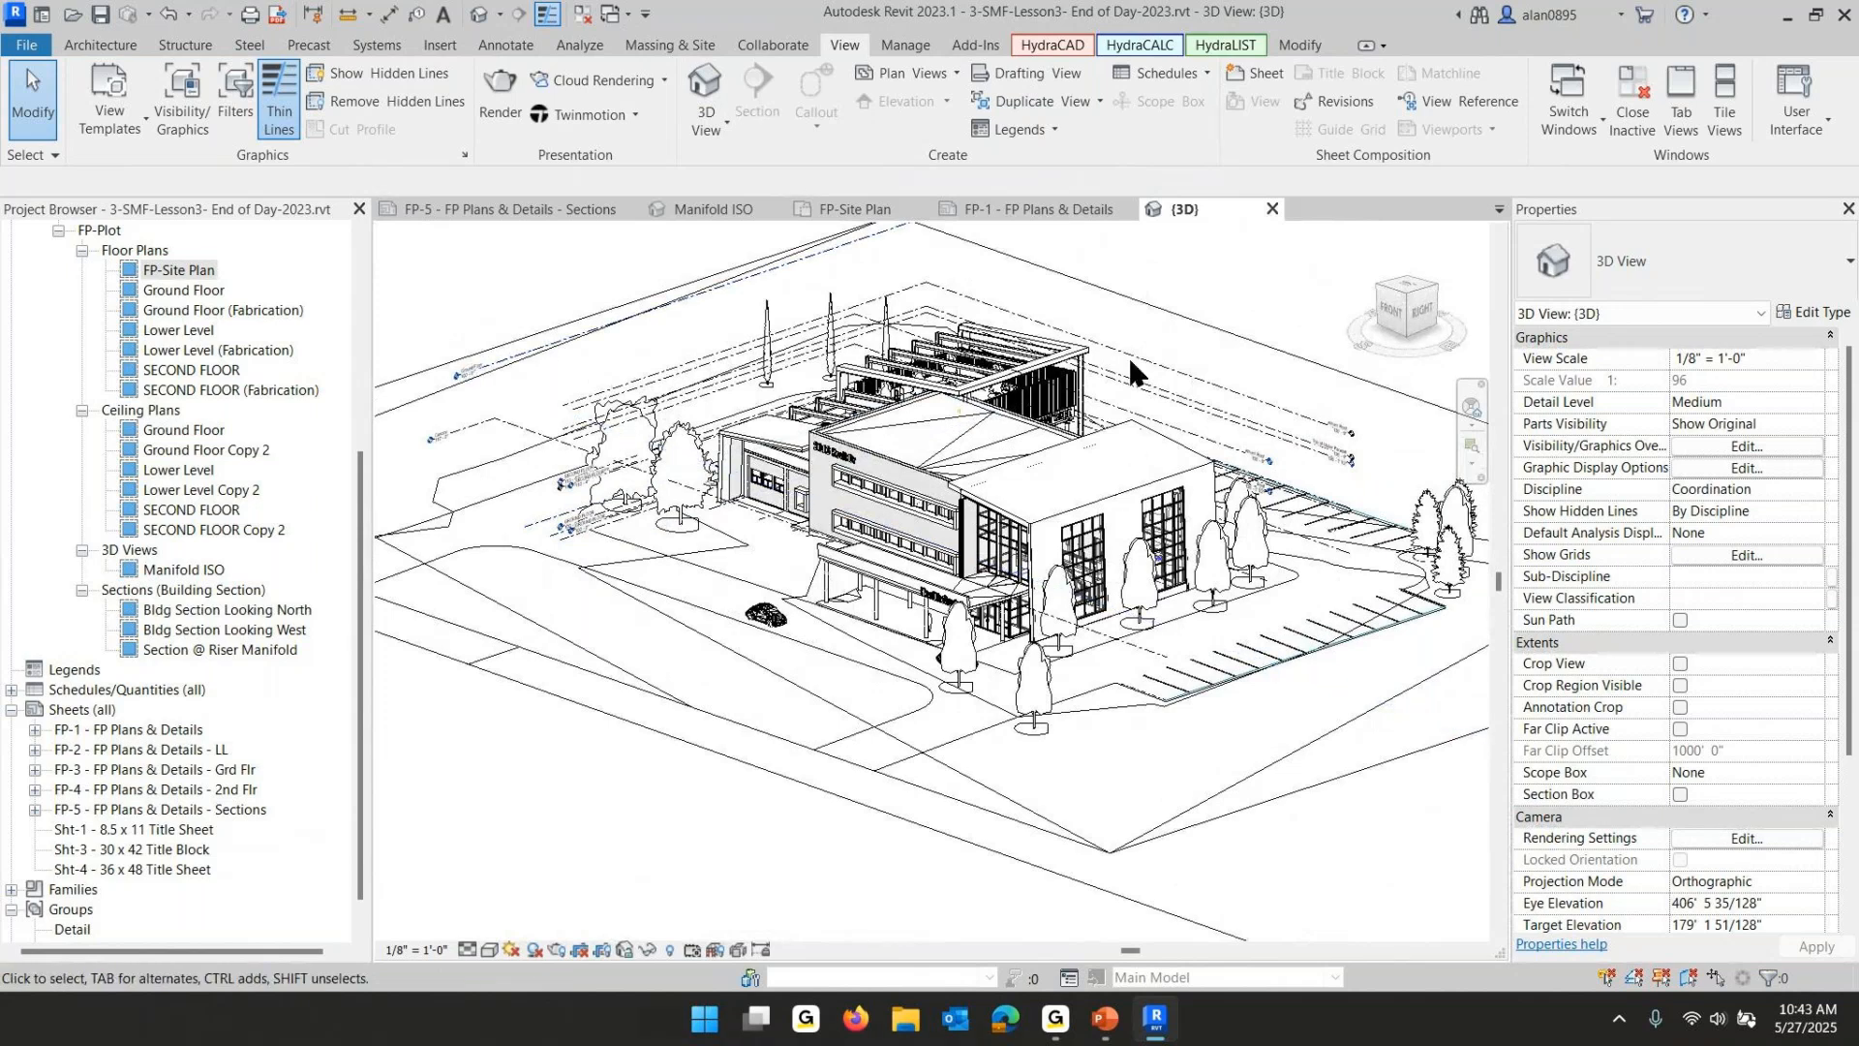
# - Hide the Levels annotation category in the 3D view and turn on its crop view
pyautogui.click(1718, 441)
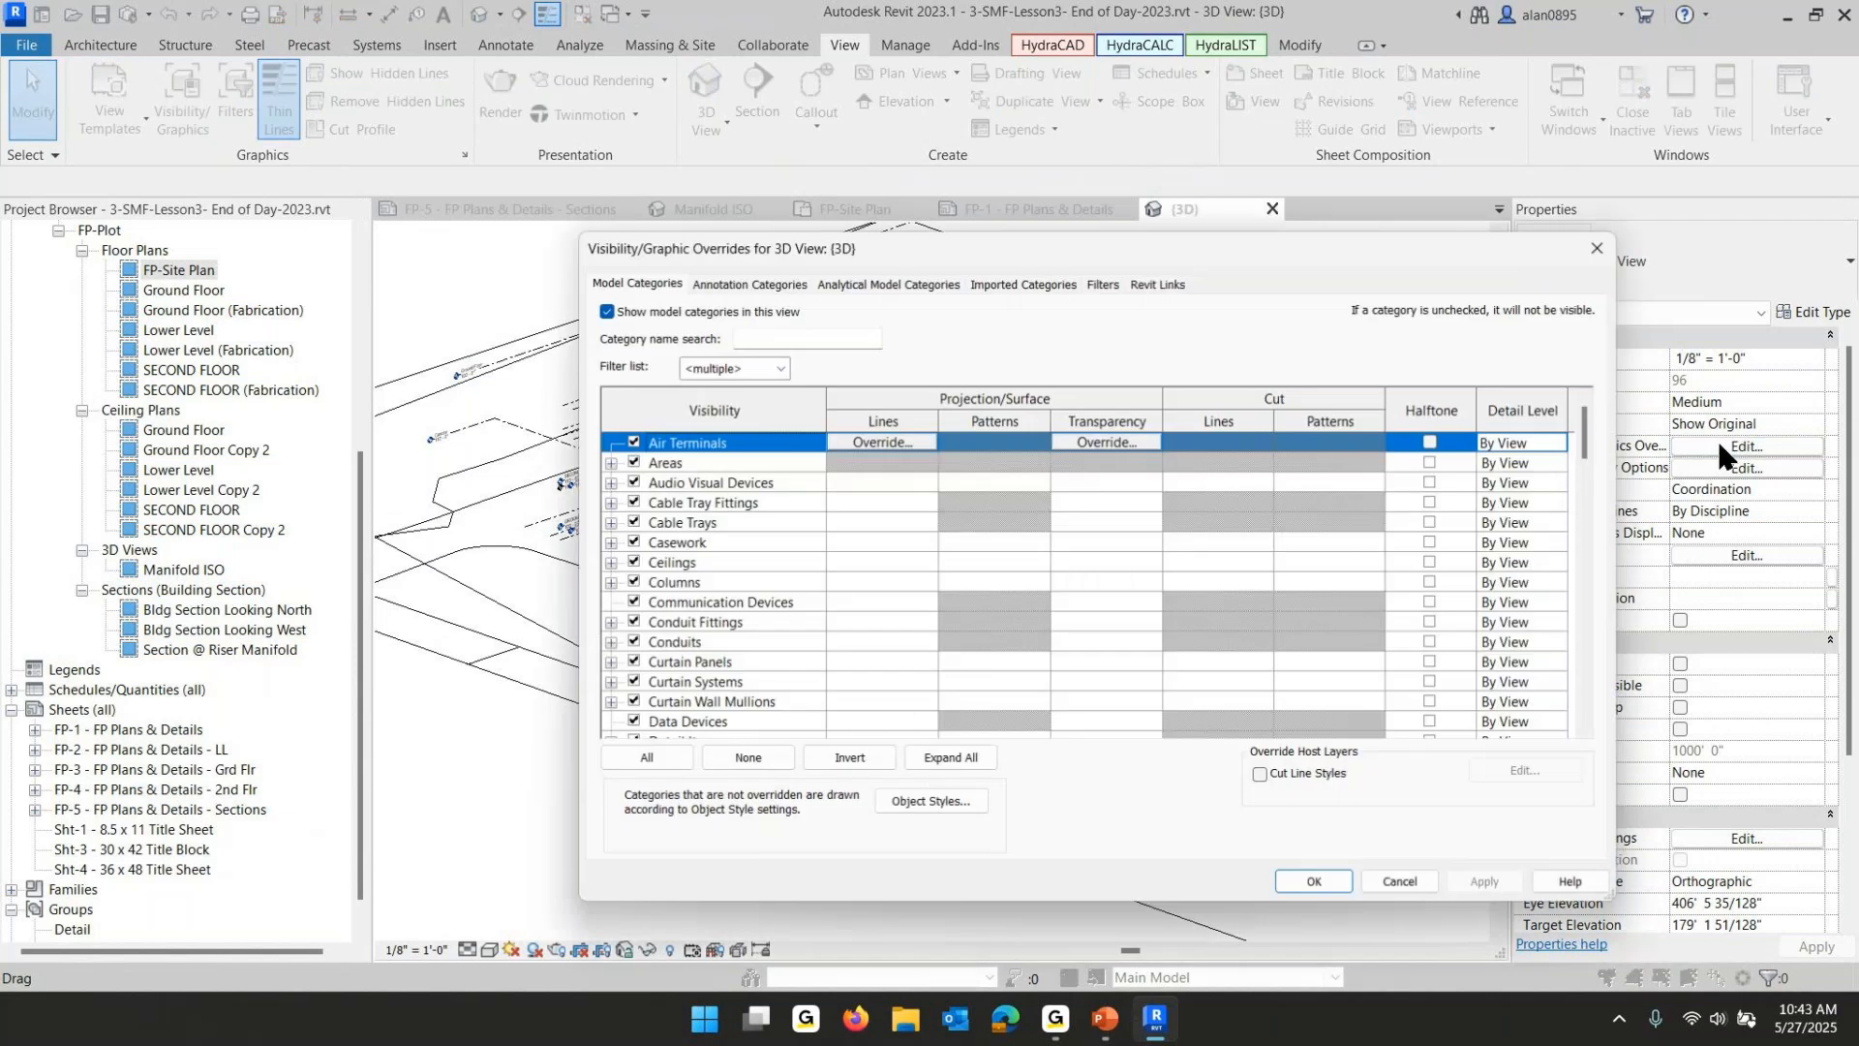
pyautogui.click(737, 283)
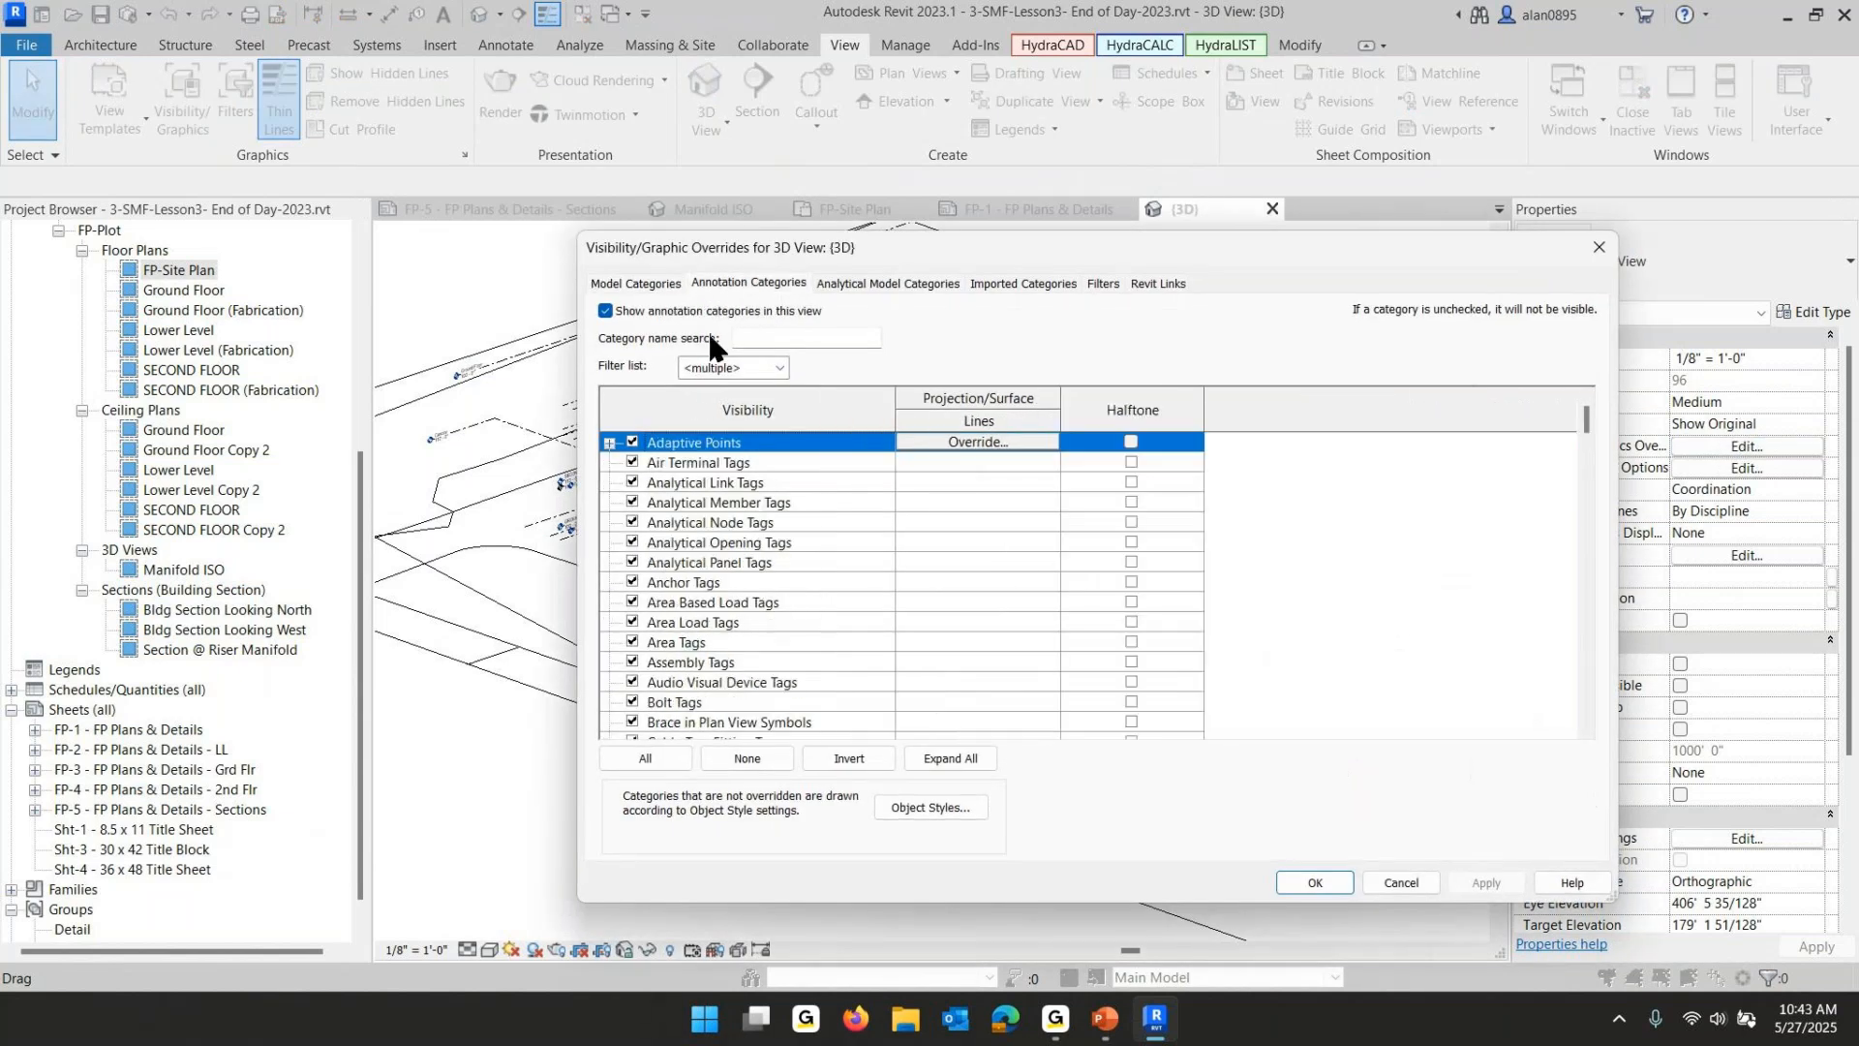
pyautogui.scroll(-6, 705, 614)
pyautogui.scroll(-15, 706, 613)
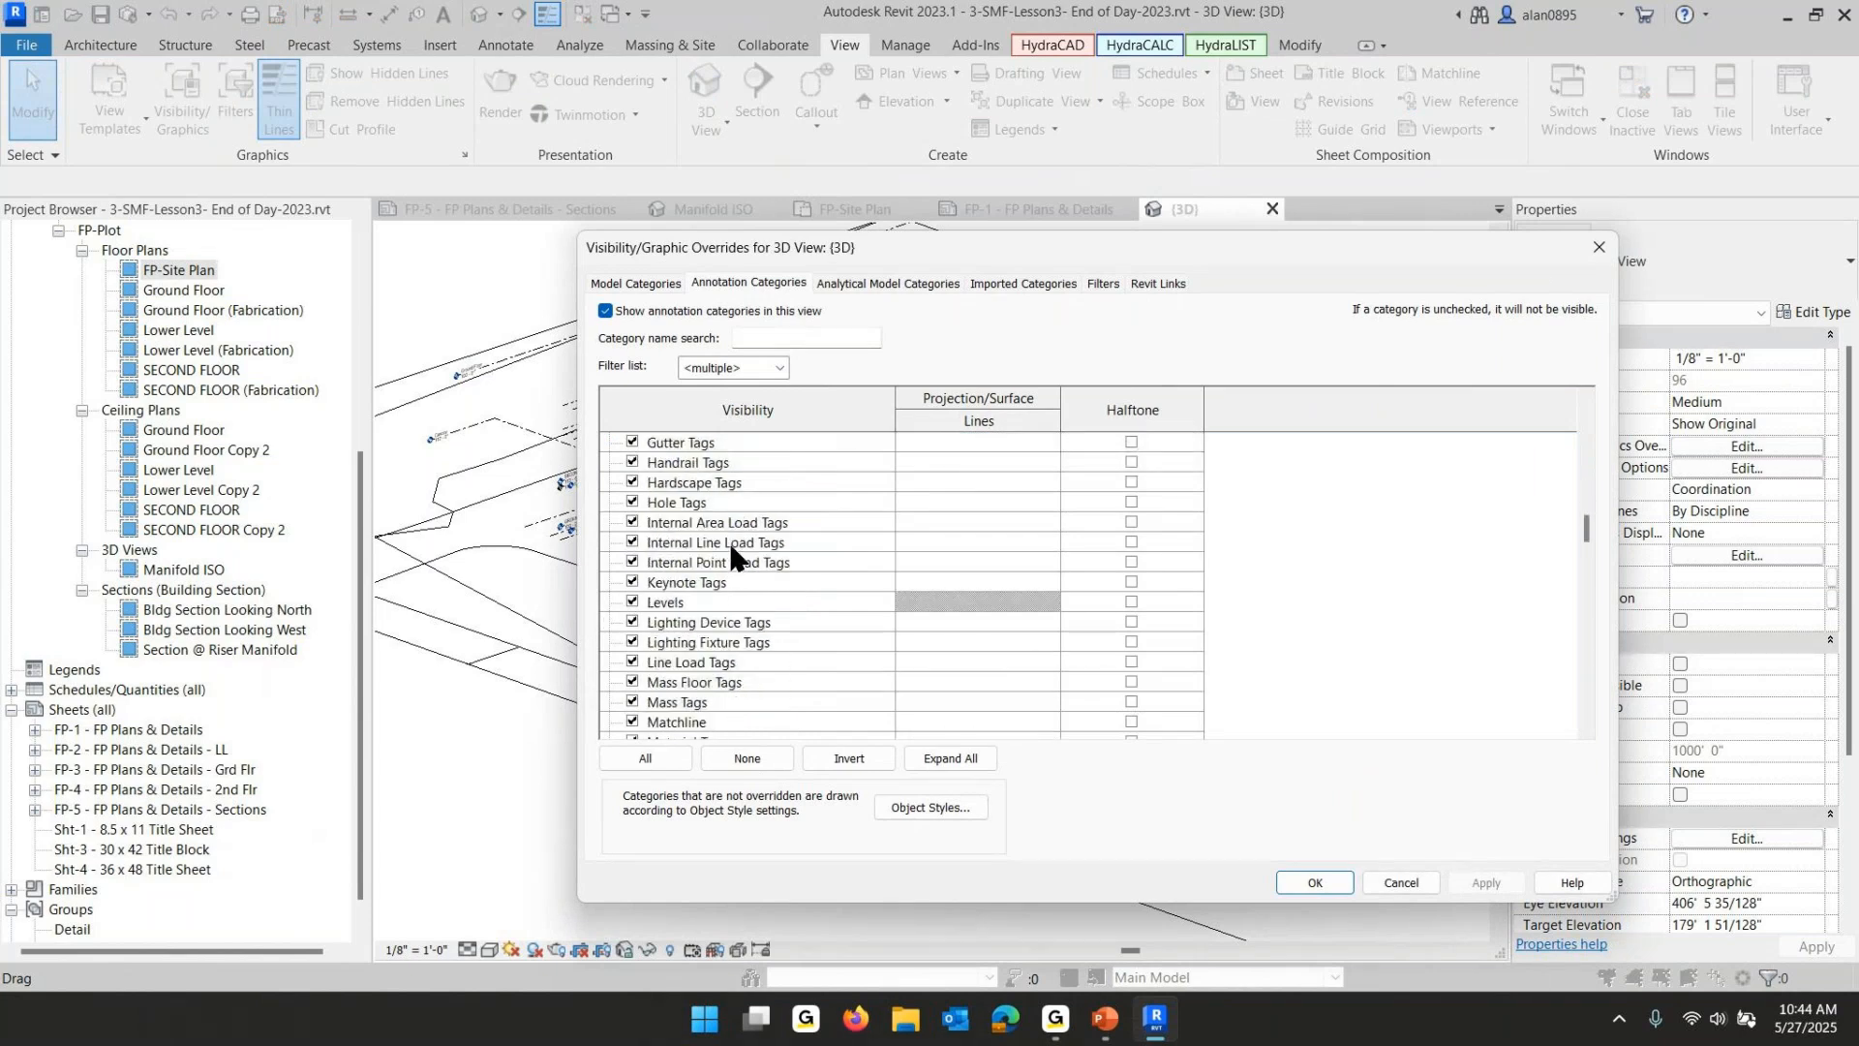
pyautogui.click(632, 602)
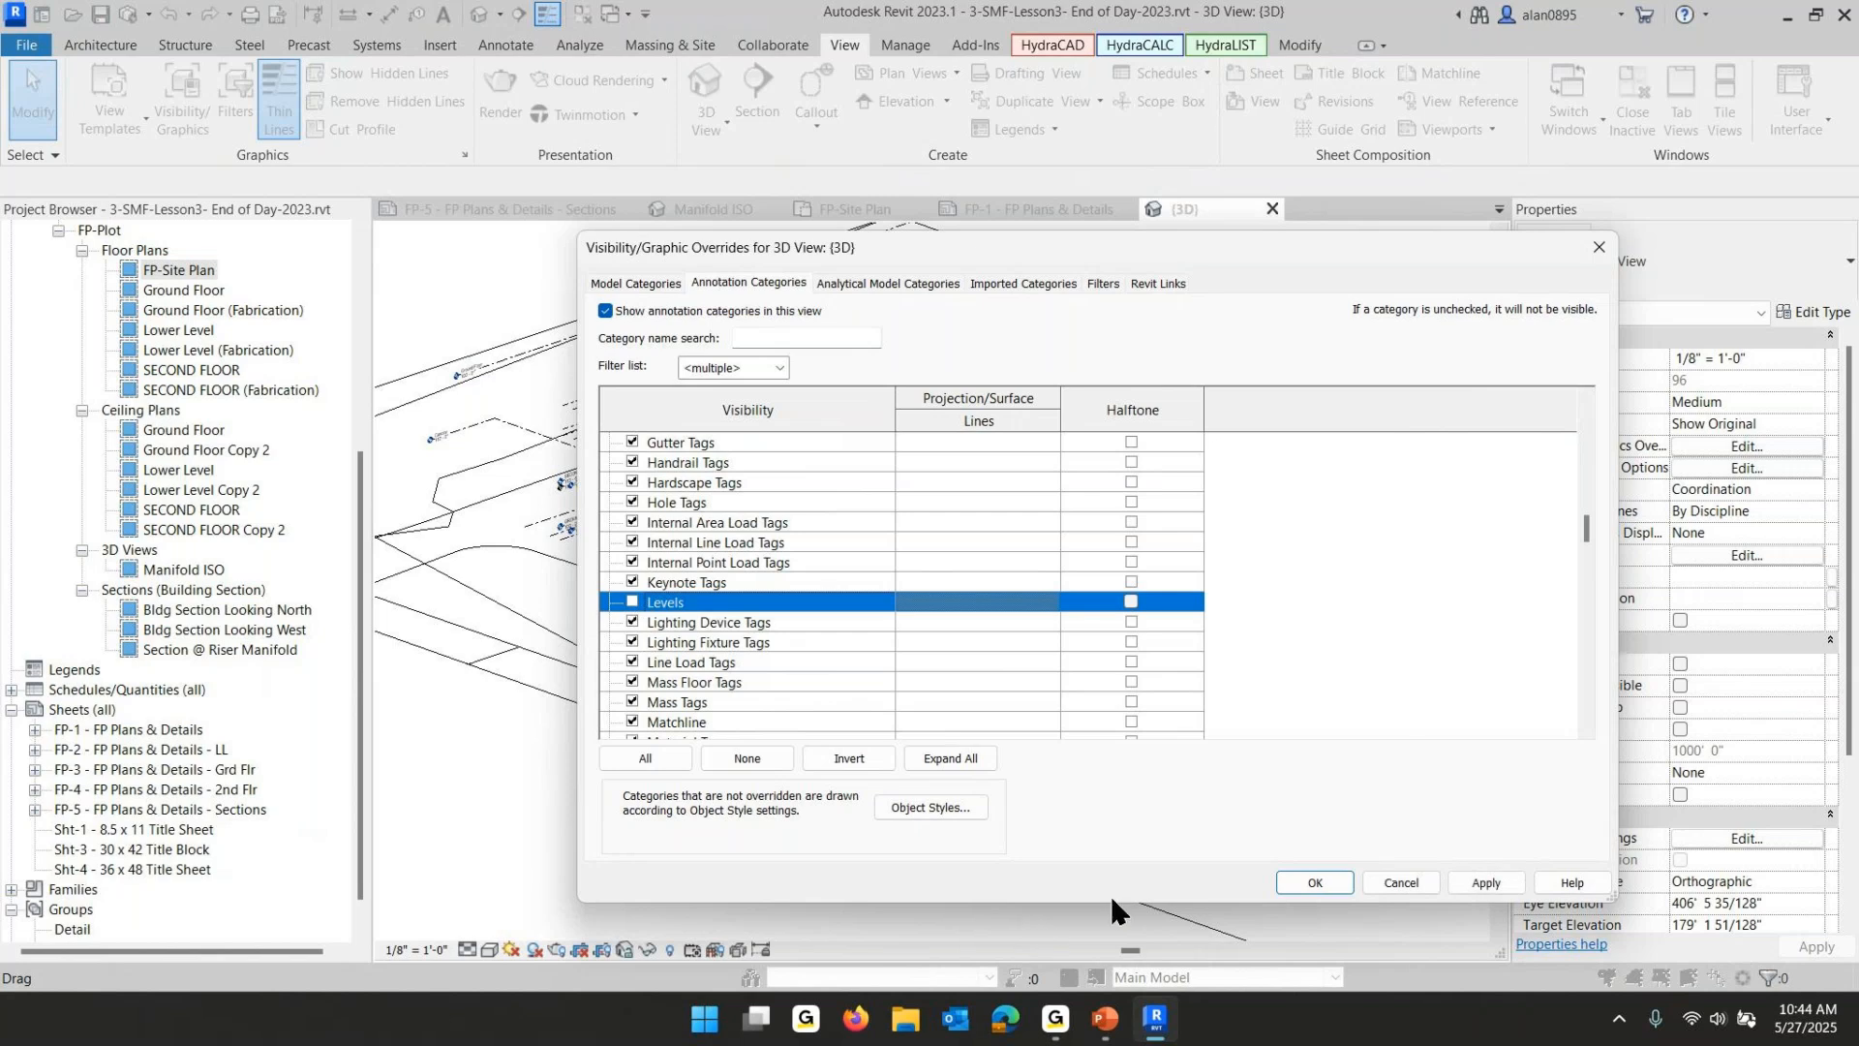
pyautogui.click(1305, 876)
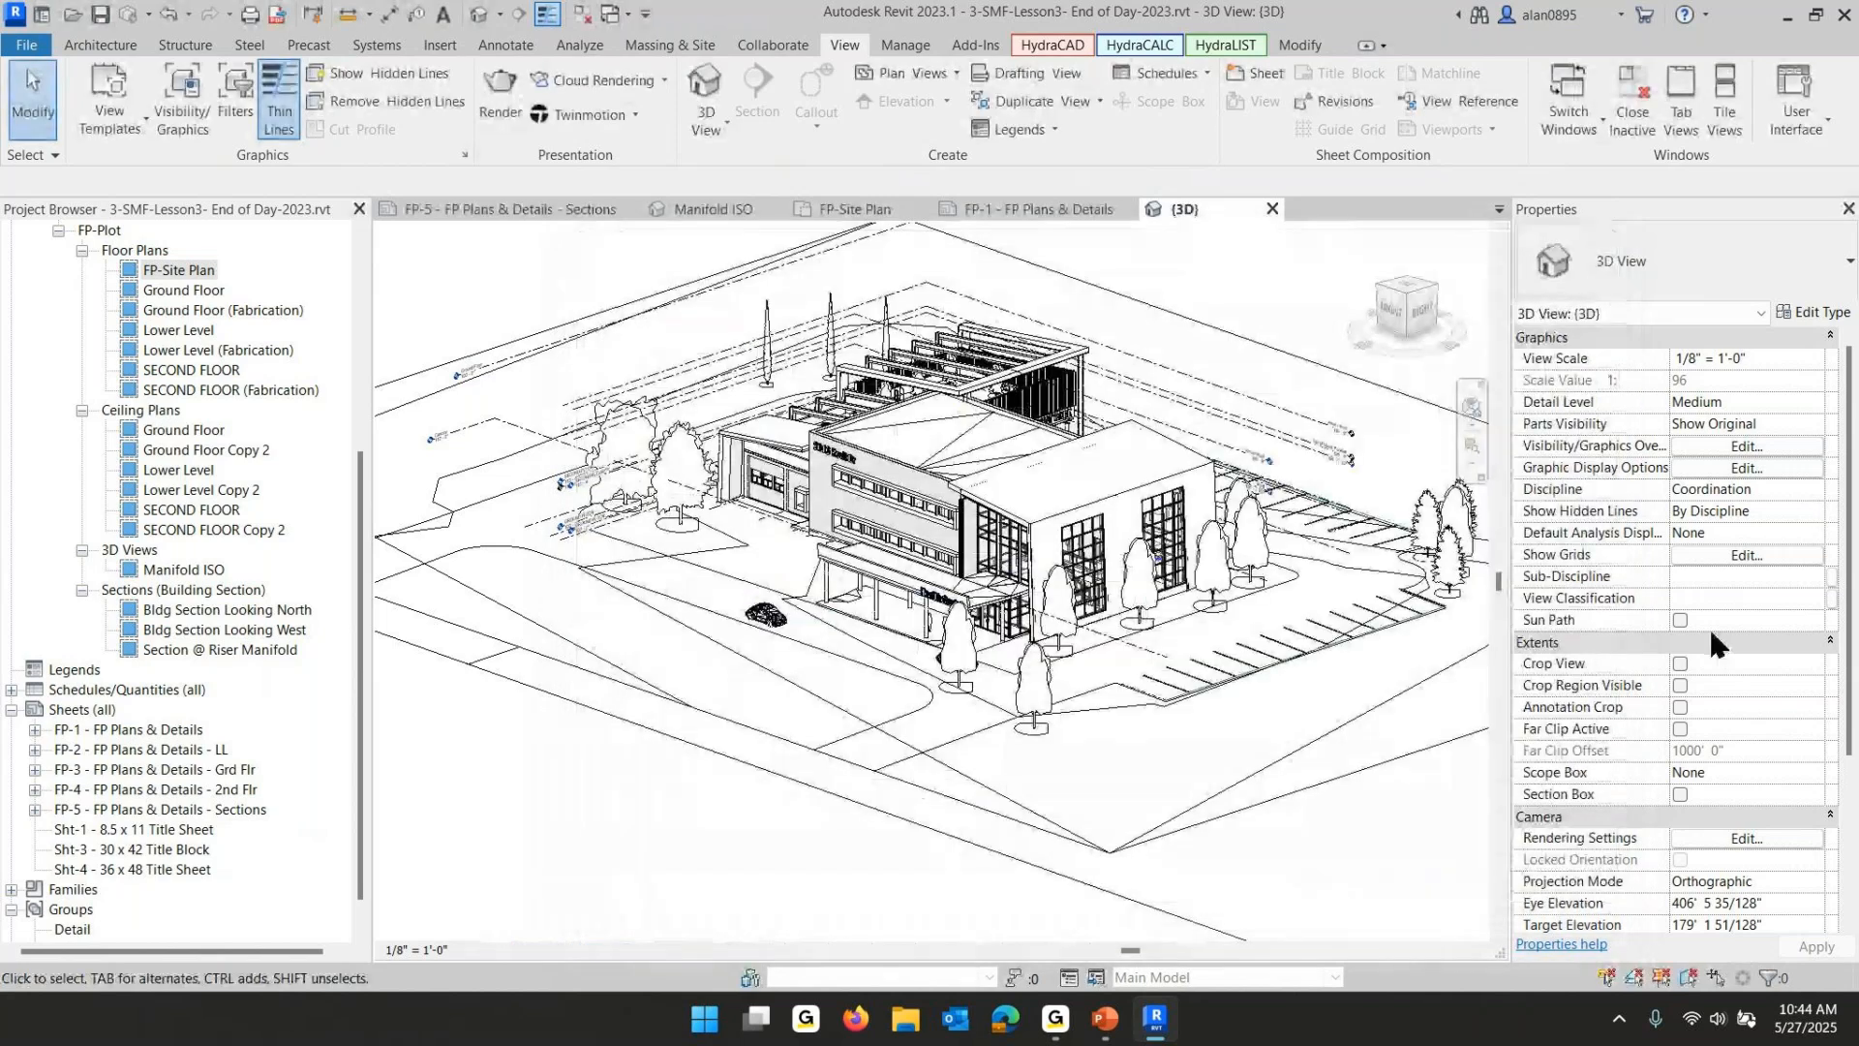
pyautogui.click(1680, 664)
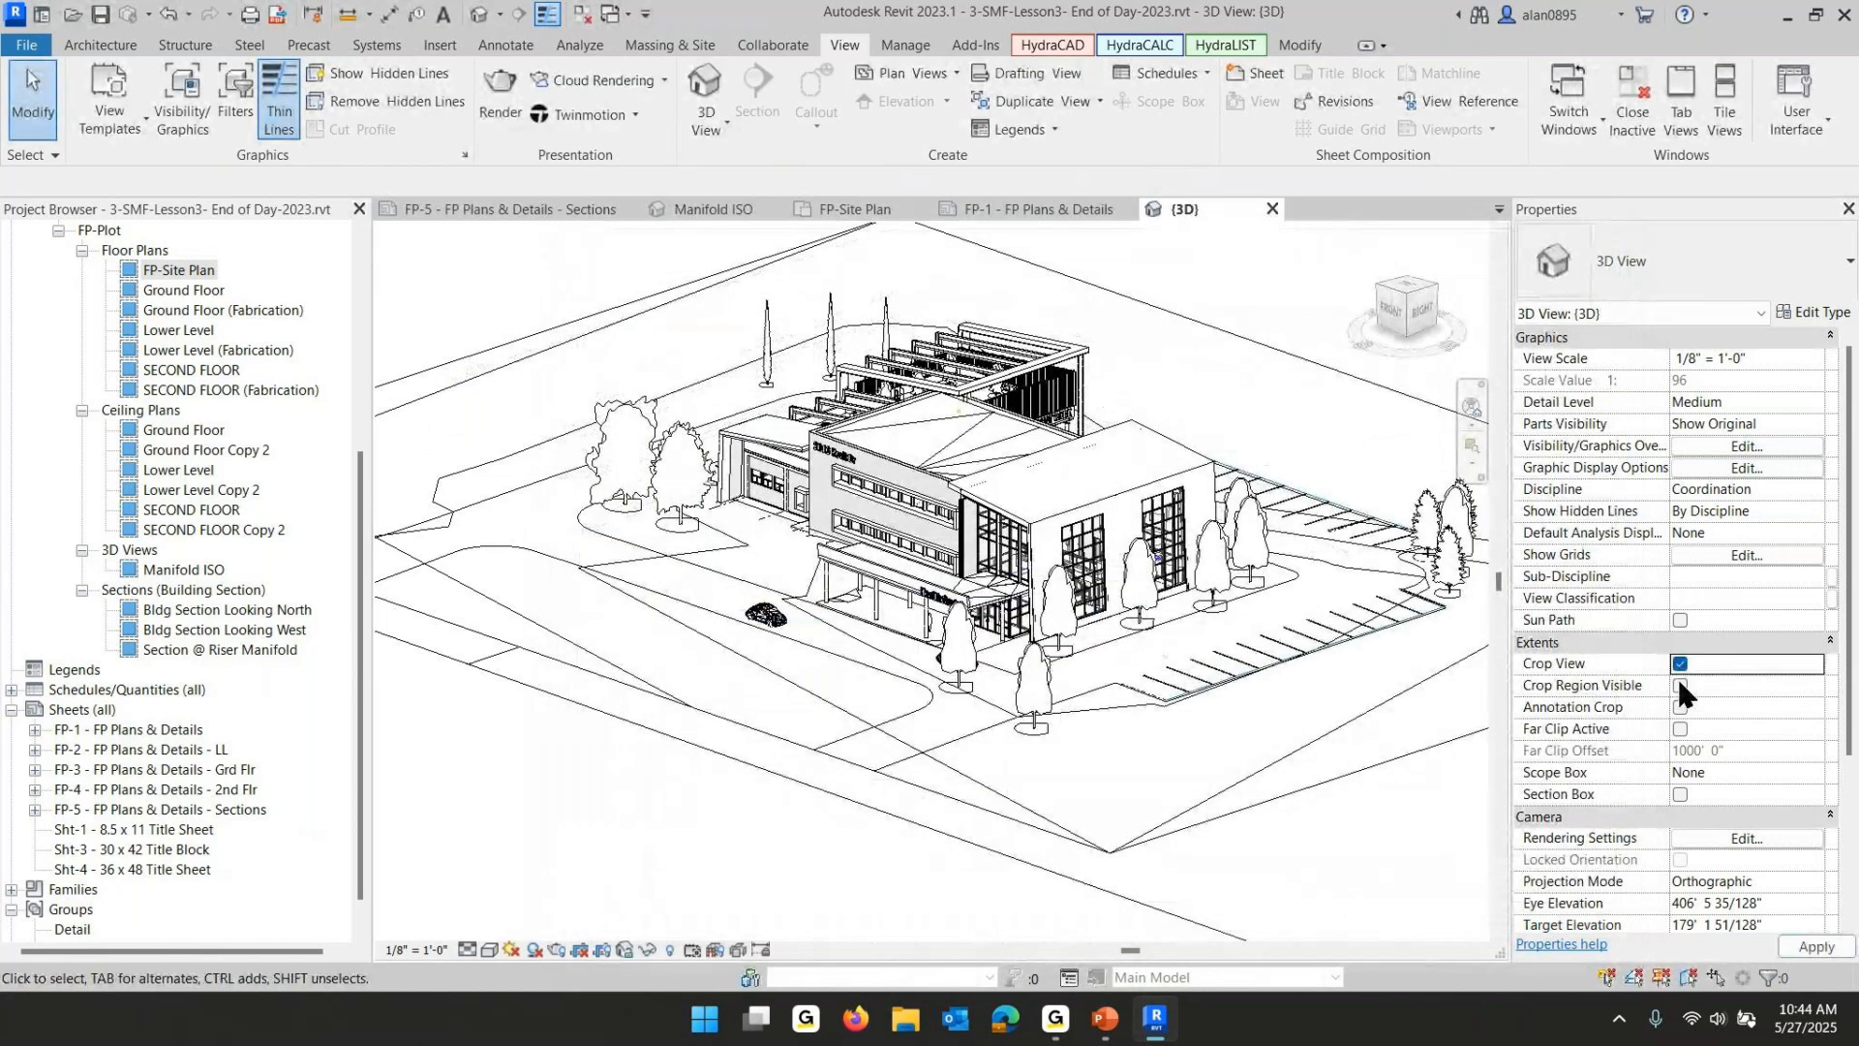
# - Show the 3D view's crop region and shrink it toward the building from the top, left and bottom
pyautogui.click(1680, 685)
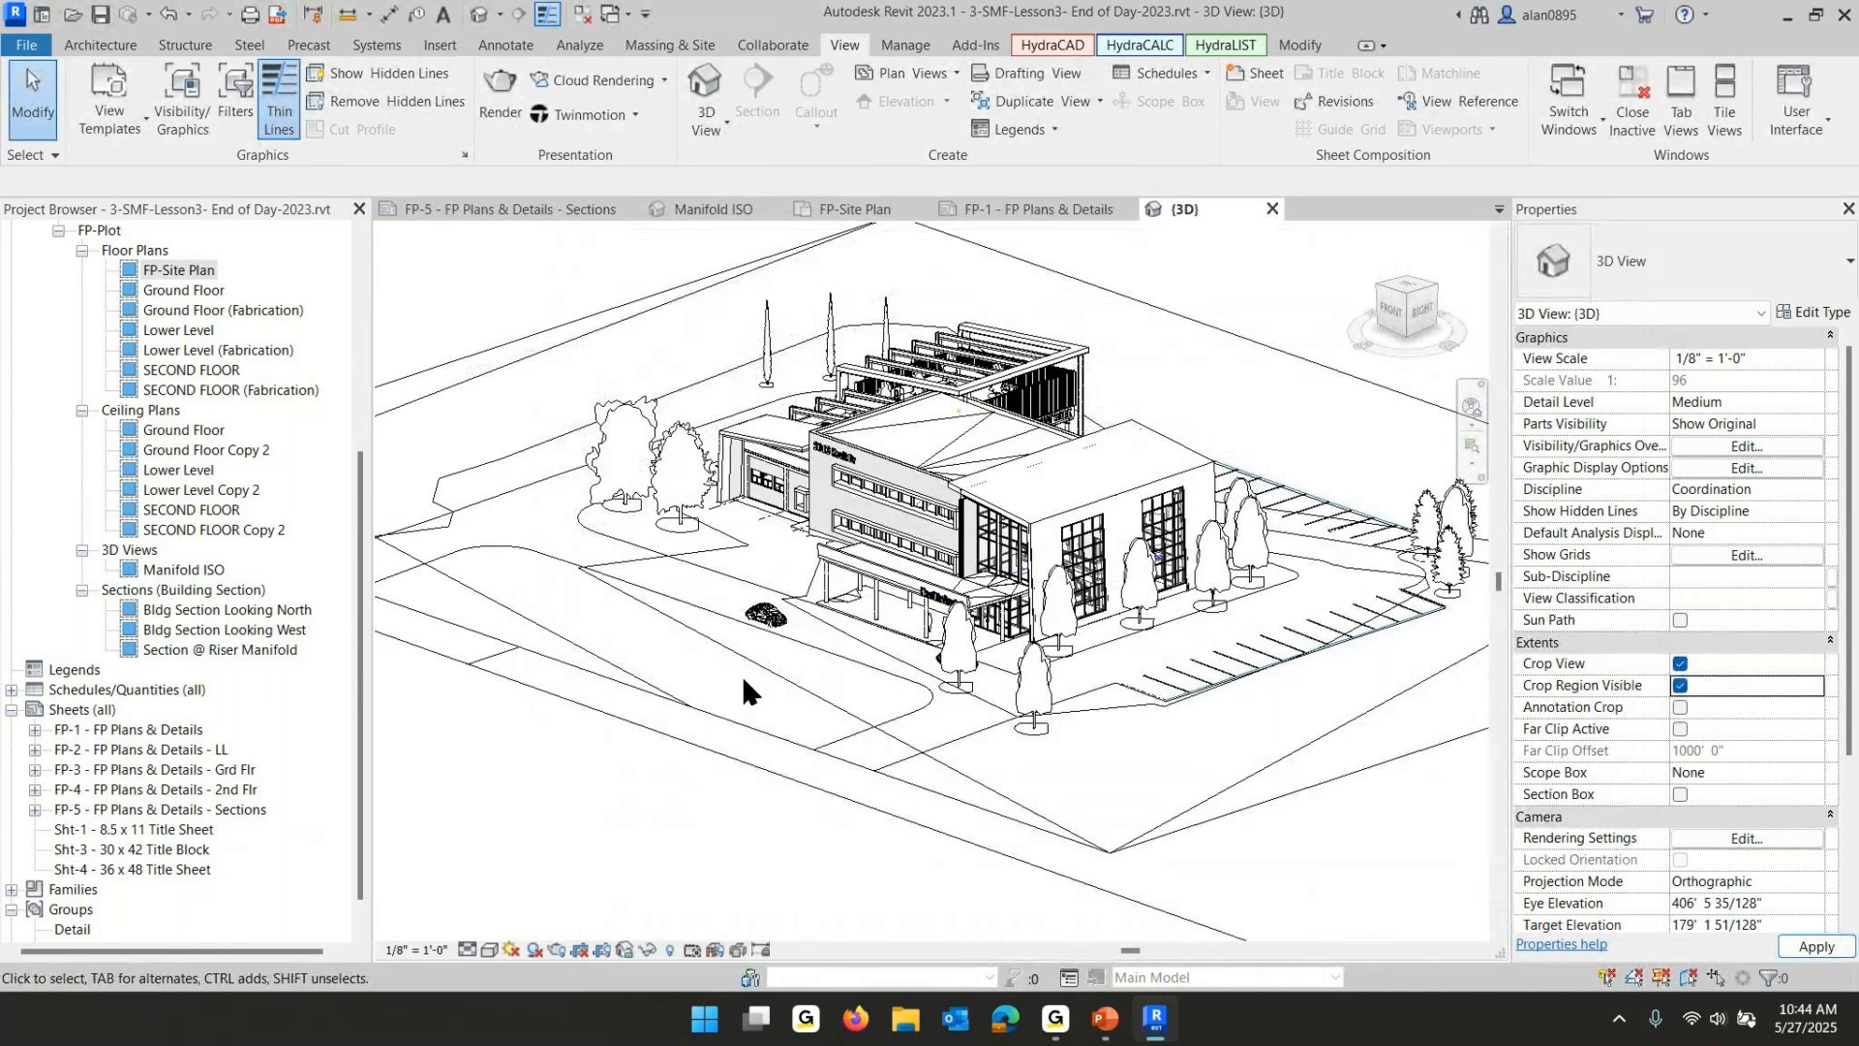
pyautogui.scroll(-3, 741, 672)
pyautogui.click(1216, 347)
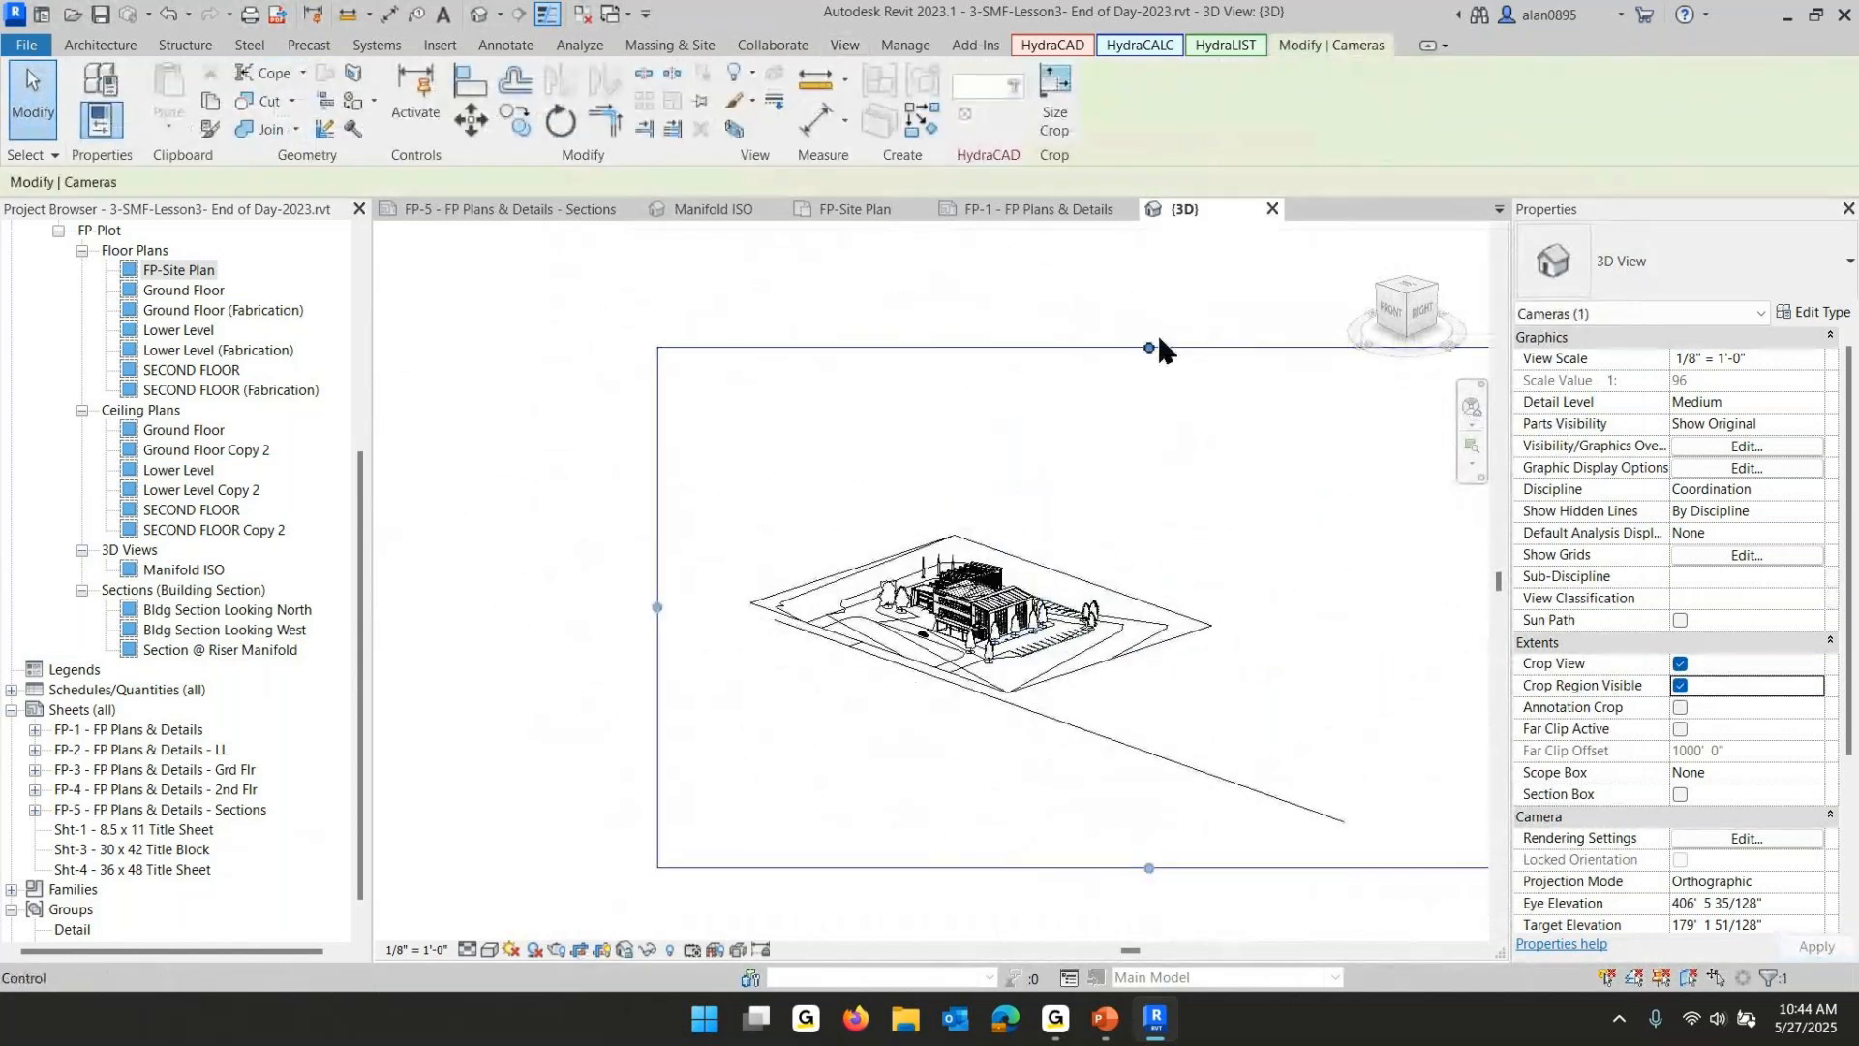
pyautogui.moveTo(1160, 349); pyautogui.dragTo(1156, 554)
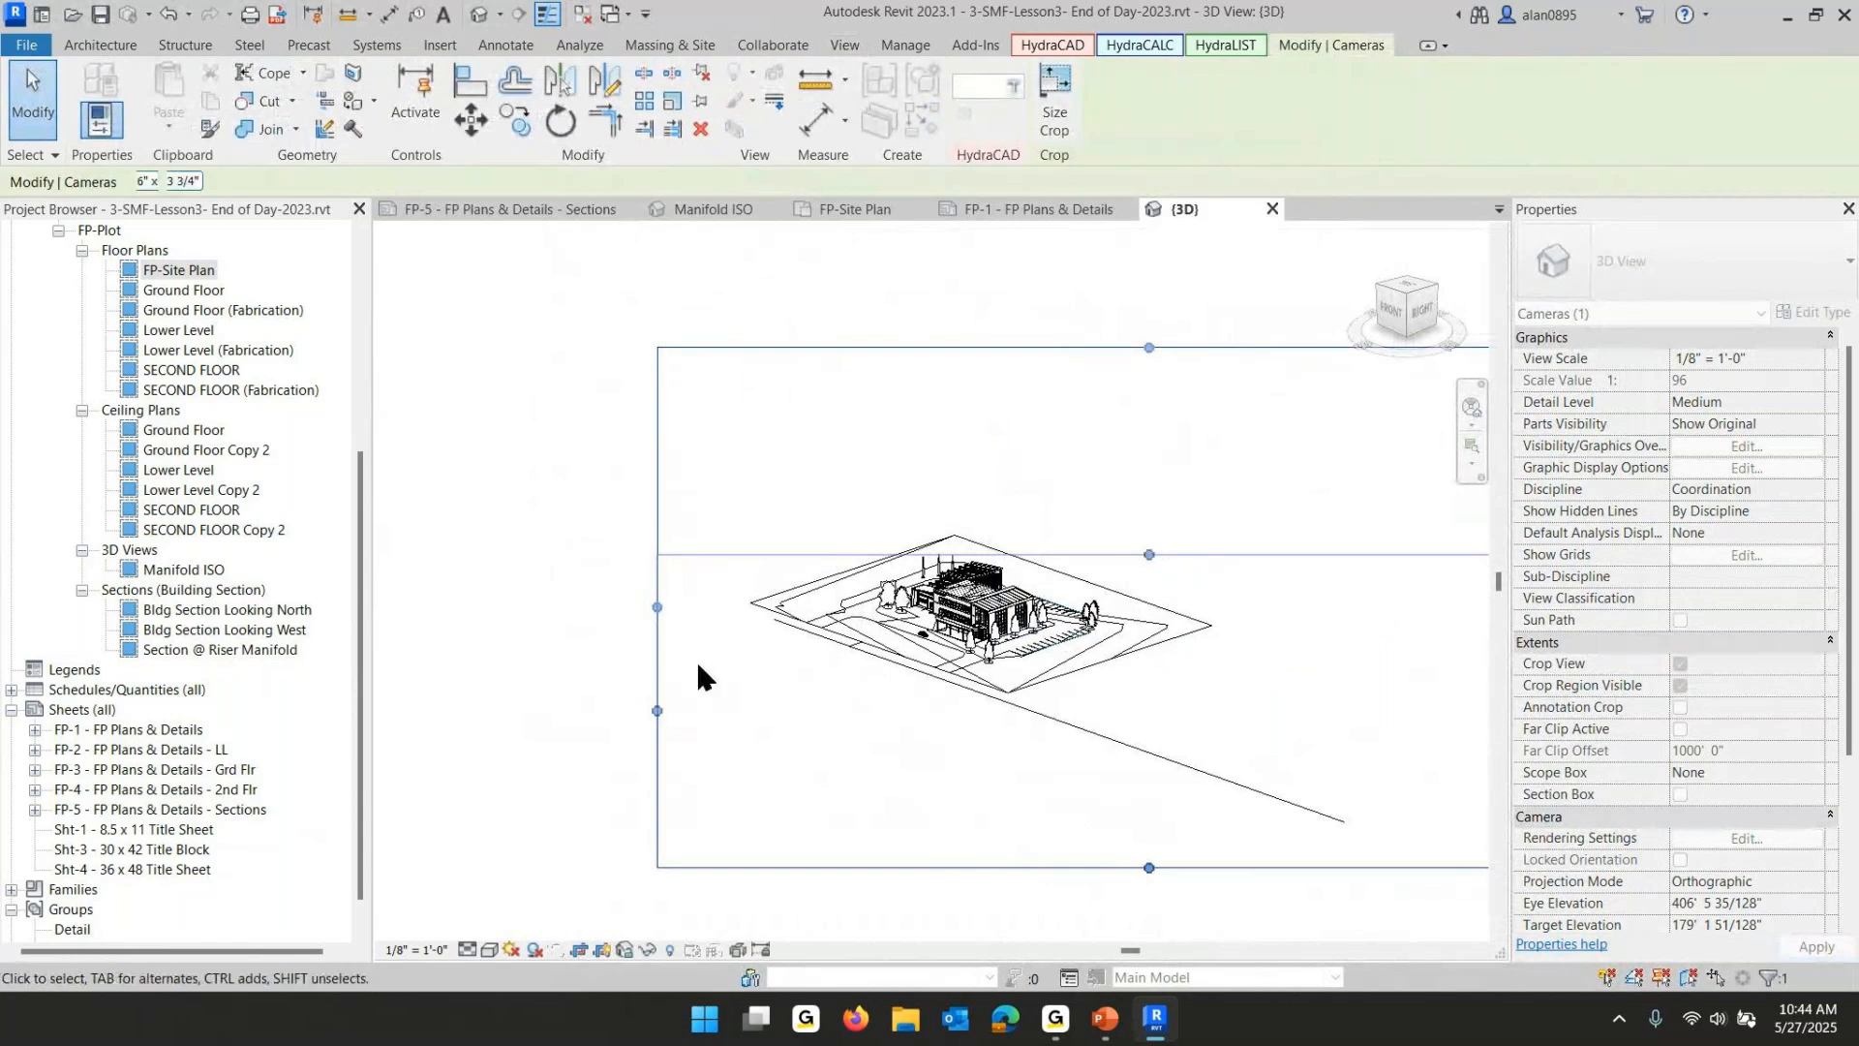
pyautogui.moveTo(659, 712); pyautogui.dragTo(866, 695)
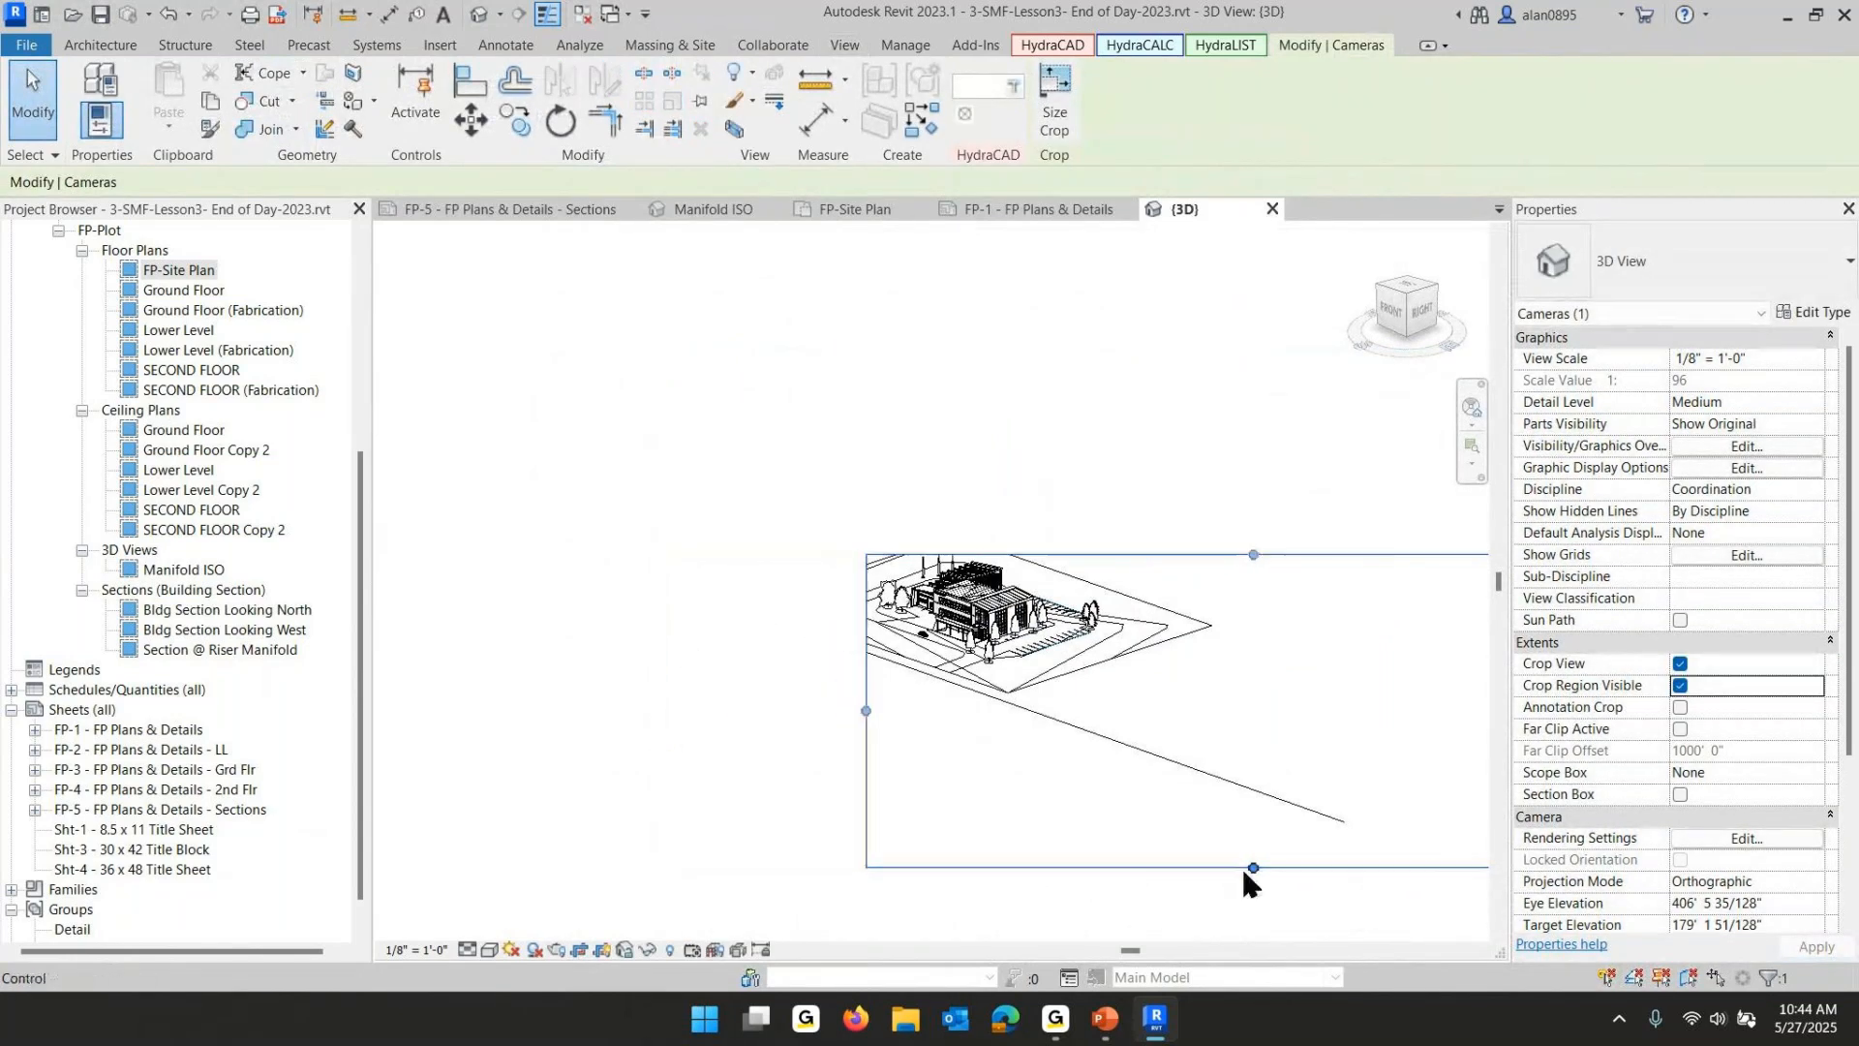
pyautogui.moveTo(1252, 868); pyautogui.dragTo(666, 566)
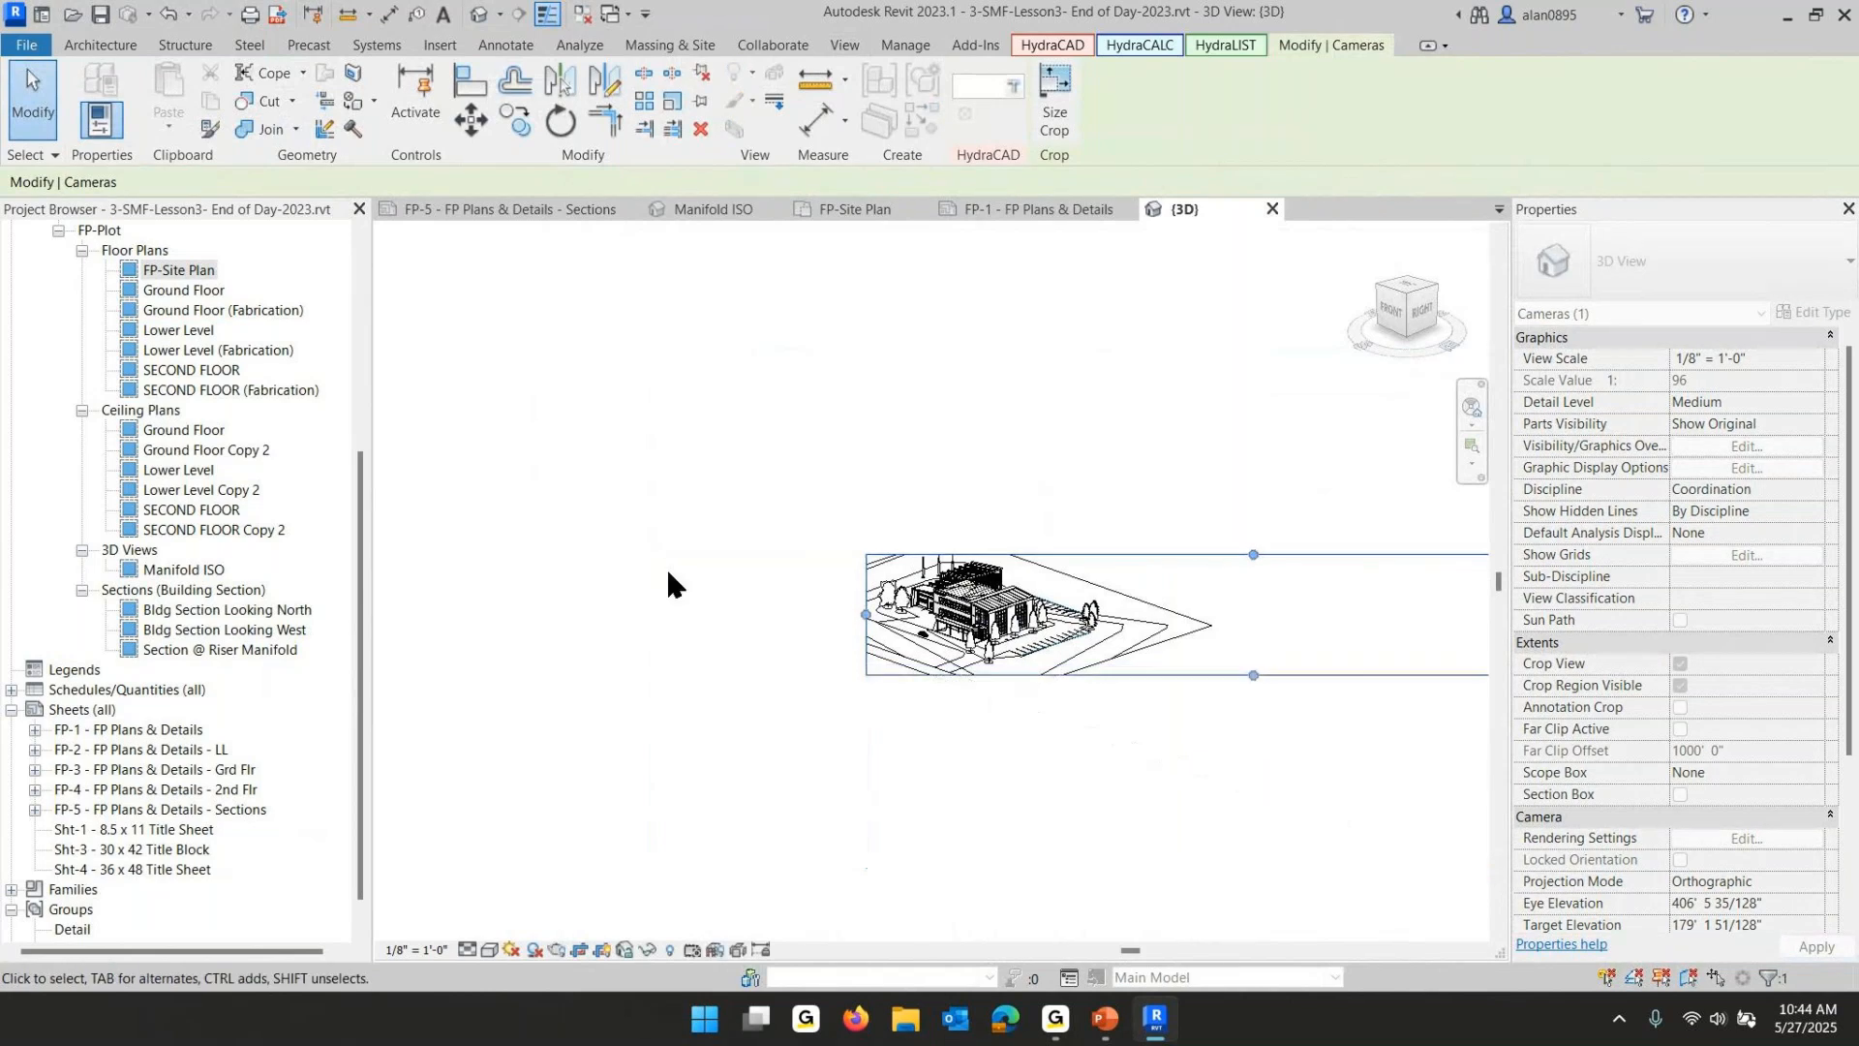
pyautogui.click(666, 566)
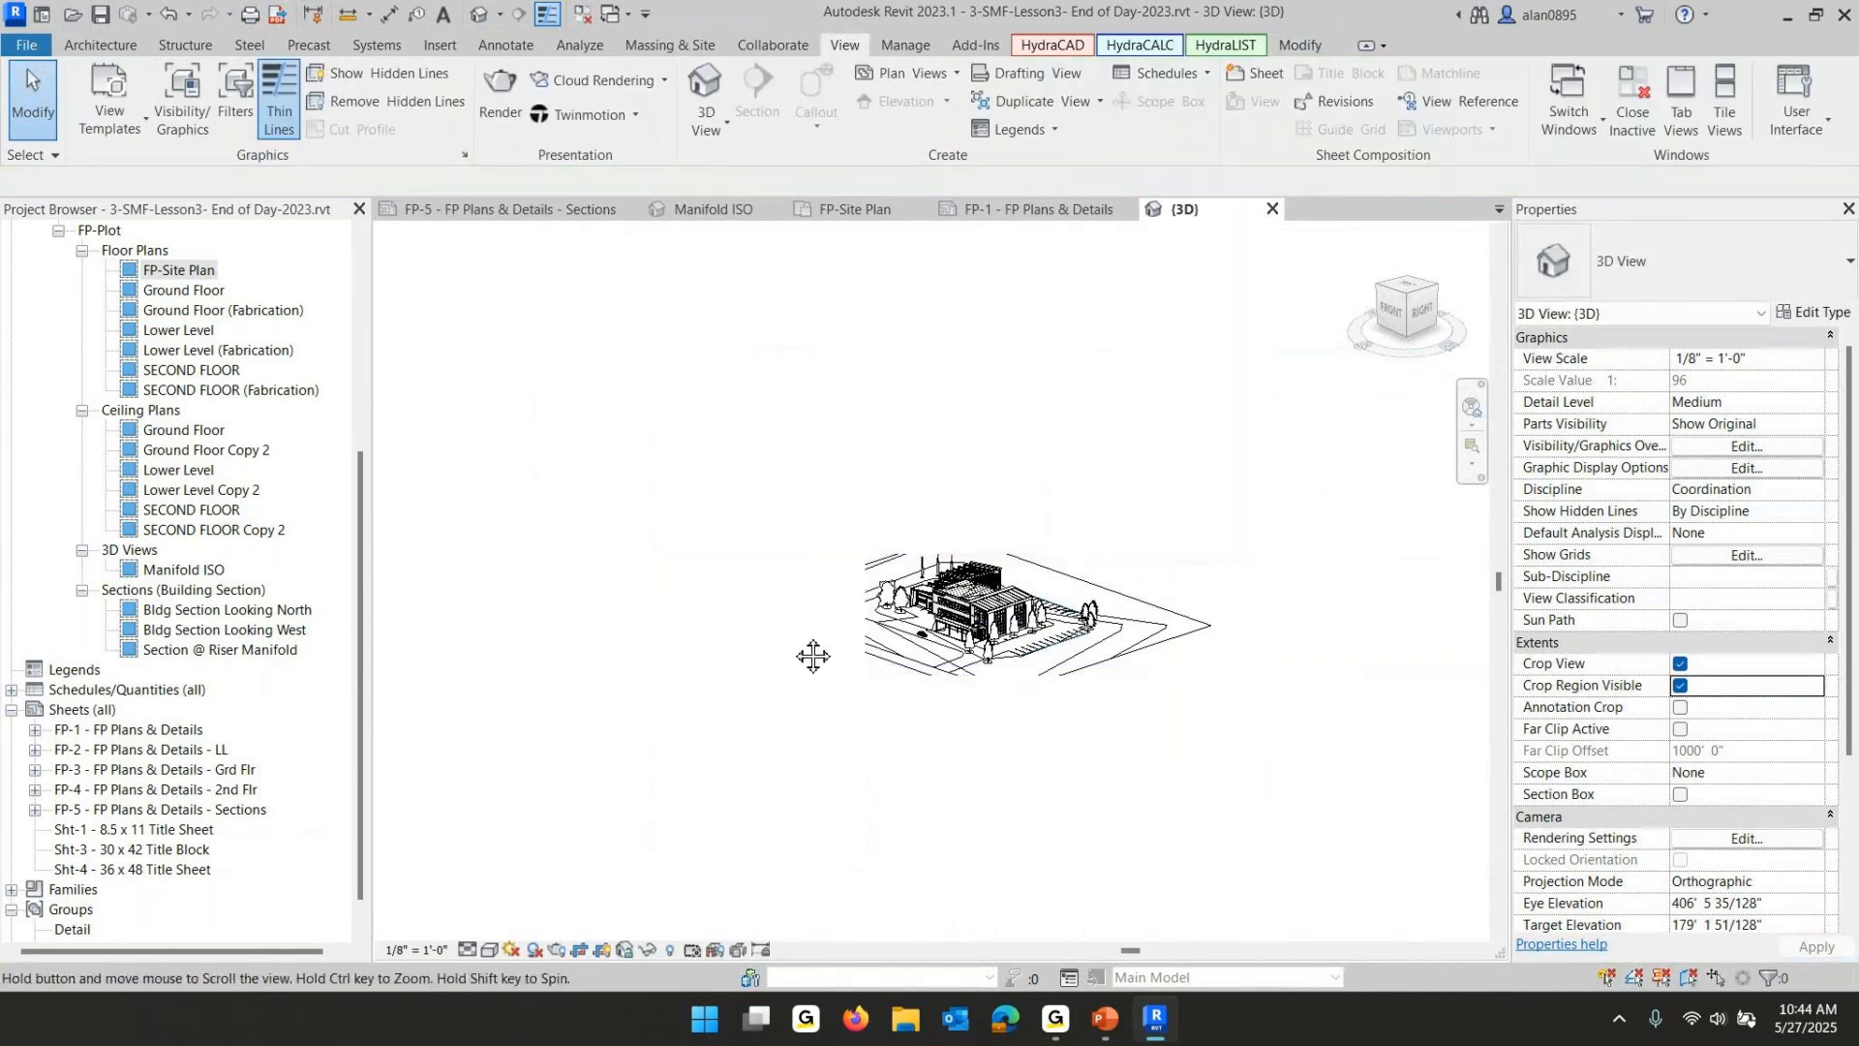
# - Resize the crop region's remaining edges so it tightly frames the building in the 3D view
pyautogui.moveTo(813, 657); pyautogui.dragTo(683, 639, button='middle')
pyautogui.click(1215, 605)
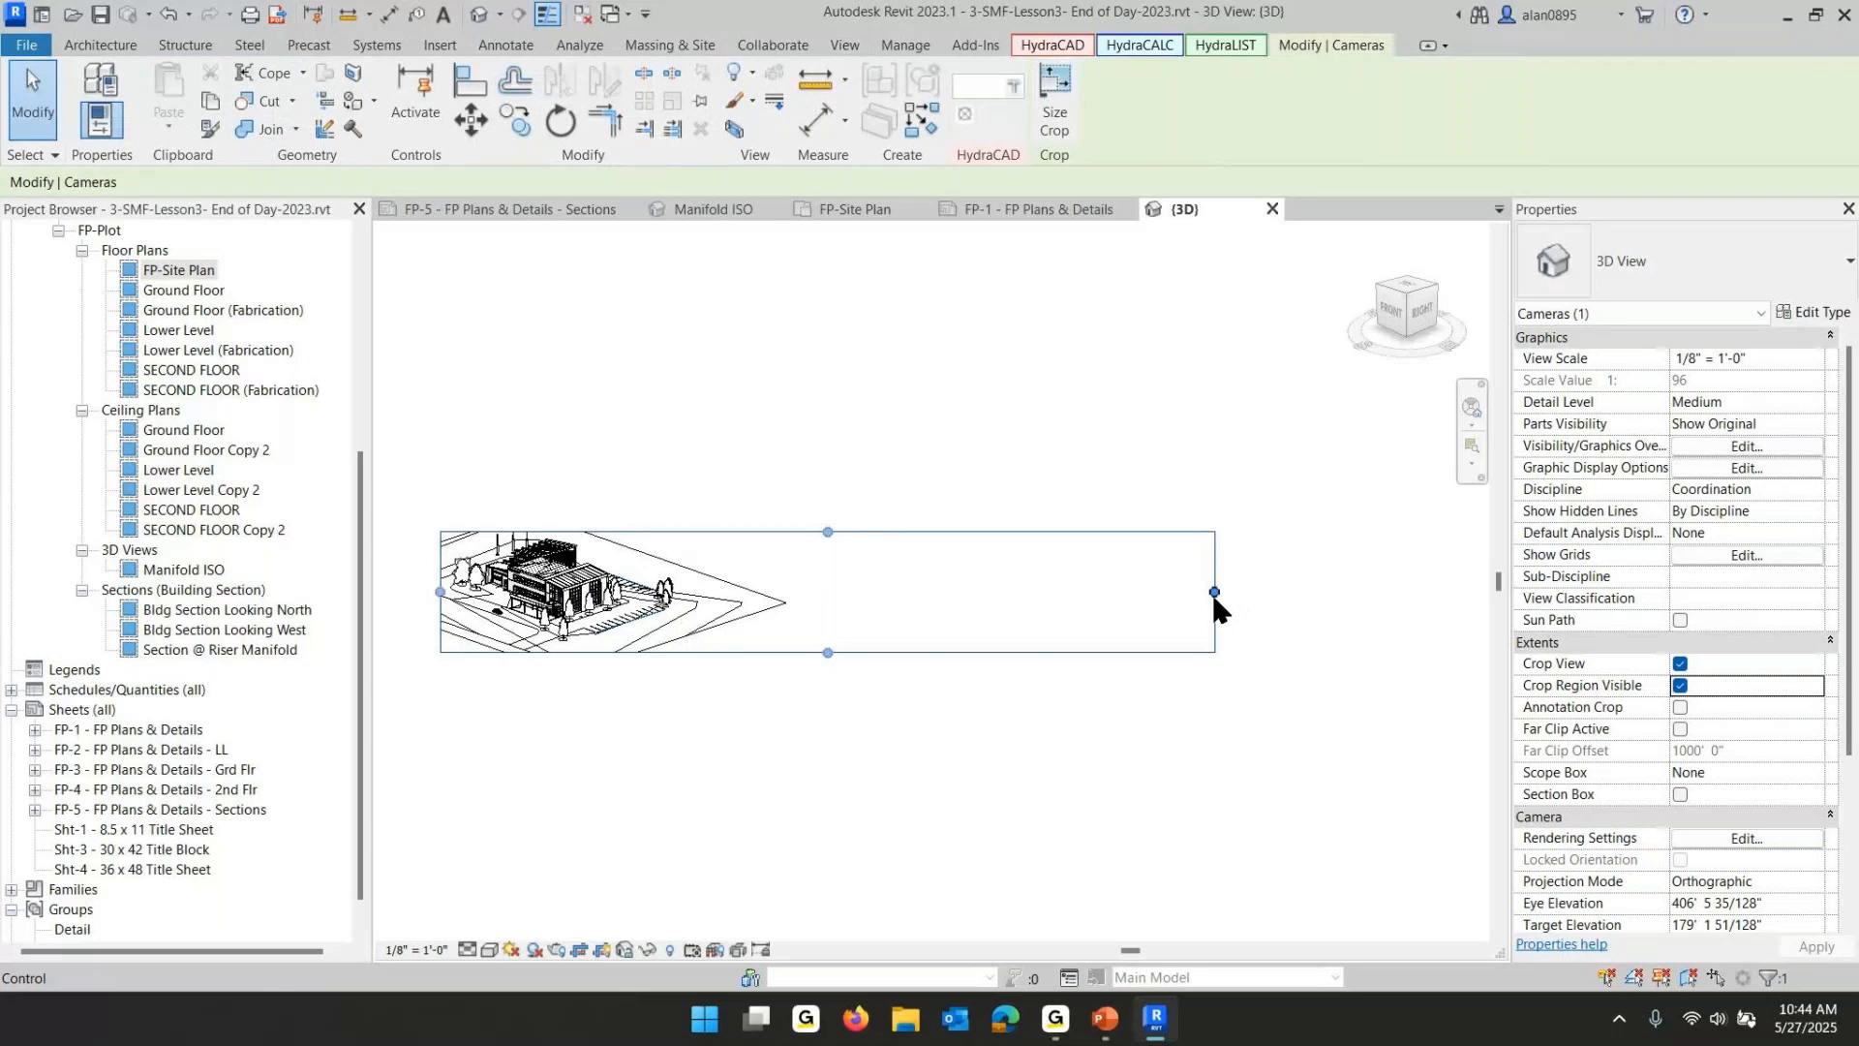
pyautogui.moveTo(1215, 600); pyautogui.dragTo(677, 443)
pyautogui.click(693, 457)
pyautogui.moveTo(832, 479); pyautogui.dragTo(1162, 489, button='middle')
pyautogui.scroll(1, 925, 632)
pyautogui.scroll(3, 921, 647)
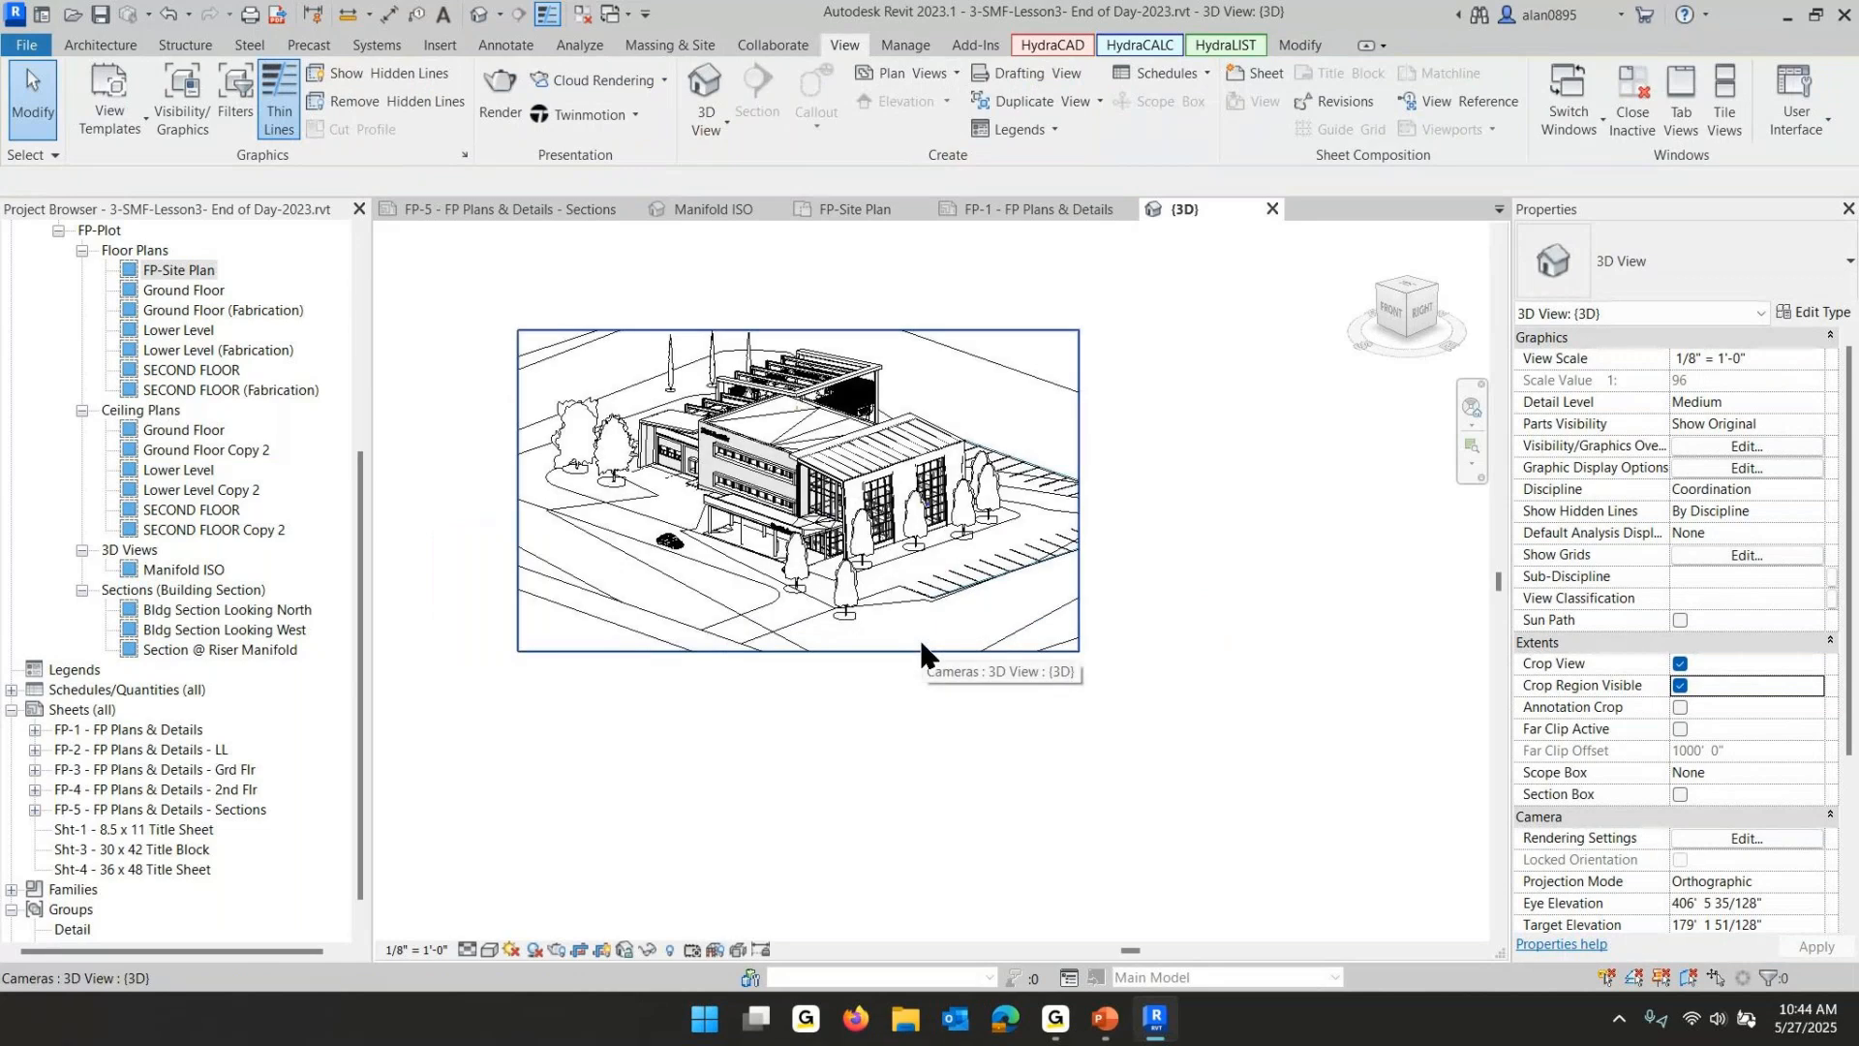
# - Hide the crop region and set the 3D view's scale to 1" = 30'-0"
pyautogui.click(1680, 685)
pyautogui.click(1749, 357)
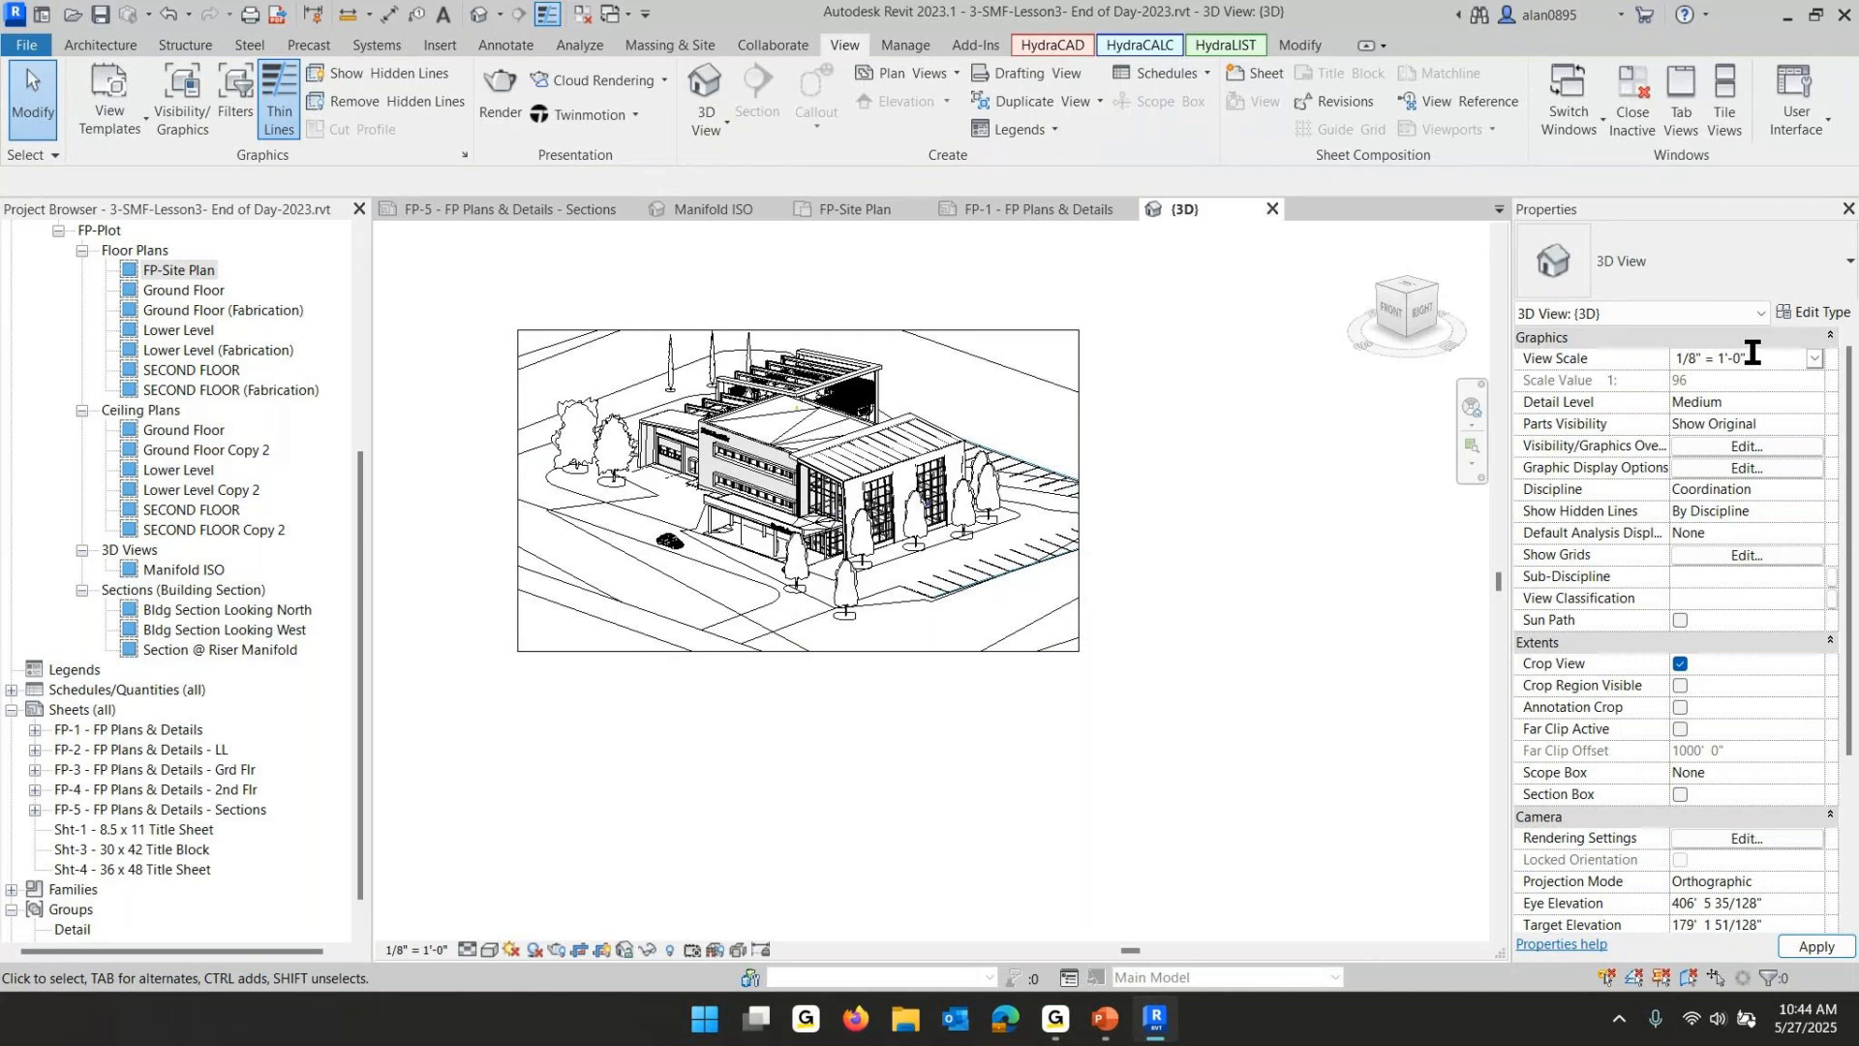
pyautogui.click(1812, 358)
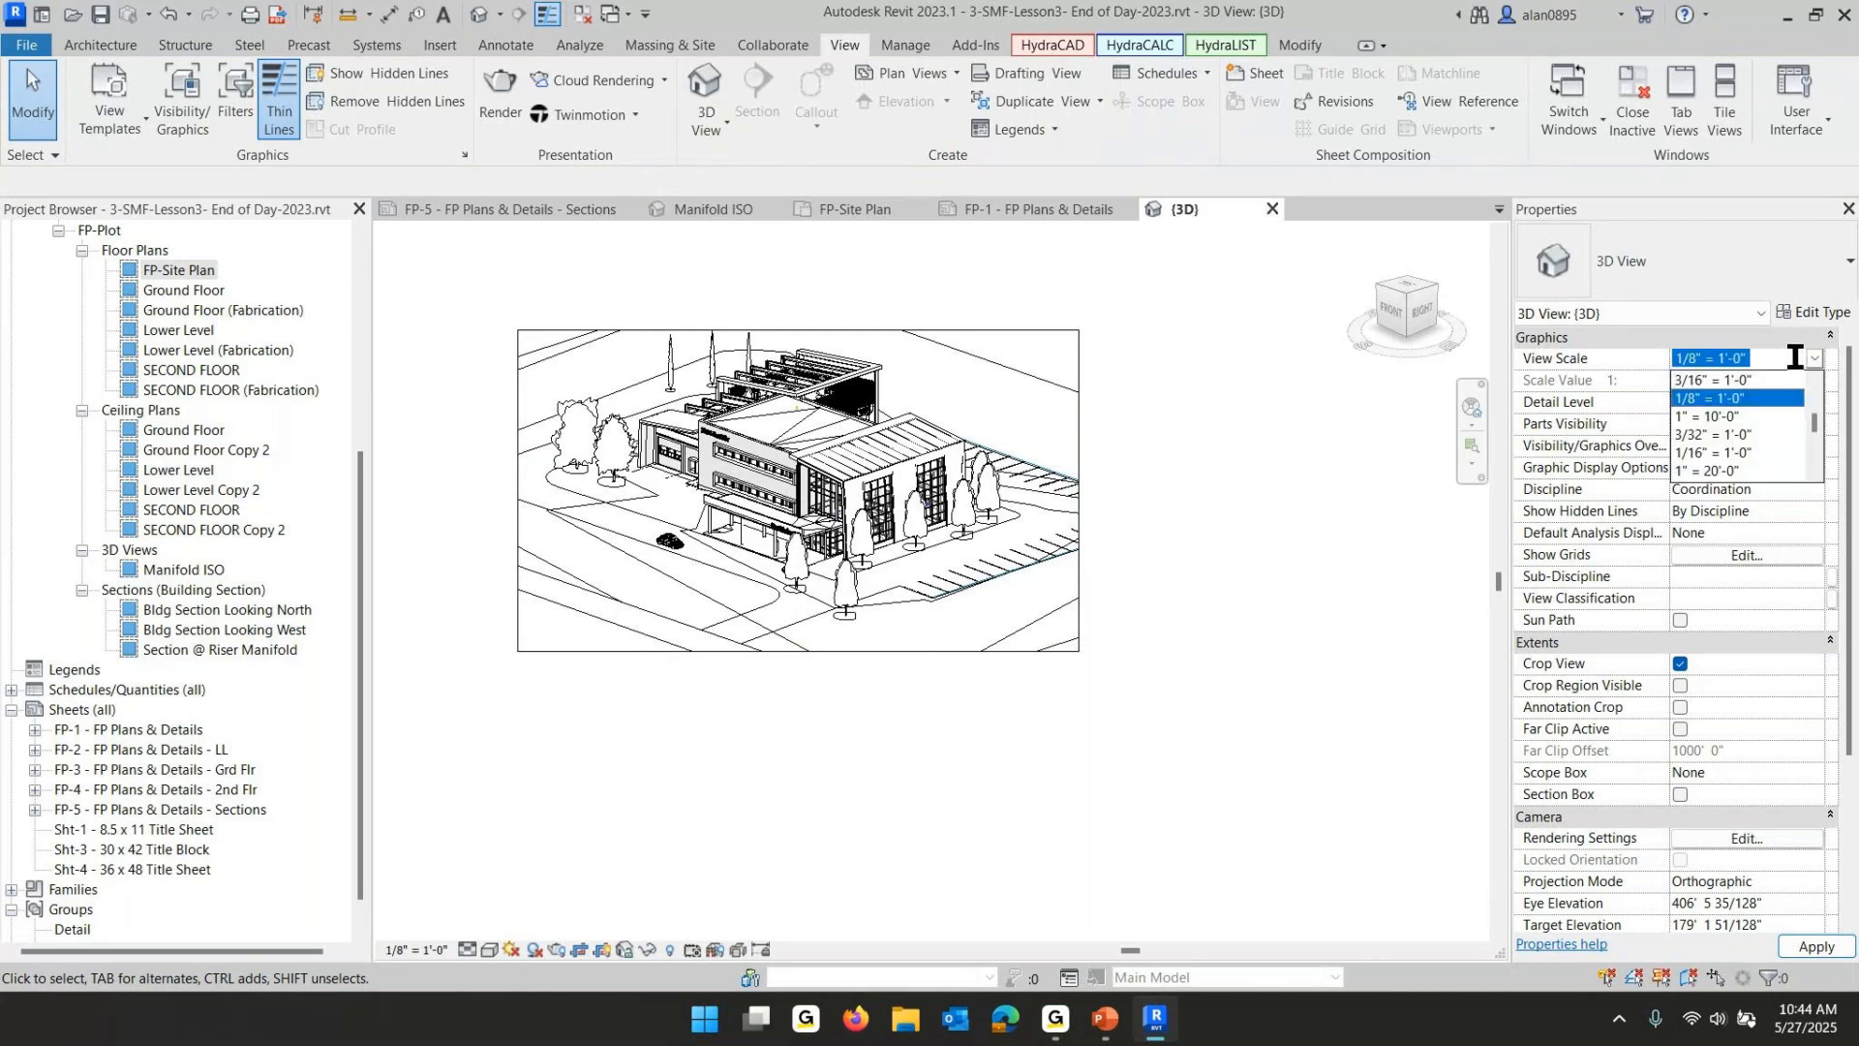
pyautogui.scroll(-1, 1740, 409)
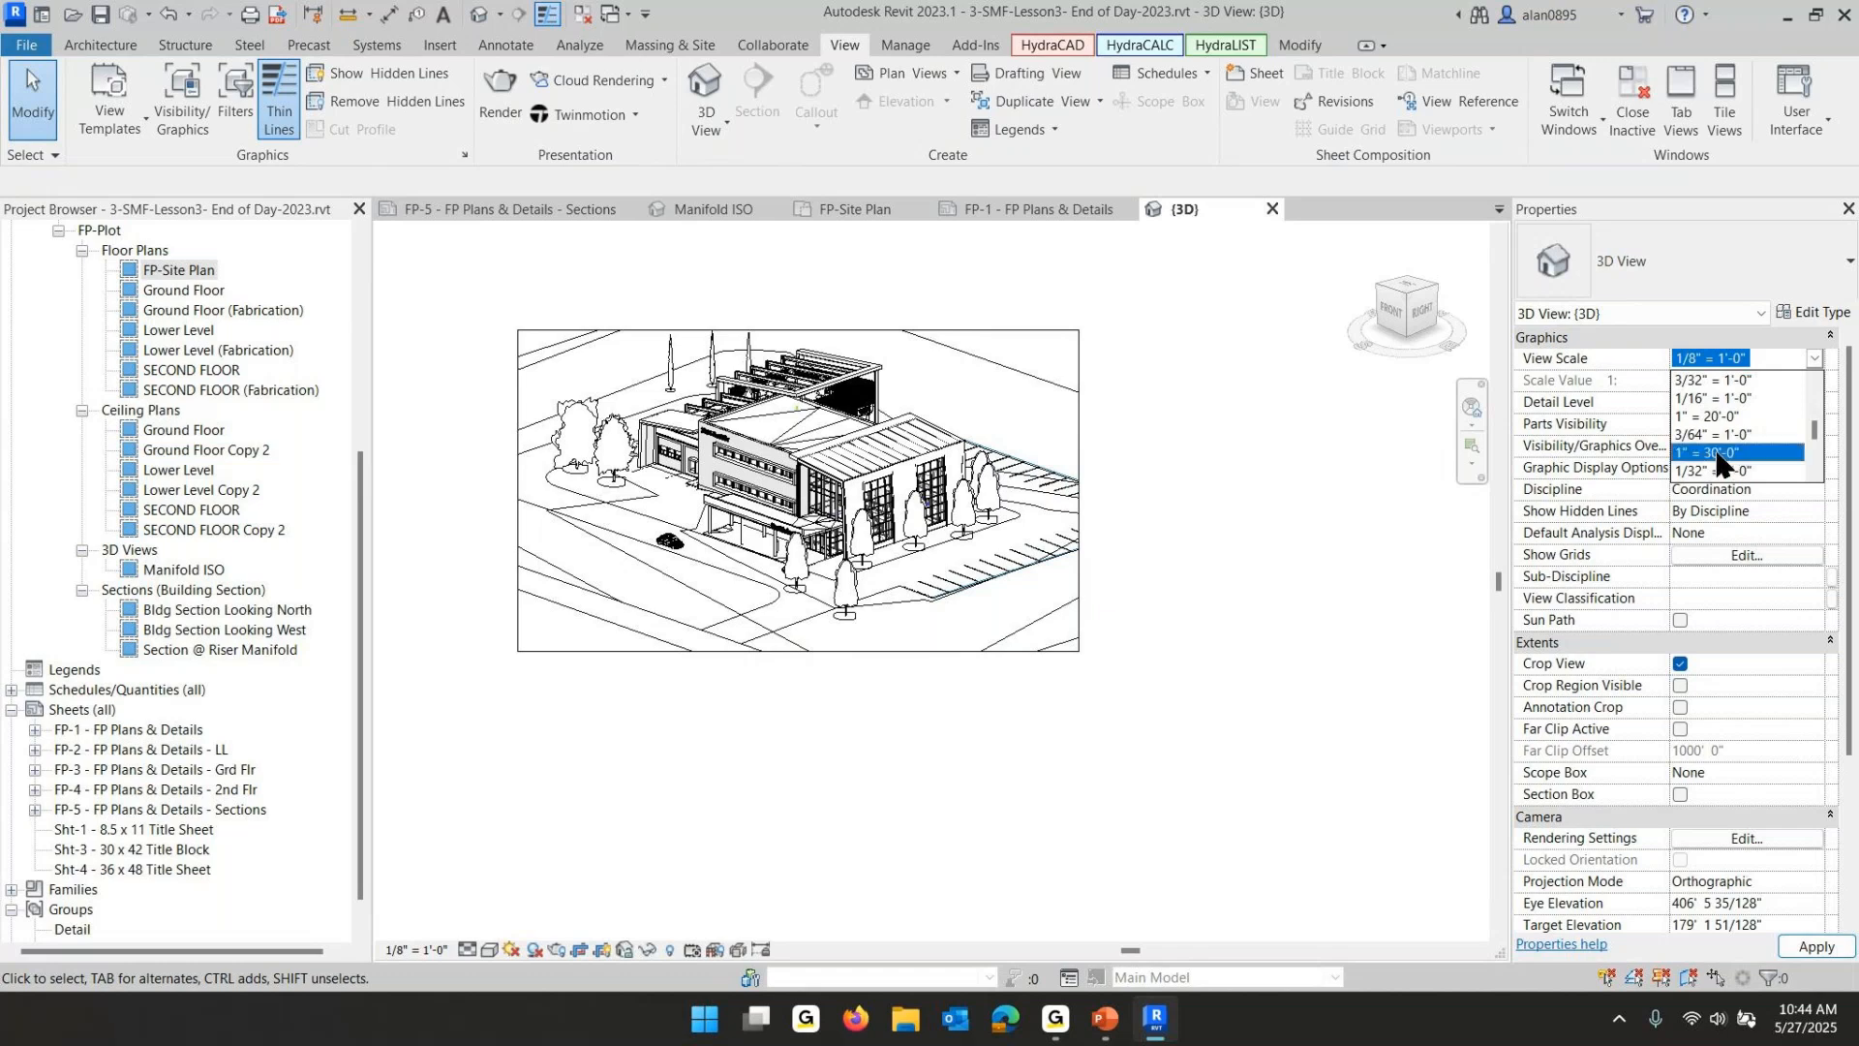
pyautogui.click(1758, 452)
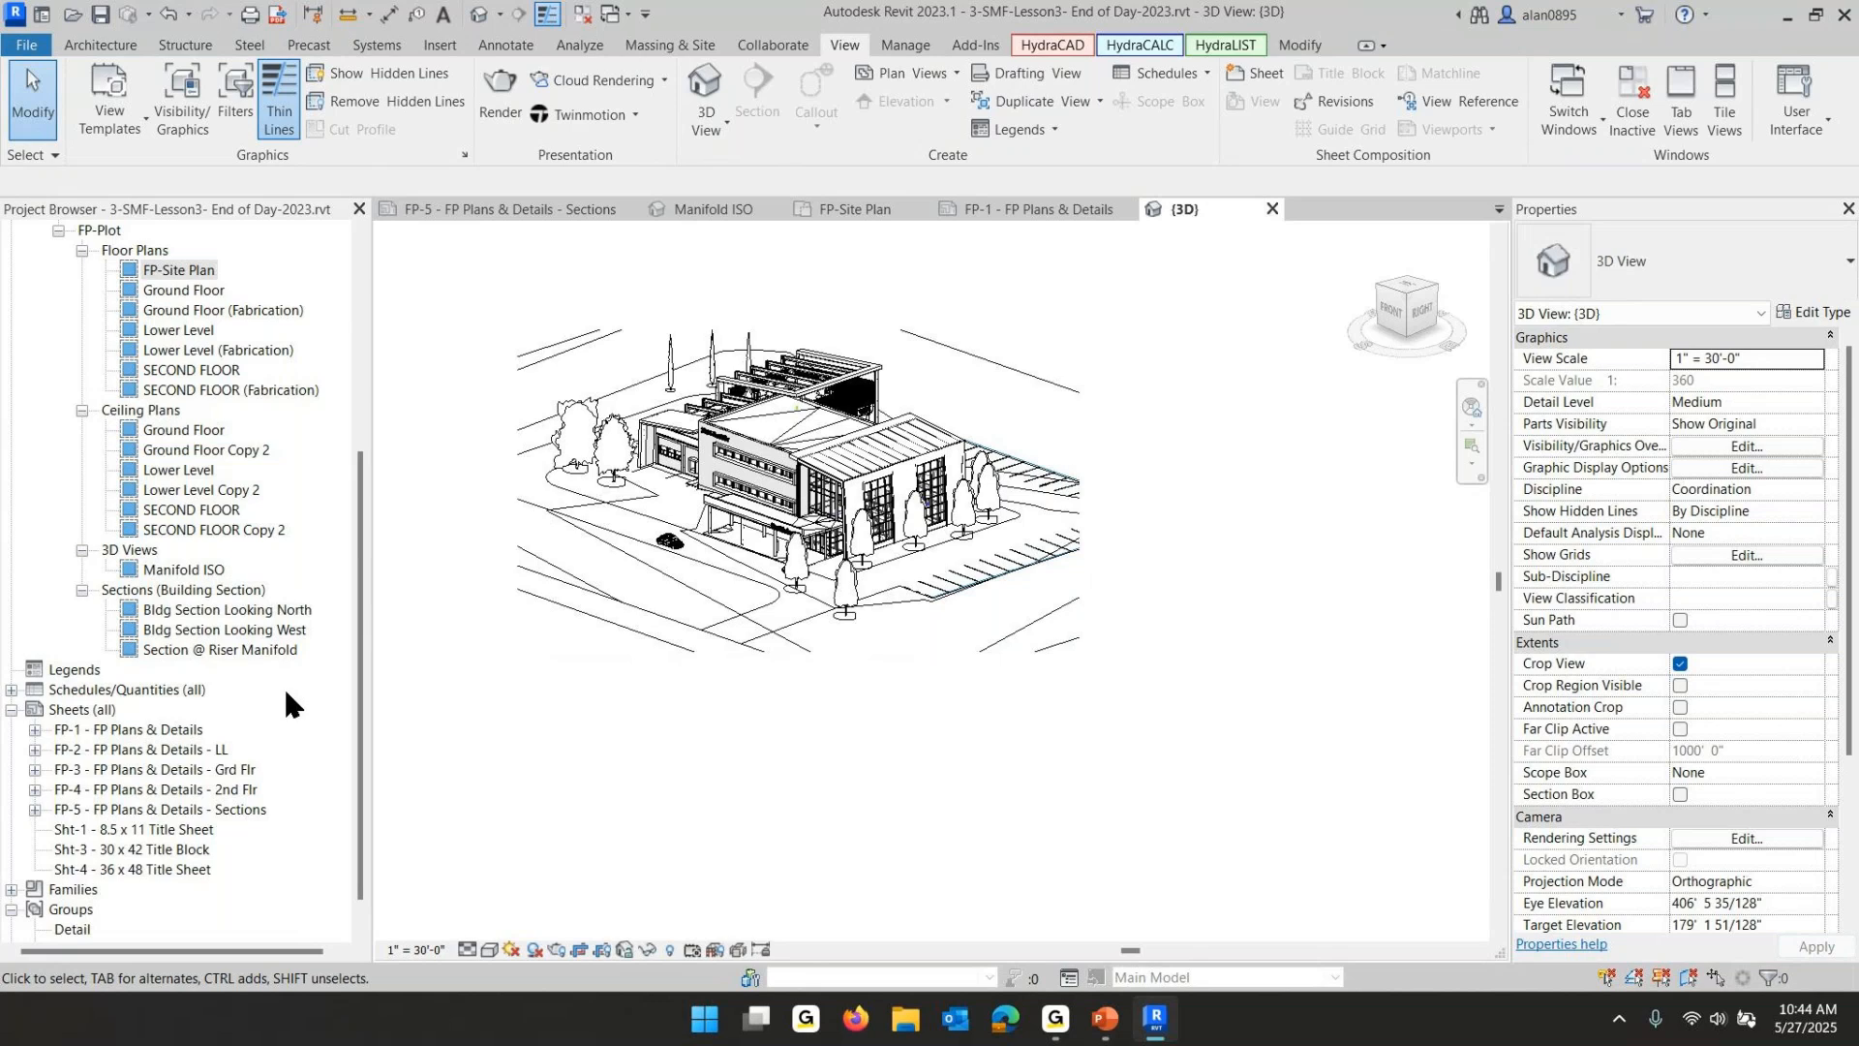
# - Save the 3D view's orientation and lock it, naming the view Bldg ISO
pyautogui.click(624, 946)
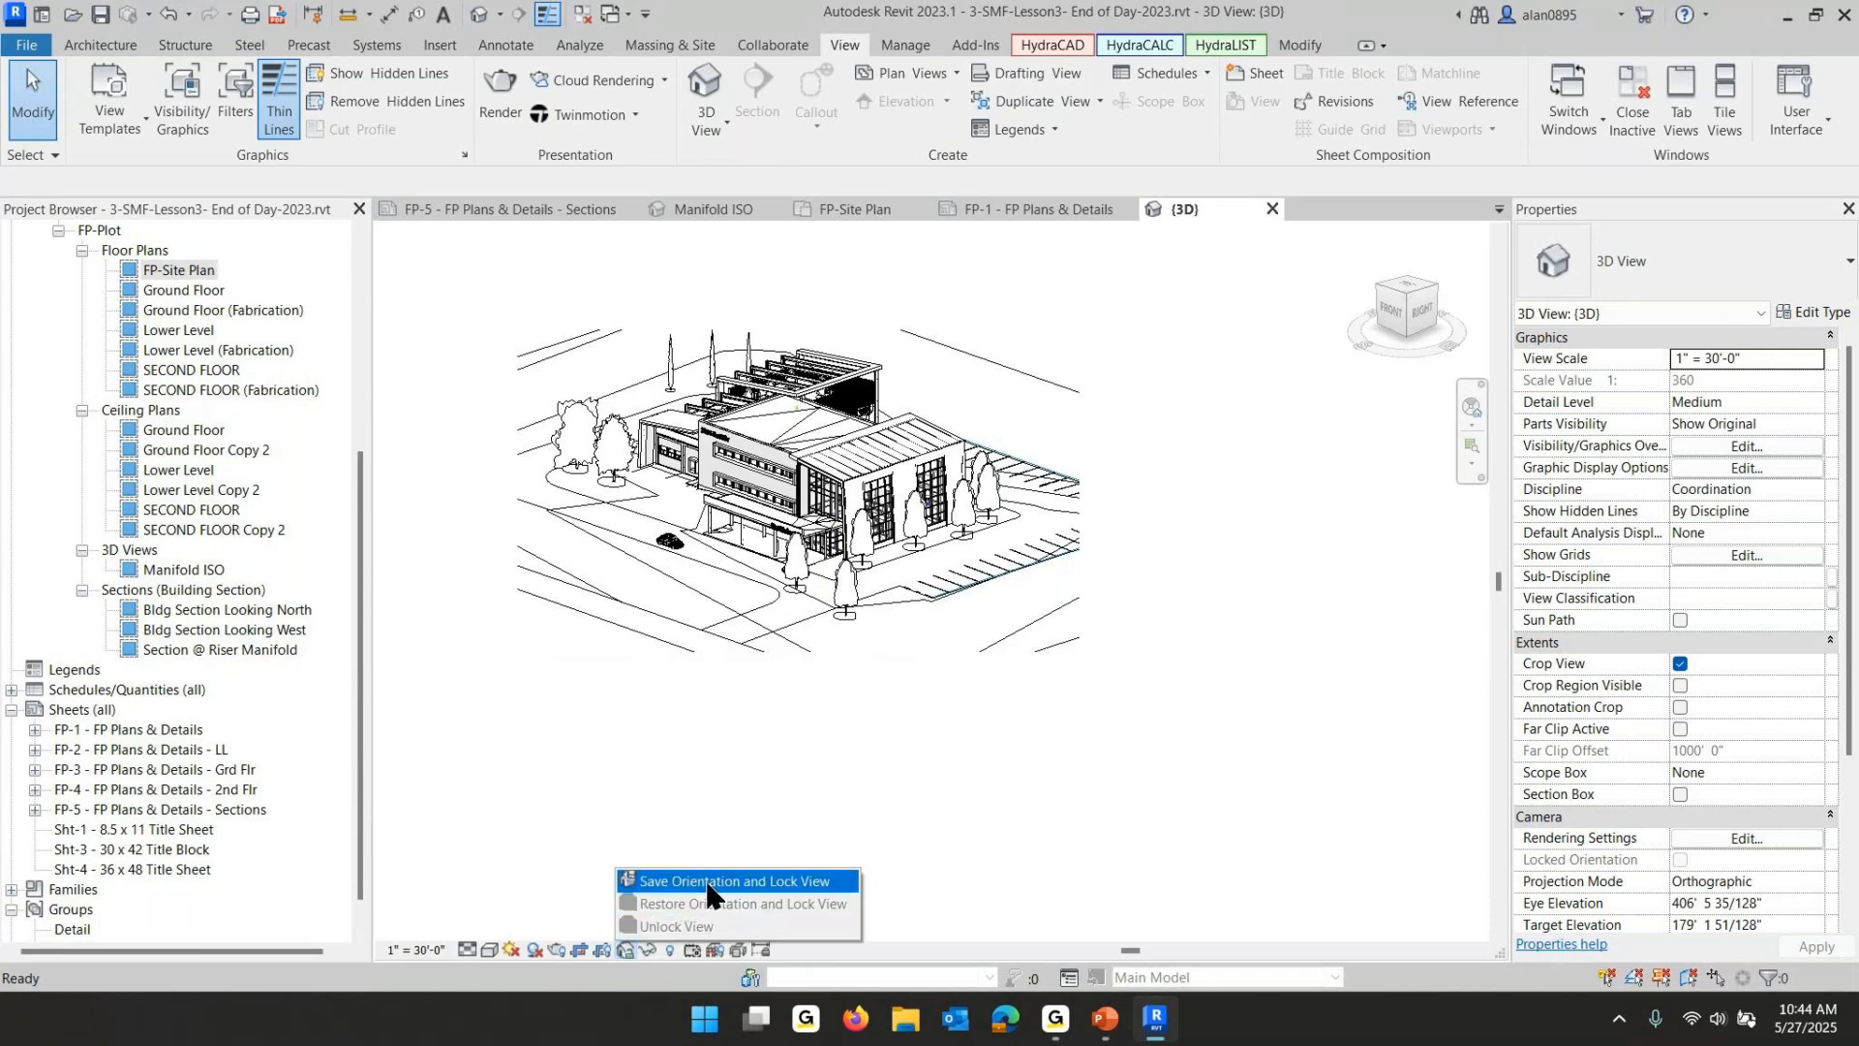
pyautogui.click(745, 881)
pyautogui.write('B')
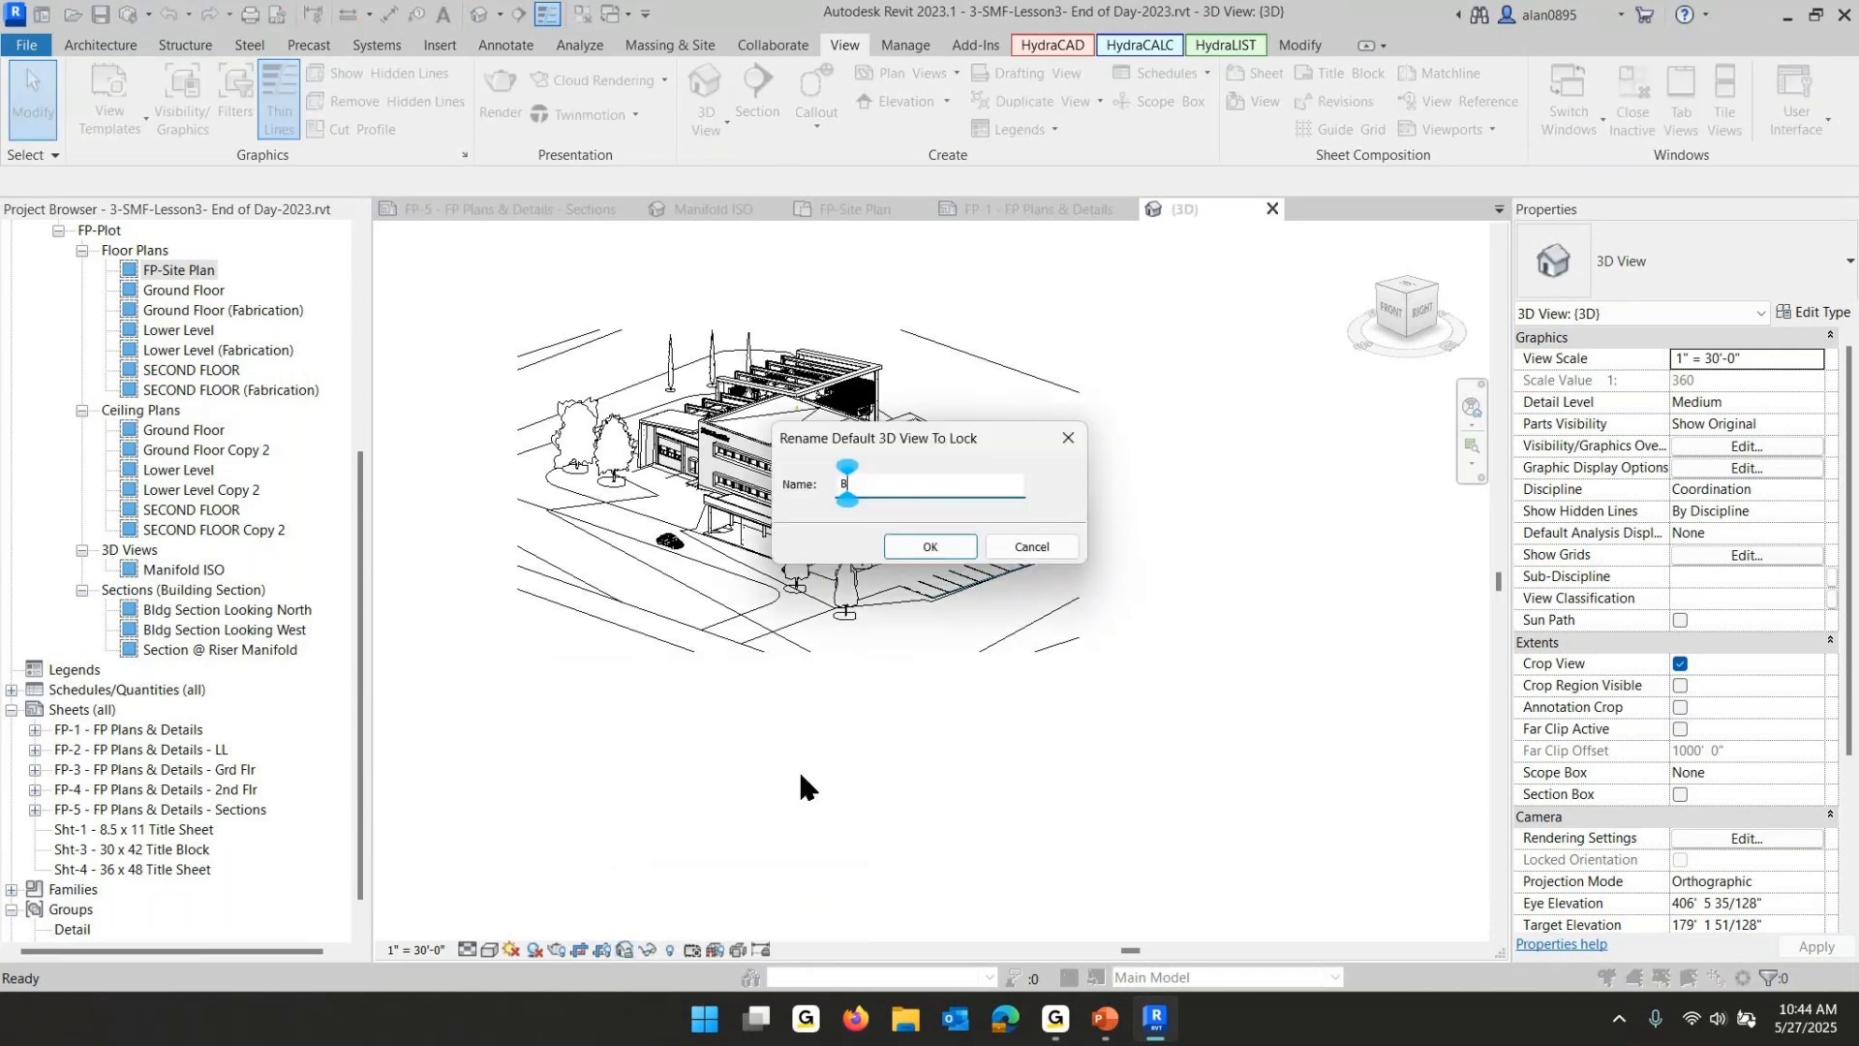
pyautogui.write('ldg ISO')
pyautogui.click(937, 544)
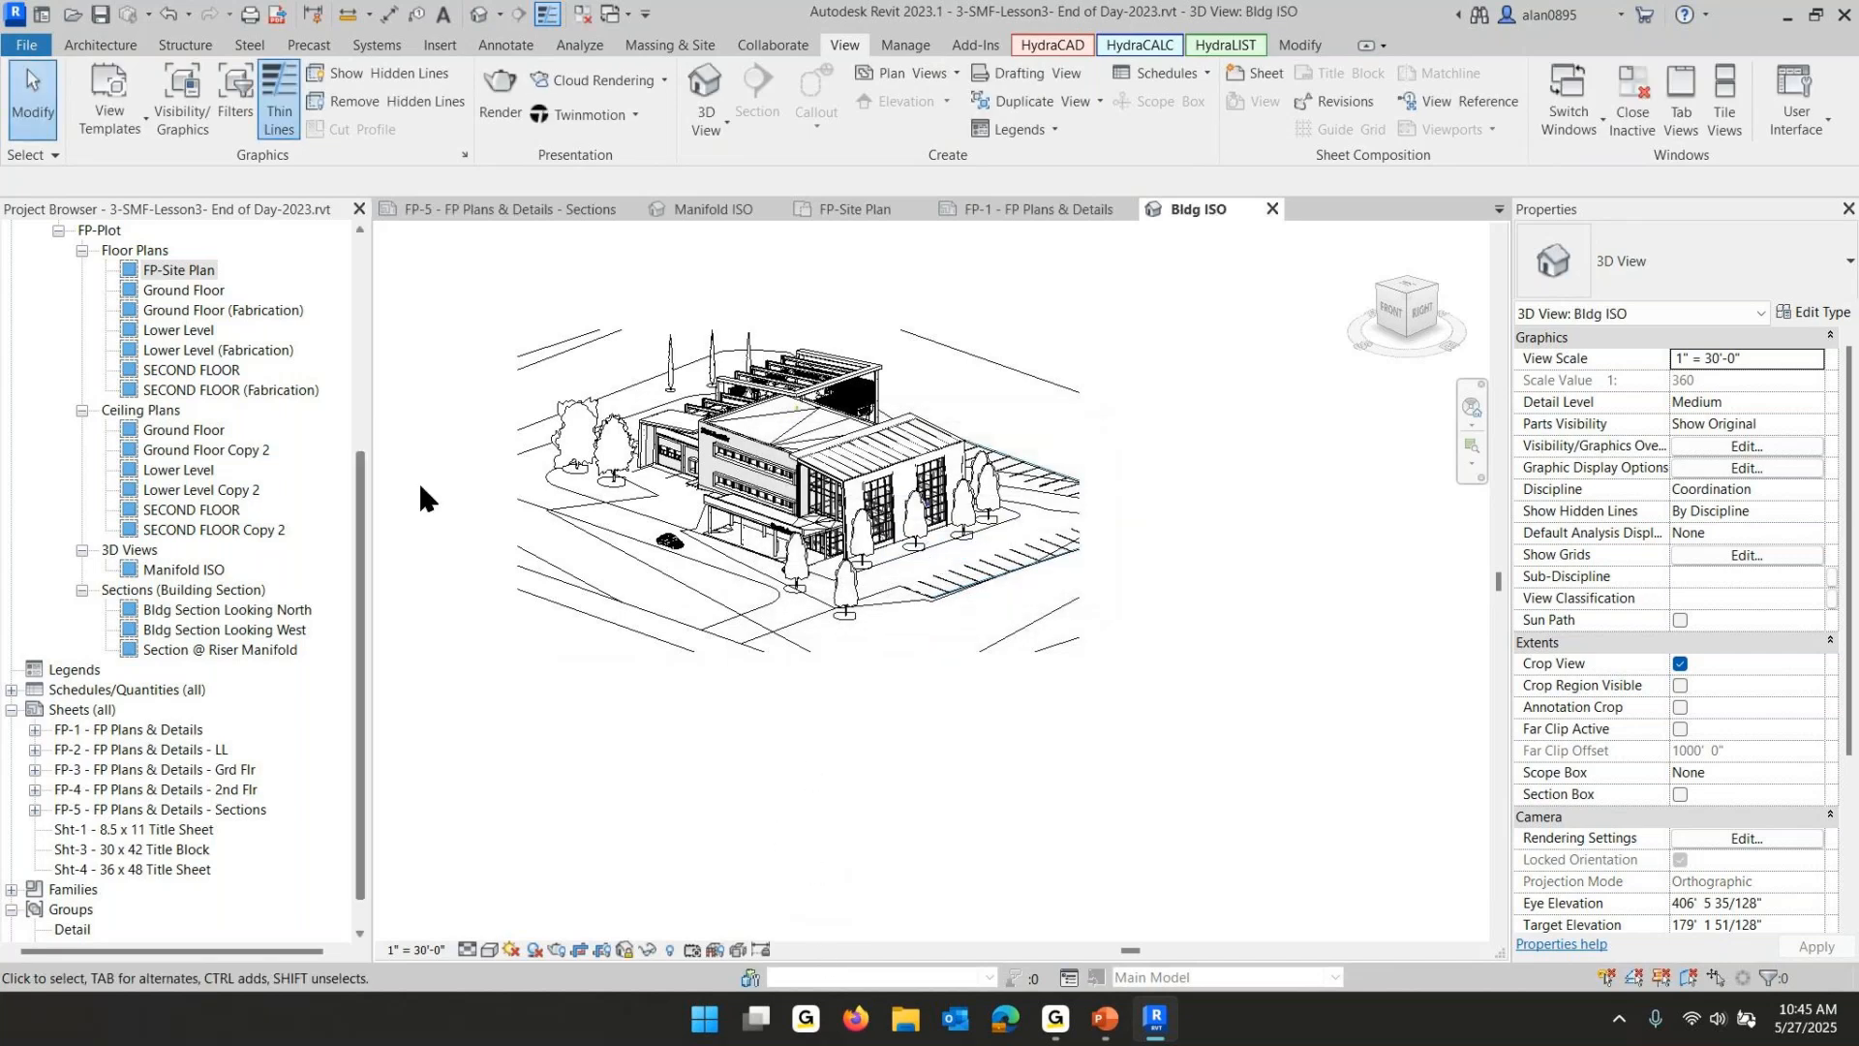
# - Locate the new Bldg ISO view in the project browser by expanding the unnamed coordination group
pyautogui.scroll(5, 177, 537)
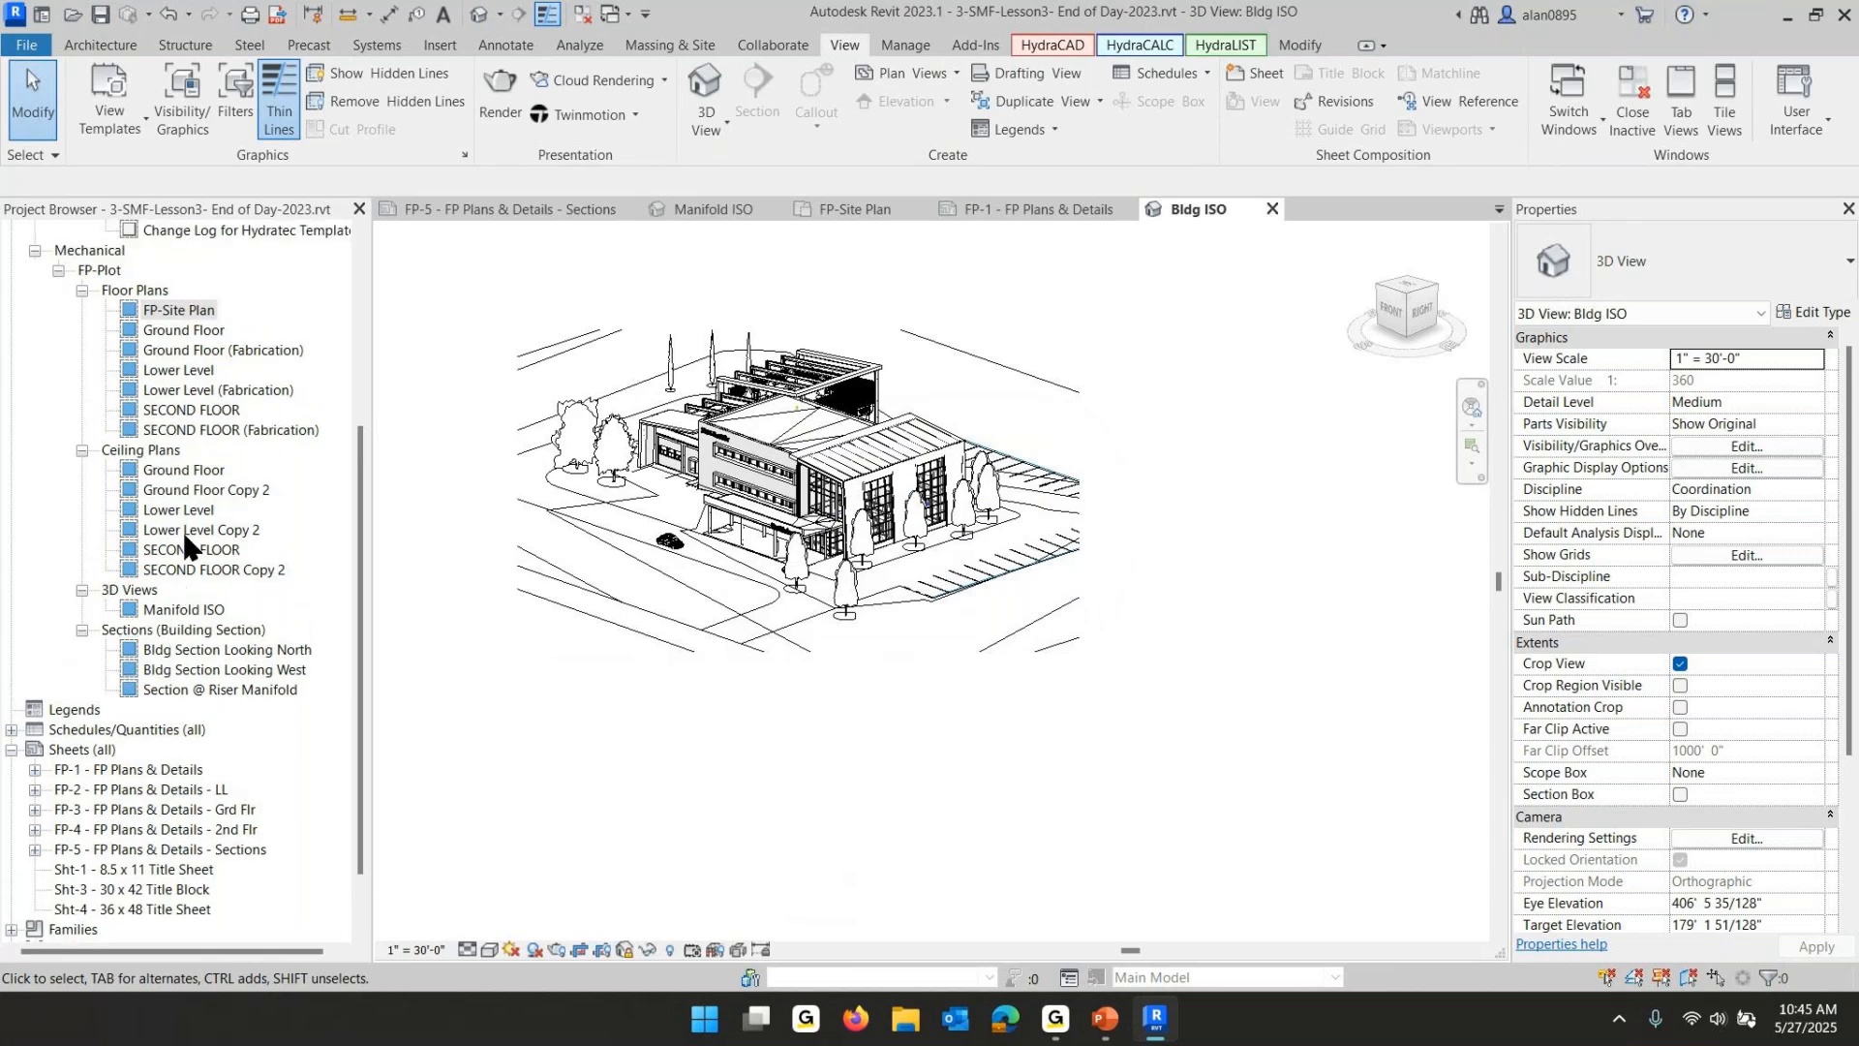
pyautogui.scroll(7, 191, 543)
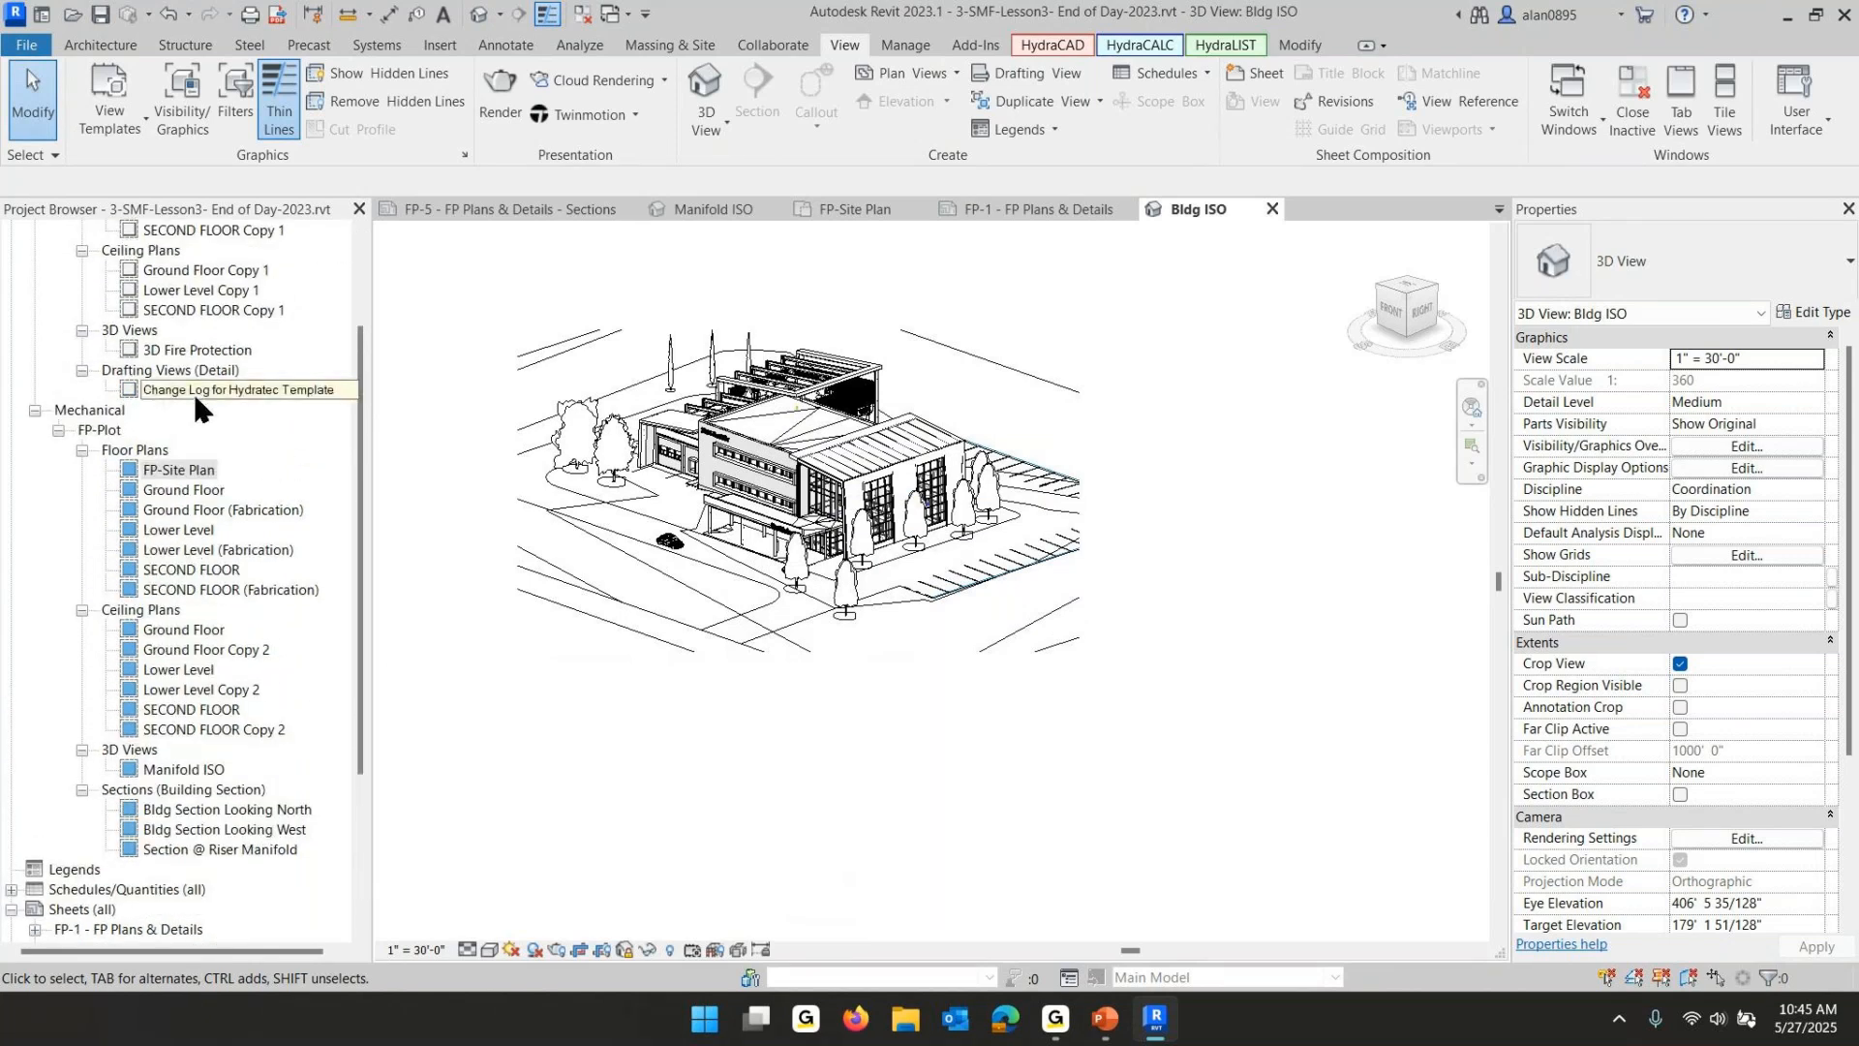
pyautogui.scroll(5, 193, 394)
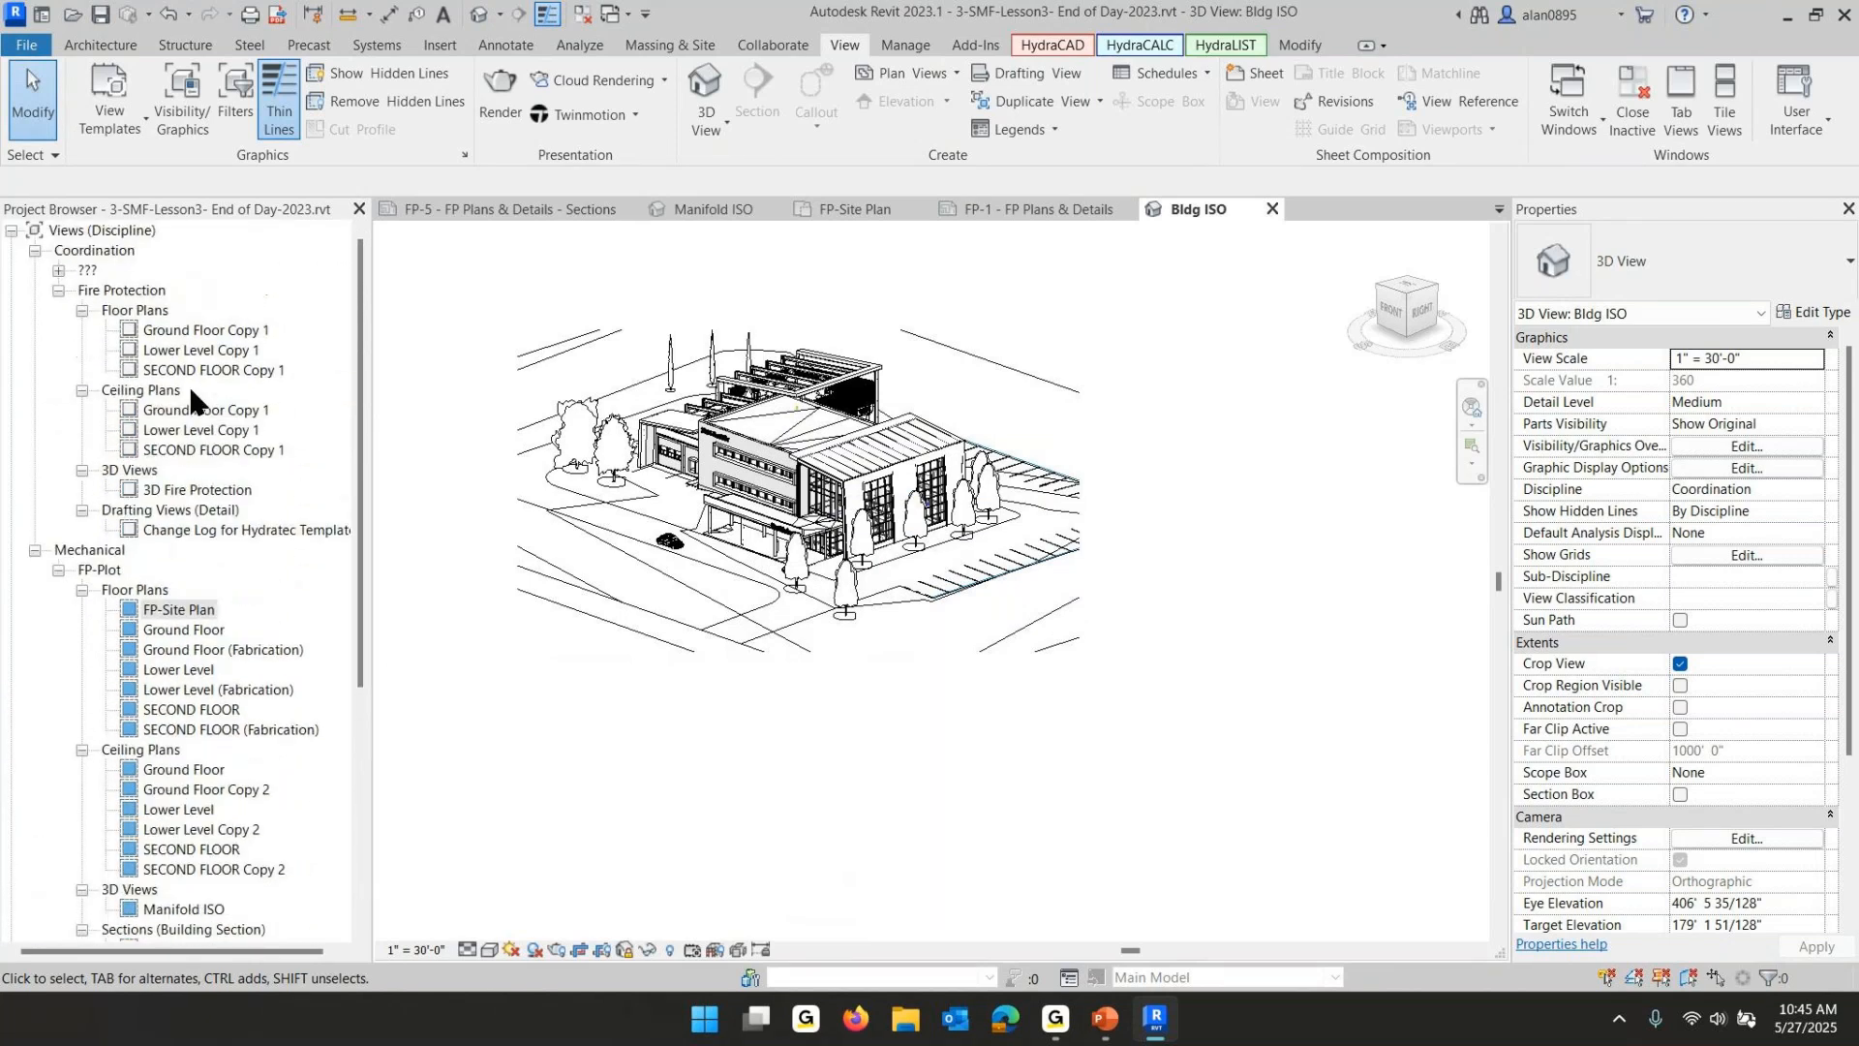
pyautogui.click(57, 269)
pyautogui.click(82, 290)
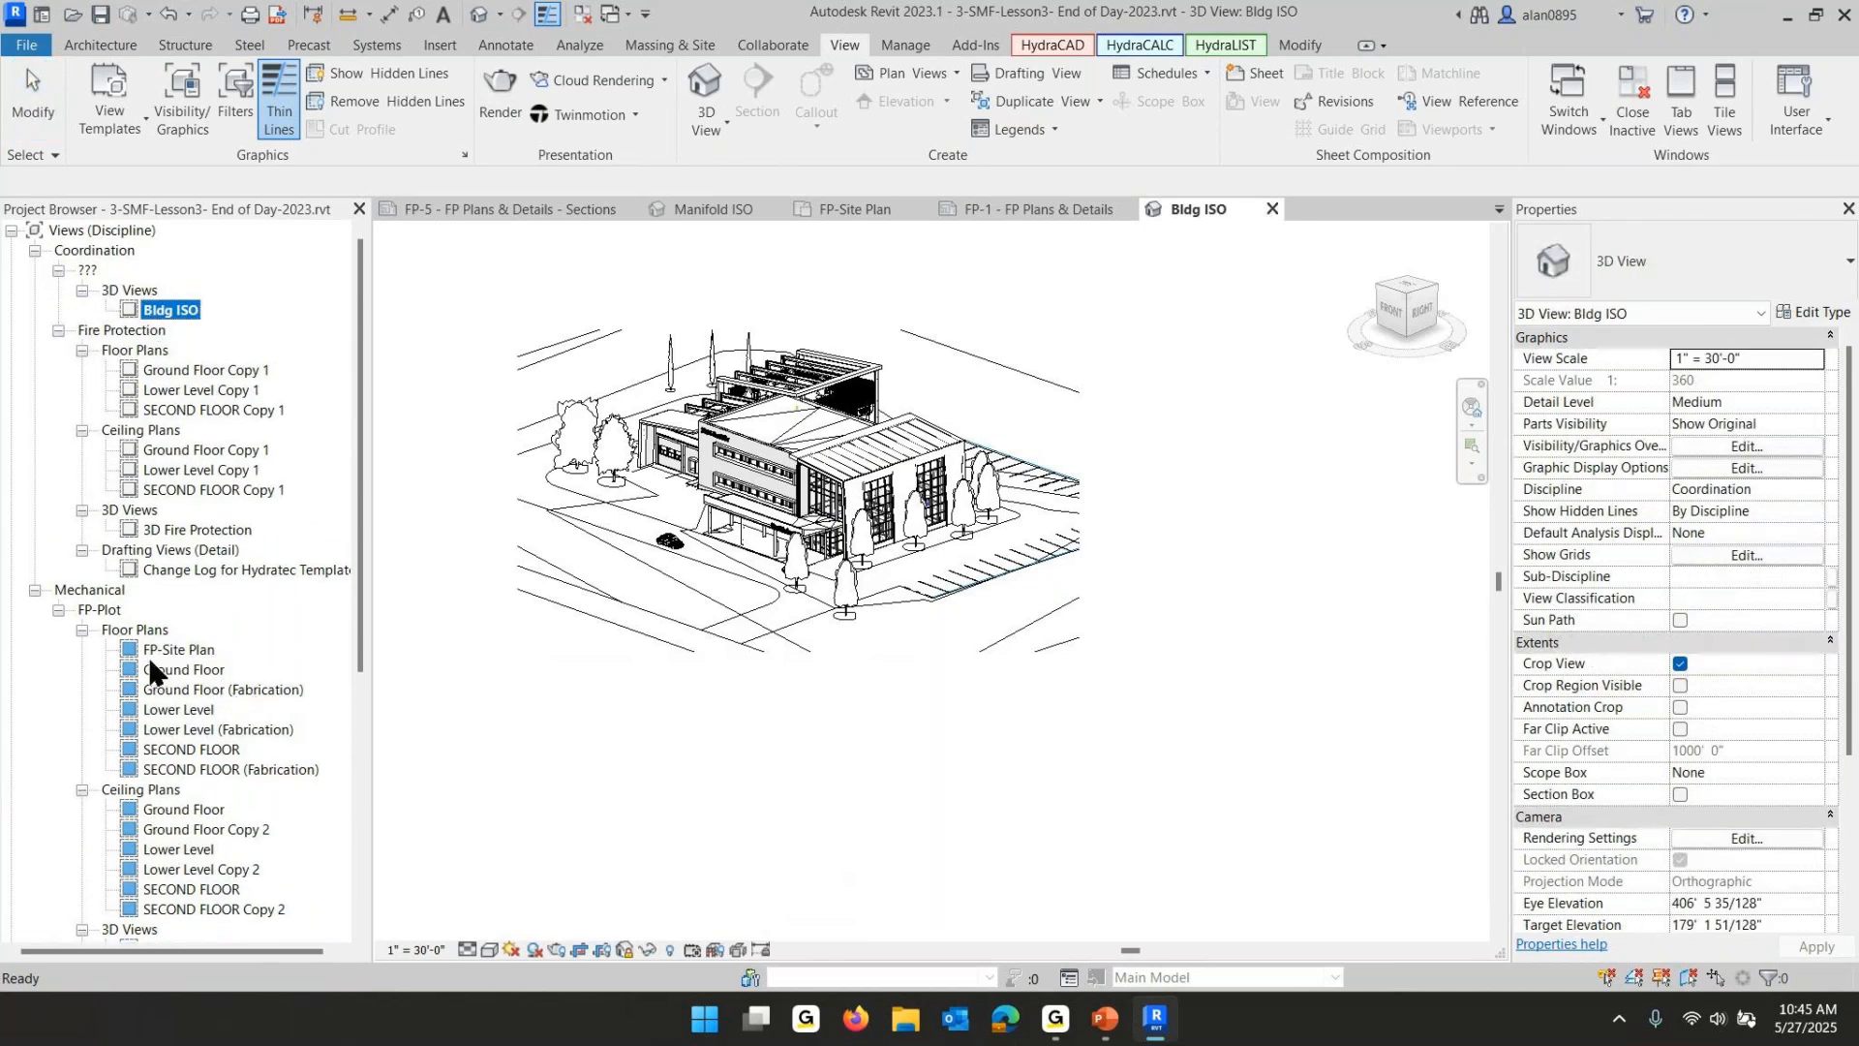
# - Open sheet FP-1 - FP Plans & Details and place the Bldg ISO view in its upper area above the site plan
pyautogui.scroll(-6, 225, 670)
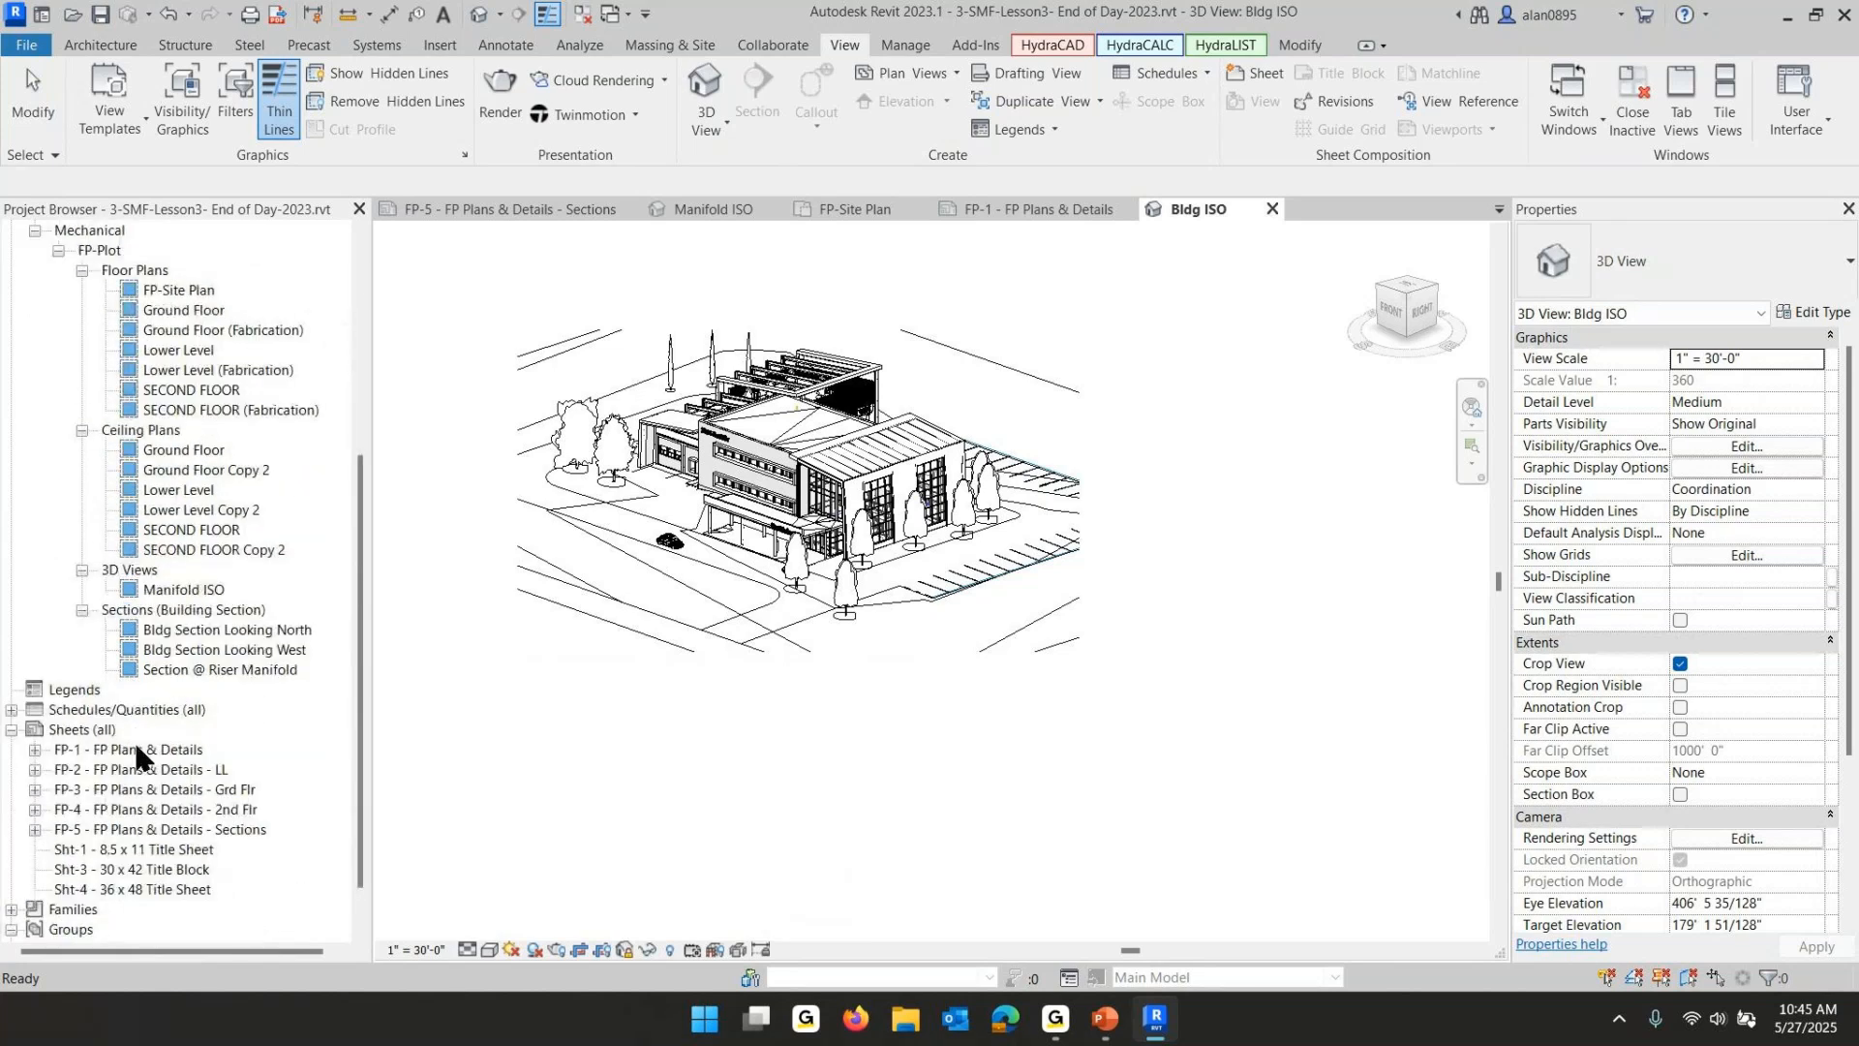
pyautogui.scroll(-1, 141, 745)
pyautogui.doubleClick(155, 691)
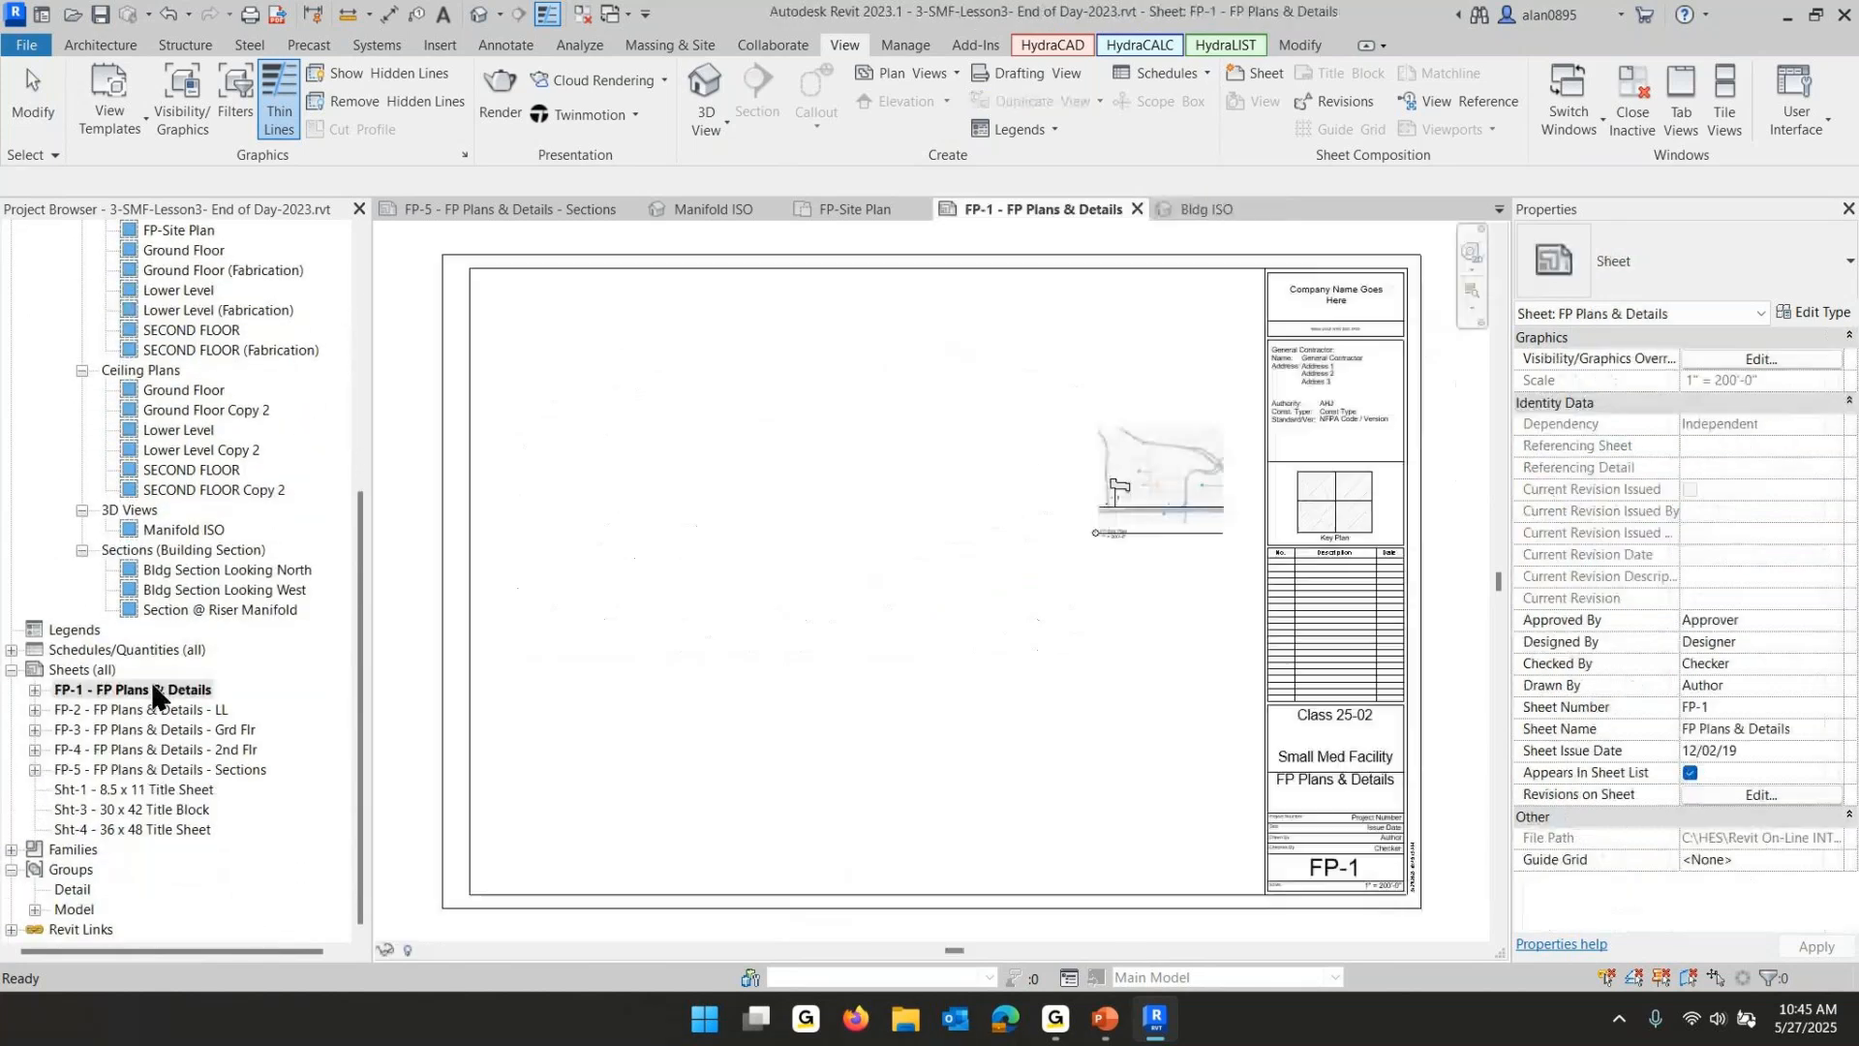
pyautogui.scroll(4, 312, 528)
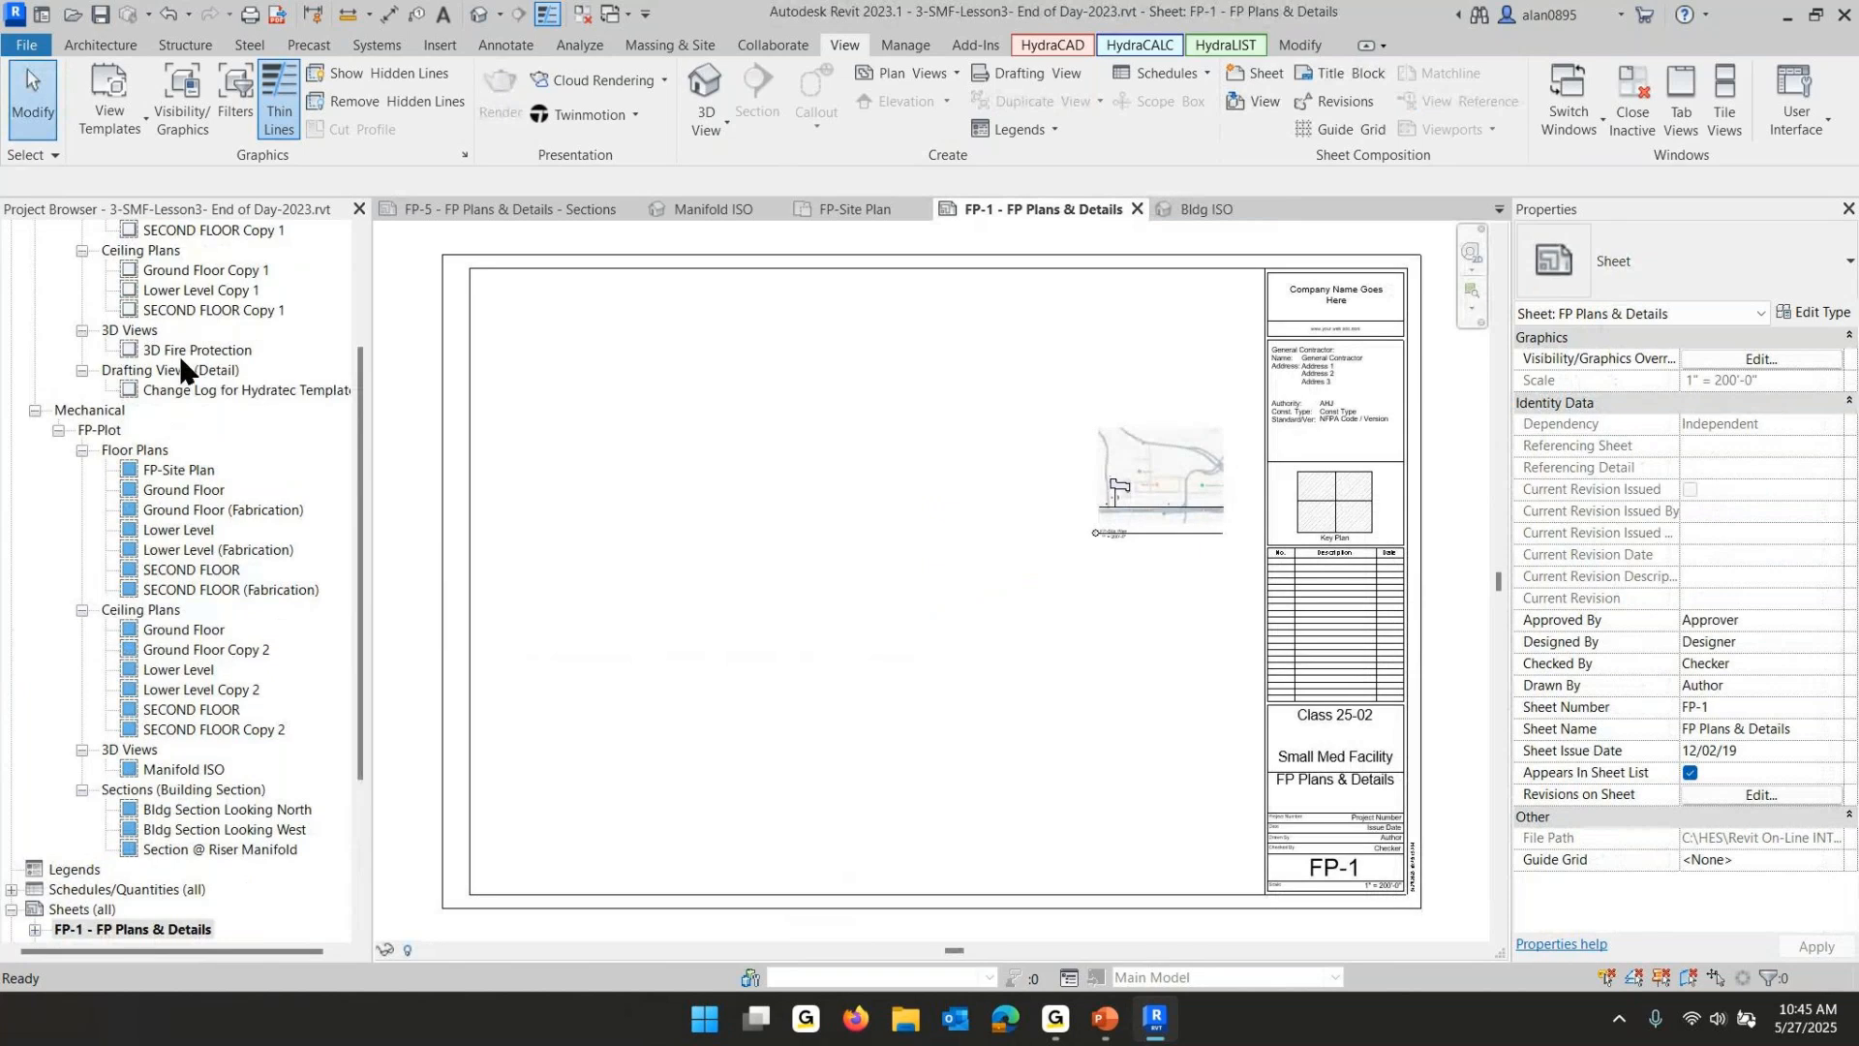
pyautogui.scroll(2, 180, 369)
pyautogui.click(163, 250)
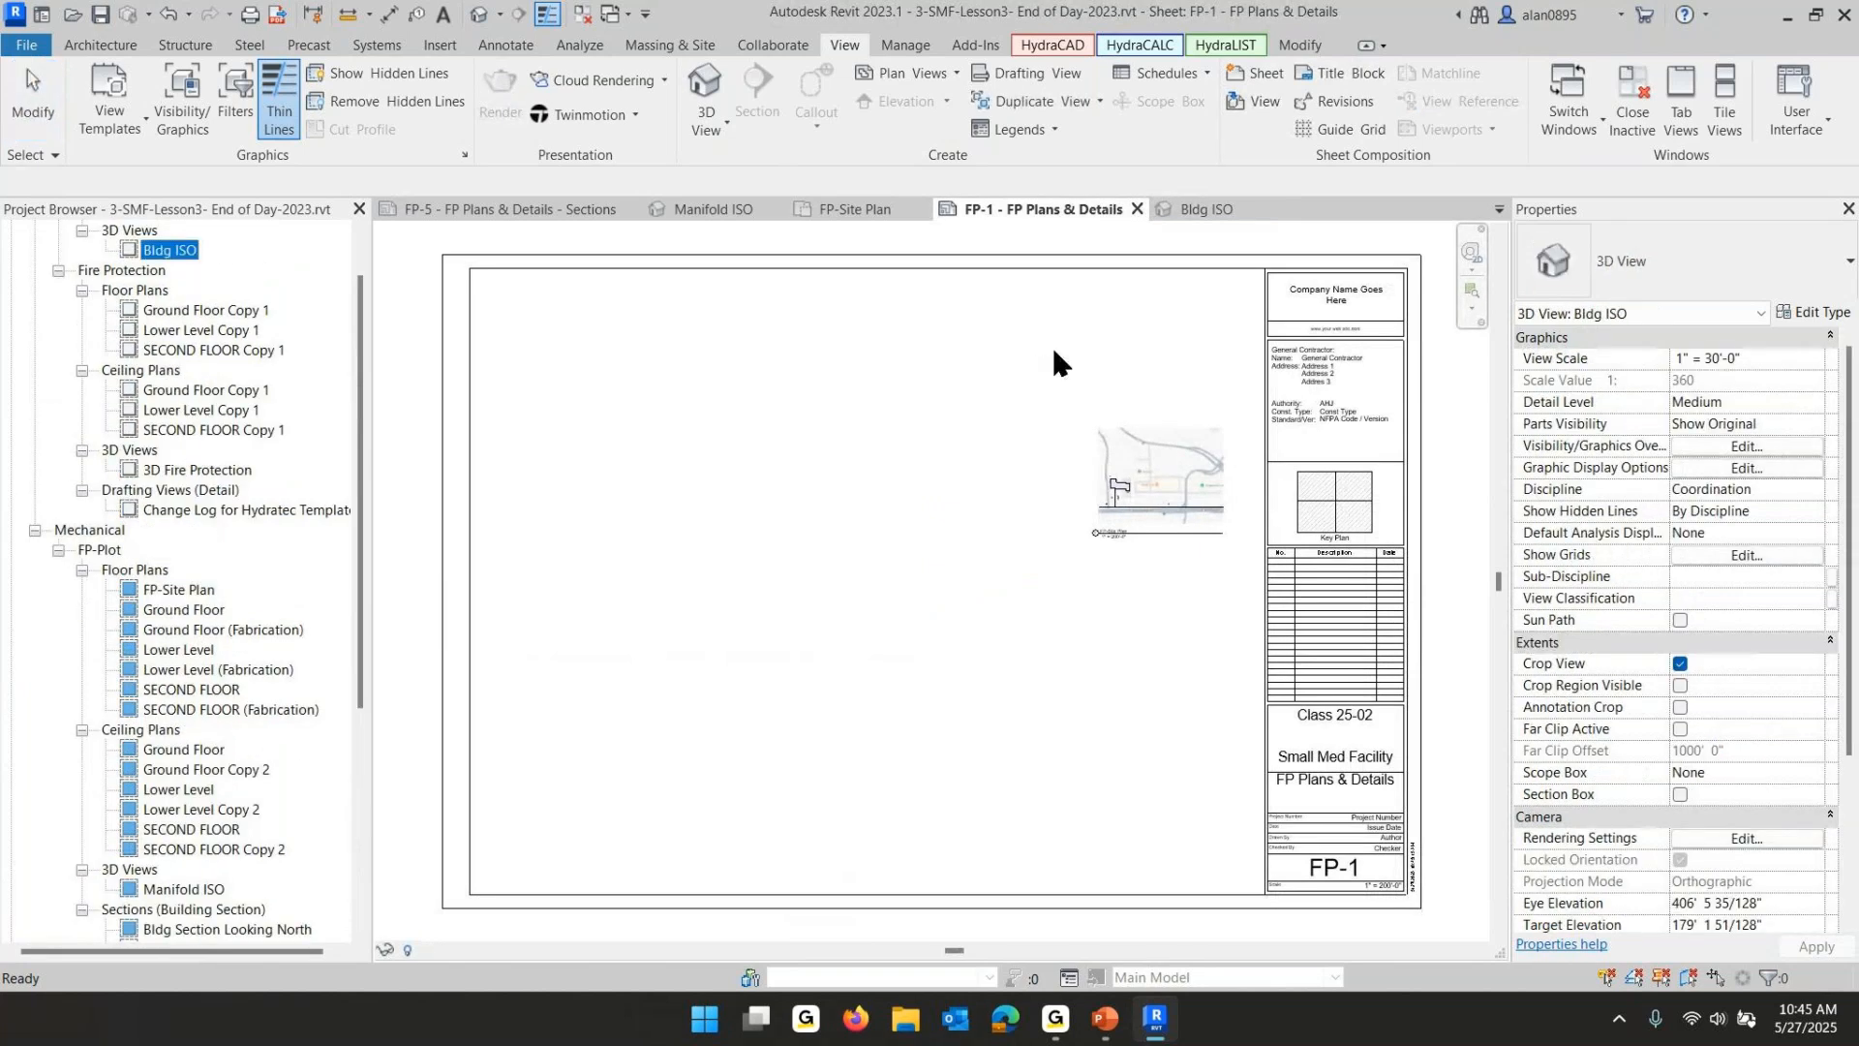
pyautogui.click(1134, 344)
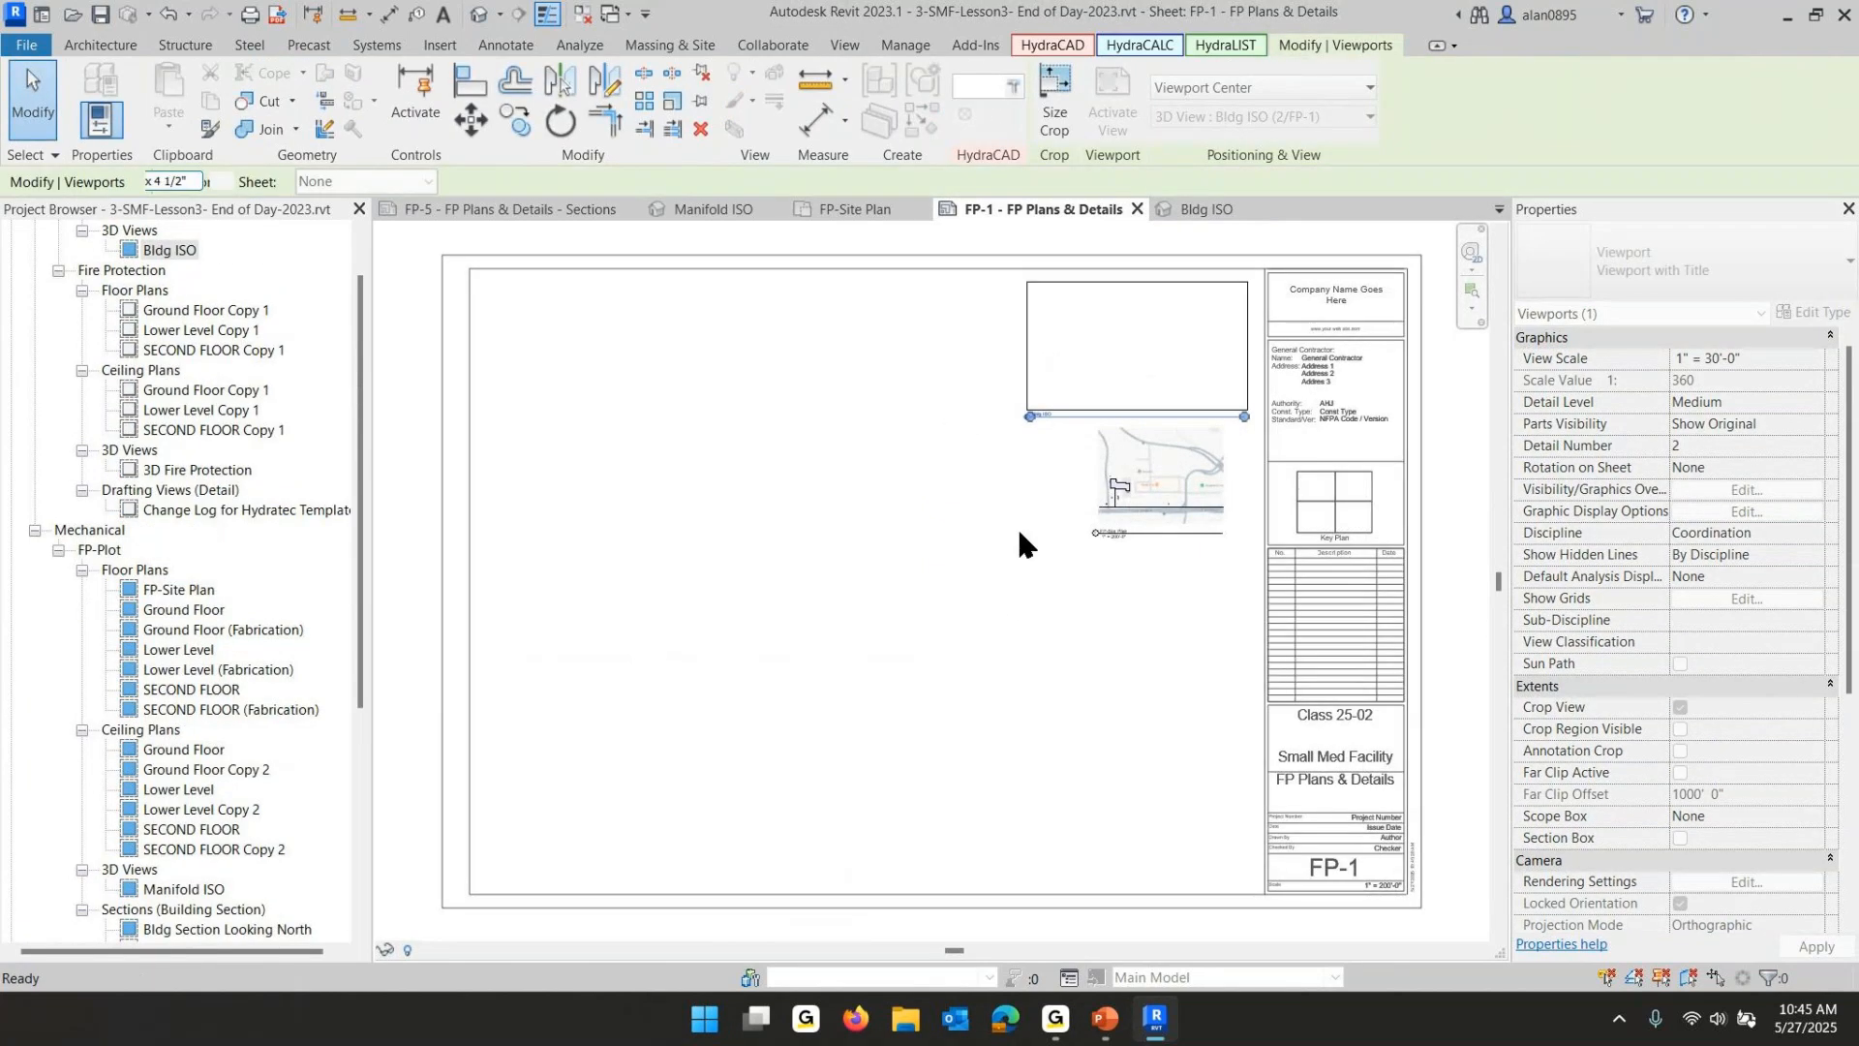
pyautogui.click(949, 625)
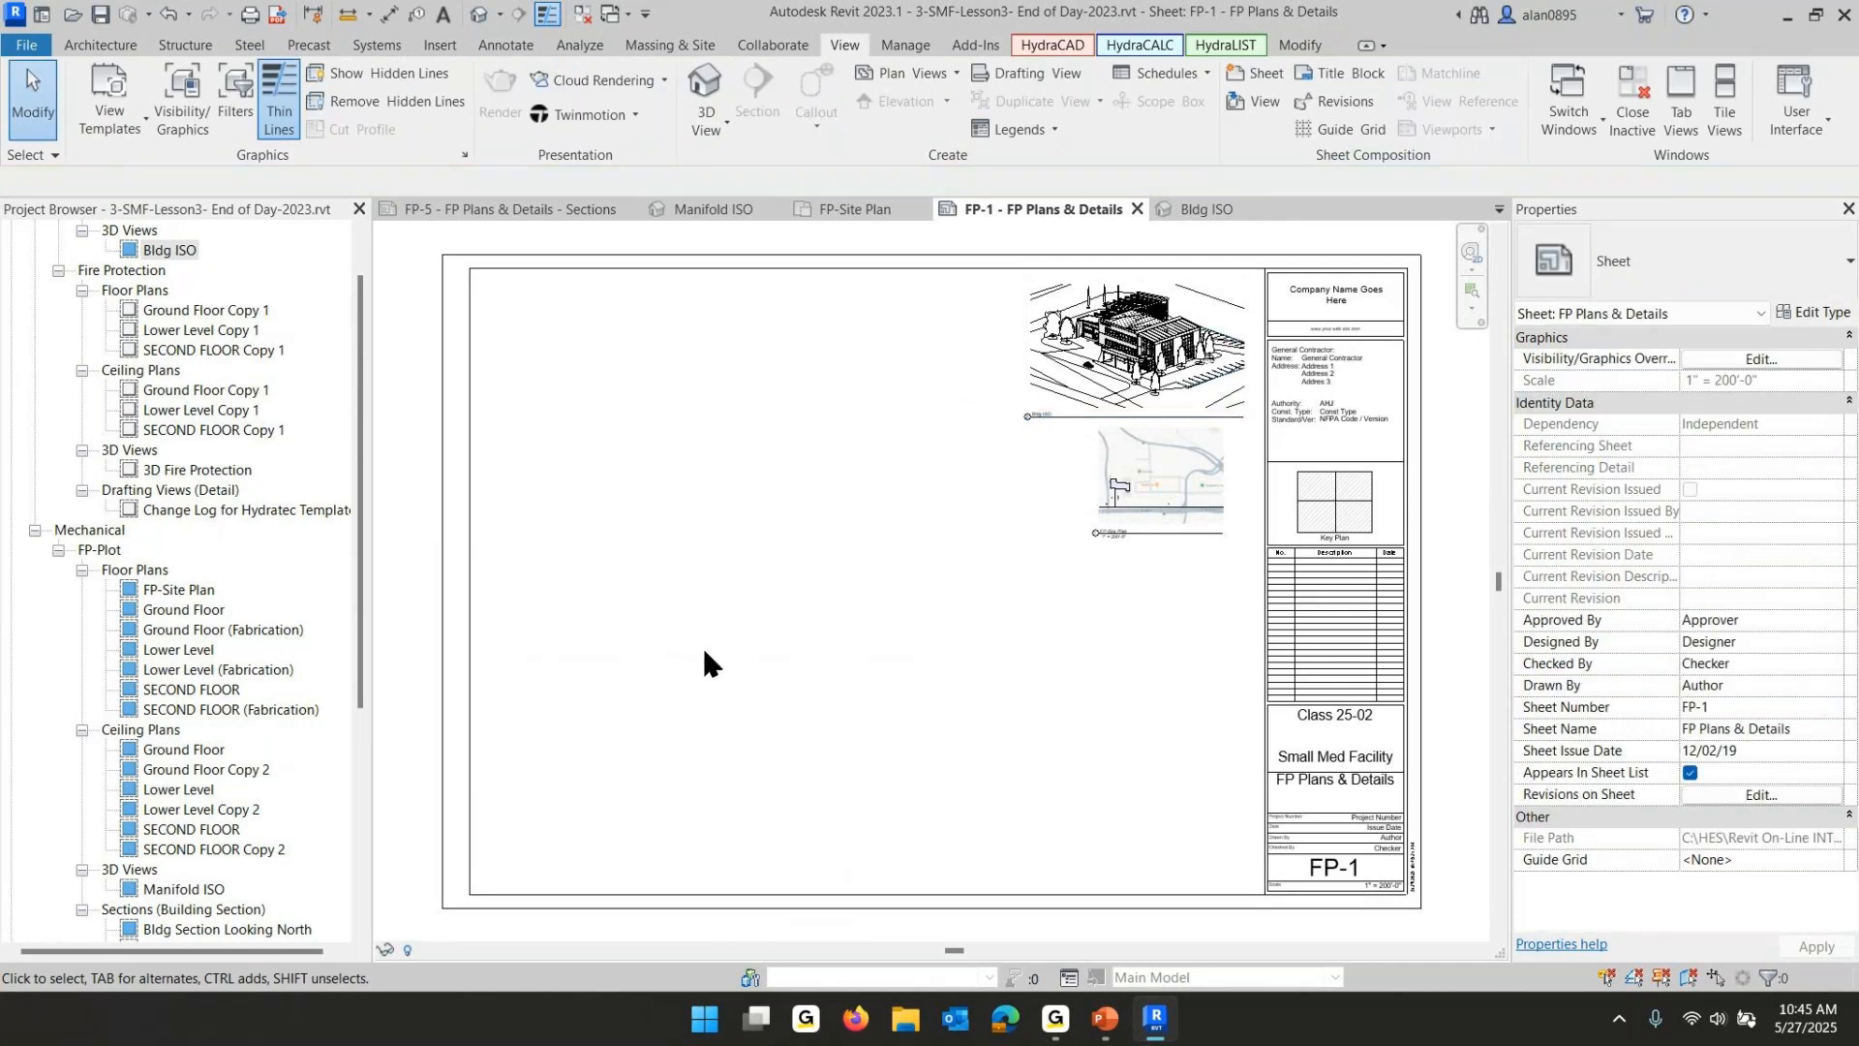
# - Switch to the PowerPoint slide show and advance to the next lesson slide
pyautogui.click(1100, 1027)
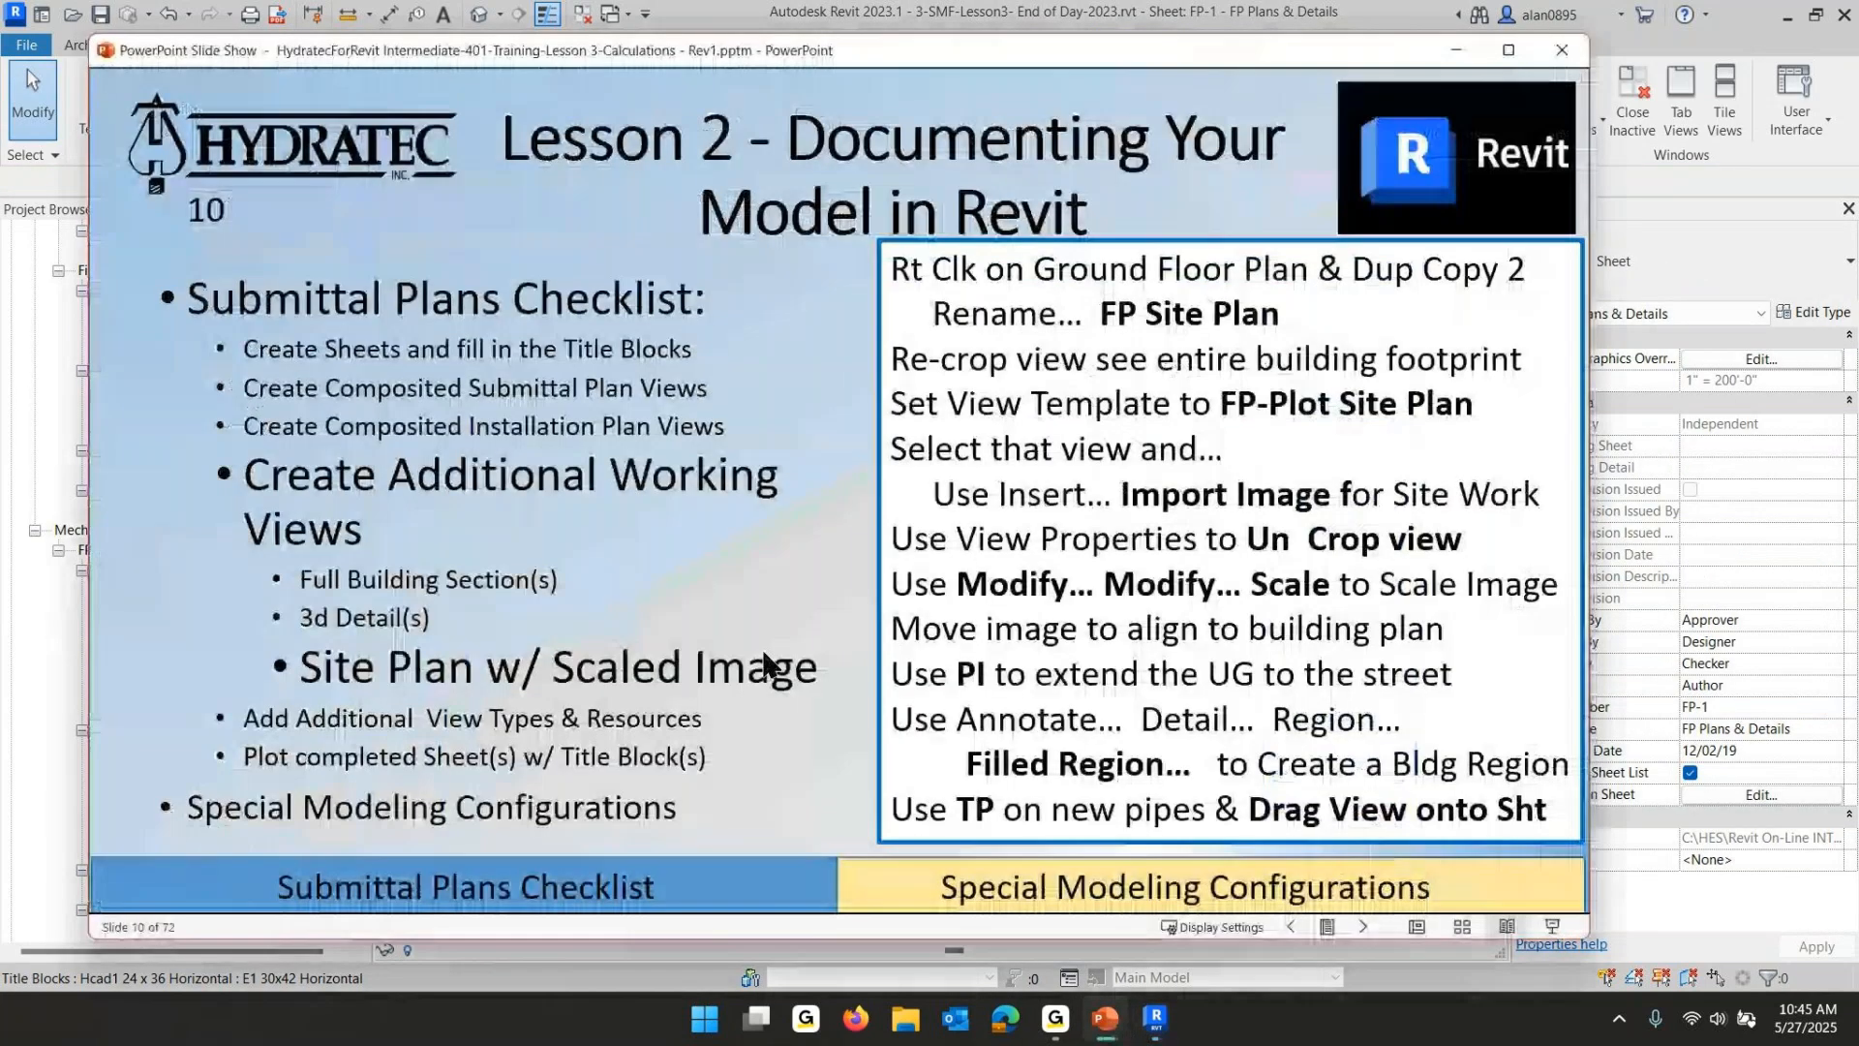
pyautogui.click(700, 497)
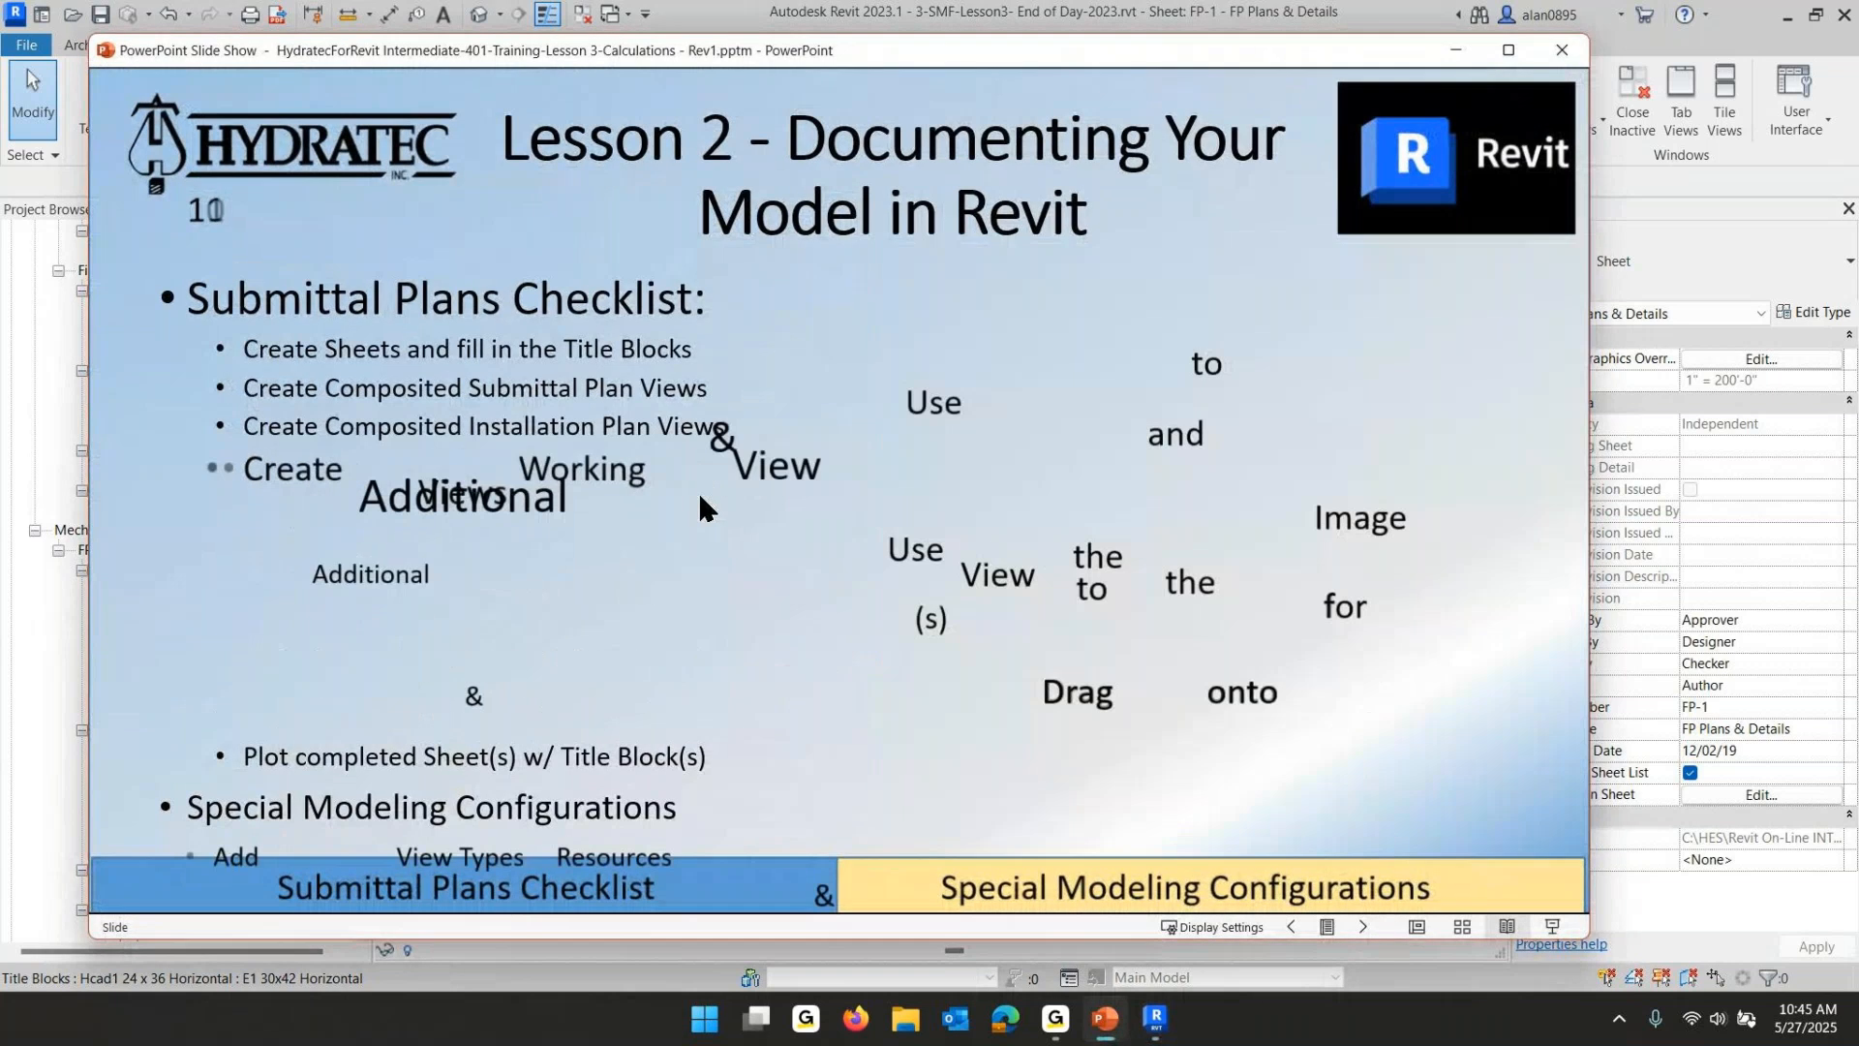
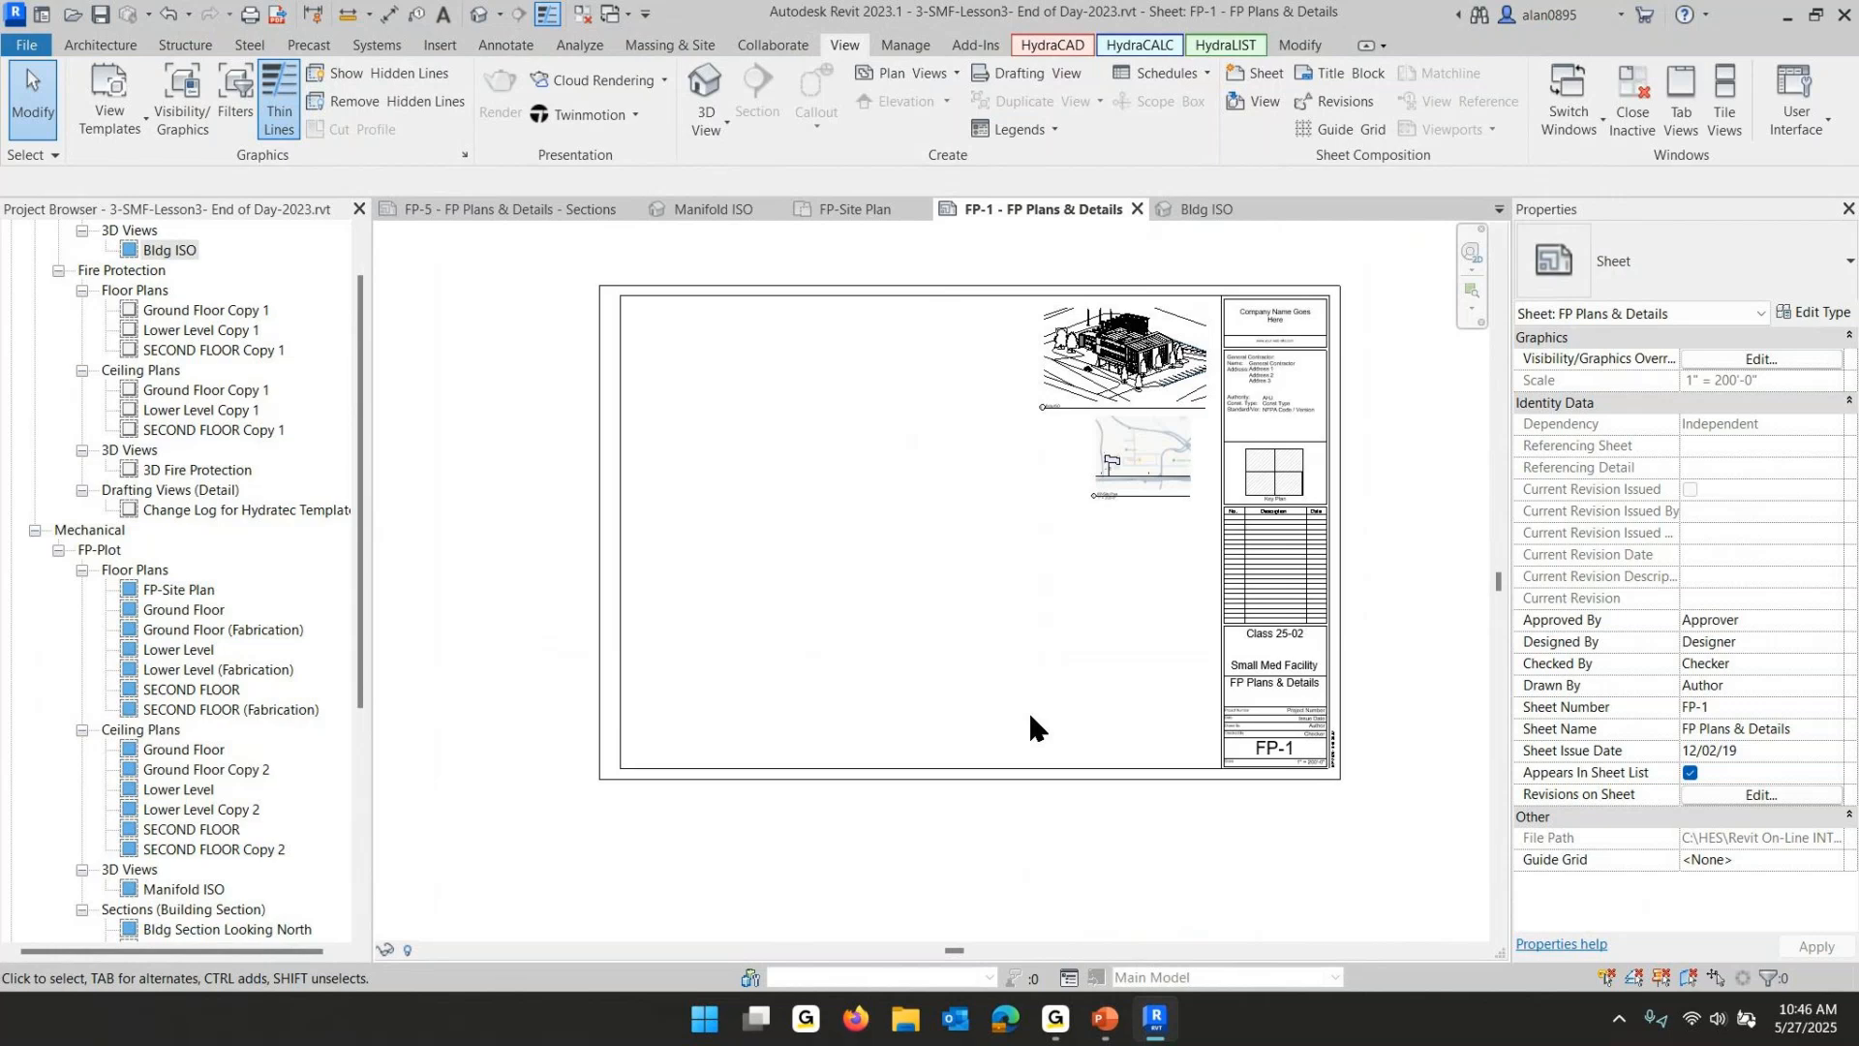
# - Open the Ground Floor plan and zoom out to review the whole floor
pyautogui.click(1030, 718)
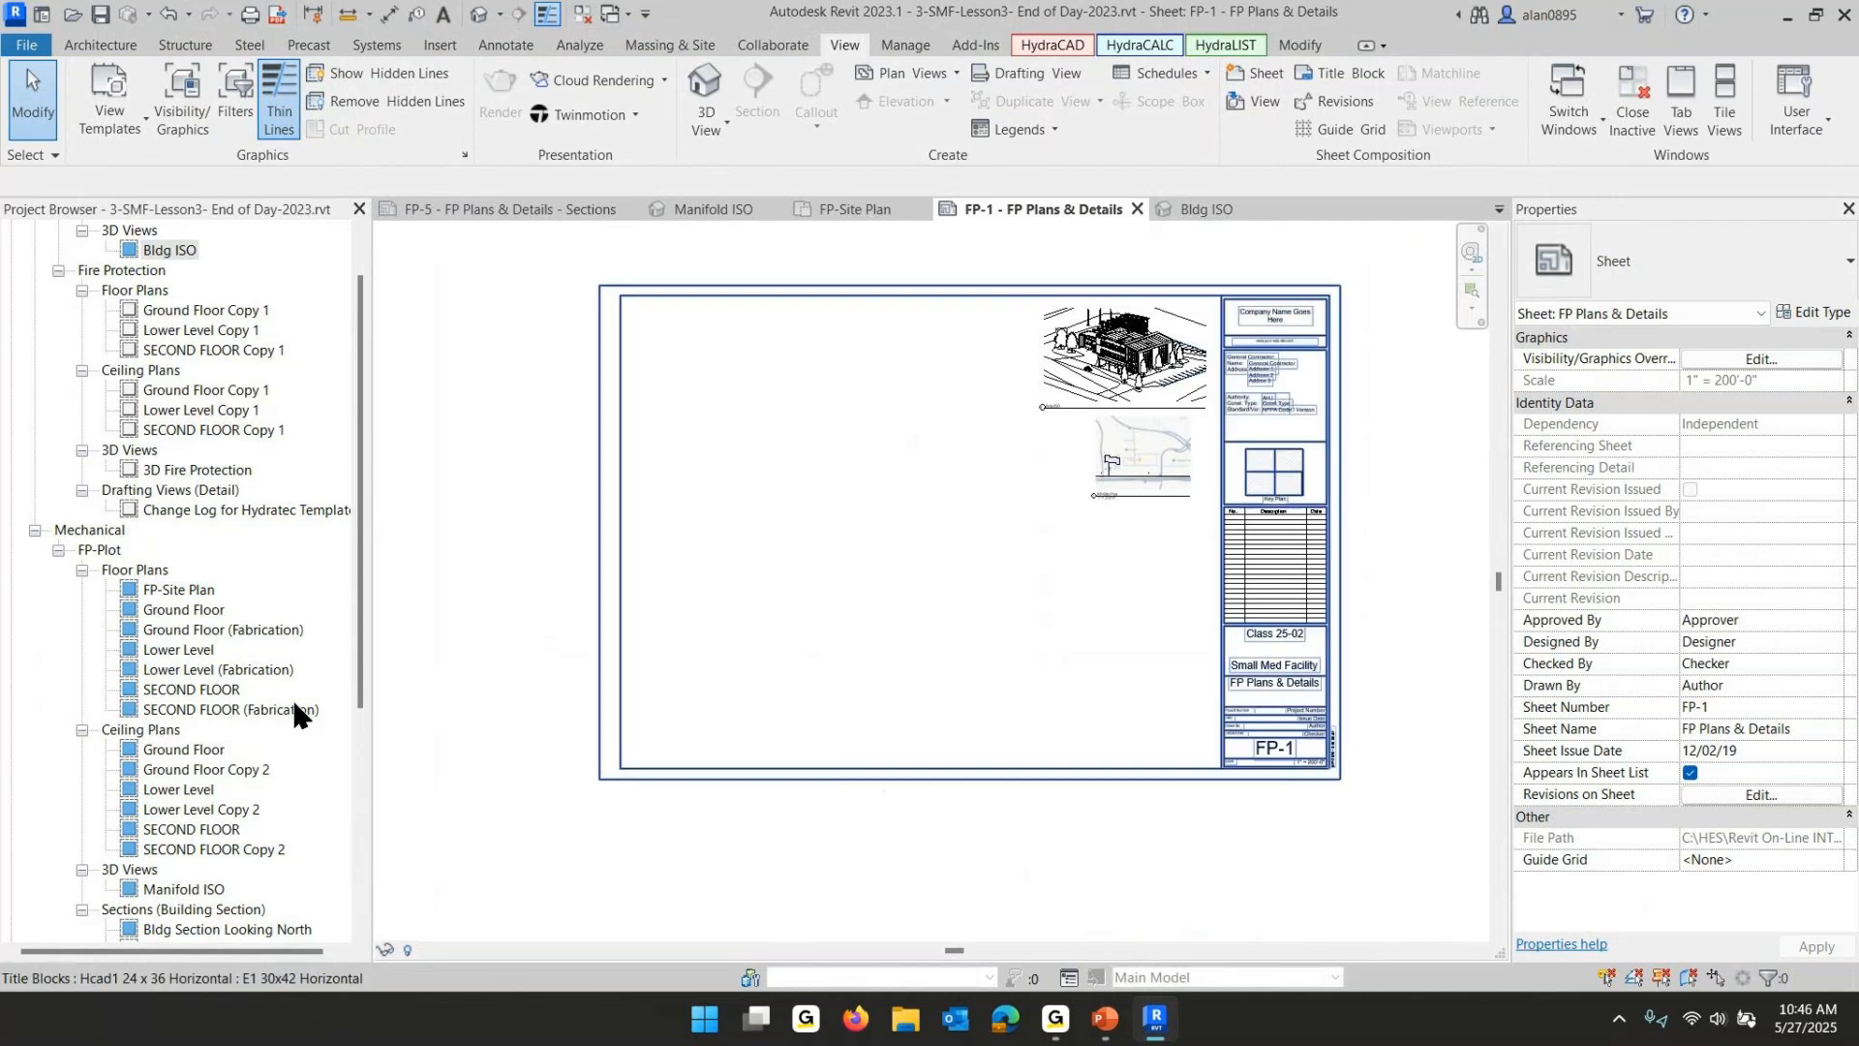
pyautogui.doubleClick(184, 612)
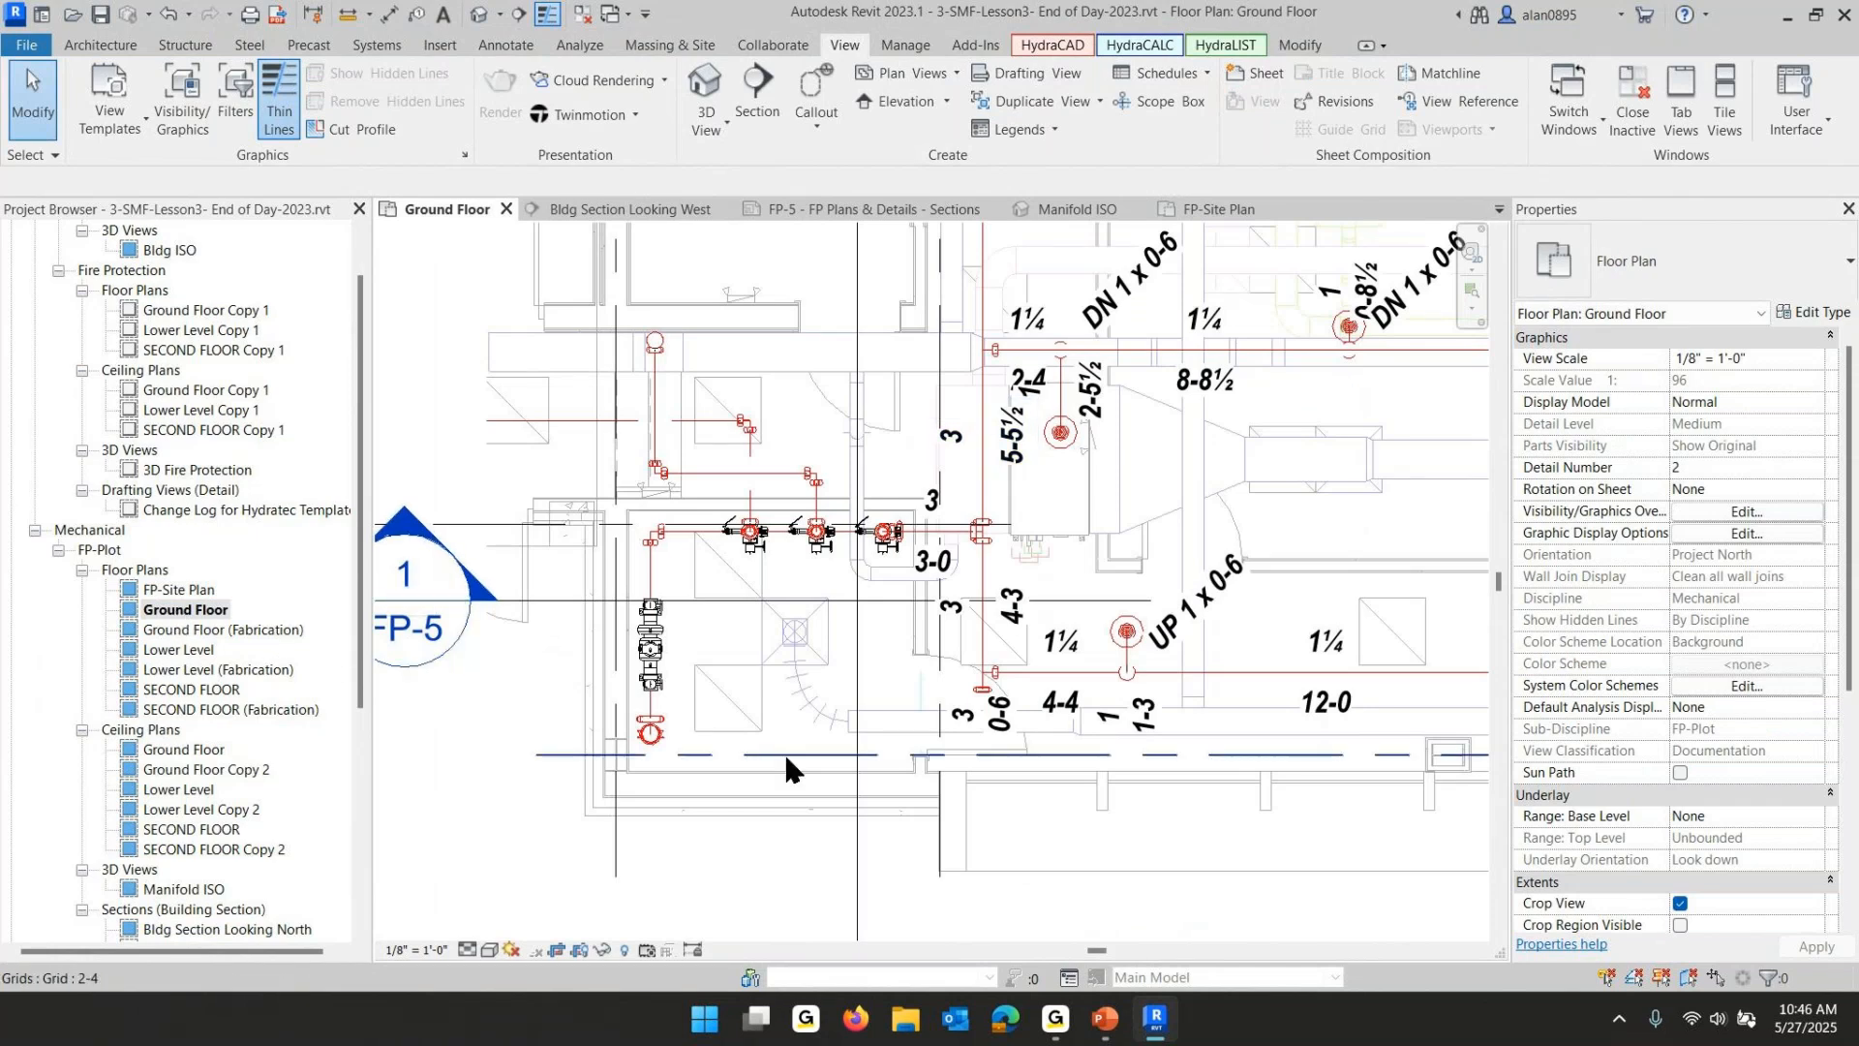
pyautogui.scroll(-3, 790, 751)
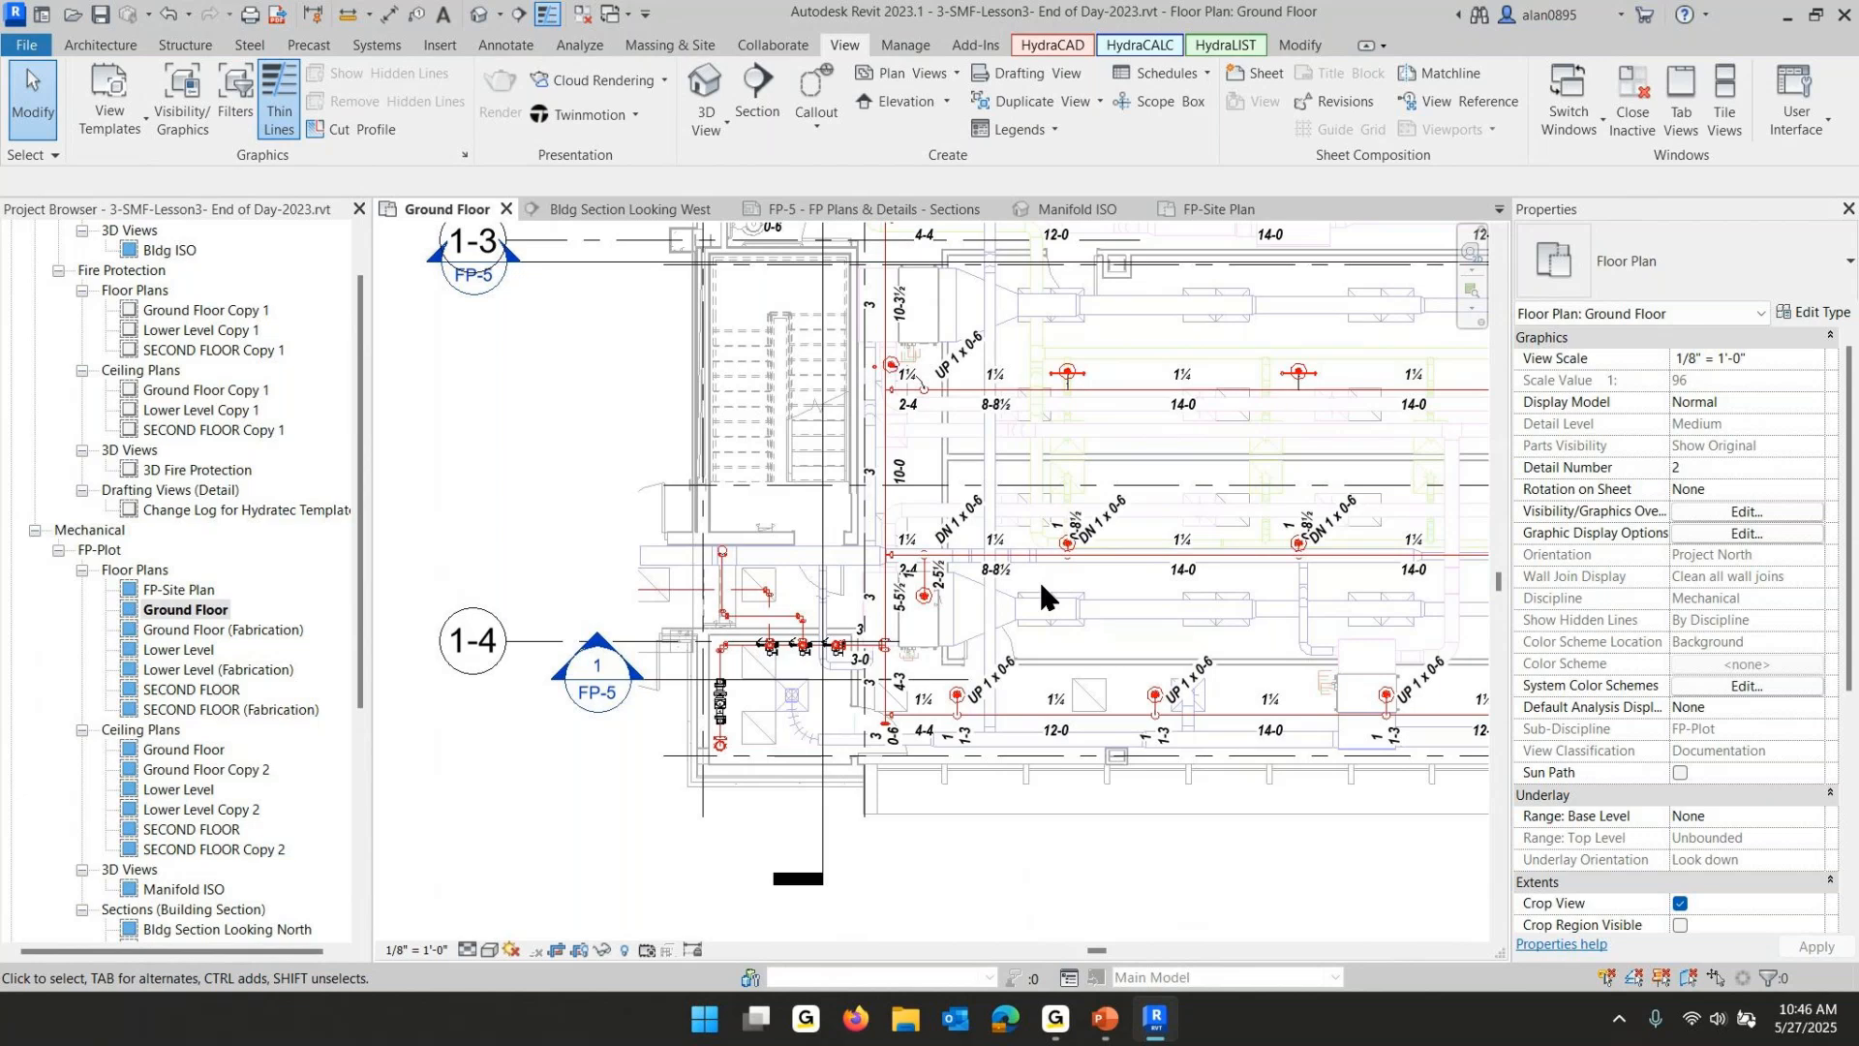
pyautogui.scroll(-1, 997, 598)
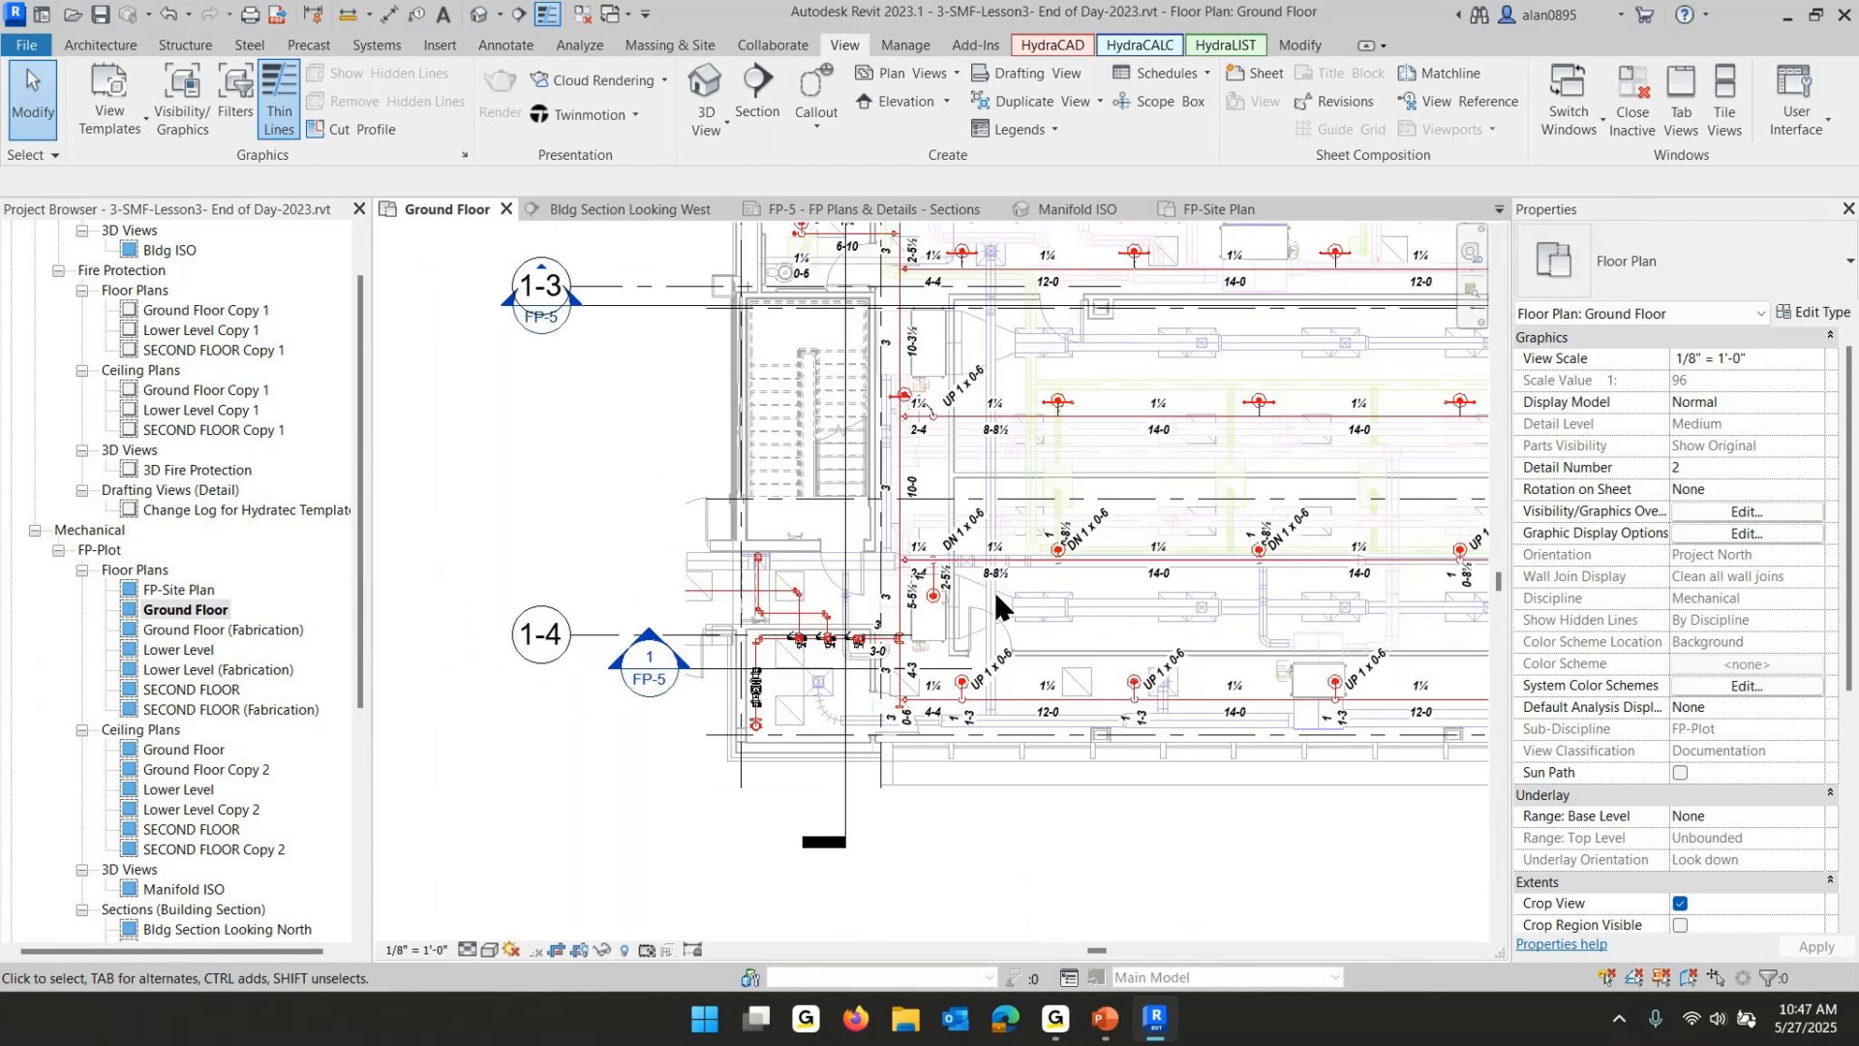
pyautogui.scroll(-8, 997, 602)
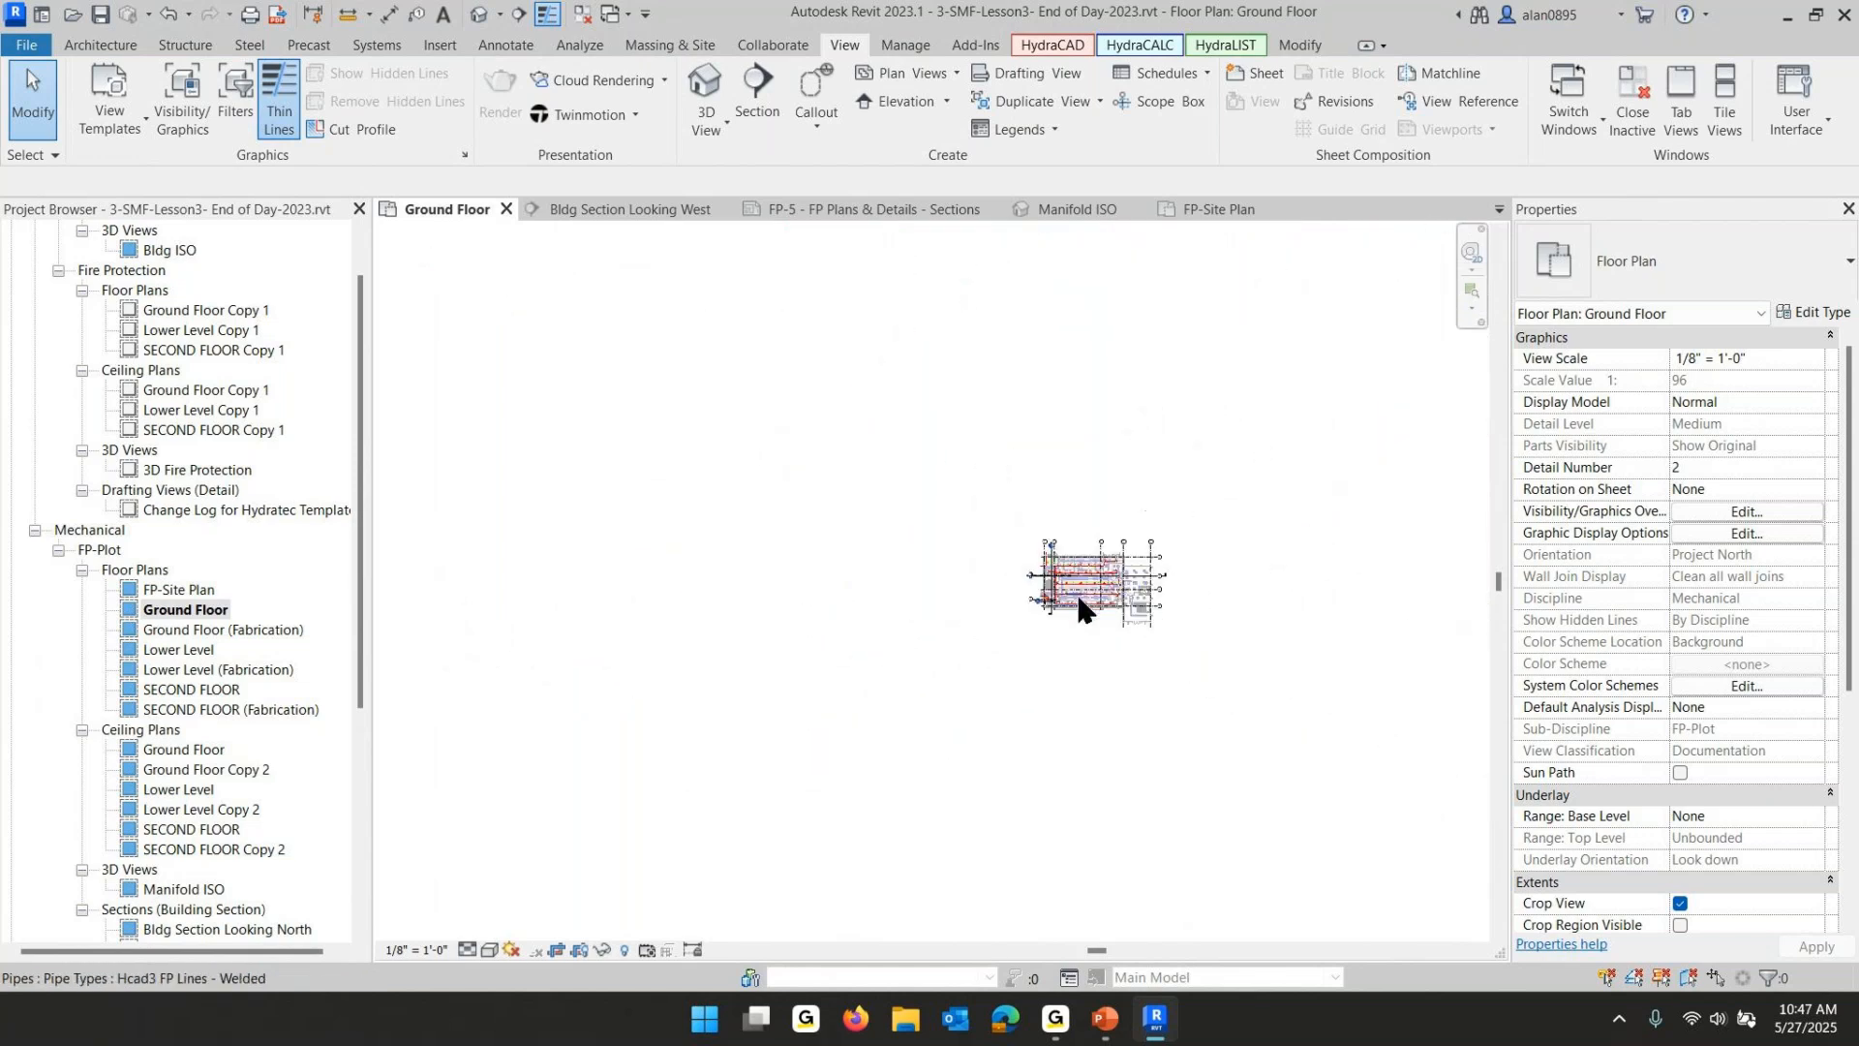
pyautogui.scroll(-1, 1082, 610)
pyautogui.scroll(-2, 198, 677)
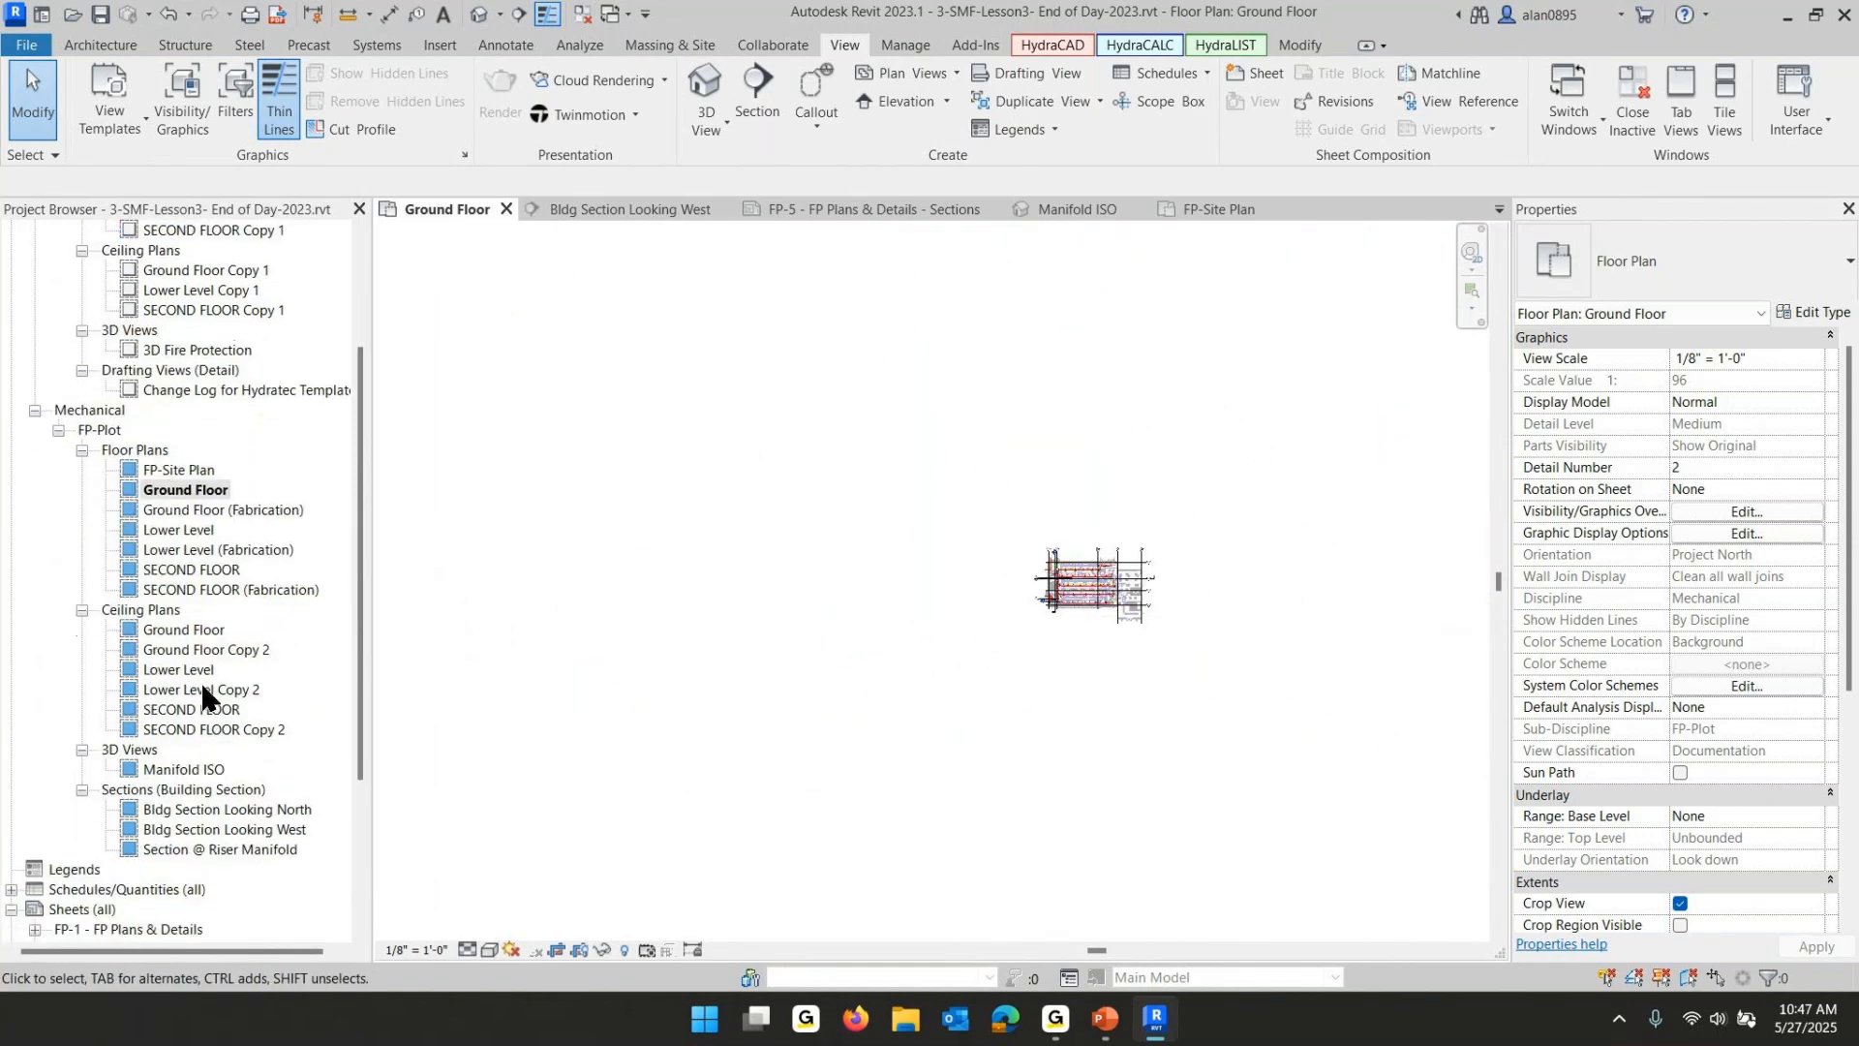
# - Open sheets FP-3, FP-2 and FP-5 and review the section views placed on FP-5
pyautogui.scroll(-3, 171, 794)
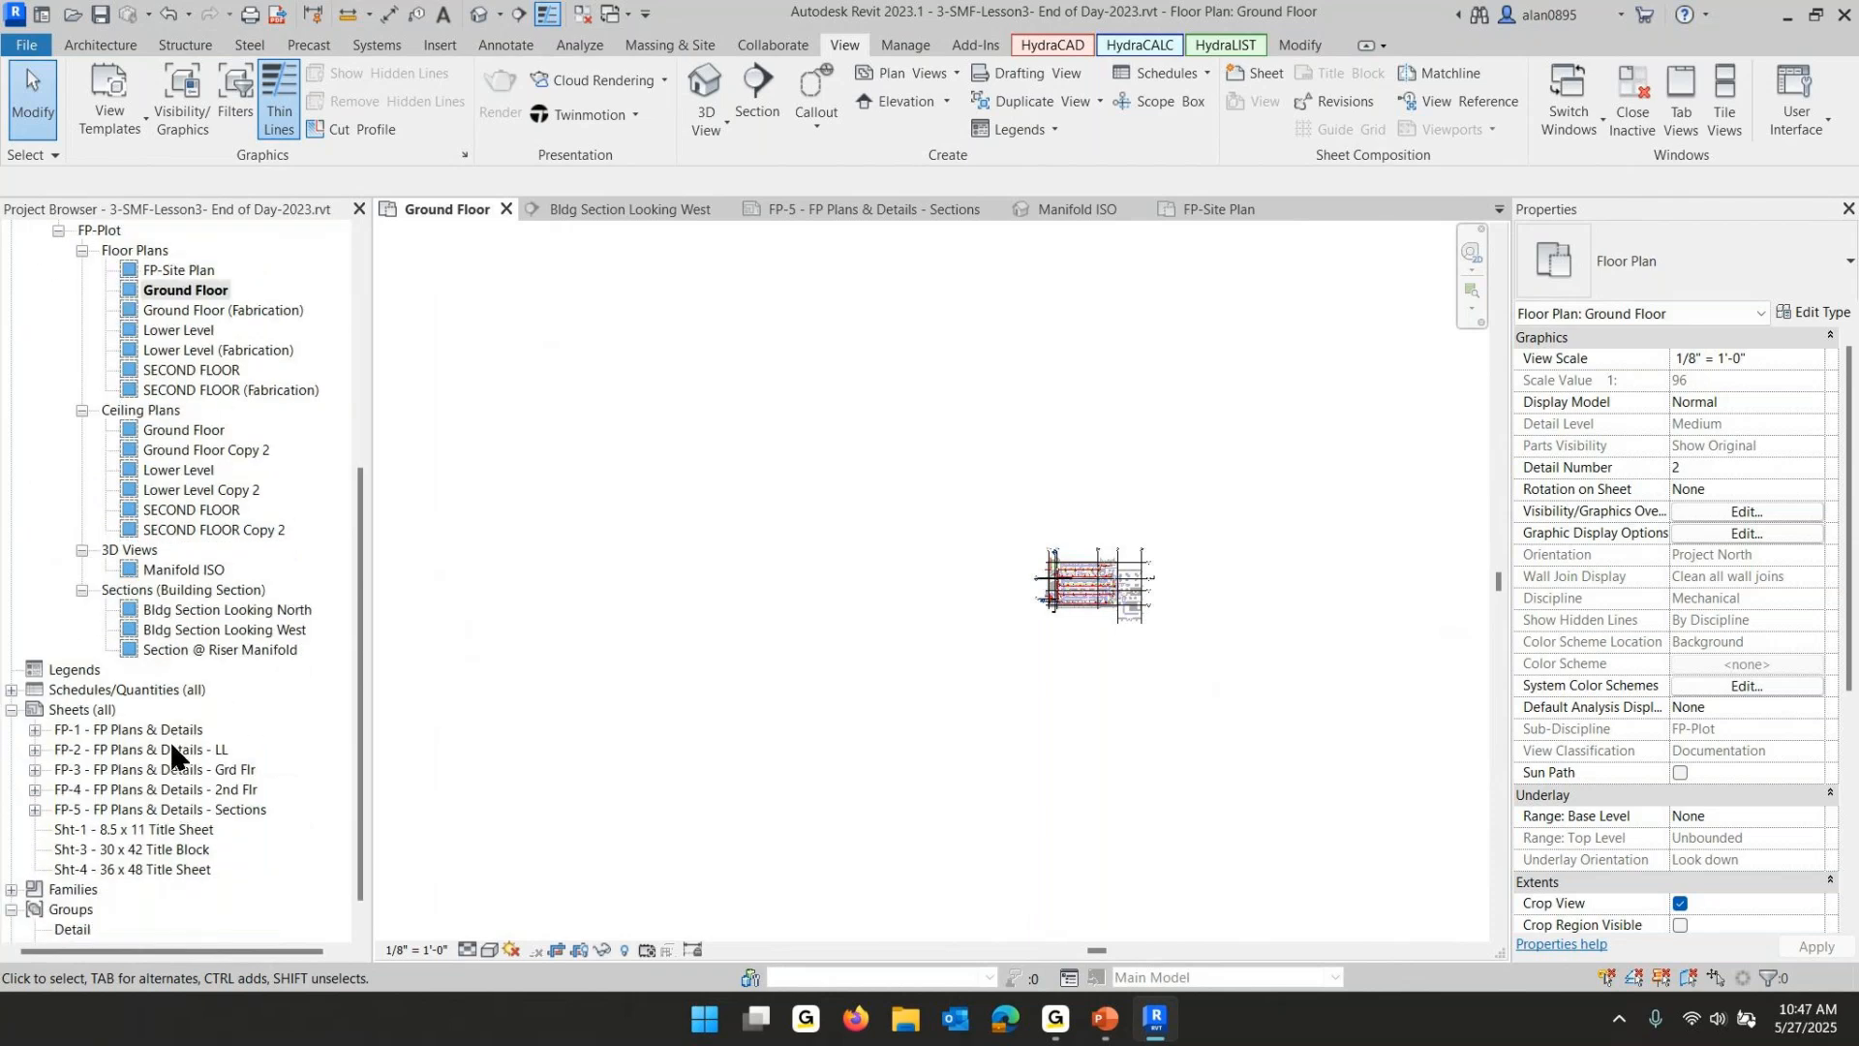
pyautogui.click(179, 772)
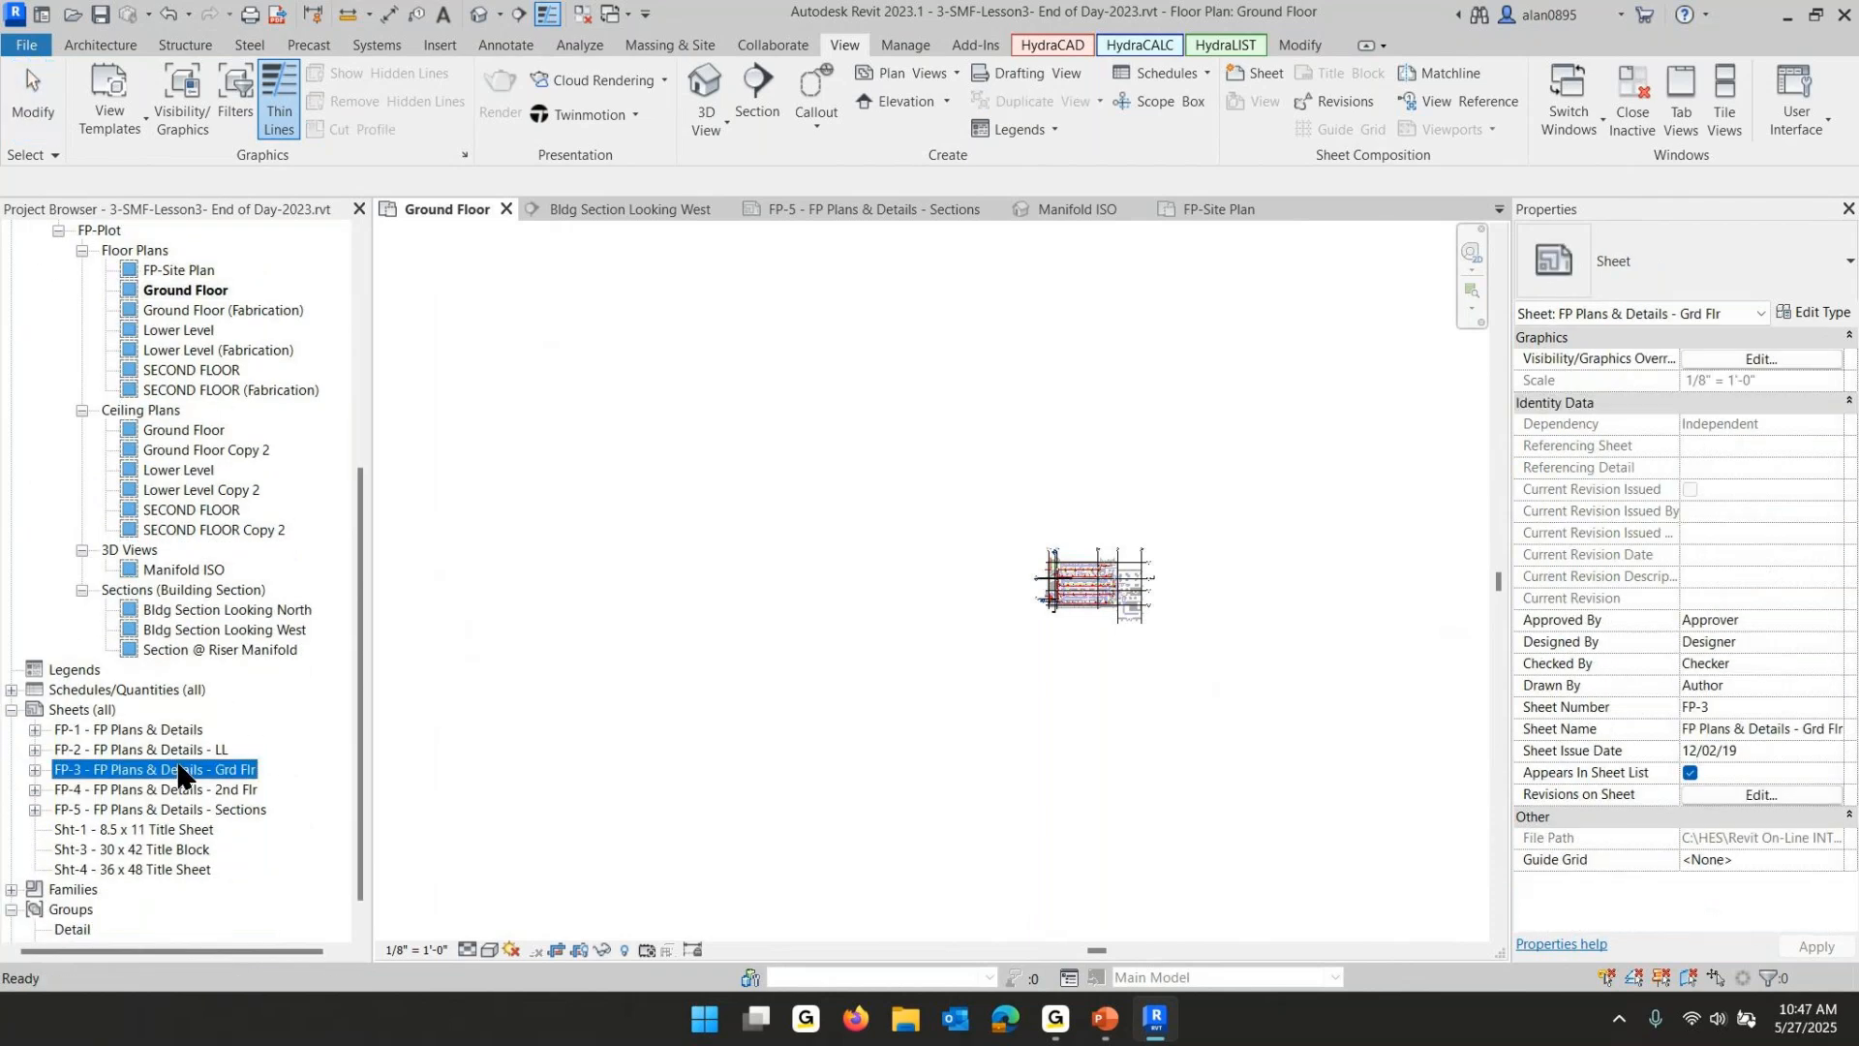
pyautogui.doubleClick(178, 770)
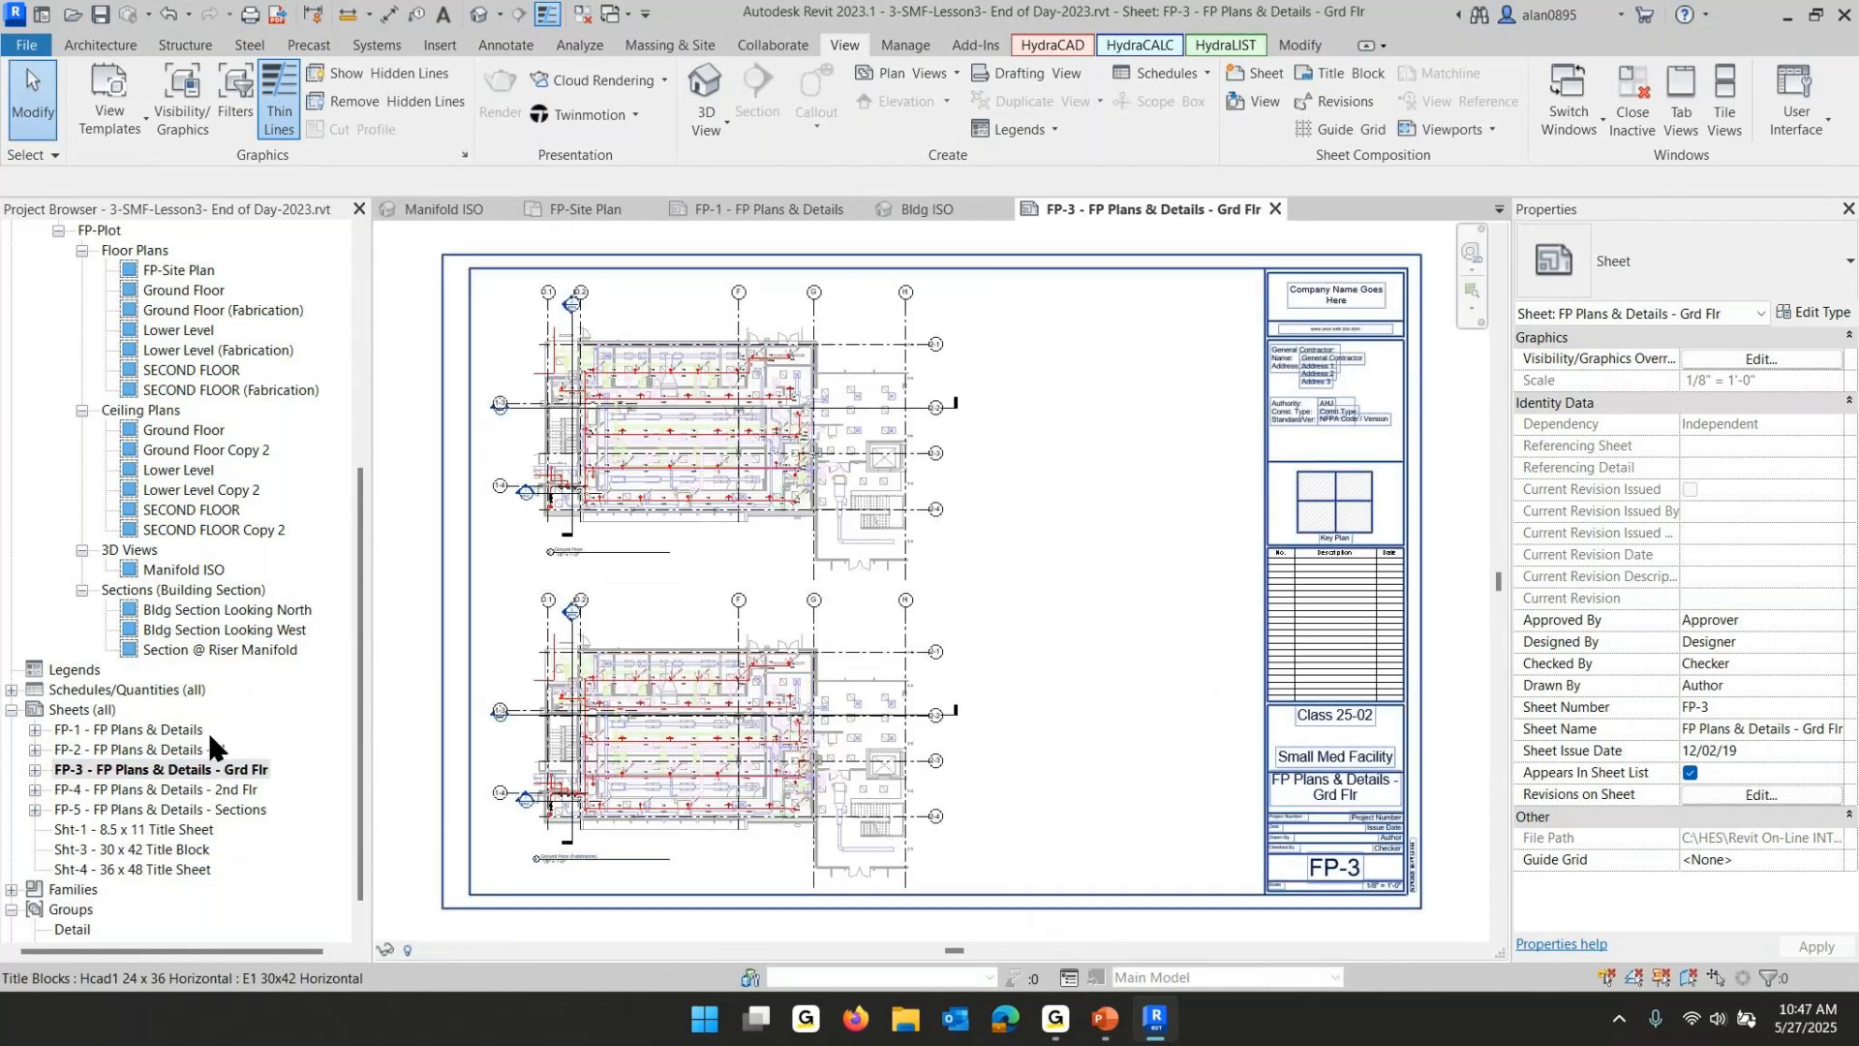
pyautogui.doubleClick(164, 750)
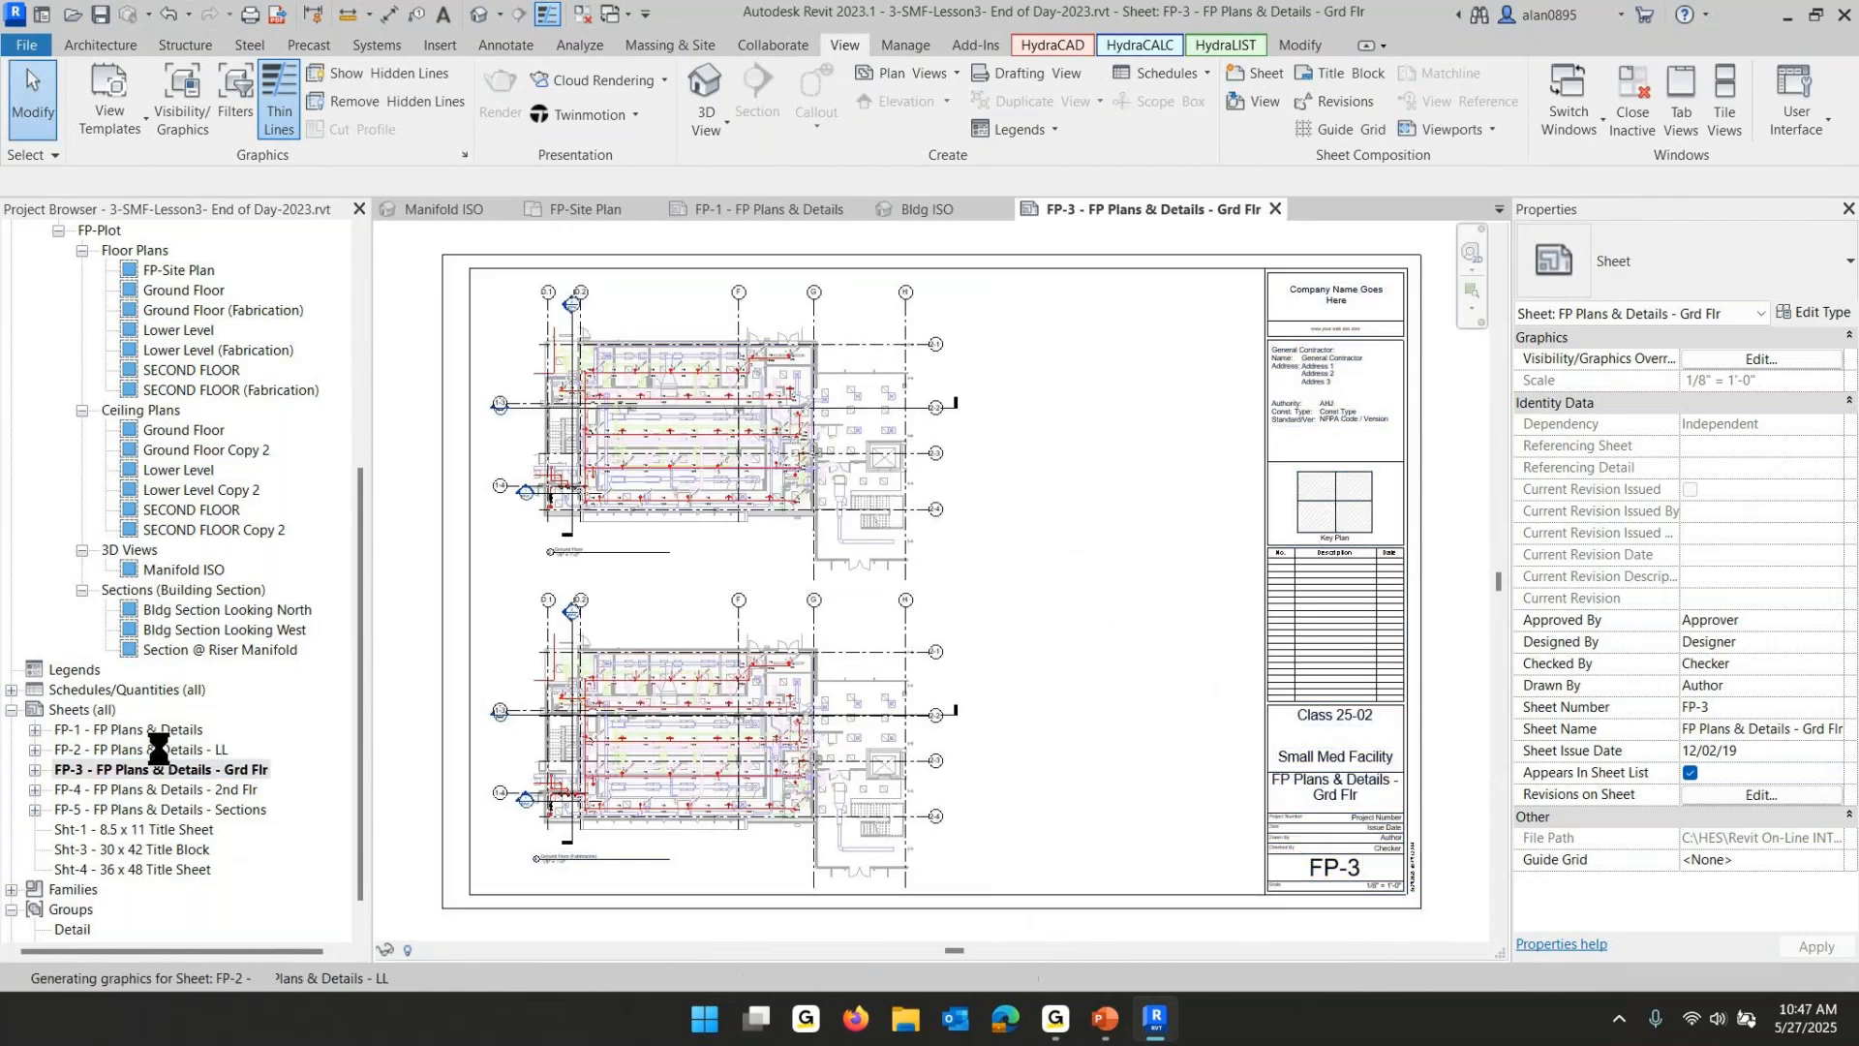
pyautogui.doubleClick(188, 811)
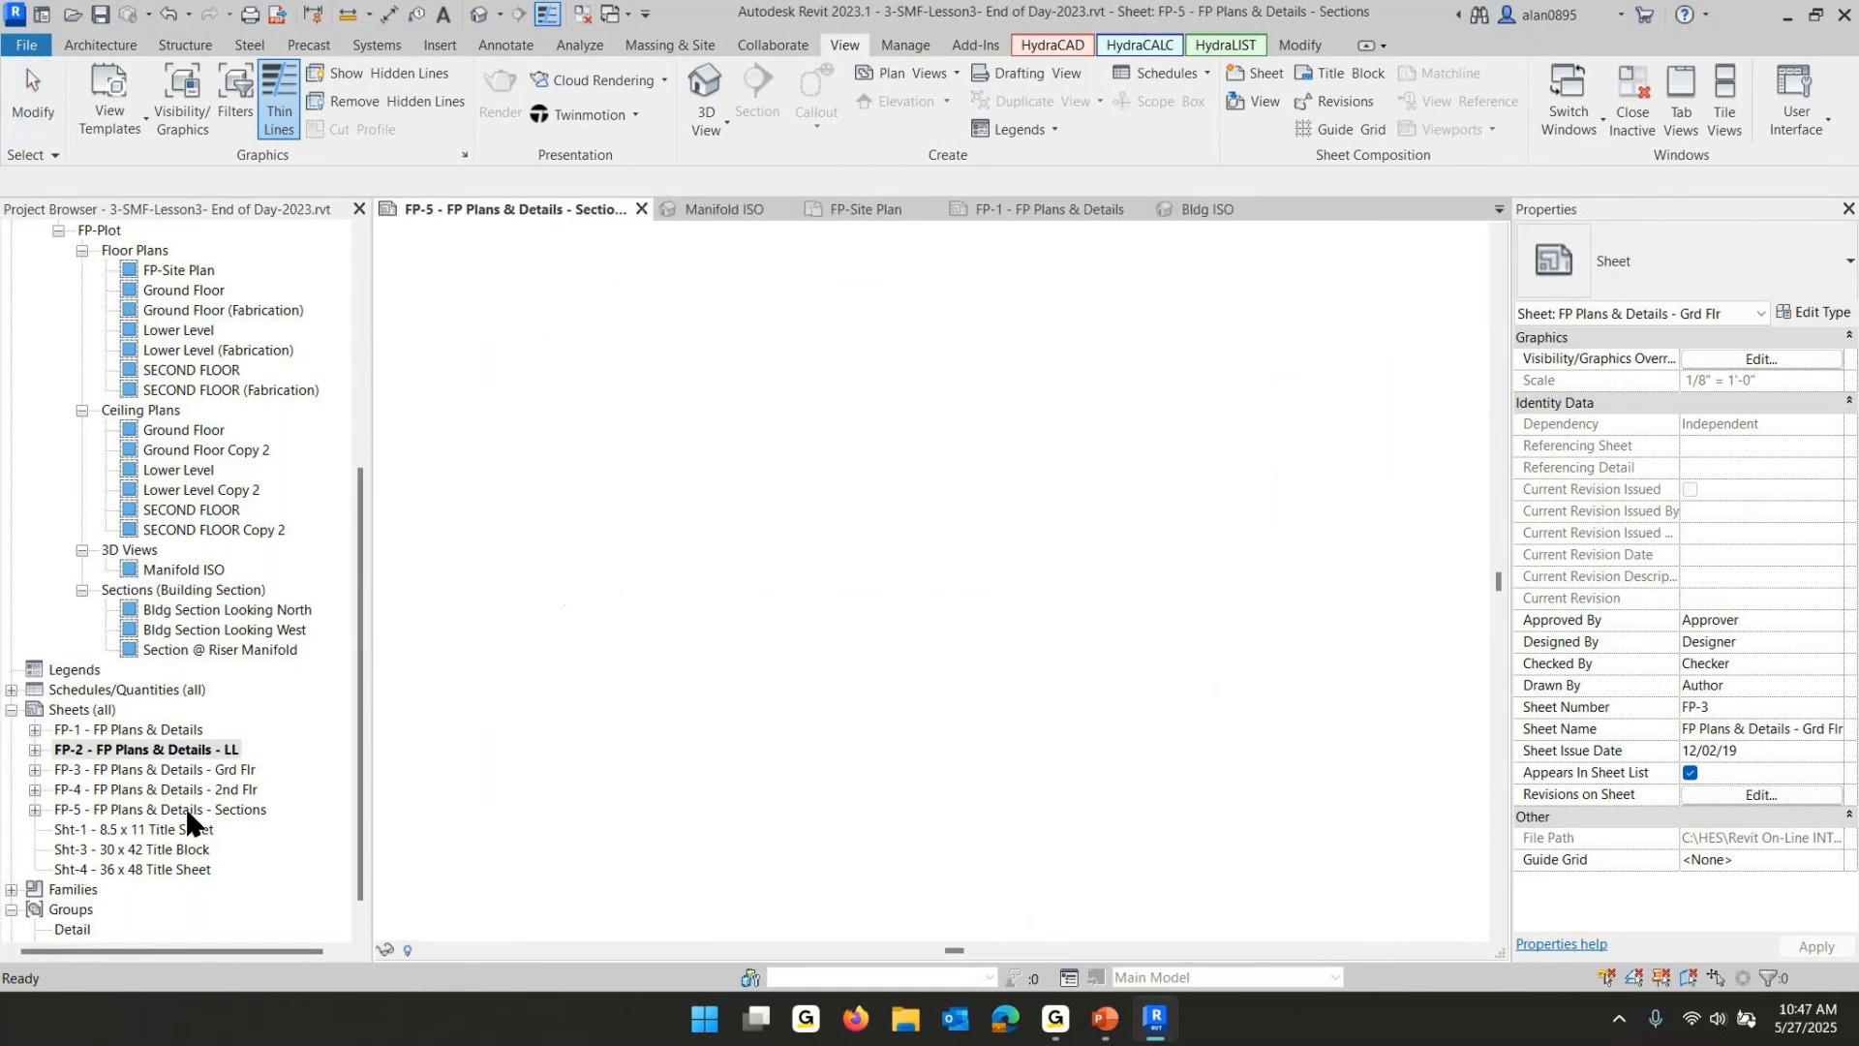
pyautogui.scroll(6, 836, 448)
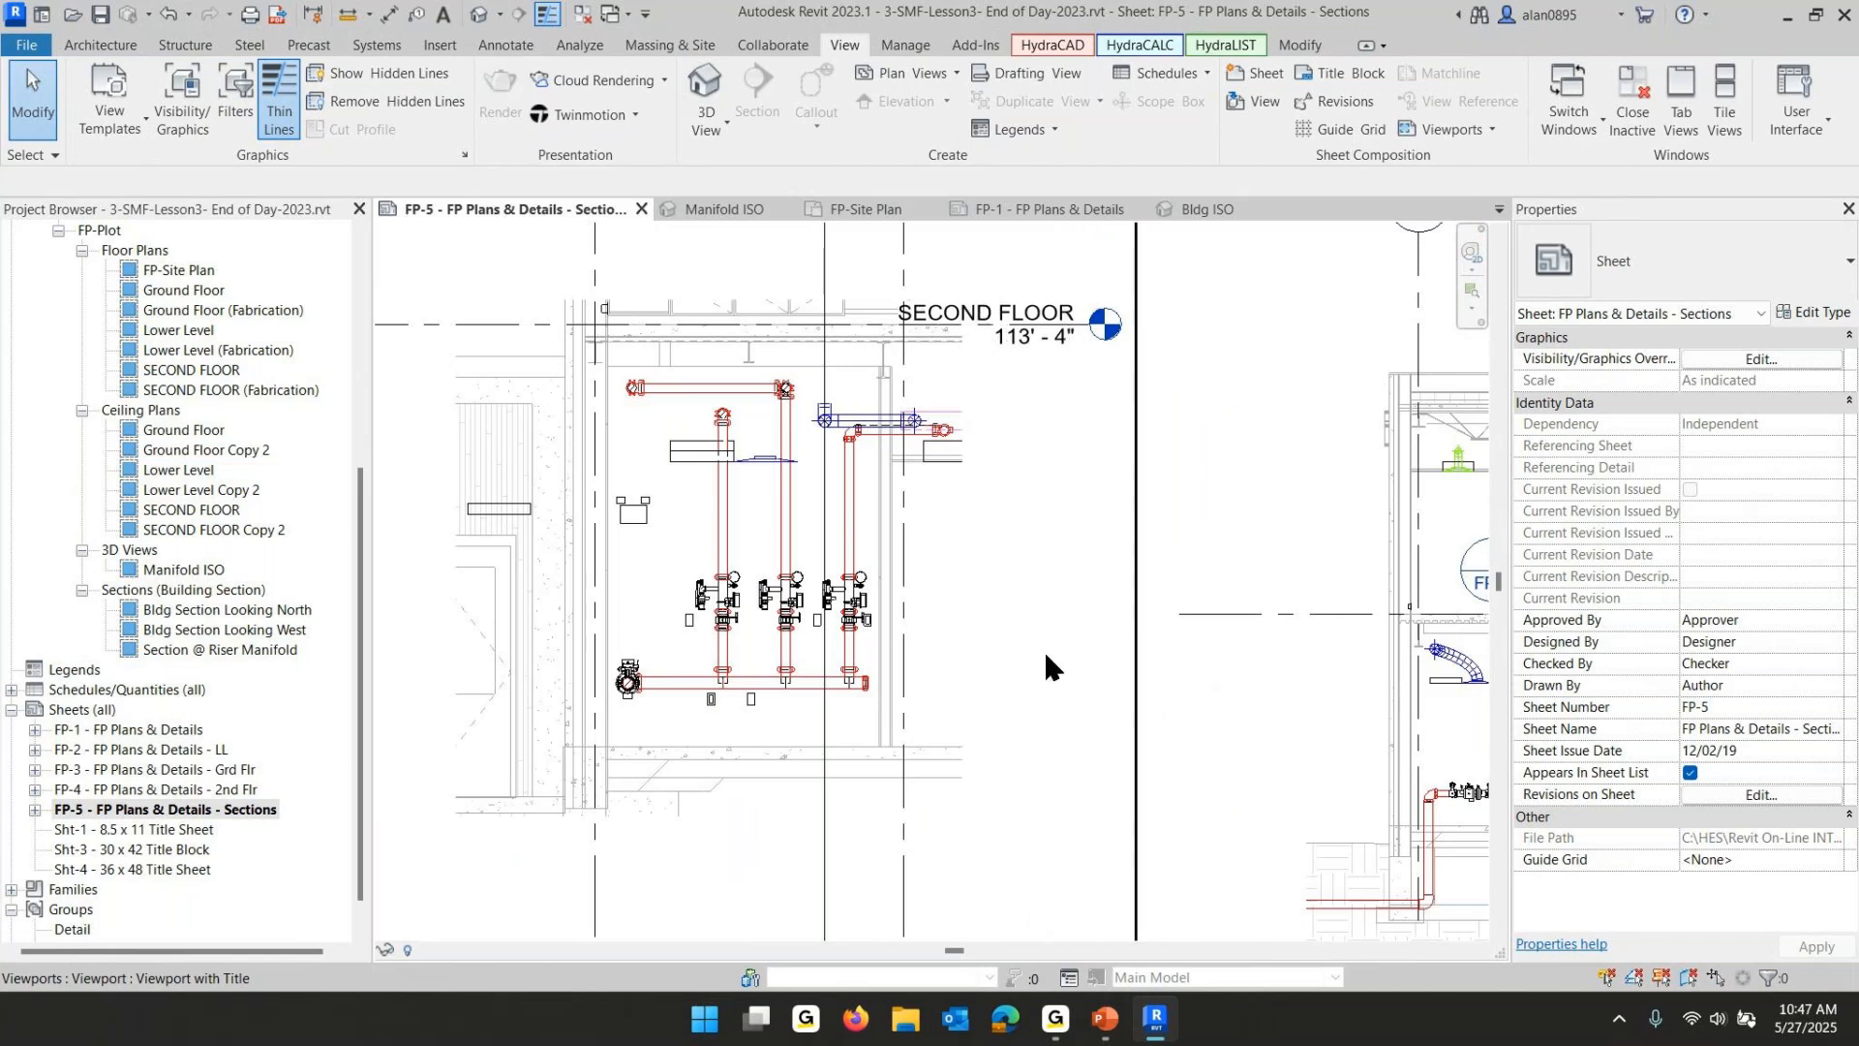
pyautogui.scroll(-4, 1041, 651)
pyautogui.scroll(4, 752, 873)
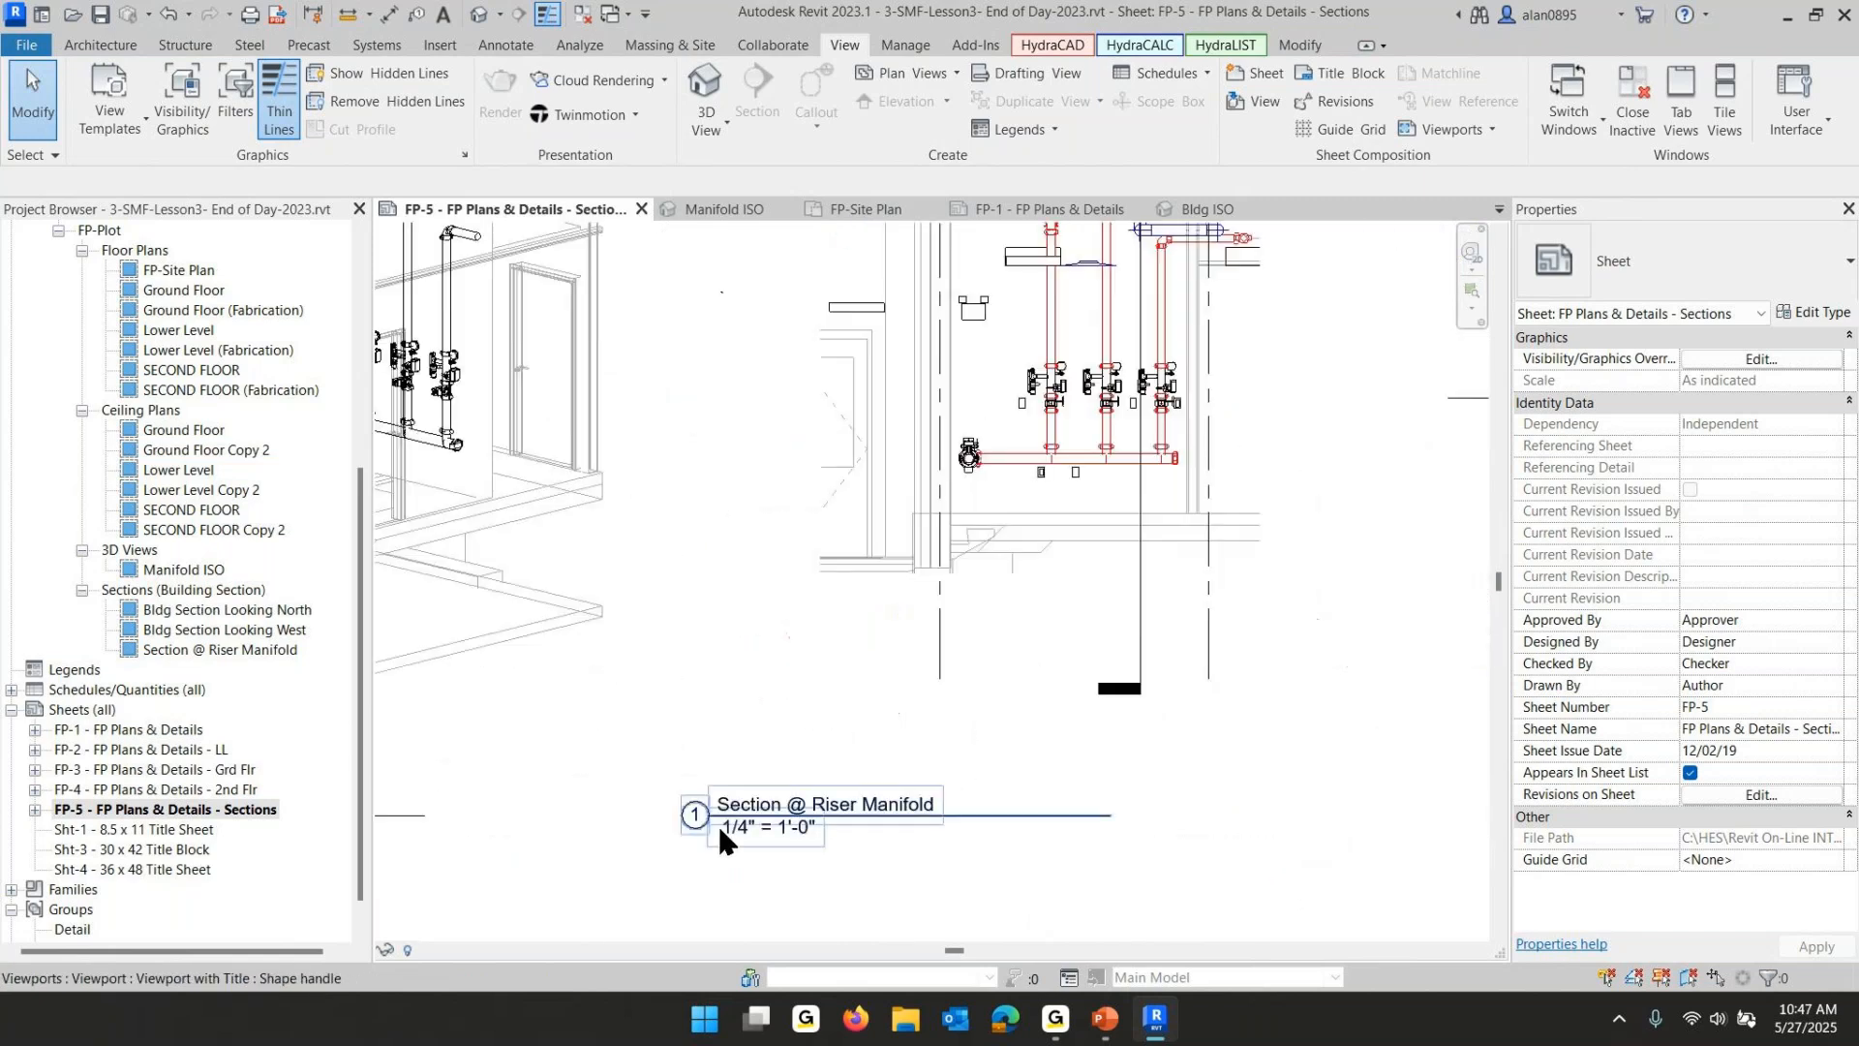
pyautogui.scroll(-2, 1210, 436)
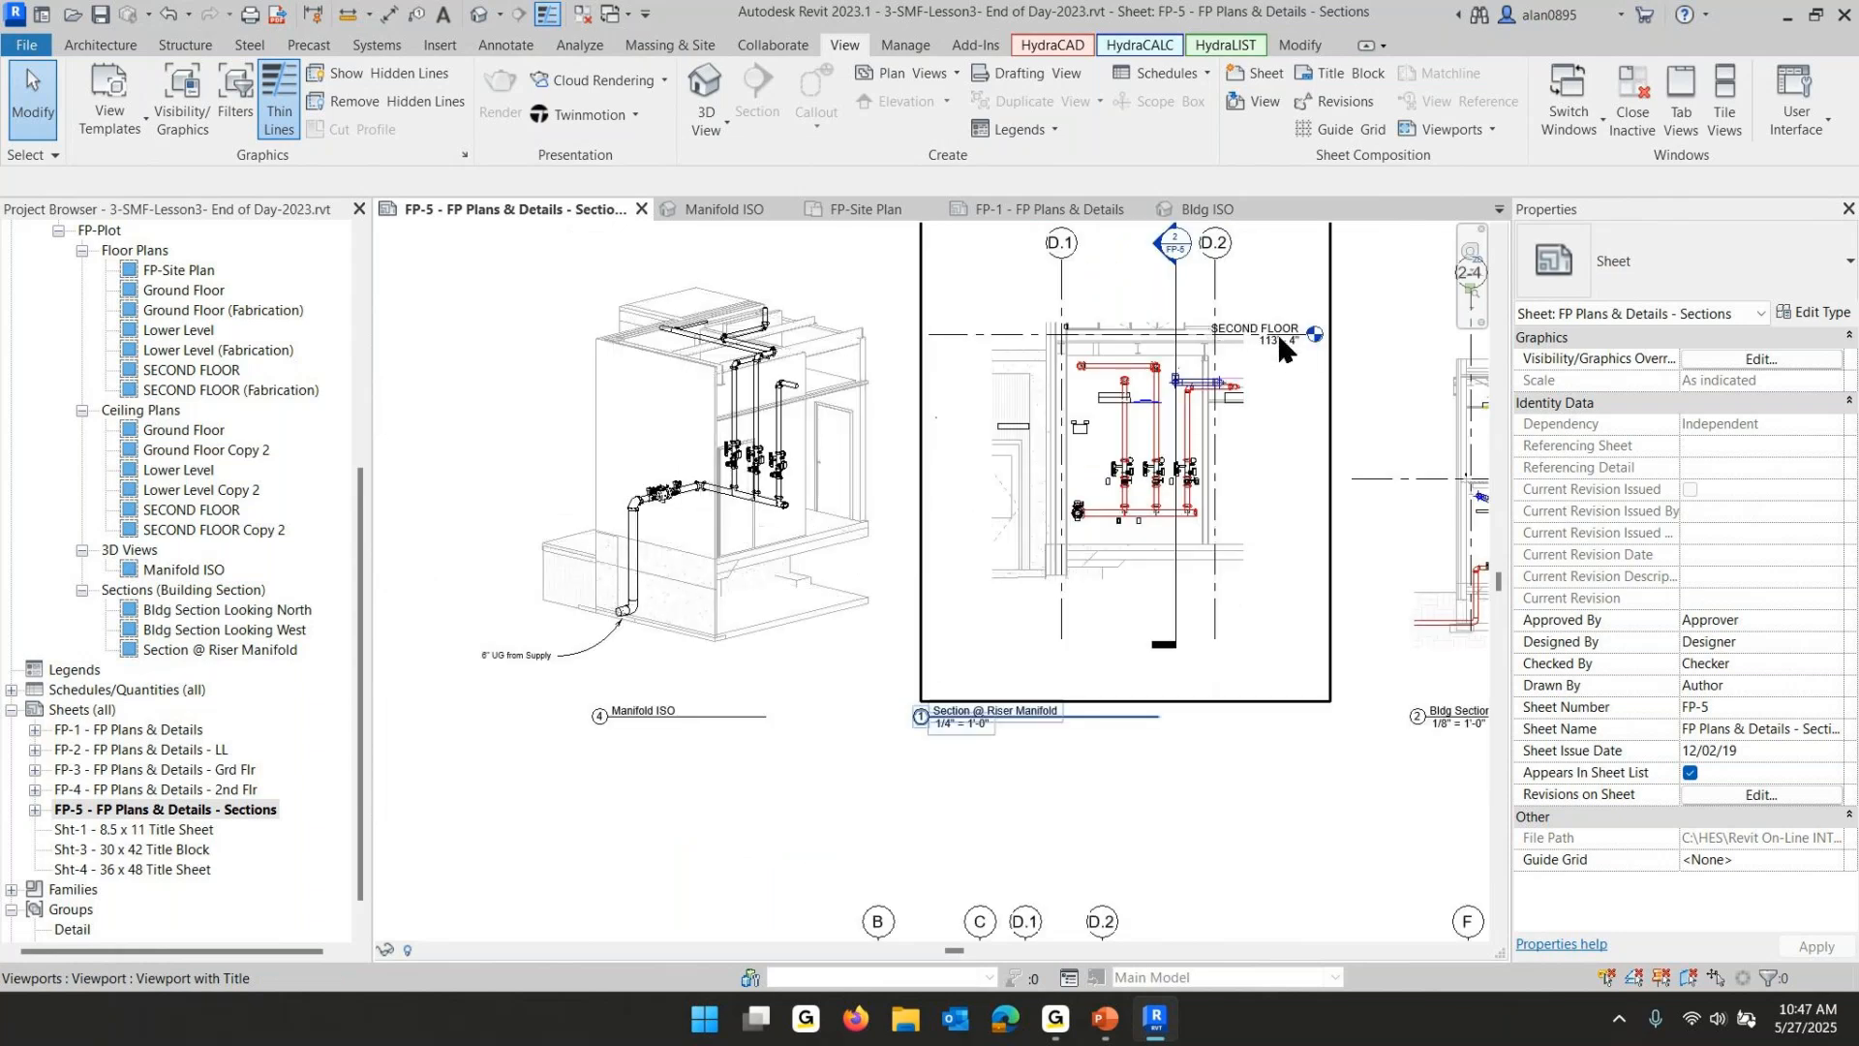
pyautogui.moveTo(1319, 509); pyautogui.dragTo(906, 492, button='middle')
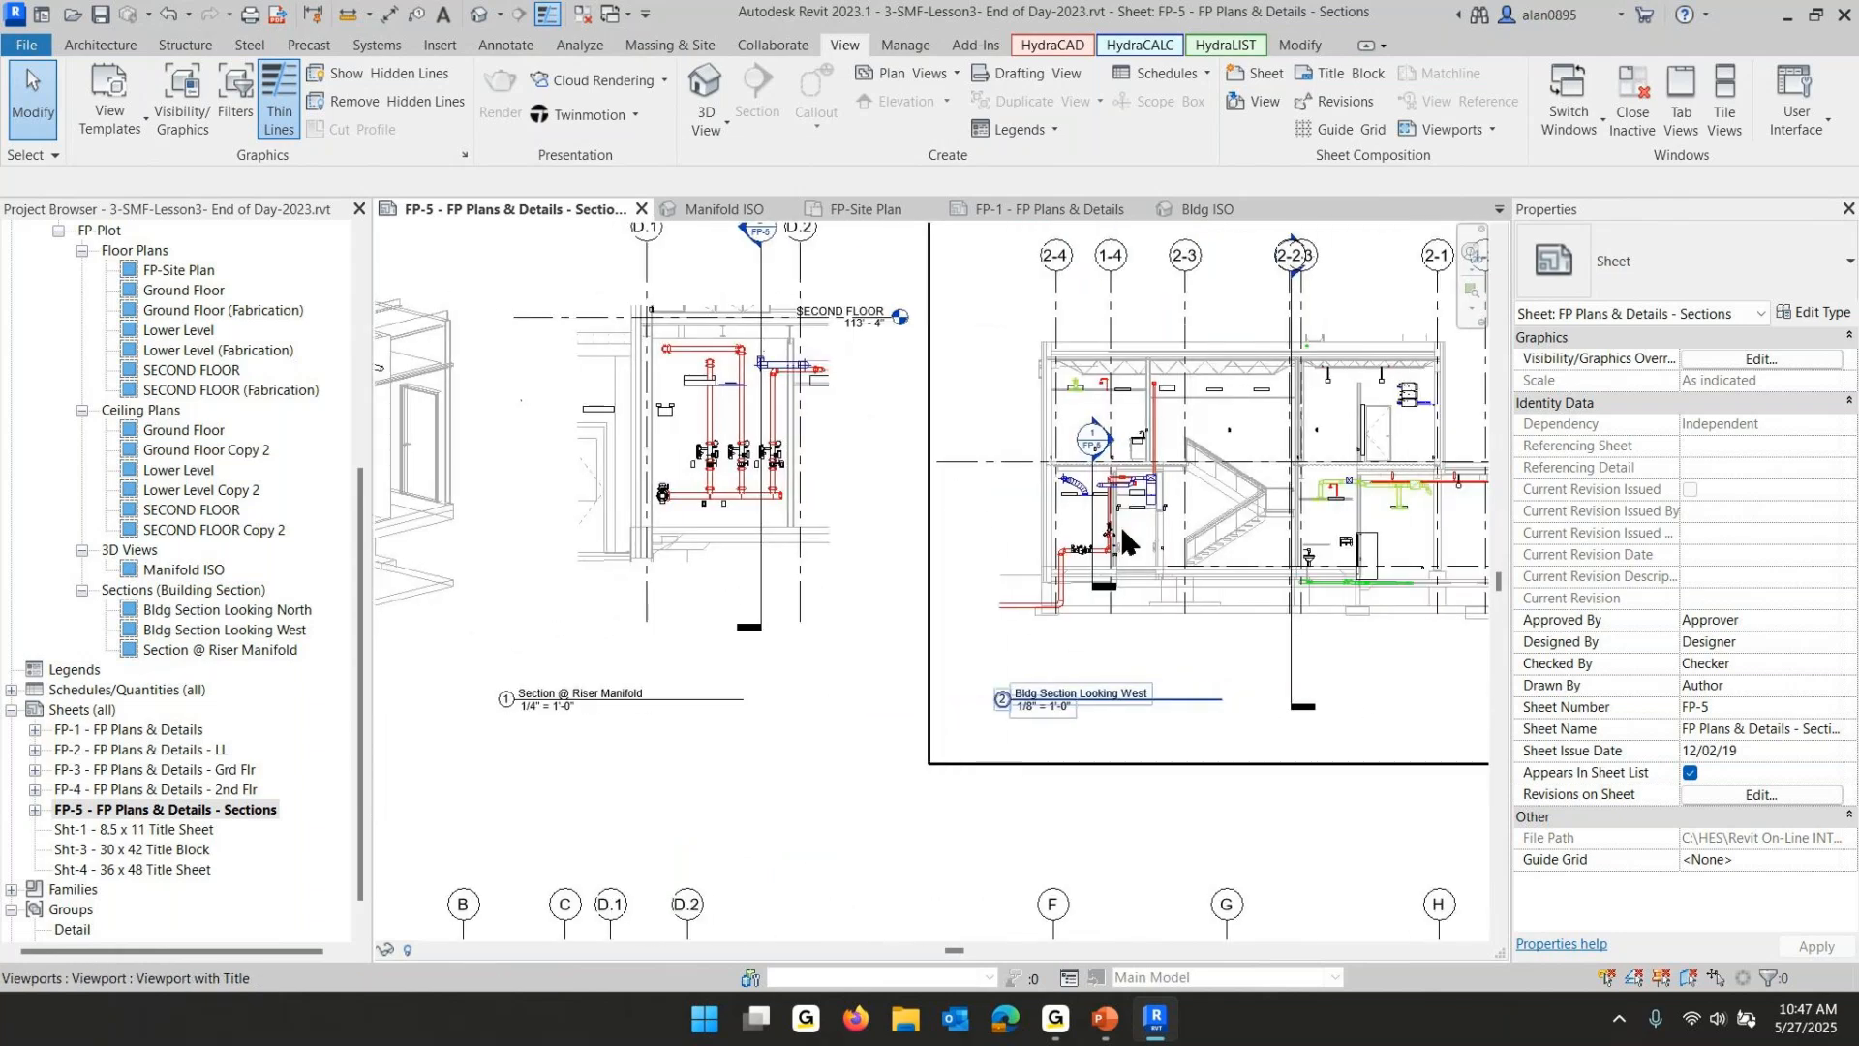
pyautogui.moveTo(1160, 539); pyautogui.dragTo(734, 602, button='middle')
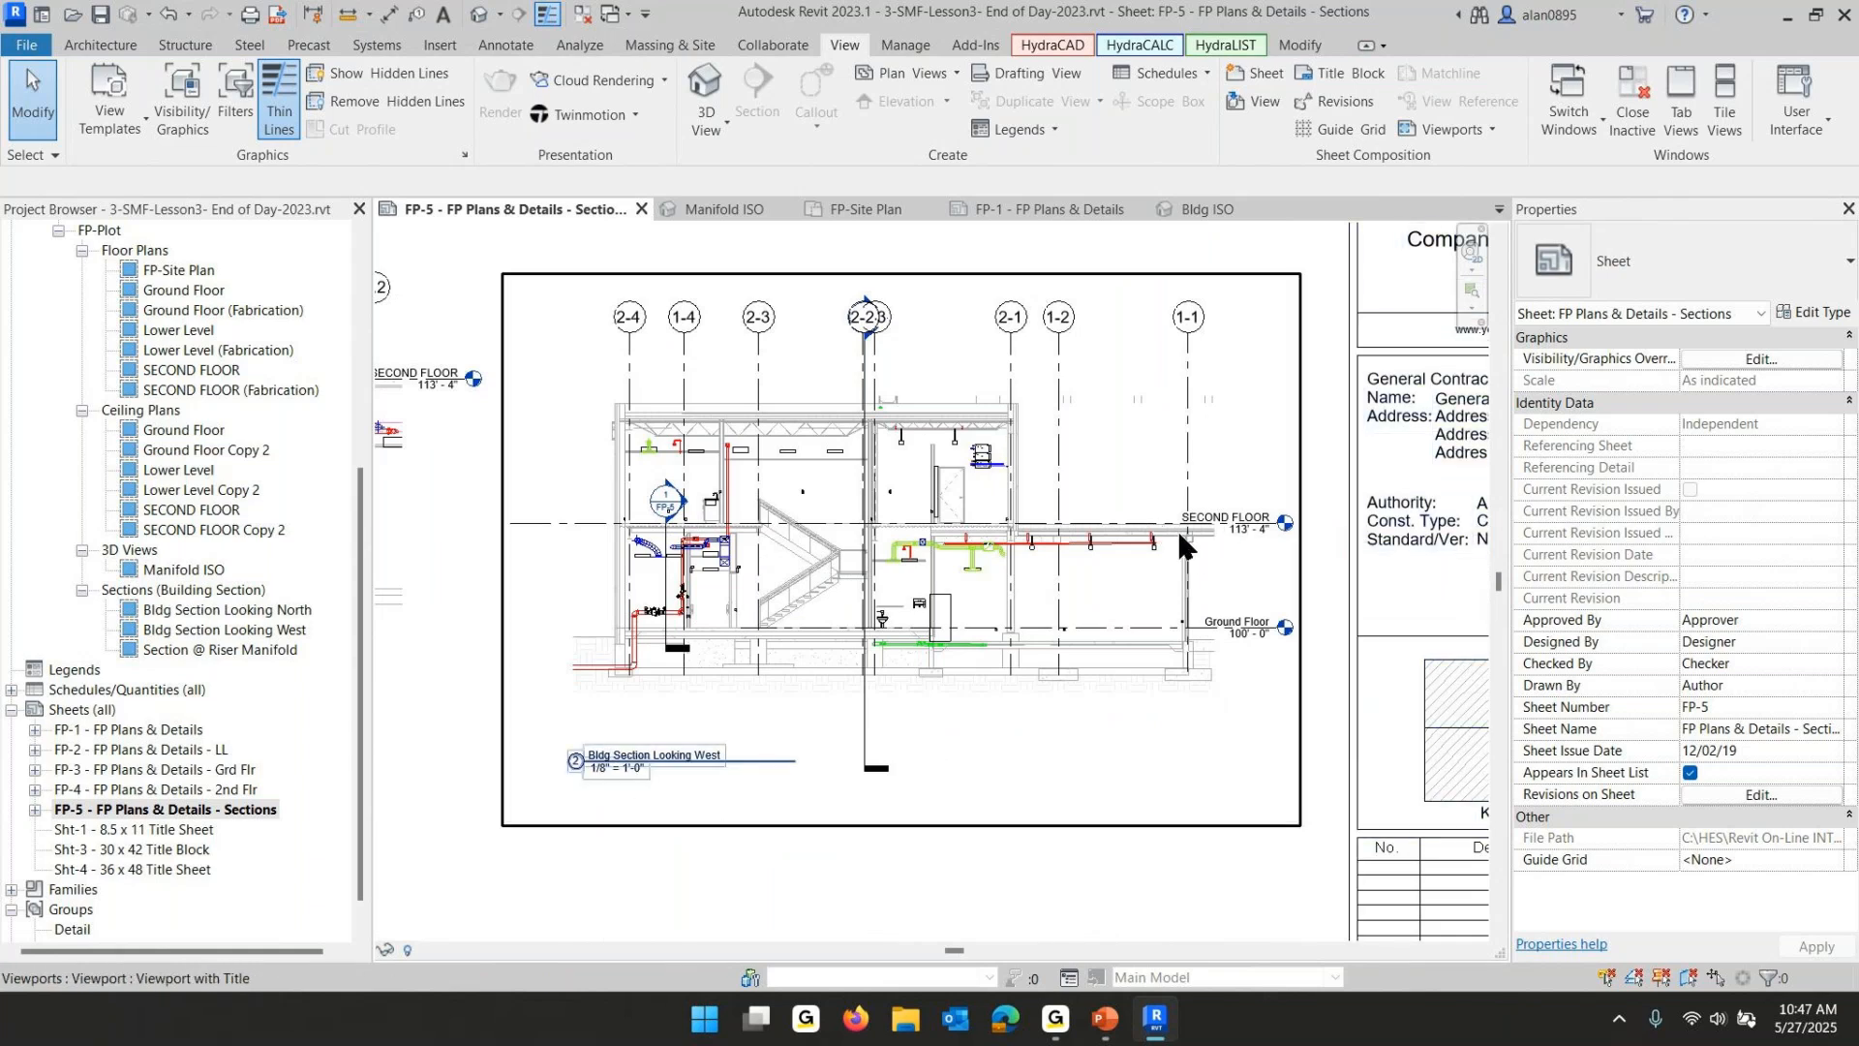
pyautogui.moveTo(1177, 527); pyautogui.dragTo(1295, 635, button='middle')
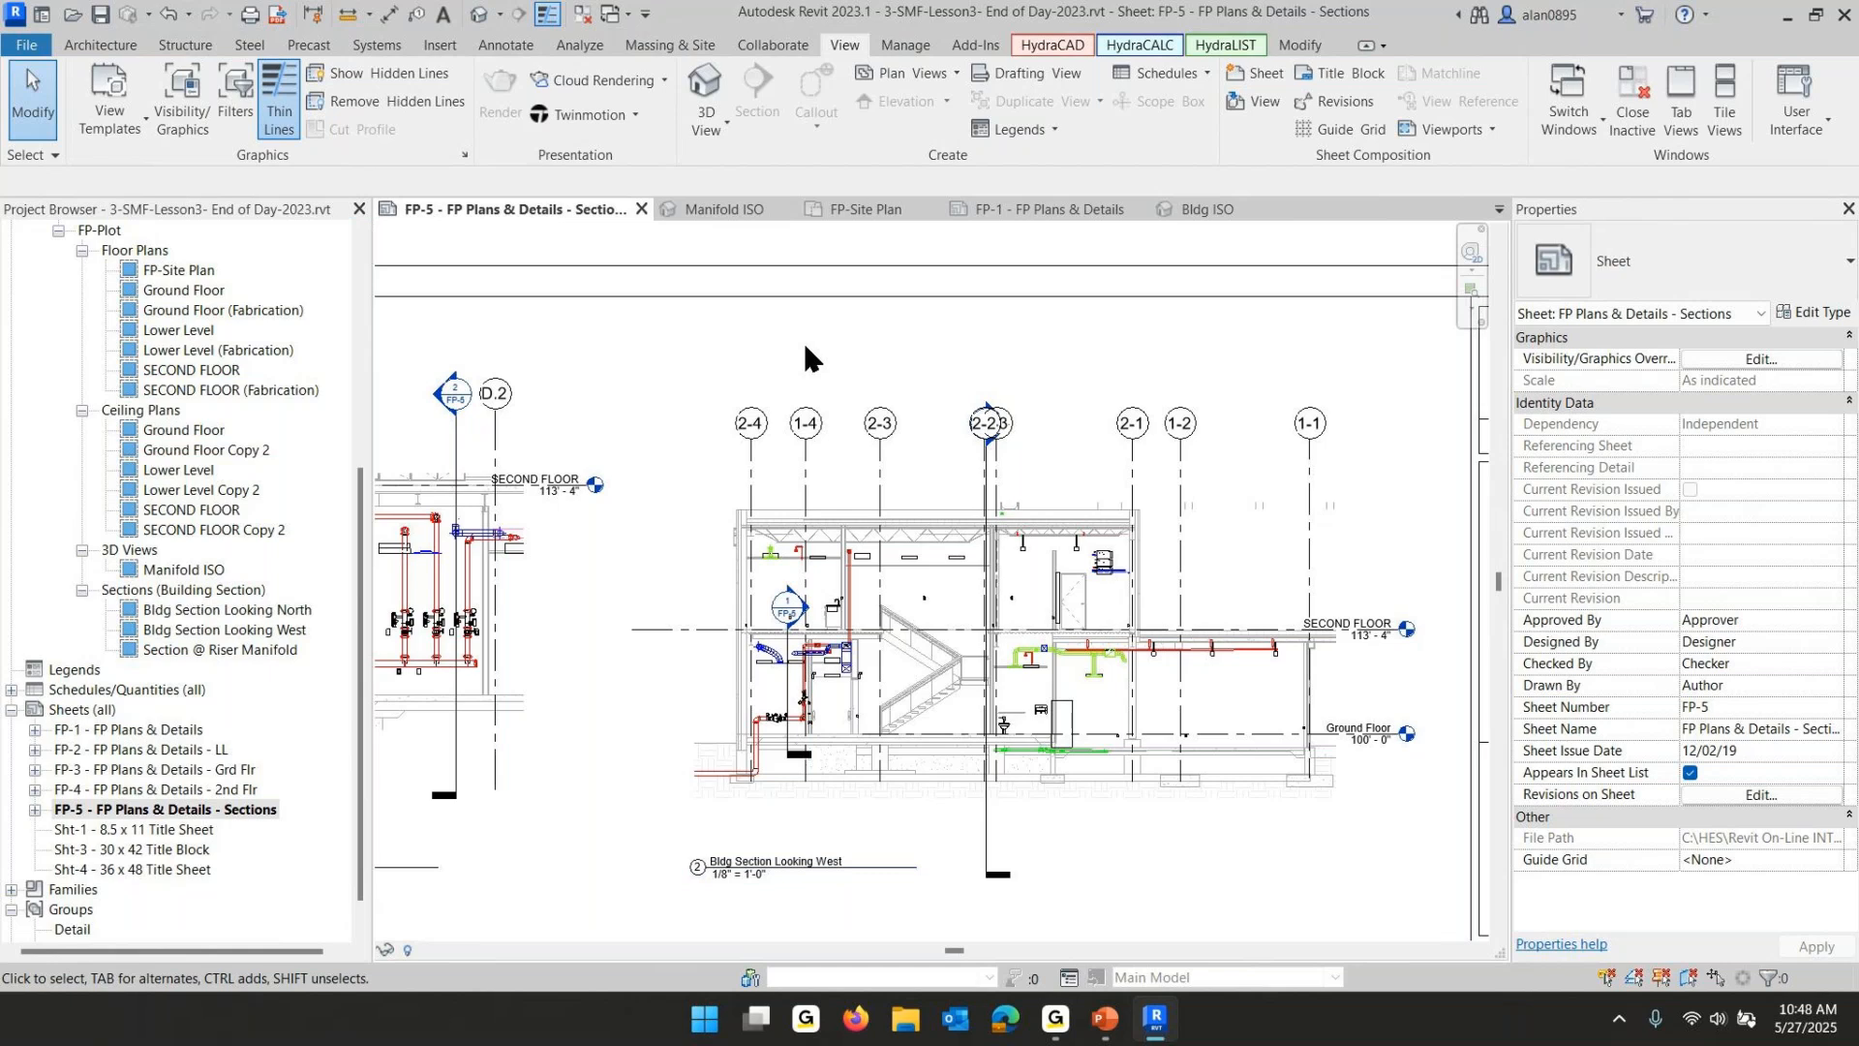
# - Switch to the PowerPoint slide show to read the Sprinkler Schedule lesson slide, then return to Revit
pyautogui.moveTo(1156, 1032)
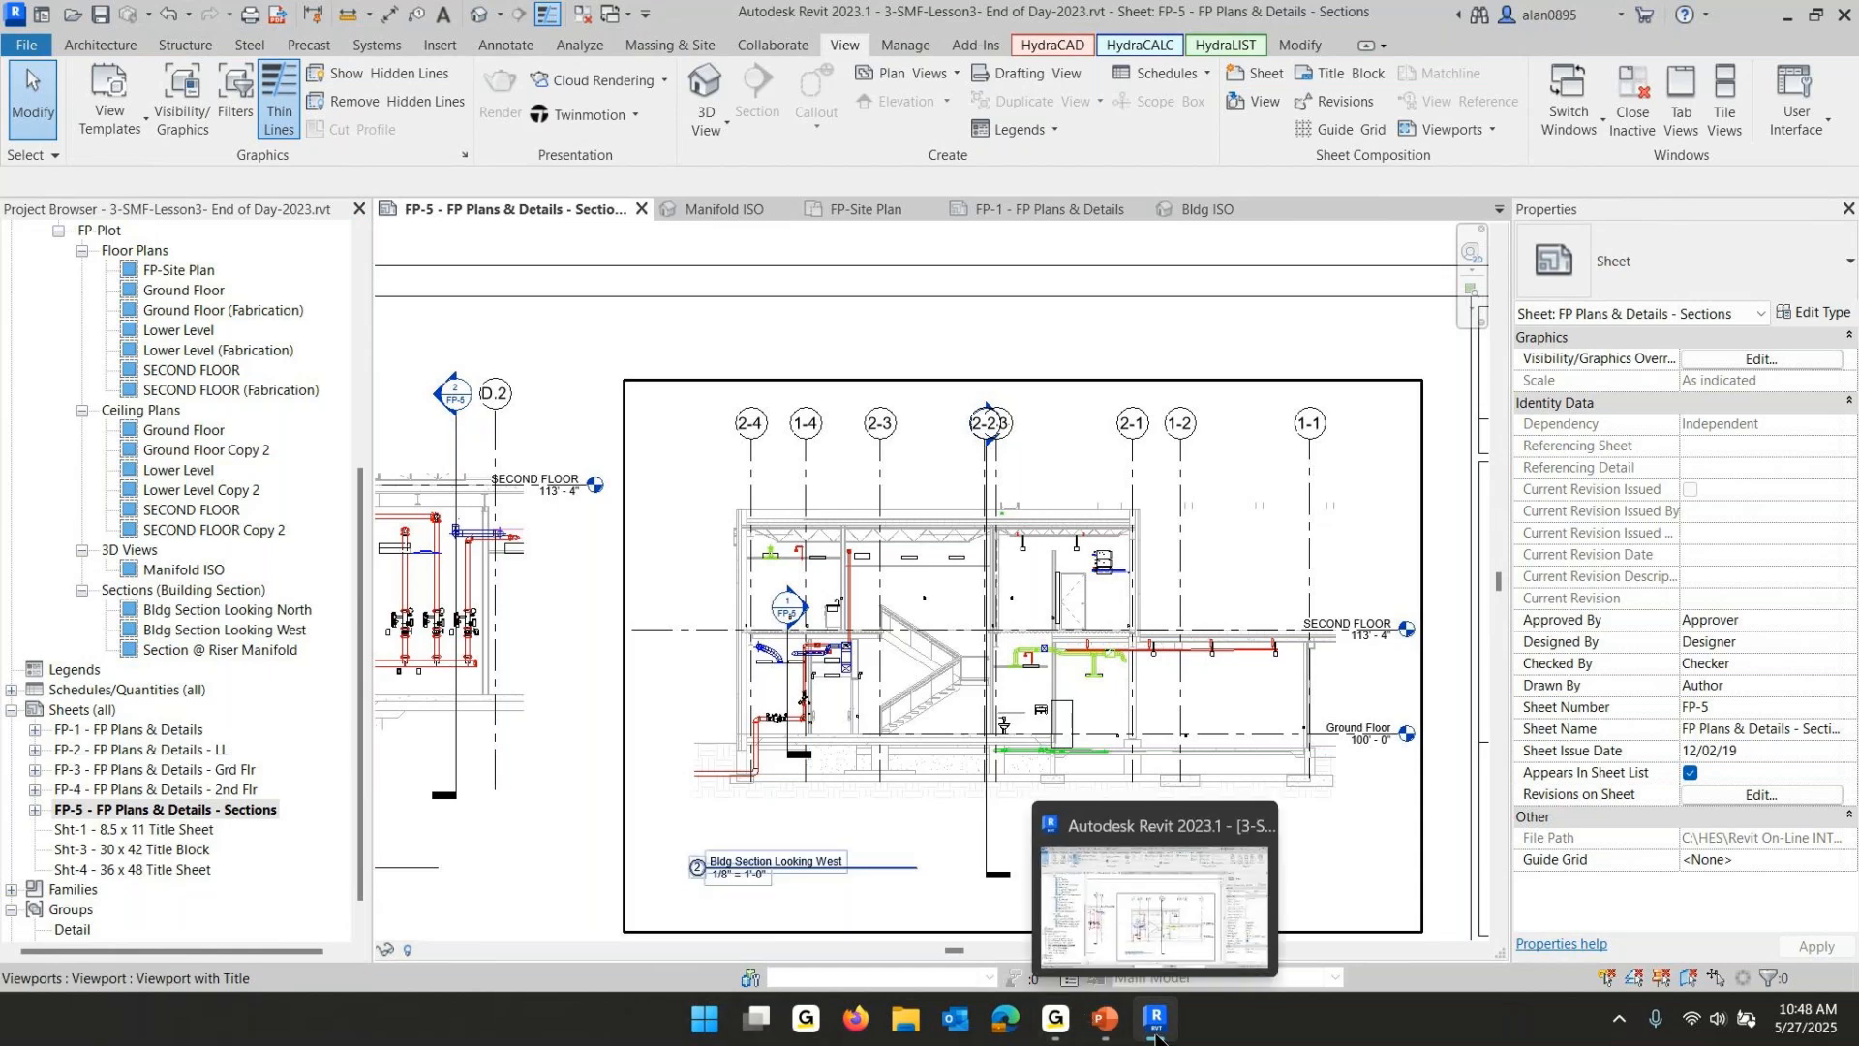
pyautogui.click(1102, 1015)
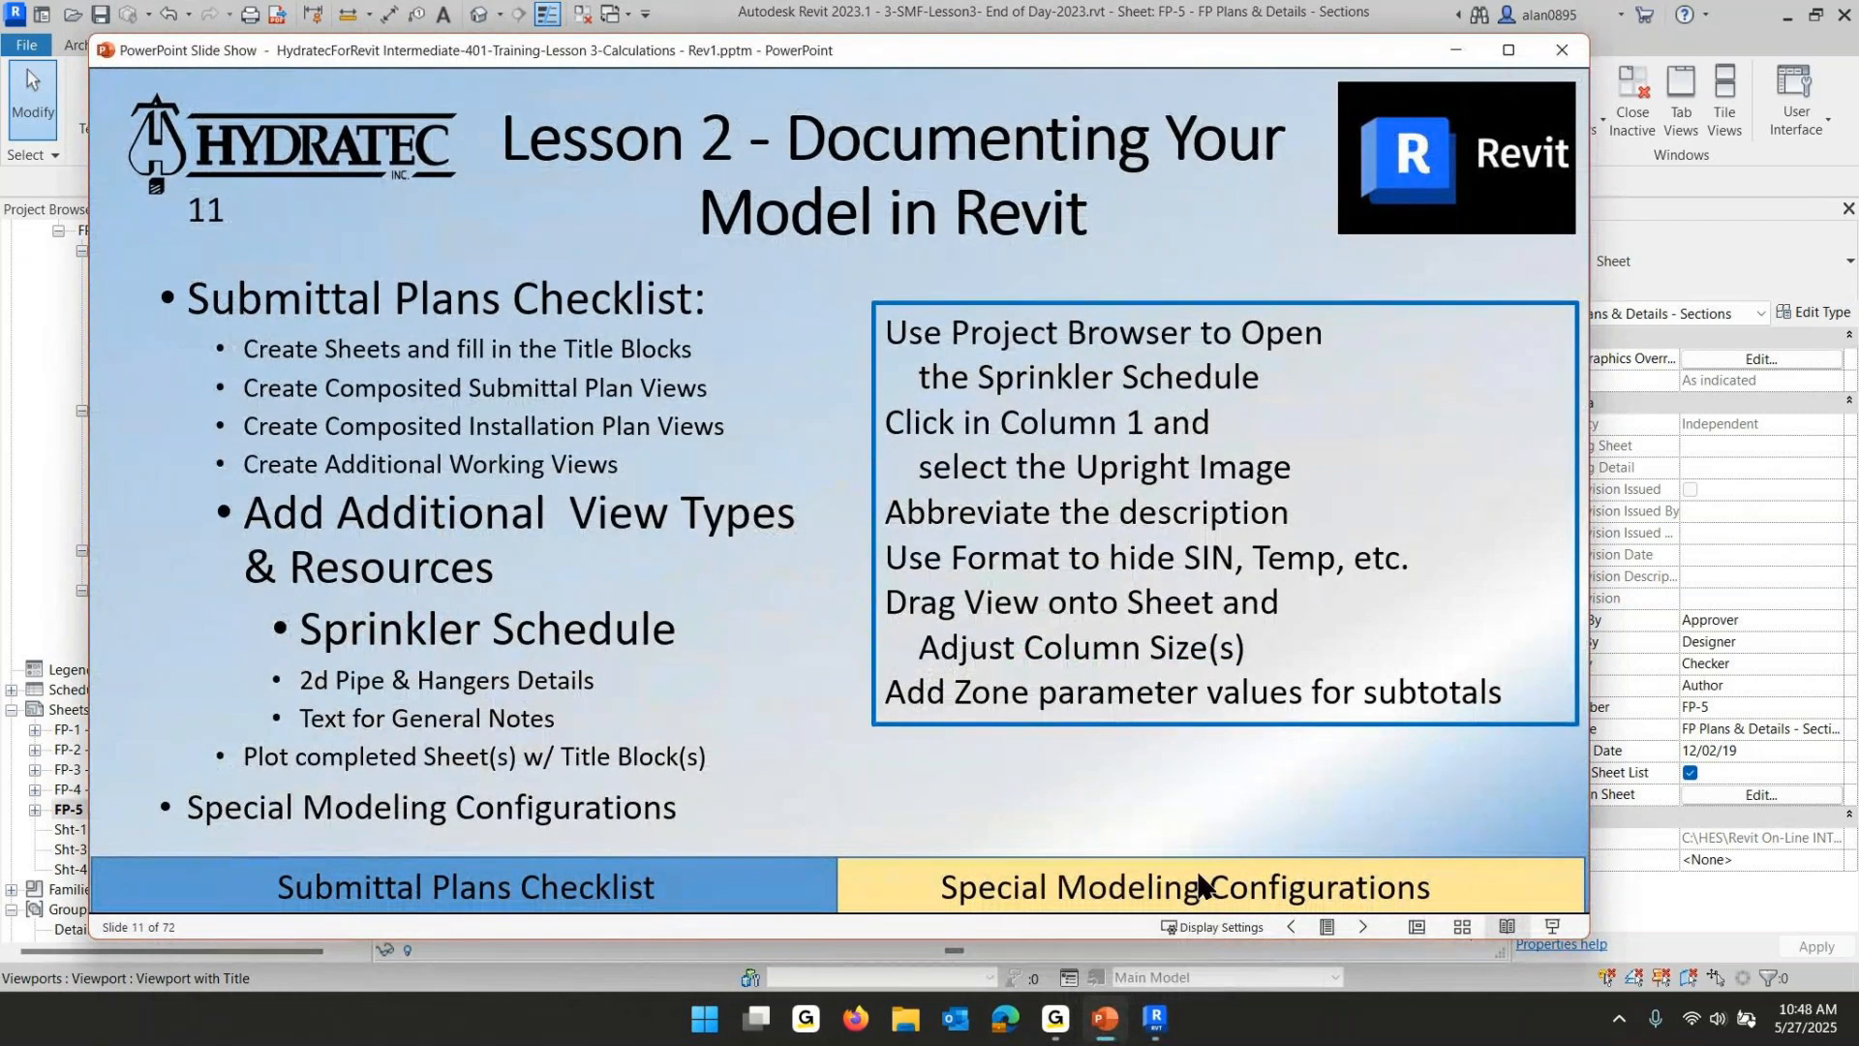
pyautogui.click(1154, 1023)
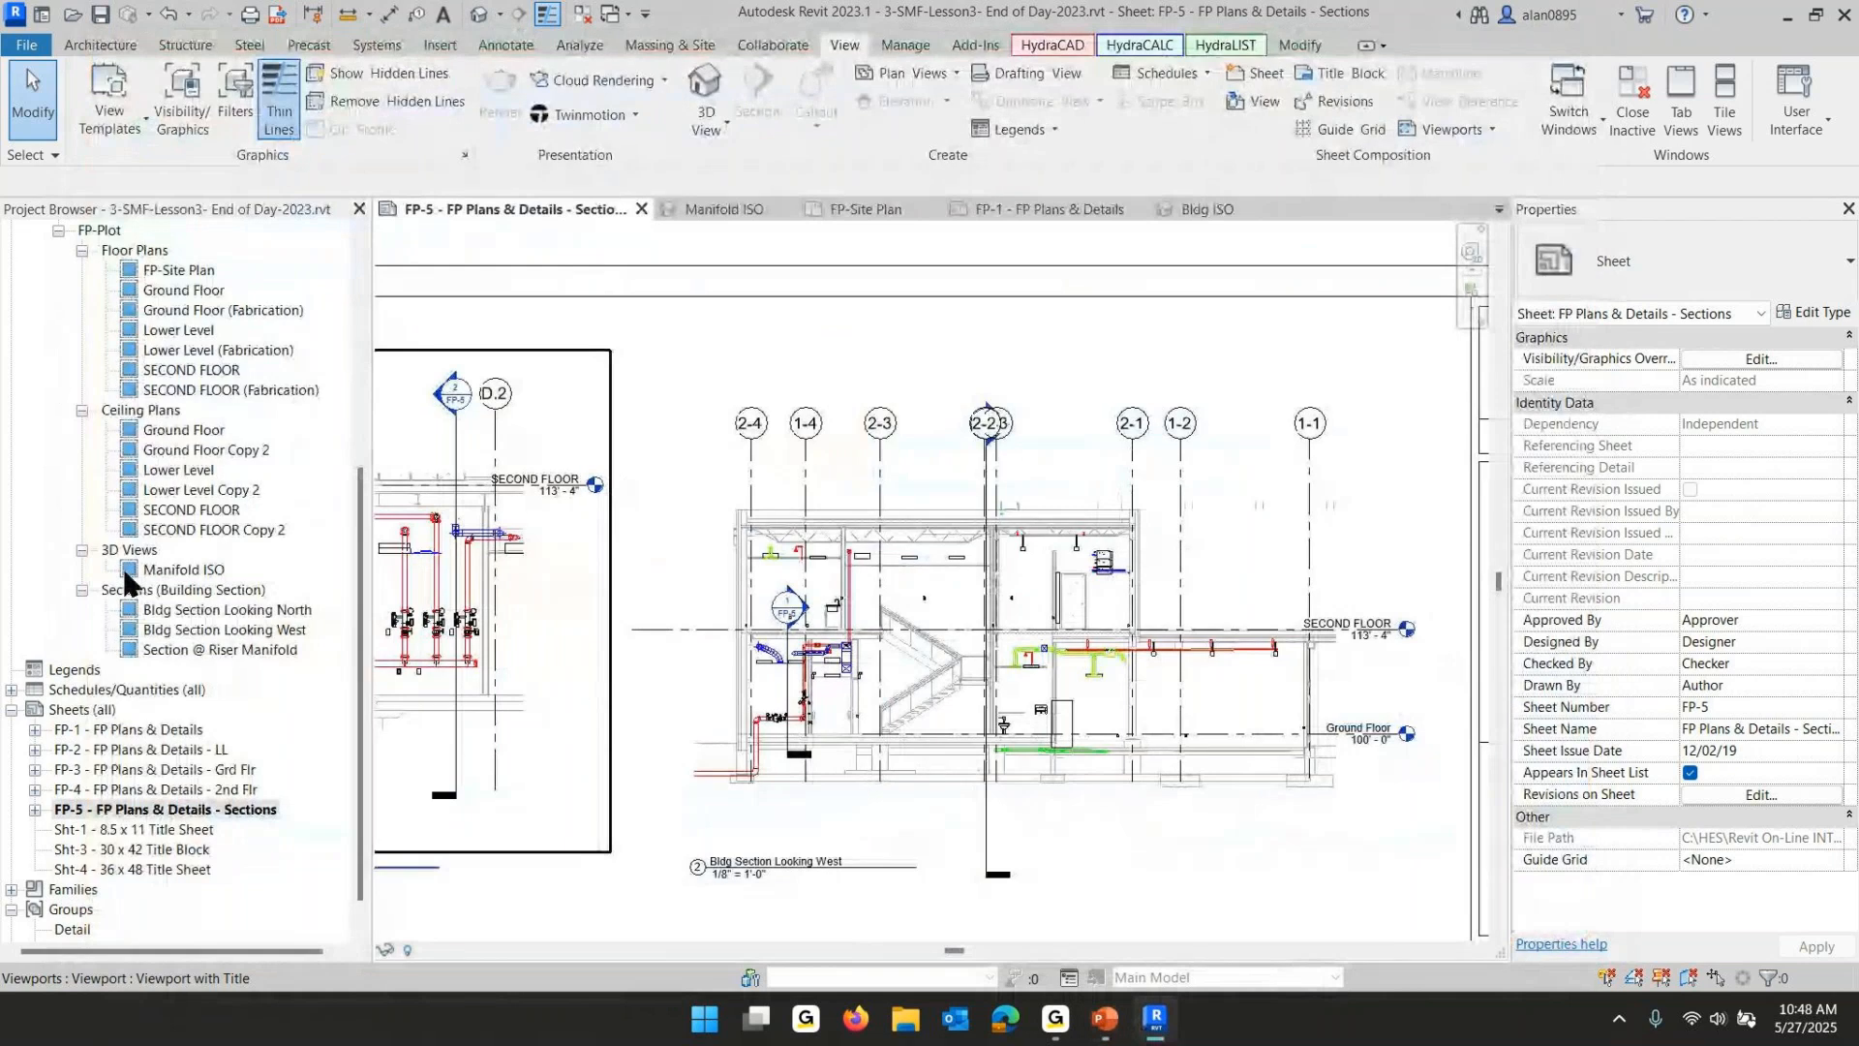
# - Open the Sprinkler Schedule and highlight in the model the row of 3 sprinklers missing a description
pyautogui.click(11, 690)
pyautogui.scroll(-2, 97, 677)
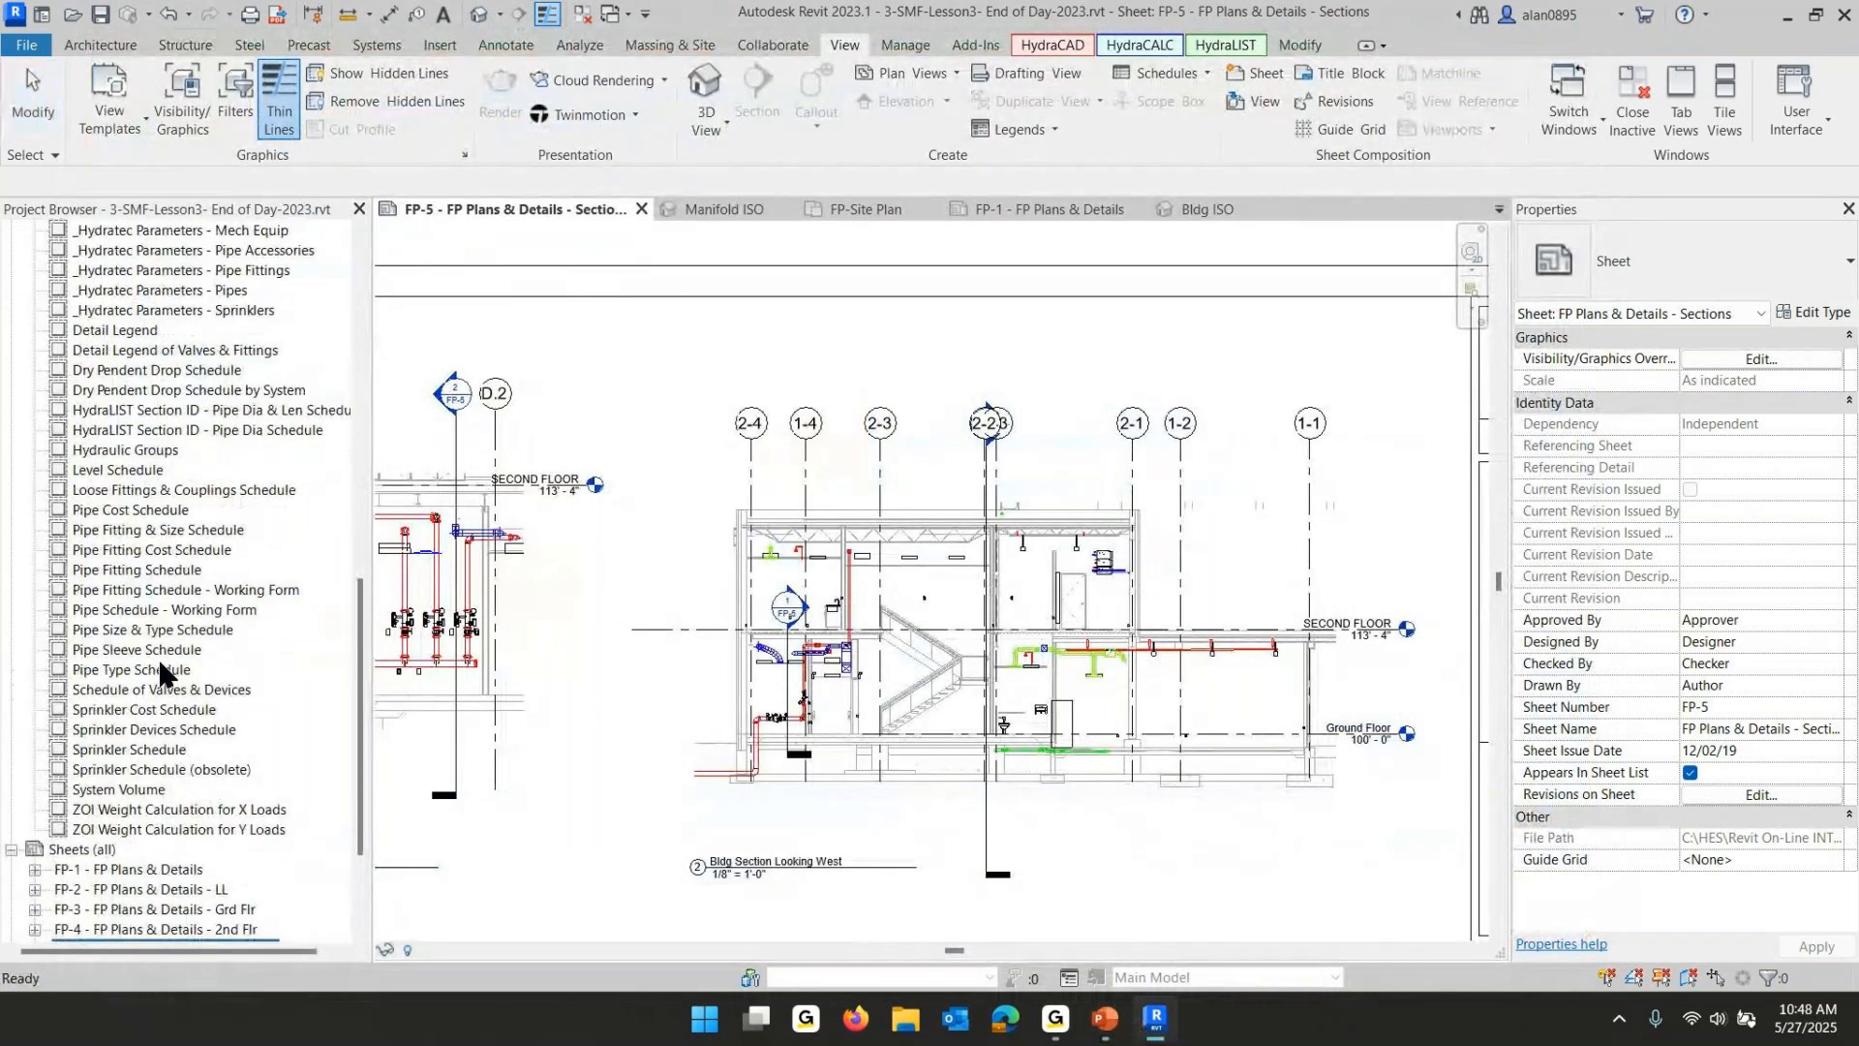
pyautogui.doubleClick(109, 751)
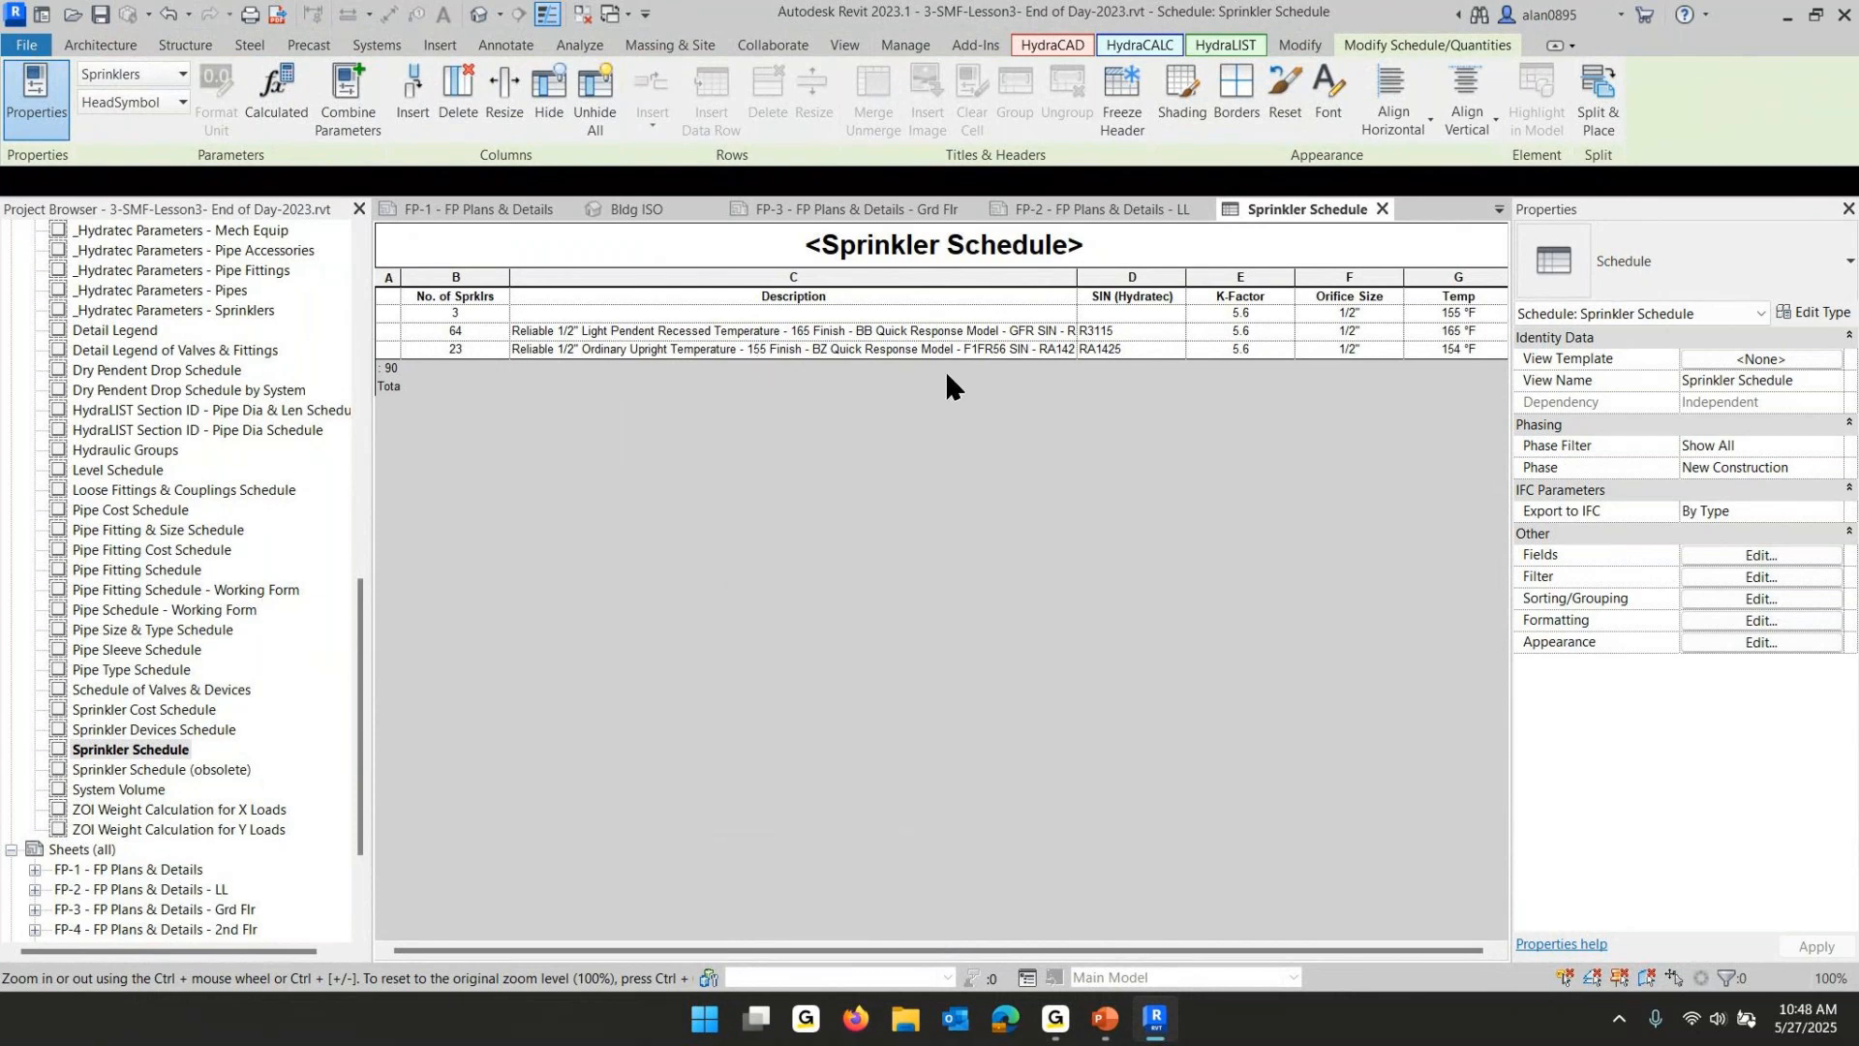
pyautogui.click(488, 314)
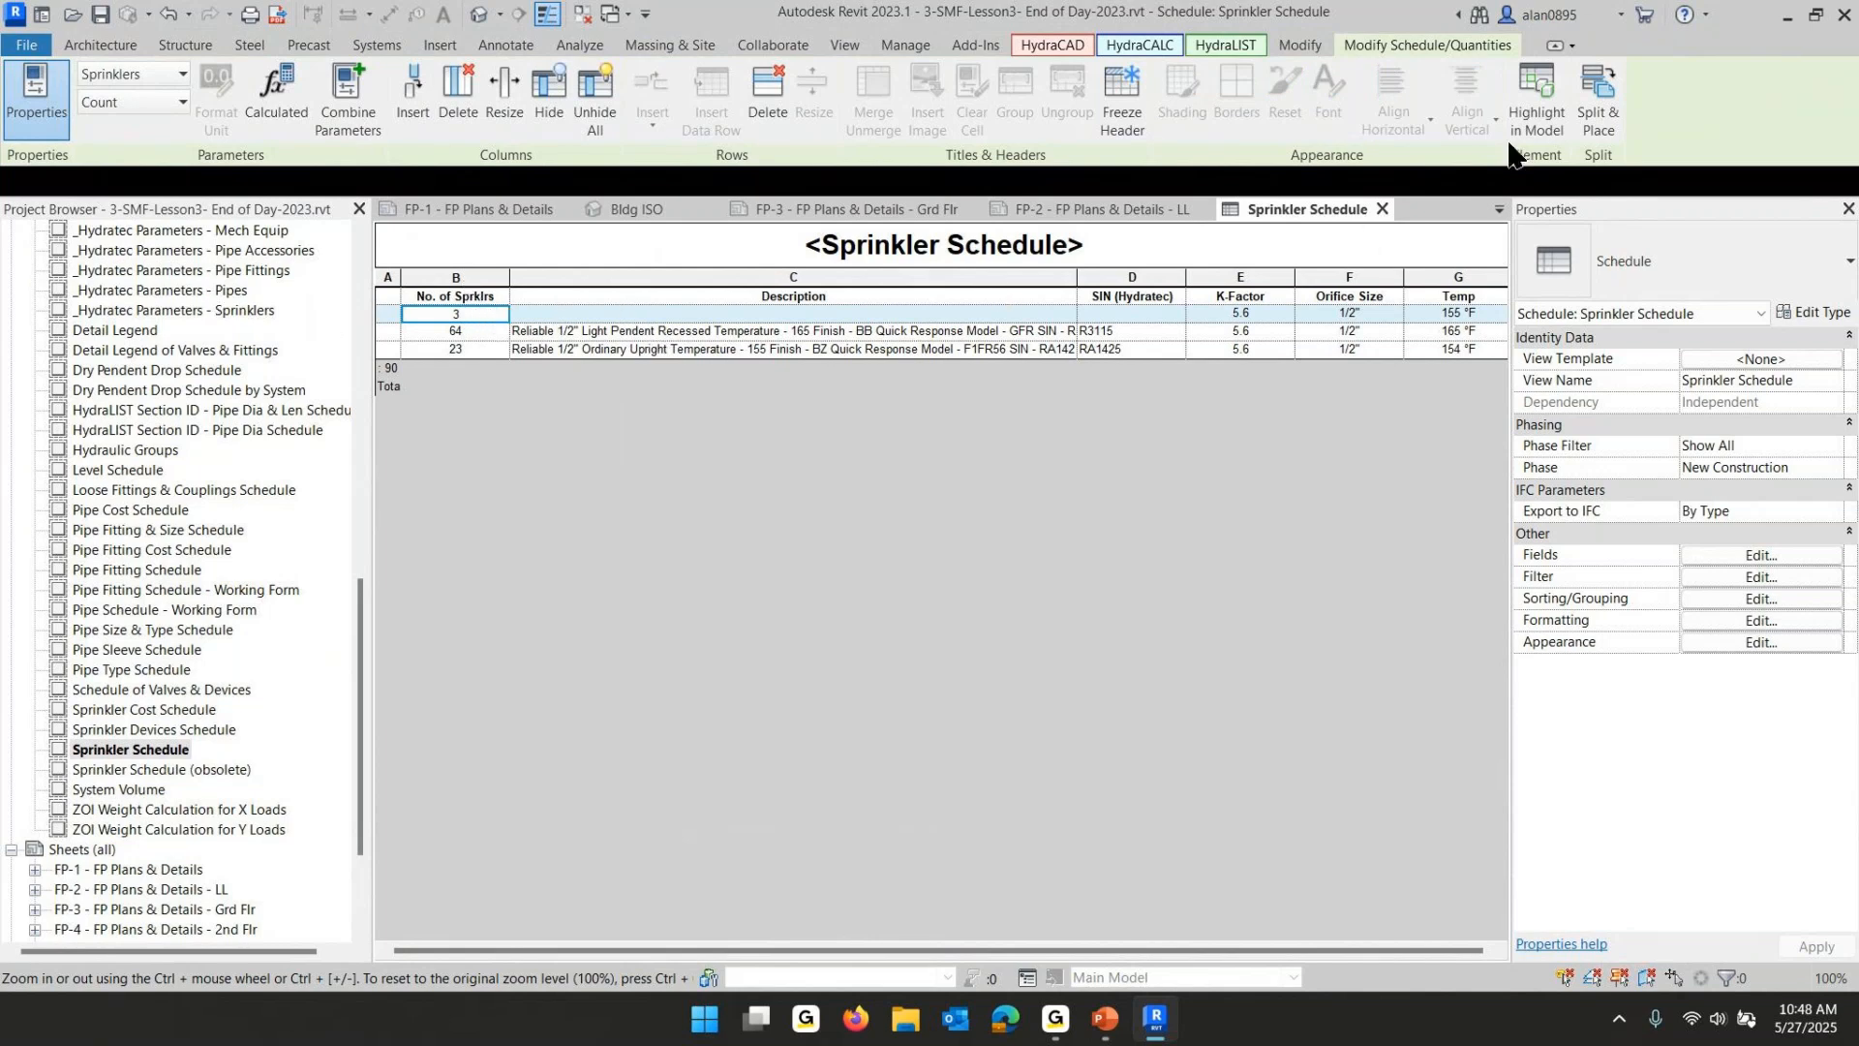
pyautogui.click(1535, 78)
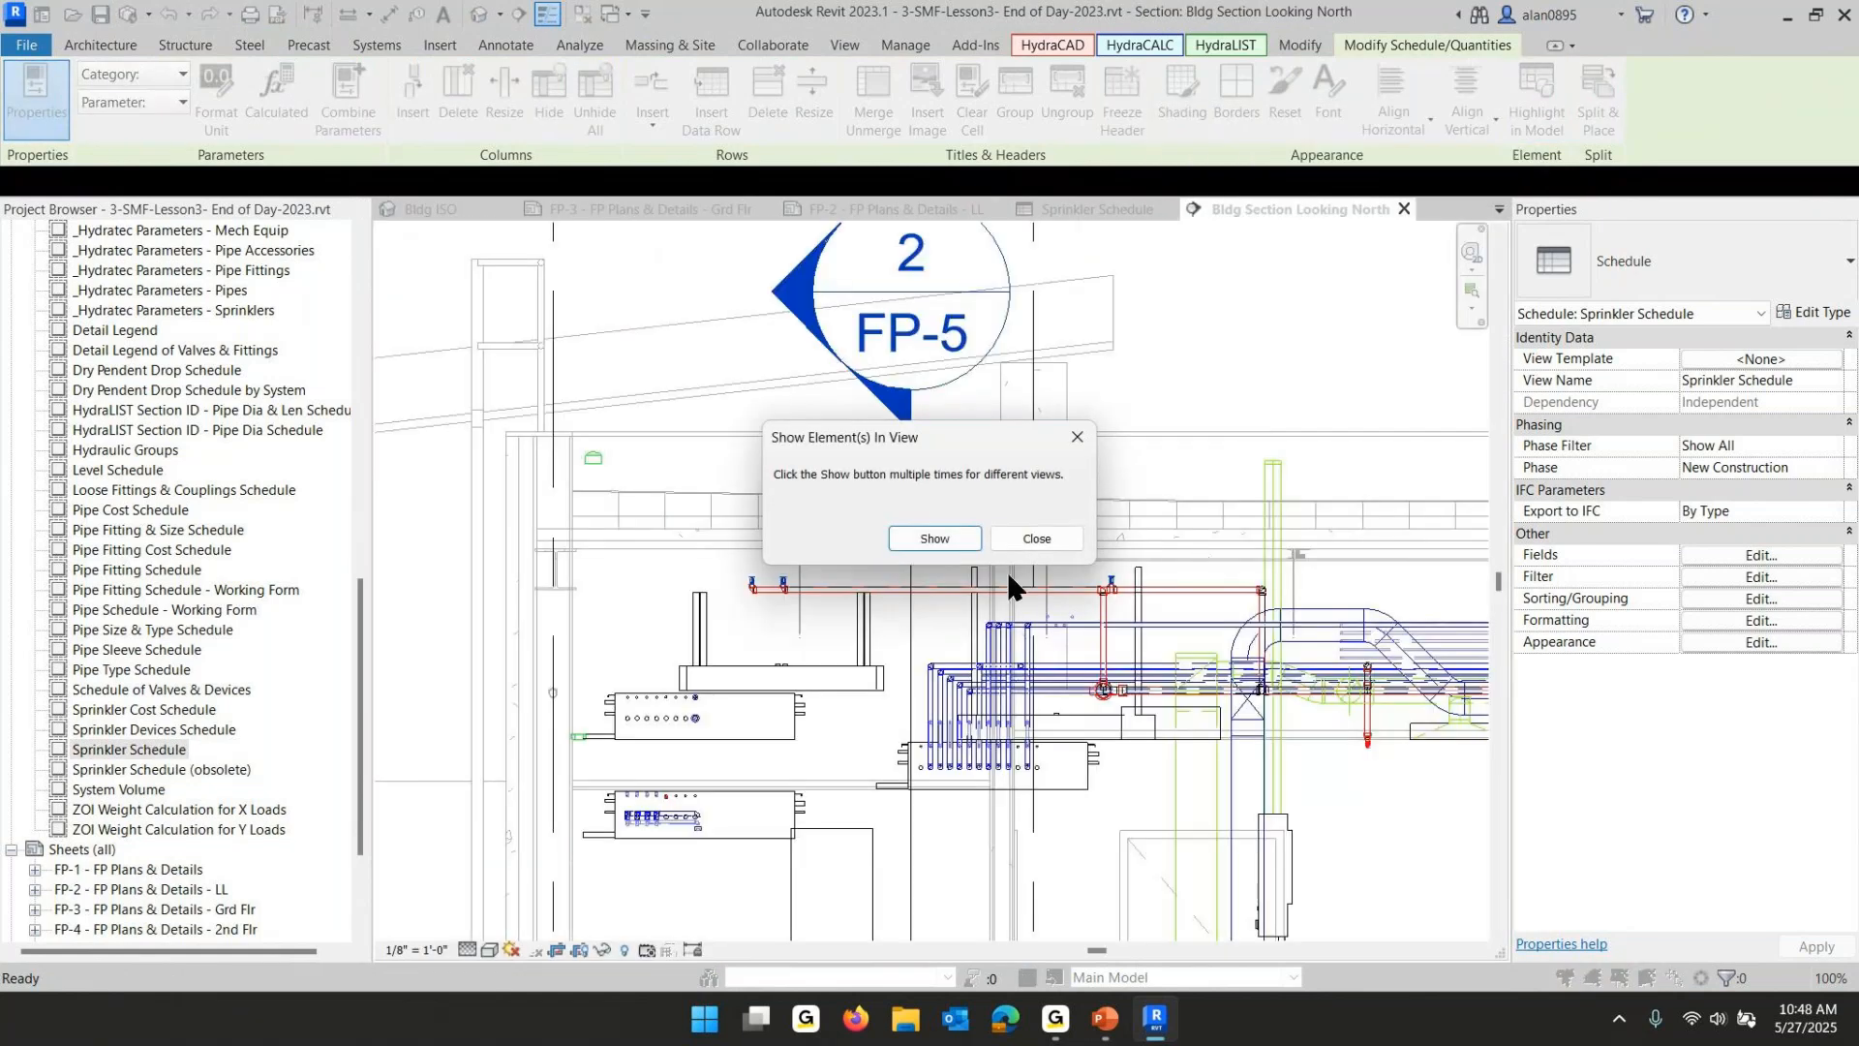
pyautogui.click(1041, 538)
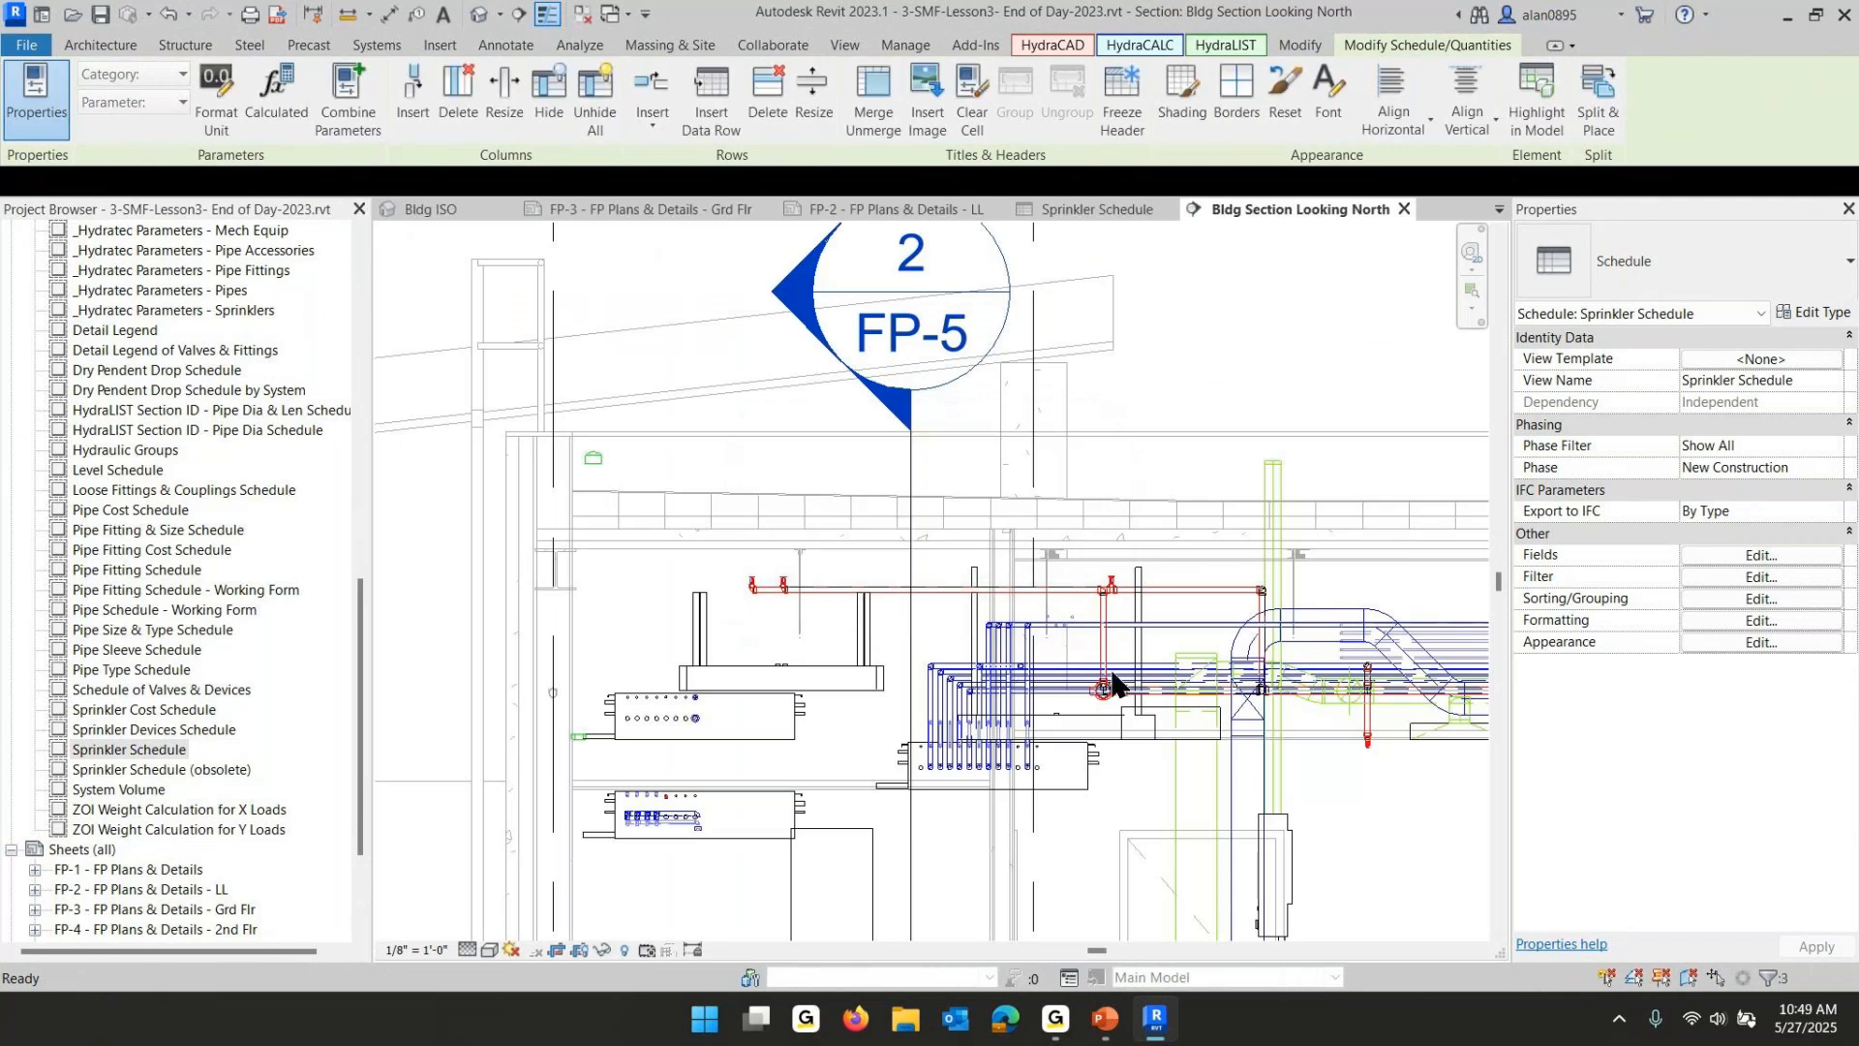
# - Change the three highlighted upright sprinklers' type to Reliable-Upright-RA1425 155-BZ
pyautogui.scroll(-2, 992, 668)
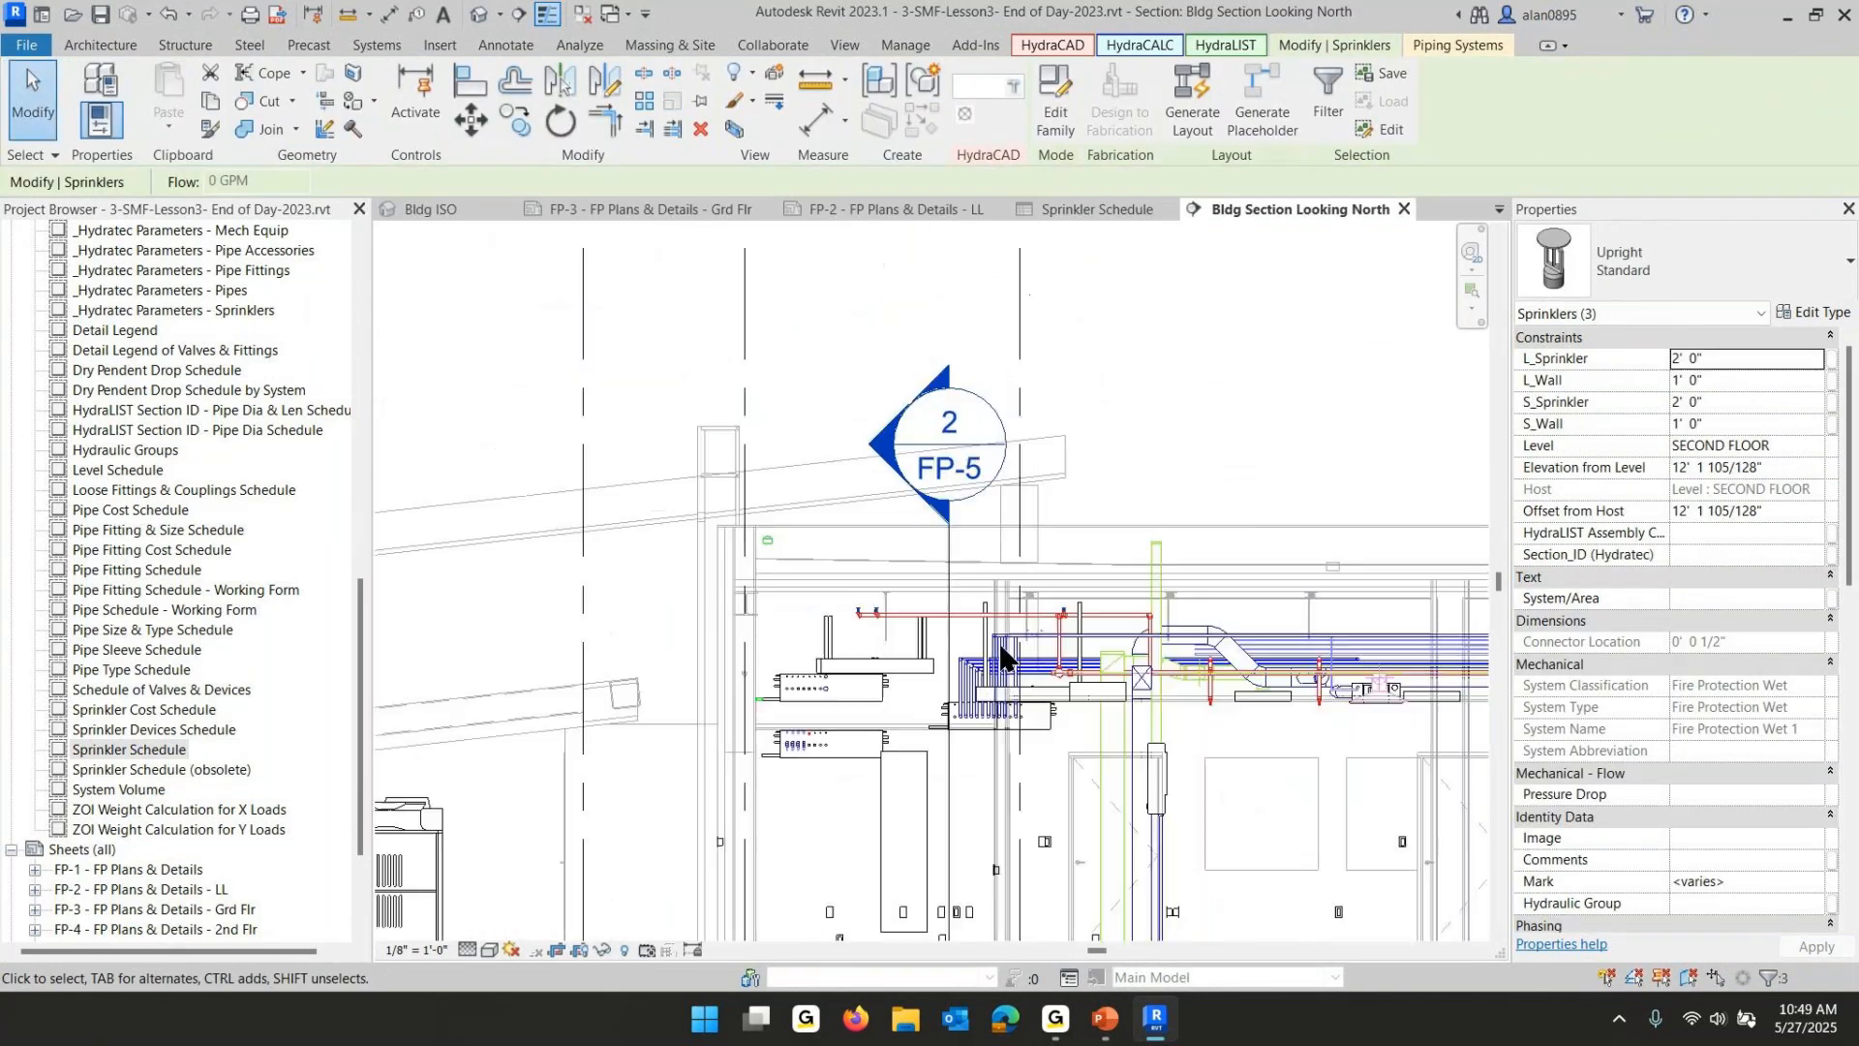
pyautogui.scroll(-3, 1002, 653)
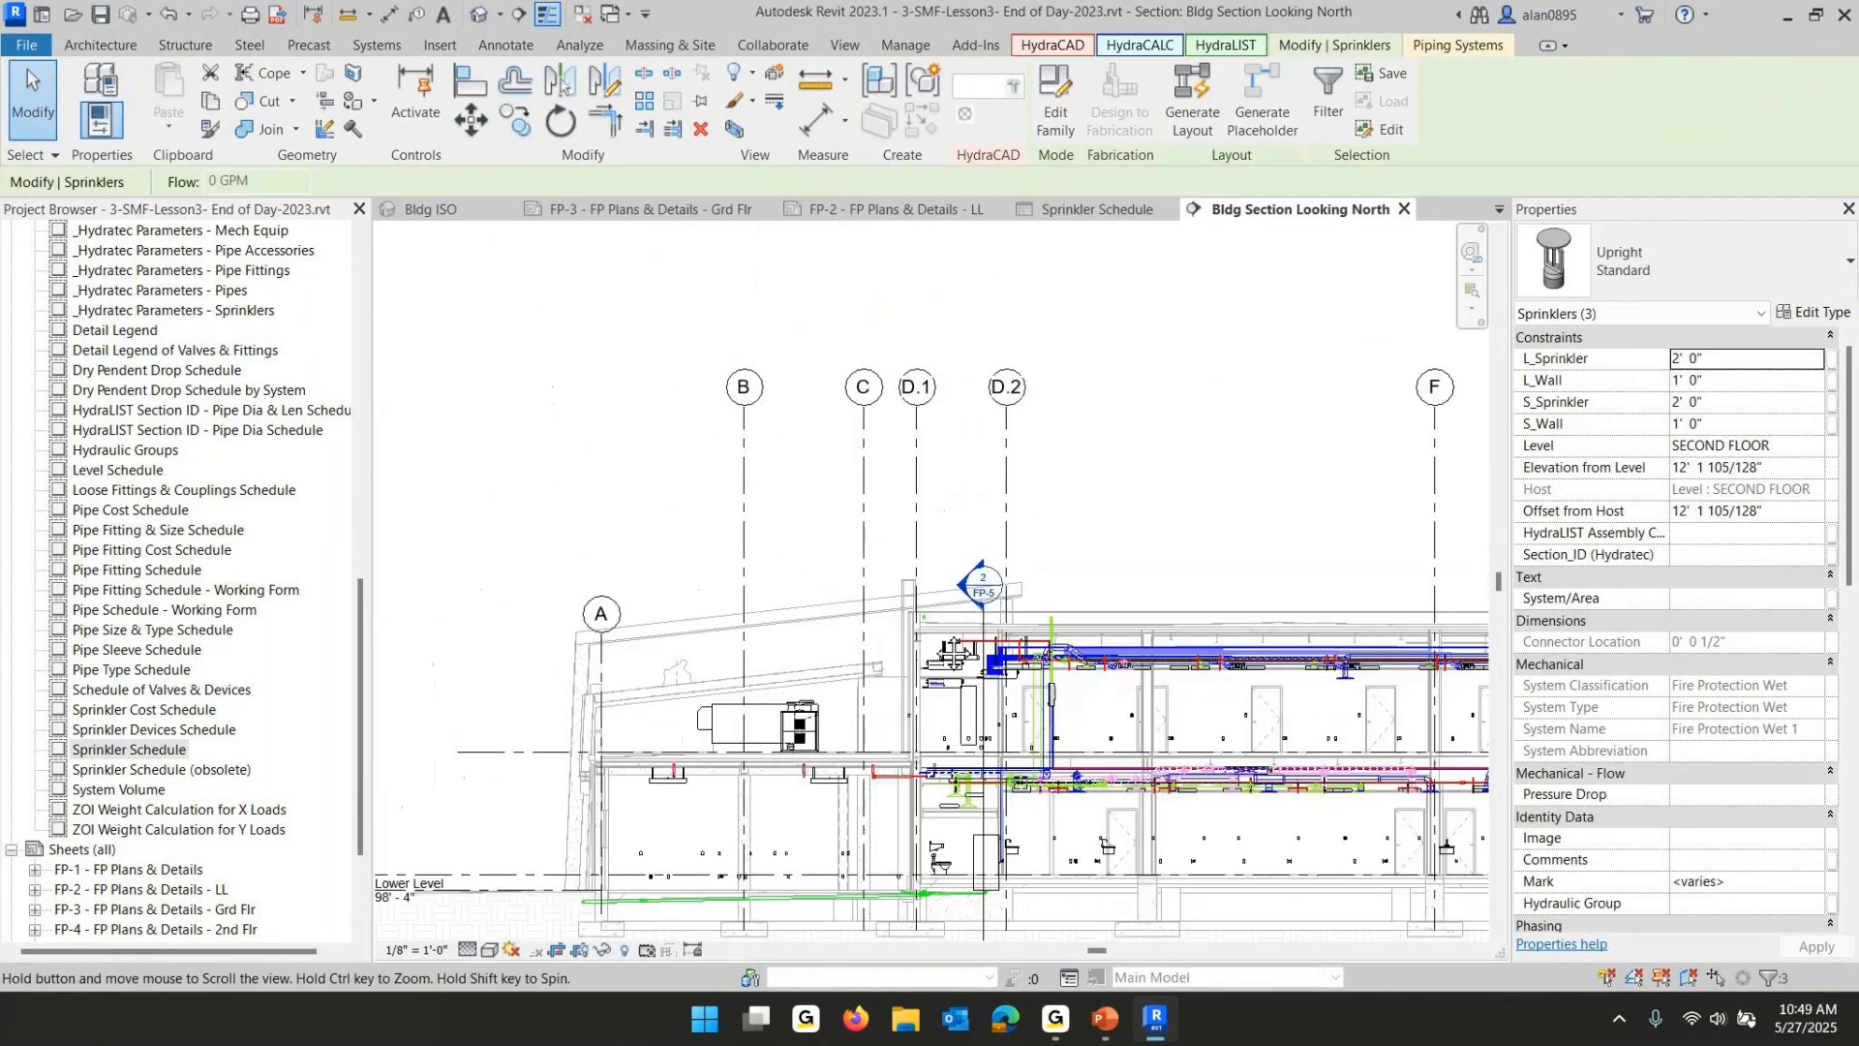
pyautogui.moveTo(954, 653); pyautogui.dragTo(705, 557, button='middle')
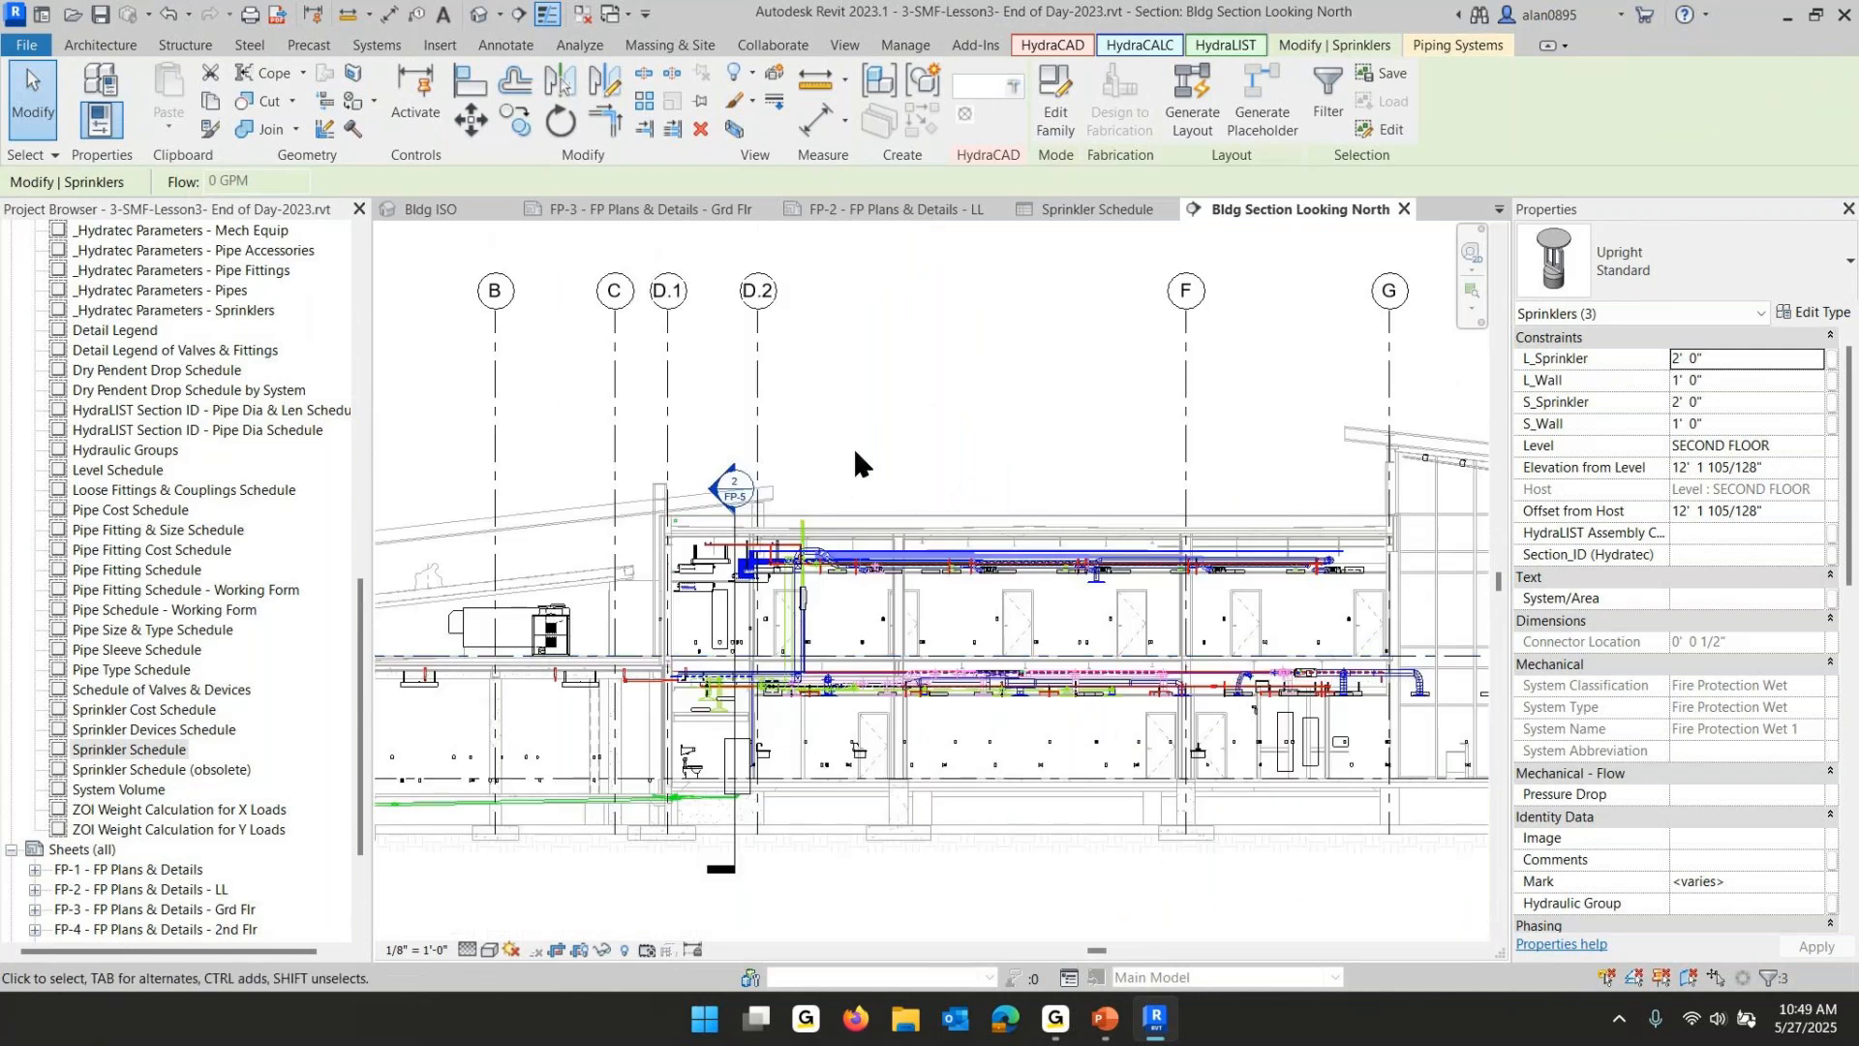
pyautogui.scroll(5, 776, 469)
pyautogui.scroll(1, 753, 450)
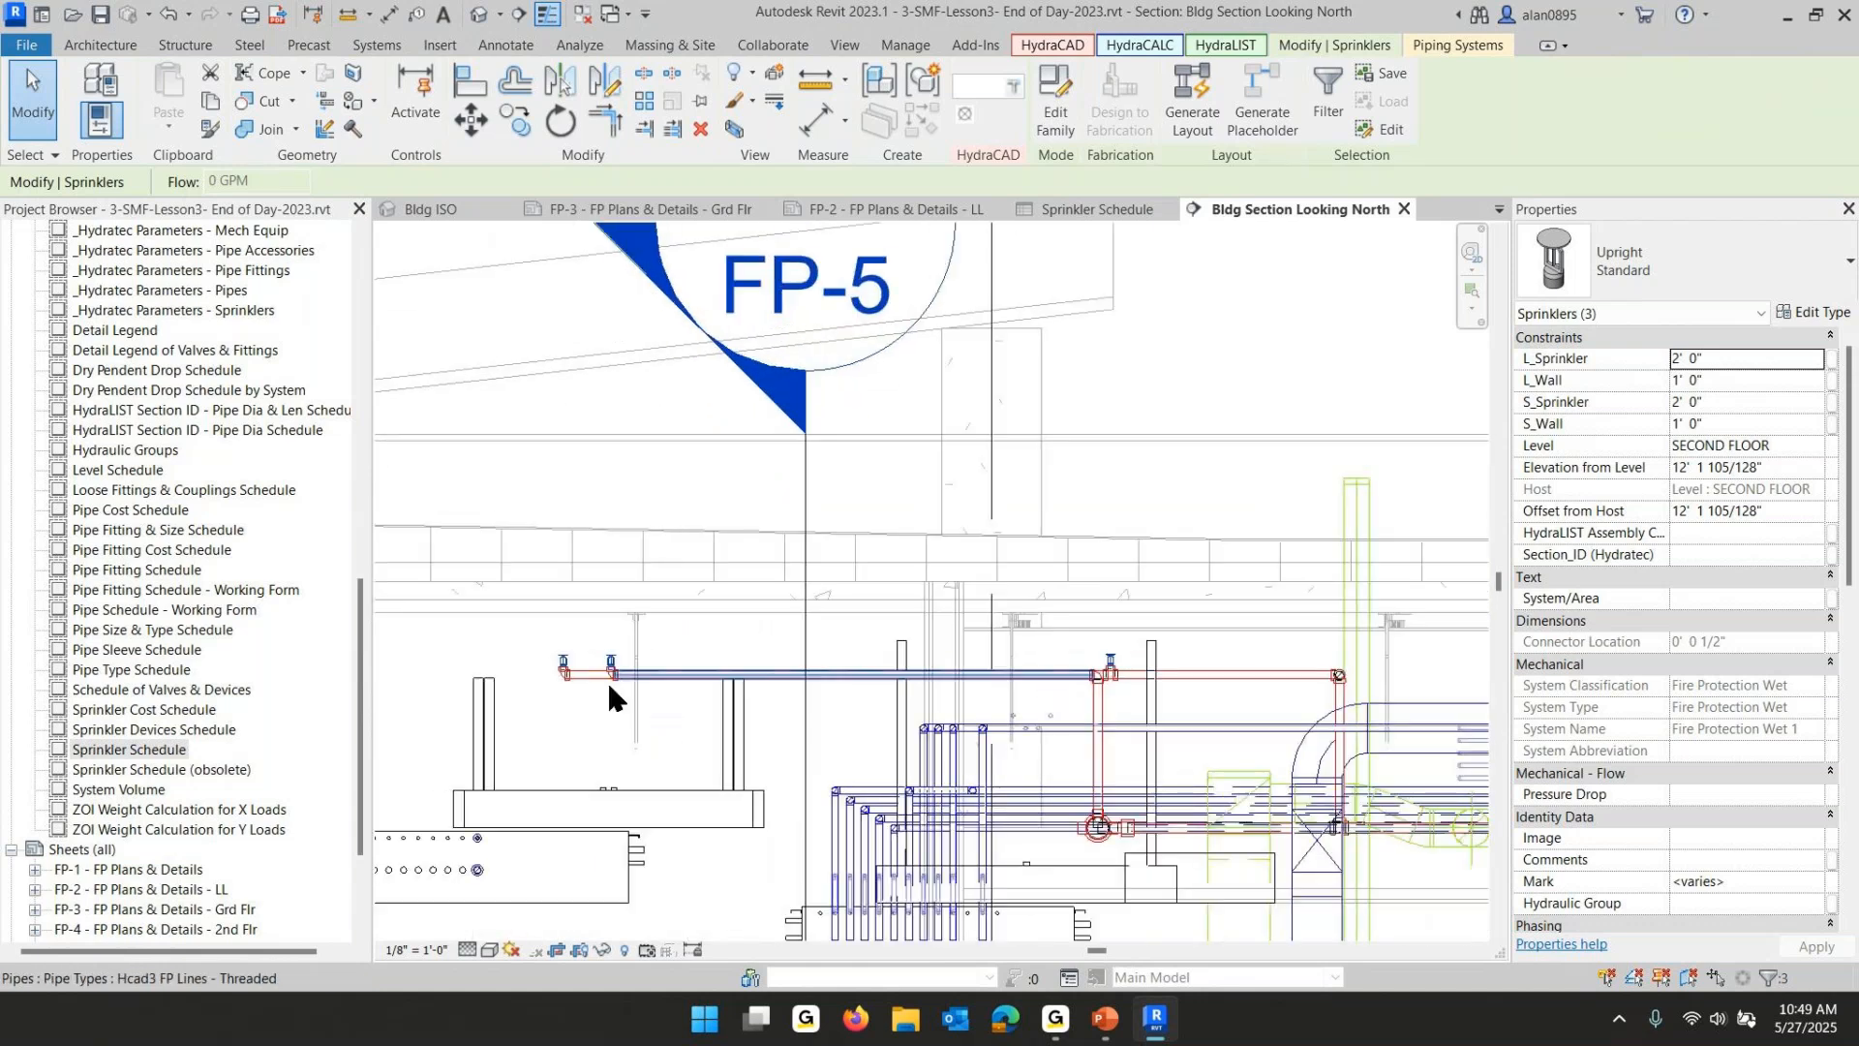
pyautogui.scroll(-8, 1118, 654)
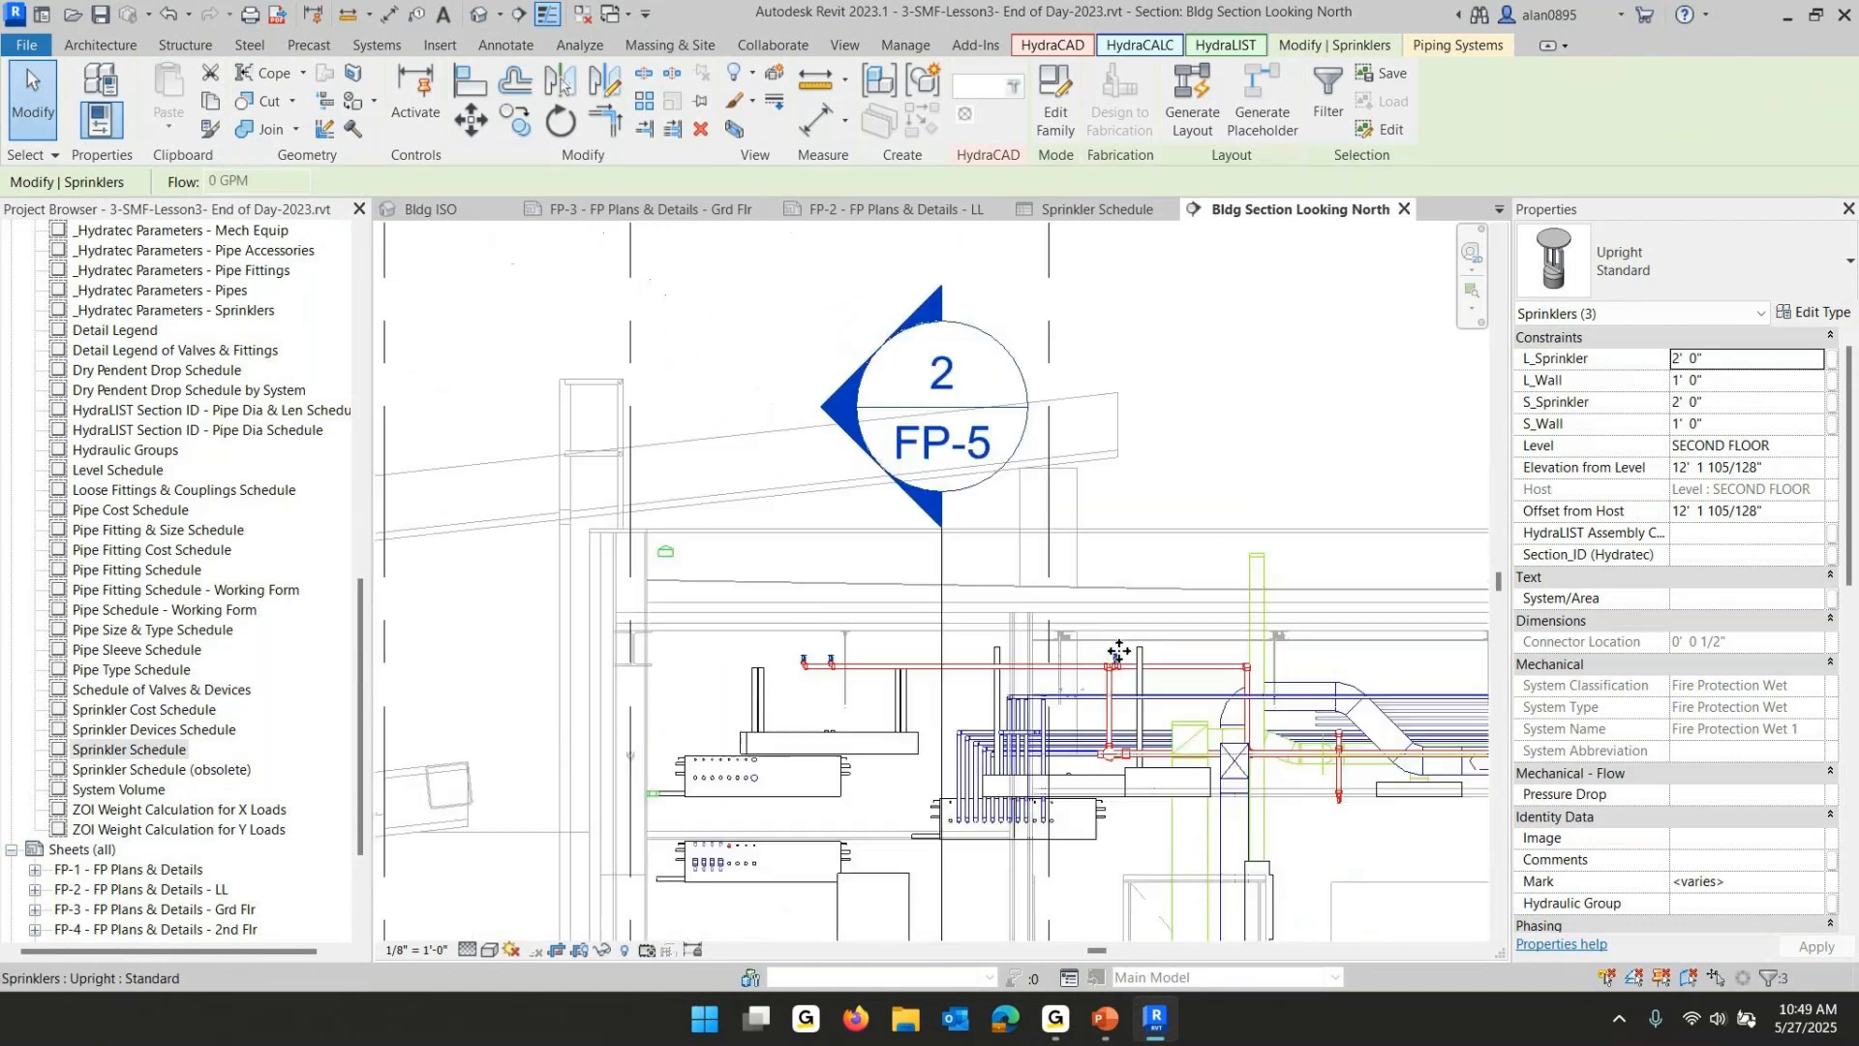
pyautogui.moveTo(922, 558); pyautogui.dragTo(865, 546, button='middle')
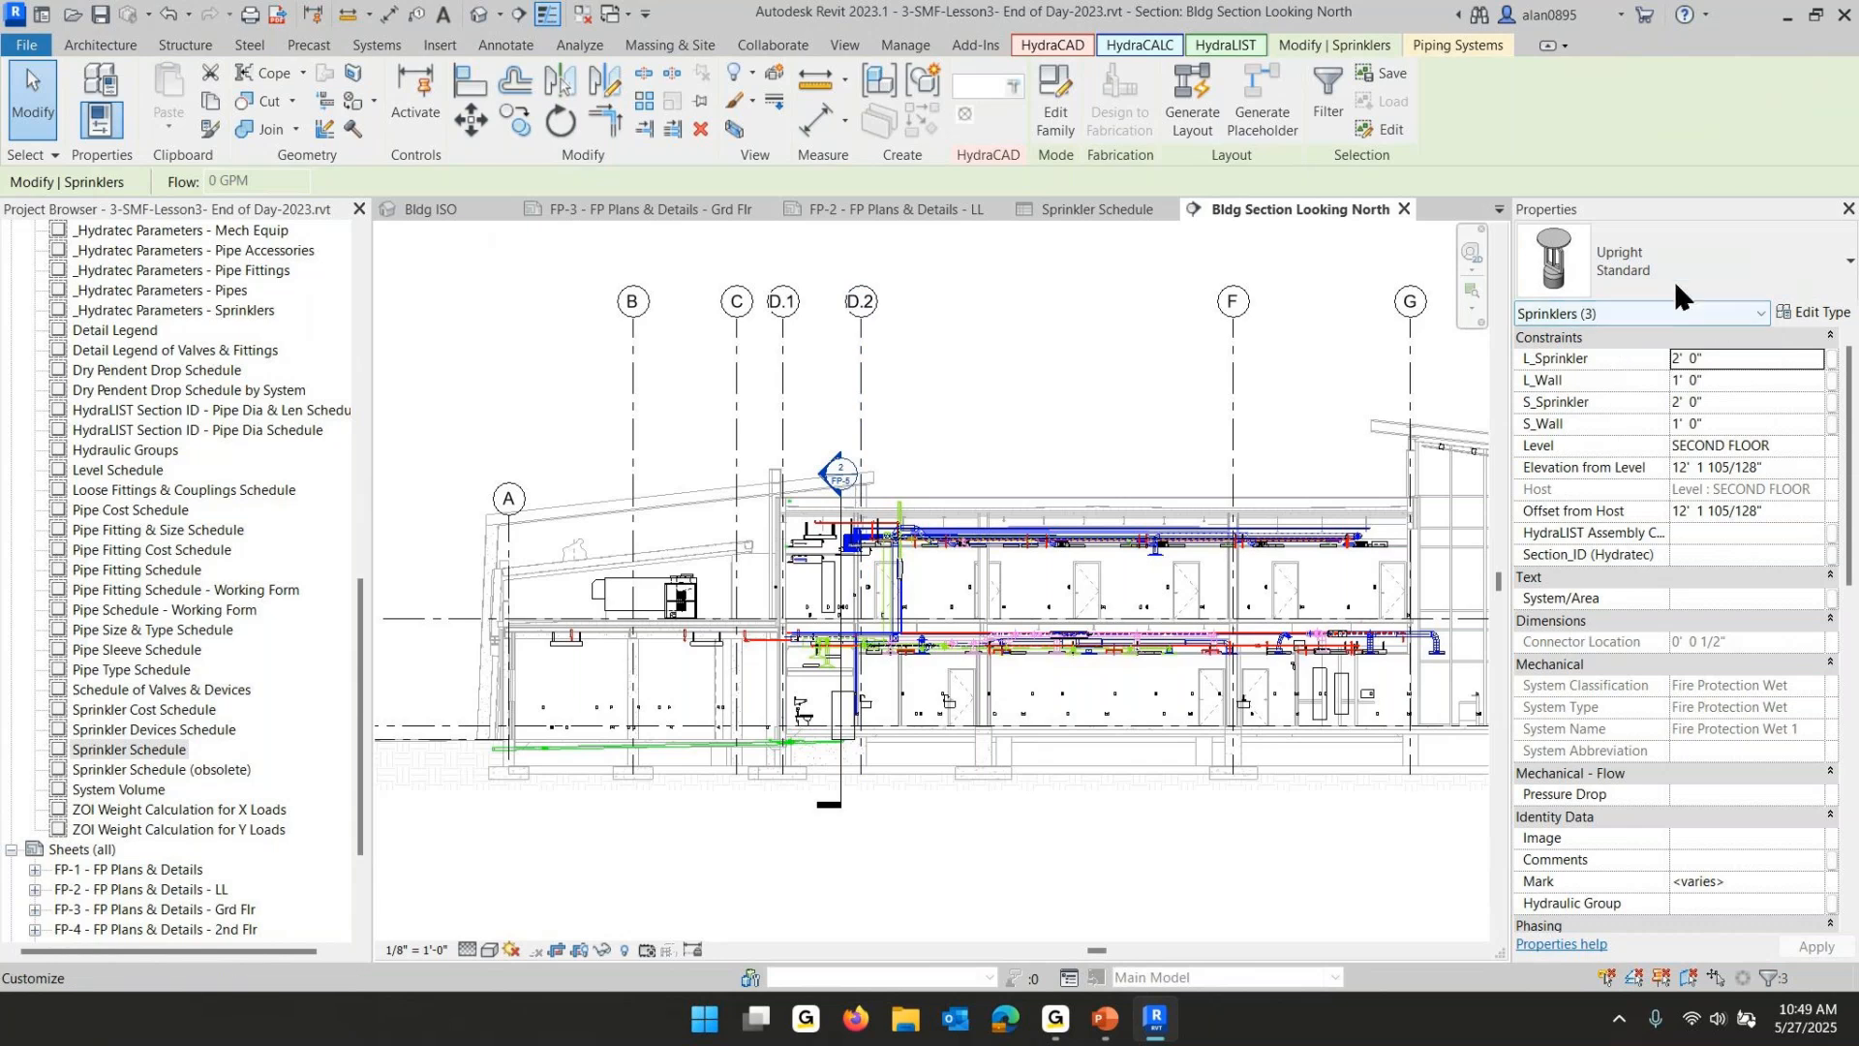
pyautogui.click(1675, 249)
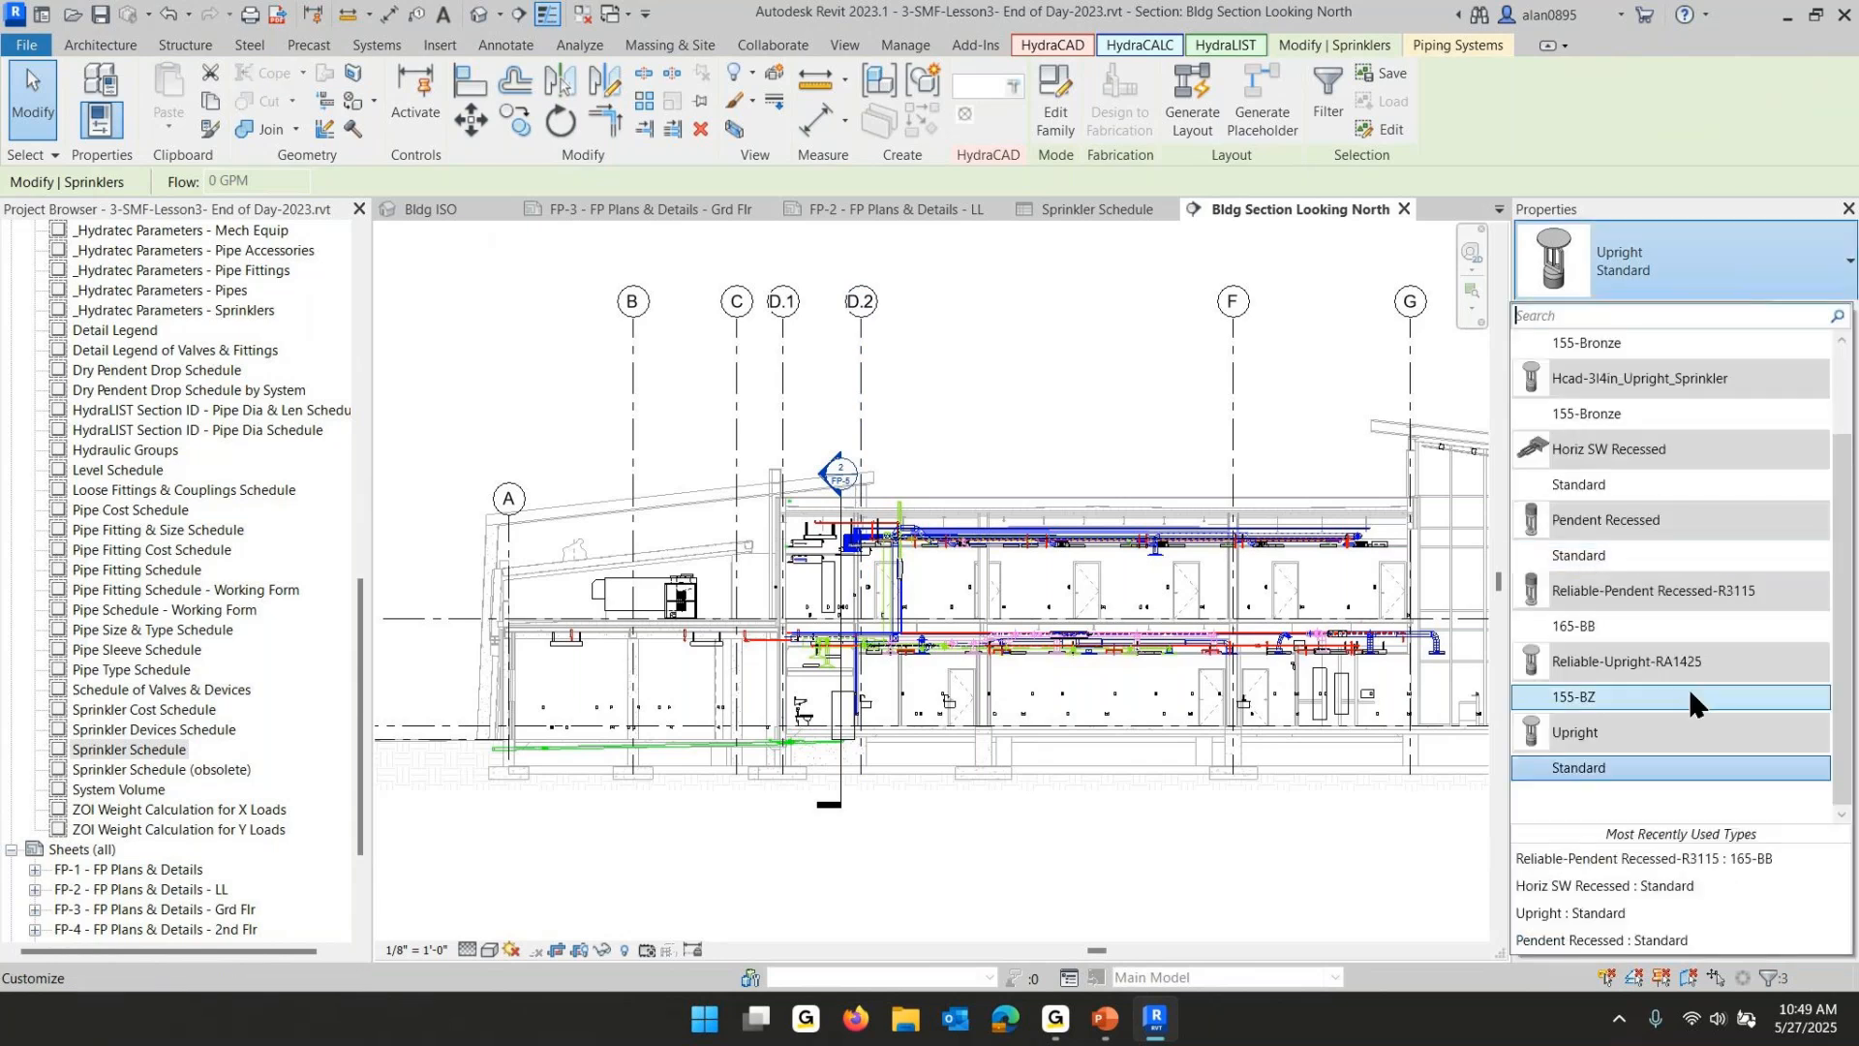
pyautogui.click(1572, 693)
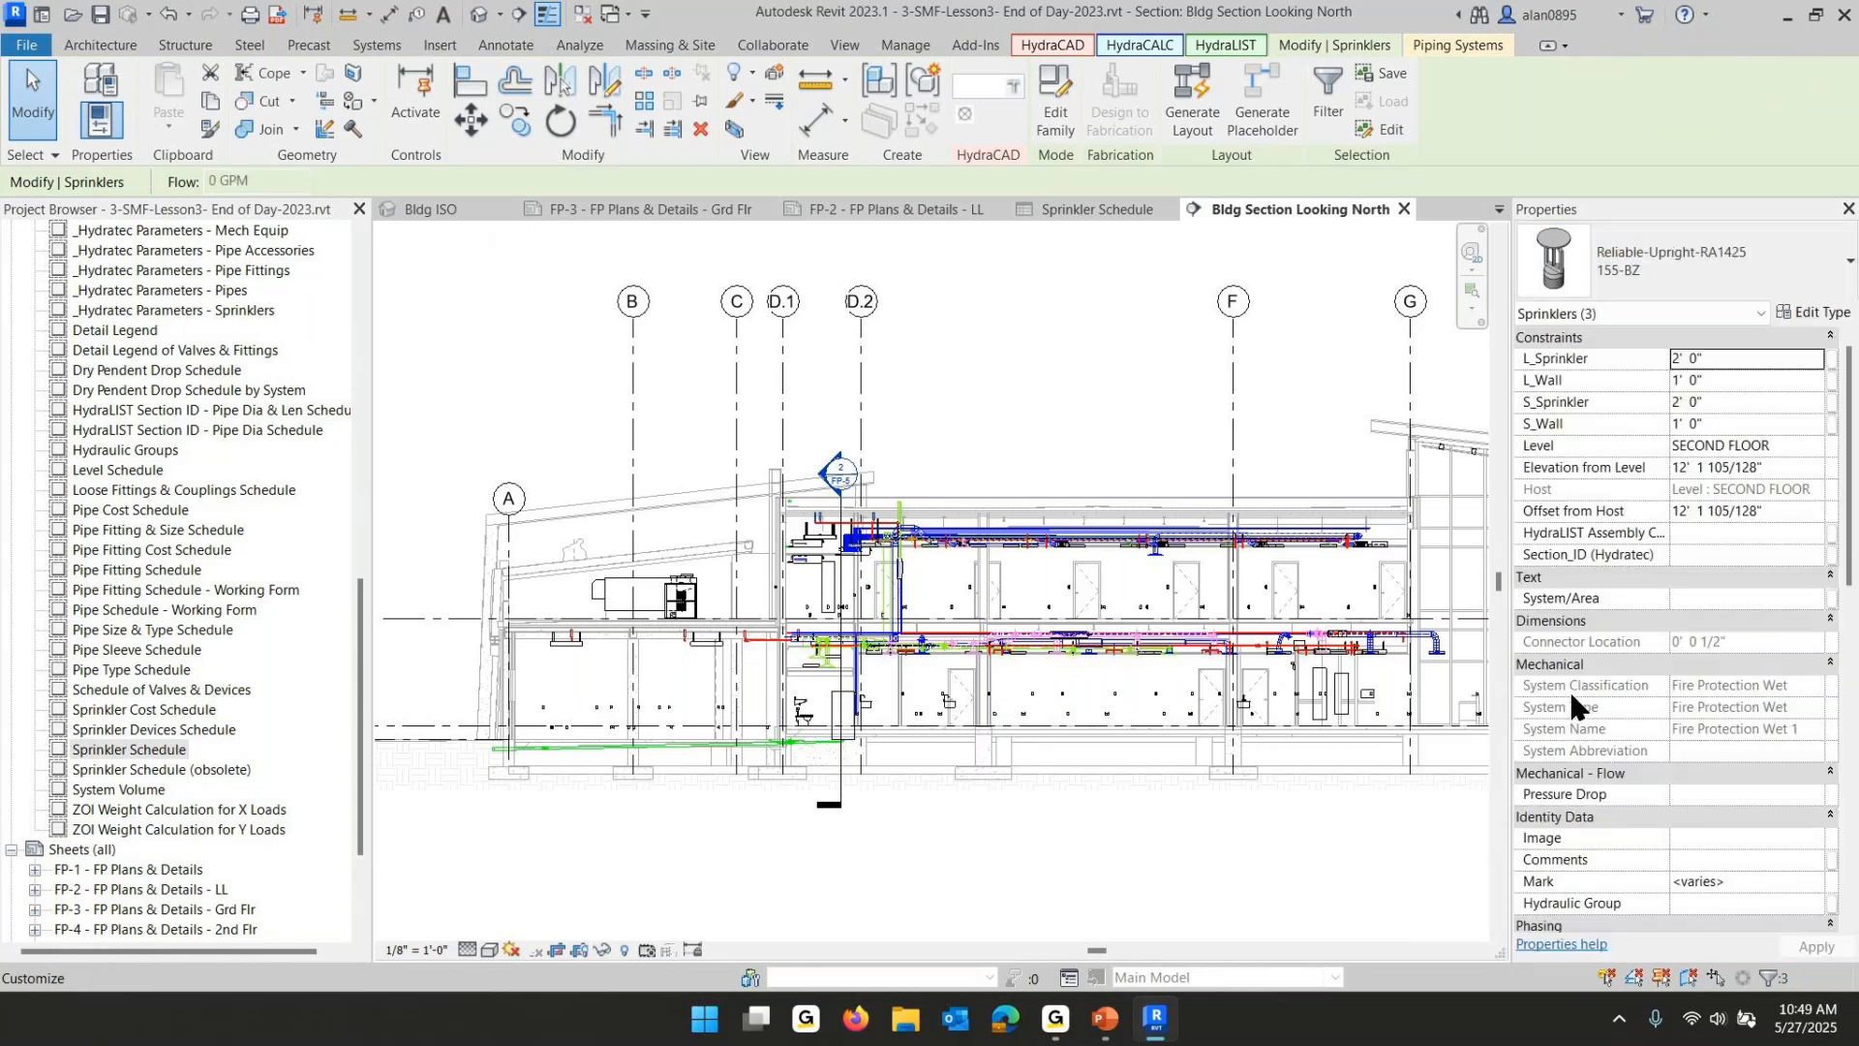
pyautogui.scroll(4, 807, 538)
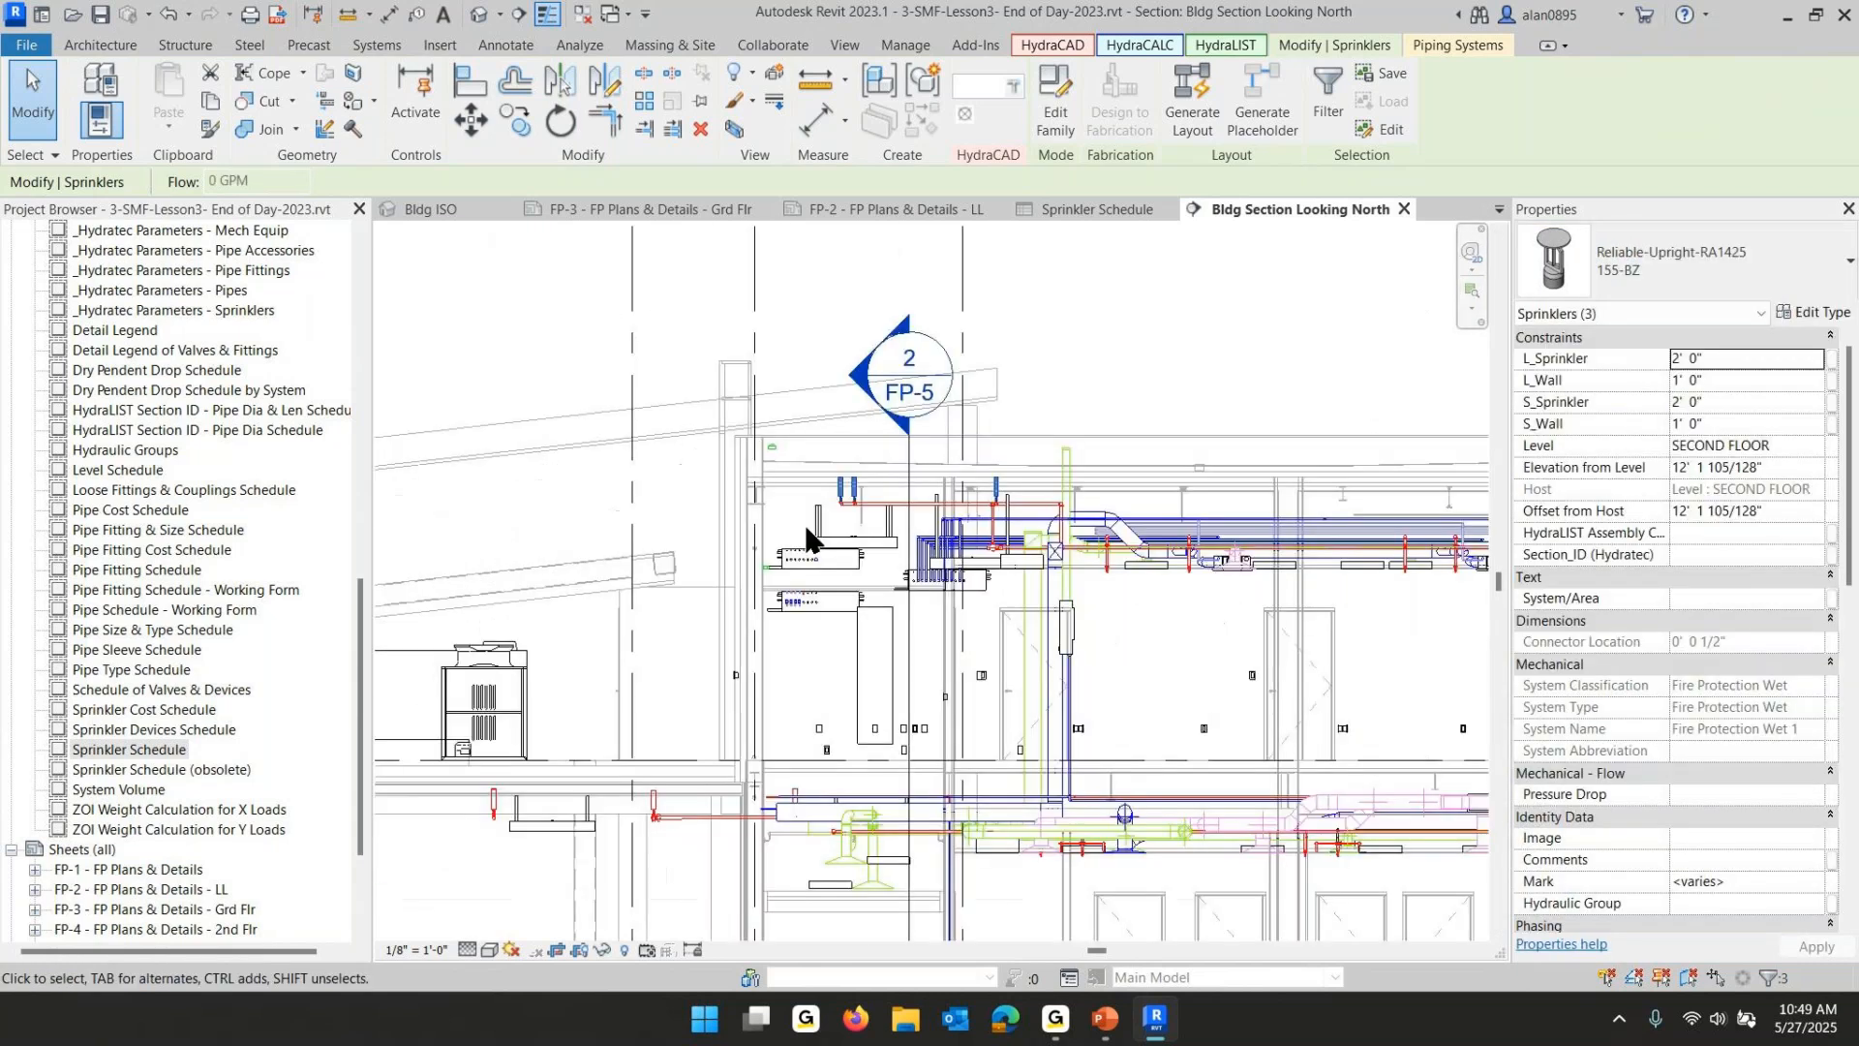
pyautogui.scroll(3, 806, 538)
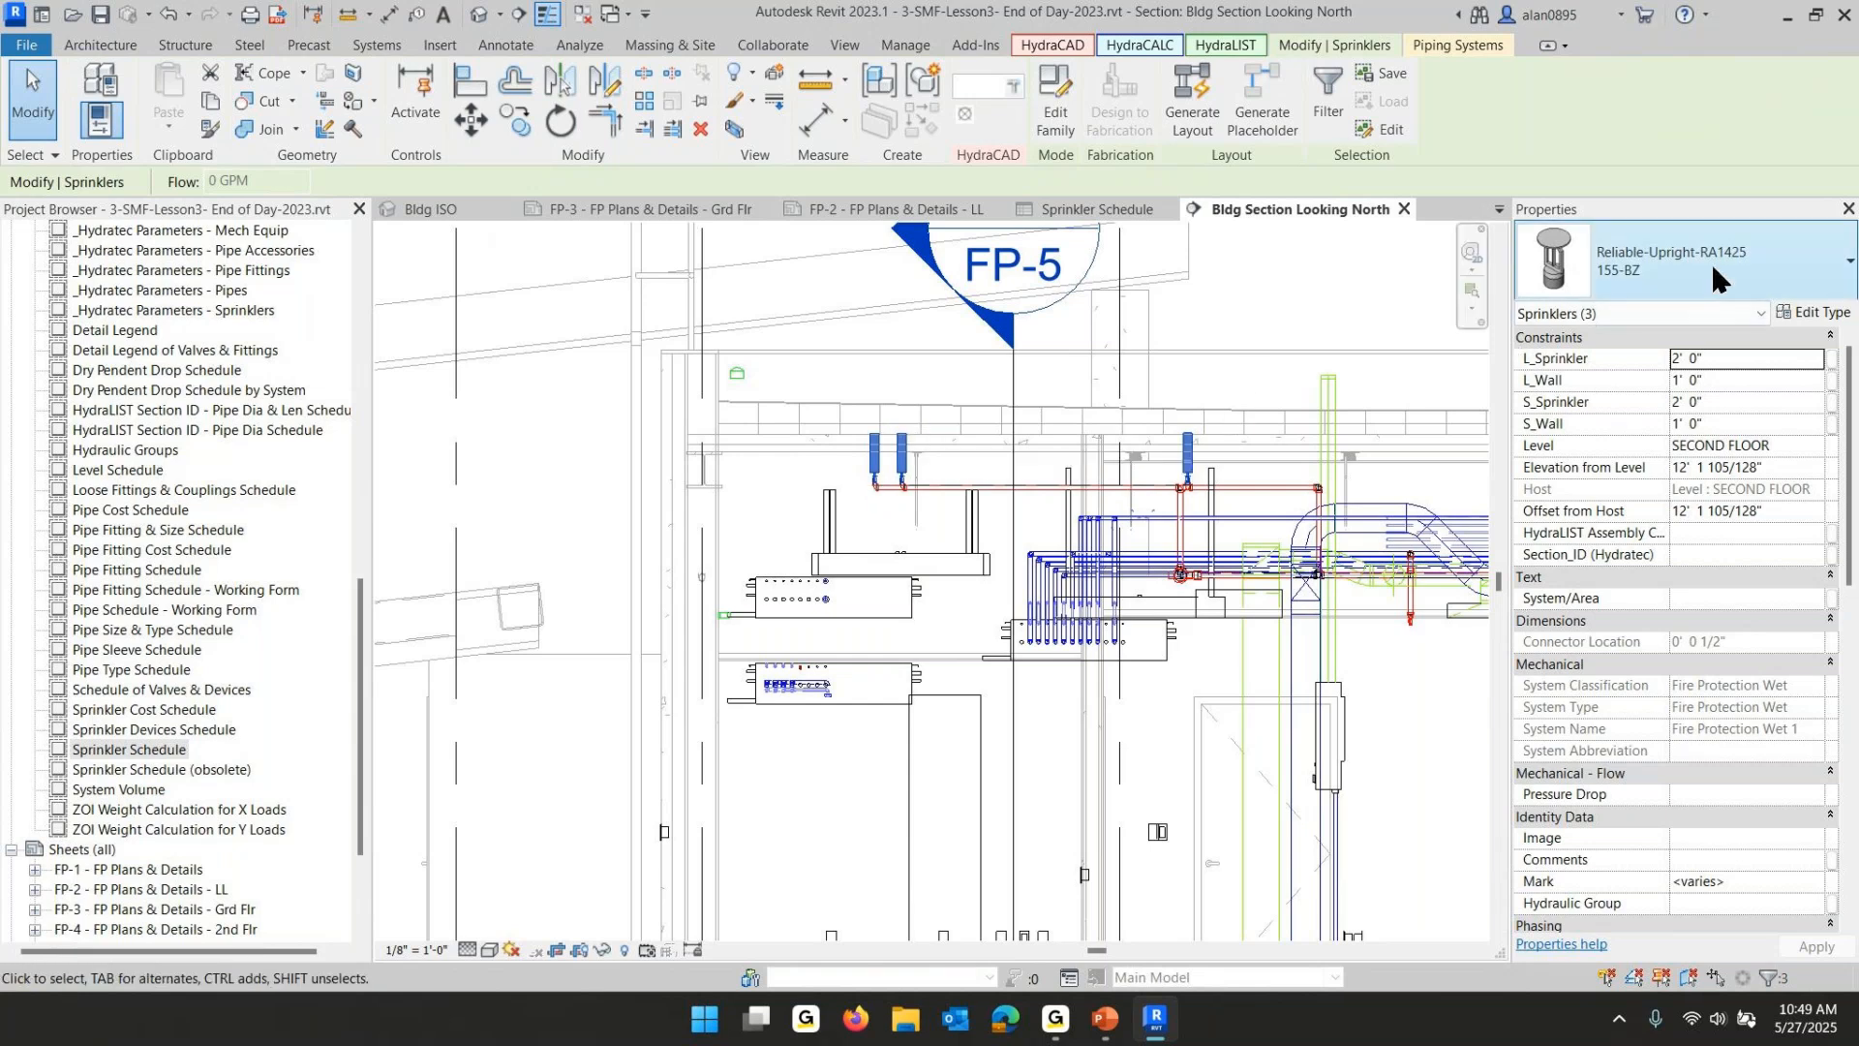
# - Turn off Show Deflector Distance for Unobstructed in the upright sprinkler type's properties
pyautogui.click(1828, 317)
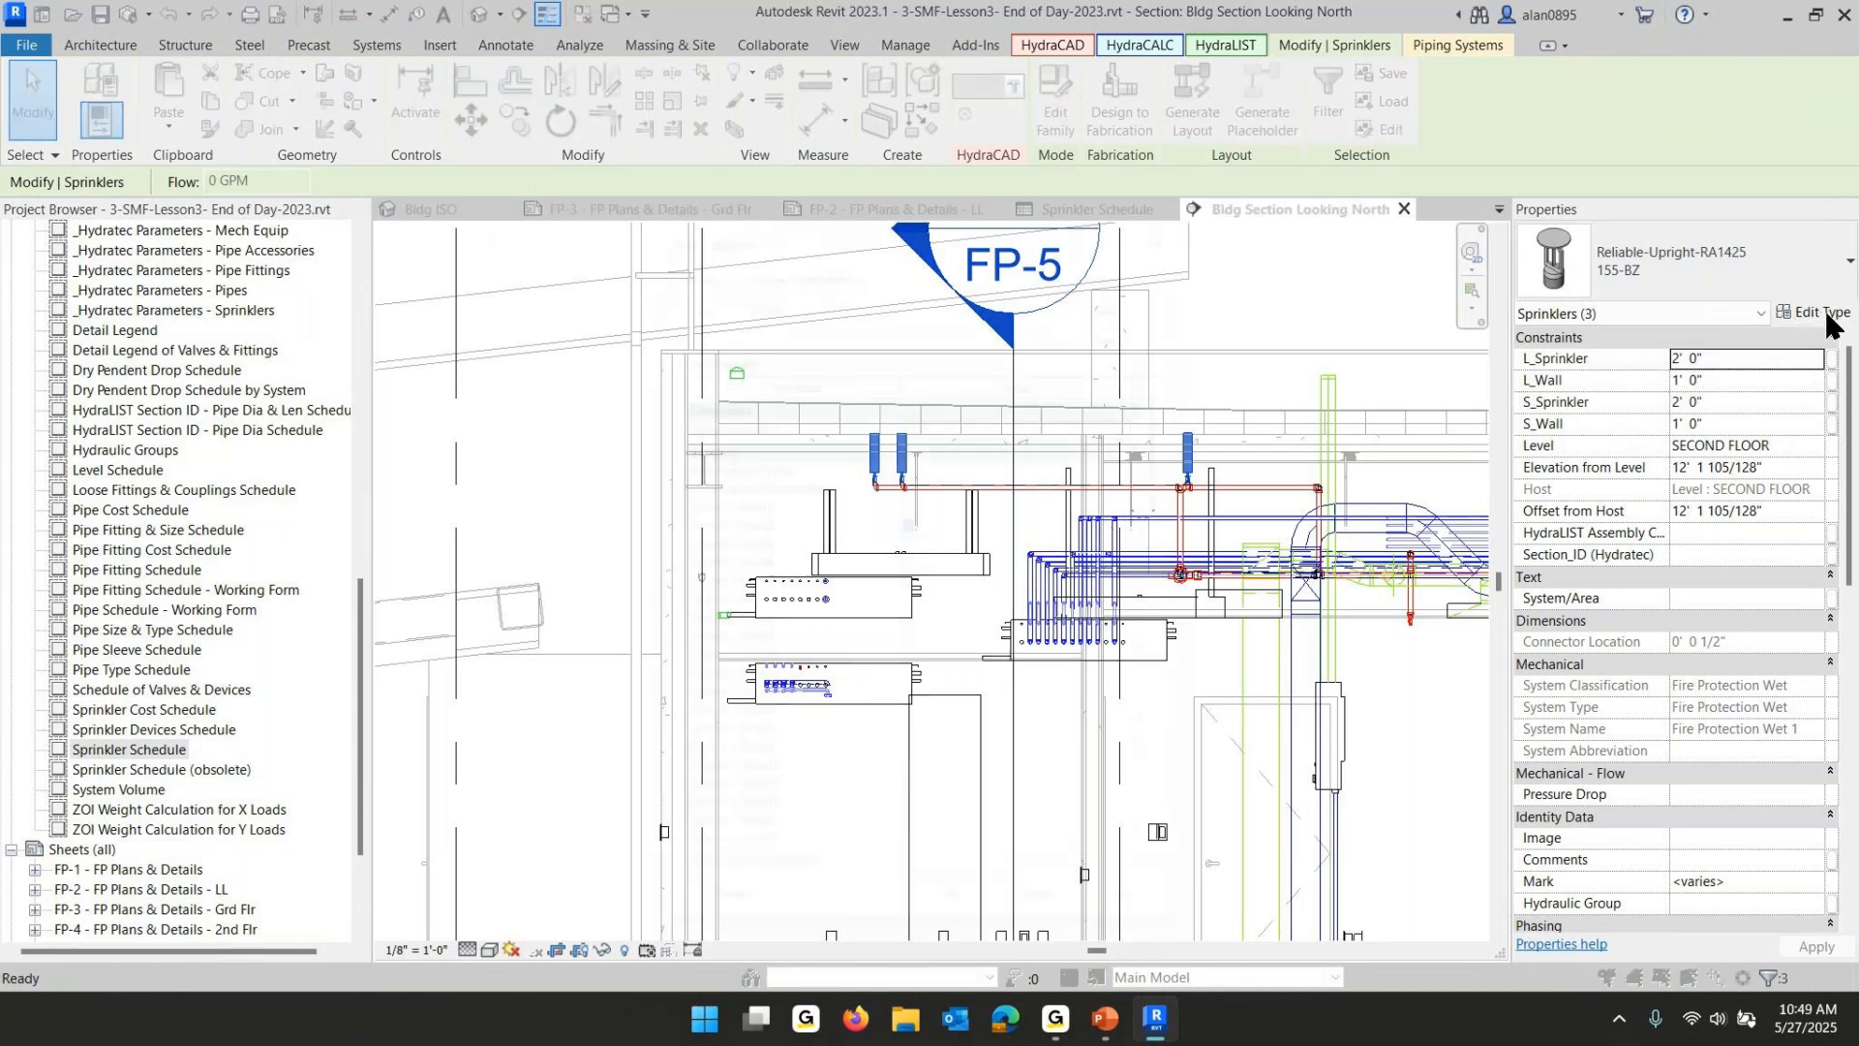
pyautogui.scroll(-10, 968, 571)
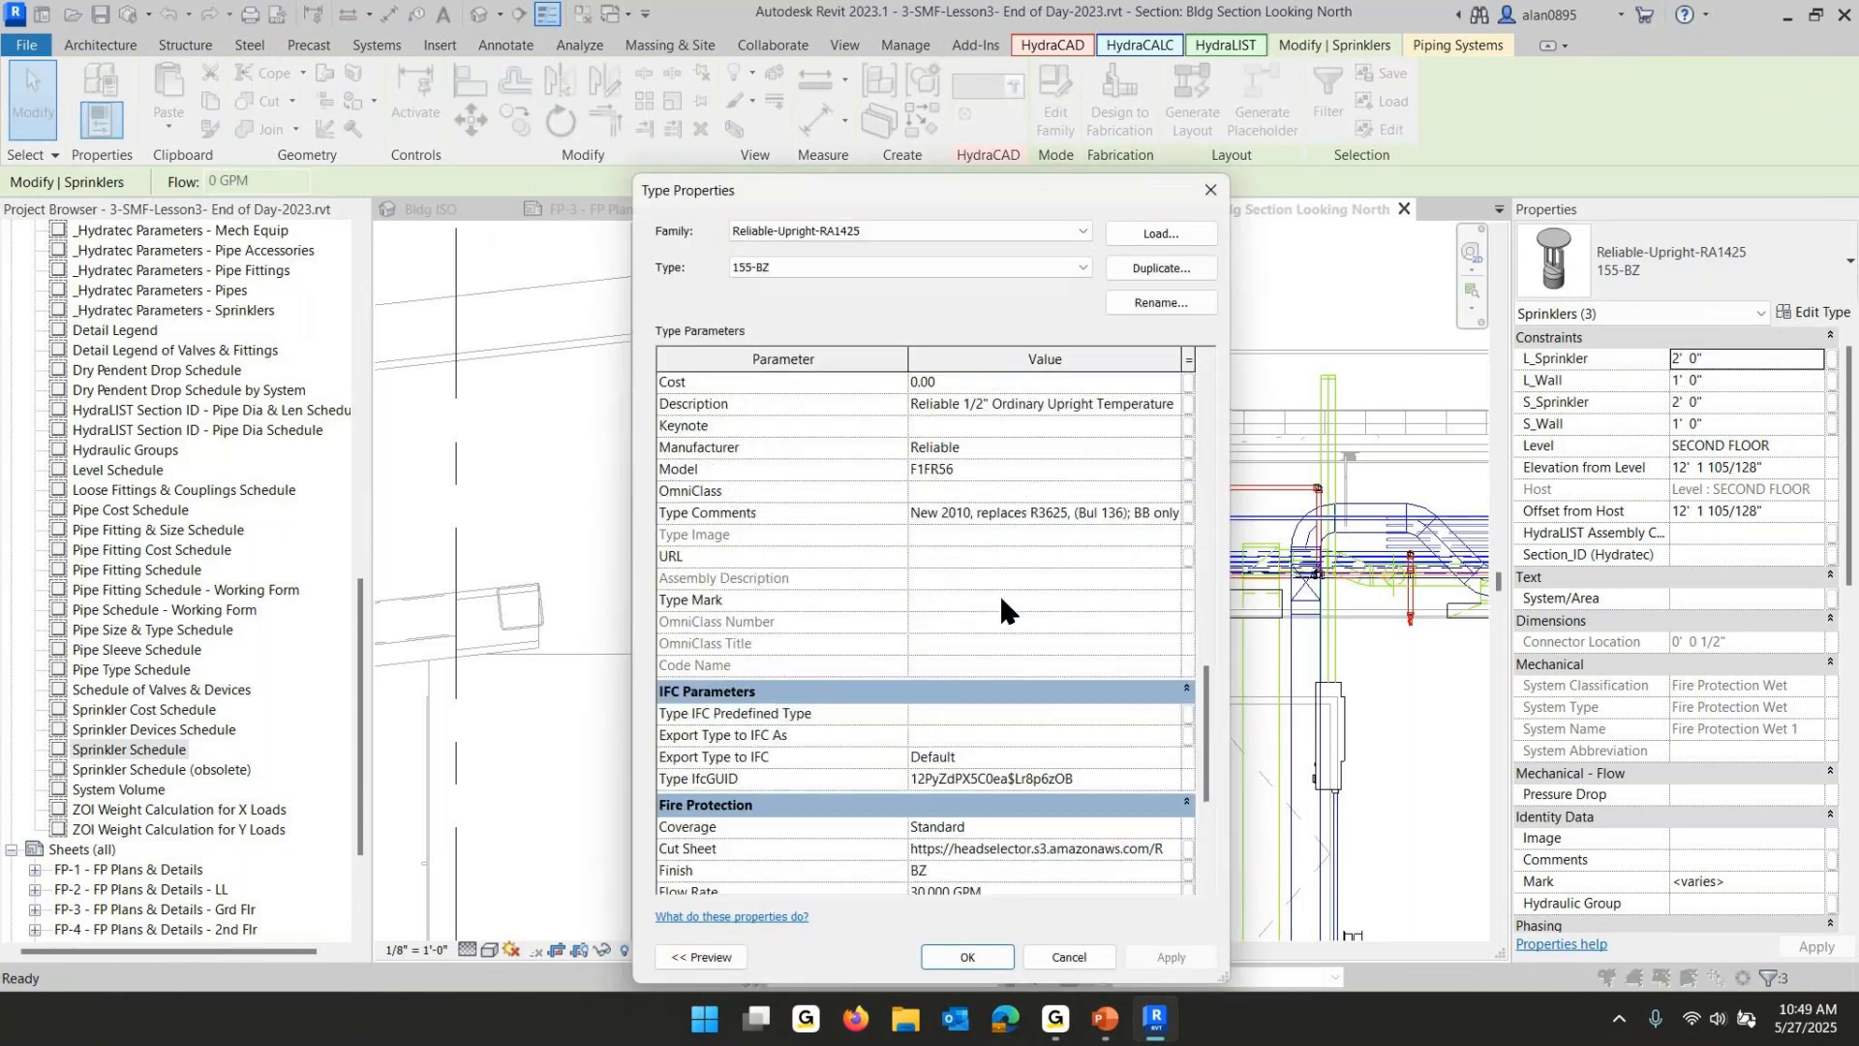
pyautogui.scroll(-5, 1001, 593)
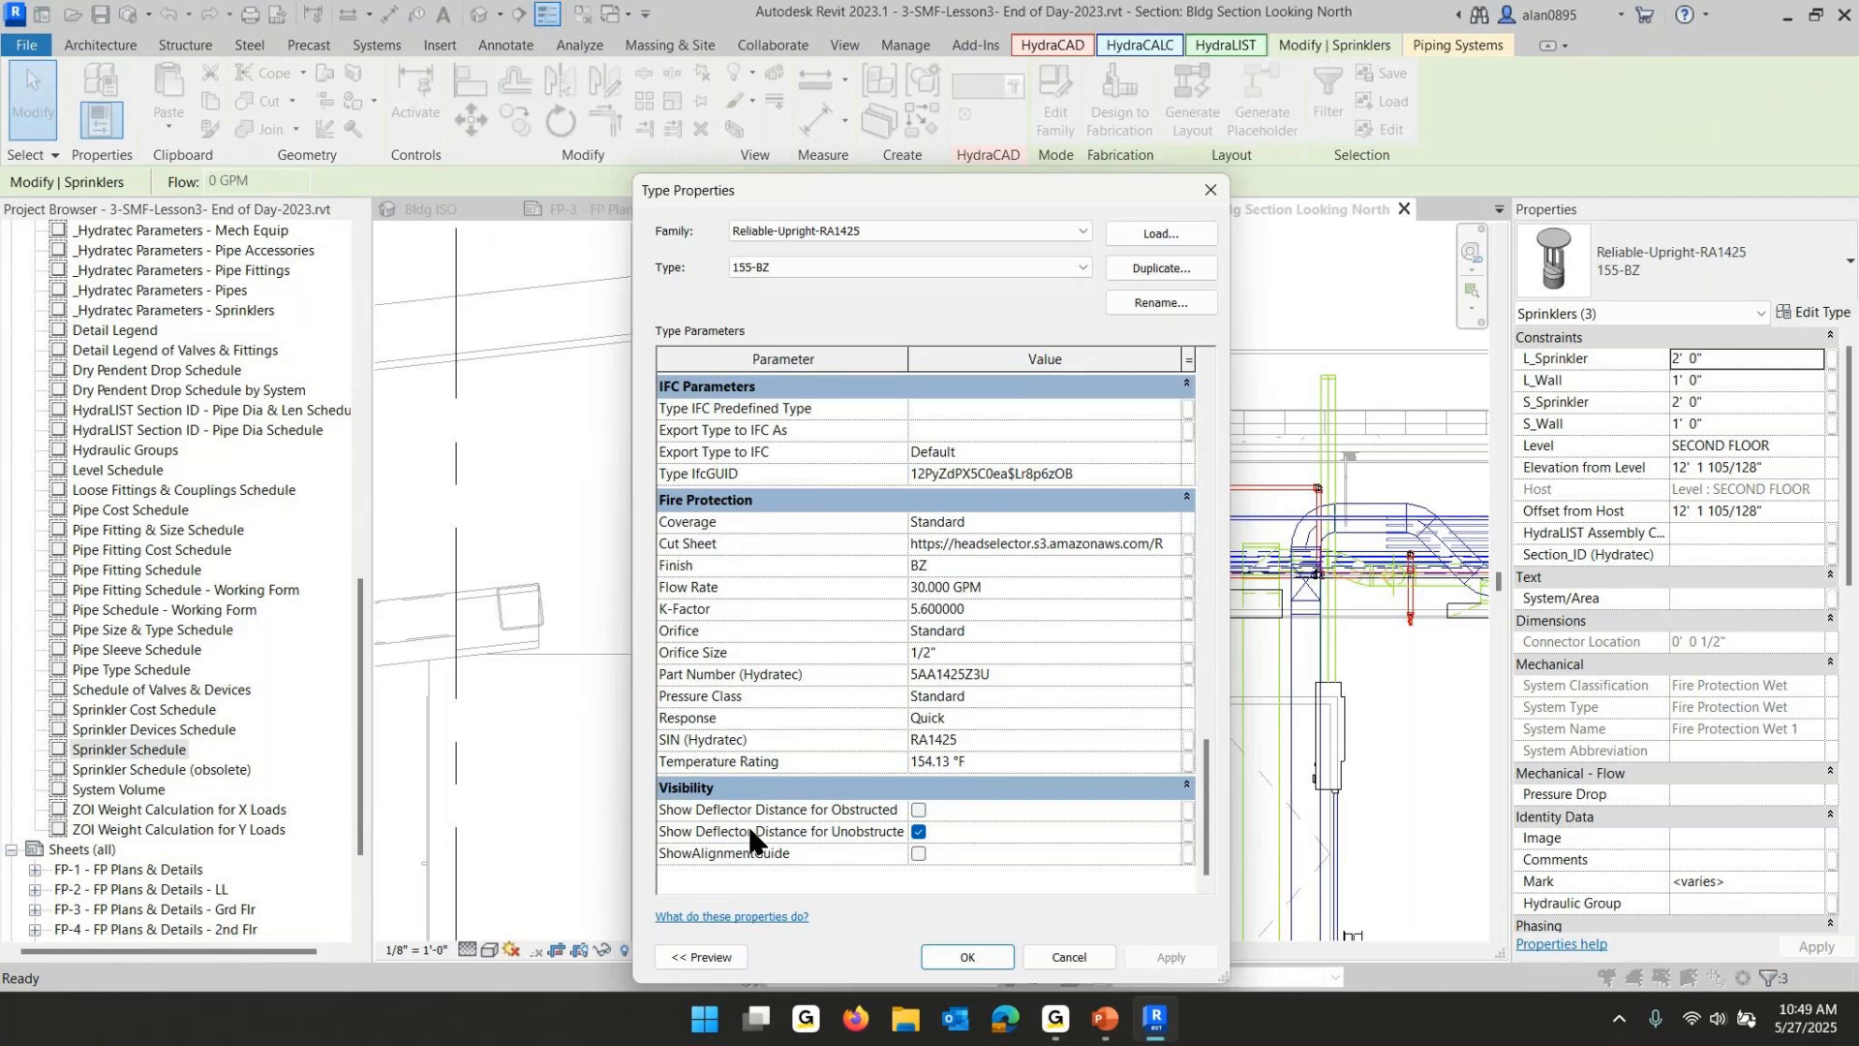
pyautogui.click(918, 831)
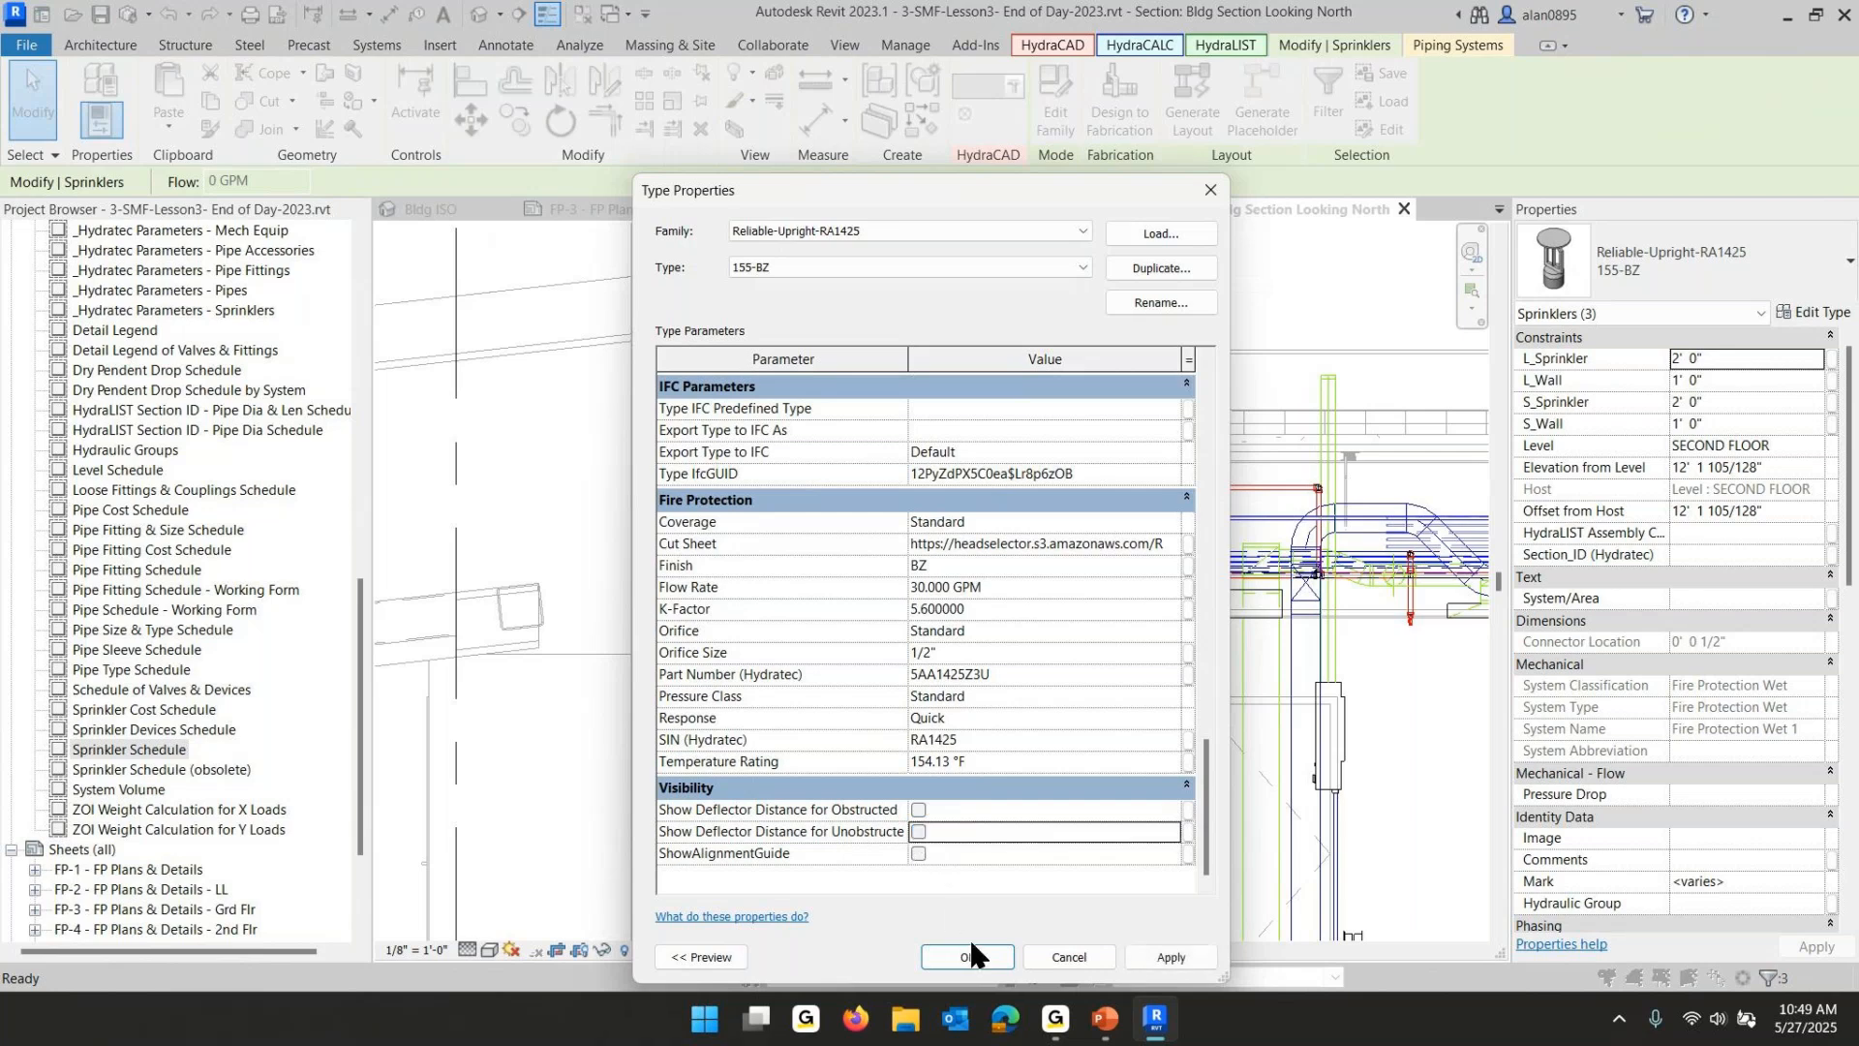
pyautogui.click(1068, 956)
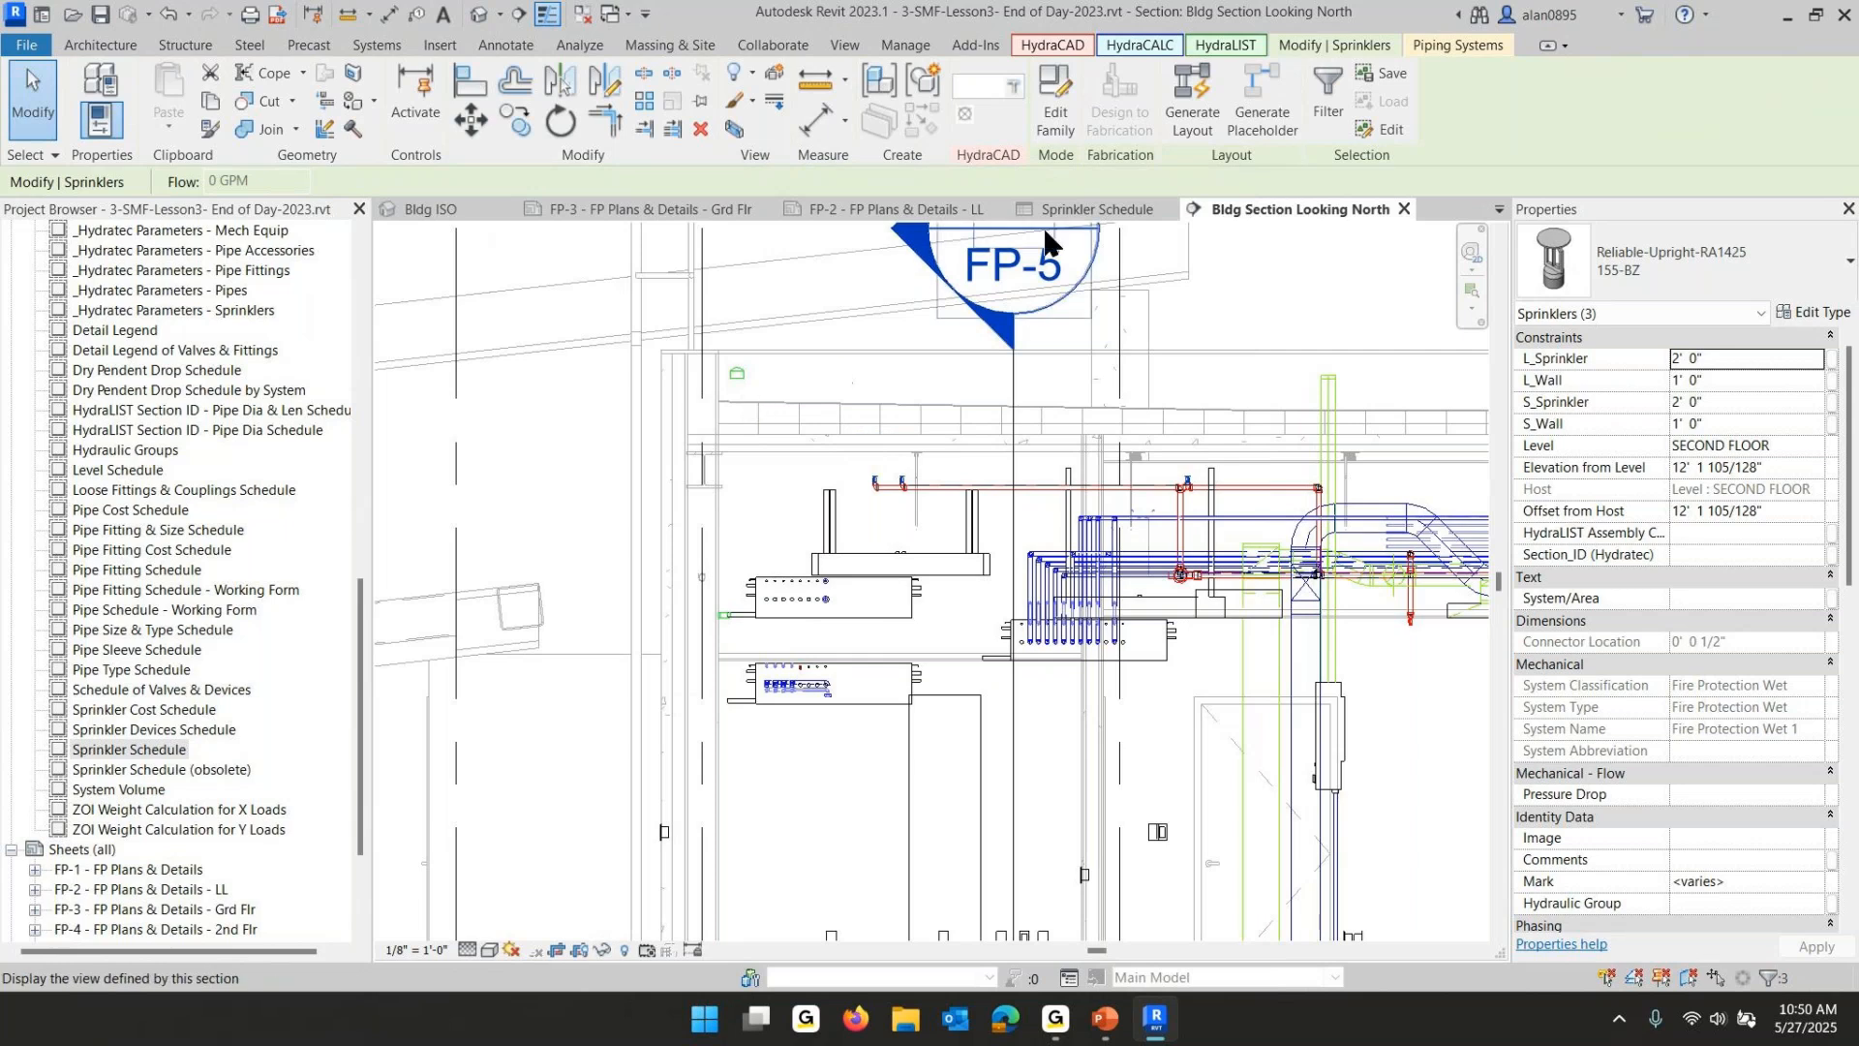
# - In the Sprinkler Schedule, assign the Head01.png image as the head symbol for the pendent sprinkler row
pyautogui.click(1072, 211)
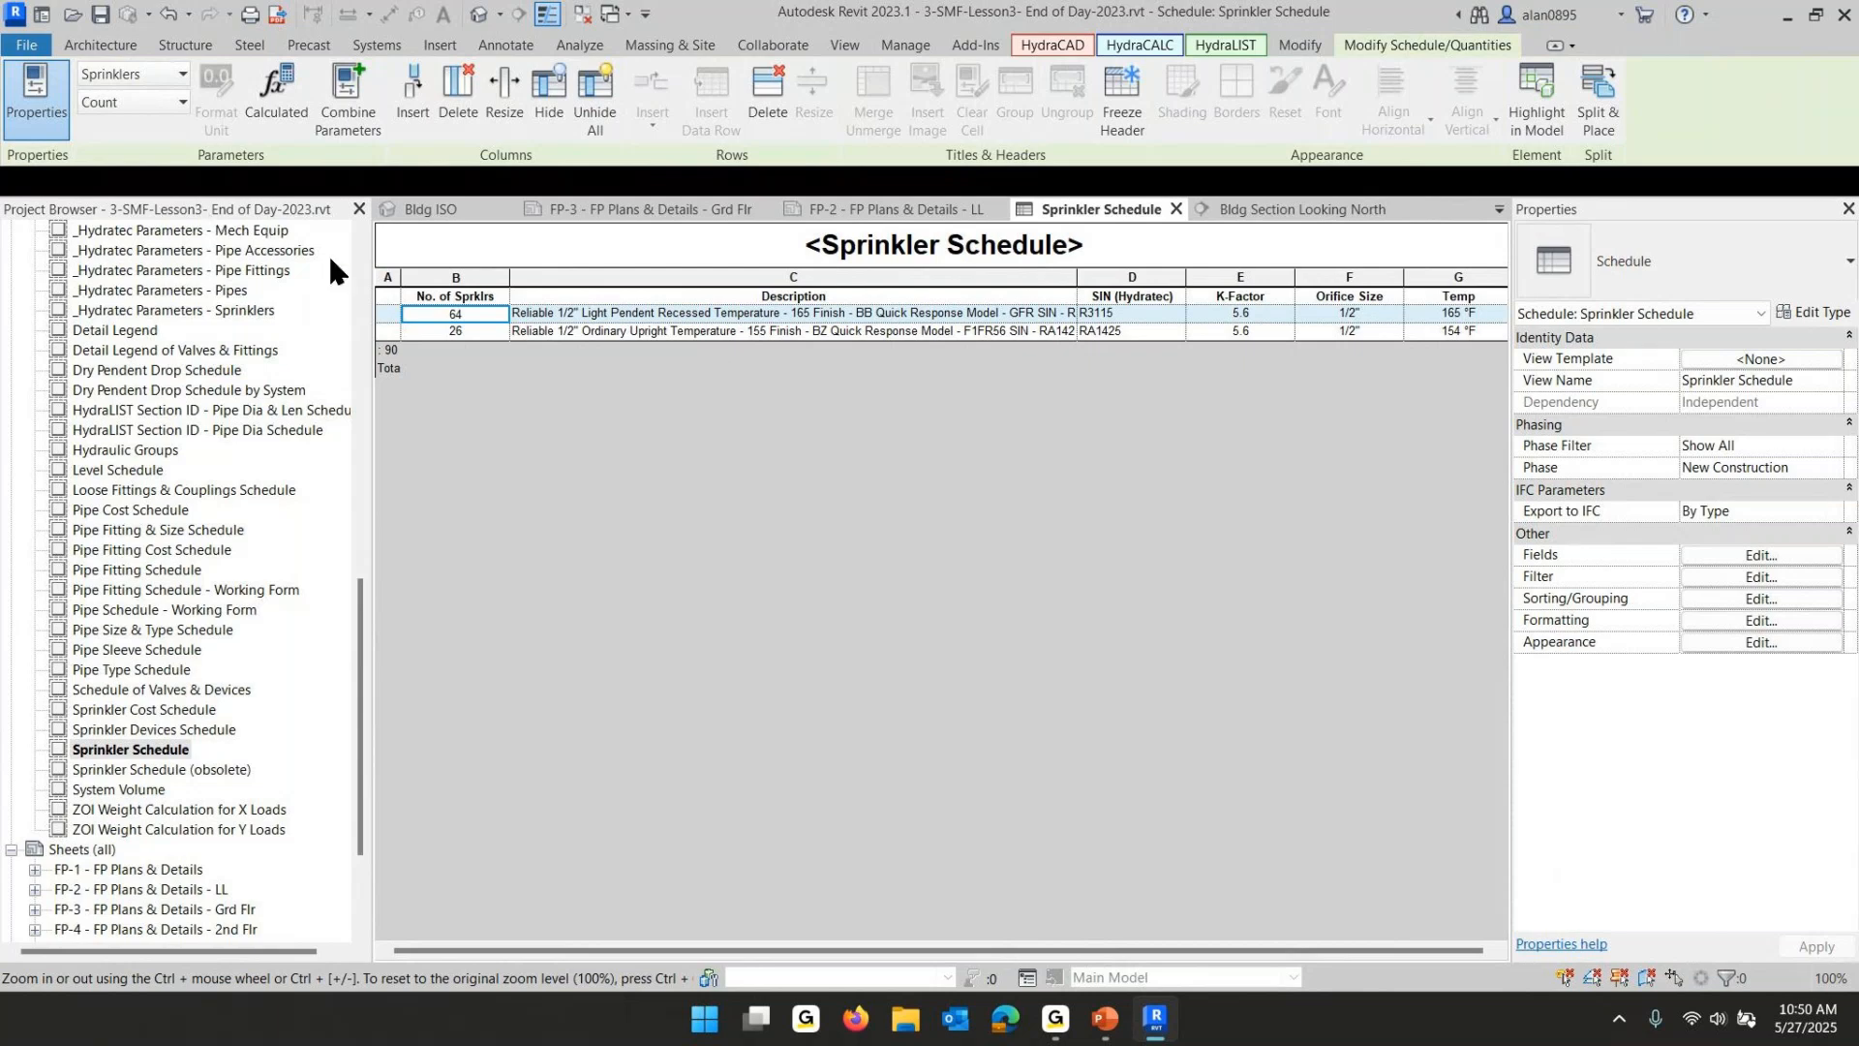
pyautogui.click(386, 313)
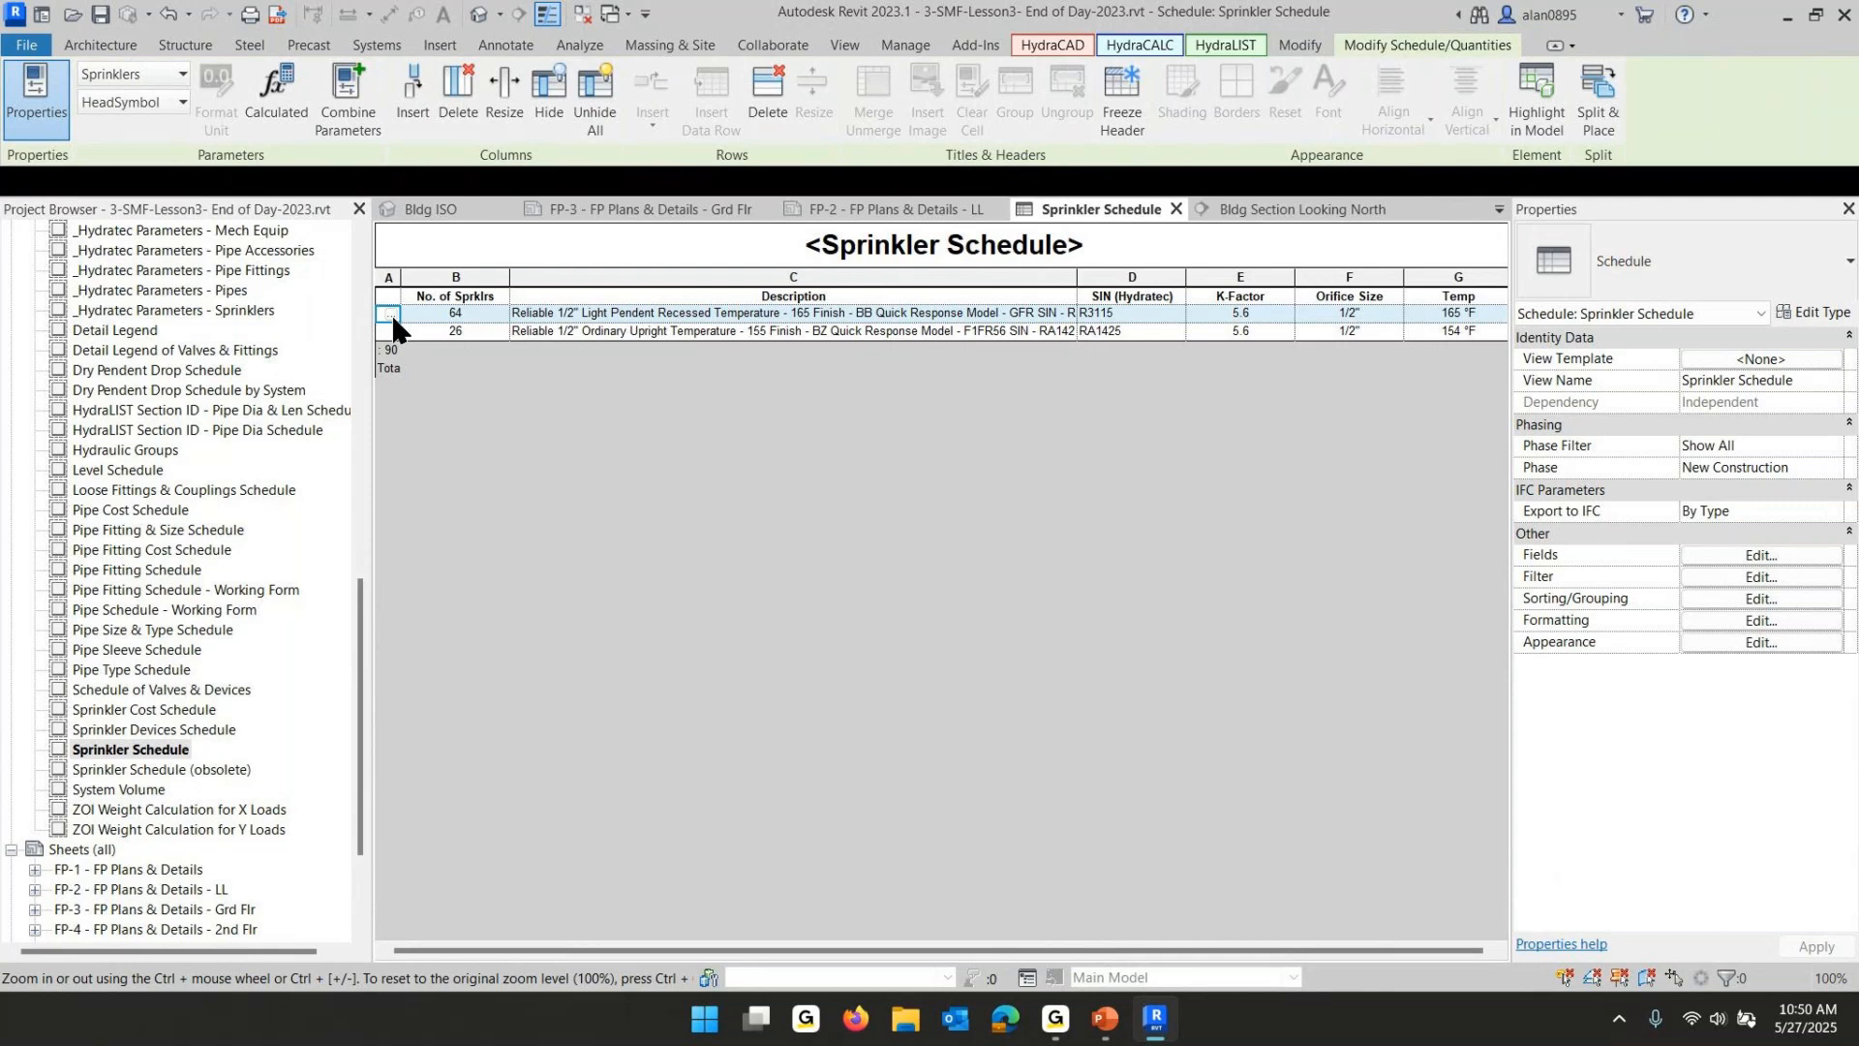
pyautogui.click(387, 314)
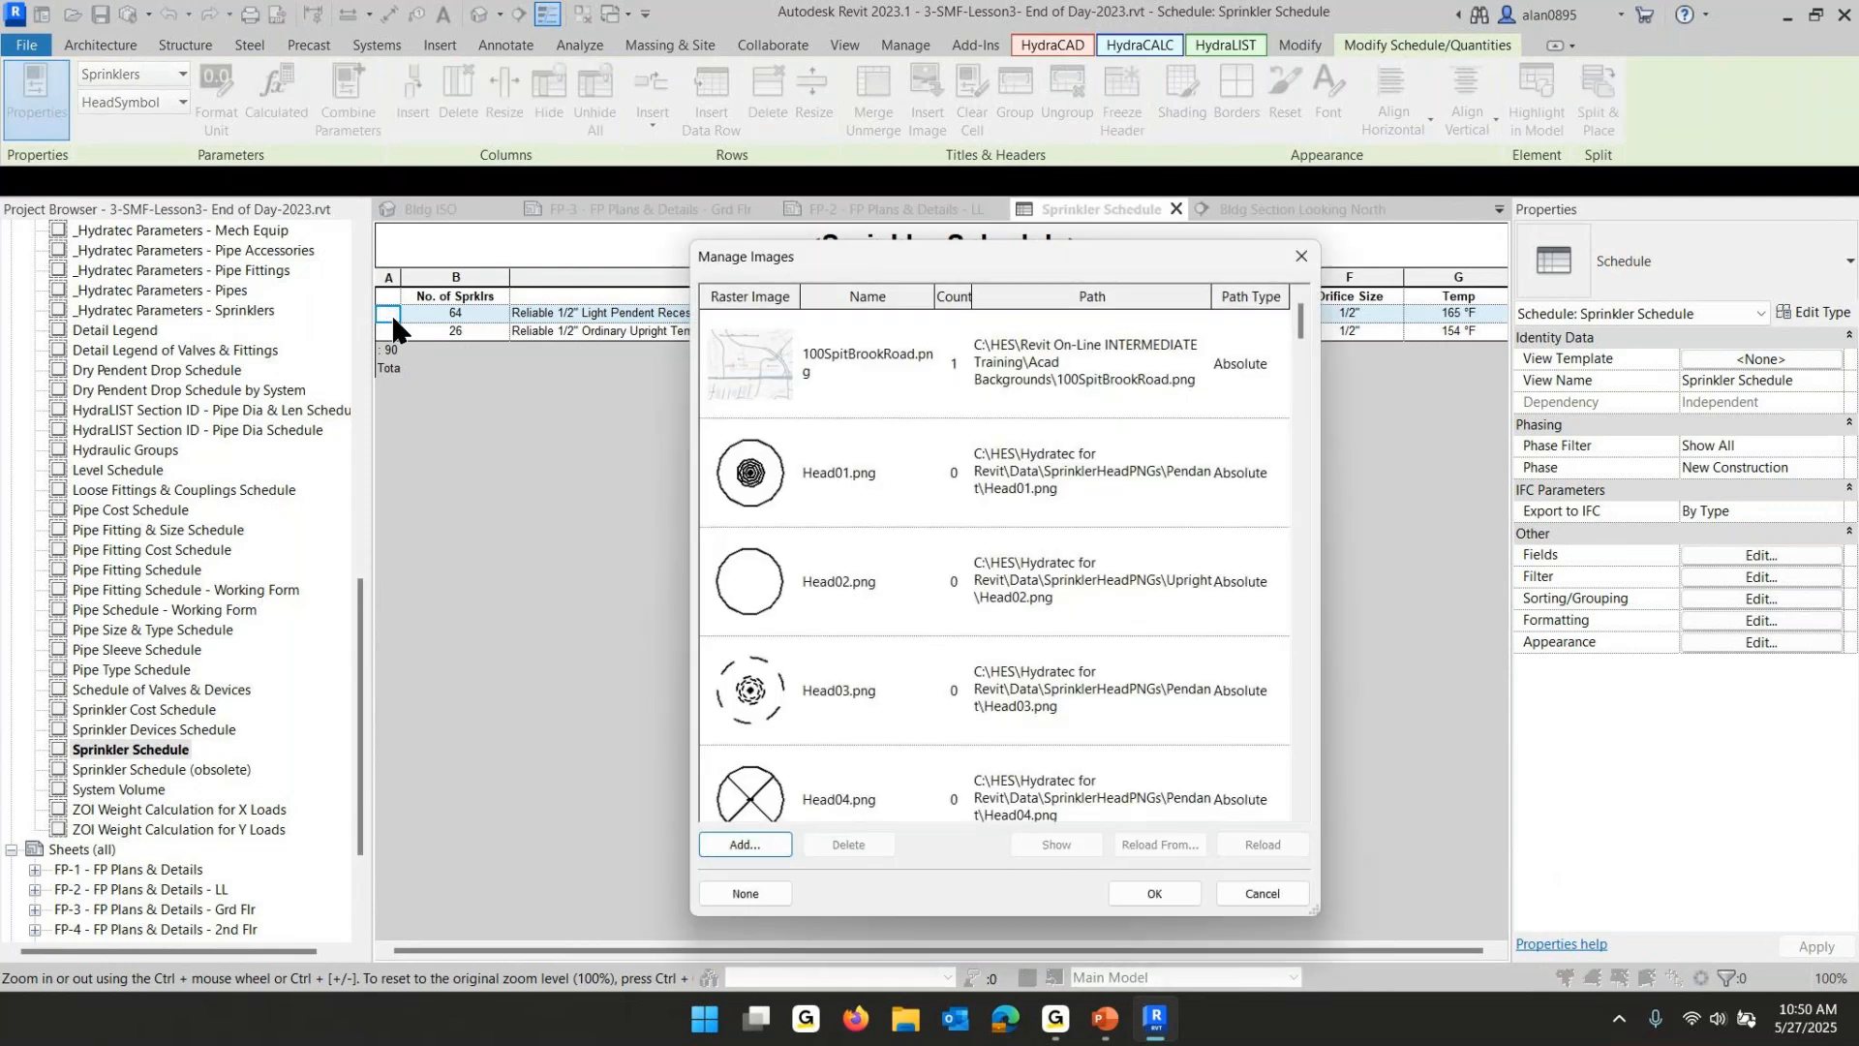
pyautogui.moveTo(813, 246); pyautogui.dragTo(910, 368)
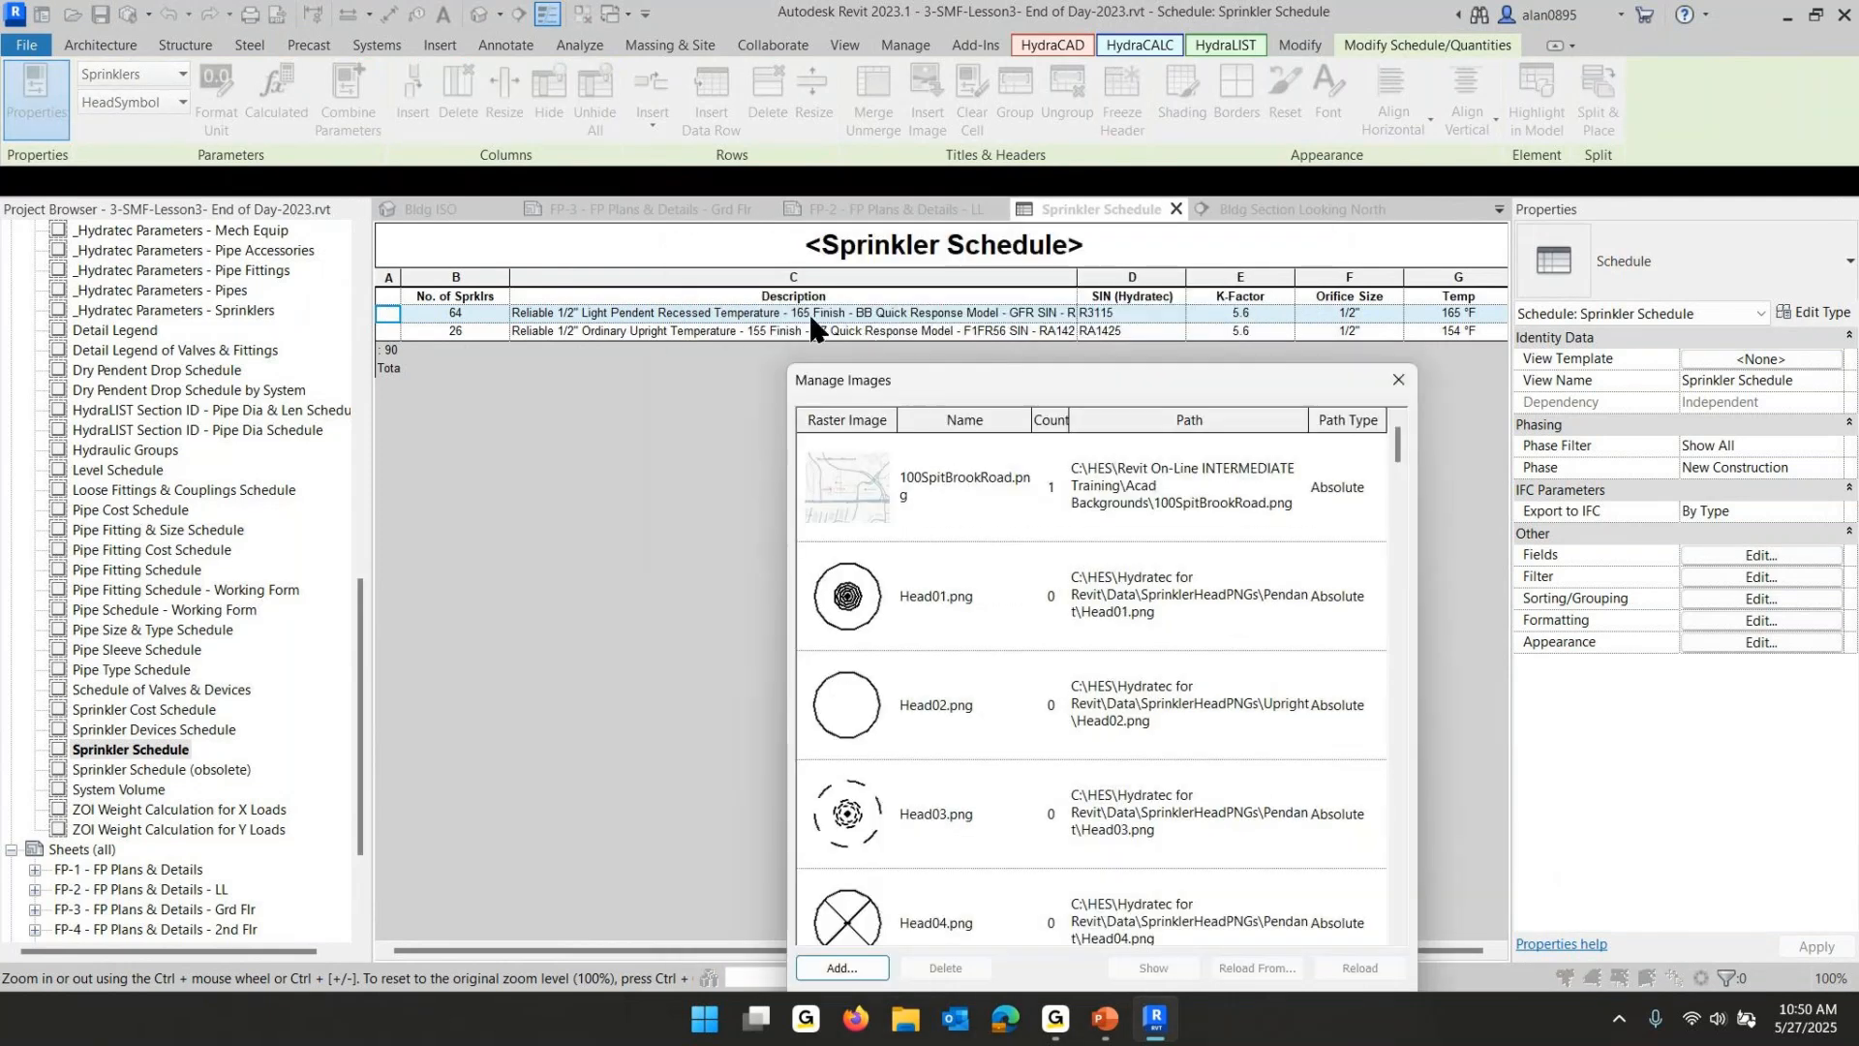
pyautogui.click(852, 608)
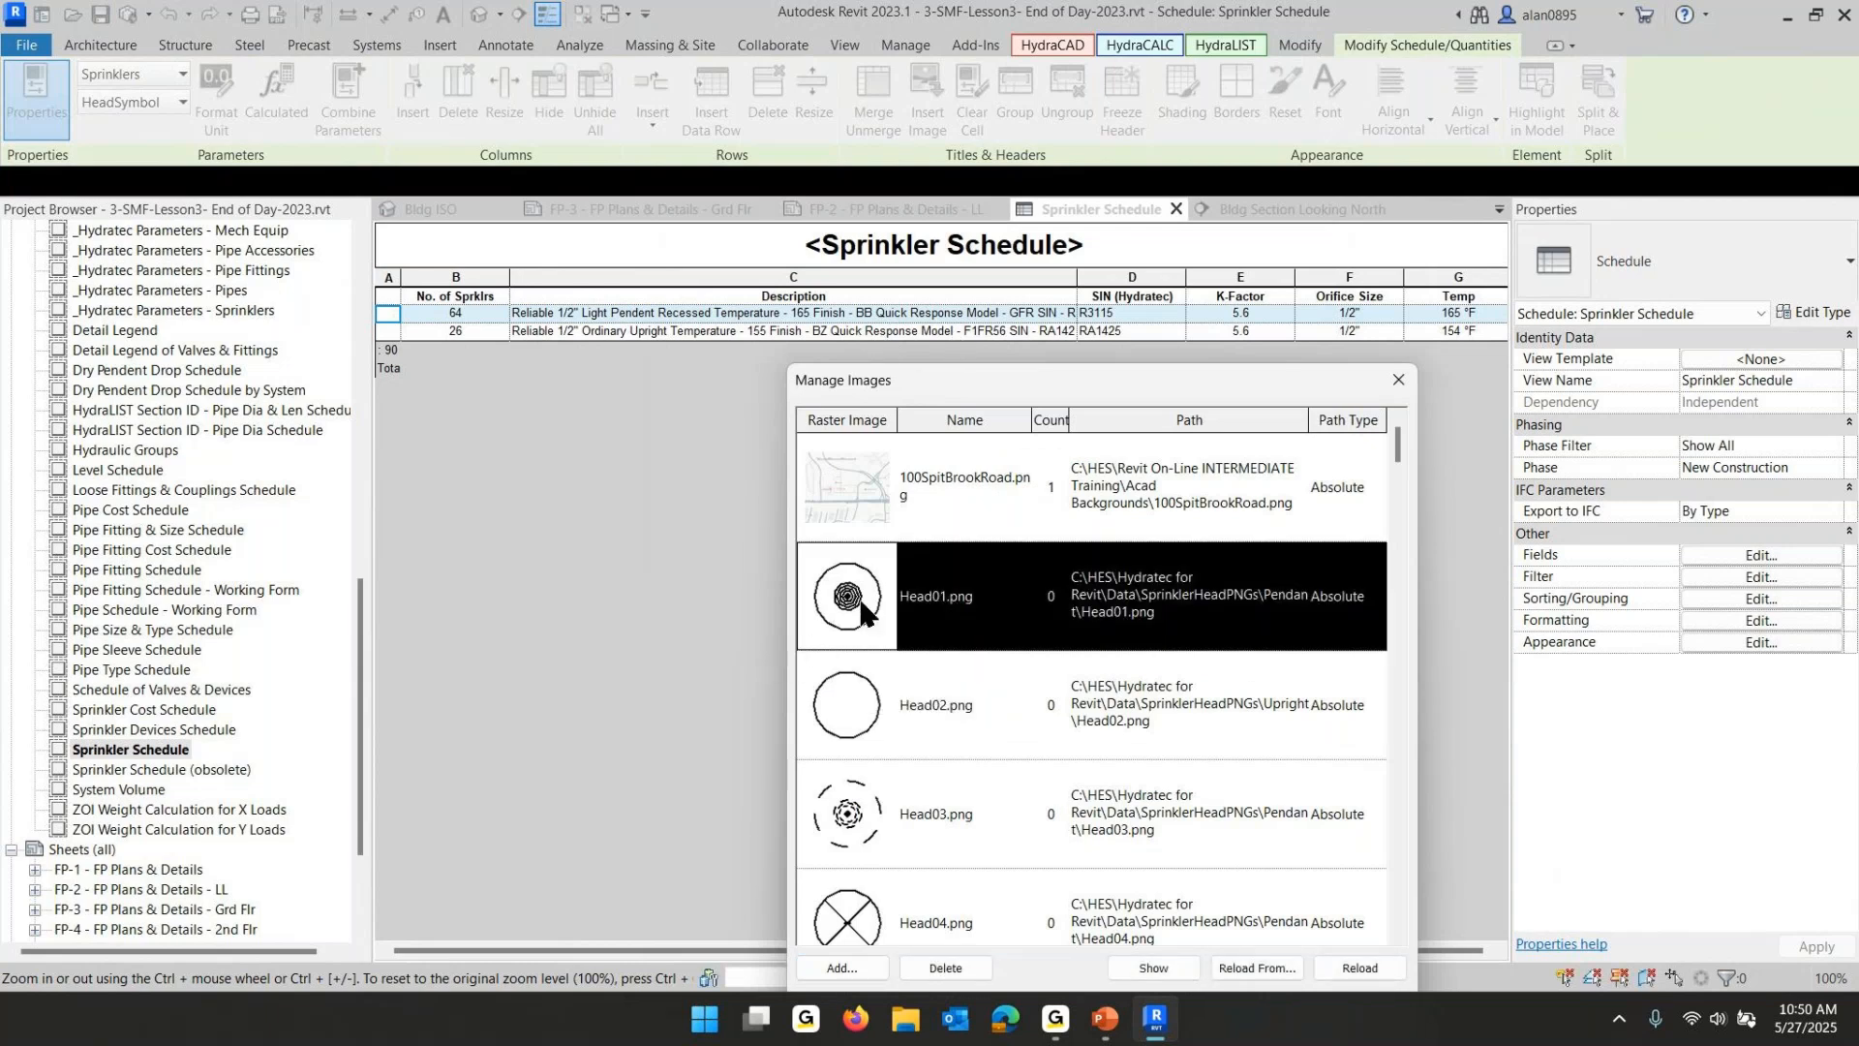
pyautogui.doubleClick(861, 602)
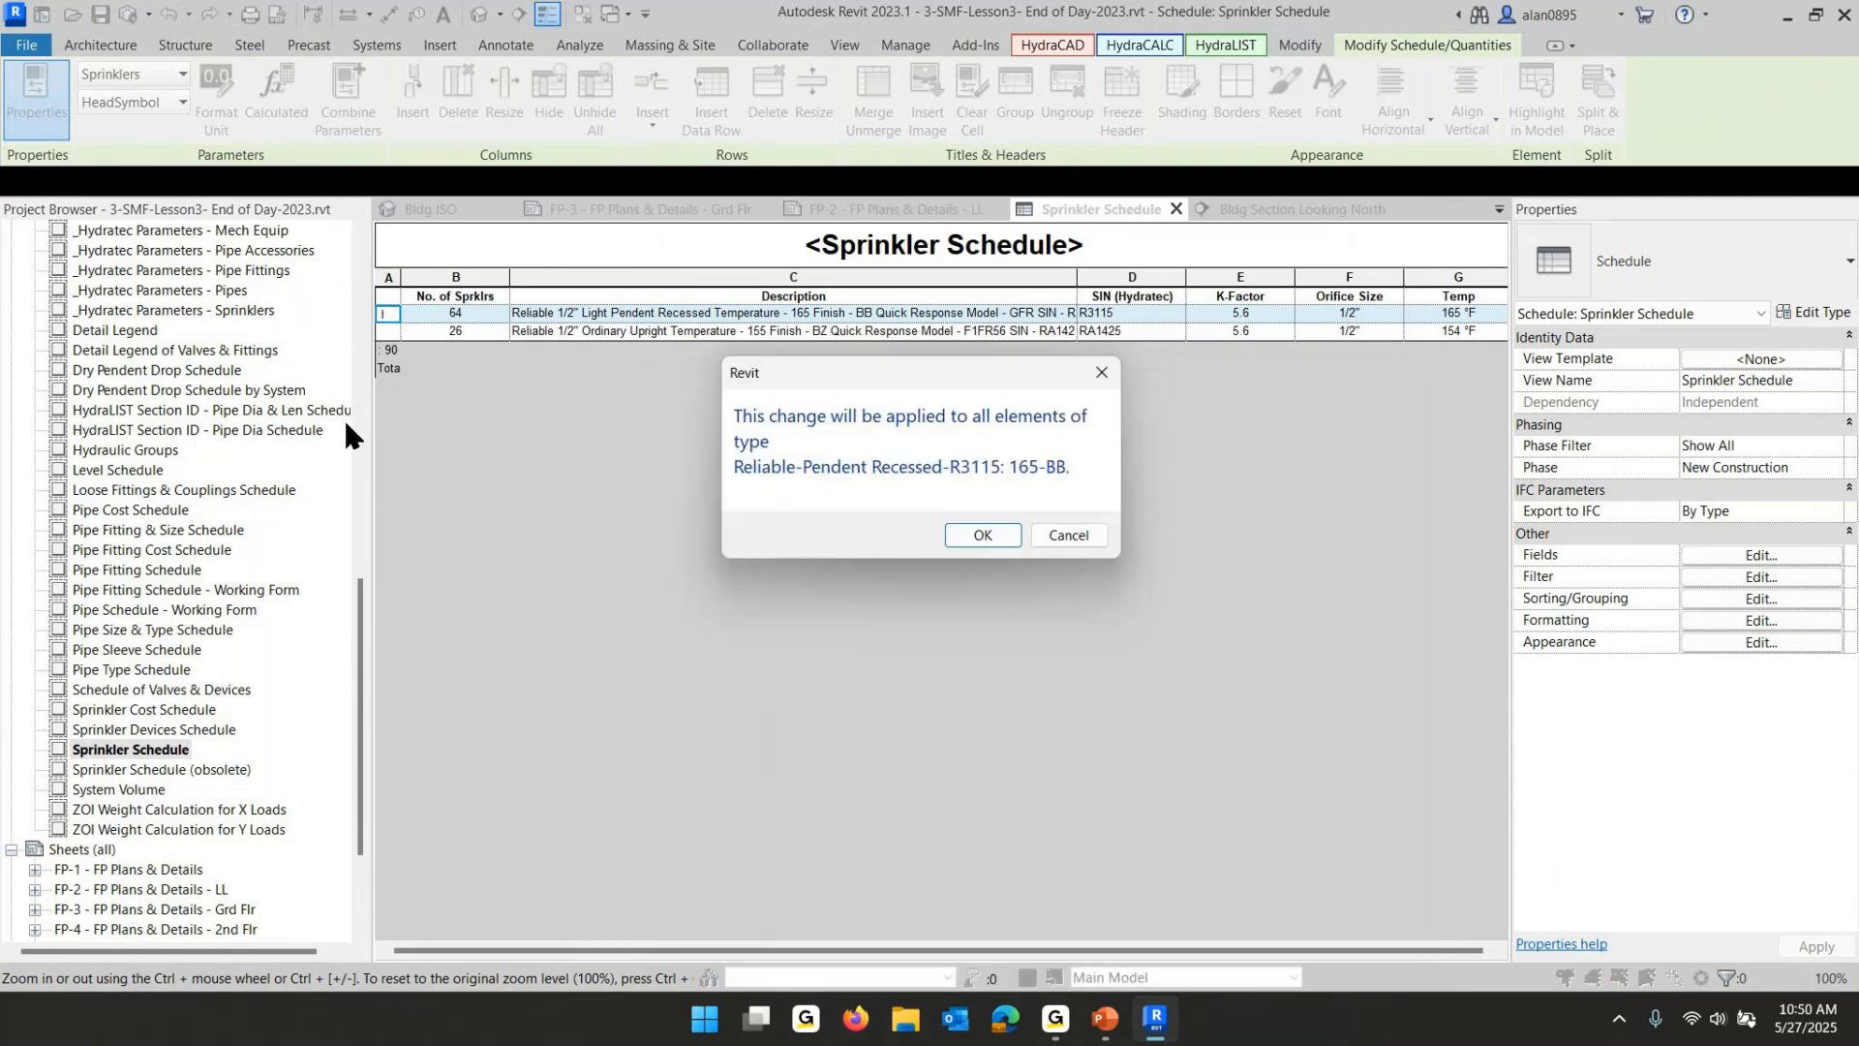
pyautogui.click(991, 531)
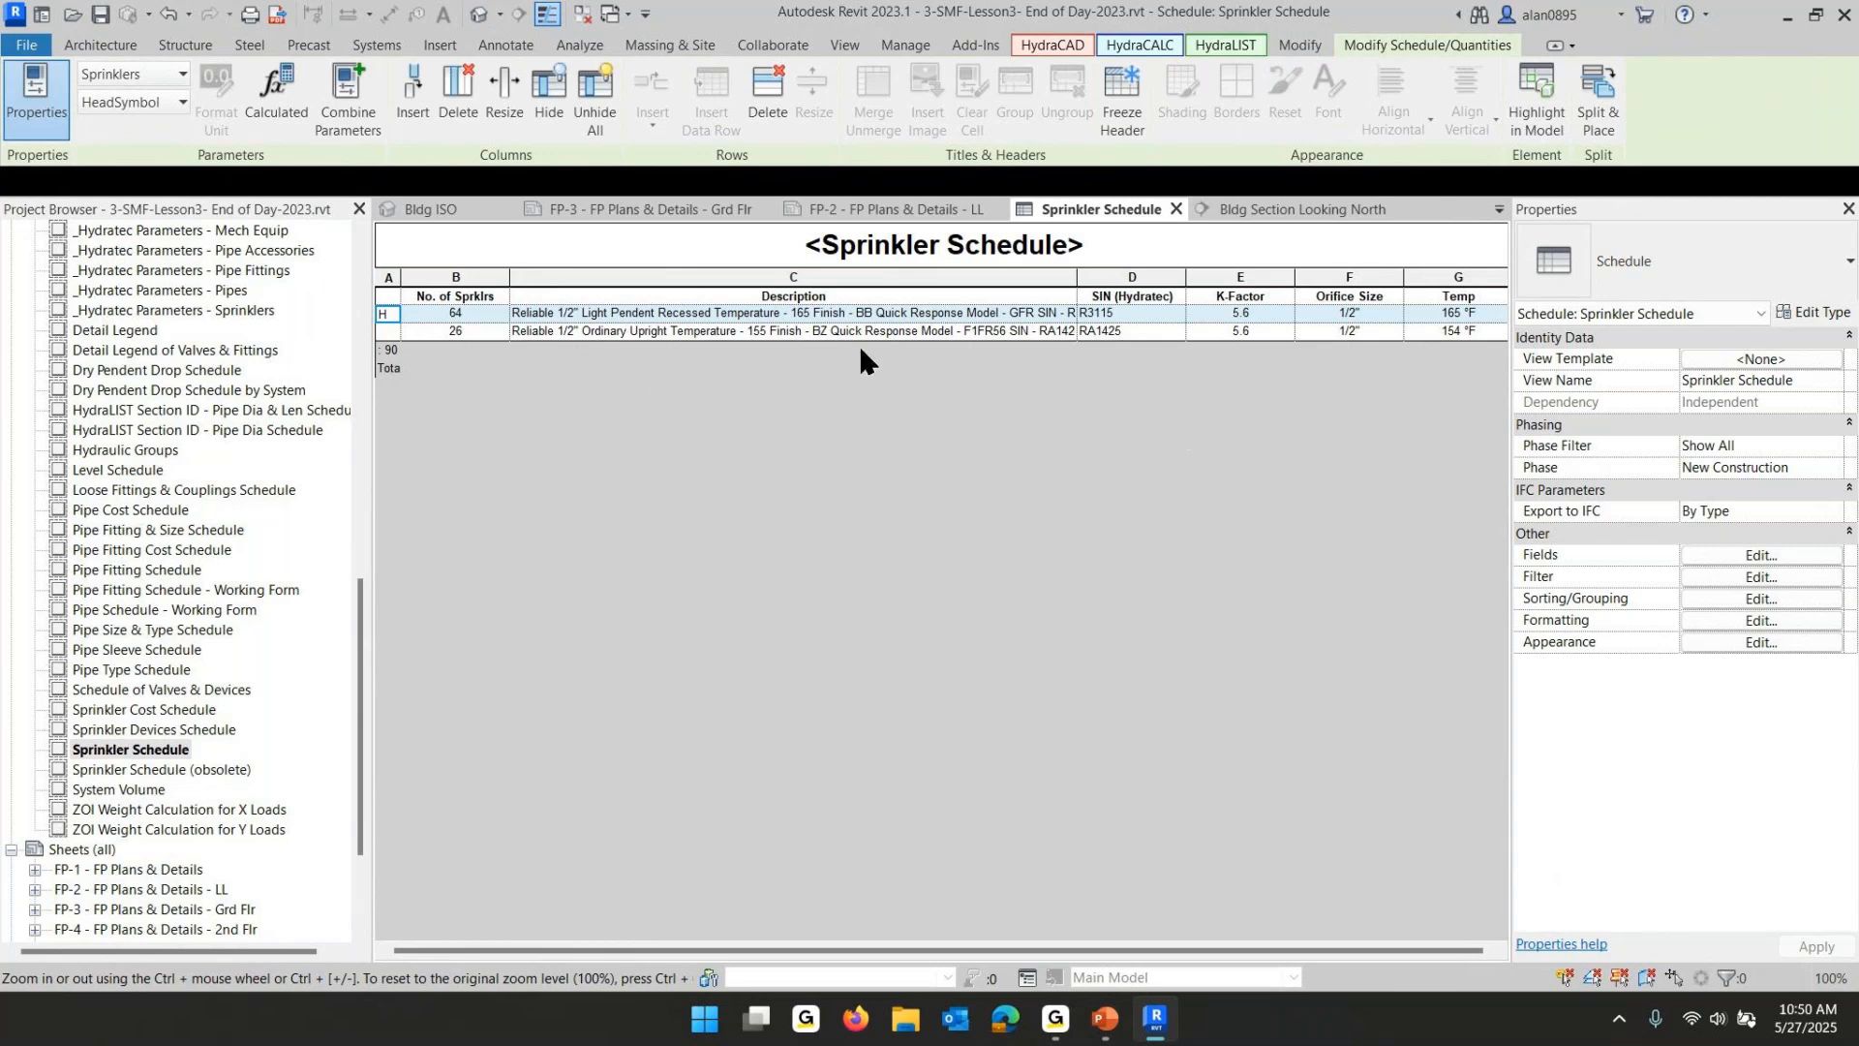
# - Assign the Head02.png image as the head symbol for the upright sprinkler row
pyautogui.click(389, 331)
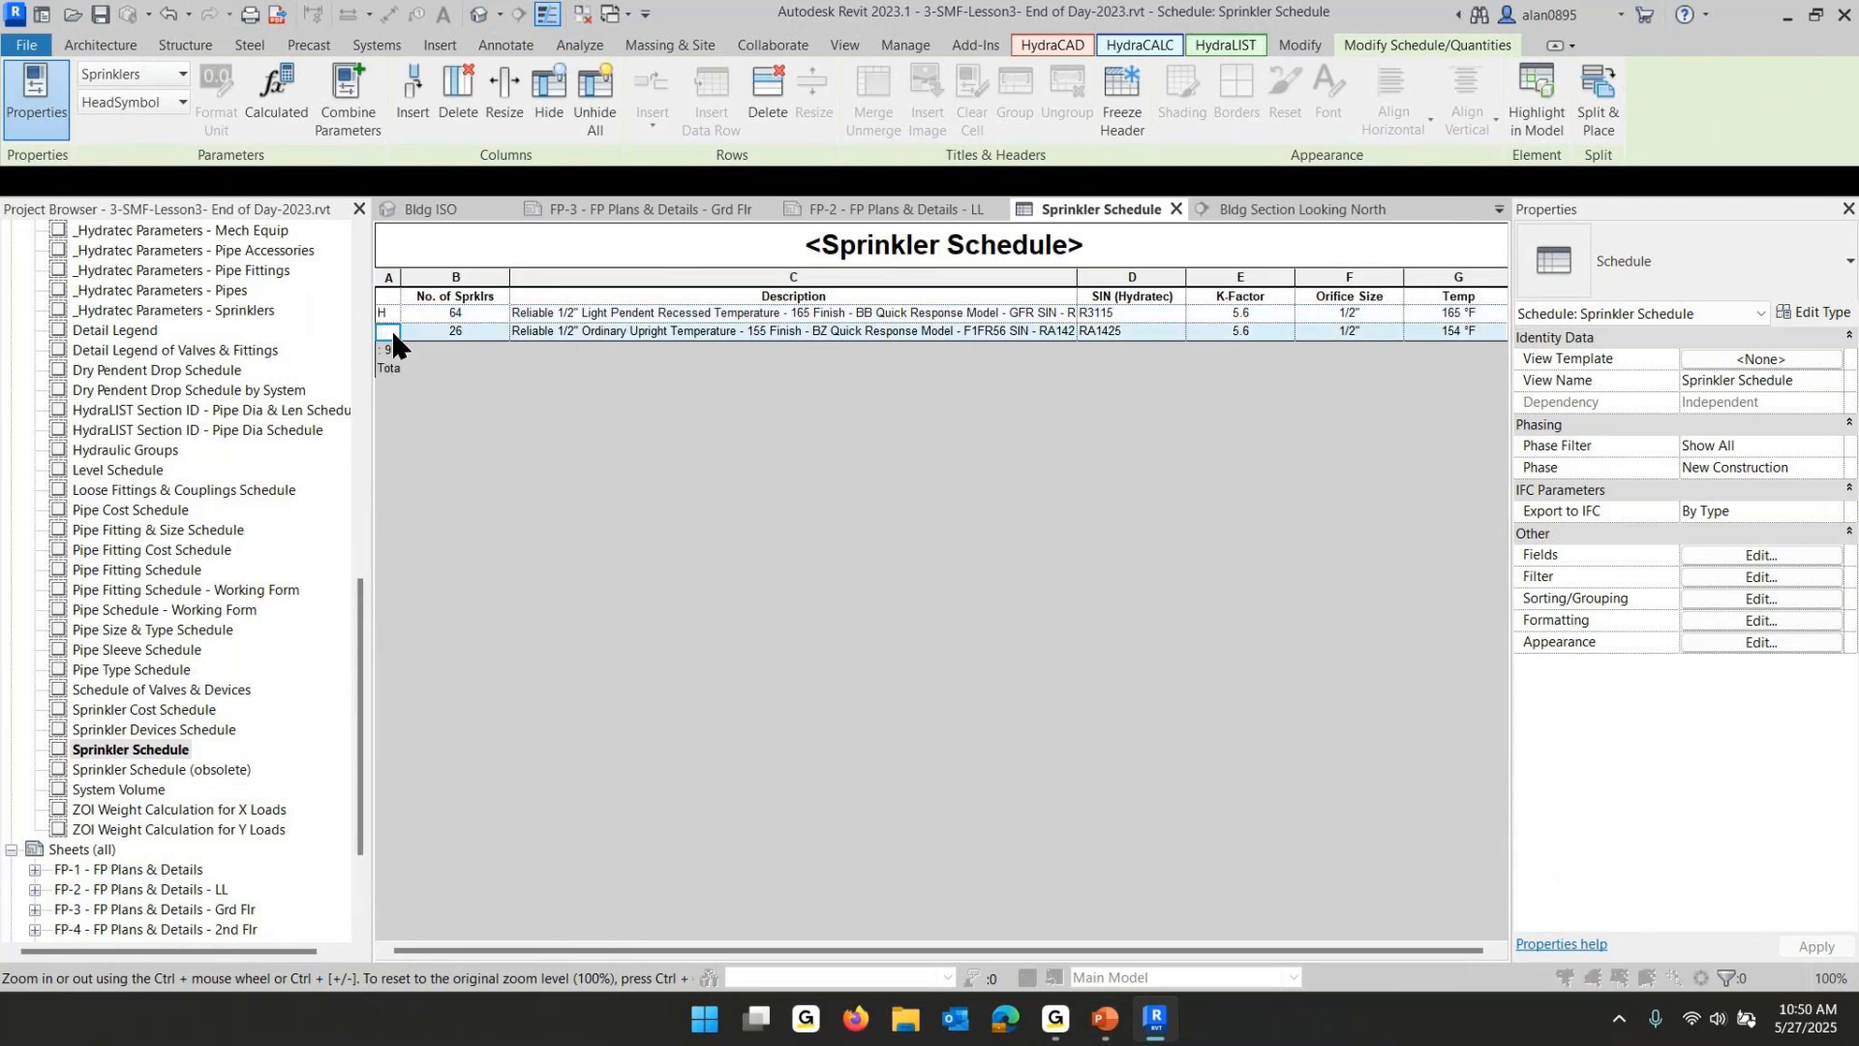
pyautogui.click(391, 329)
pyautogui.click(883, 666)
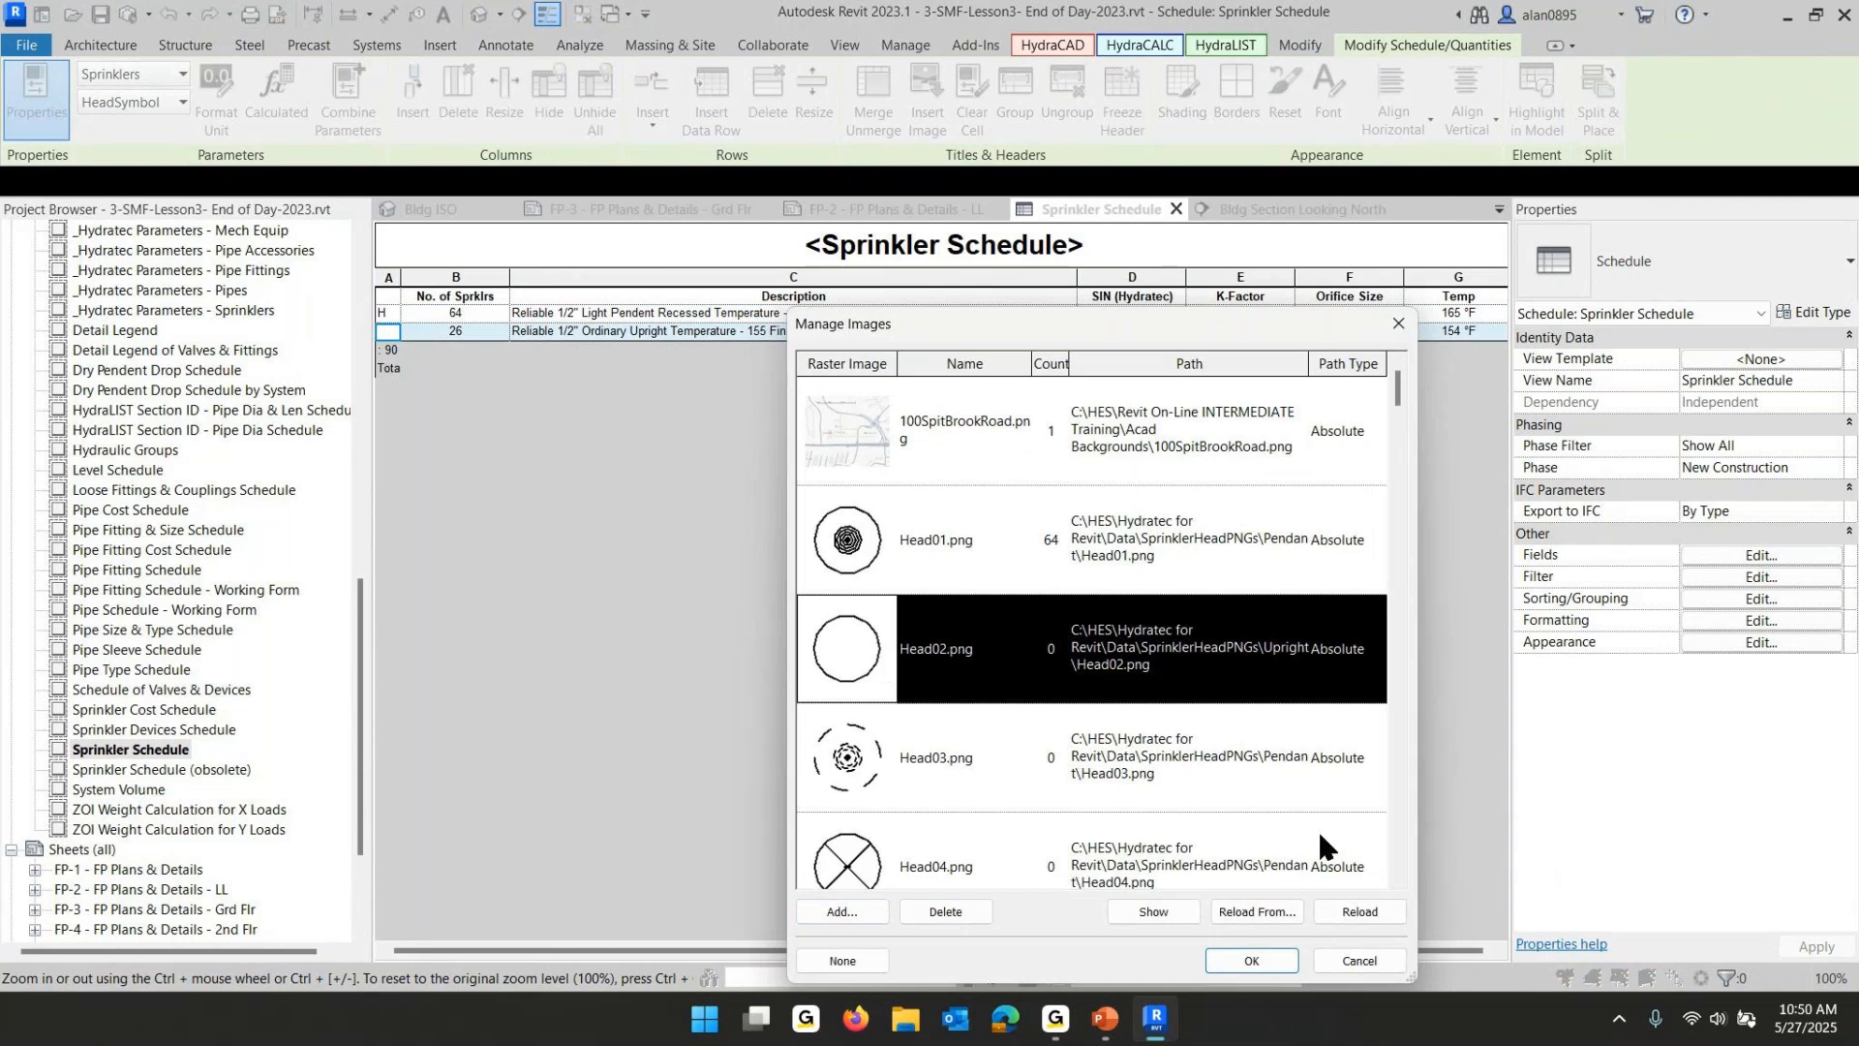
pyautogui.click(1250, 961)
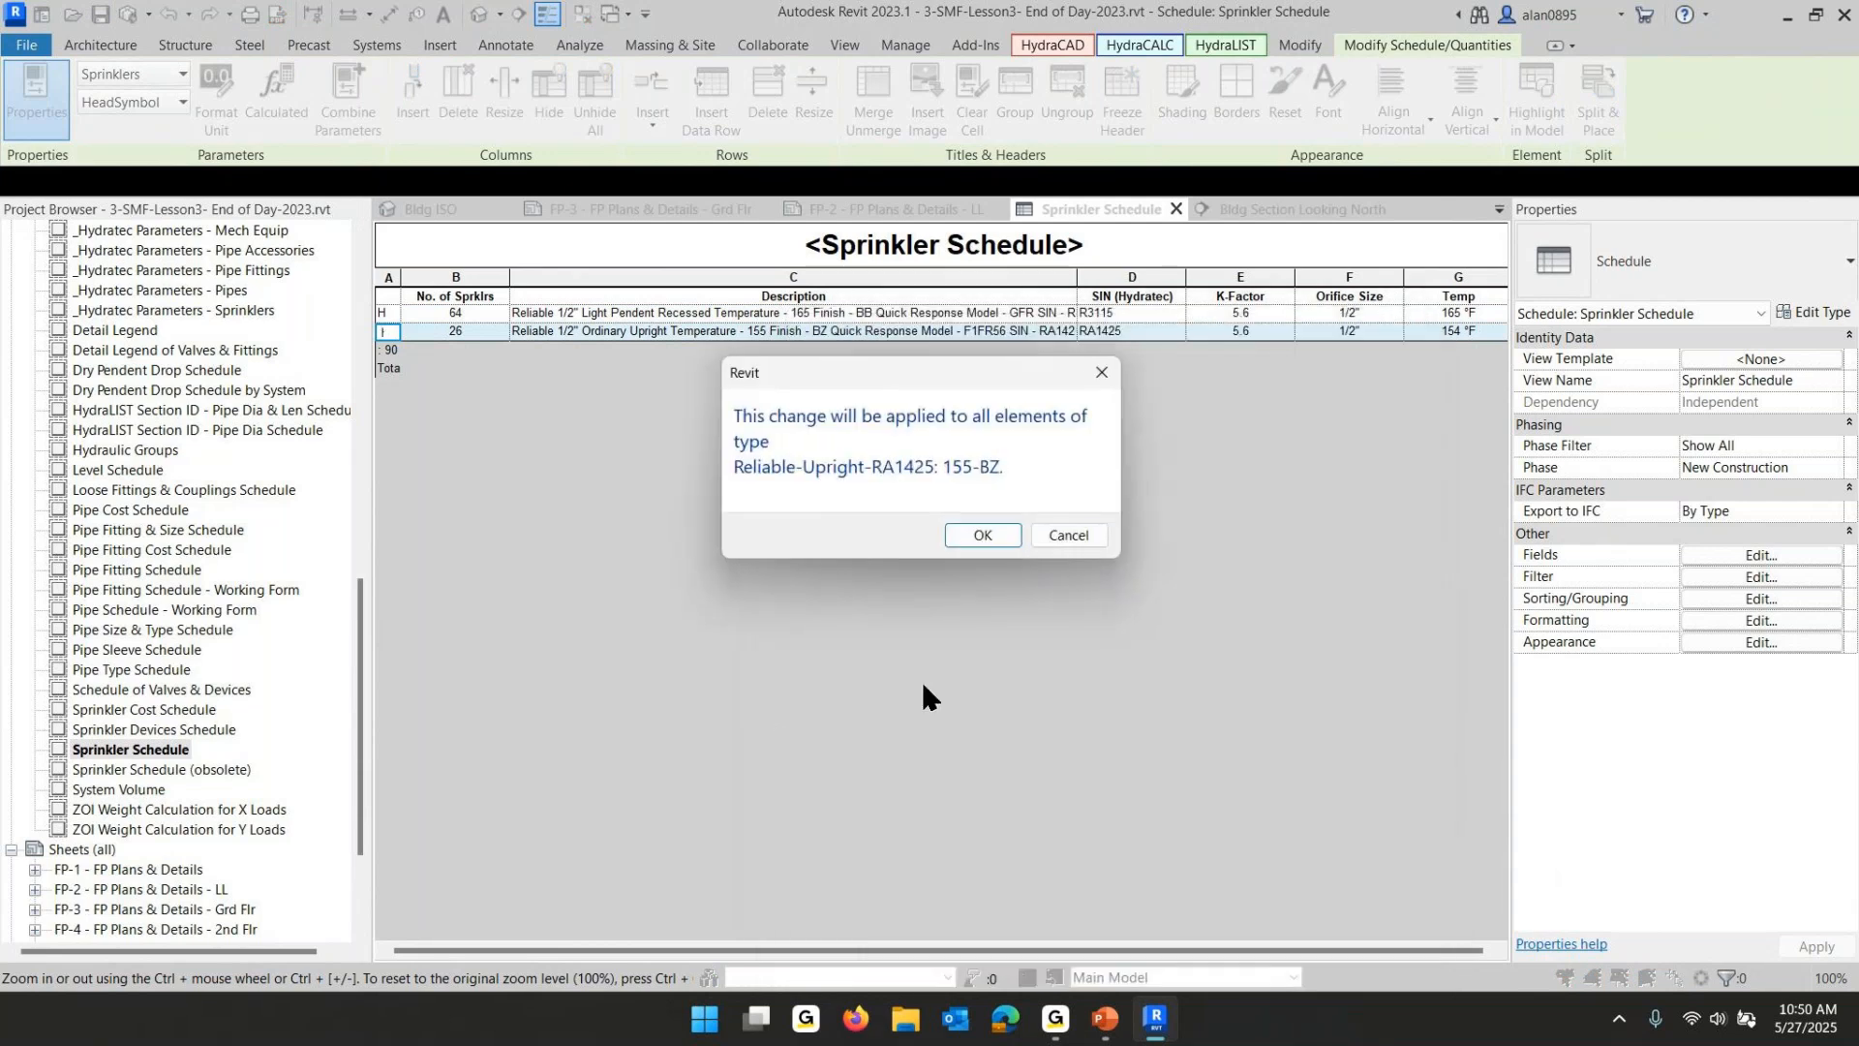
pyautogui.click(995, 538)
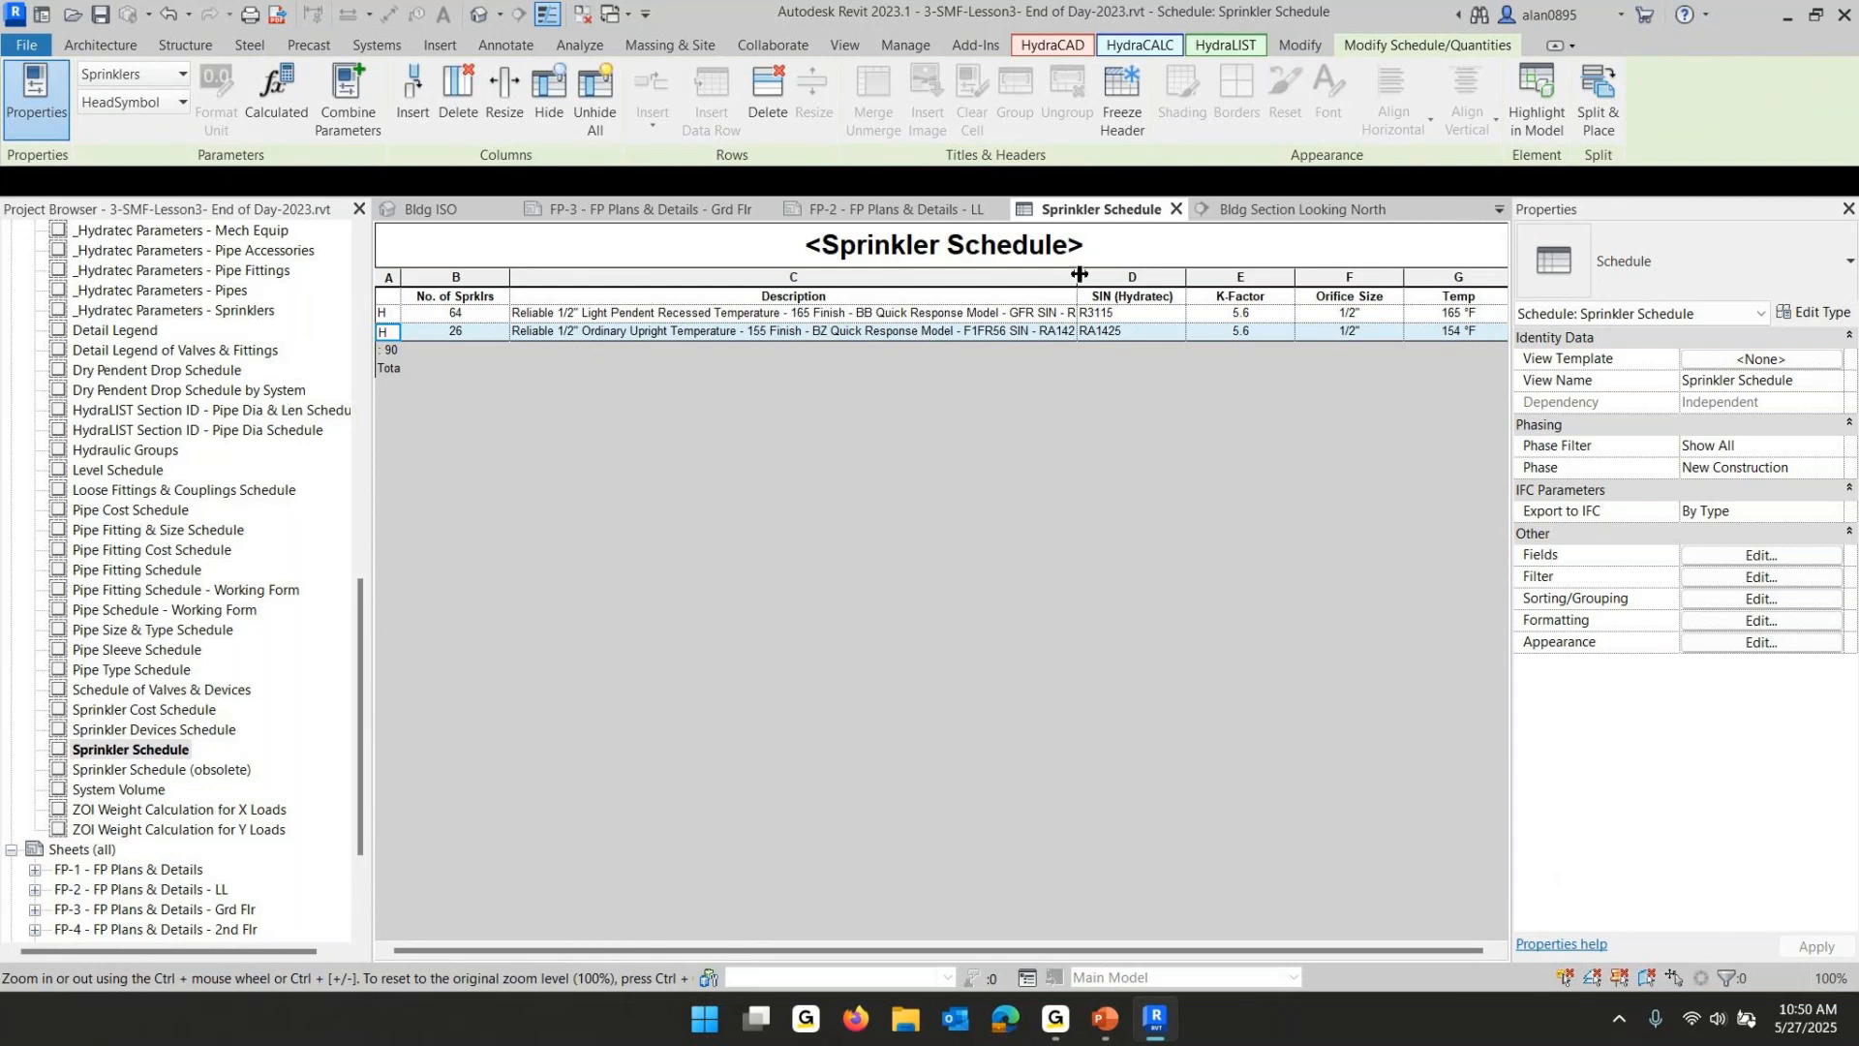
# - Widen the Description column and delete the SIN and K Factor text from the pendent sprinkler description
pyautogui.moveTo(1077, 281); pyautogui.dragTo(1317, 288)
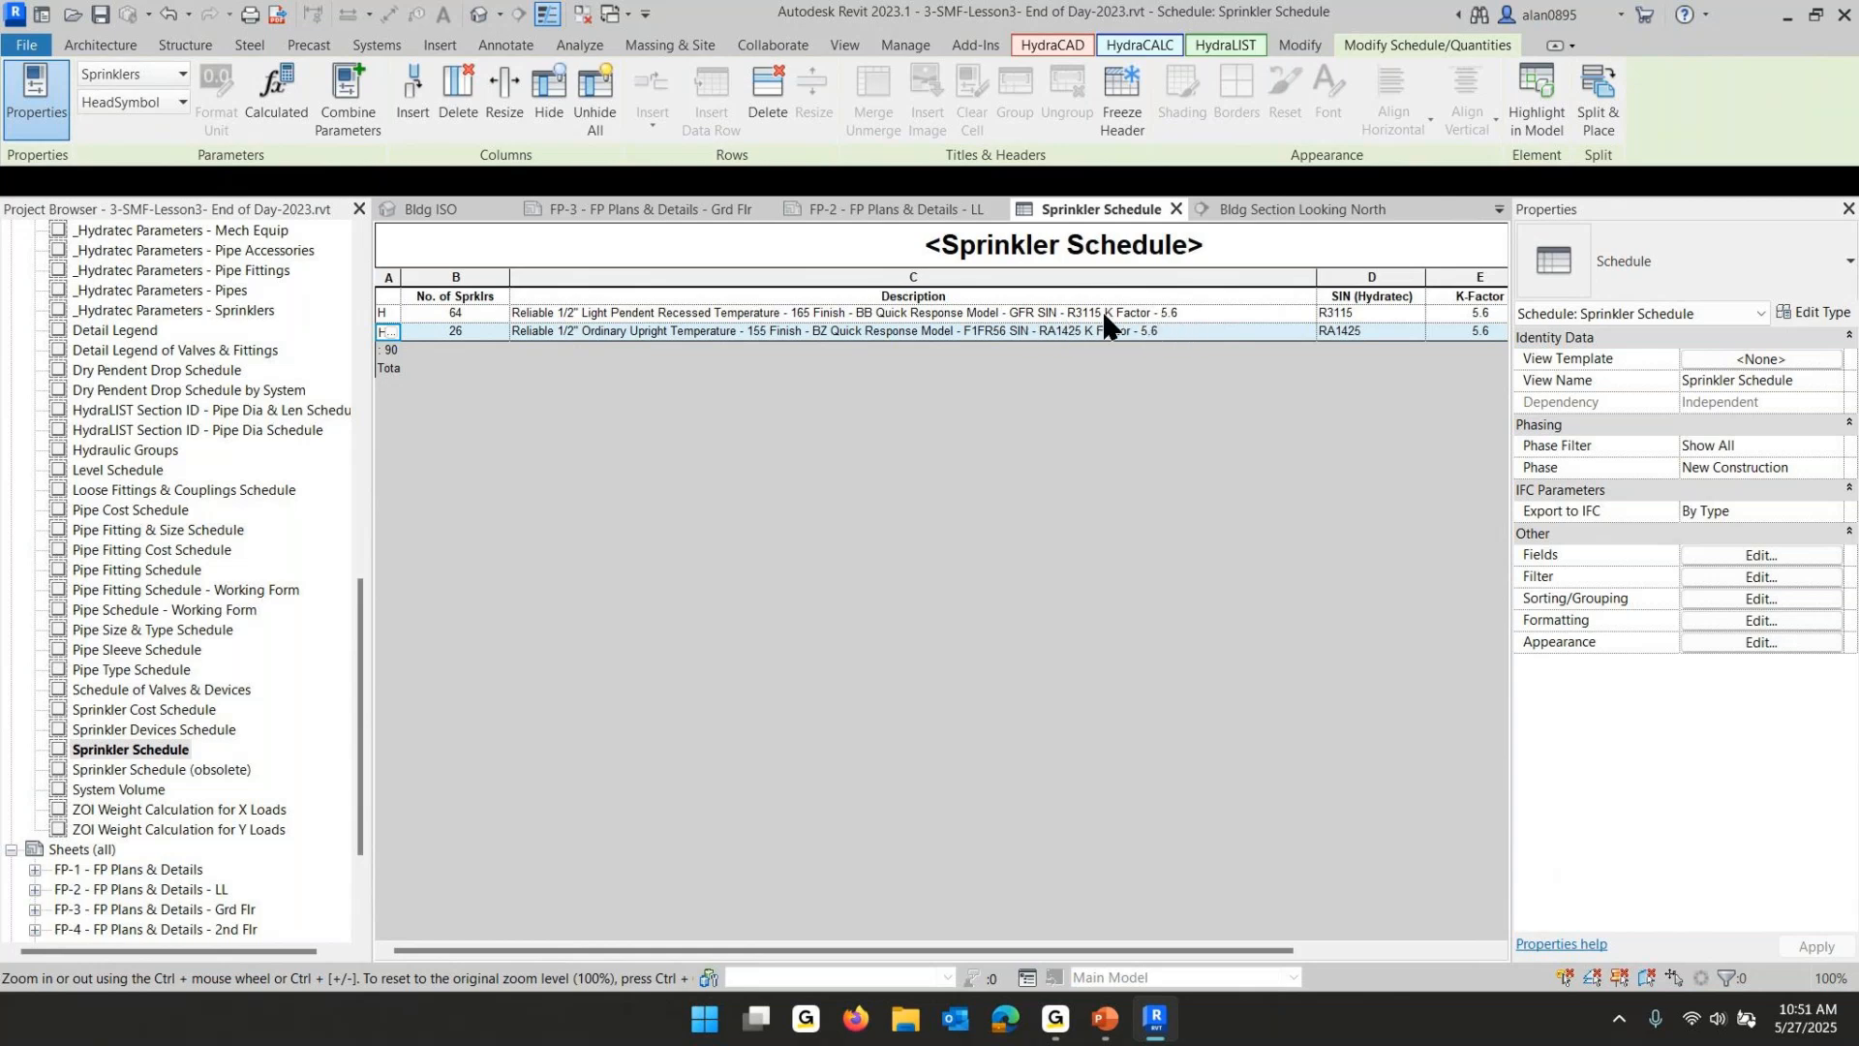
pyautogui.click(1167, 314)
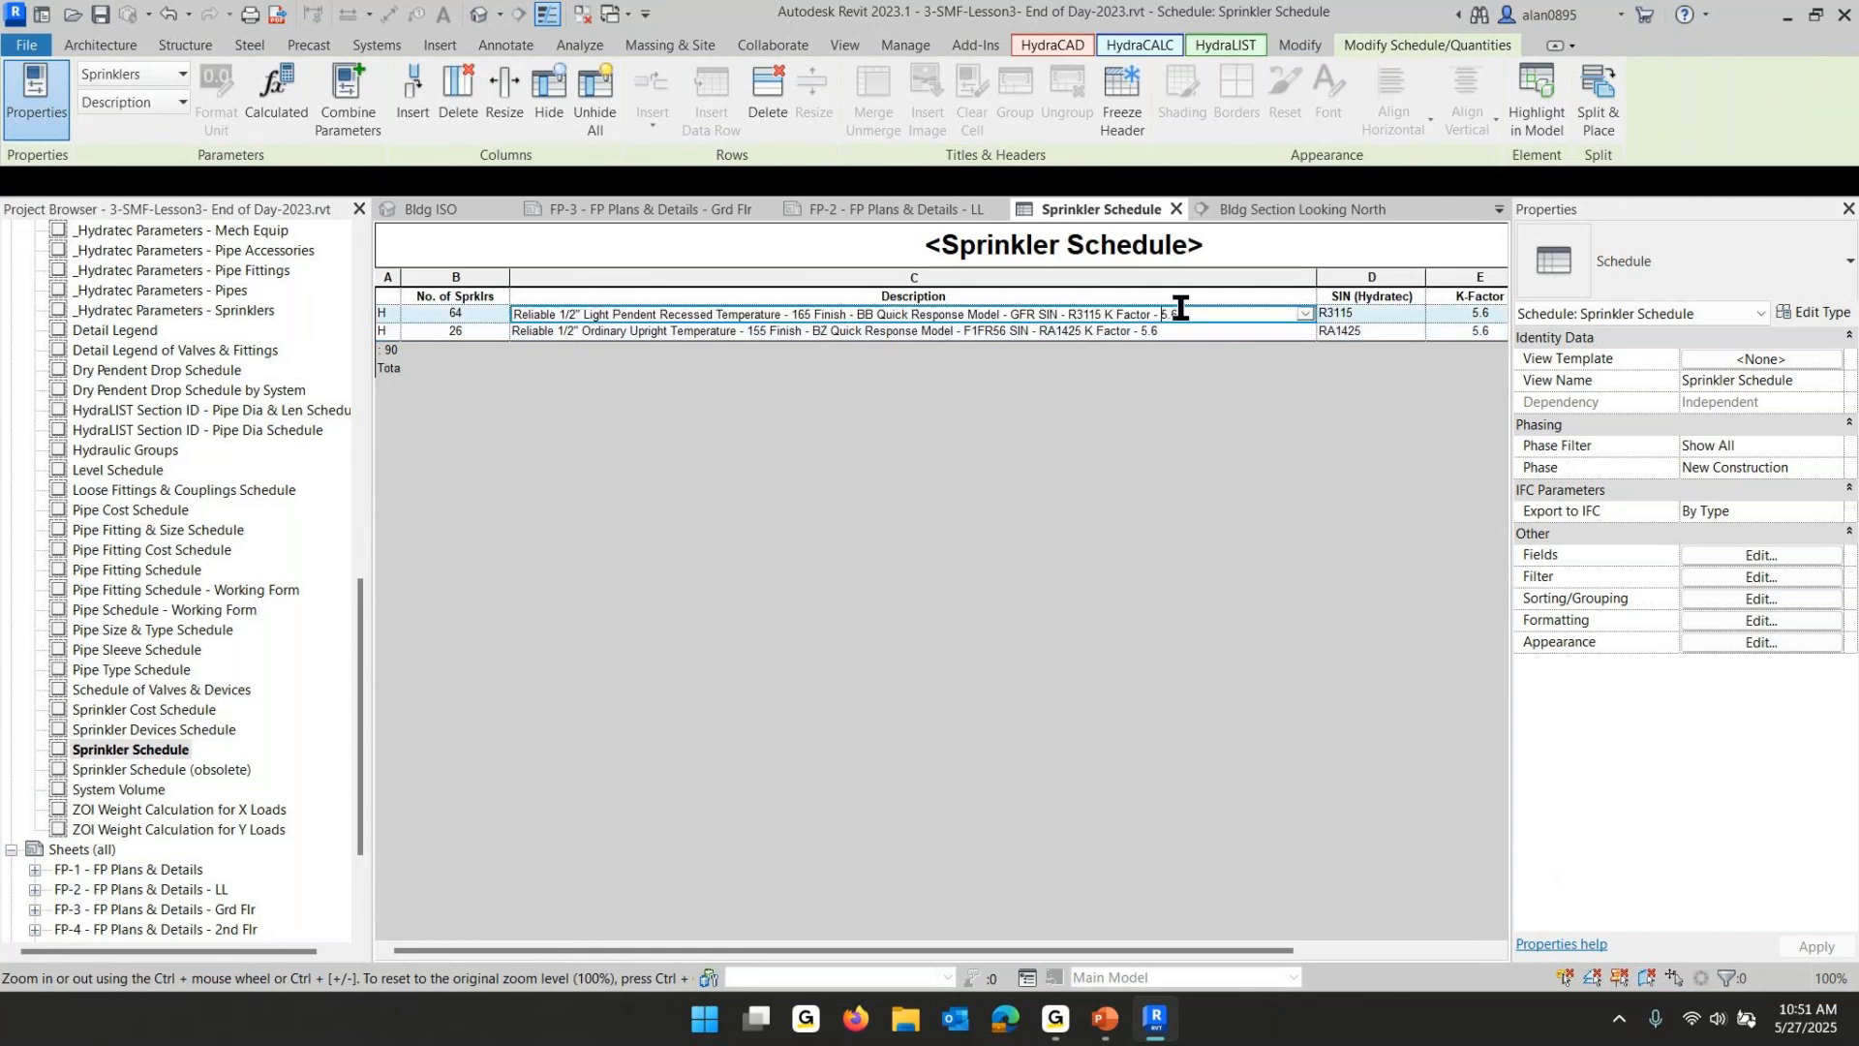
pyautogui.moveTo(1179, 315); pyautogui.dragTo(1037, 313)
pyautogui.press('BackSpace')
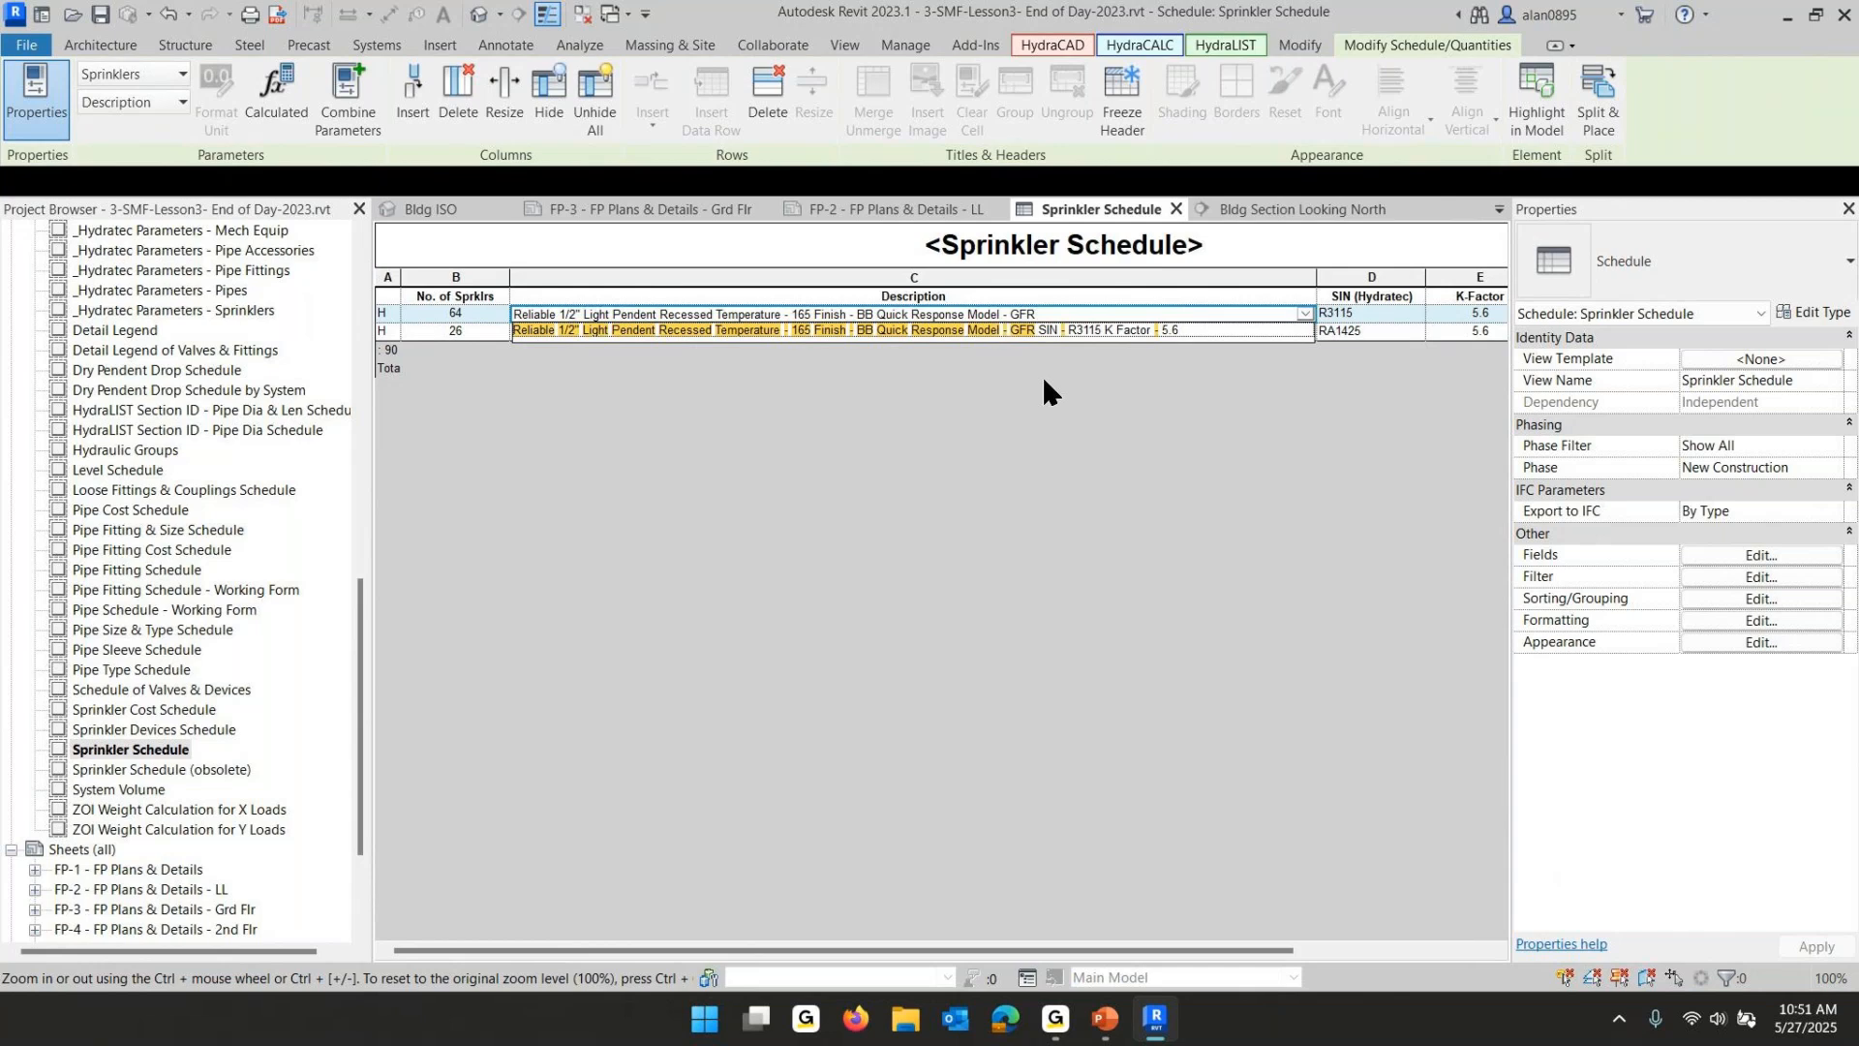
pyautogui.click(790, 315)
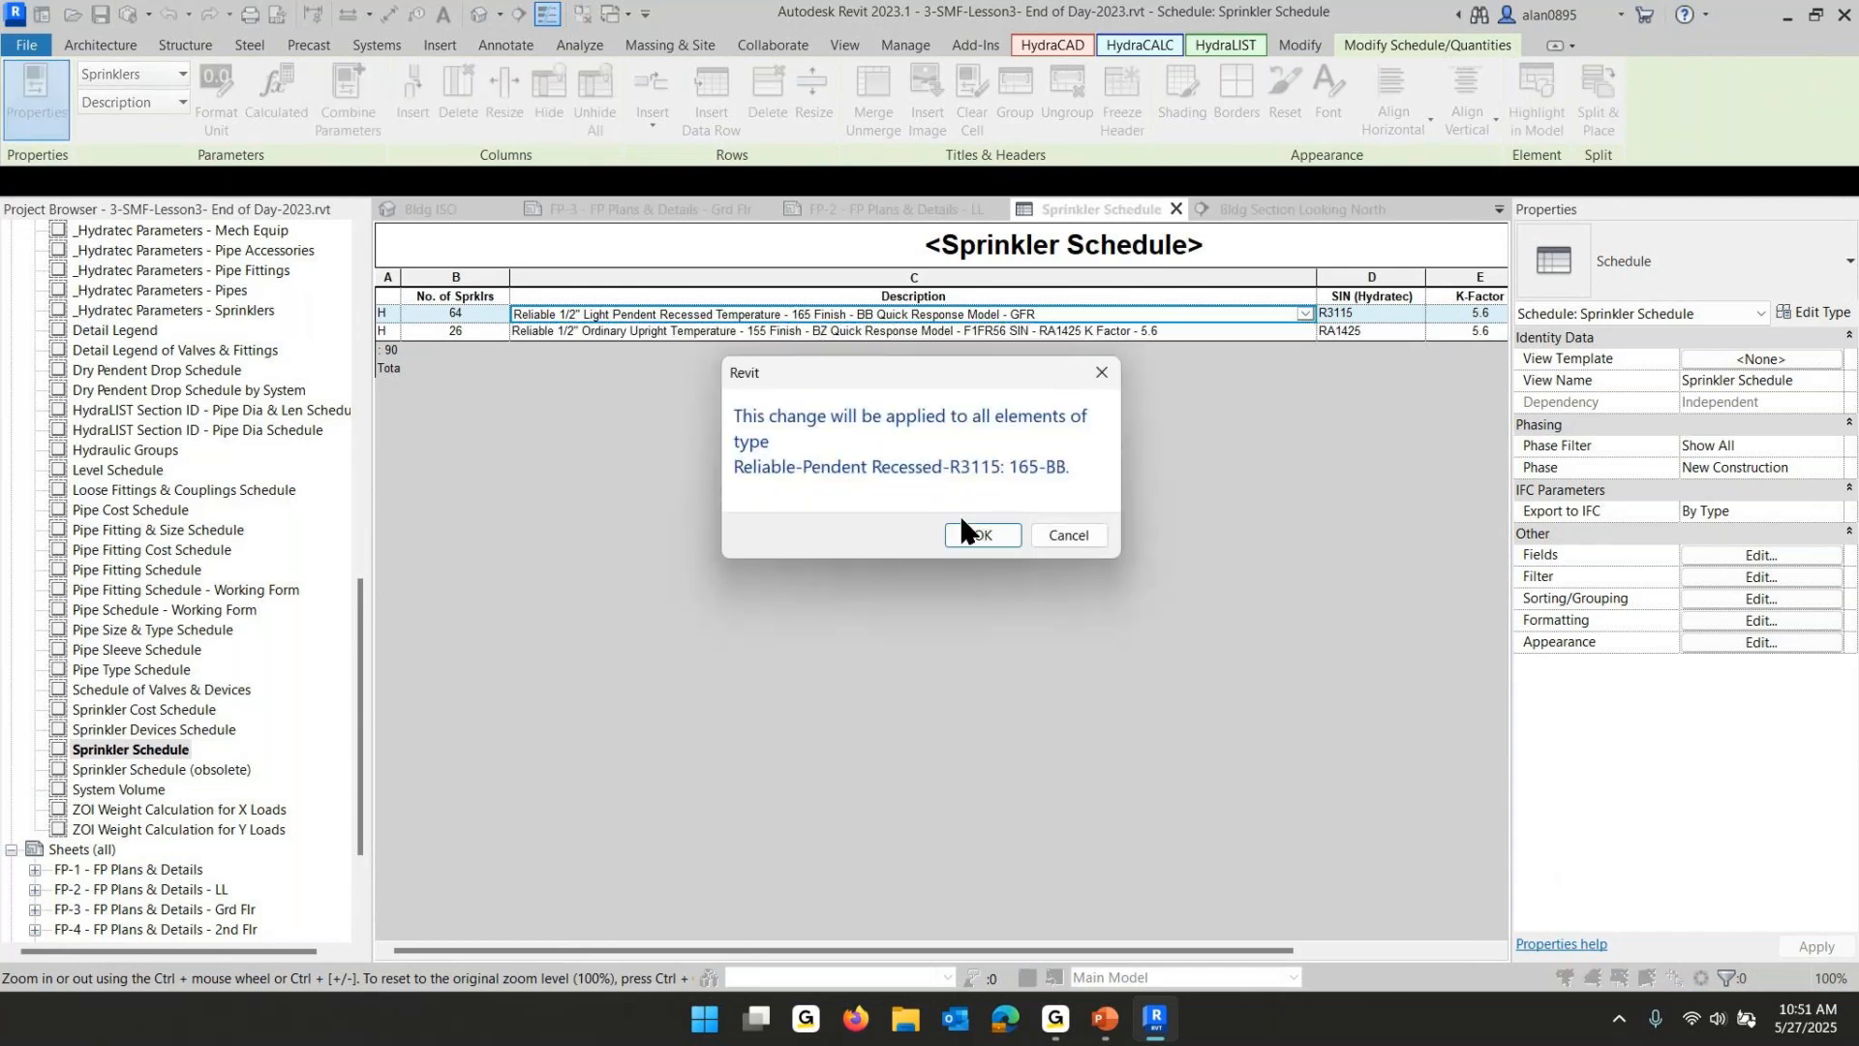
pyautogui.click(962, 529)
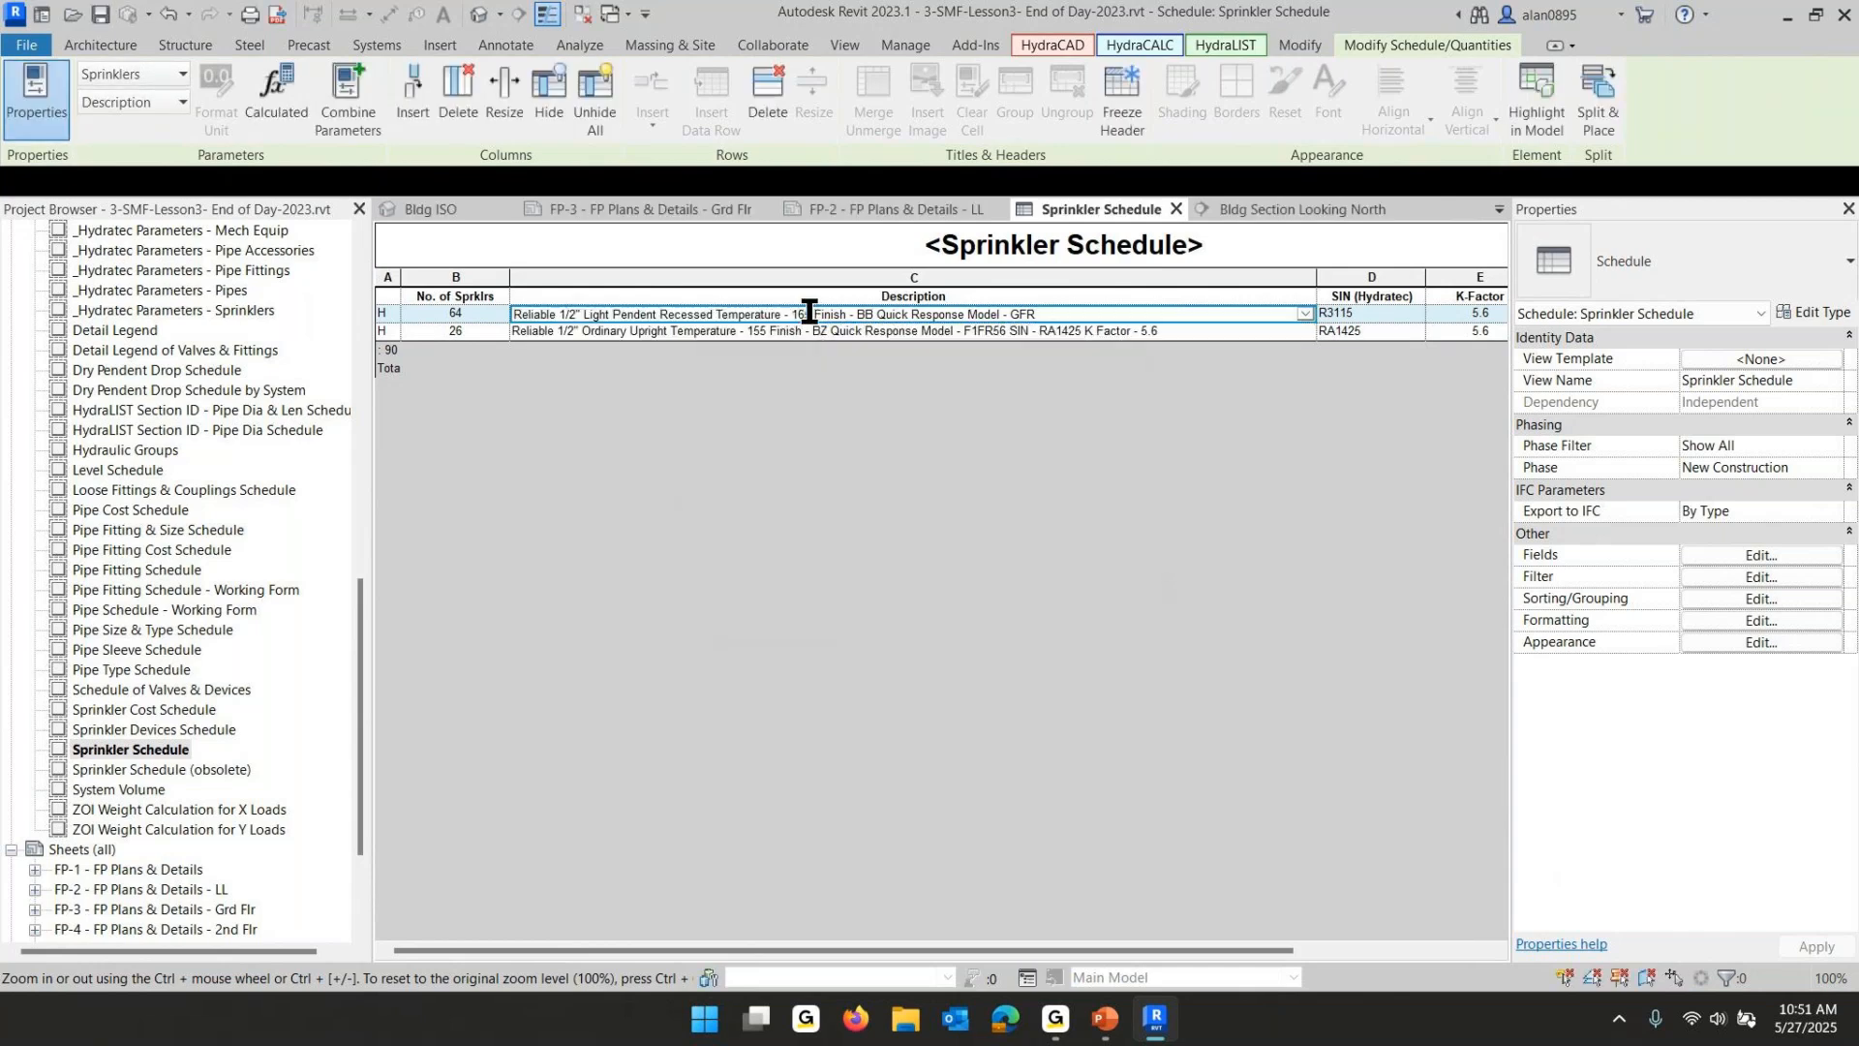
# - Remove "Temperature - 165" from the pendent sprinkler description
pyautogui.moveTo(812, 313); pyautogui.dragTo(719, 318)
pyautogui.press('Delete')
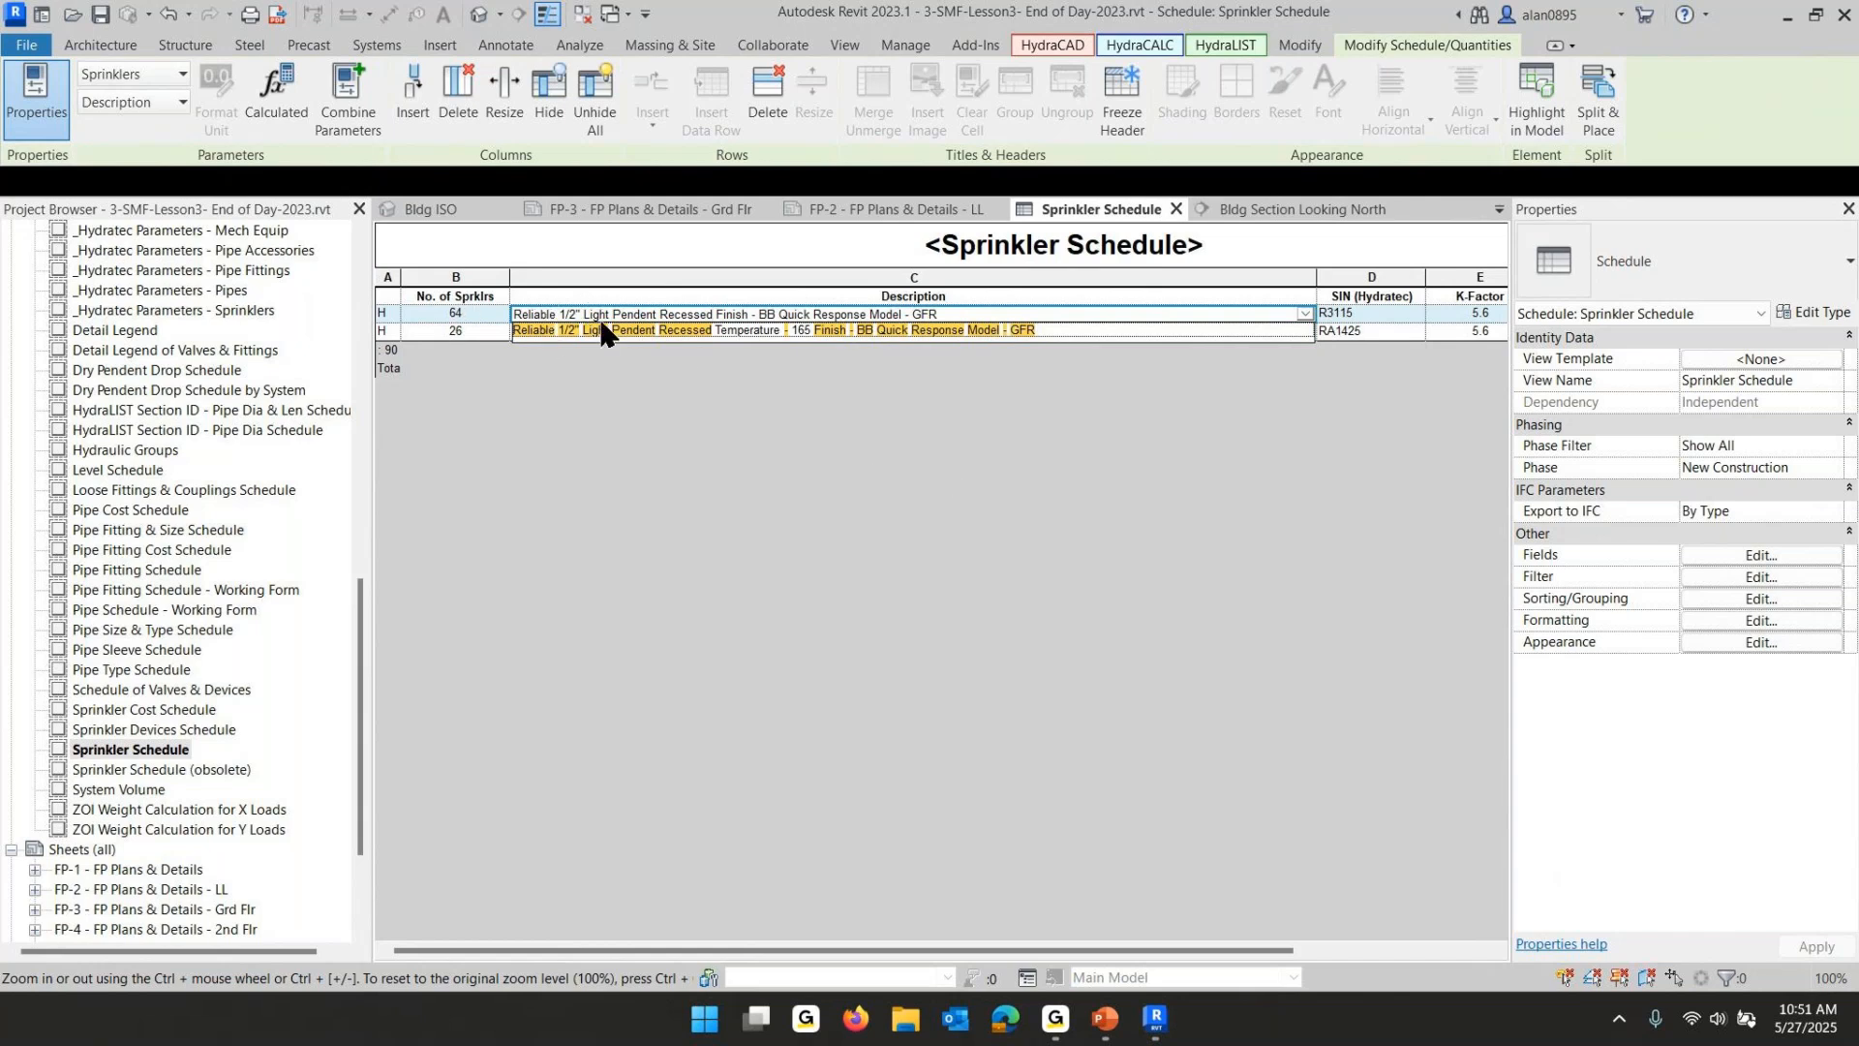
pyautogui.click(1129, 456)
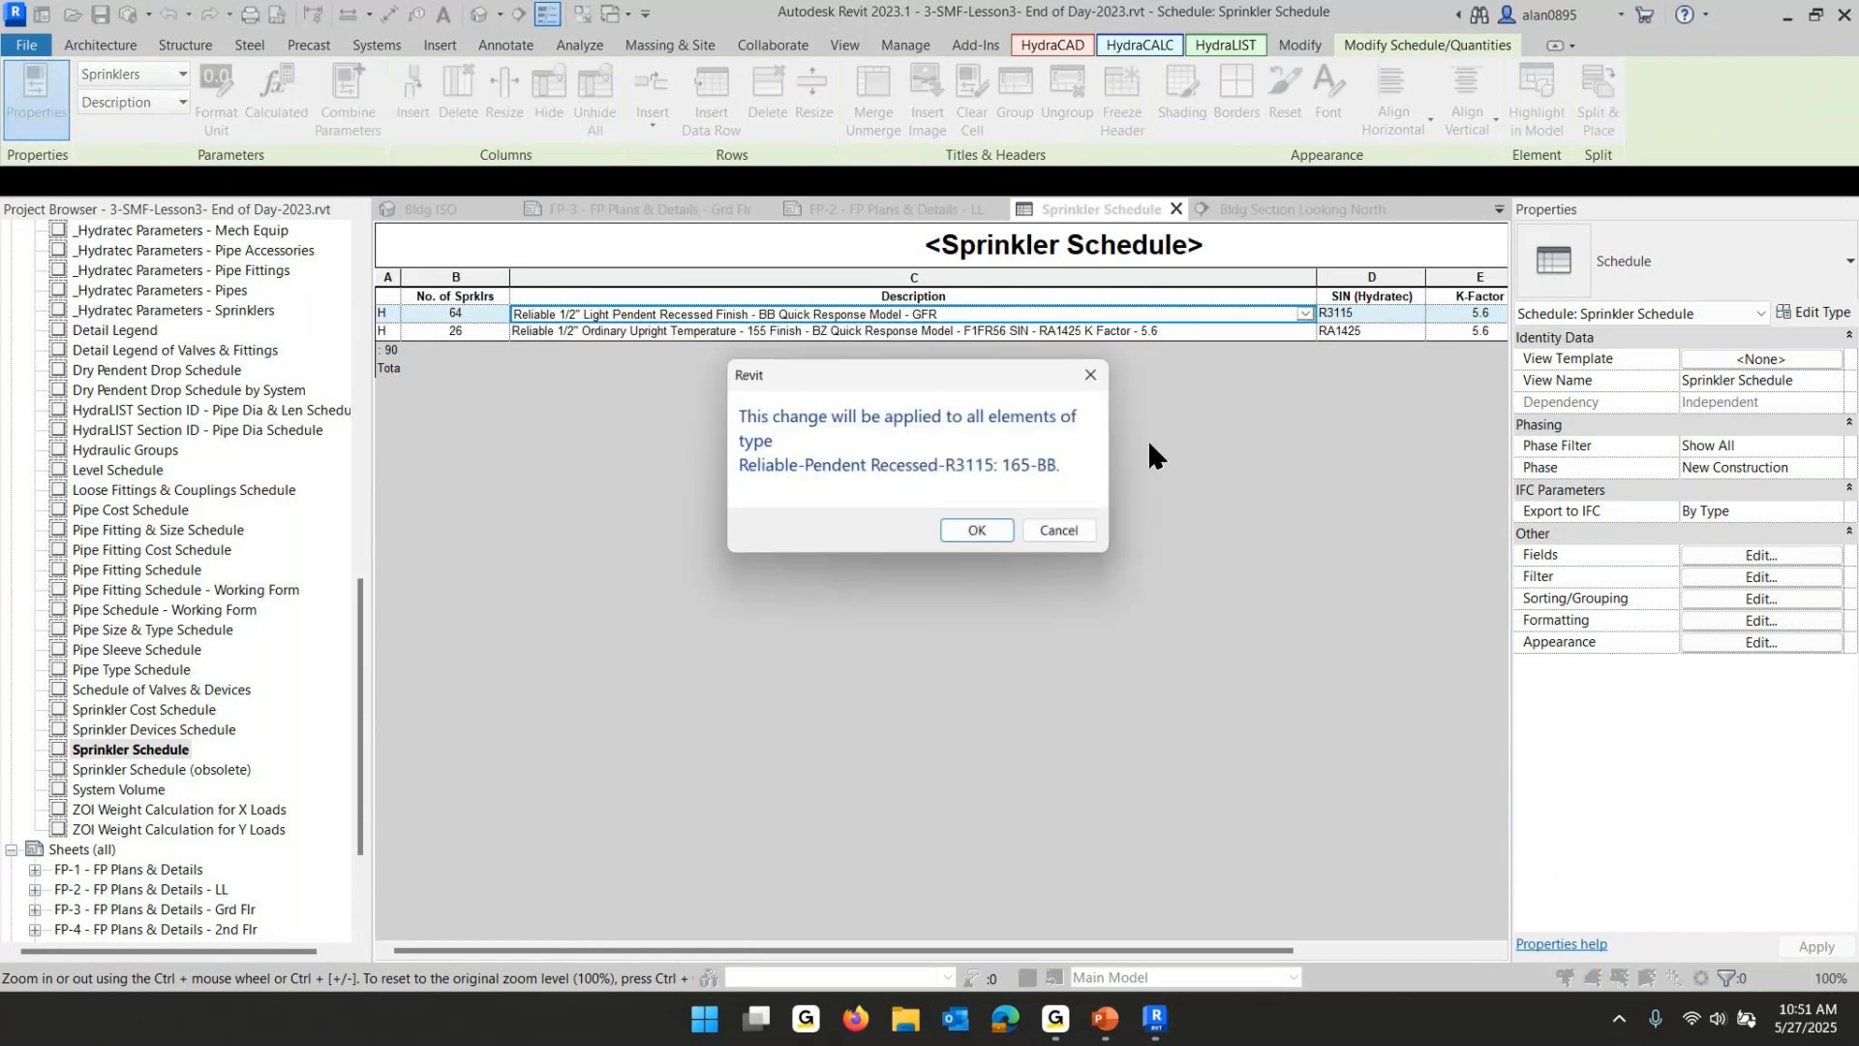
pyautogui.click(1003, 537)
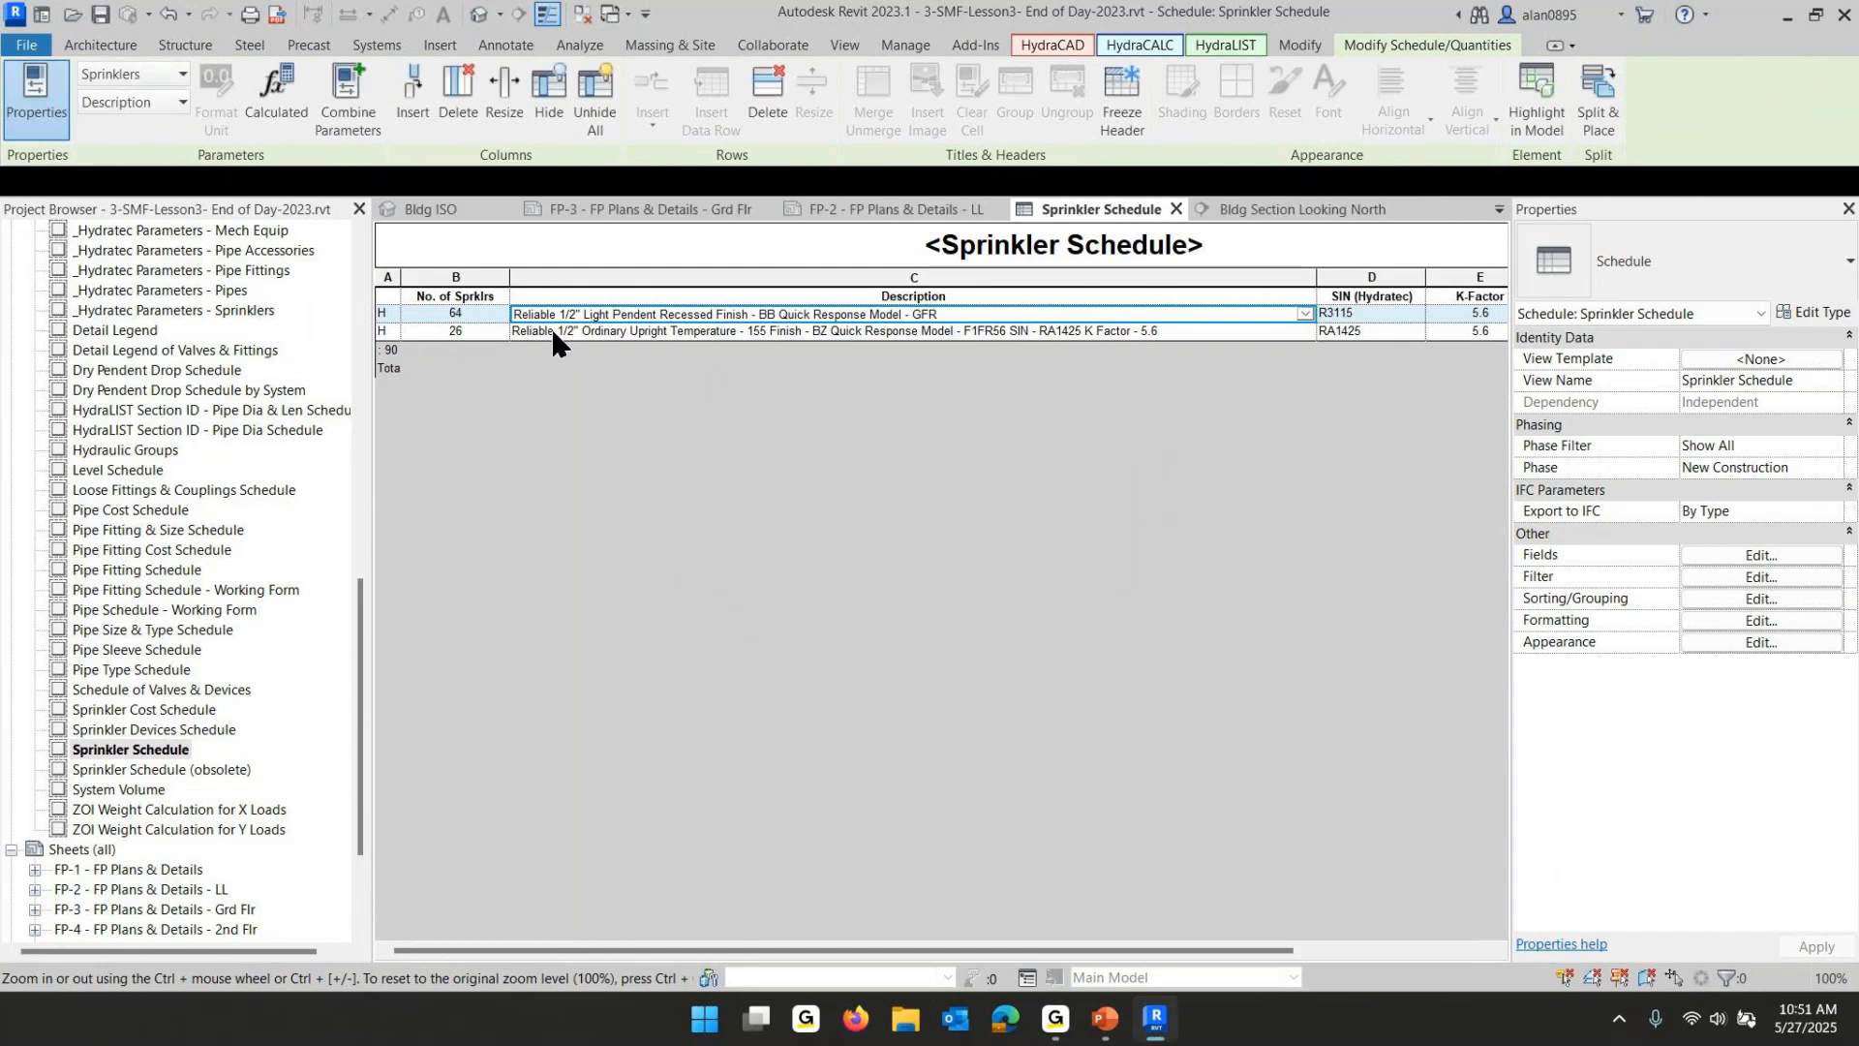
# - Delete the SIN and K Factor text from the upright sprinkler description so it ends at F1FR56
pyautogui.click(1141, 330)
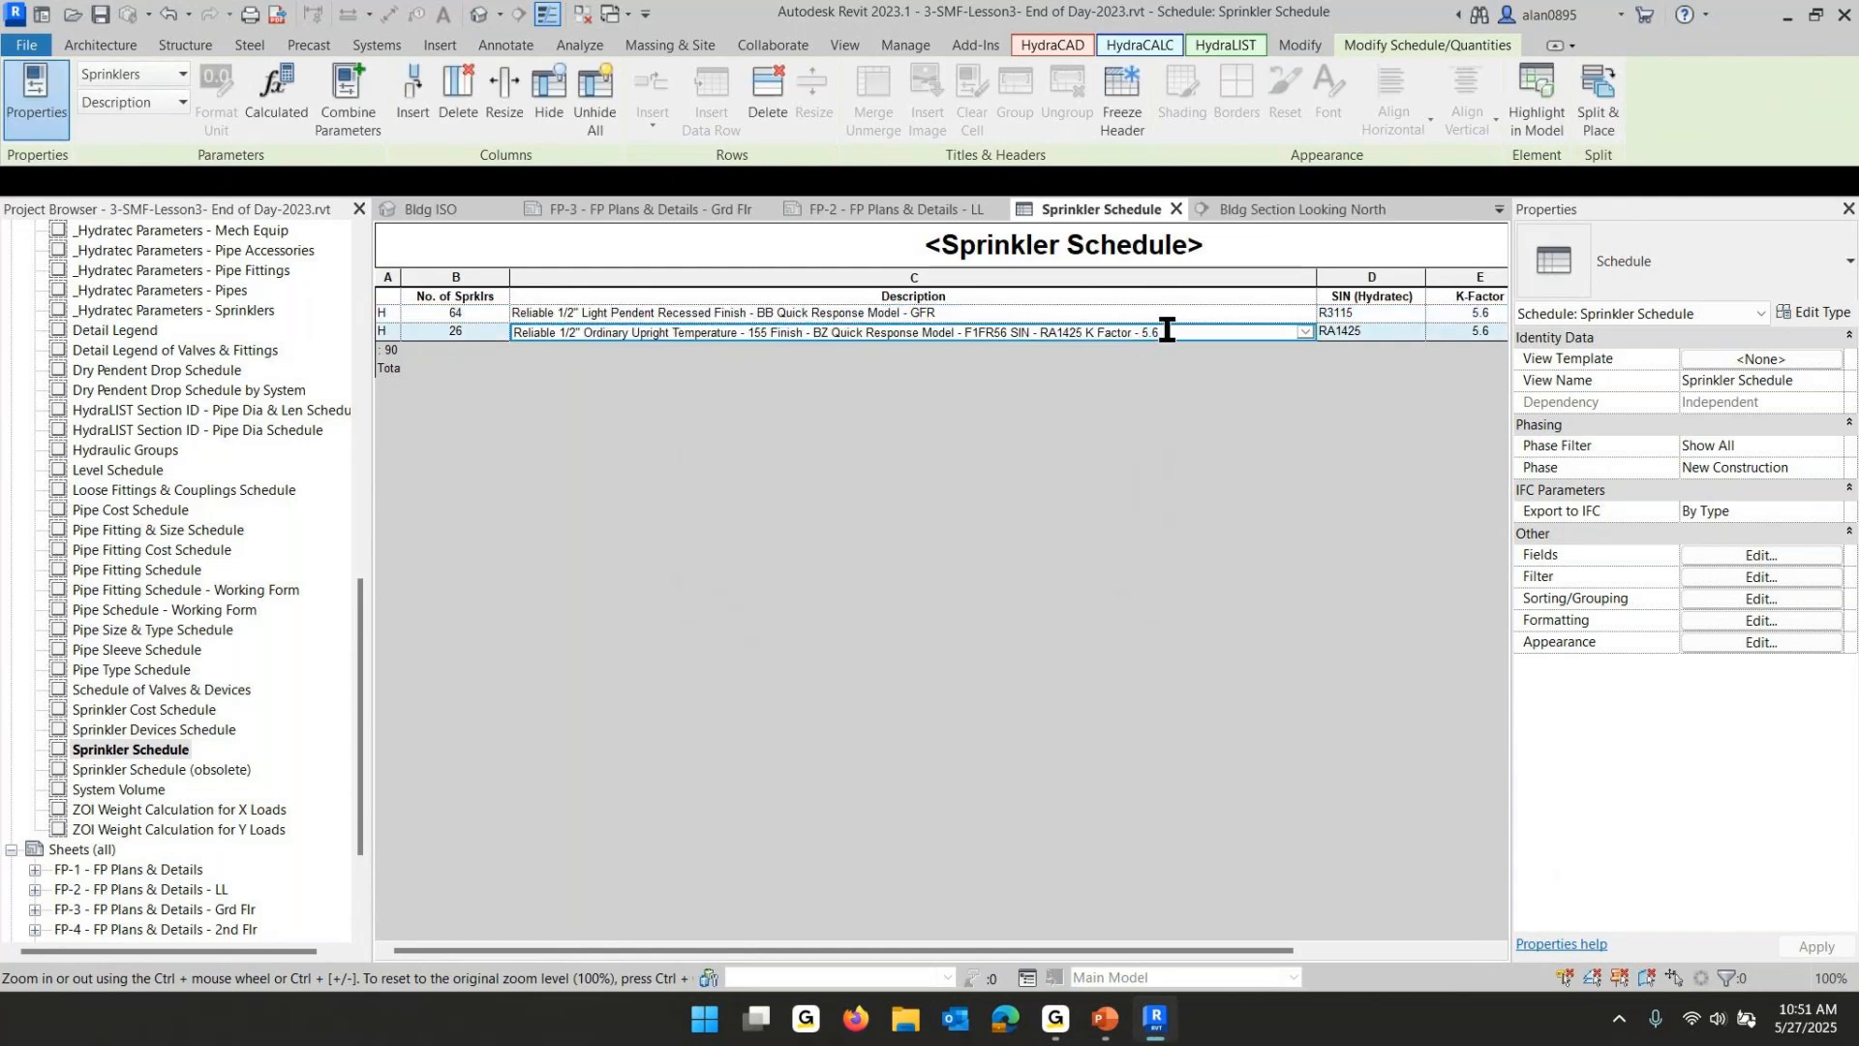
pyautogui.moveTo(1160, 330); pyautogui.dragTo(1009, 335)
pyautogui.press('Delete')
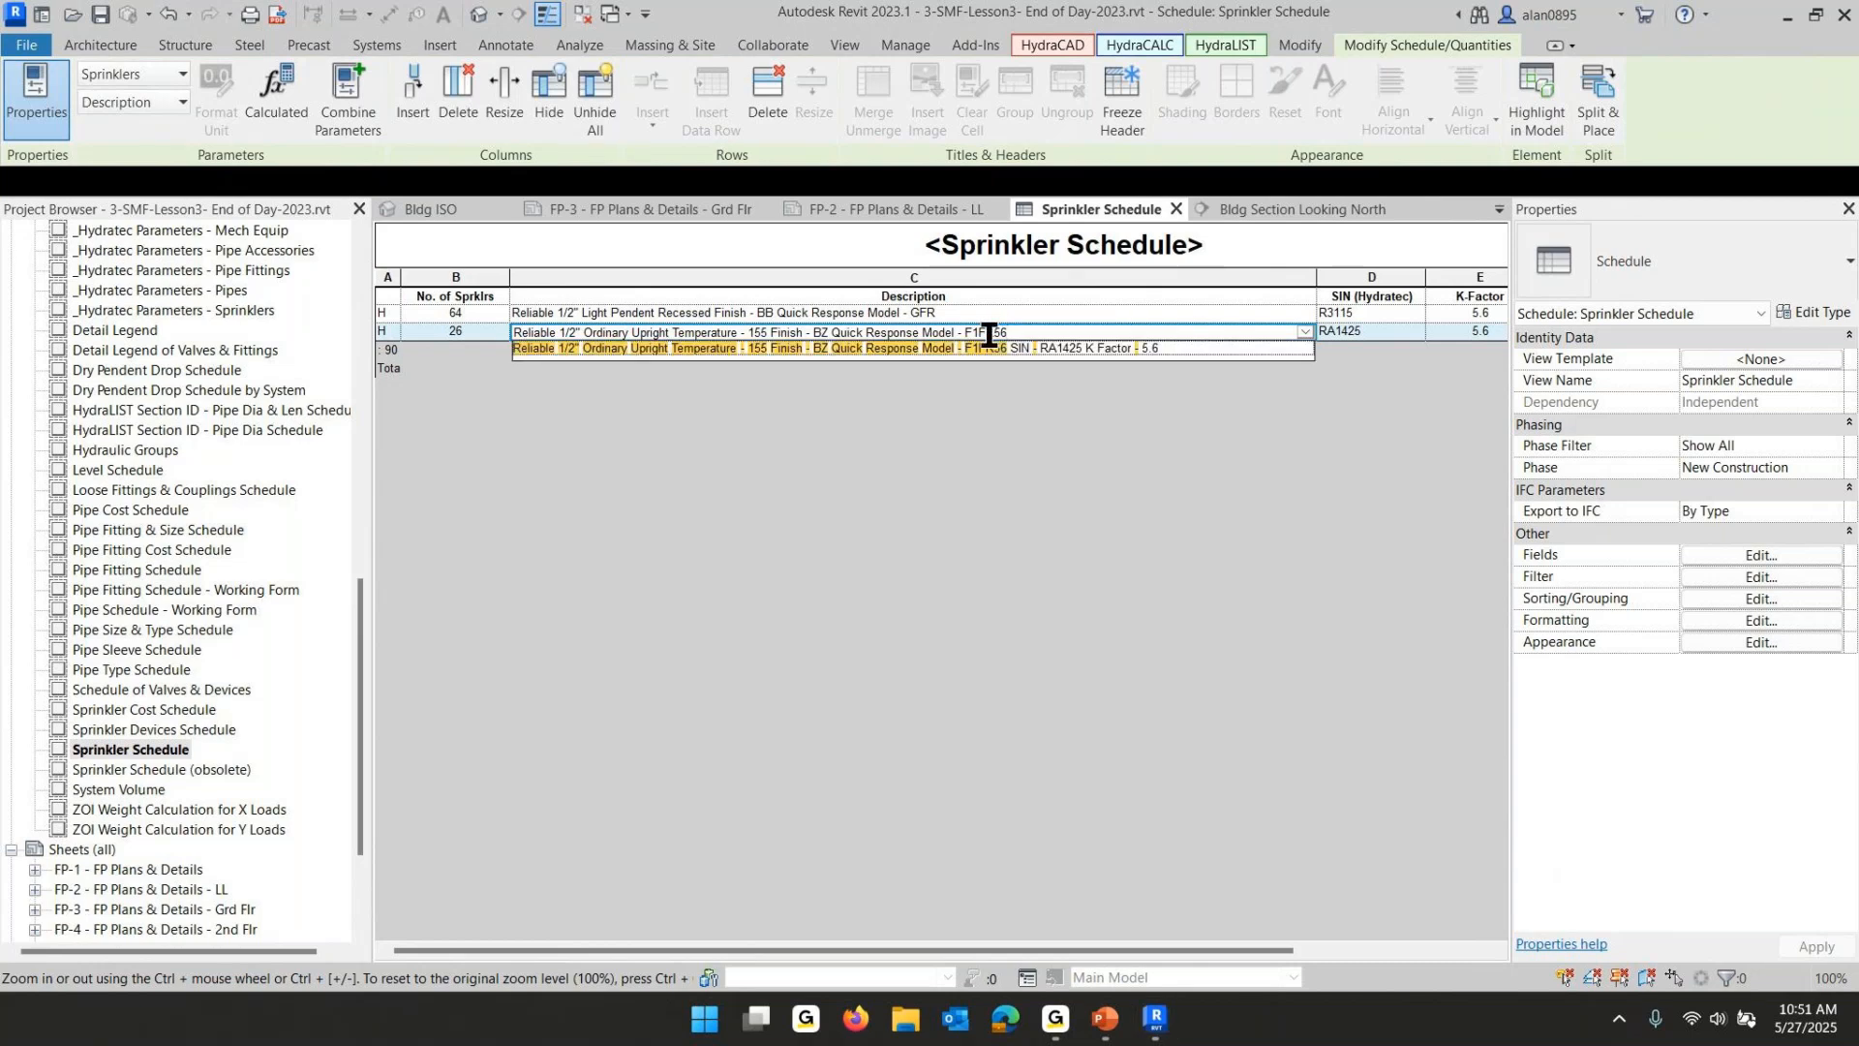
pyautogui.click(835, 523)
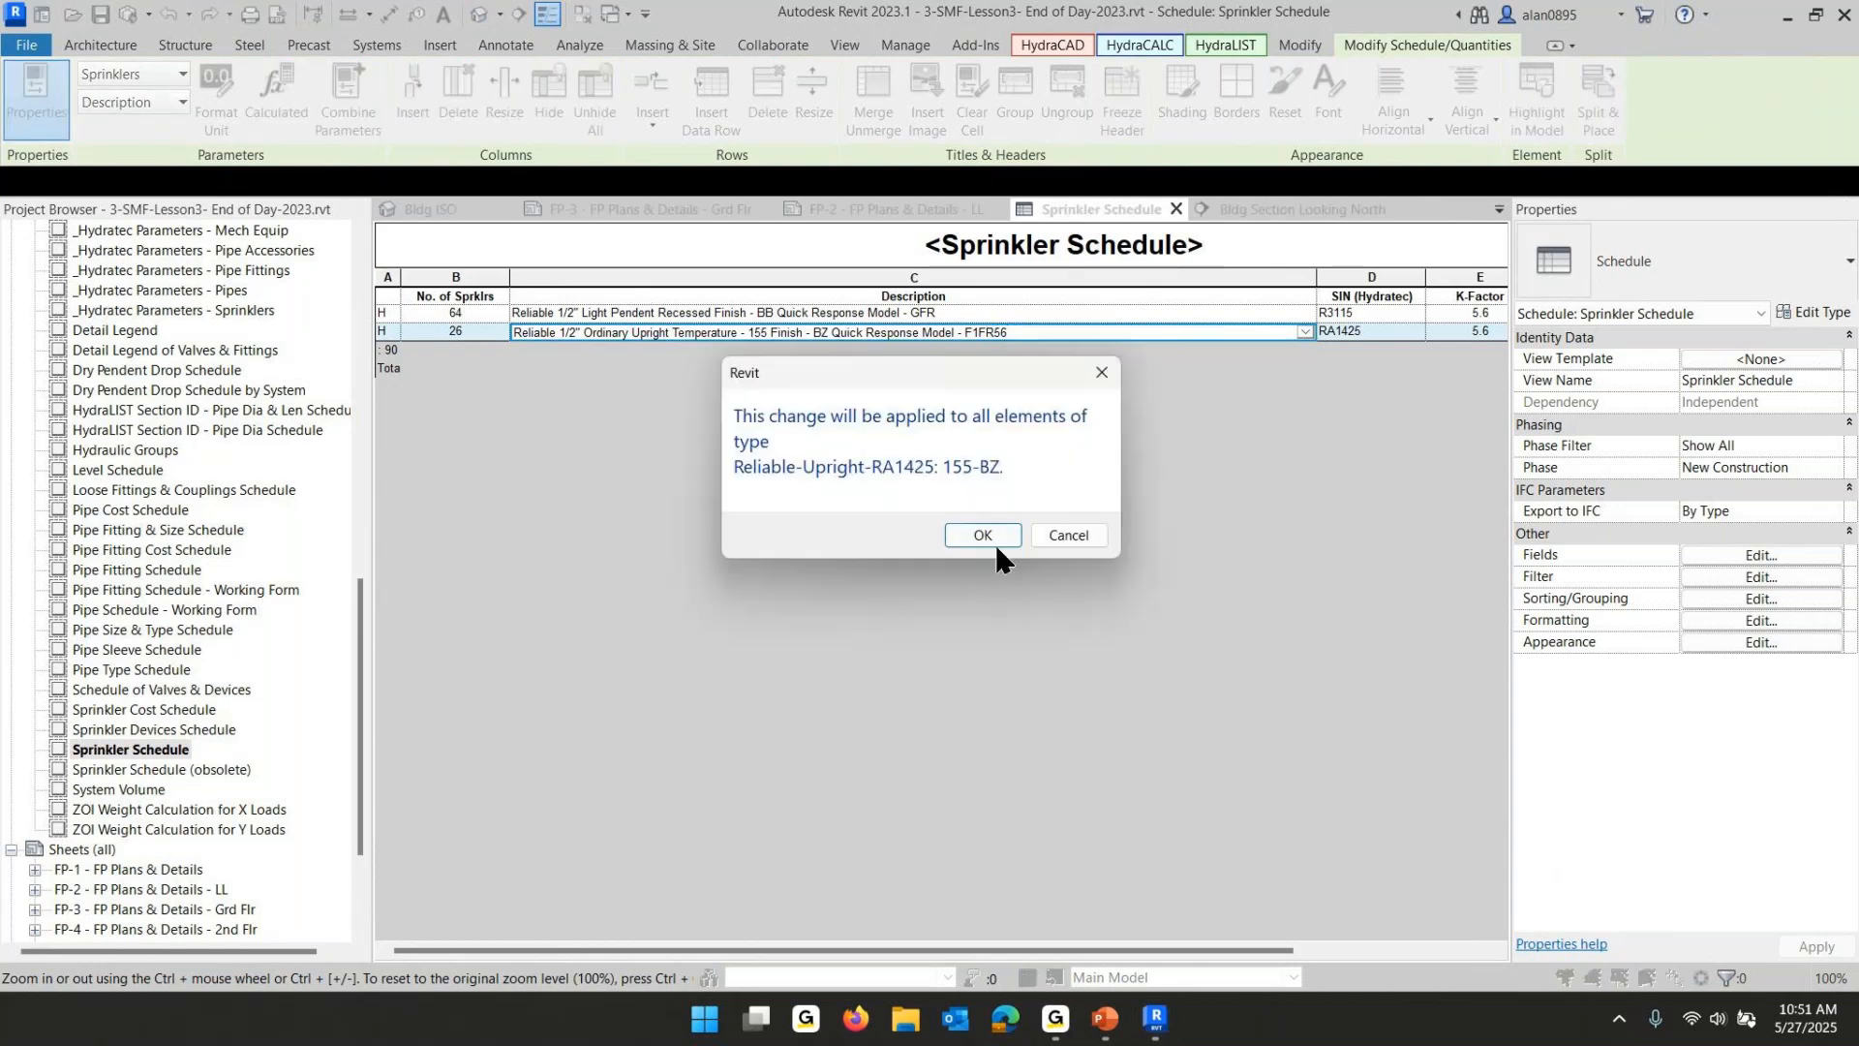
pyautogui.click(996, 546)
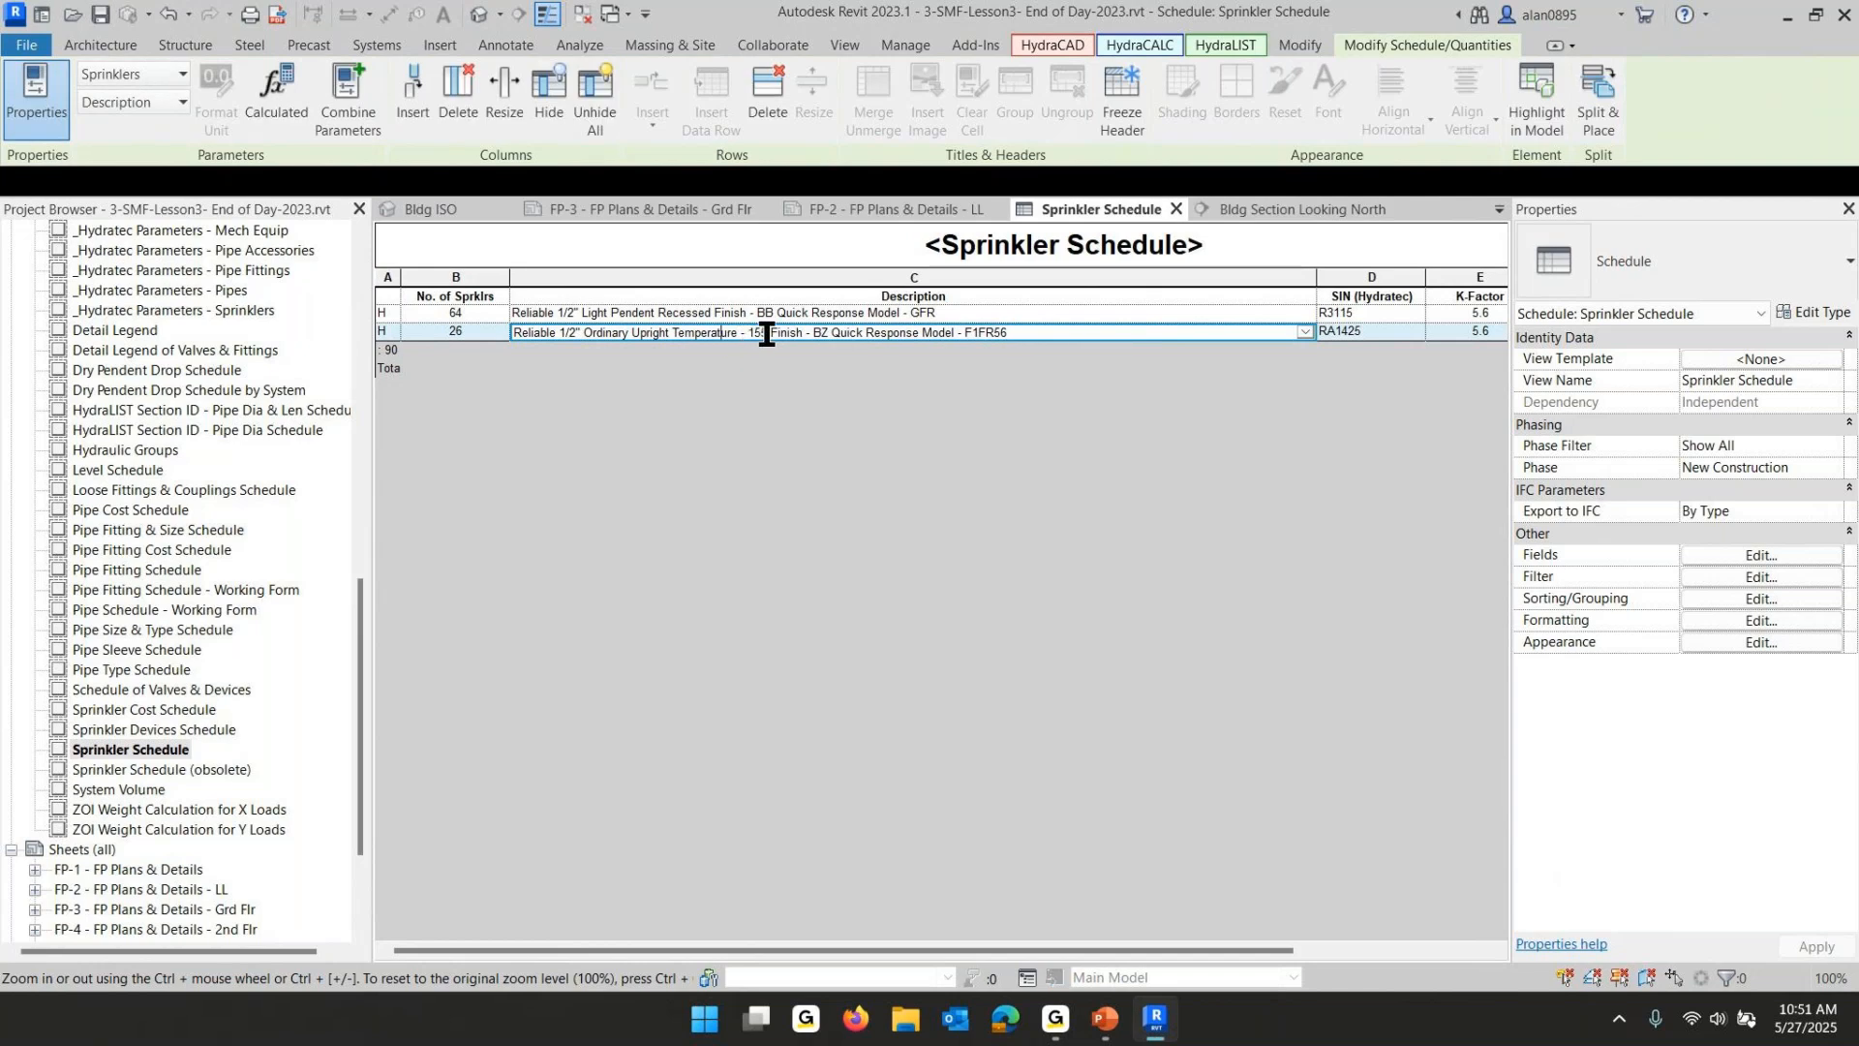
# - Remove "Temperature - 155" from the upright sprinkler description
pyautogui.moveTo(766, 334); pyautogui.dragTo(667, 333)
pyautogui.press('Delete')
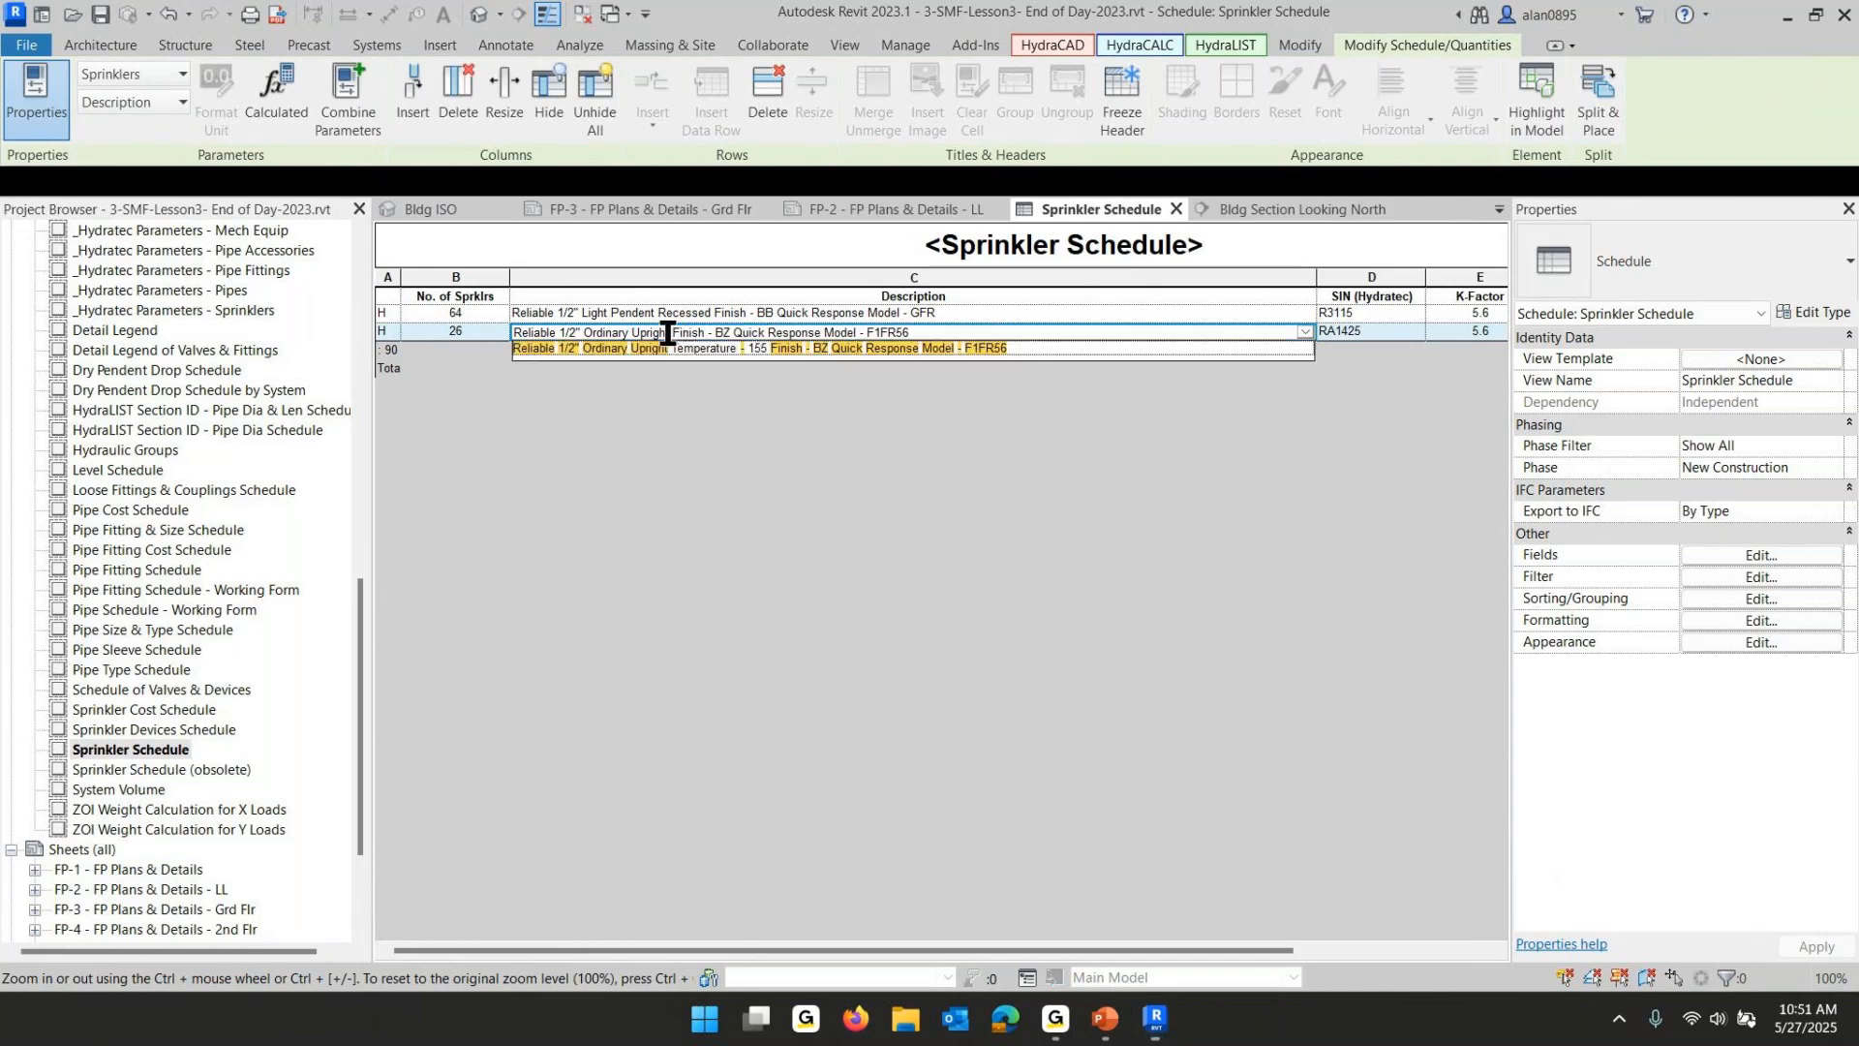
pyautogui.click(803, 495)
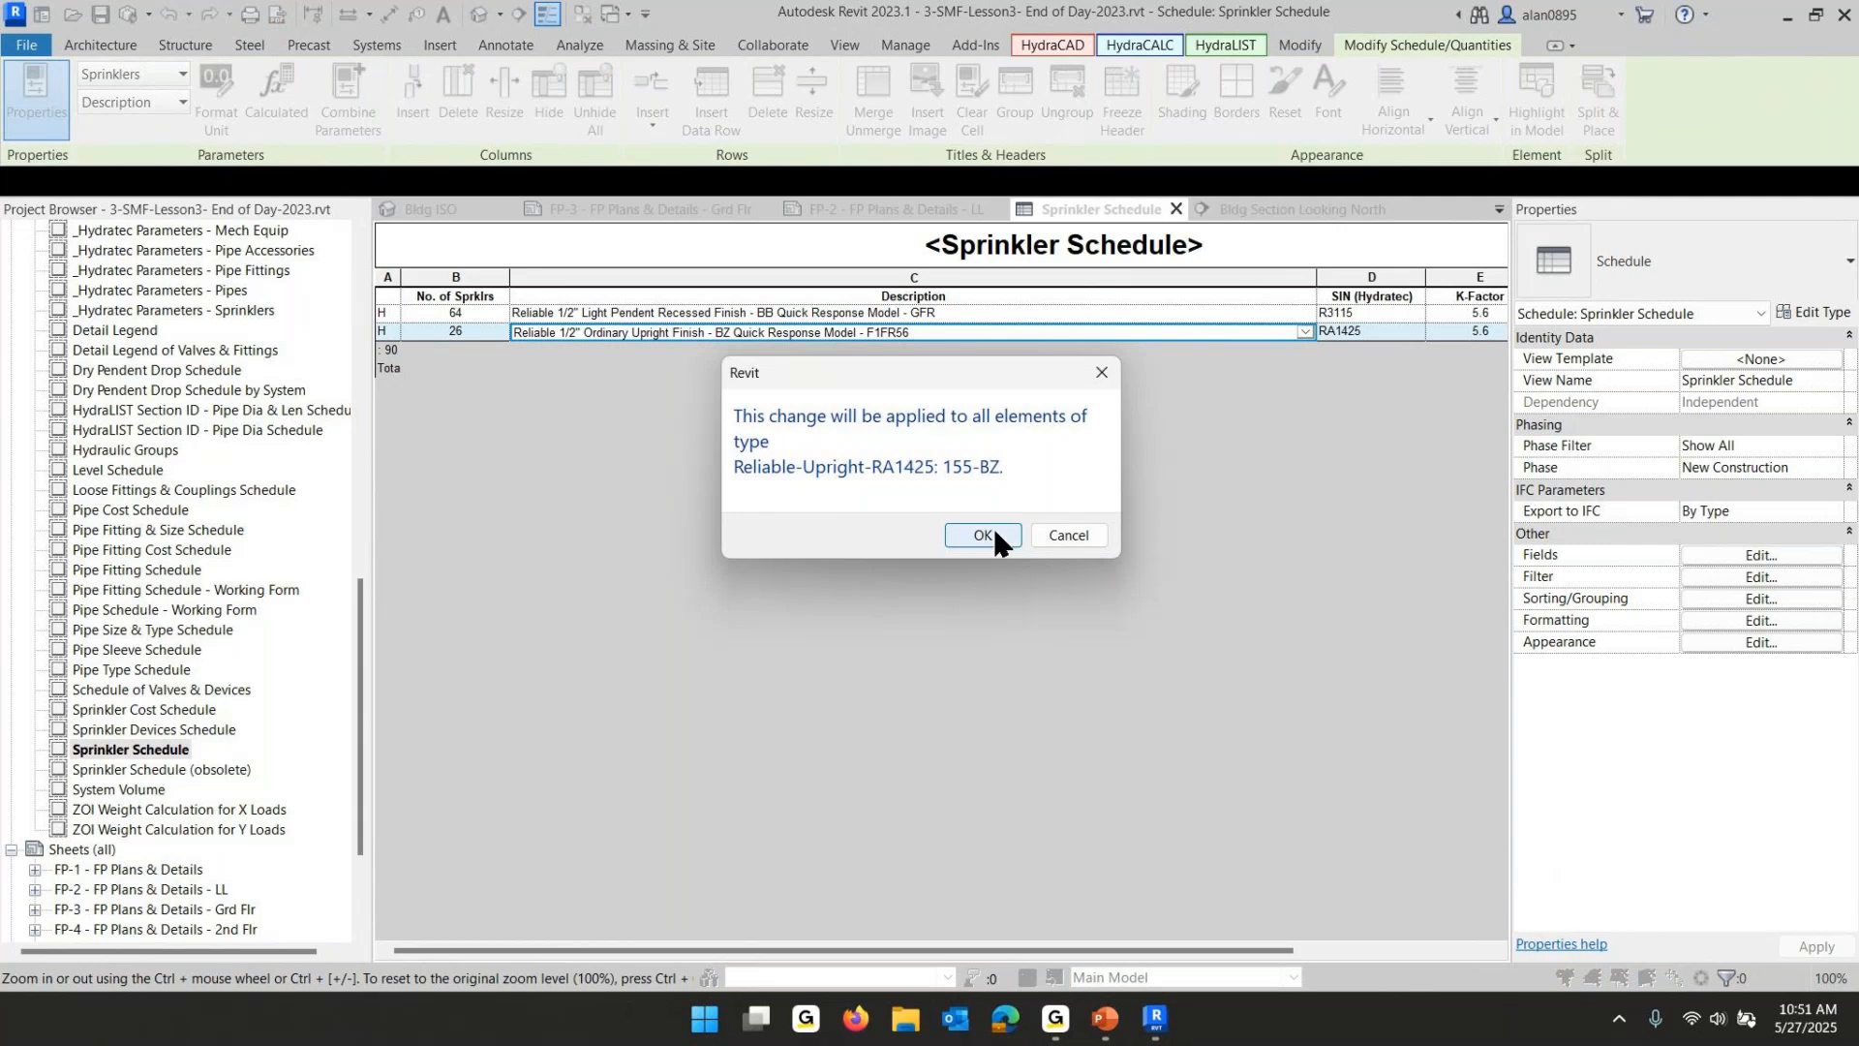
pyautogui.click(982, 535)
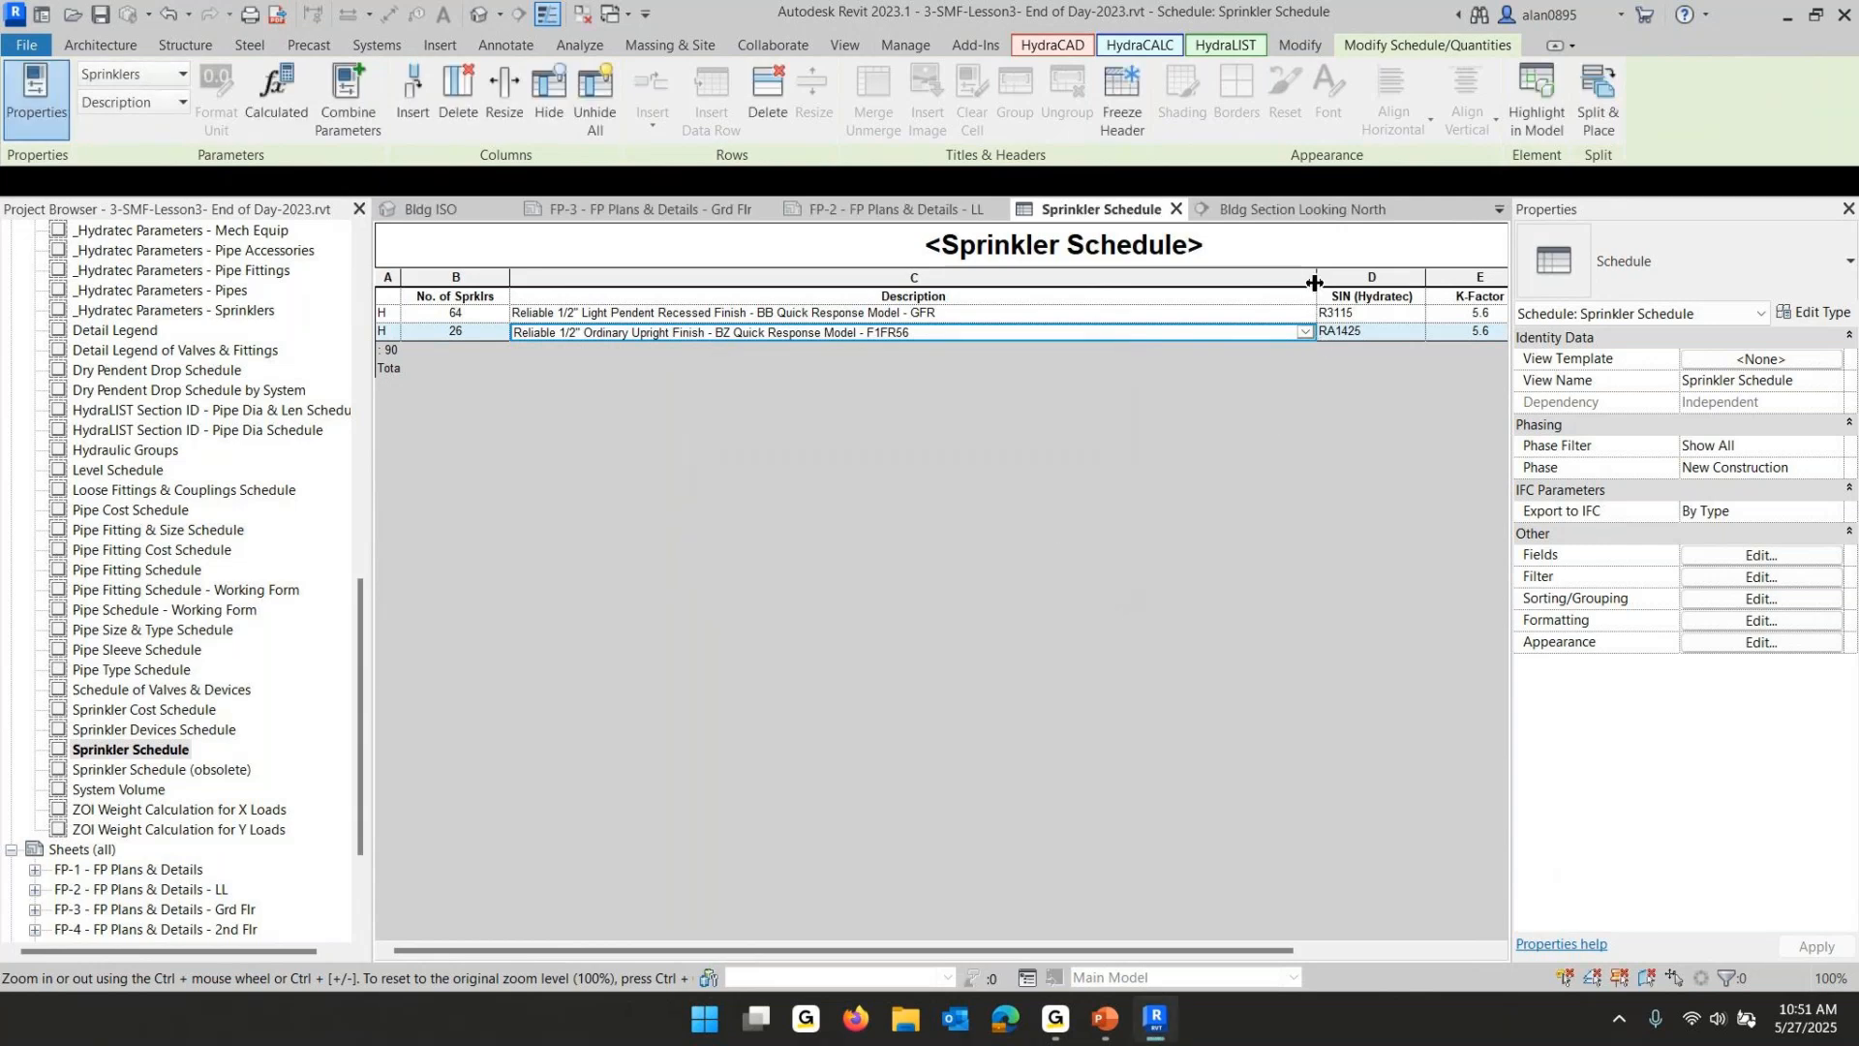
# - Rename the SIN (Hydratec) header to SIN and narrow the Description and SIN columns to fit
pyautogui.moveTo(1314, 283); pyautogui.dragTo(968, 281)
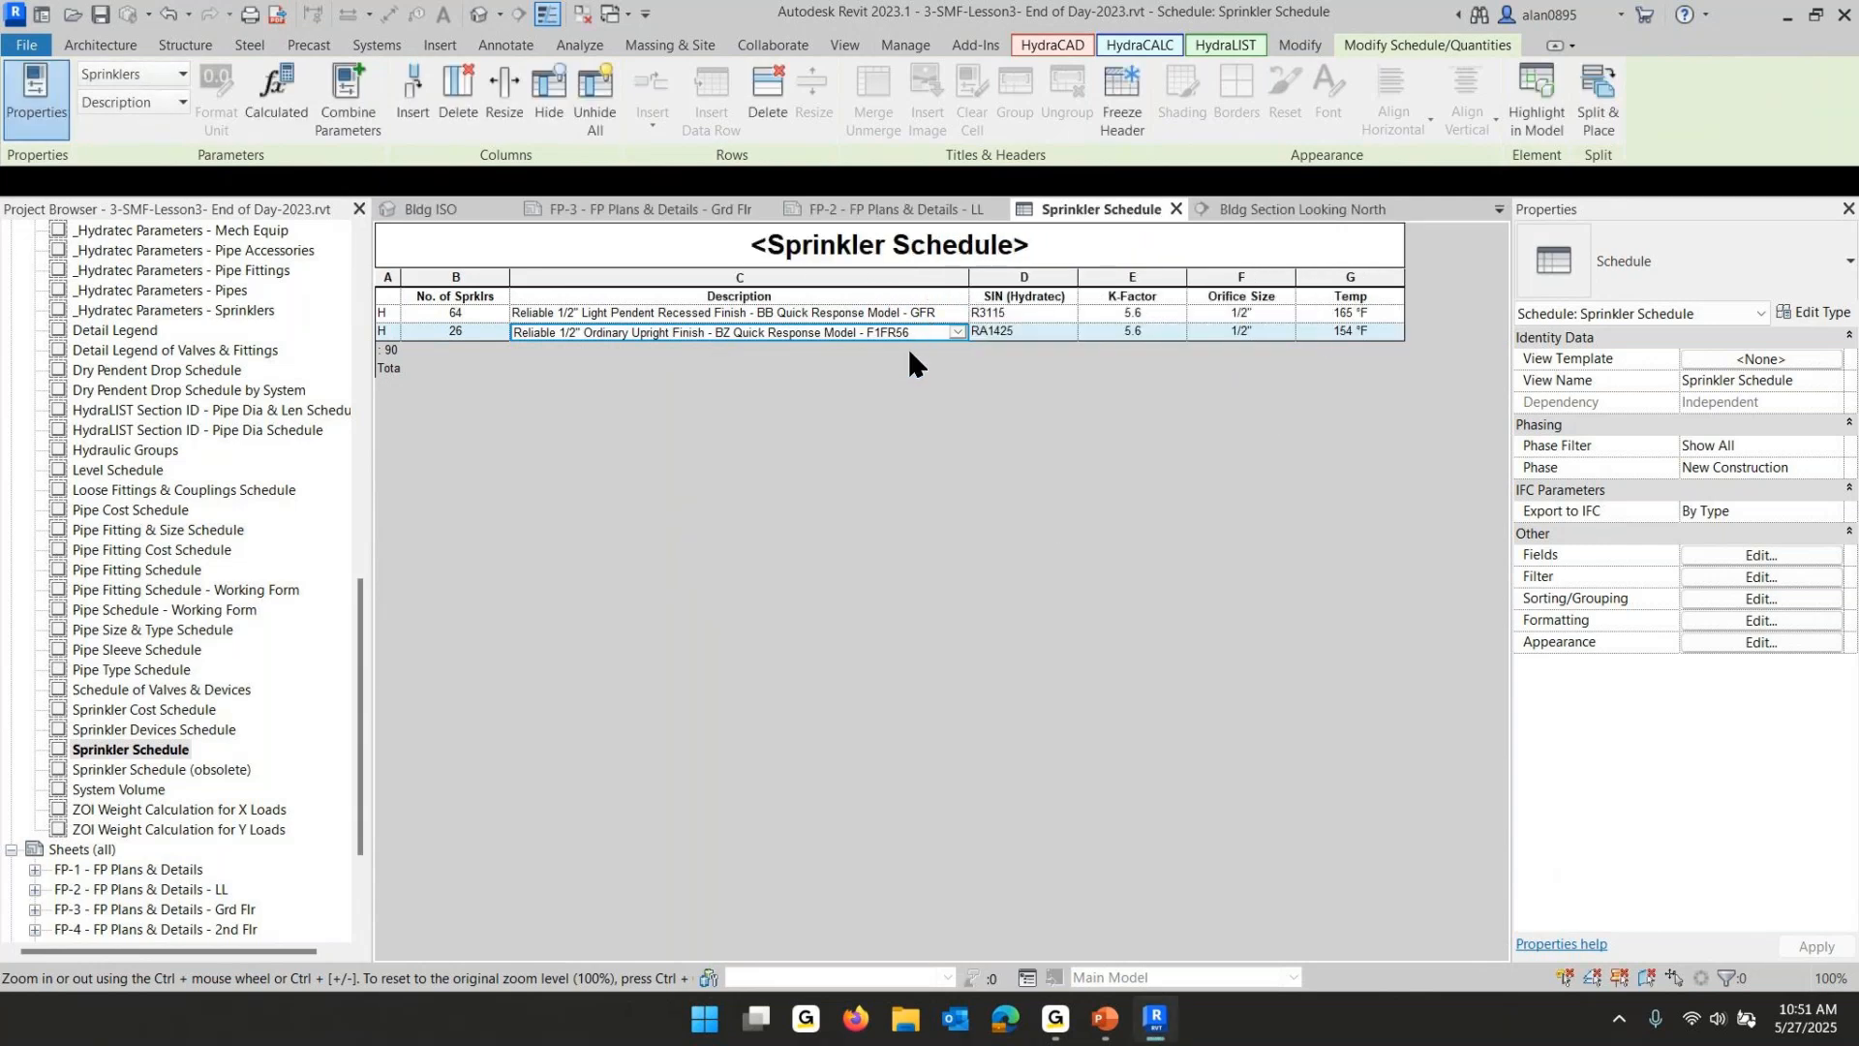
pyautogui.click(1056, 295)
pyautogui.moveTo(1063, 296); pyautogui.dragTo(994, 296)
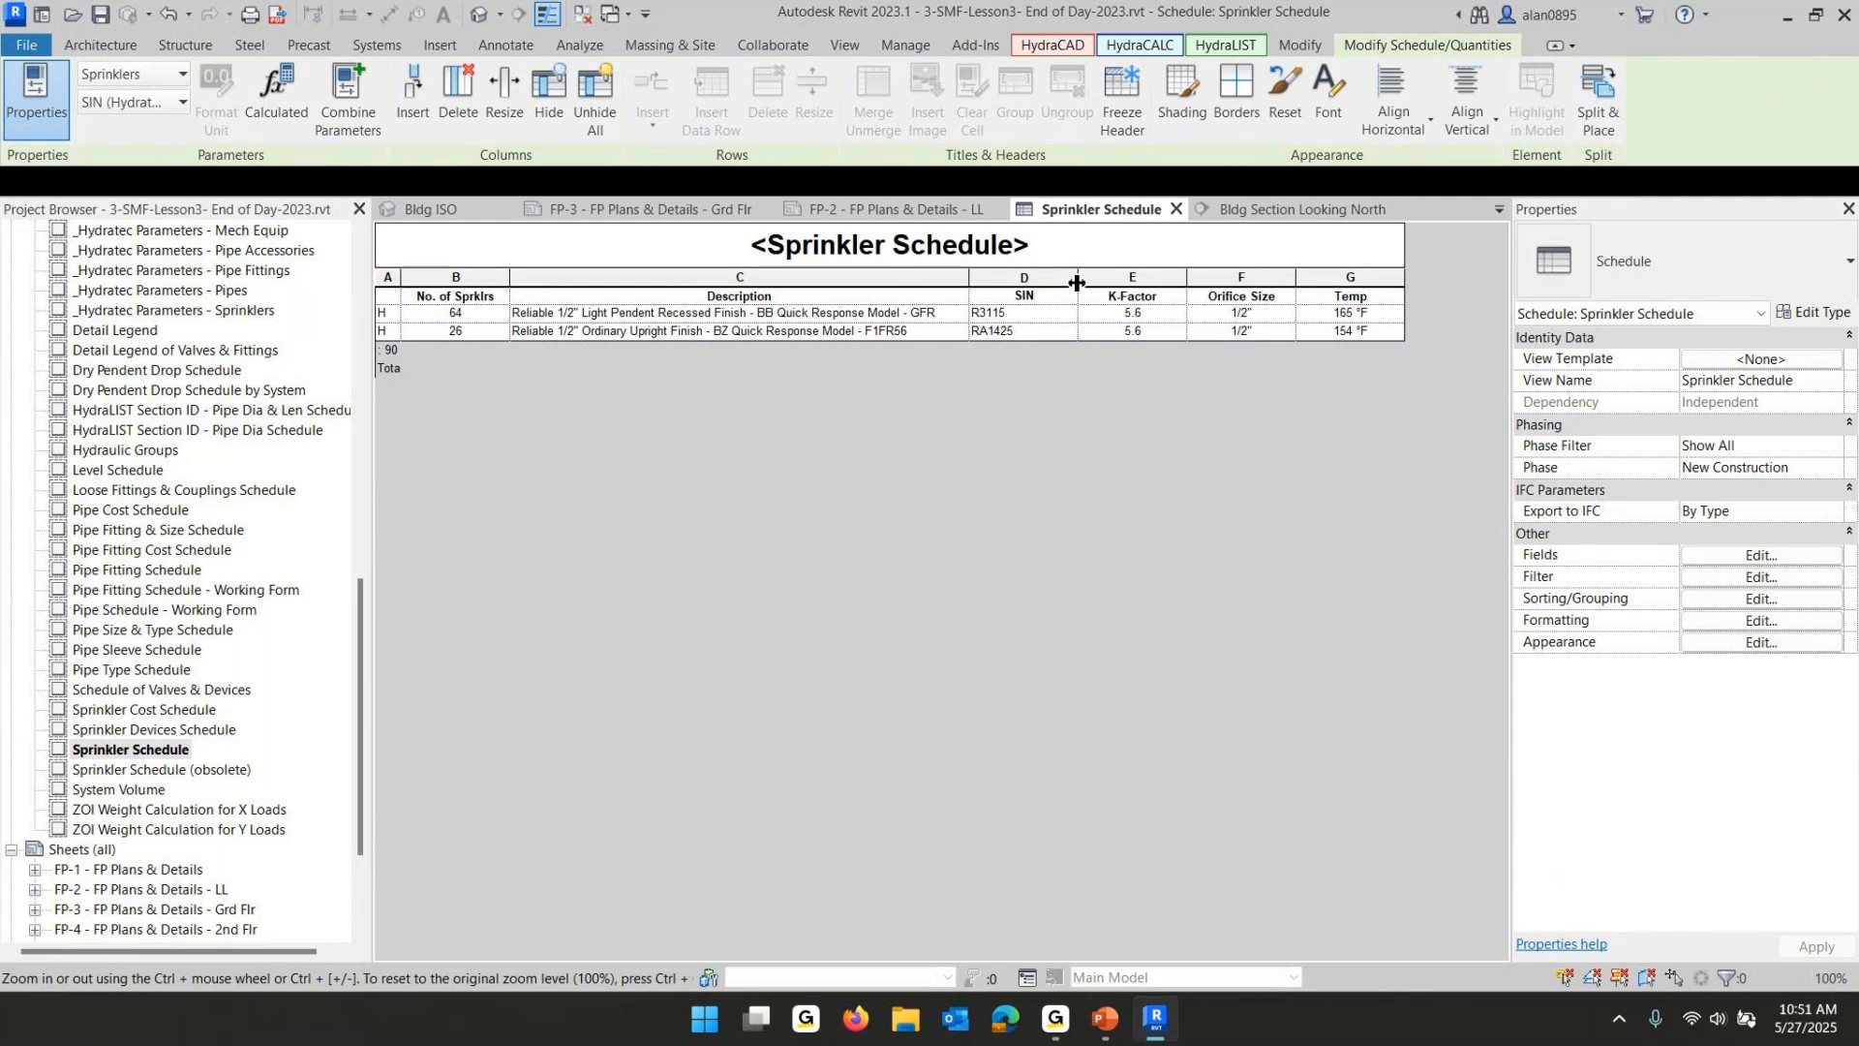
pyautogui.moveTo(1078, 281)
pyautogui.mouseDown()
pyautogui.moveTo(1032, 282)
pyautogui.moveTo(1099, 287)
pyautogui.mouseUp()
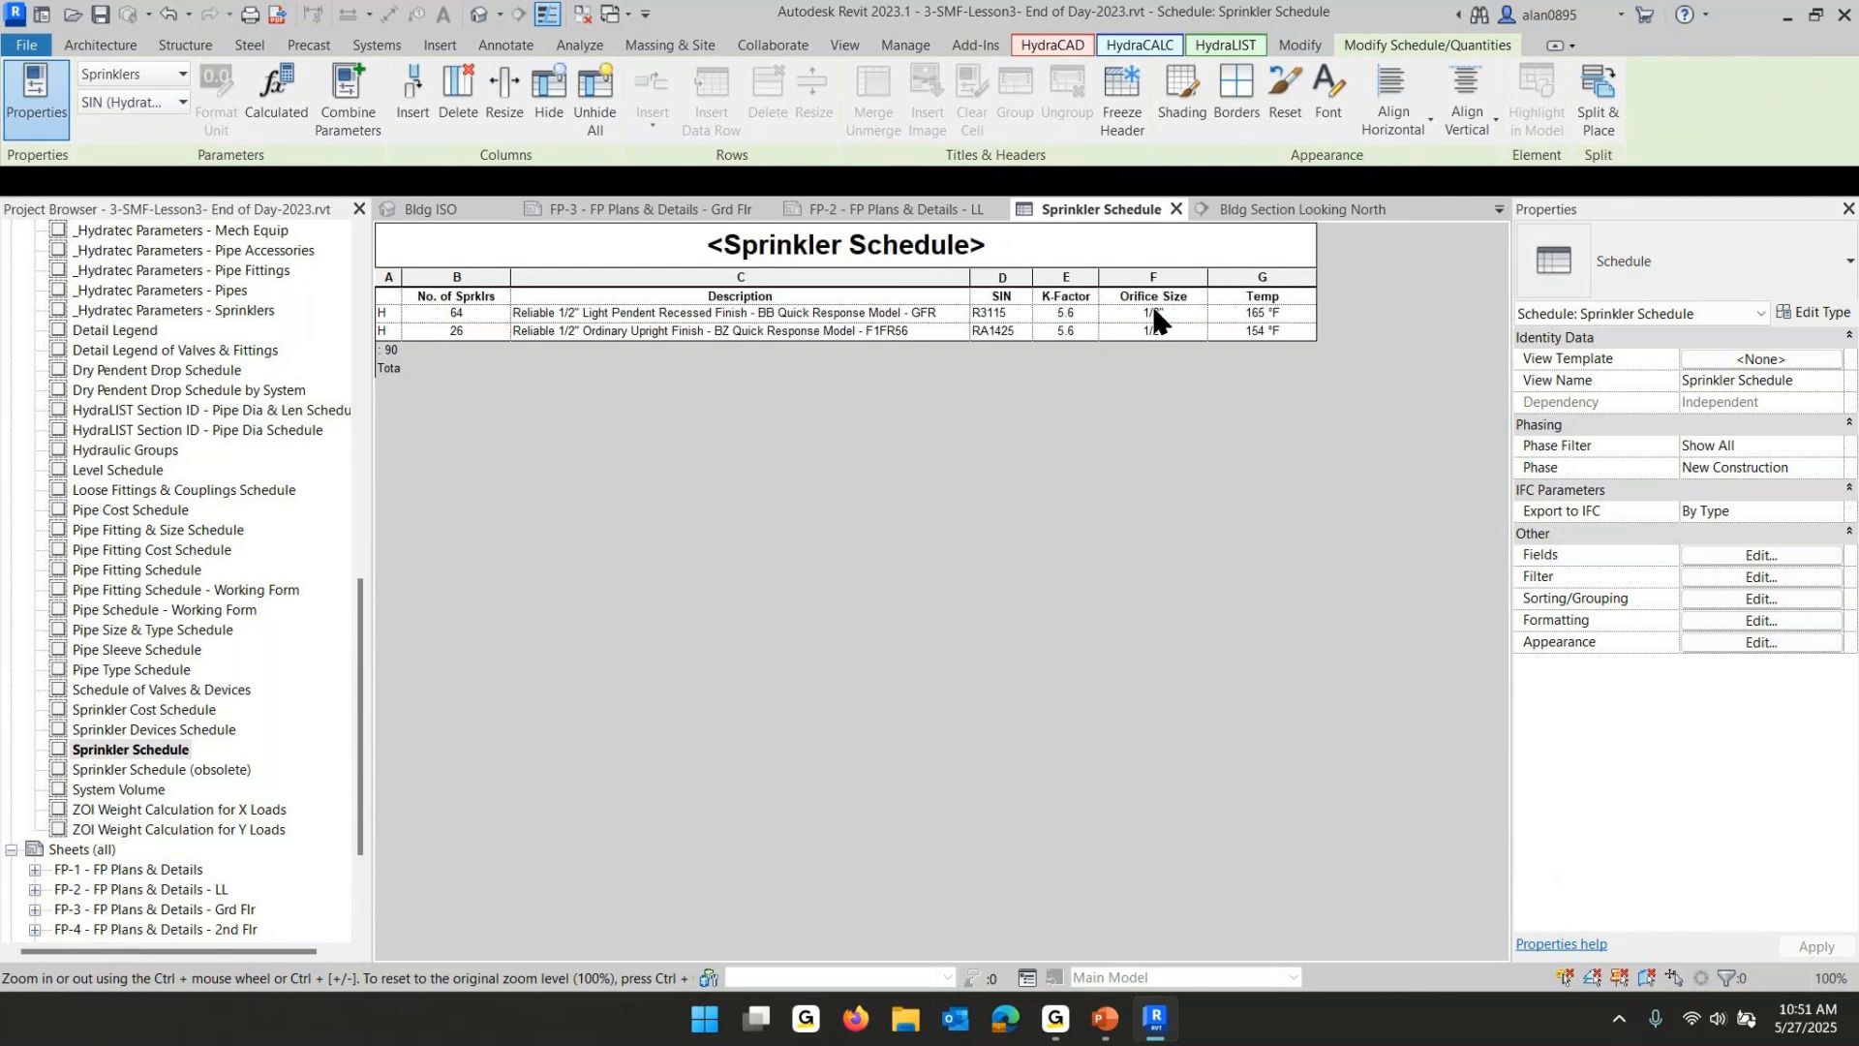
# - Change the upright sprinkler's temperature to 155 and apply the change to all elements of that type
pyautogui.click(1280, 331)
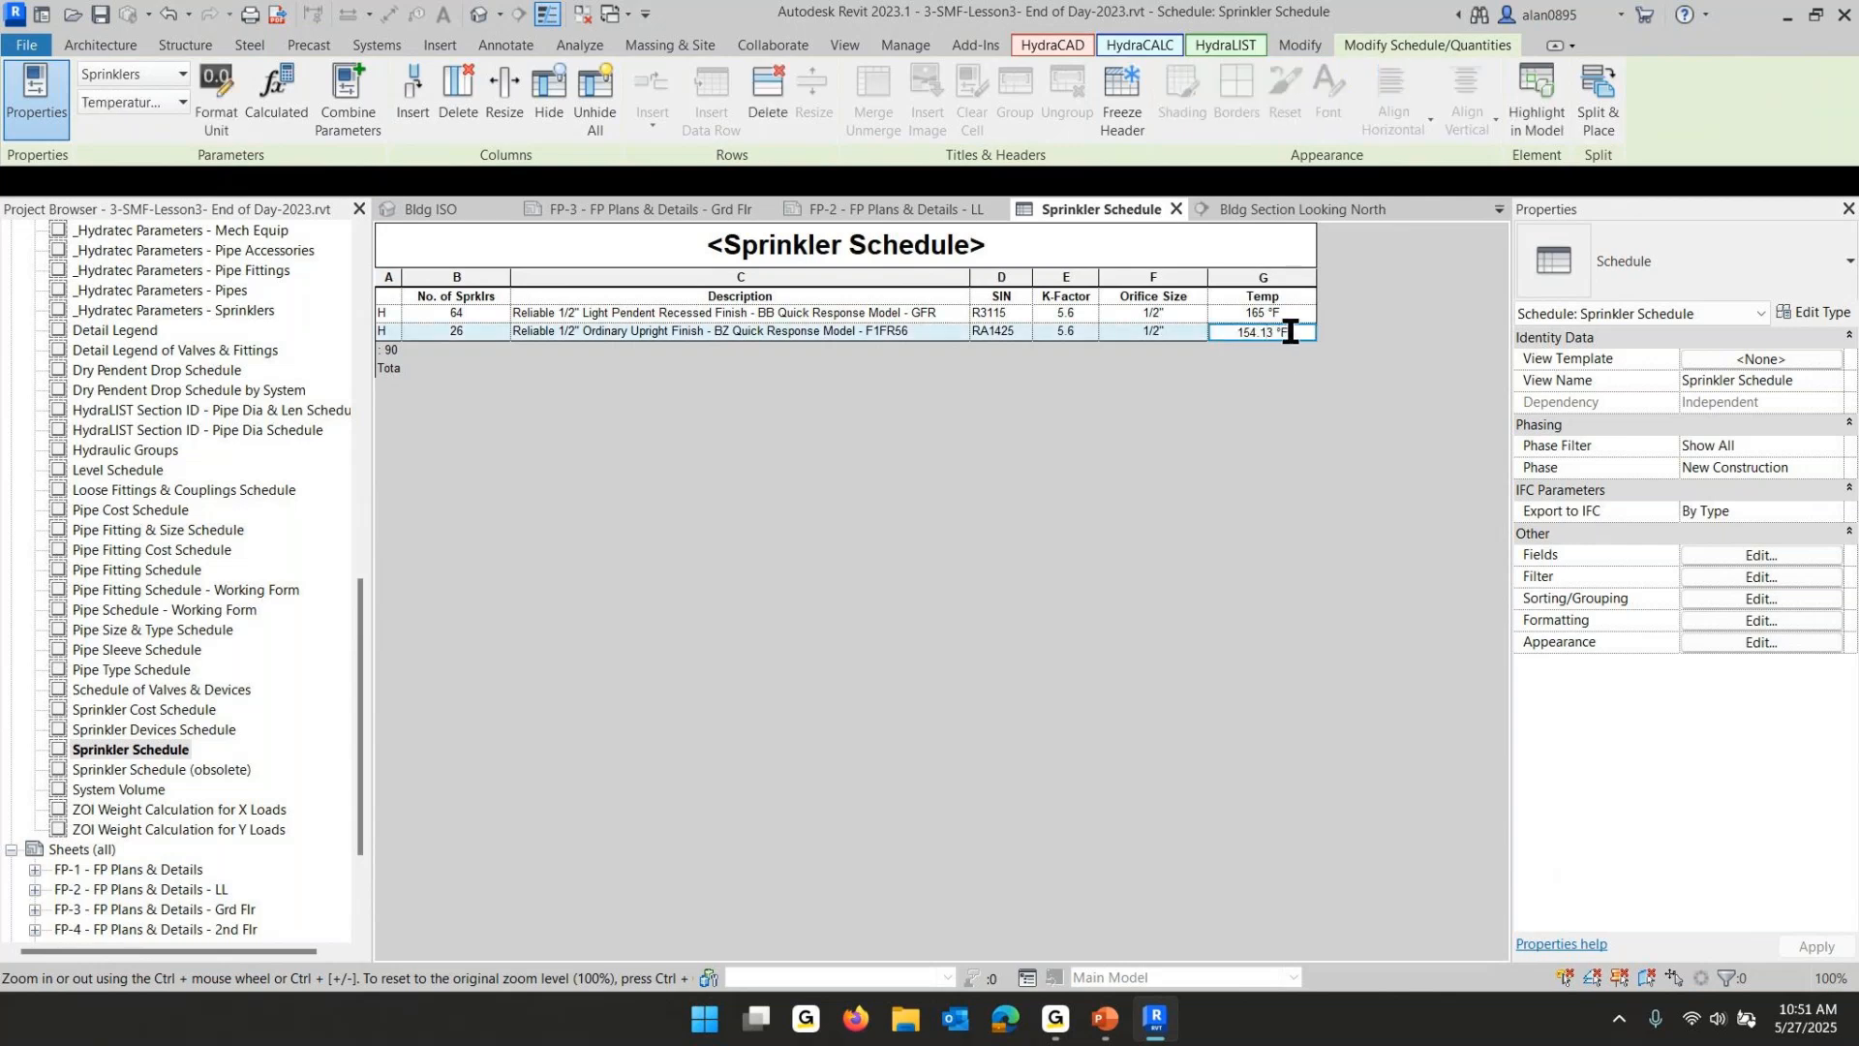
pyautogui.moveTo(1291, 331); pyautogui.dragTo(1158, 331)
pyautogui.write('155')
pyautogui.press('Return')
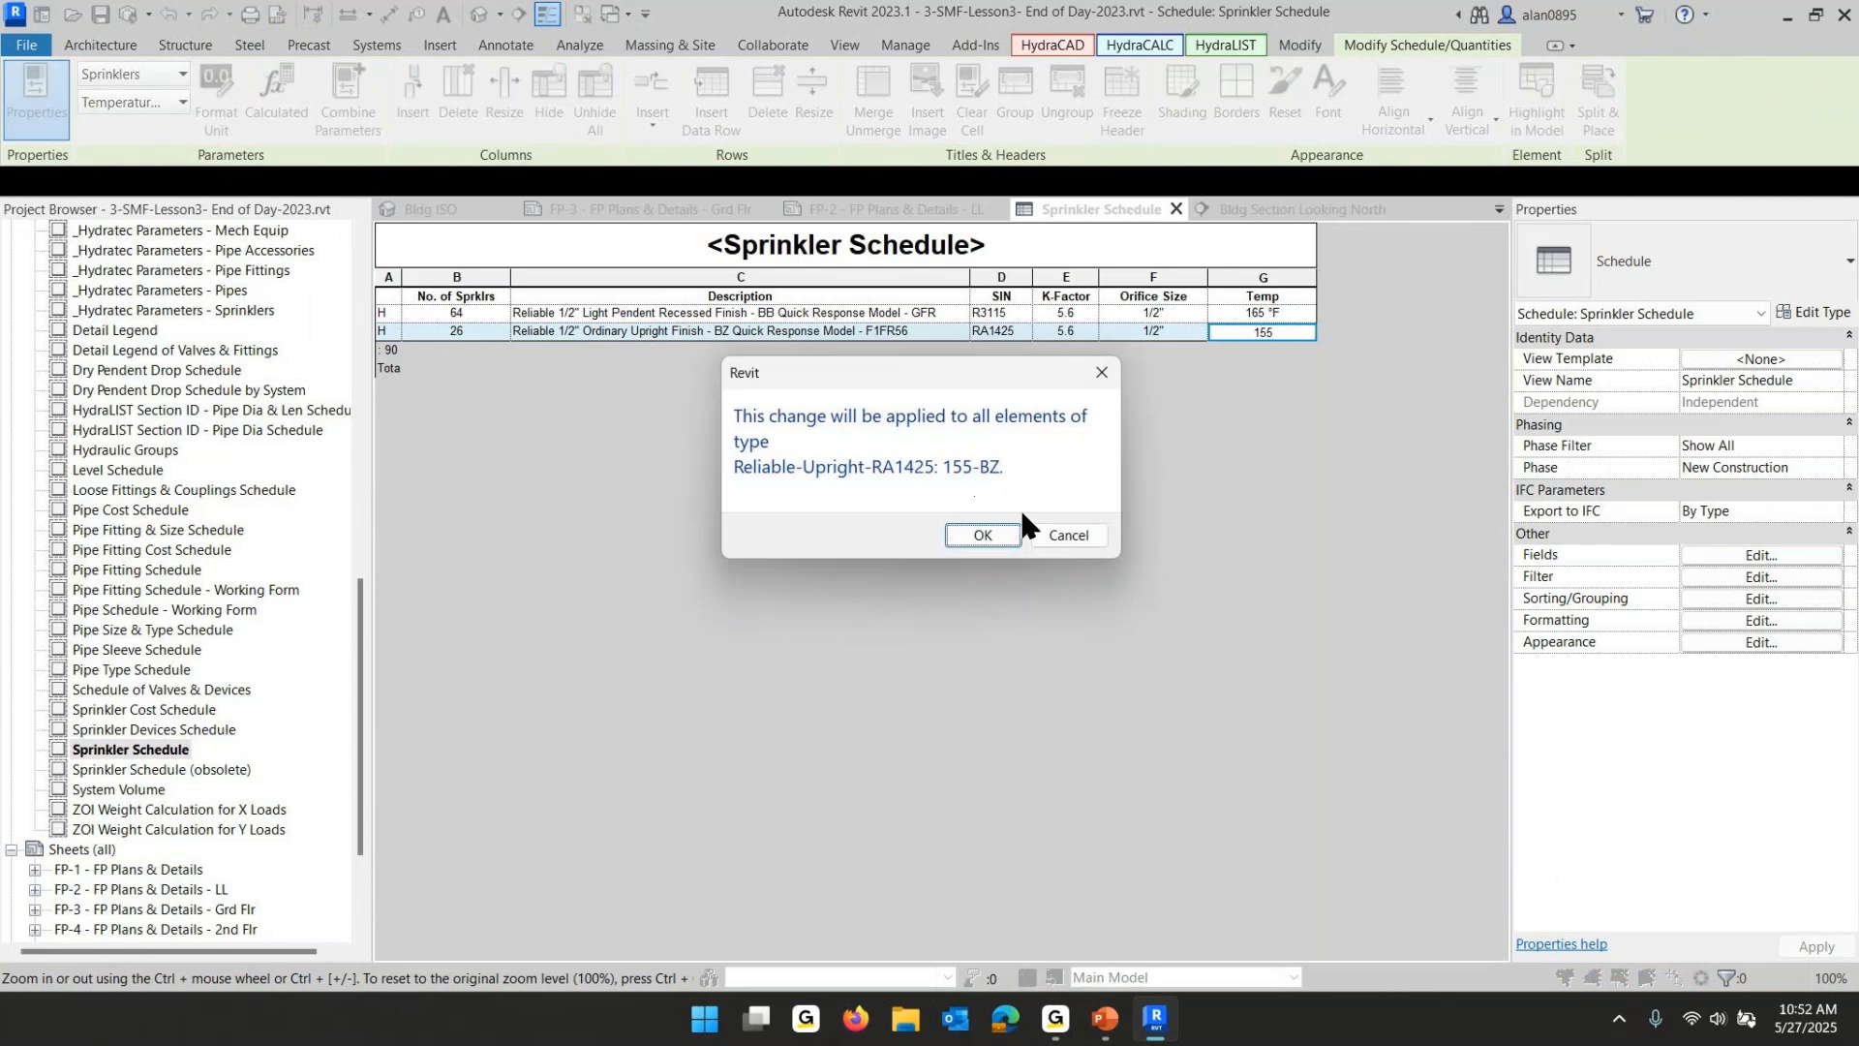
pyautogui.click(976, 535)
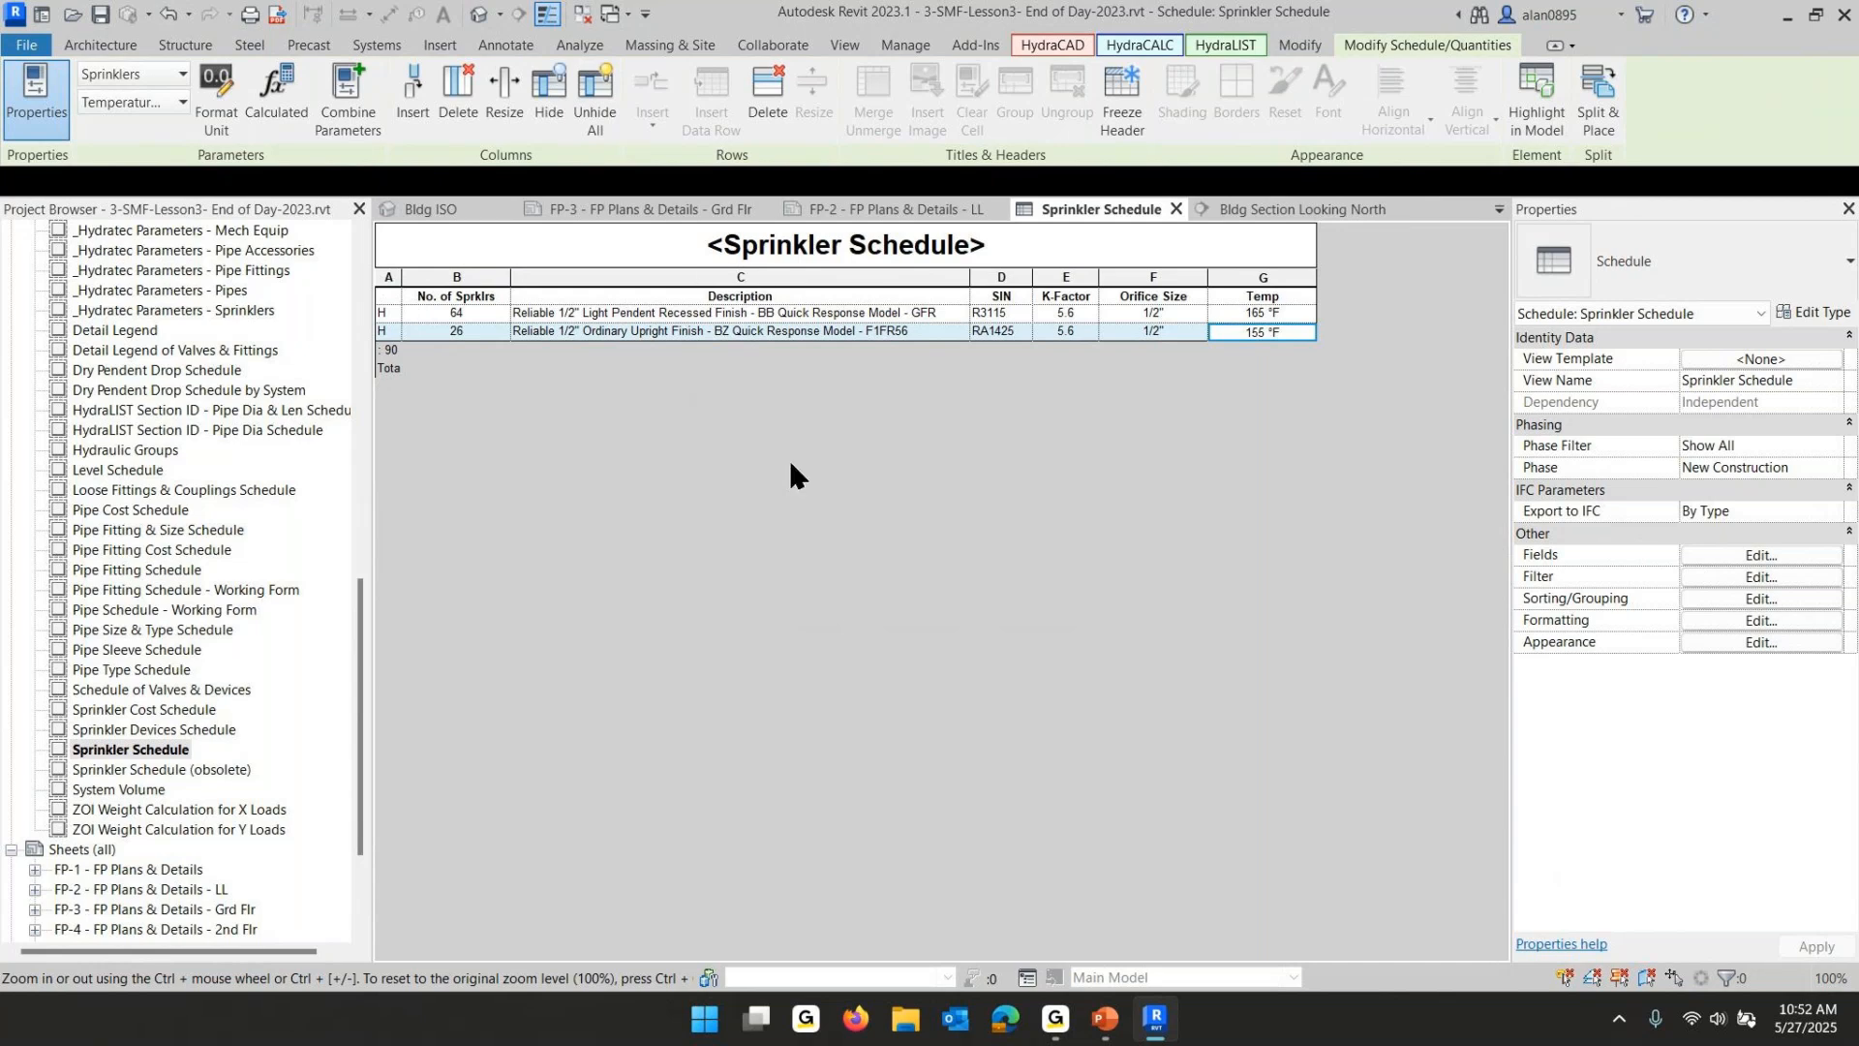
# - Remove the Orifice Size field from the Sprinkler Schedule's fields
pyautogui.click(1753, 556)
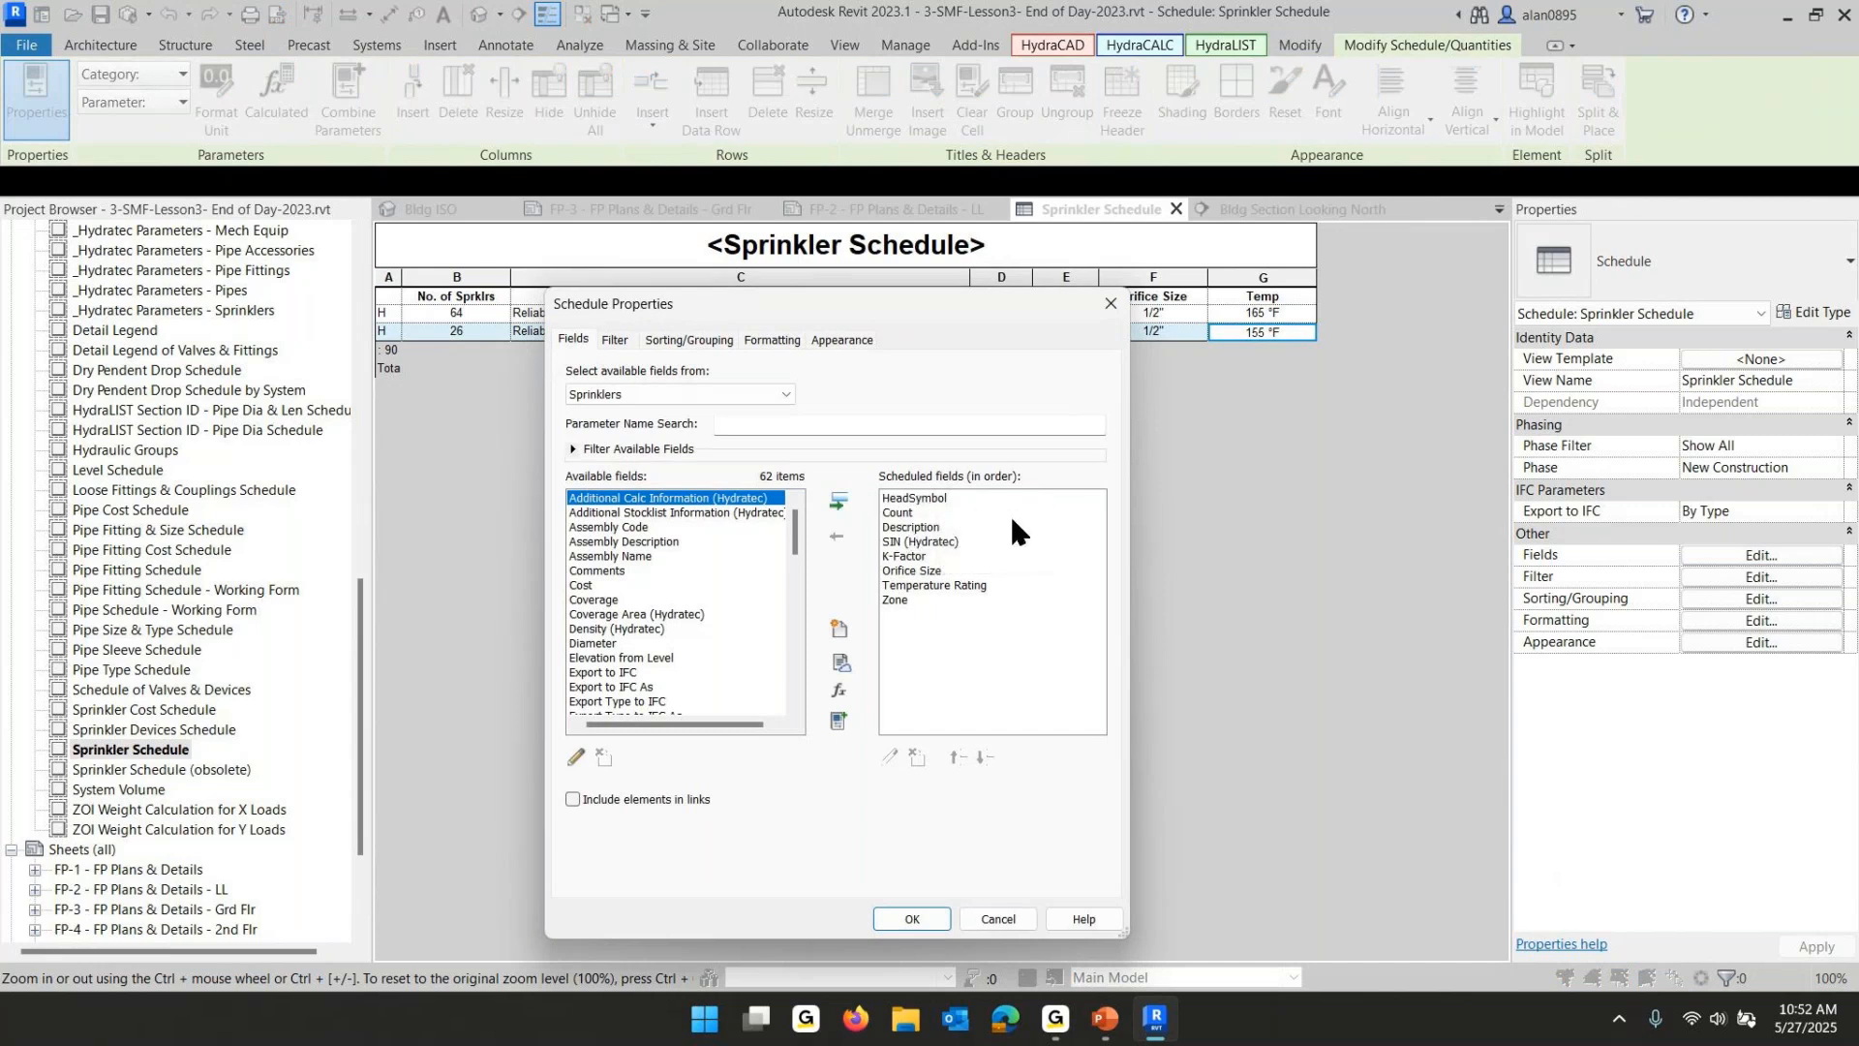
pyautogui.click(908, 571)
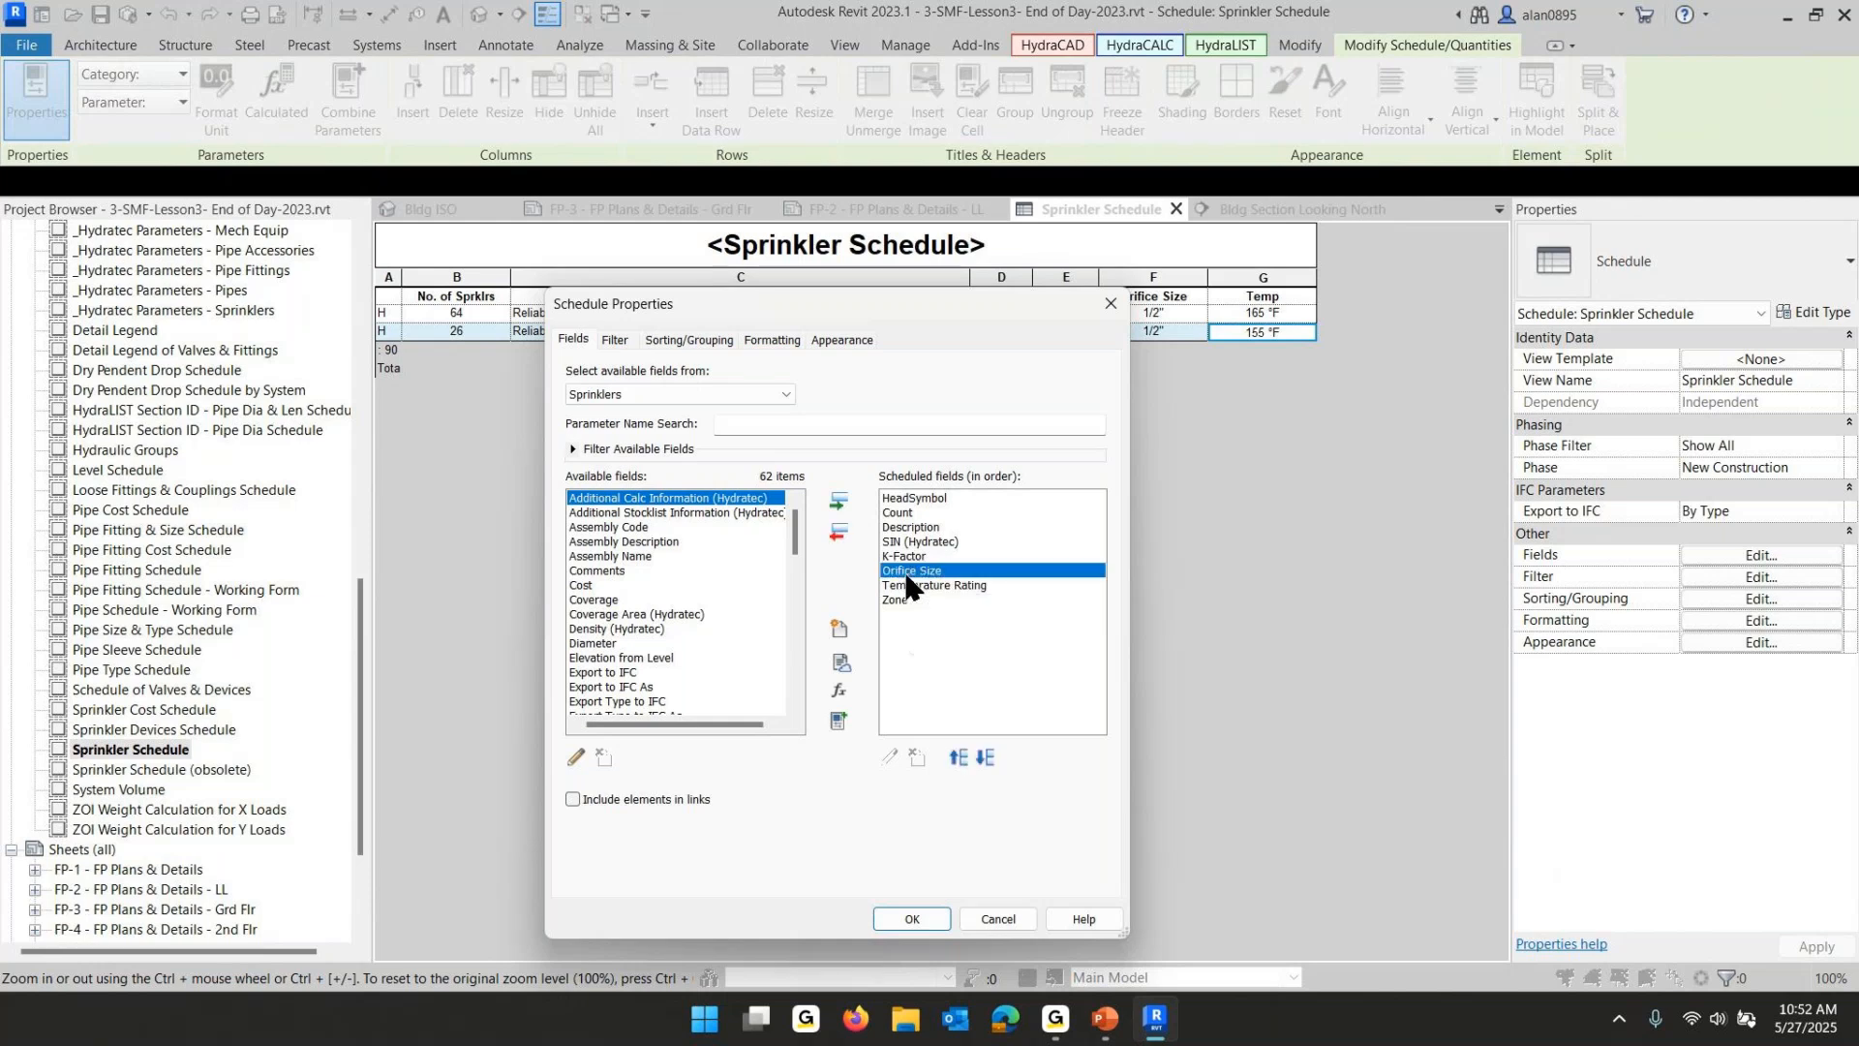
pyautogui.click(839, 531)
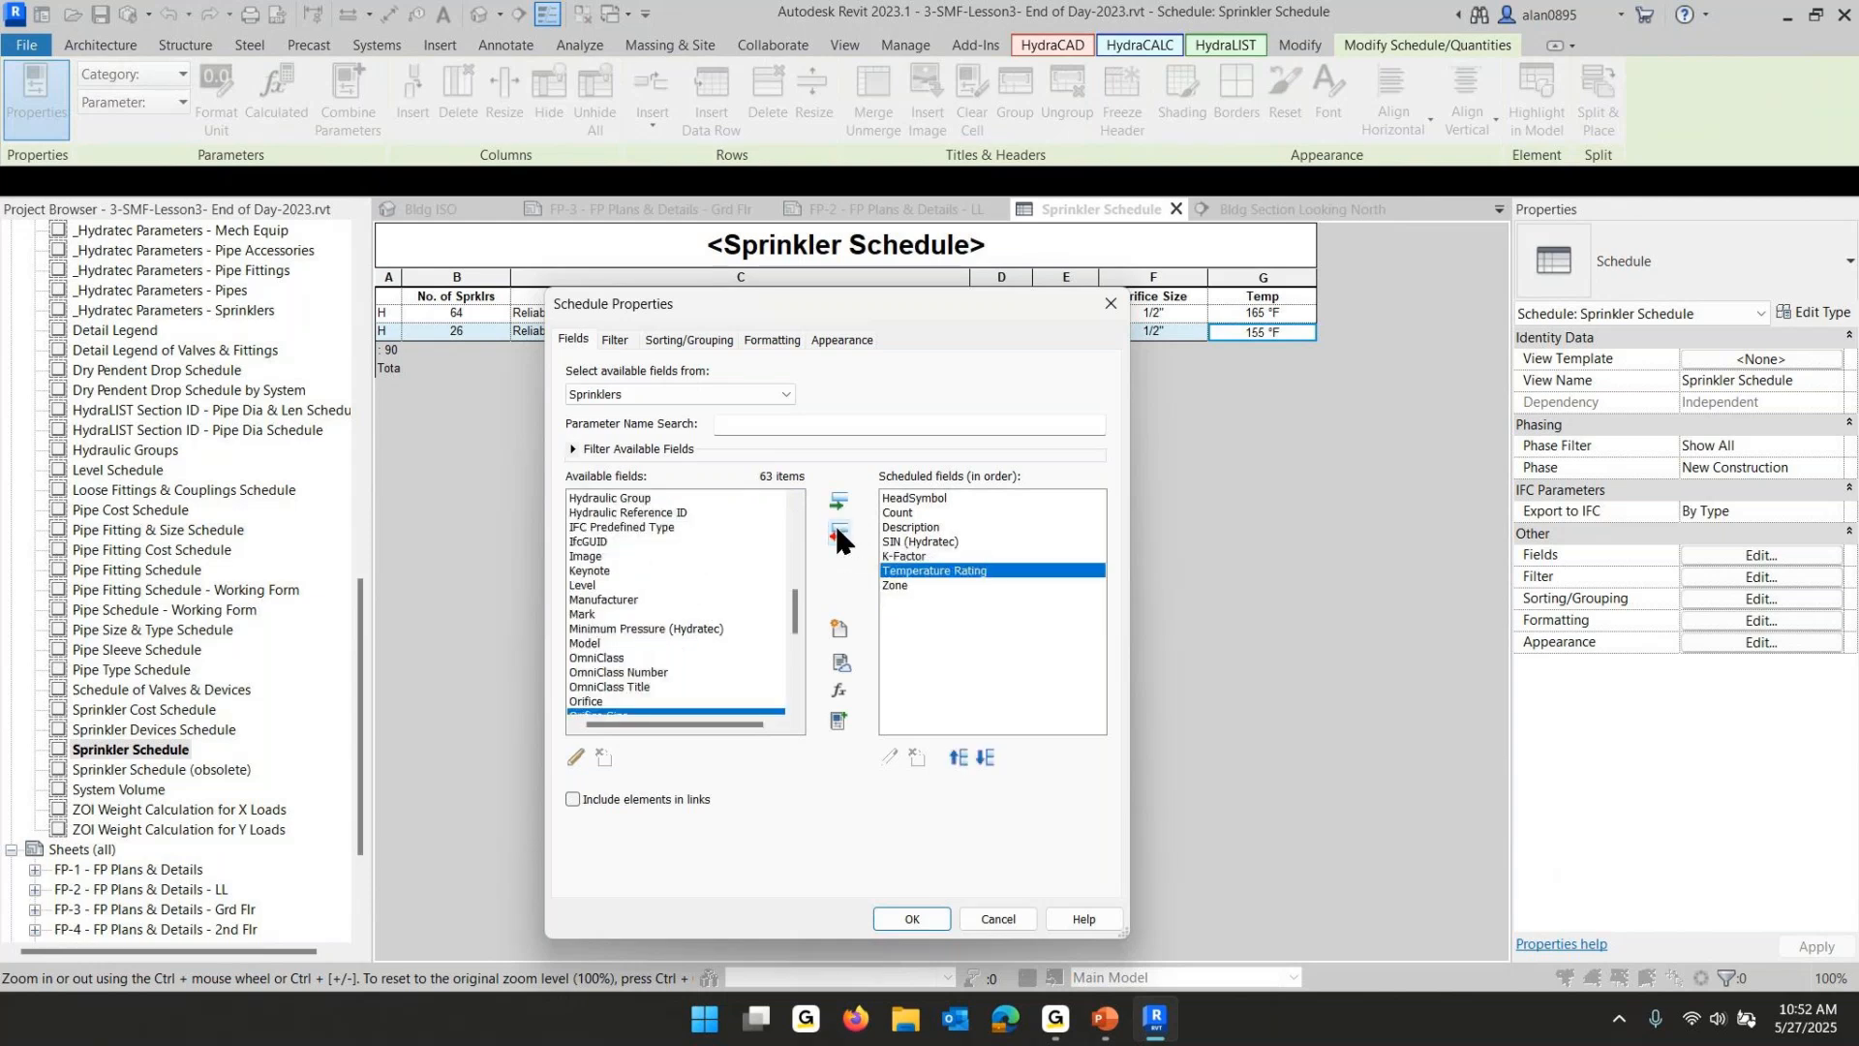
pyautogui.click(911, 920)
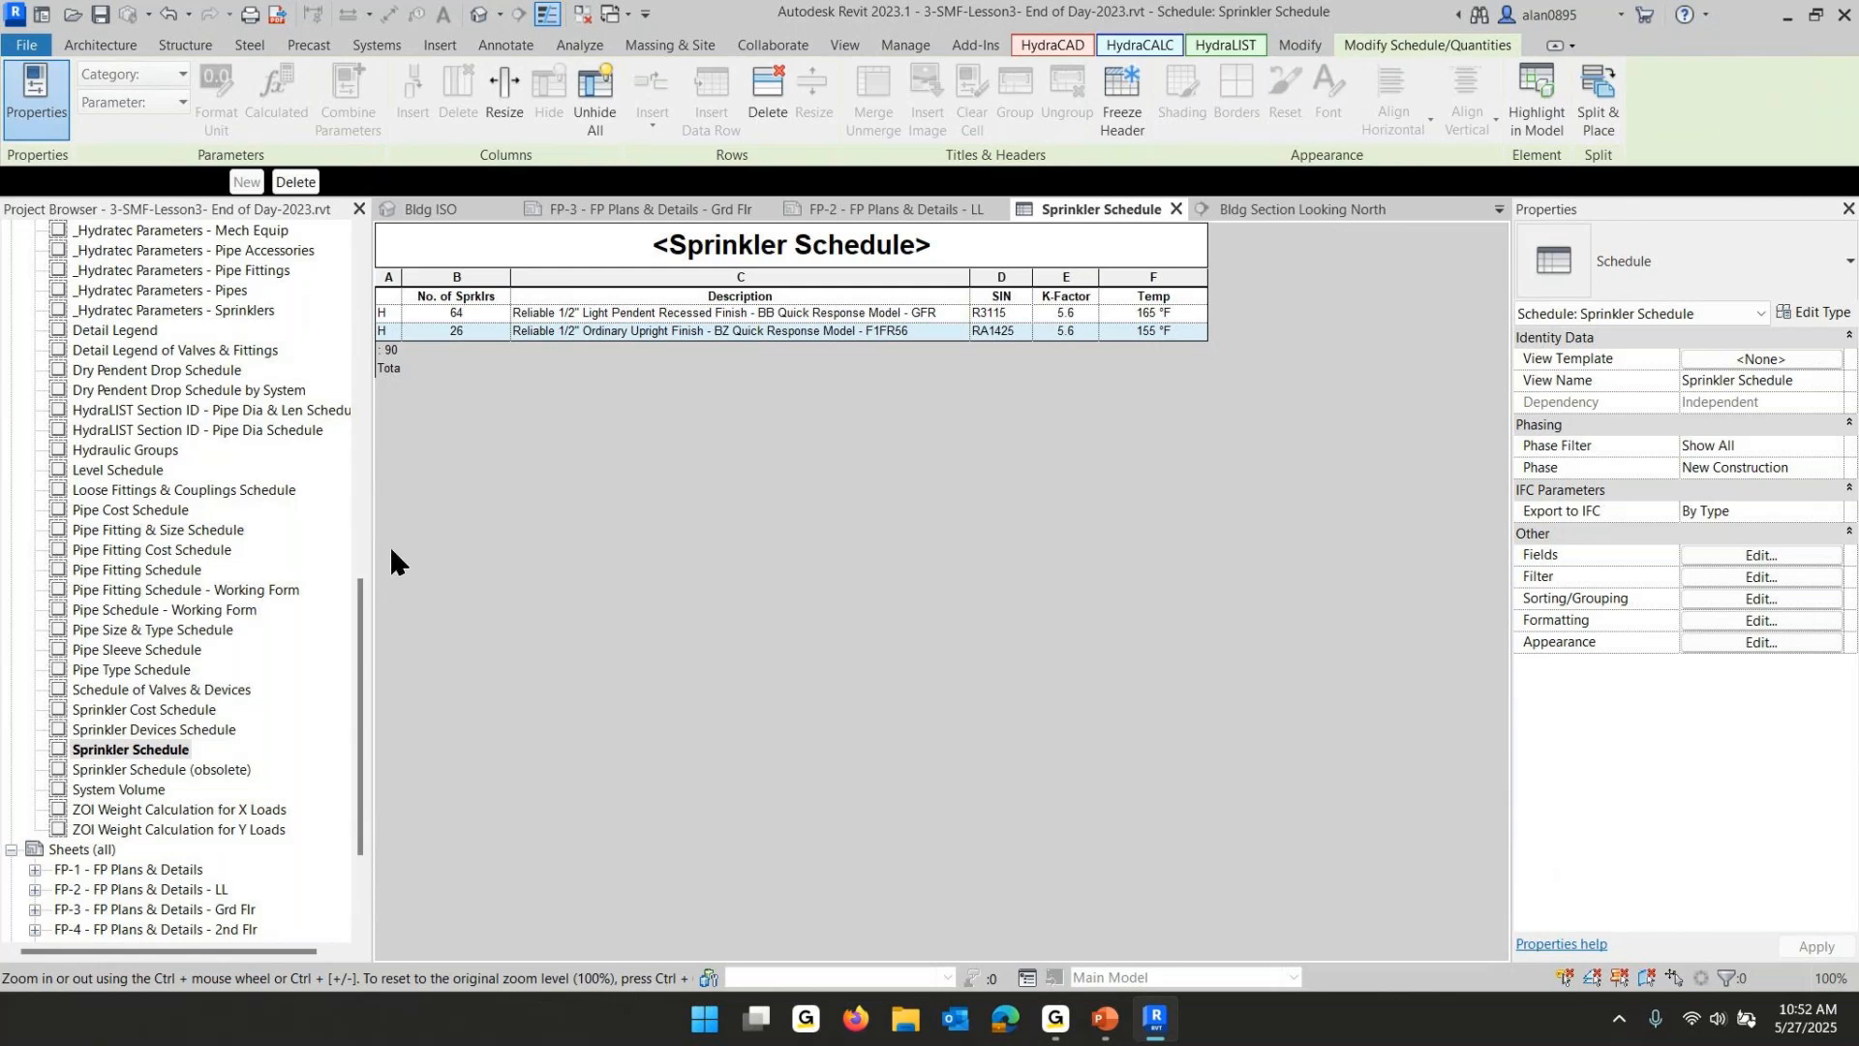
# - Open sheet FP-1 and place the Sprinkler Schedule in the lower right of the sheet beside the title block
pyautogui.scroll(-3, 232, 639)
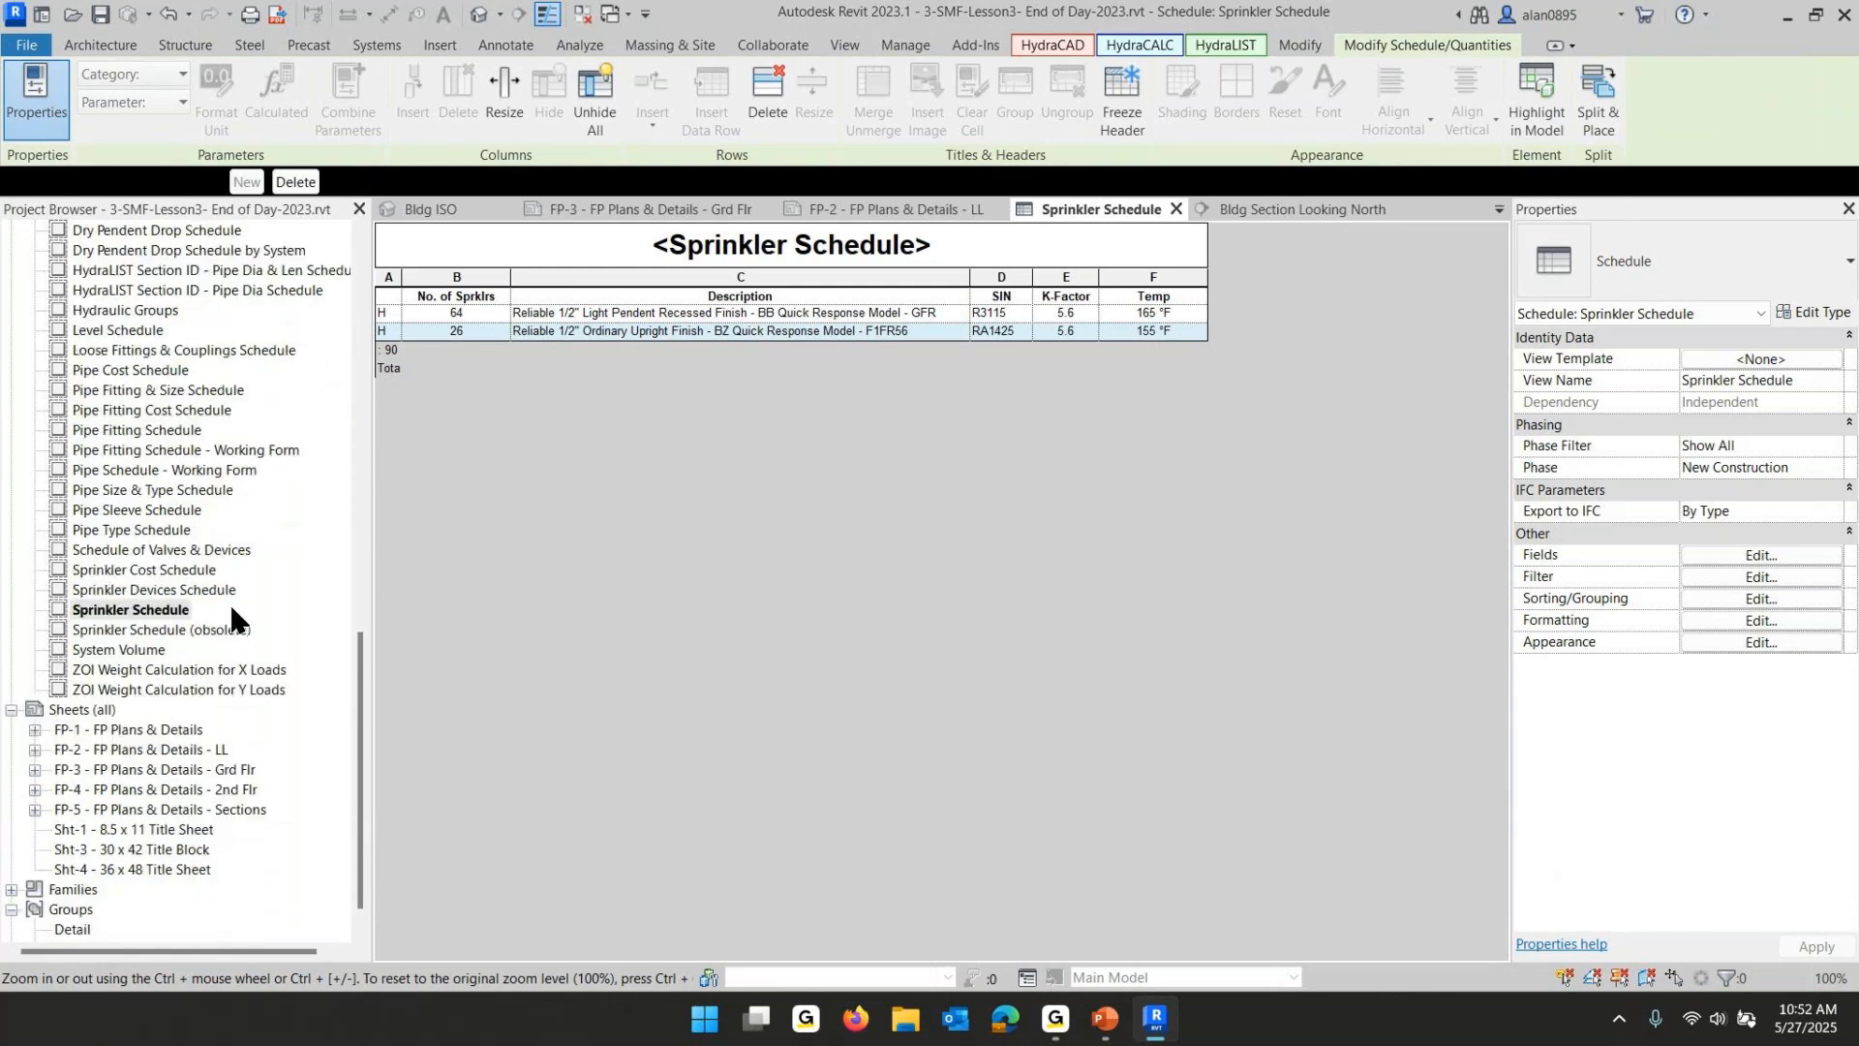
pyautogui.doubleClick(164, 732)
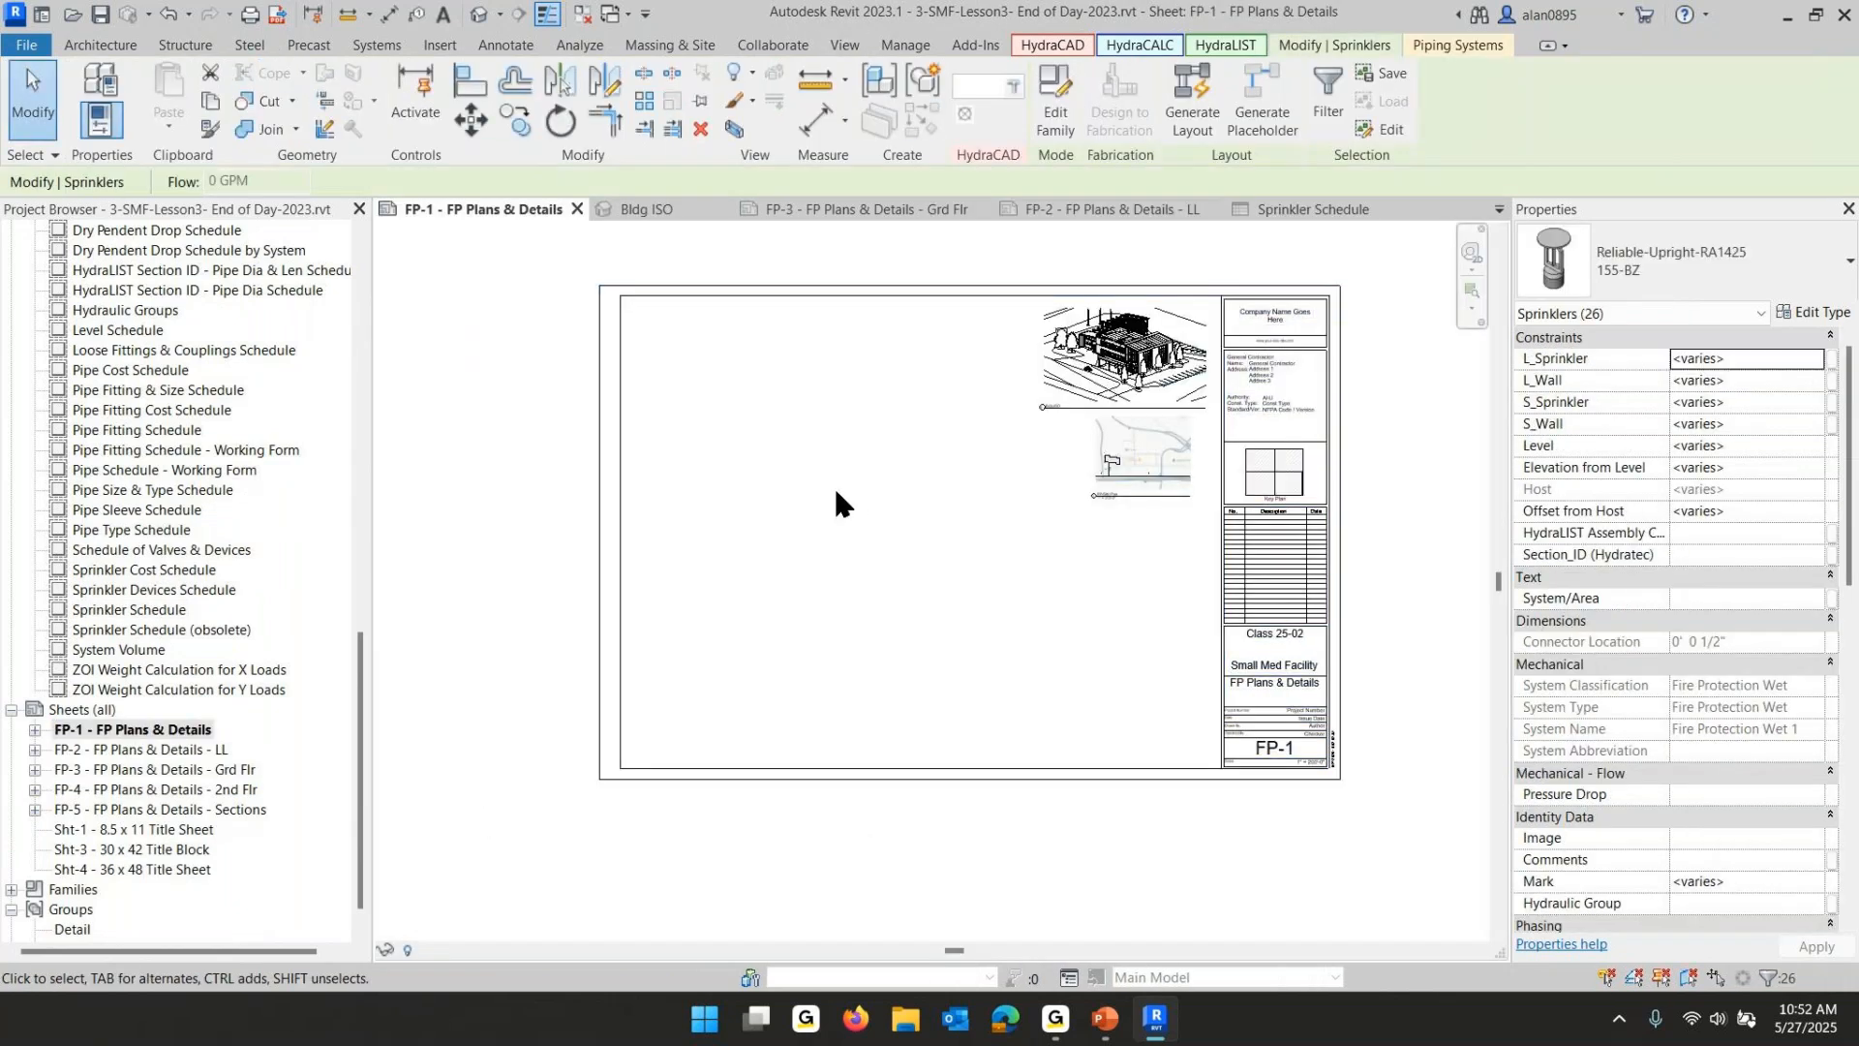
pyautogui.scroll(1, 203, 478)
pyautogui.scroll(1, 203, 478)
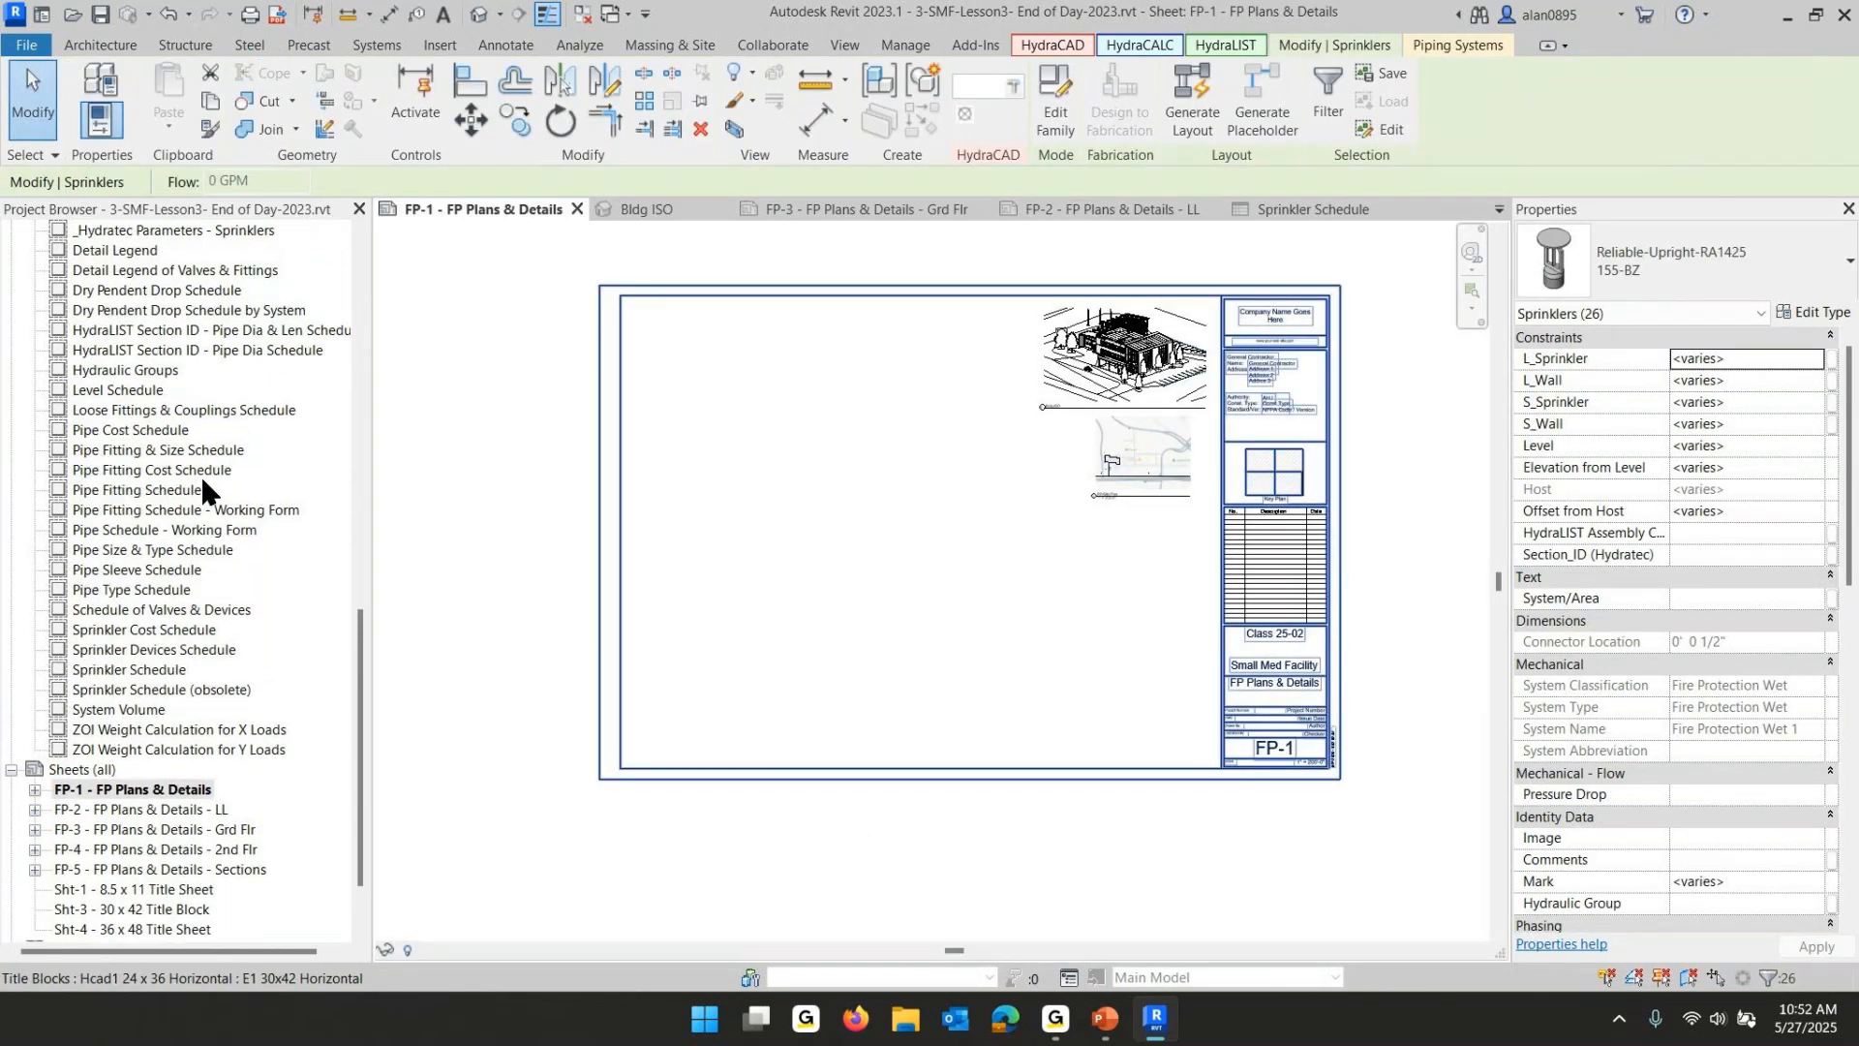
pyautogui.click(87, 671)
pyautogui.moveTo(85, 672); pyautogui.dragTo(1110, 736)
pyautogui.click(1119, 737)
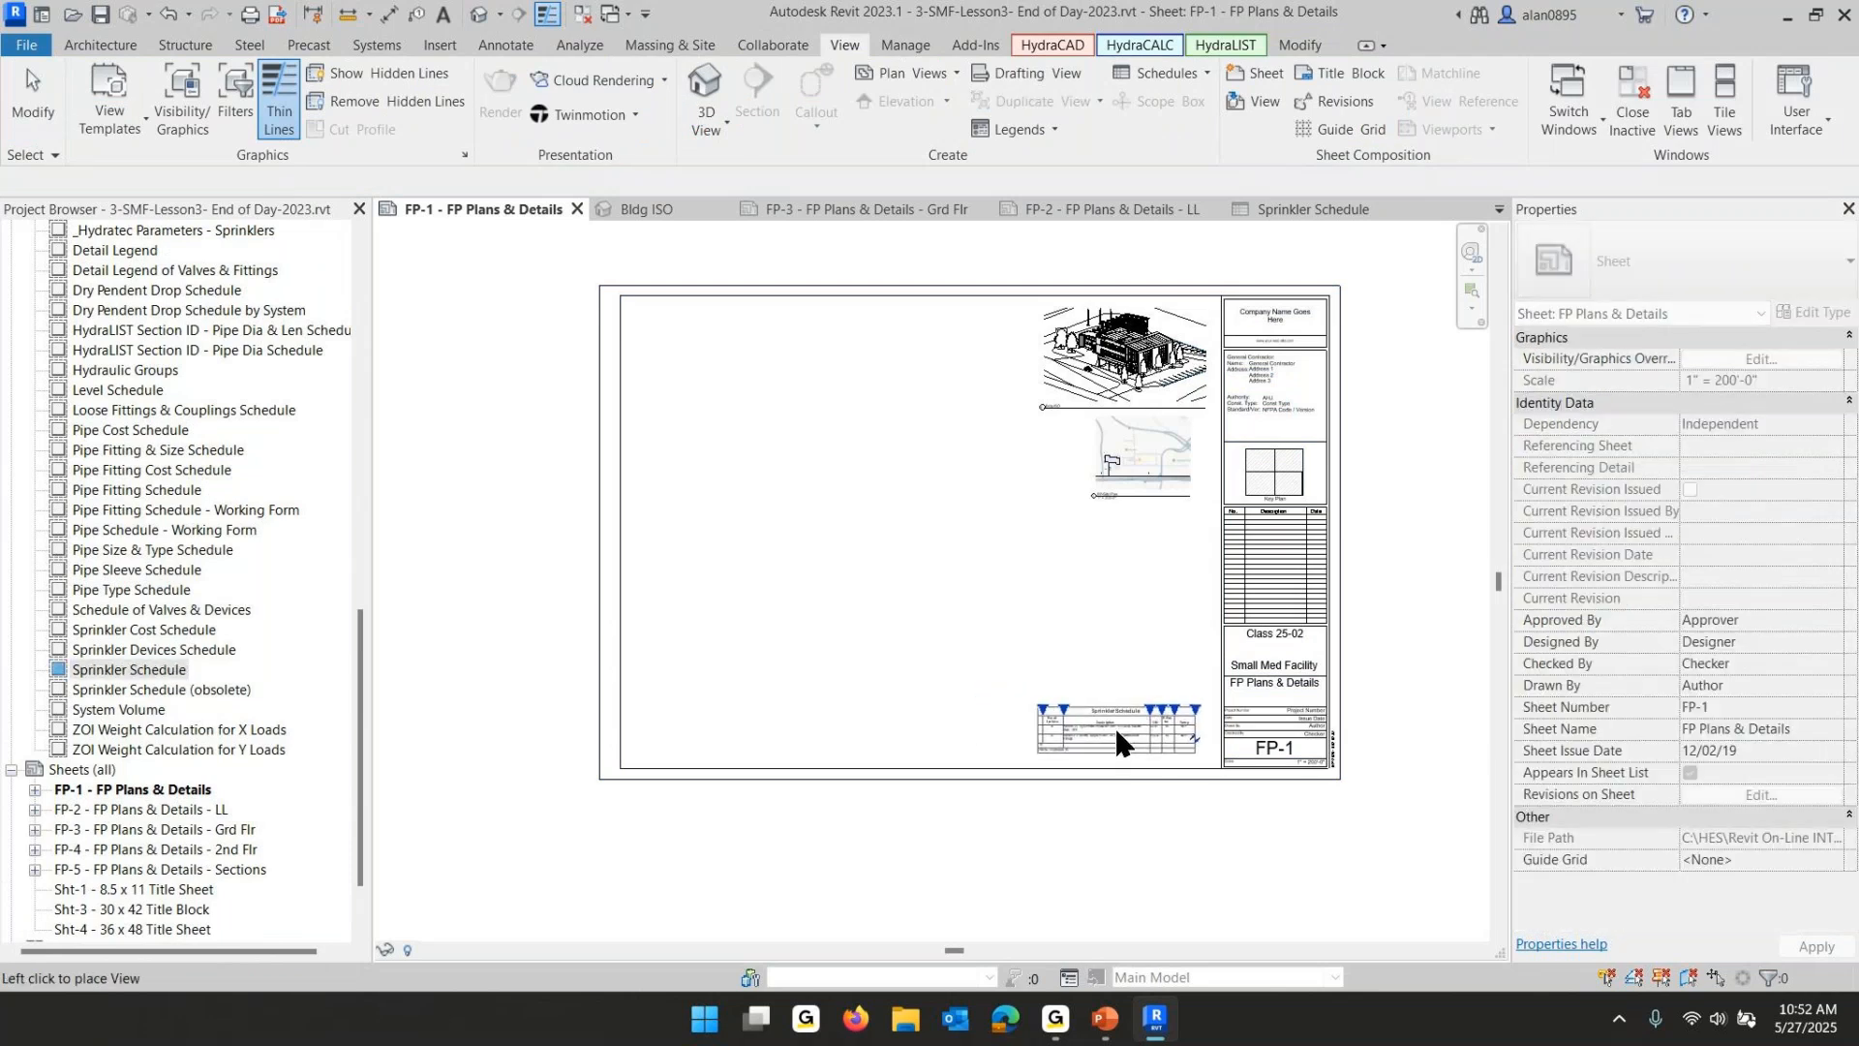
pyautogui.click(1156, 840)
# - Zoom in on the placed schedule on the sheet and open the Ground Floor ceiling plan
pyautogui.scroll(5, 1065, 740)
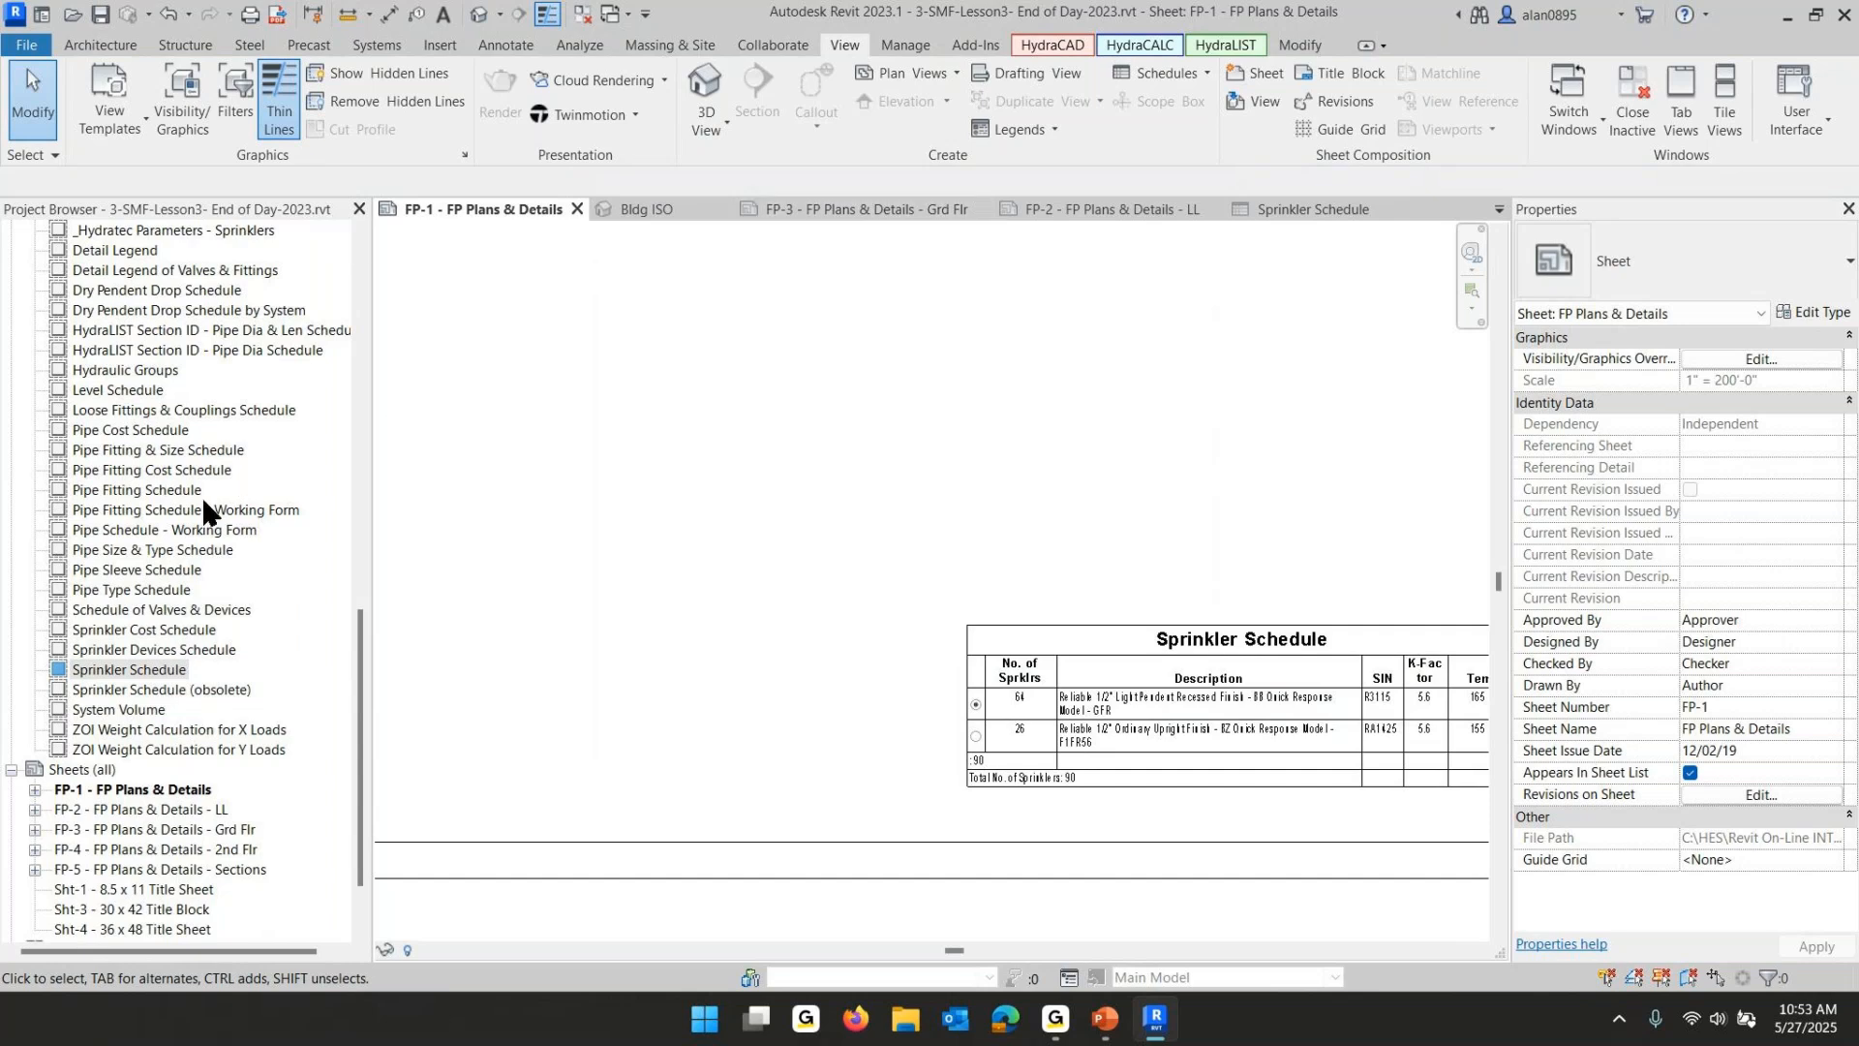
pyautogui.scroll(8, 202, 496)
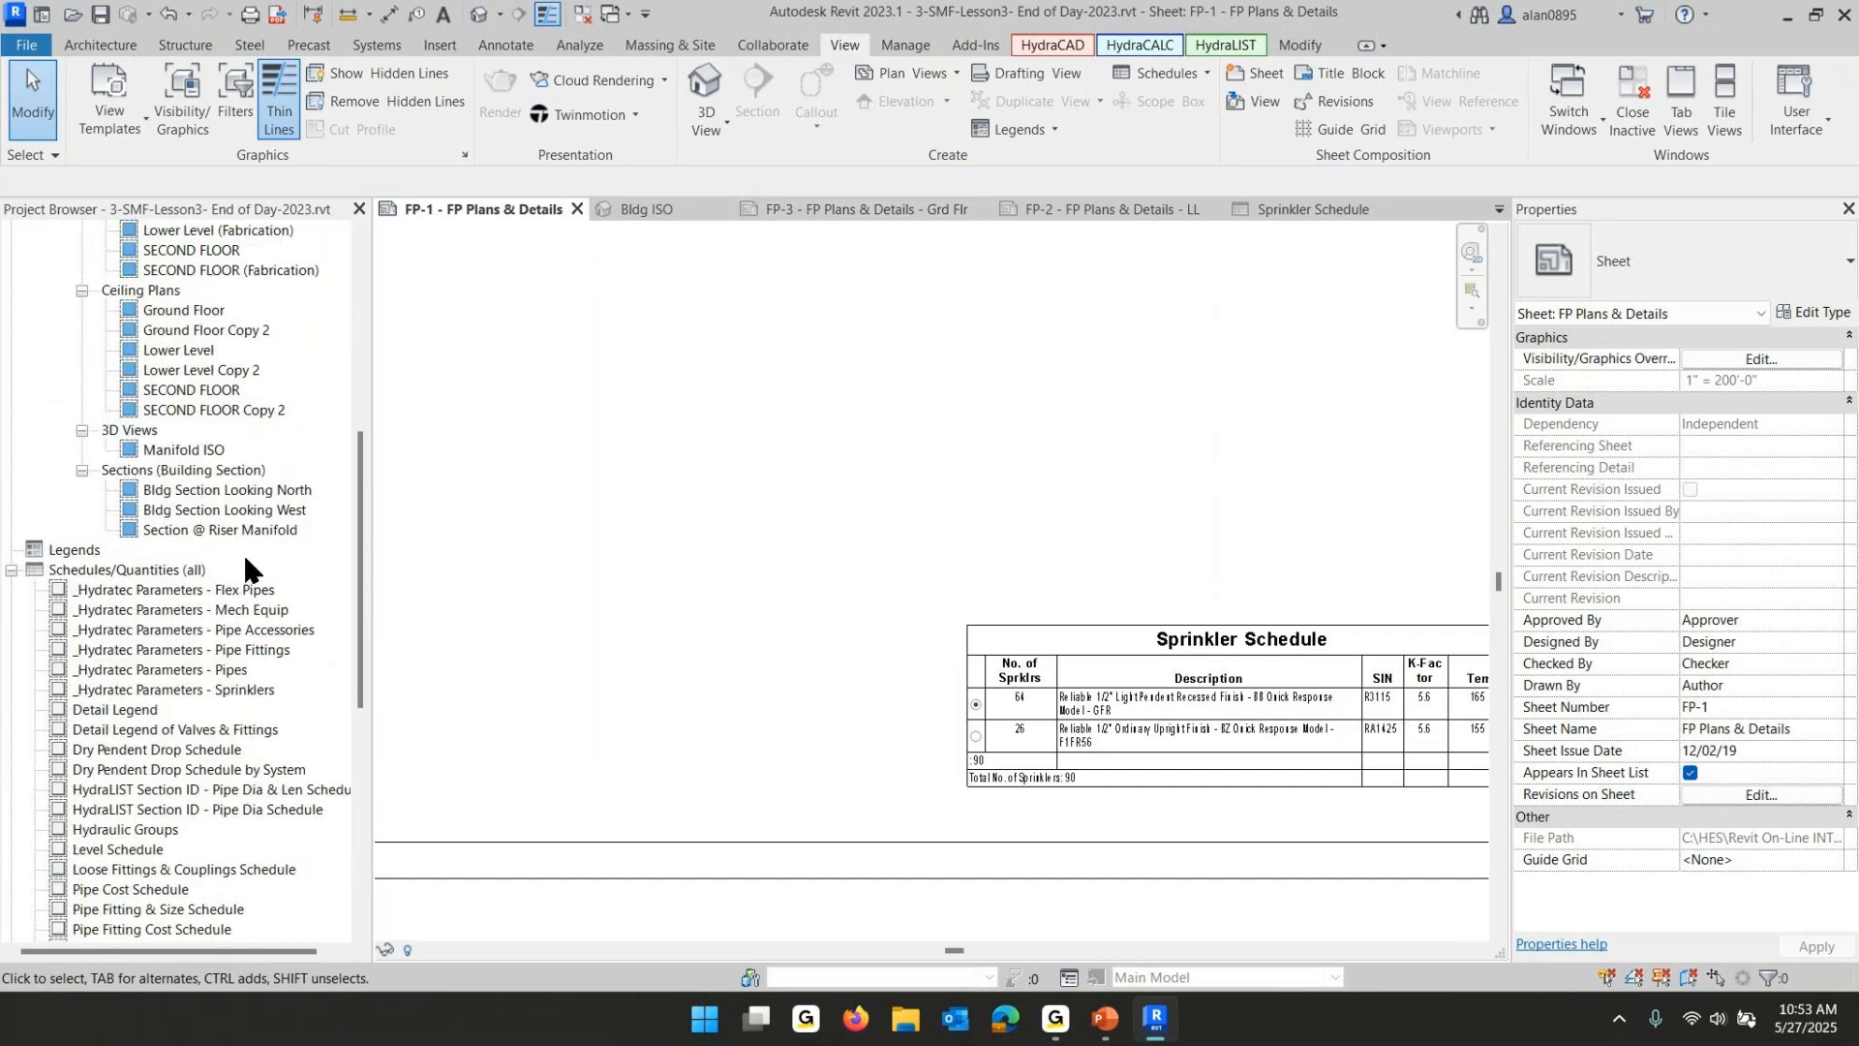
pyautogui.click(184, 311)
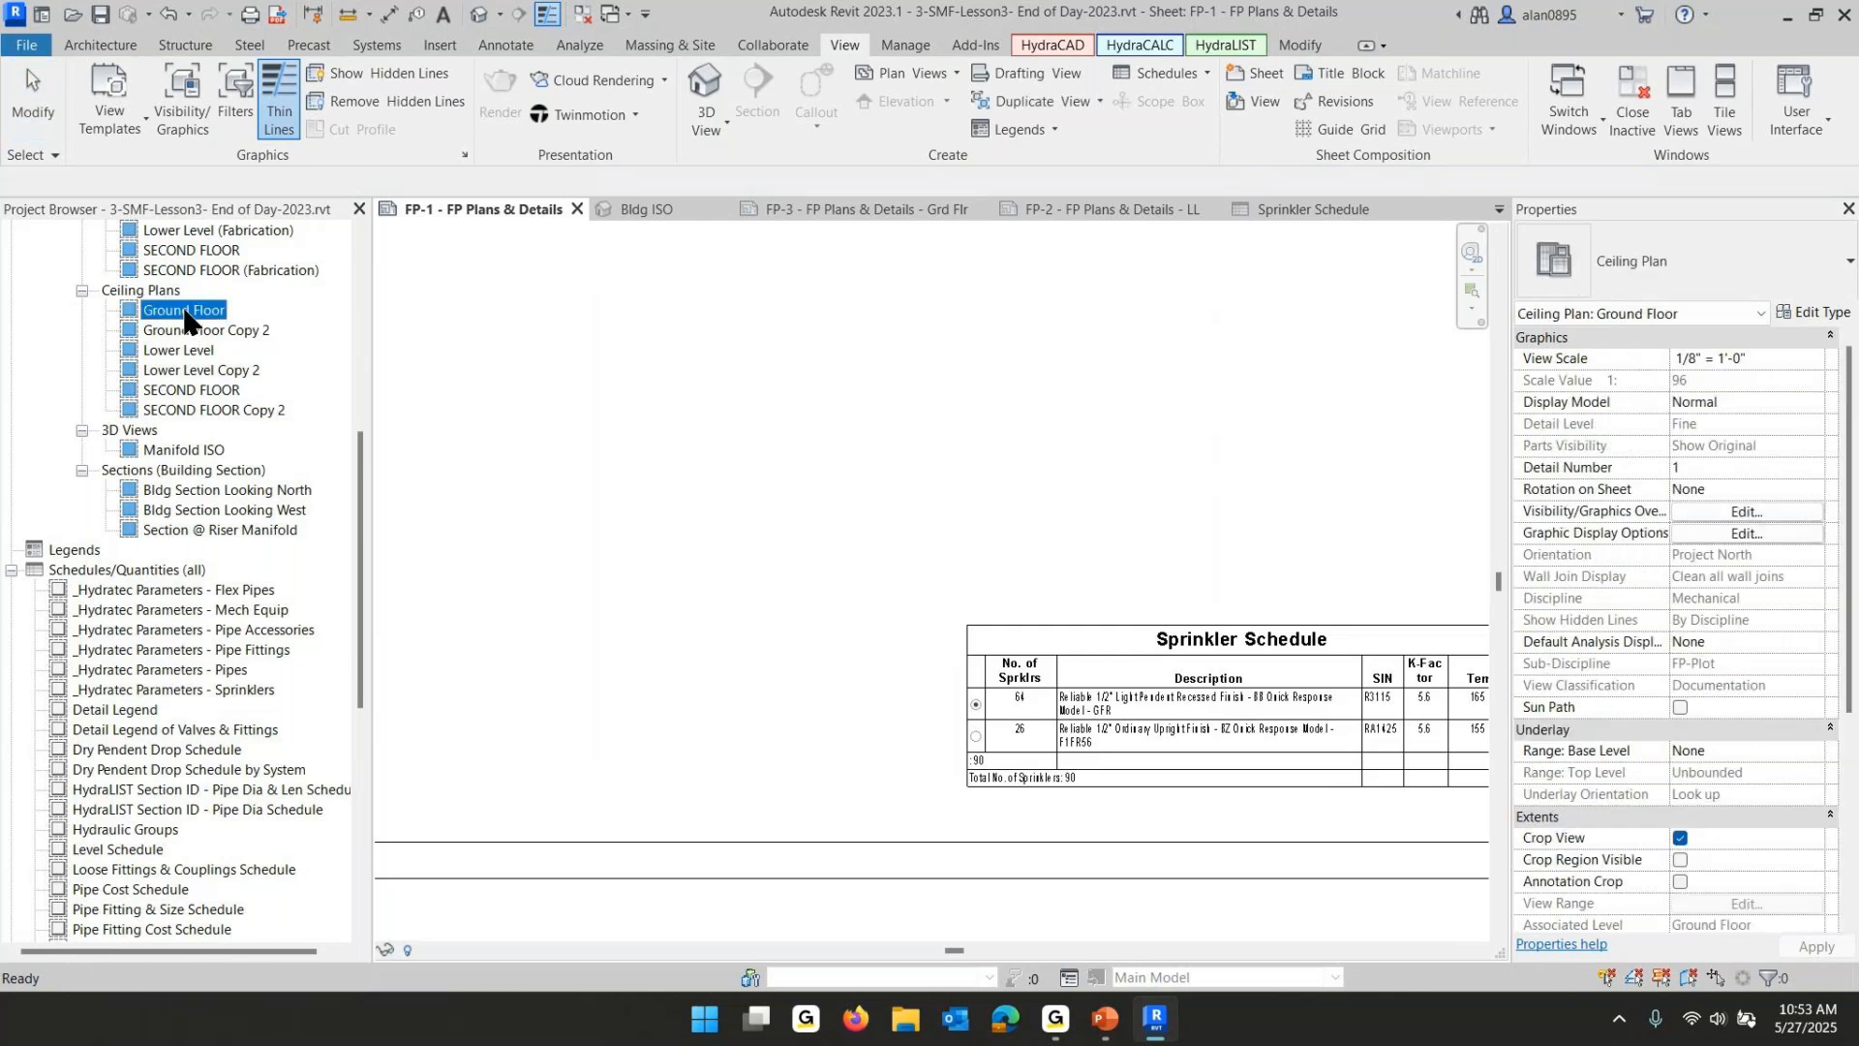
pyautogui.doubleClick(184, 311)
pyautogui.scroll(3, 201, 331)
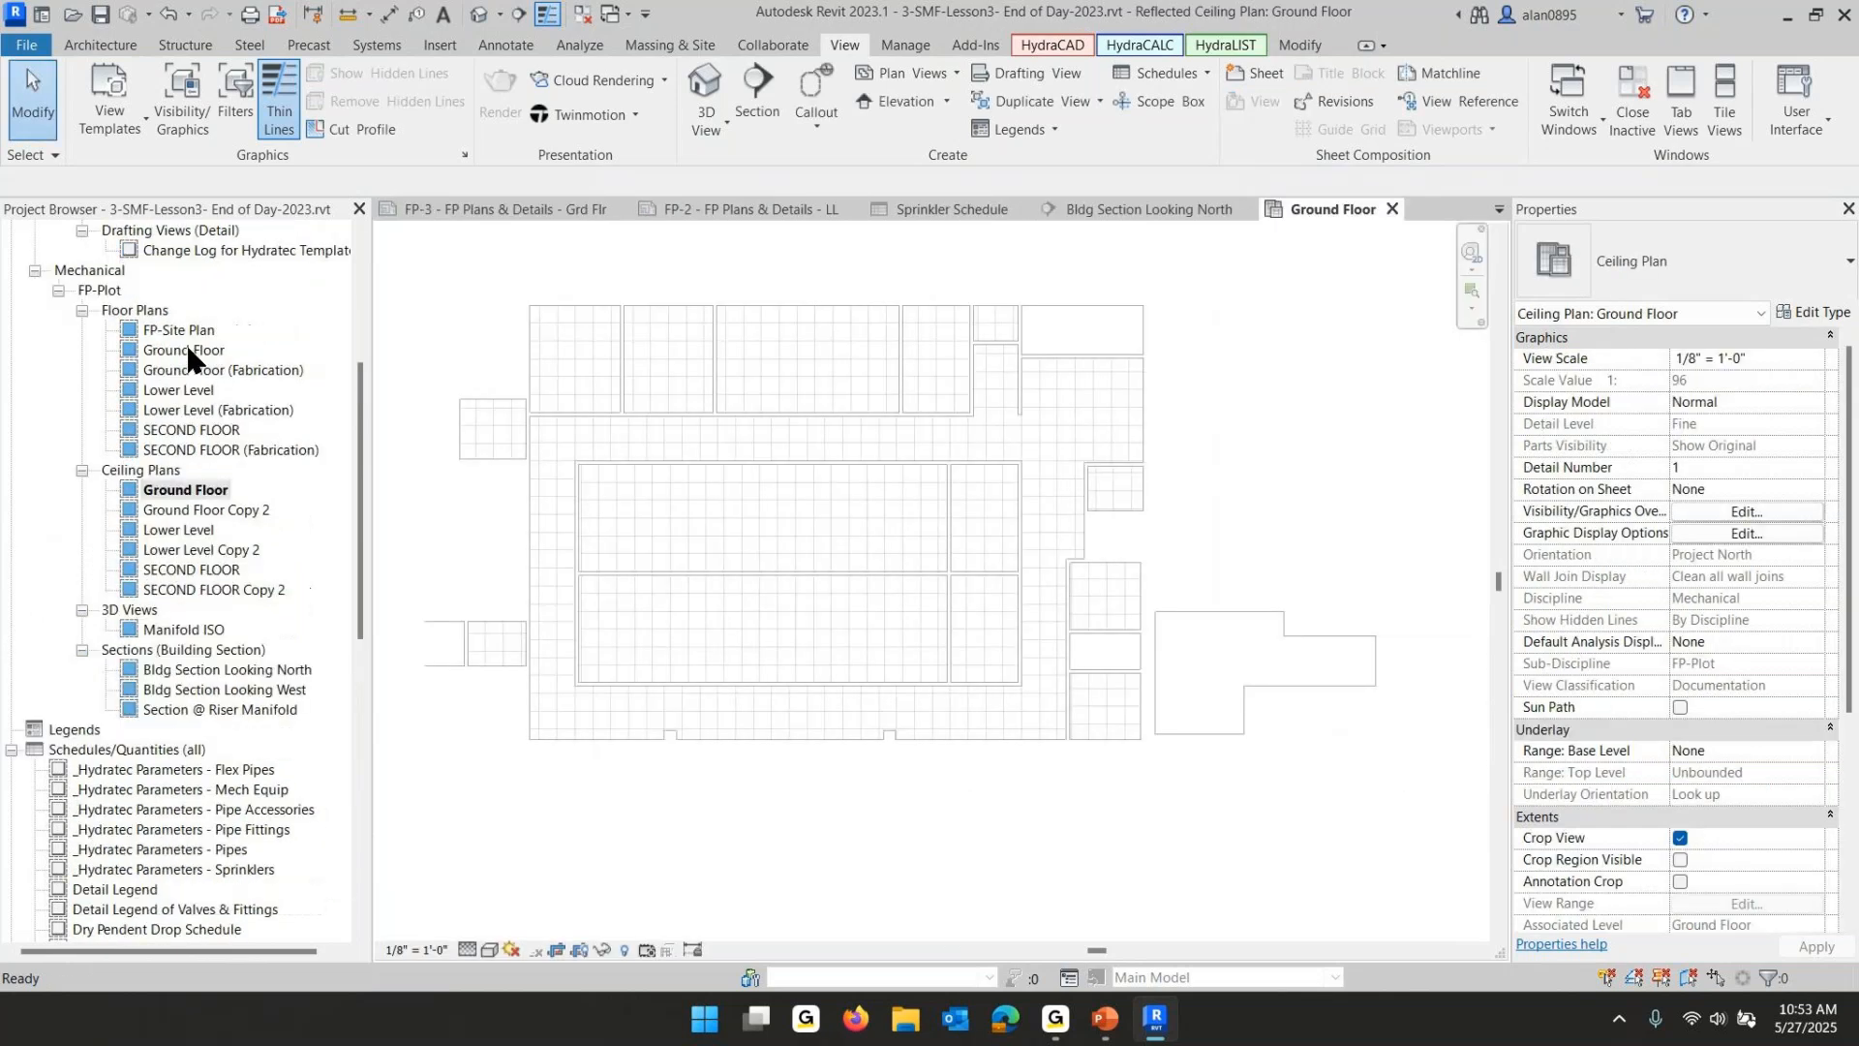
# - Open the Ground Floor plan, select everything, filter to sprinklers, and set their Zone to Ground Floor
pyautogui.click(184, 350)
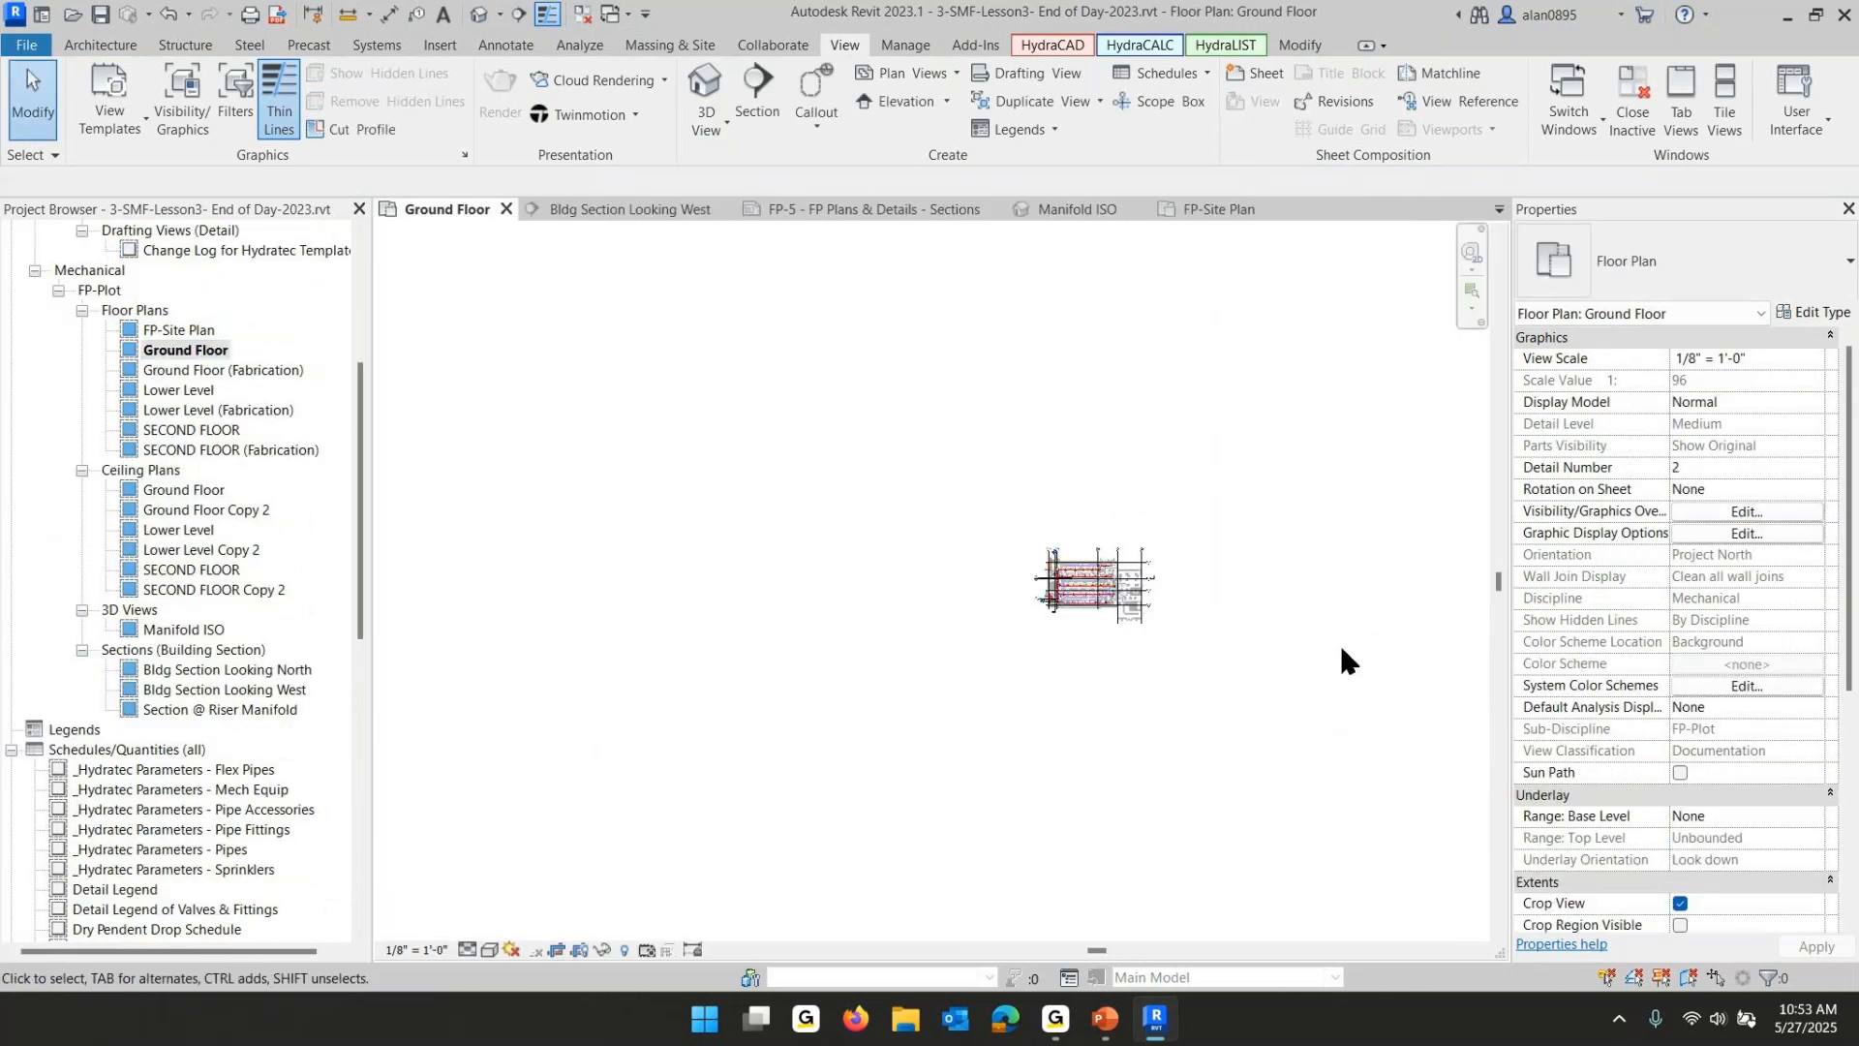
pyautogui.scroll(6, 1059, 577)
pyautogui.moveTo(813, 500); pyautogui.dragTo(1003, 672, button='middle')
pyautogui.scroll(1, 933, 635)
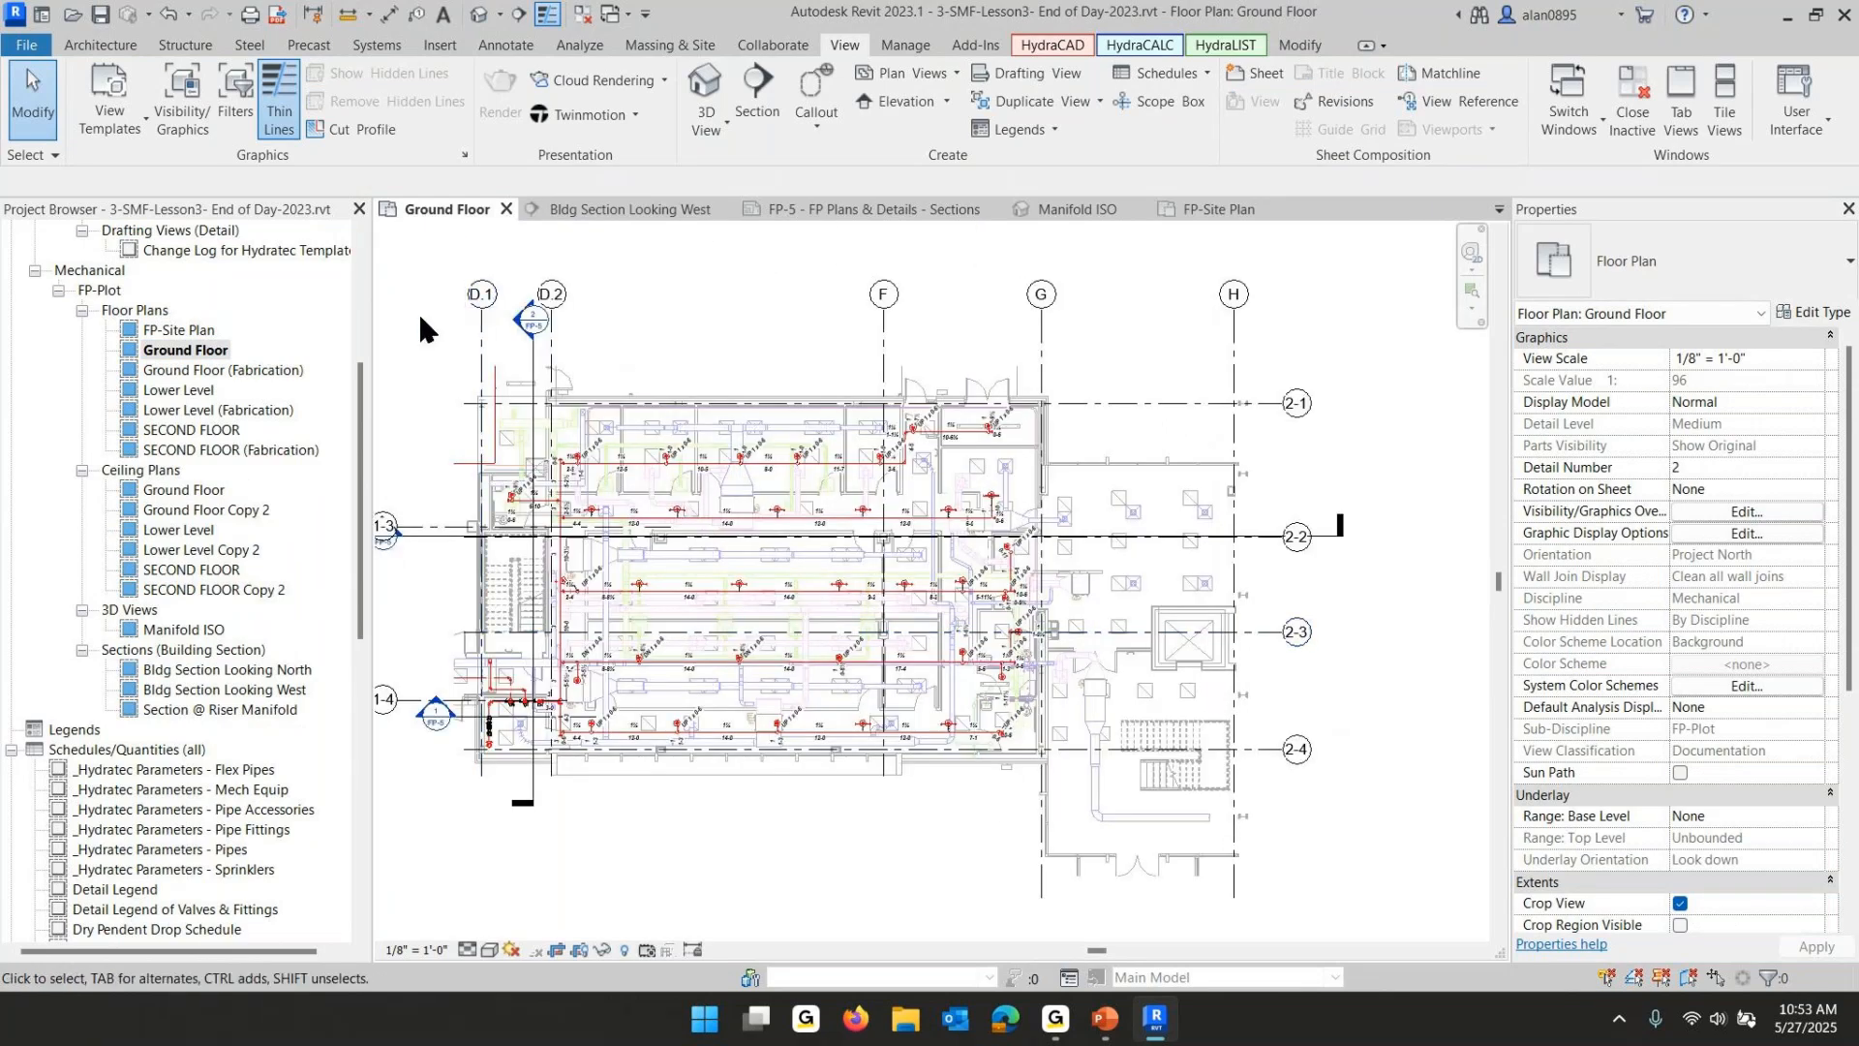
pyautogui.moveTo(418, 312); pyautogui.dragTo(1185, 910)
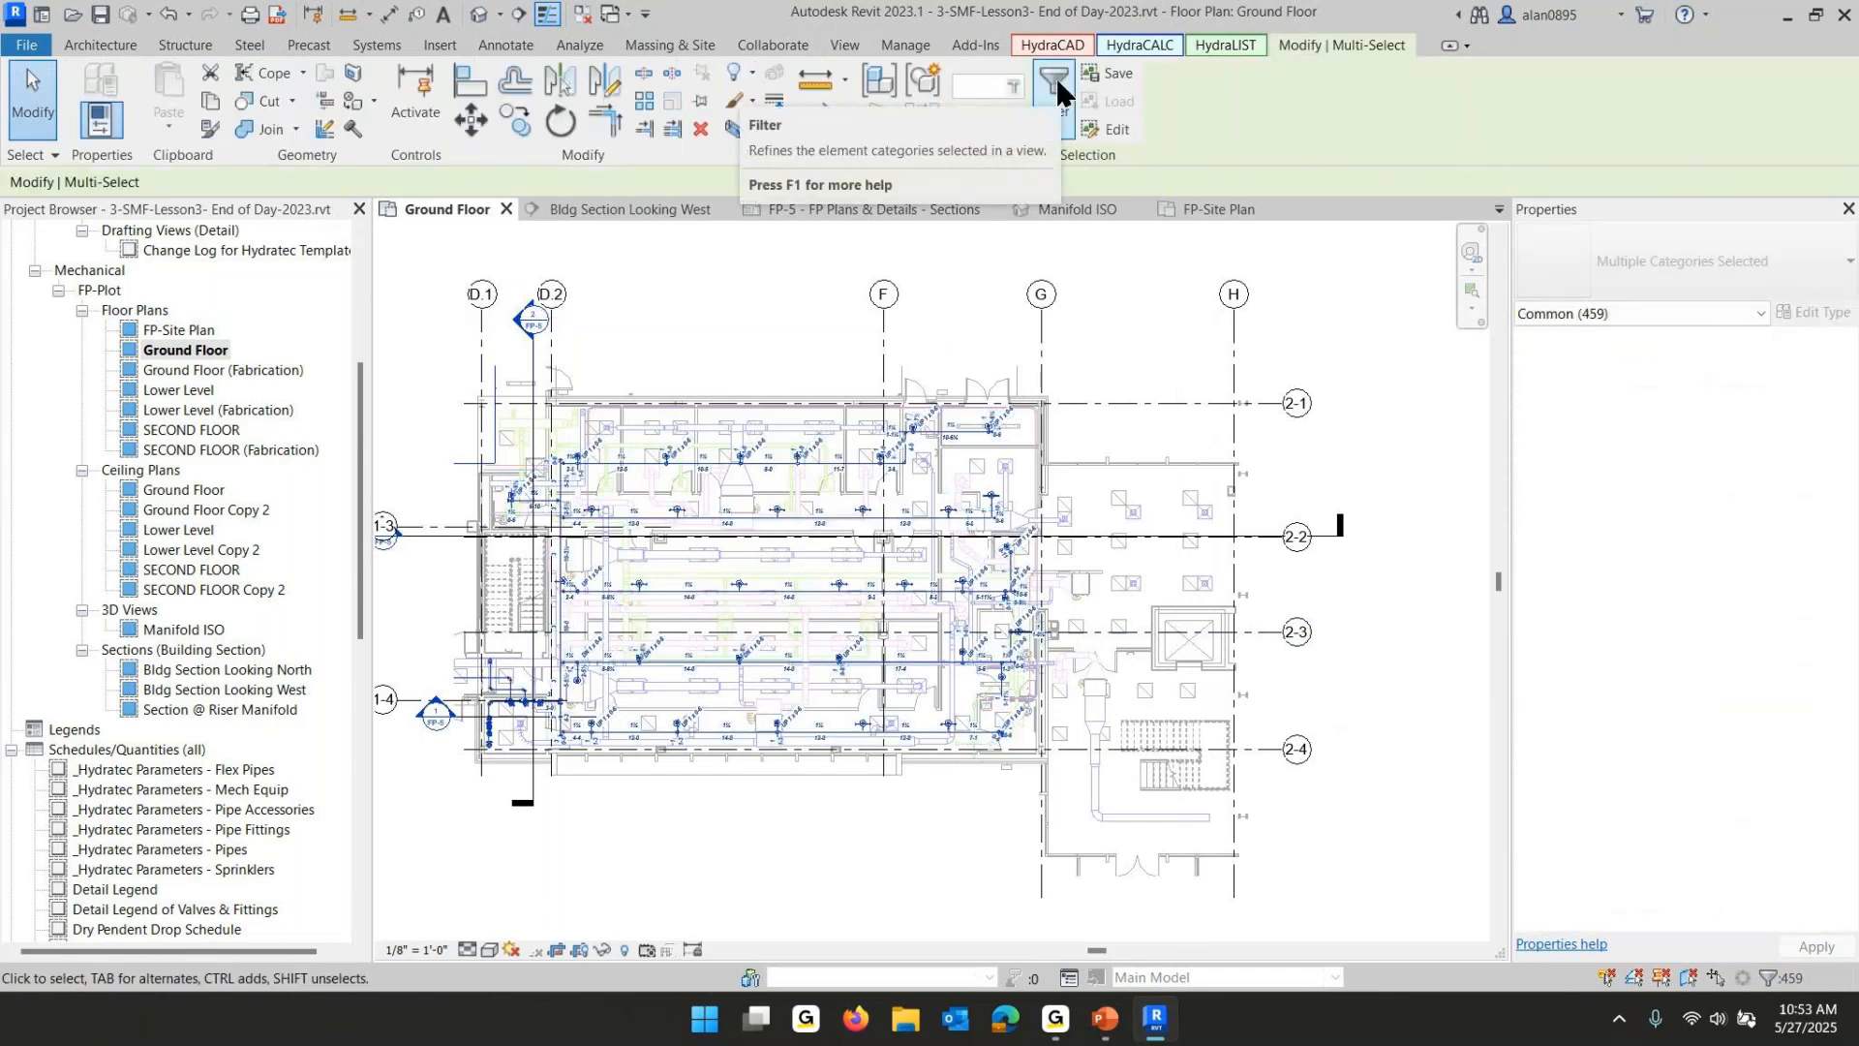
pyautogui.click(1683, 313)
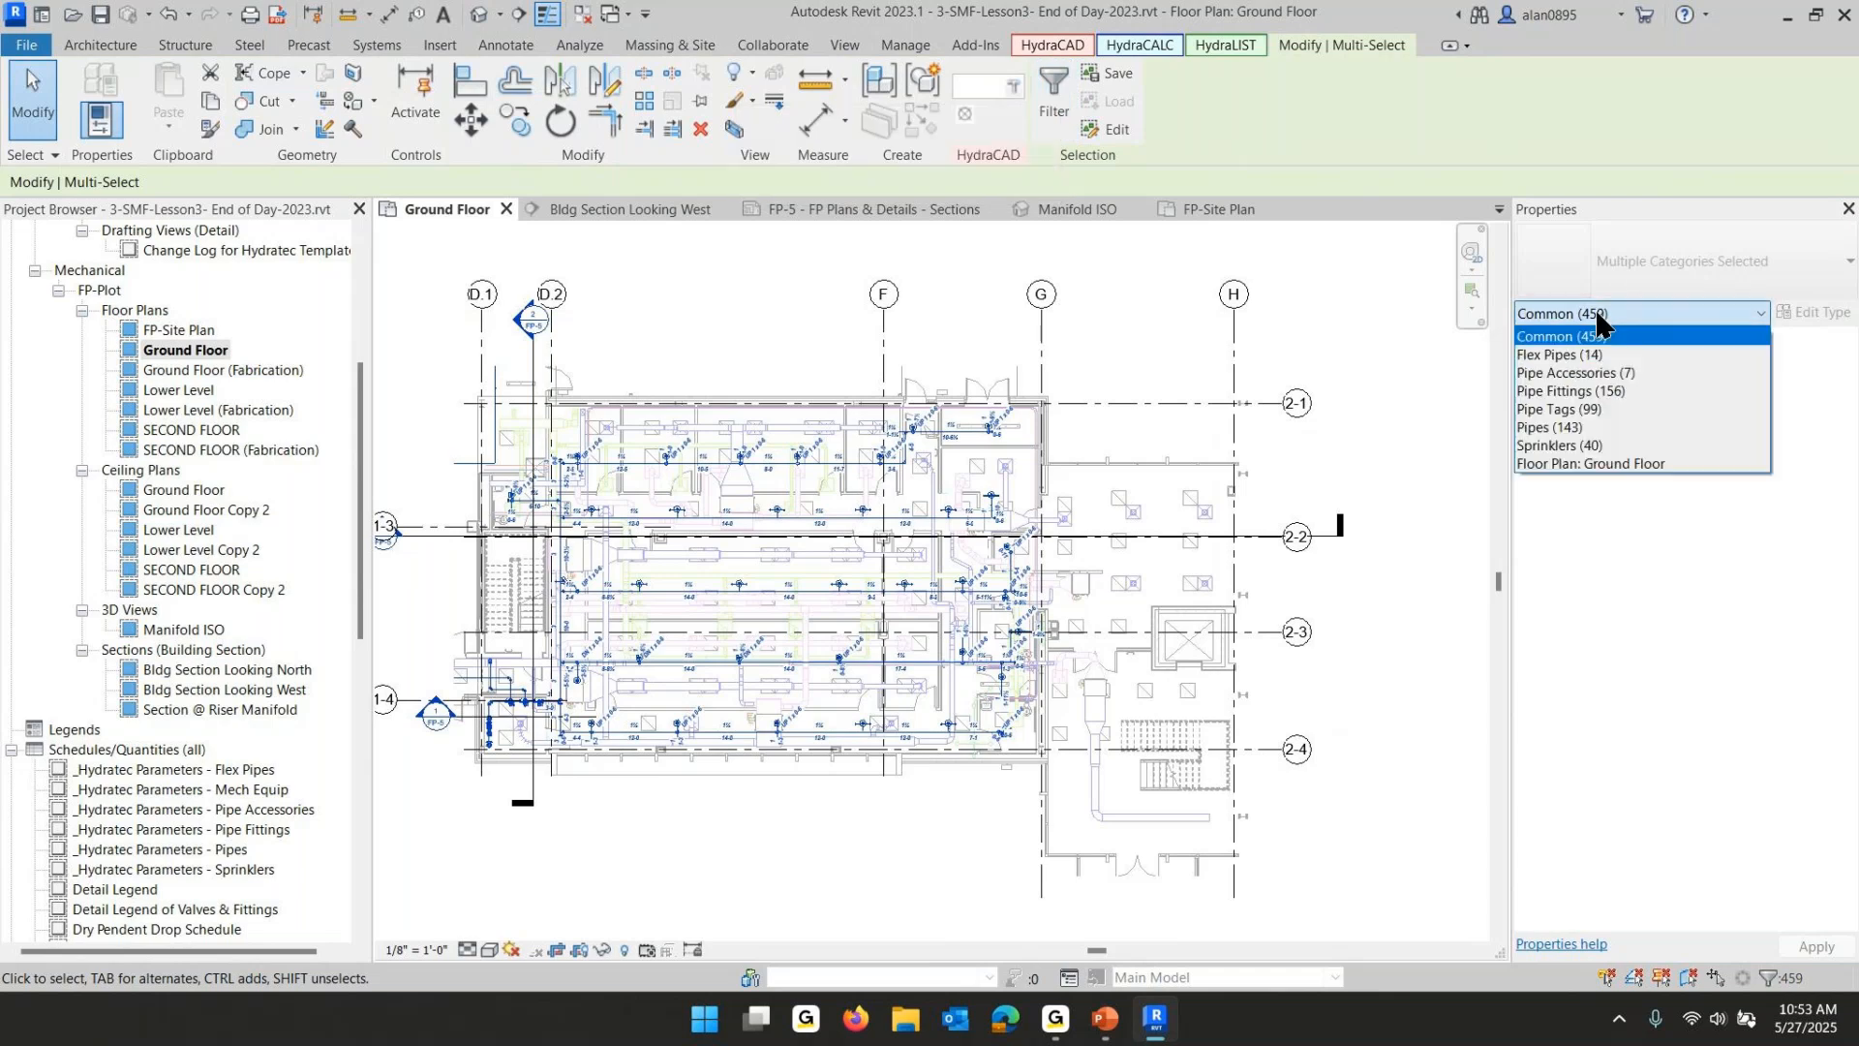
pyautogui.click(1581, 448)
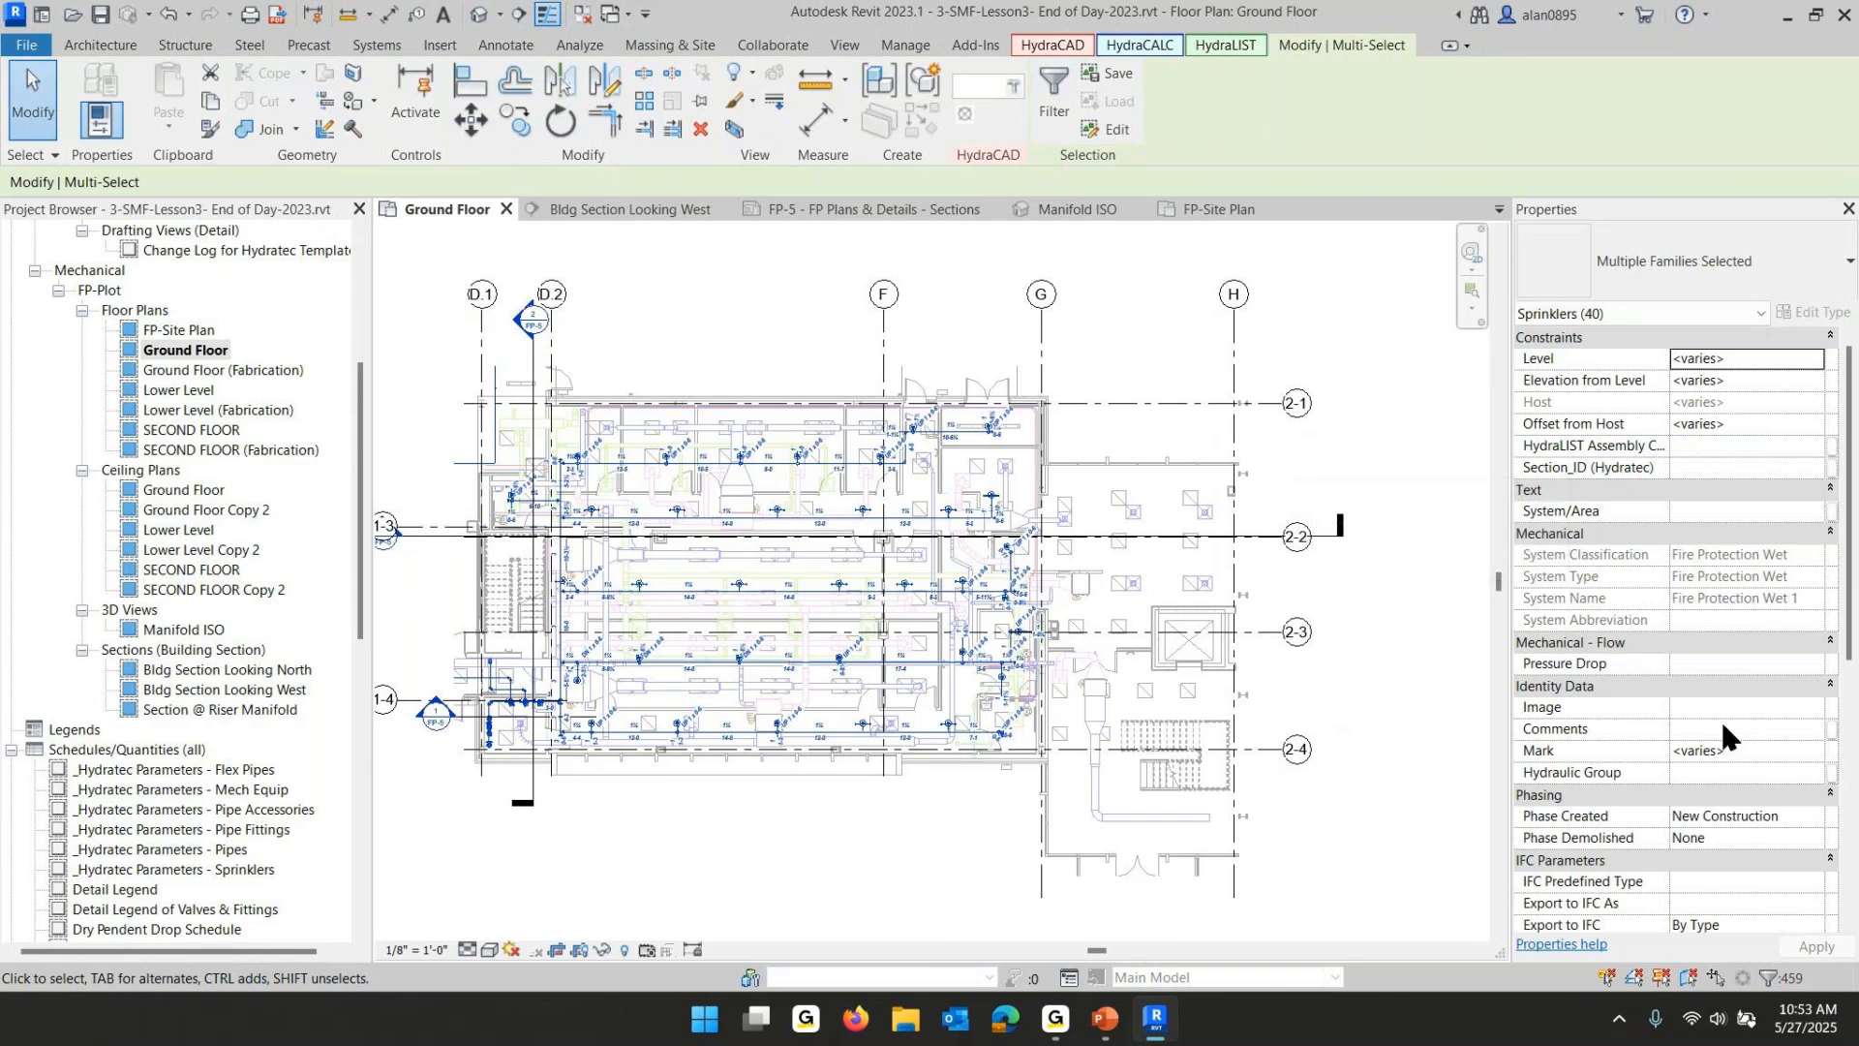
pyautogui.scroll(-5, 1727, 716)
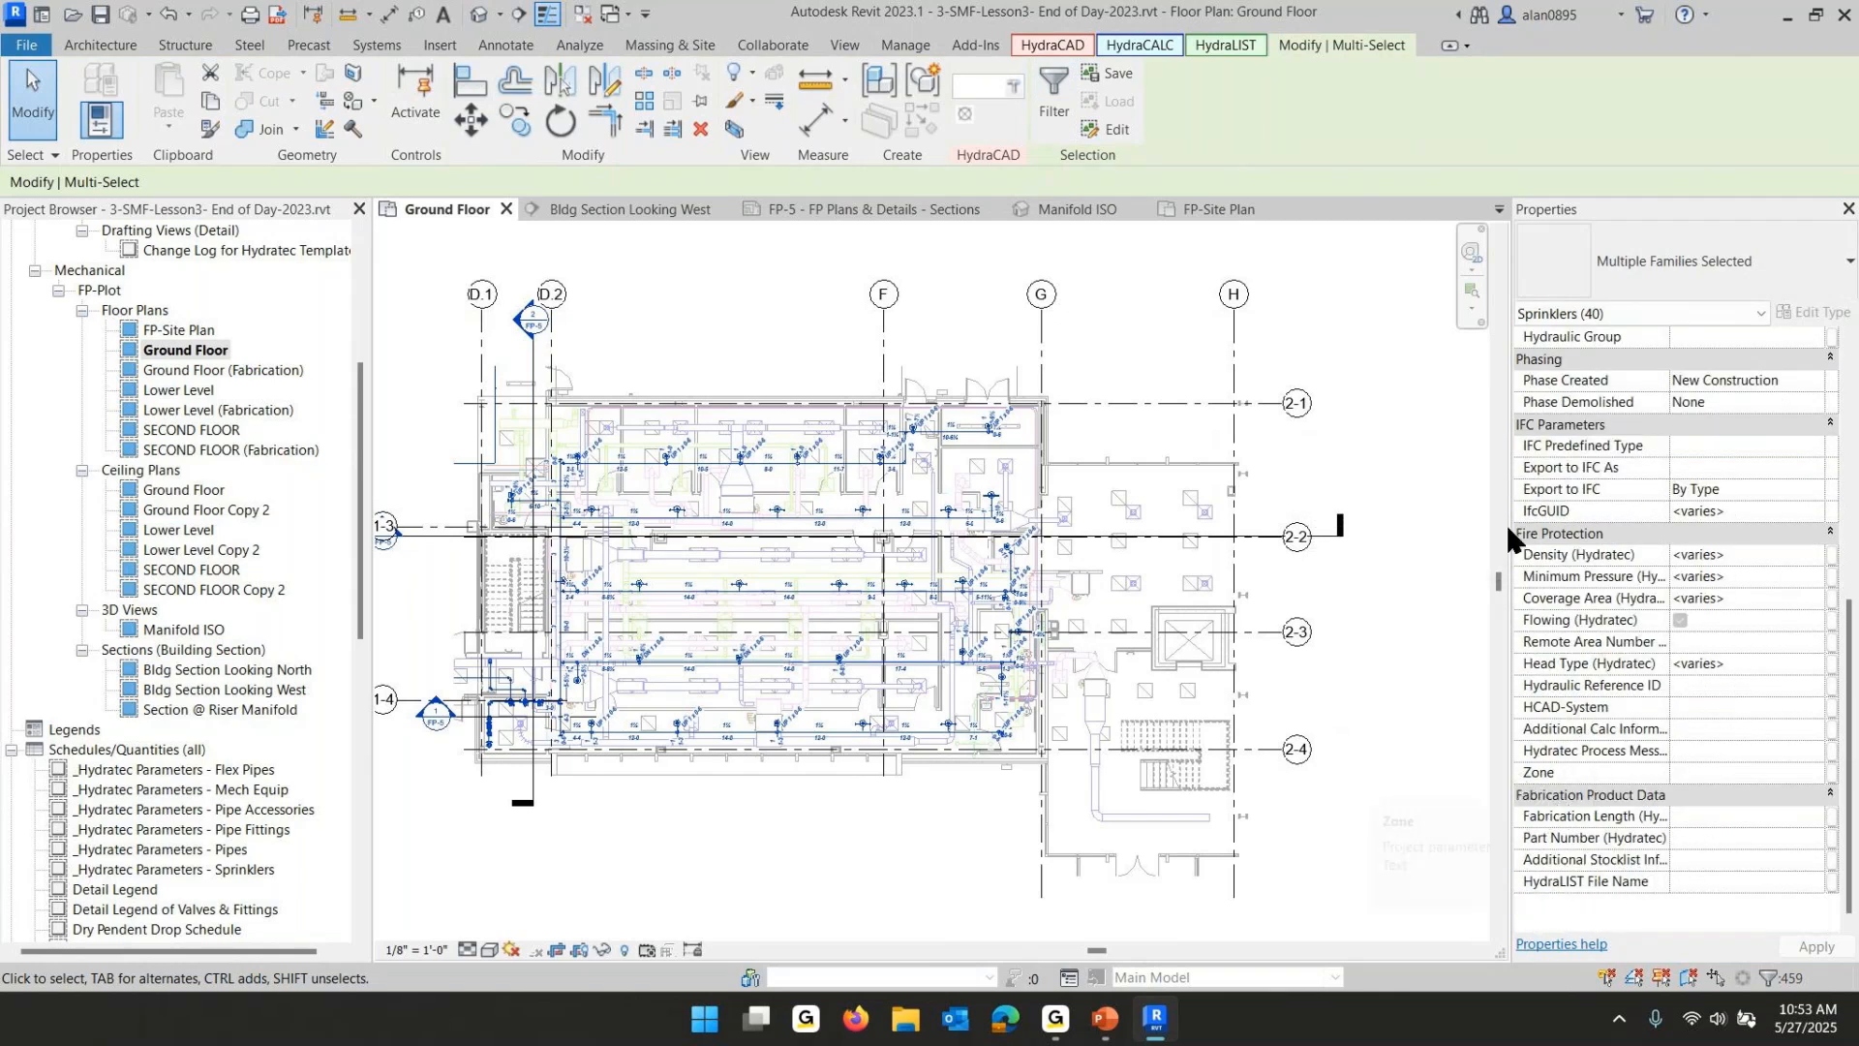
pyautogui.click(1699, 770)
pyautogui.write('Ground')
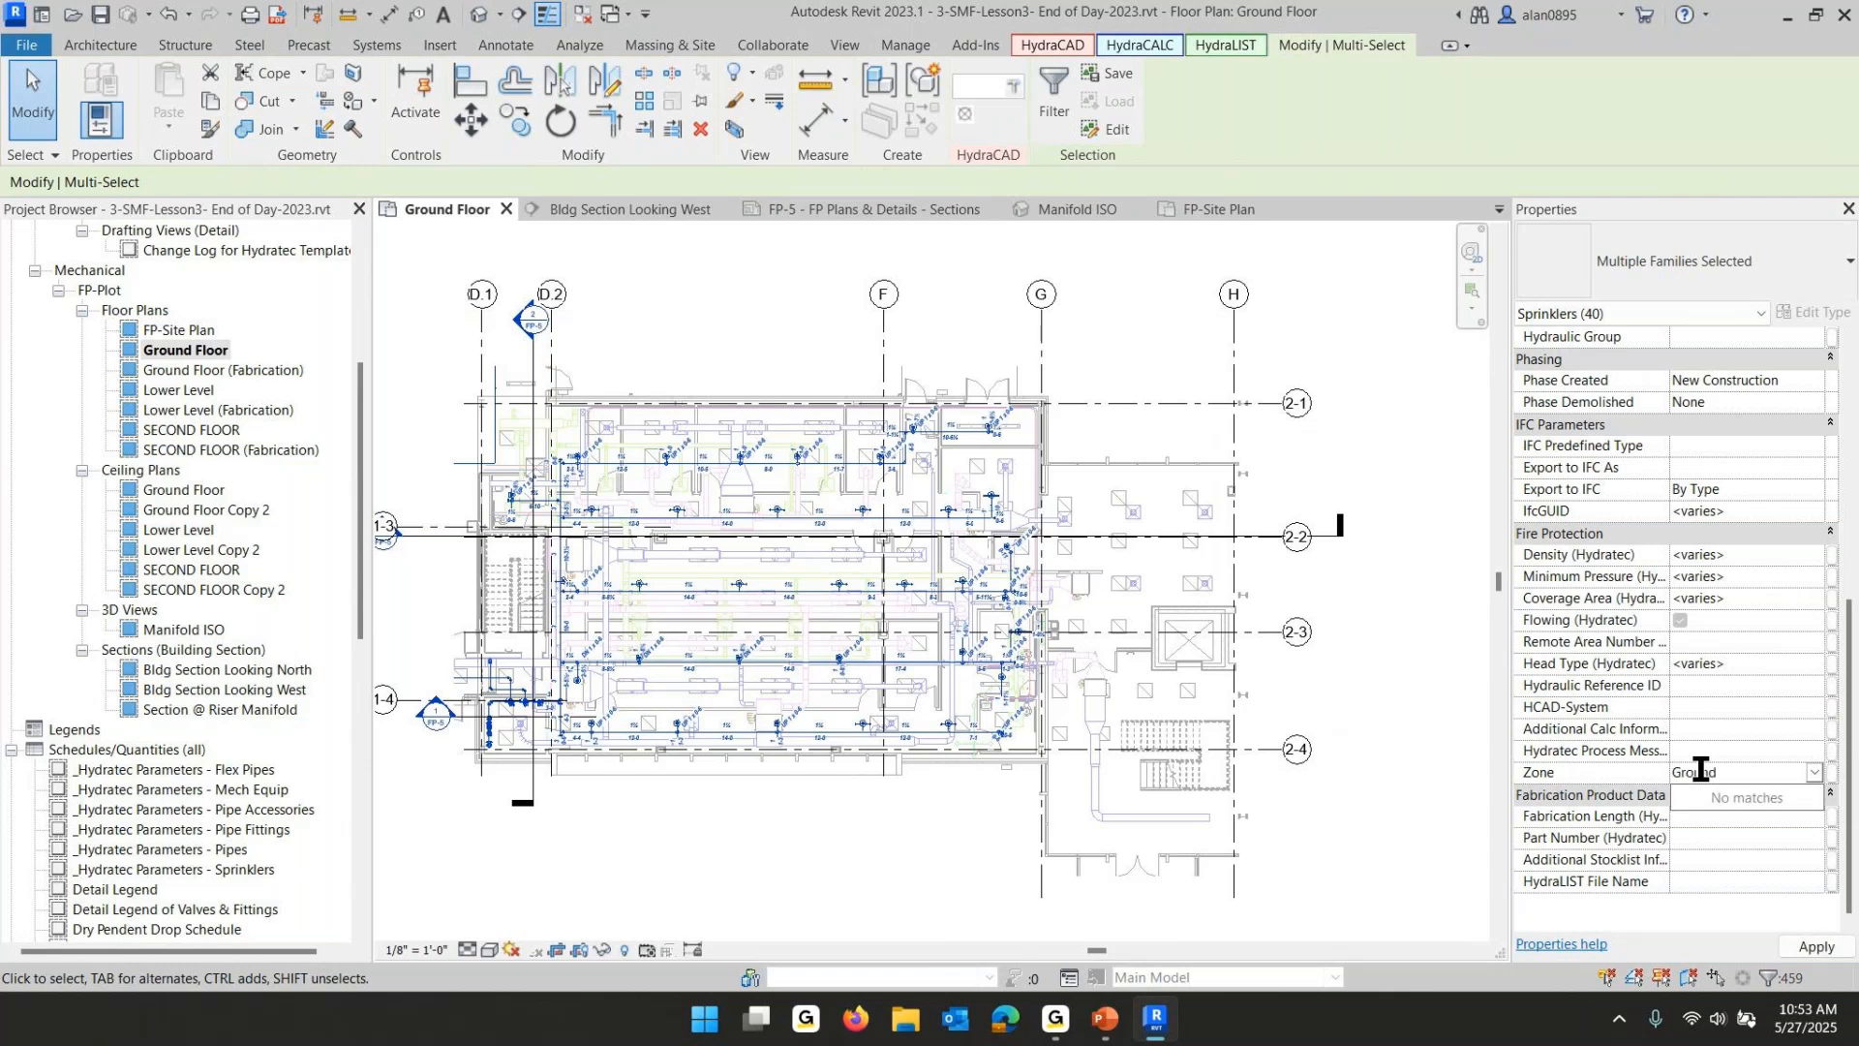
pyautogui.write(' Floor')
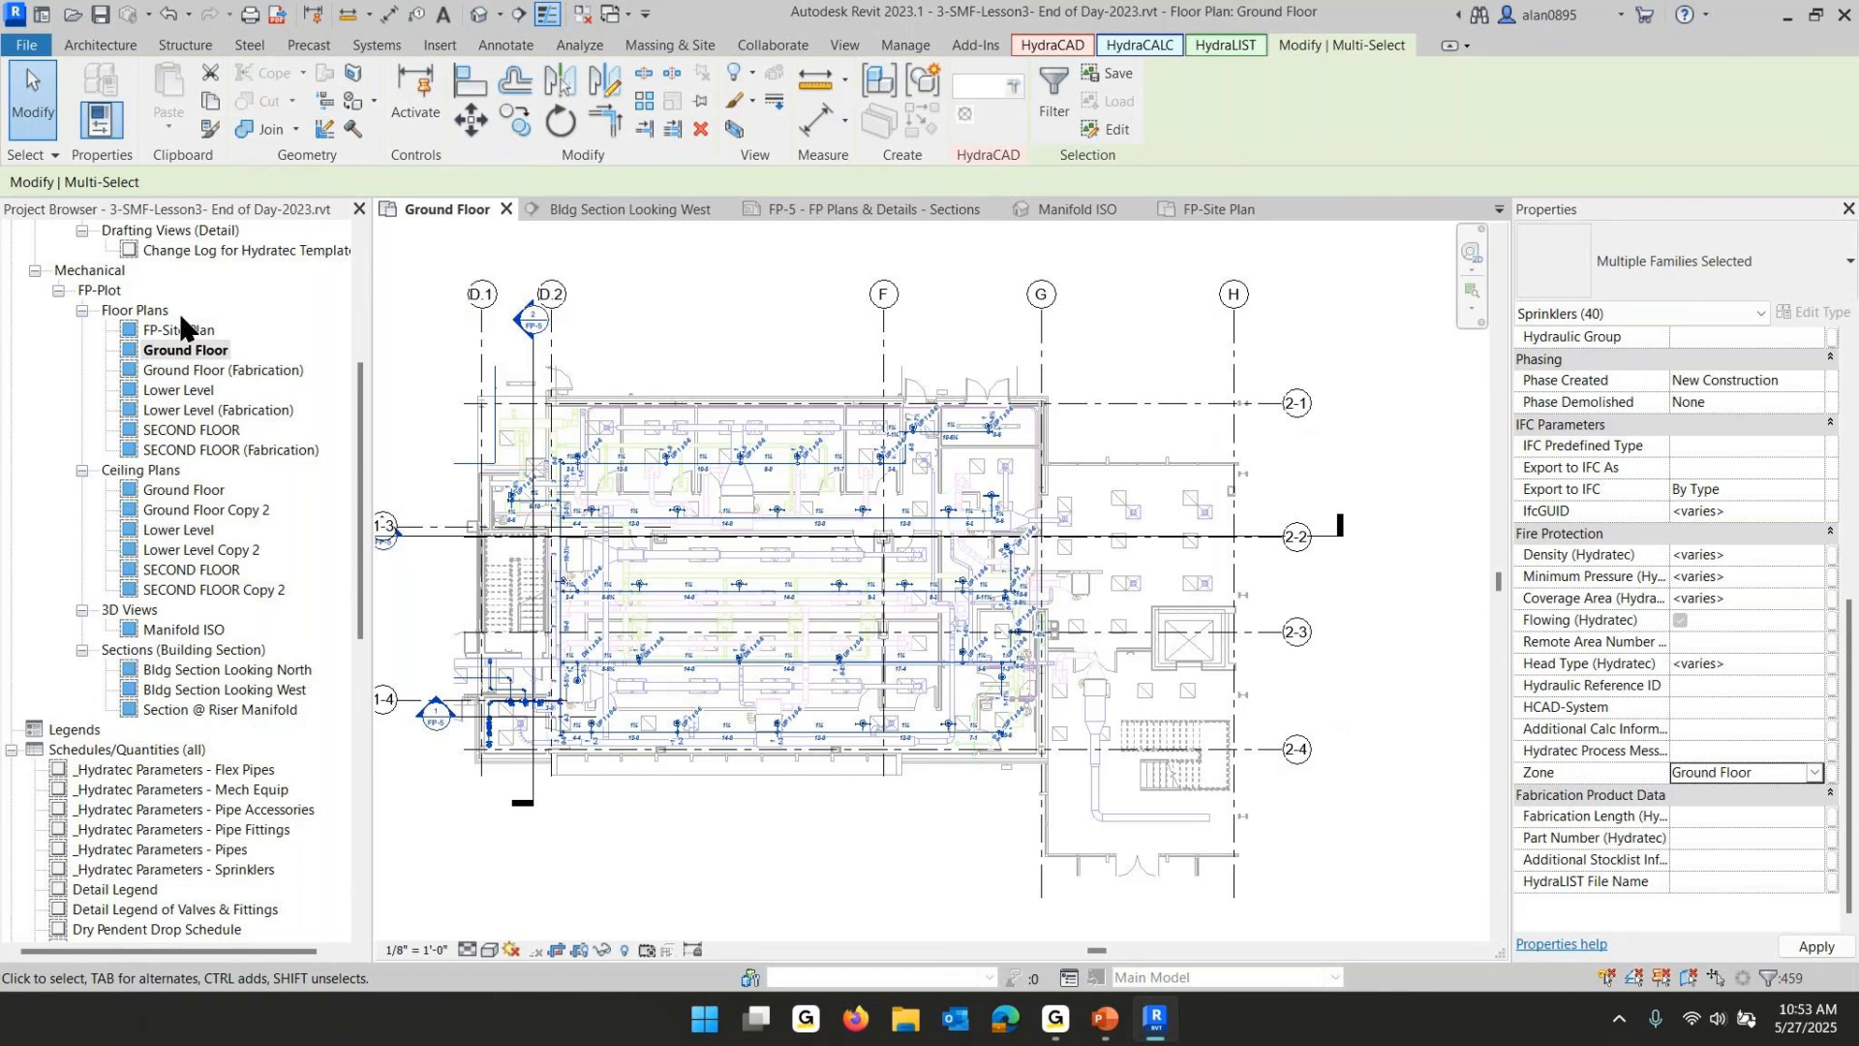
# - Open the Lower Level plan, select the connected piping, filter to sprinklers, and set their Zone to Lower Level
pyautogui.doubleClick(174, 390)
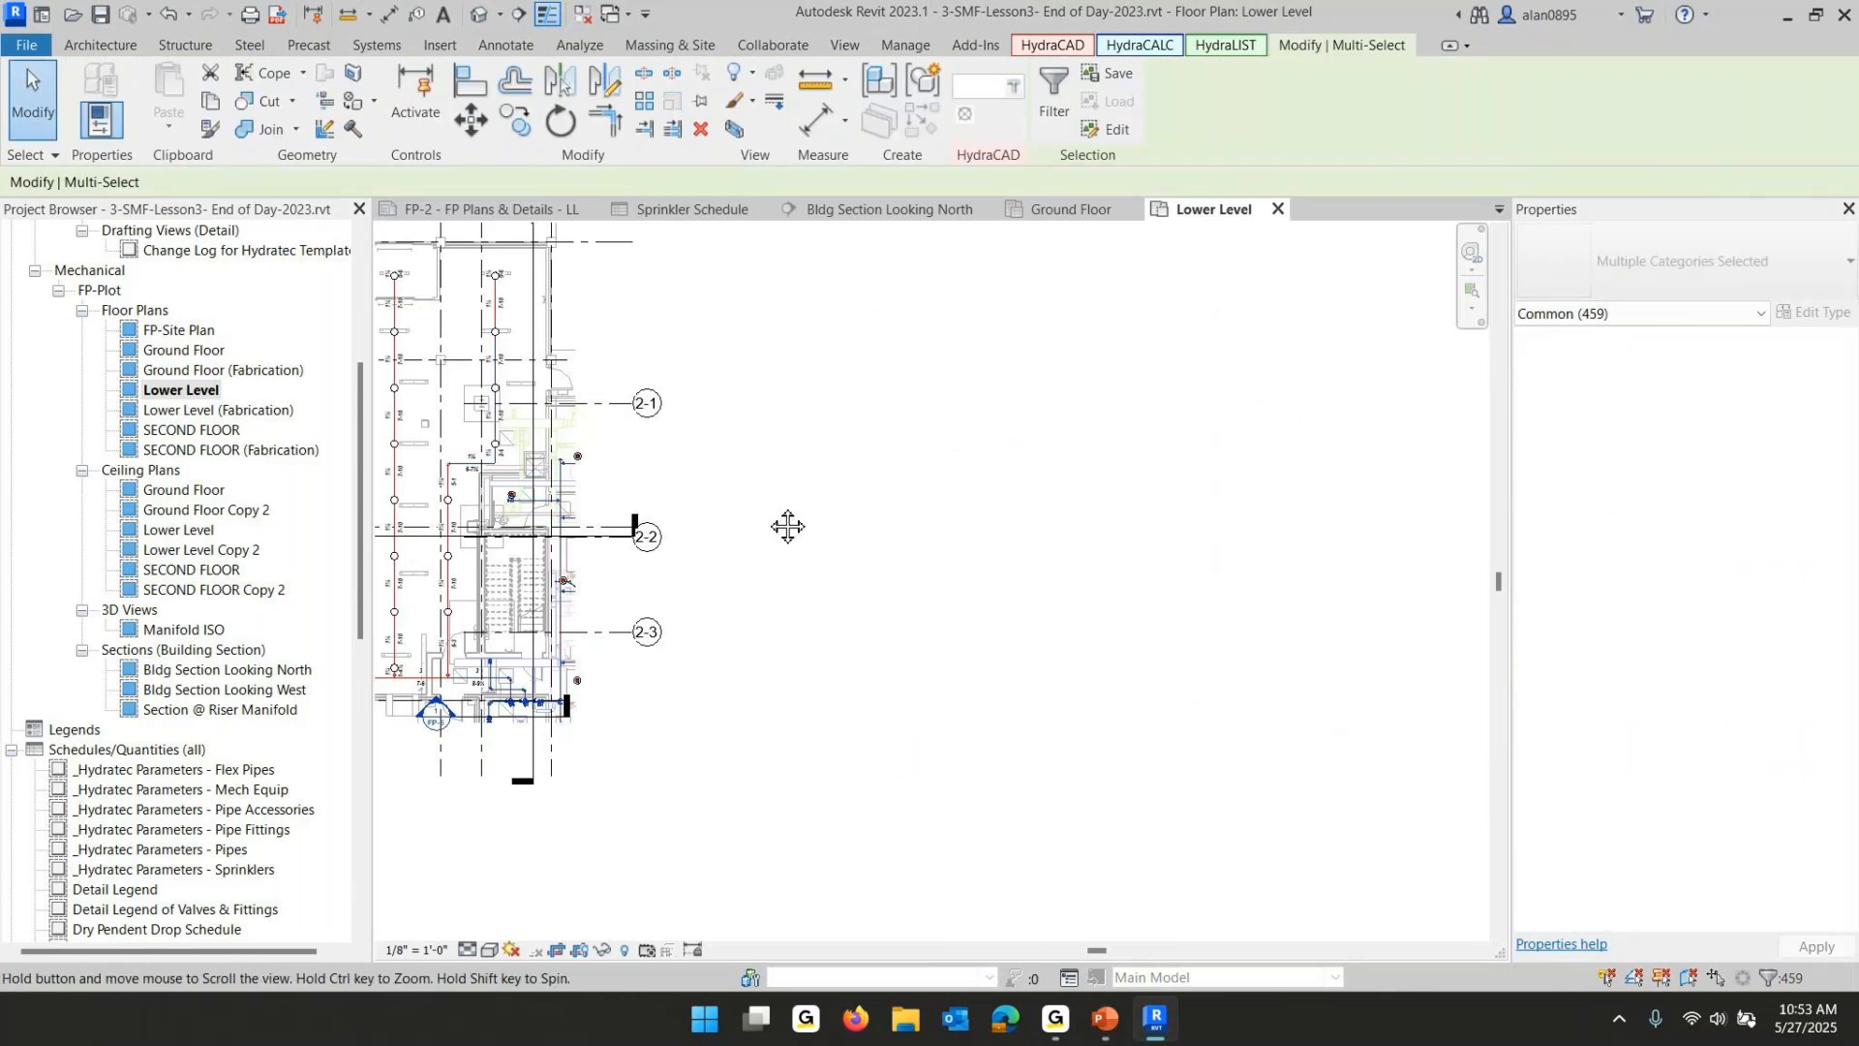
pyautogui.moveTo(787, 526); pyautogui.dragTo(1142, 629, button='middle')
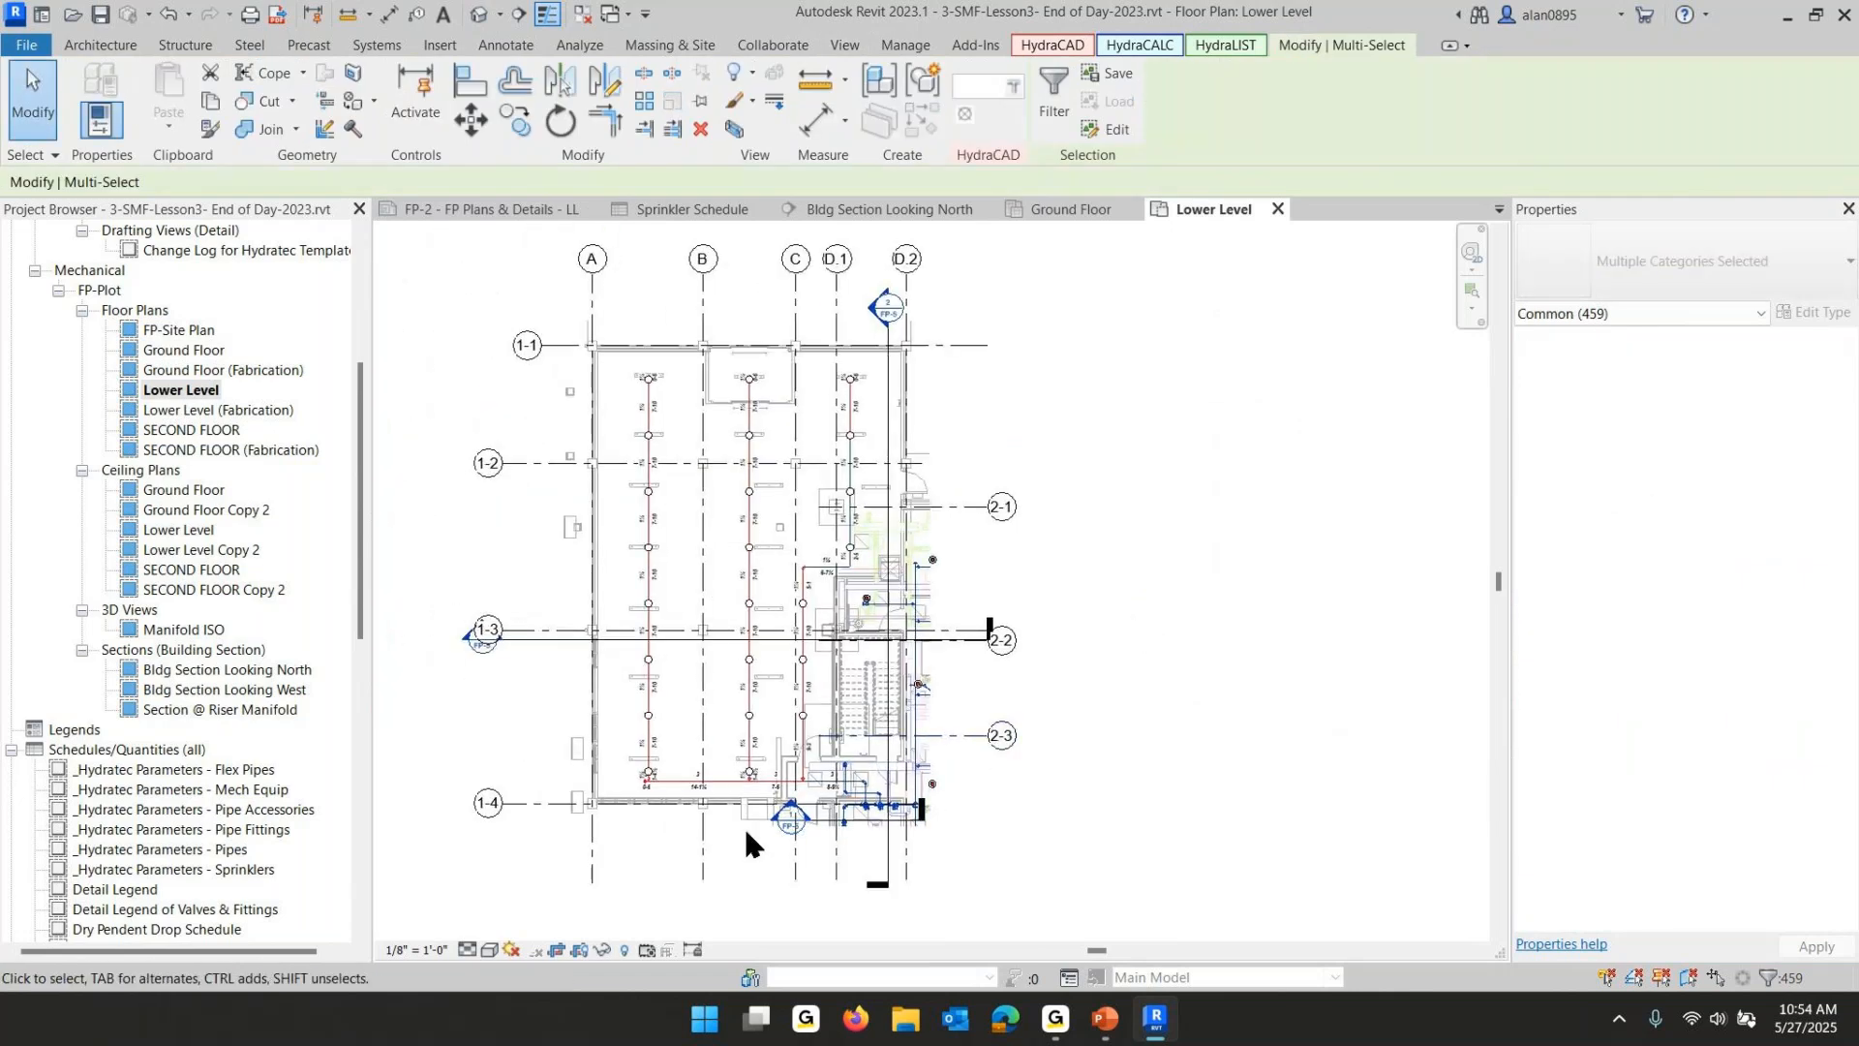
pyautogui.scroll(3, 746, 842)
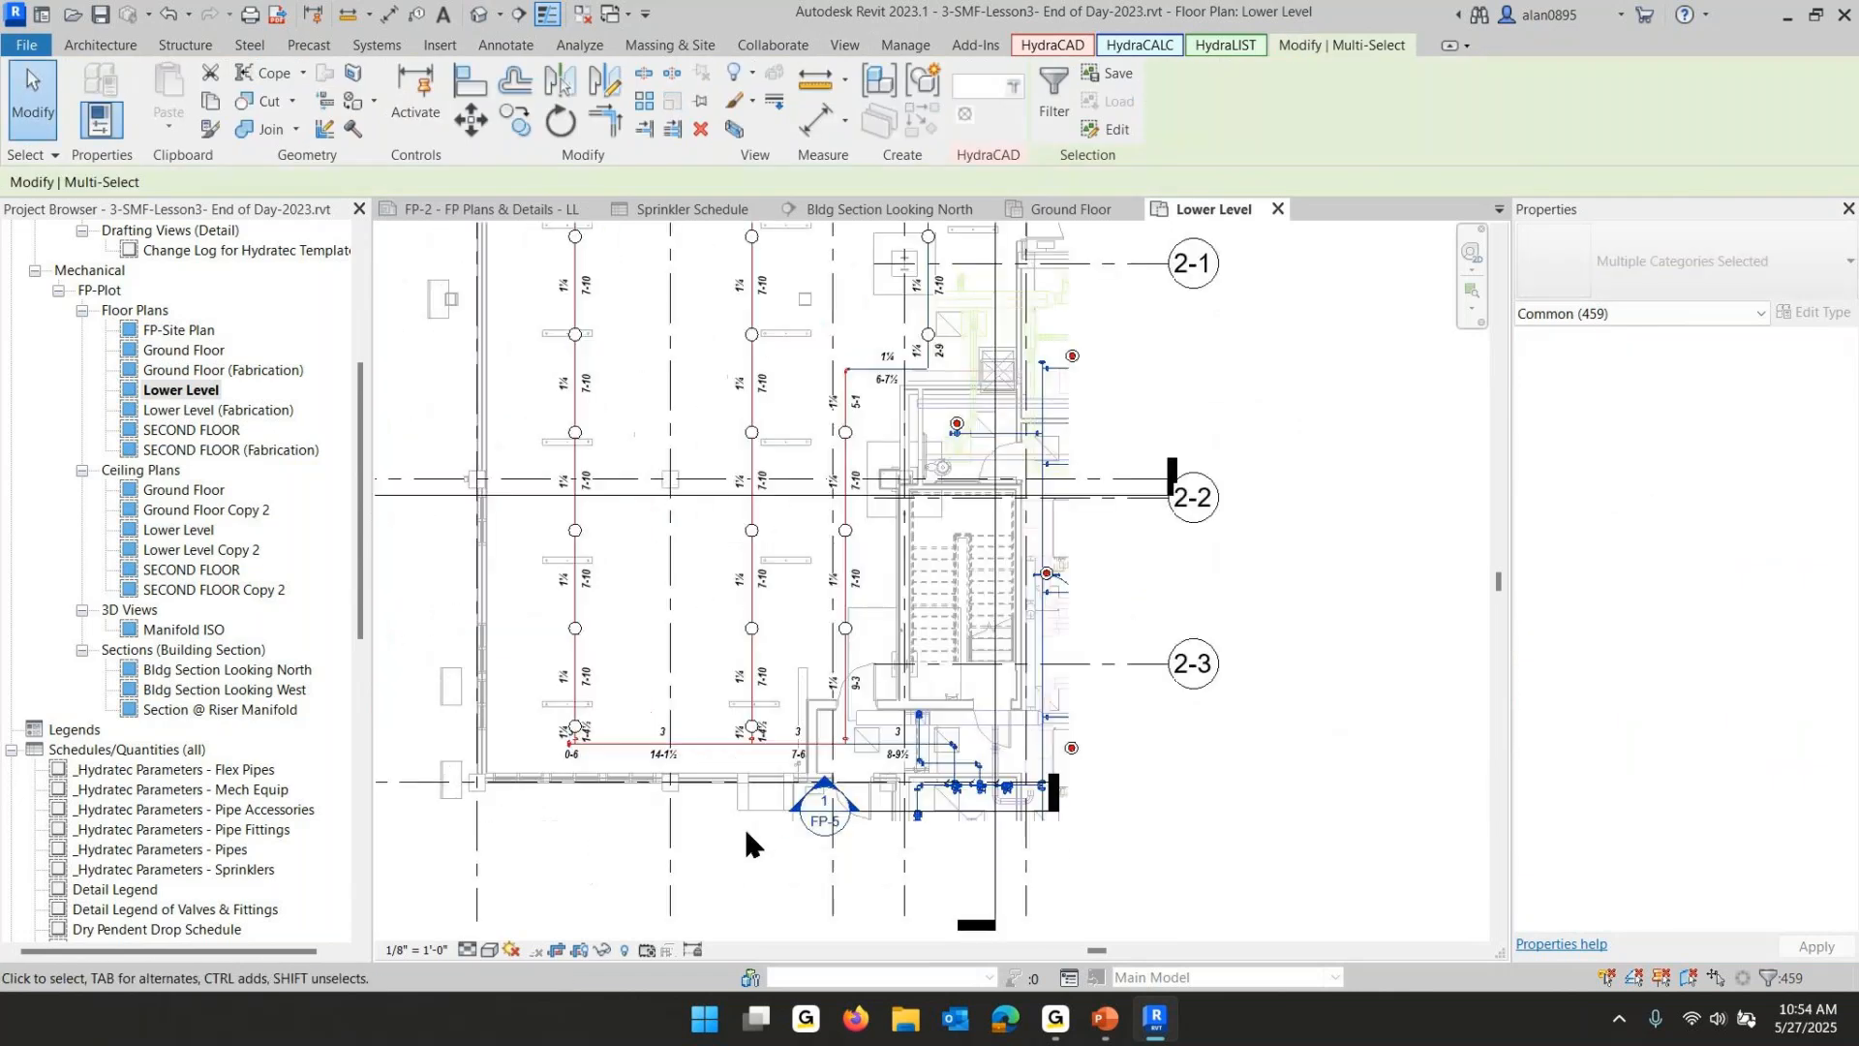
pyautogui.click(691, 828)
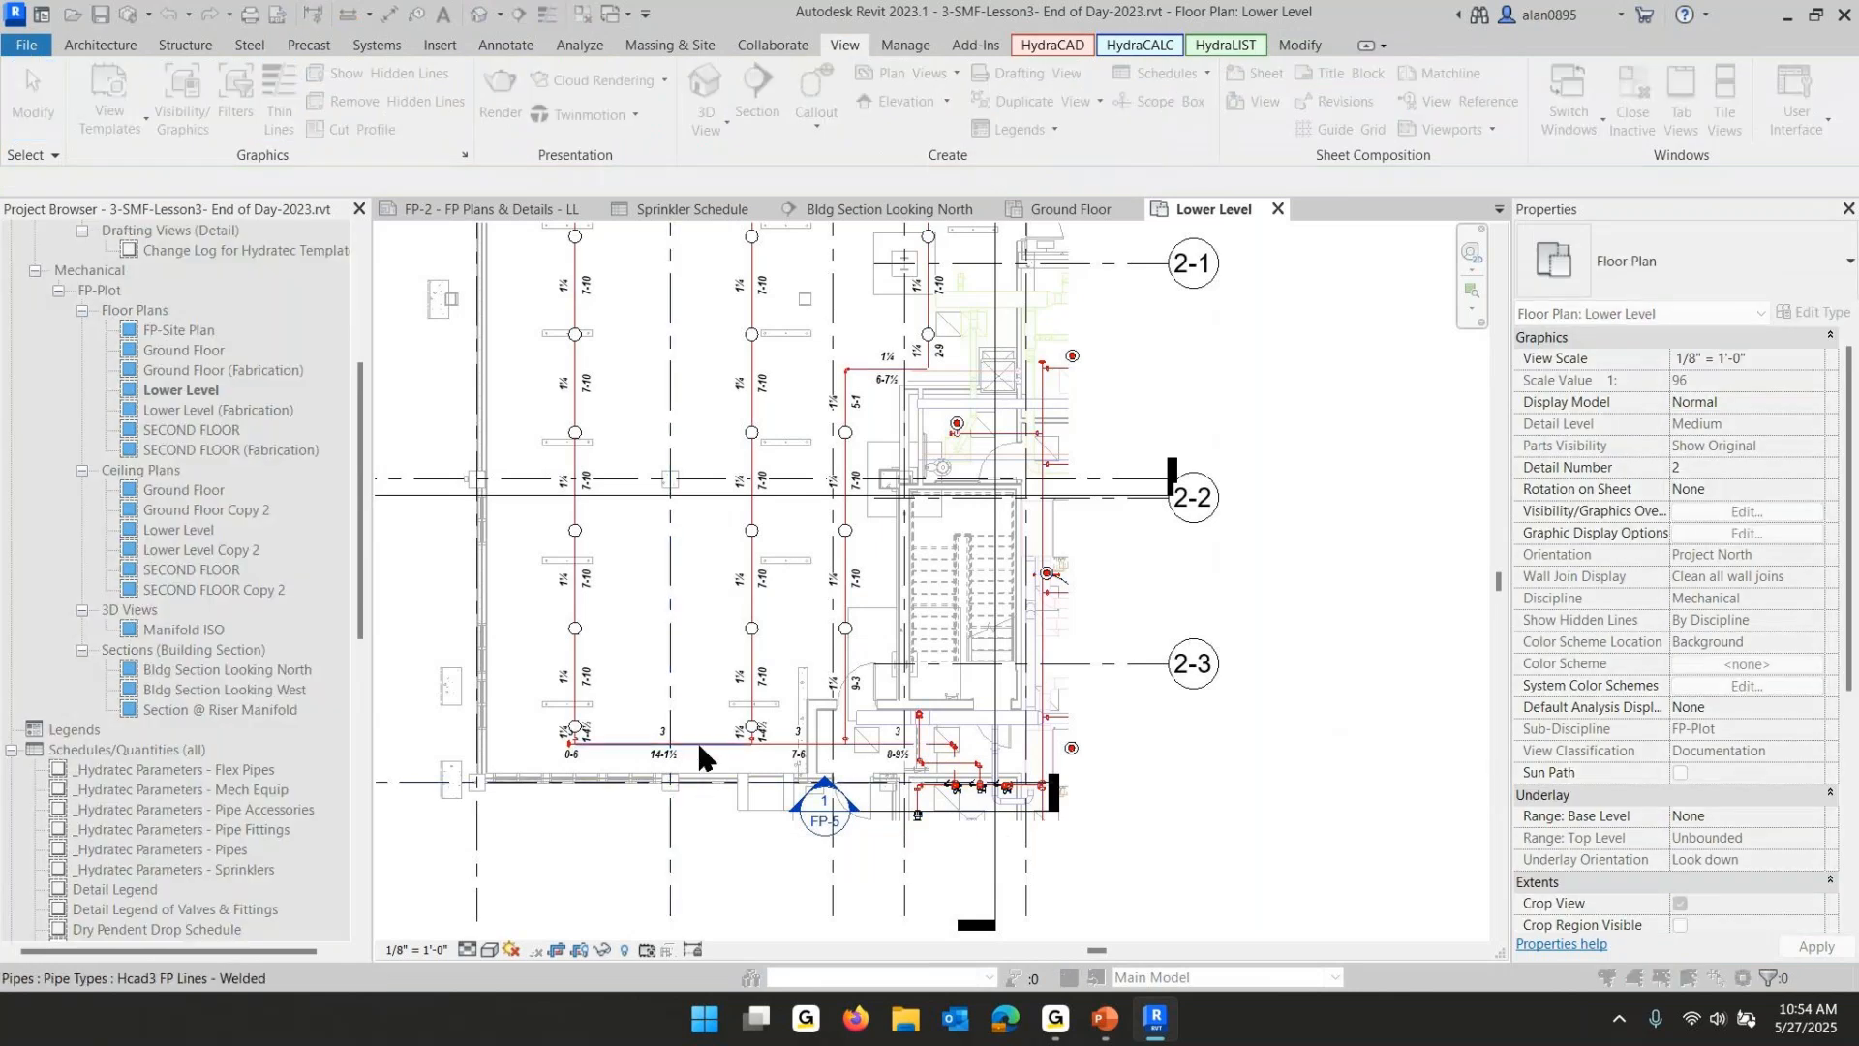
pyautogui.press('Tab')
pyautogui.click(697, 743)
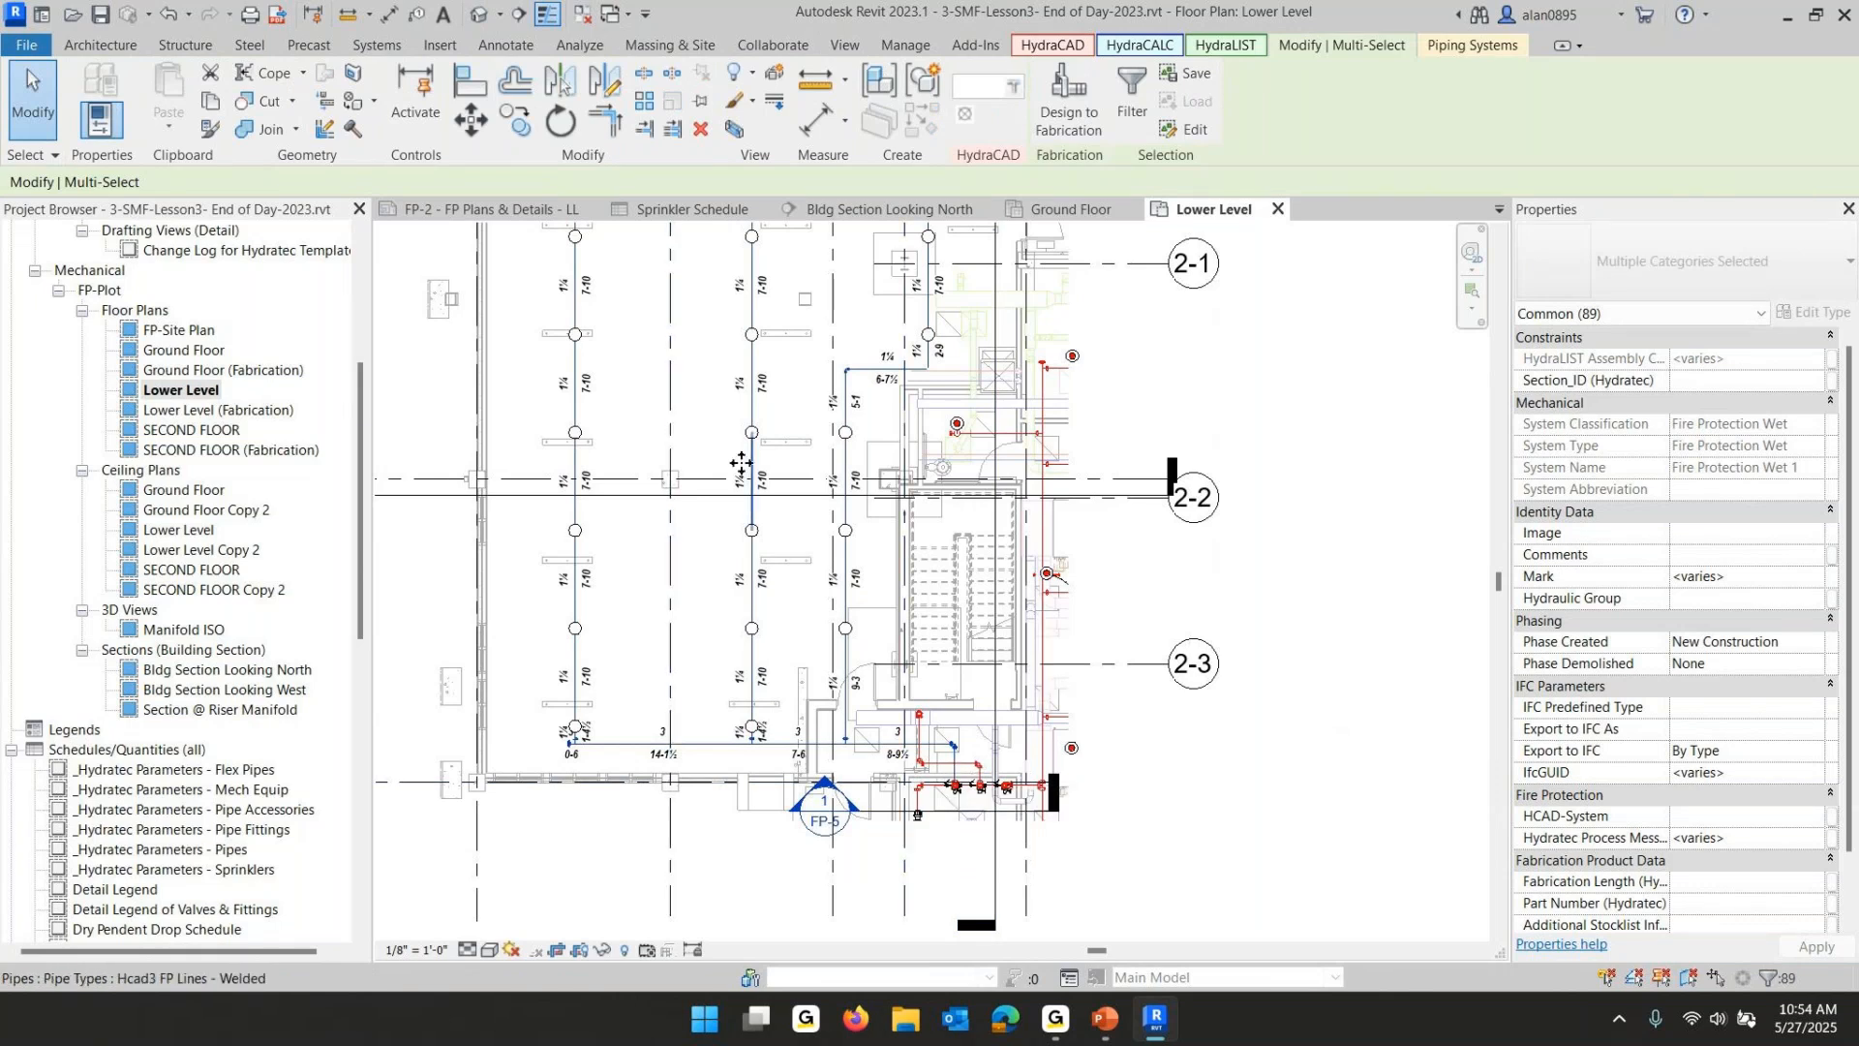
pyautogui.scroll(-3, 745, 474)
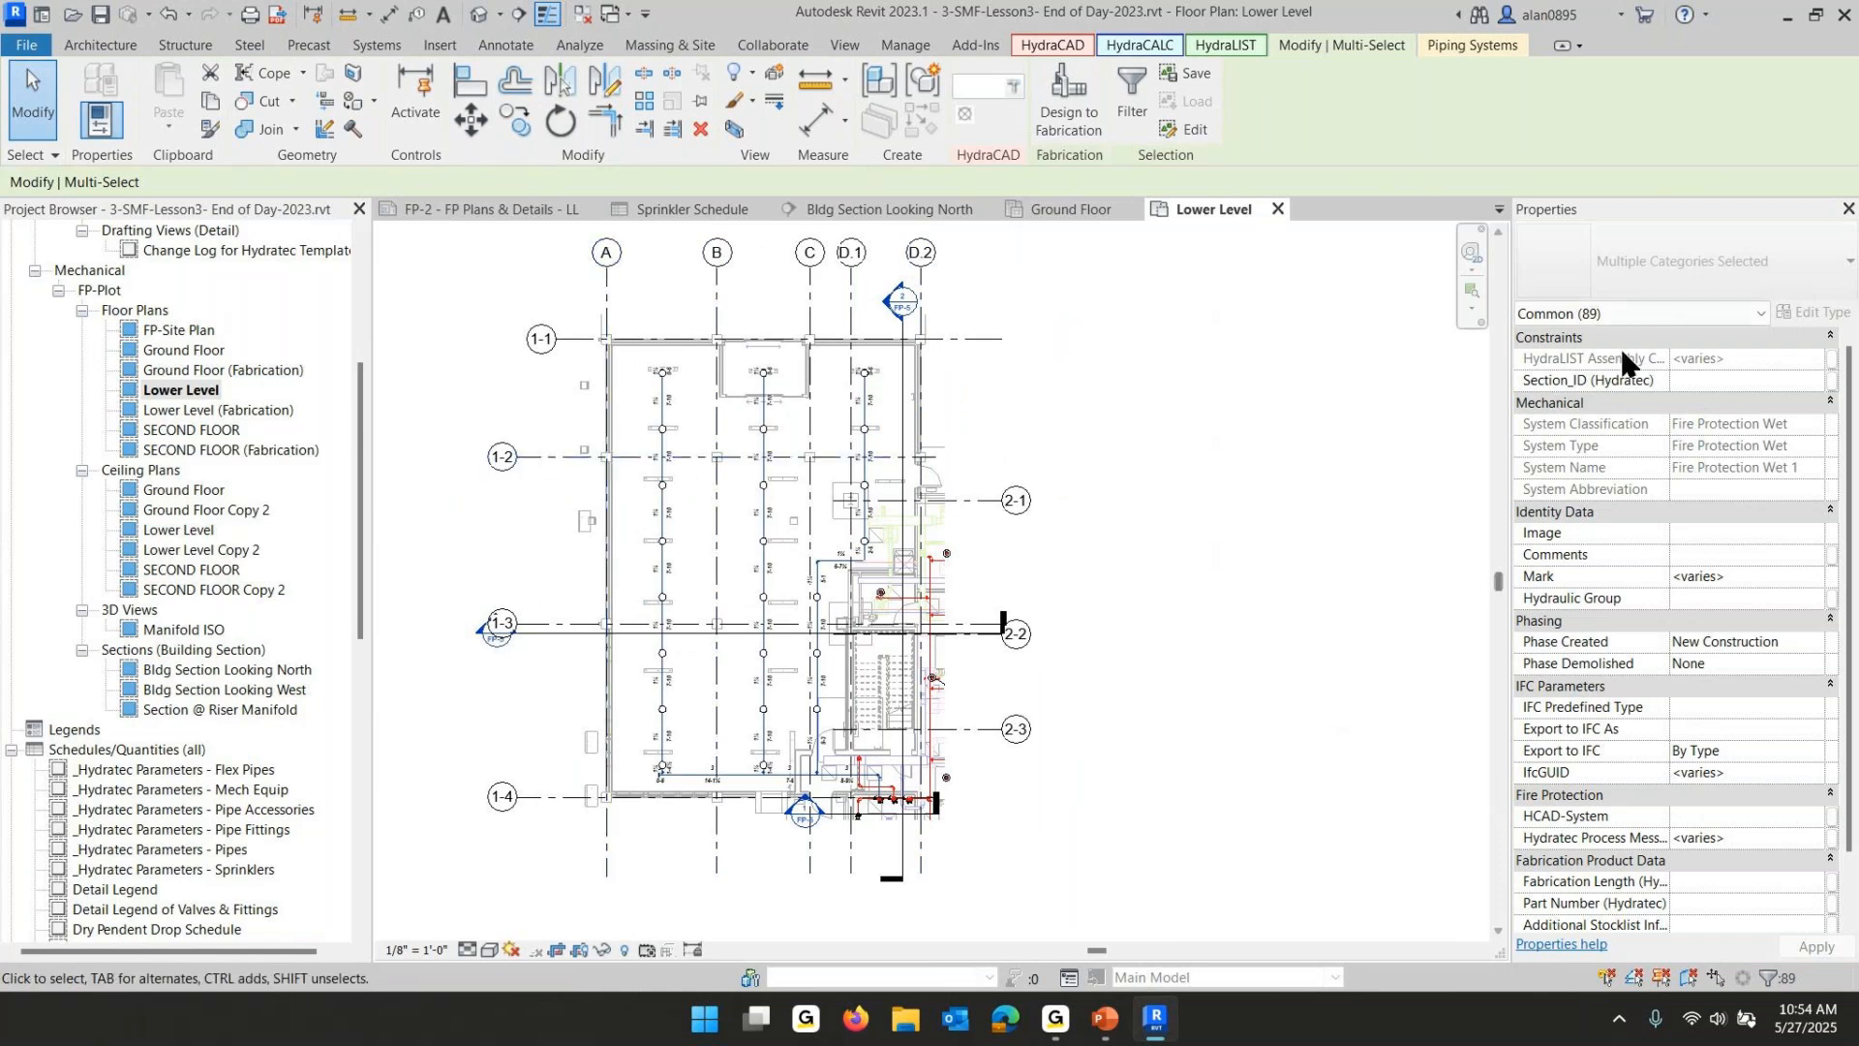
pyautogui.click(1597, 310)
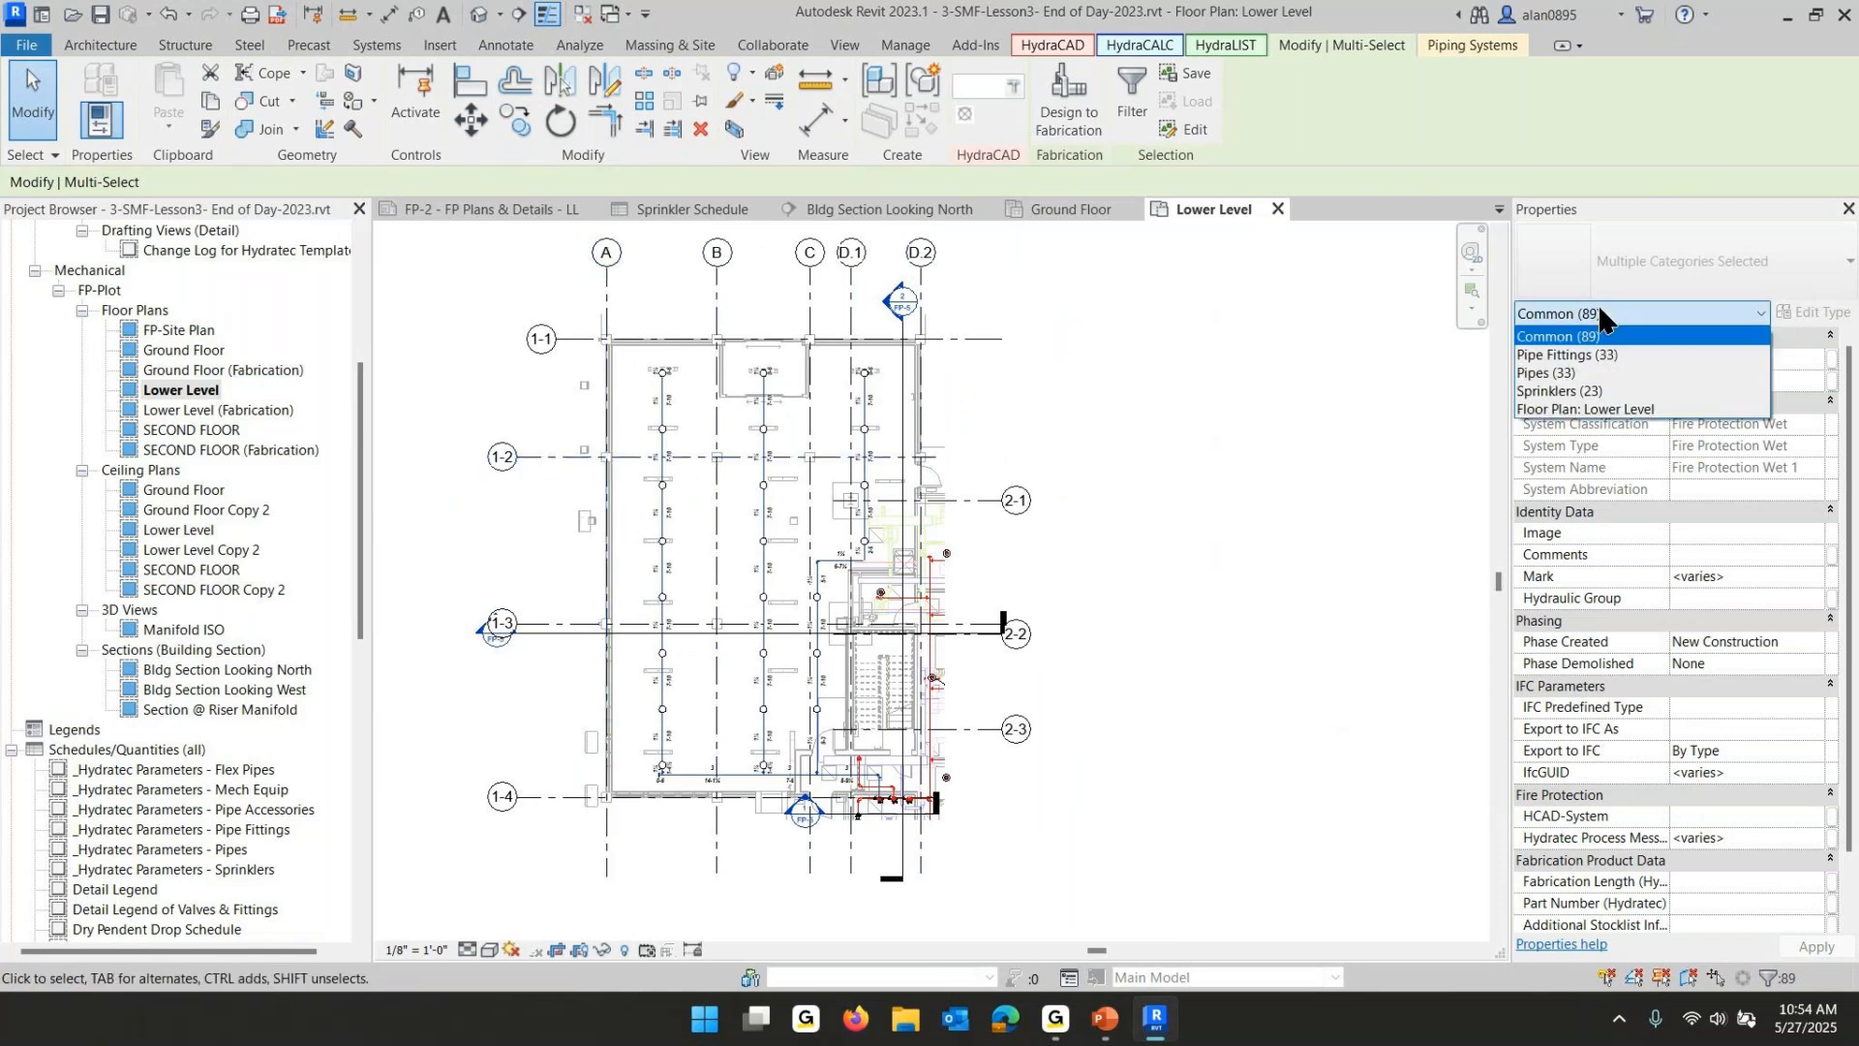
pyautogui.click(1593, 393)
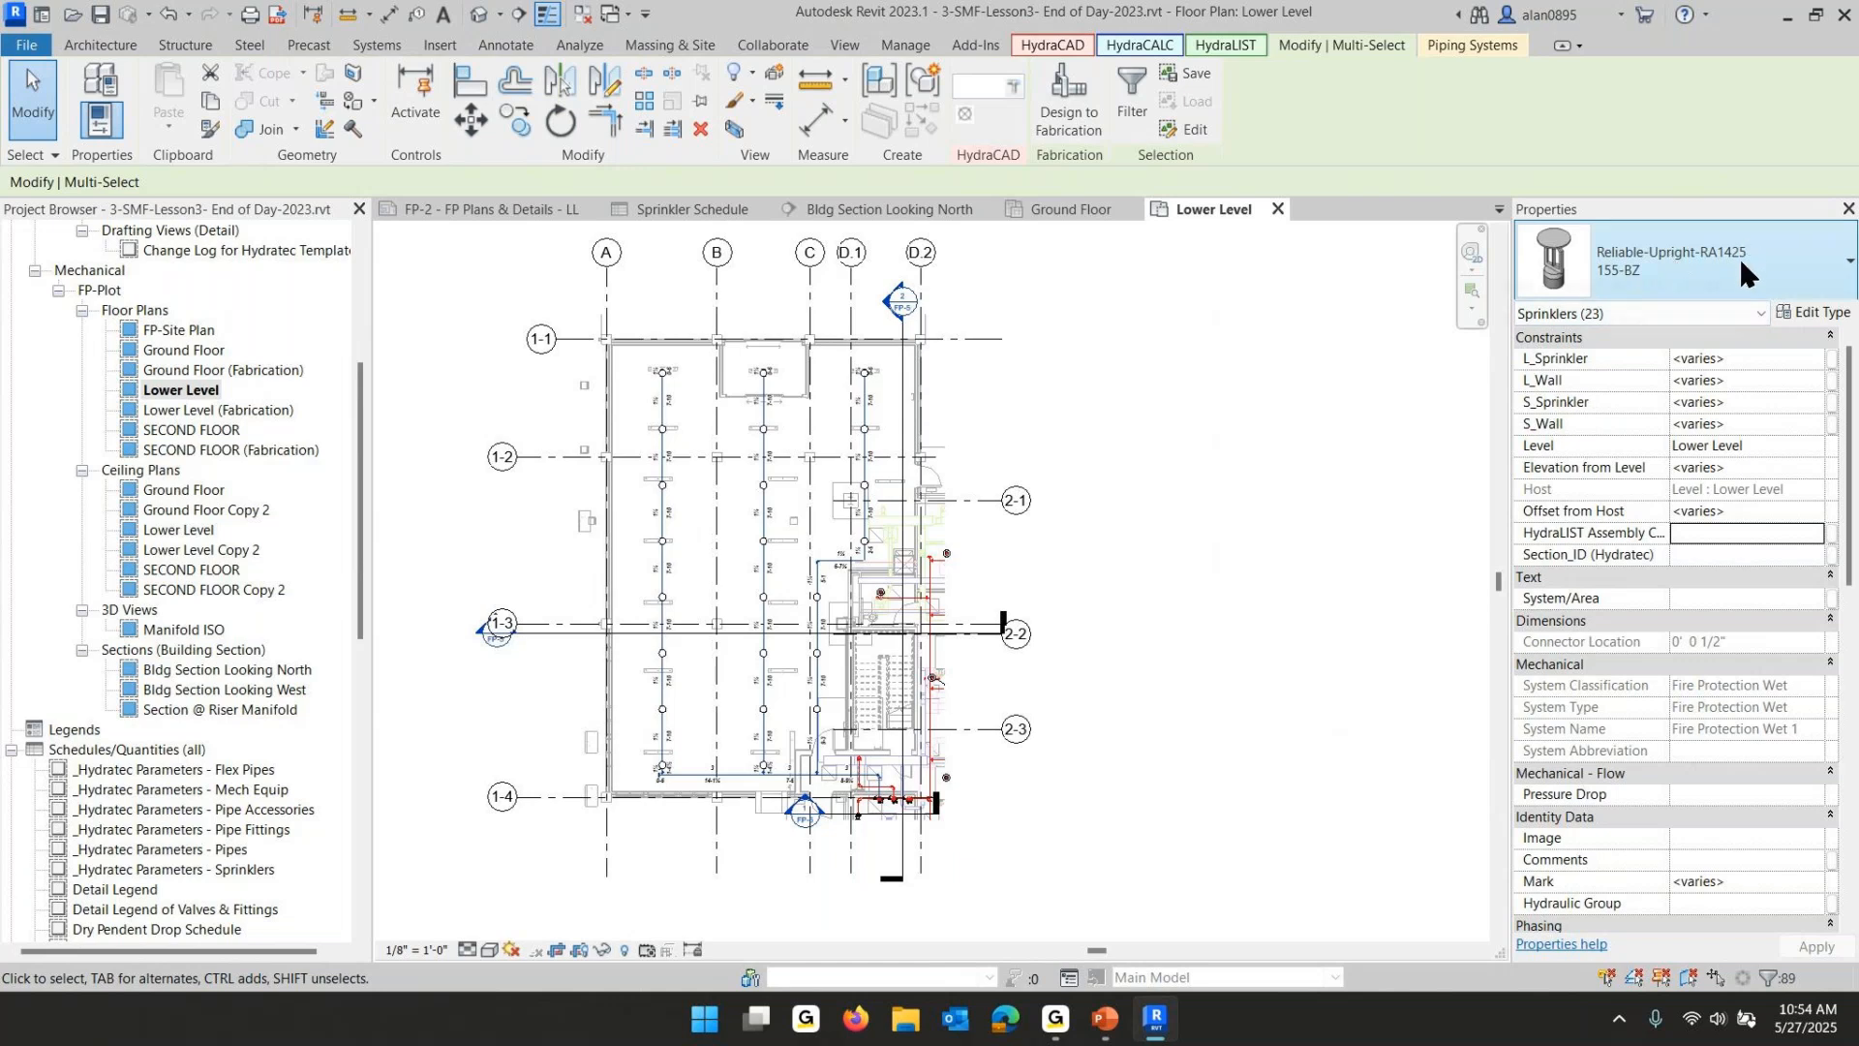
pyautogui.scroll(-10, 1760, 771)
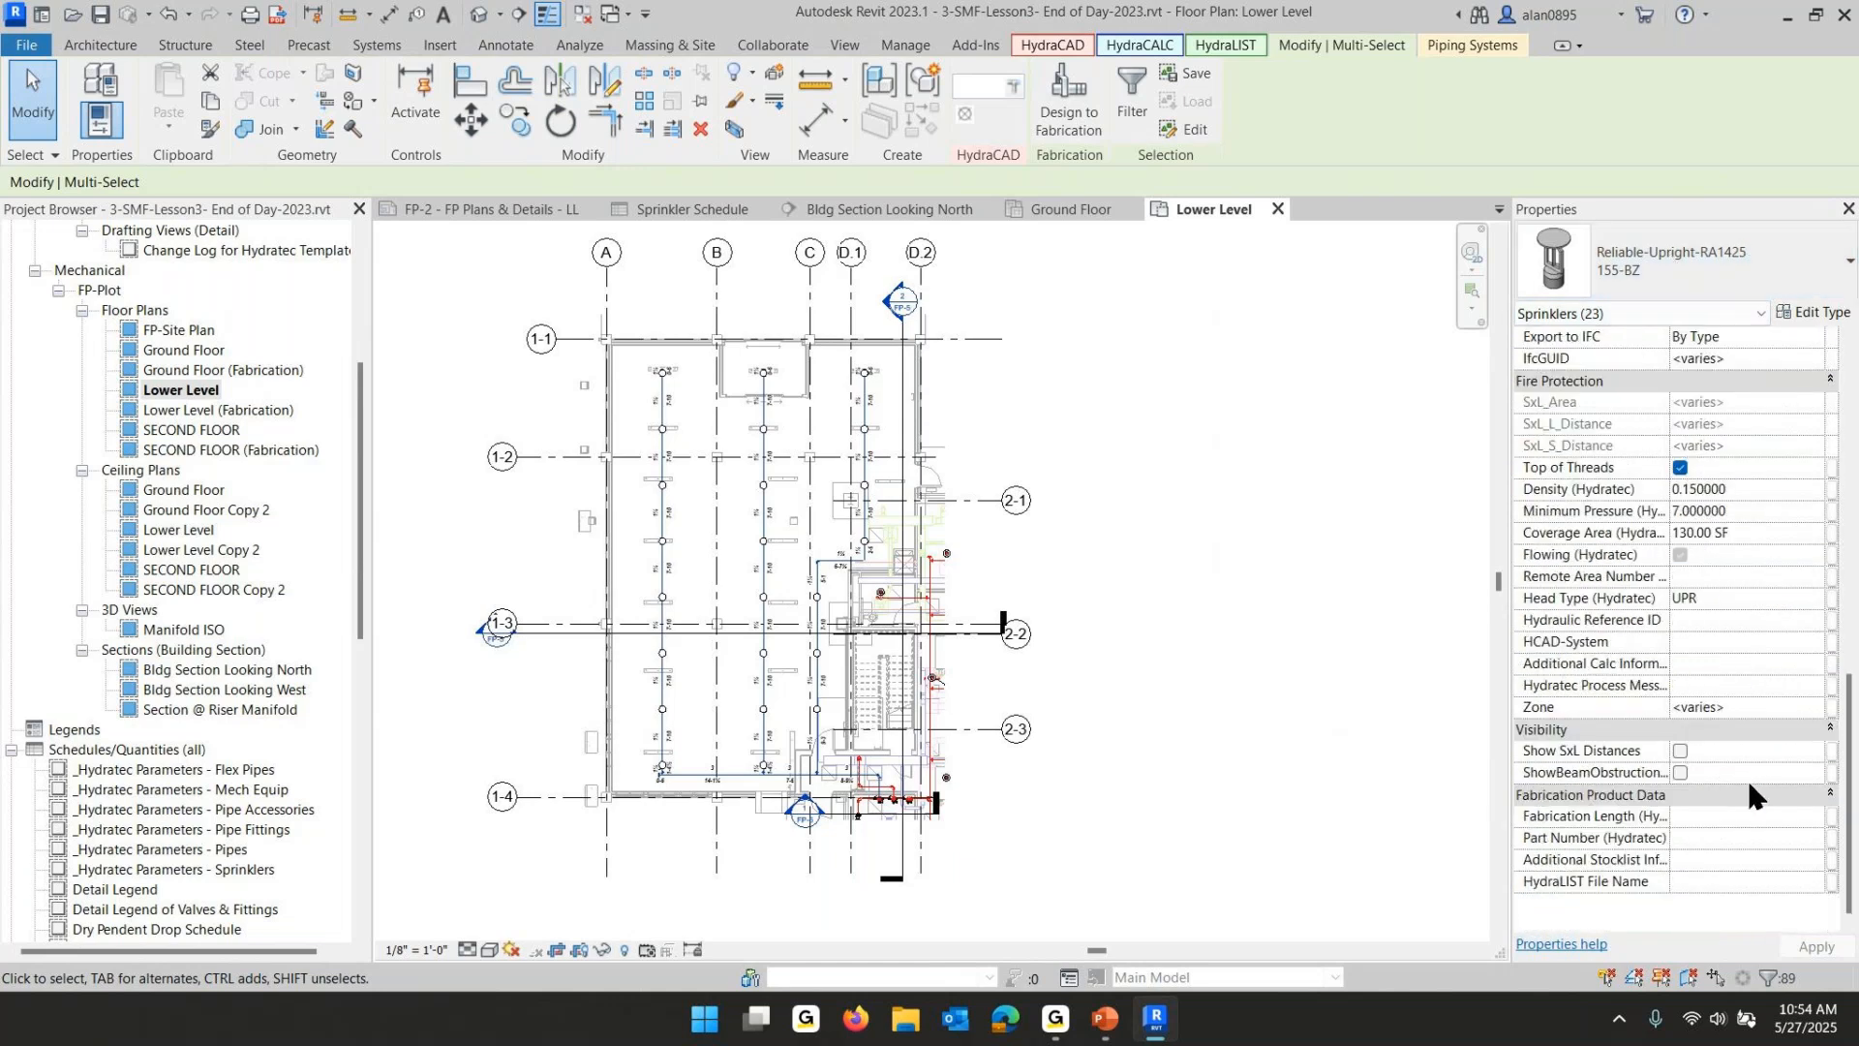
pyautogui.click(1746, 707)
pyautogui.write('Lower Level')
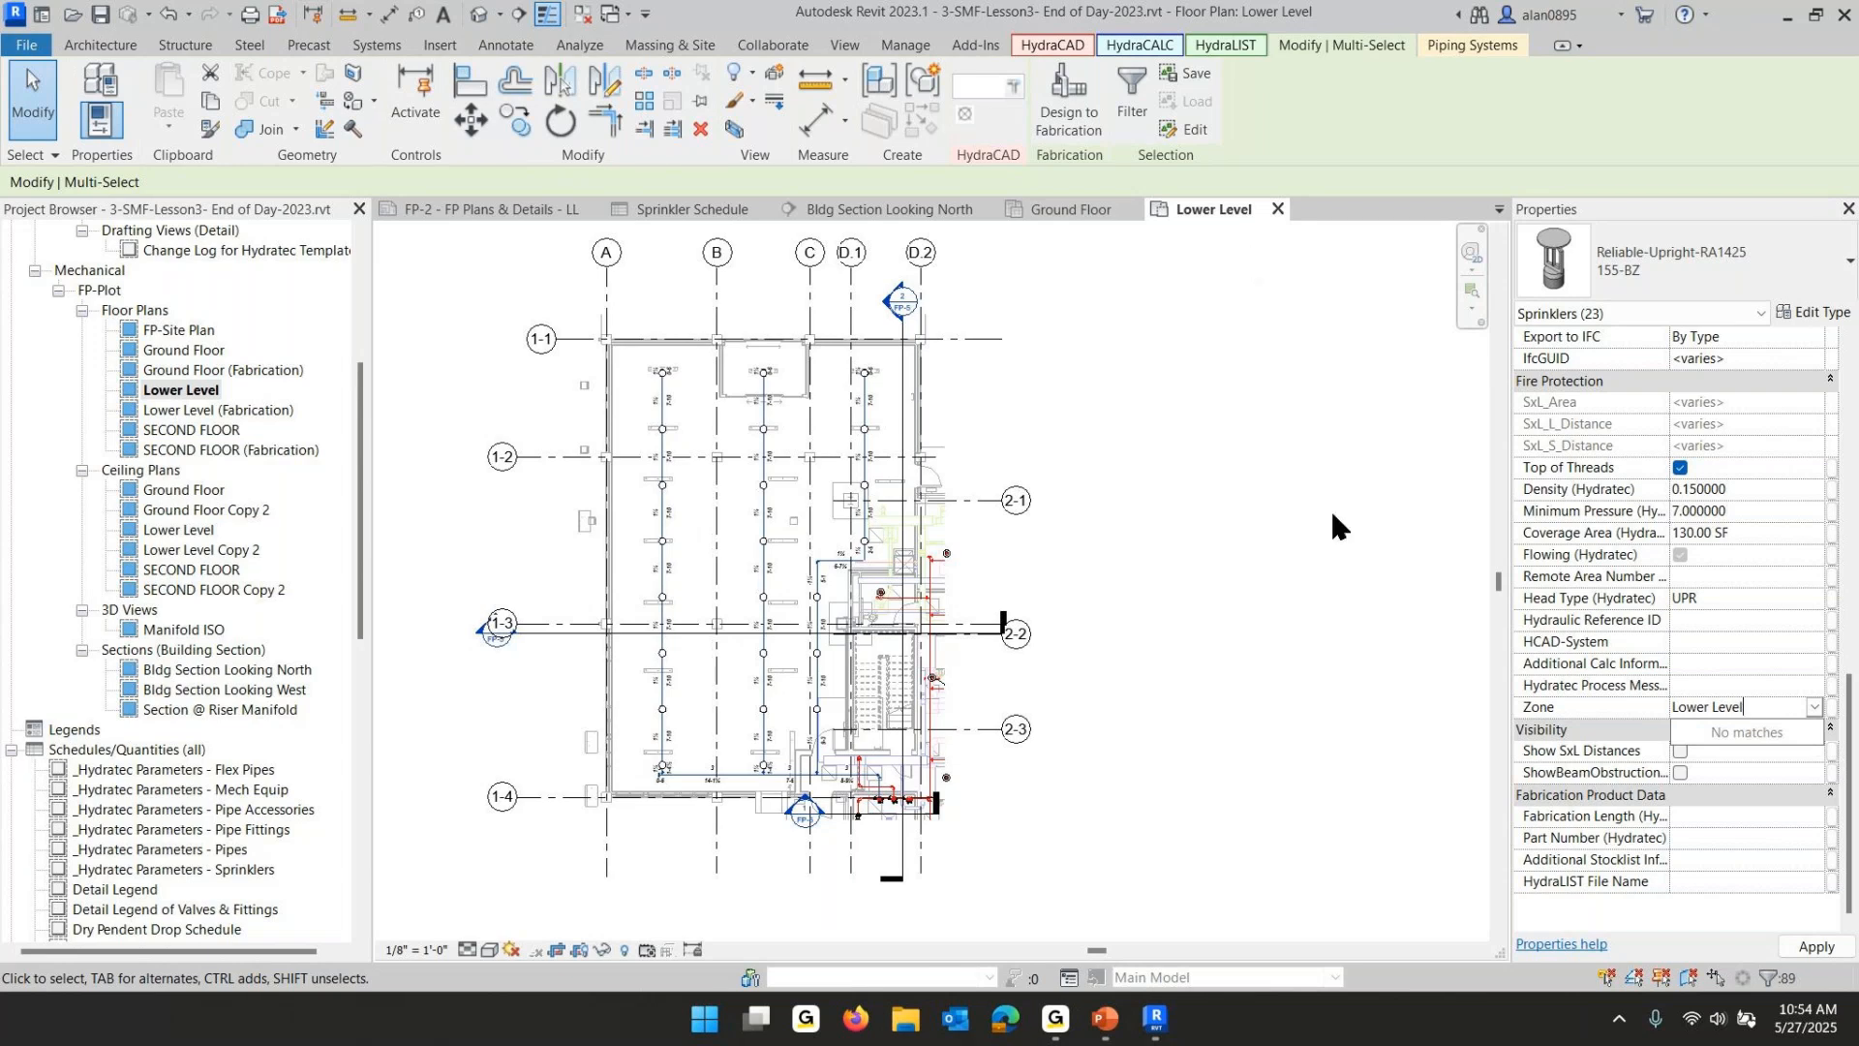
pyautogui.press('Return')
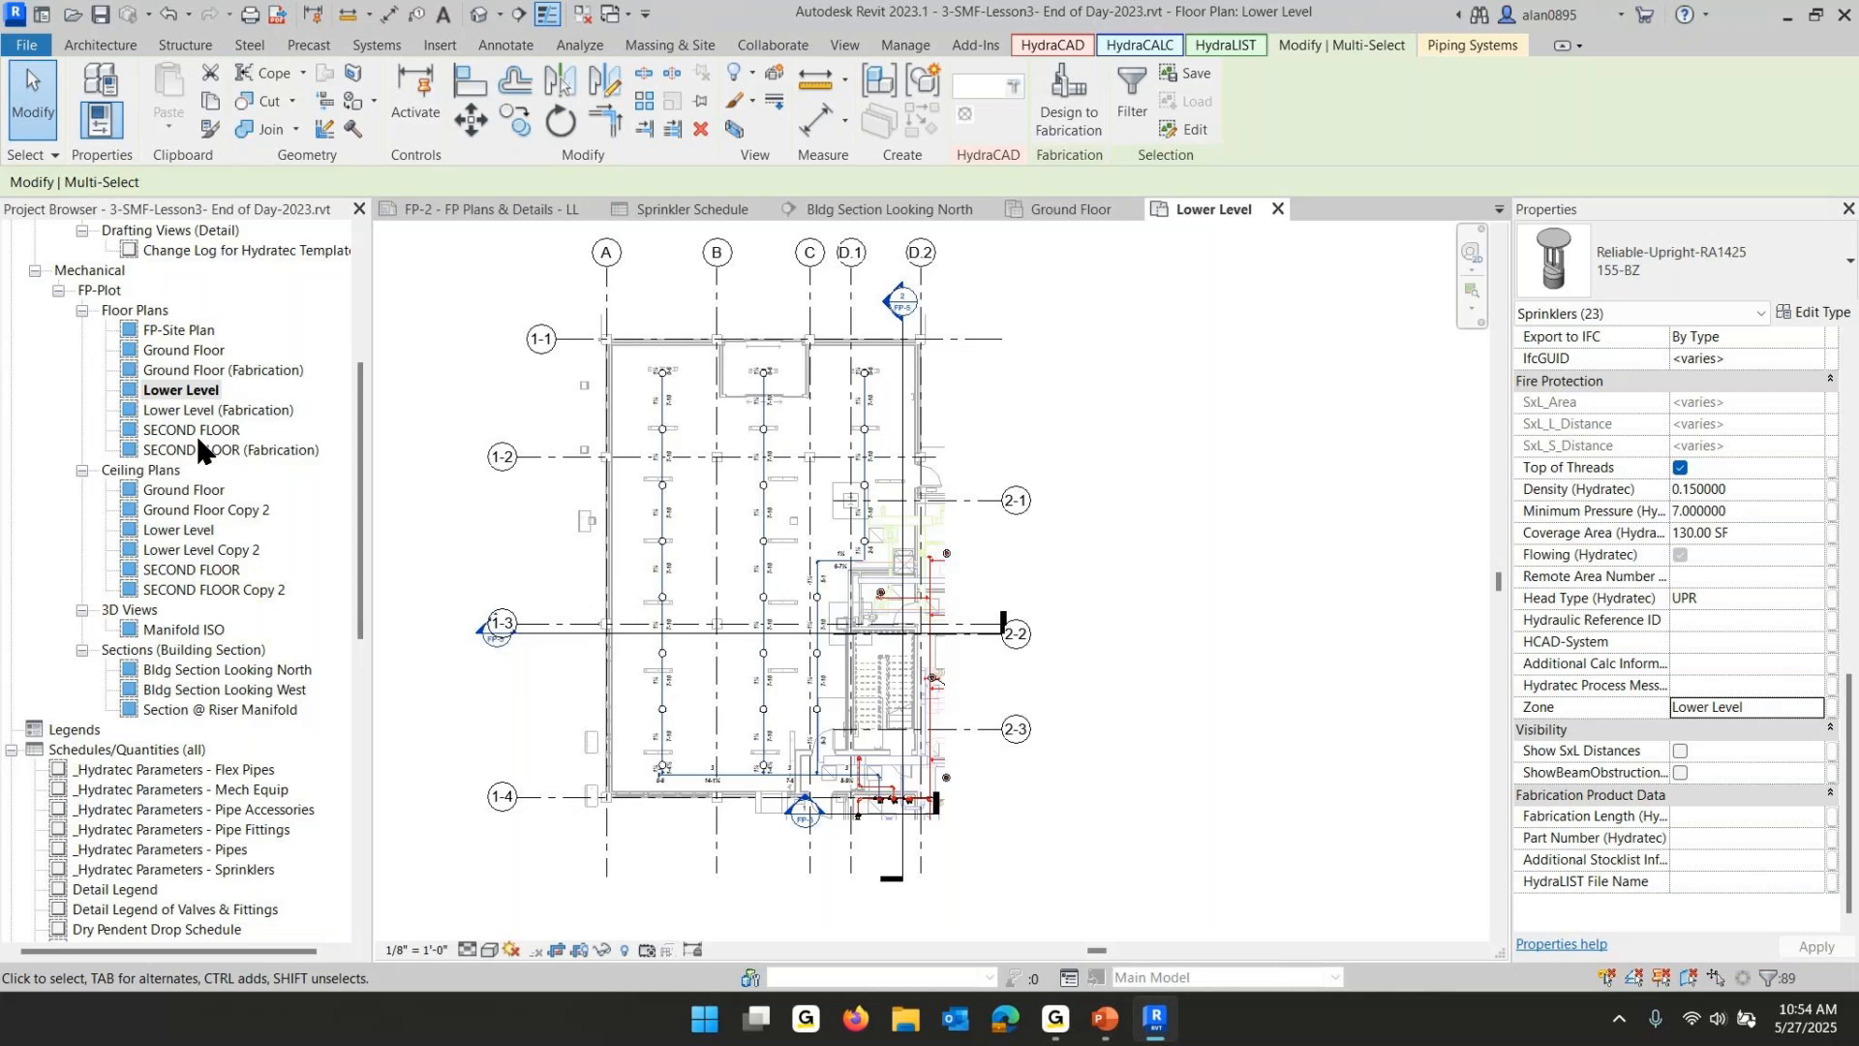
pyautogui.press('Escape')
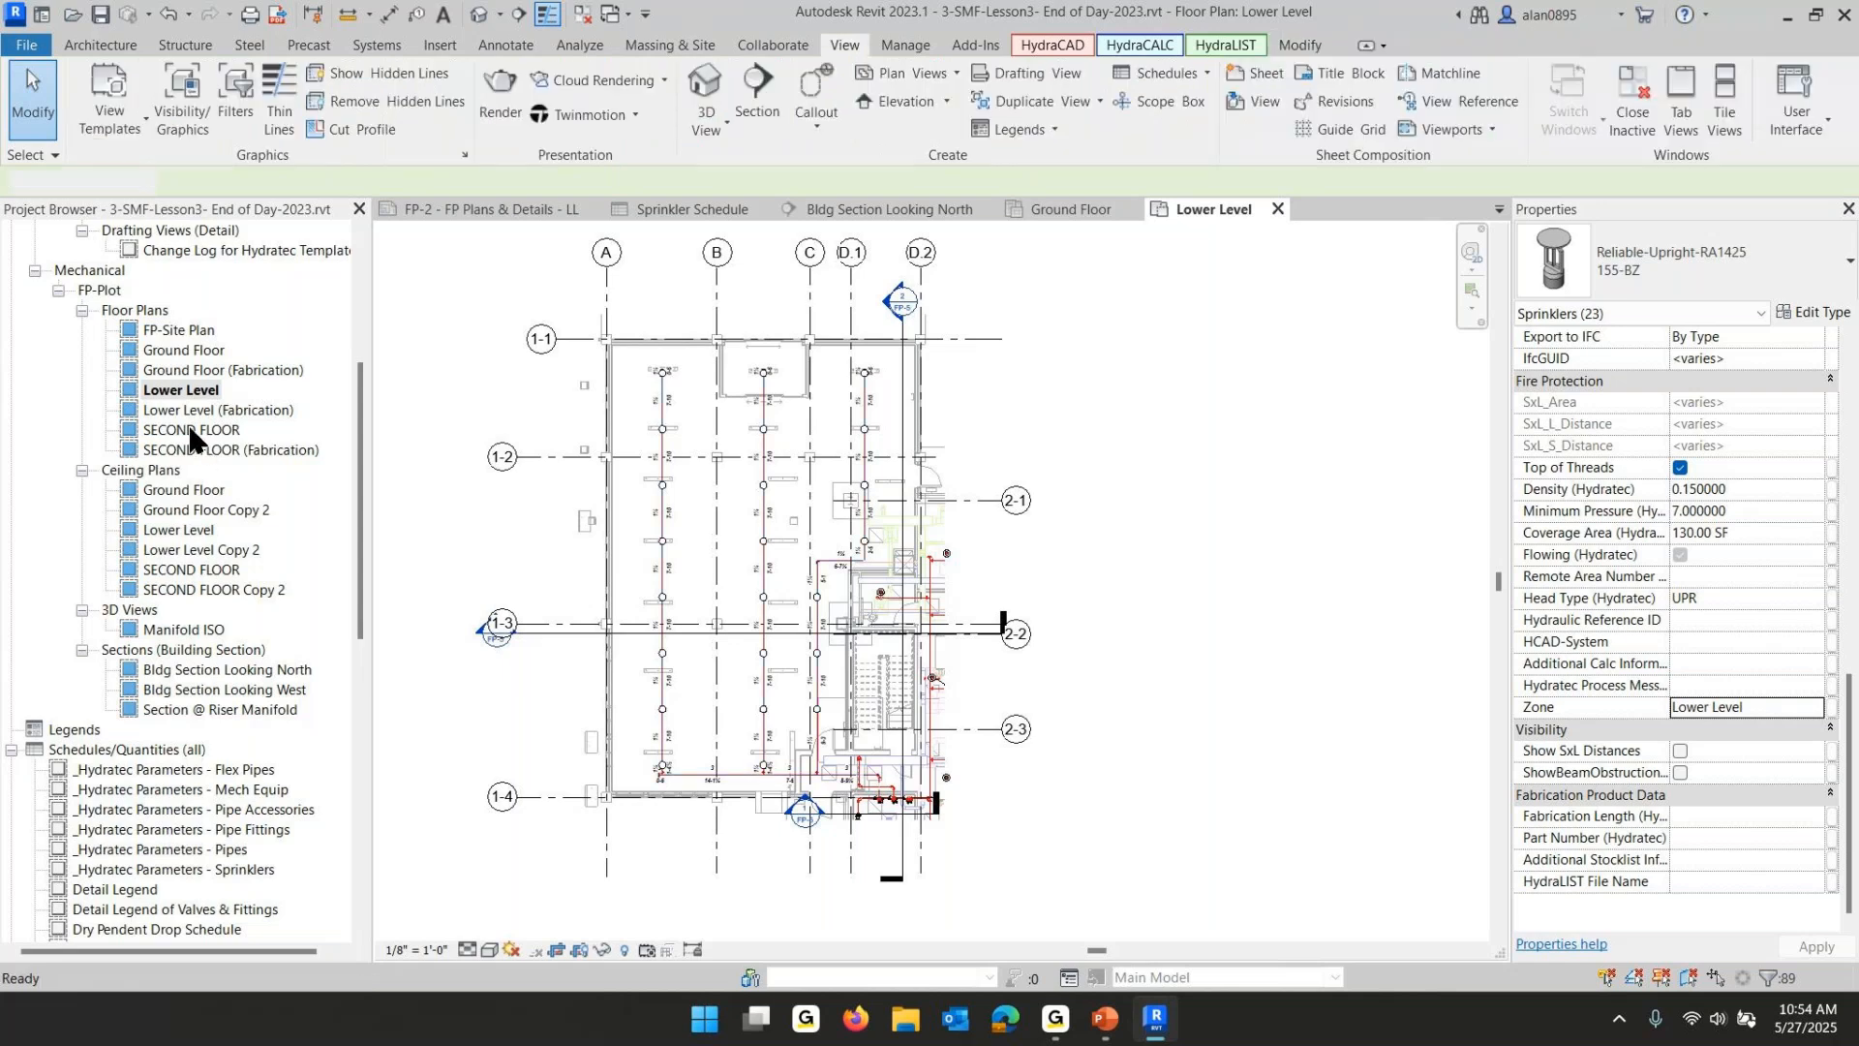
# - Open the SECOND FLOOR plan, select everything, filter to sprinklers, and set their Zone to Second Floor
pyautogui.doubleClick(184, 431)
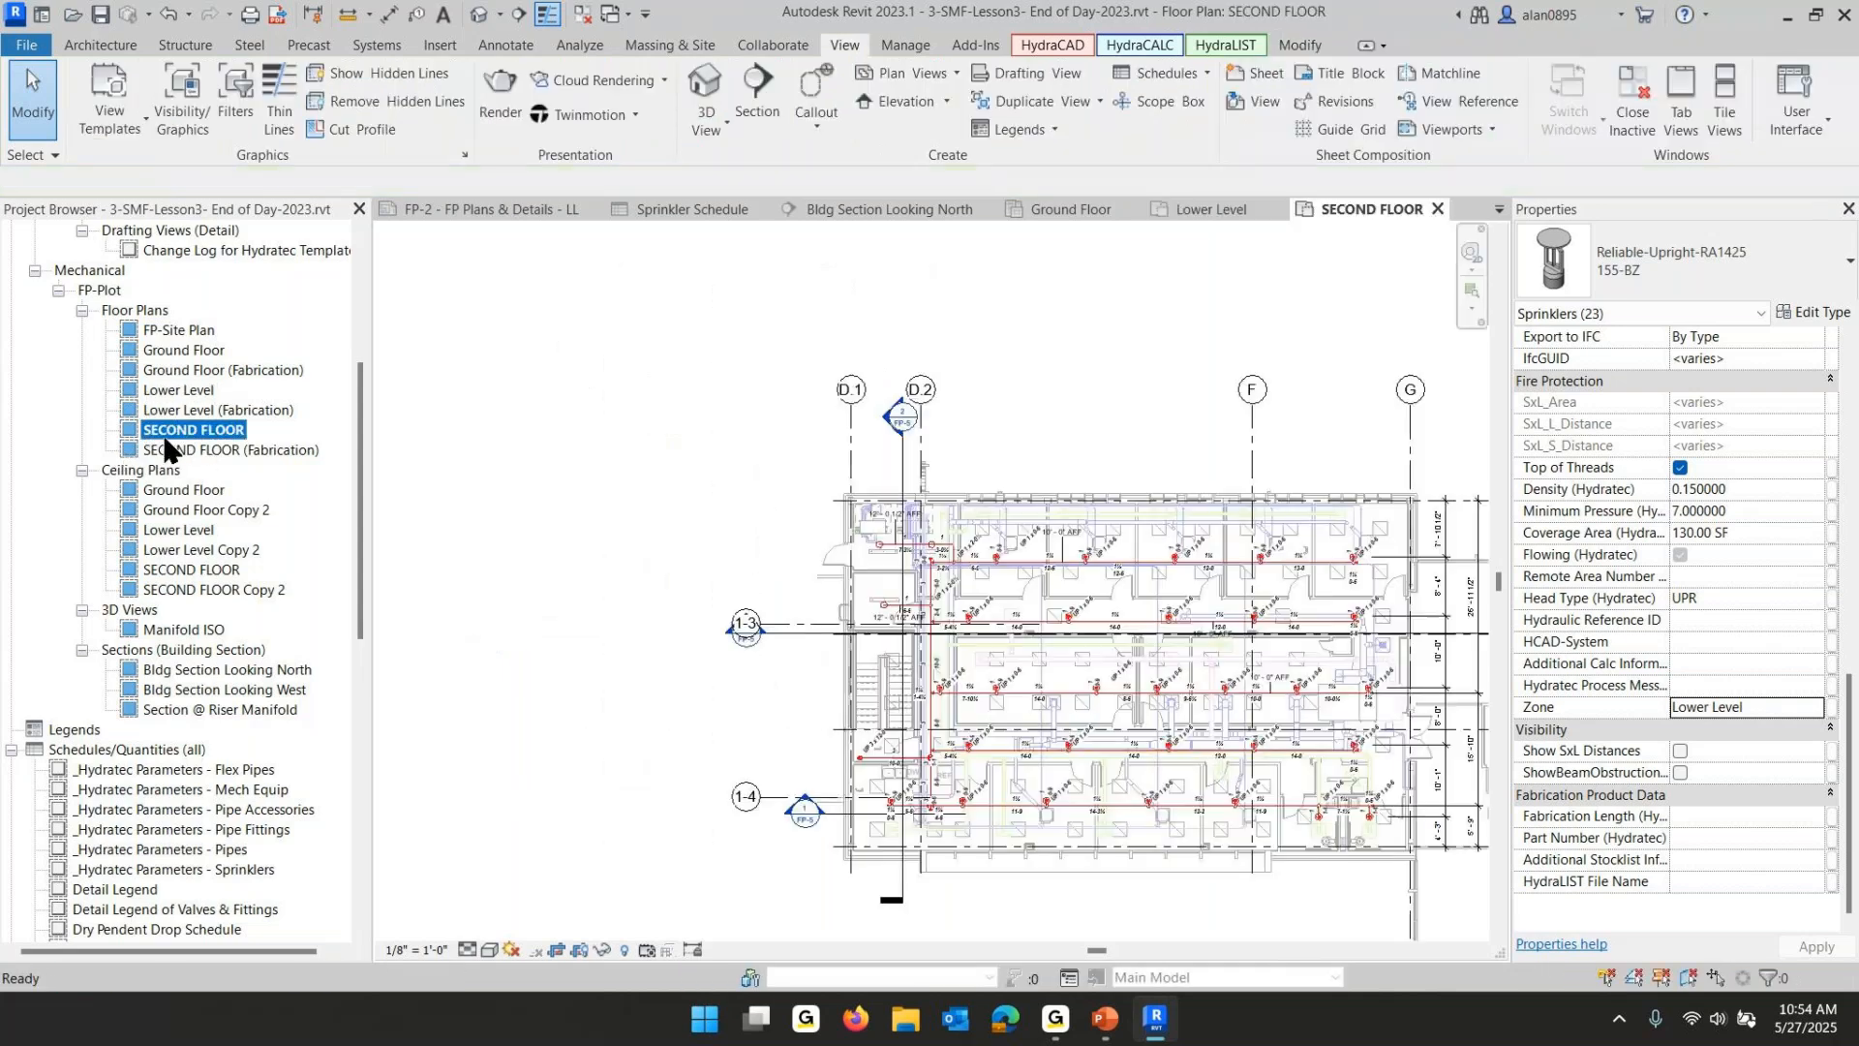
pyautogui.press('Tab')
pyautogui.click(1213, 686)
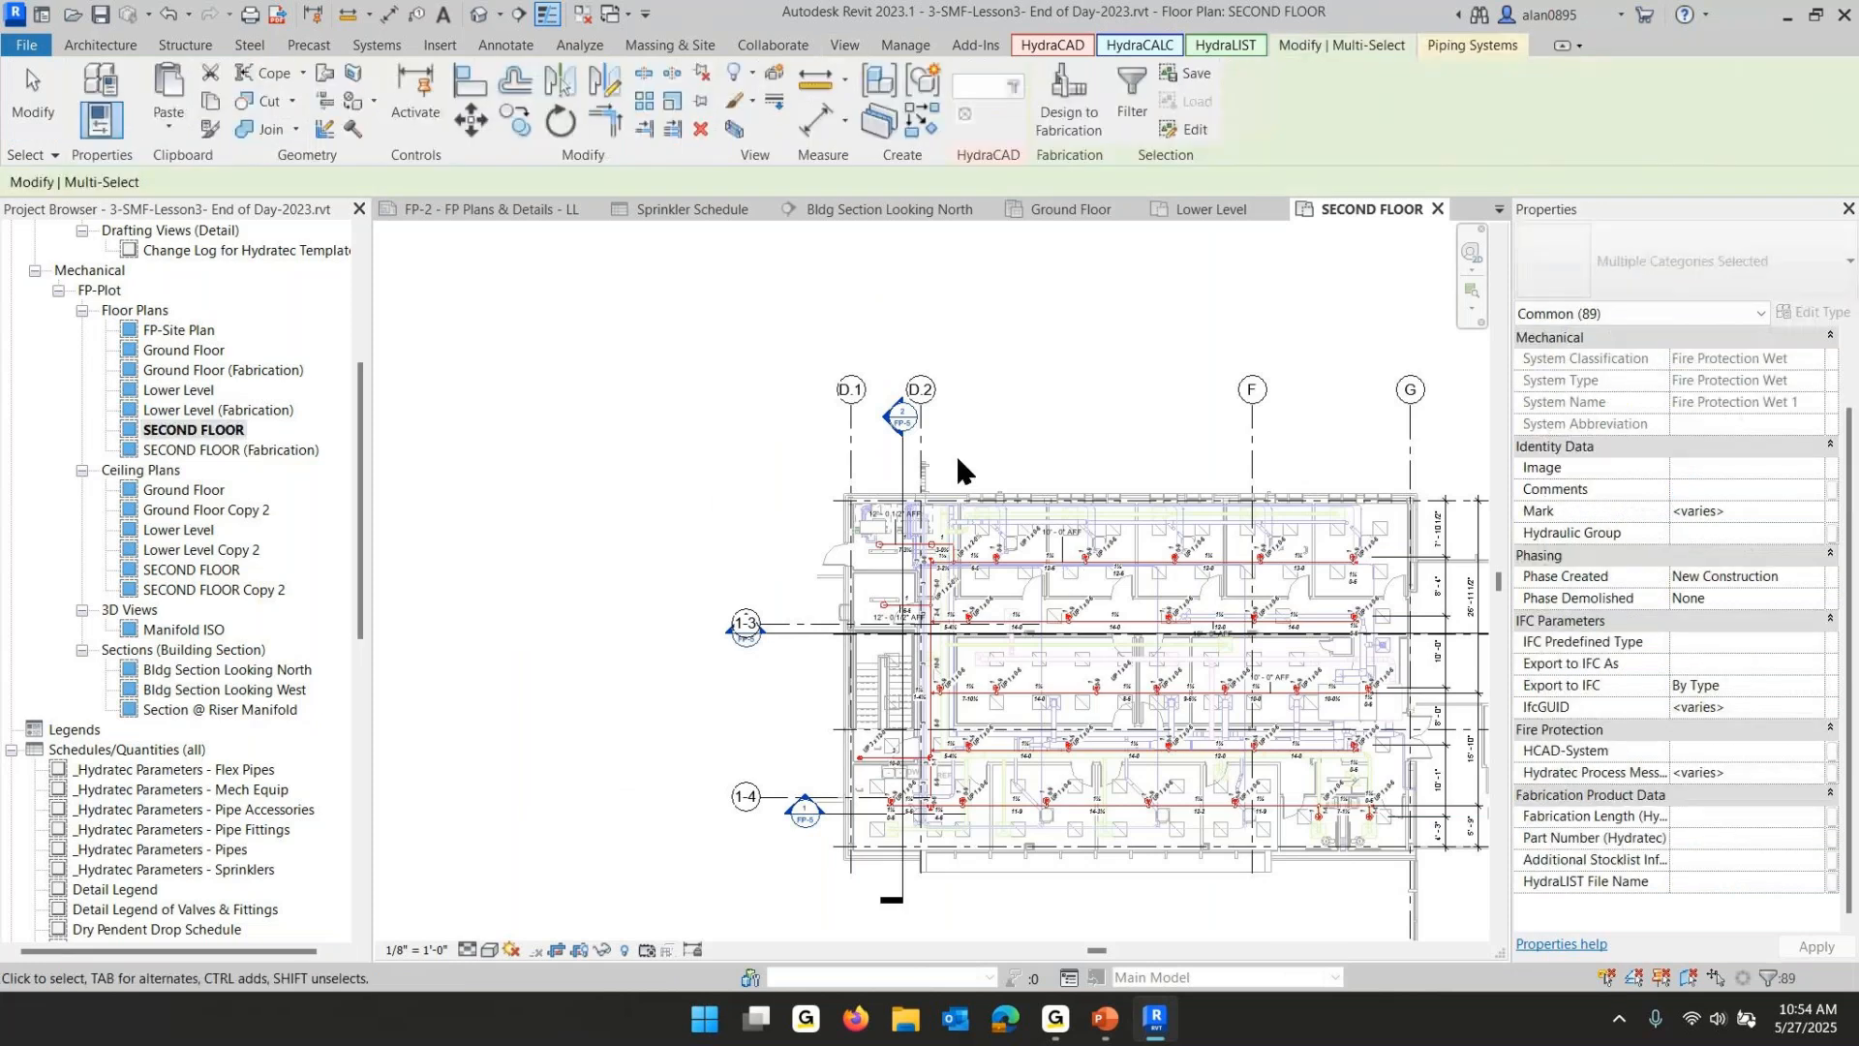
pyautogui.moveTo(1075, 543); pyautogui.dragTo(882, 444, button='middle')
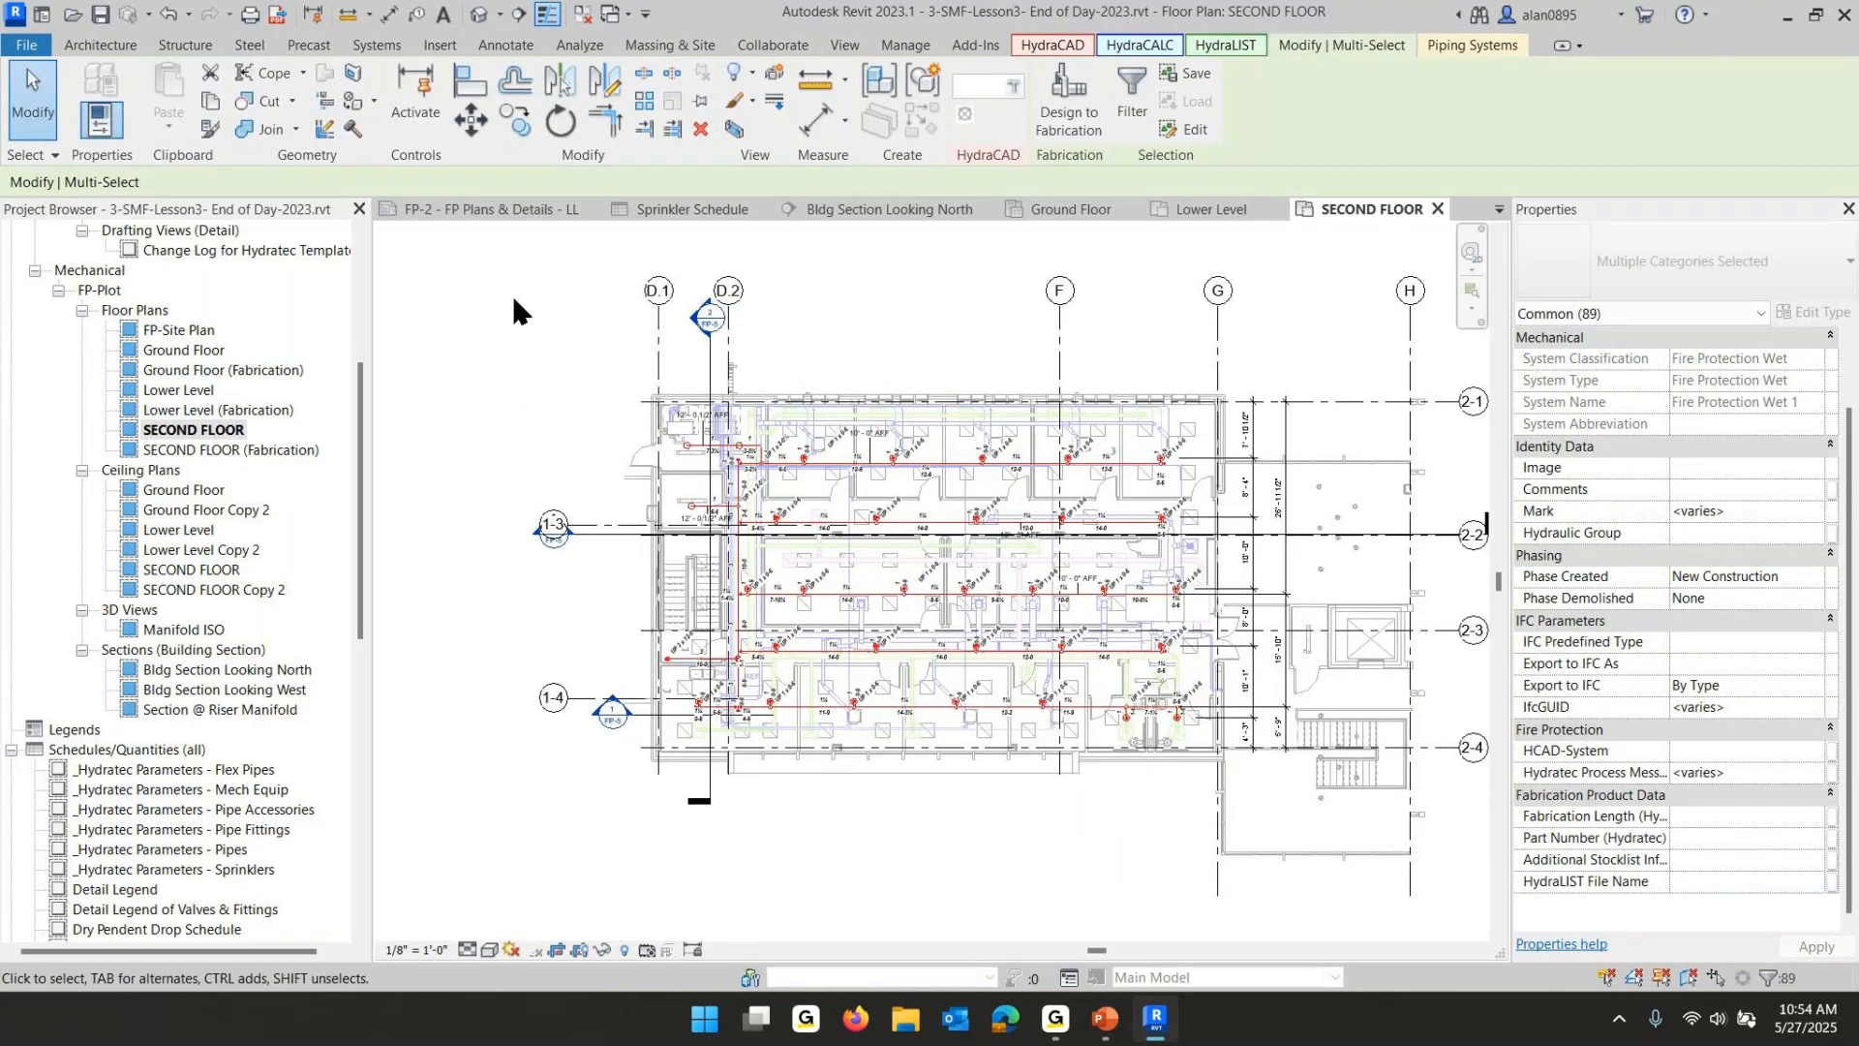
pyautogui.moveTo(513, 298); pyautogui.dragTo(1439, 834)
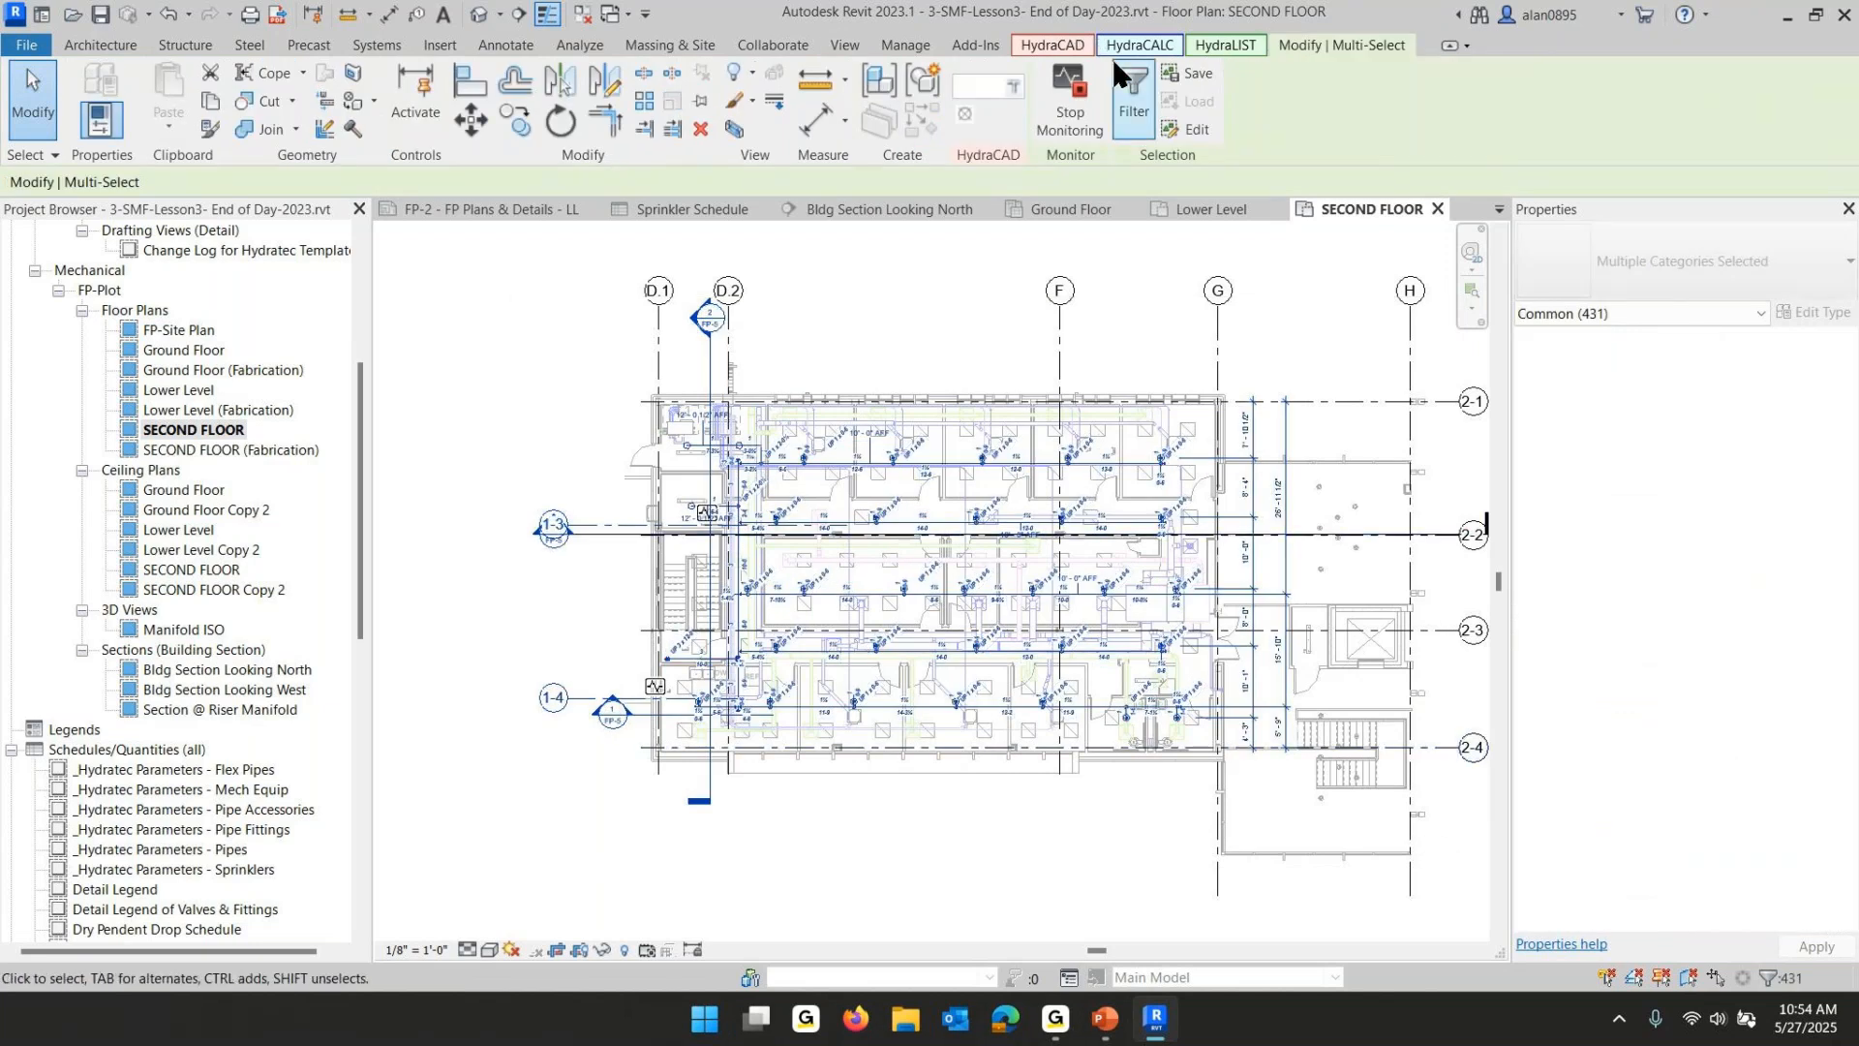
pyautogui.click(1577, 312)
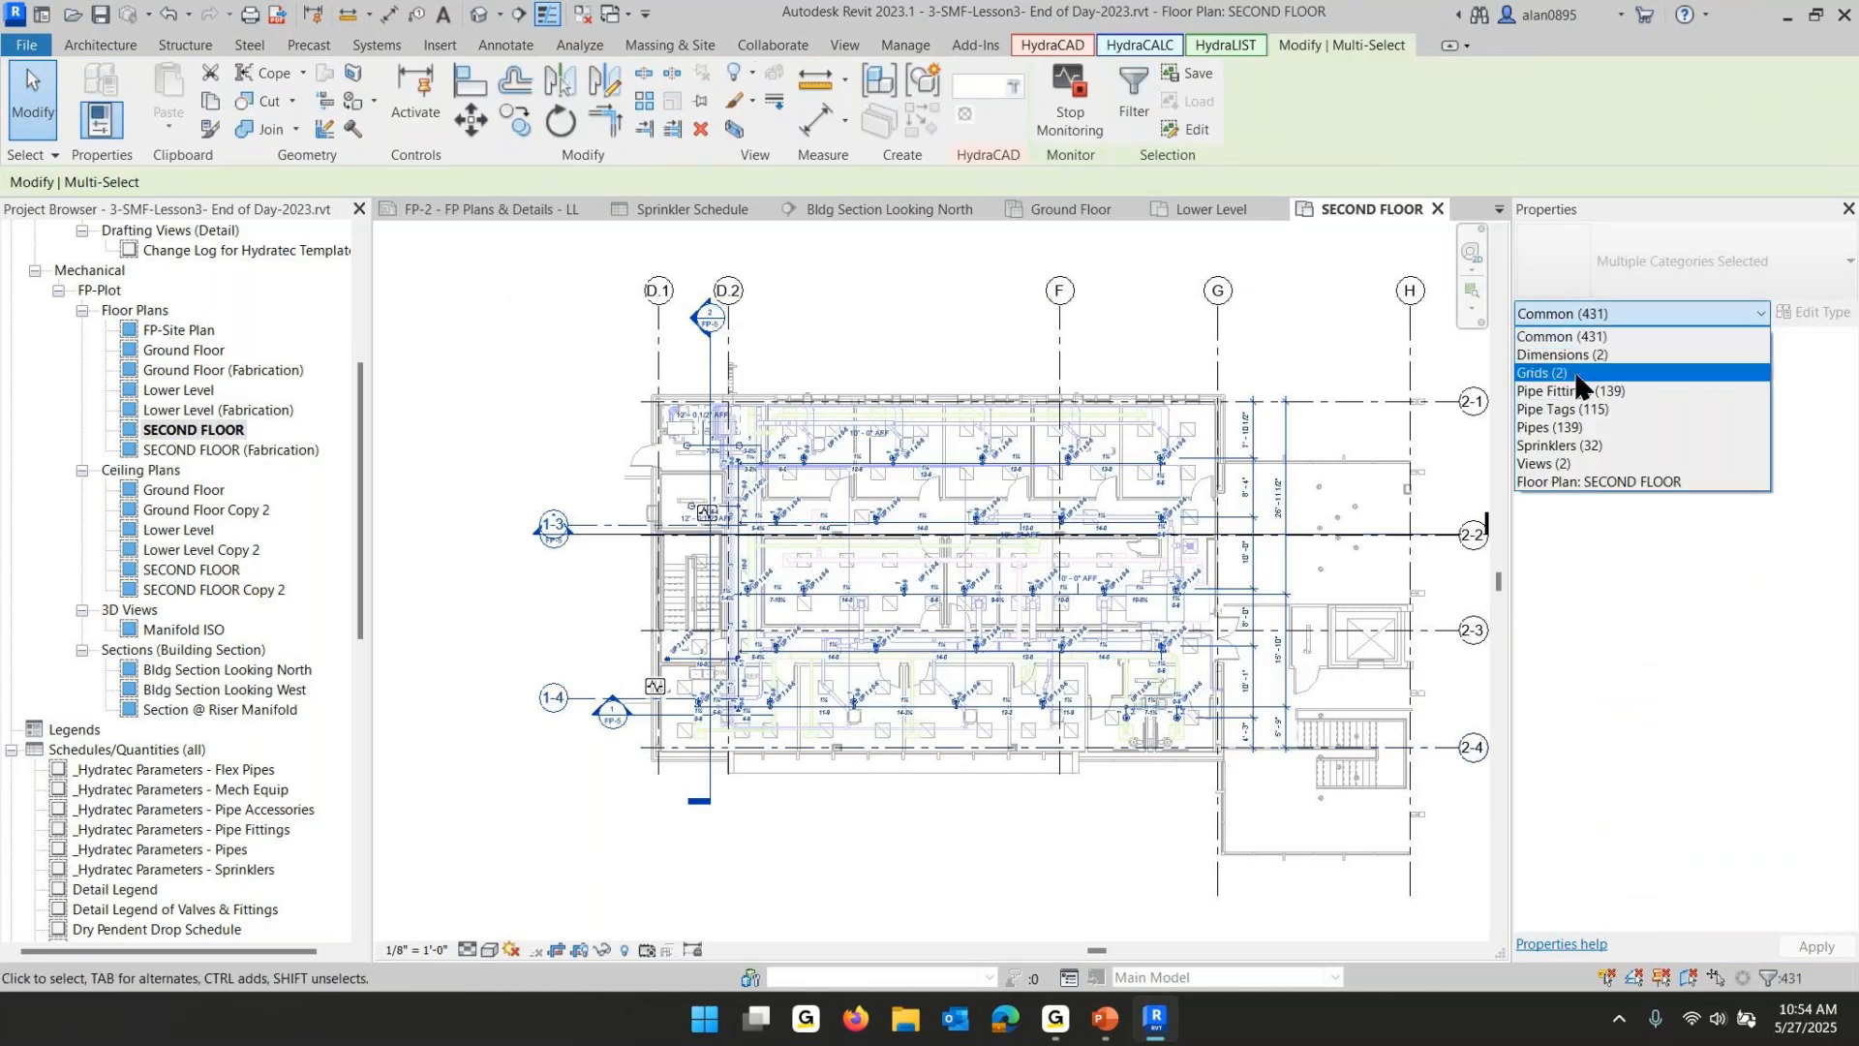
pyautogui.click(1566, 443)
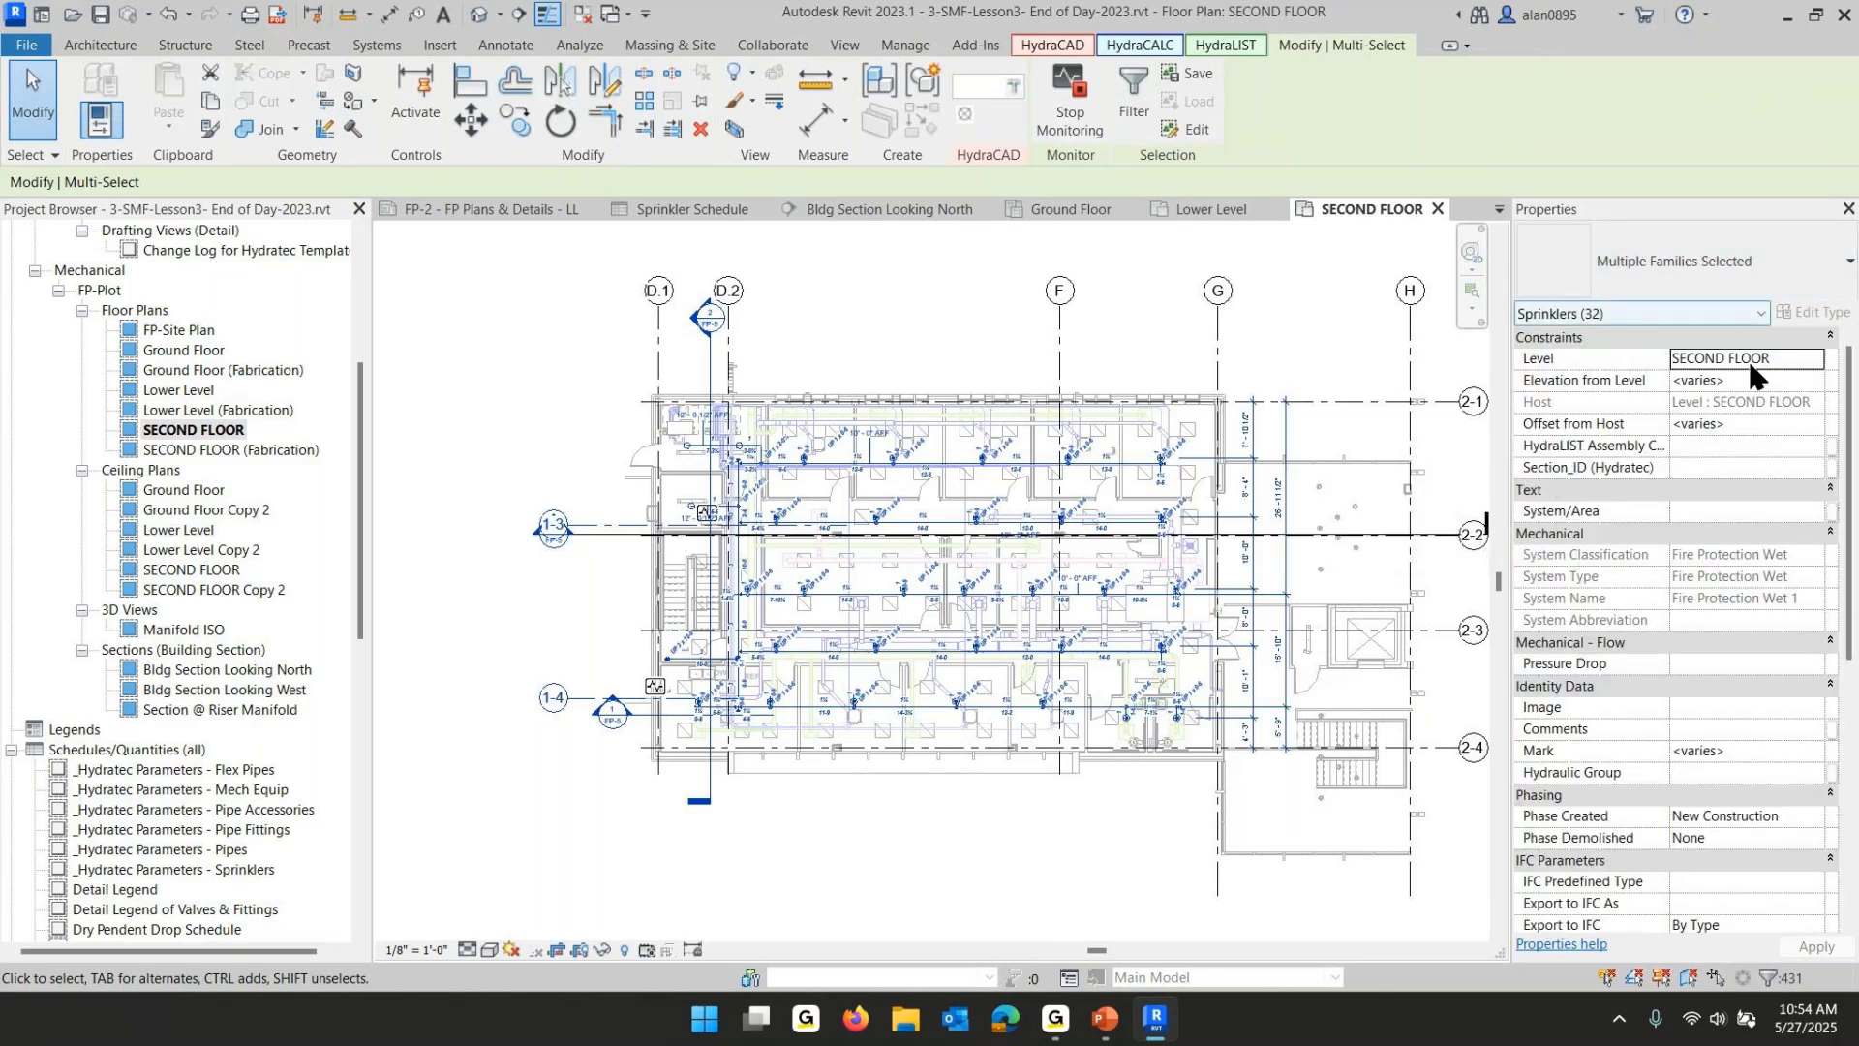
pyautogui.scroll(-5, 1658, 646)
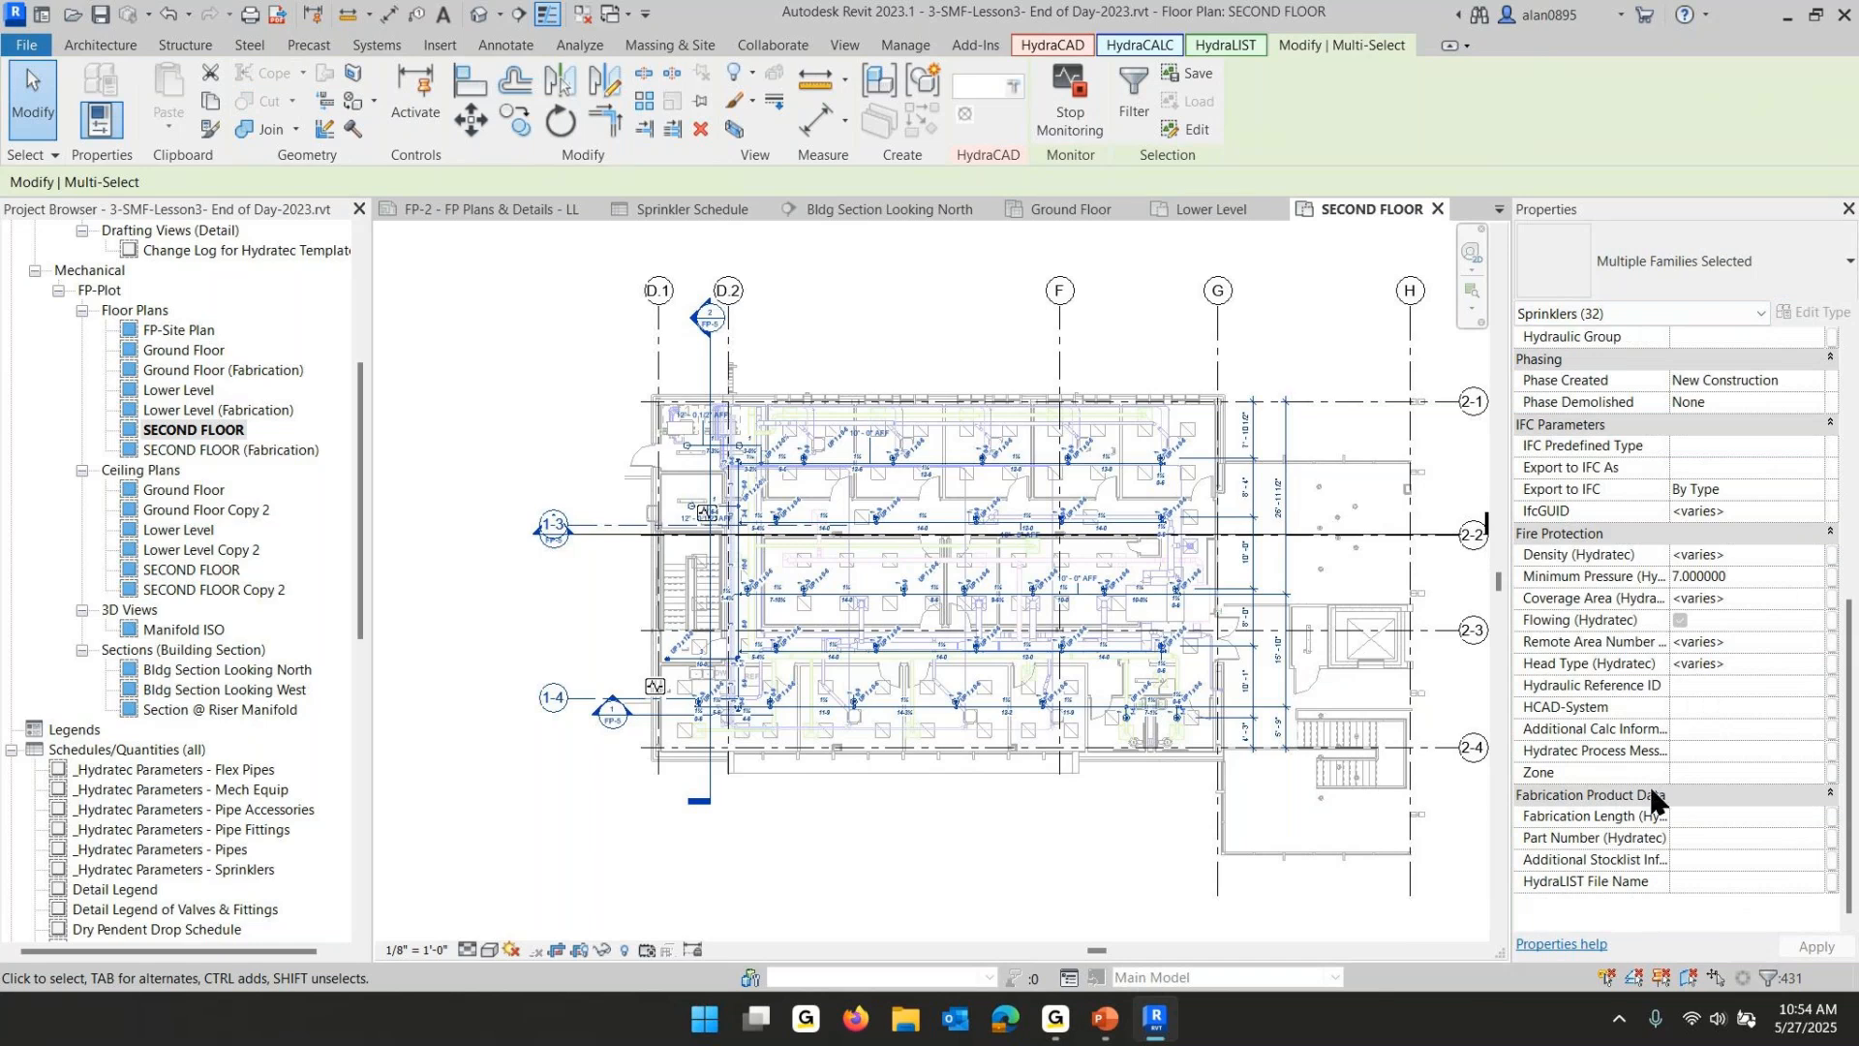
pyautogui.click(1725, 772)
pyautogui.write('Second')
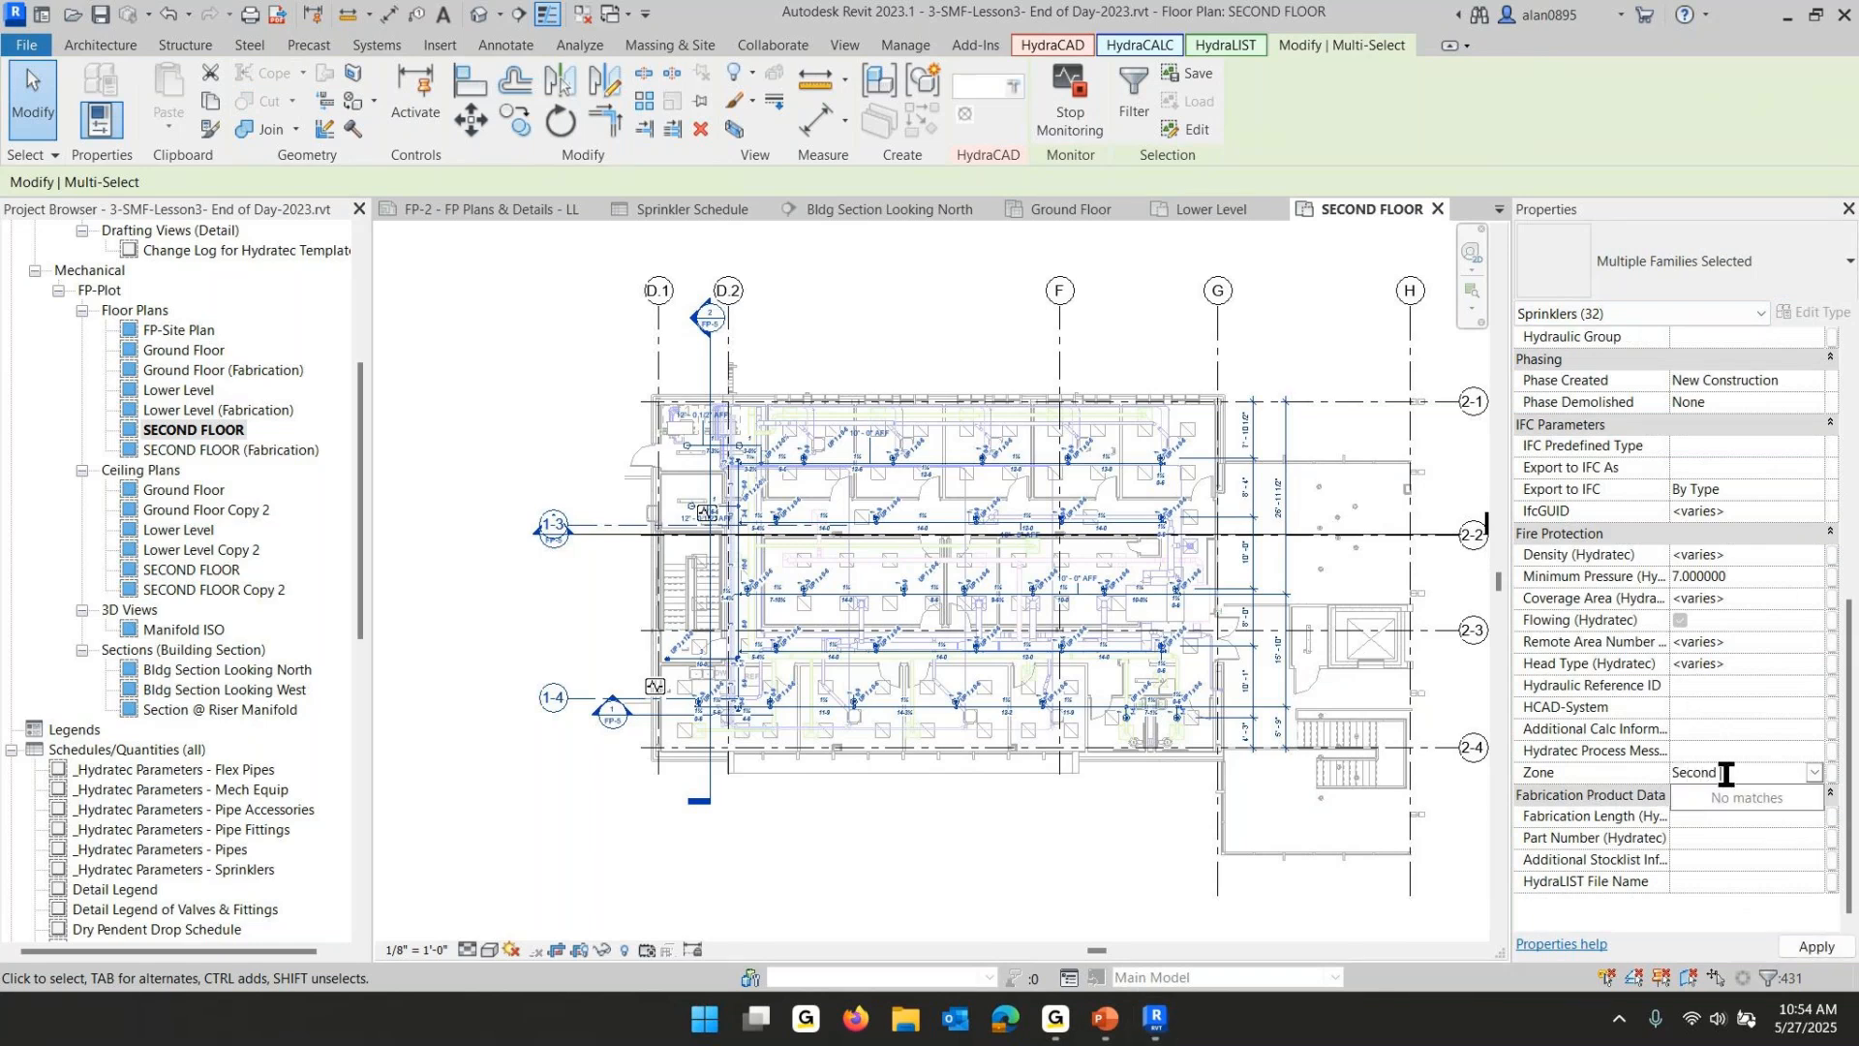
pyautogui.write(' Floor')
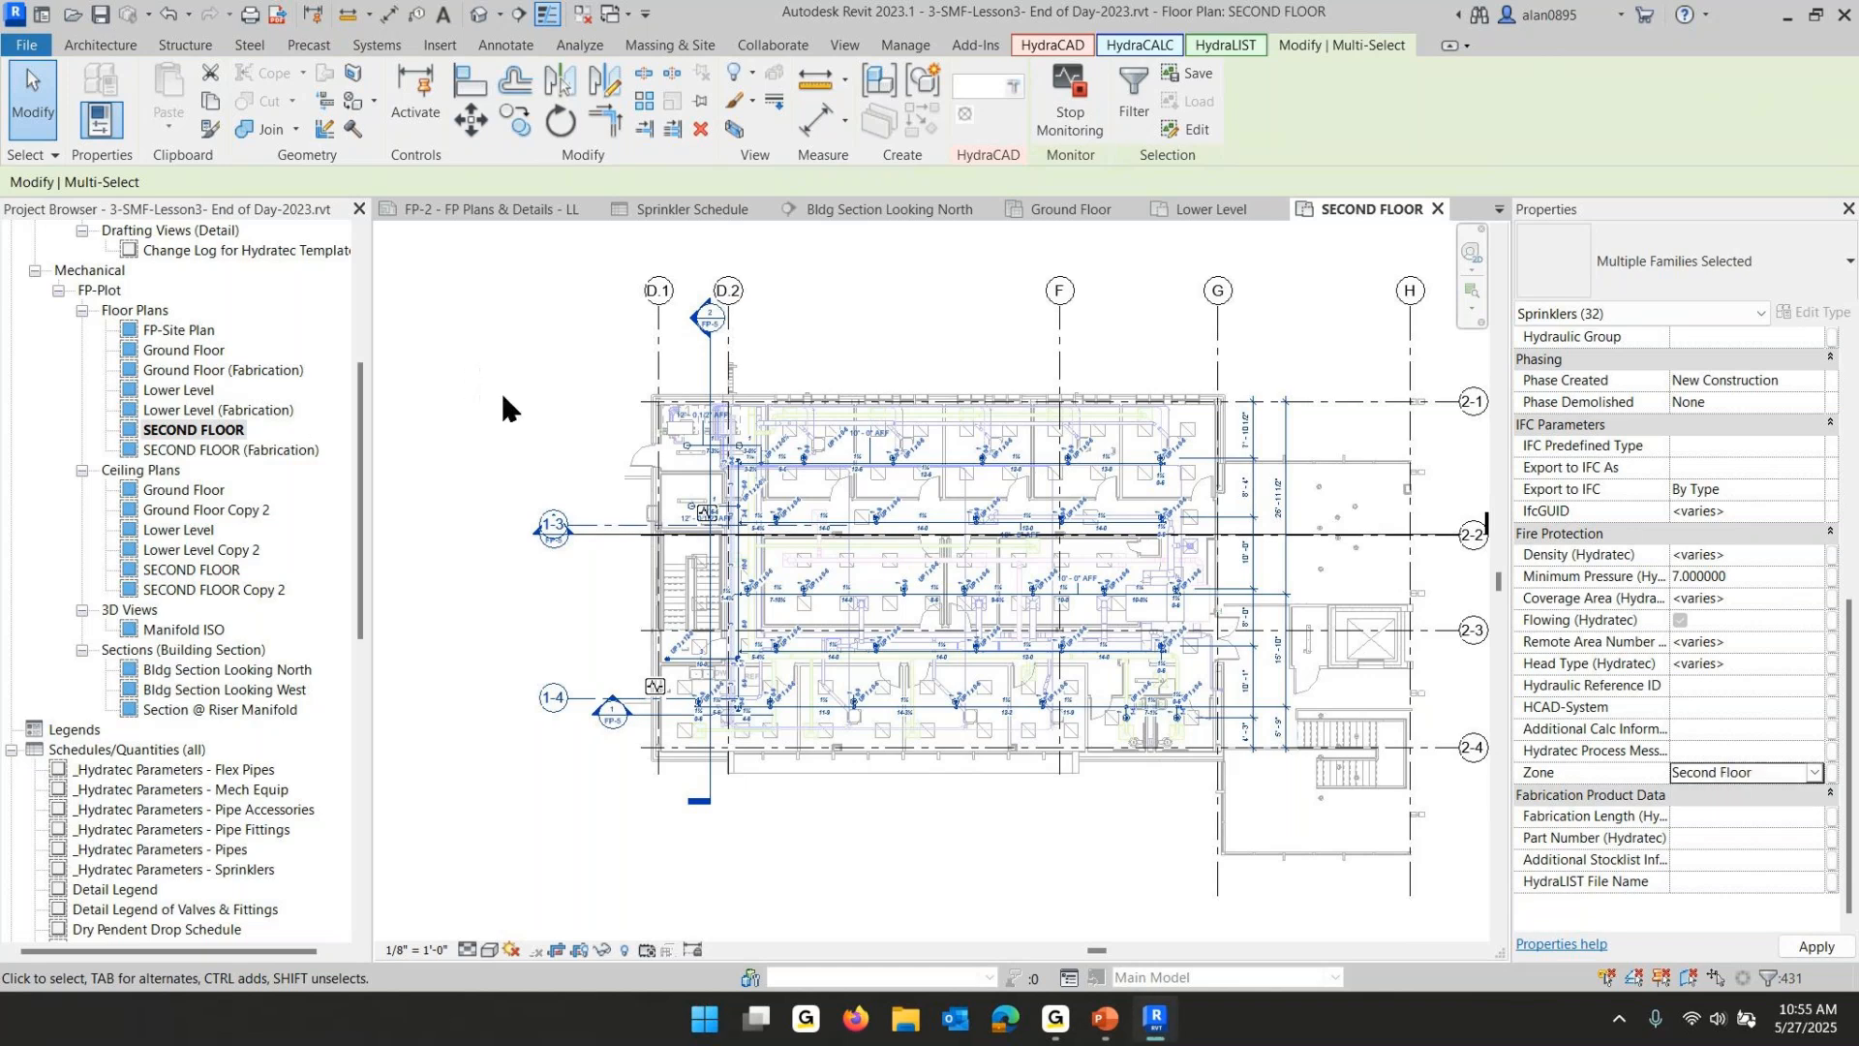
pyautogui.press('Escape')
# - Close the inactive views and open sheet FP-1 - FP Plans & Details
pyautogui.scroll(-3, 194, 755)
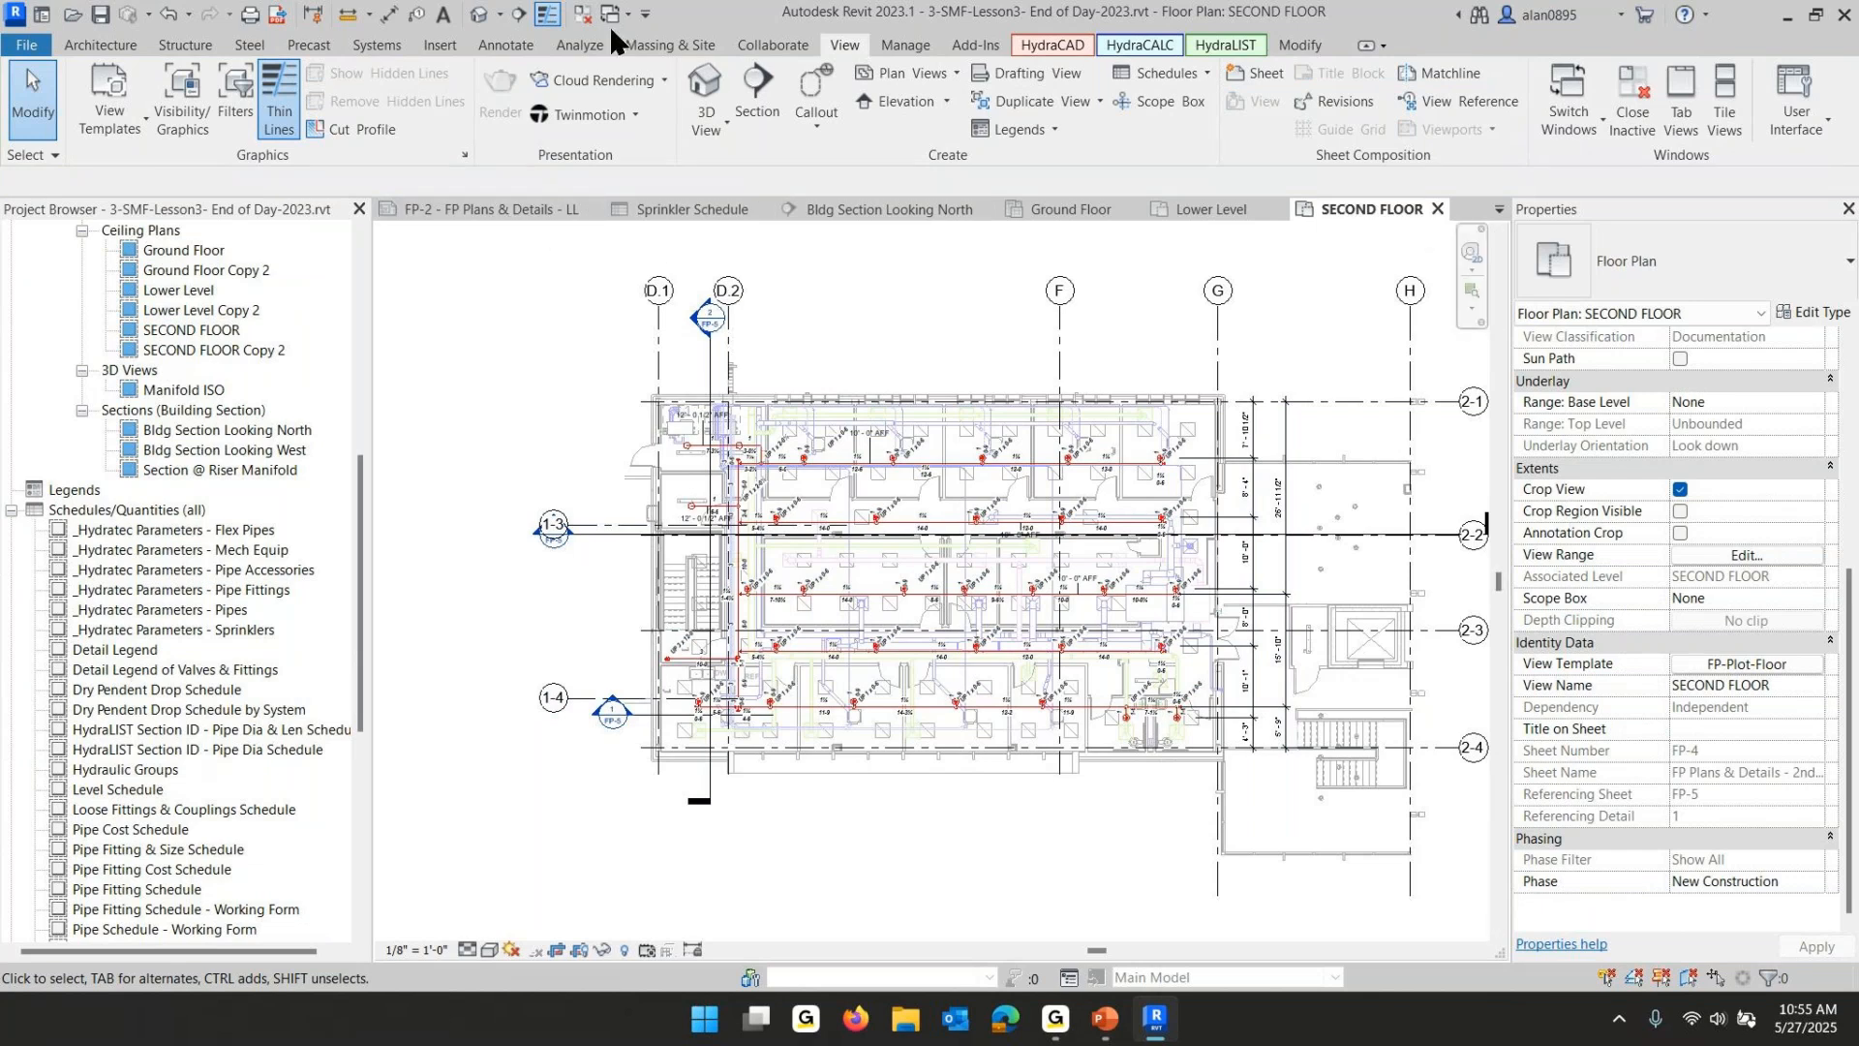
pyautogui.click(582, 15)
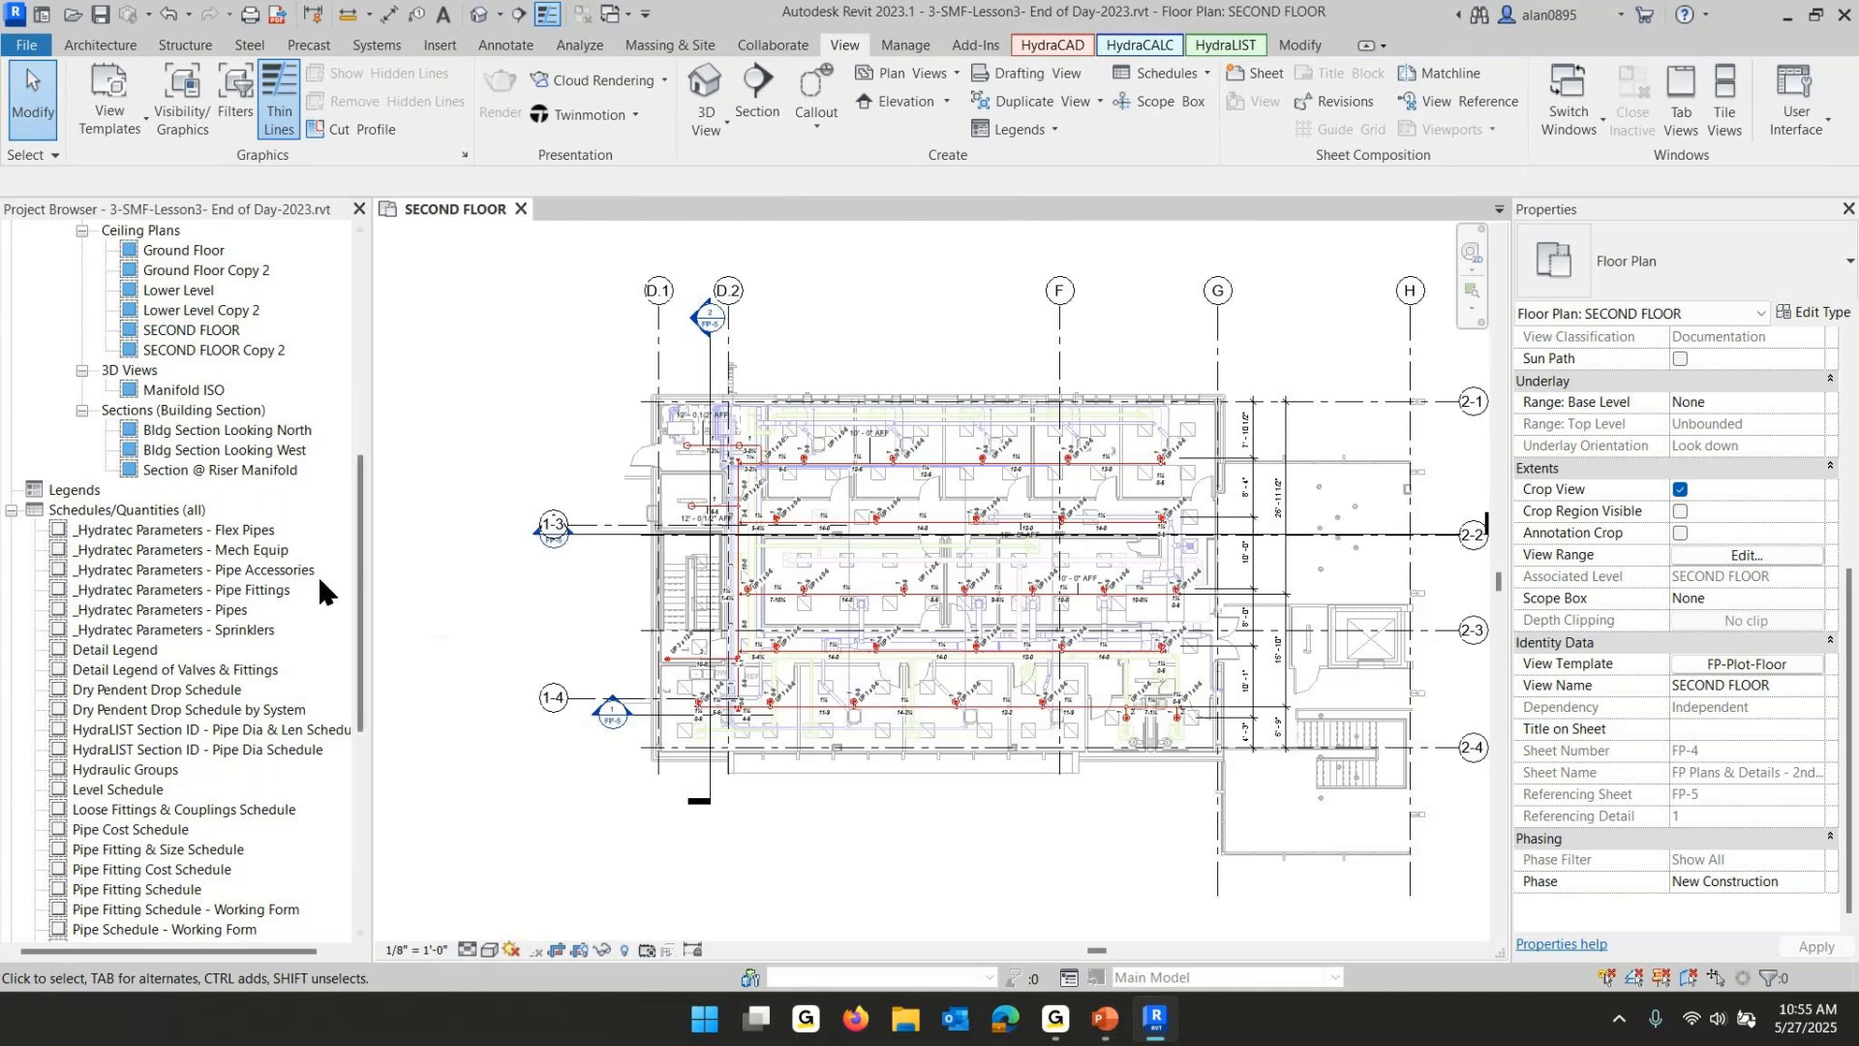
pyautogui.scroll(-1, 301, 584)
pyautogui.click(11, 449)
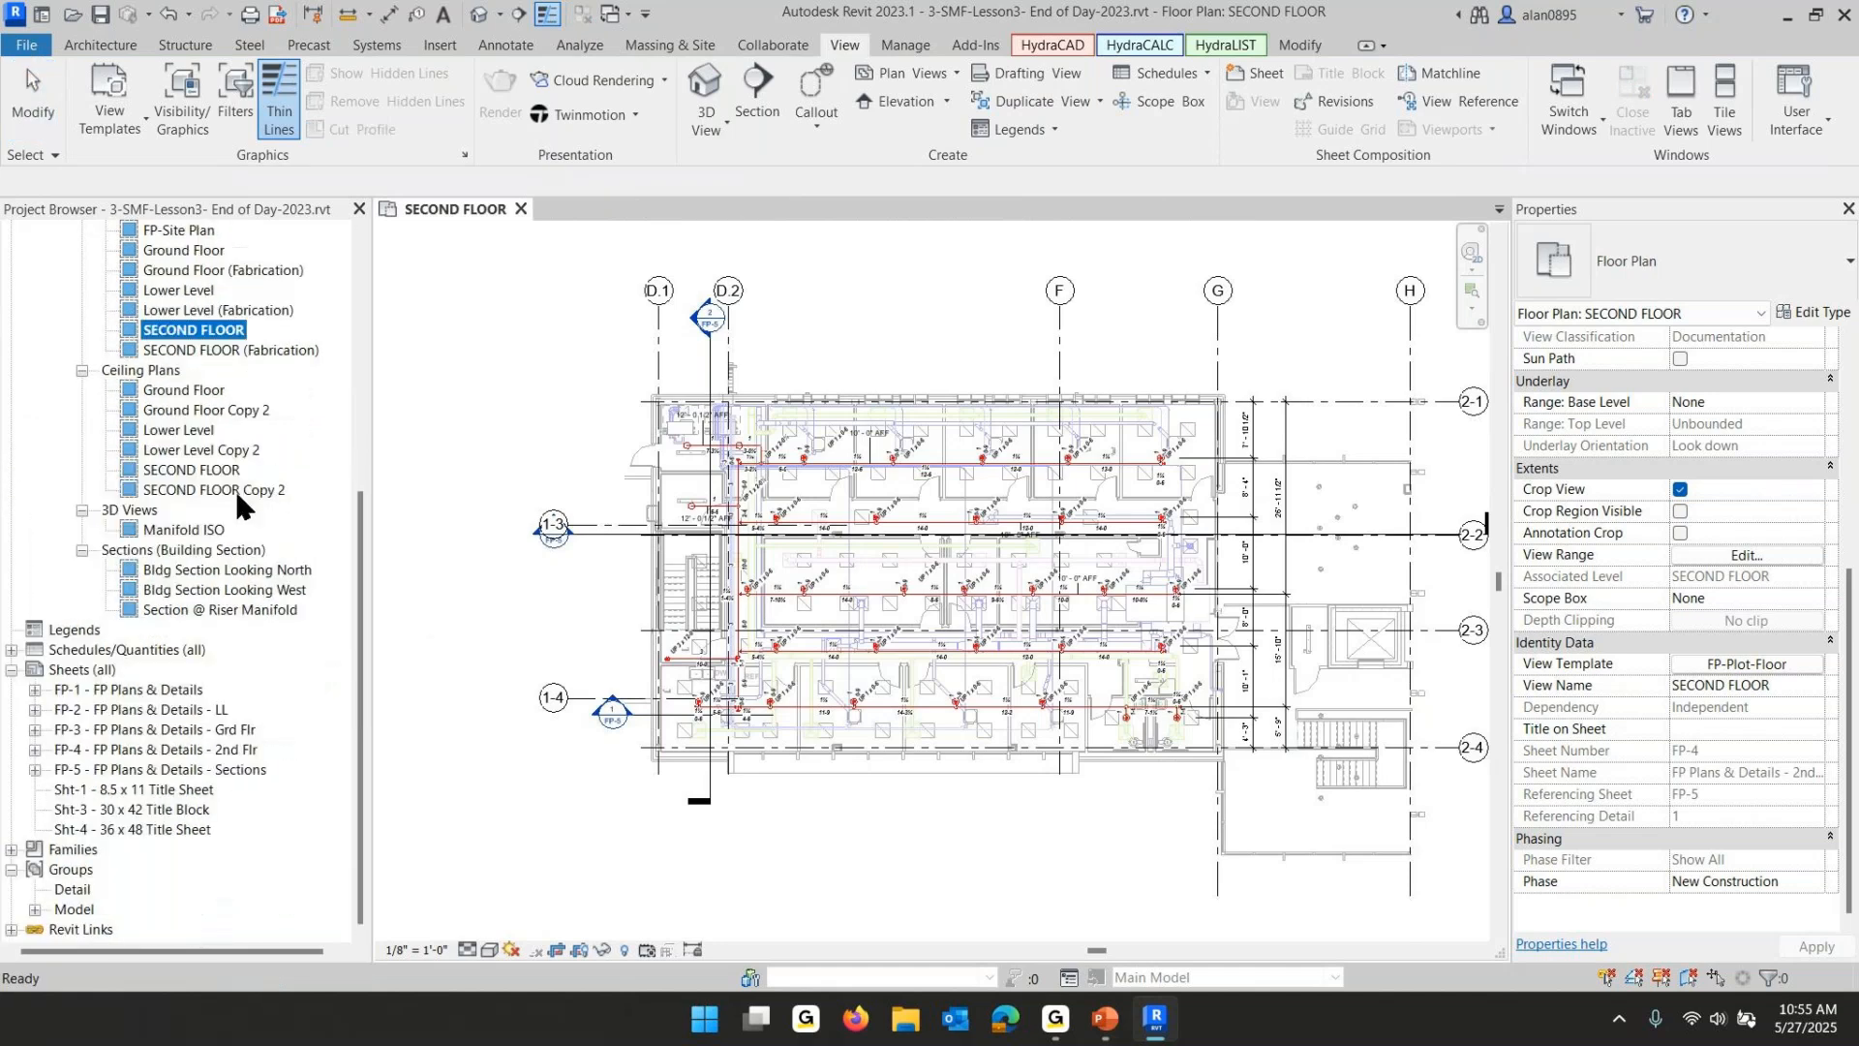
pyautogui.doubleClick(134, 691)
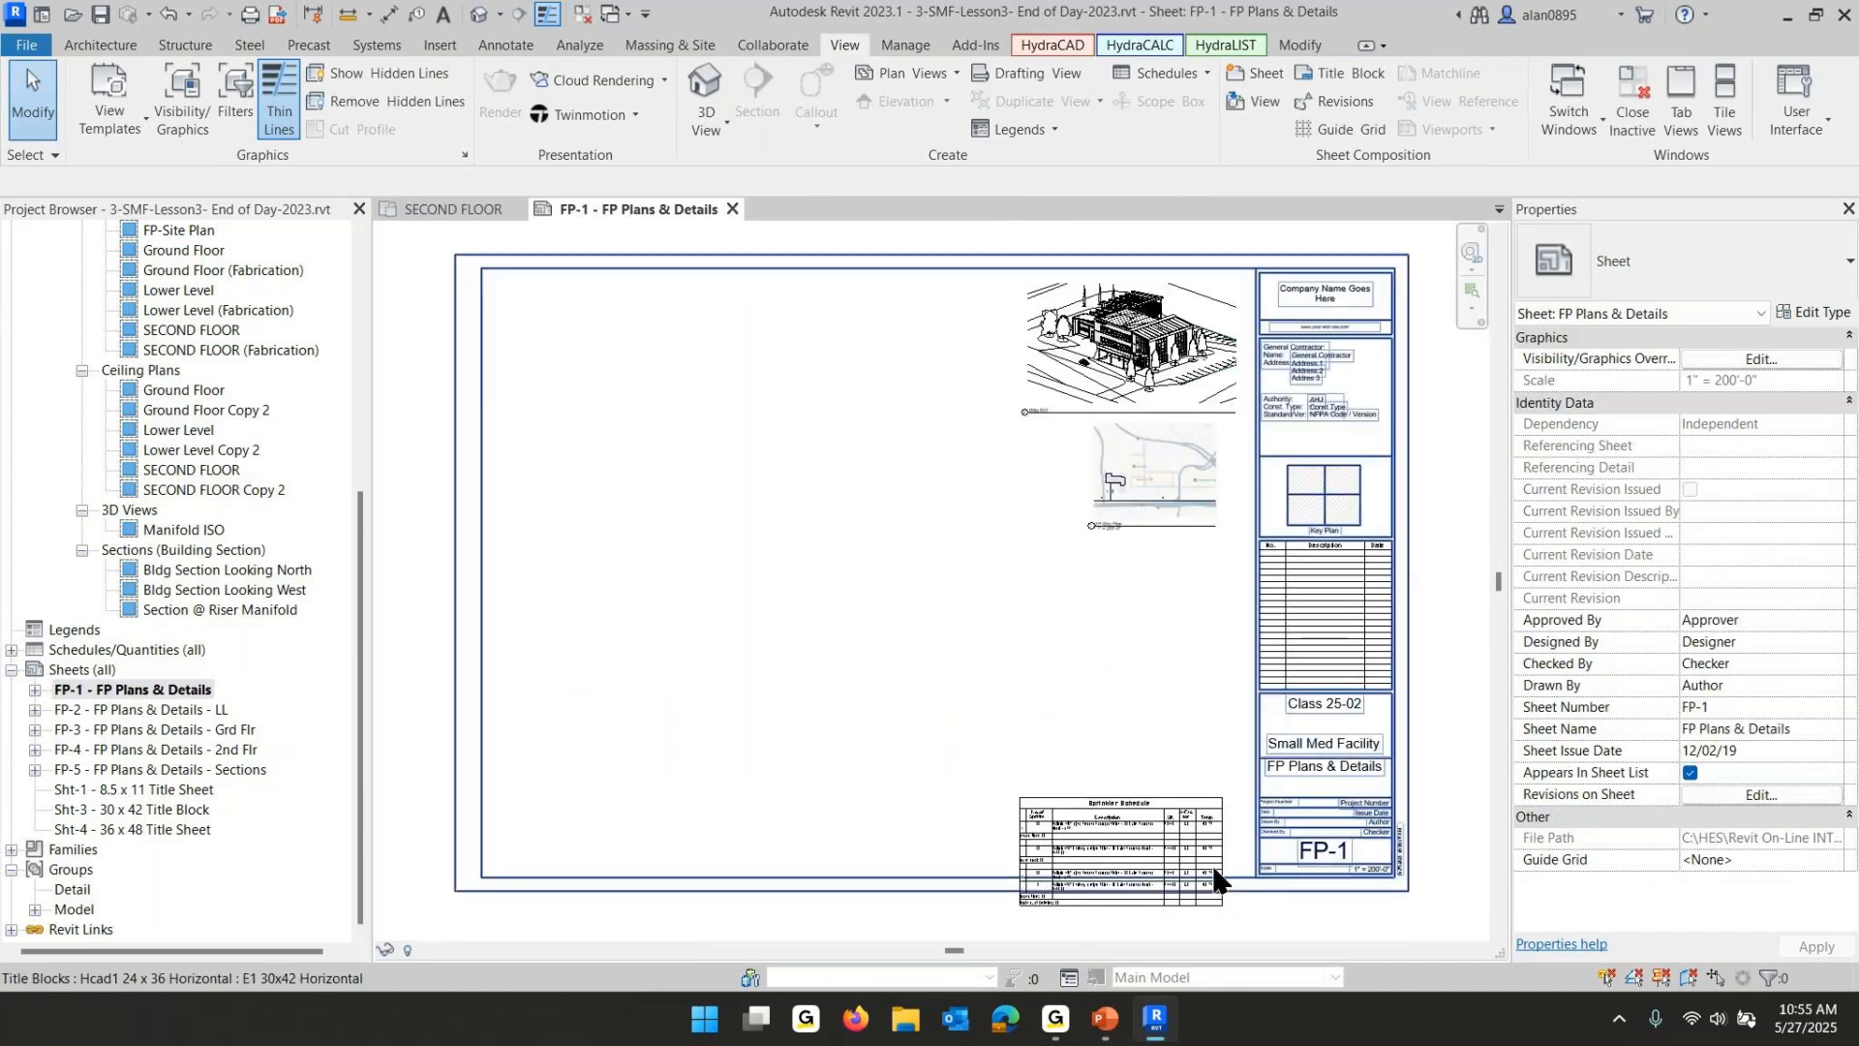
# - Move the Sprinkler Schedule on sheet FP-1 slightly up so it sits inside the sheet border
pyautogui.scroll(2, 1213, 867)
pyautogui.click(1062, 733)
pyautogui.moveTo(1057, 726); pyautogui.dragTo(1098, 639)
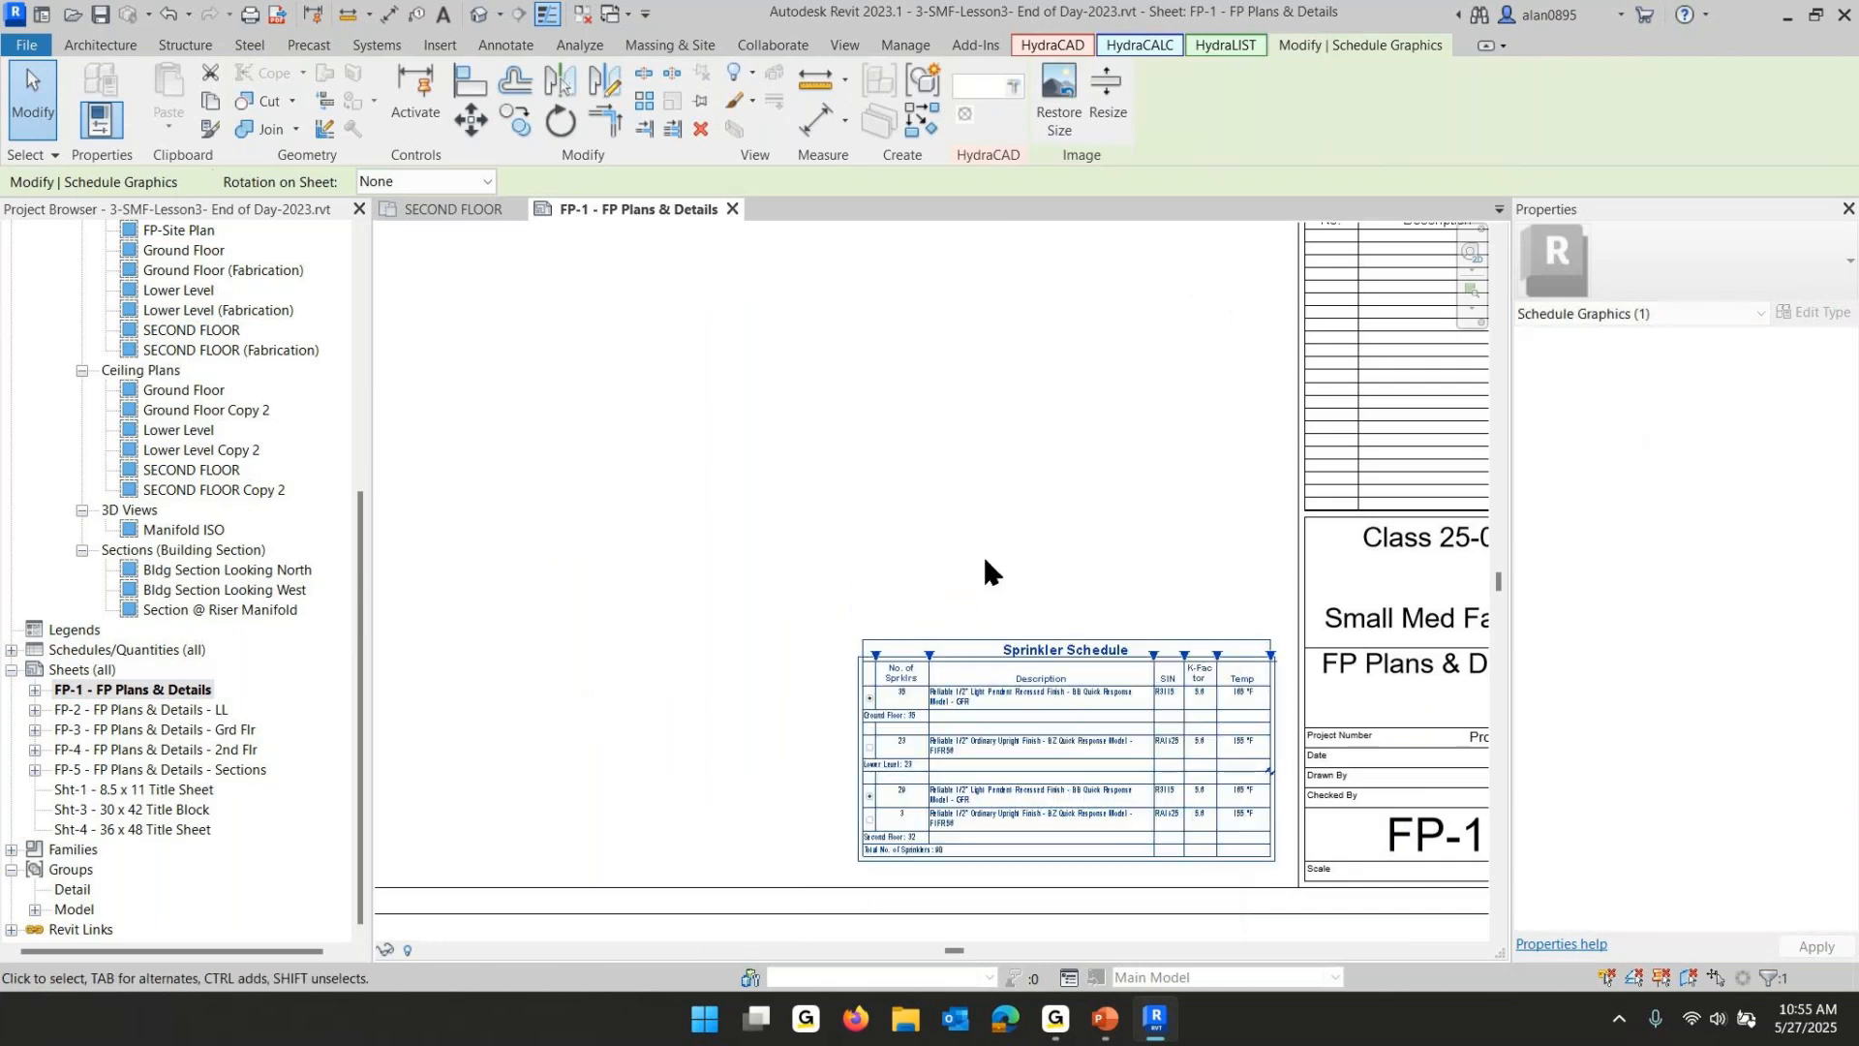
pyautogui.click(977, 536)
pyautogui.scroll(3, 1062, 726)
pyautogui.moveTo(1062, 726); pyautogui.dragTo(1071, 444, button='middle')
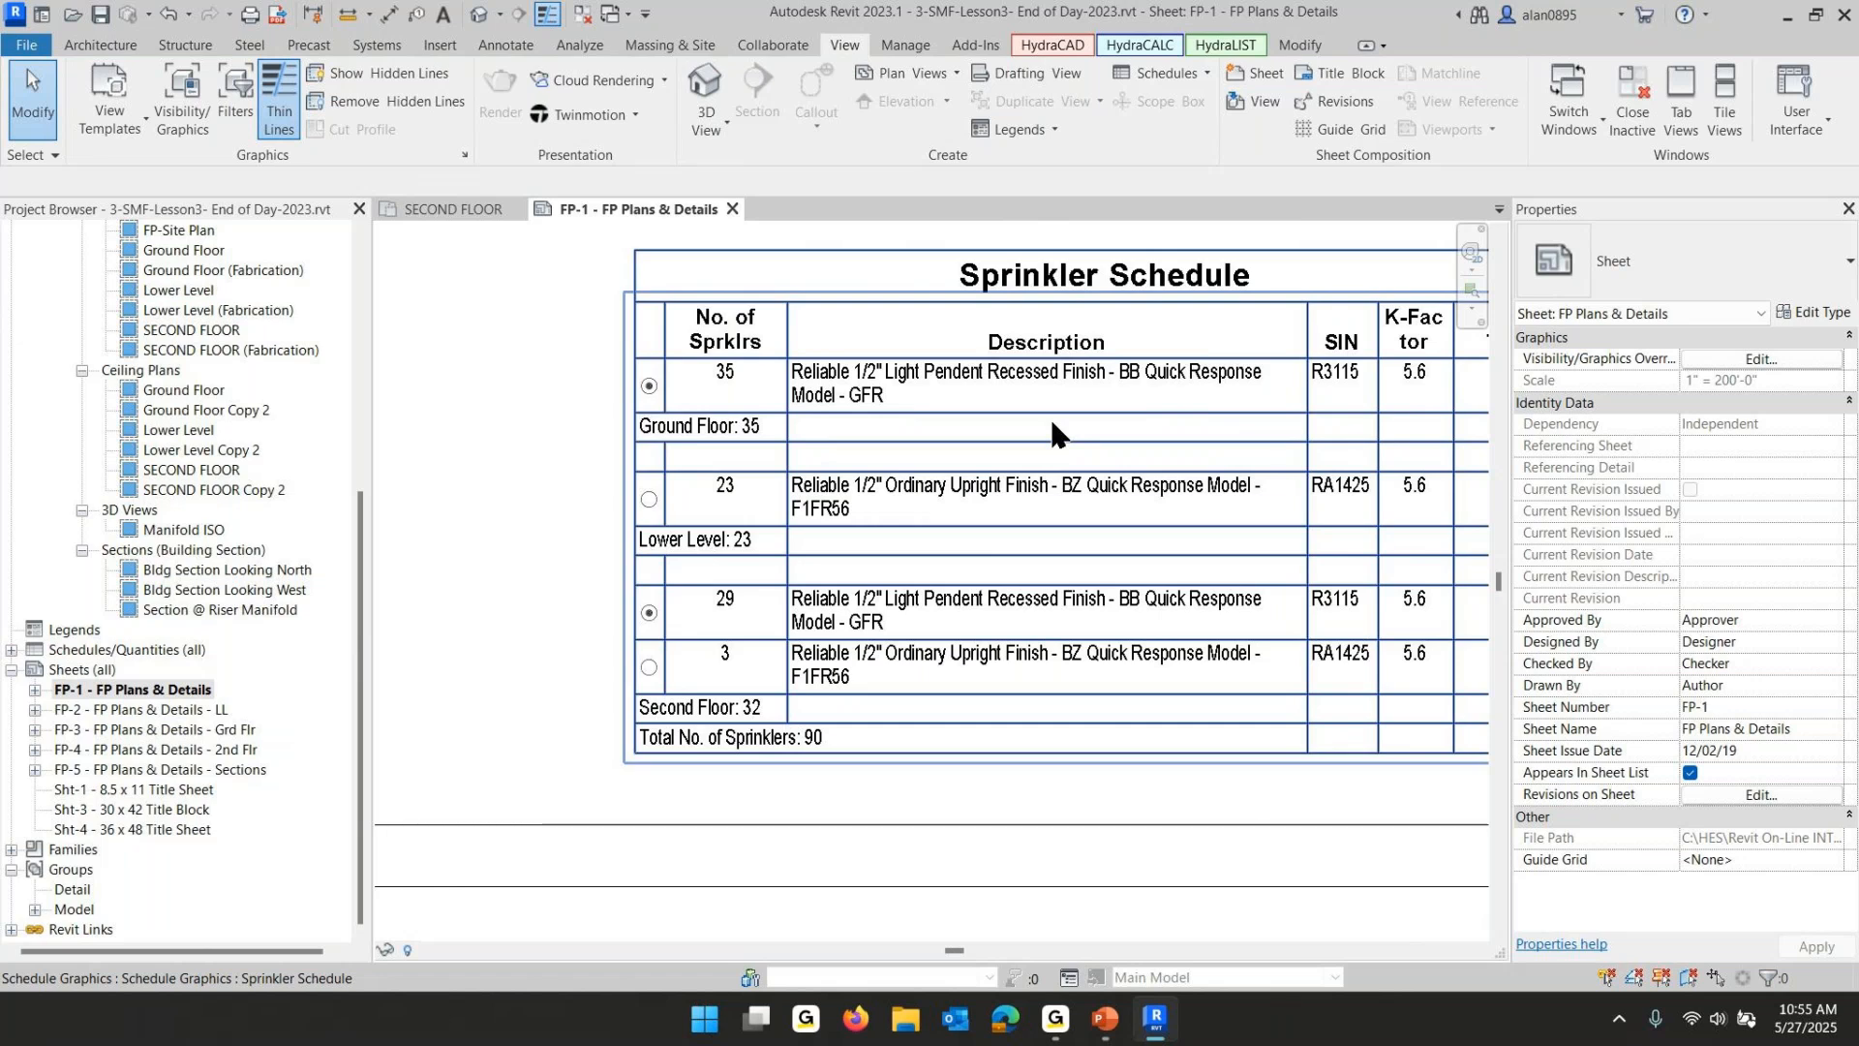
pyautogui.moveTo(1213, 575); pyautogui.dragTo(1182, 598, button='middle')
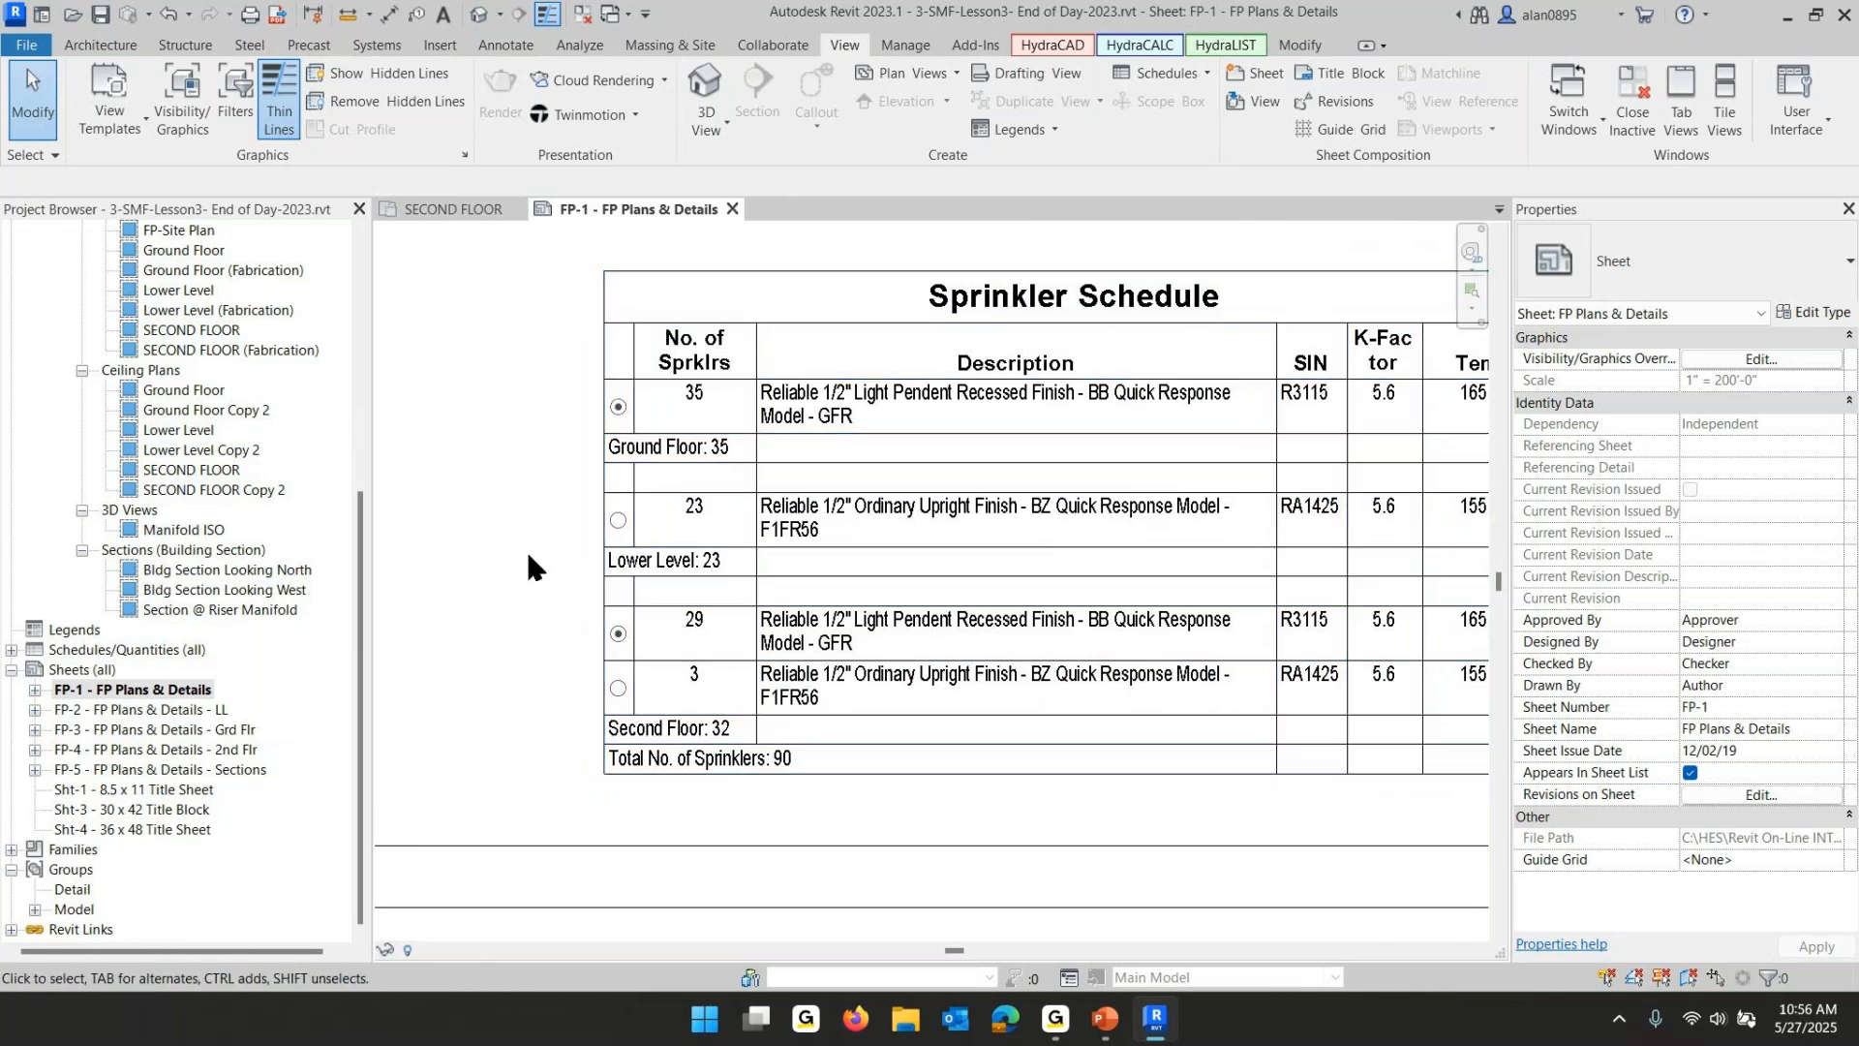
pyautogui.scroll(-2, 528, 566)
pyautogui.scroll(1, 944, 649)
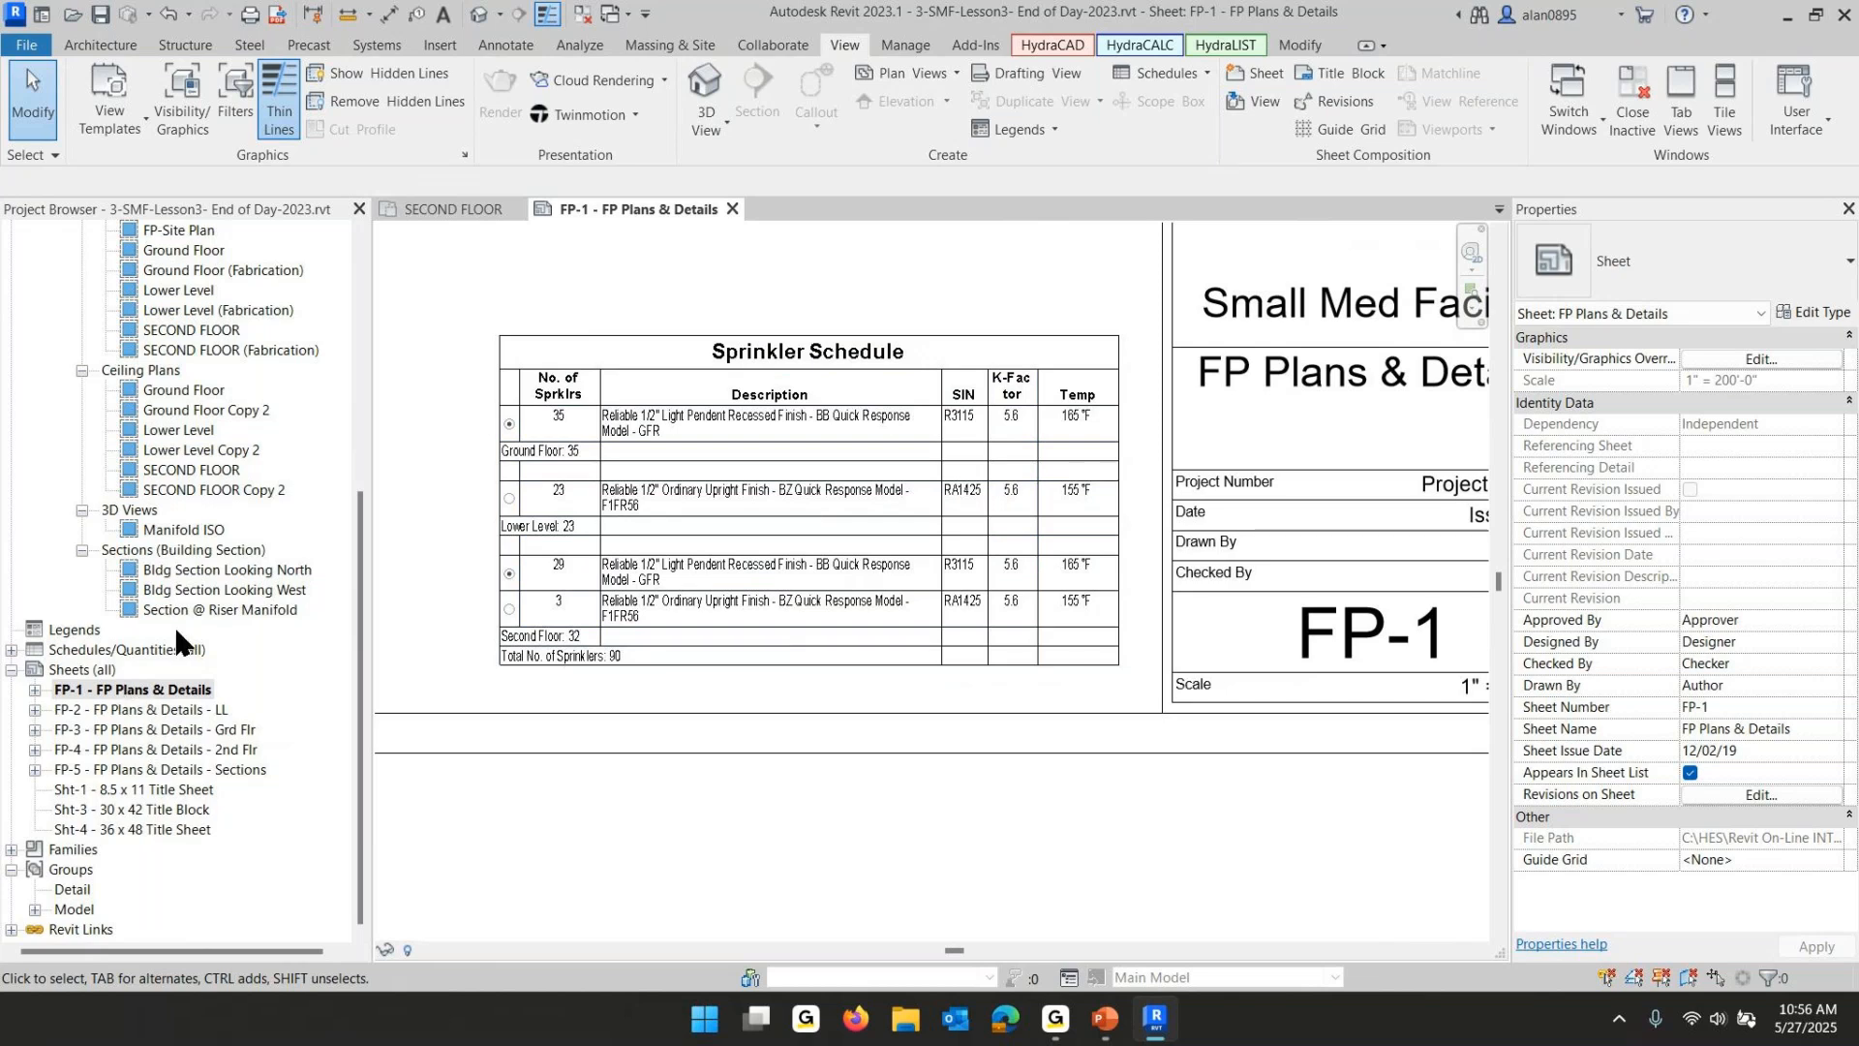
# - Duplicate the Sprinkler Schedule view and open the copy
pyautogui.scroll(7, 215, 619)
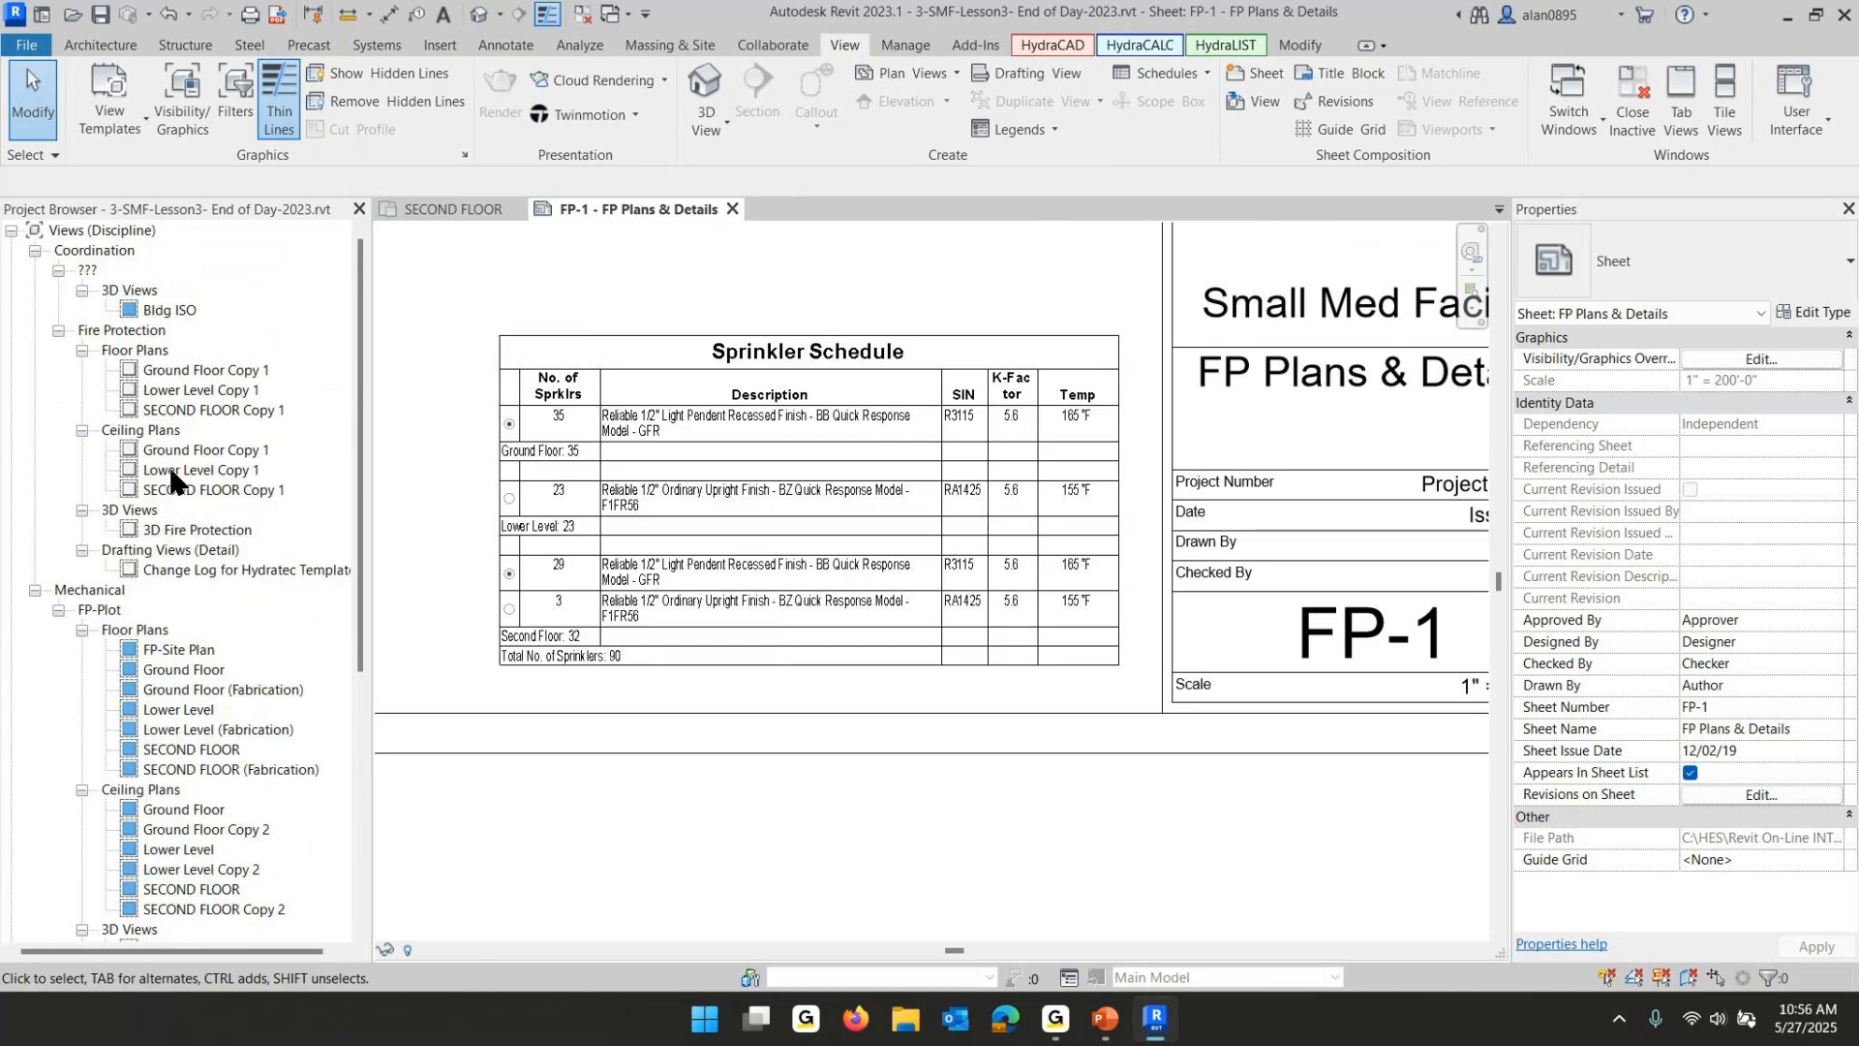
pyautogui.scroll(-5, 153, 614)
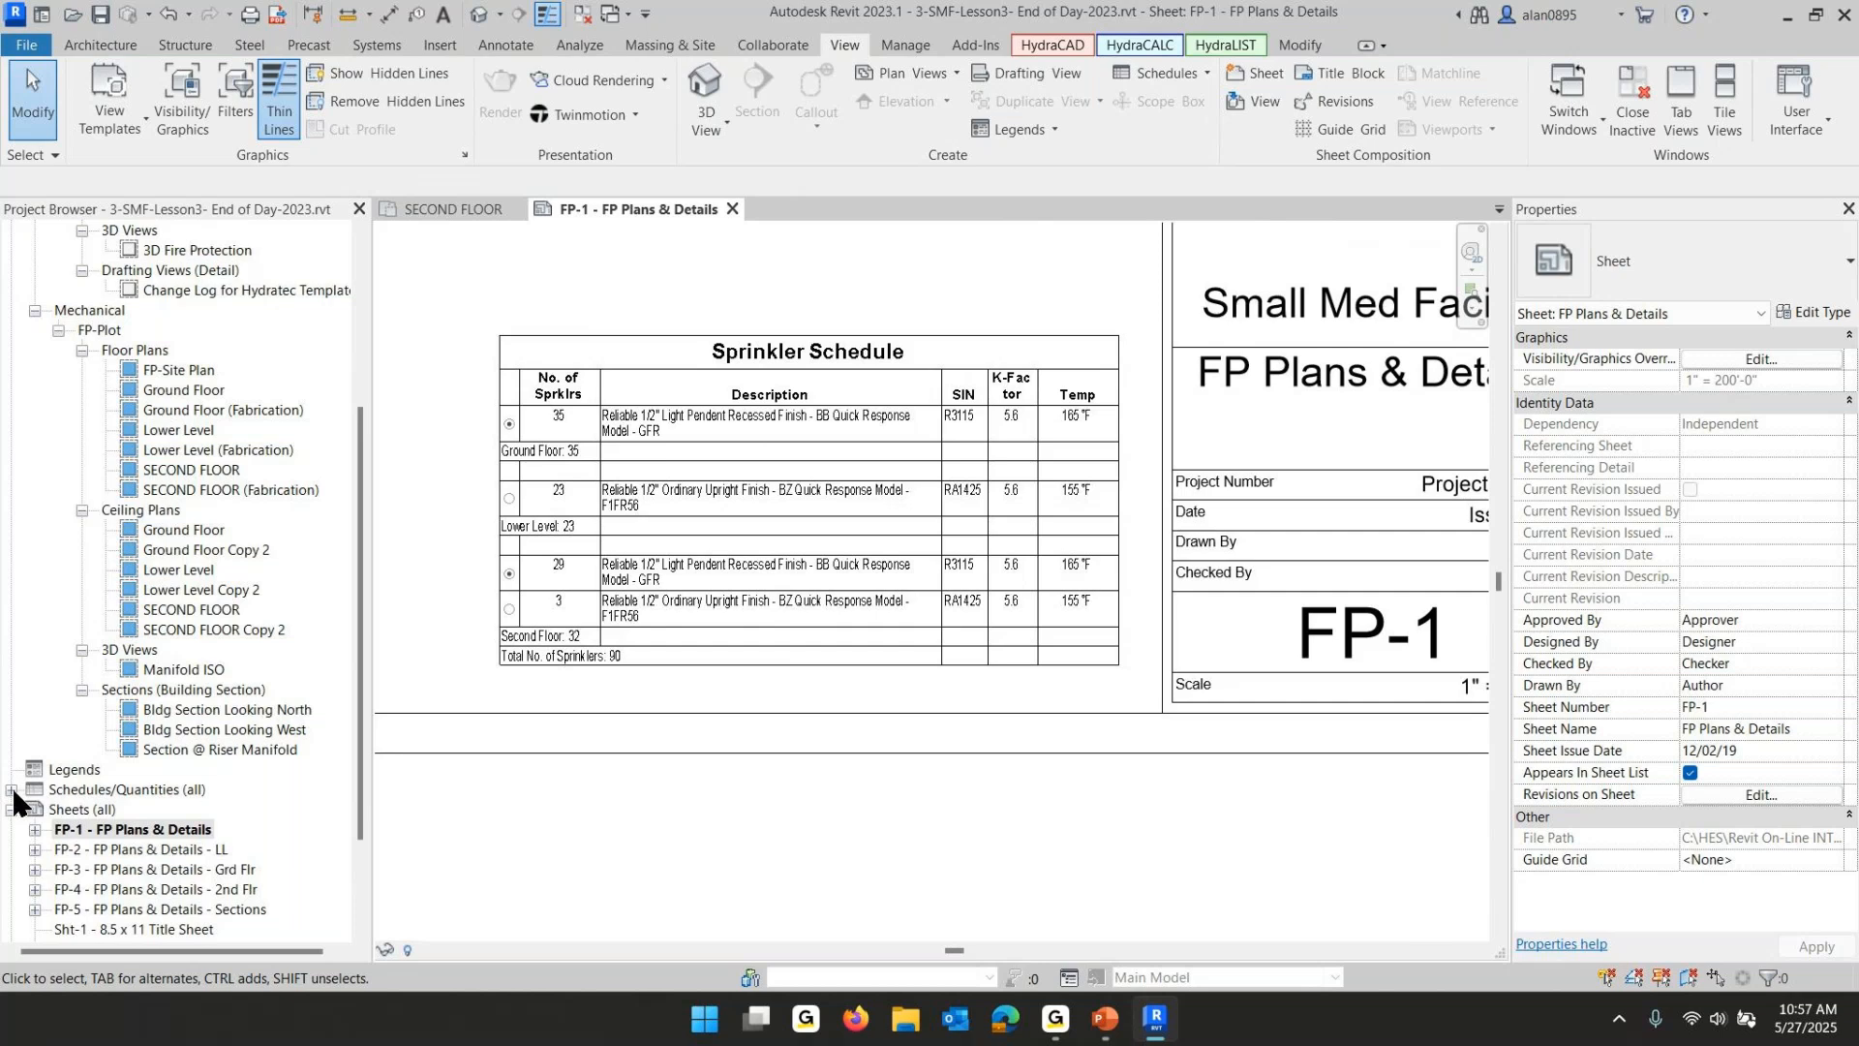
pyautogui.click(12, 790)
pyautogui.click(113, 852)
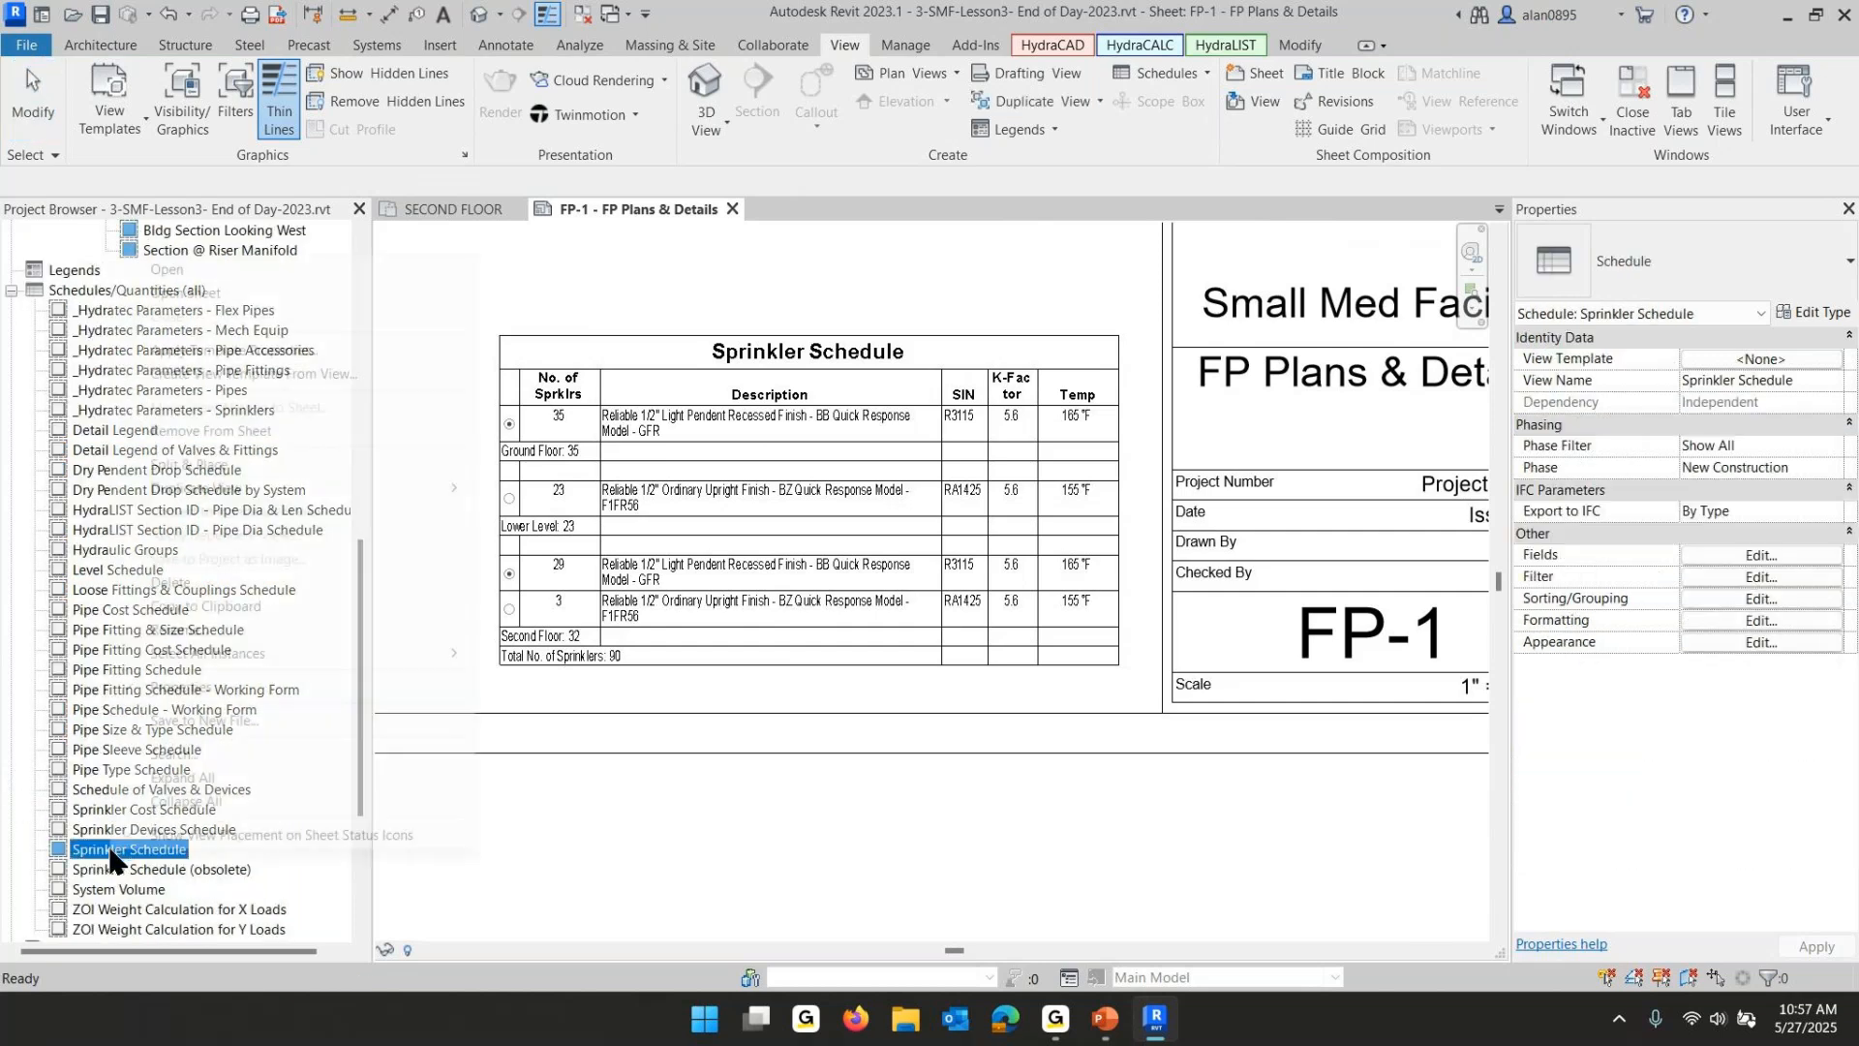
pyautogui.rightClick(113, 852)
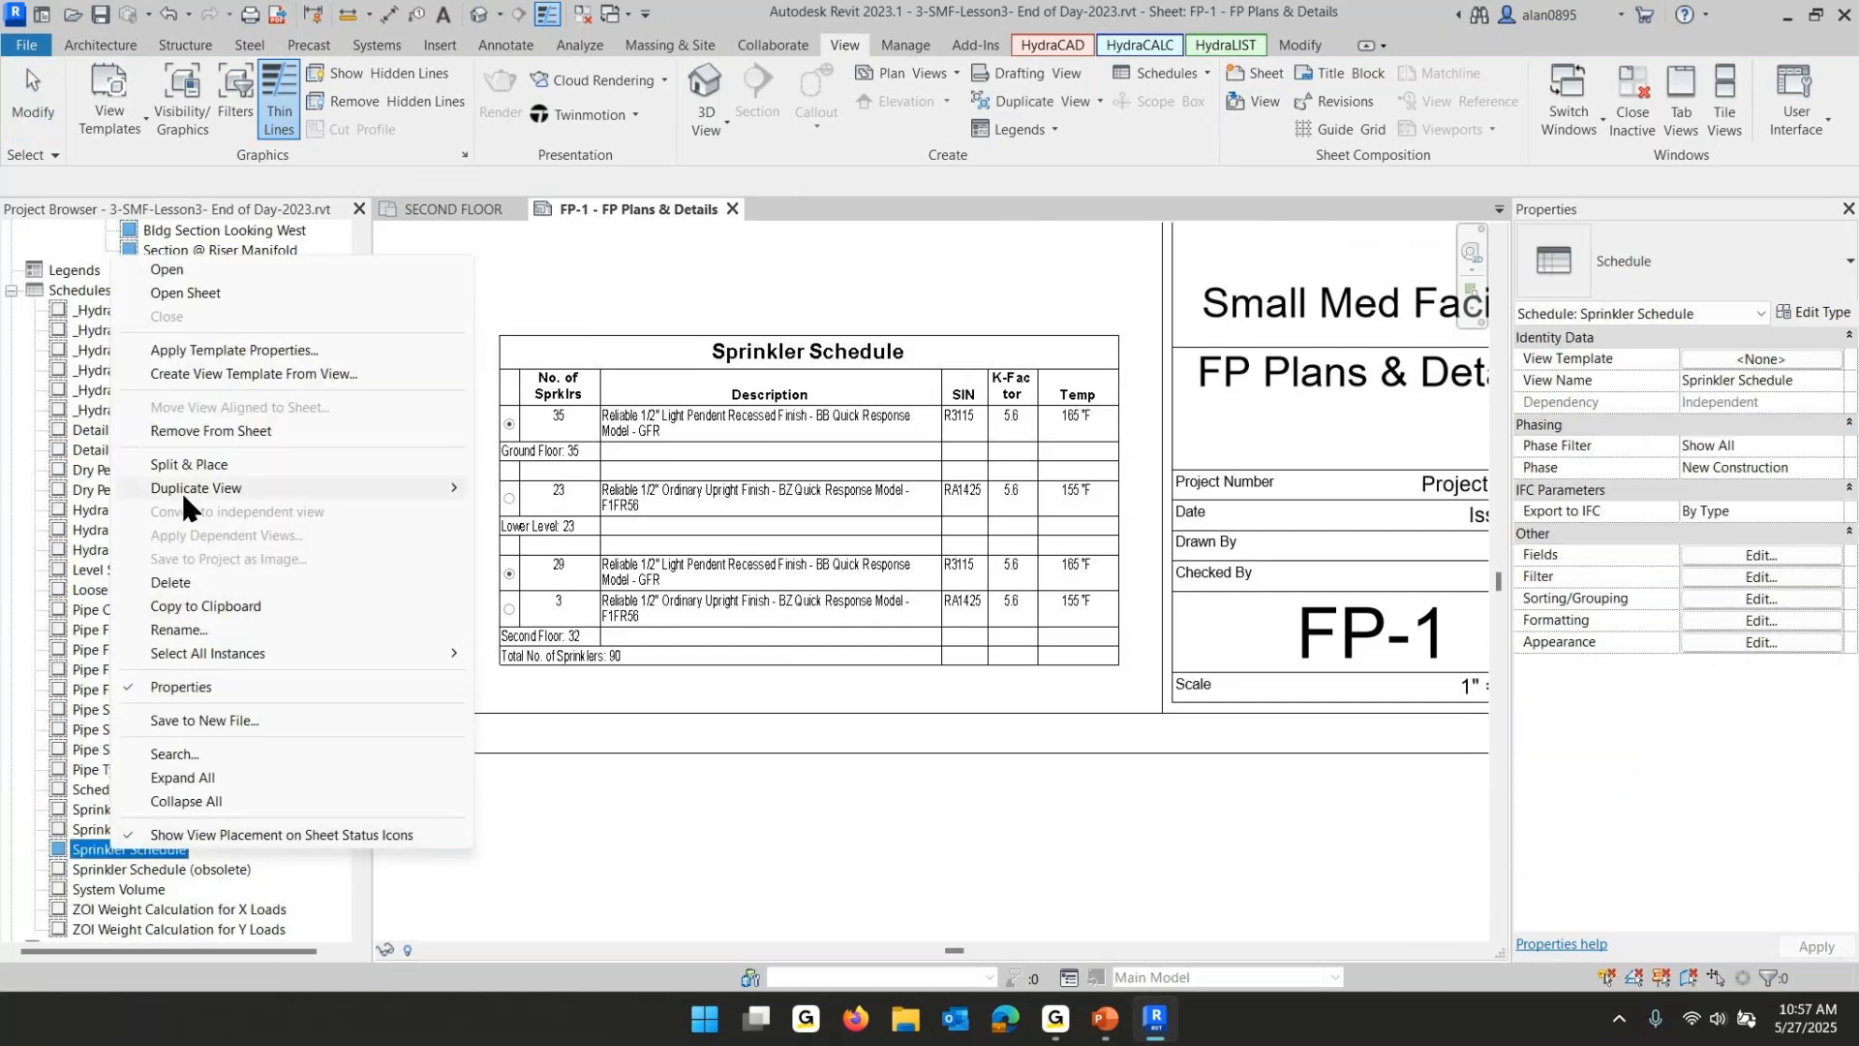
pyautogui.moveTo(211, 484)
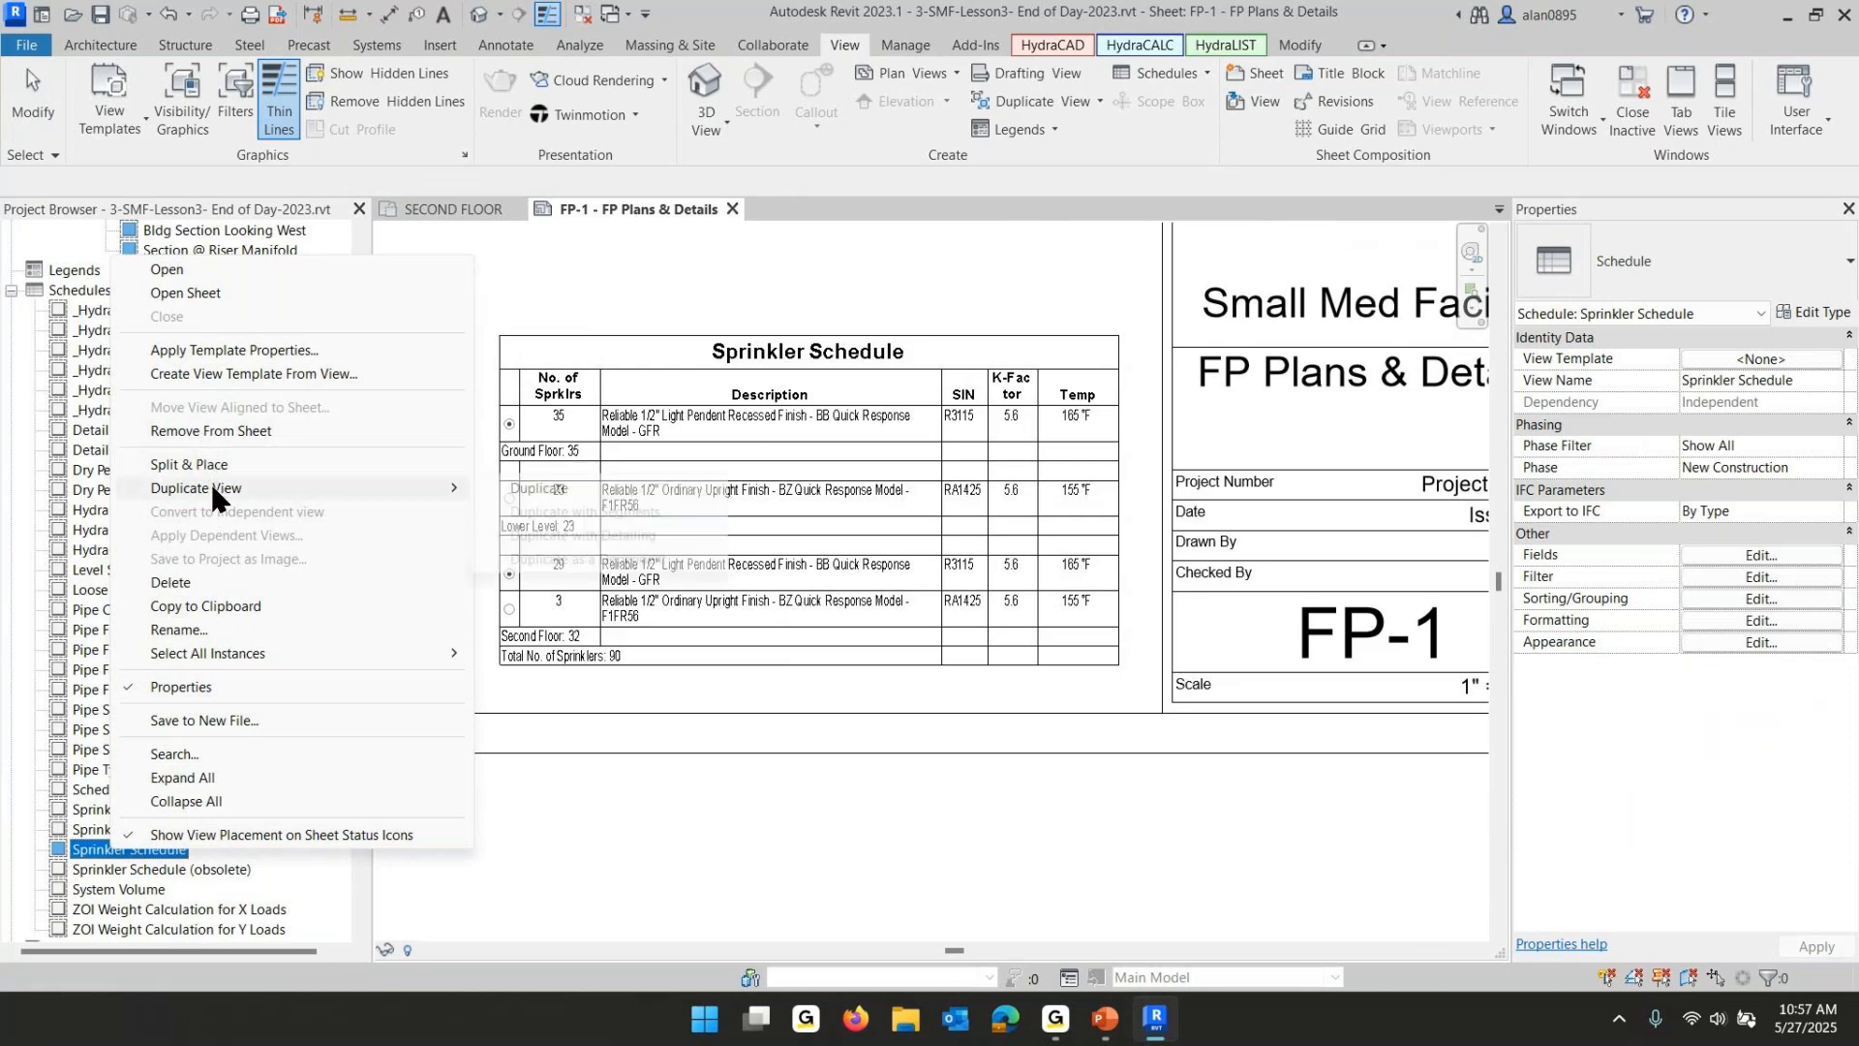
pyautogui.click(565, 489)
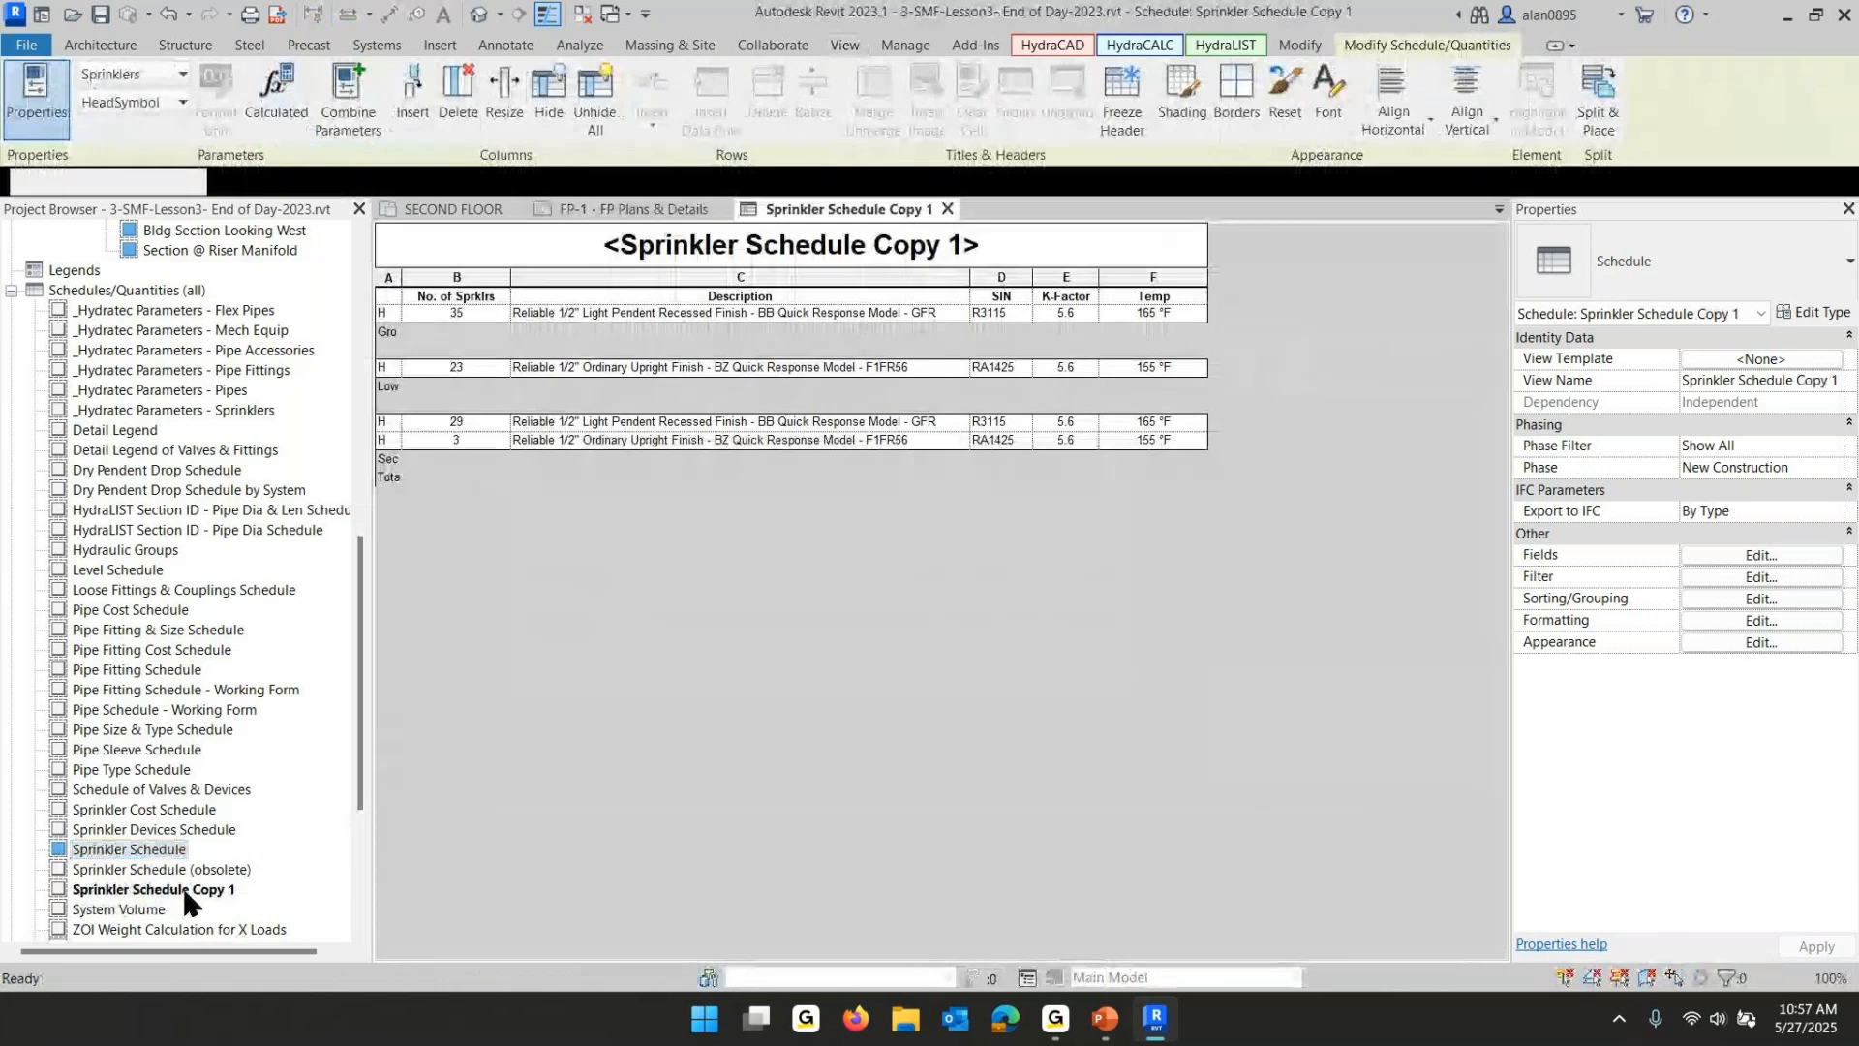
pyautogui.click(186, 890)
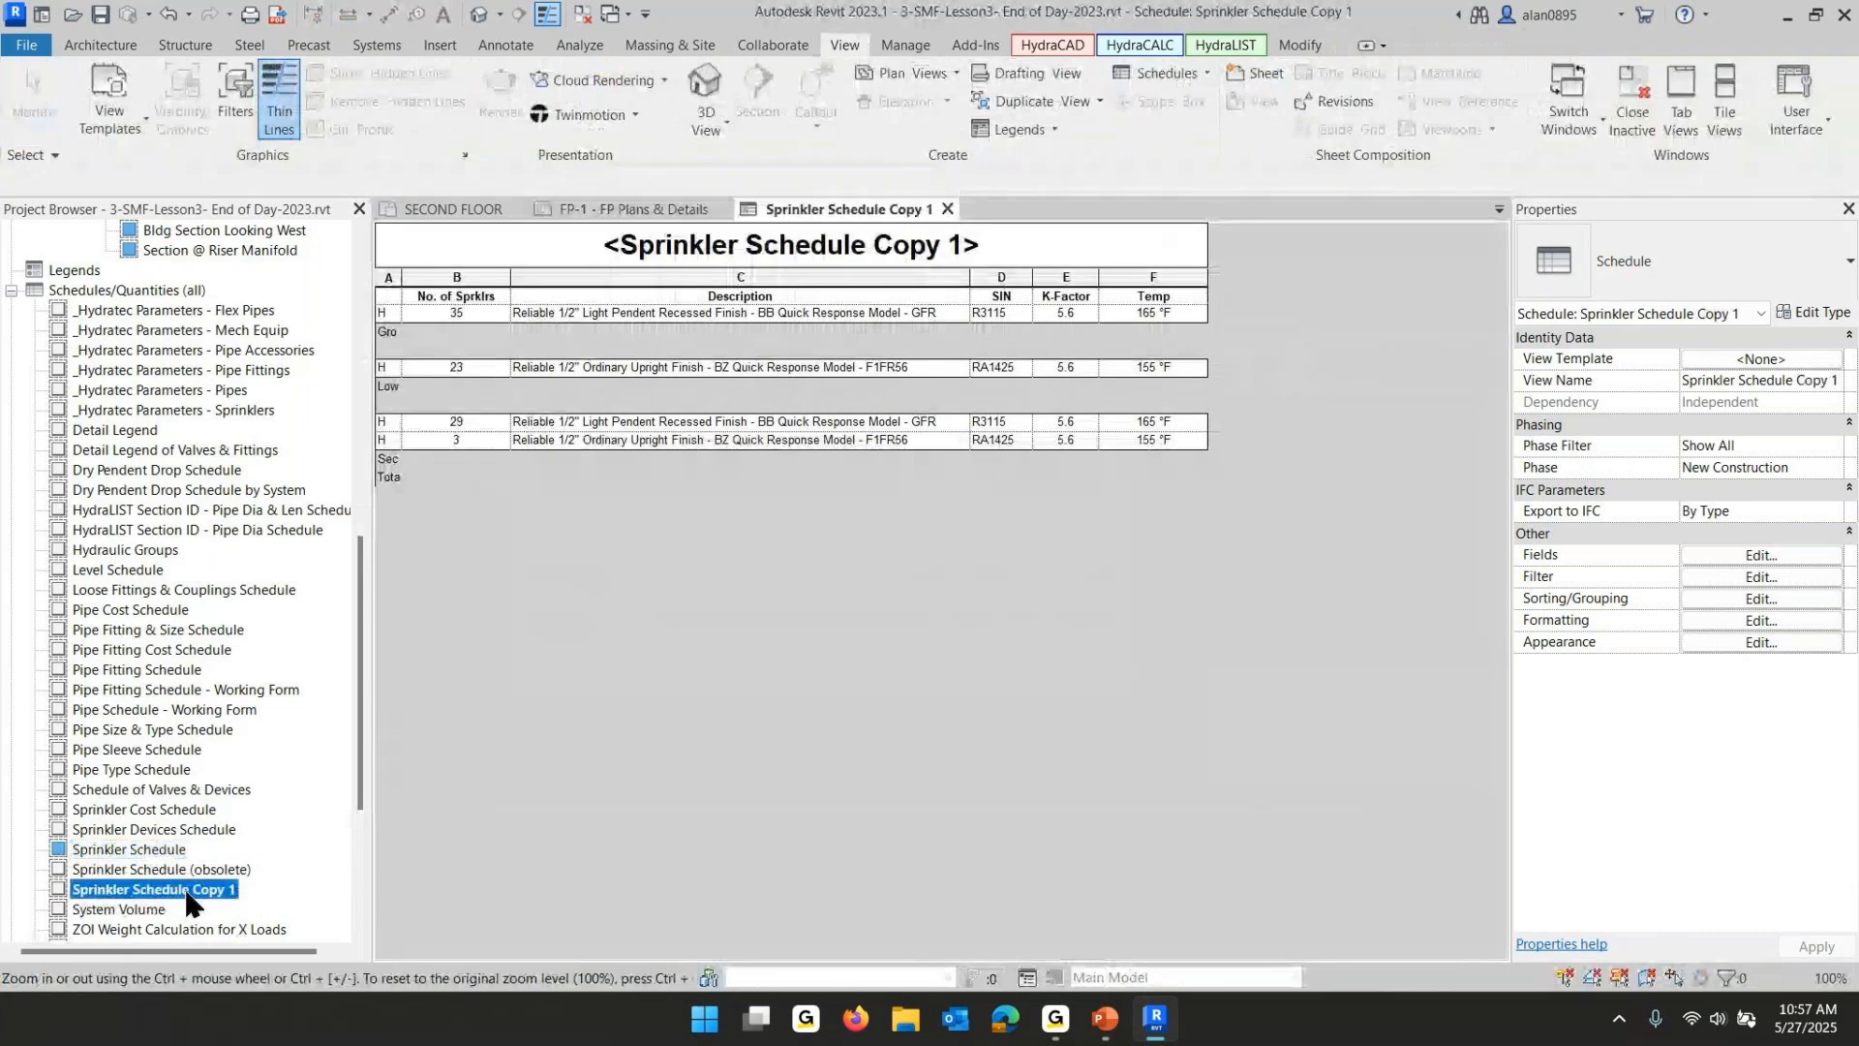
# - Rename the copied schedule as Sprinkler Schedule Second Floor
pyautogui.click(240, 887)
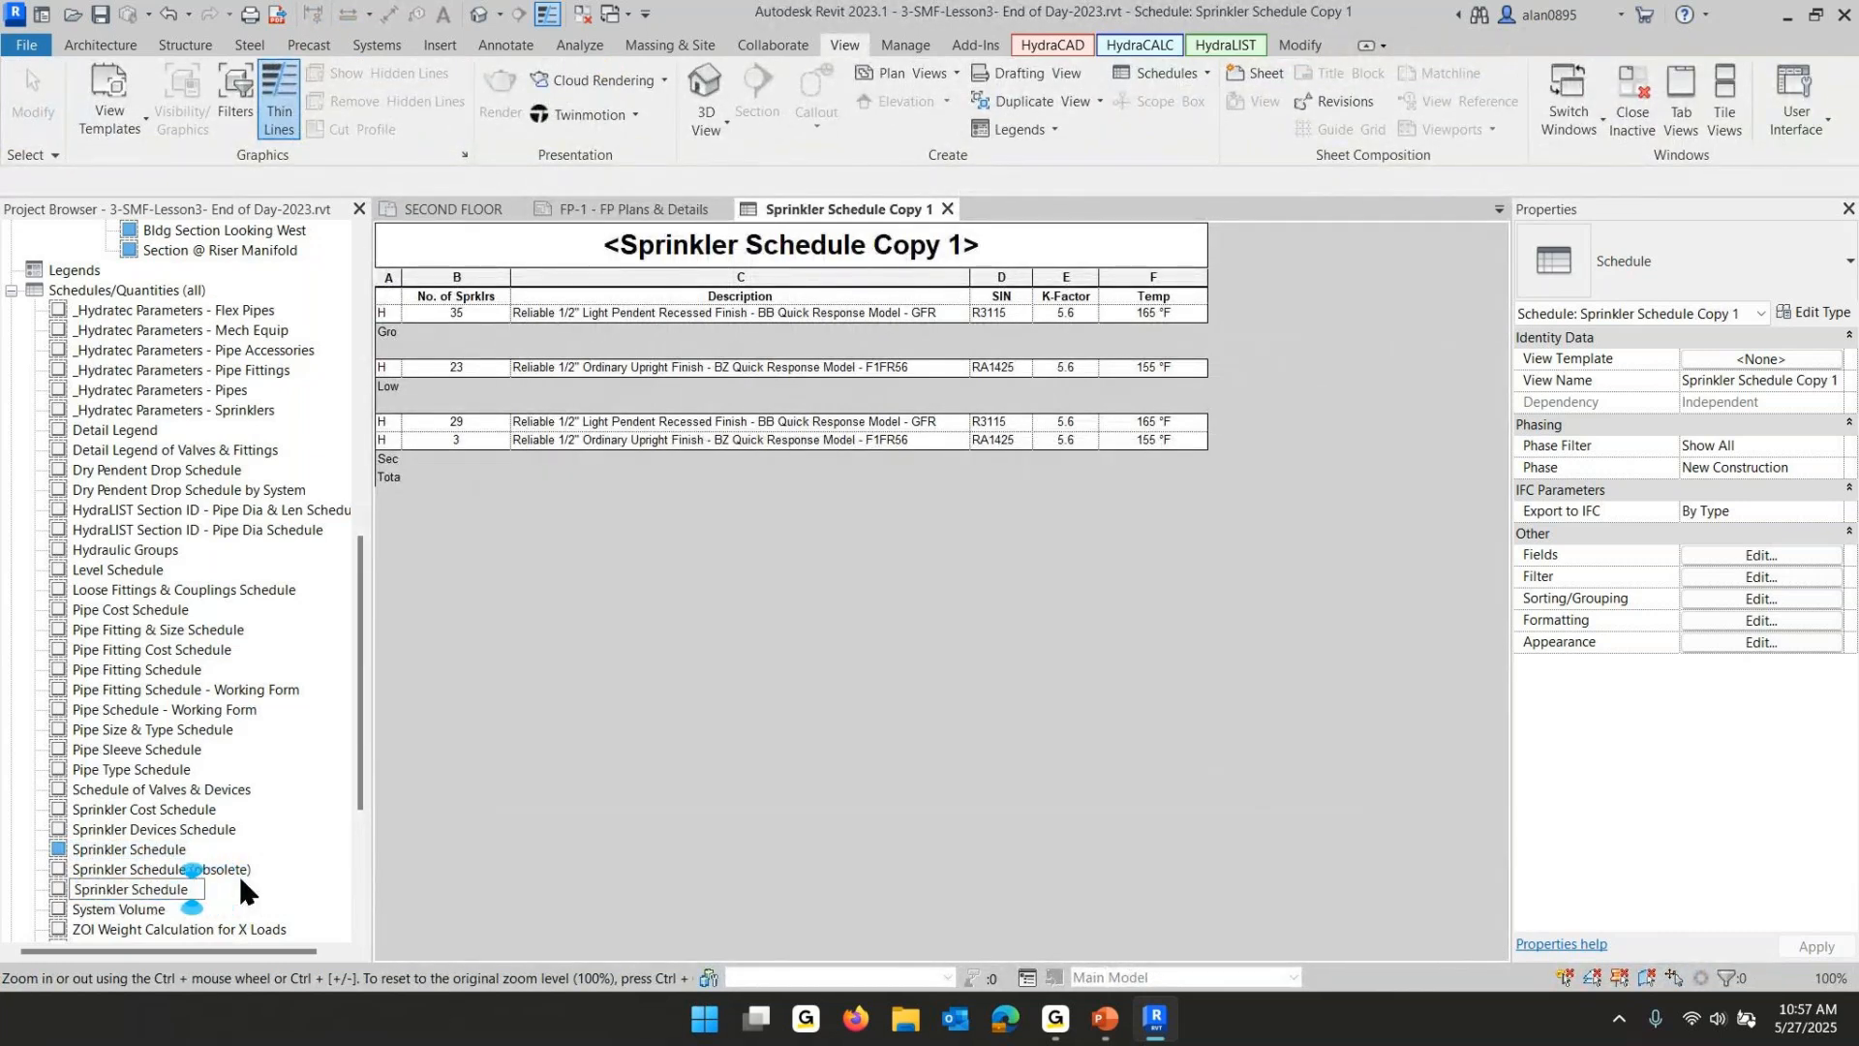
pyautogui.write('Second Floor')
pyautogui.press('Return')
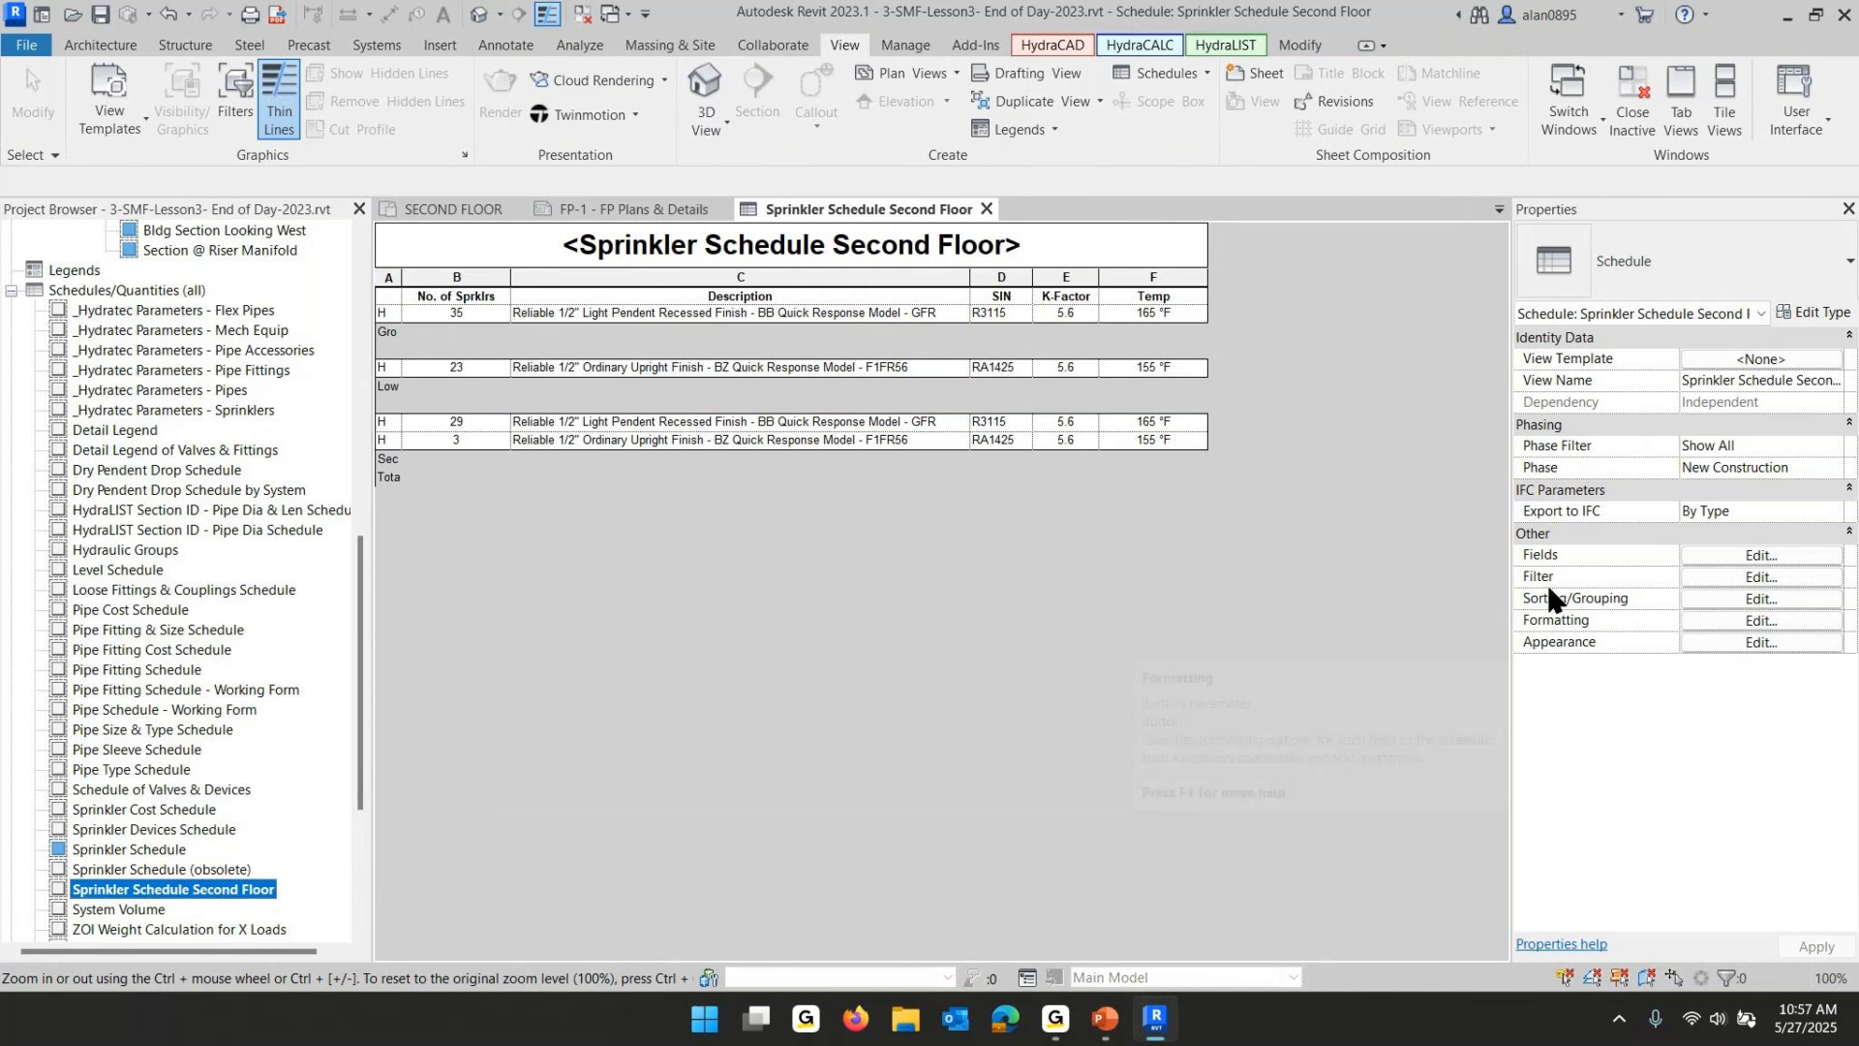
# - Filter the Sprinkler Schedule Second Floor so Zone equals Second Floor
pyautogui.click(1761, 578)
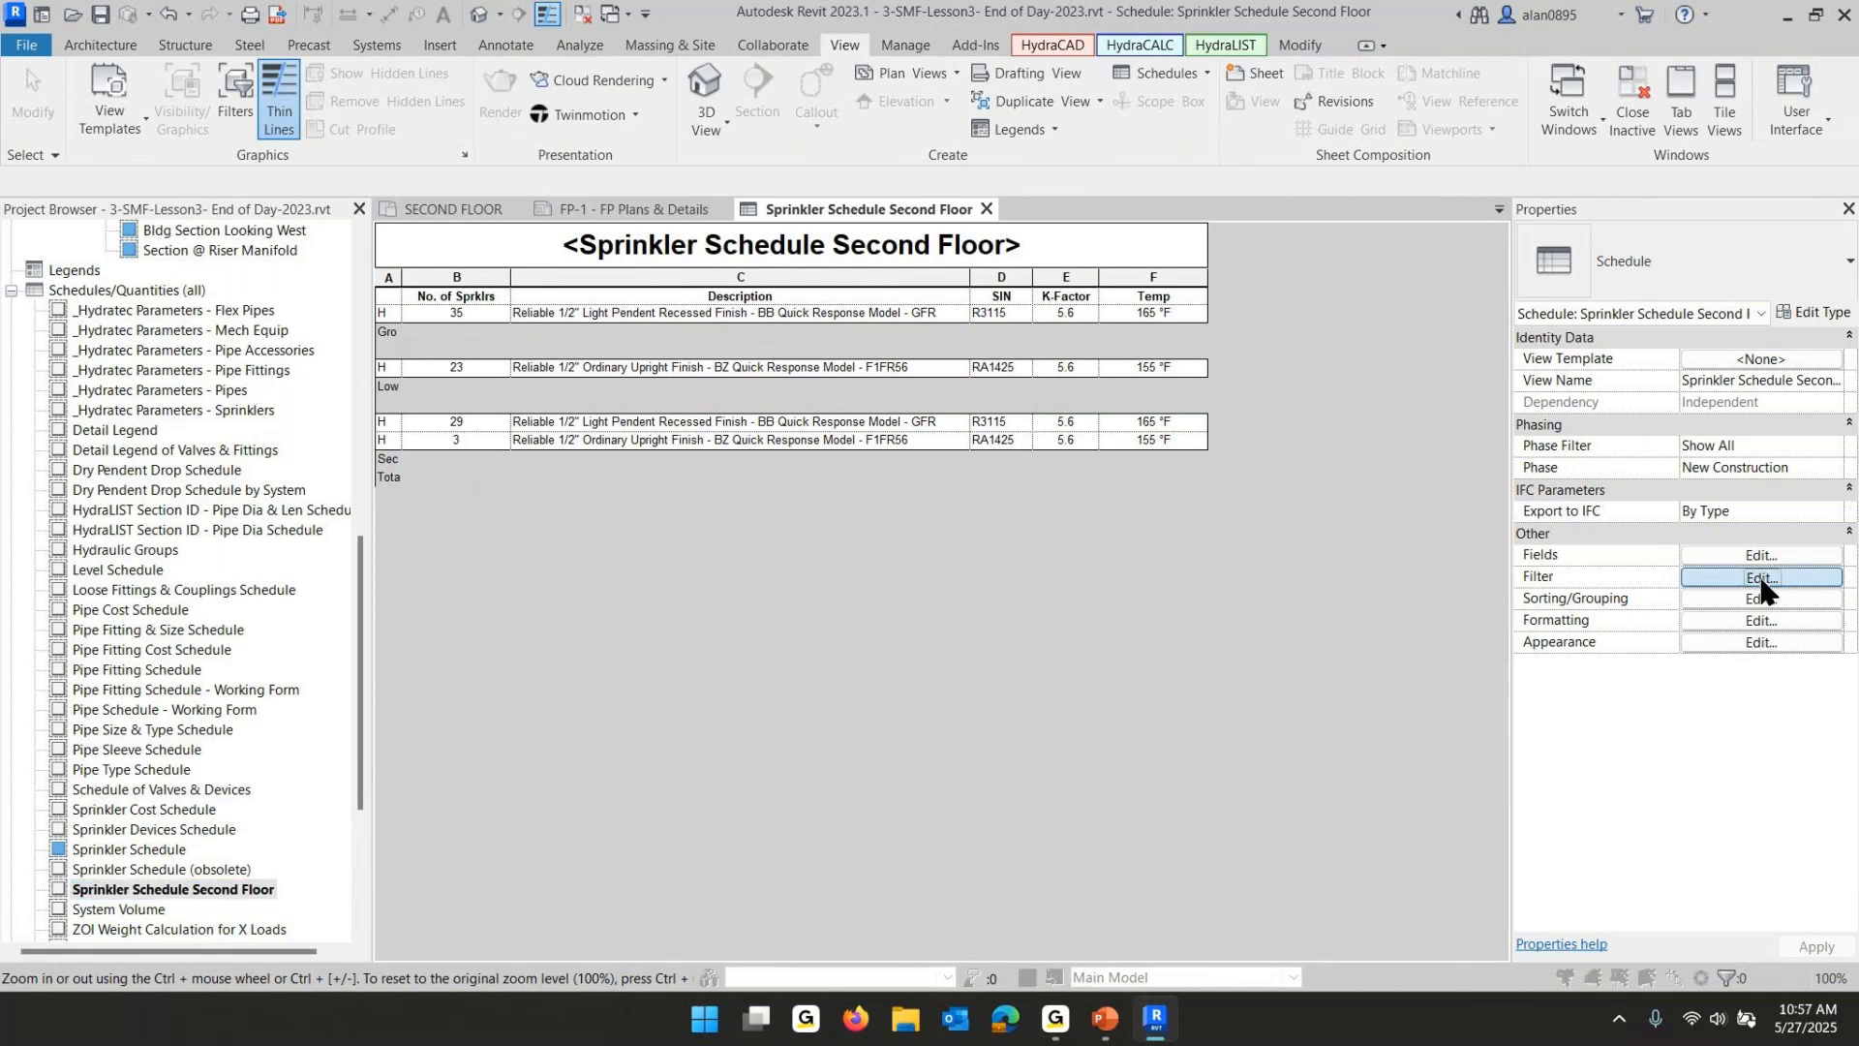
pyautogui.click(773, 374)
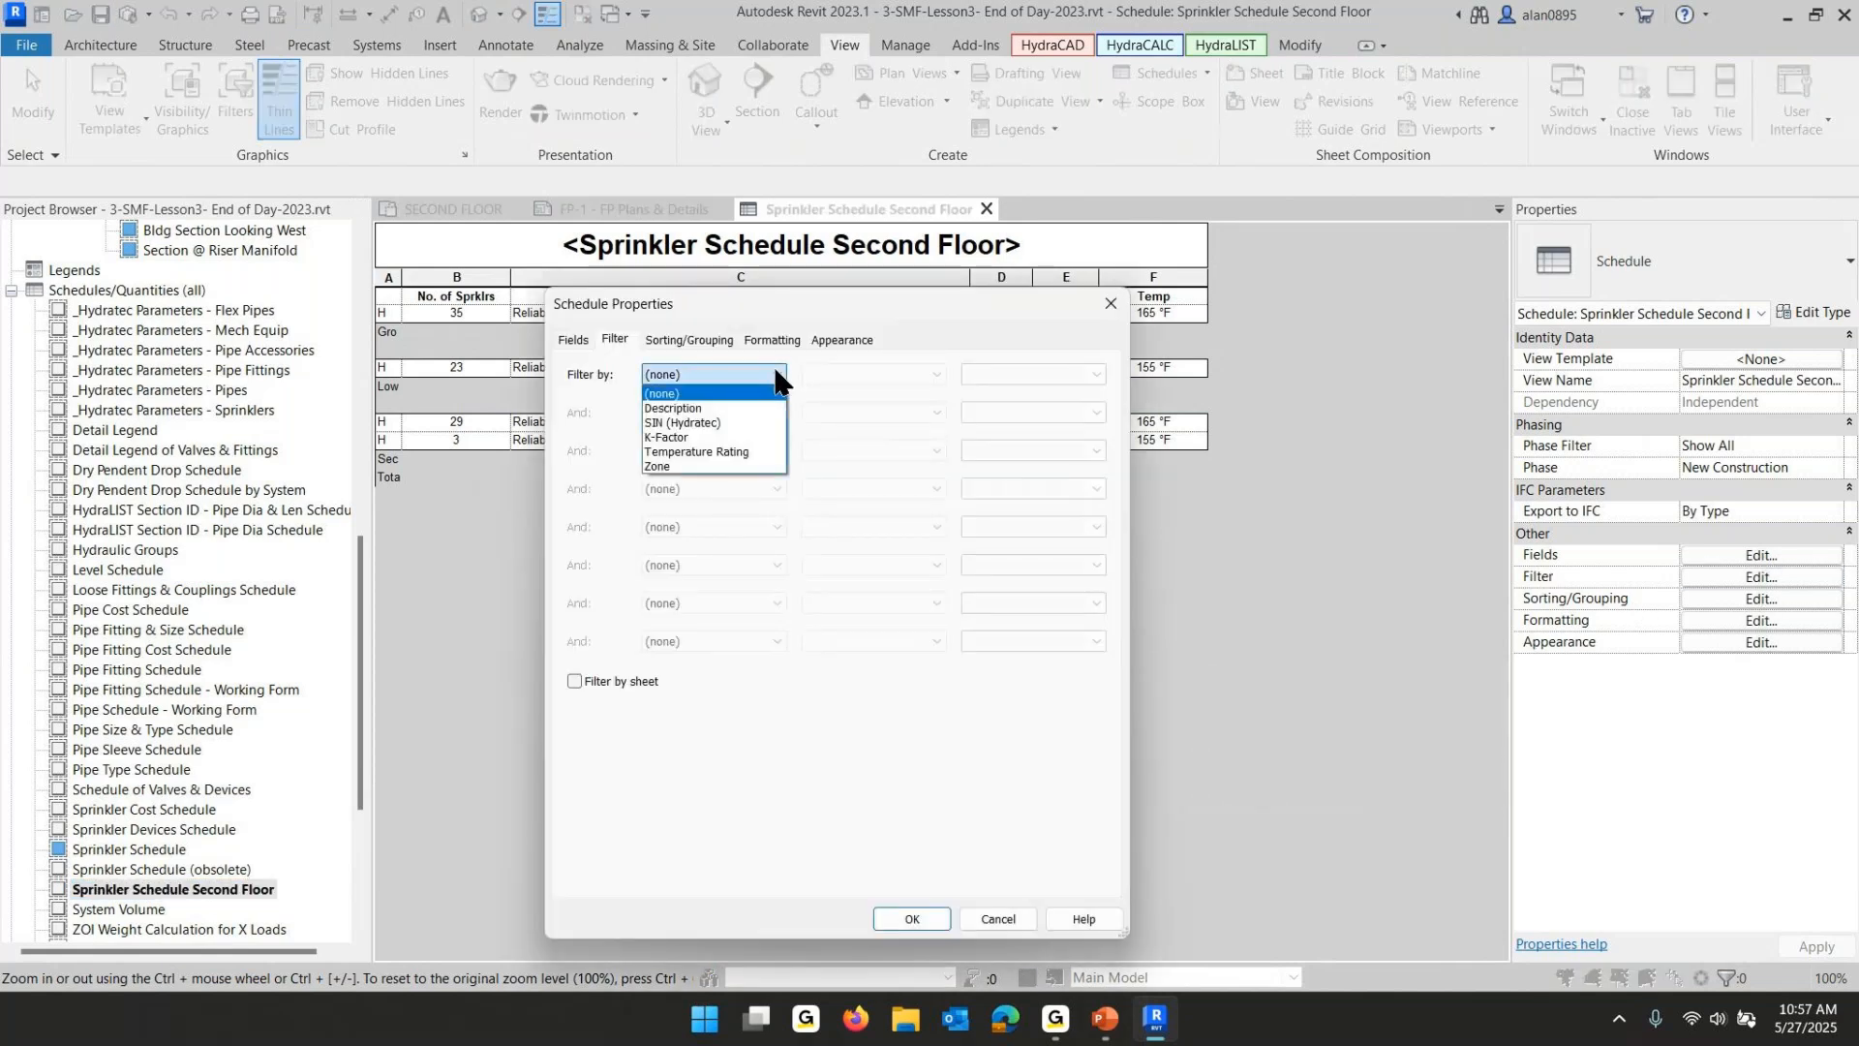
pyautogui.click(673, 466)
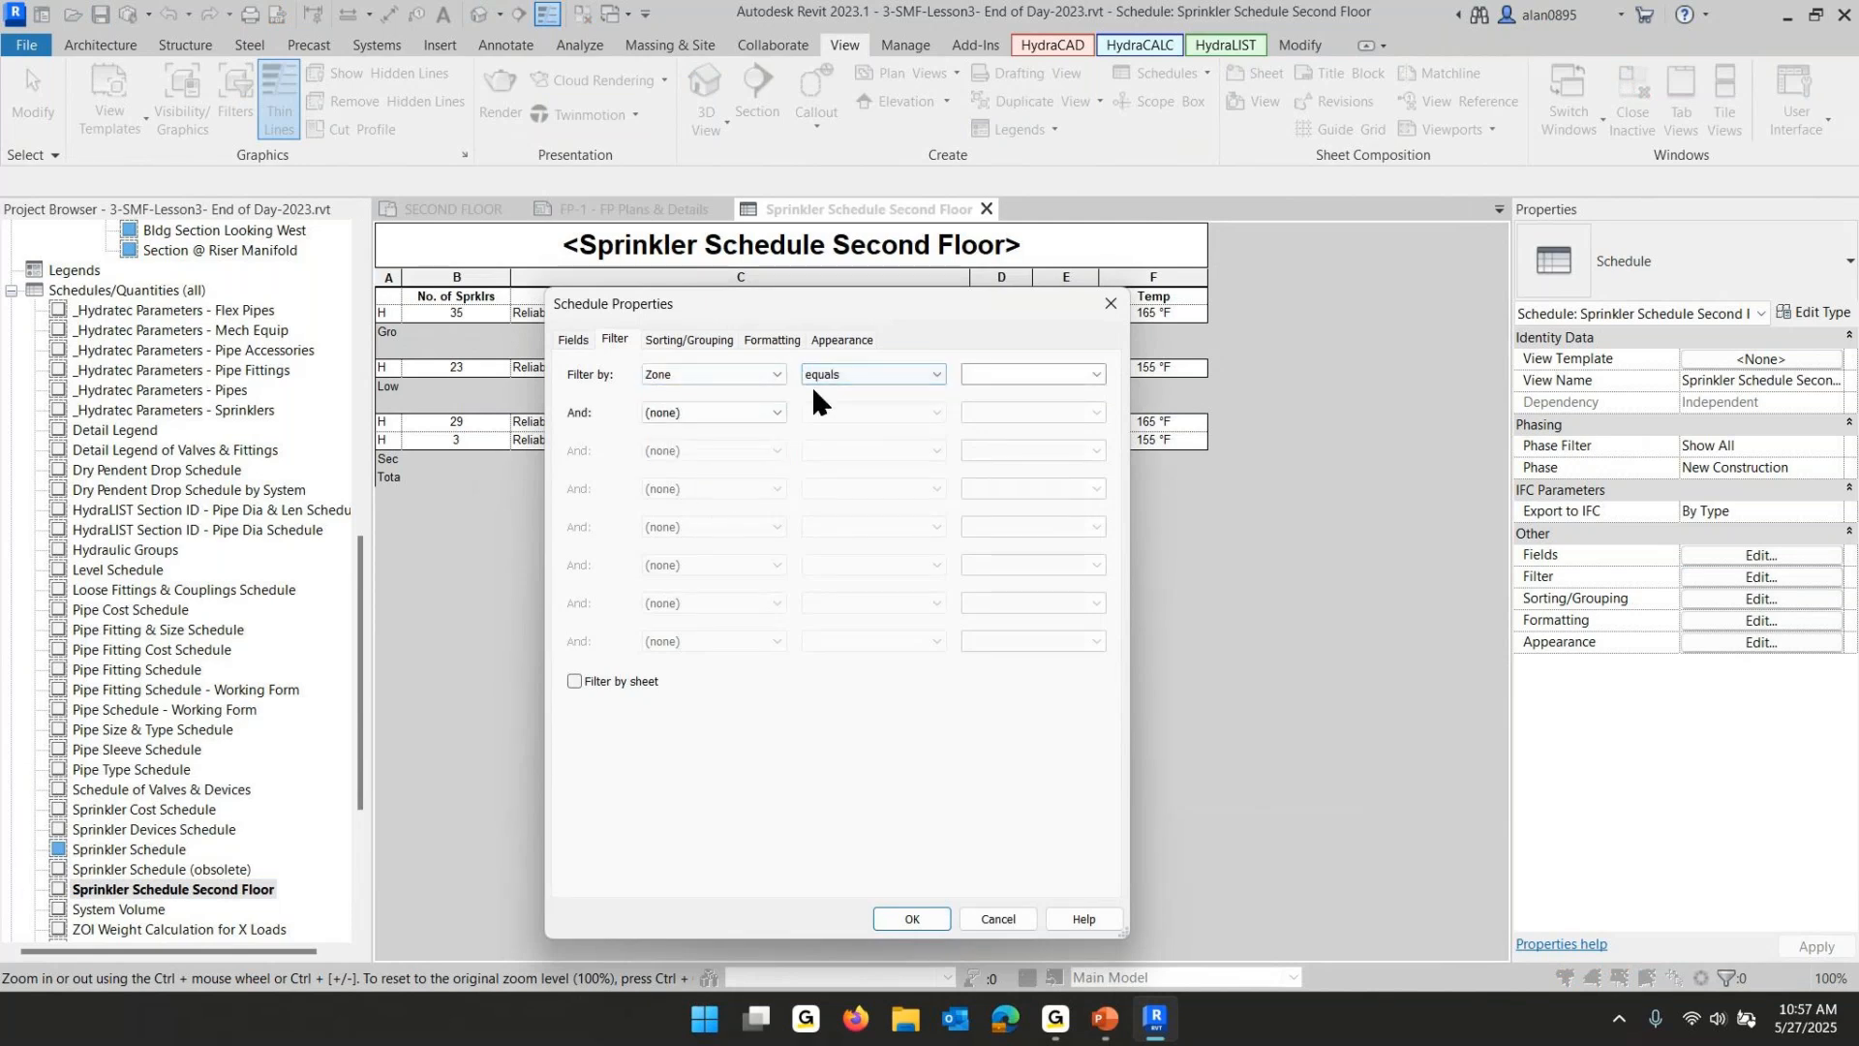
pyautogui.click(1097, 374)
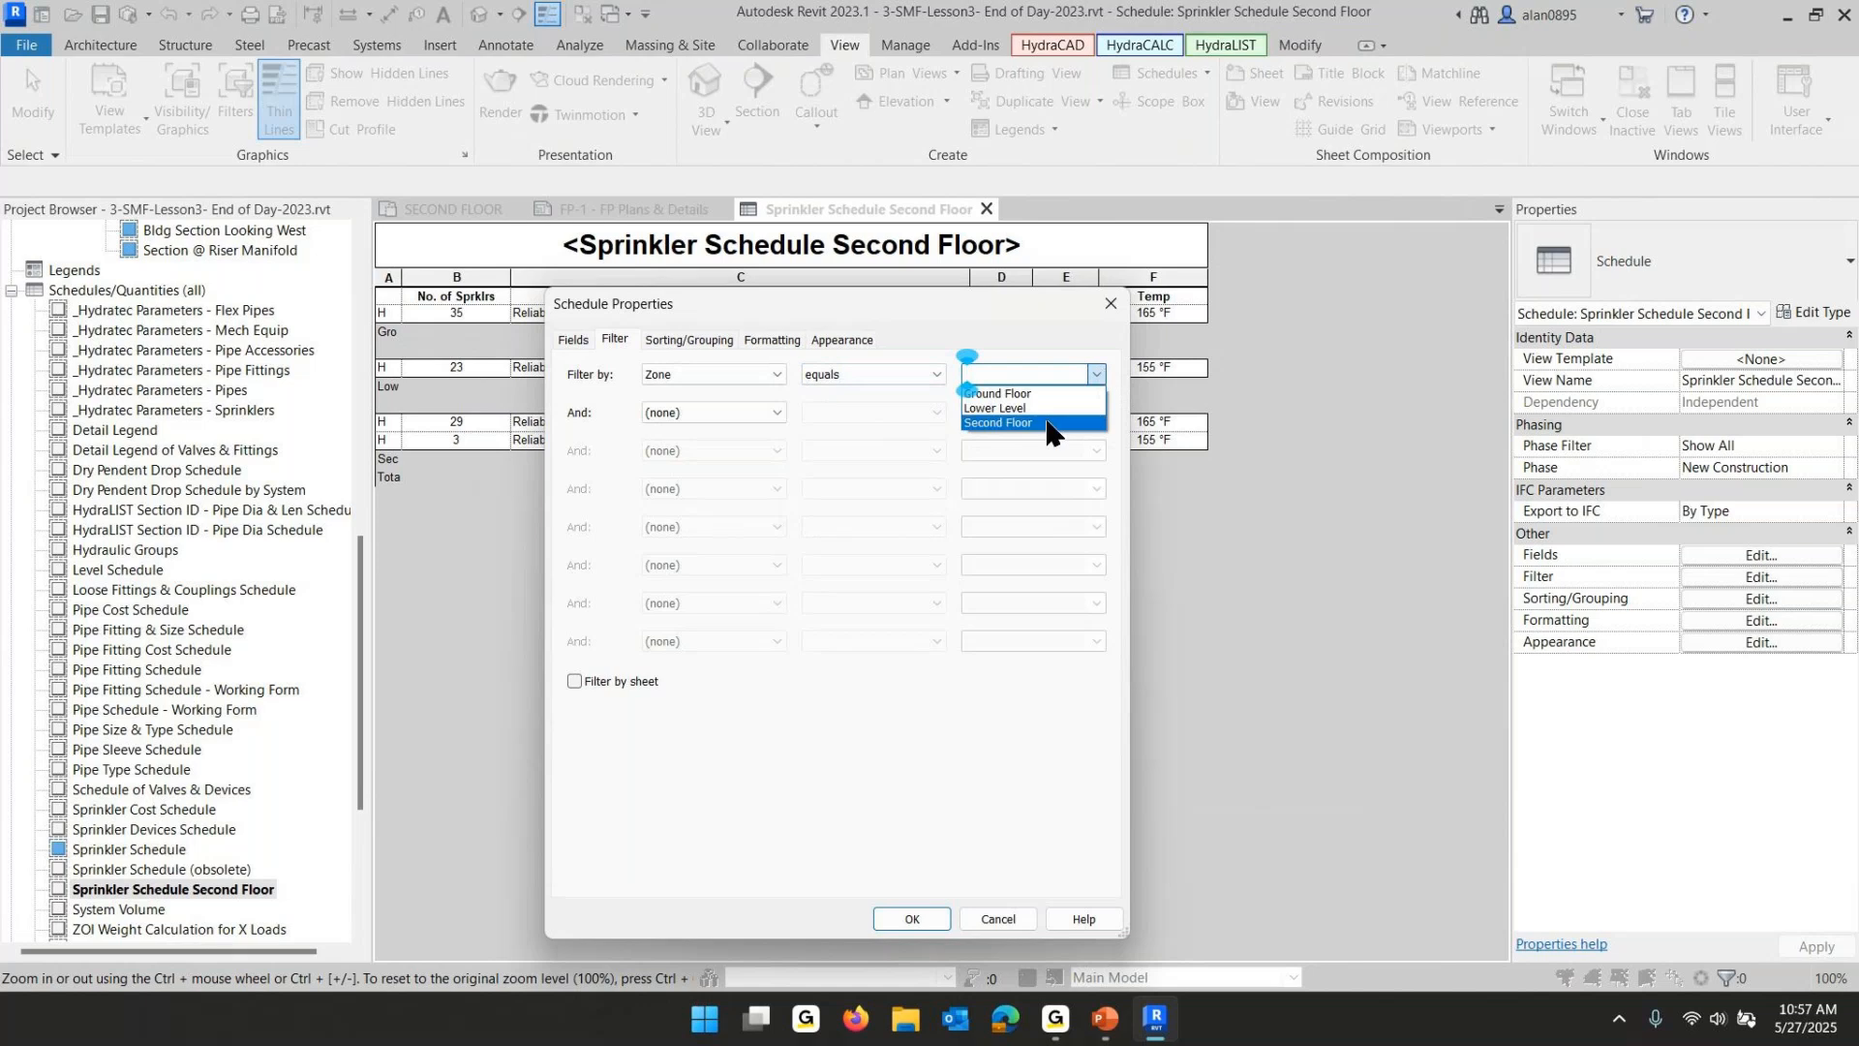
pyautogui.click(1007, 423)
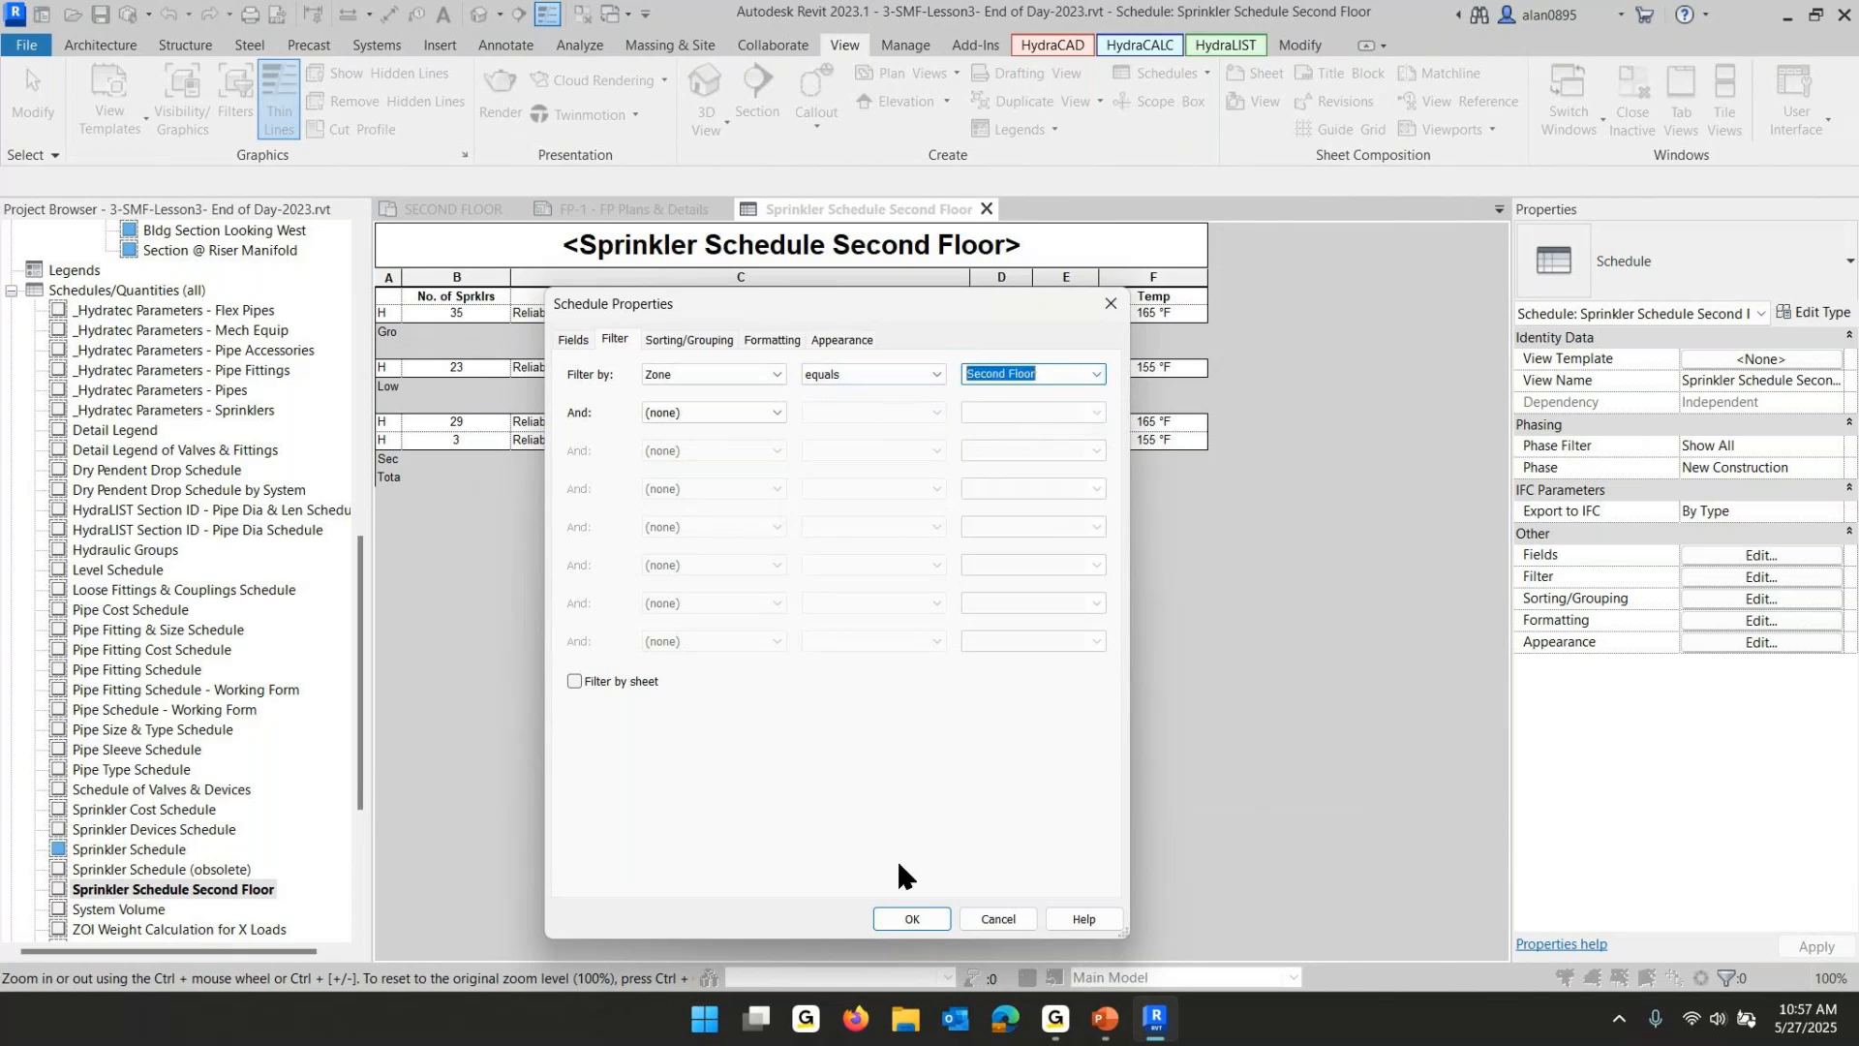
pyautogui.click(910, 915)
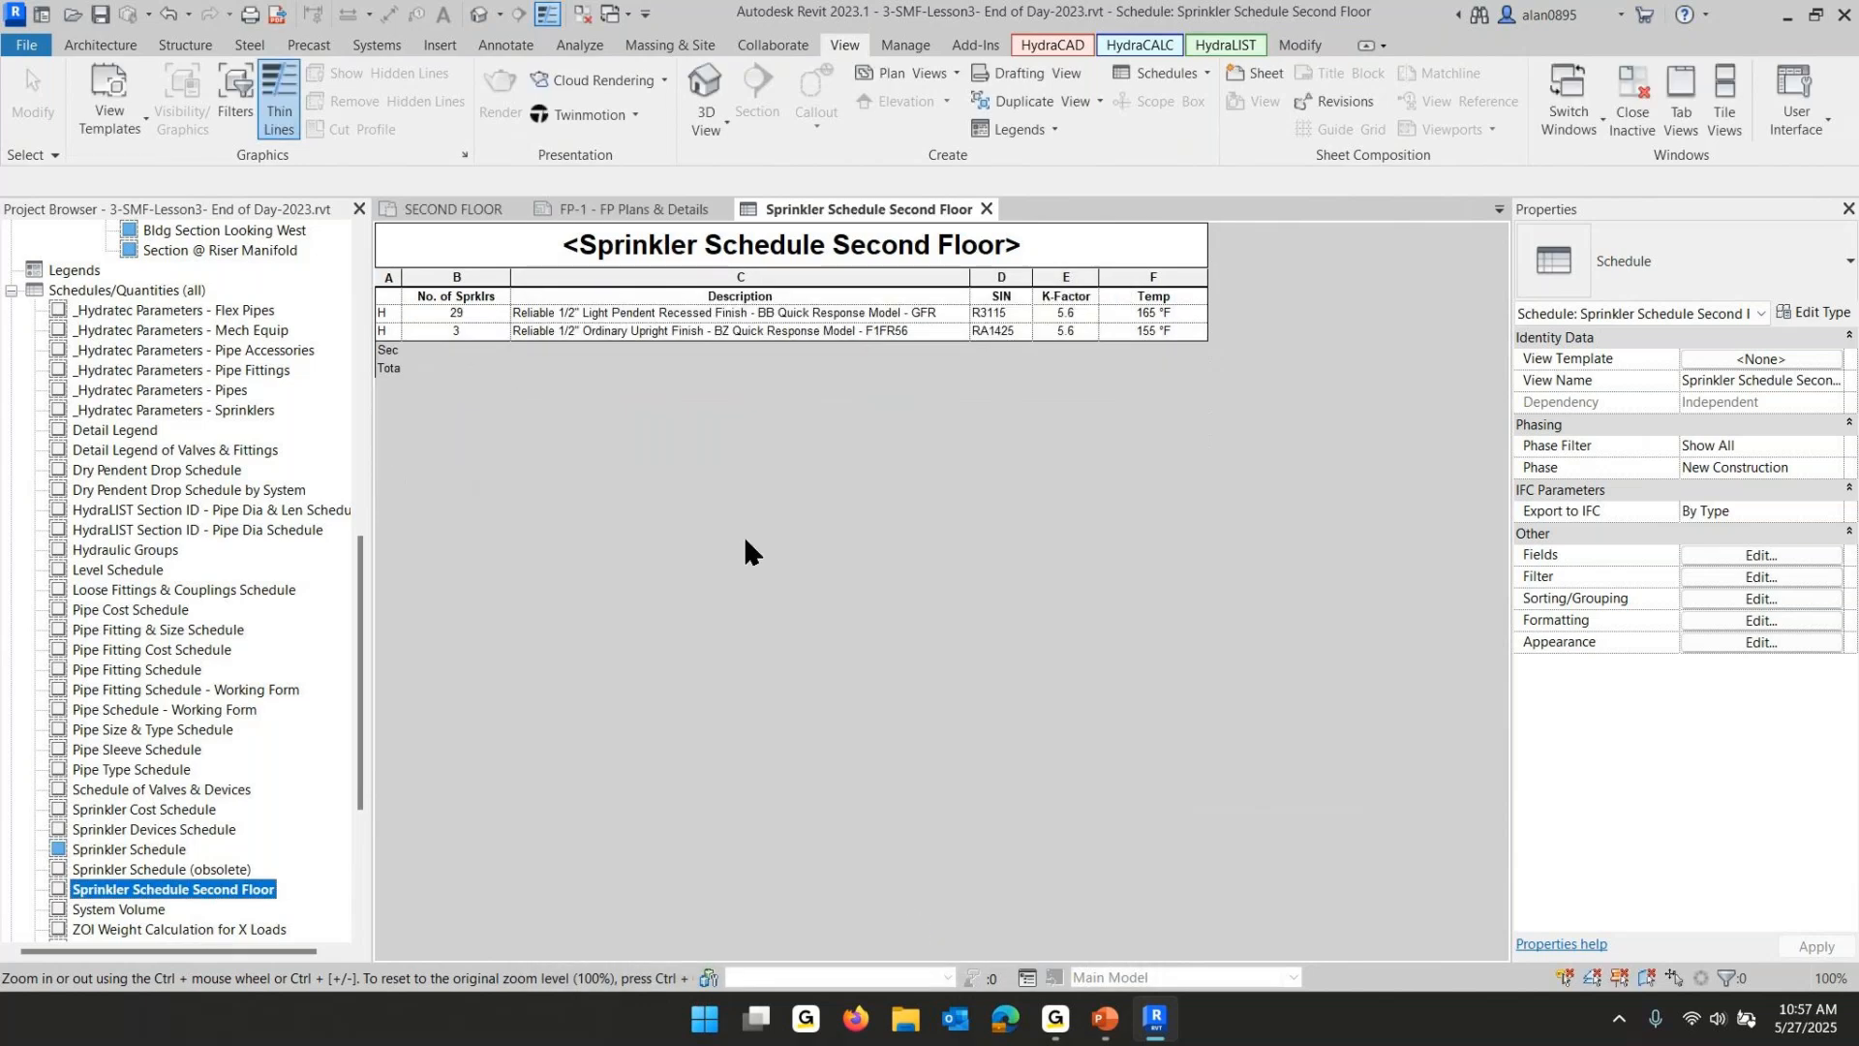
# - Duplicate the Sprinkler Schedule Second Floor view
pyautogui.rightClick(215, 889)
pyautogui.moveTo(393, 526)
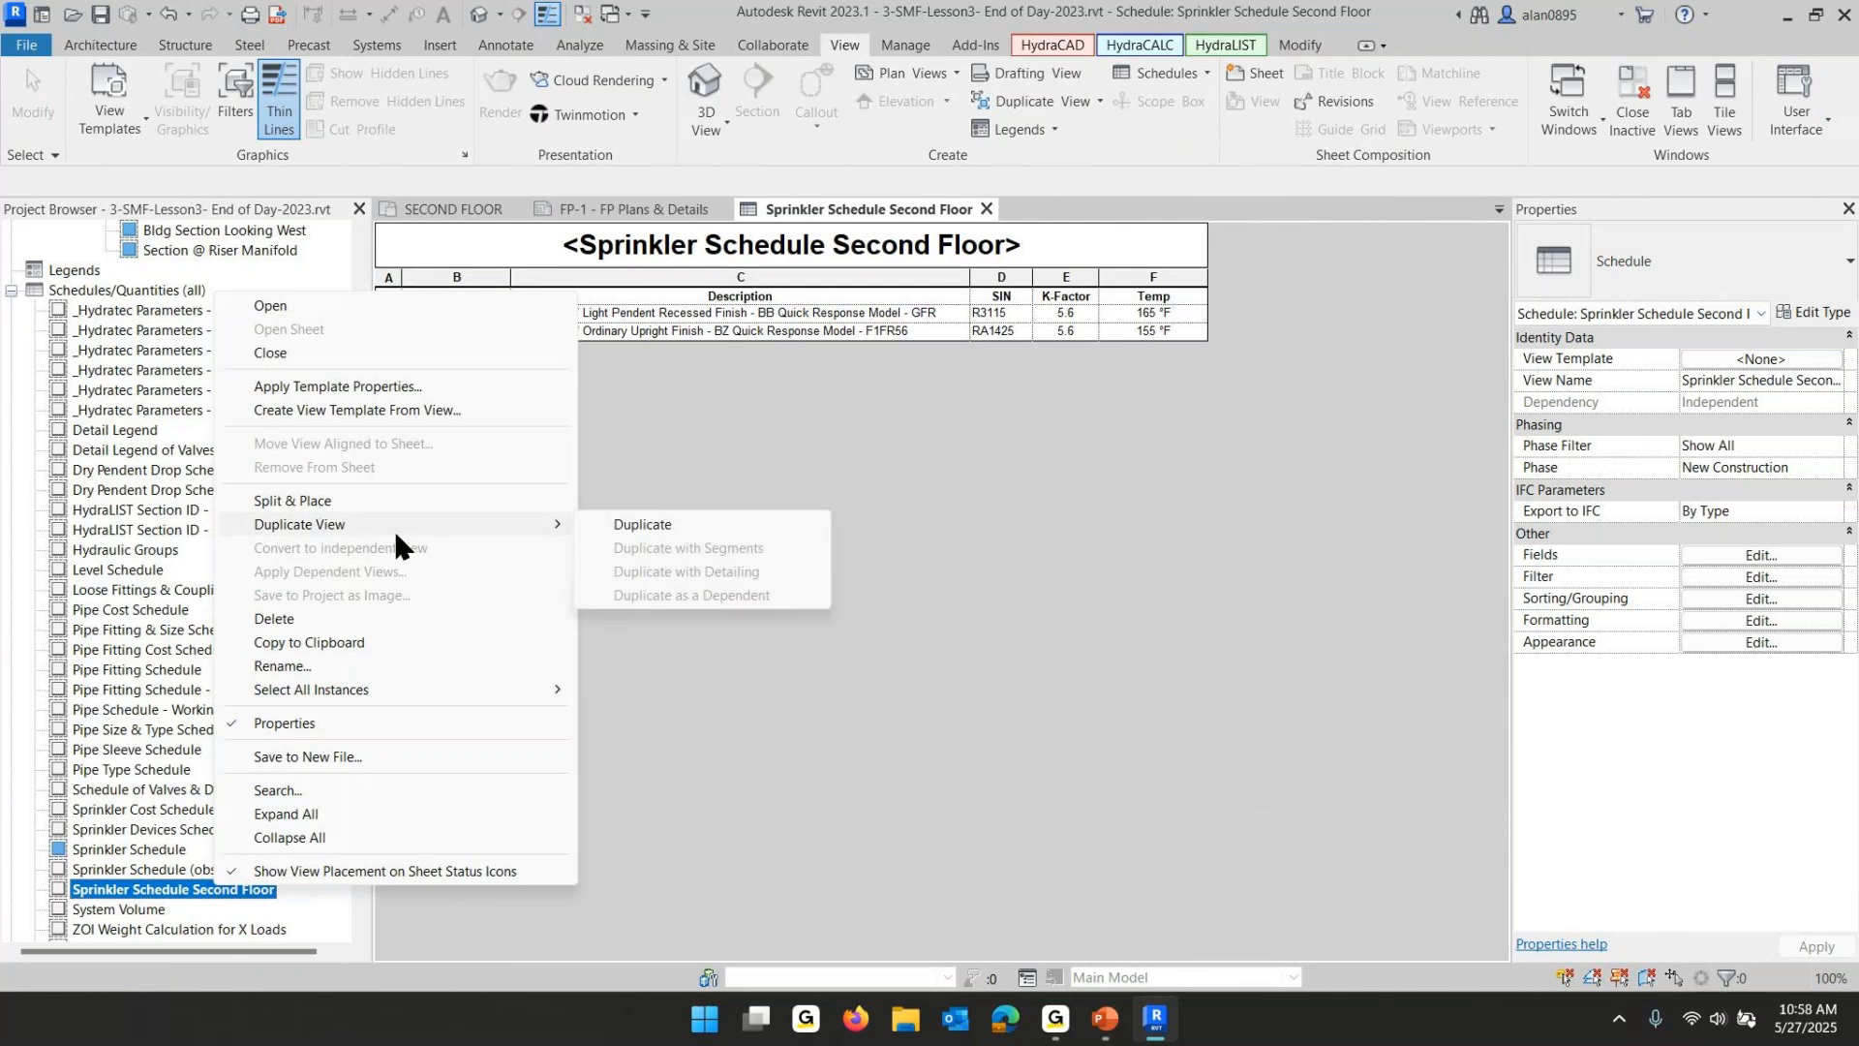
pyautogui.click(629, 521)
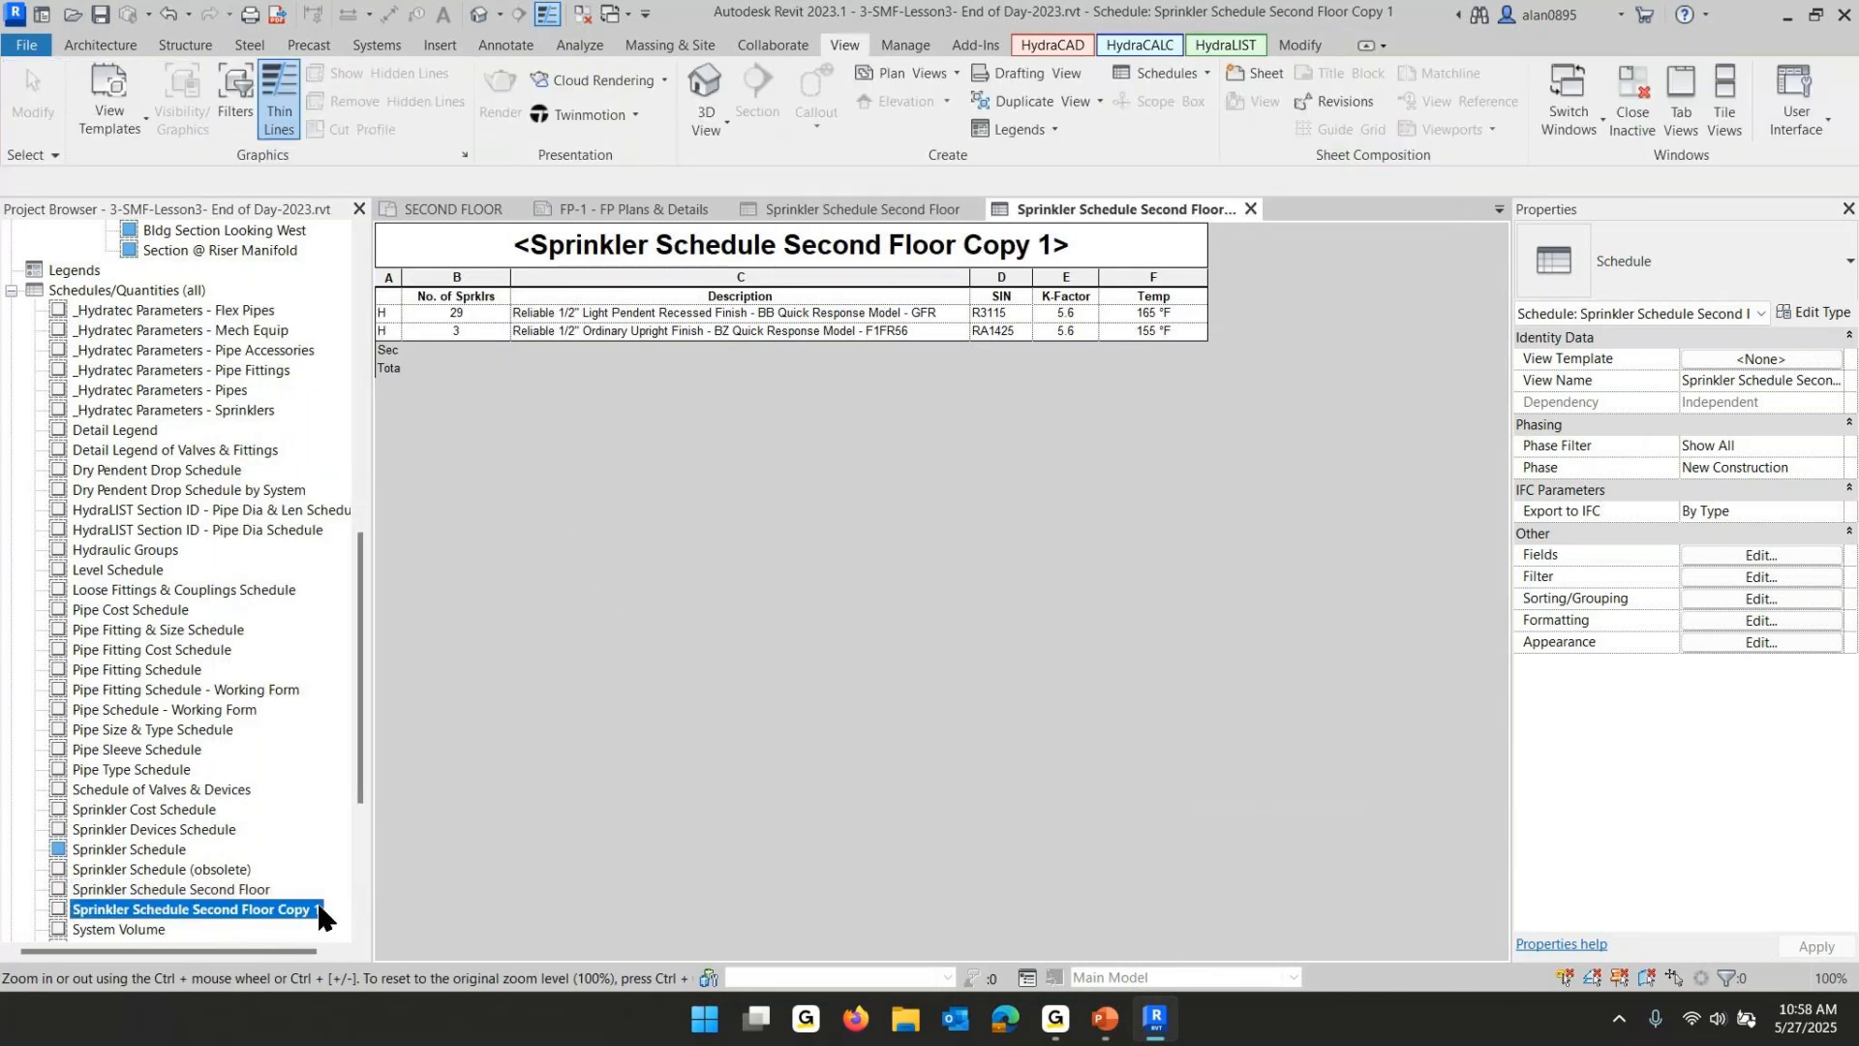
# - Rename the copied schedule as Sprinkler Schedule Ground Floor
pyautogui.click(318, 909)
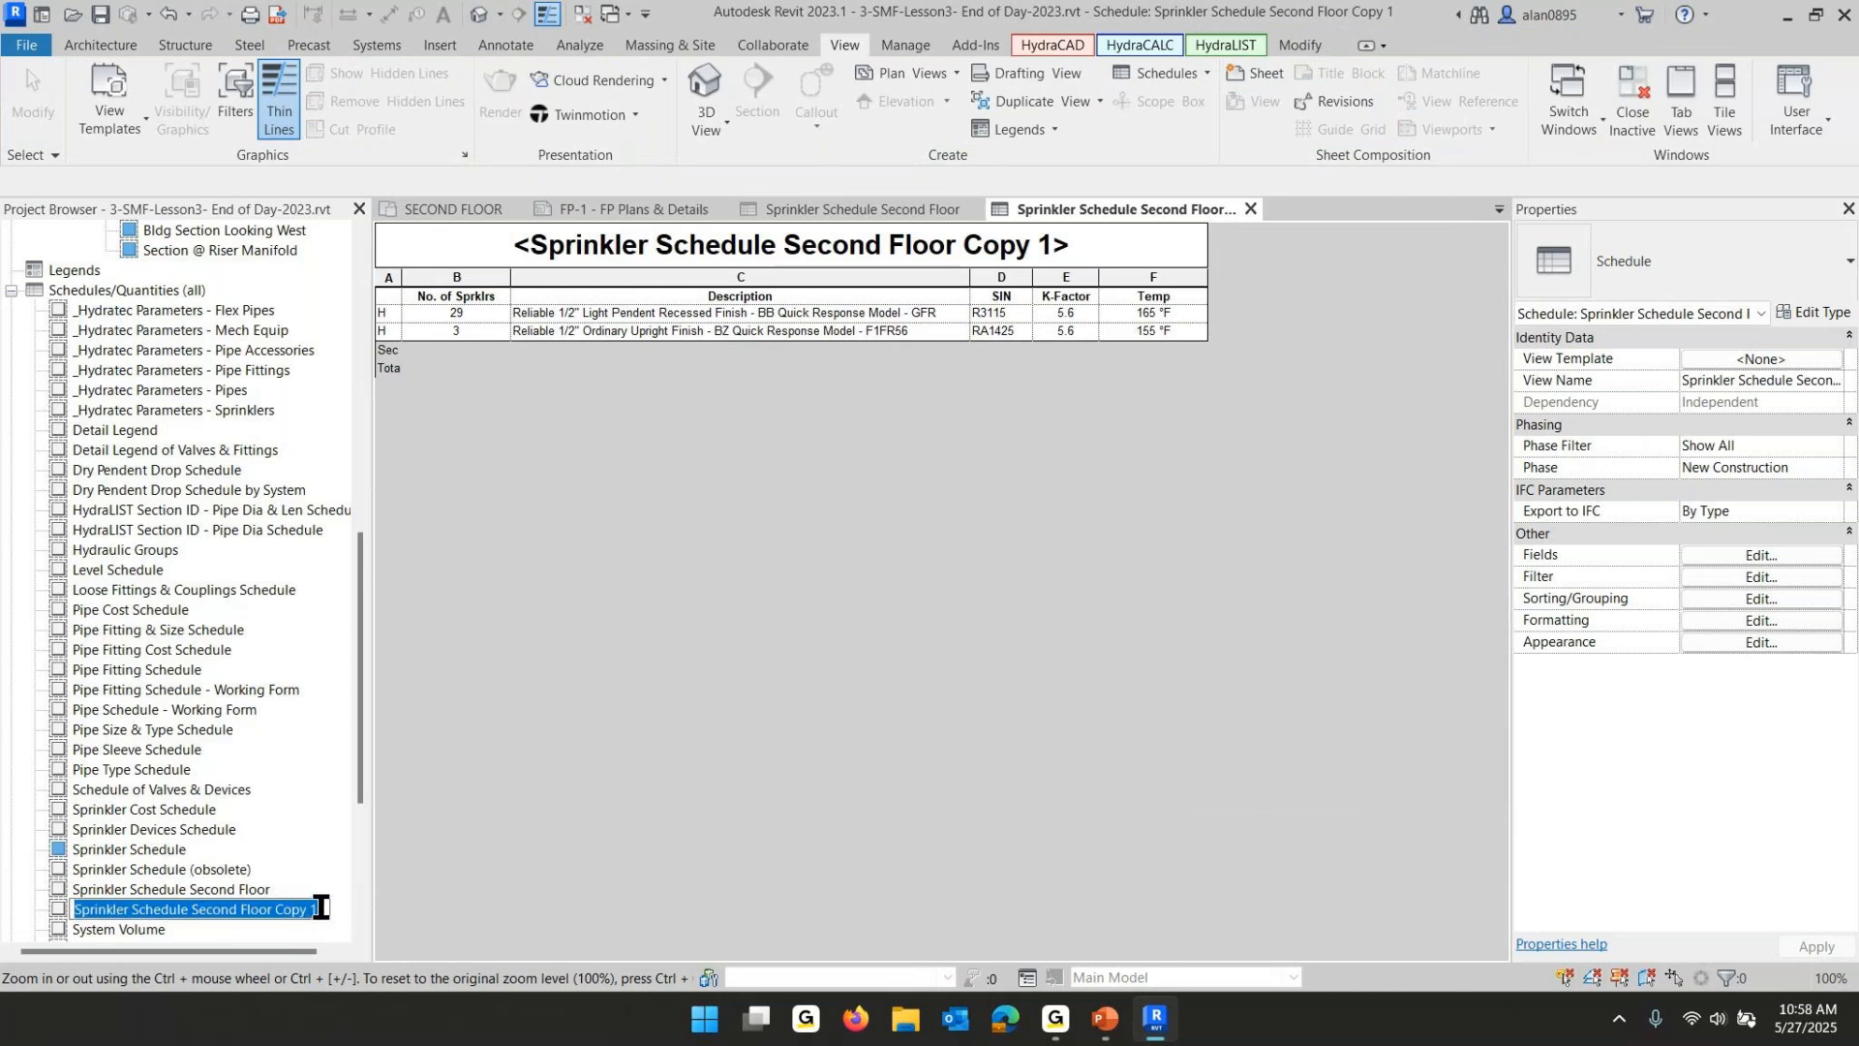
pyautogui.click(319, 908)
pyautogui.press('BackSpace')
pyautogui.press('BackSpace')
pyautogui.press('BackSpace')
pyautogui.press('BackSpace')
pyautogui.press('BackSpace')
pyautogui.press('BackSpace')
pyautogui.press('BackSpace')
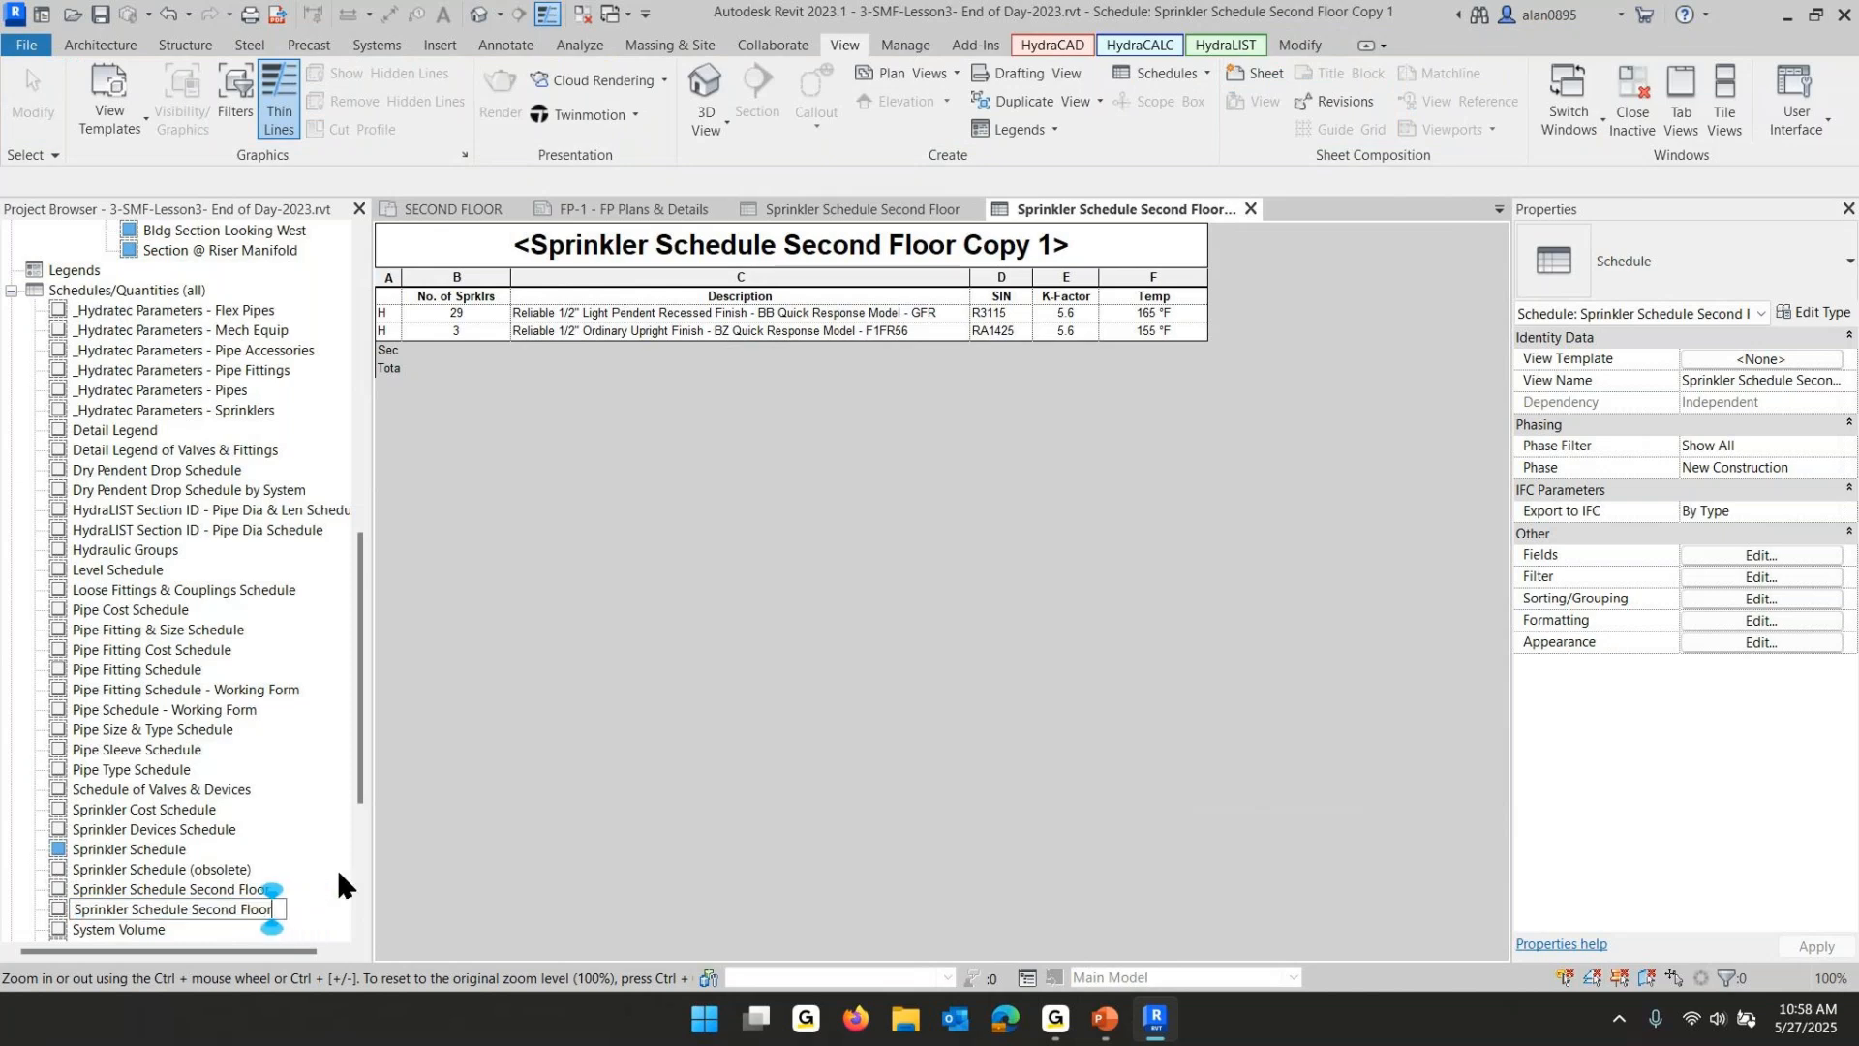
pyautogui.press('Left')
pyautogui.press('Left')
pyautogui.press('Left')
pyautogui.press('Left')
pyautogui.press('Left')
pyautogui.press('BackSpace')
pyautogui.press('BackSpace')
pyautogui.press('BackSpace')
pyautogui.press('BackSpace')
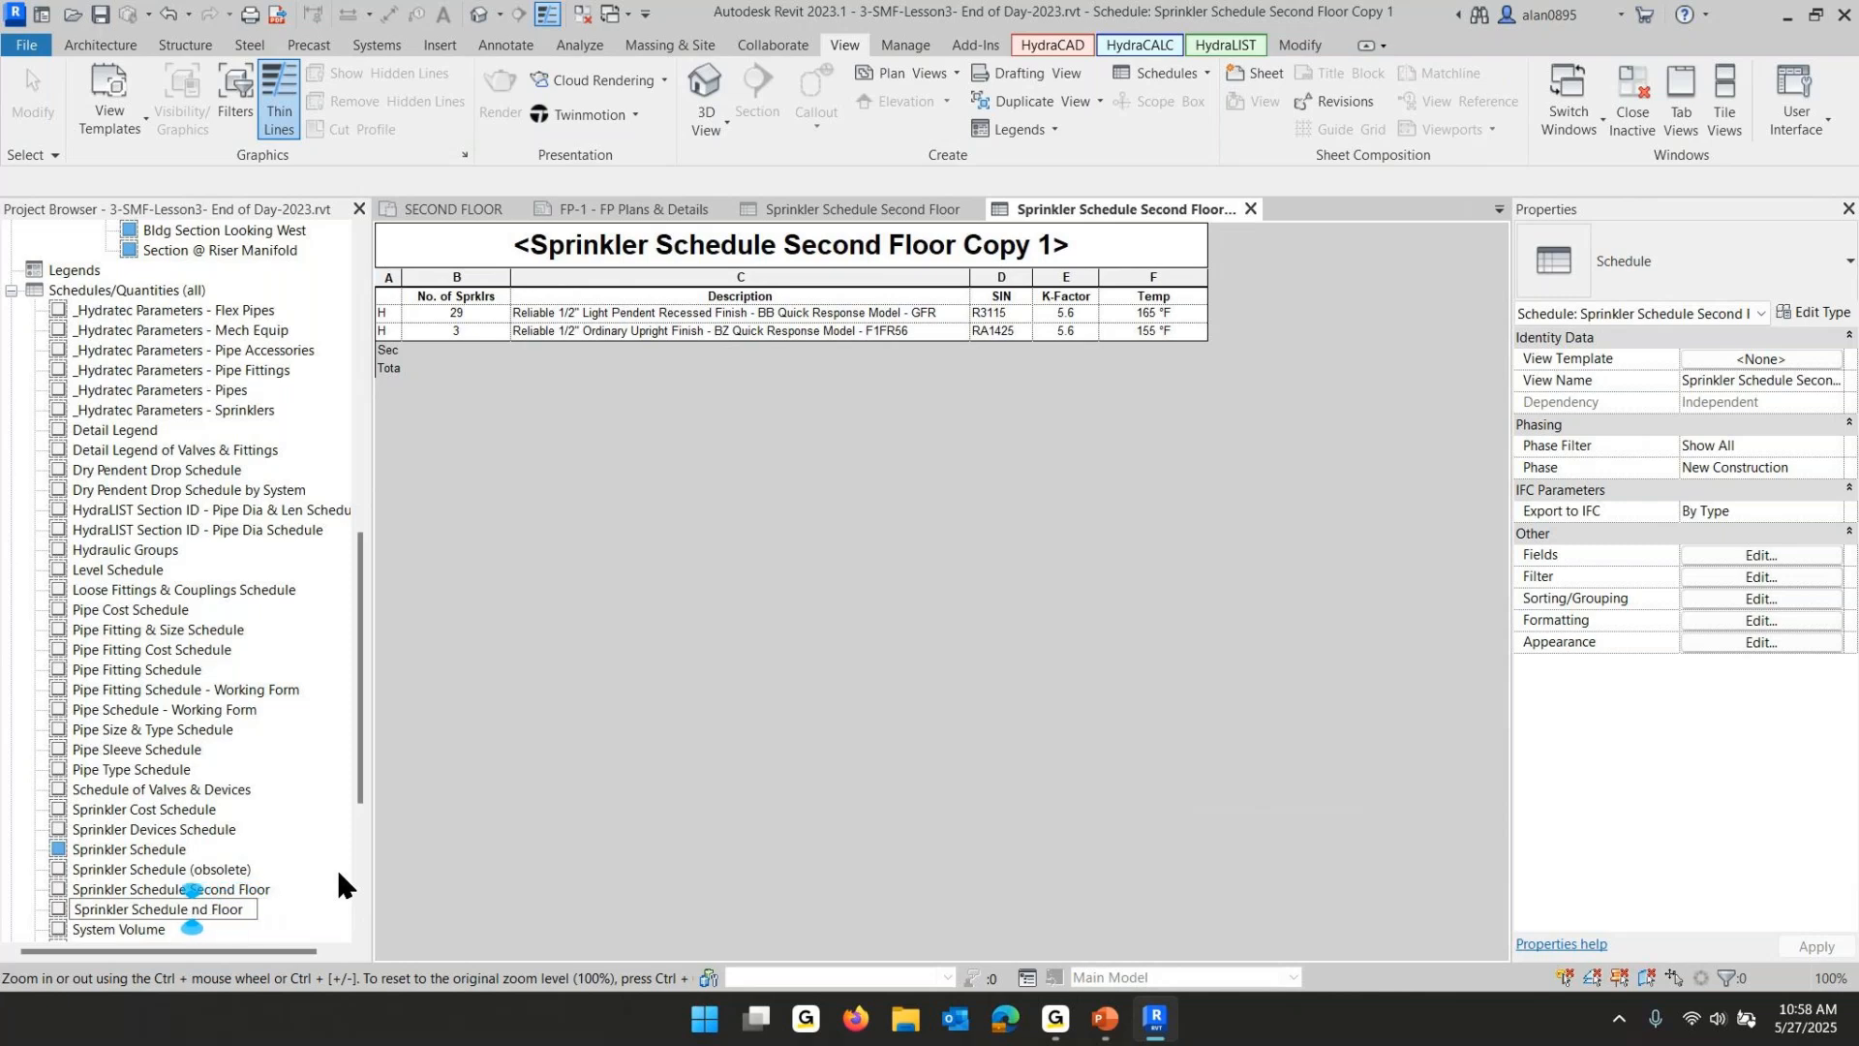
pyautogui.write('Grou')
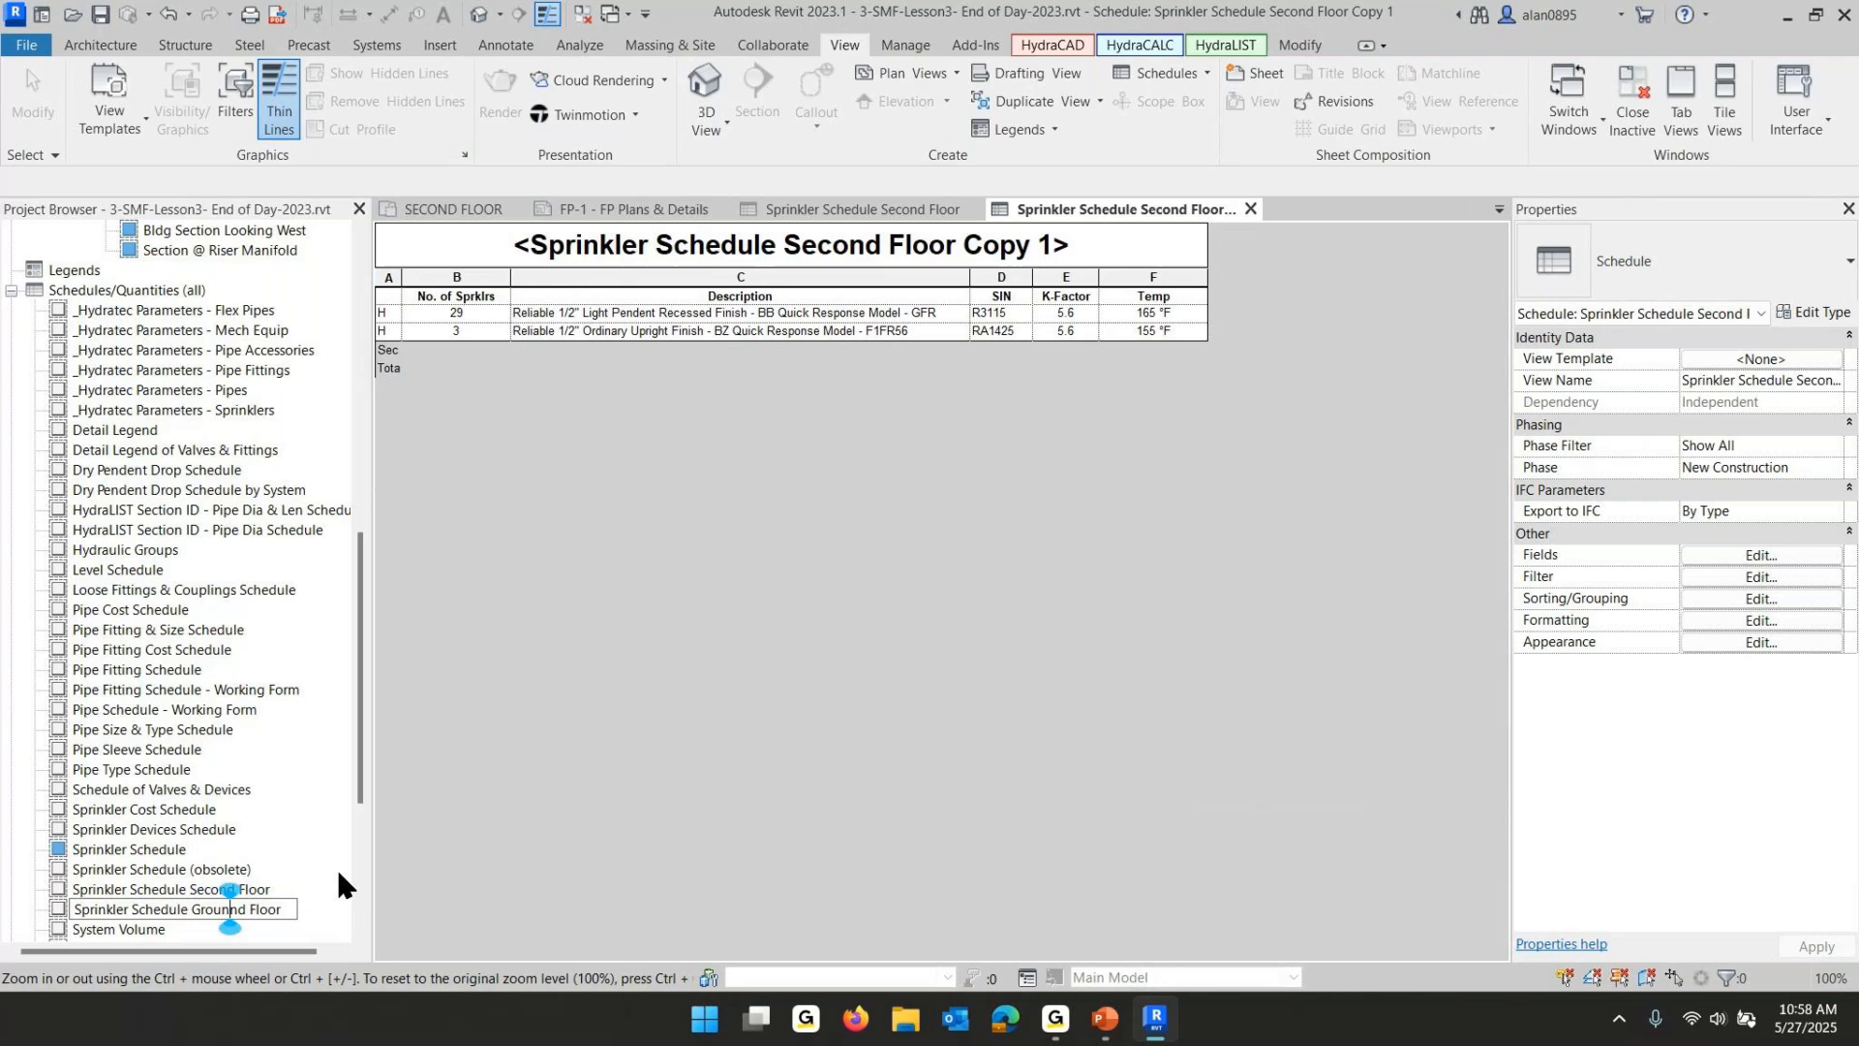
pyautogui.write('n')
pyautogui.press('BackSpace')
pyautogui.click(682, 804)
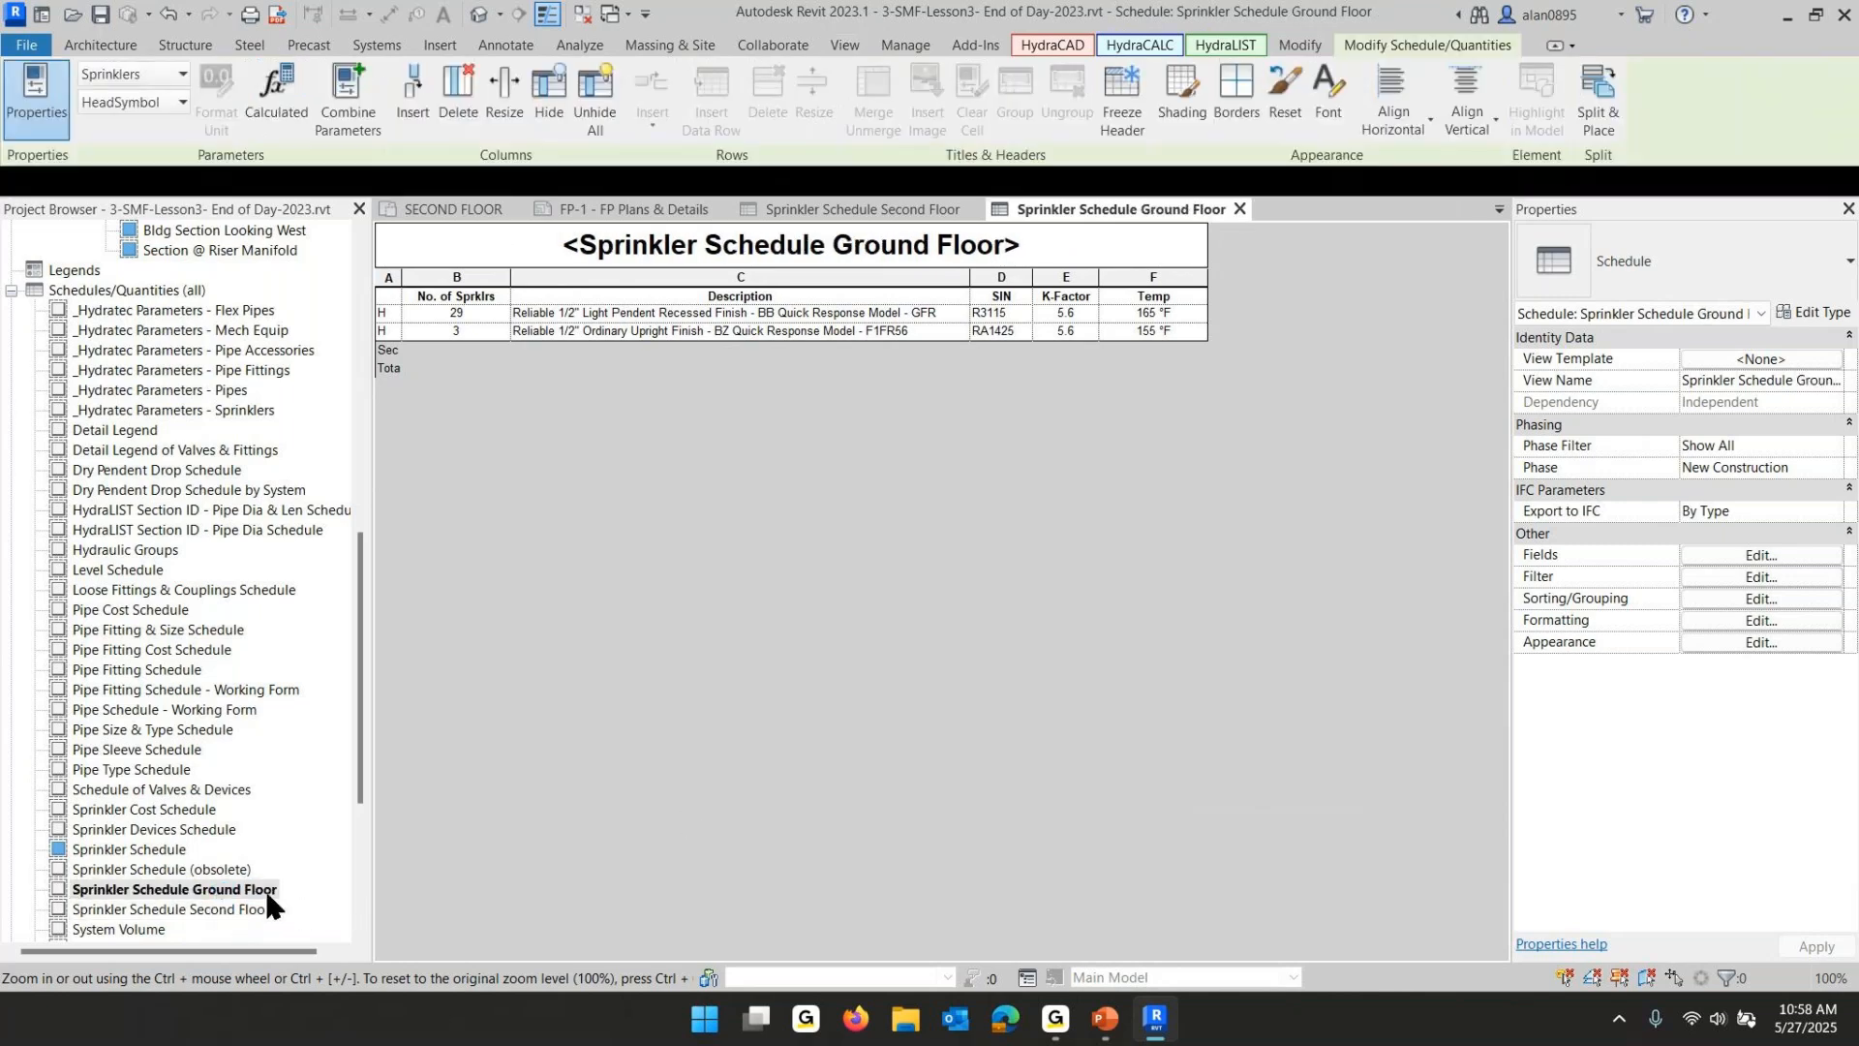
# - Duplicate the Sprinkler Schedule Ground Floor view
pyautogui.rightClick(204, 896)
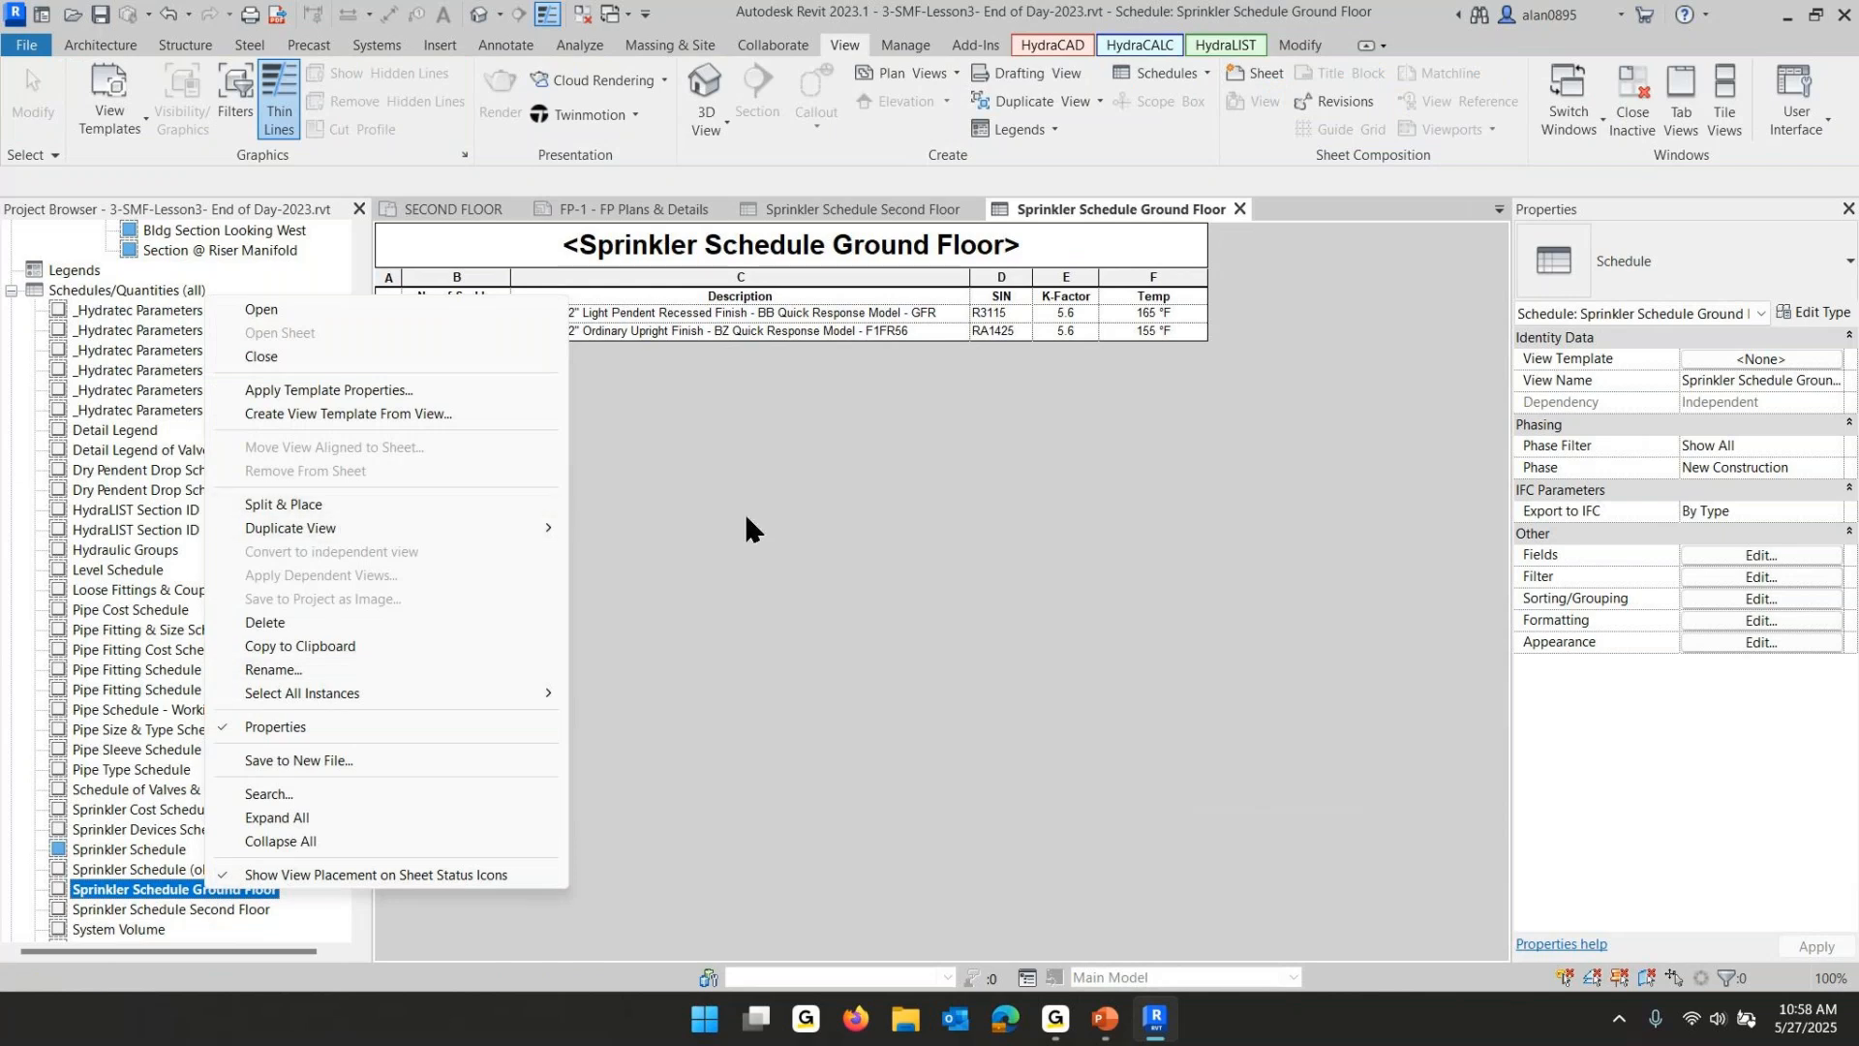
pyautogui.moveTo(550, 524)
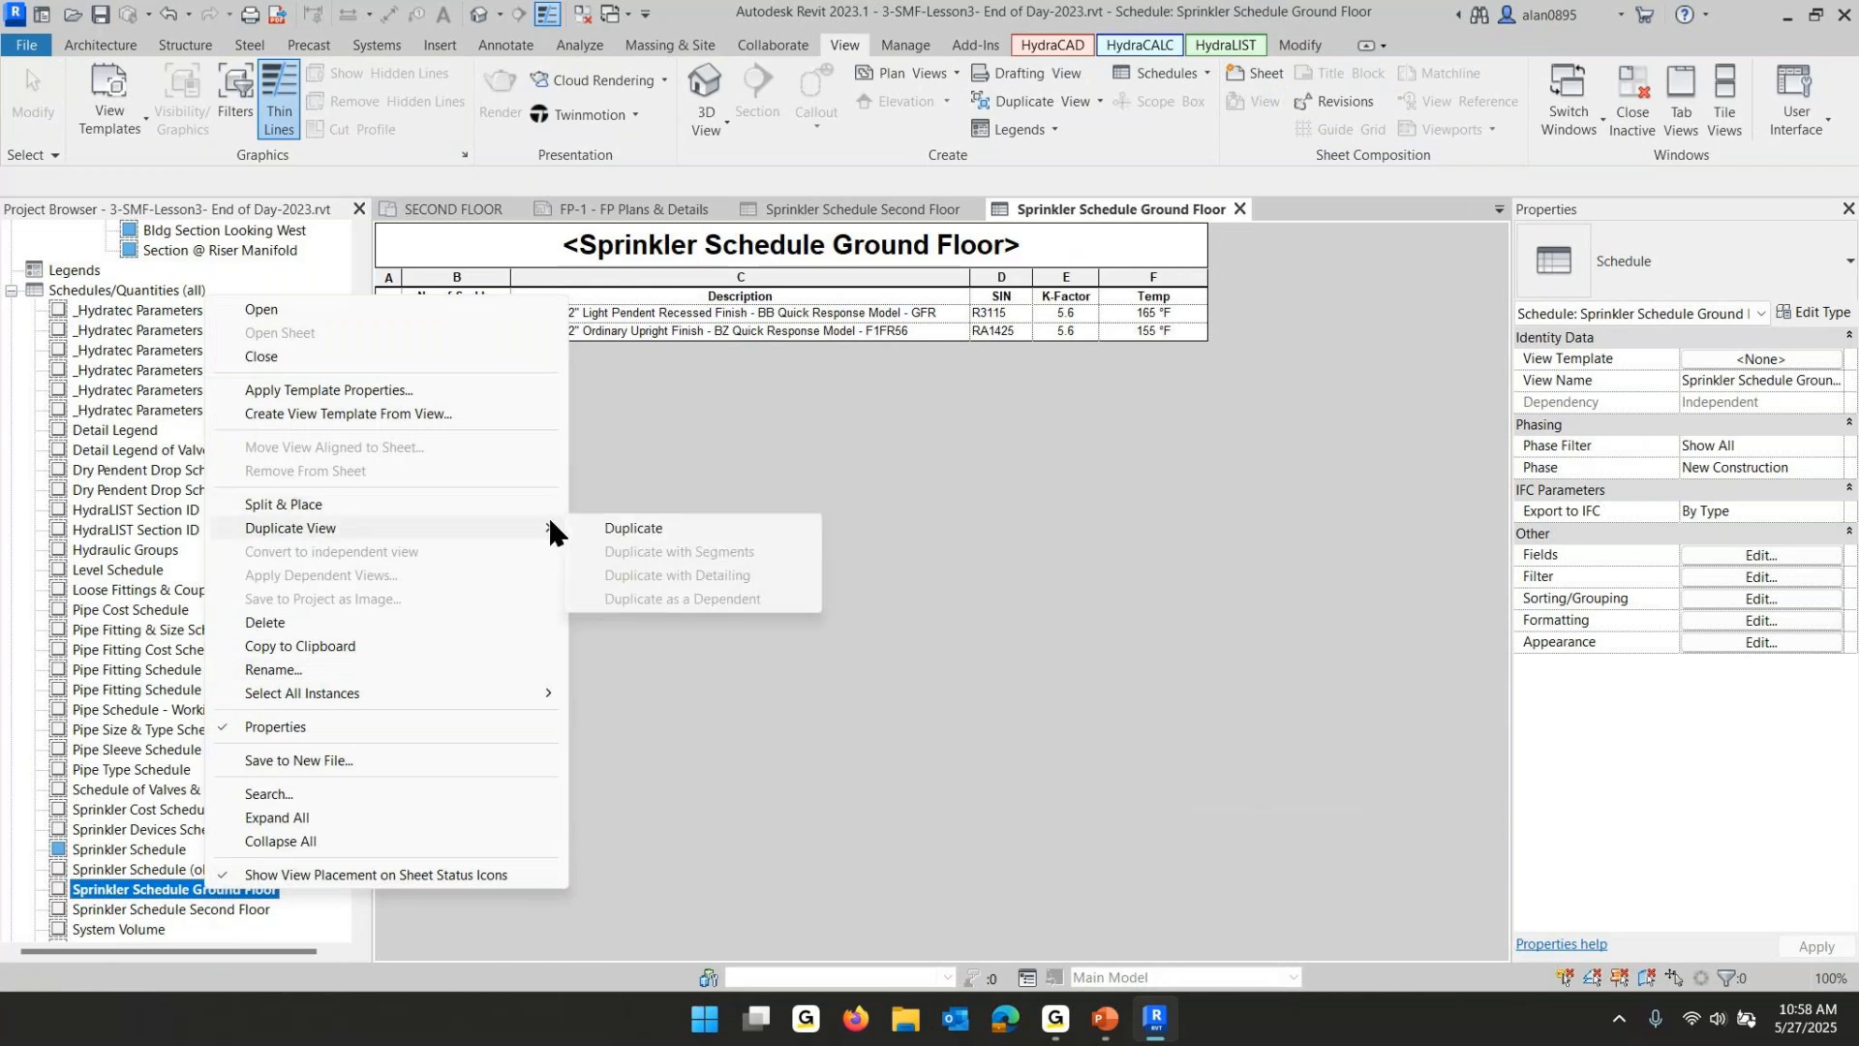
pyautogui.click(643, 526)
# - Rename the new copy as Sprinkler Schedule Lower Level
pyautogui.click(279, 909)
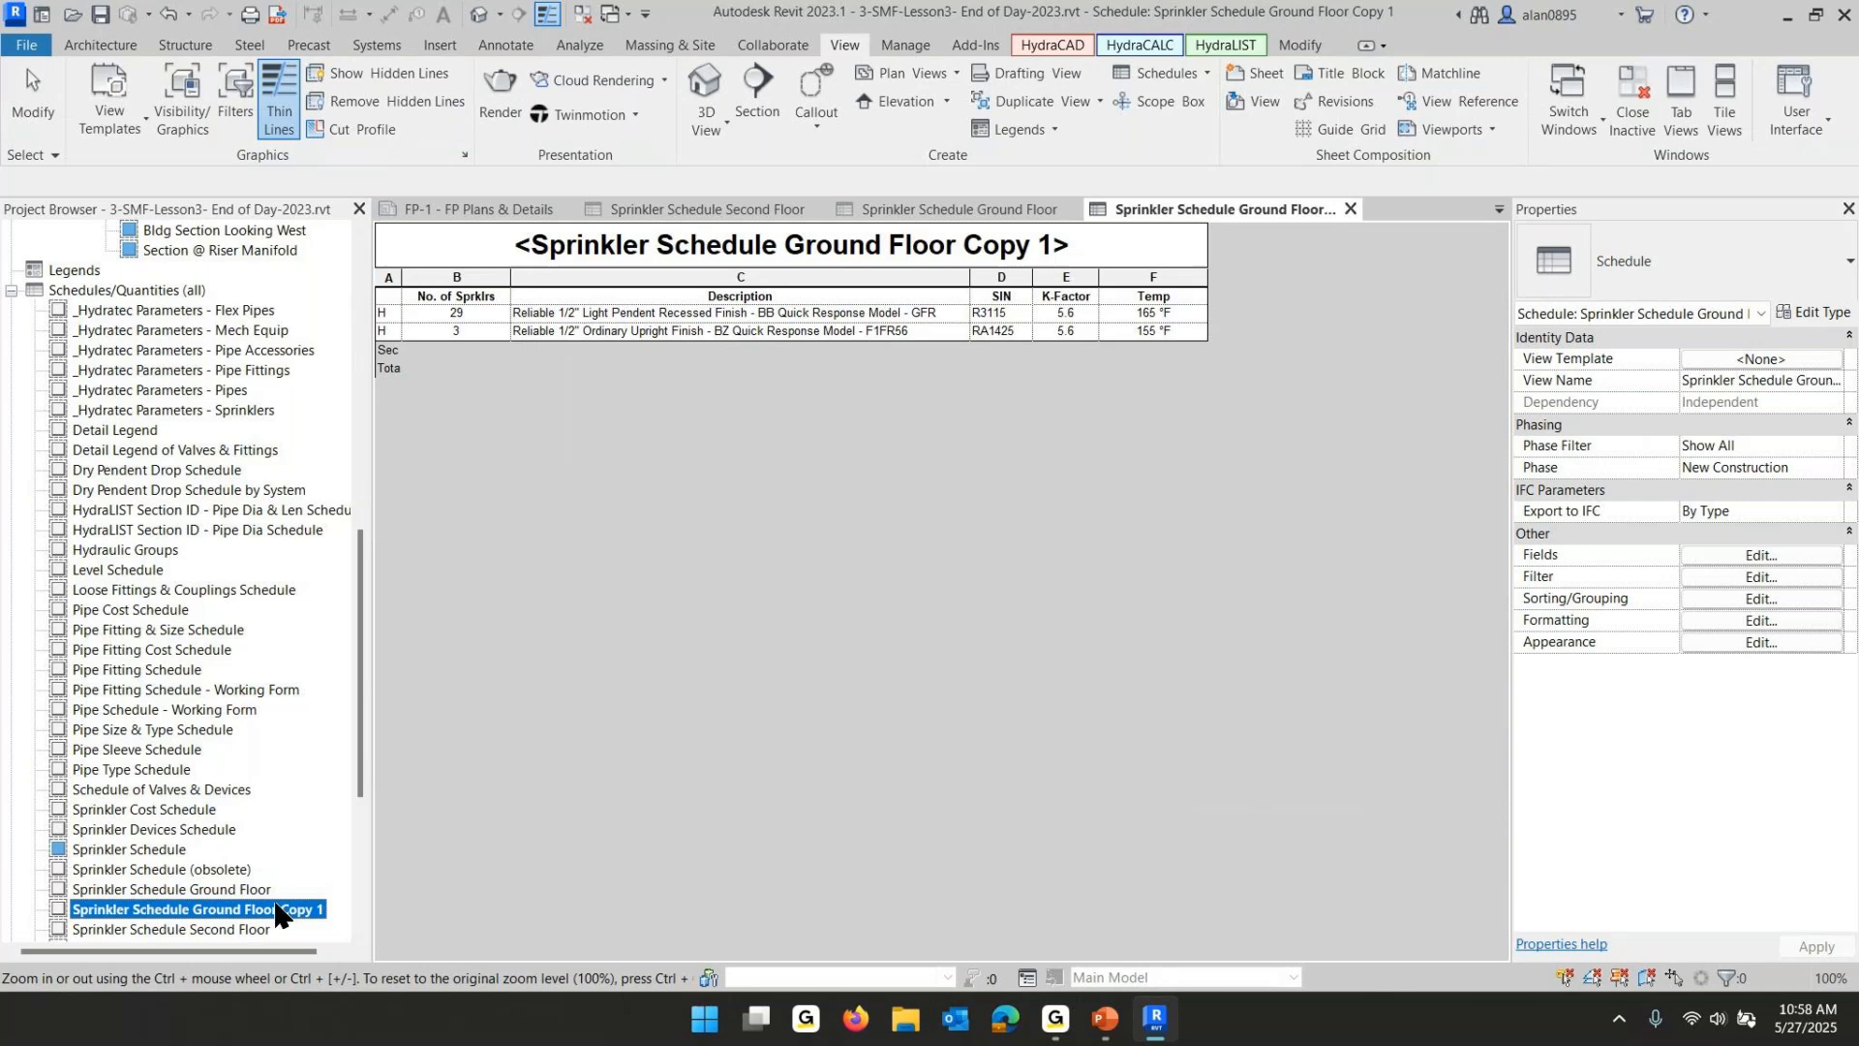
pyautogui.click(310, 913)
pyautogui.click(320, 913)
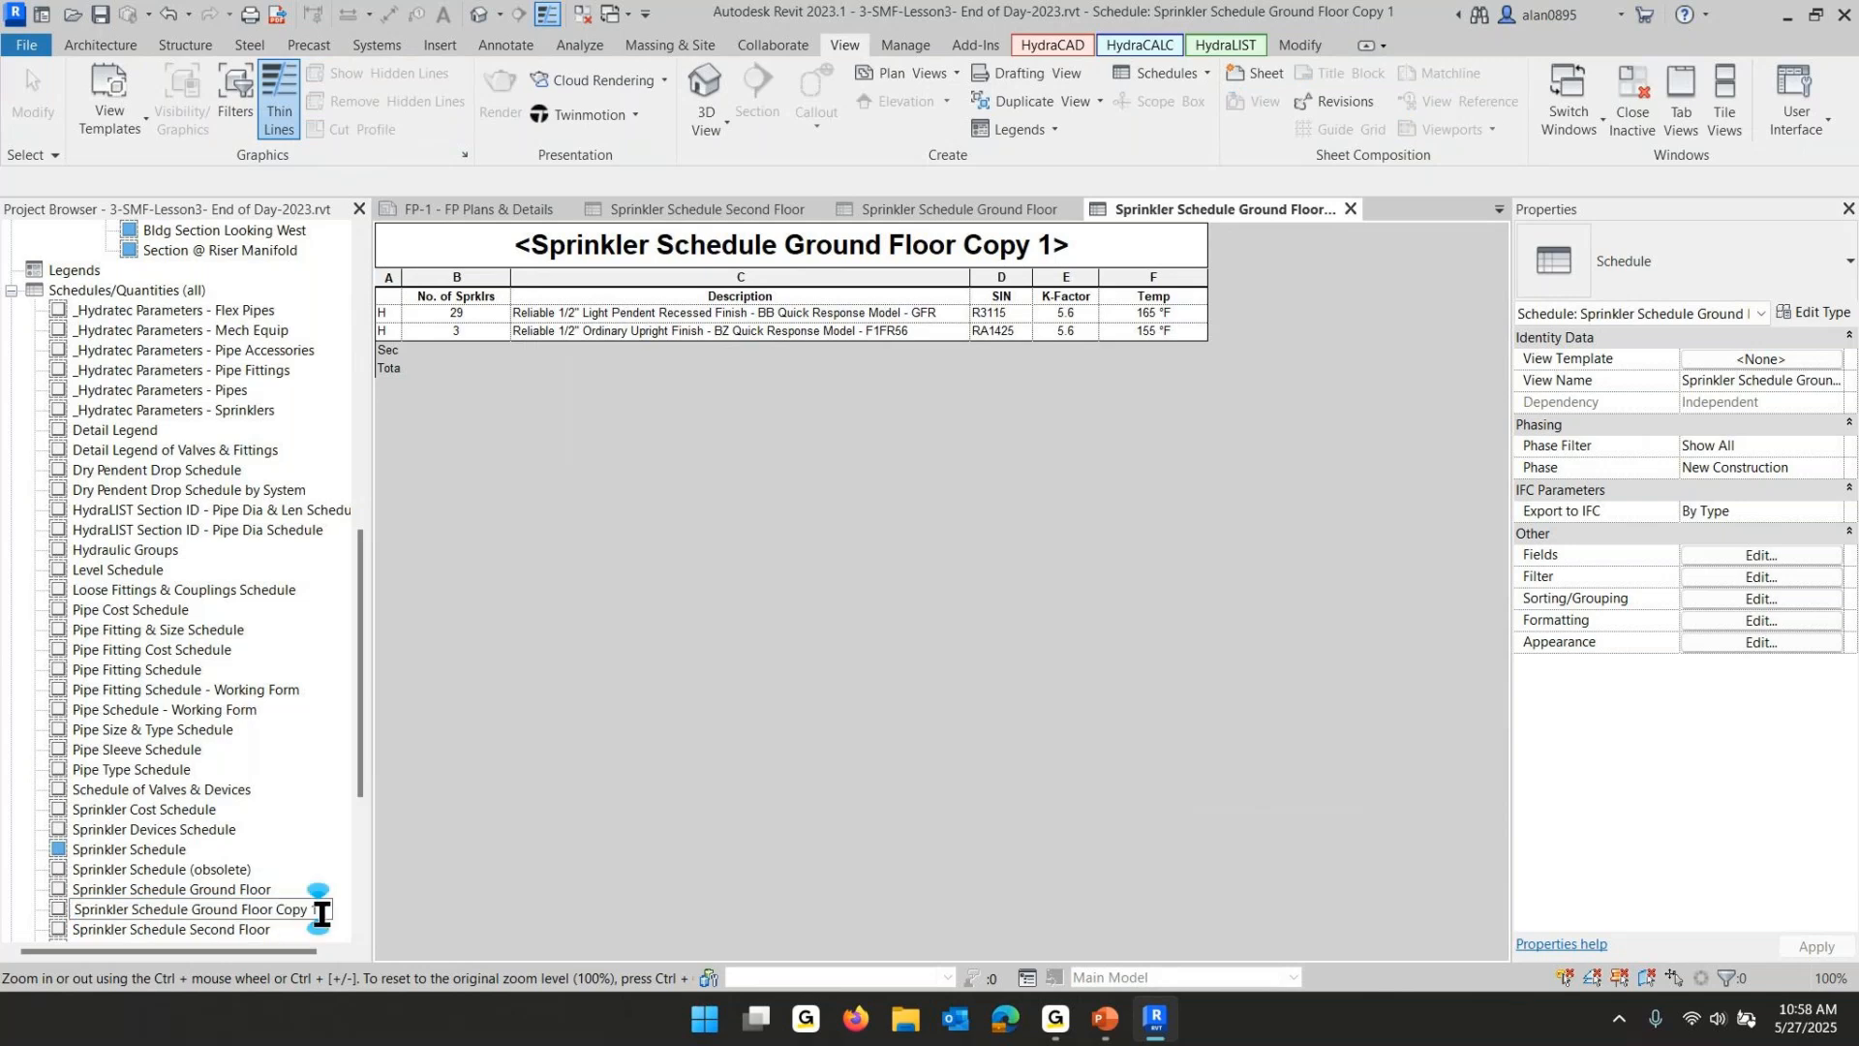
pyautogui.press('BackSpace')
pyautogui.press('BackSpace')
pyautogui.press('BackSpace')
pyautogui.press('BackSpace')
pyautogui.press('BackSpace')
pyautogui.press('BackSpace')
pyautogui.press('BackSpace')
pyautogui.press('BackSpace')
pyautogui.press('BackSpace')
pyautogui.press('BackSpace')
pyautogui.press('BackSpace')
pyautogui.press('BackSpace')
pyautogui.press('BackSpace')
pyautogui.press('BackSpace')
pyautogui.press('BackSpace')
pyautogui.press('BackSpace')
pyautogui.press('BackSpace')
pyautogui.press('BackSpace')
pyautogui.press('BackSpace')
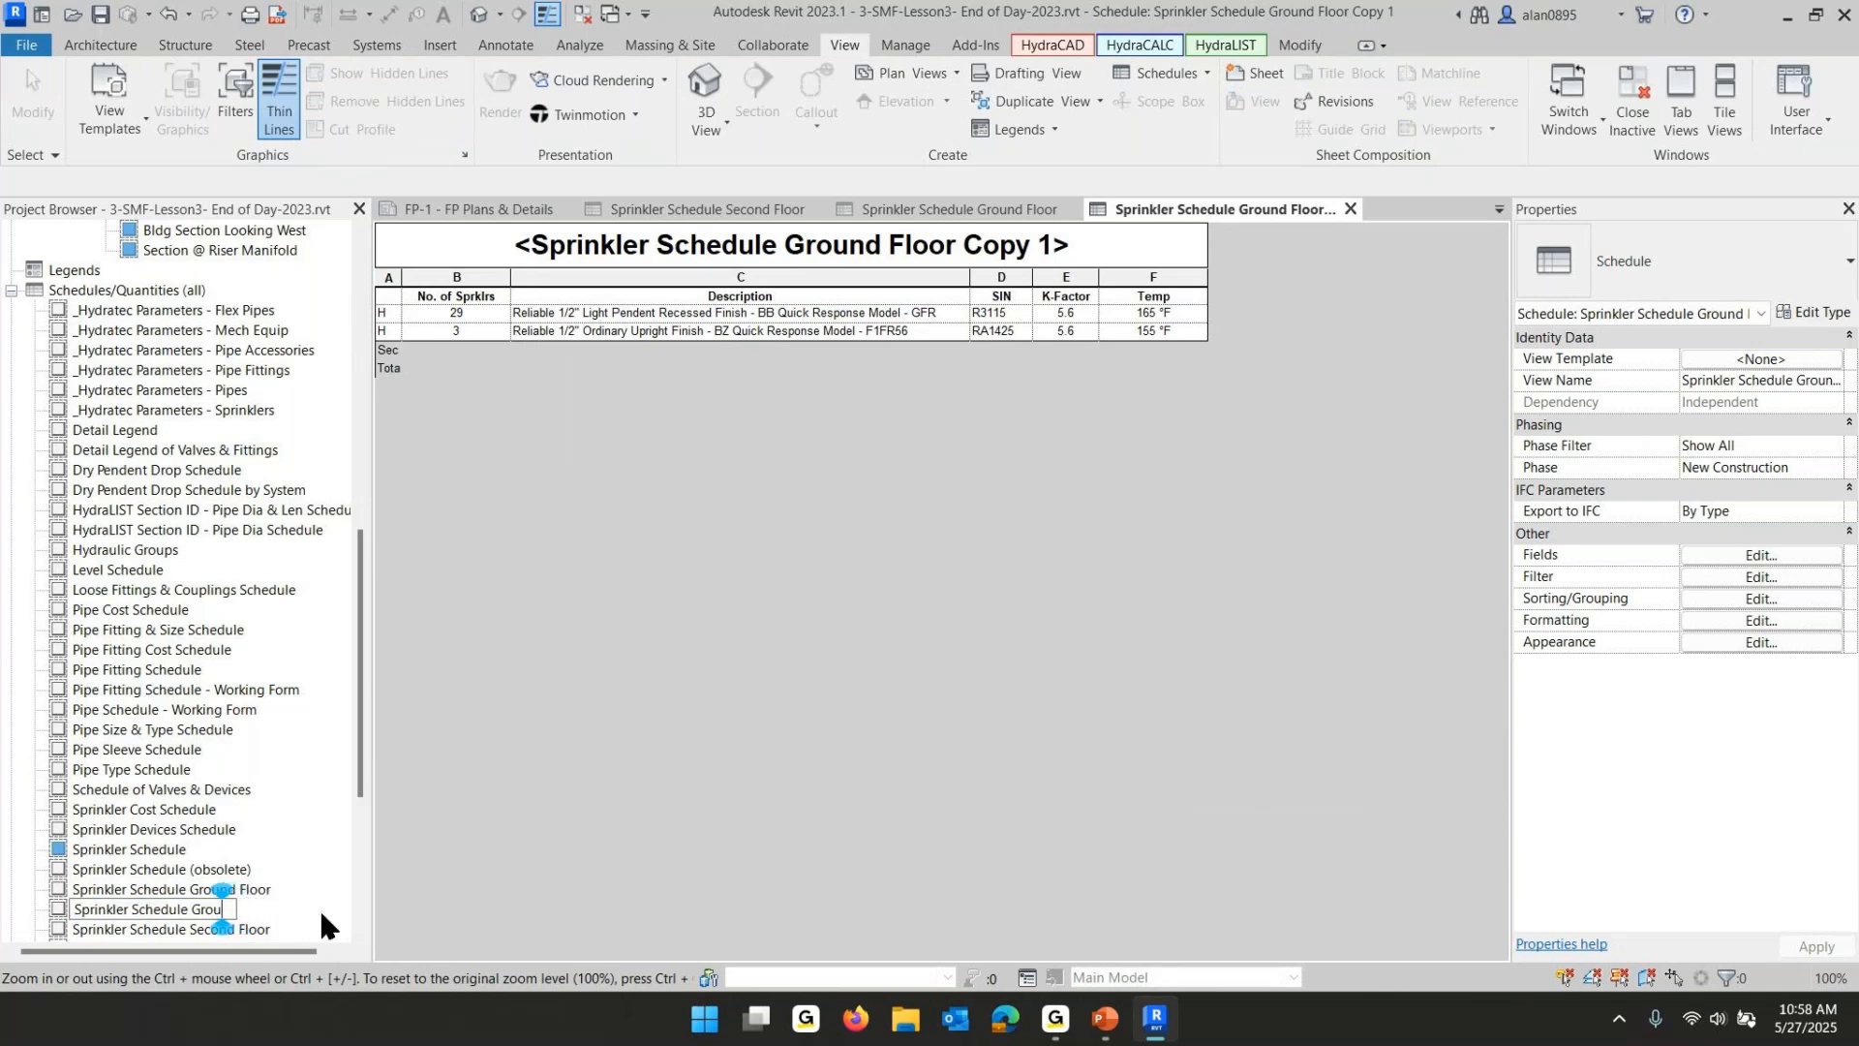
pyautogui.write('Lower Level')
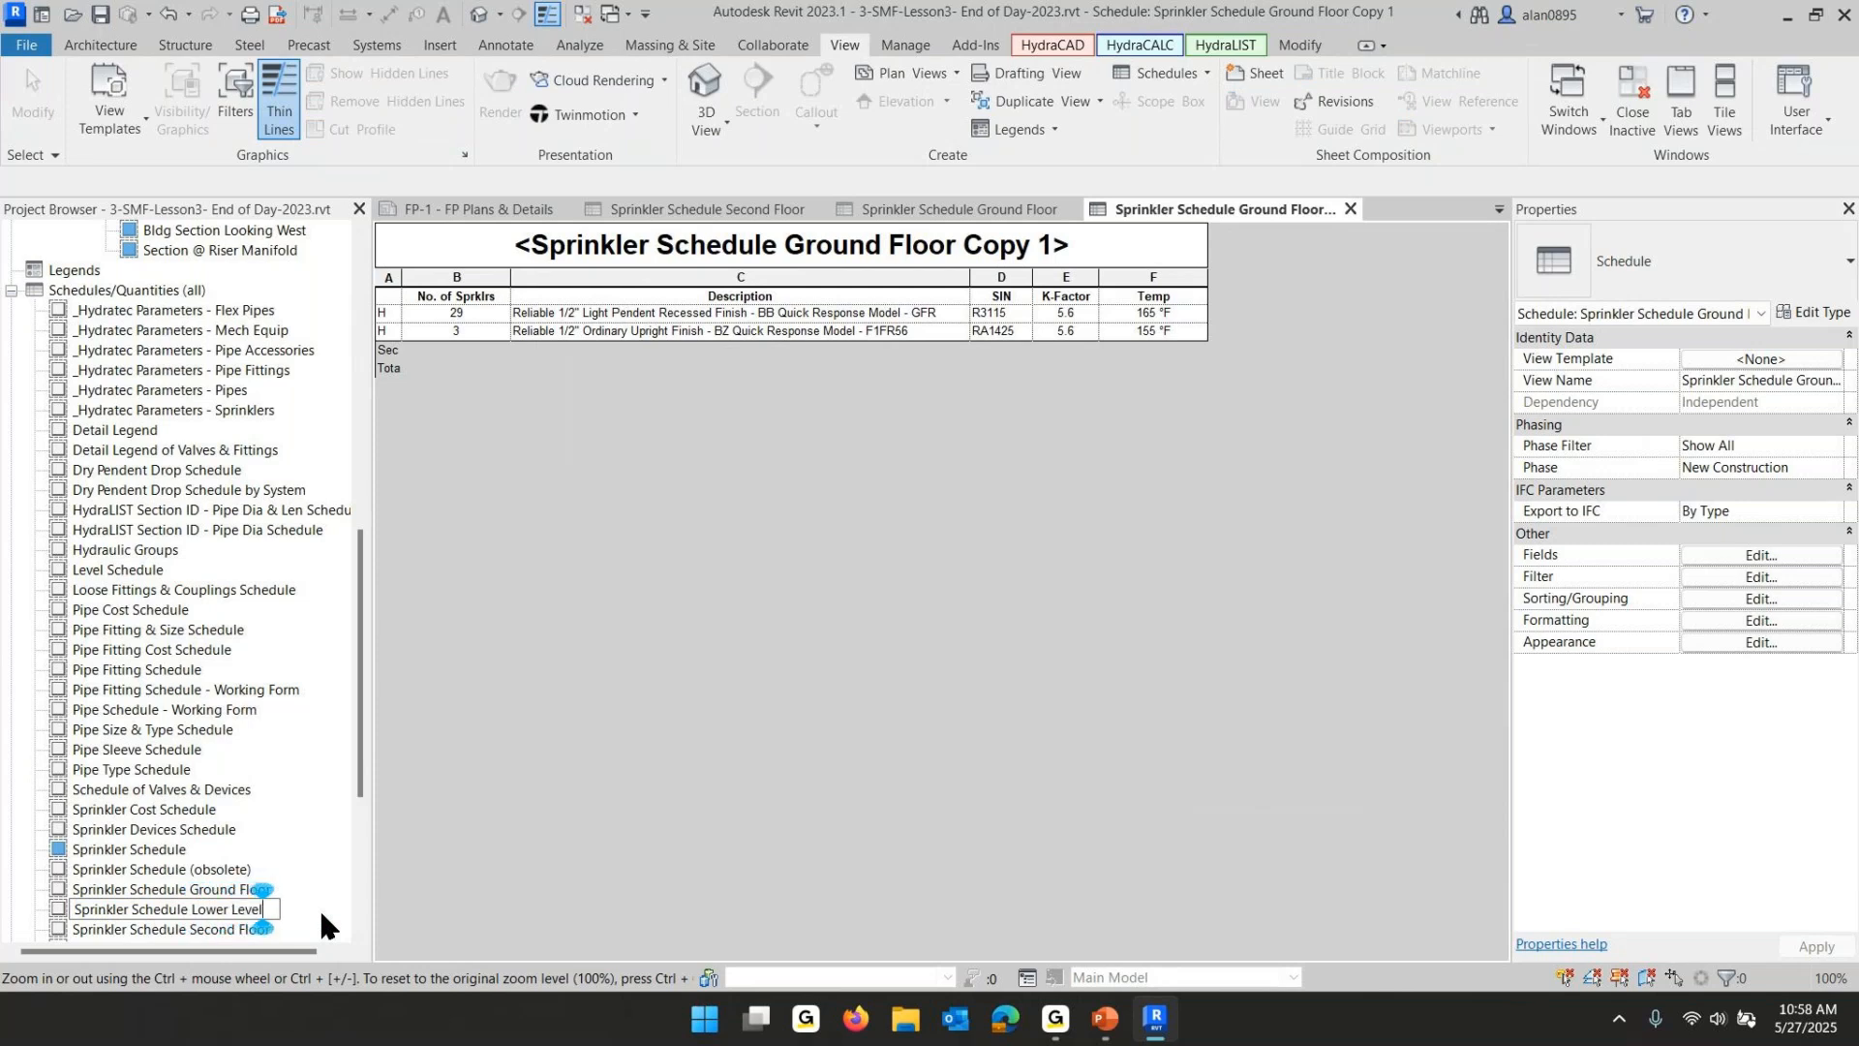
pyautogui.press('Return')
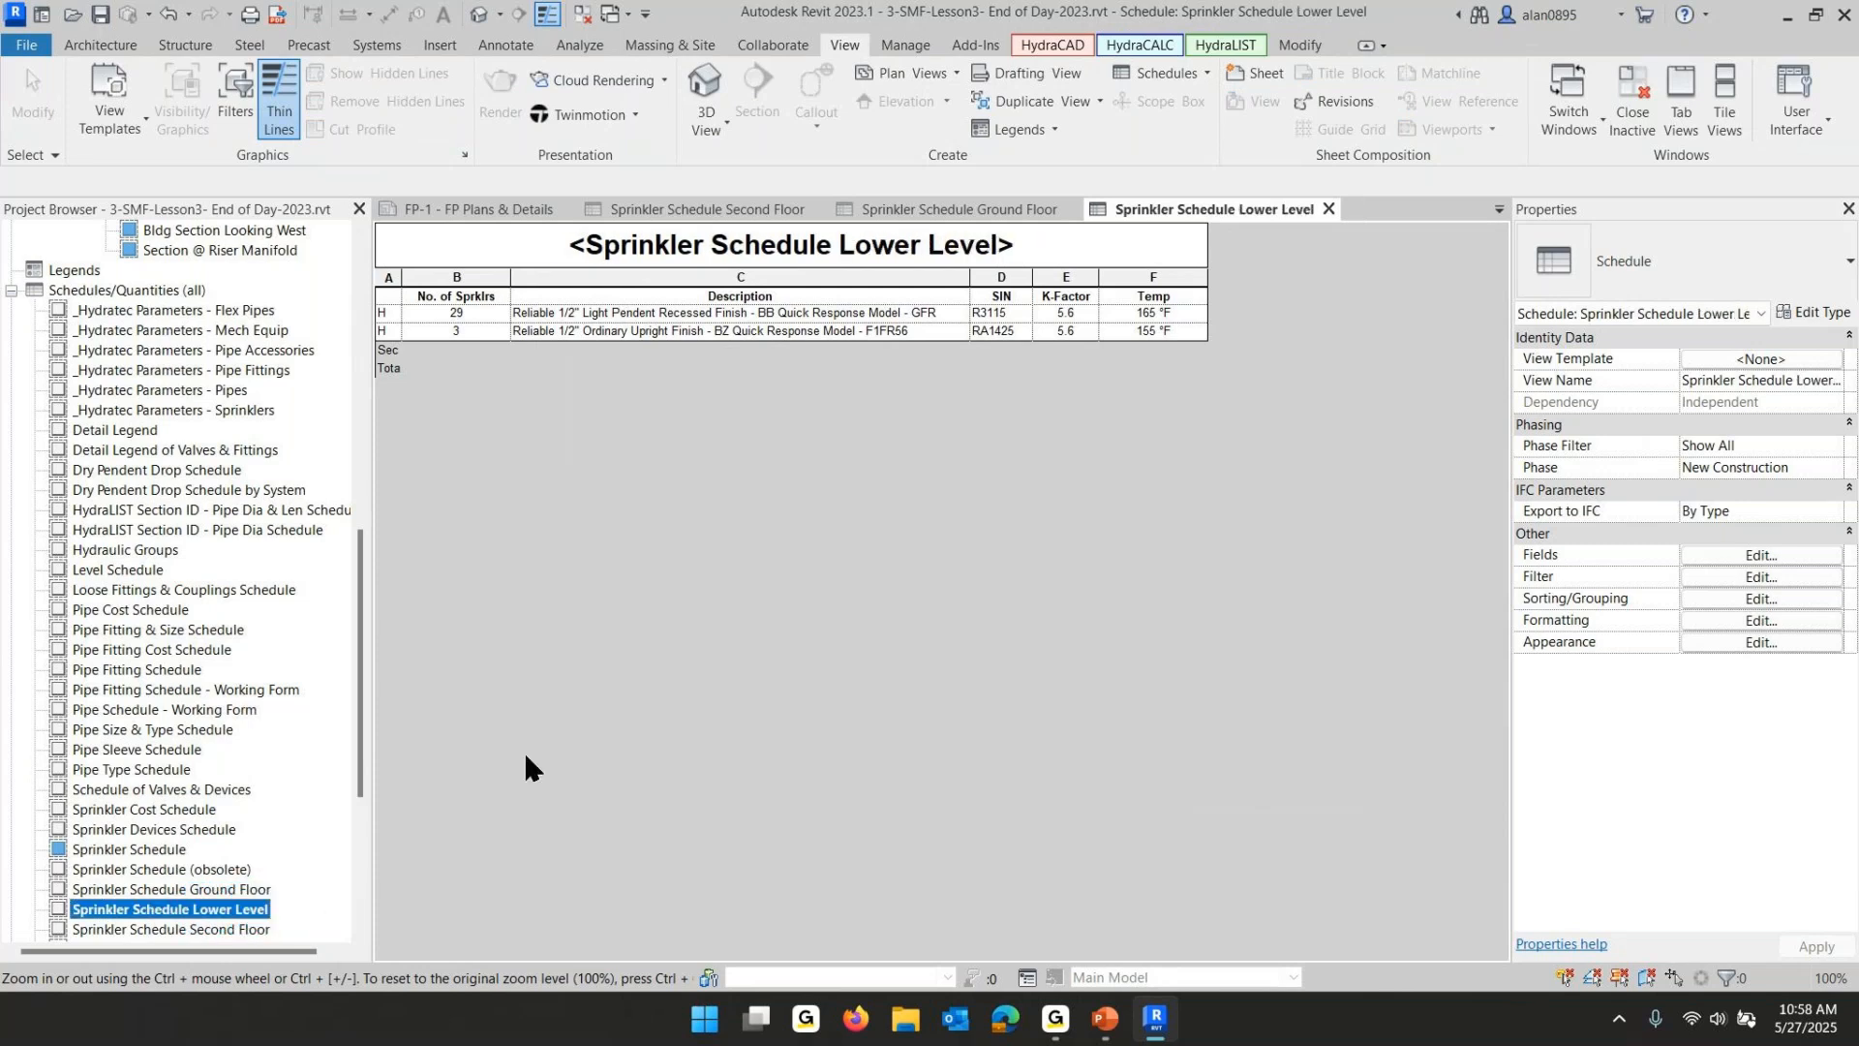
# - Open Sprinkler Schedule Lower Level and filter it so Zone equals Lower Level
pyautogui.doubleClick(214, 904)
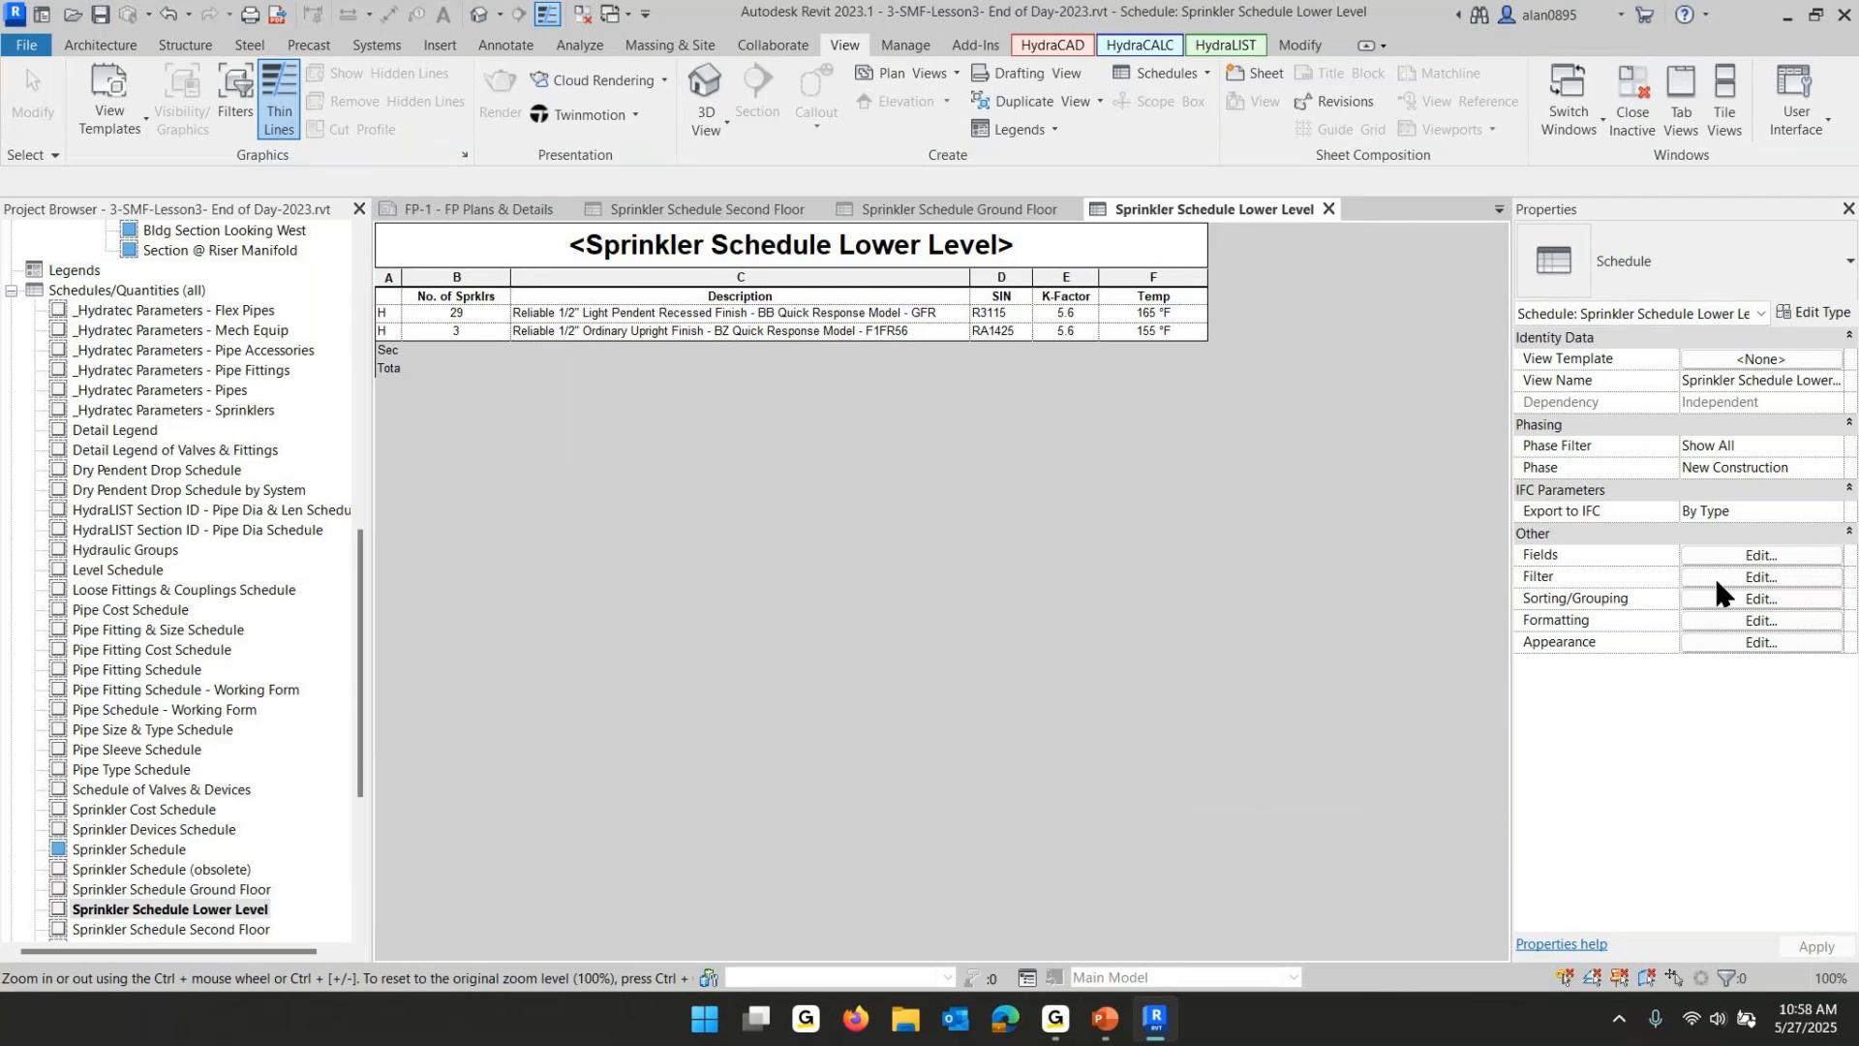
pyautogui.click(1761, 576)
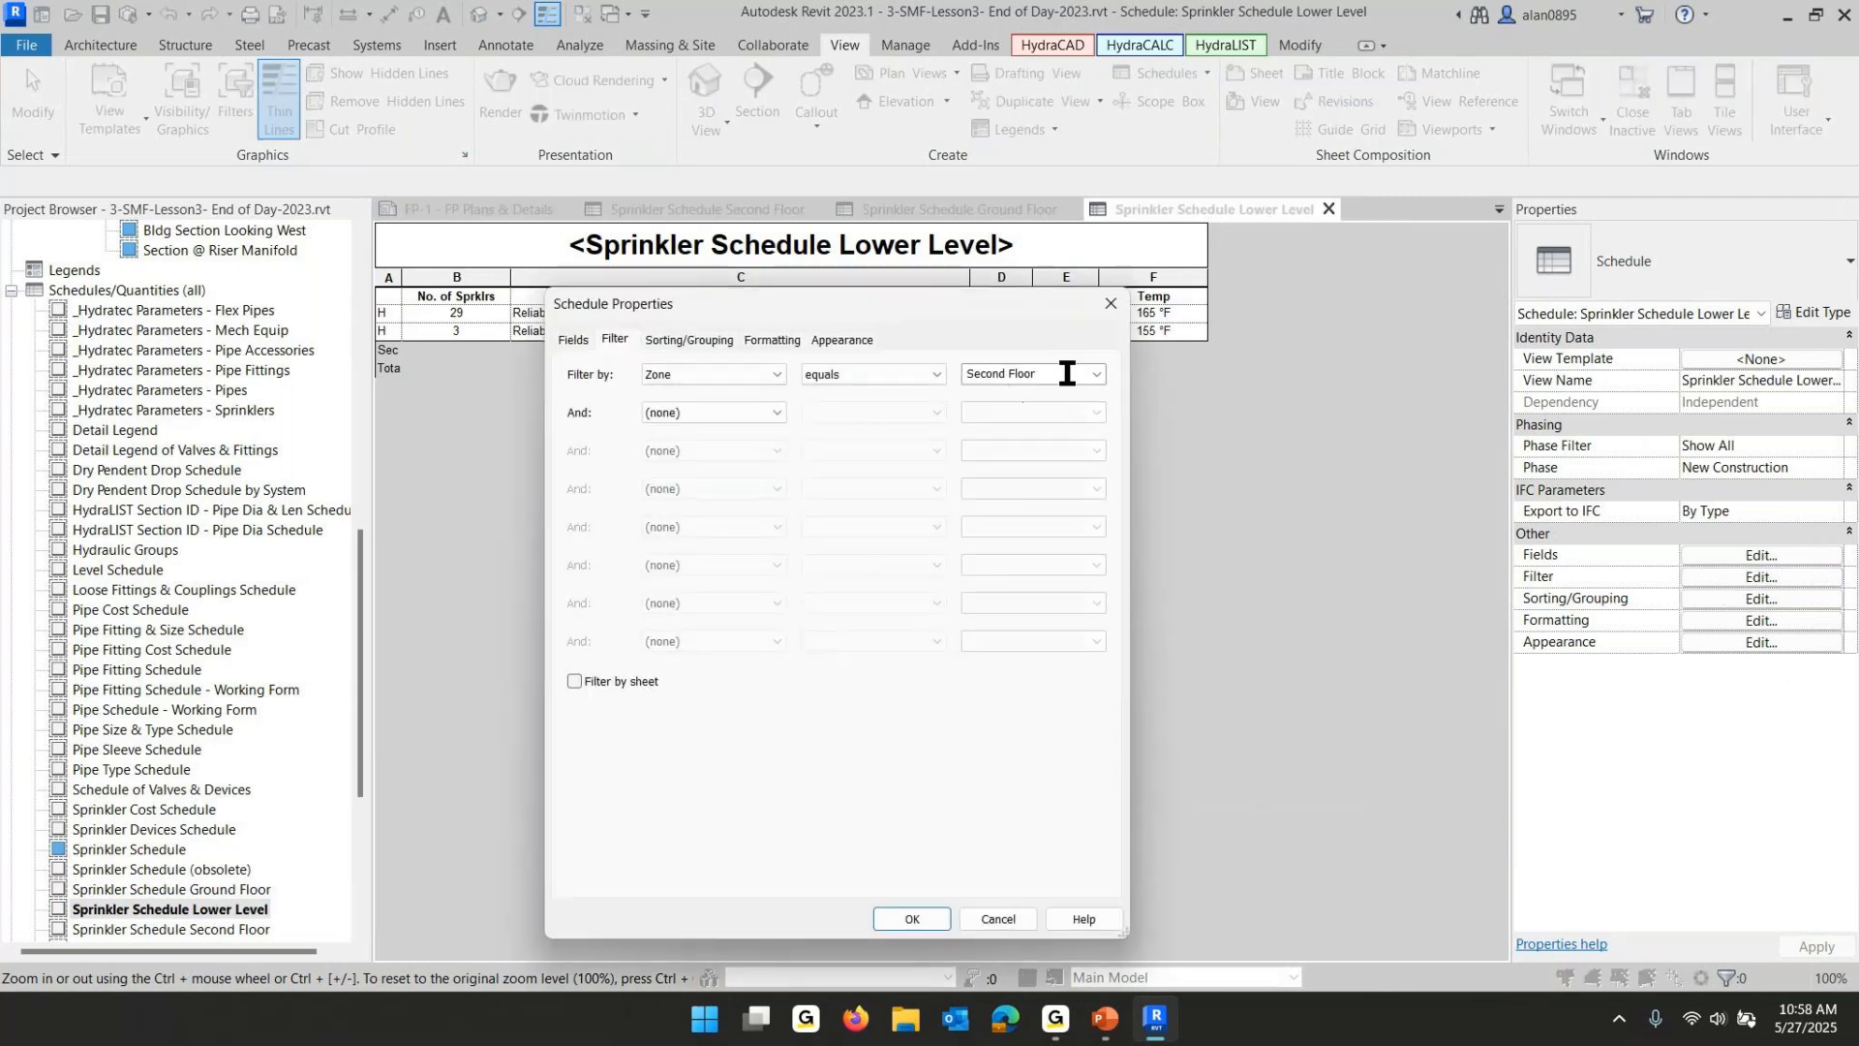
pyautogui.click(1097, 373)
pyautogui.click(1008, 423)
pyautogui.click(924, 917)
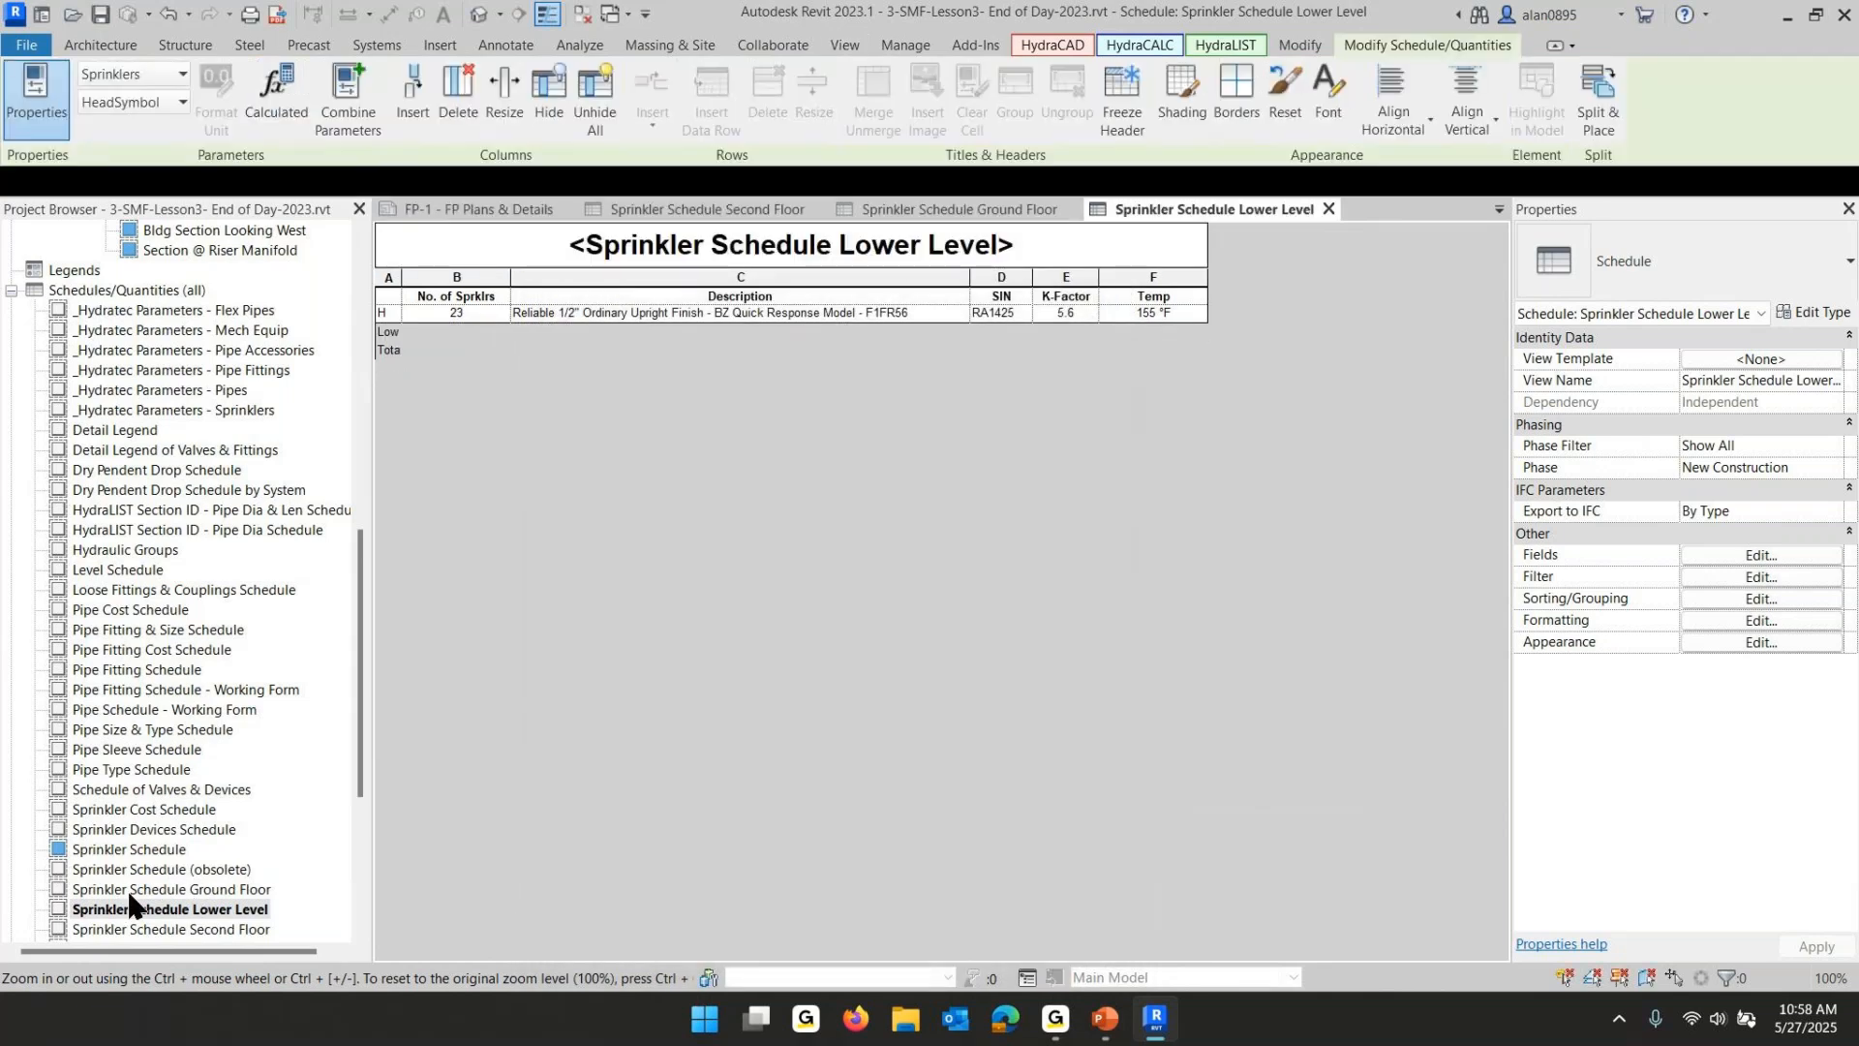
# - Open Sprinkler Schedule Ground Floor and filter it so Zone equals Ground Floor
pyautogui.doubleClick(130, 890)
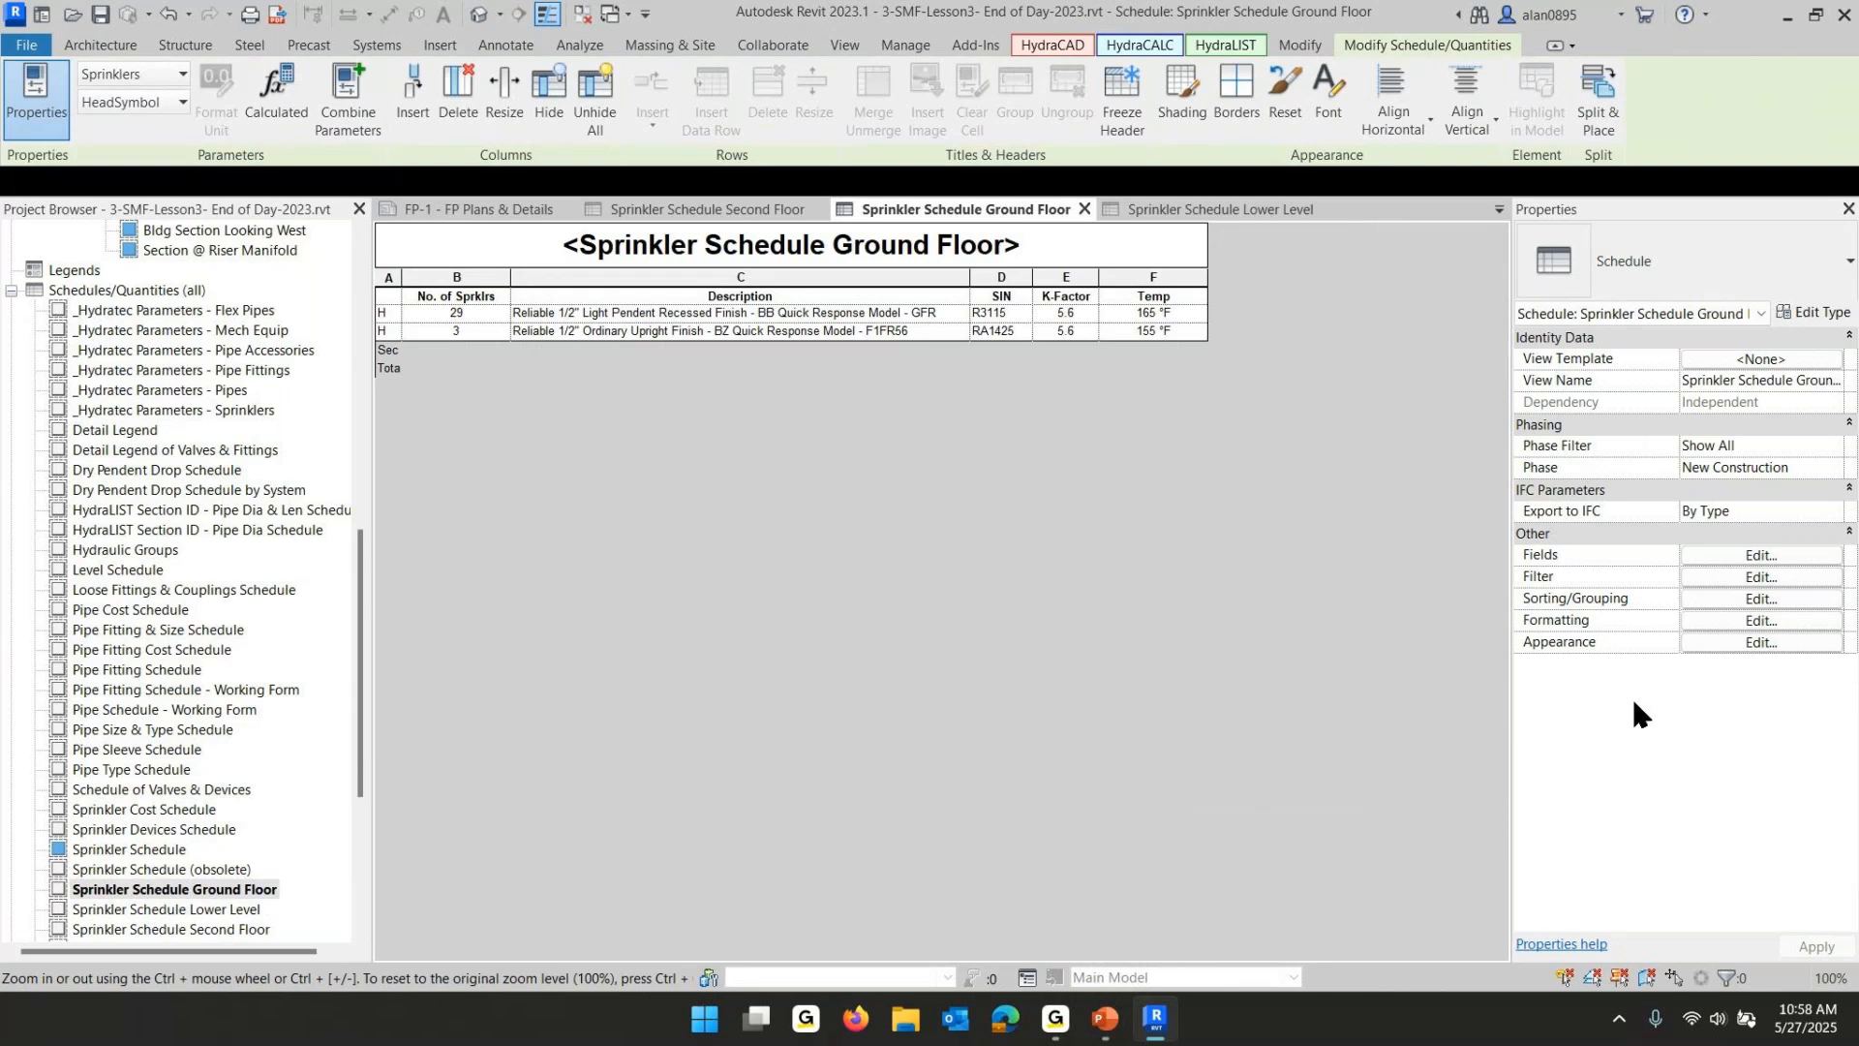
pyautogui.click(1791, 578)
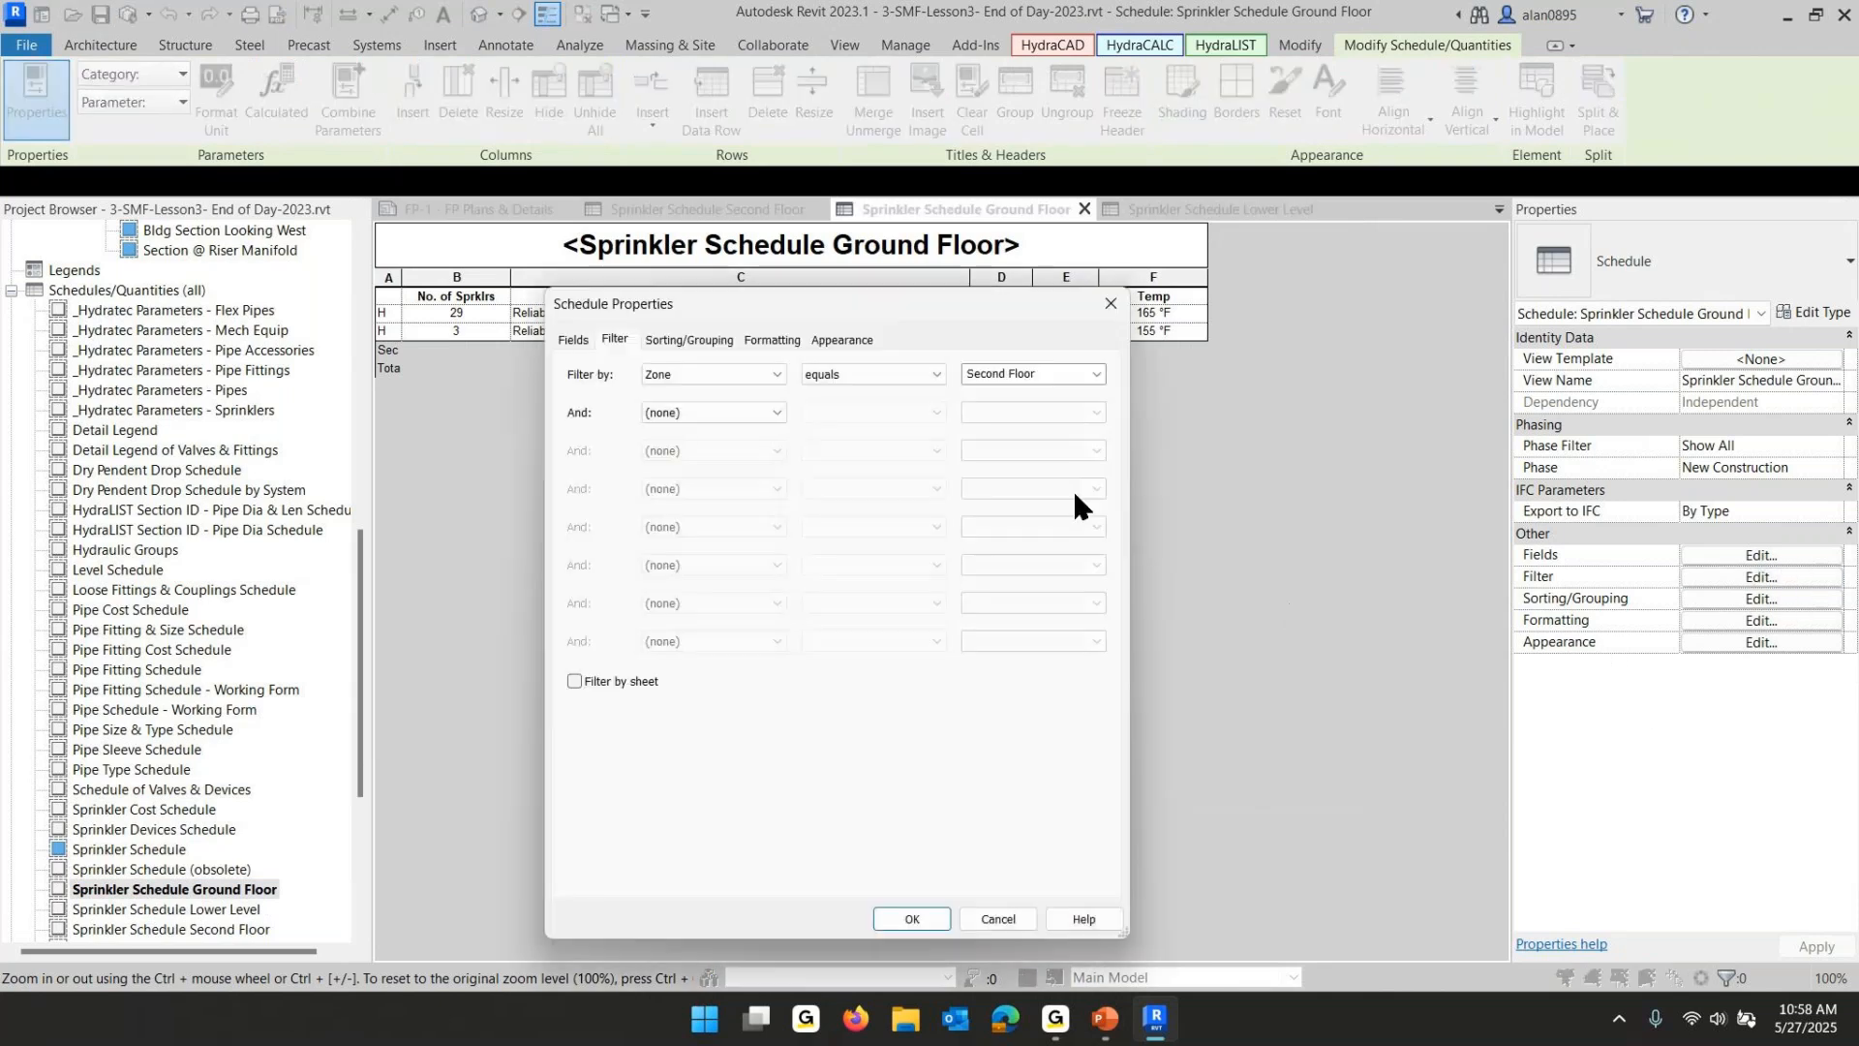
pyautogui.click(1096, 374)
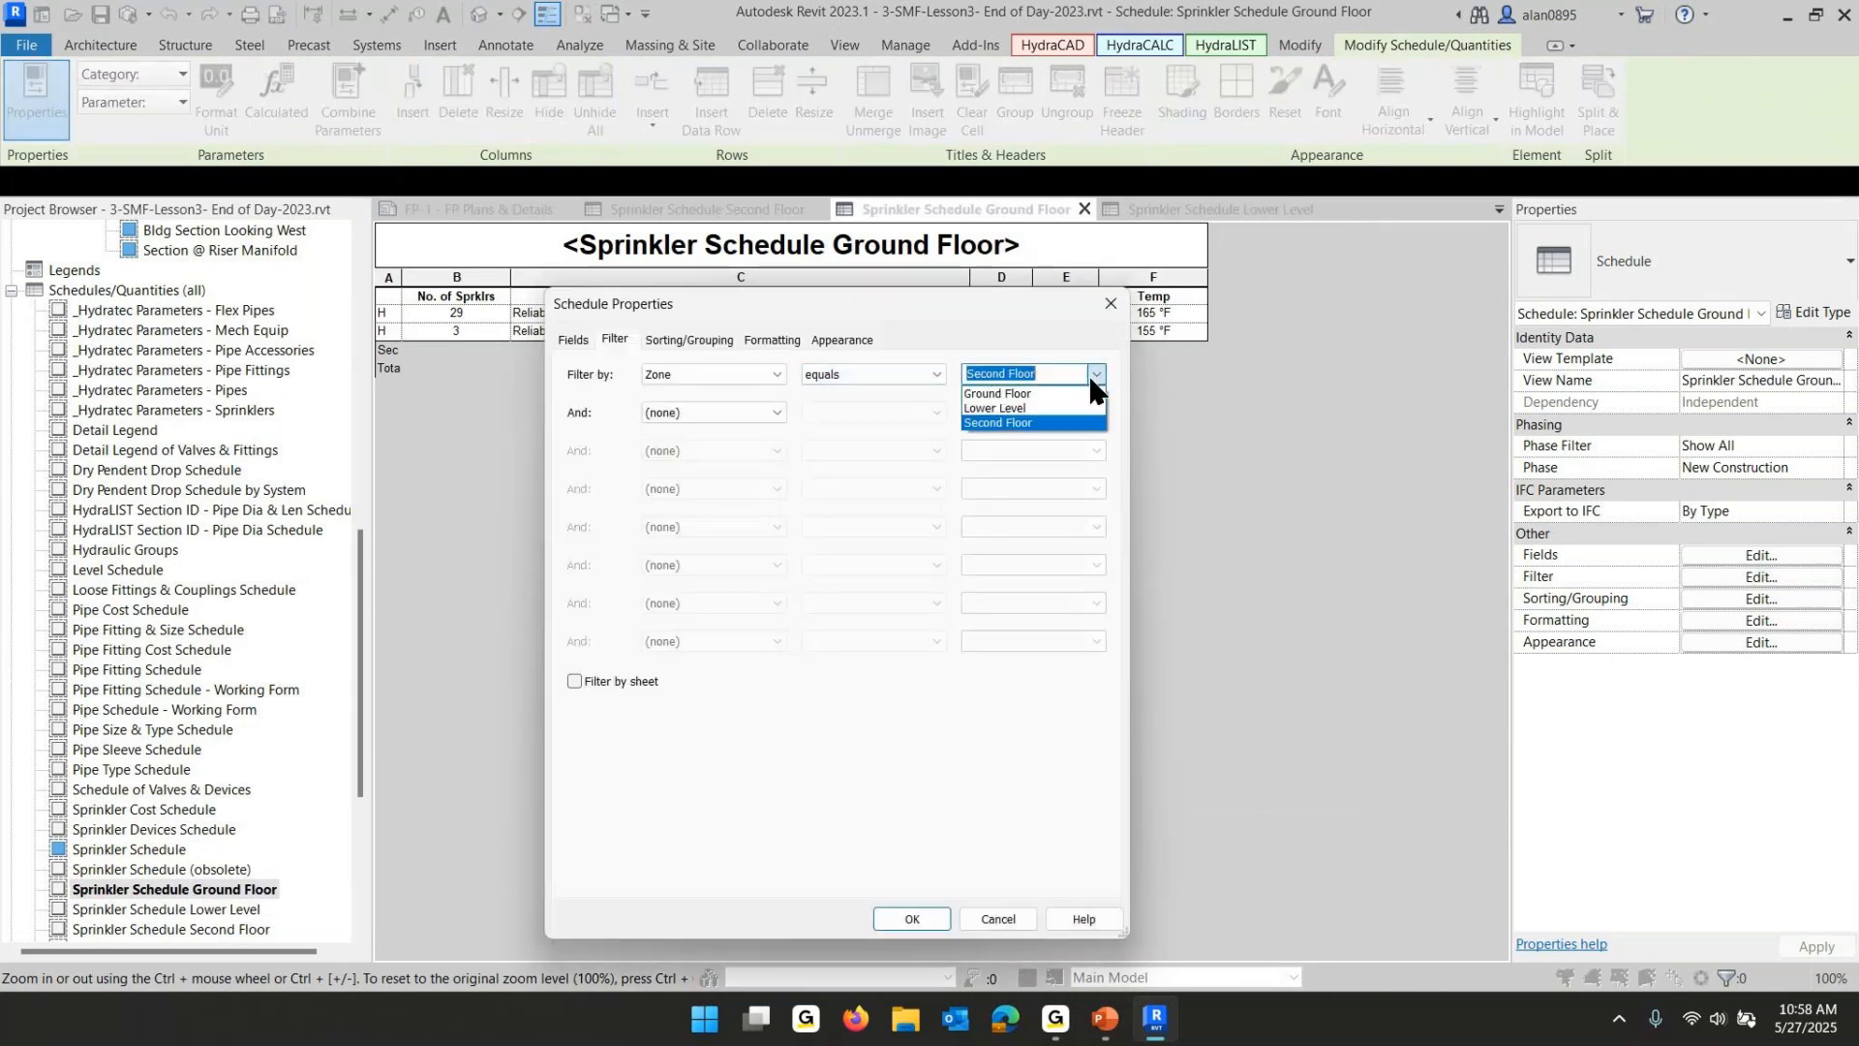
pyautogui.click(1006, 394)
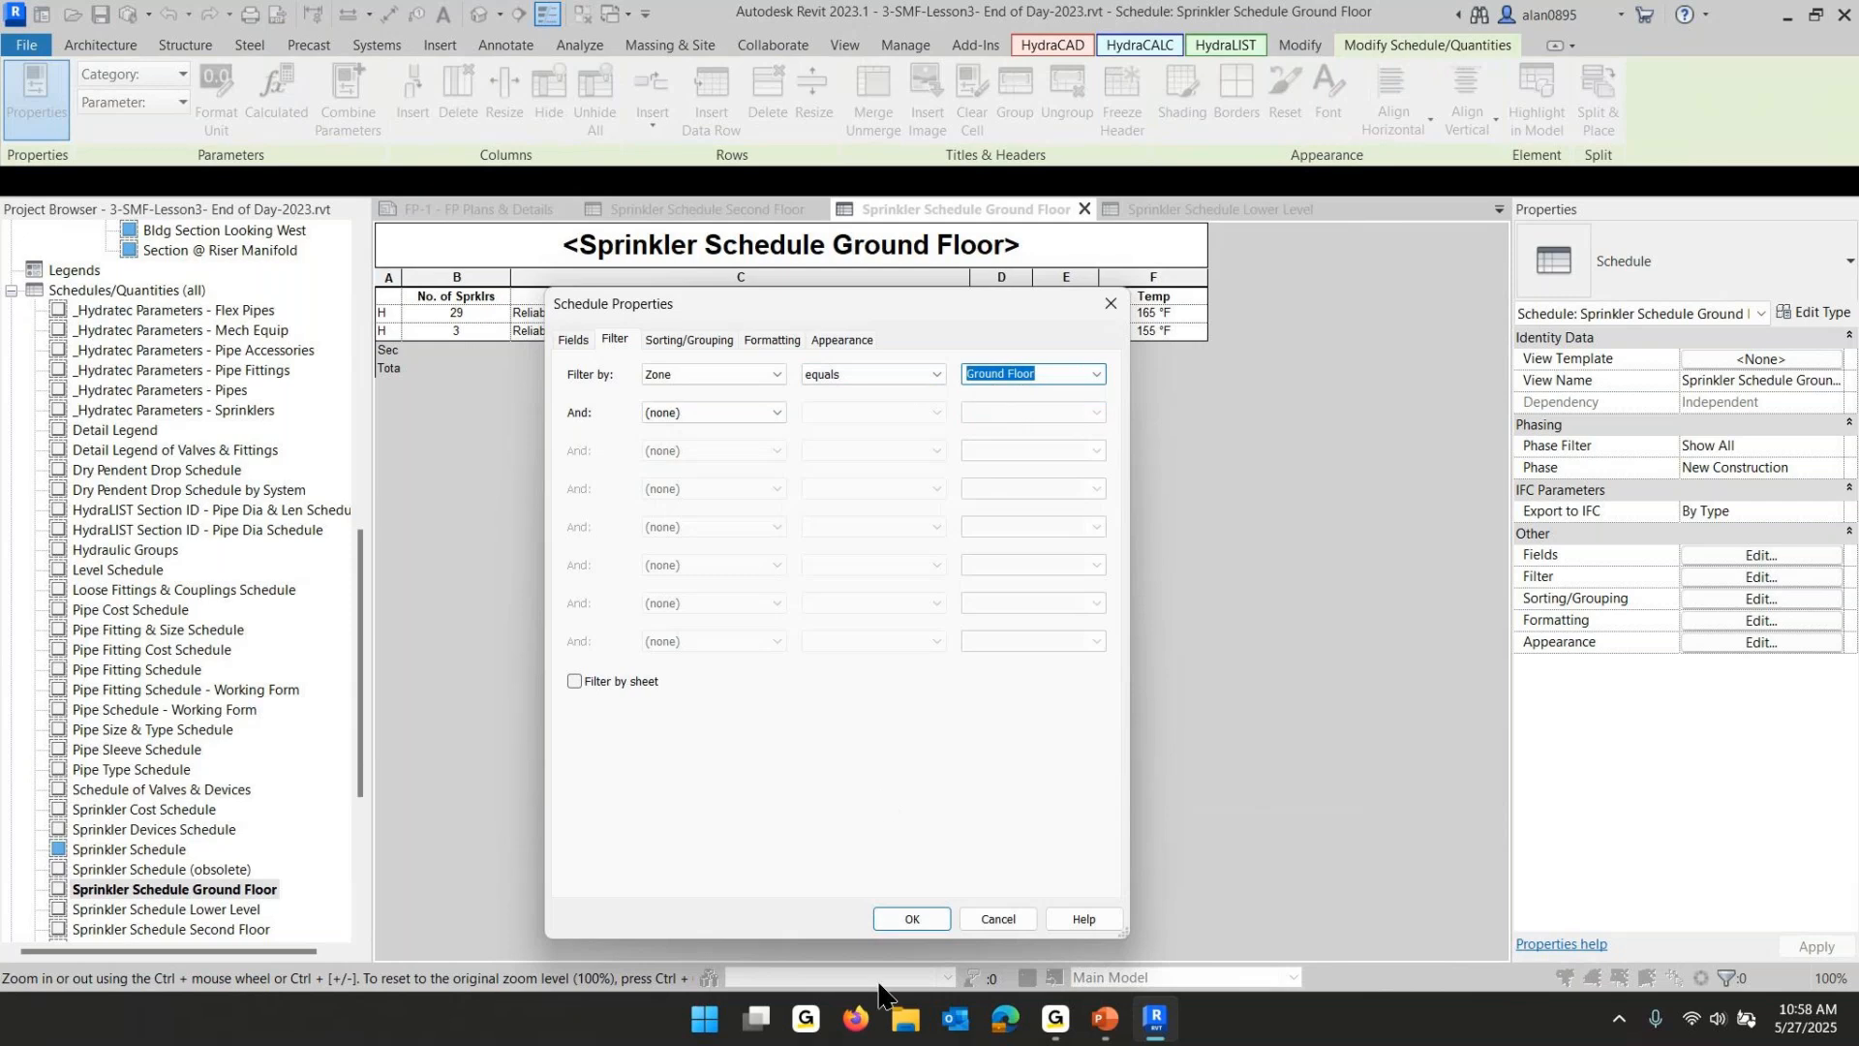
pyautogui.click(912, 918)
# - Place the Sprinkler Schedule Ground Floor on sheet FP-3 - FP Plans & Details - Grd Flr, near the lower right above the title block
pyautogui.scroll(-4, 291, 523)
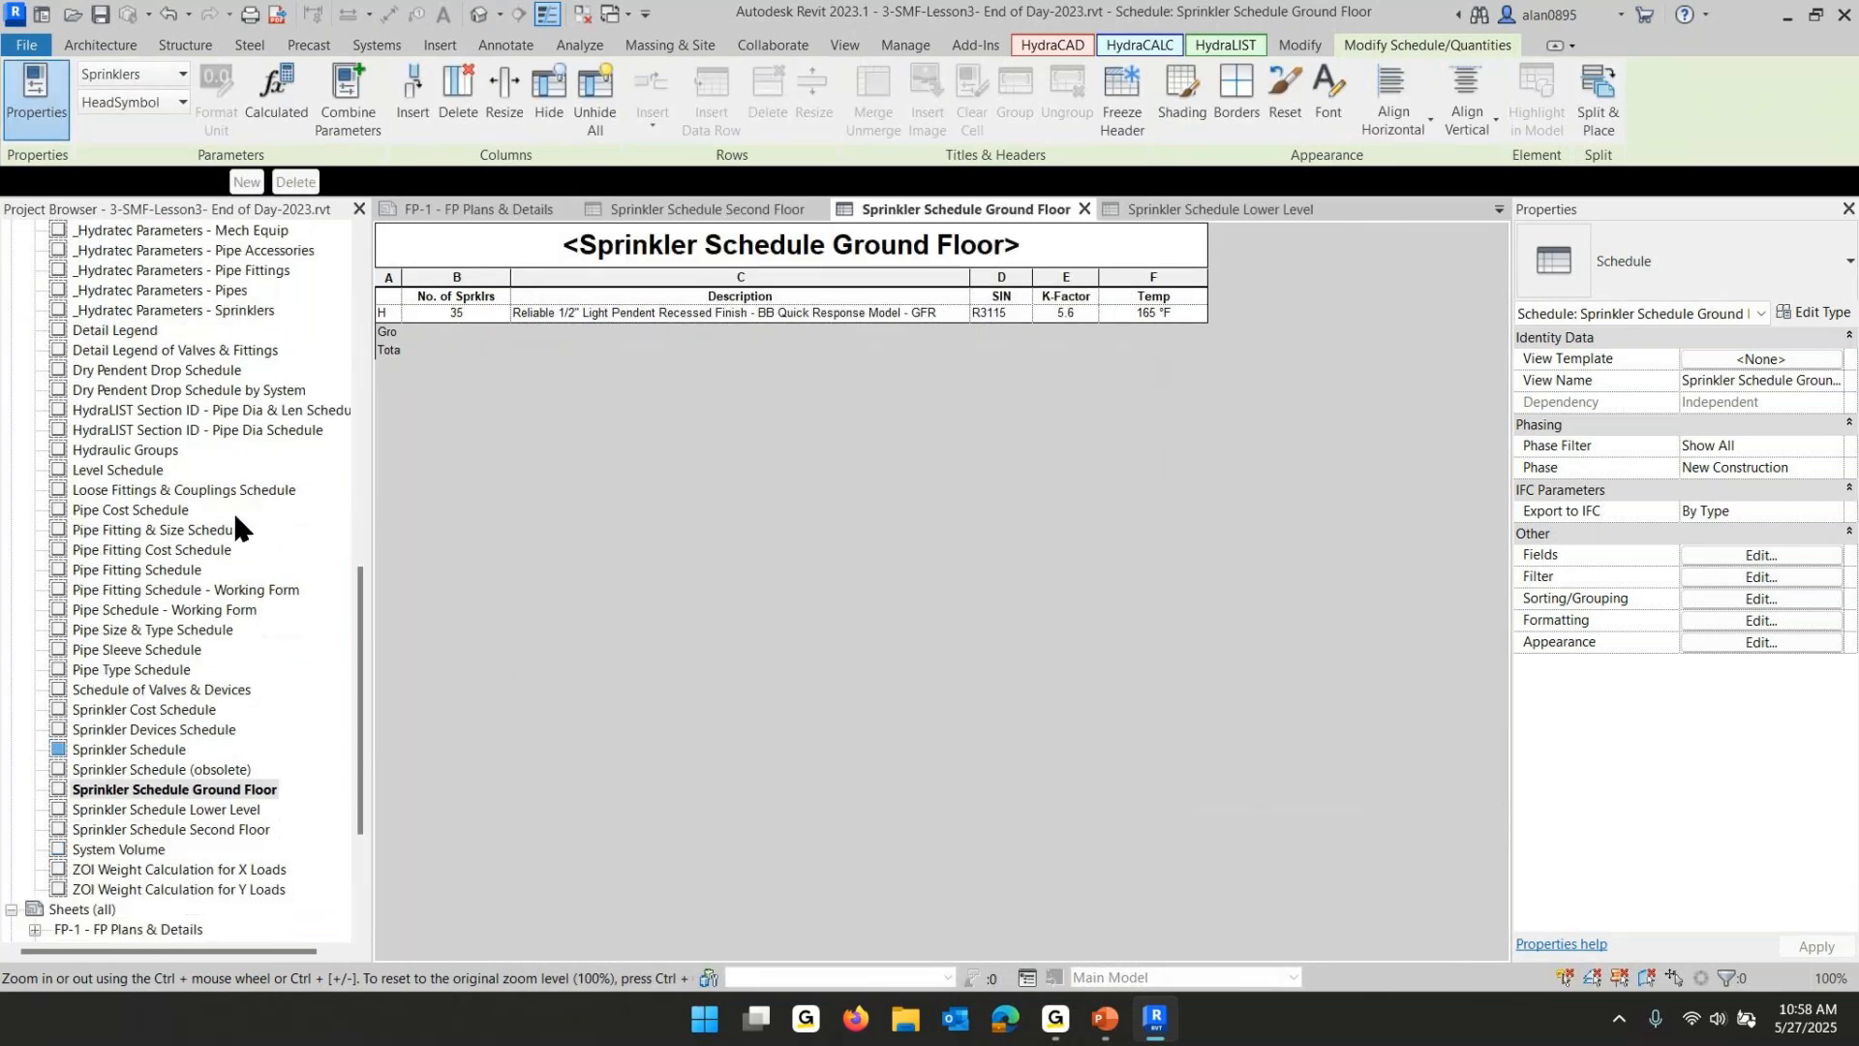
pyautogui.scroll(-3, 254, 569)
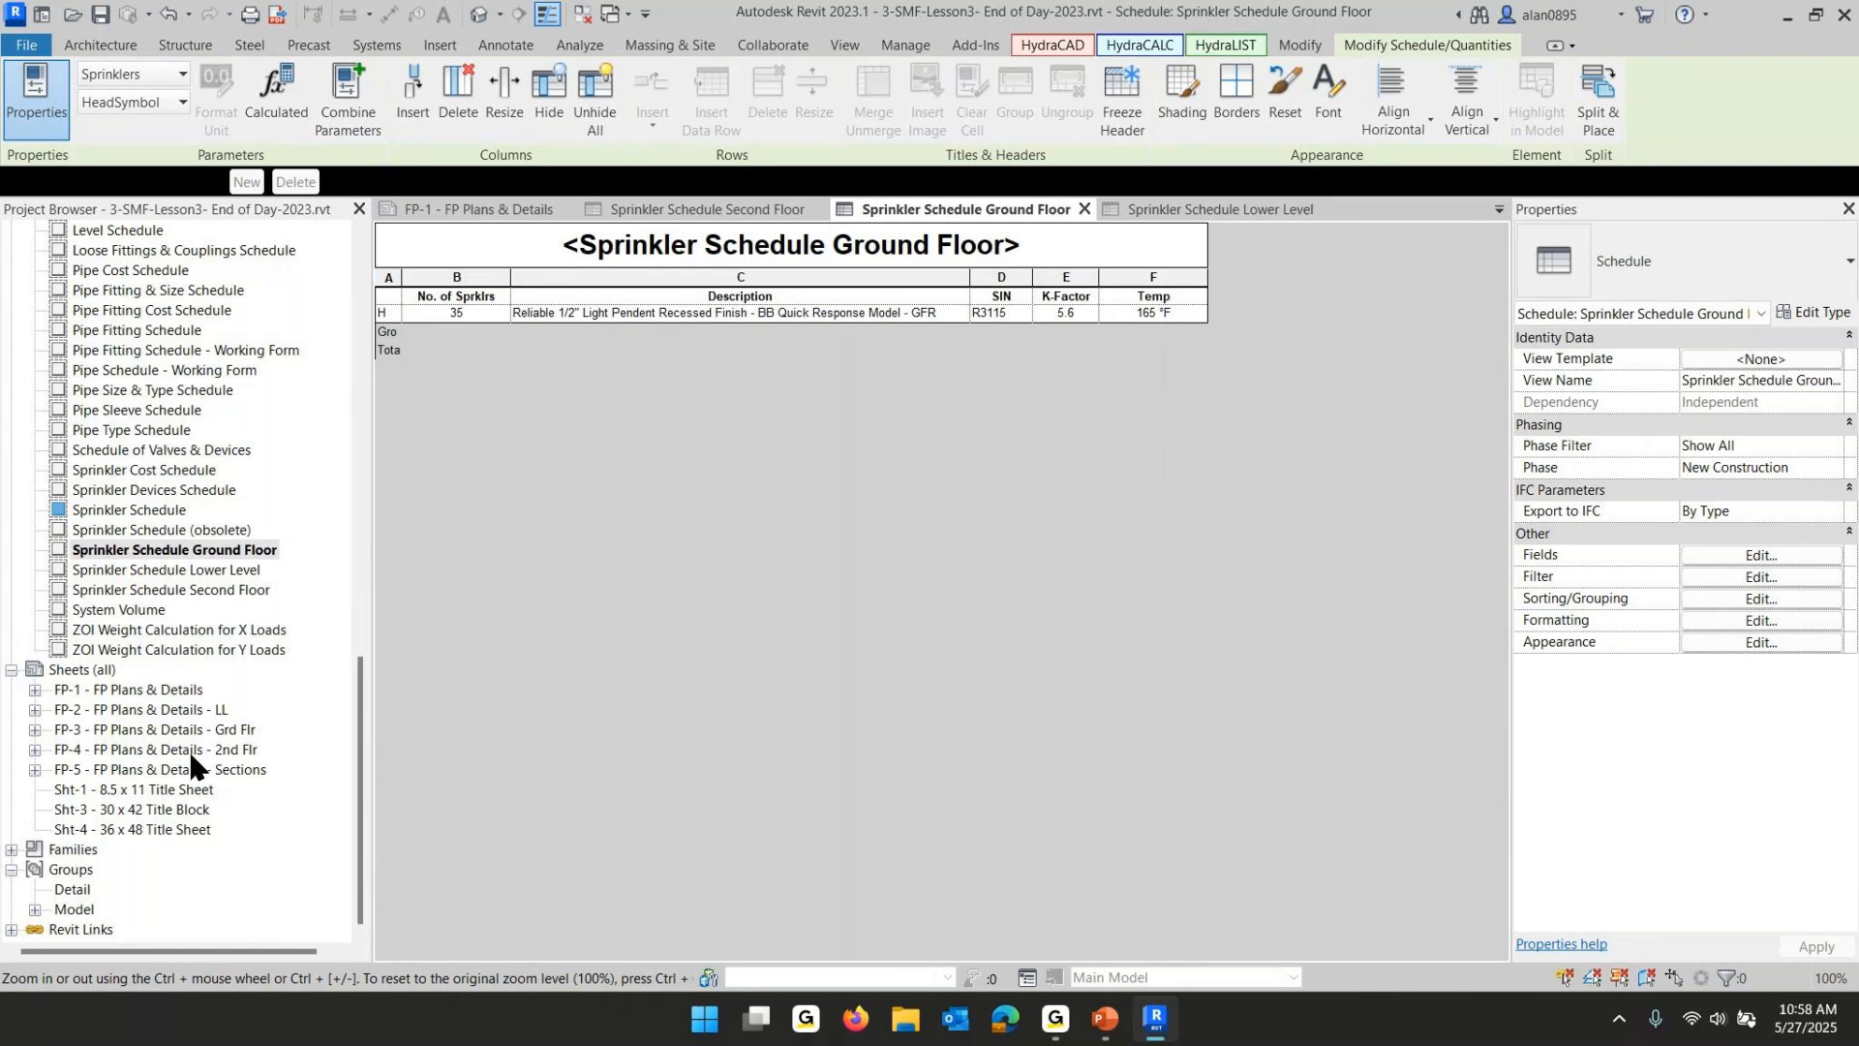
pyautogui.click(139, 733)
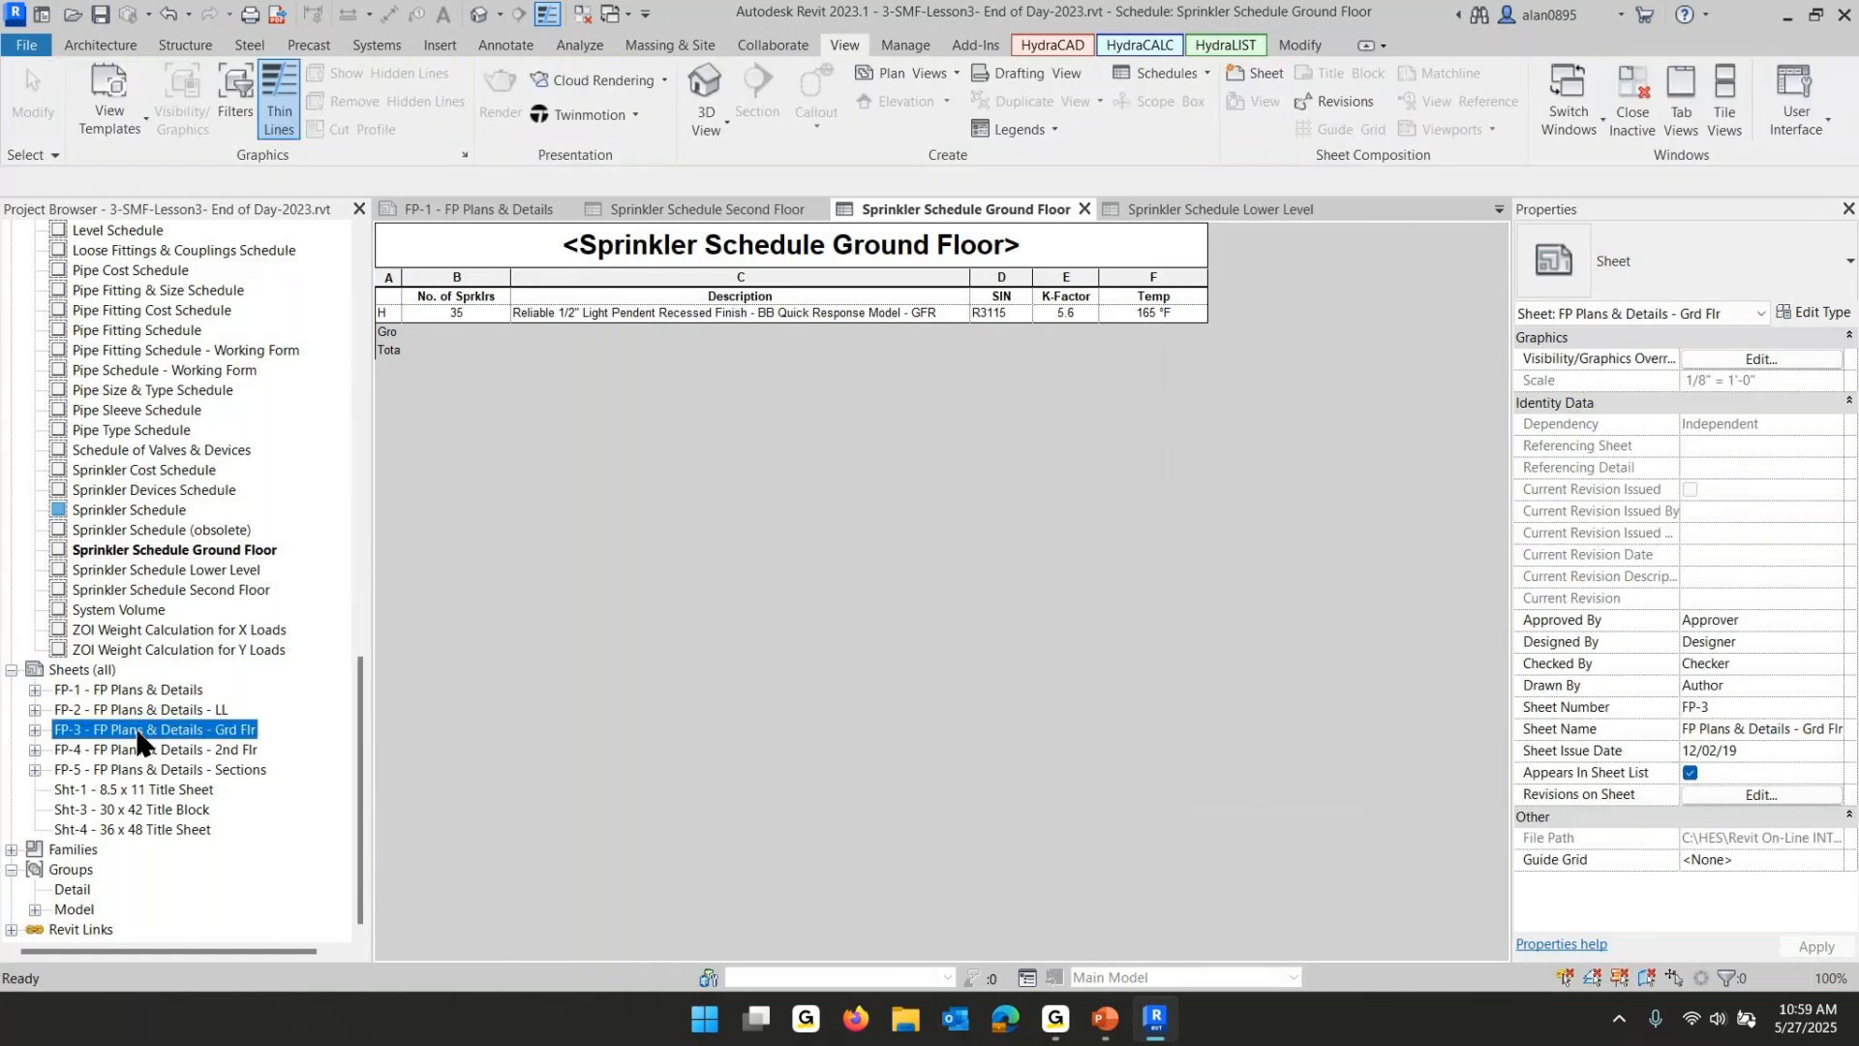
pyautogui.doubleClick(138, 733)
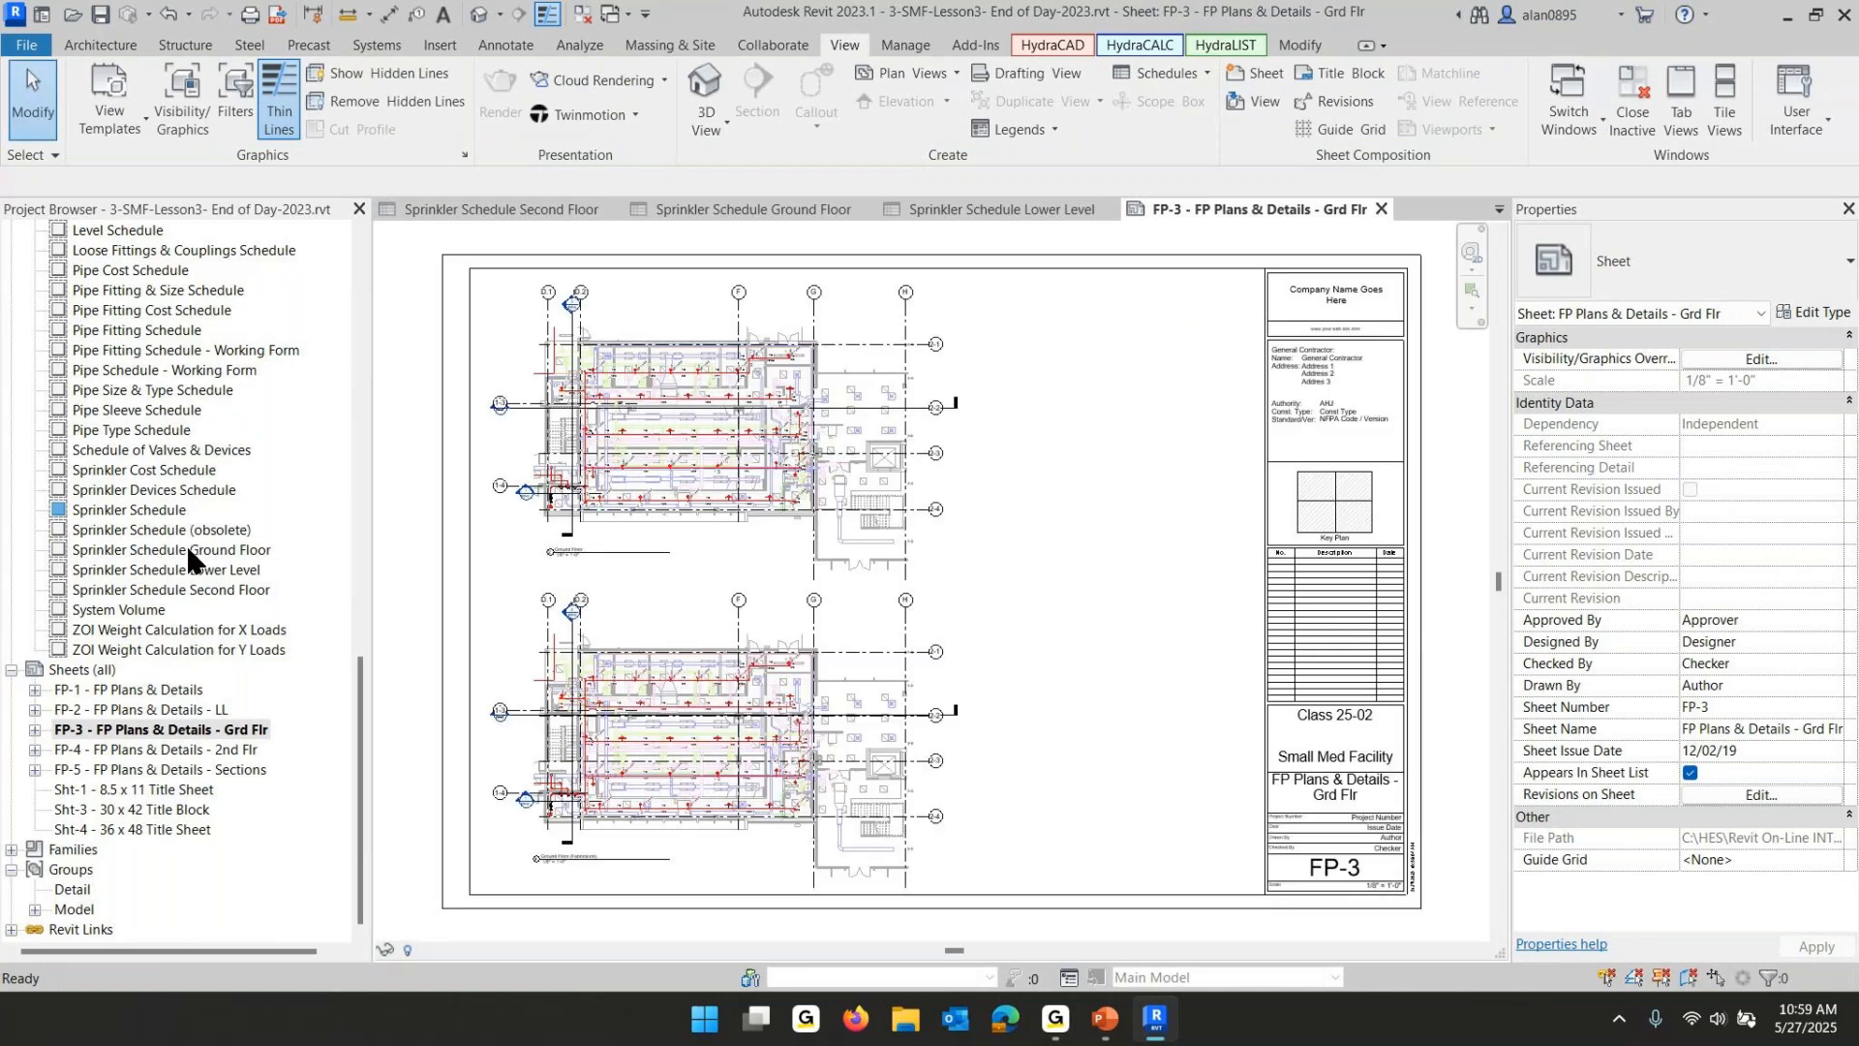
pyautogui.moveTo(186, 549); pyautogui.dragTo(1125, 822)
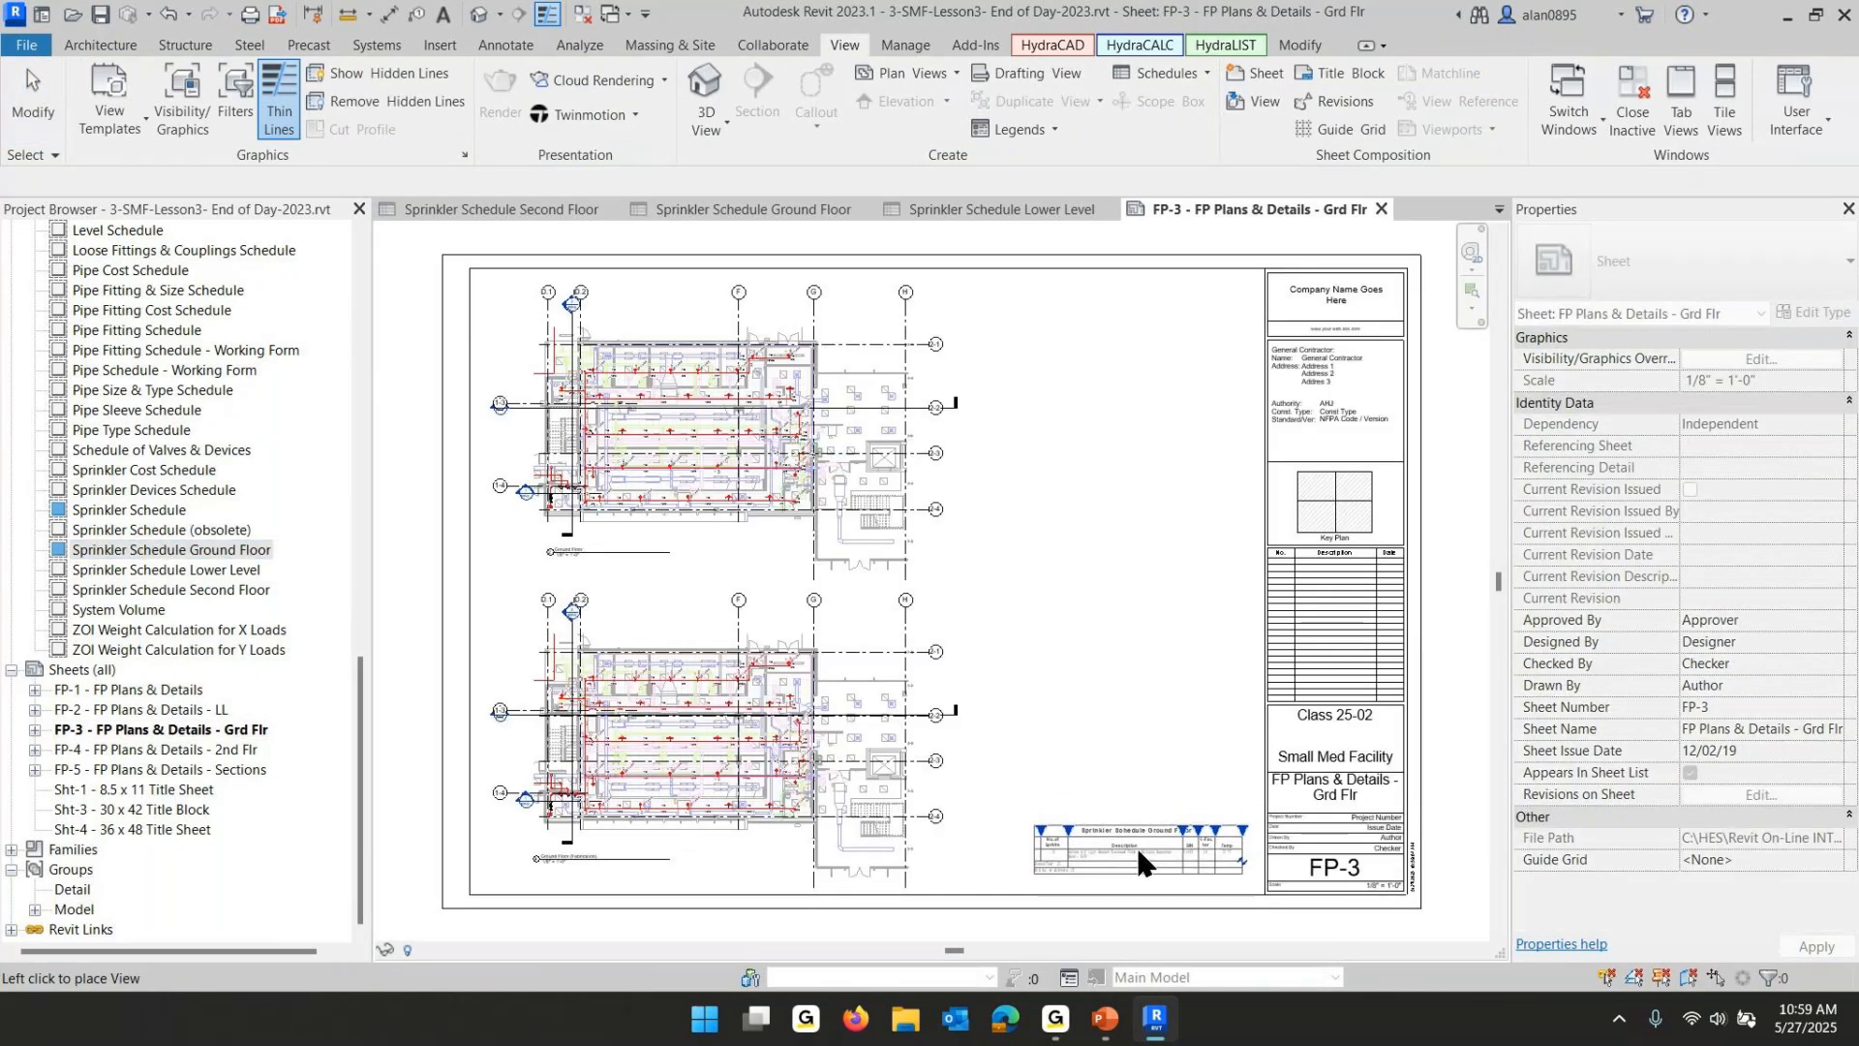
pyautogui.click(1135, 844)
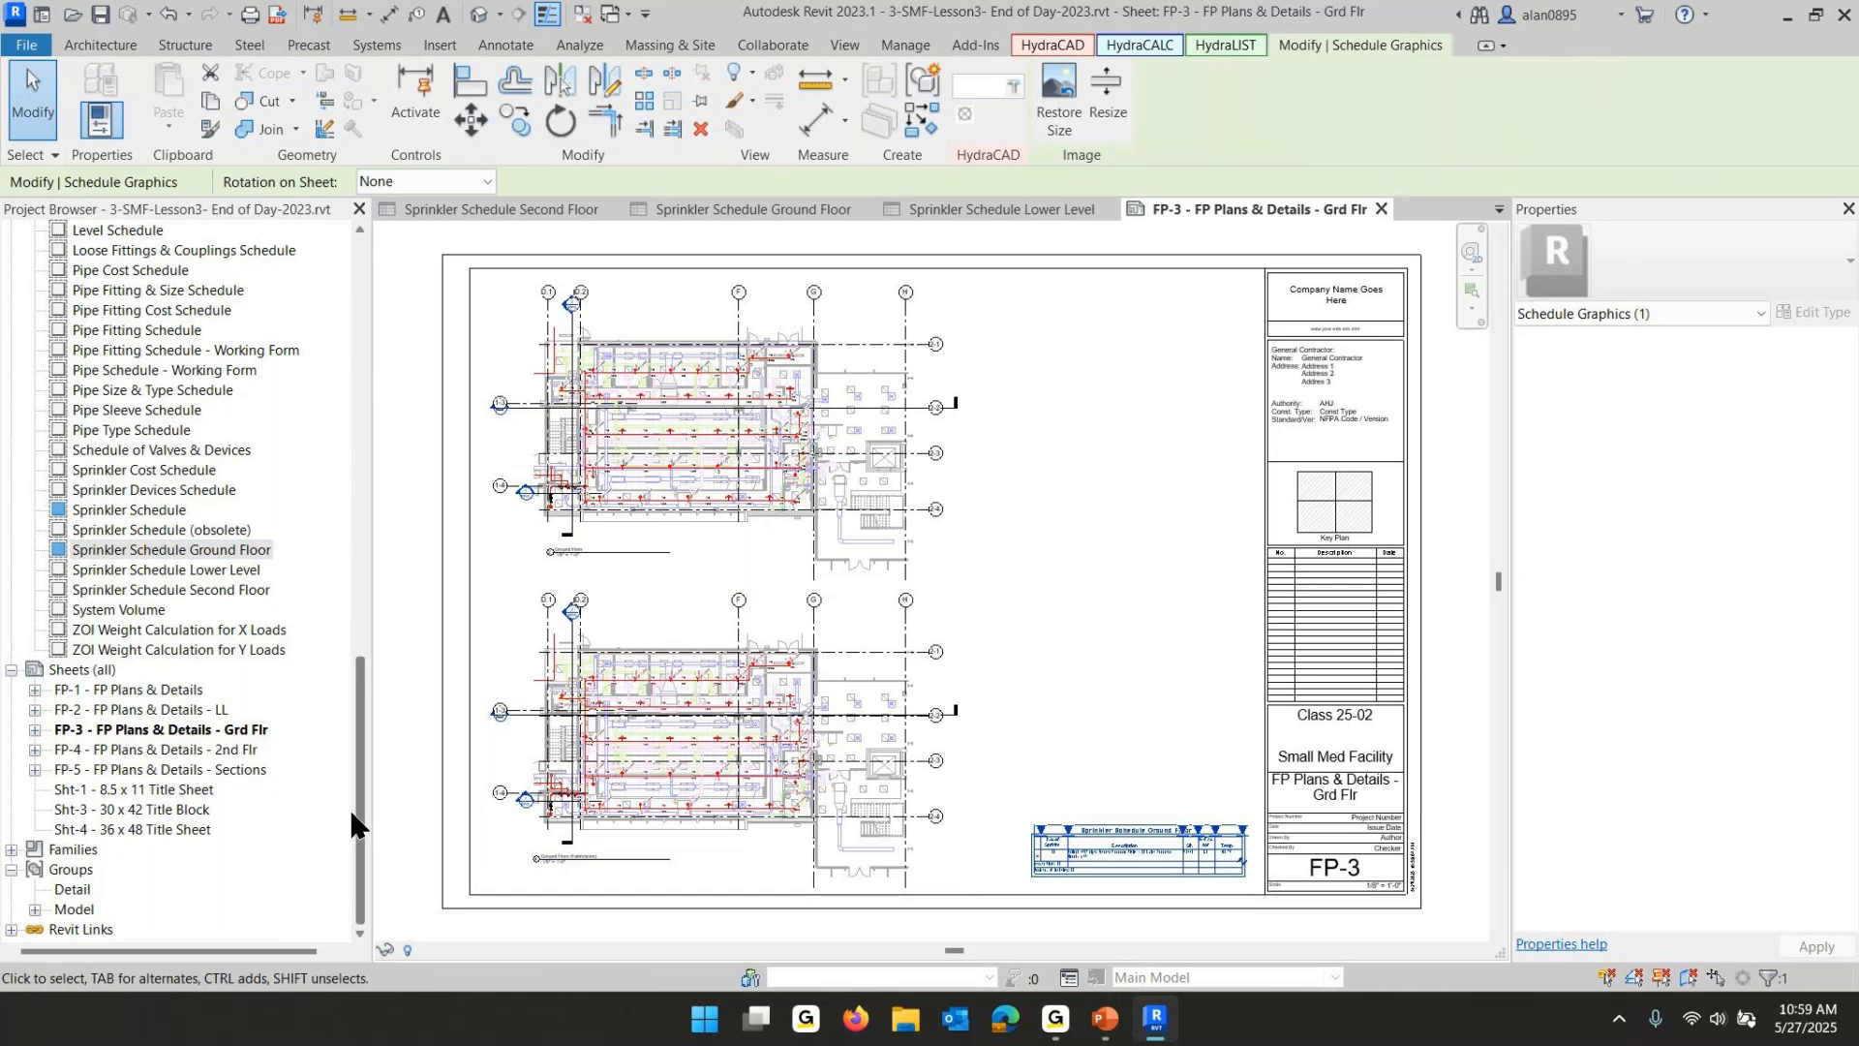
# - Move the Sprinkler Schedule Ground Floor slightly left on sheet FP-3
pyautogui.scroll(5, 1142, 875)
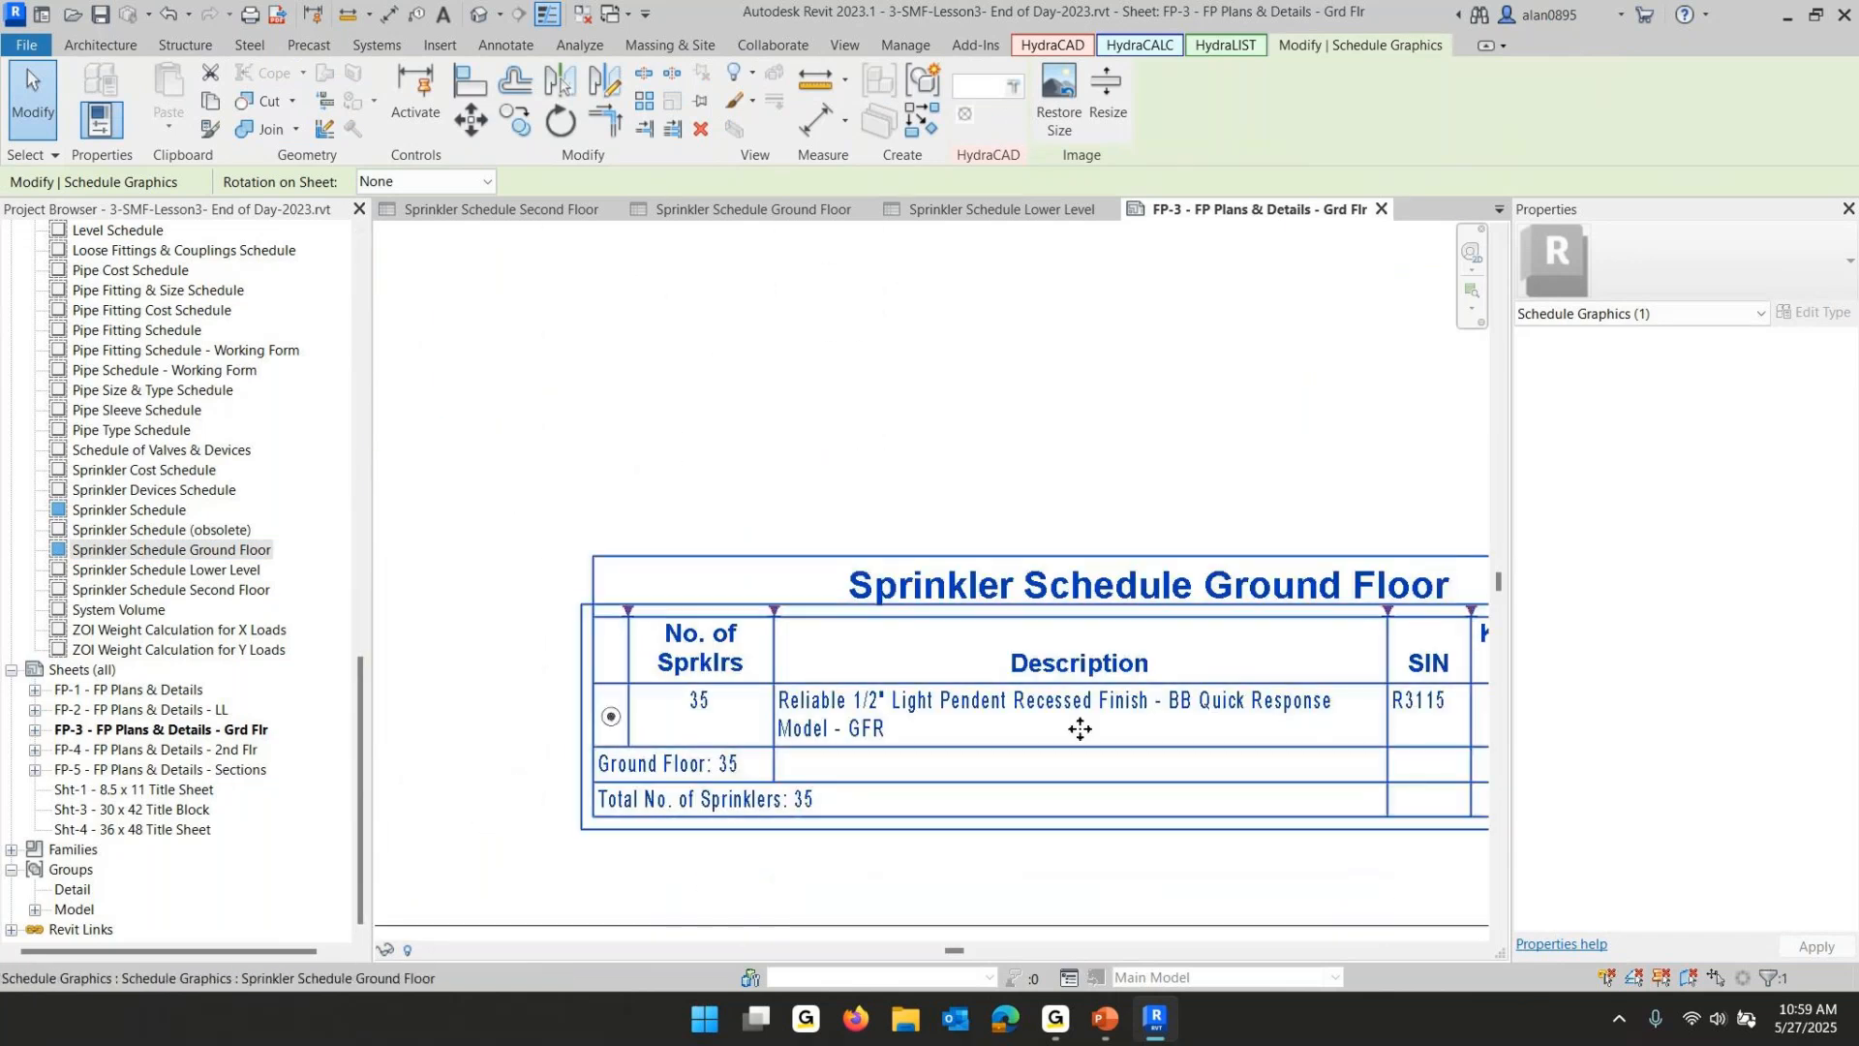
pyautogui.scroll(-5, 1081, 726)
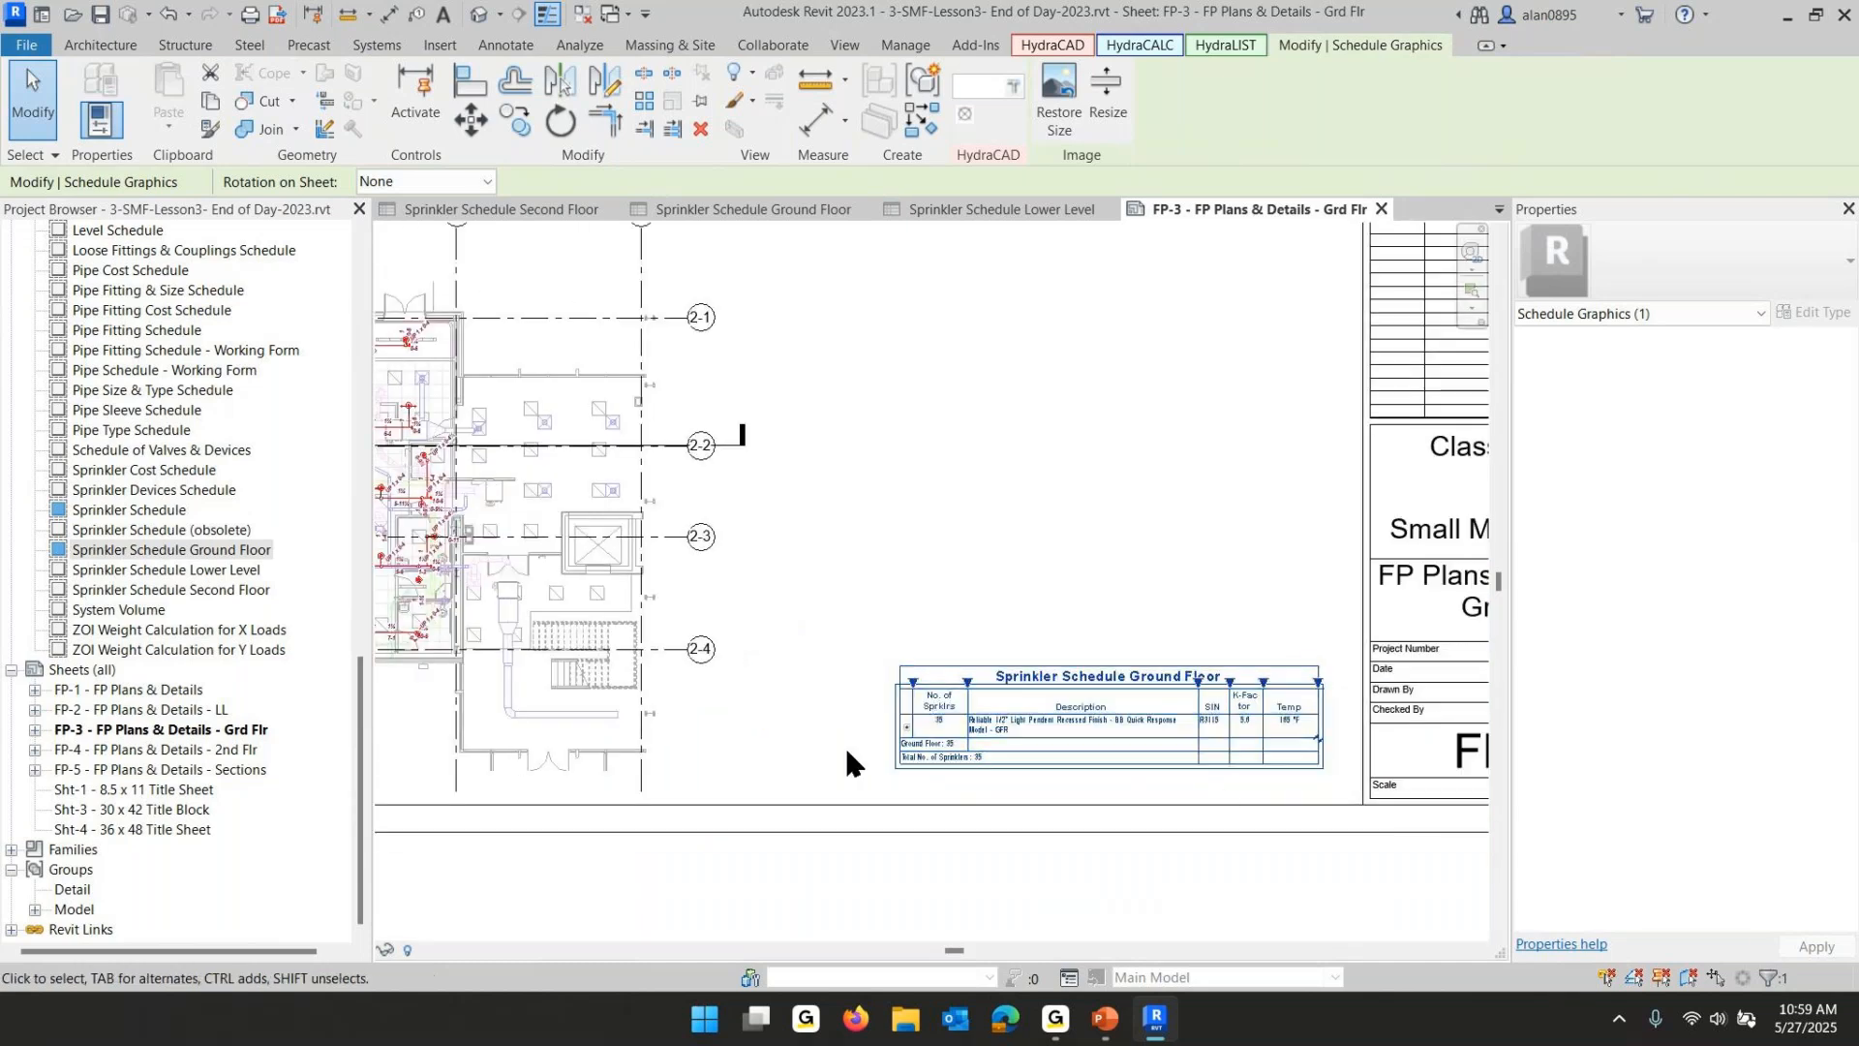
pyautogui.scroll(5, 1207, 760)
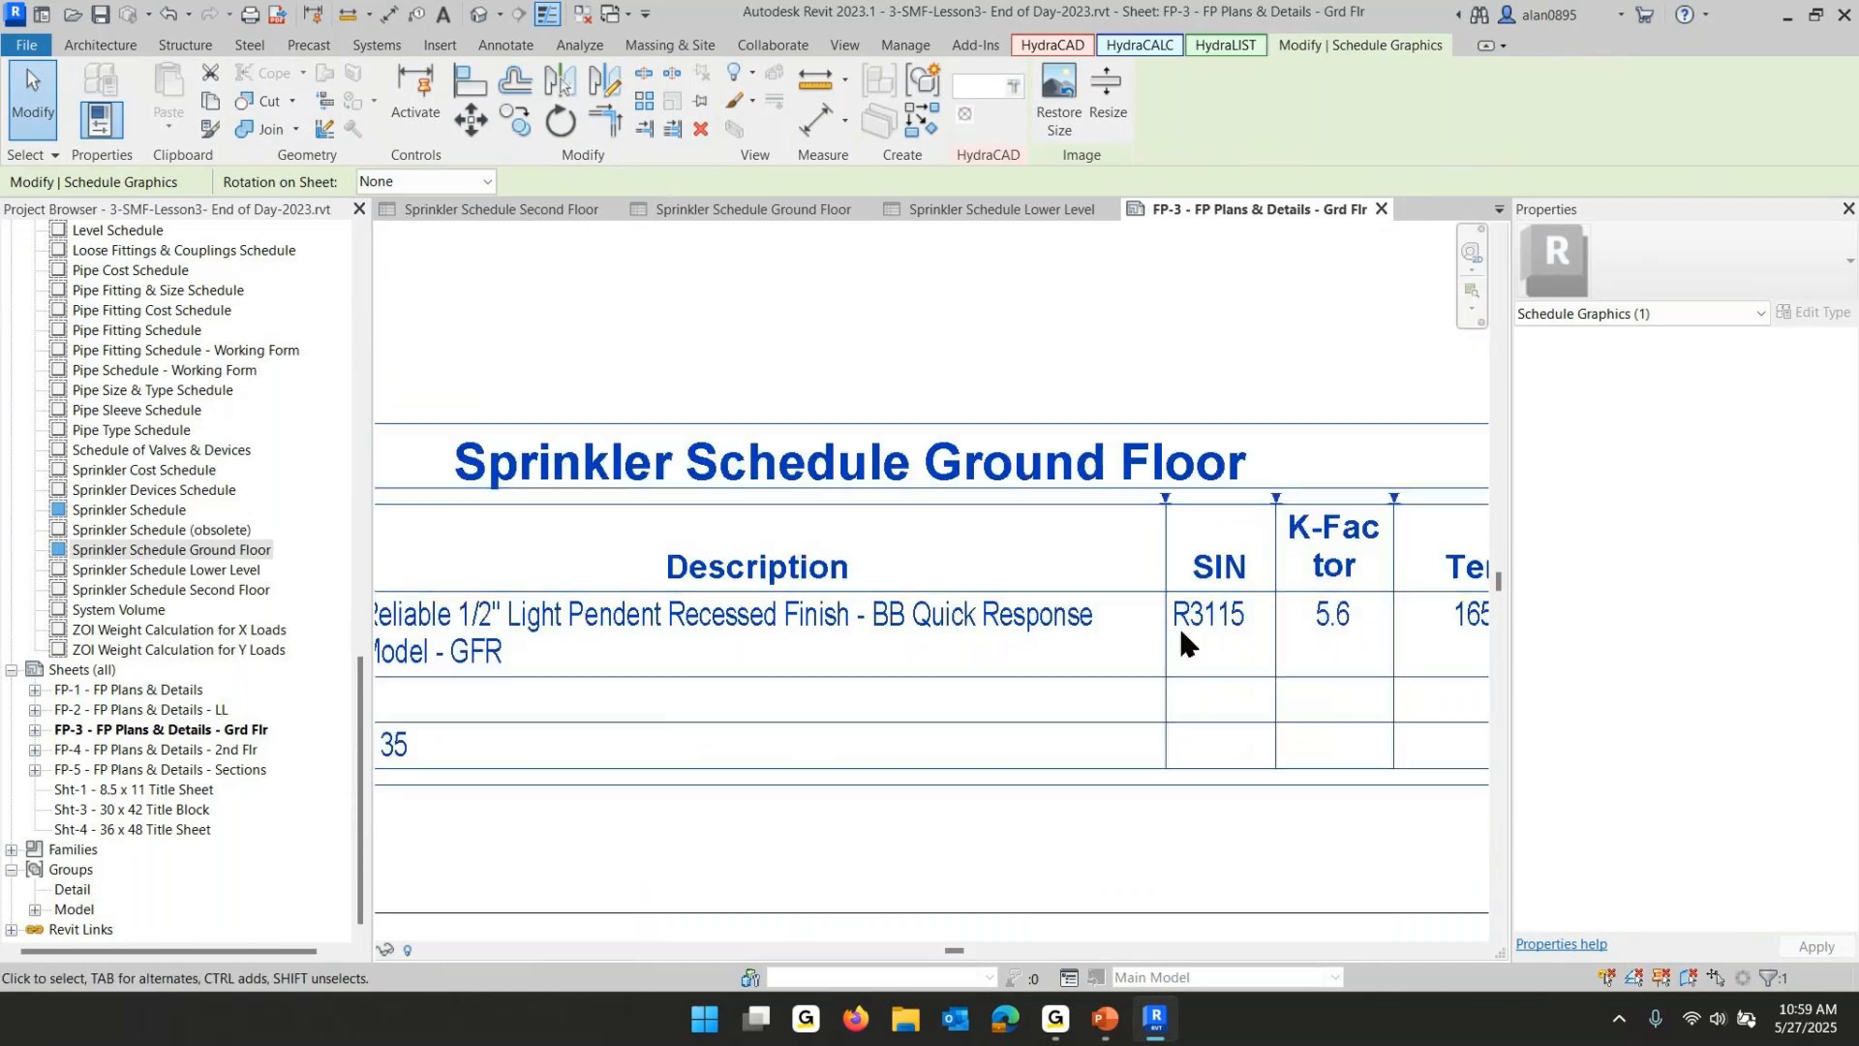
pyautogui.scroll(-3, 1065, 605)
pyautogui.moveTo(1076, 573); pyautogui.dragTo(1026, 591)
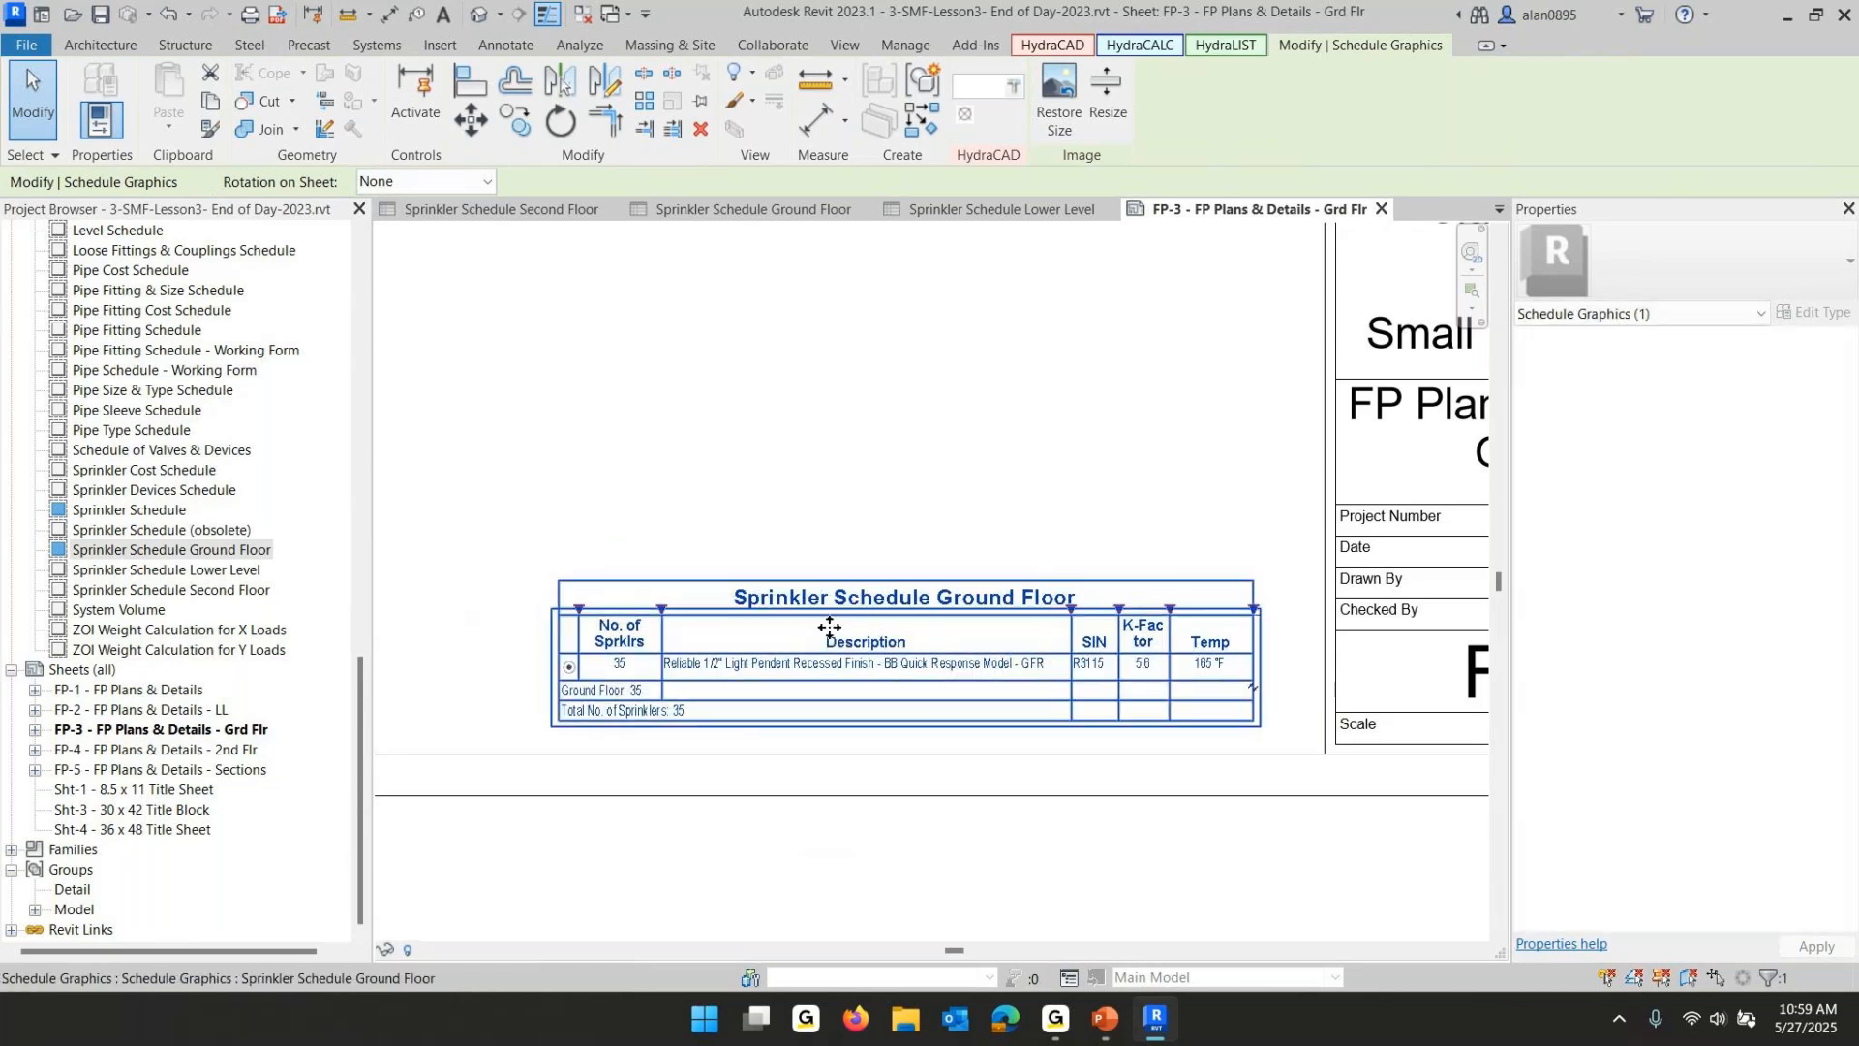
# - Try resizing the schedule's narrow first column on the sheet
pyautogui.scroll(2, 795, 718)
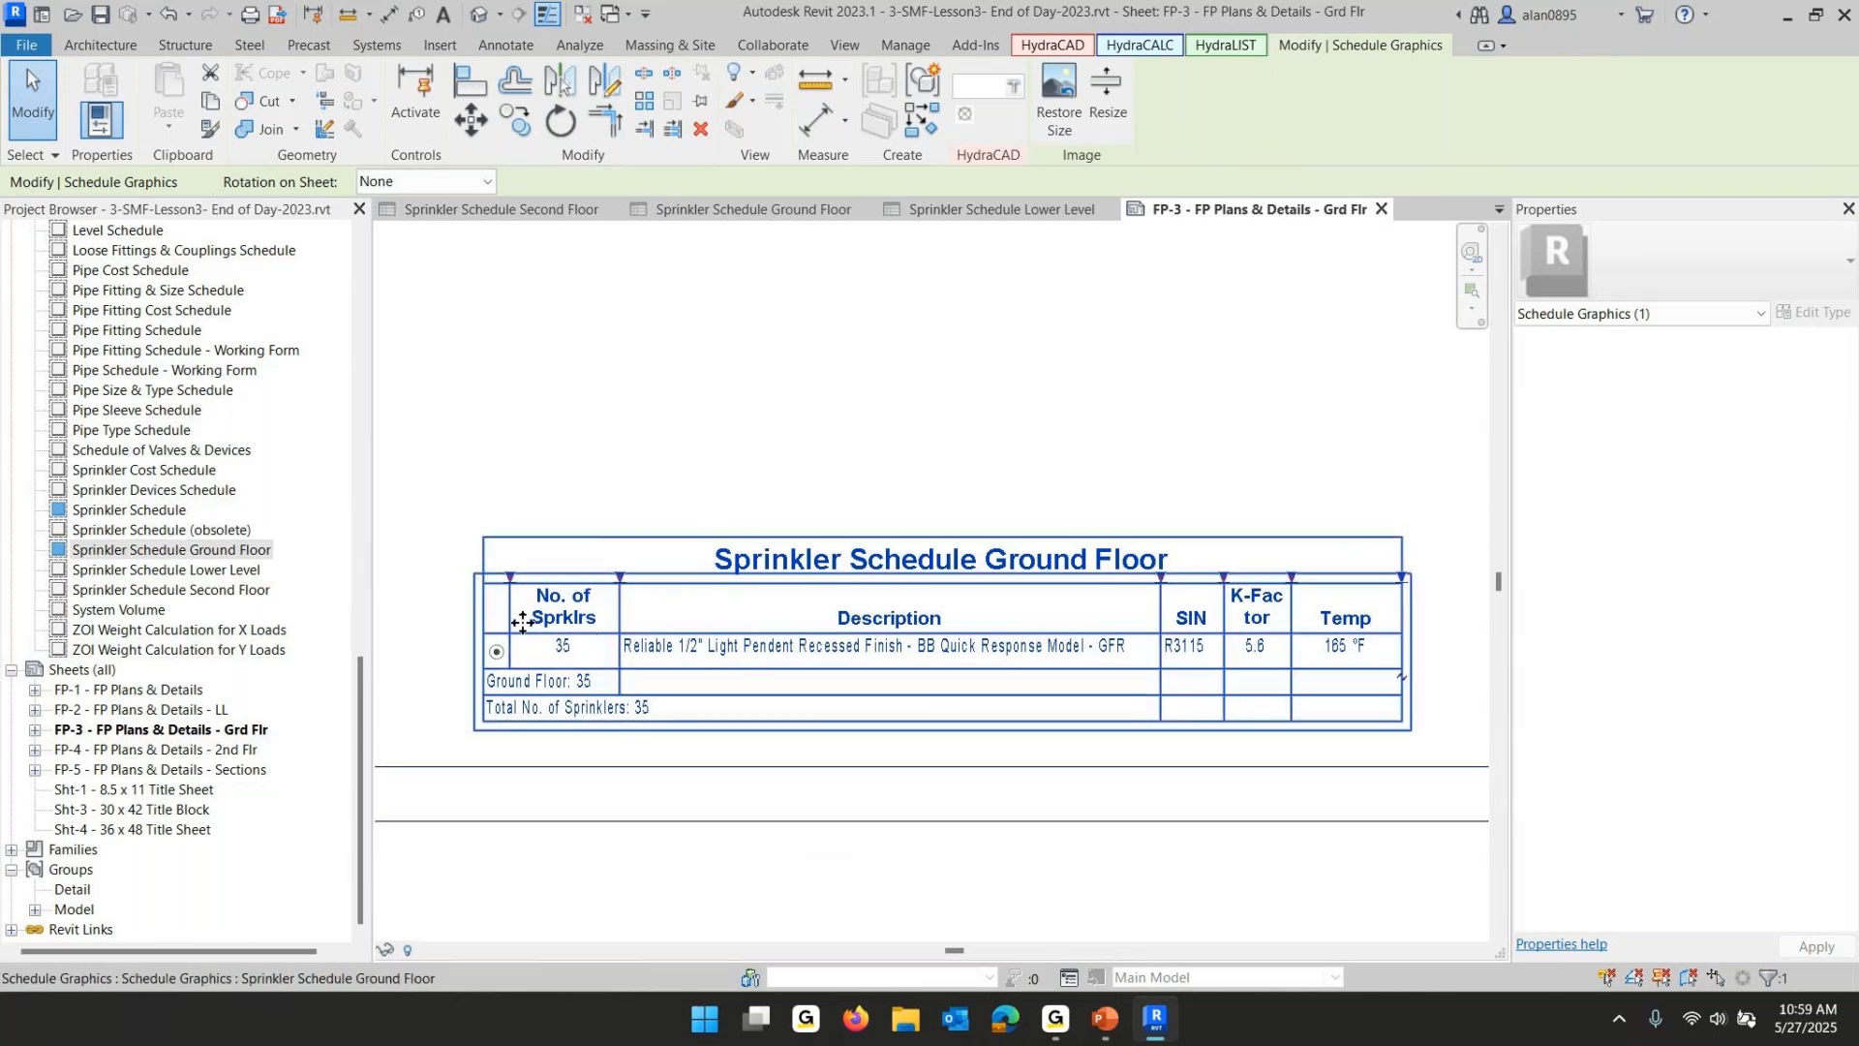
pyautogui.moveTo(510, 579)
pyautogui.mouseDown()
pyautogui.moveTo(531, 580)
pyautogui.moveTo(503, 577)
pyautogui.mouseUp()
pyautogui.scroll(3, 496, 674)
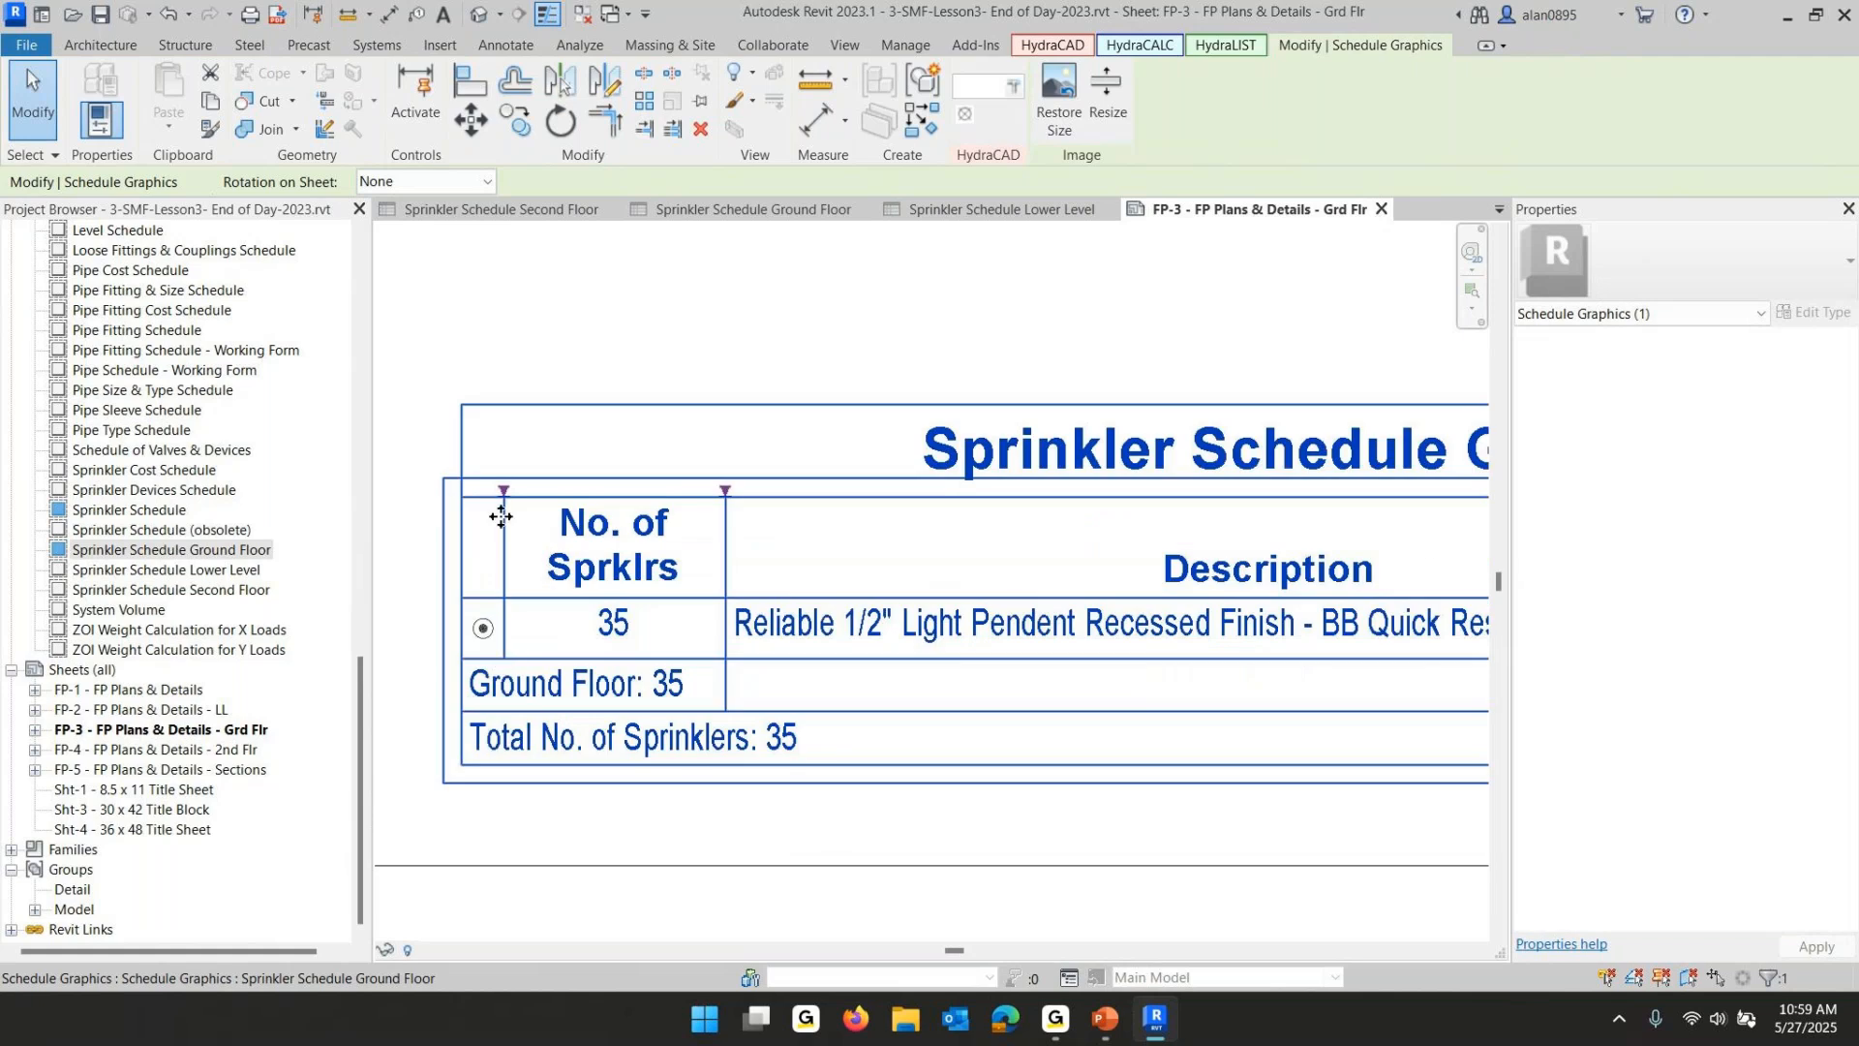
pyautogui.moveTo(504, 494); pyautogui.dragTo(521, 496)
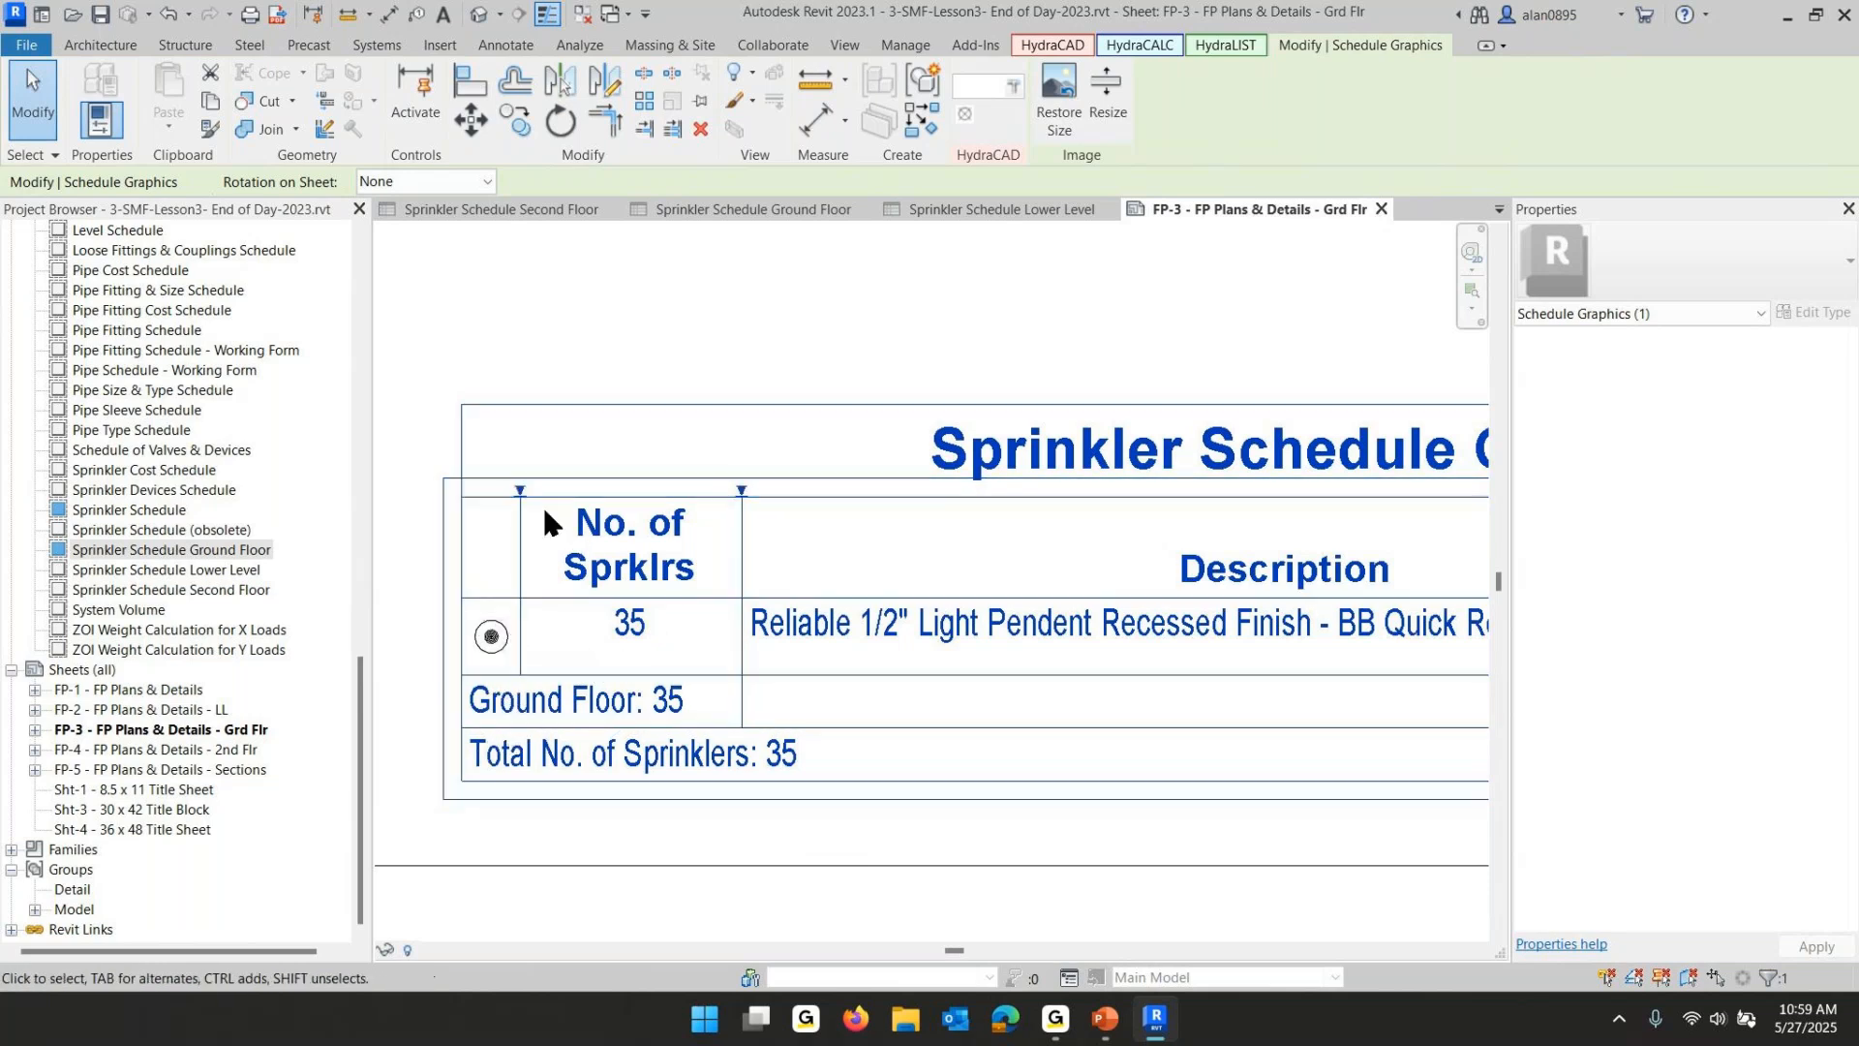
pyautogui.moveTo(520, 492); pyautogui.dragTo(498, 491)
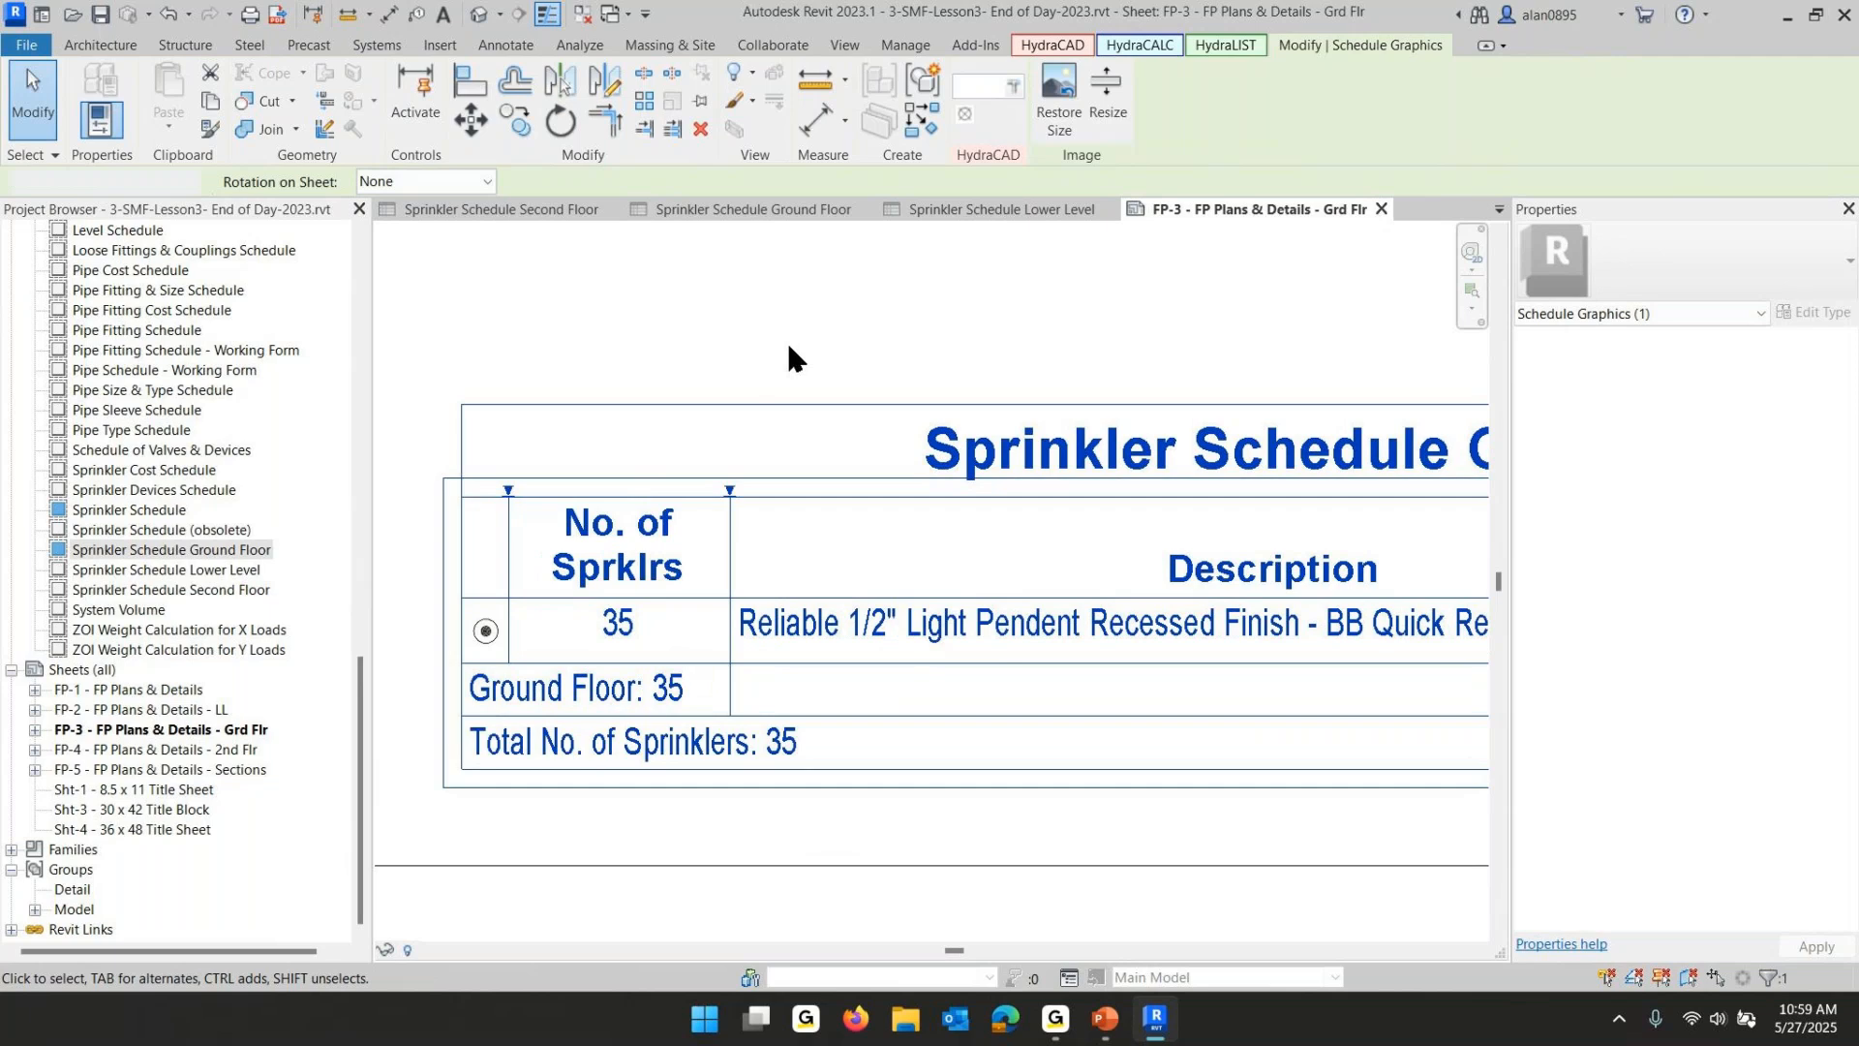
# - Open sheet FP-4 - FP Plans & Details - 2nd Flr and place Sprinkler Schedule Second Floor near its lower right above the title block
pyautogui.click(786, 340)
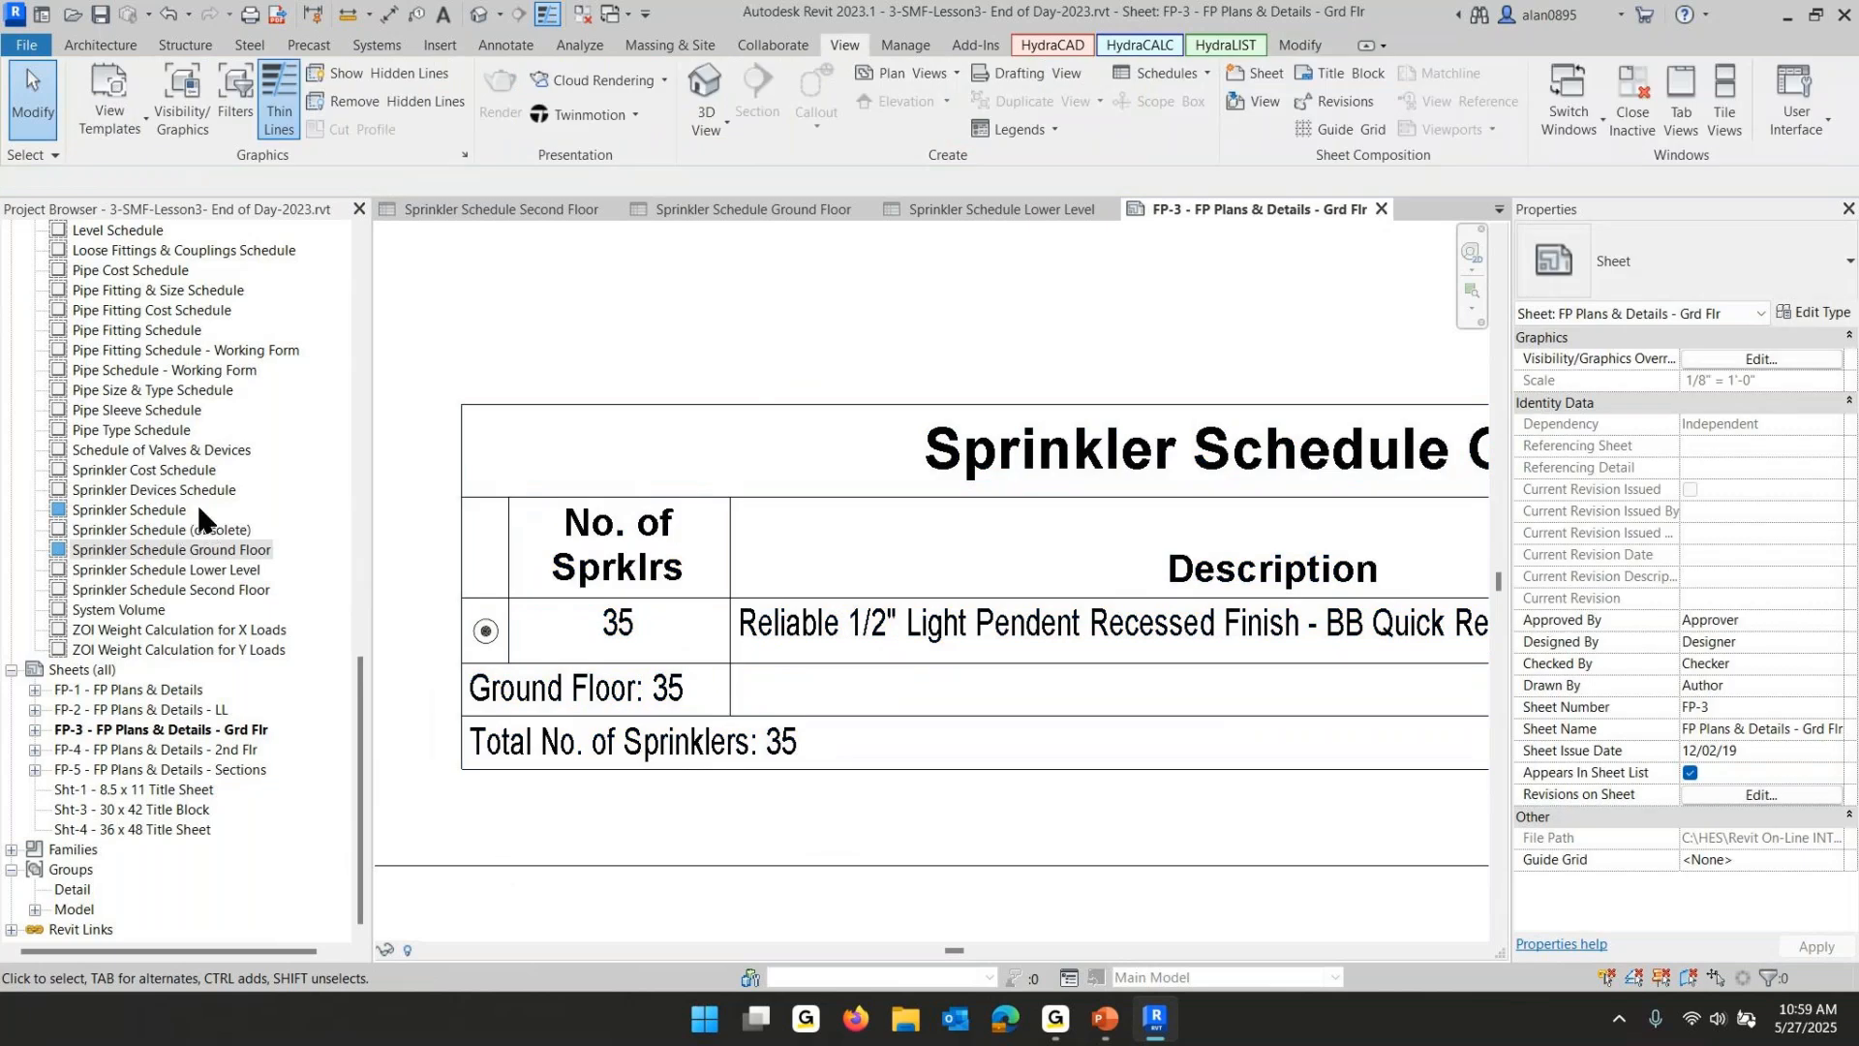
pyautogui.click(195, 753)
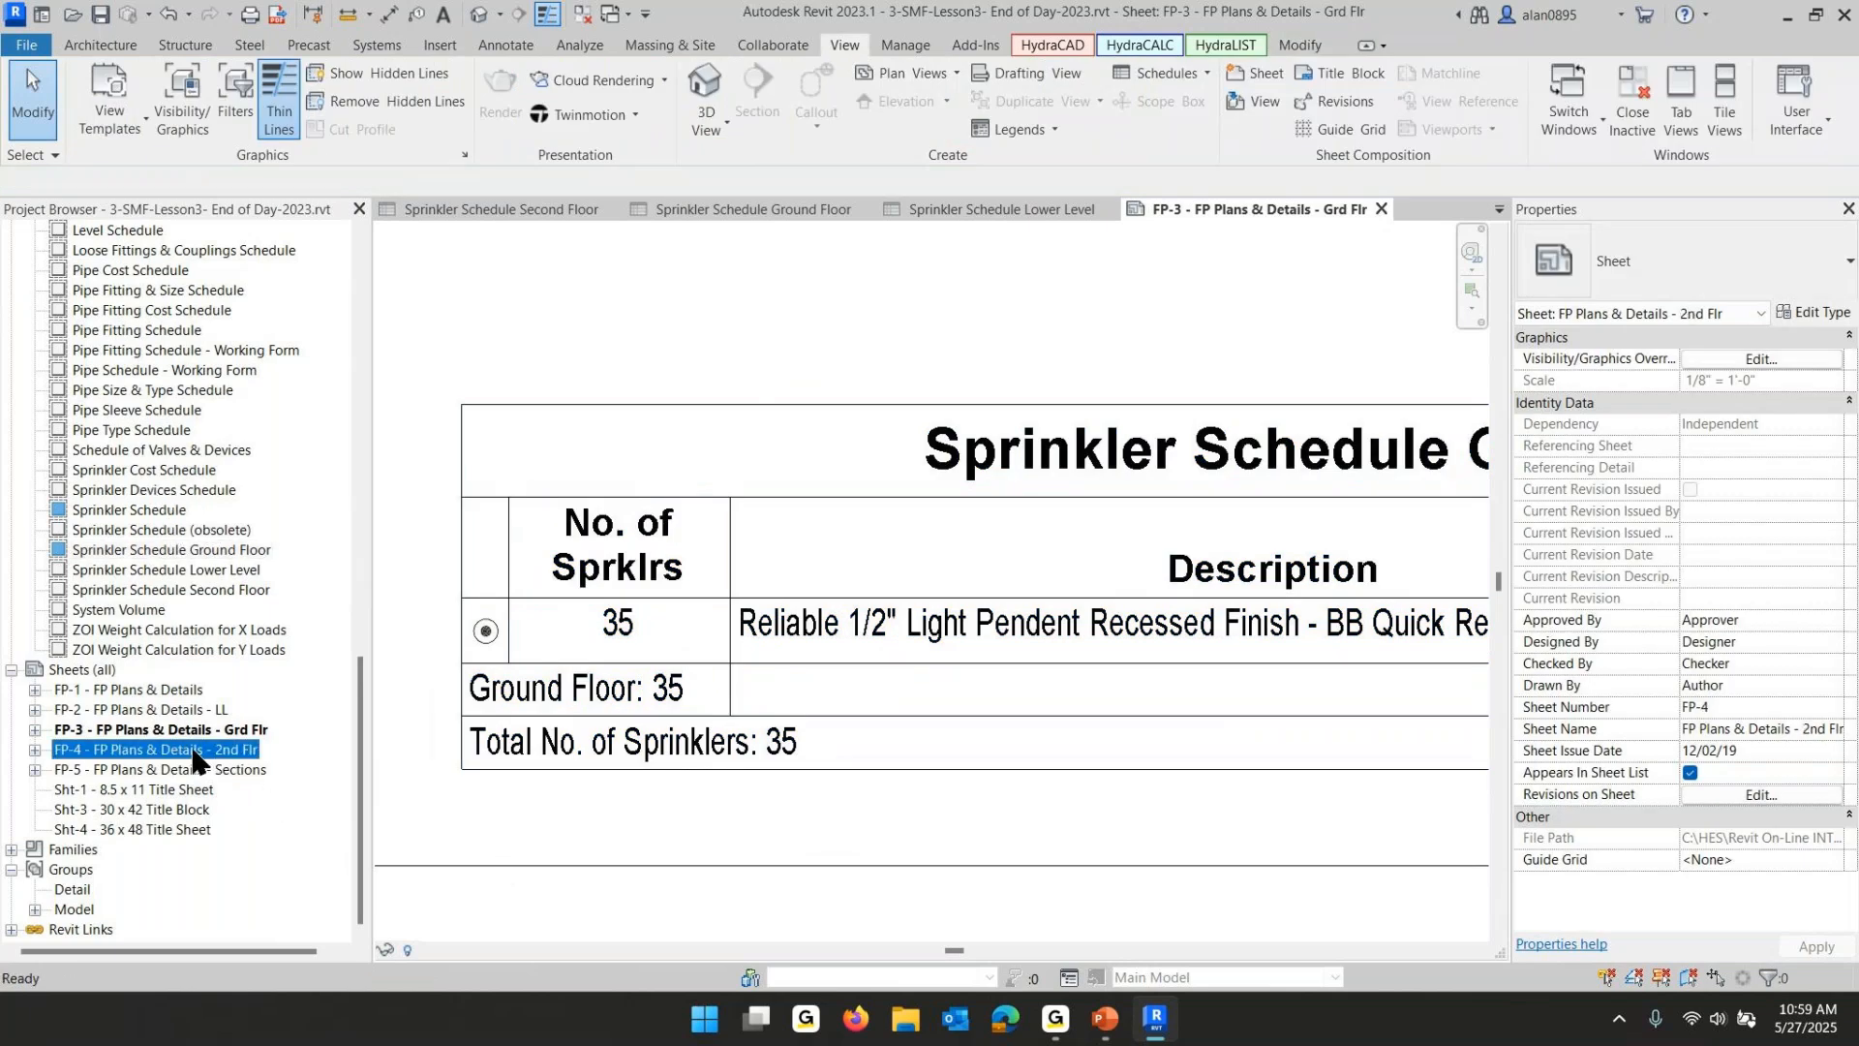
pyautogui.doubleClick(195, 753)
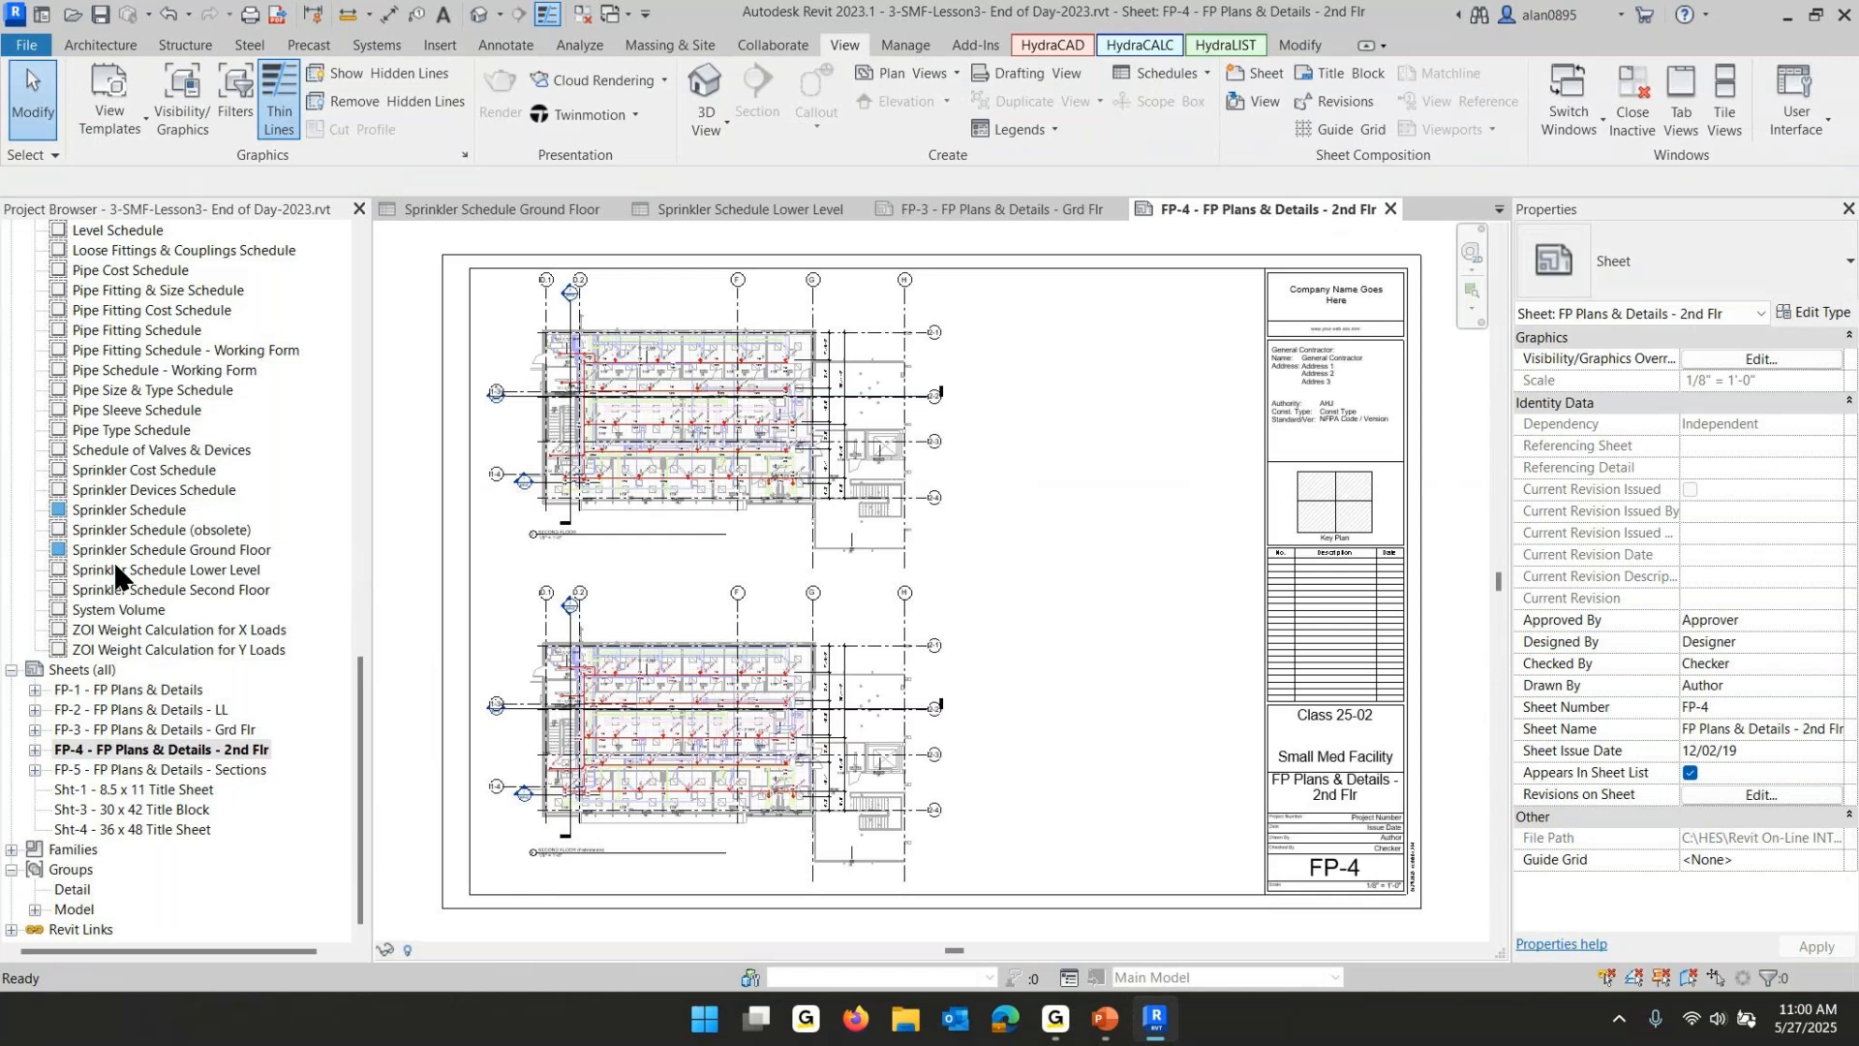
pyautogui.click(118, 590)
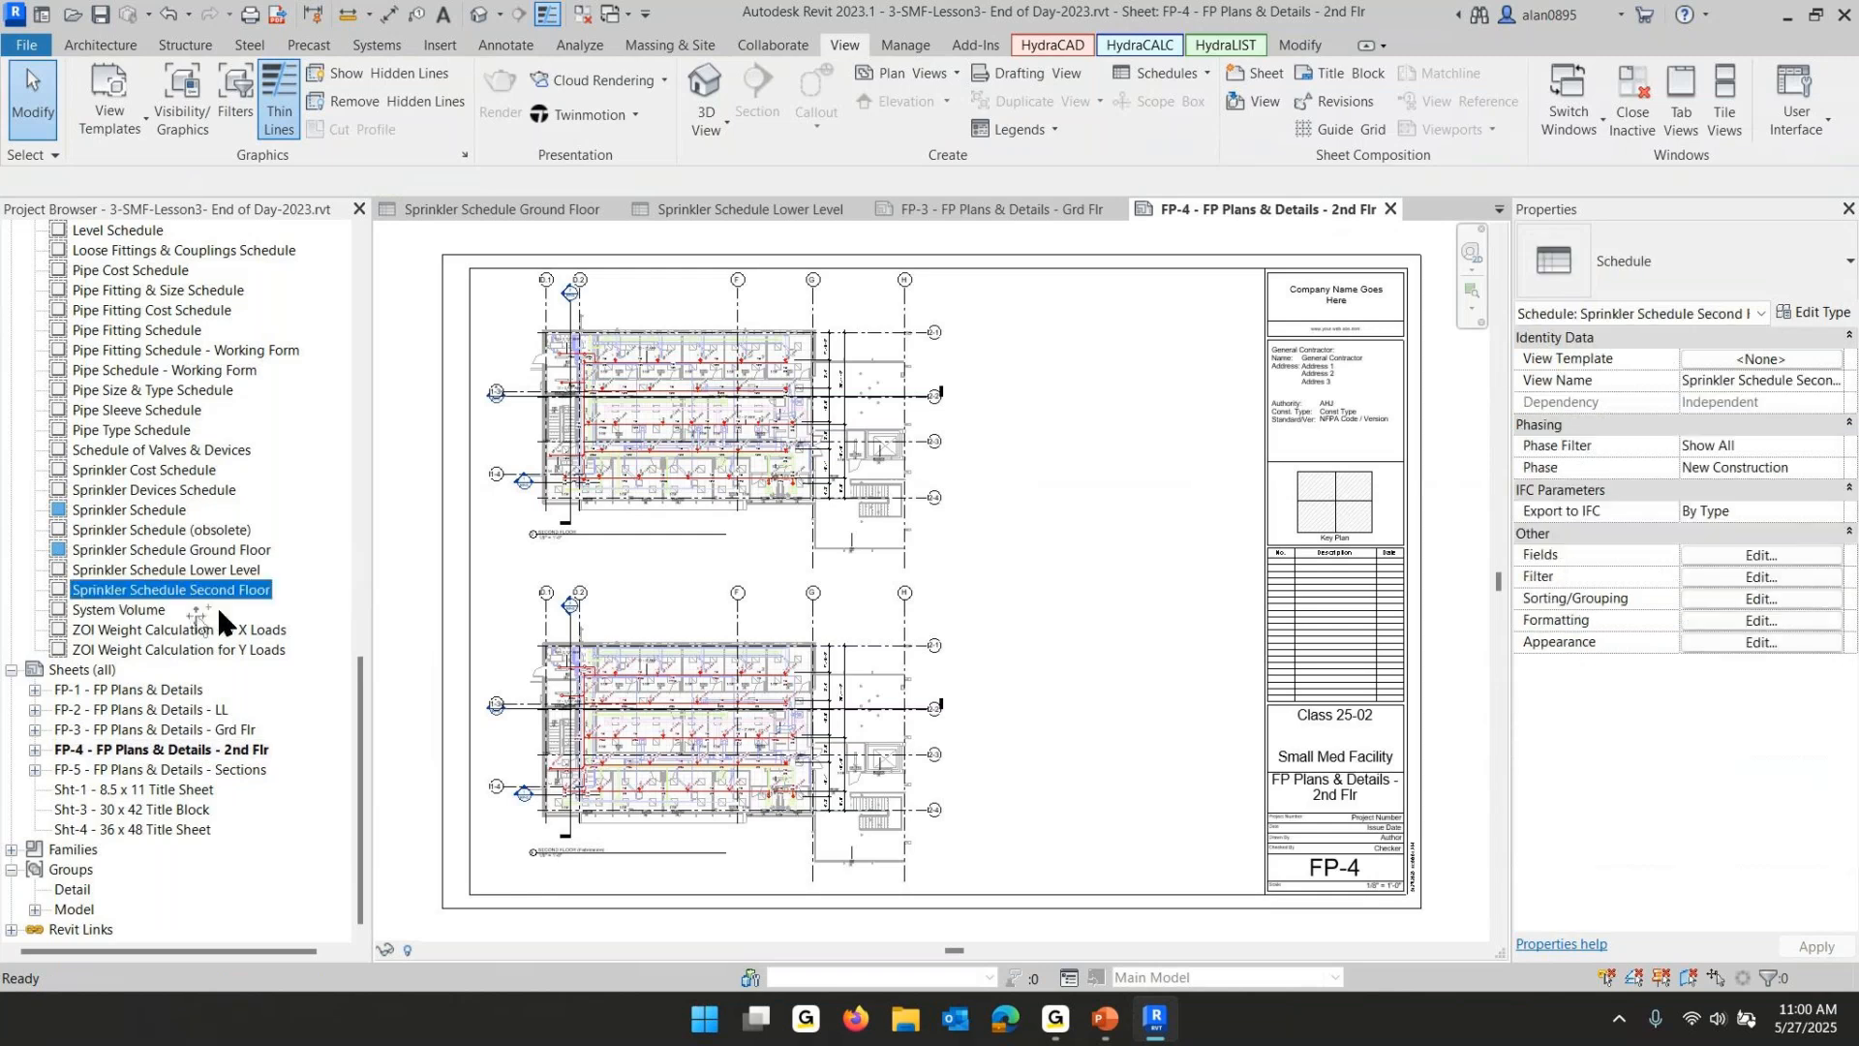
pyautogui.moveTo(1134, 839); pyautogui.dragTo(1142, 845)
pyautogui.click(1140, 846)
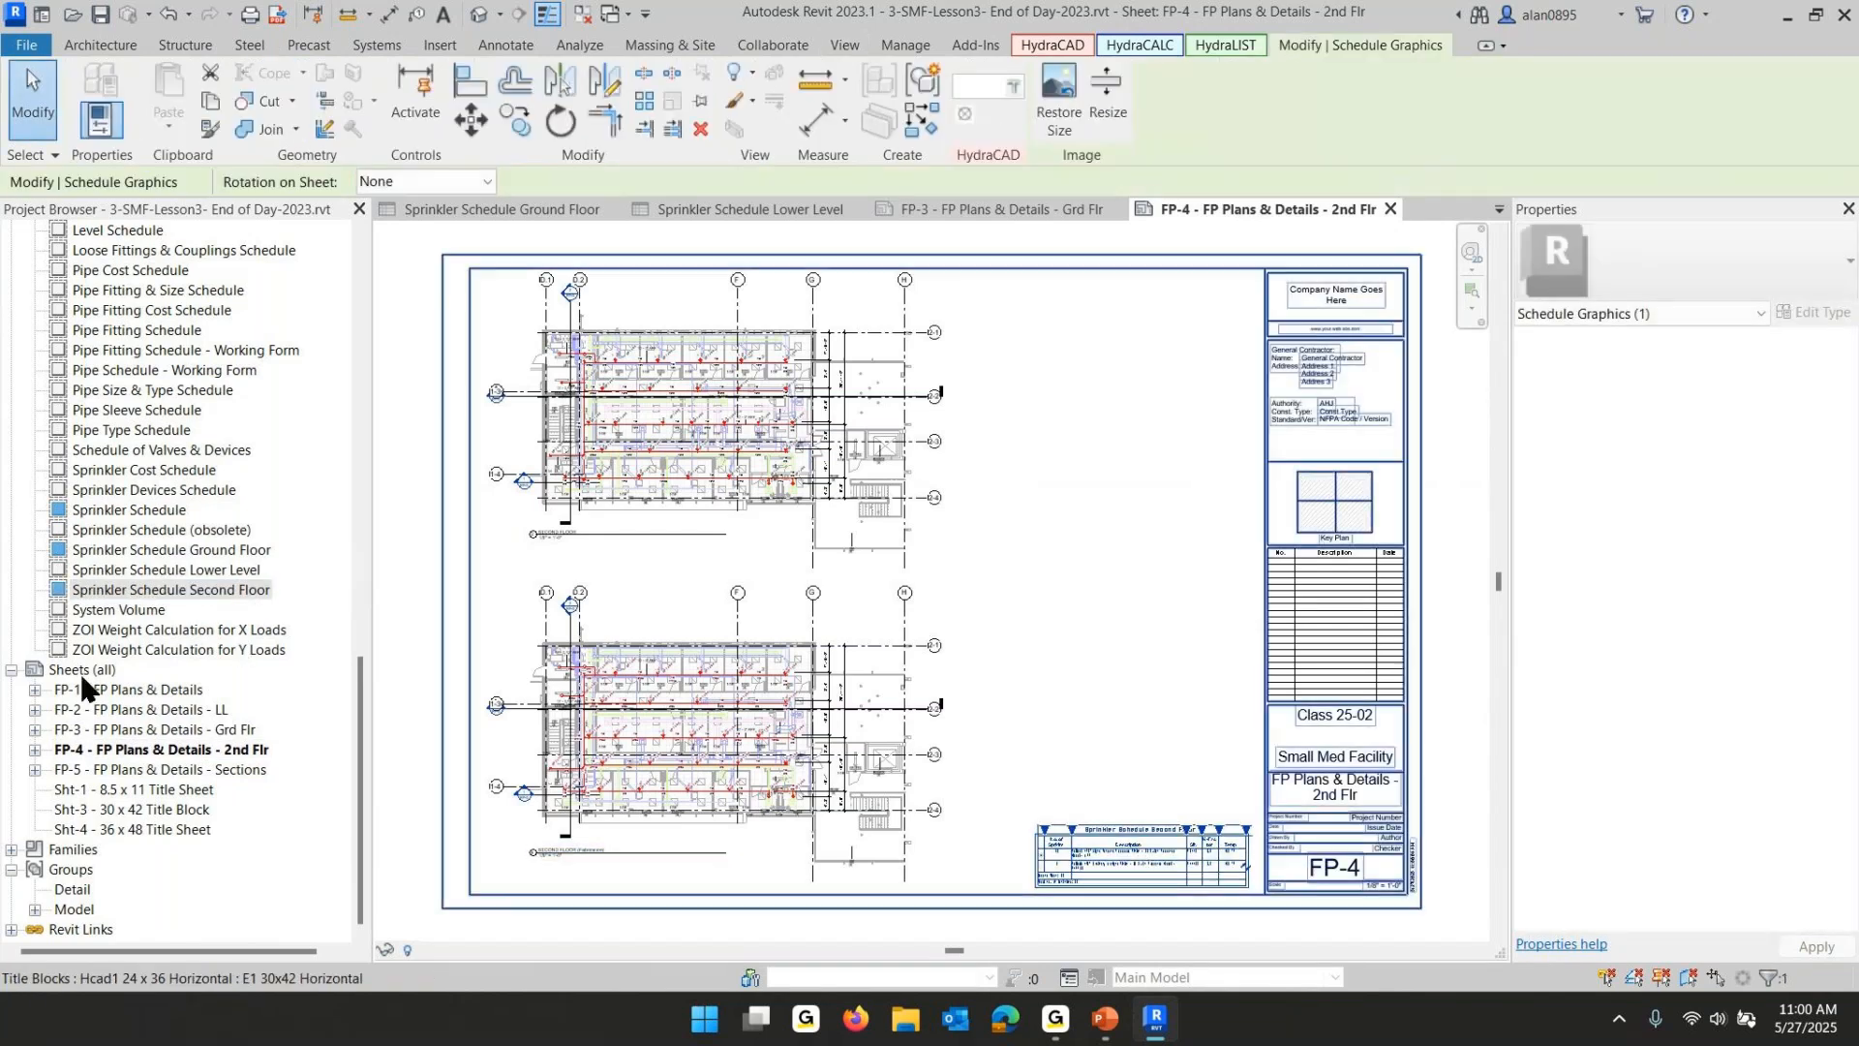
# - Open sheet FP-2 - FP Plans & Details - LL and place Sprinkler Schedule Lower Level near its lower right above the title block
pyautogui.click(157, 711)
pyautogui.doubleClick(157, 711)
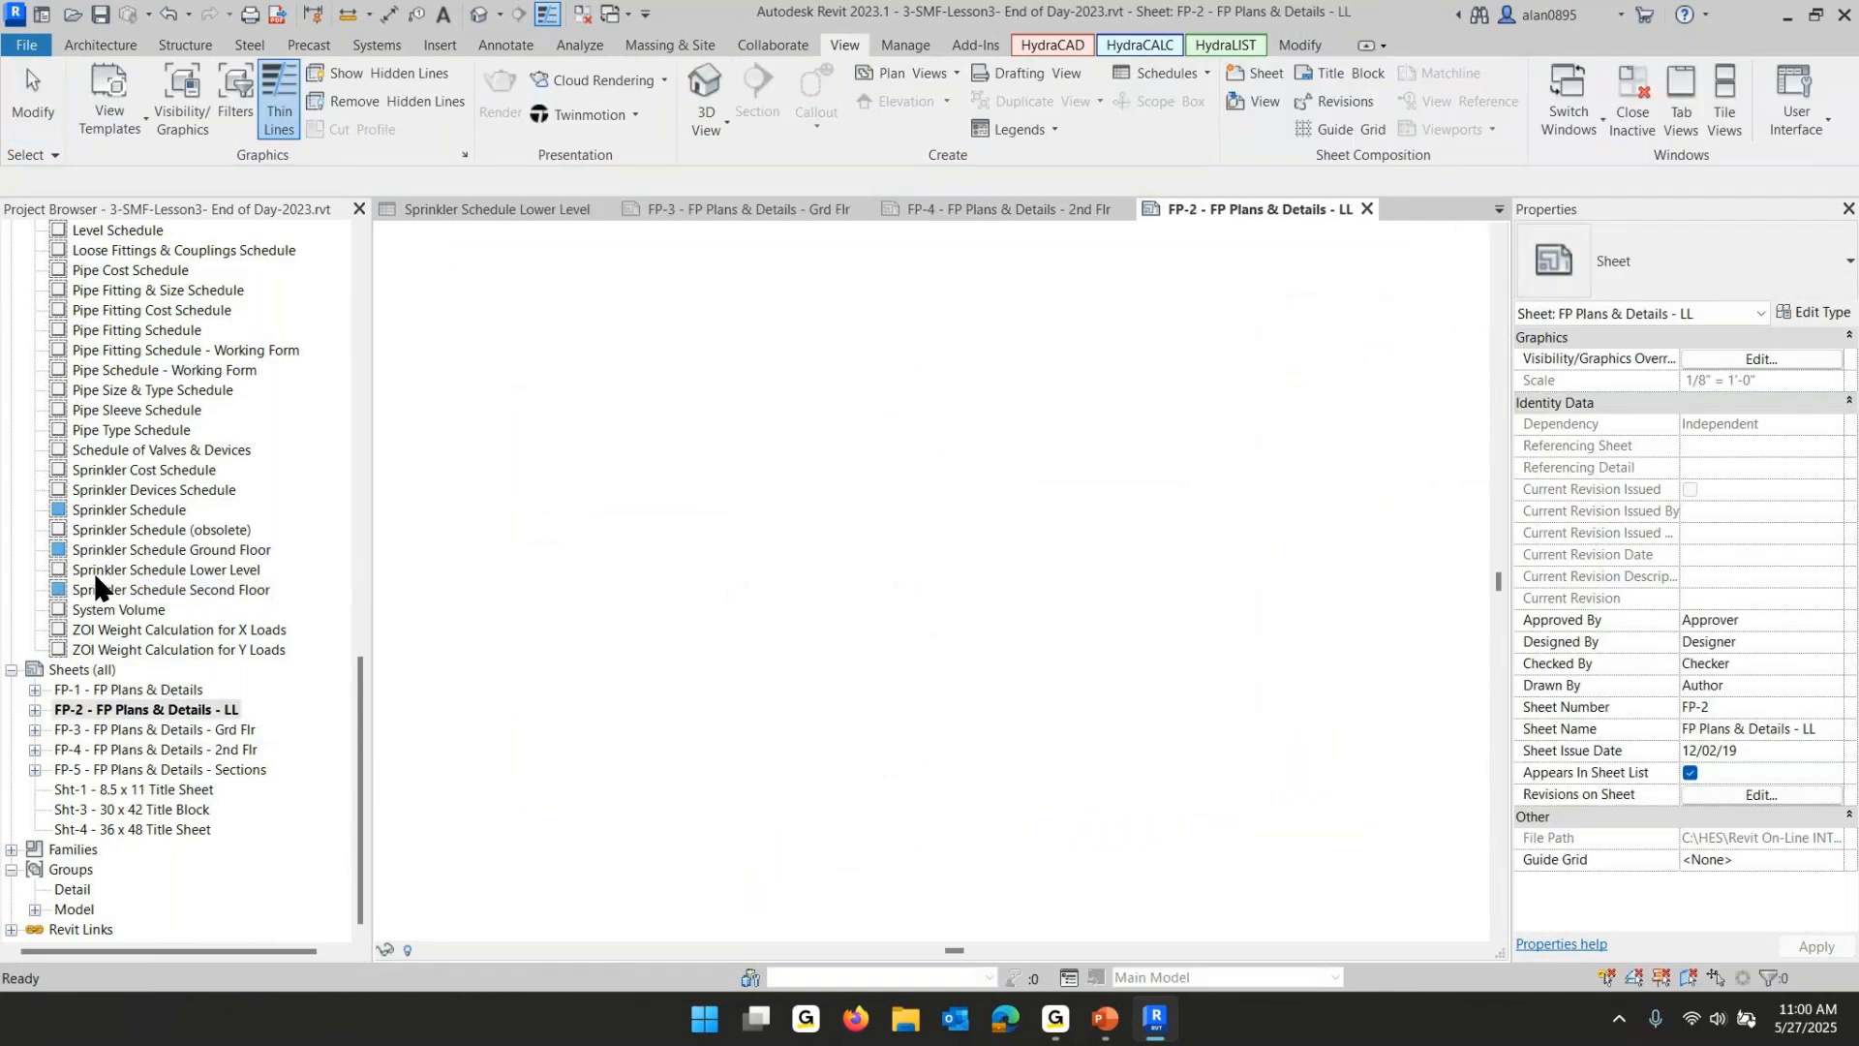
pyautogui.click(92, 573)
pyautogui.moveTo(92, 578); pyautogui.dragTo(1130, 851)
pyautogui.click(883, 779)
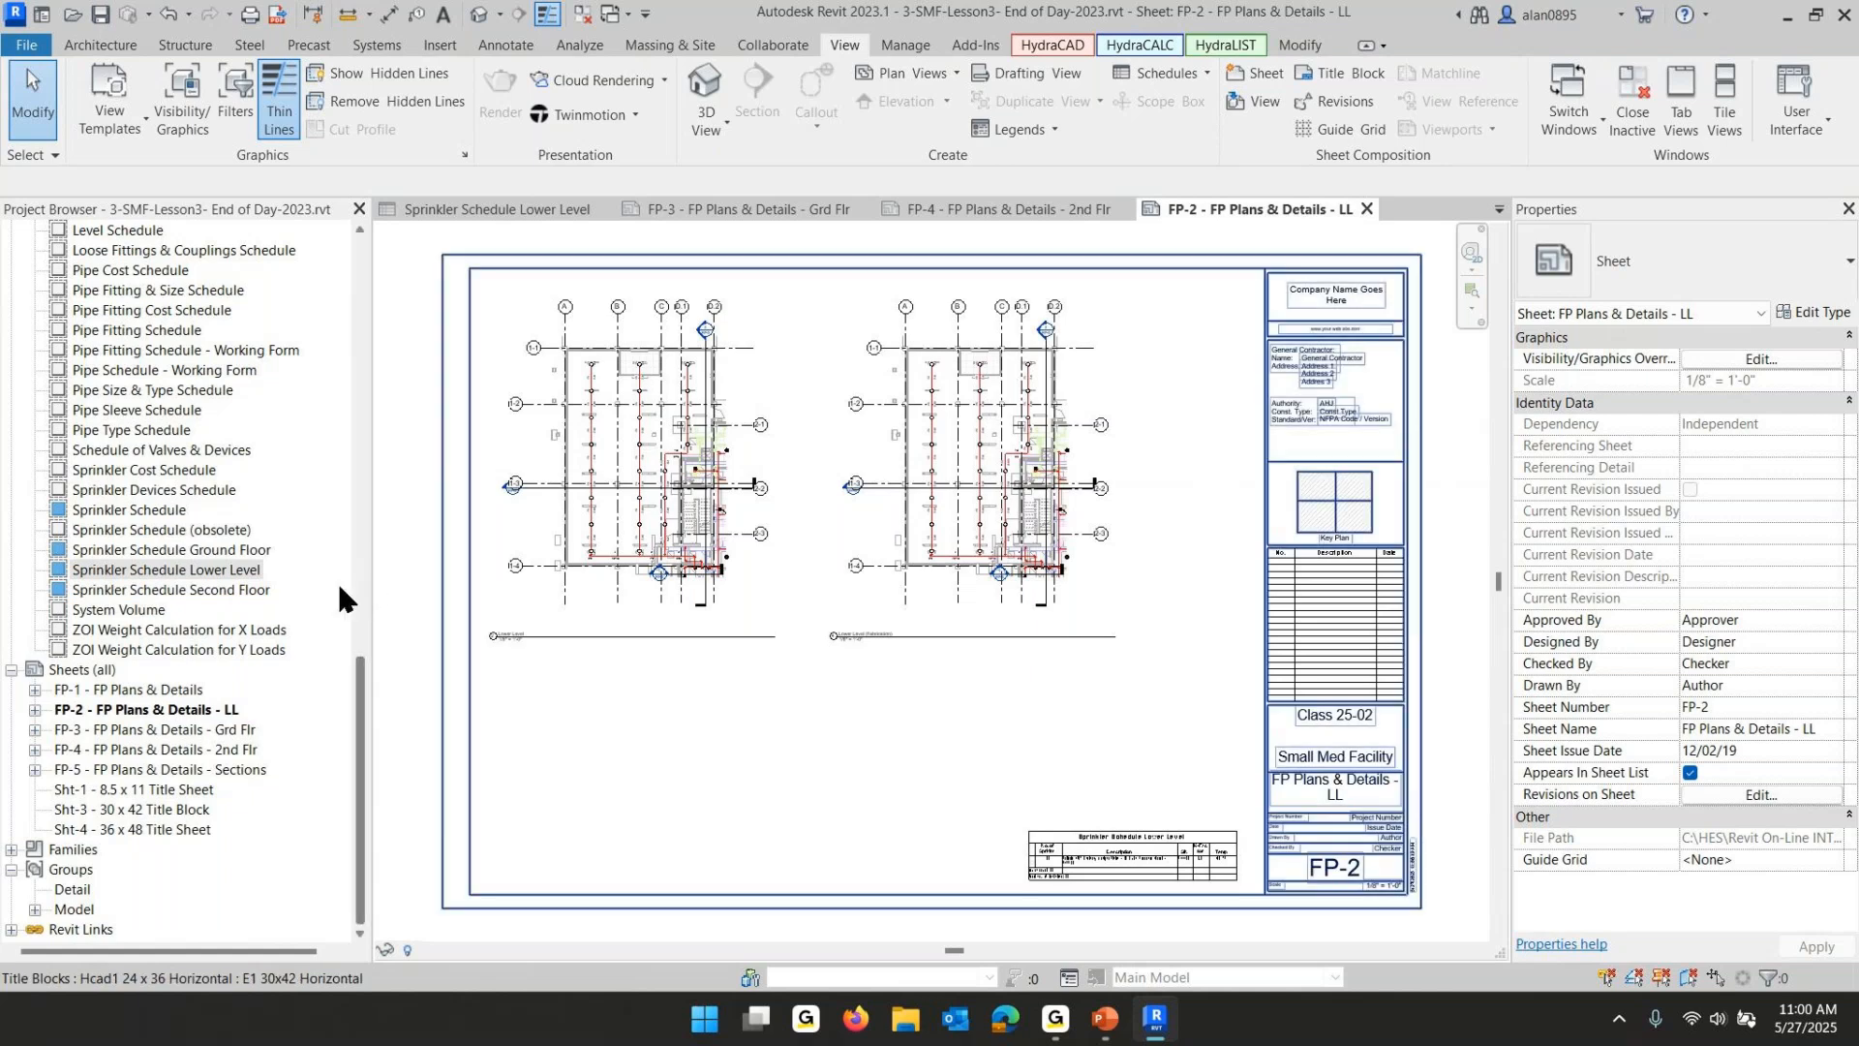
# - Open the combined Sprinkler Schedule view
pyautogui.doubleClick(148, 511)
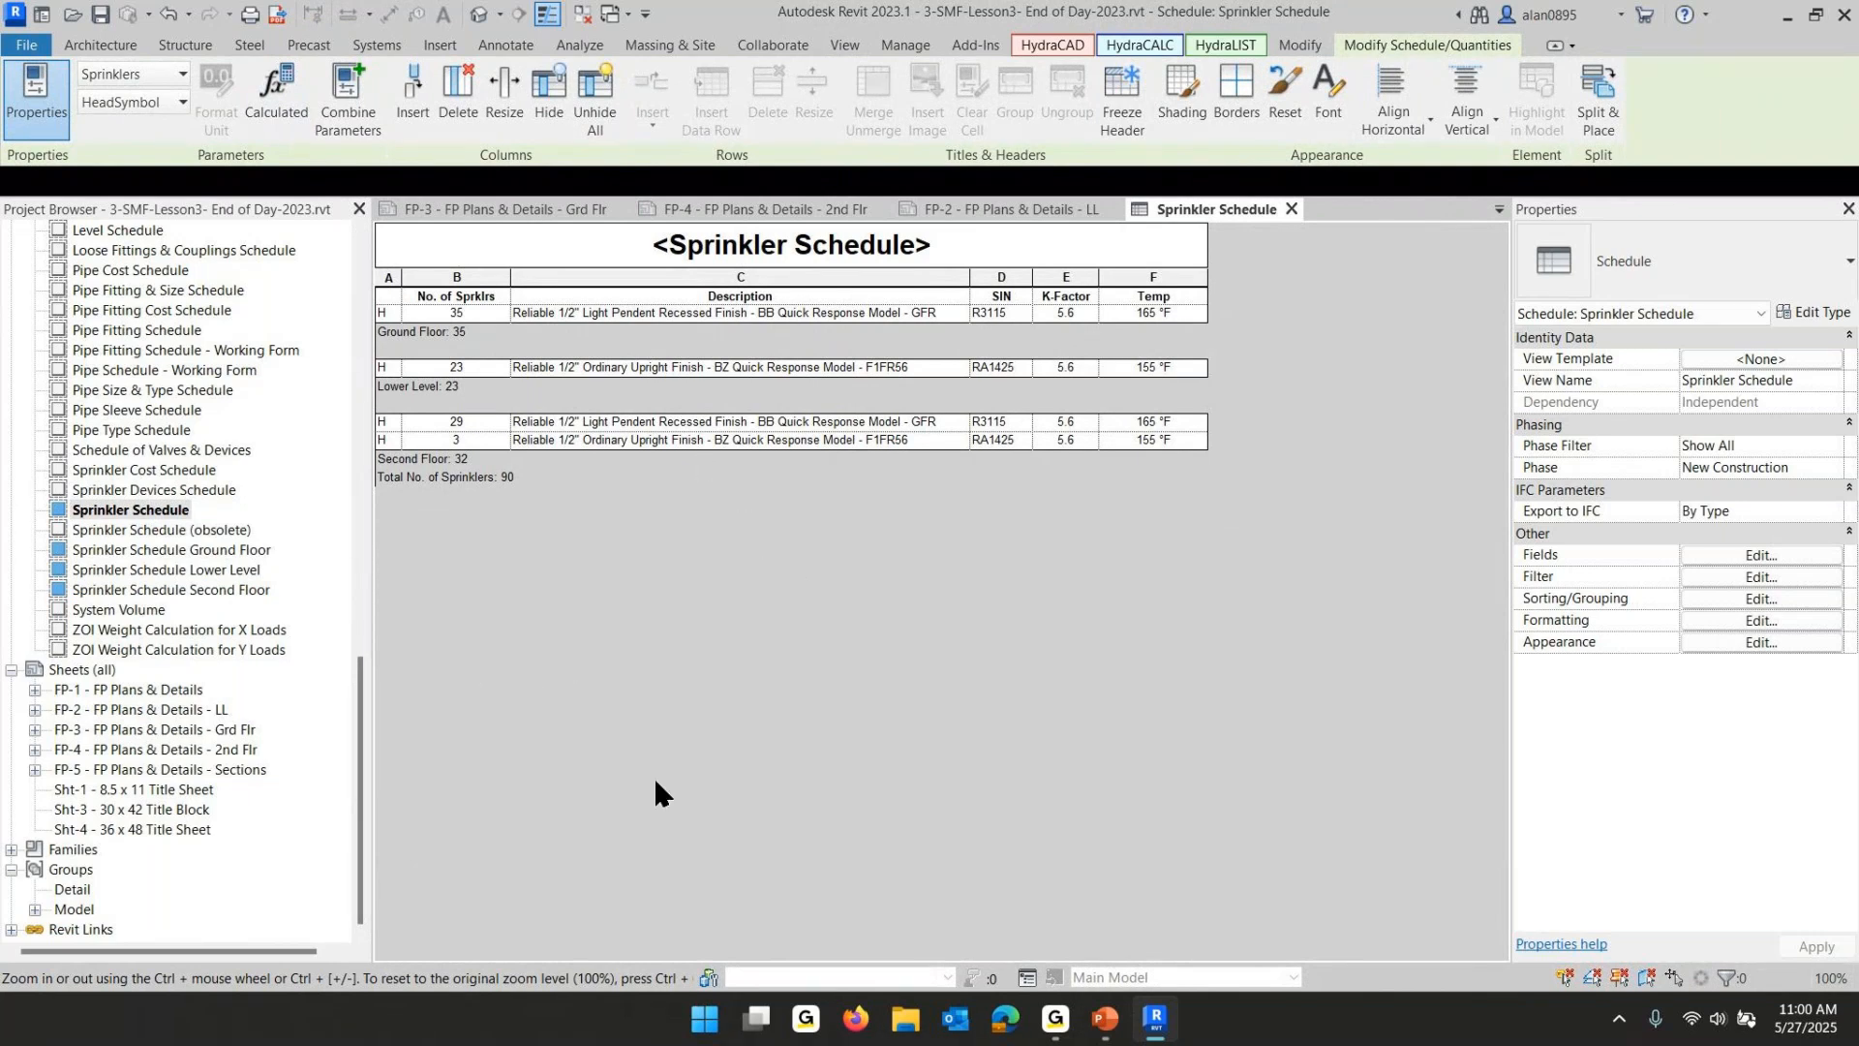
# - Switch to the PowerPoint lesson slide show and advance to the next slide on 2d pipe and hanger details
pyautogui.click(1158, 1020)
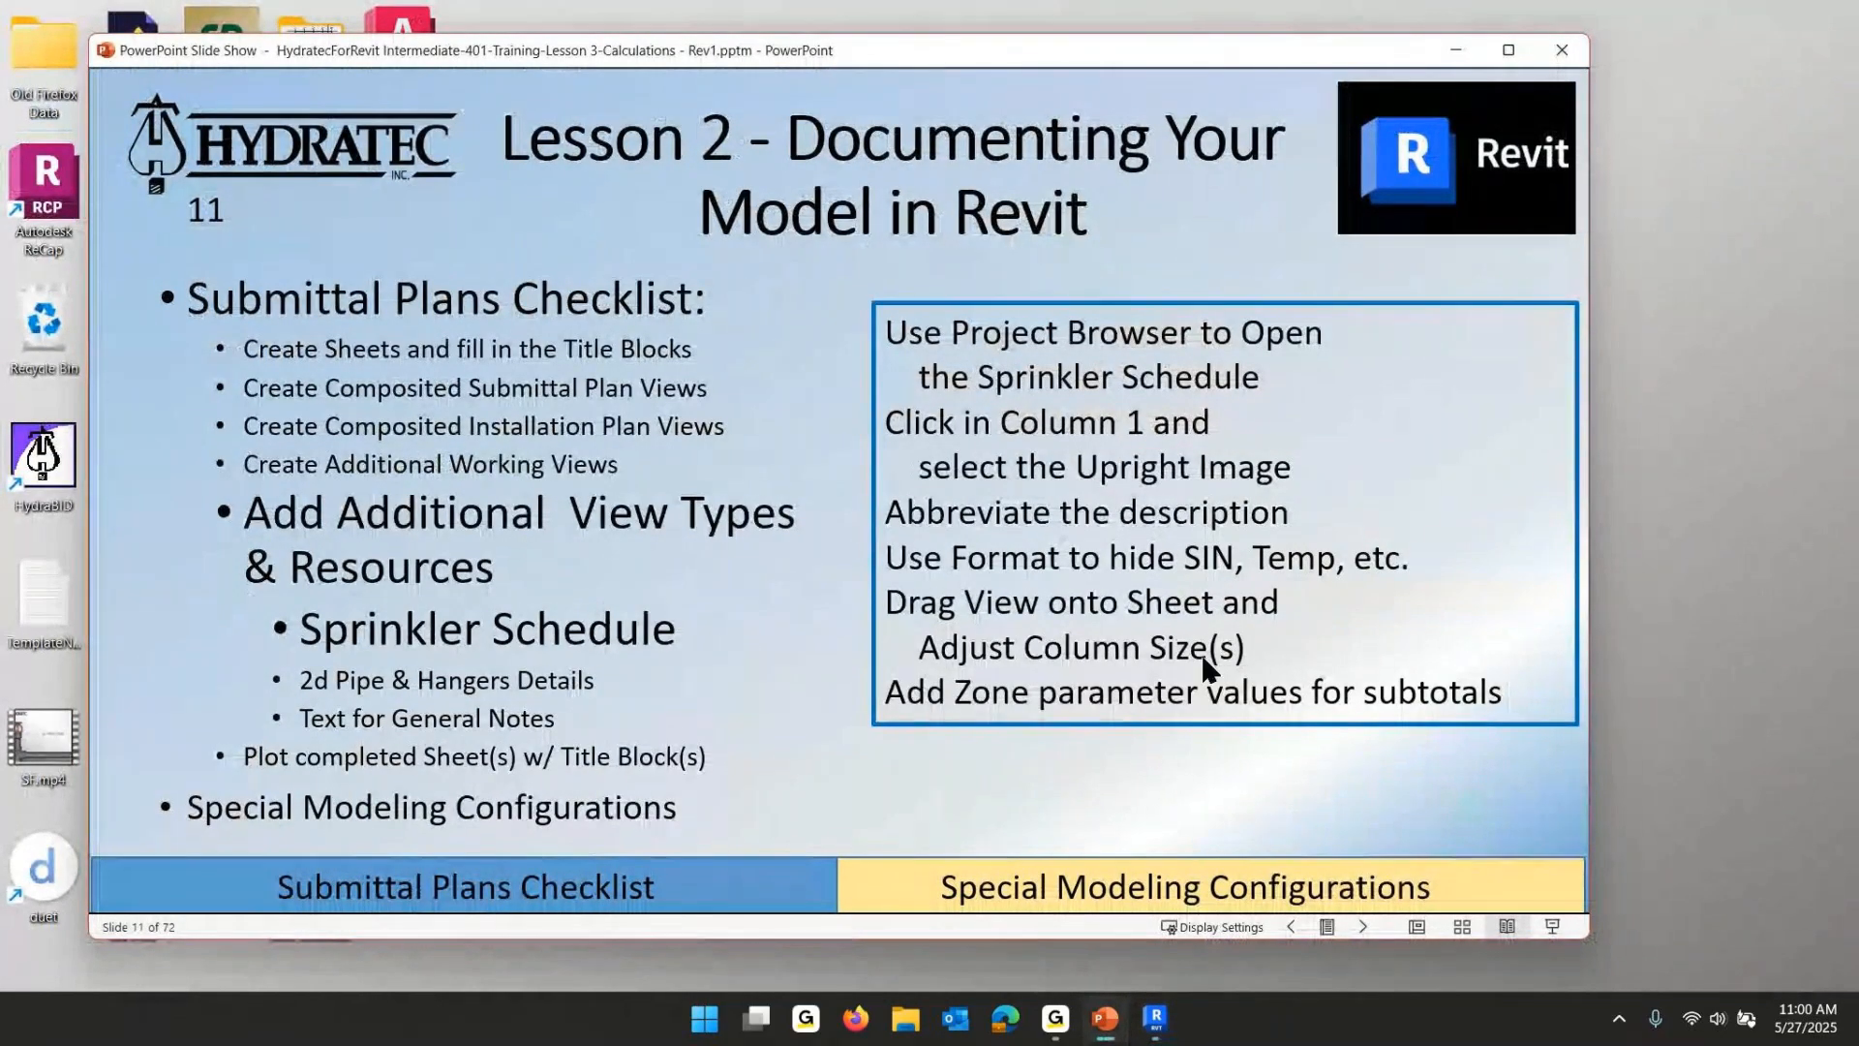
pyautogui.click(858, 528)
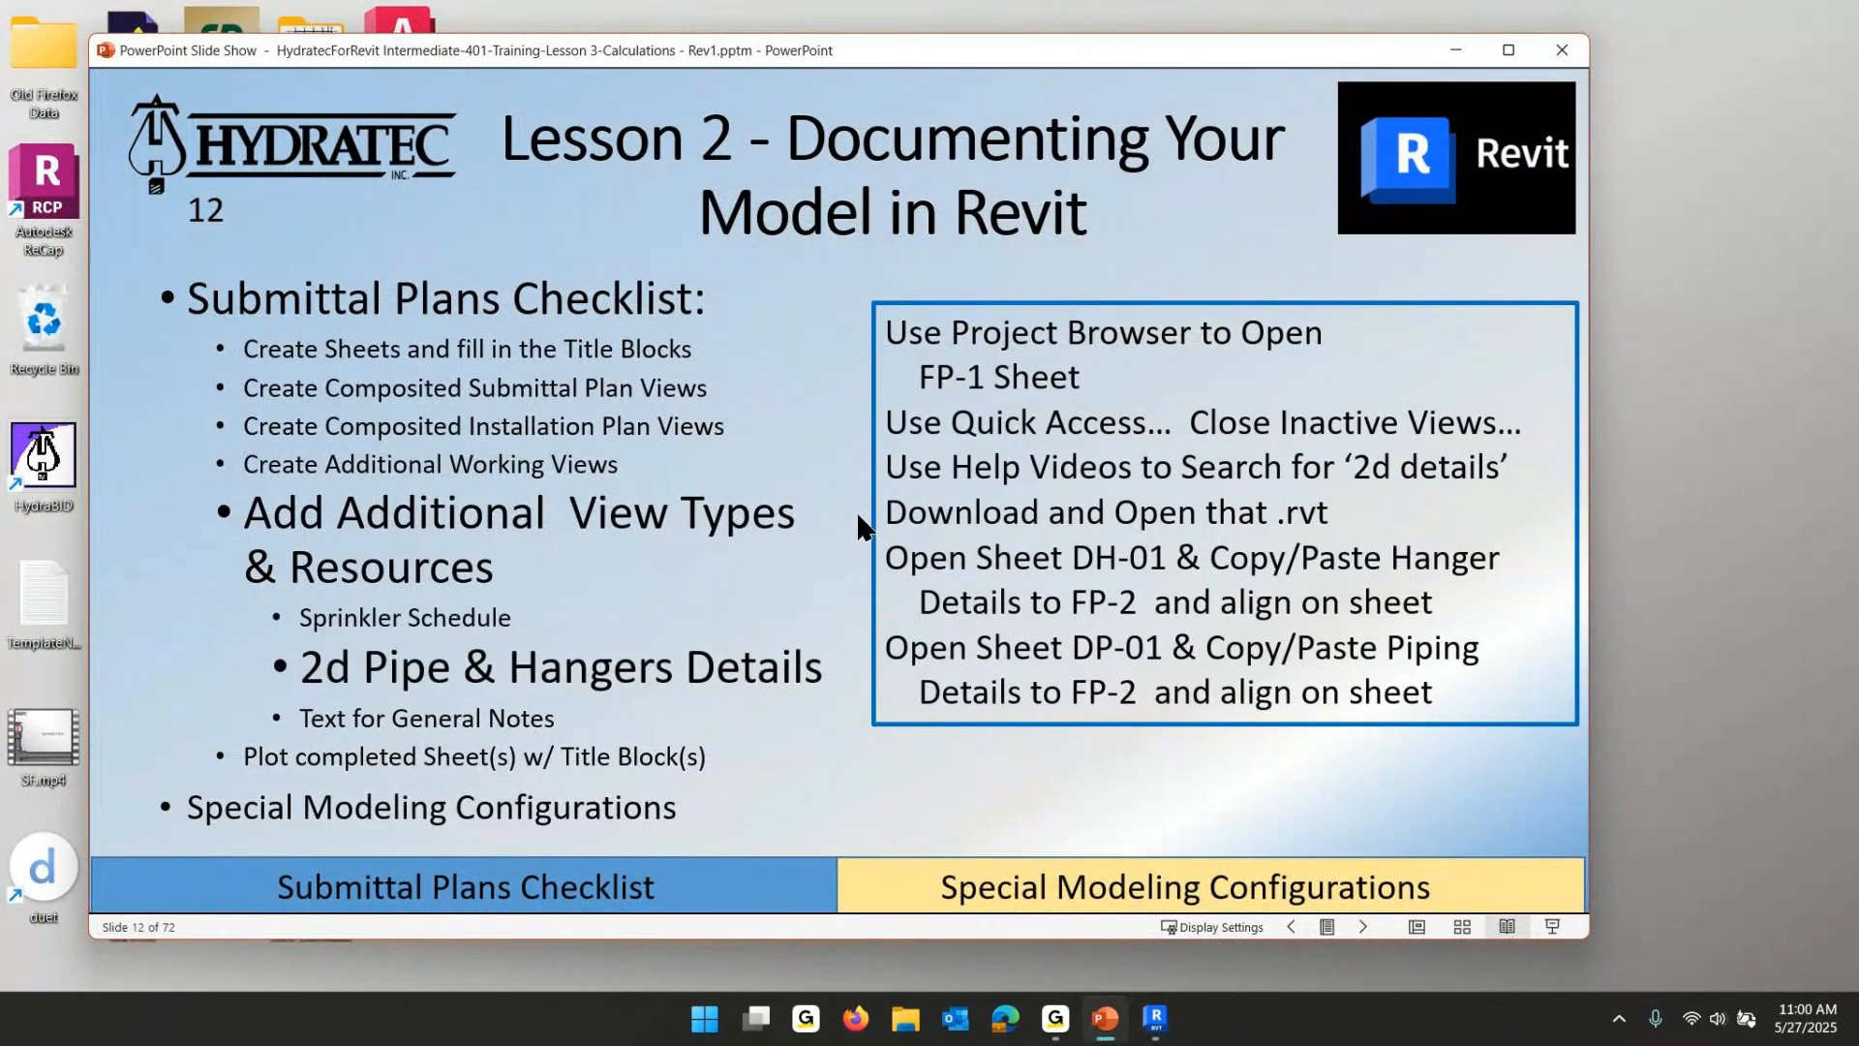
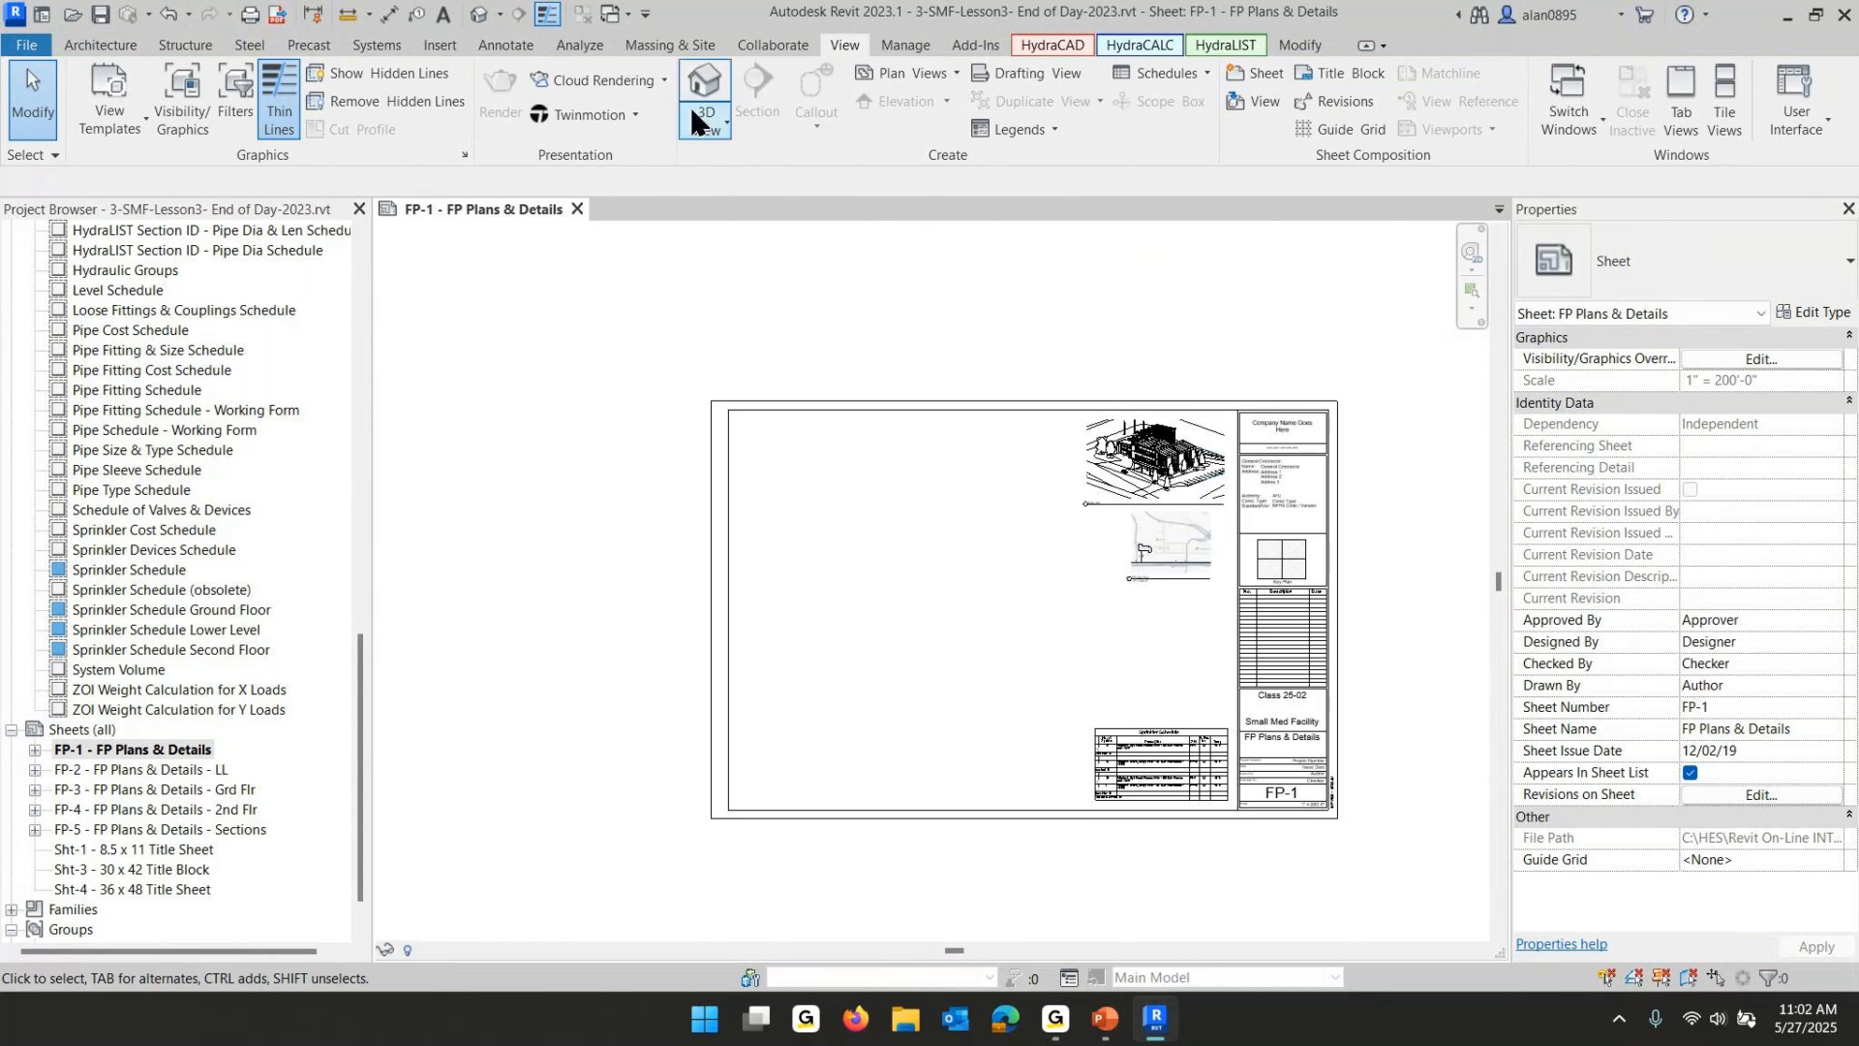
# - Open the HydraCAD Help Videos page
pyautogui.click(1072, 39)
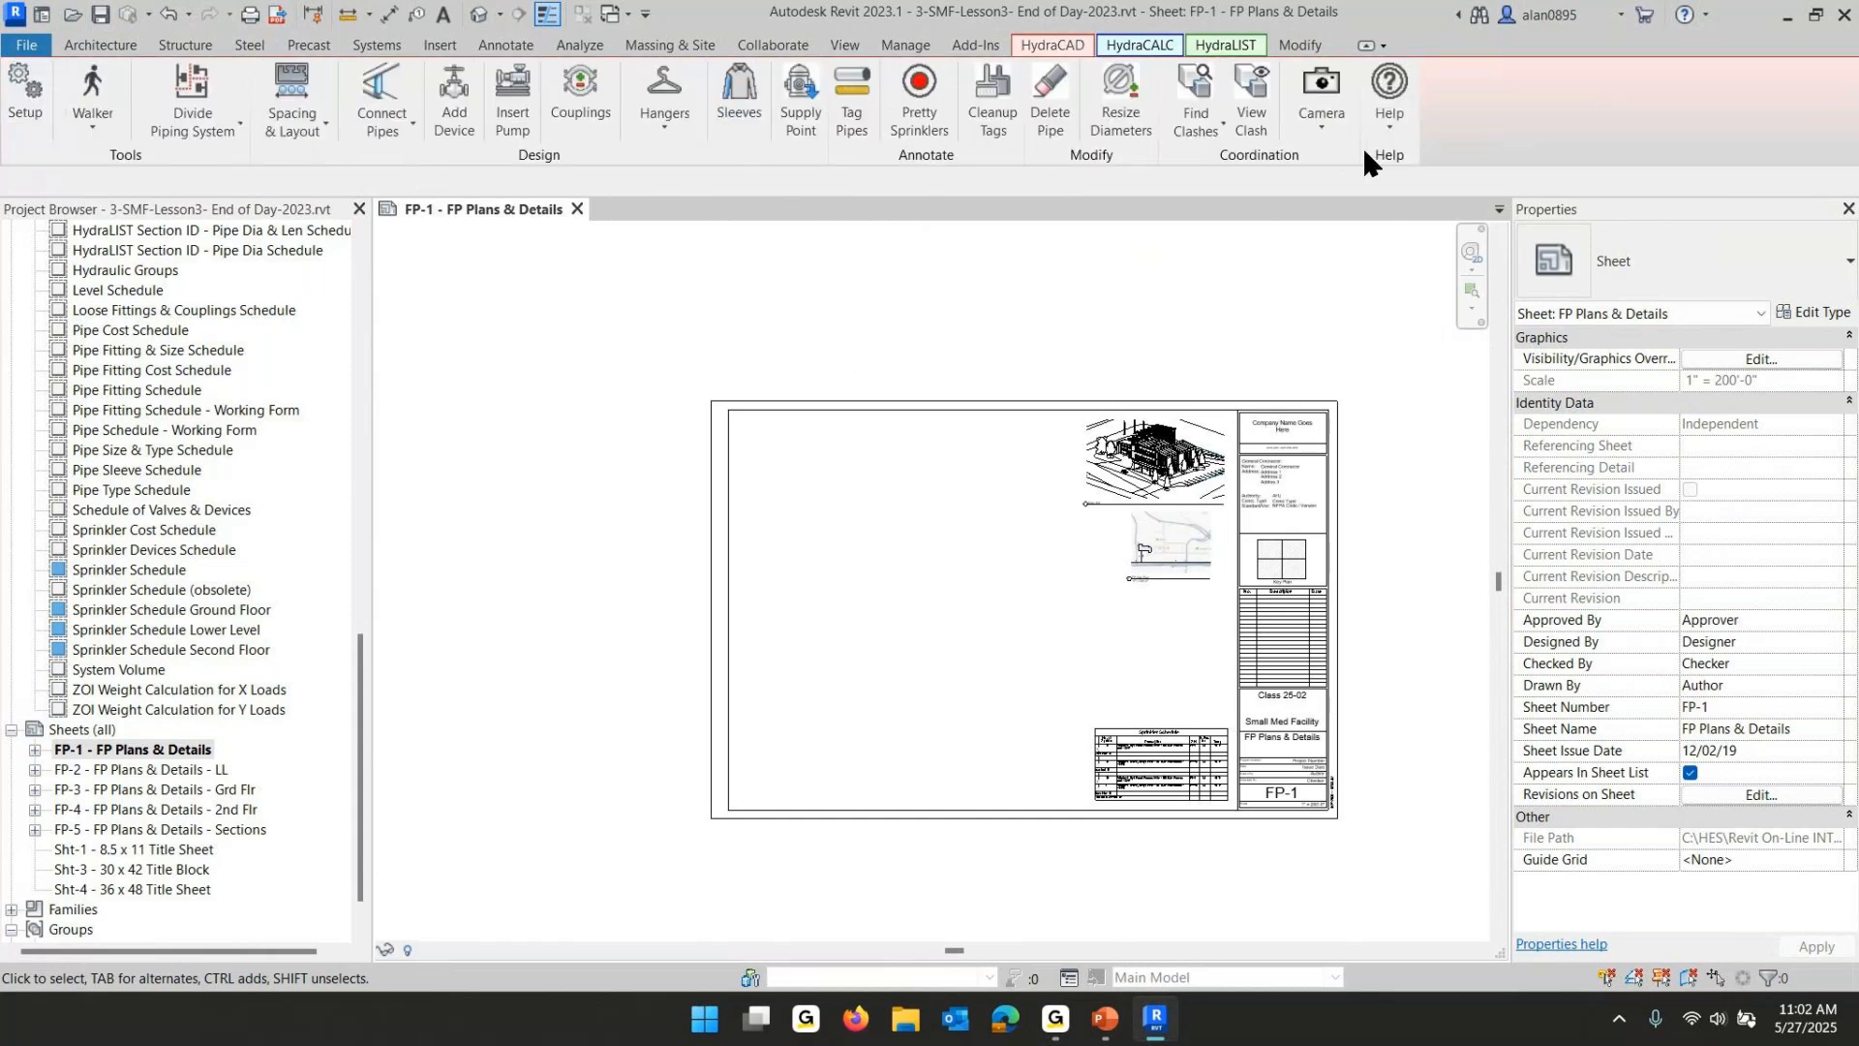
pyautogui.click(1395, 137)
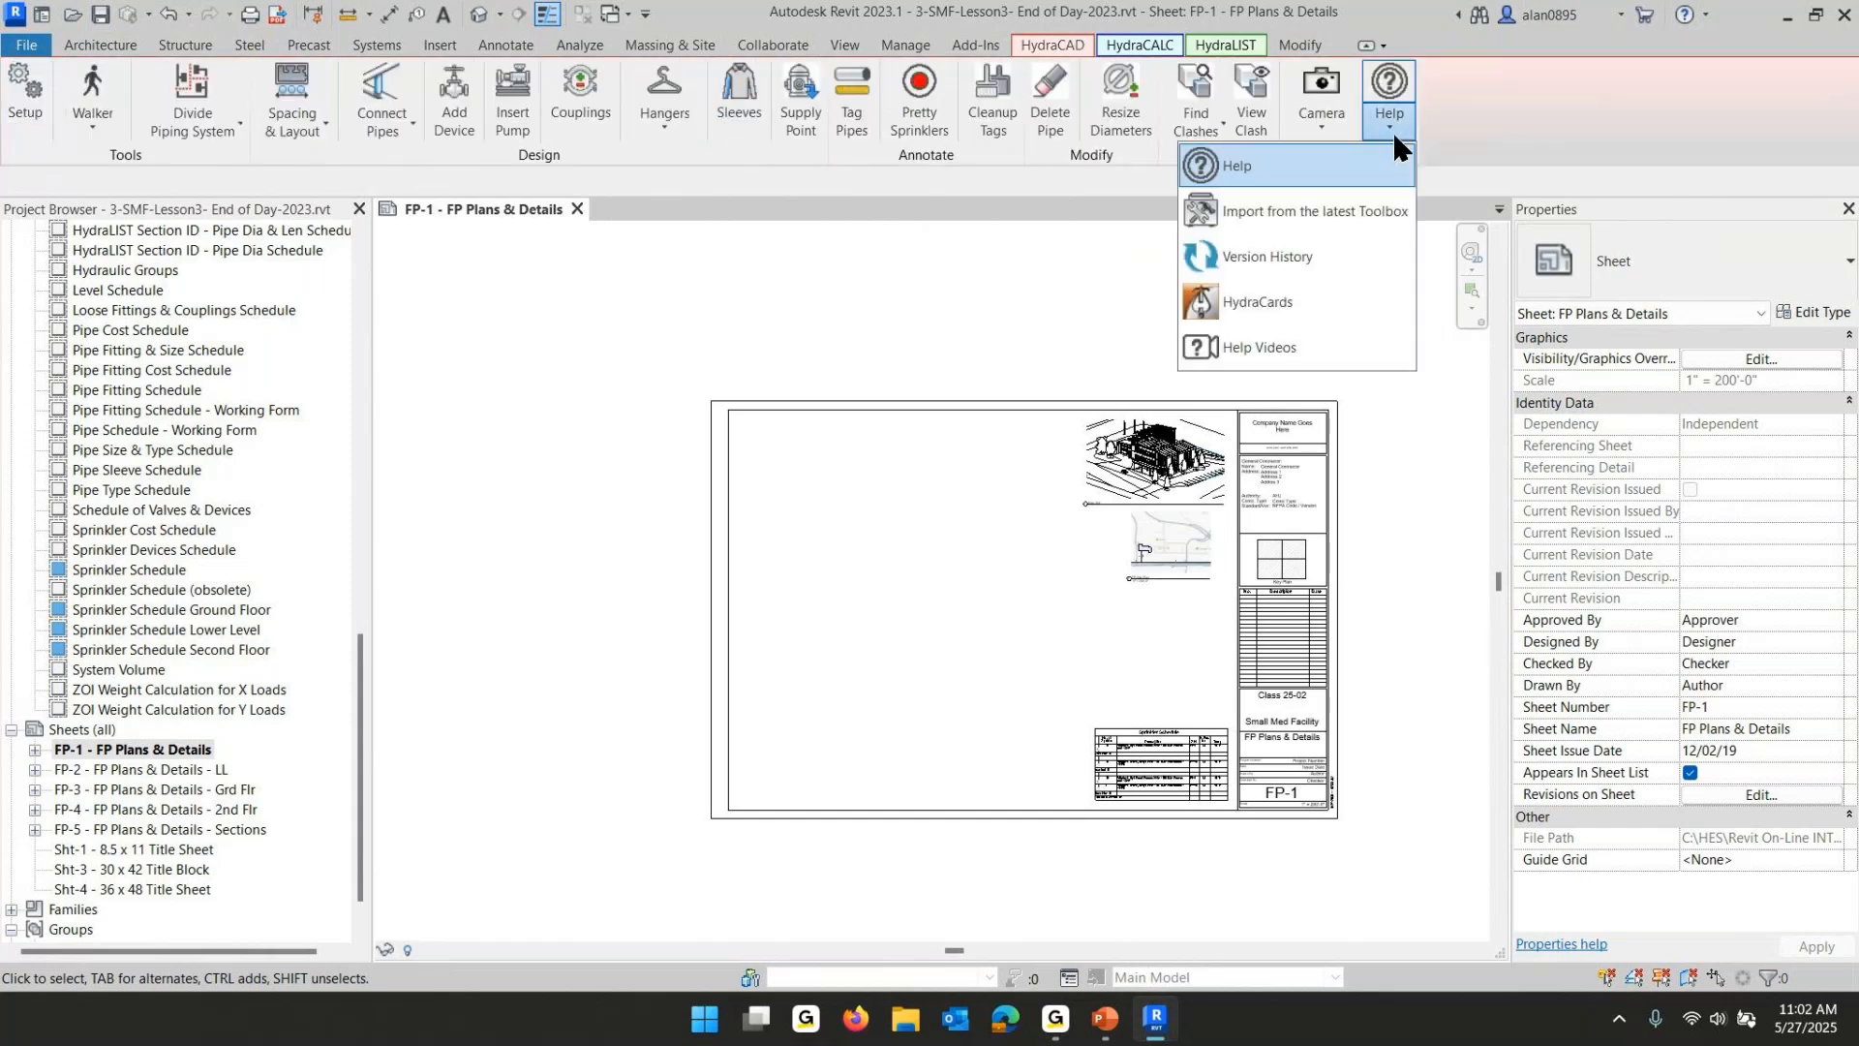
pyautogui.click(1267, 353)
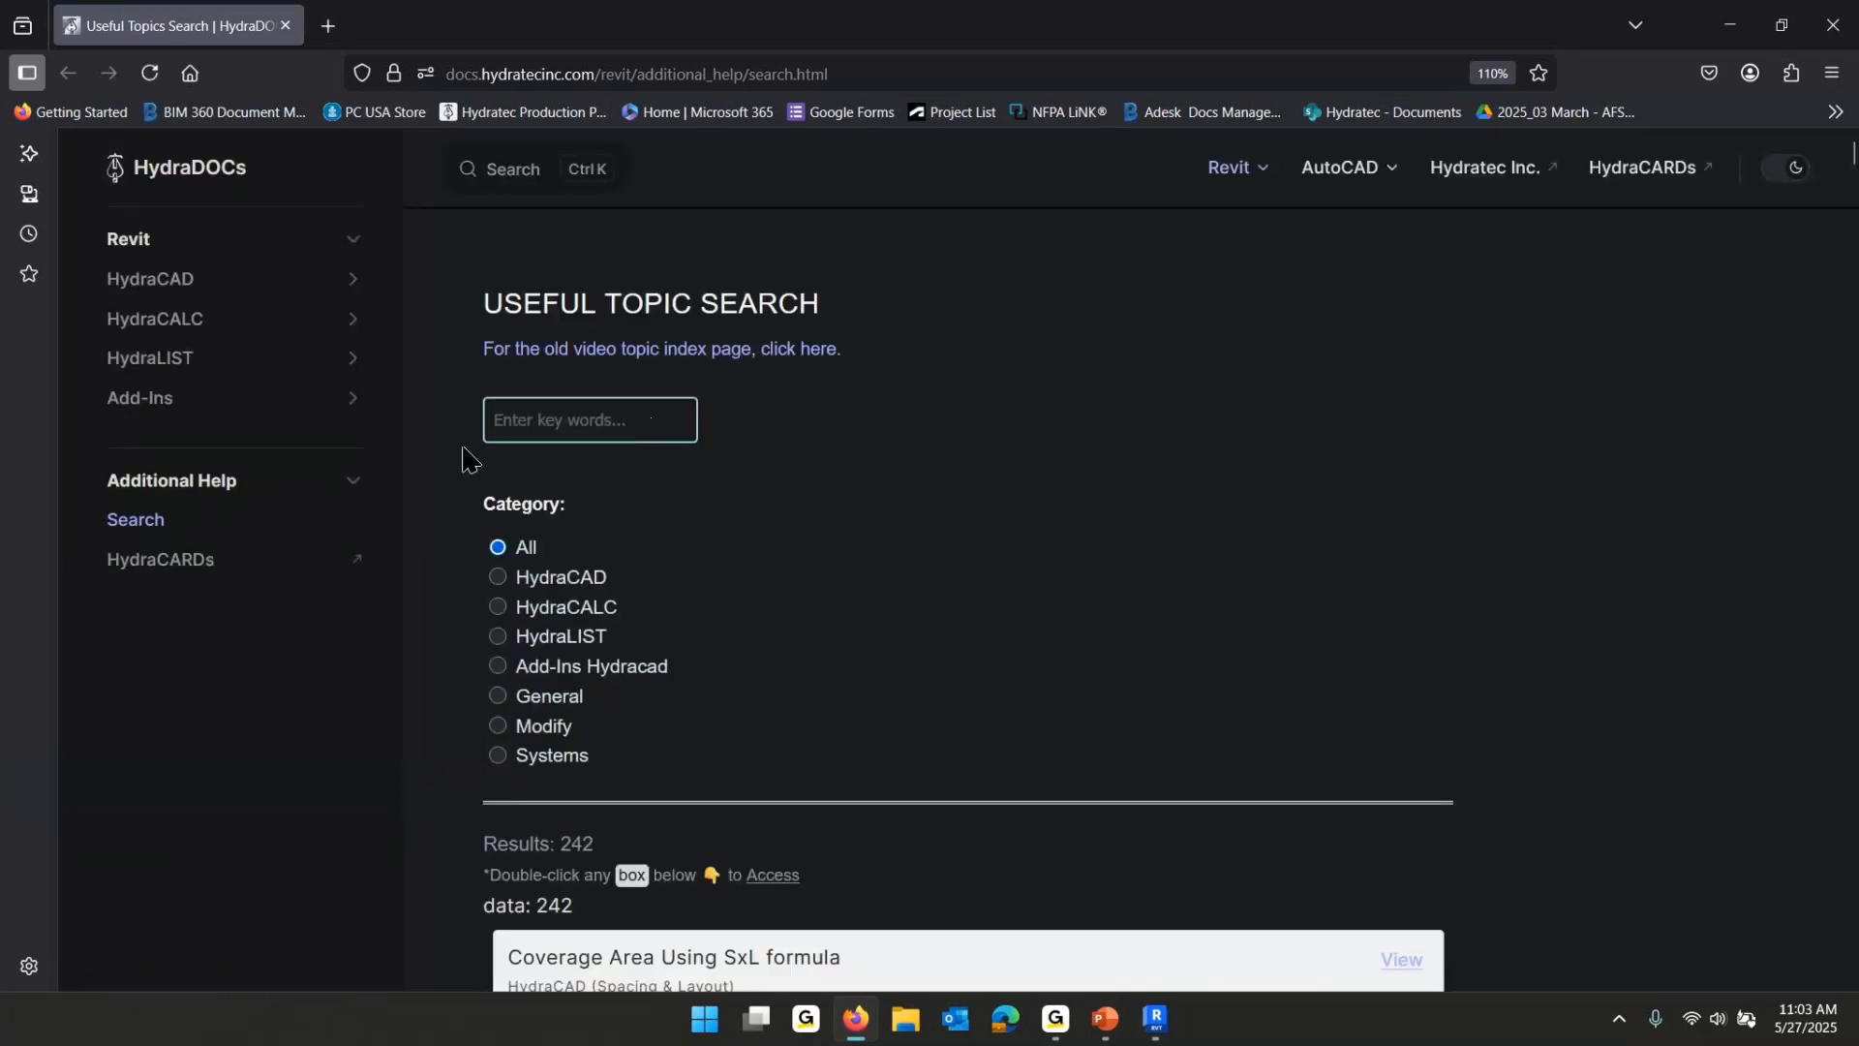
# - Search the useful topics for "2d details"
pyautogui.click(543, 419)
pyautogui.write('2d ')
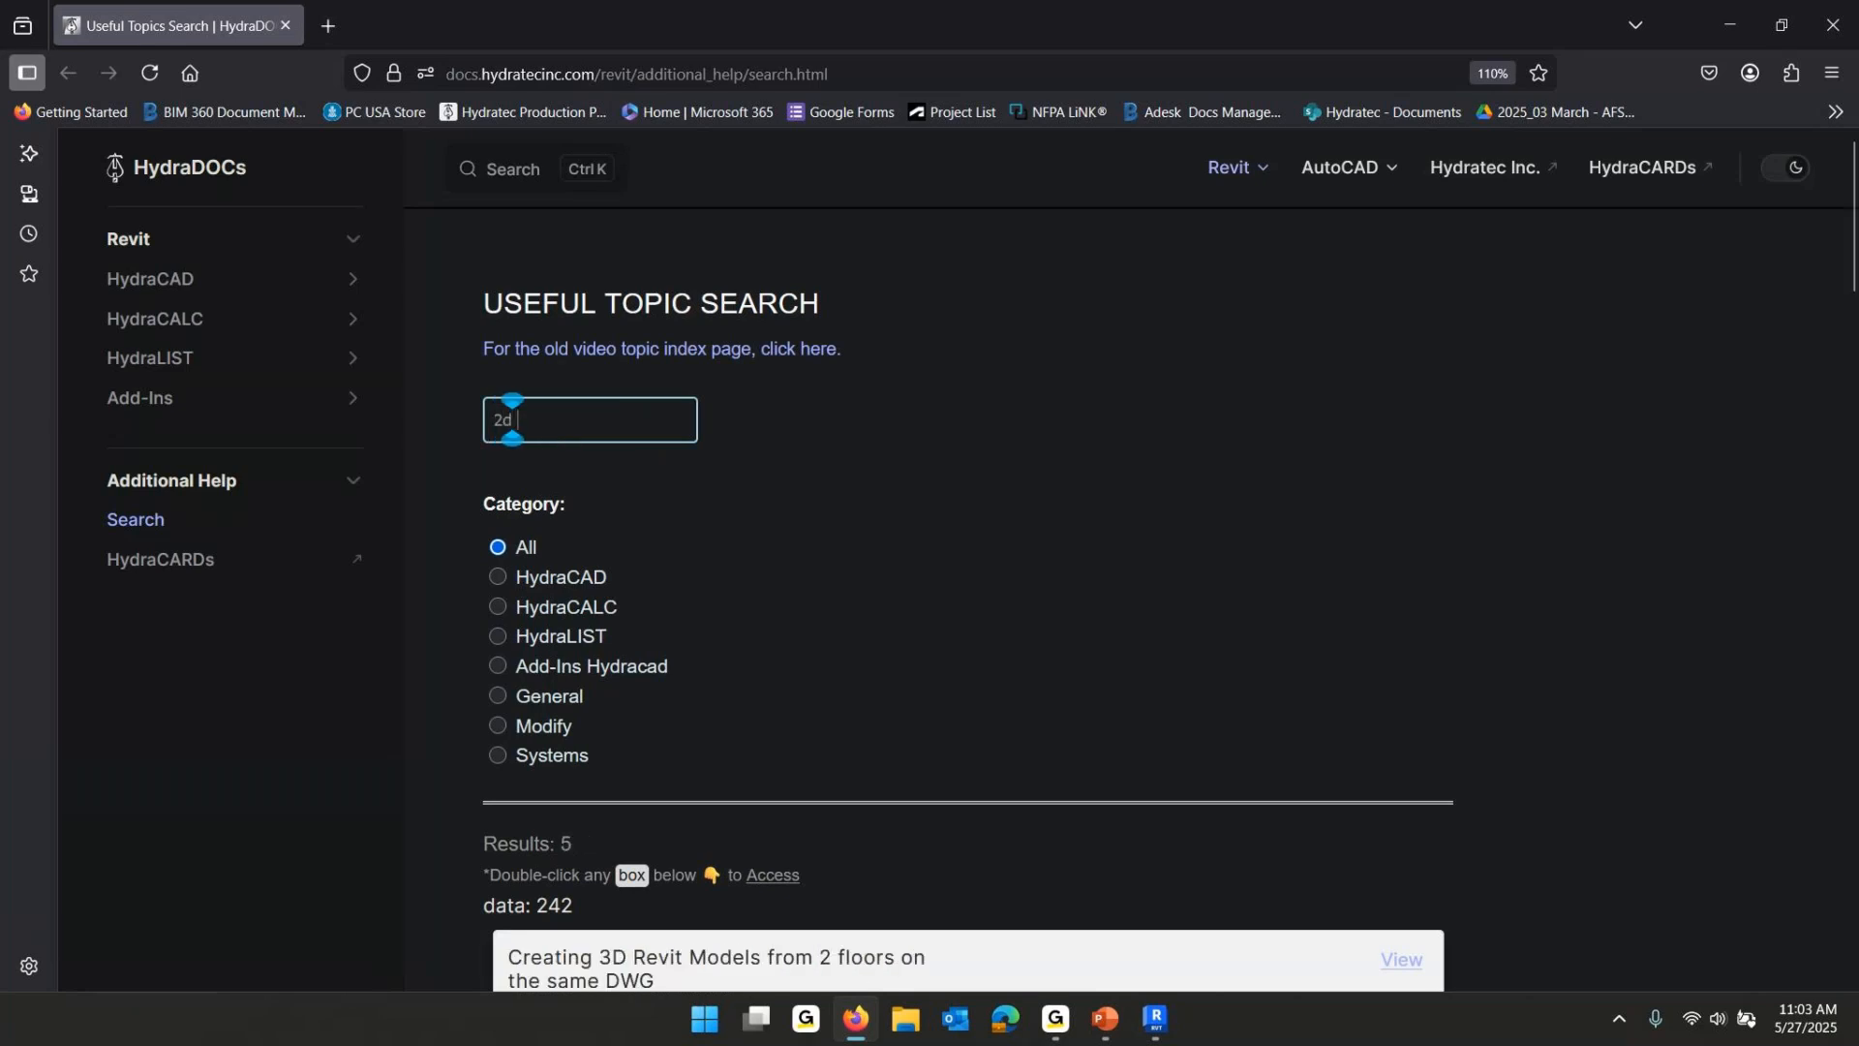
pyautogui.write('details')
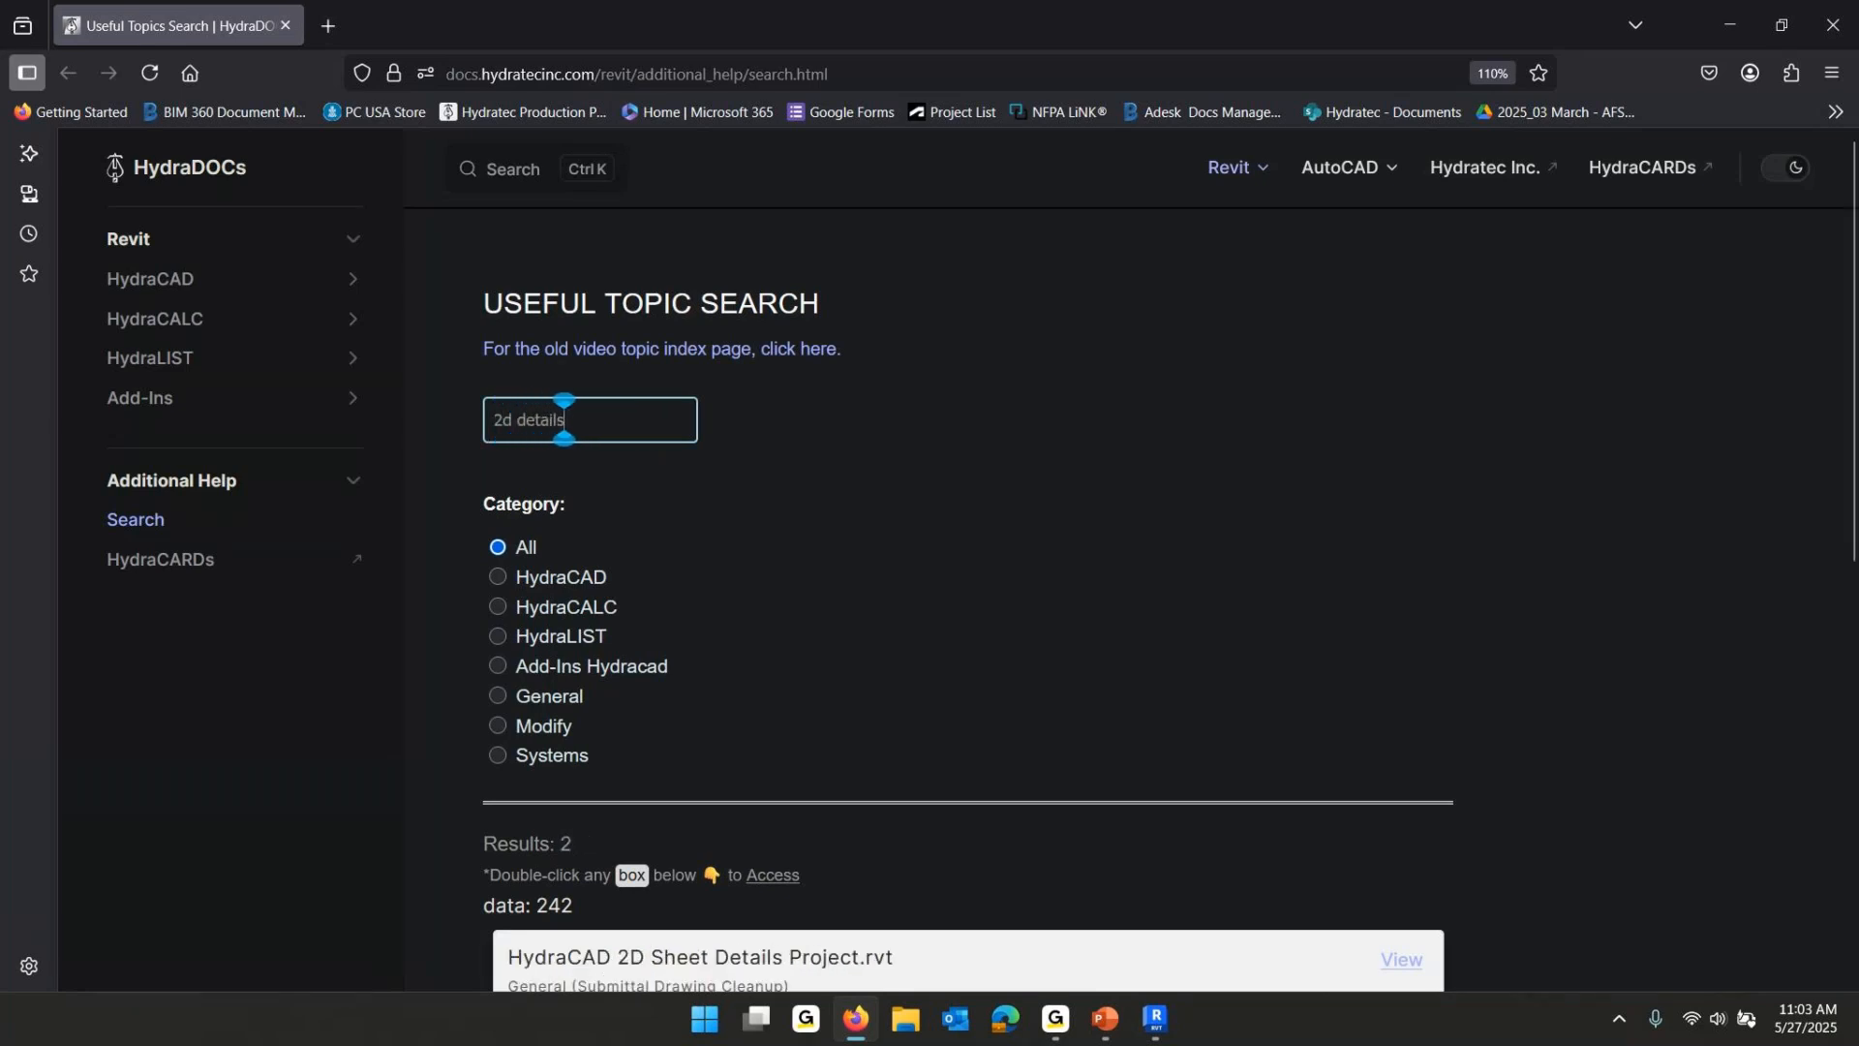
pyautogui.scroll(-6, 954, 510)
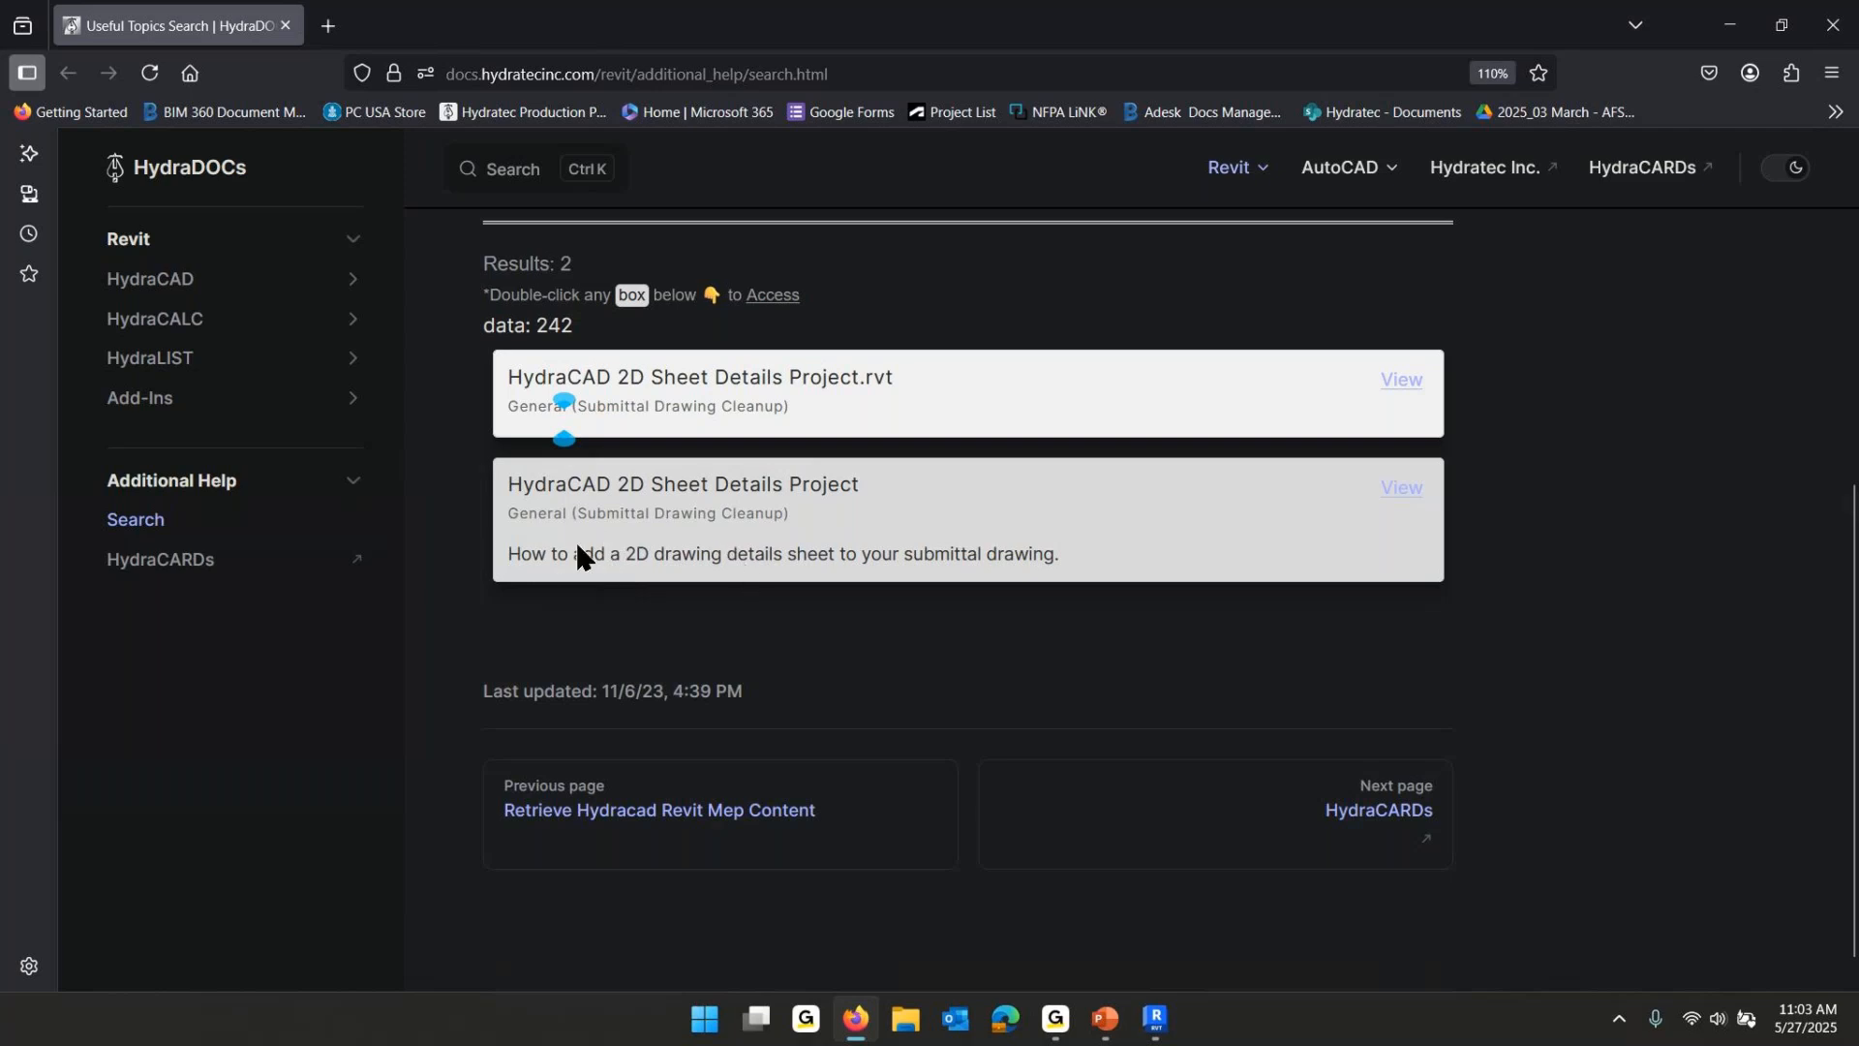
# - Download the HydraCAD 2D Sheet Details Project.rvt file and close the browser
pyautogui.moveTo(658, 417)
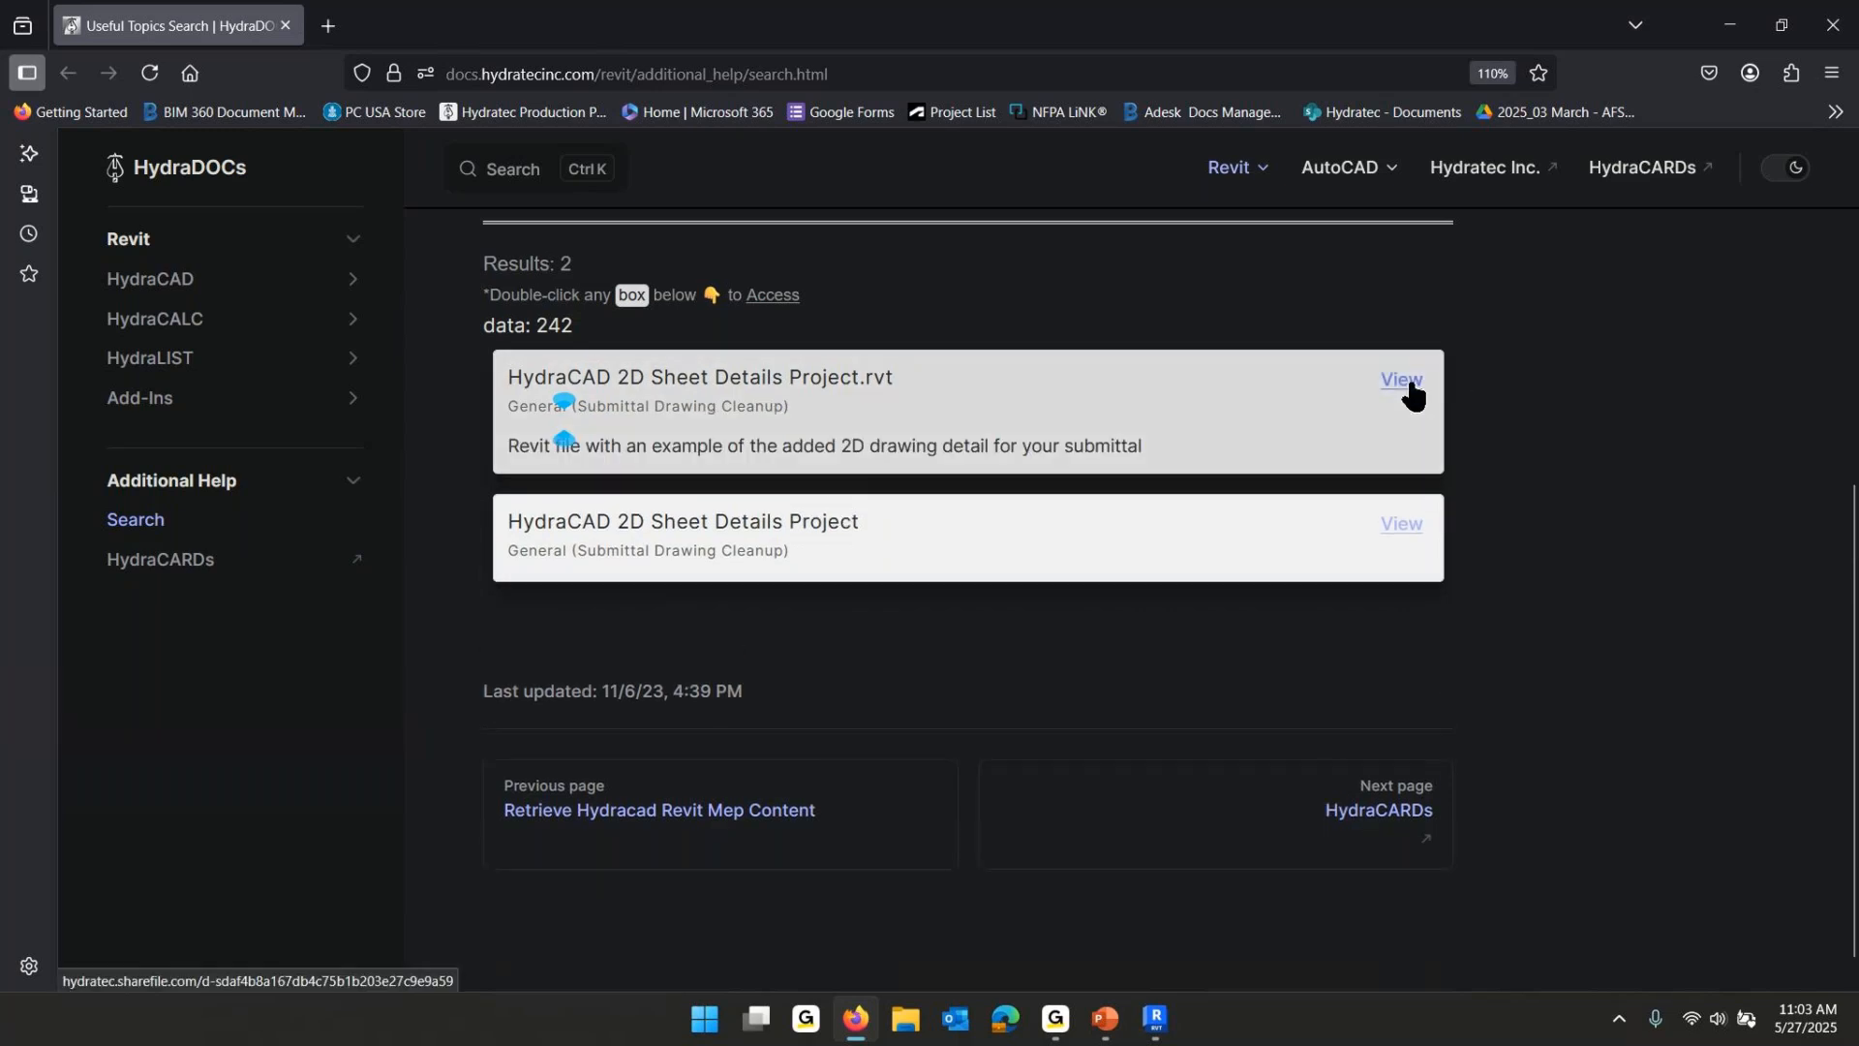
pyautogui.click(1405, 382)
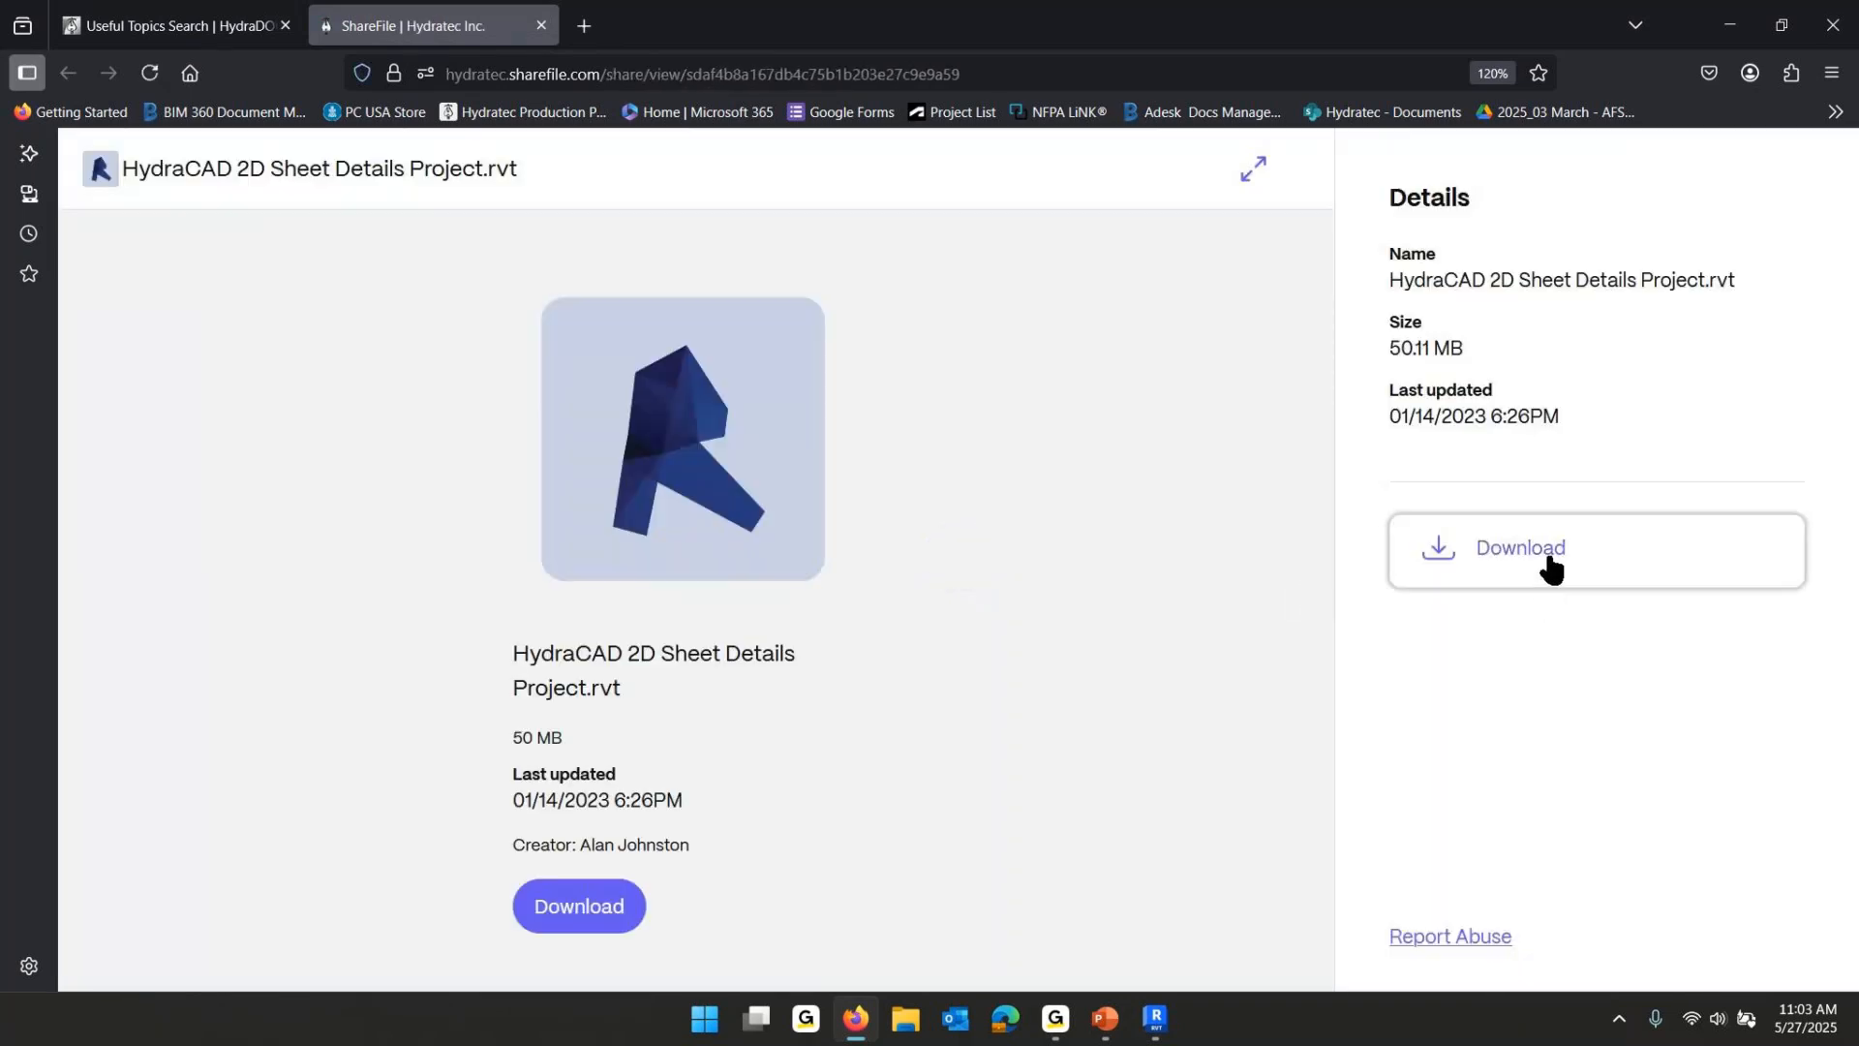
pyautogui.click(1550, 565)
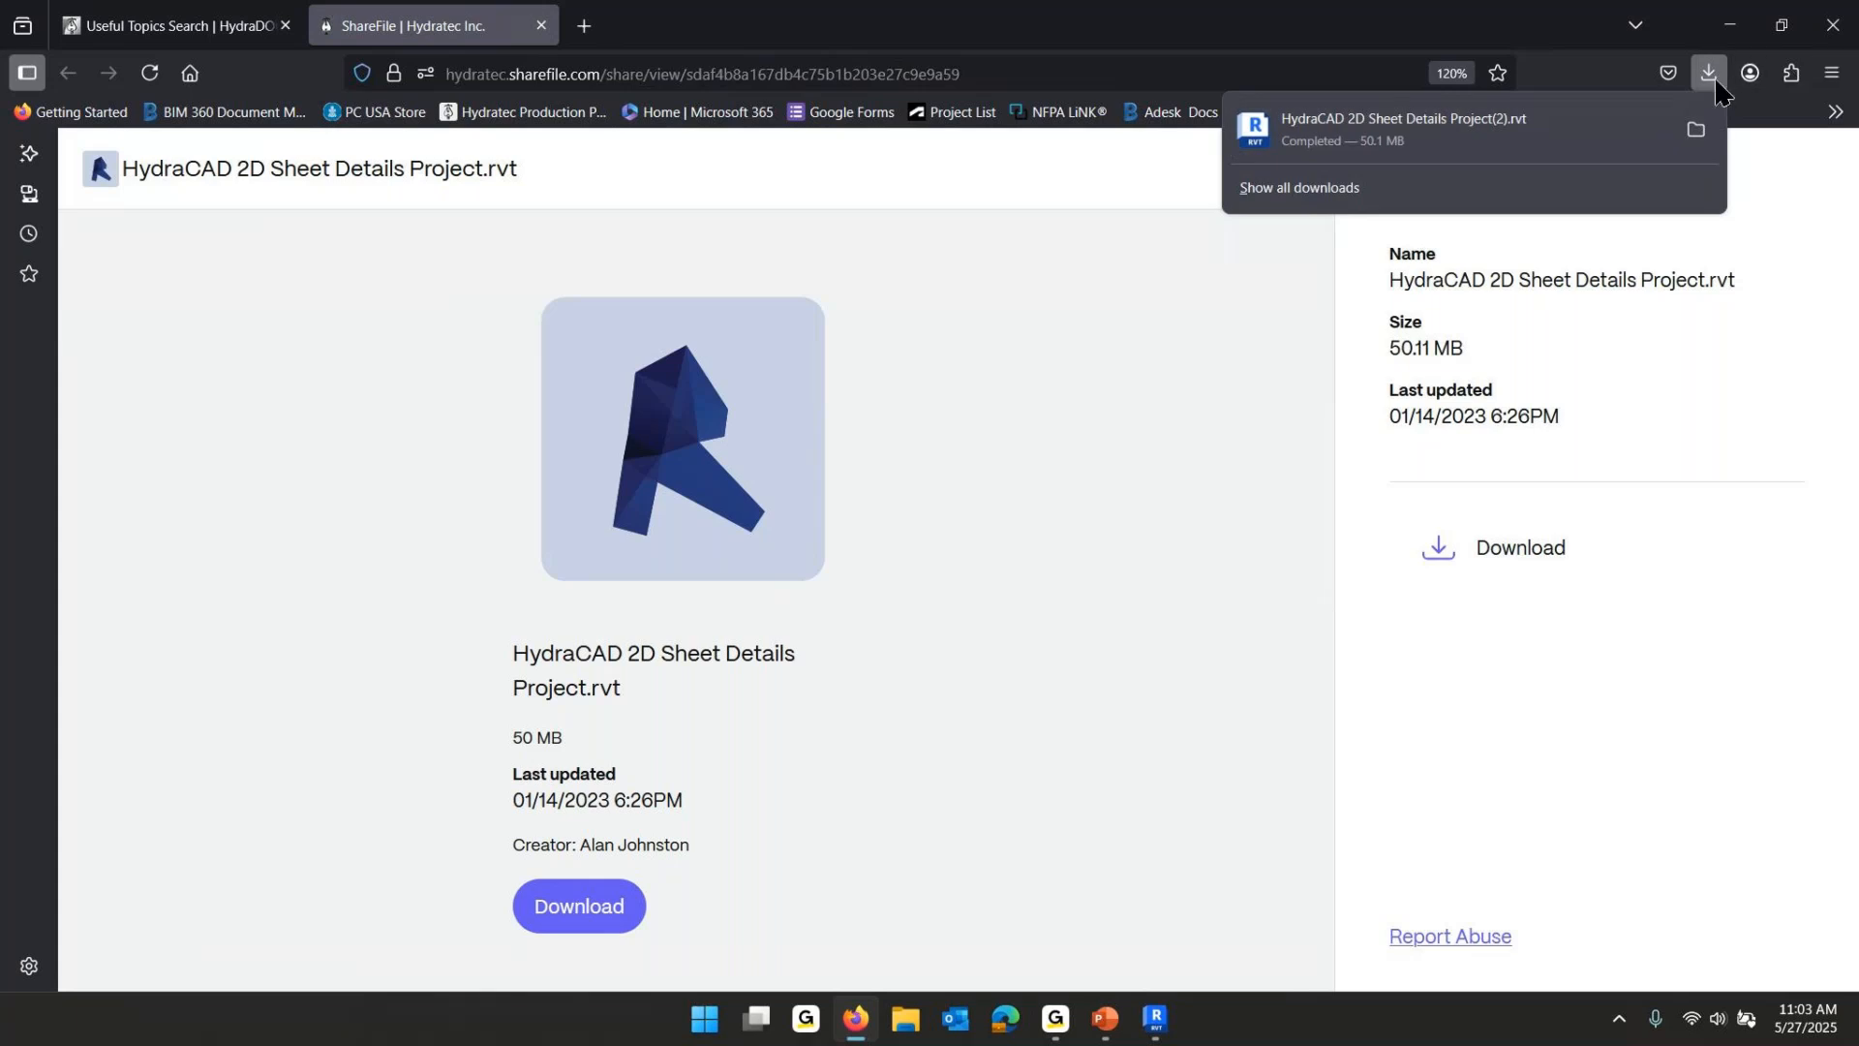
pyautogui.click(1833, 26)
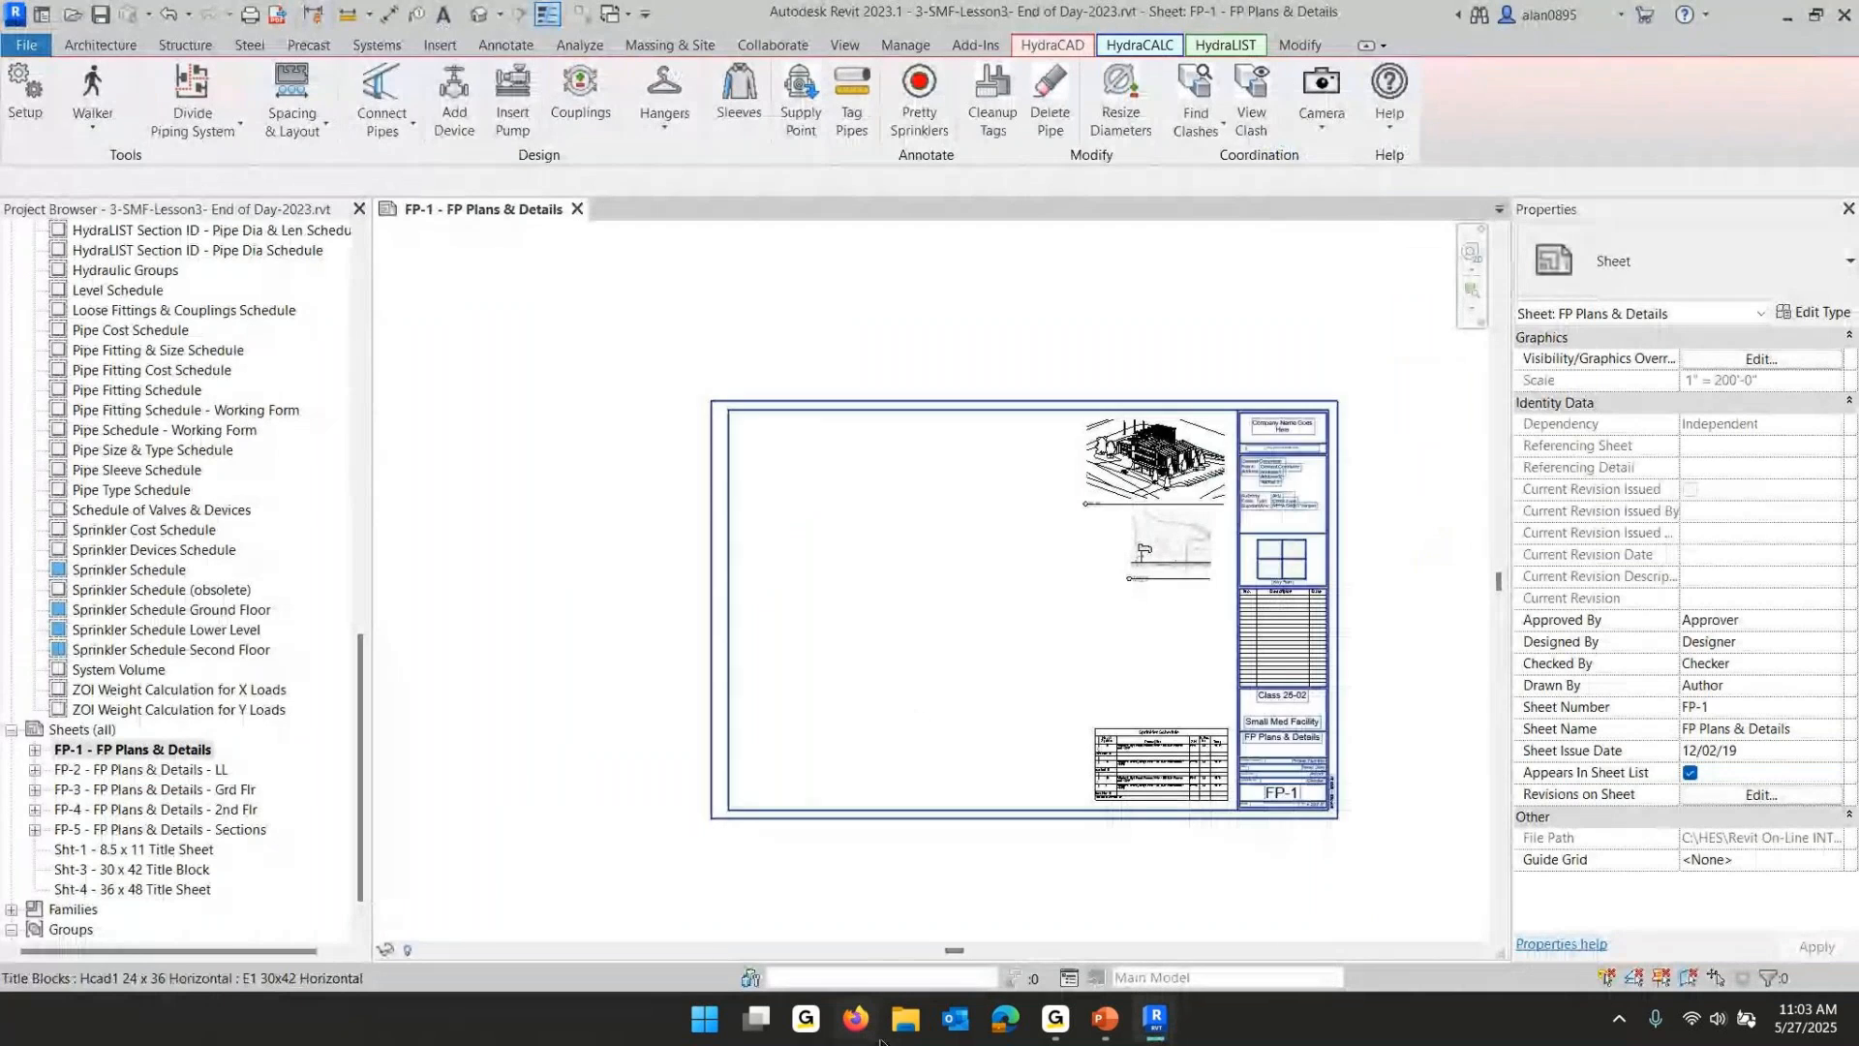
# - Open the downloaded HydraCAD 2D Sheet Details Project(2).rvt from Downloads and upgrade the model
pyautogui.click(902, 1019)
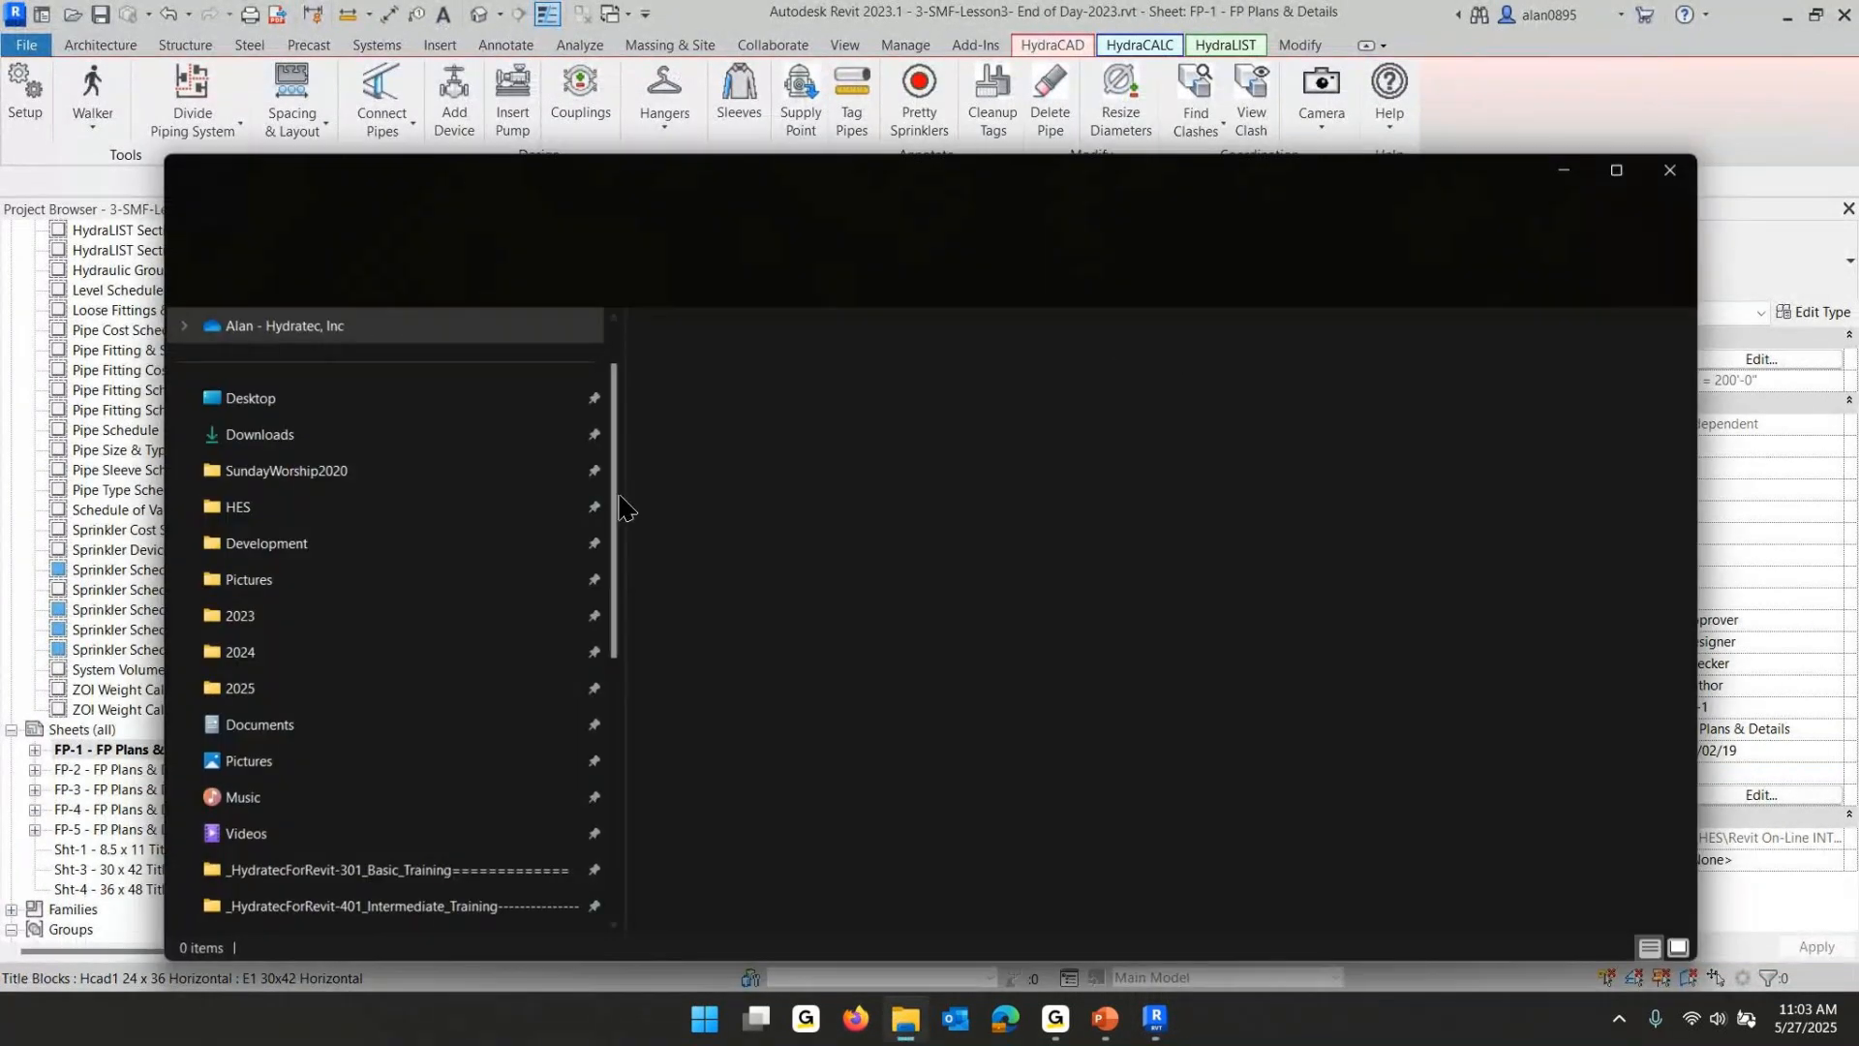
pyautogui.click(279, 523)
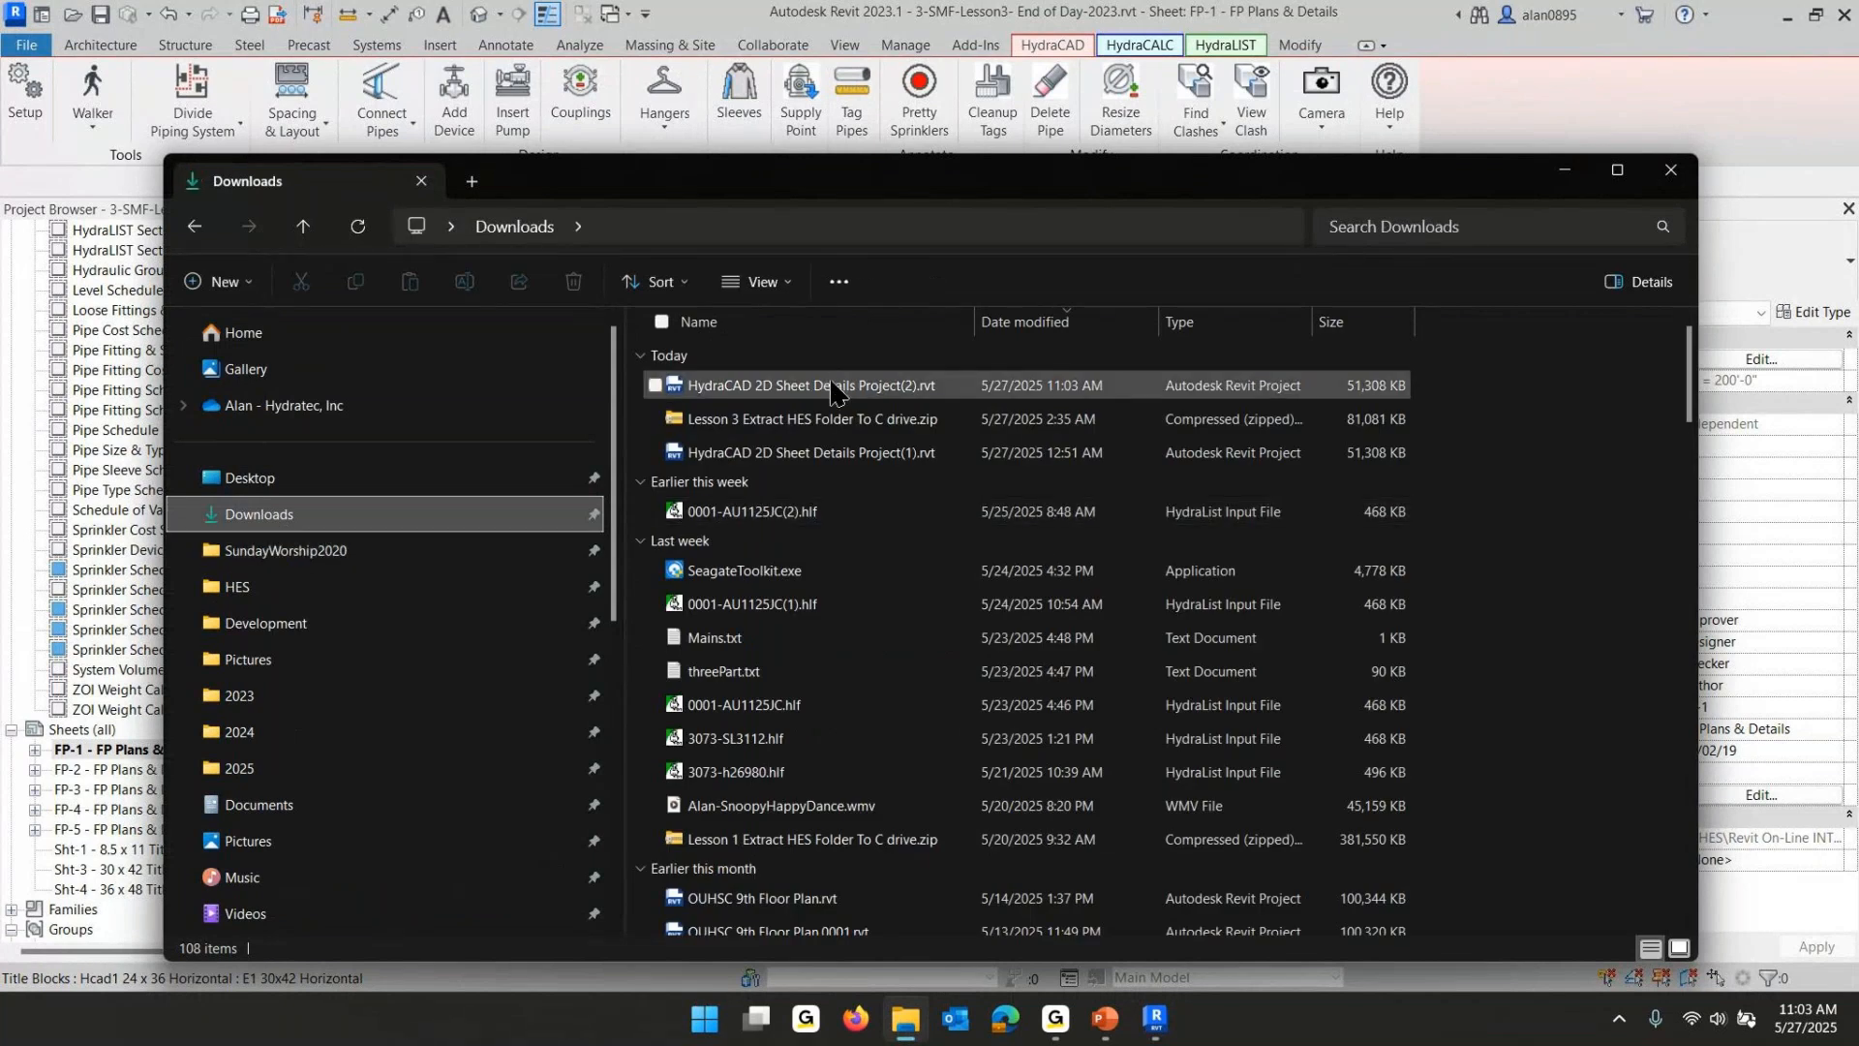
pyautogui.click(831, 386)
pyautogui.doubleClick(831, 386)
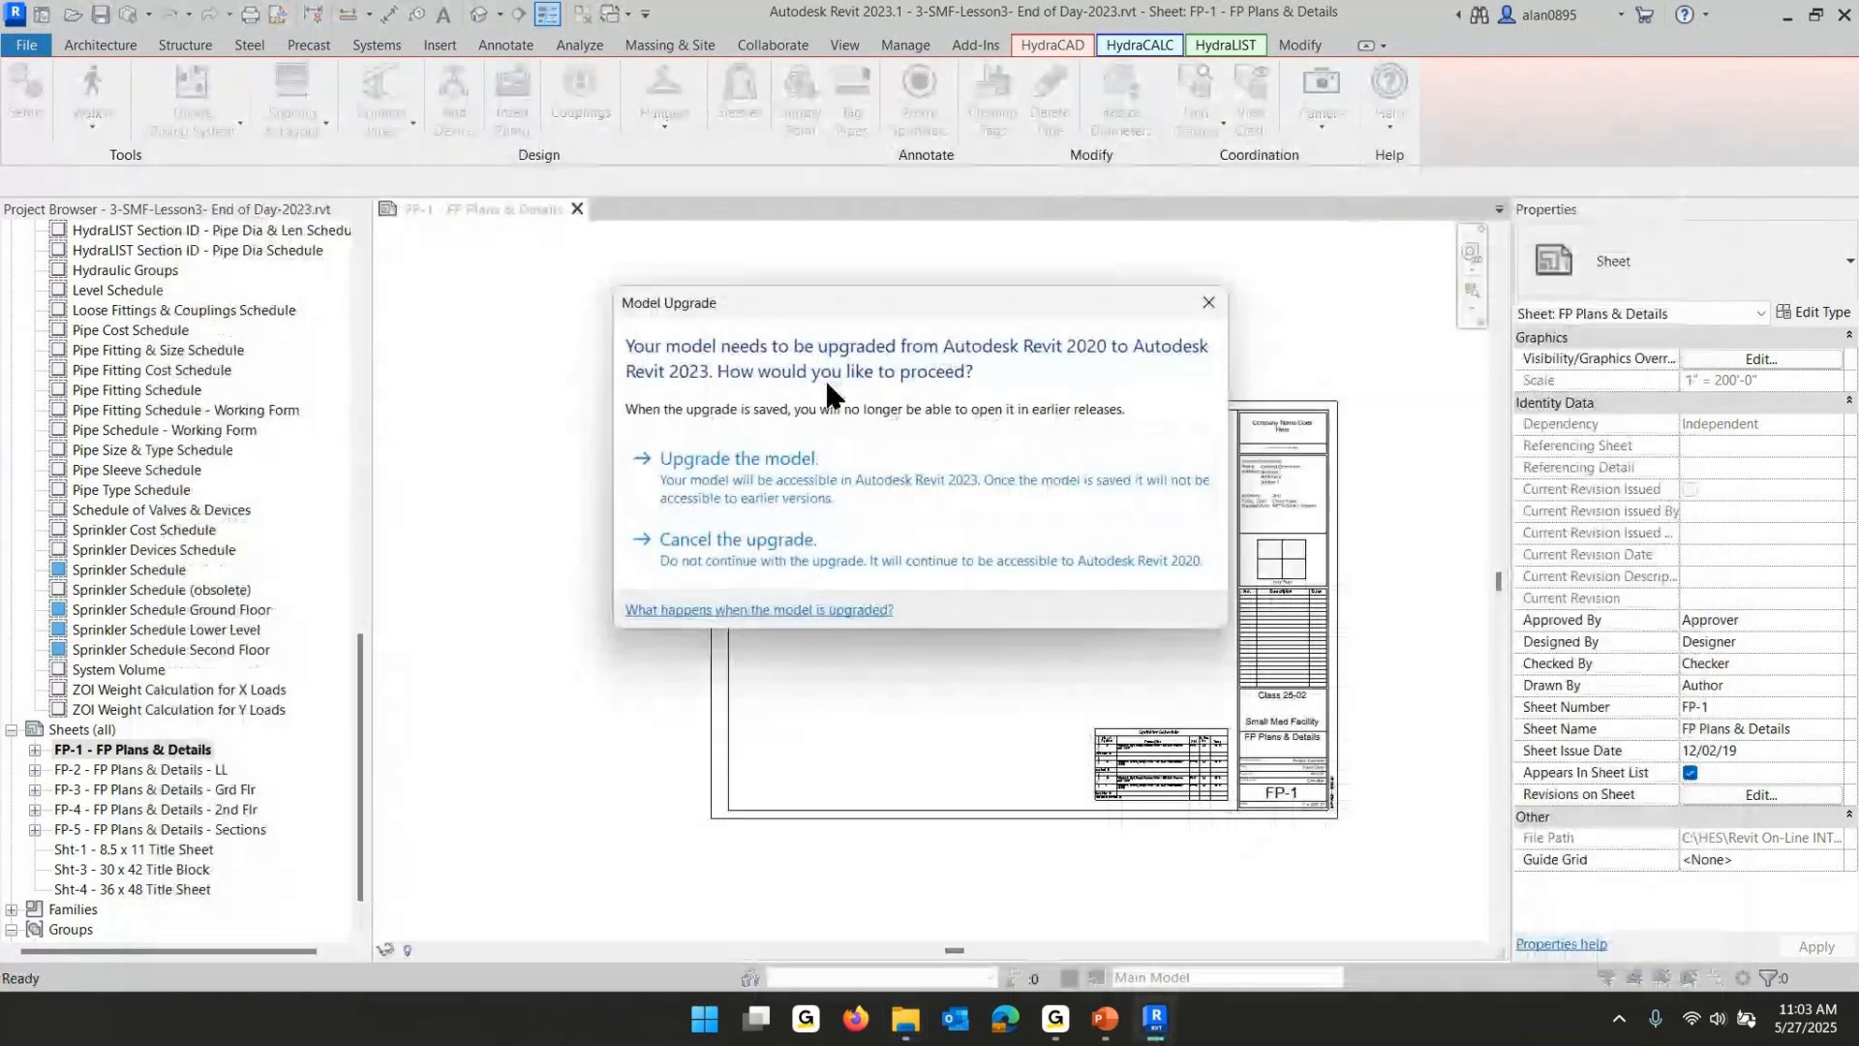
pyautogui.click(697, 457)
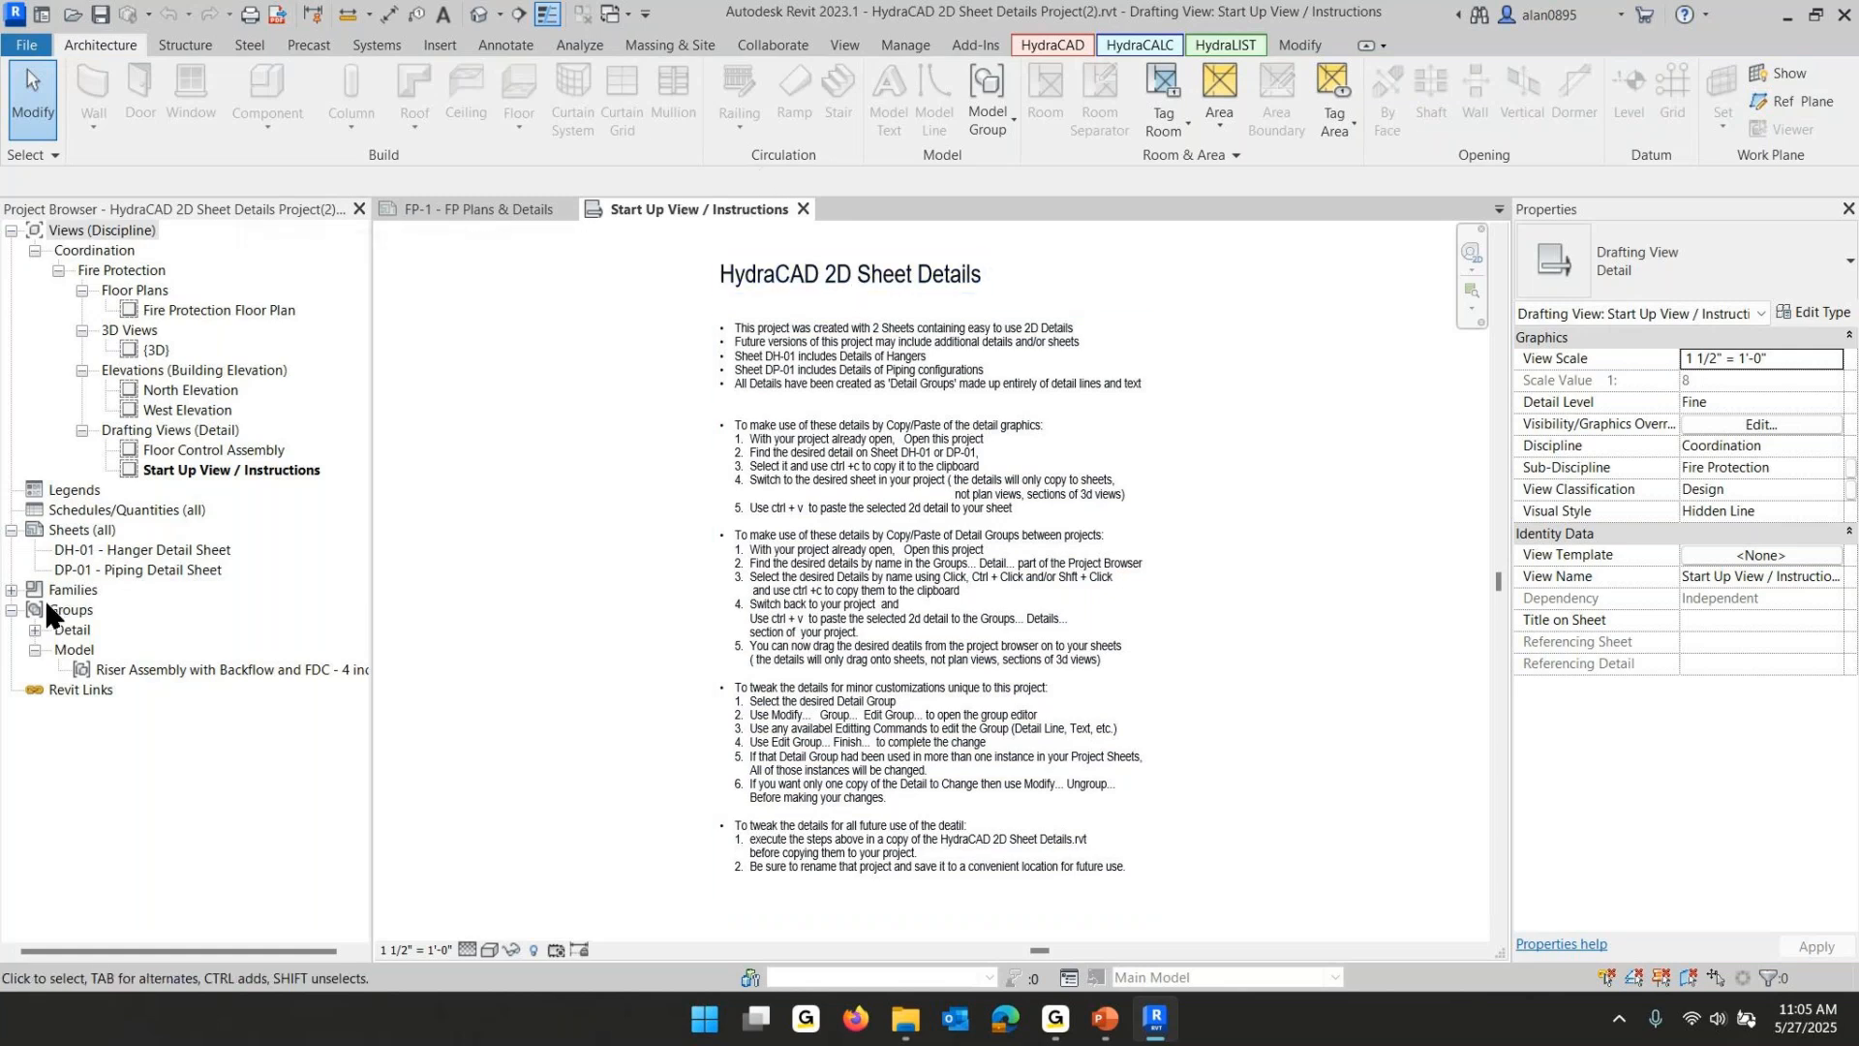
# - Open sheet DH-01 - Hanger Detail Sheet and copy the Typical 01, Typical 17 and Lateral Seismic Brace details
pyautogui.doubleClick(121, 551)
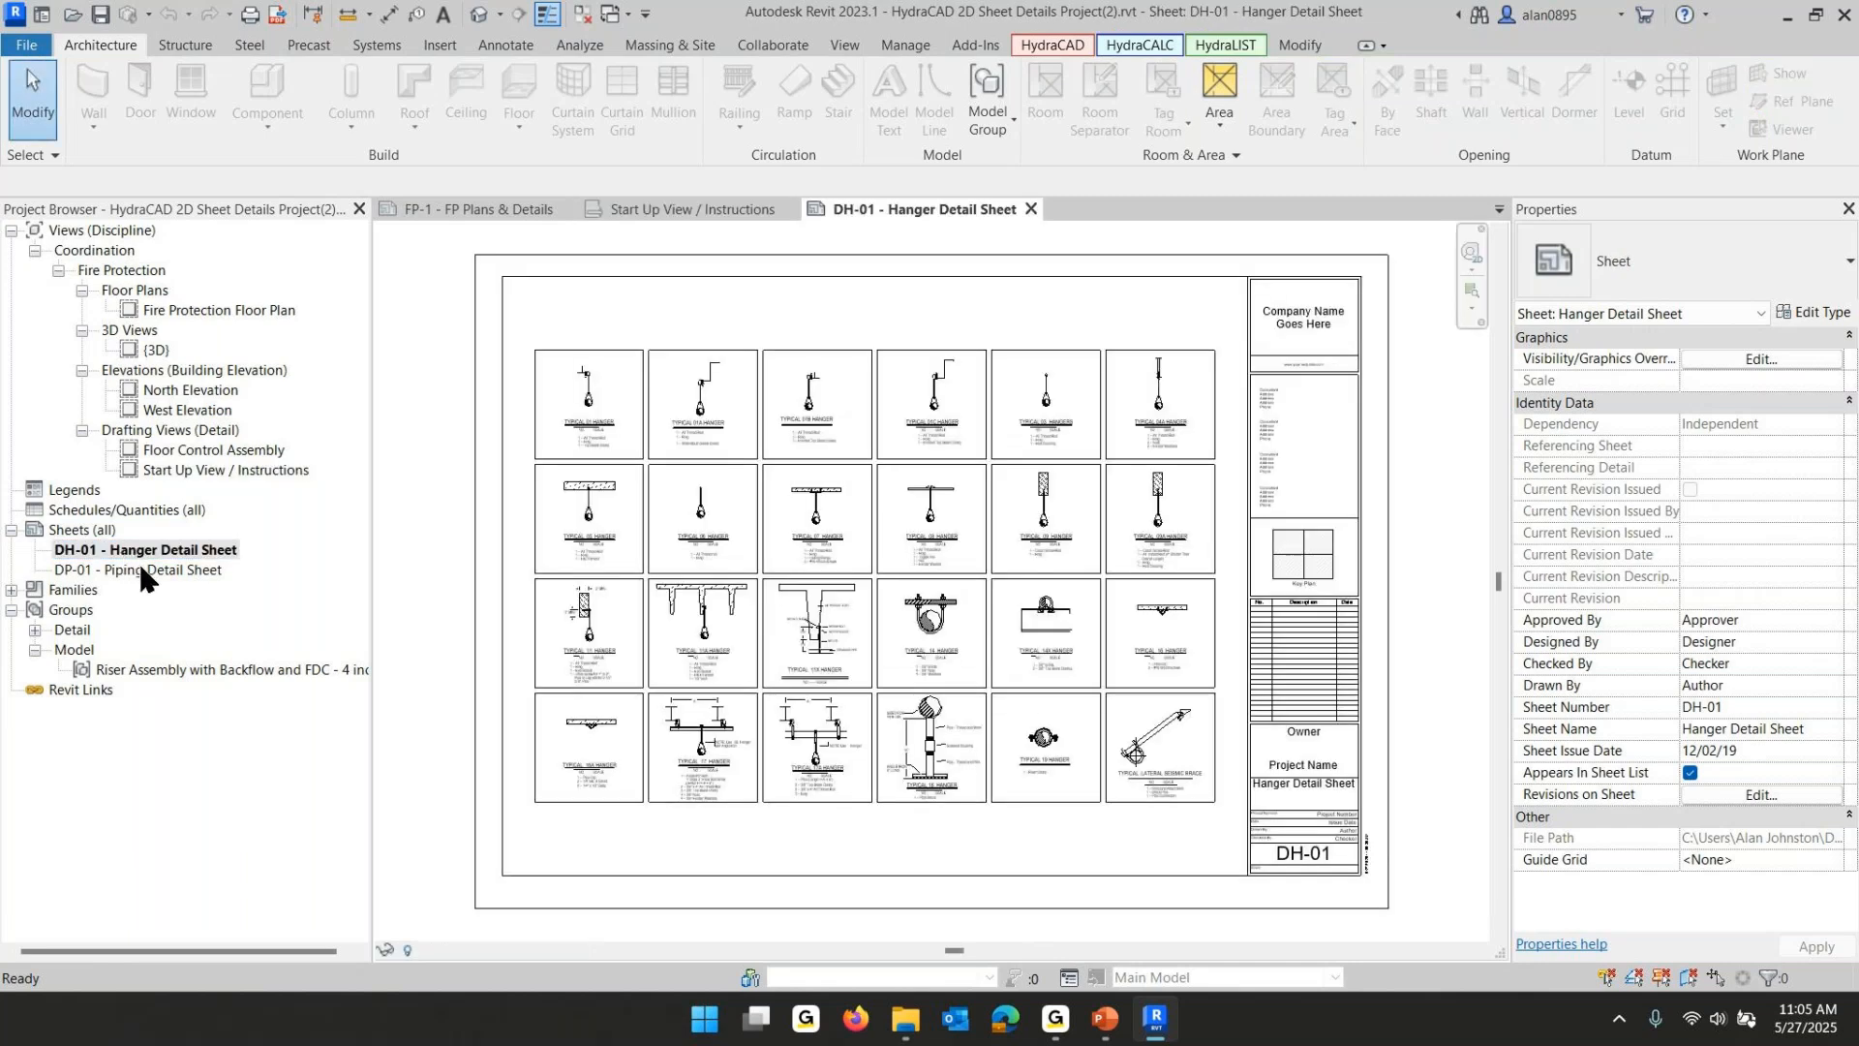
pyautogui.click(135, 550)
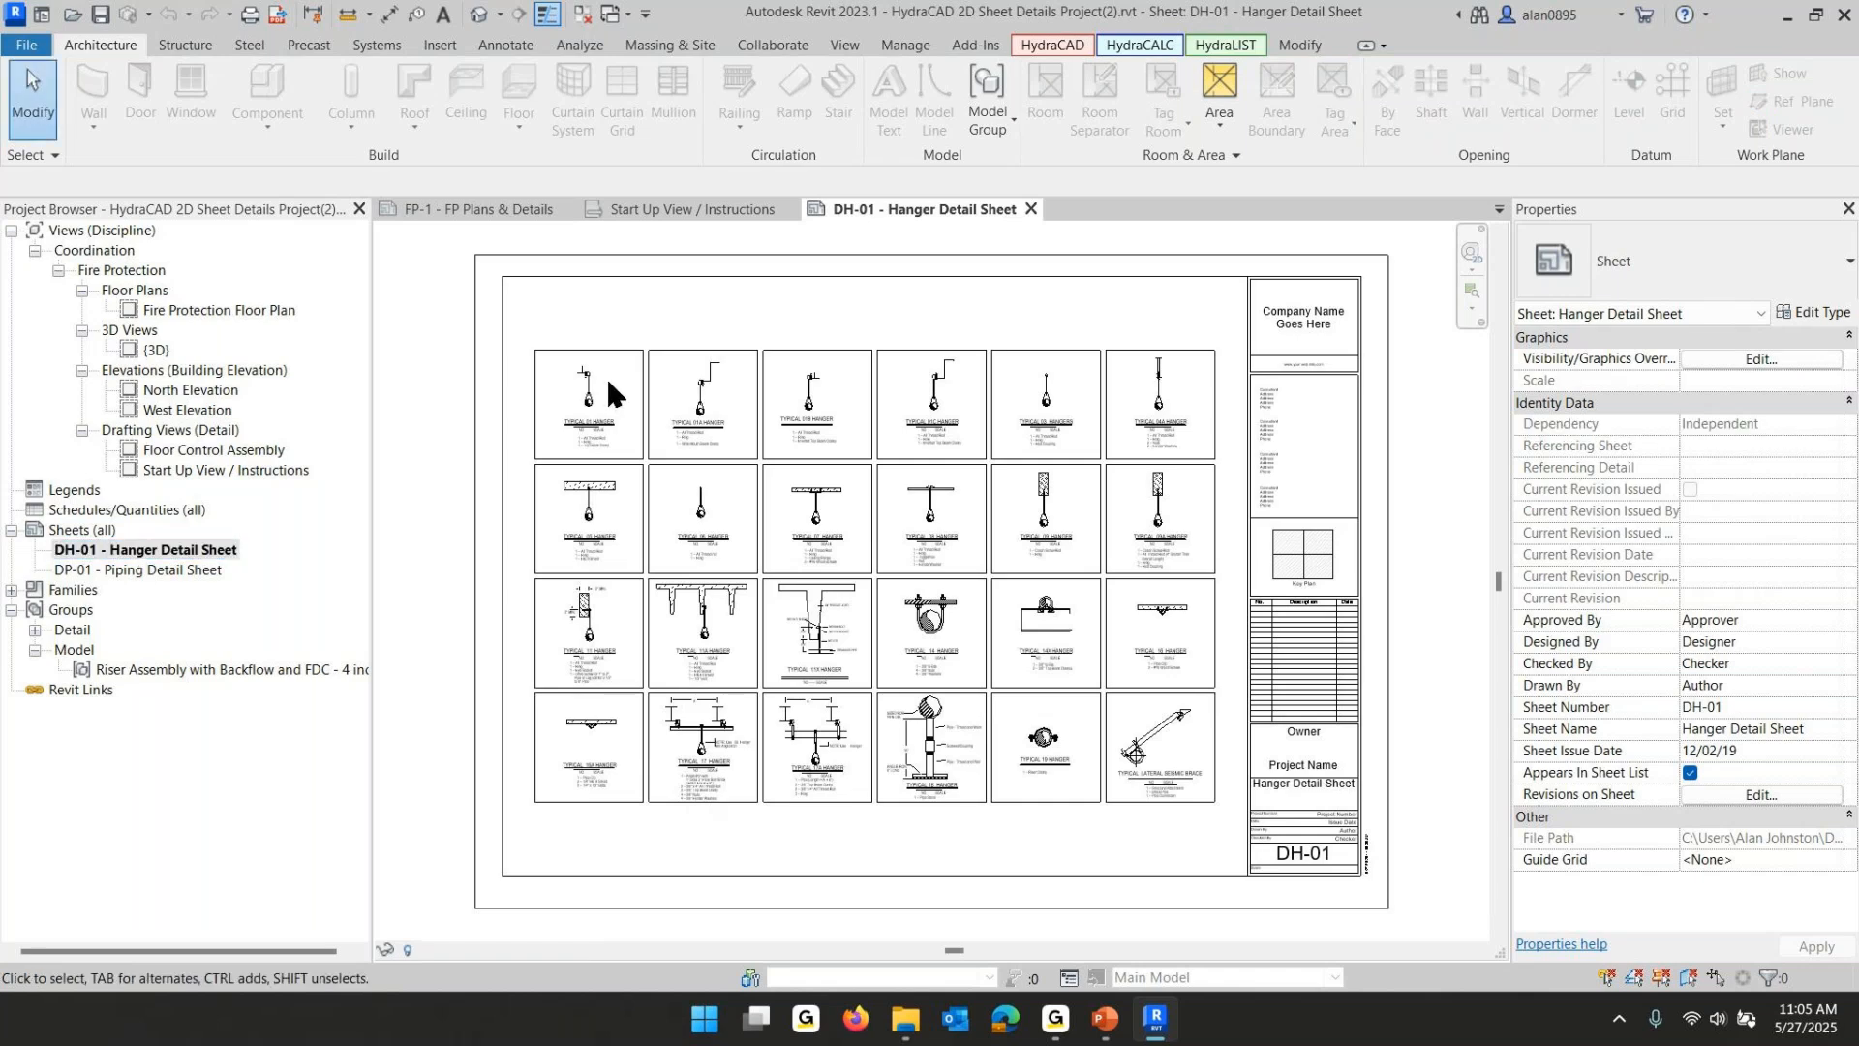
pyautogui.click(581, 351)
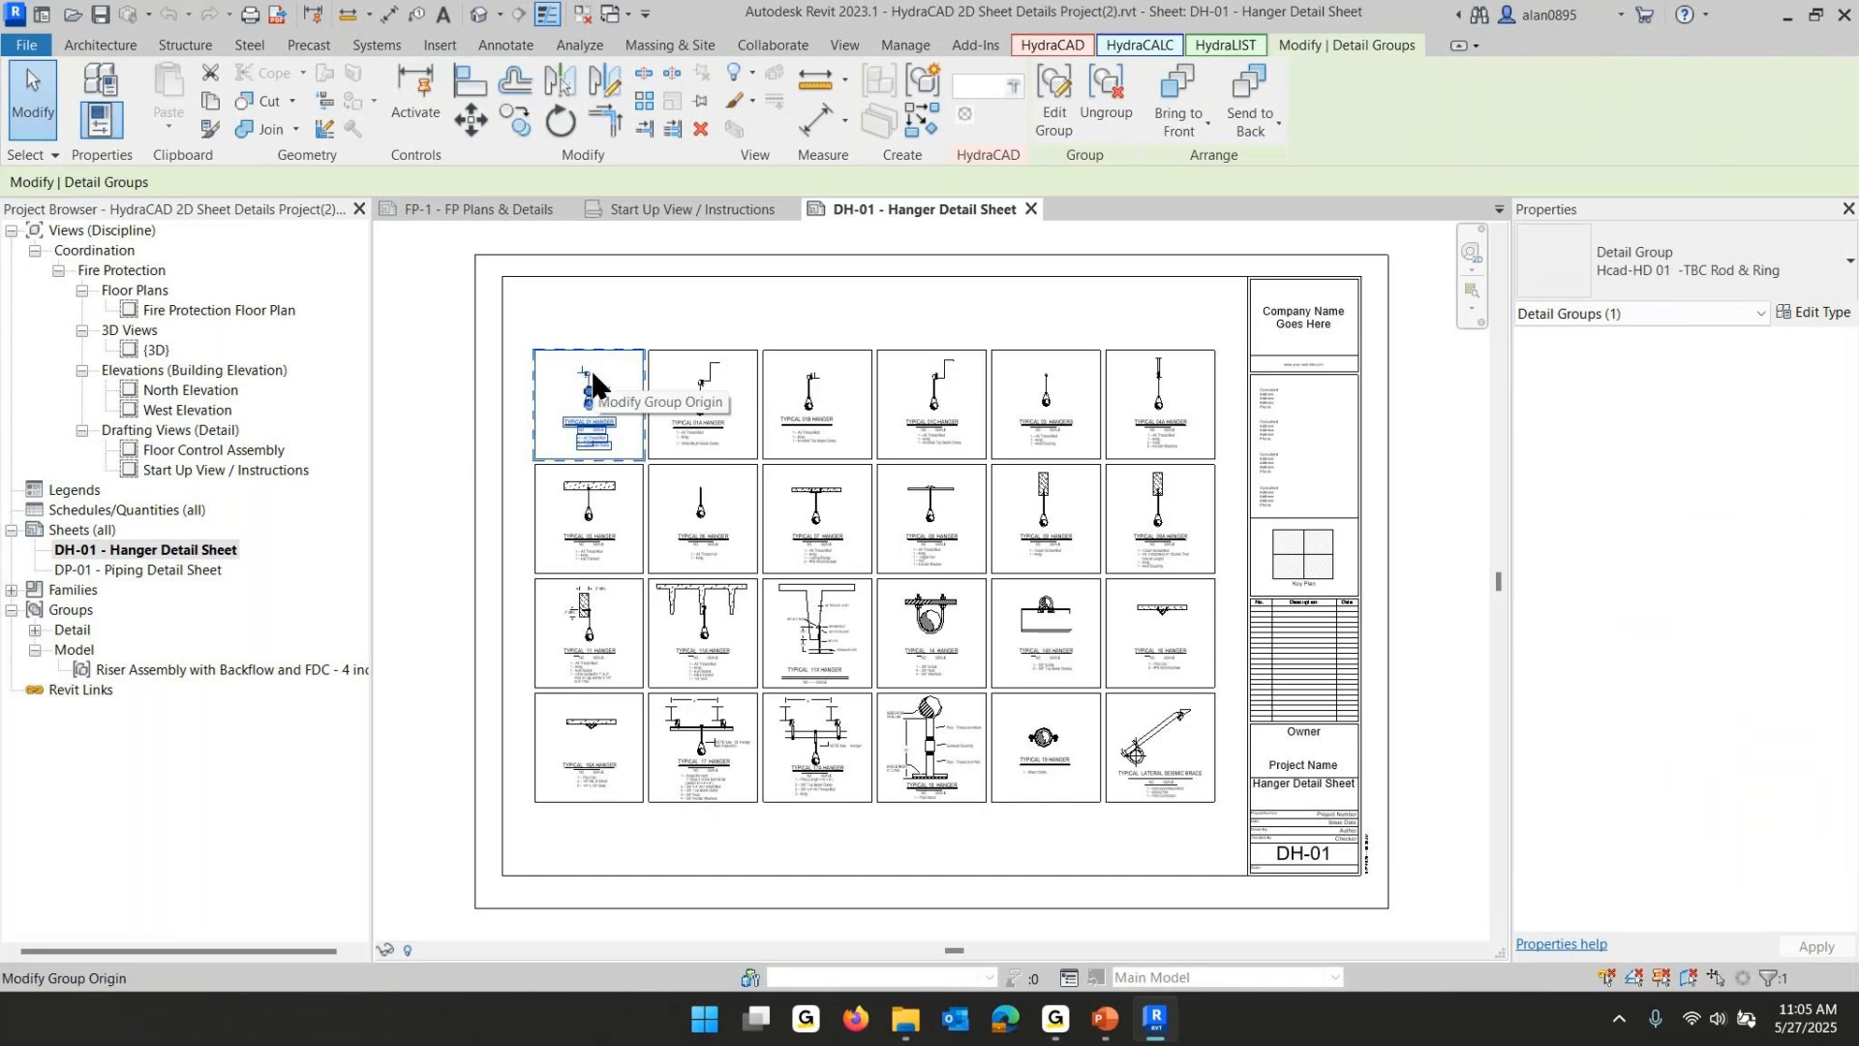
pyautogui.keyDown('ctrl'); pyautogui.click(710, 744); pyautogui.keyUp('ctrl')
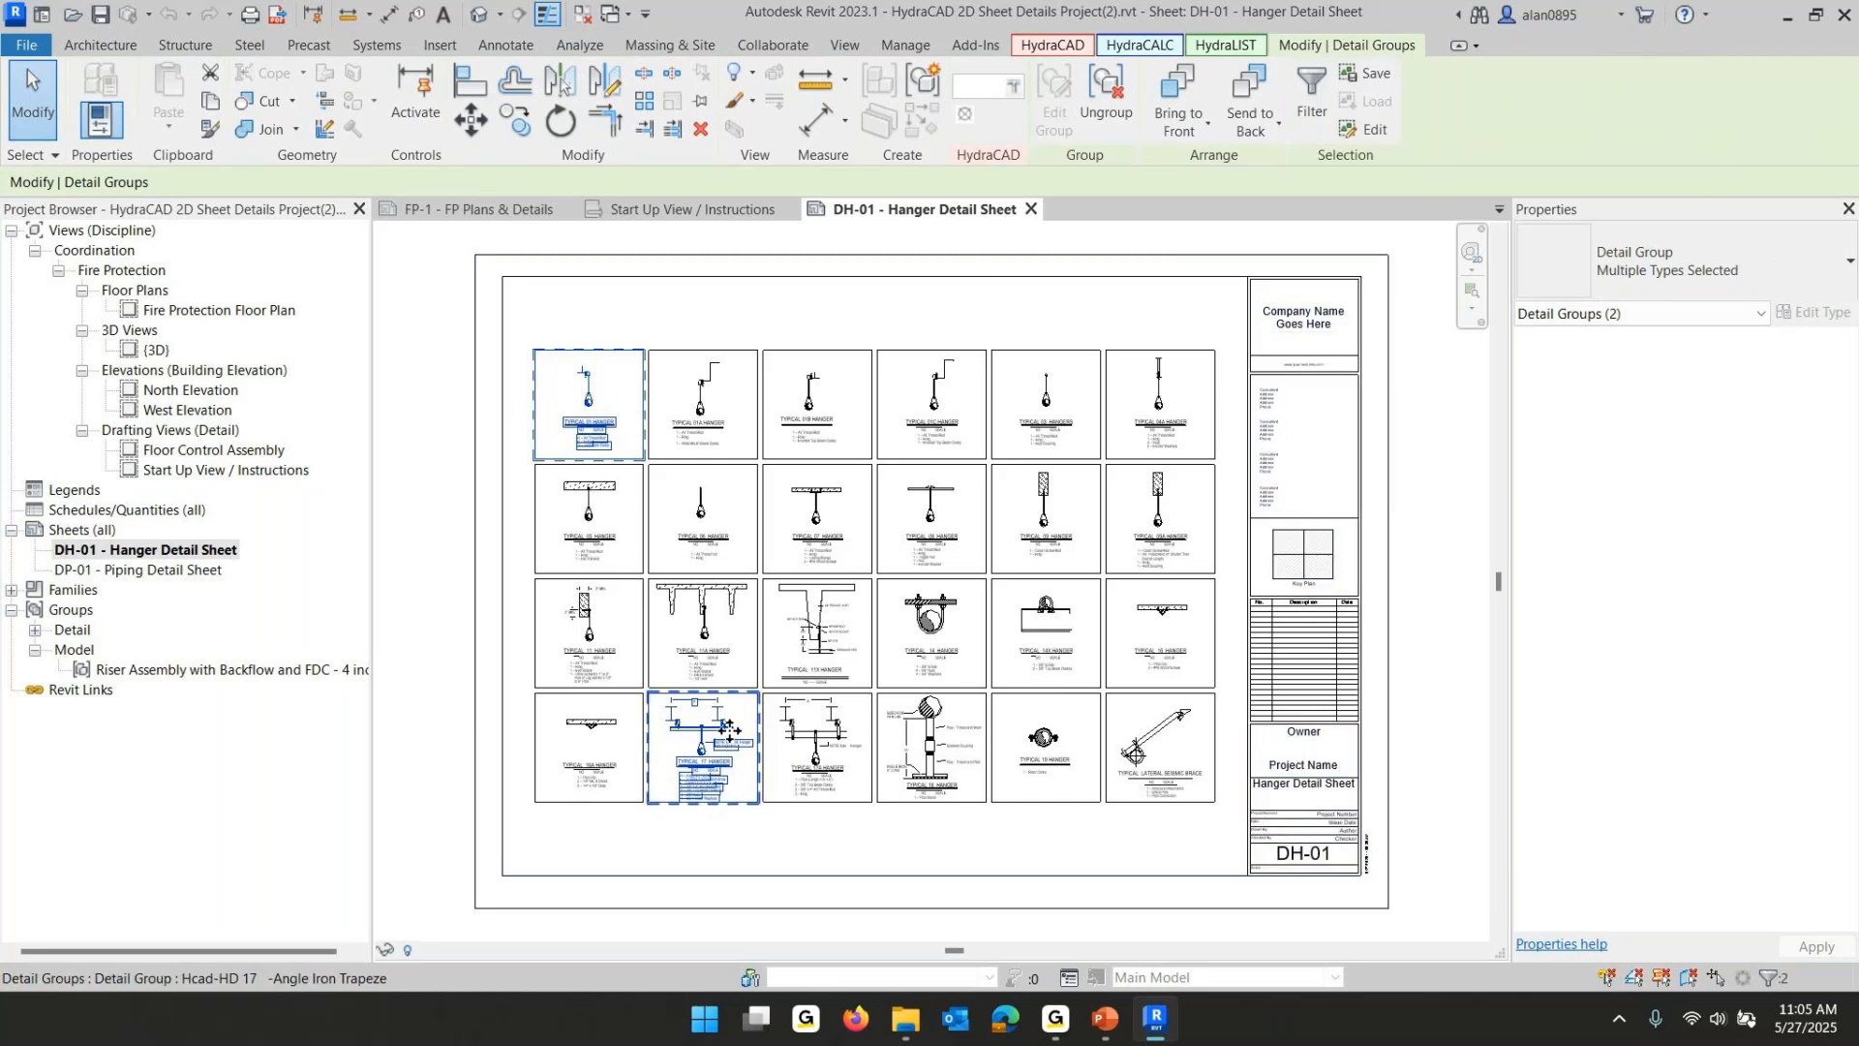
pyautogui.keyDown('ctrl'); pyautogui.click(1201, 771); pyautogui.keyUp('ctrl')
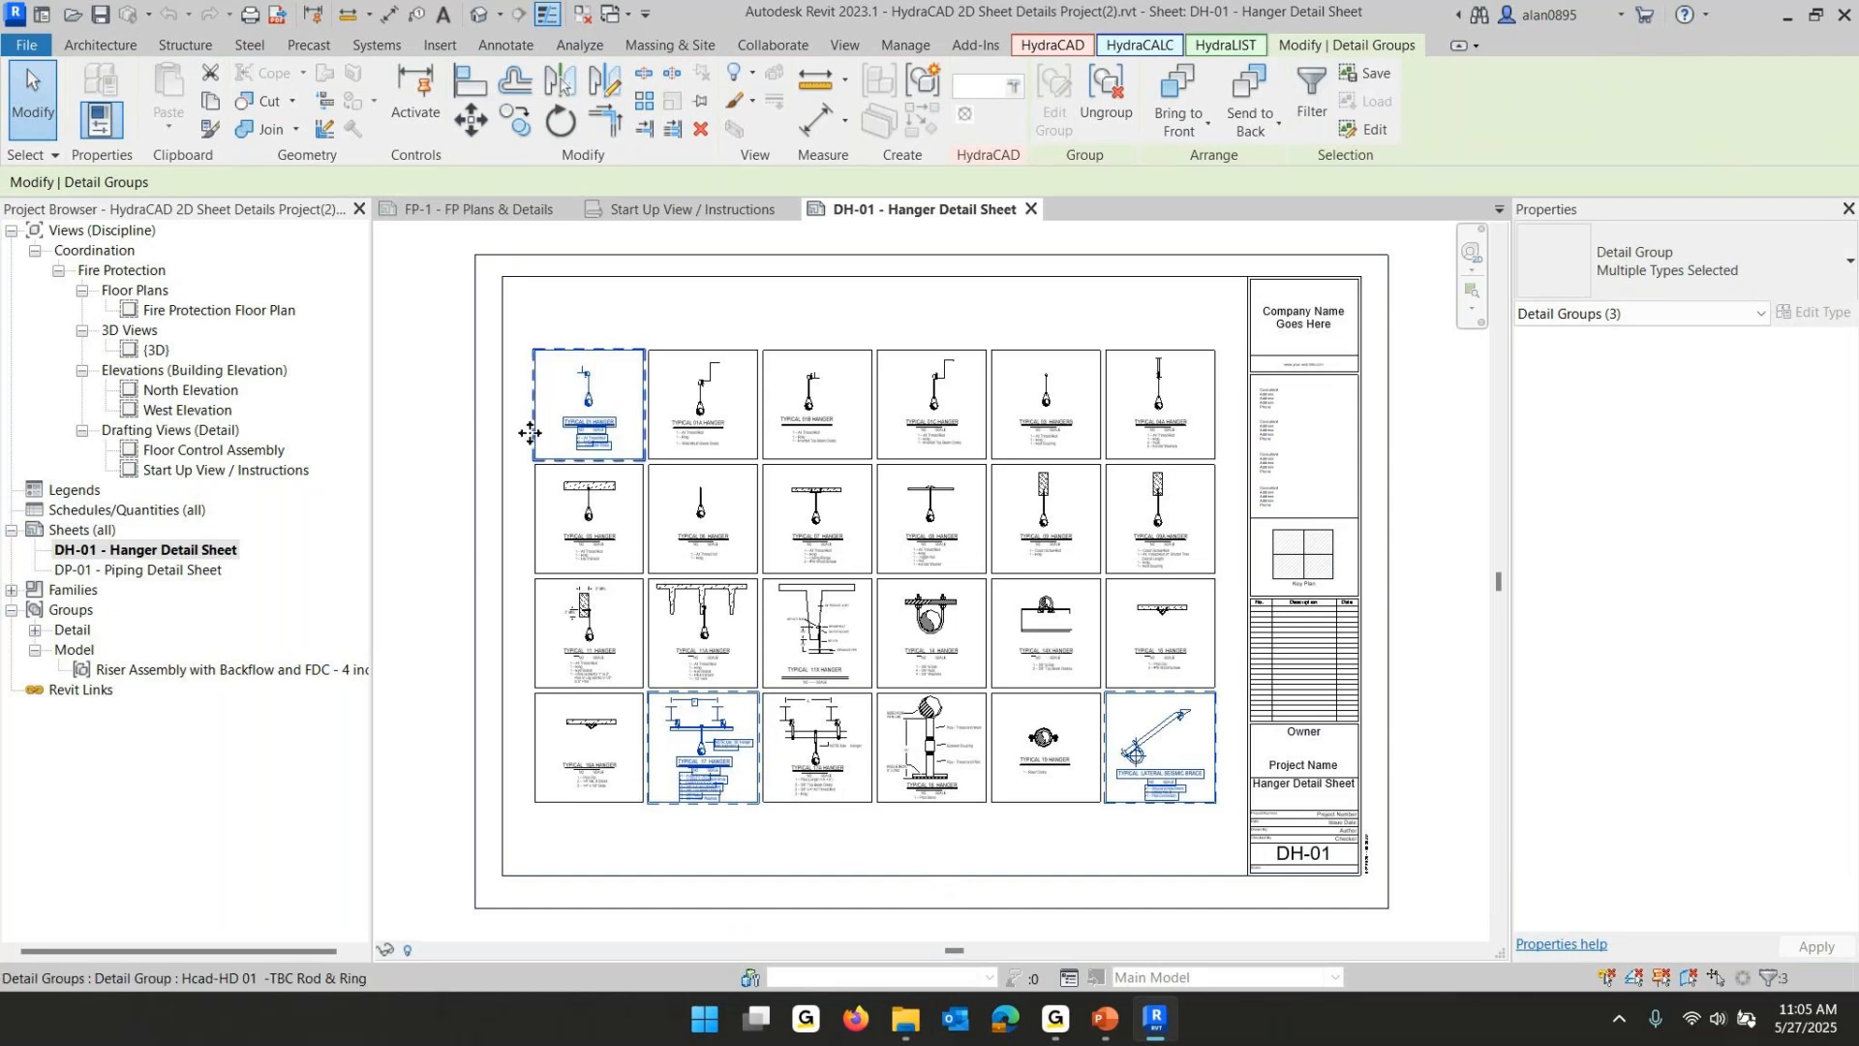
# - Paste the three hanger details onto sheet FP-1 - FP Plans & Details, accepting the duplicate text type
pyautogui.click(430, 213)
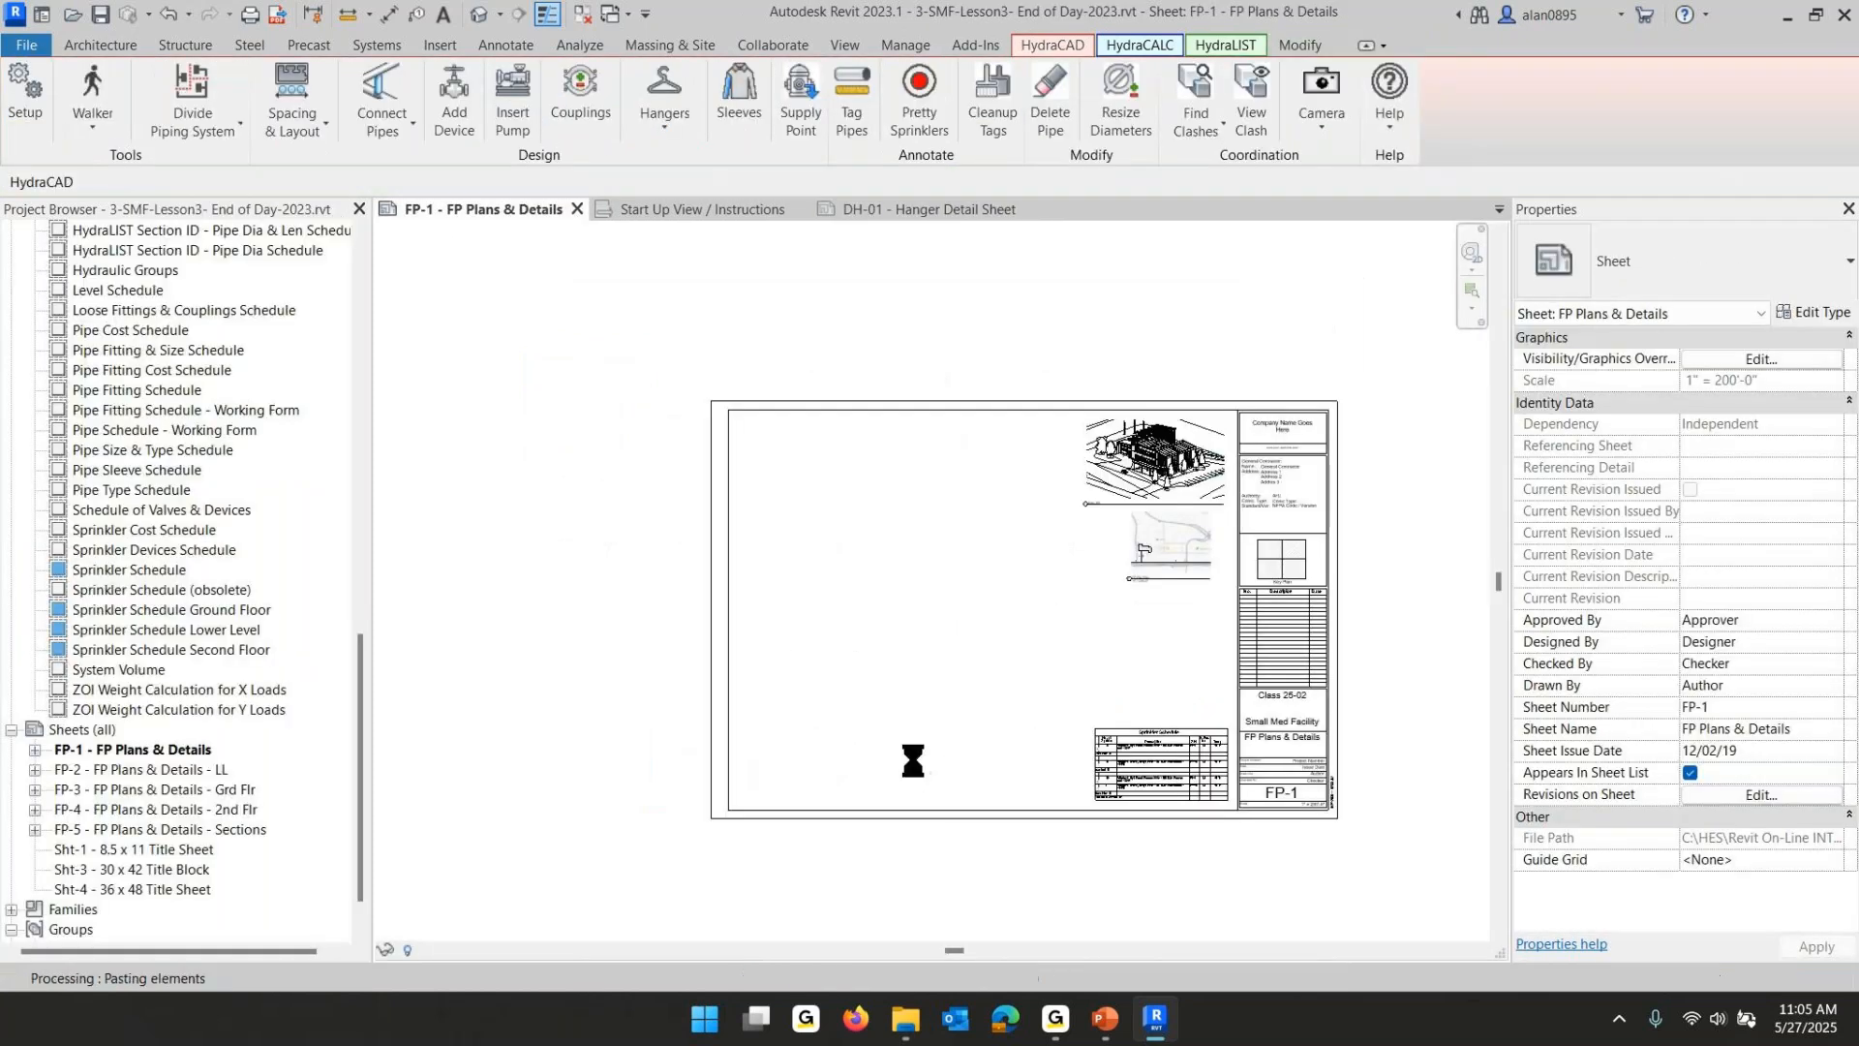
pyautogui.hotkey('ctrl', 'v')
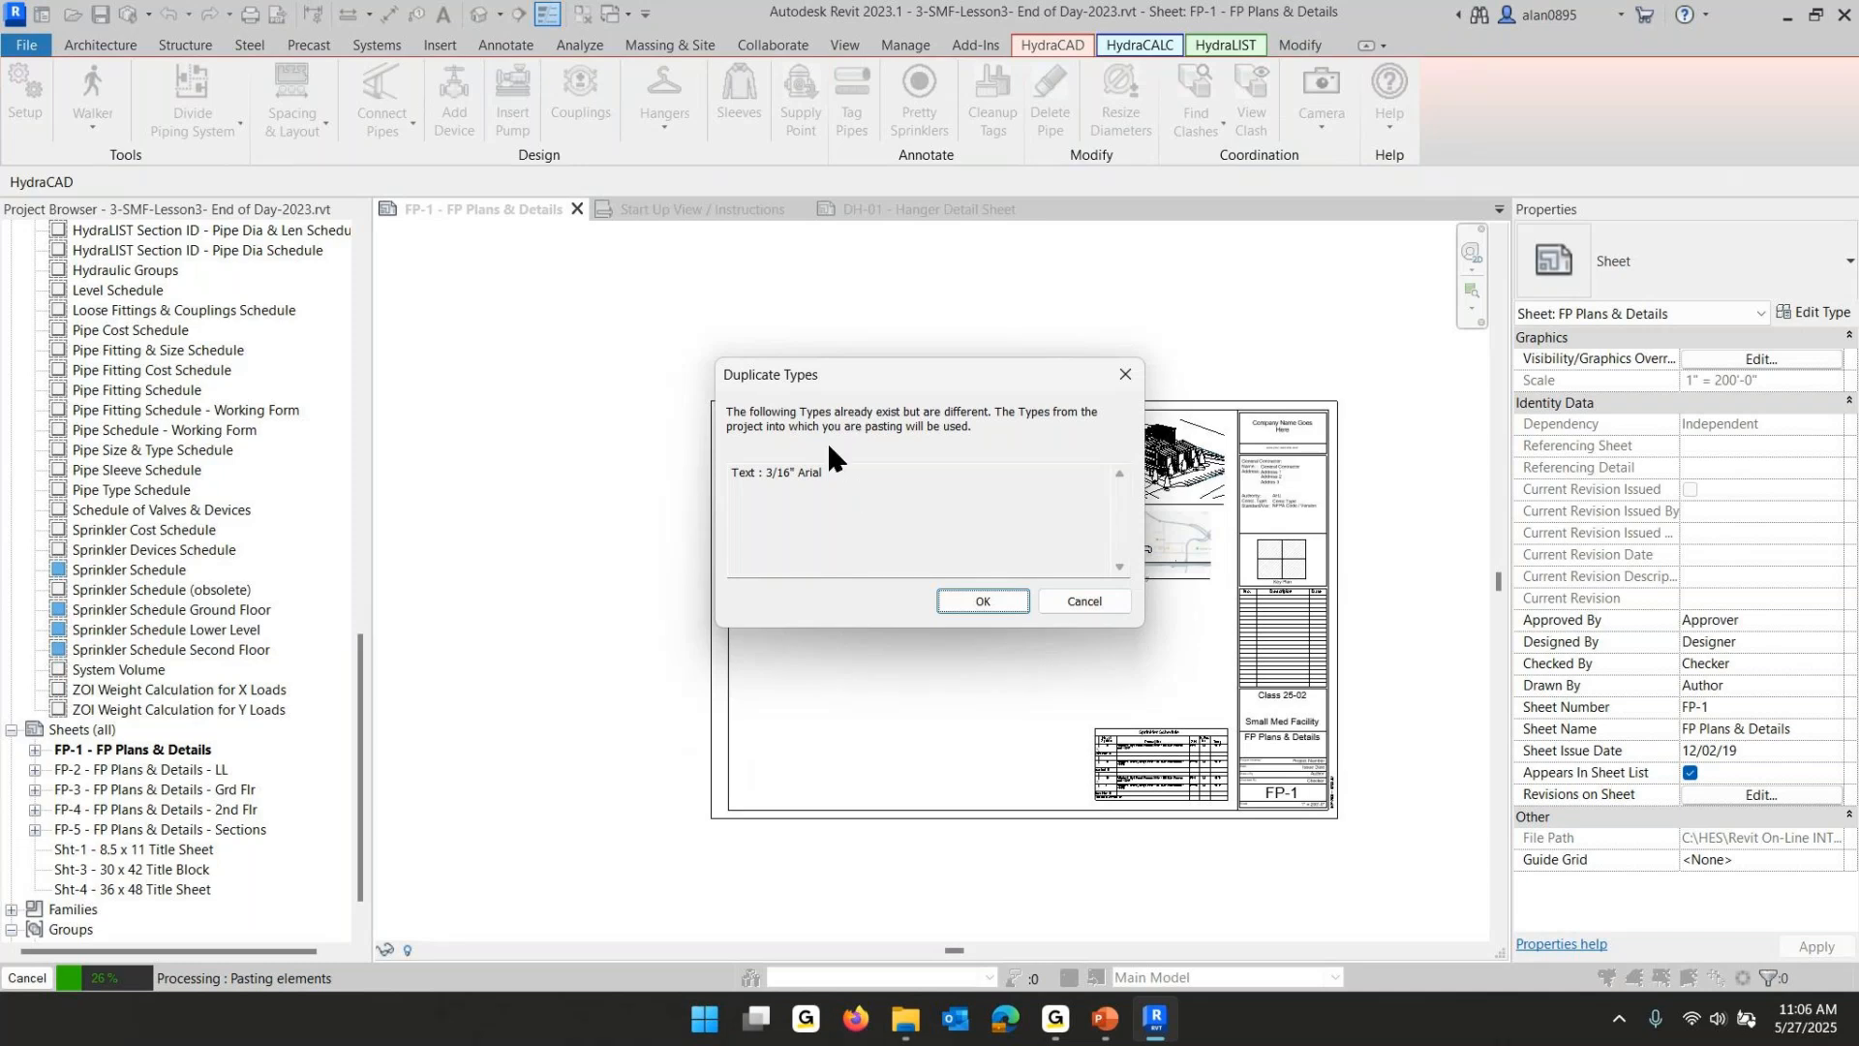
pyautogui.click(945, 597)
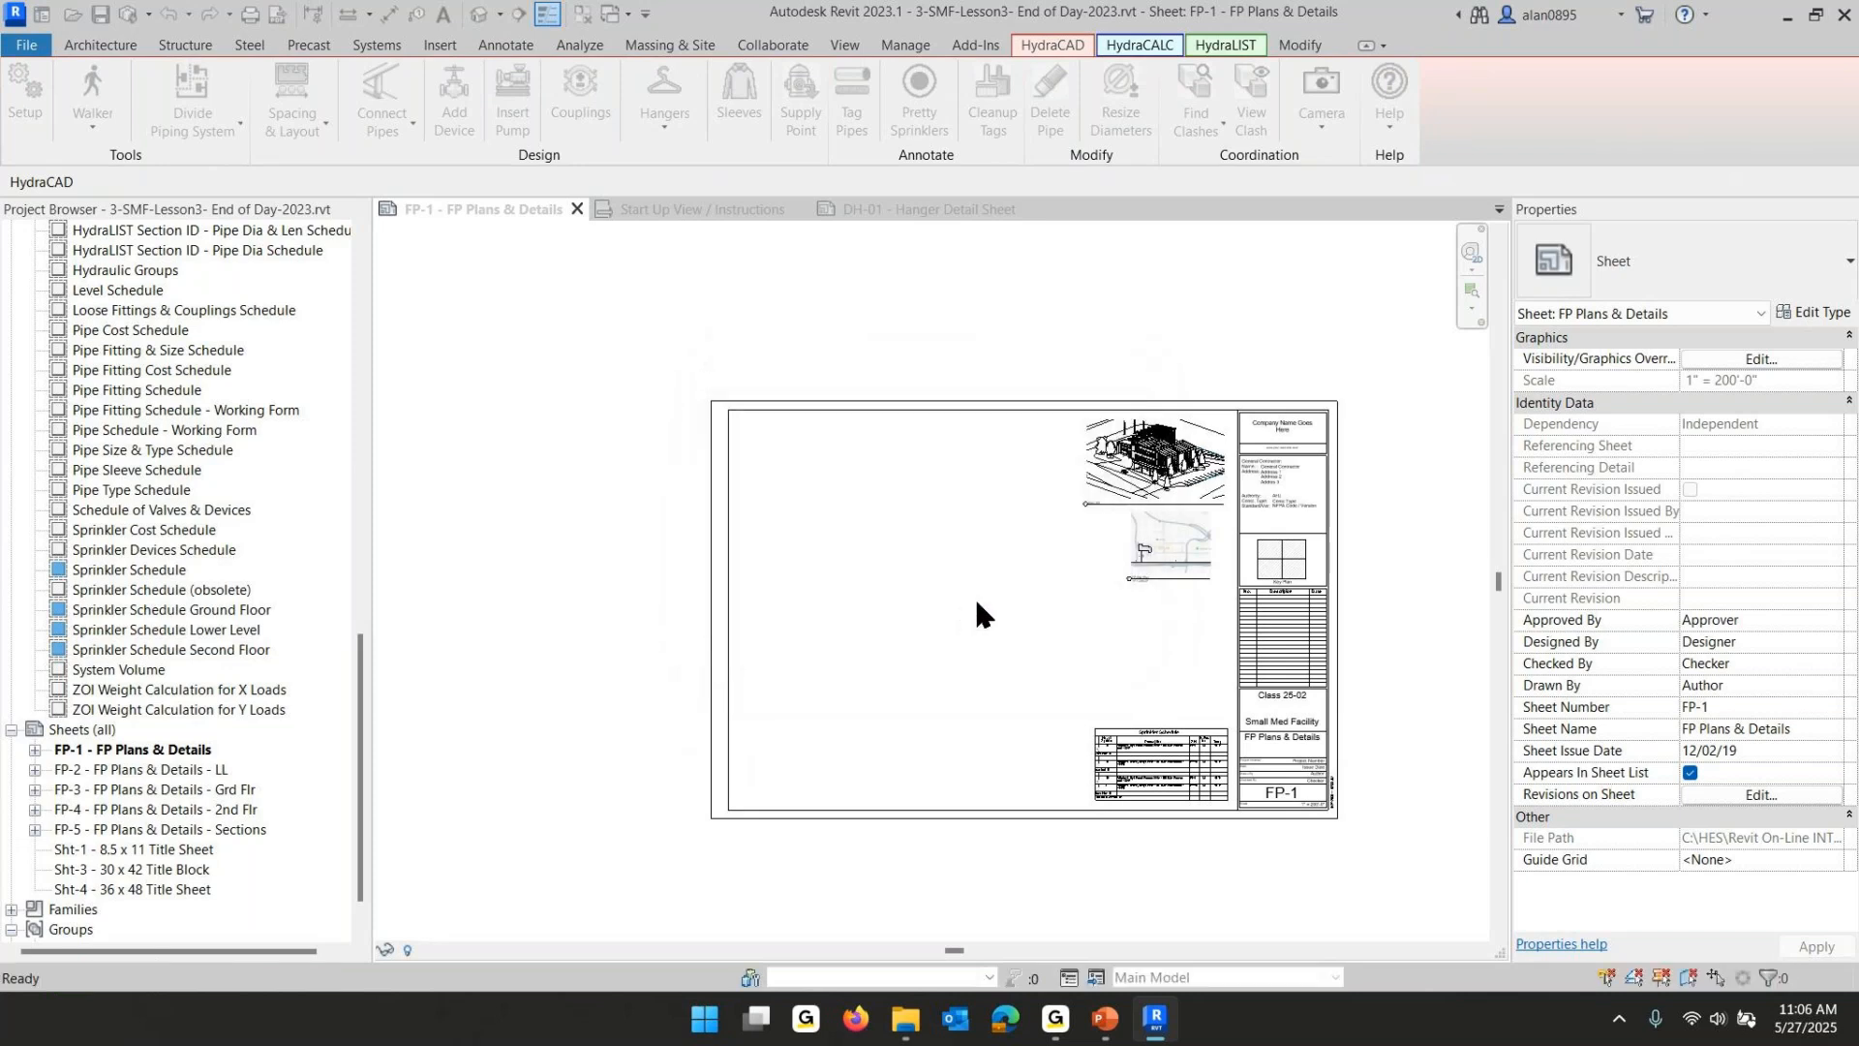
pyautogui.click(763, 885)
pyautogui.click(811, 868)
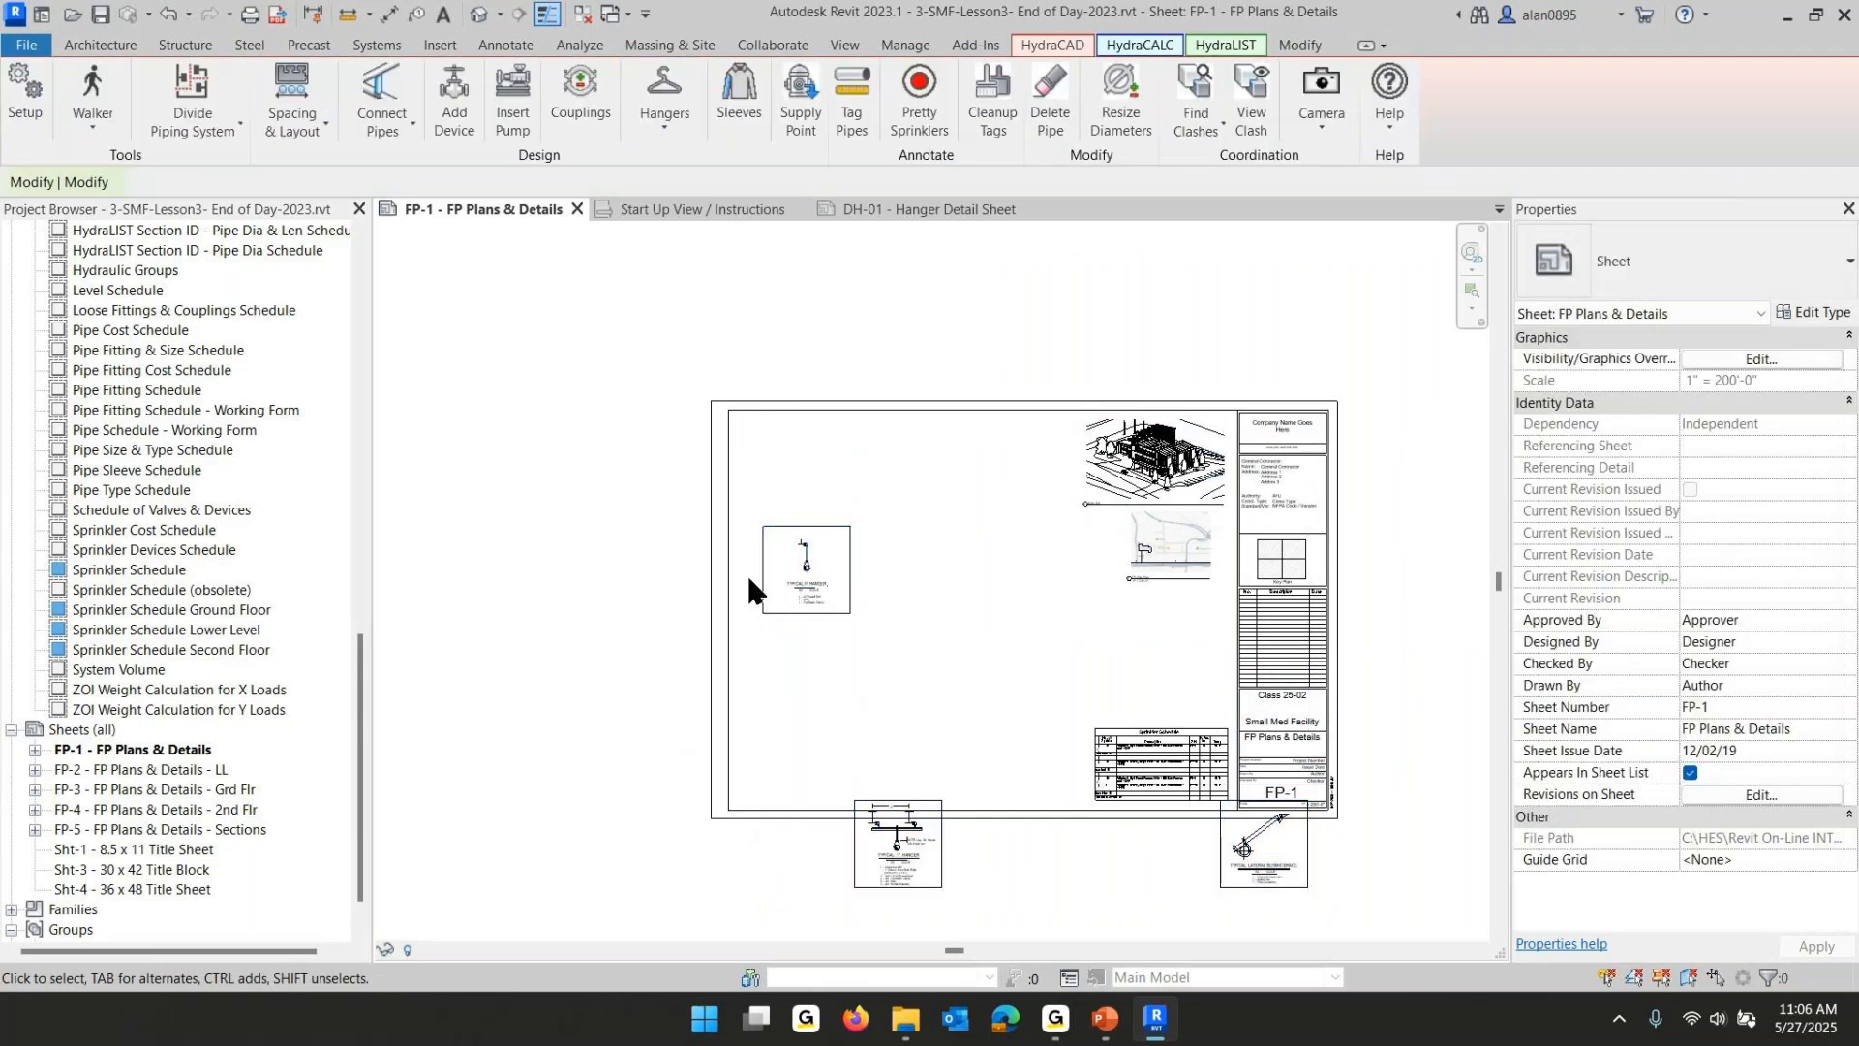
# - Move the three pasted hanger details into a row near the sheet's lower left corner
pyautogui.click(771, 573)
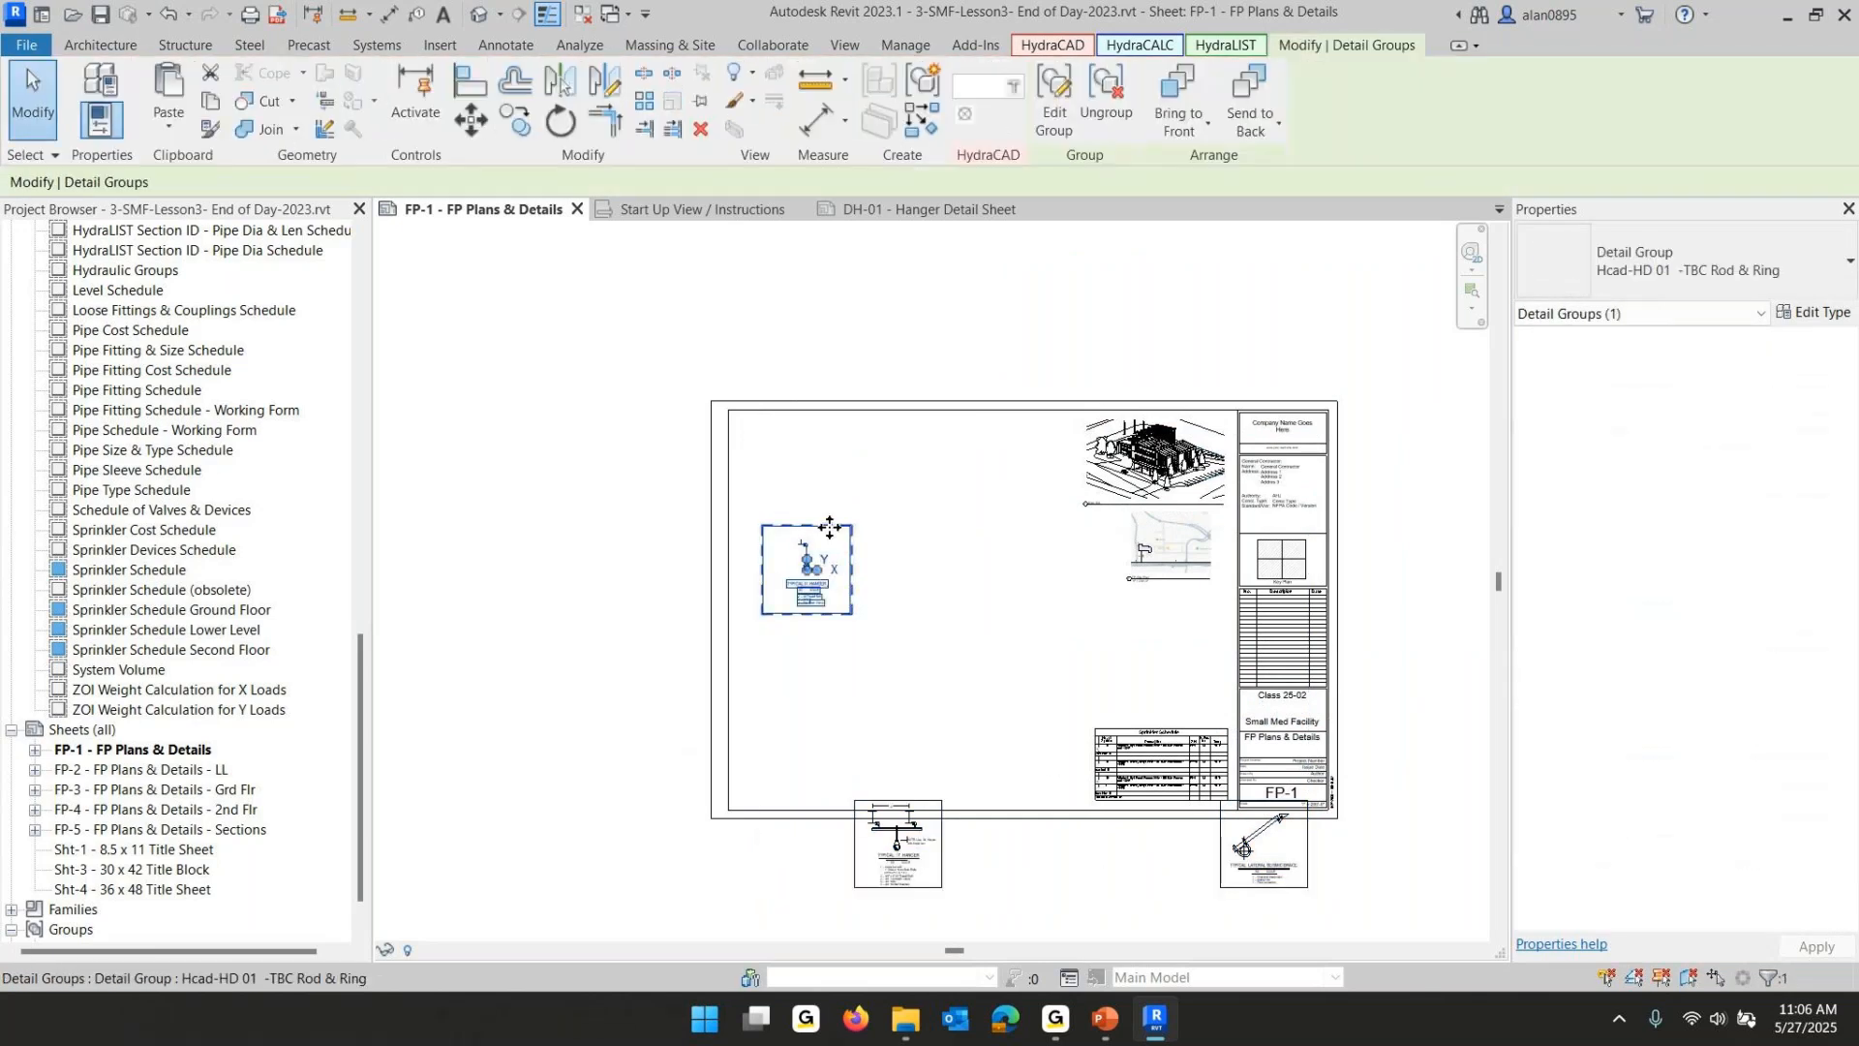
pyautogui.moveTo(830, 527); pyautogui.dragTo(806, 718)
pyautogui.click(941, 829)
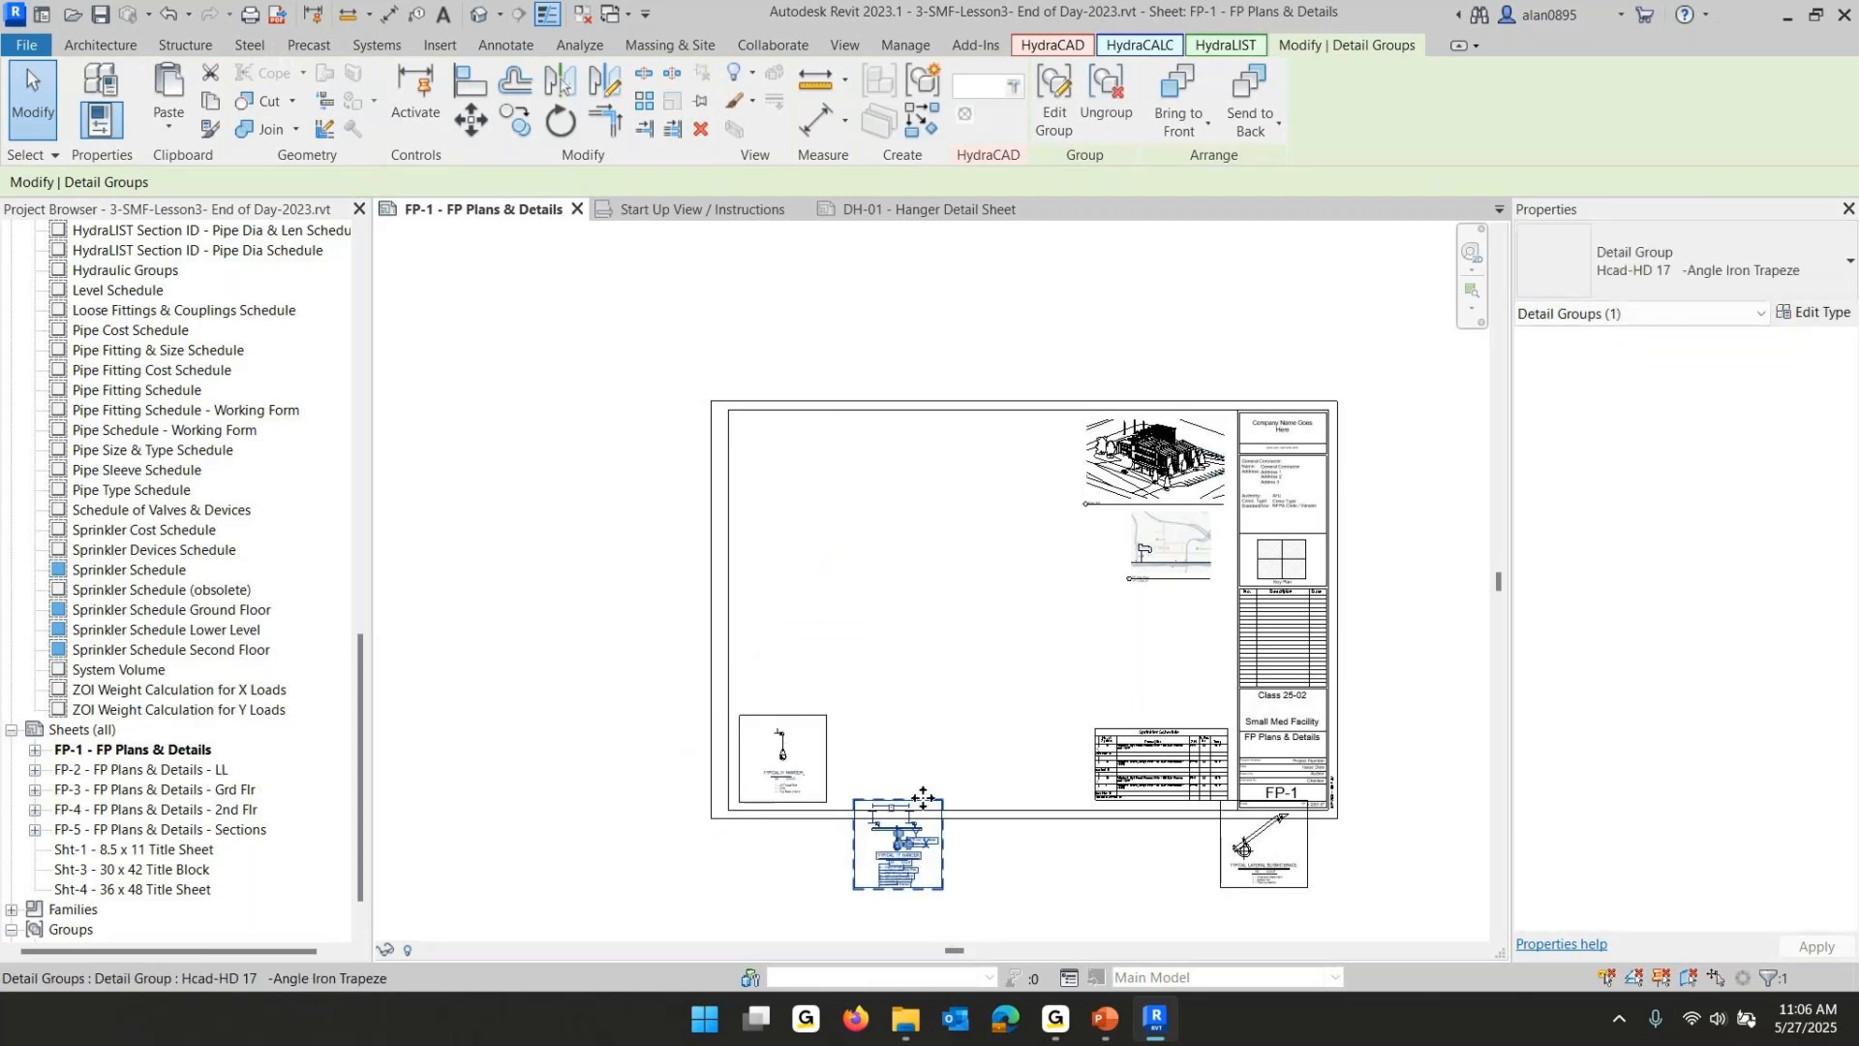
pyautogui.moveTo(923, 797); pyautogui.dragTo(932, 675)
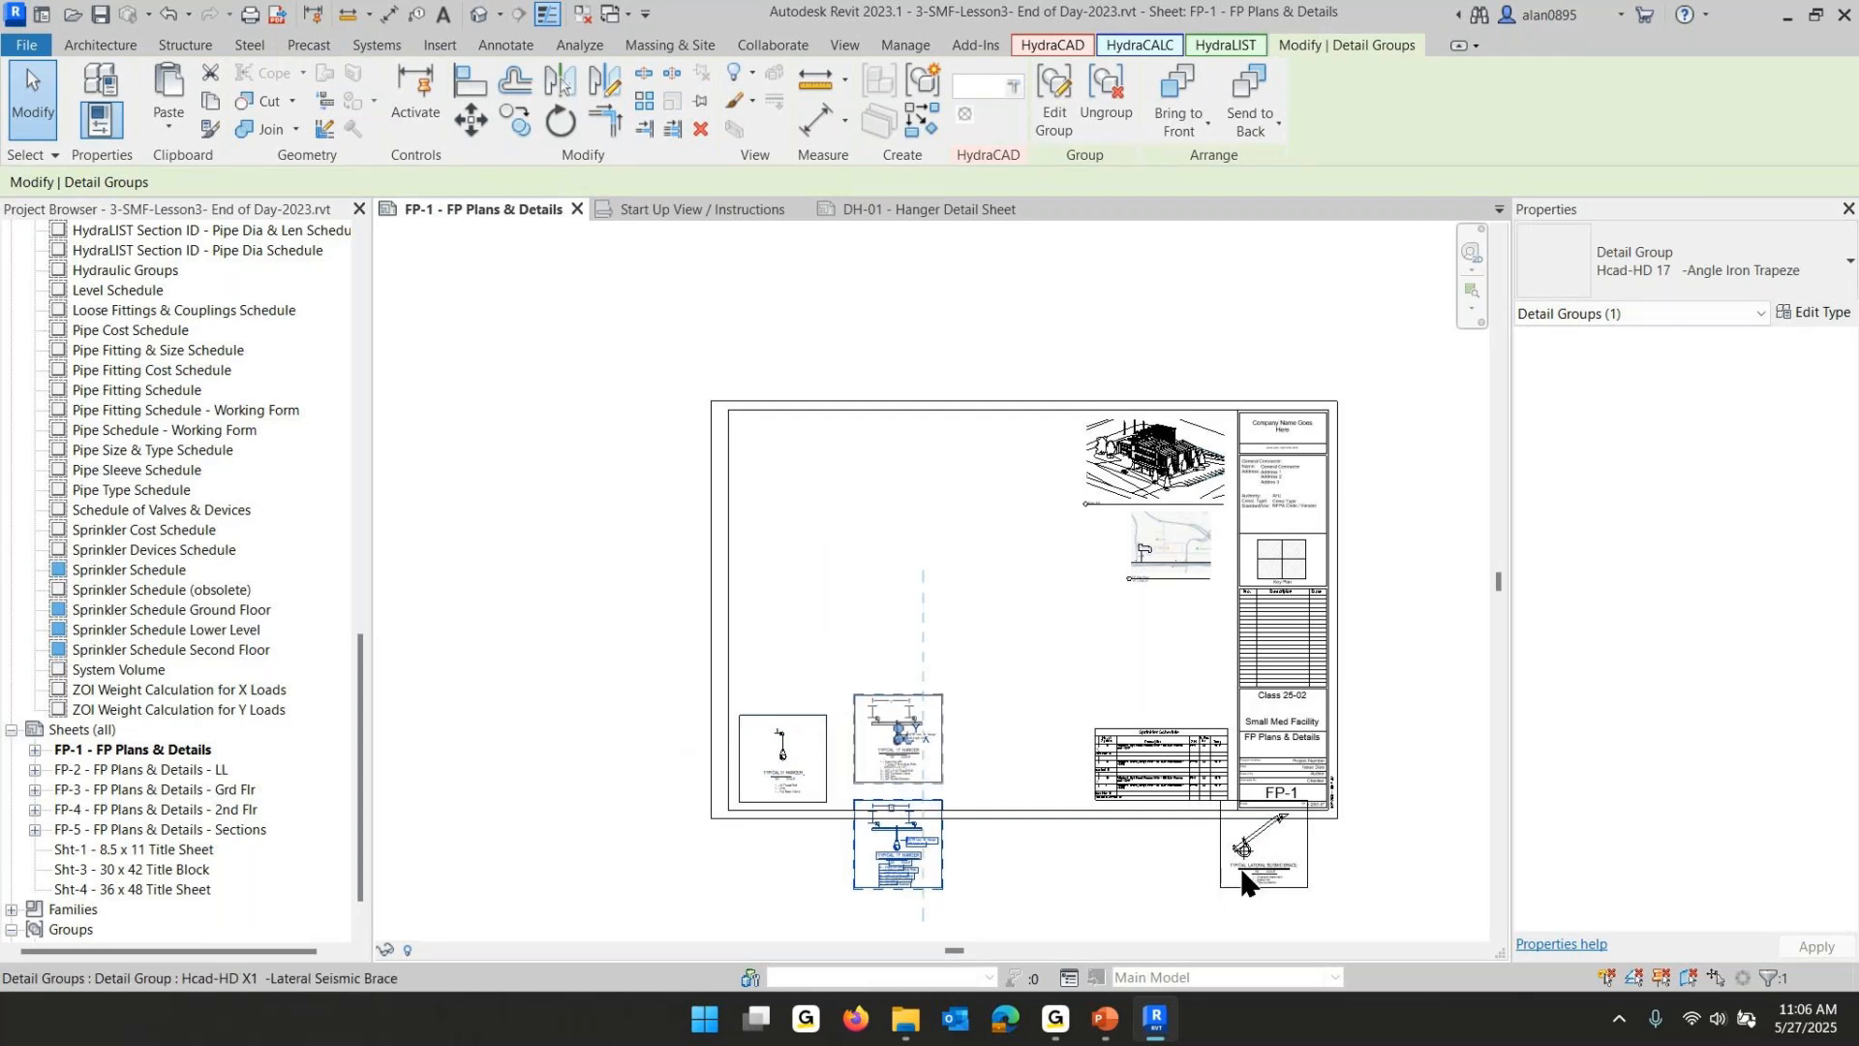
pyautogui.click(1268, 856)
pyautogui.moveTo(1221, 845); pyautogui.dragTo(960, 749)
# - Align the bottoms of the three hanger details to the sheet's bottom border line using multiple alignment
pyautogui.scroll(5, 778, 835)
pyautogui.click(768, 528)
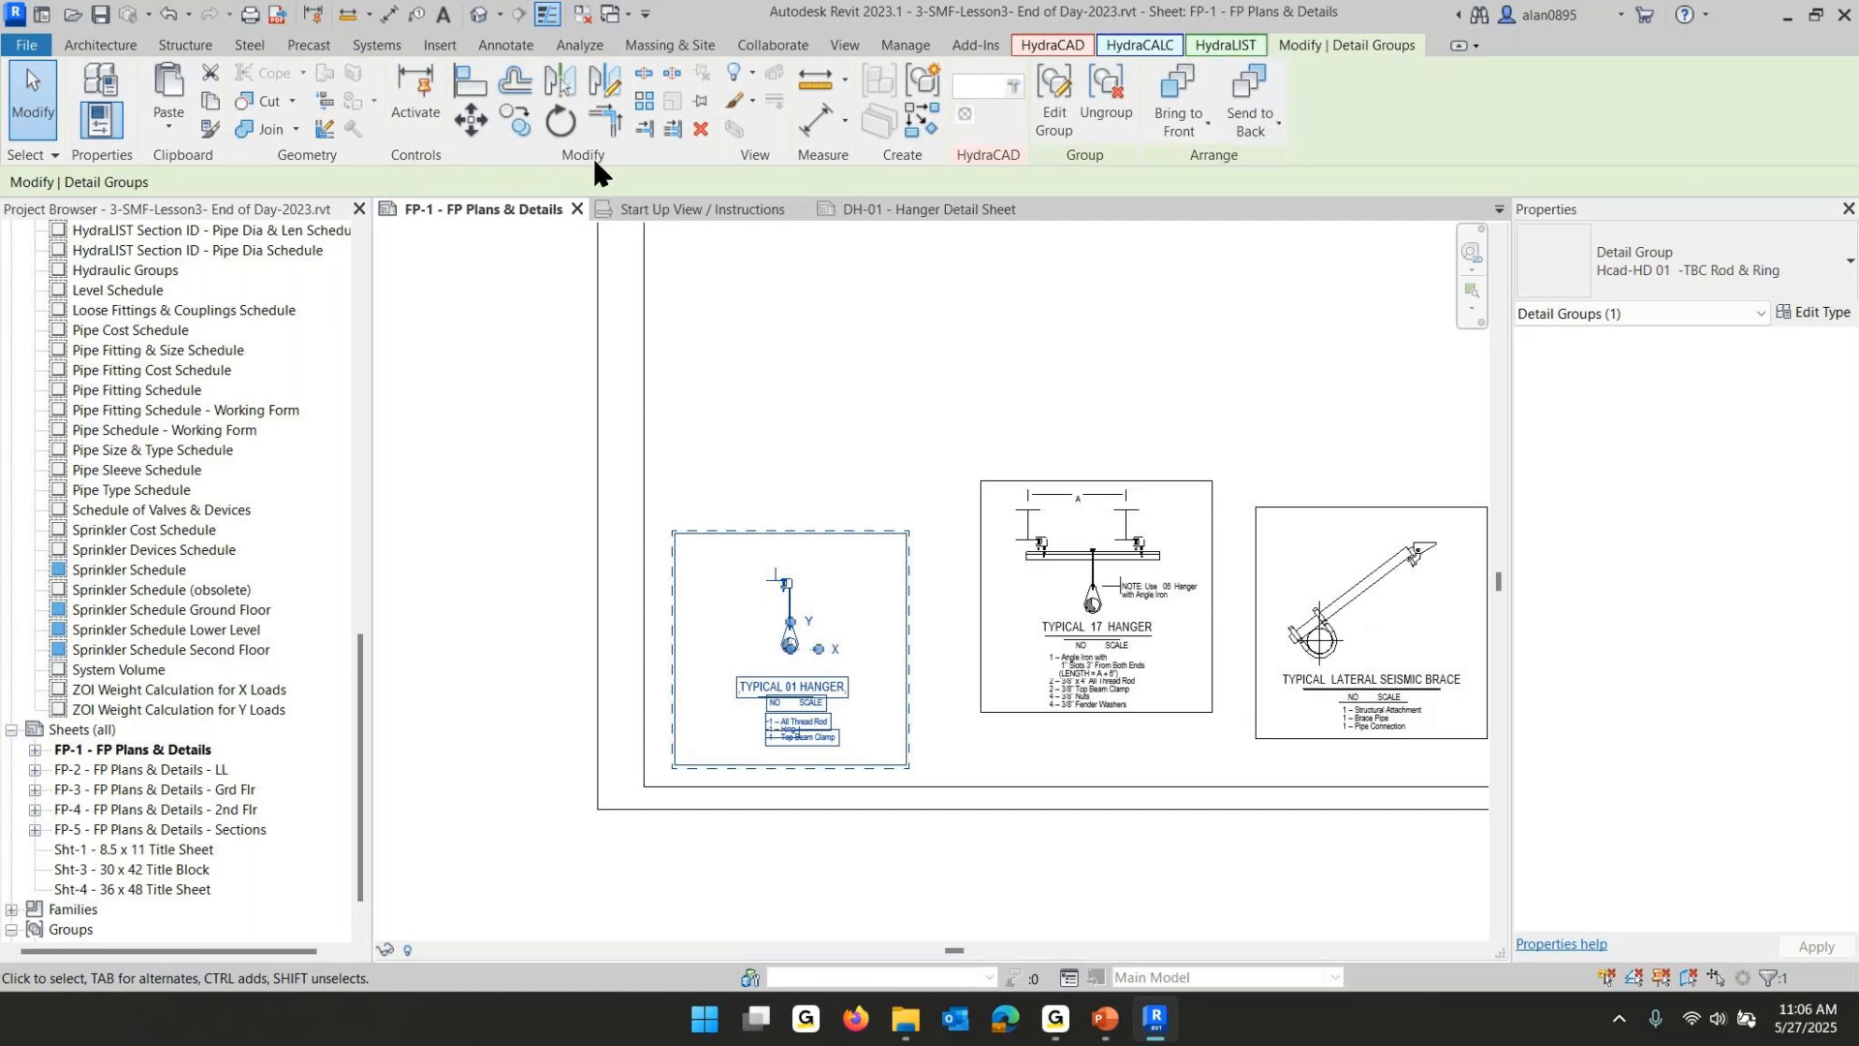
pyautogui.click(469, 85)
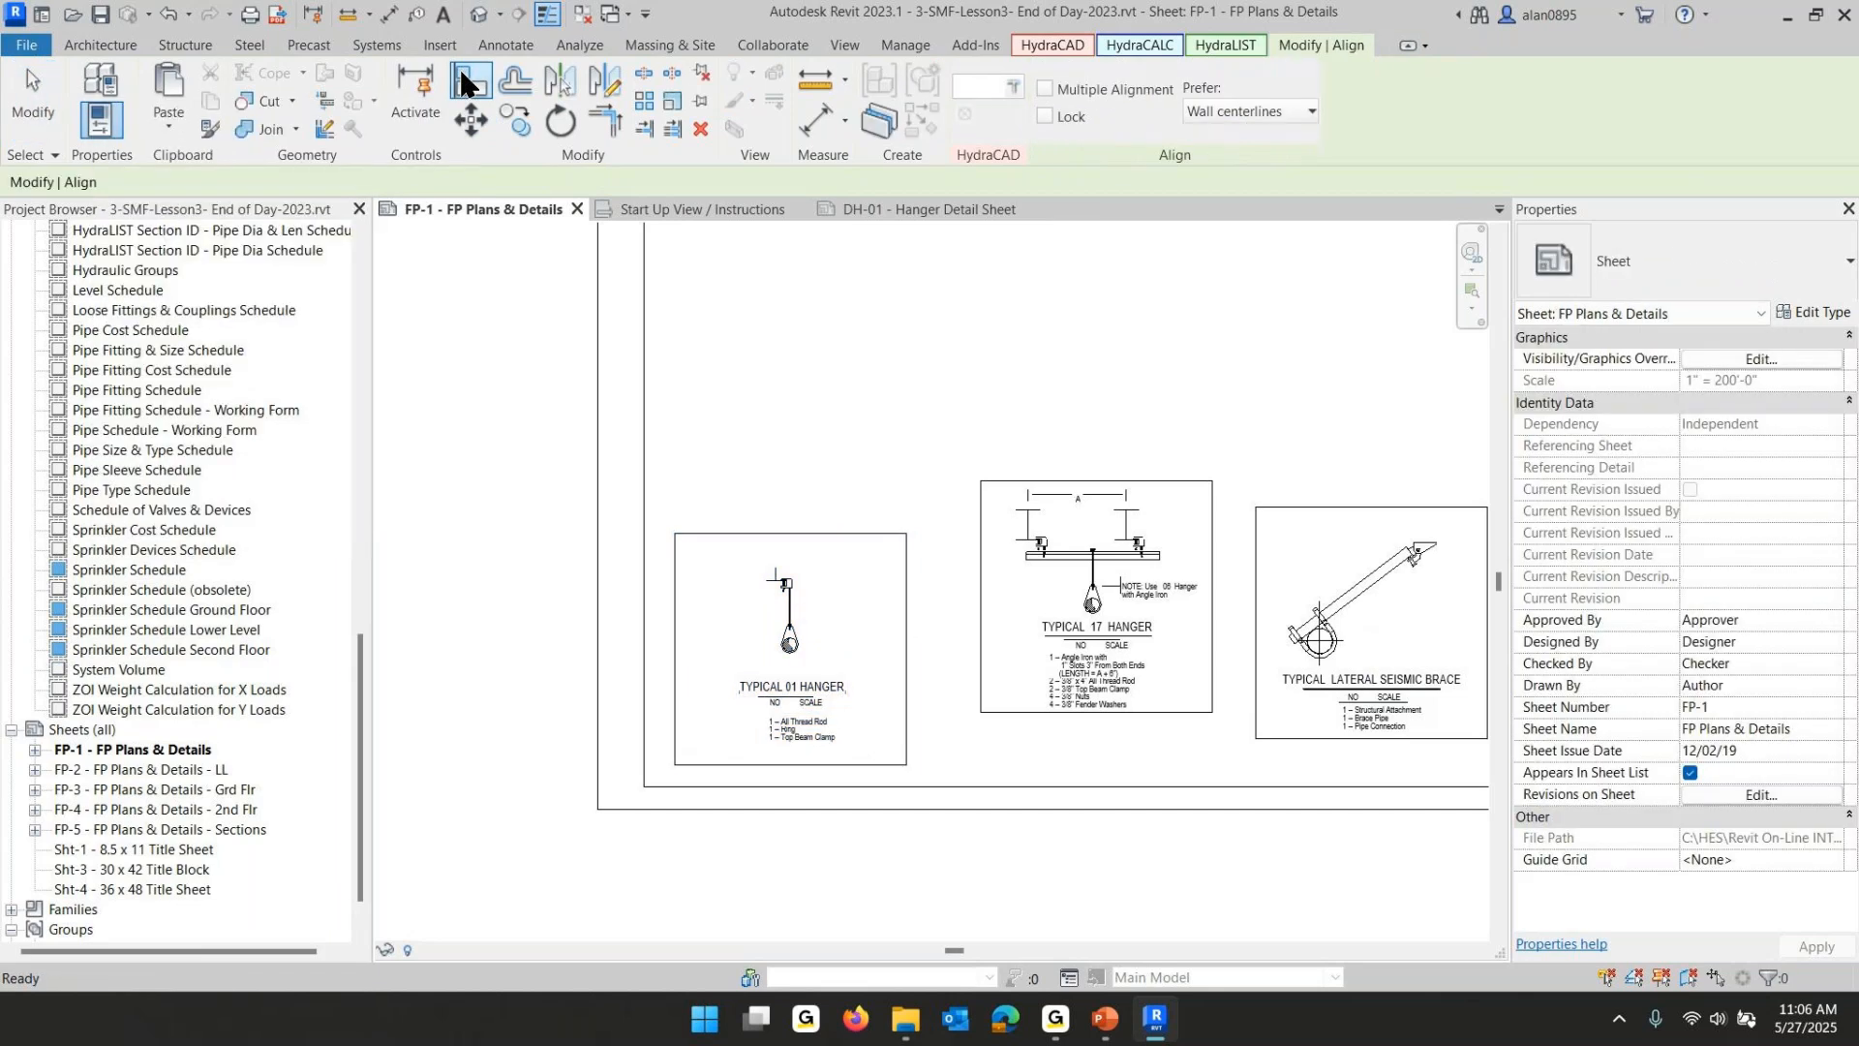
pyautogui.click(1043, 88)
pyautogui.click(678, 786)
pyautogui.click(707, 764)
pyautogui.click(1113, 713)
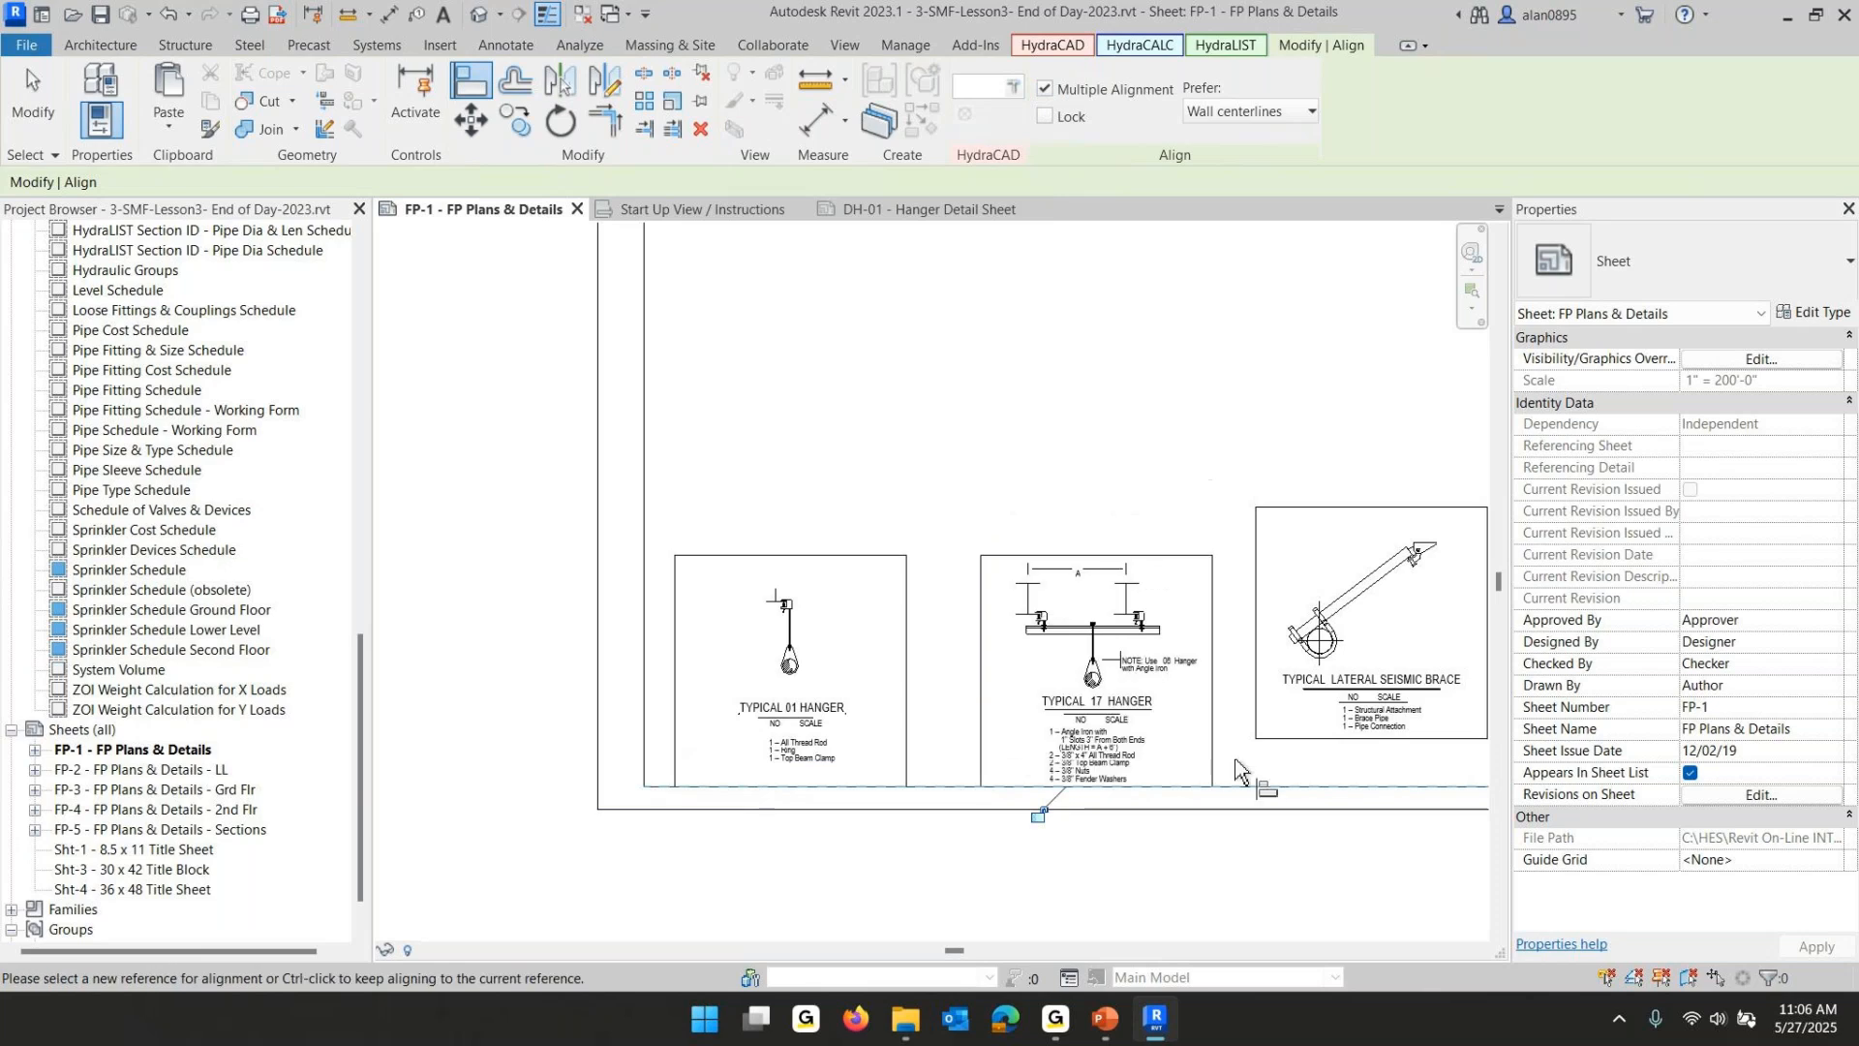
pyautogui.click(1273, 739)
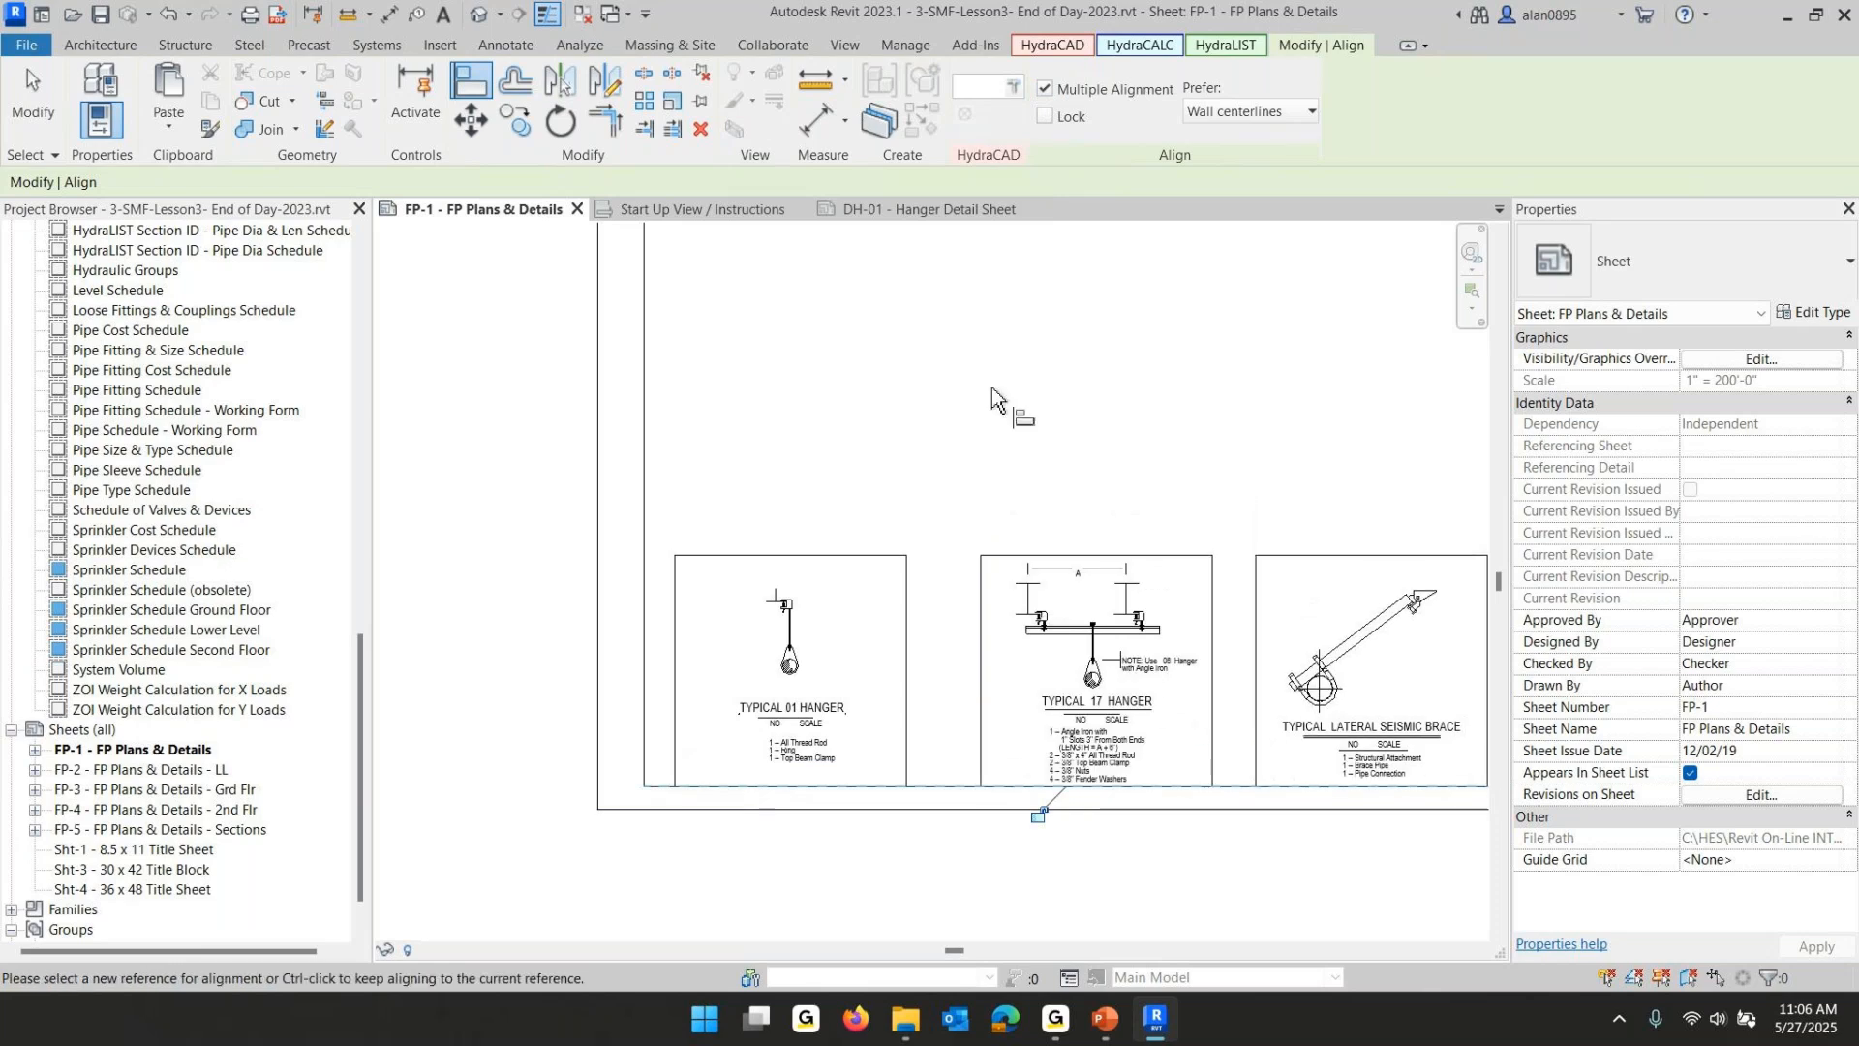
# - Align the details' side edges so they abut the left border and each other in sequence
pyautogui.click(1043, 87)
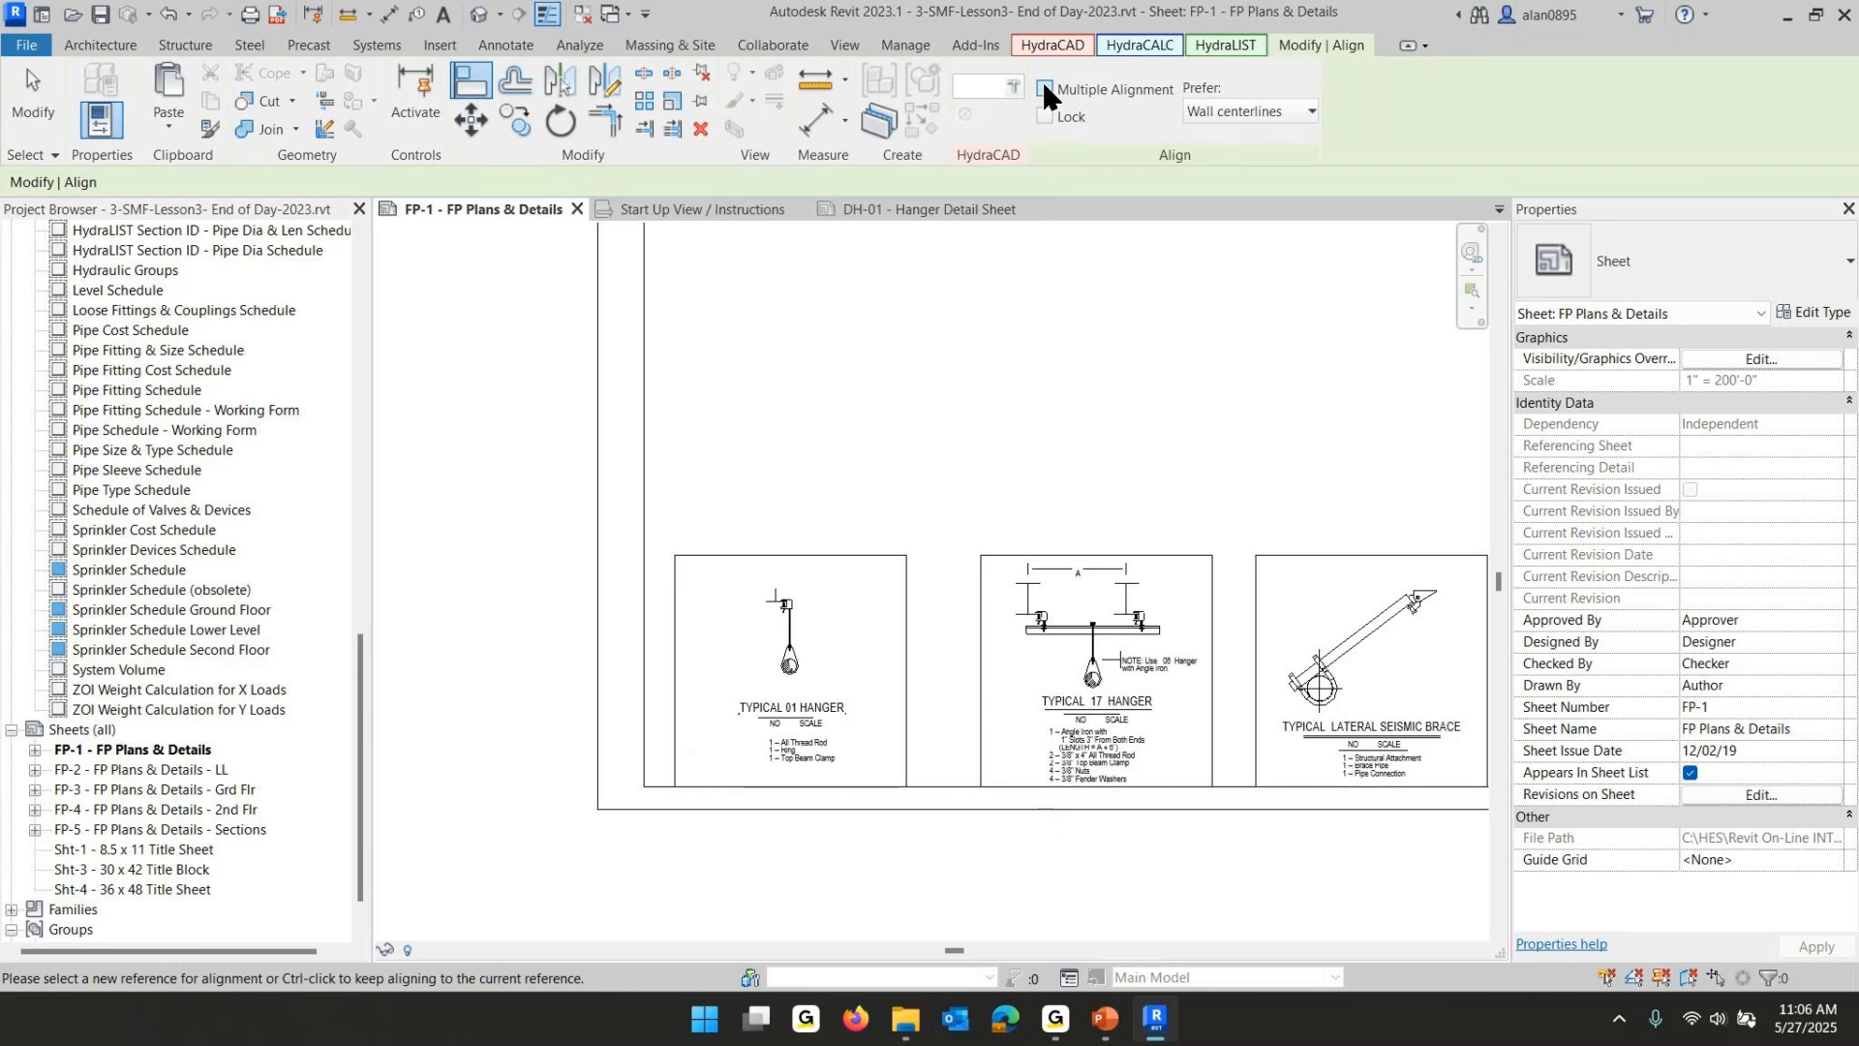
pyautogui.click(648, 484)
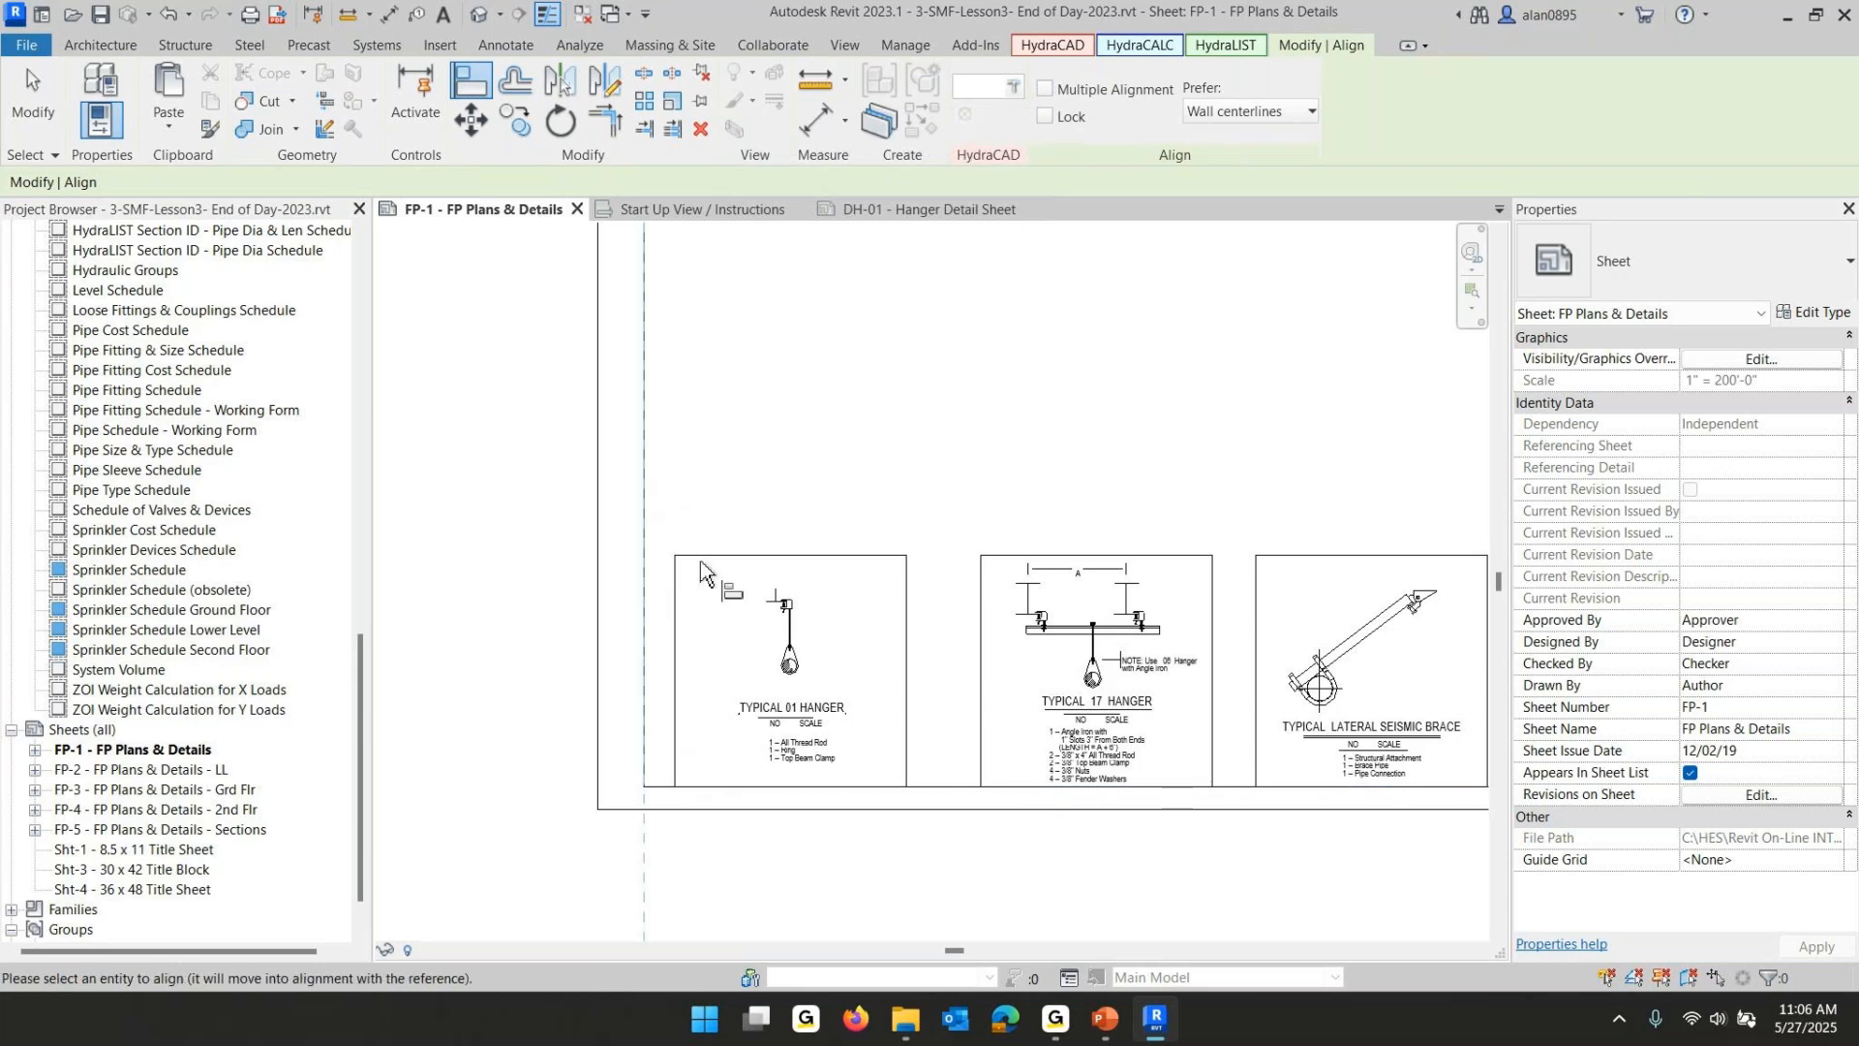
pyautogui.click(686, 617)
pyautogui.click(876, 610)
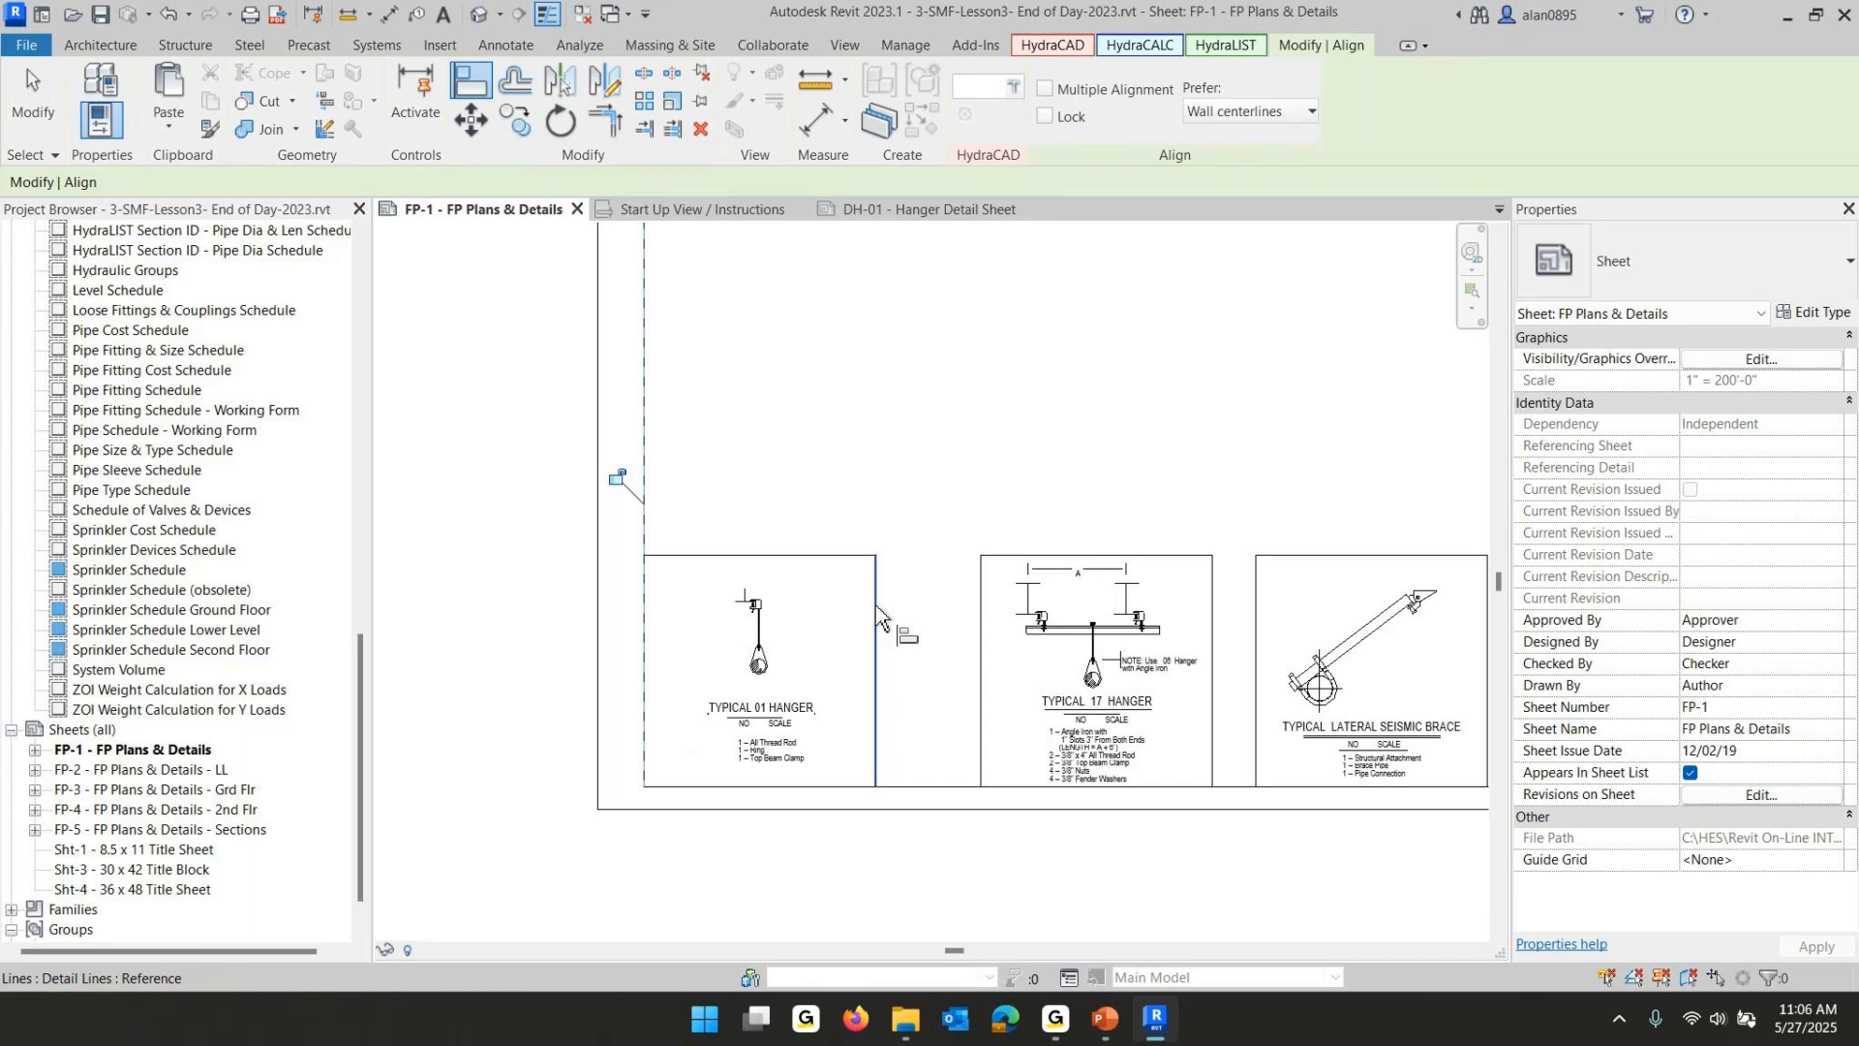
pyautogui.click(982, 627)
pyautogui.click(1109, 630)
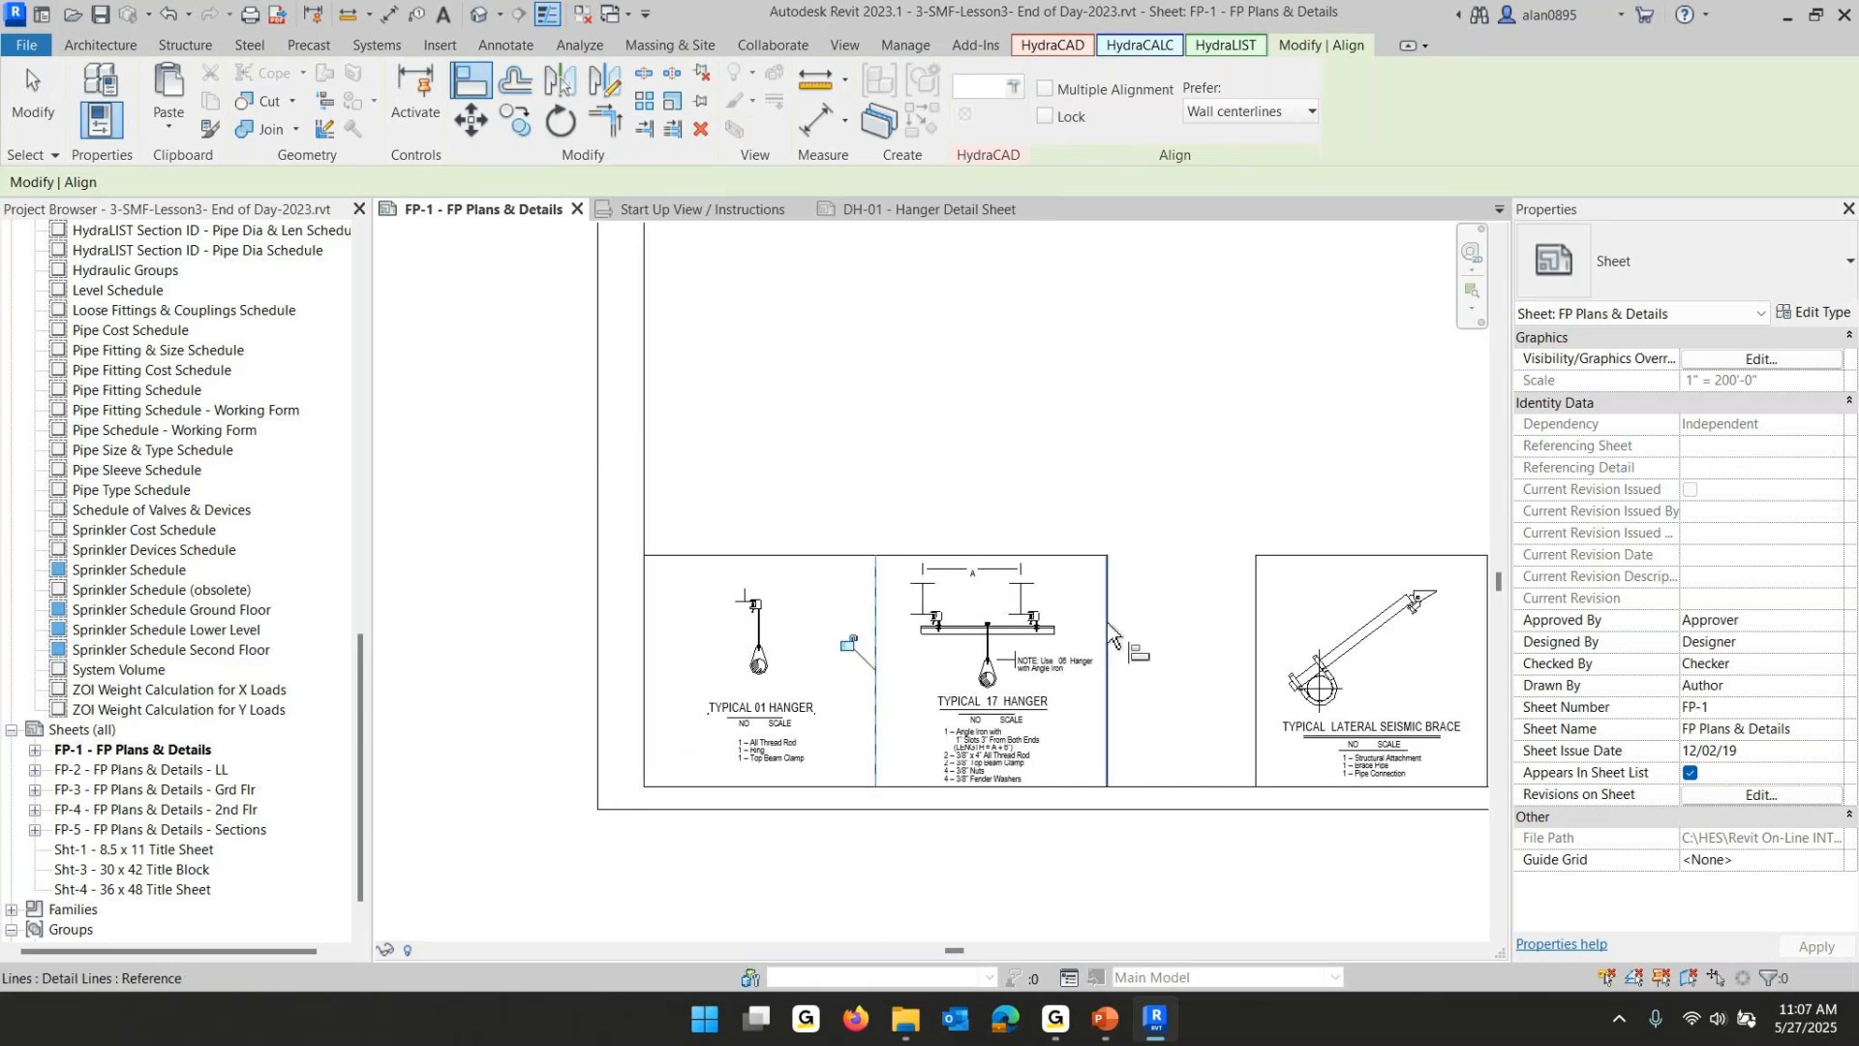
pyautogui.click(1255, 629)
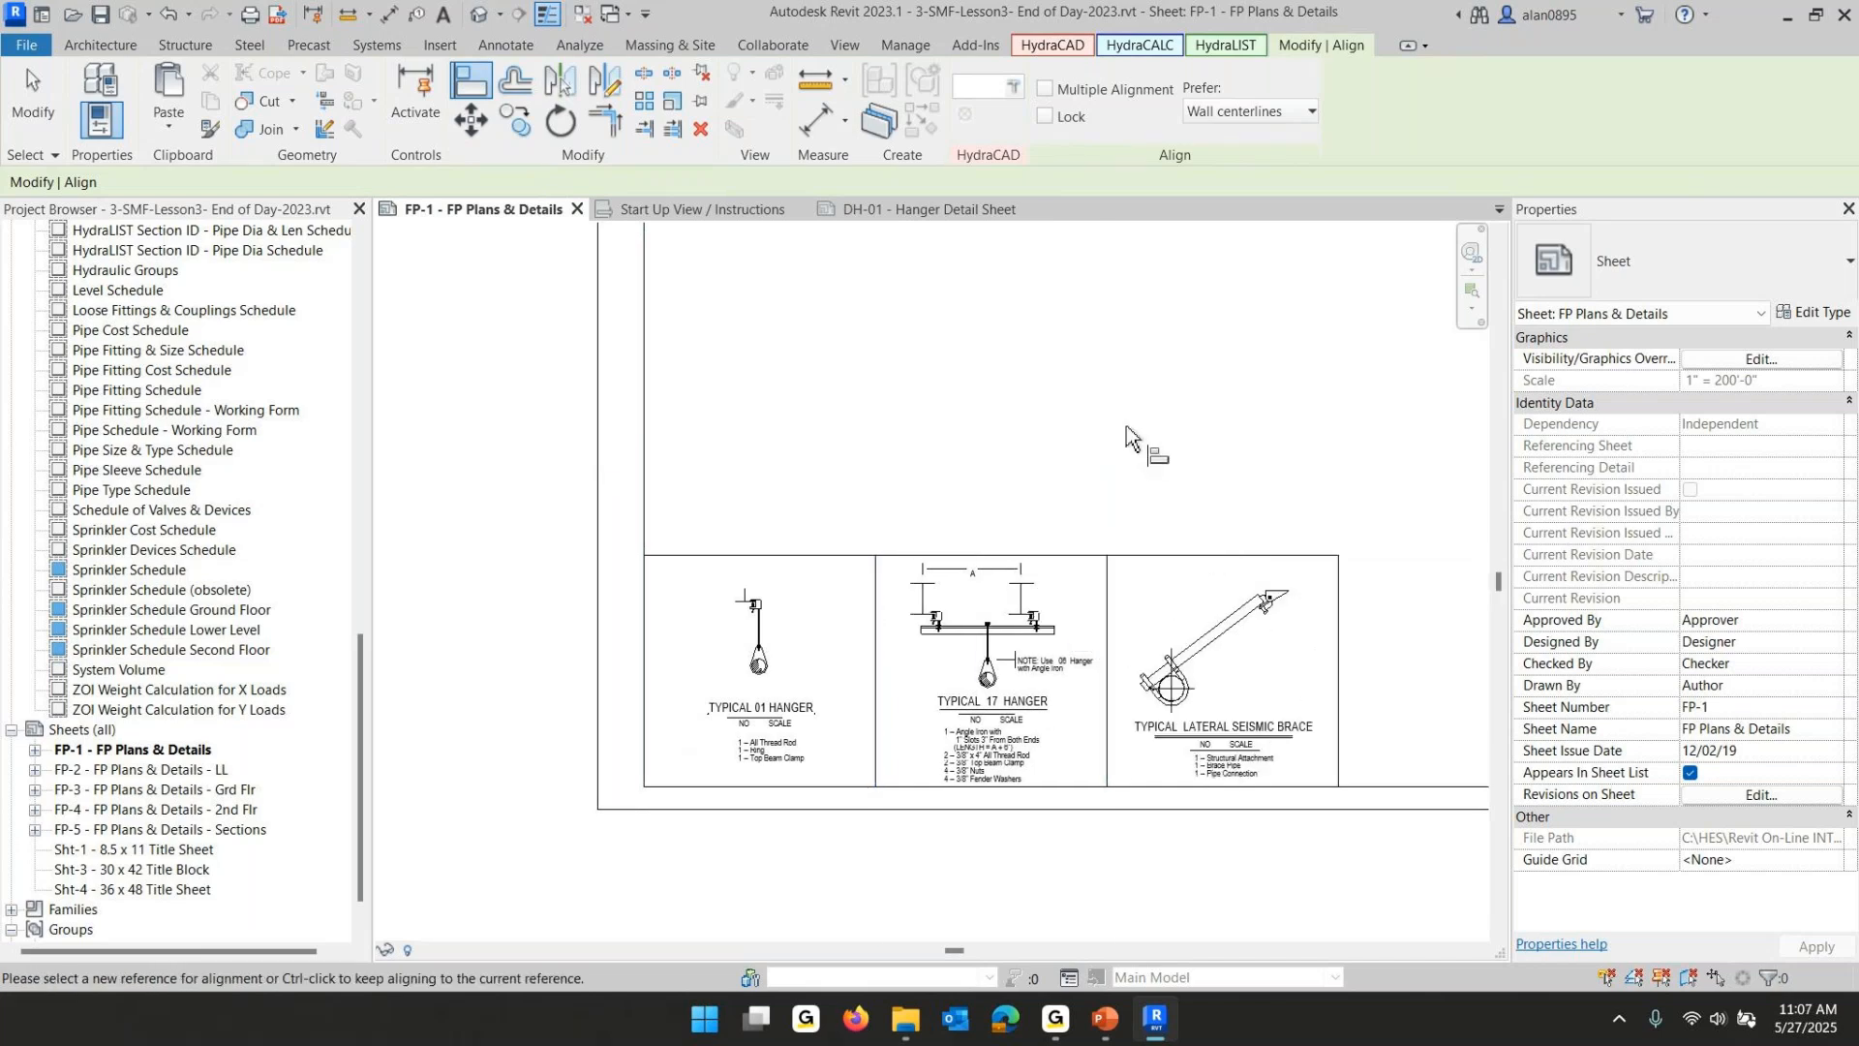
# - Copy the north arrow detail group from sheet DP-01 - Piping Detail Sheet and paste it onto FP-1's site plan
pyautogui.press('Escape')
pyautogui.press('Escape')
pyautogui.scroll(-2, 1174, 453)
pyautogui.scroll(-4, 1171, 445)
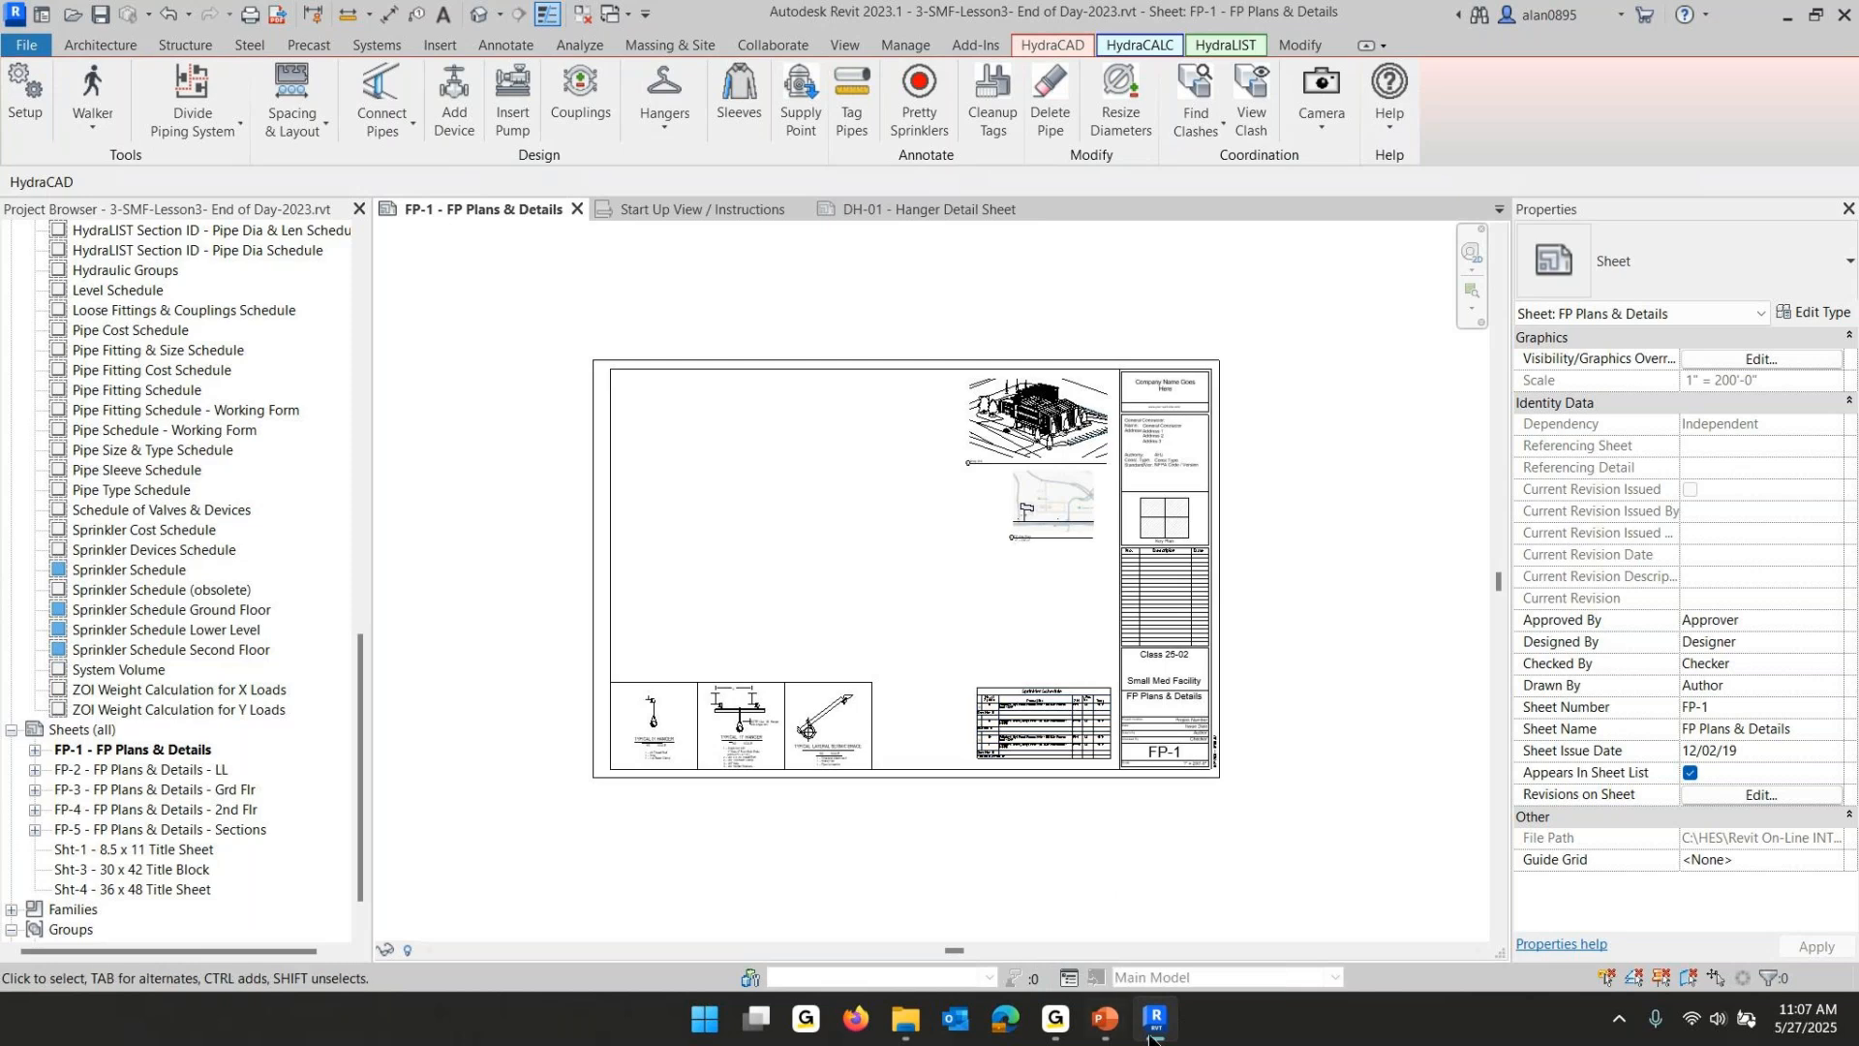
pyautogui.click(881, 207)
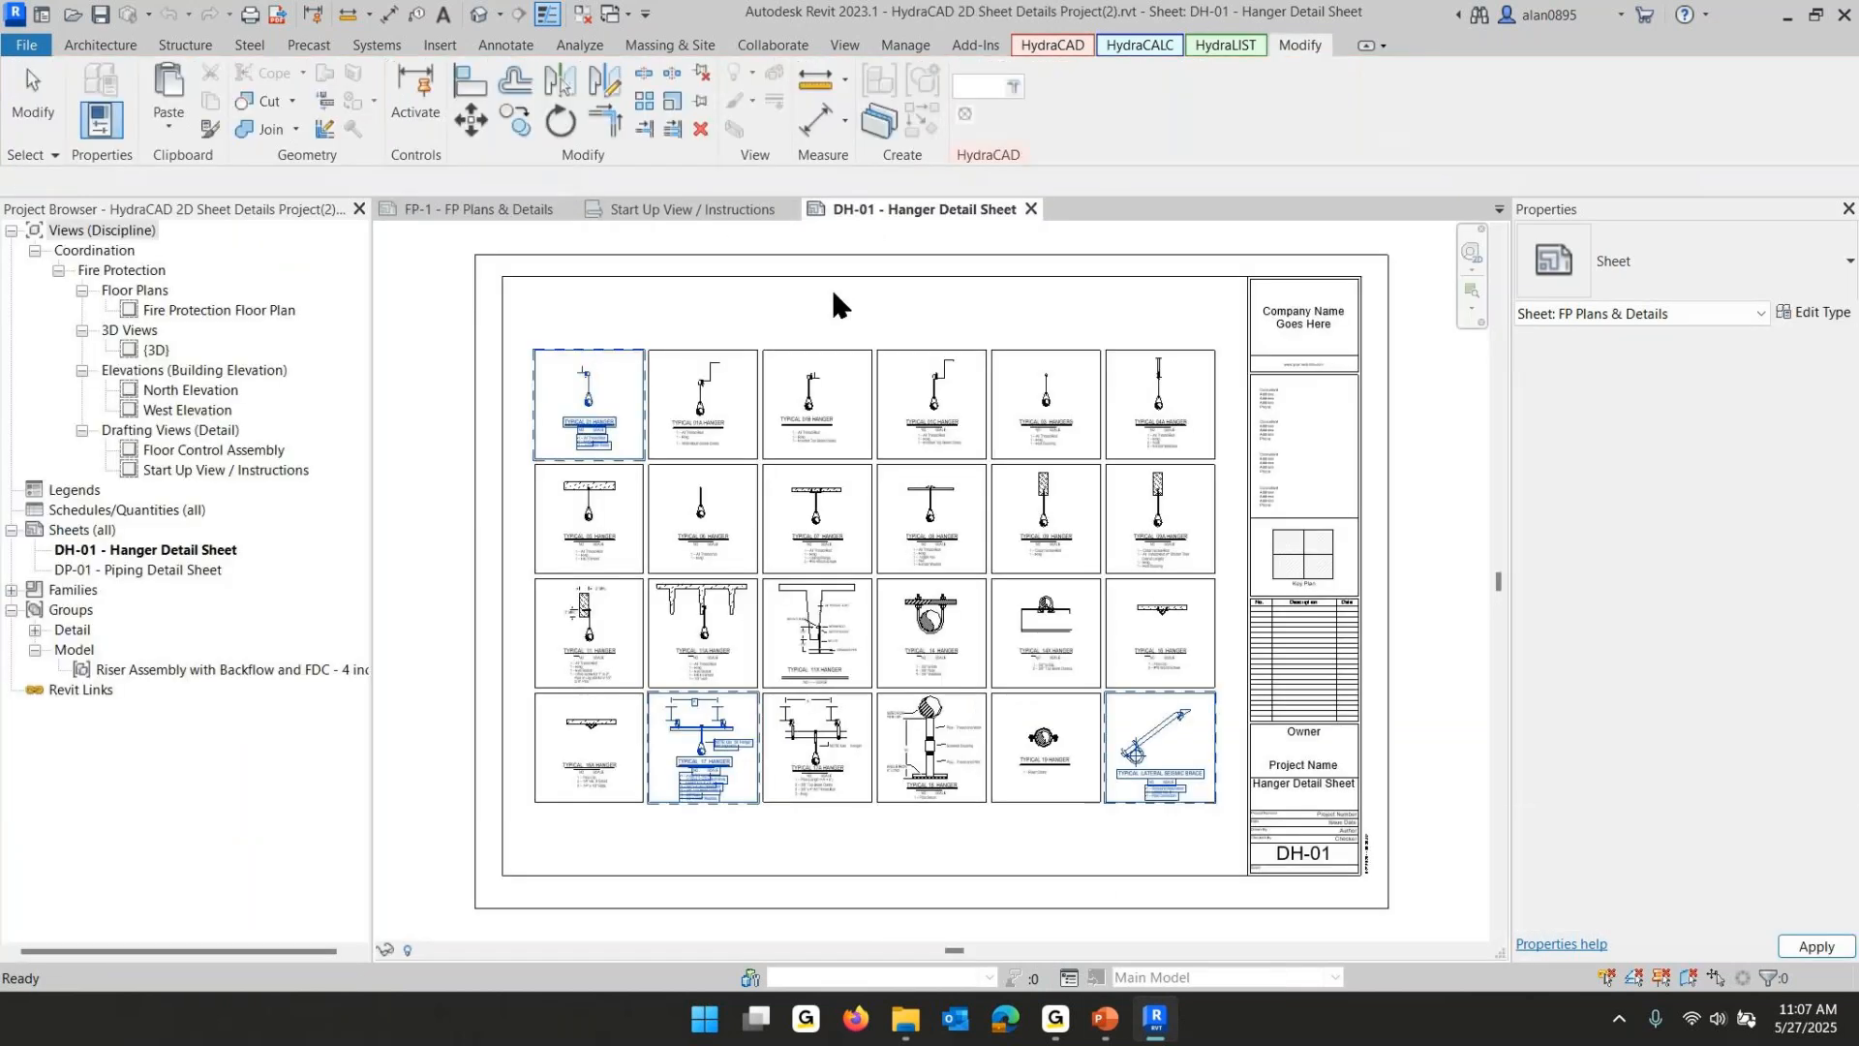
pyautogui.click(146, 571)
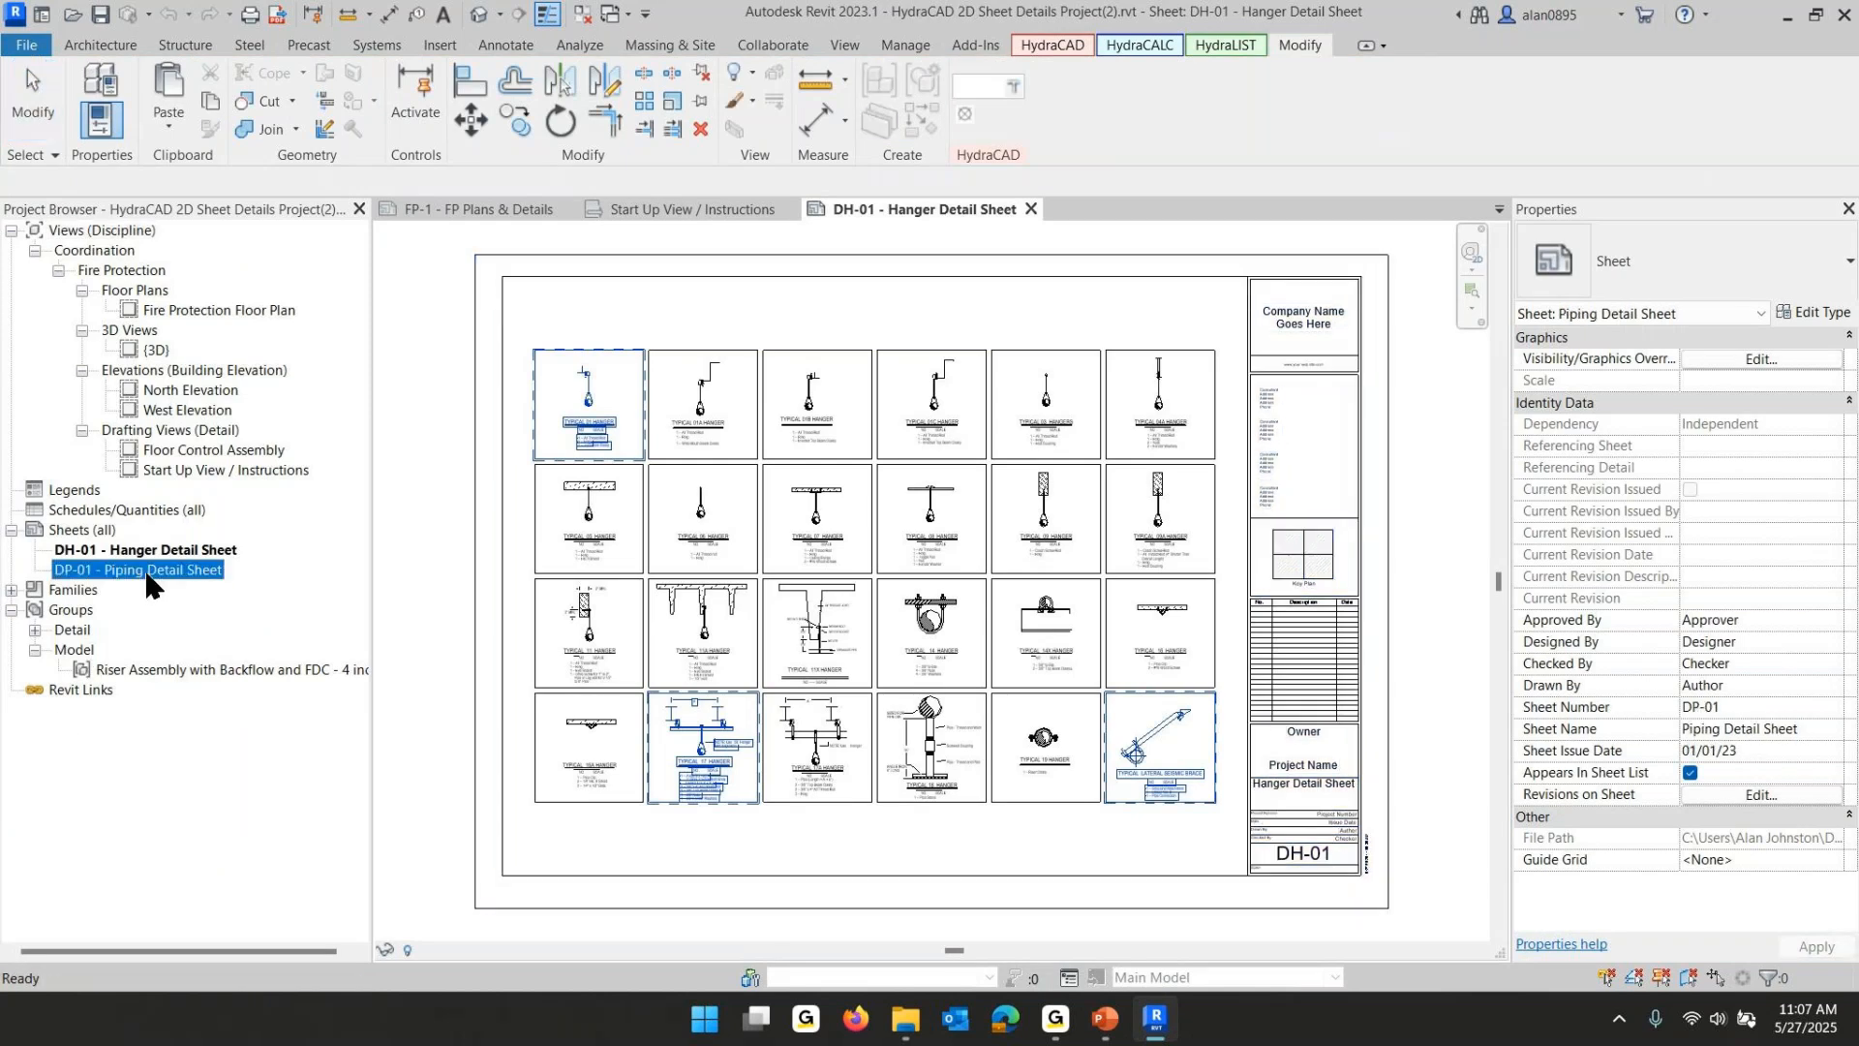
pyautogui.doubleClick(147, 571)
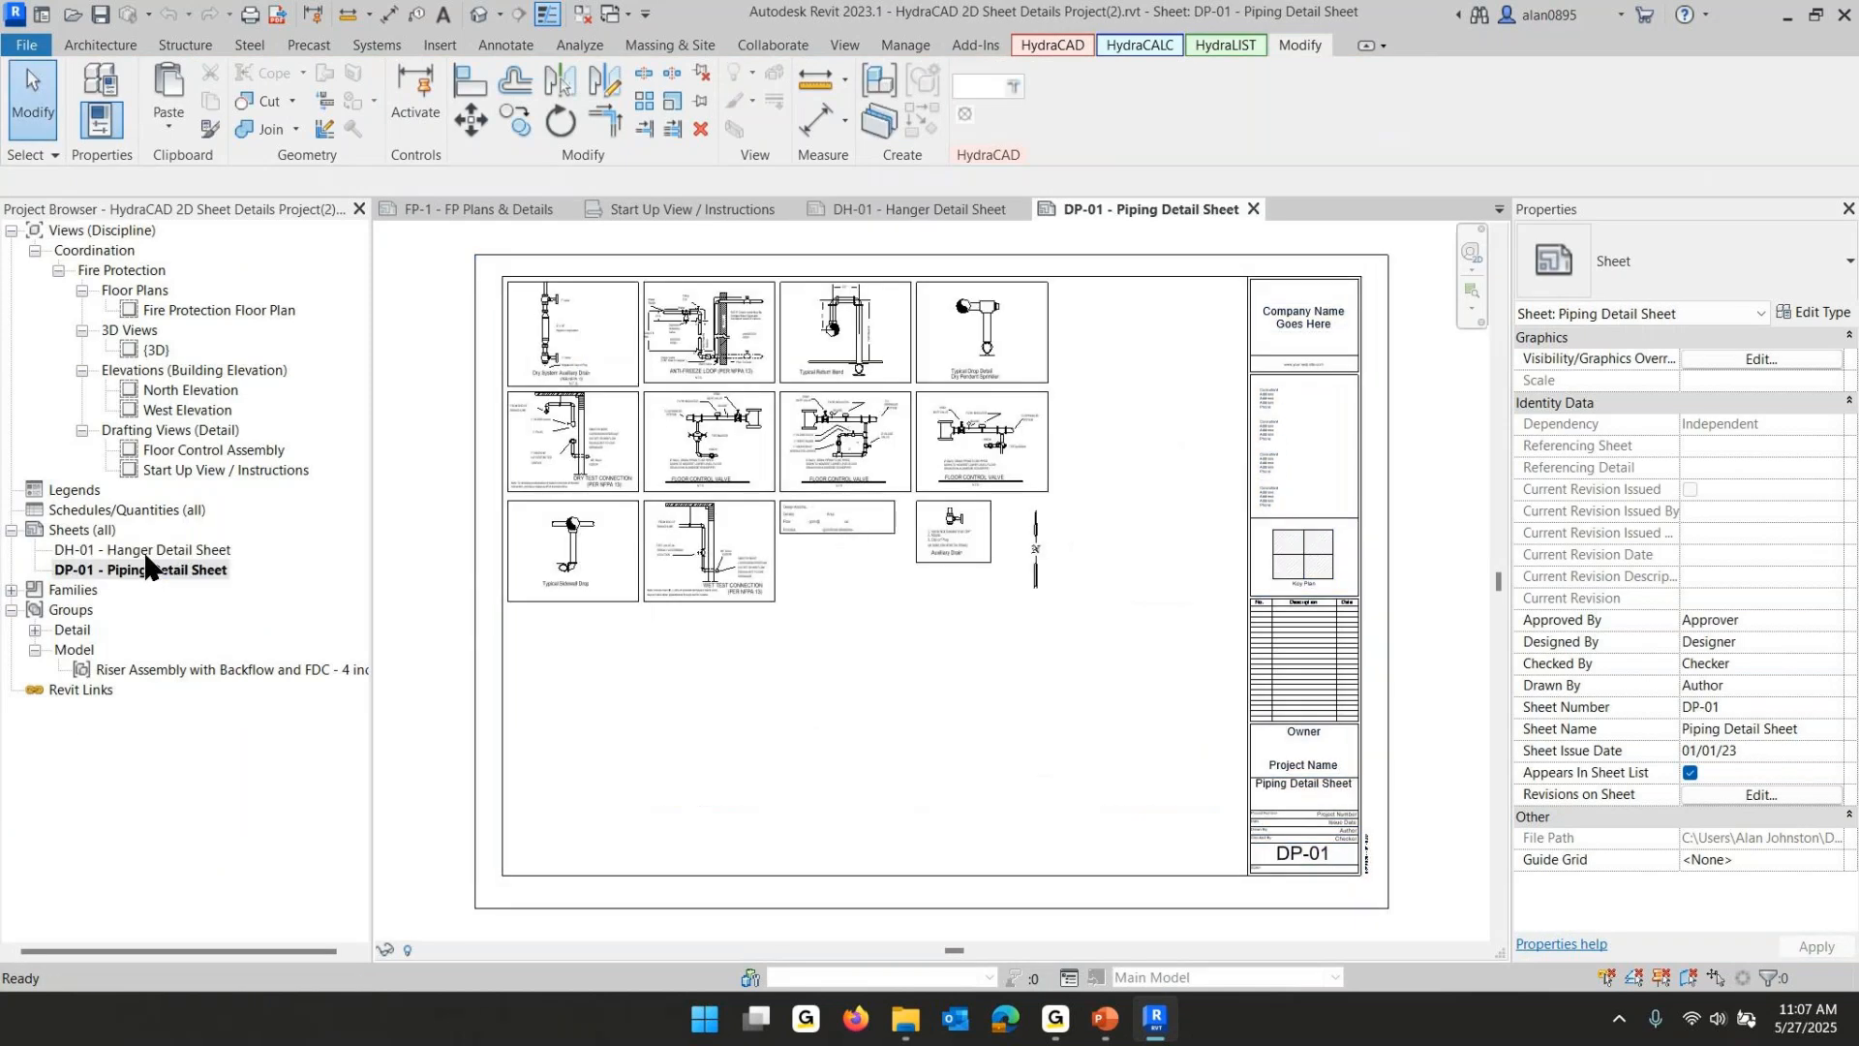
pyautogui.click(1034, 557)
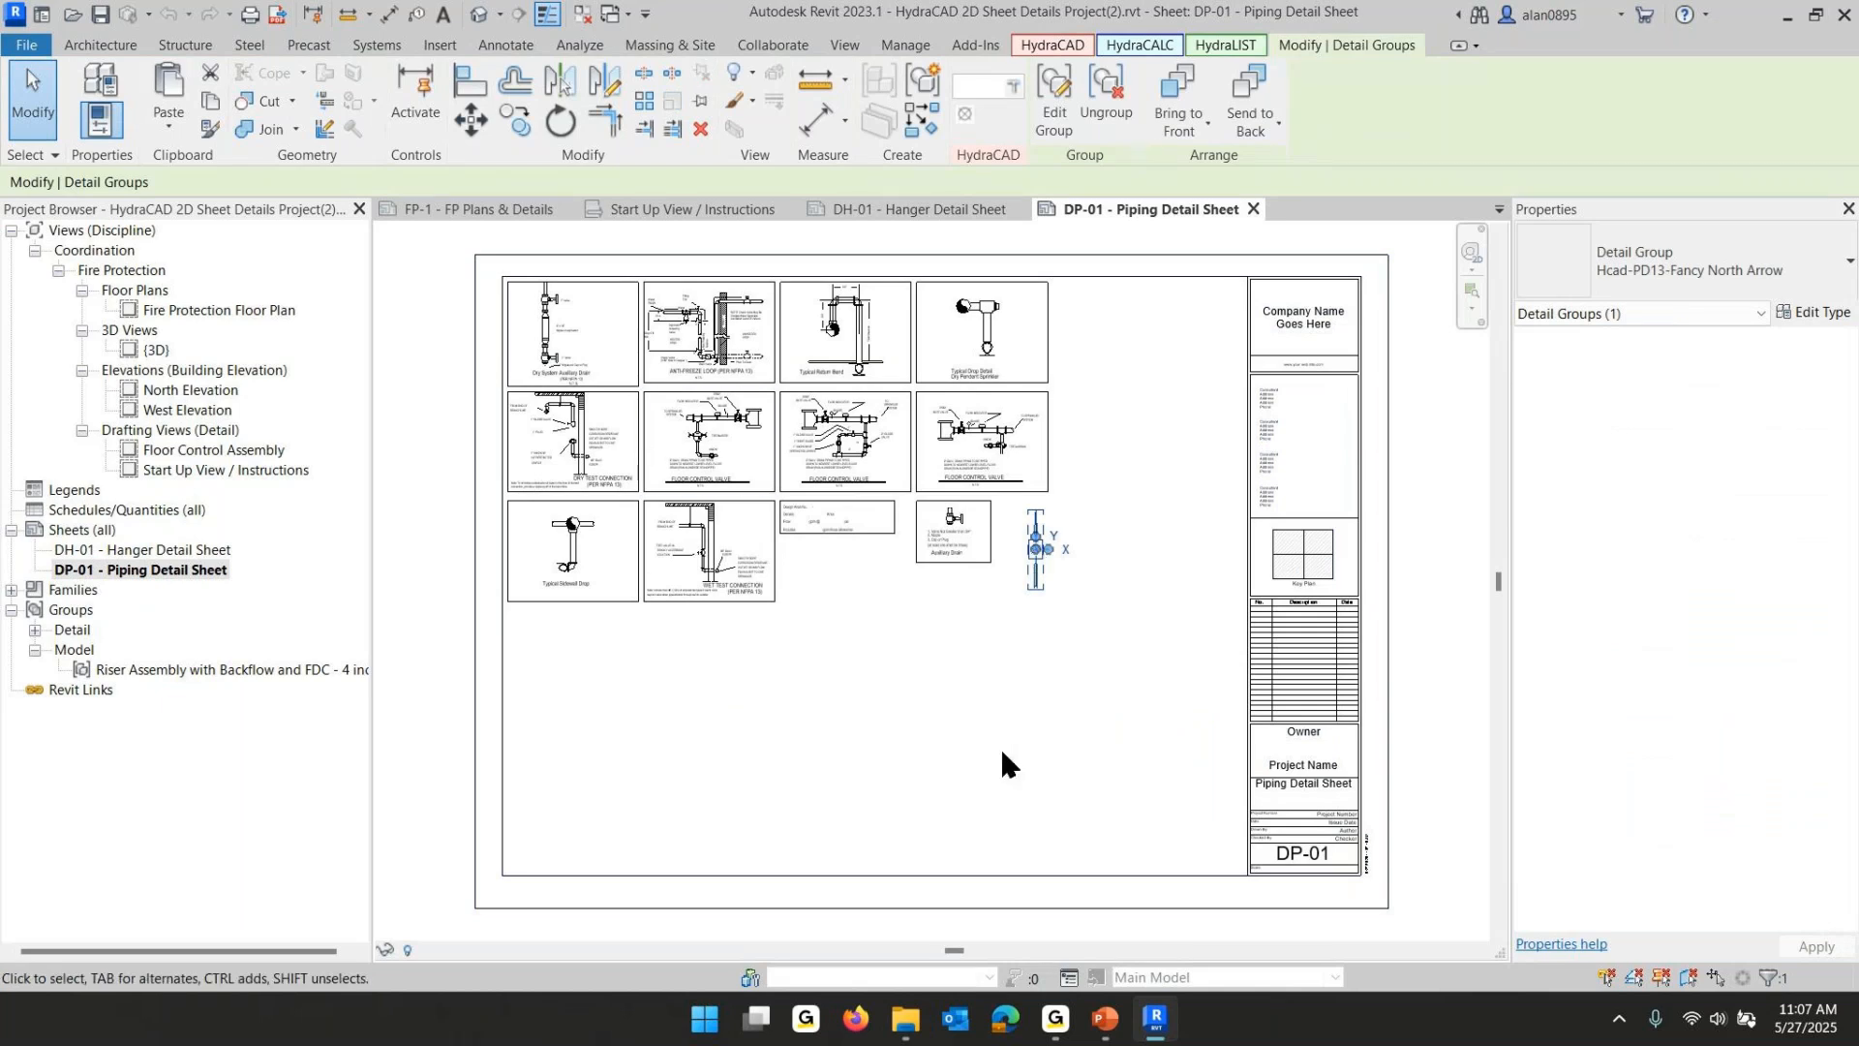
pyautogui.click(463, 210)
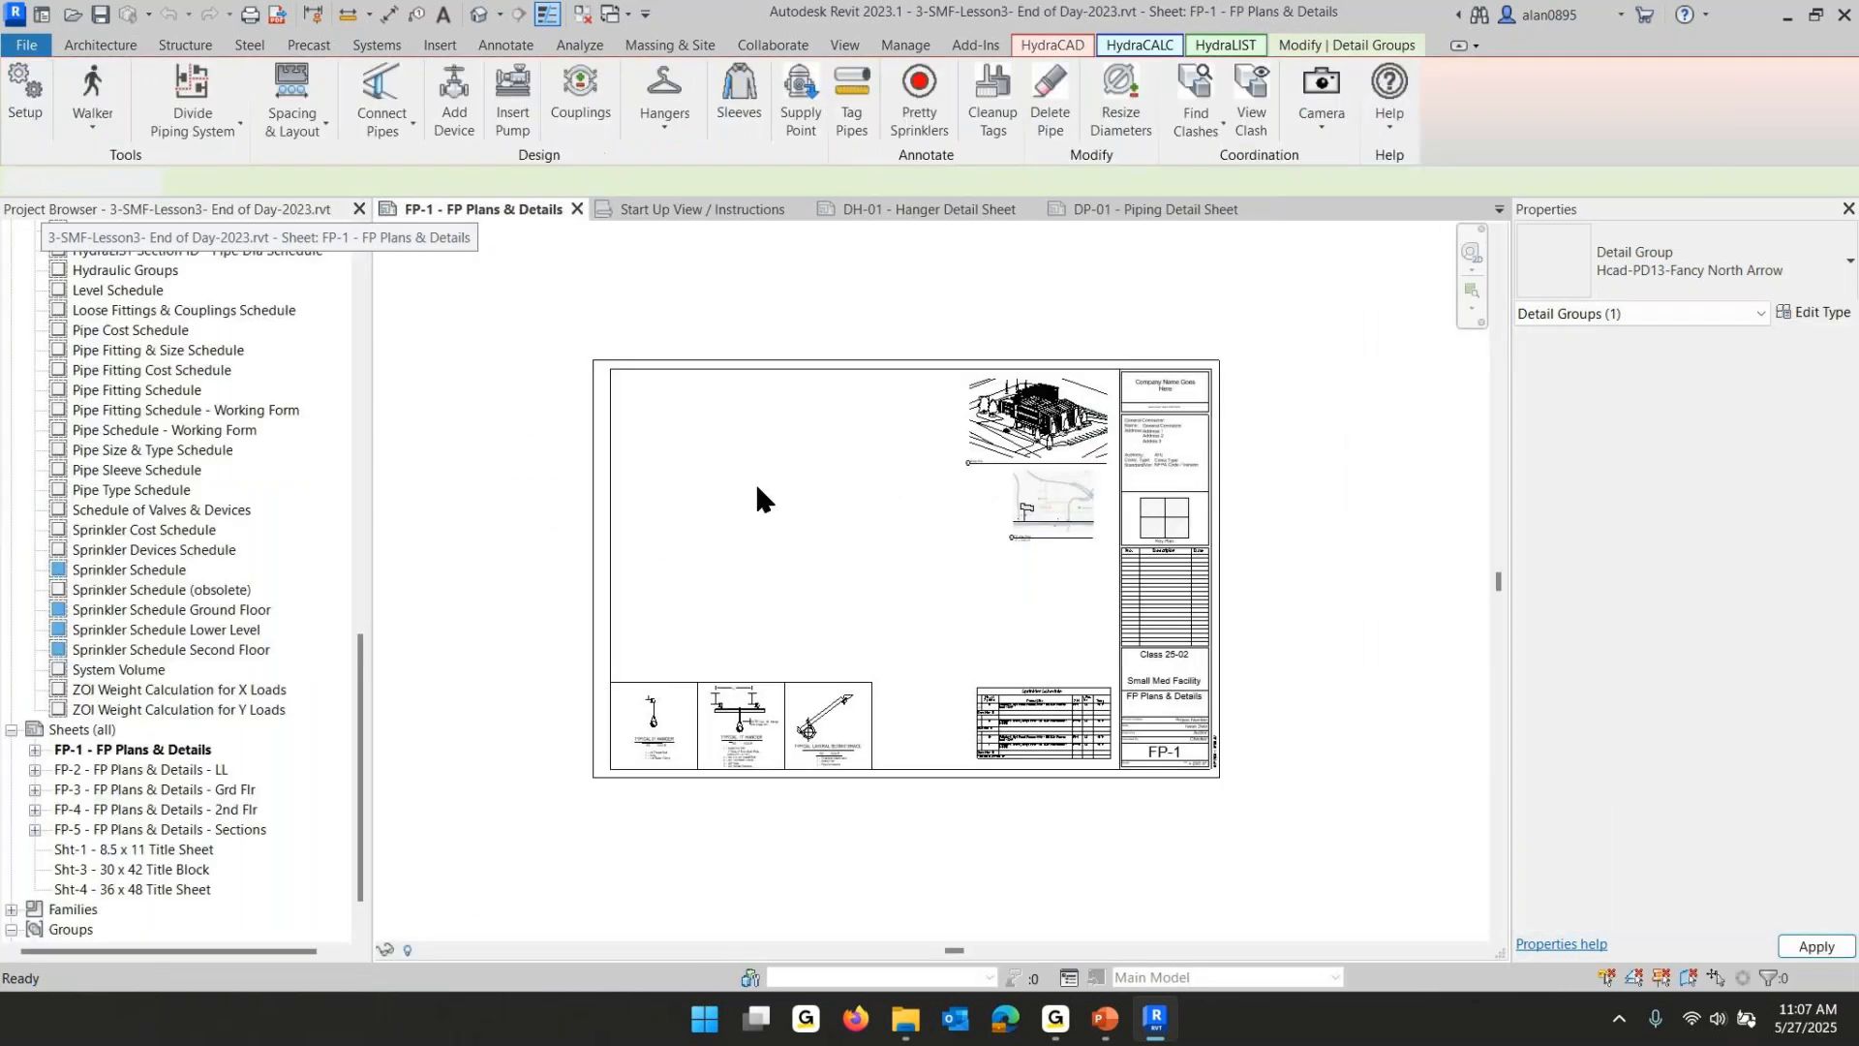
pyautogui.scroll(5, 1053, 519)
pyautogui.hotkey('ctrl', 'v')
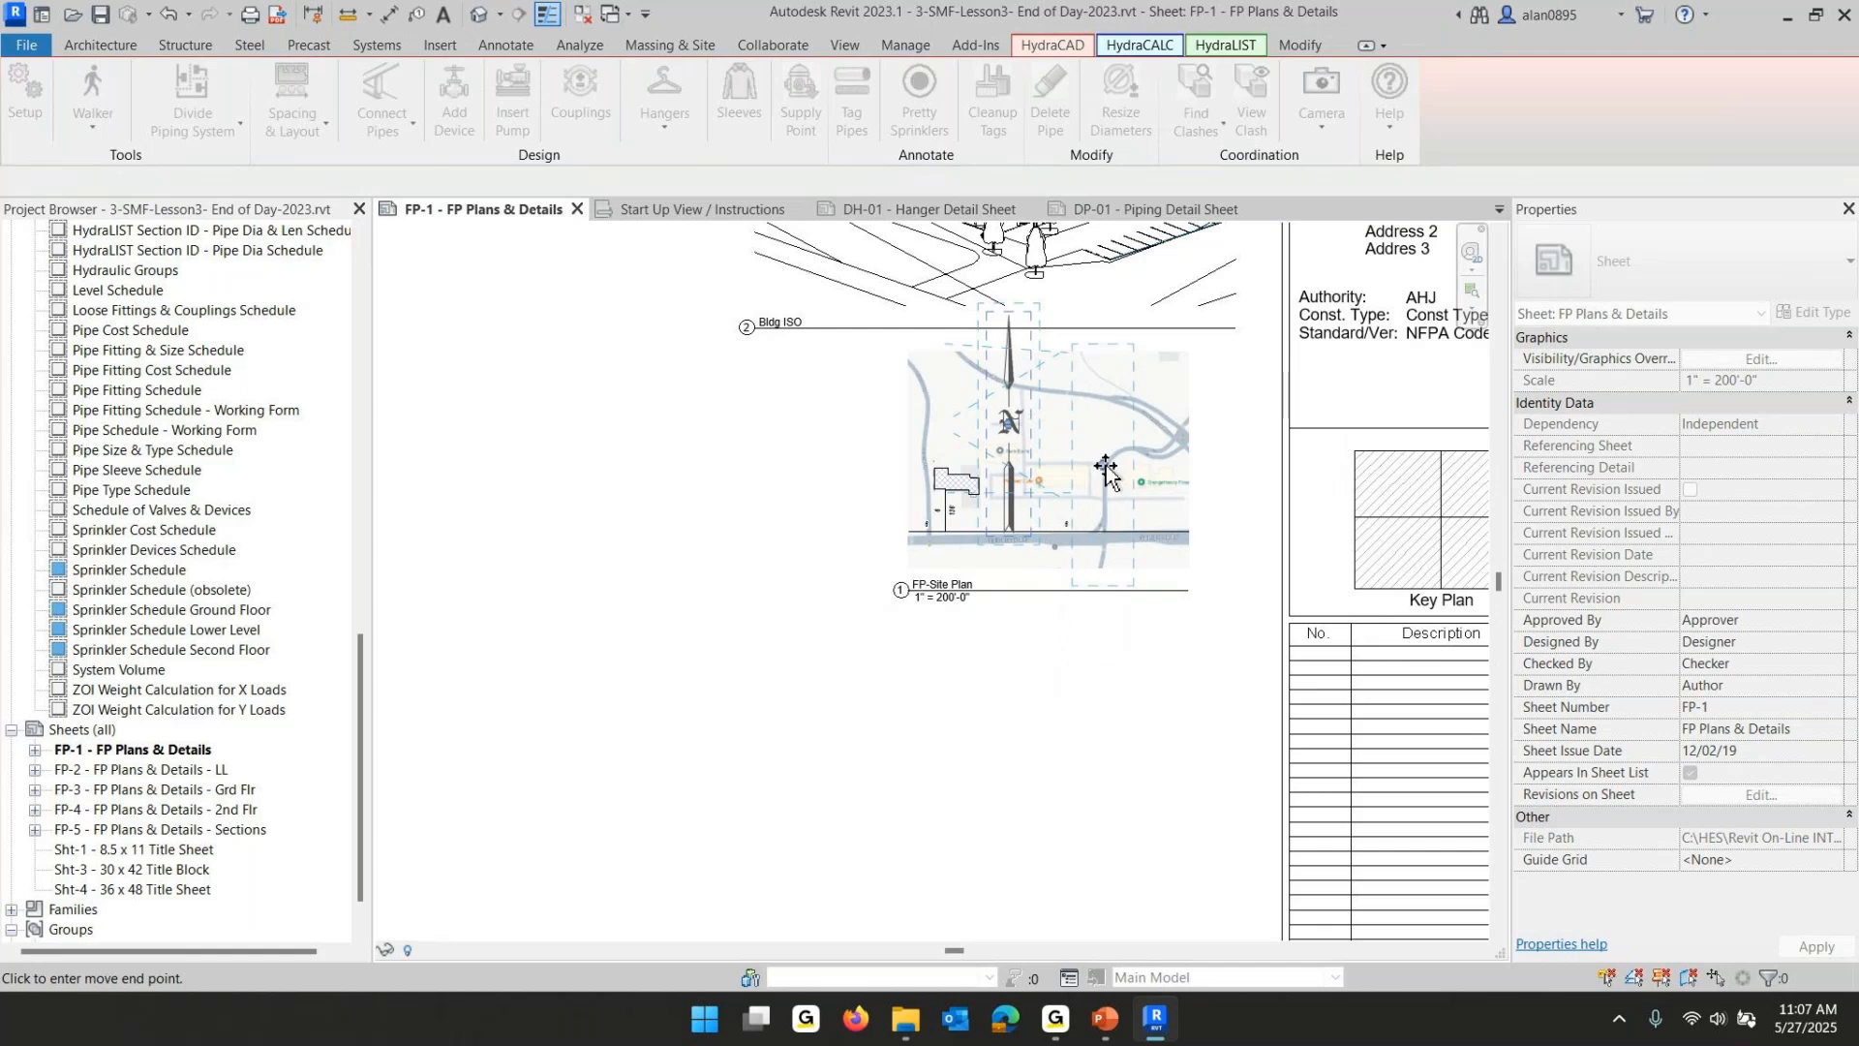
pyautogui.click(1162, 579)
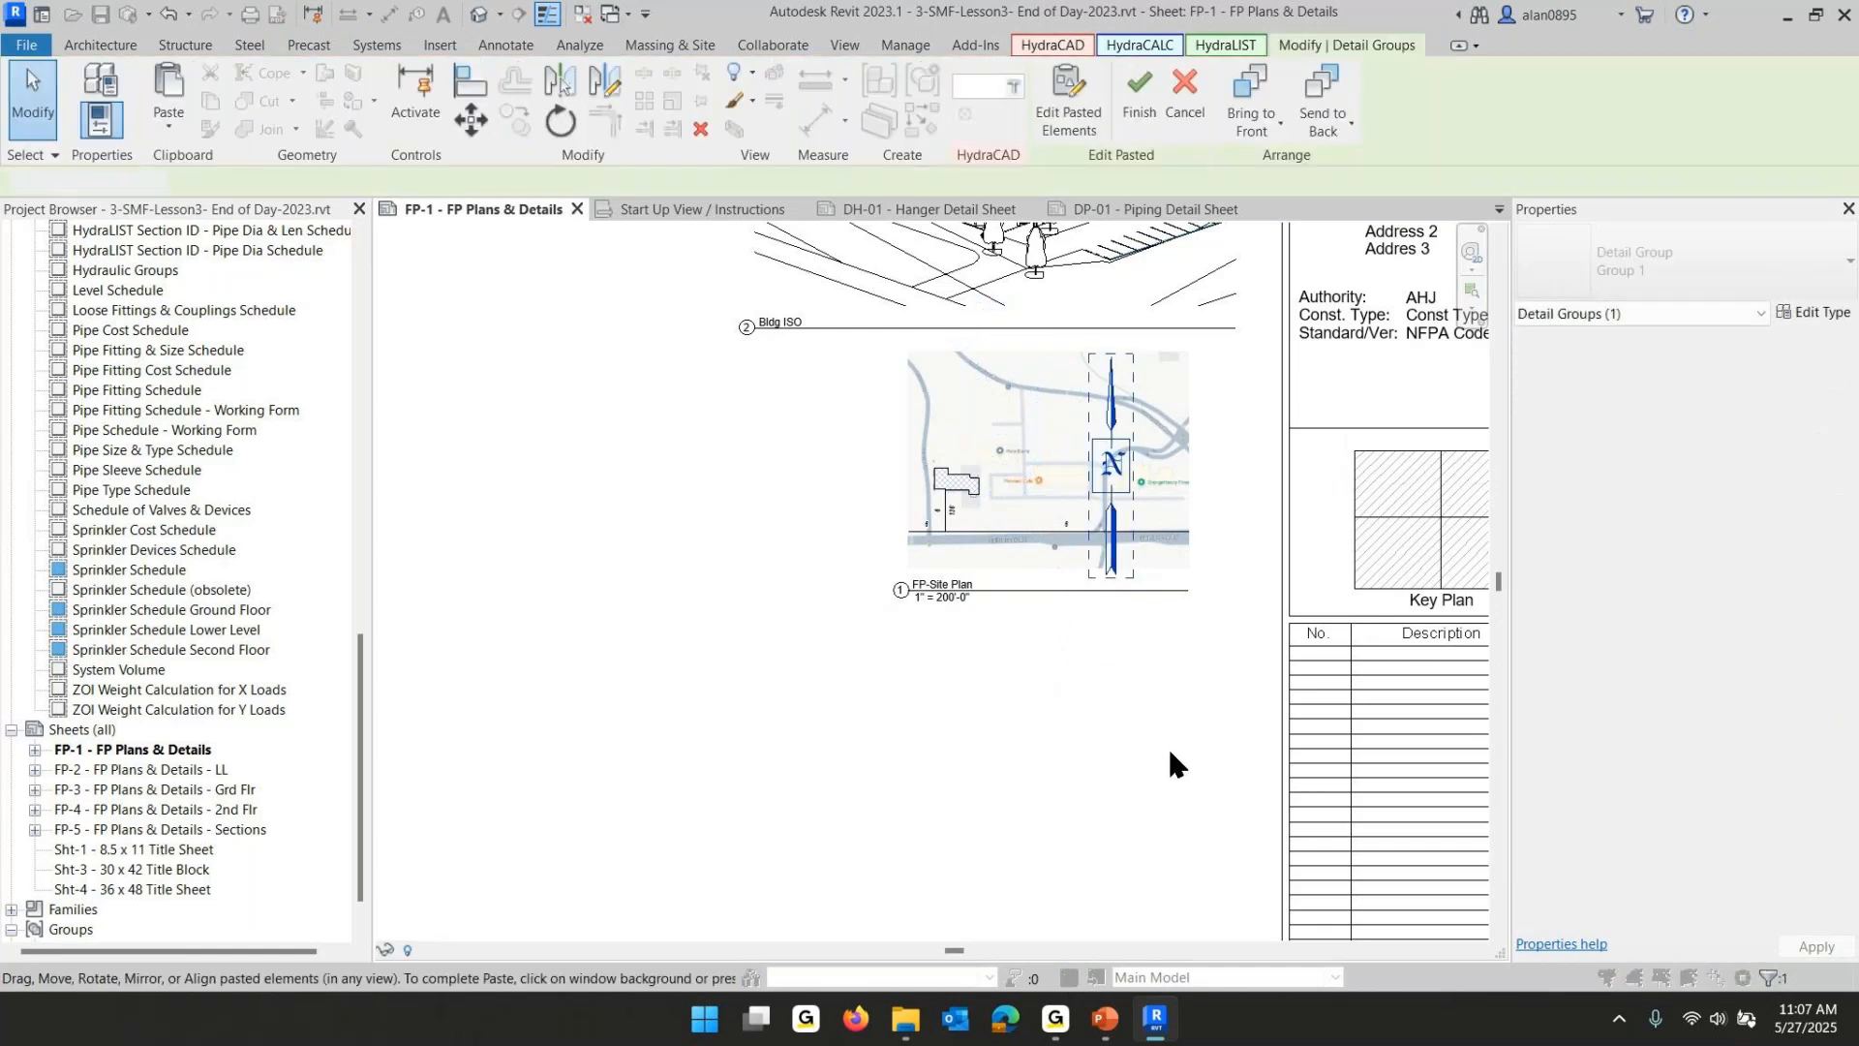
pyautogui.click(1171, 753)
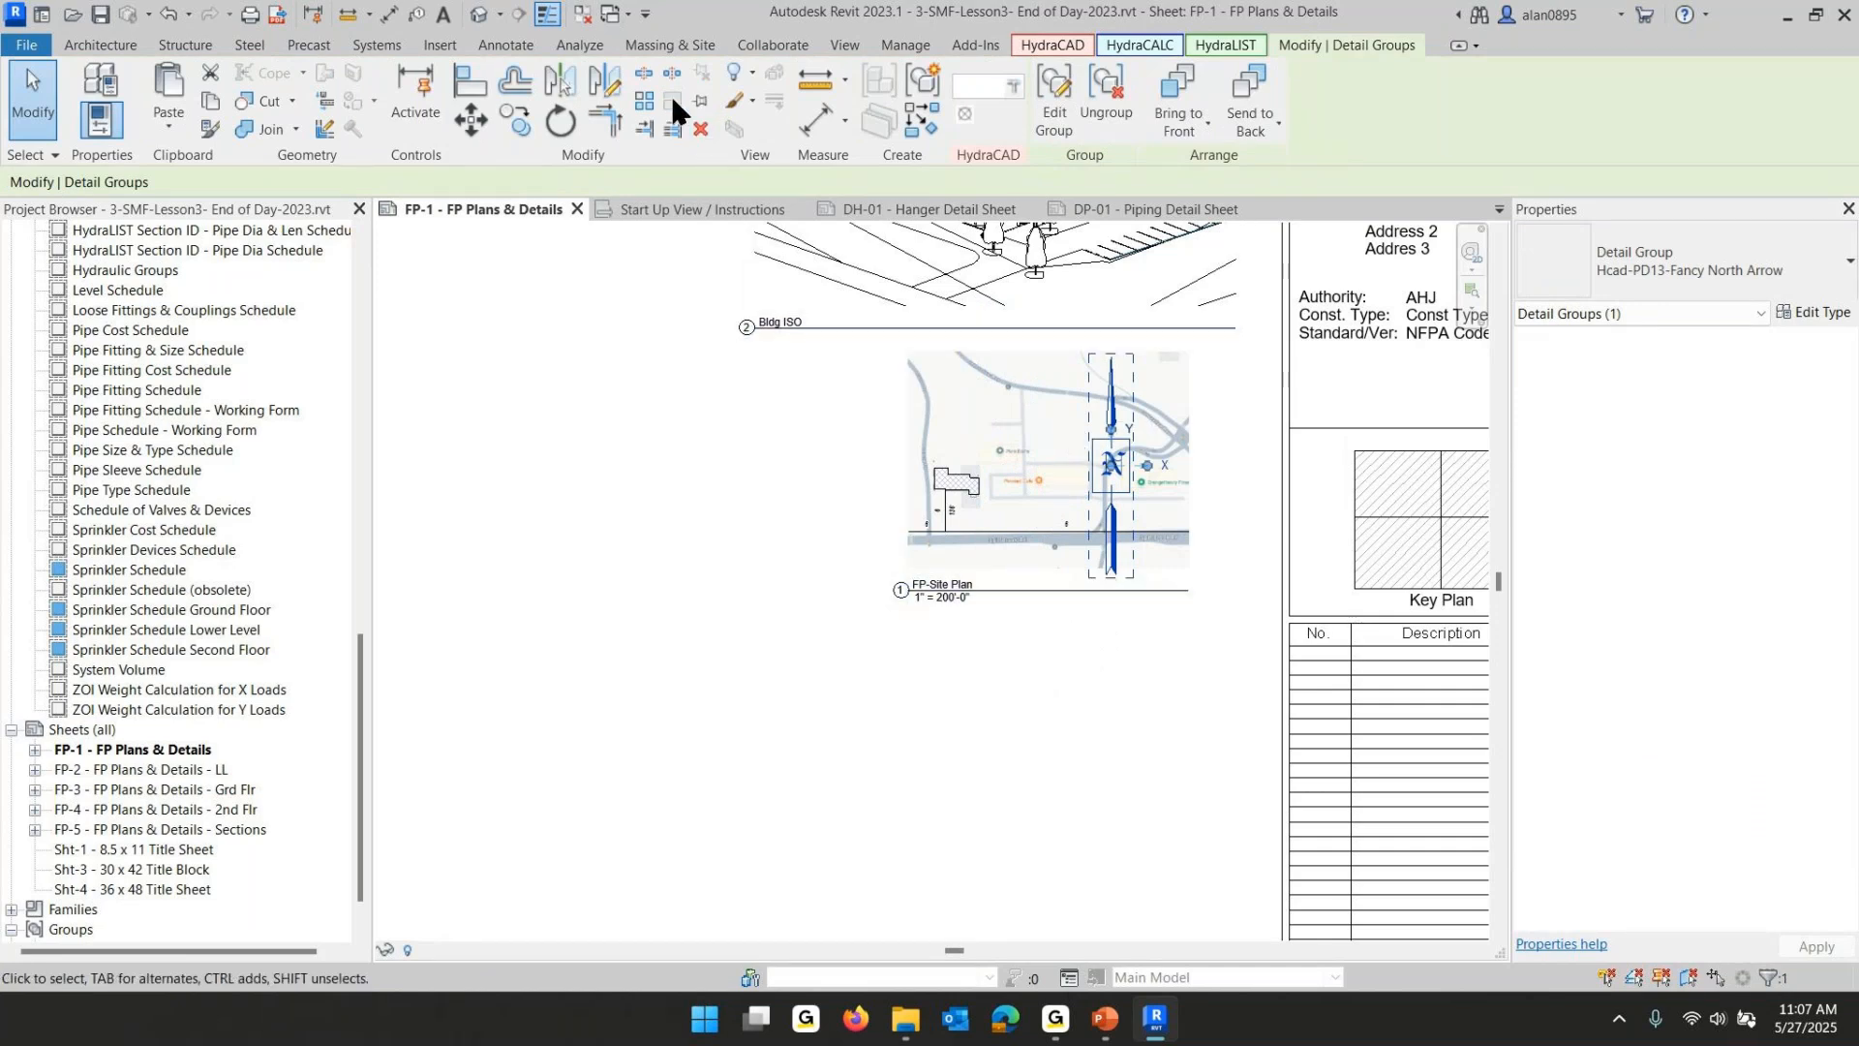
# - Rotate the pasted north arrow on the FP-Site Plan to align with the site map
pyautogui.click(928, 650)
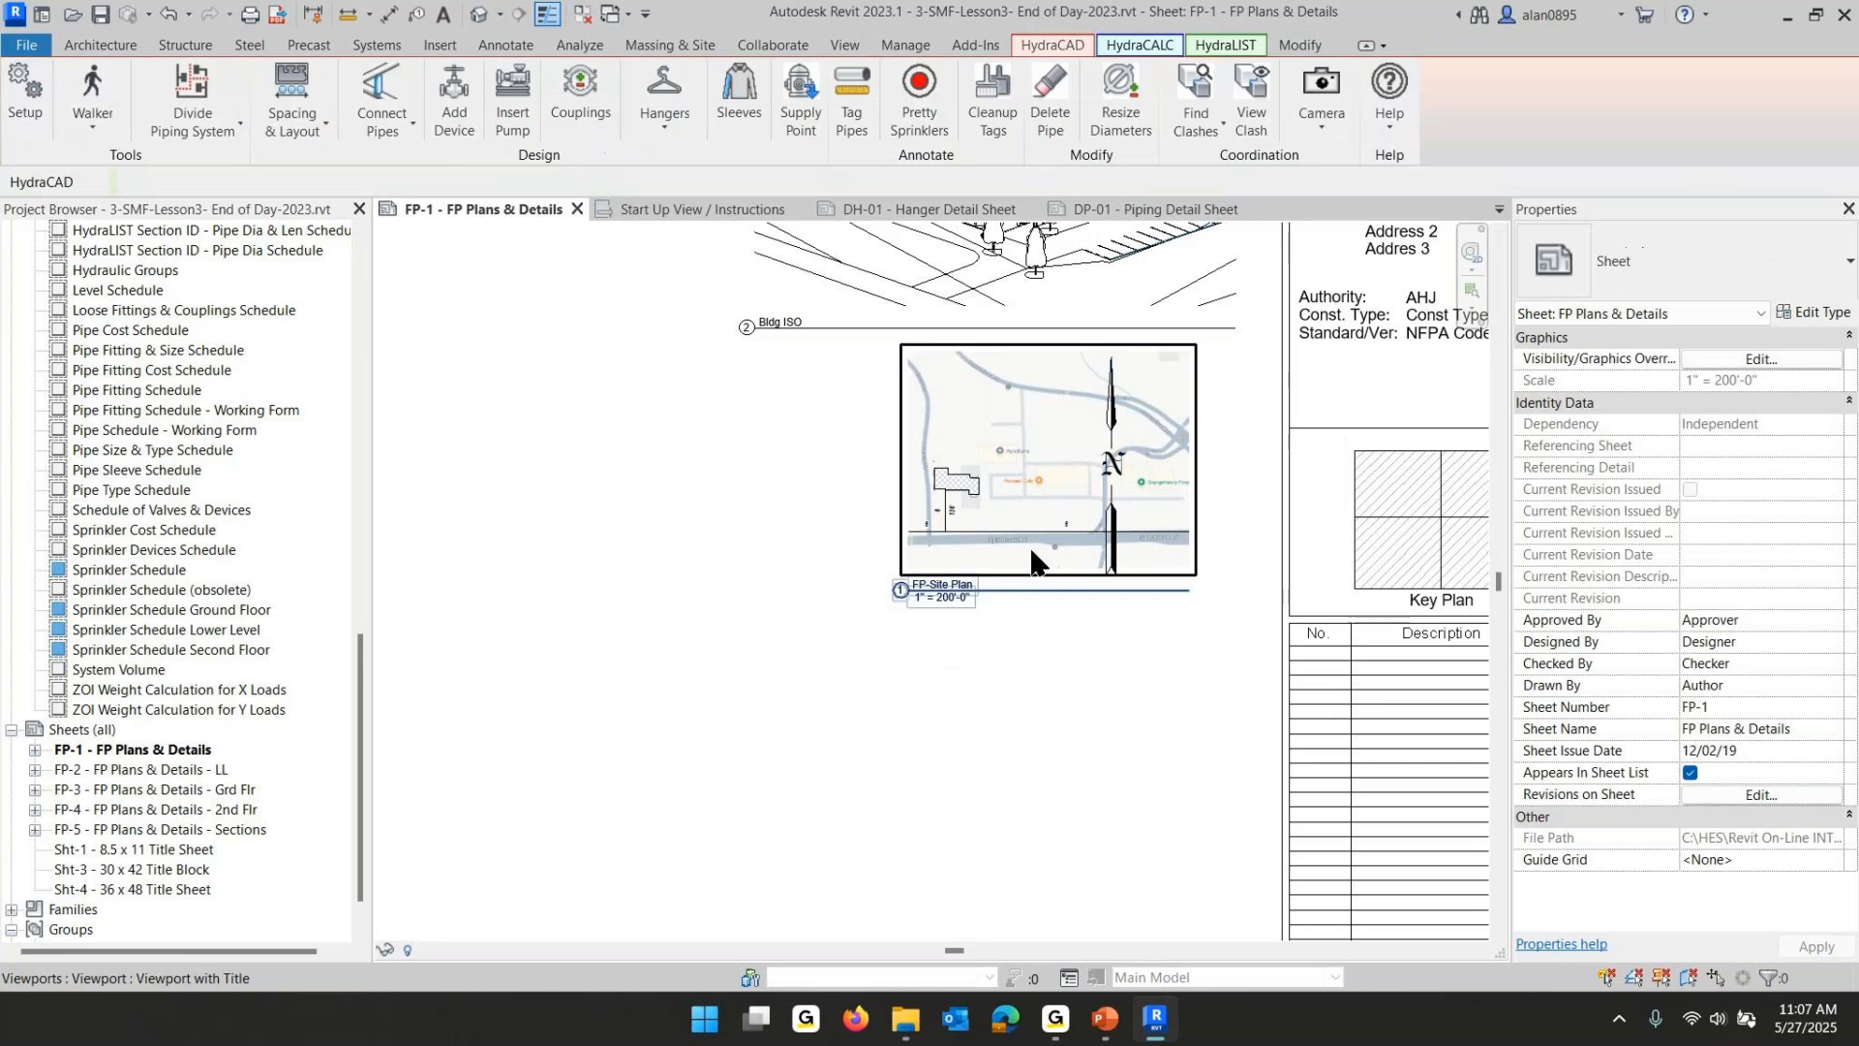
pyautogui.click(1111, 532)
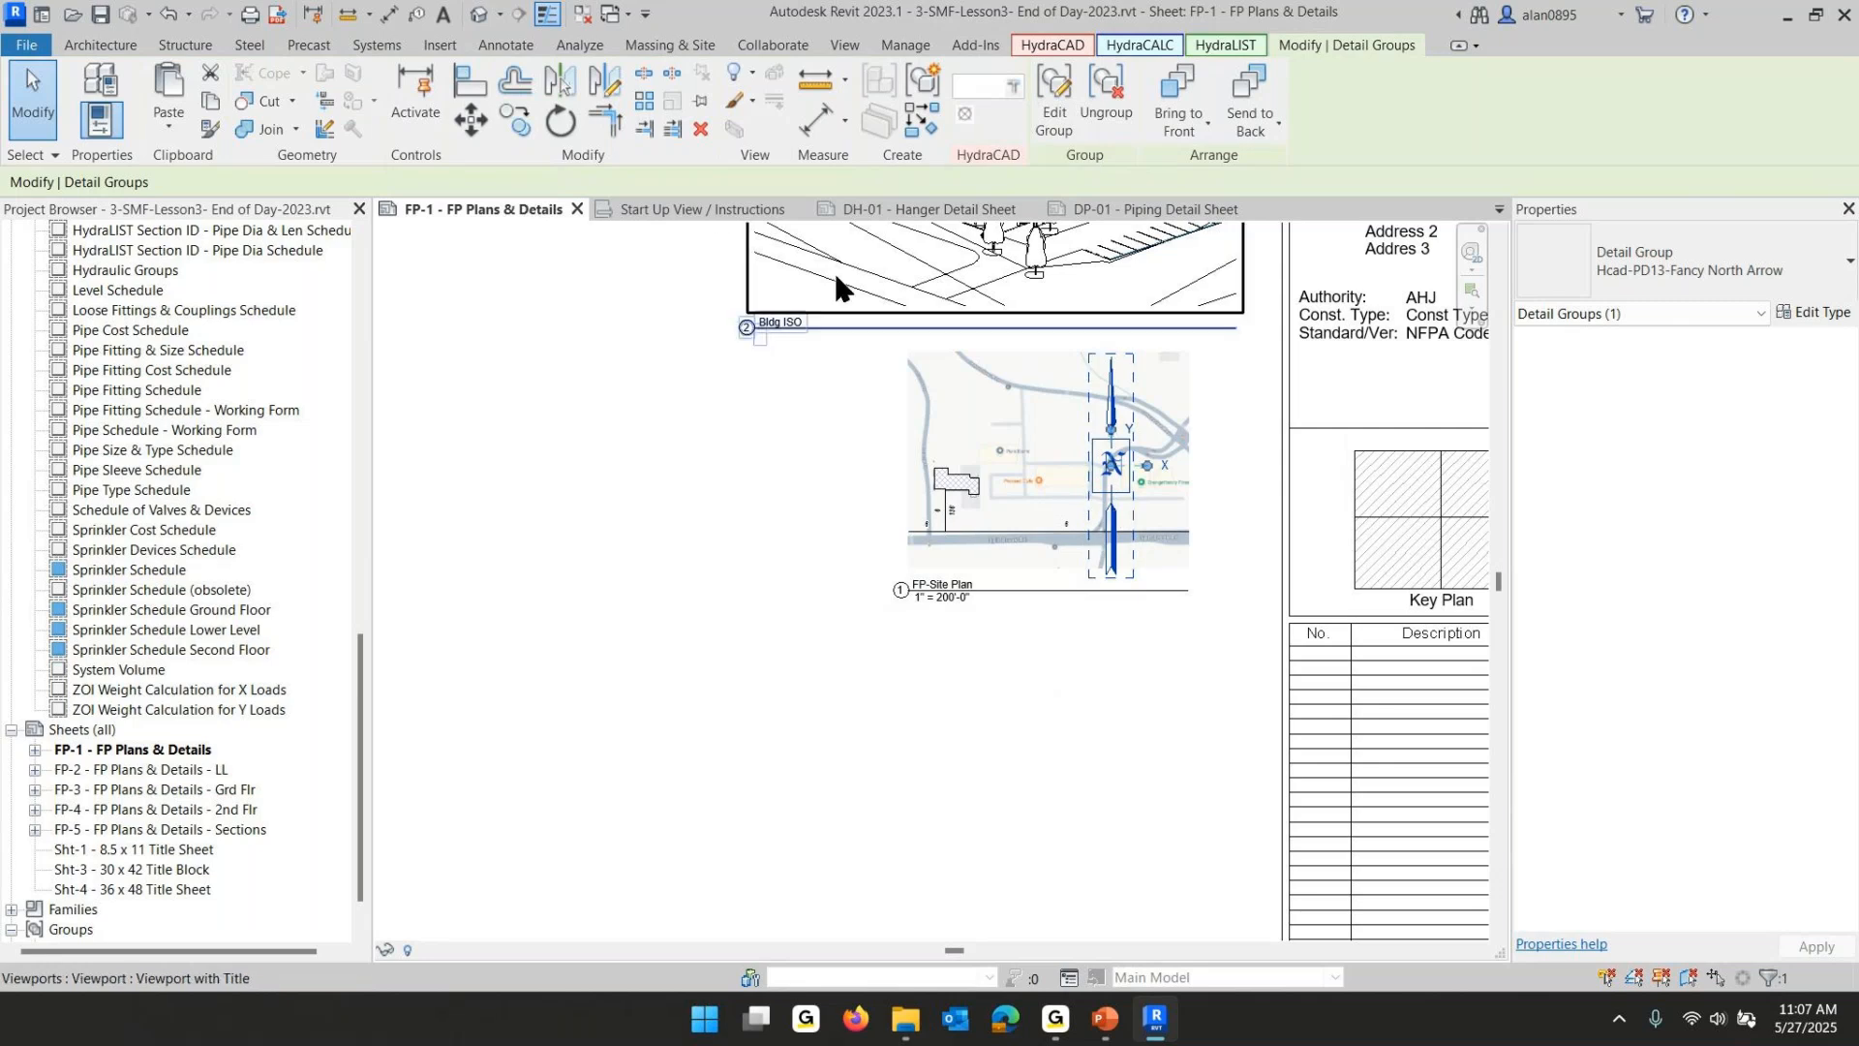
pyautogui.click(560, 119)
pyautogui.click(1112, 364)
pyautogui.click(1085, 366)
pyautogui.click(1085, 804)
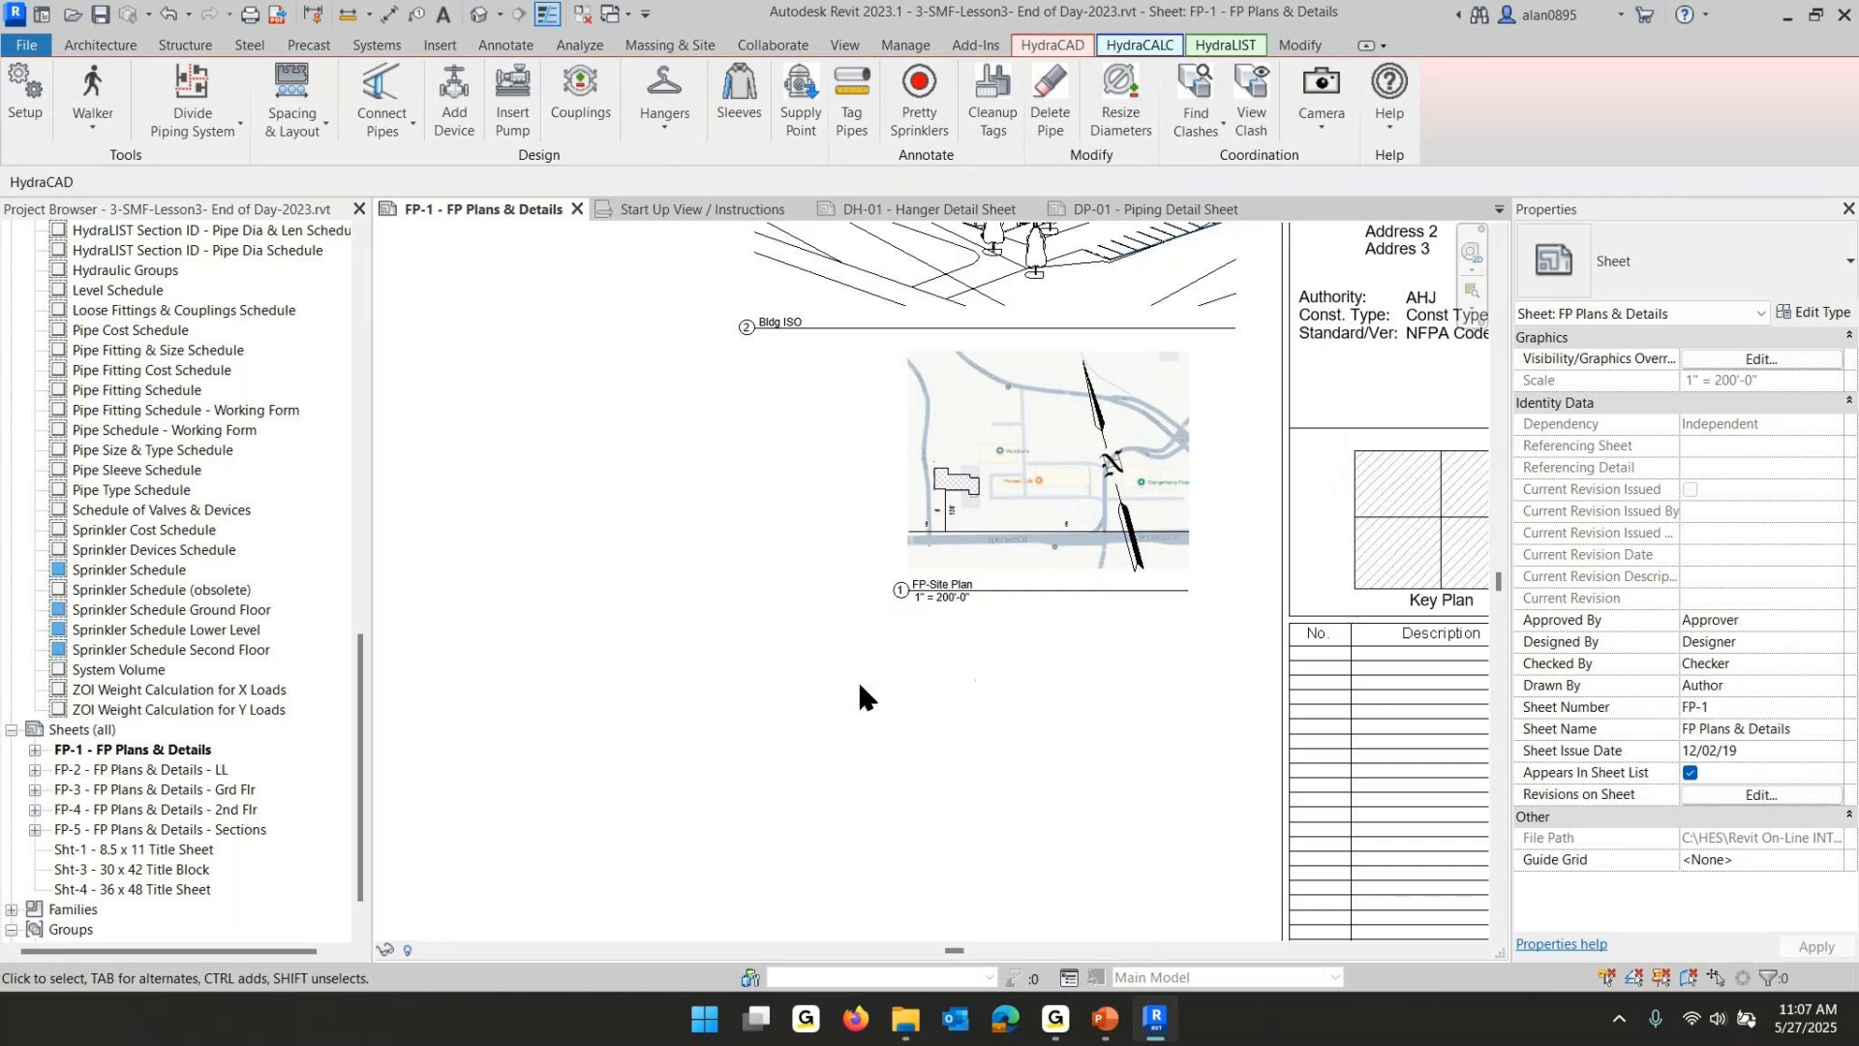
# - Switch to the PowerPoint lesson checklist slide and review it, then return to Revit
pyautogui.moveTo(1103, 1024)
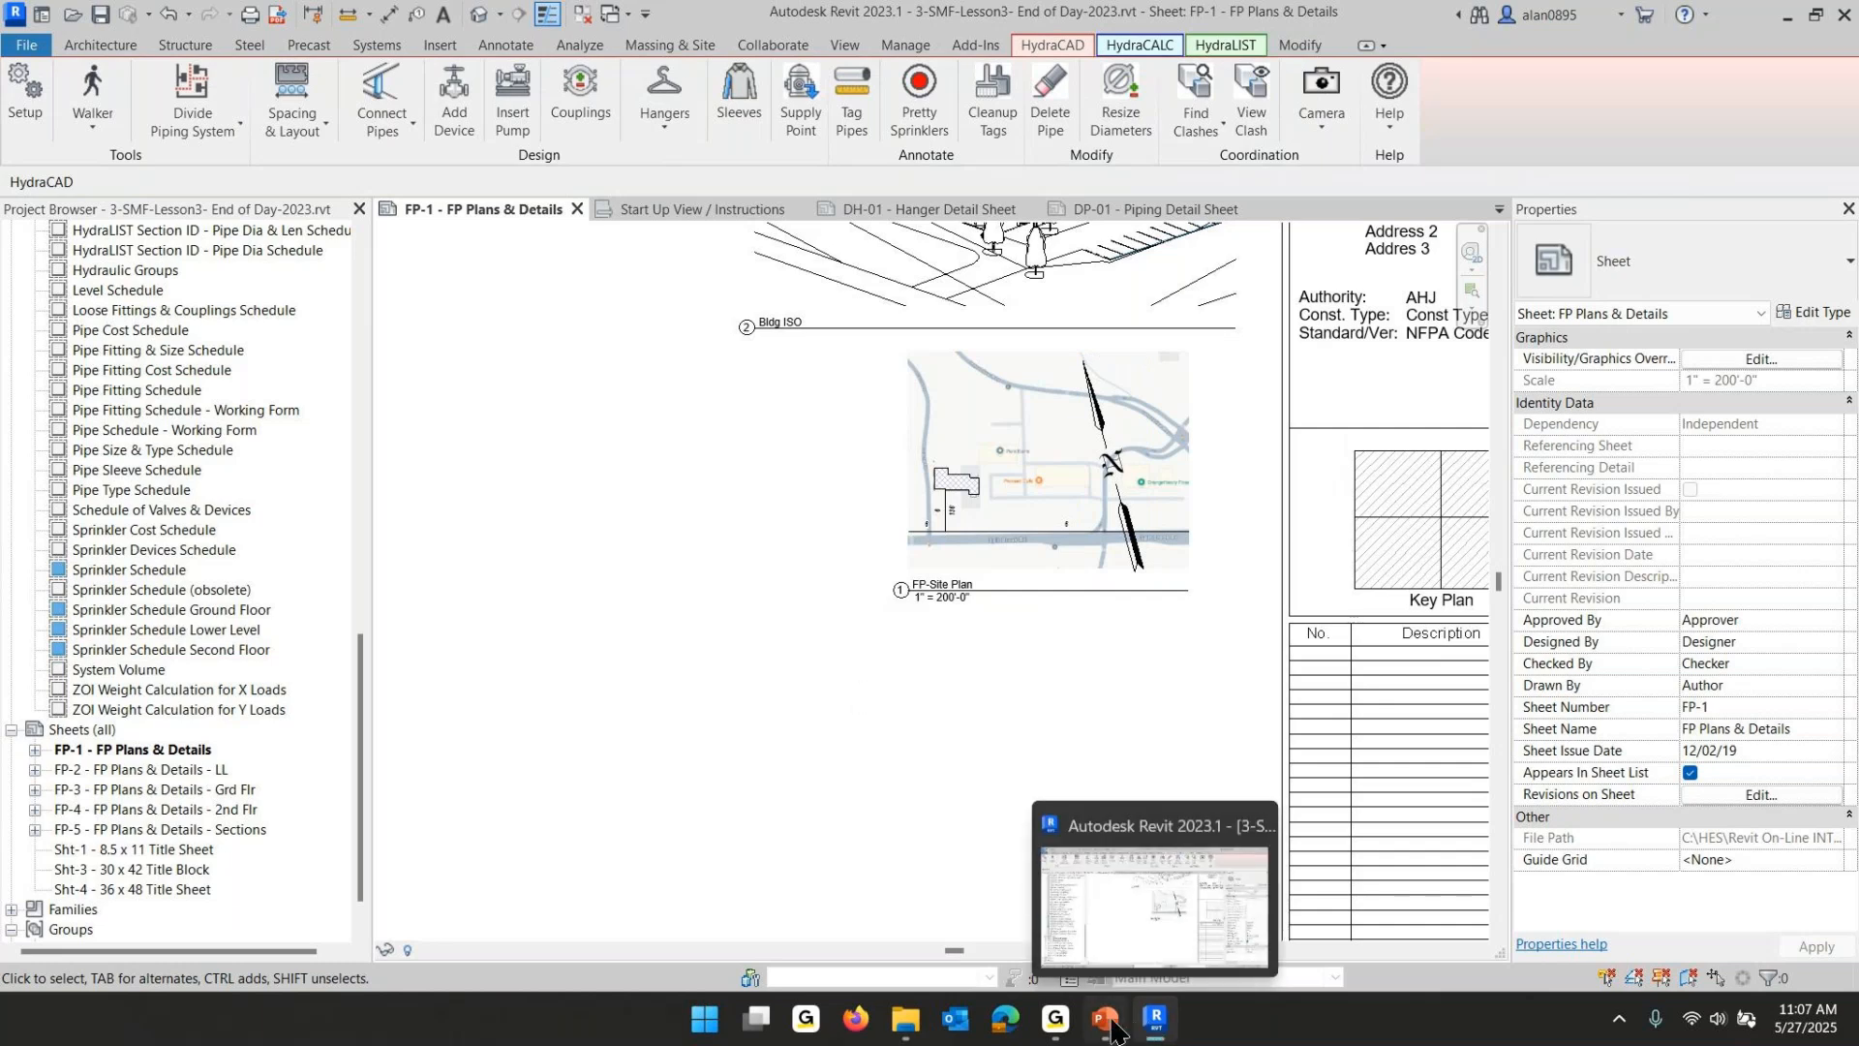
pyautogui.click(1100, 1024)
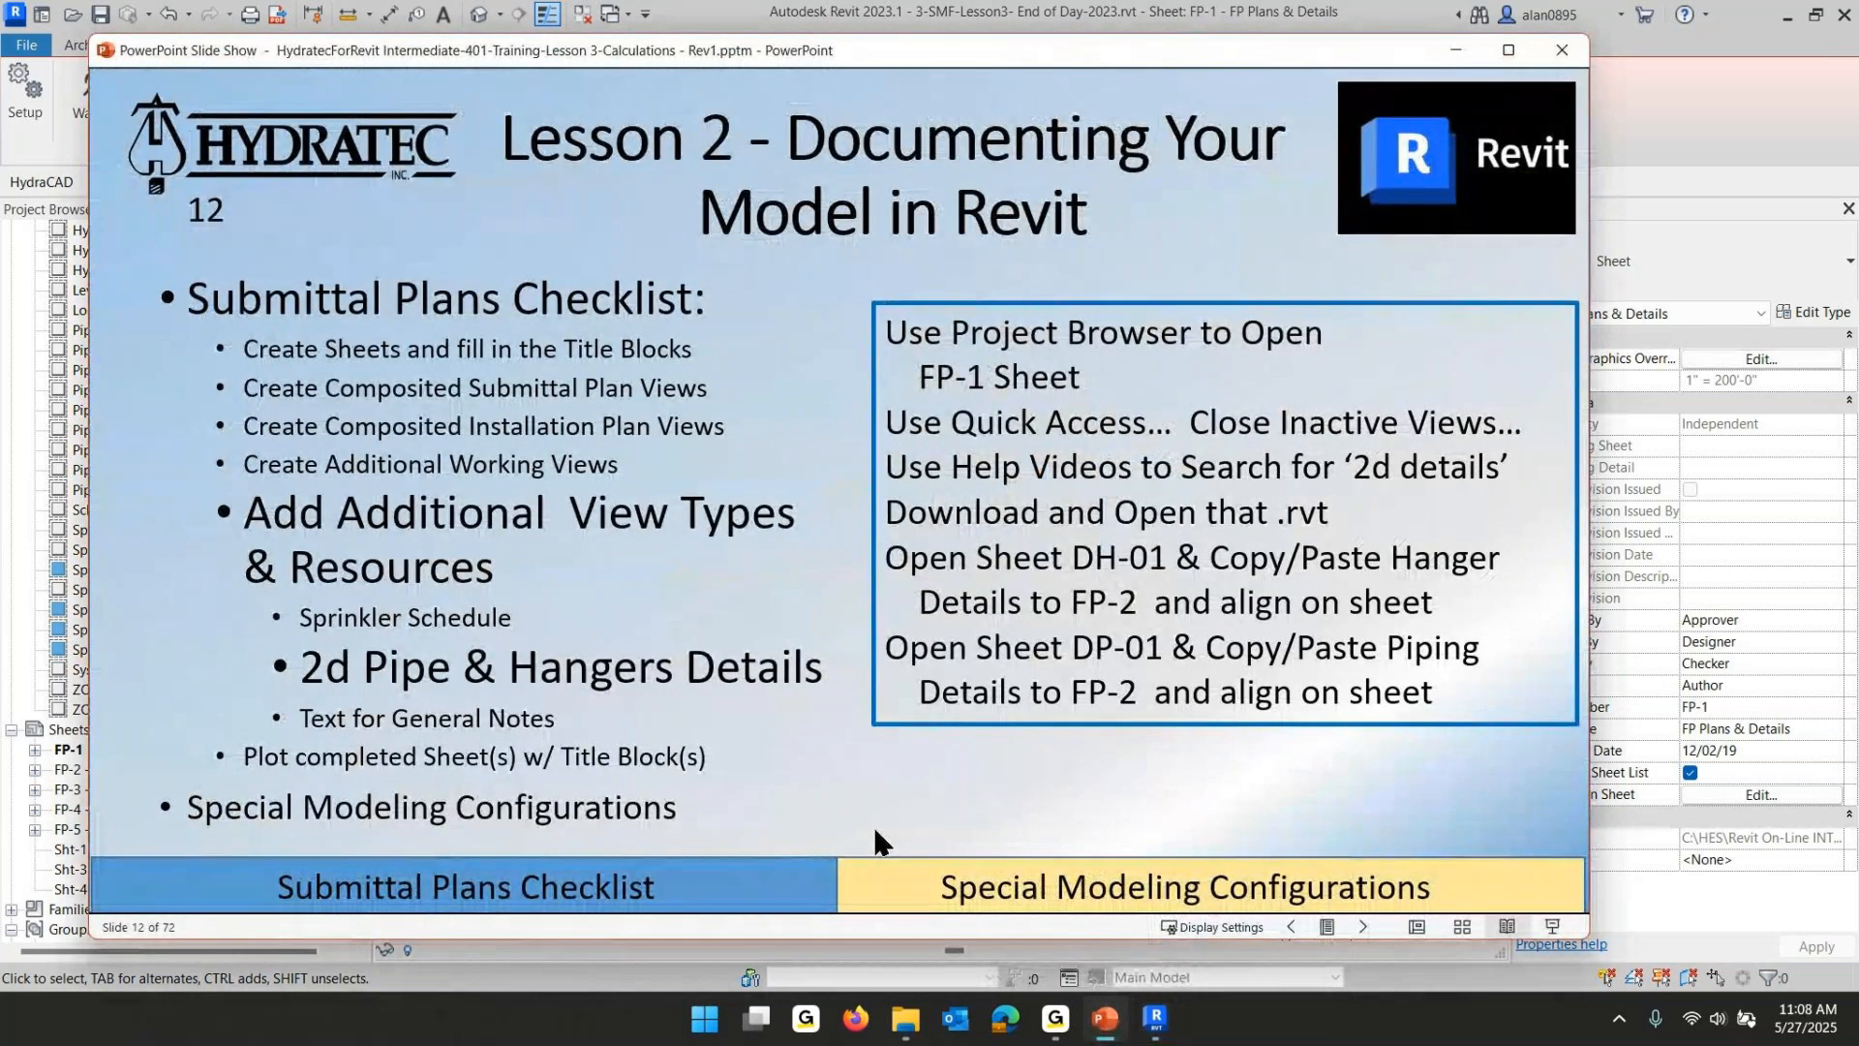
pyautogui.click(1158, 1025)
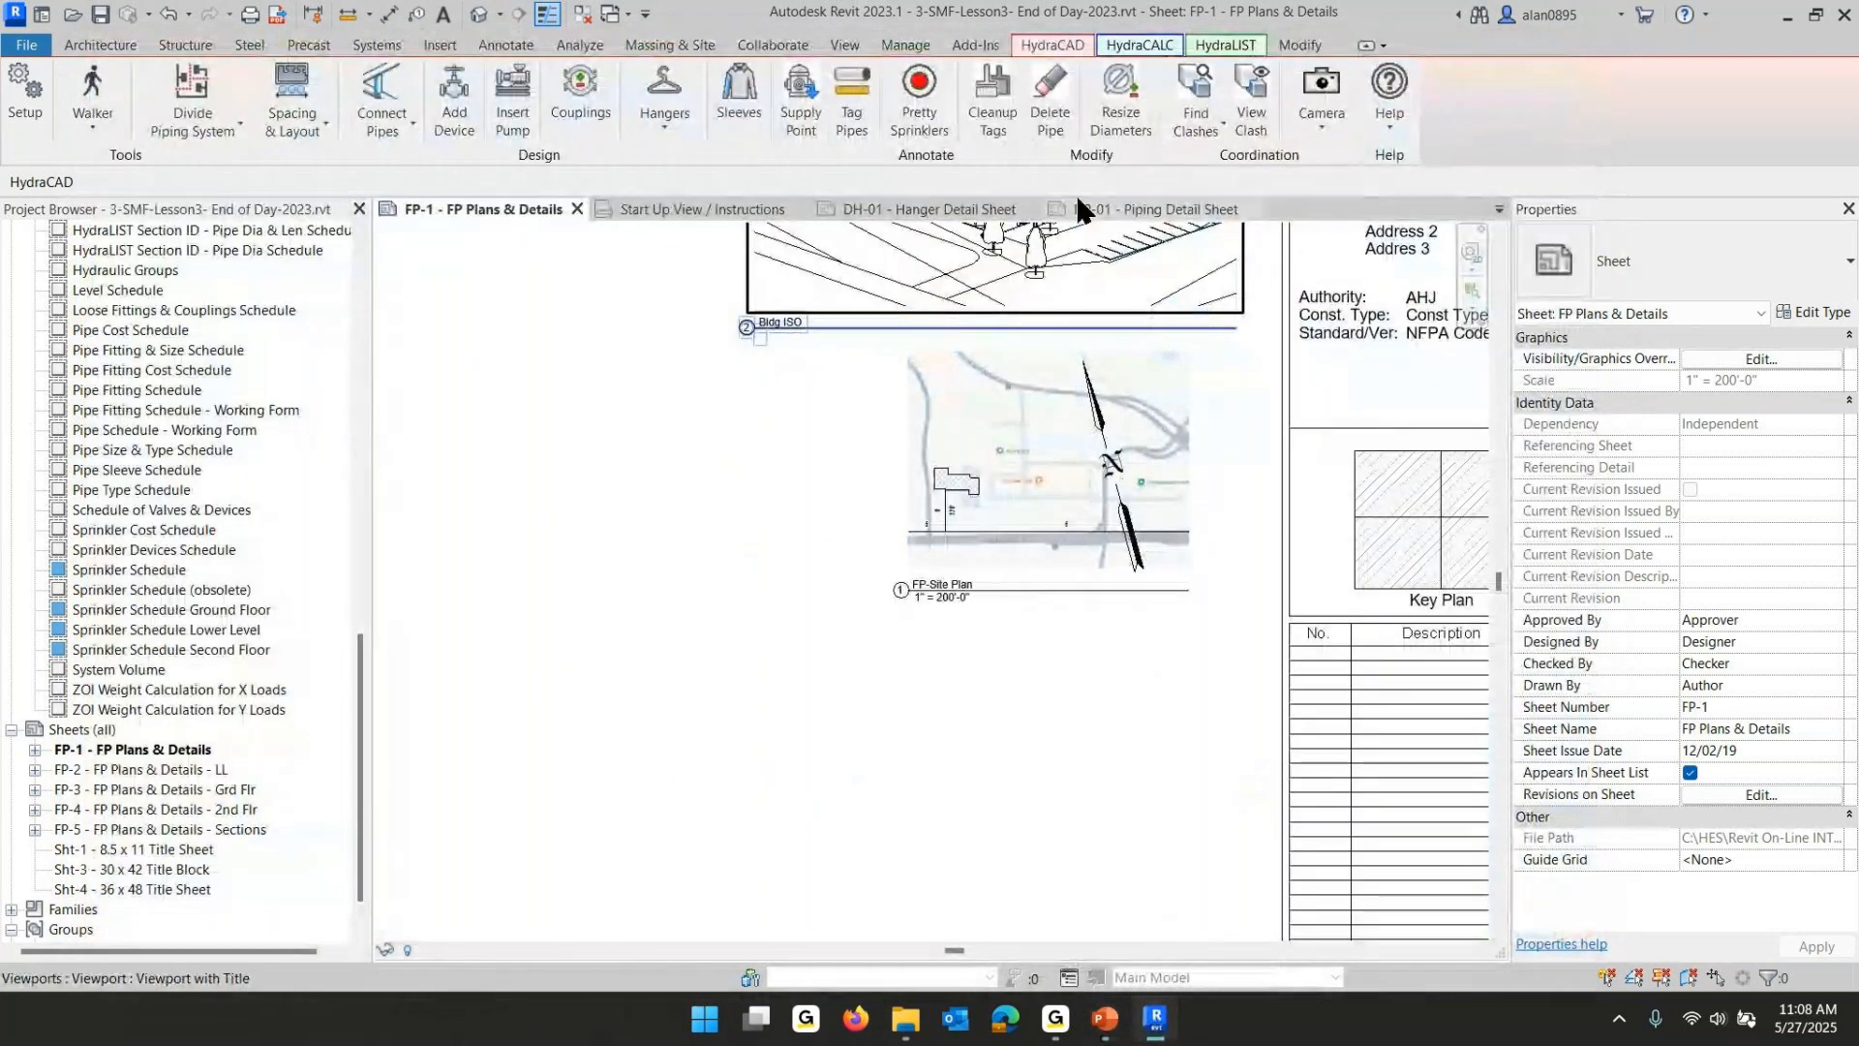
# - Close the DP-01 and DH-01 sheet tabs, cancelling the save reminder
pyautogui.click(1251, 210)
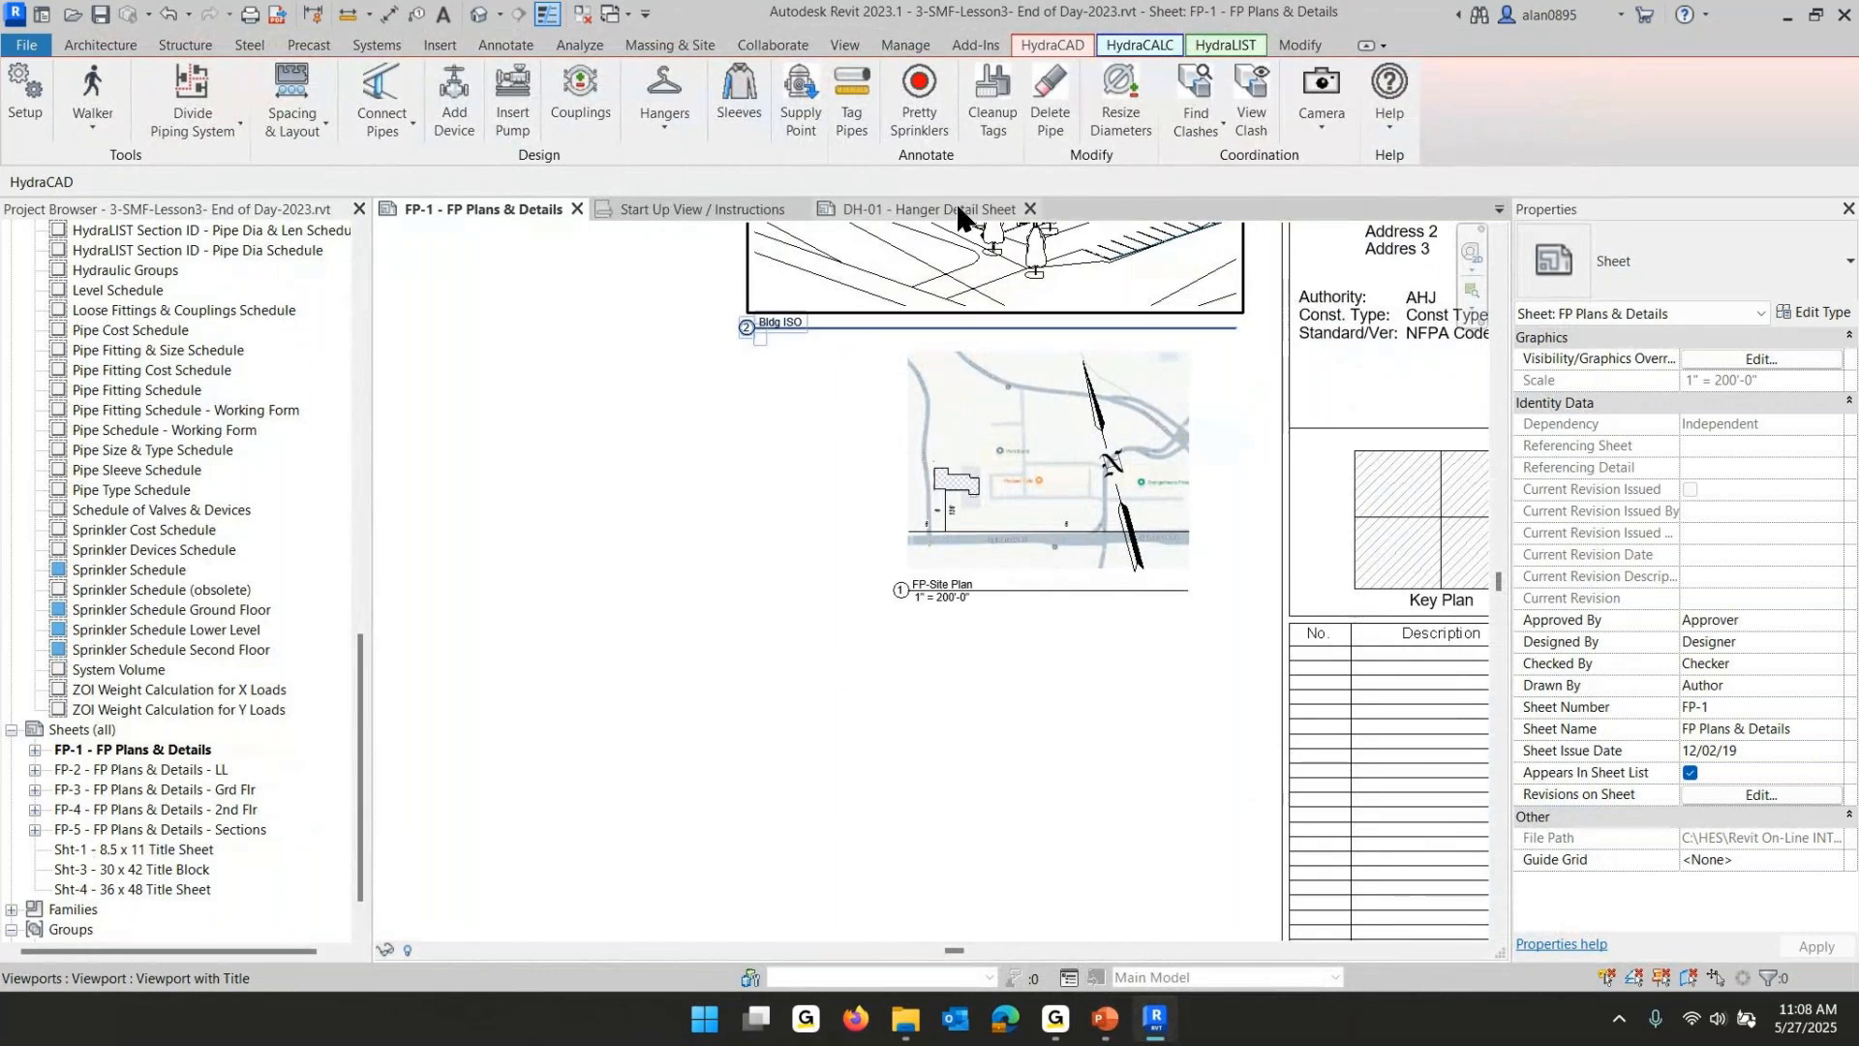
pyautogui.click(1029, 210)
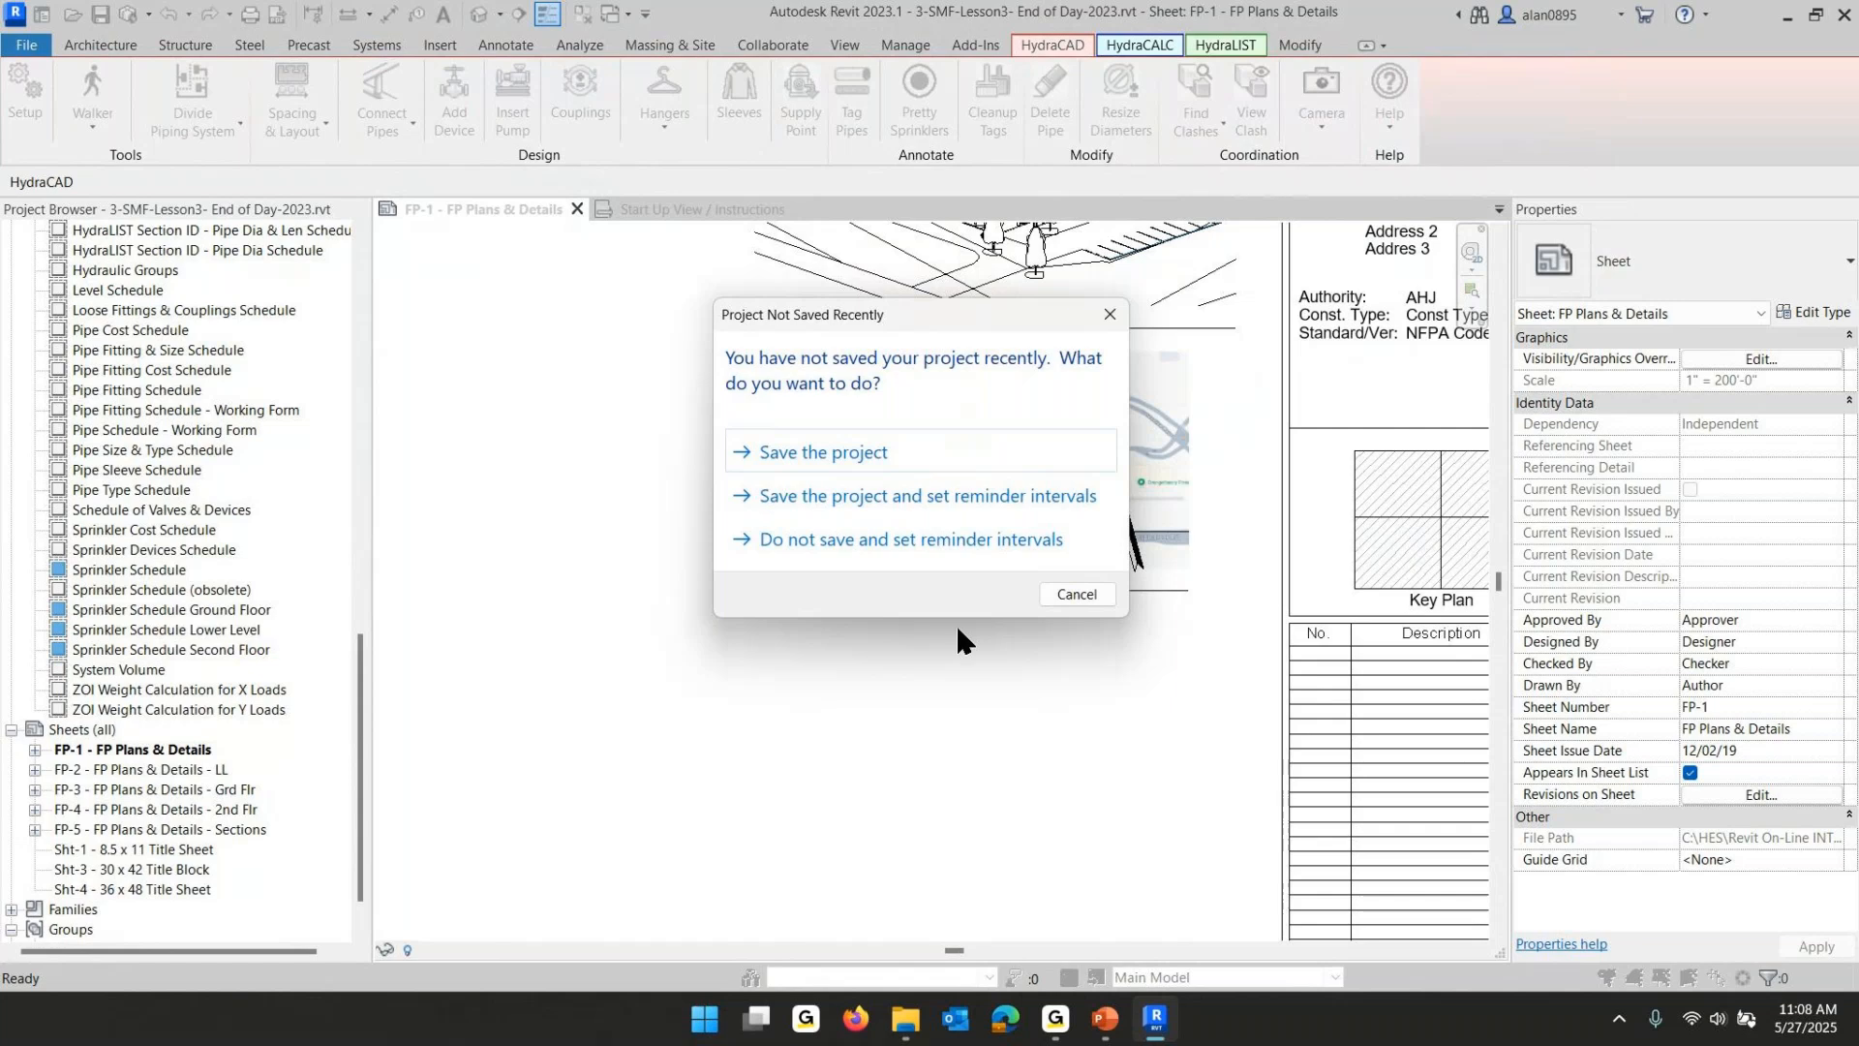
pyautogui.click(1065, 590)
# - Save the detail project as HydraCAD 2D Sheet Details Project-2025 and close its view
pyautogui.click(701, 208)
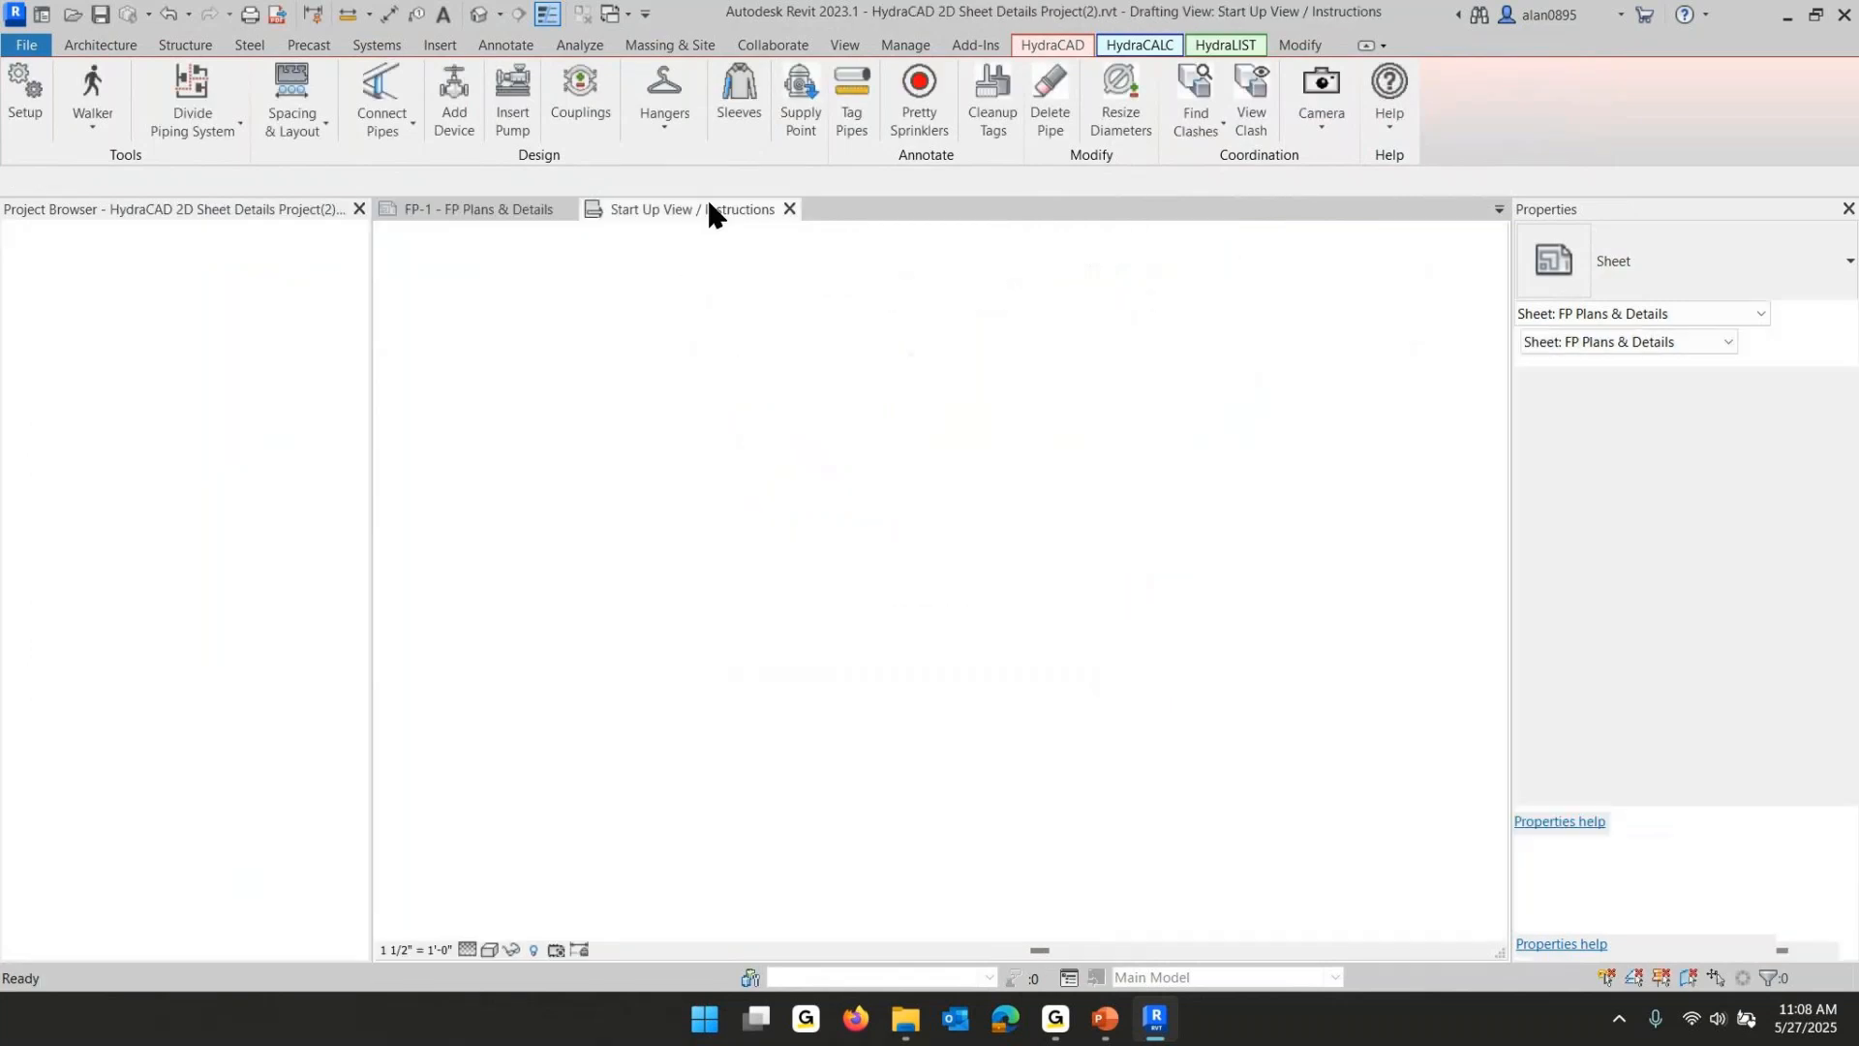
pyautogui.click(23, 46)
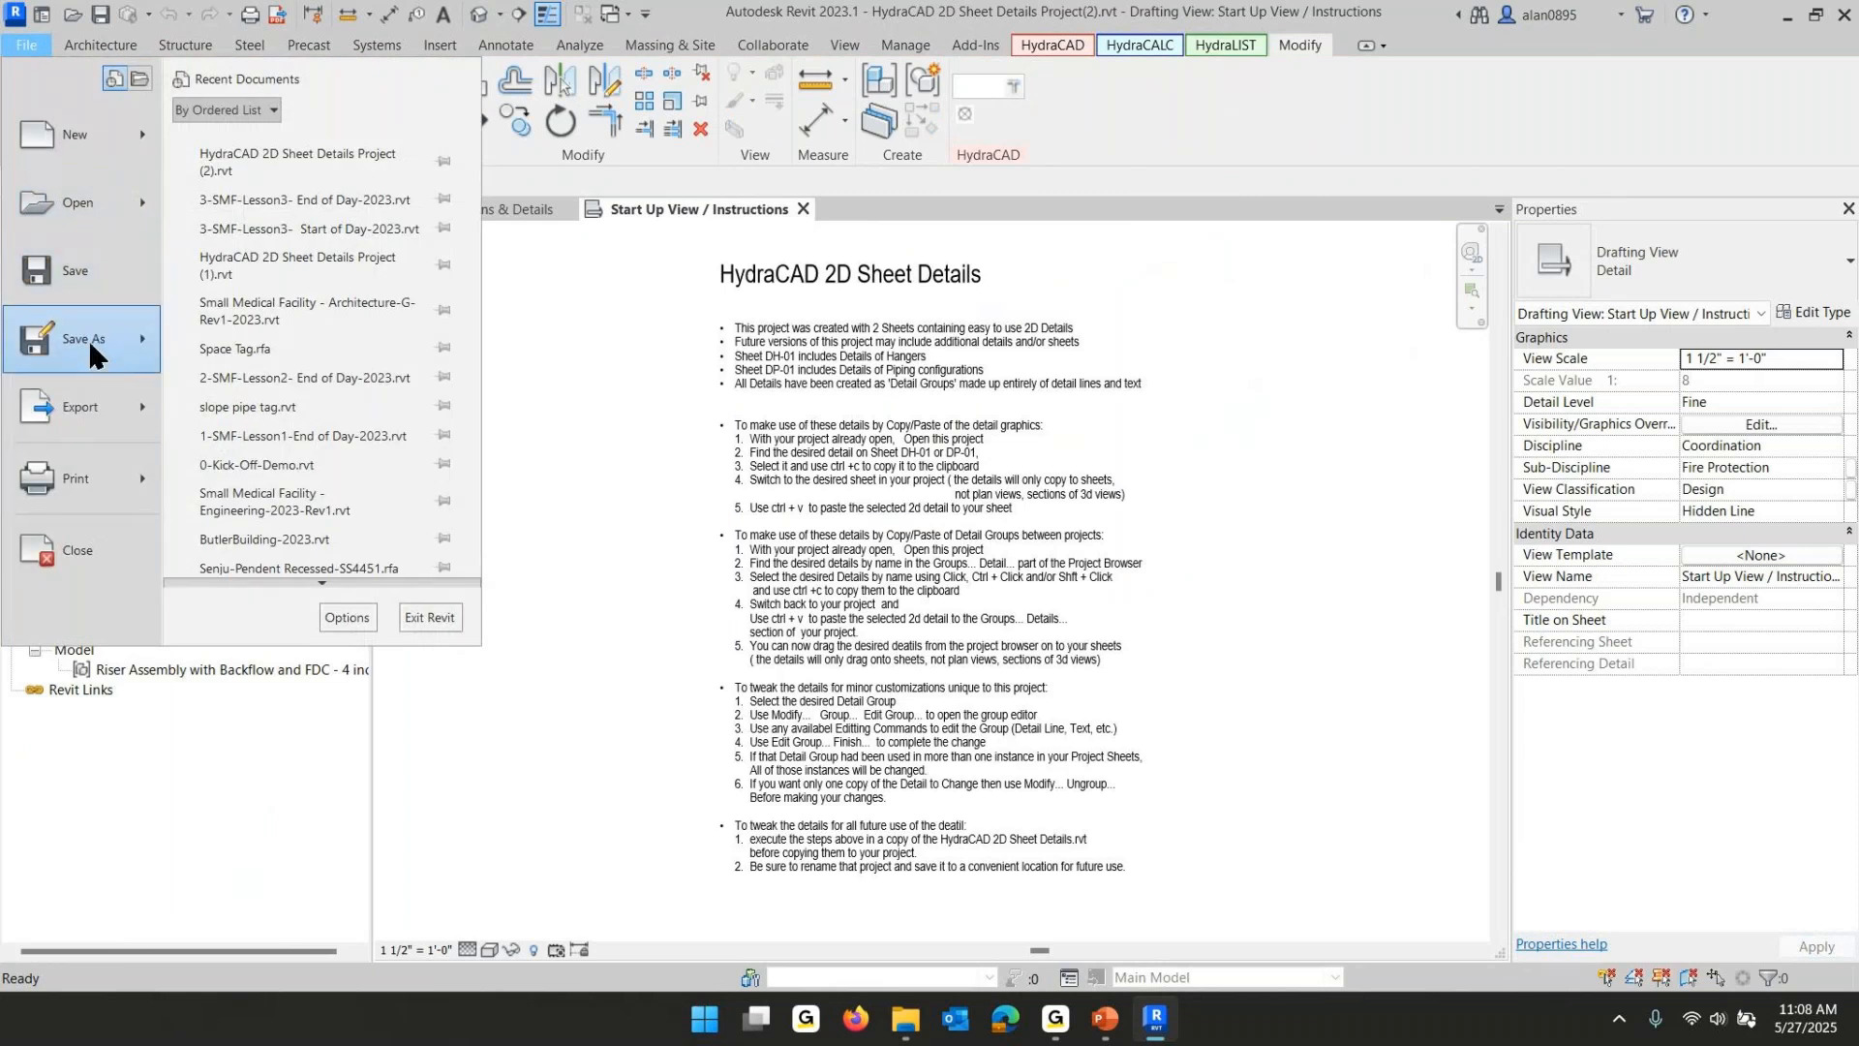
pyautogui.moveTo(92, 343)
pyautogui.click(270, 252)
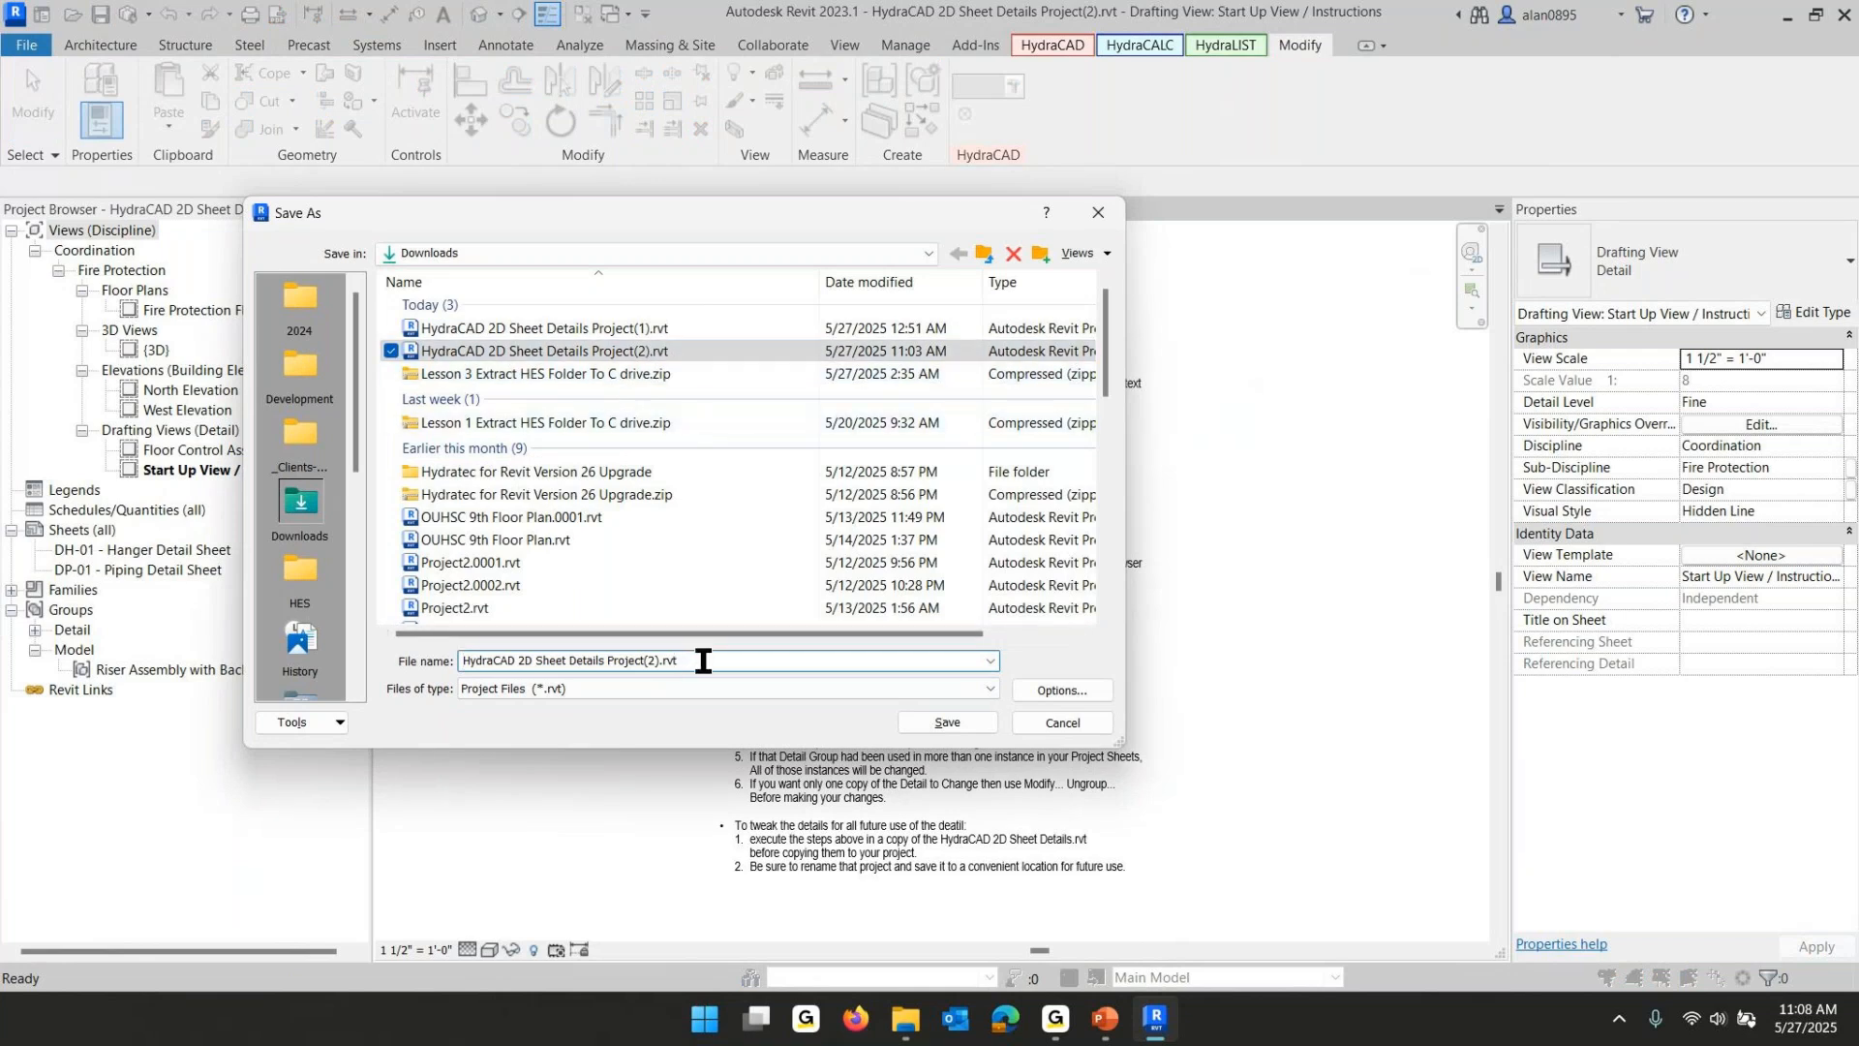
pyautogui.press('BackSpace')
pyautogui.press('BackSpace')
pyautogui.press('BackSpace')
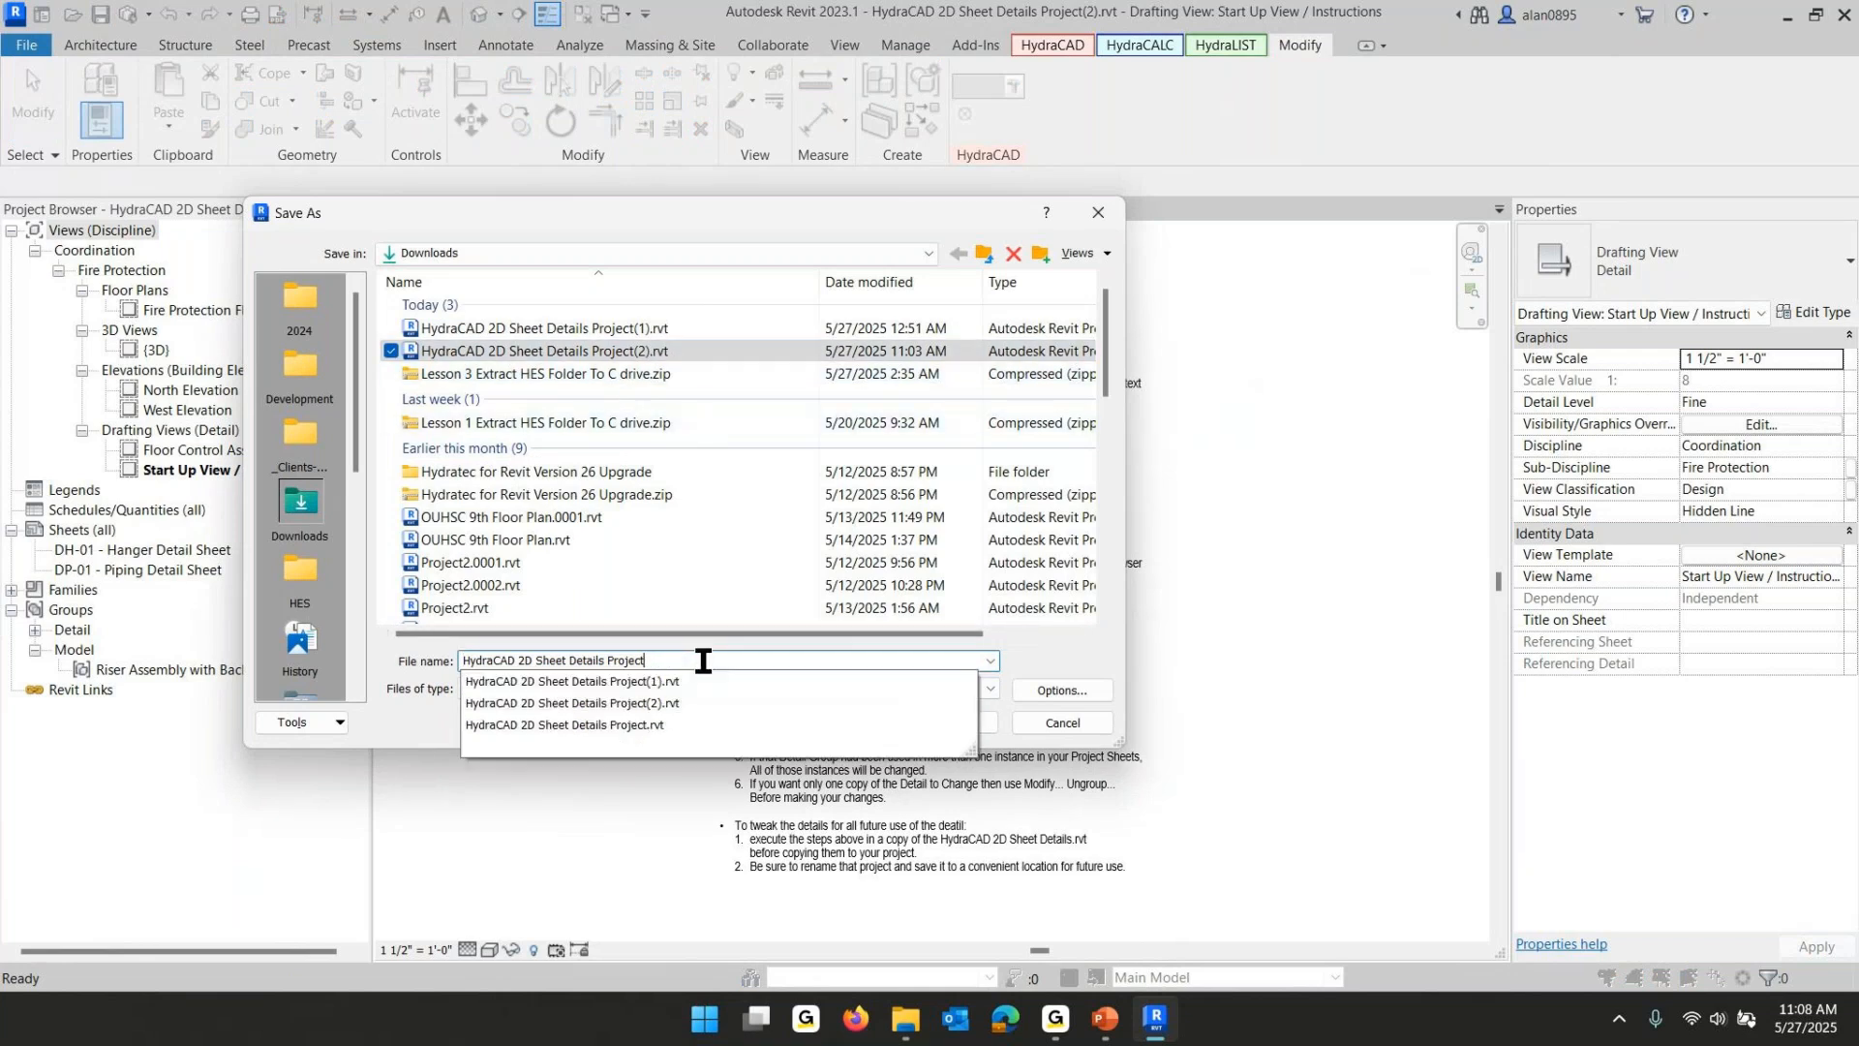
pyautogui.write('-')
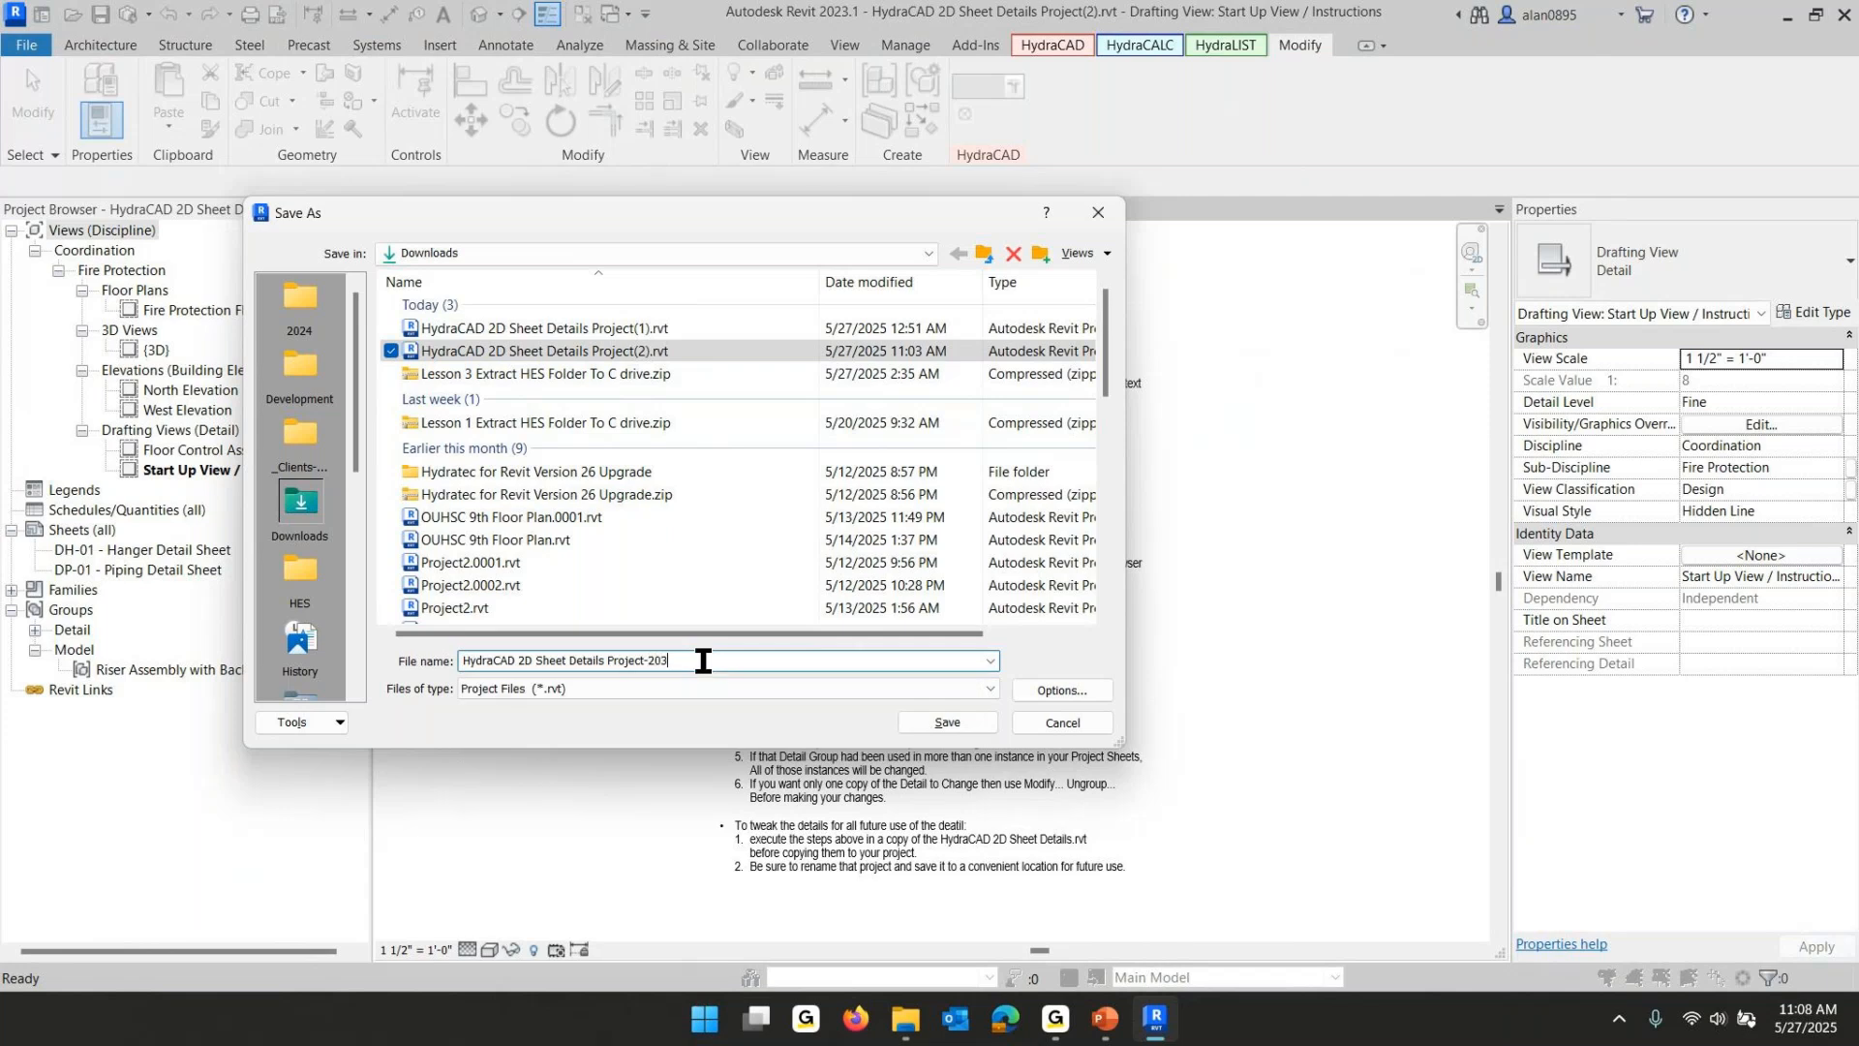
pyautogui.write('2025')
pyautogui.press('Return')
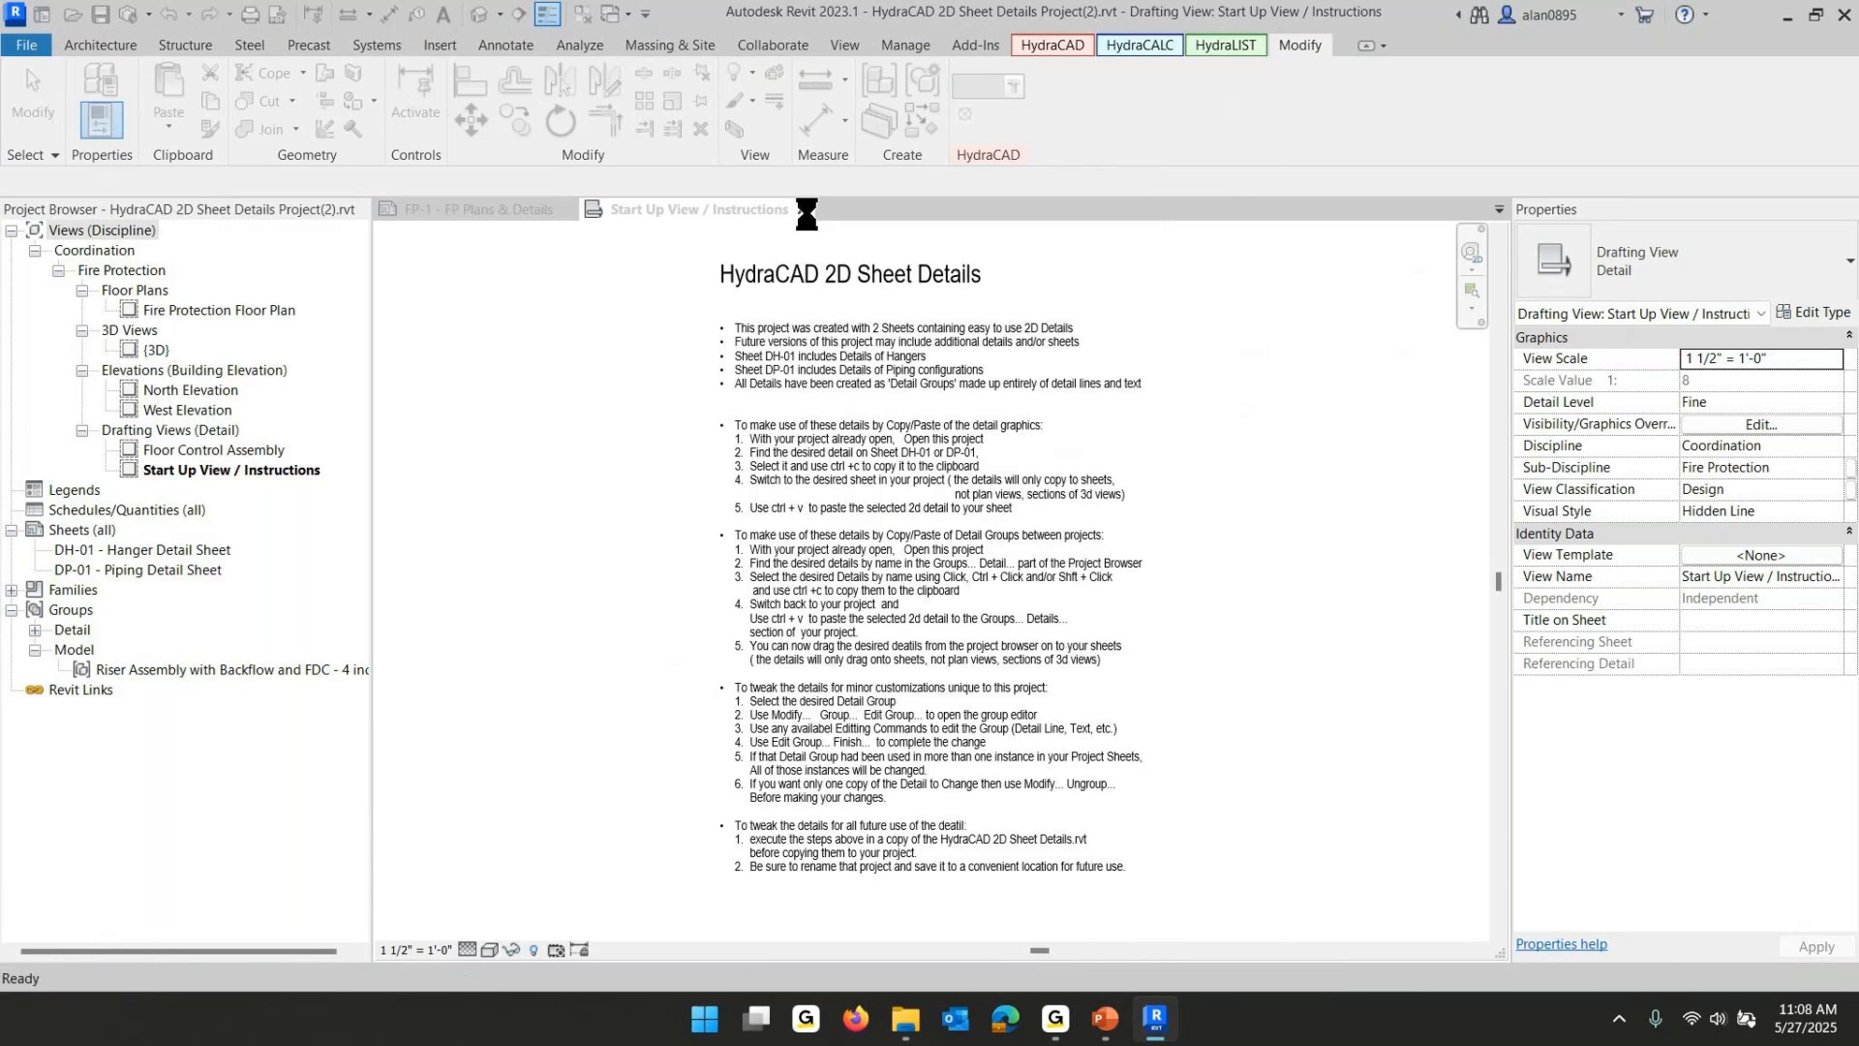
pyautogui.click(802, 210)
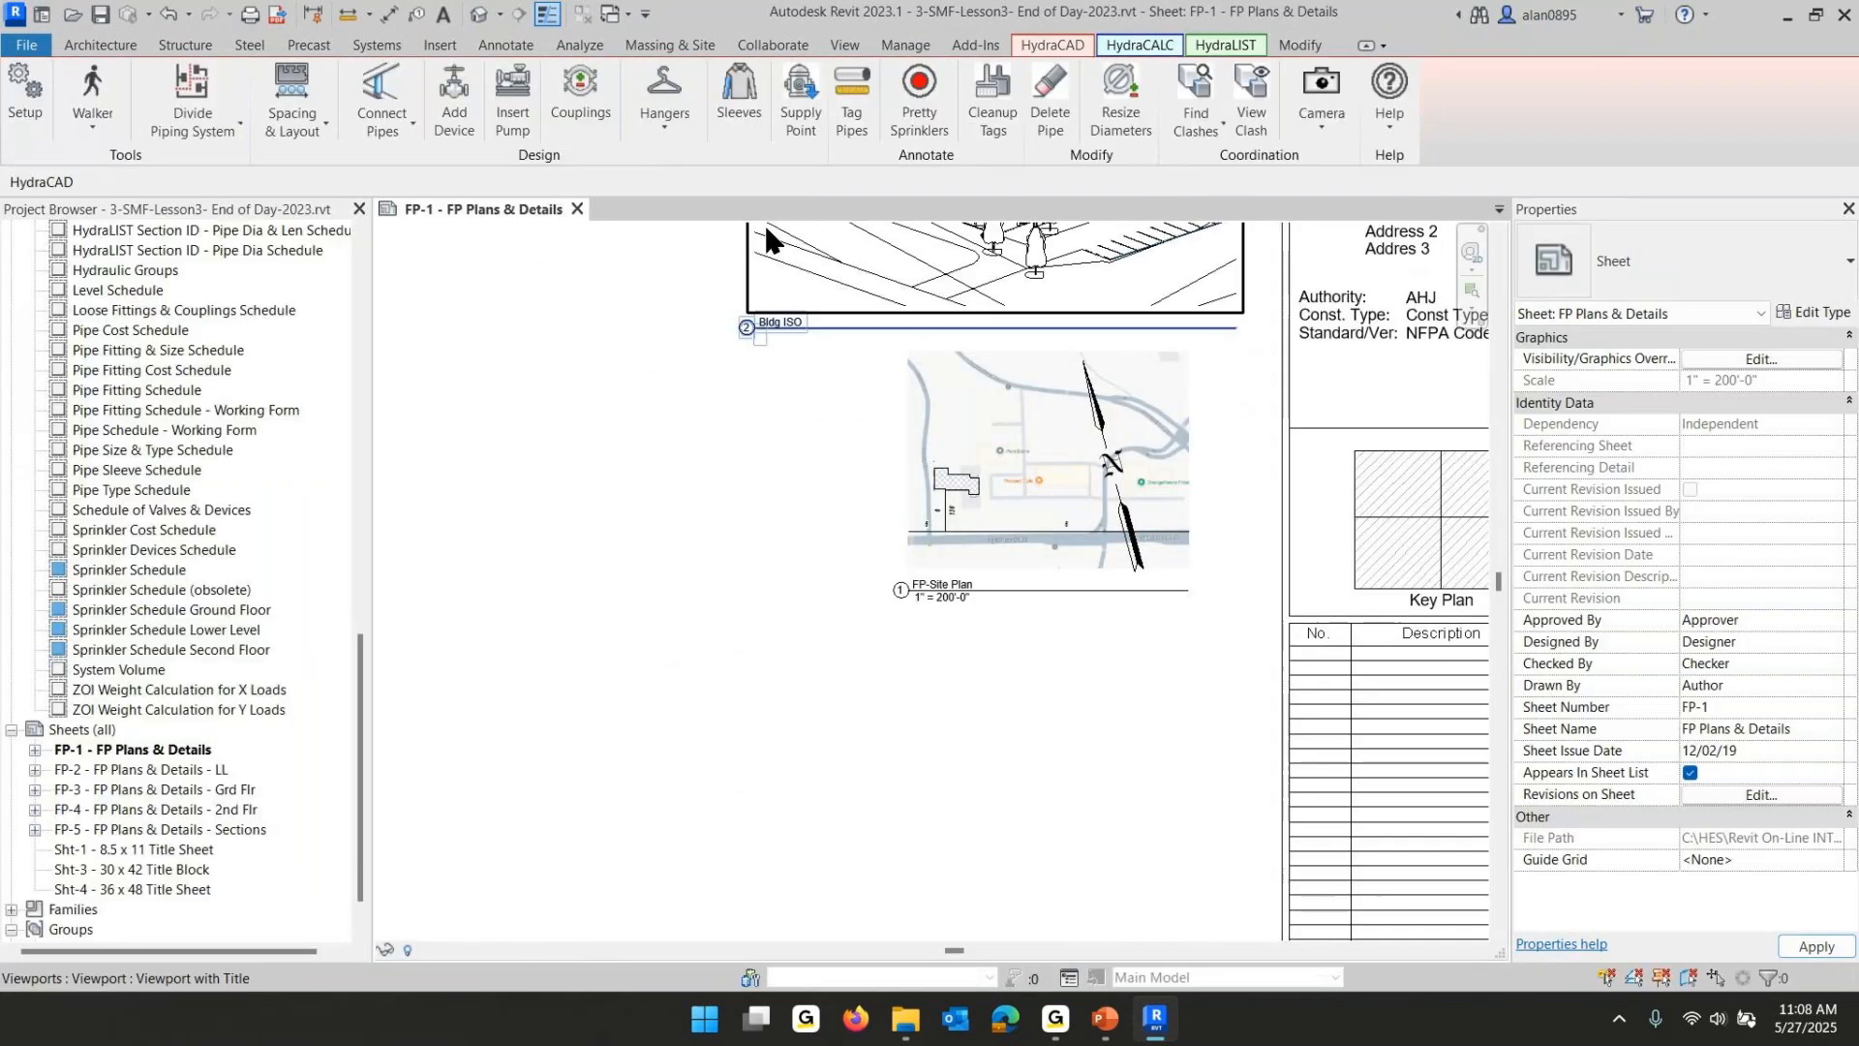
# - Place a "General Notes" heading in 3/16" Arial text in the empty left area of sheet FP-1
pyautogui.scroll(-10, 505, 501)
pyautogui.moveTo(501, 501); pyautogui.dragTo(1055, 514, button='middle')
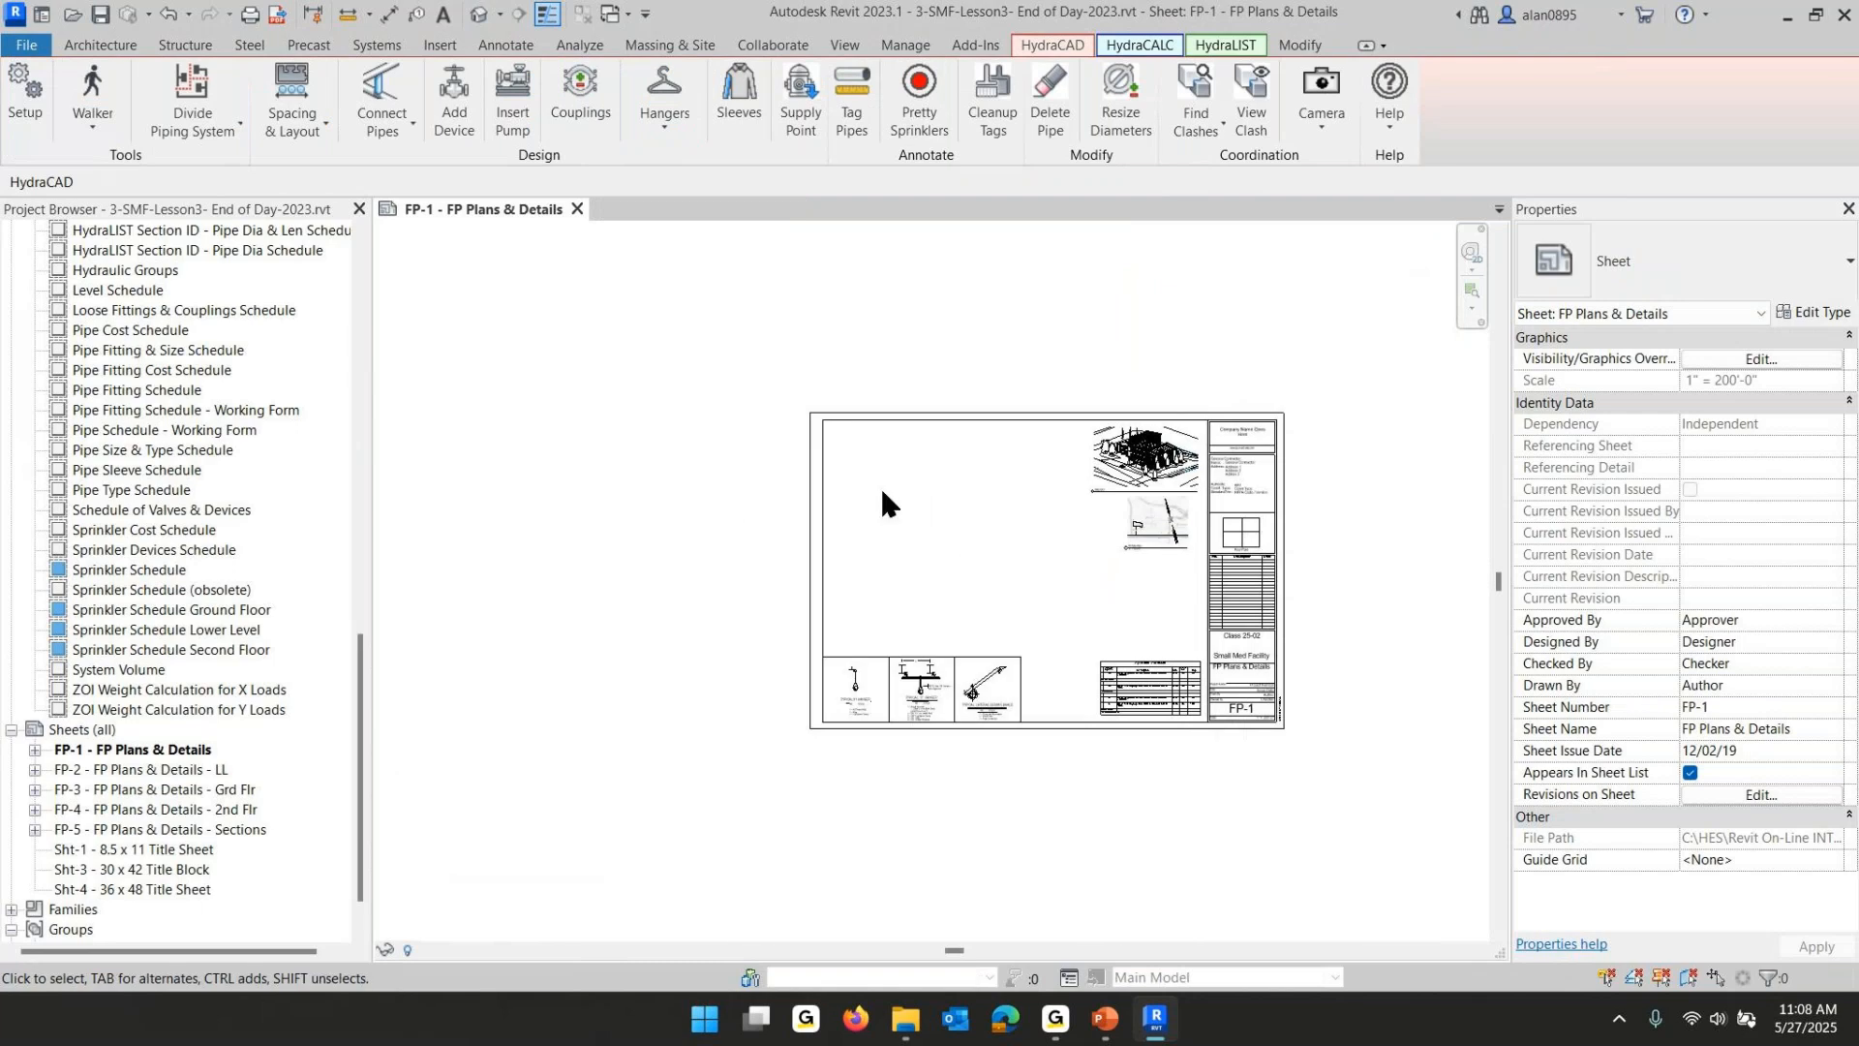
pyautogui.scroll(8, 885, 486)
pyautogui.moveTo(885, 484); pyautogui.dragTo(722, 703, button='middle')
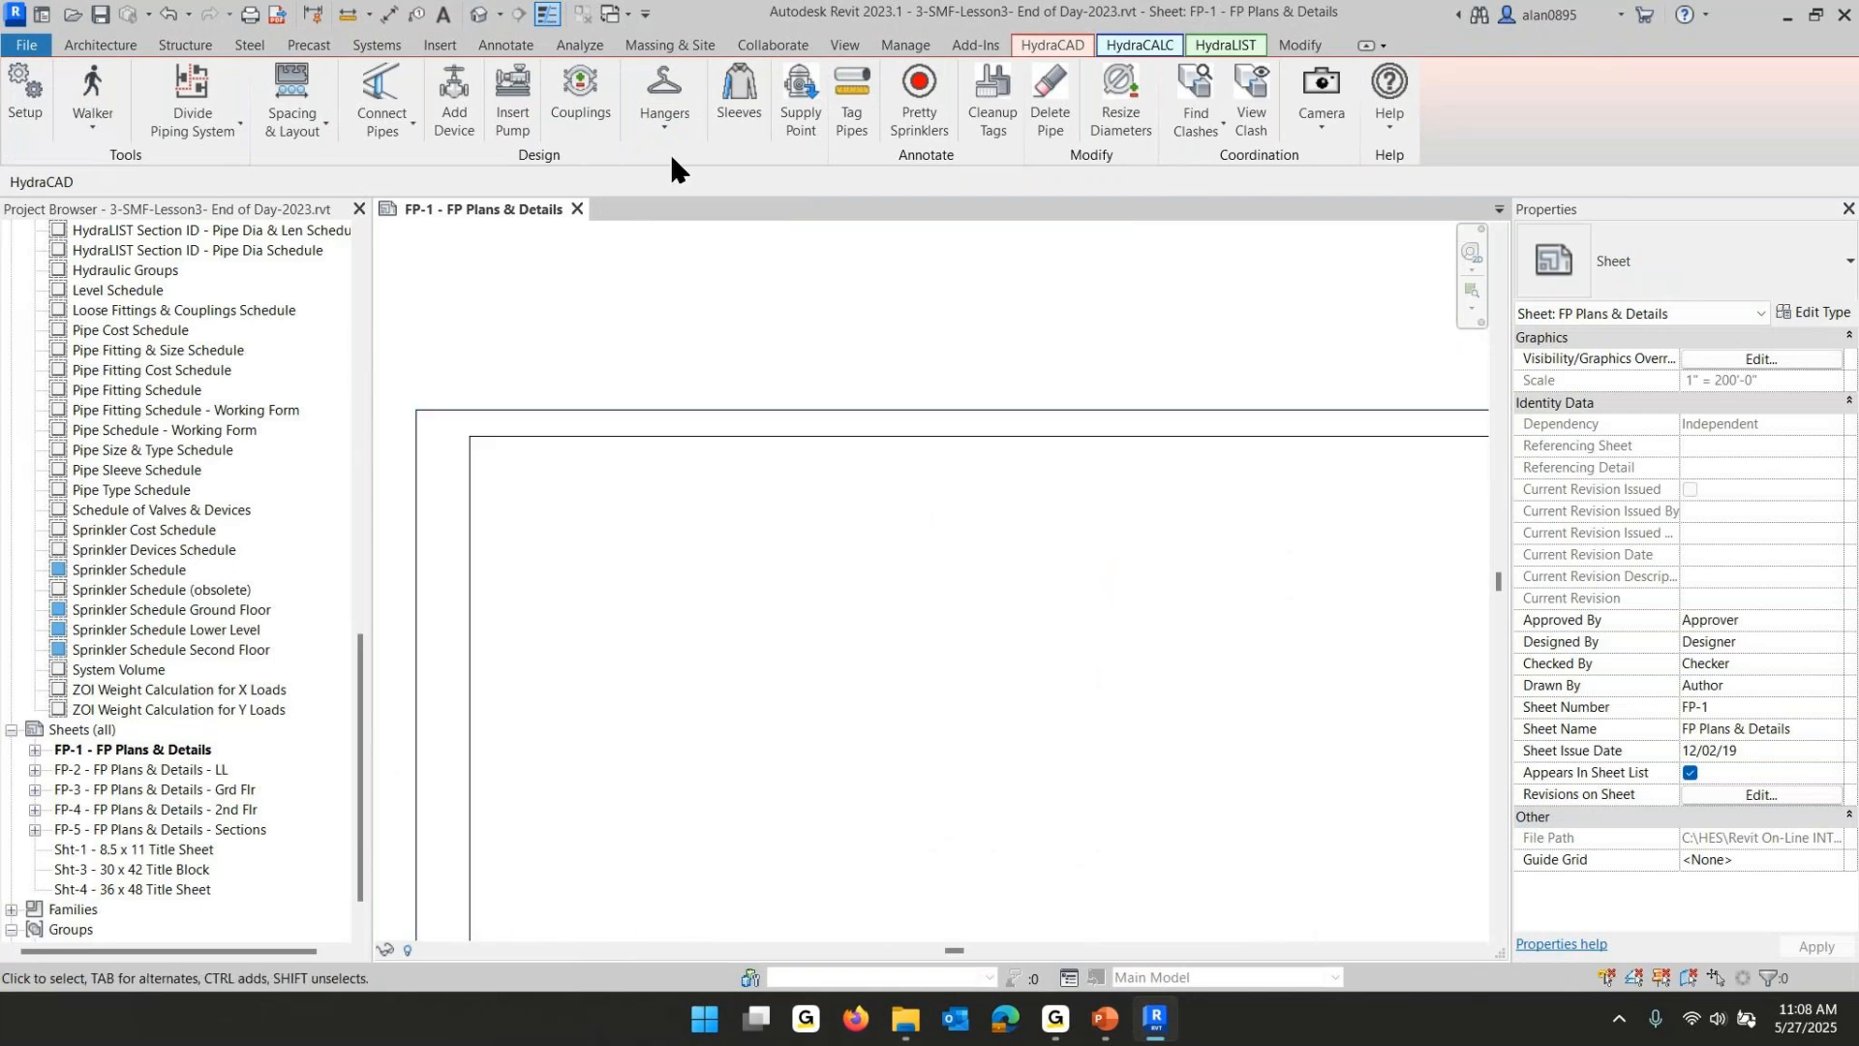
pyautogui.click(505, 46)
pyautogui.click(741, 73)
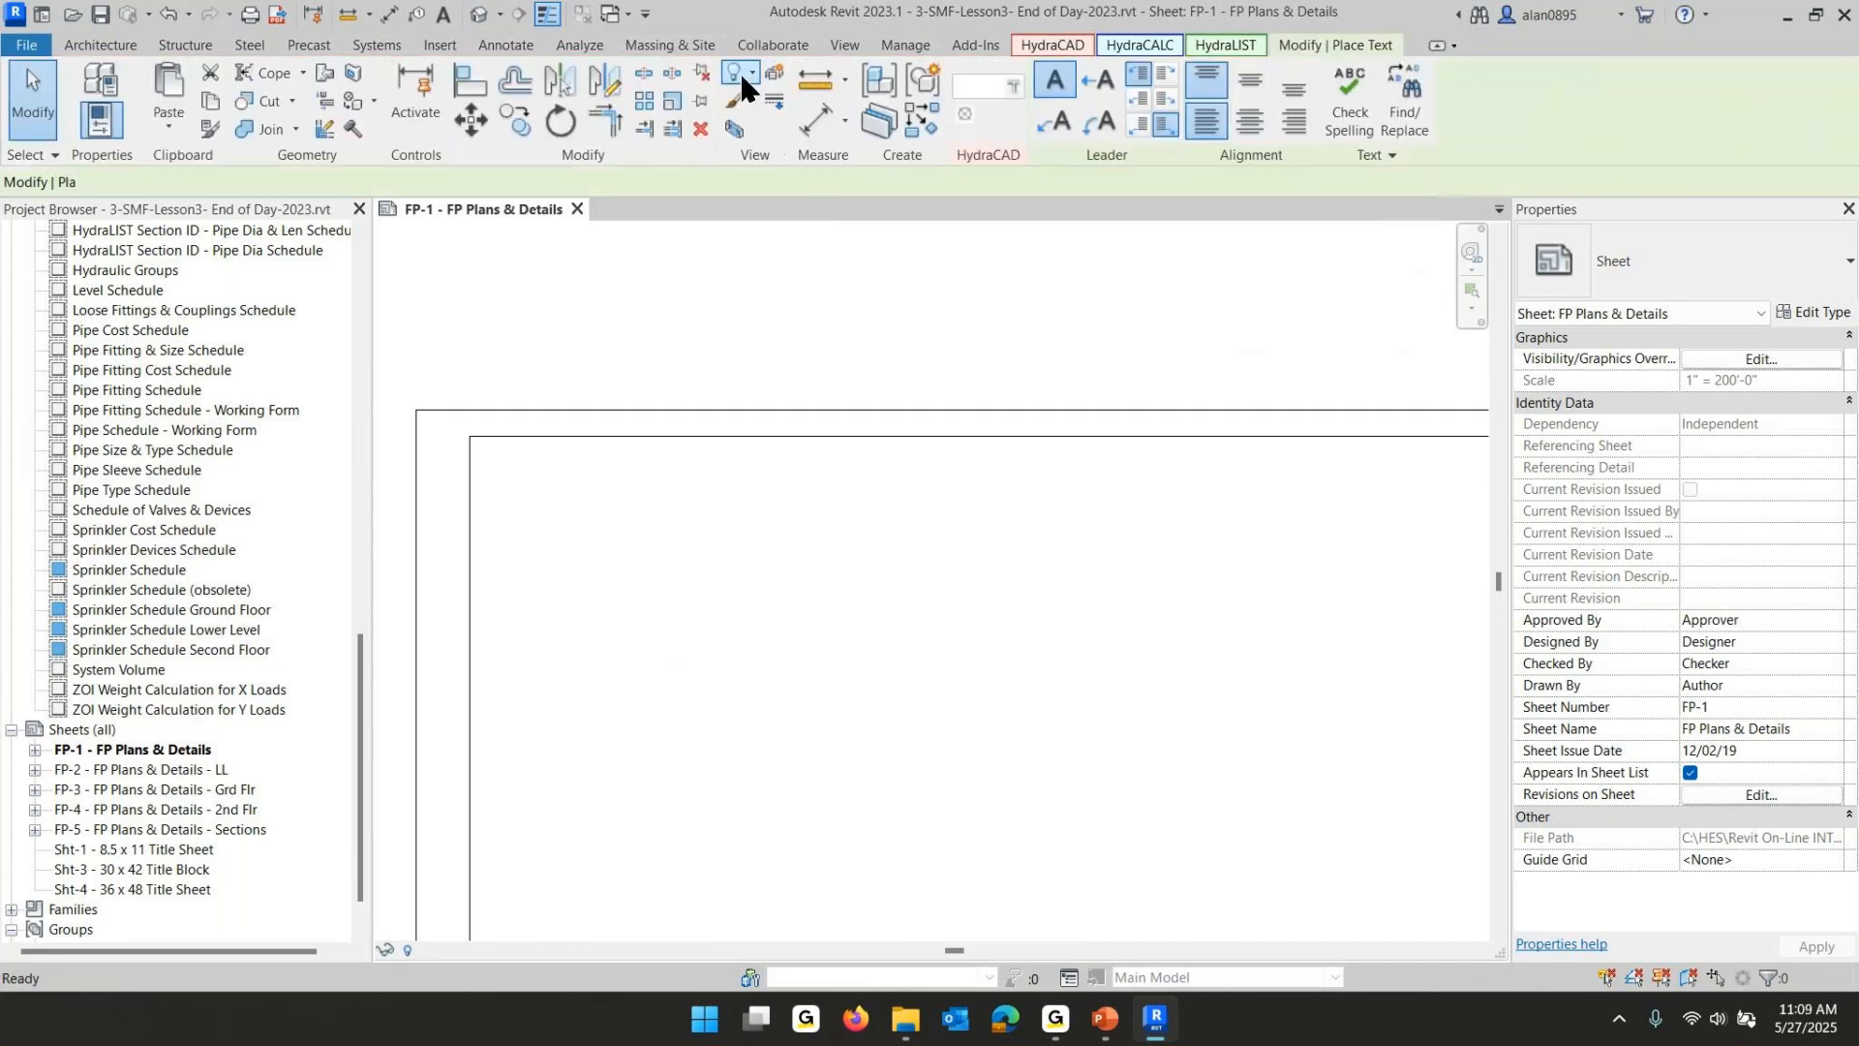
pyautogui.click(1657, 269)
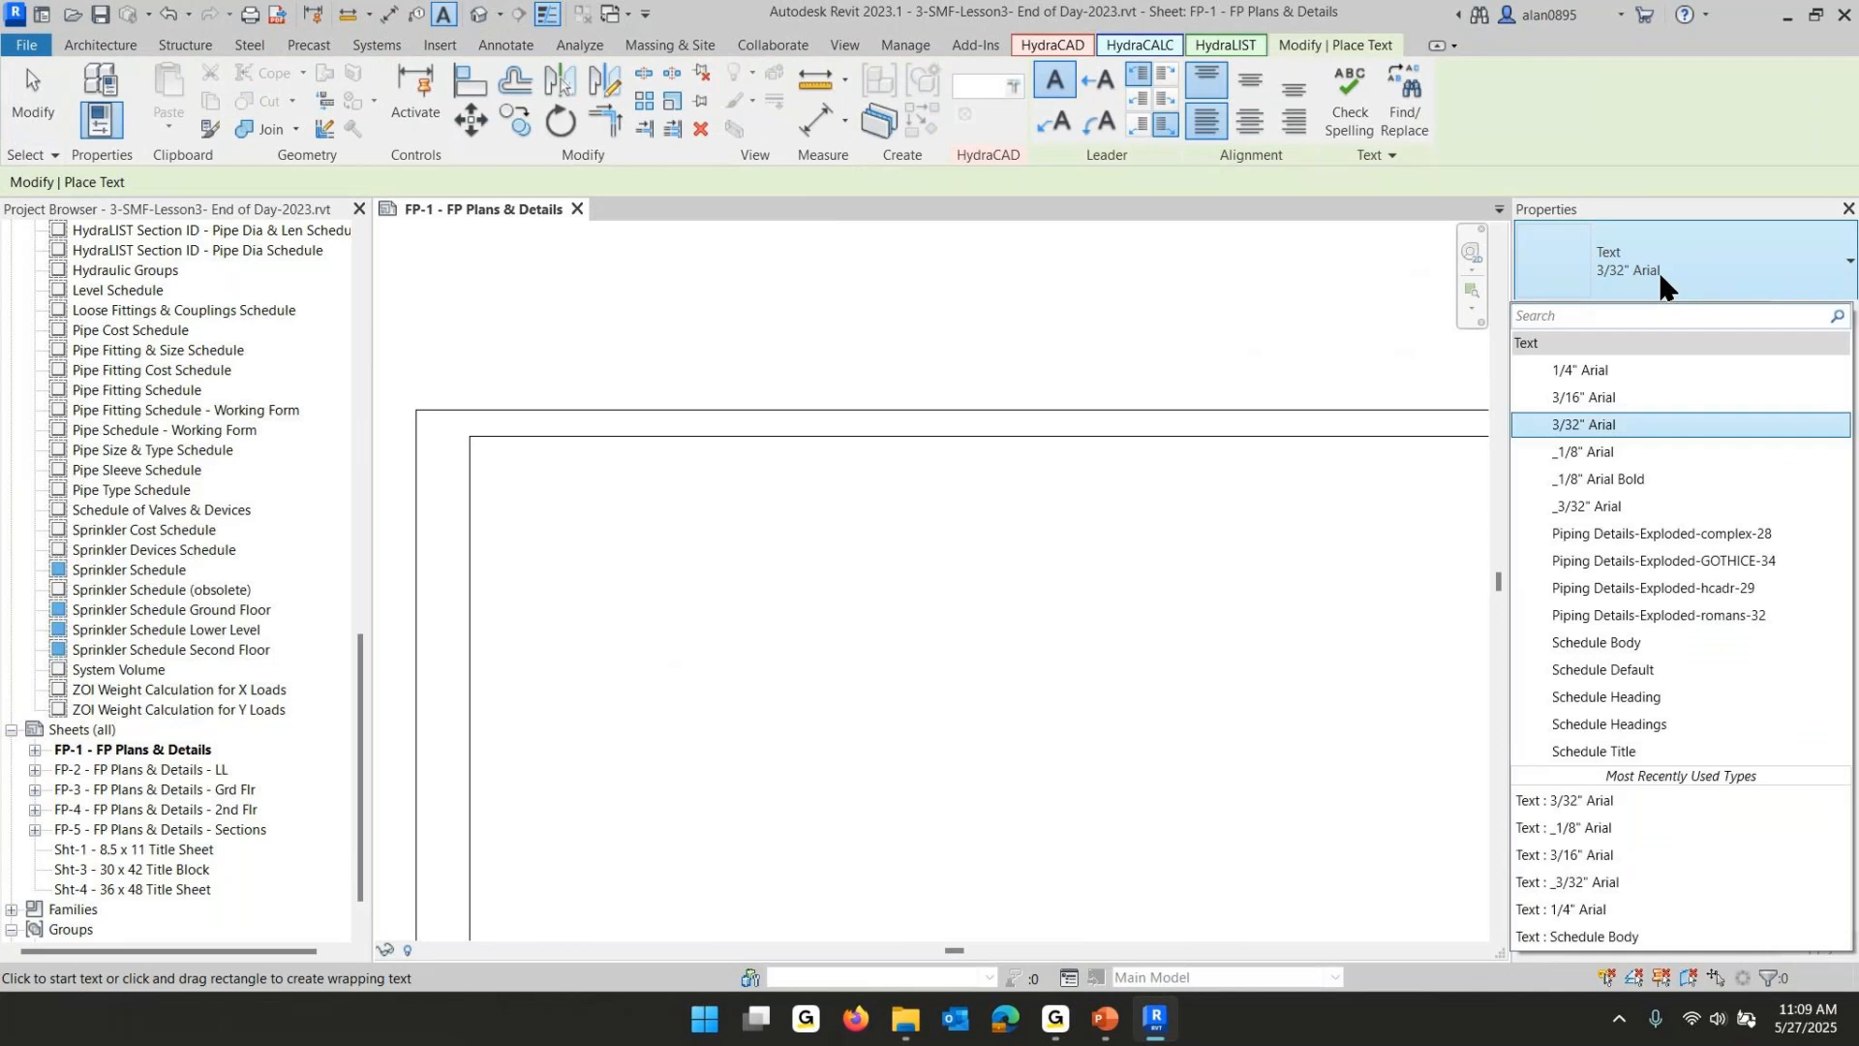
pyautogui.click(1588, 395)
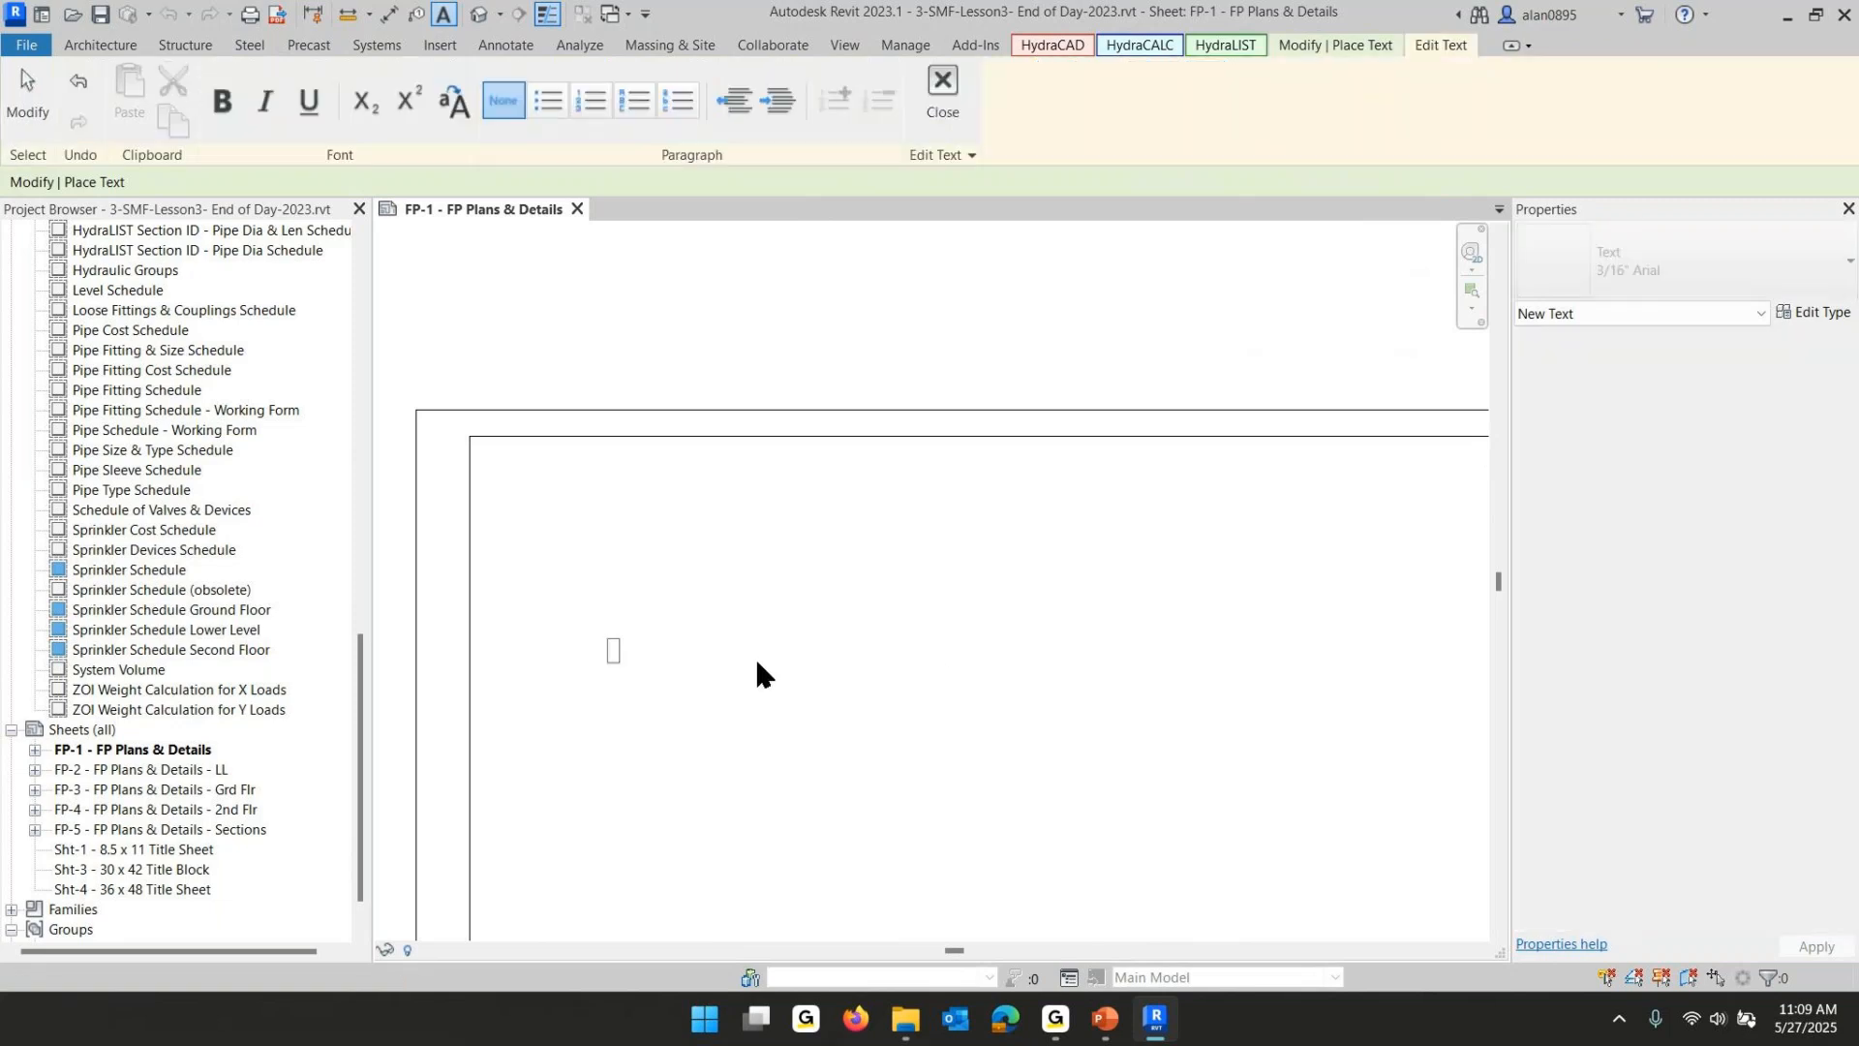
pyautogui.write('General Notes')
pyautogui.click(572, 802)
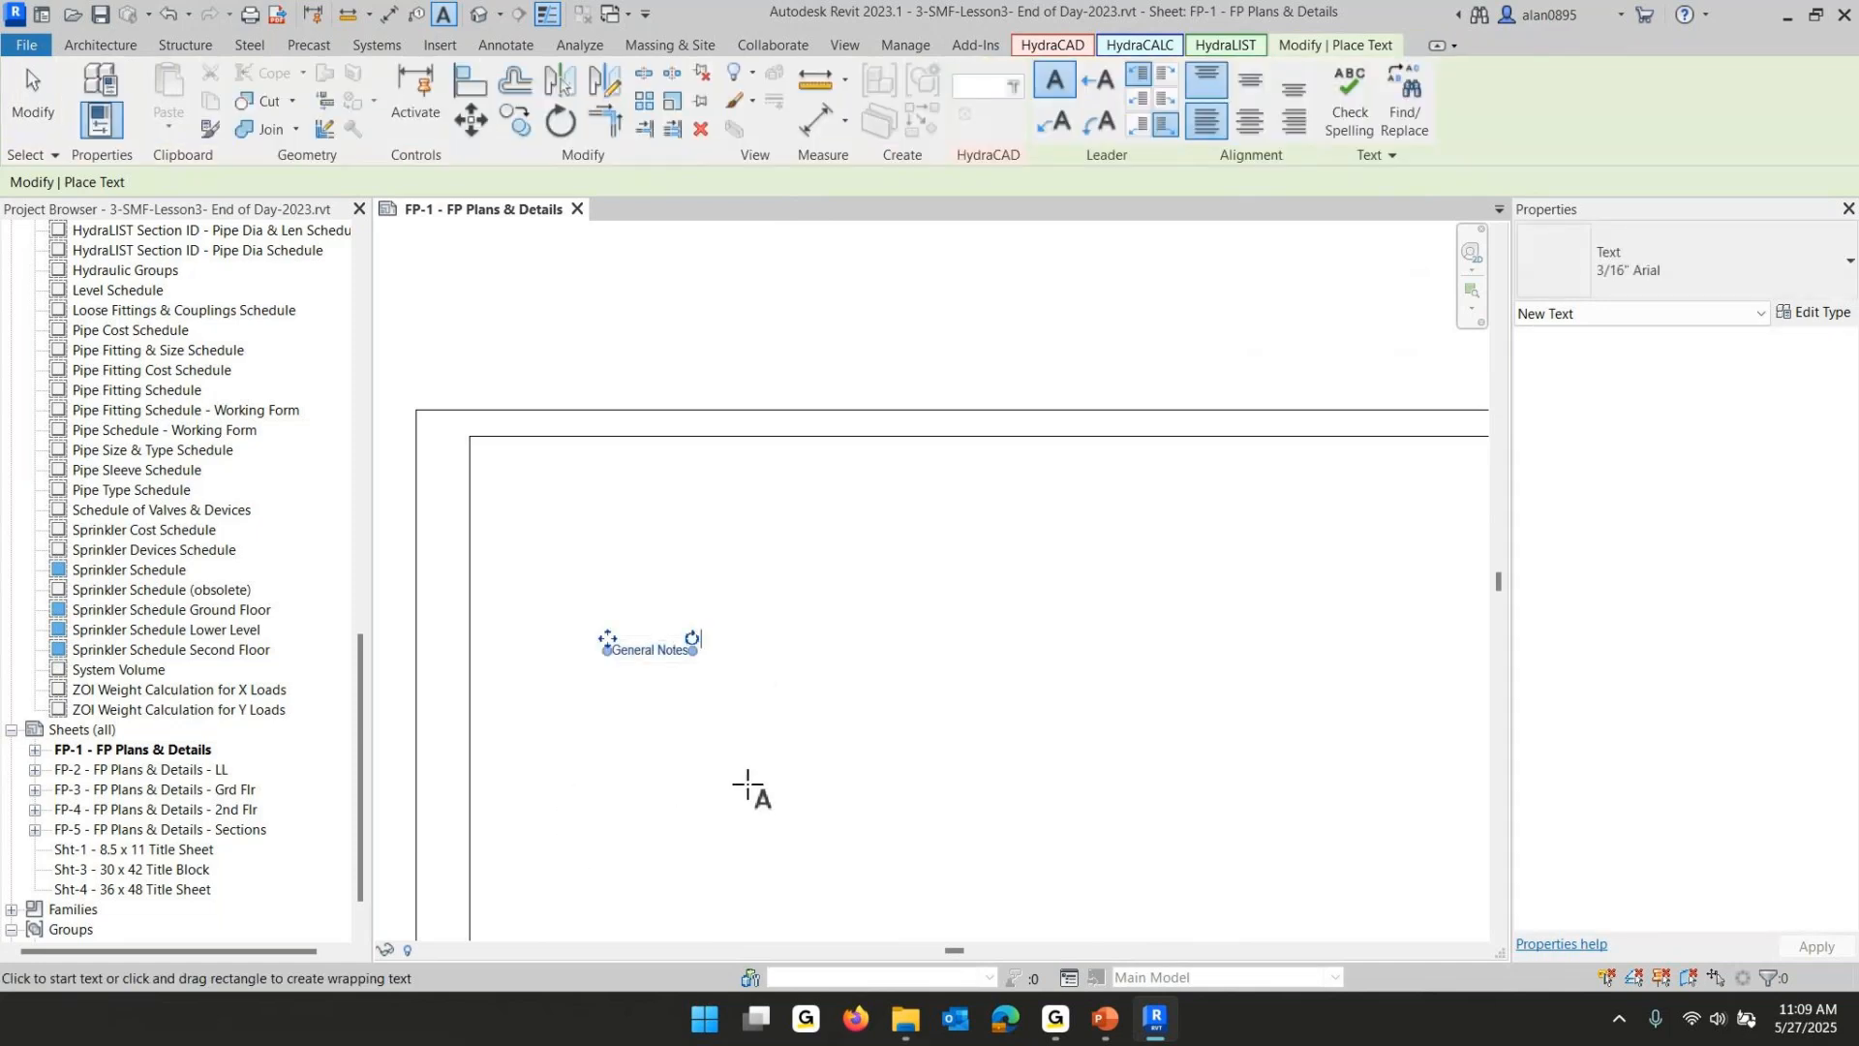
pyautogui.press('Escape')
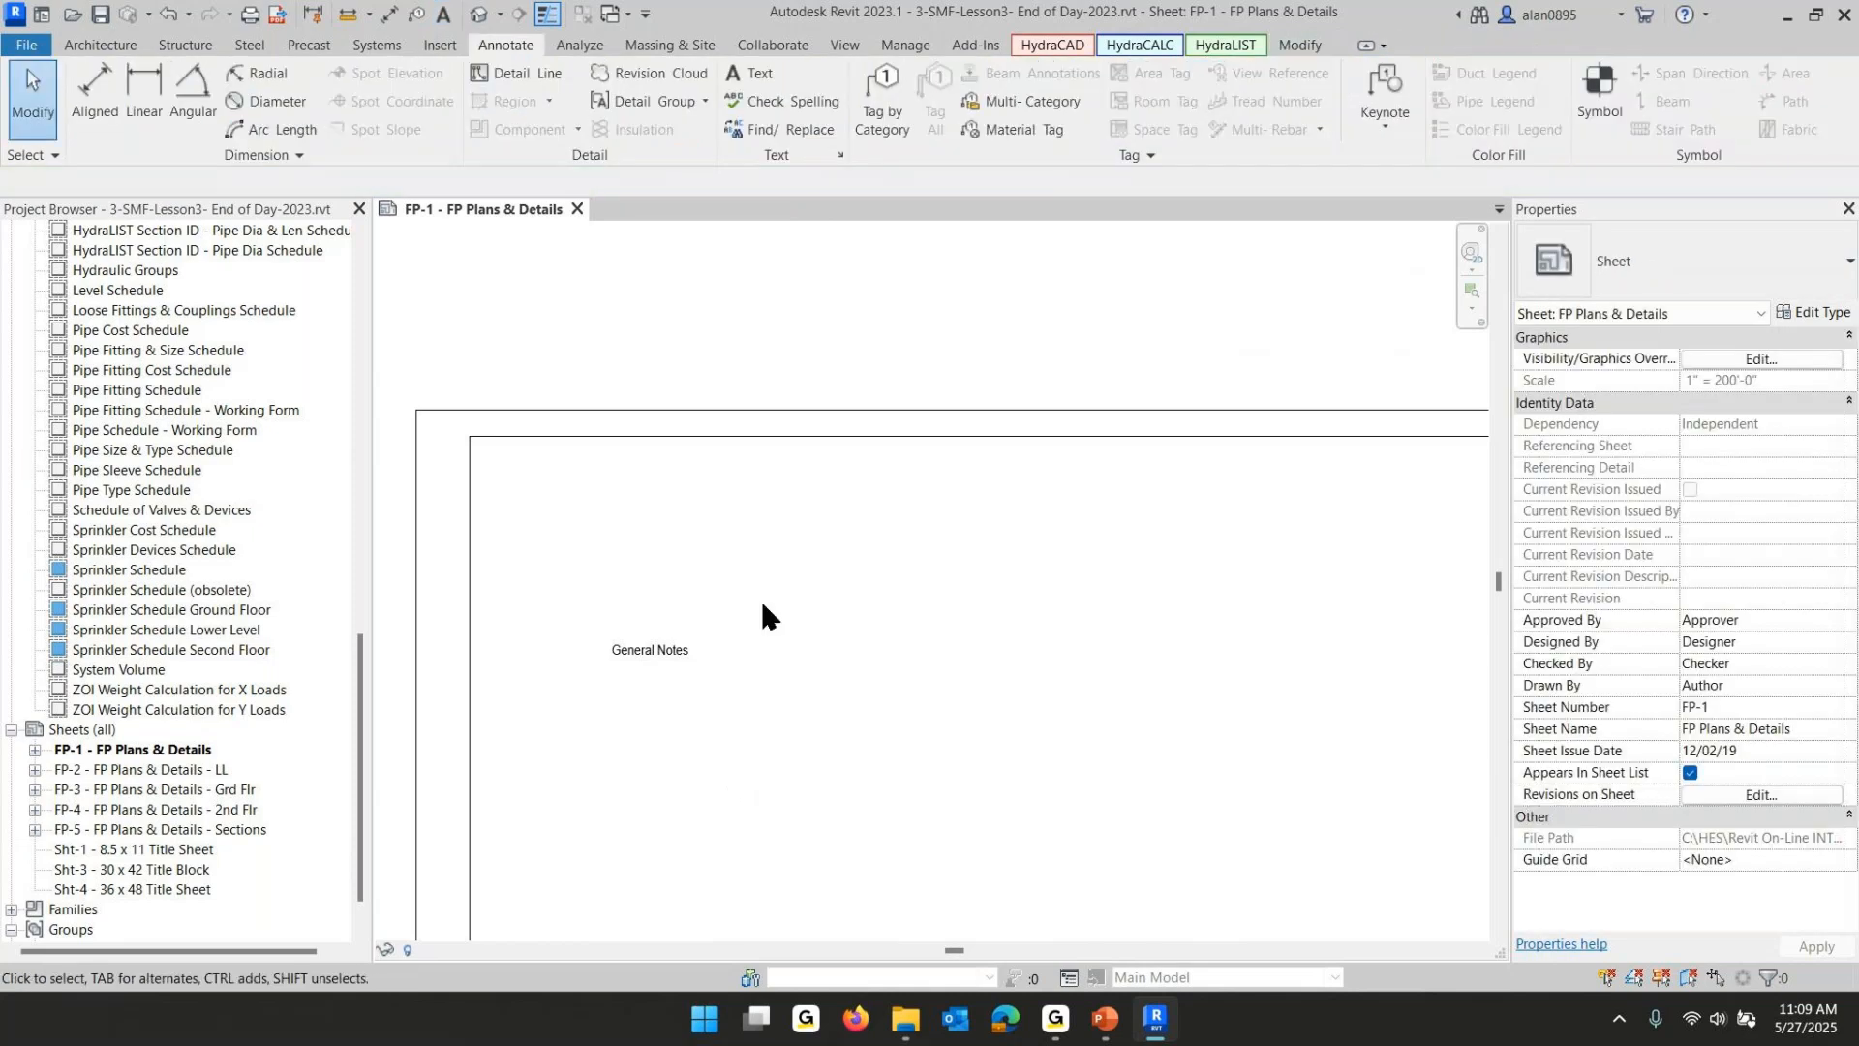
# - Add the text "Notes go here" in 3/32" Arial just below the General Notes heading
pyautogui.click(740, 73)
pyautogui.click(1652, 253)
pyautogui.click(1588, 426)
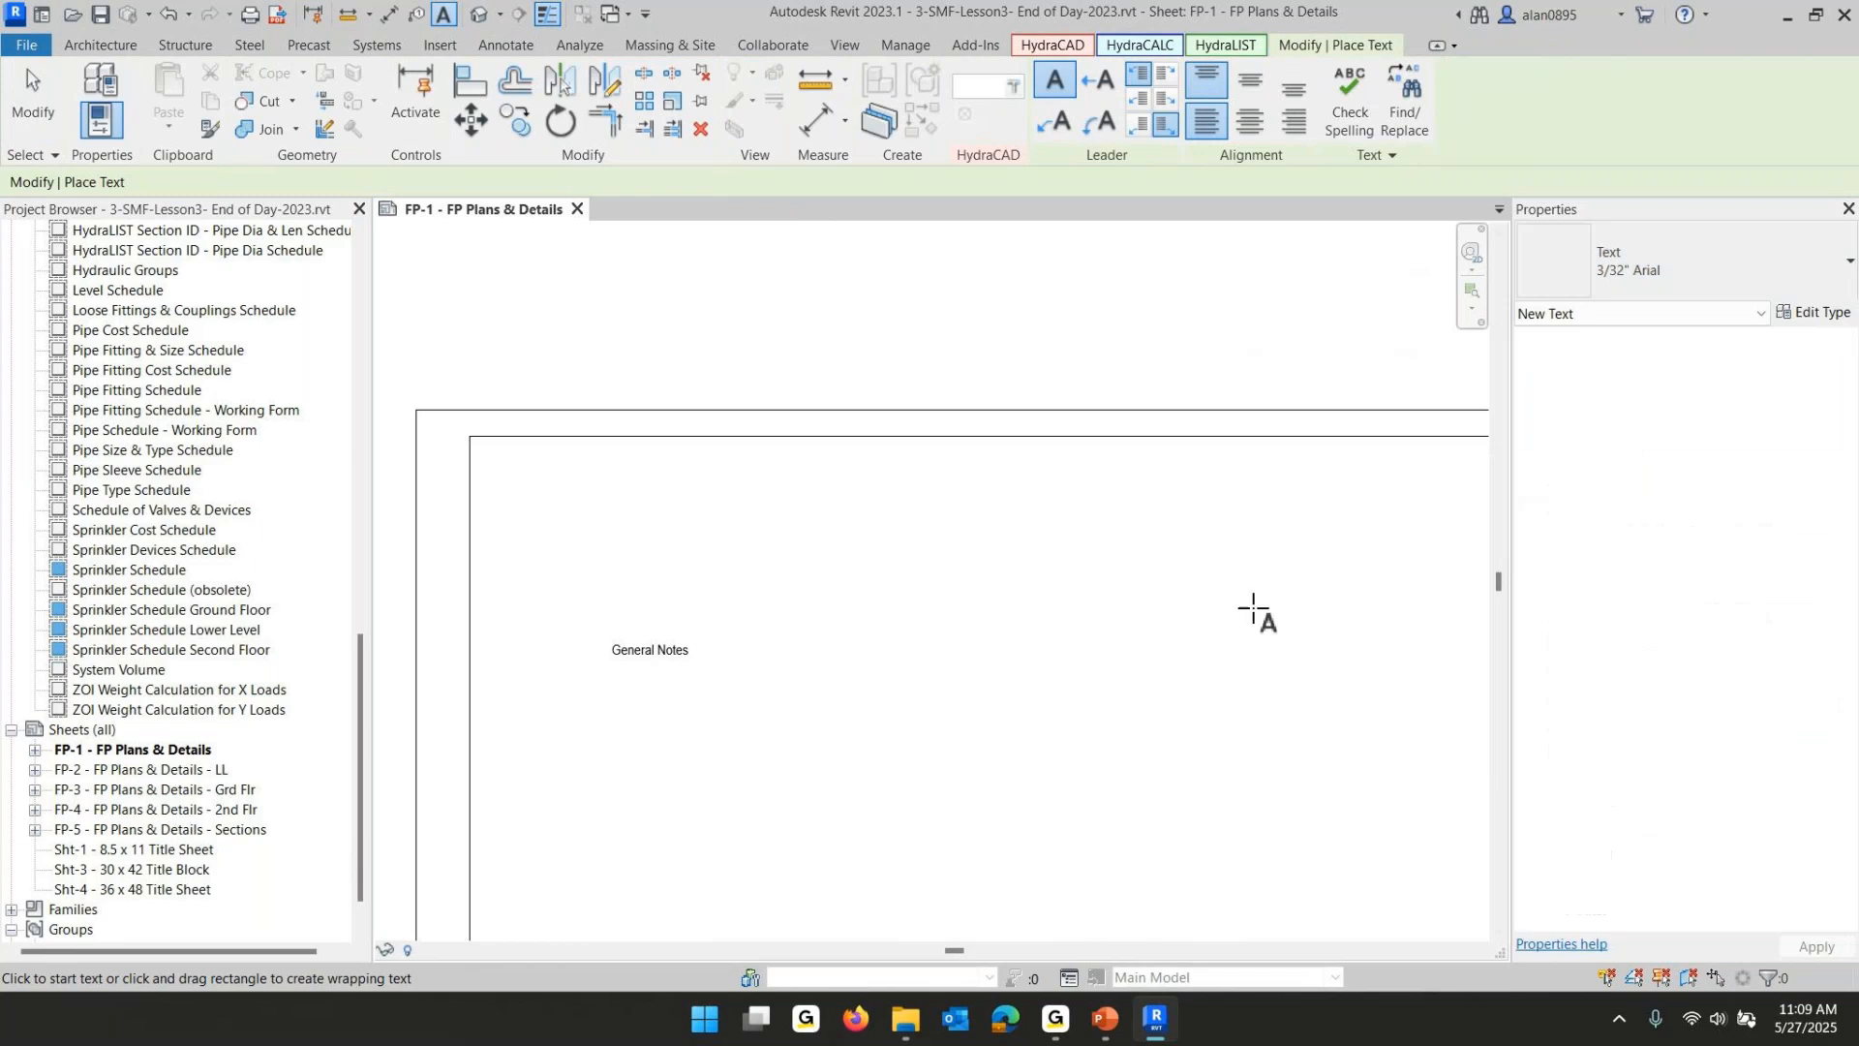
pyautogui.click(616, 685)
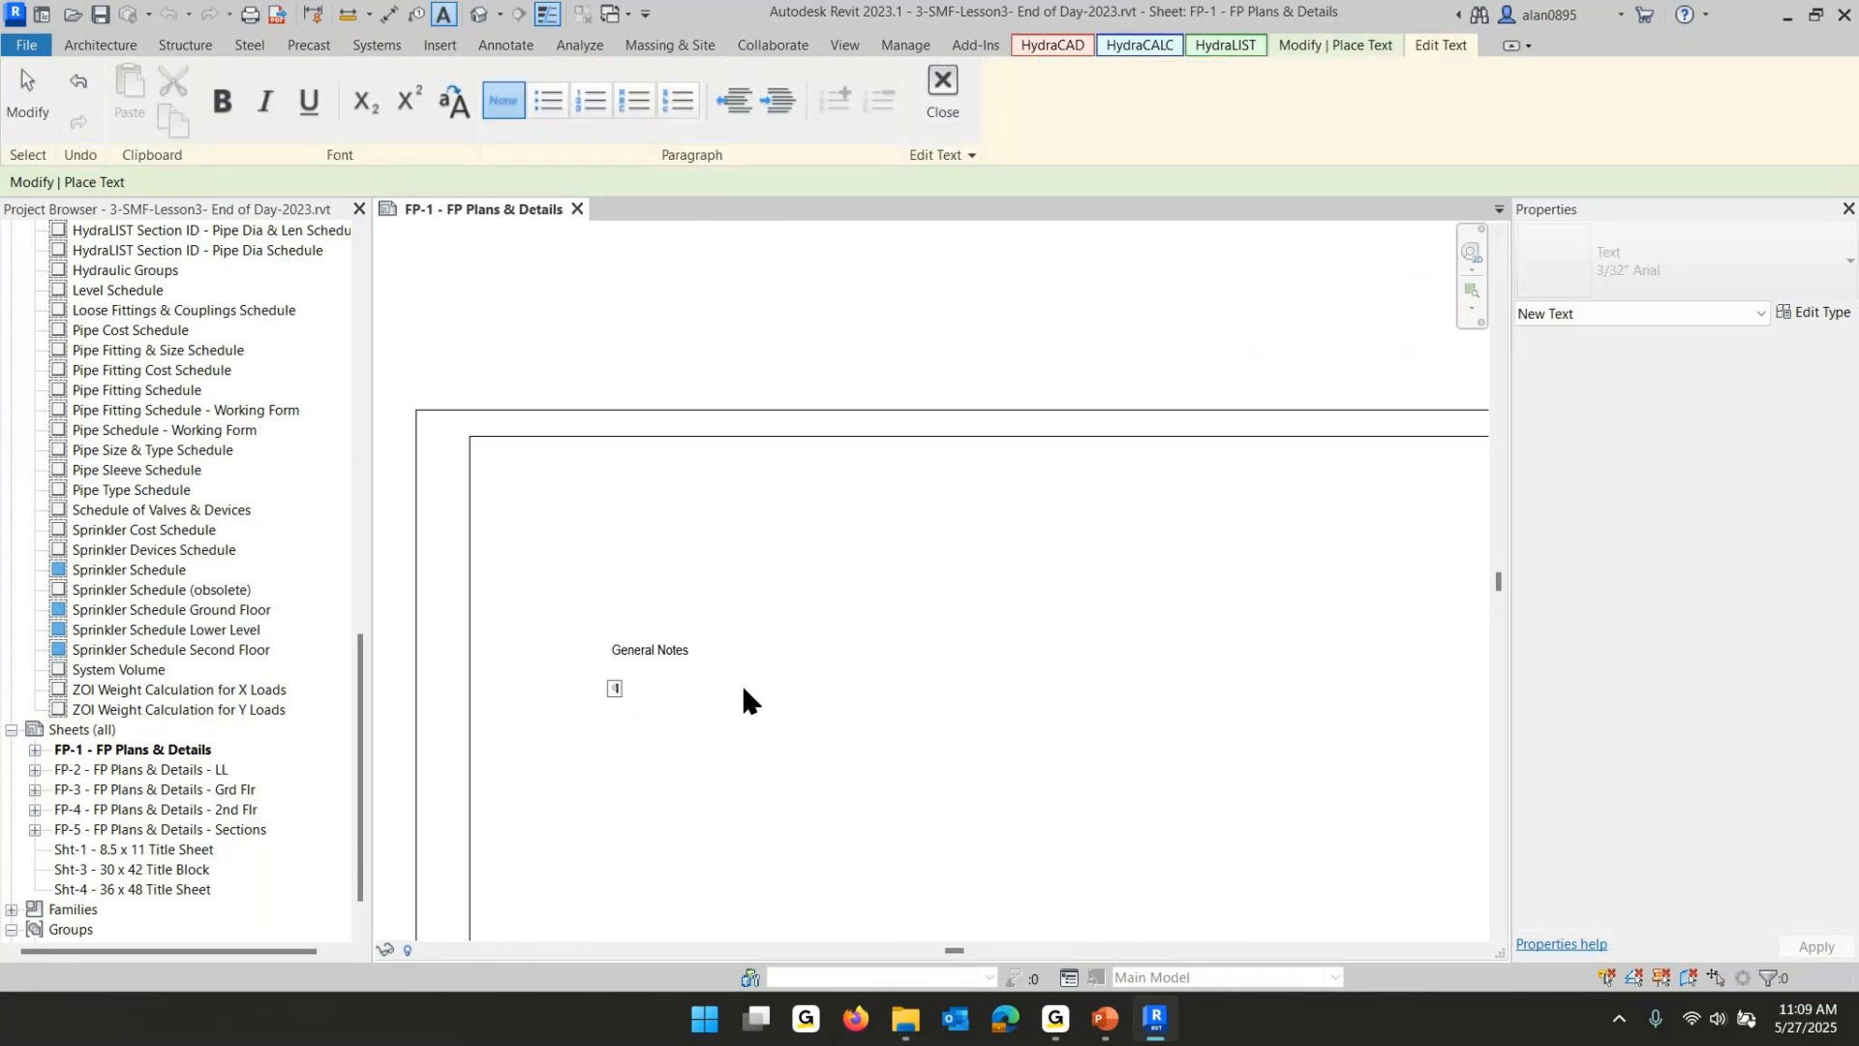
pyautogui.write('Notes go t')
pyautogui.write('ere')
# - Delete the "Notes go here" placeholder text inside the open note box below the General Notes heading
pyautogui.scroll(4, 629, 695)
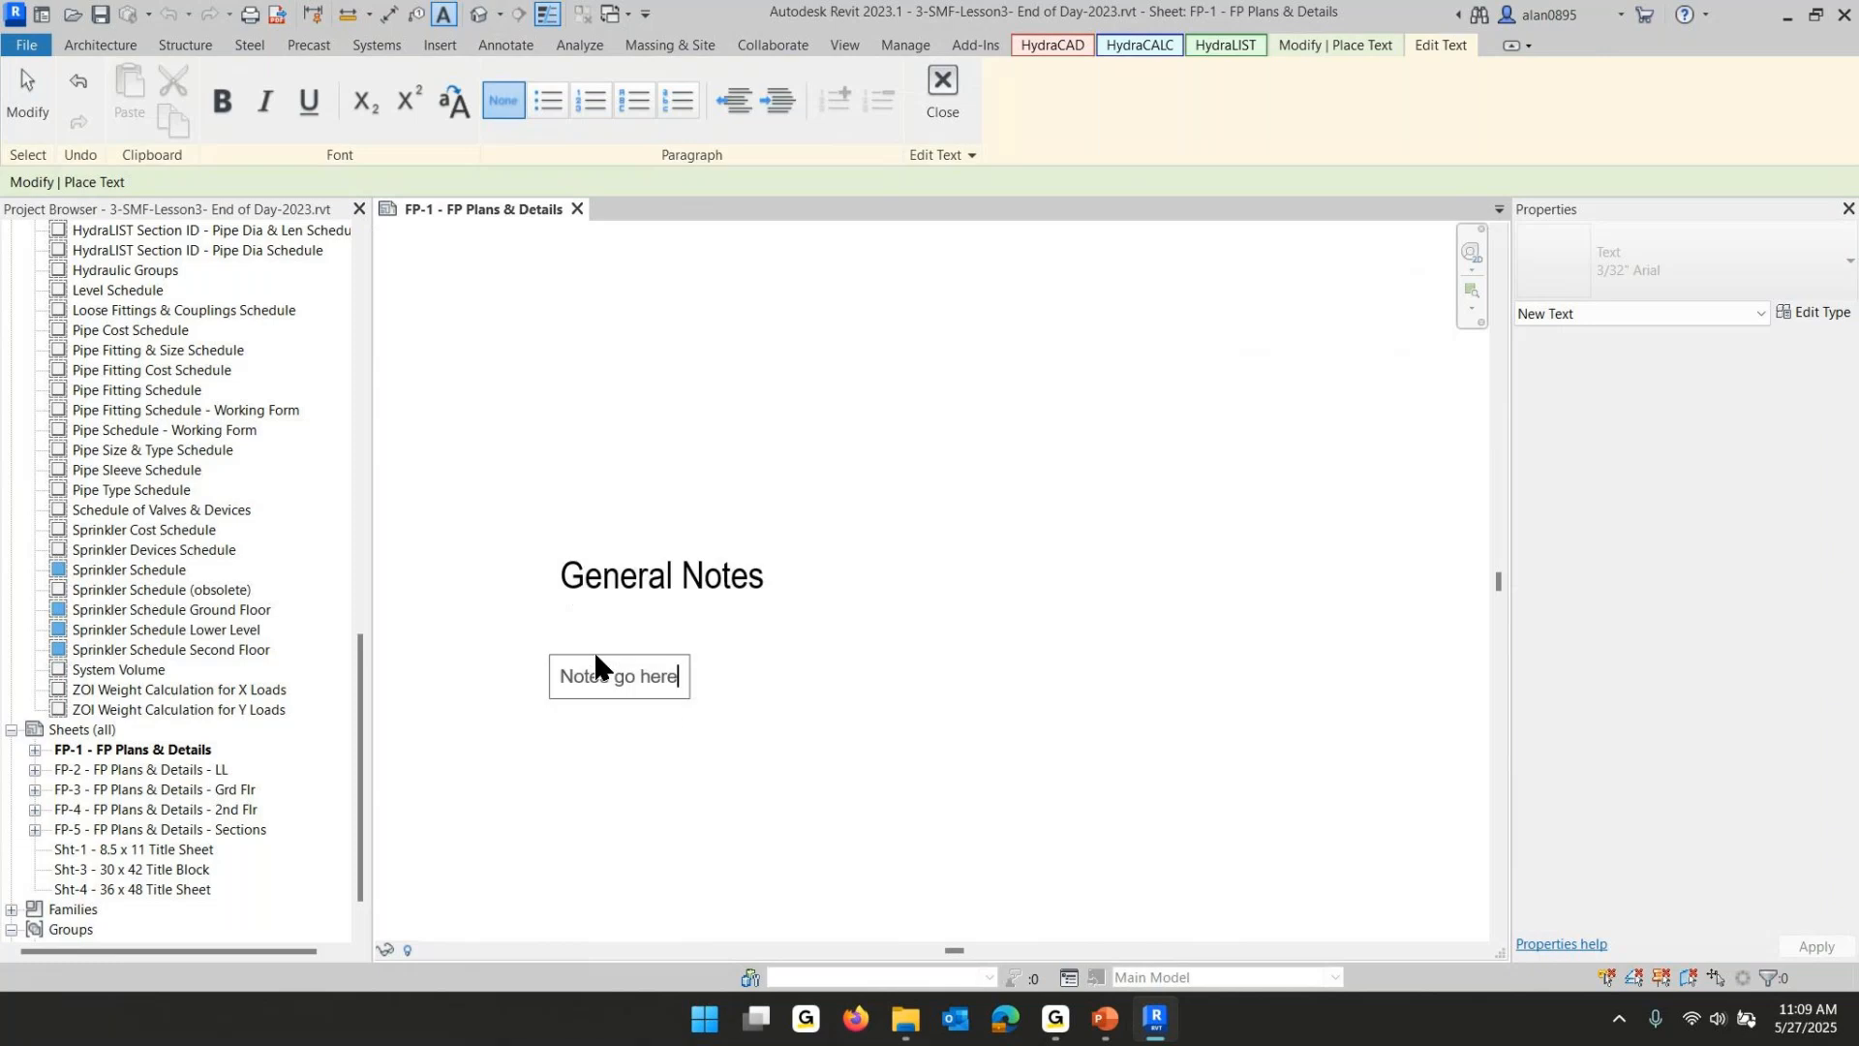
pyautogui.moveTo(562, 677); pyautogui.dragTo(683, 678)
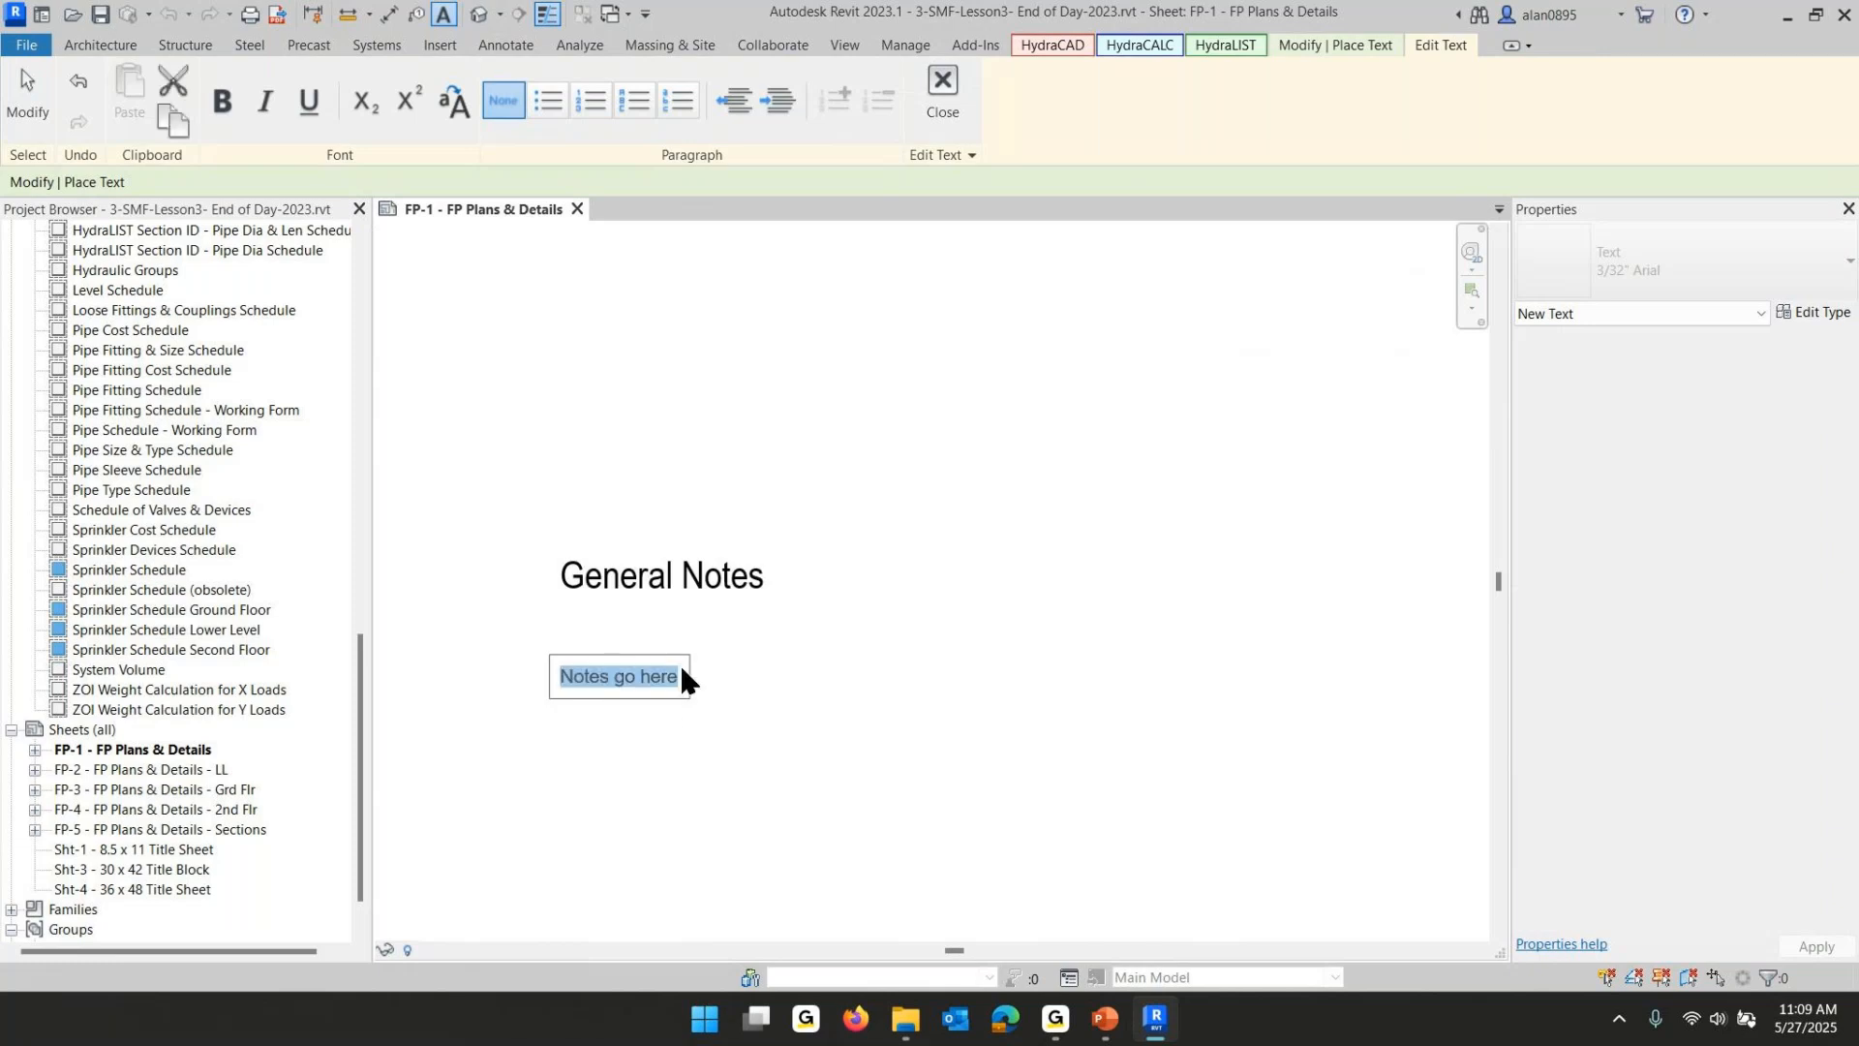
pyautogui.press('BackSpace')
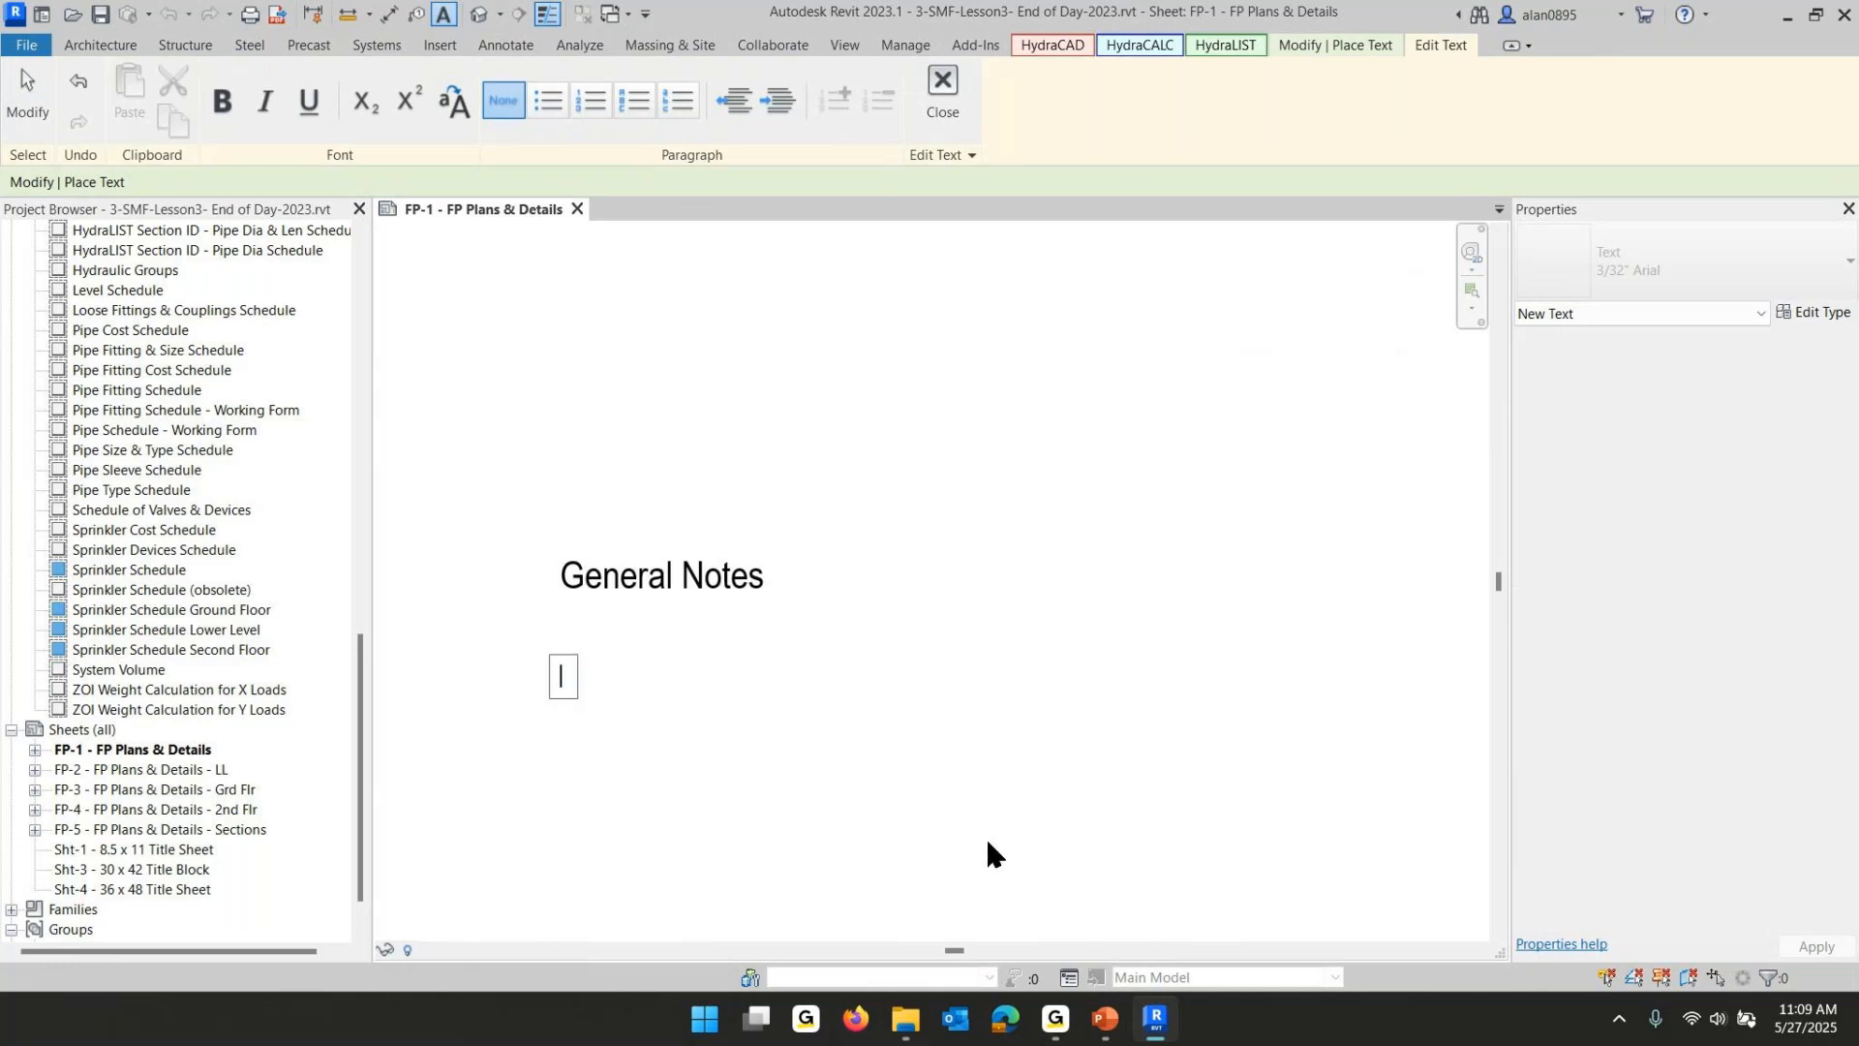
# - Open General Notes.txt from the HES > Revit On-Line INTERMEDIATE Training > Acad Backgrounds folder
pyautogui.click(905, 1019)
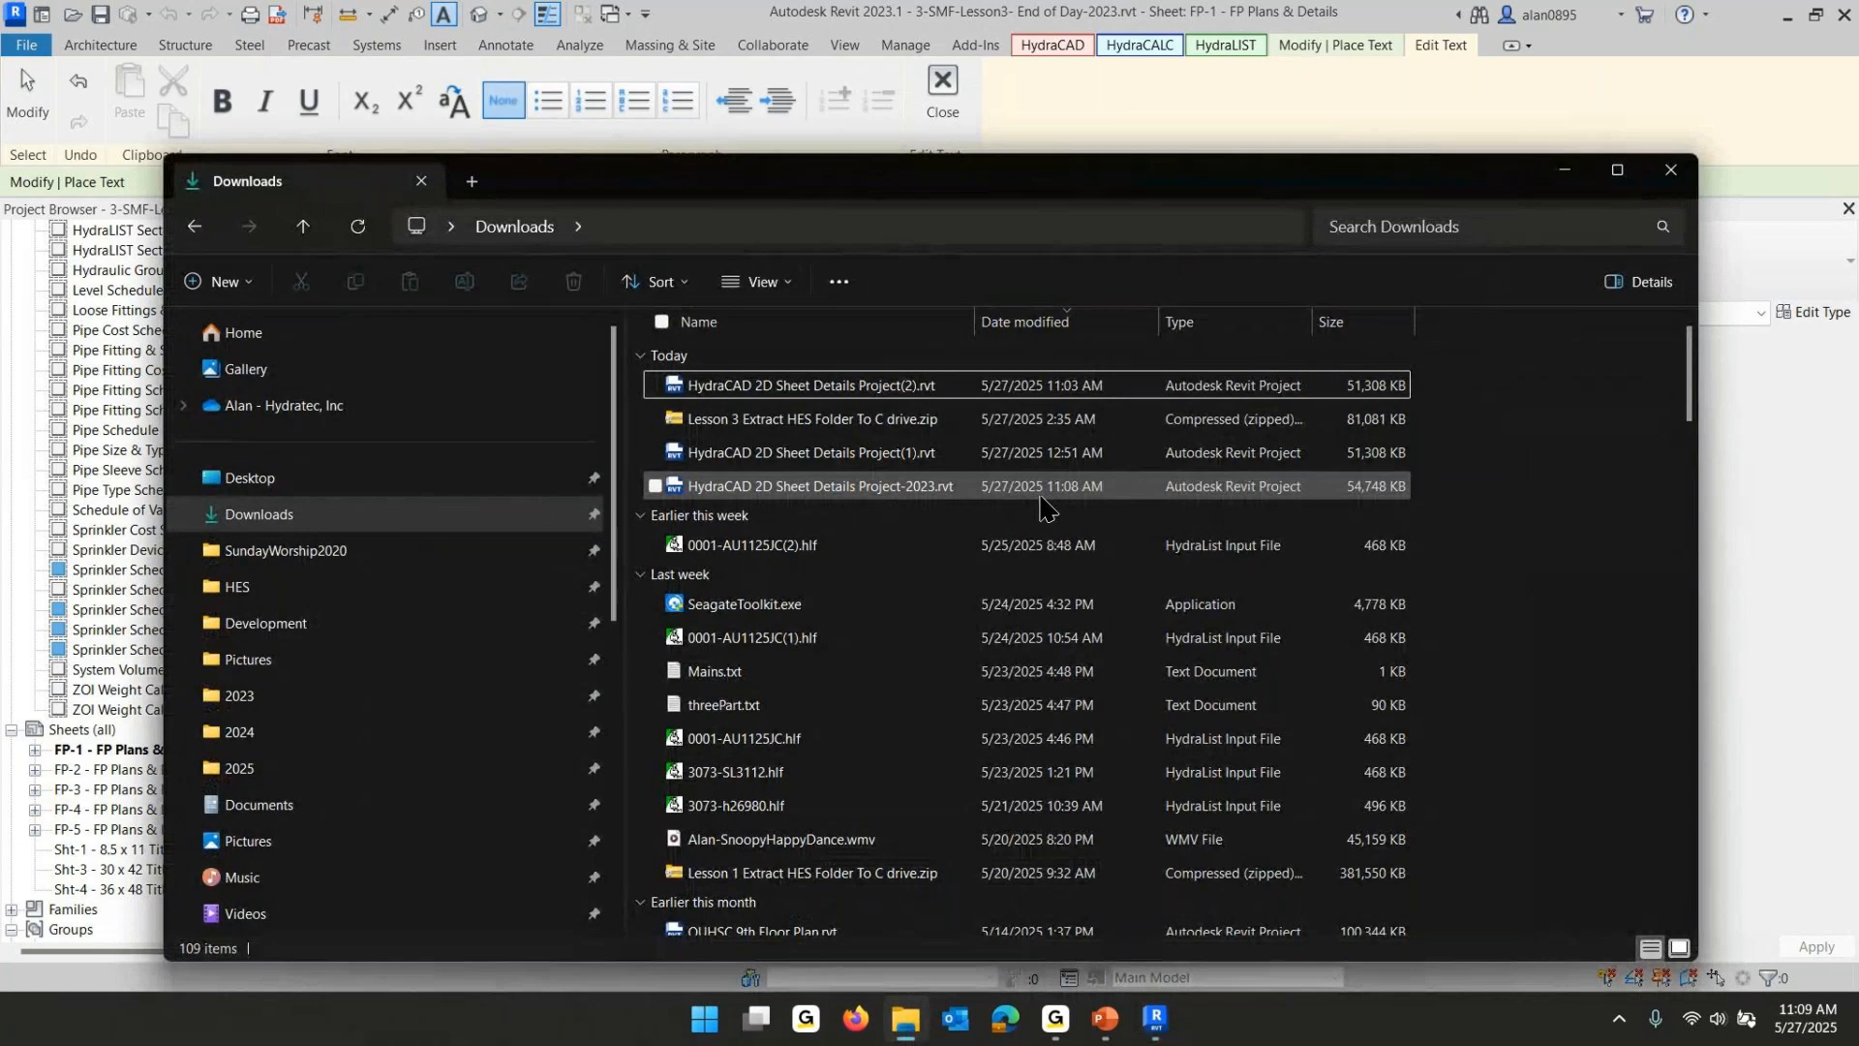
pyautogui.click(369, 587)
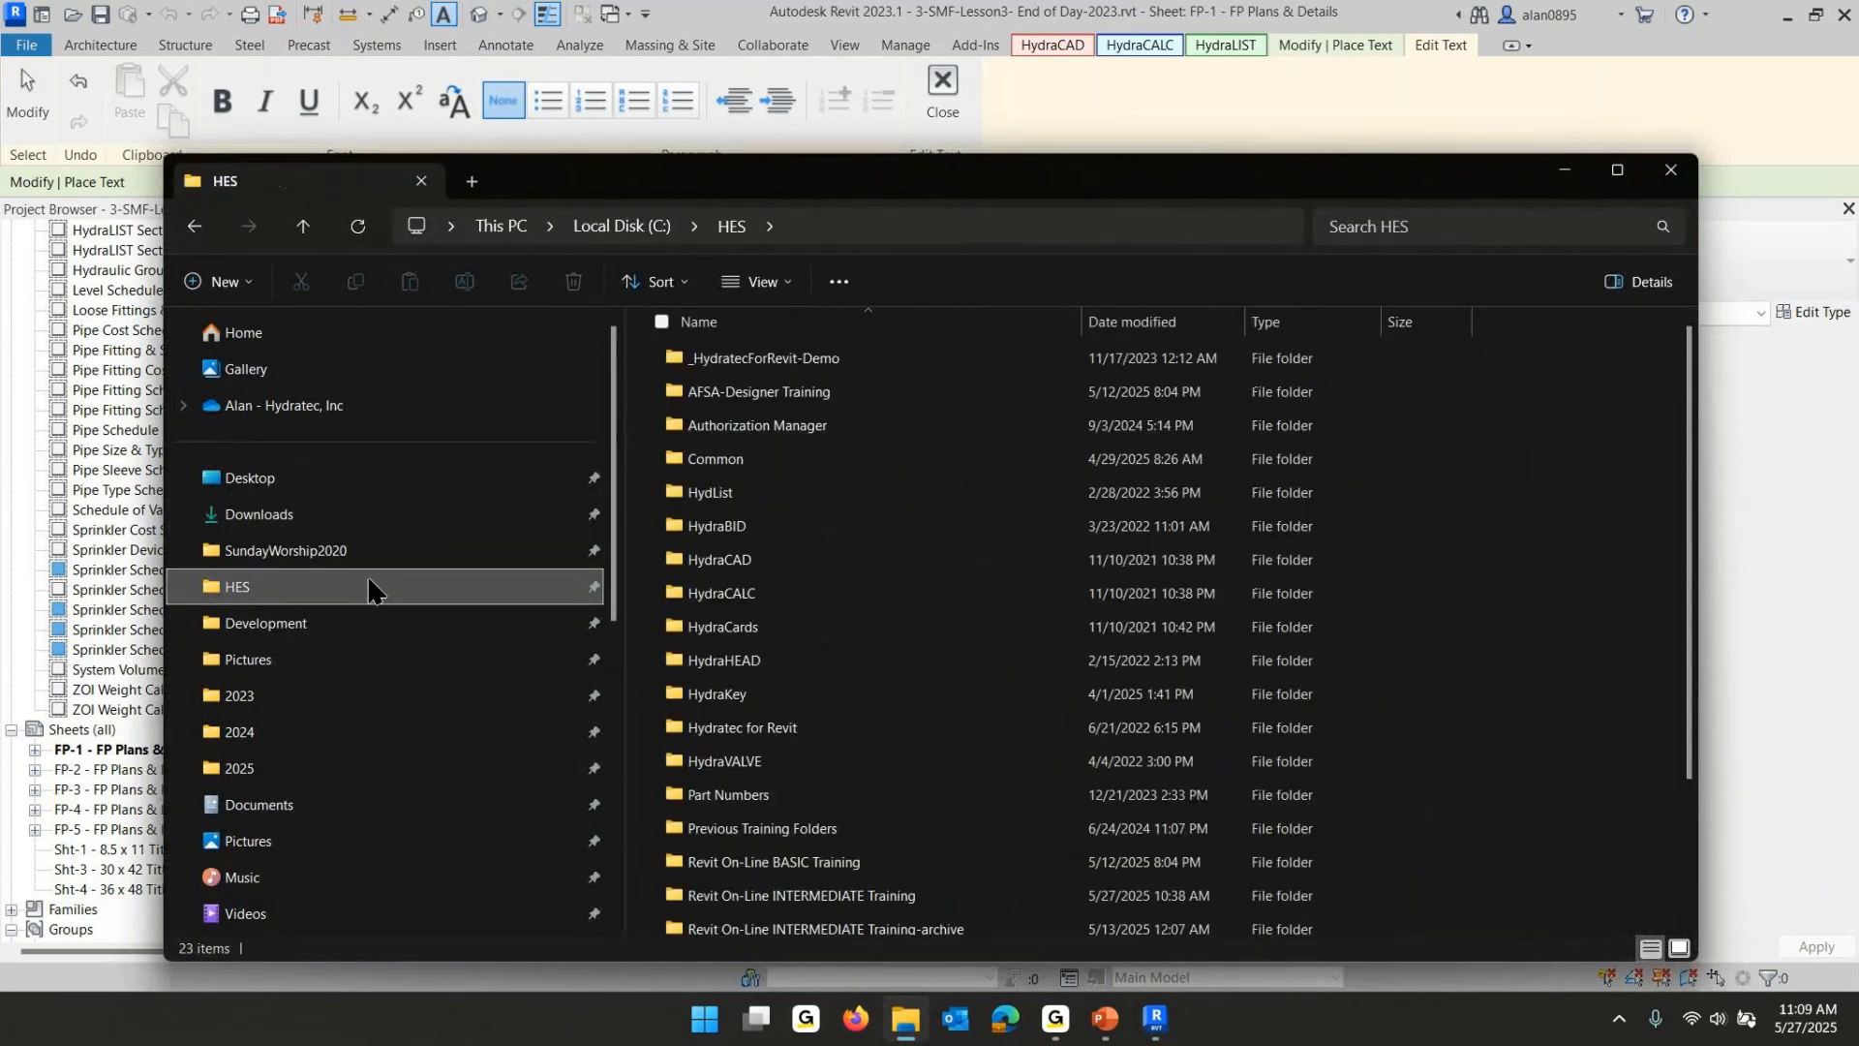
pyautogui.scroll(-2, 866, 639)
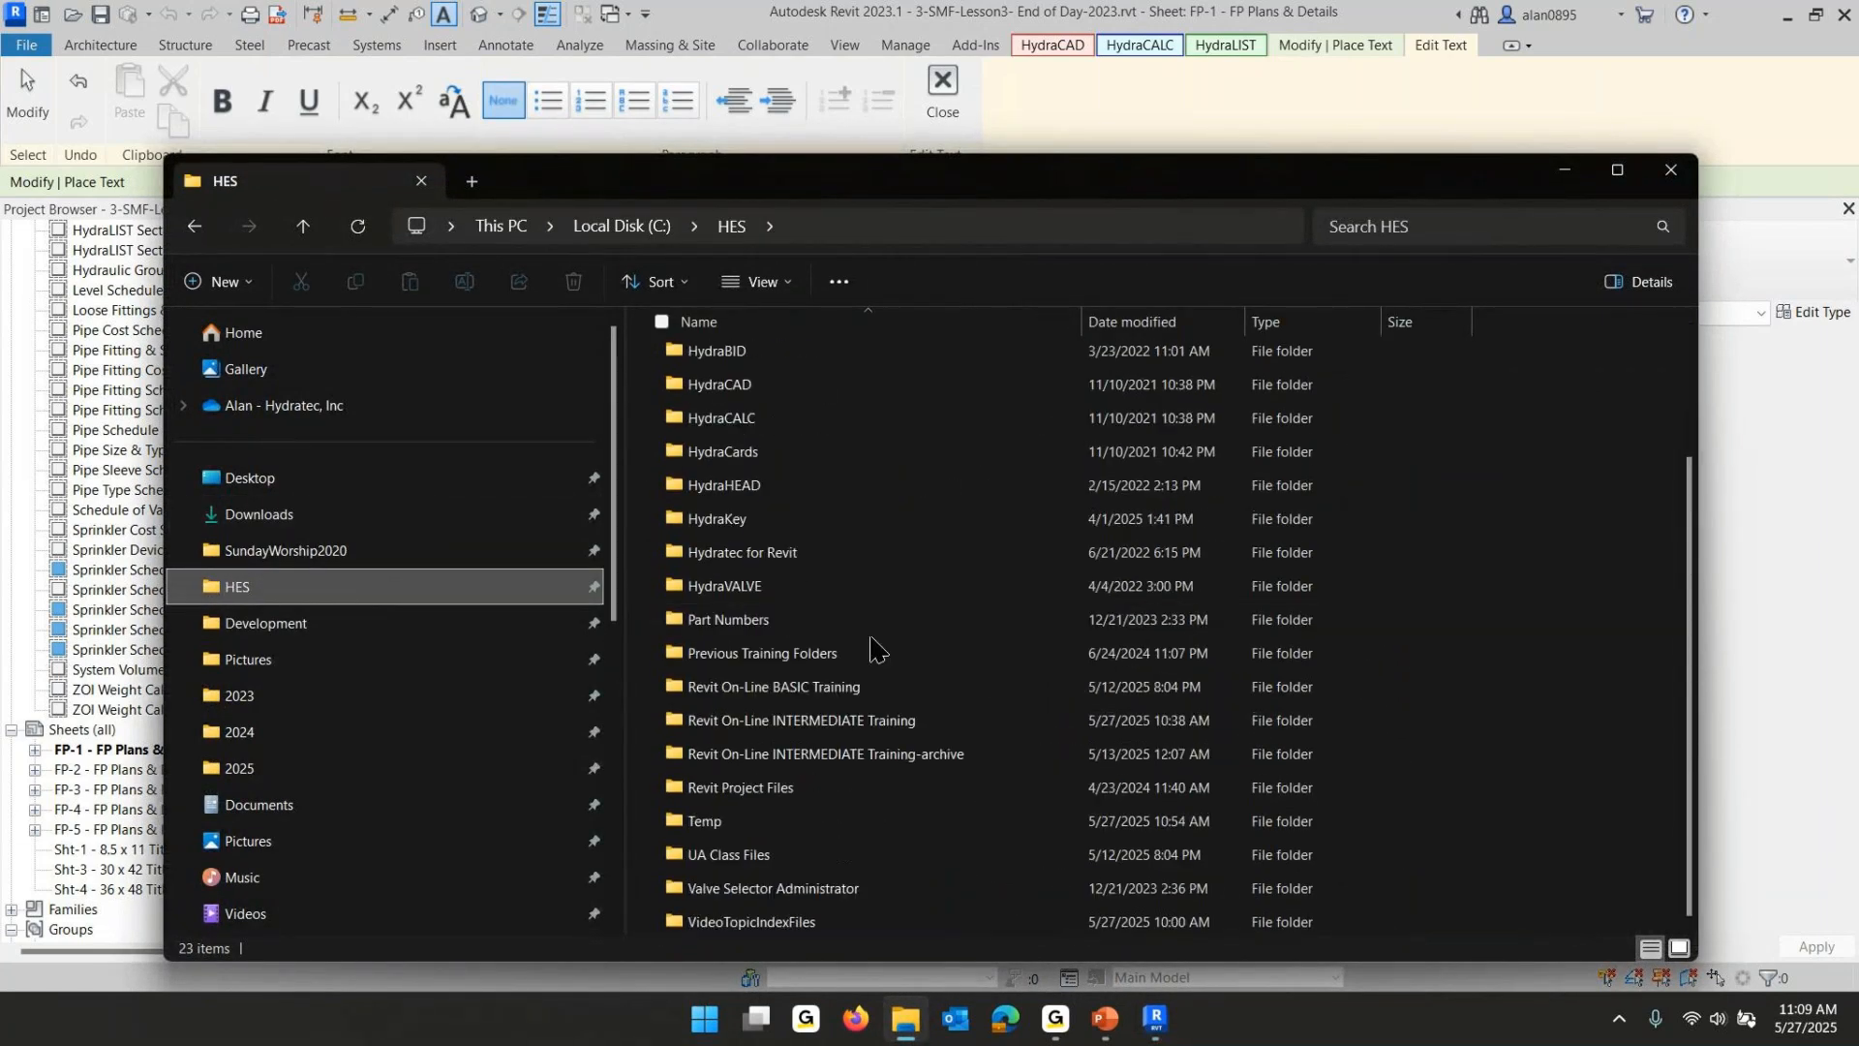
pyautogui.doubleClick(796, 721)
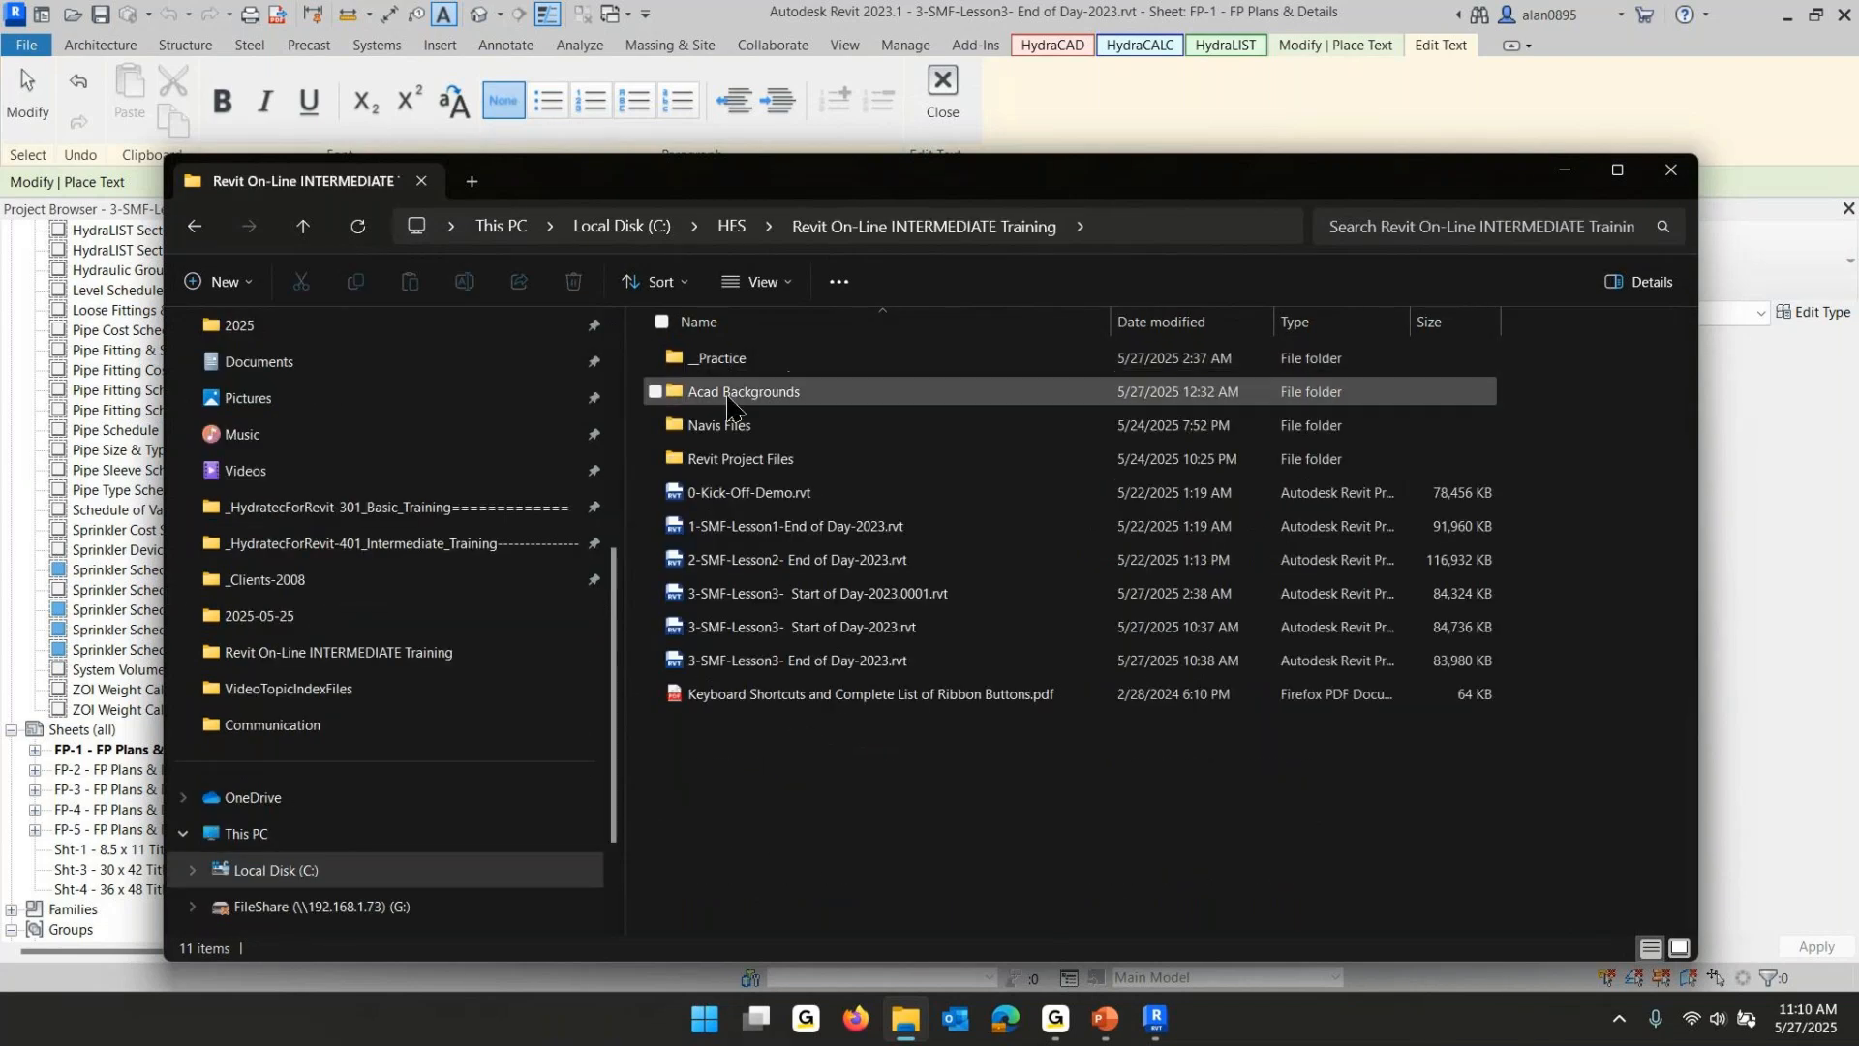
pyautogui.doubleClick(728, 394)
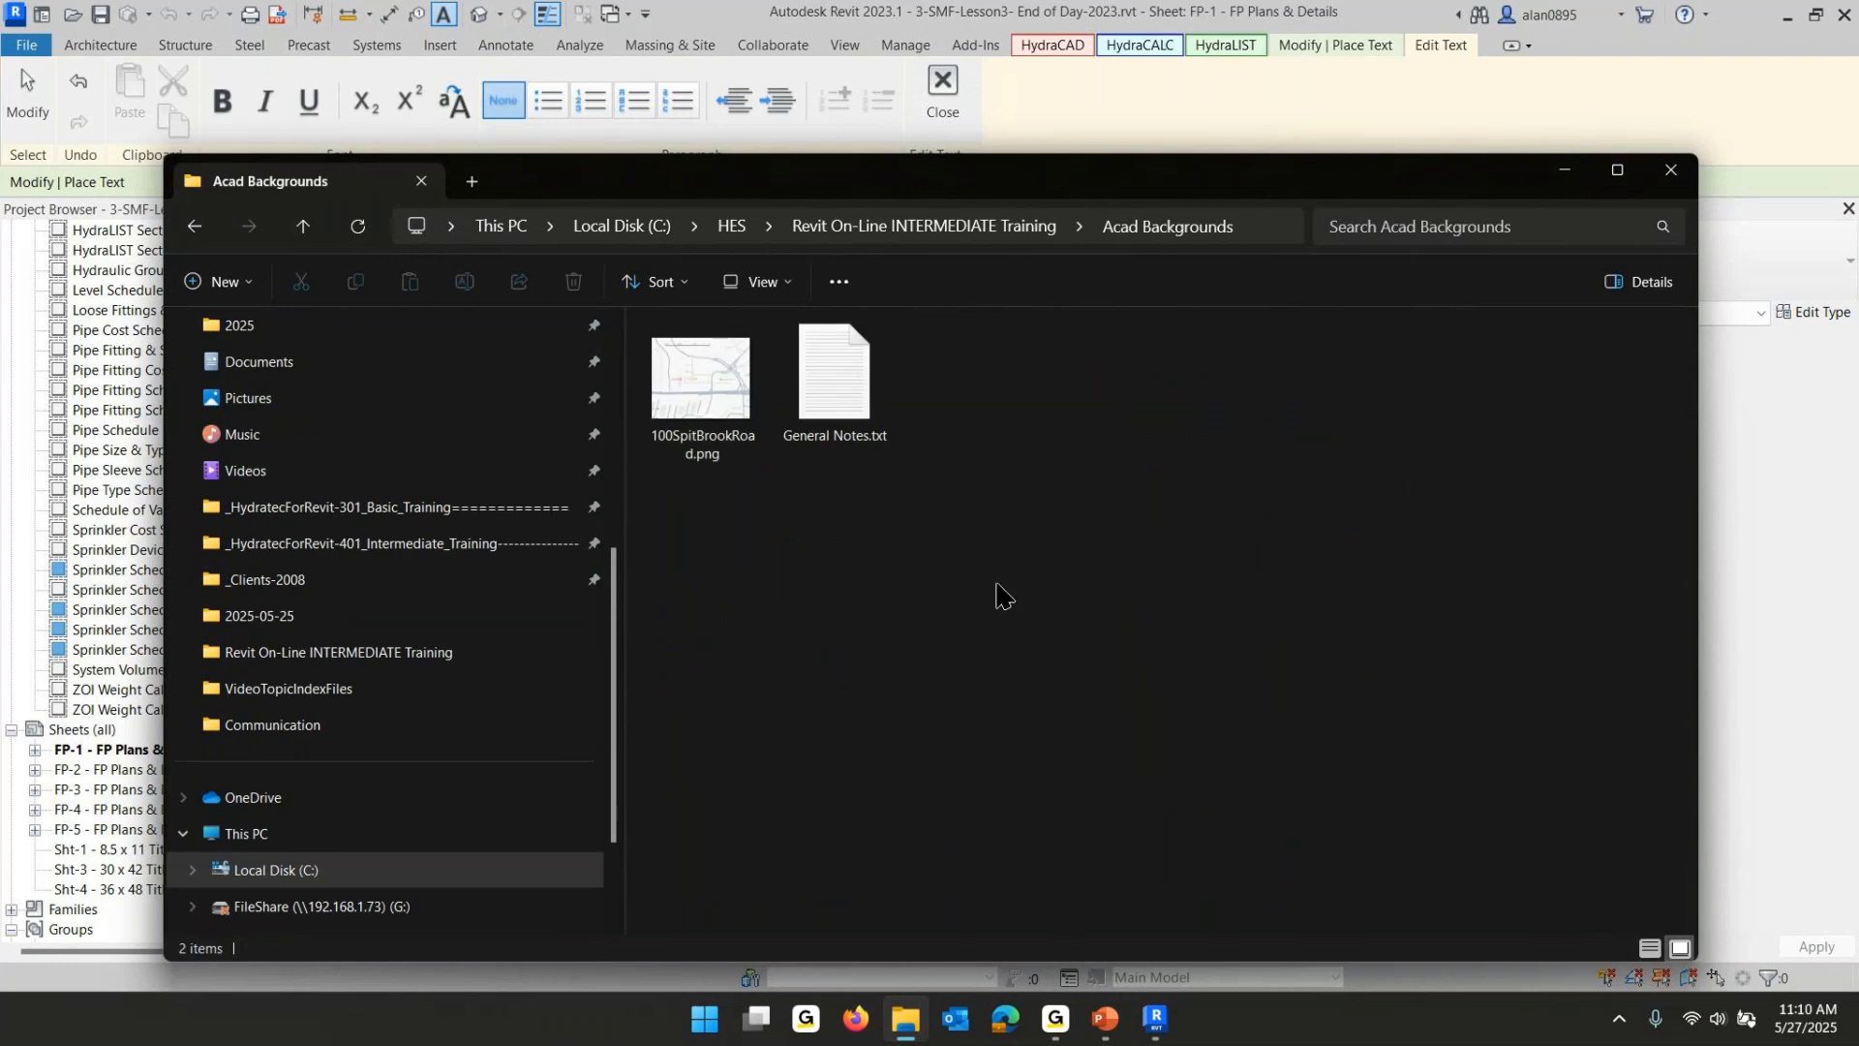
pyautogui.click(835, 405)
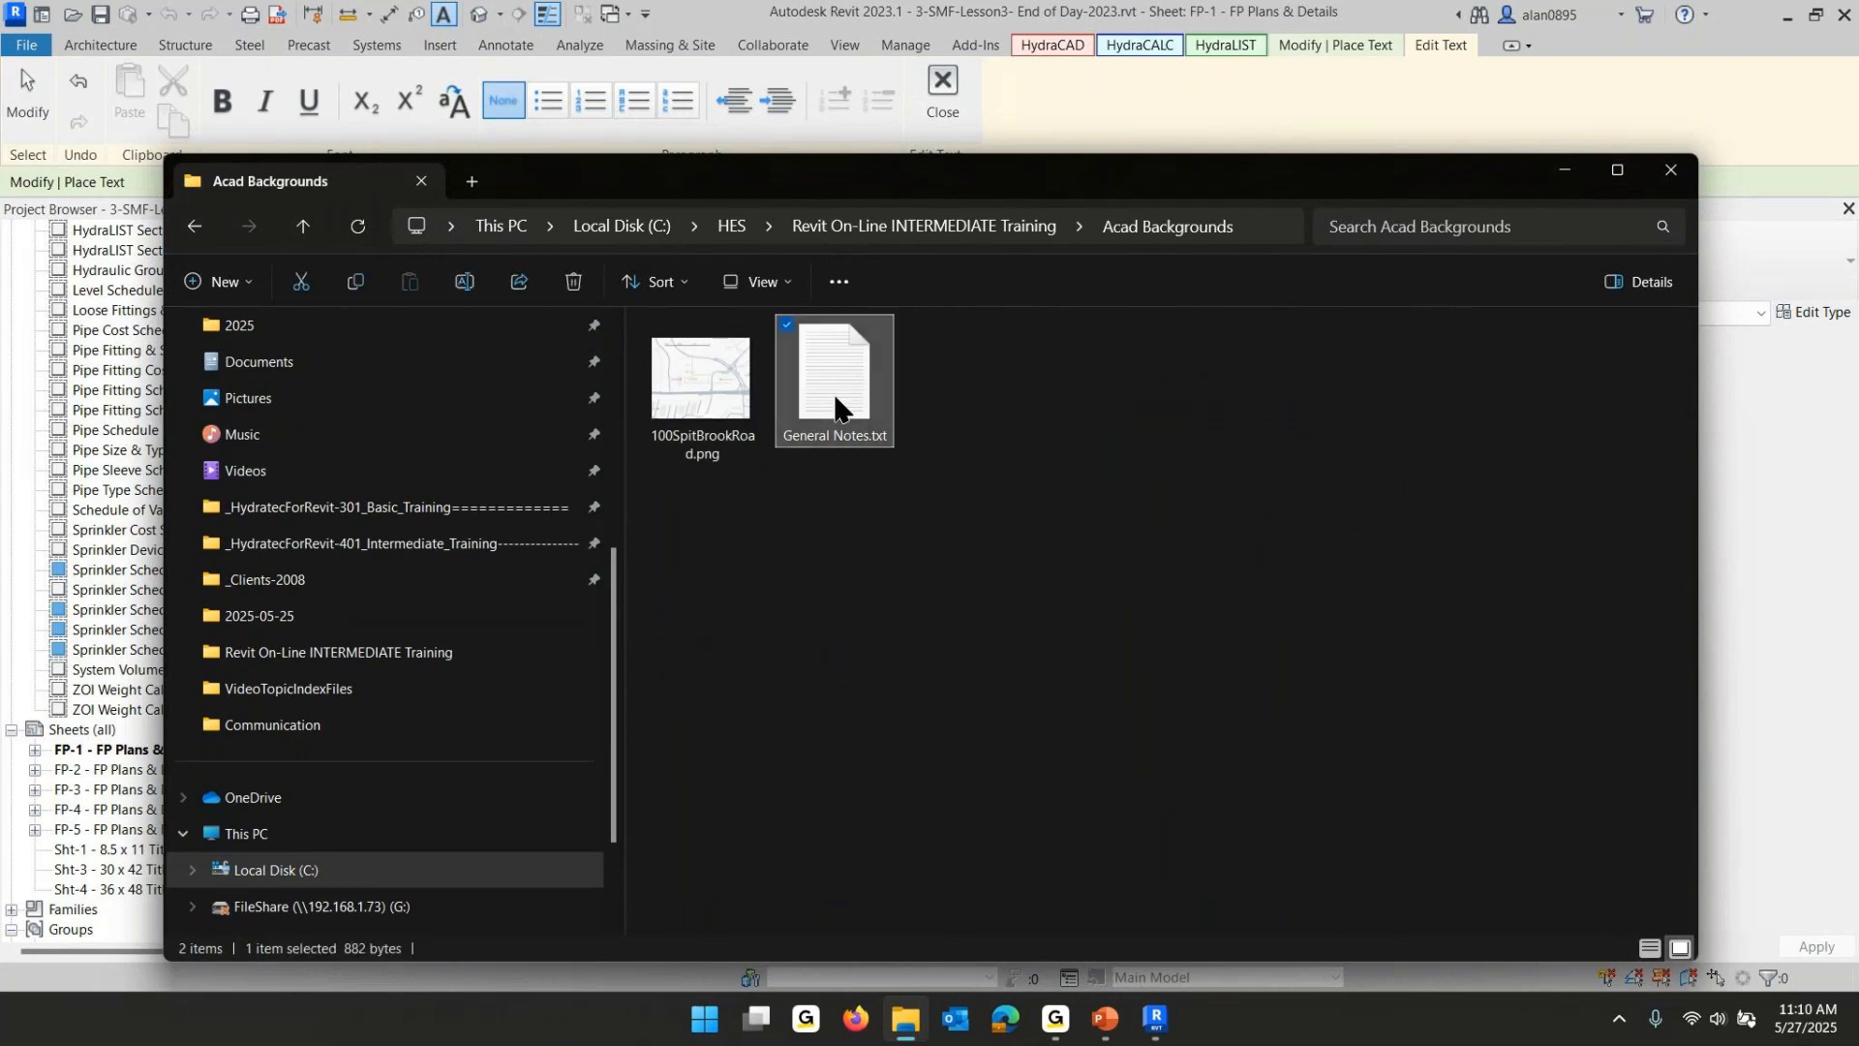
pyautogui.doubleClick(835, 405)
# - Copy all the general notes text from the file and paste it into the note box below the General Notes heading
pyautogui.moveTo(427, 511); pyautogui.dragTo(18, 160)
pyautogui.hotkey('ctrl', 'c')
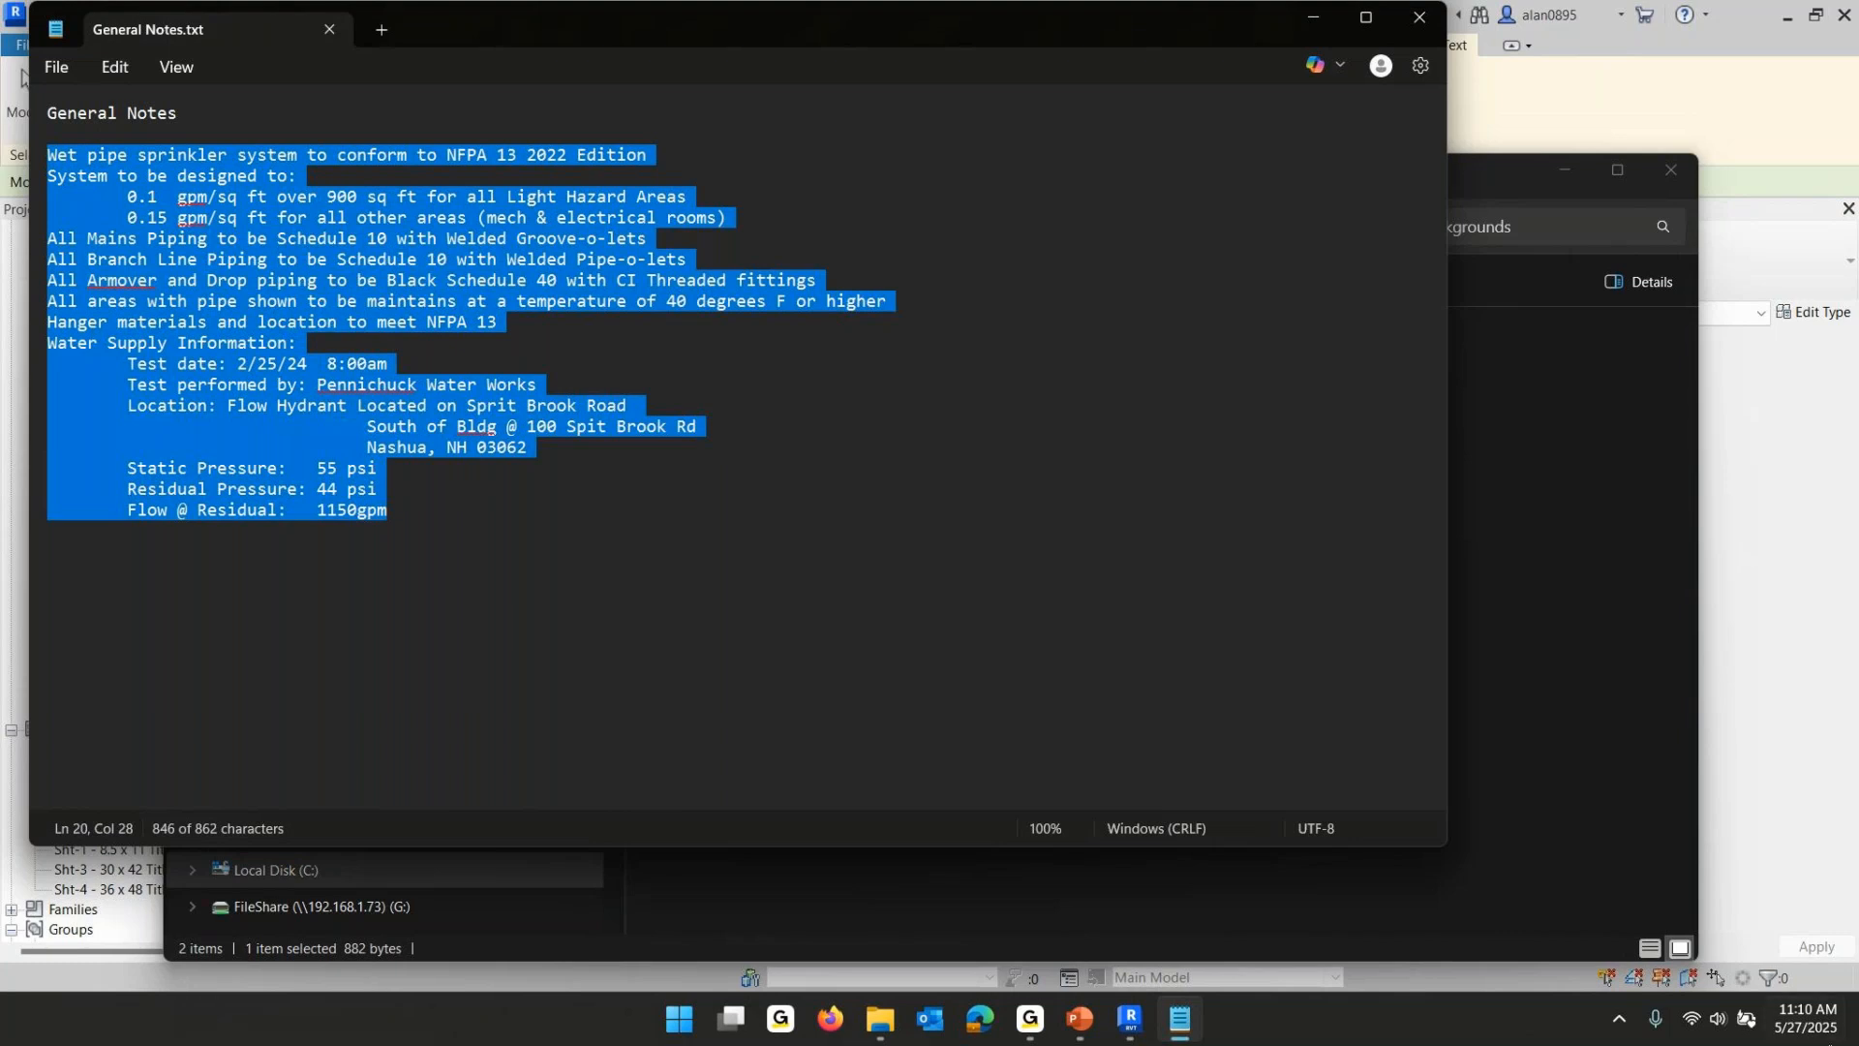
pyautogui.click(1011, 908)
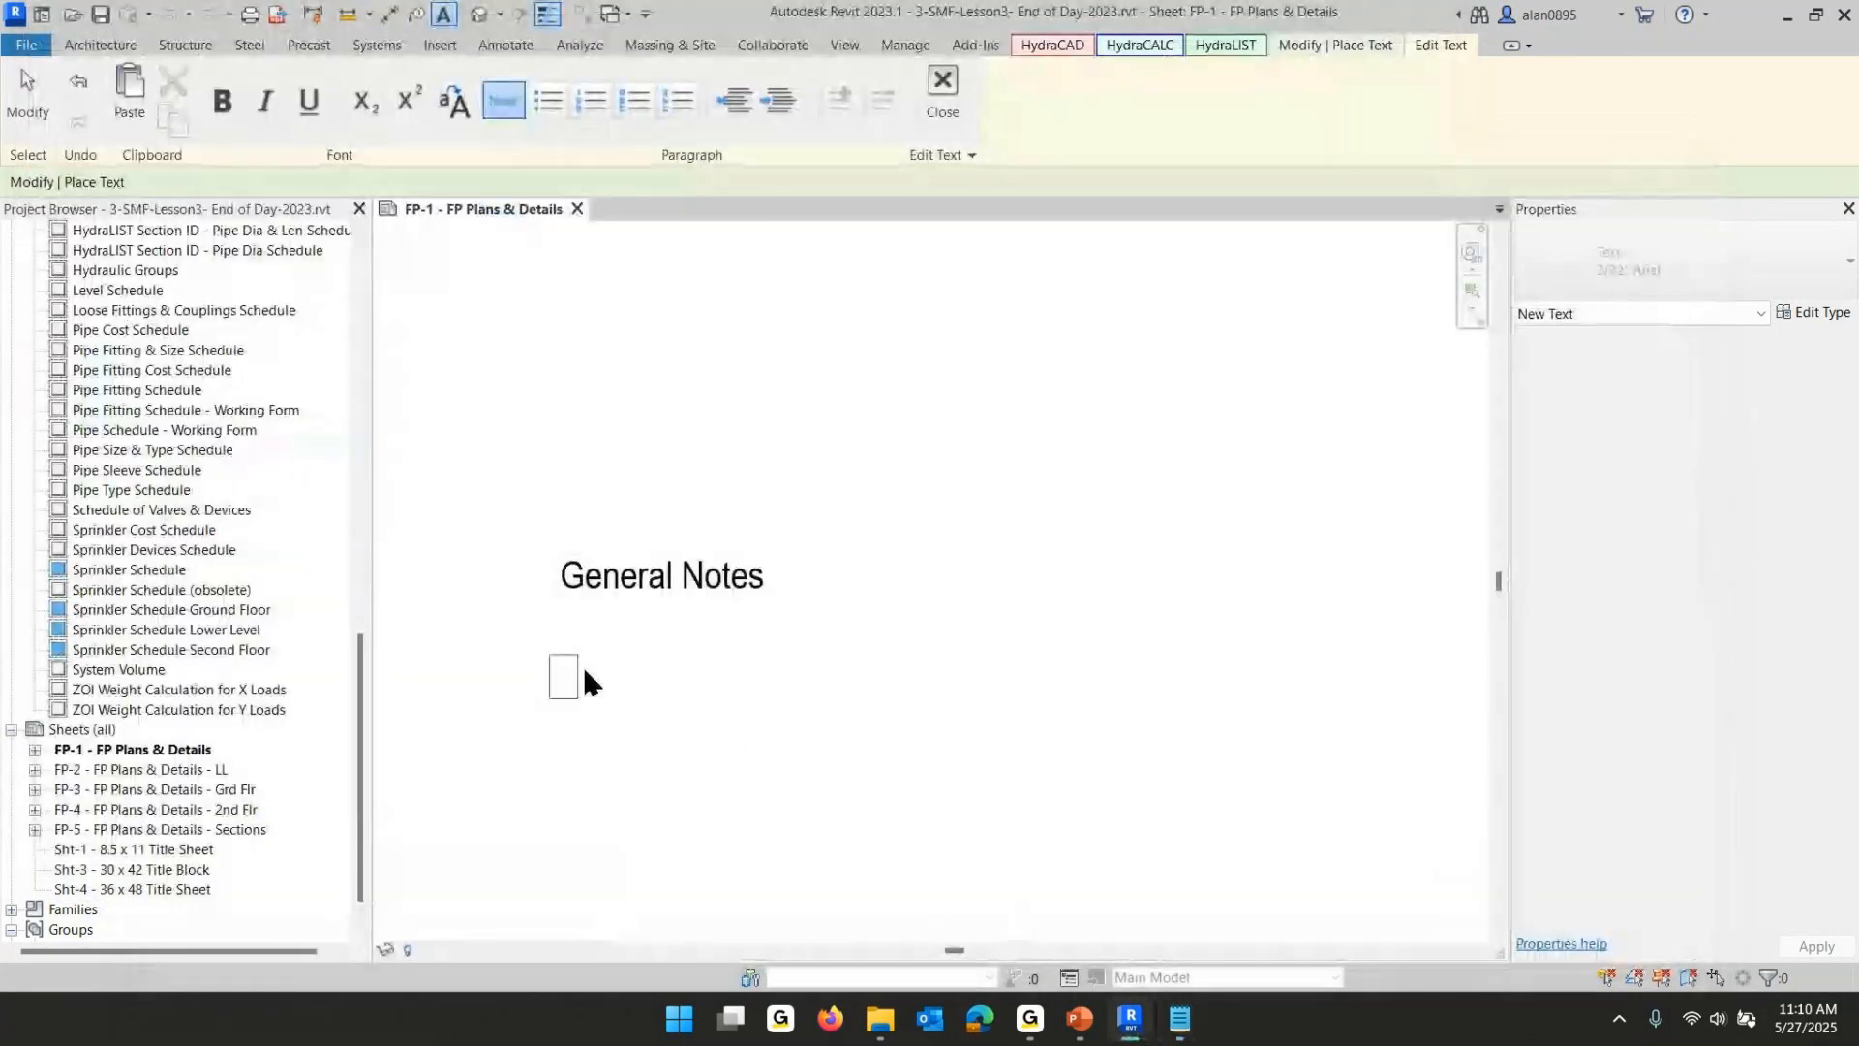
pyautogui.hotkey('ctrl', 'v')
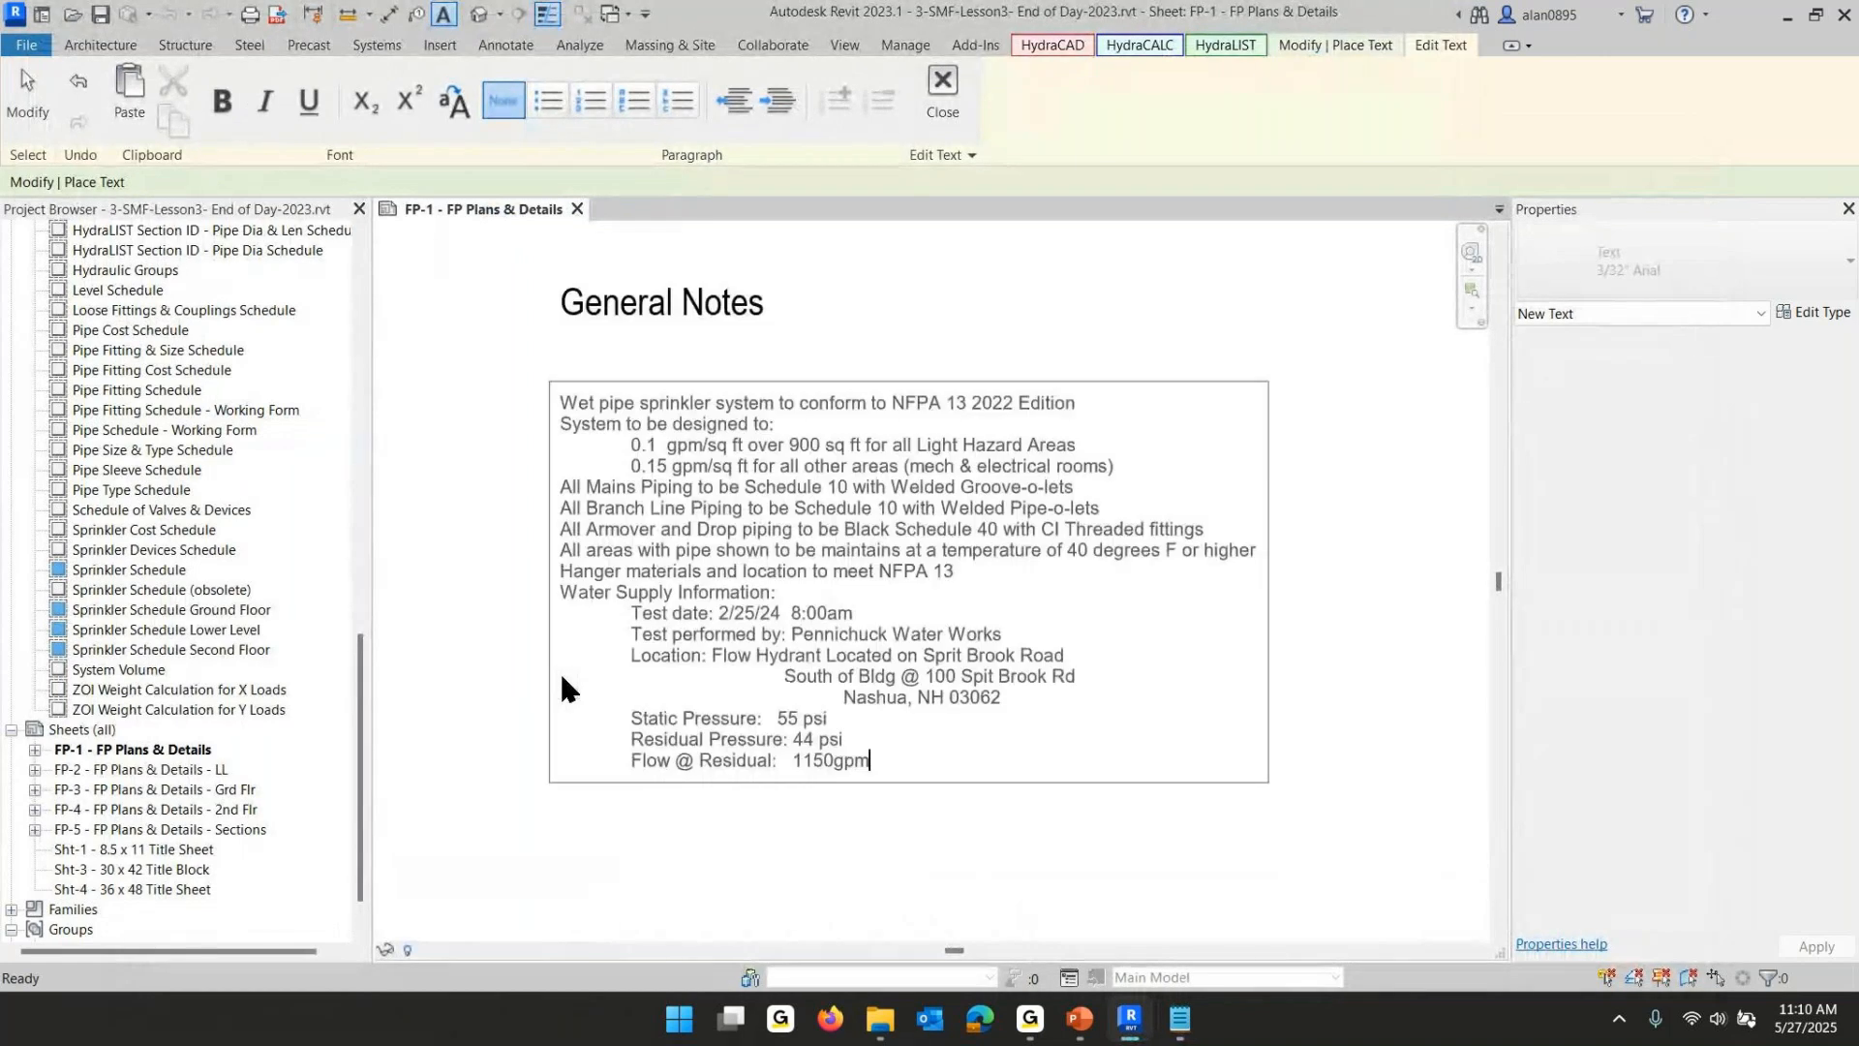
pyautogui.click(464, 484)
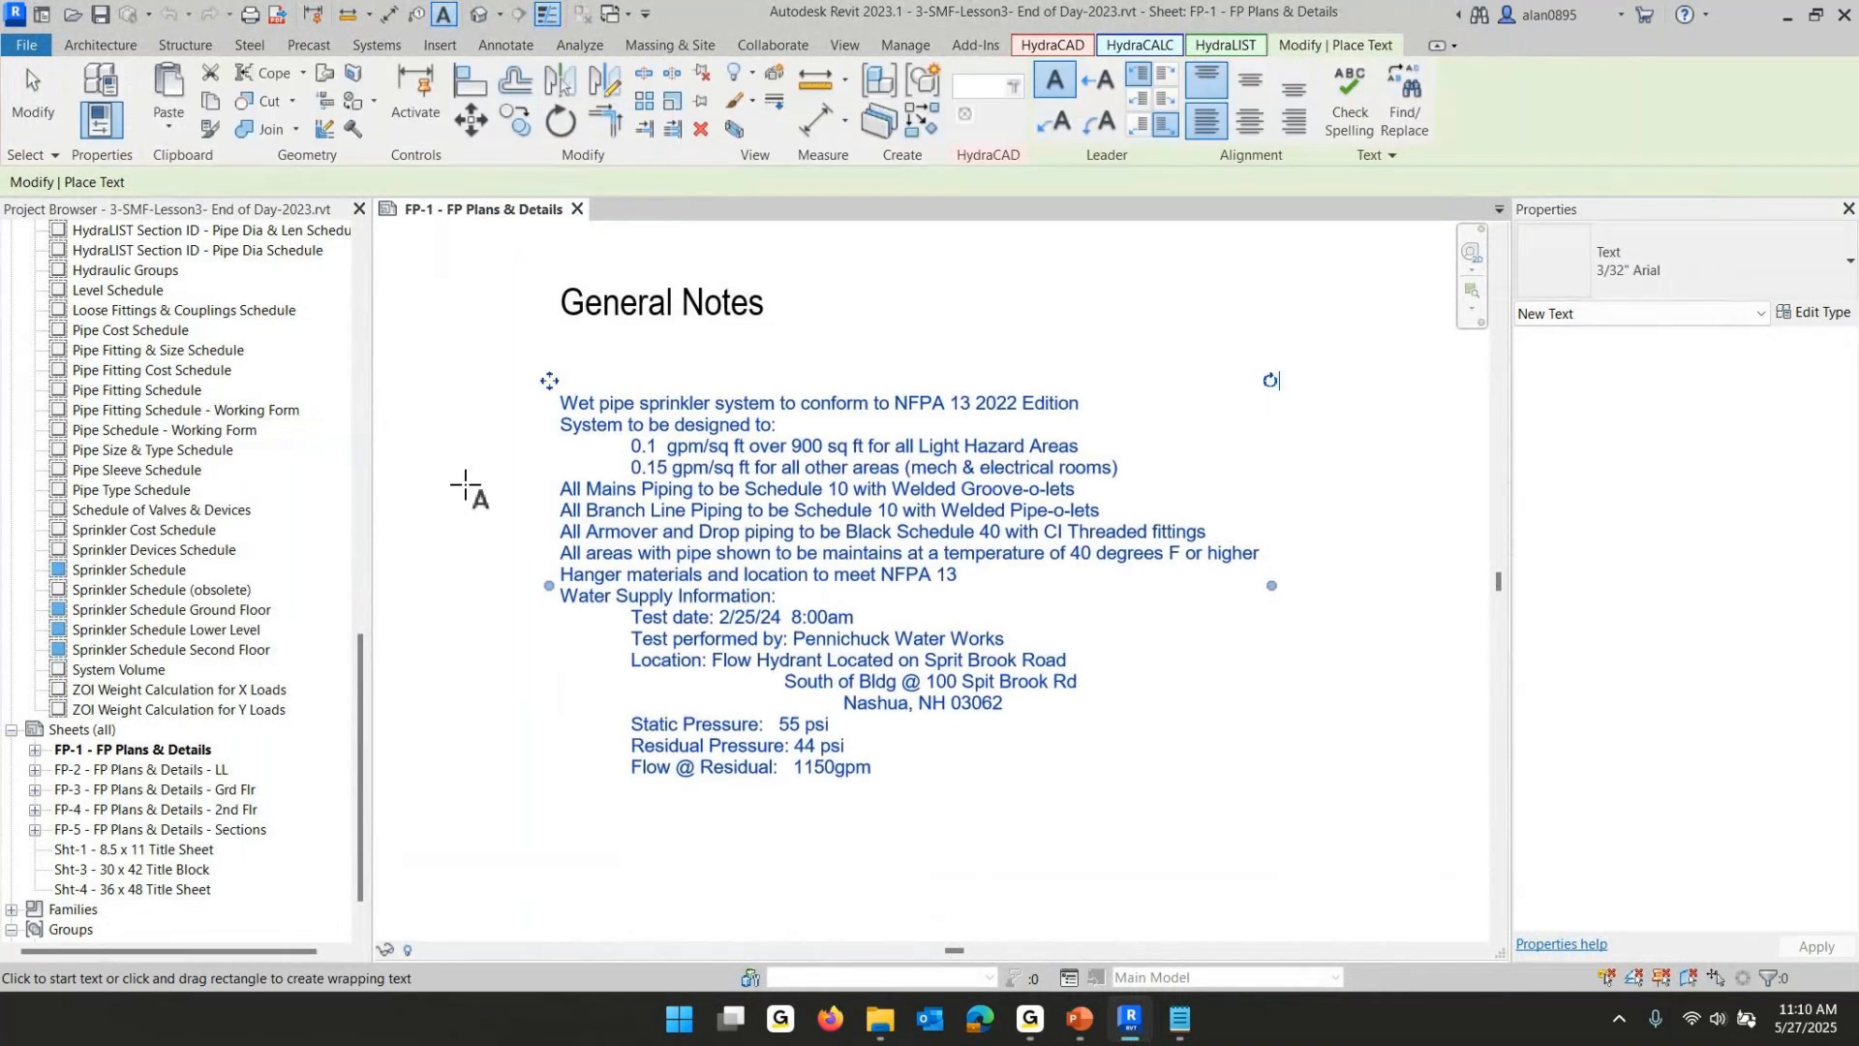
pyautogui.click(322, 591)
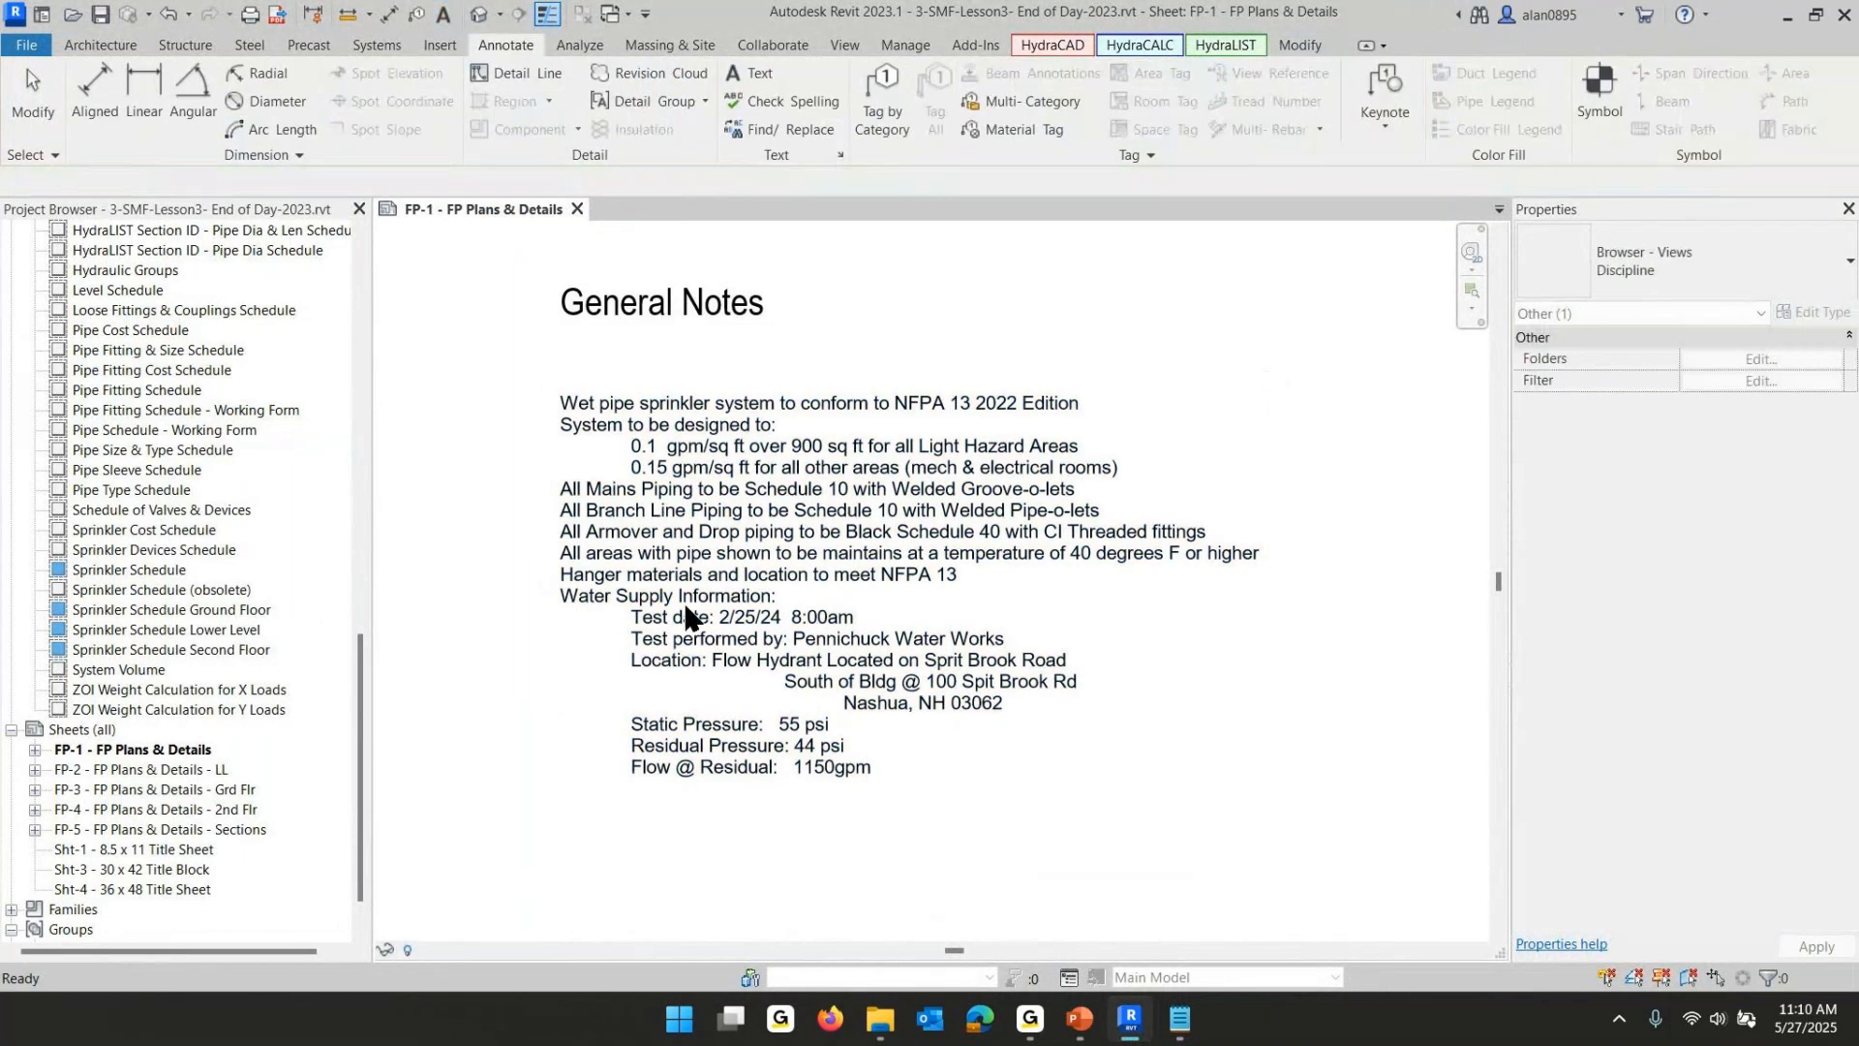
pyautogui.click(500, 507)
# - Draw a horizontal detail line beneath the General Notes heading, spanning the width of the notes
pyautogui.scroll(-2, 1205, 839)
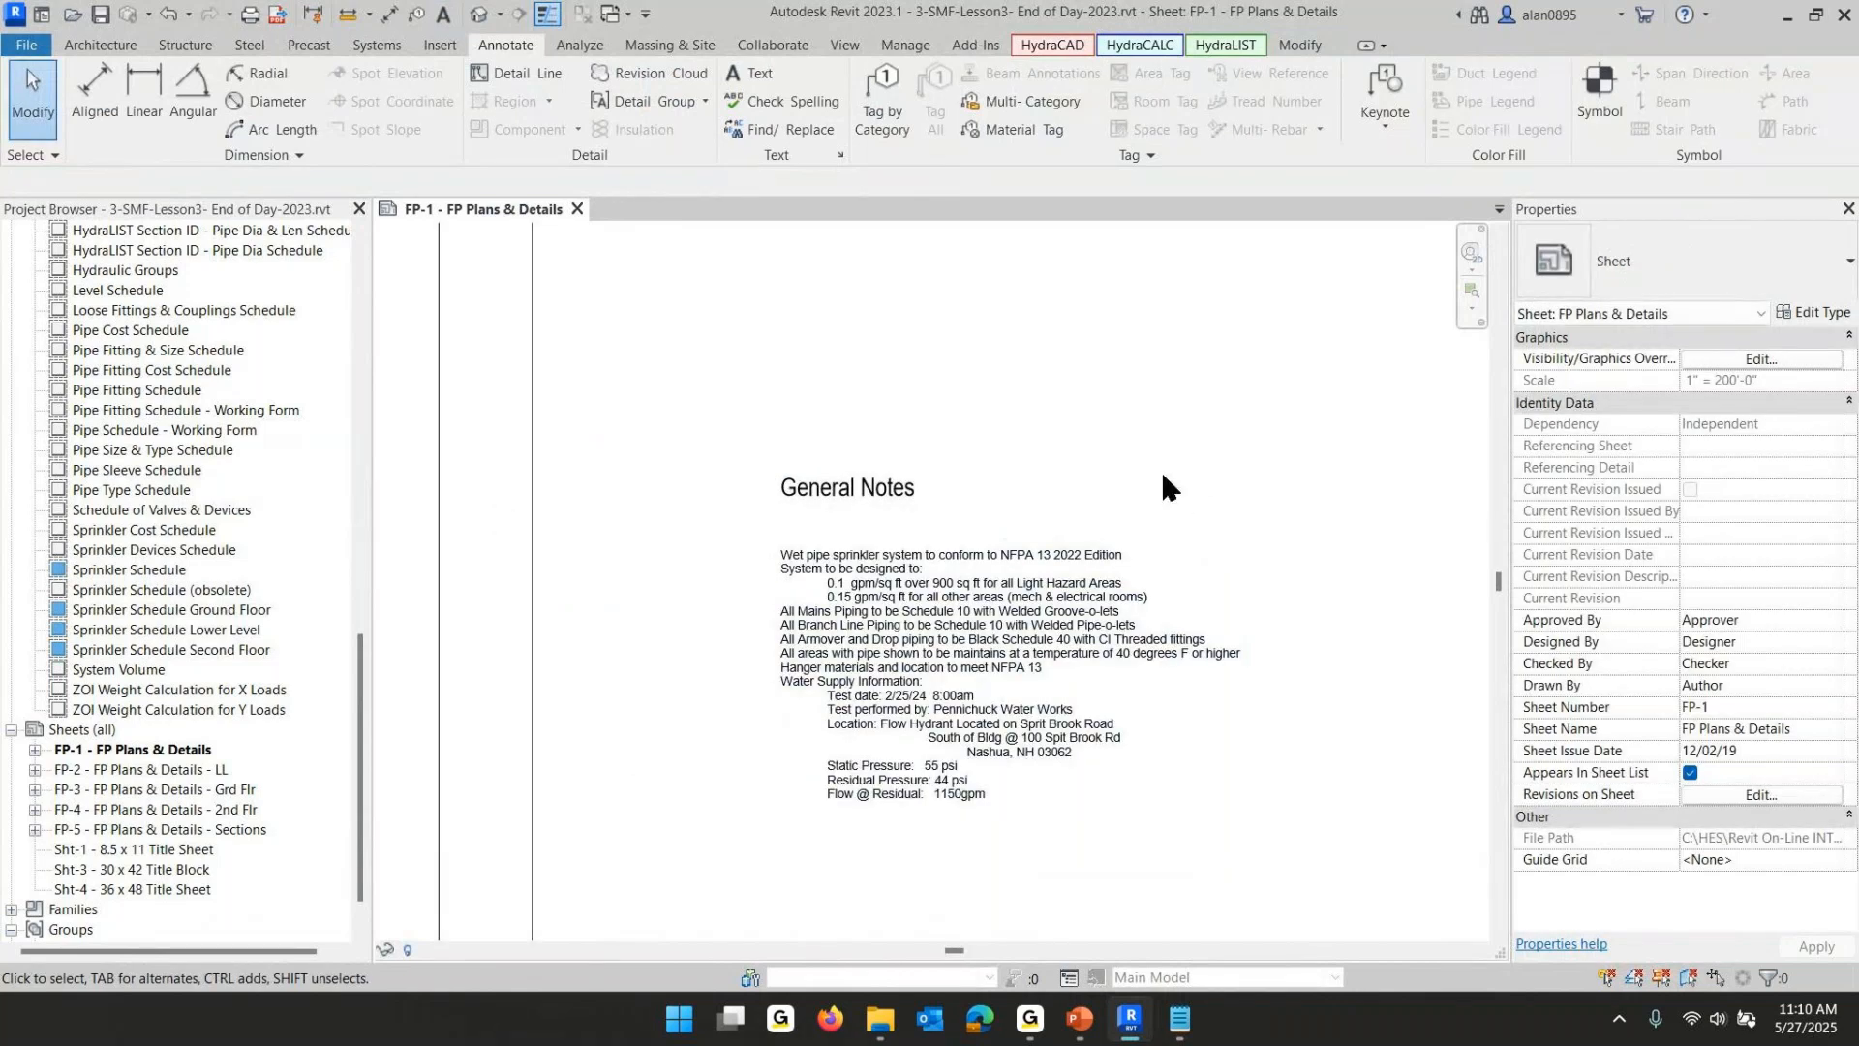
pyautogui.press('d')
pyautogui.press('l')
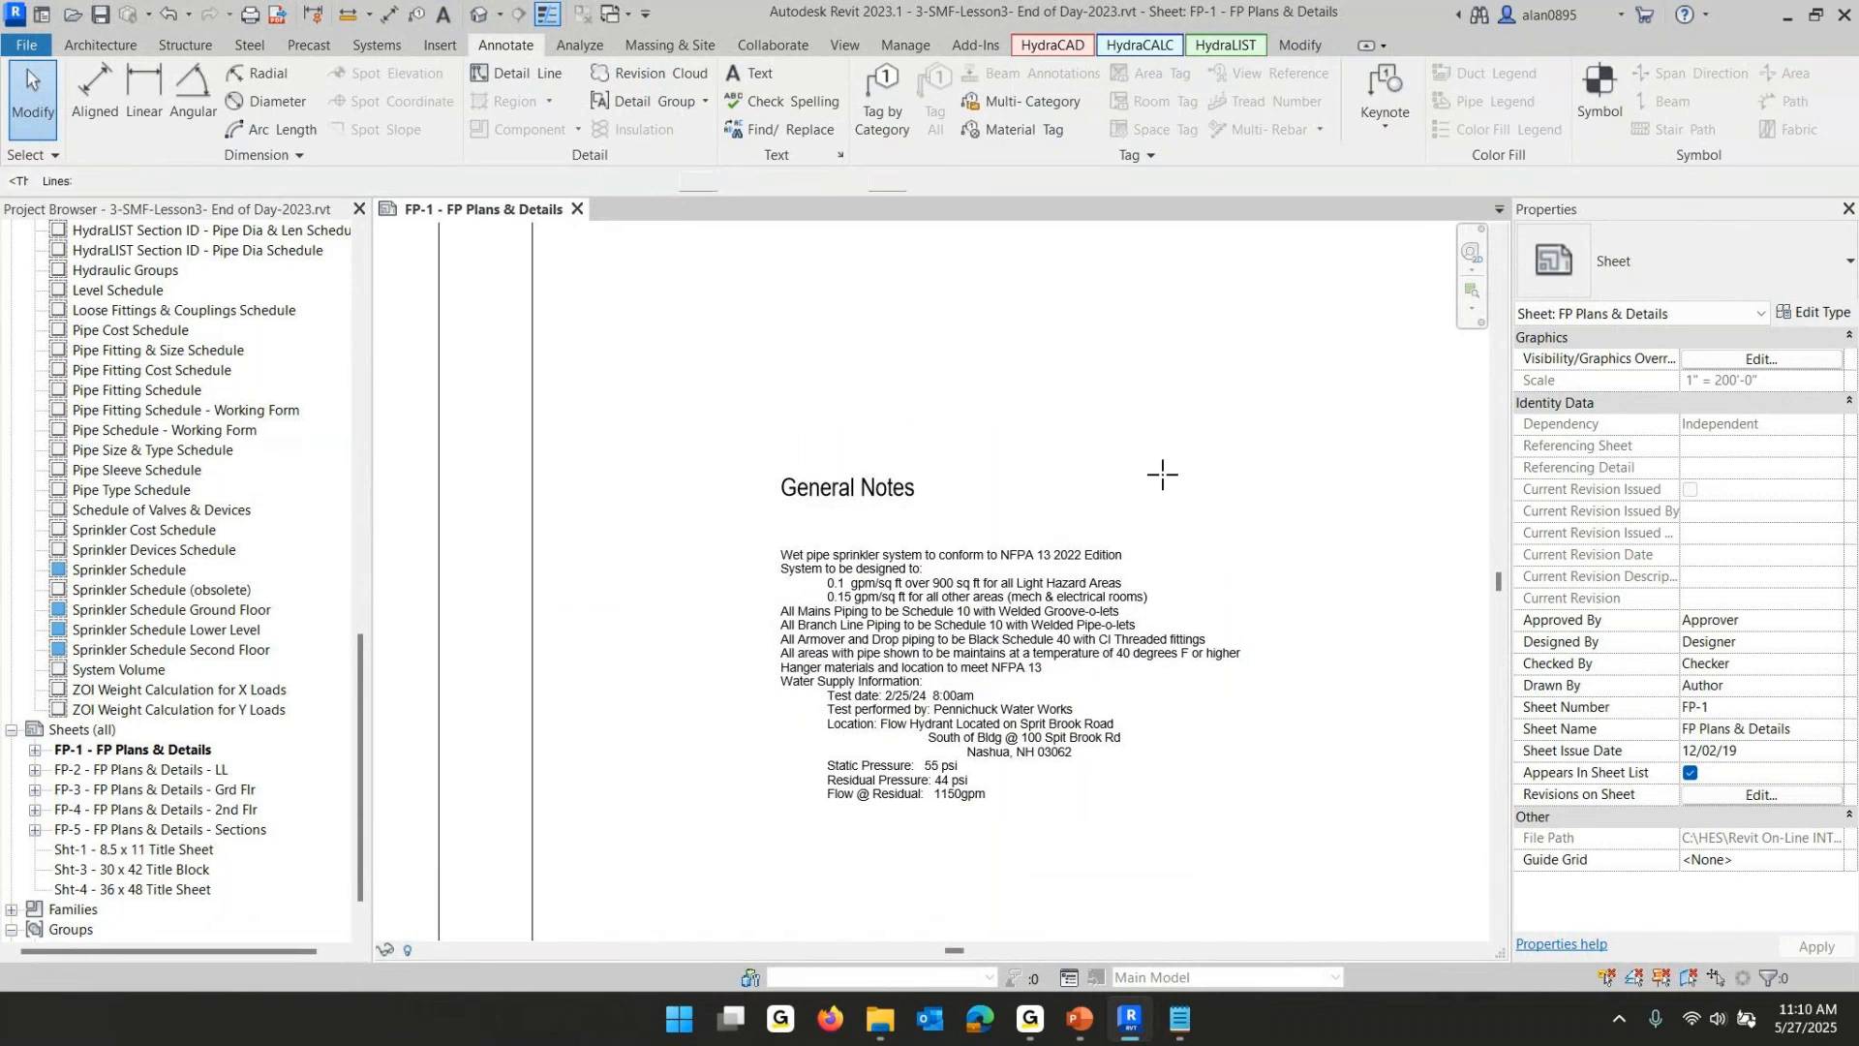
pyautogui.click(724, 522)
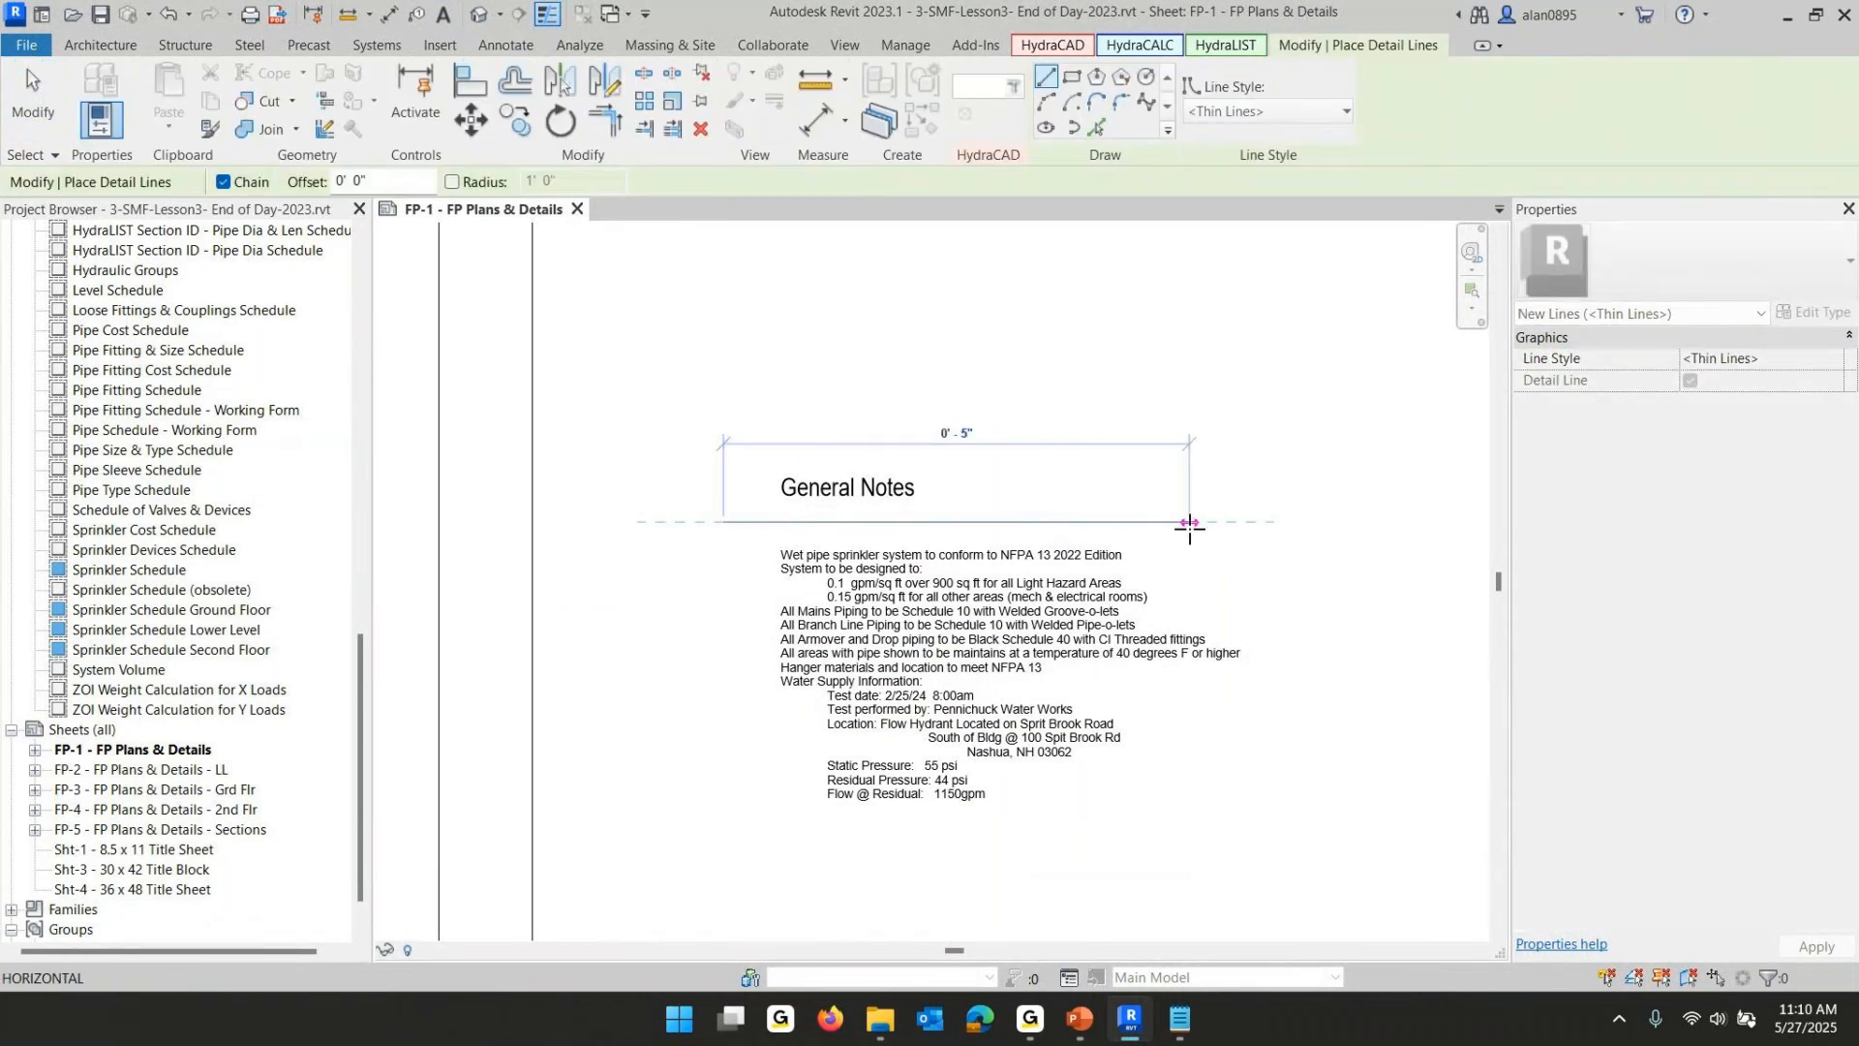
pyautogui.click(1237, 523)
pyautogui.press('Escape')
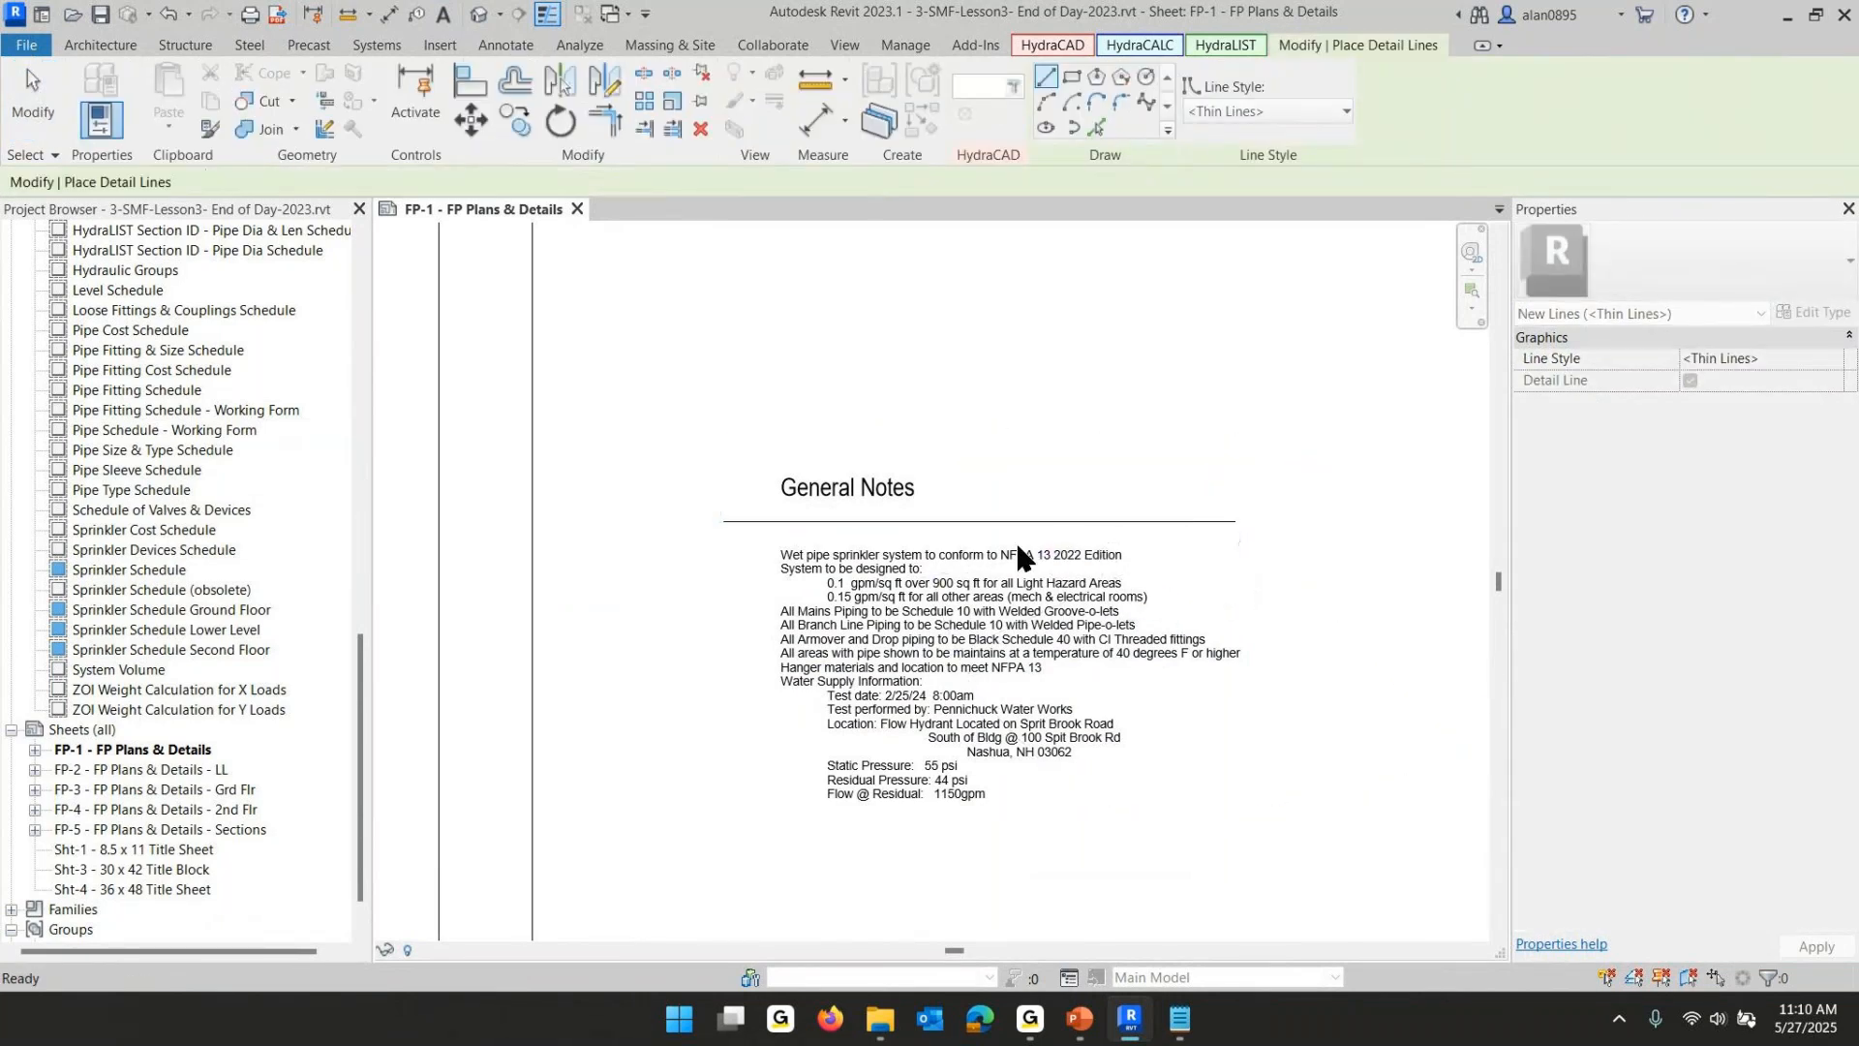
# - Draw a vertical detail line along the left side of the heading and notes, extending below the last note line
pyautogui.click(761, 442)
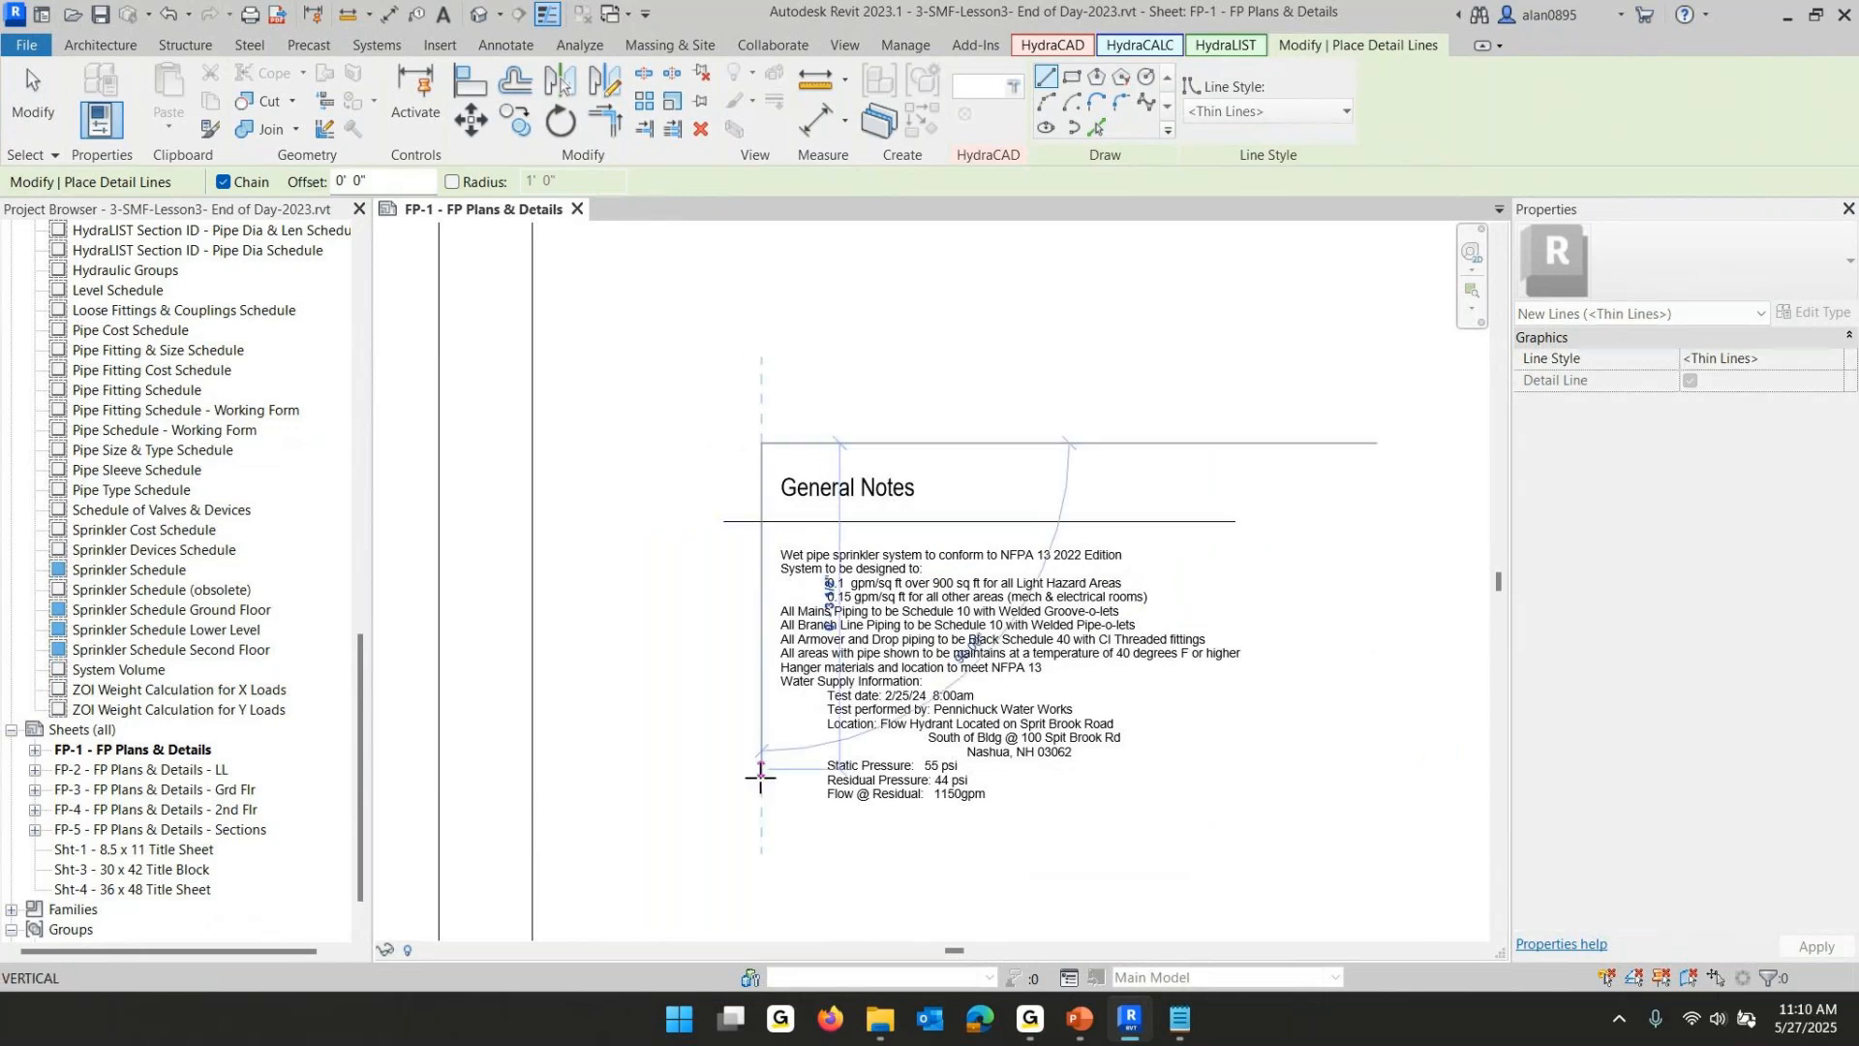
pyautogui.click(763, 836)
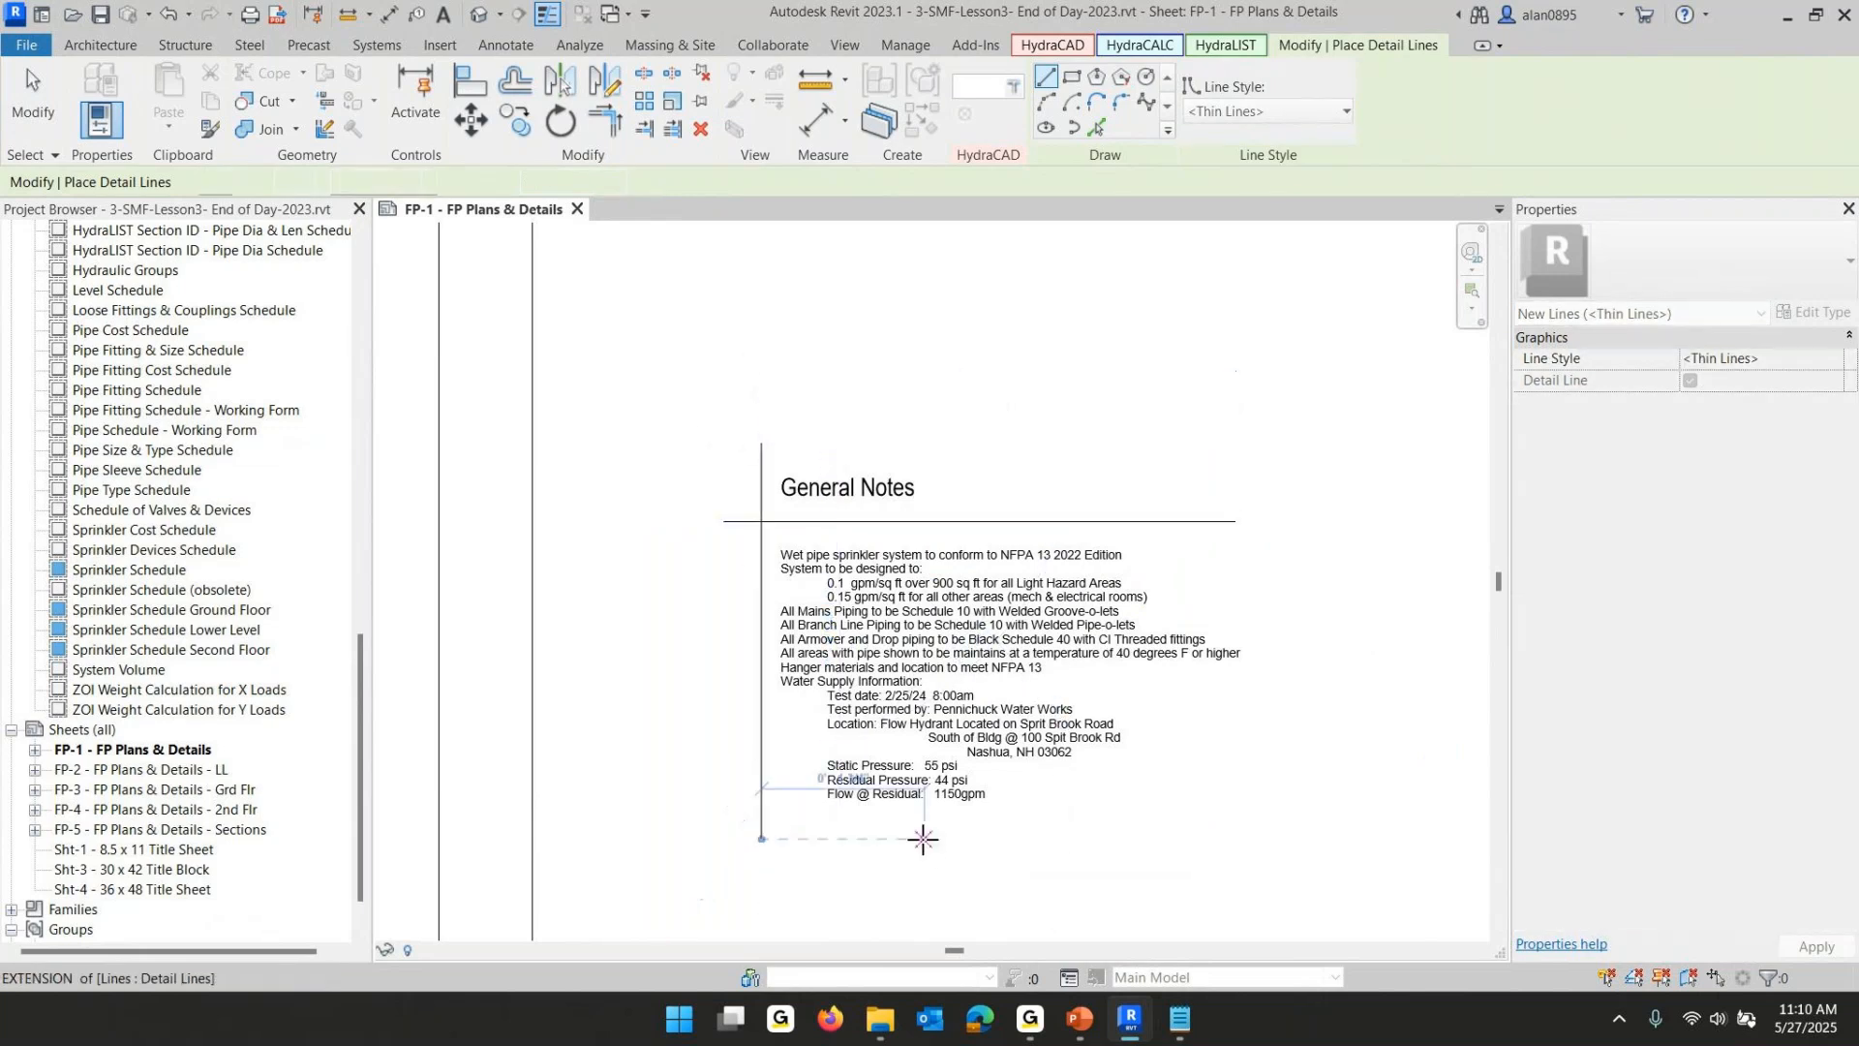
pyautogui.press('Escape')
pyautogui.press('Escape')
# - Zoom out to the whole sheet, switch to the PowerPoint slide show and advance to the next slide
pyautogui.scroll(-5, 933, 831)
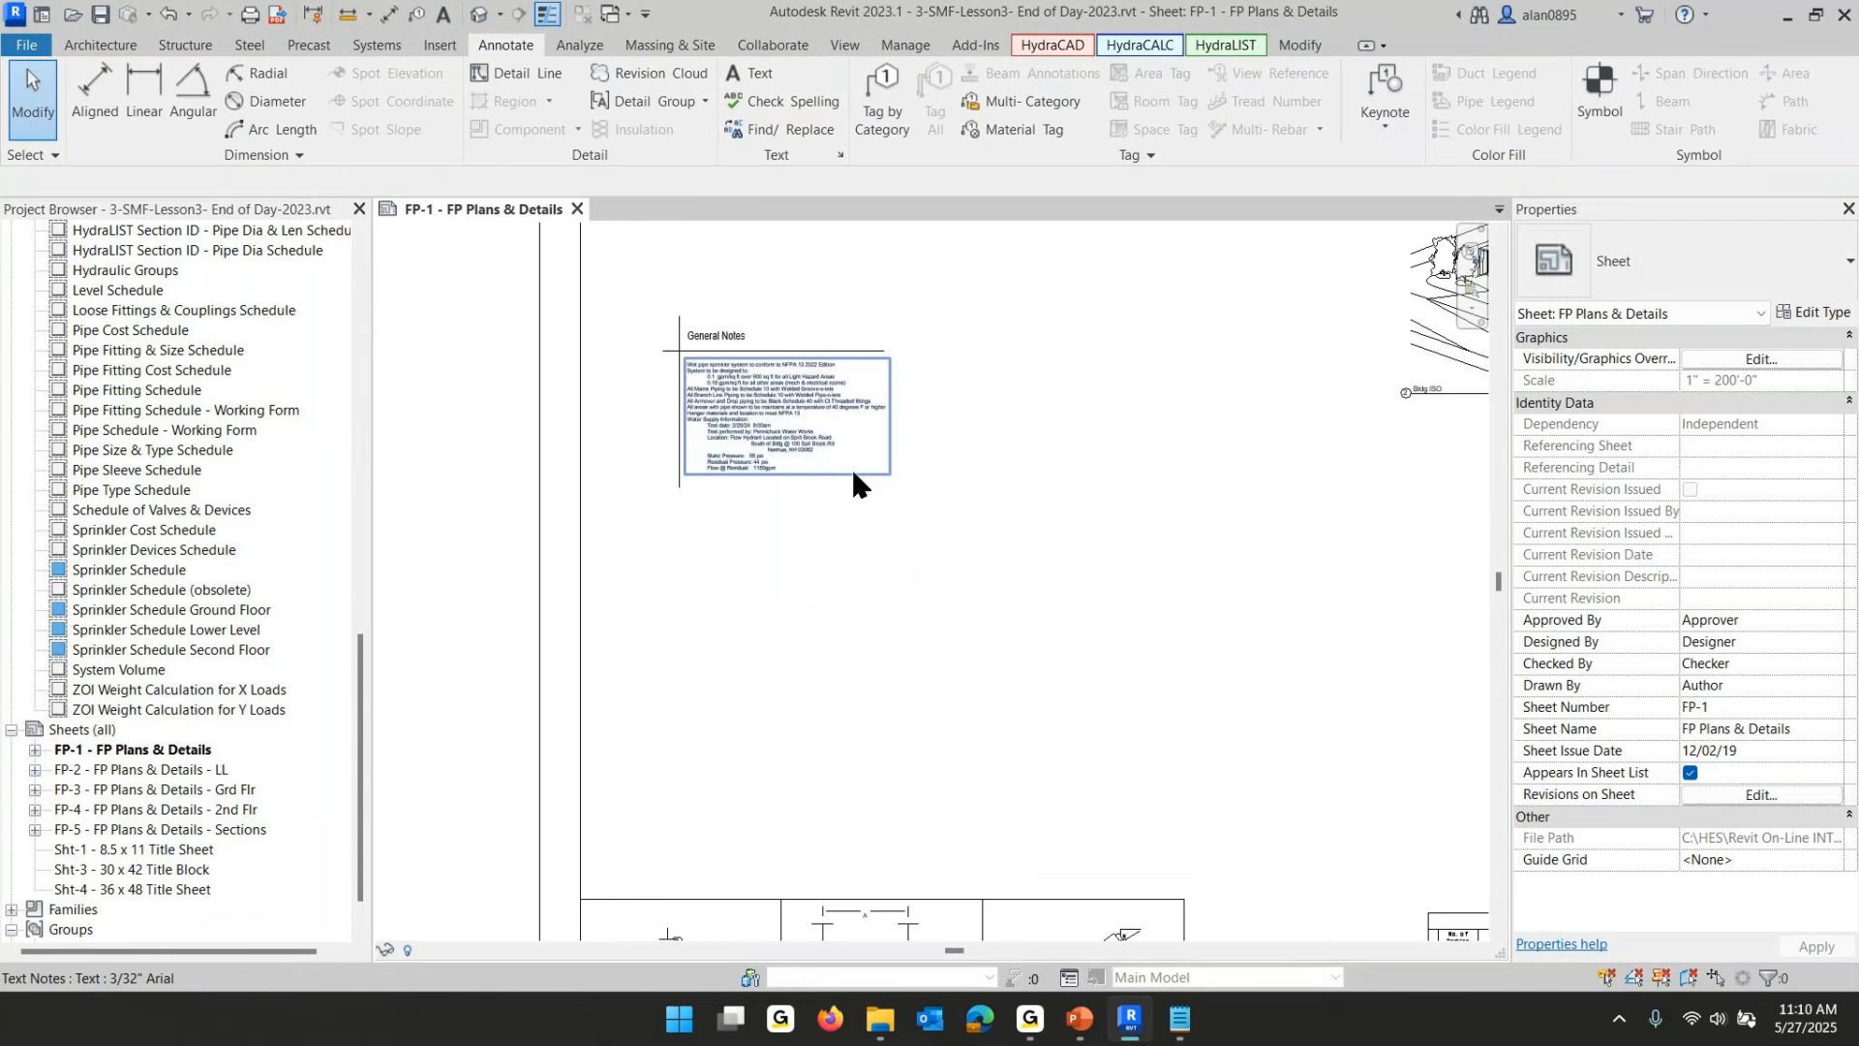
pyautogui.scroll(-2, 954, 580)
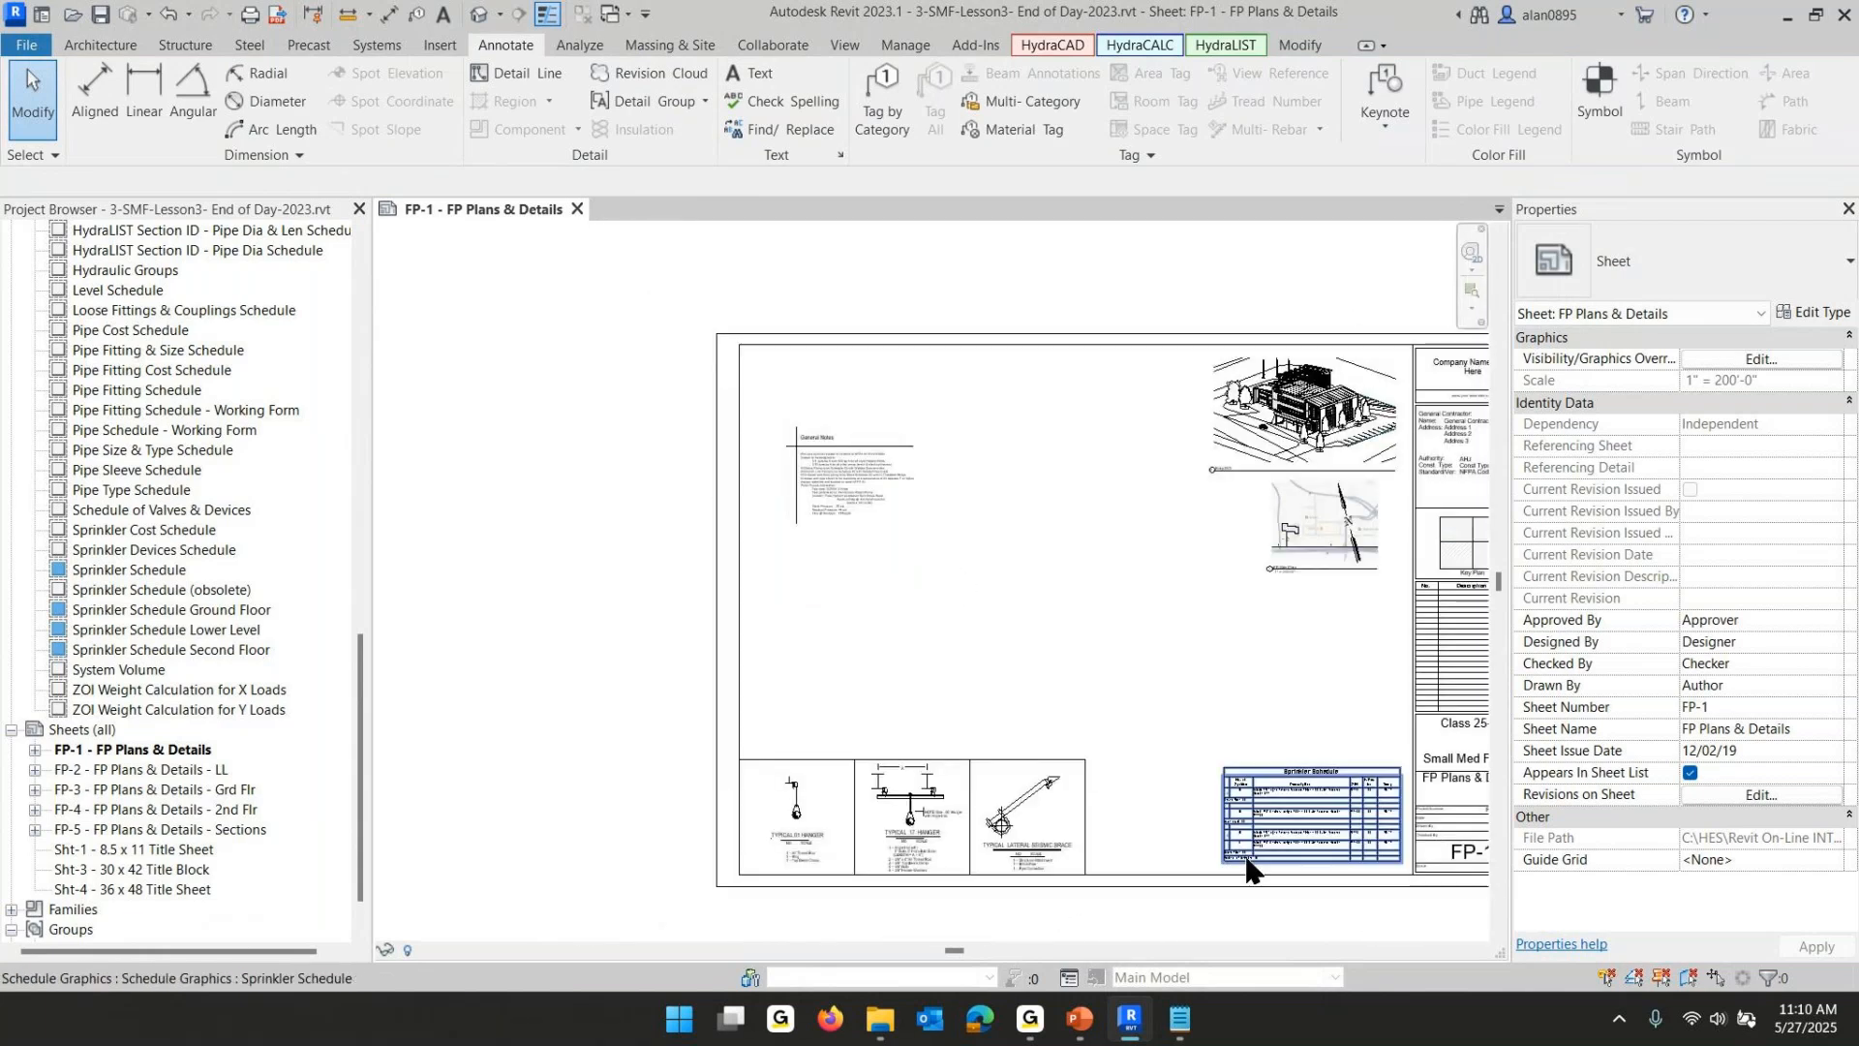
pyautogui.click(1082, 1018)
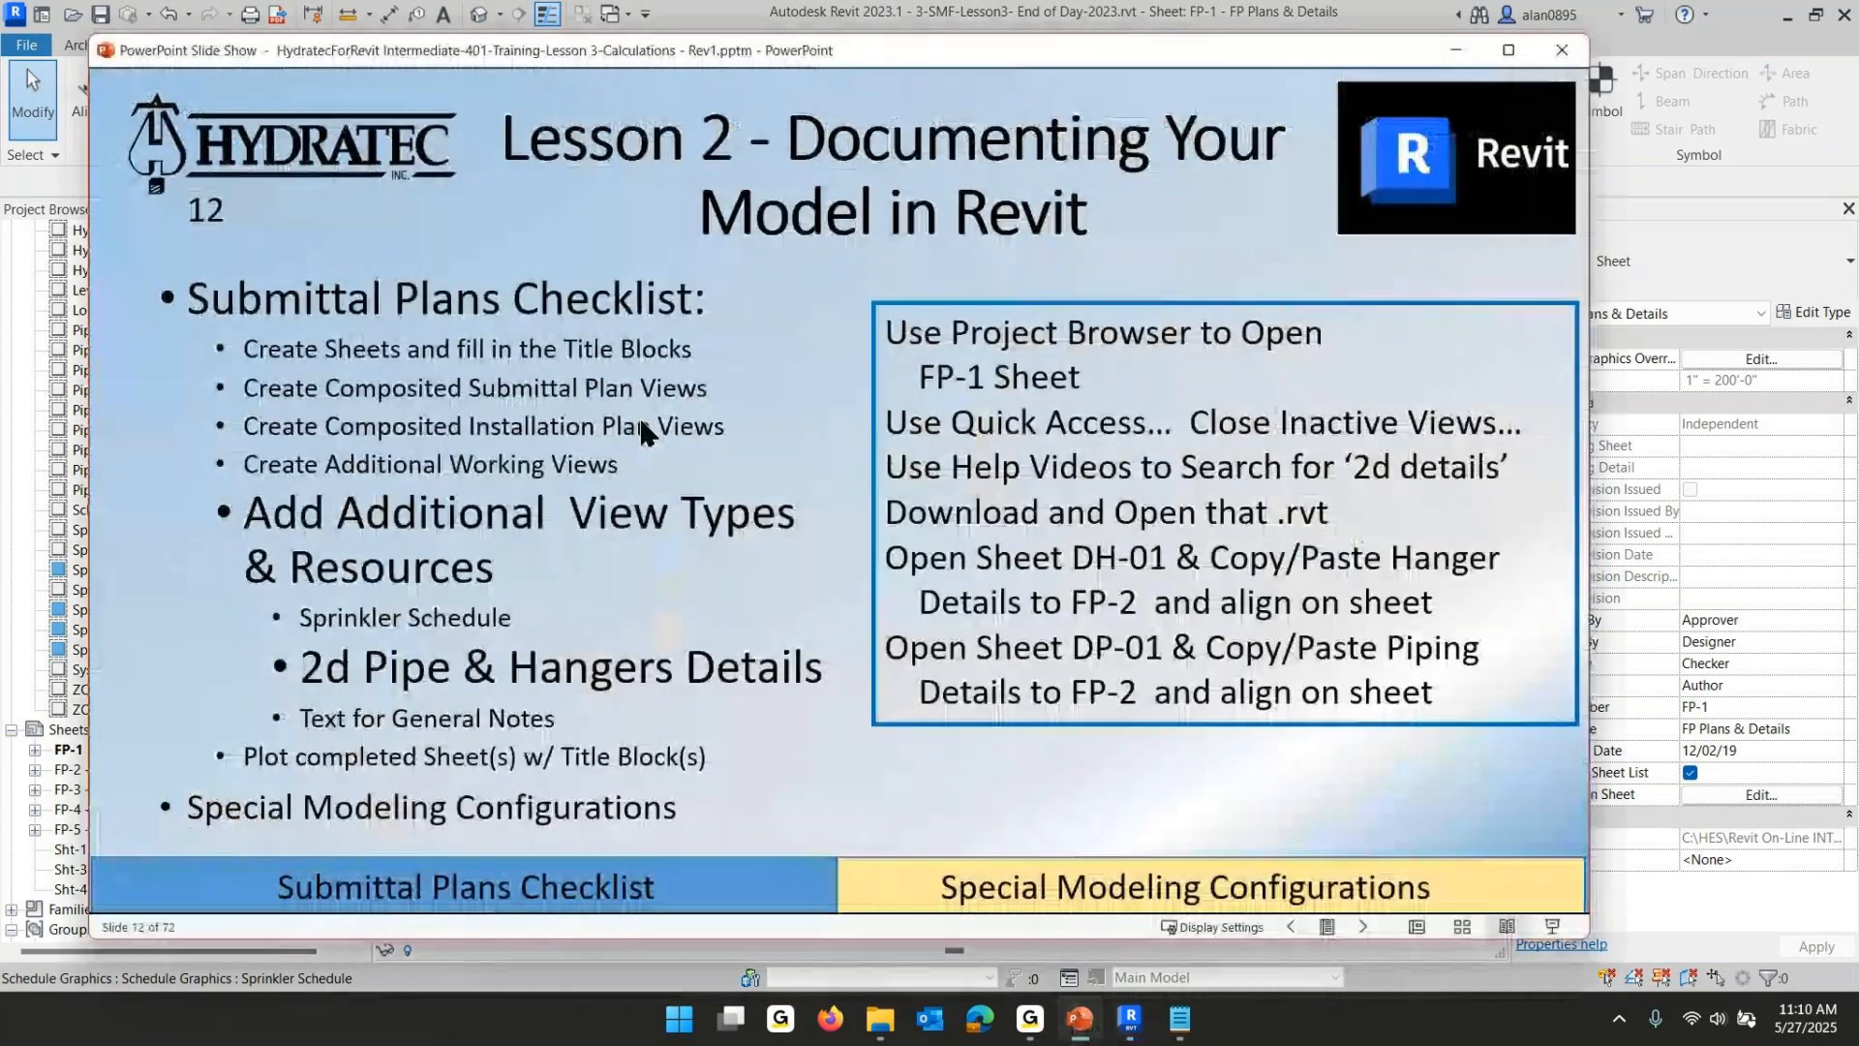
pyautogui.click(594, 571)
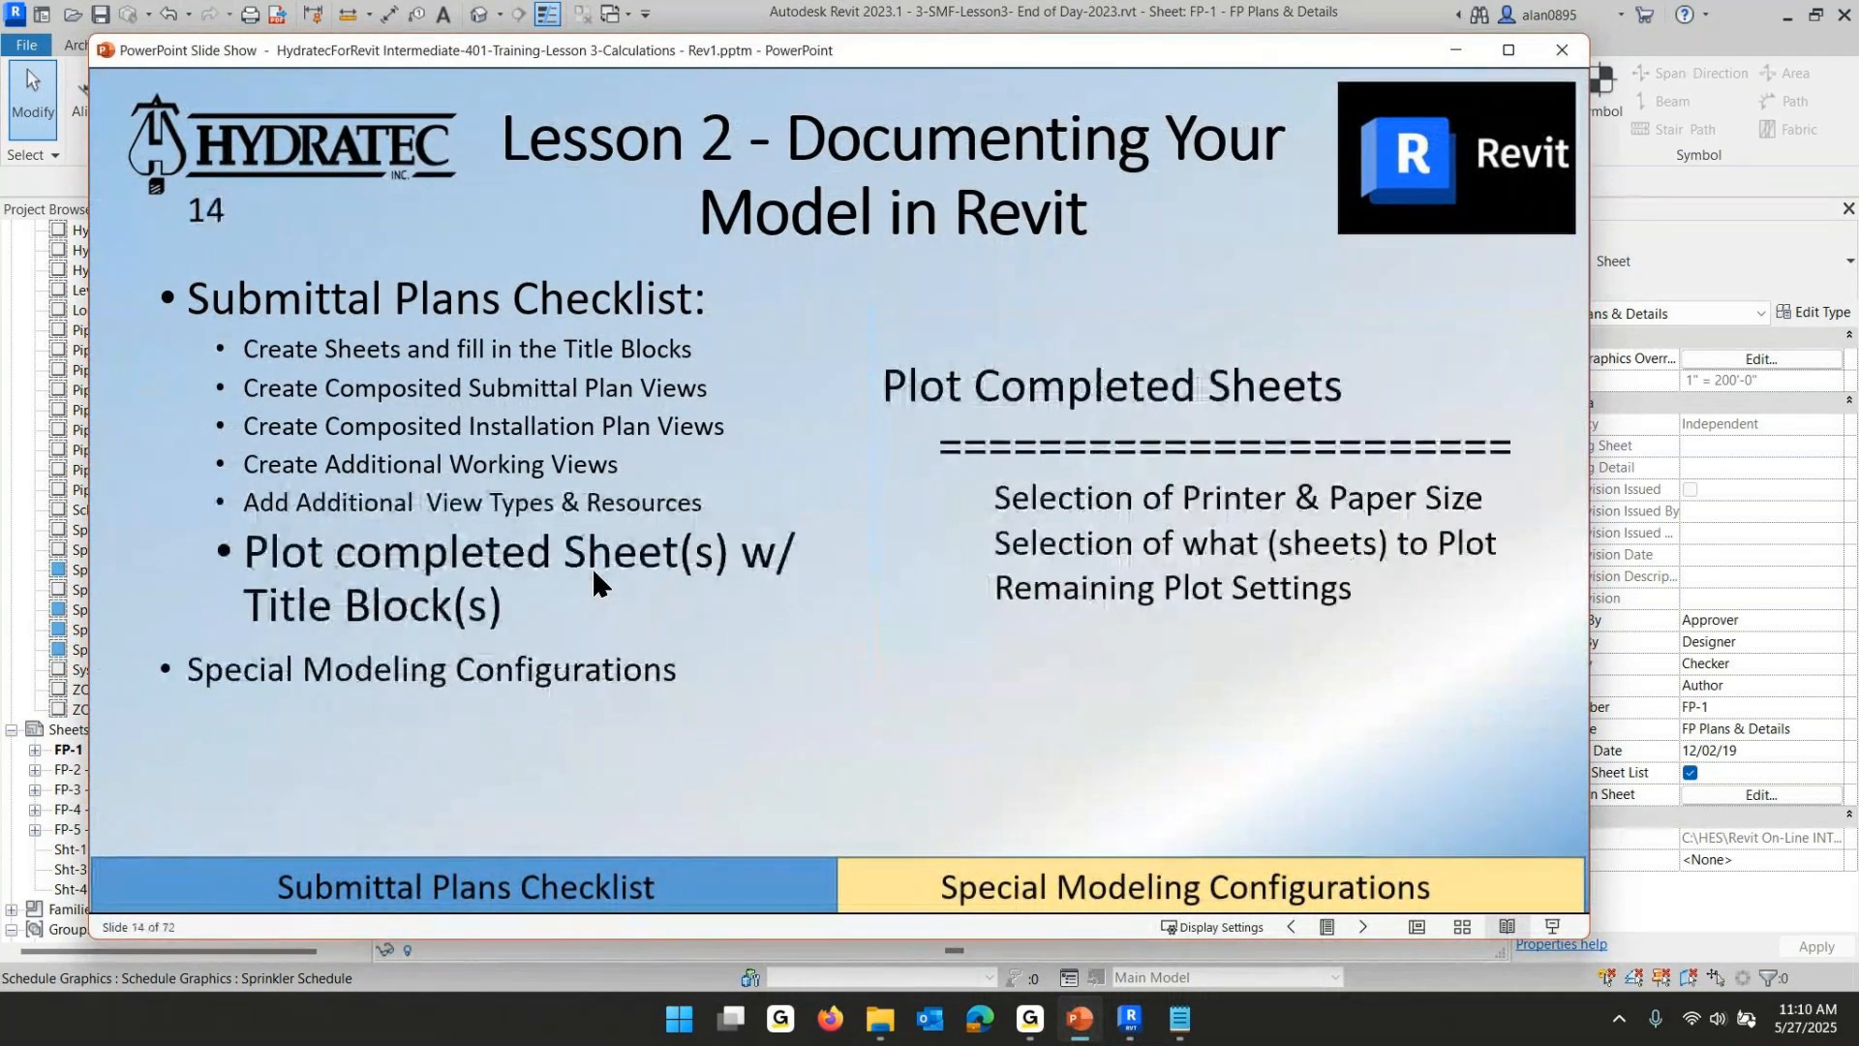
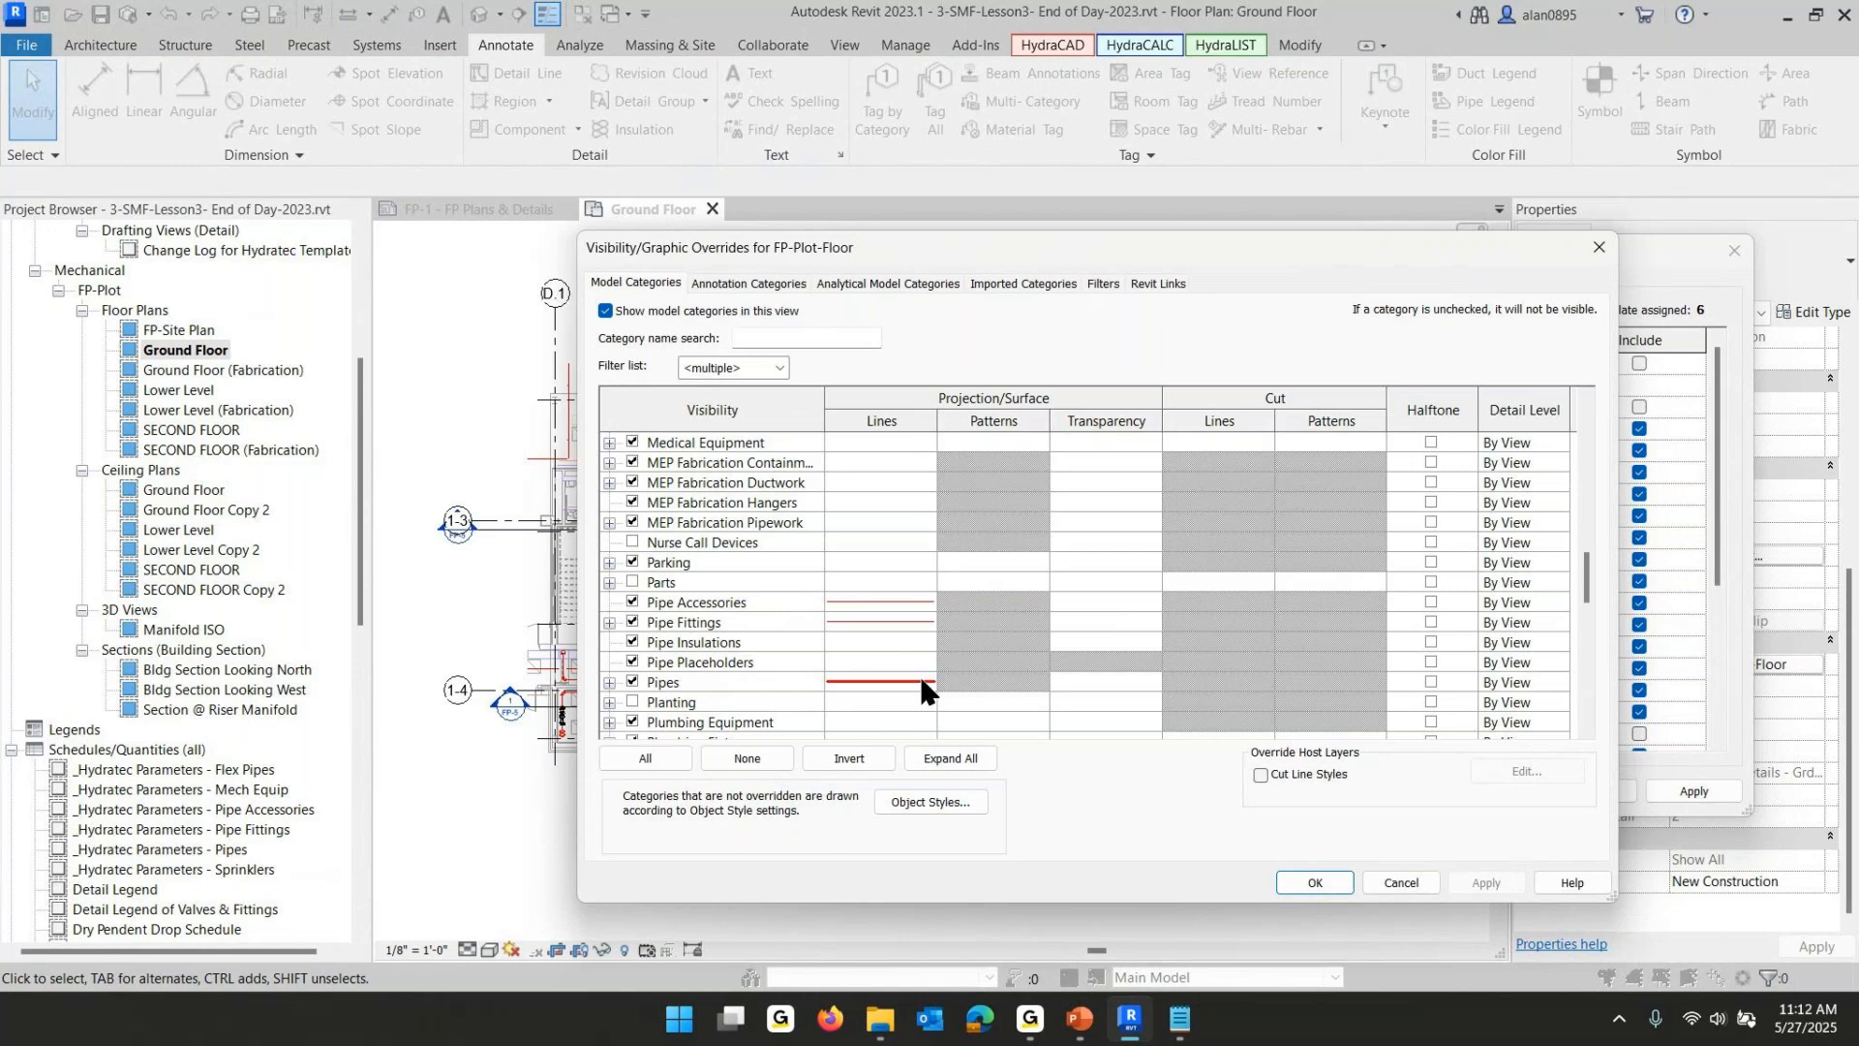
# - Review the line graphics override set for the Pipes category in the view template's visibility settings
pyautogui.click(854, 682)
pyautogui.click(856, 681)
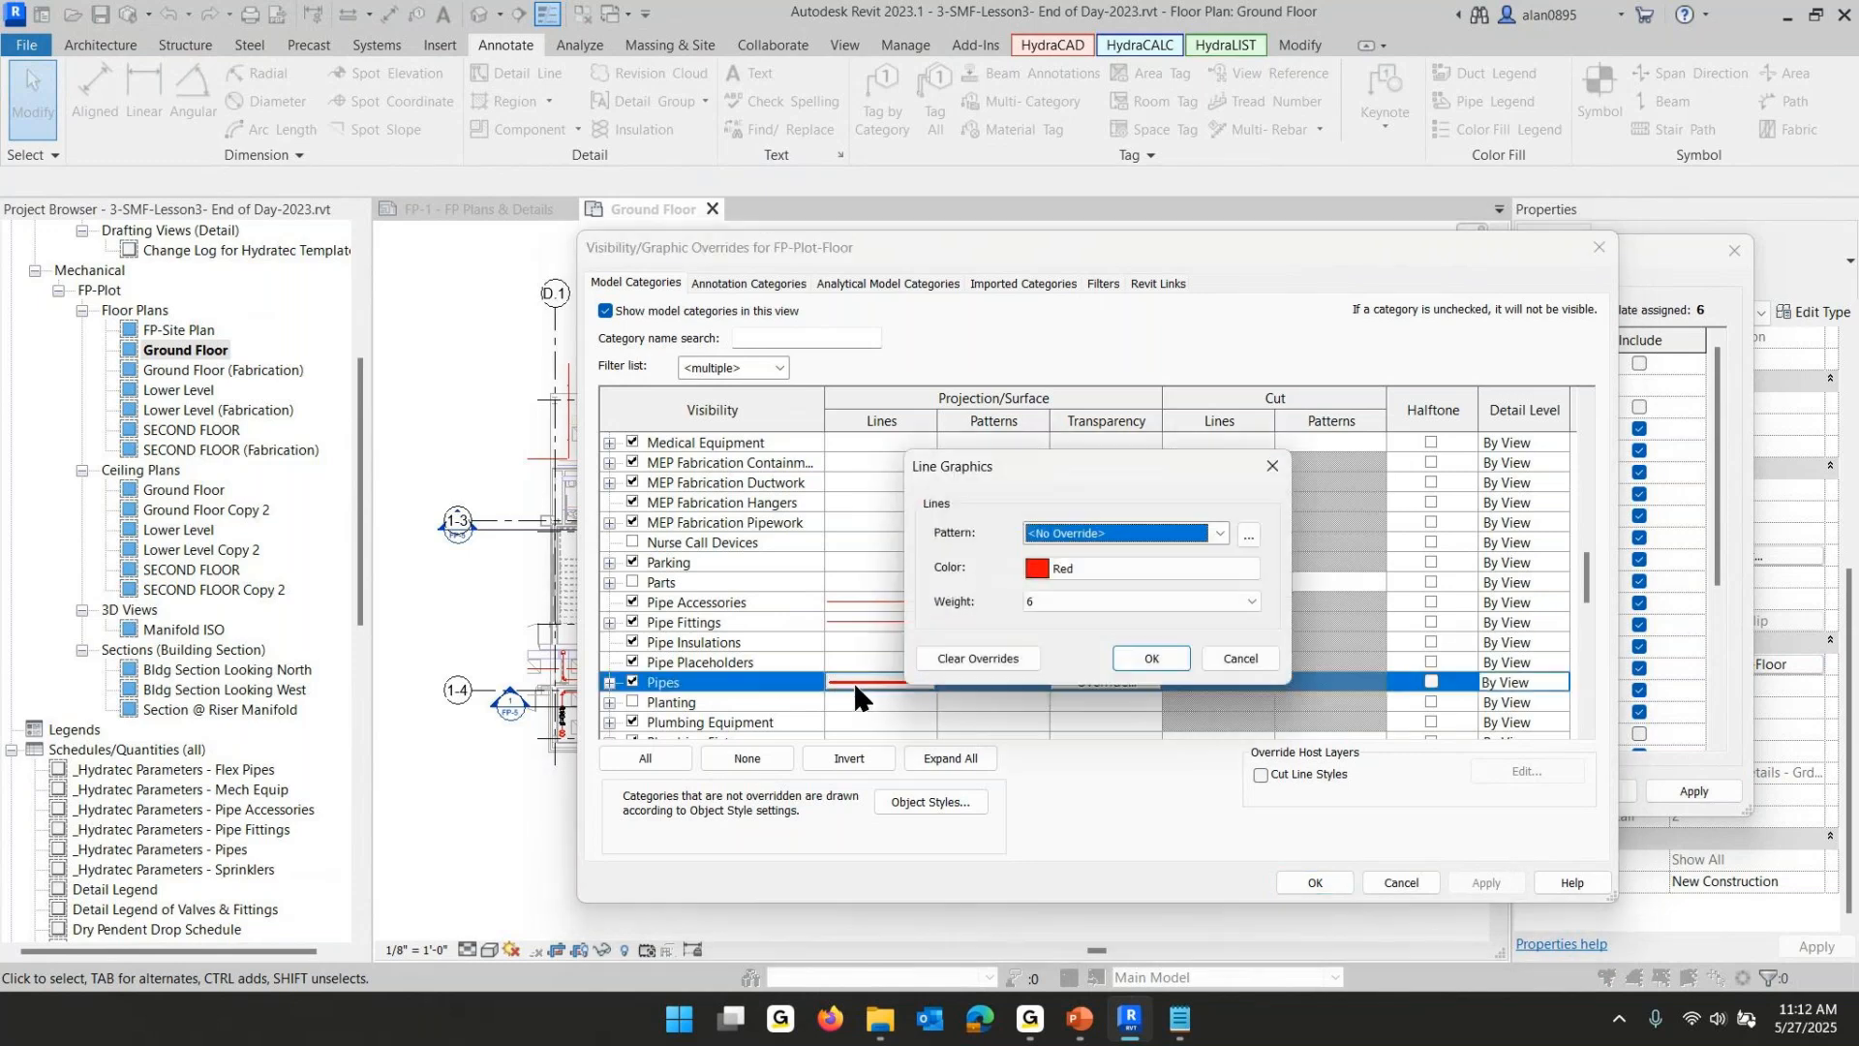
pyautogui.click(1090, 598)
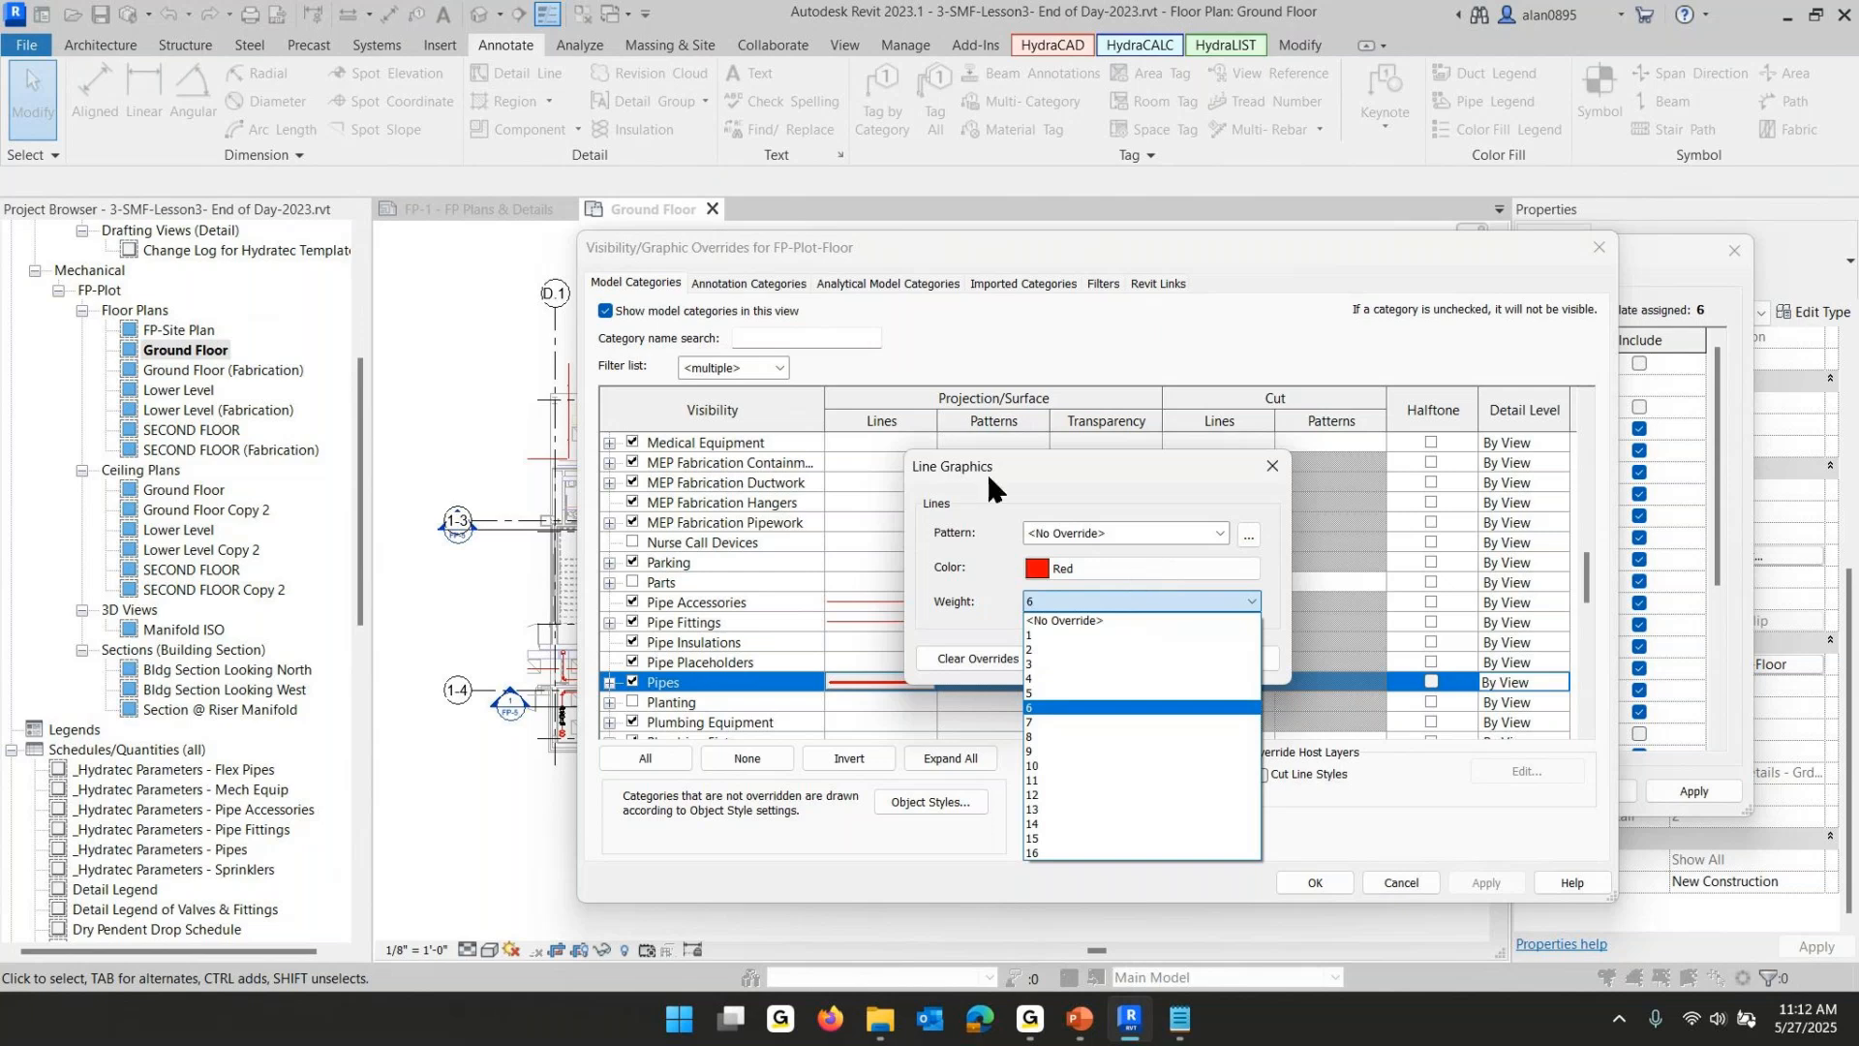
pyautogui.click(1002, 502)
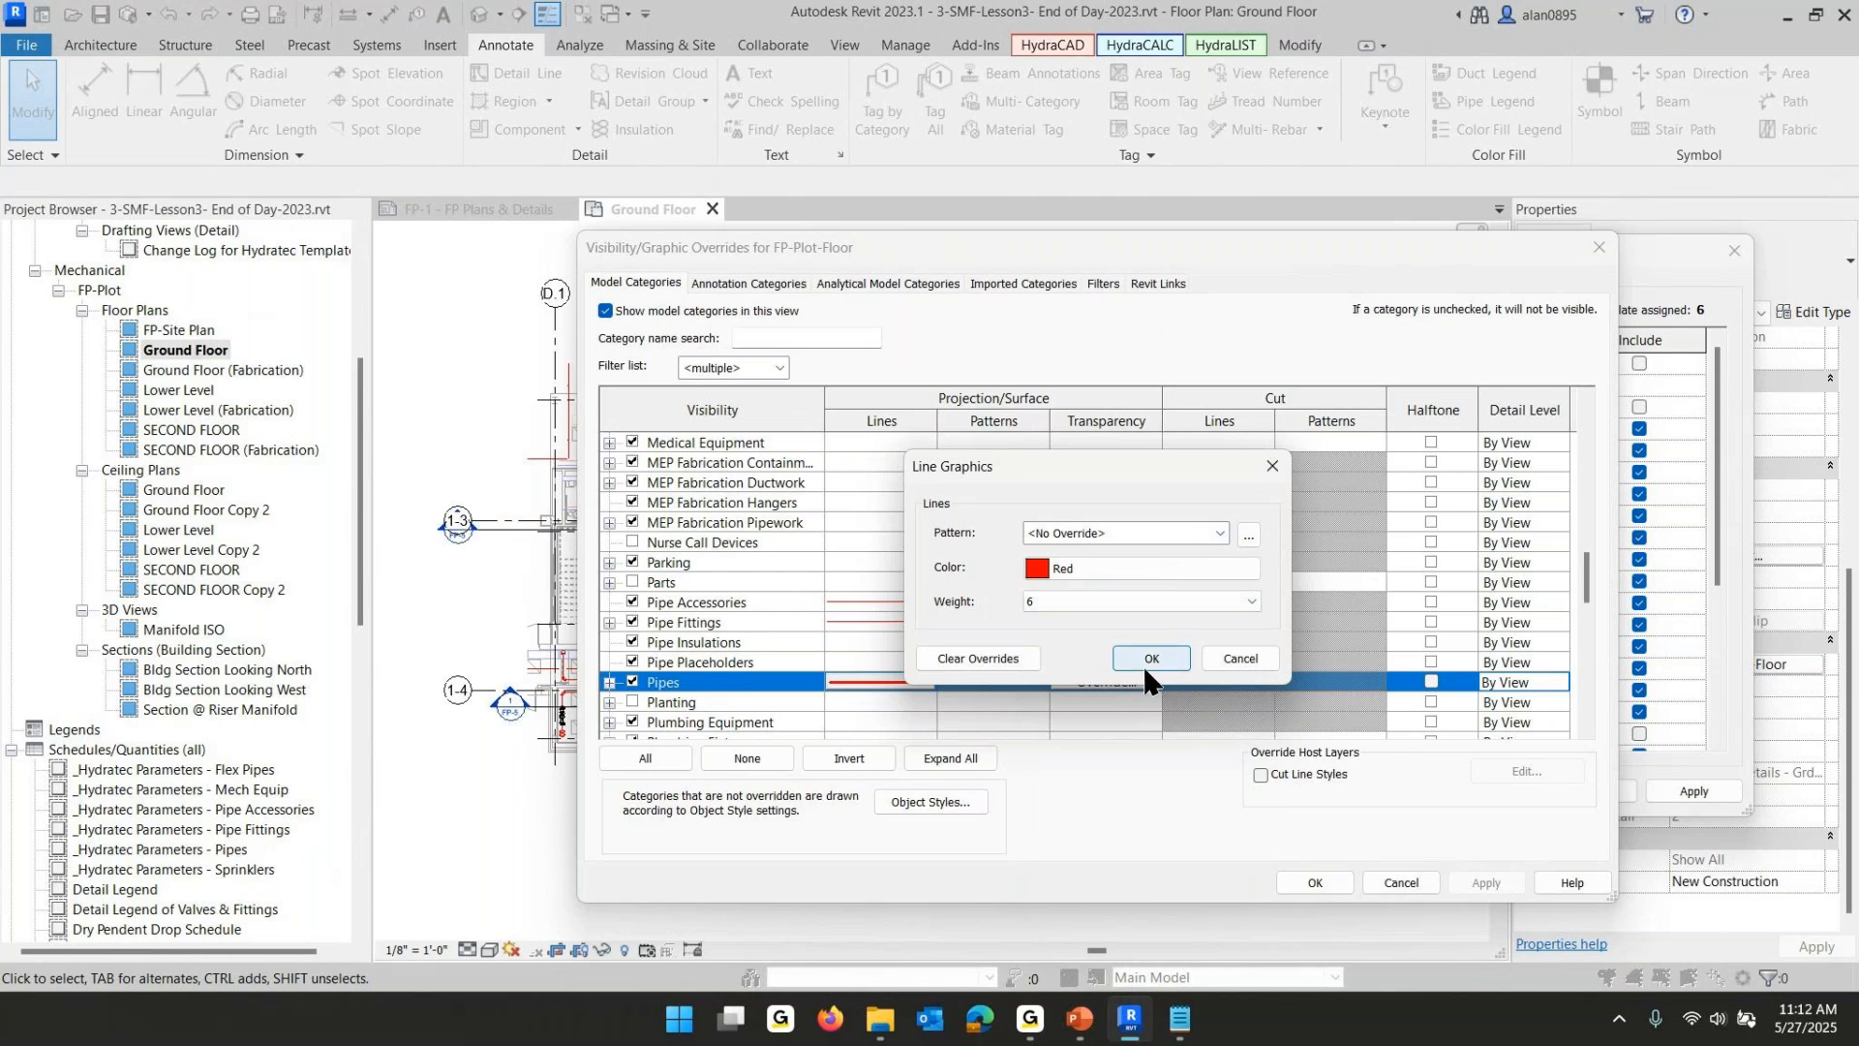
pyautogui.click(1240, 658)
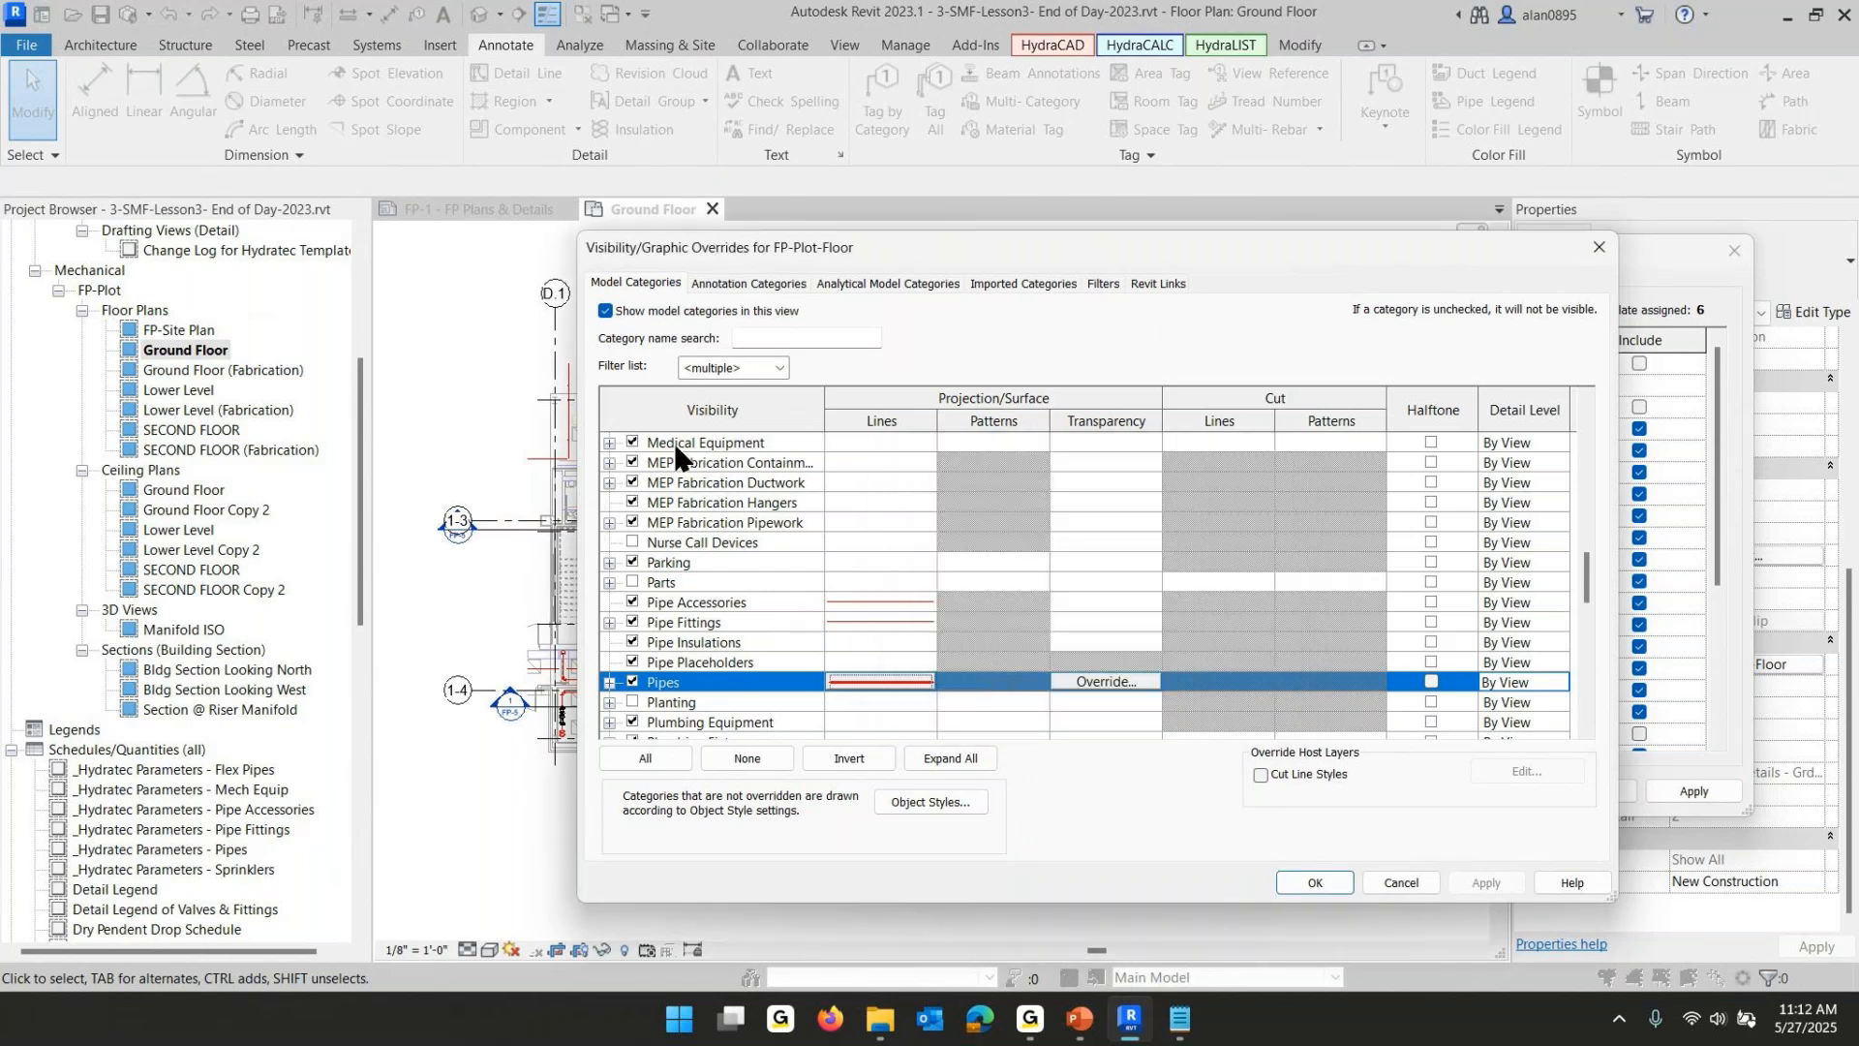
# - Review the line overrides of the FP-Lines and FP-Mains filters and close the view template dialogs
pyautogui.click(1100, 284)
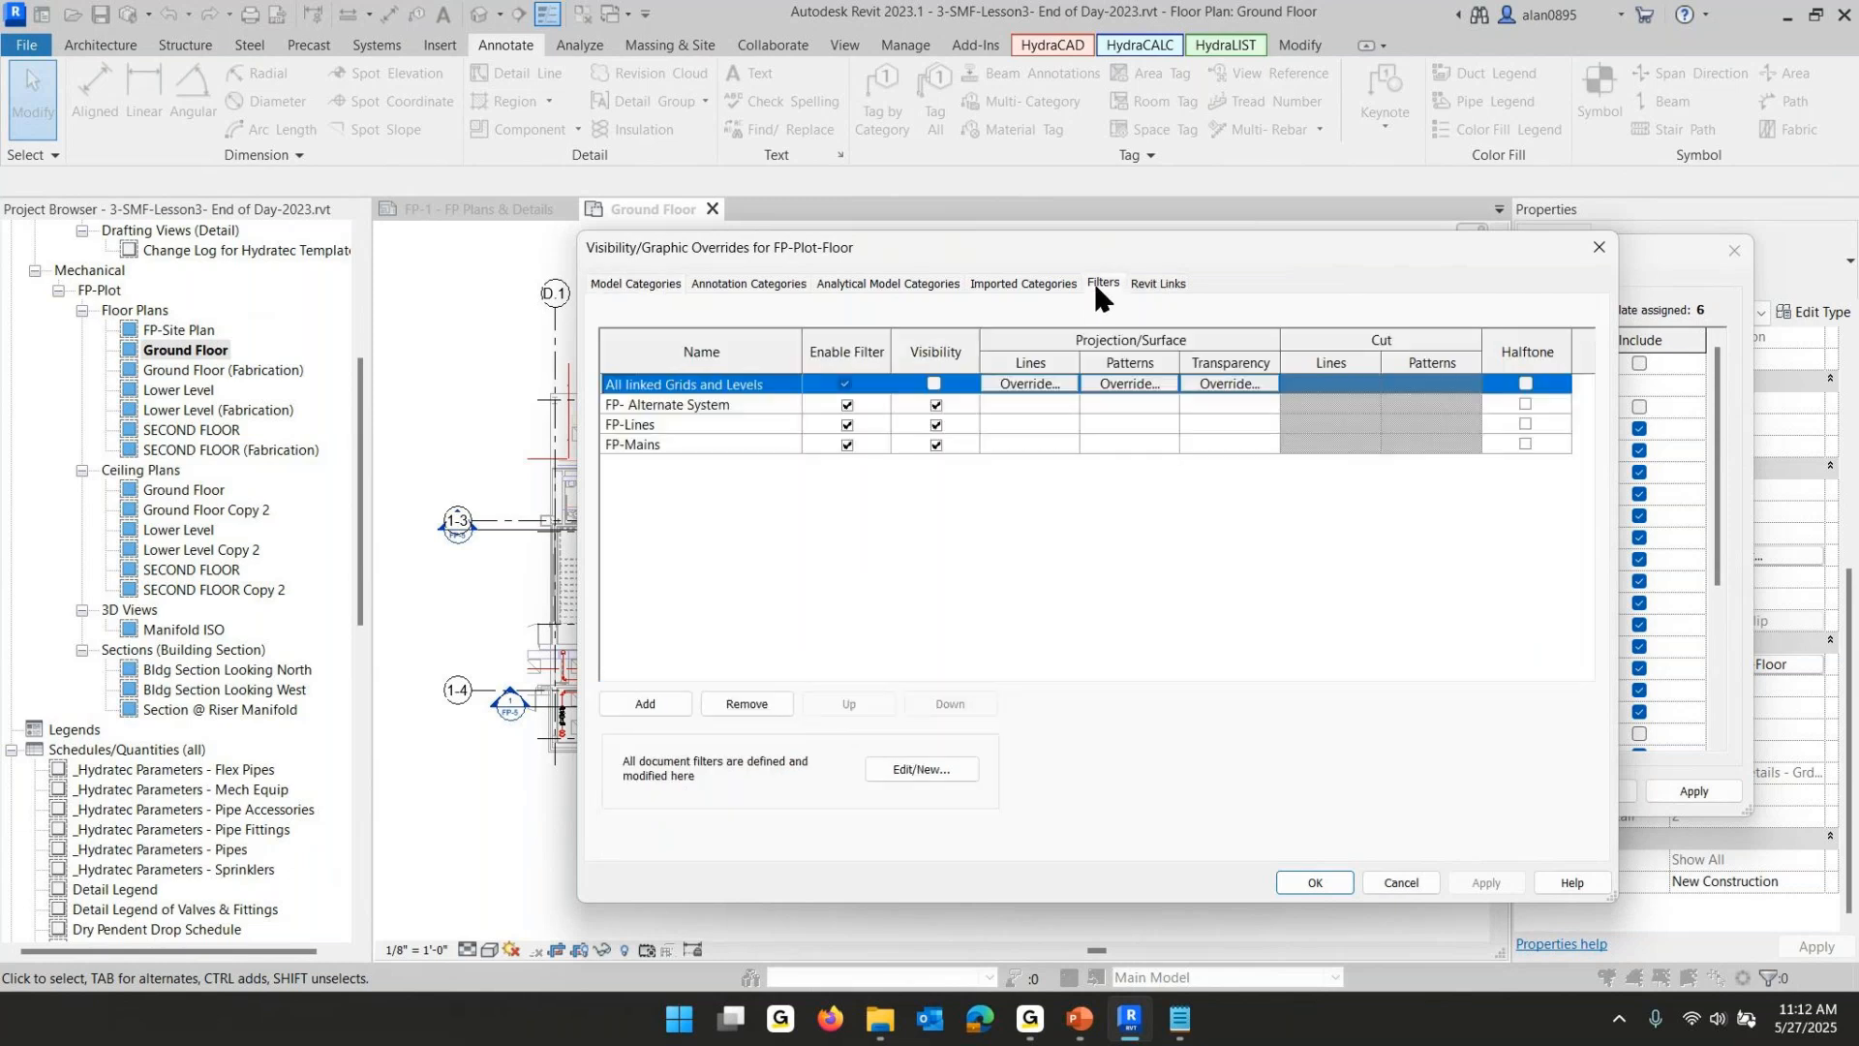
pyautogui.click(639, 426)
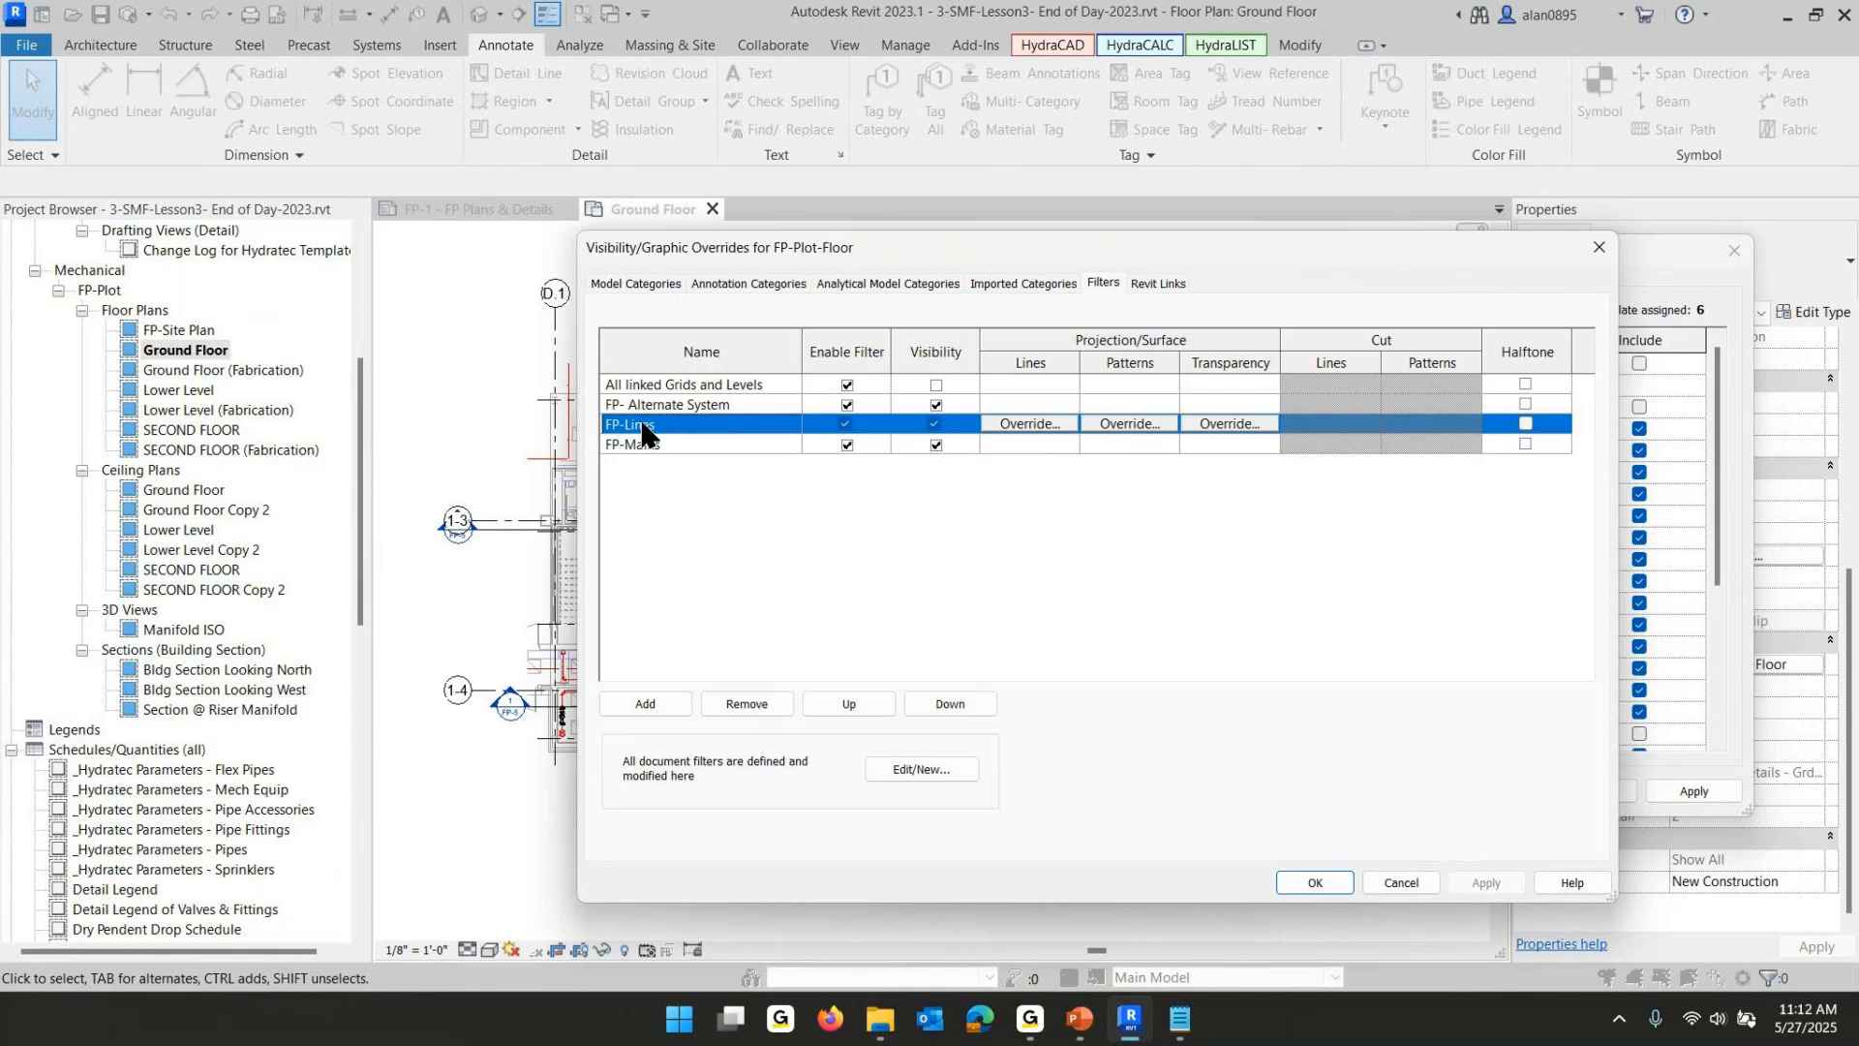
pyautogui.click(1028, 424)
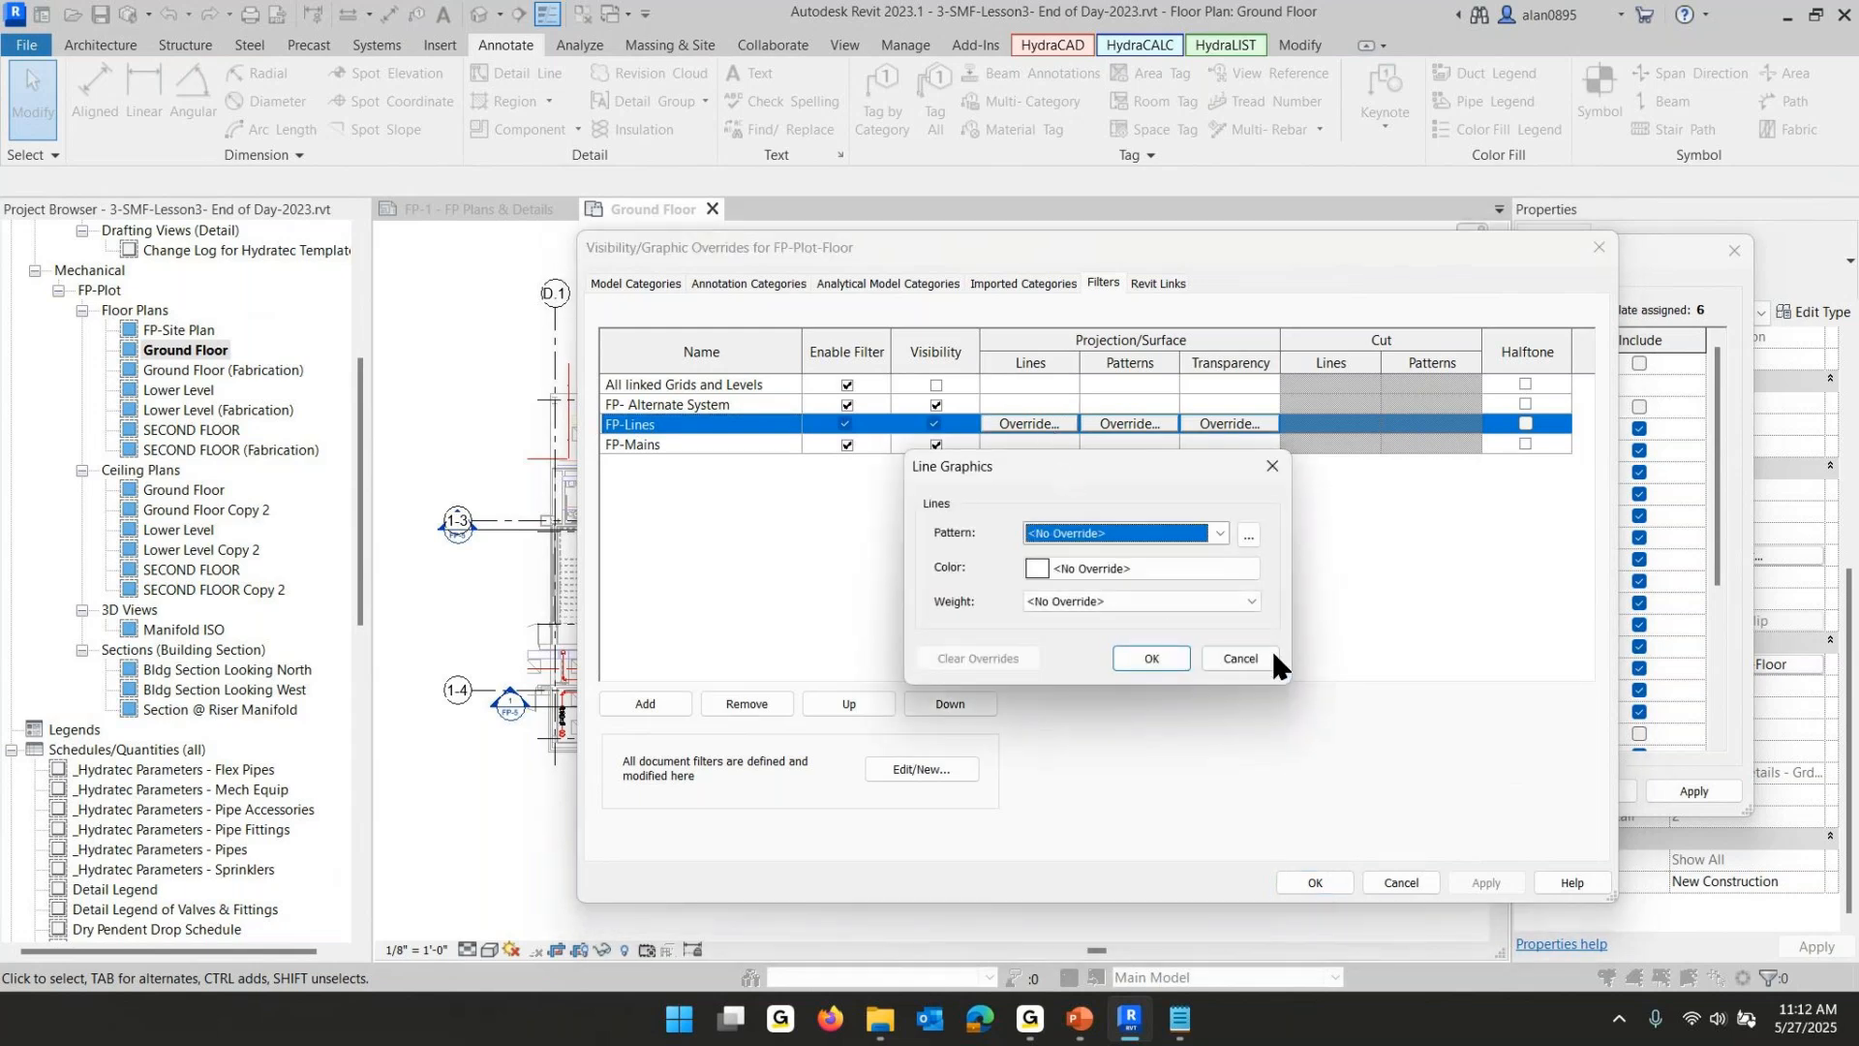
pyautogui.click(1239, 658)
pyautogui.click(676, 441)
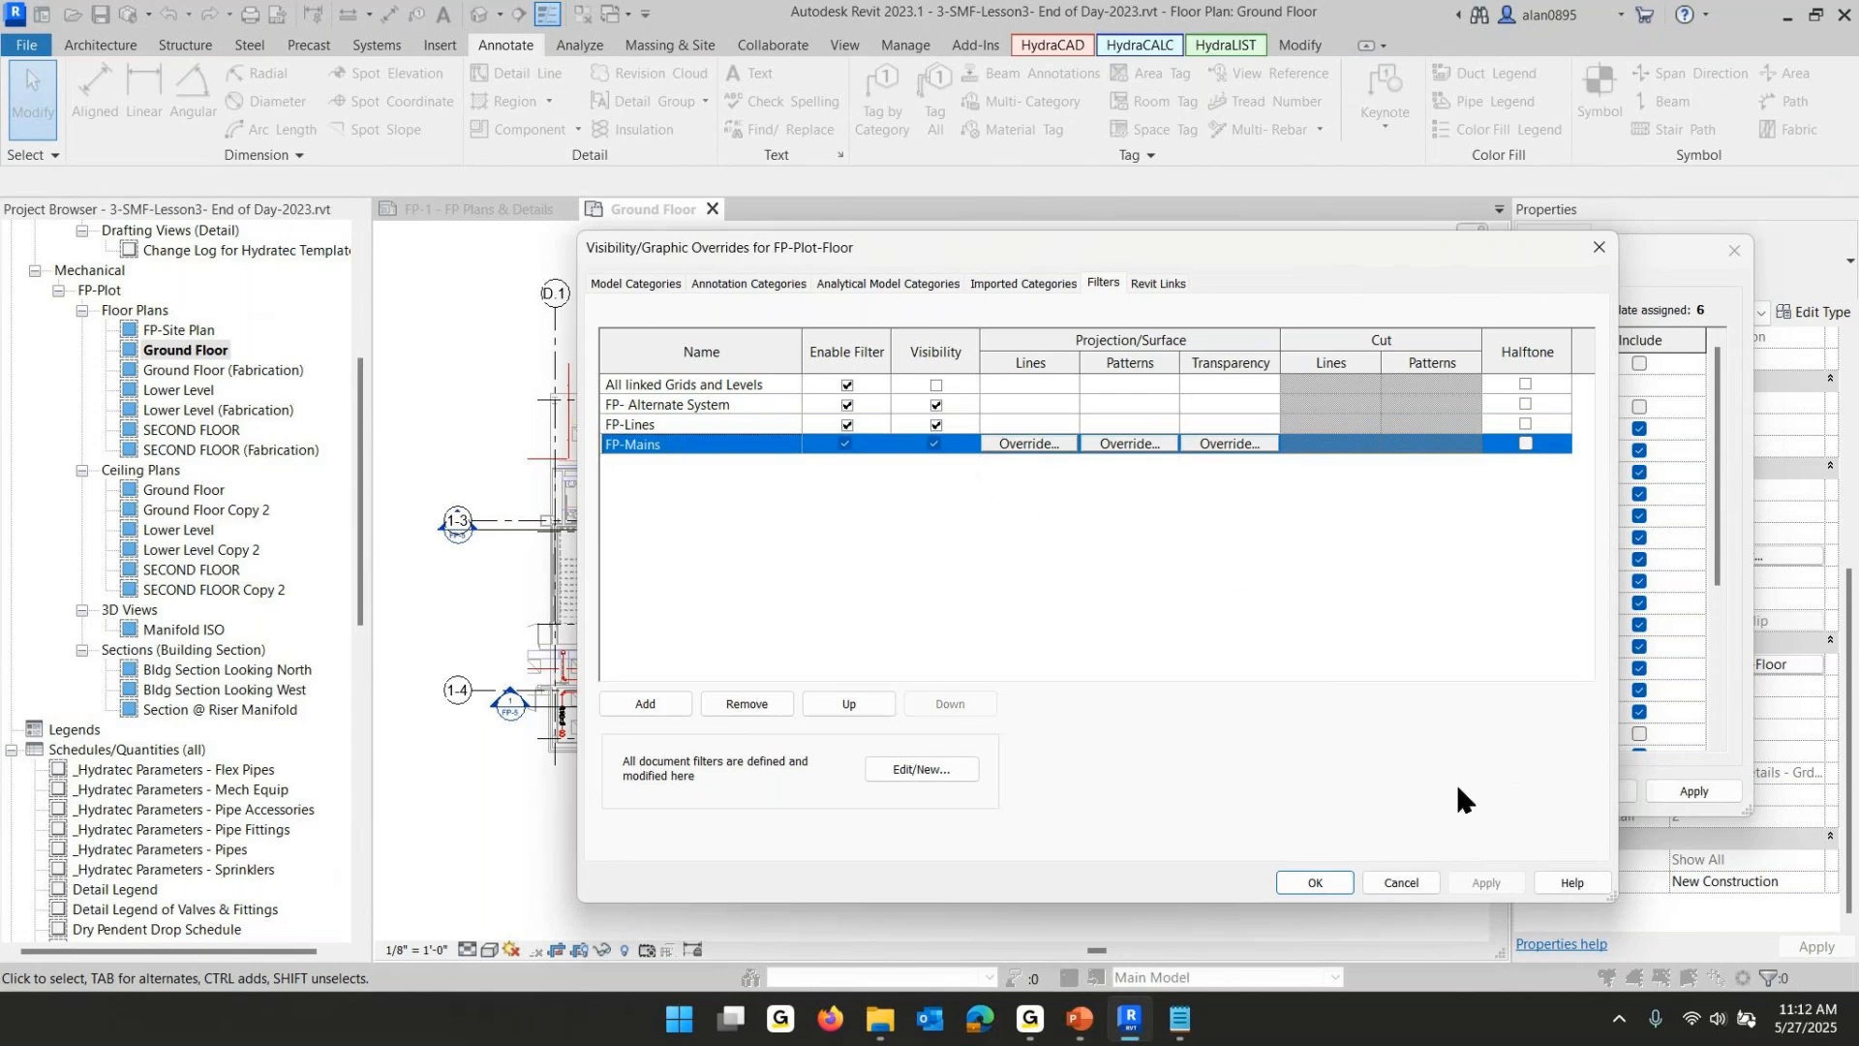
pyautogui.click(1404, 875)
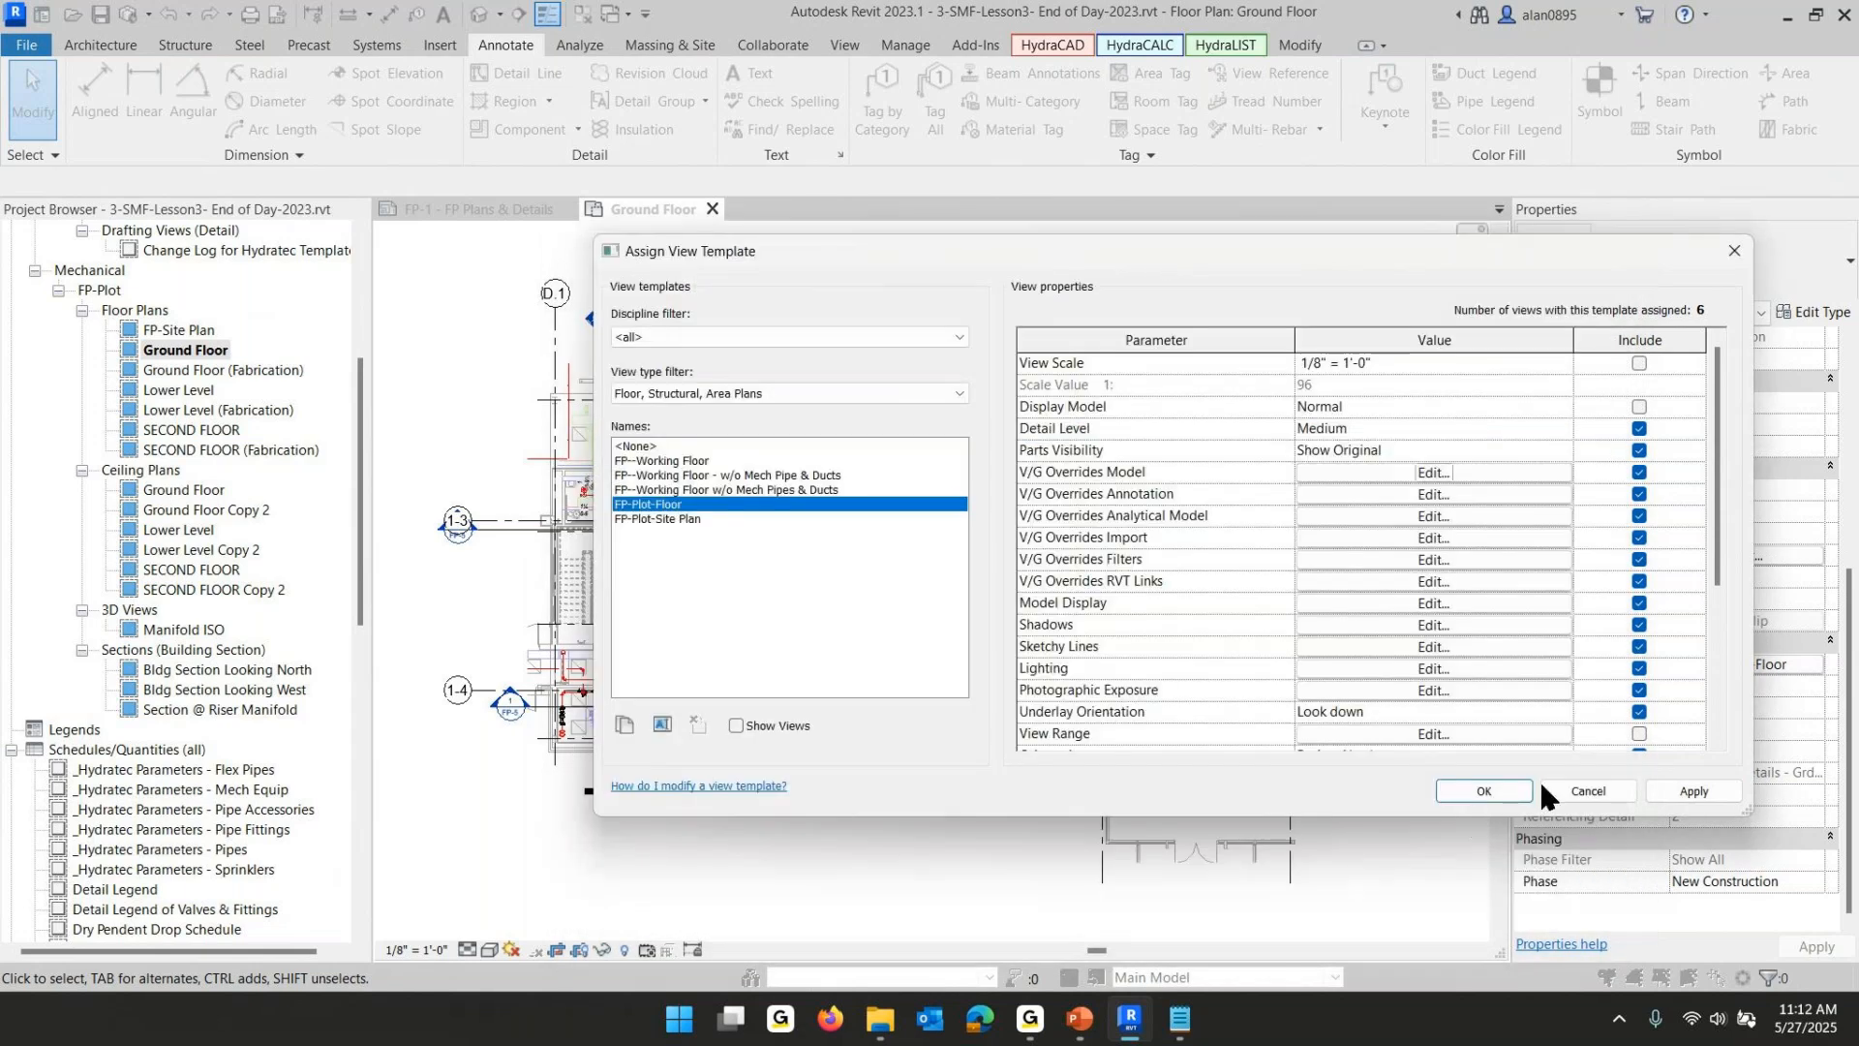
pyautogui.click(1497, 790)
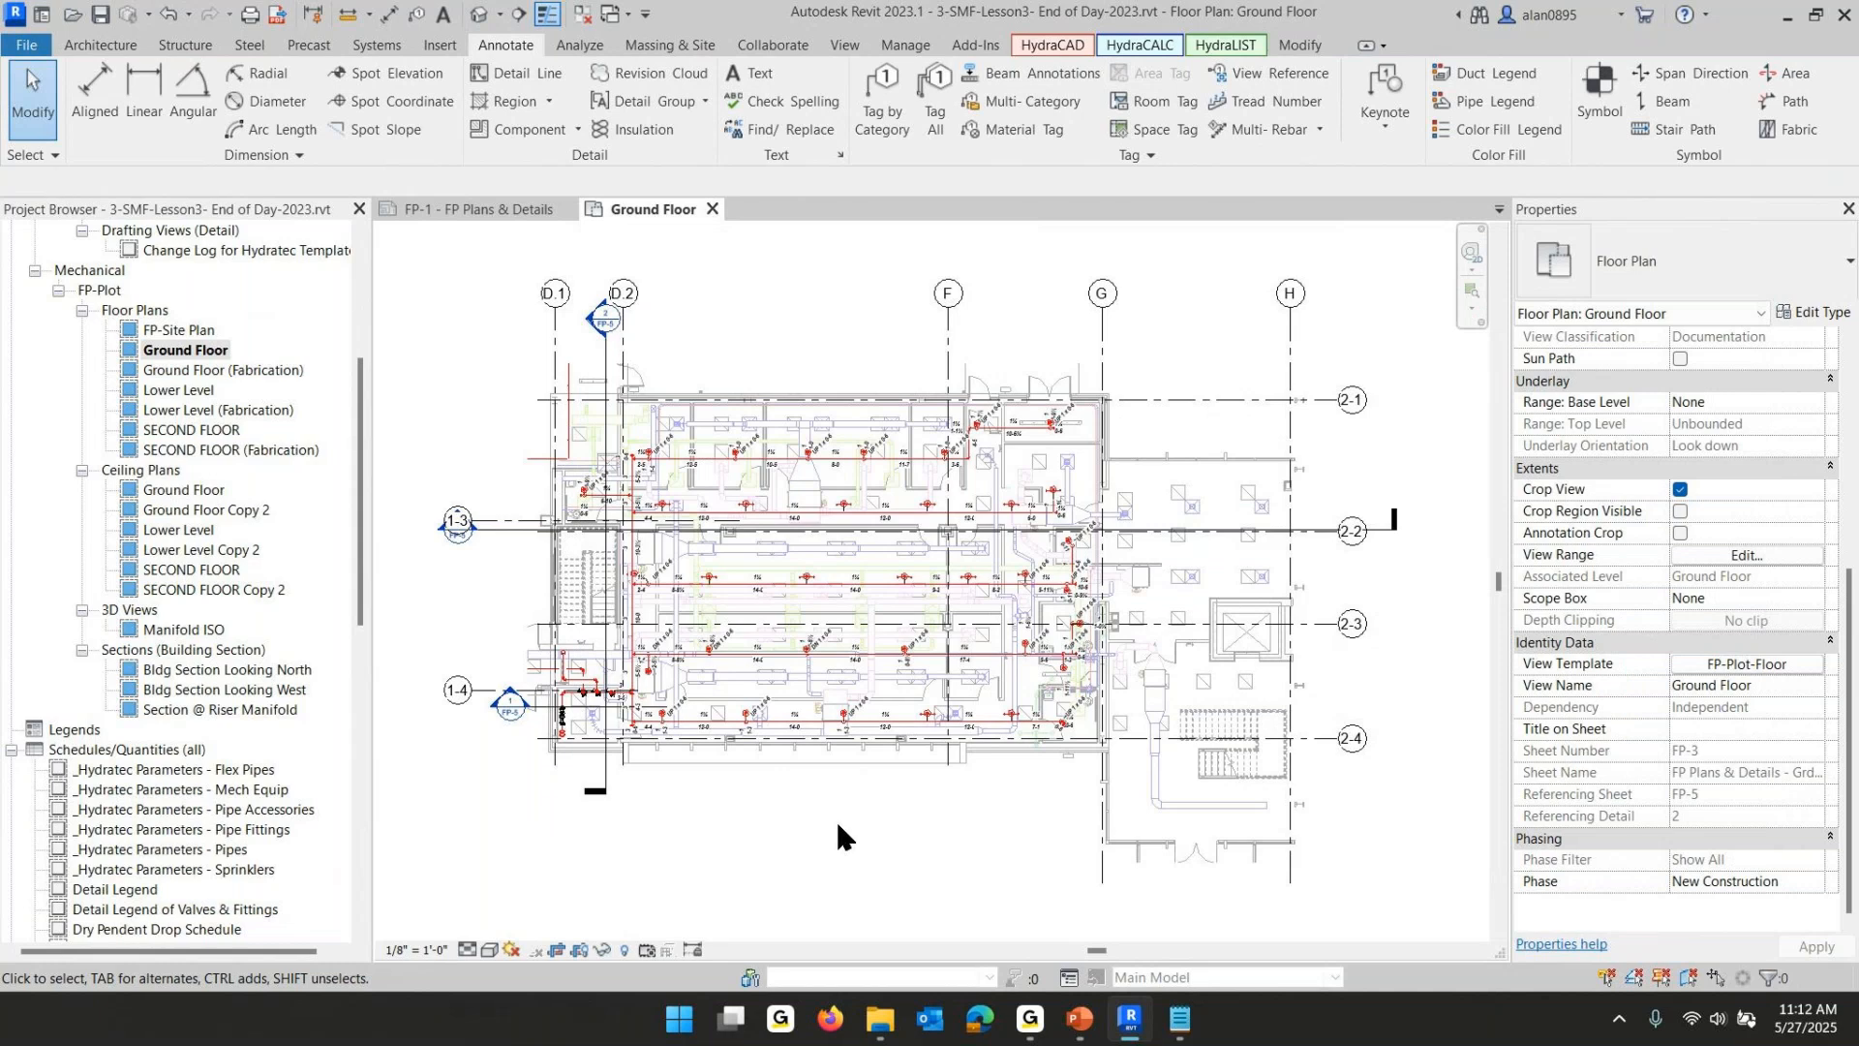
# - Switch to the PowerPoint slide about plotting completed sheets and return to Revit
pyautogui.moveTo(1155, 1024)
pyautogui.click(1080, 1018)
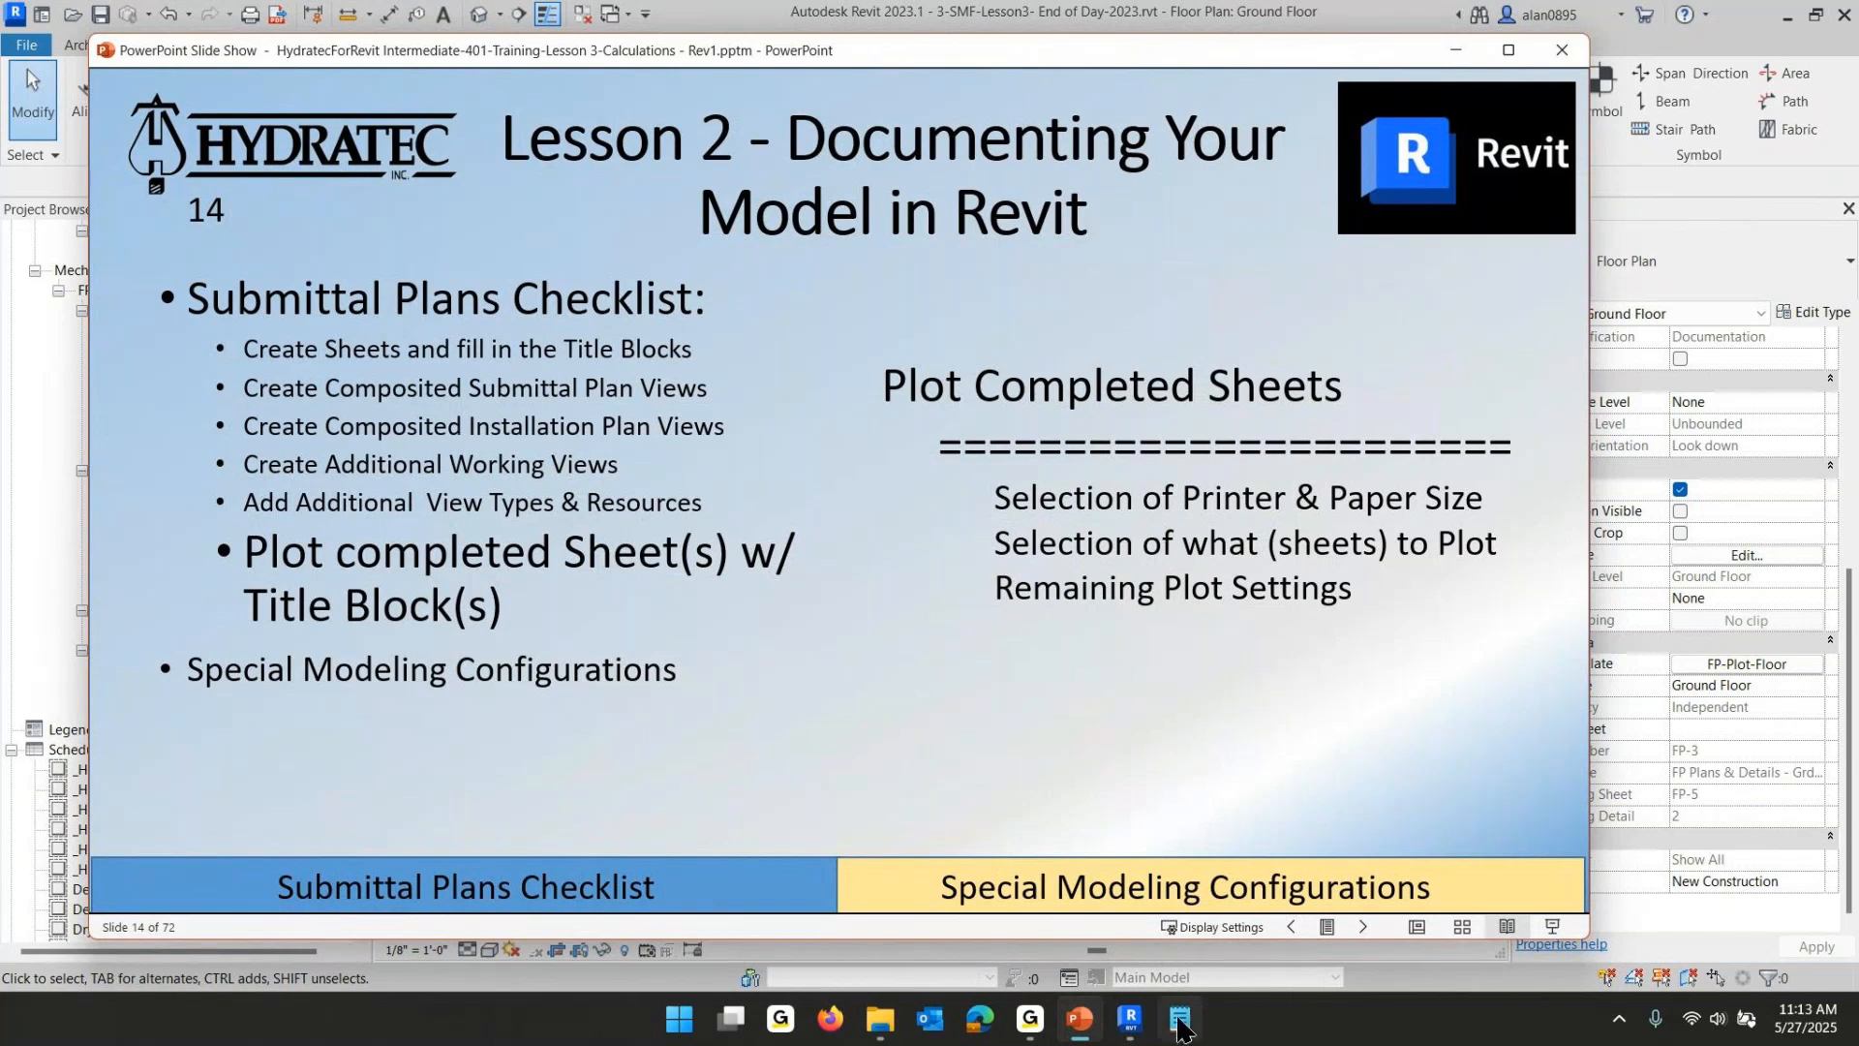
pyautogui.click(1130, 1025)
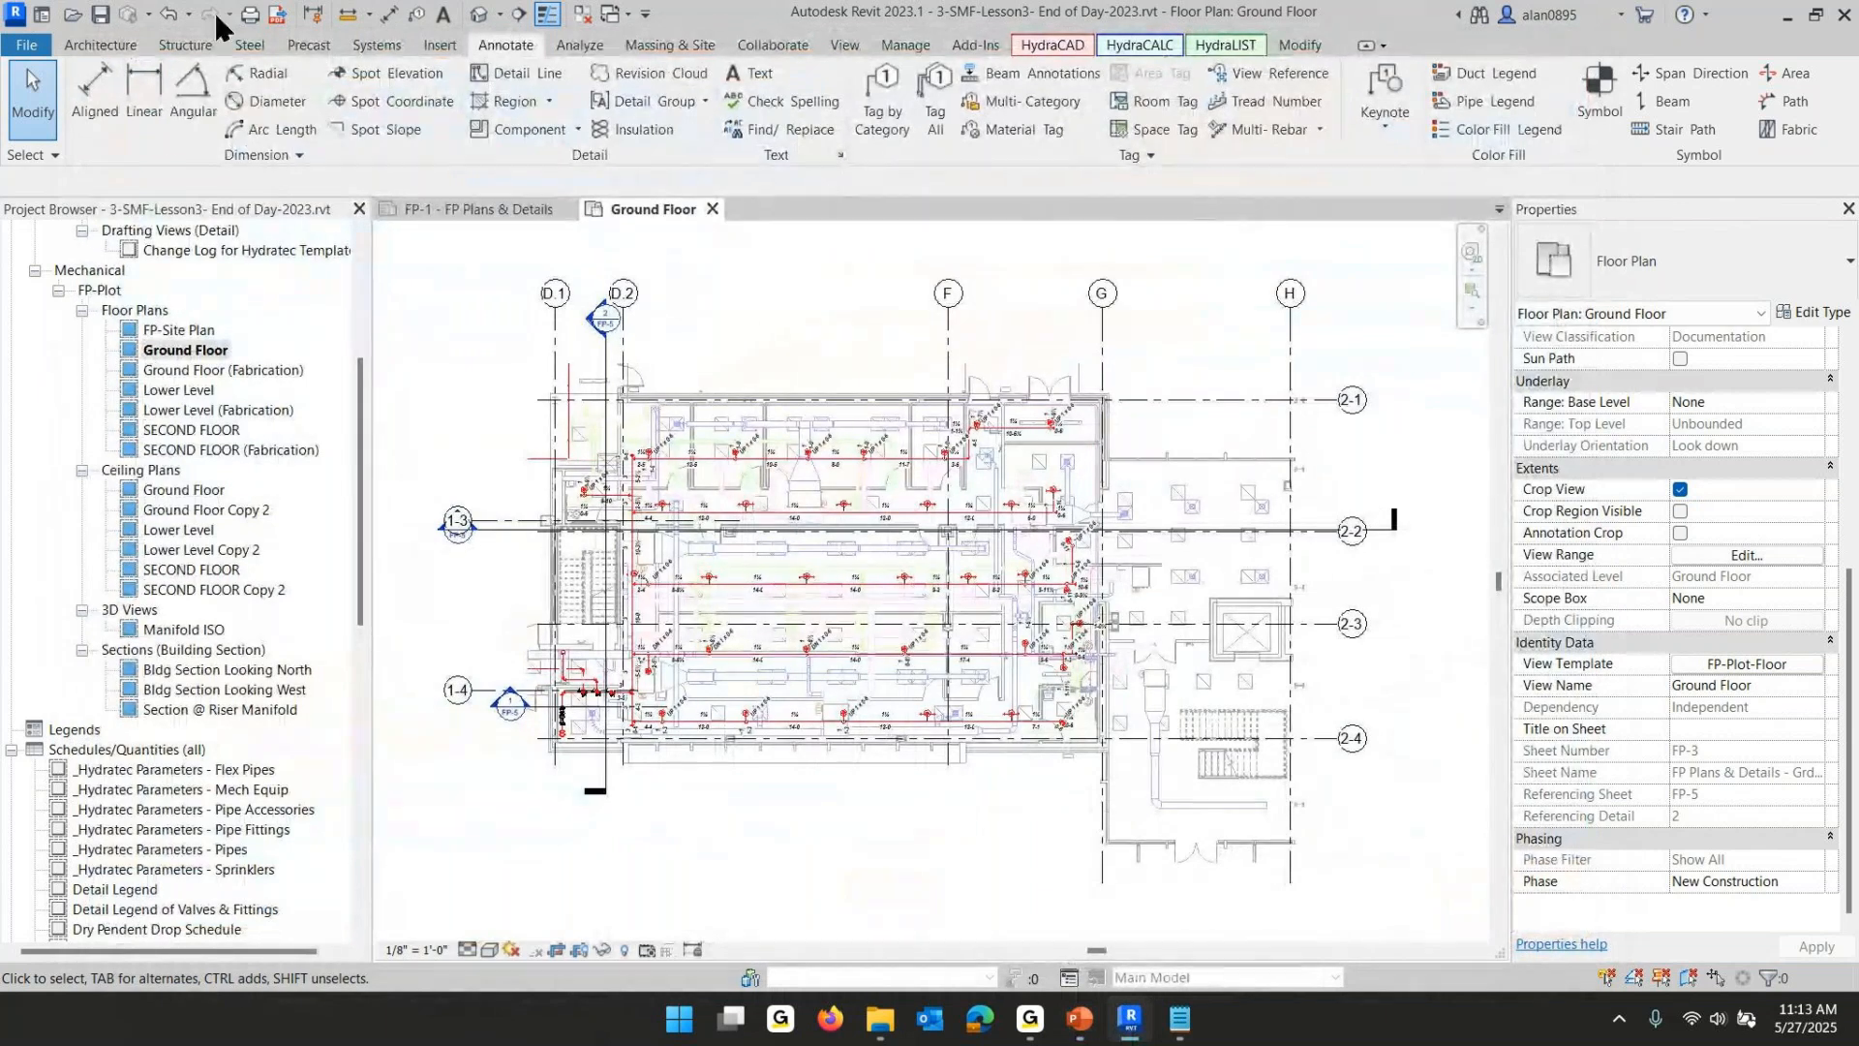
# - Open the Print dialog and choose CutePDF Writer as the printer
pyautogui.click(22, 45)
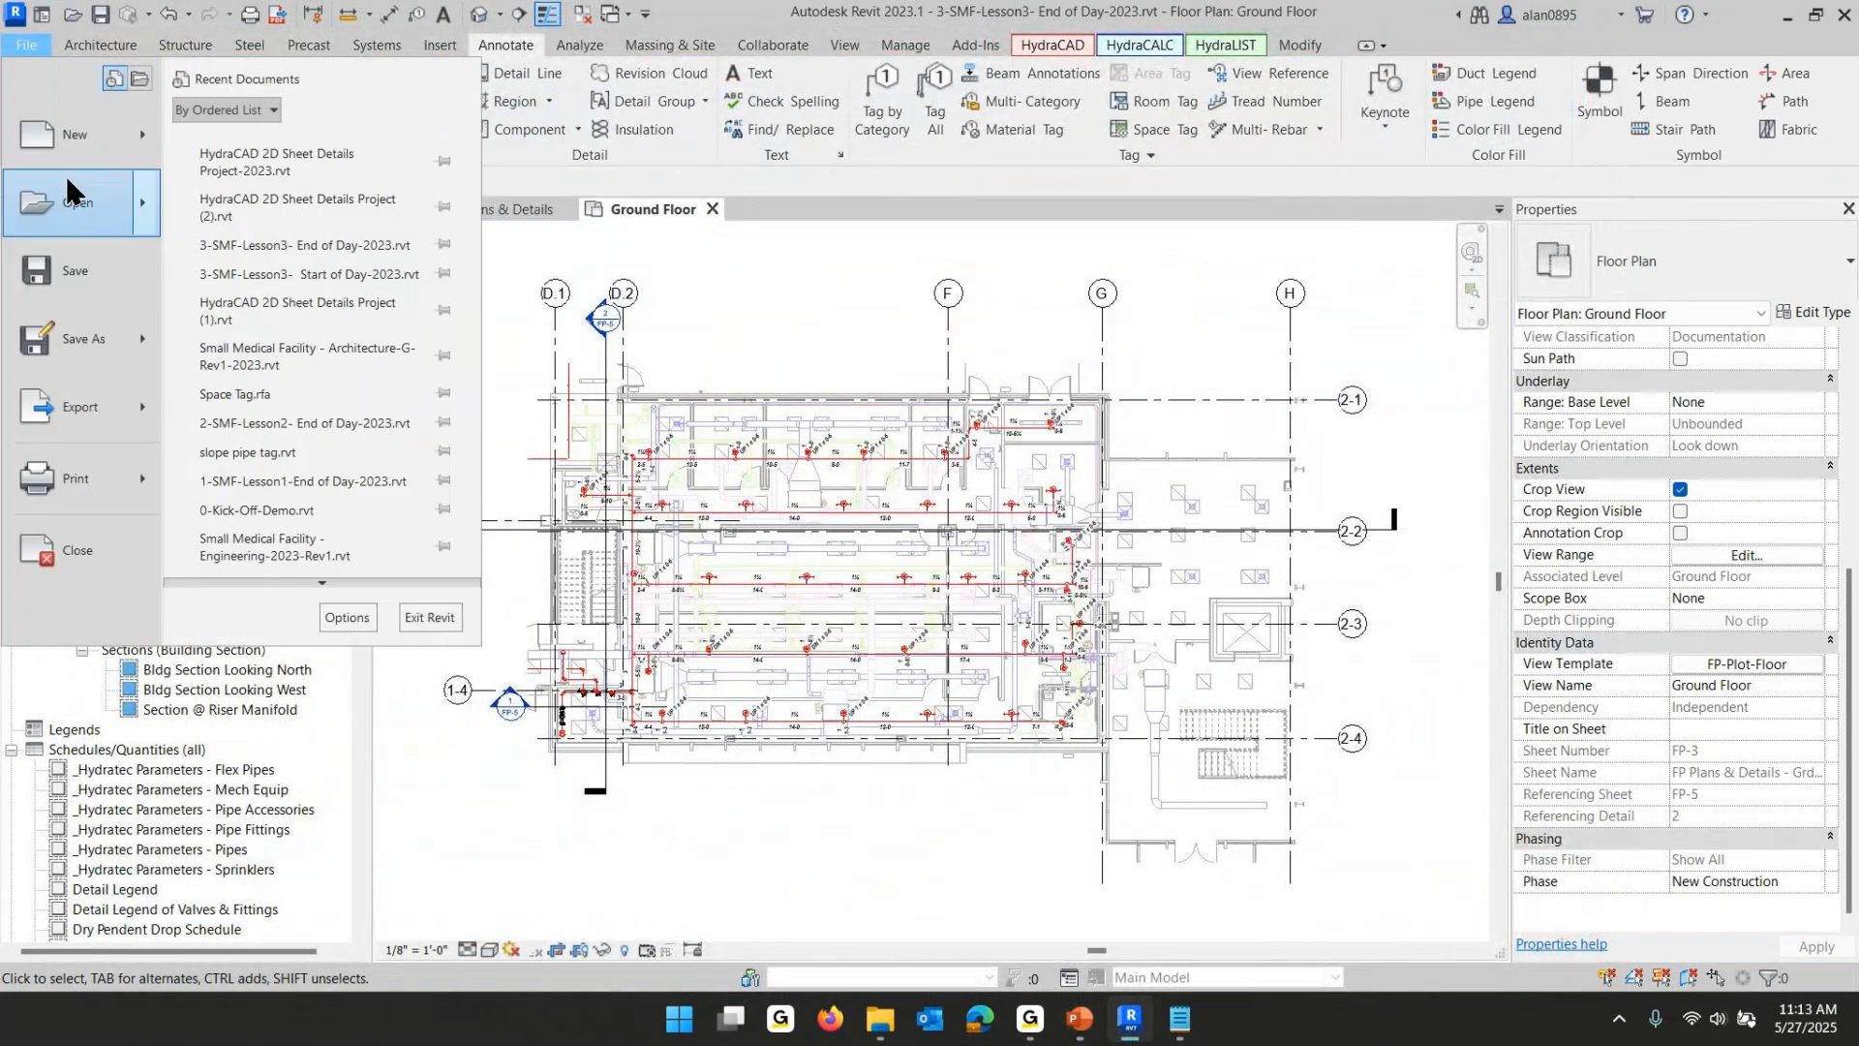
pyautogui.press('Escape')
pyautogui.hotkey('ctrl', 'p')
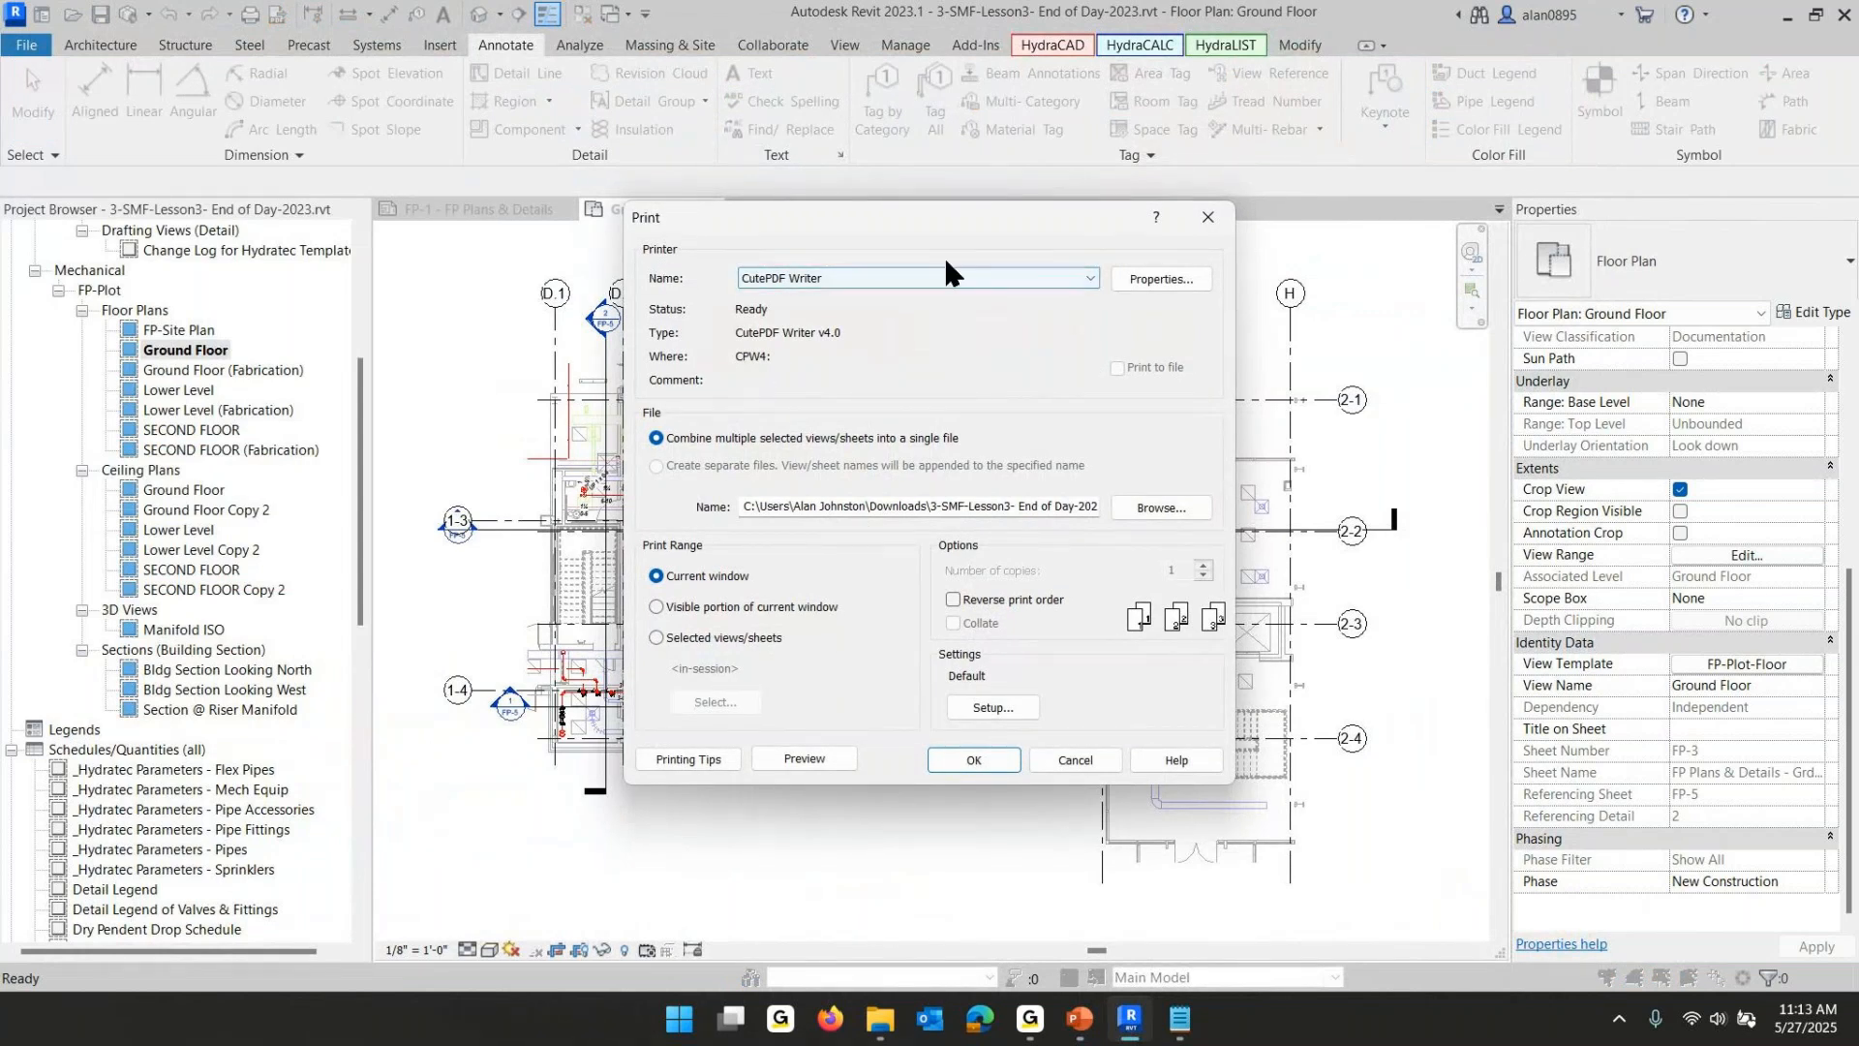
pyautogui.click(1089, 274)
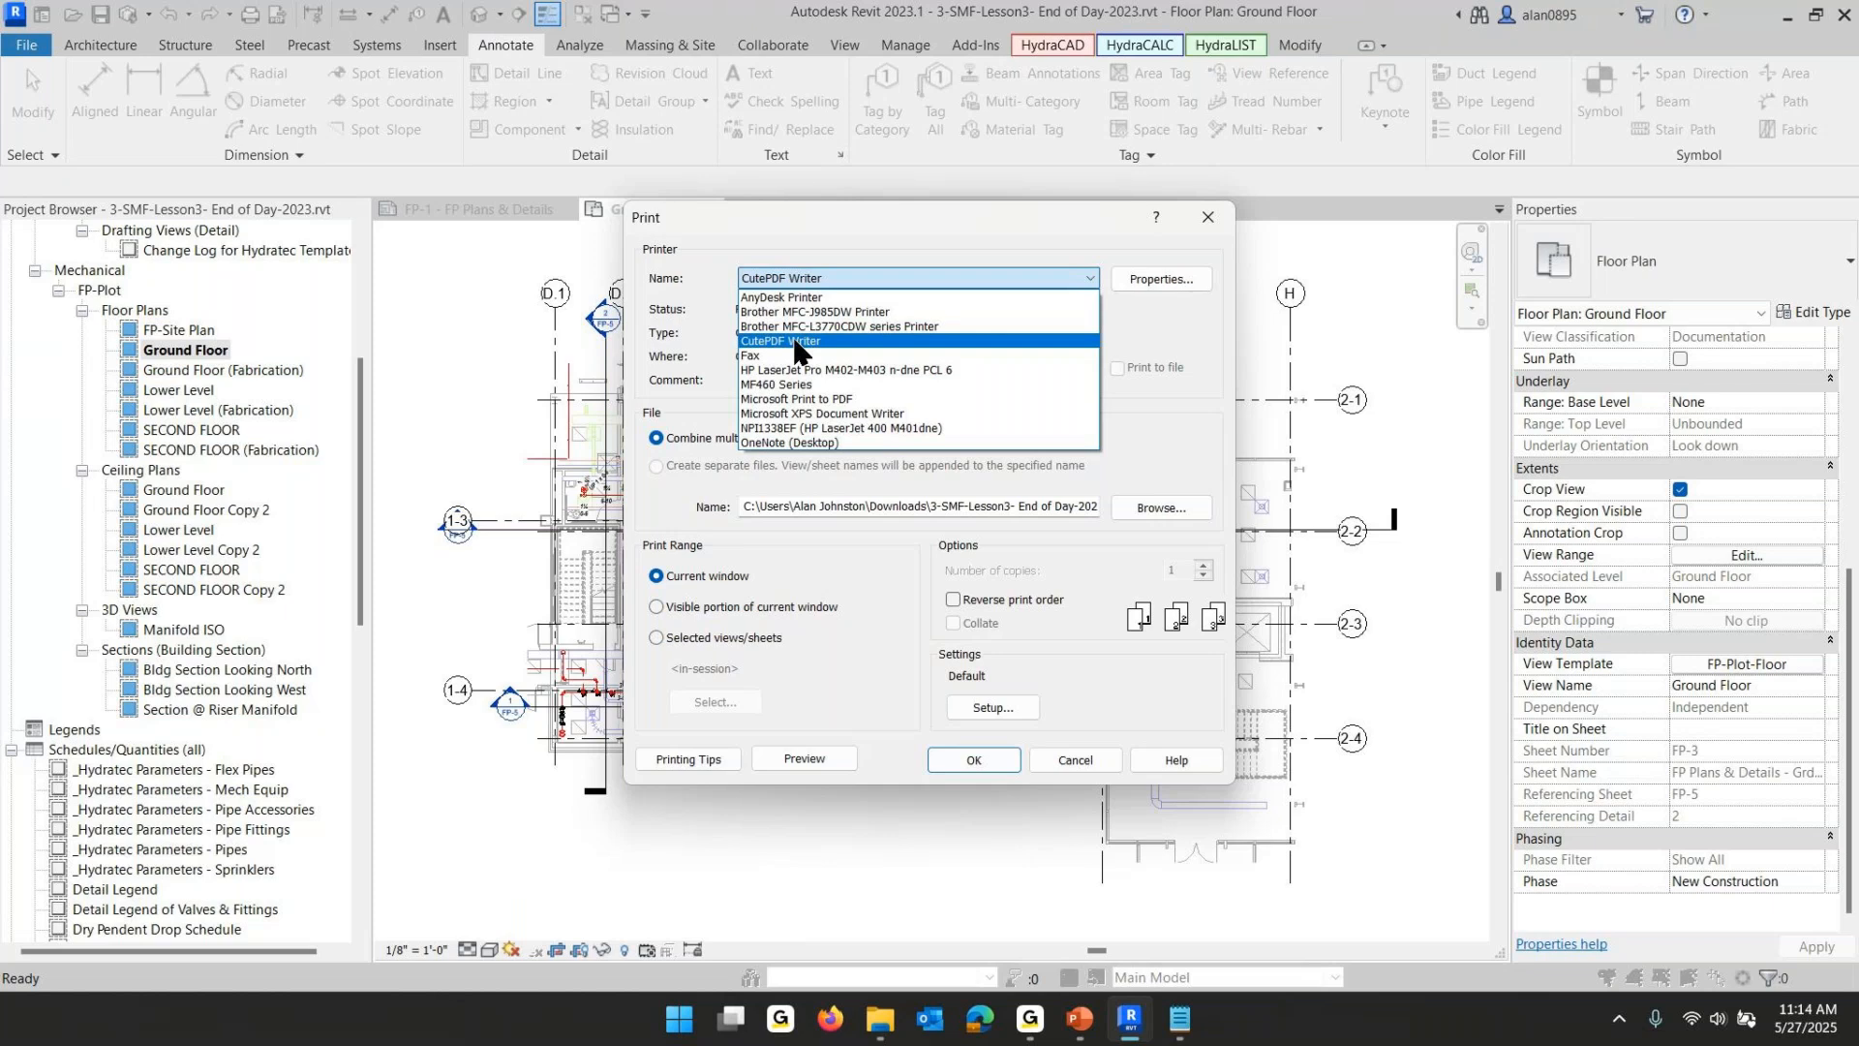
pyautogui.click(794, 341)
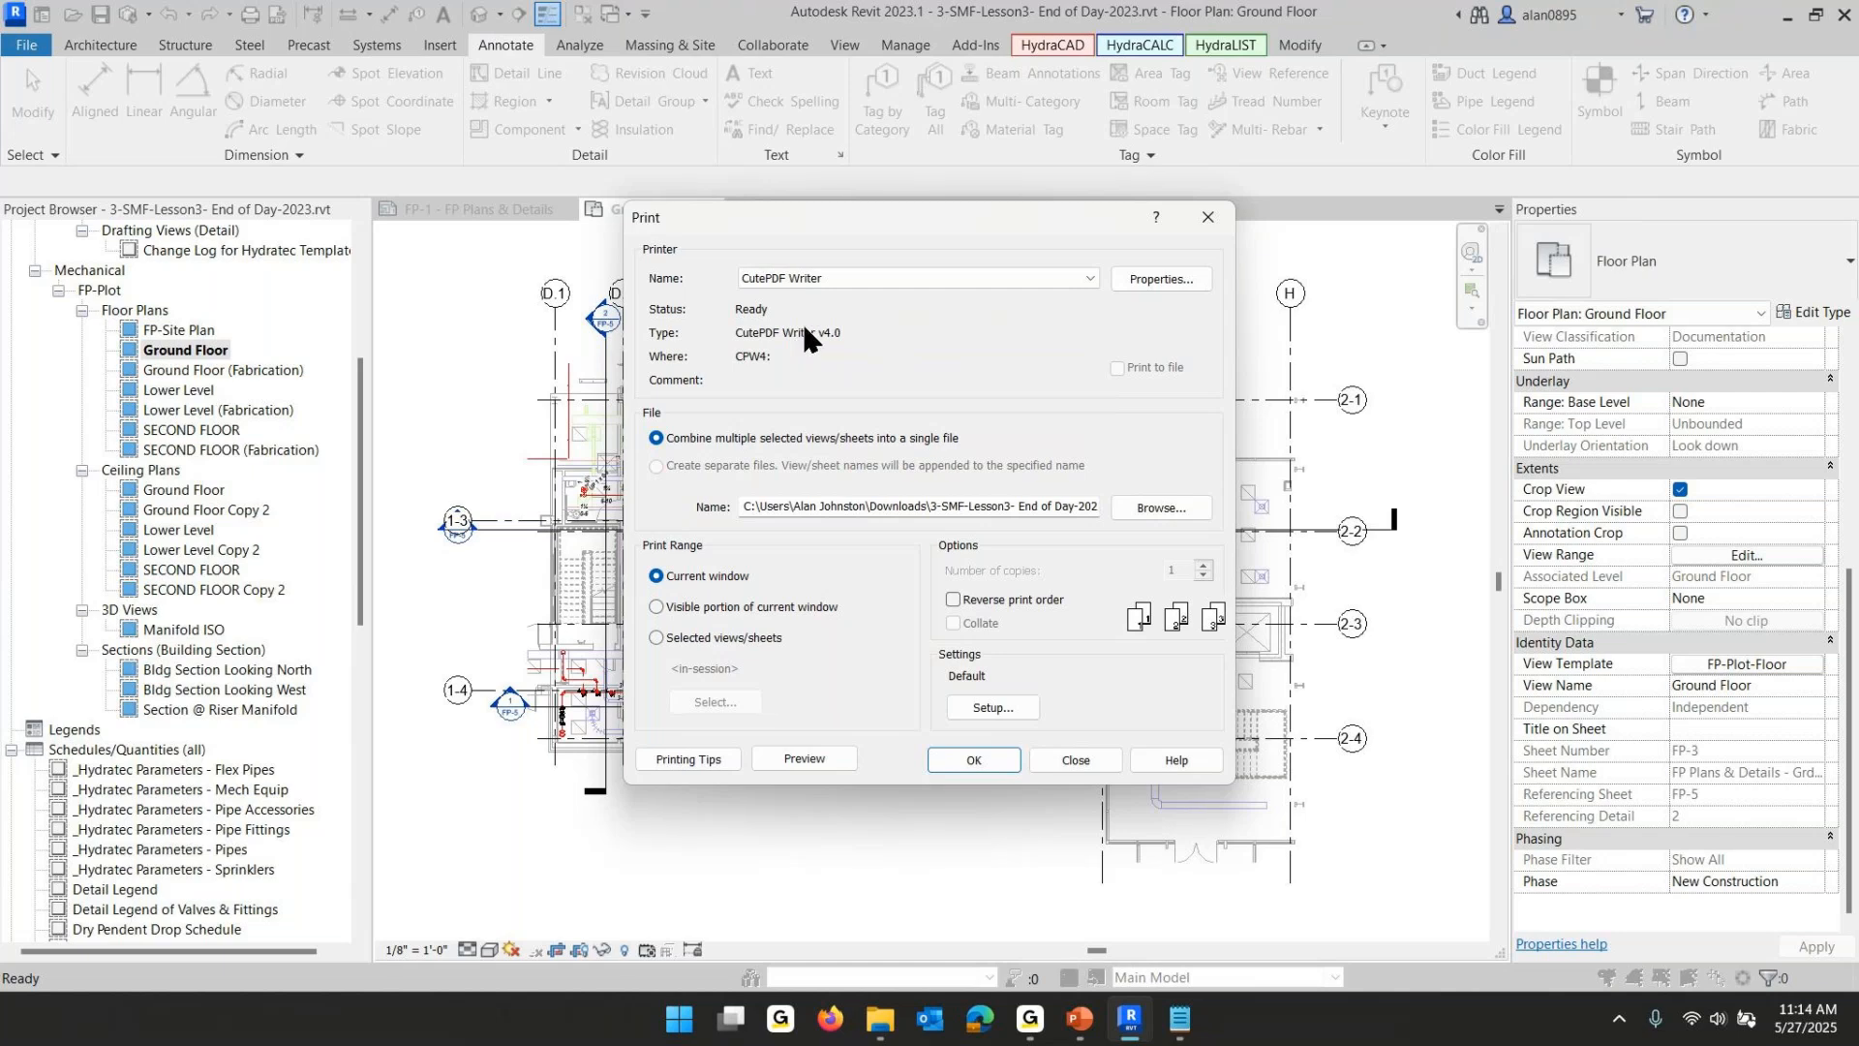
# - Define a PostScript custom page size of 24 by 36 inches in the CutePDF Writer advanced properties
pyautogui.click(1161, 279)
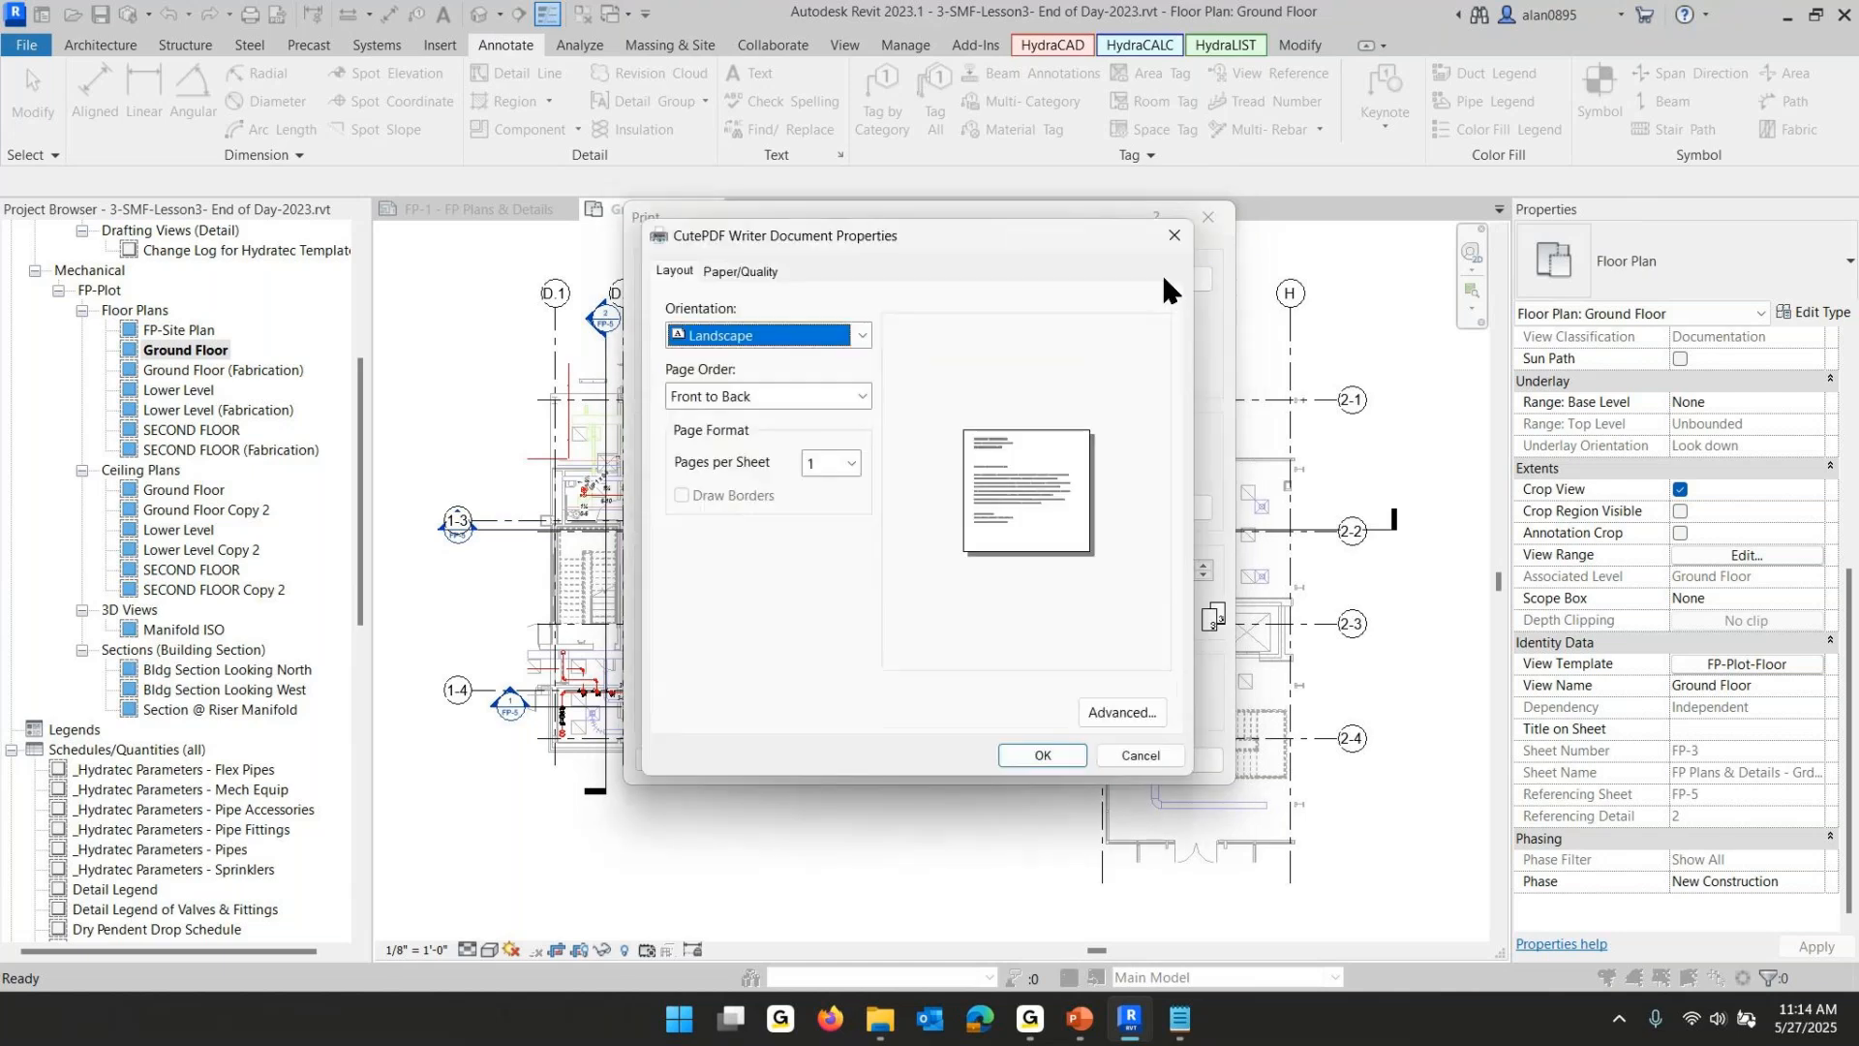
pyautogui.click(1122, 711)
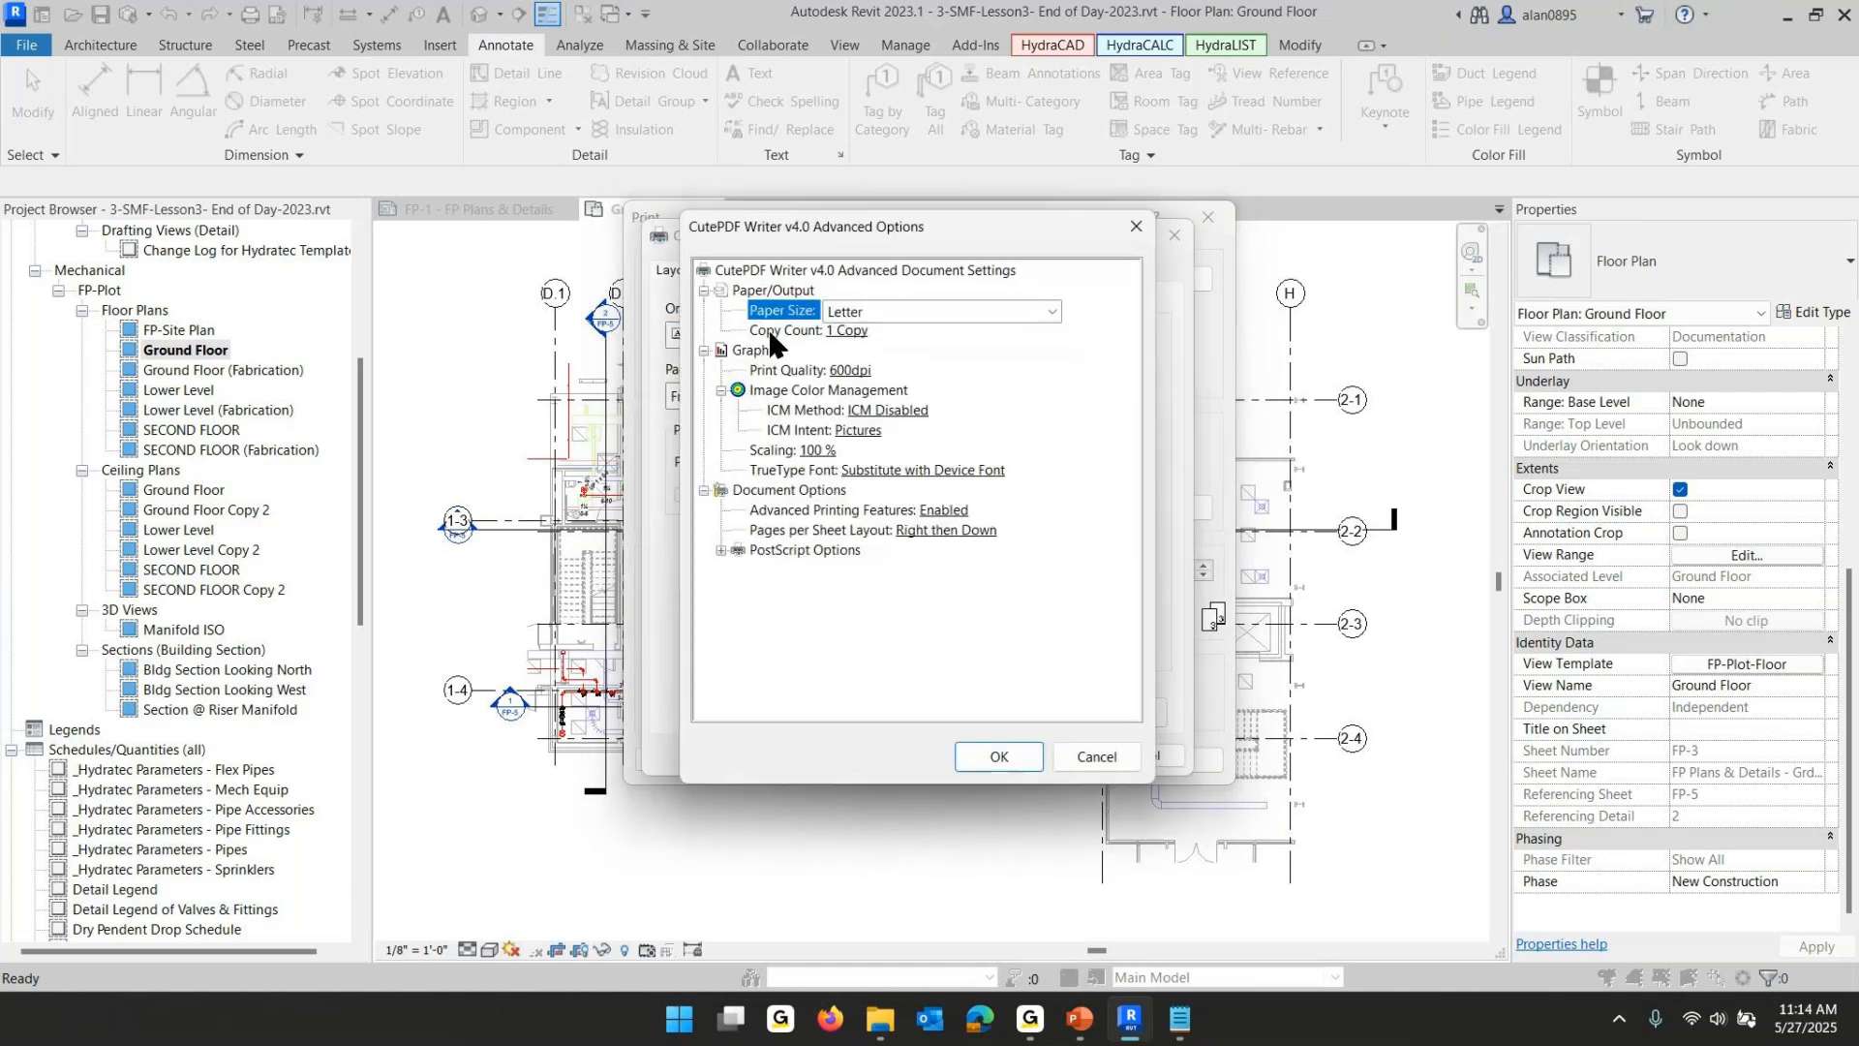
pyautogui.click(880, 311)
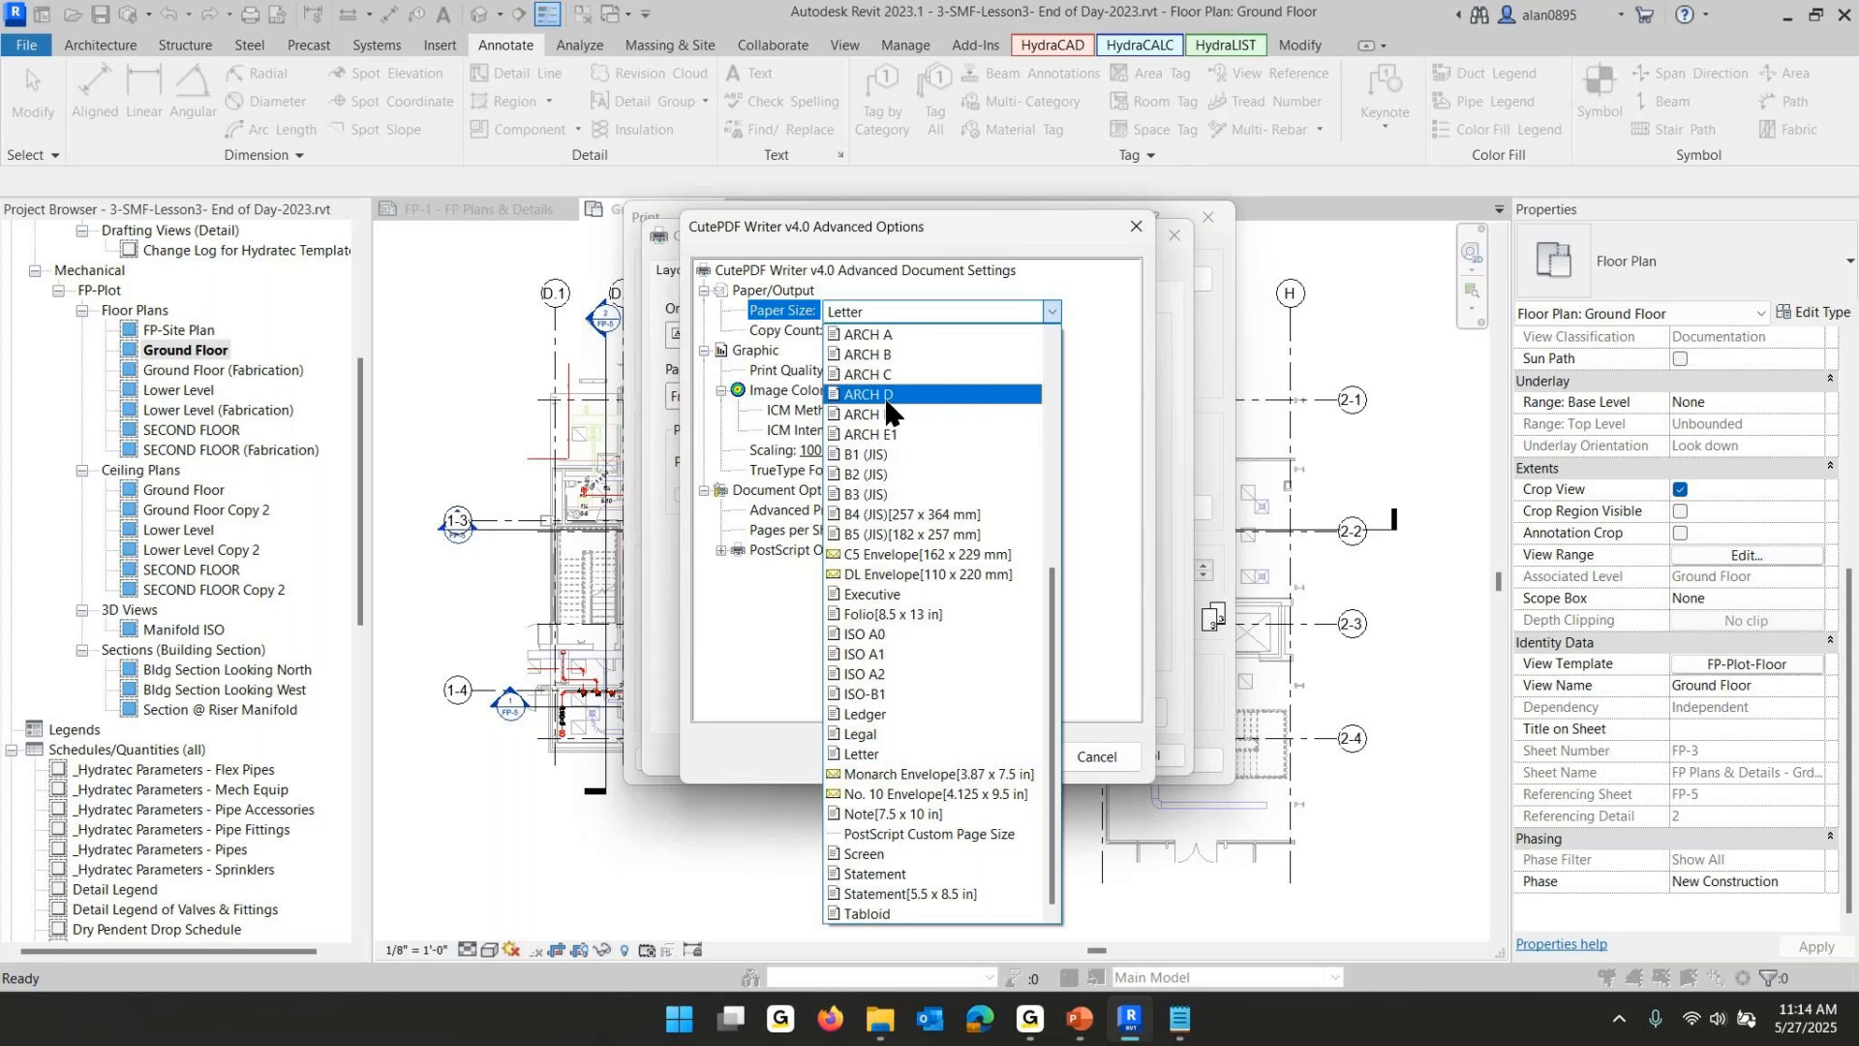
pyautogui.click(917, 834)
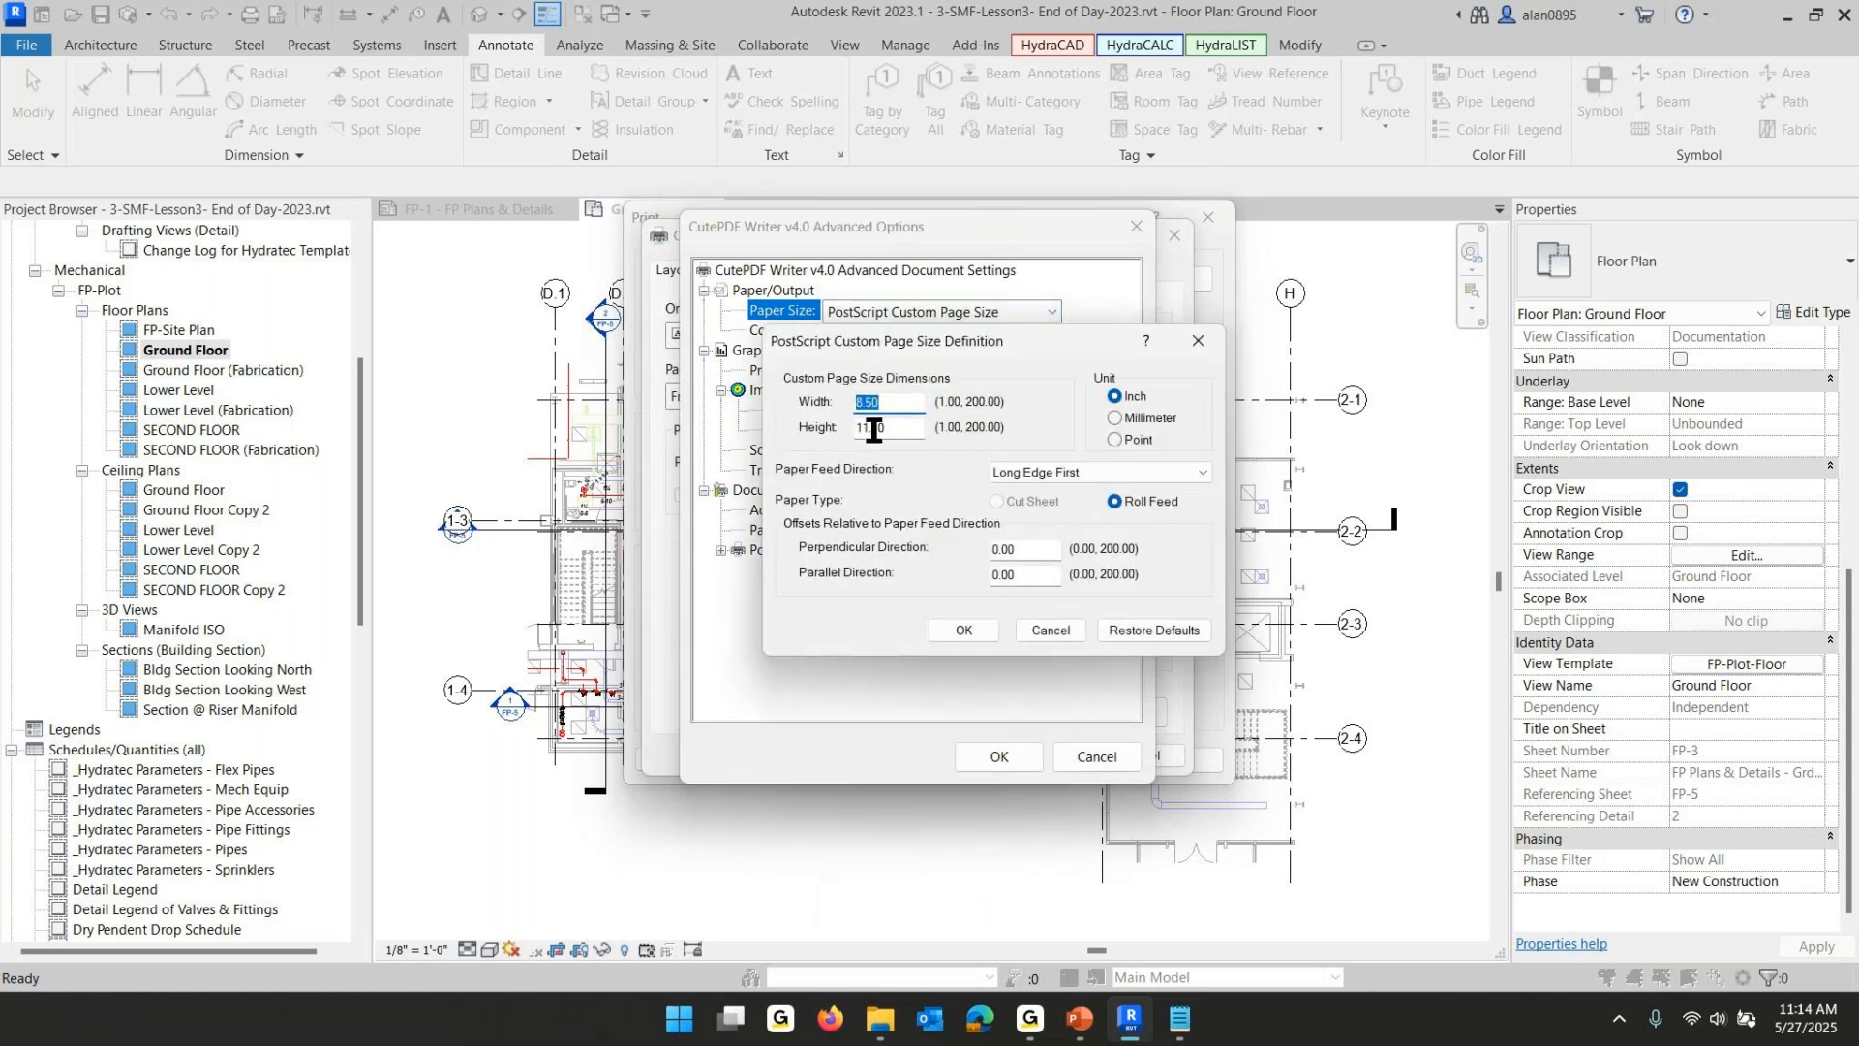
pyautogui.write('24')
pyautogui.press('Tab')
pyautogui.write('36')
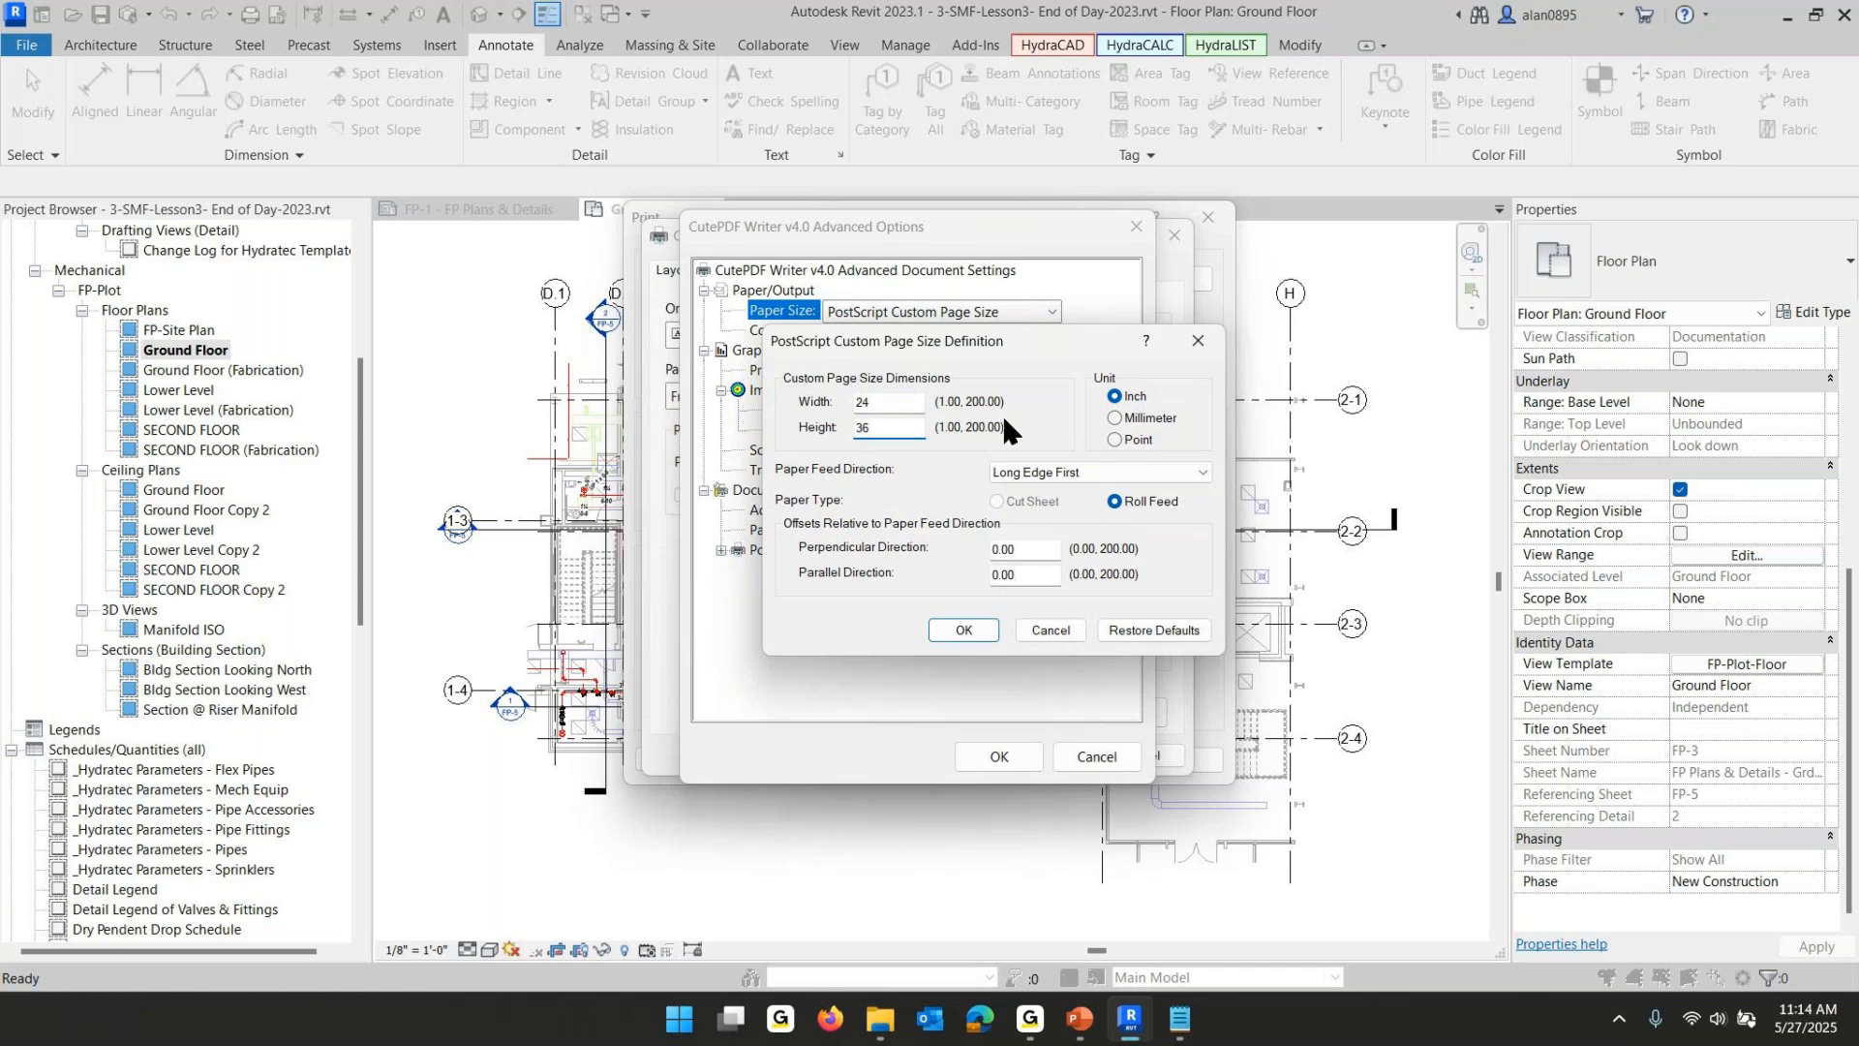
pyautogui.click(951, 629)
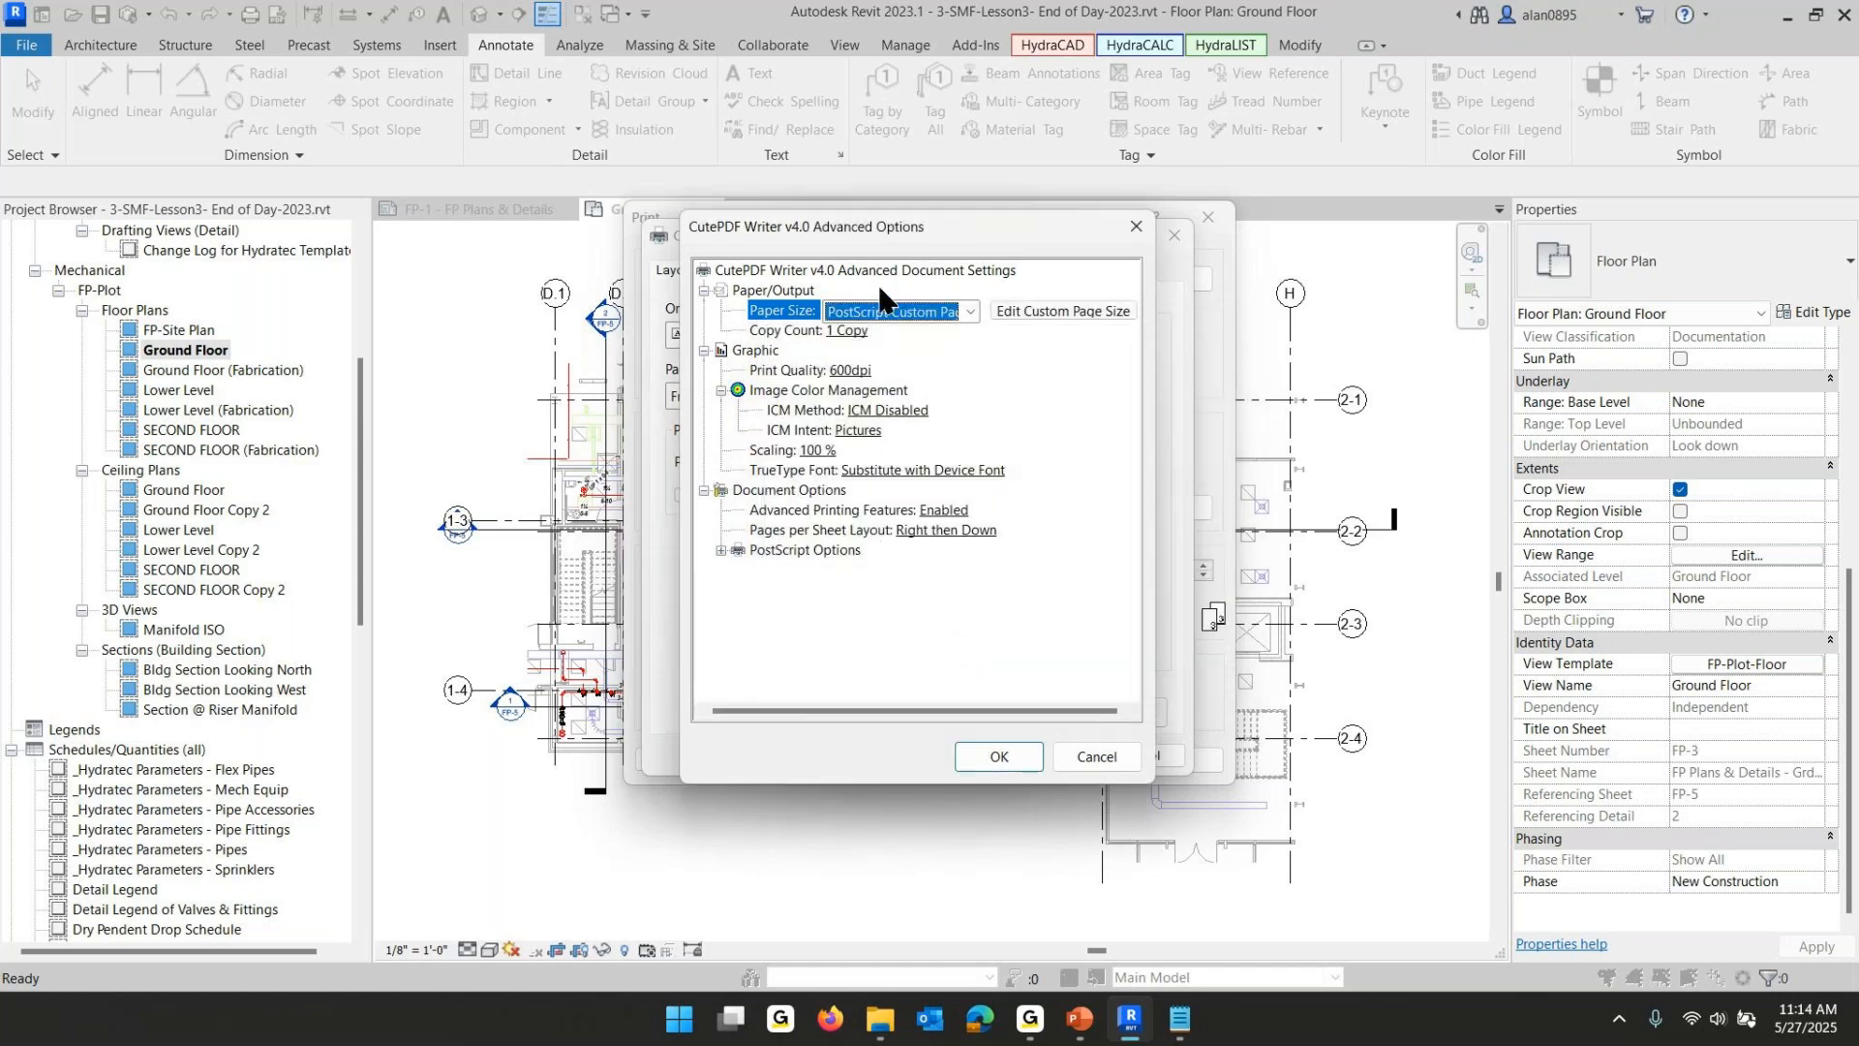
pyautogui.click(1013, 754)
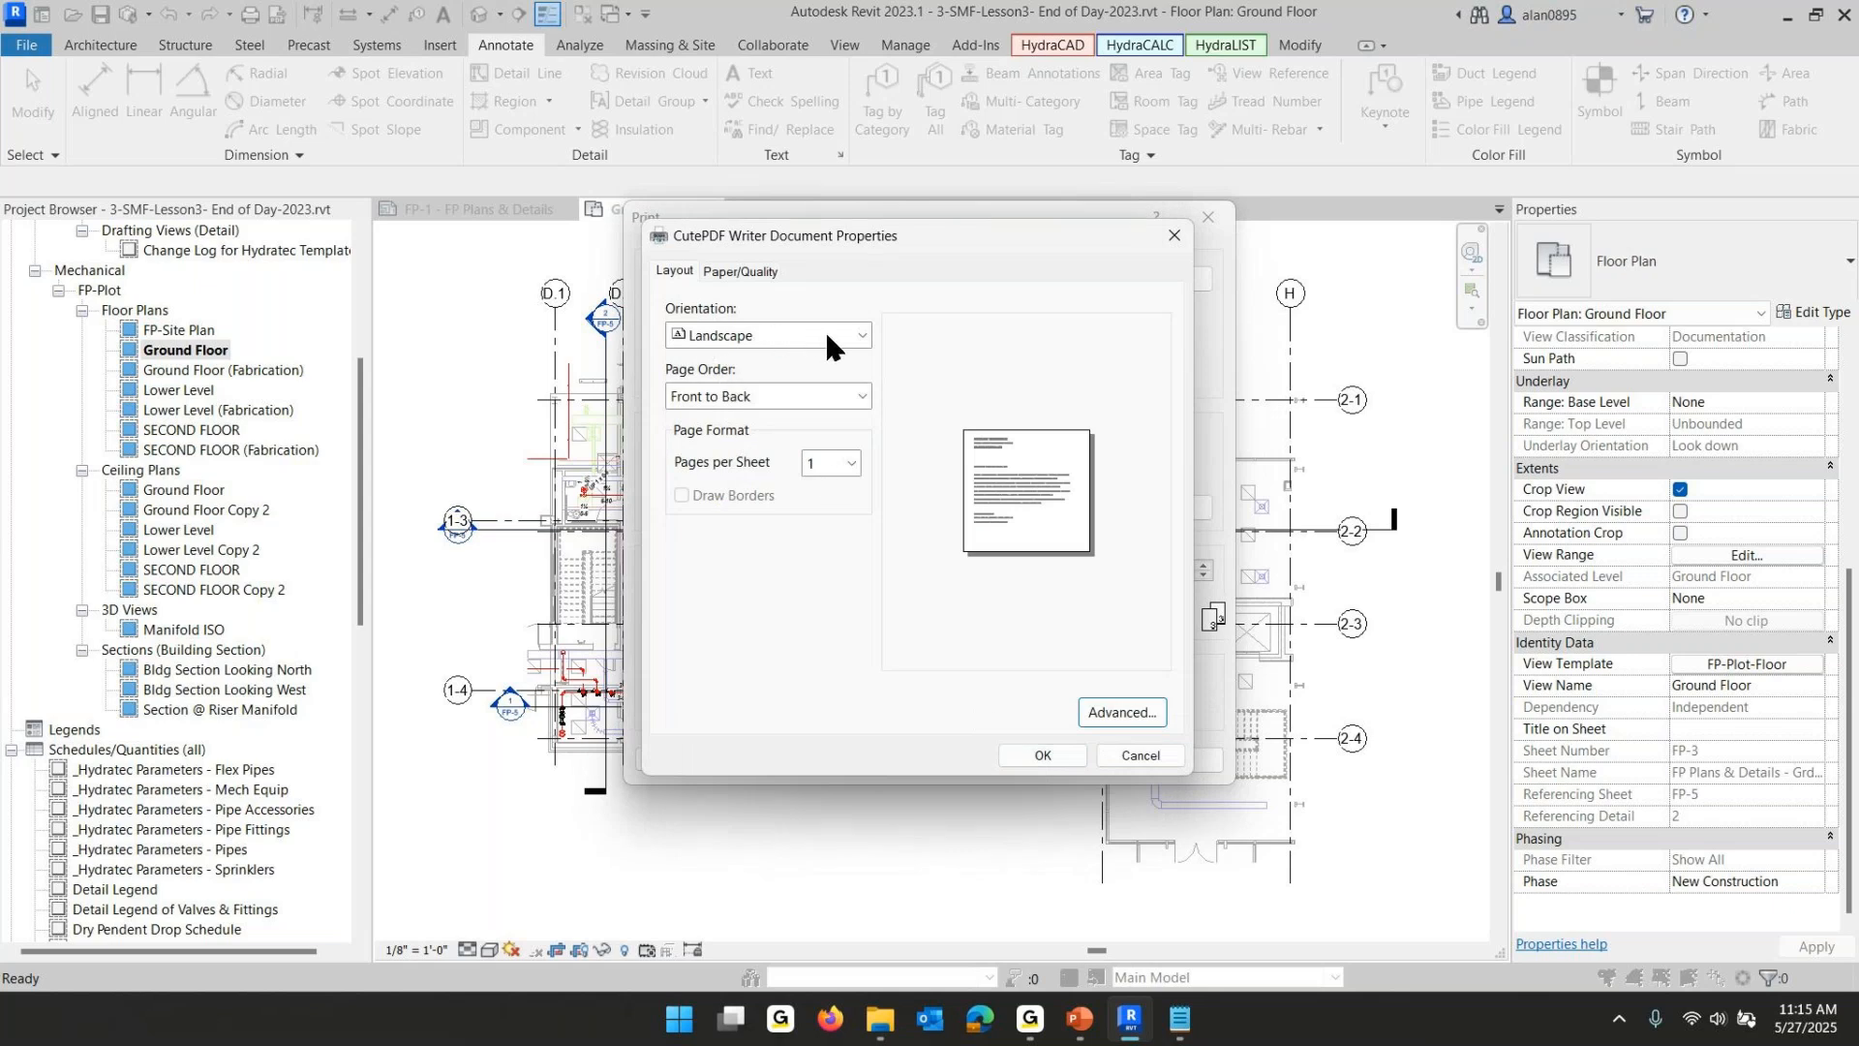
pyautogui.click(1042, 756)
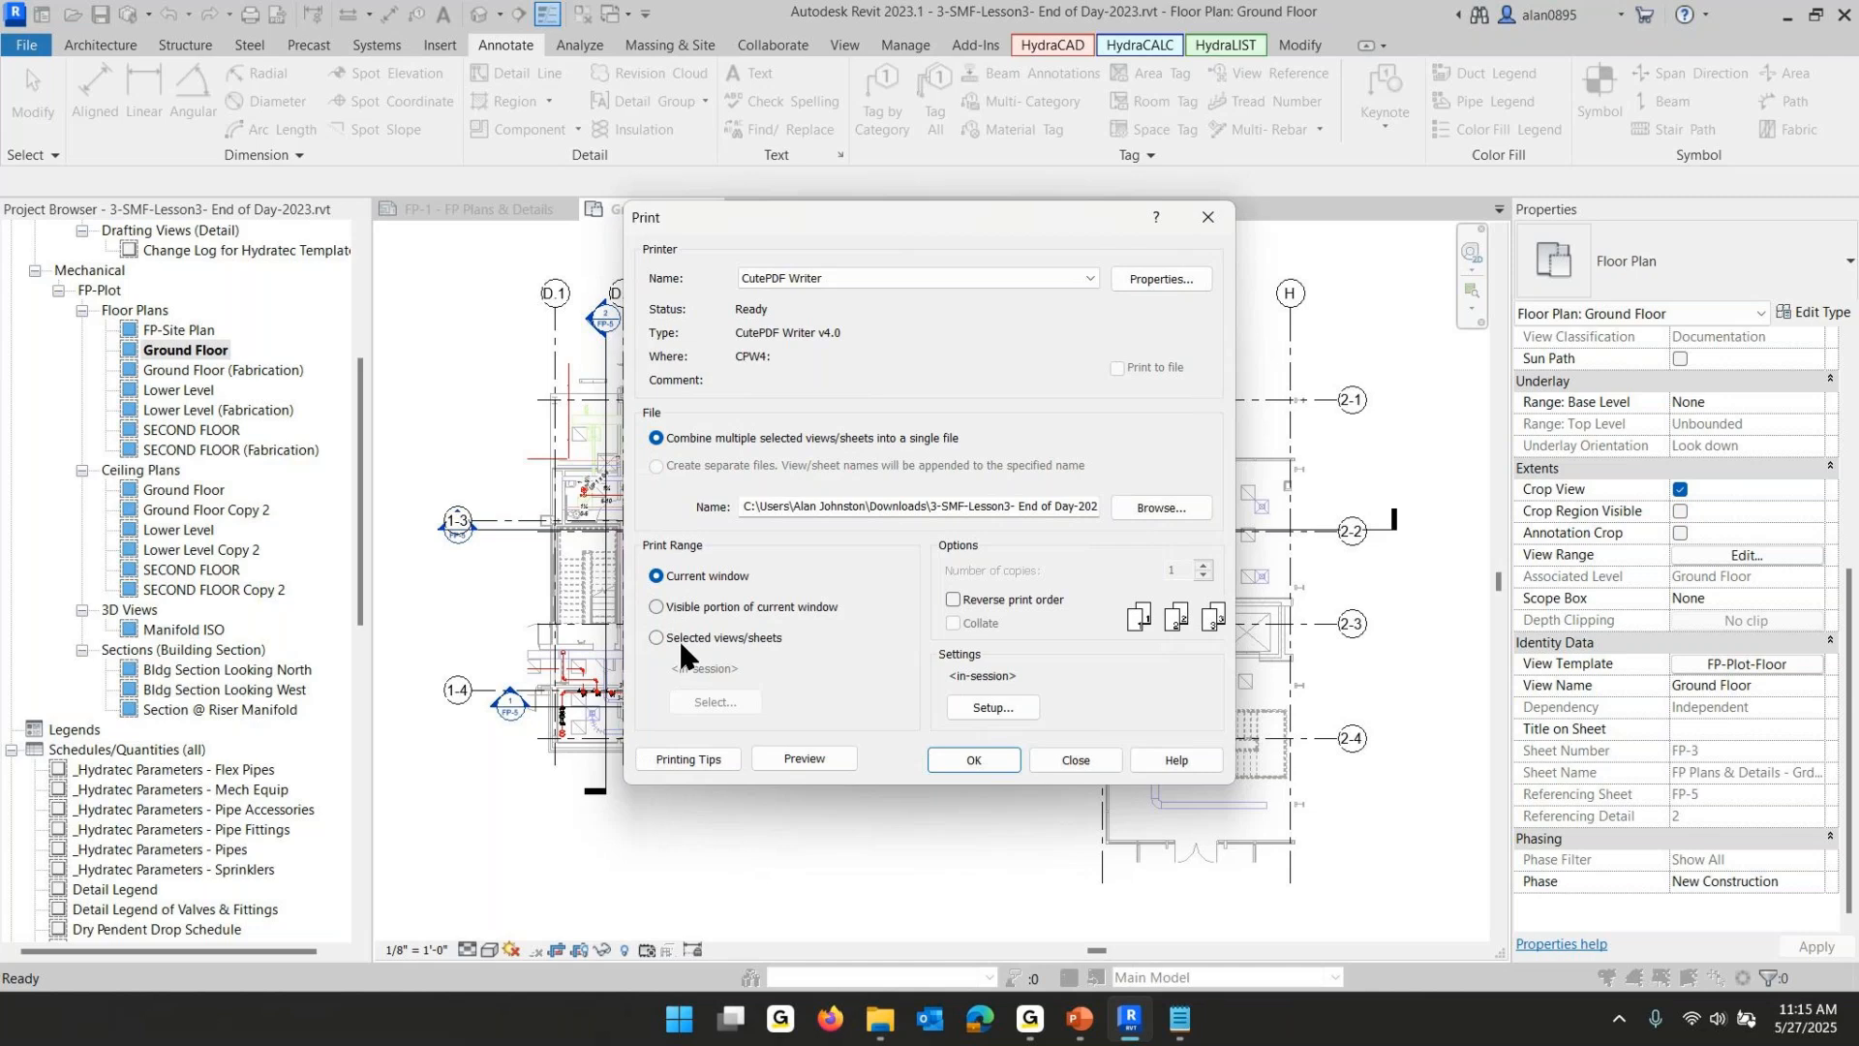
# - Set the print range to selected views and check sheets FP-1 through FP-5
pyautogui.click(654, 637)
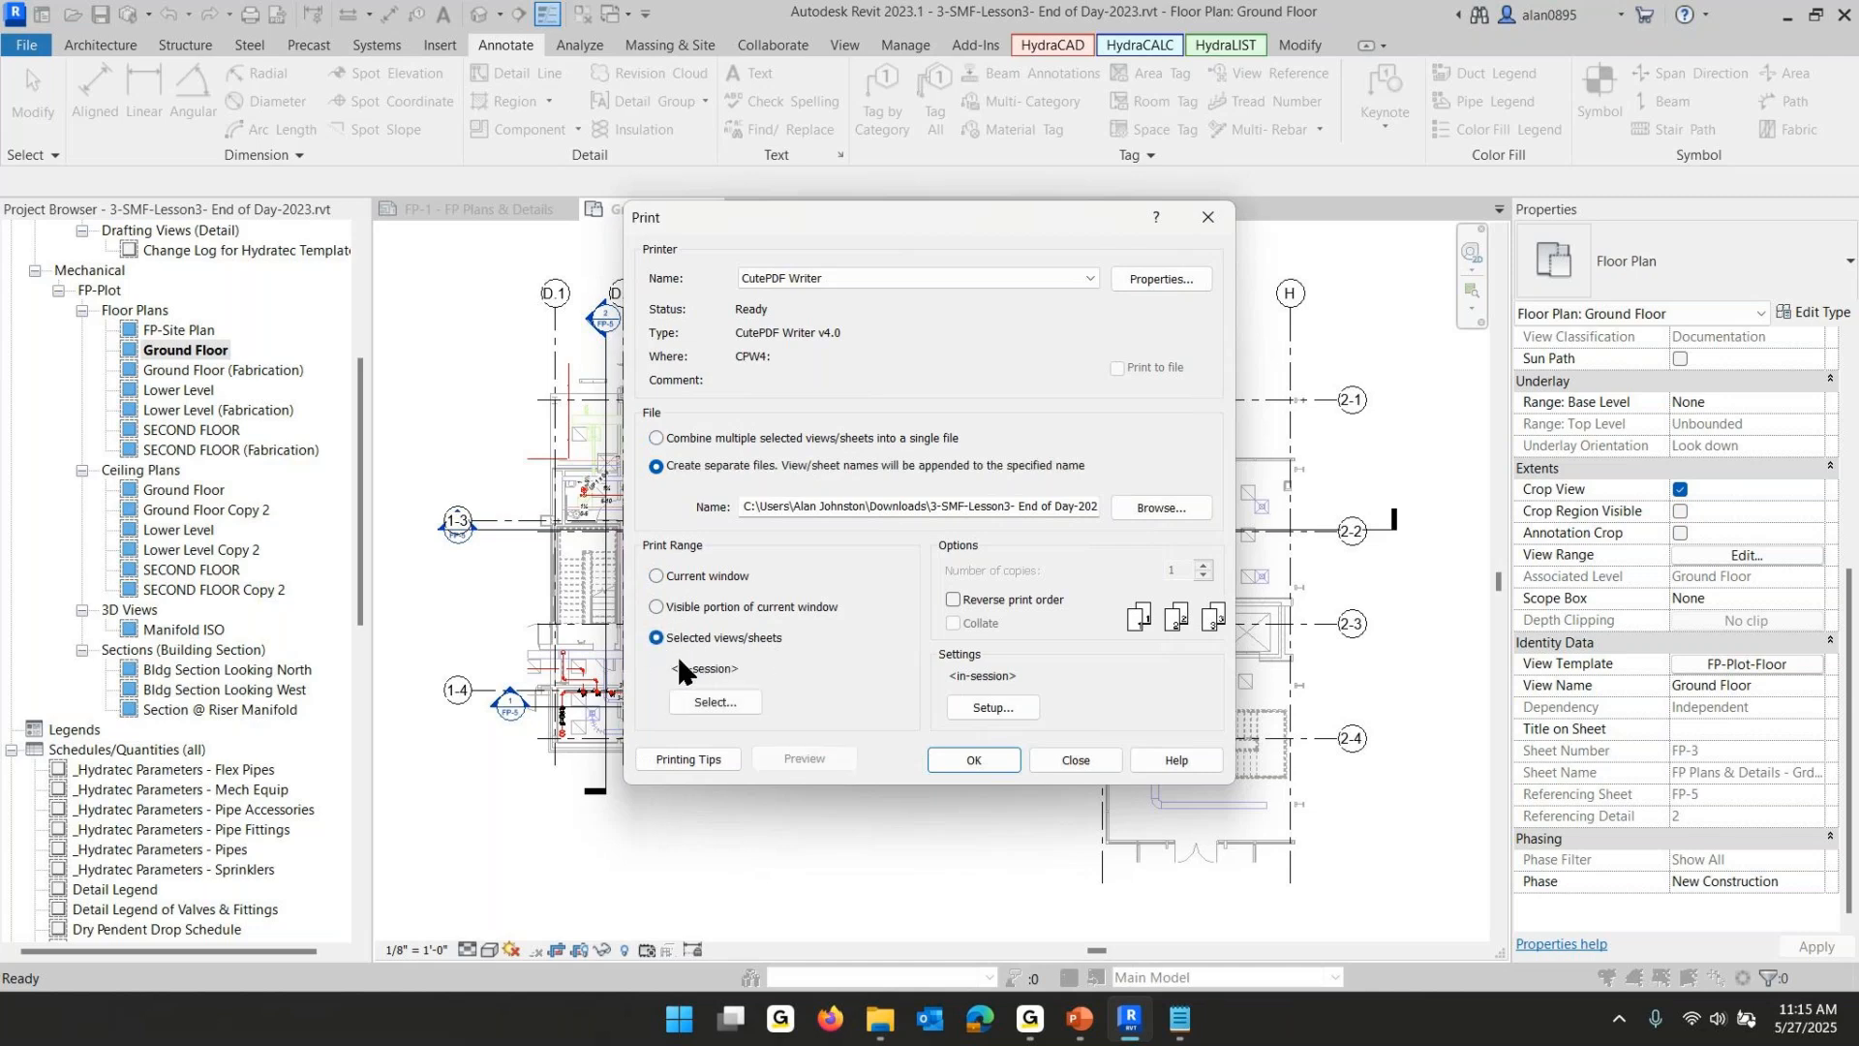
pyautogui.click(723, 702)
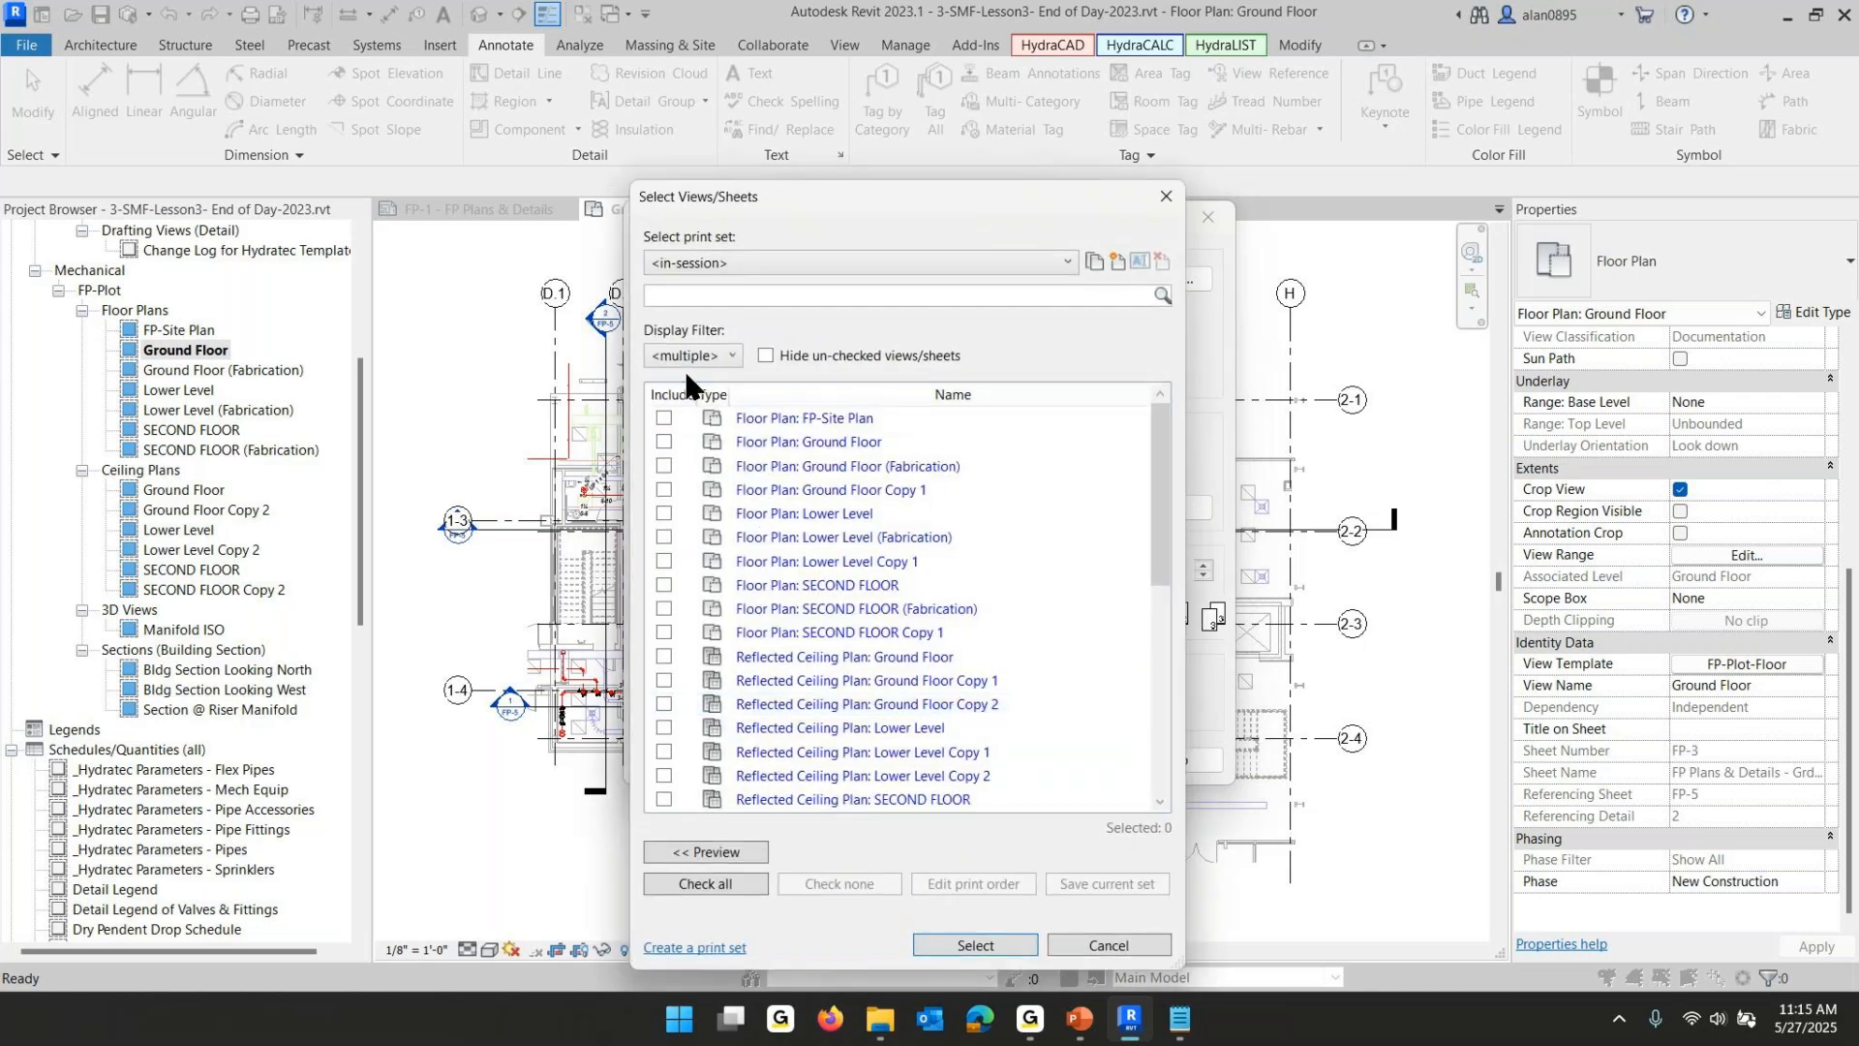
pyautogui.scroll(-6, 798, 426)
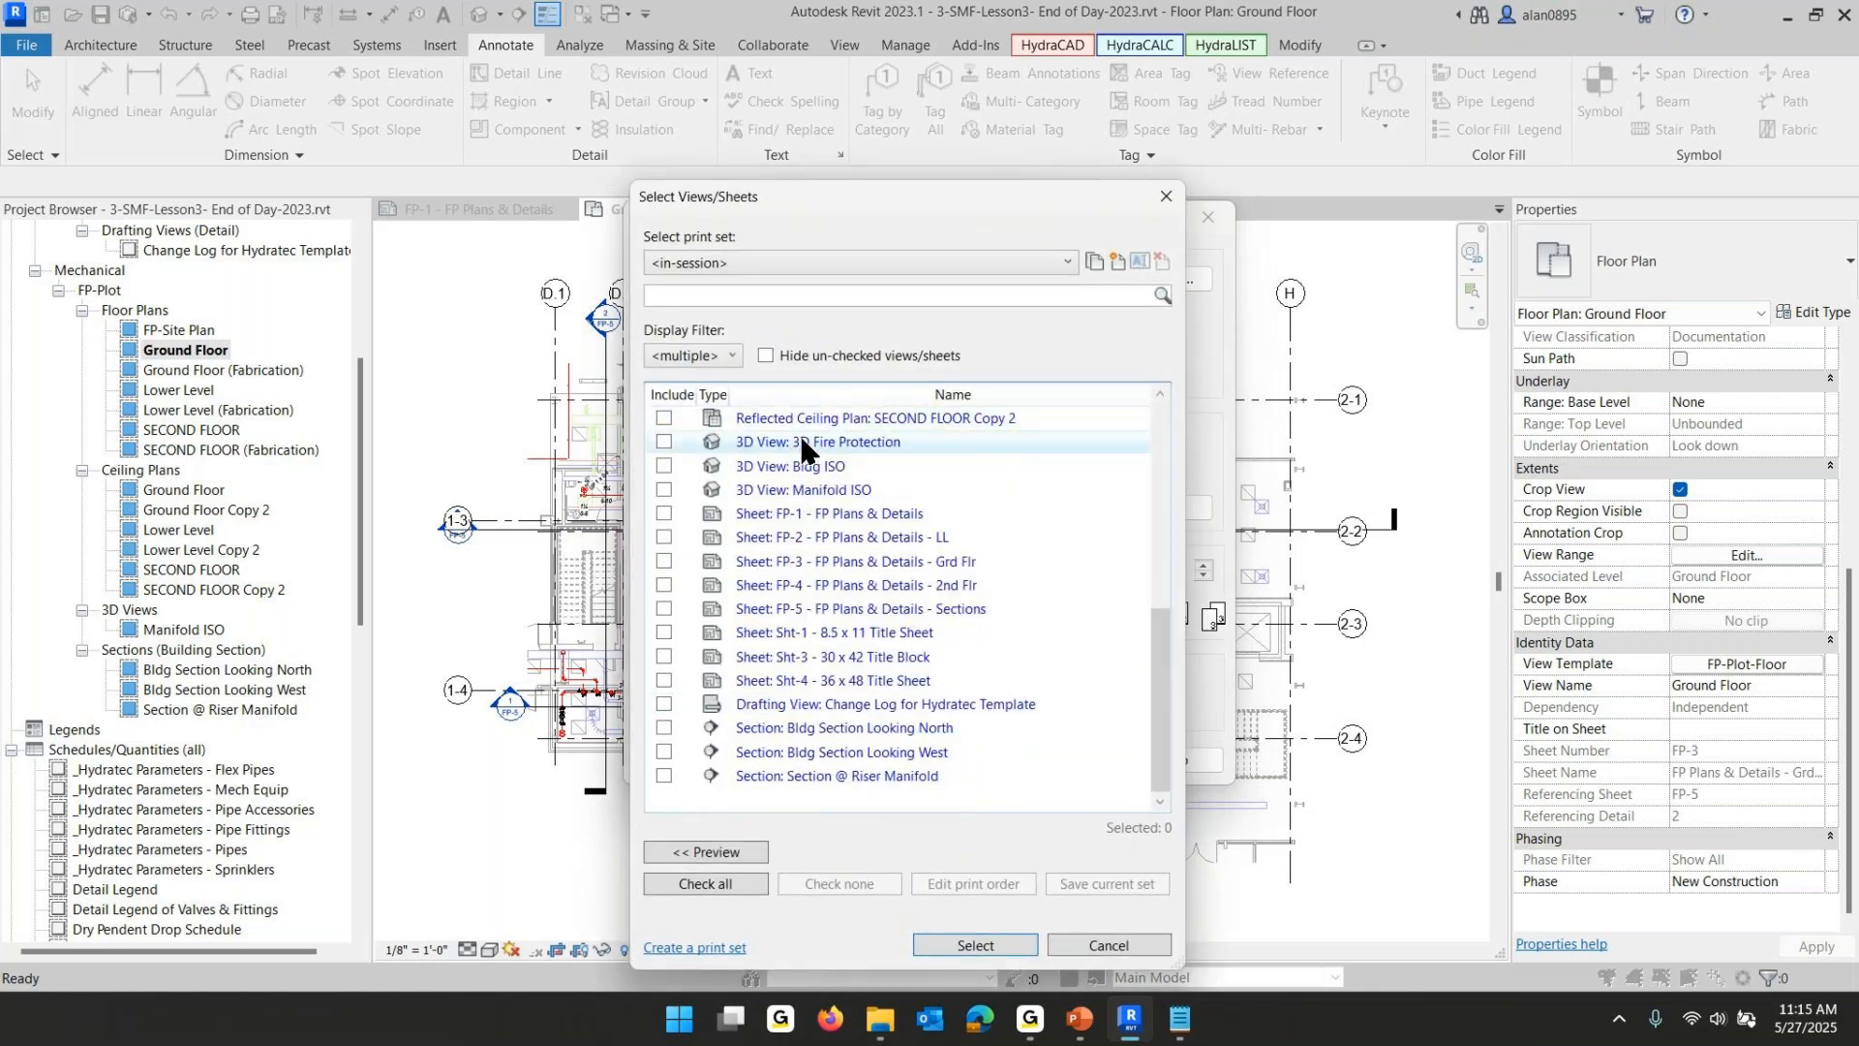
pyautogui.click(664, 513)
pyautogui.click(663, 537)
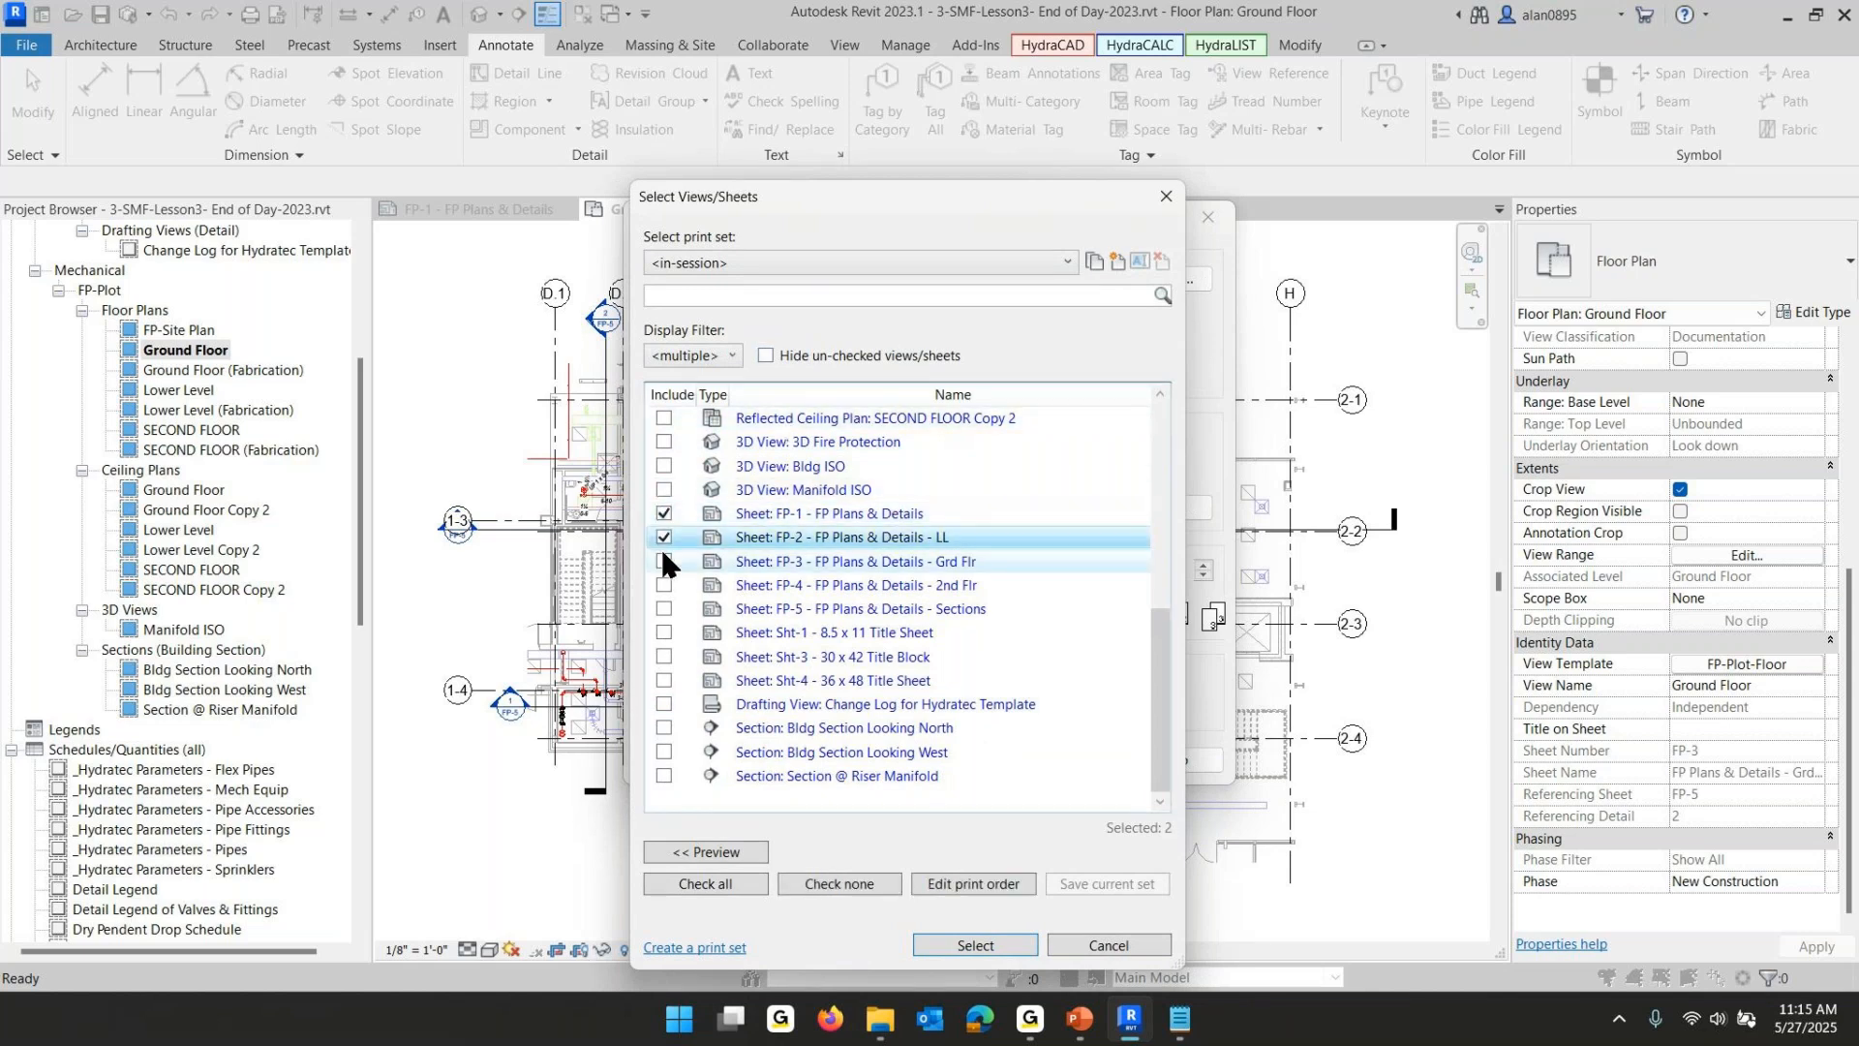
pyautogui.click(663, 561)
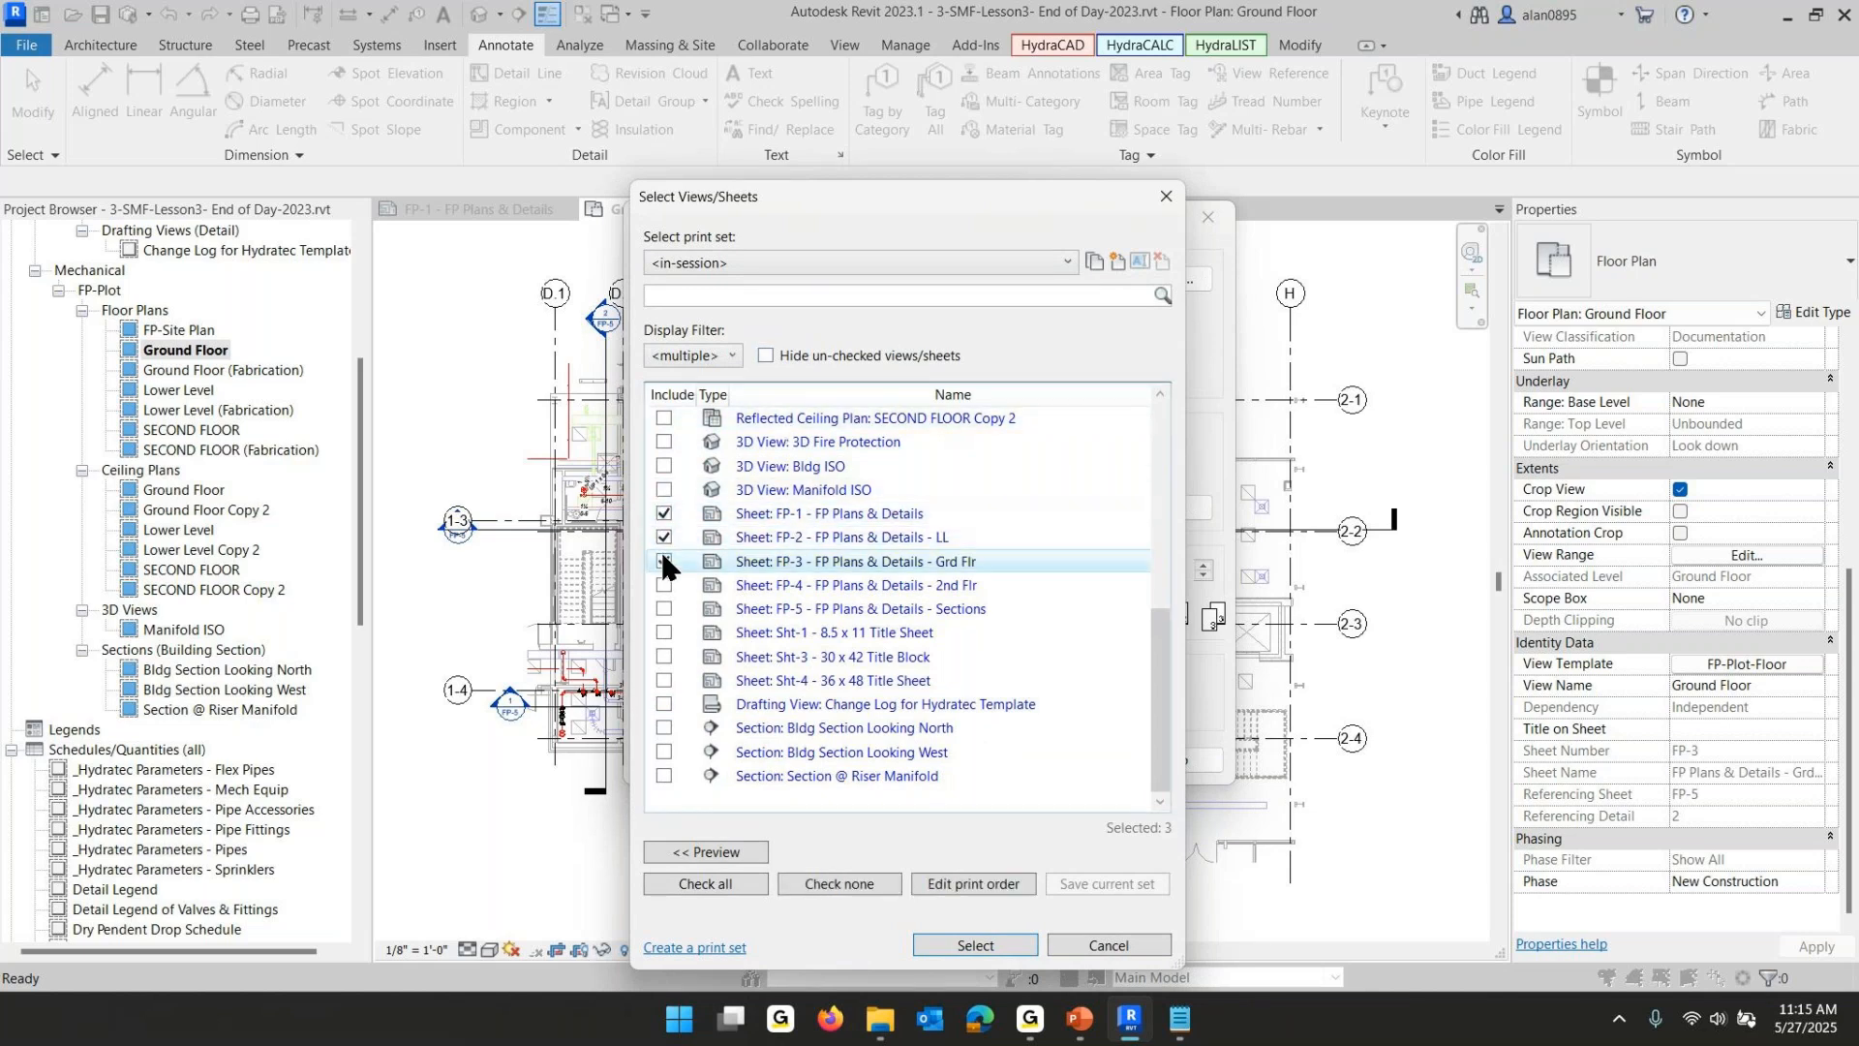
pyautogui.click(664, 608)
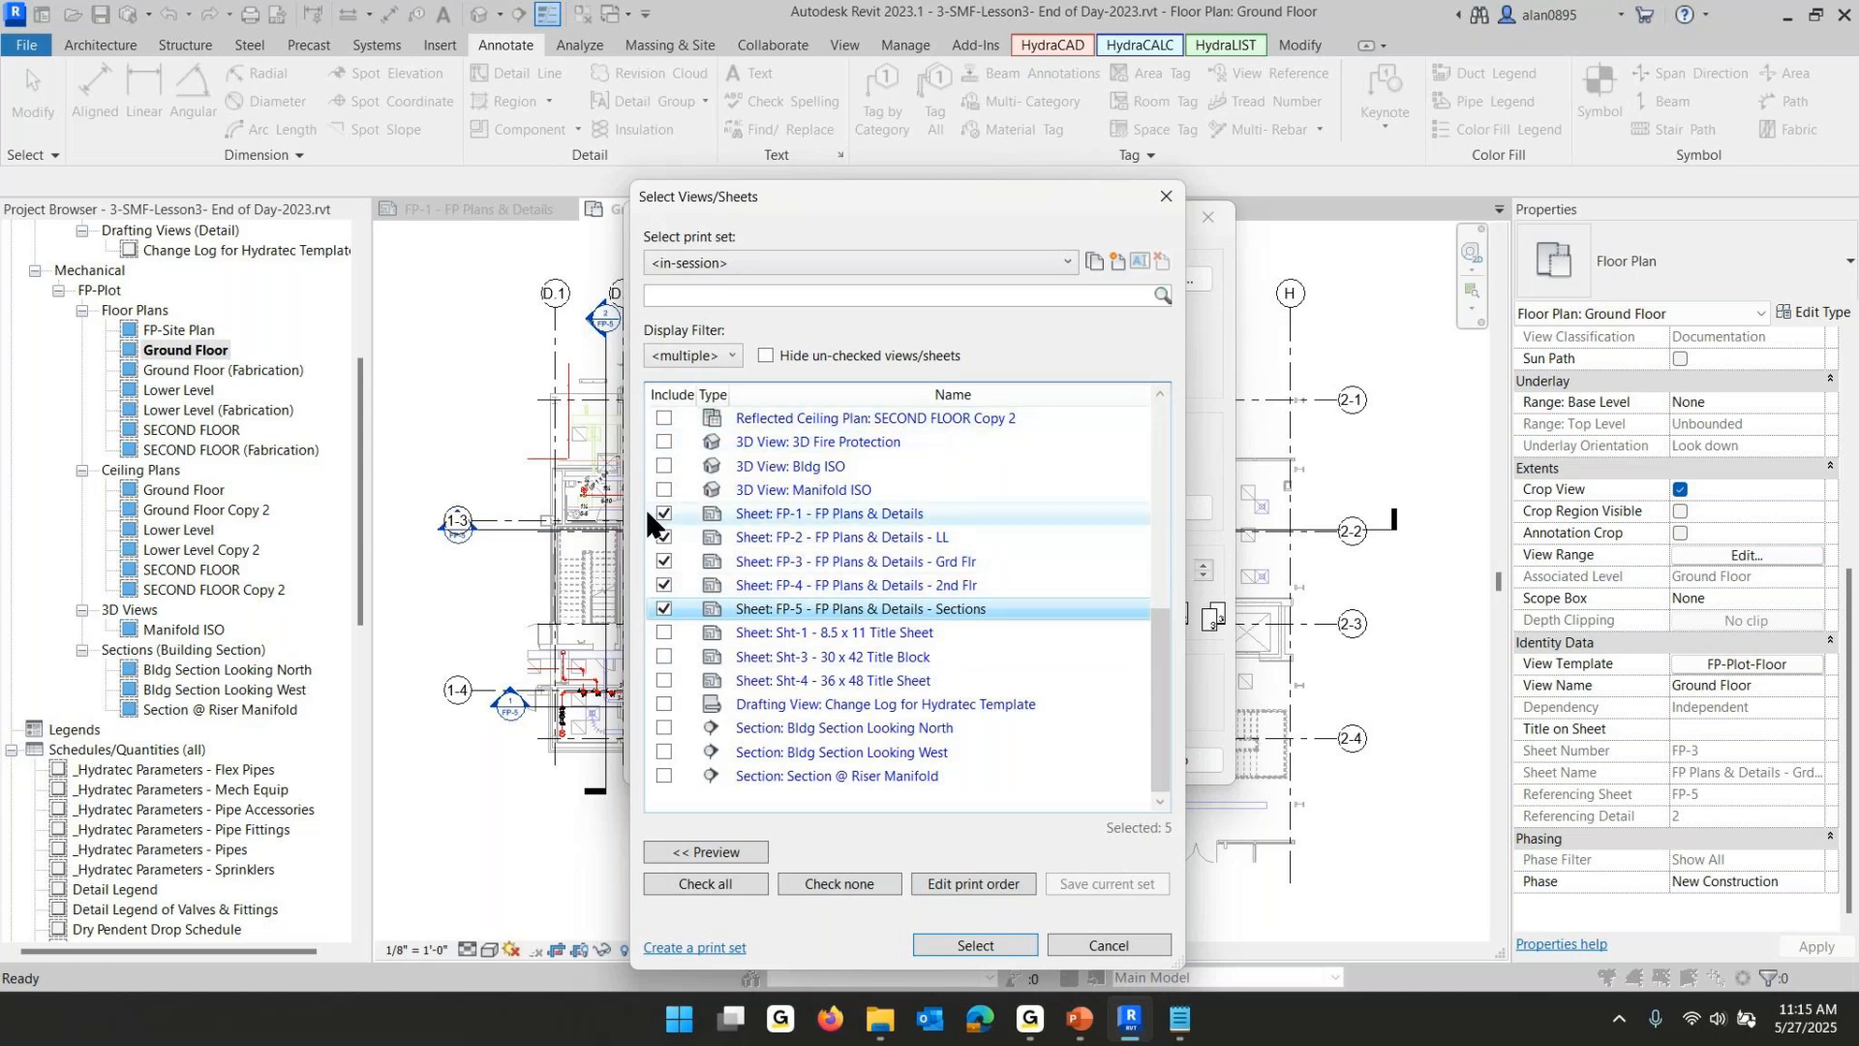
pyautogui.click(982, 937)
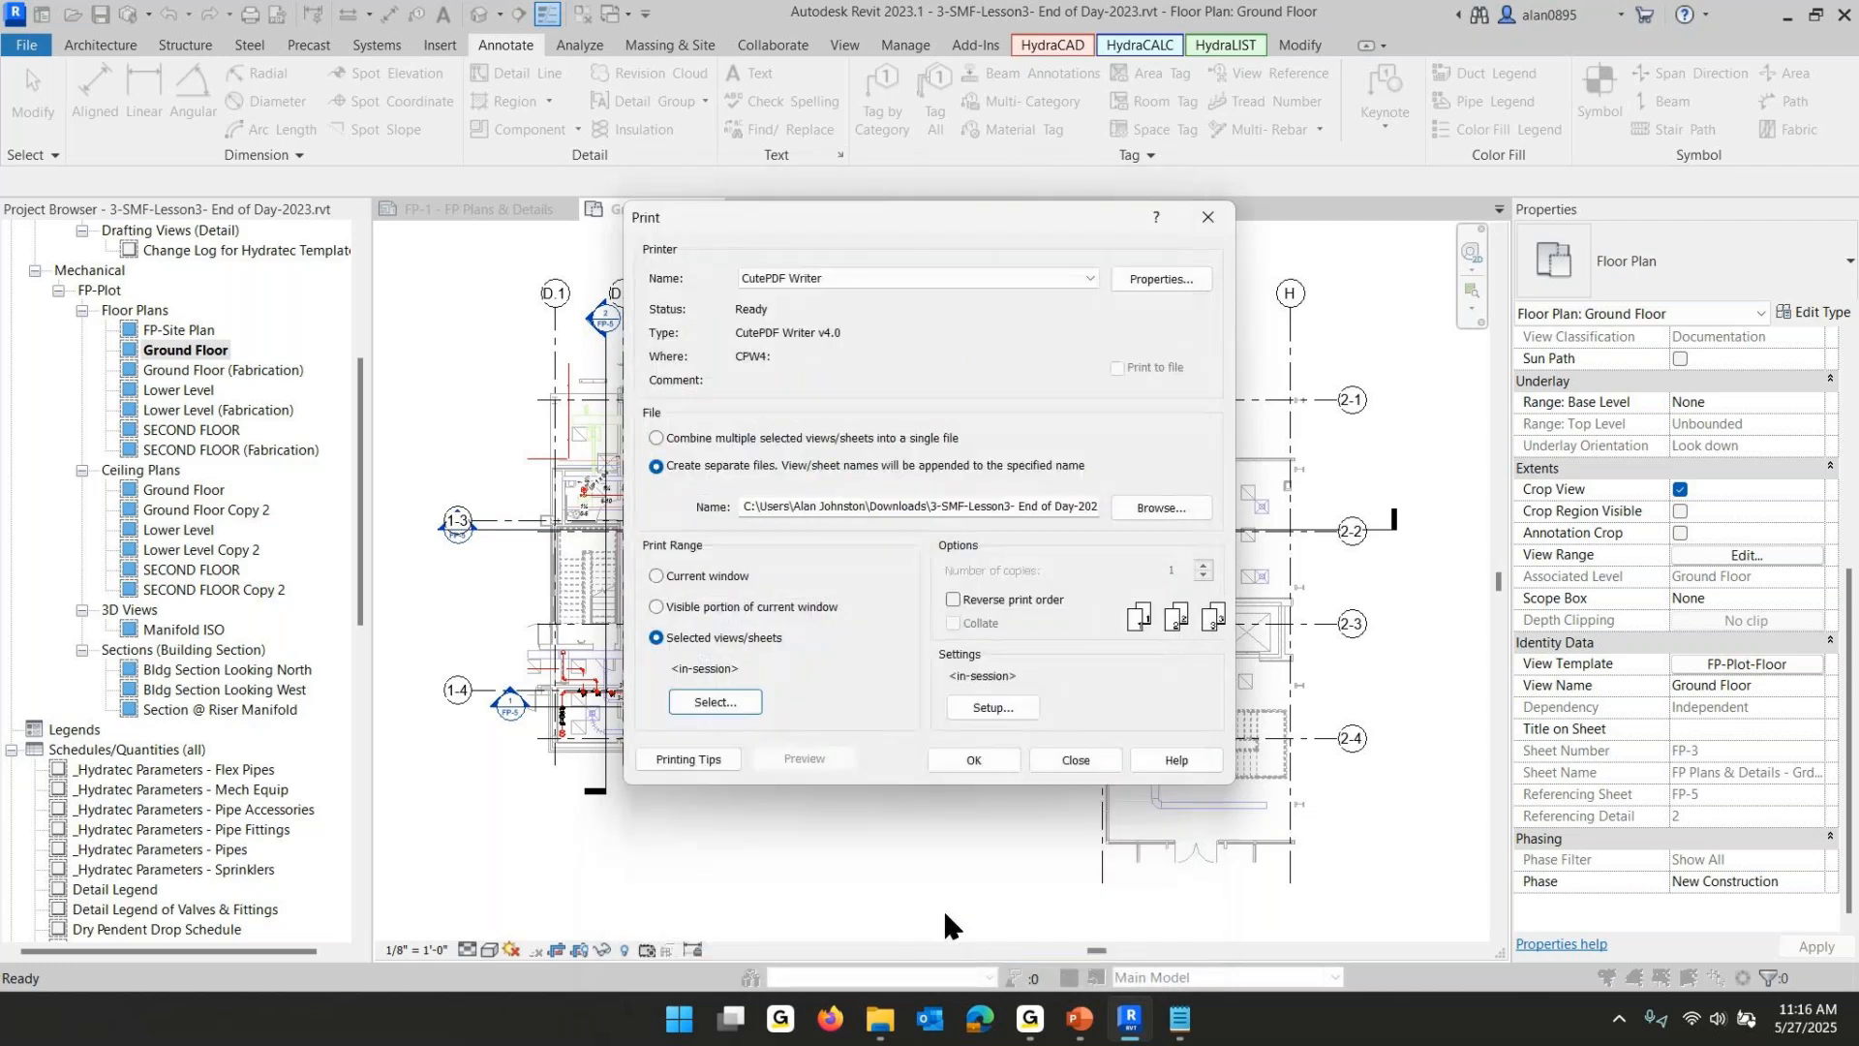
# - In Print Setup, set the paper size to PostScript Custom Page Size, zoom to 100%, and hide unreferenced view tags, without saving the settings
pyautogui.click(1001, 703)
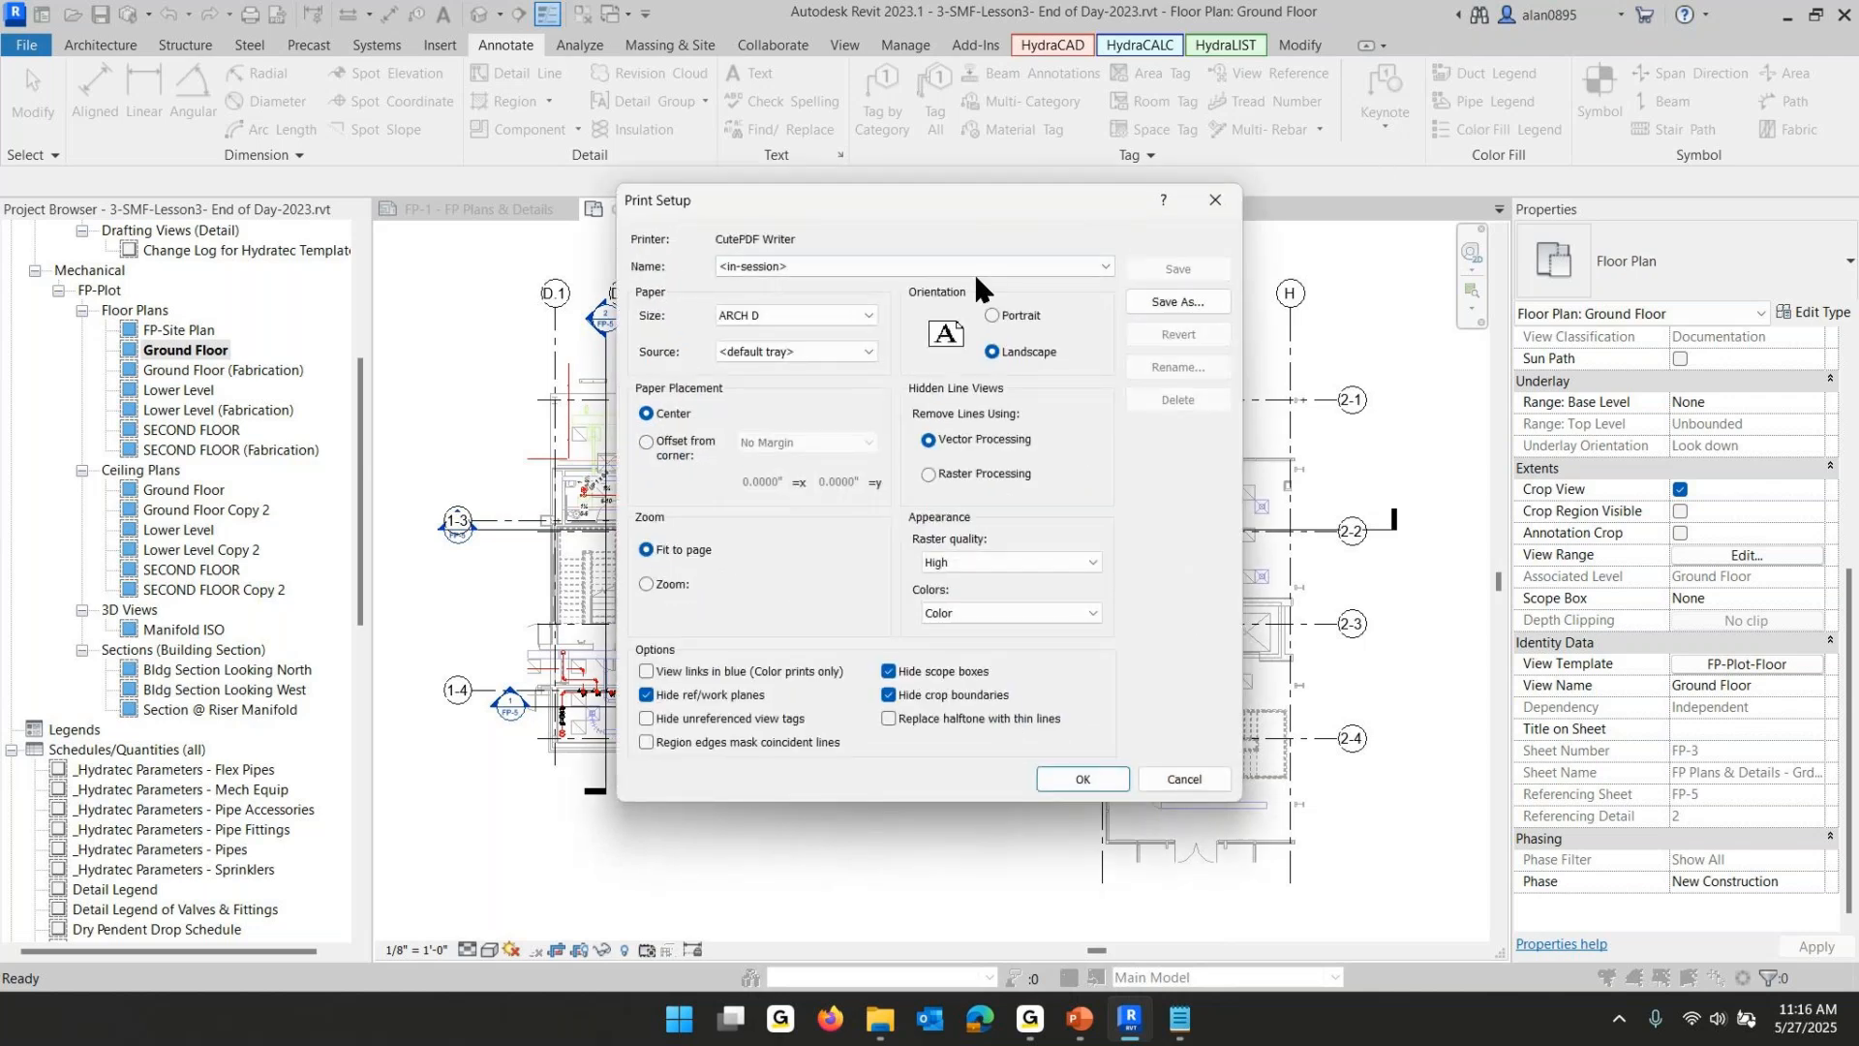
pyautogui.click(867, 314)
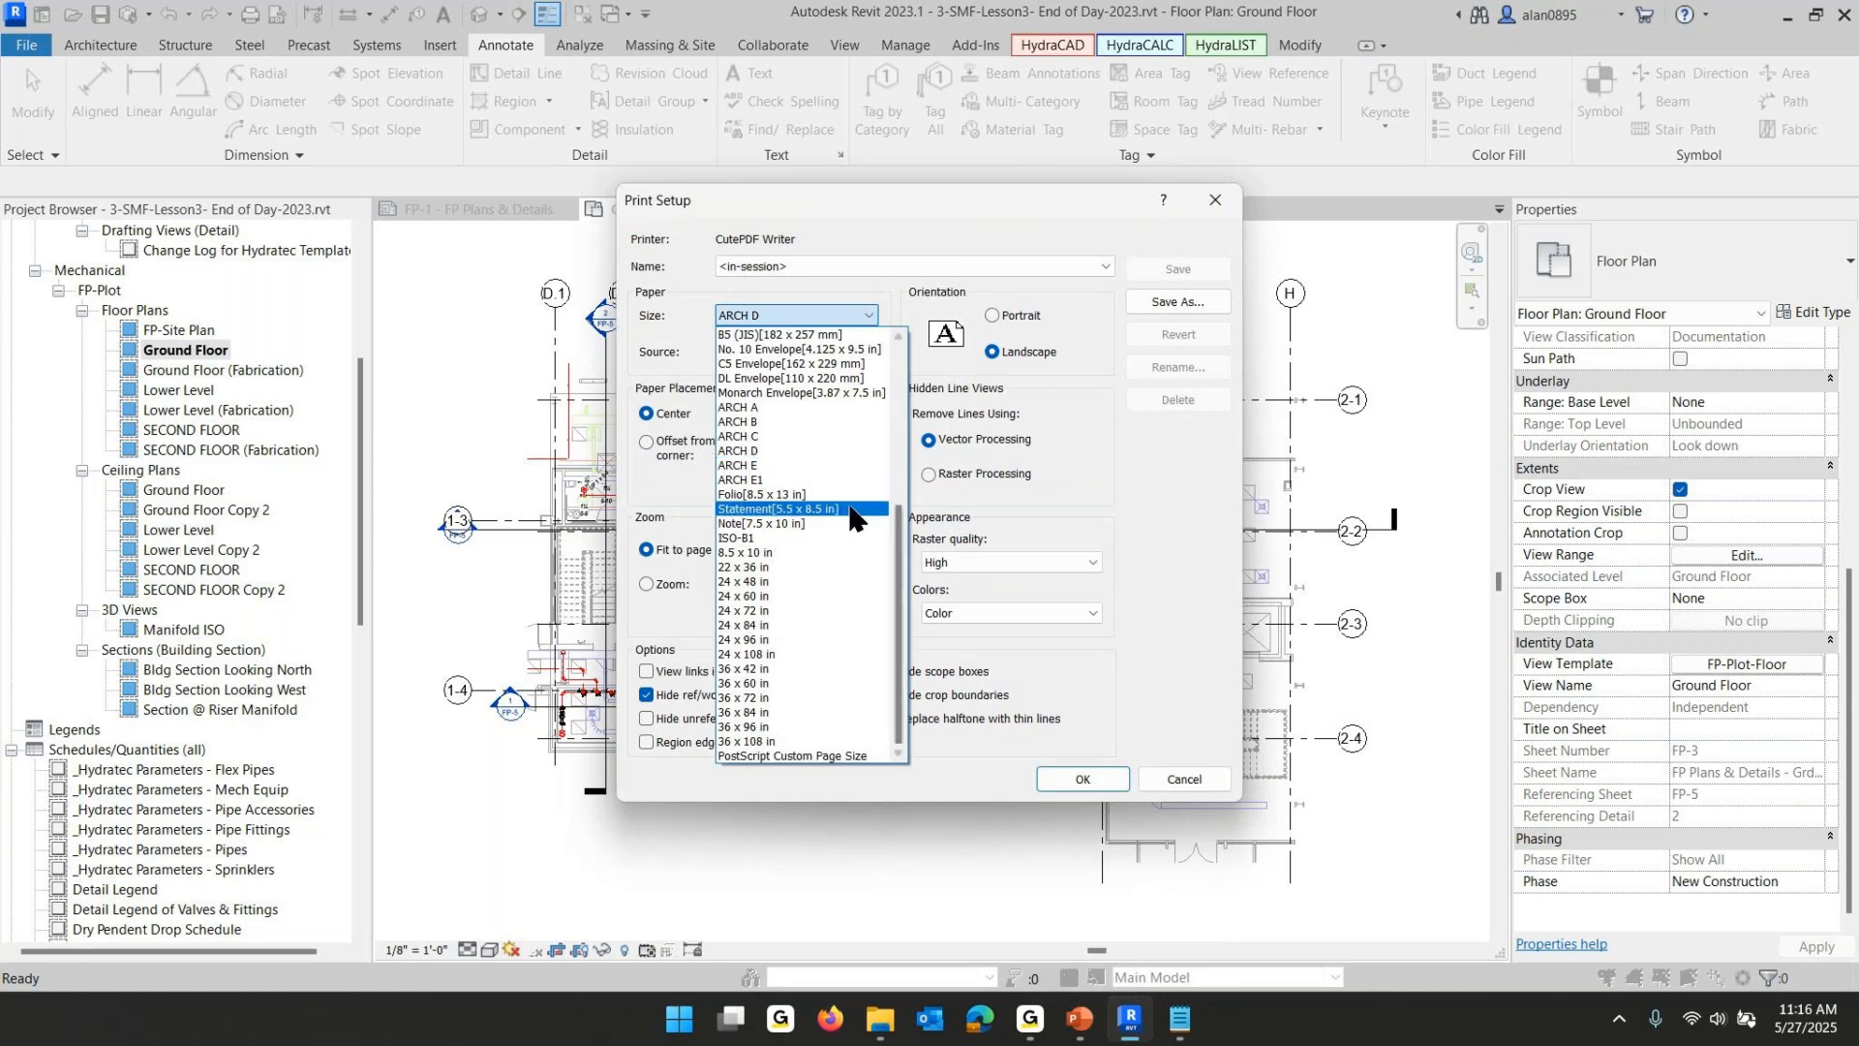
pyautogui.click(834, 756)
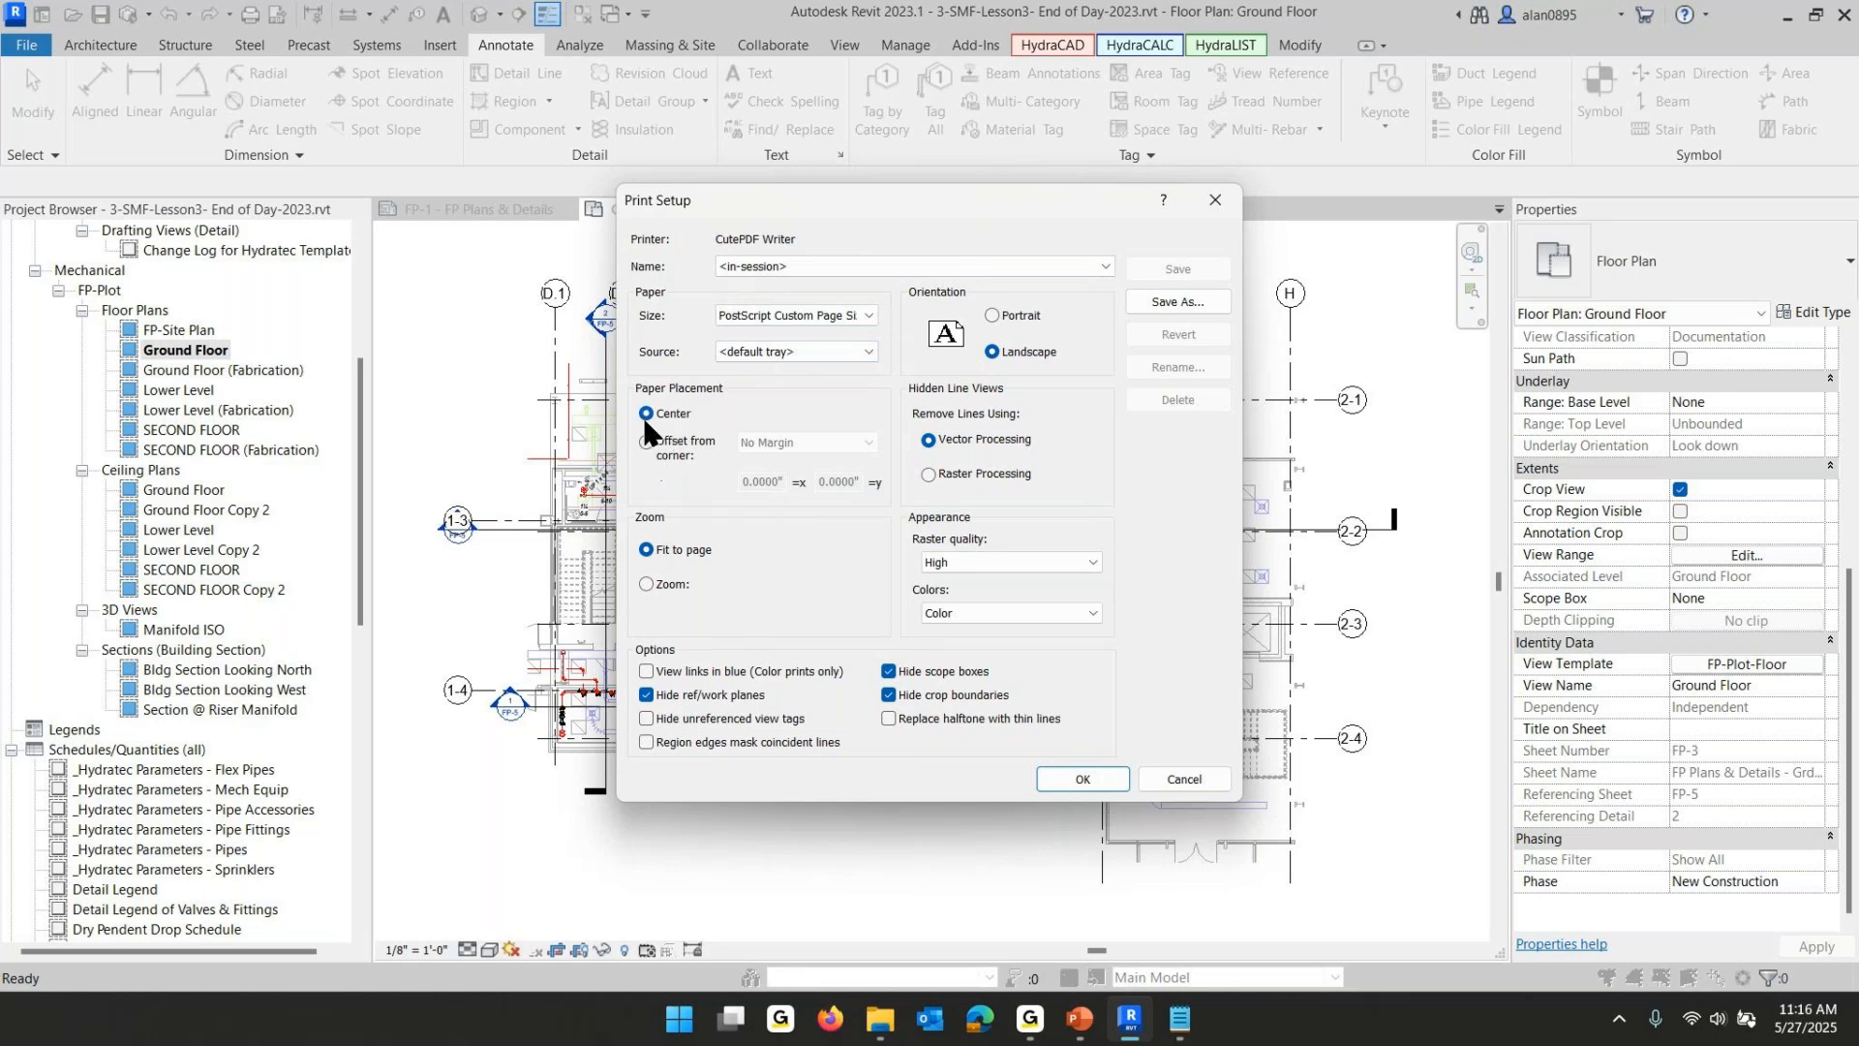
pyautogui.click(646, 585)
pyautogui.click(644, 716)
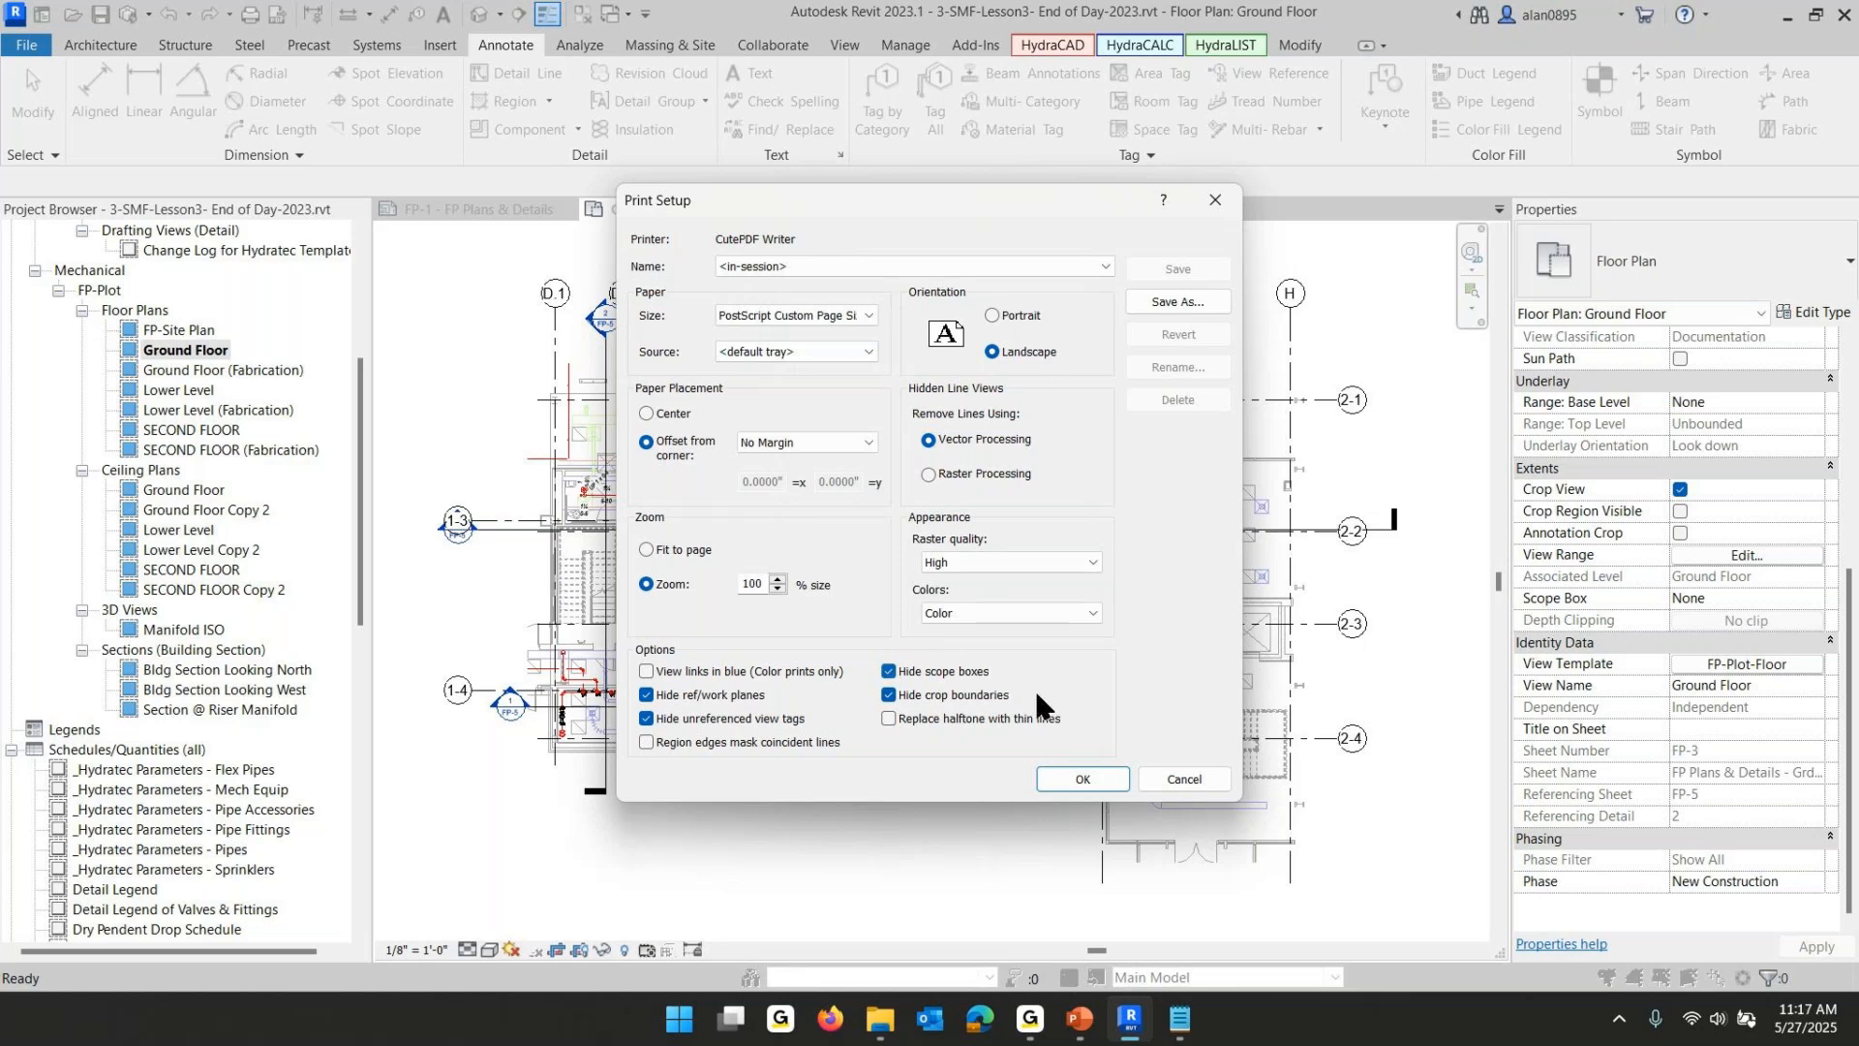
pyautogui.click(1092, 775)
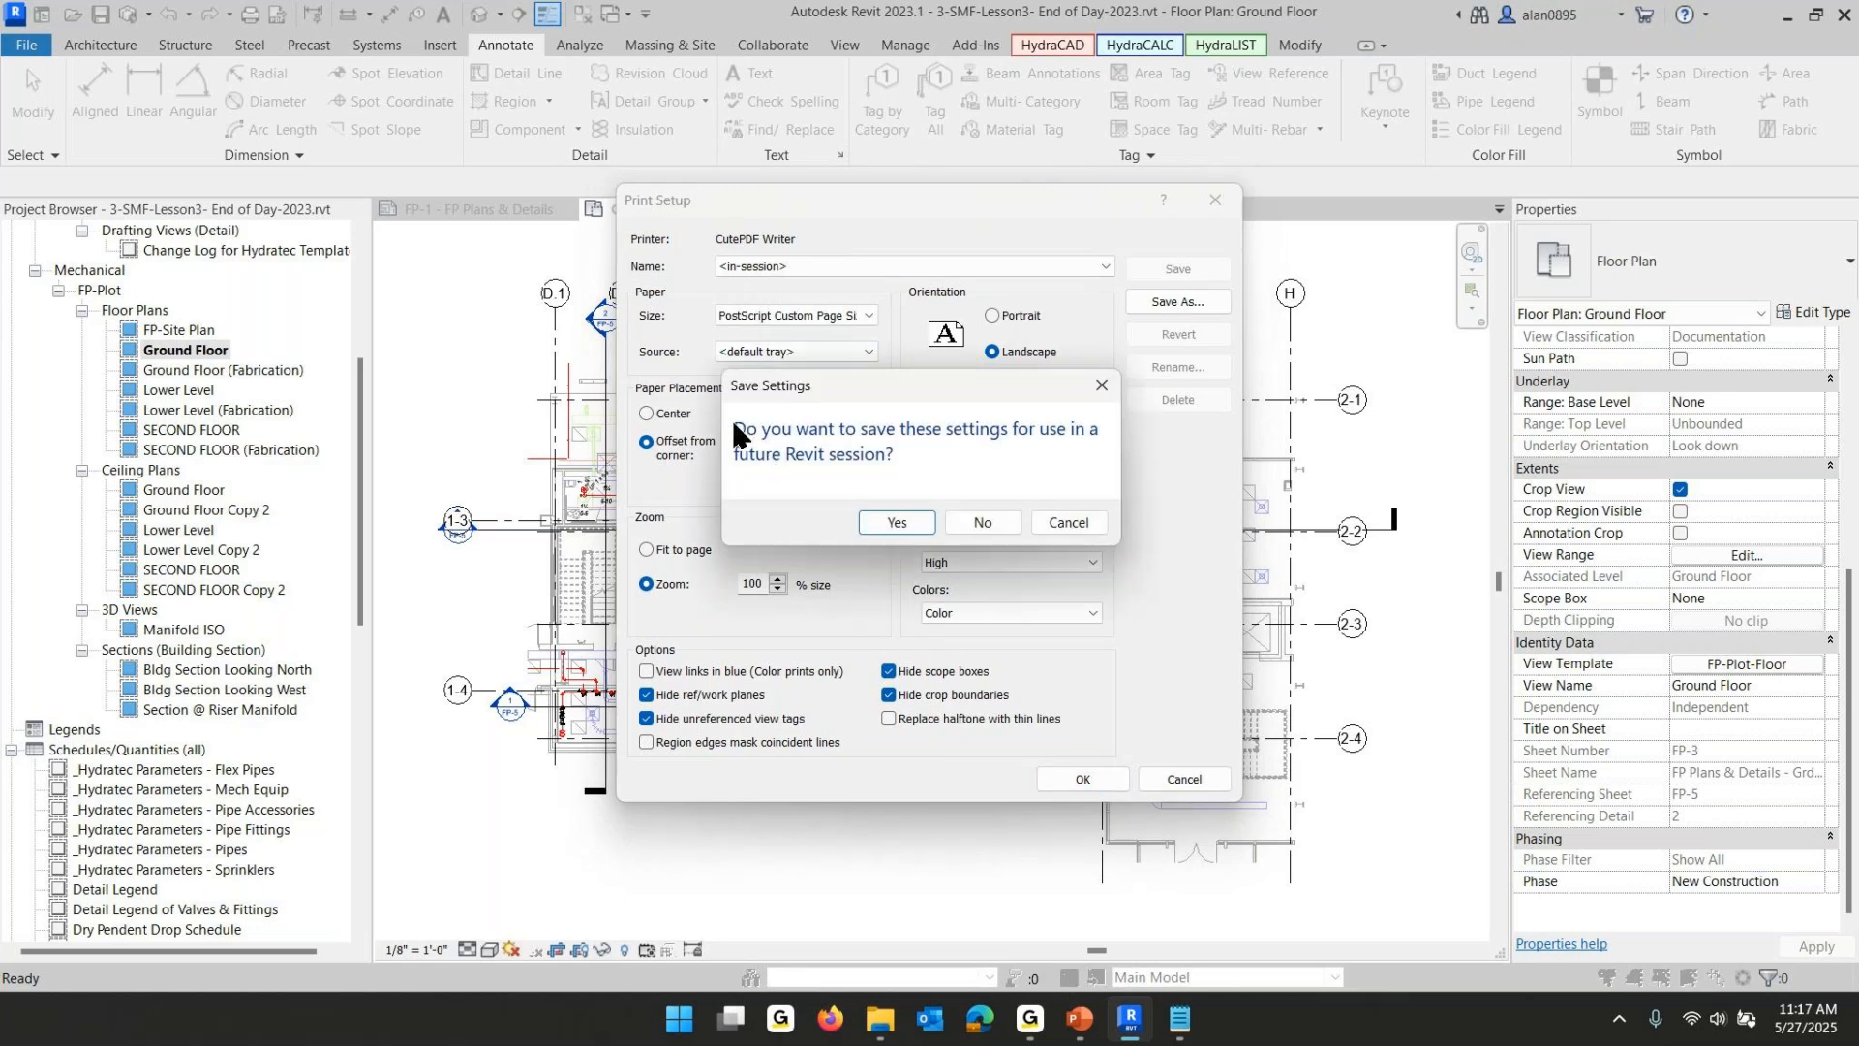
pyautogui.click(1051, 523)
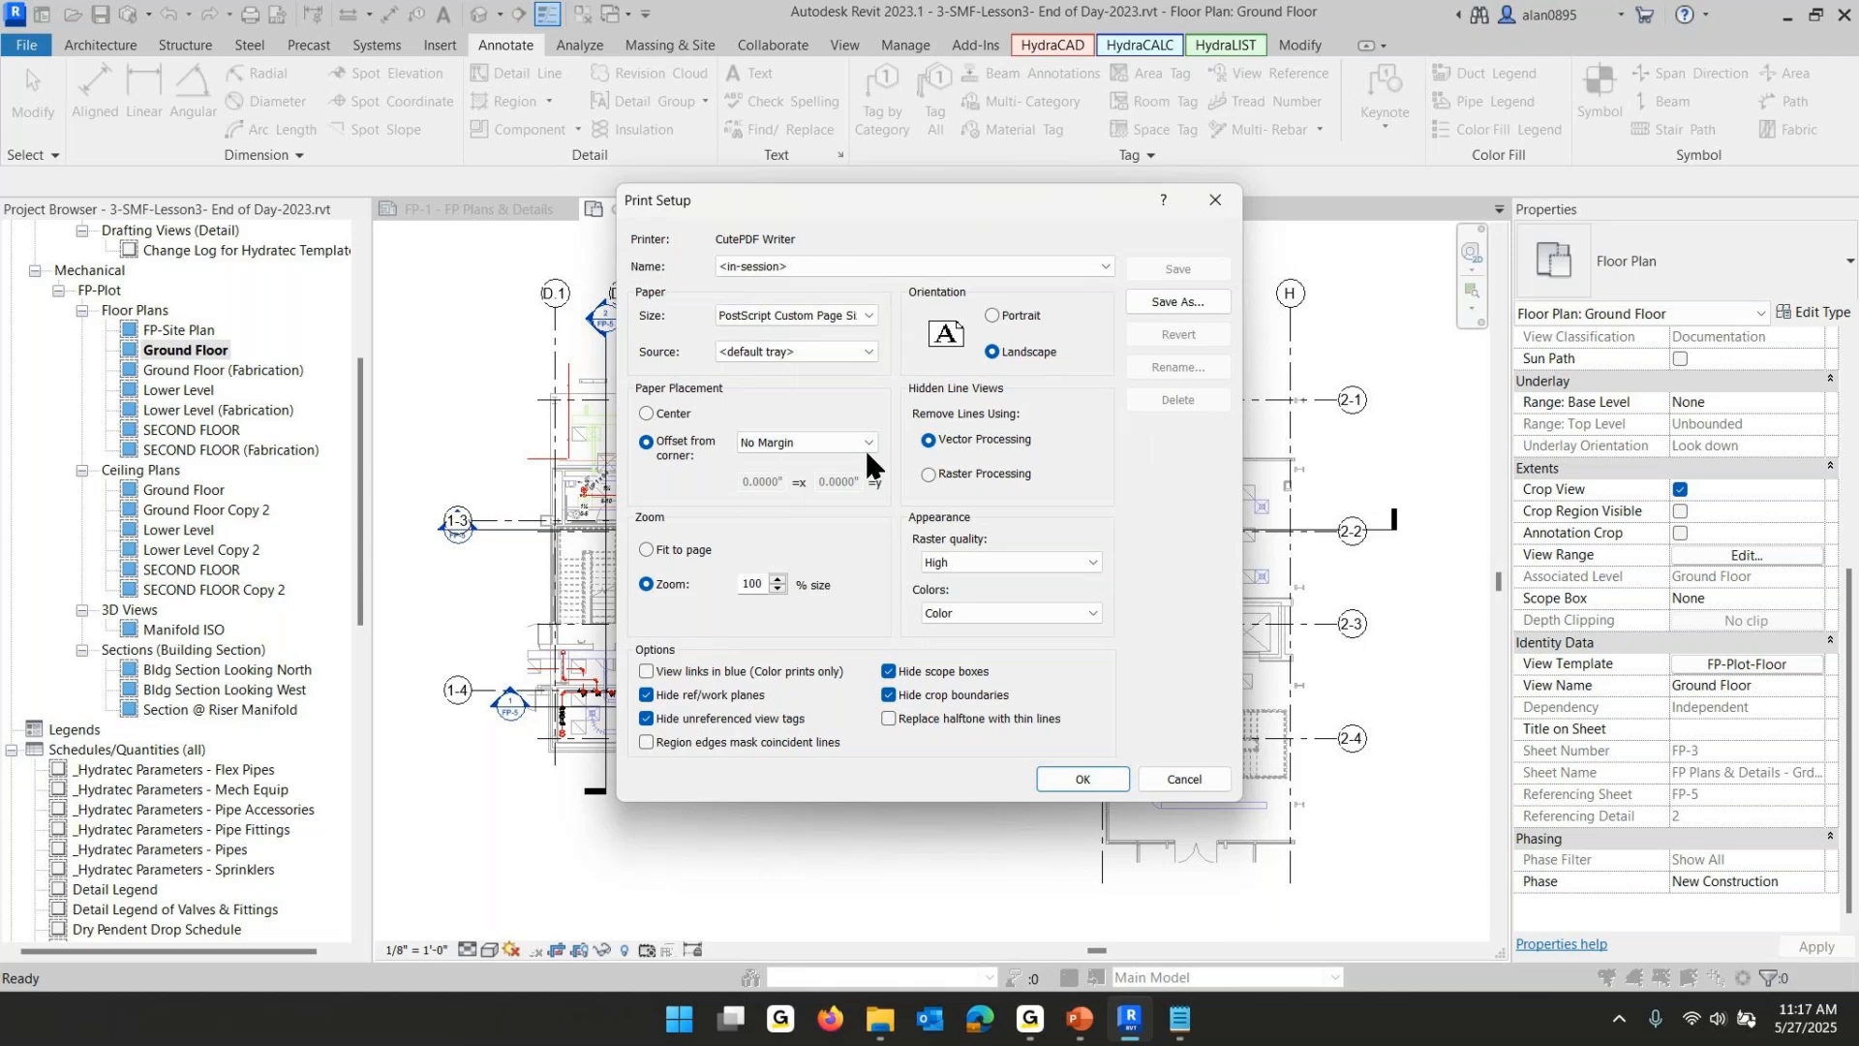
pyautogui.click(1082, 779)
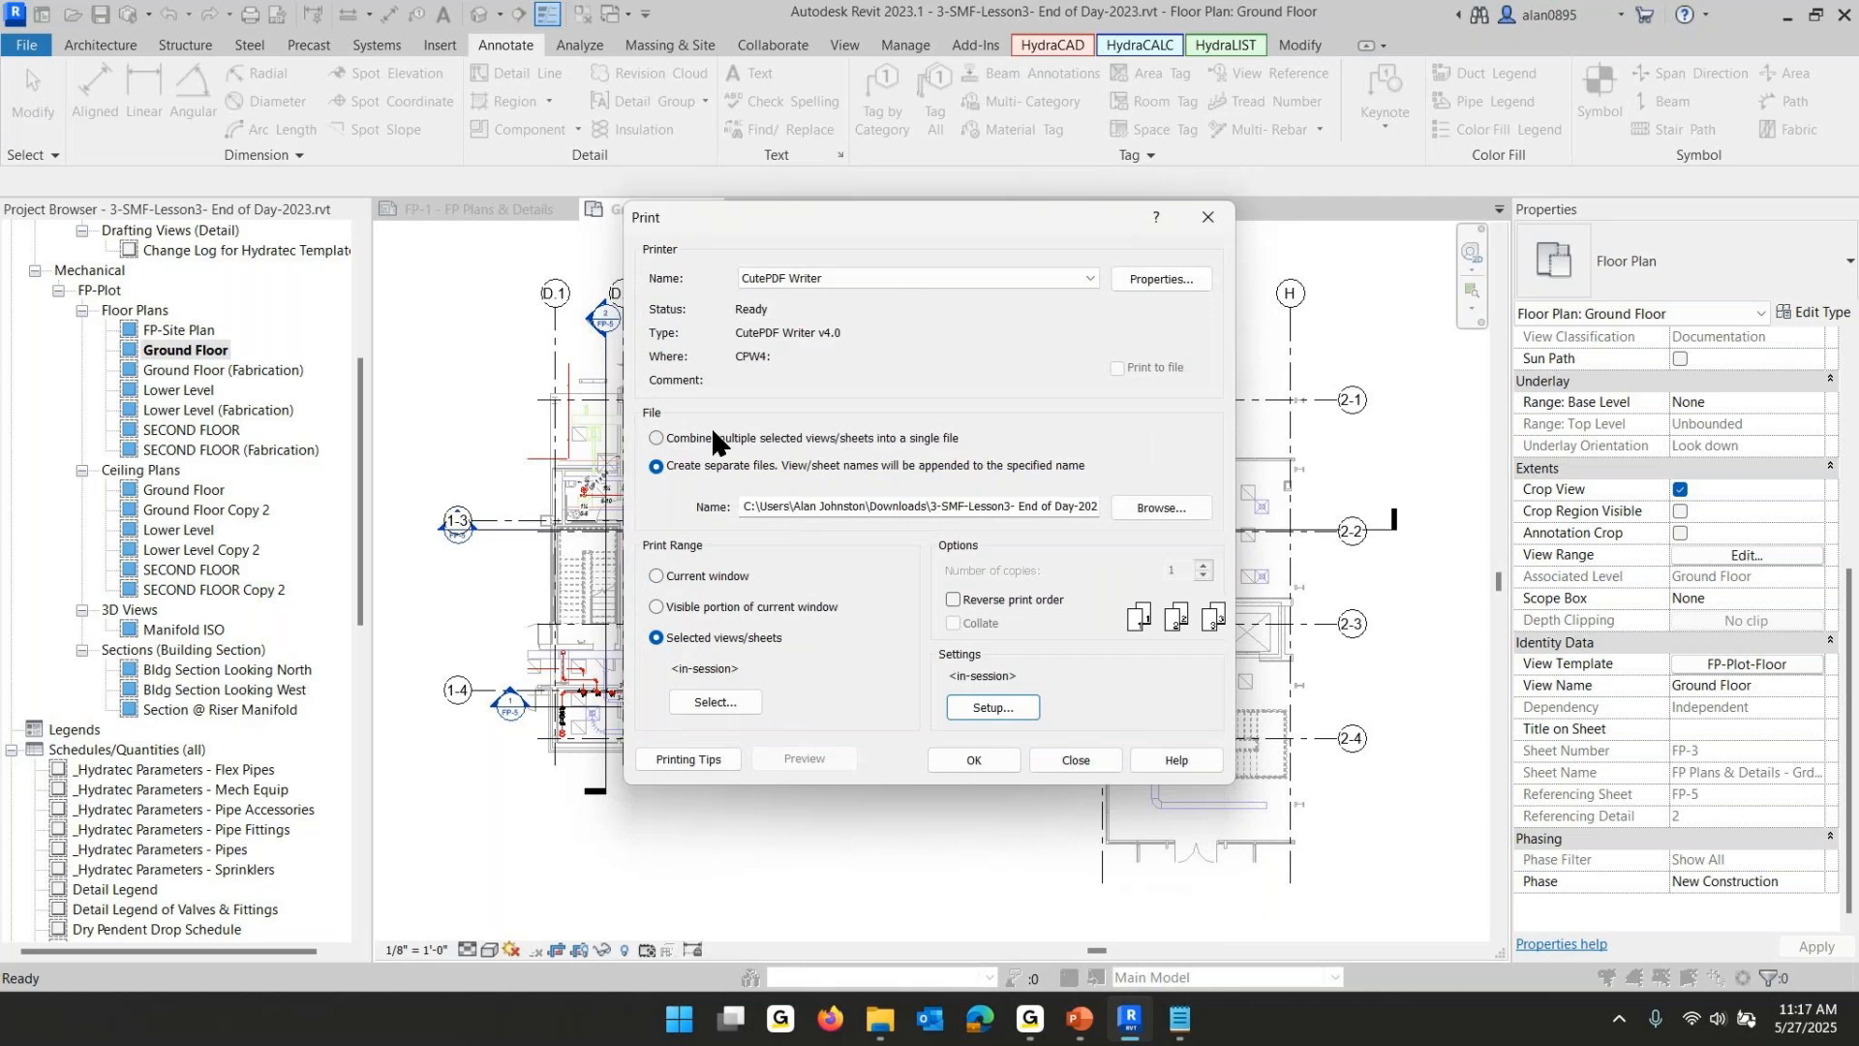
# - Print the selected sheets combined into a single PDF file named 3-SMF-Lesson3- End of Day-2023.pdf
pyautogui.click(654, 438)
pyautogui.click(974, 759)
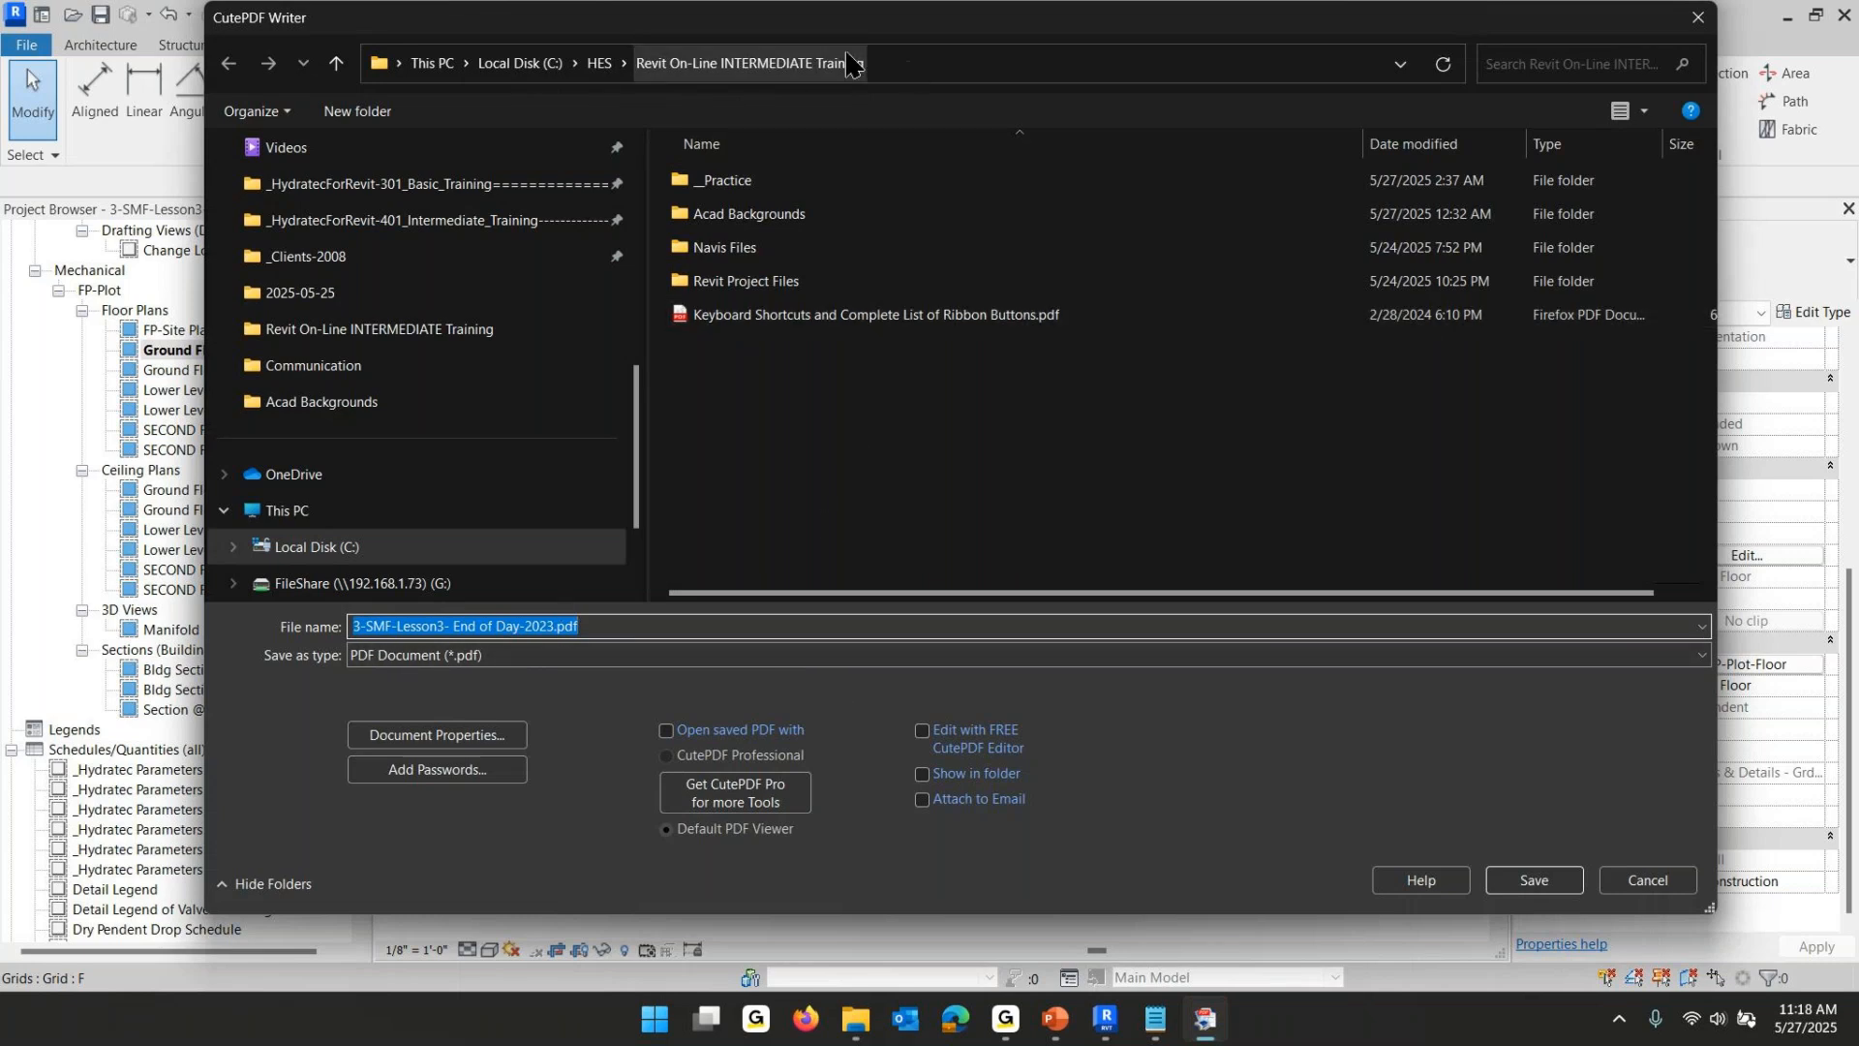
pyautogui.click(1533, 881)
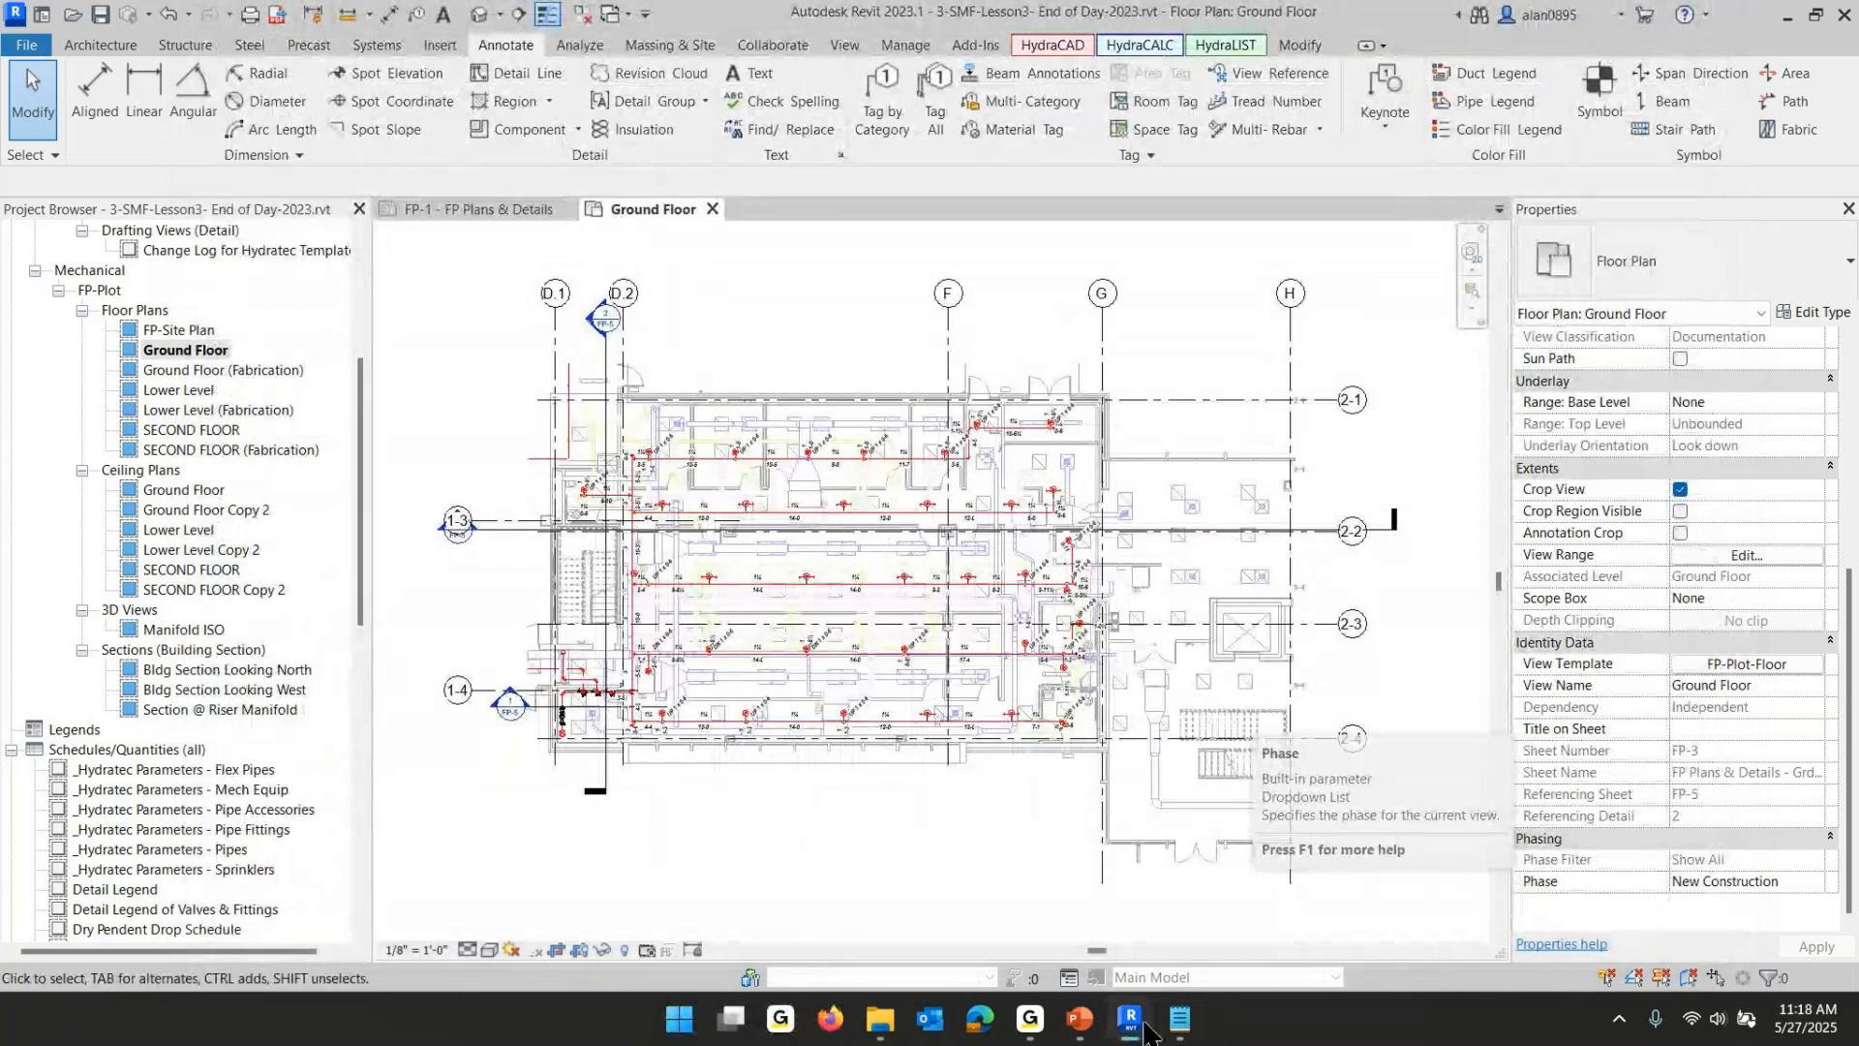
# - Open the plotted 3-SMF-Lesson3- End of Day-2023.pdf from the Revit On-Line INTERMEDIATE Training folder
pyautogui.click(879, 1028)
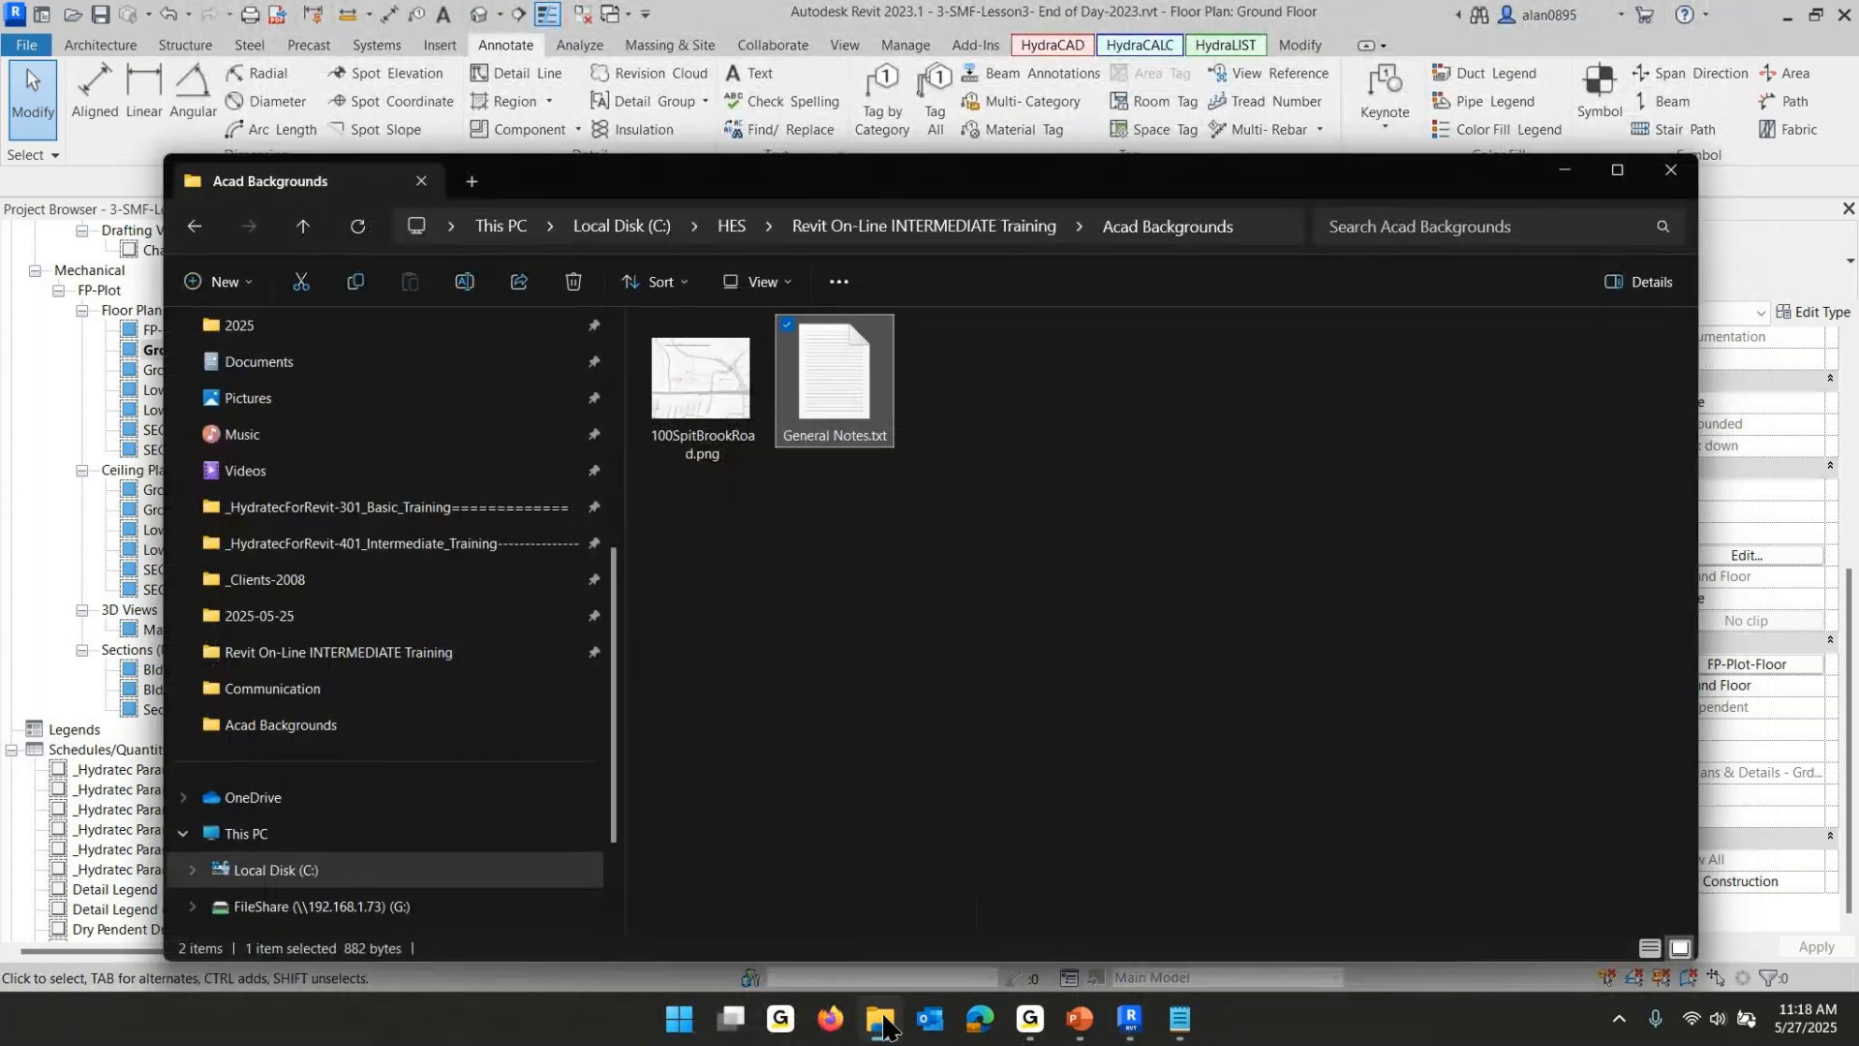
pyautogui.click(990, 232)
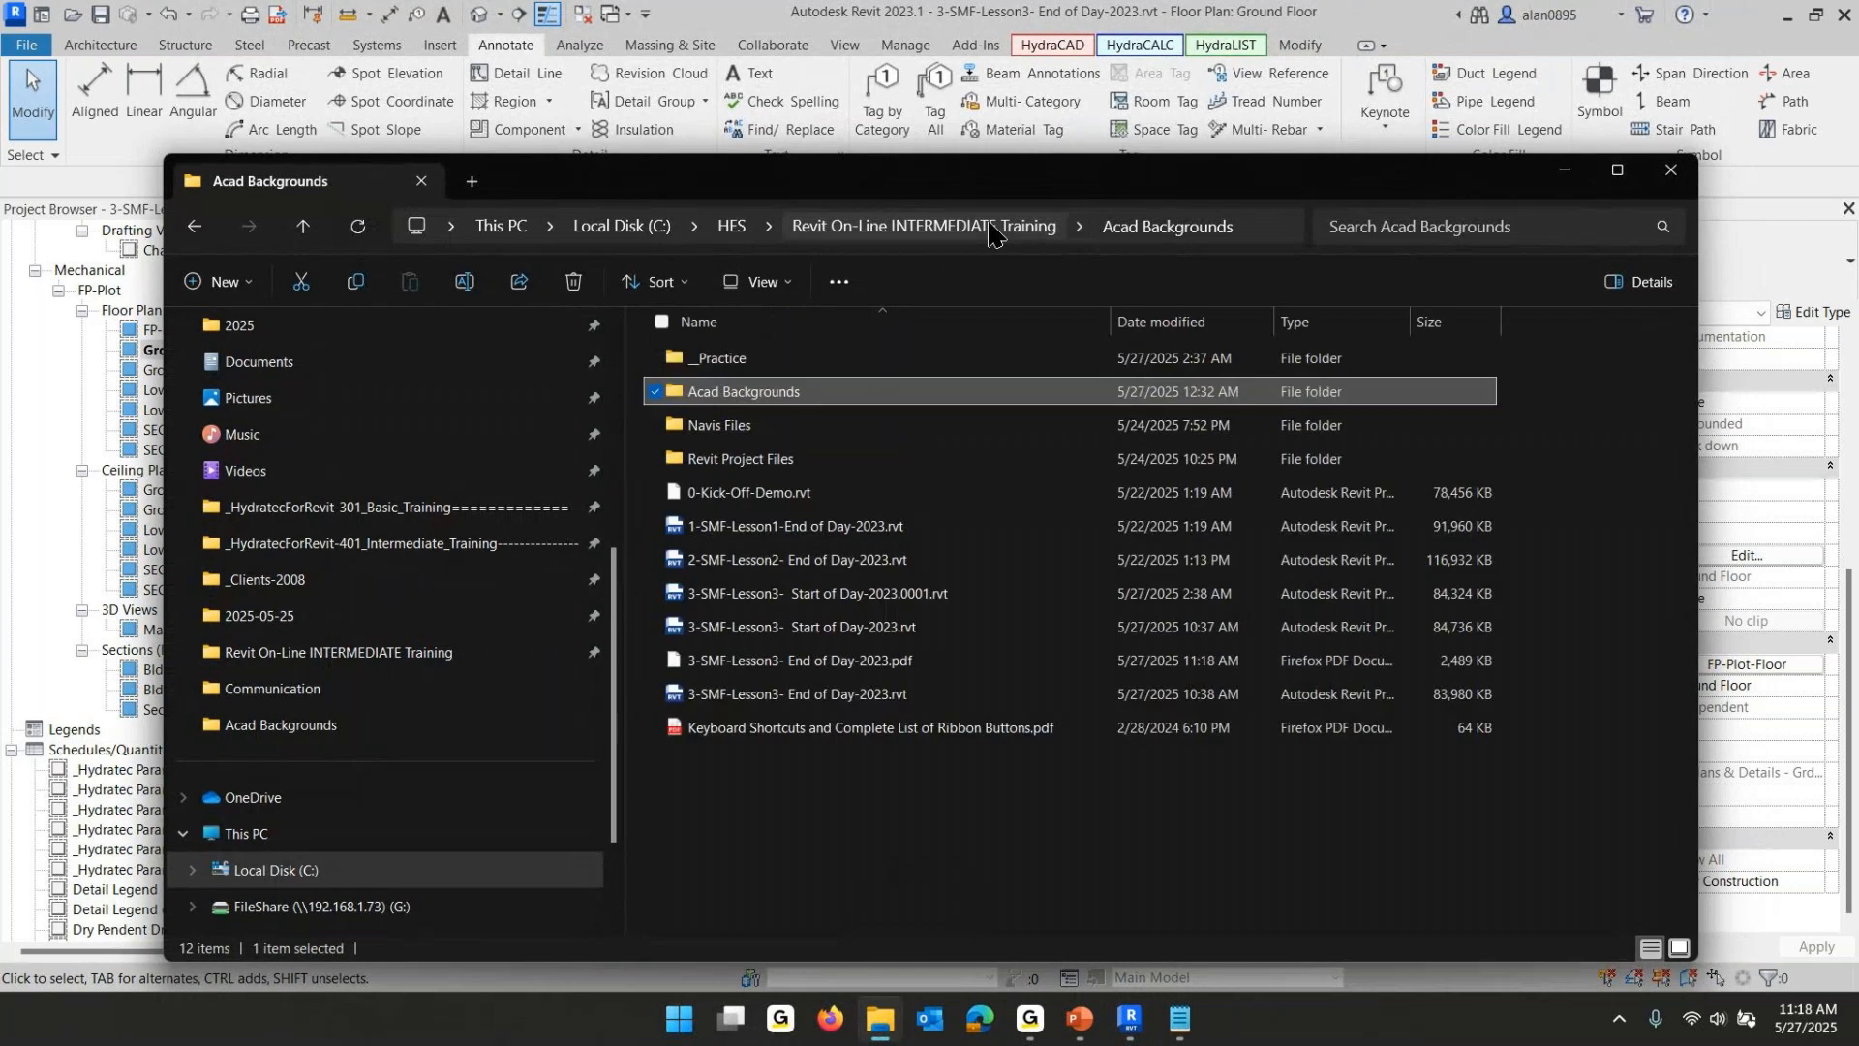
pyautogui.doubleClick(796, 662)
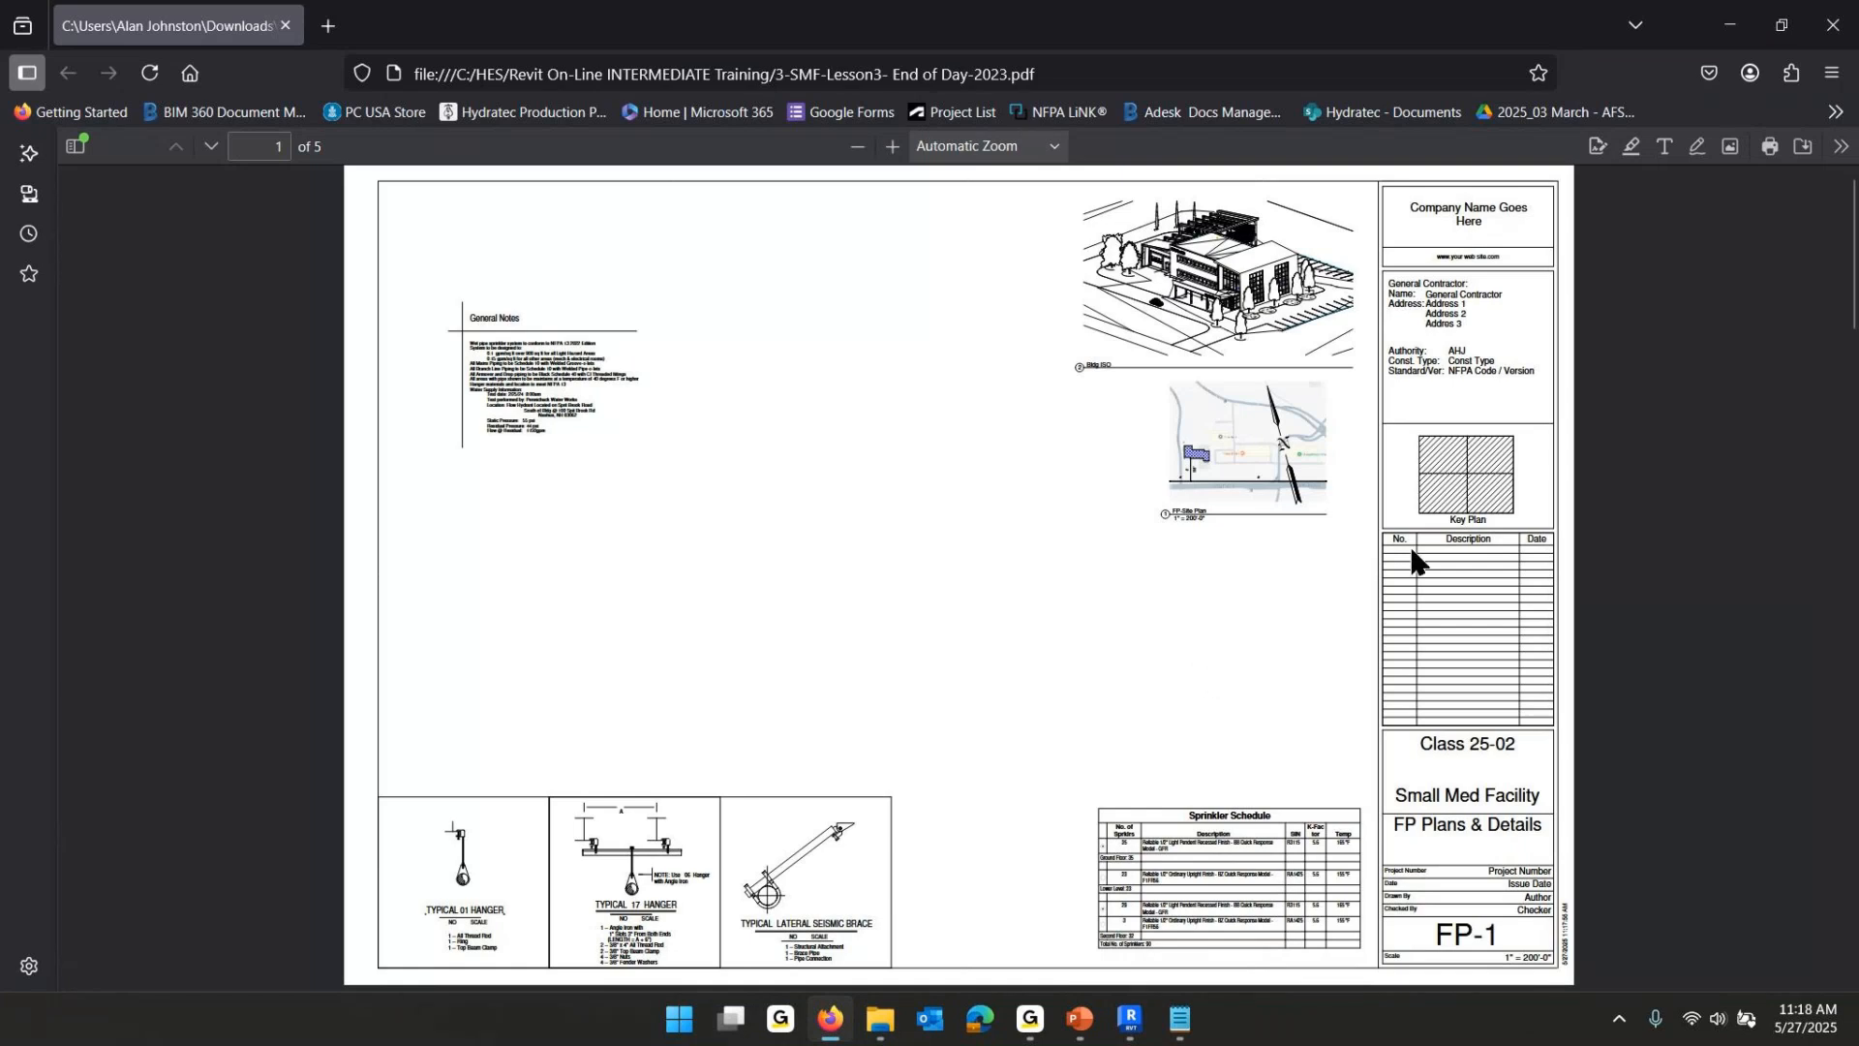
# - Scroll through every sheet of the plotted PDF and close the browser
pyautogui.scroll(-2, 1302, 572)
pyautogui.scroll(-5, 1298, 571)
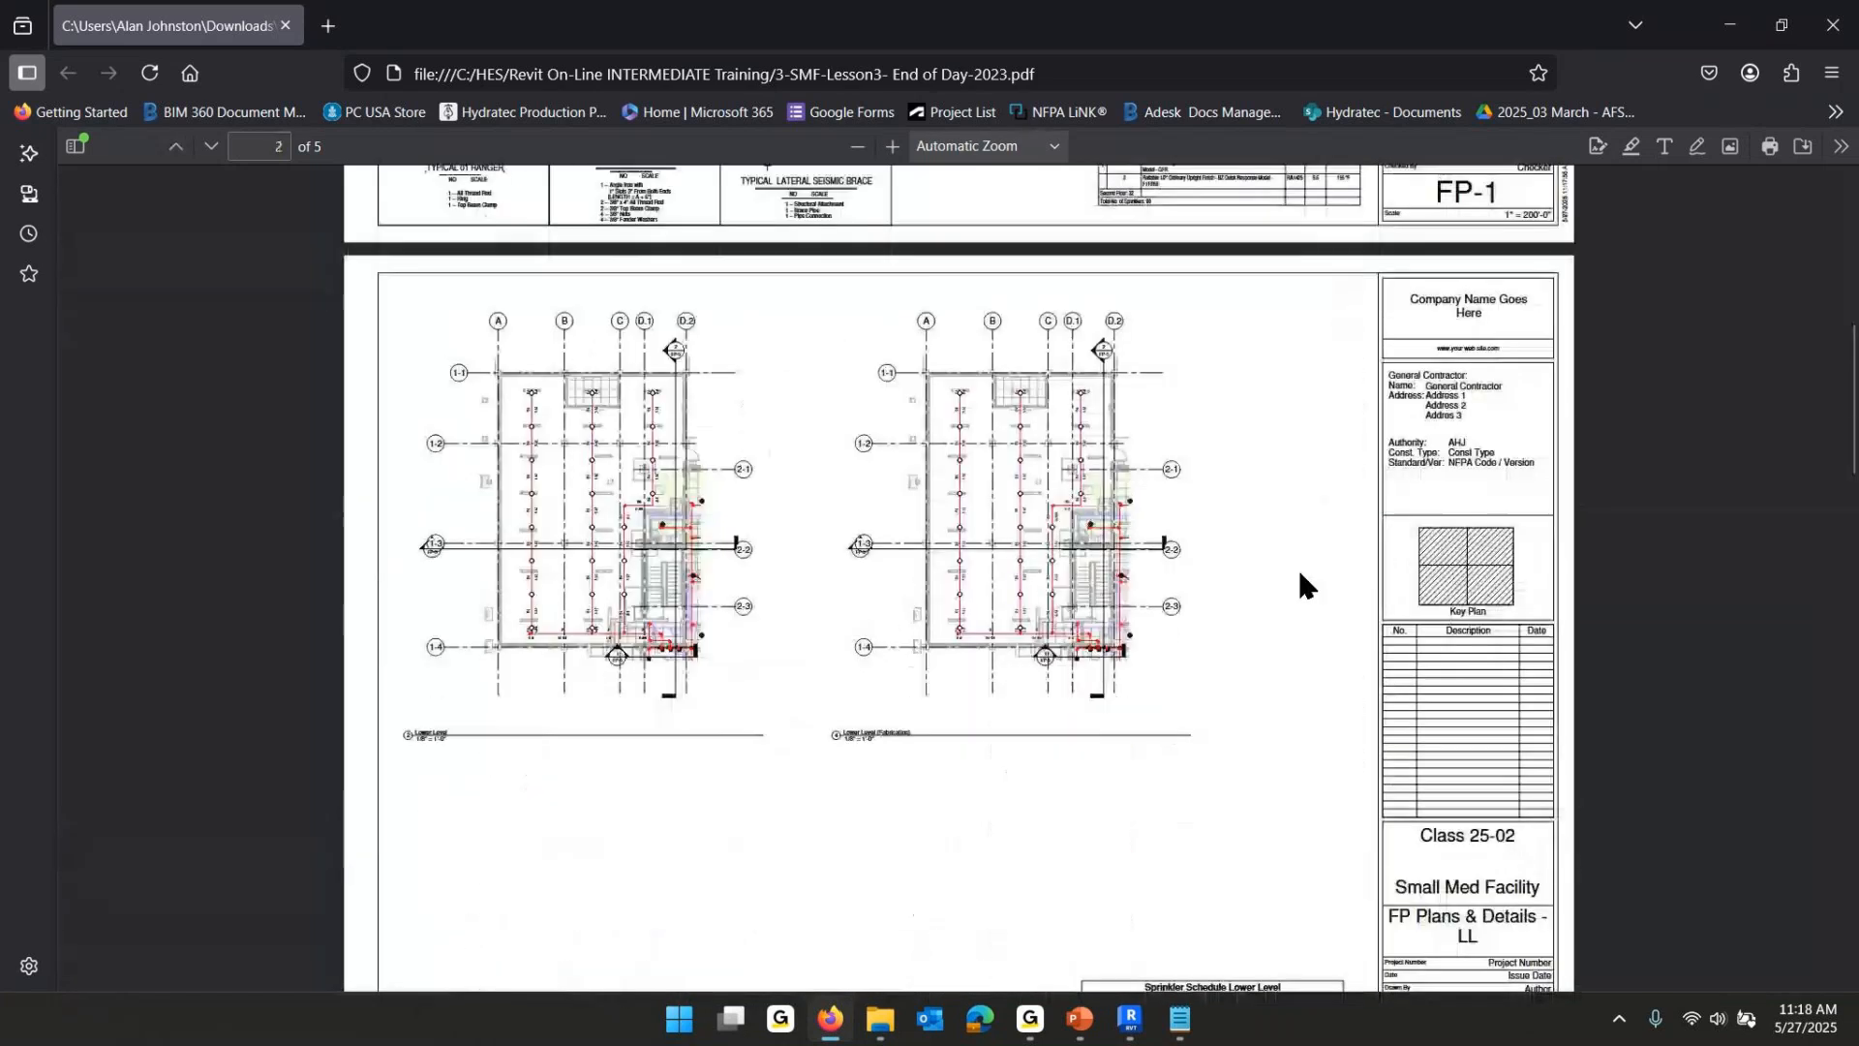
pyautogui.scroll(-6, 1299, 571)
pyautogui.scroll(-12, 1302, 575)
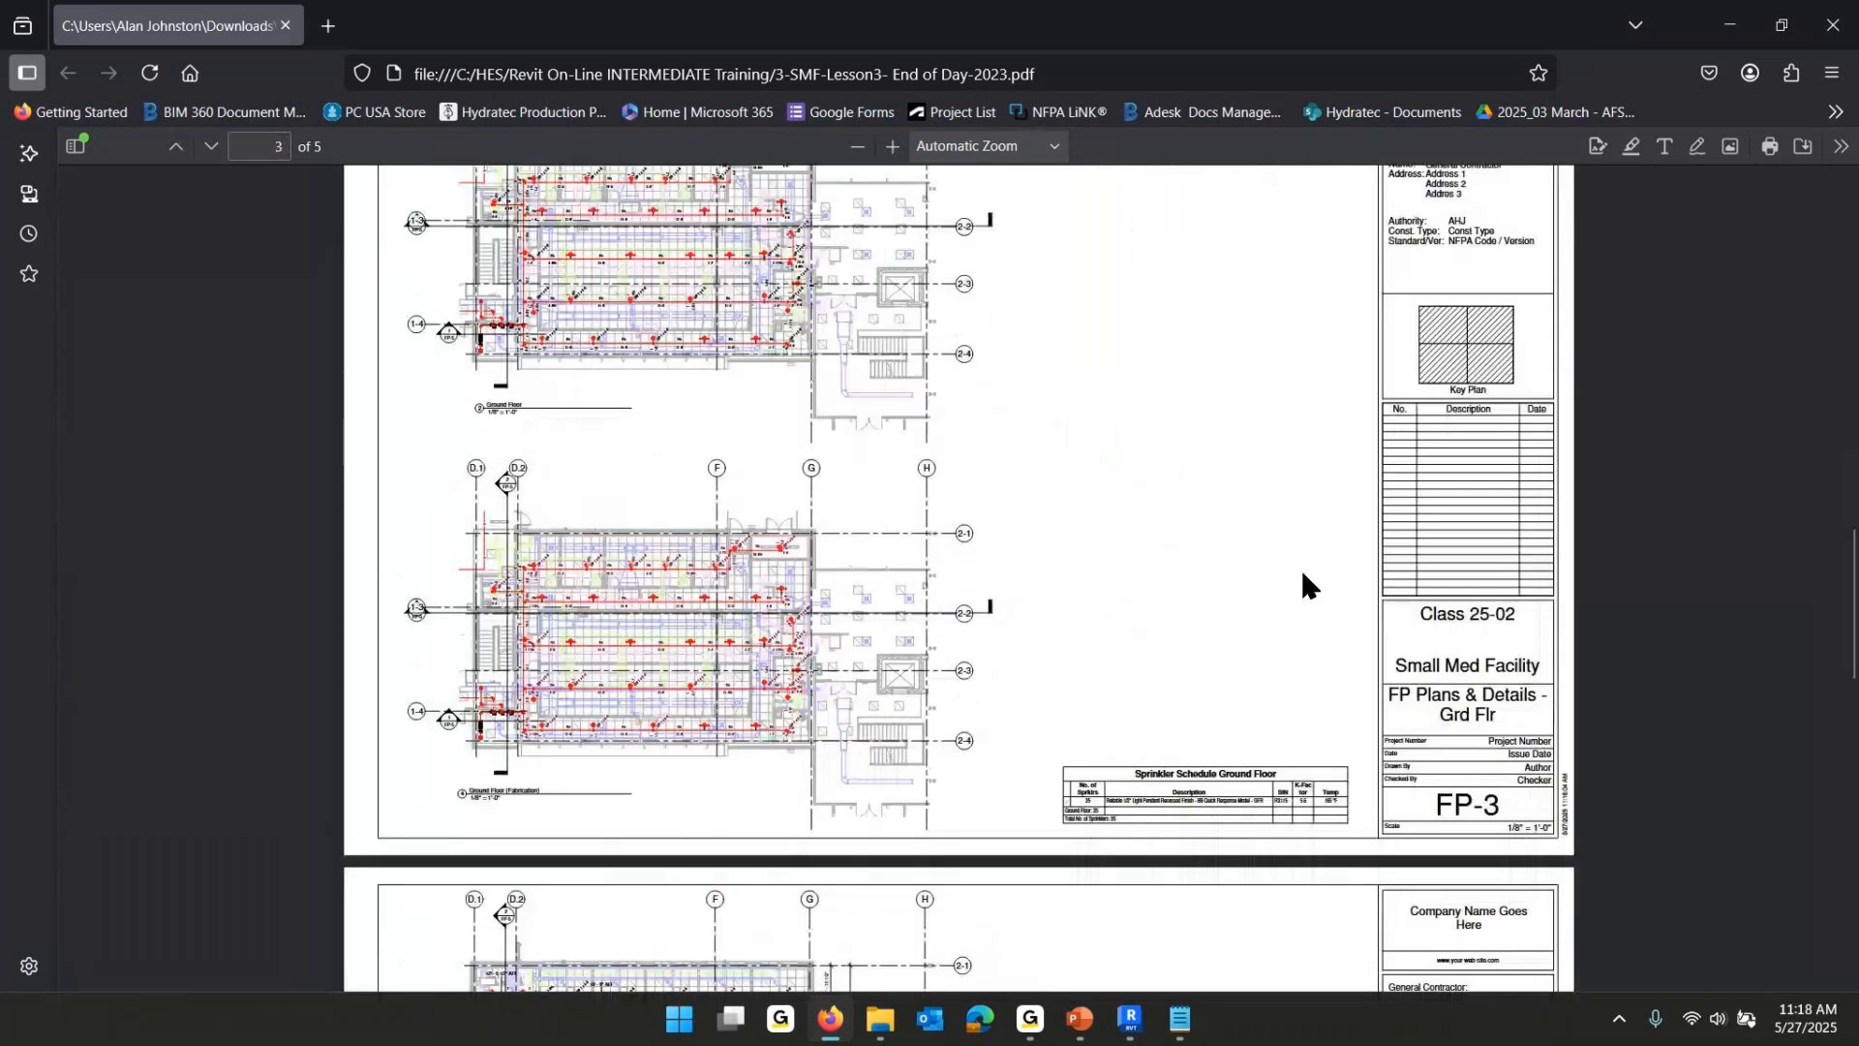
pyautogui.scroll(-7, 1305, 569)
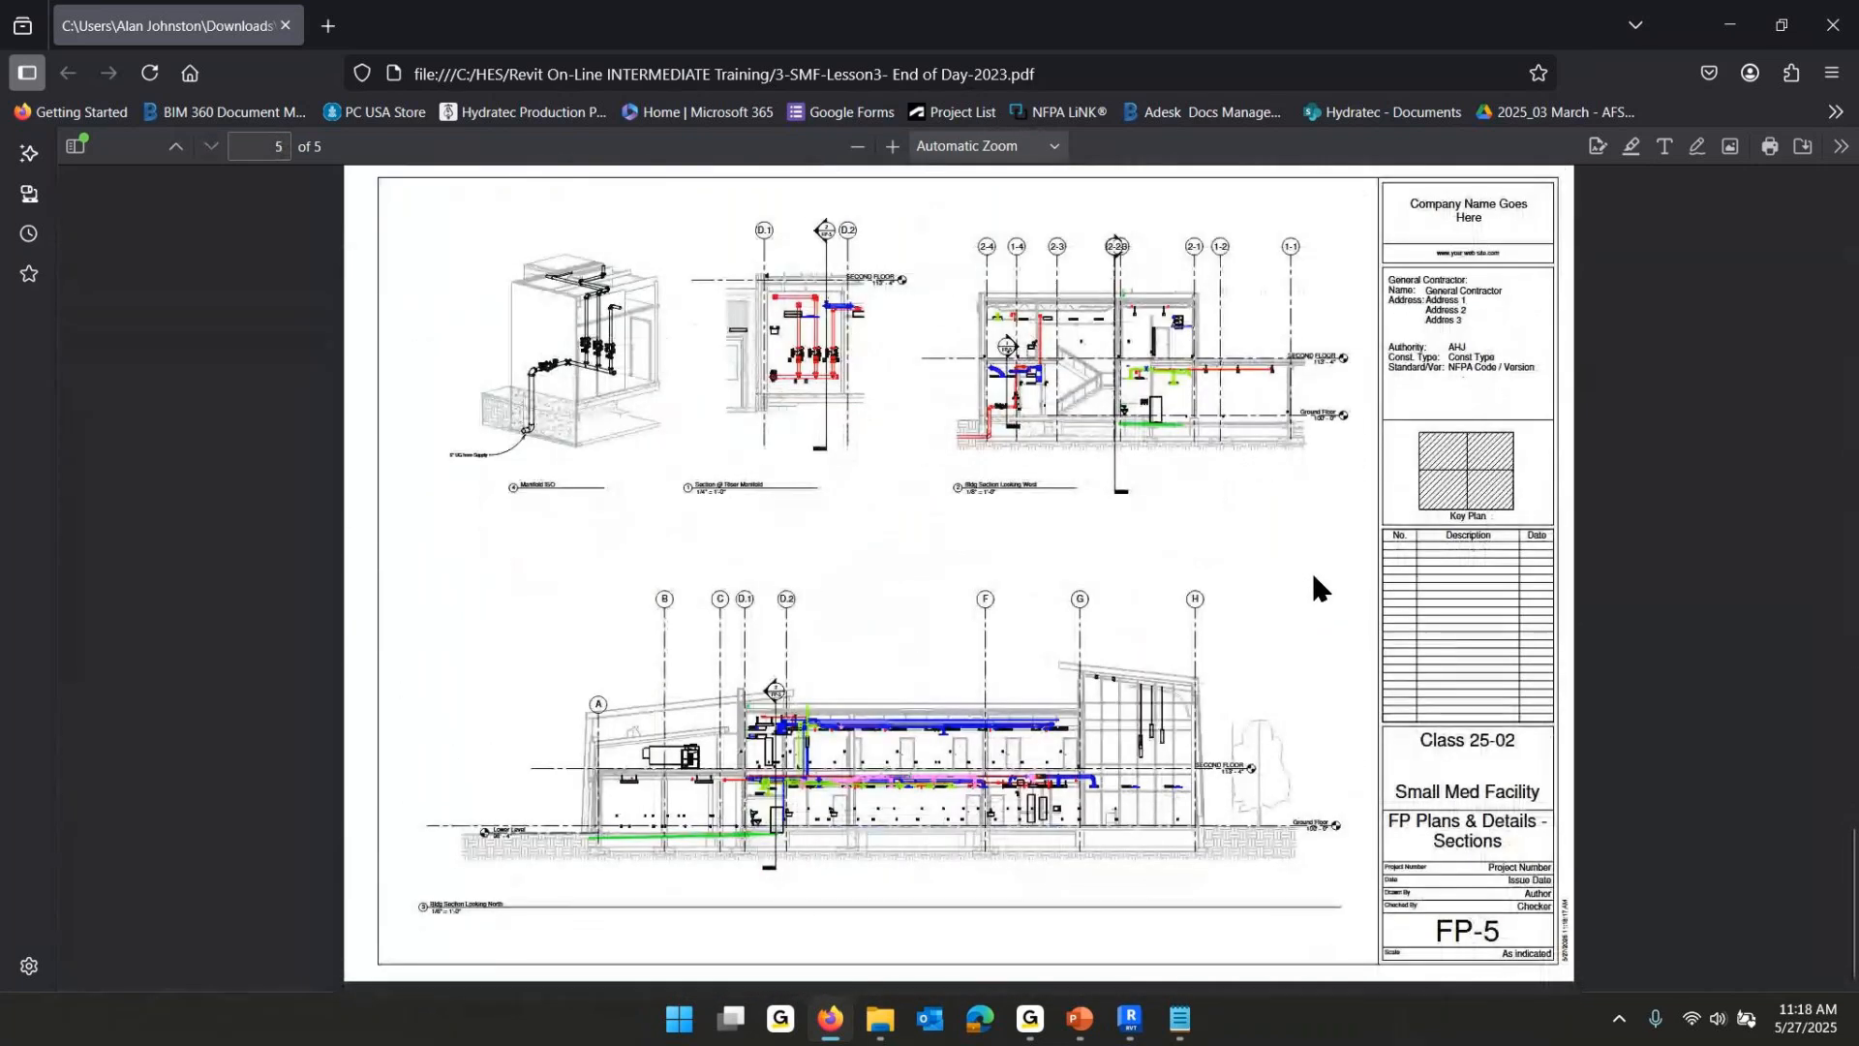
pyautogui.click(1830, 26)
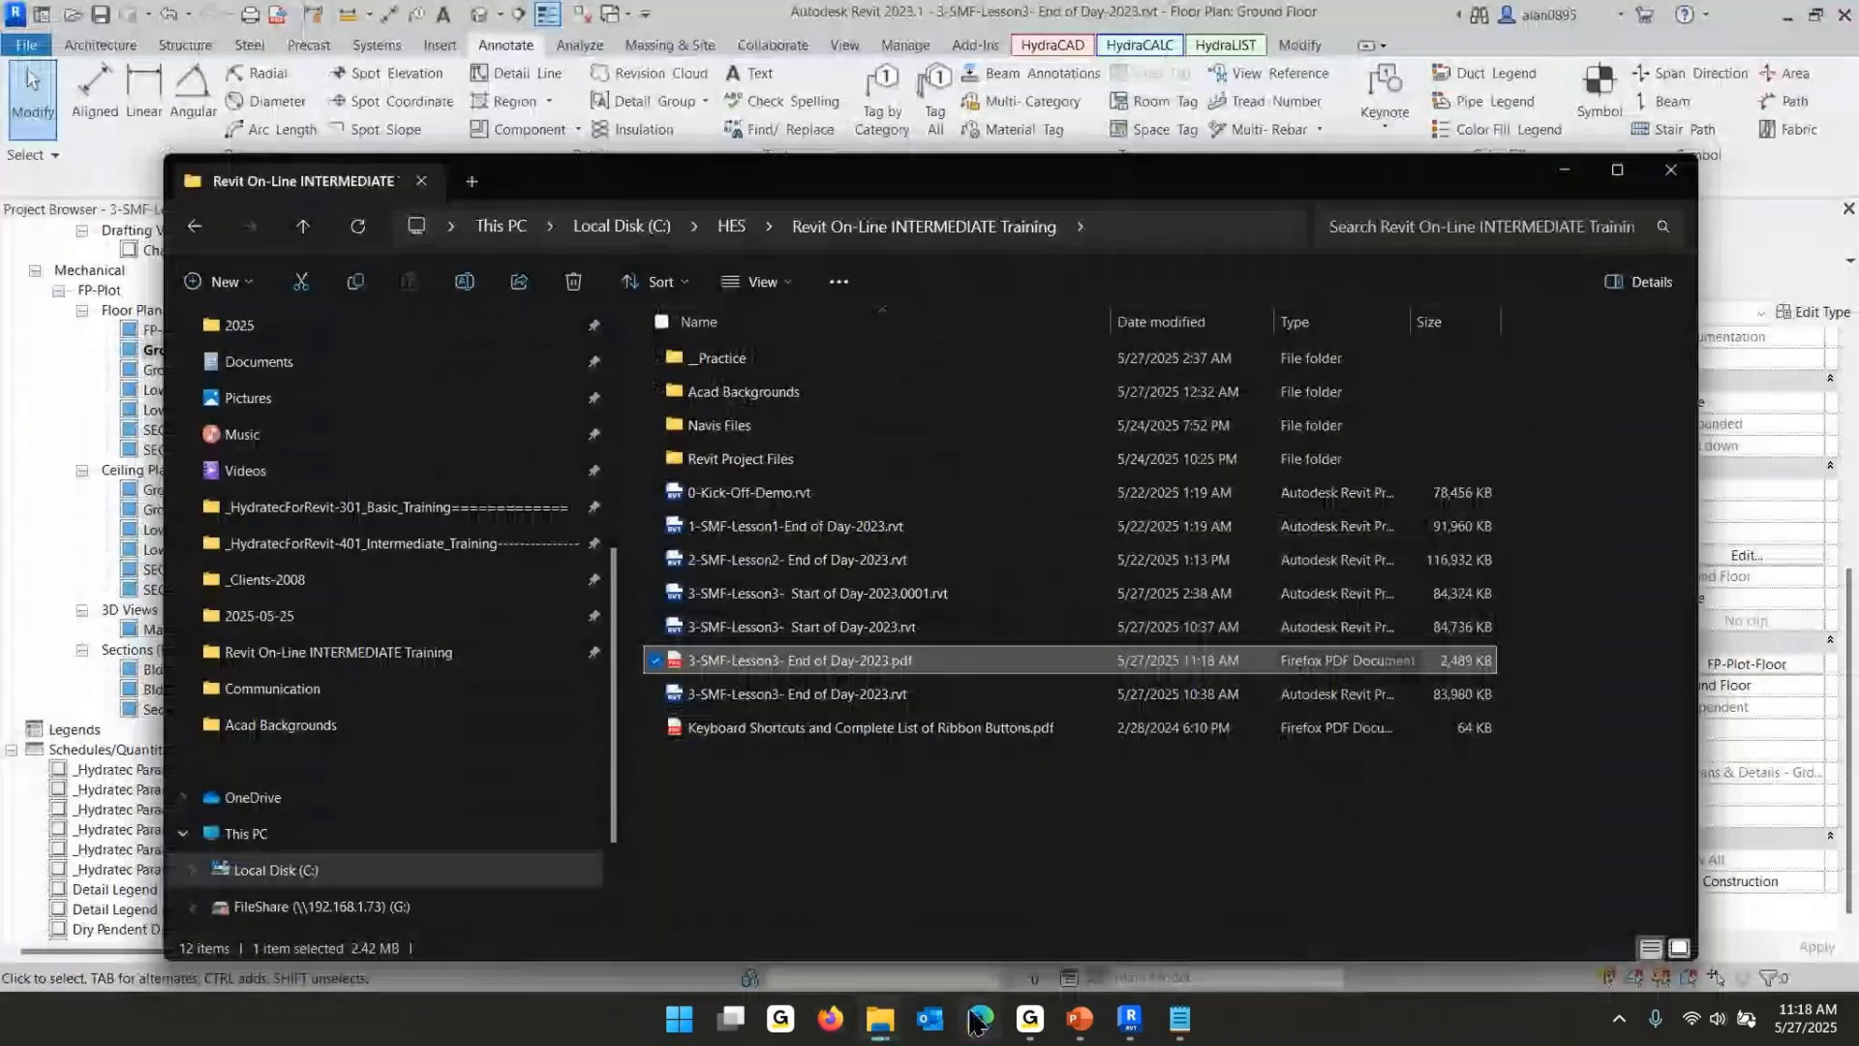
# - Switch to the PowerPoint slideshow and advance to the Lesson 3 calculation slide
pyautogui.click(1077, 1016)
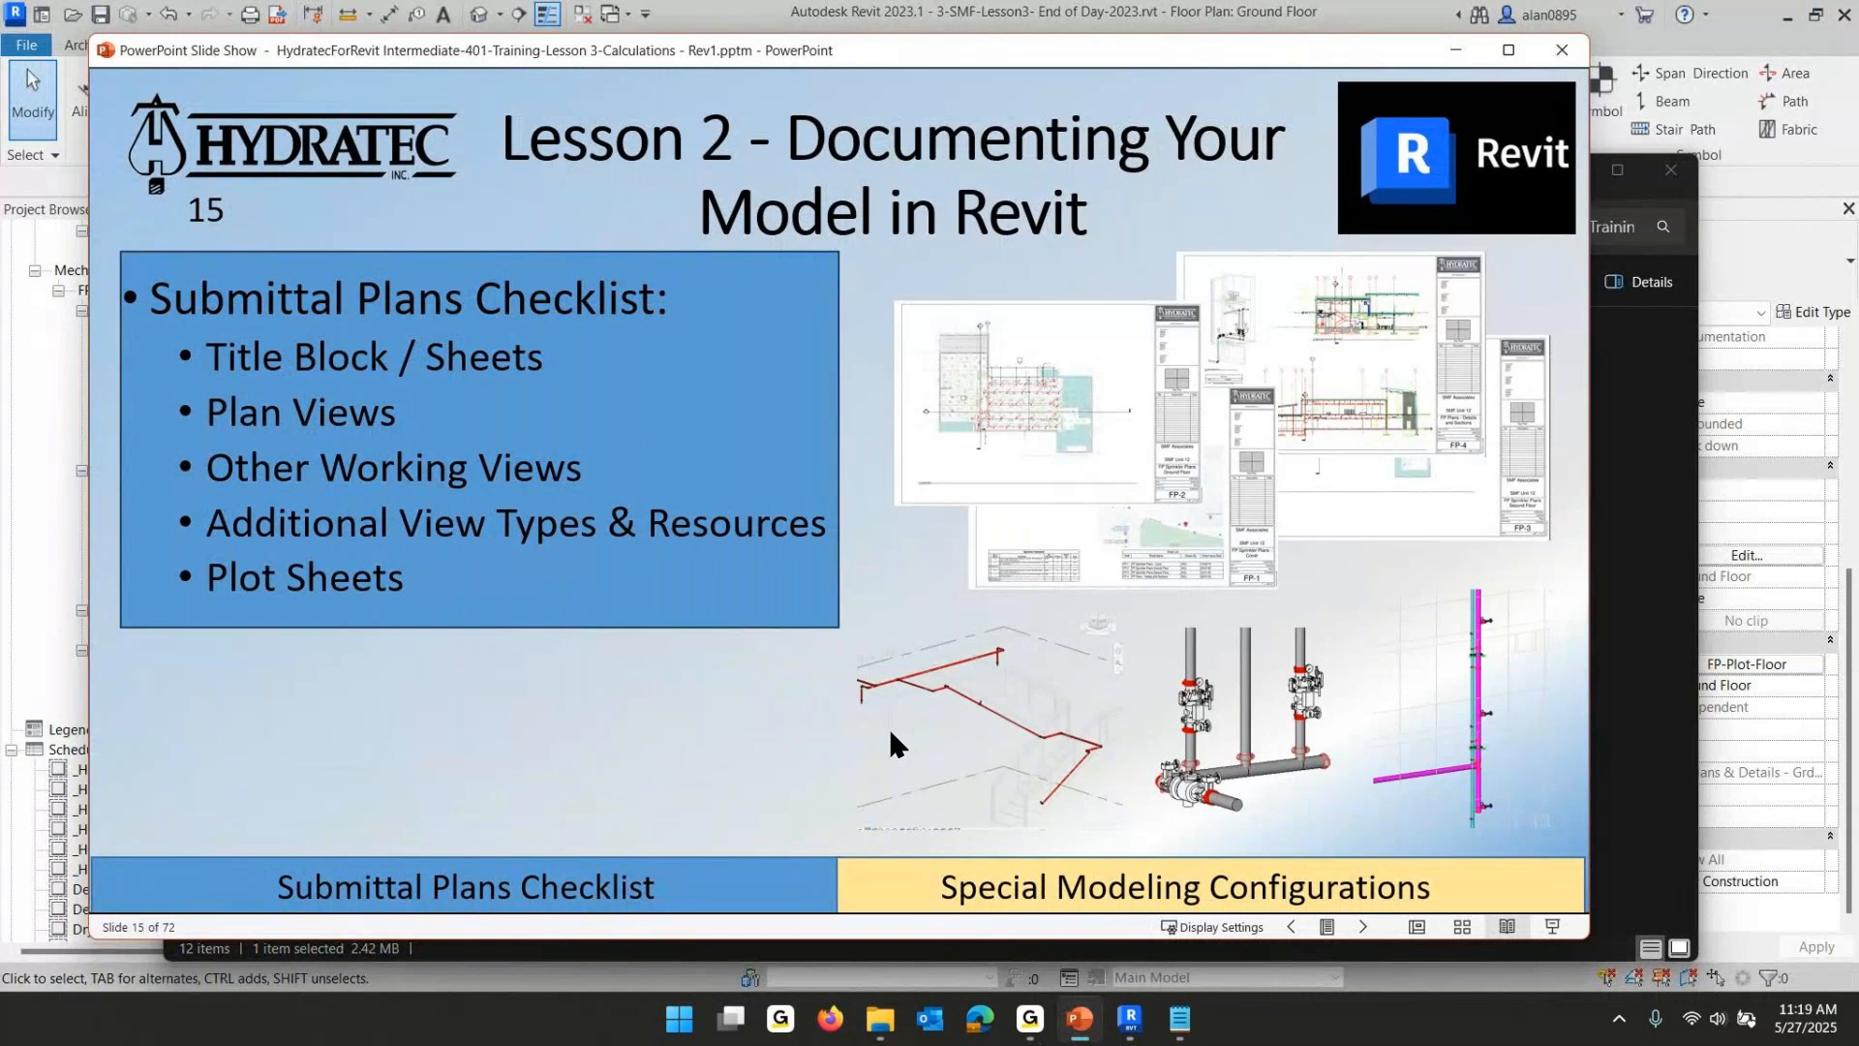
pyautogui.click(741, 689)
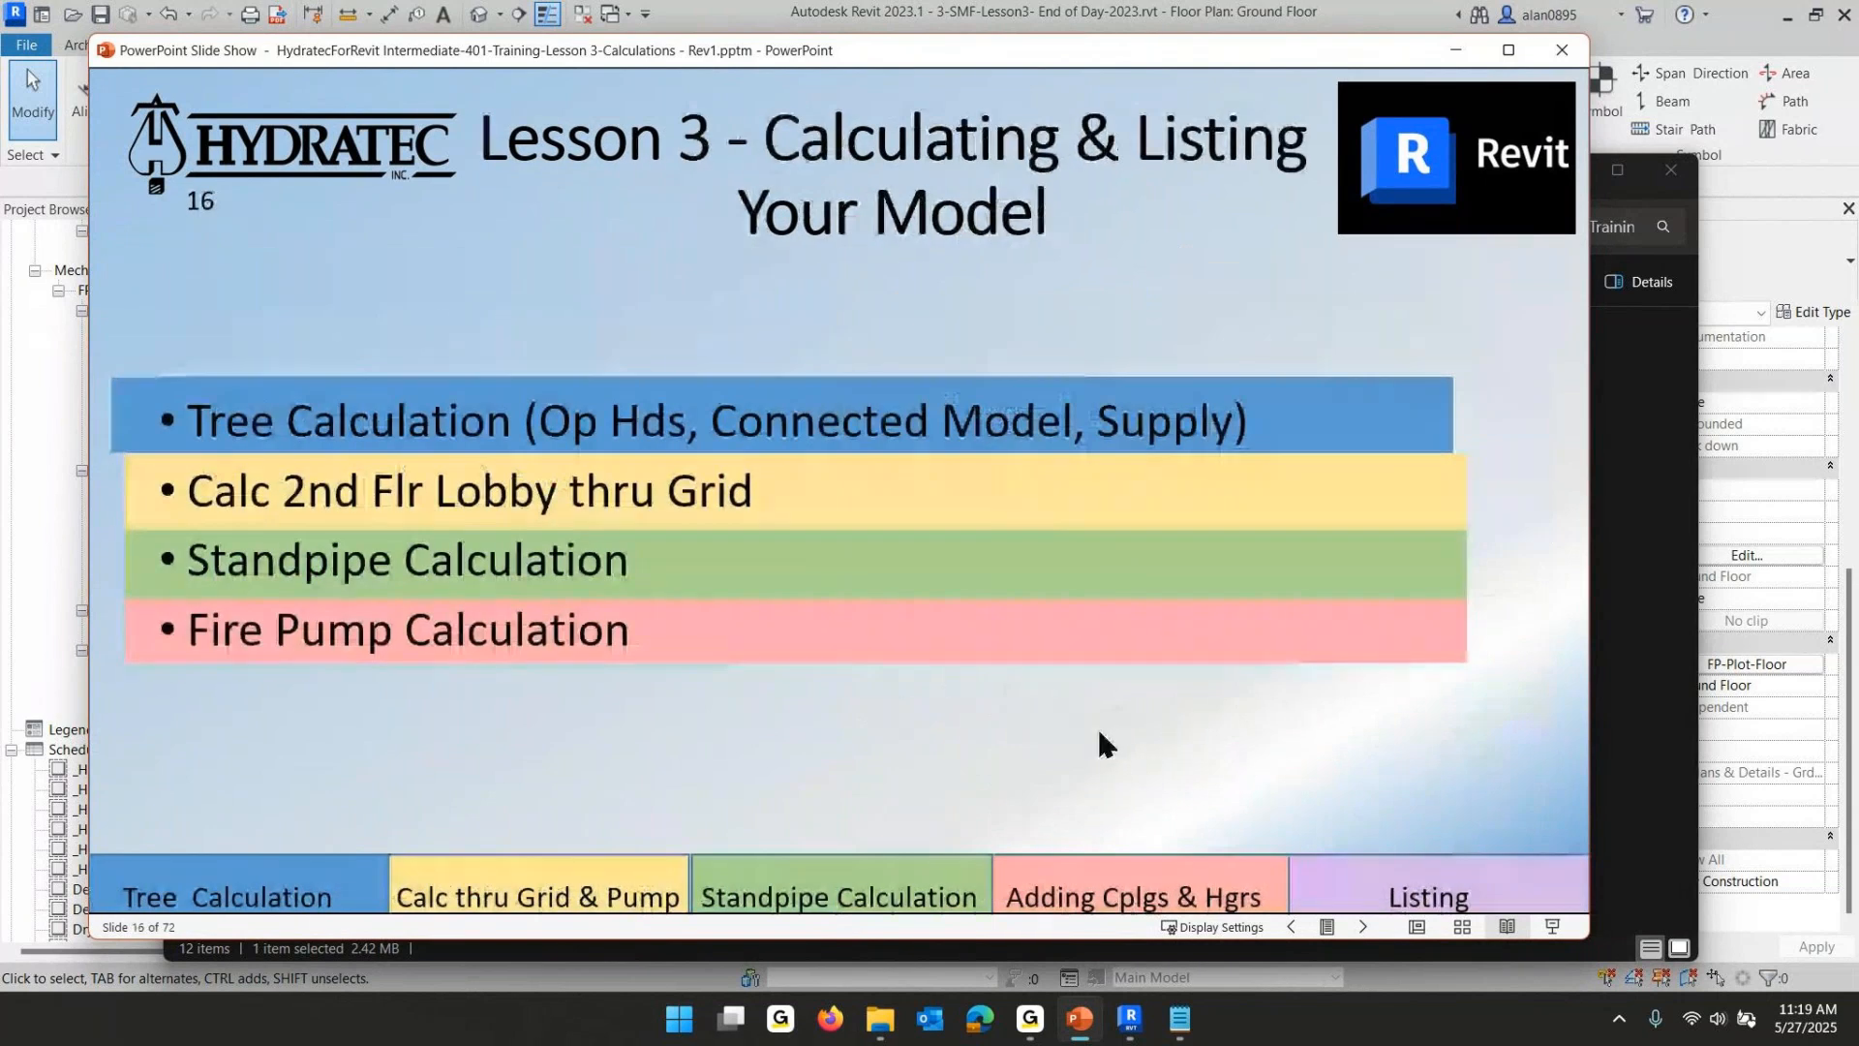
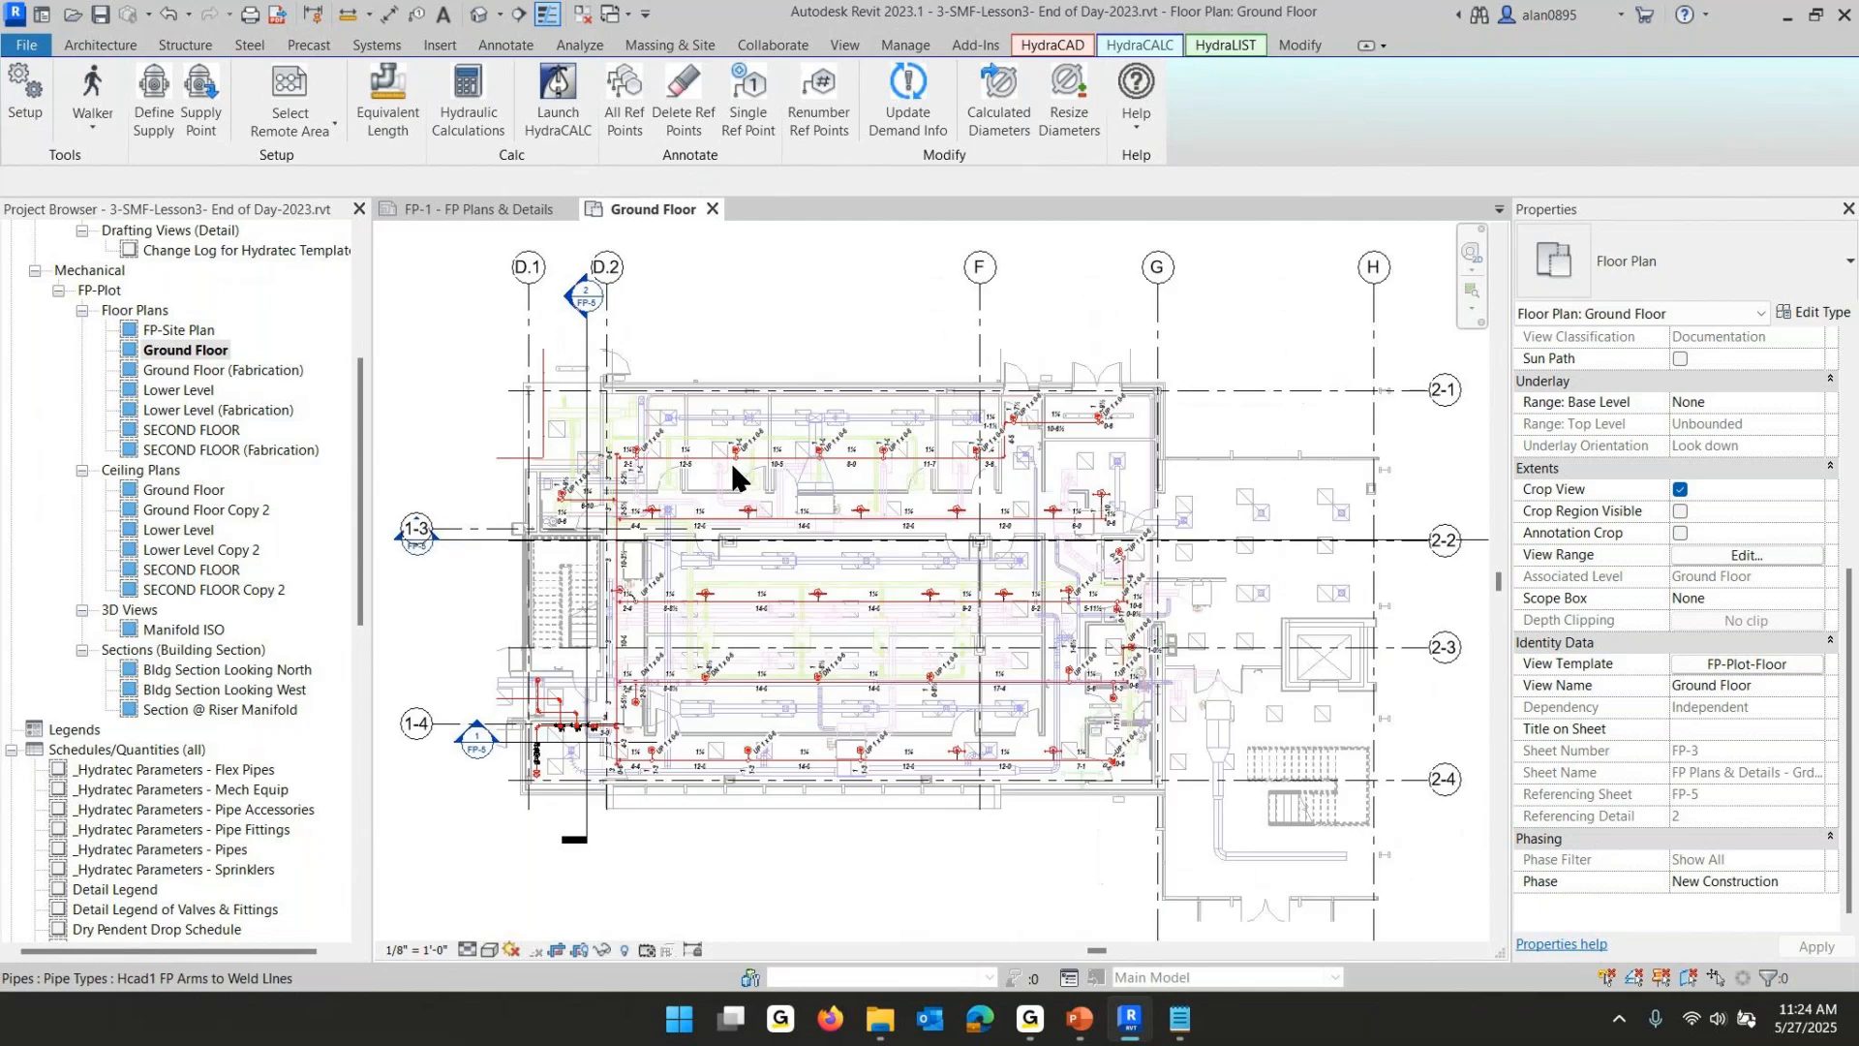
# - Switch to the PowerPoint lesson slides, review the slide on selecting operating heads, and return to Revit
pyautogui.click(1134, 1018)
pyautogui.click(584, 512)
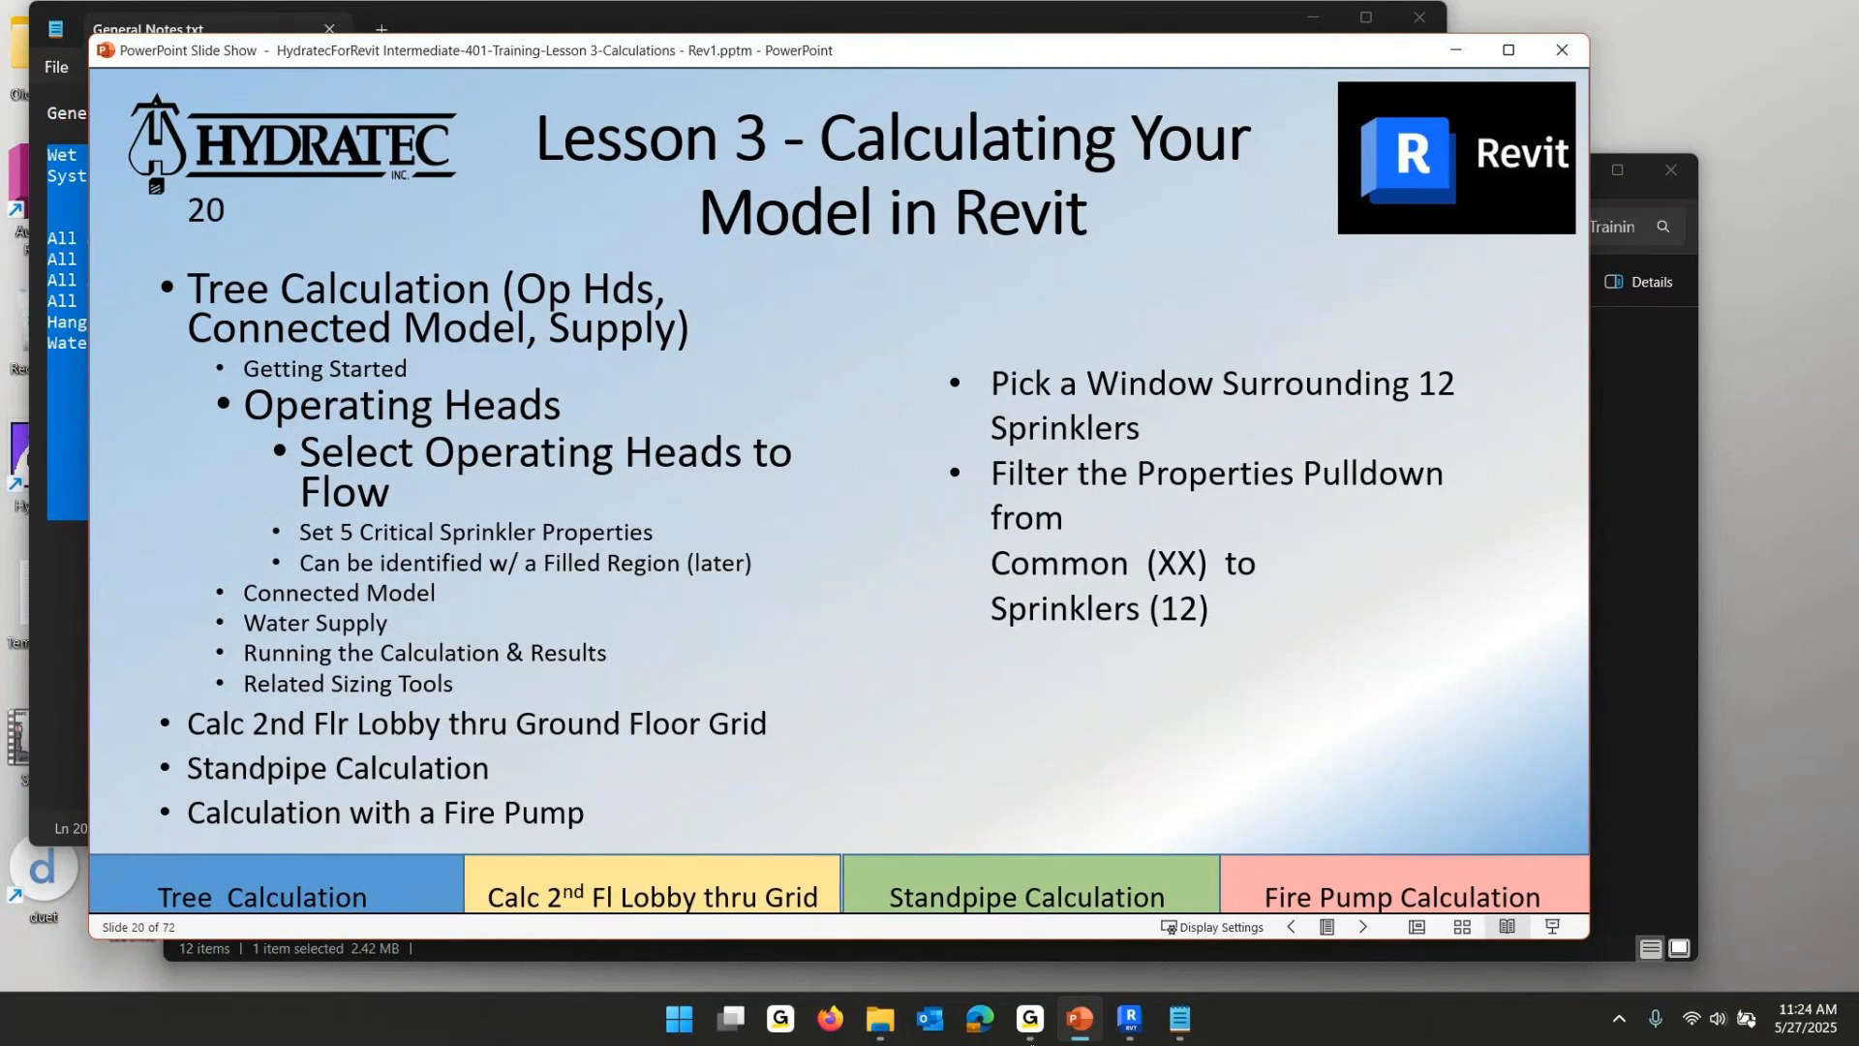
pyautogui.click(1129, 1018)
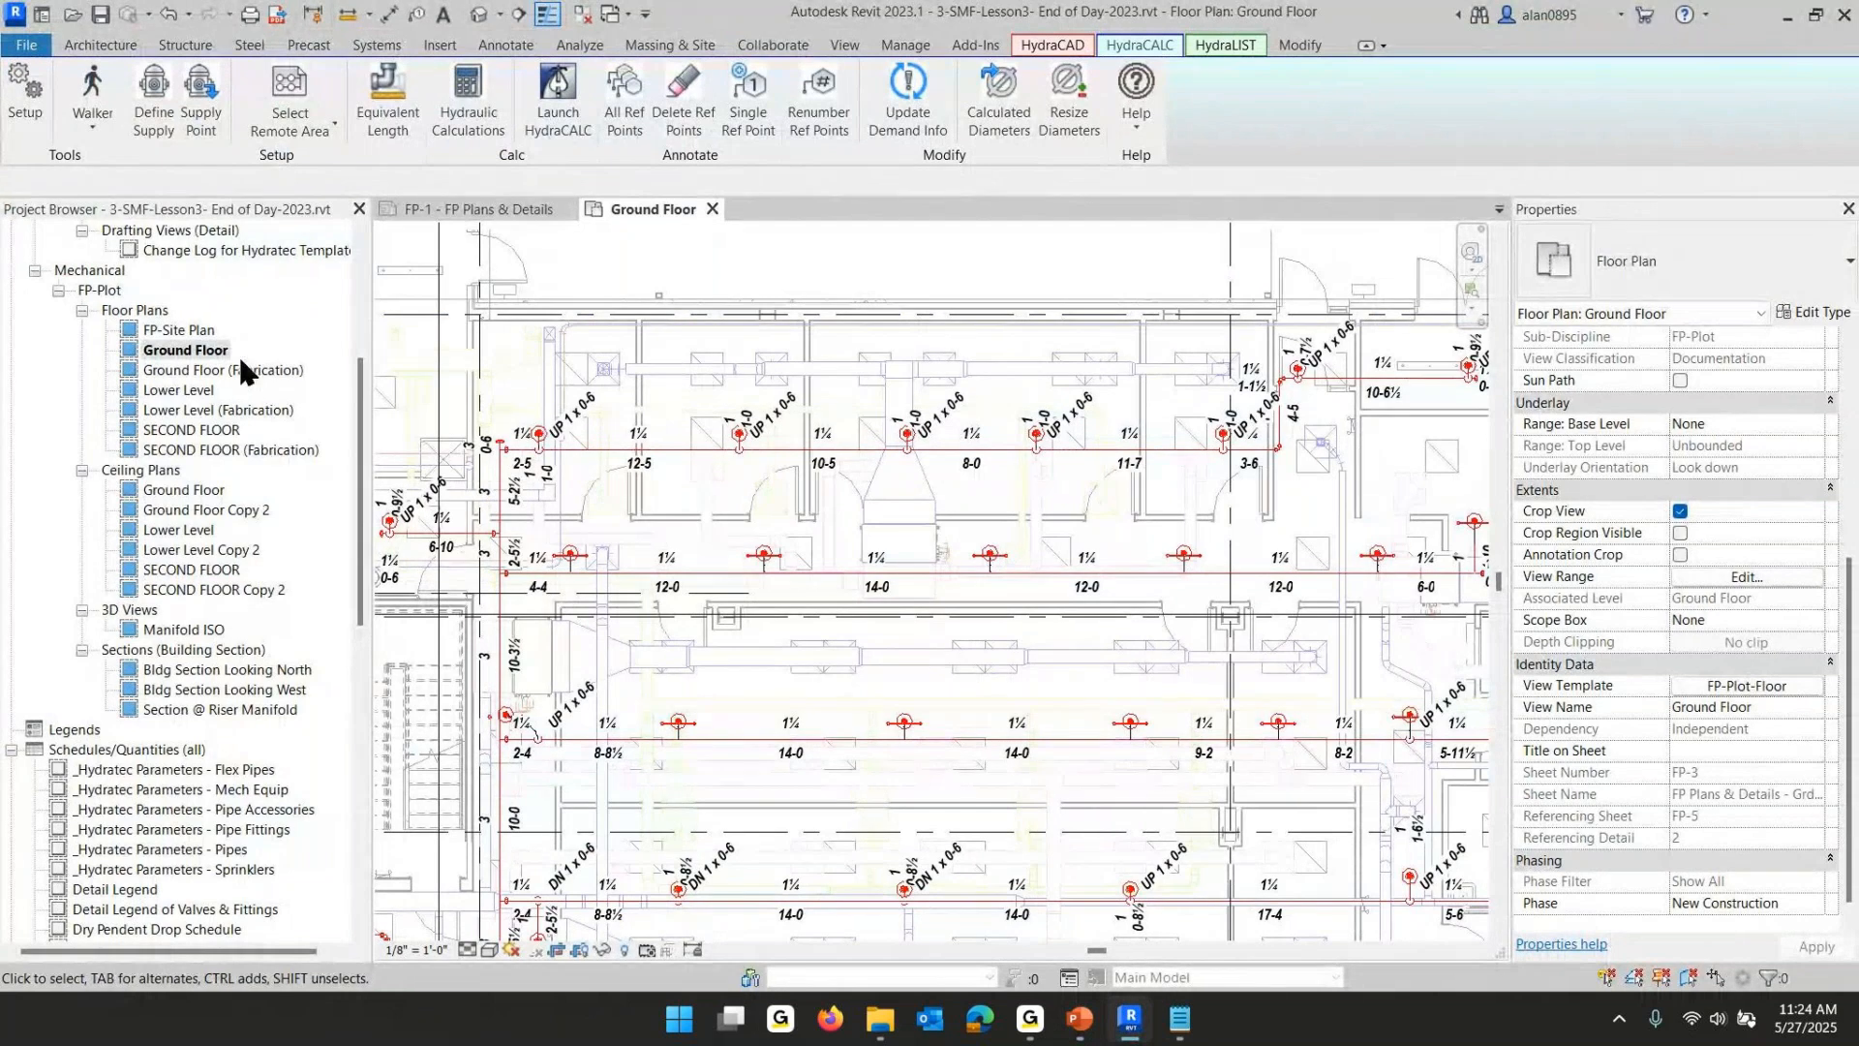
# - Open the SECOND FLOOR floor plan view from the project browser
pyautogui.click(198, 433)
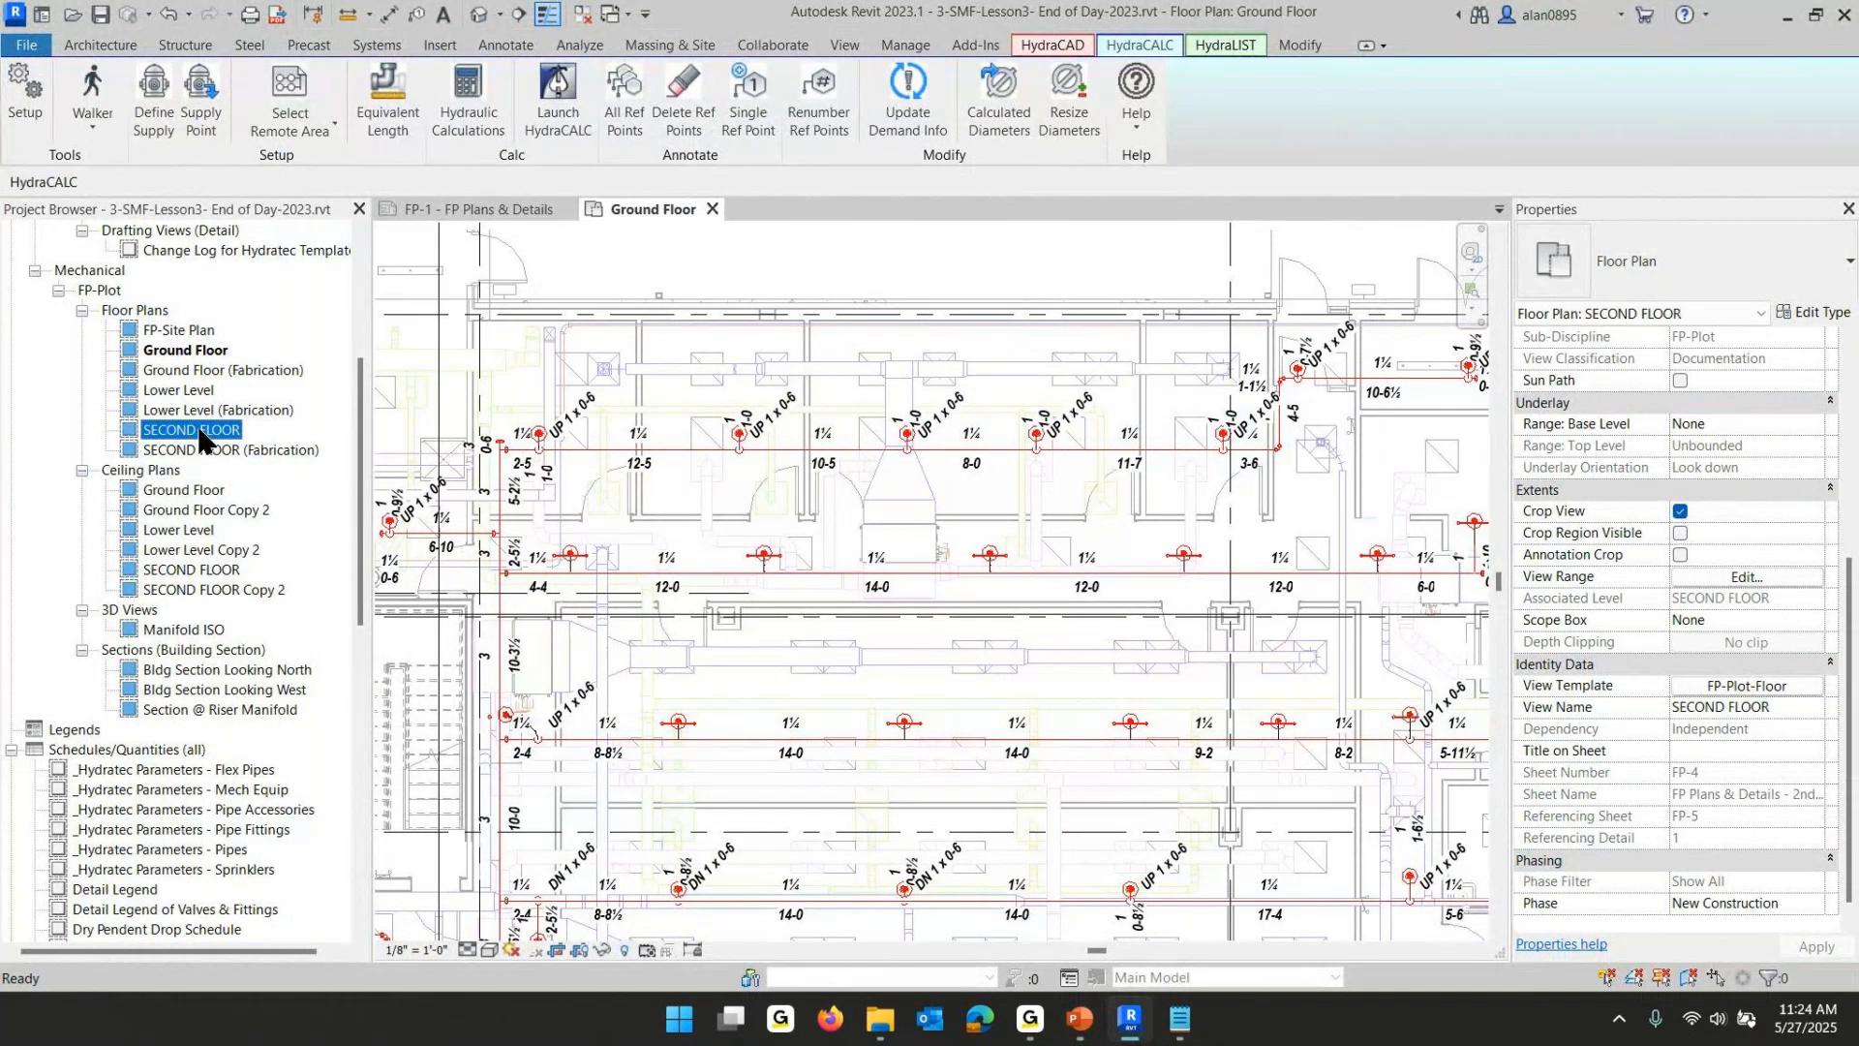
pyautogui.doubleClick(198, 433)
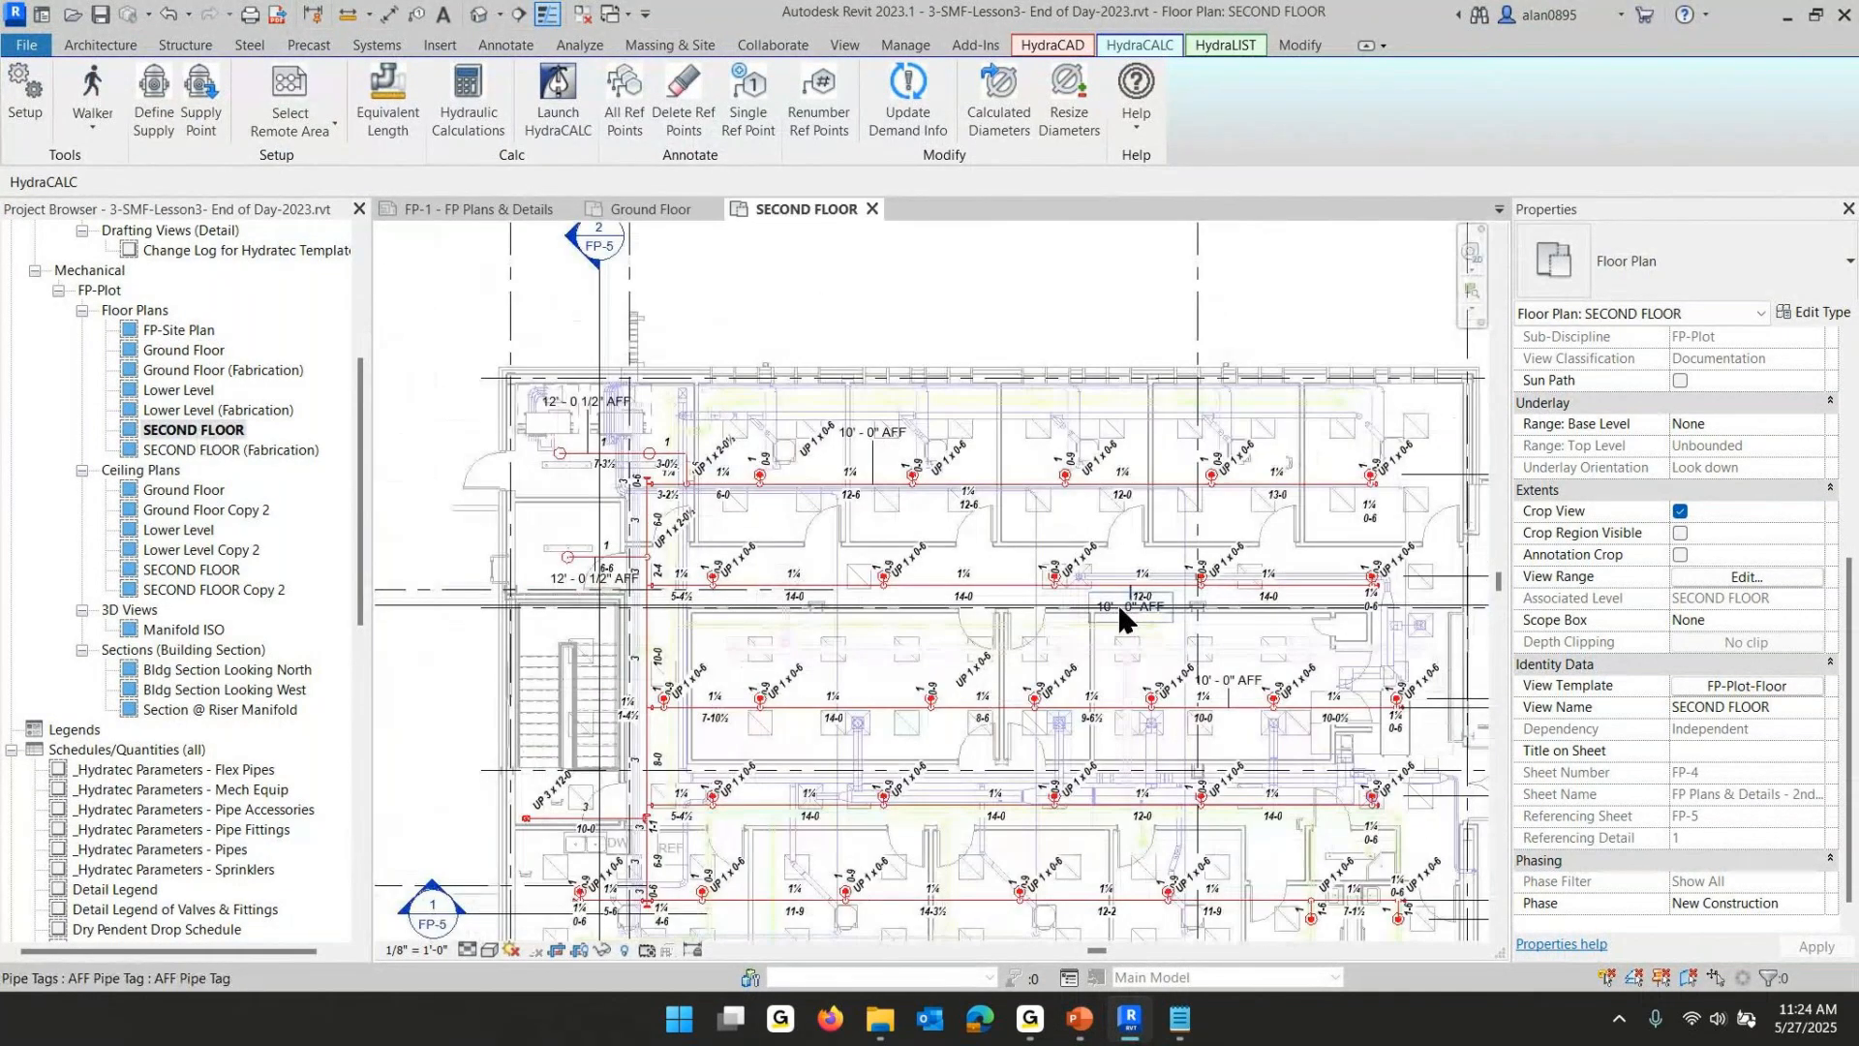
pyautogui.moveTo(1118, 602); pyautogui.dragTo(861, 534, button='middle')
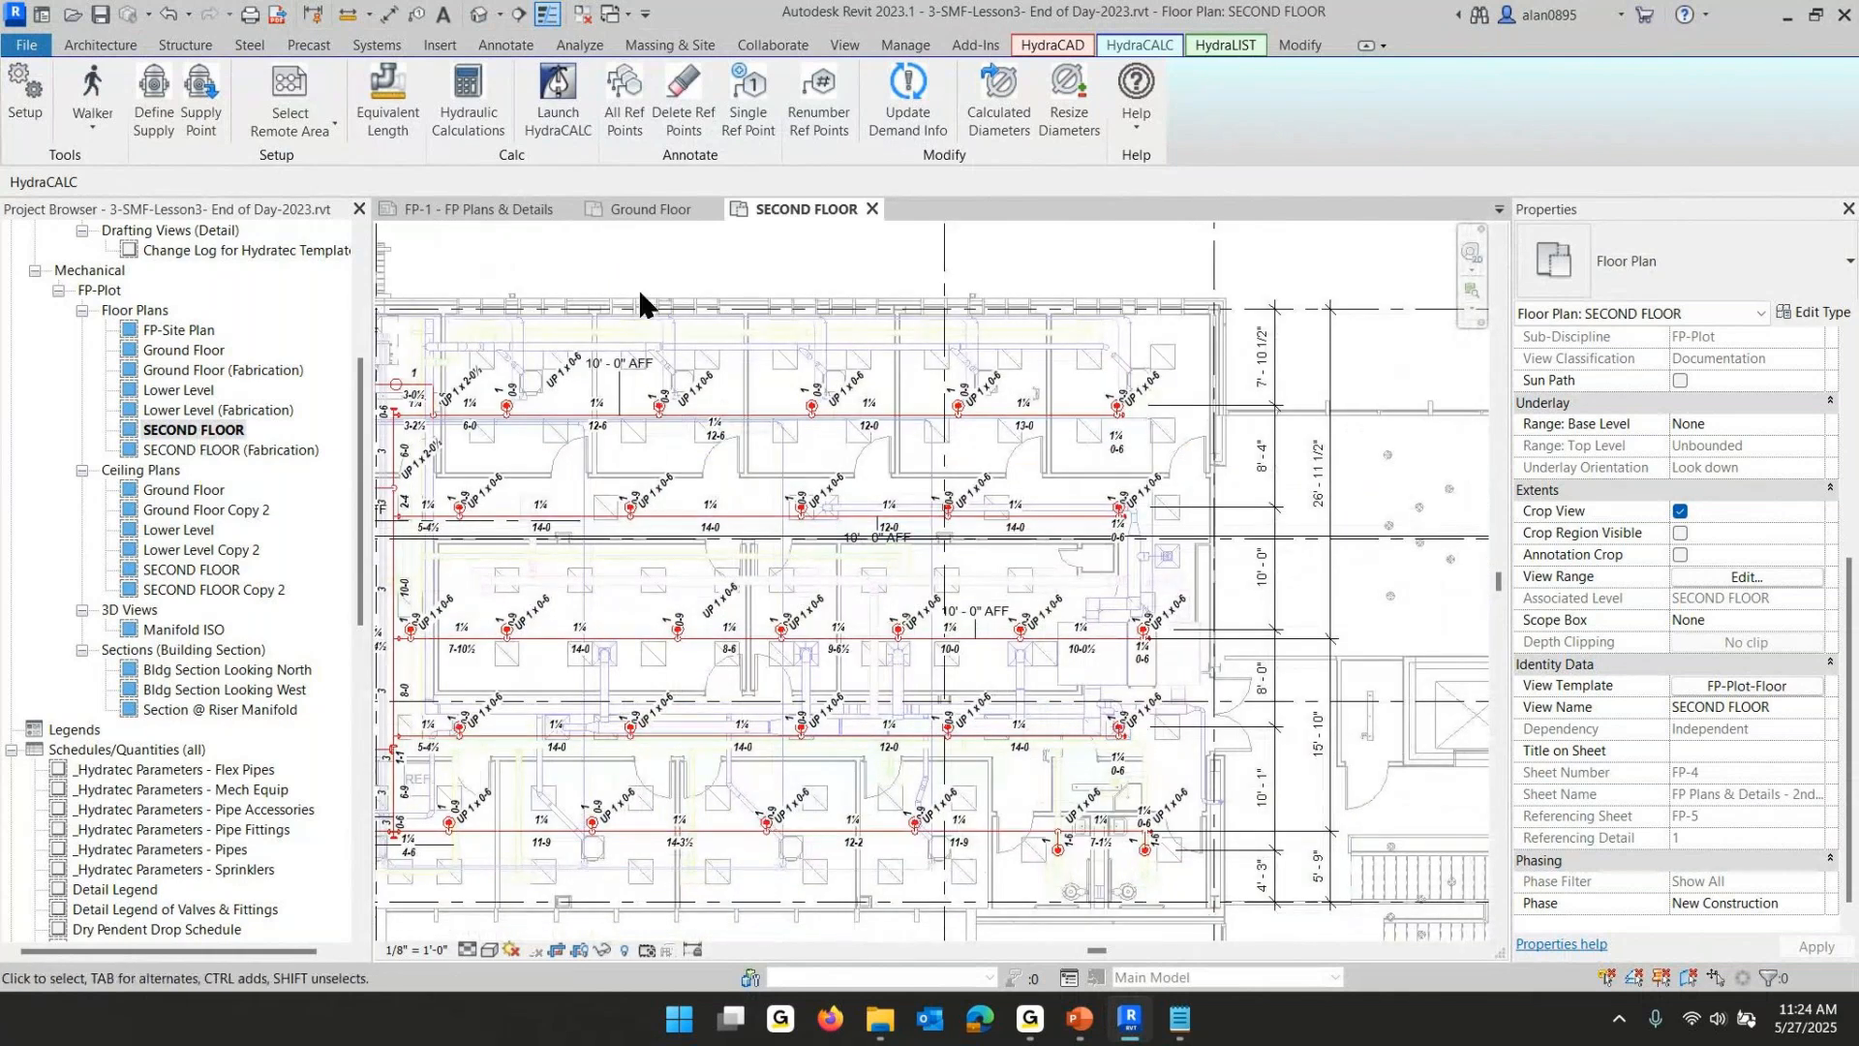
# - Window-select the heads in the upper rooms and filter the selection down to Sprinklers (12)
pyautogui.moveTo(629, 270); pyautogui.dragTo(1211, 654)
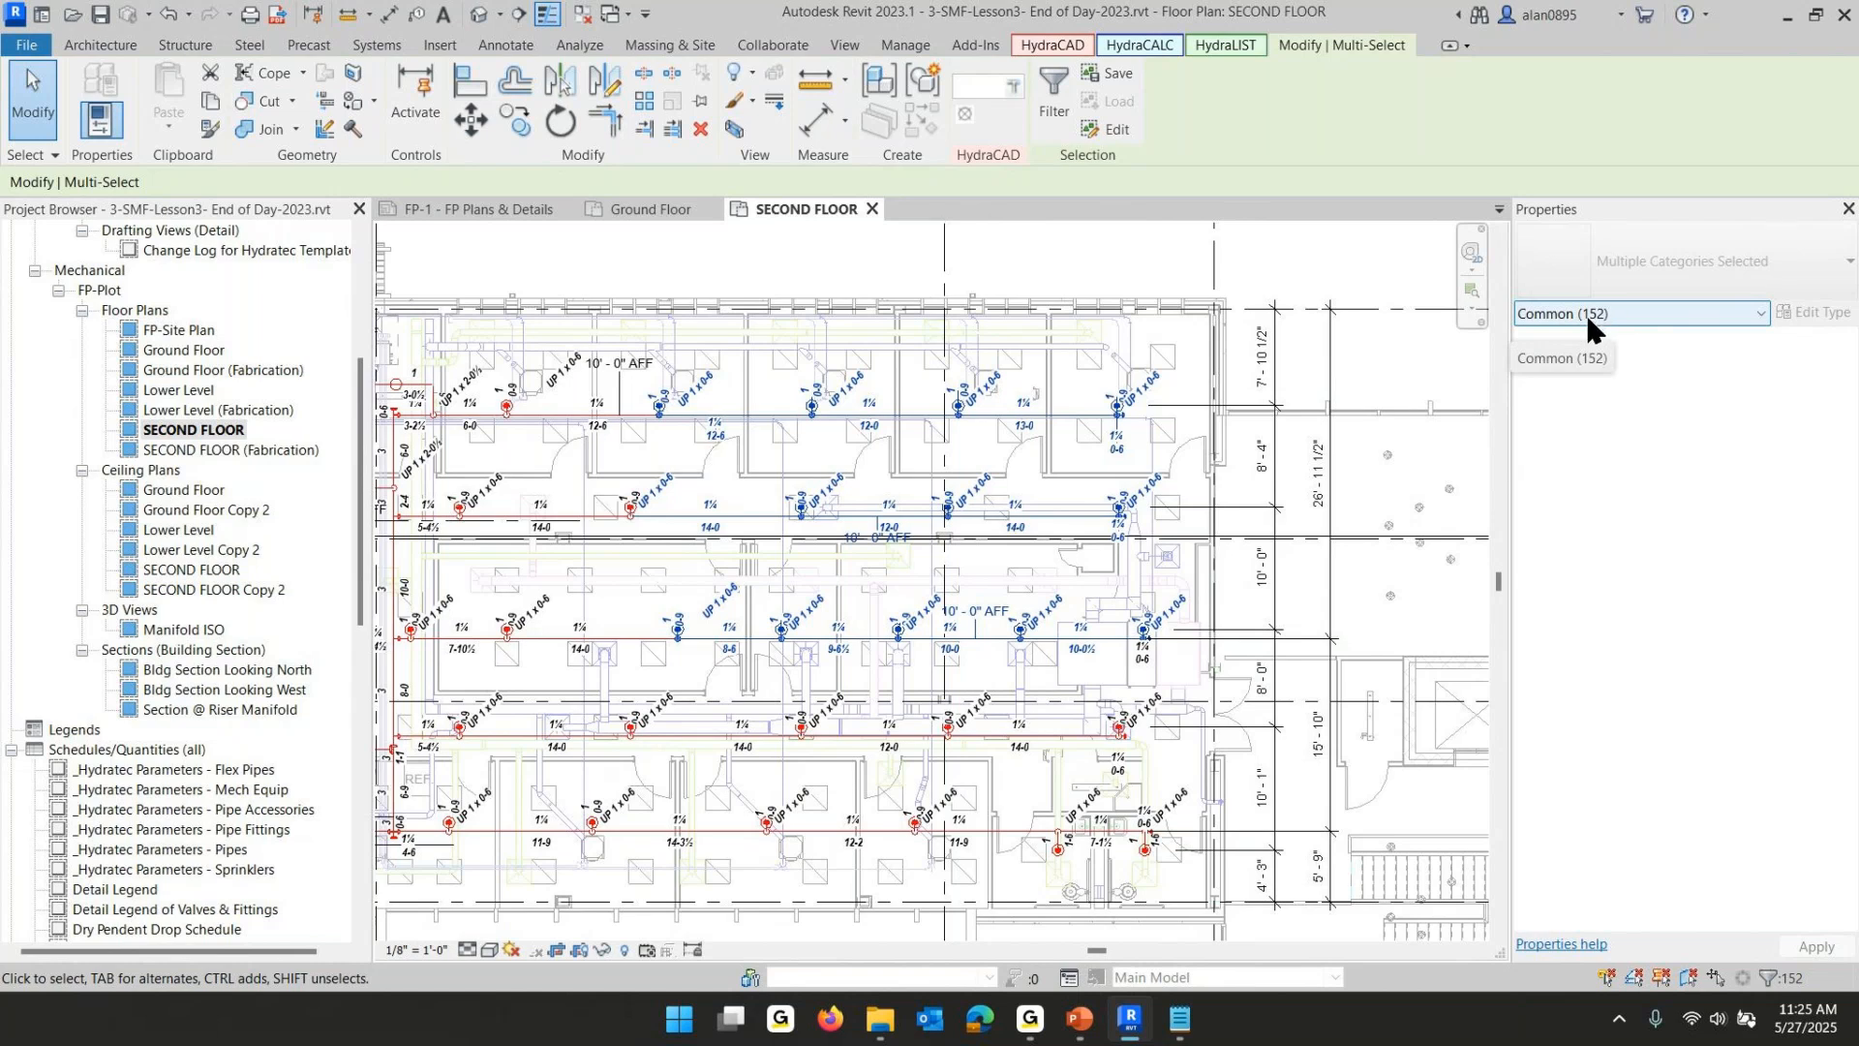
pyautogui.click(798, 249)
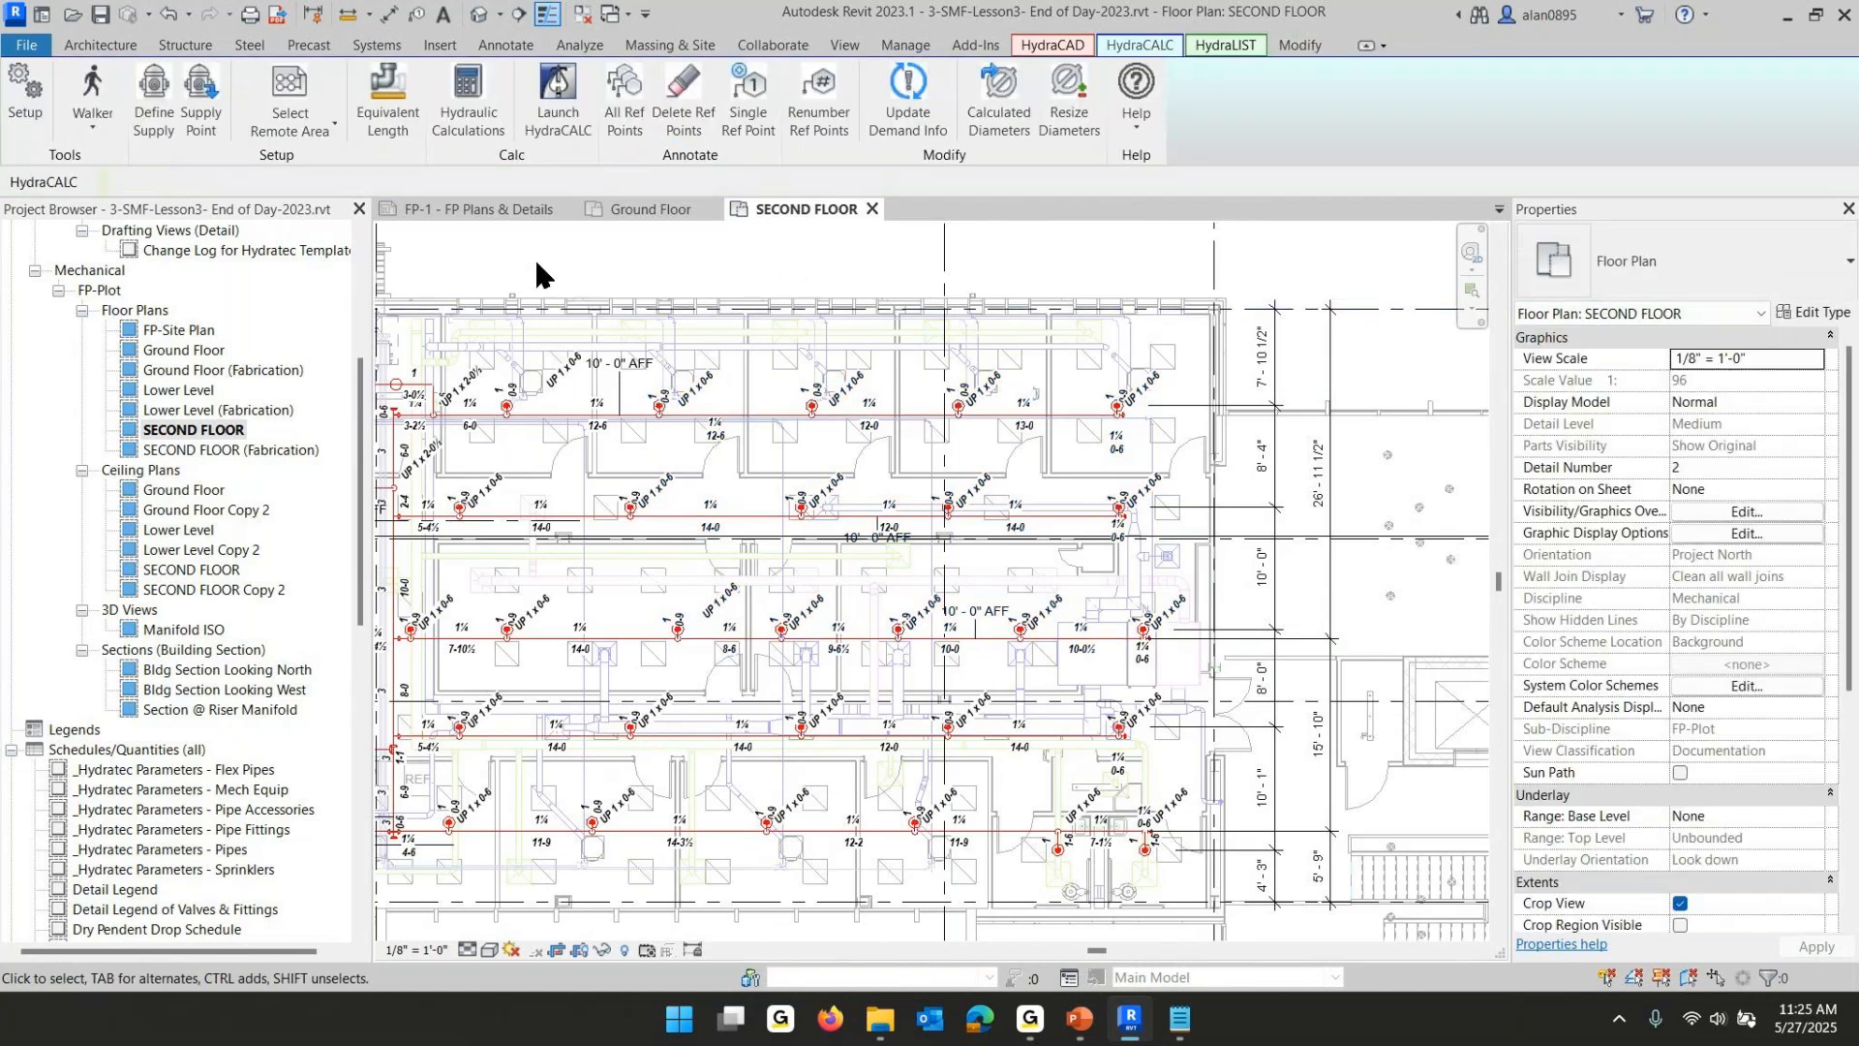
pyautogui.moveTo(534, 257); pyautogui.dragTo(1382, 690)
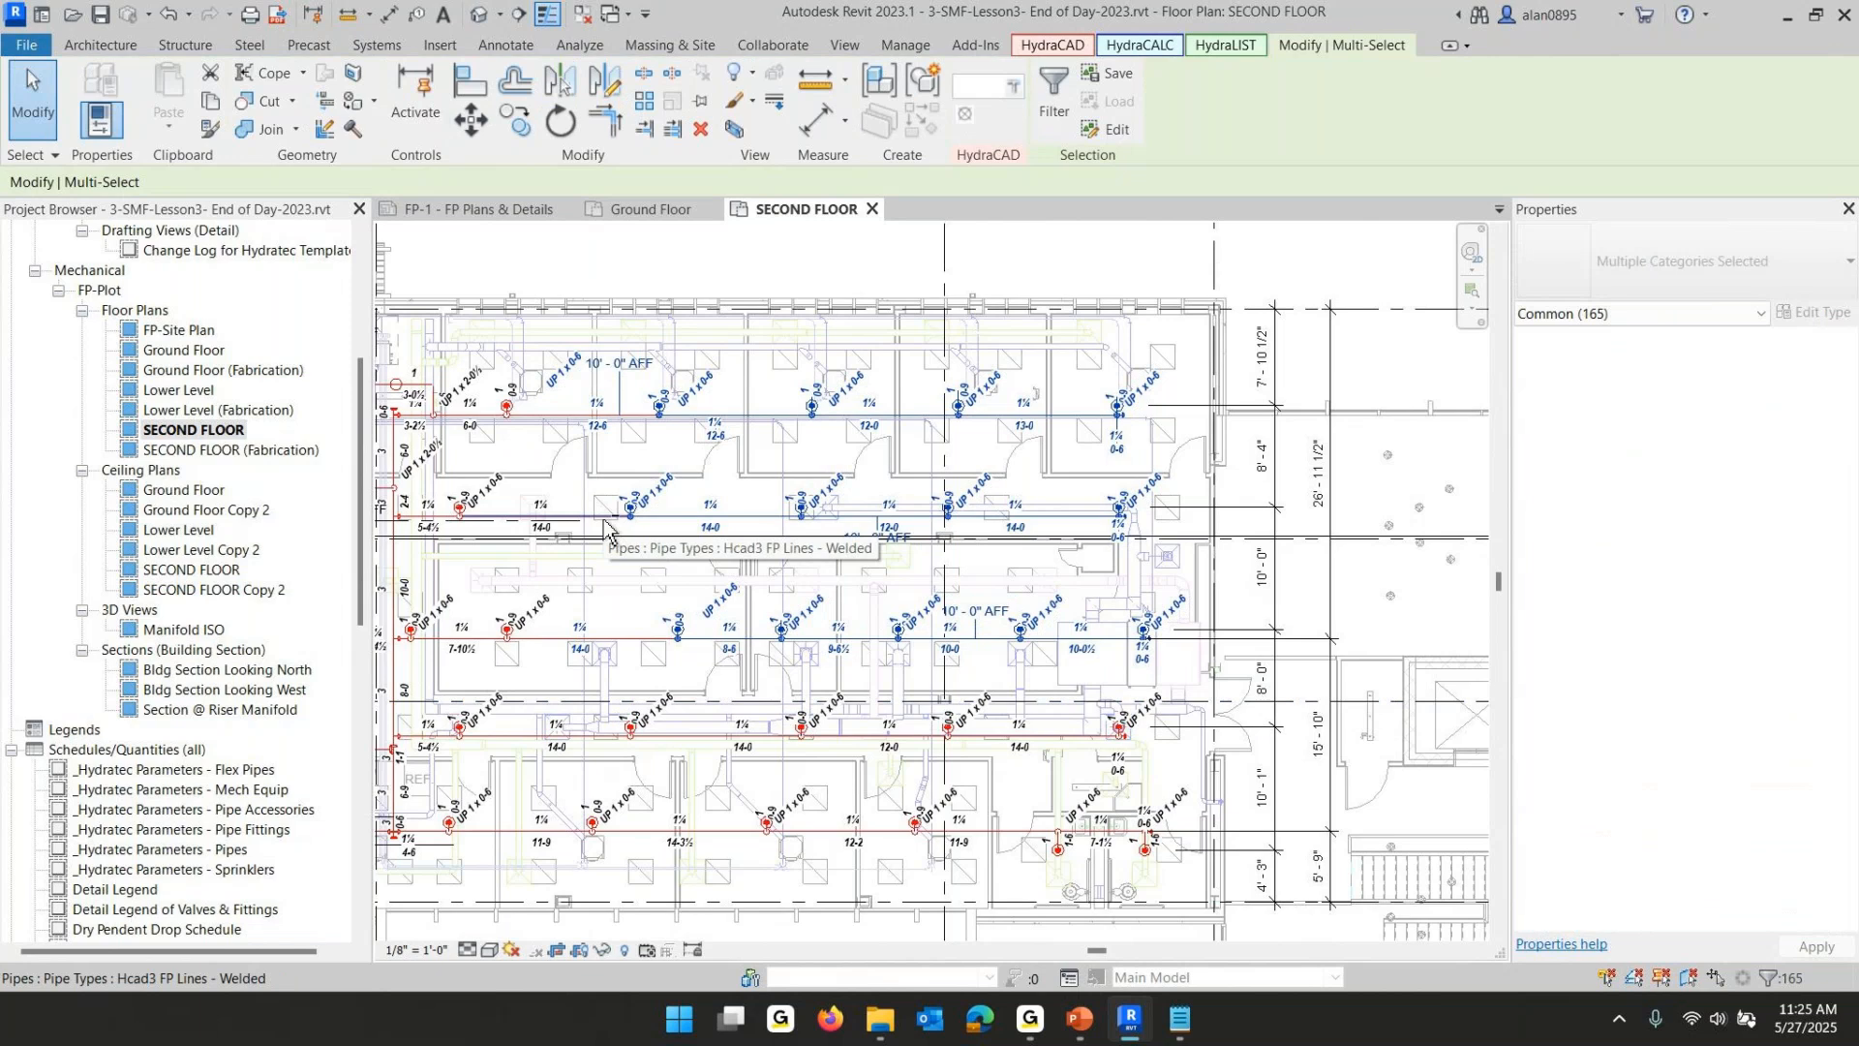
pyautogui.keyDown('shift'); pyautogui.moveTo(588, 467); pyautogui.dragTo(718, 576); pyautogui.keyUp('shift')
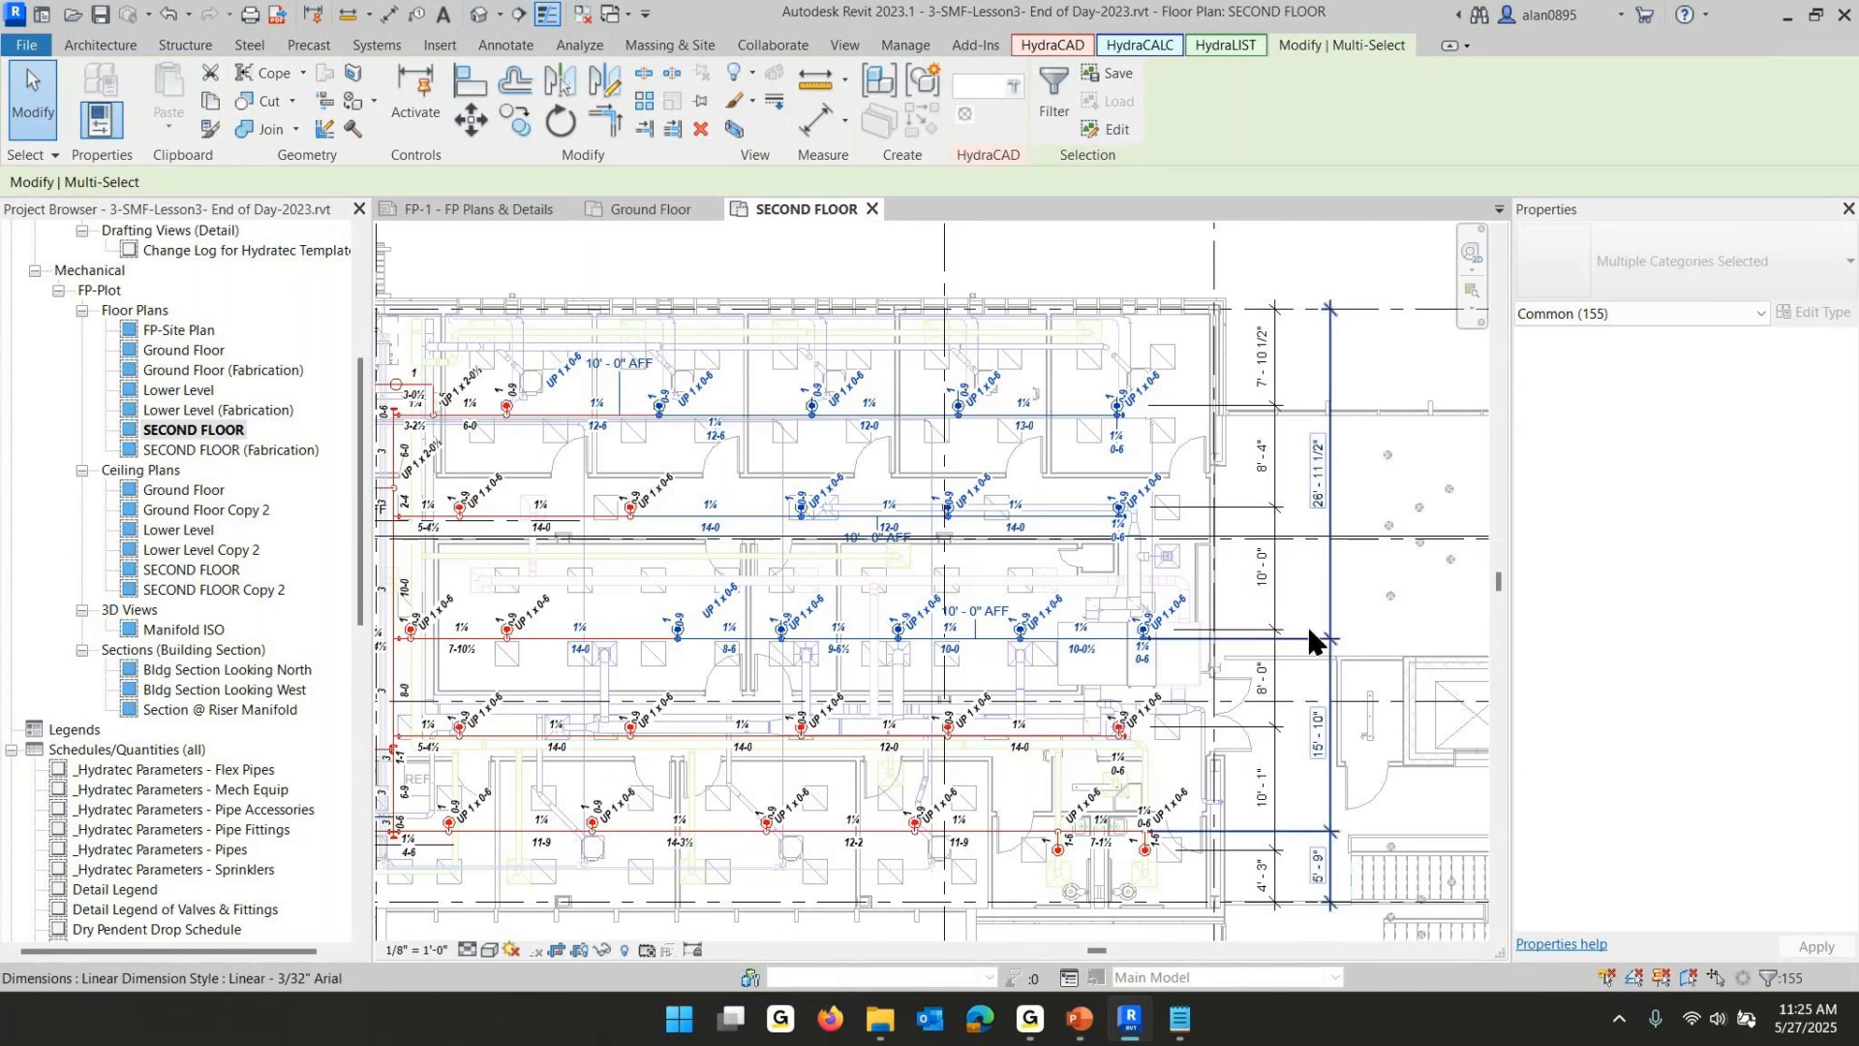
pyautogui.click(1760, 311)
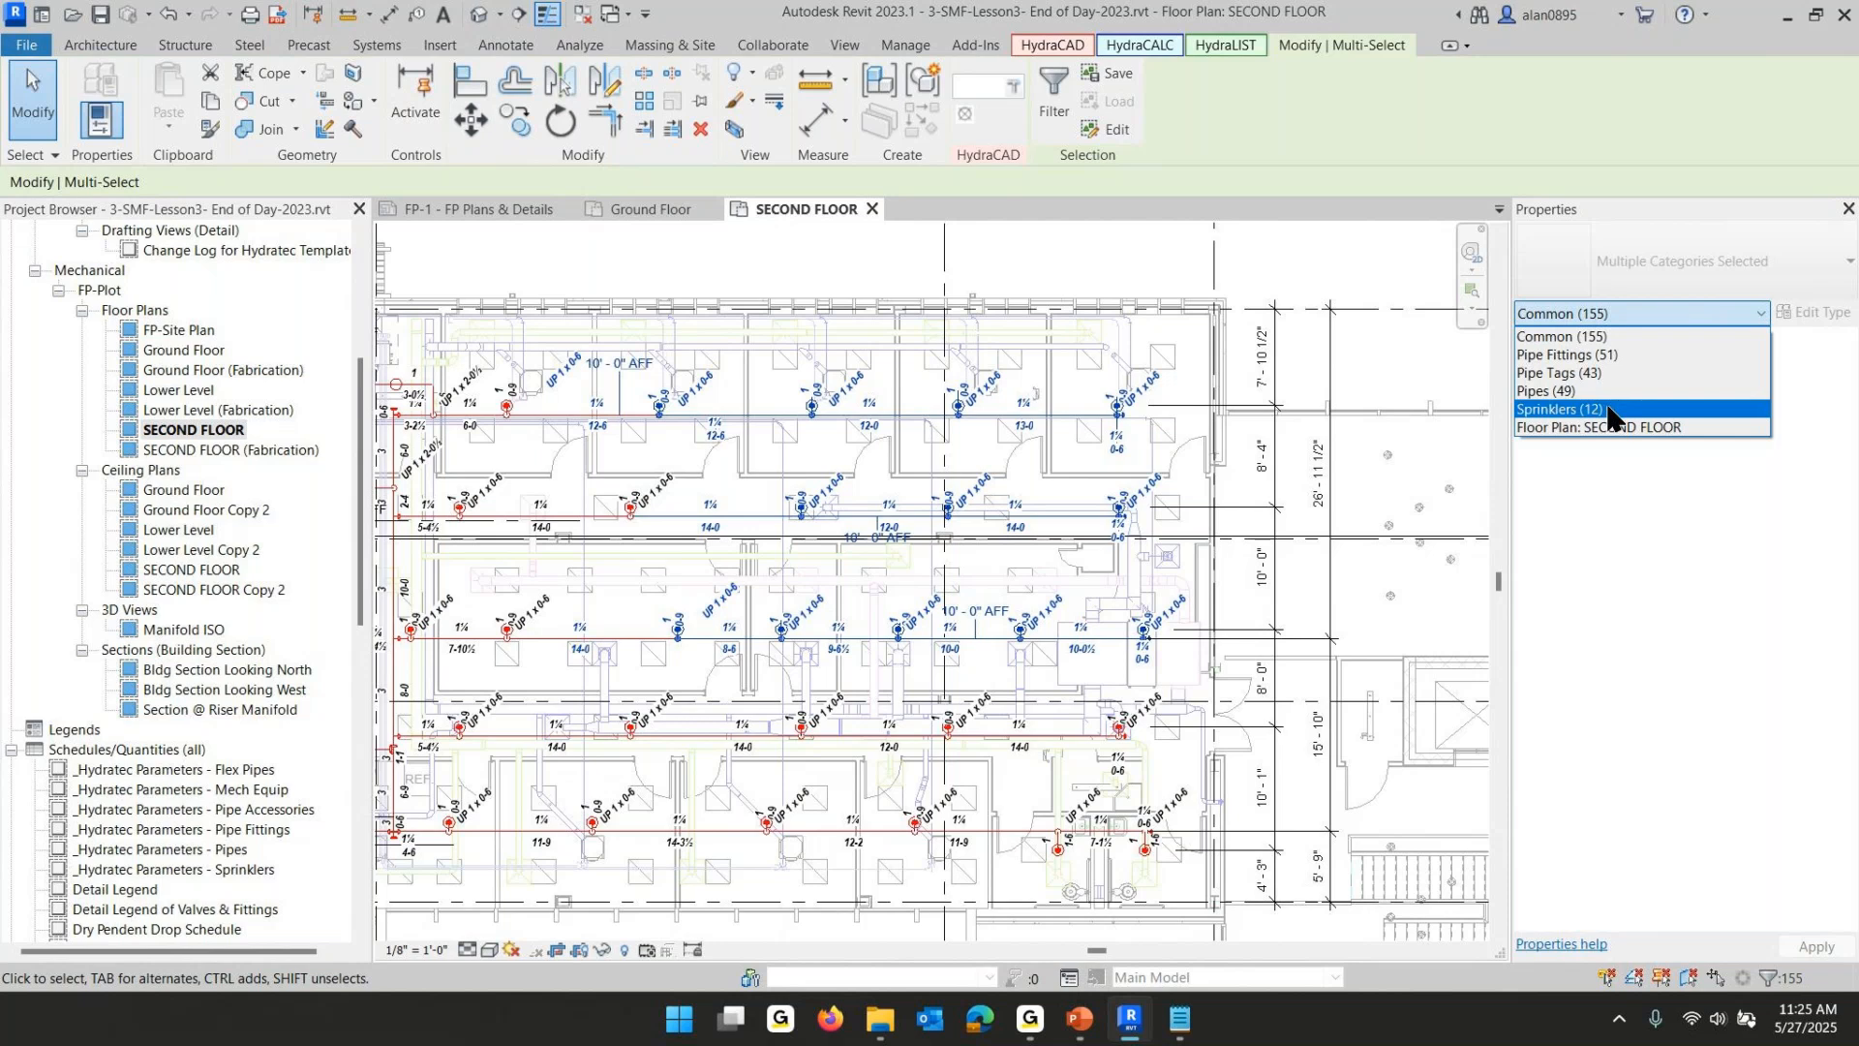
pyautogui.click(1607, 409)
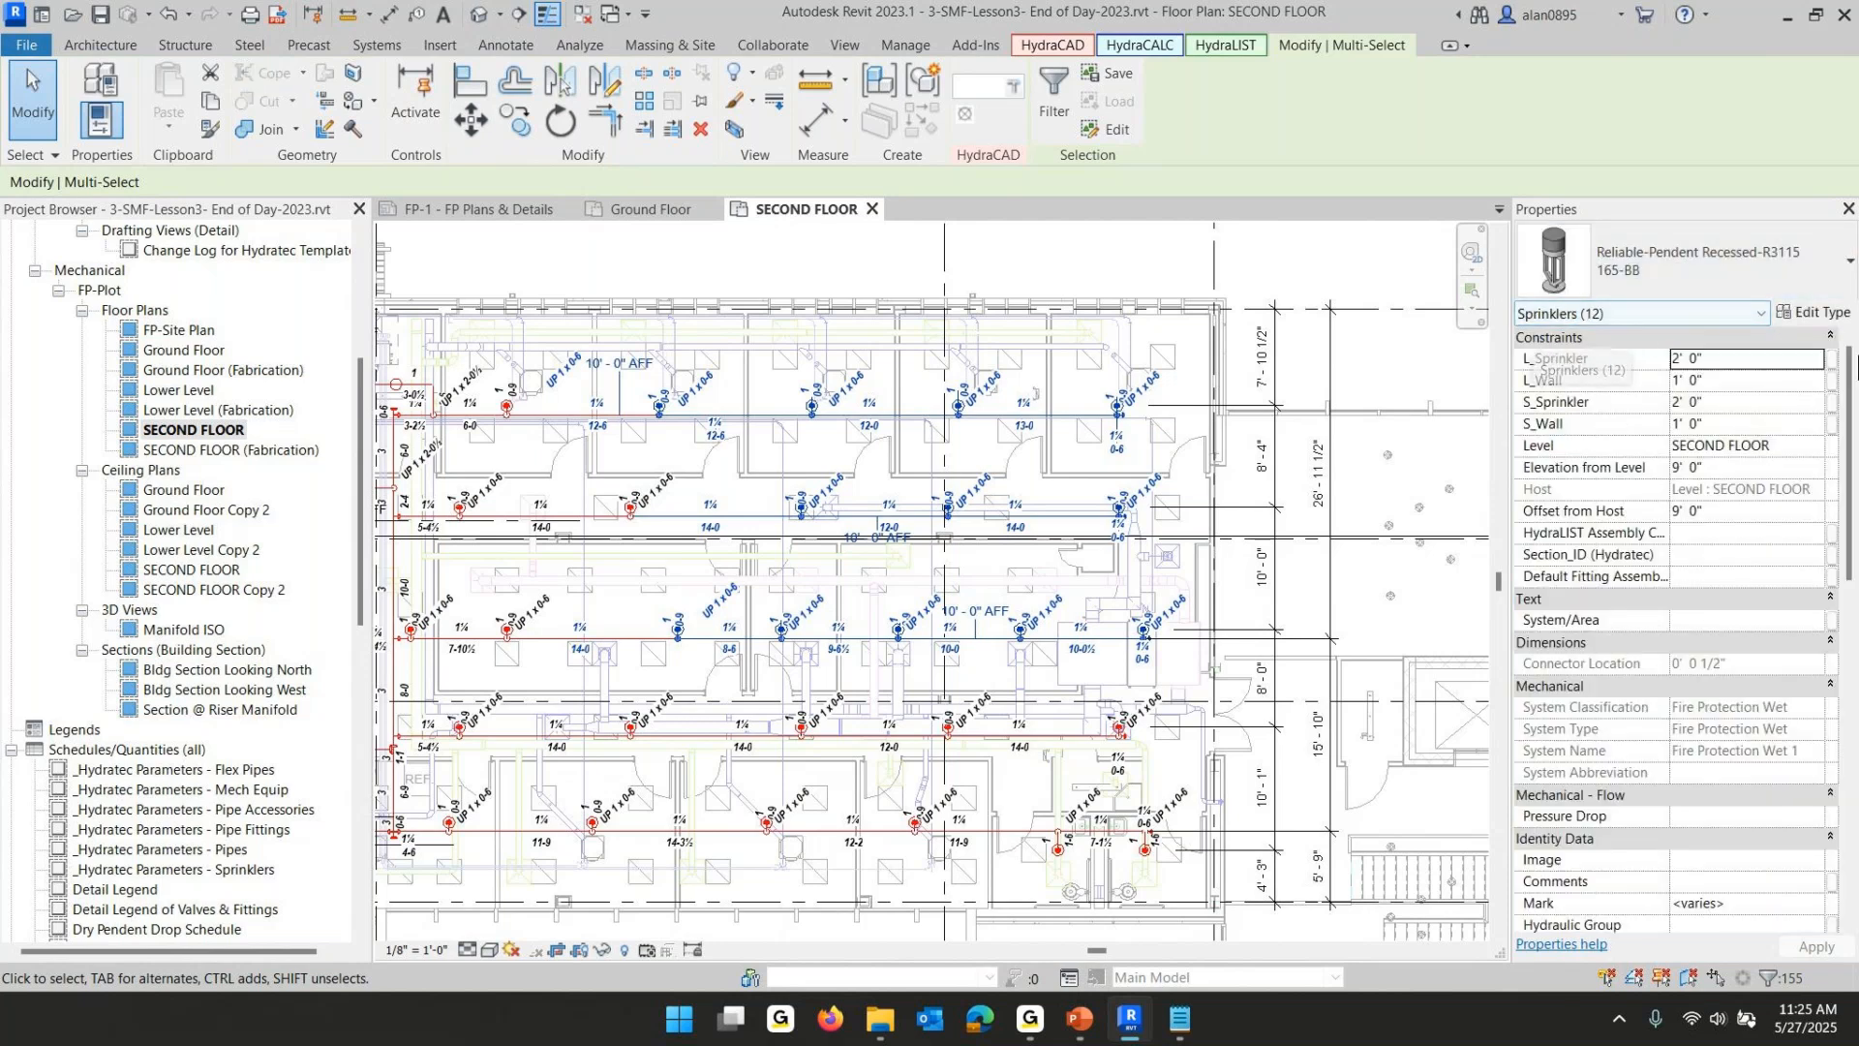
# - Scroll to the sprinklers' Fire Protection properties and review the slide listing the five critical sprinkler properties
pyautogui.scroll(-3, 1694, 421)
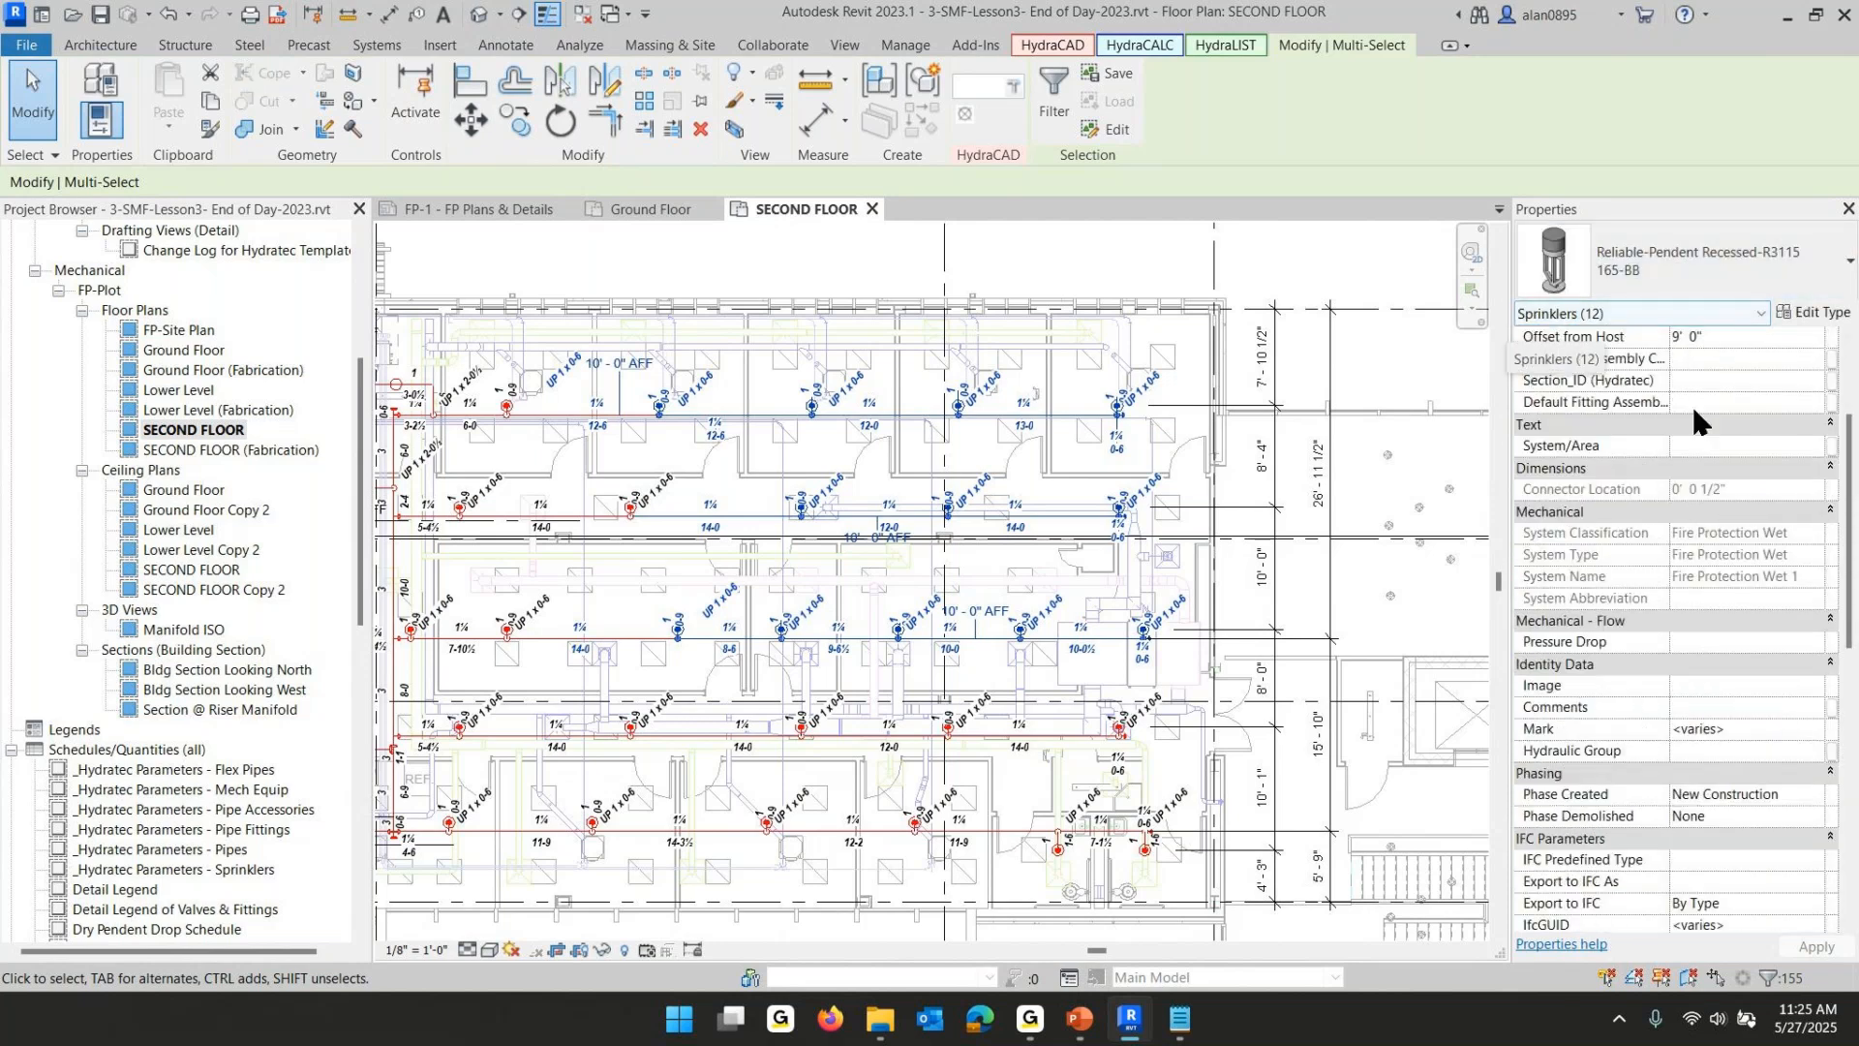
pyautogui.scroll(-8, 1699, 426)
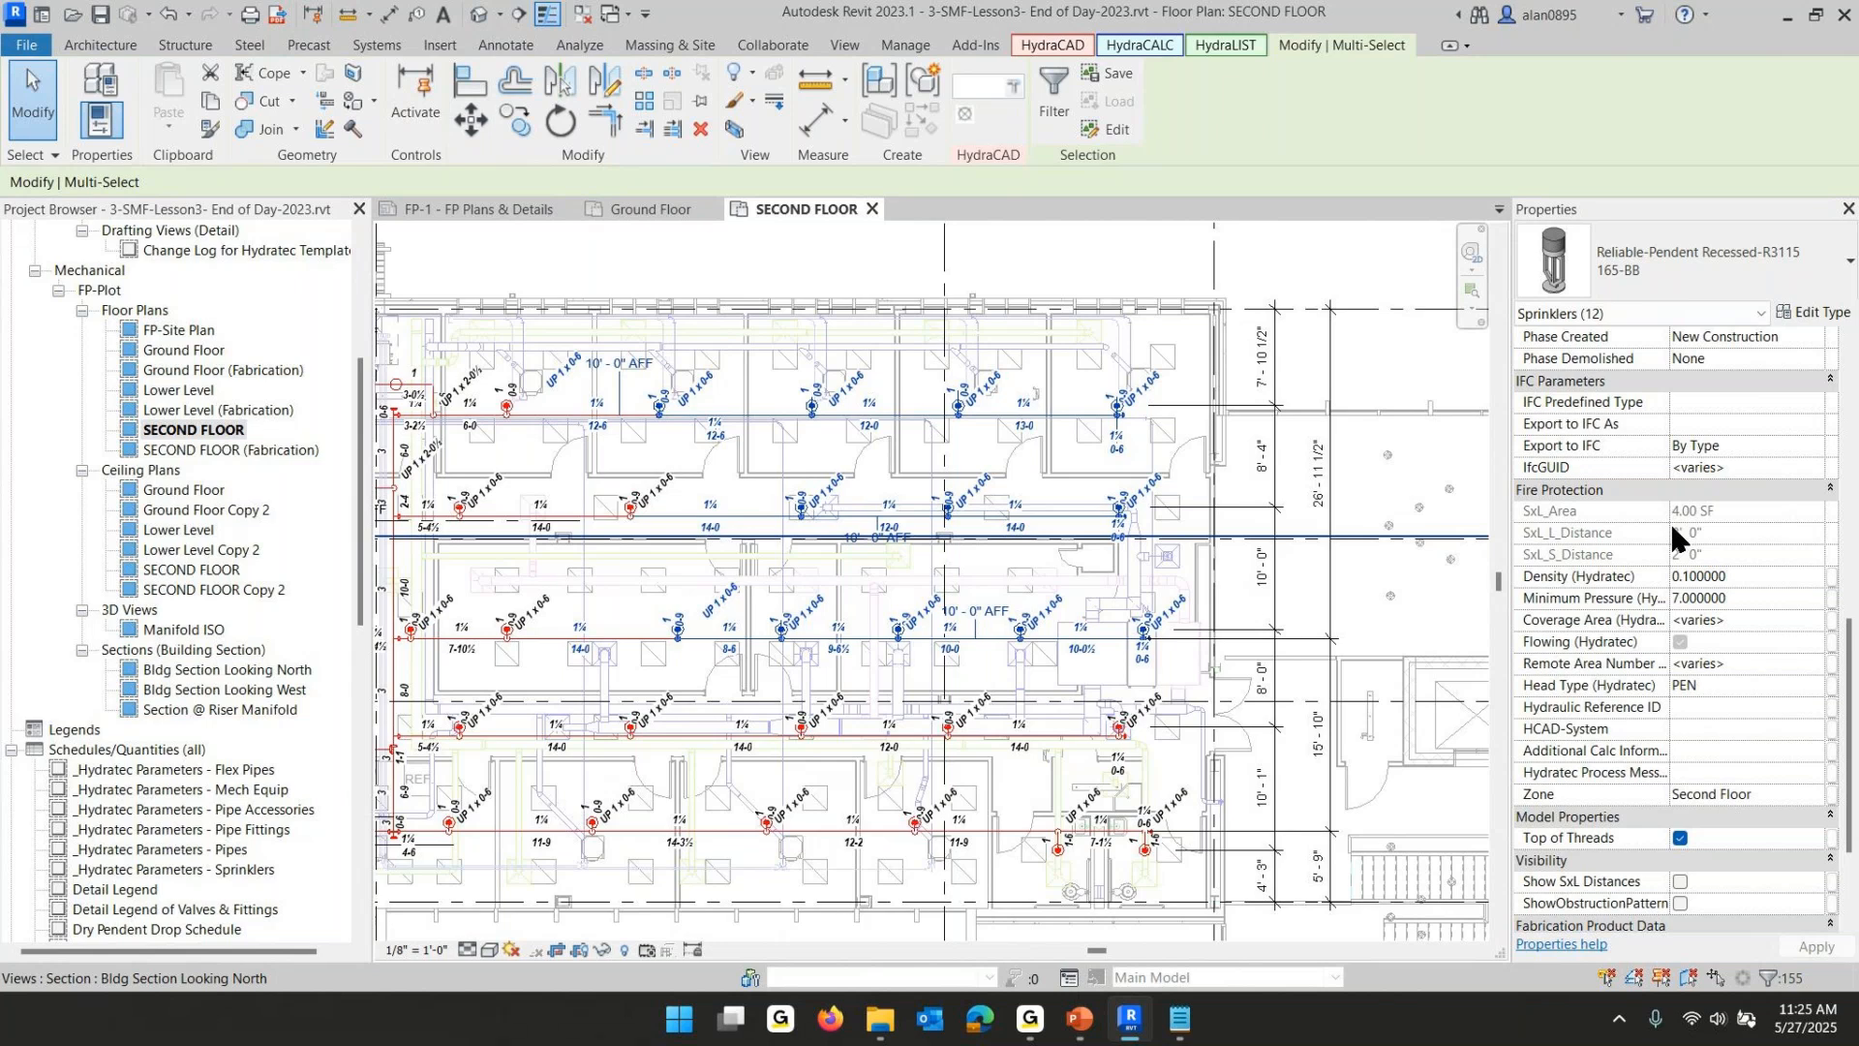
pyautogui.click(1083, 1024)
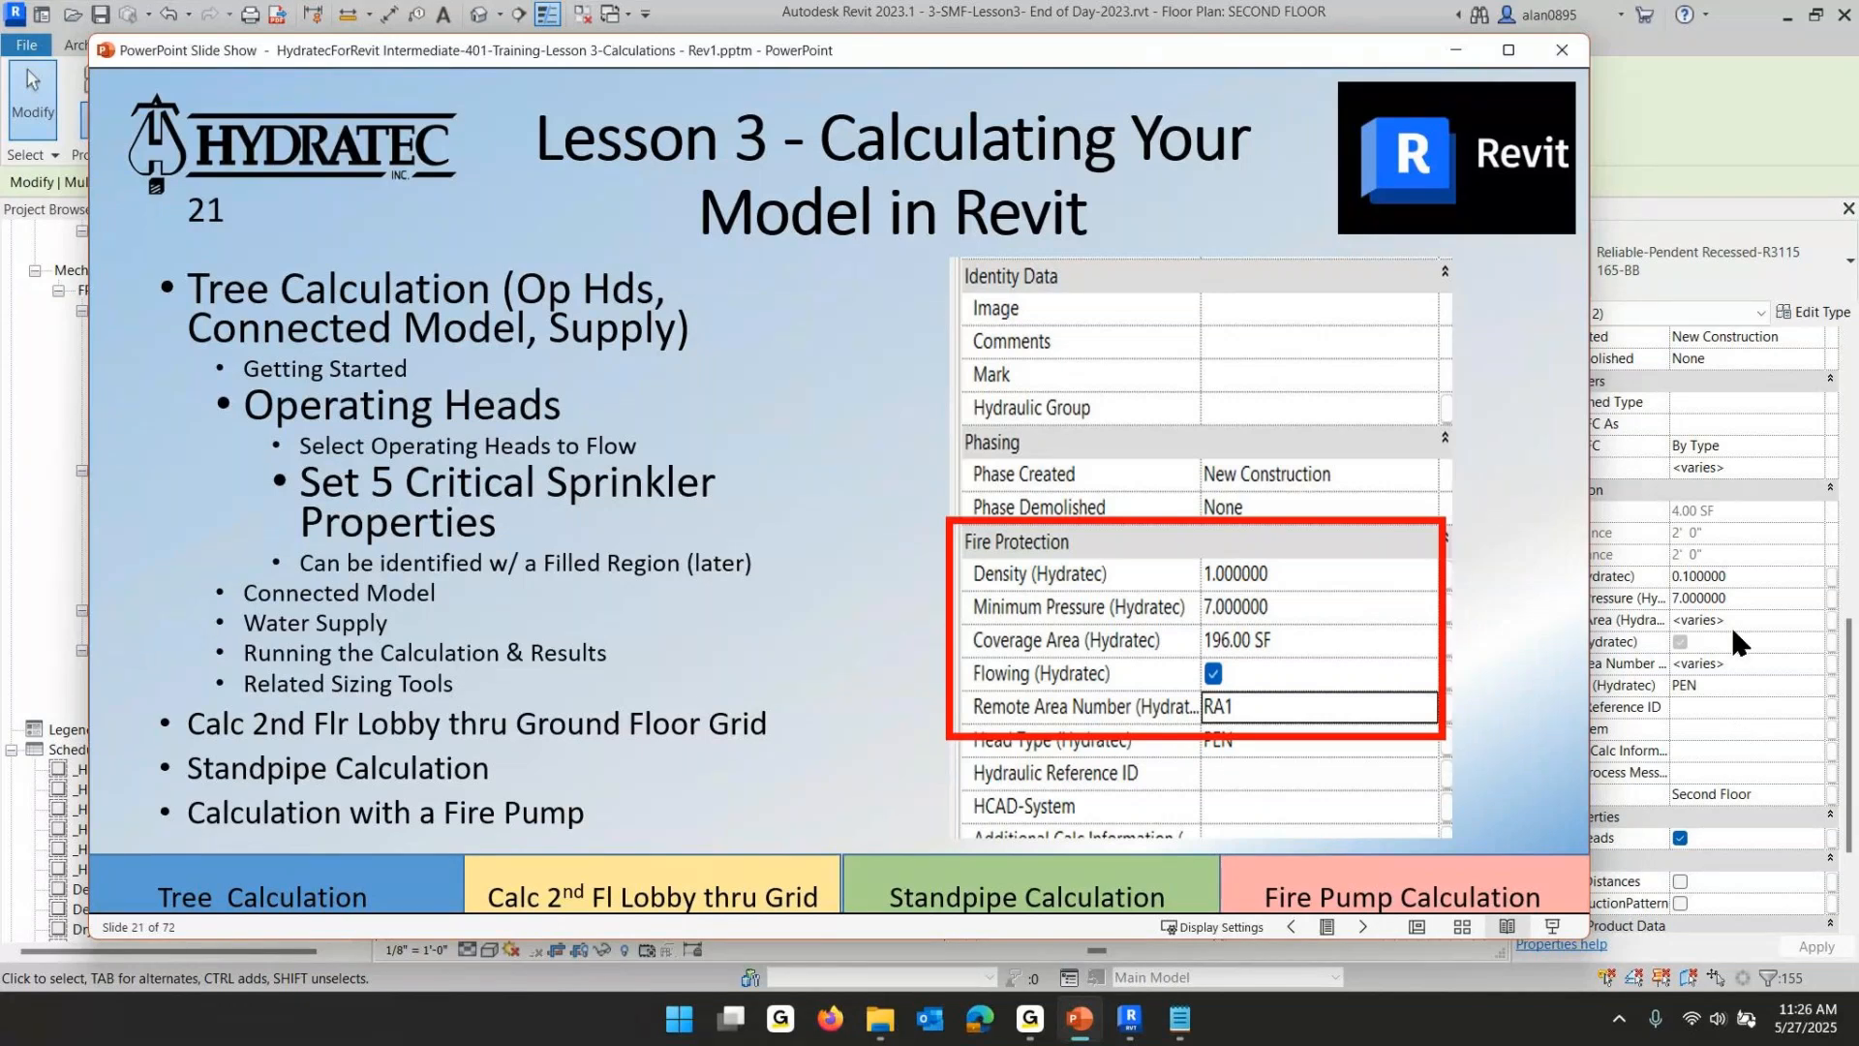
pyautogui.click(1645, 574)
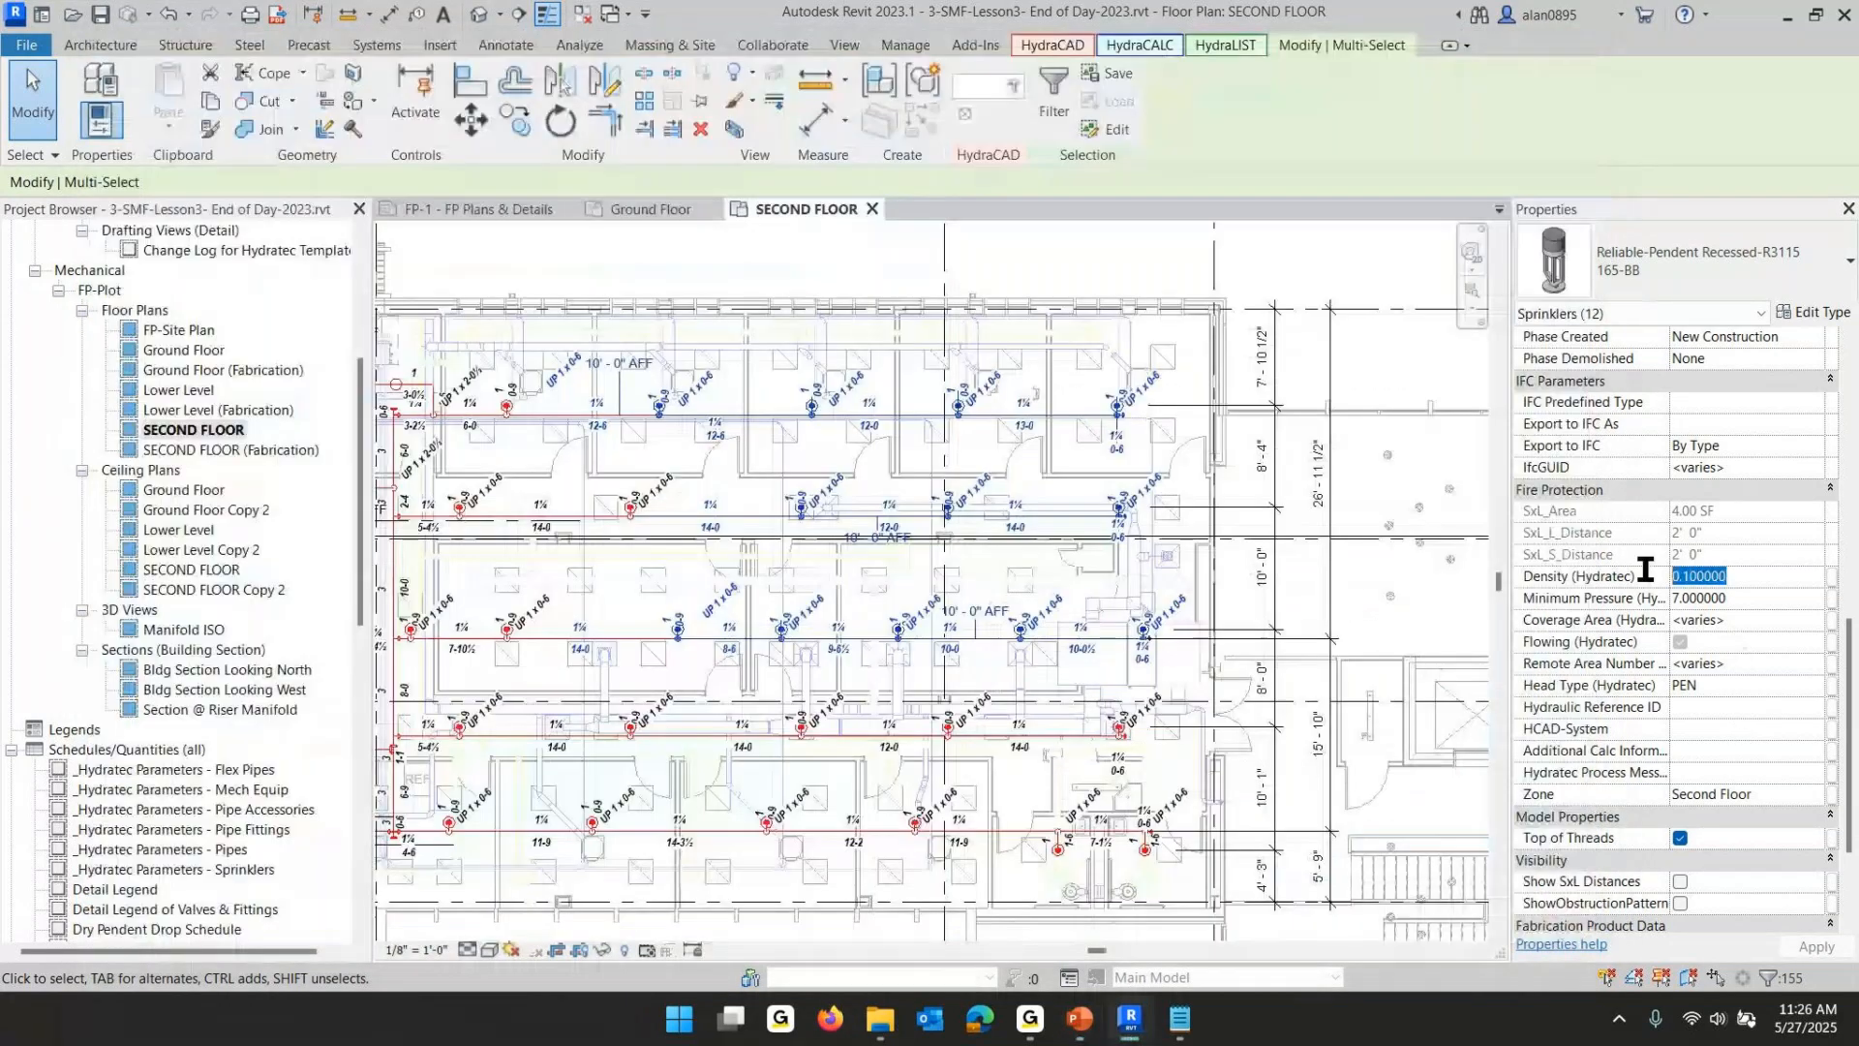
# - Set the selected sprinklers' Coverage Area to 196 SF and turn on Flowing
pyautogui.click(1769, 605)
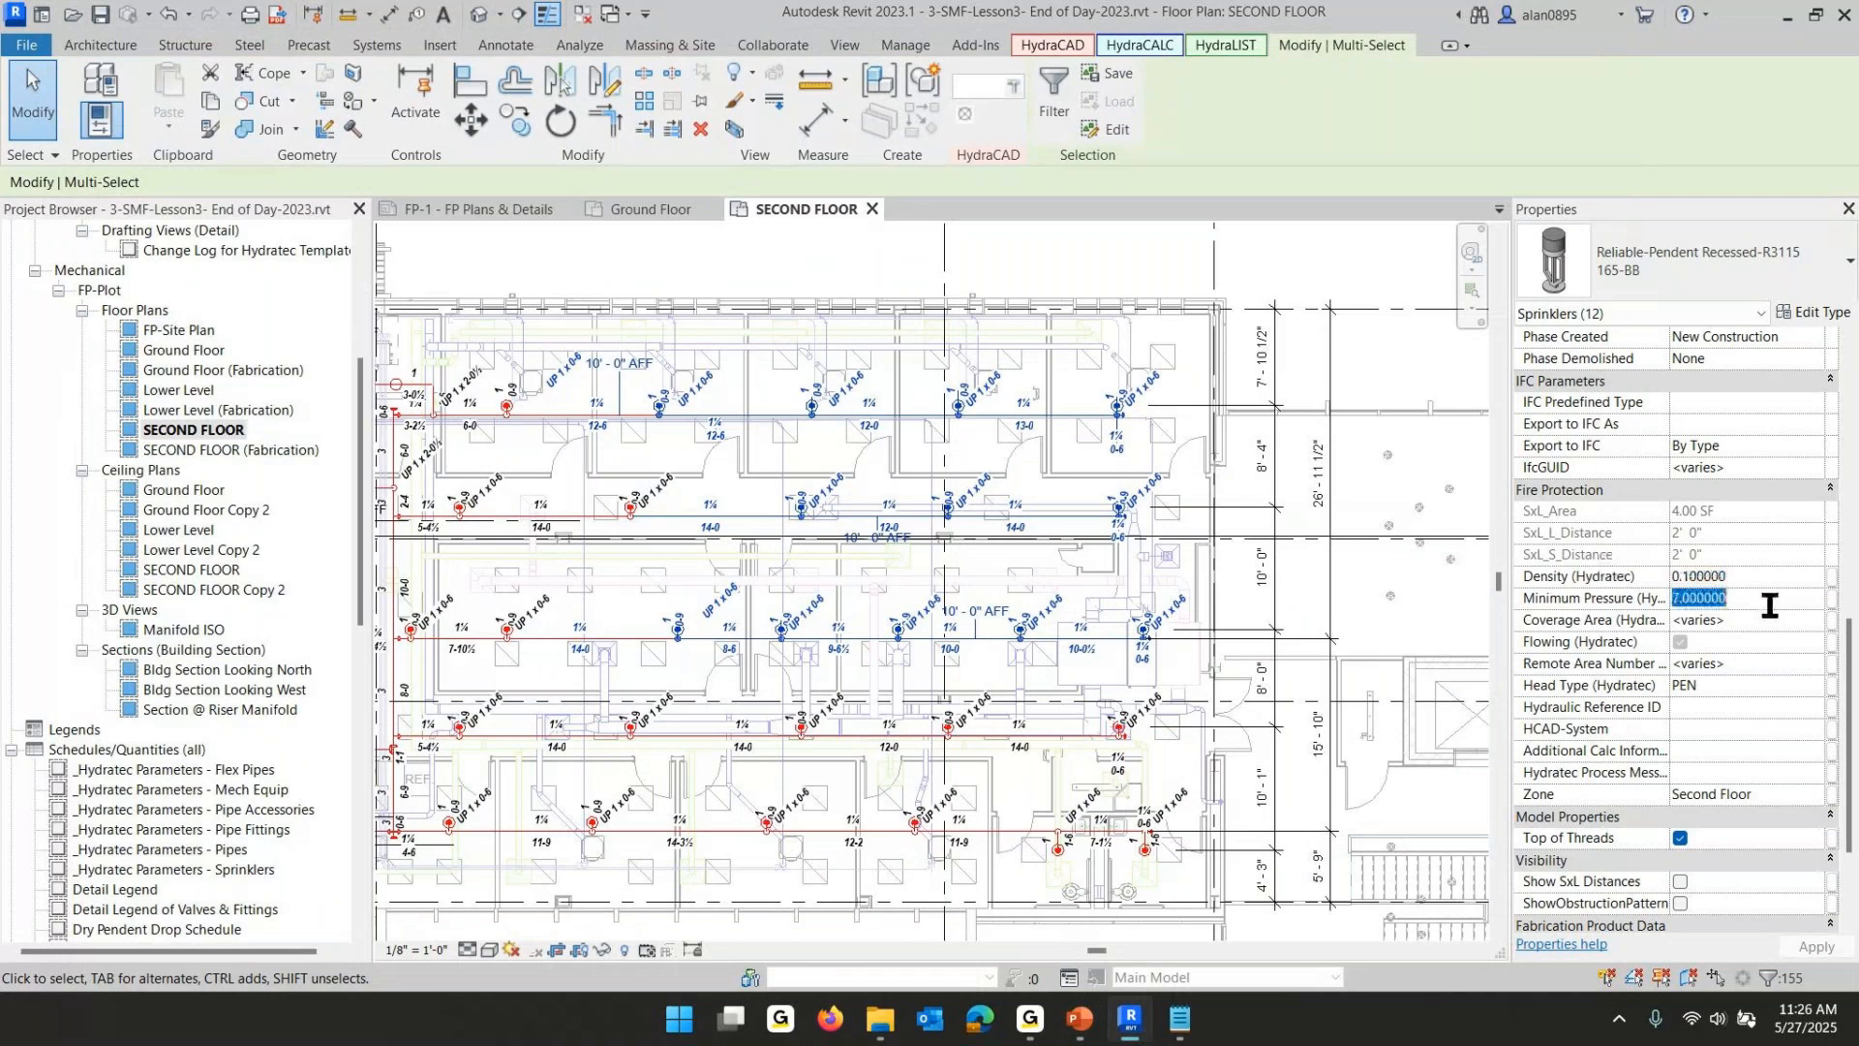
pyautogui.click(1754, 623)
pyautogui.write('1')
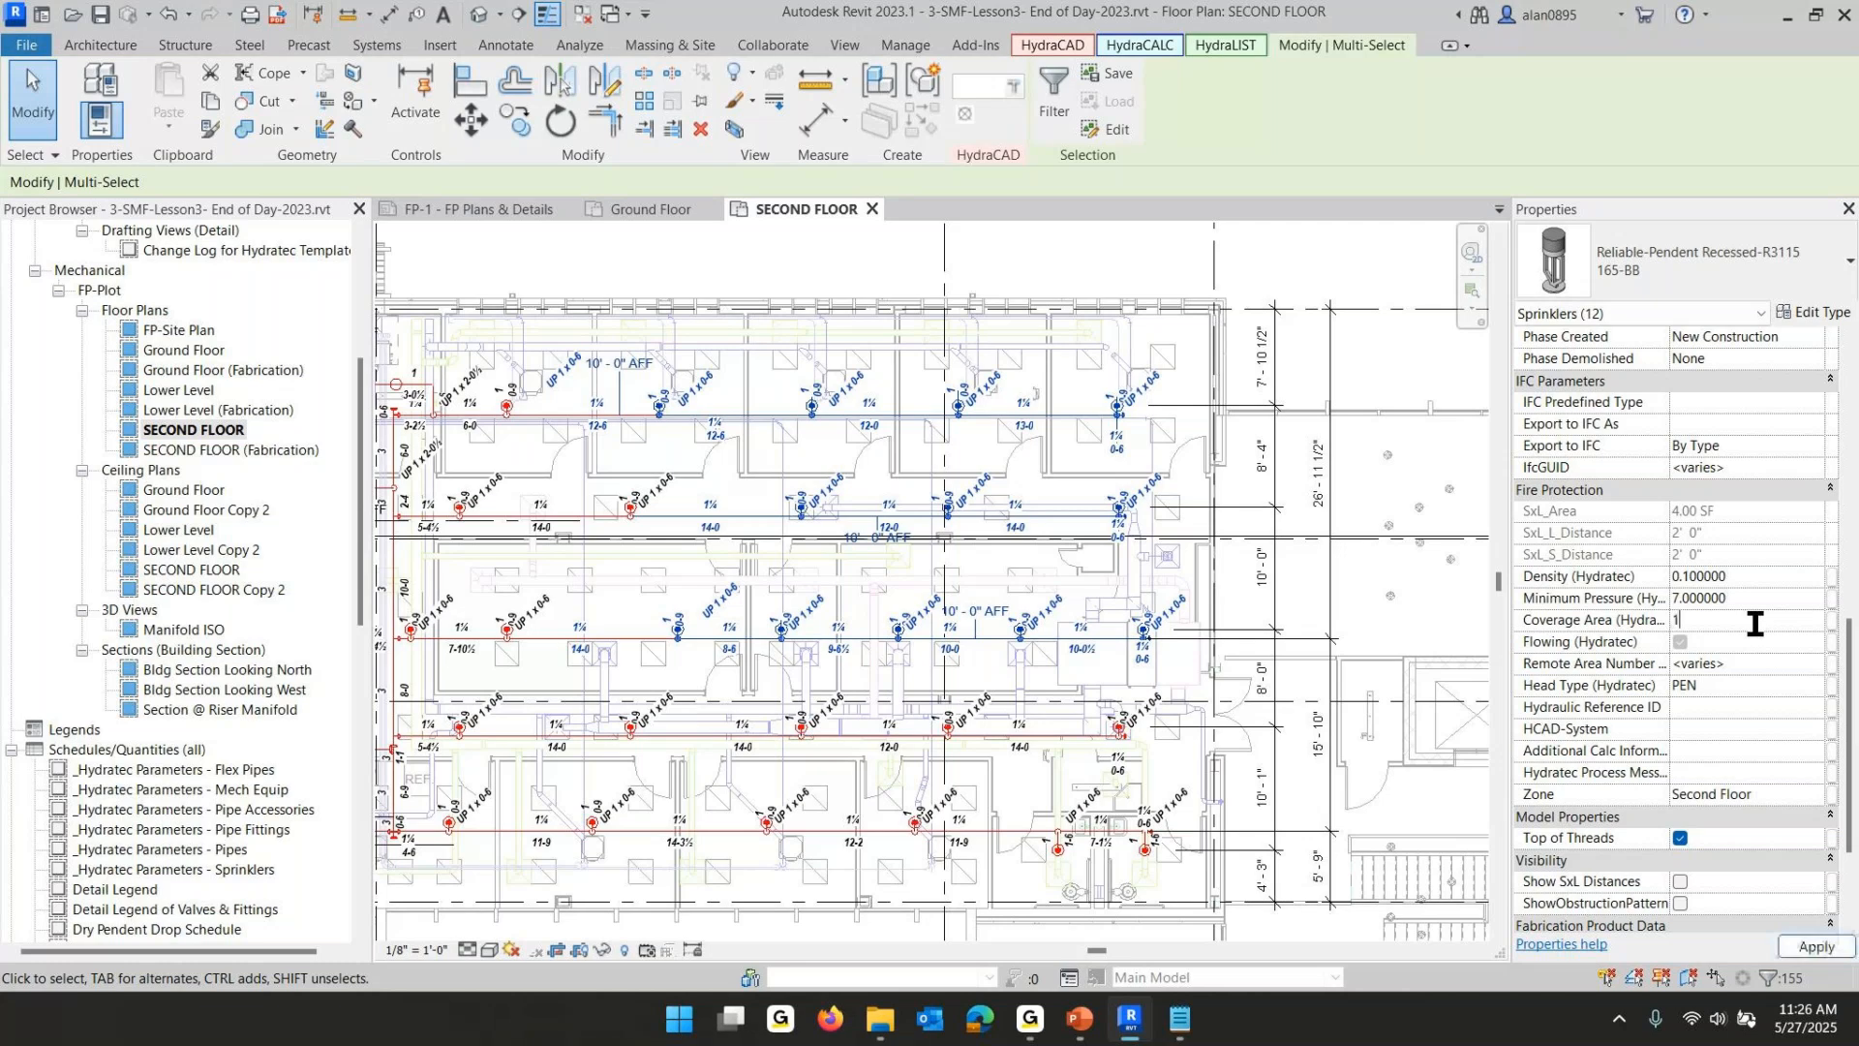
pyautogui.write('96')
pyautogui.click(1679, 642)
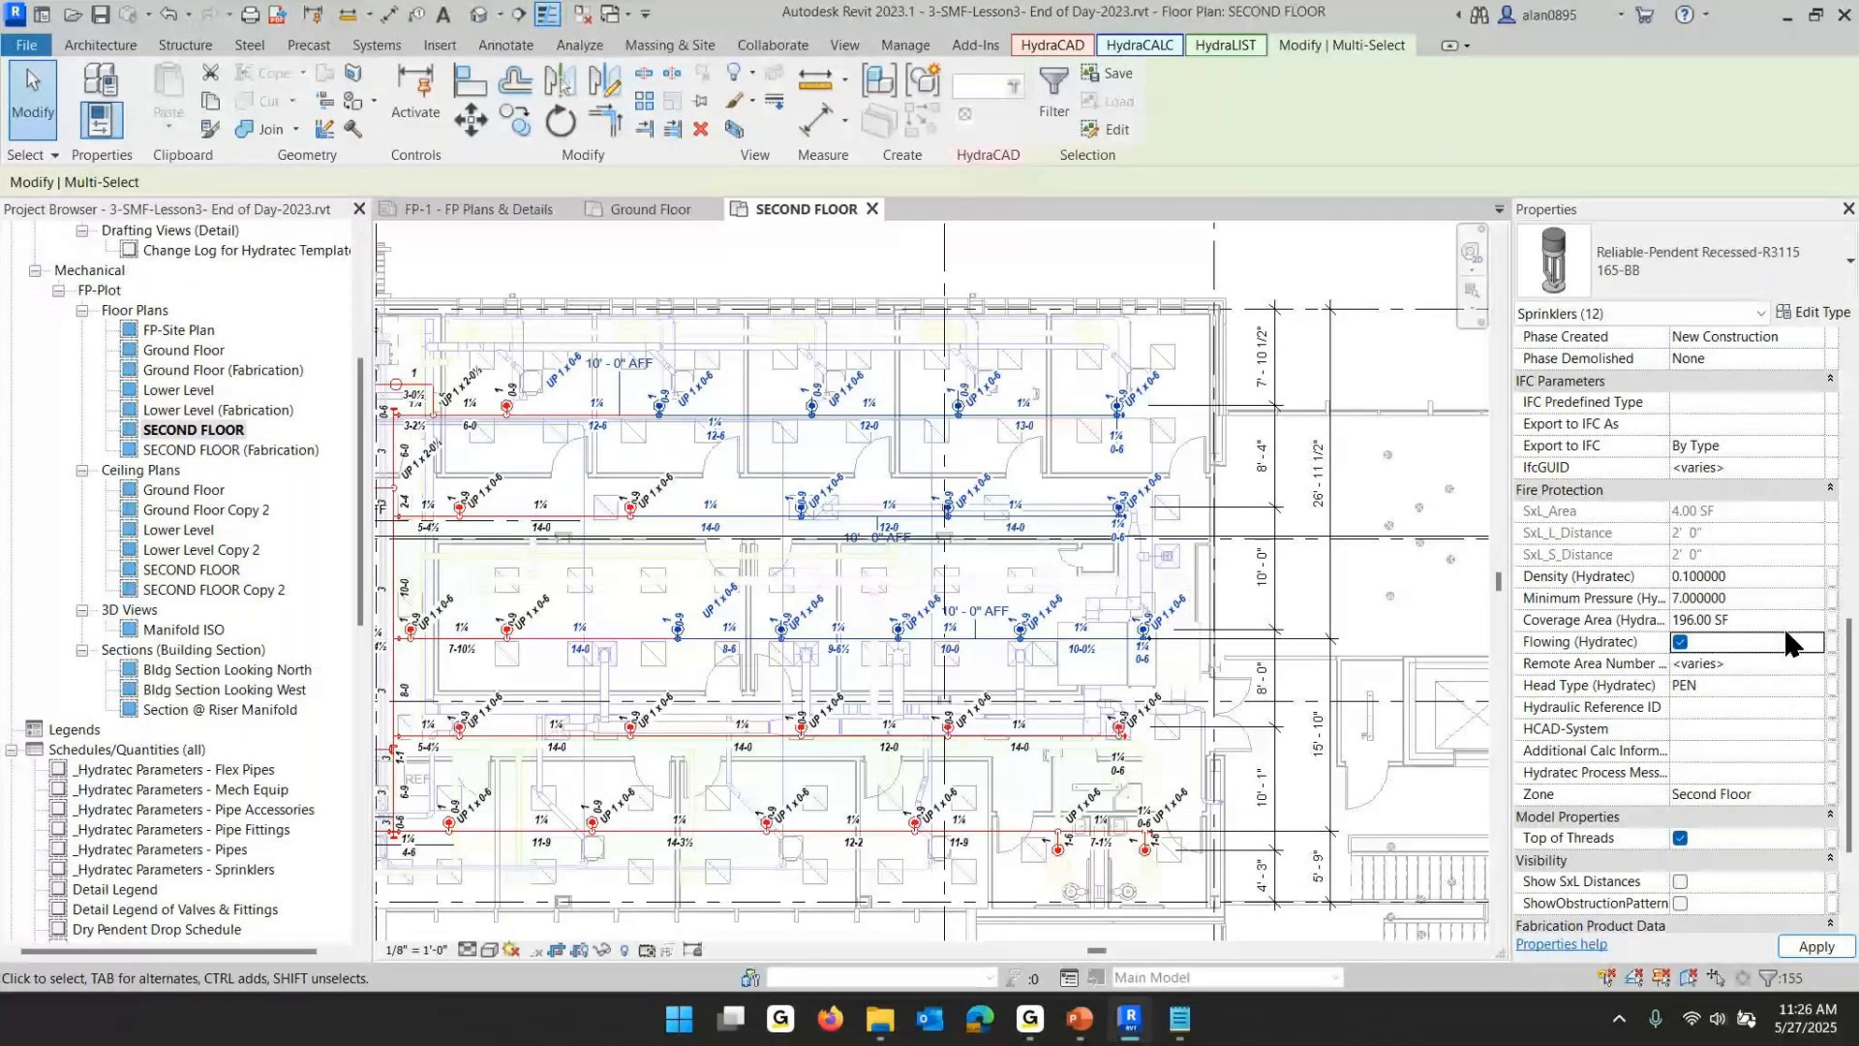
# - Set the selected sprinklers' Remote Area Number to ra1 and commit the change
pyautogui.click(1743, 663)
pyautogui.write('R')
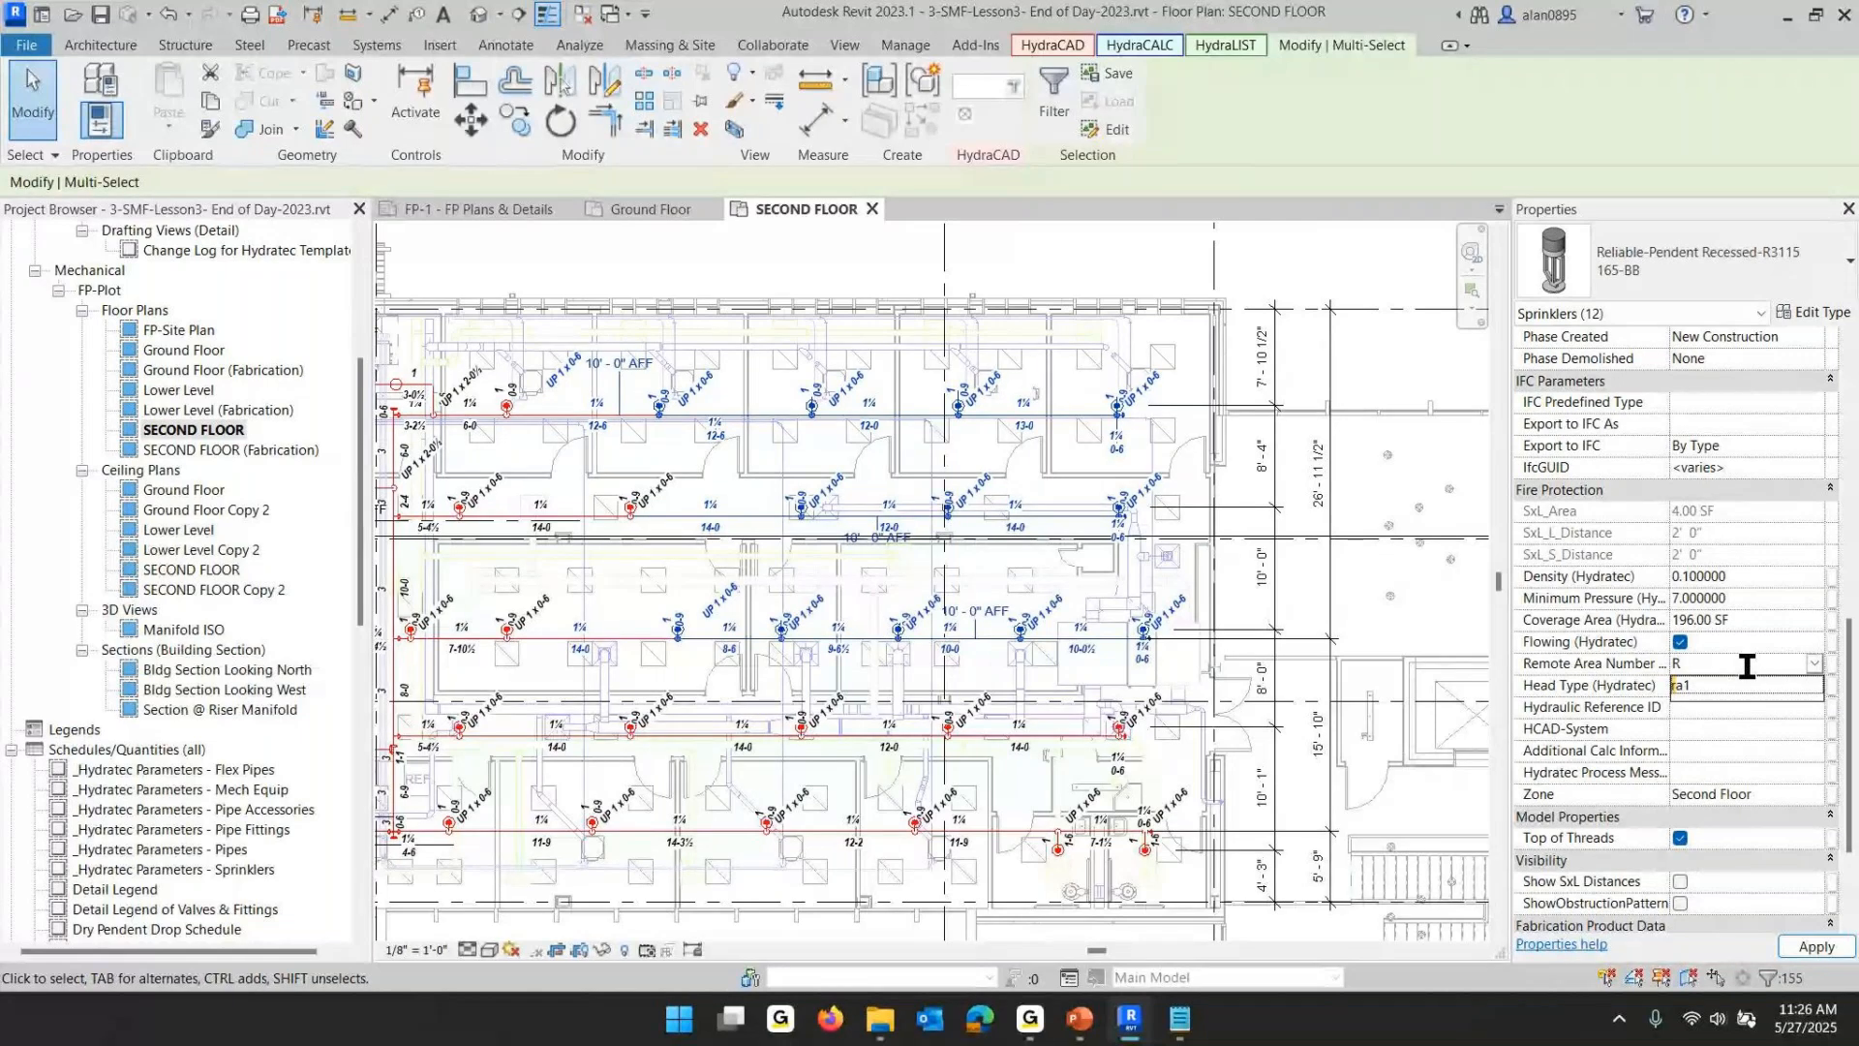
pyautogui.write('A1')
pyautogui.click(1736, 685)
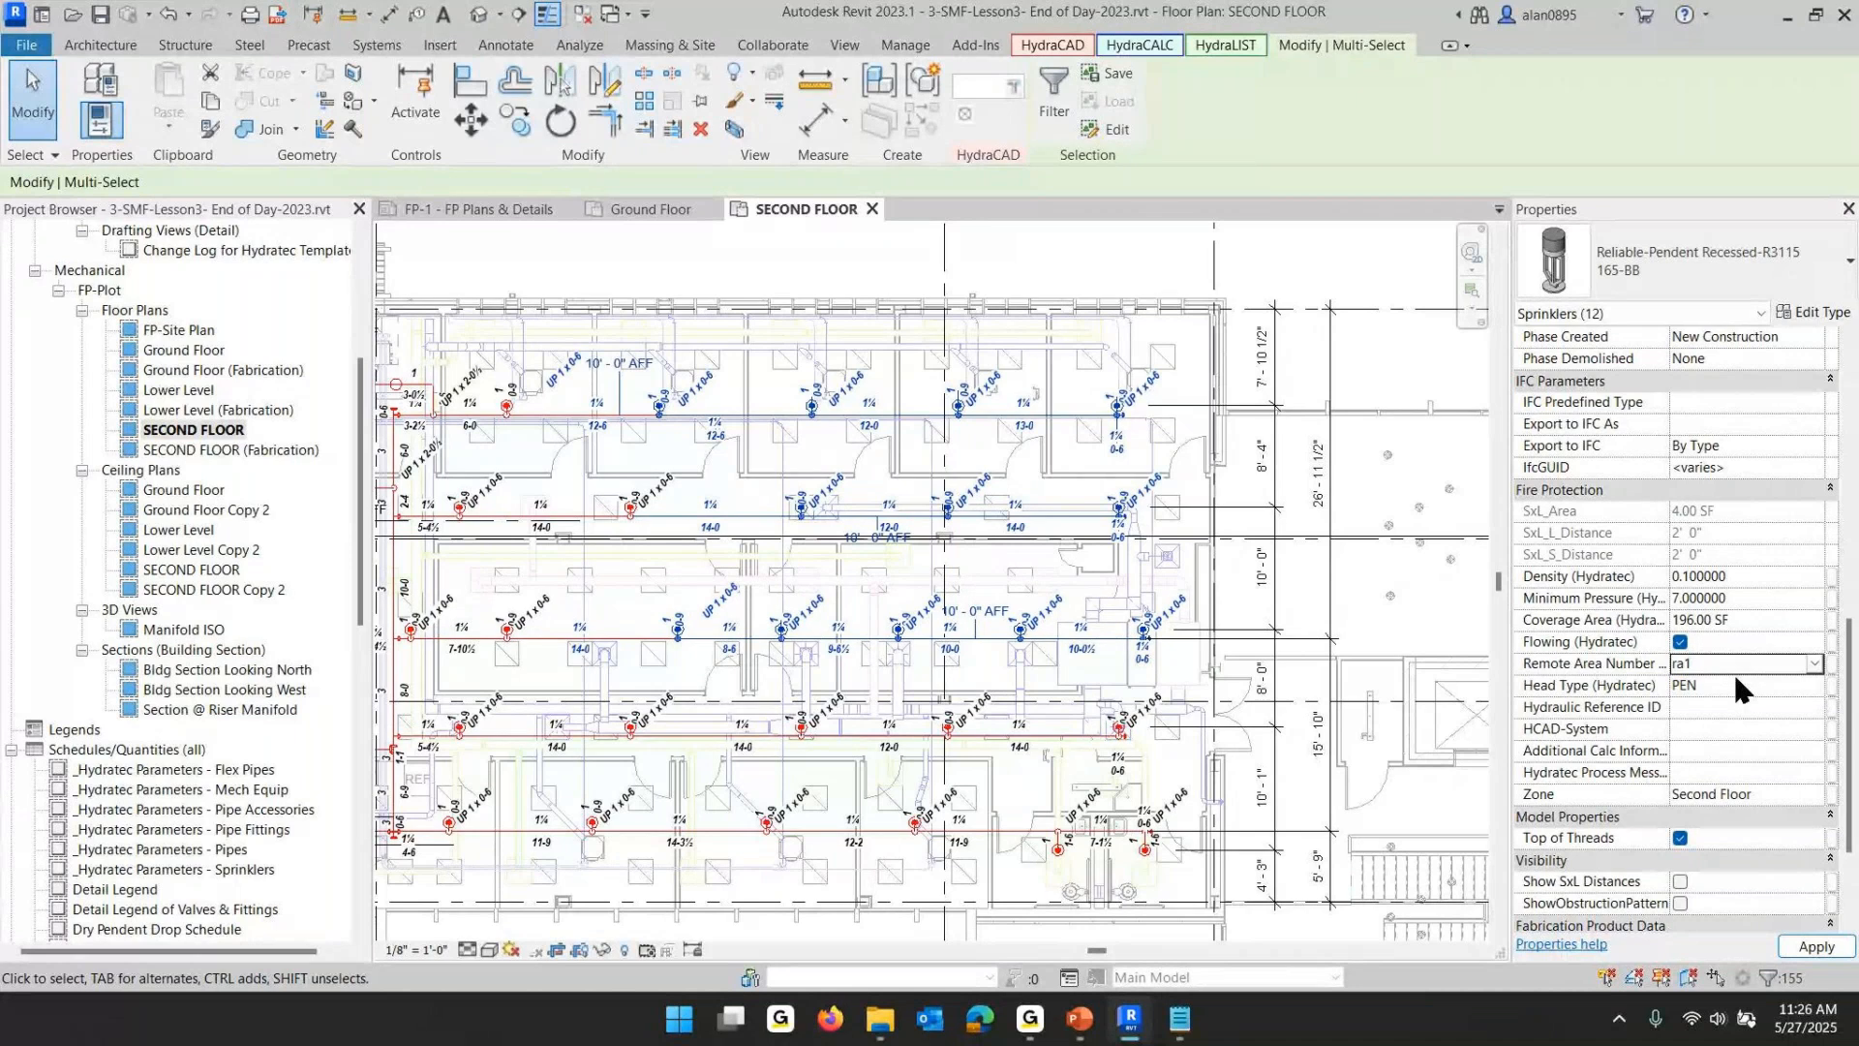
pyautogui.click(1736, 679)
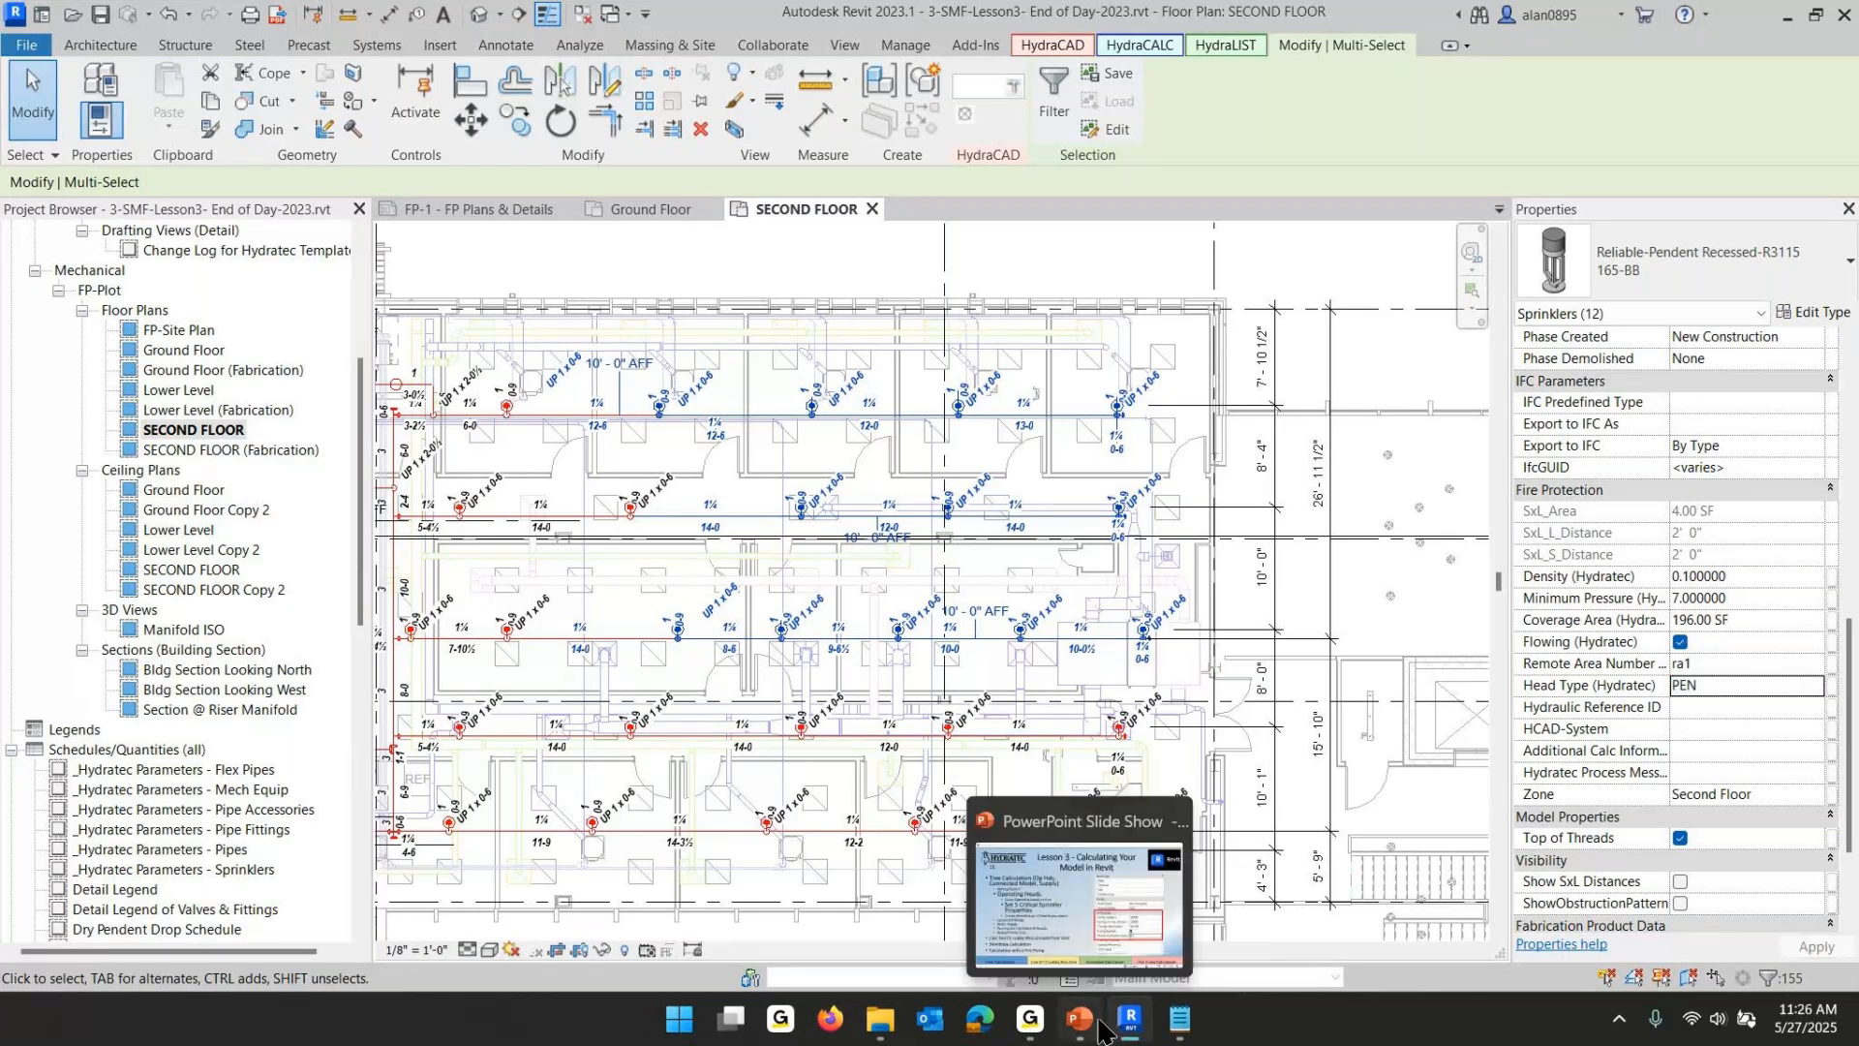
# - Review the slide on identifying operating heads with a filled region
pyautogui.click(1100, 1025)
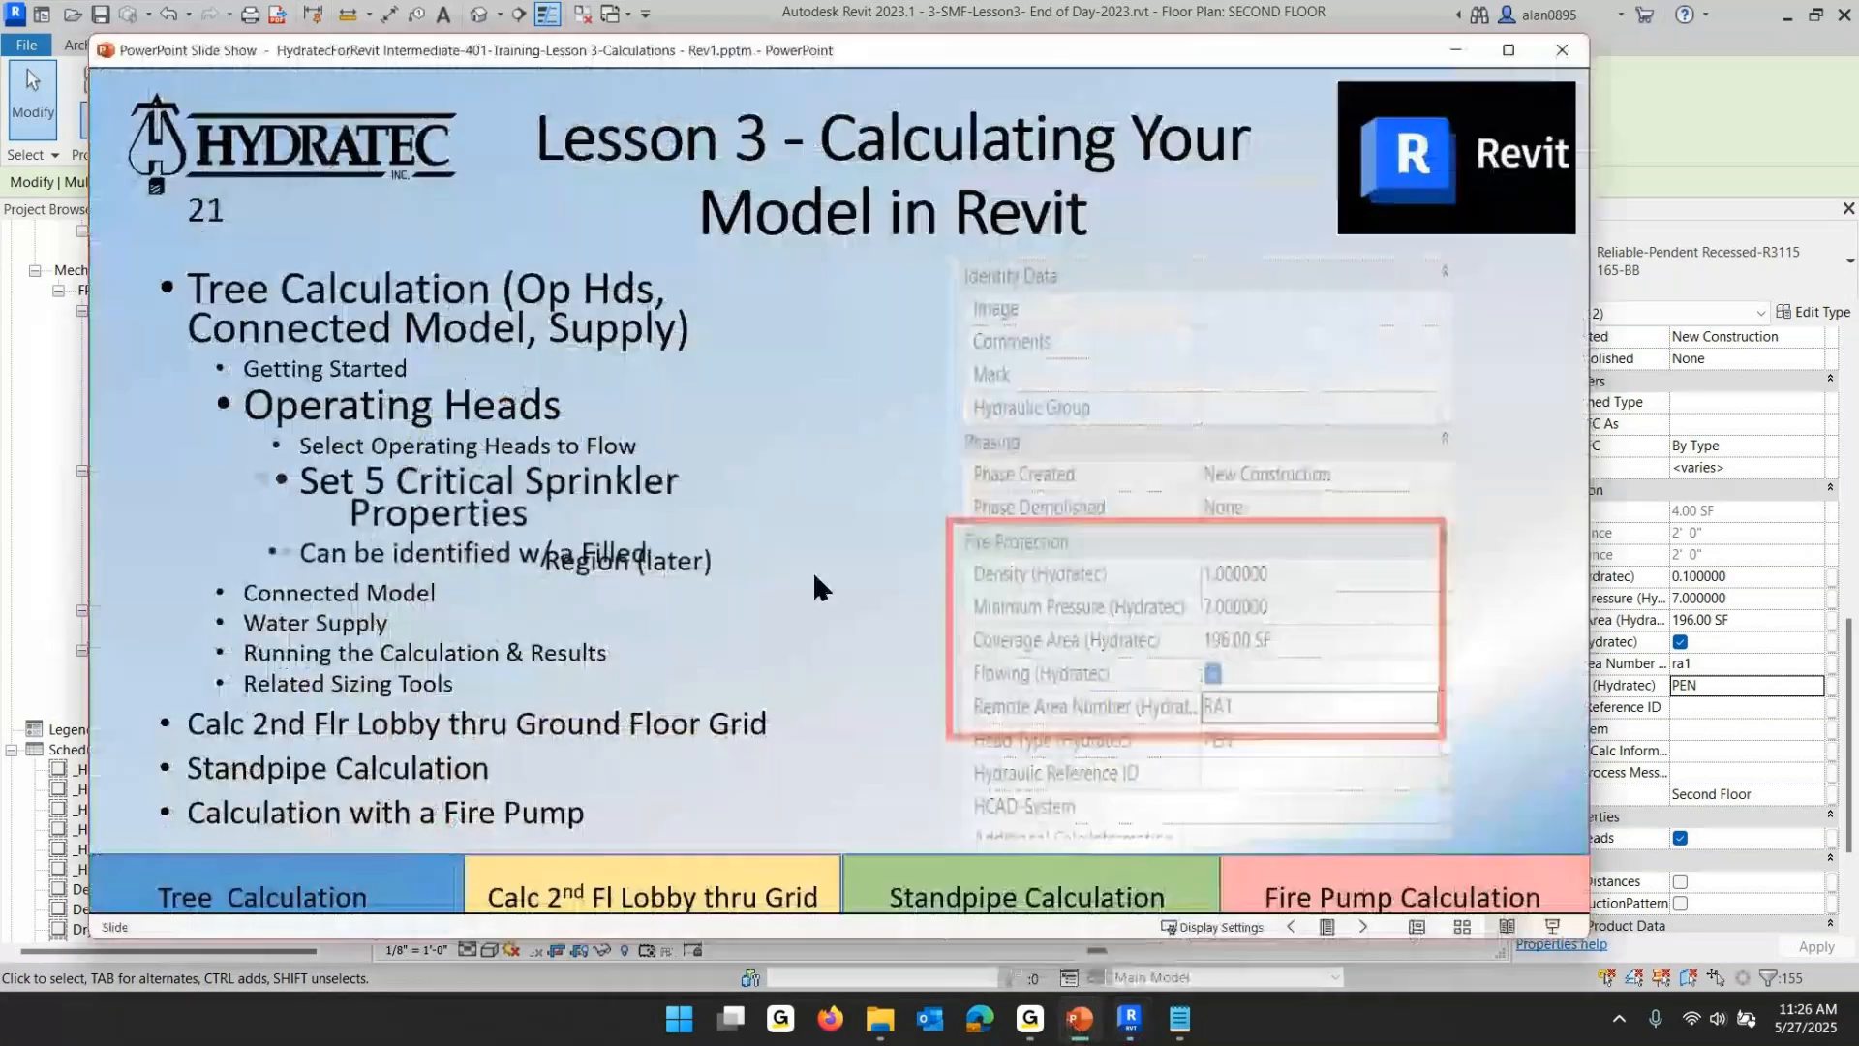
pyautogui.click(812, 569)
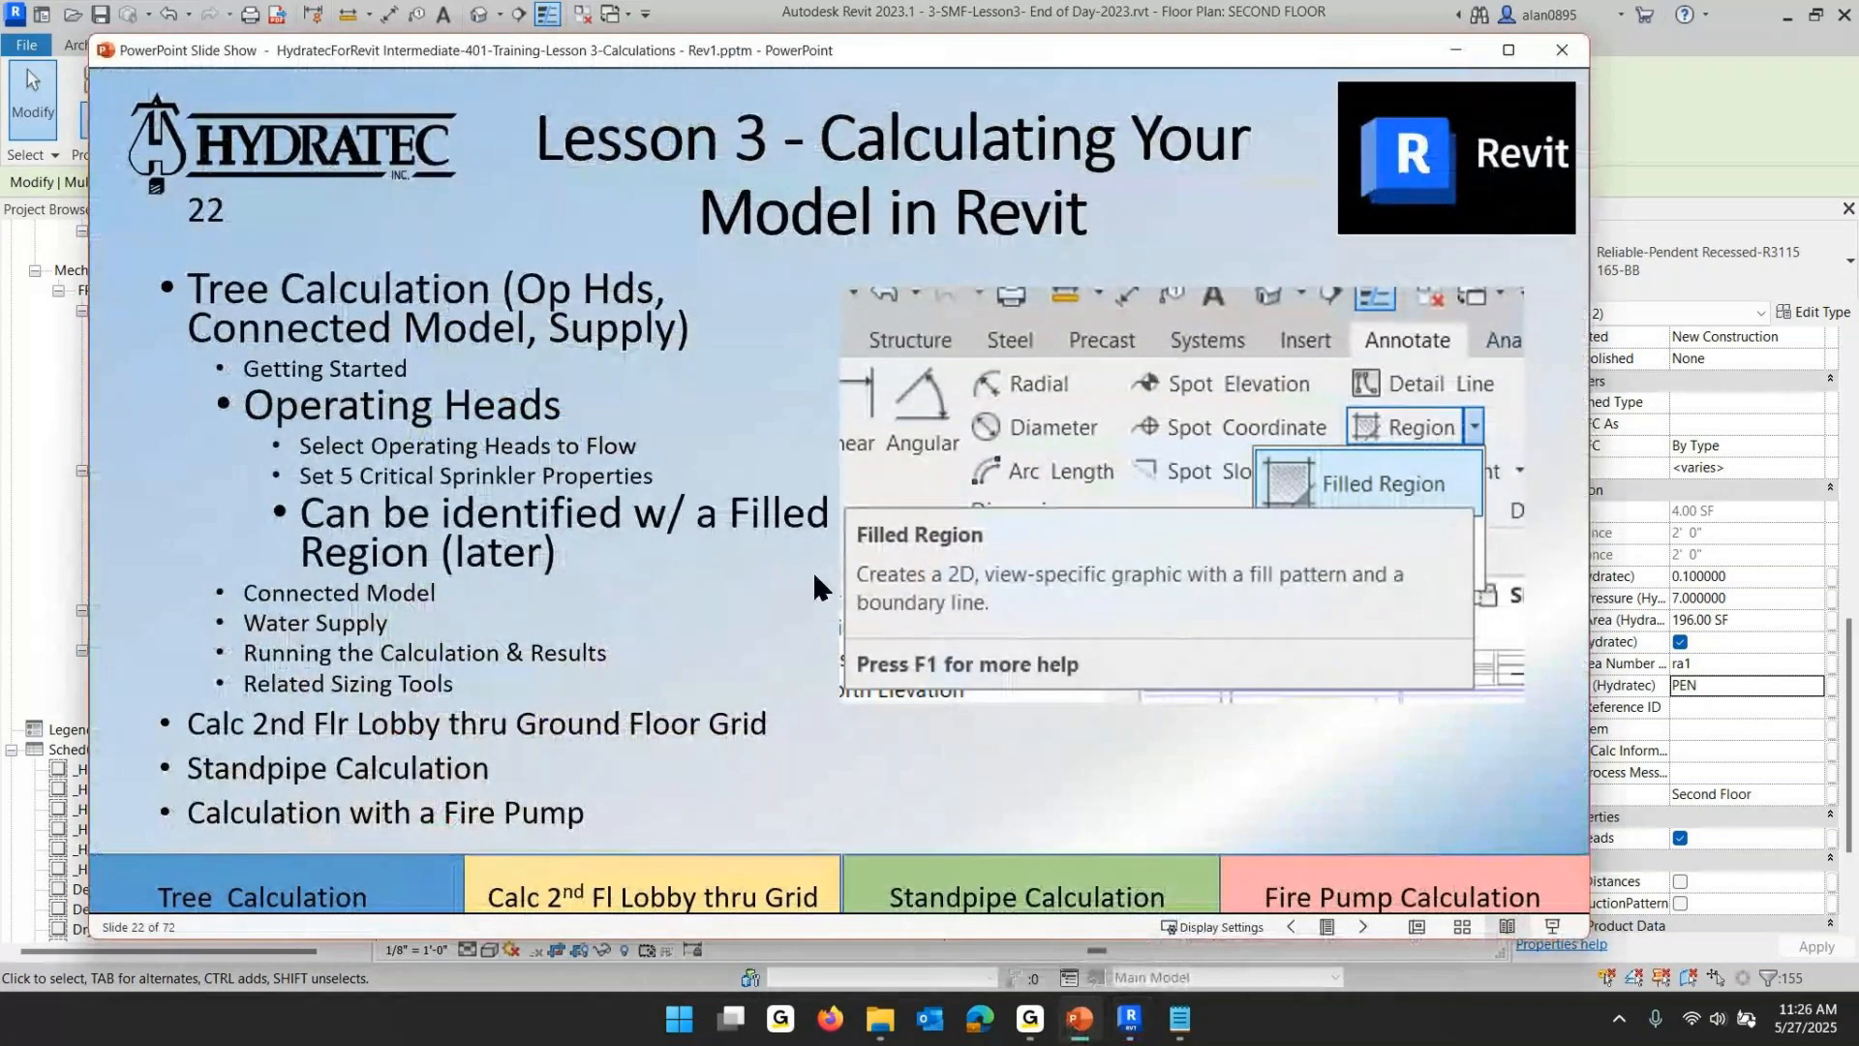
pyautogui.click(1130, 1018)
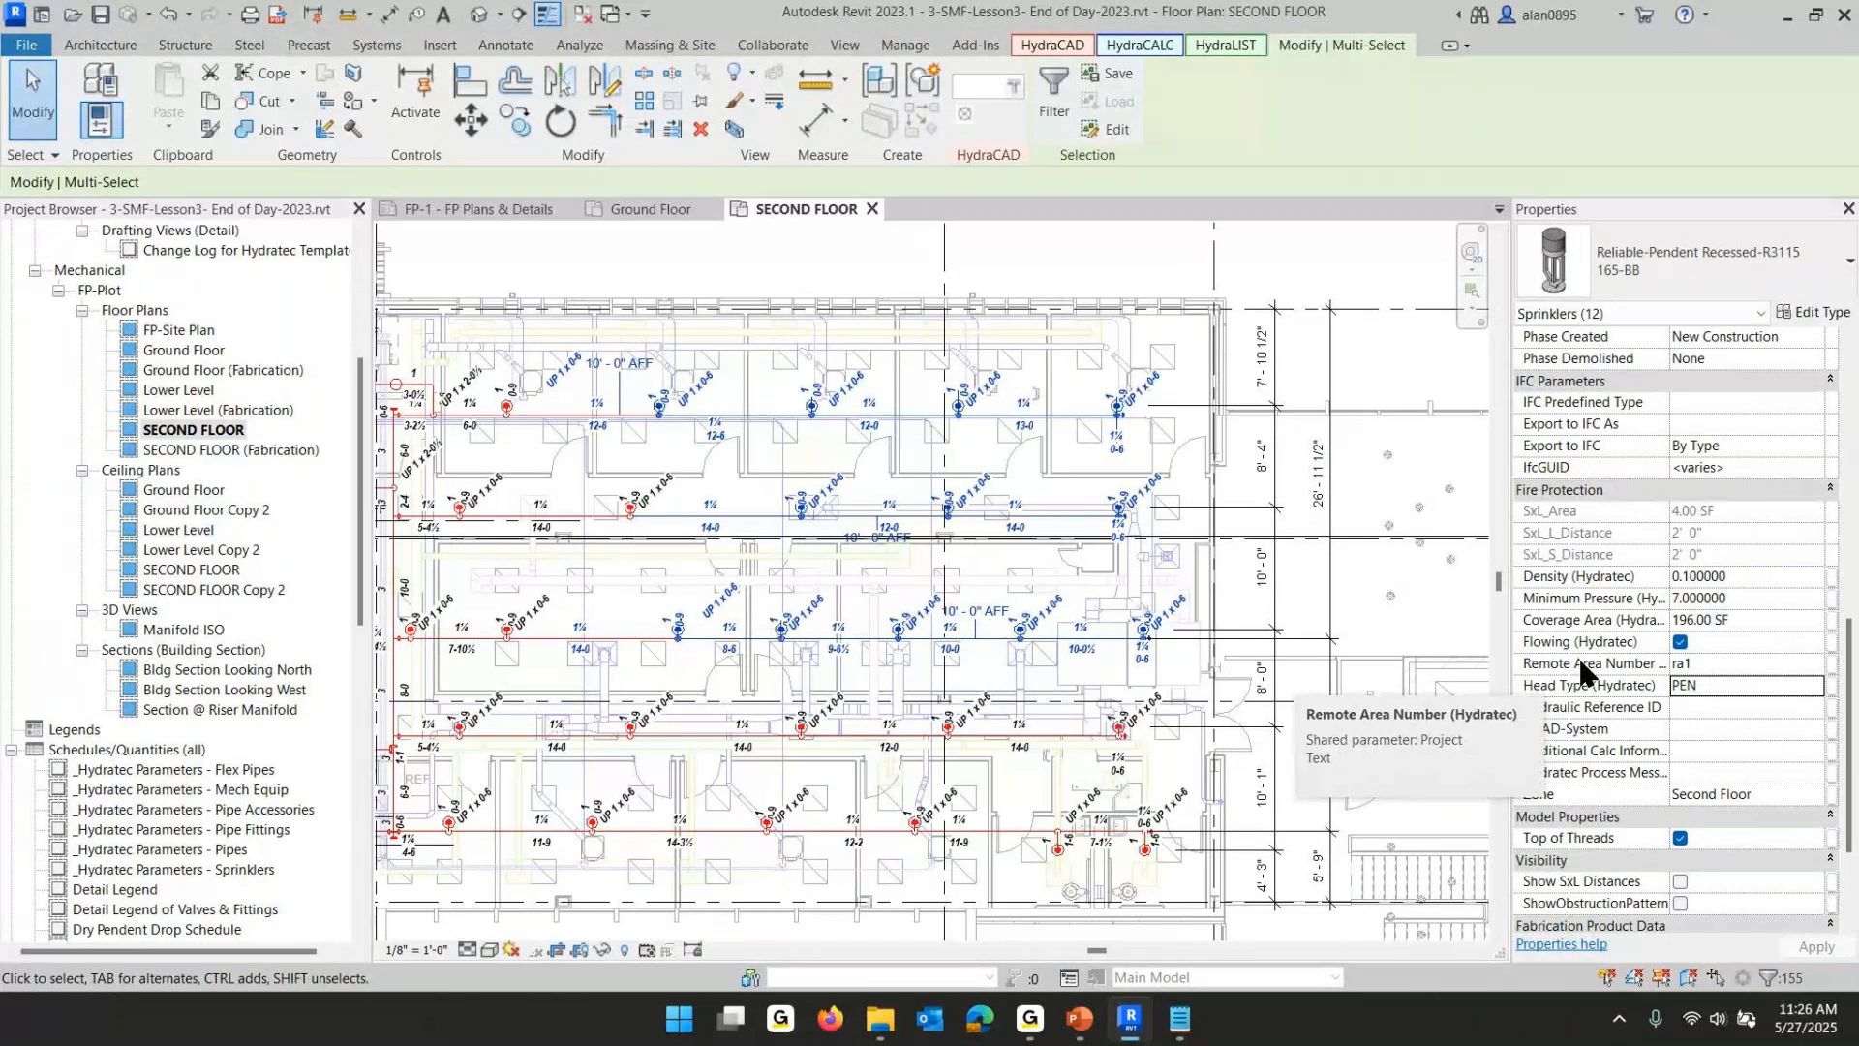
pyautogui.click(1741, 667)
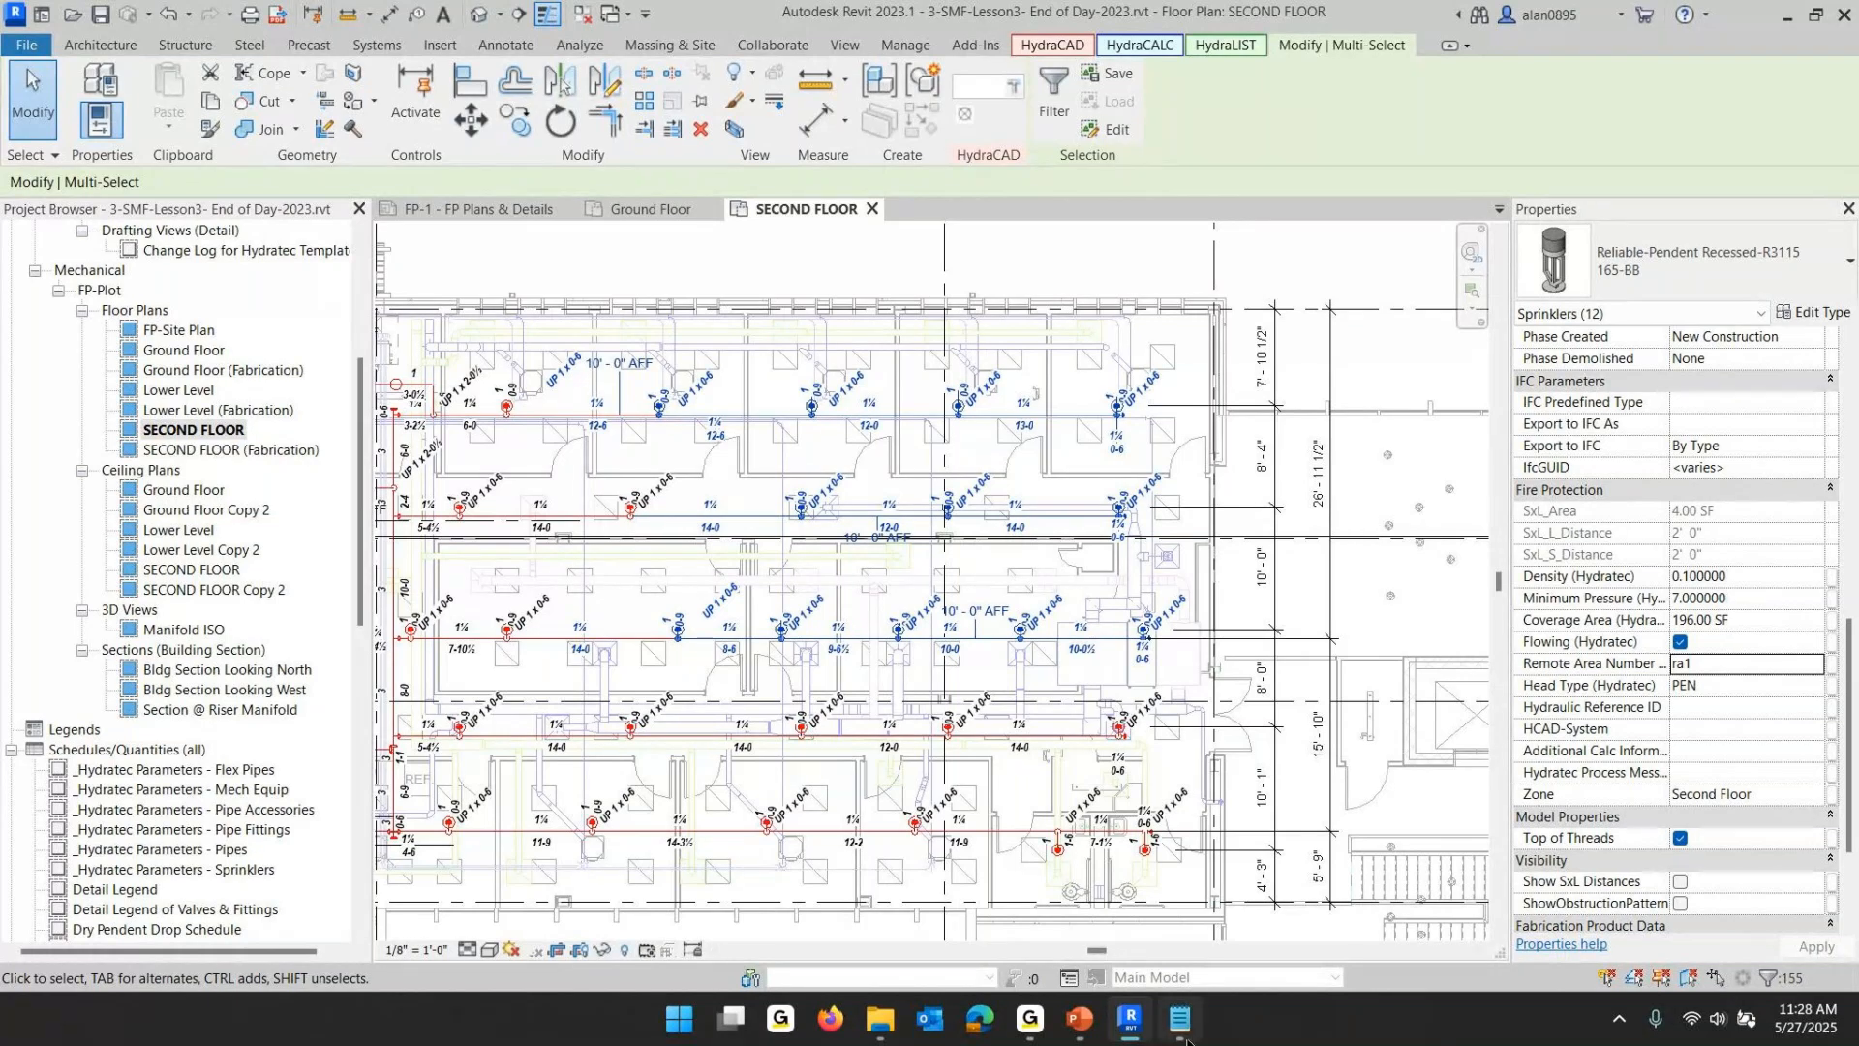
# - Review the slides on selecting the connected model with the Walker and the System Divider property
pyautogui.moveTo(1186, 1037)
pyautogui.click(1079, 1019)
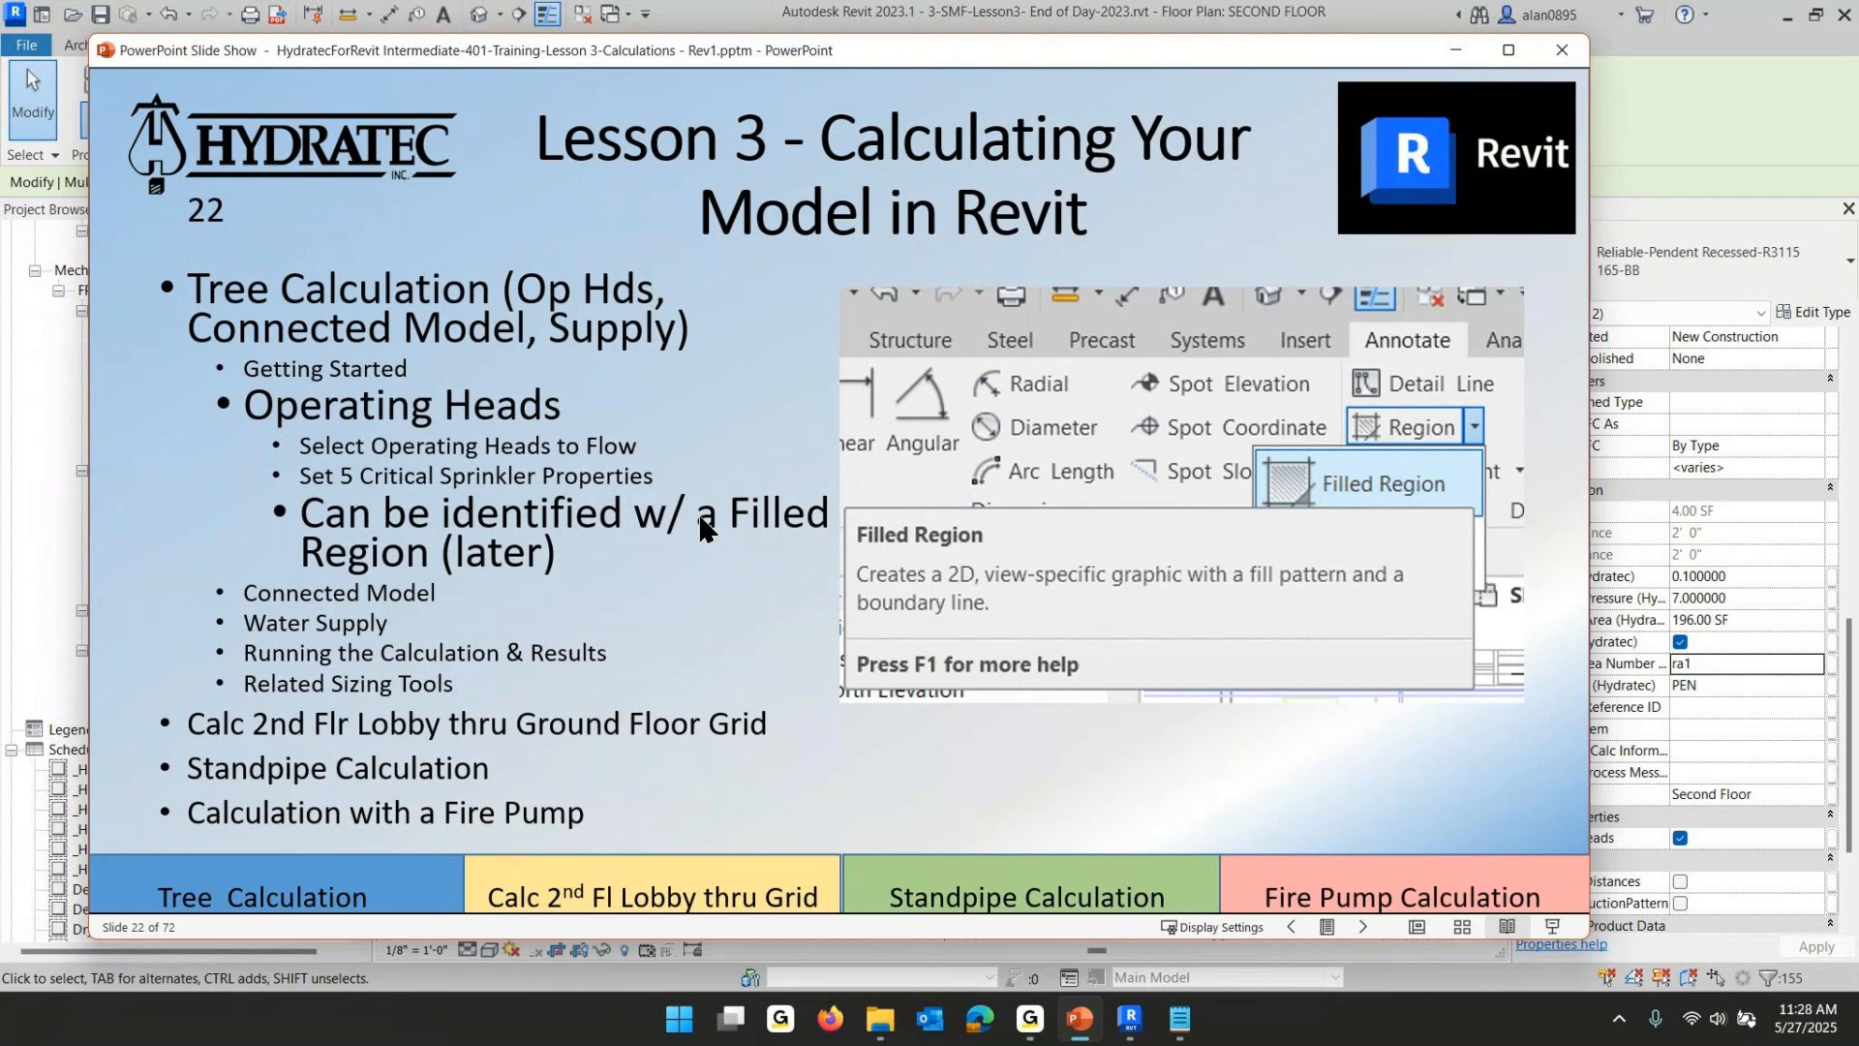
pyautogui.click(608, 654)
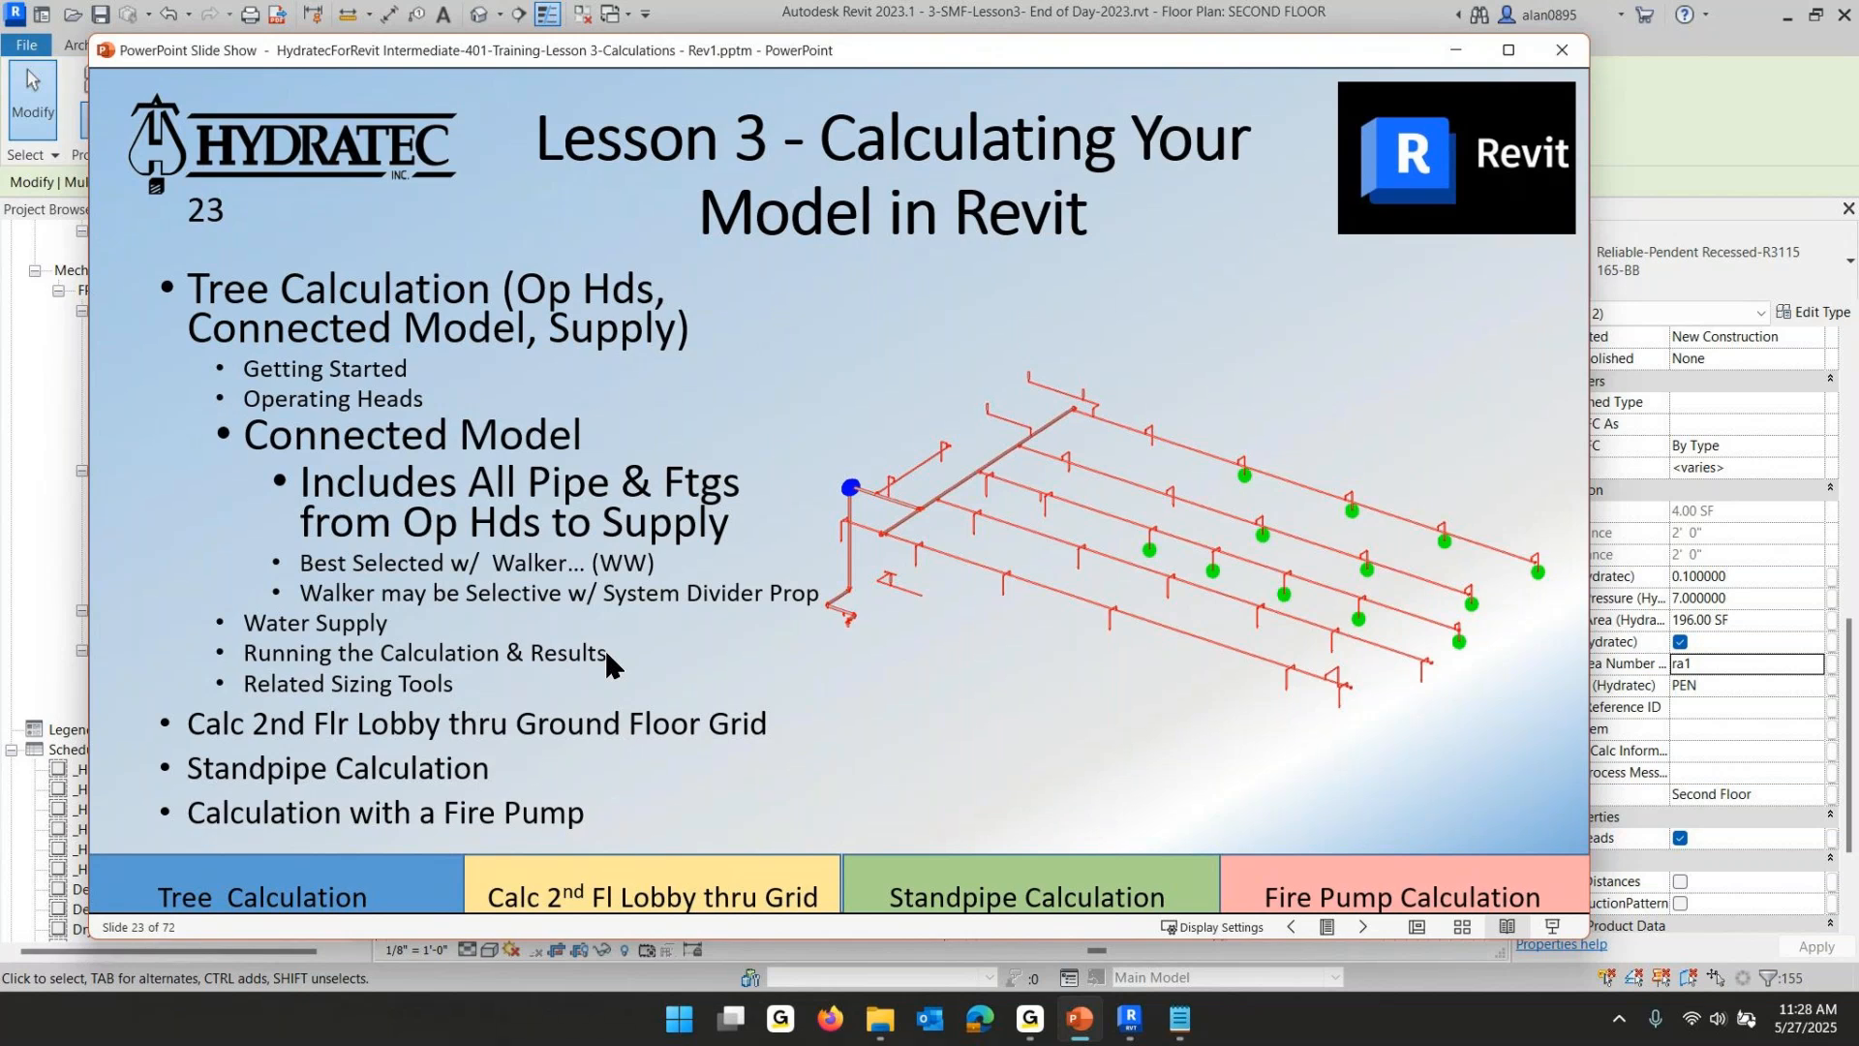
pyautogui.click(955, 560)
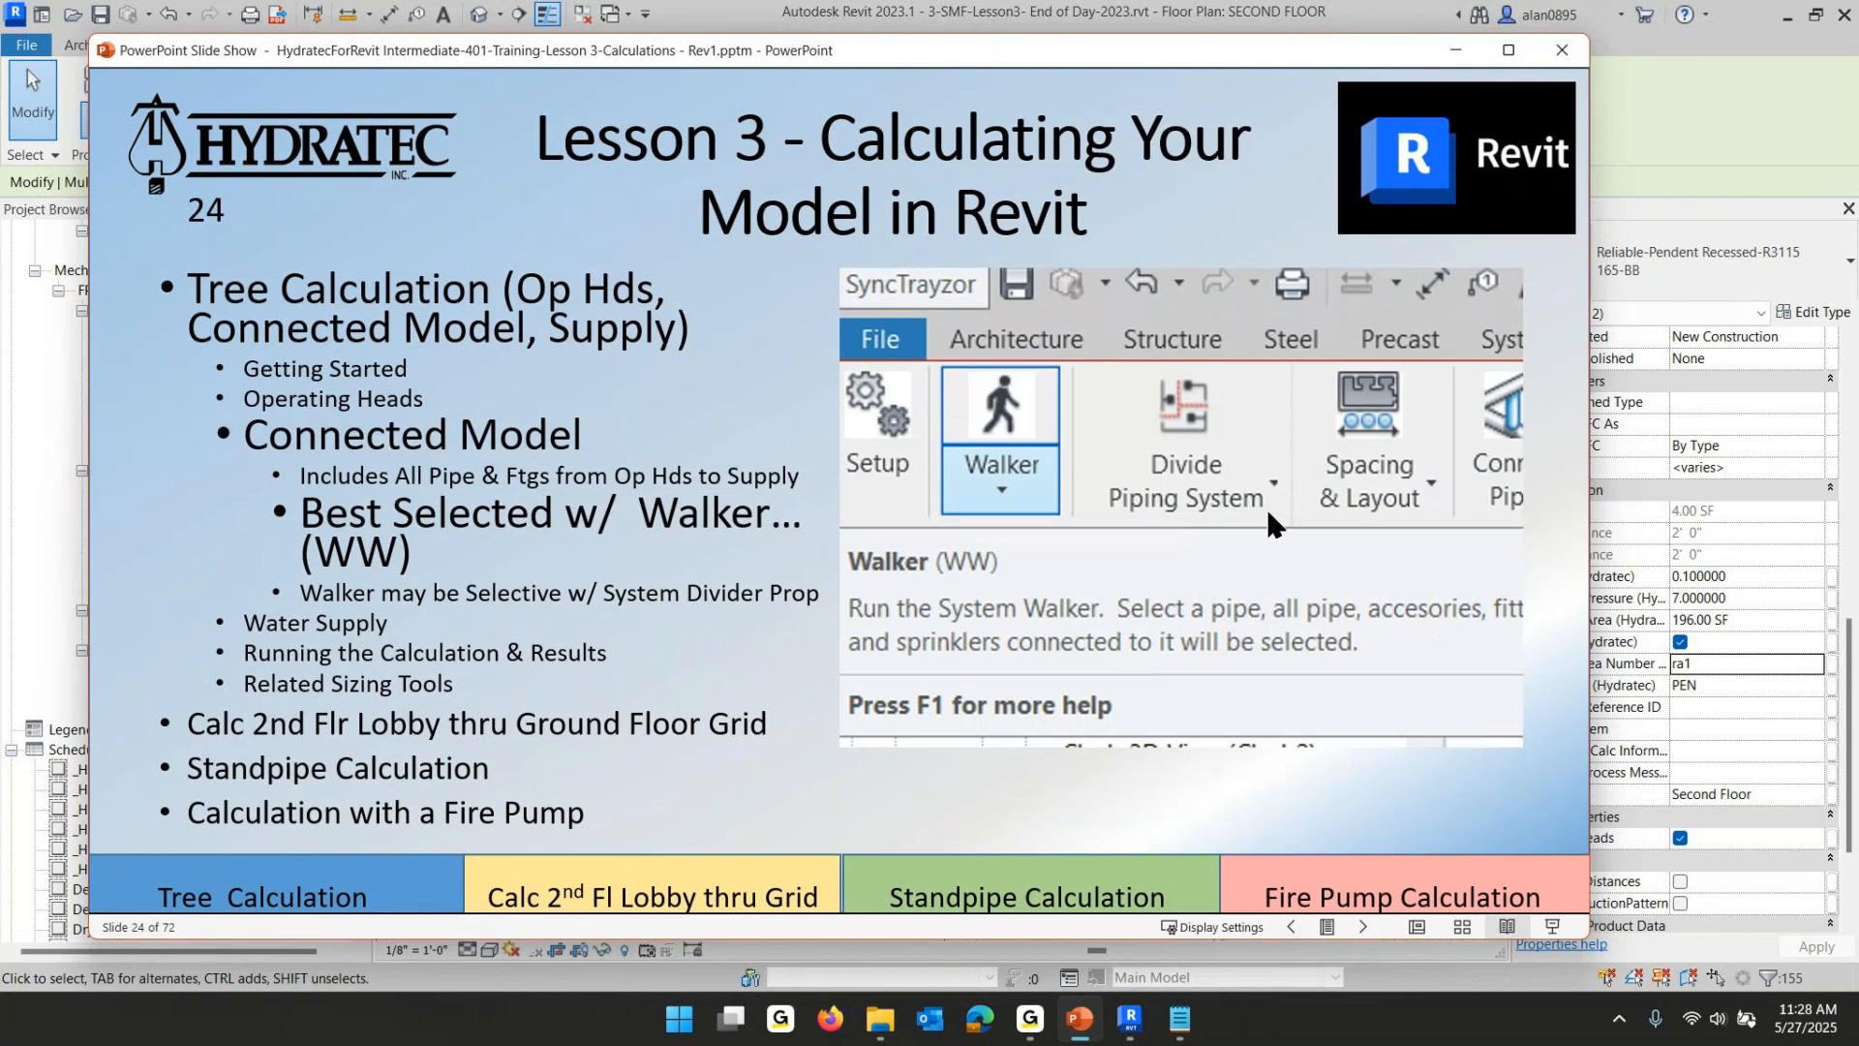
pyautogui.click(758, 484)
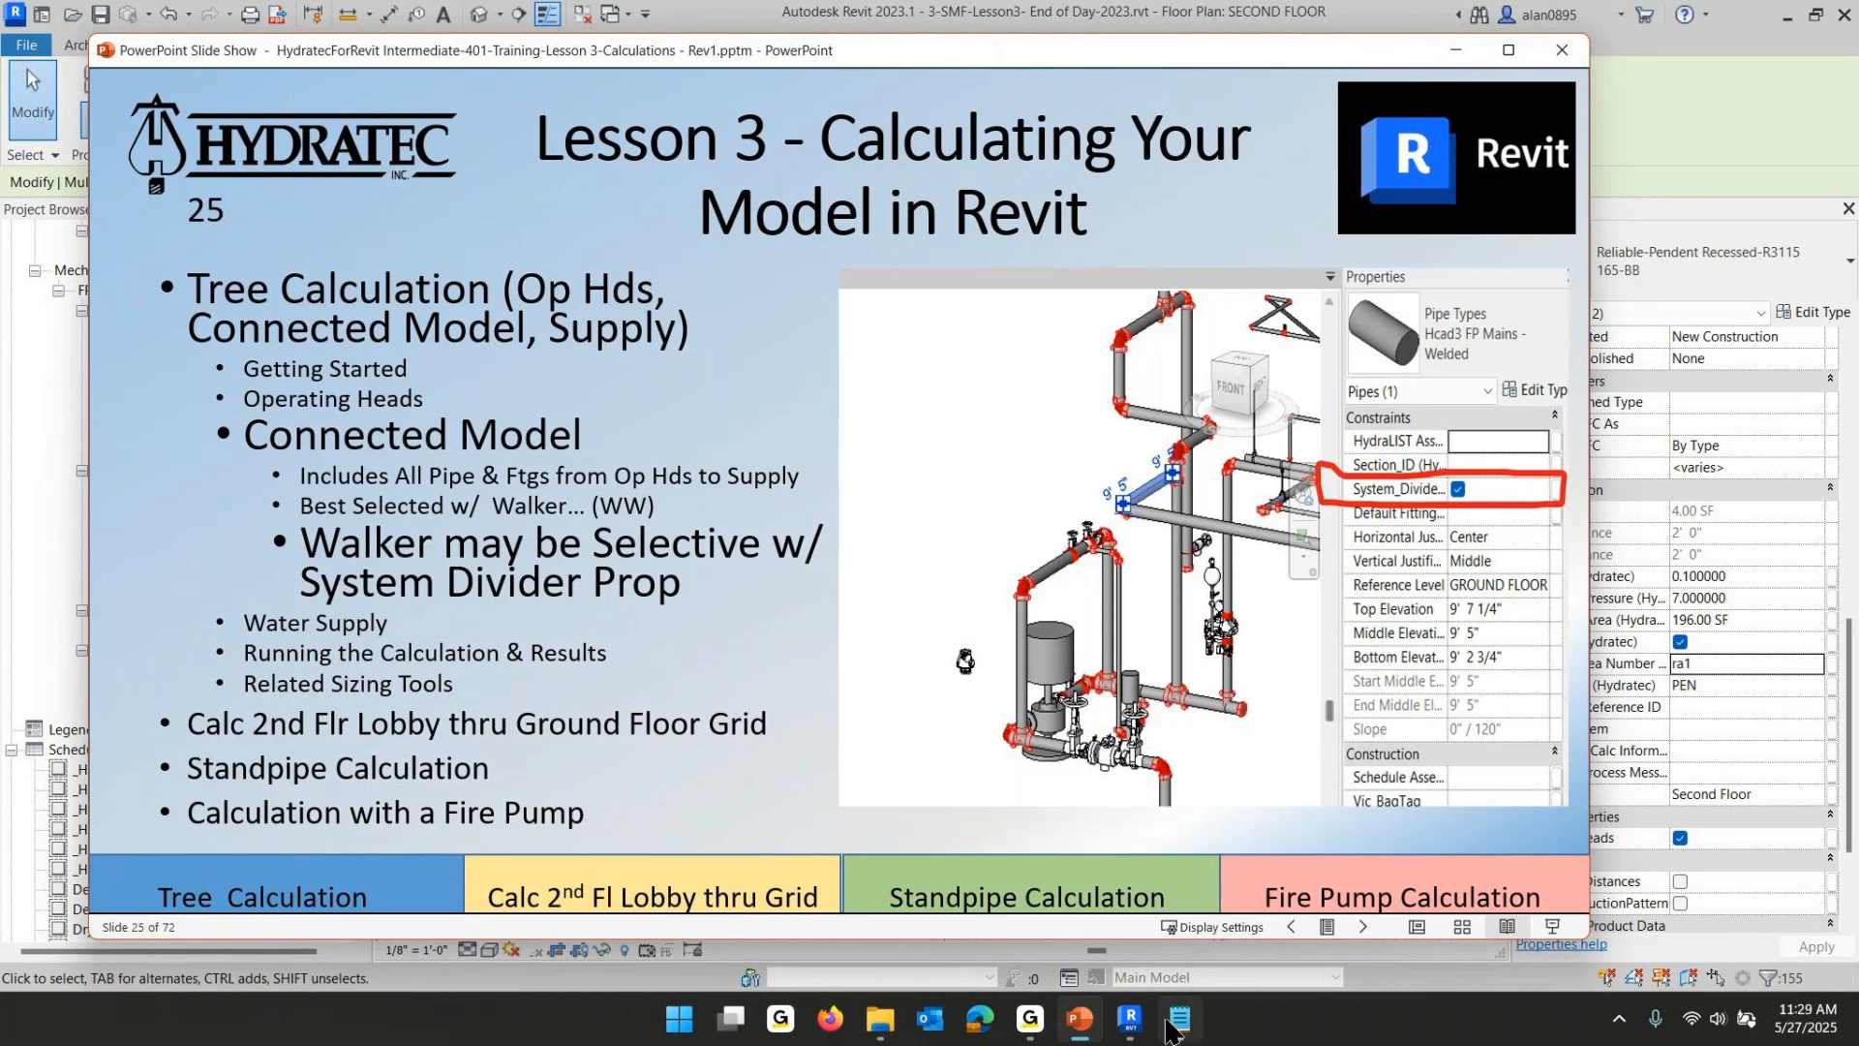
pyautogui.click(1133, 1024)
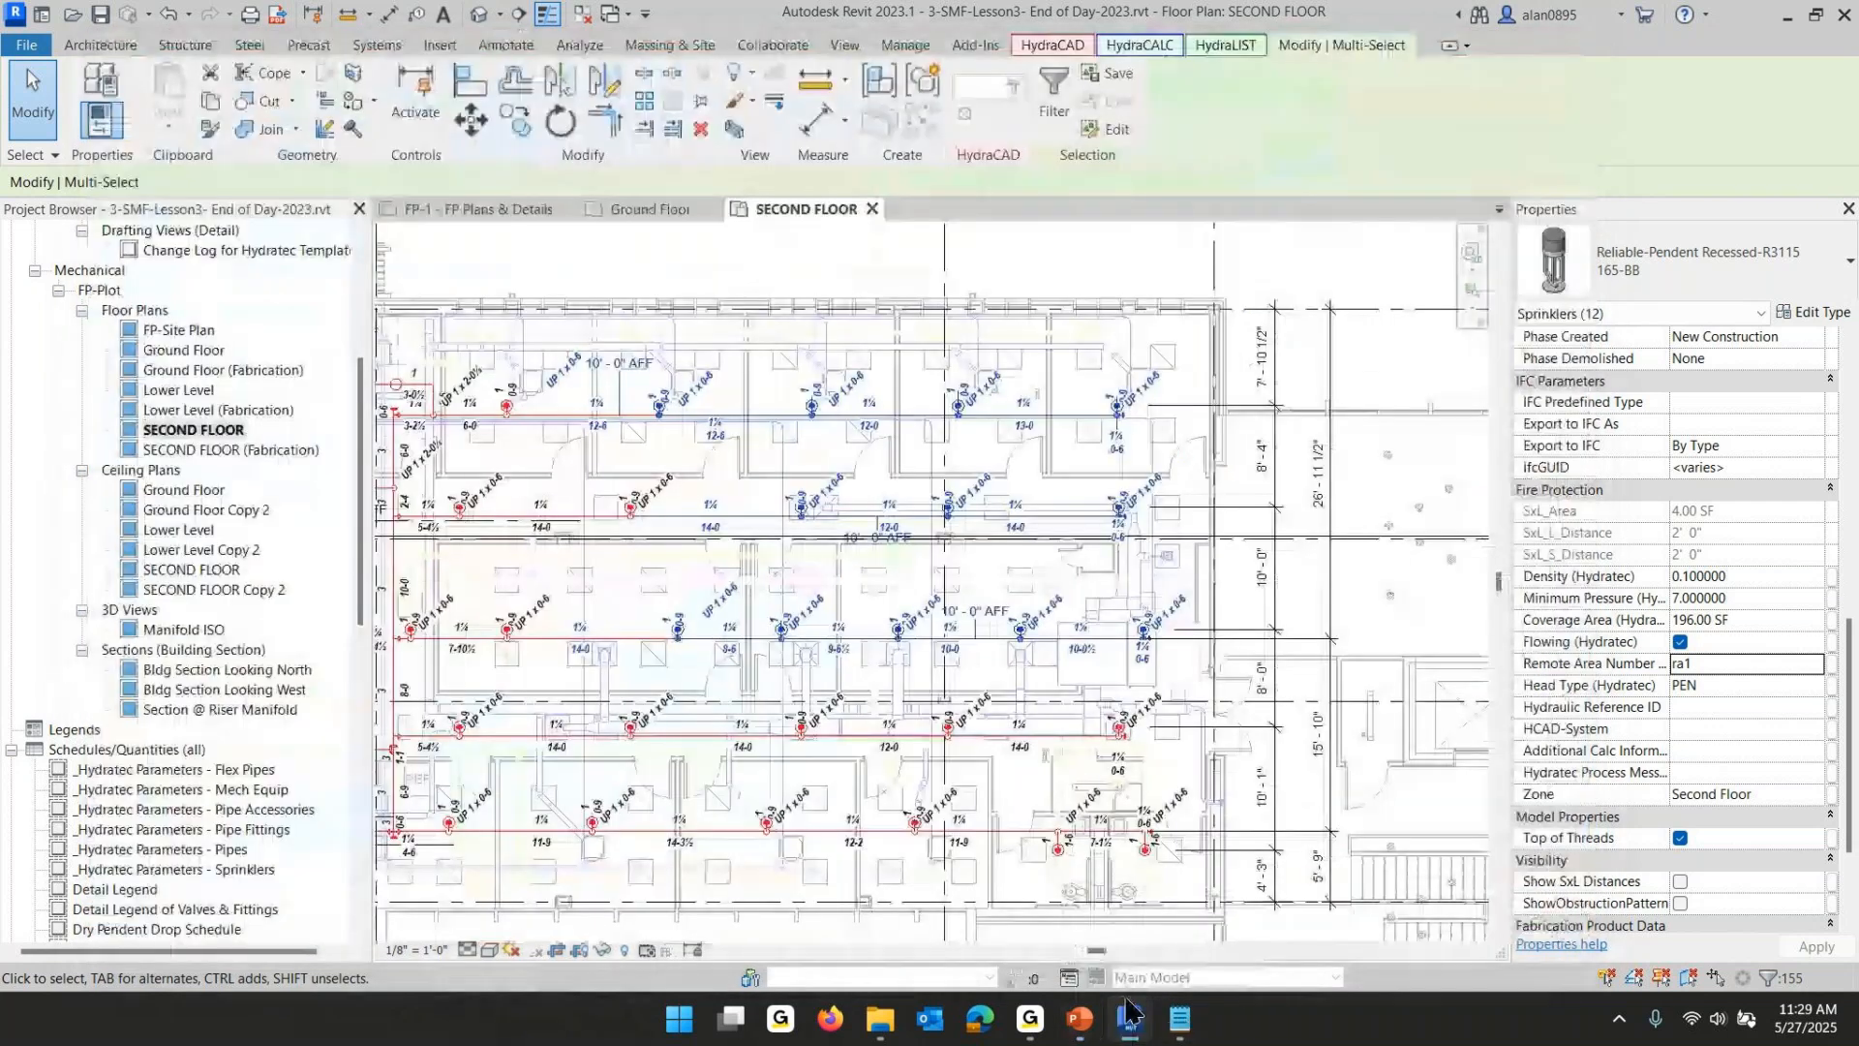
# - Clear the selection and select the entire connected second-floor piping system from one of its pipes
pyautogui.press('Escape')
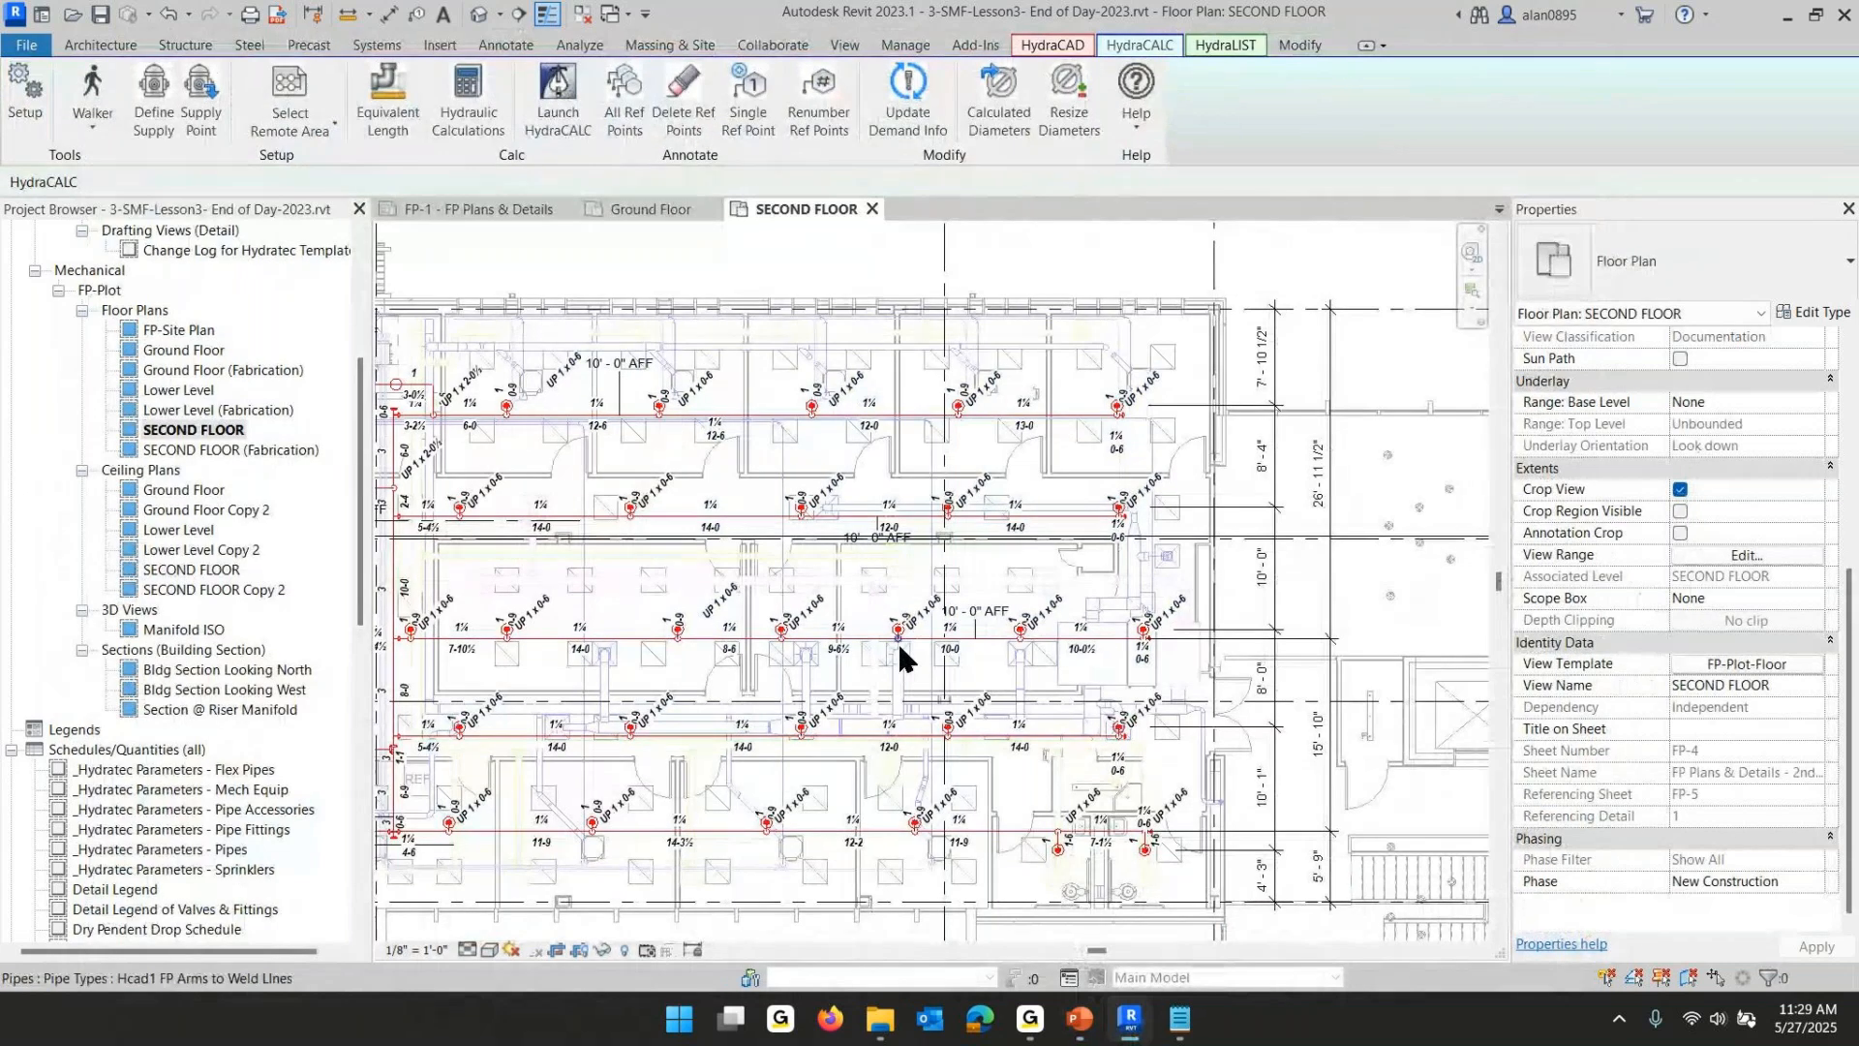
pyautogui.press('Tab')
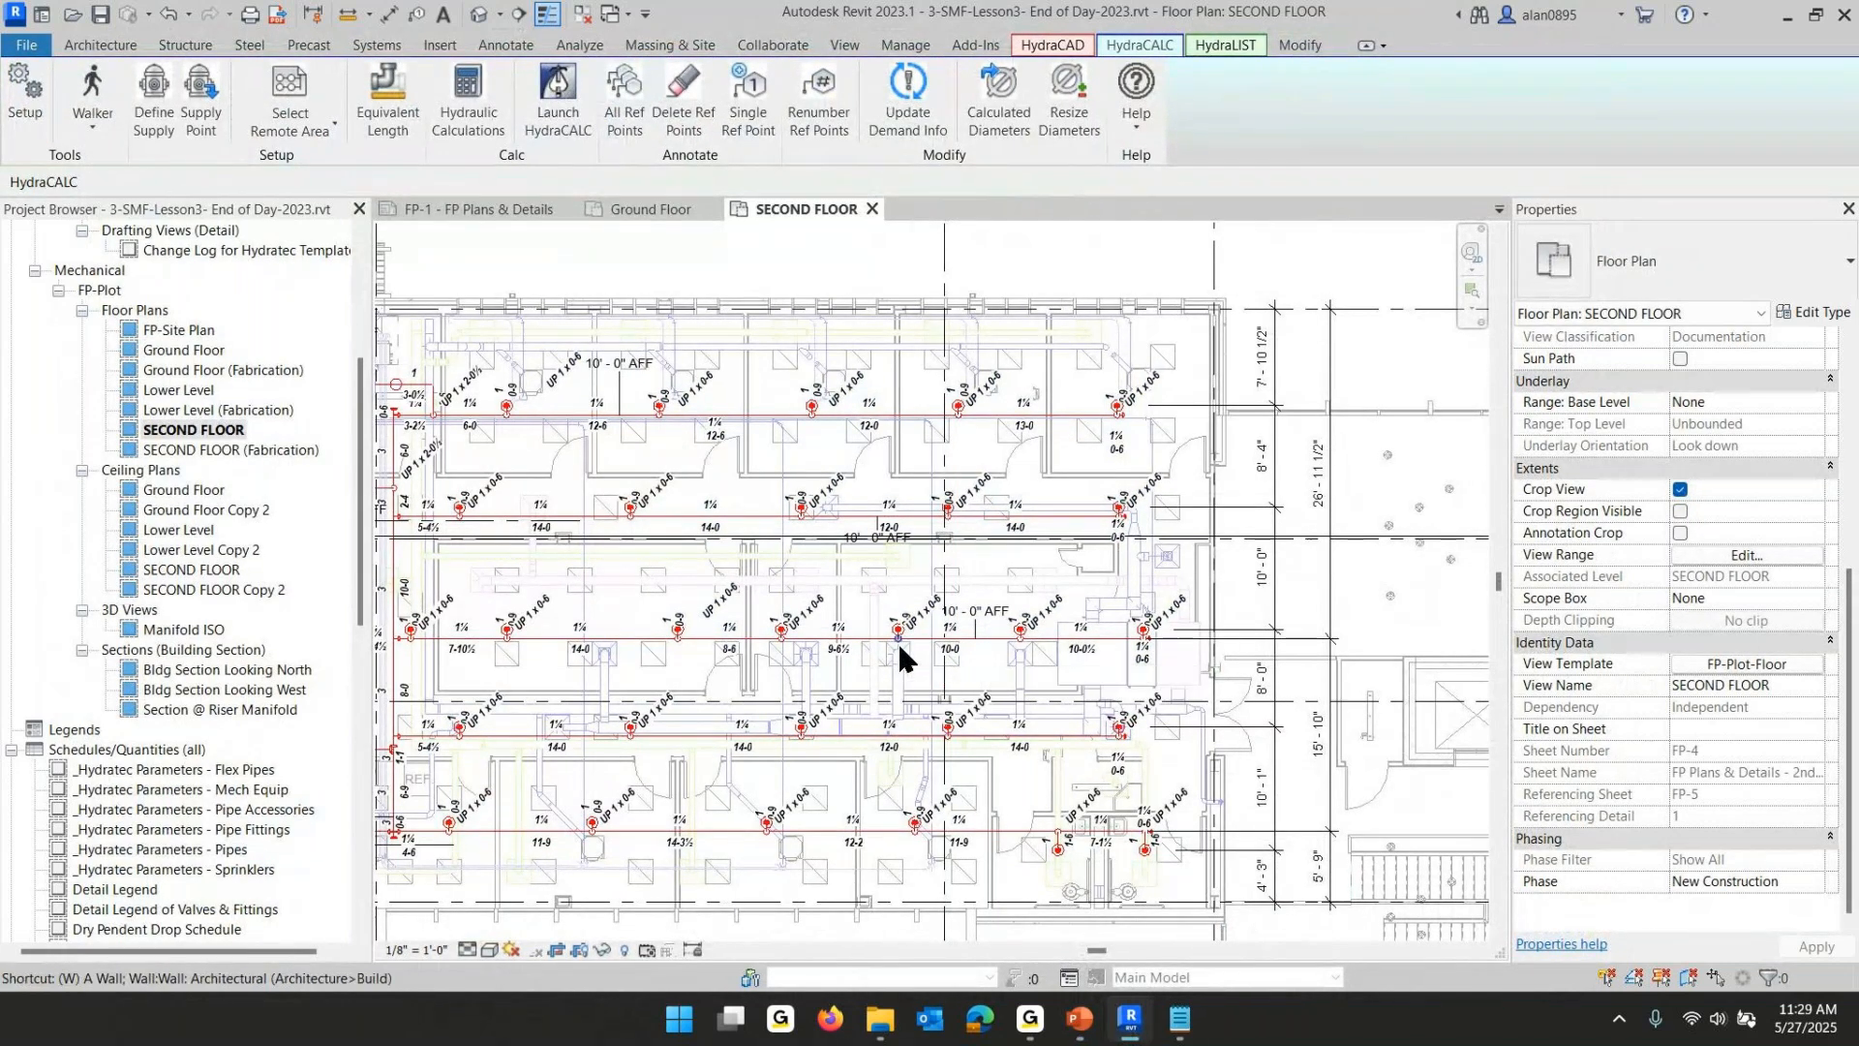
pyautogui.press('Tab')
pyautogui.click(898, 641)
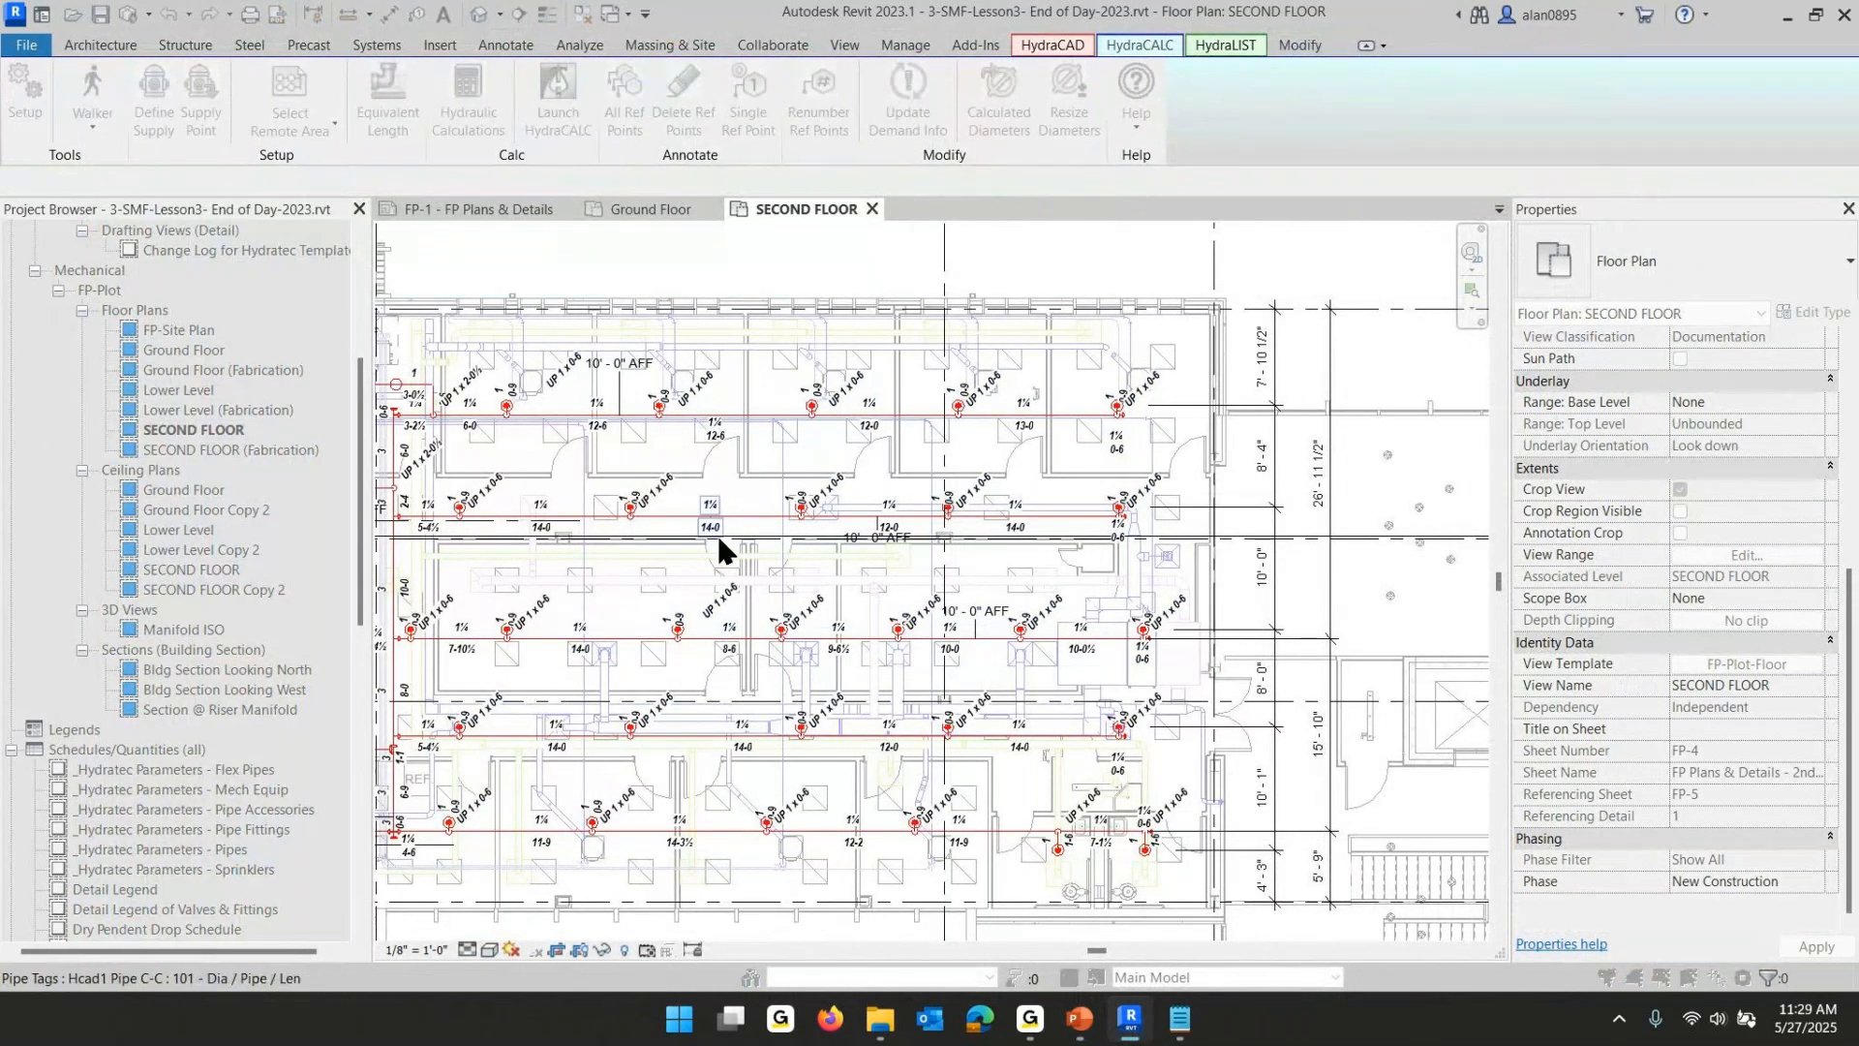
pyautogui.click(678, 523)
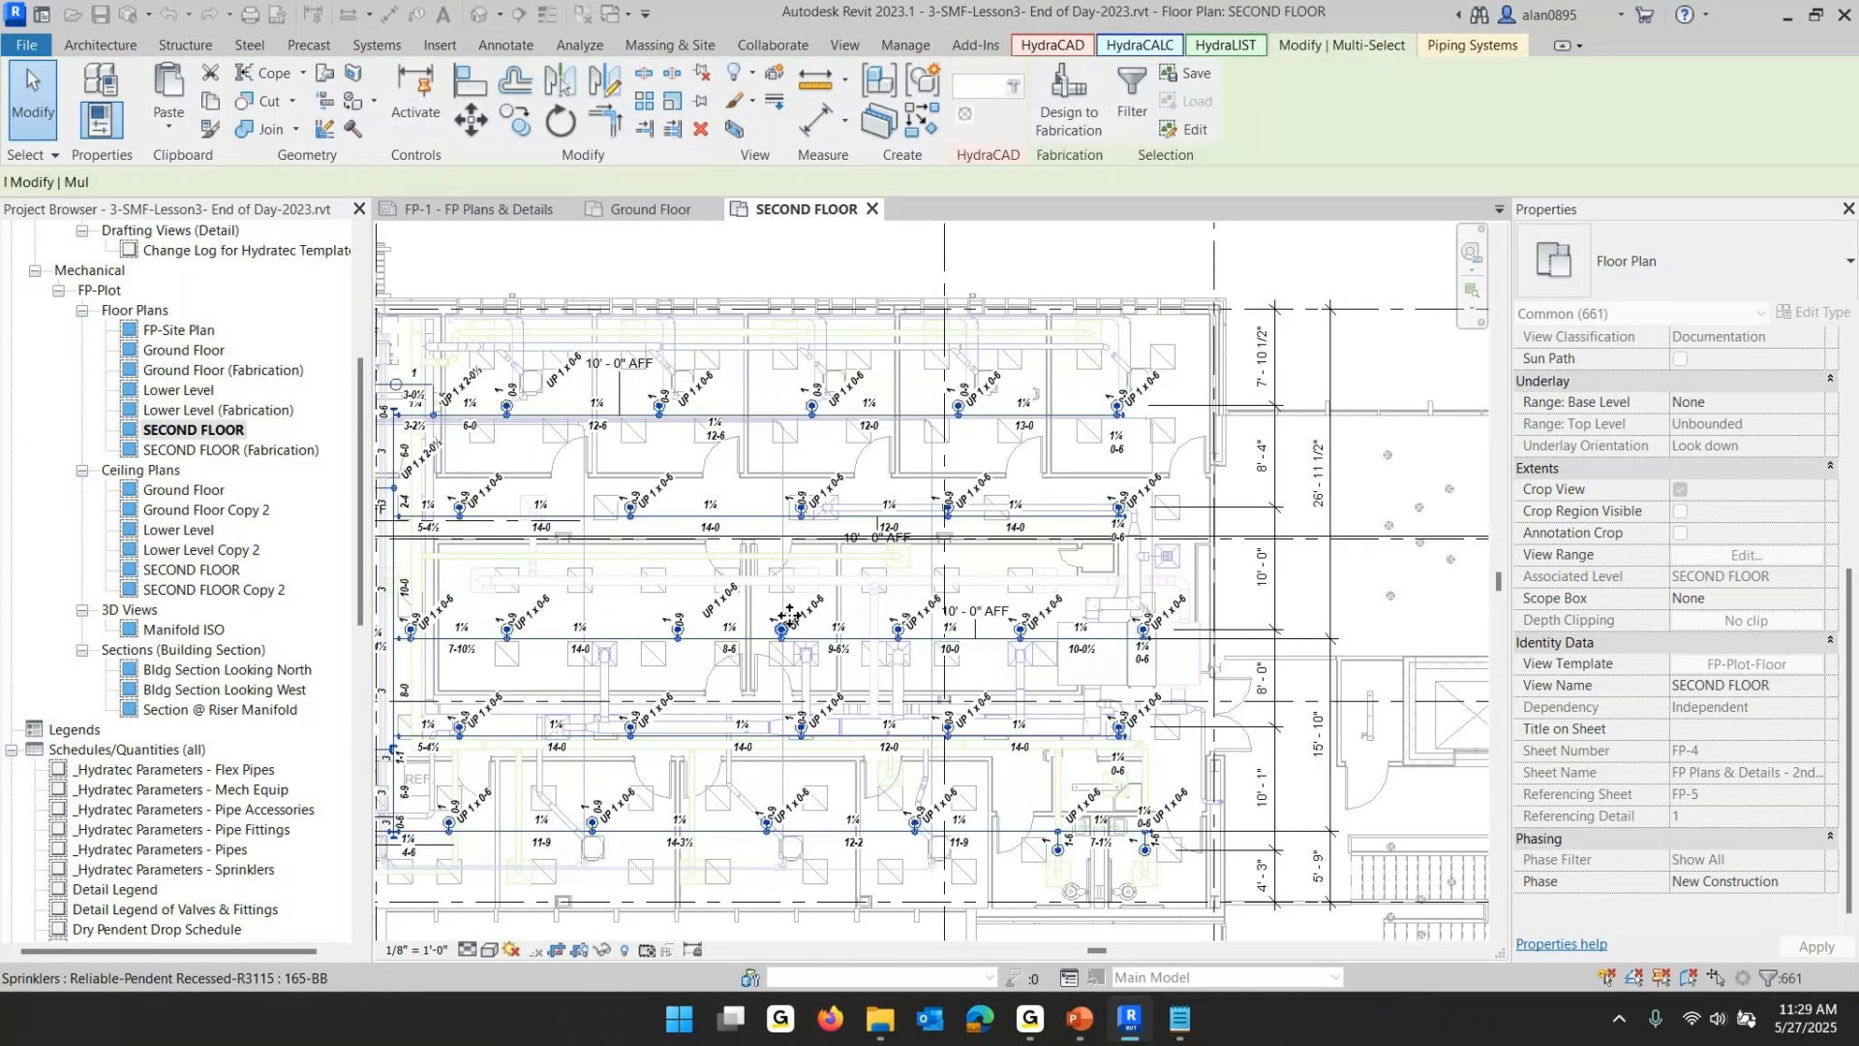
pyautogui.moveTo(585, 504); pyautogui.dragTo(991, 427, button='middle')
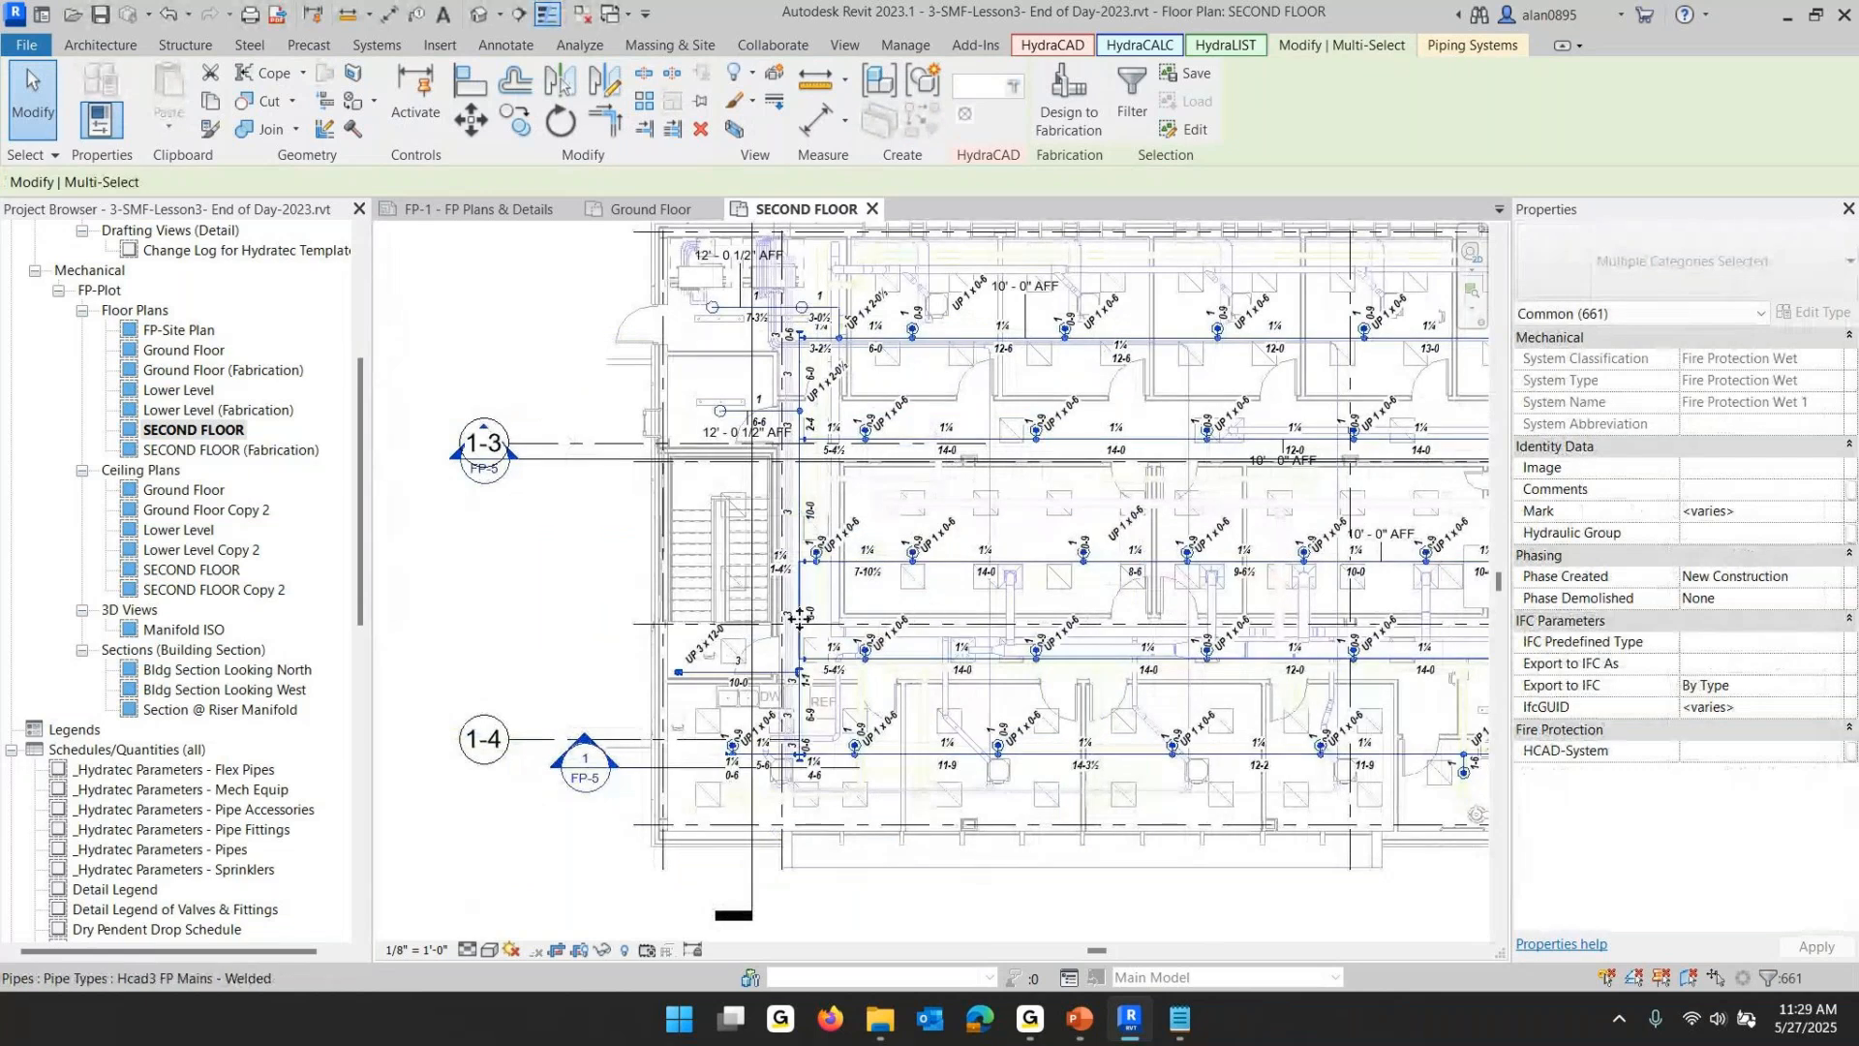
# - Mark the vertical main pipe beside the stairwell as a System Divider and clear the selection
pyautogui.scroll(5, 803, 610)
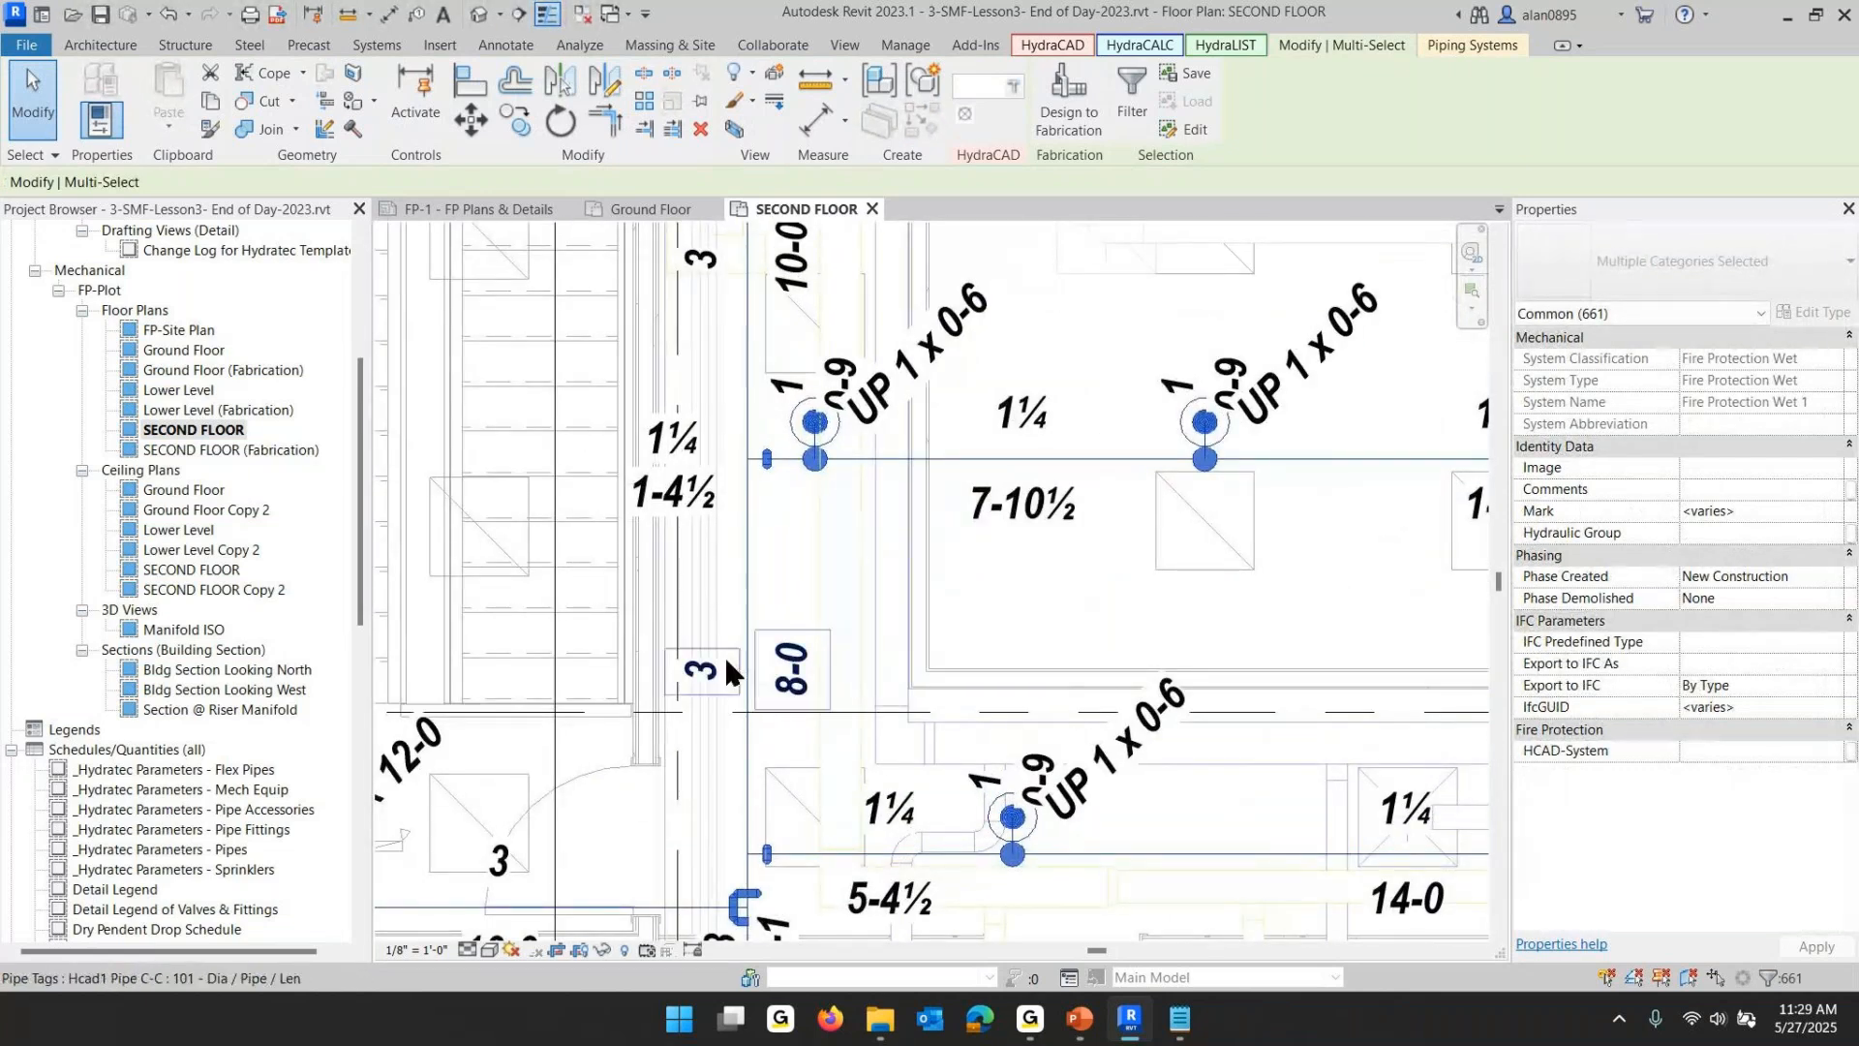
pyautogui.click(748, 543)
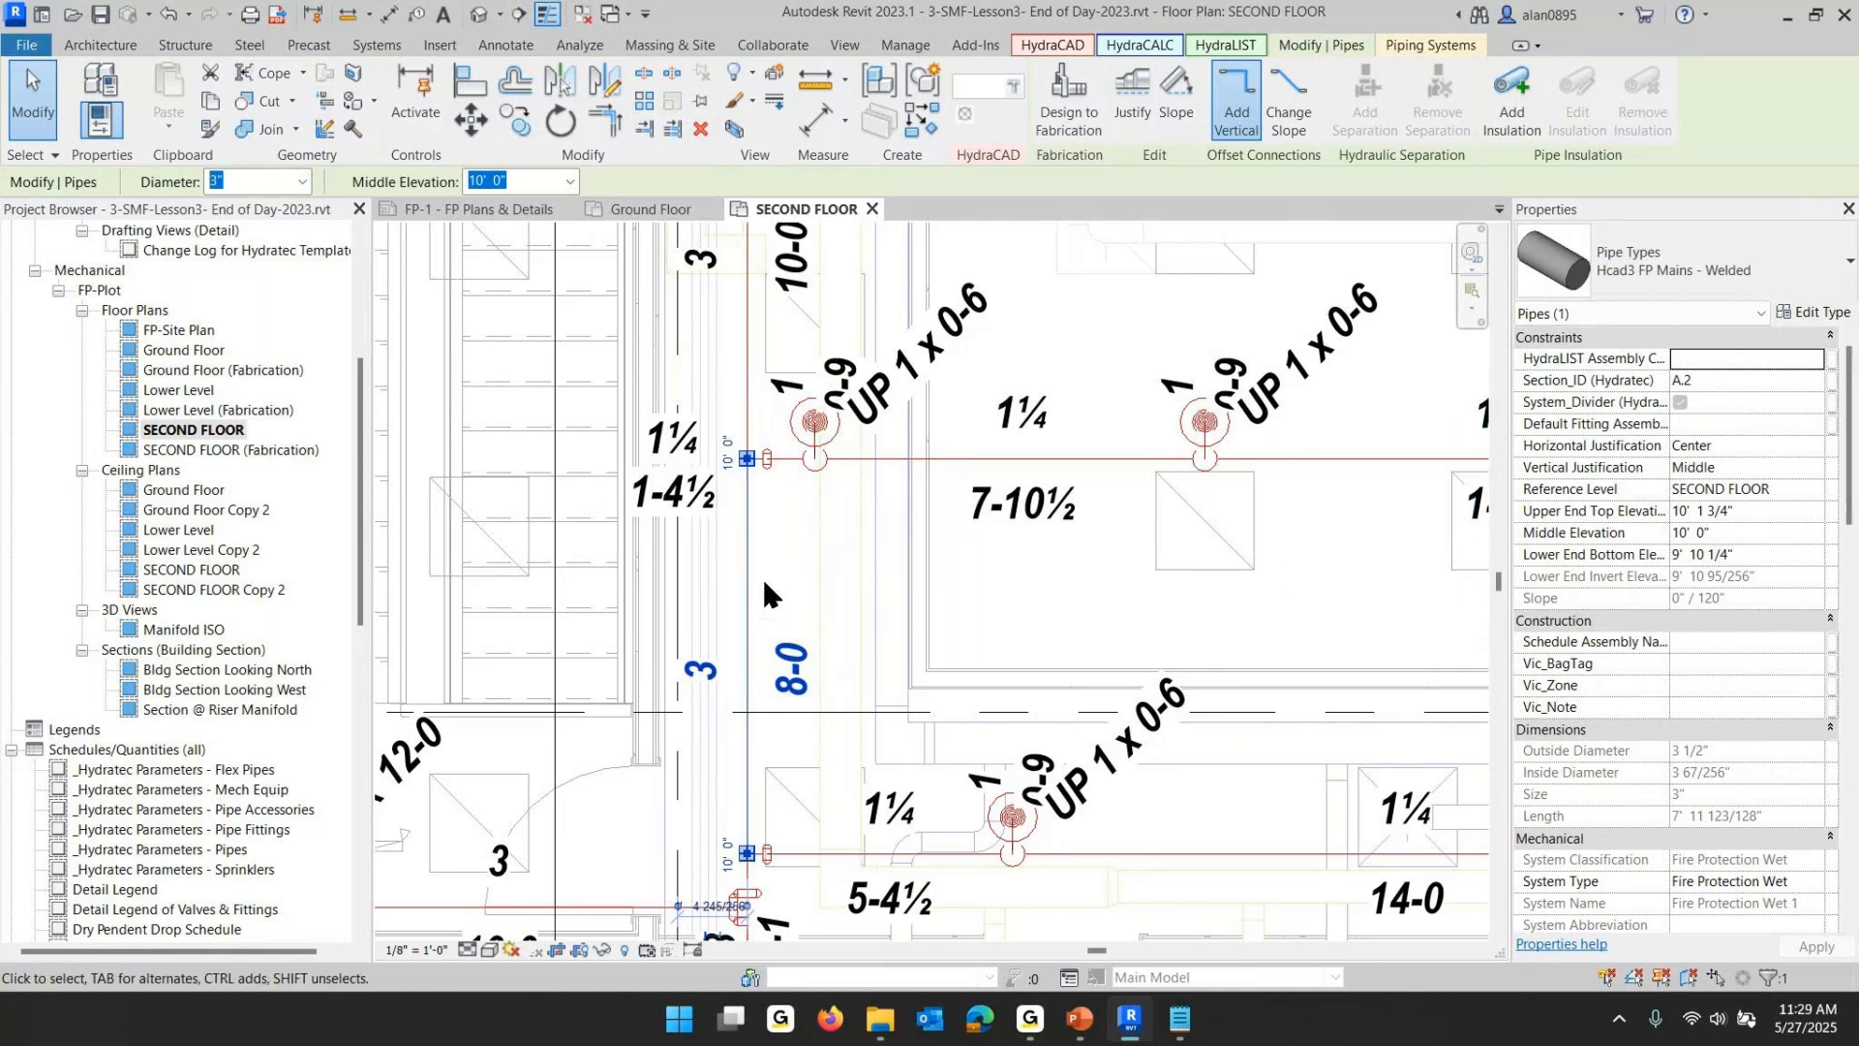
pyautogui.click(1680, 401)
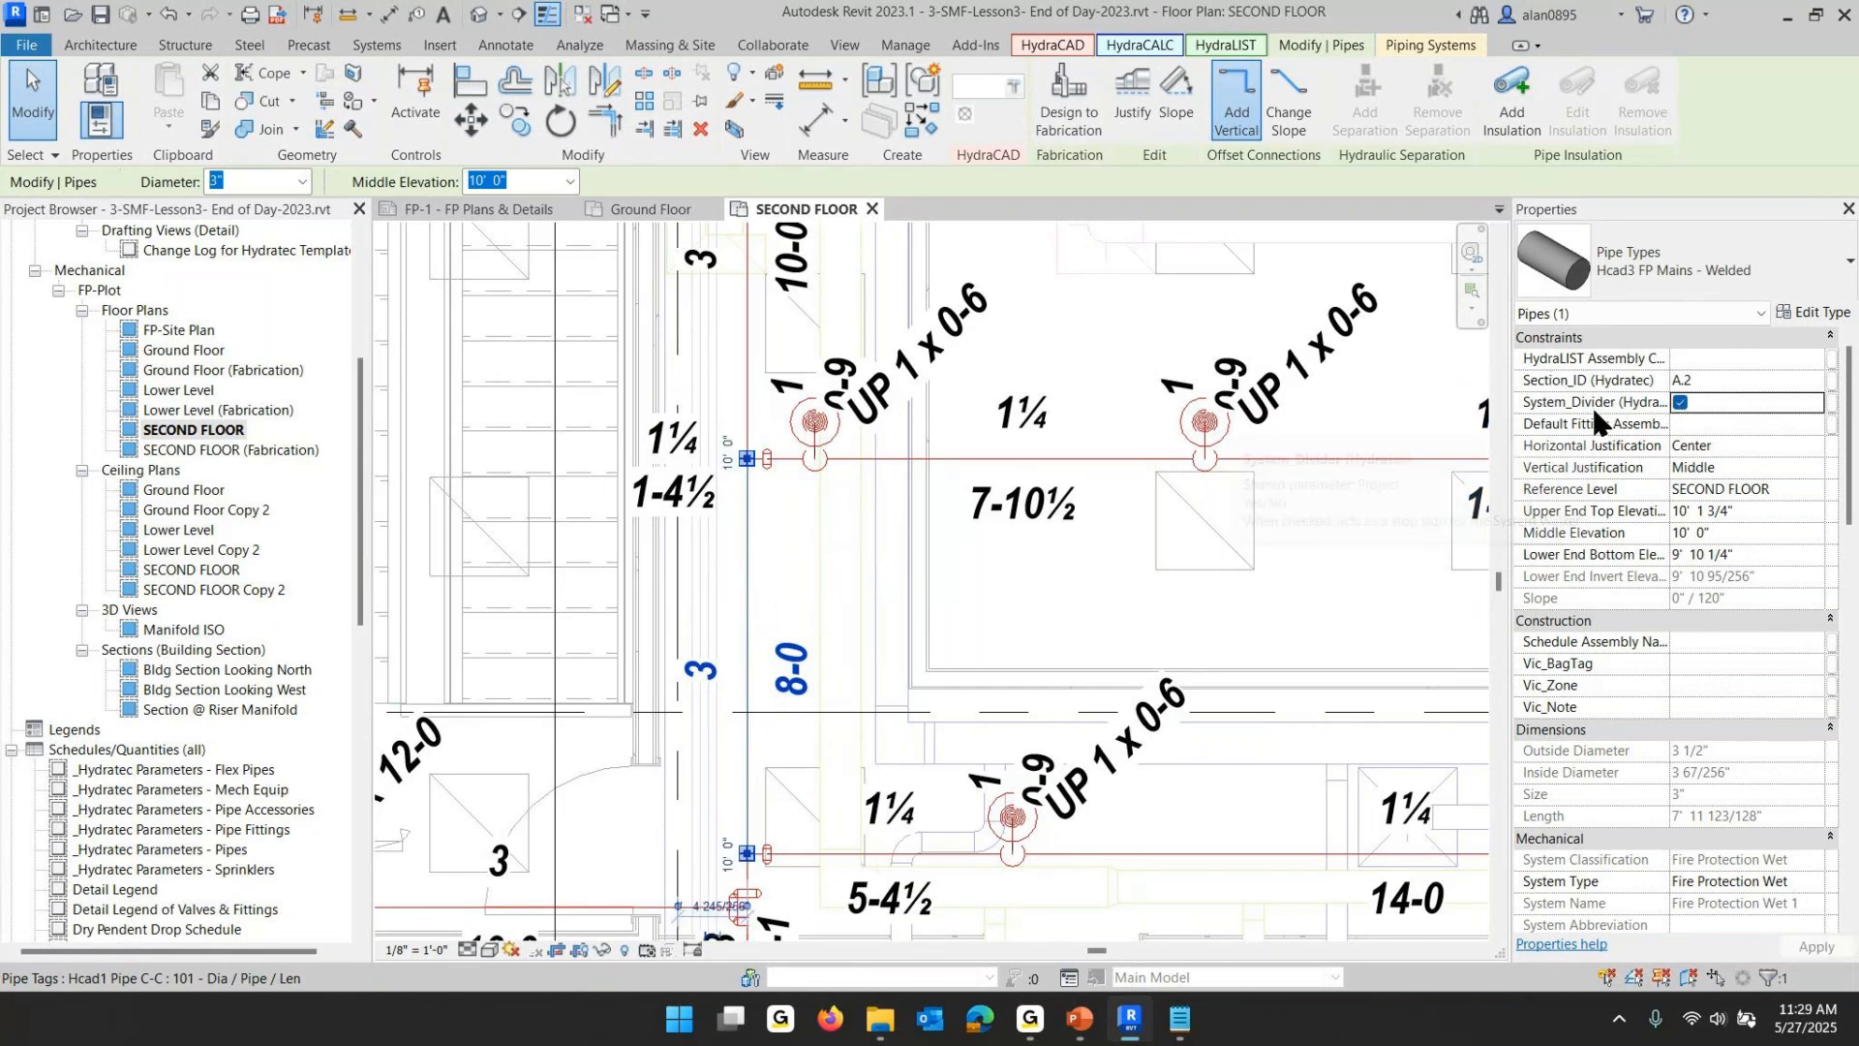
pyautogui.click(1117, 318)
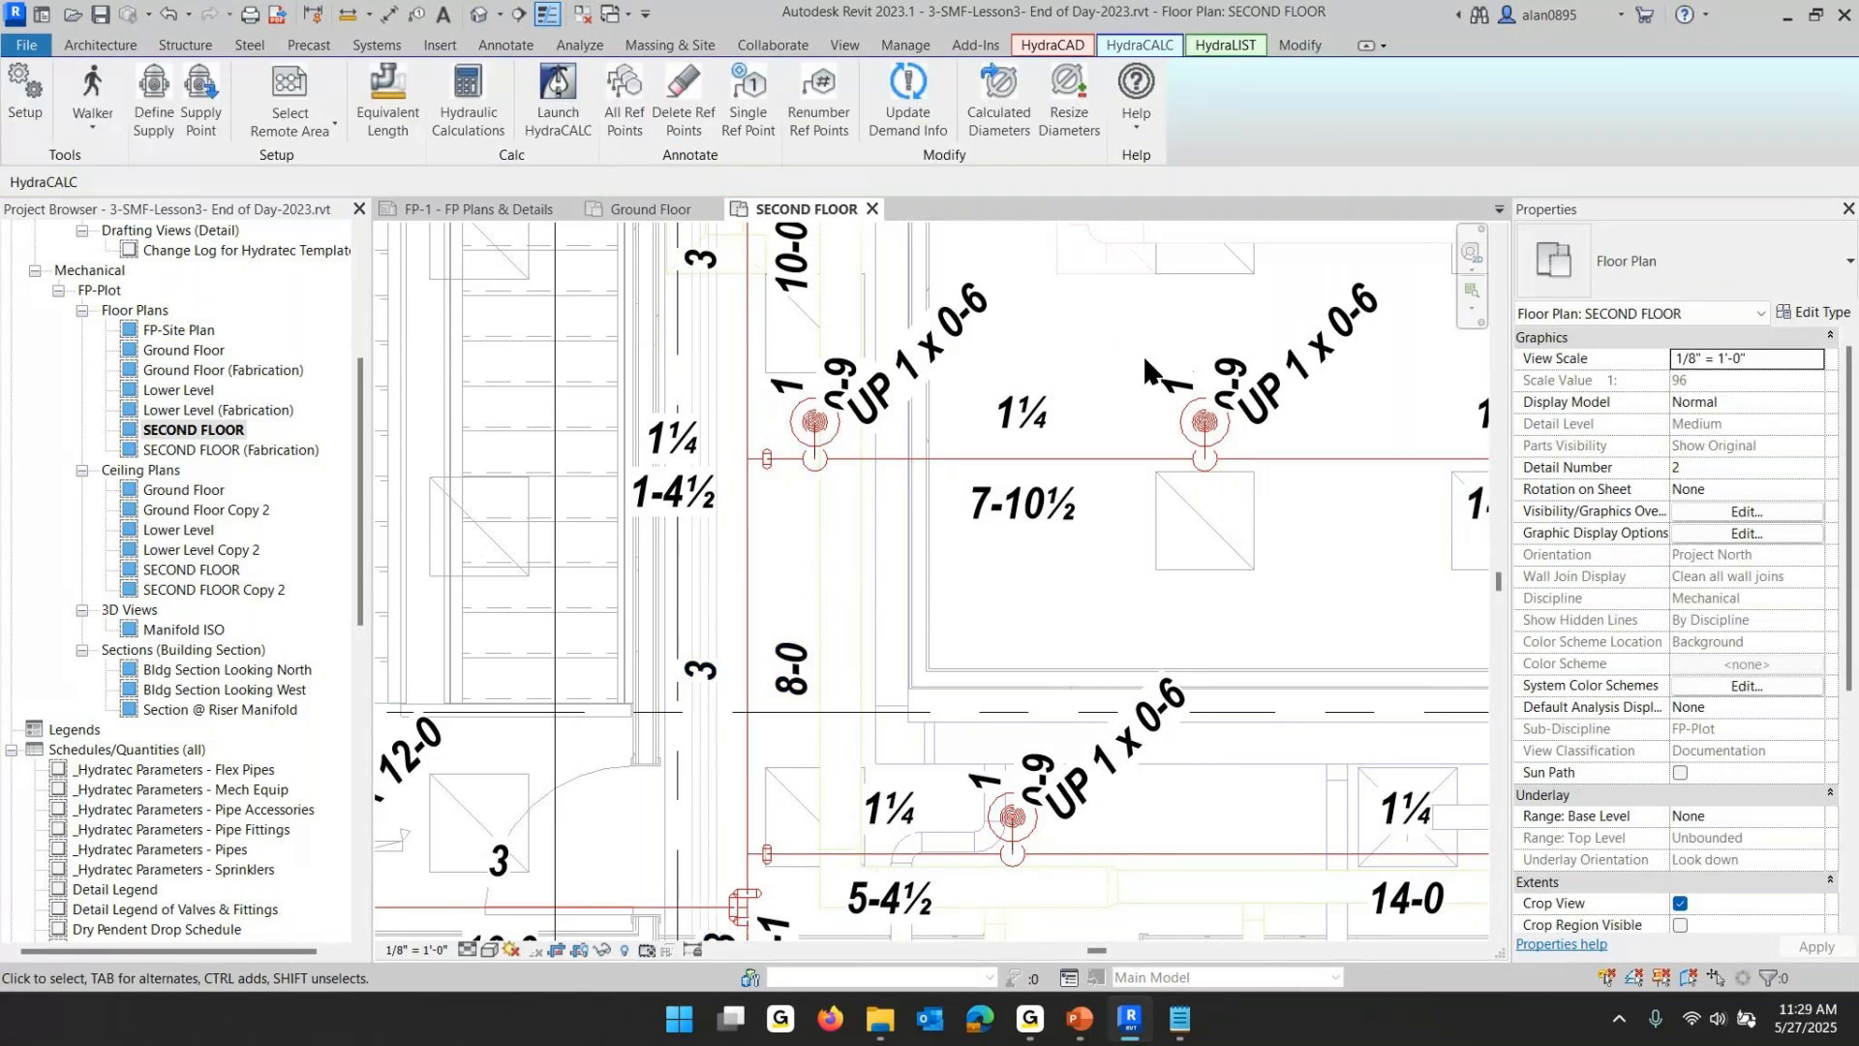
# - Select the connected branch piping from a branch line pipe to see how the System Divider limits the selection, then clear it
pyautogui.scroll(-2, 1145, 368)
pyautogui.scroll(-1, 1130, 370)
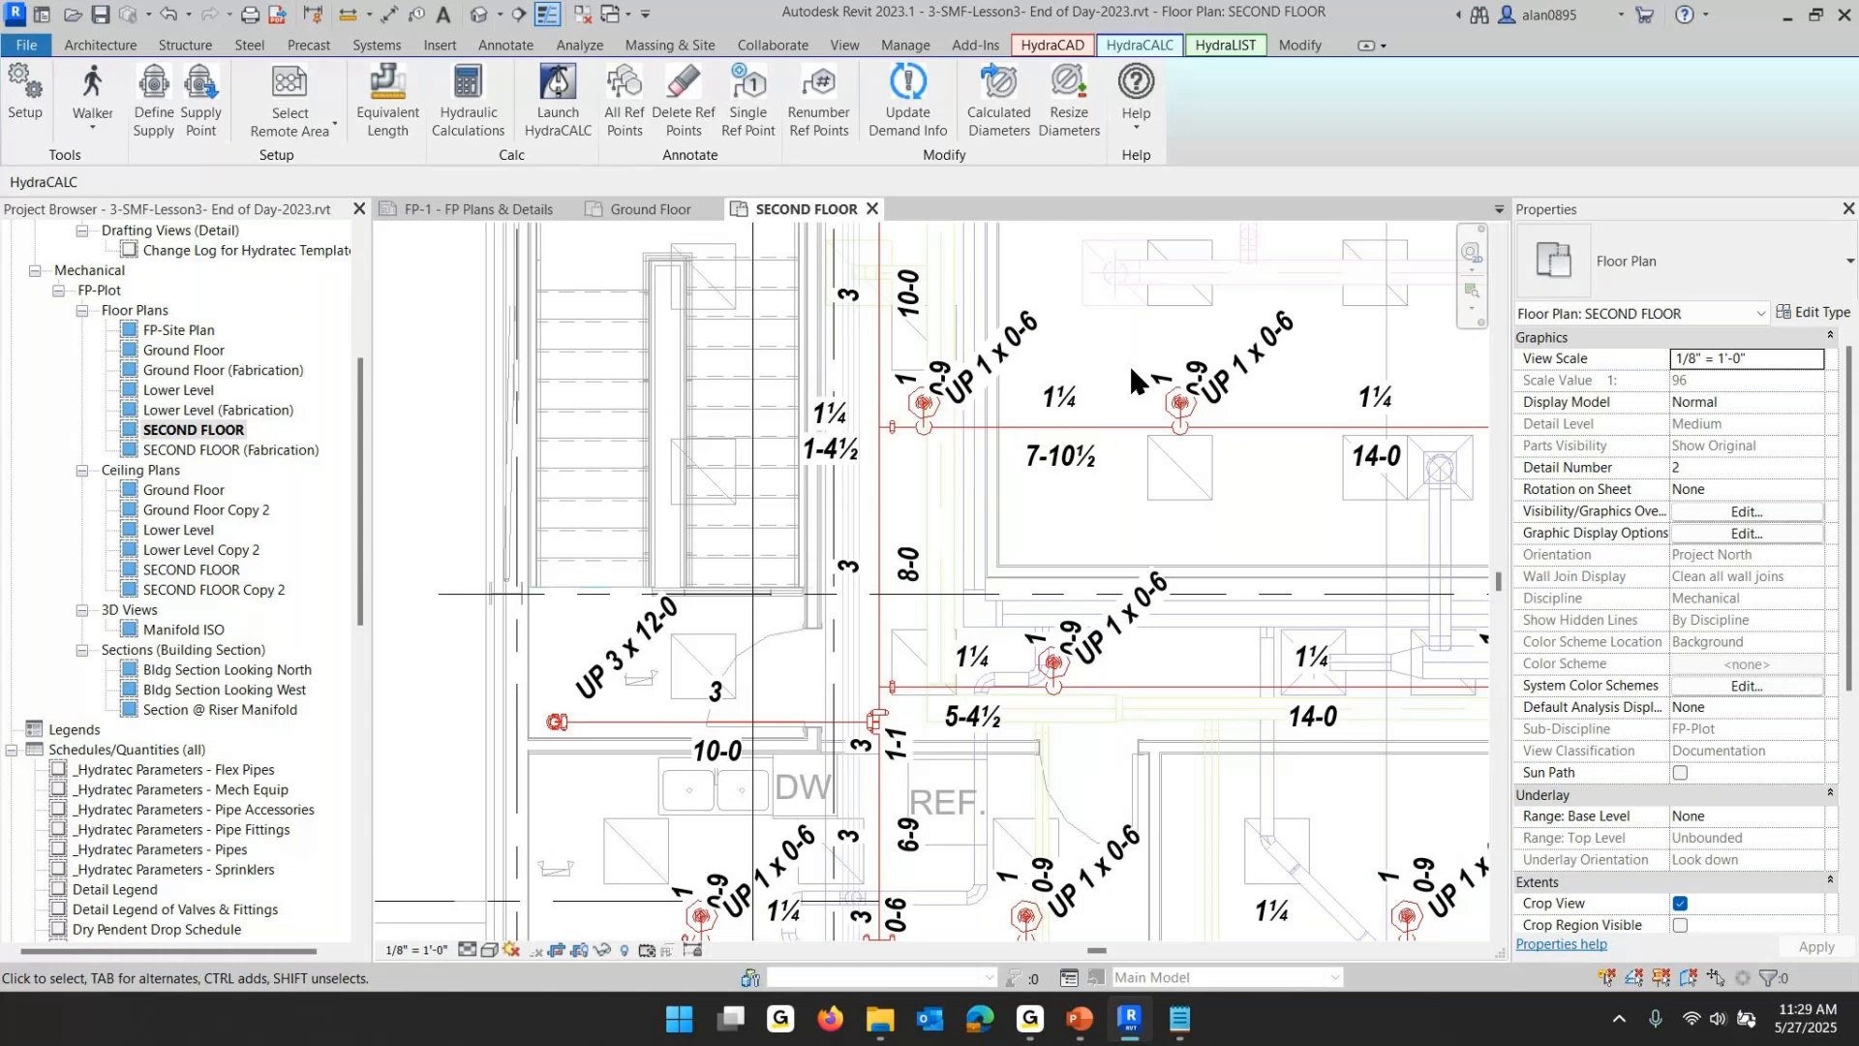
pyautogui.scroll(-1, 1131, 368)
pyautogui.moveTo(1131, 370); pyautogui.dragTo(857, 691, button='middle')
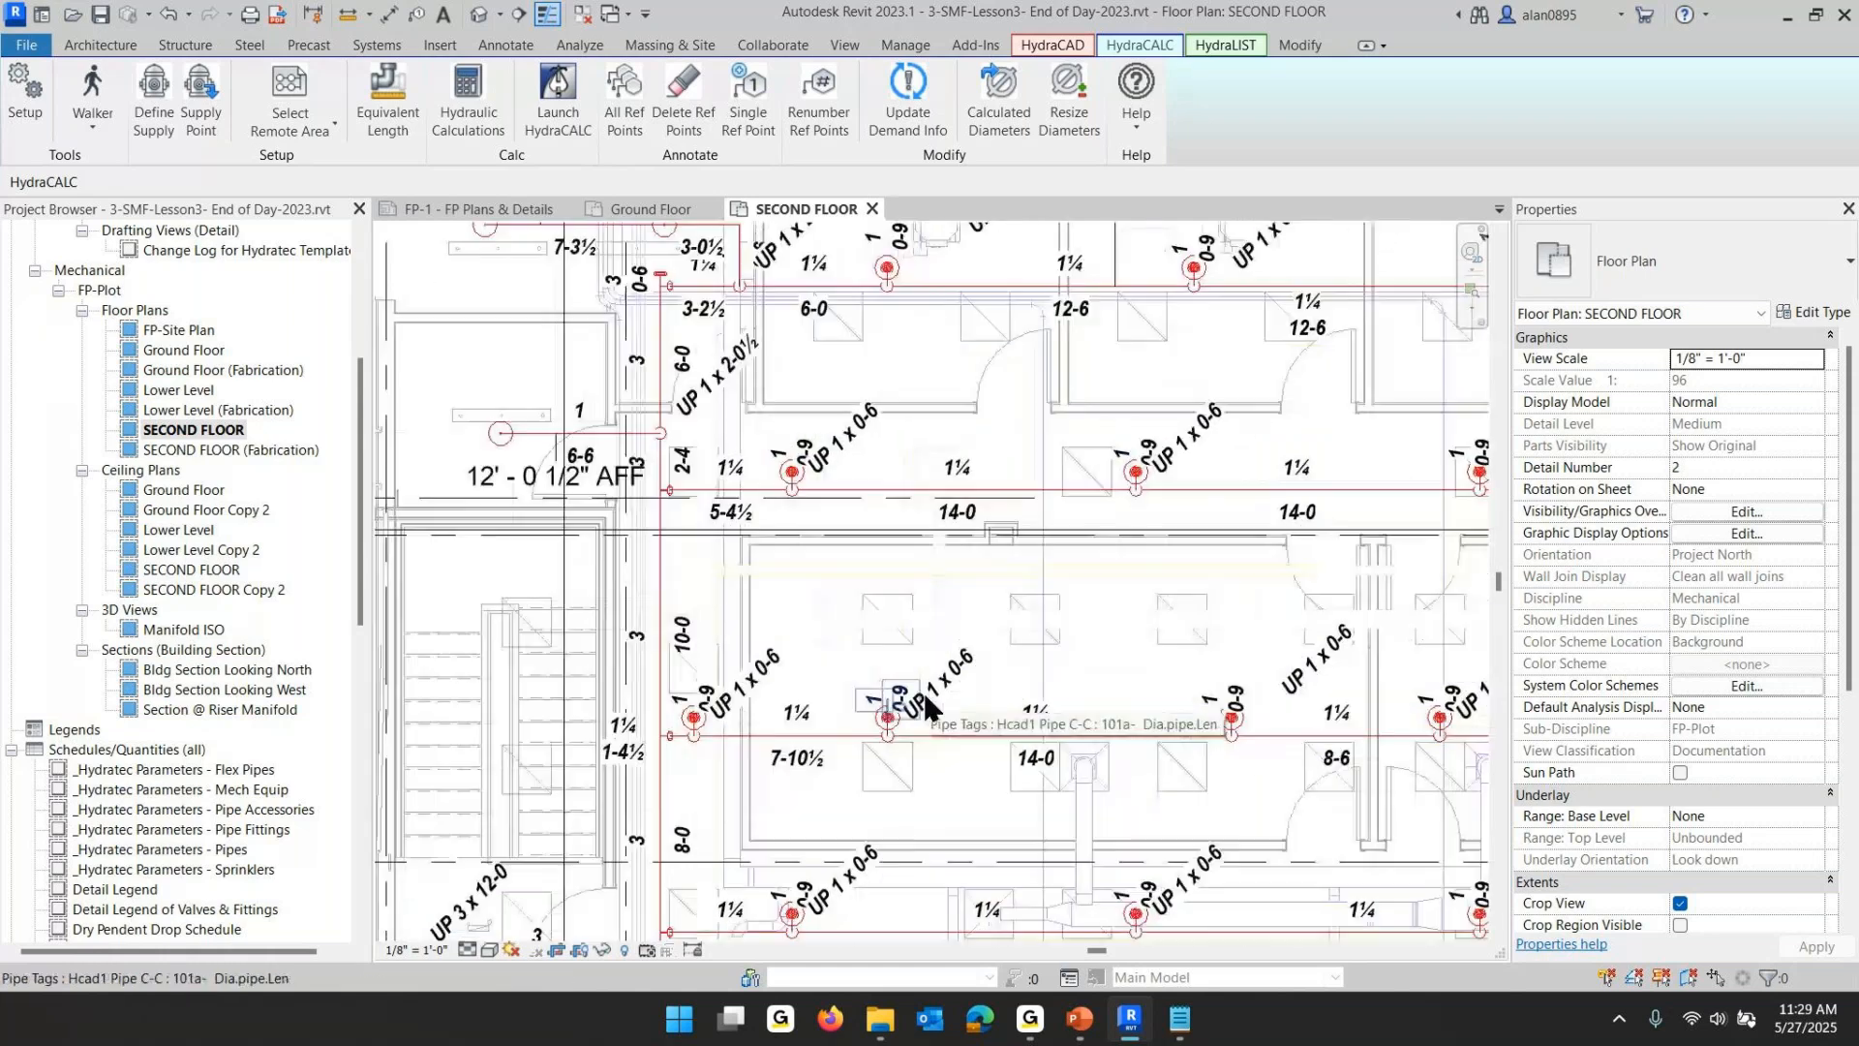
pyautogui.press('Tab')
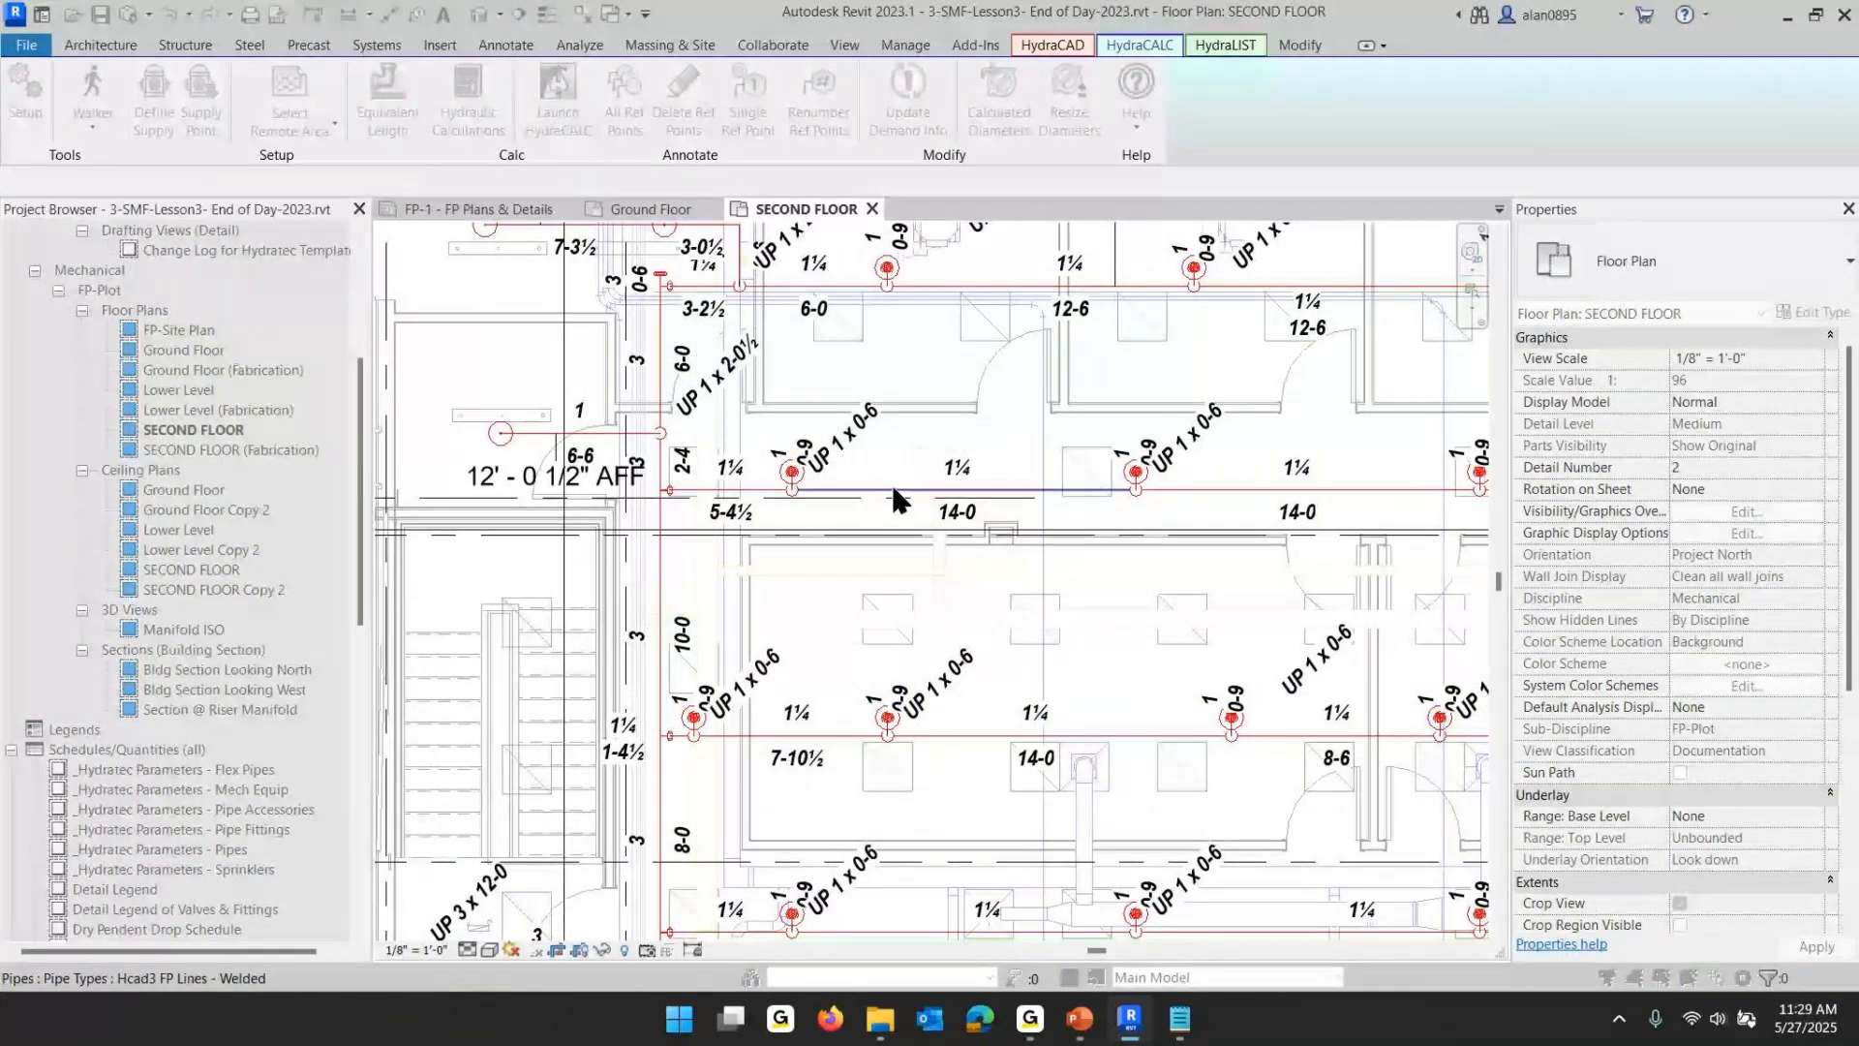
pyautogui.click(891, 488)
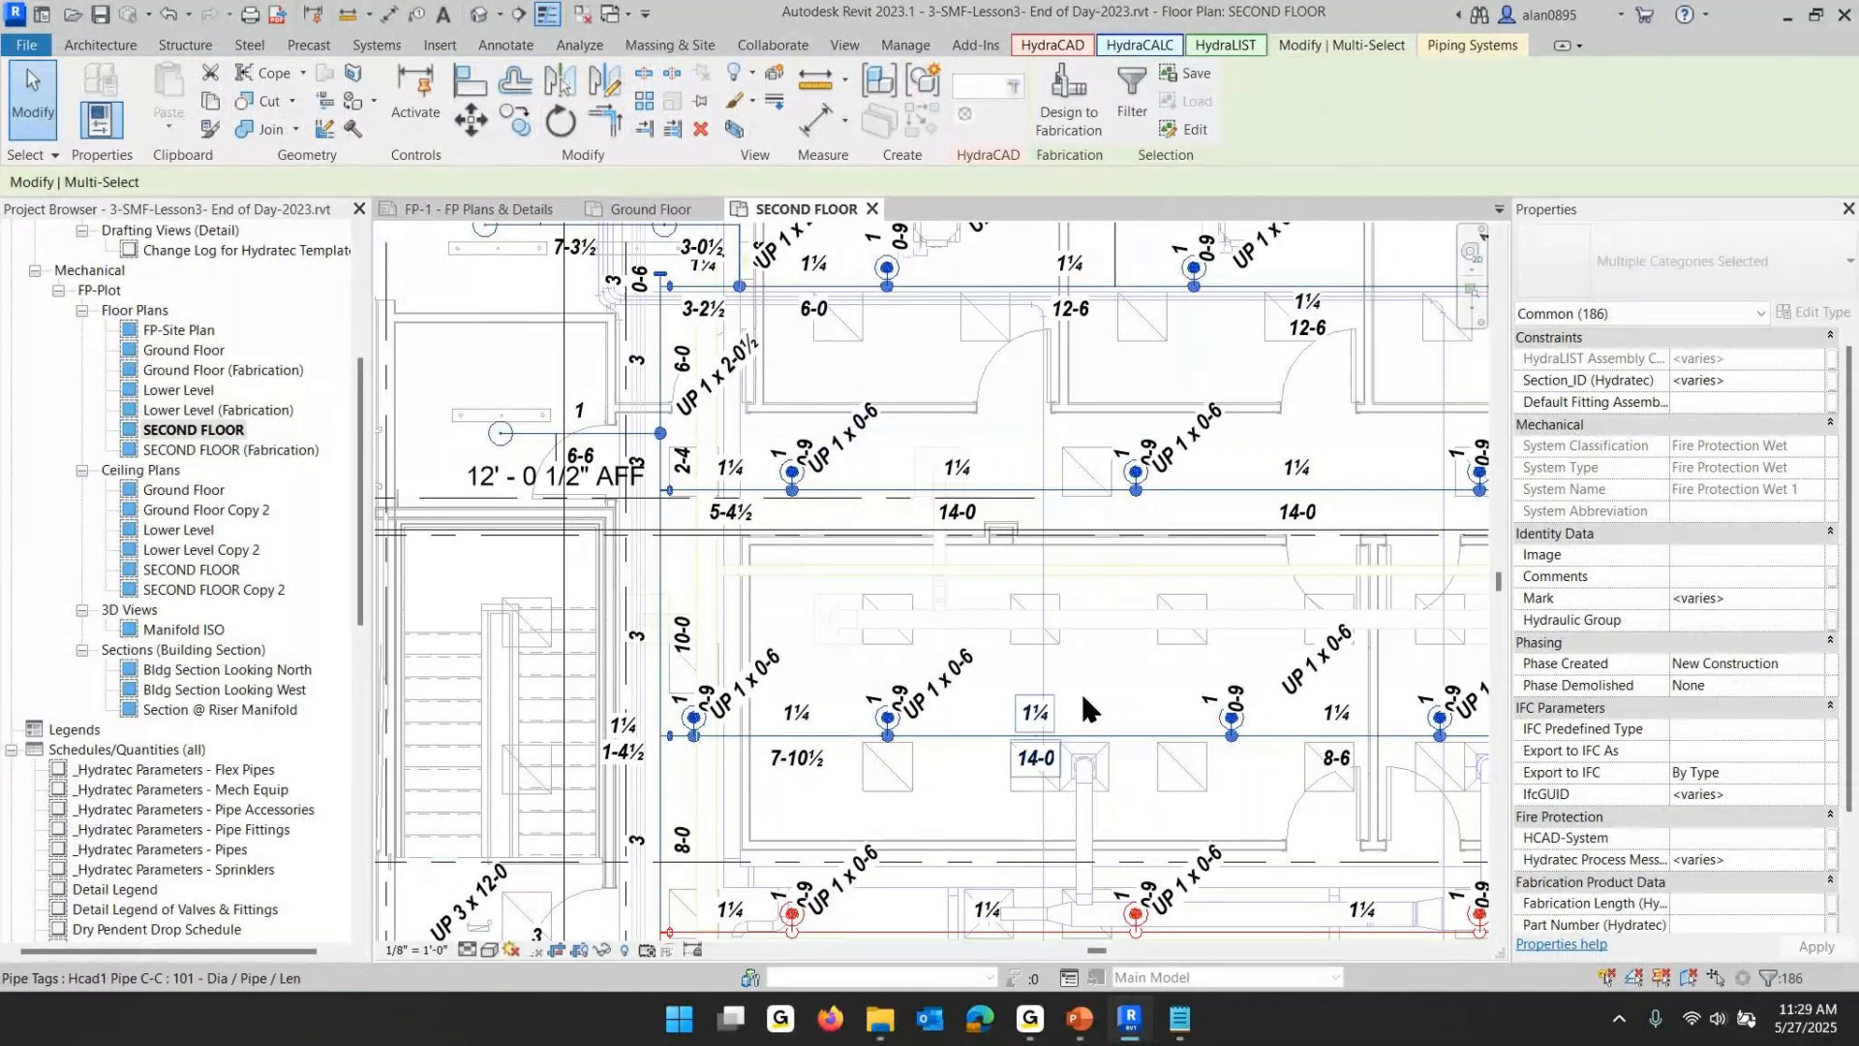
pyautogui.moveTo(973, 675); pyautogui.dragTo(1096, 432, button='middle')
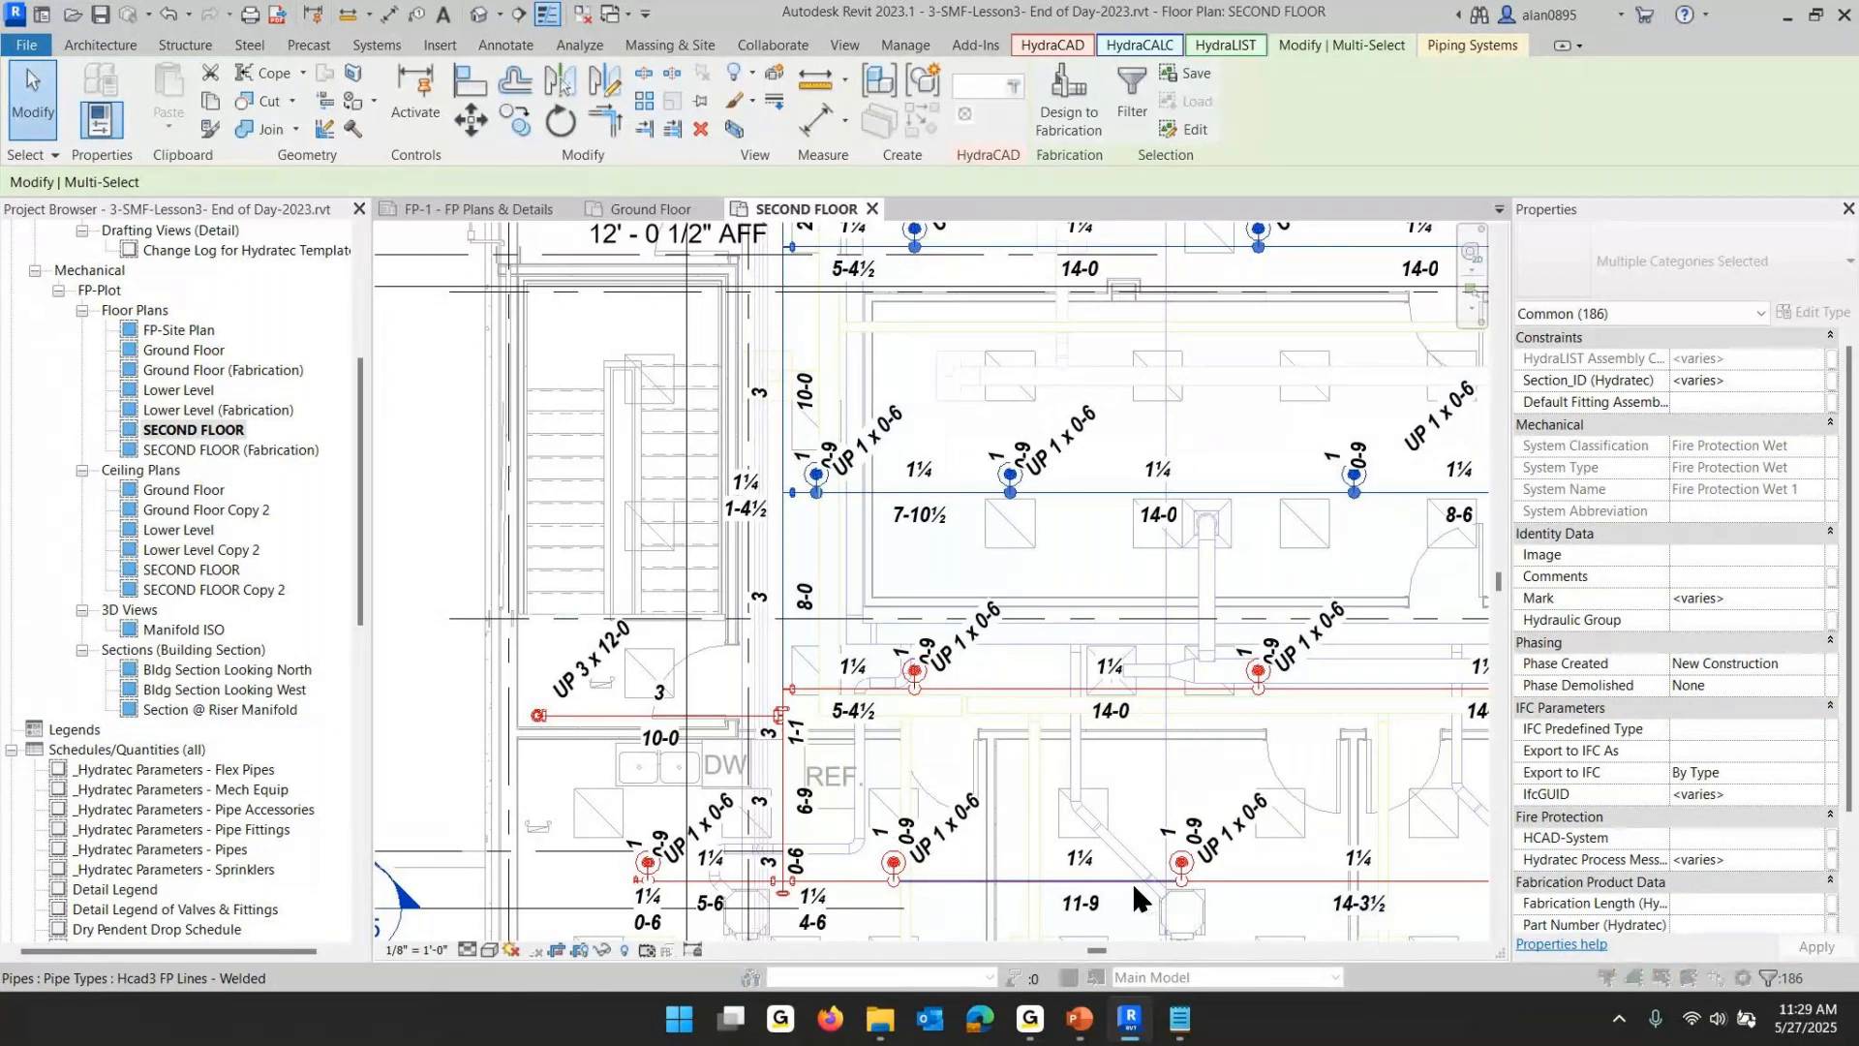
pyautogui.press('Escape')
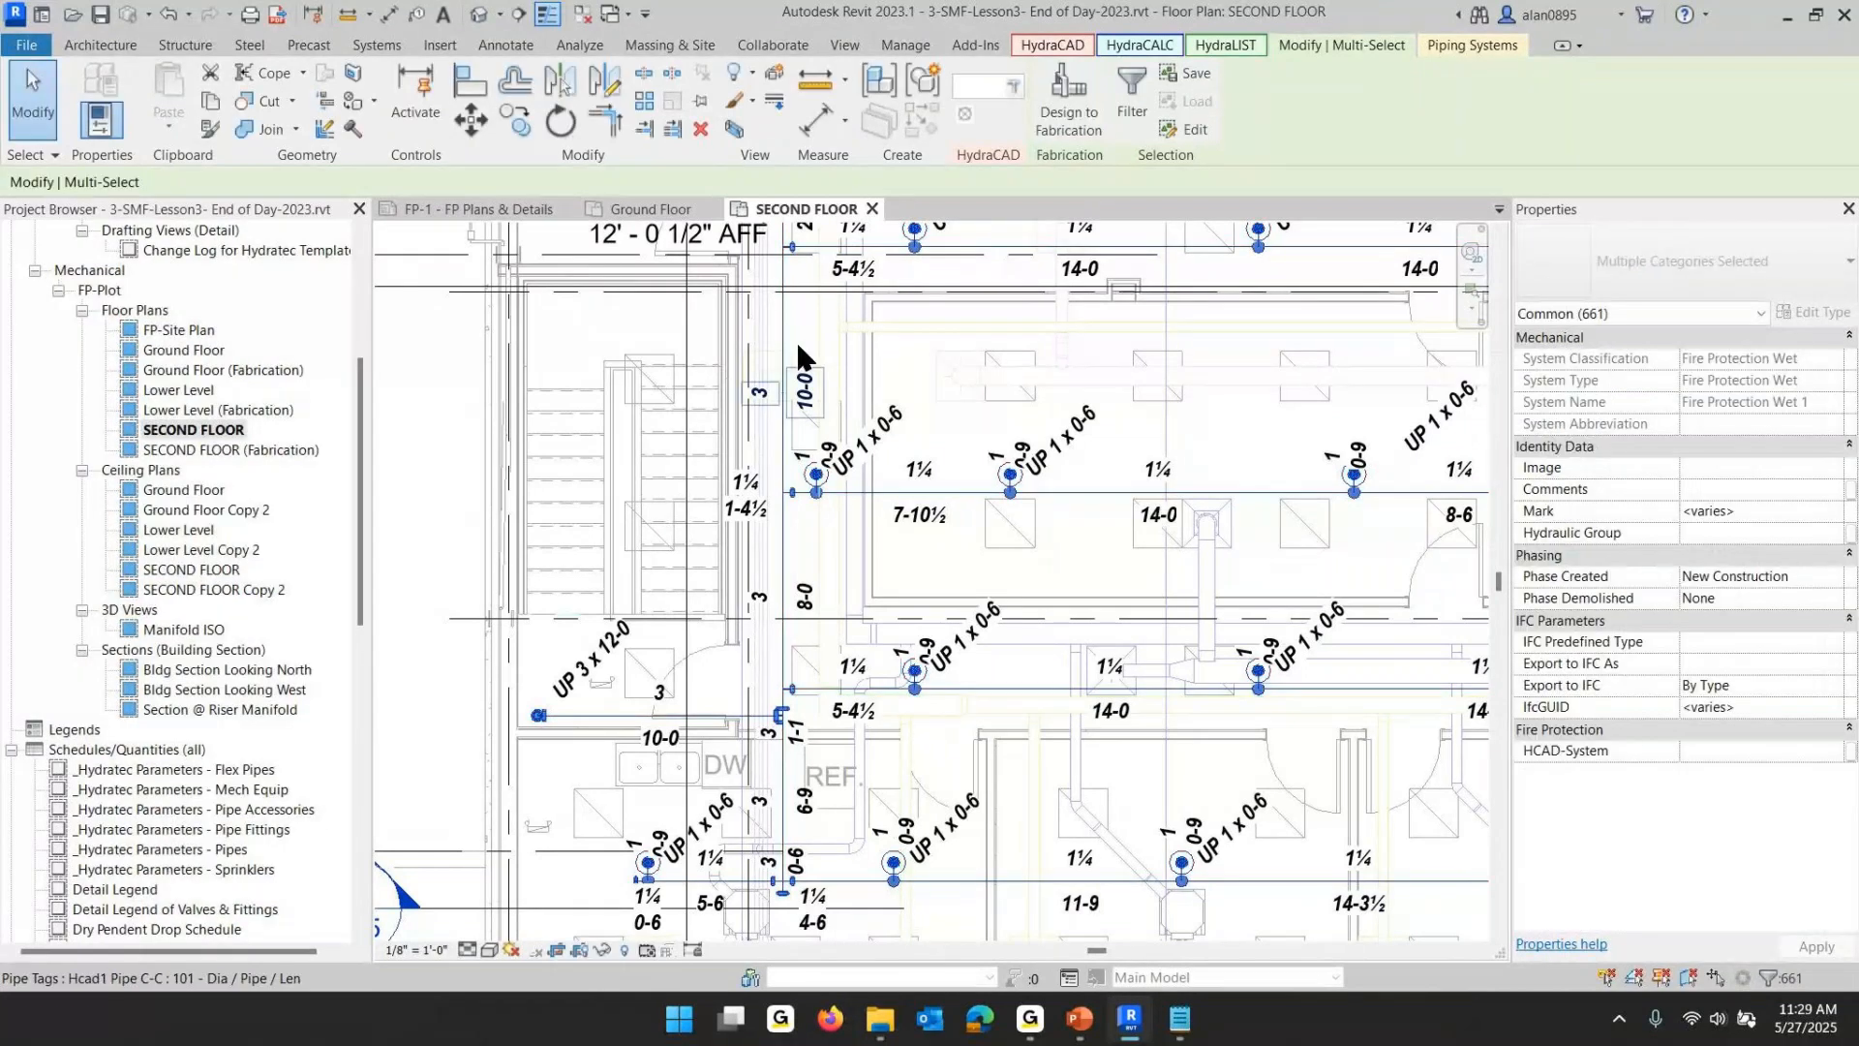
pyautogui.scroll(-2, 1009, 761)
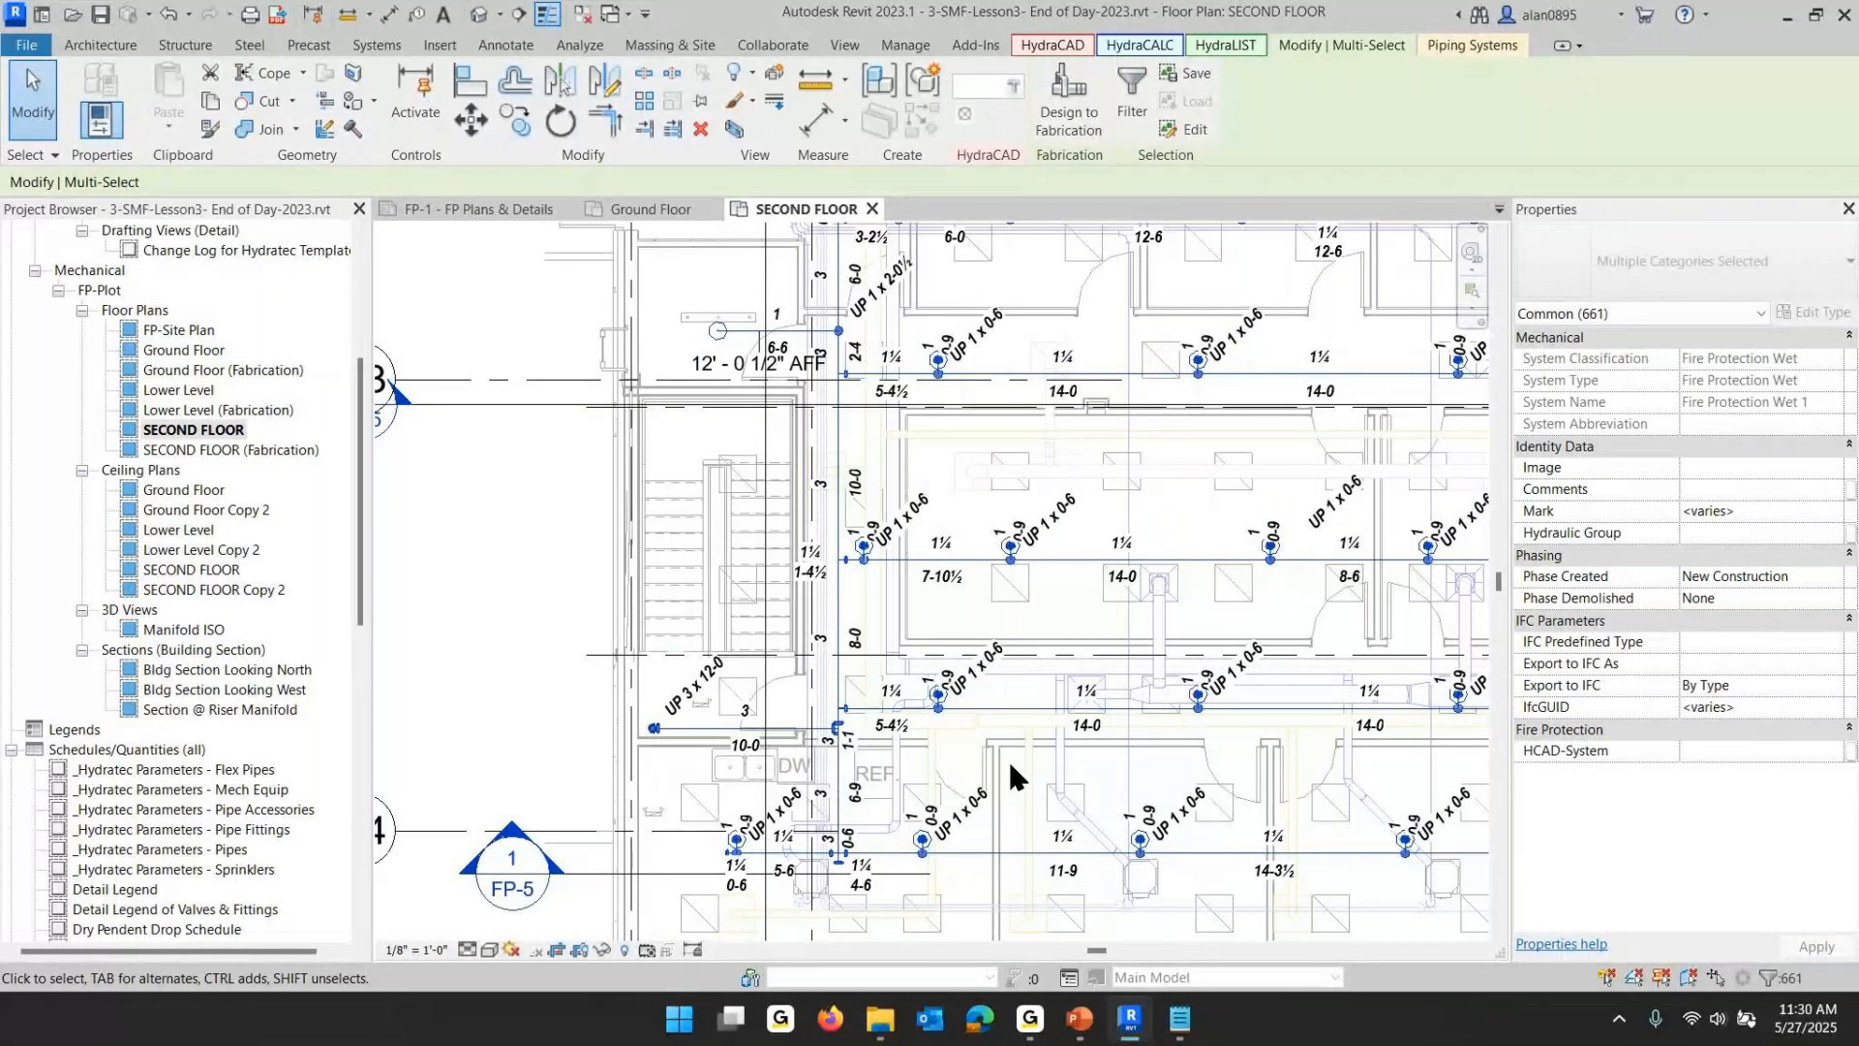
pyautogui.press('Escape')
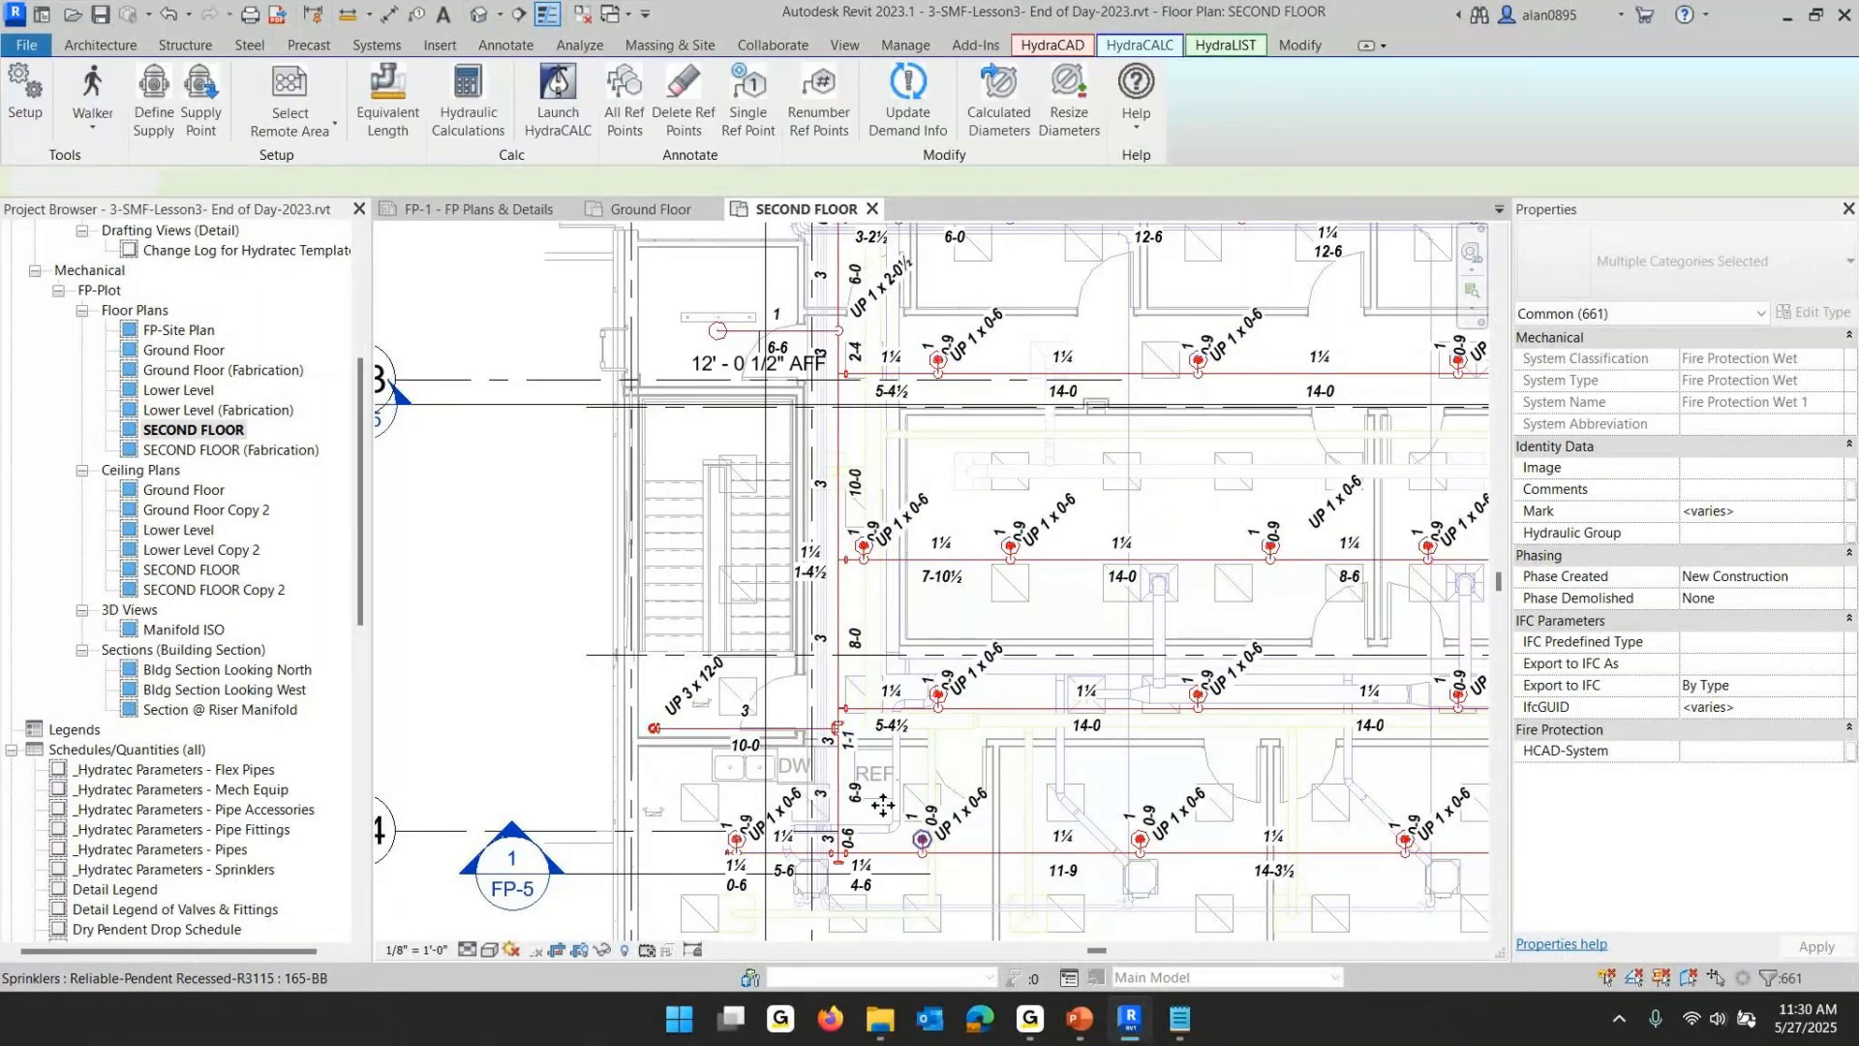
# - Clear the System Divider property on the vertical main pipe and deselect it
pyautogui.click(837, 595)
pyautogui.click(1683, 402)
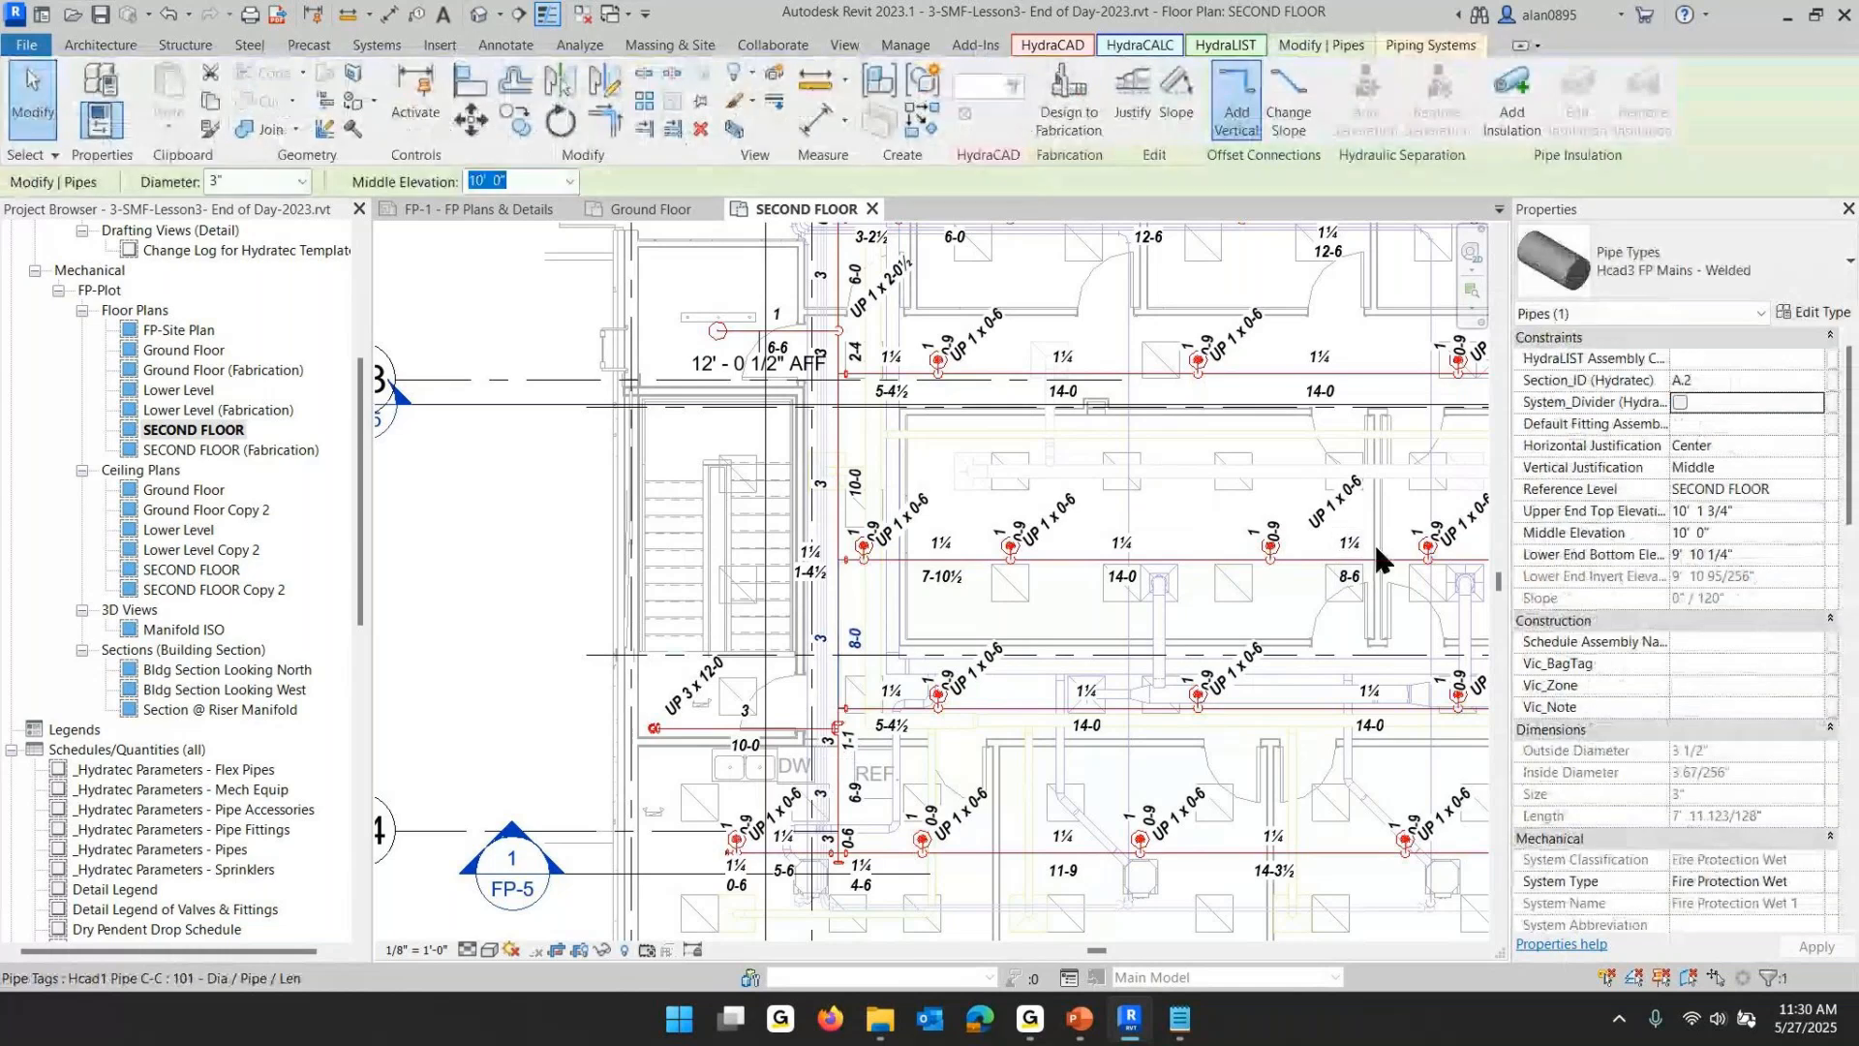
pyautogui.press('Escape')
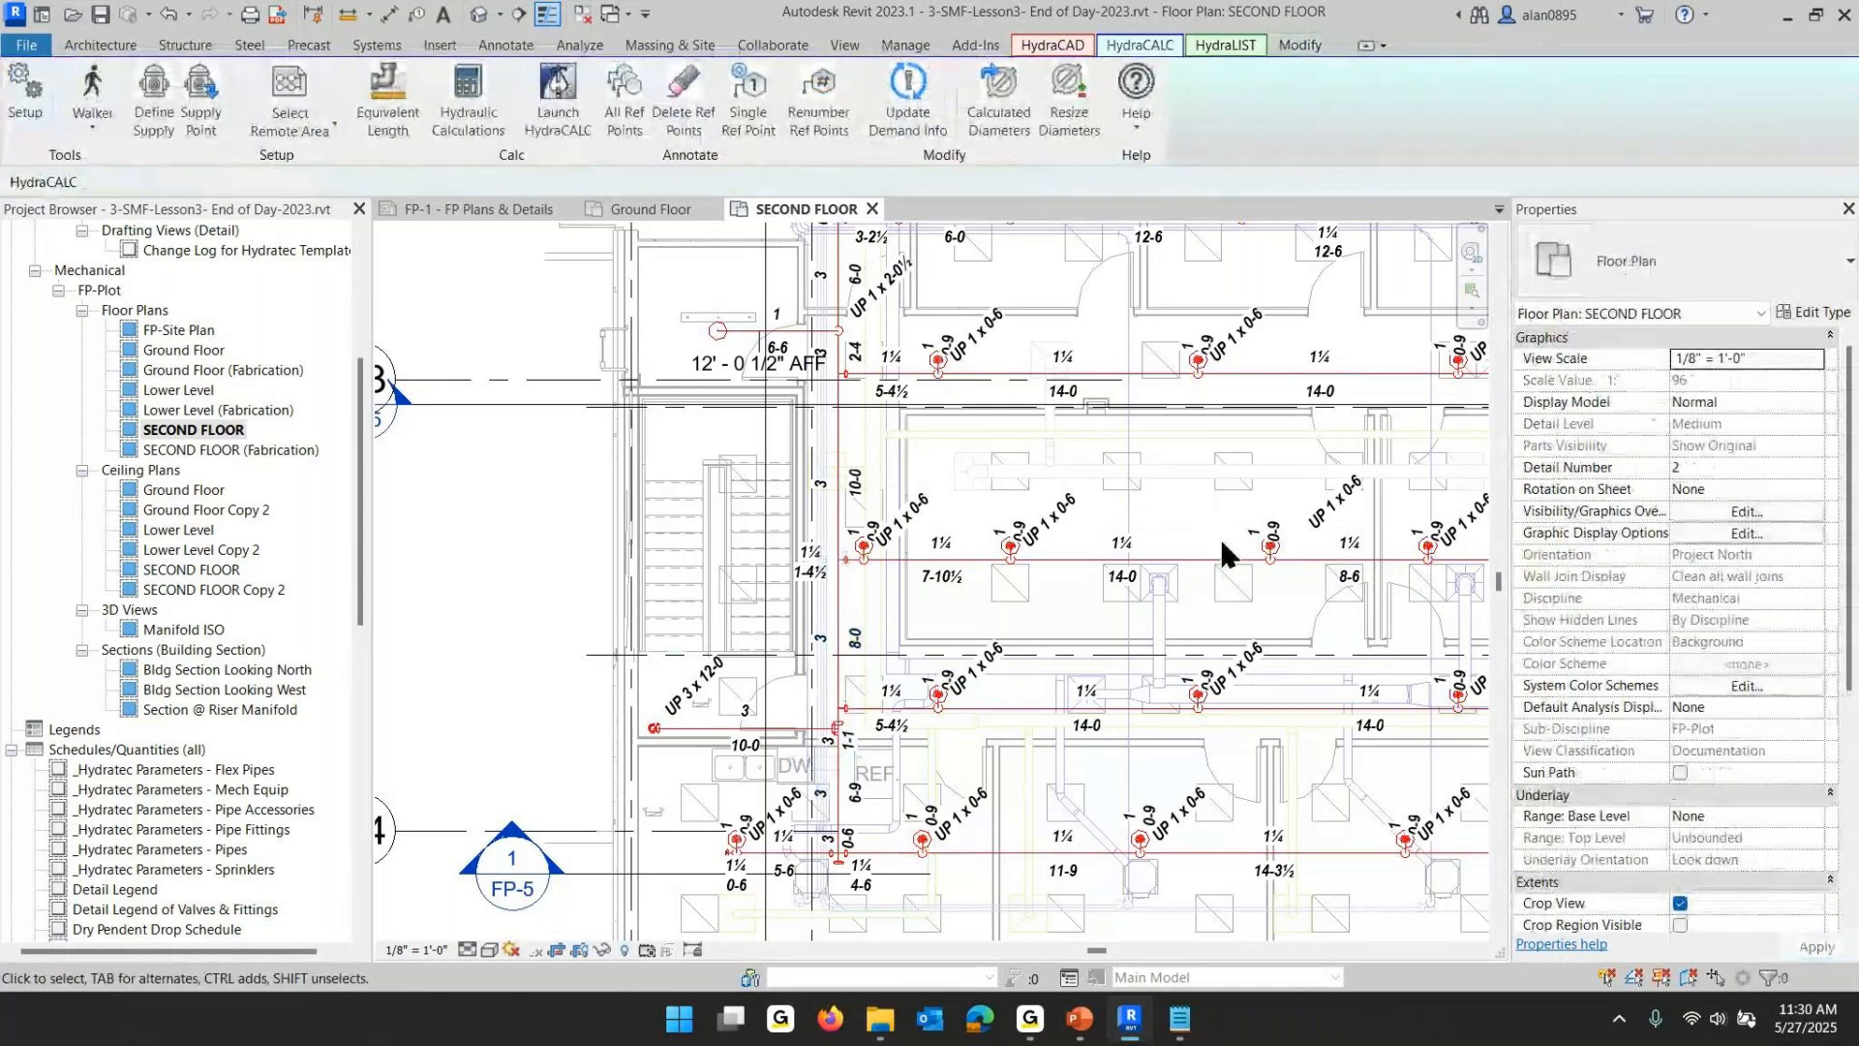
# - Switch to the PowerPoint lesson slide show
pyautogui.scroll(-3, 1218, 533)
pyautogui.moveTo(1188, 548); pyautogui.dragTo(1025, 617, button='middle')
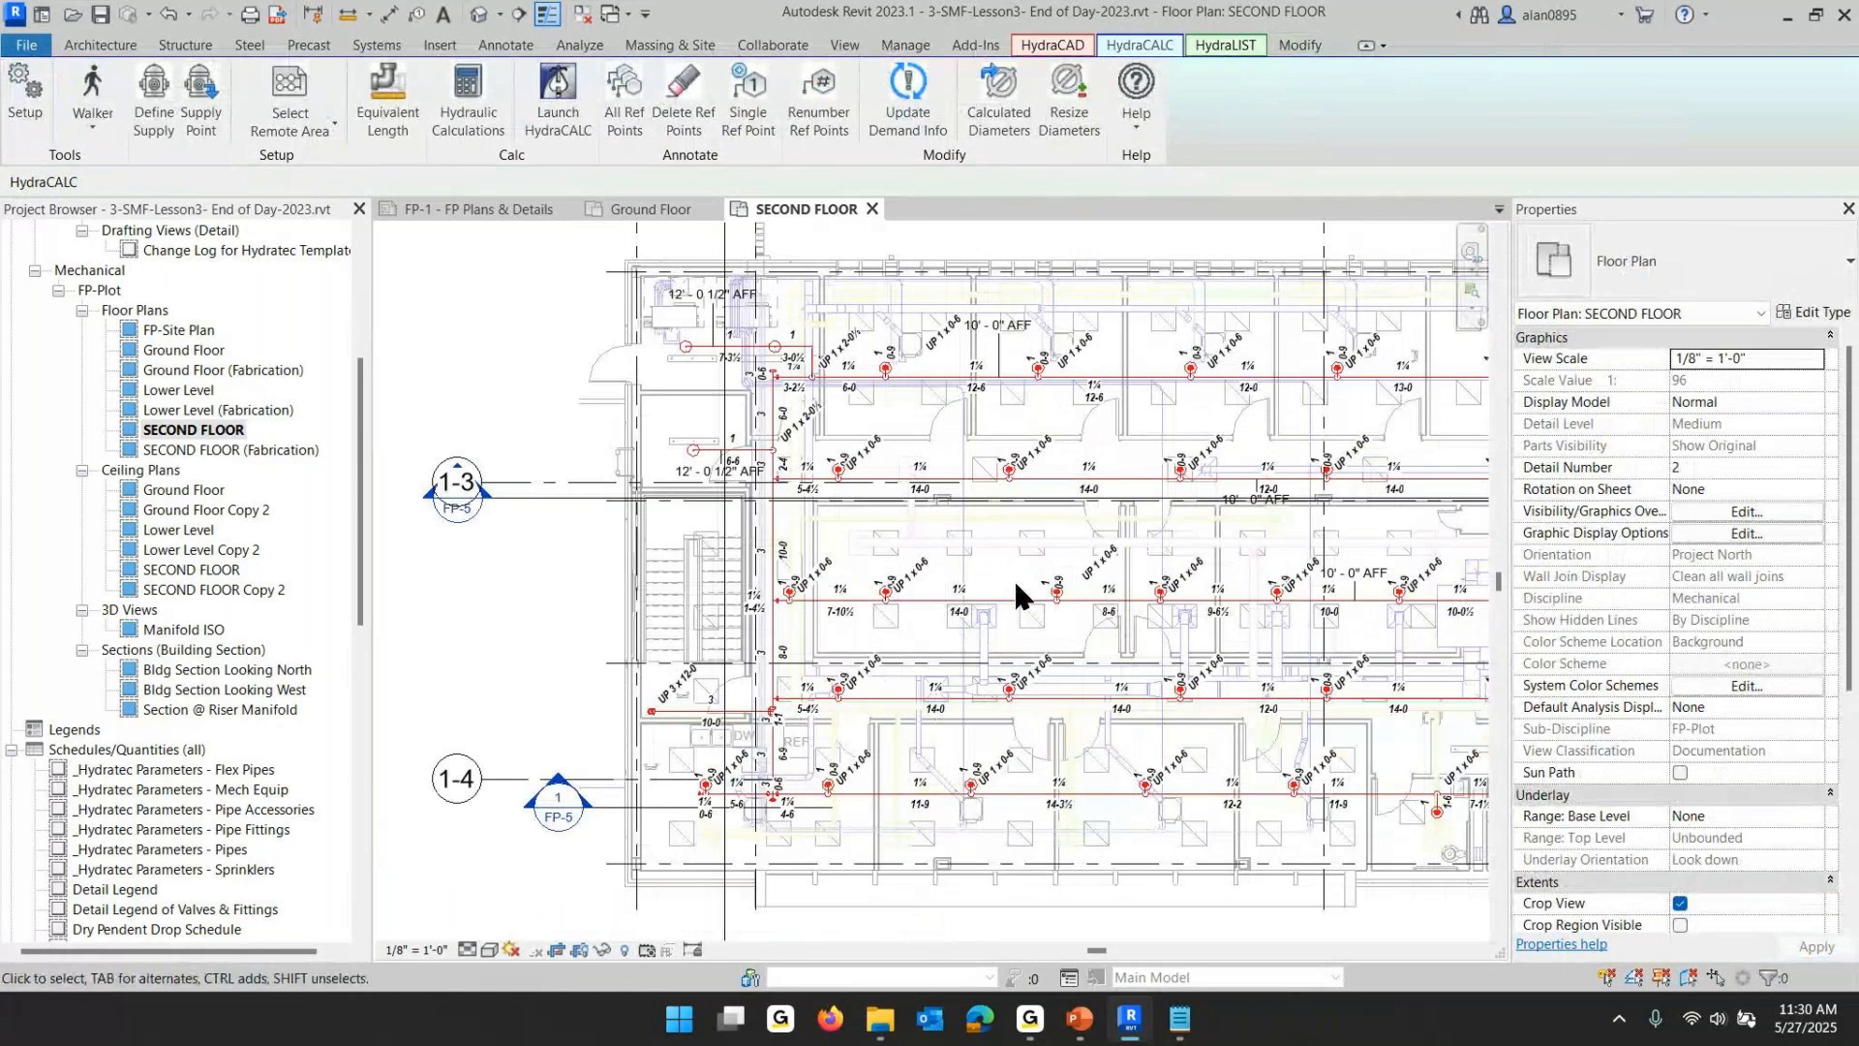
pyautogui.moveTo(1017, 594); pyautogui.dragTo(818, 566, button='middle')
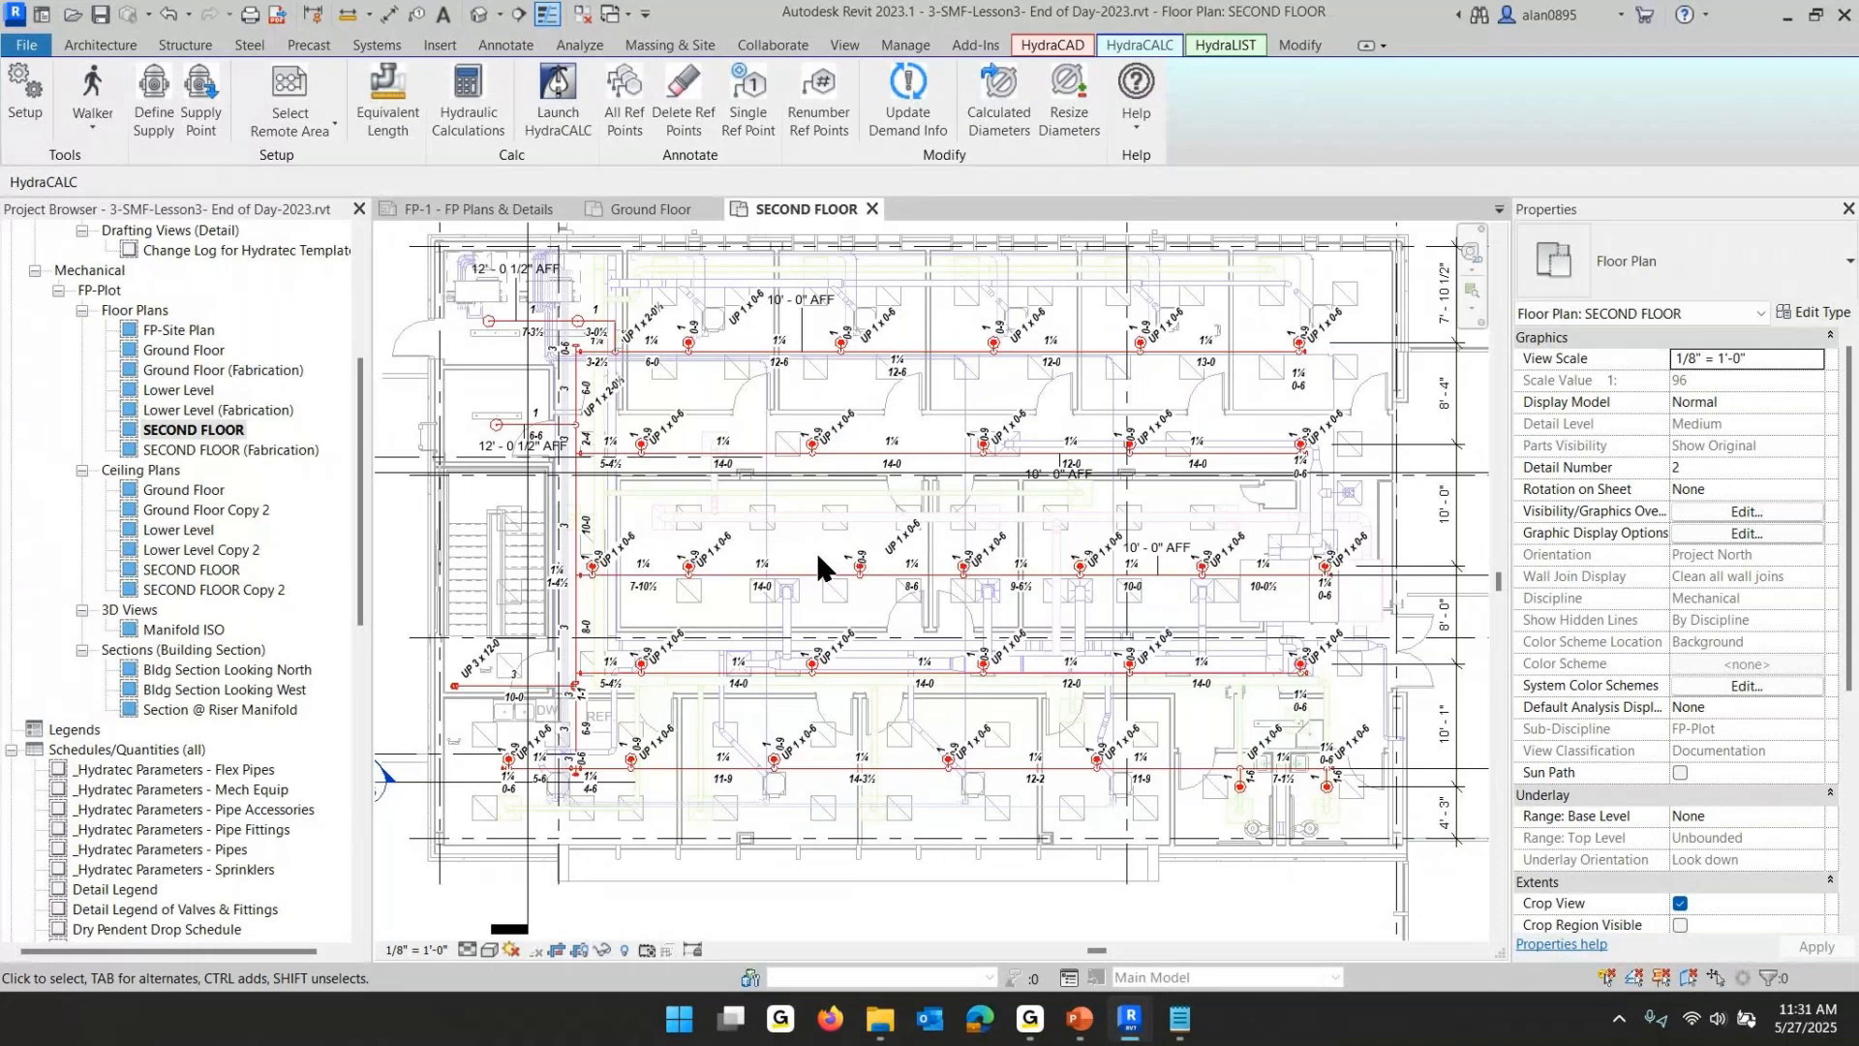
pyautogui.click(1132, 1017)
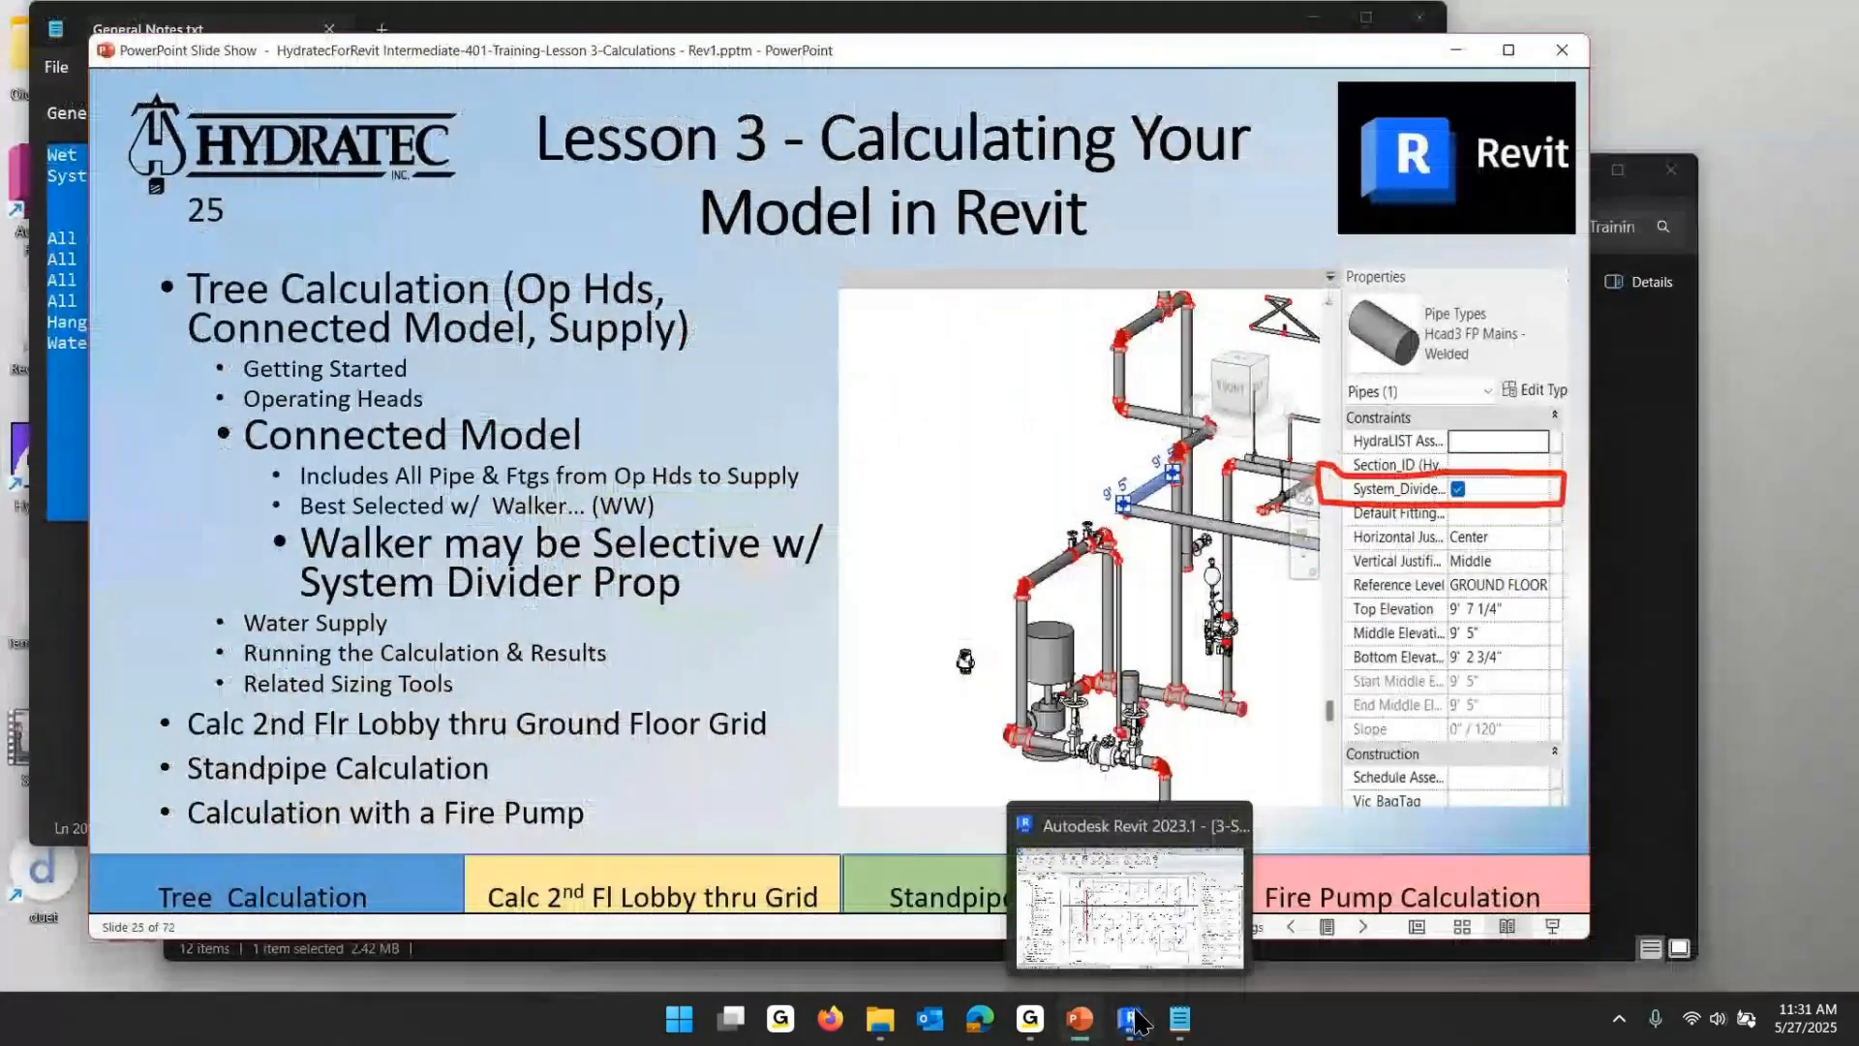
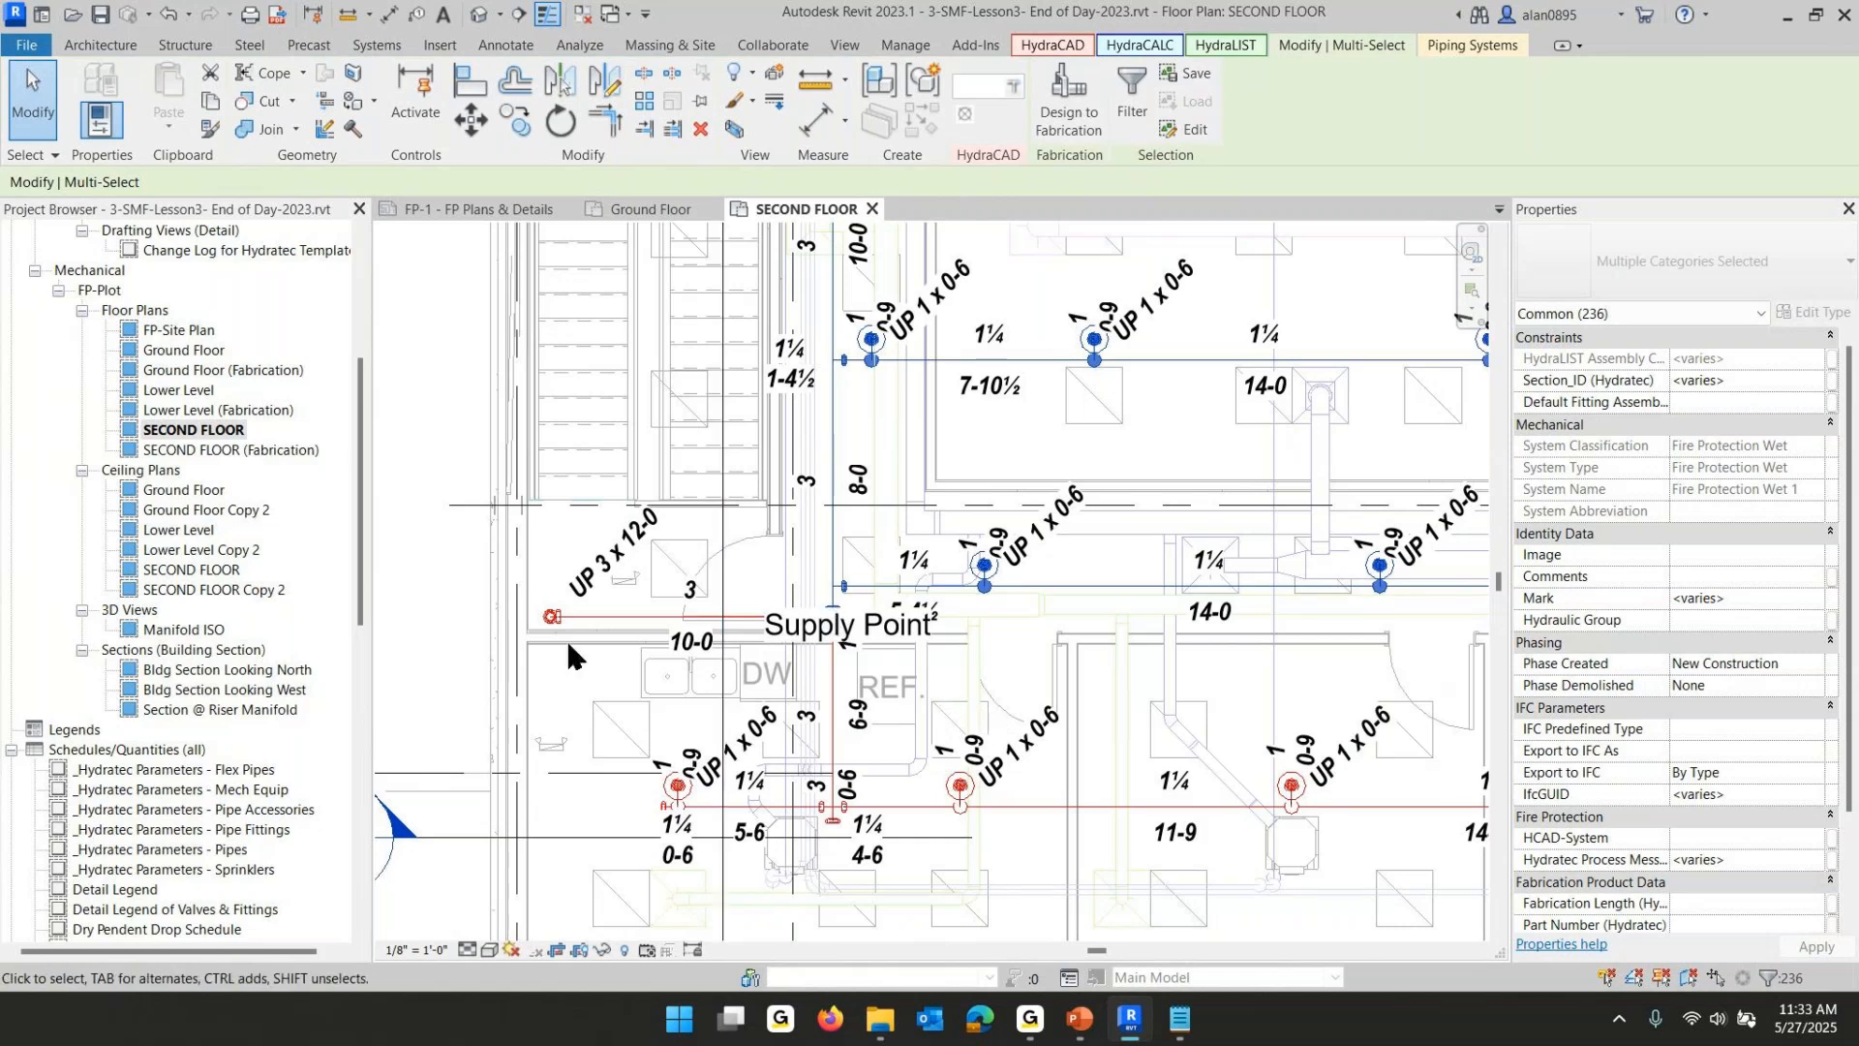
# - Place a hydraulic Supply Point at the open end of the main pipe beside the stairwell
pyautogui.press('Escape')
pyautogui.click(1141, 45)
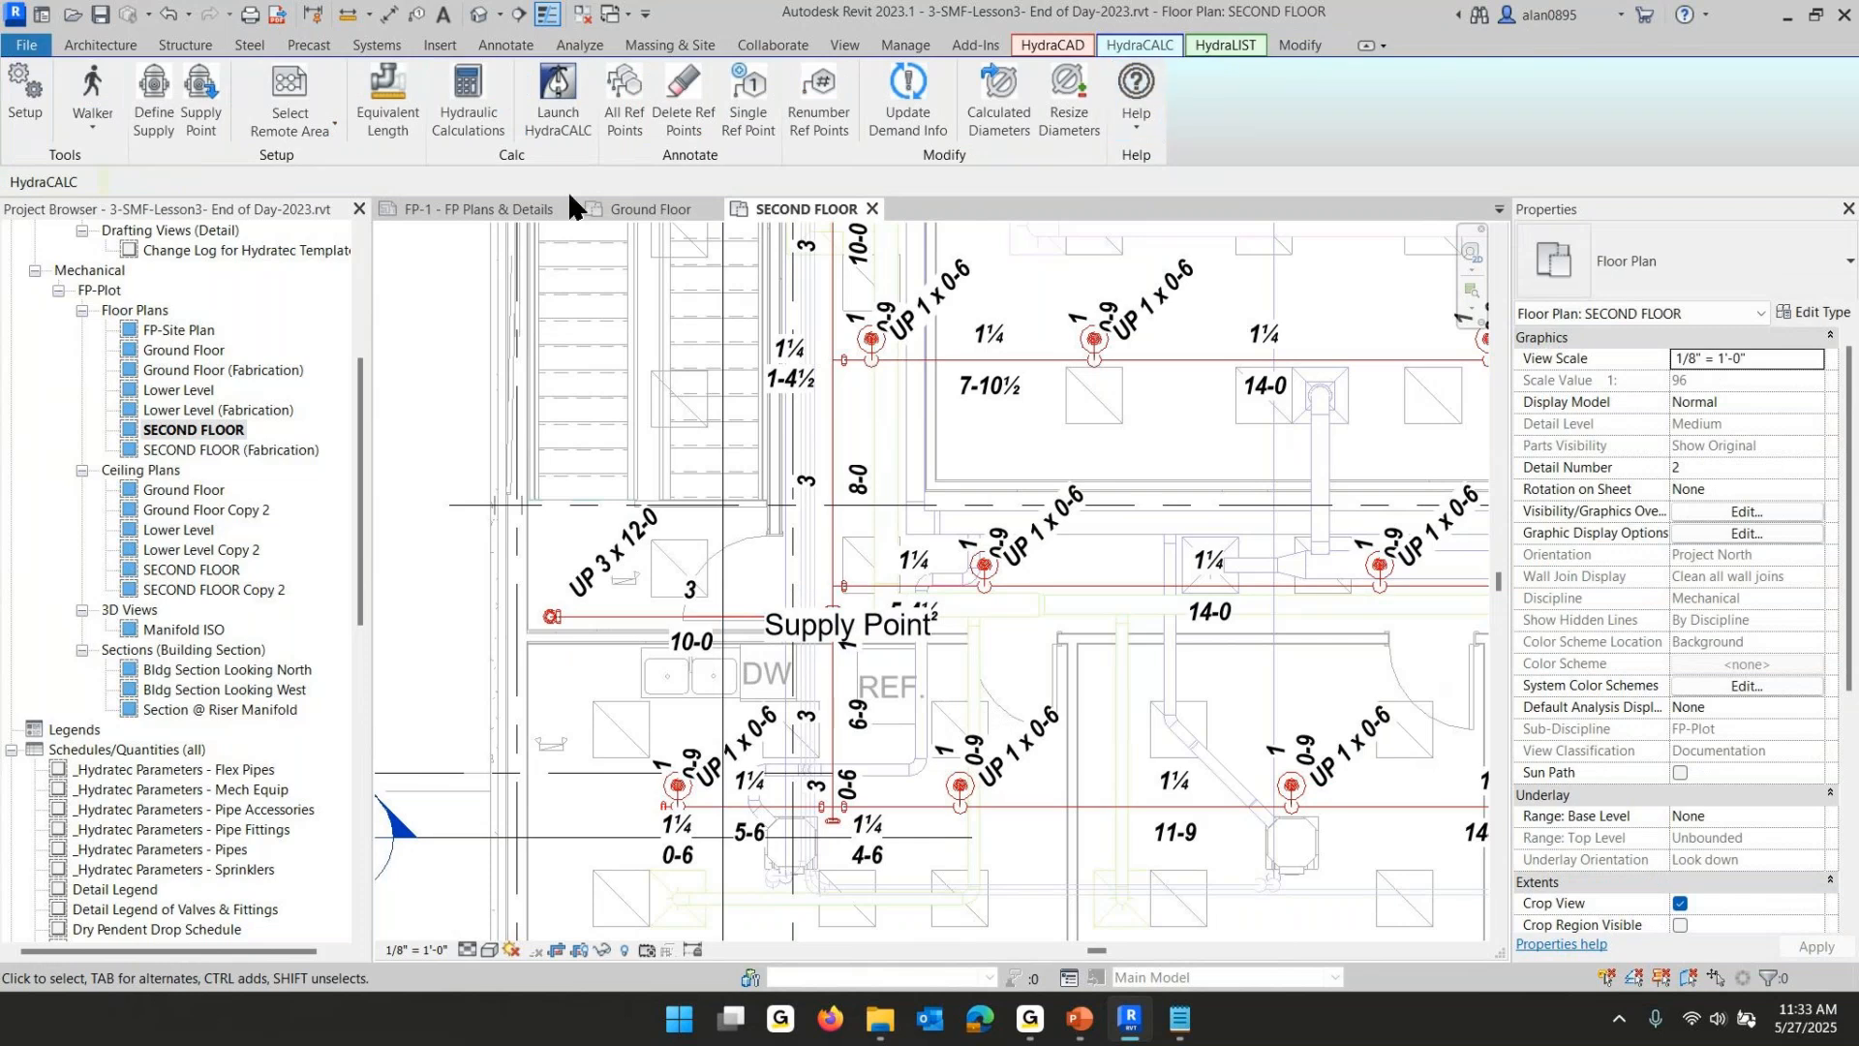
pyautogui.click(200, 96)
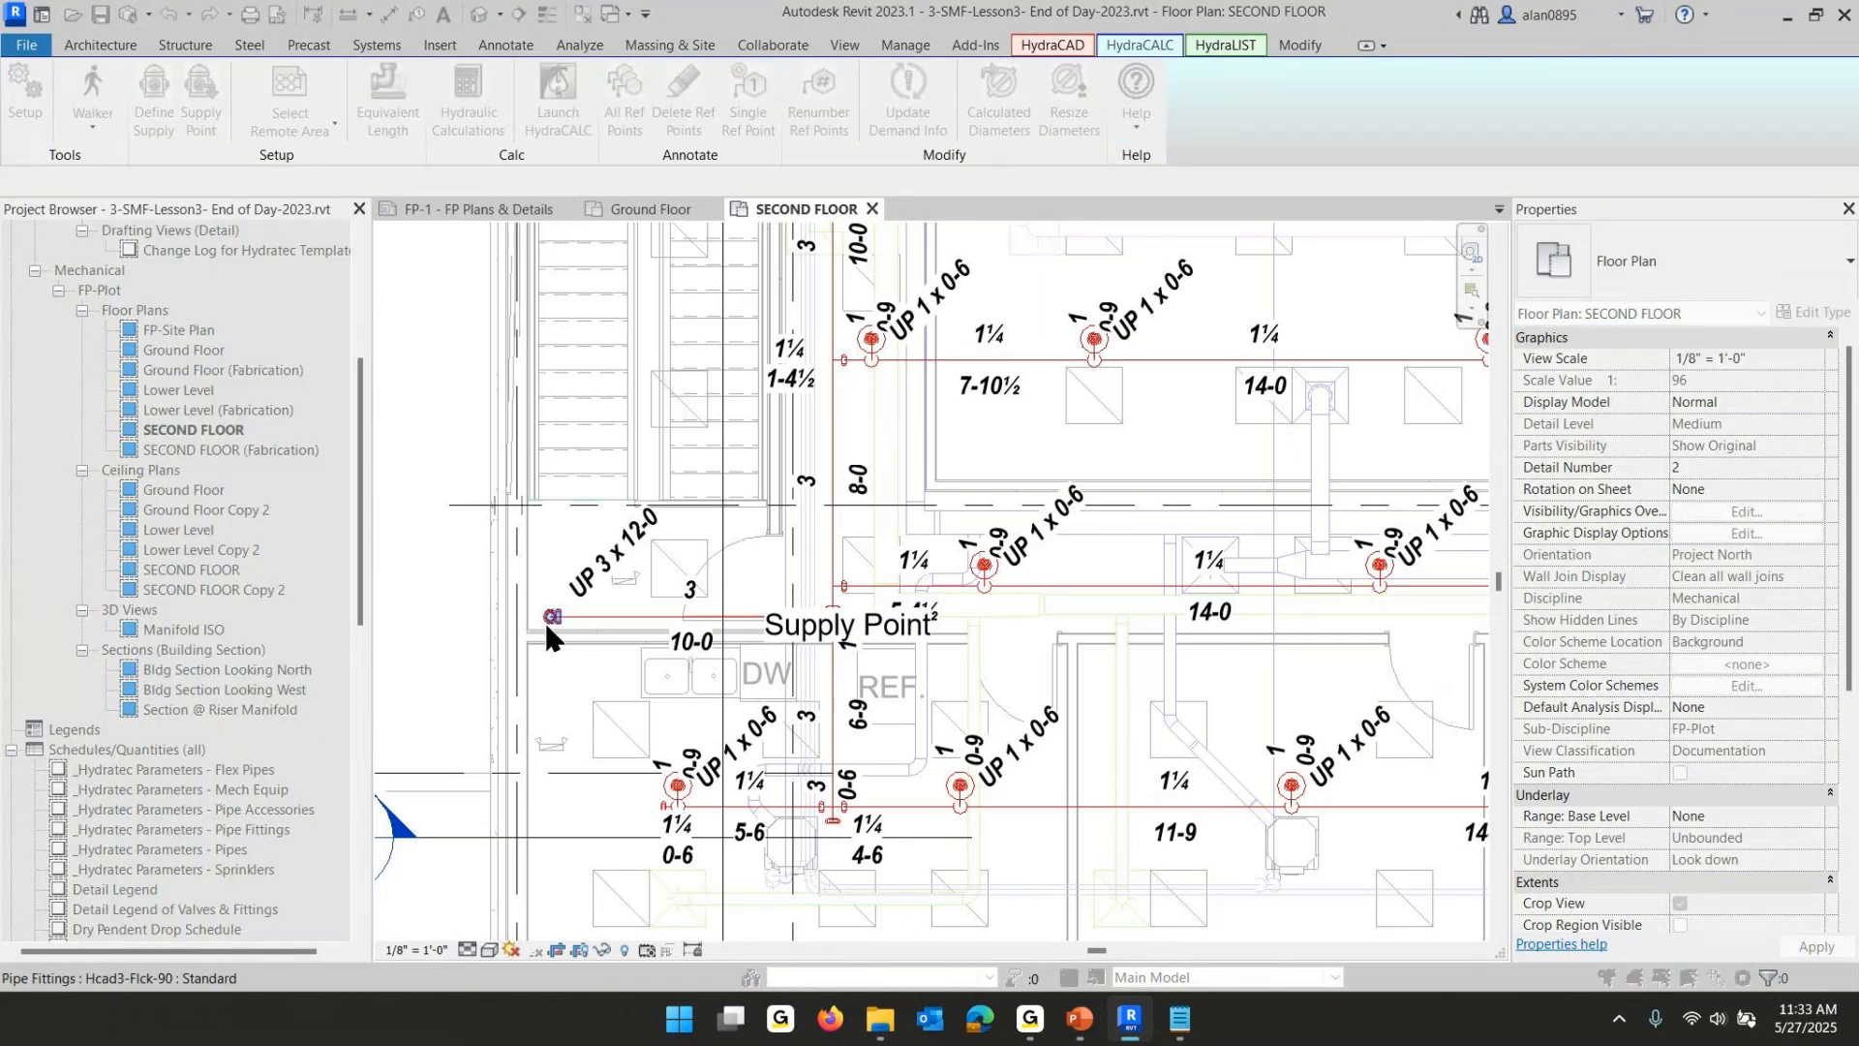
pyautogui.click(547, 617)
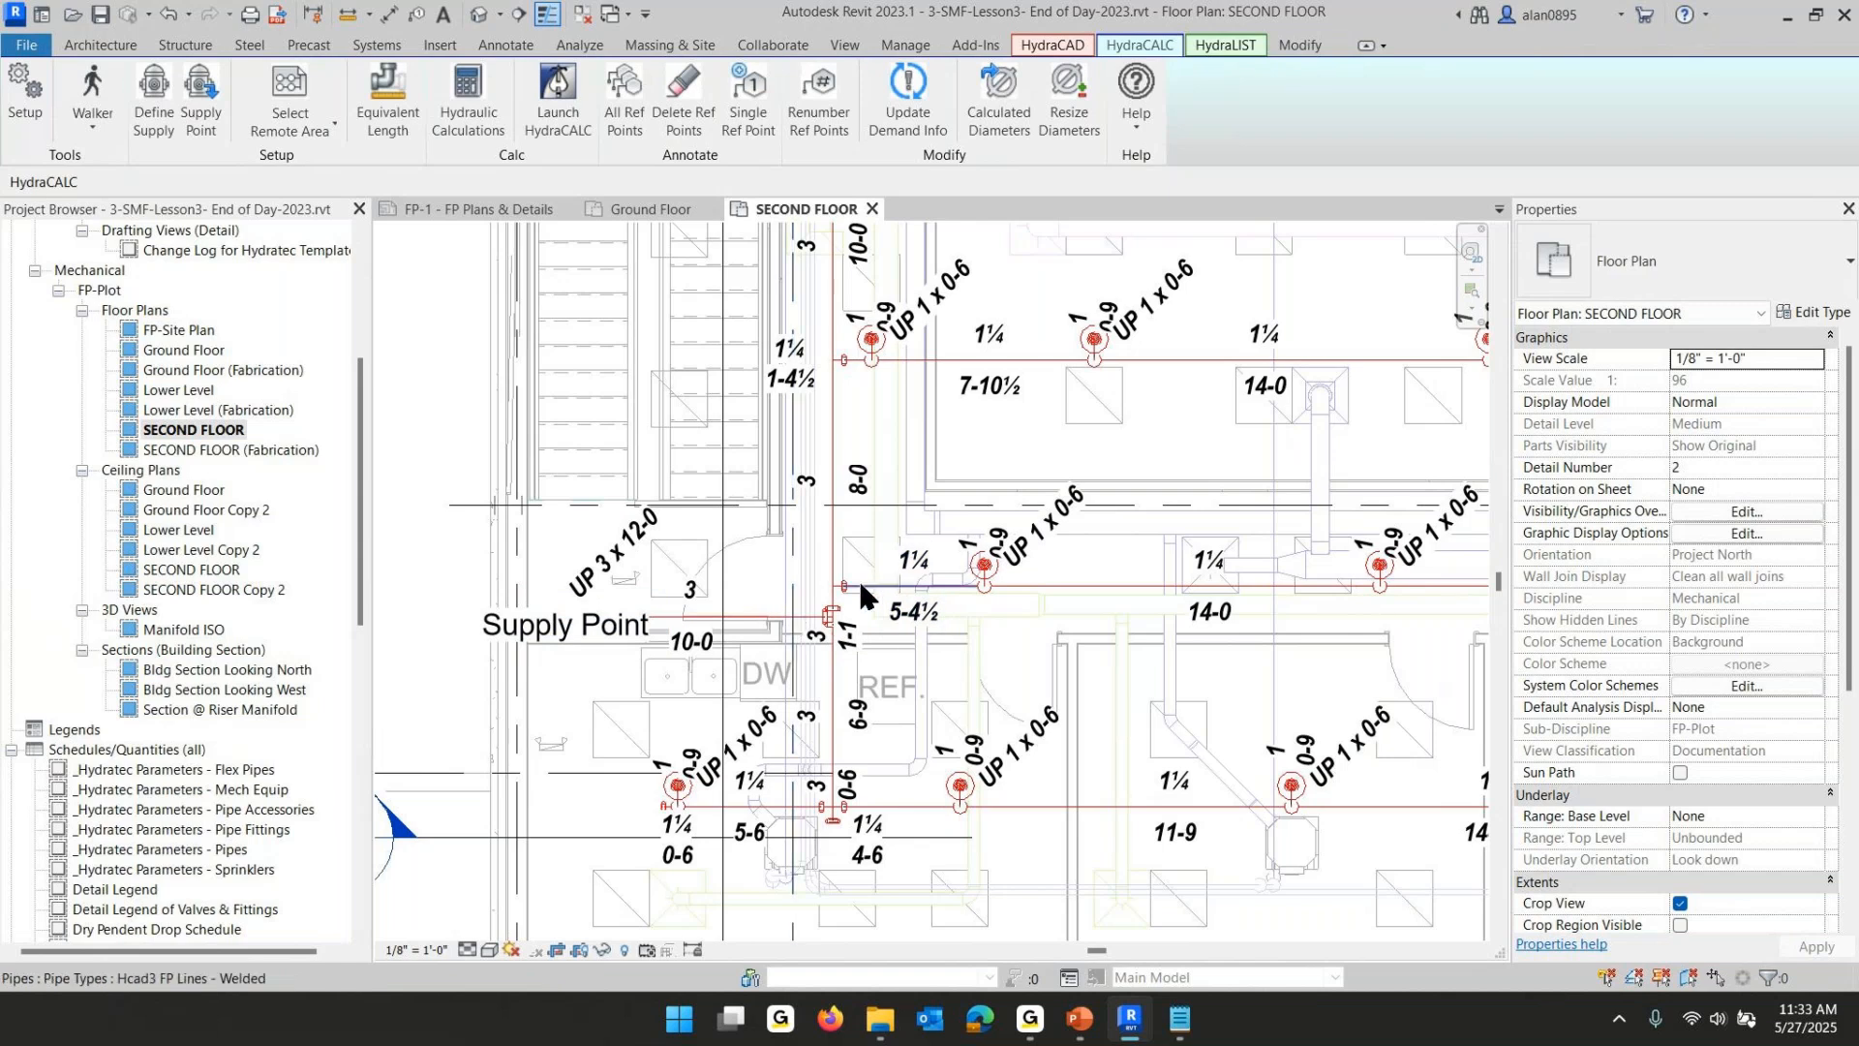
# - Move the Supply Point label down below the pipe end and deselect it
pyautogui.click(570, 639)
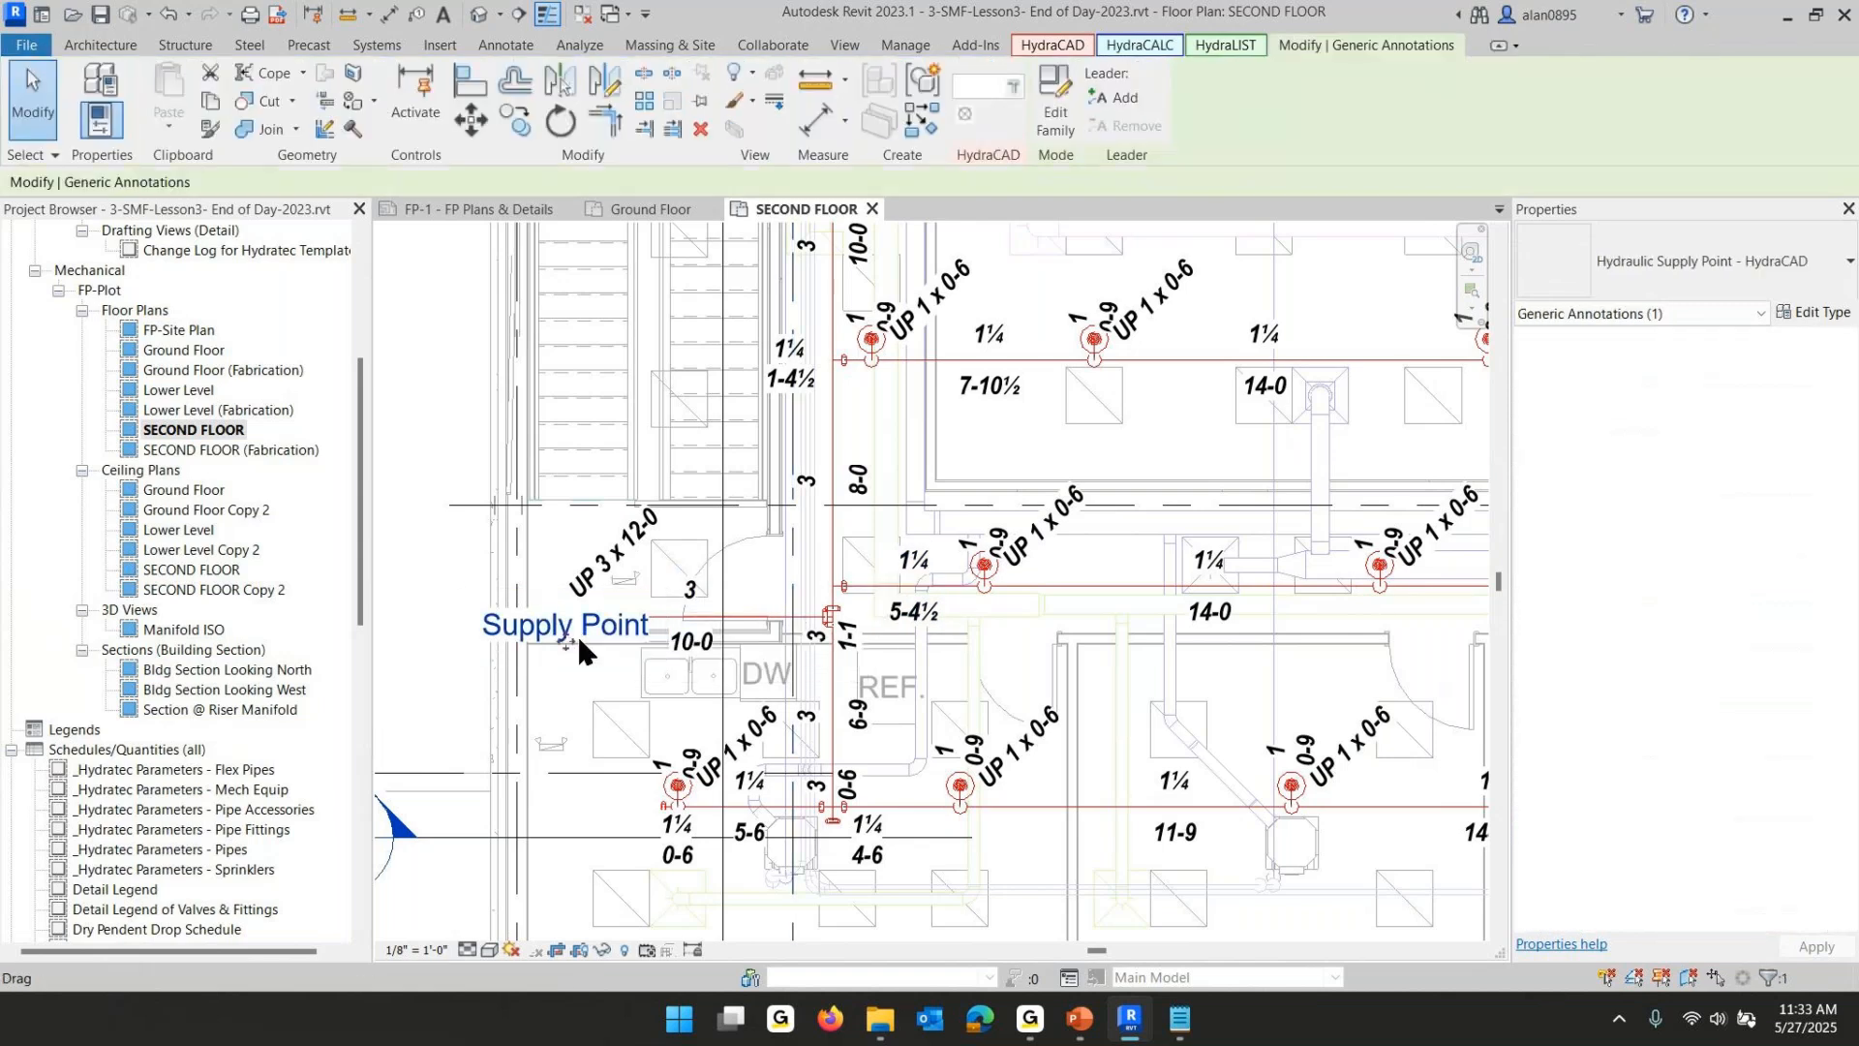
pyautogui.moveTo(570, 641); pyautogui.dragTo(570, 693)
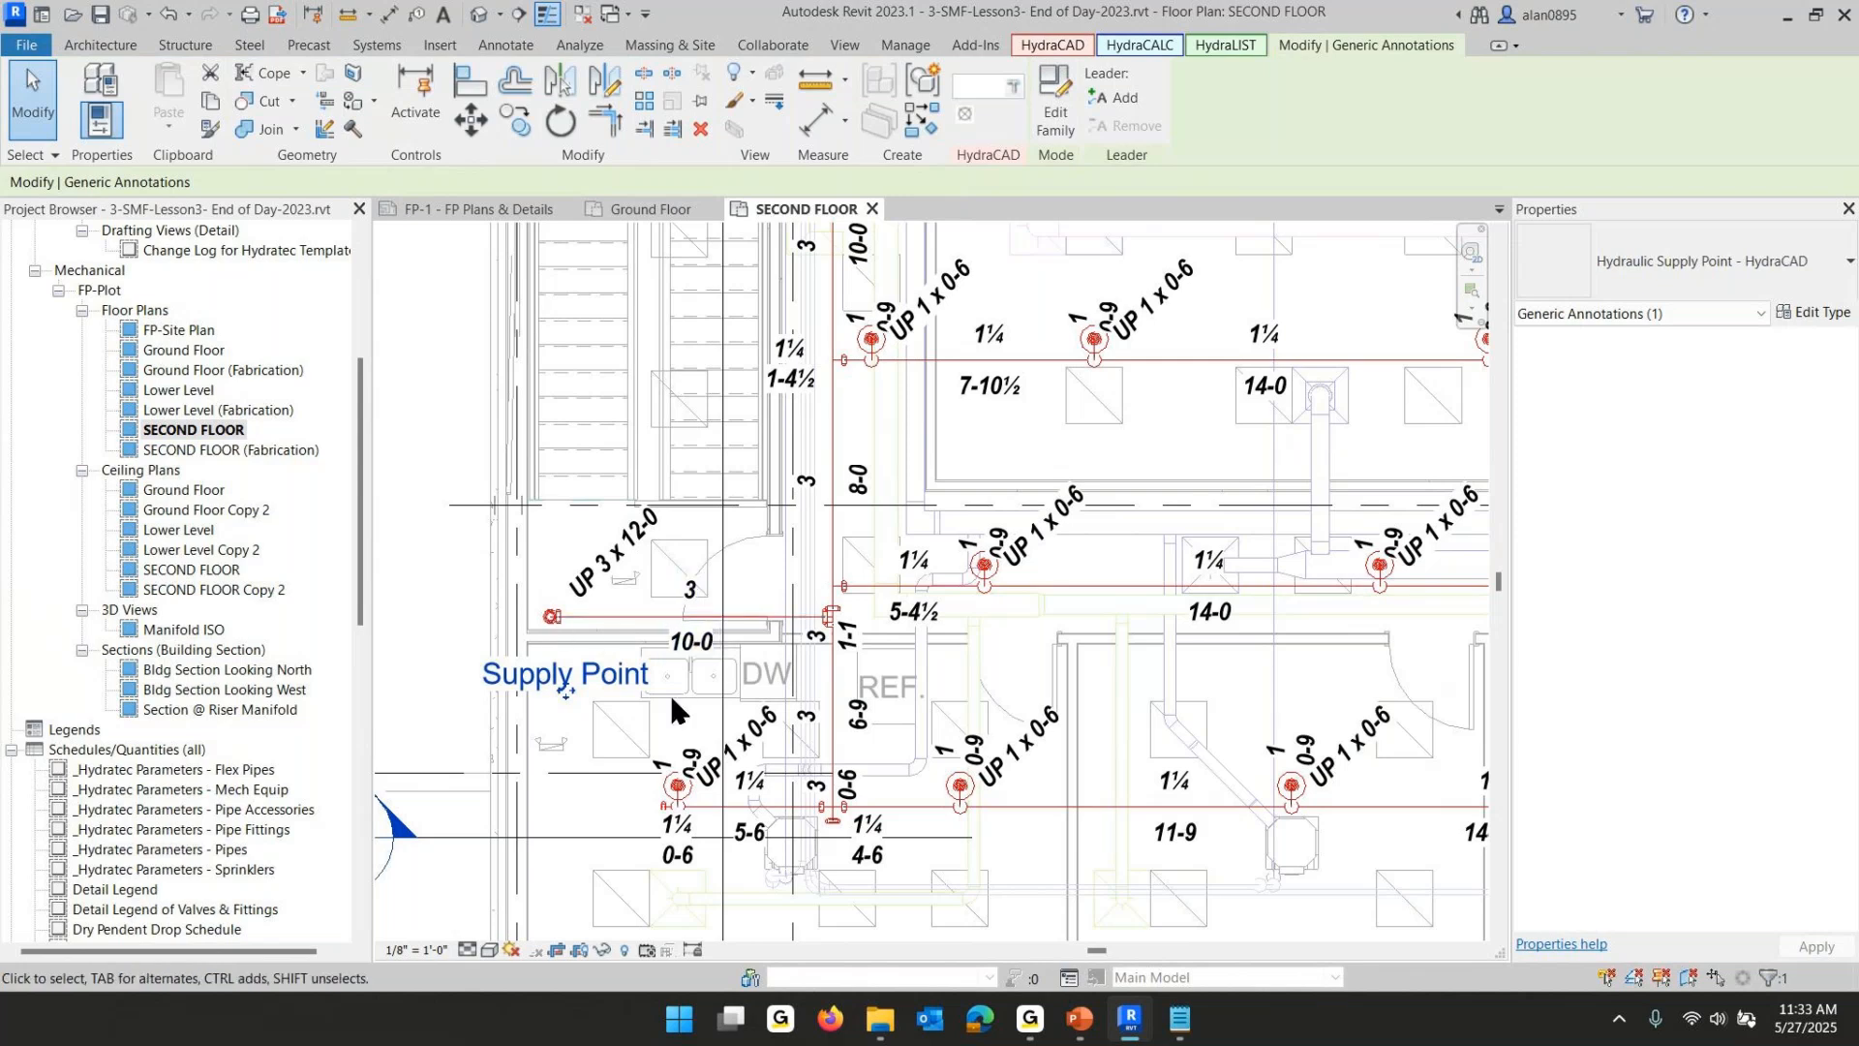
pyautogui.press('Escape')
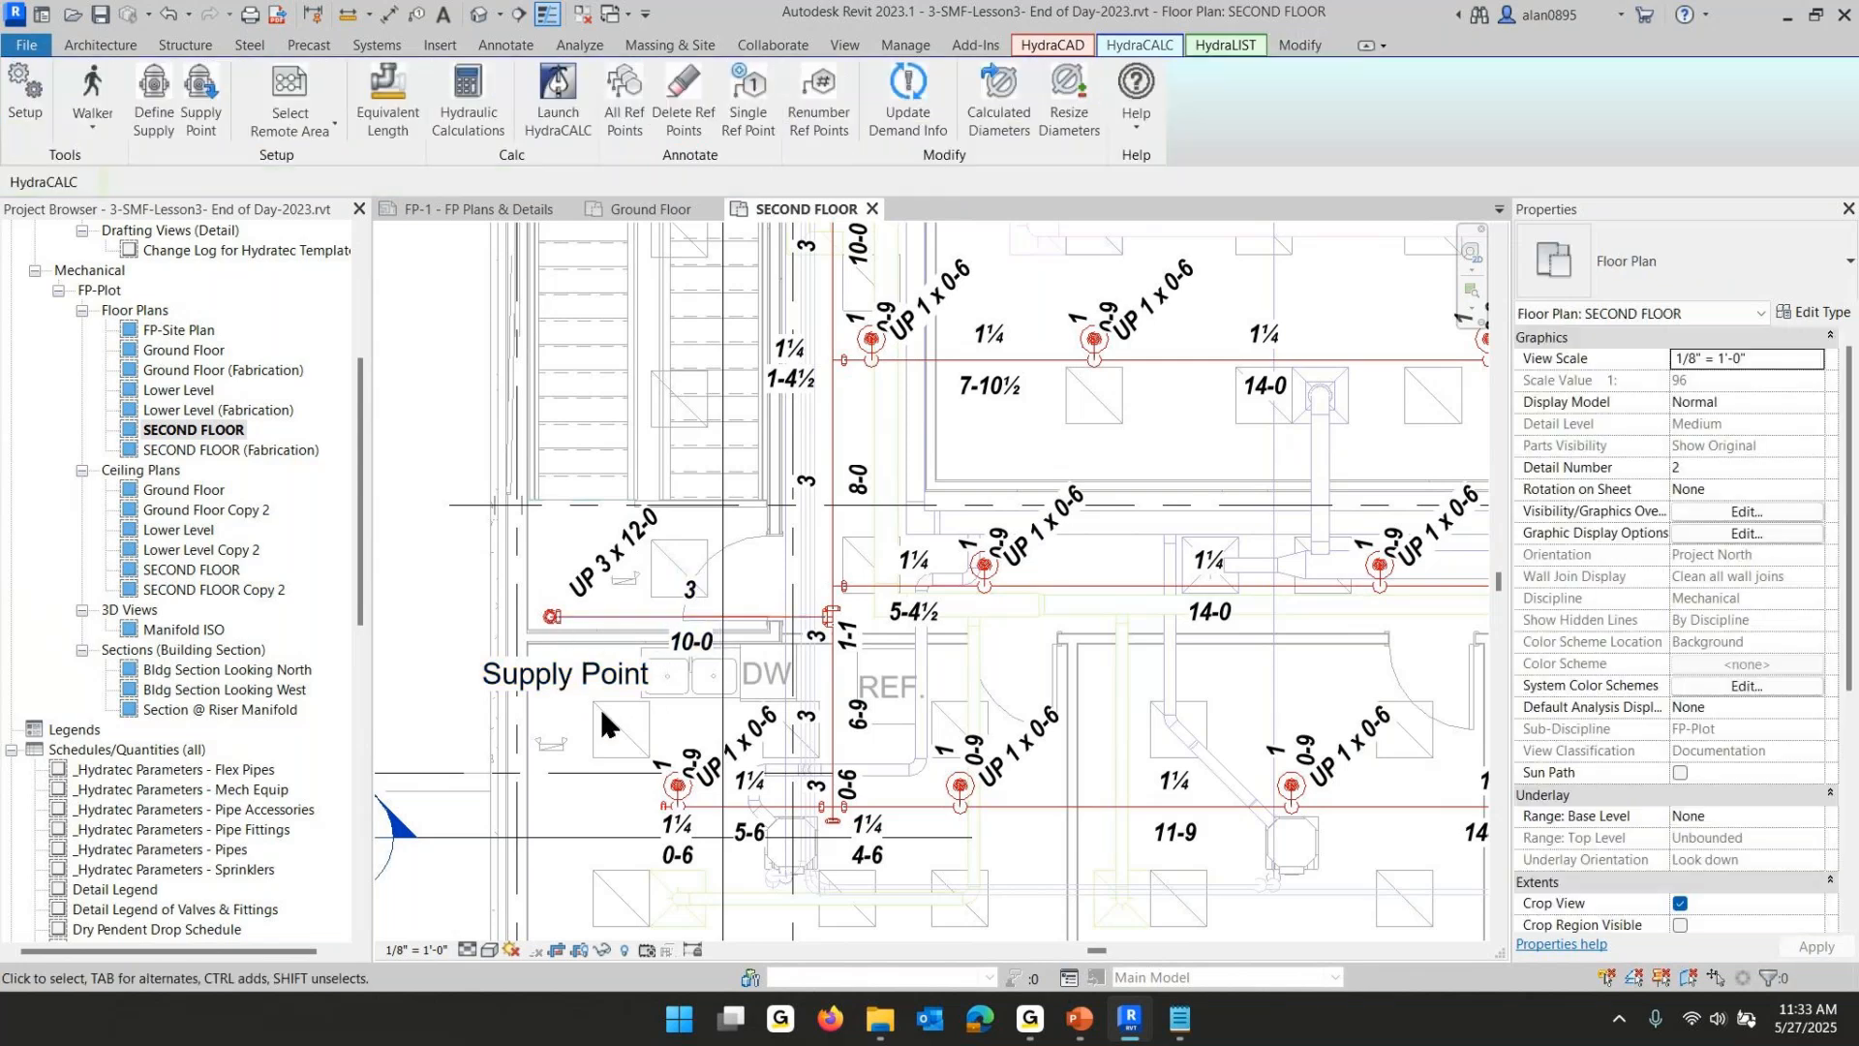
# - Use the Walker on the main pipe to select the connected sprinkler model and inspect the selection
pyautogui.press('w')
pyautogui.press('k')
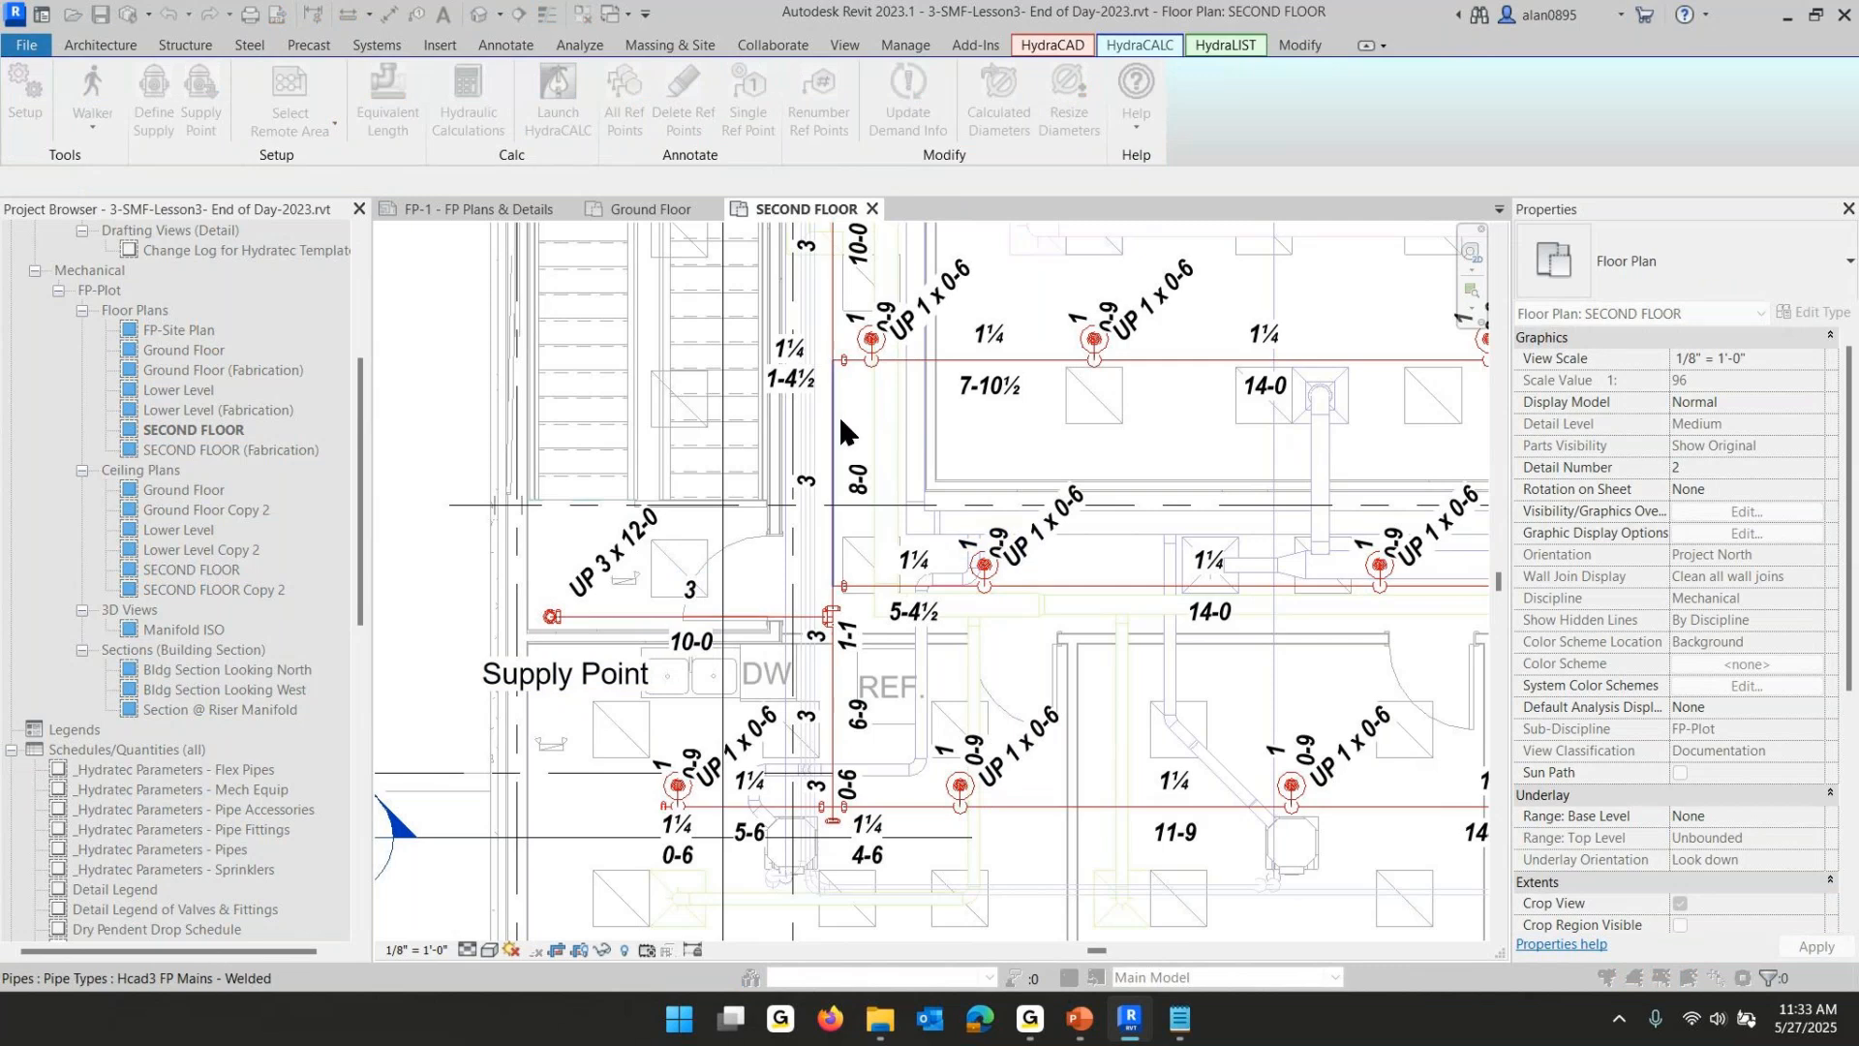
pyautogui.click(842, 424)
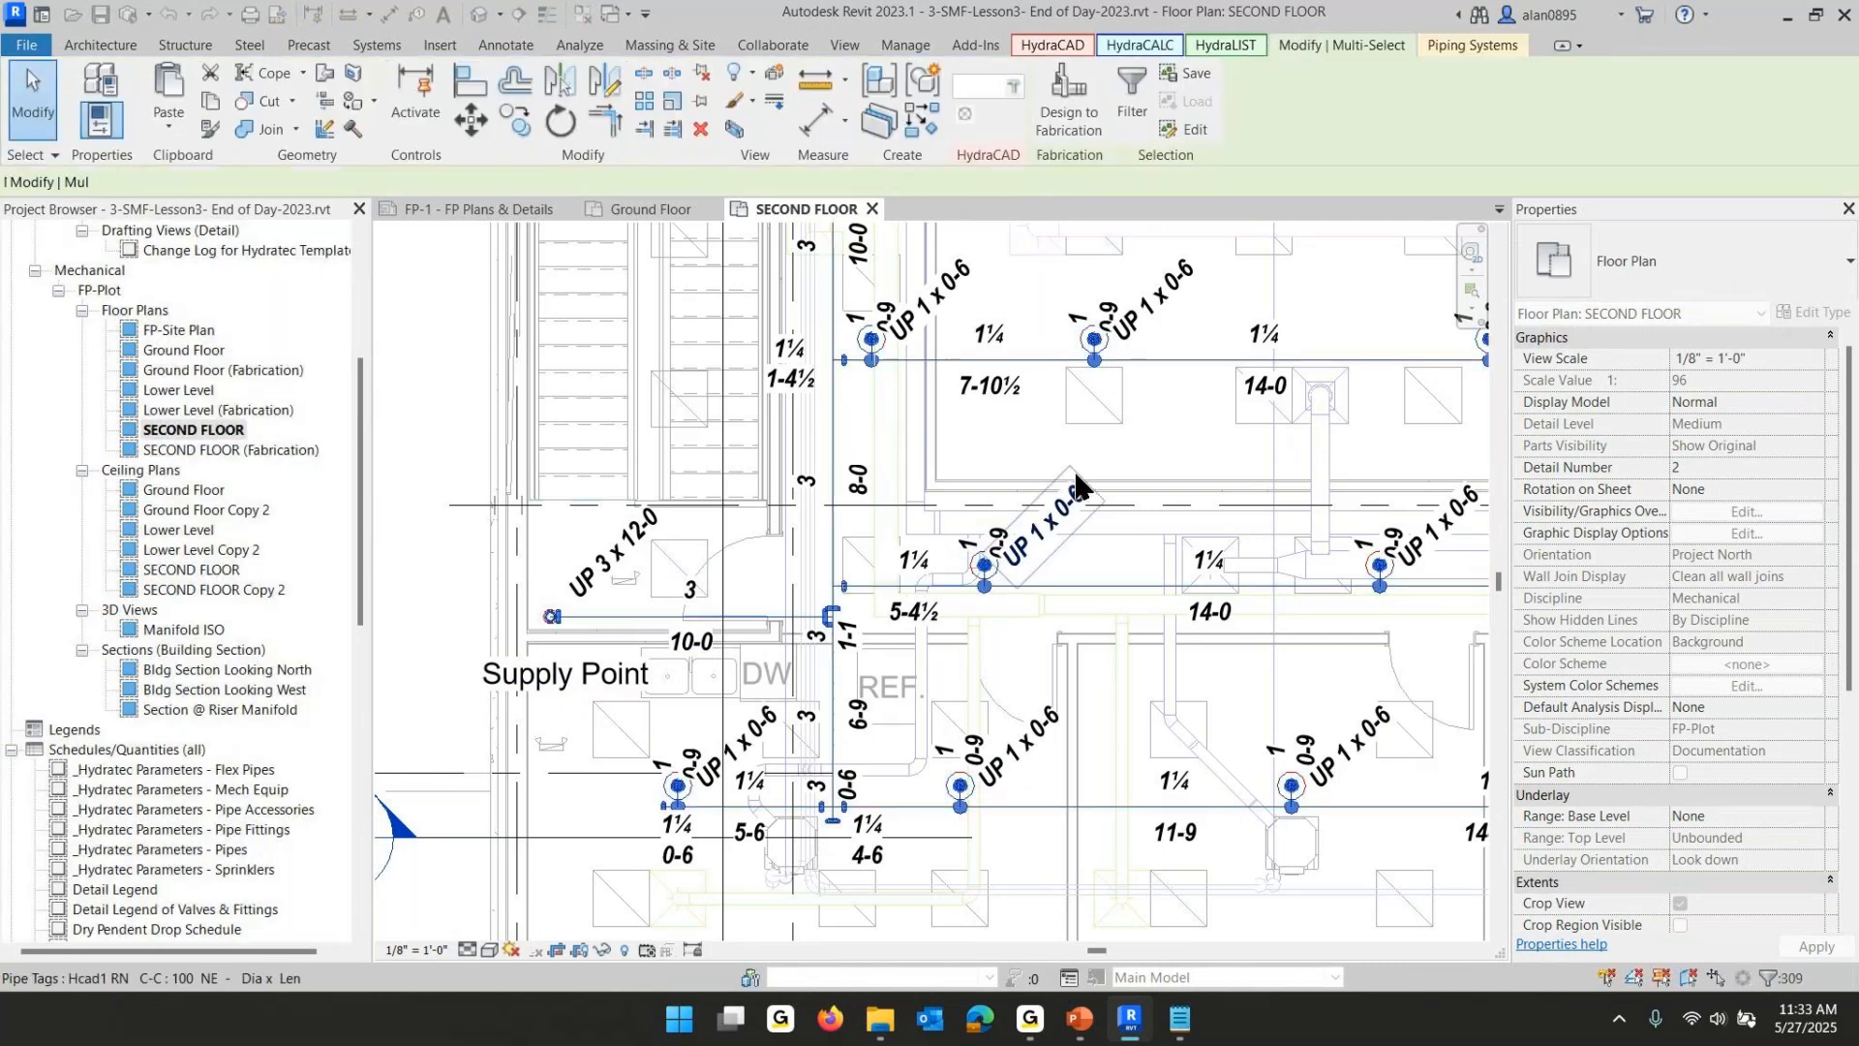
pyautogui.scroll(2, 530, 648)
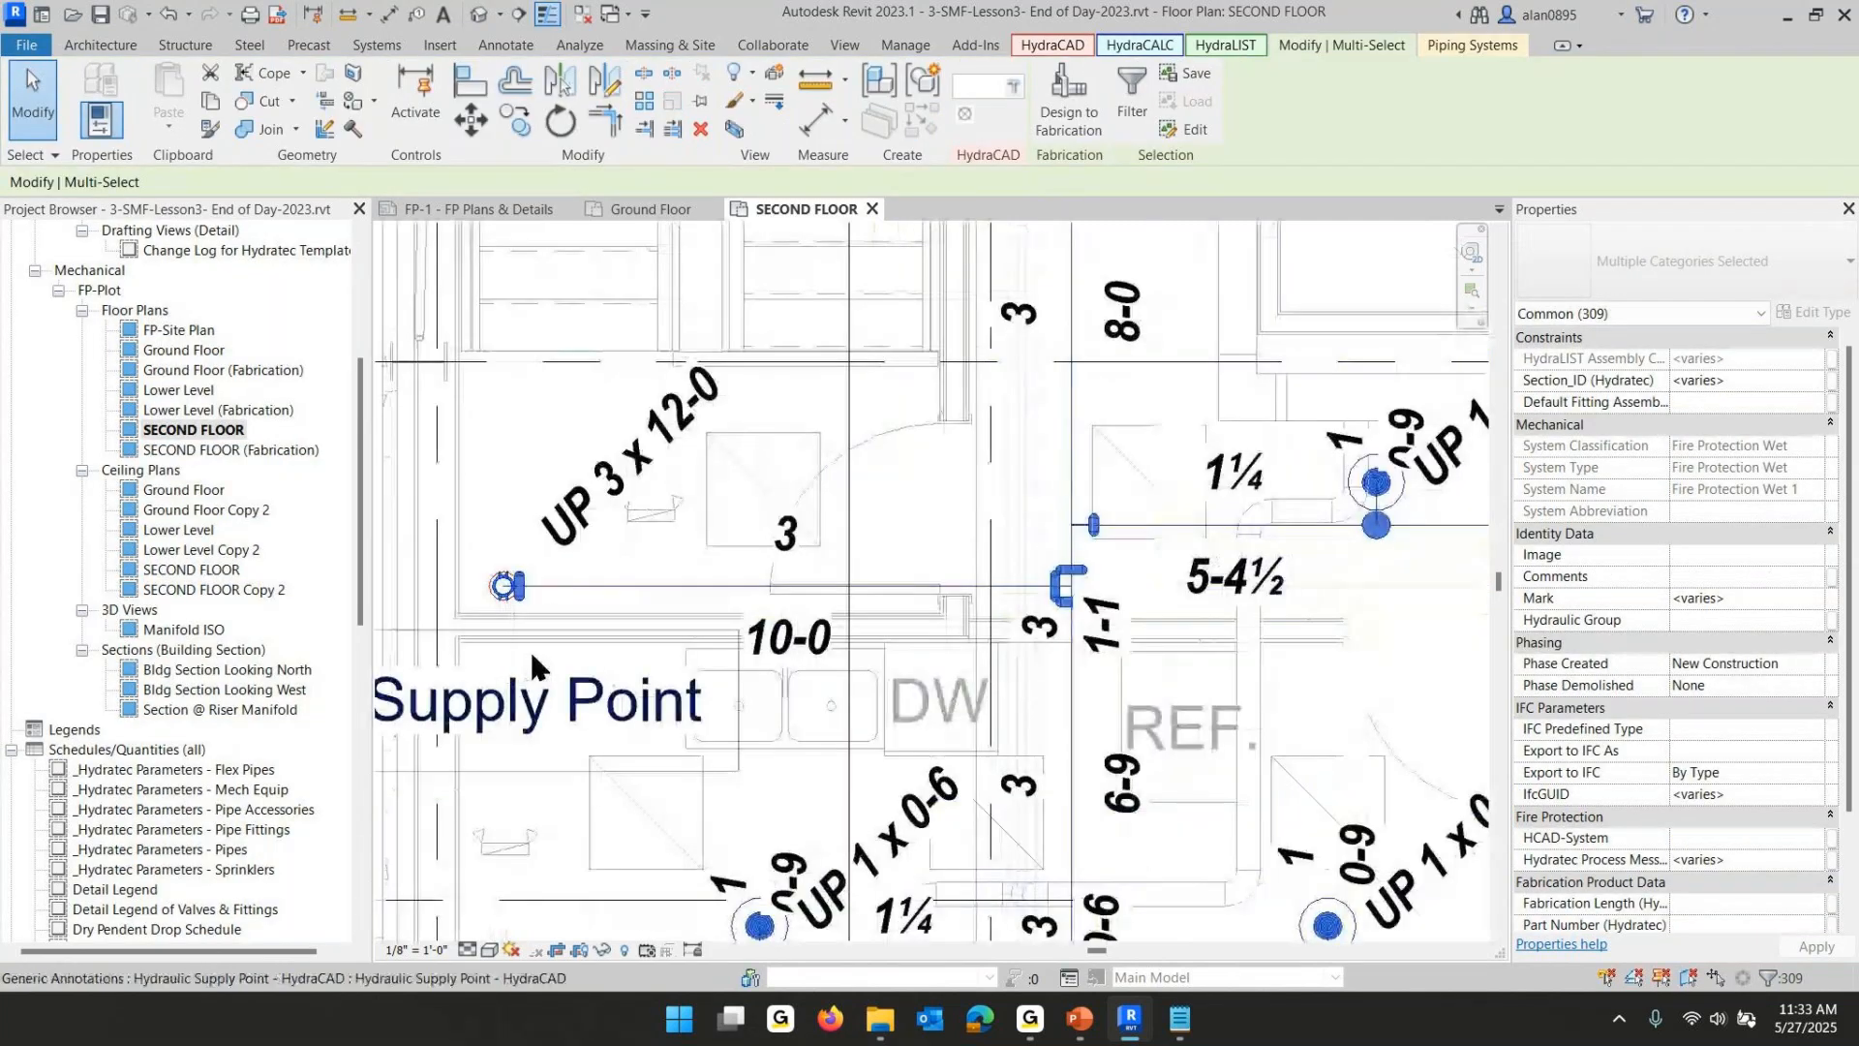
pyautogui.scroll(-1, 561, 662)
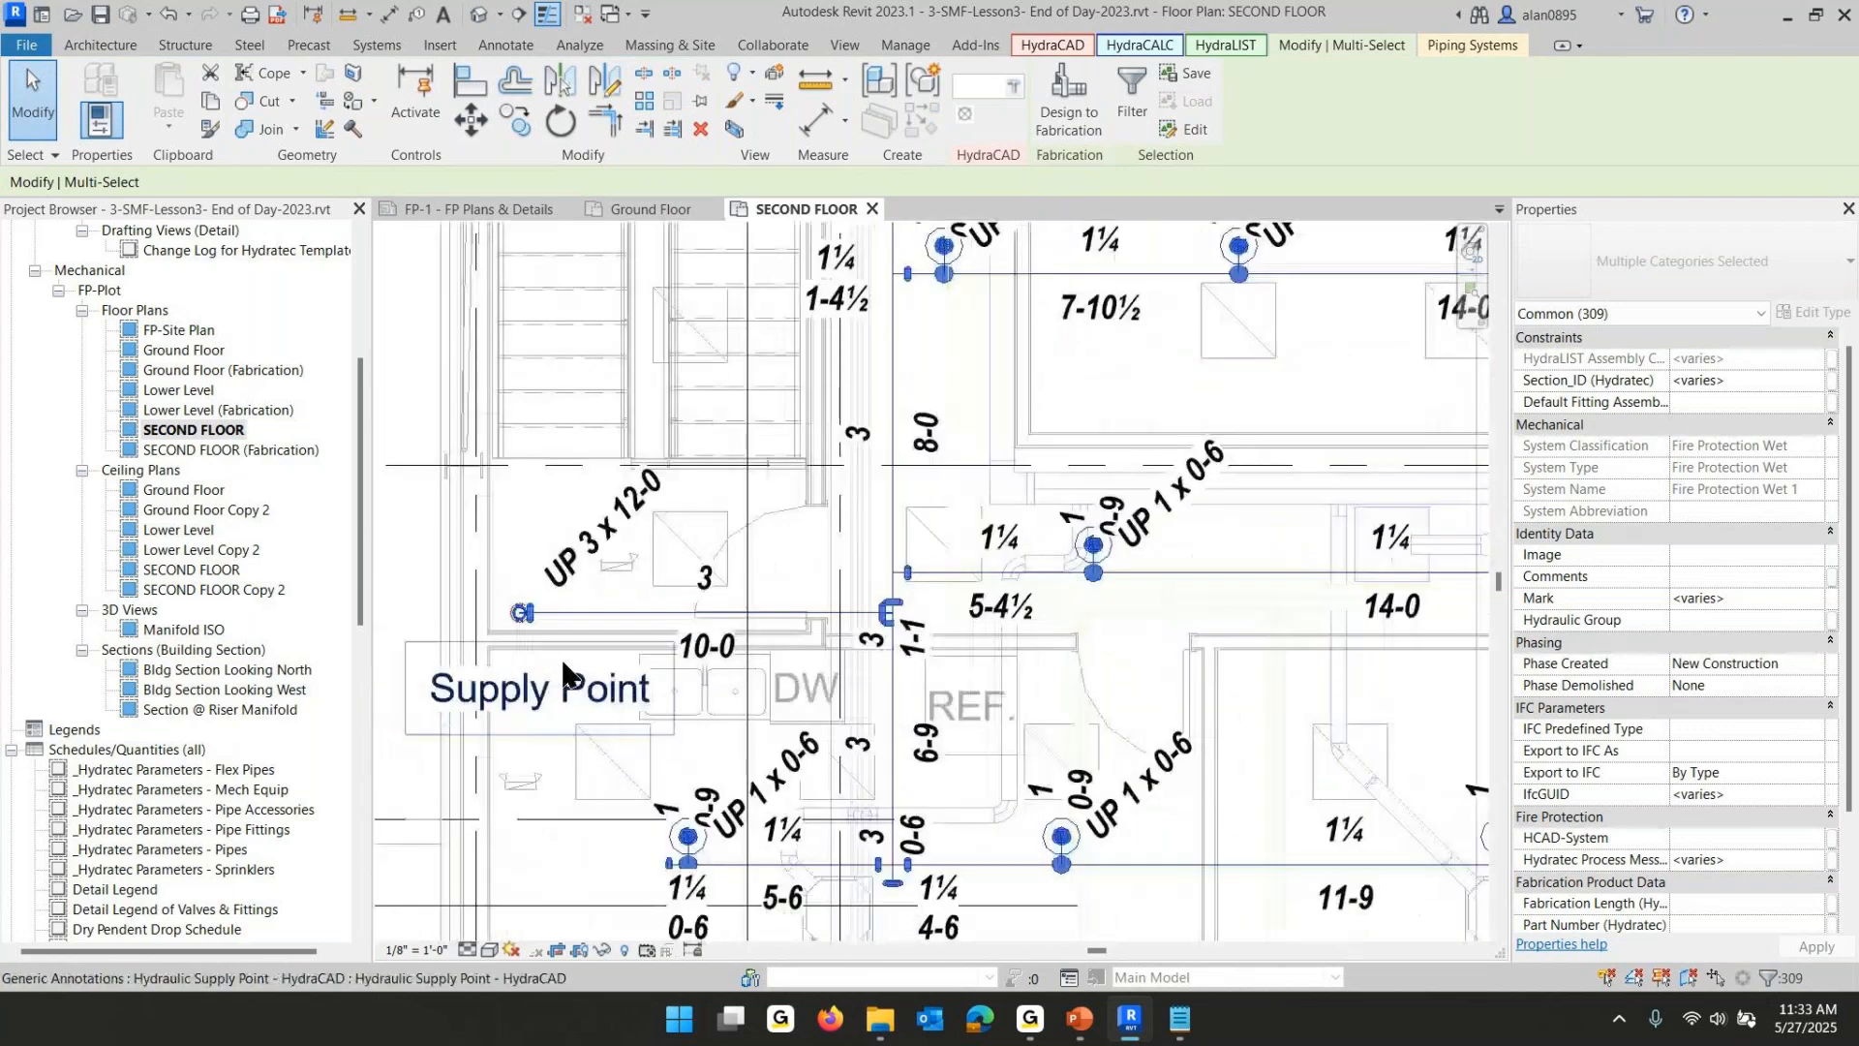
pyautogui.scroll(-1, 565, 669)
pyautogui.scroll(-1, 569, 673)
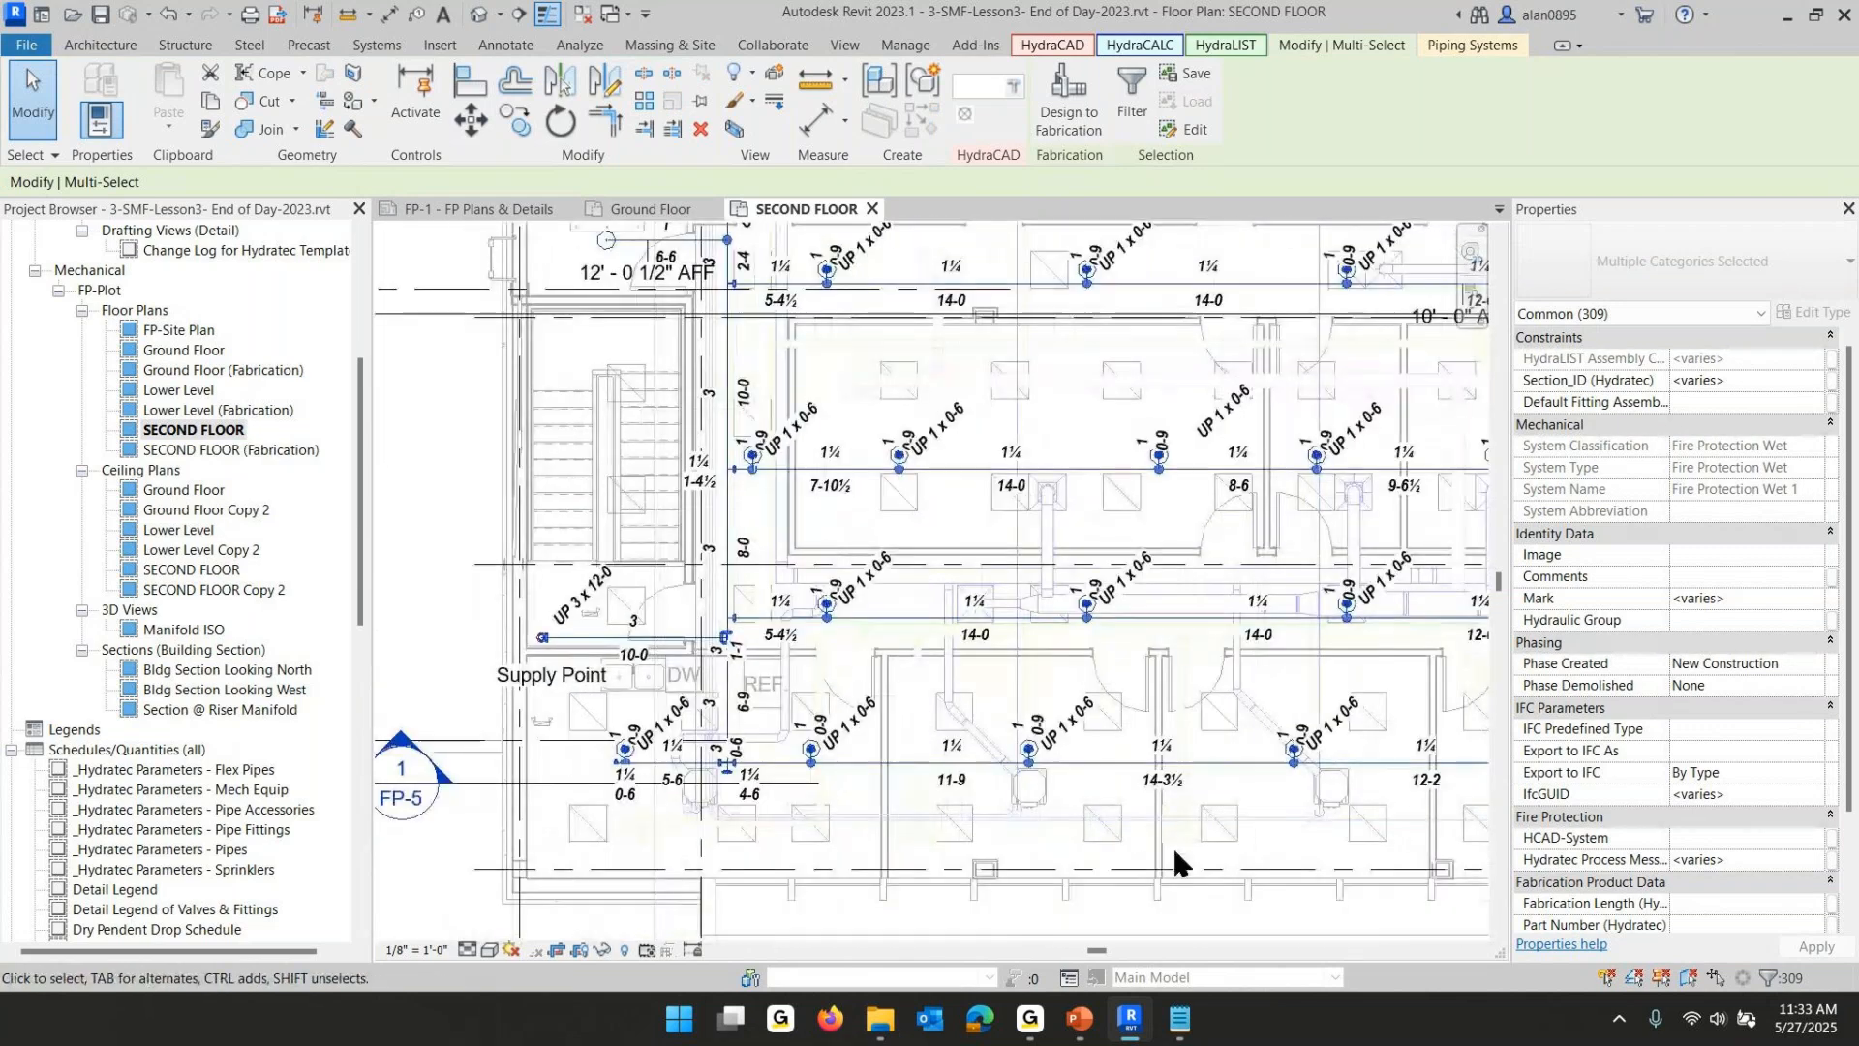
# - Switch to the PowerPoint lesson slide show to view the Define Supply slide
pyautogui.click(1080, 1029)
pyautogui.click(813, 538)
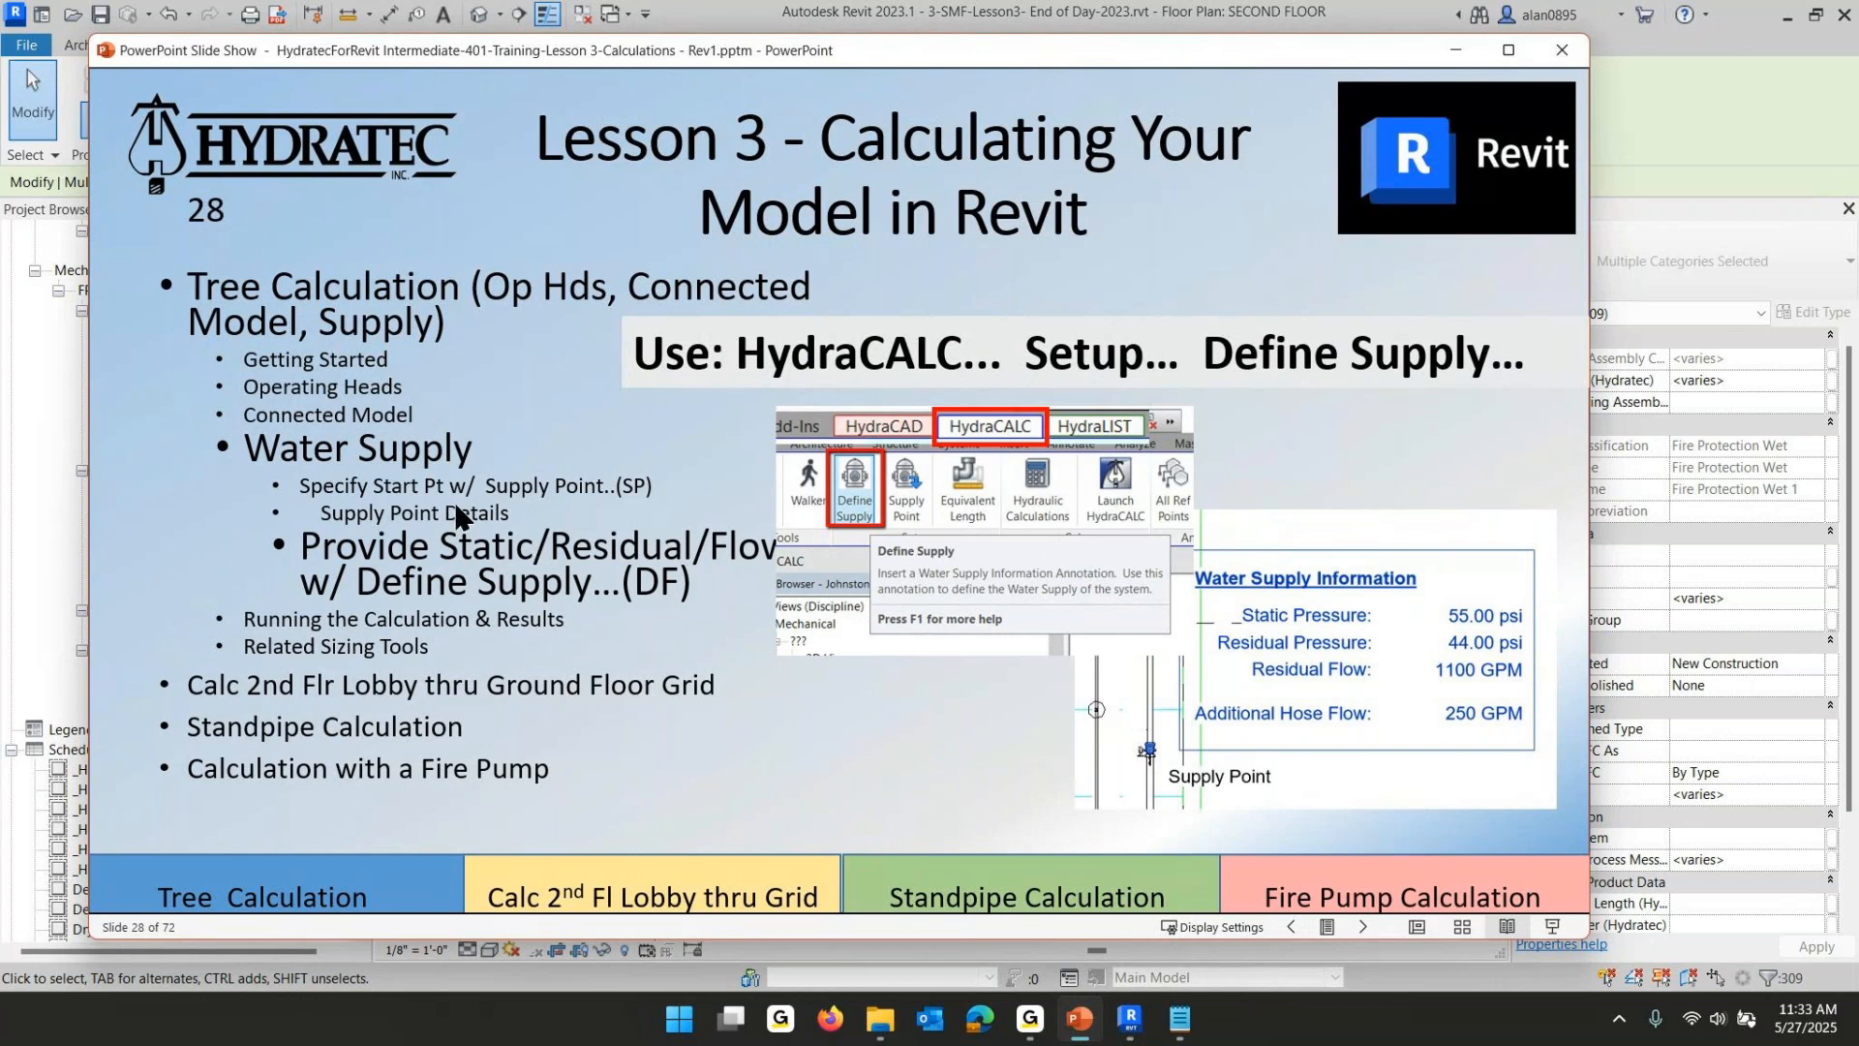
# - Return to the Revit floor plan and clear the connected-model selection
pyautogui.click(1130, 1019)
pyautogui.scroll(-2, 898, 559)
pyautogui.press('Escape')
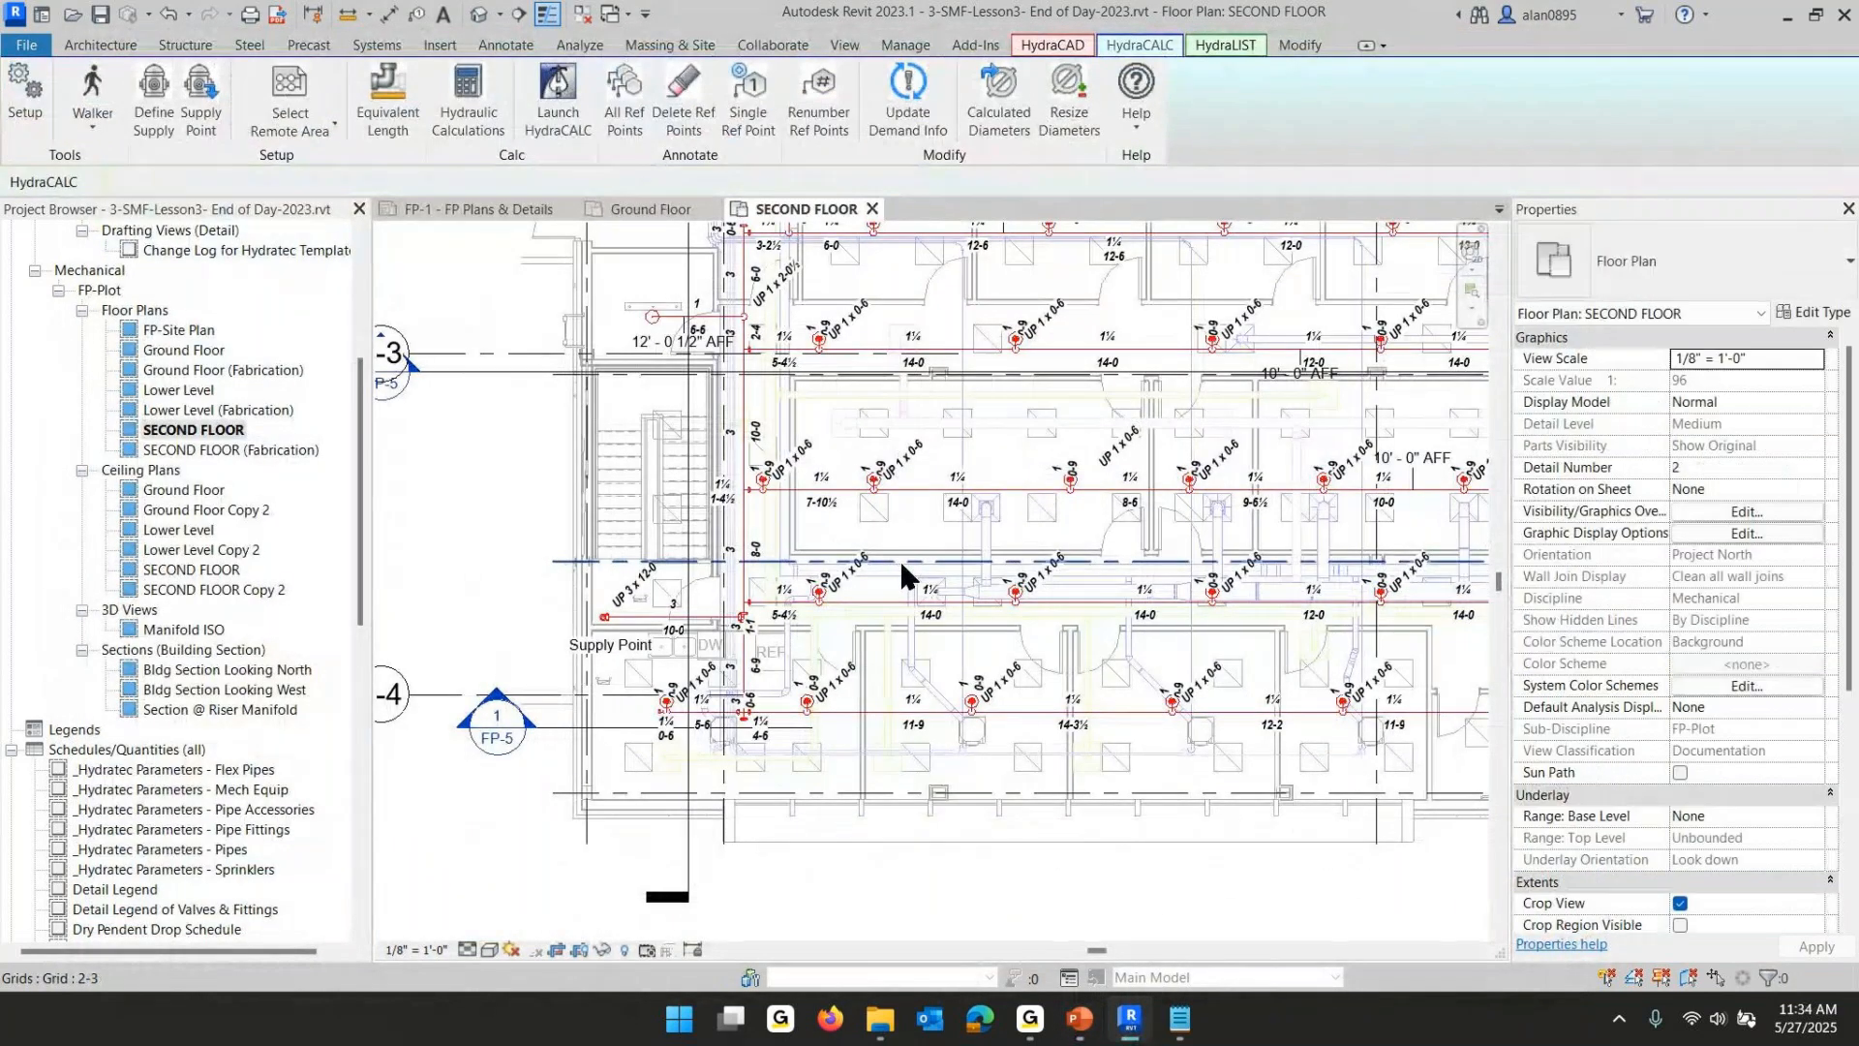
# - Insert a Define Supply water test annotation in the open area left of the stairwell
pyautogui.moveTo(905, 571); pyautogui.dragTo(1079, 590, button='middle')
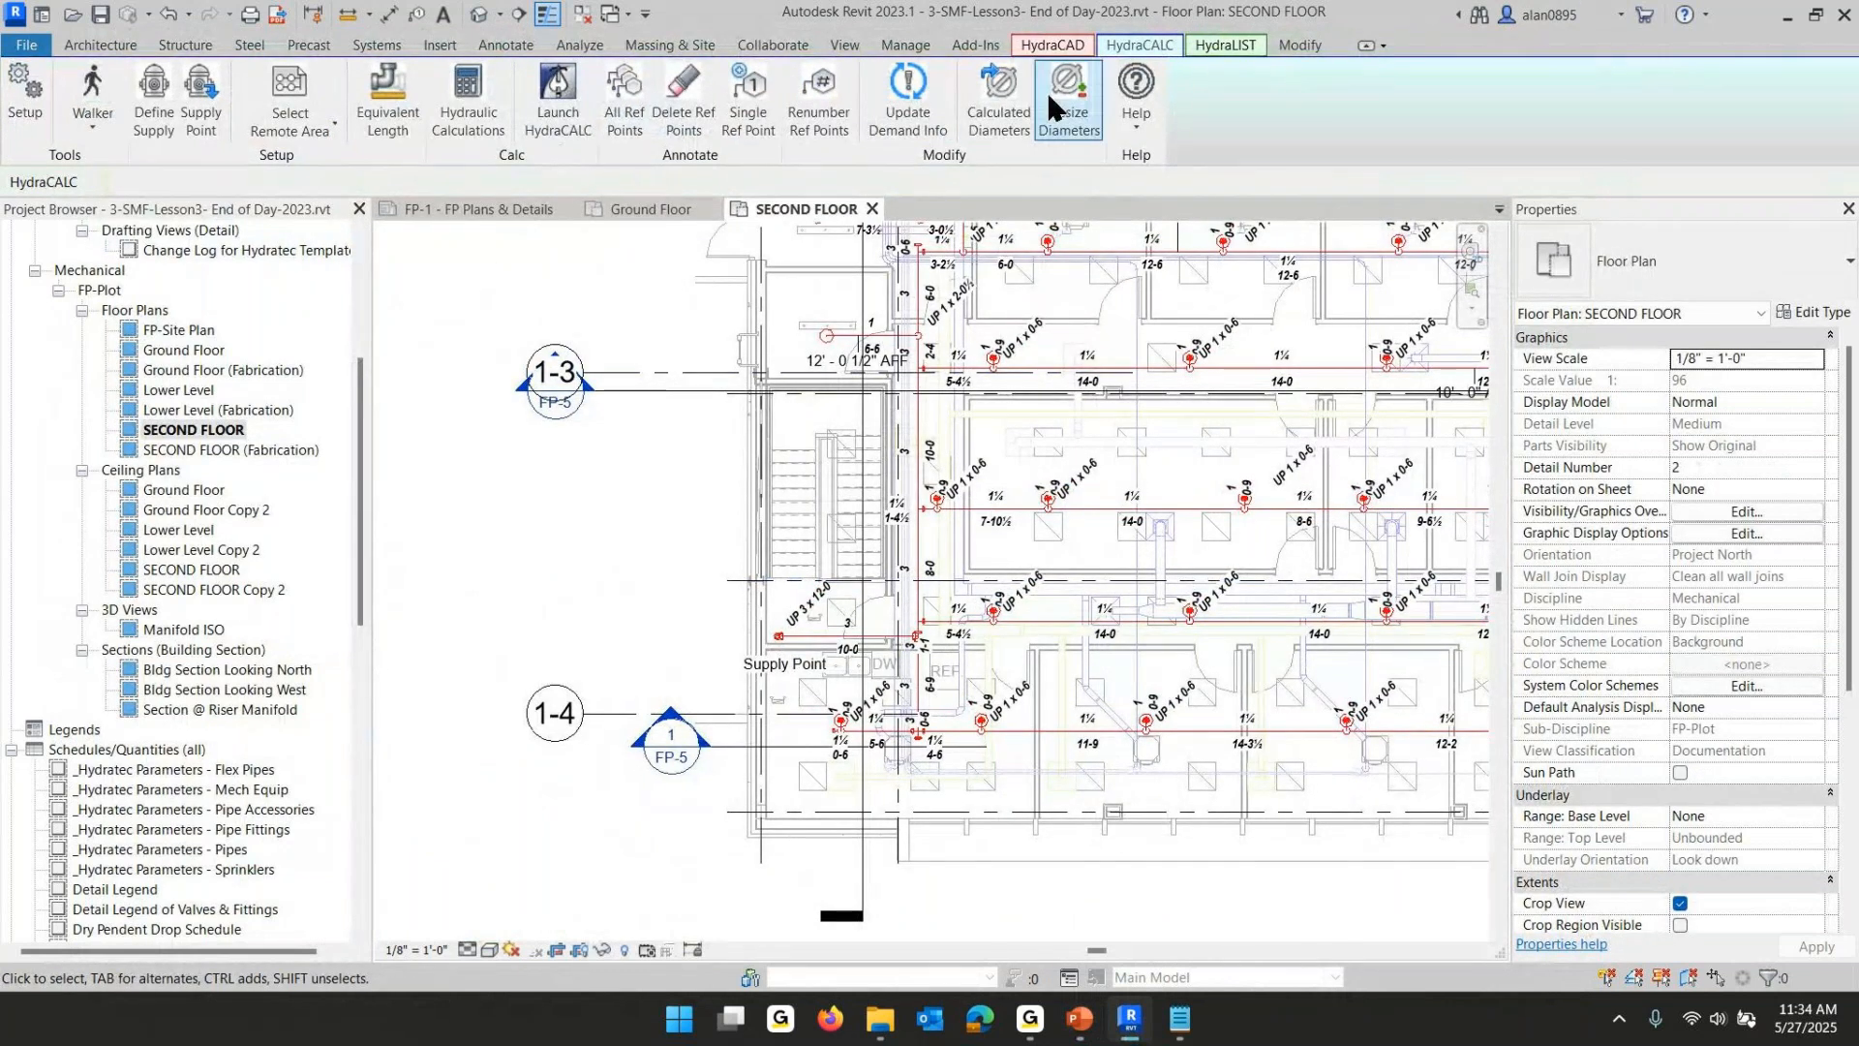
pyautogui.click(160, 115)
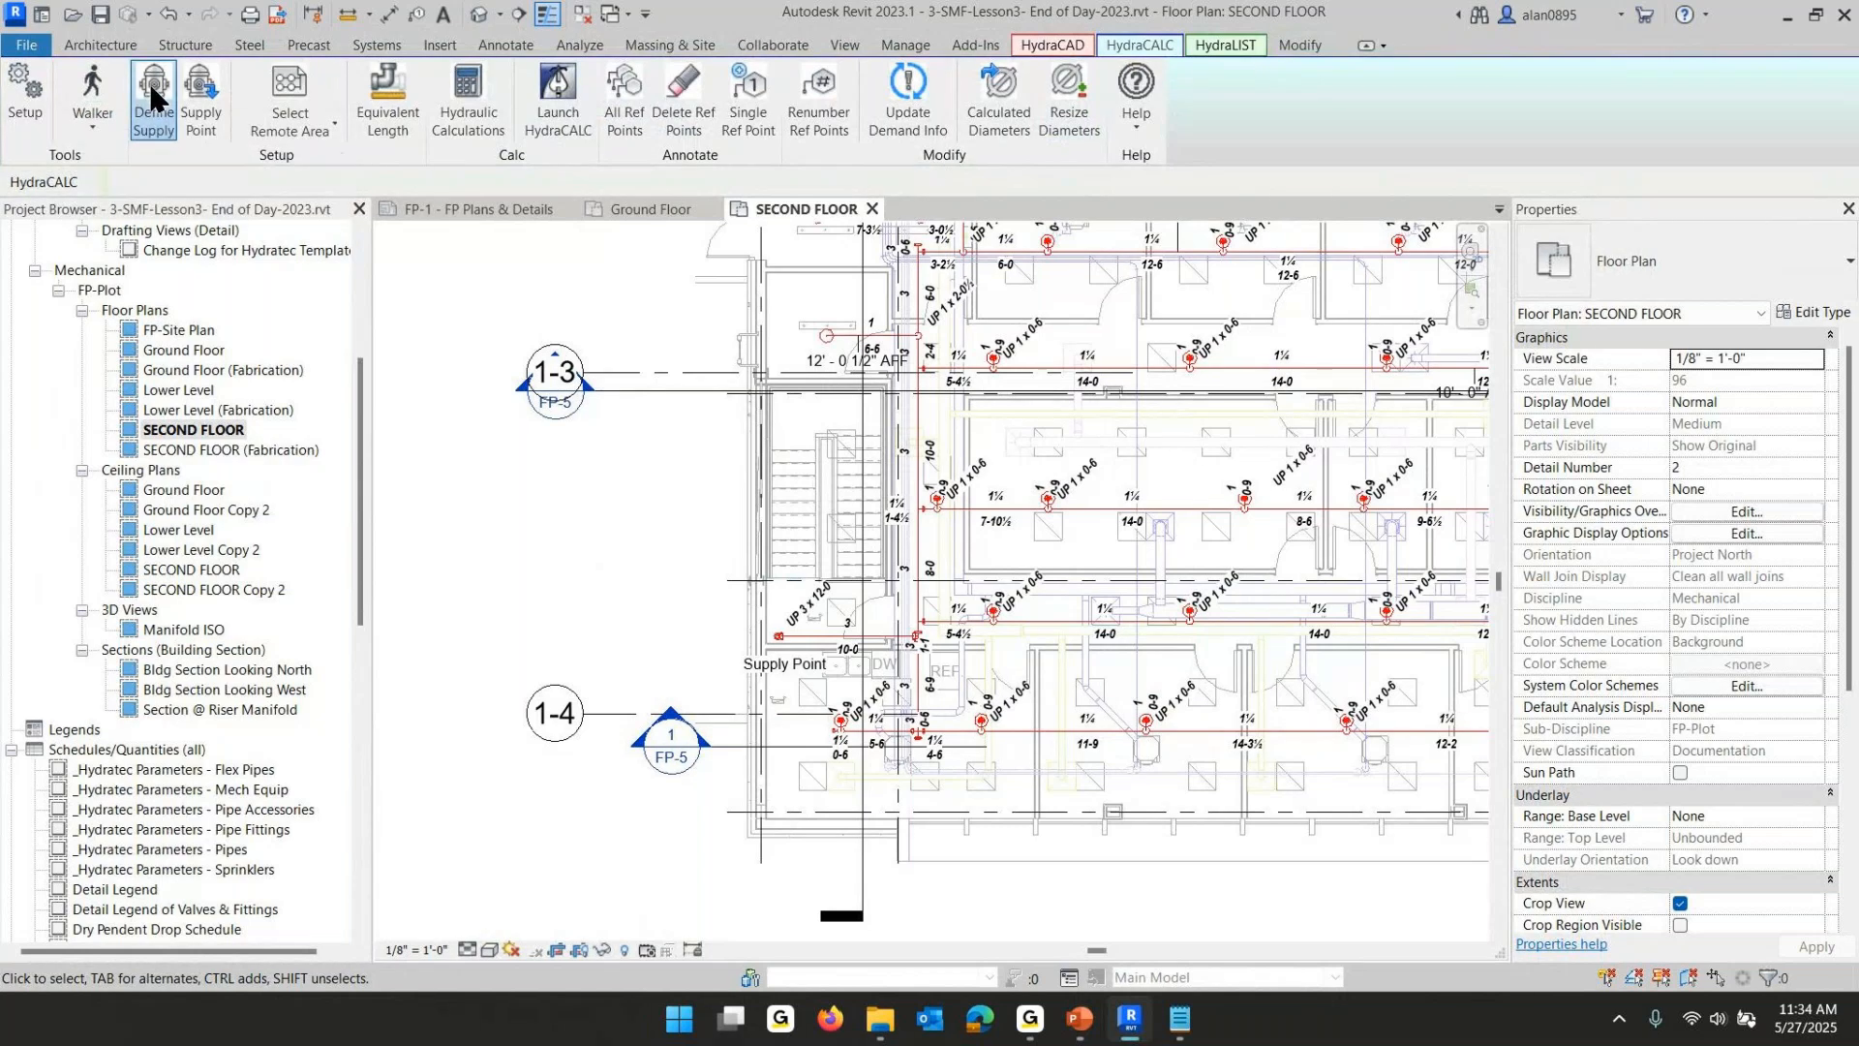
pyautogui.click(466, 564)
pyautogui.moveTo(534, 617); pyautogui.dragTo(752, 576, button='middle')
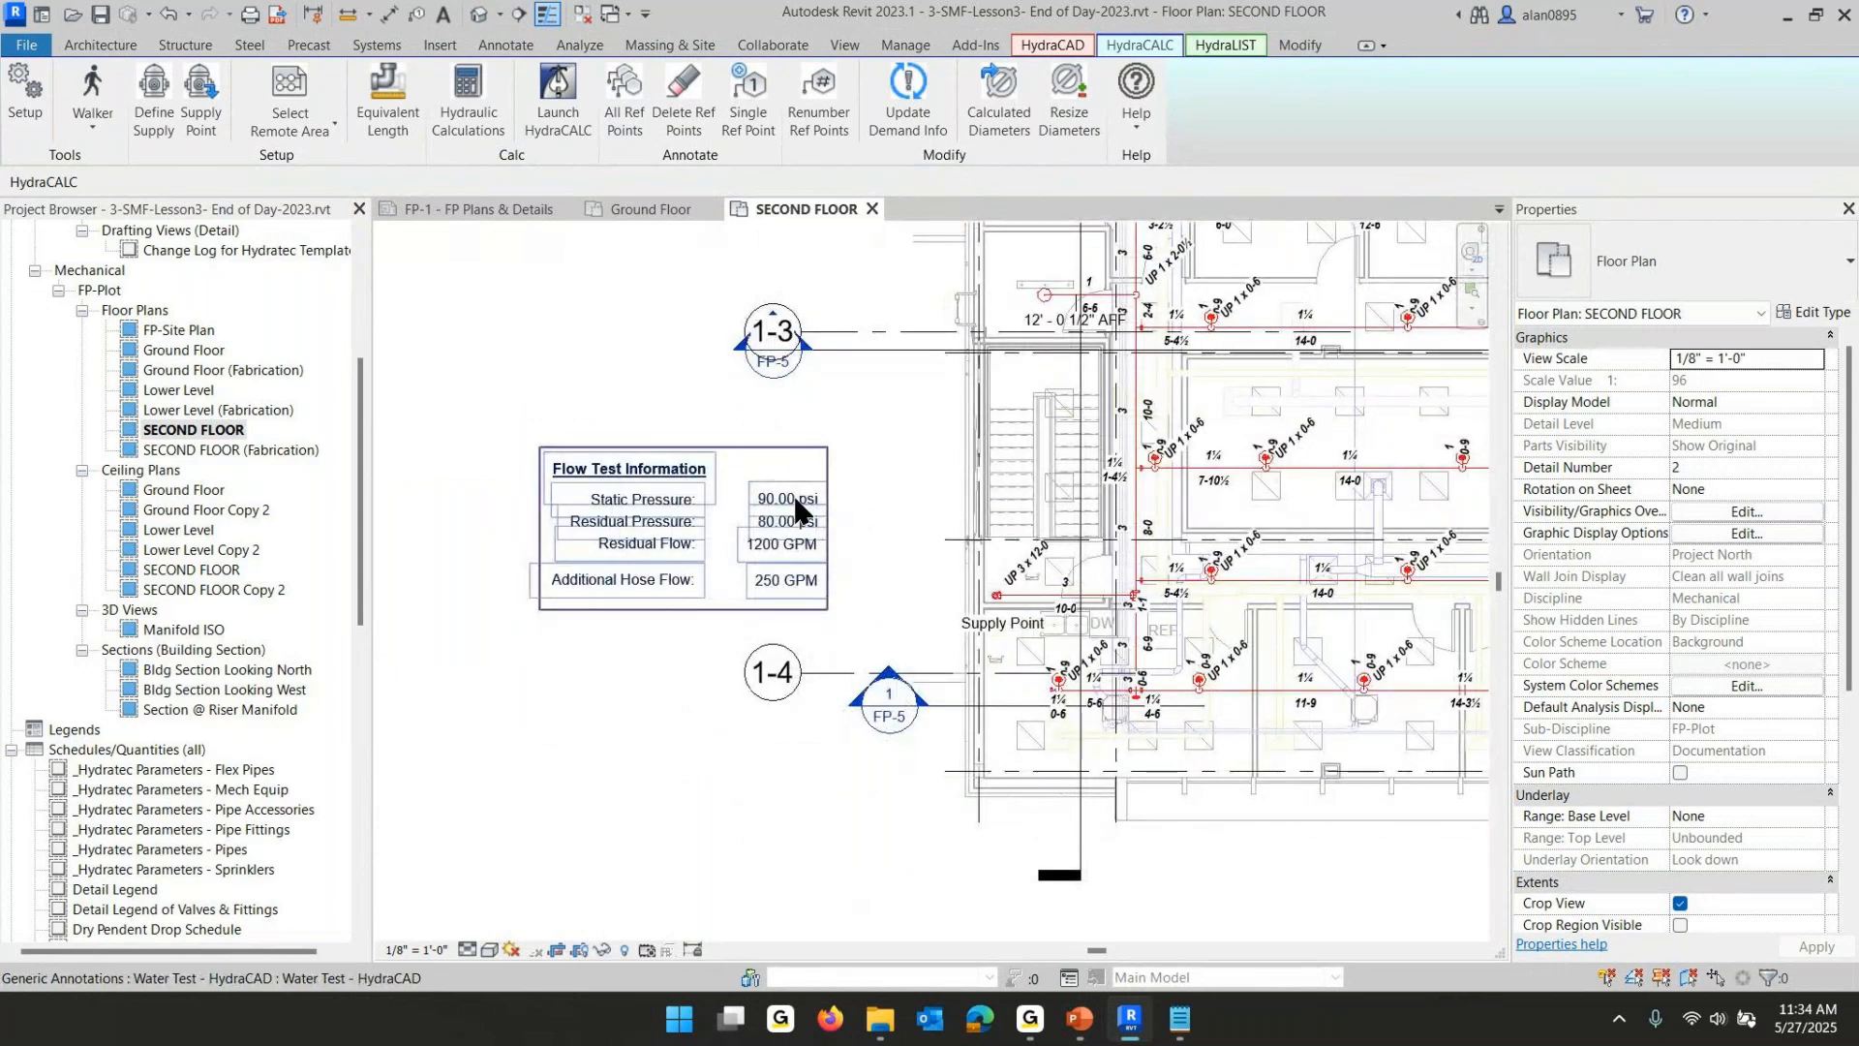
# - Set the water test's static pressure to 55 psi and residual pressure to 44 psi
pyautogui.click(788, 516)
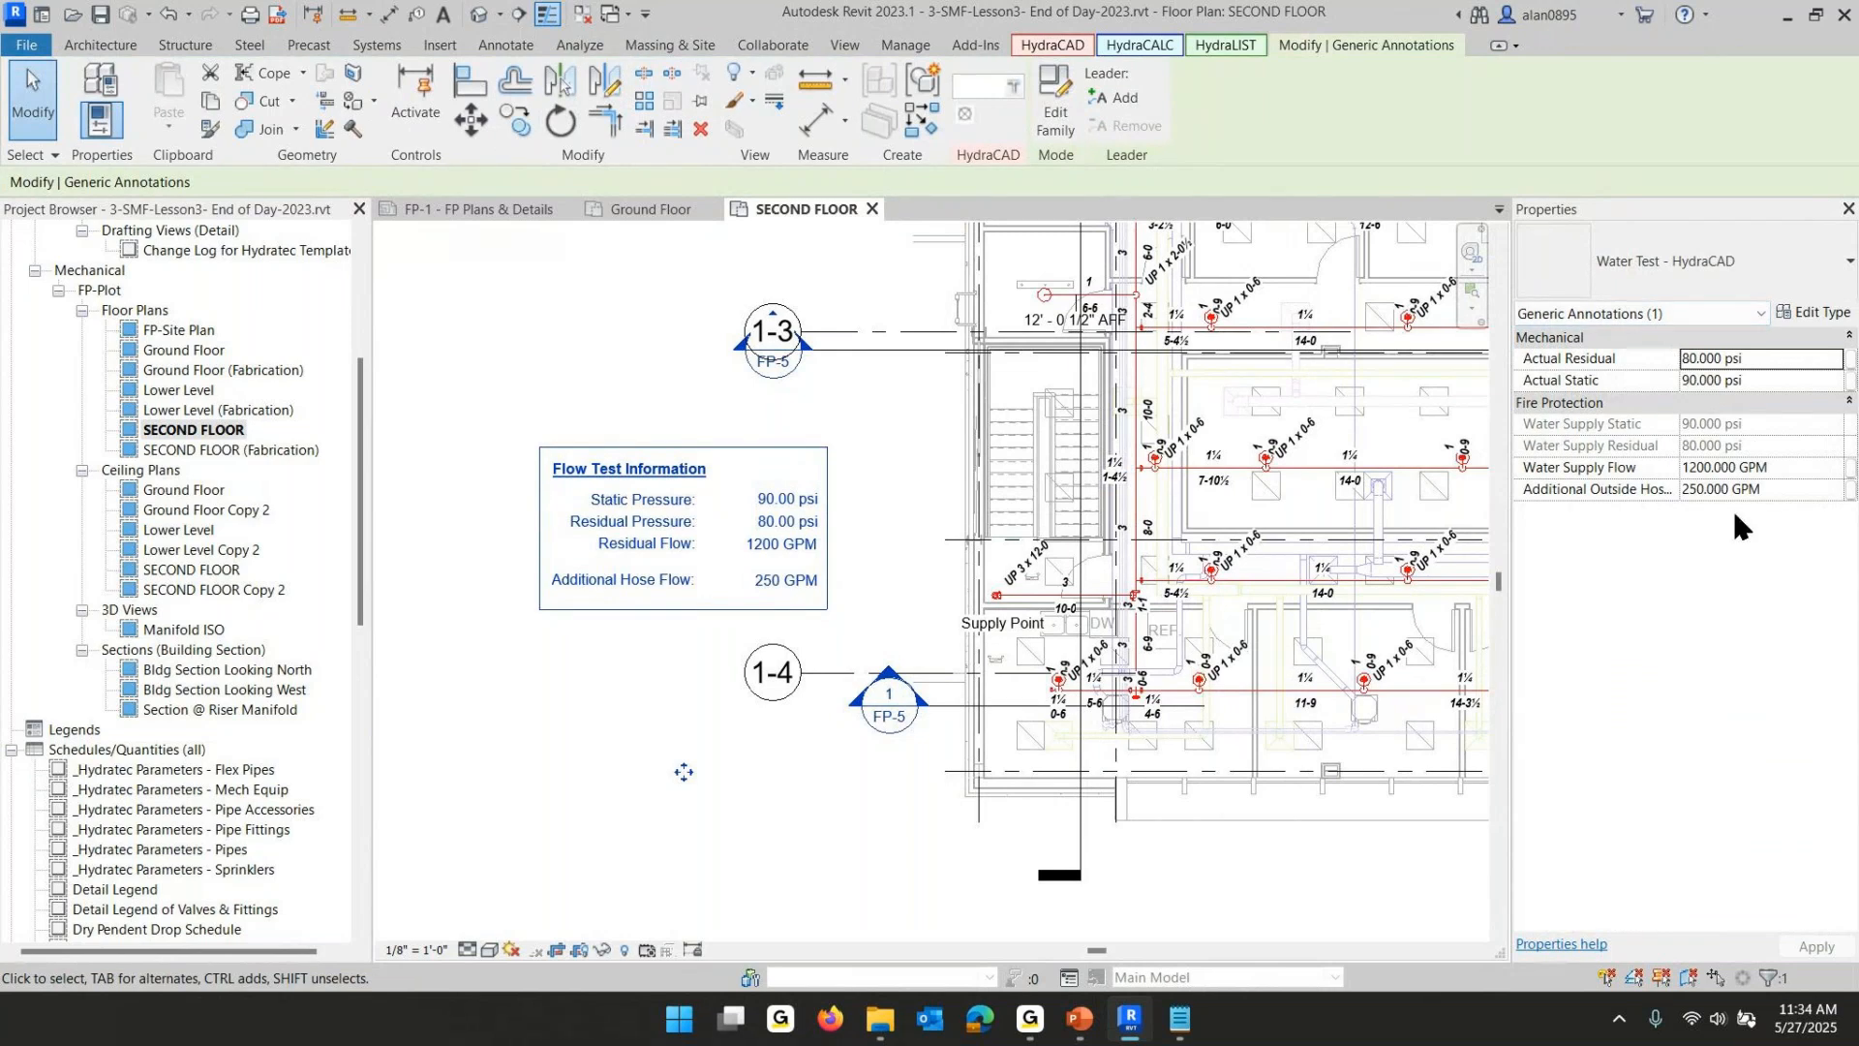
pyautogui.click(775, 521)
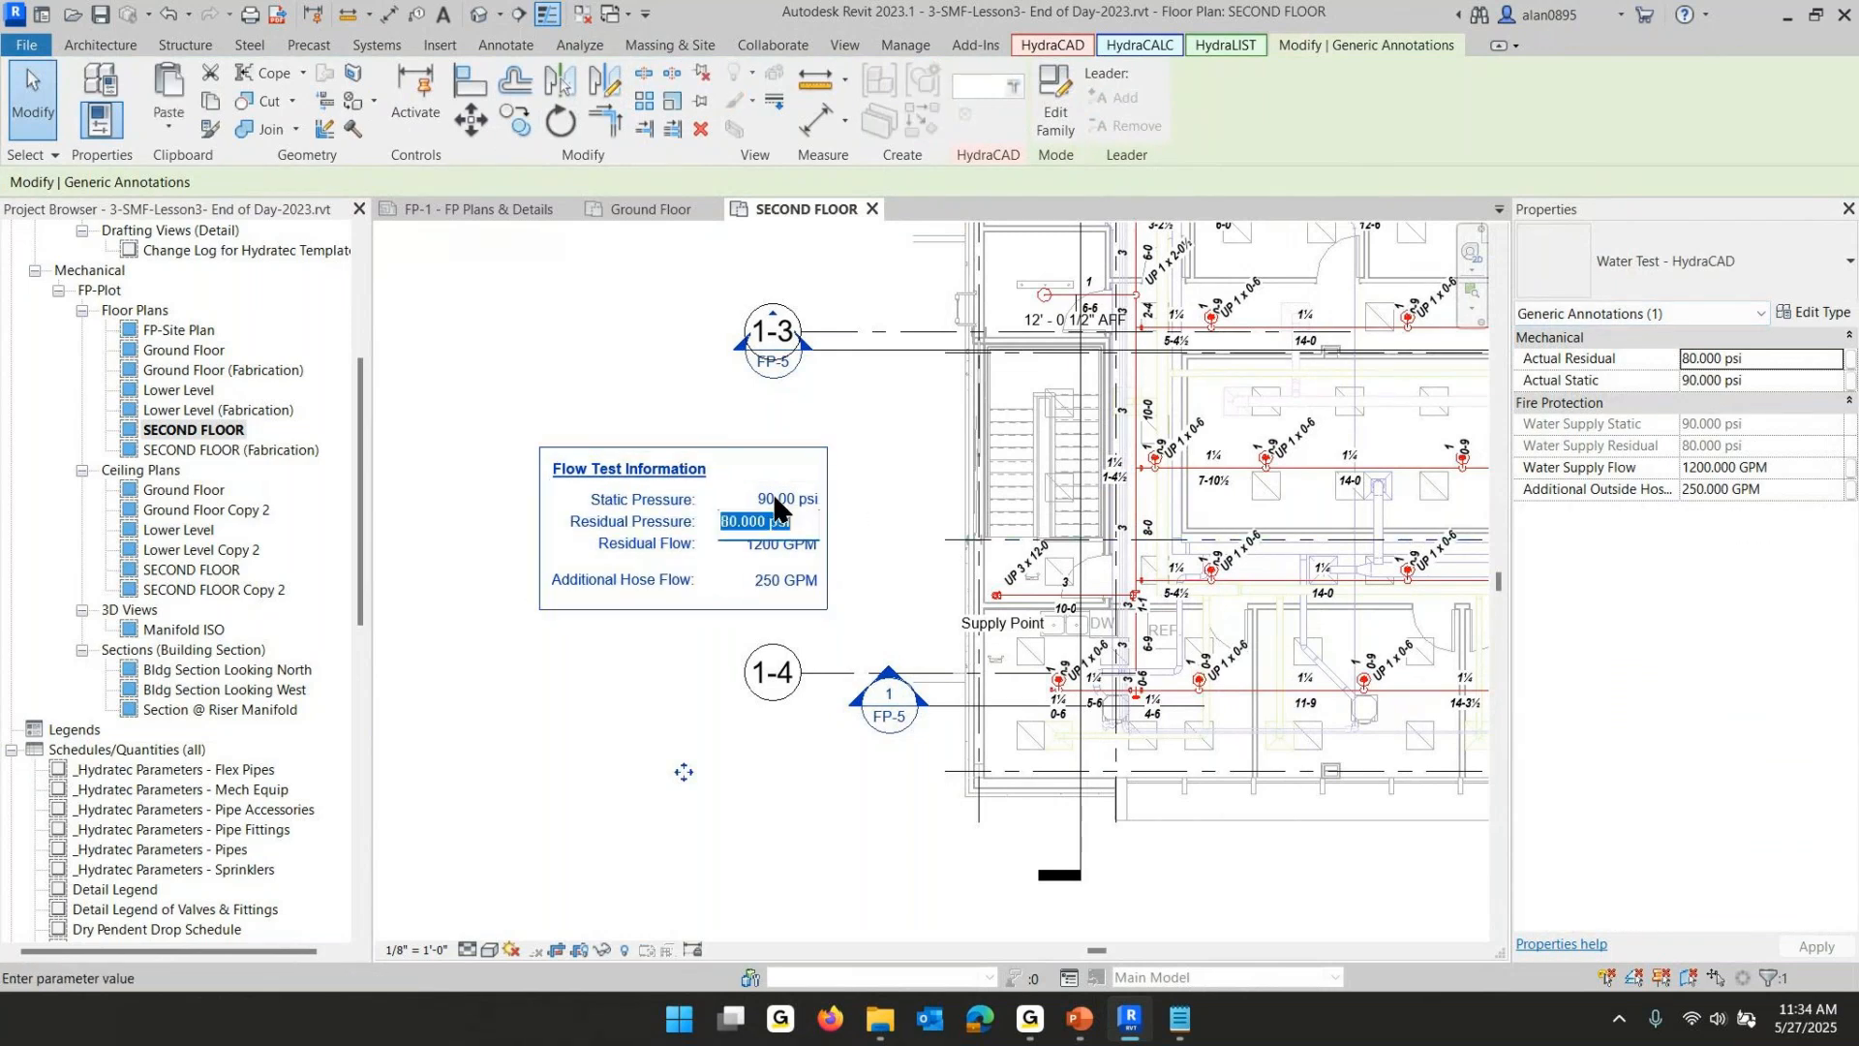
pyautogui.click(784, 498)
pyautogui.click(784, 497)
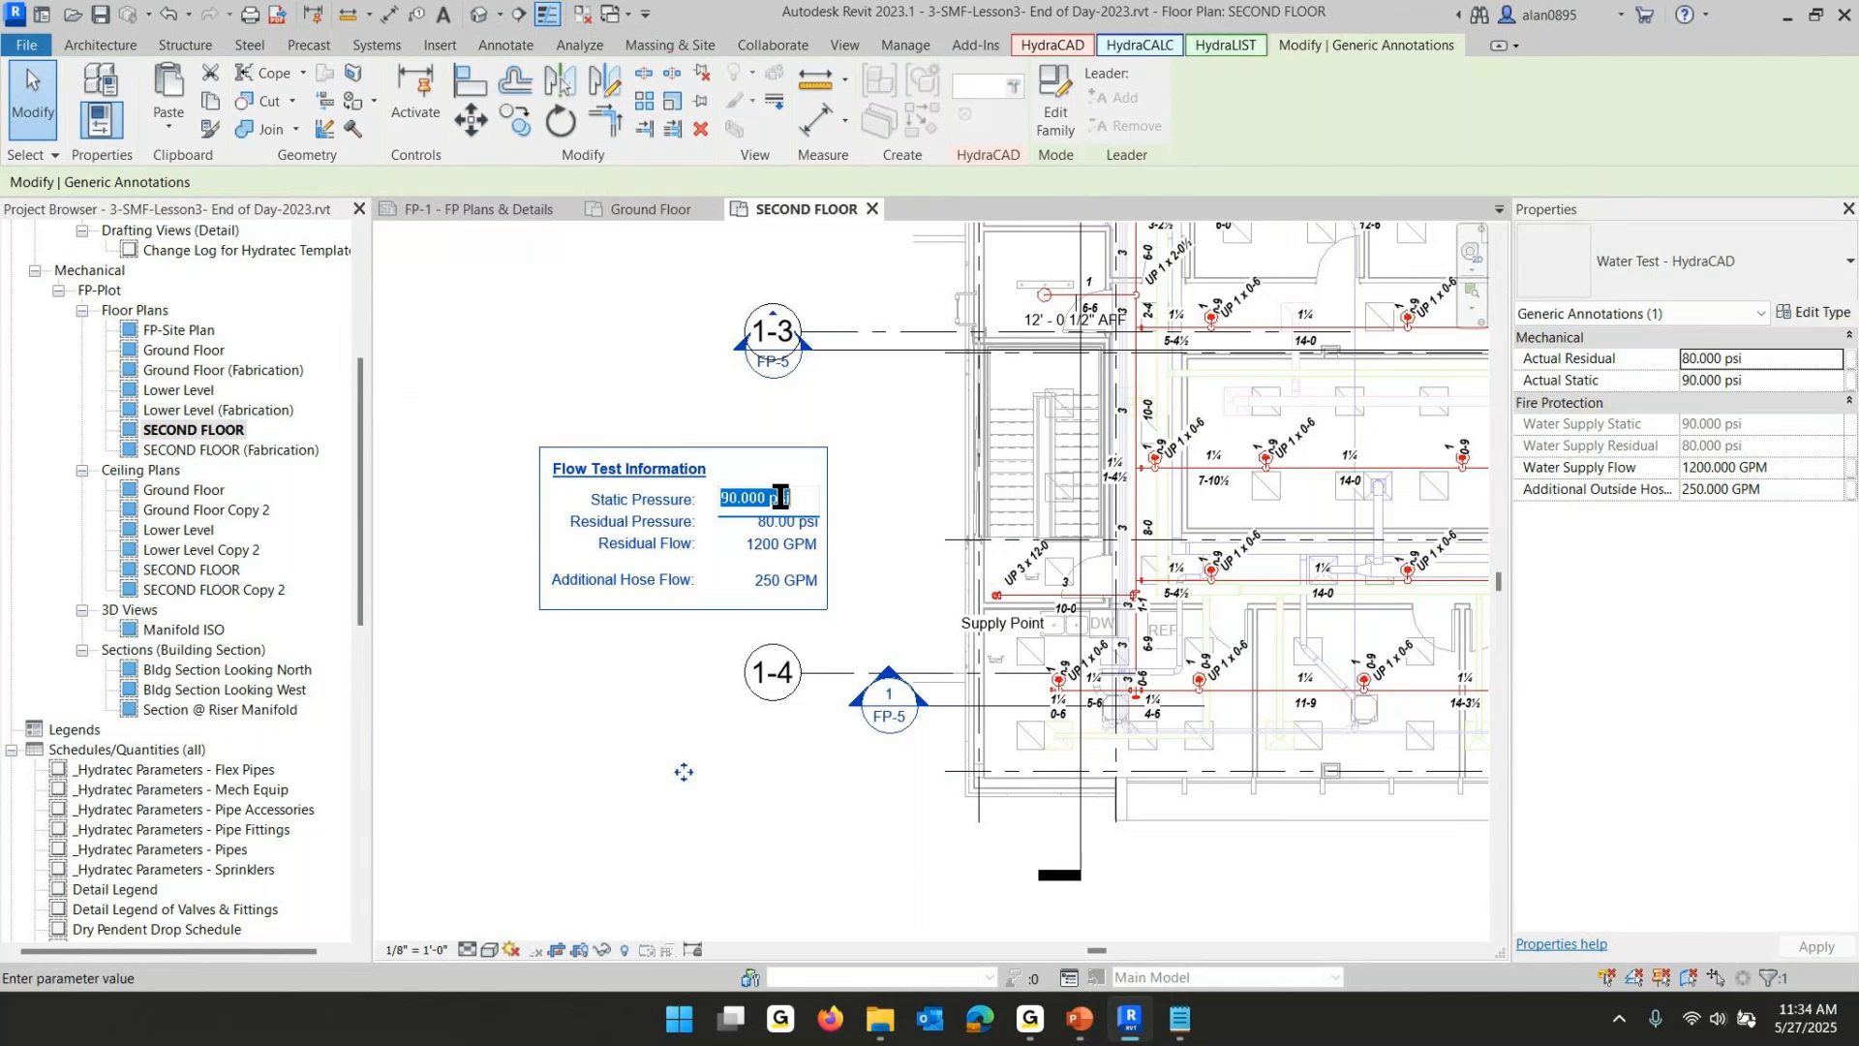
pyautogui.write('55')
pyautogui.click(779, 522)
pyautogui.click(779, 522)
pyautogui.write('44')
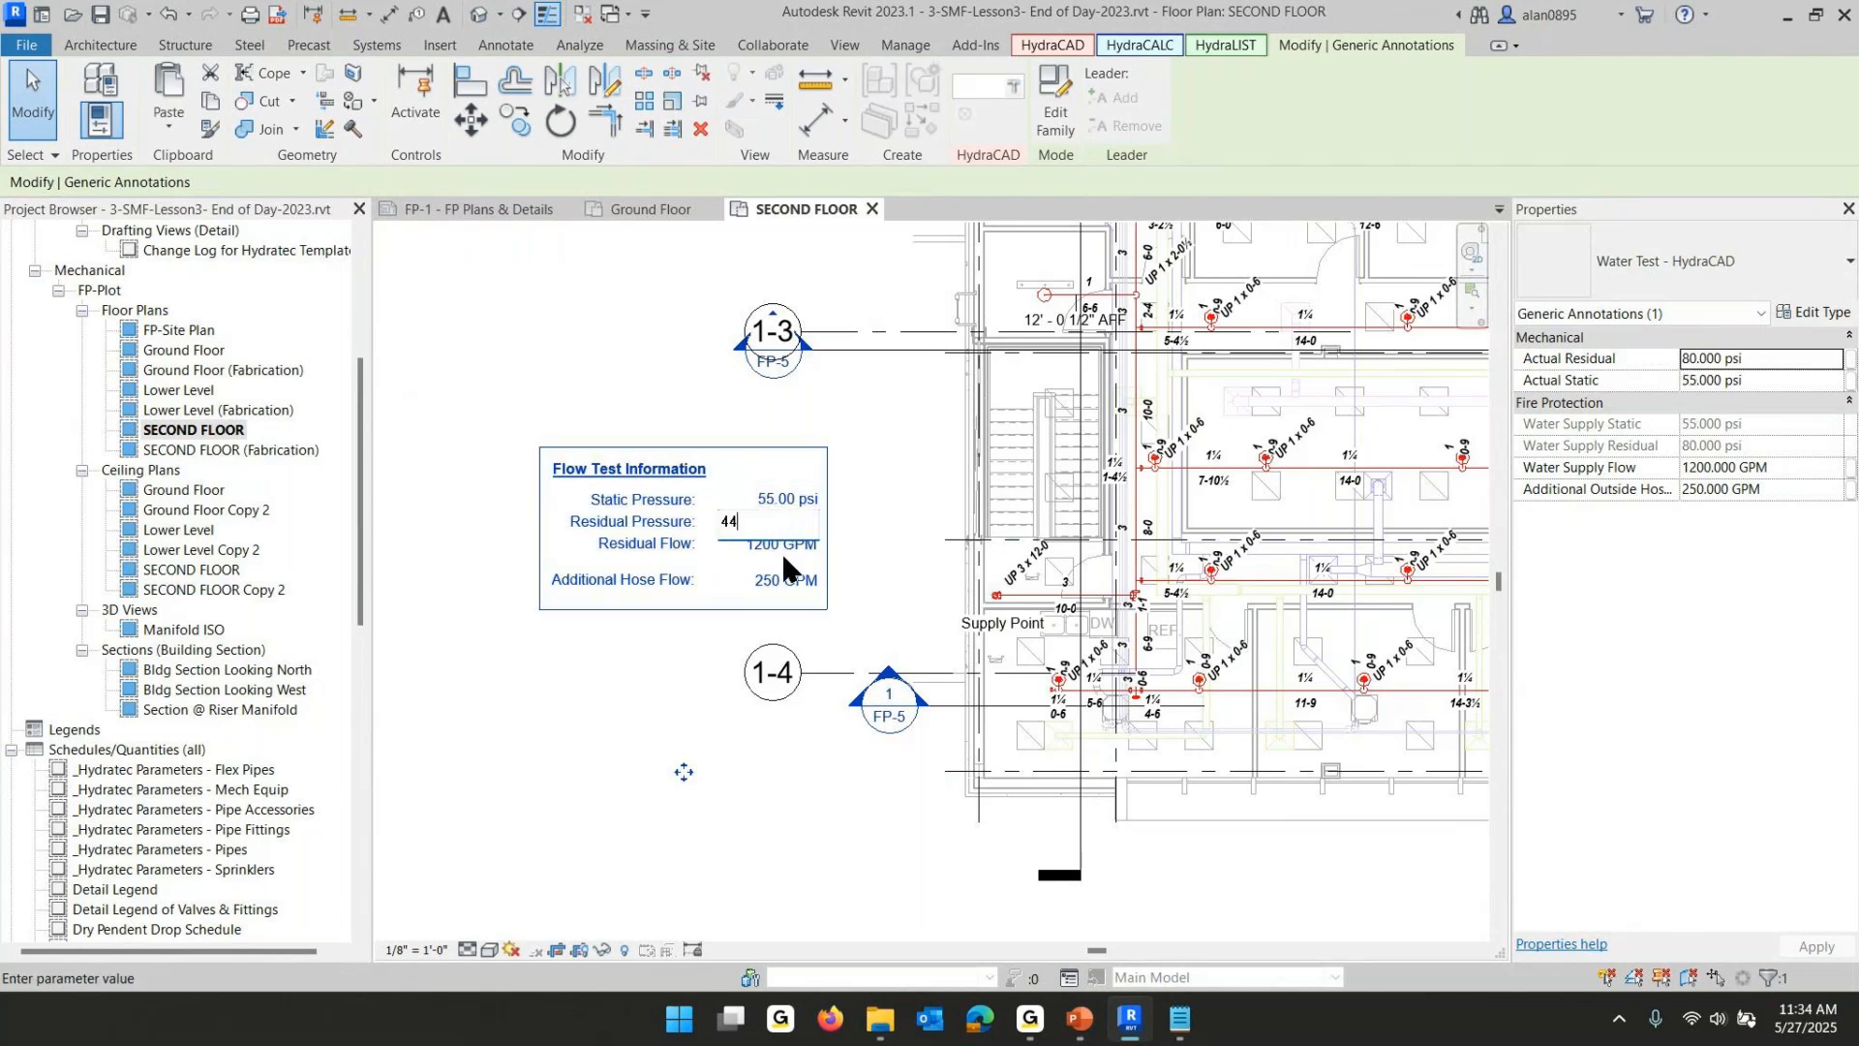
pyautogui.press('Return')
# - Set the residual flow to 1100 GPM and the additional hose flow to 100 GPM
pyautogui.click(765, 544)
pyautogui.write('1100')
pyautogui.press('Return')
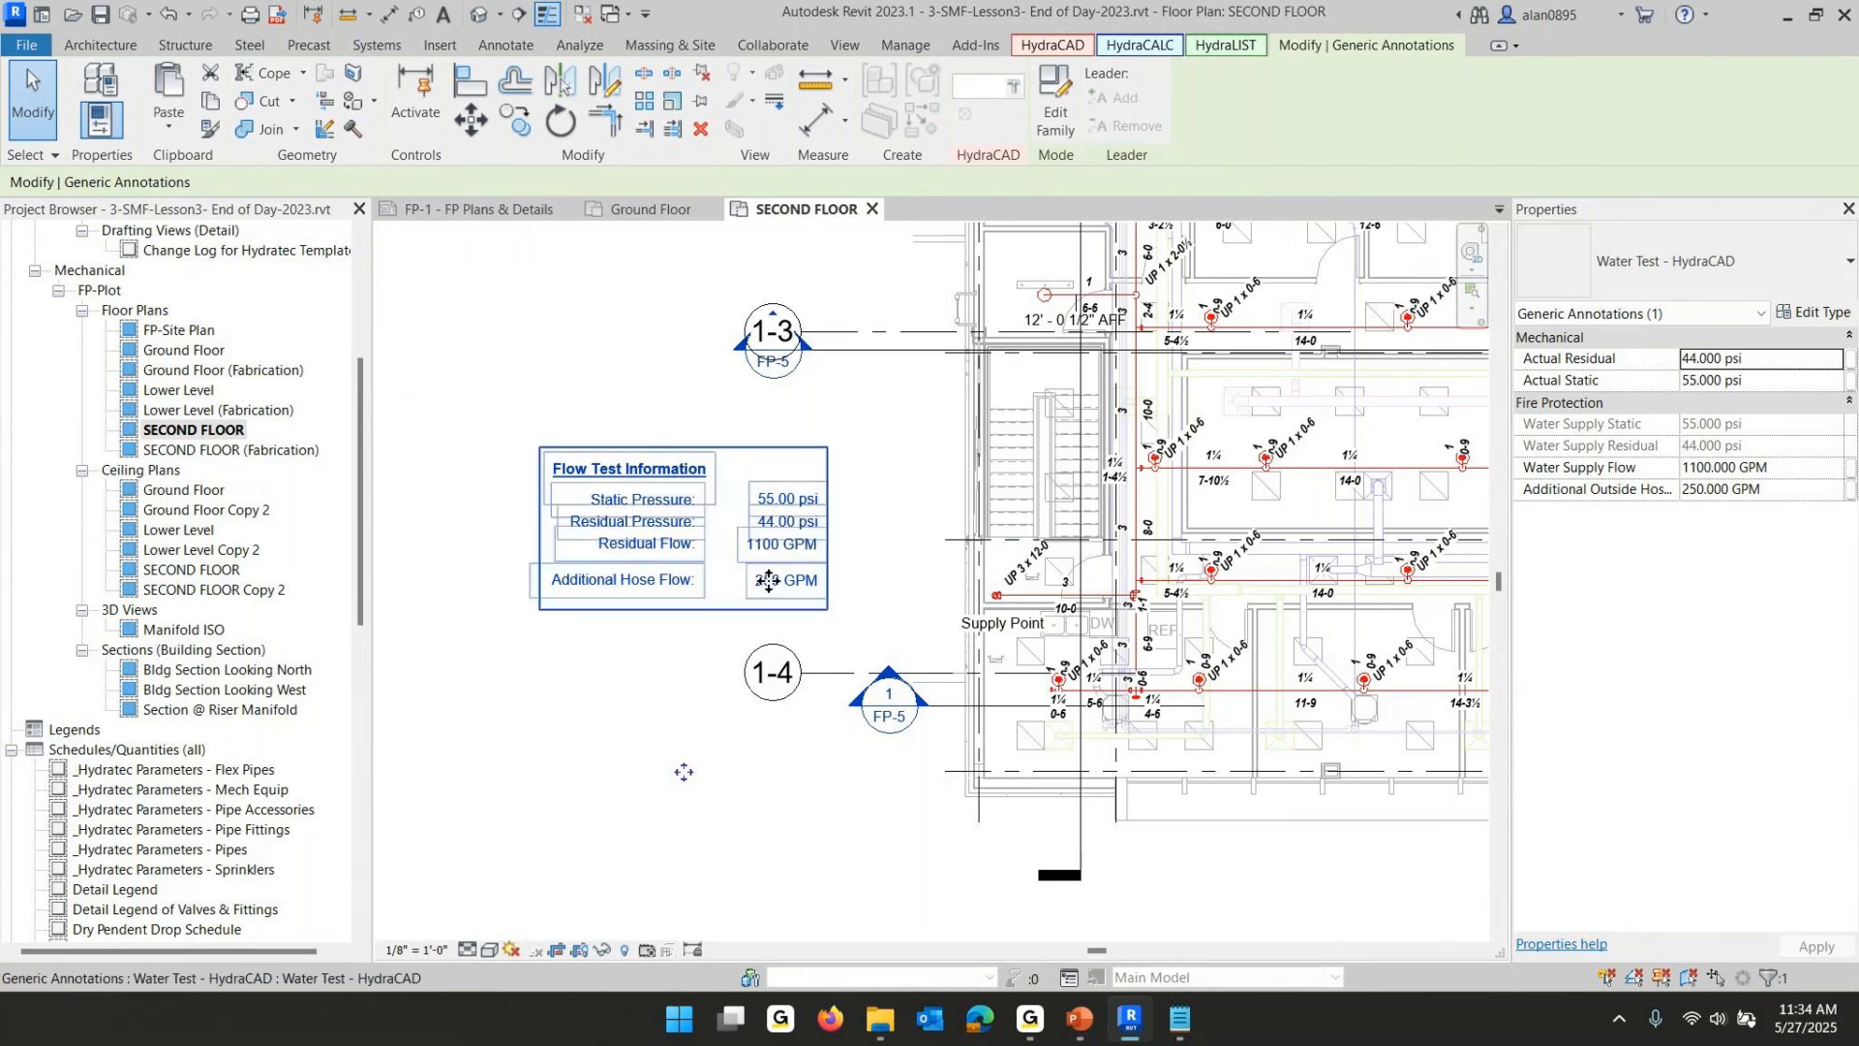
pyautogui.click(761, 581)
pyautogui.write('100')
pyautogui.press('Return')
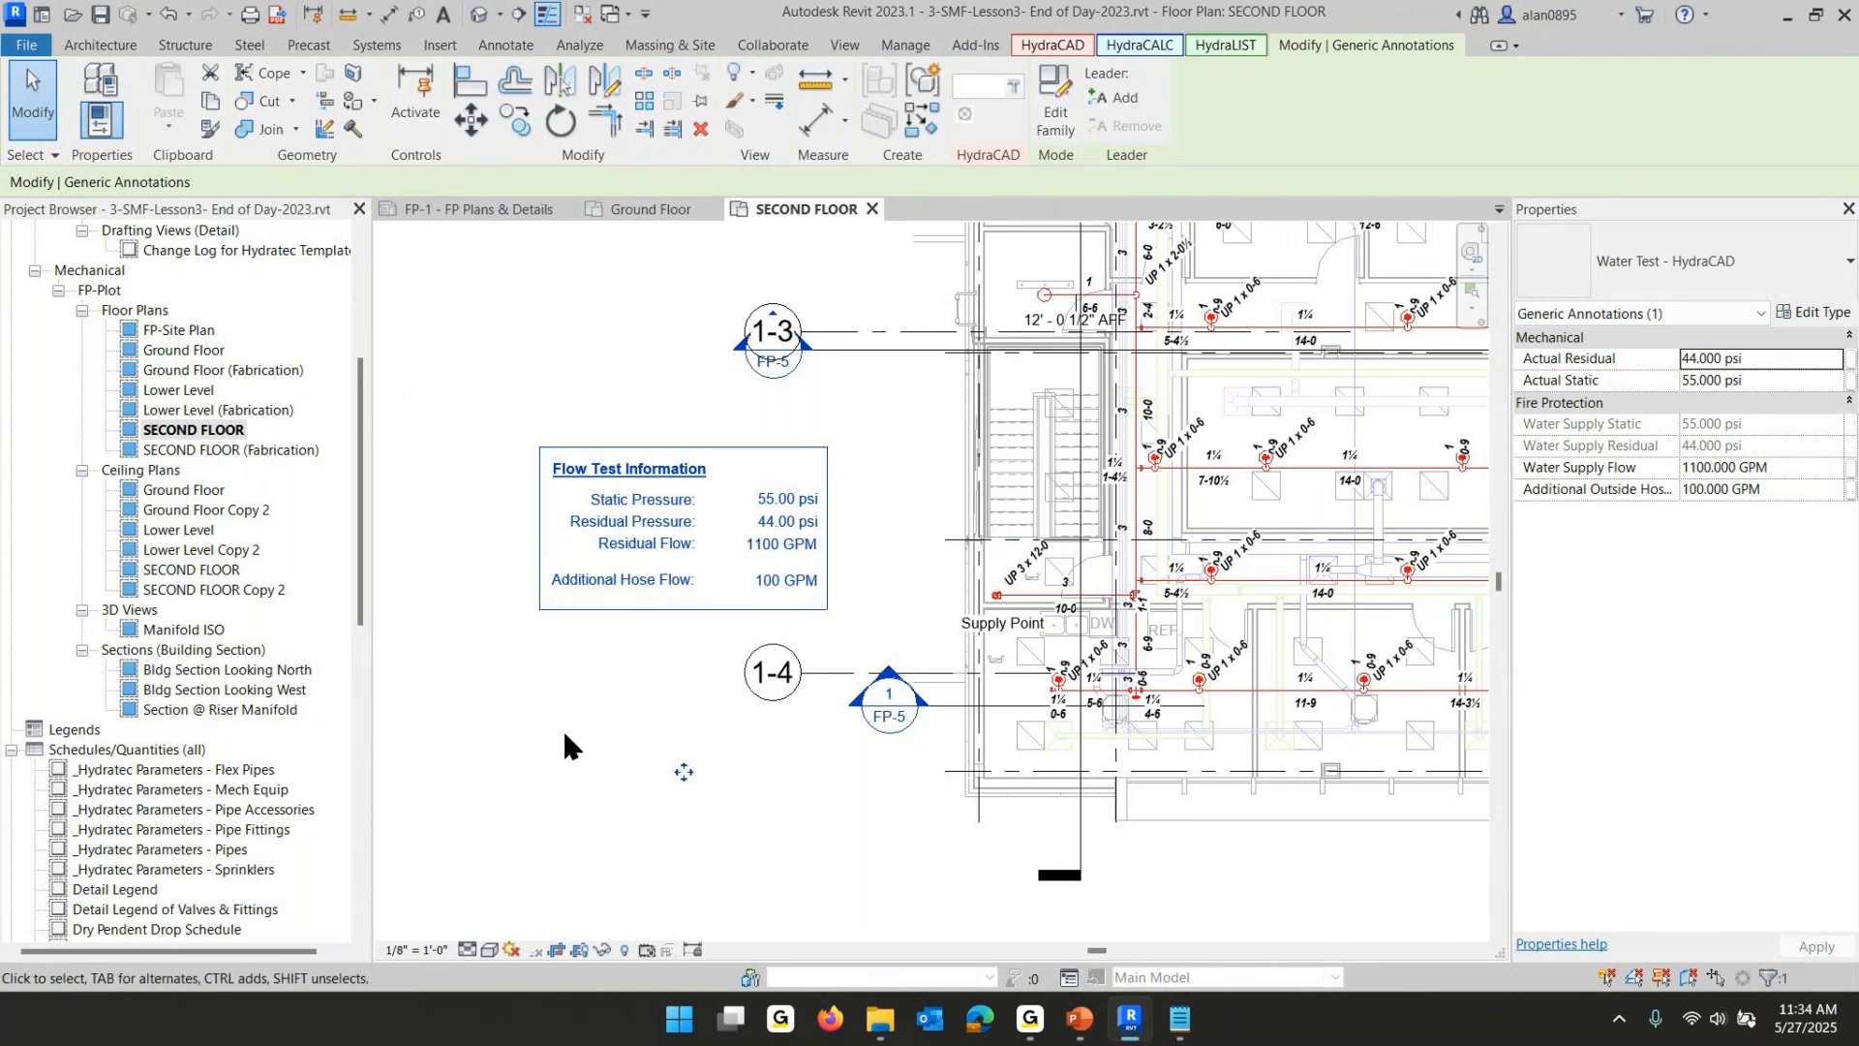
# - Switch to the lesson slide show and advance through the slides on running the calculation
pyautogui.scroll(-2, 950, 741)
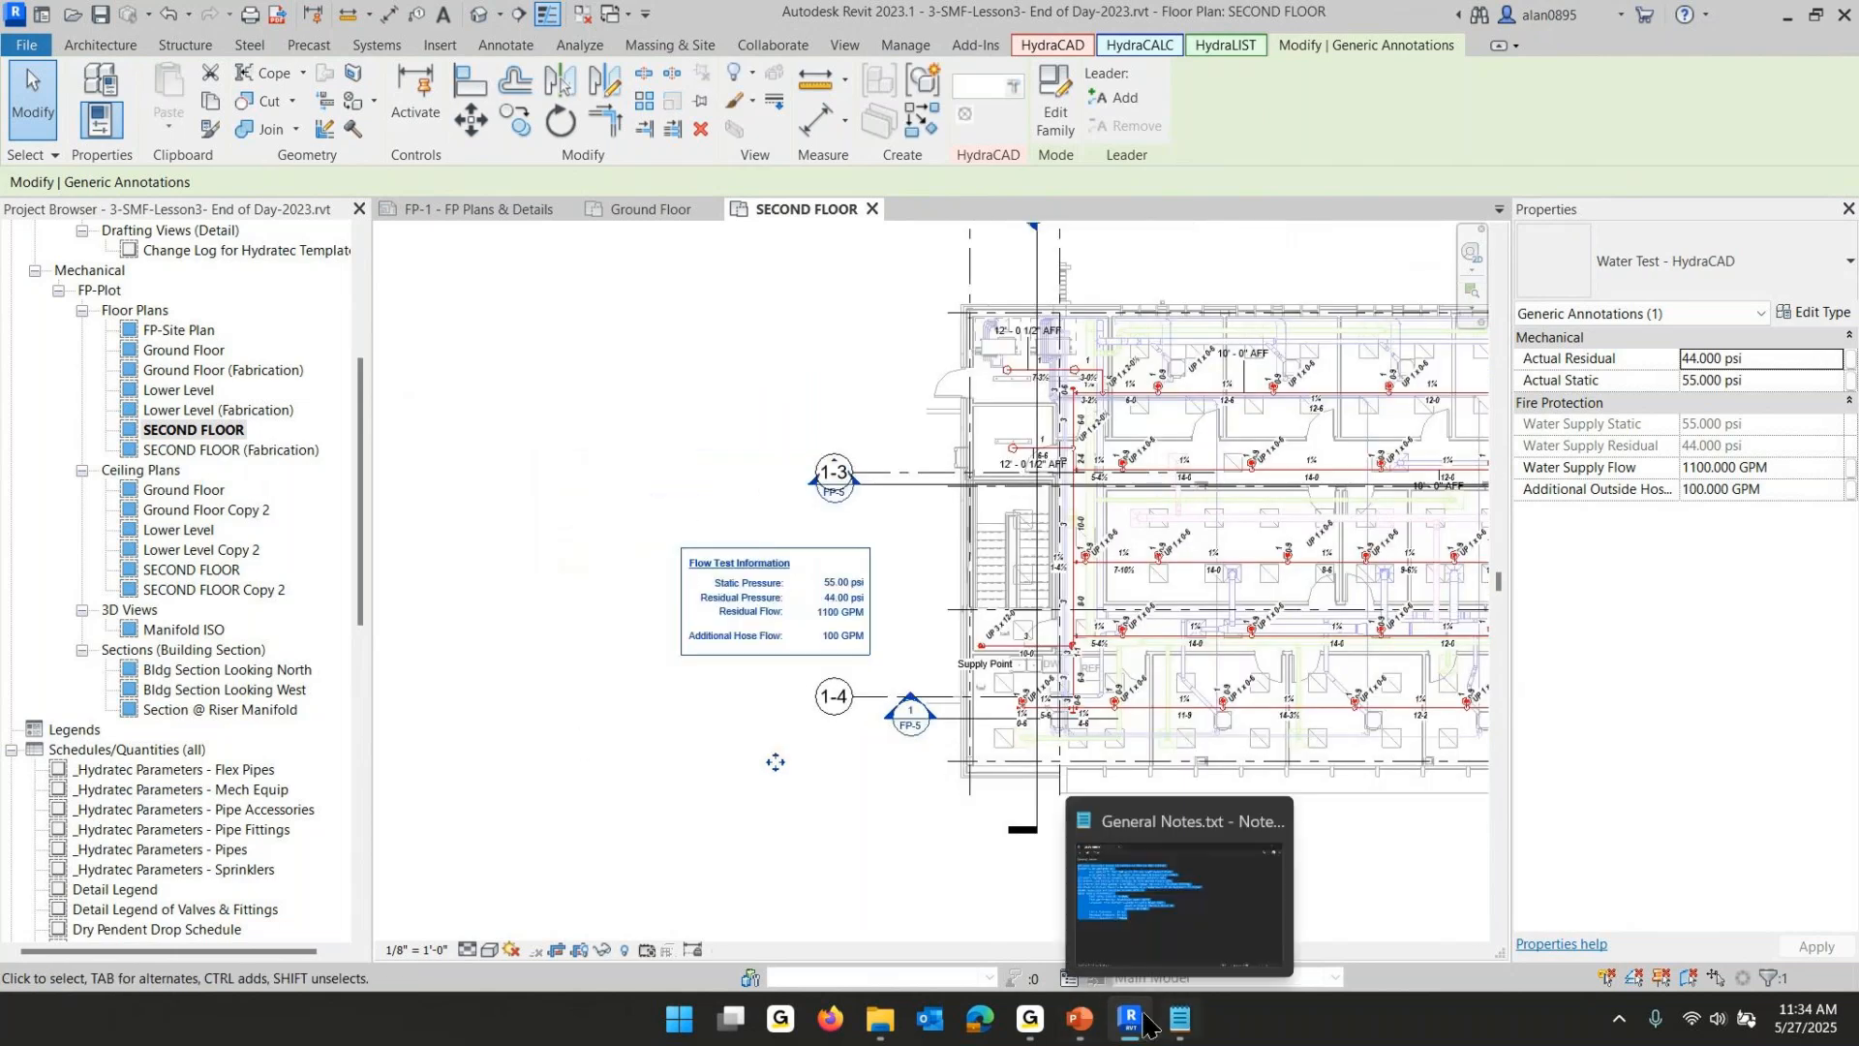
pyautogui.click(1083, 1024)
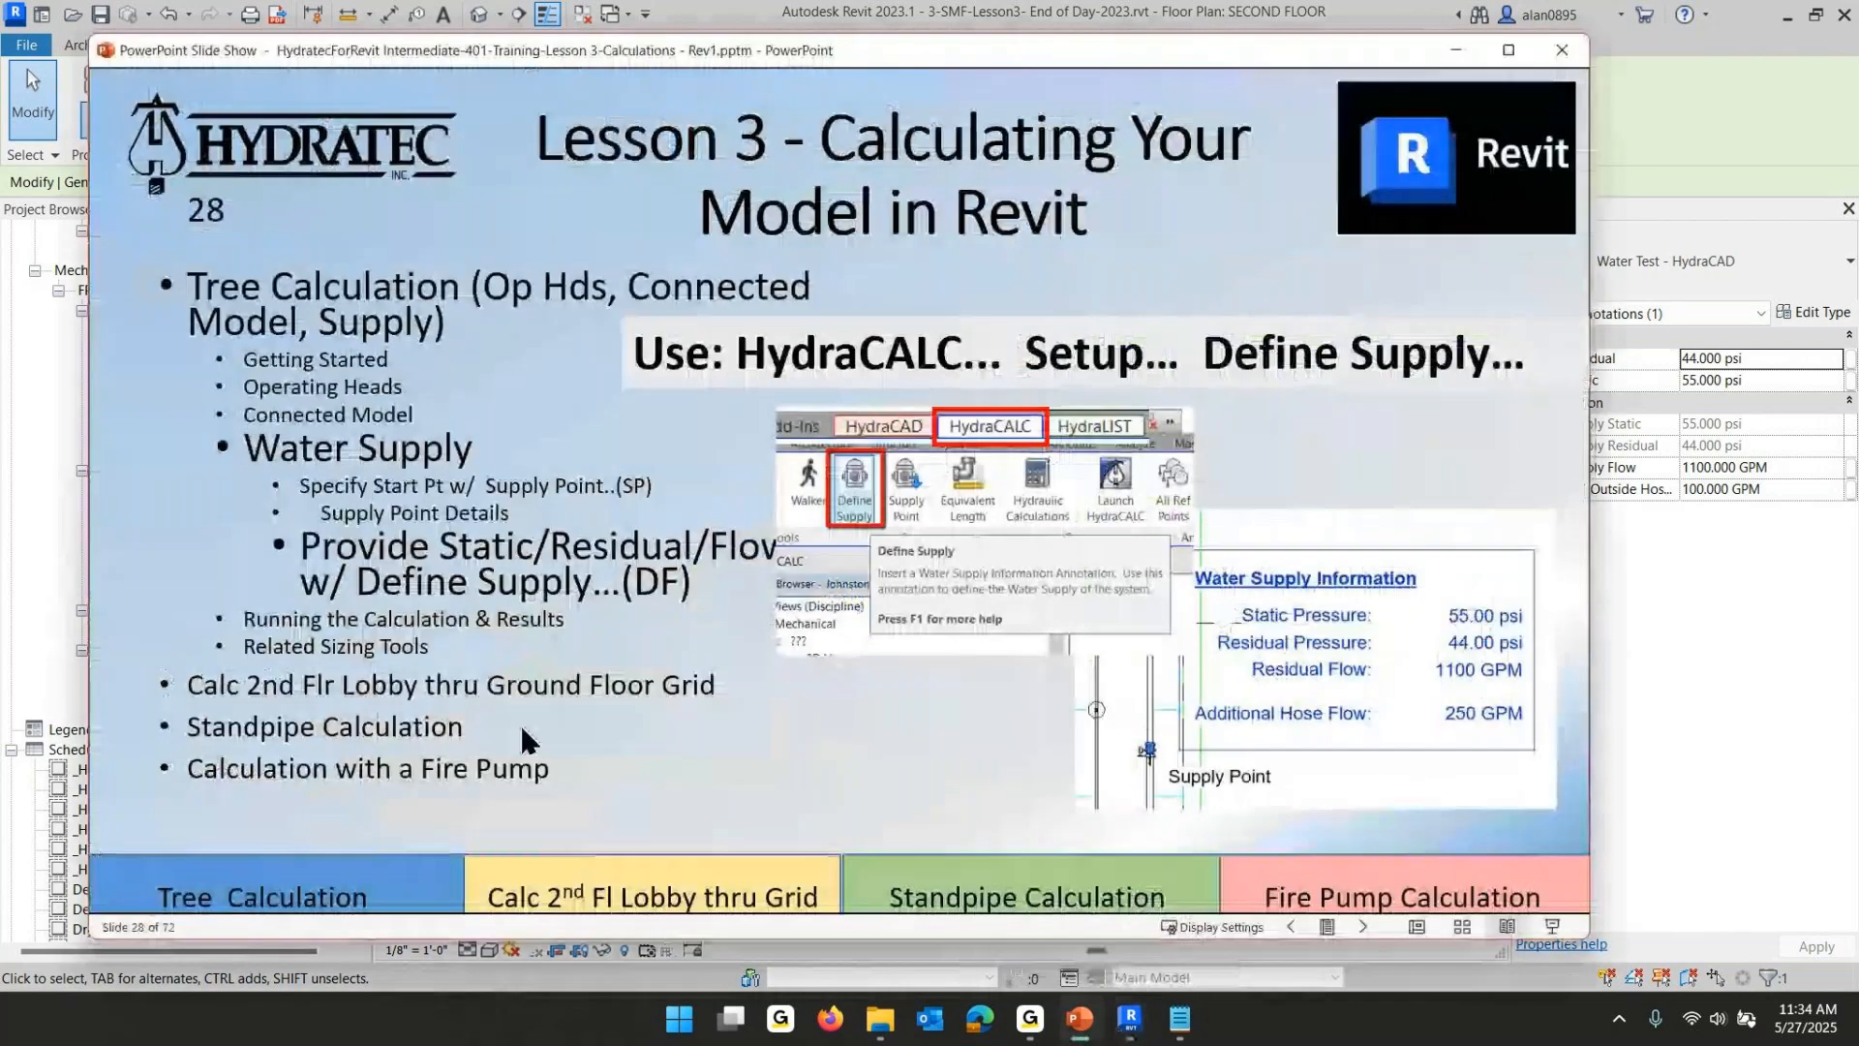
pyautogui.click(521, 722)
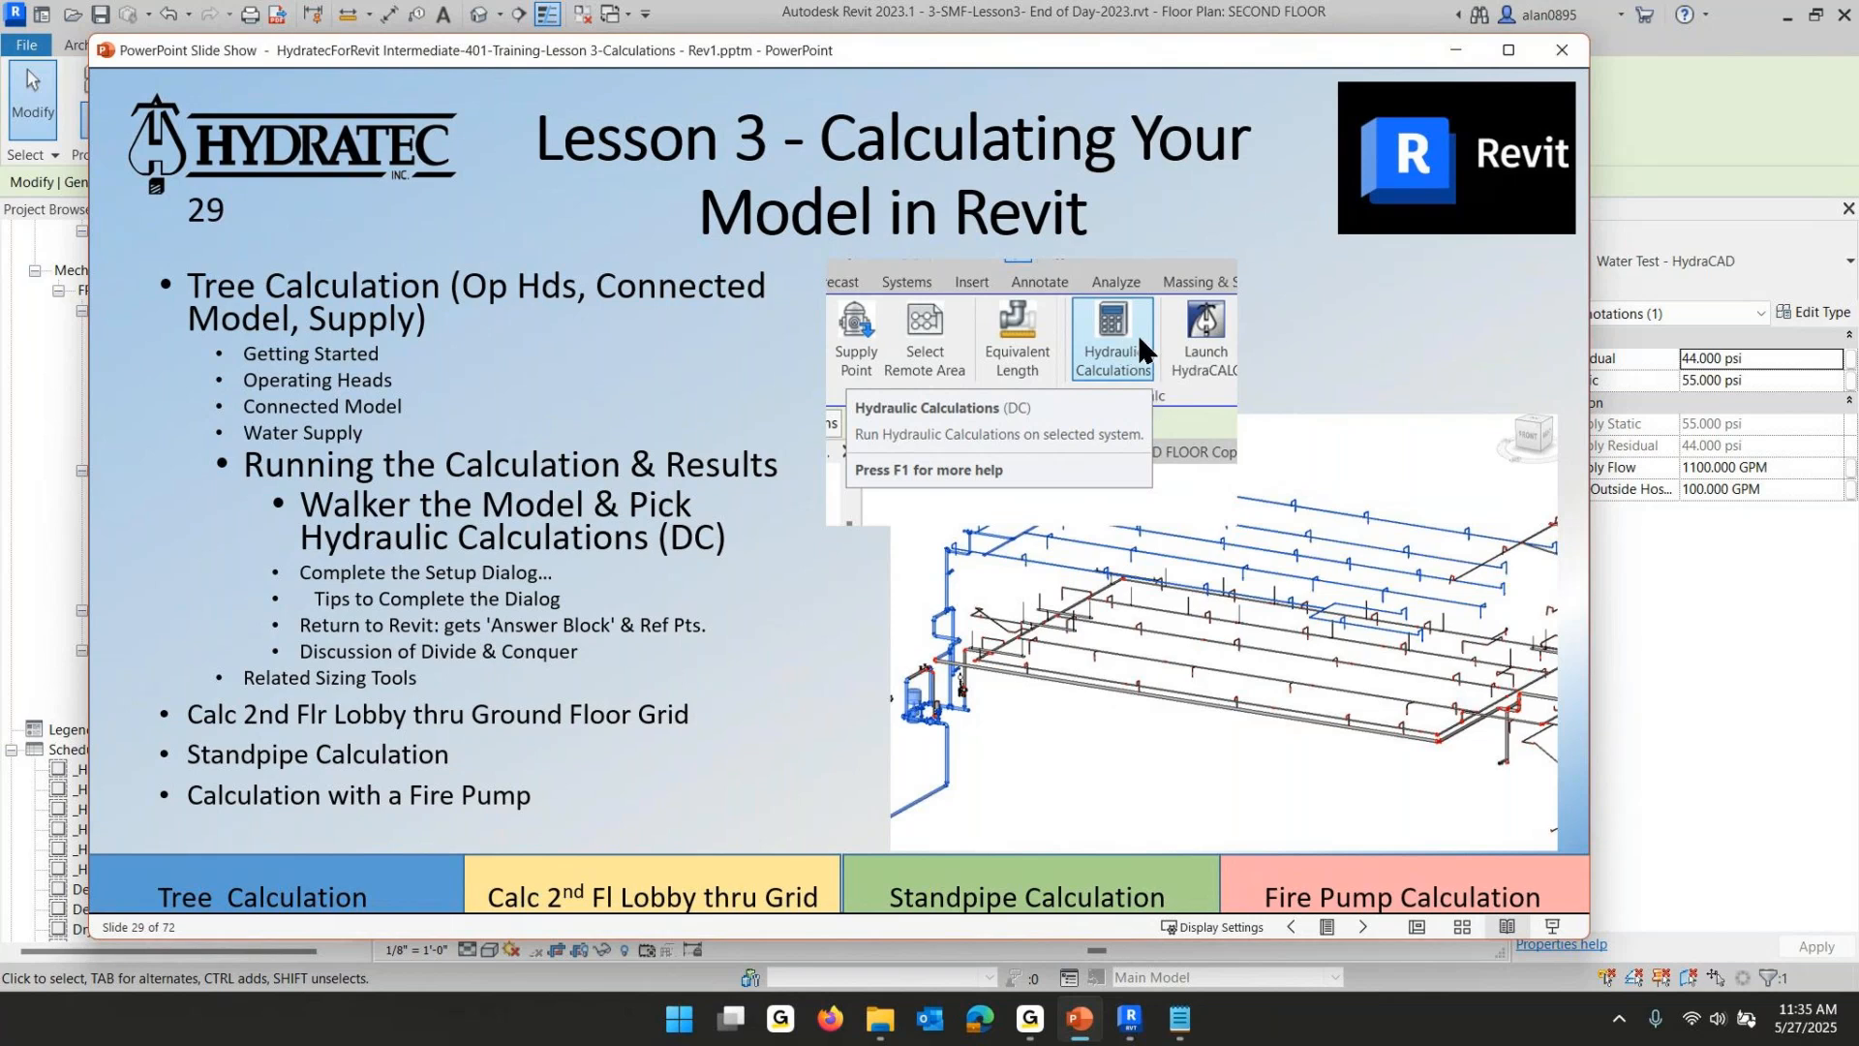
pyautogui.click(523, 570)
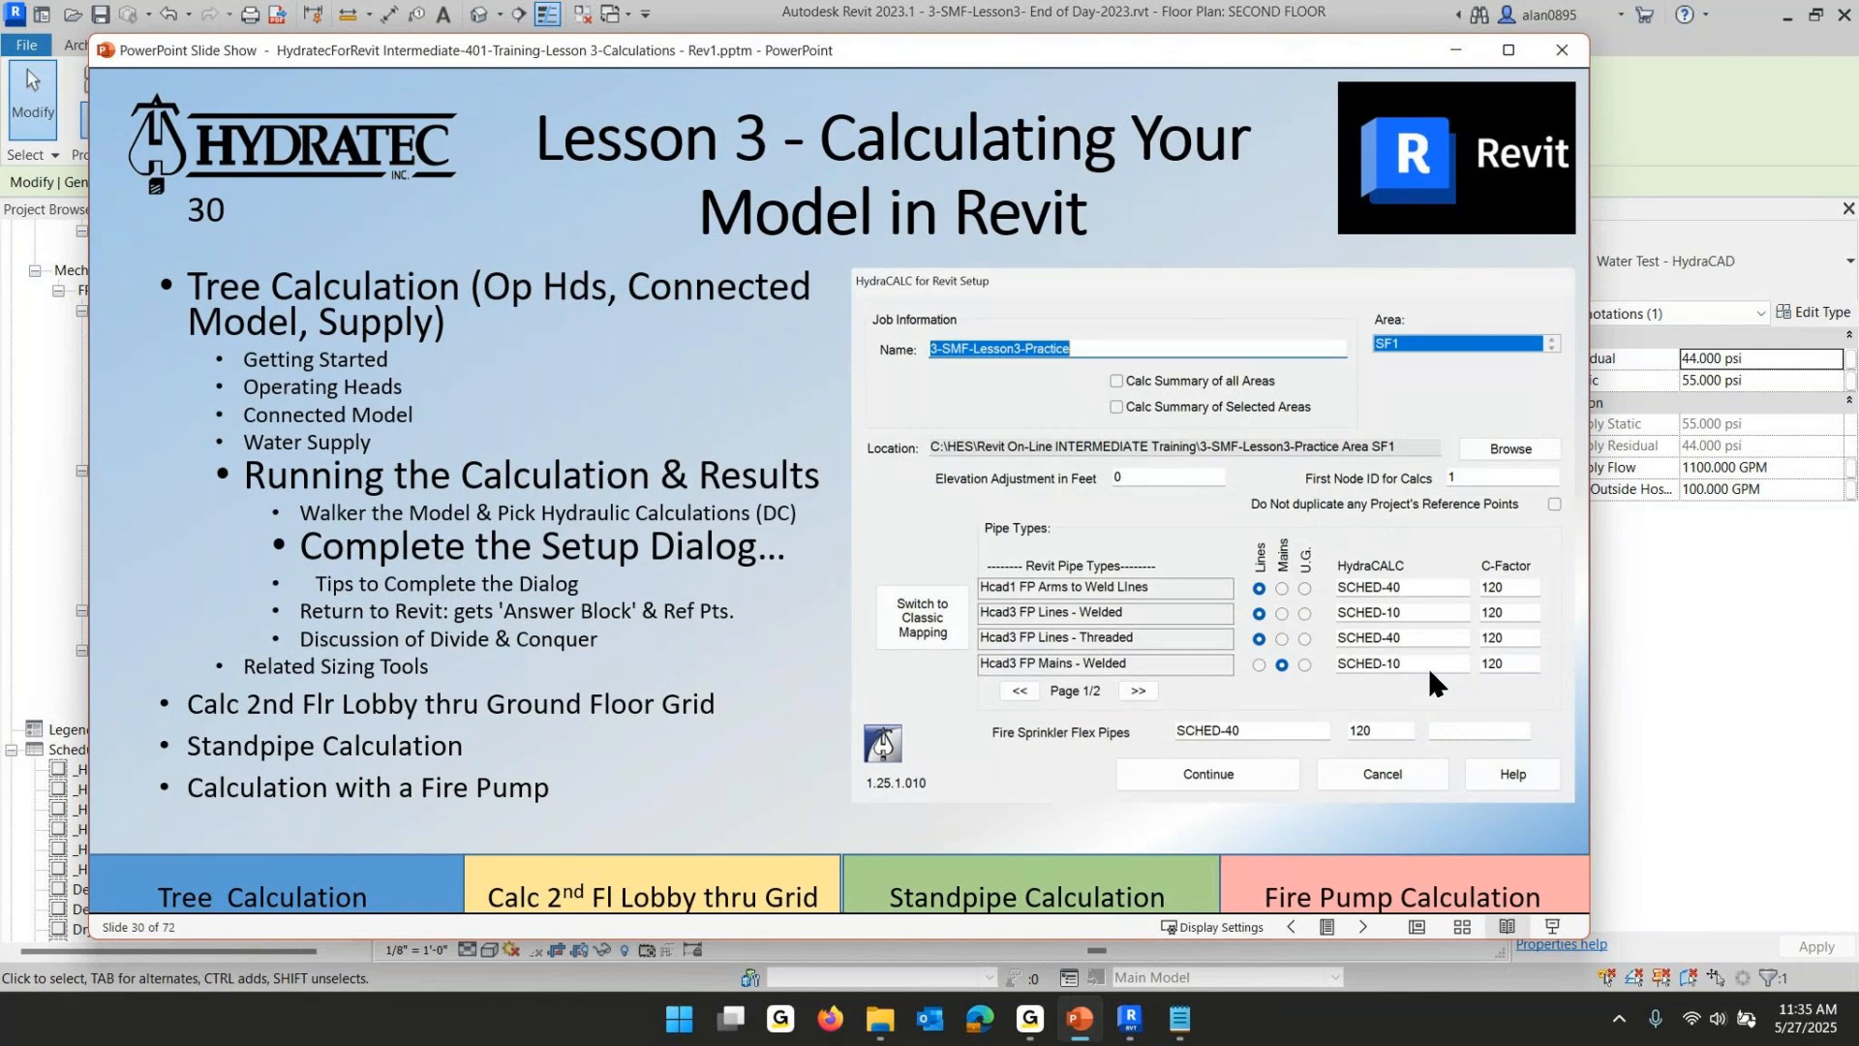
# - Back in Revit, select the connected model from a branch pipe and open the Hydraulic Calculations setup dialog
pyautogui.click(1126, 1021)
pyautogui.press('Escape')
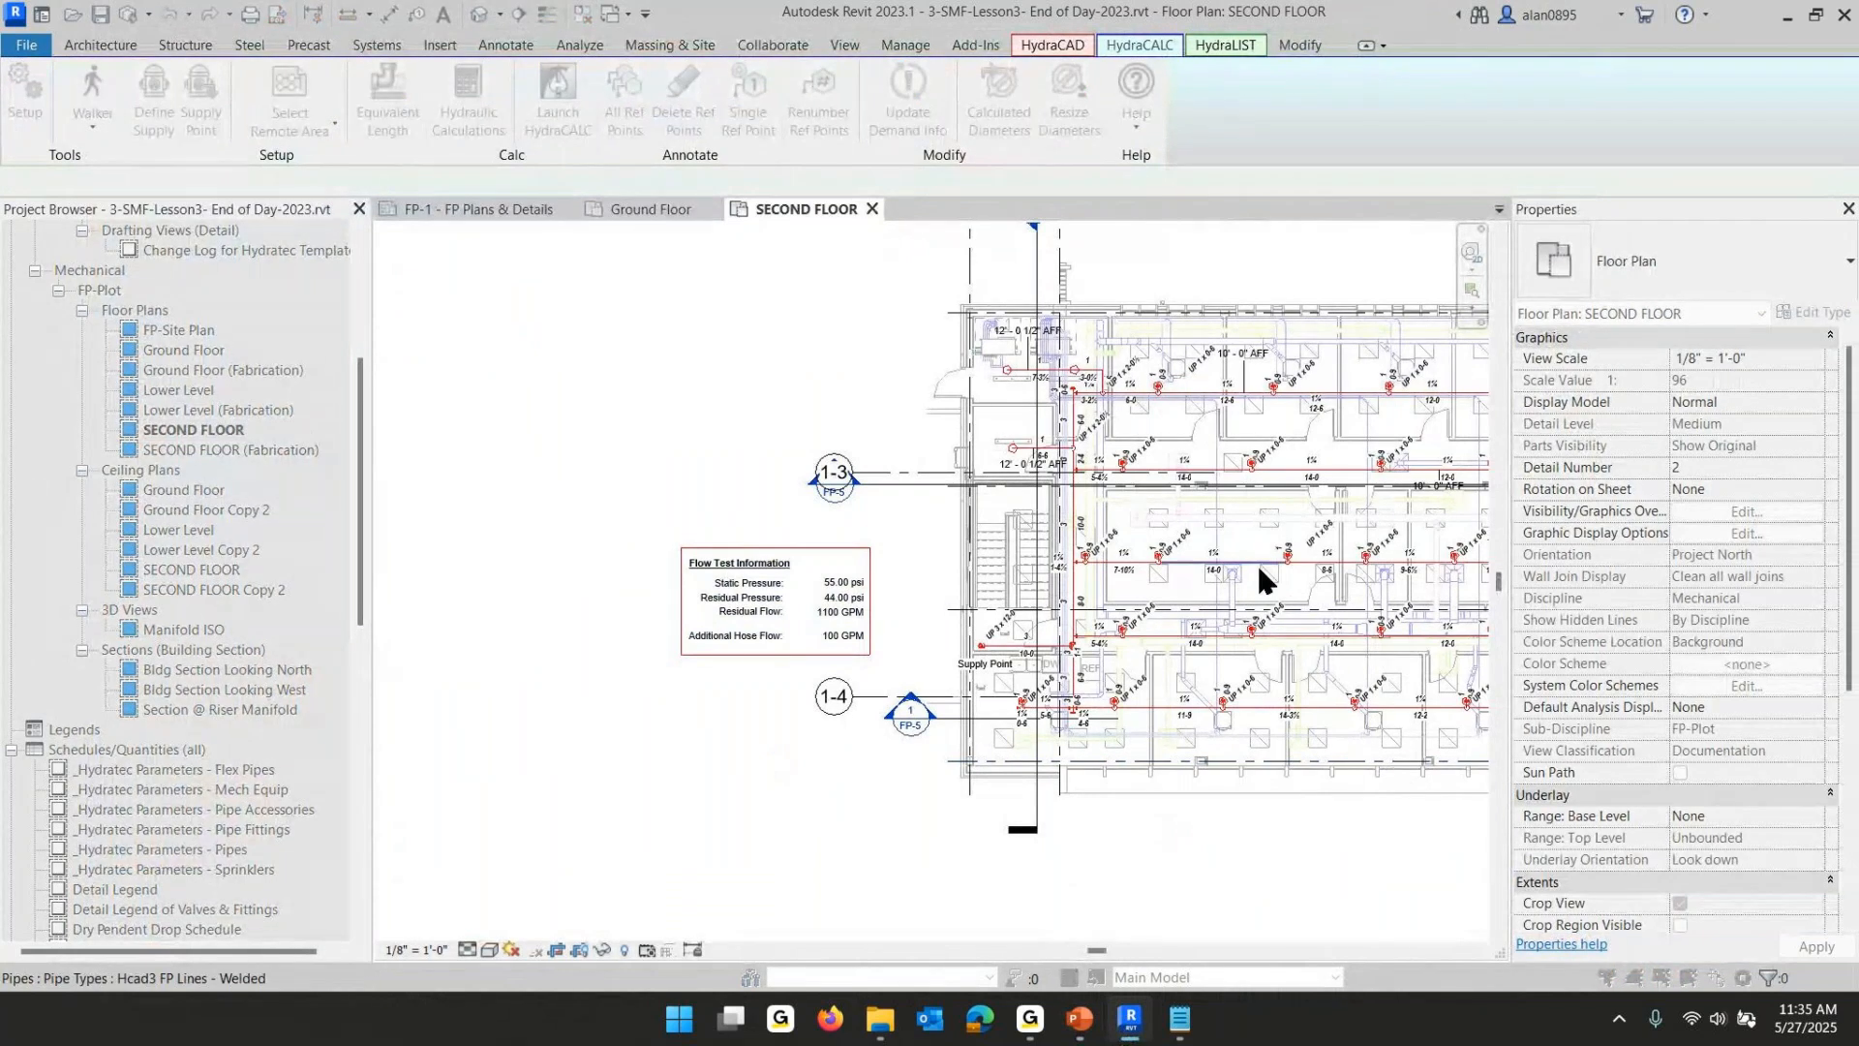
pyautogui.click(1258, 566)
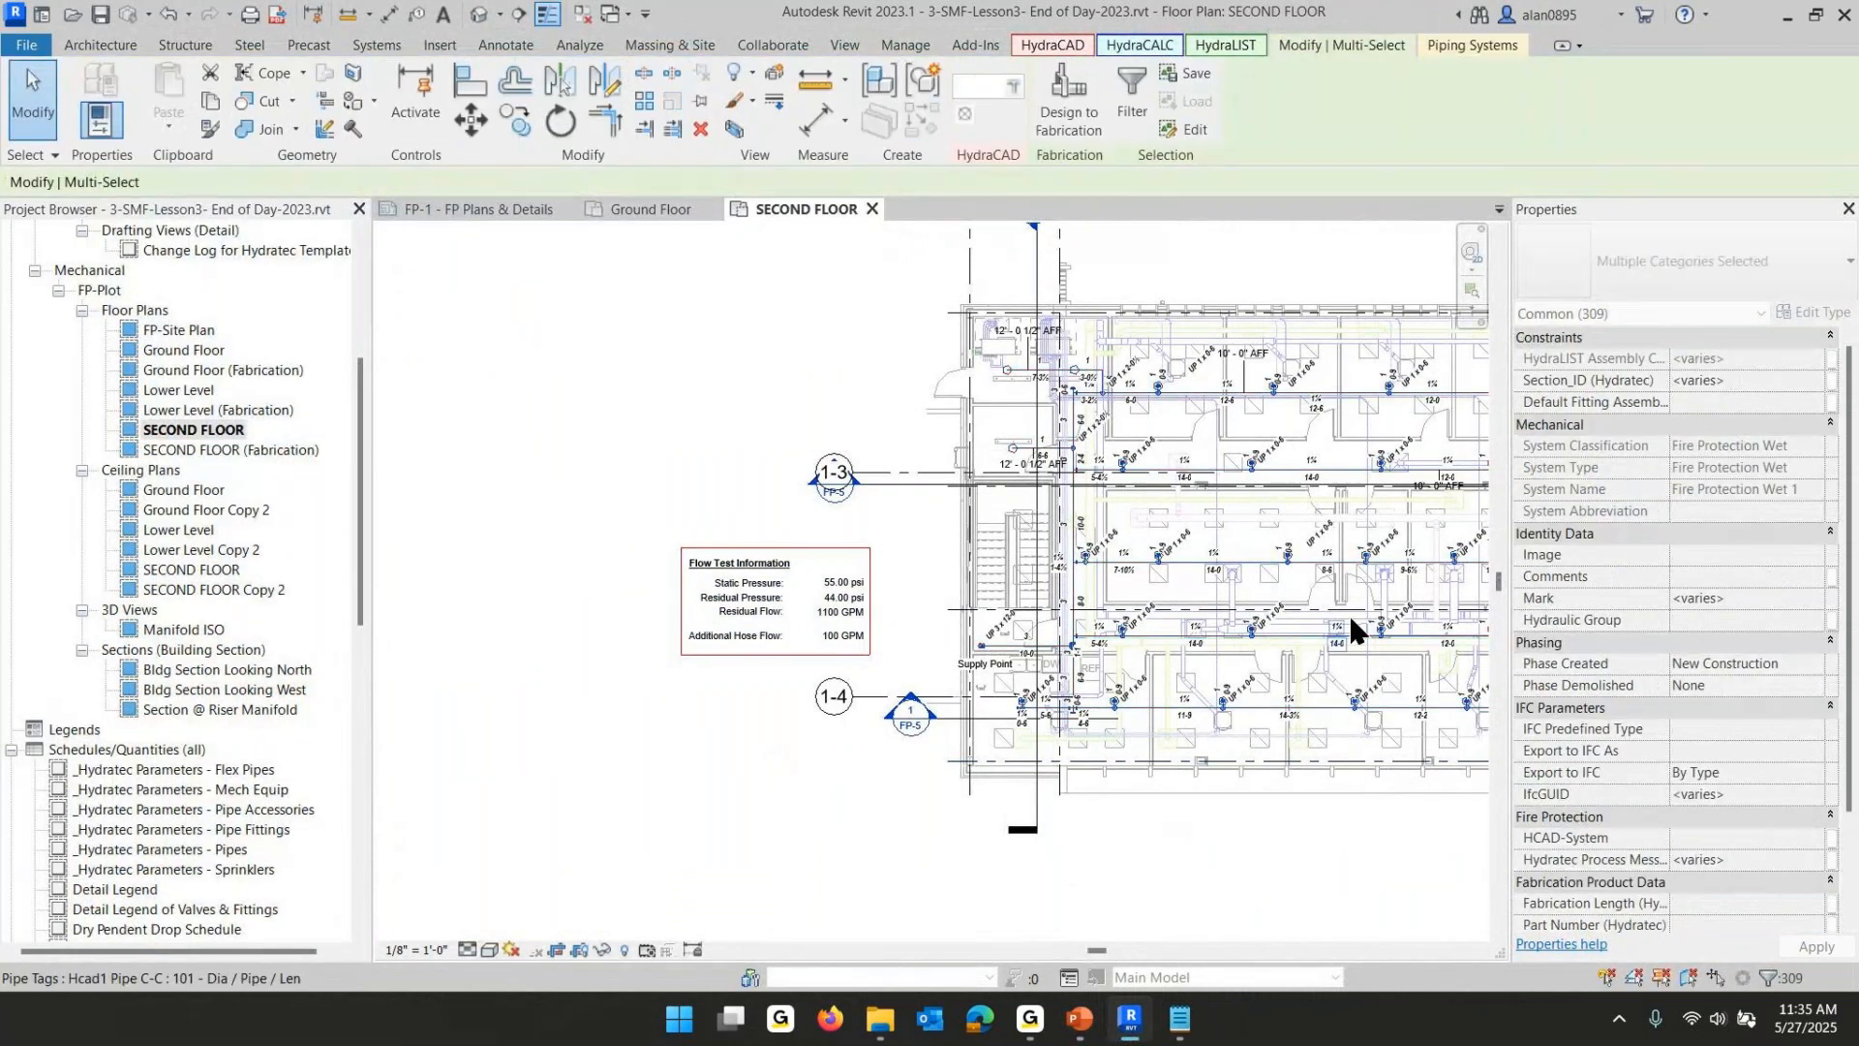
pyautogui.moveTo(1235, 484); pyautogui.dragTo(743, 511, button='middle')
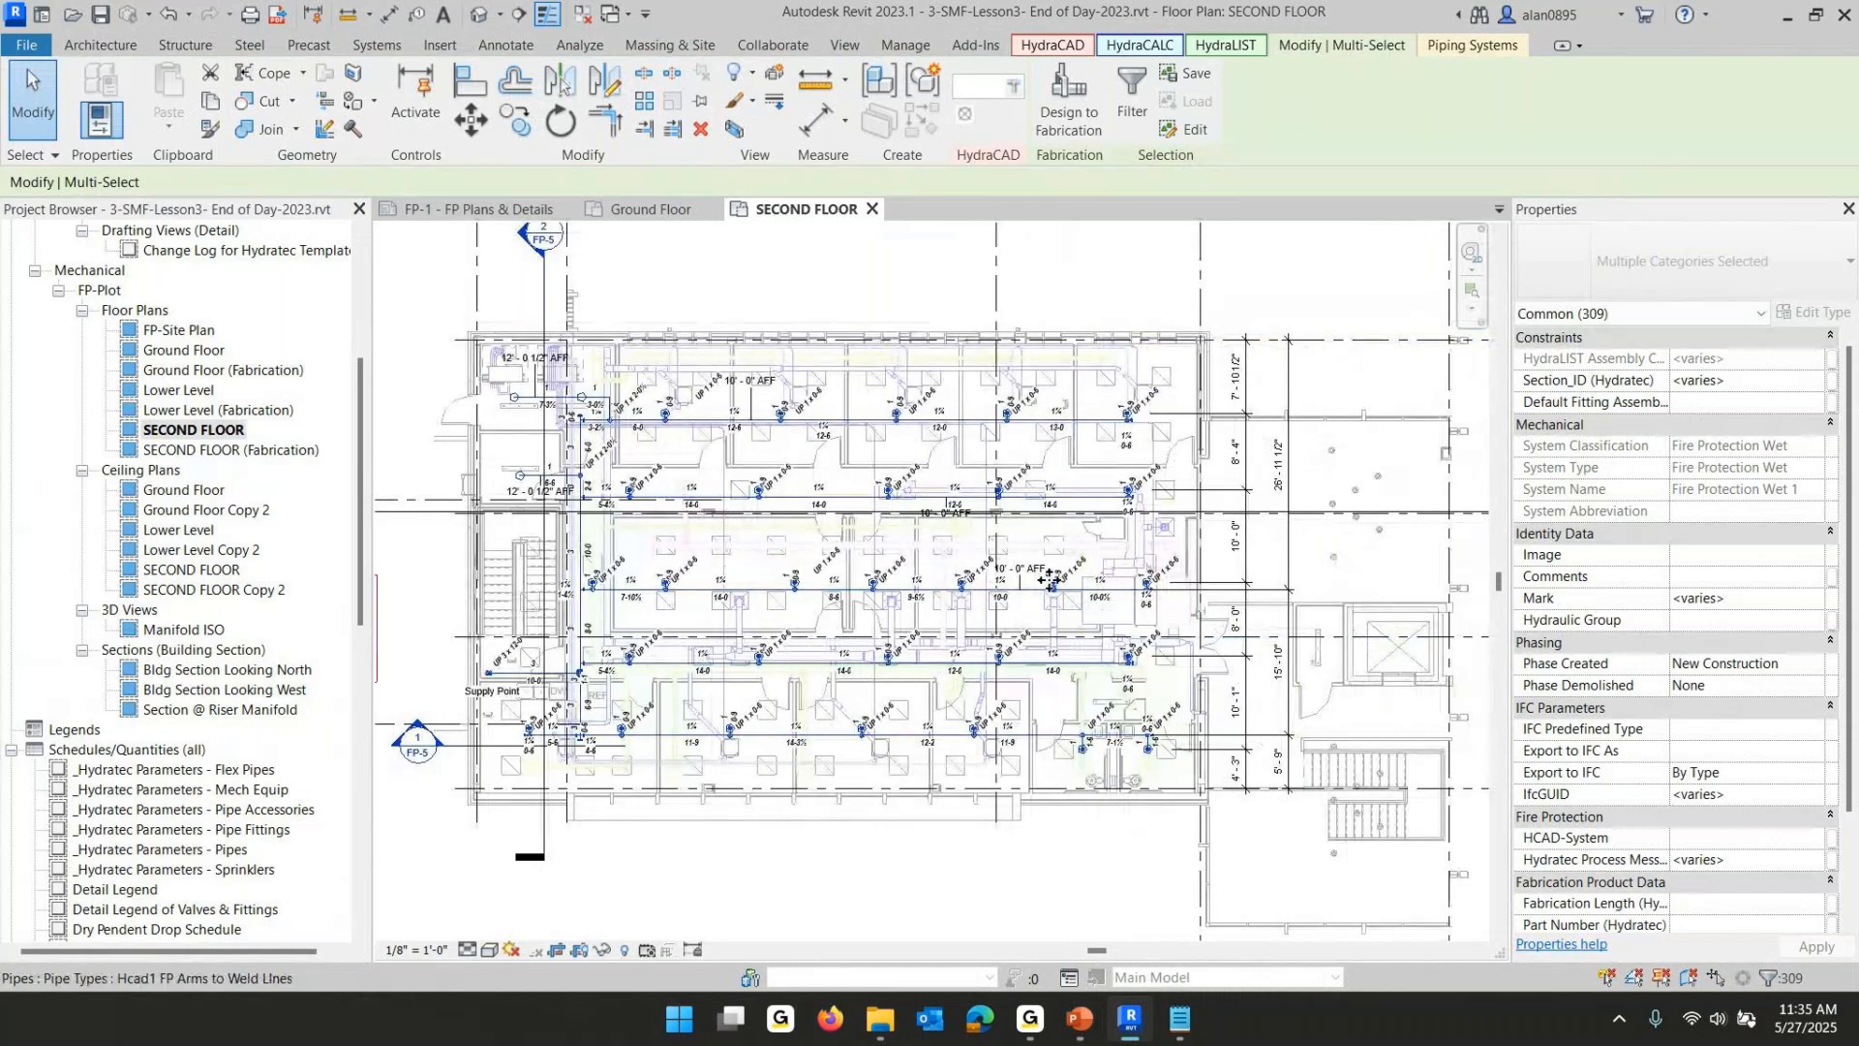
pyautogui.click(1139, 45)
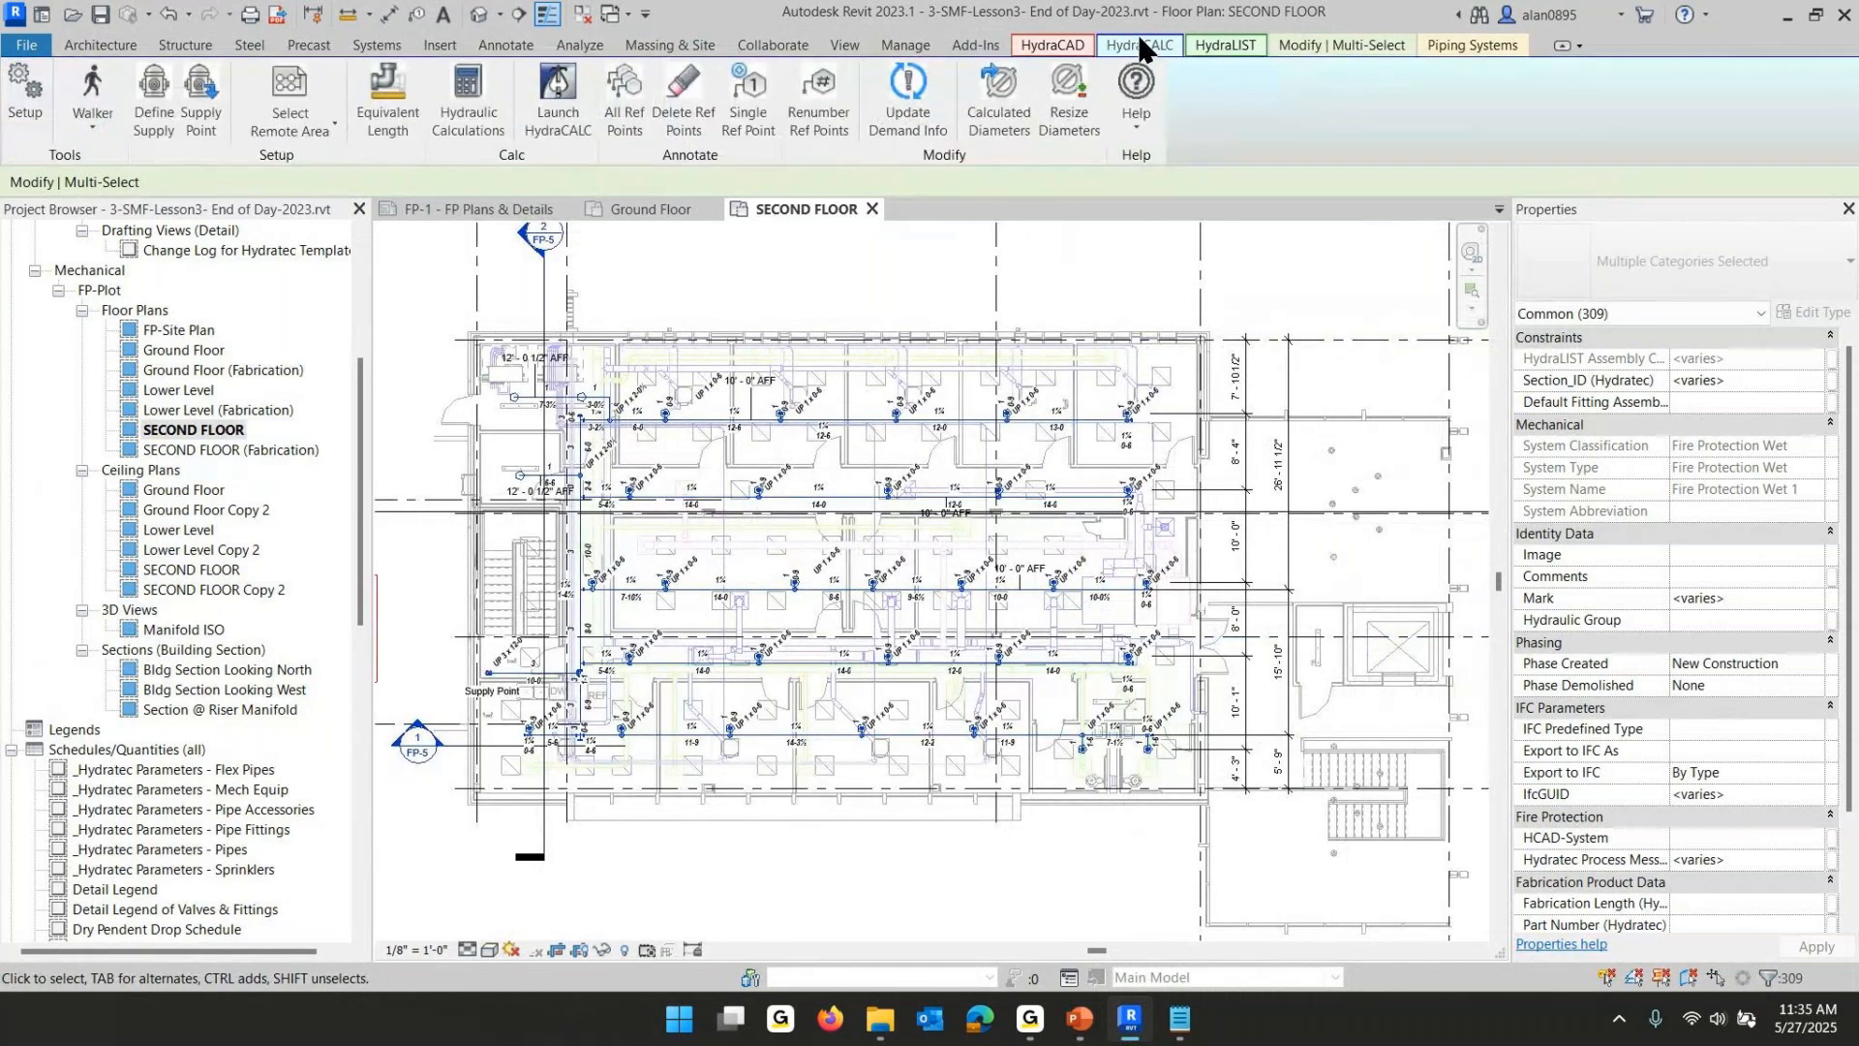
pyautogui.click(469, 88)
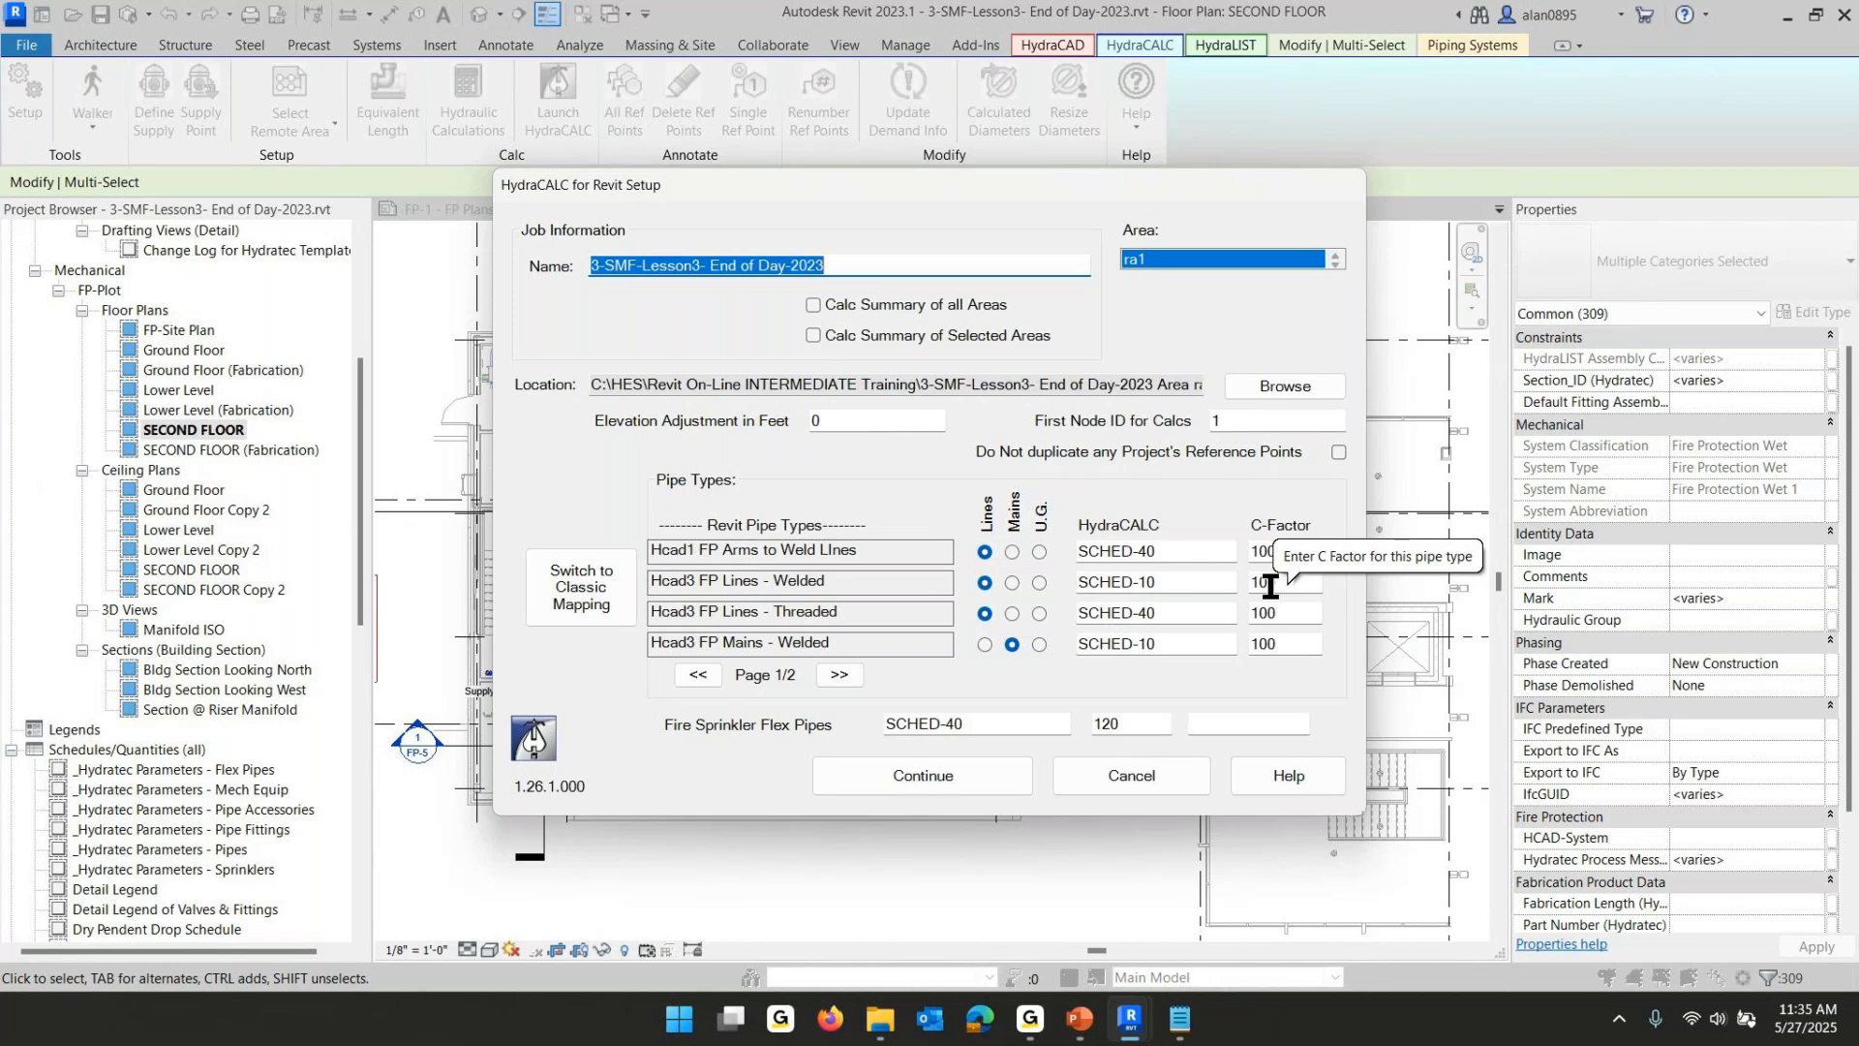
# - Review the lesson slide with tips for completing the setup dialog, then return to the dialog
pyautogui.click(1080, 929)
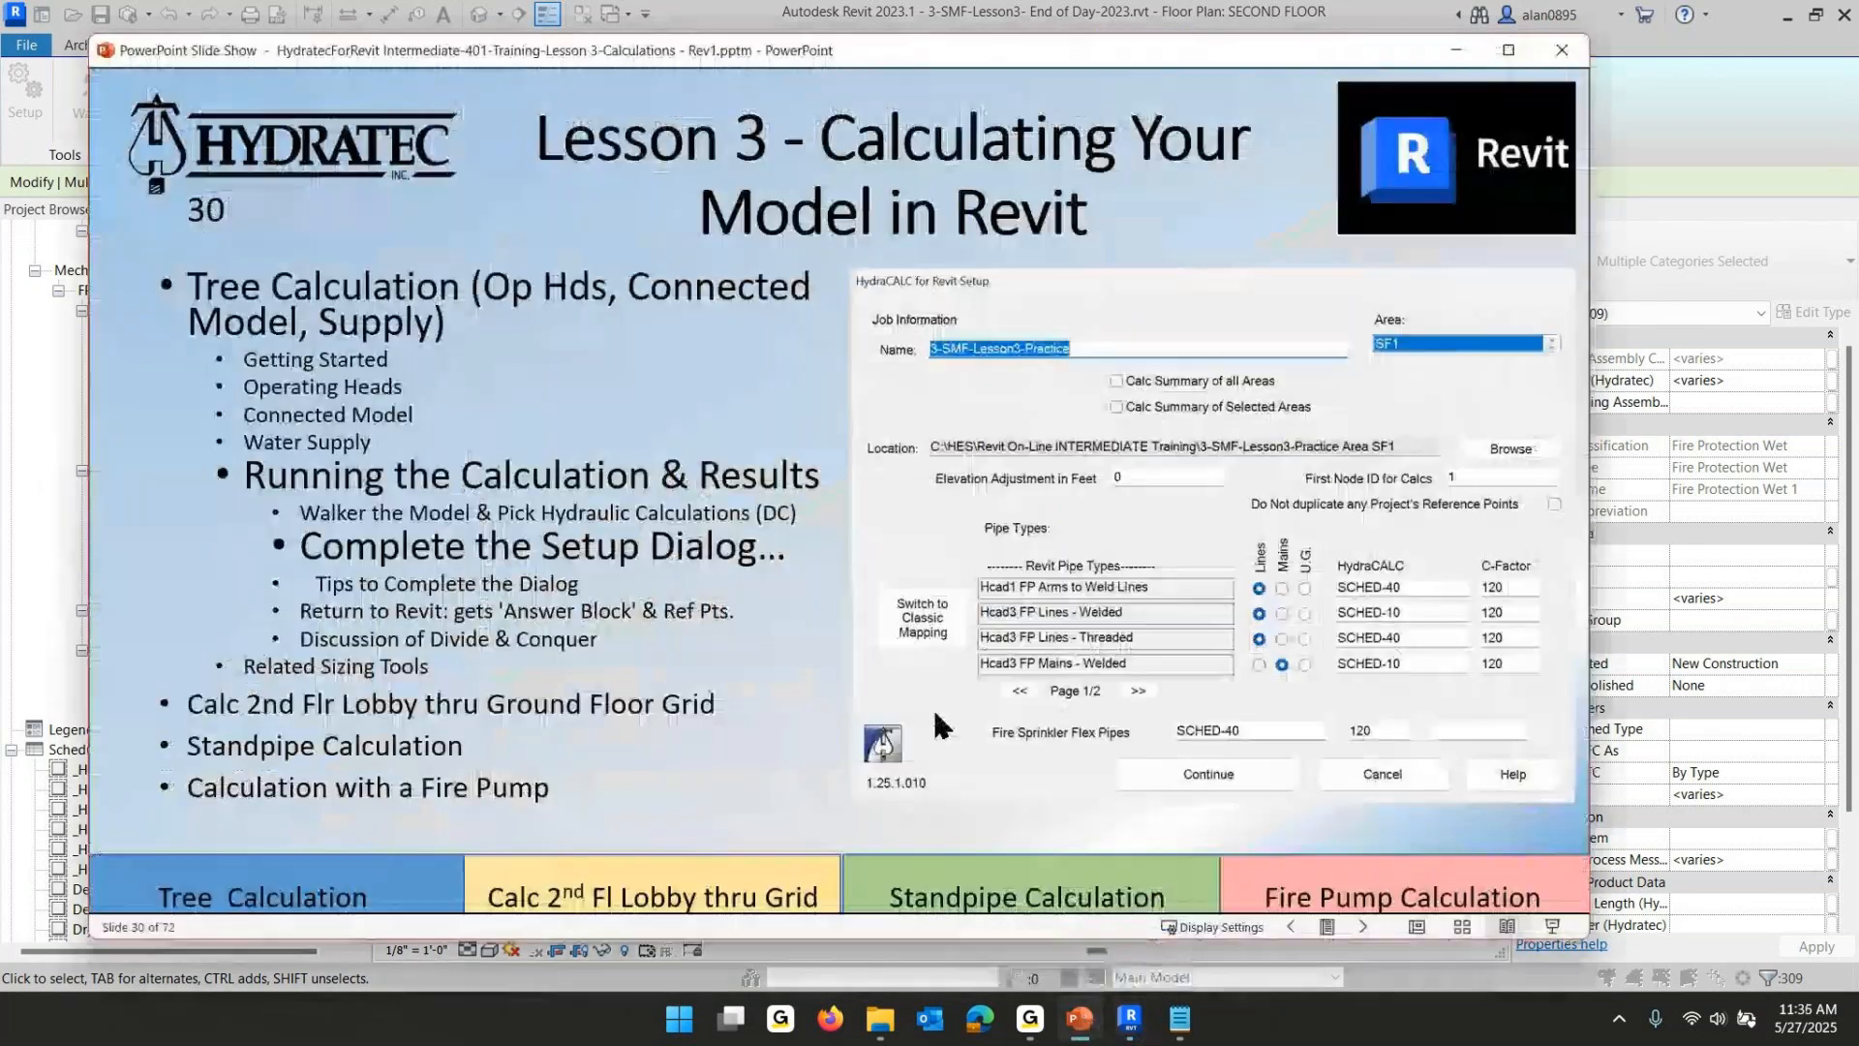
pyautogui.click(717, 609)
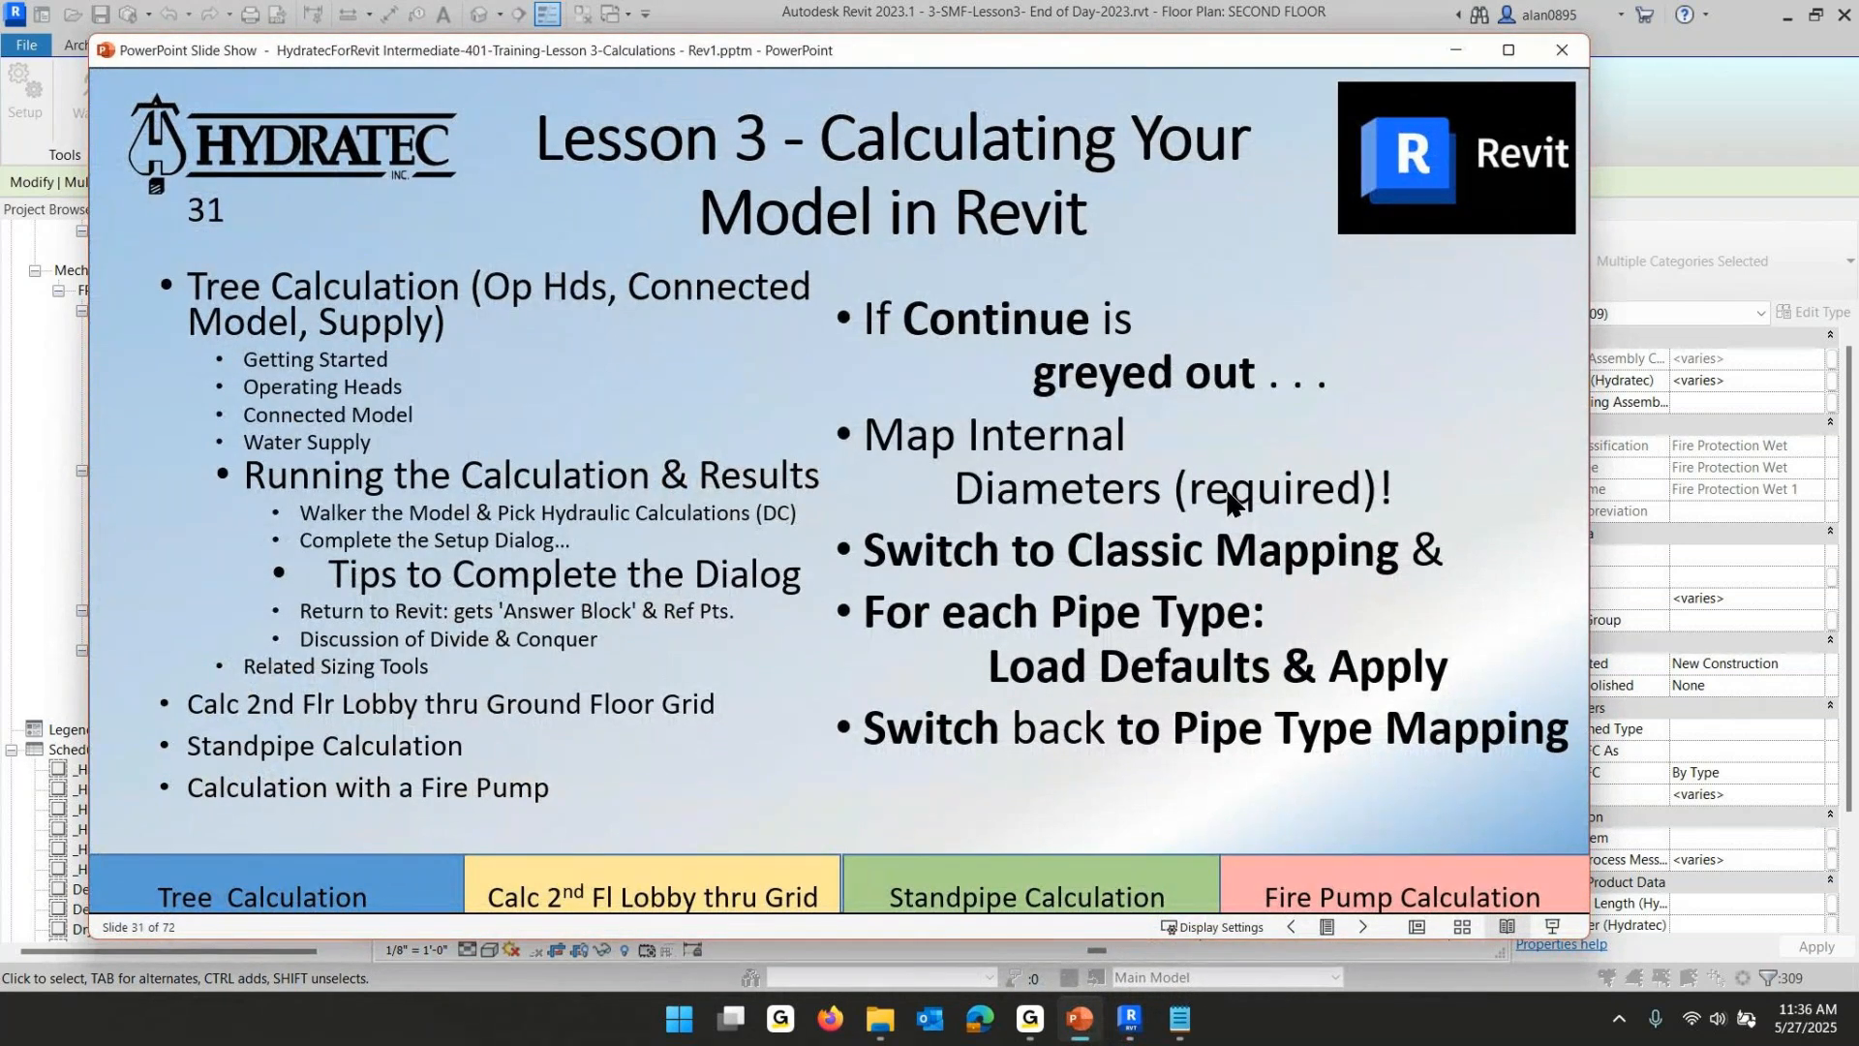
pyautogui.click(1078, 1022)
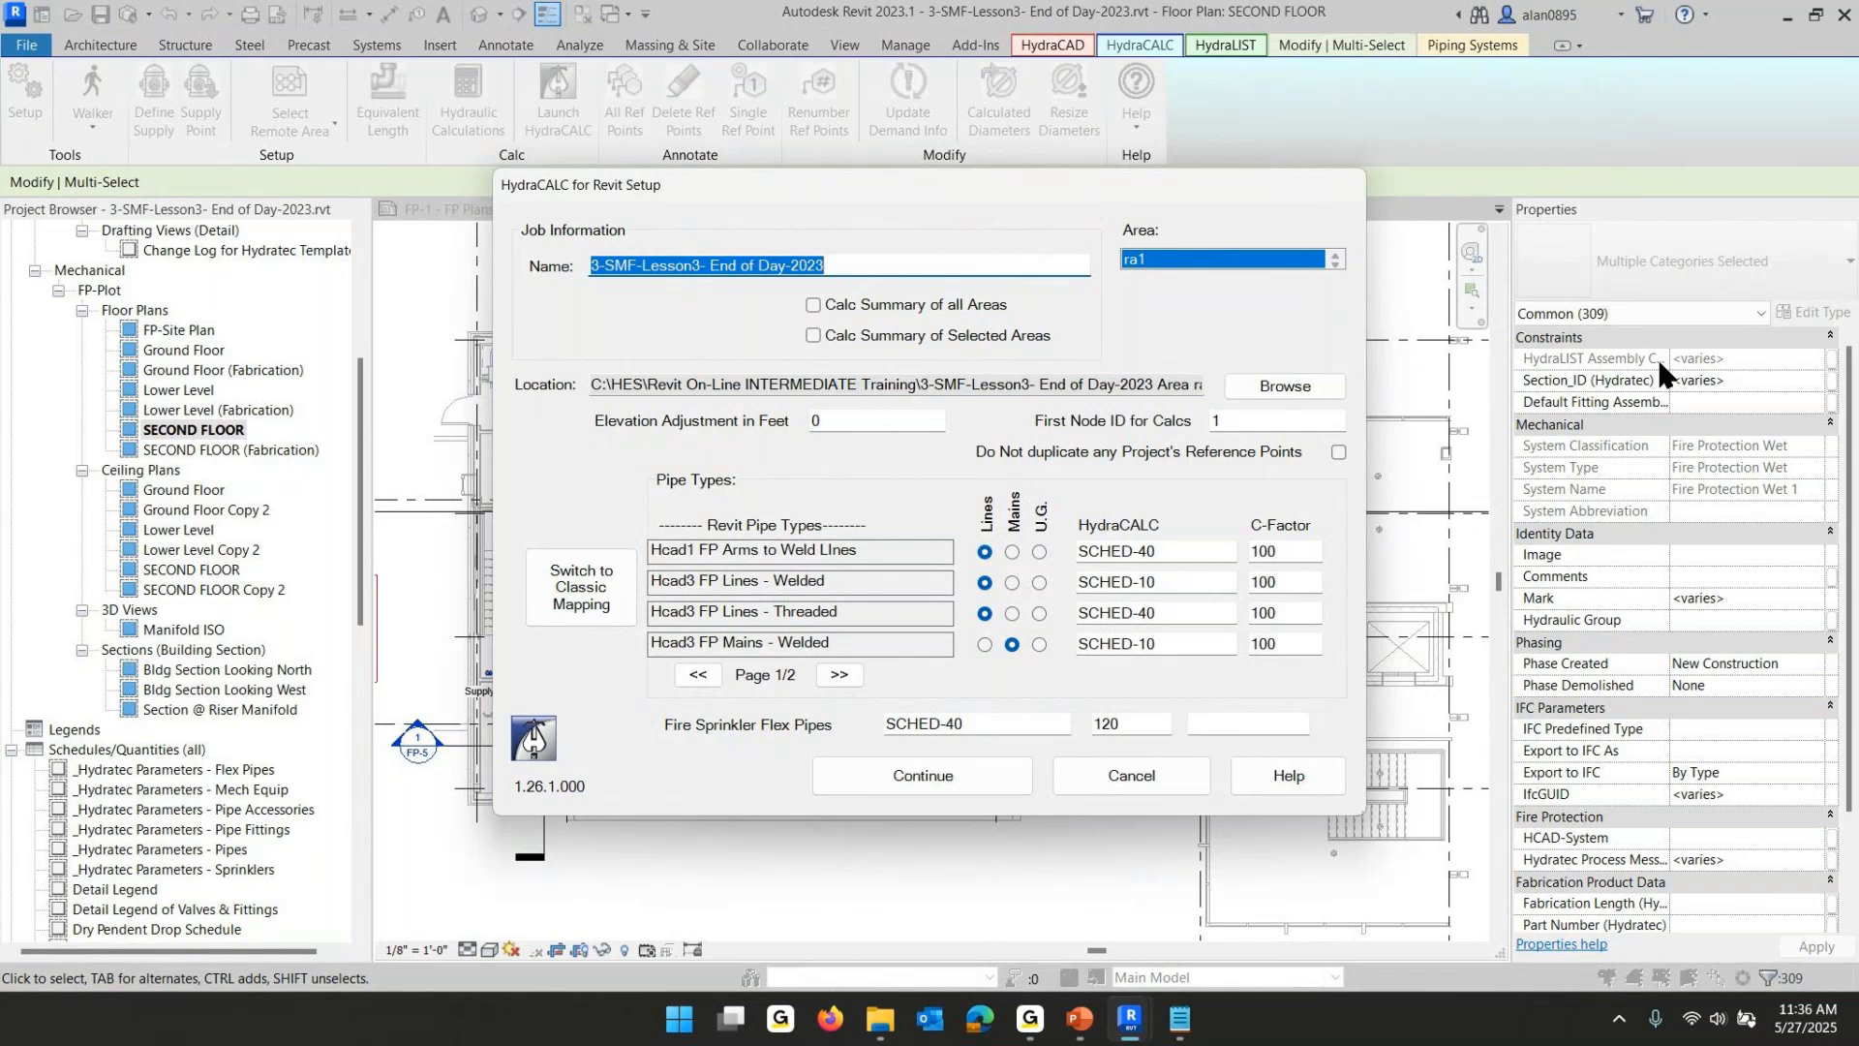
pyautogui.click(858, 272)
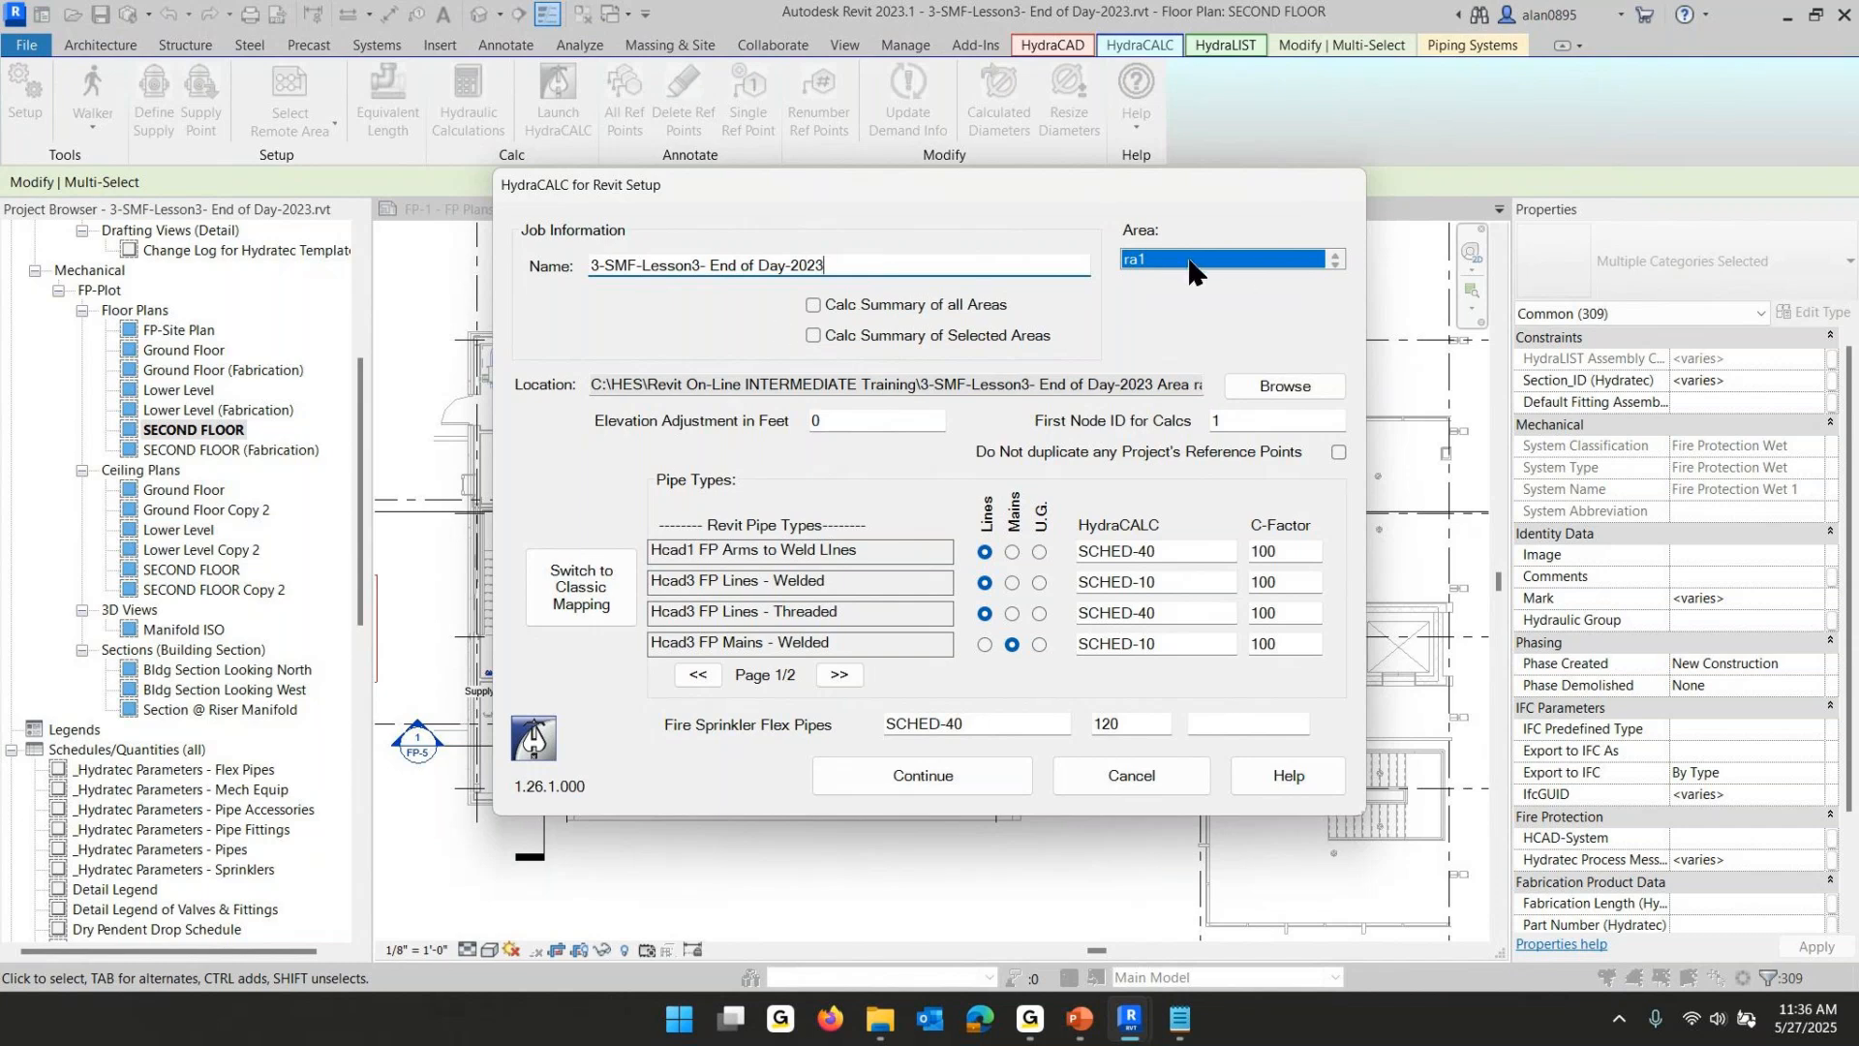
# - Set the first node ID for calculations to 201 in the HydraCALC setup dialog
pyautogui.click(1283, 260)
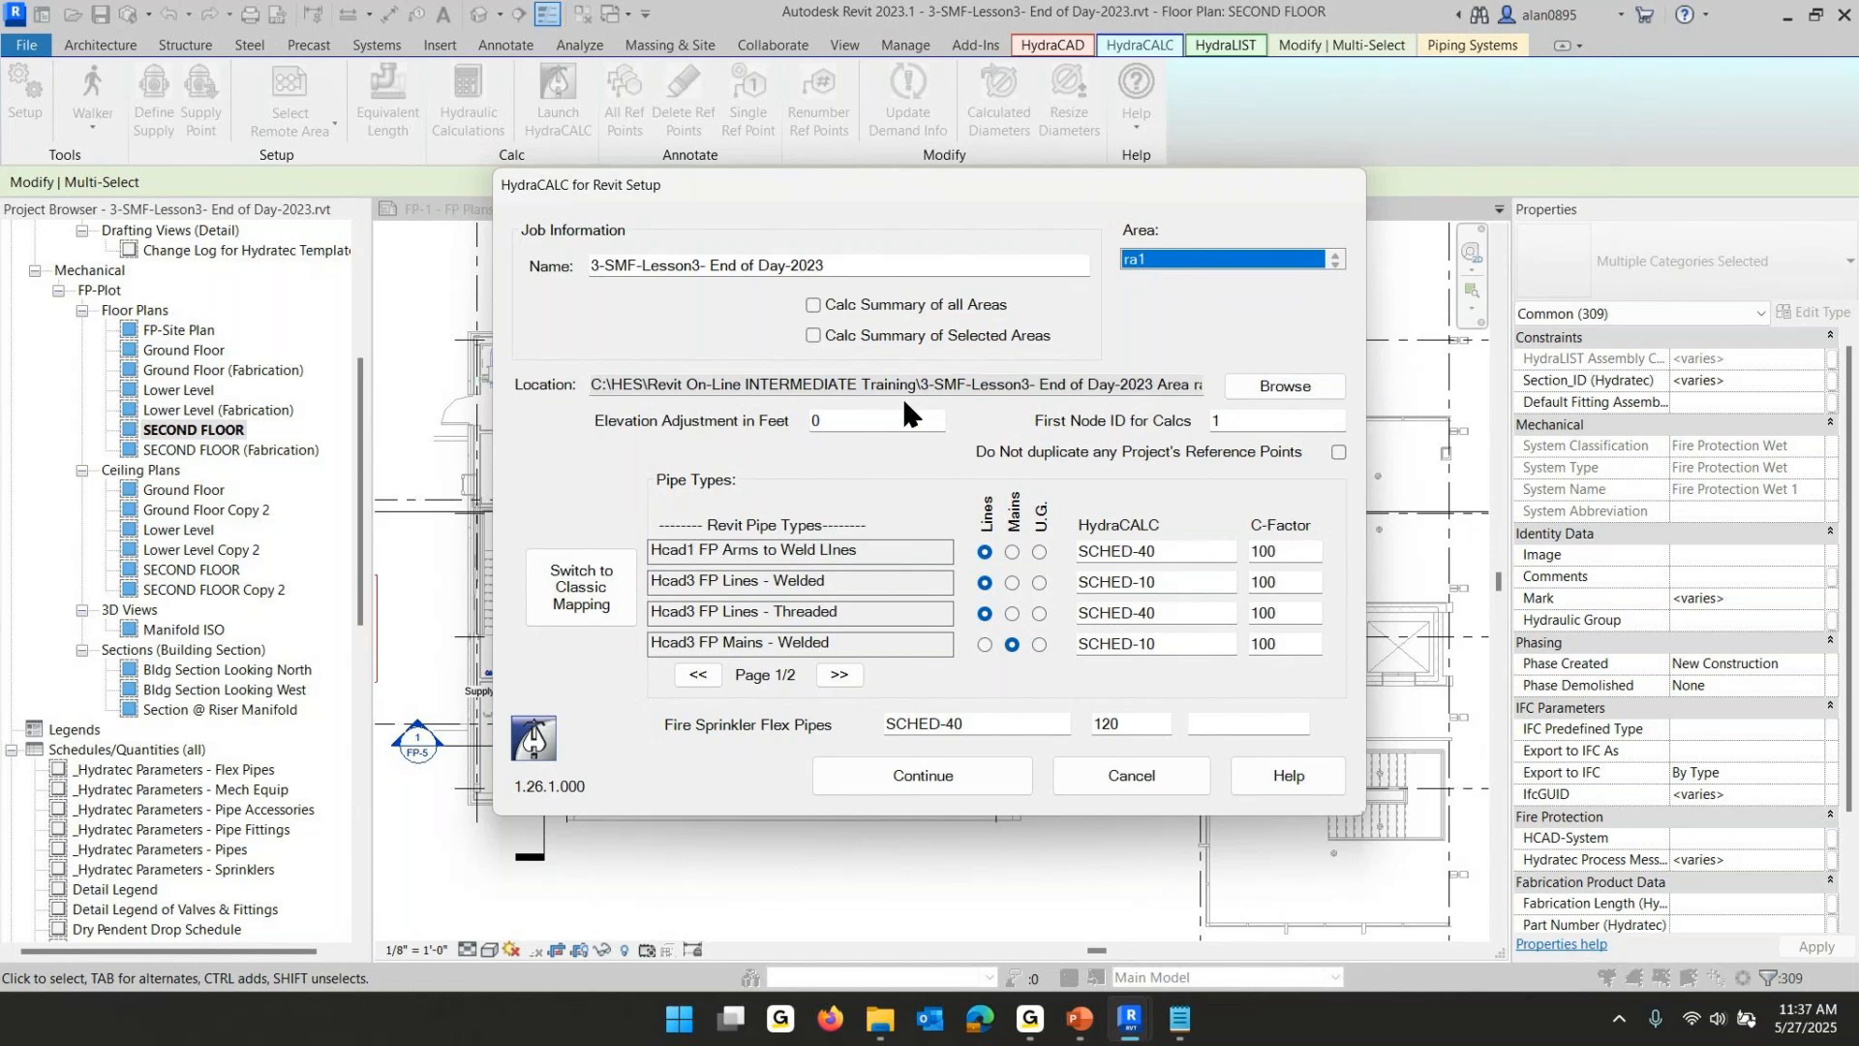
pyautogui.click(843, 422)
pyautogui.moveTo(842, 421); pyautogui.dragTo(799, 417)
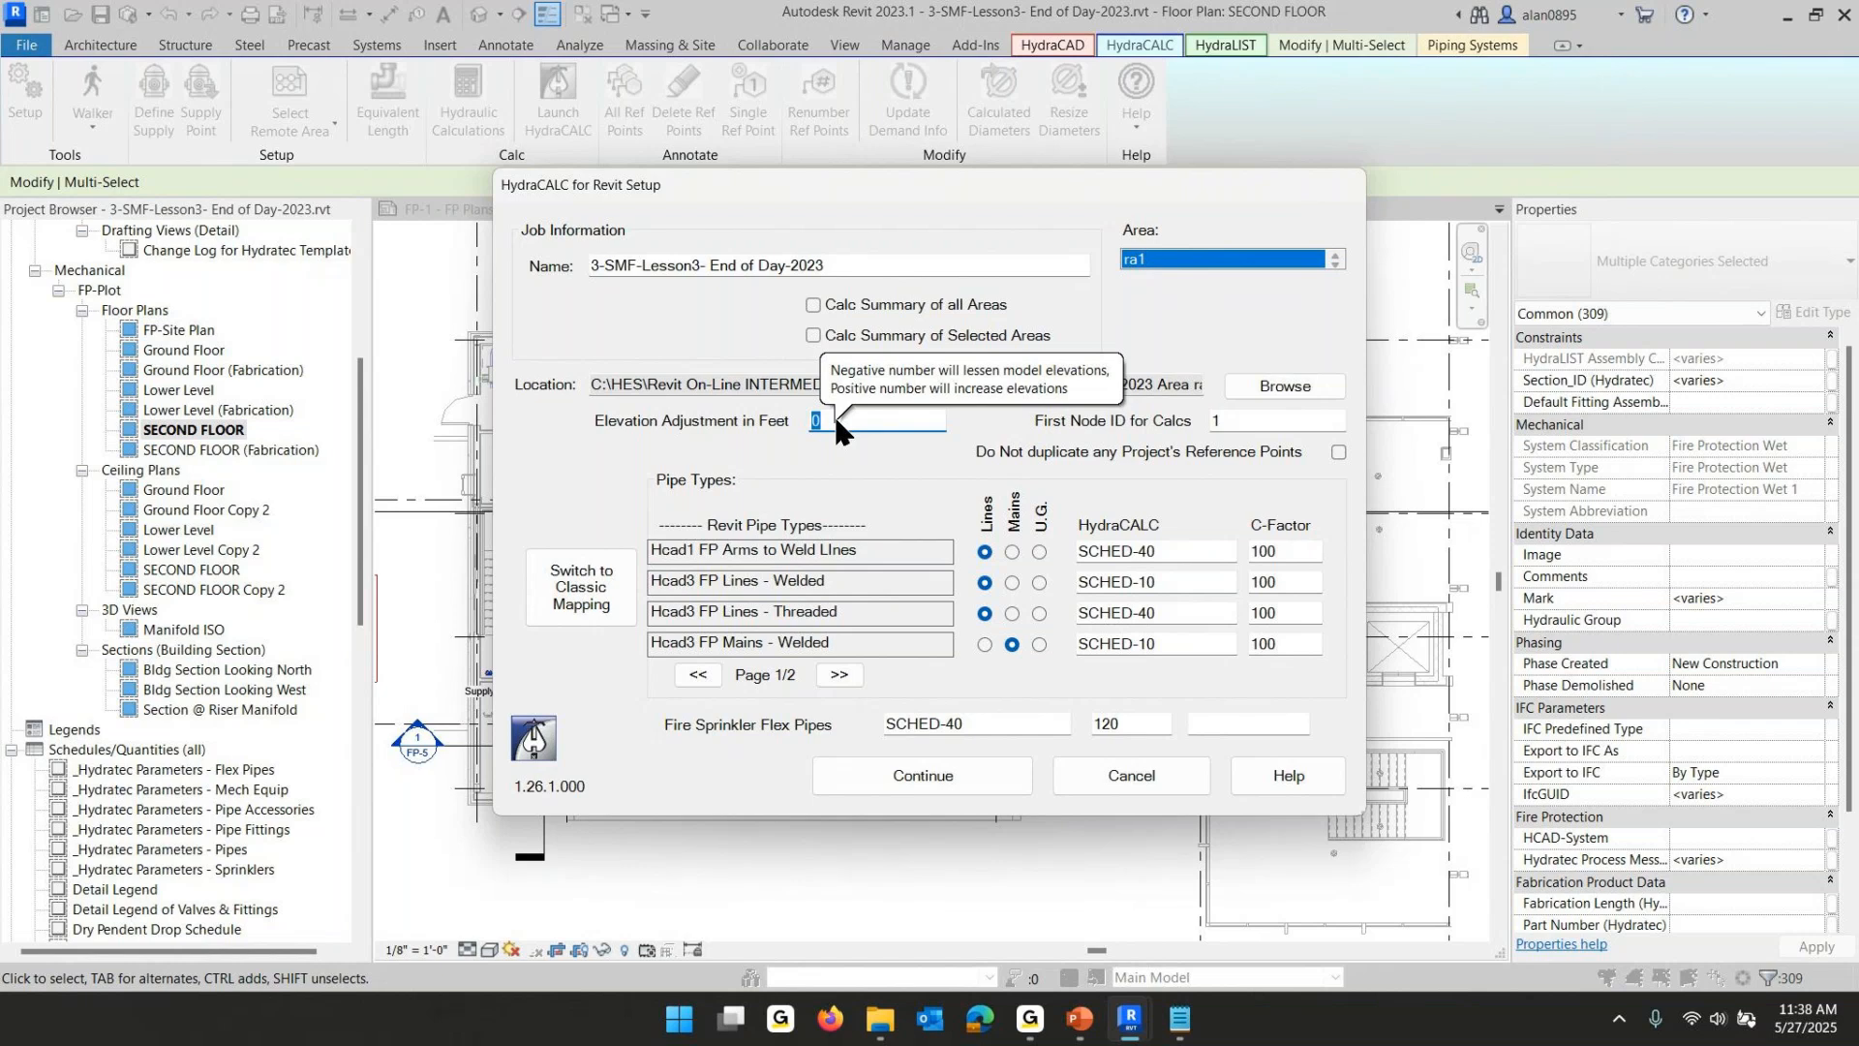
pyautogui.click(1237, 414)
pyautogui.moveTo(1237, 414); pyautogui.dragTo(1196, 420)
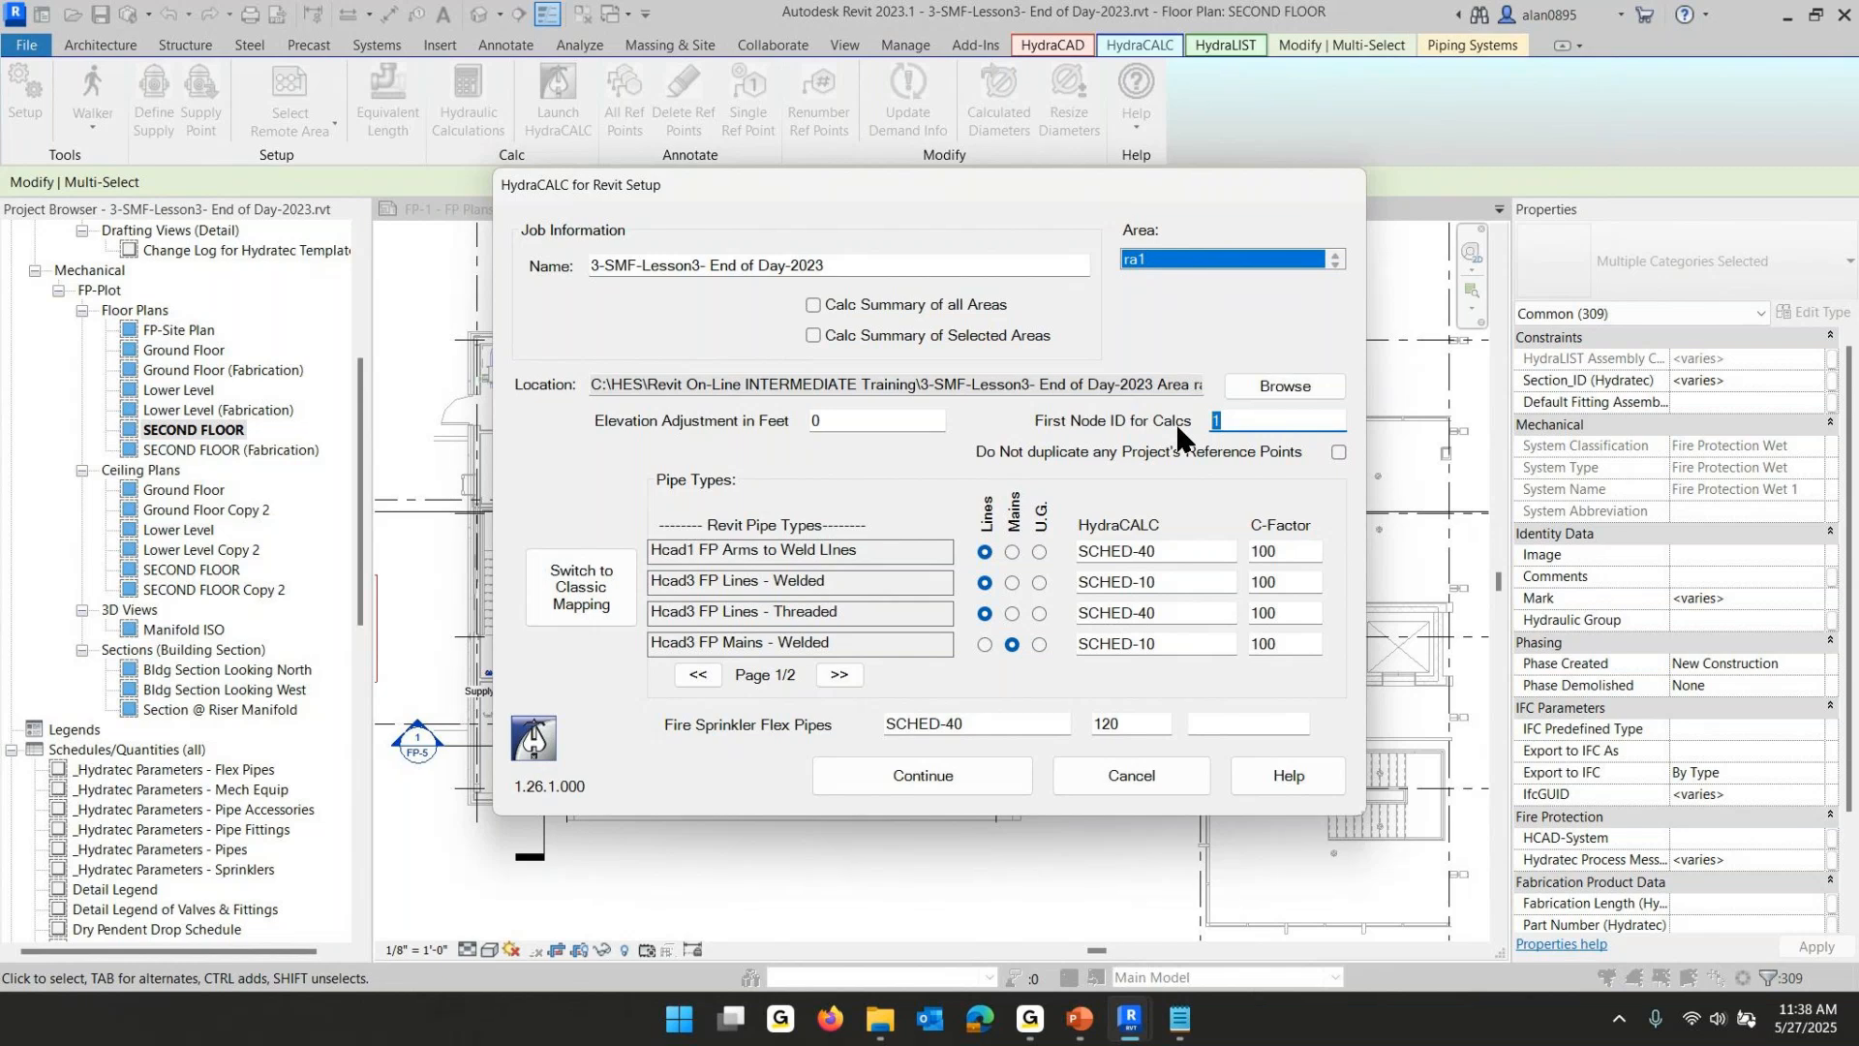
pyautogui.click(1243, 422)
pyautogui.moveTo(1243, 422); pyautogui.dragTo(1137, 433)
pyautogui.write('201')
# - Switch to classic pipe mapping and load and apply the default pipe settings for Hcad1 FP Arms to Weld Lines
pyautogui.click(587, 604)
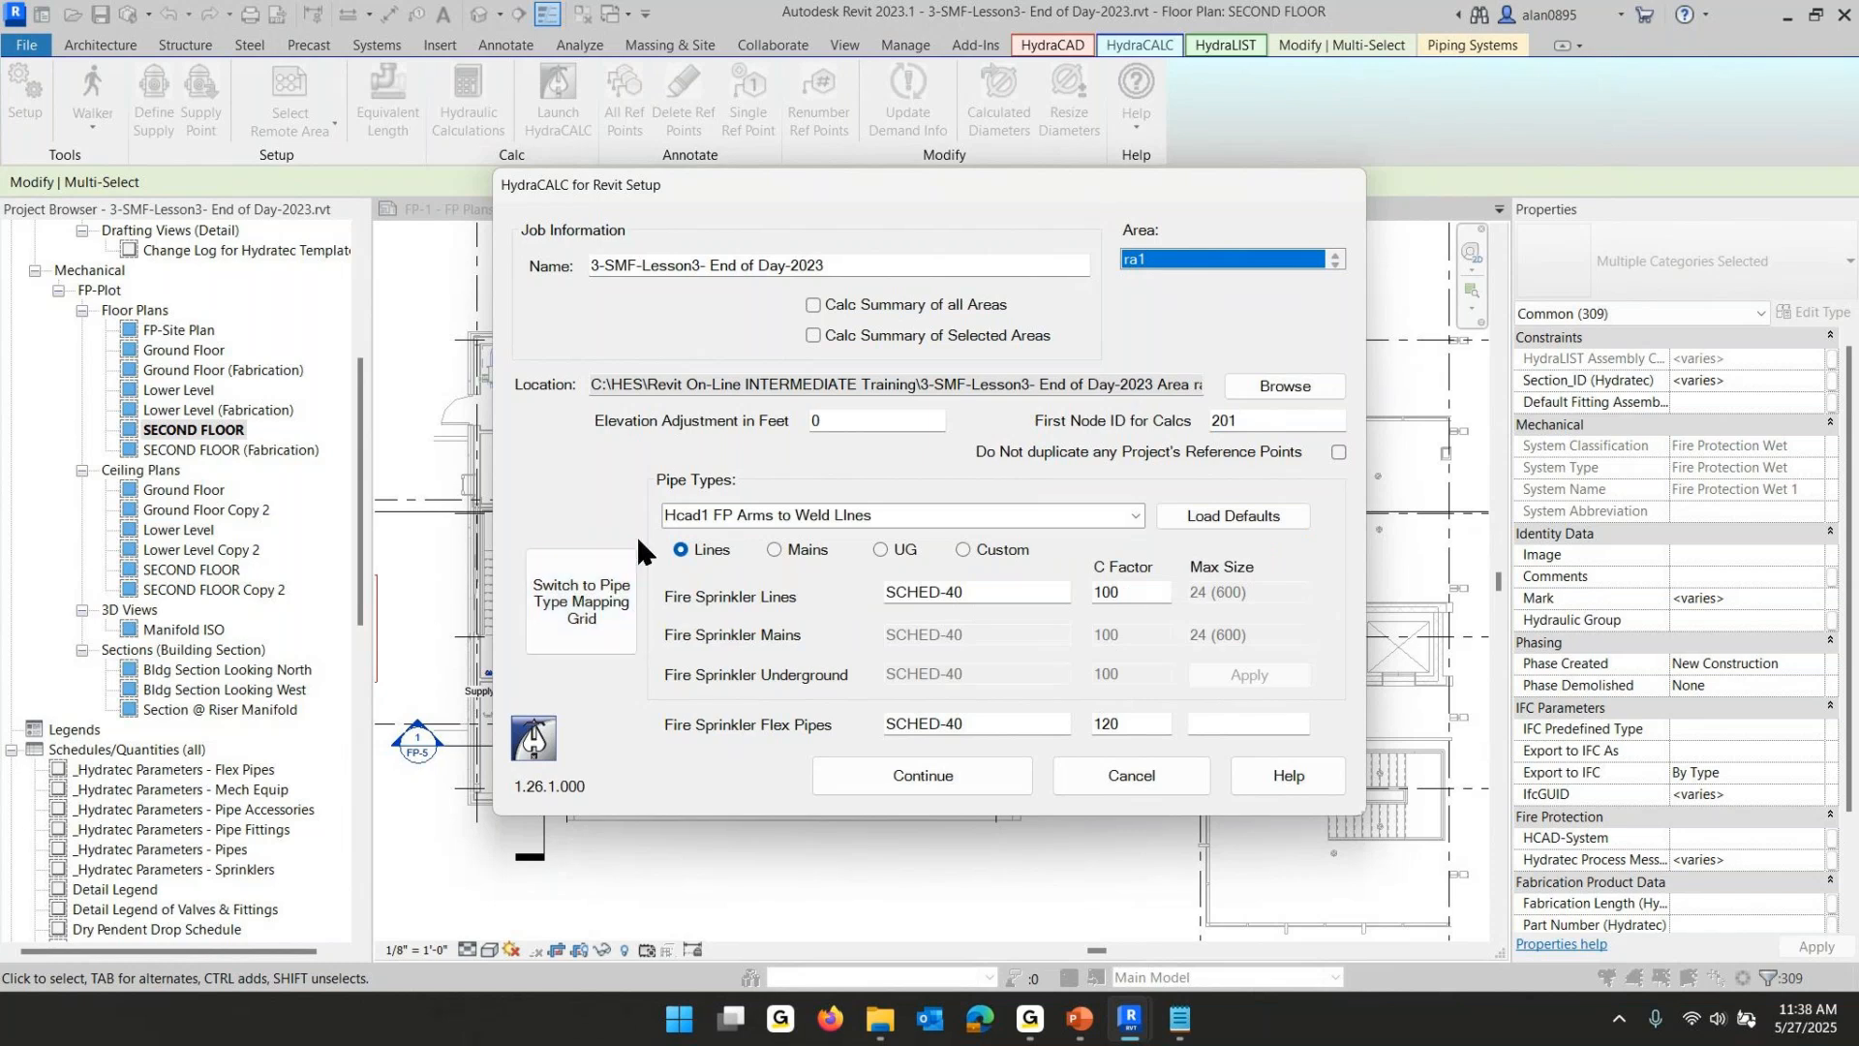
pyautogui.click(1137, 514)
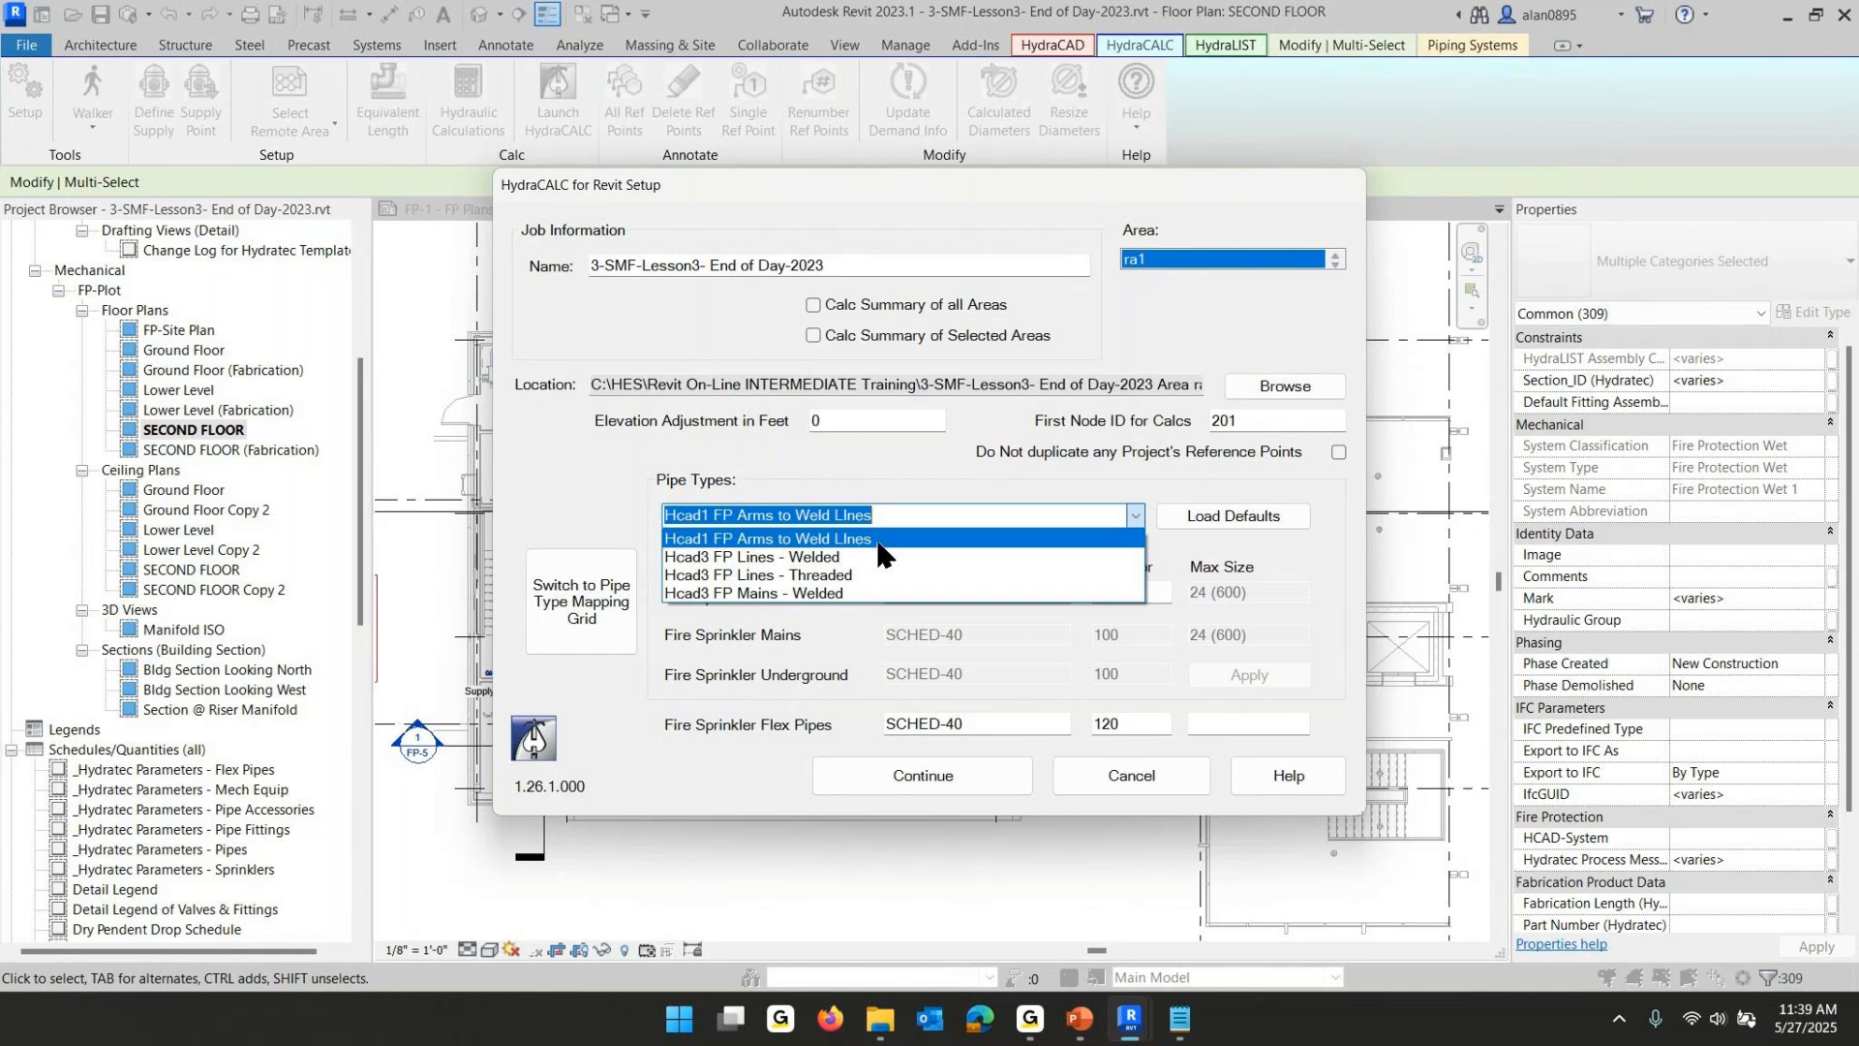
pyautogui.click(785, 539)
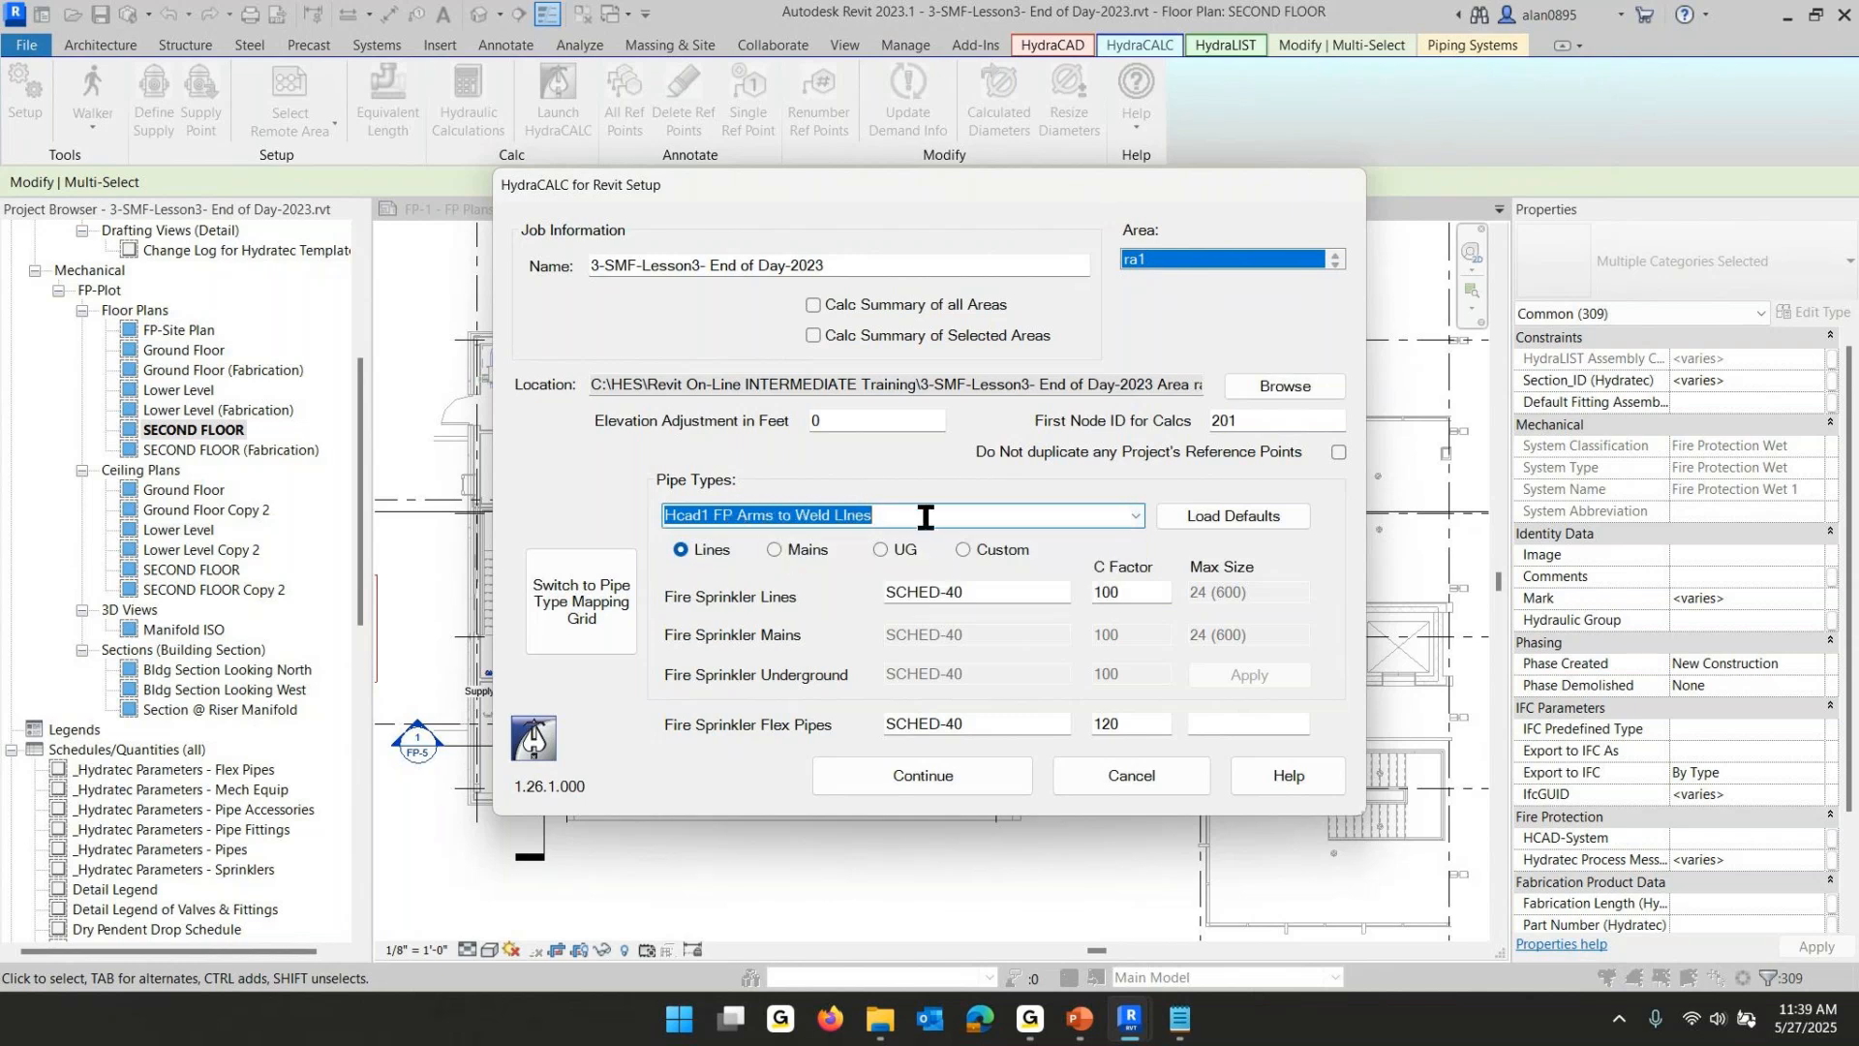
pyautogui.click(1236, 518)
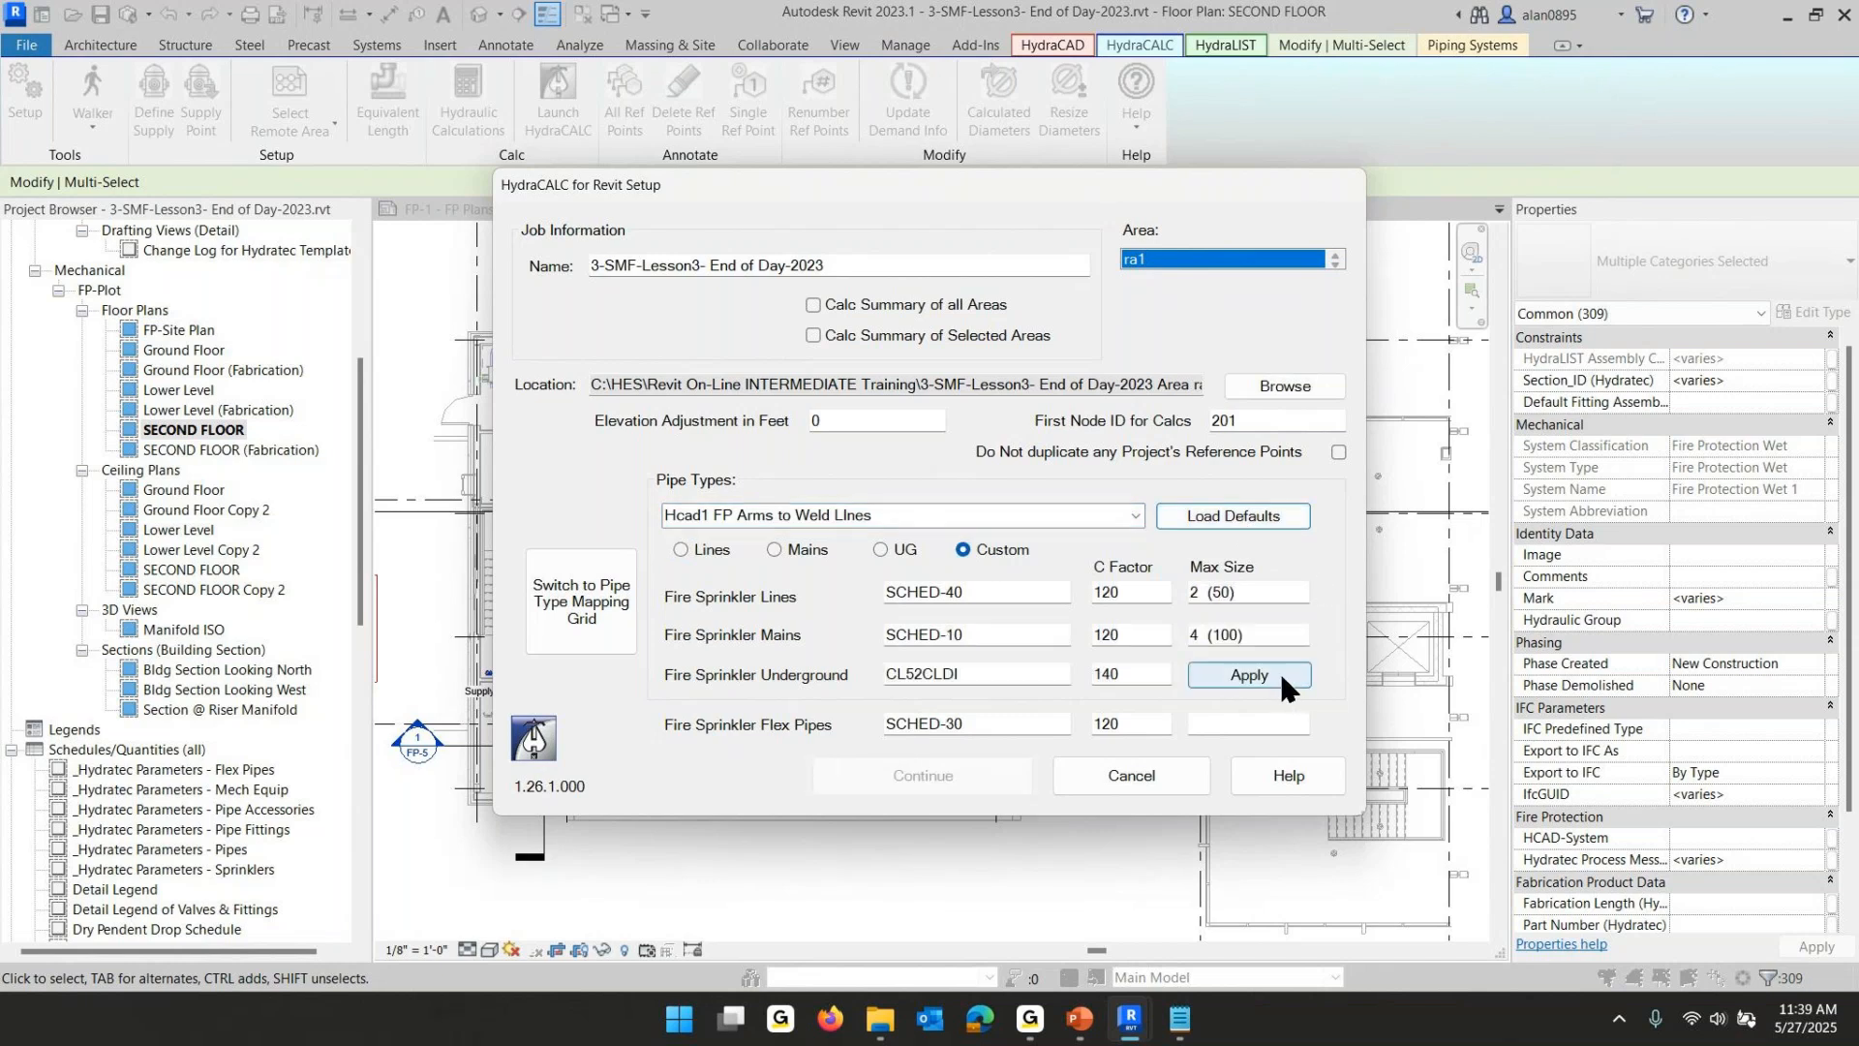
pyautogui.click(1249, 674)
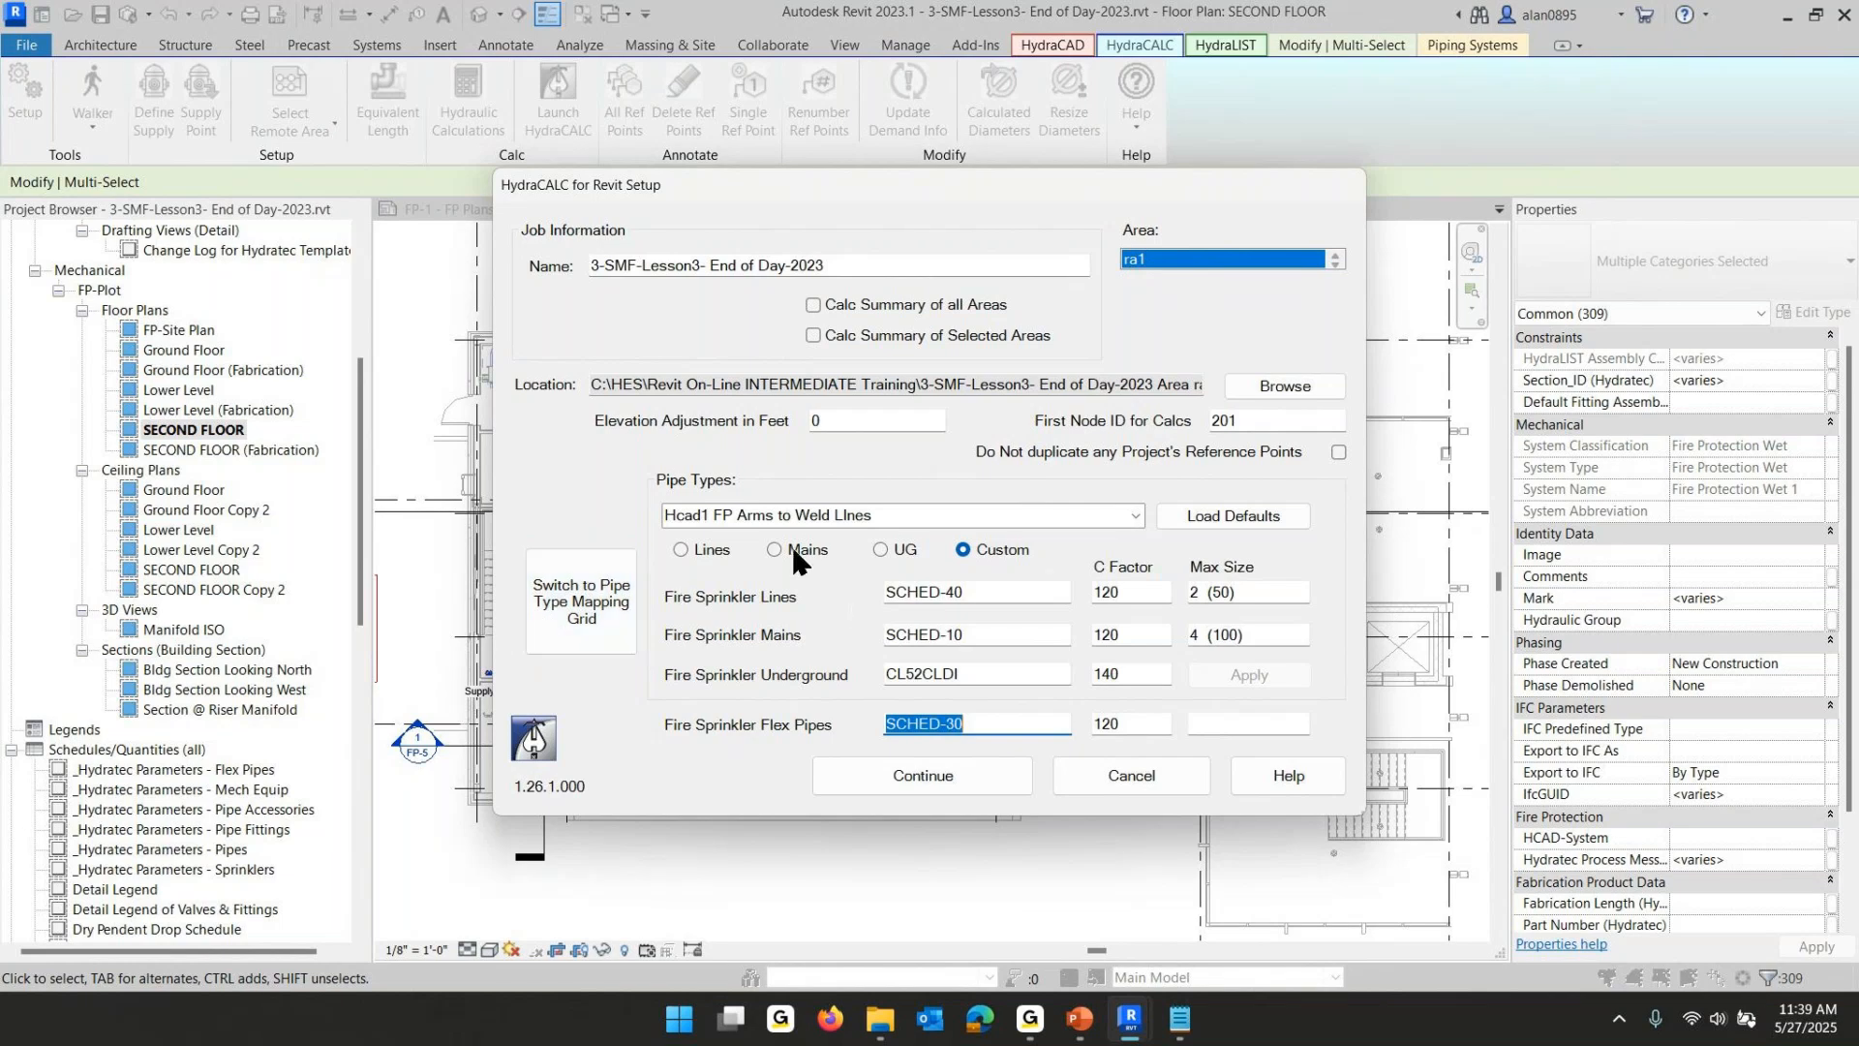
# - Load and apply the default pipe settings for each Hcad3 pipe type: Lines - Welded, Lines - Threaded and Mains - Welded
pyautogui.click(1135, 520)
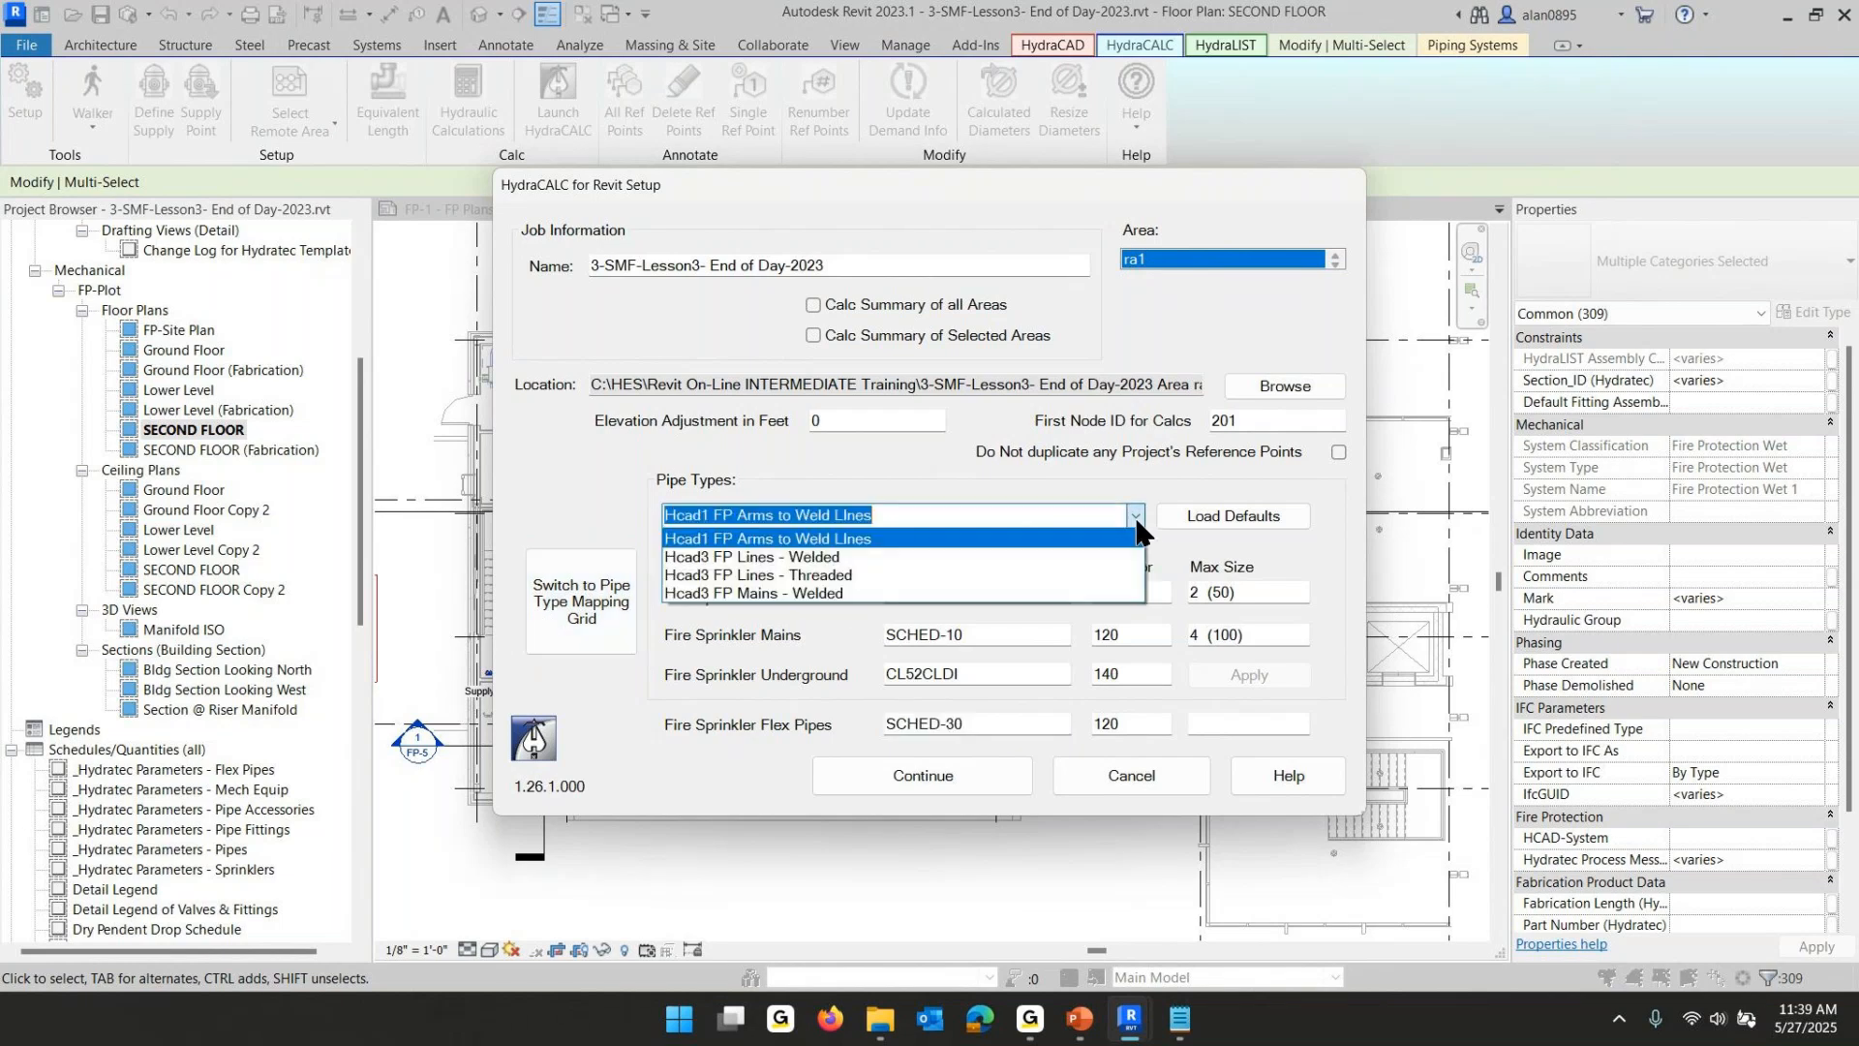
pyautogui.click(835, 558)
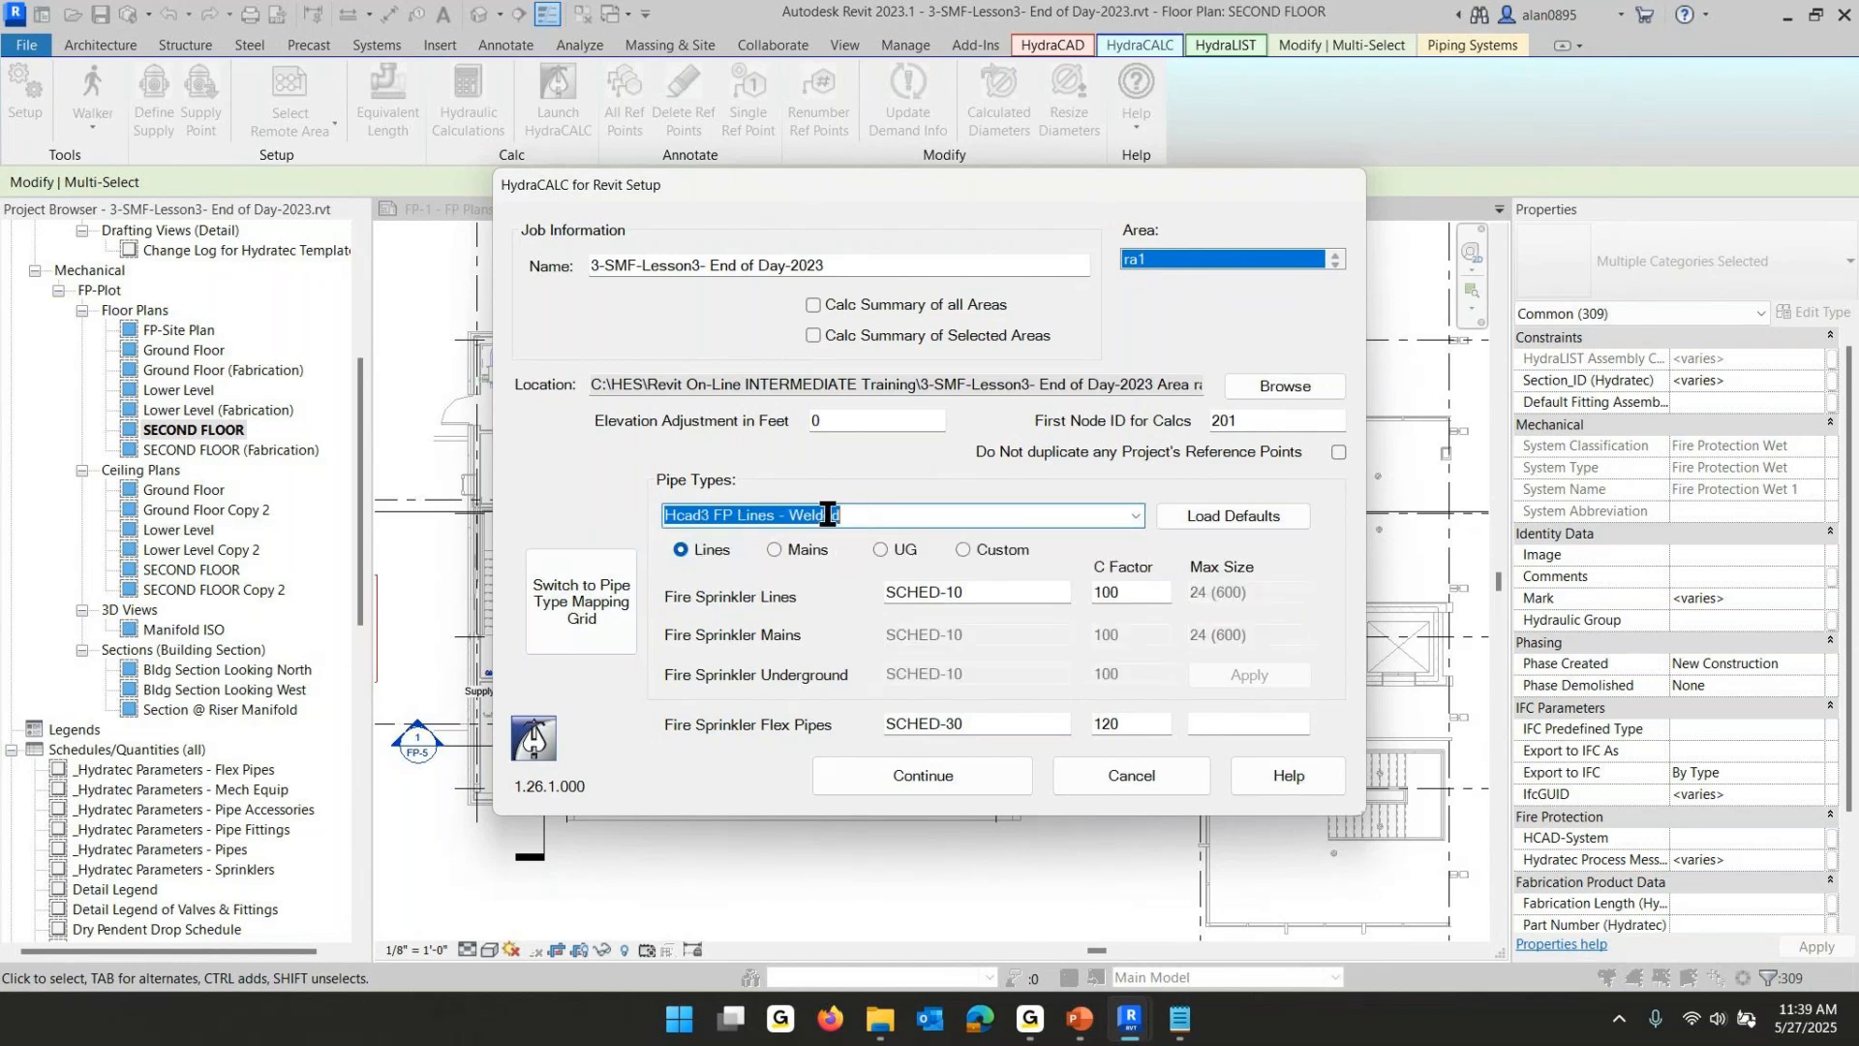
pyautogui.click(1259, 521)
pyautogui.click(1249, 675)
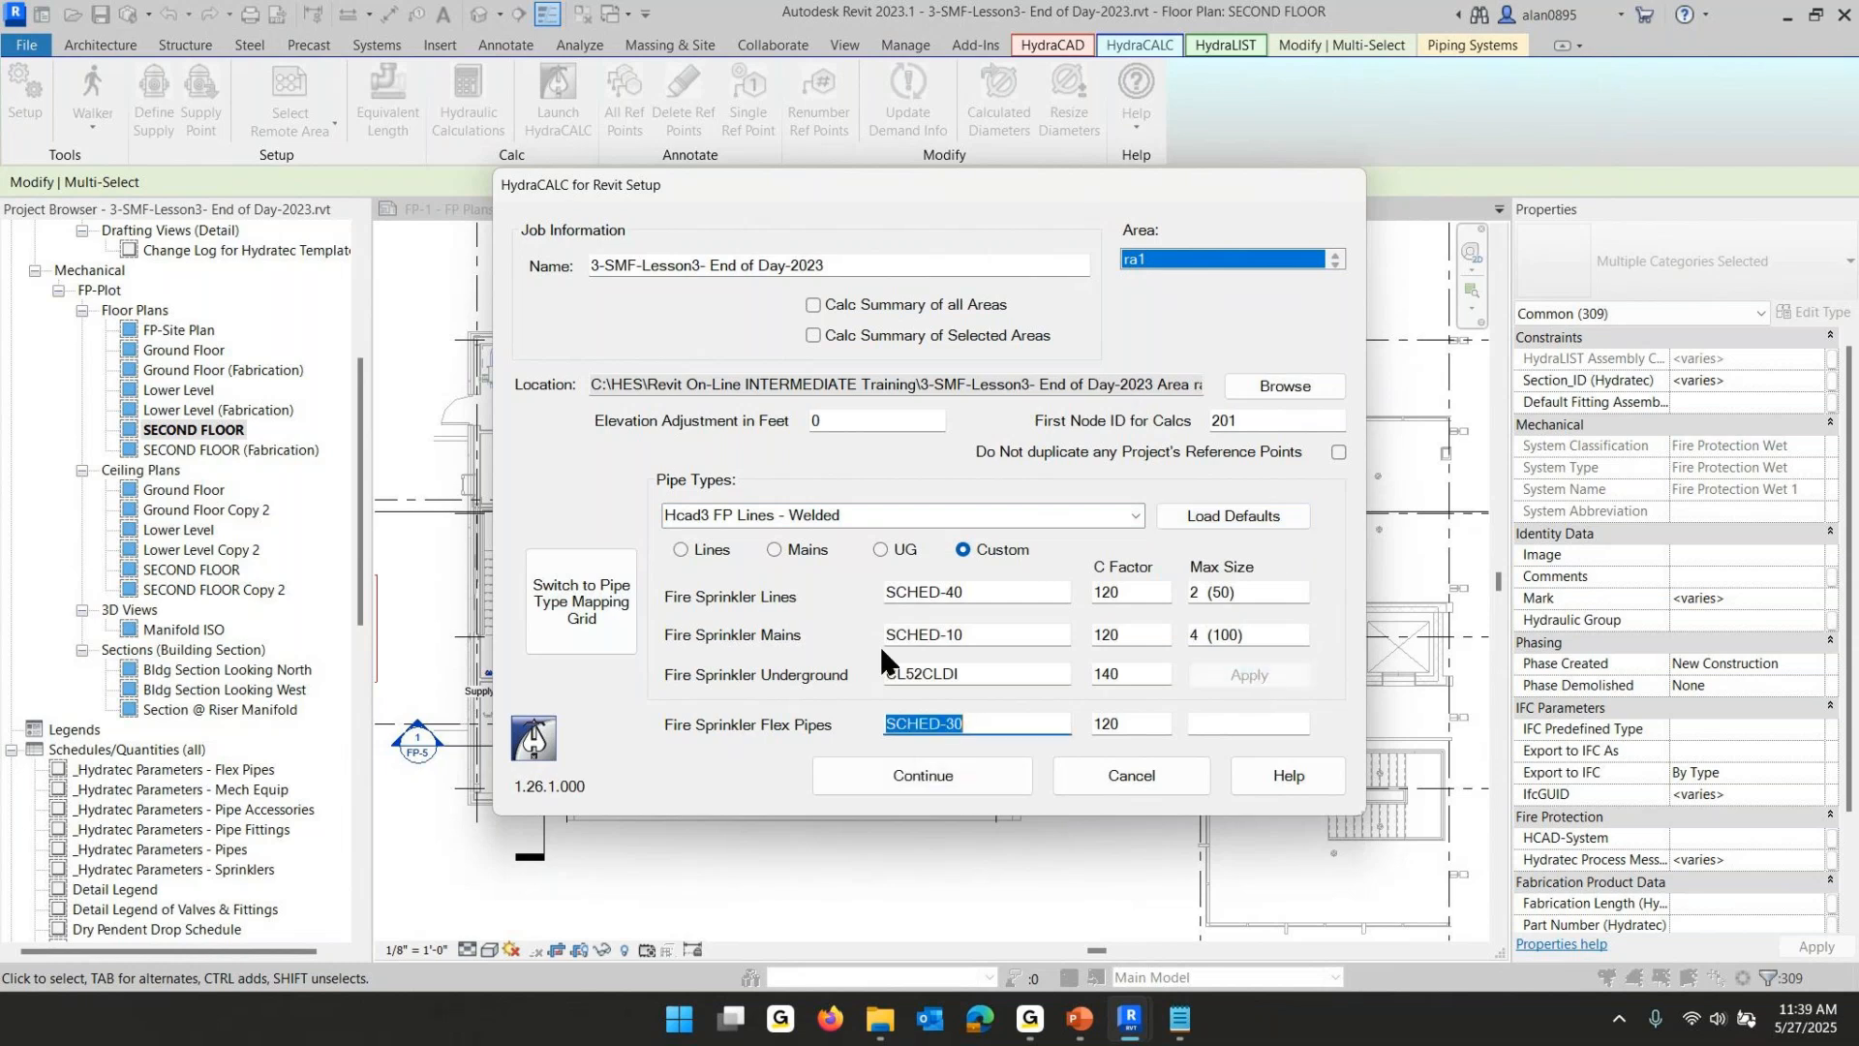
pyautogui.click(1140, 507)
pyautogui.click(846, 567)
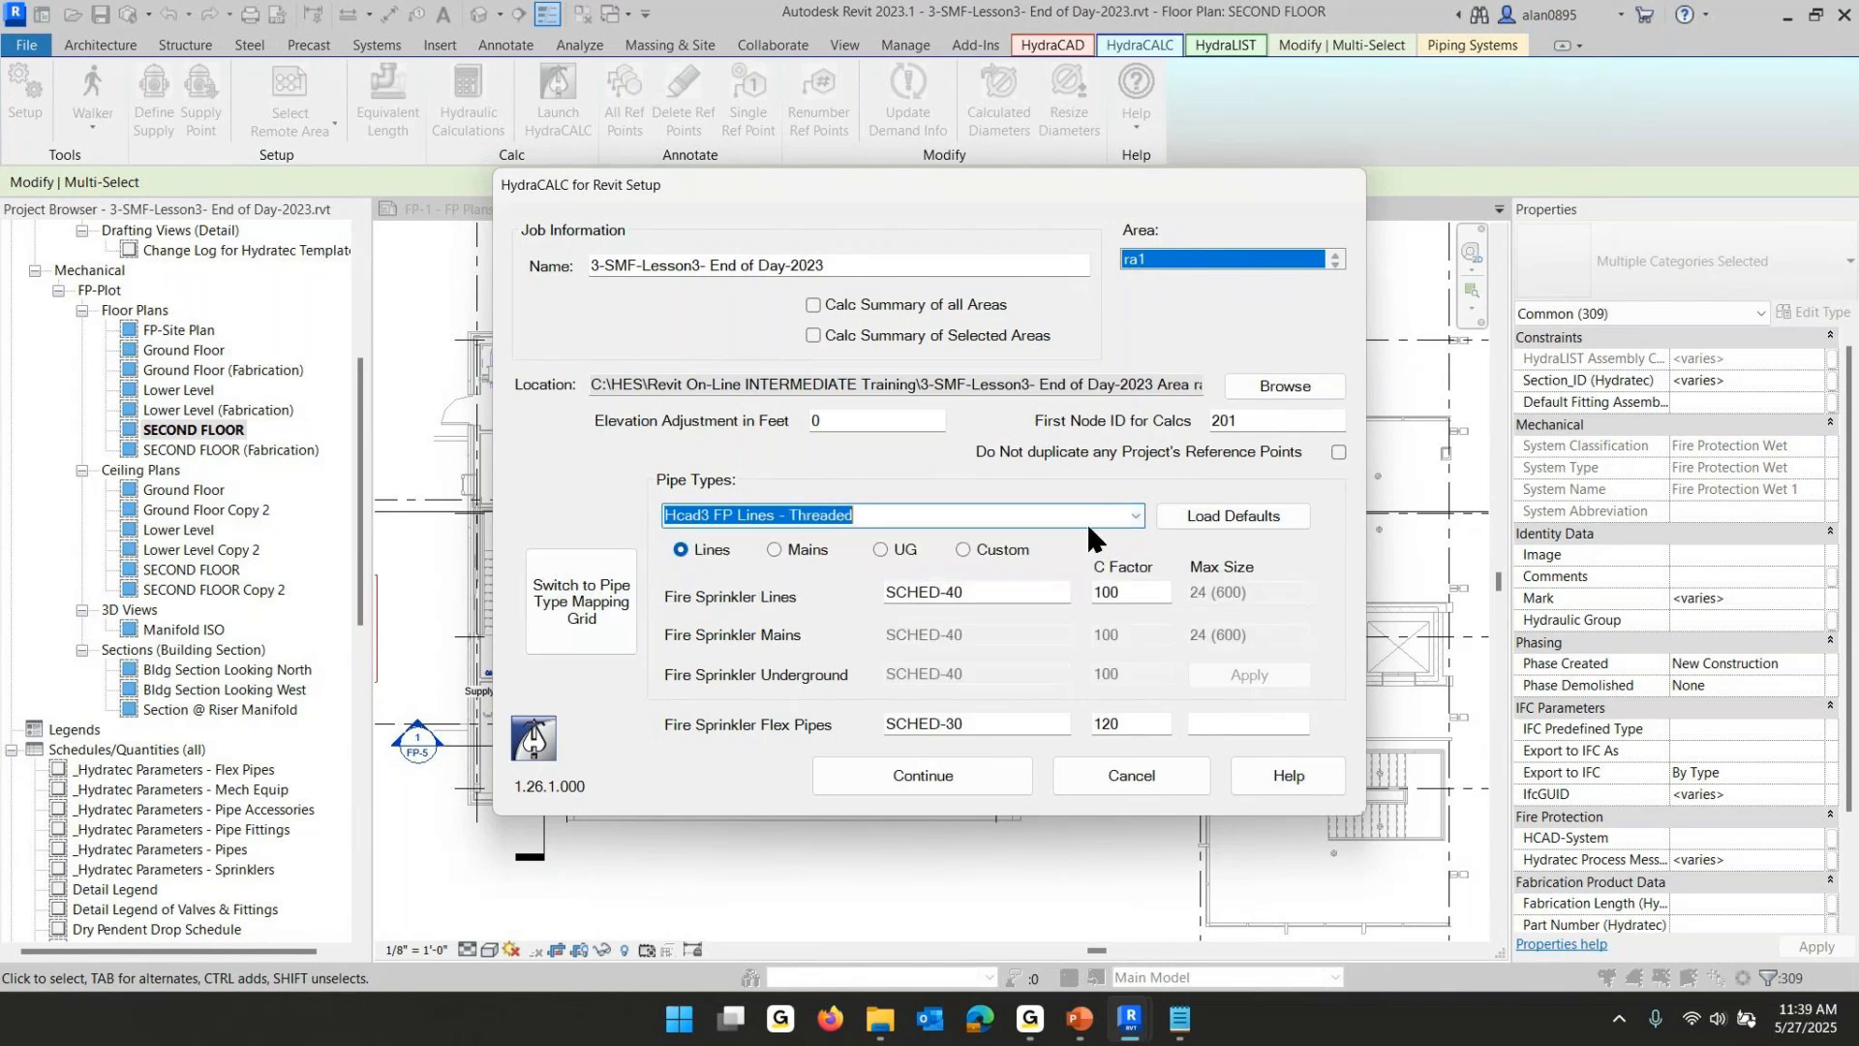
pyautogui.click(1206, 516)
pyautogui.click(1260, 675)
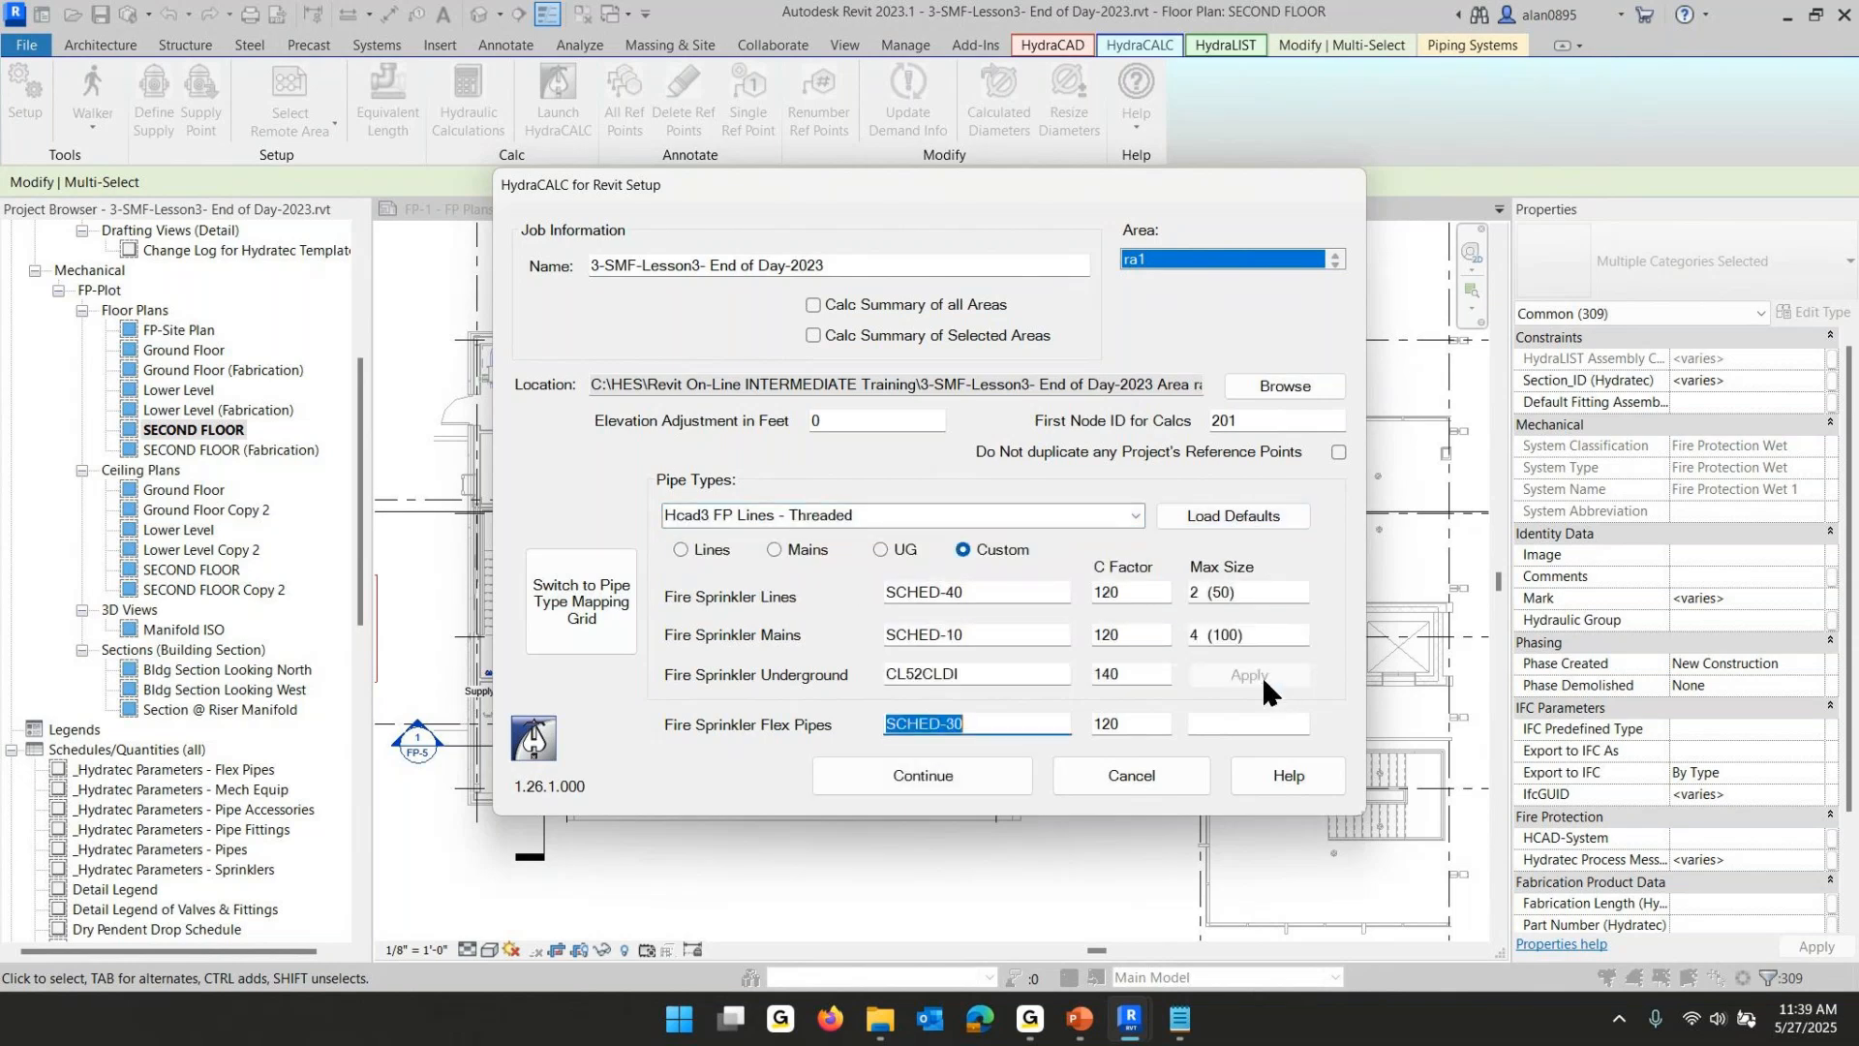
pyautogui.click(1135, 511)
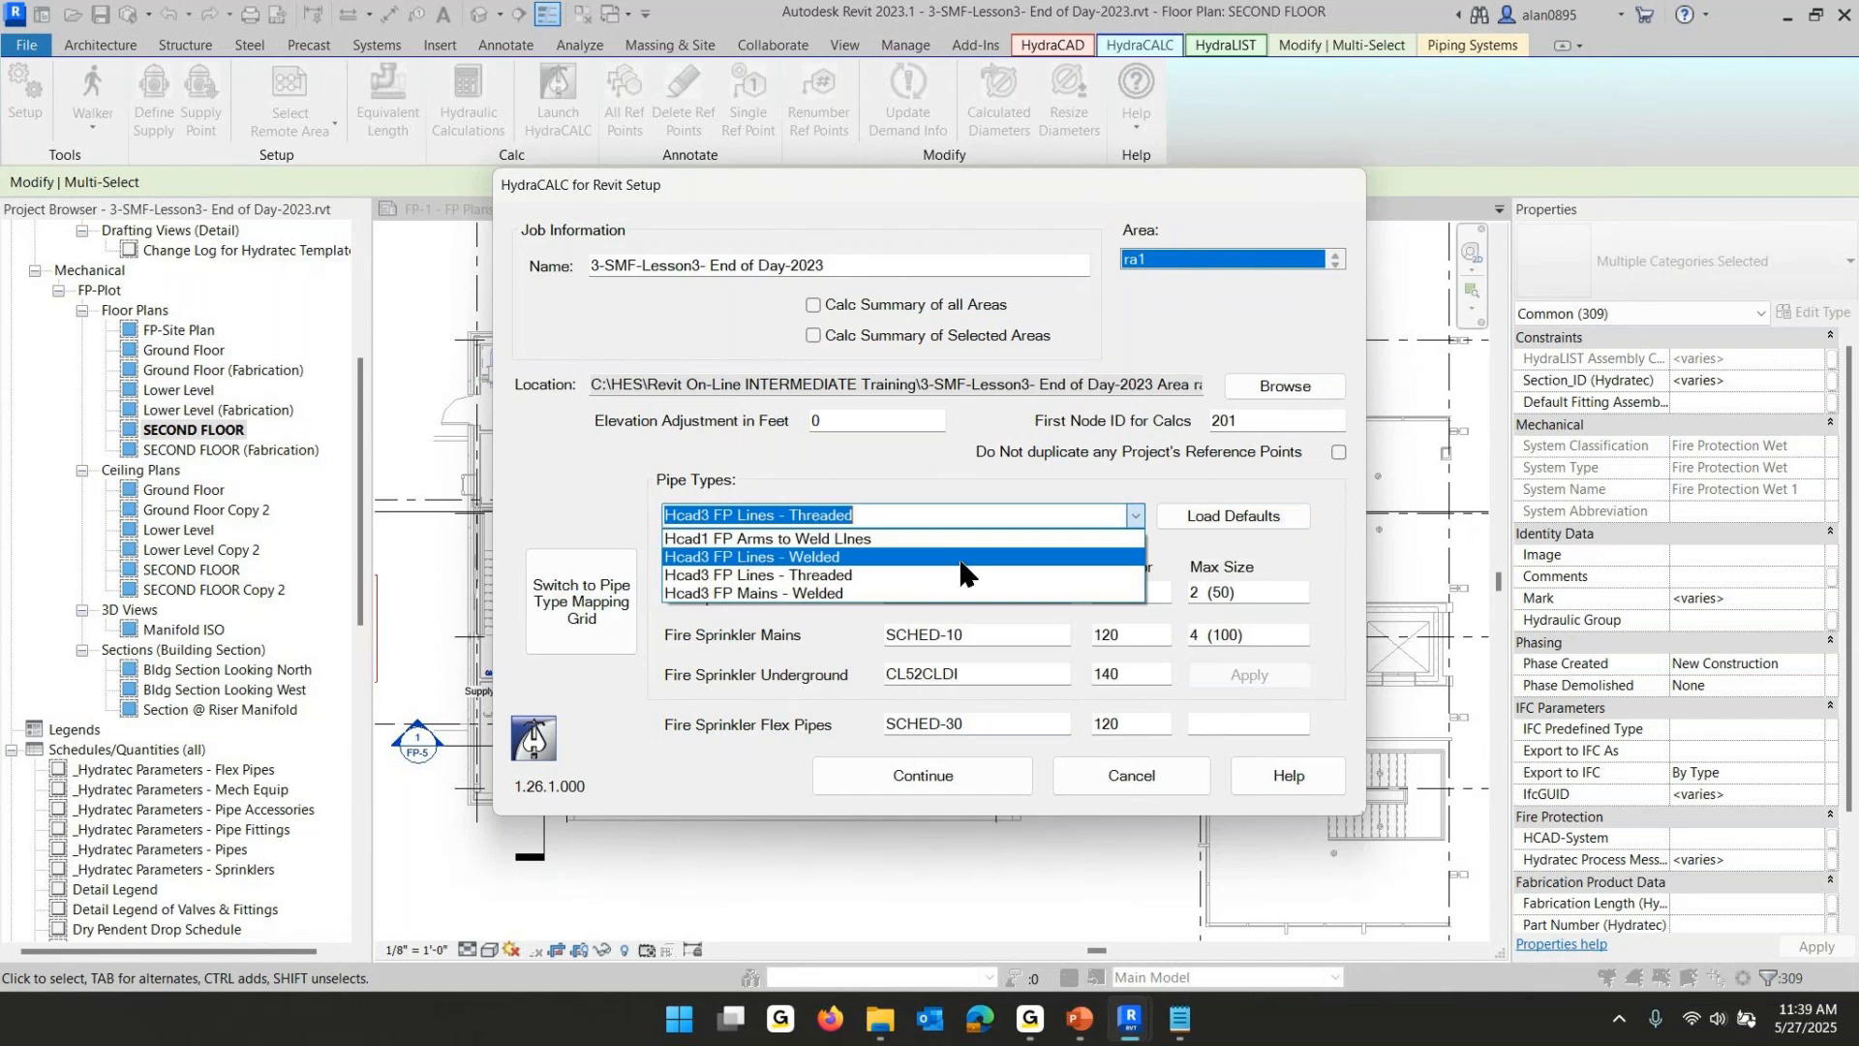
pyautogui.click(818, 592)
pyautogui.click(1230, 515)
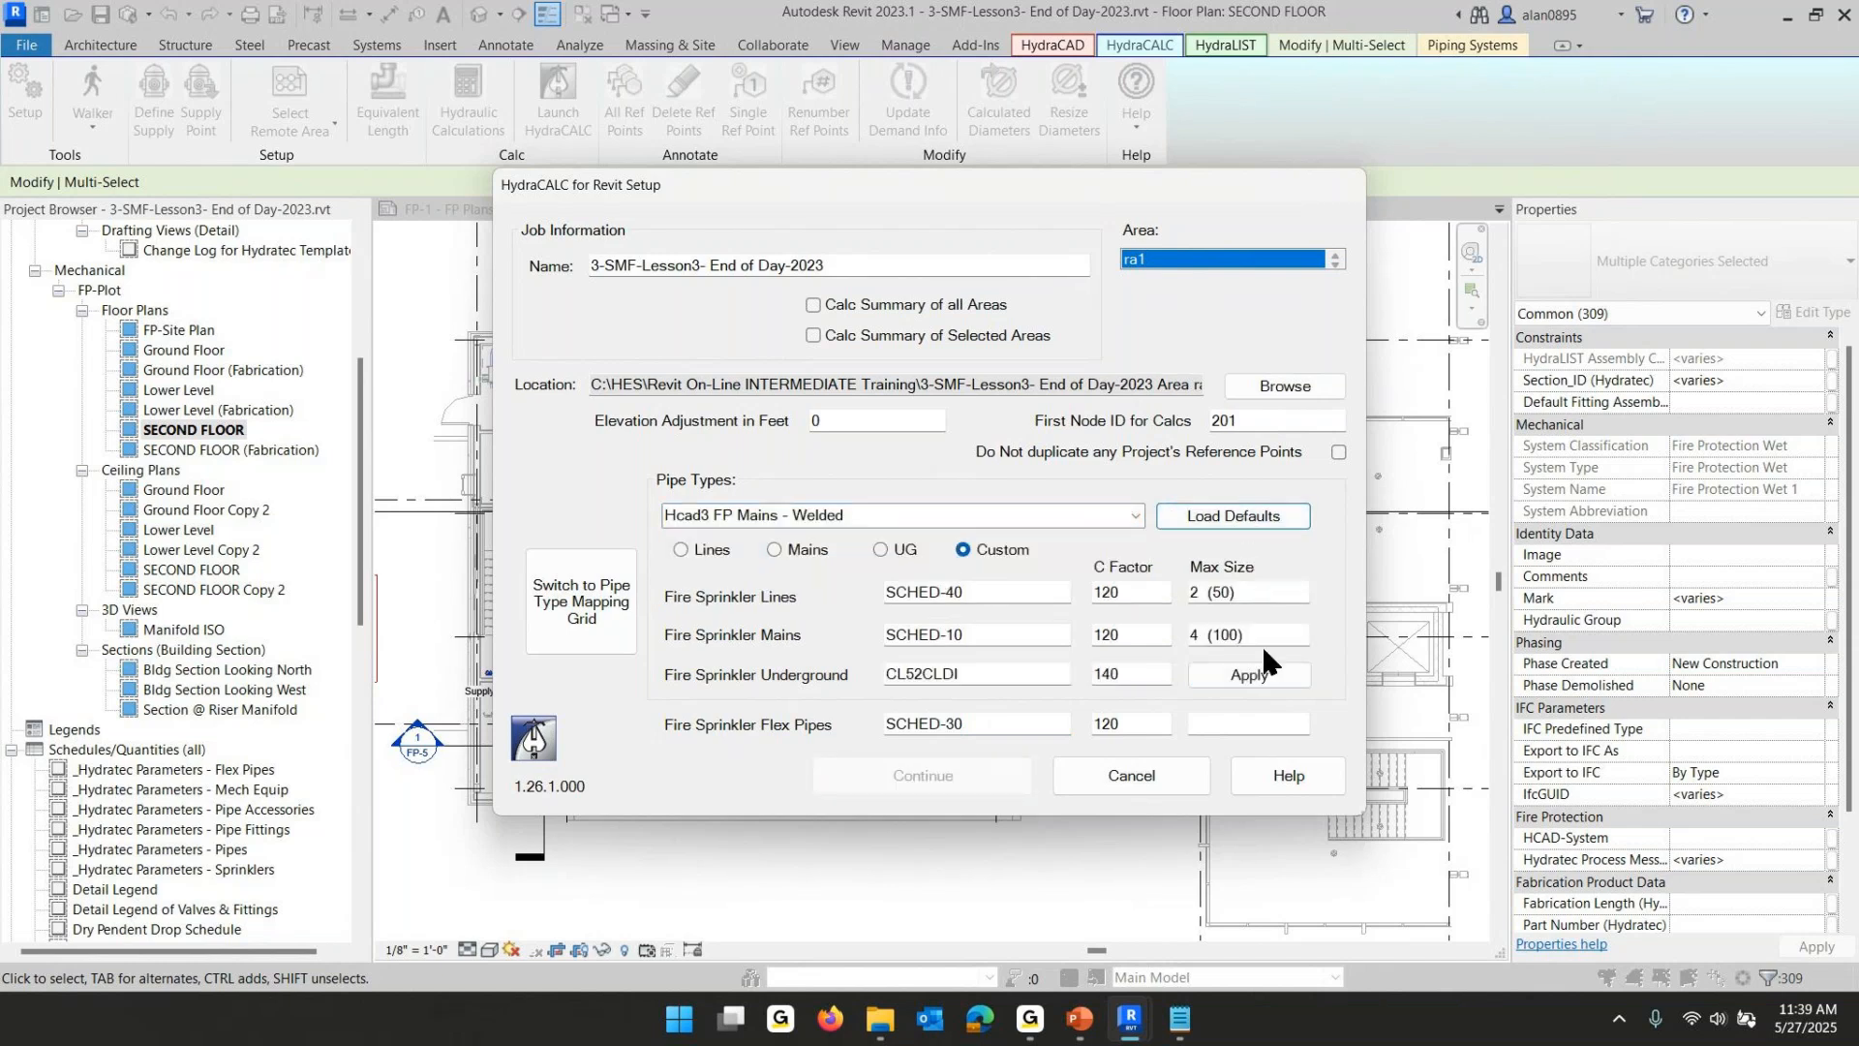
pyautogui.click(1260, 673)
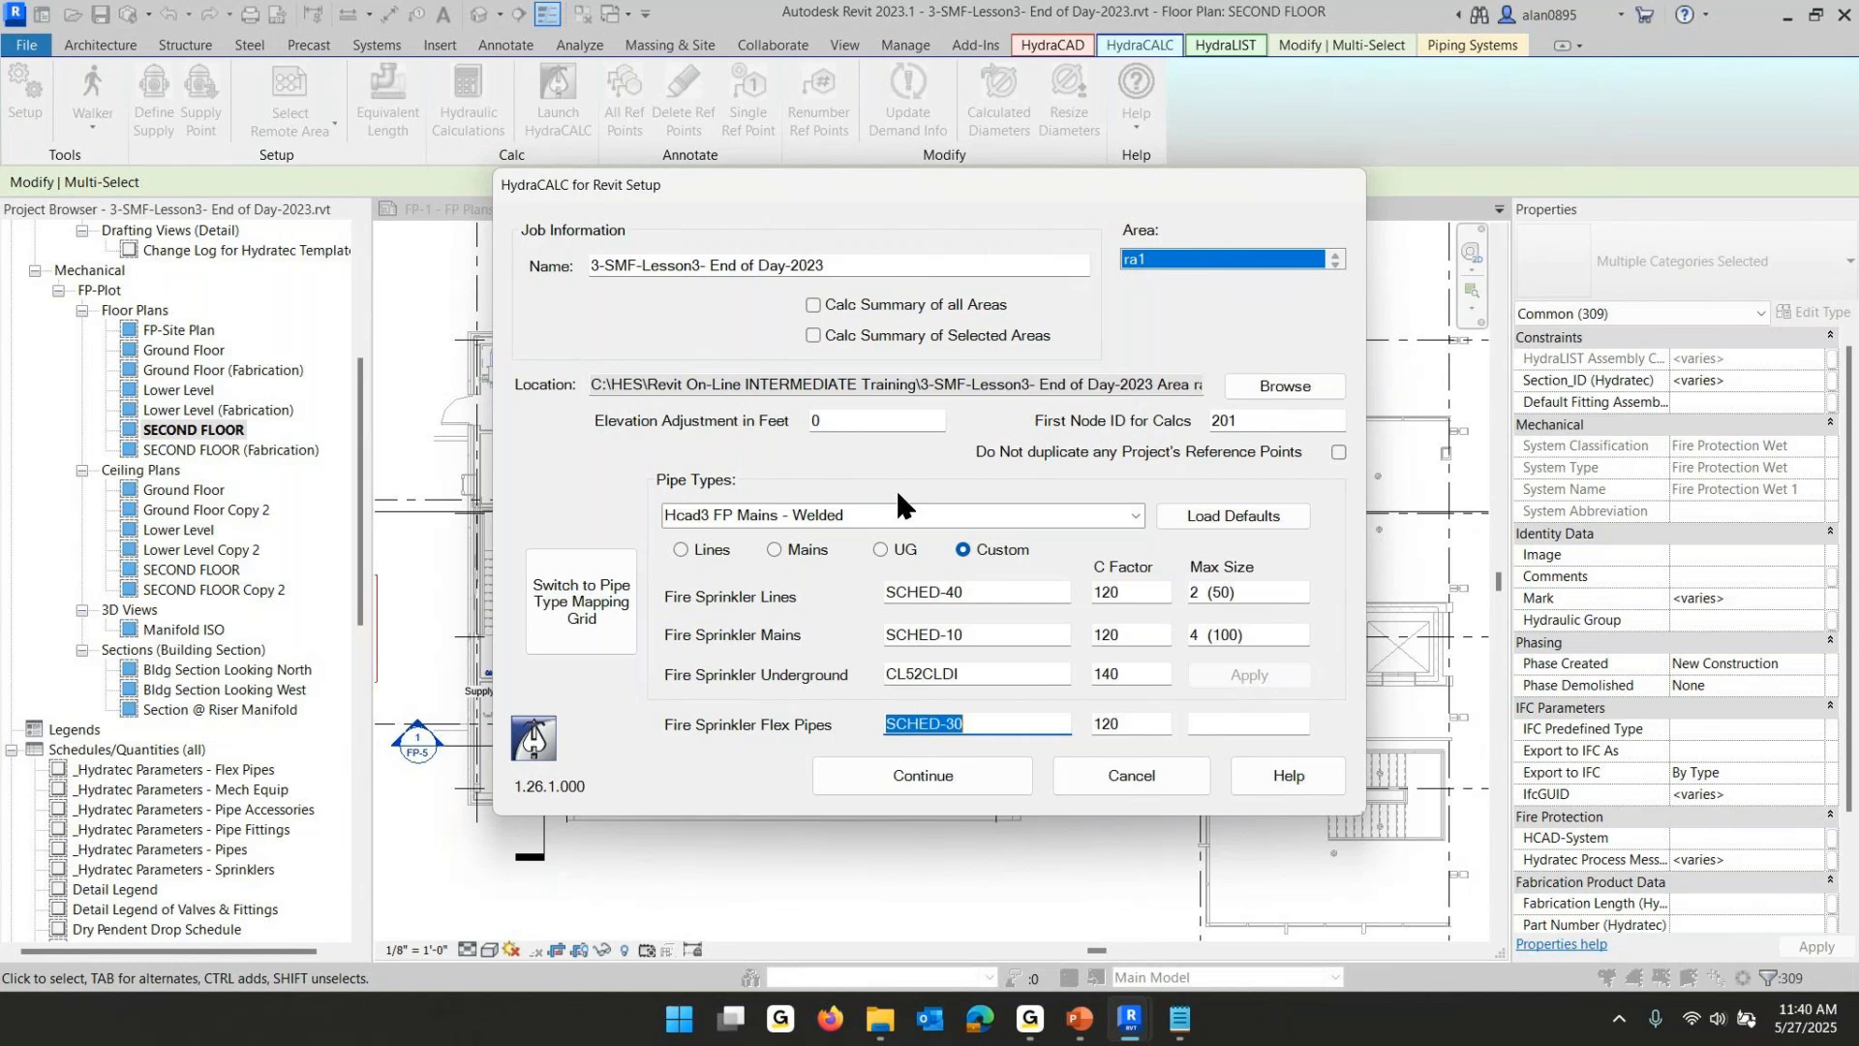
# - Return to the mapping grid, map the arms and welded lines as Lines, and set welded lines to SCHED-10
pyautogui.click(593, 610)
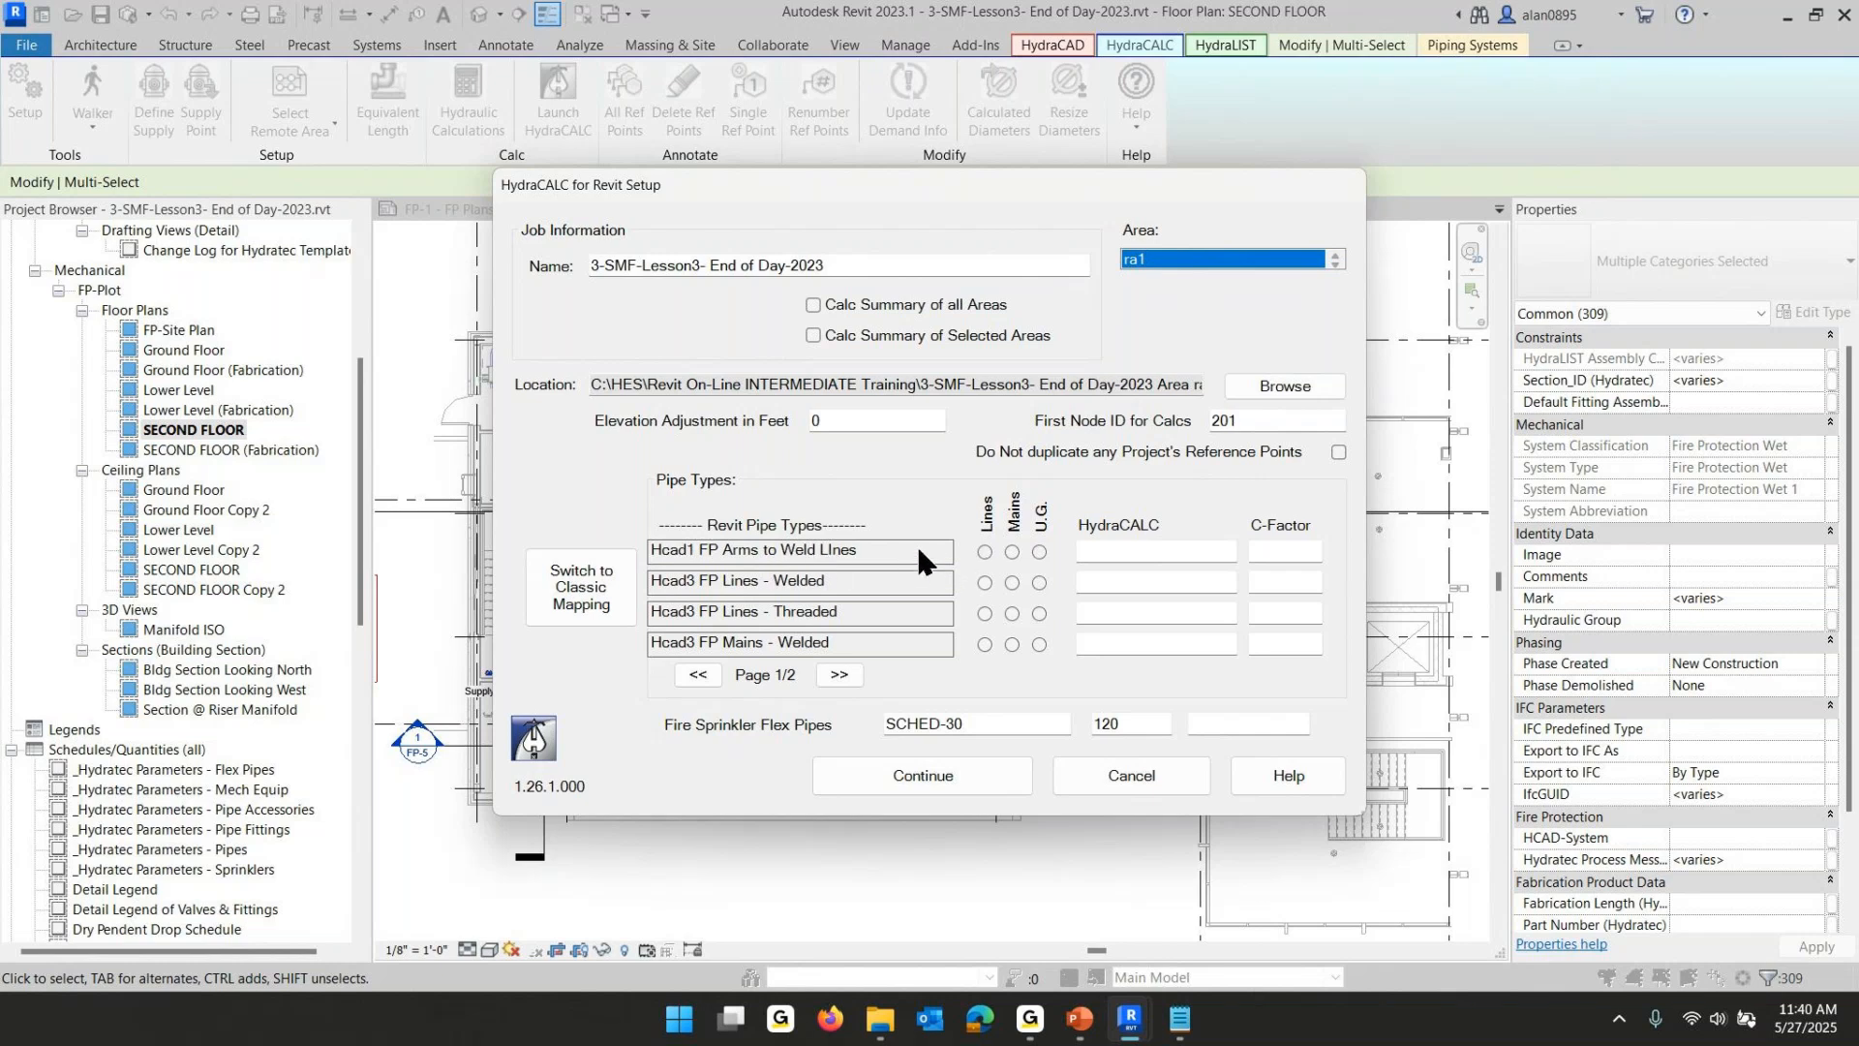
pyautogui.click(984, 552)
pyautogui.click(984, 582)
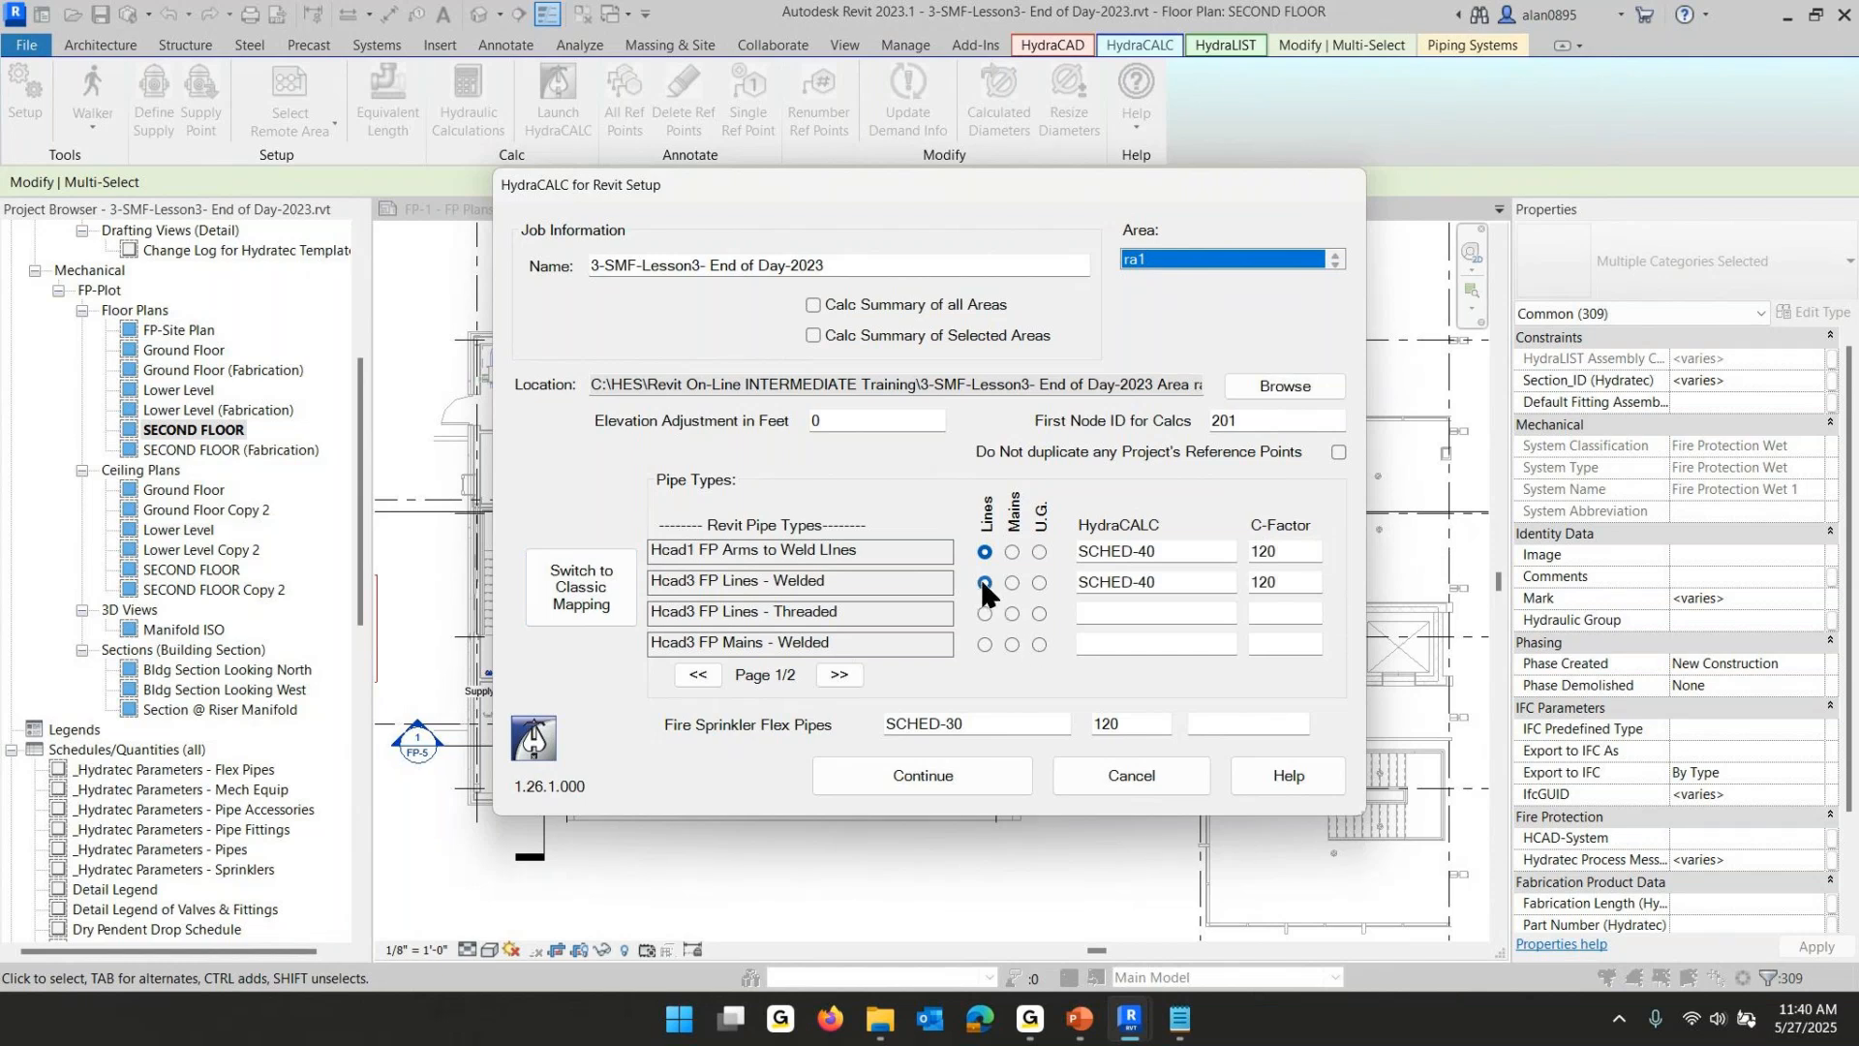
pyautogui.doubleClick(1165, 581)
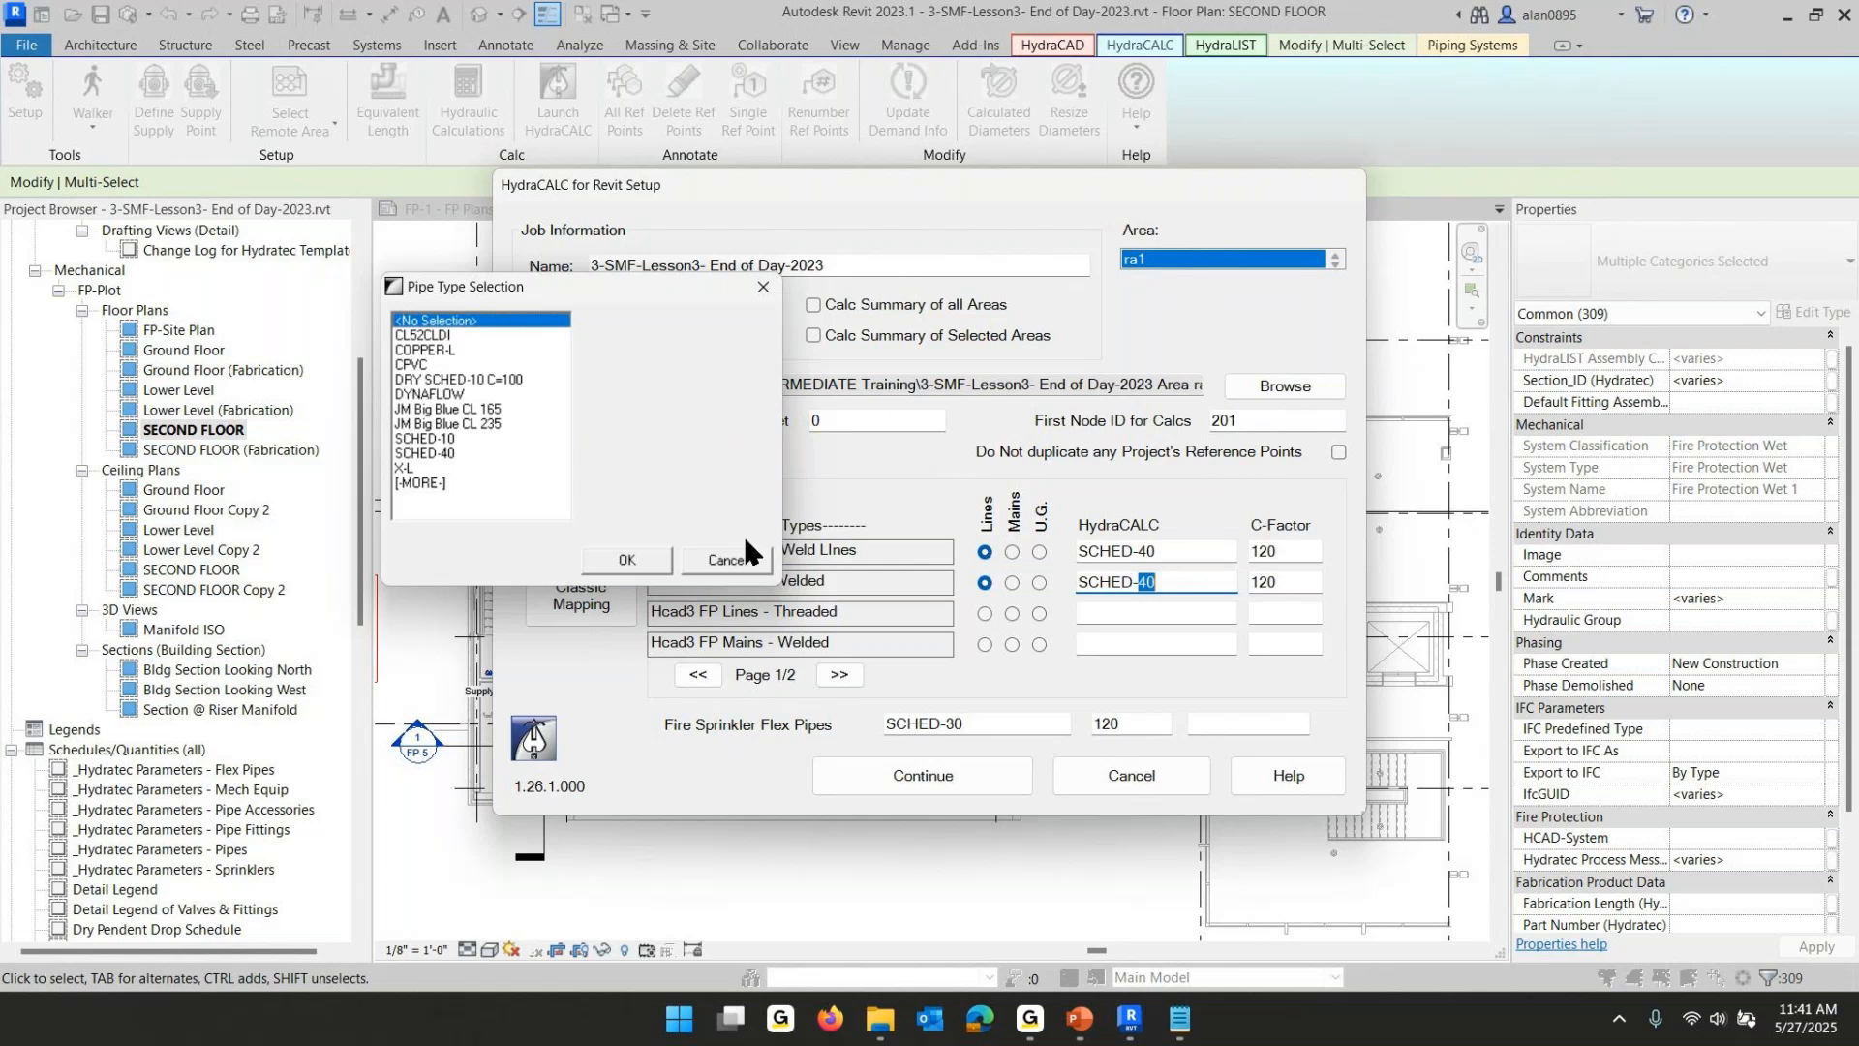
pyautogui.click(415, 438)
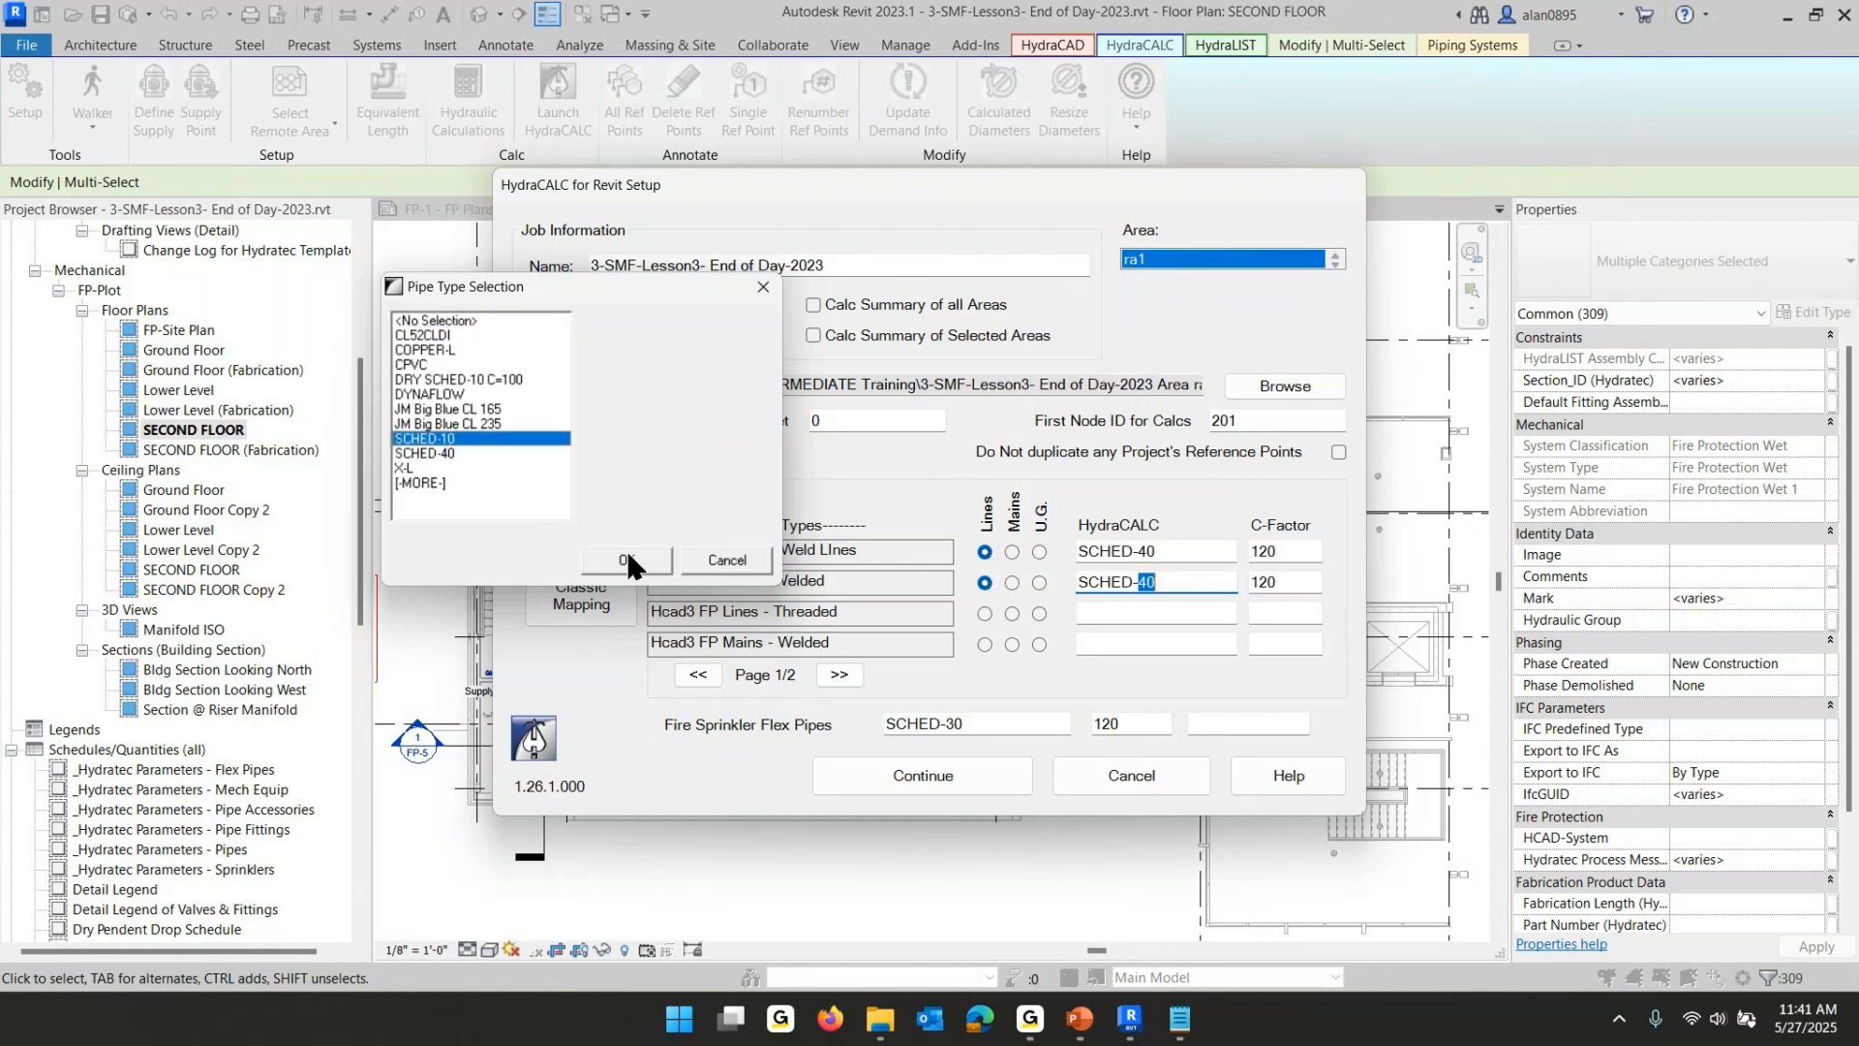
pyautogui.doubleClick(426, 440)
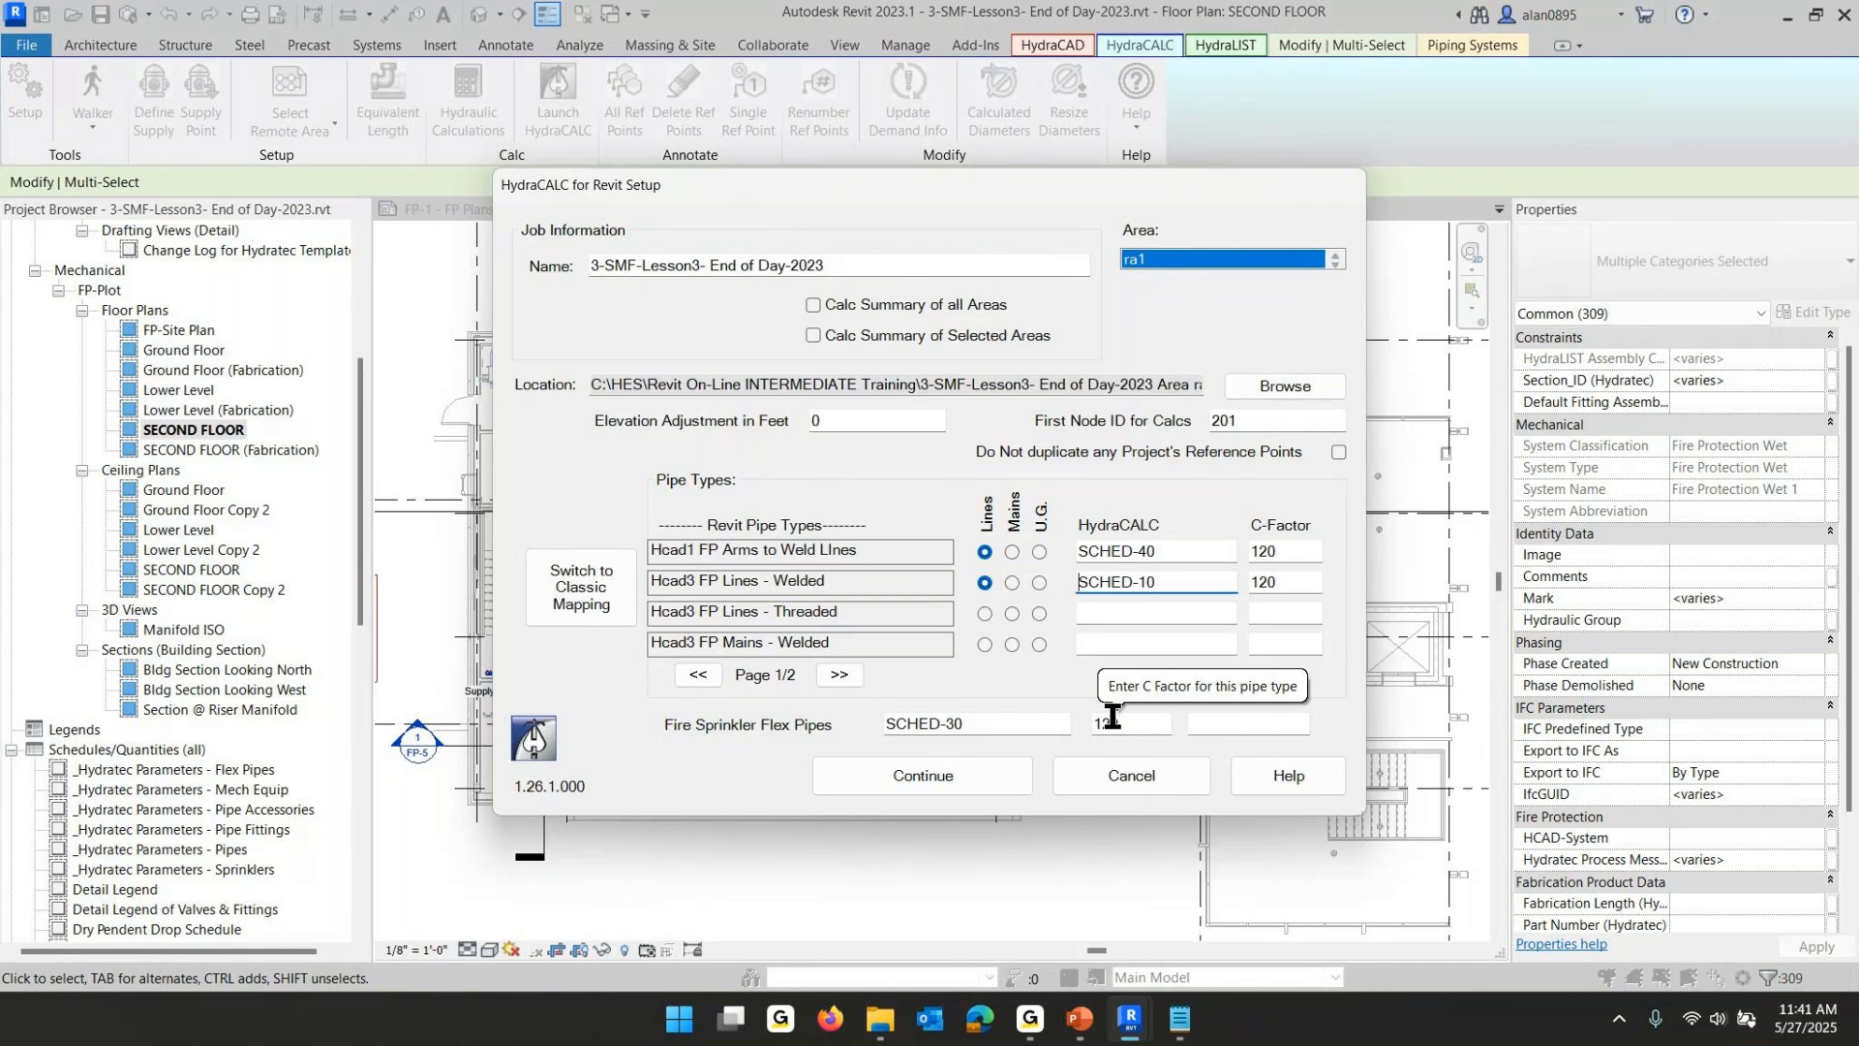
# - Map threaded lines as Lines and welded mains as Mains, then check both pages of pipe types
pyautogui.click(985, 614)
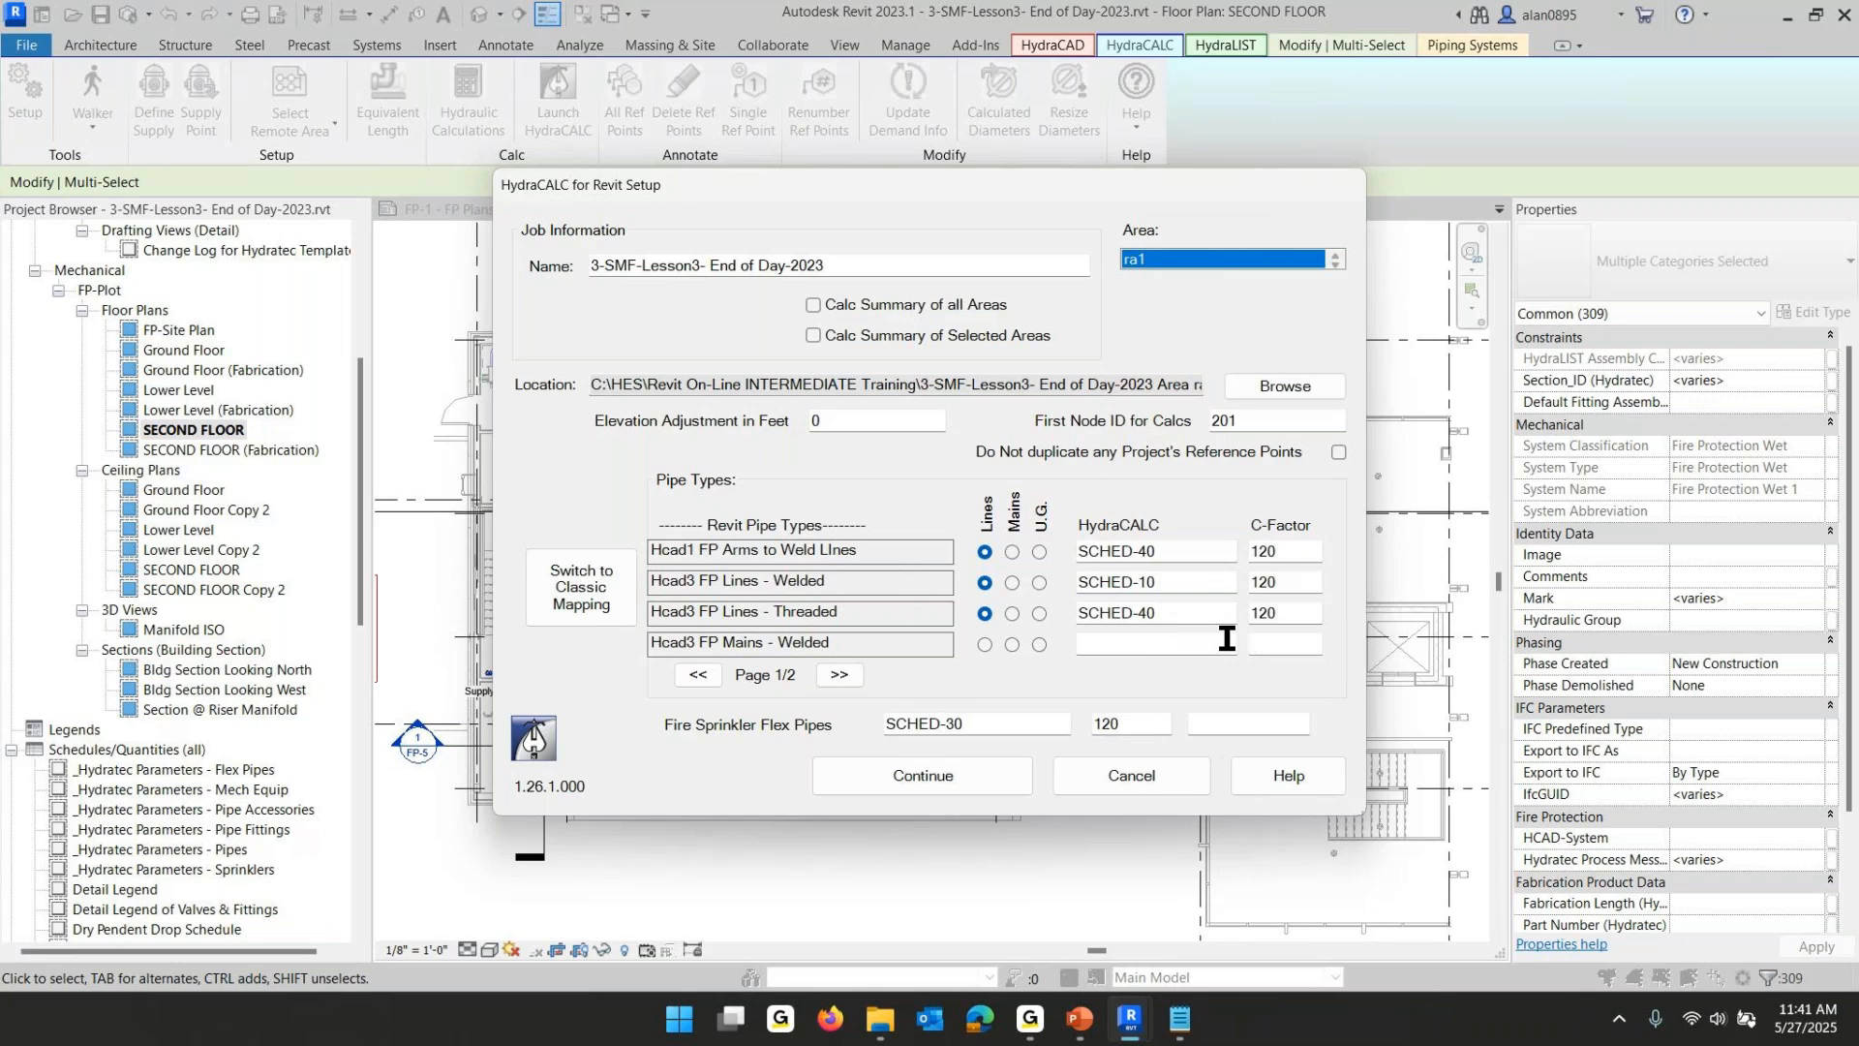
pyautogui.click(1013, 644)
pyautogui.click(850, 672)
pyautogui.click(699, 674)
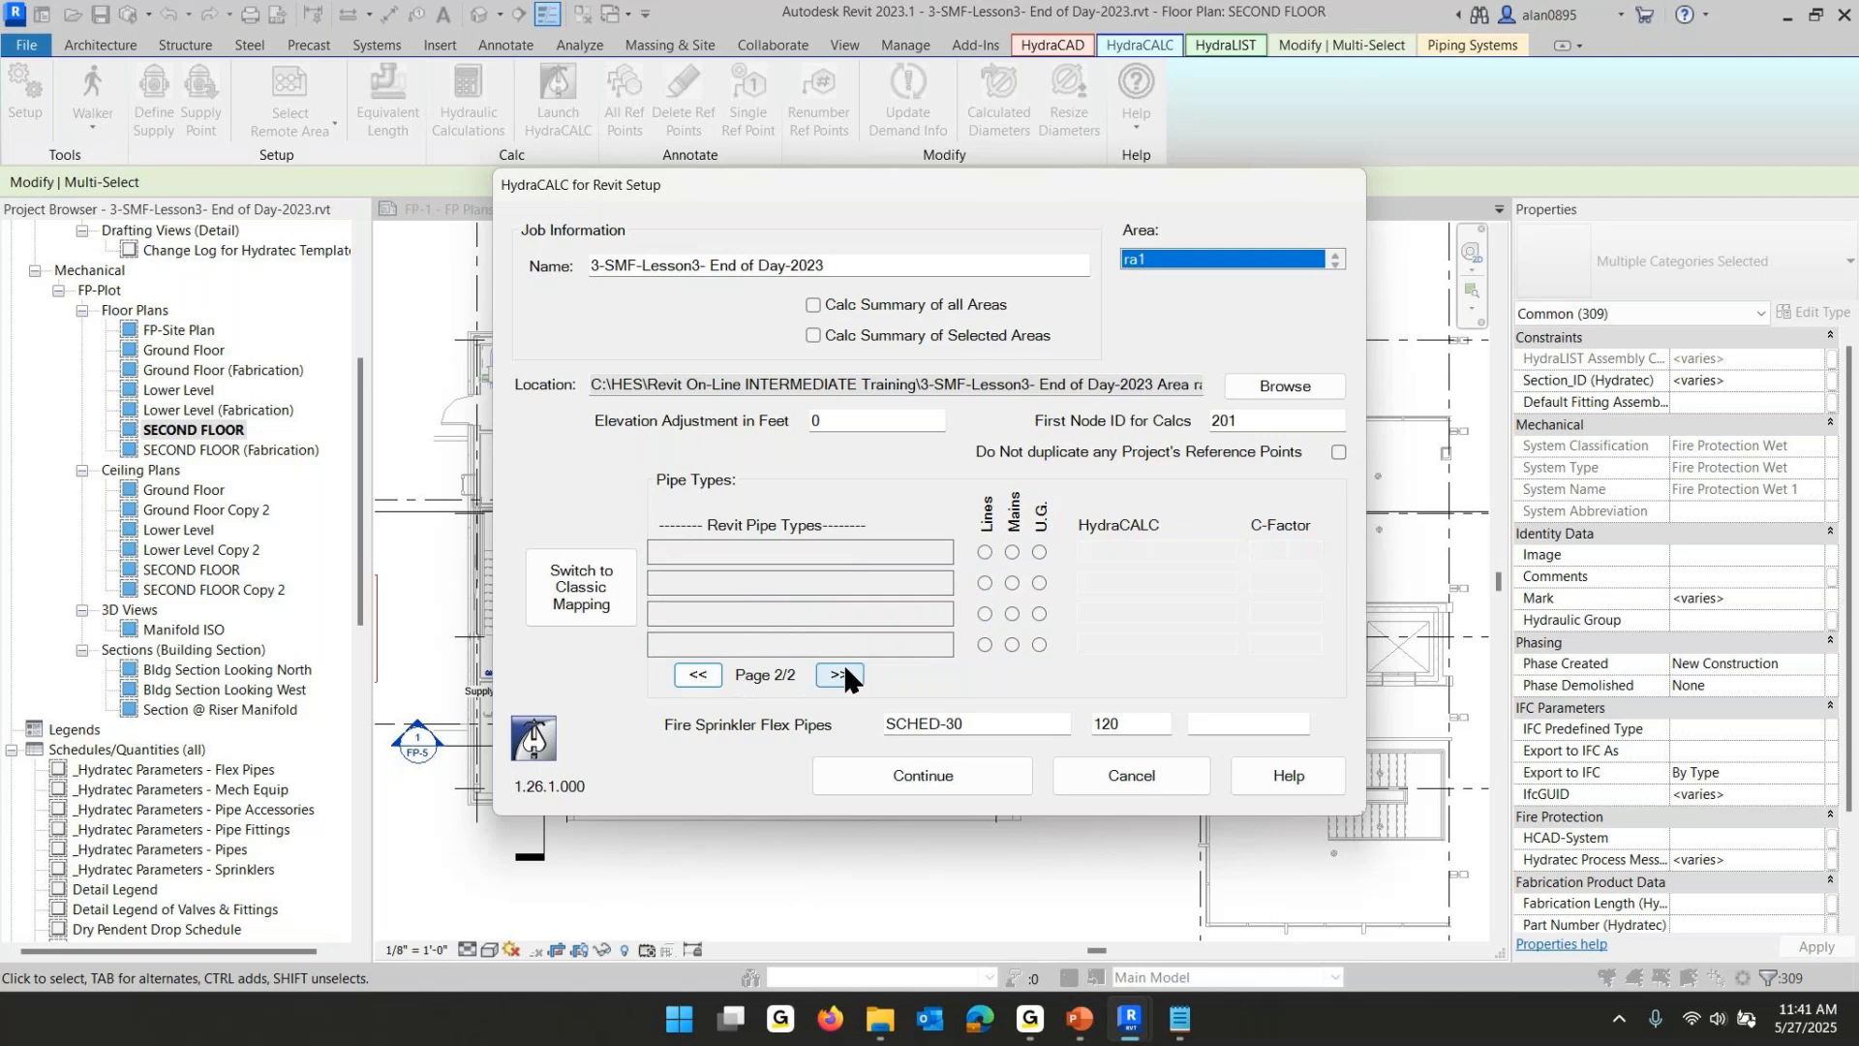
pyautogui.click(842, 672)
pyautogui.click(699, 674)
pyautogui.click(838, 675)
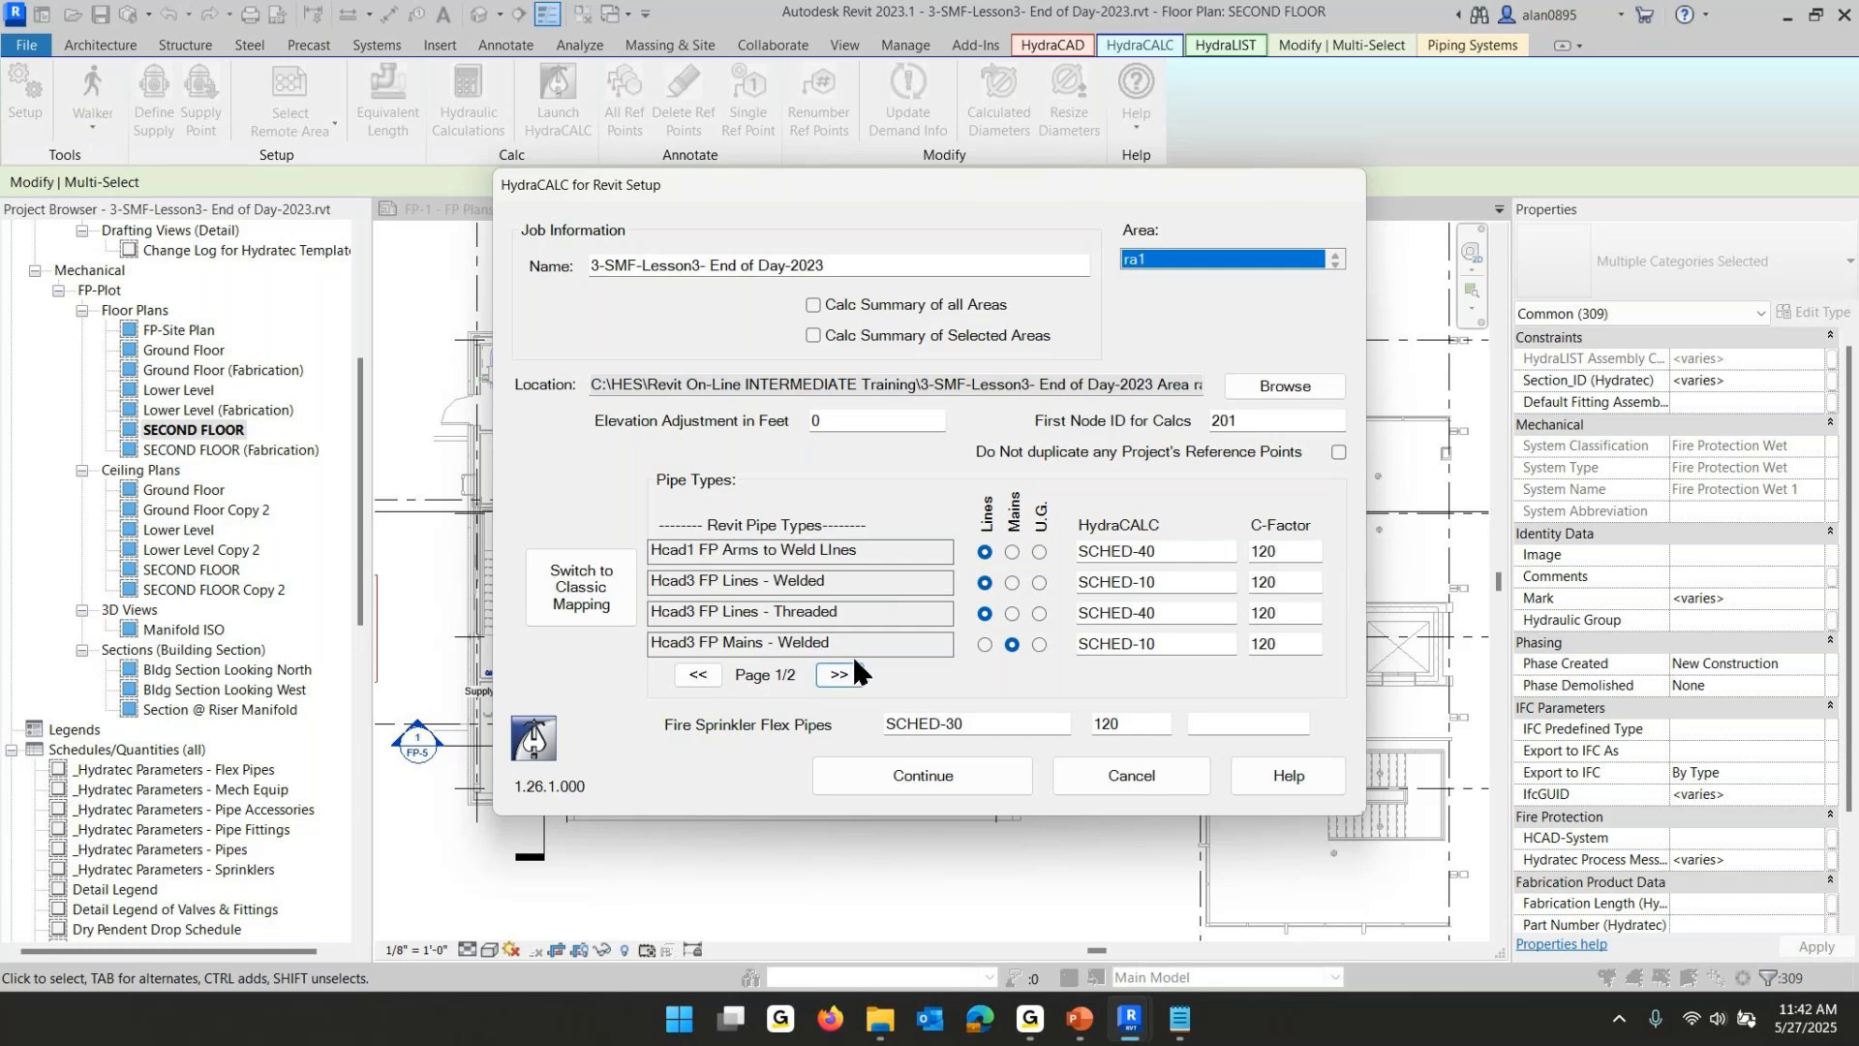
# - Continue to generate the calculation file, dismiss the notice, and review the System Piping rows
pyautogui.click(919, 778)
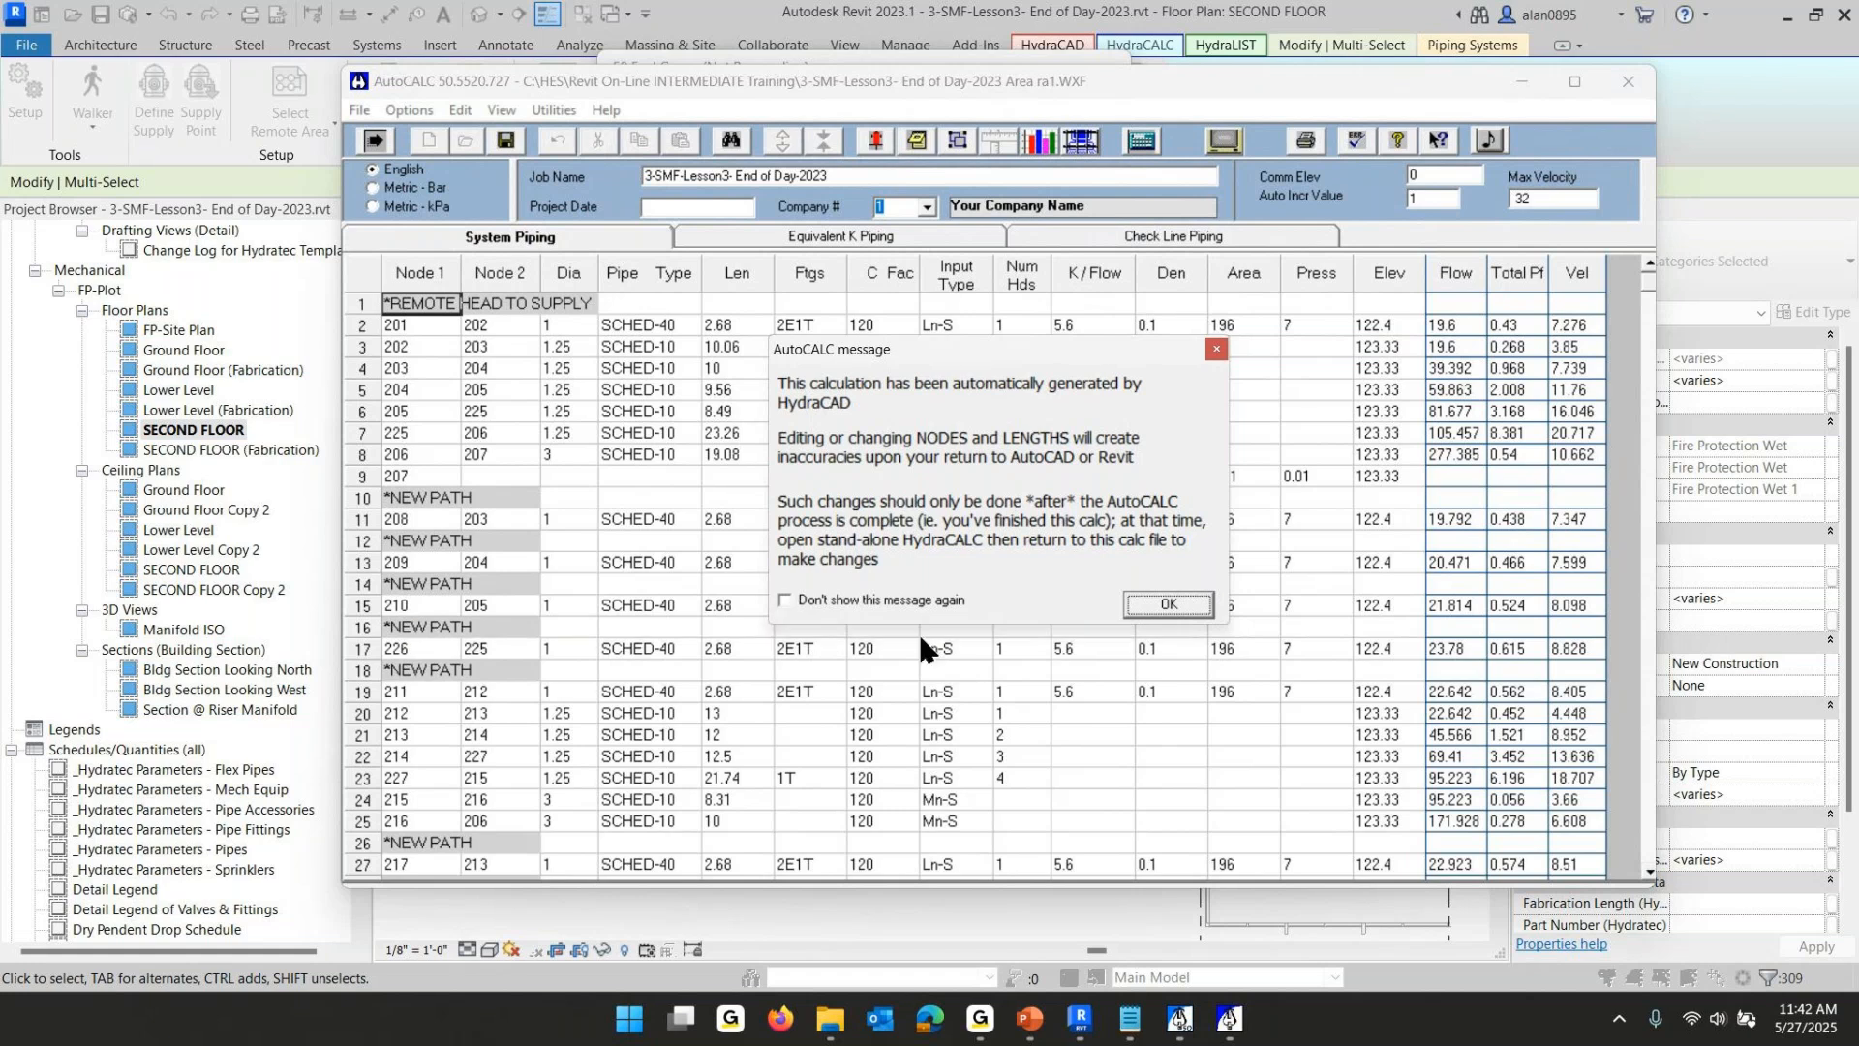
pyautogui.click(1171, 605)
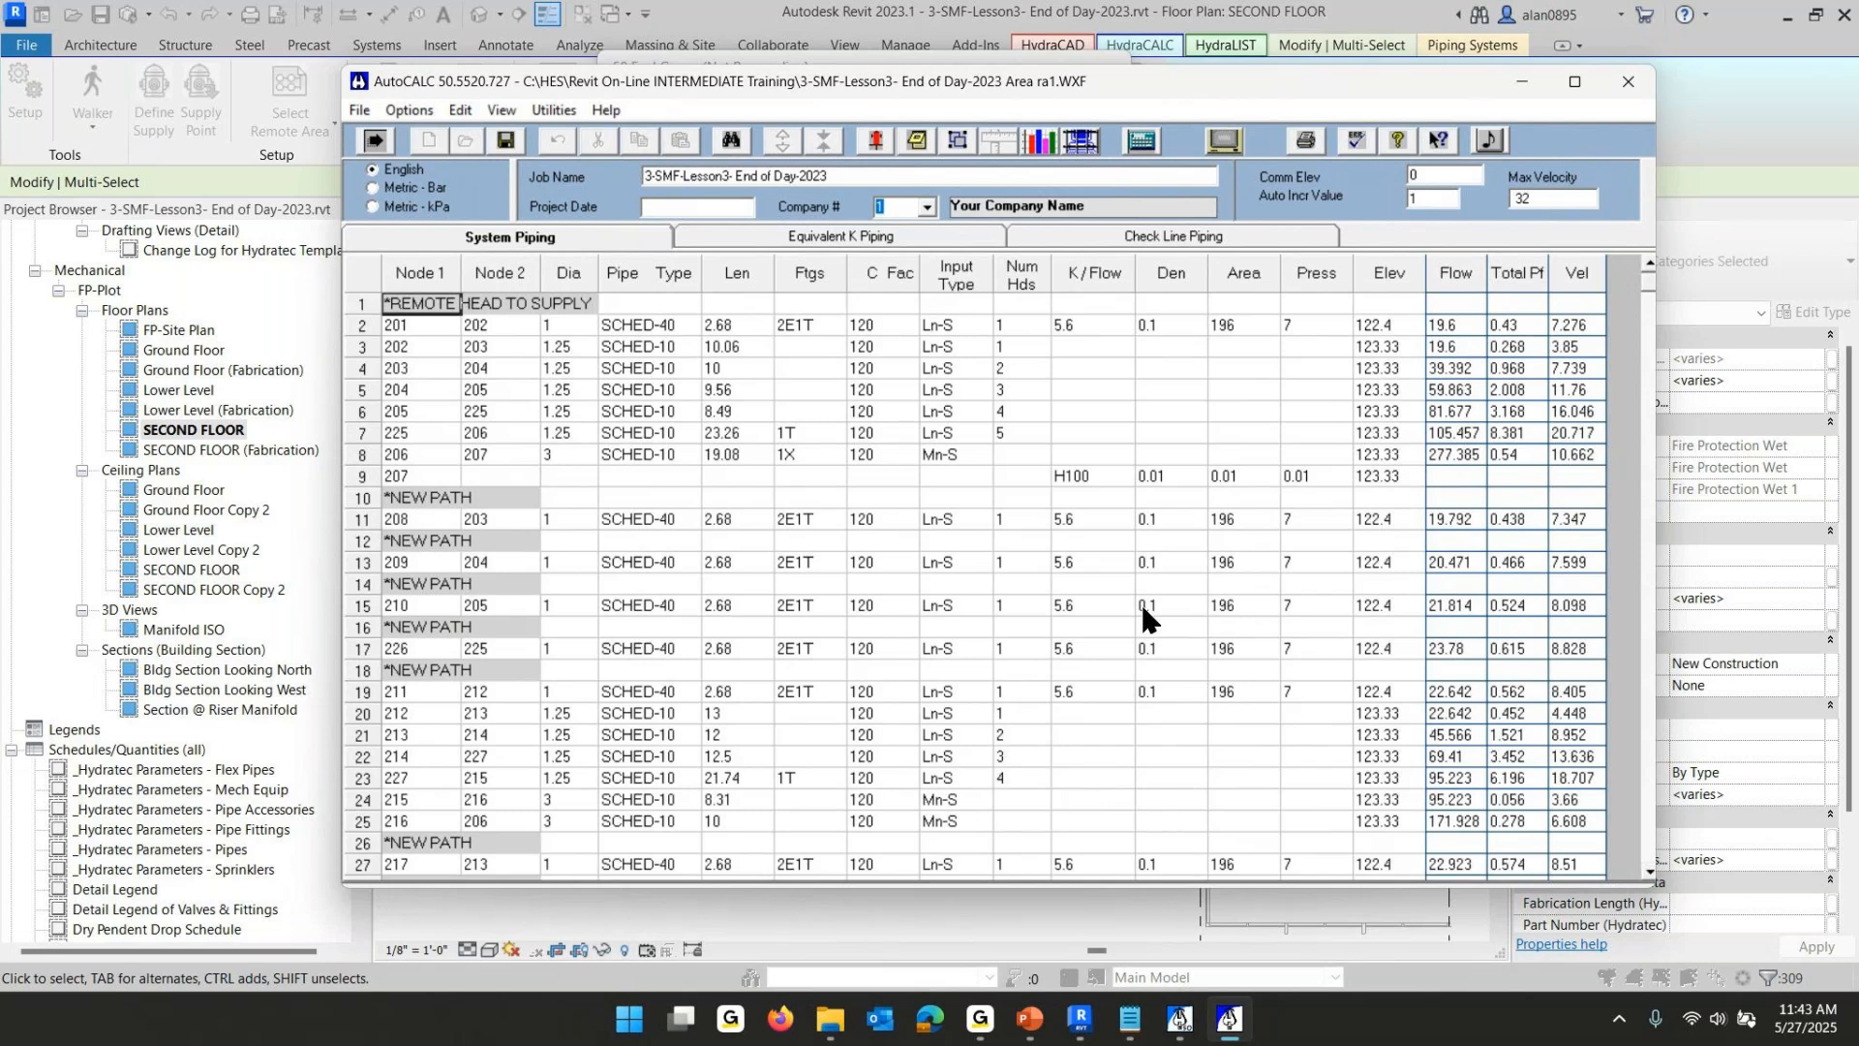
pyautogui.click(403, 329)
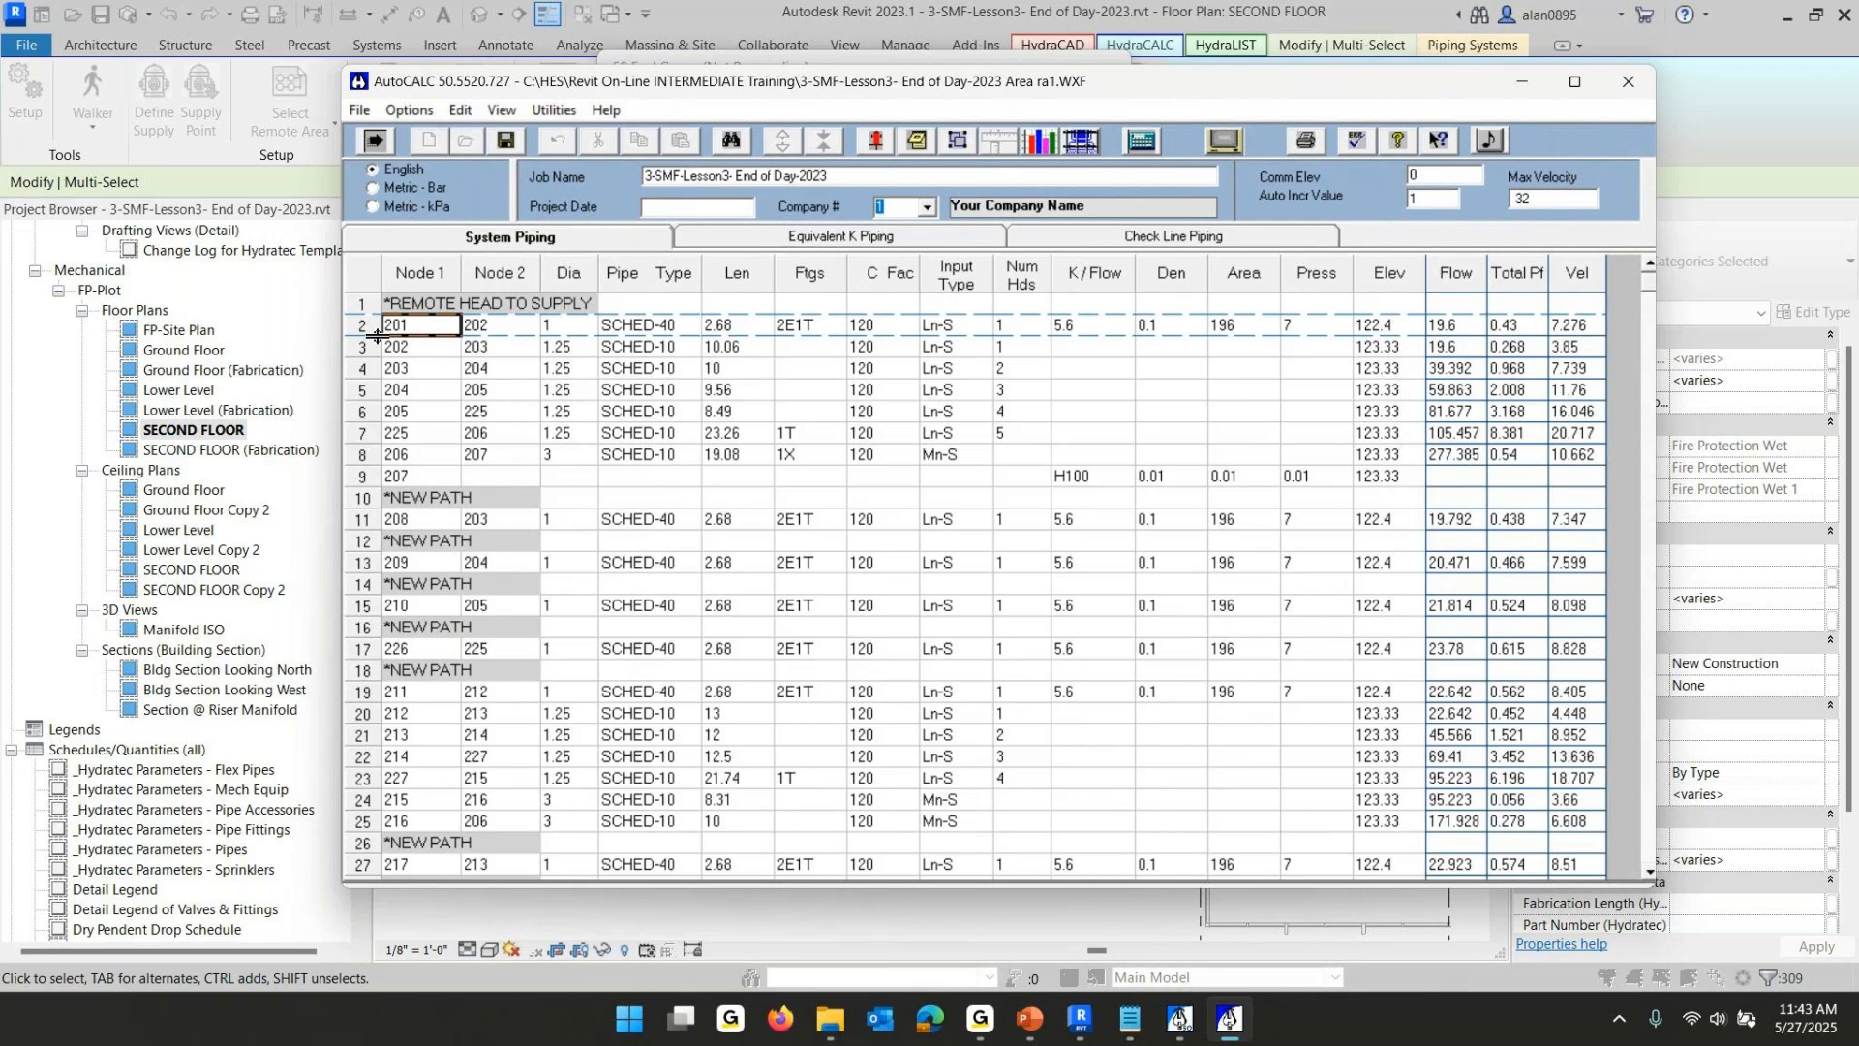
pyautogui.click(564, 327)
pyautogui.click(651, 328)
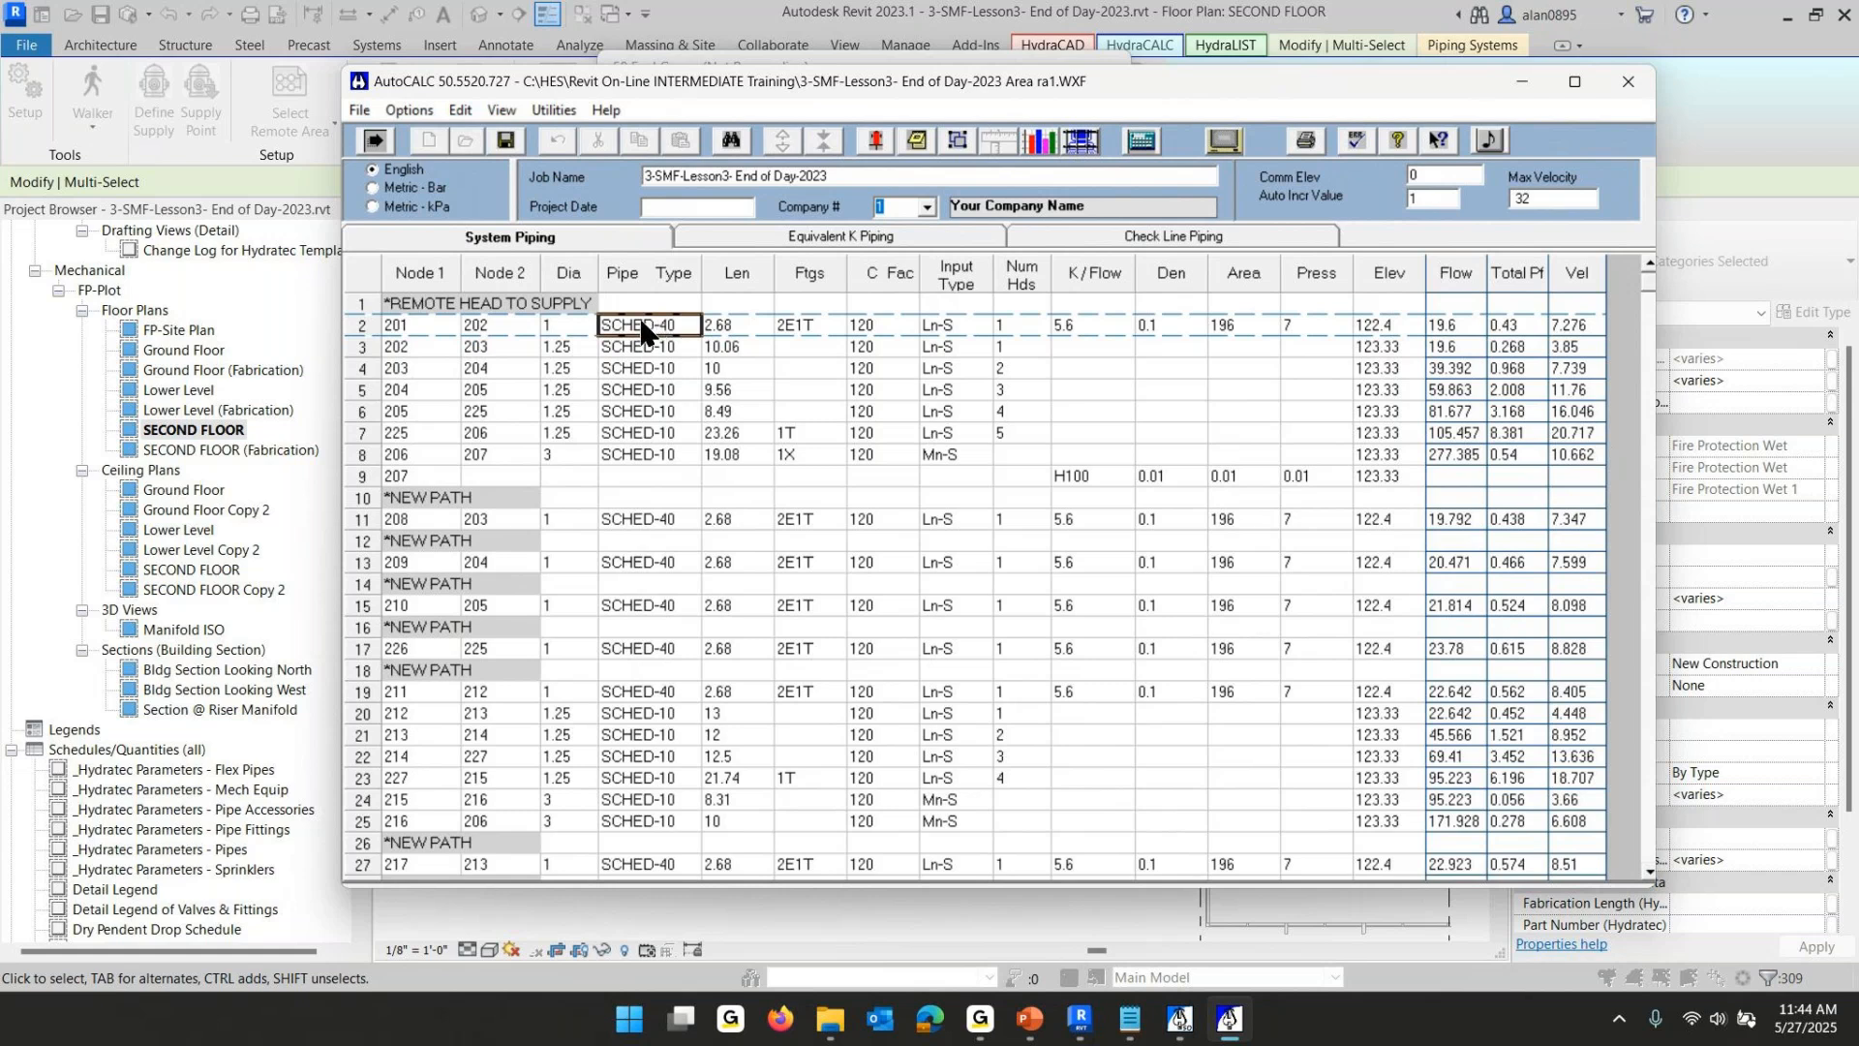
pyautogui.click(747, 324)
pyautogui.click(799, 327)
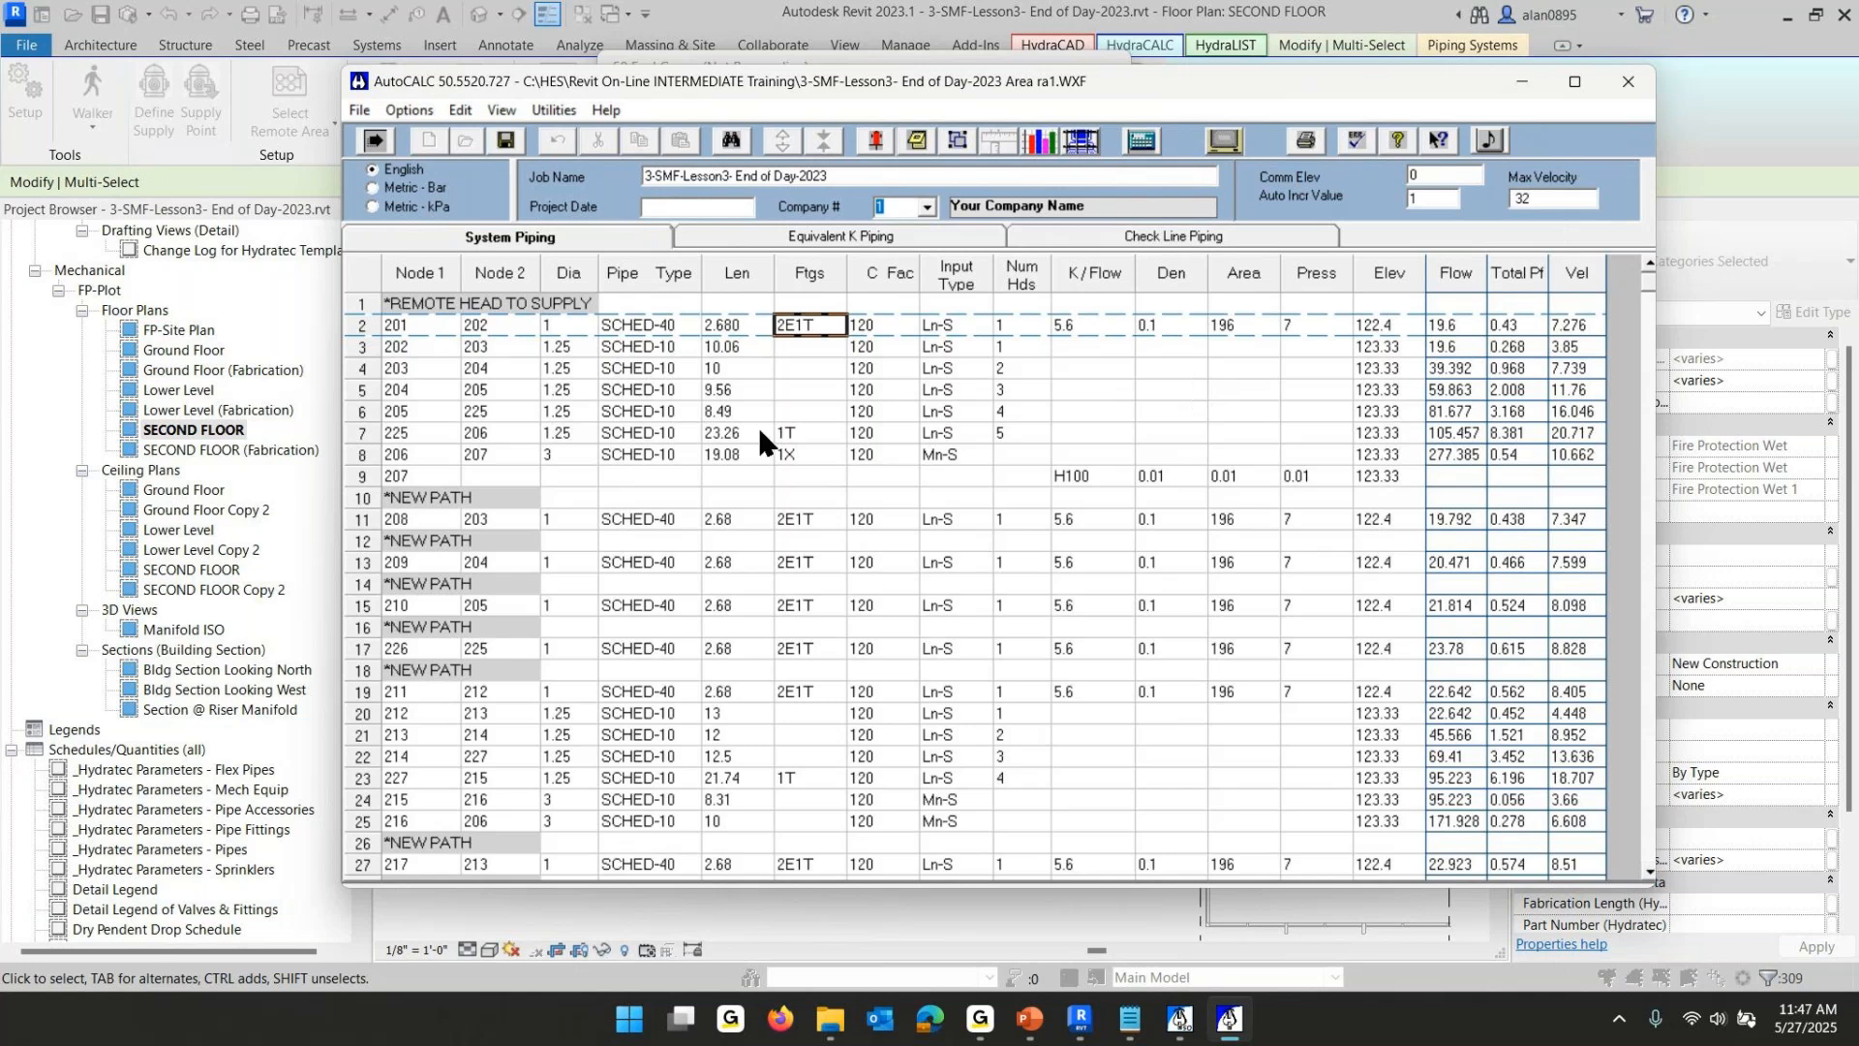
pyautogui.scroll(-6, 755, 435)
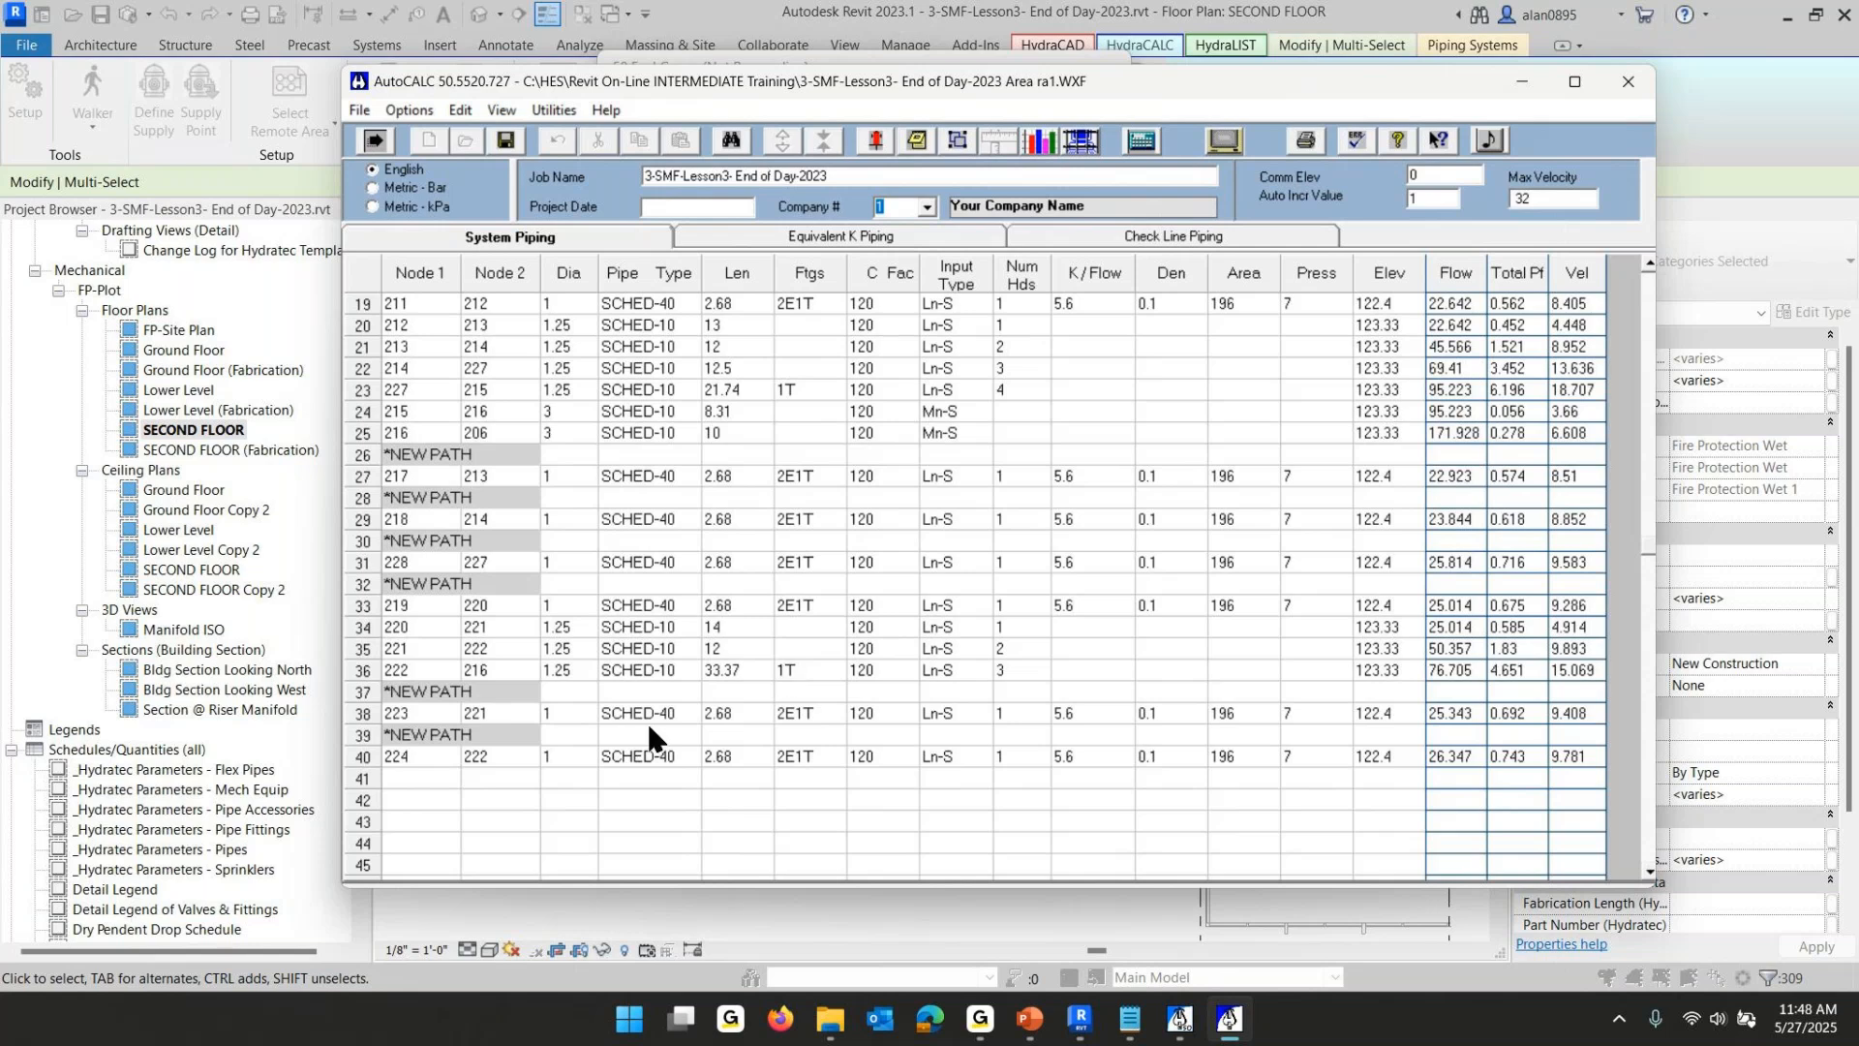
pyautogui.scroll(6, 809, 690)
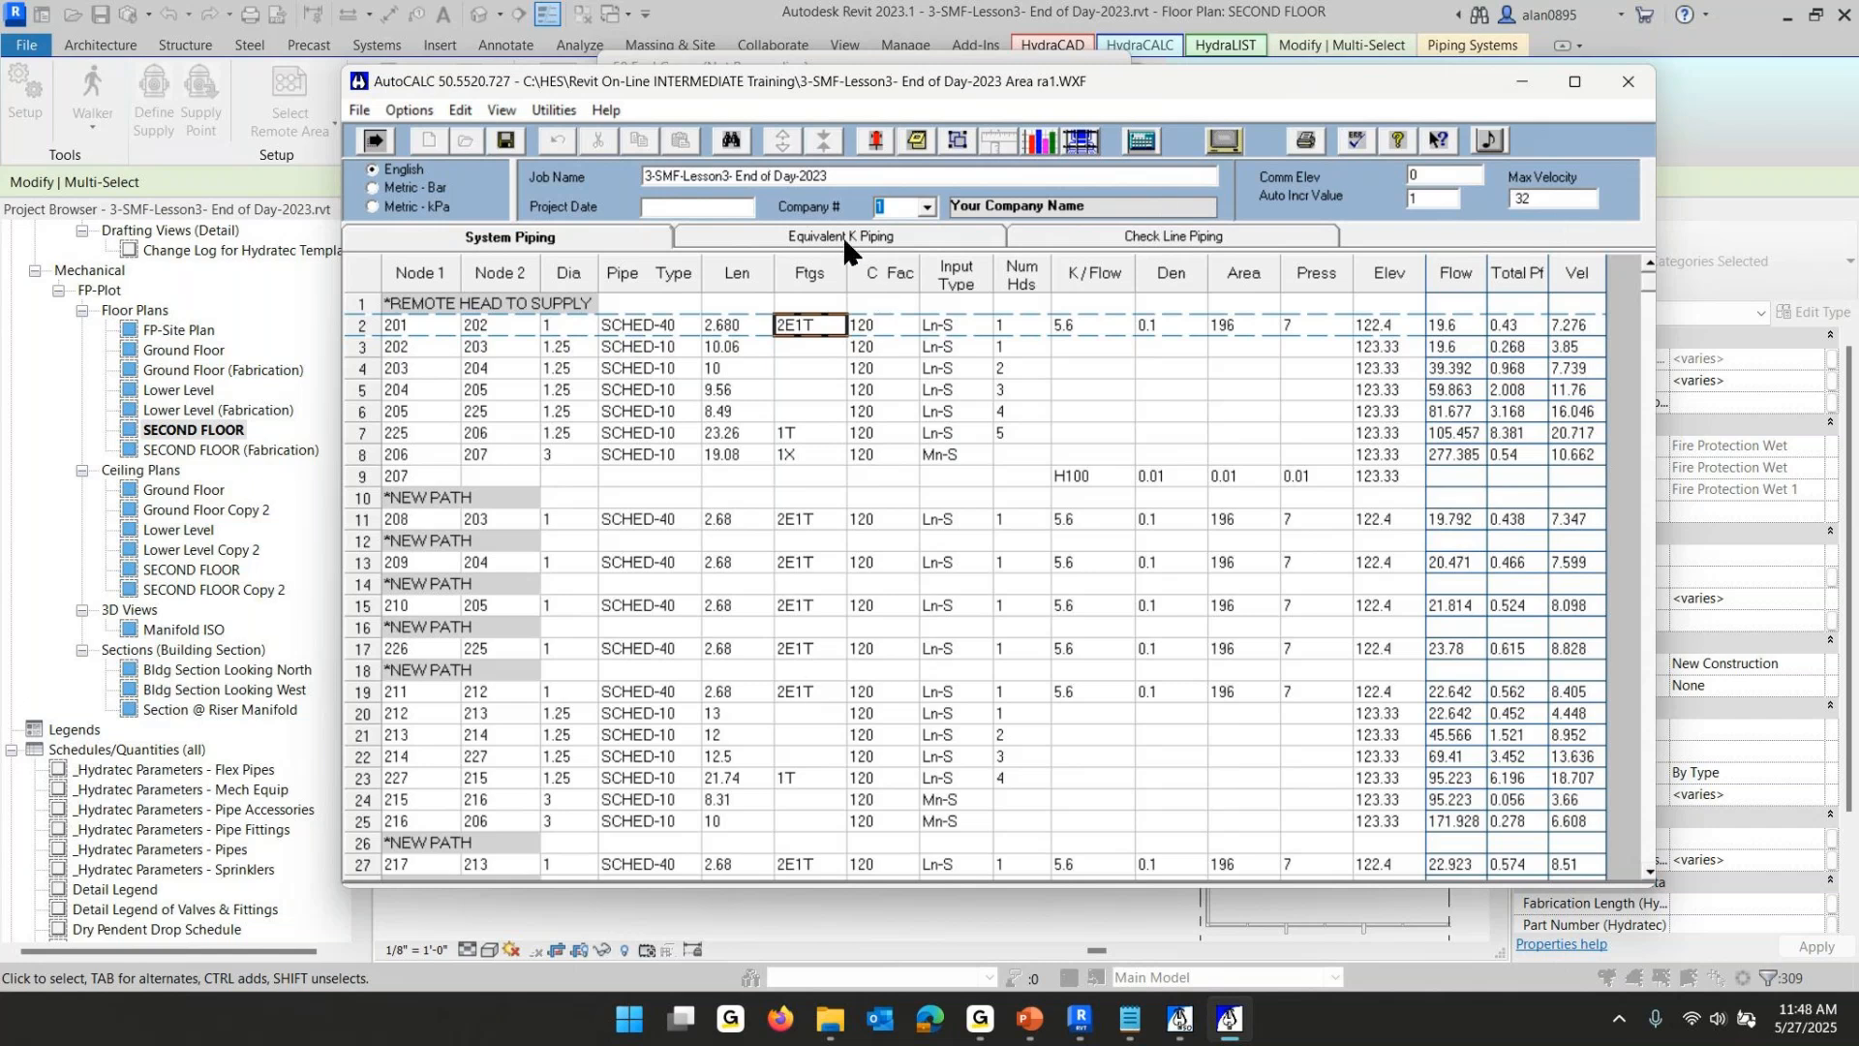
# - Run the hydraulic calculation with the default pre-calc settings and close the result summary
pyautogui.click(1143, 150)
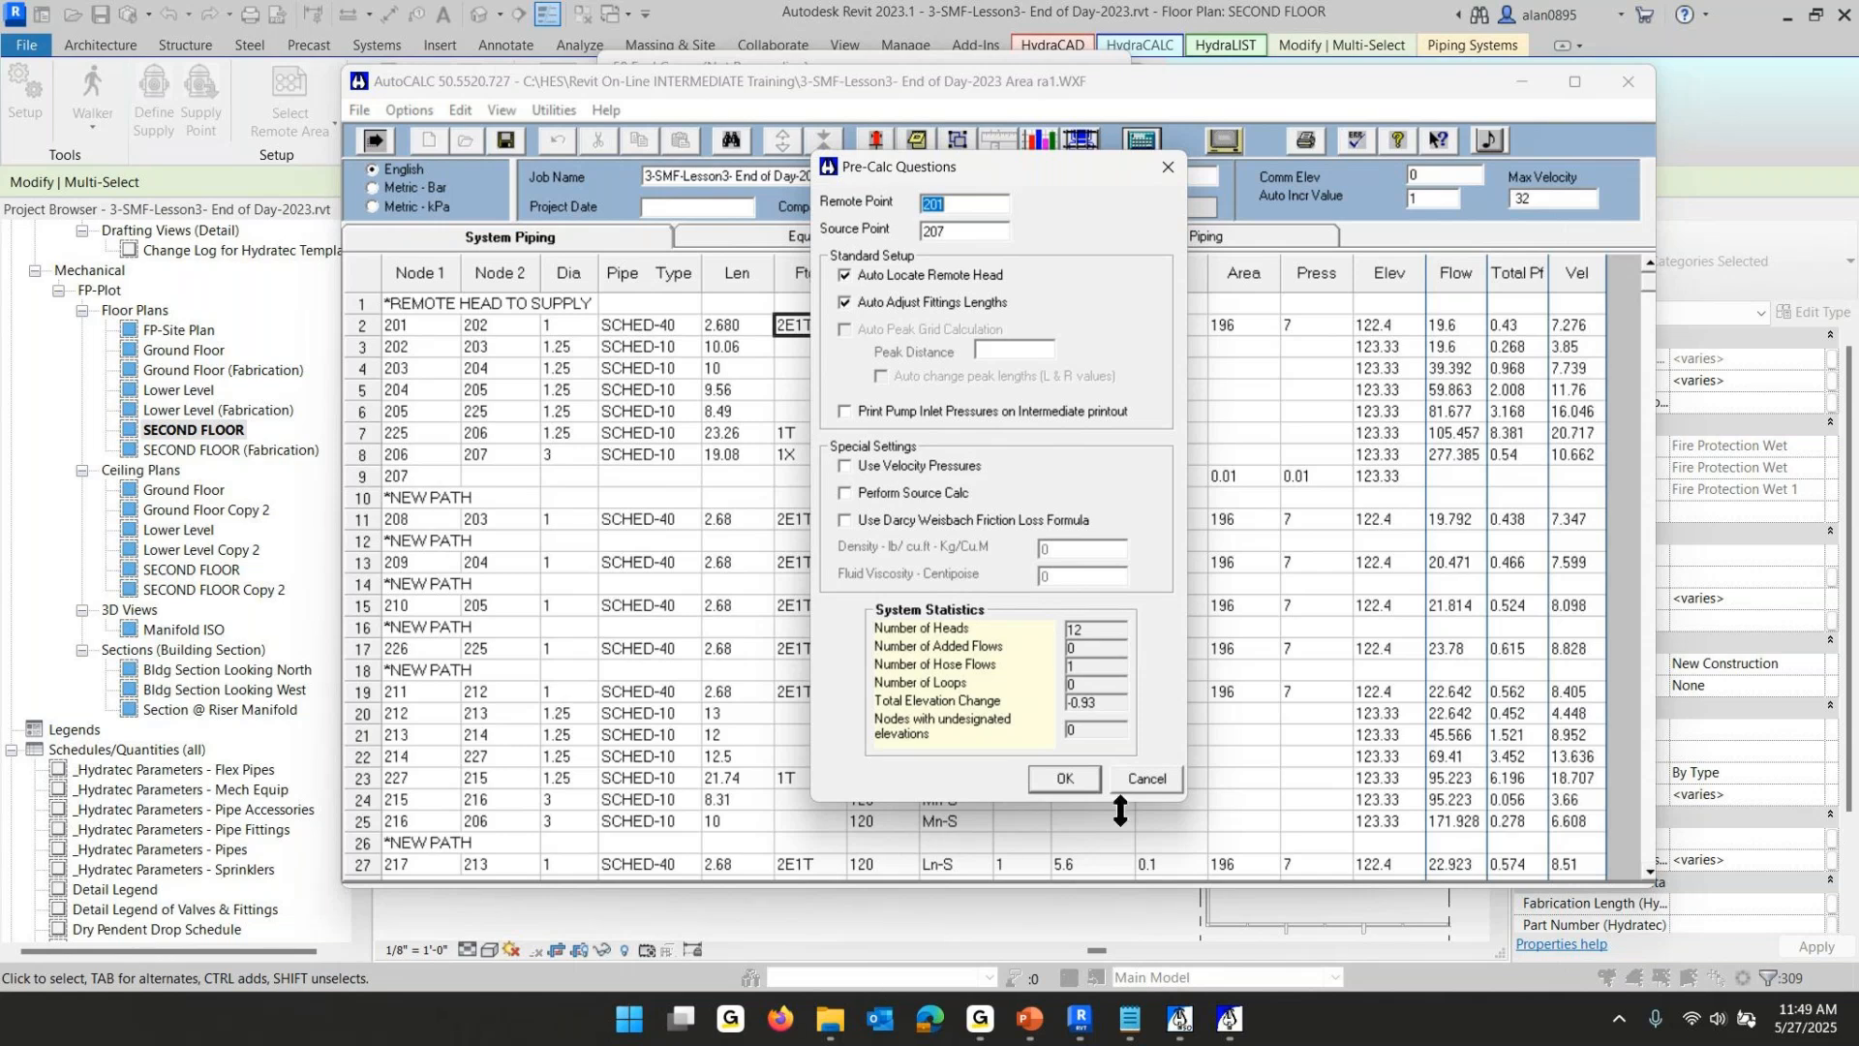
pyautogui.click(1066, 775)
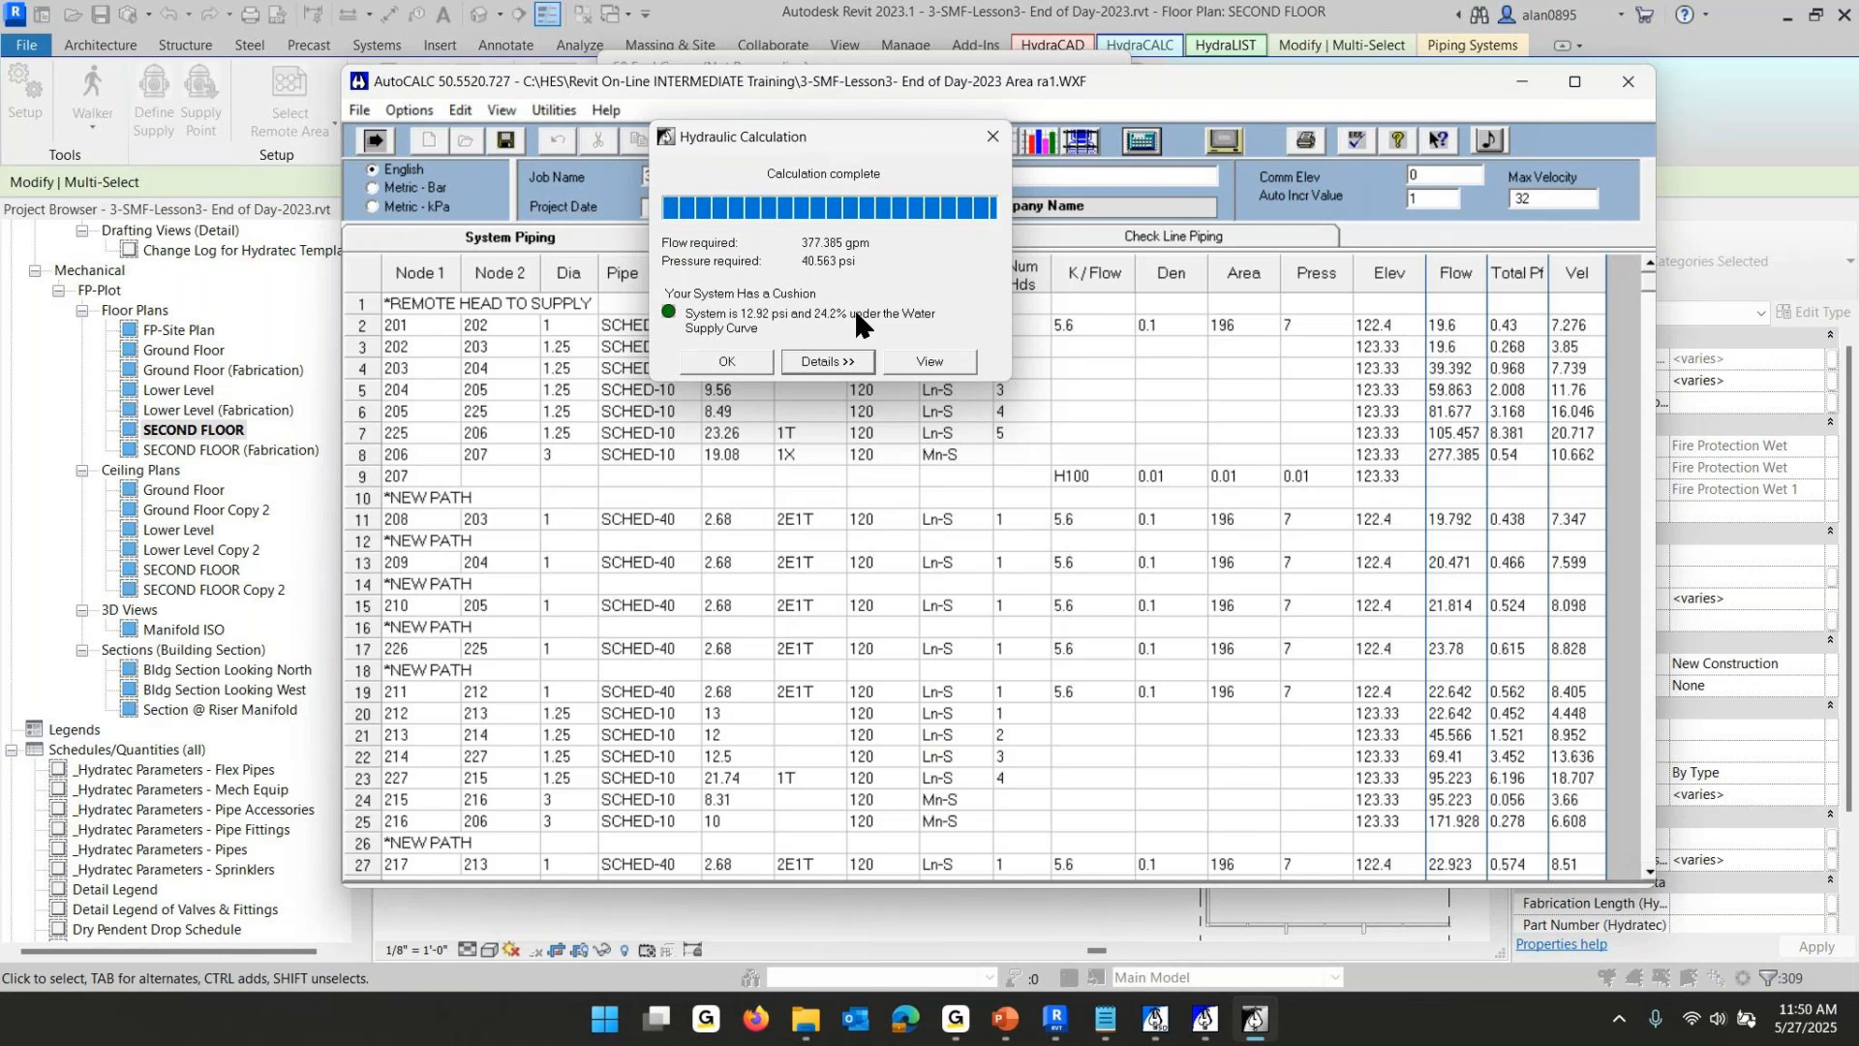
pyautogui.click(724, 363)
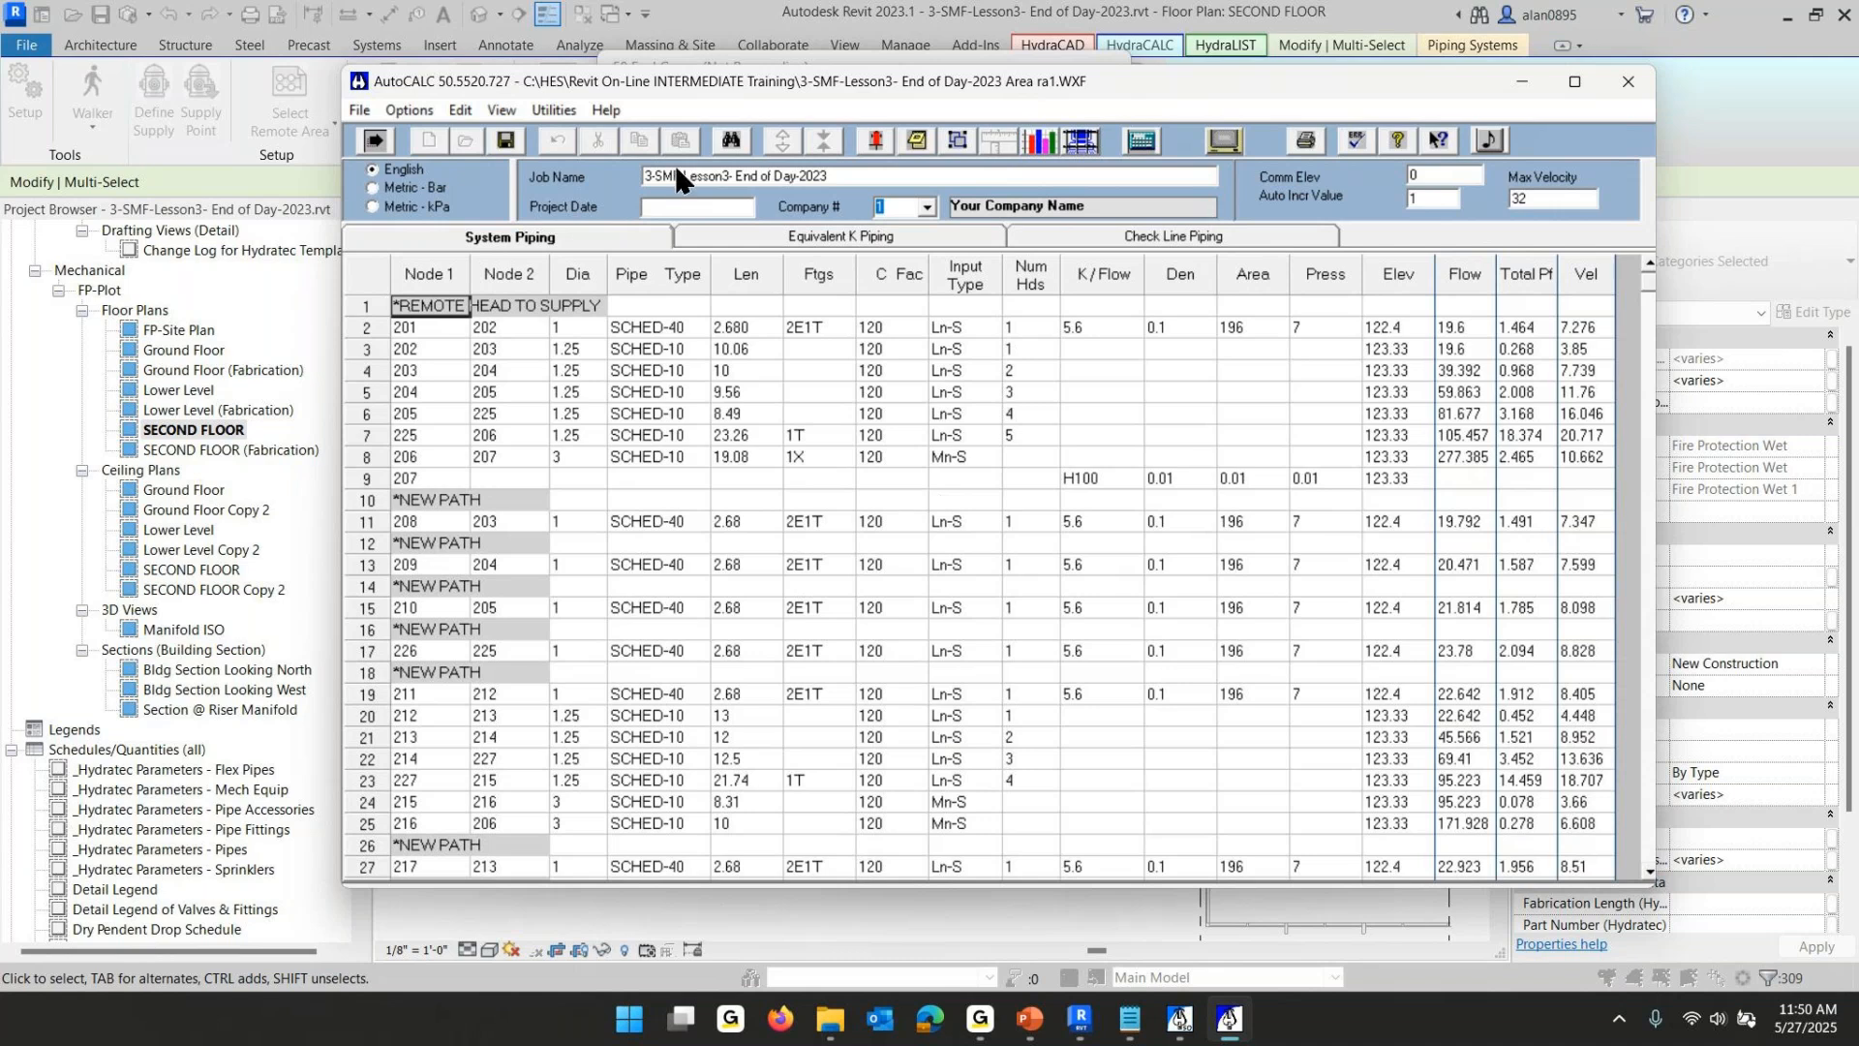
pyautogui.click(562, 451)
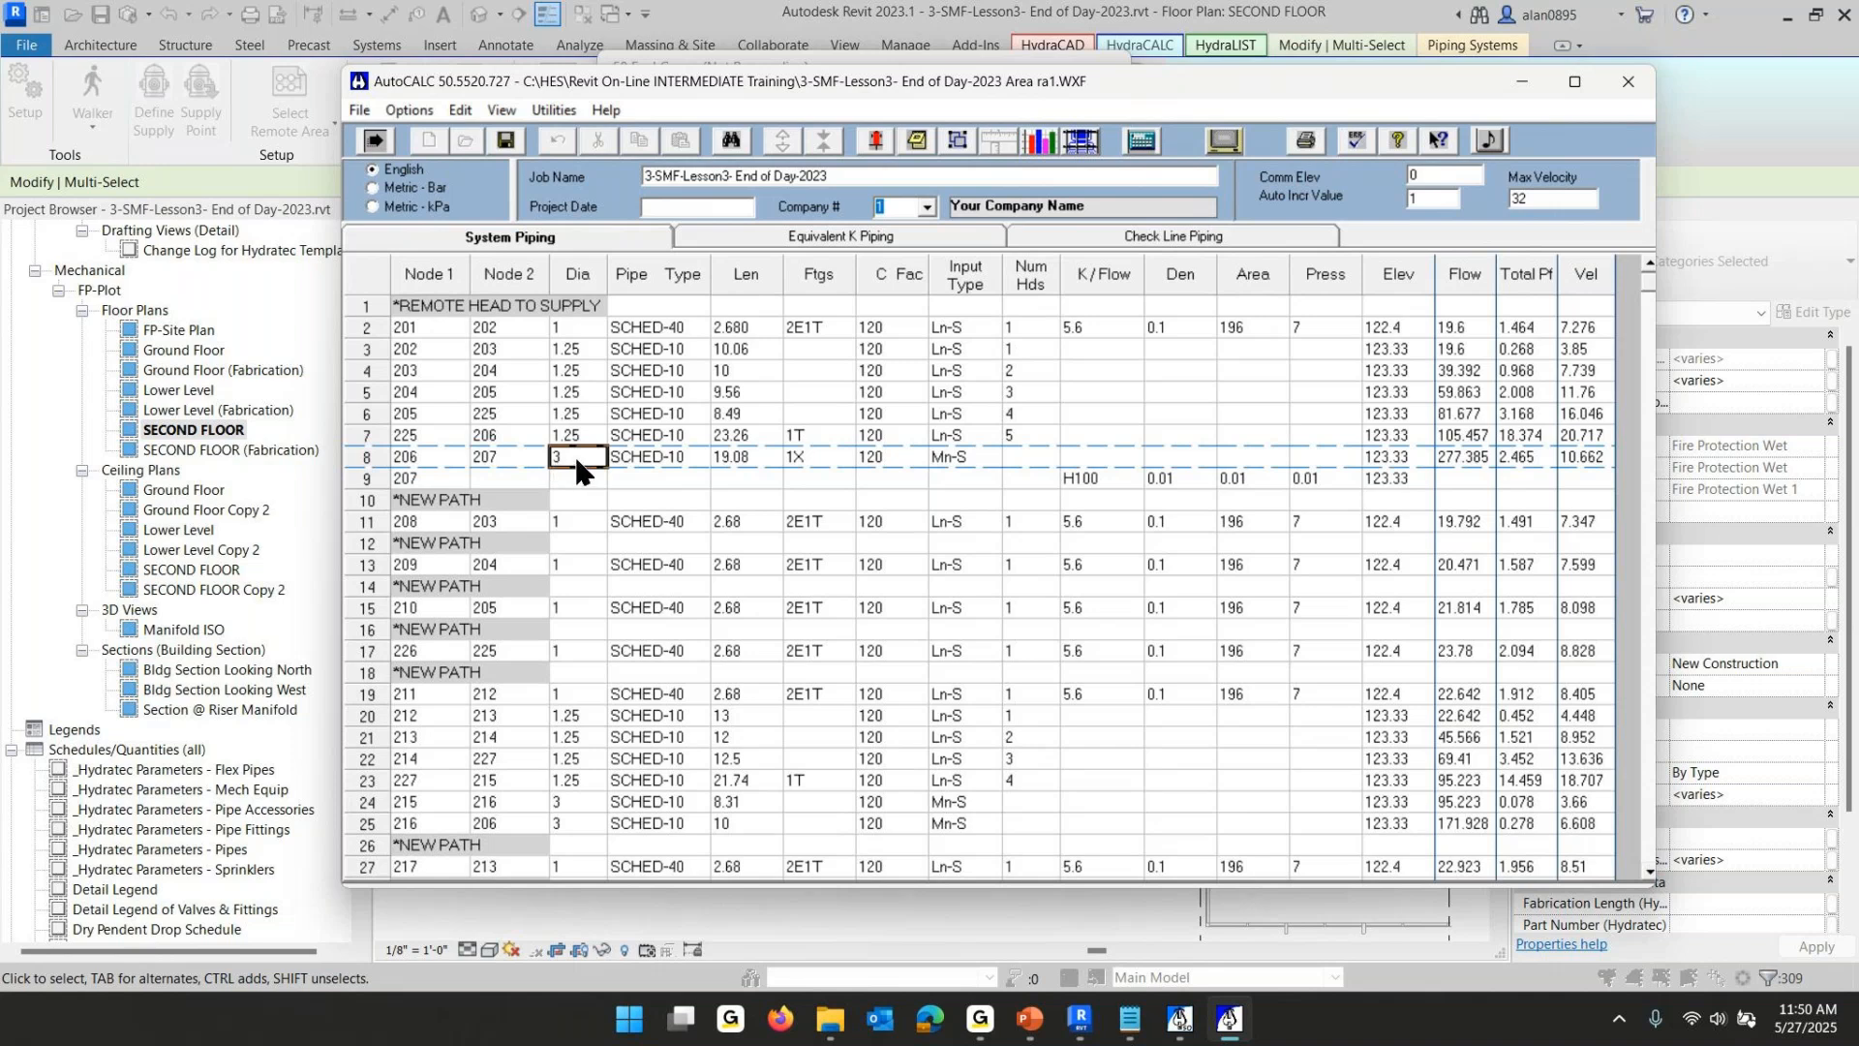
# - Replace every 3 diameter with 2.5 throughout the System Piping grid and close the find dialog
pyautogui.click(730, 140)
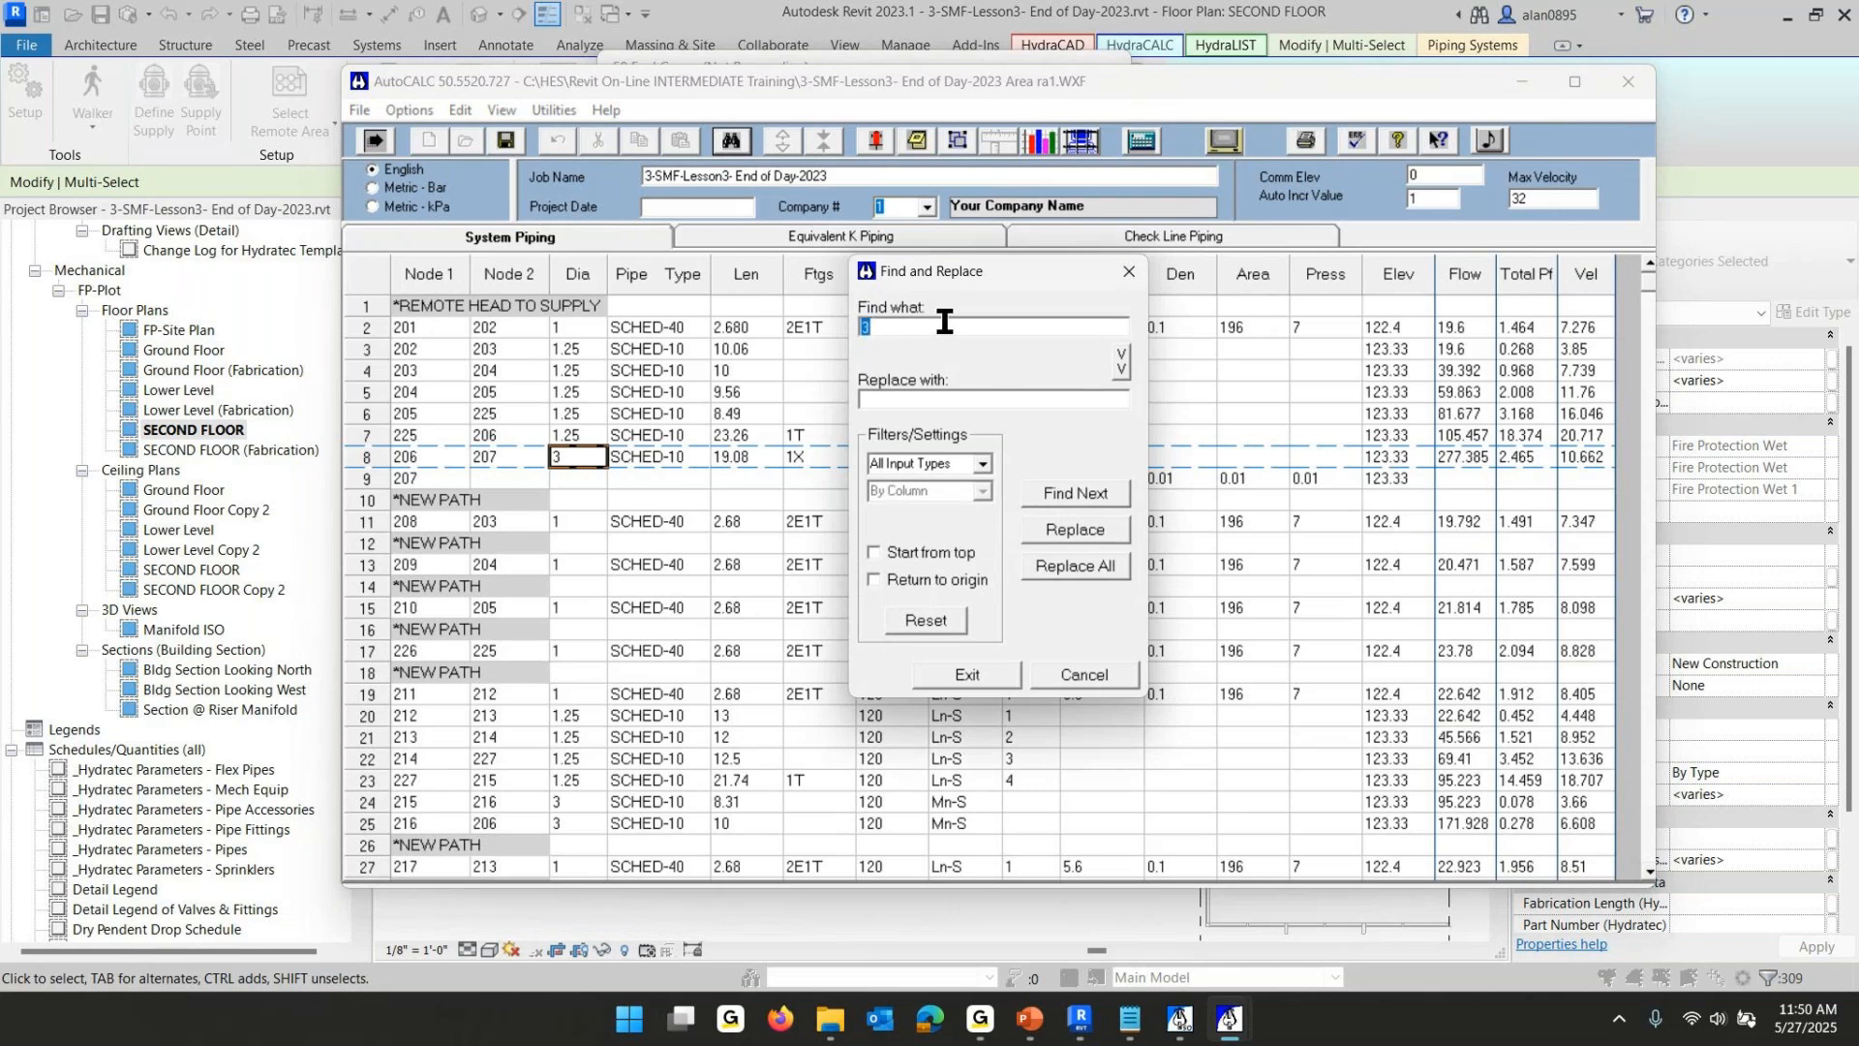
pyautogui.click(888, 398)
pyautogui.write('2.5')
pyautogui.click(1065, 566)
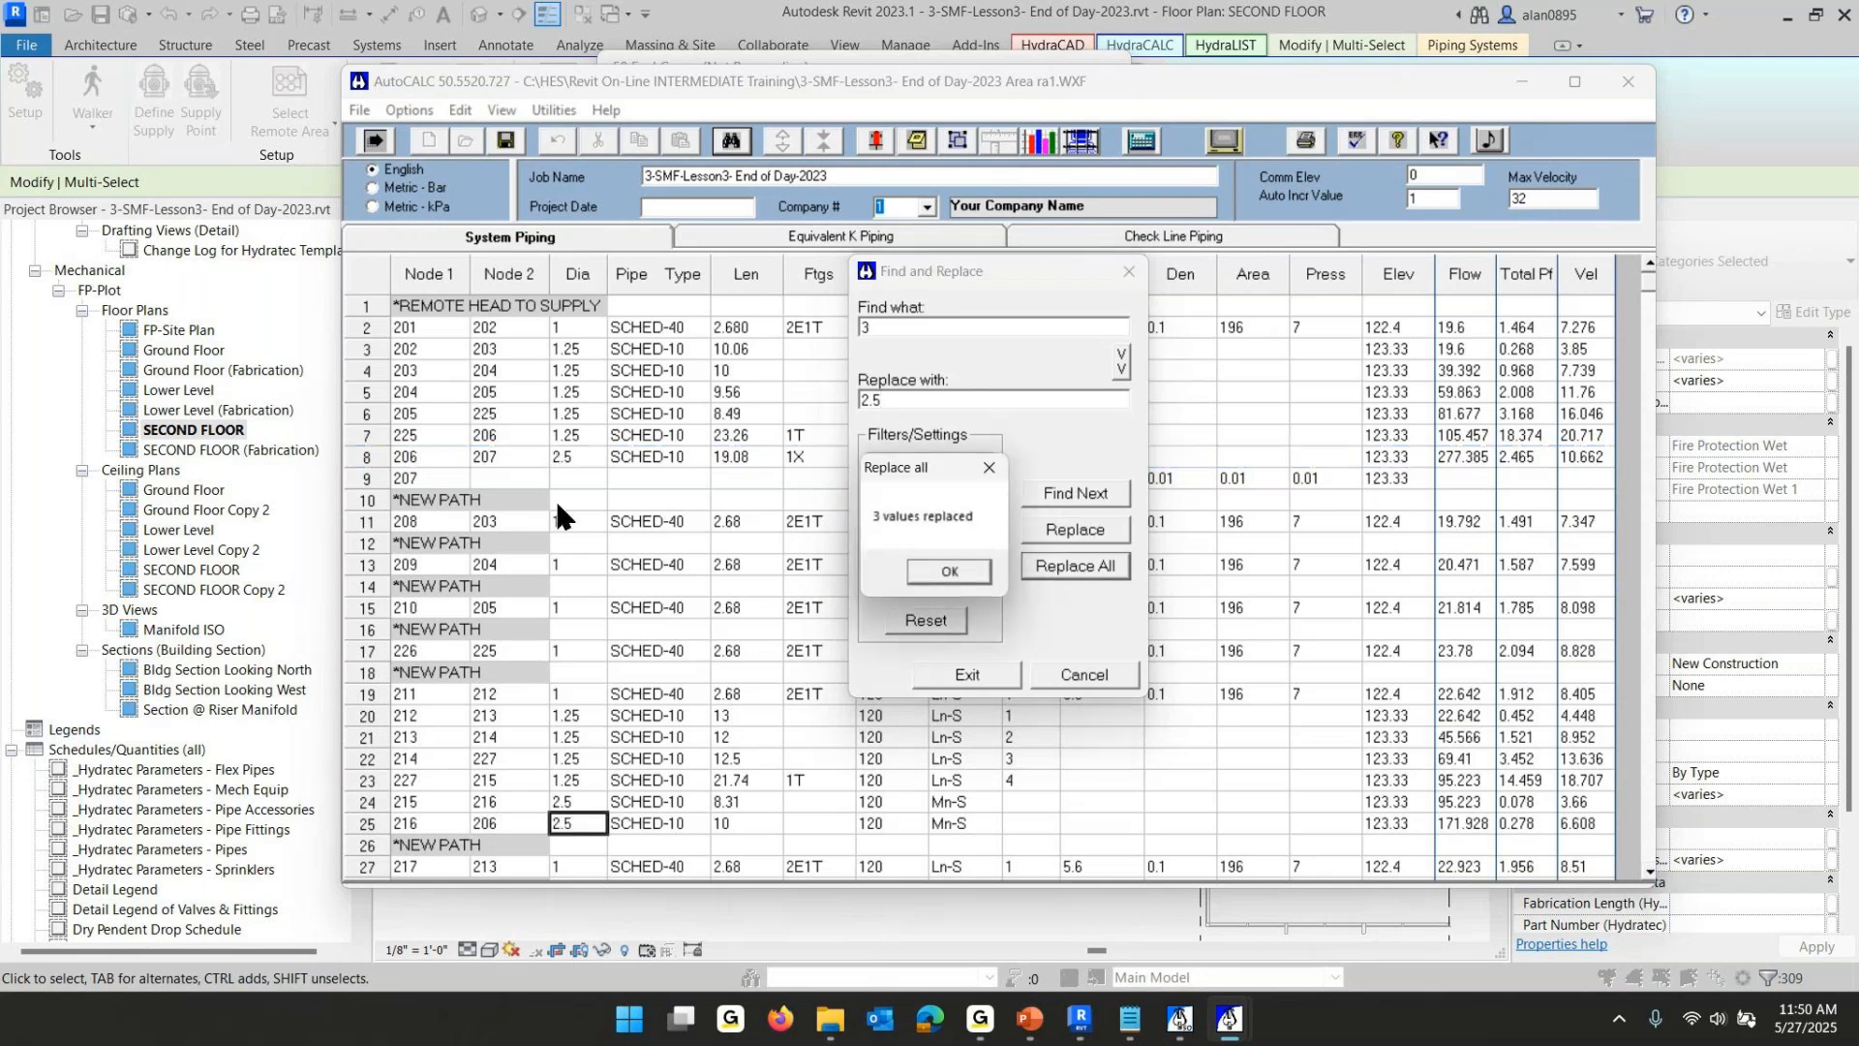
pyautogui.click(931, 570)
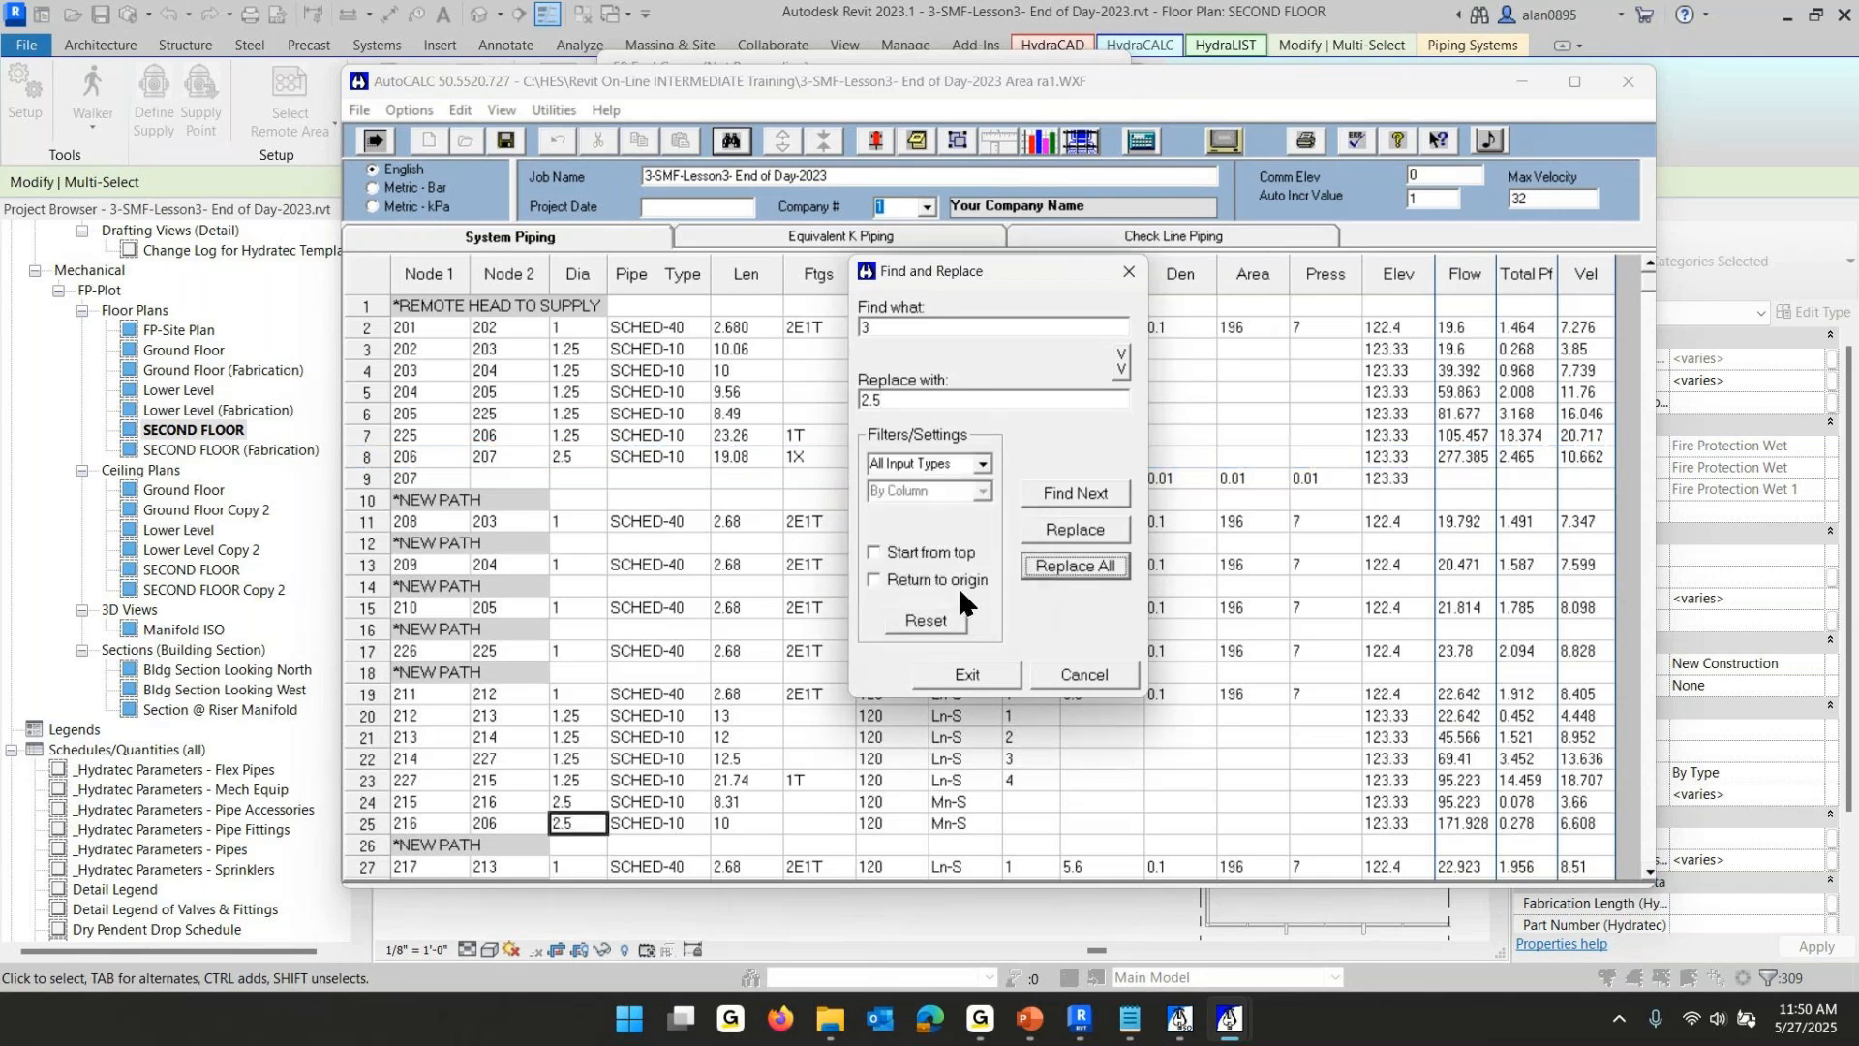
pyautogui.click(563, 451)
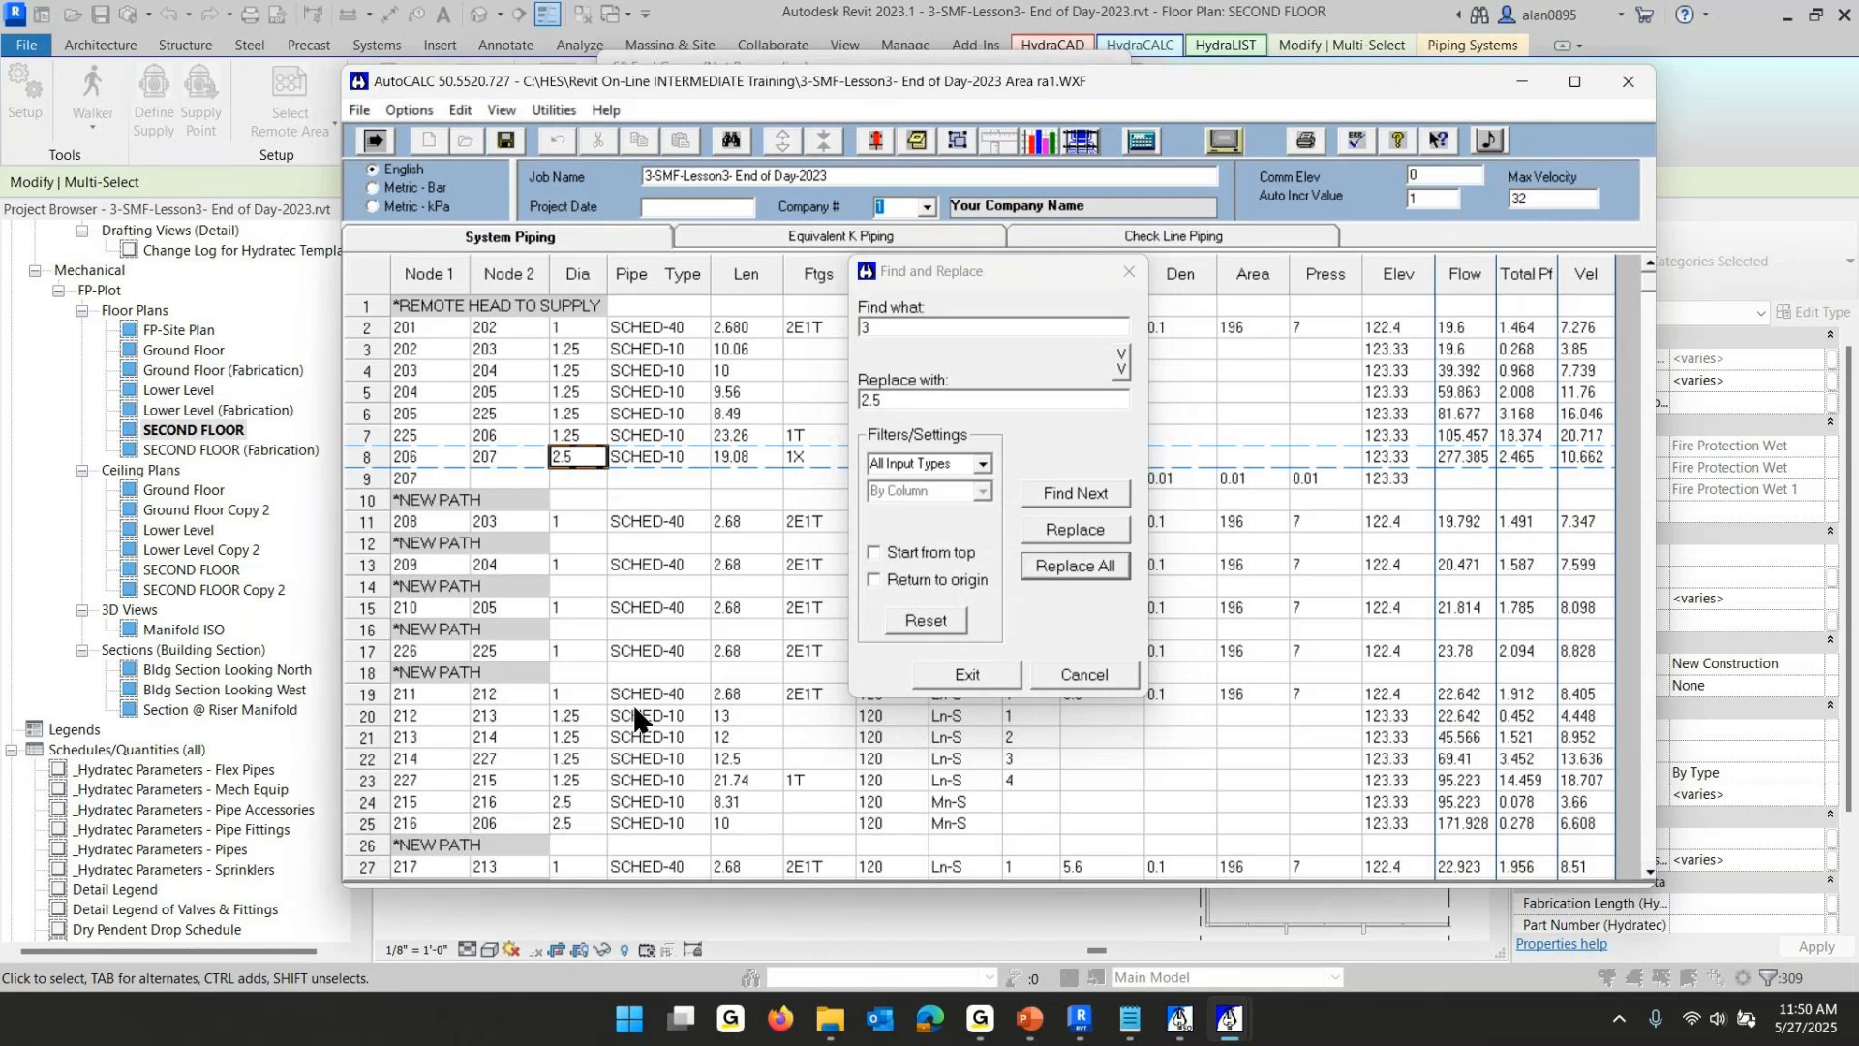
pyautogui.click(573, 800)
pyautogui.click(573, 824)
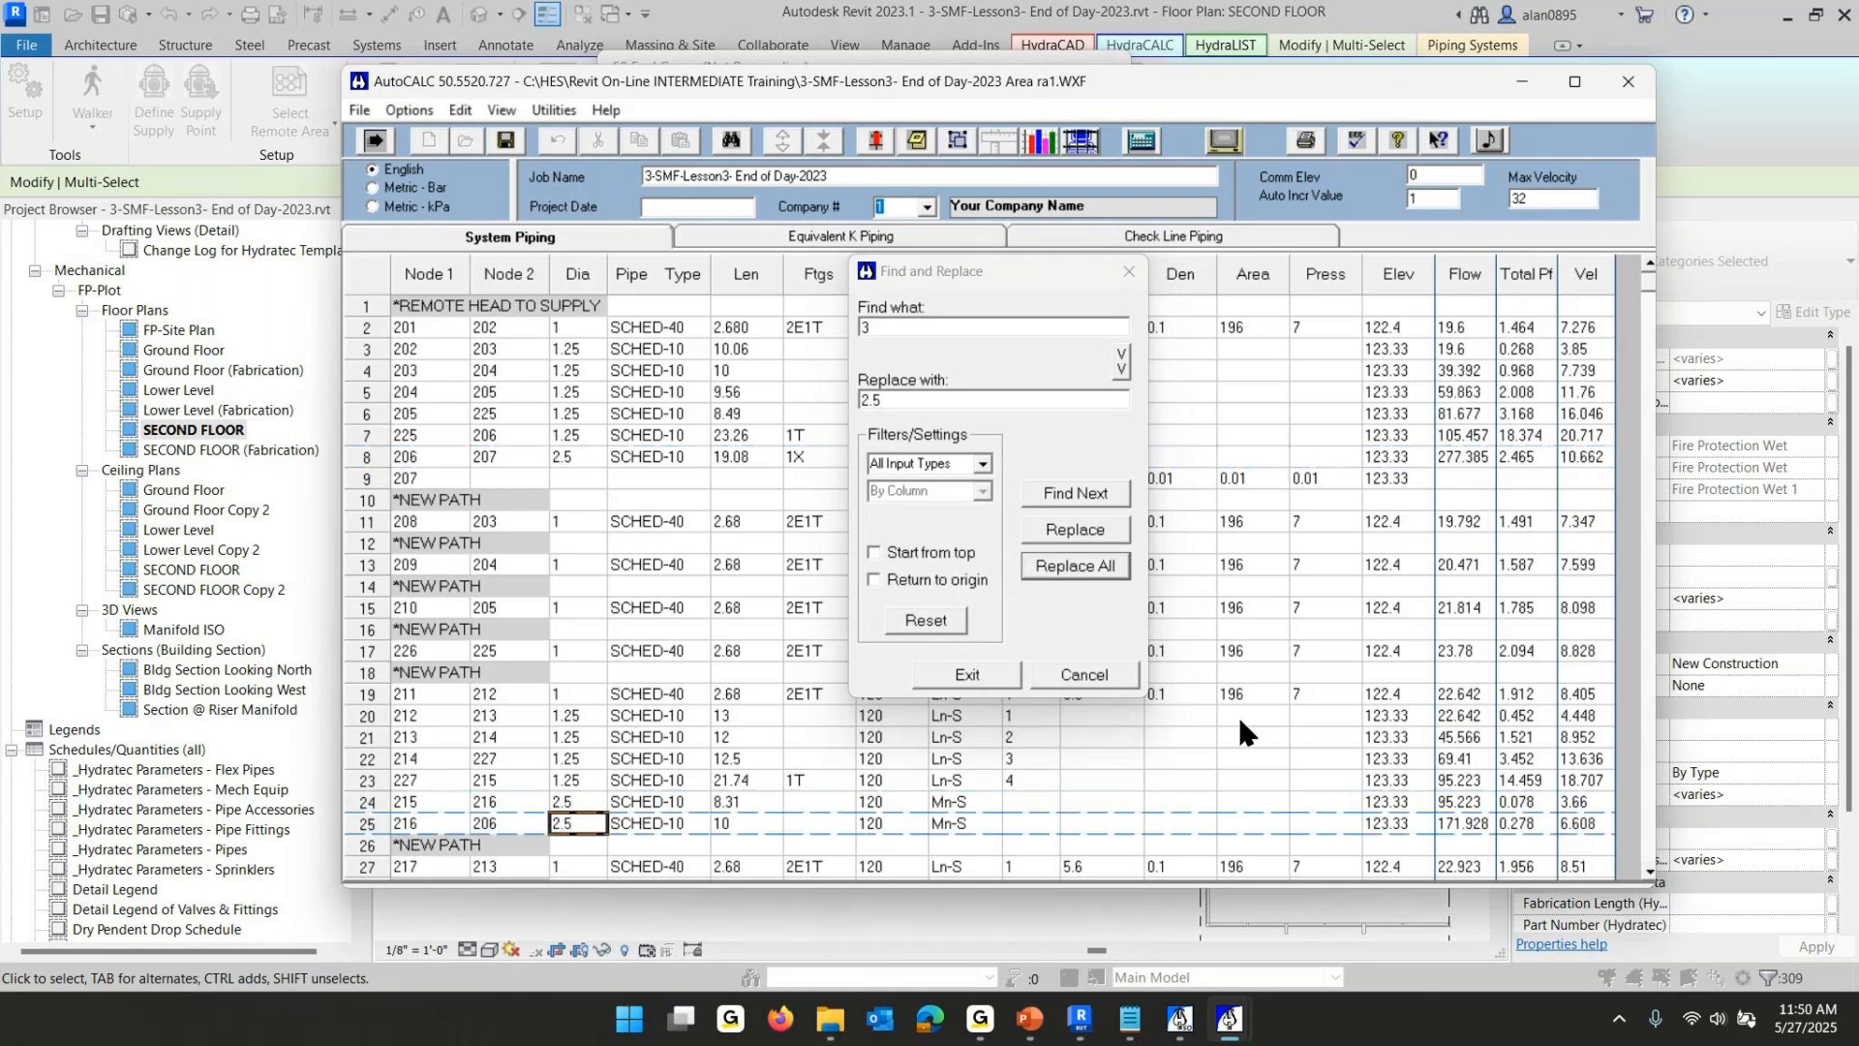
pyautogui.click(966, 675)
# - Recalculate the system hydraulically with the default pre-calc settings and close the result summary
pyautogui.click(1142, 140)
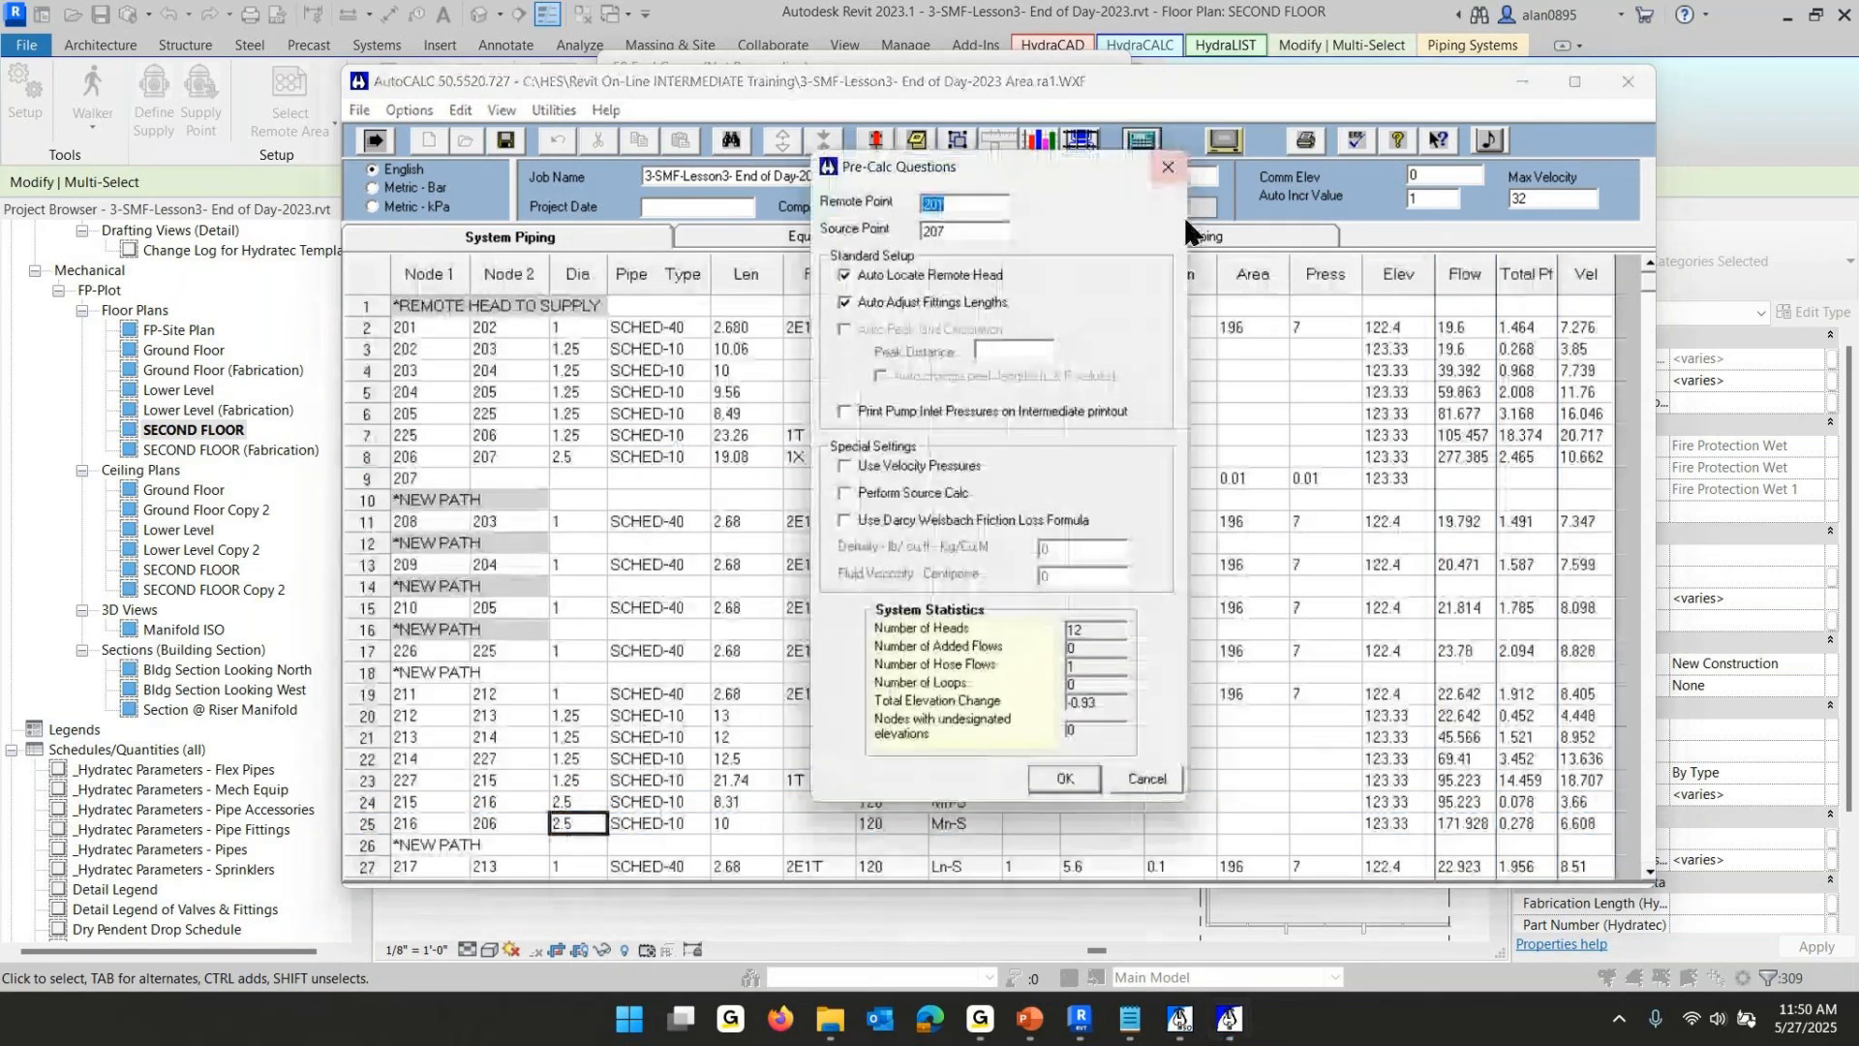
pyautogui.click(1065, 778)
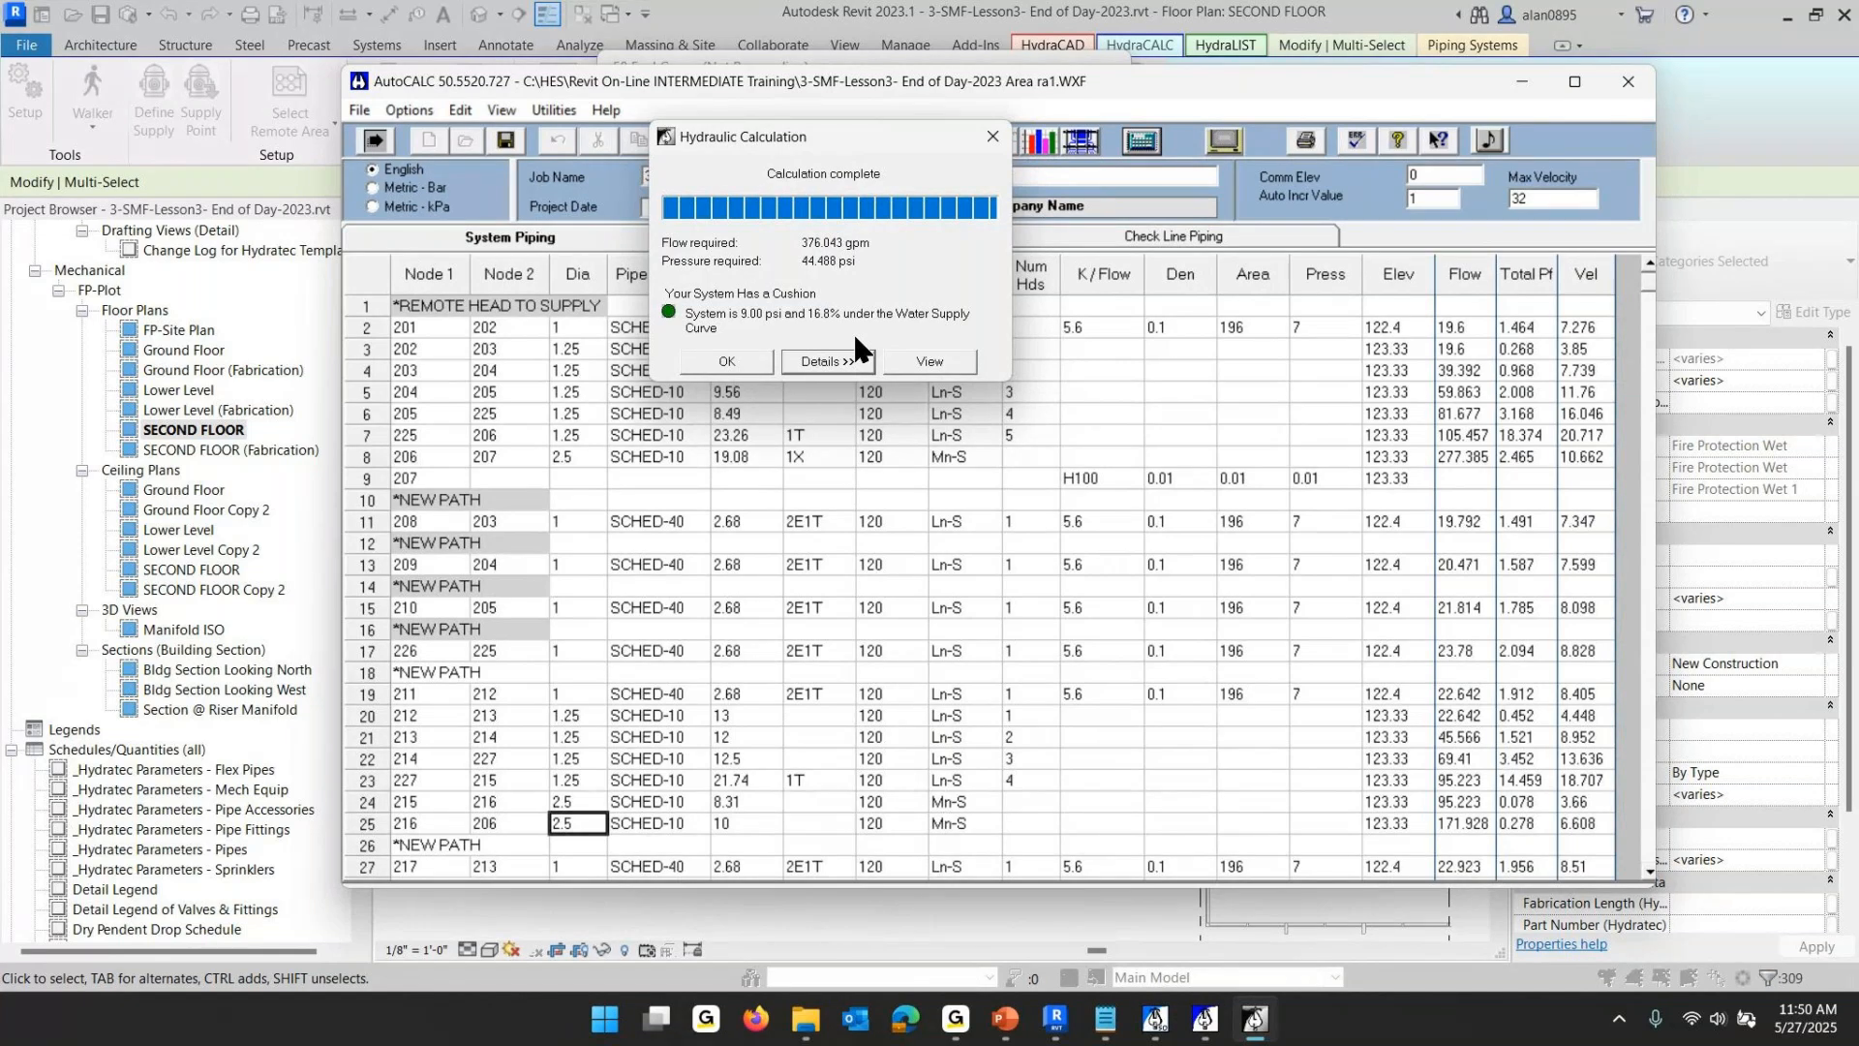
pyautogui.click(723, 366)
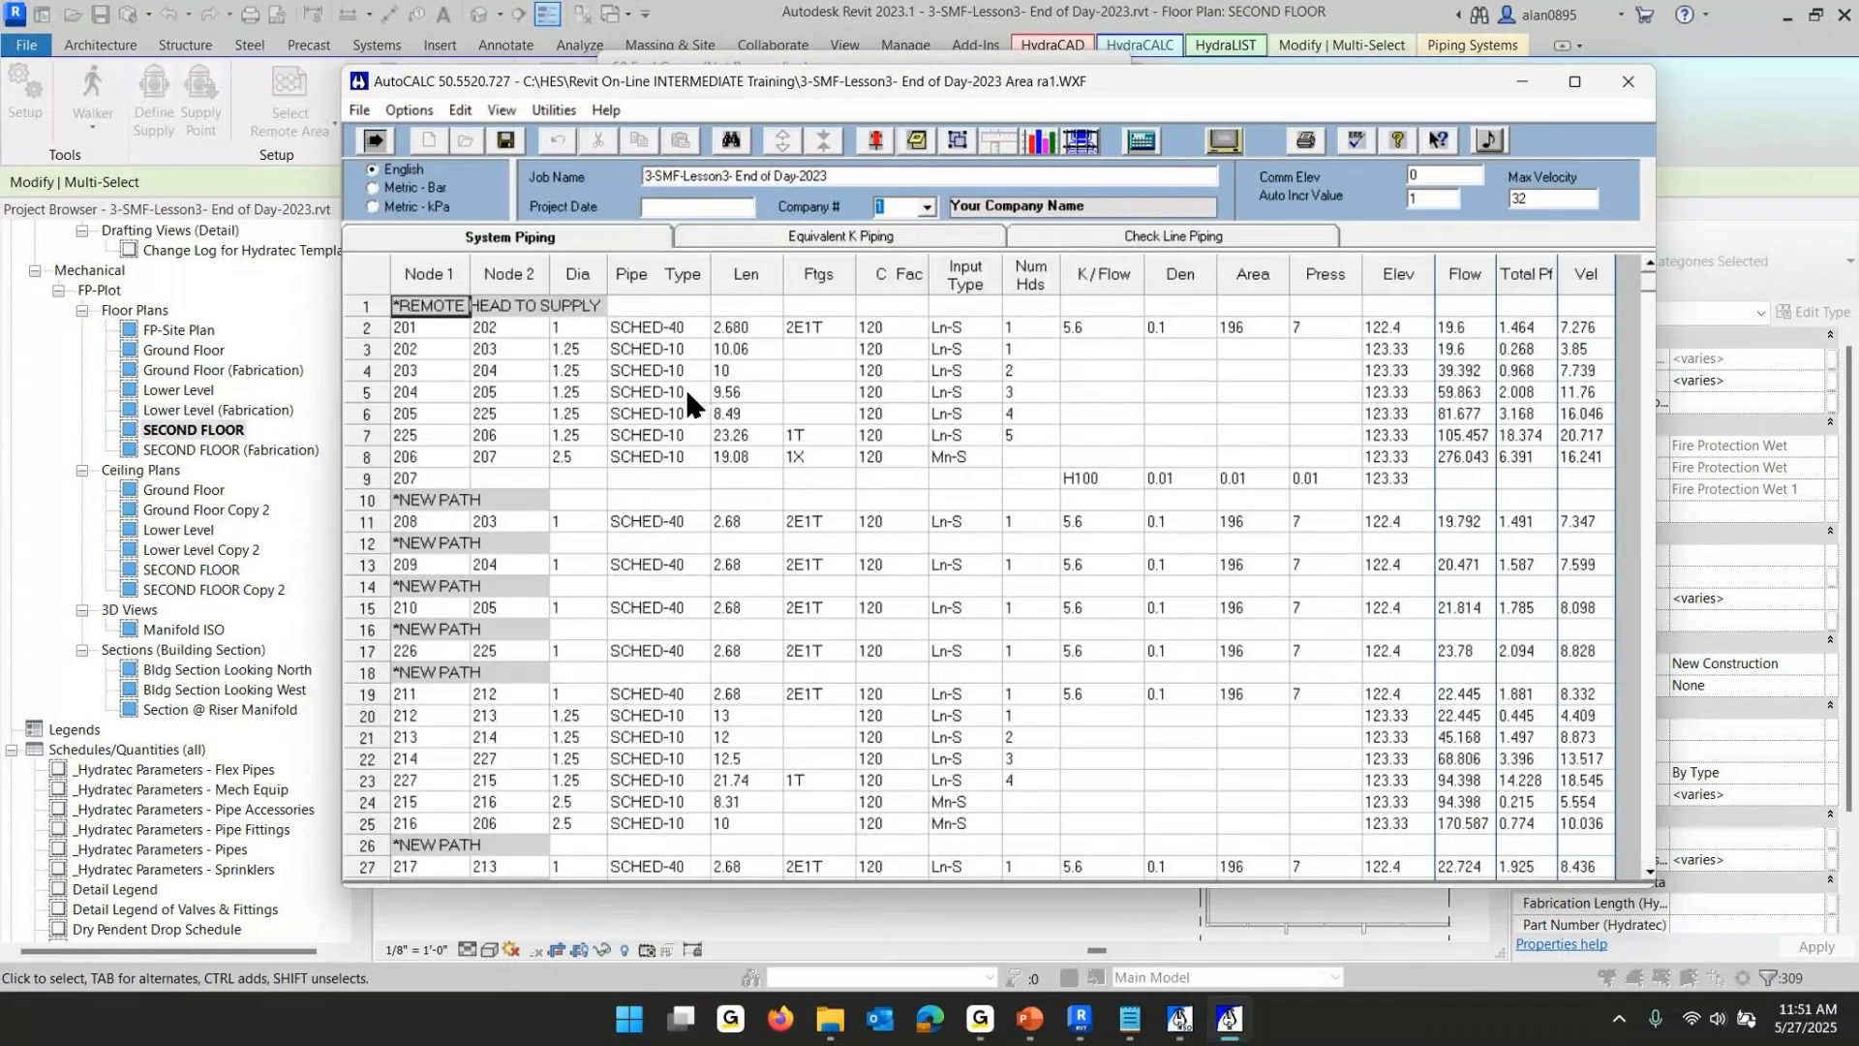
pyautogui.click(576, 453)
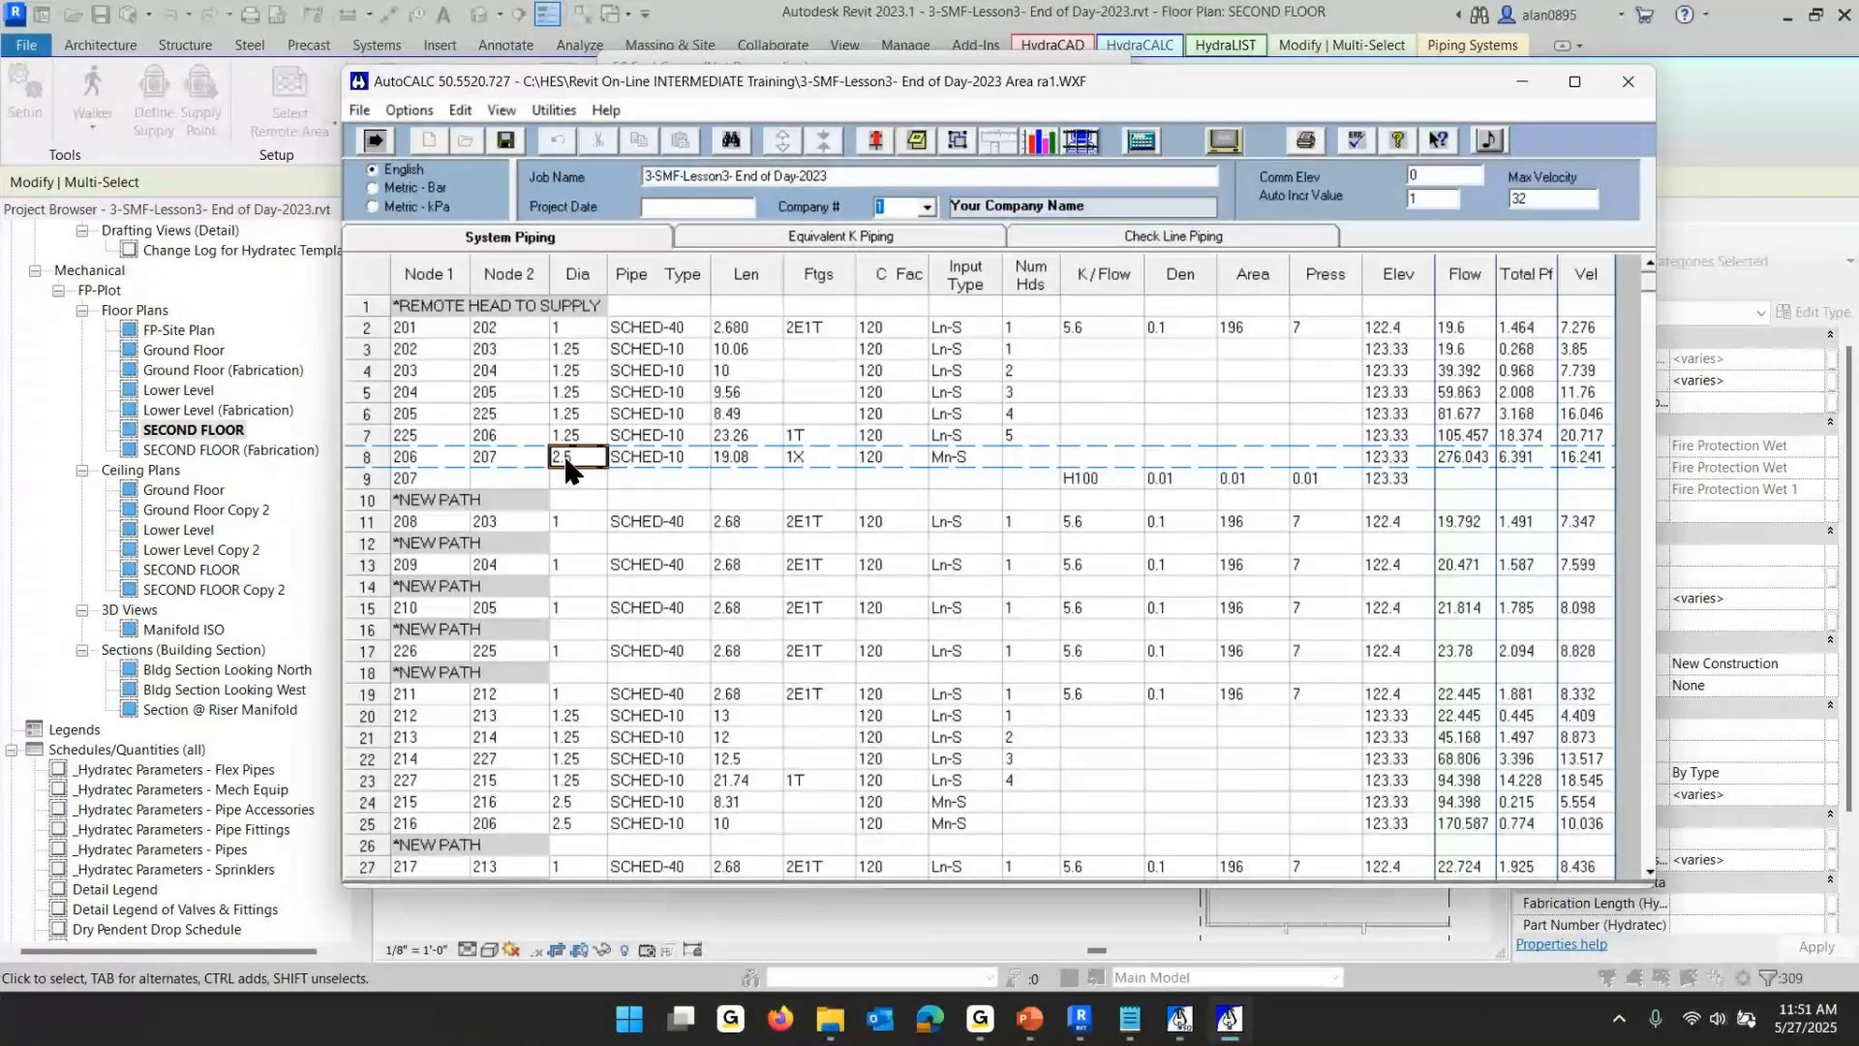
pyautogui.click(731, 141)
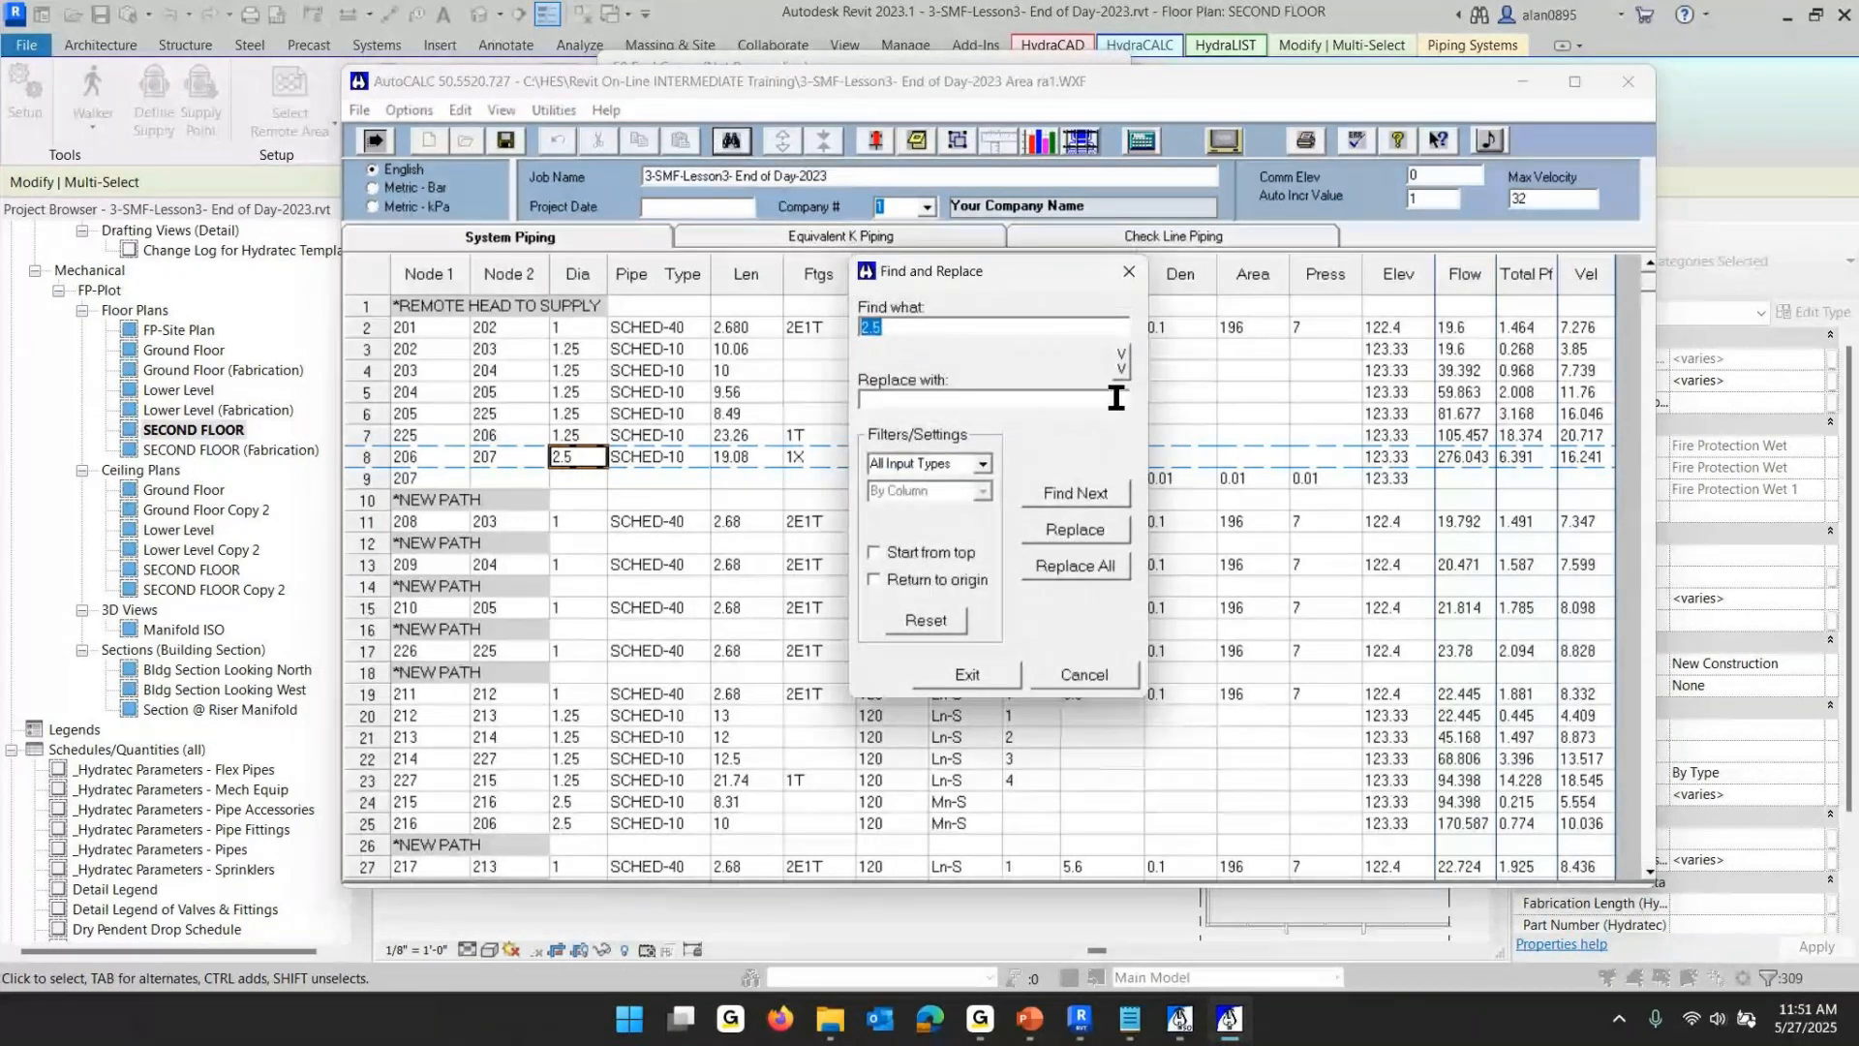
pyautogui.click(869, 401)
pyautogui.click(1100, 669)
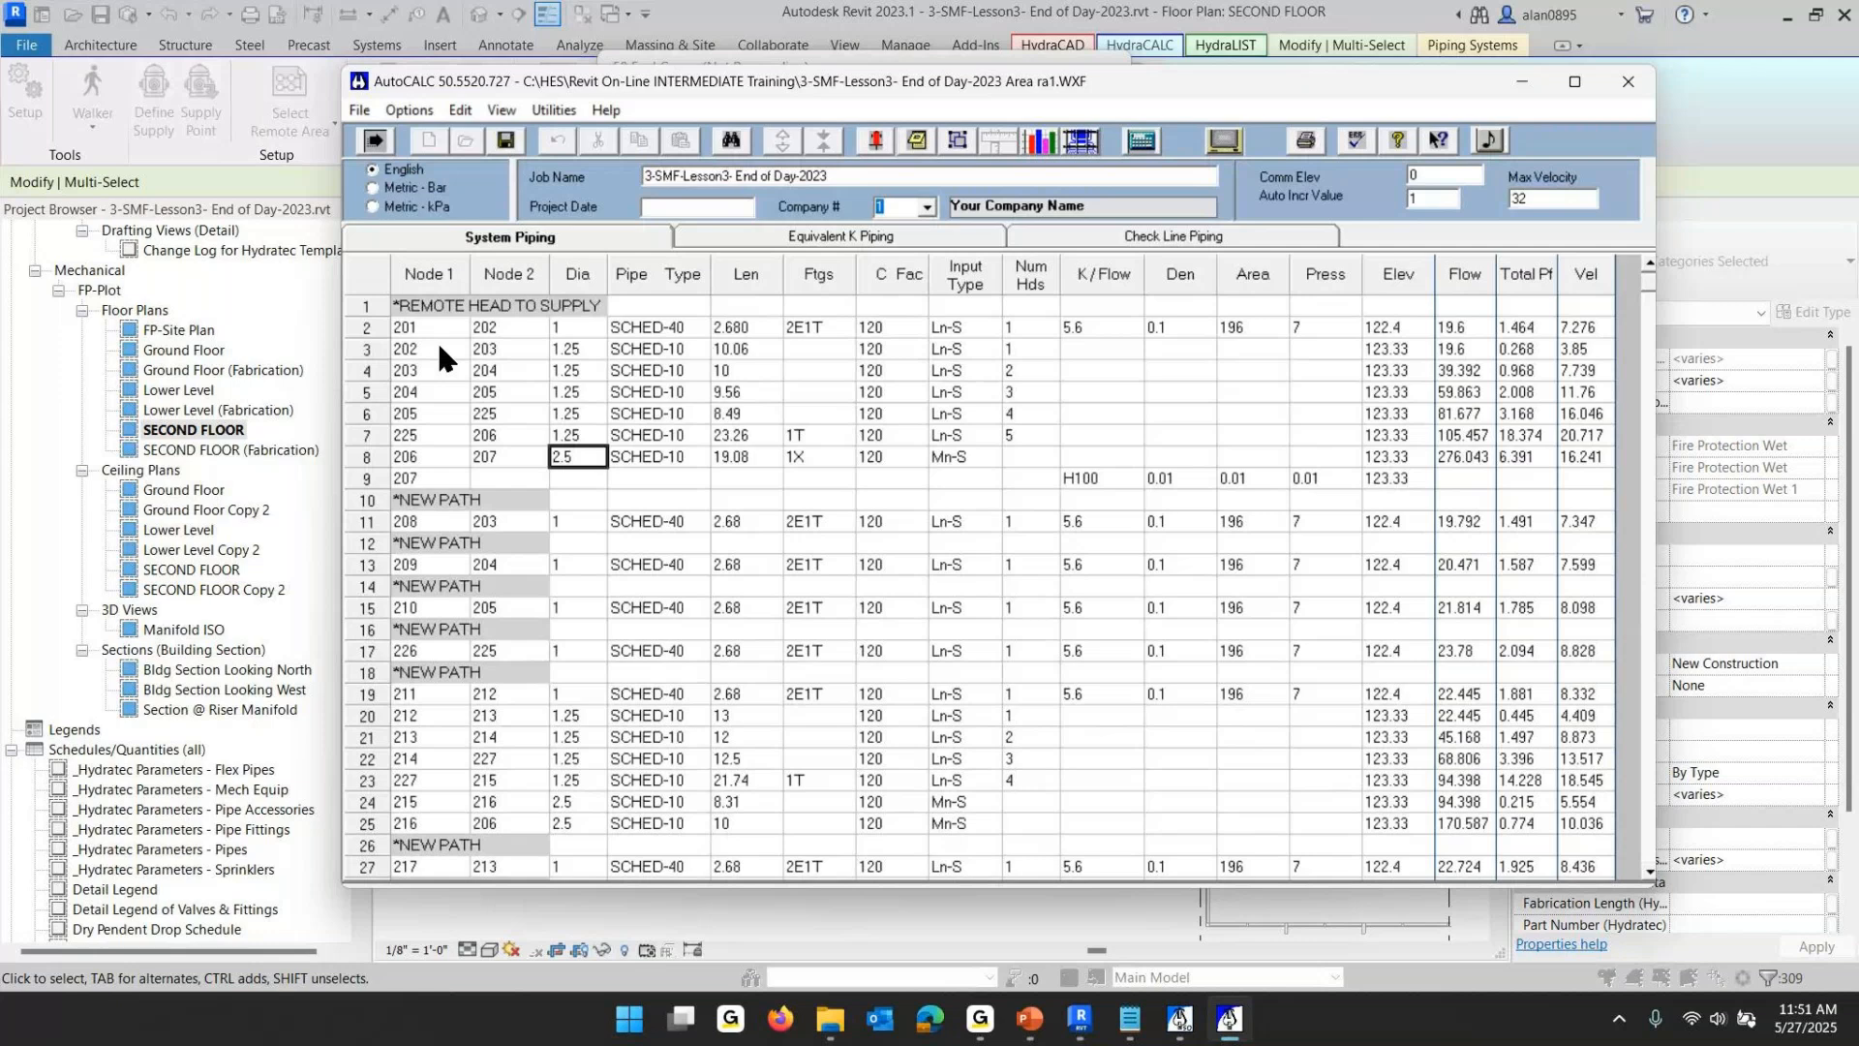
# - Generate the Final printout report with autosave and the default sheet selection
pyautogui.click(1306, 142)
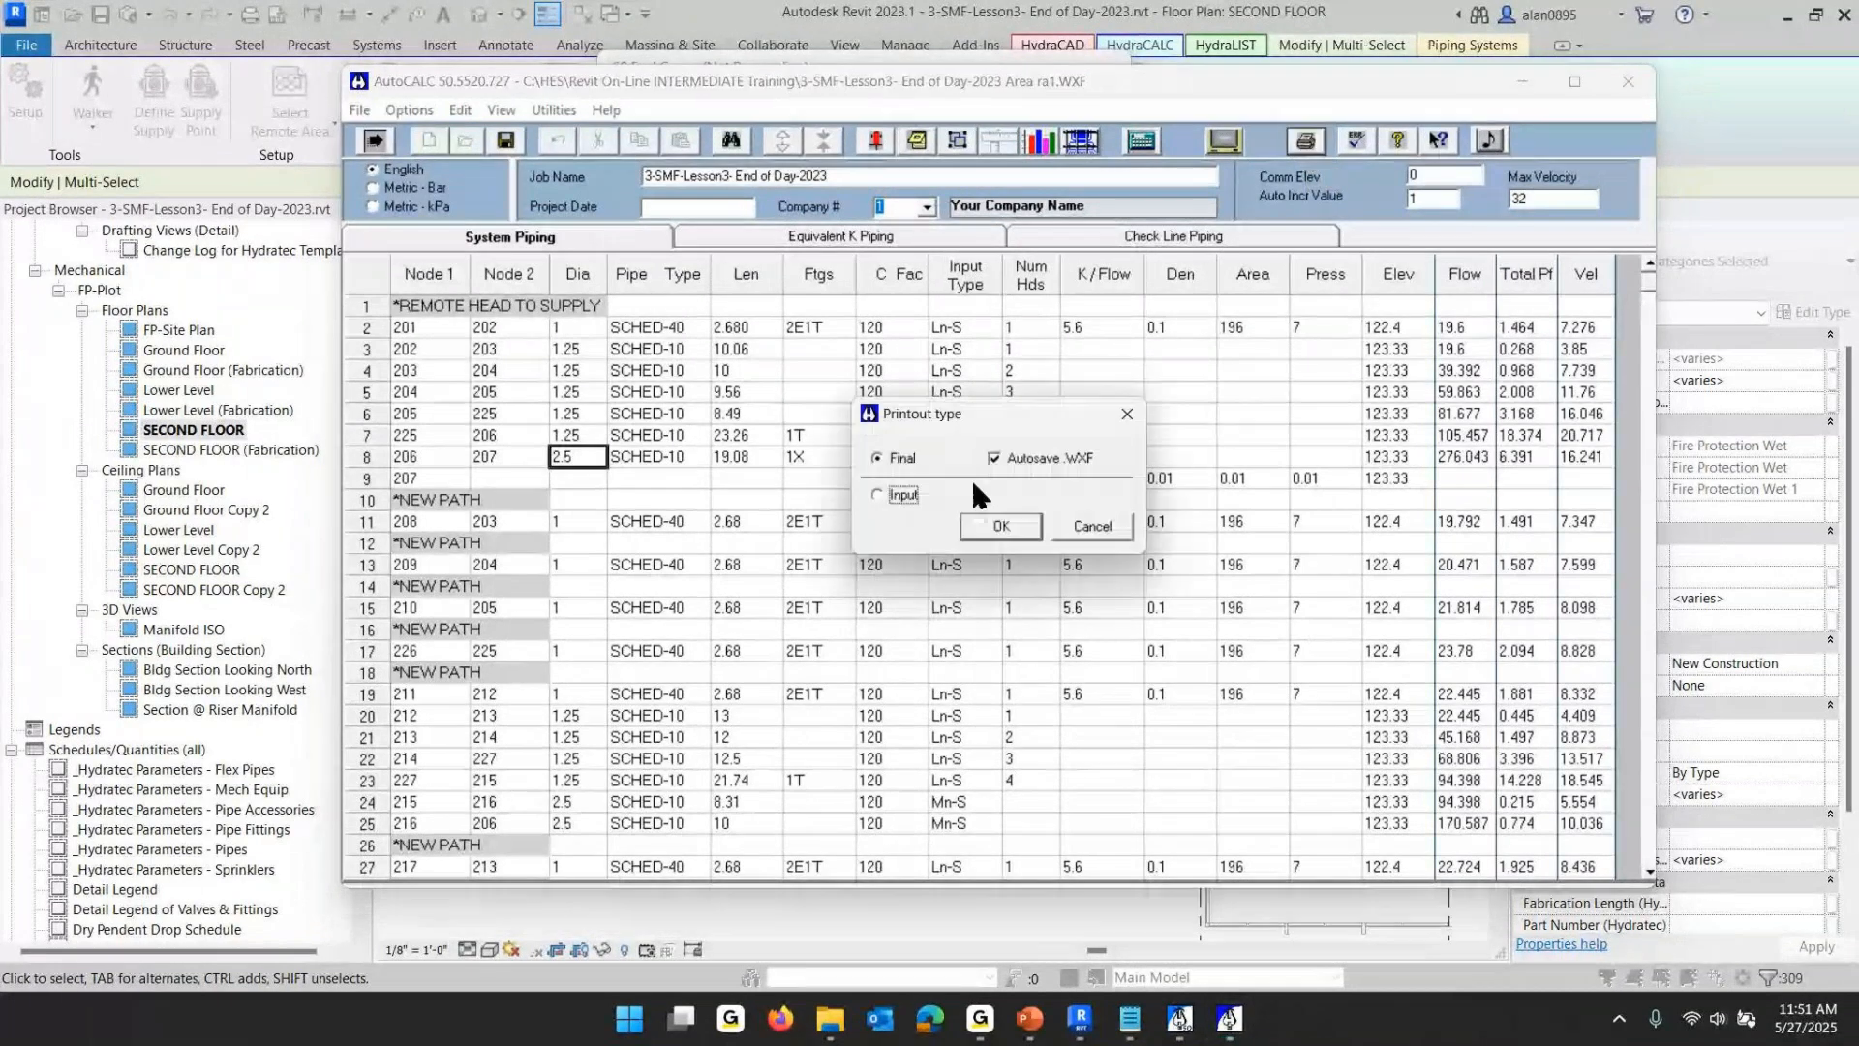
pyautogui.click(1024, 525)
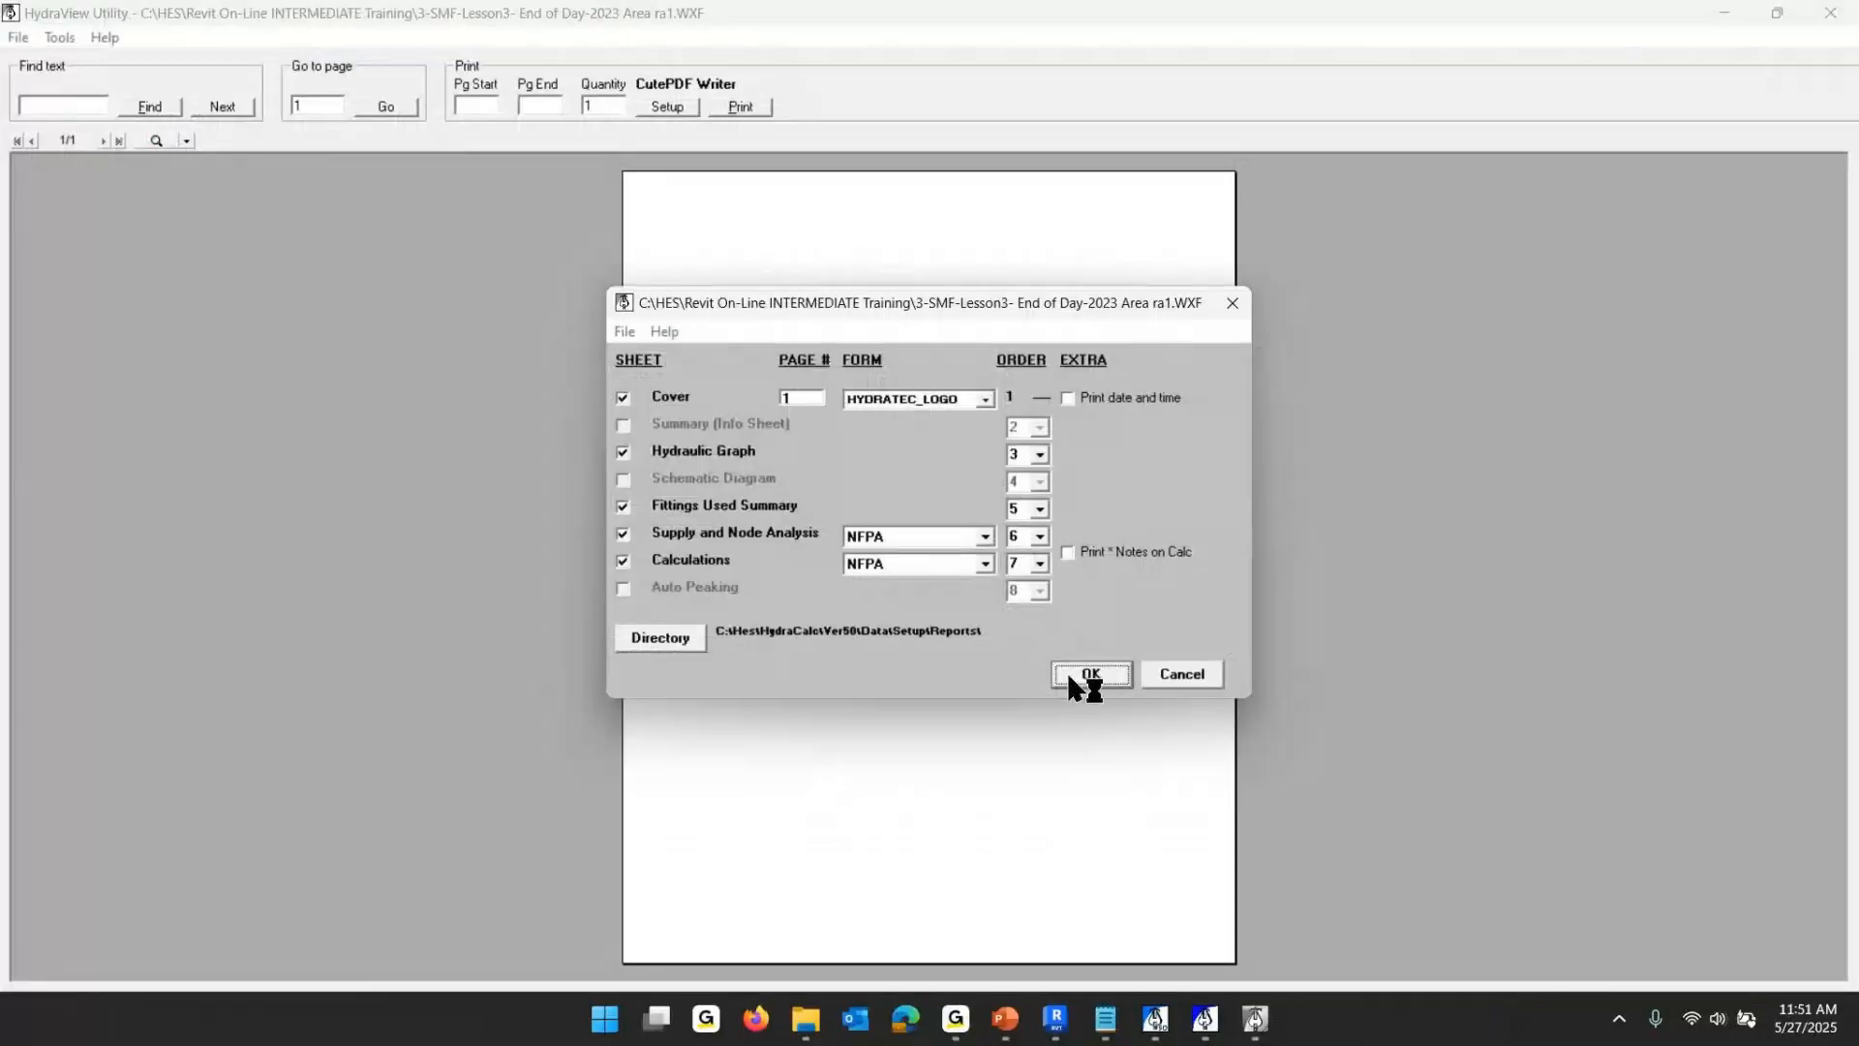
pyautogui.click(1073, 672)
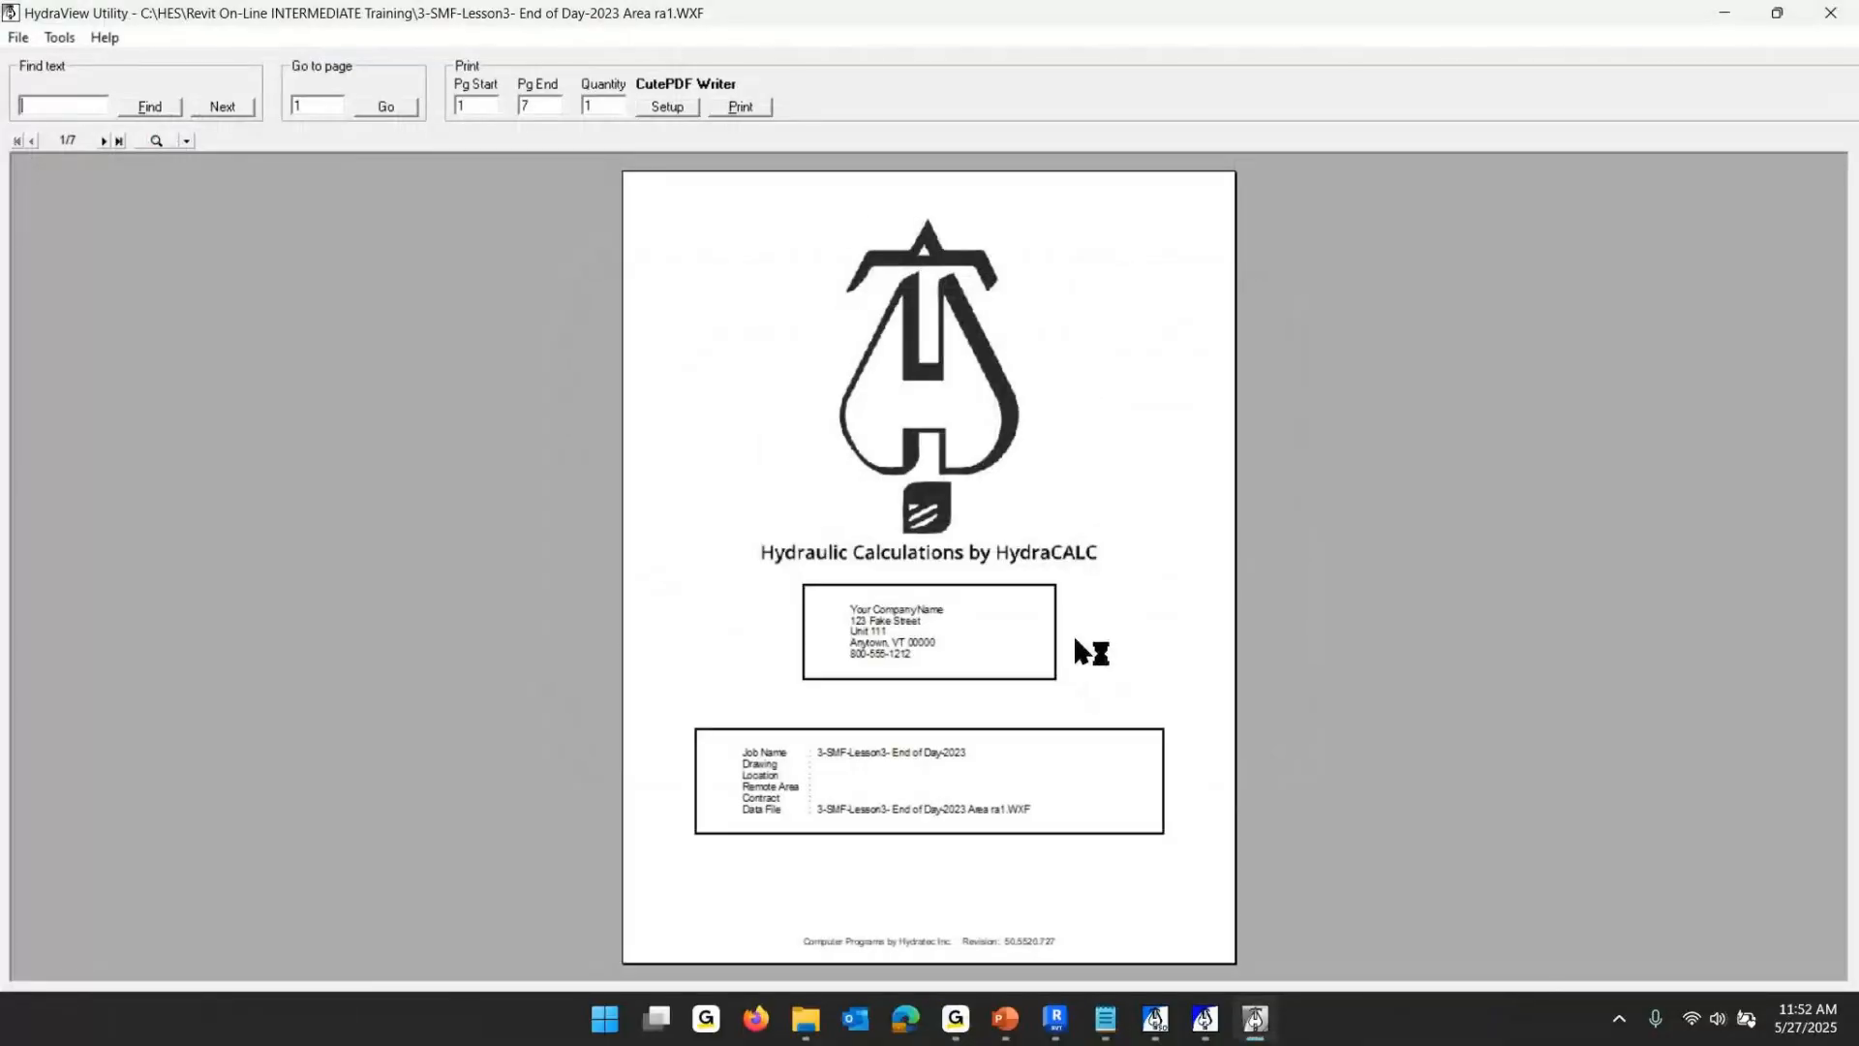
# - Page through the report and zoom into the Final Calculations page, then close the report viewer
pyautogui.scroll(-2, 1021, 628)
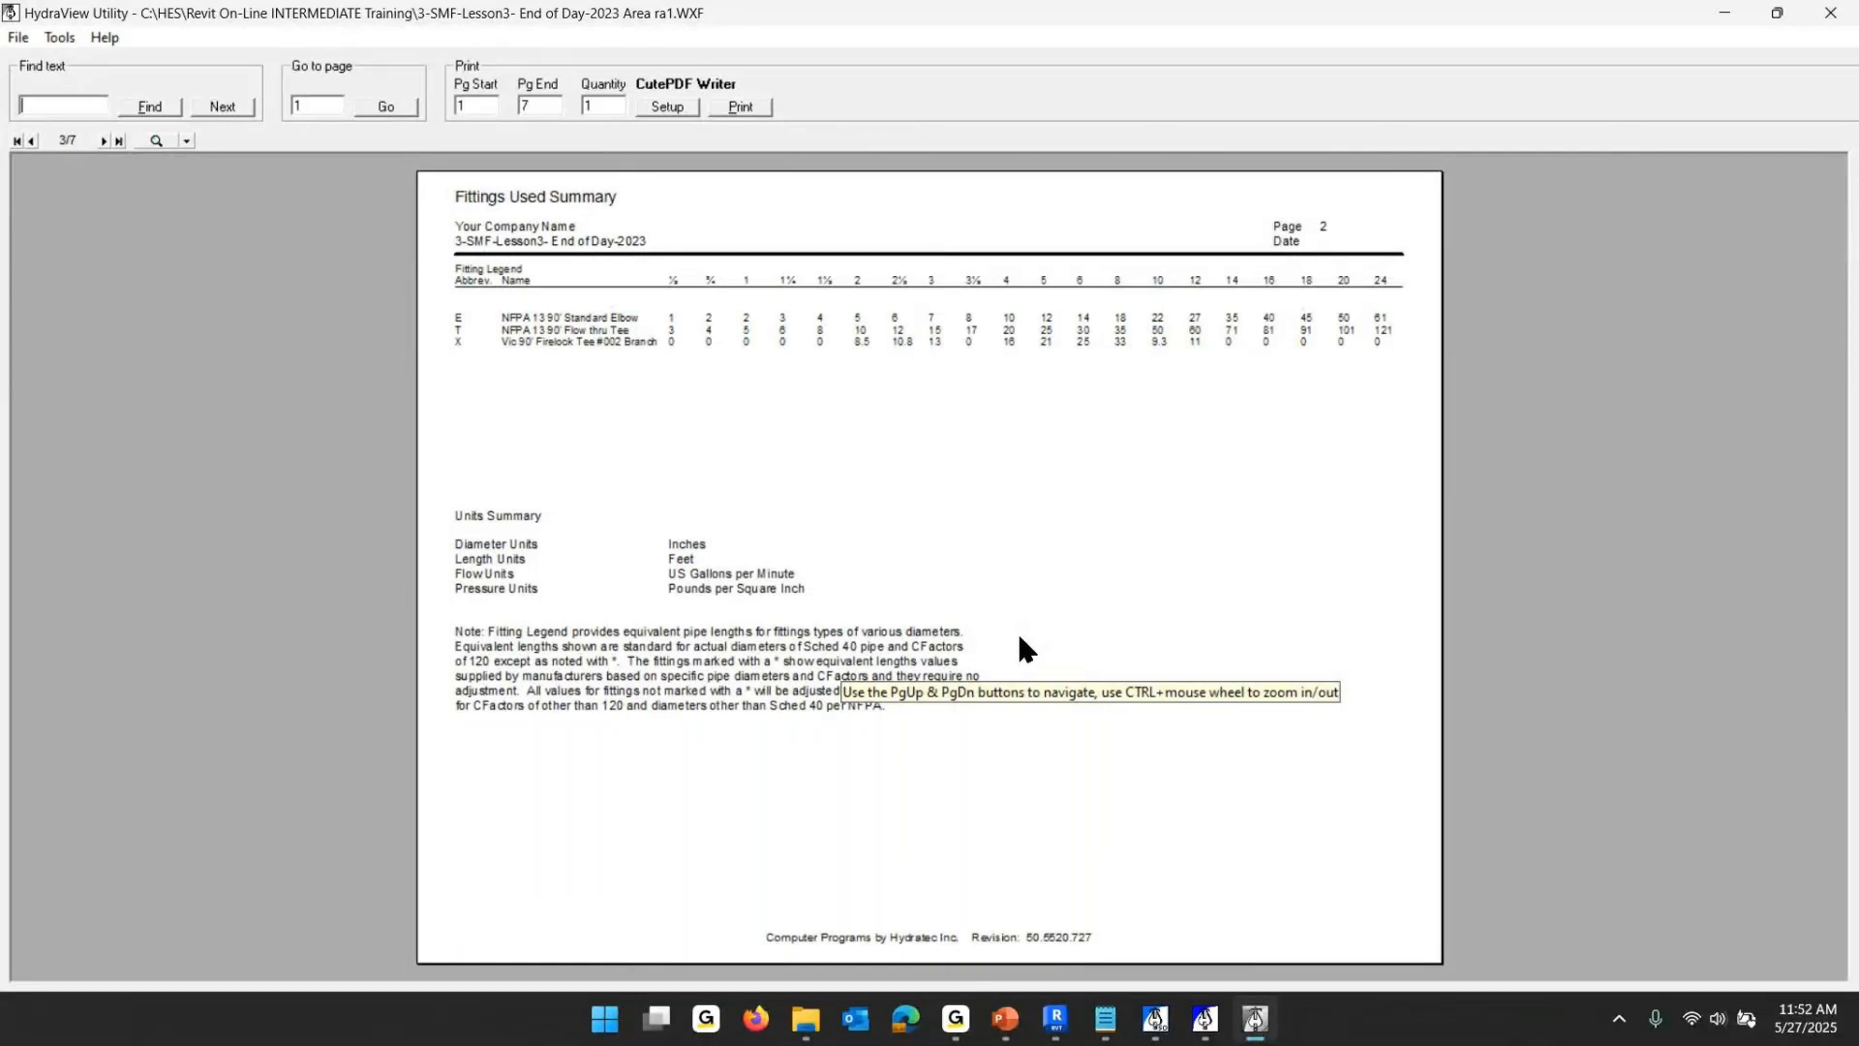
pyautogui.scroll(-1, 1024, 649)
pyautogui.scroll(3, 1016, 639)
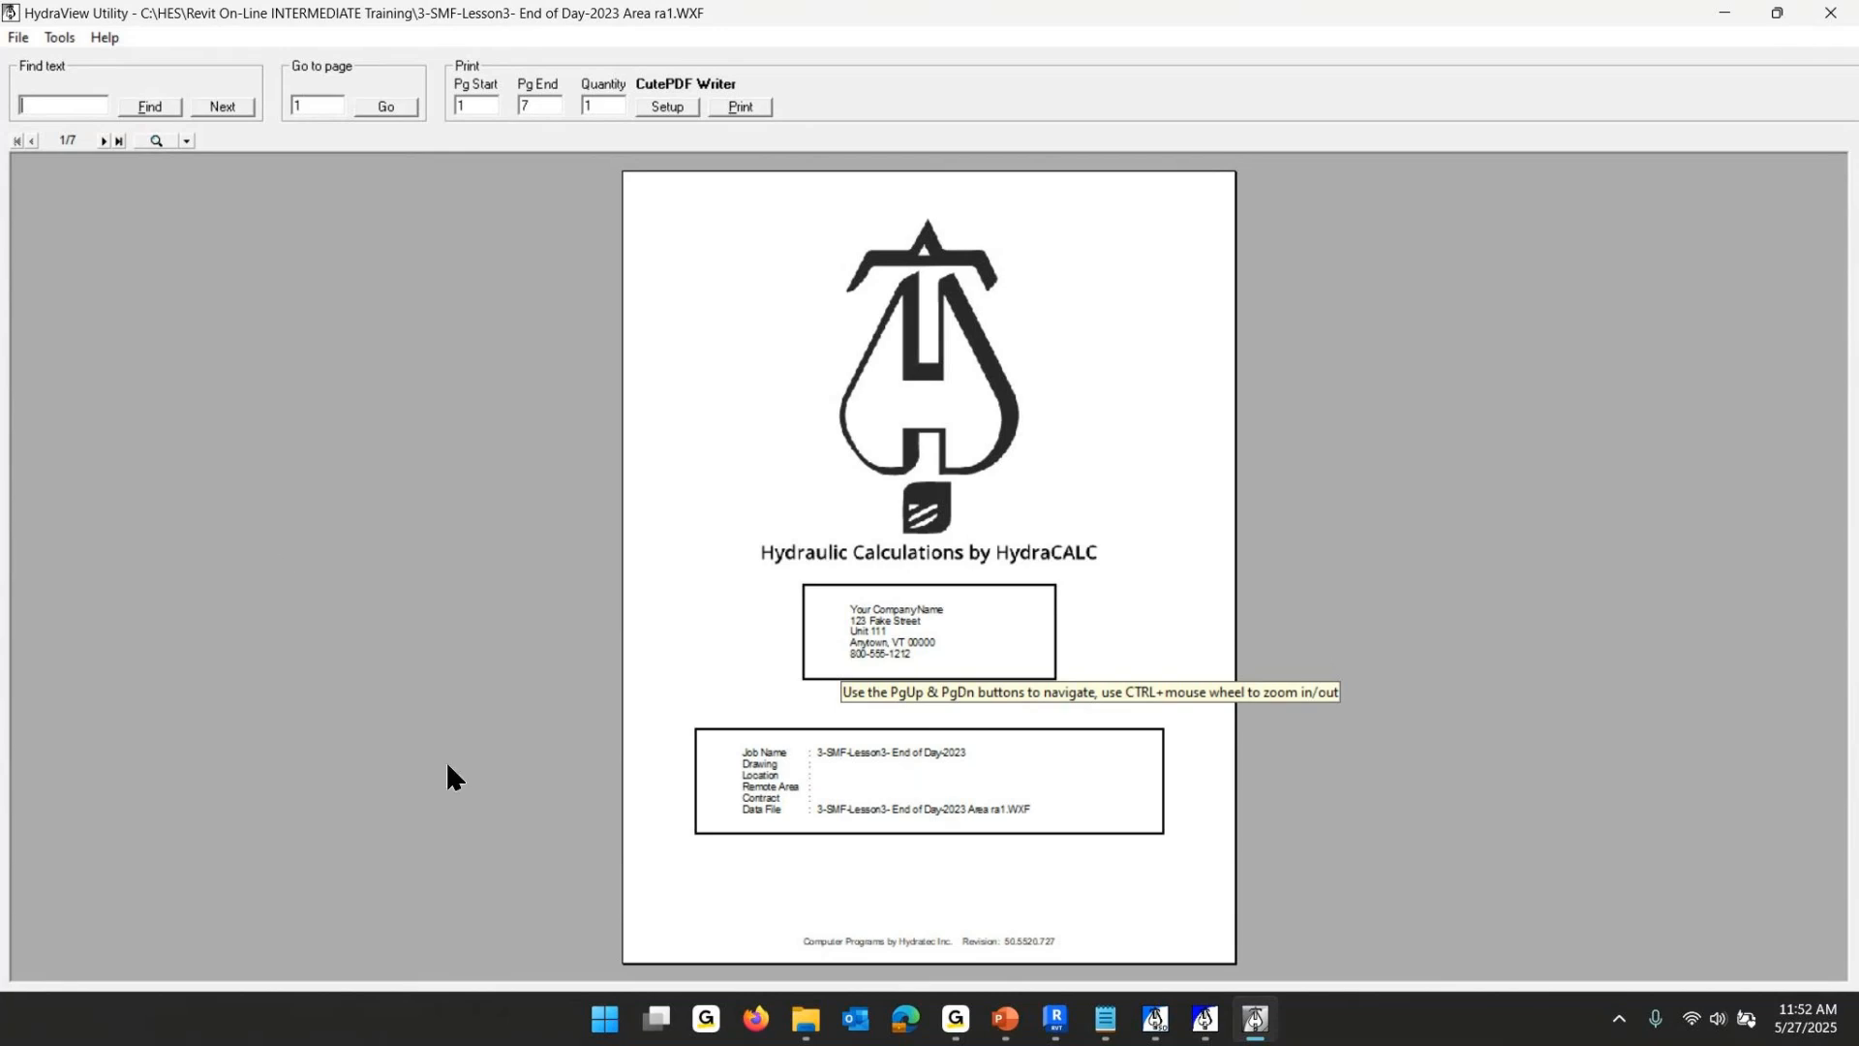
pyautogui.scroll(-1, 970, 539)
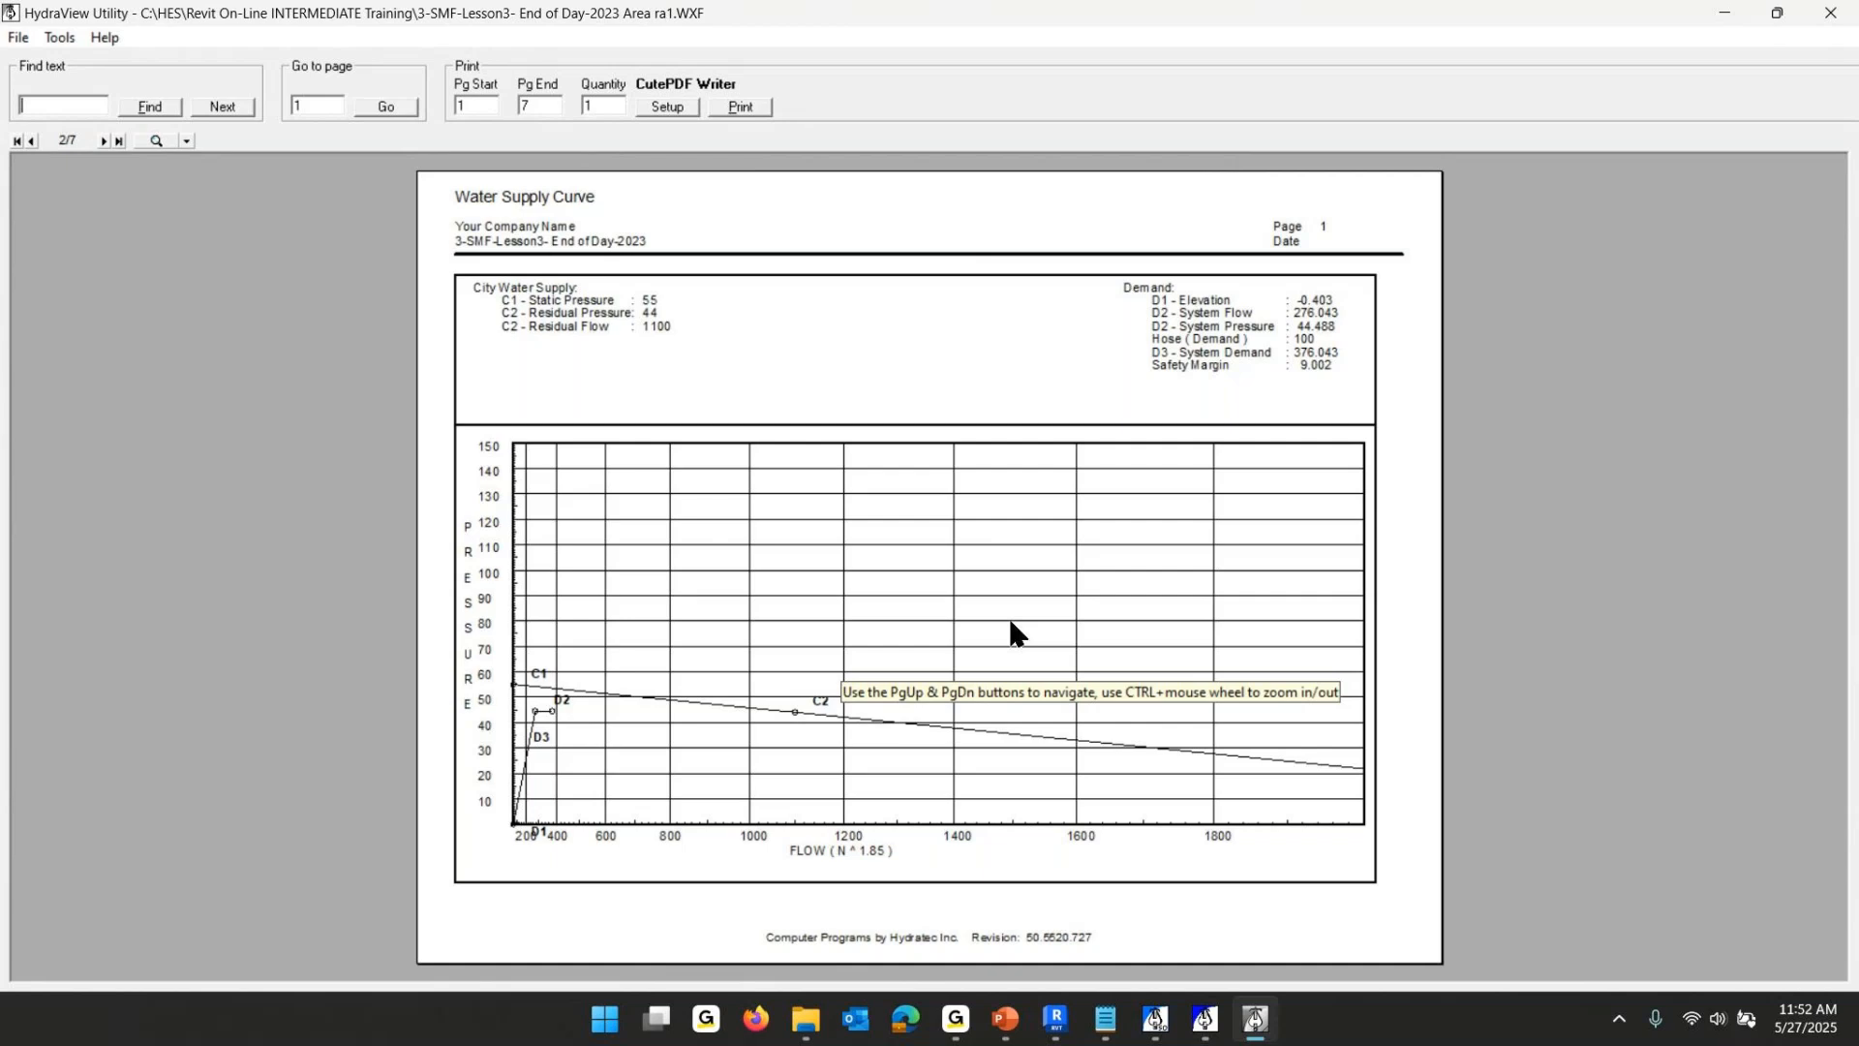
pyautogui.scroll(-2, 1012, 629)
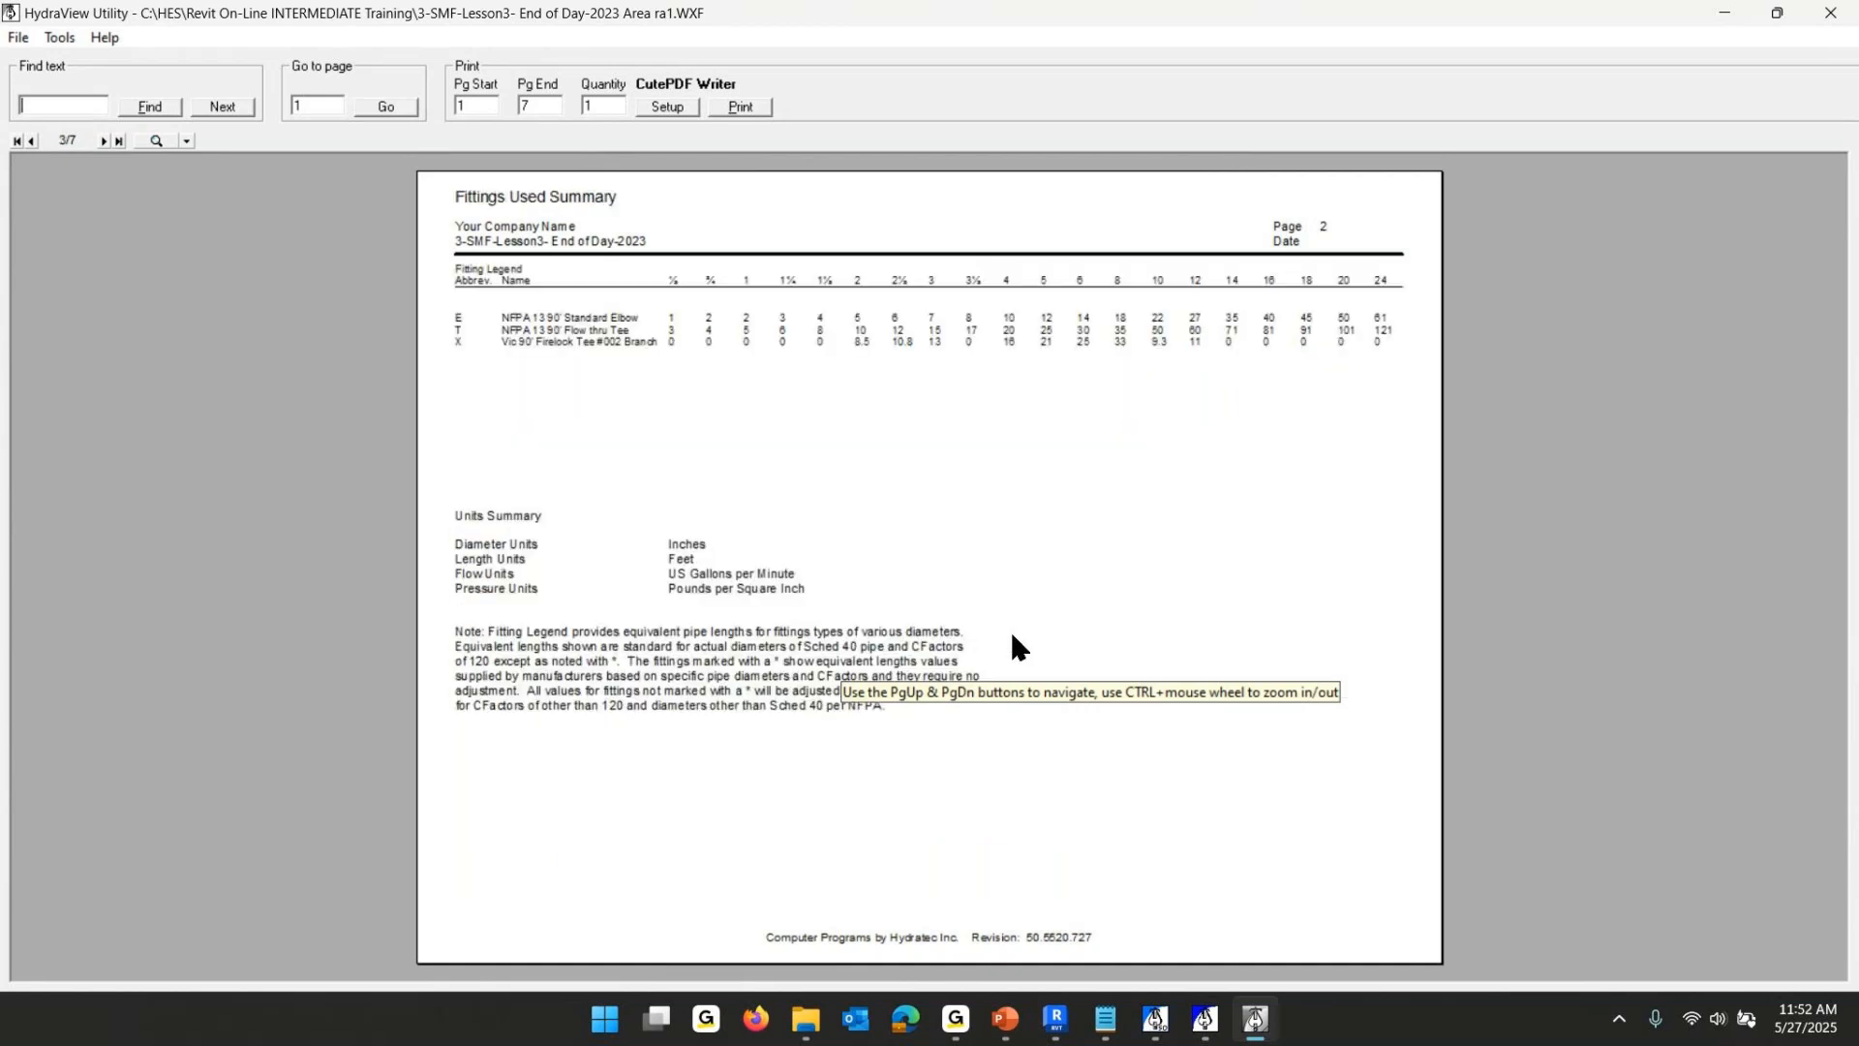
pyautogui.scroll(-1, 1013, 647)
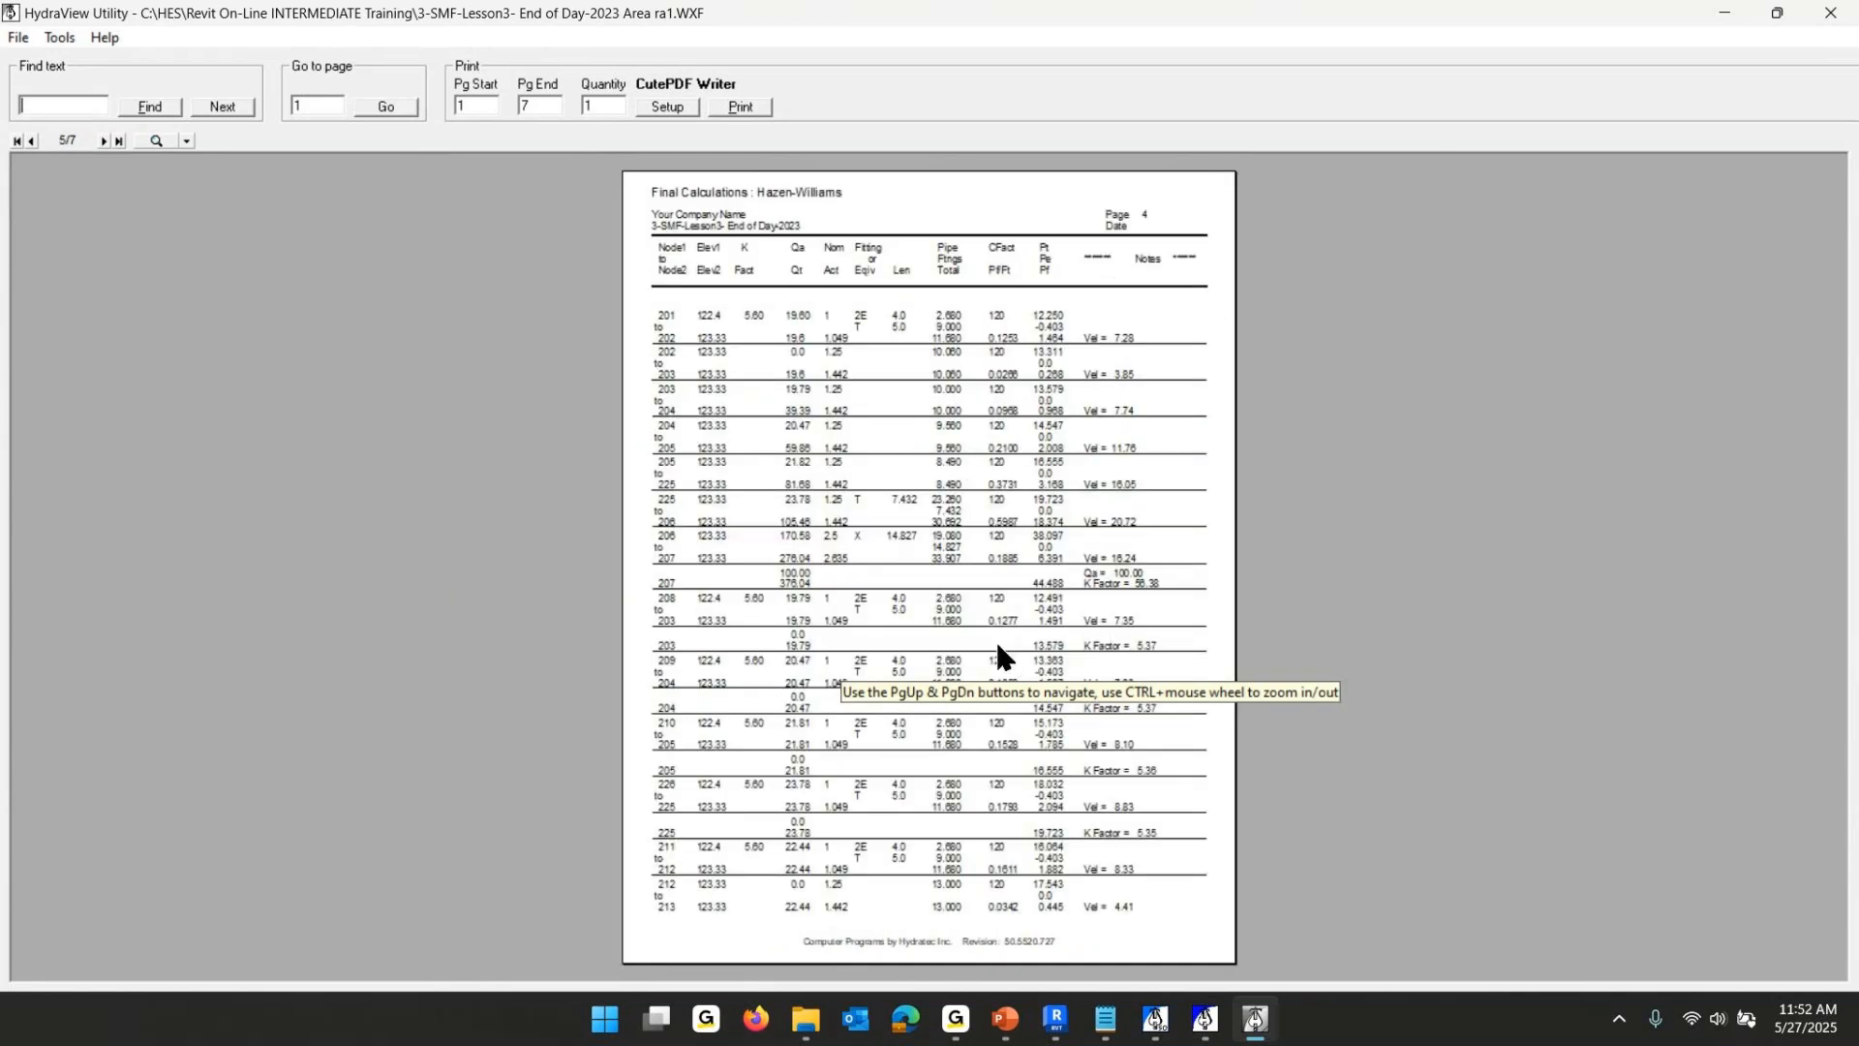
pyautogui.click(901, 415)
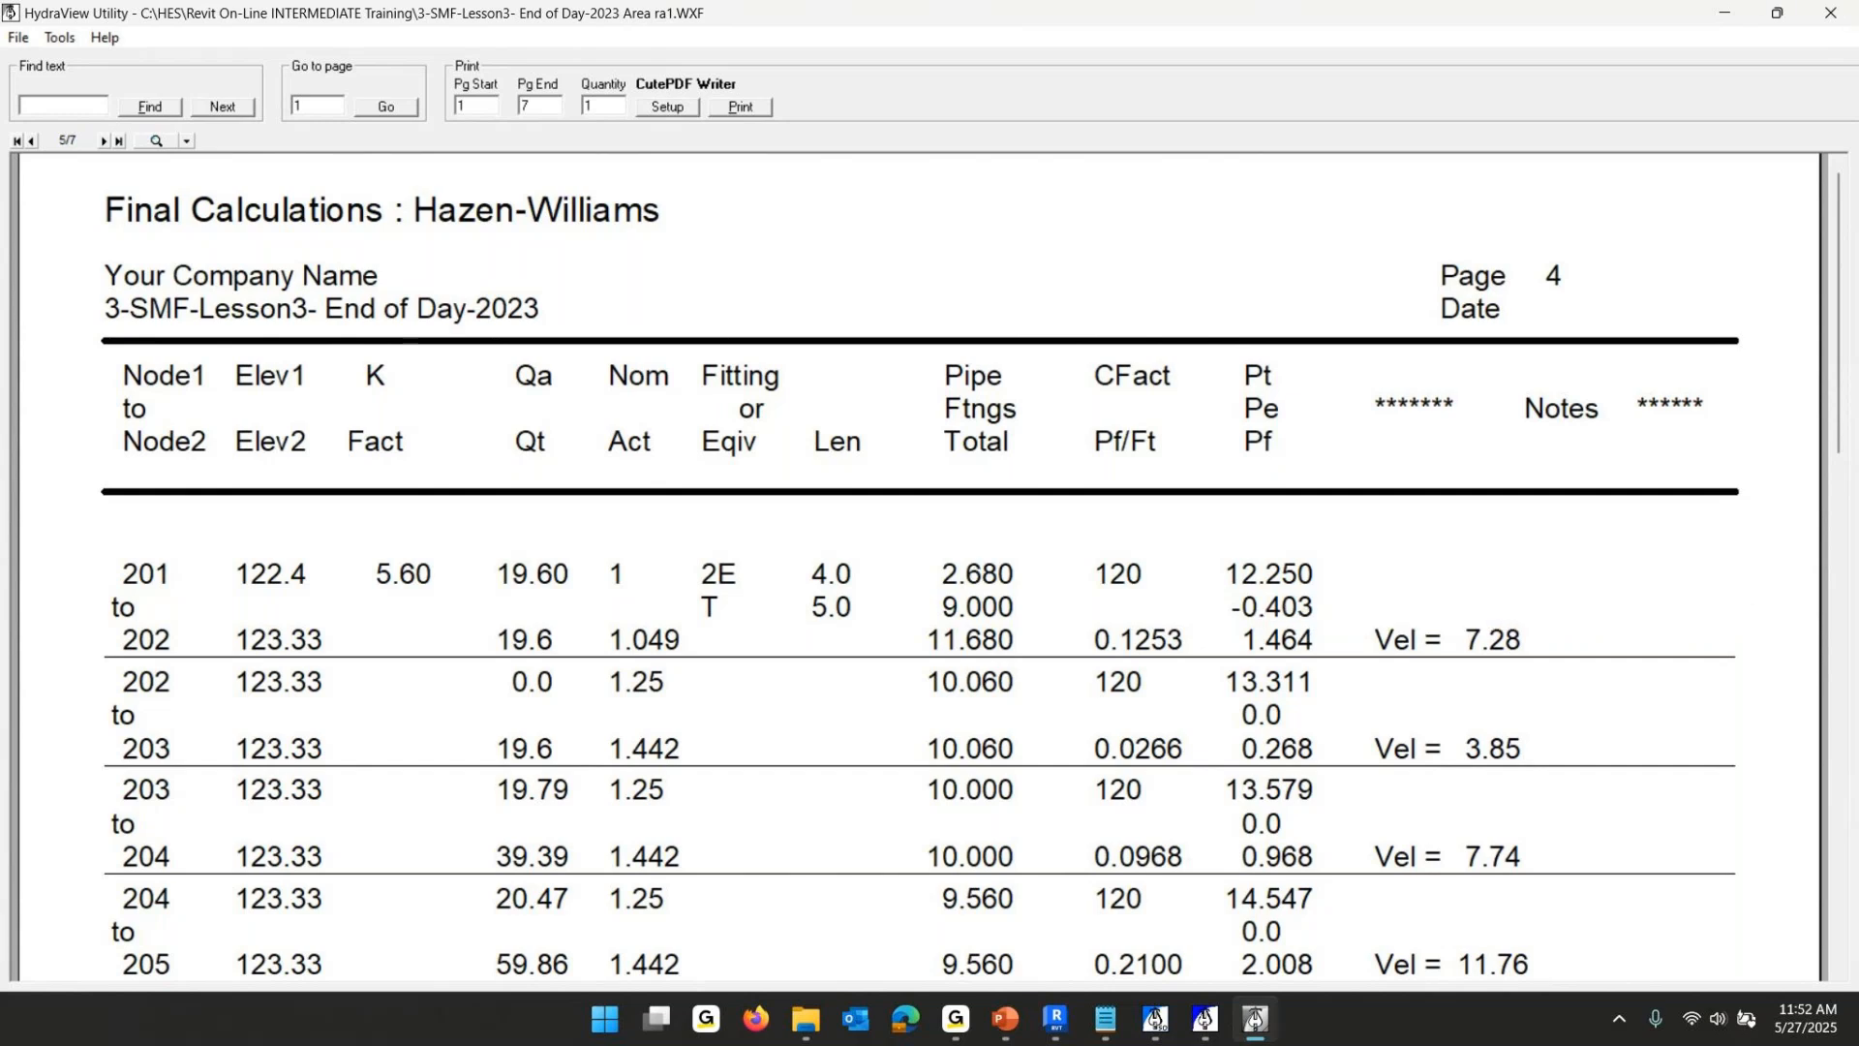
pyautogui.click(1833, 17)
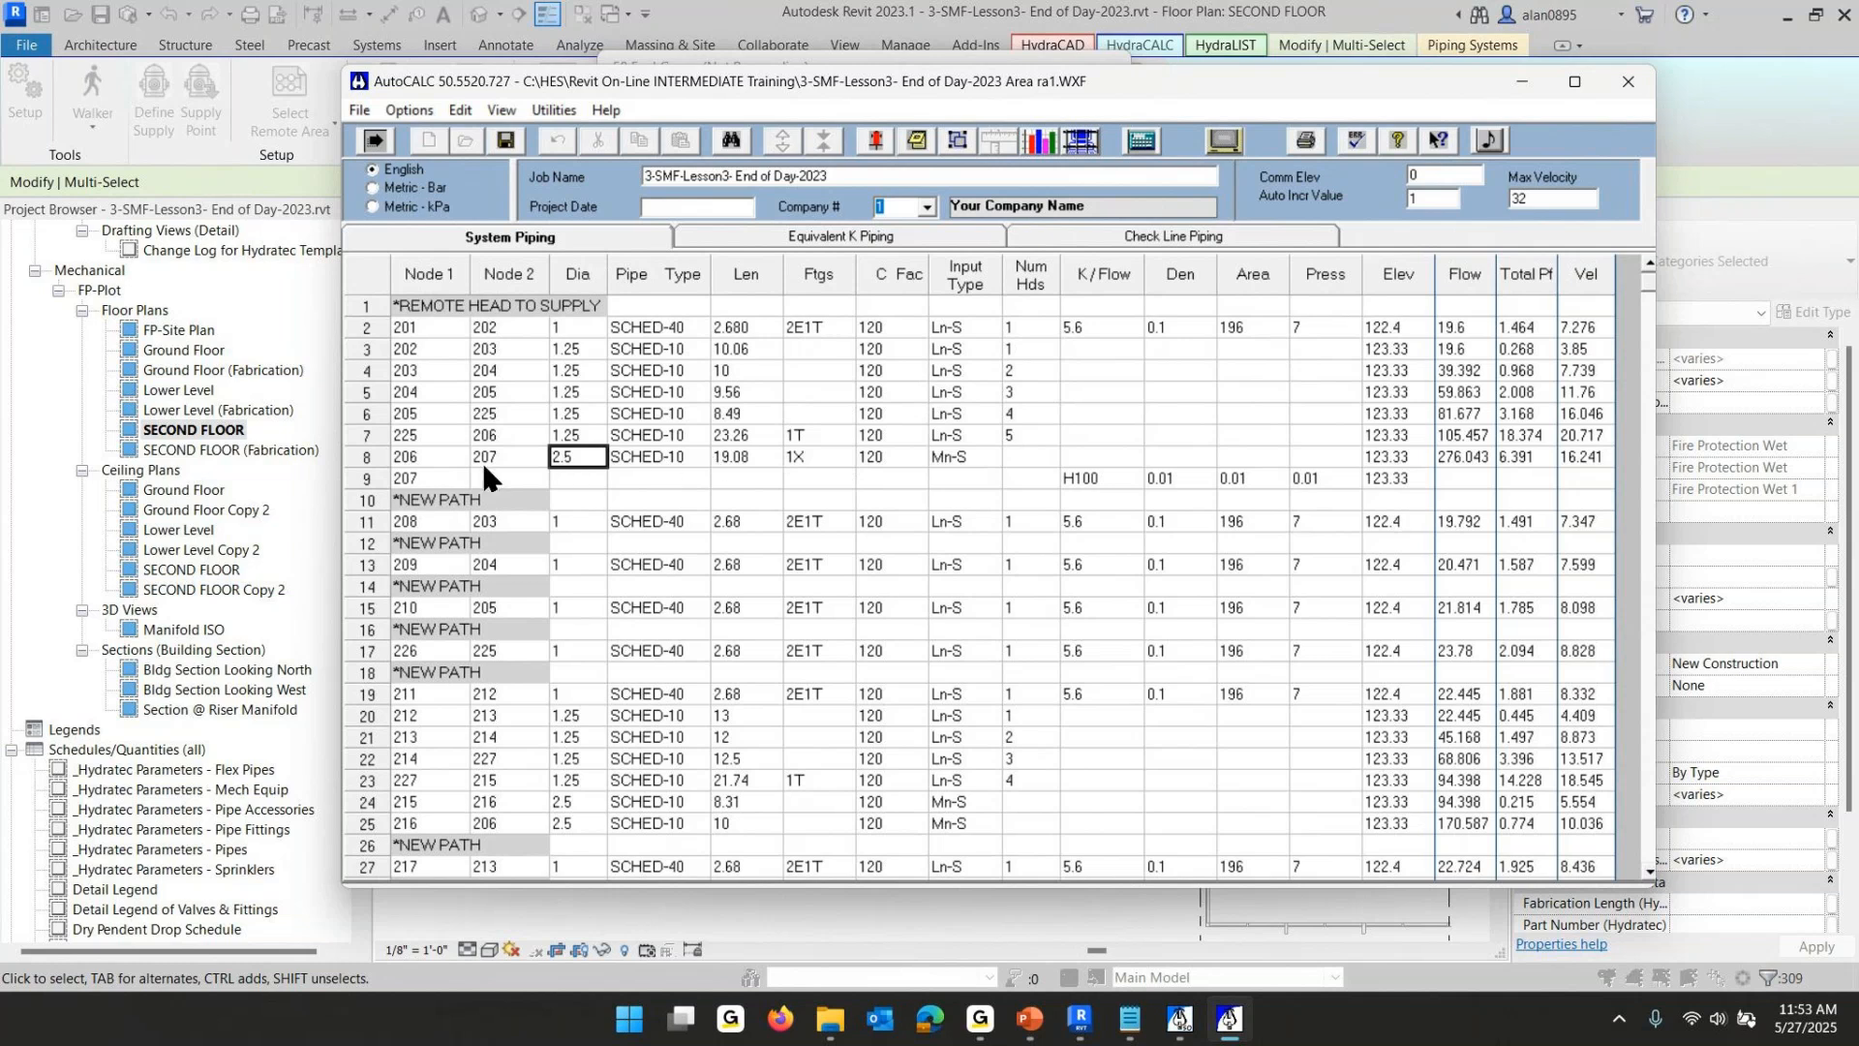
# - Close the calculator, return to Revit, and place the fire protection demand table above the second-floor plan
pyautogui.click(815, 456)
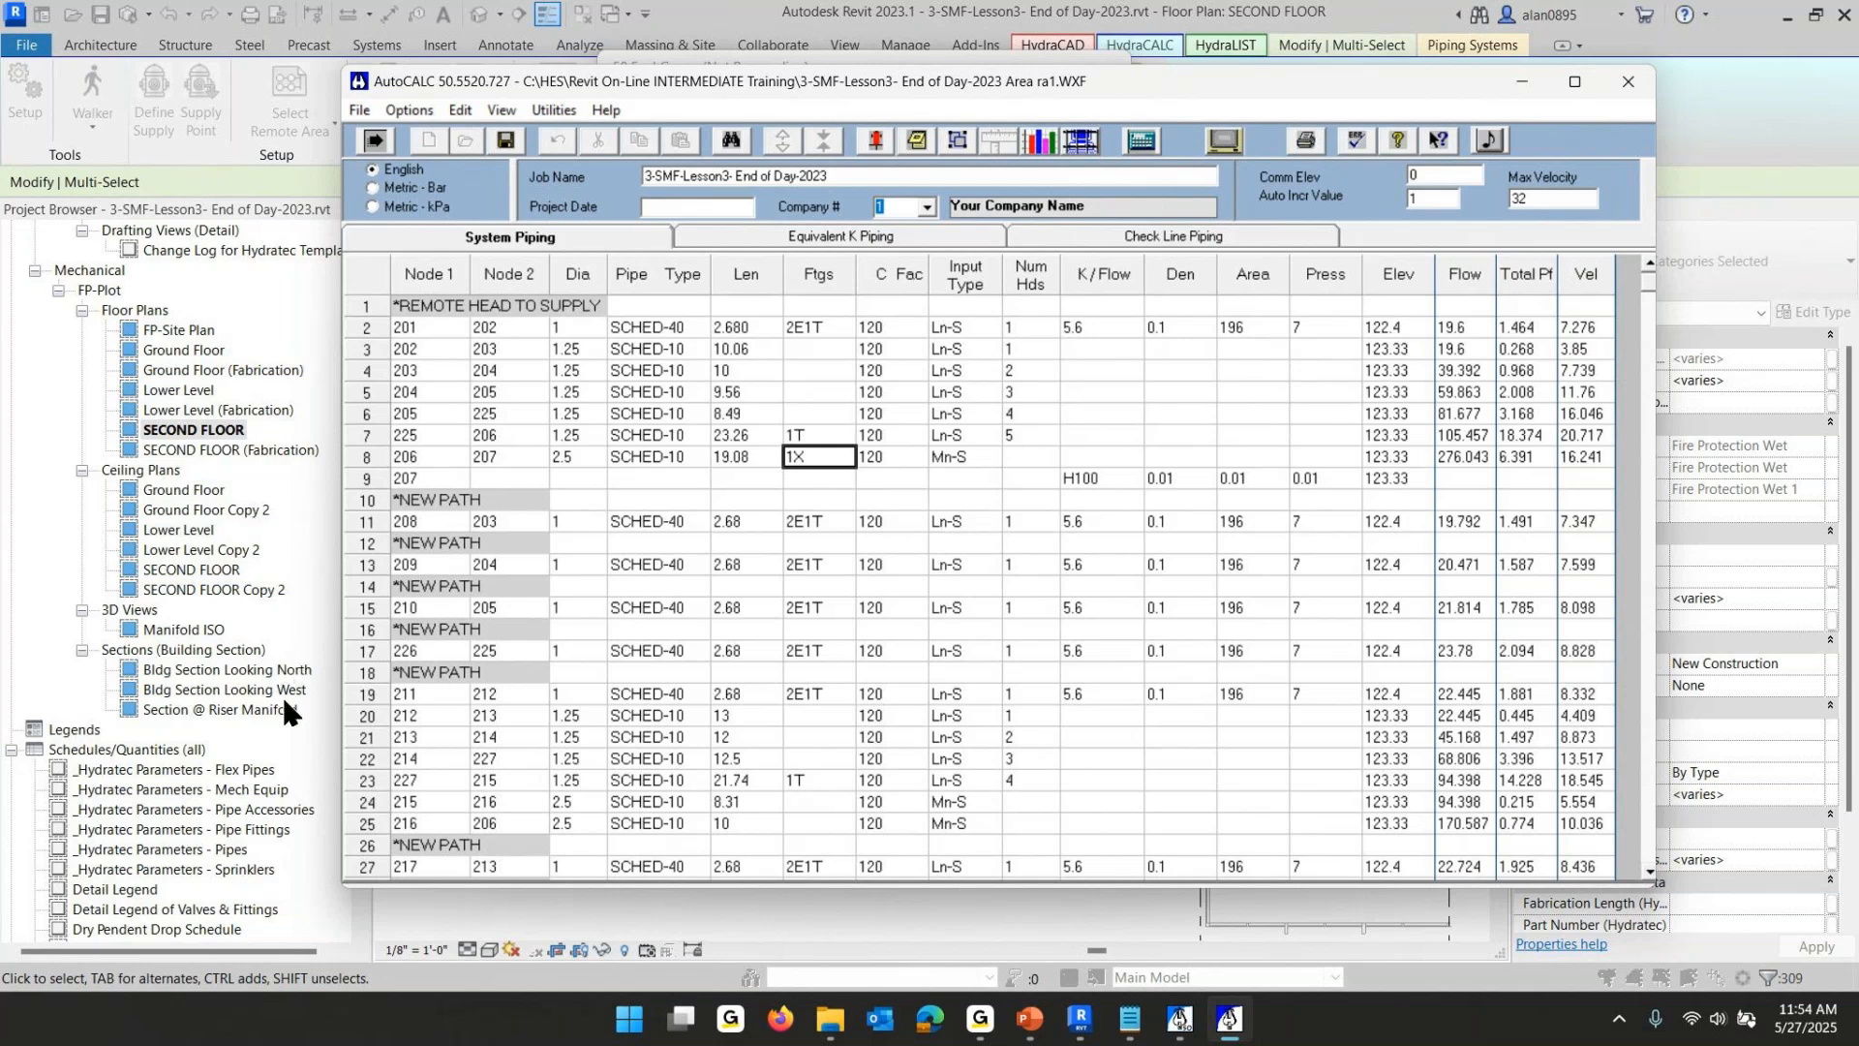
pyautogui.click(1629, 84)
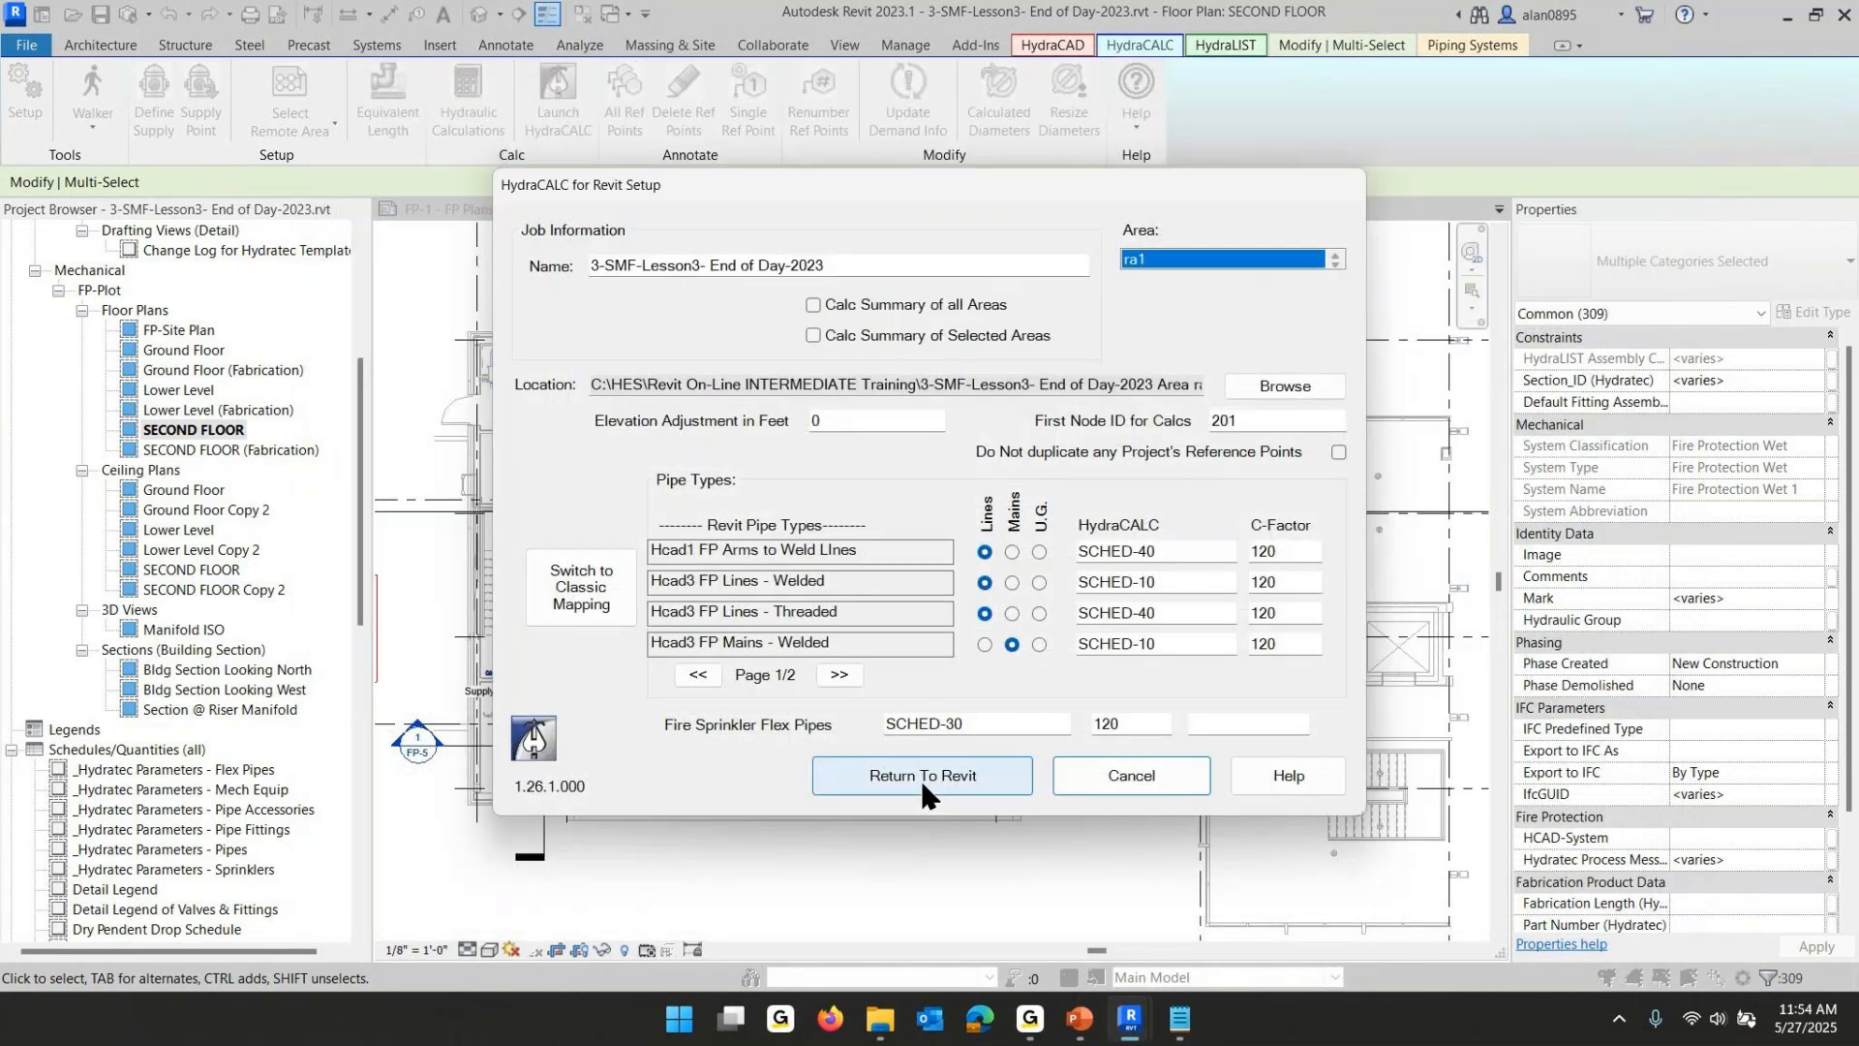
pyautogui.click(920, 777)
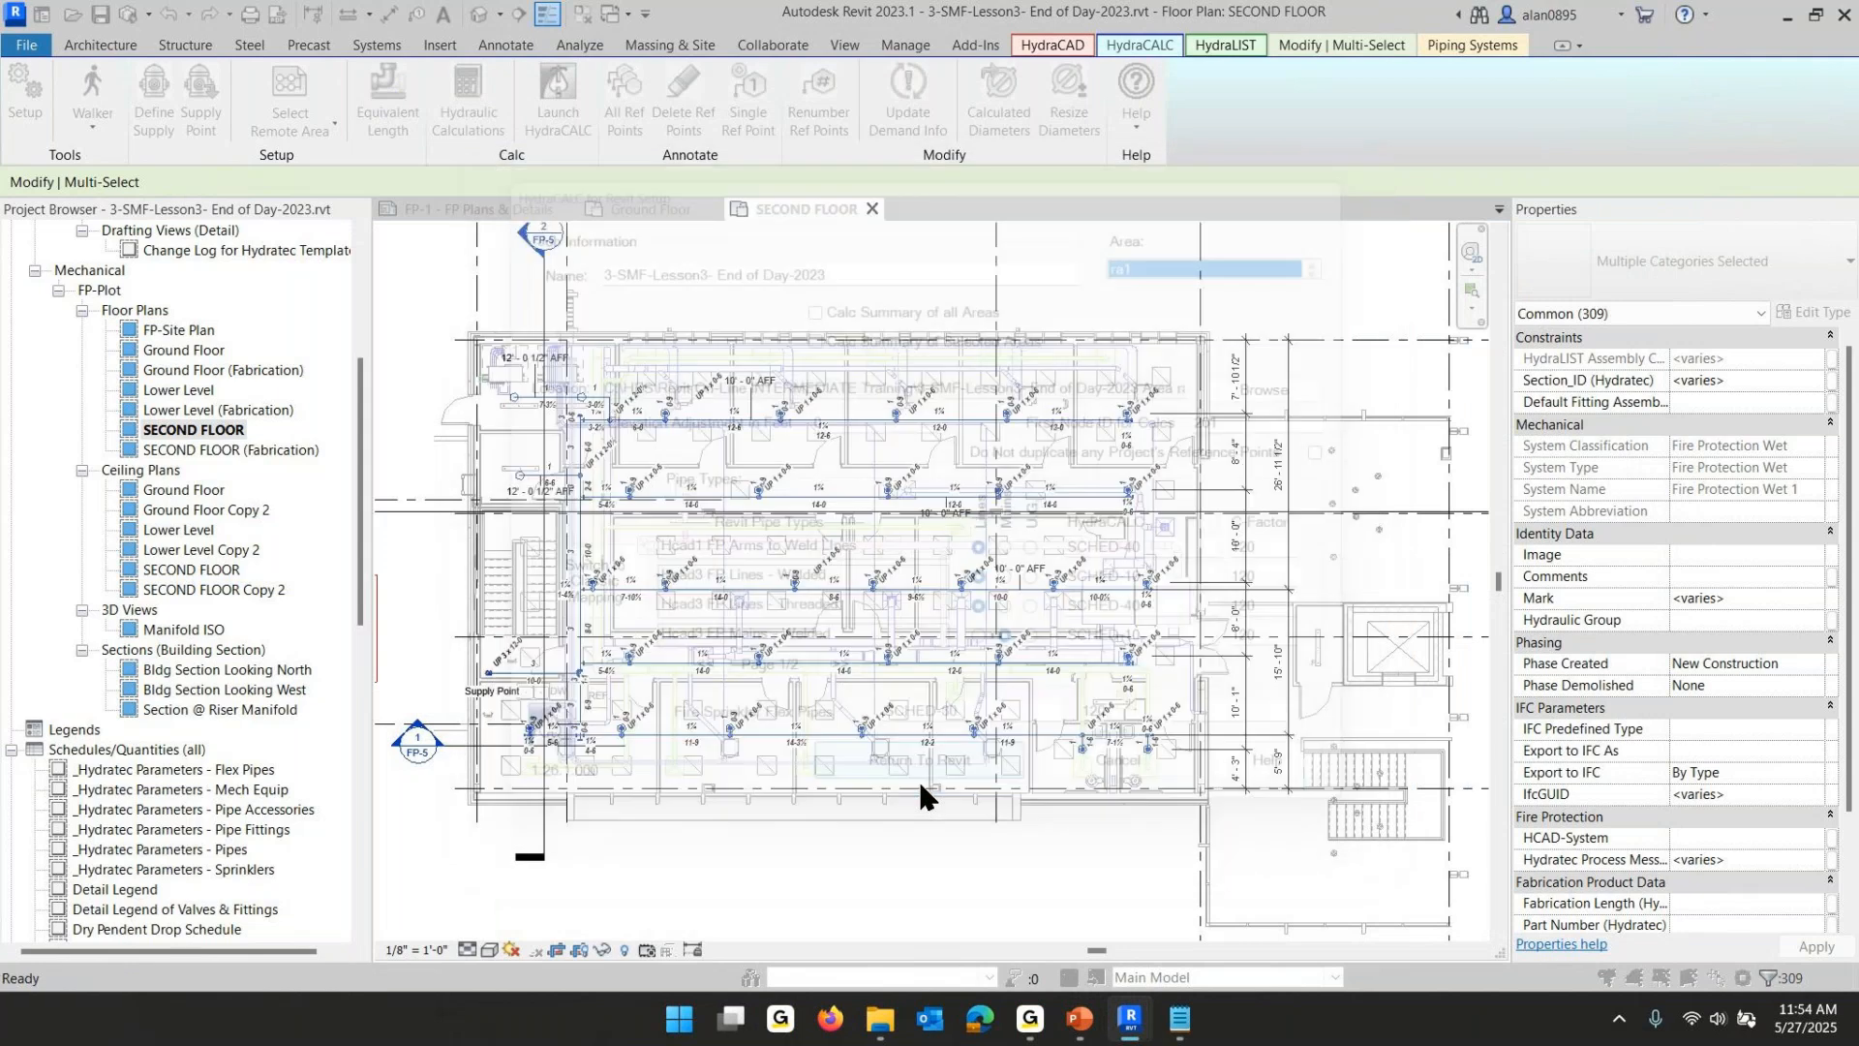
pyautogui.click(1060, 429)
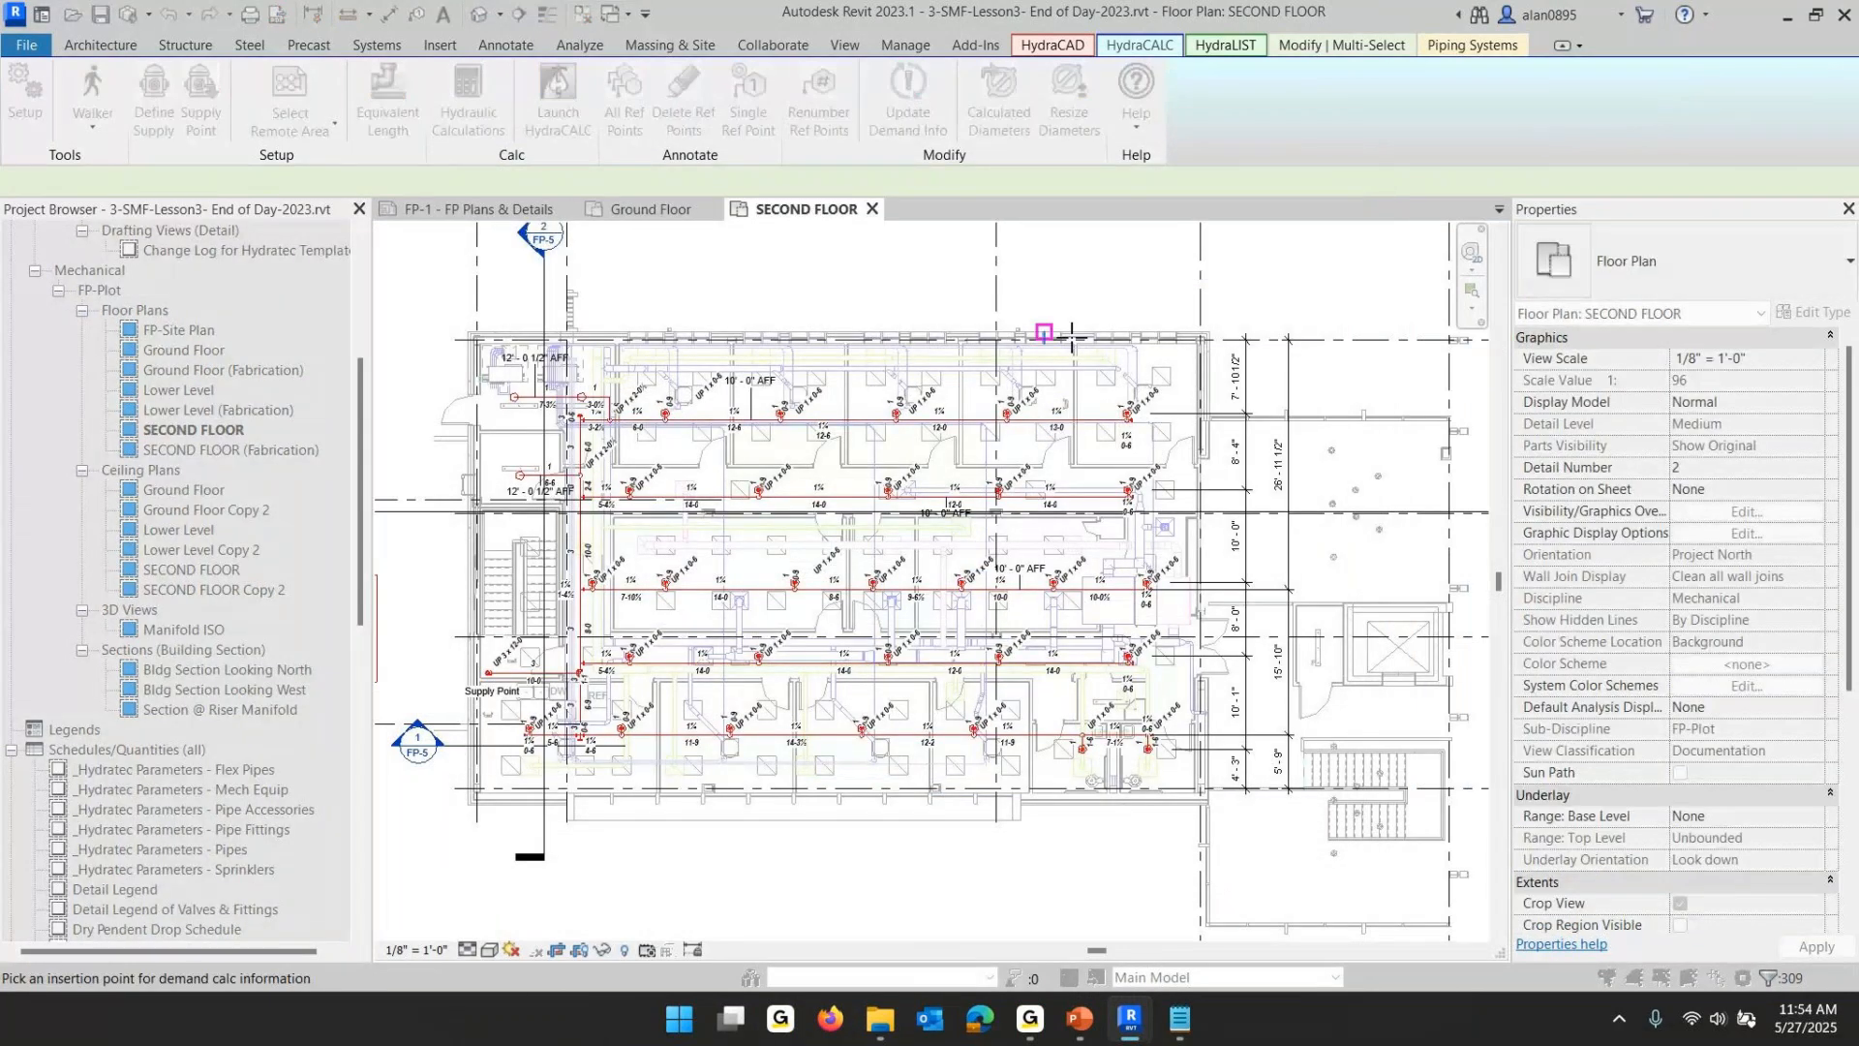
pyautogui.moveTo(1118, 483); pyautogui.dragTo(1113, 490, button='middle')
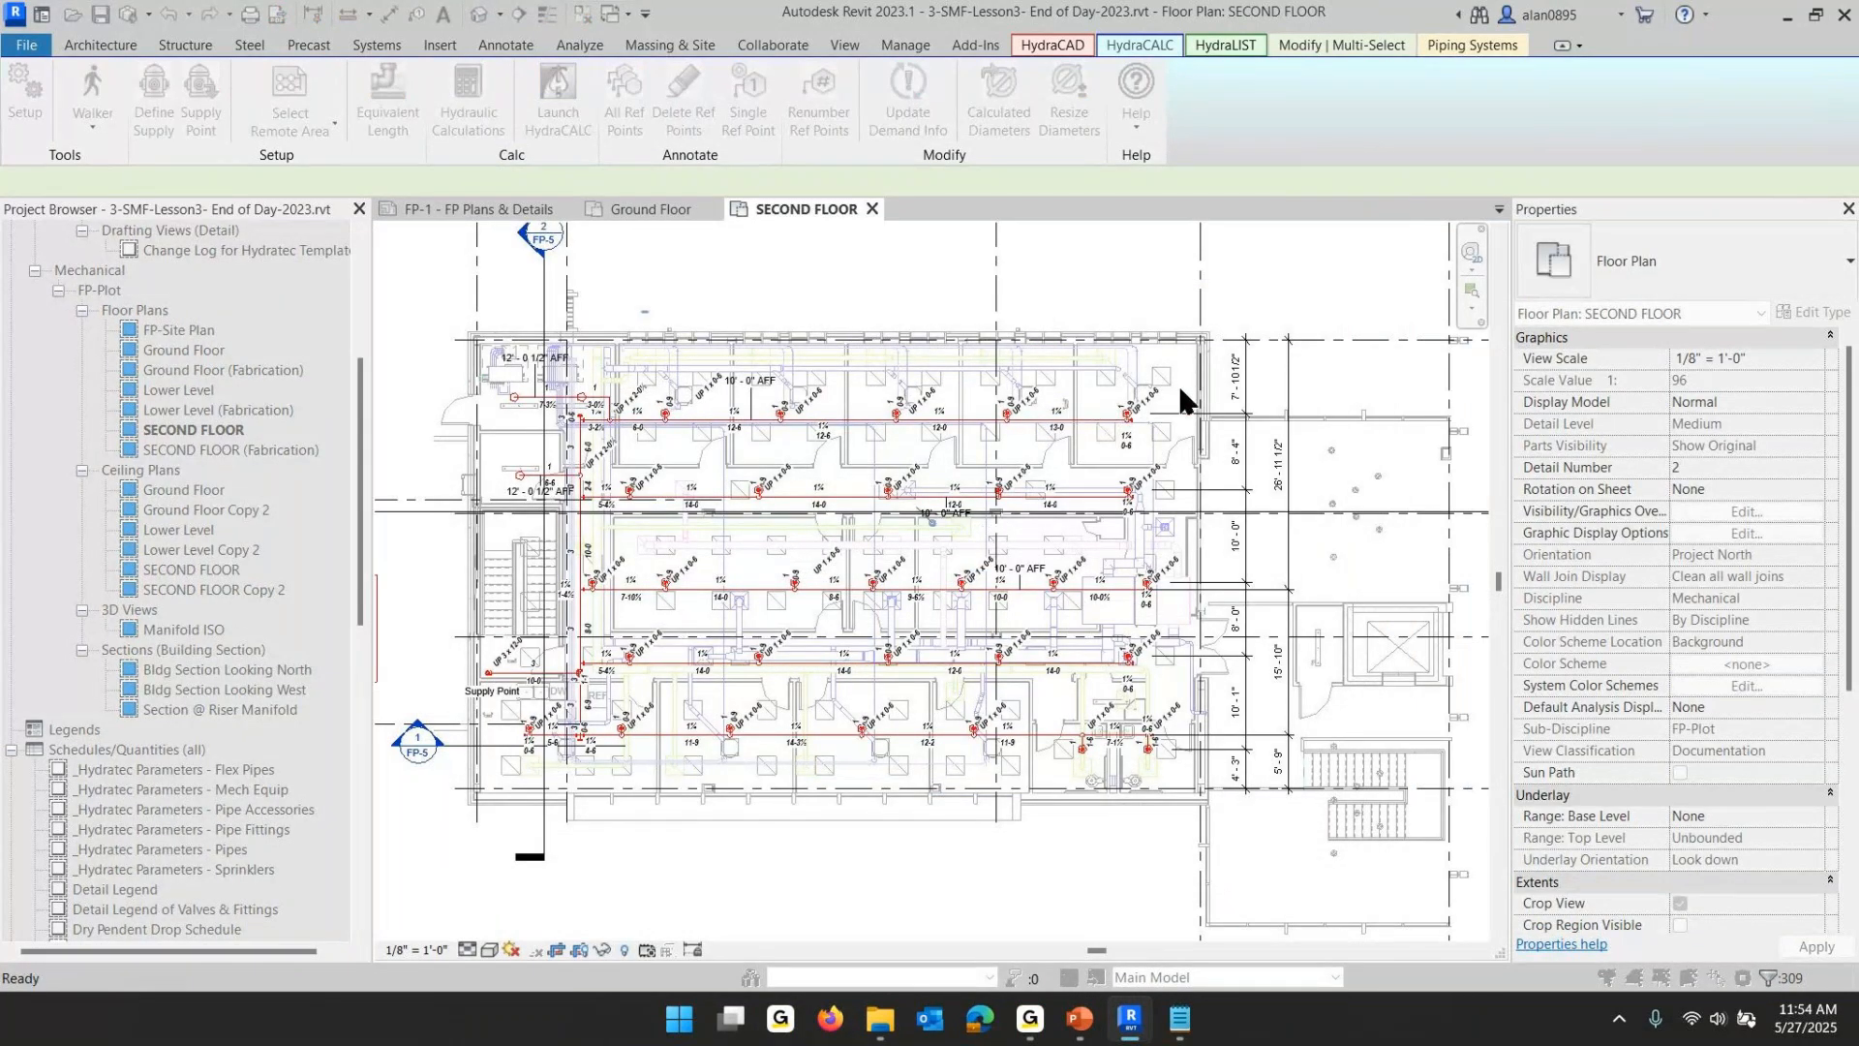
pyautogui.scroll(-2, 1187, 347)
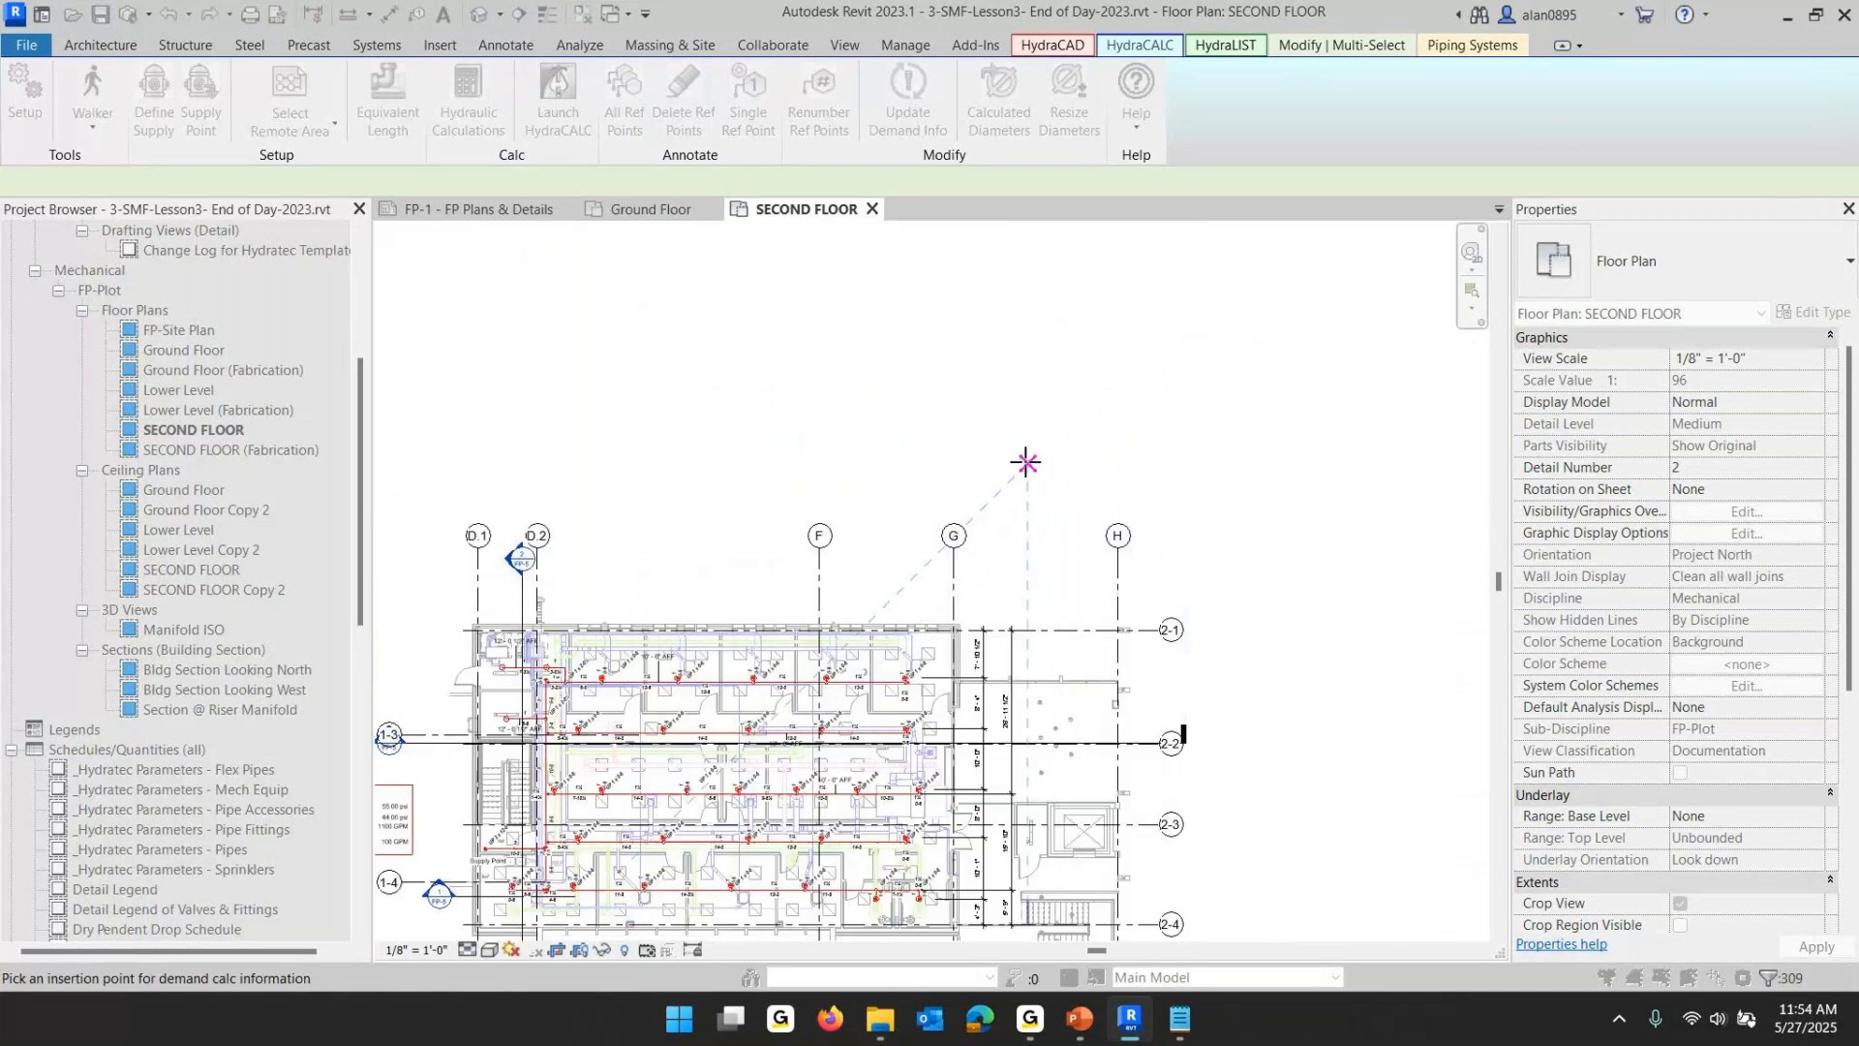
pyautogui.press('Escape')
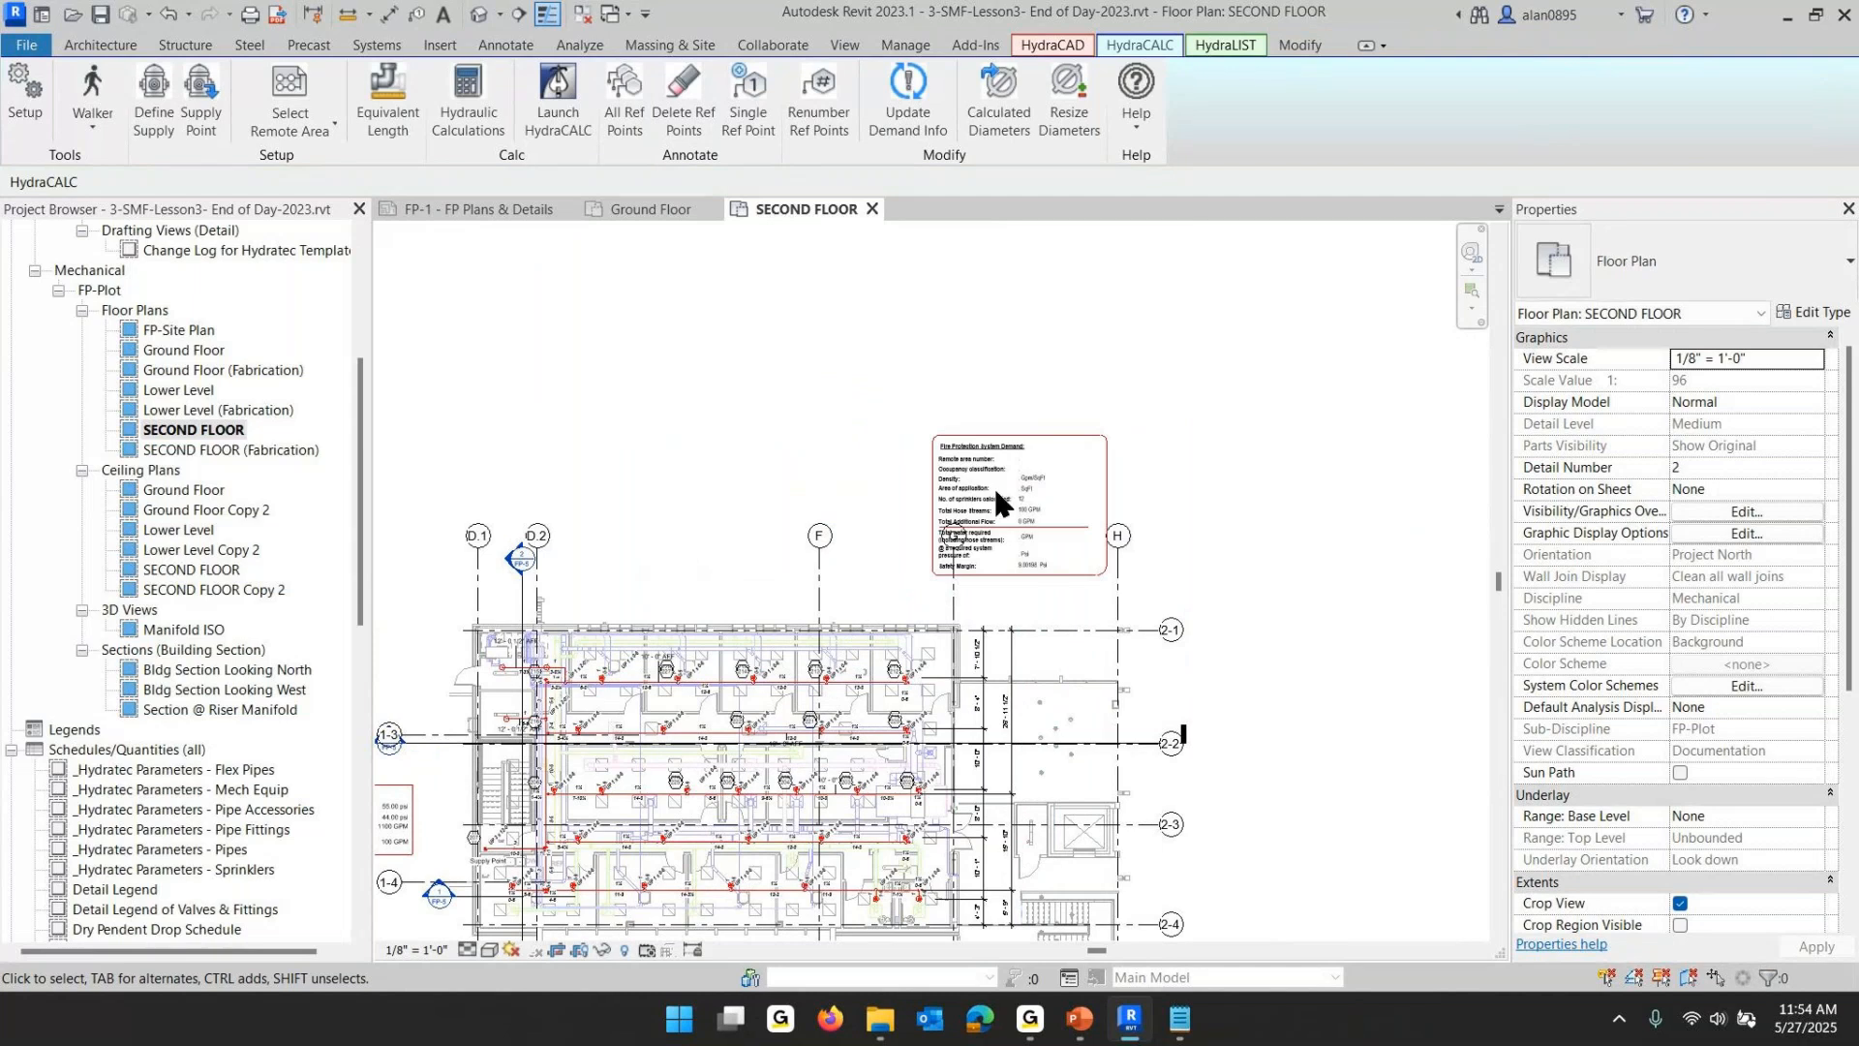
# - Inspect the placed fire protection demand table and its position relative to the plan
pyautogui.scroll(5, 1065, 509)
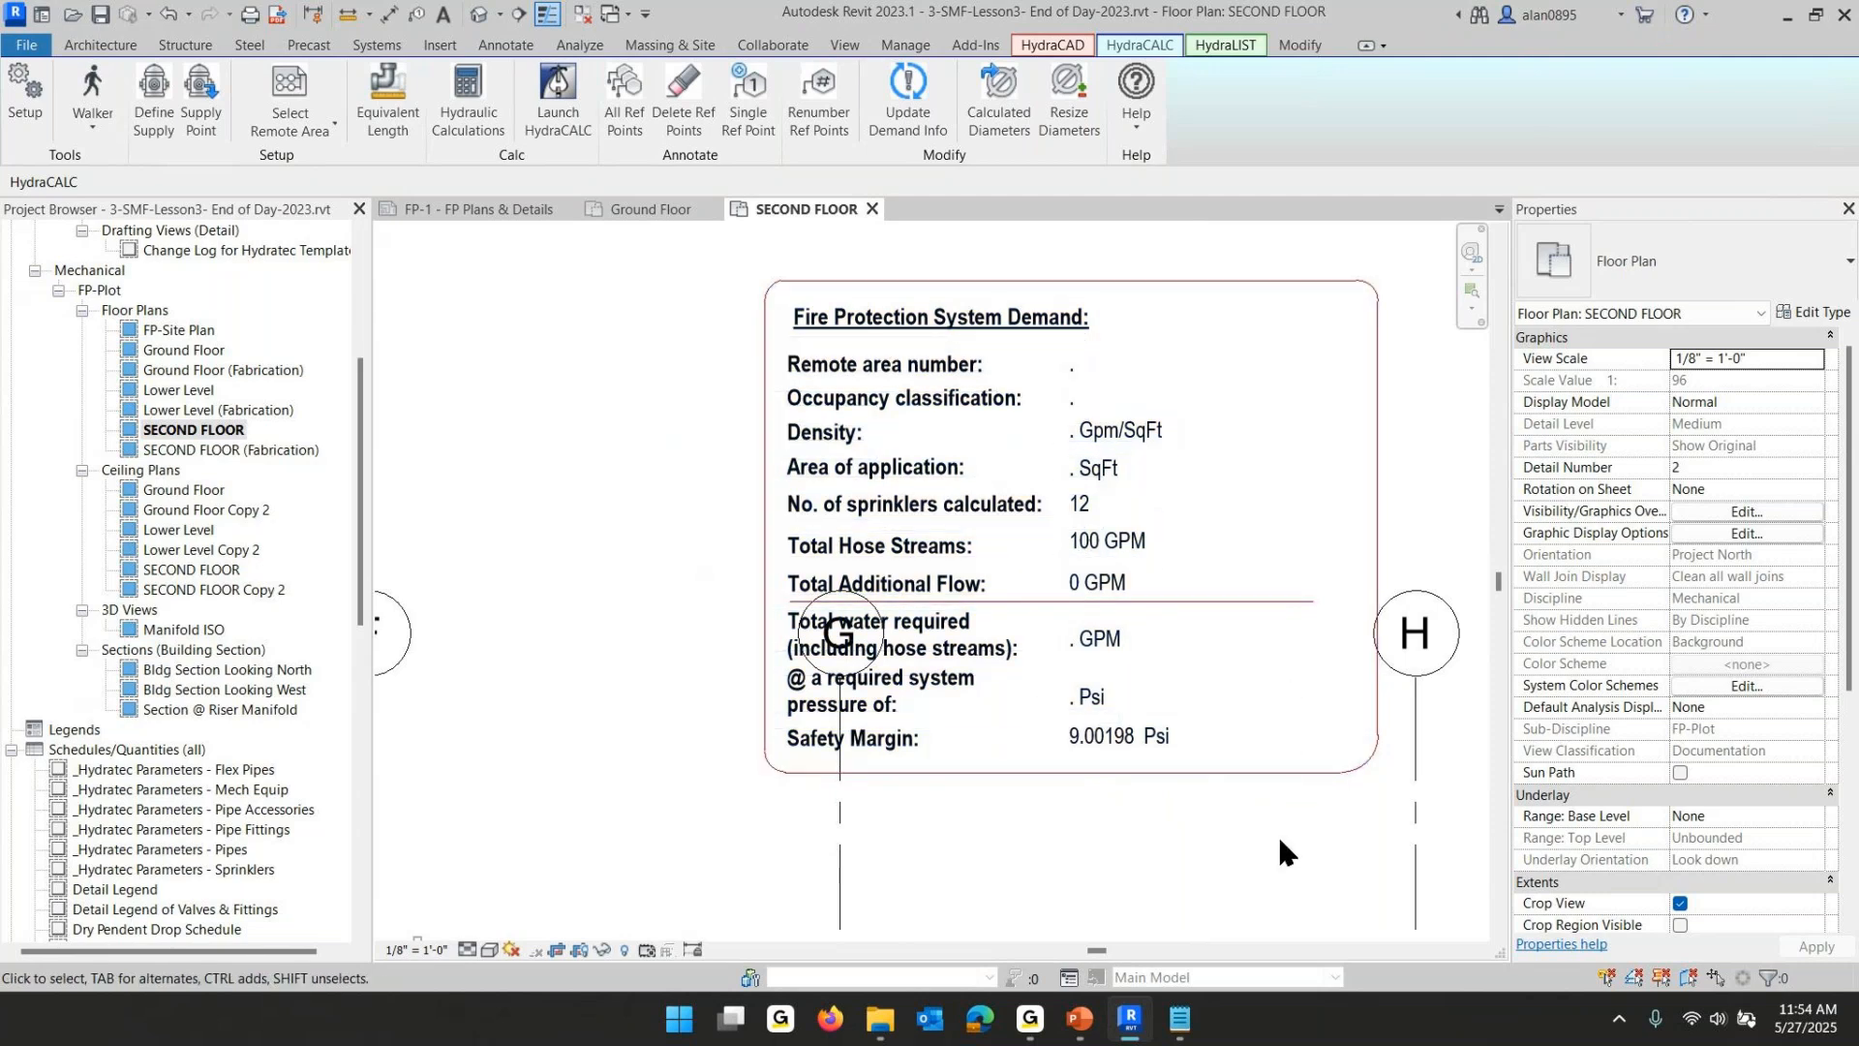
pyautogui.scroll(-2, 1276, 833)
pyautogui.scroll(-2, 1302, 819)
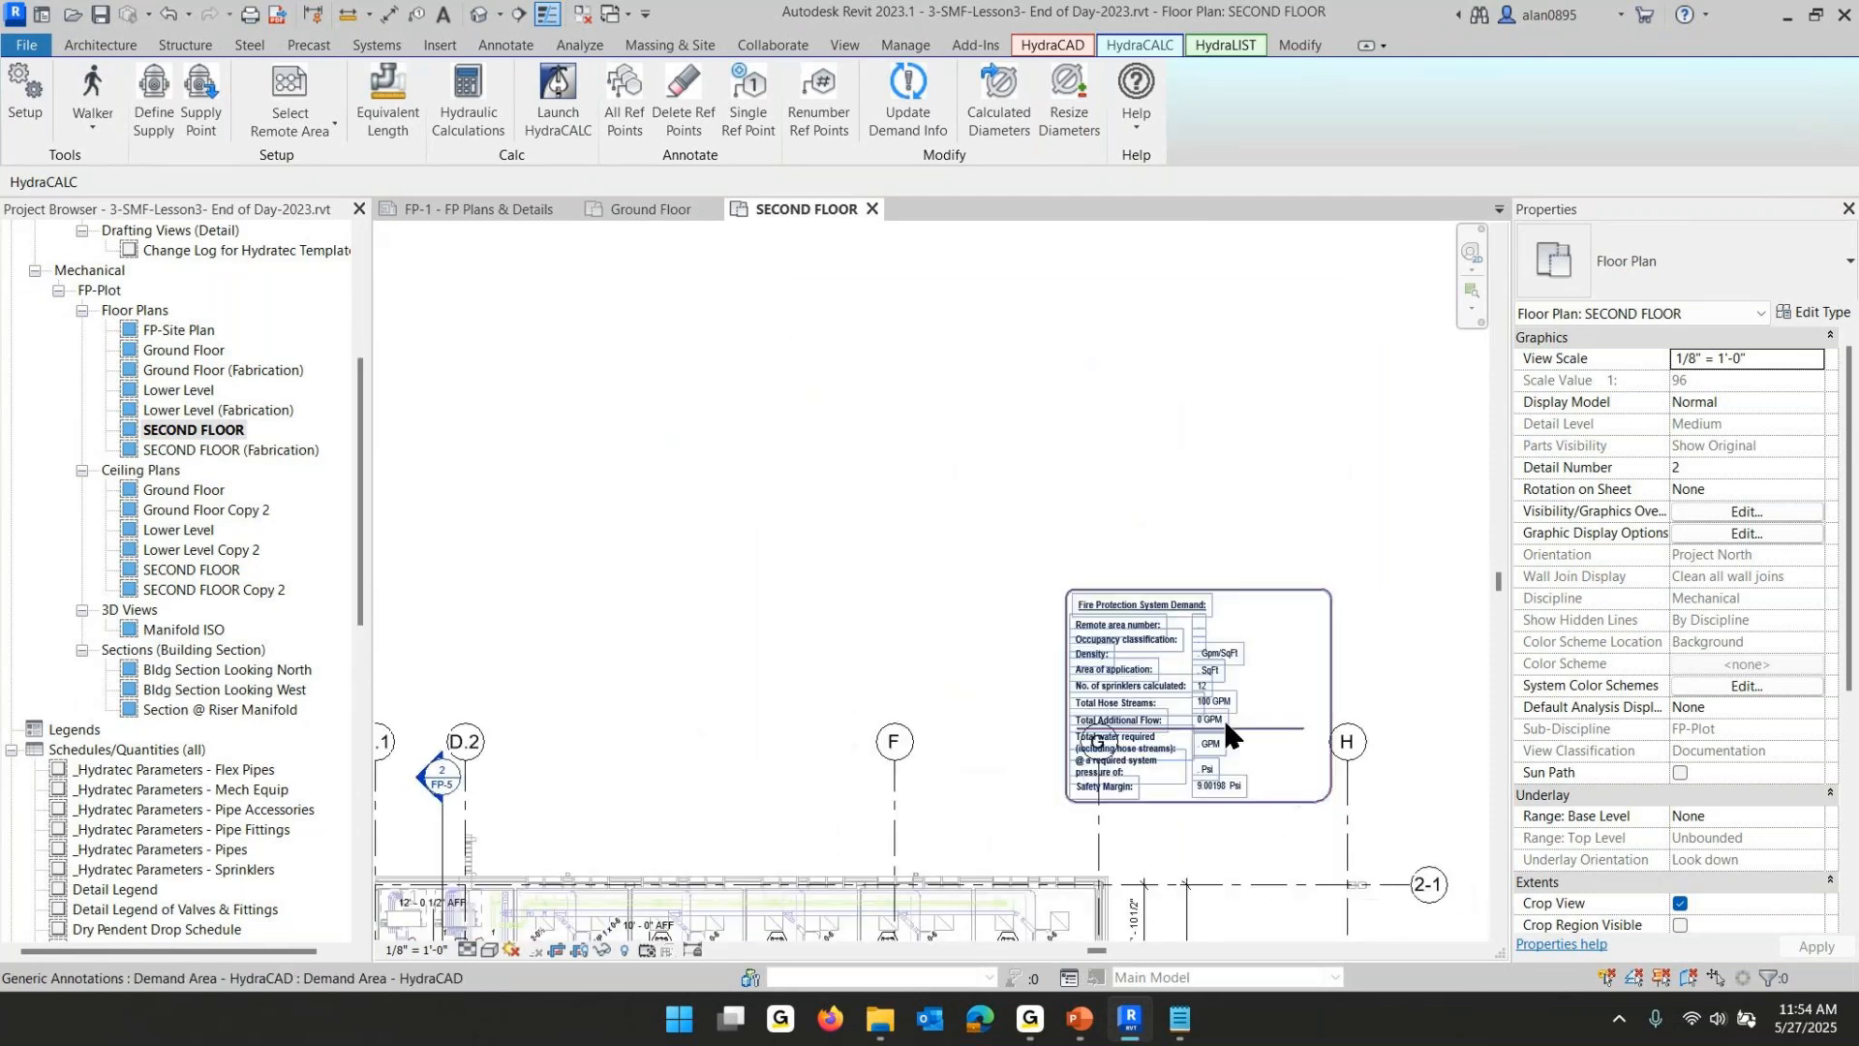
pyautogui.click(1174, 670)
pyautogui.moveTo(1205, 907); pyautogui.dragTo(1024, 802)
pyautogui.click(1340, 494)
pyautogui.scroll(-2, 1356, 542)
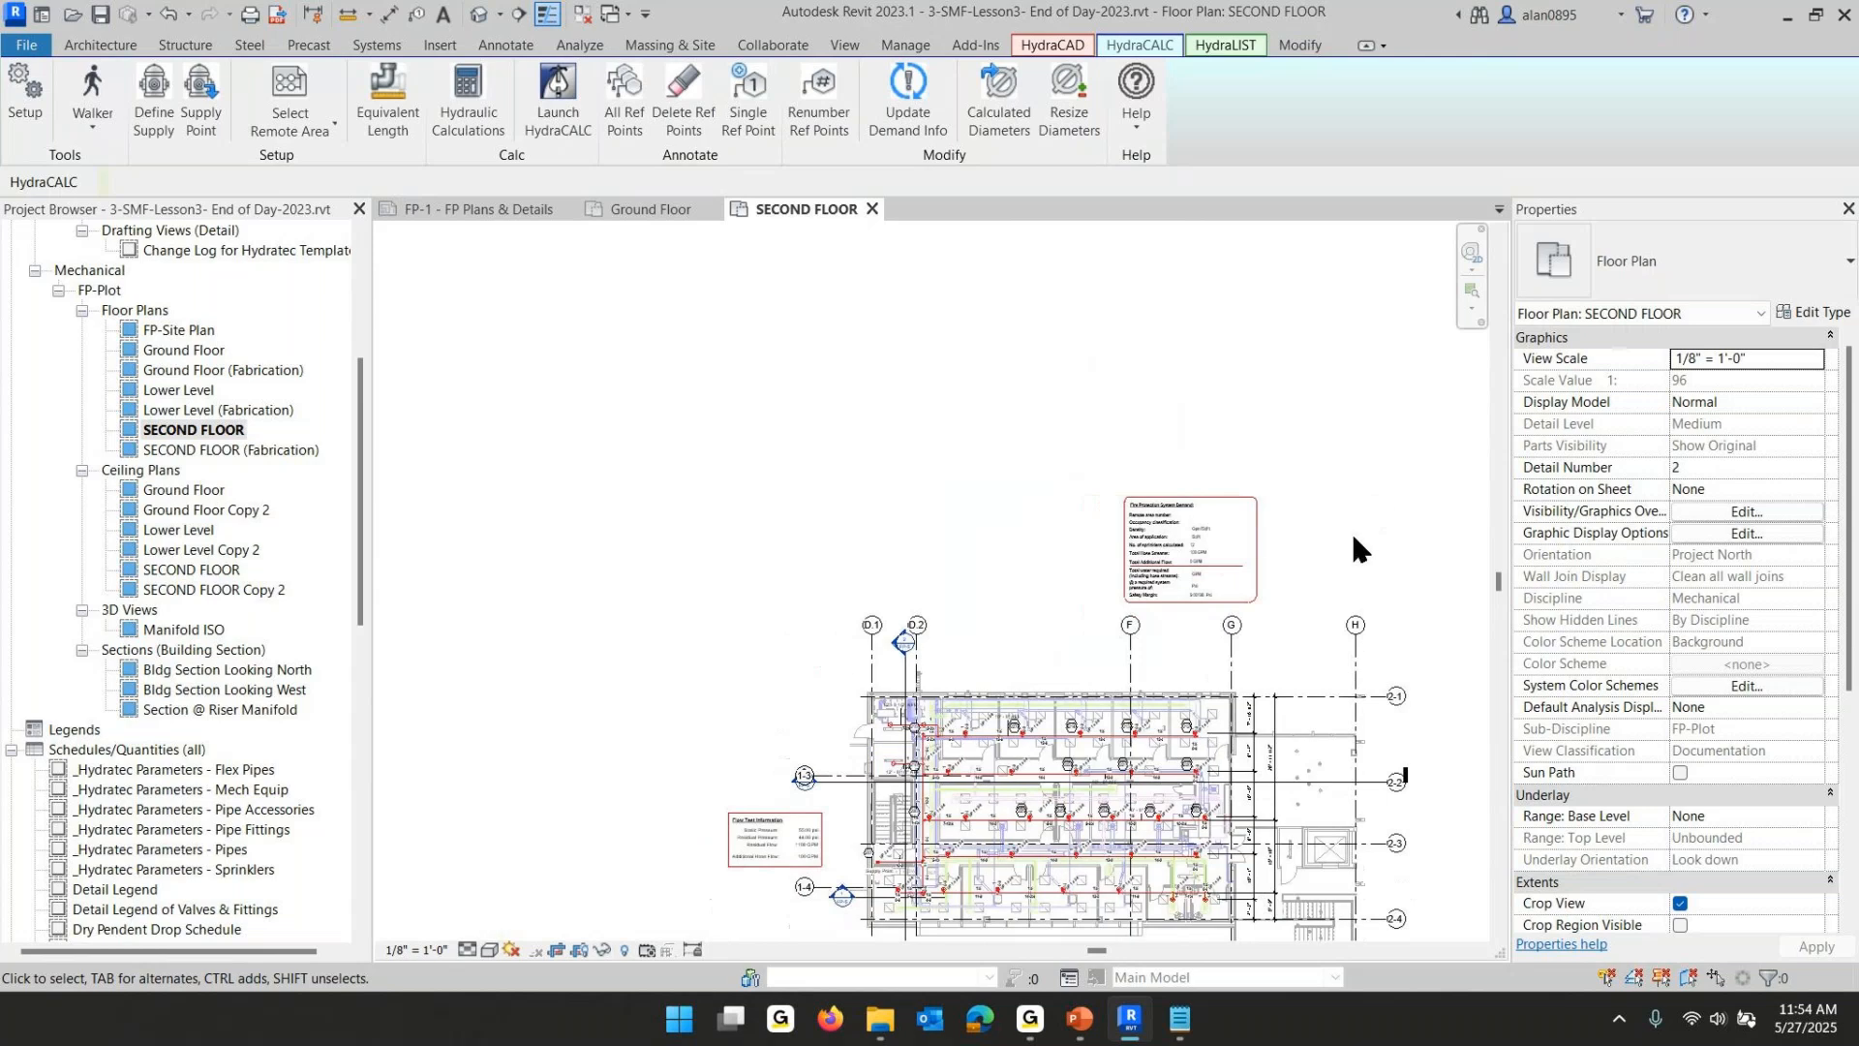
# - Select the hydraulic reference point tags sitting over the room number tags and nudge them upward
pyautogui.scroll(3, 1074, 523)
pyautogui.scroll(4, 1075, 518)
pyautogui.moveTo(1190, 468); pyautogui.dragTo(895, 367, button='middle')
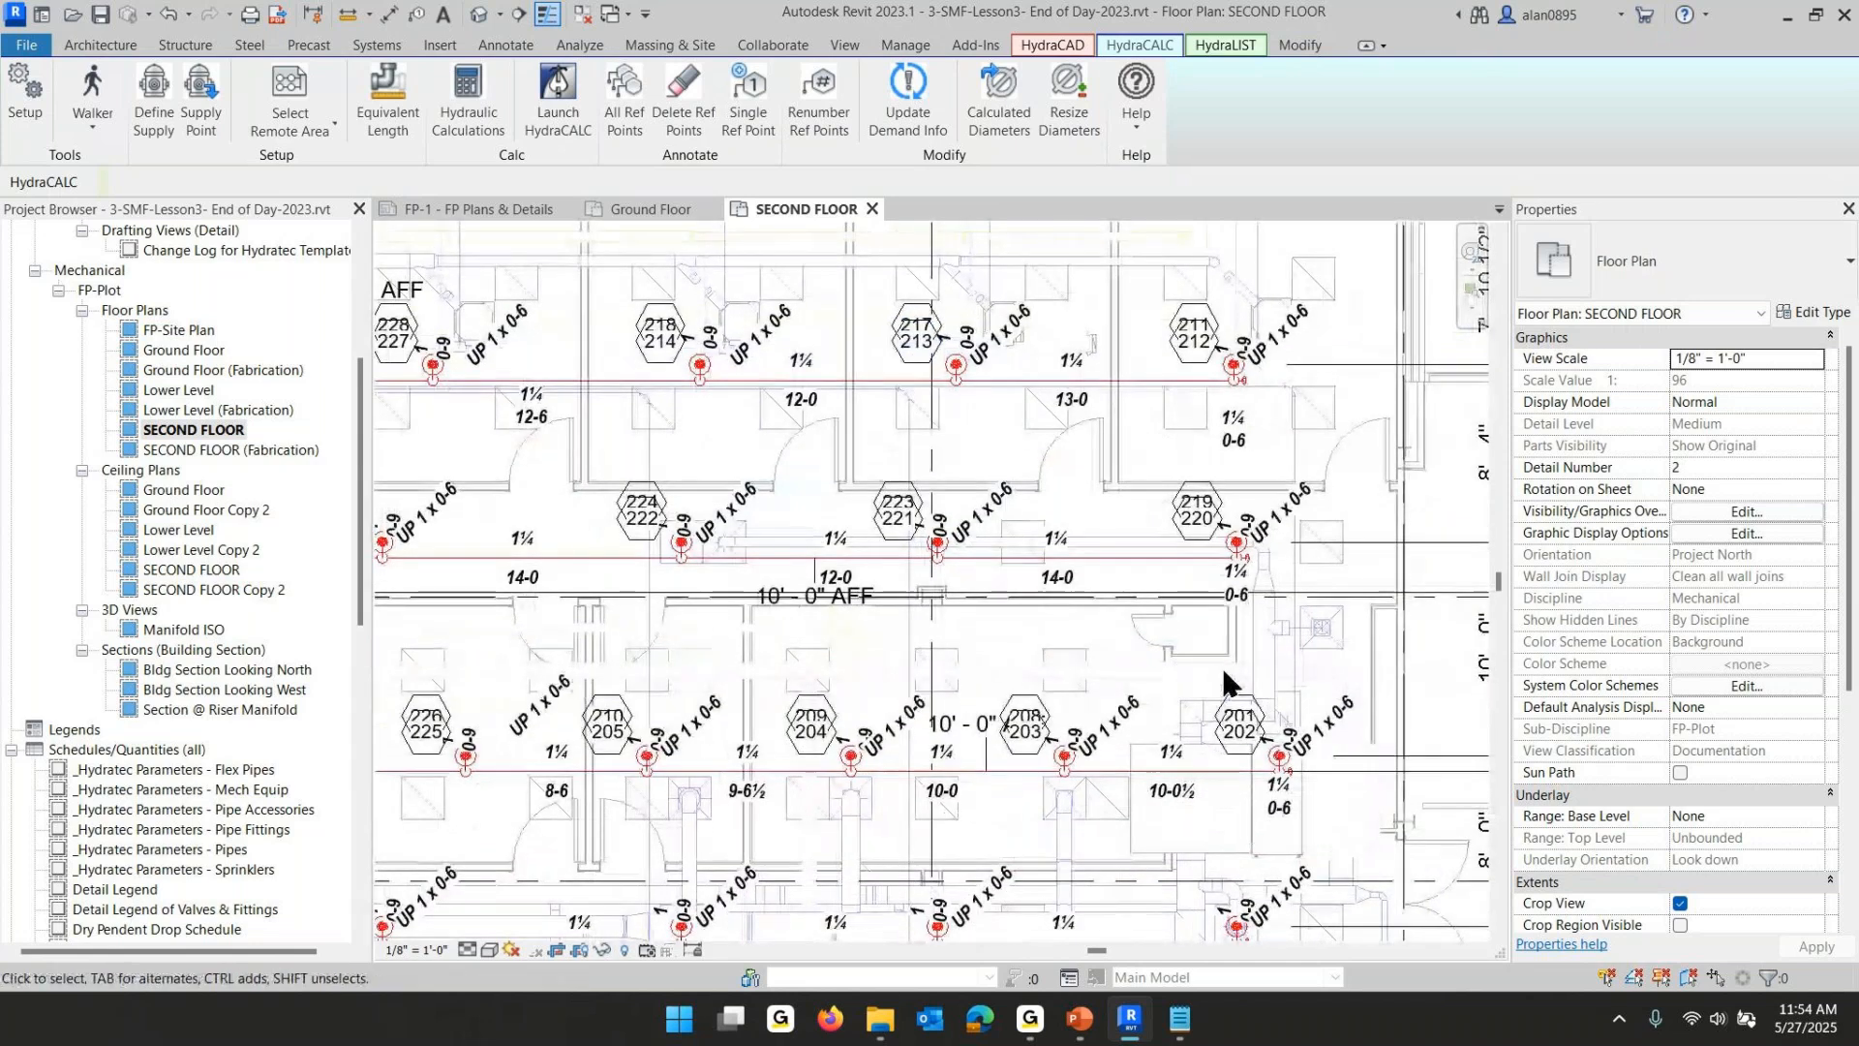
pyautogui.click(1236, 706)
pyautogui.click(1042, 695)
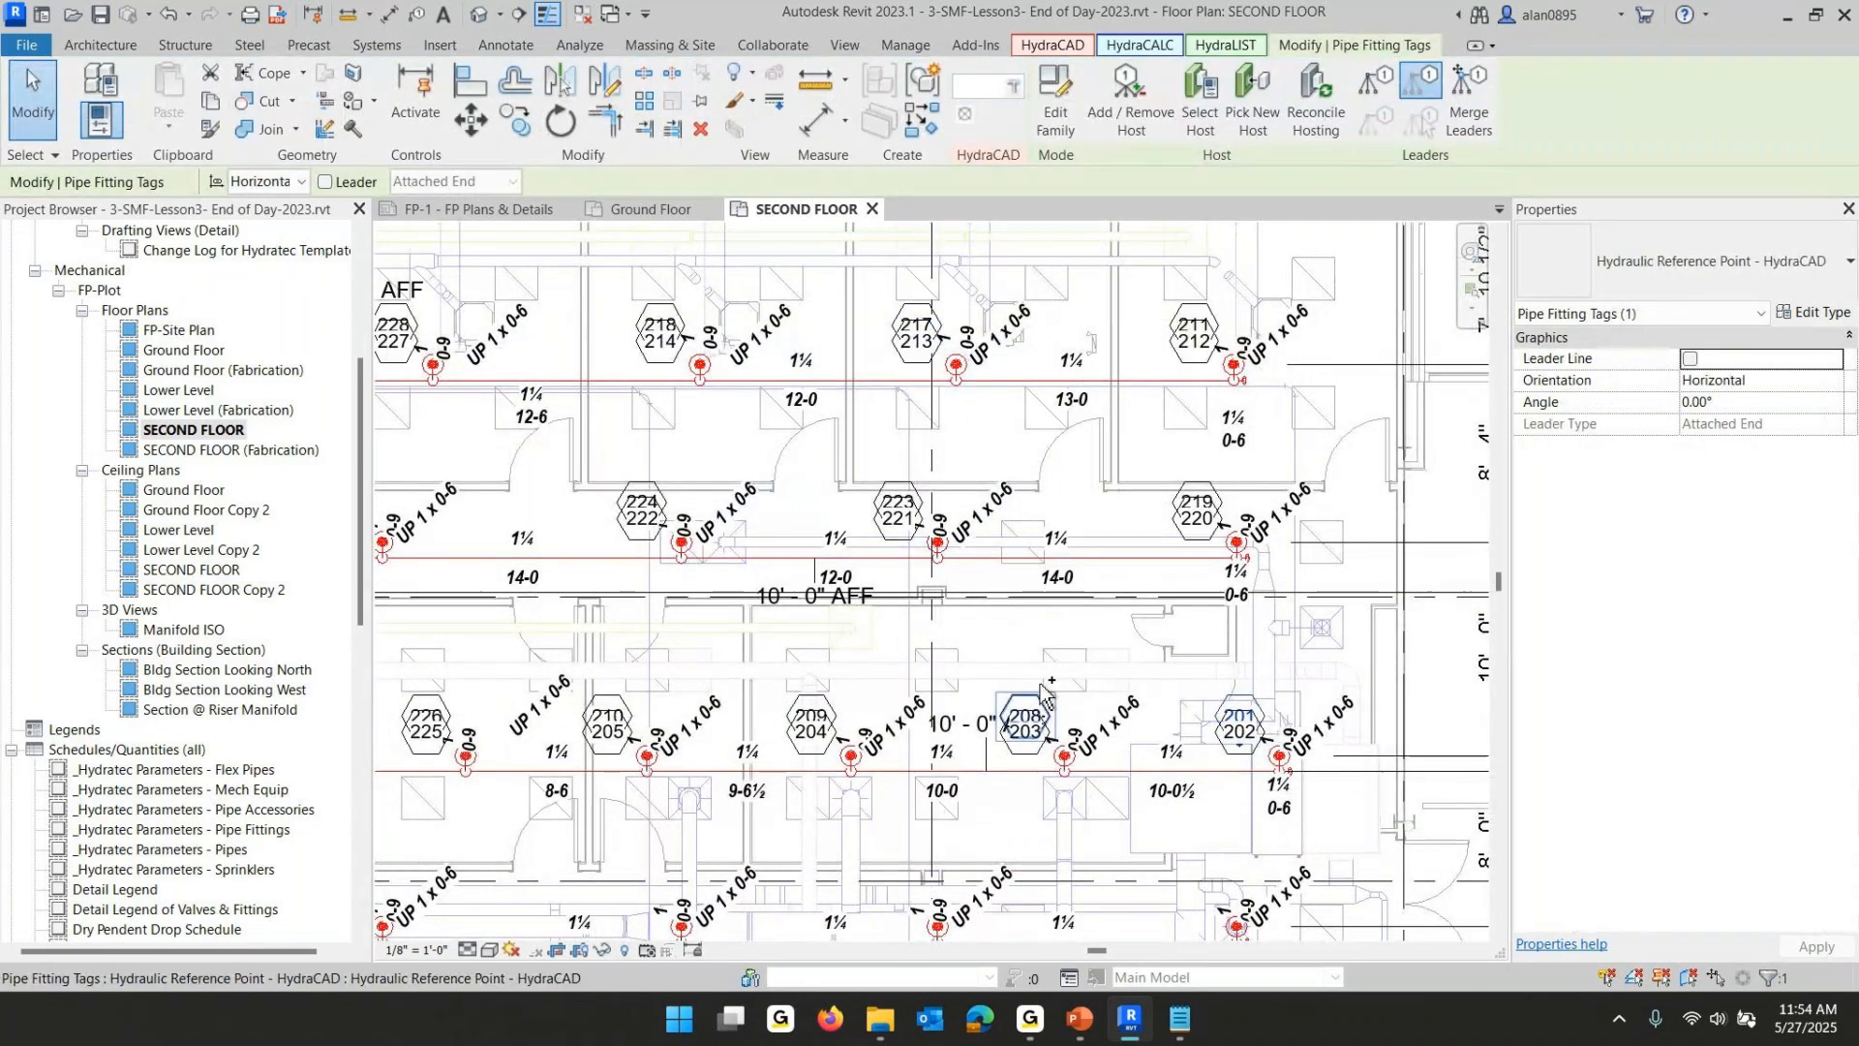
pyautogui.keyDown('ctrl'); pyautogui.click(1041, 696); pyautogui.keyUp('ctrl')
pyautogui.keyDown('ctrl'); pyautogui.click(812, 721); pyautogui.keyUp('ctrl')
pyautogui.keyDown('ctrl'); pyautogui.click(608, 722); pyautogui.keyUp('ctrl')
pyautogui.keyDown('ctrl'); pyautogui.click(427, 721); pyautogui.keyUp('ctrl')
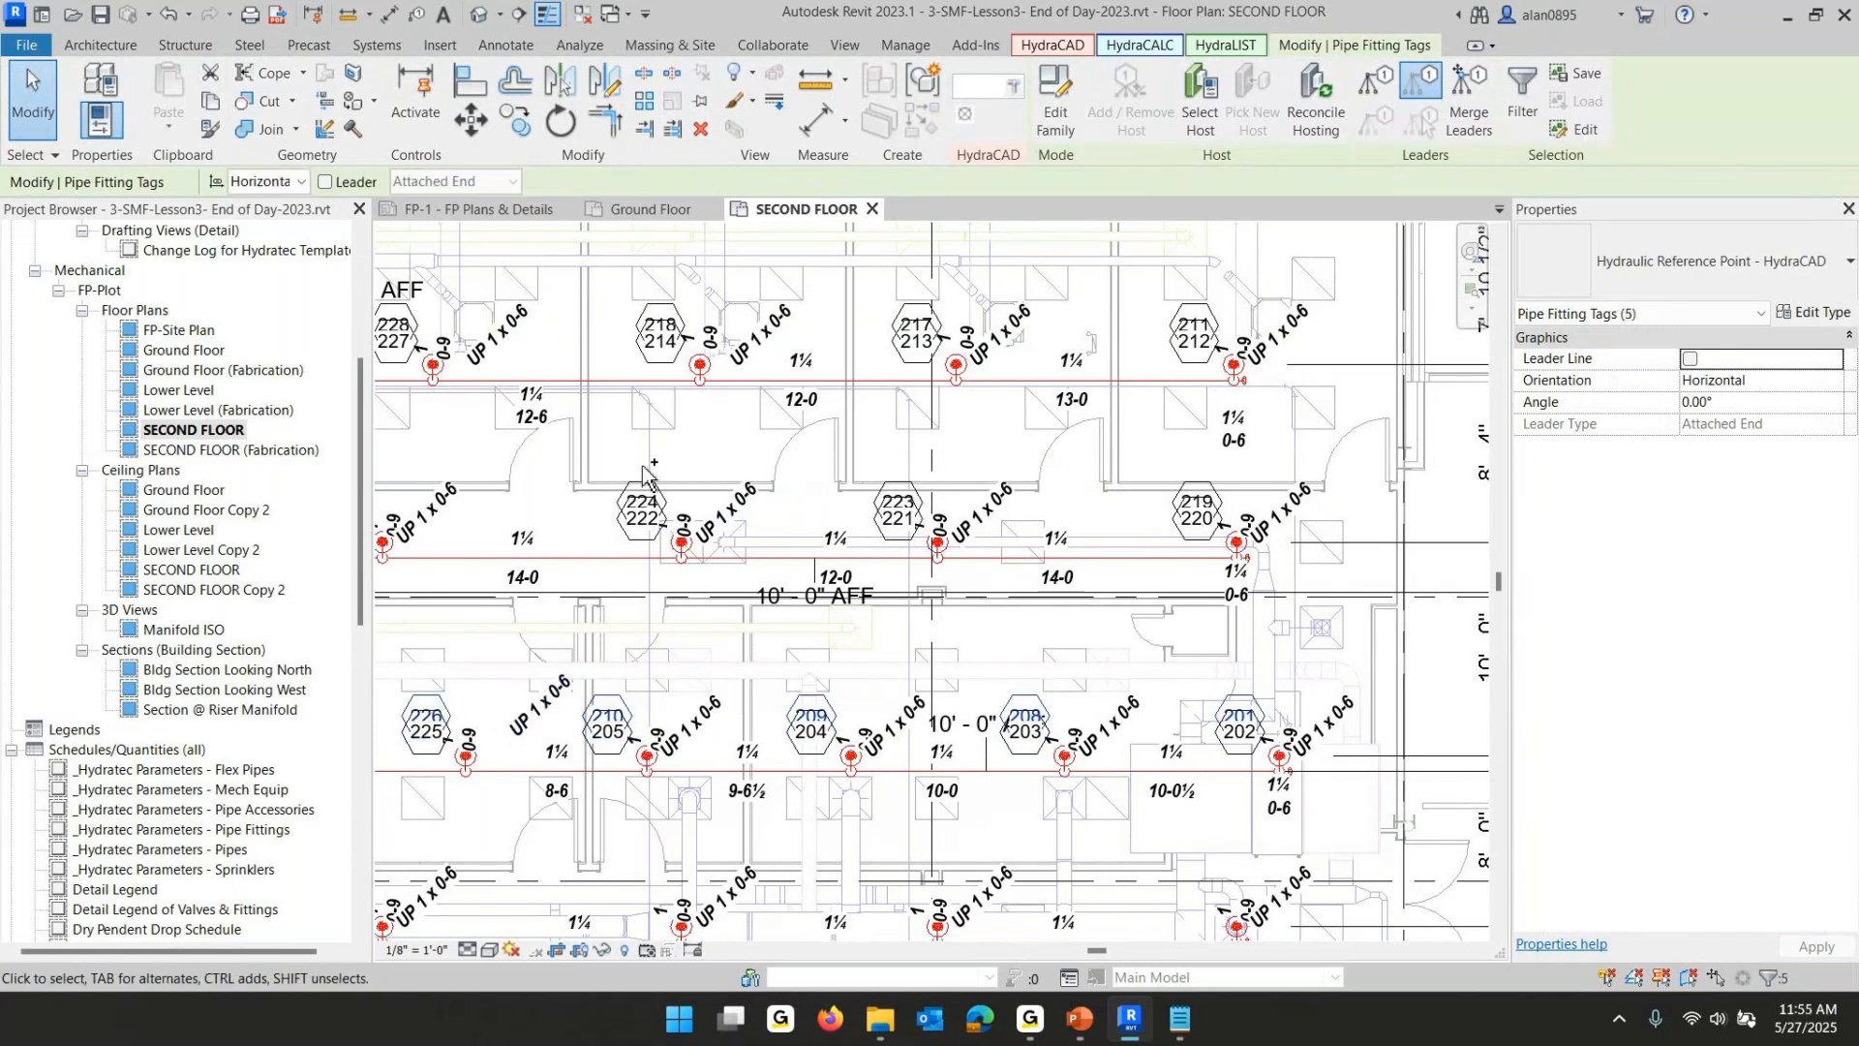
pyautogui.keyDown('ctrl'); pyautogui.click(897, 489); pyautogui.keyUp('ctrl')
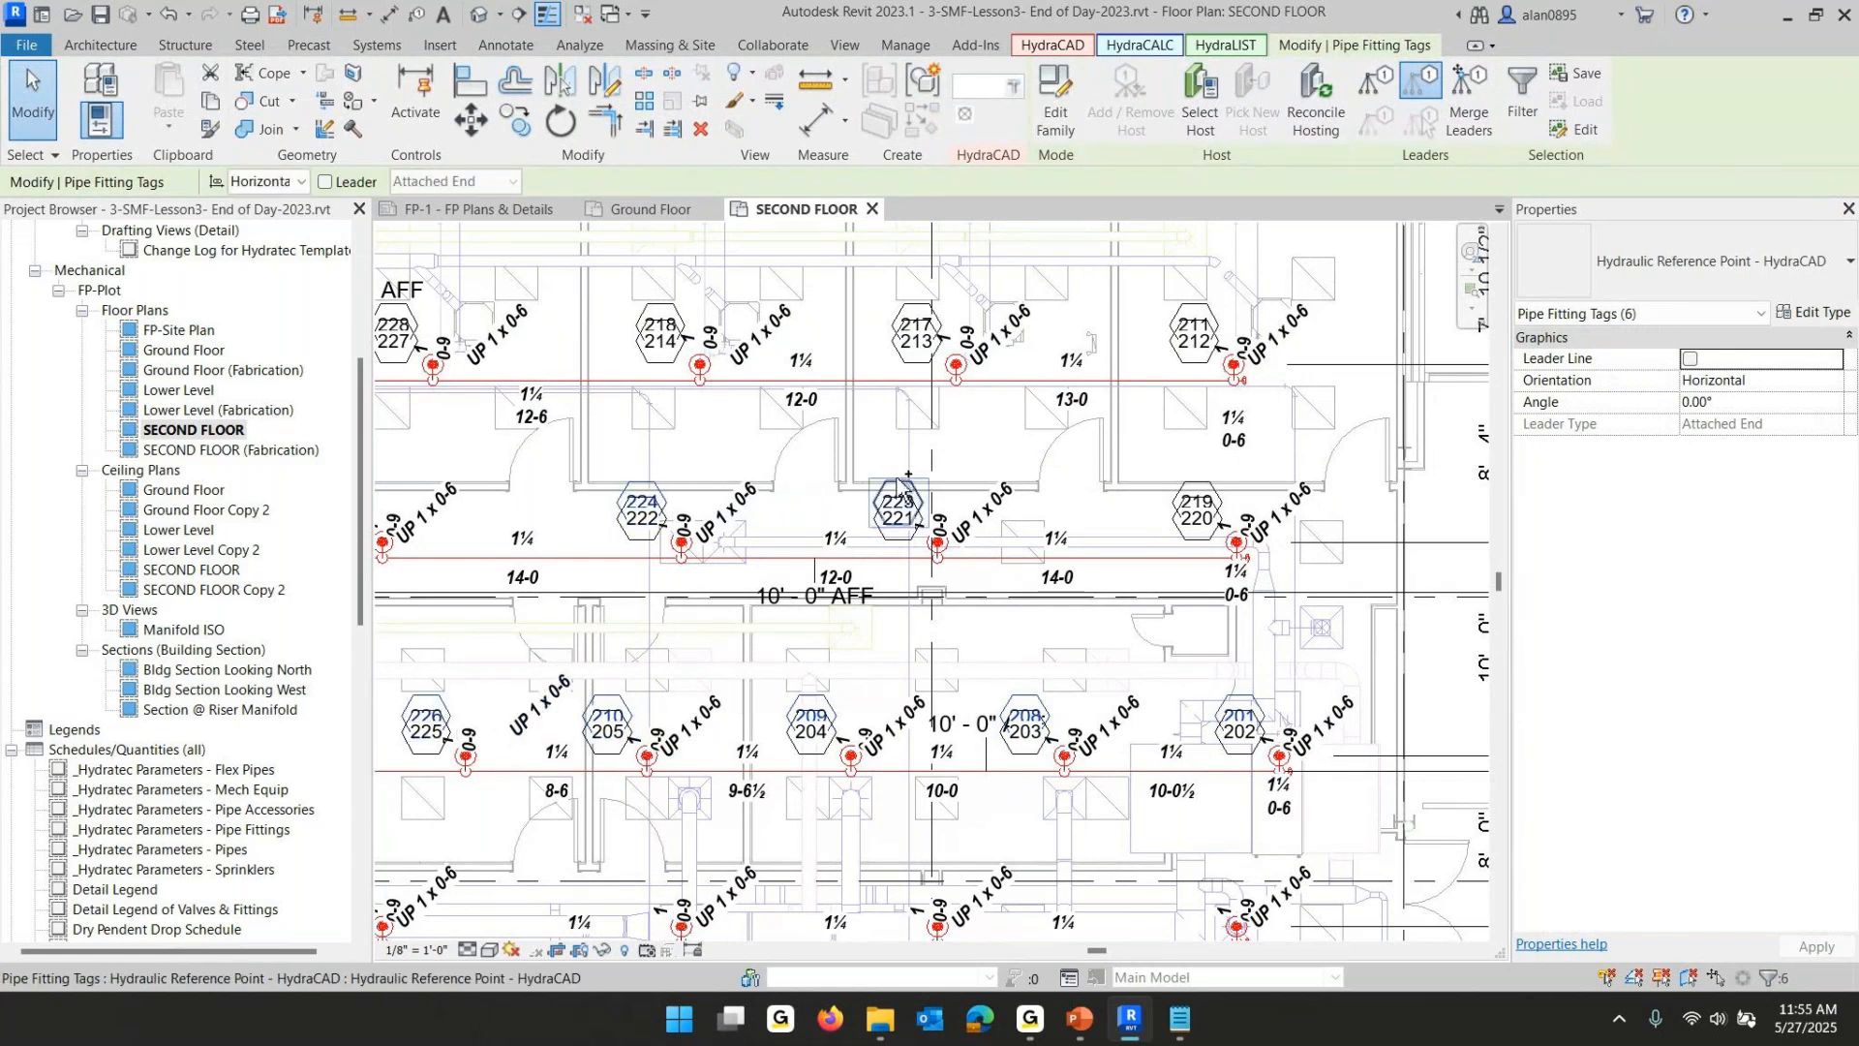
pyautogui.keyDown('ctrl'); pyautogui.click(1197, 503); pyautogui.keyUp('ctrl')
pyautogui.keyDown('ctrl'); pyautogui.click(1195, 348); pyautogui.keyUp('ctrl')
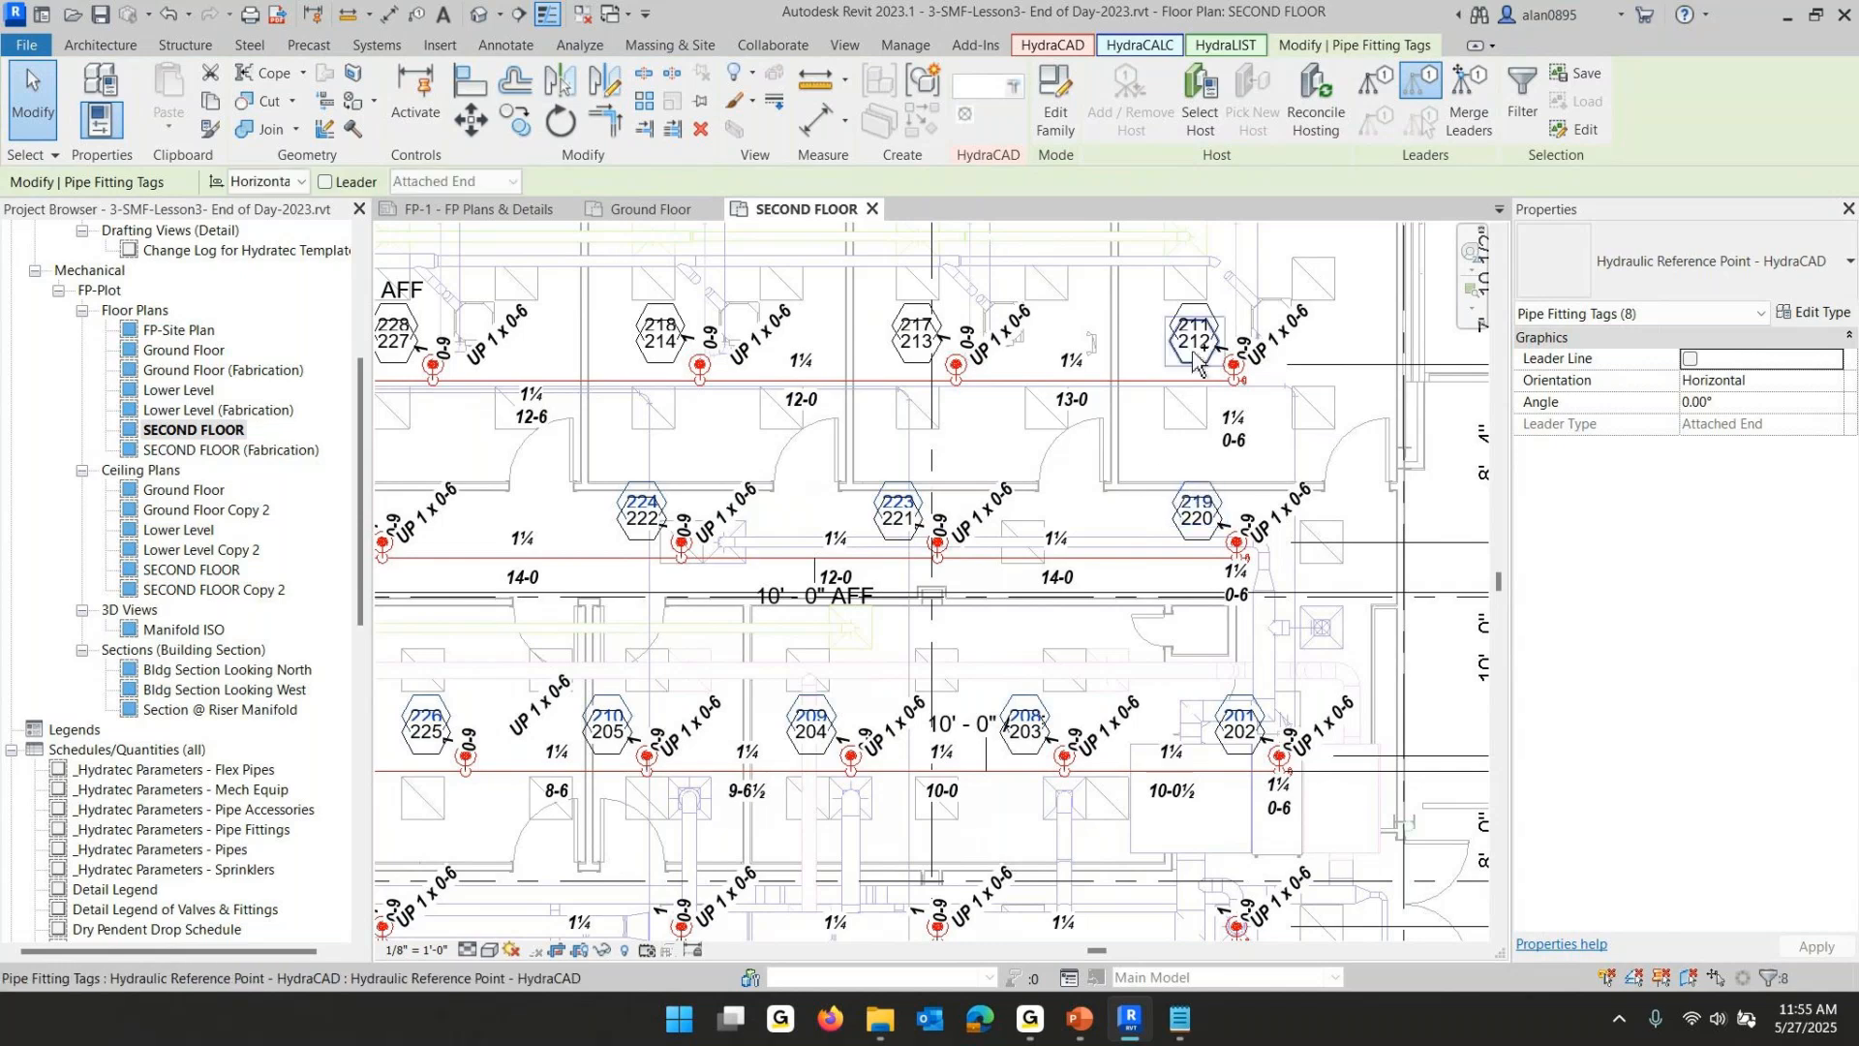
pyautogui.keyDown('ctrl'); pyautogui.click(915, 329); pyautogui.keyUp('ctrl')
pyautogui.keyDown('ctrl'); pyautogui.click(666, 315); pyautogui.keyUp('ctrl')
pyautogui.keyDown('ctrl'); pyautogui.click(412, 329); pyautogui.keyUp('ctrl')
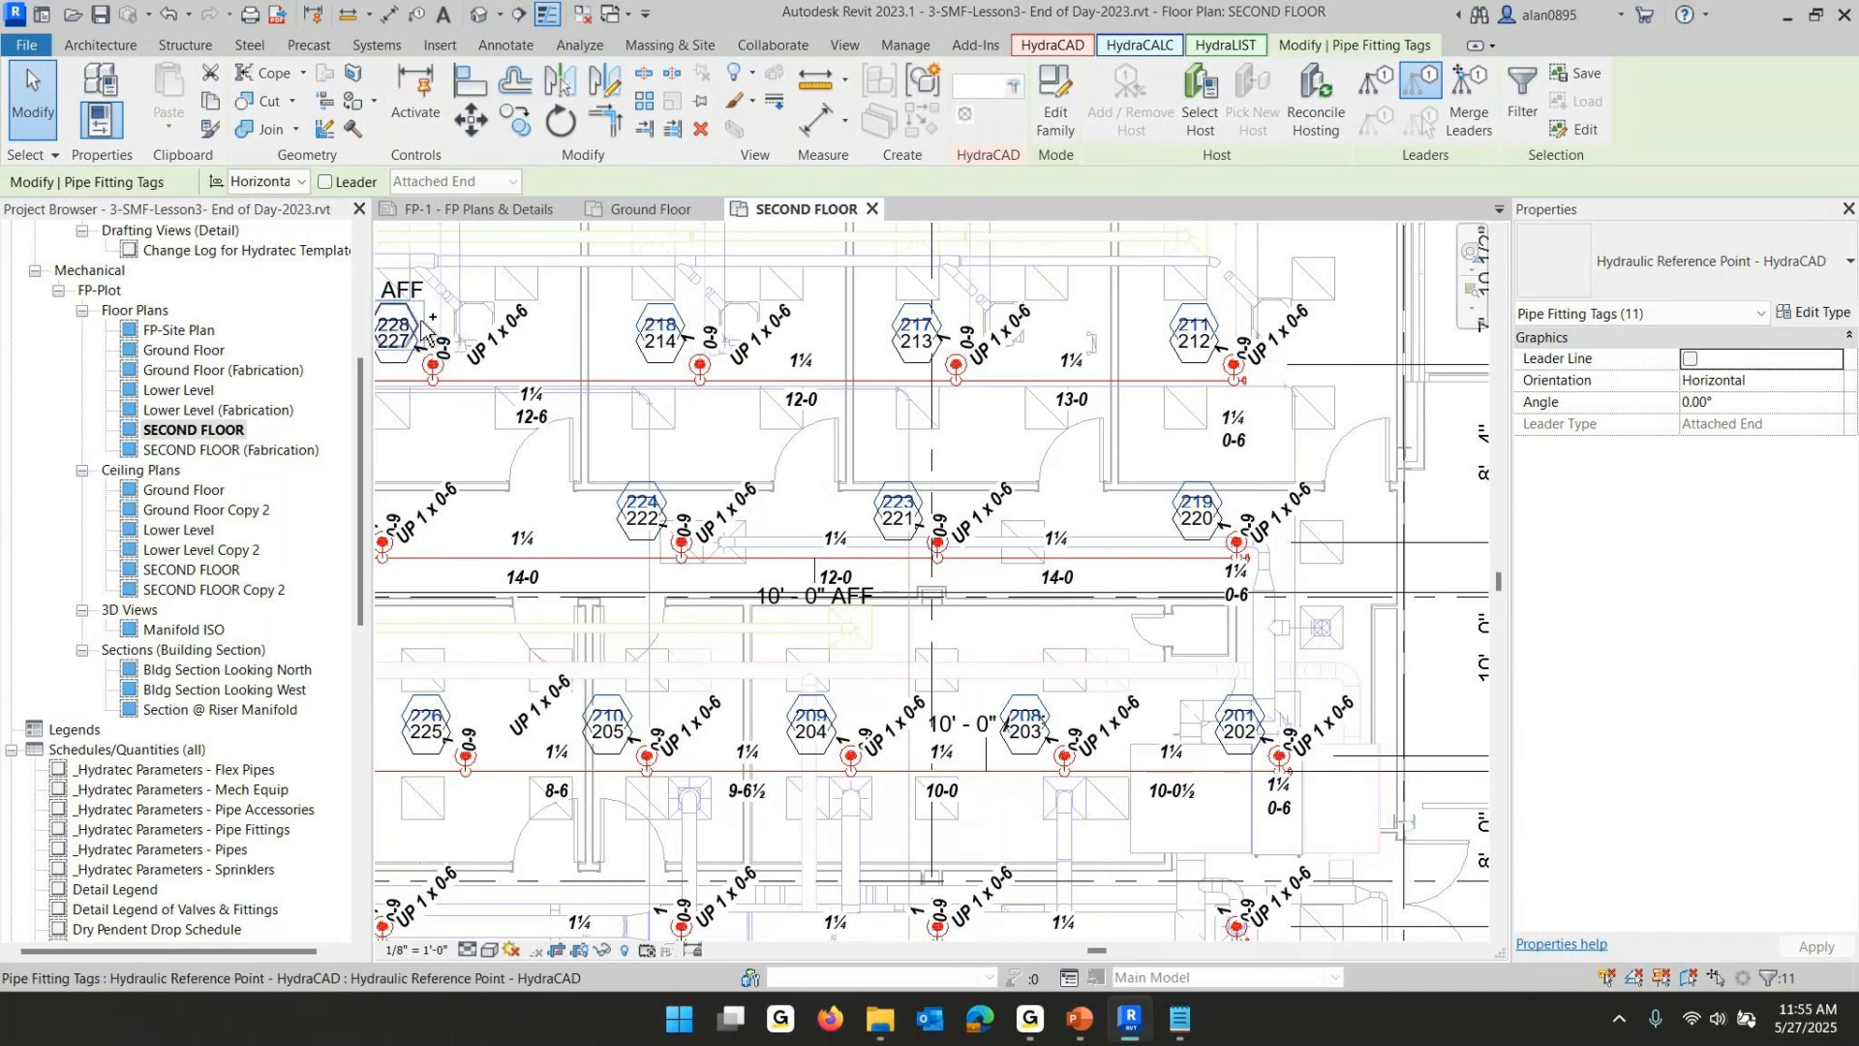
pyautogui.keyDown('ctrl'); pyautogui.click(421, 321); pyautogui.keyUp('ctrl')
pyautogui.press('Up')
pyautogui.press('Up')
pyautogui.press('Up')
pyautogui.press('Up')
pyautogui.press('Up')
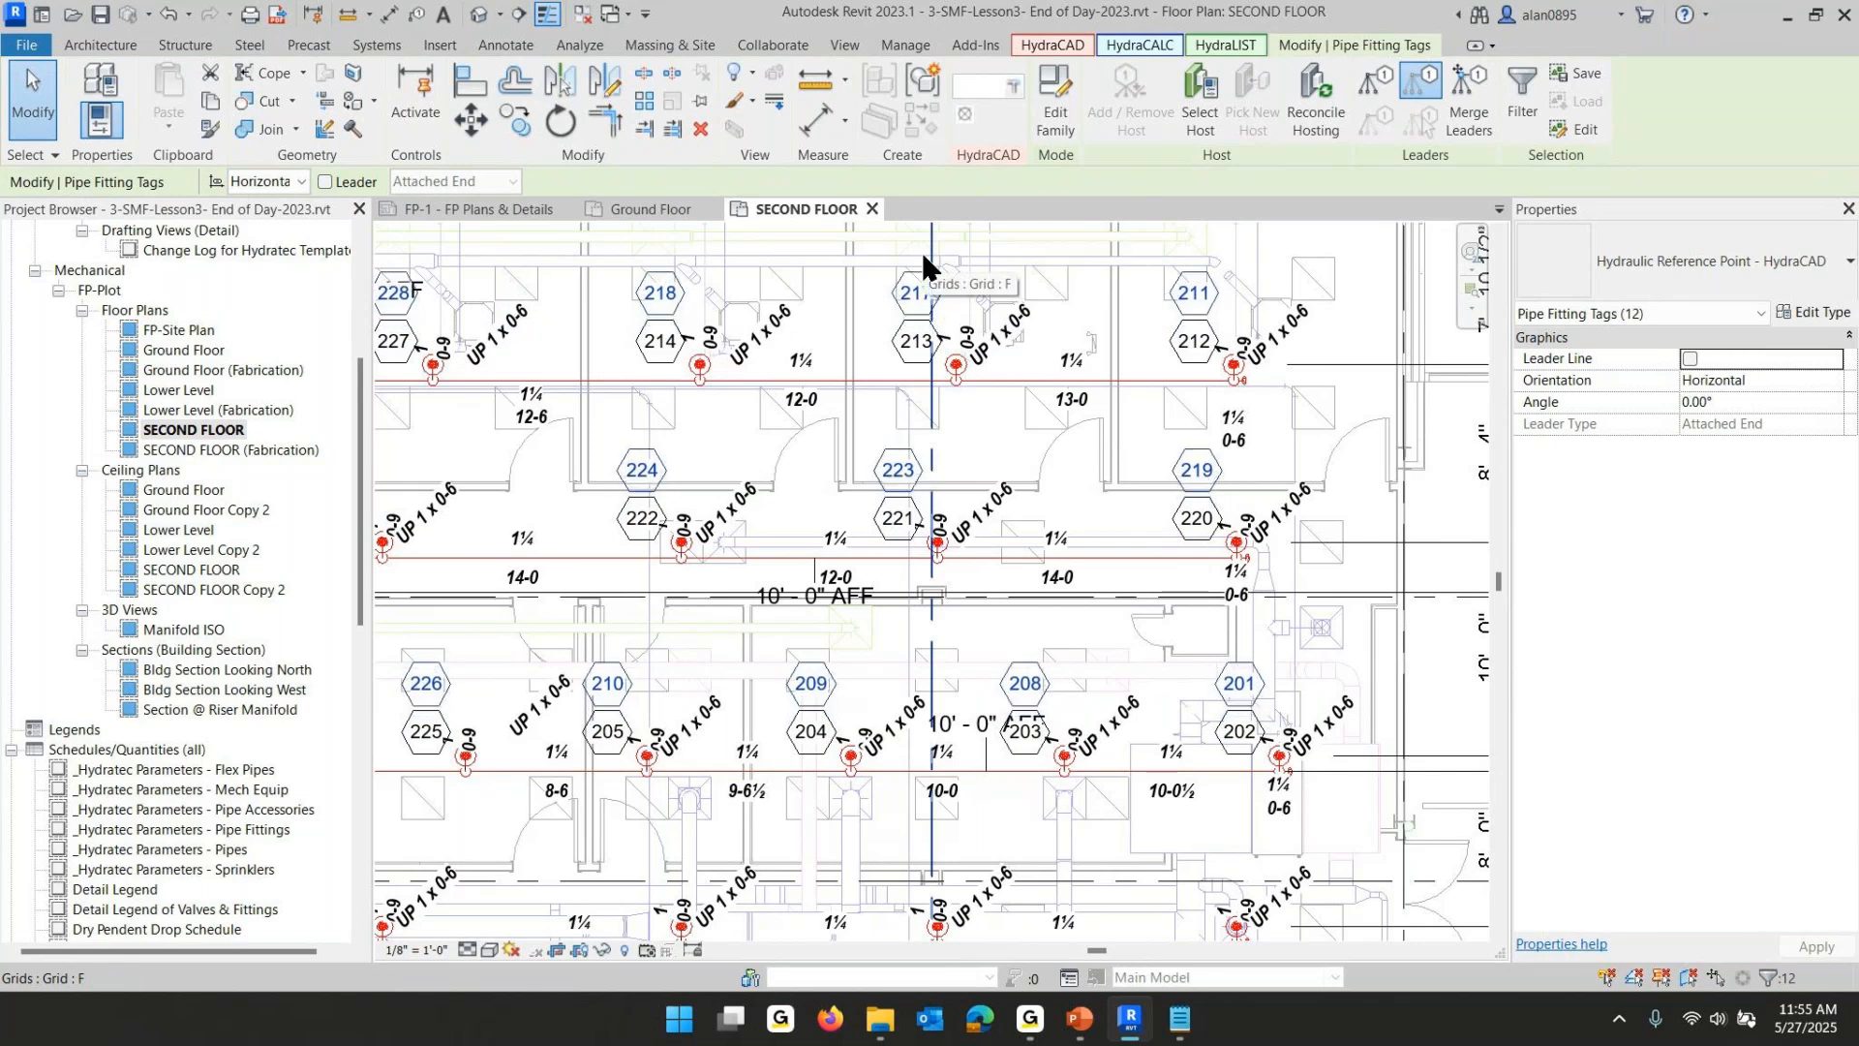
pyautogui.press('Escape')
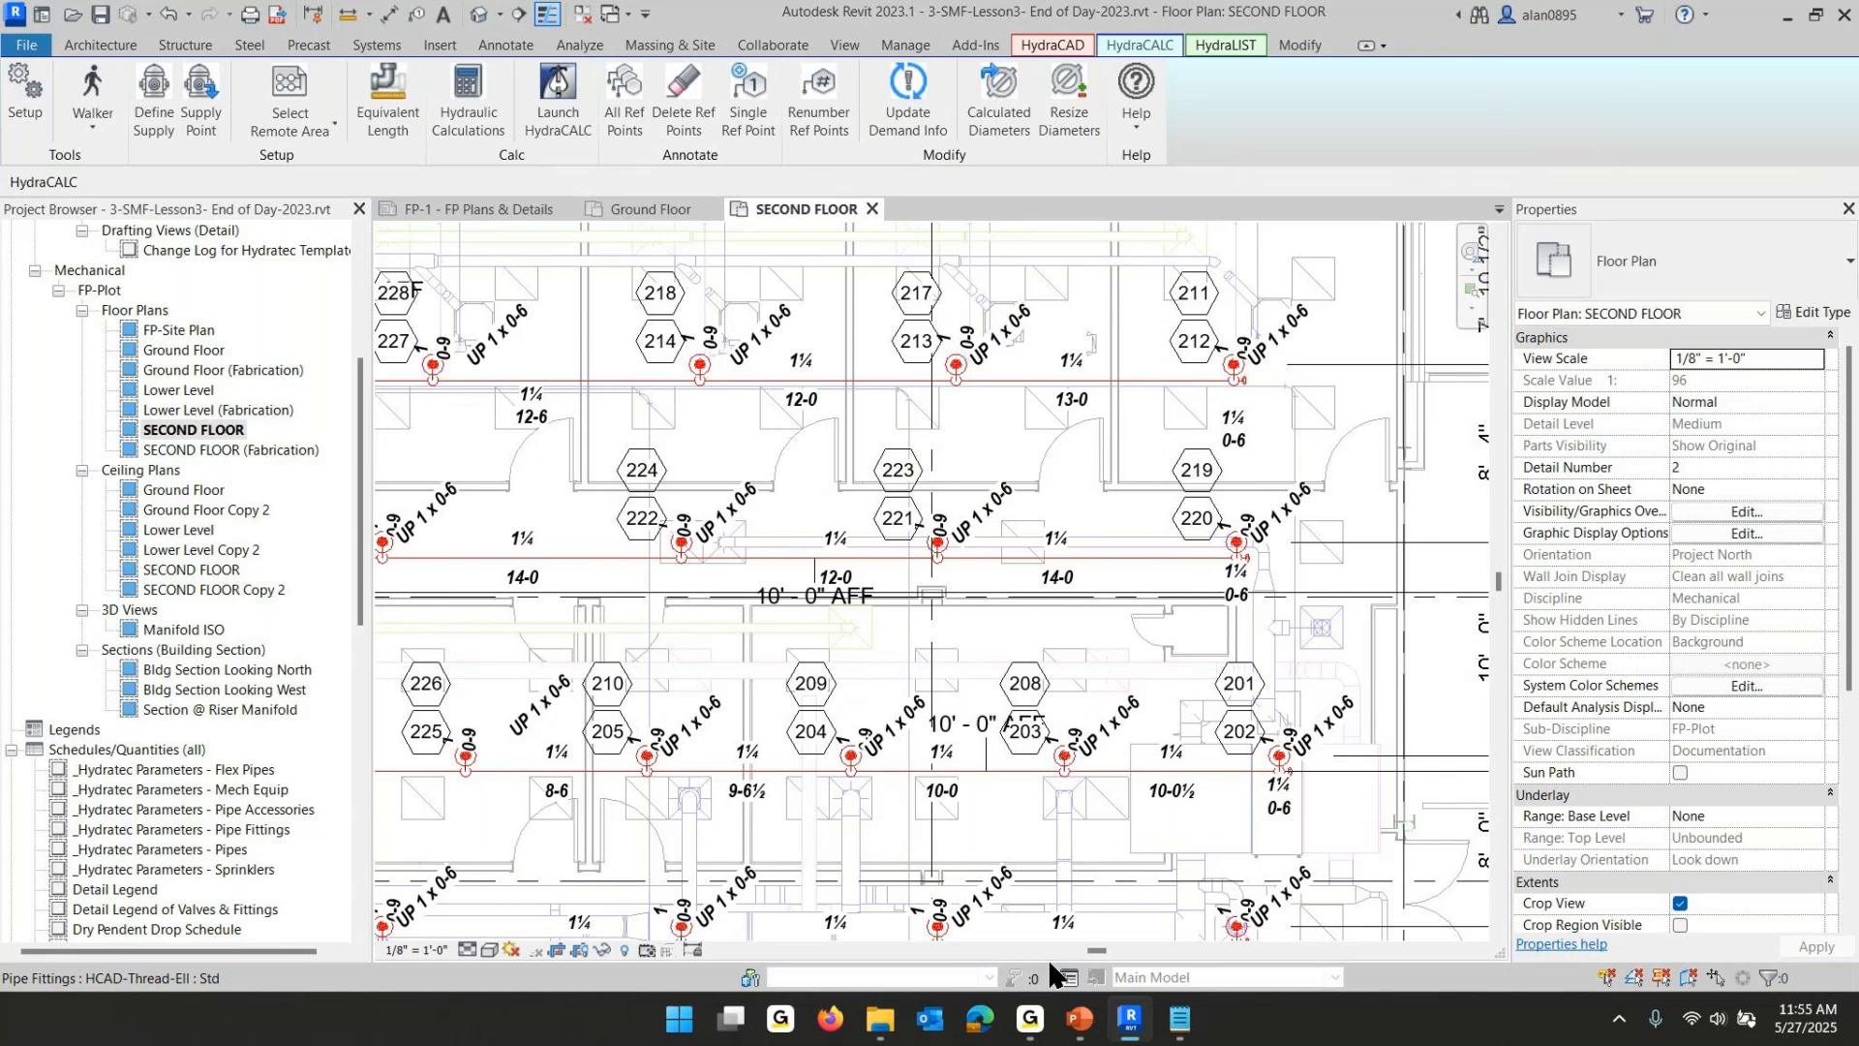
# - Select the fire protection demand table and review its annotation parameters
pyautogui.scroll(-3, 1423, 724)
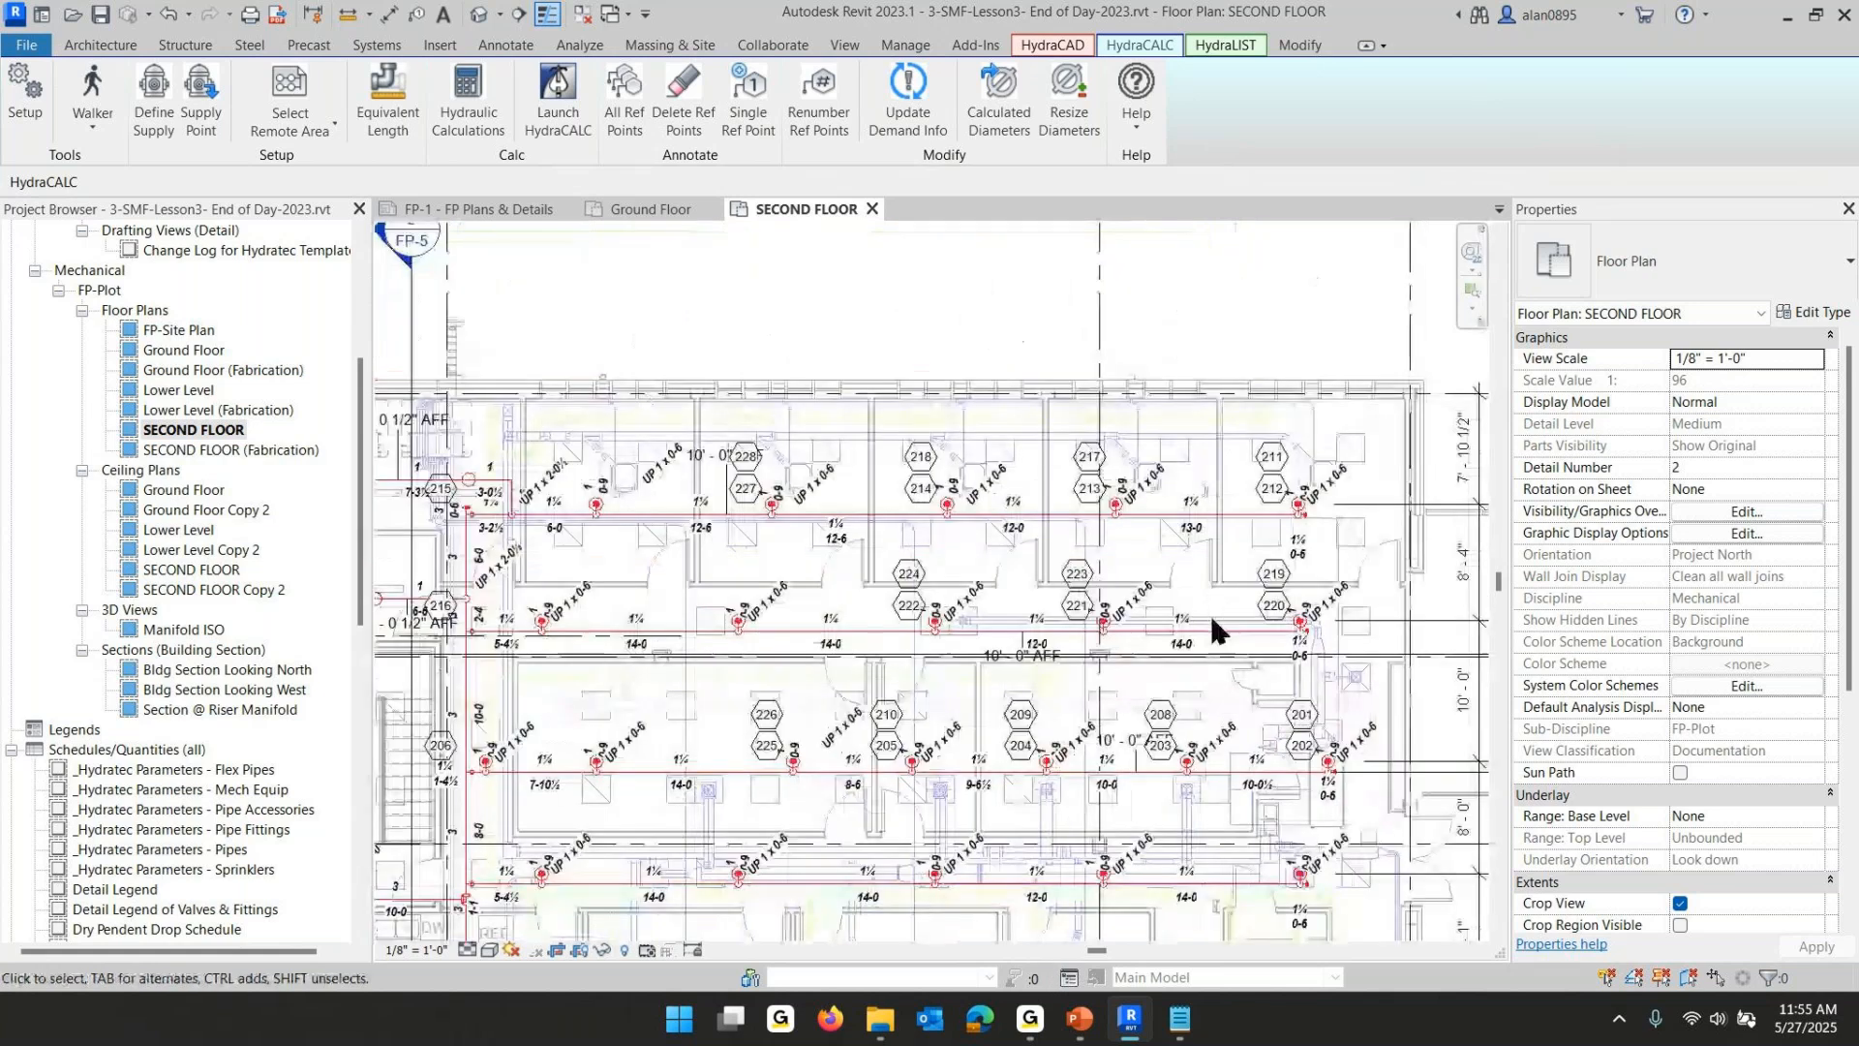
pyautogui.moveTo(1221, 431); pyautogui.dragTo(1084, 628, button='middle')
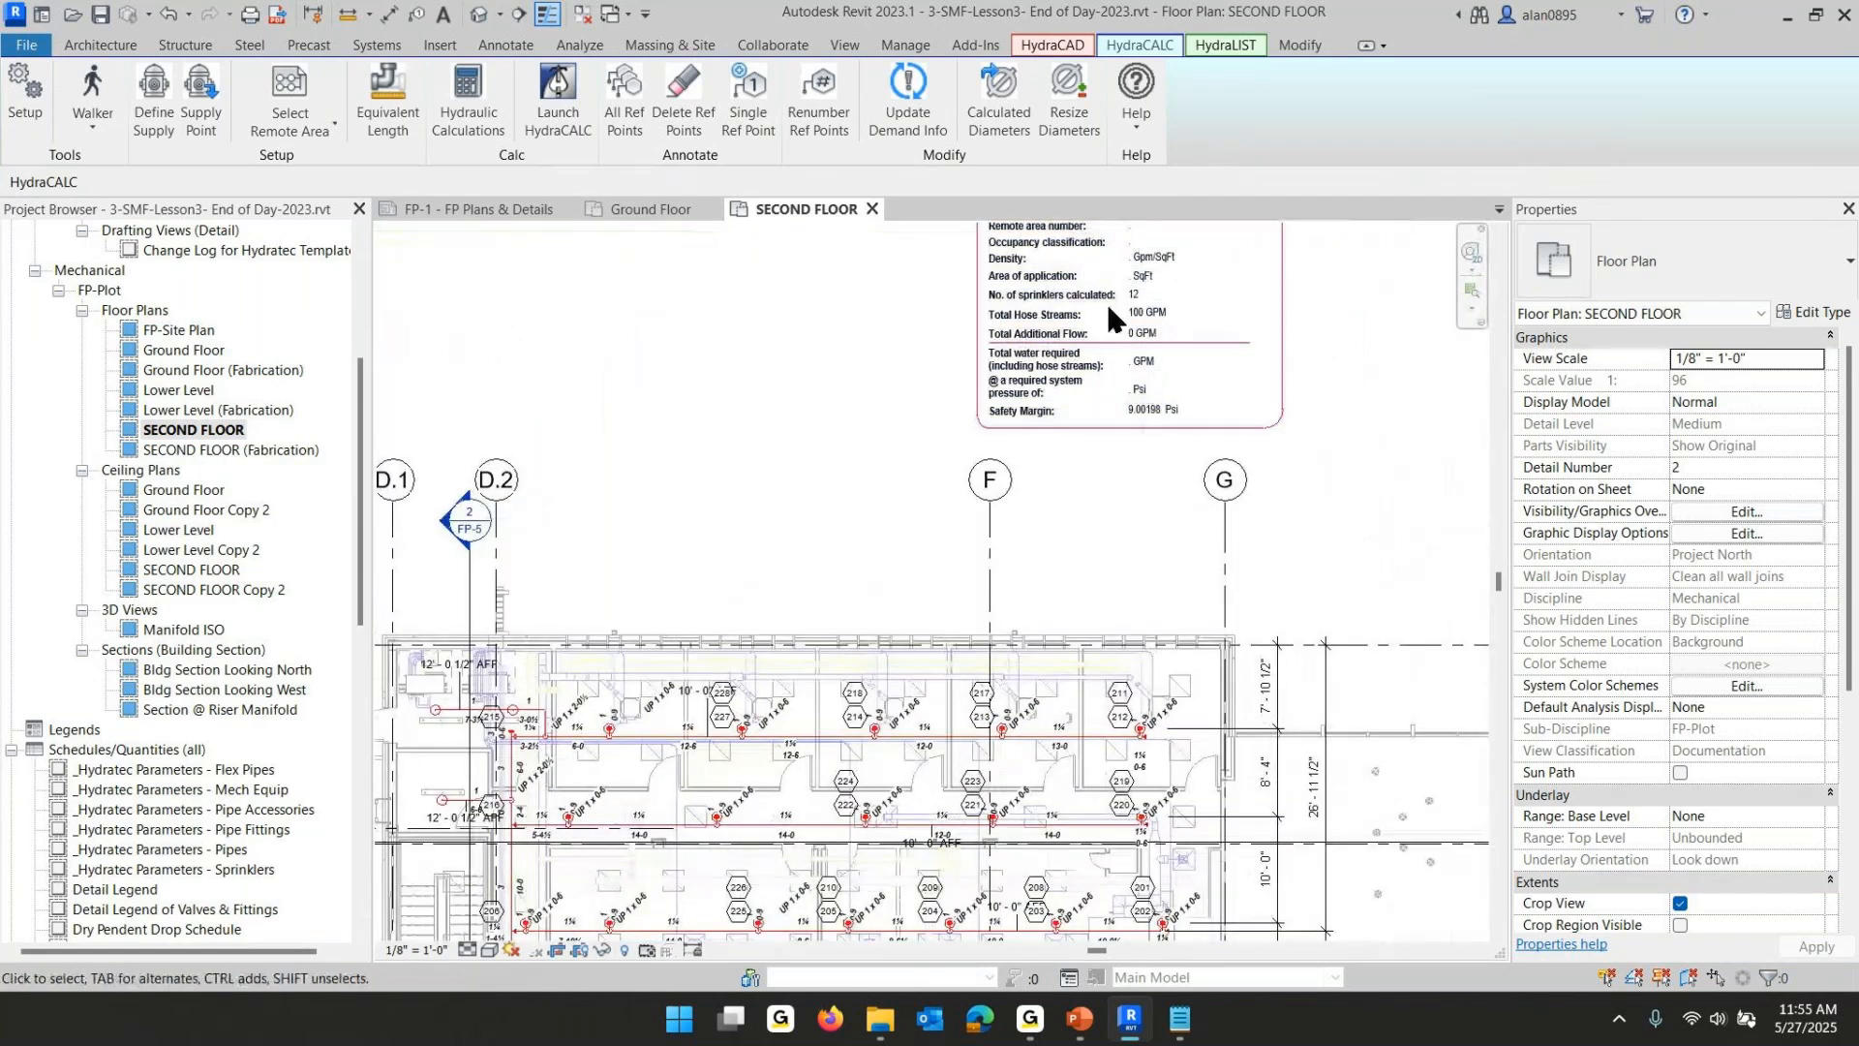
pyautogui.click(1117, 334)
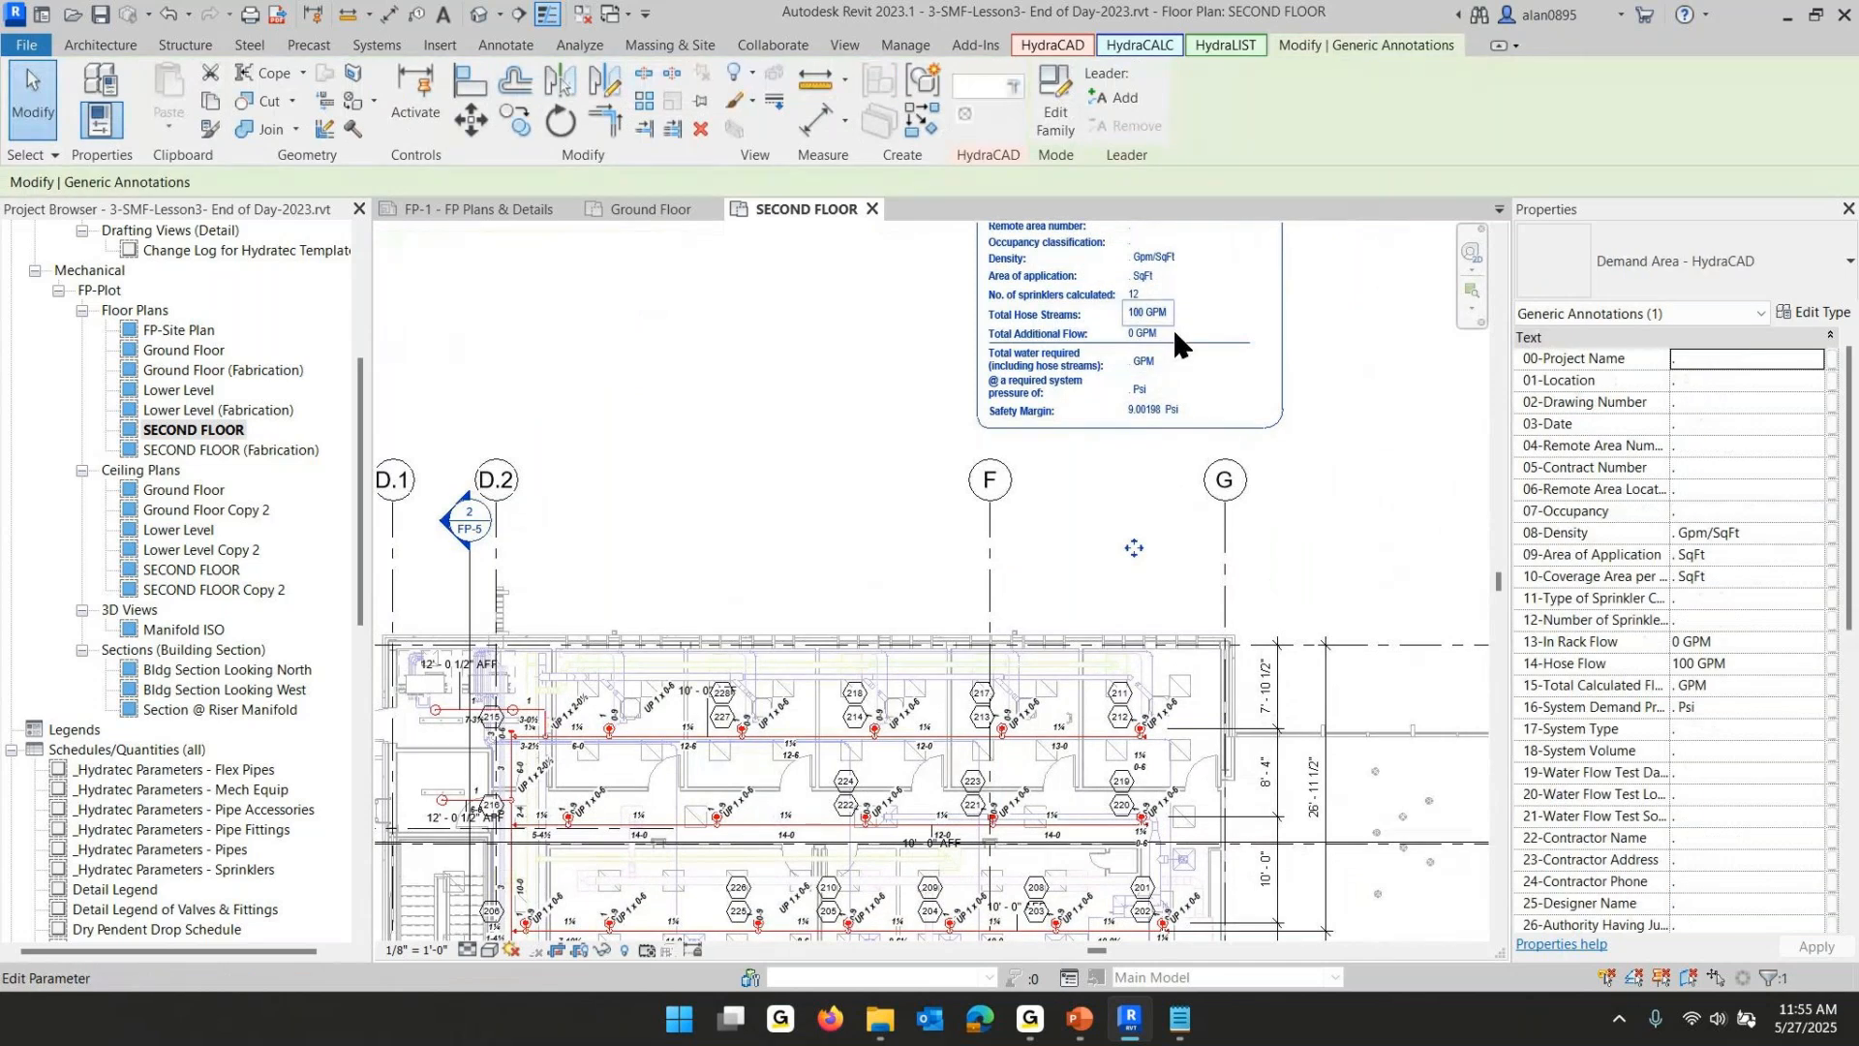
pyautogui.click(778, 387)
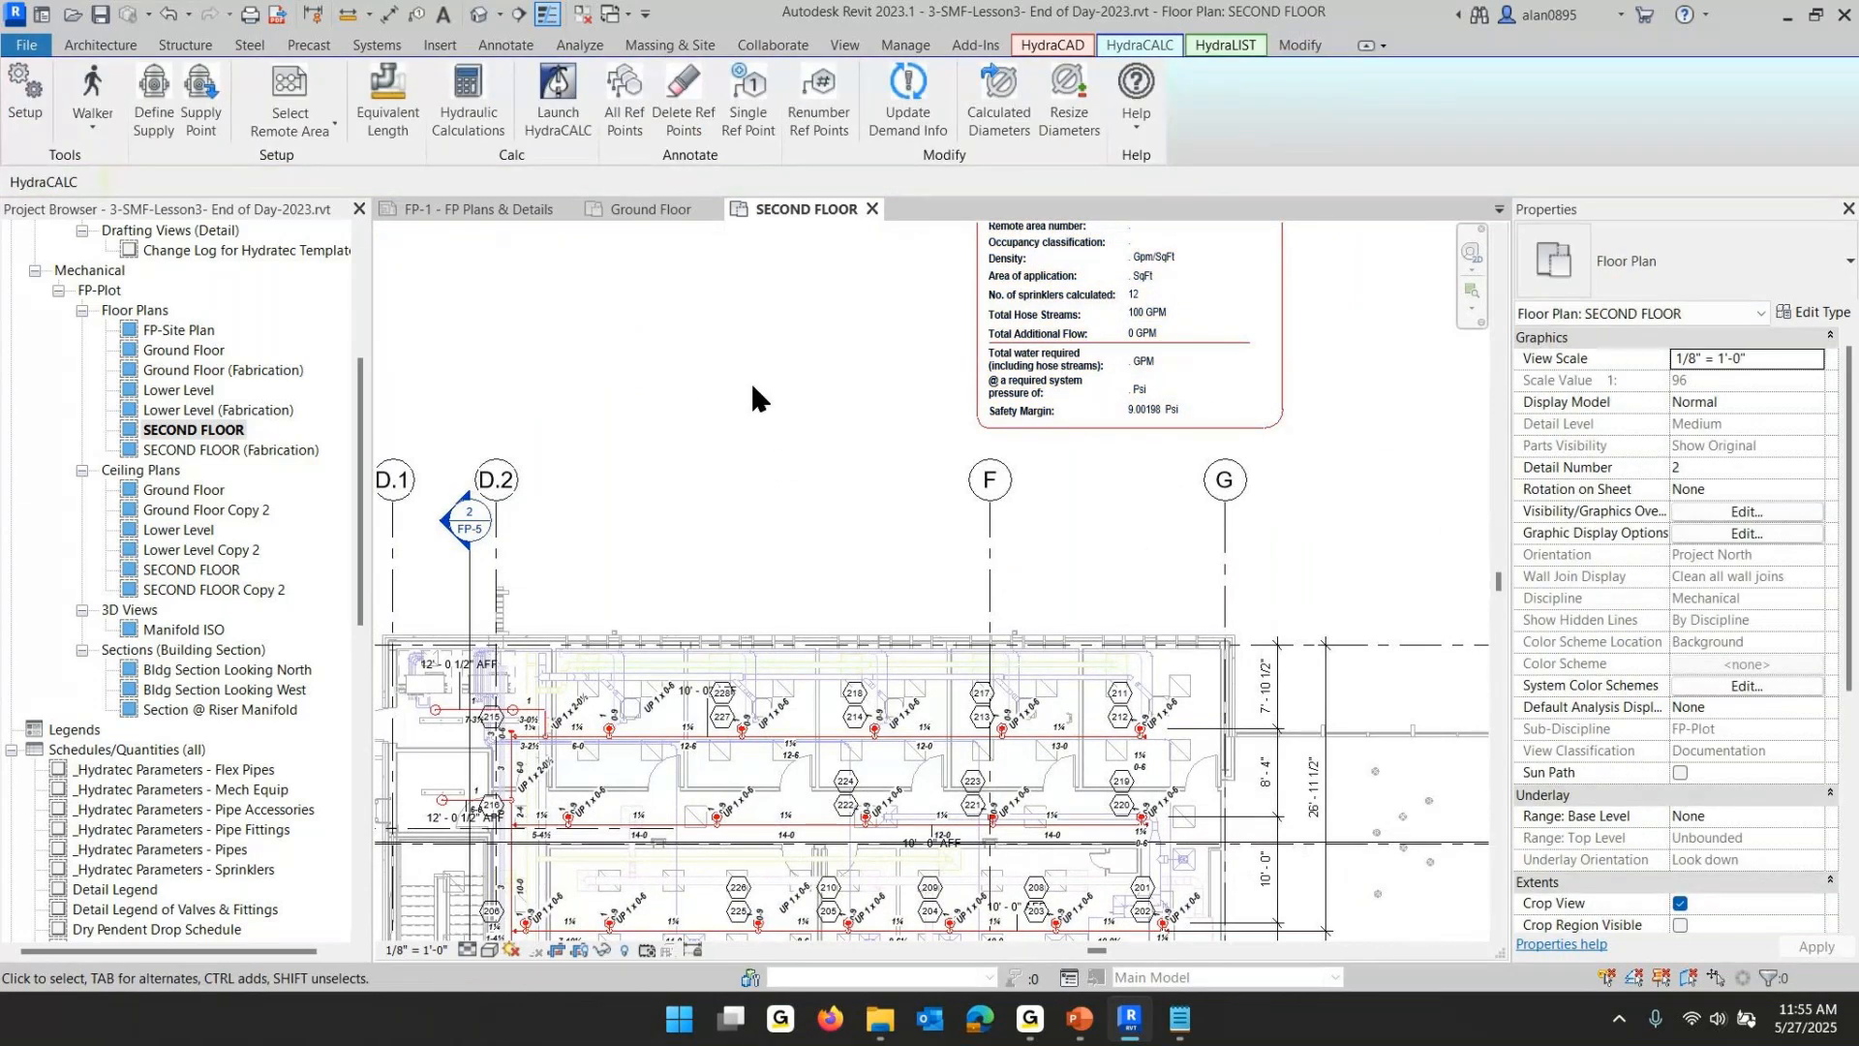
# - Window-select part of the second-floor piping and review the selected sprinklers' fire protection properties
pyautogui.scroll(-1, 815, 411)
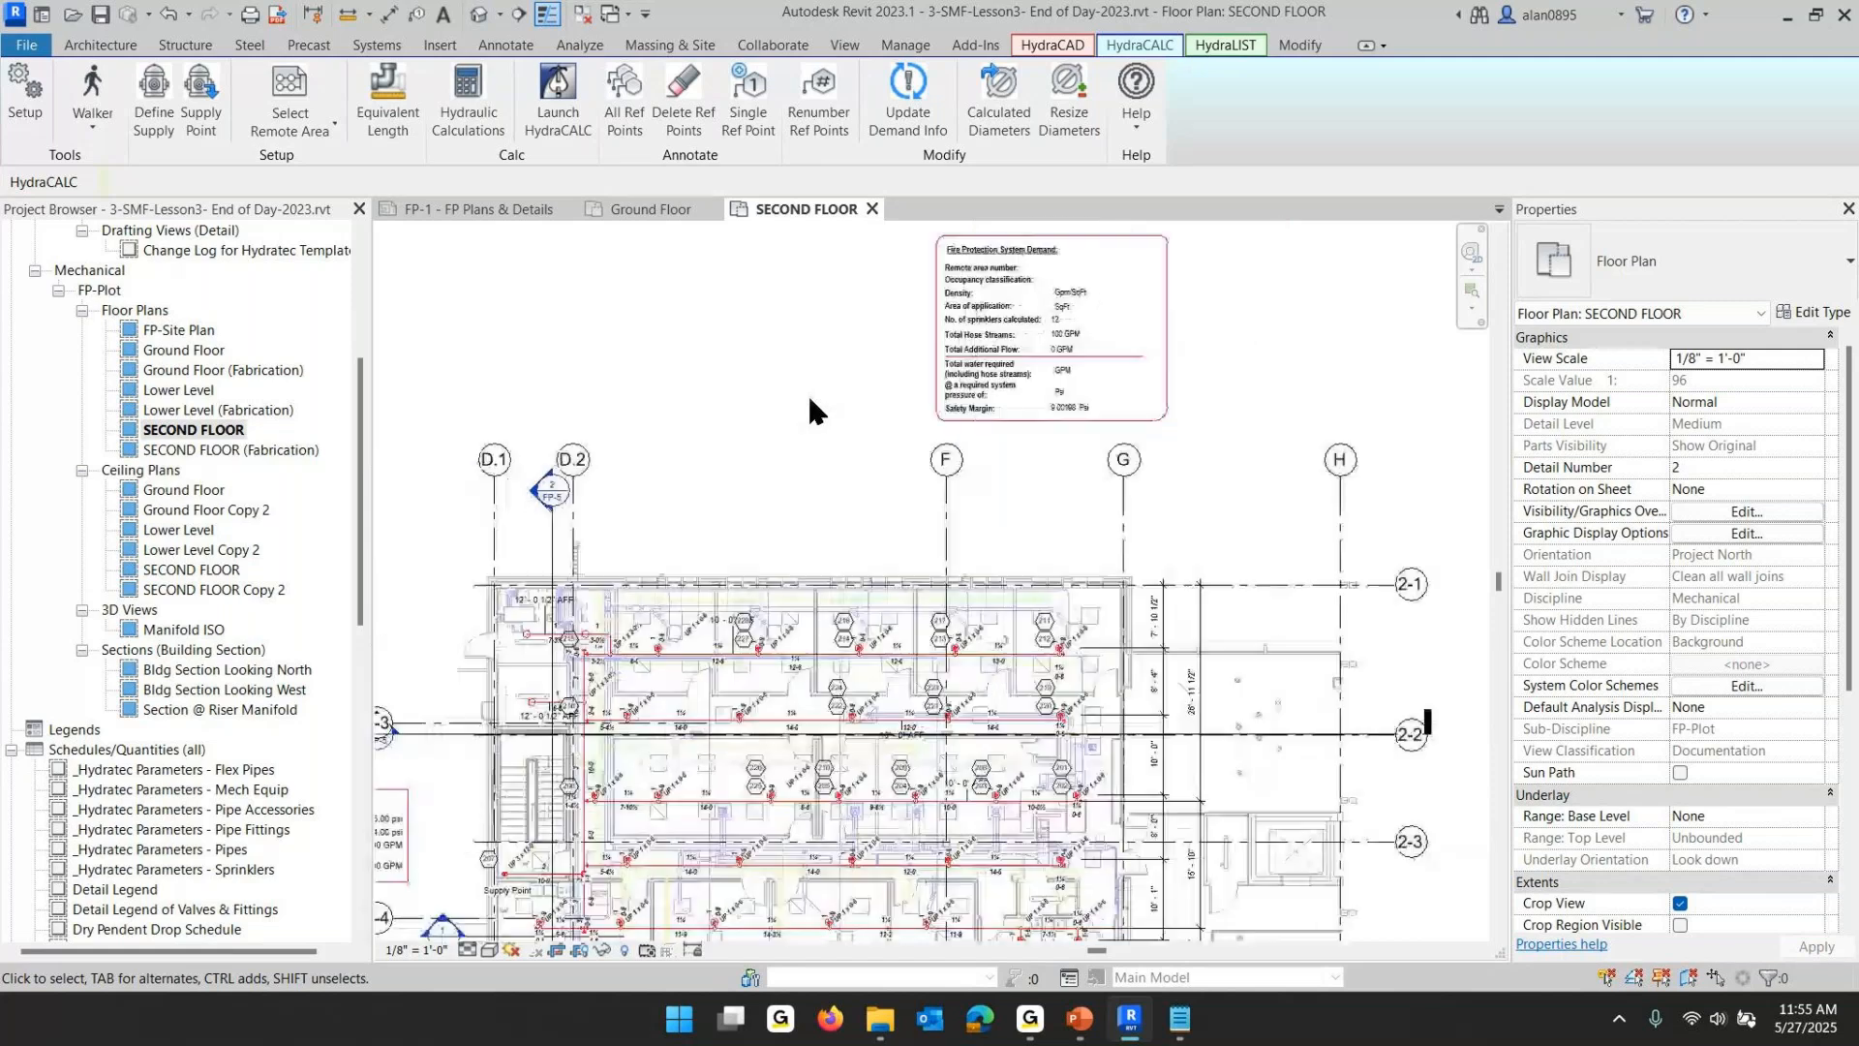
pyautogui.scroll(-1, 811, 490)
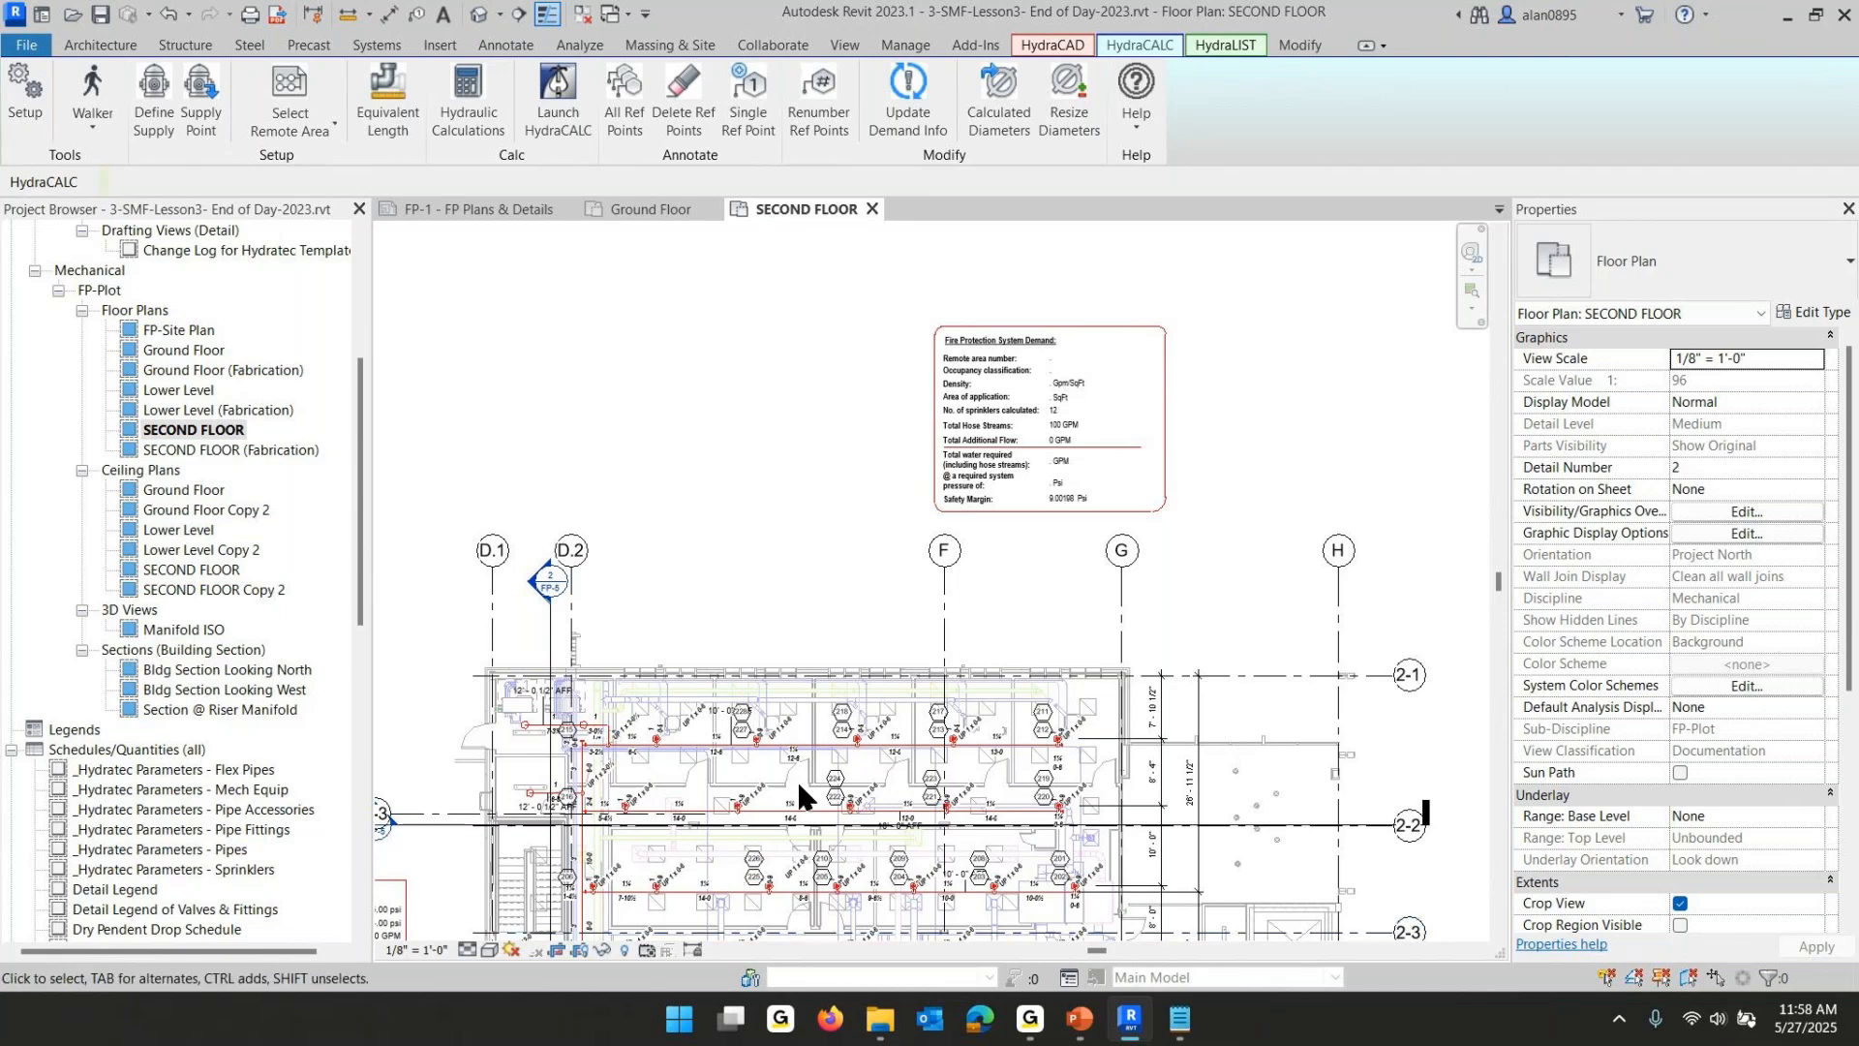
pyautogui.moveTo(795, 780); pyautogui.dragTo(839, 624, button='middle')
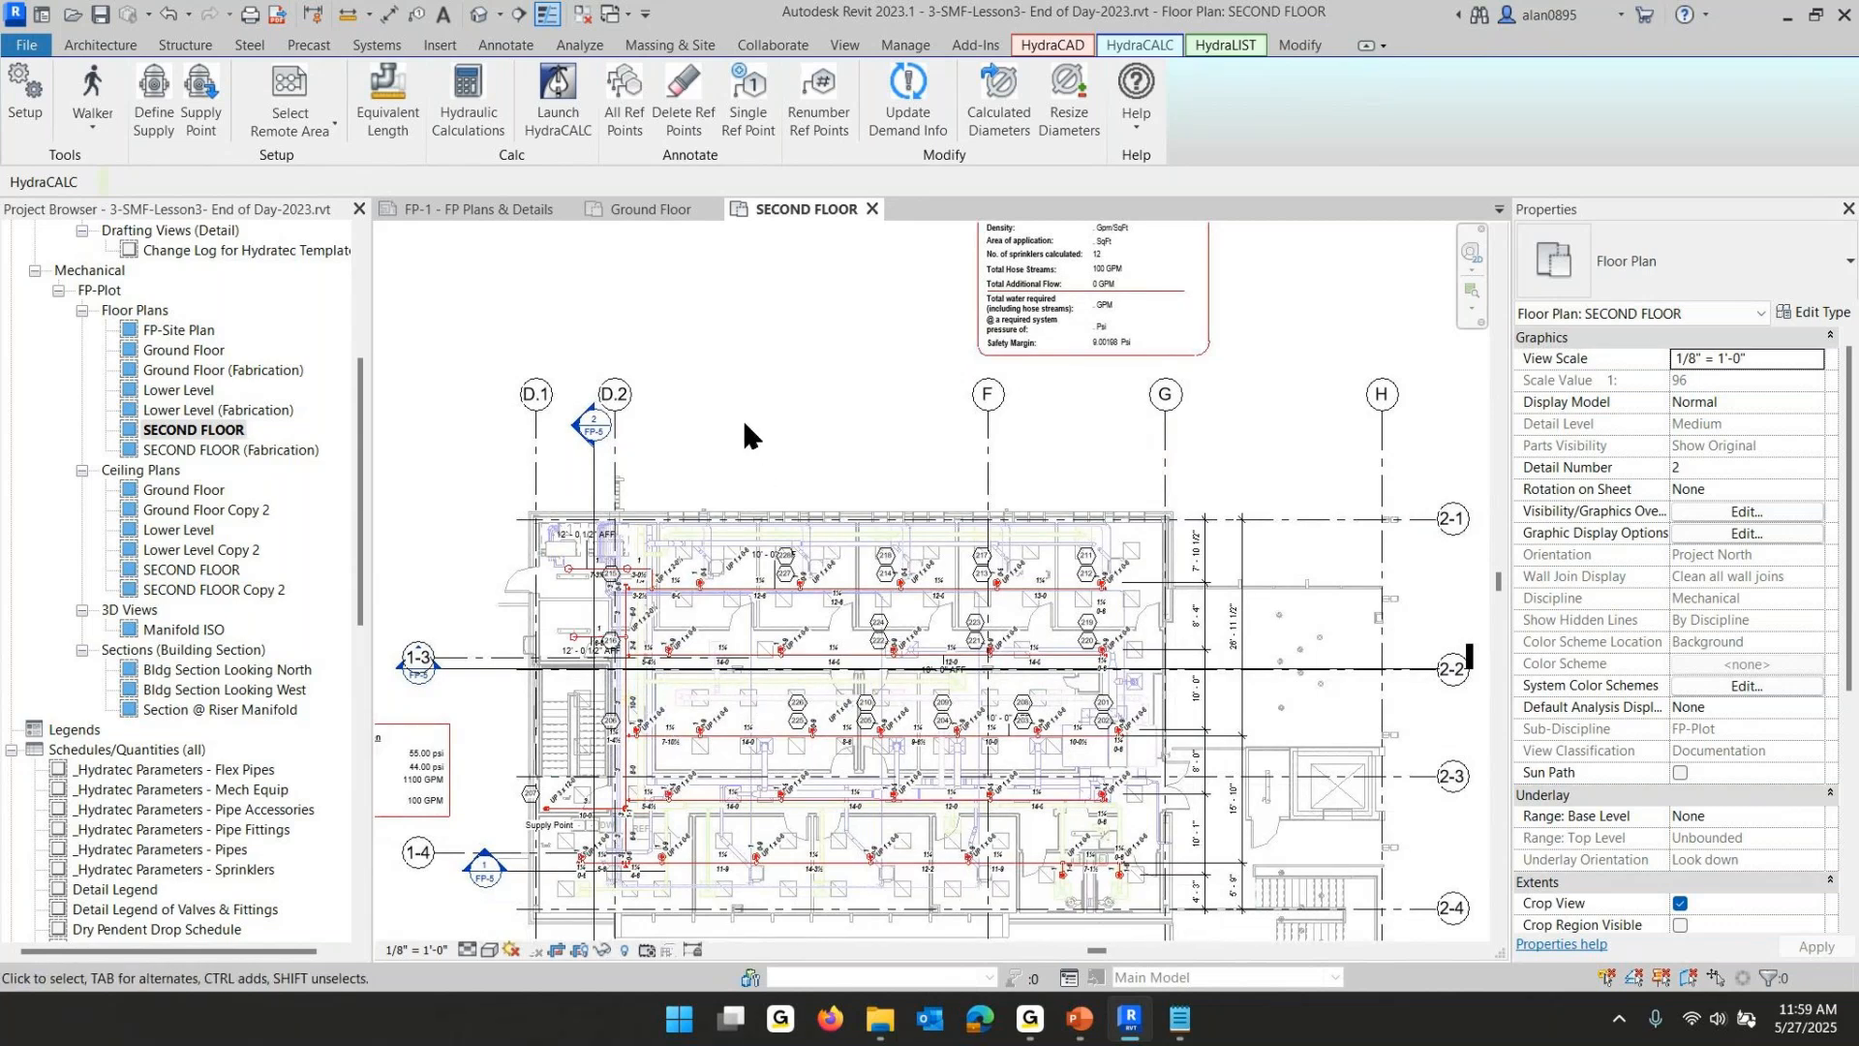
pyautogui.moveTo(744, 429); pyautogui.dragTo(856, 679)
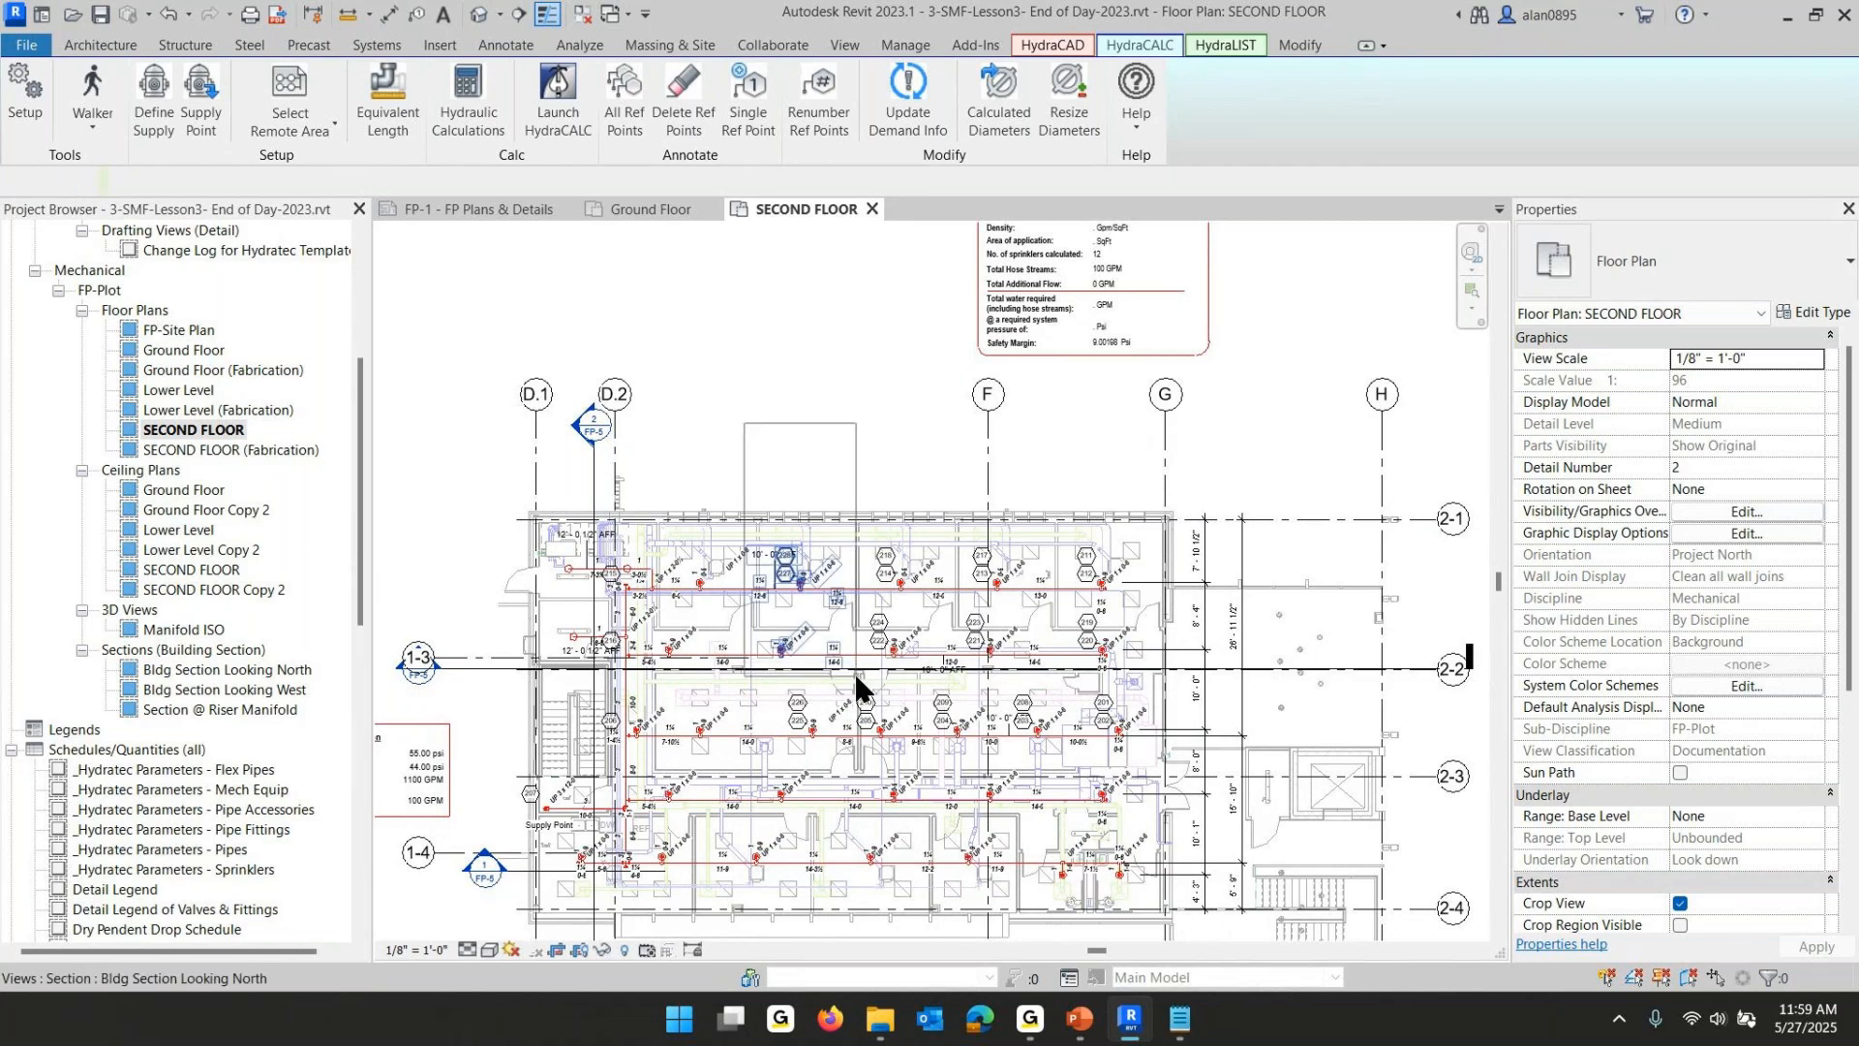
pyautogui.click(1553, 316)
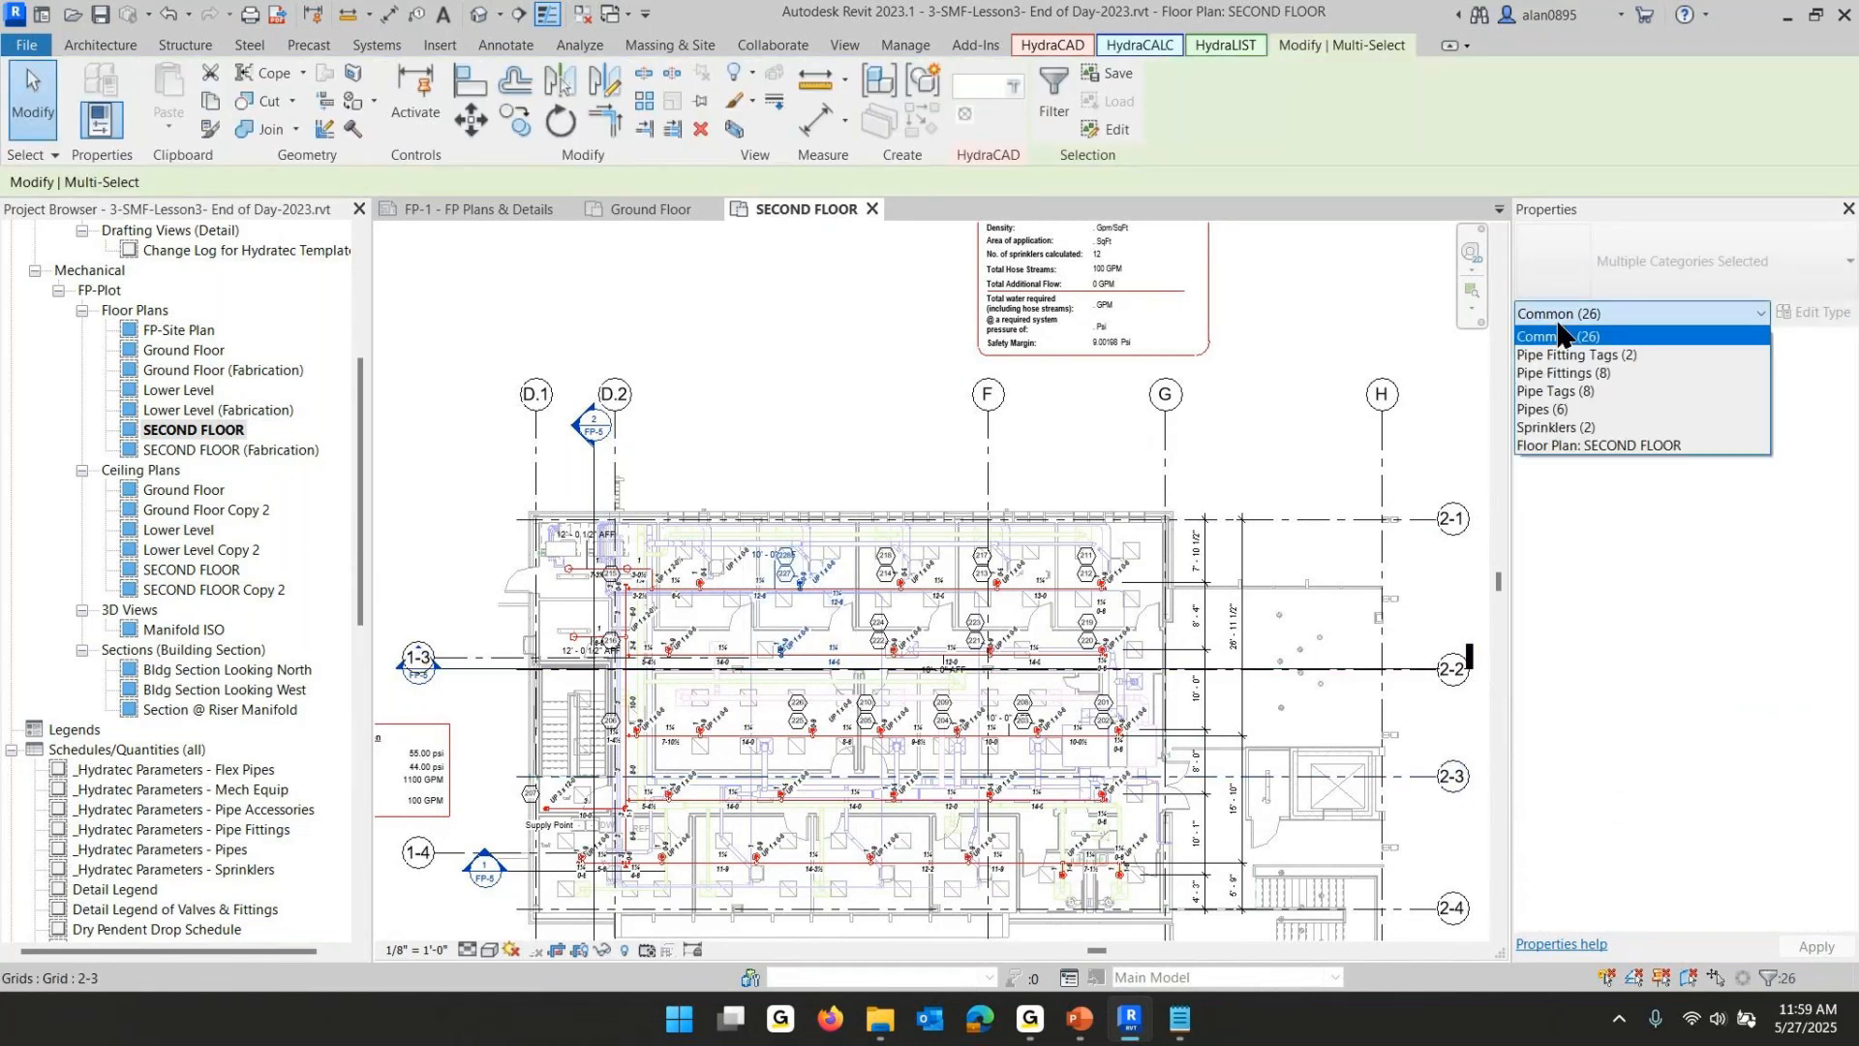
pyautogui.click(1584, 428)
pyautogui.scroll(-5, 1663, 610)
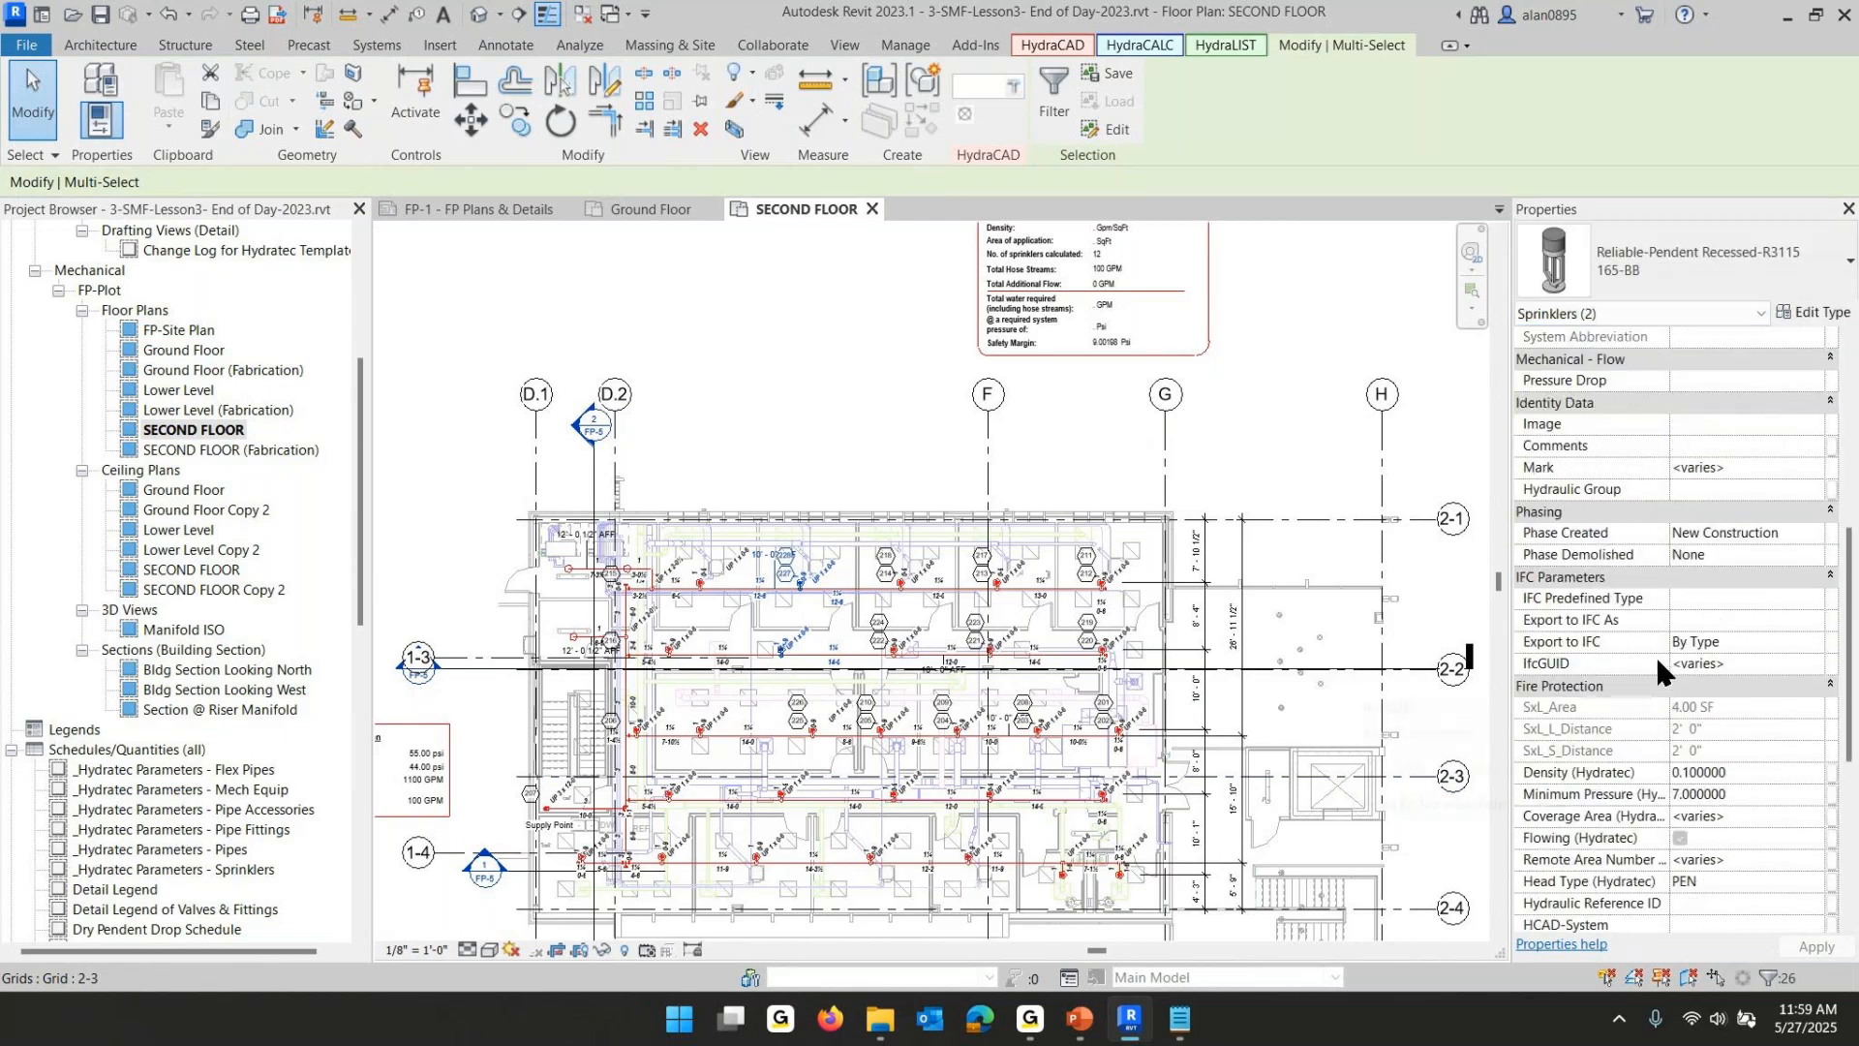
pyautogui.click(827, 389)
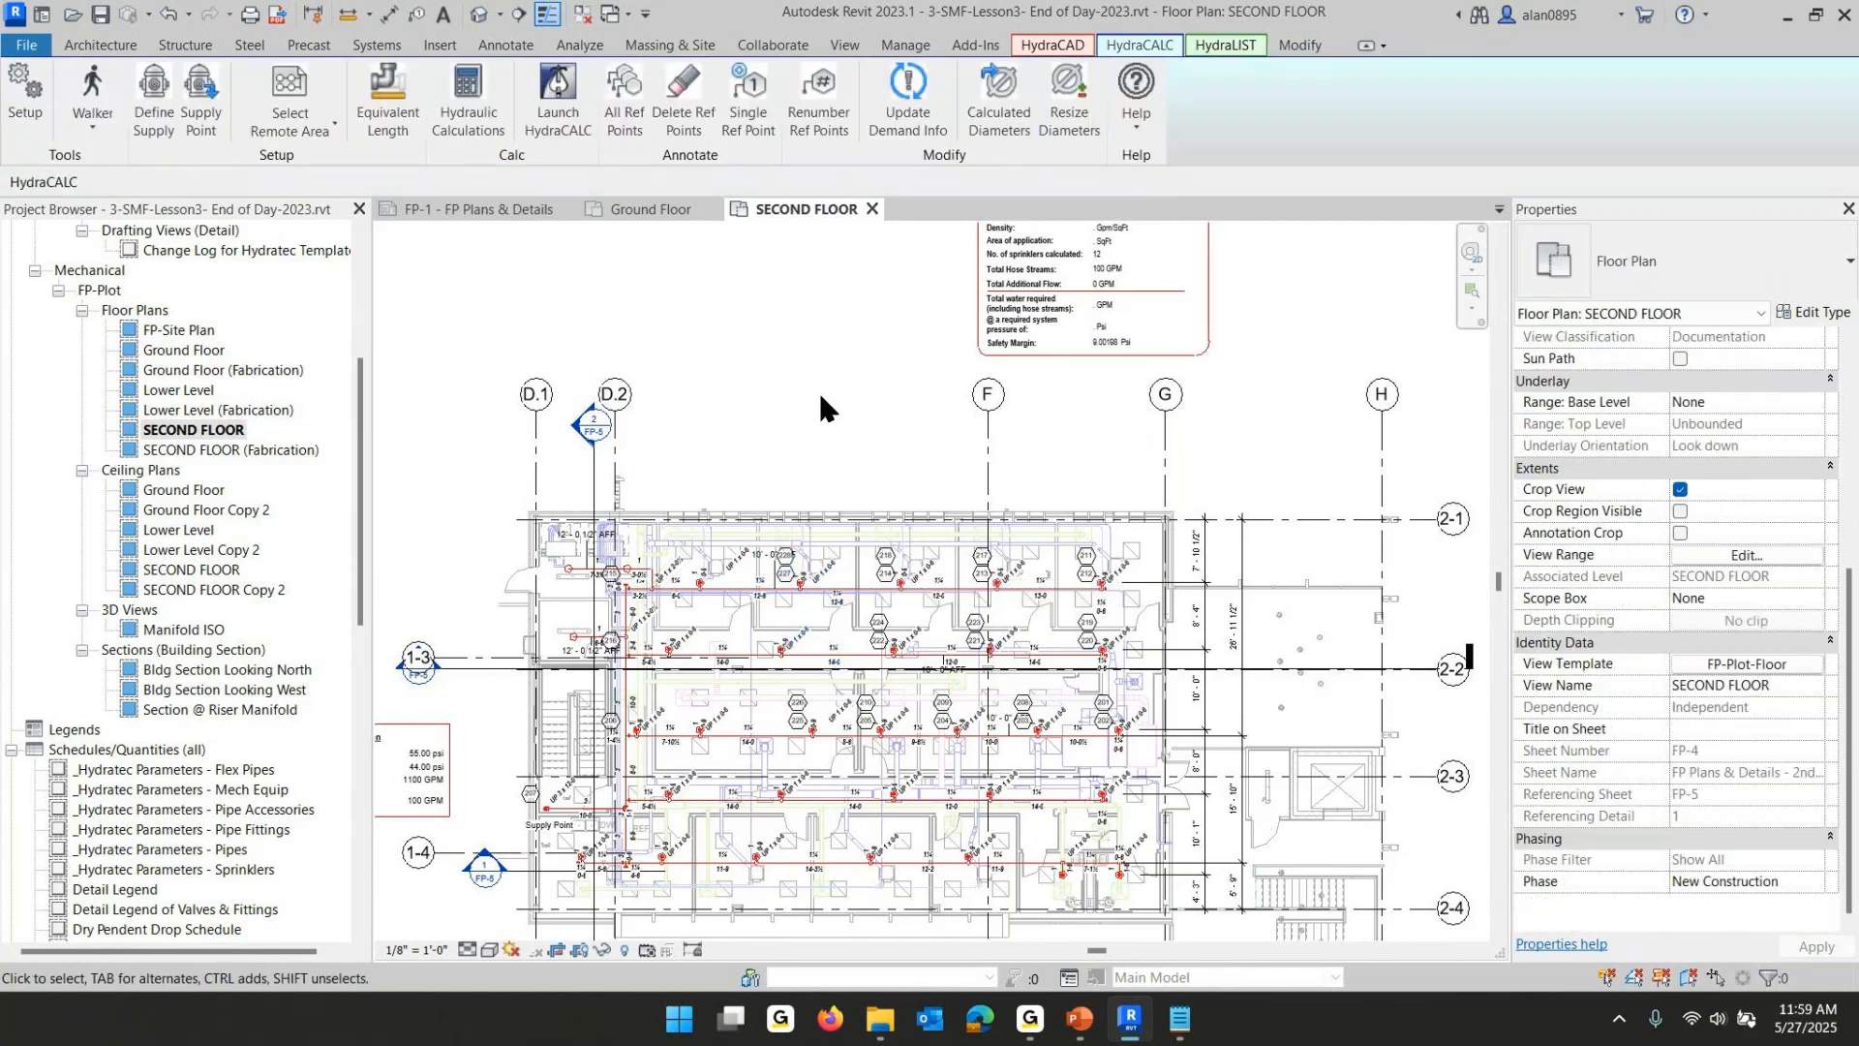
# - Switch to the PowerPoint slide show and advance through the lesson slides on calculation results
pyautogui.scroll(-2, 817, 391)
pyautogui.moveTo(816, 388); pyautogui.dragTo(801, 479, button='middle')
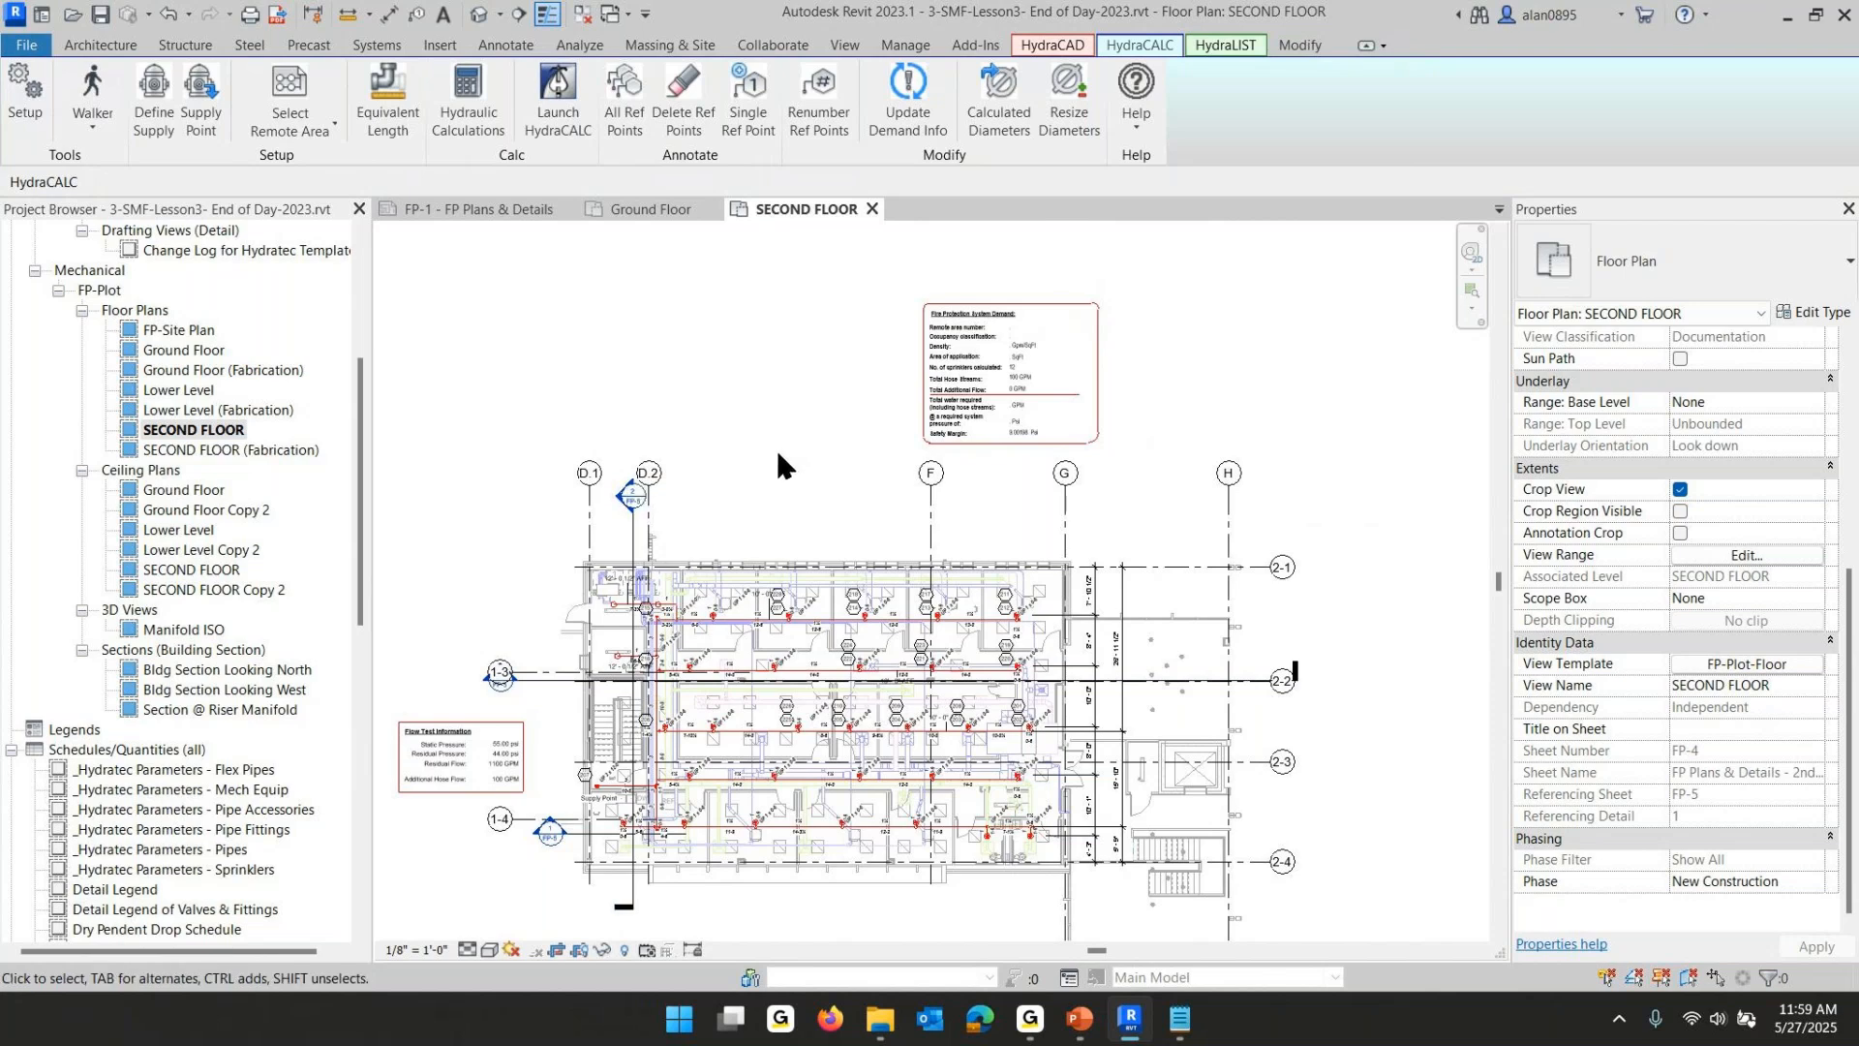
pyautogui.click(1082, 1024)
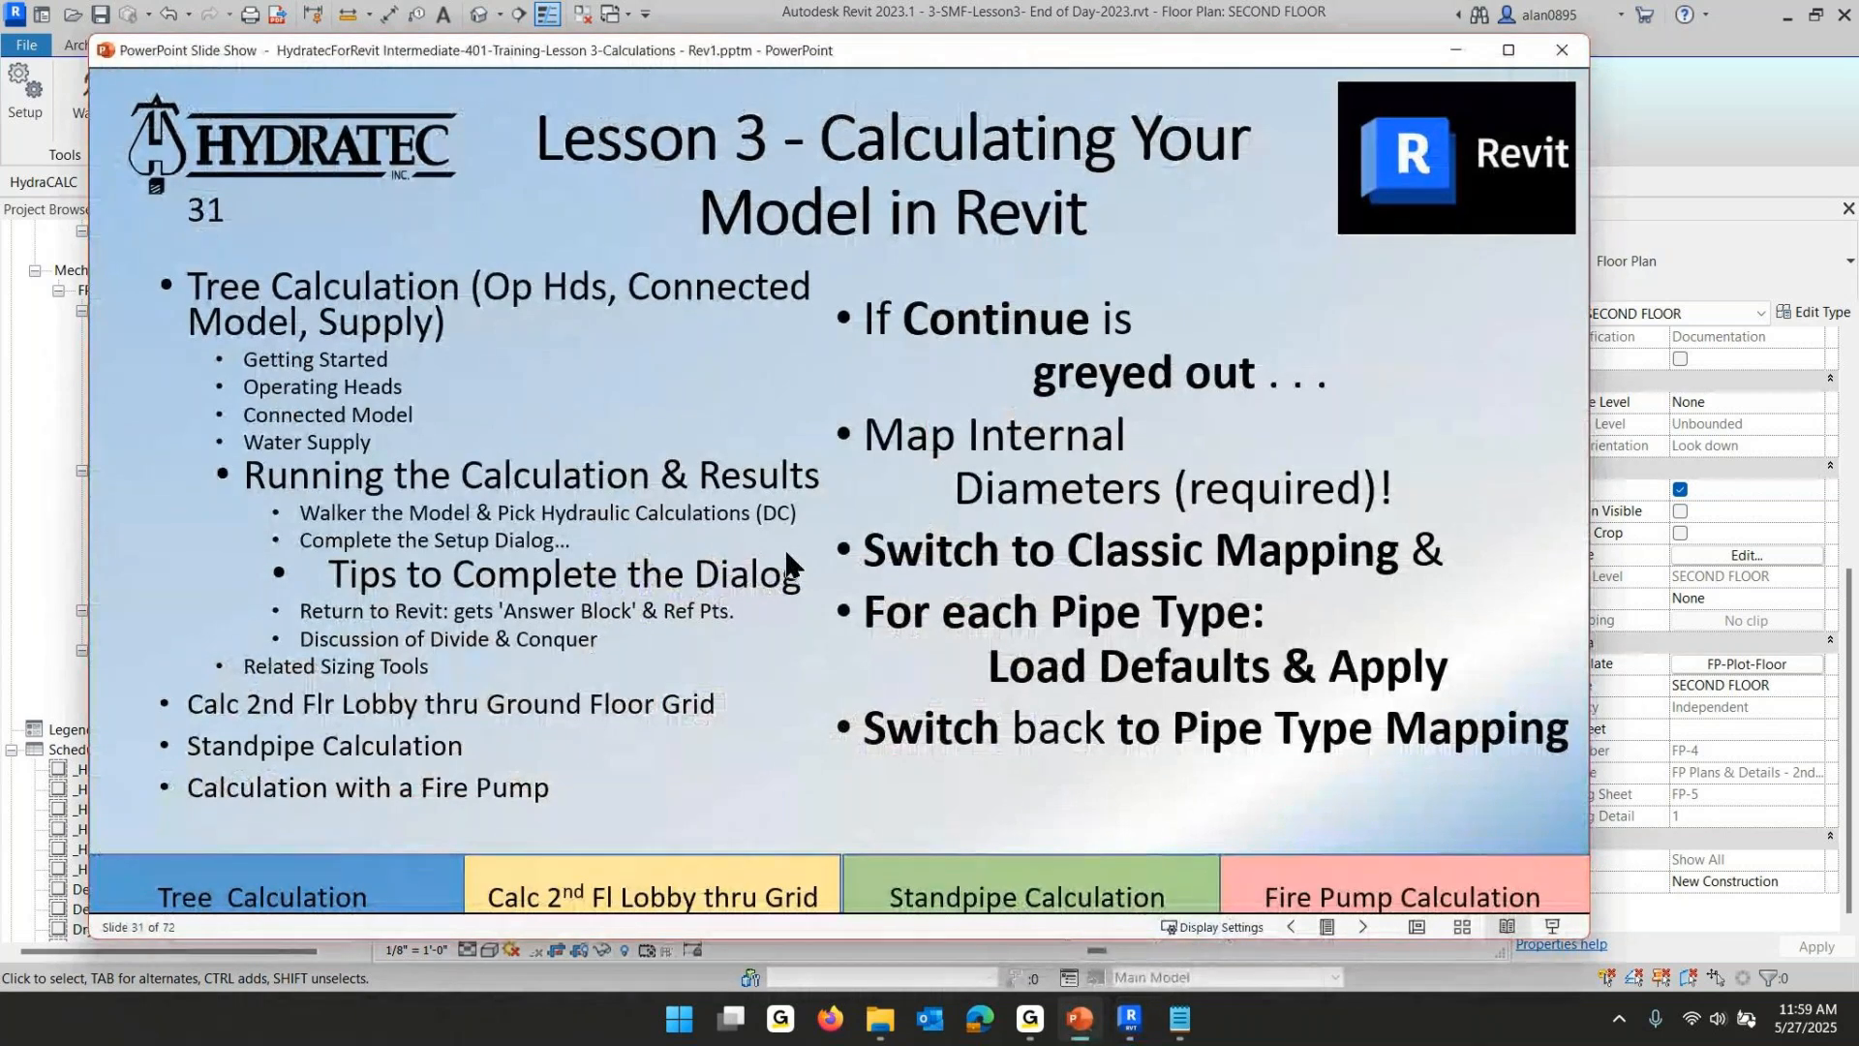
pyautogui.click(723, 455)
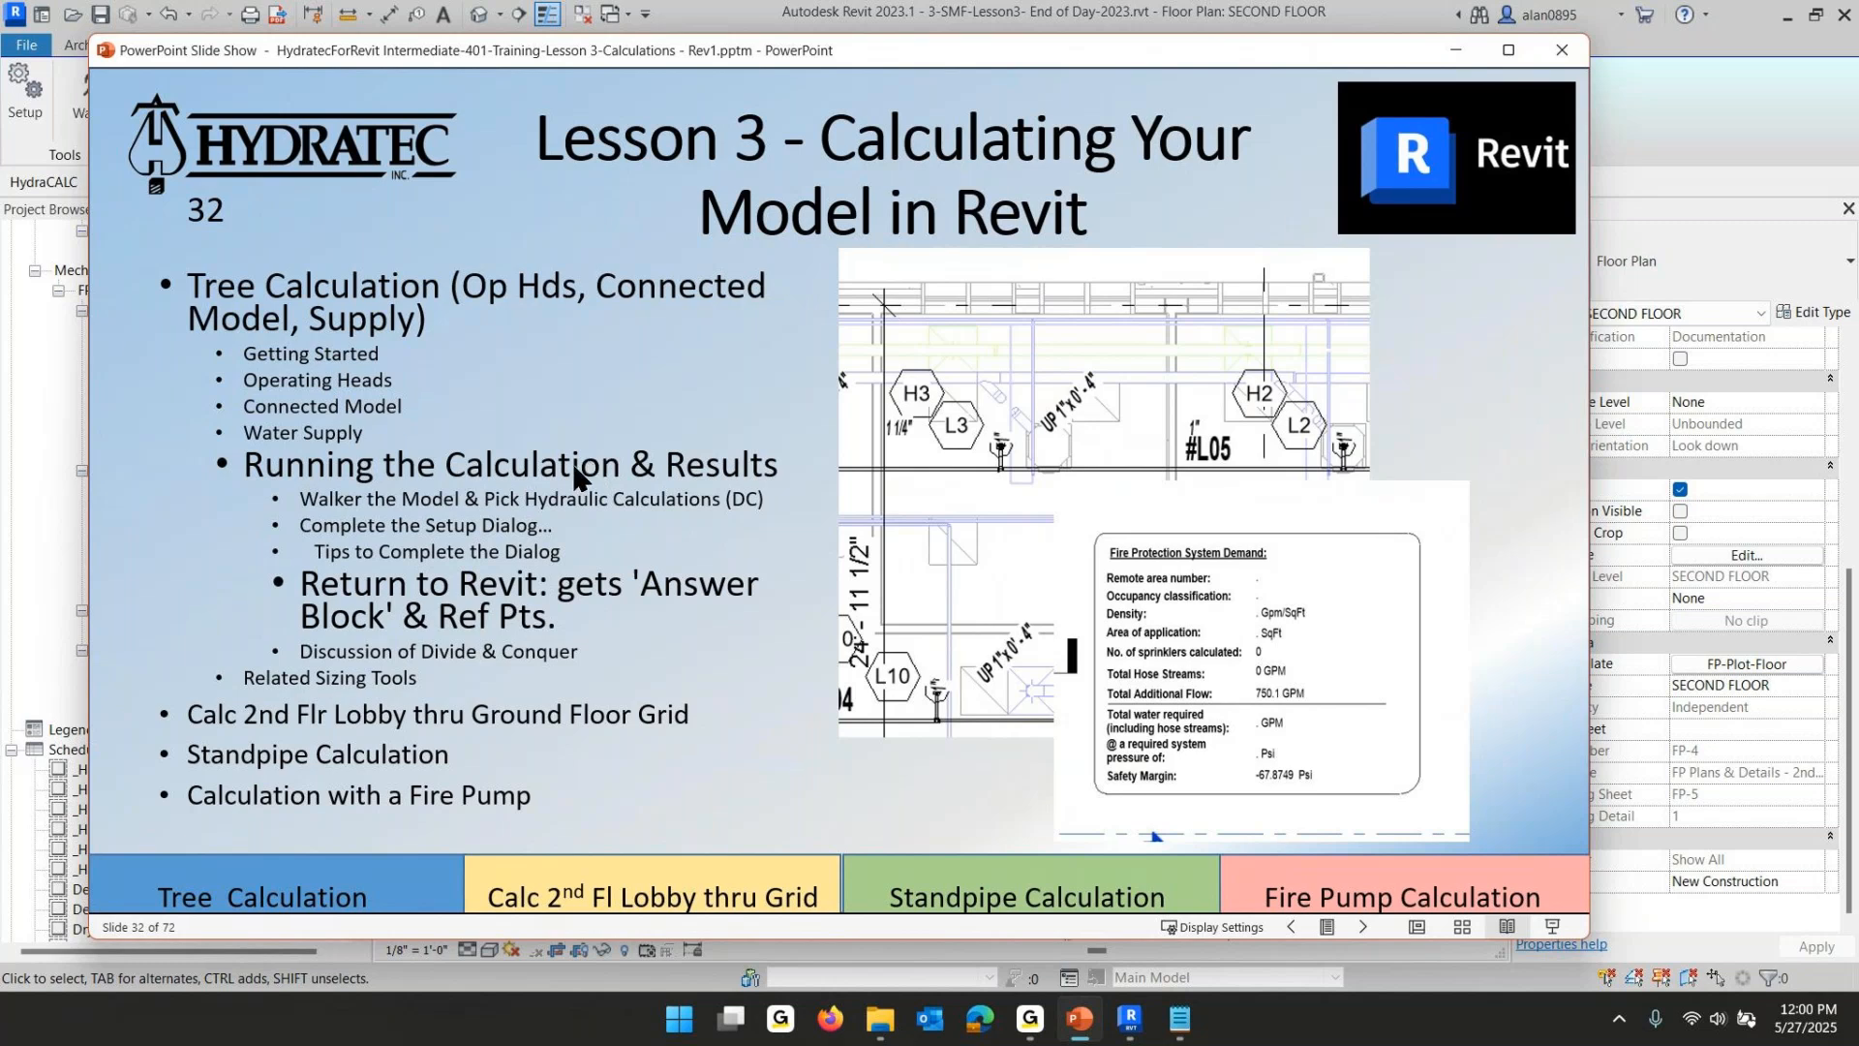
pyautogui.click(574, 467)
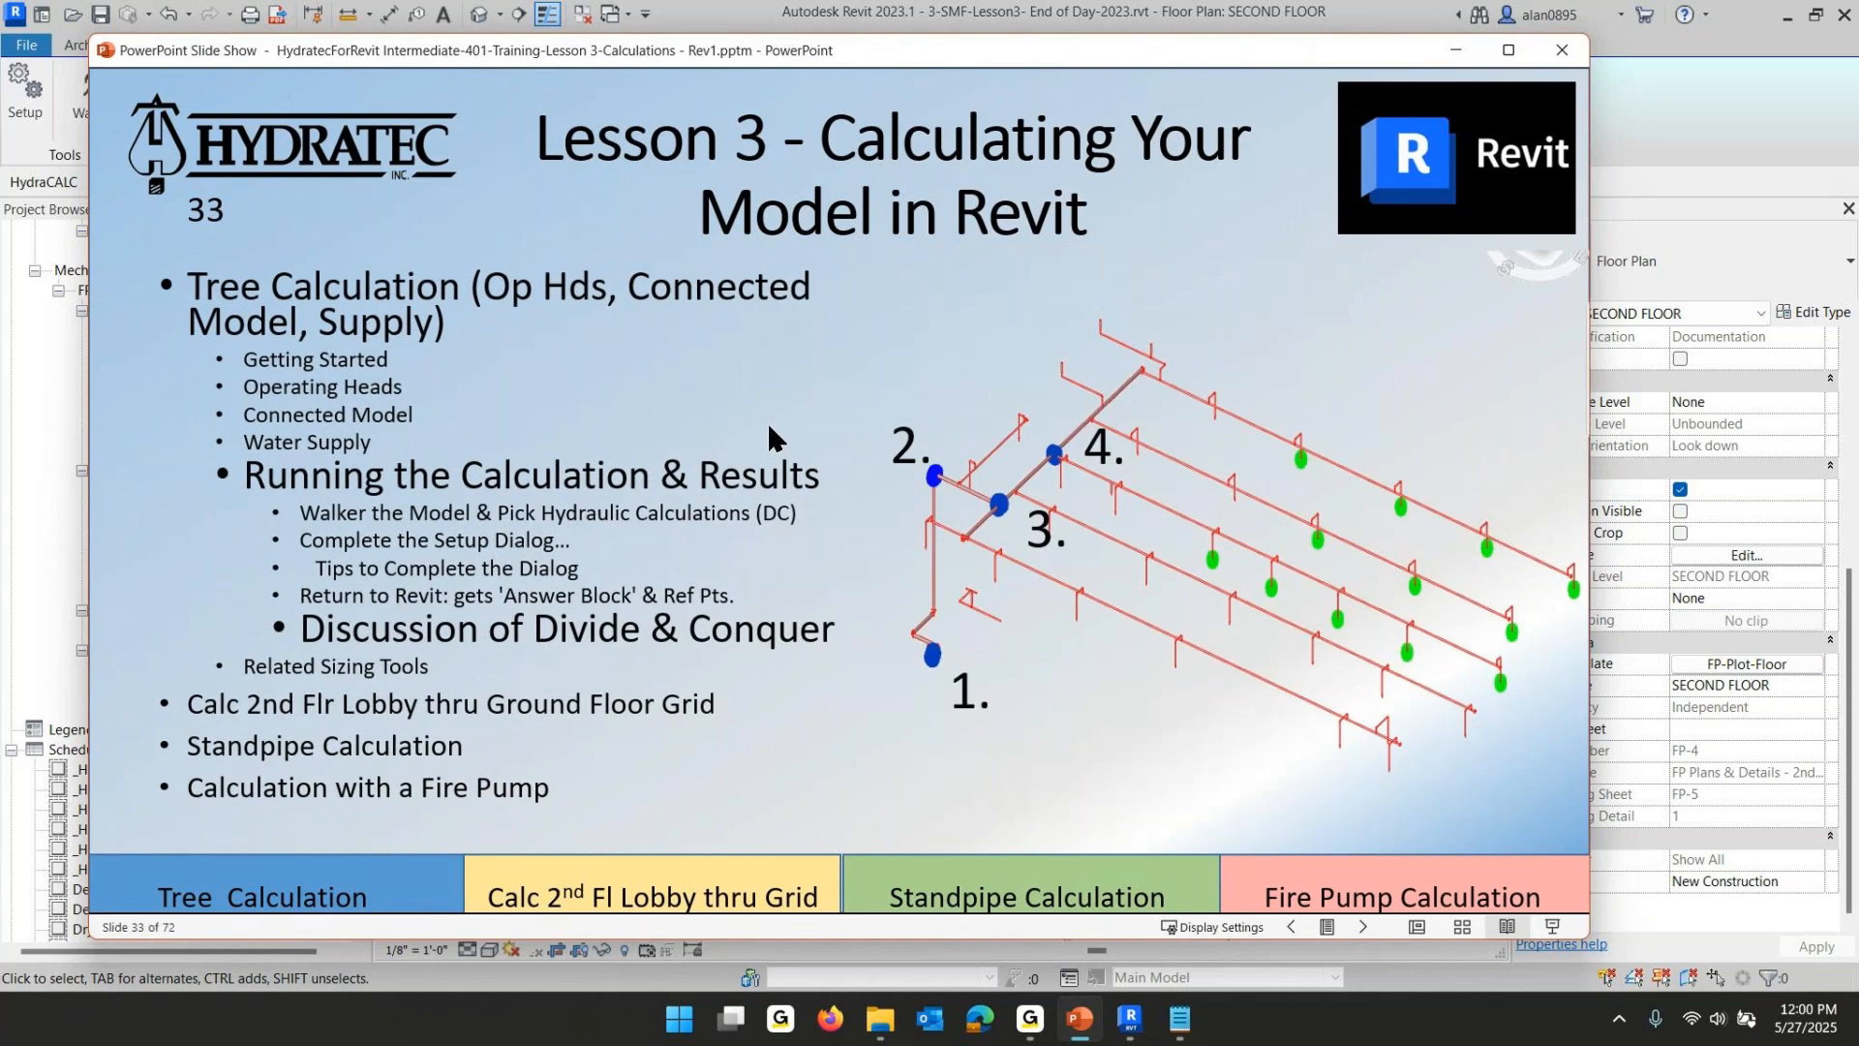
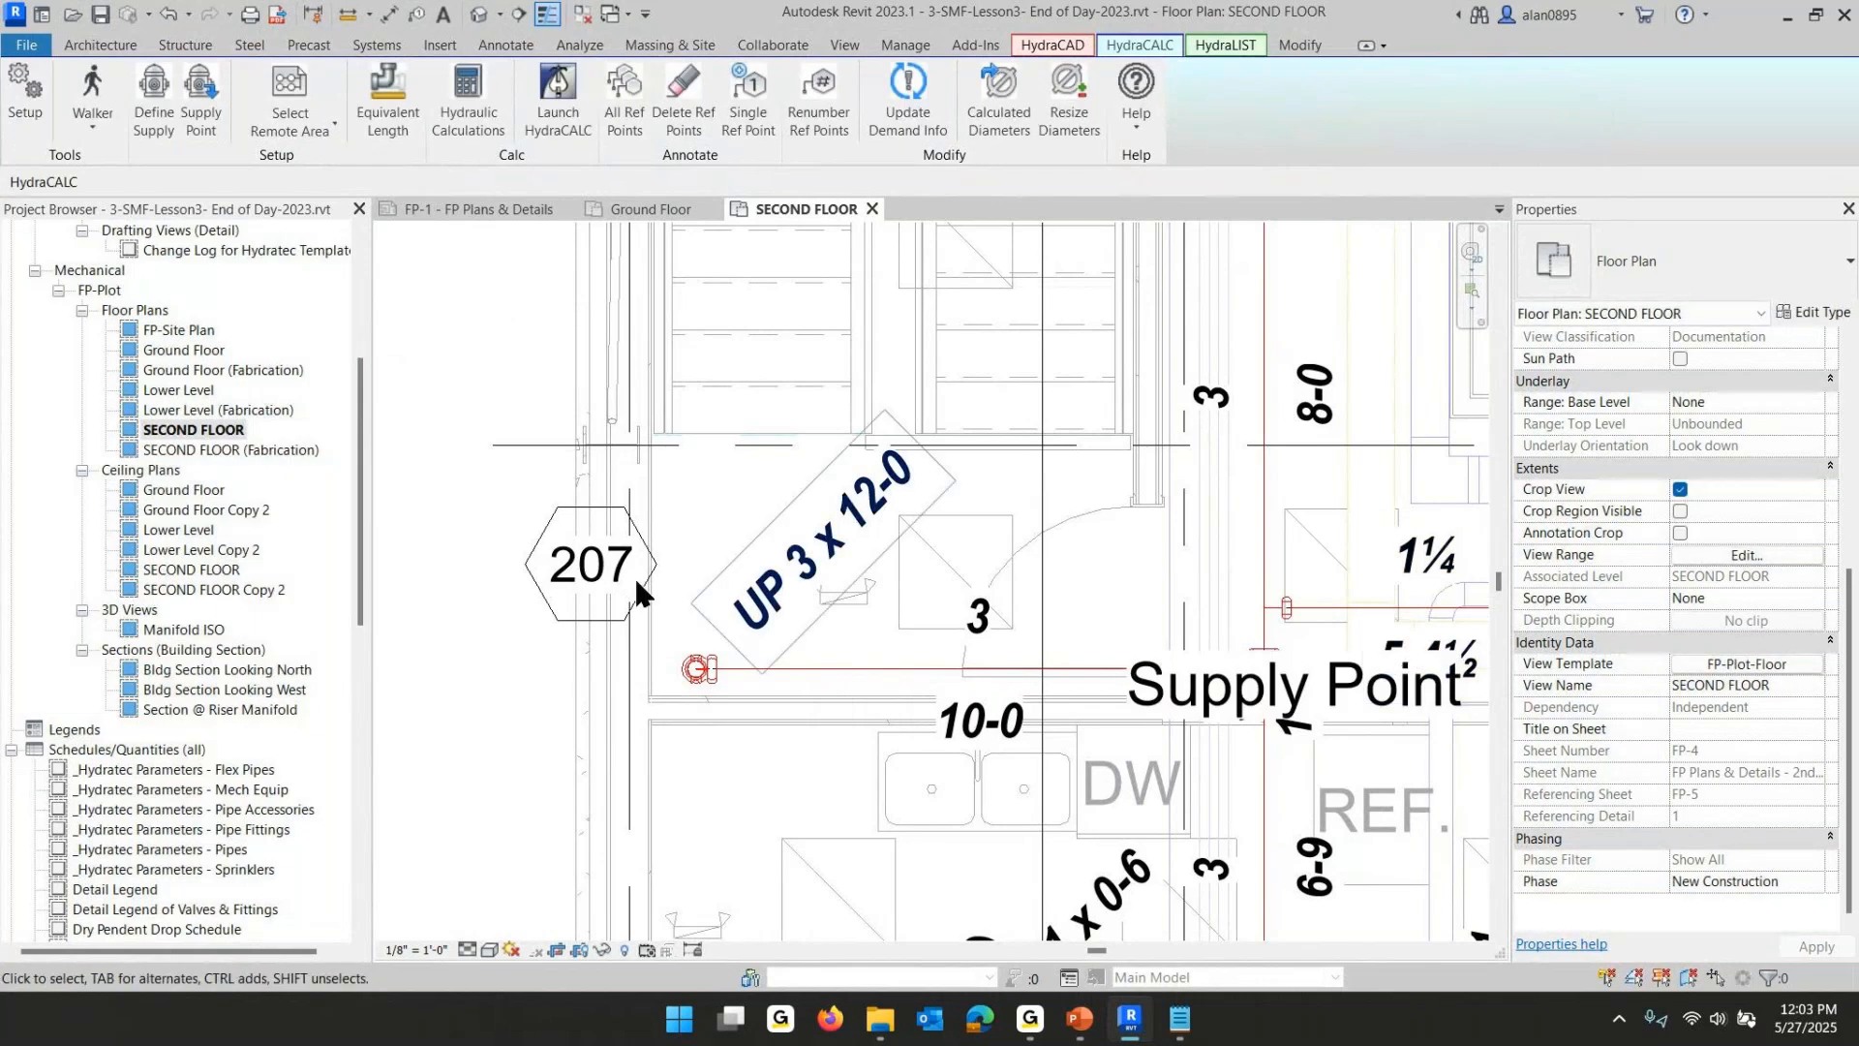
# - Switch to the PowerPoint slide show, advance to the Related Sizing Tools slide, and return to Revit
pyautogui.scroll(-3, 828, 765)
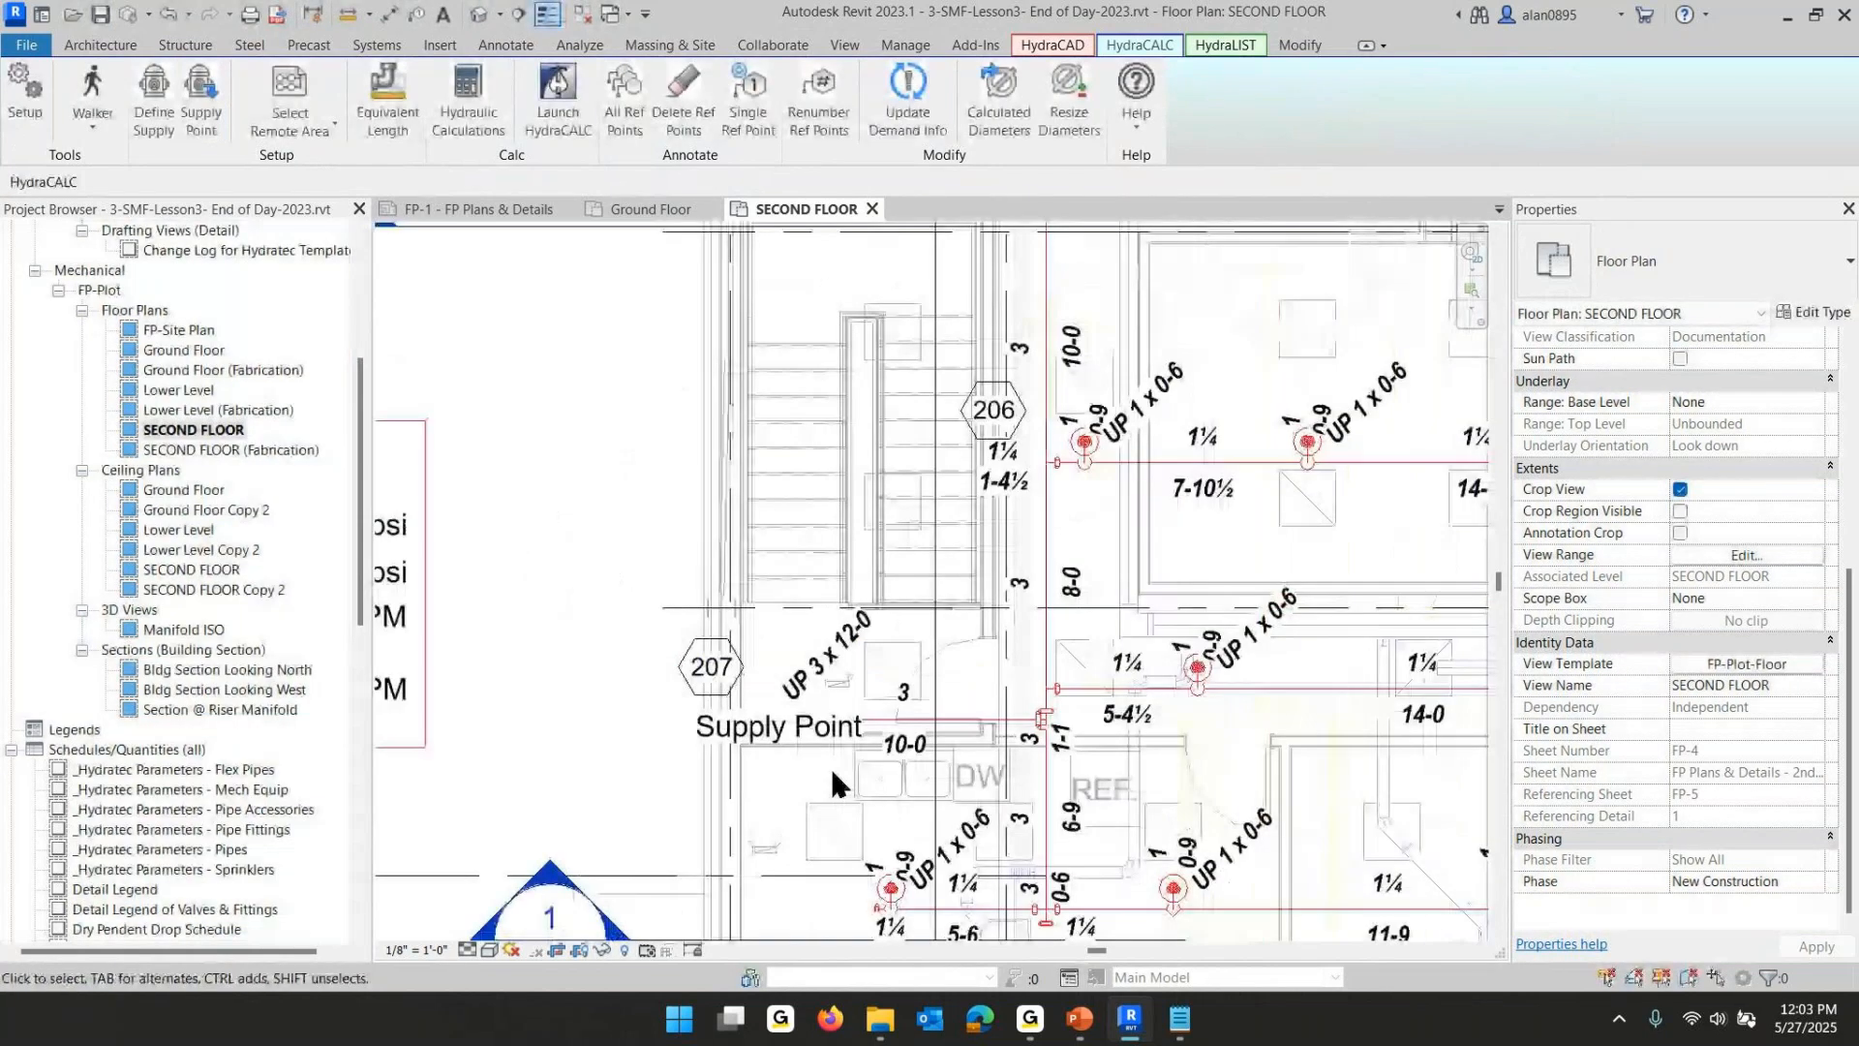
pyautogui.moveTo(1129, 1034)
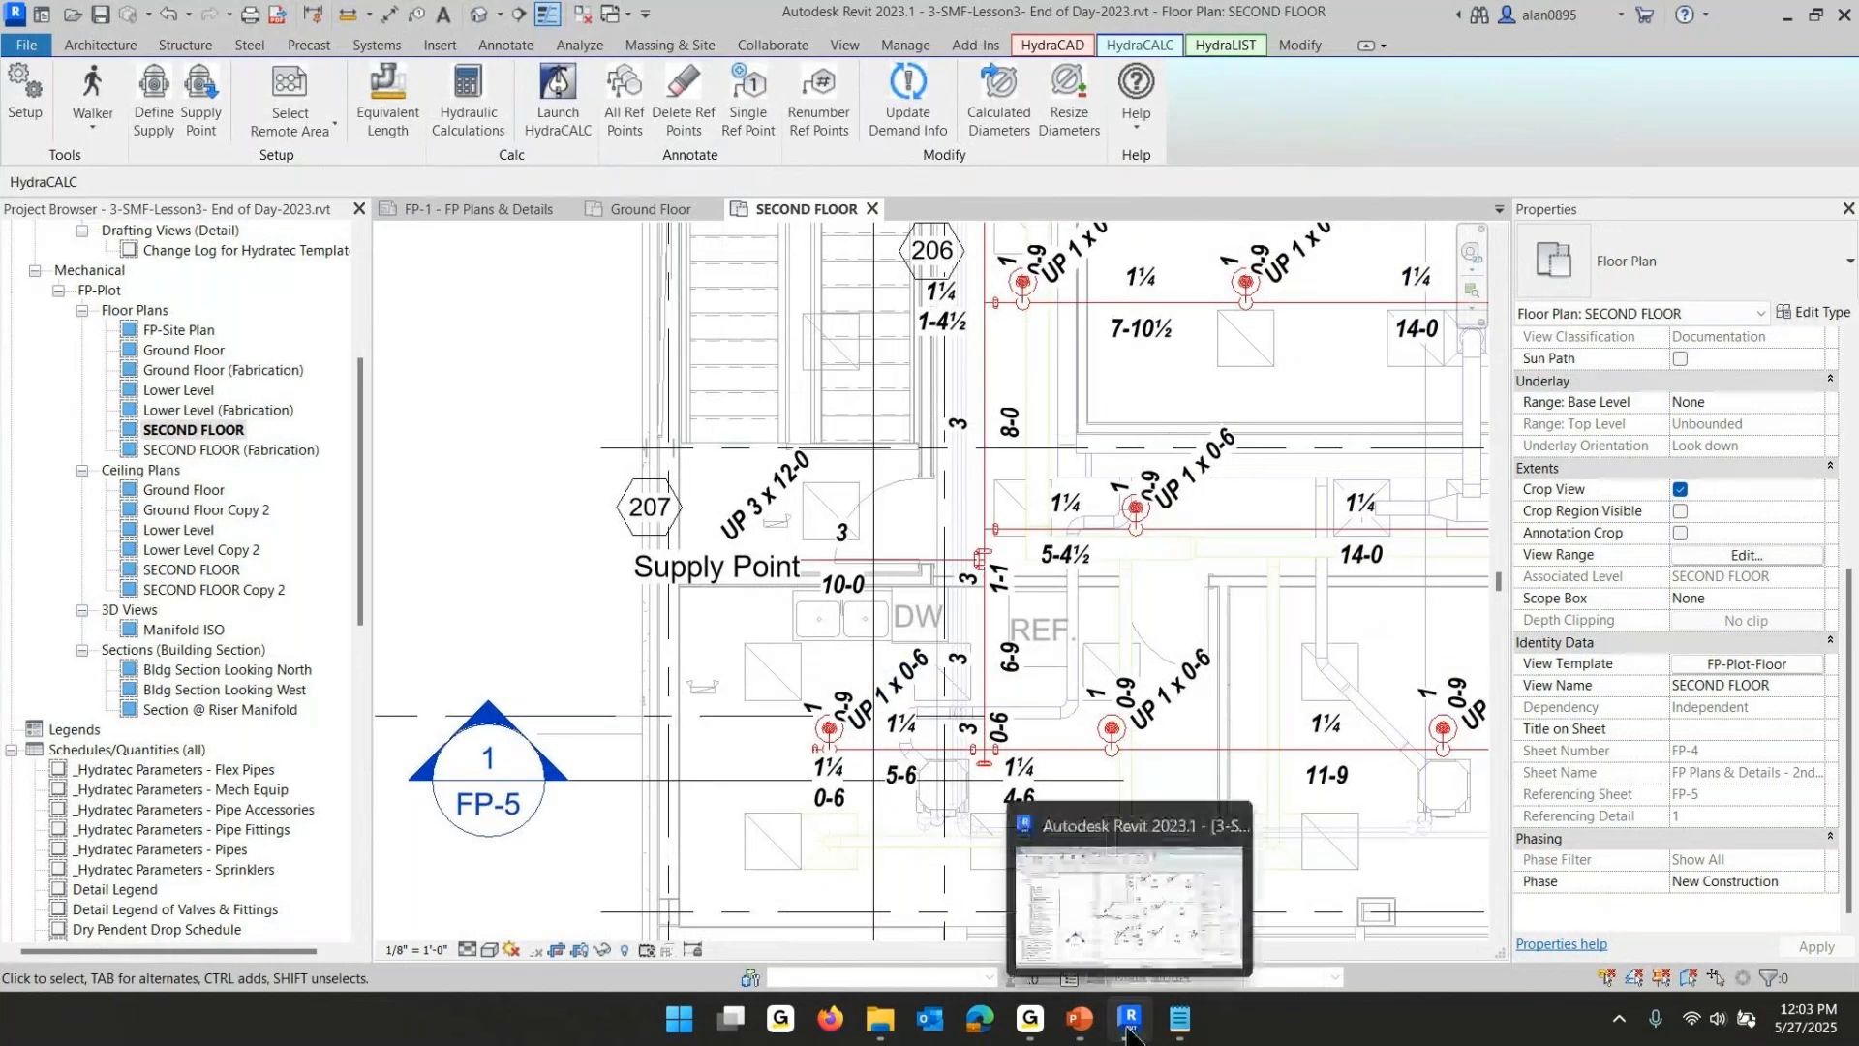
pyautogui.click(1077, 1024)
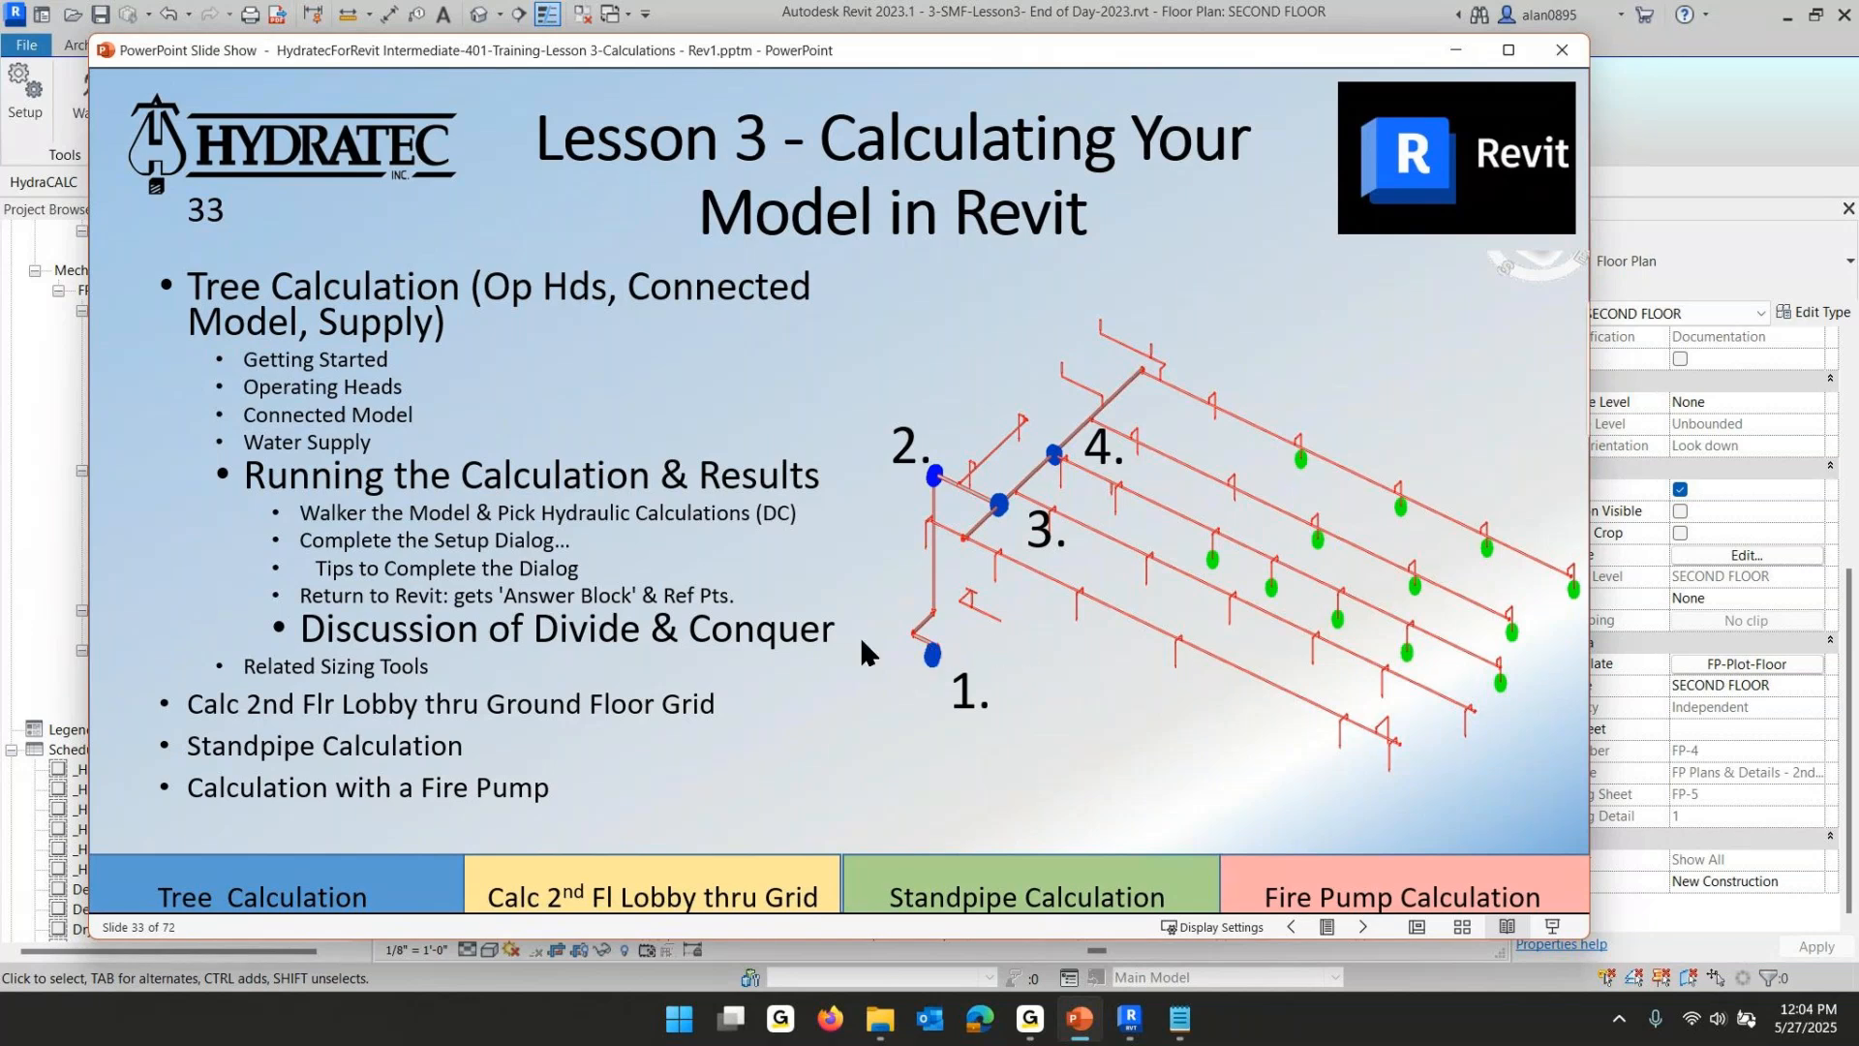
pyautogui.click(783, 617)
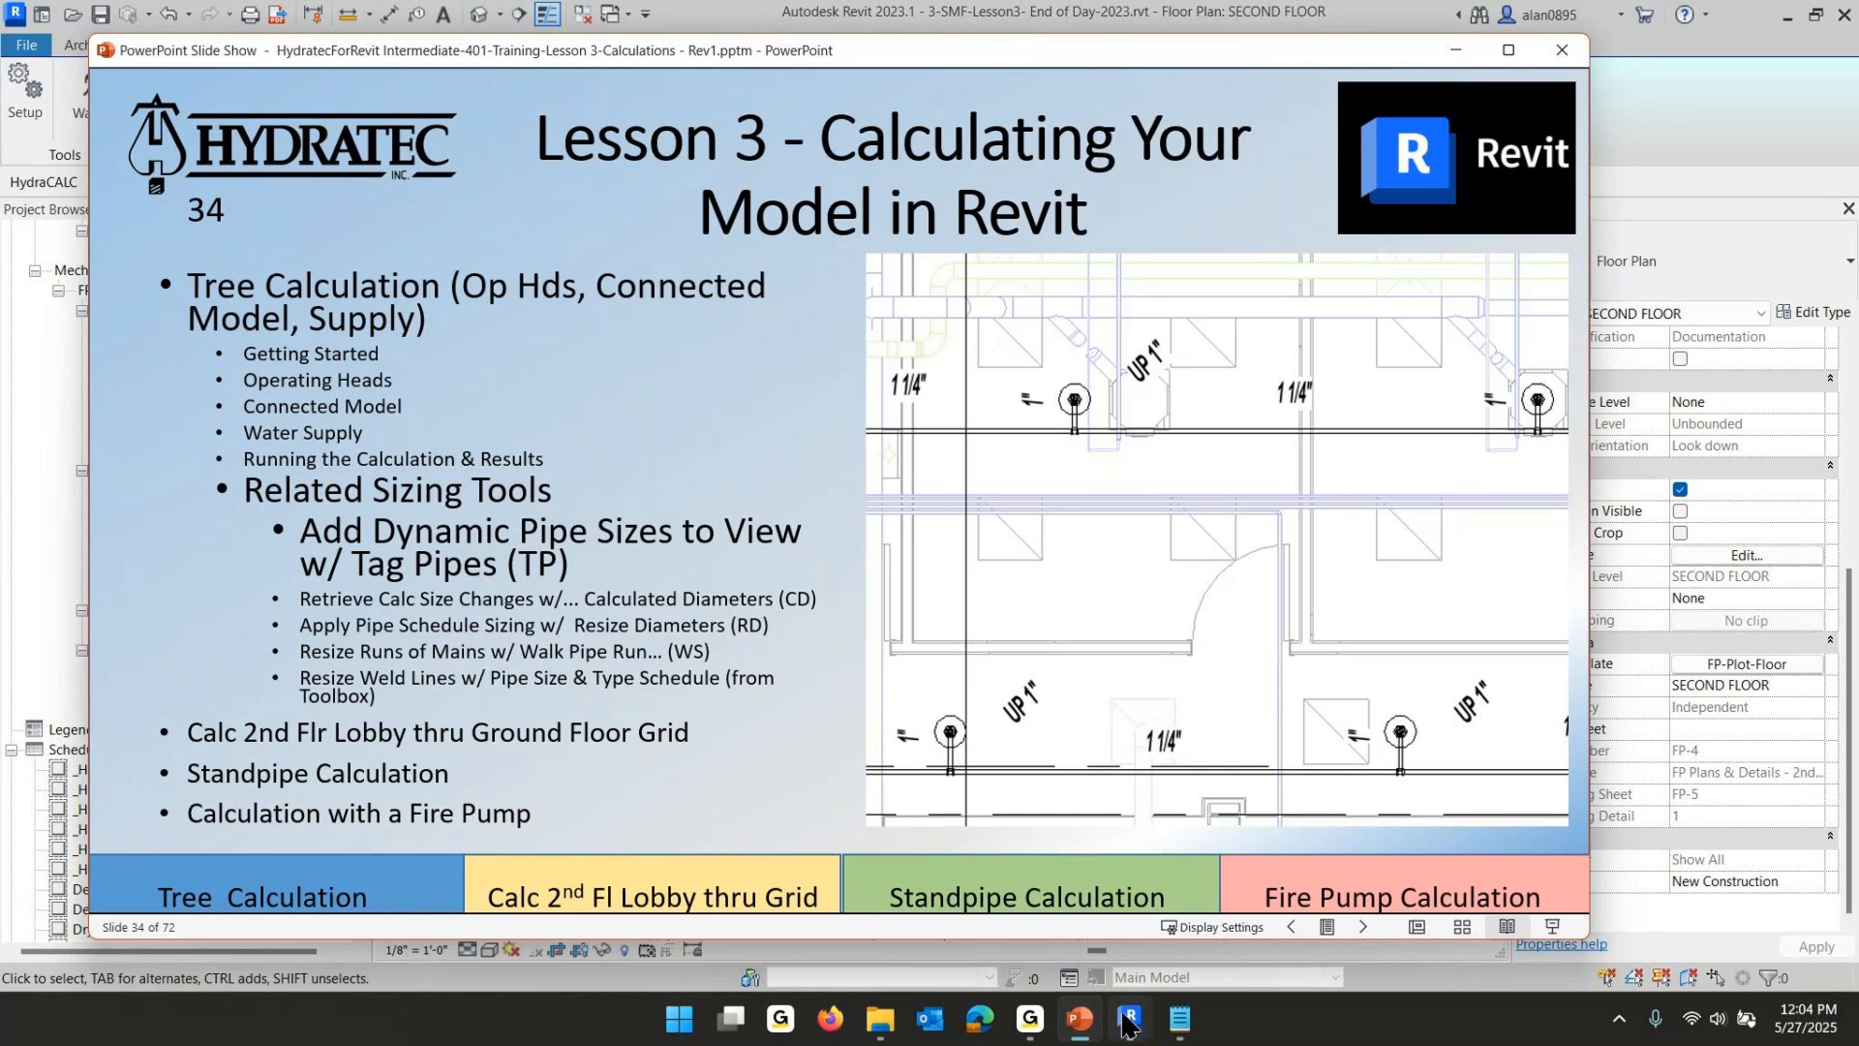
pyautogui.moveTo(1128, 1028)
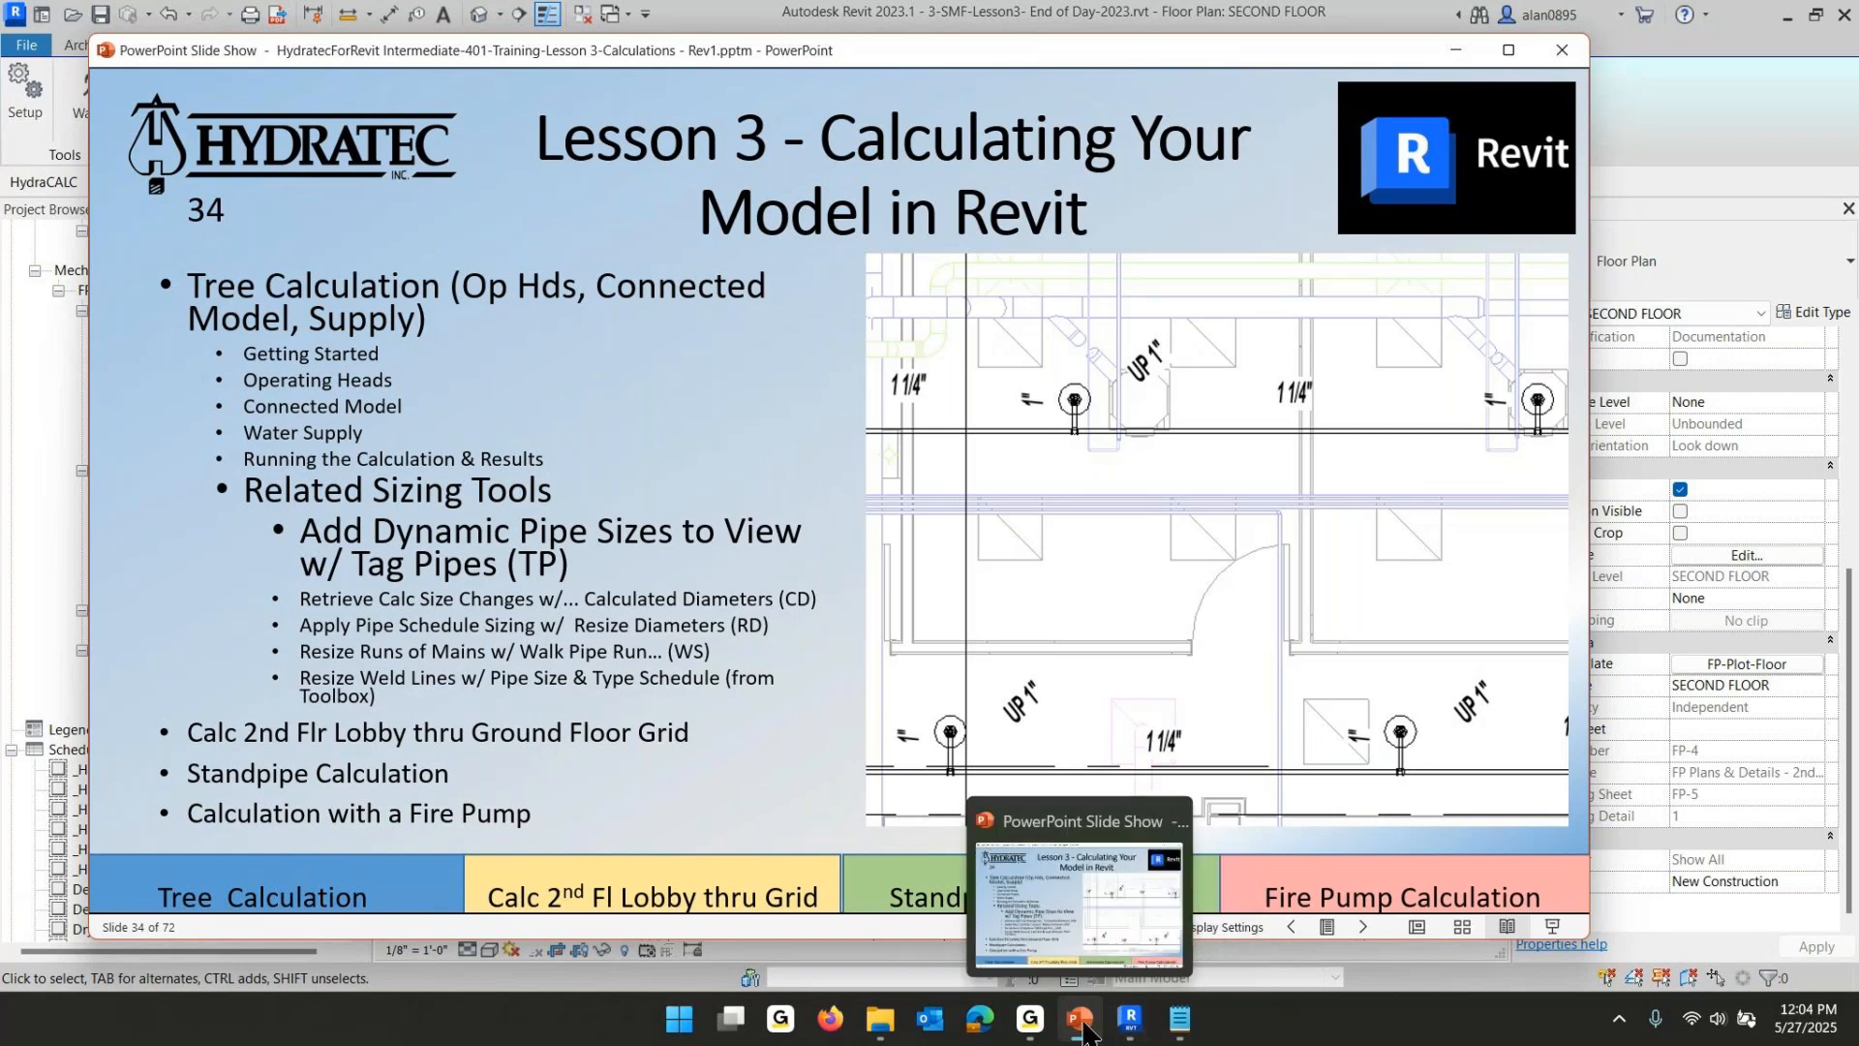
pyautogui.click(1083, 1028)
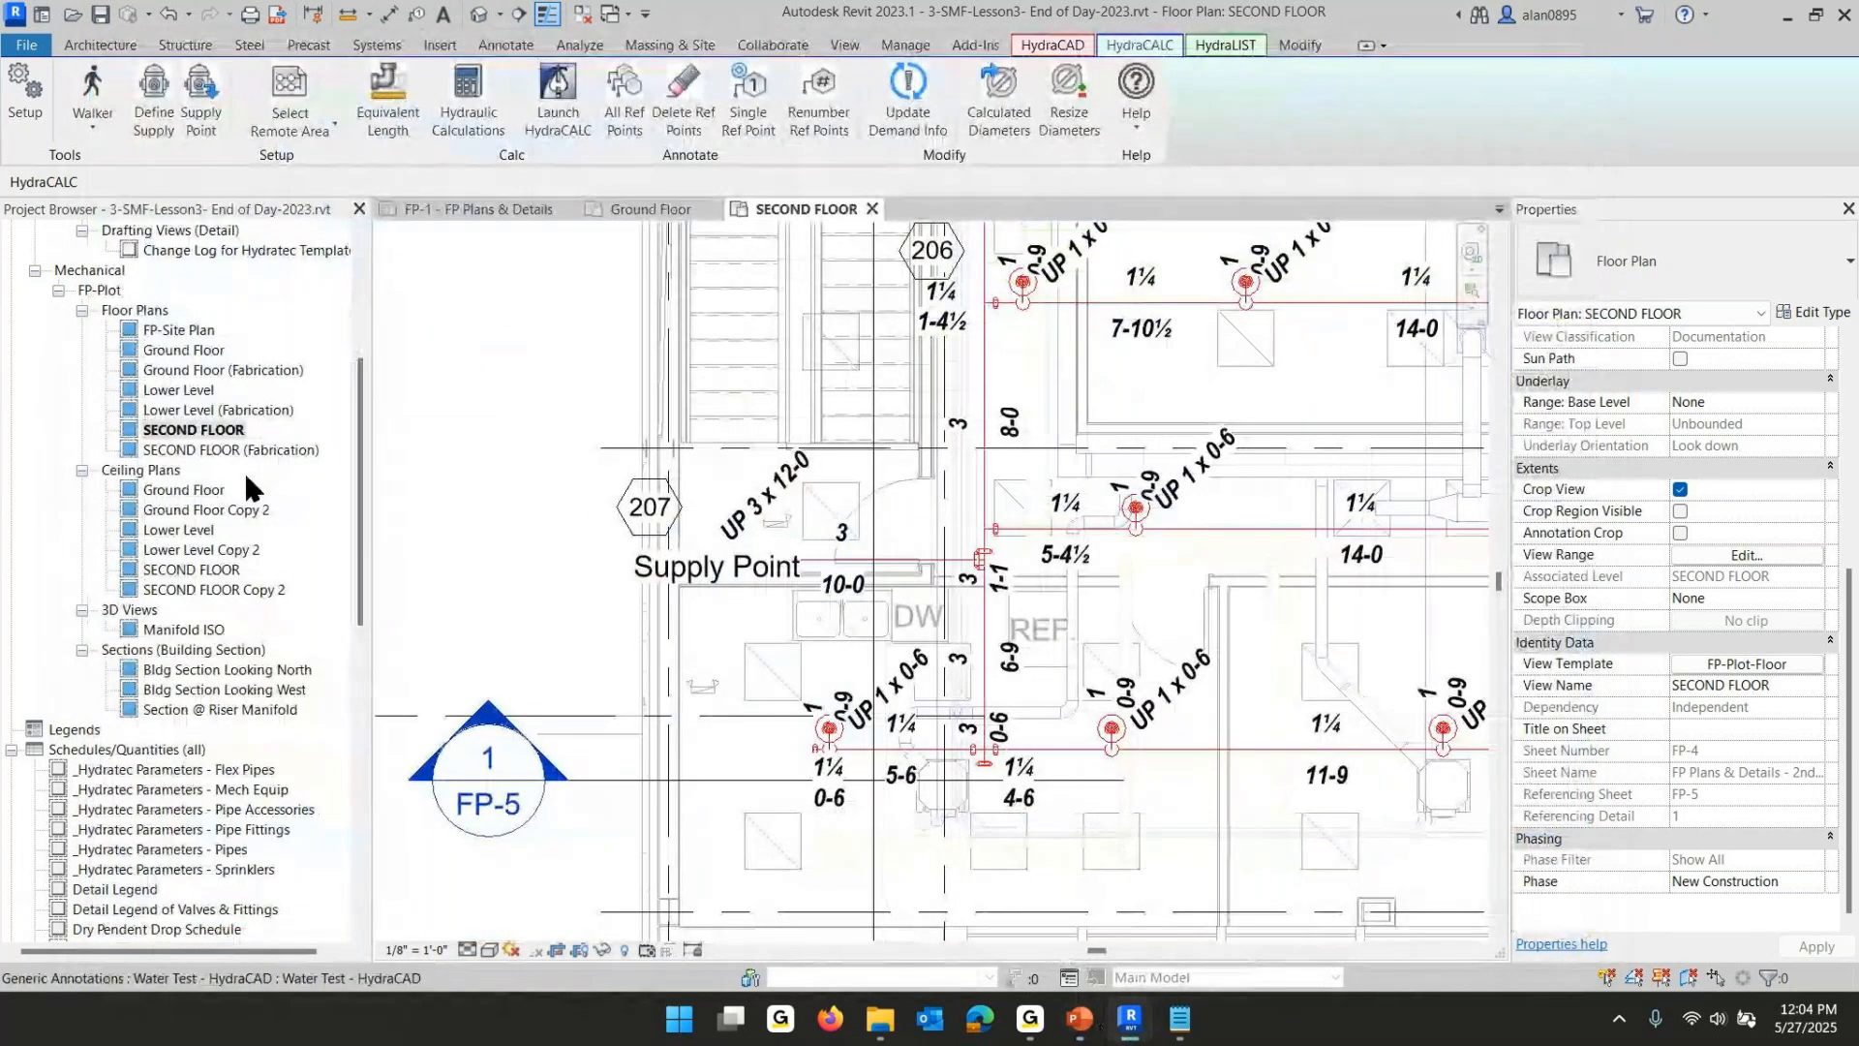
# - Open the SECOND FLOOR Copy 1 floor plan from the Fire Protection views
pyautogui.click(199, 433)
pyautogui.scroll(5, 189, 373)
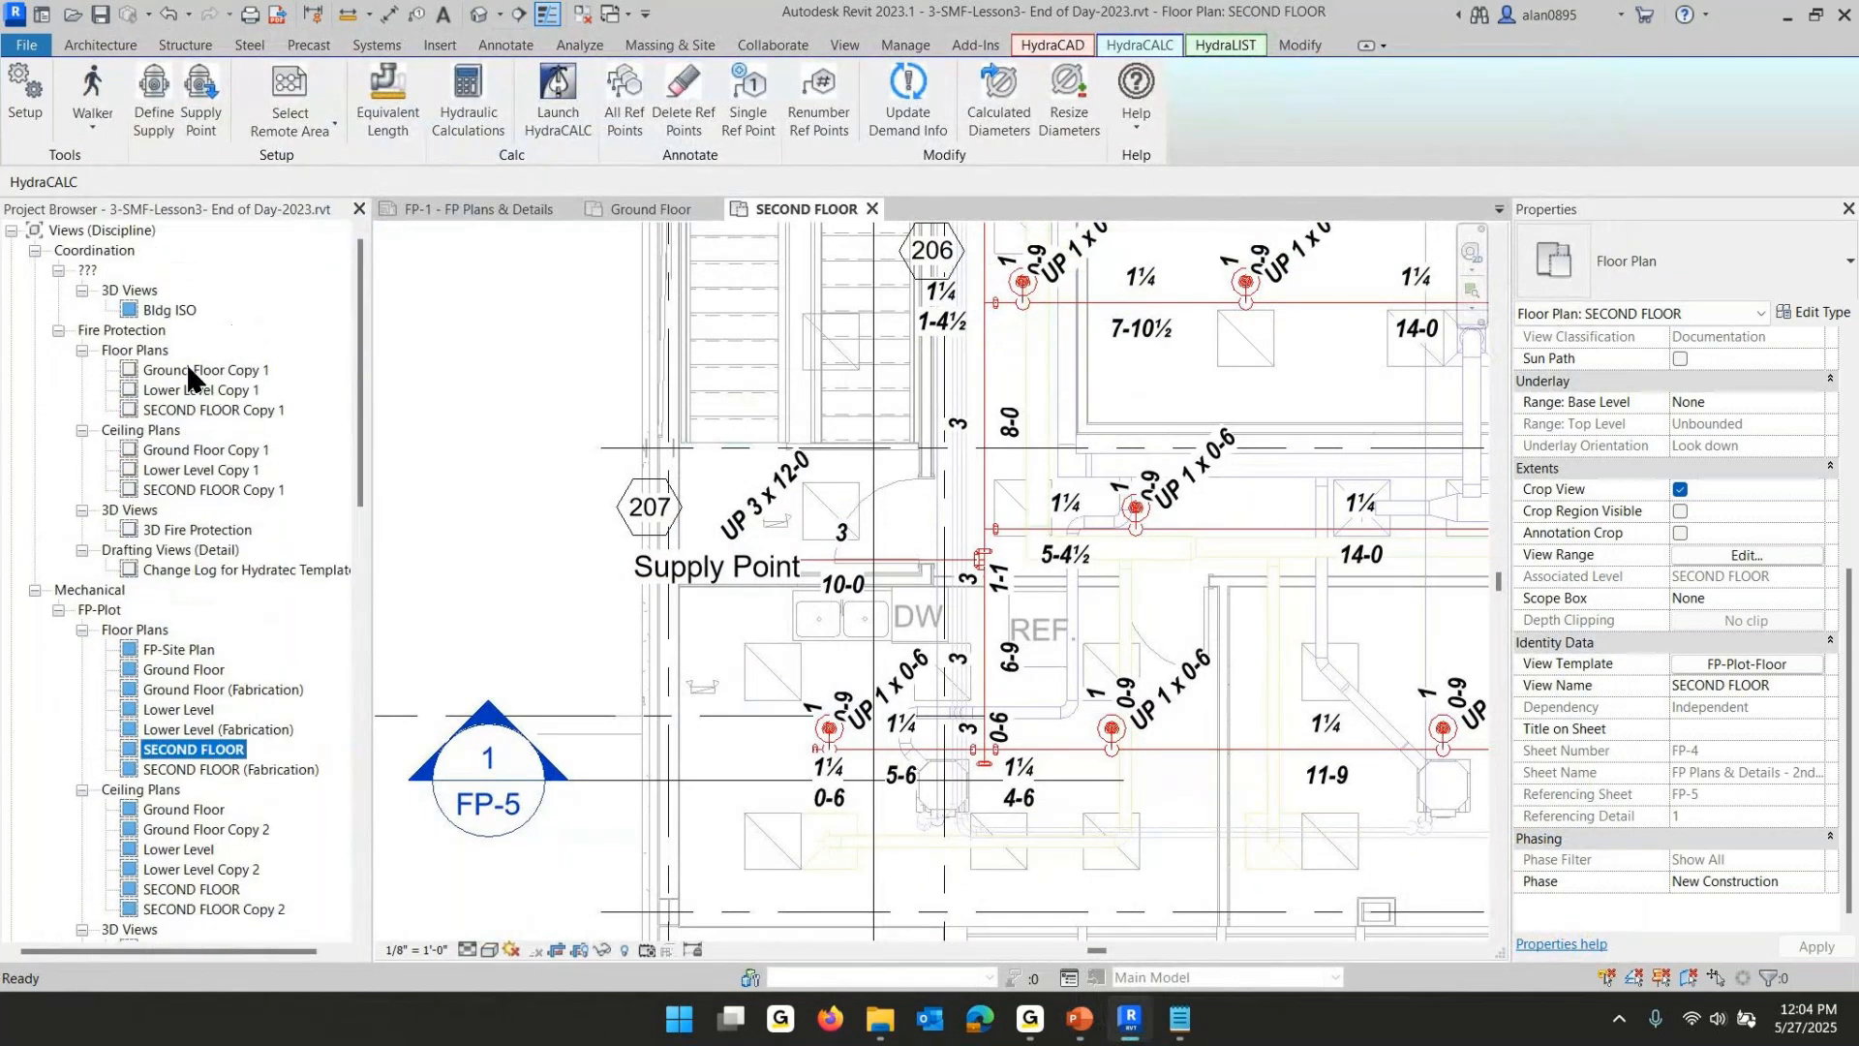
pyautogui.doubleClick(194, 409)
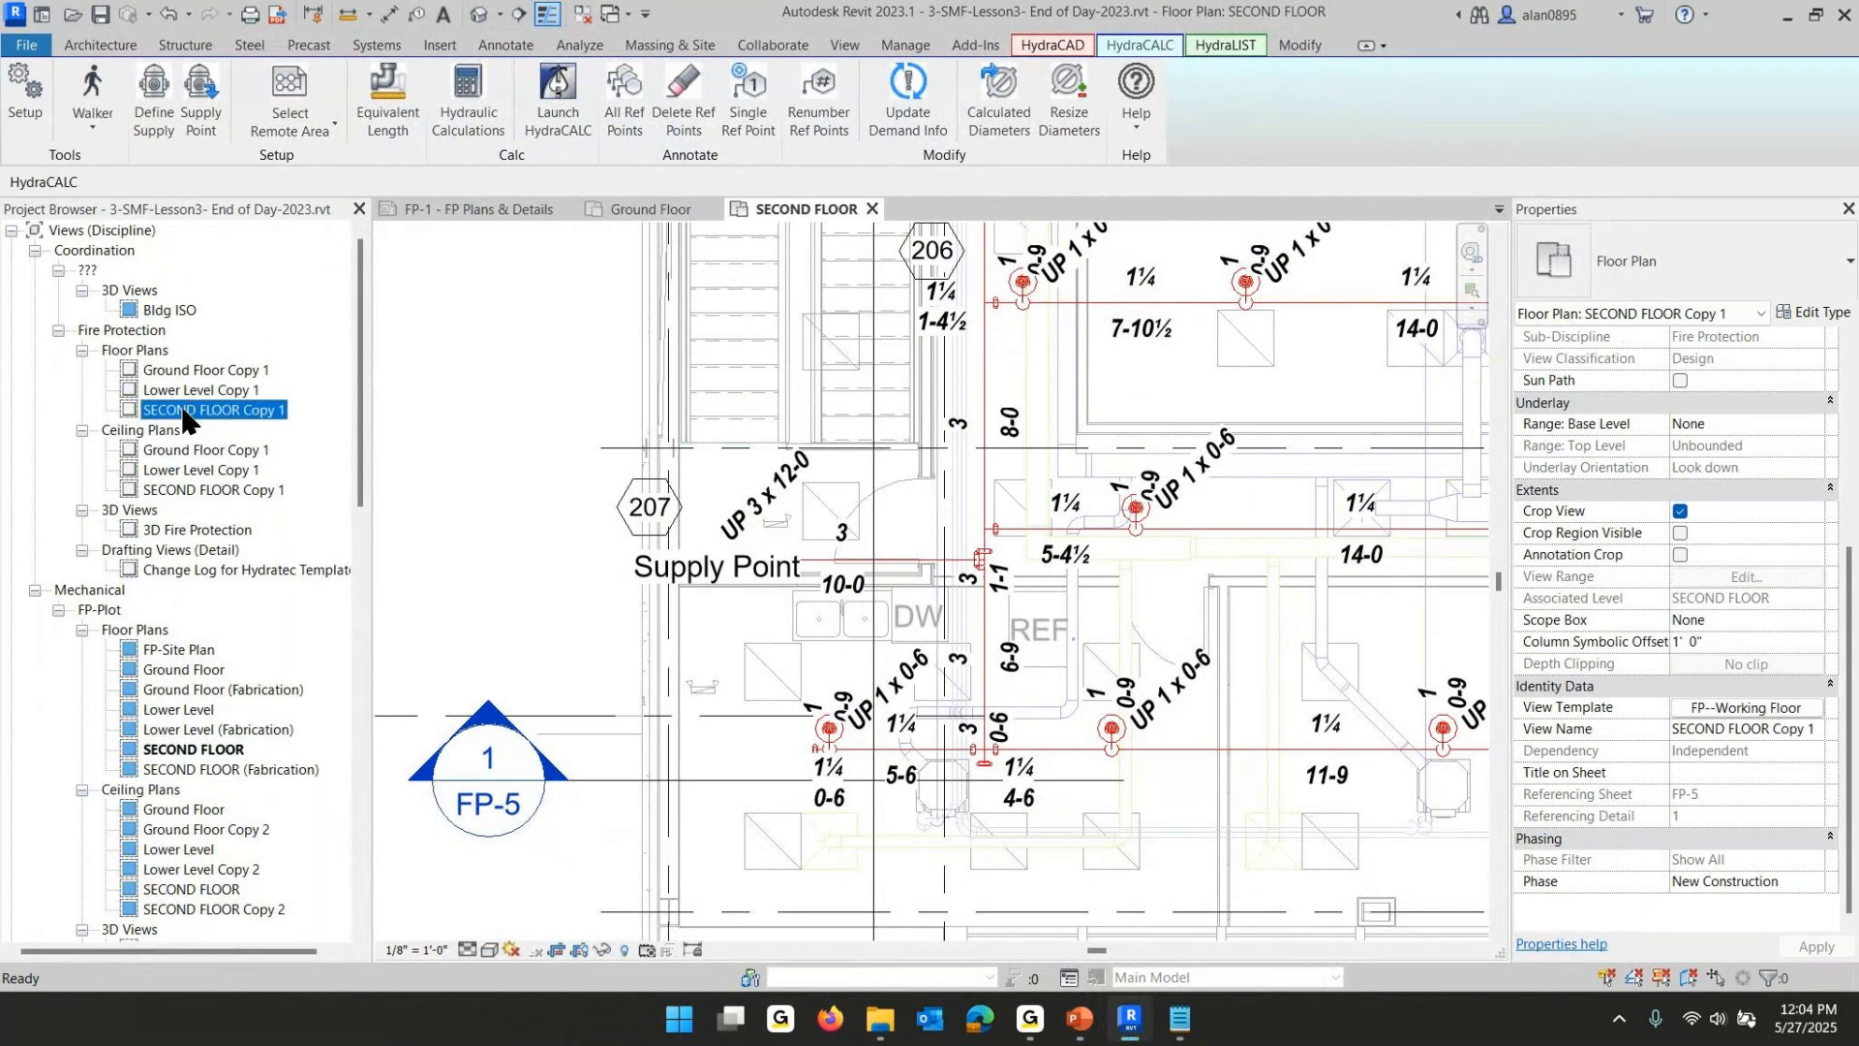
pyautogui.scroll(-3, 1193, 682)
pyautogui.moveTo(1176, 669); pyautogui.dragTo(721, 699, button='middle')
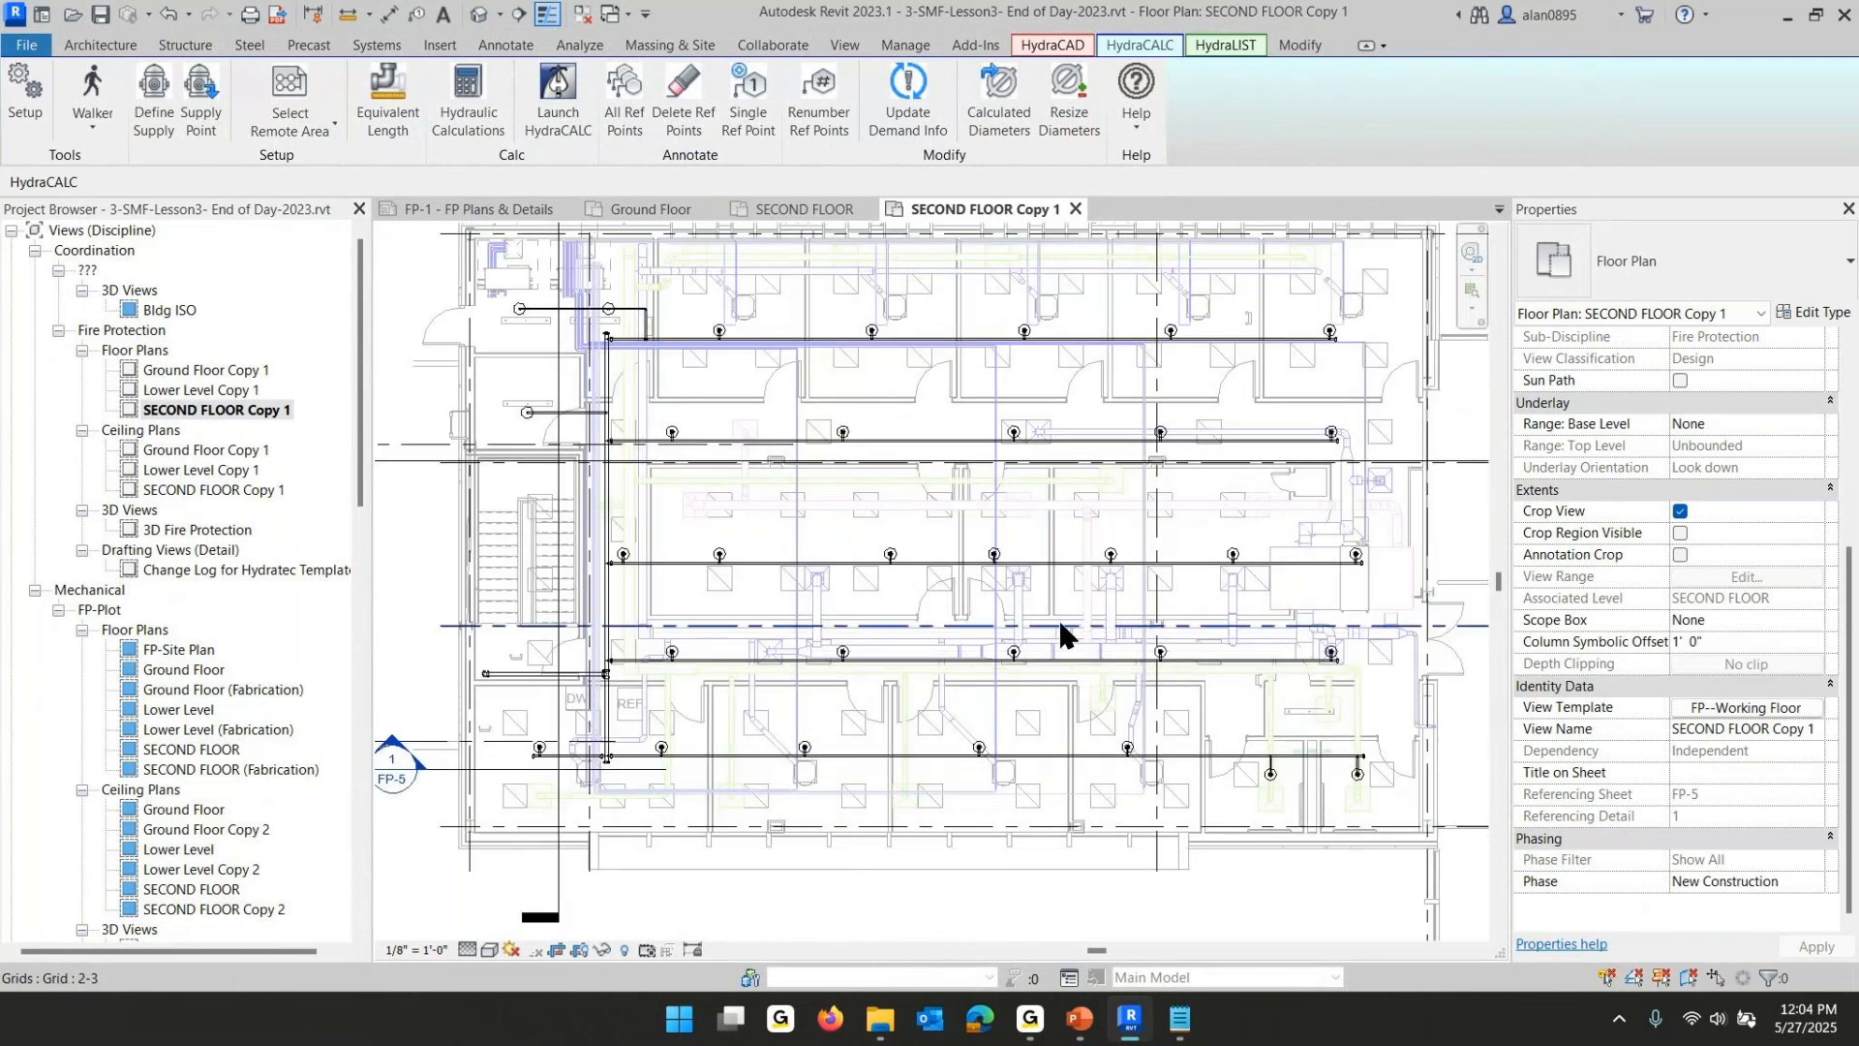
# - Tag the sprinkler piping with dynamic length tags using System Walker selection
pyautogui.press('Return')
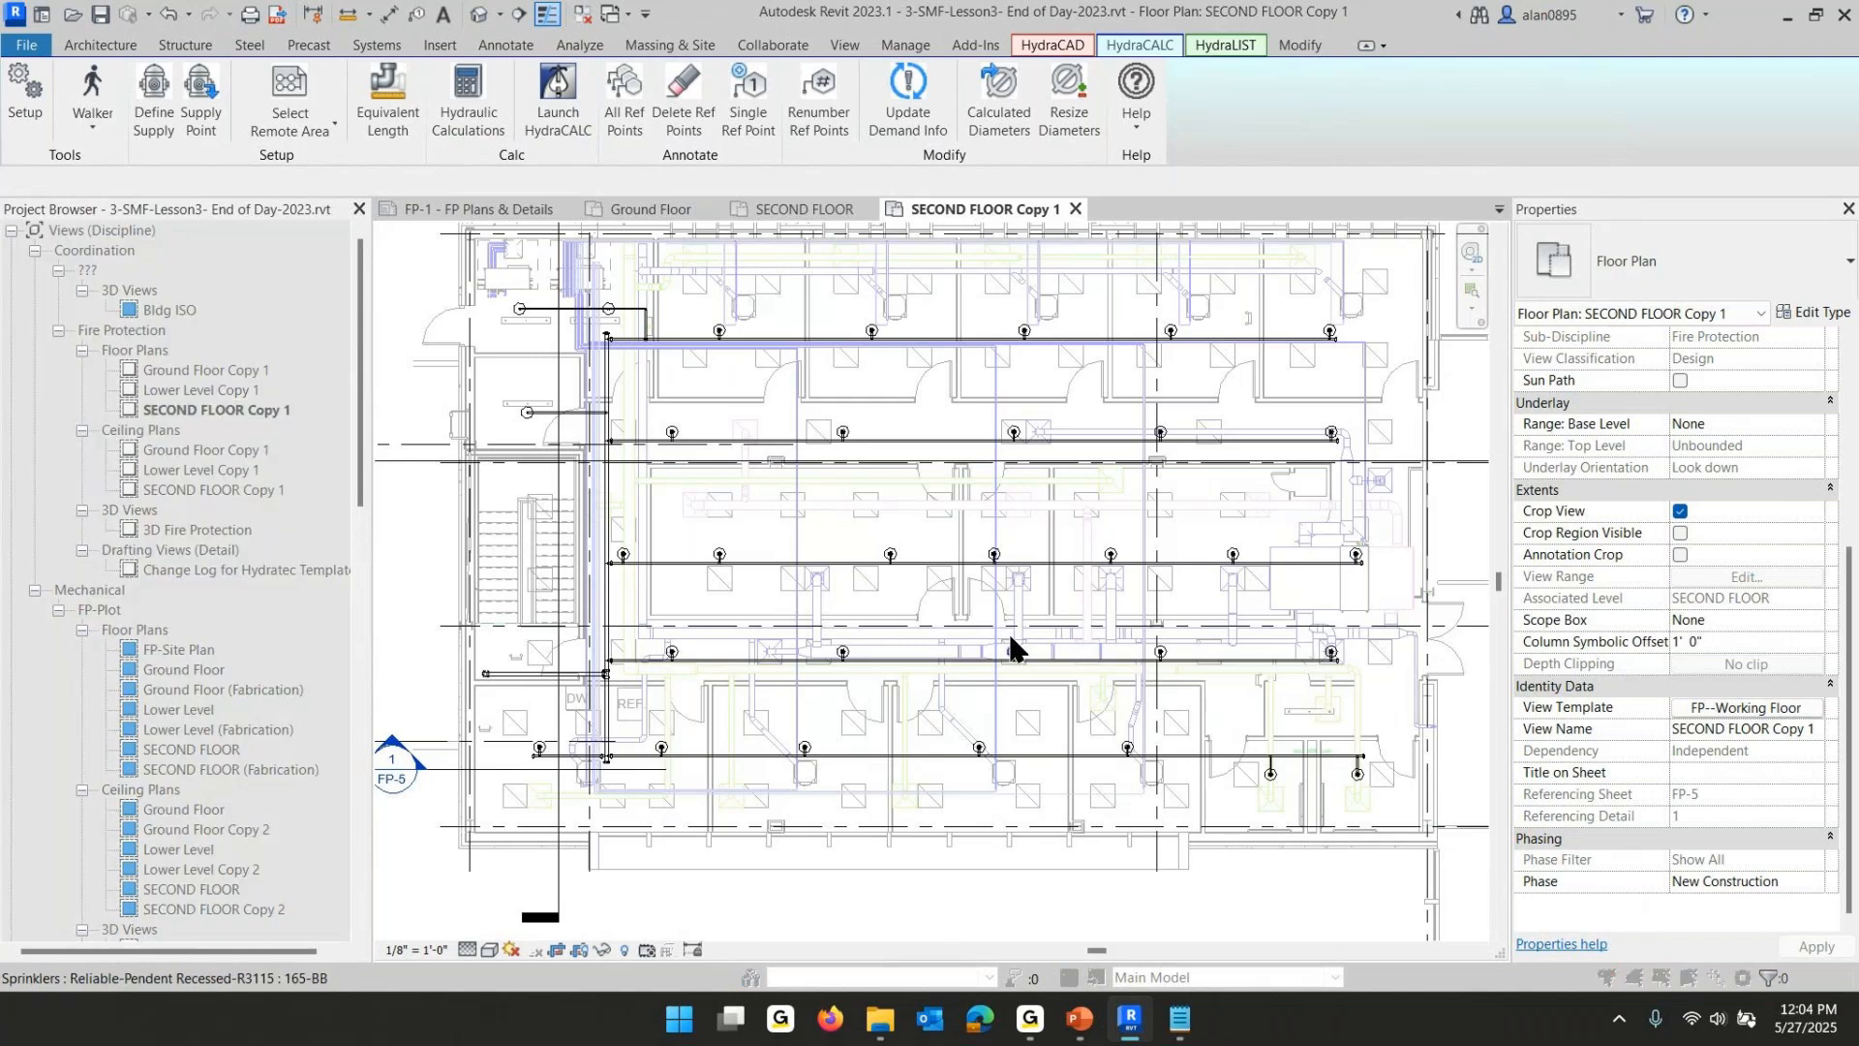
pyautogui.click(763, 340)
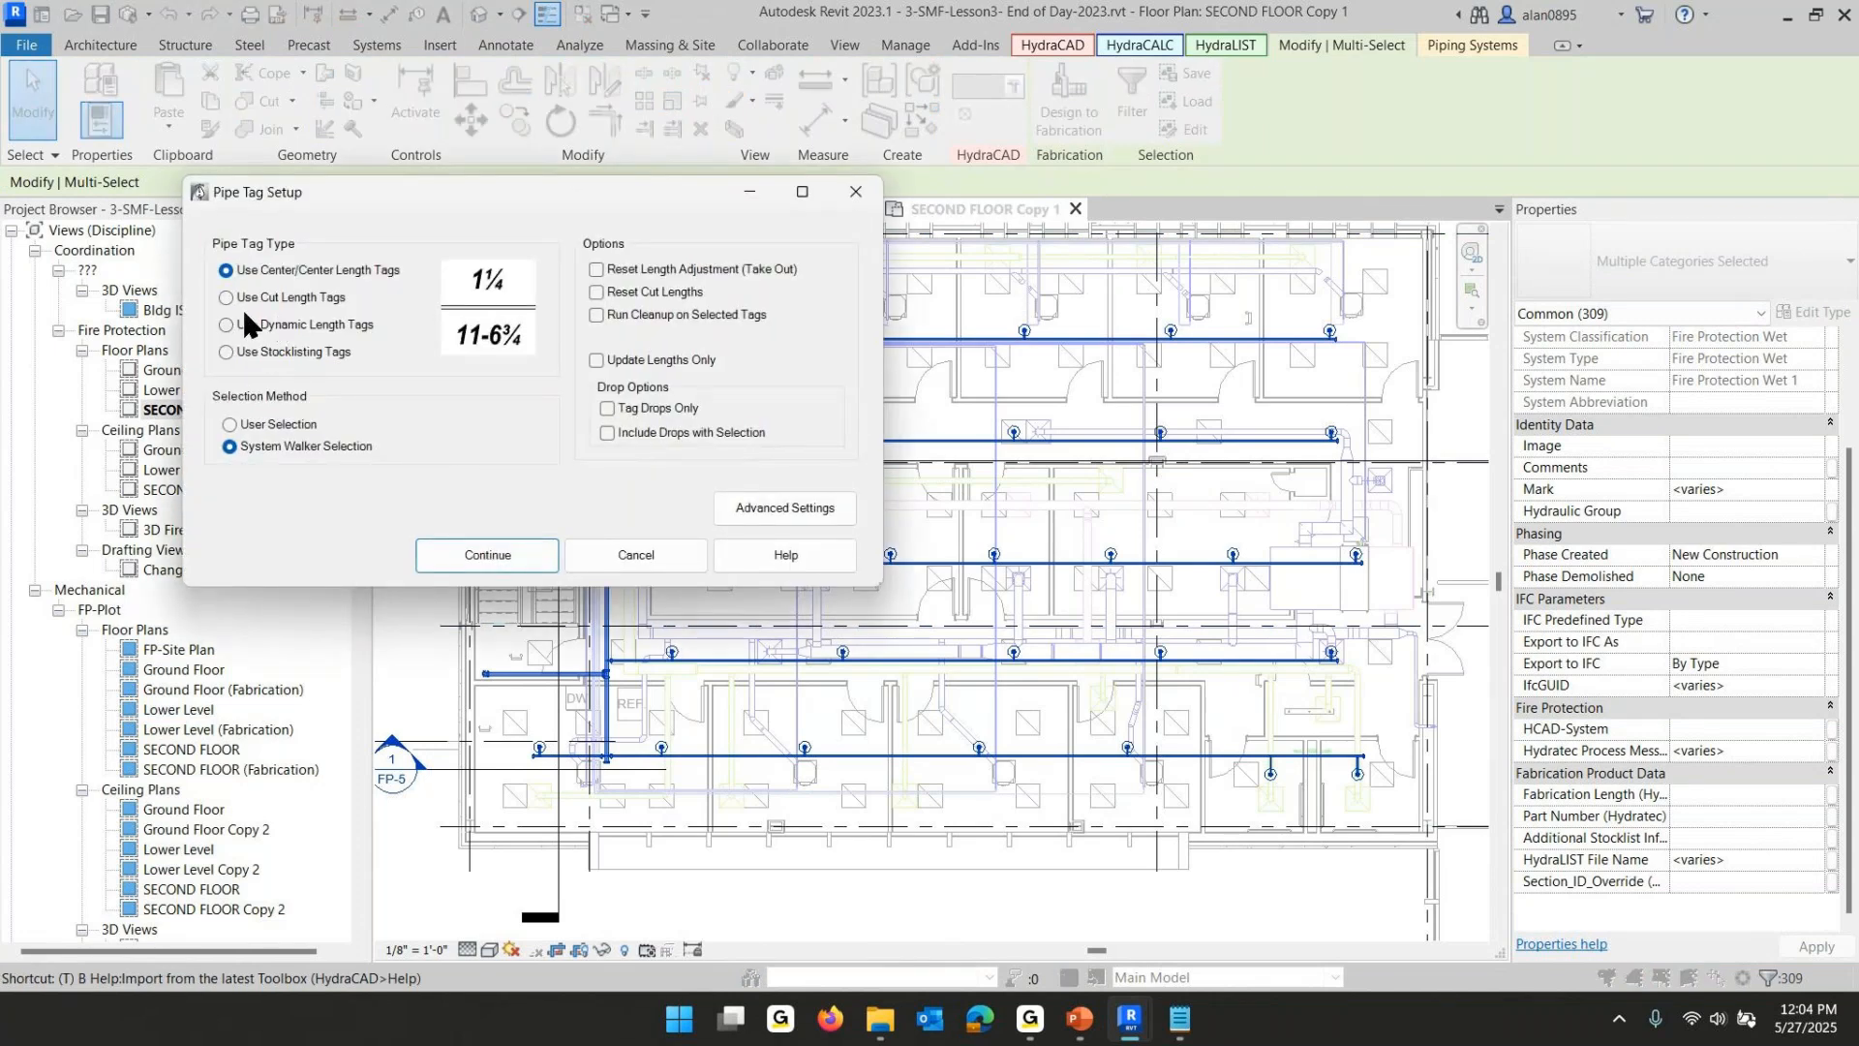
pyautogui.click(226, 324)
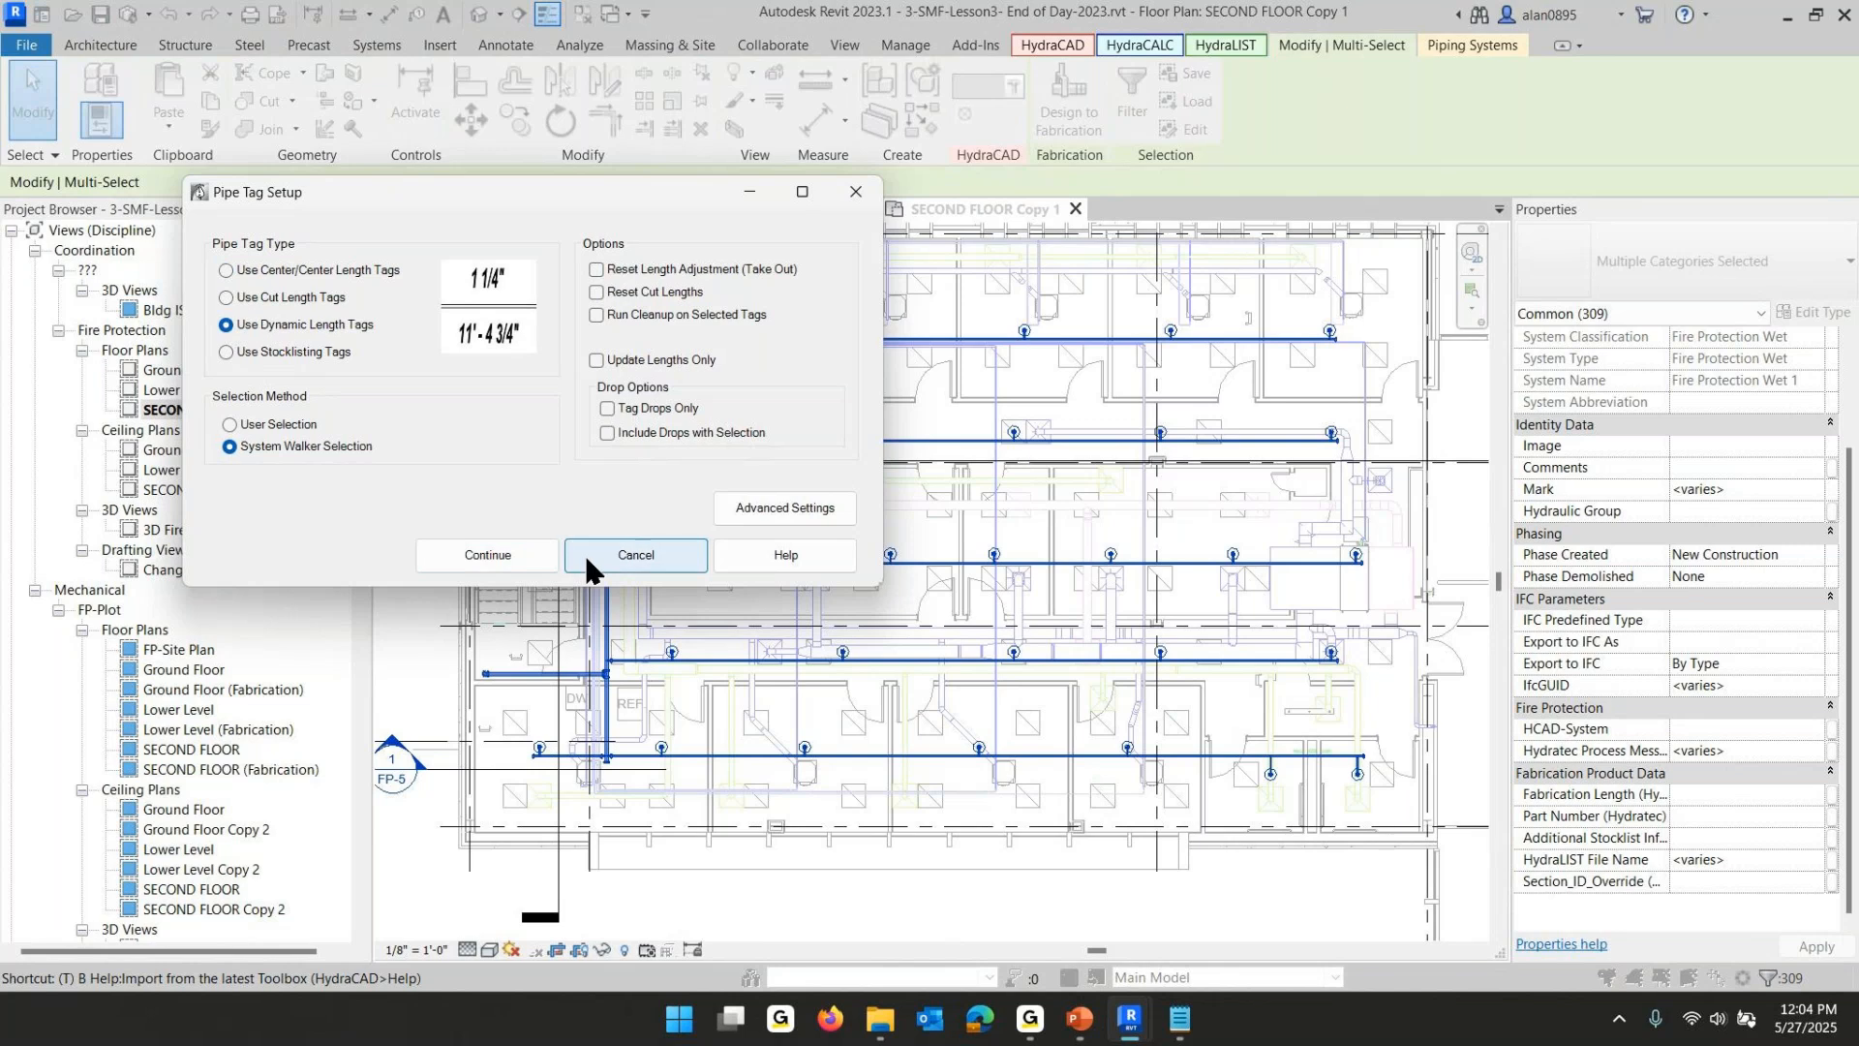
pyautogui.click(484, 556)
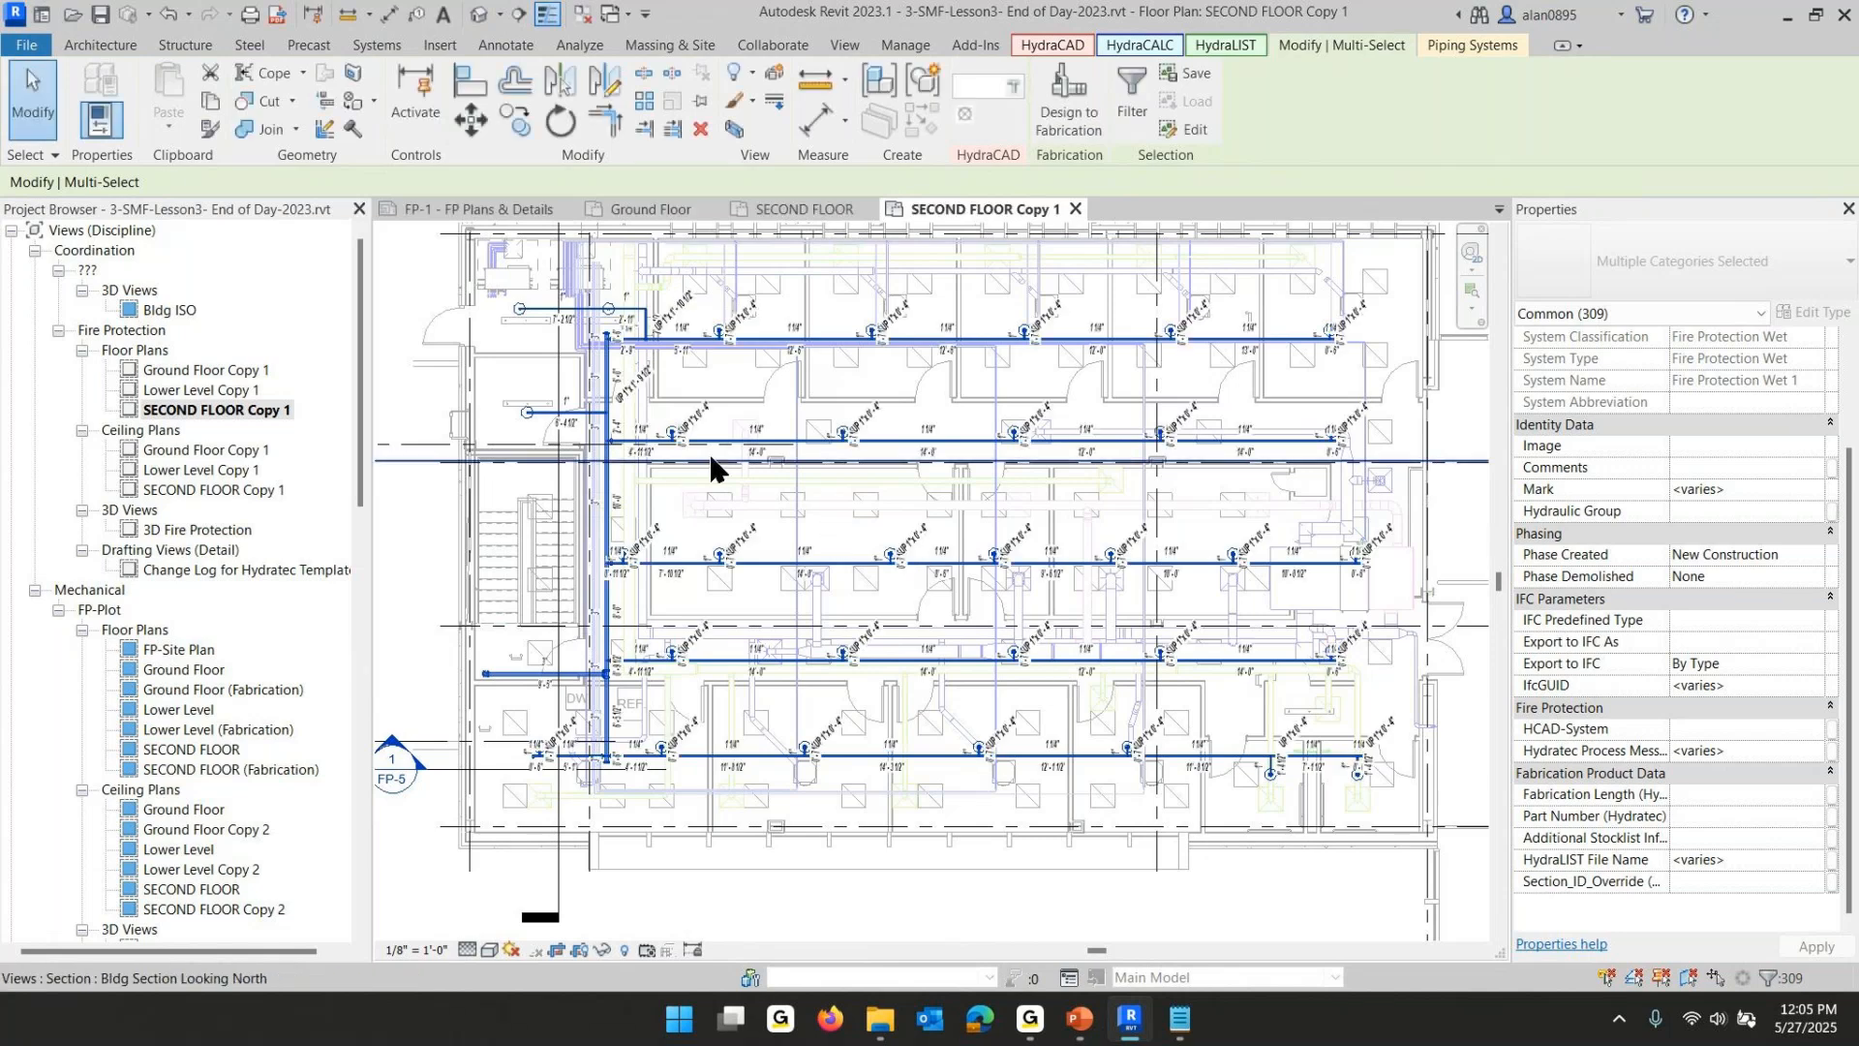
# - Change a 1 1/4" branch line's diameter to 1 1/2" and then back to 1 1/4"
pyautogui.scroll(5, 879, 447)
pyautogui.press('Escape')
pyautogui.scroll(5, 879, 455)
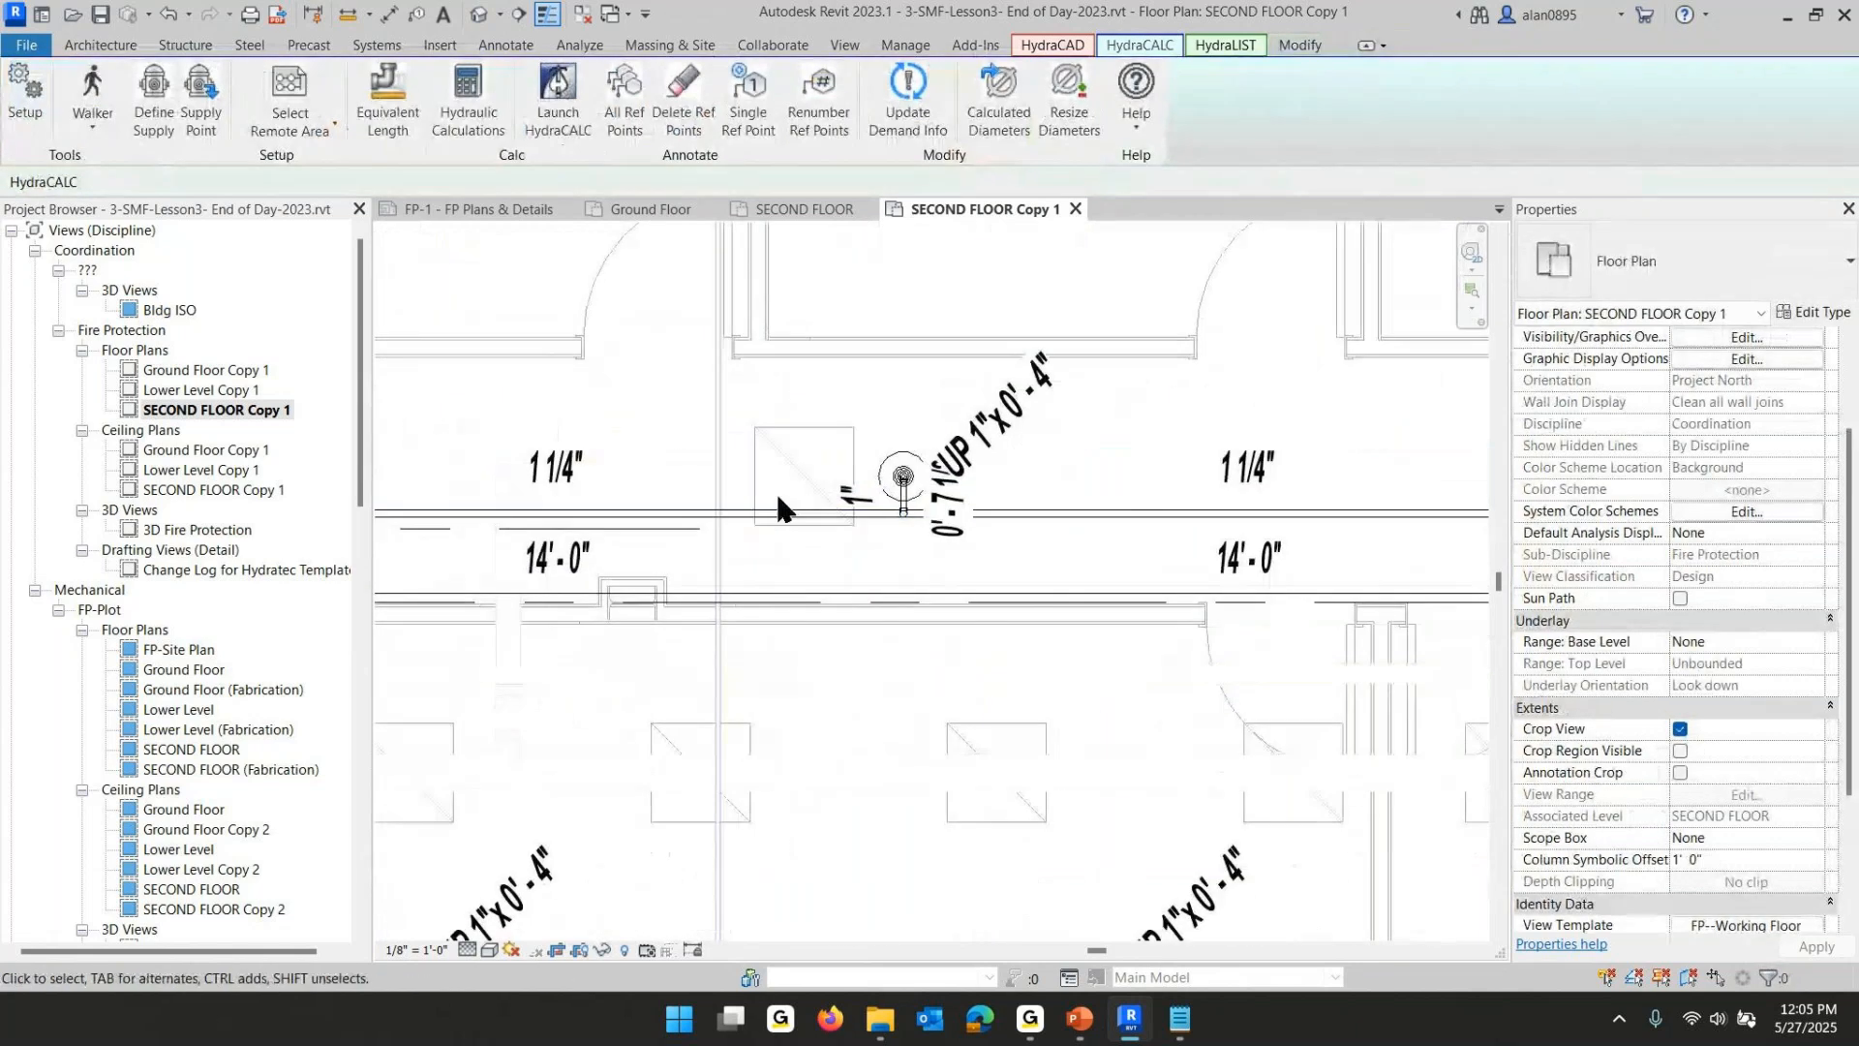
pyautogui.scroll(-2, 1050, 502)
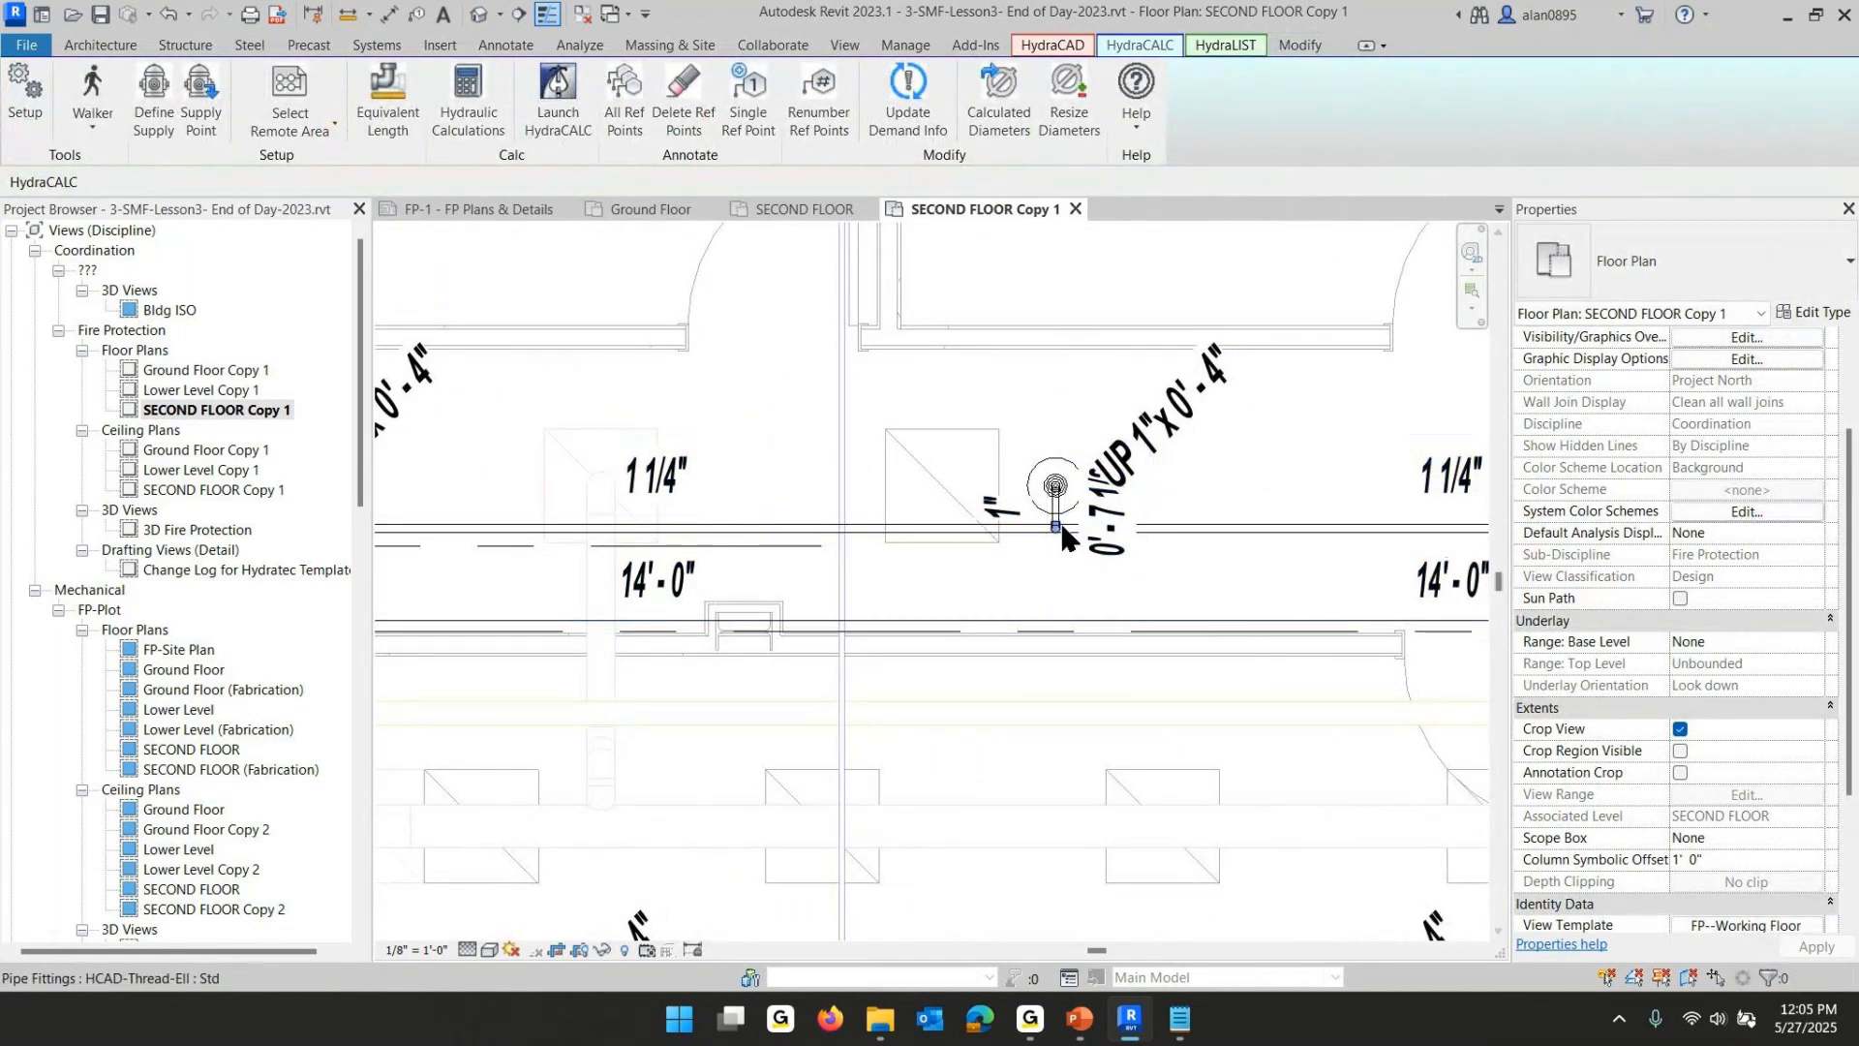
pyautogui.moveTo(1059, 518); pyautogui.dragTo(1062, 513)
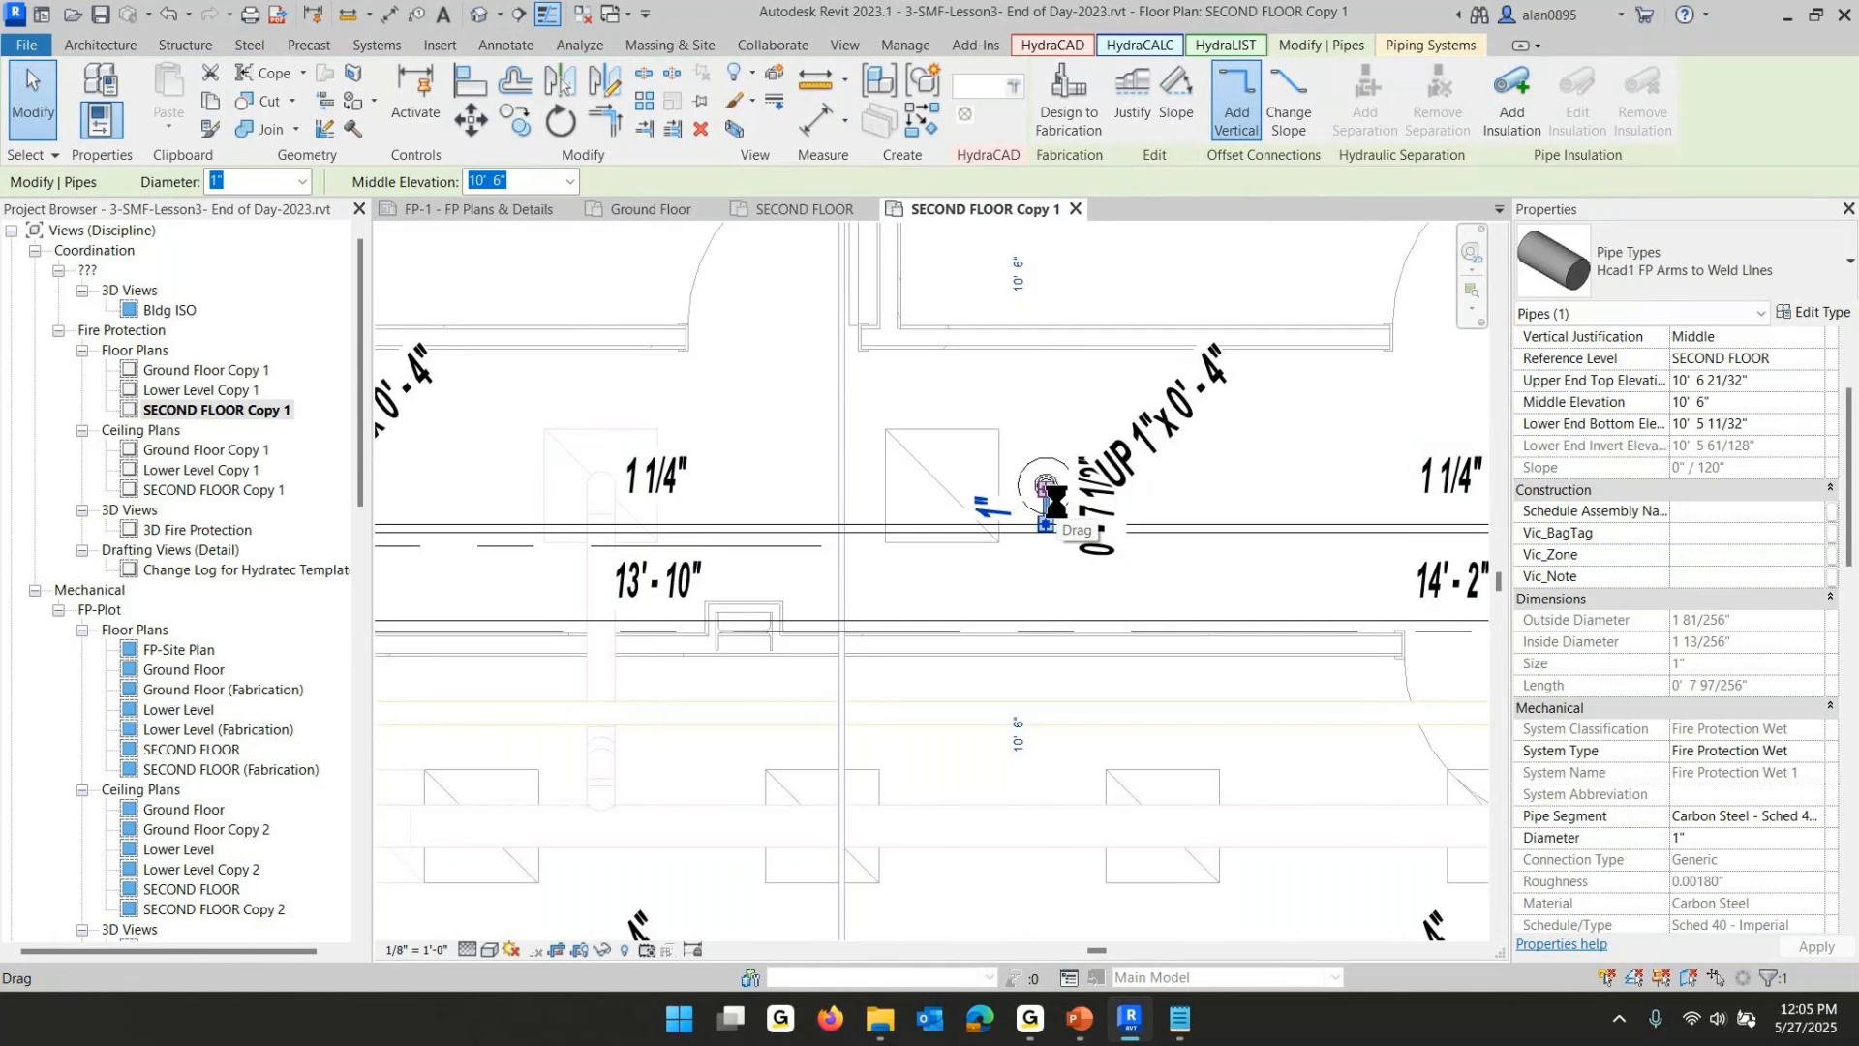
pyautogui.moveTo(1058, 505); pyautogui.dragTo(1059, 506)
pyautogui.press('Right')
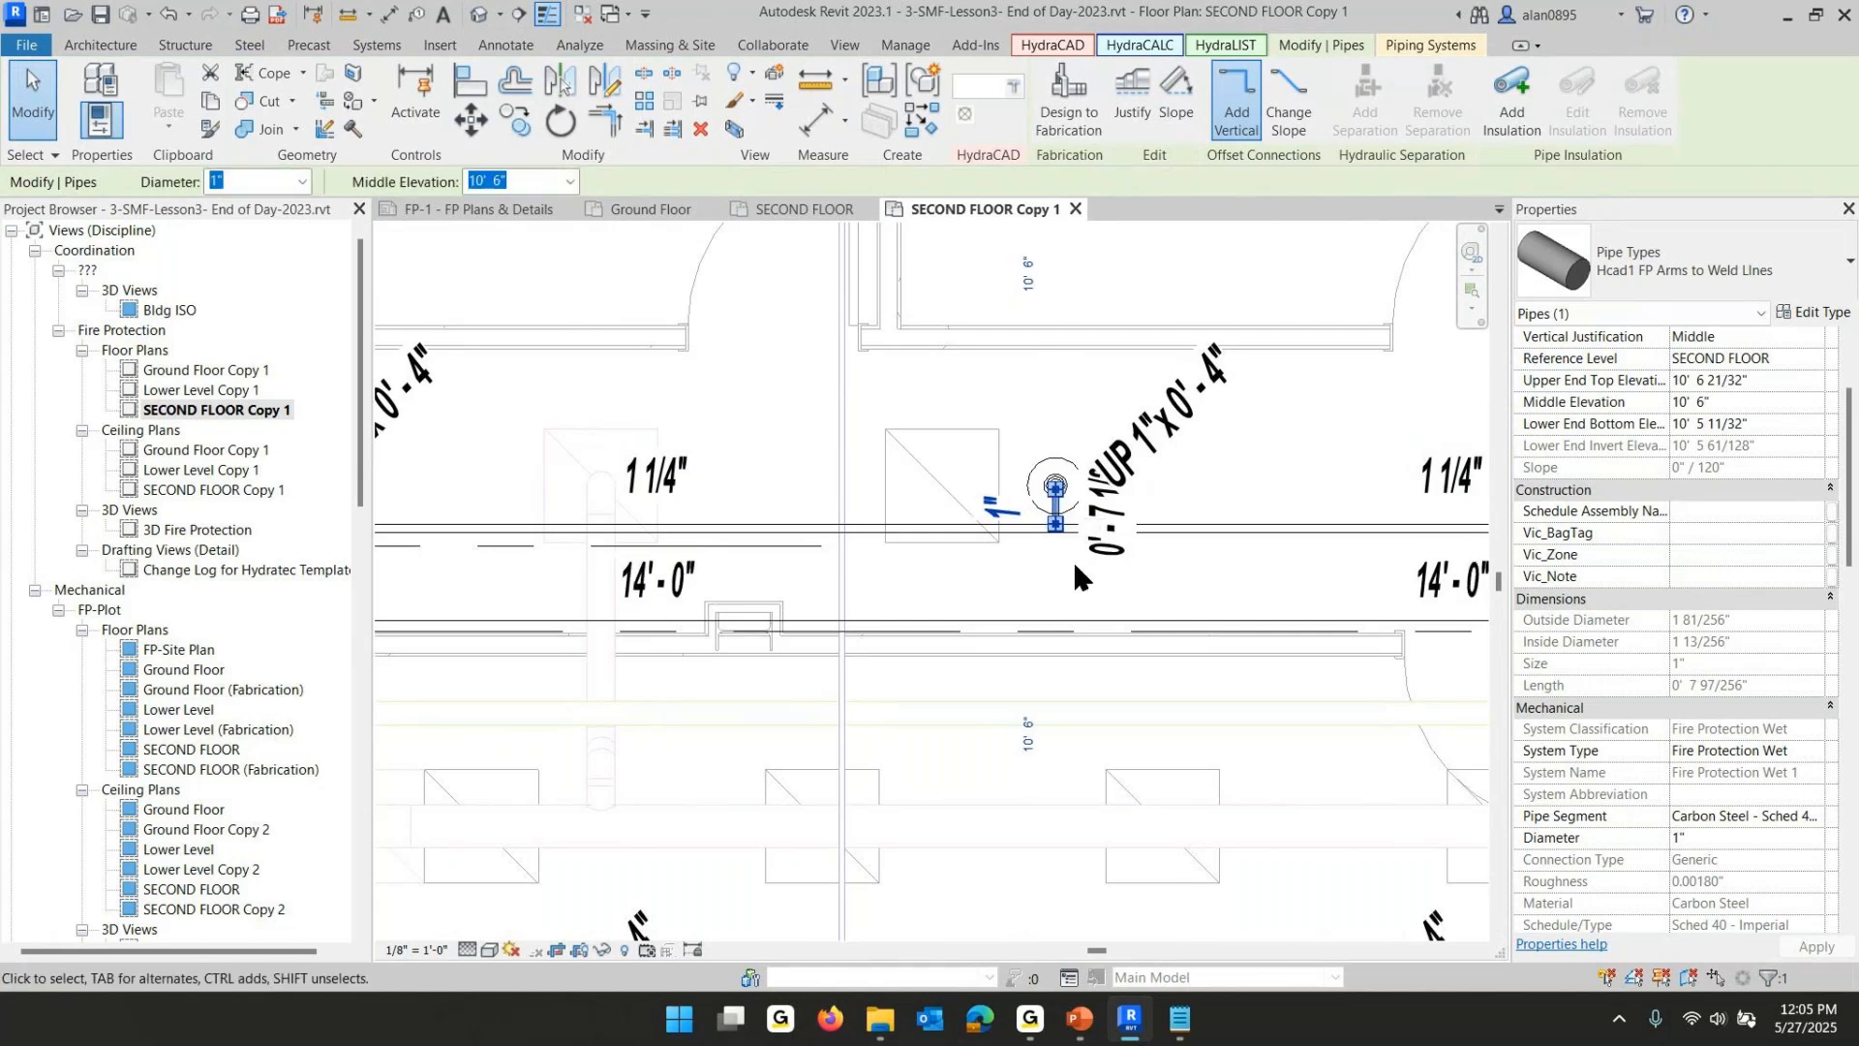
pyautogui.click(765, 530)
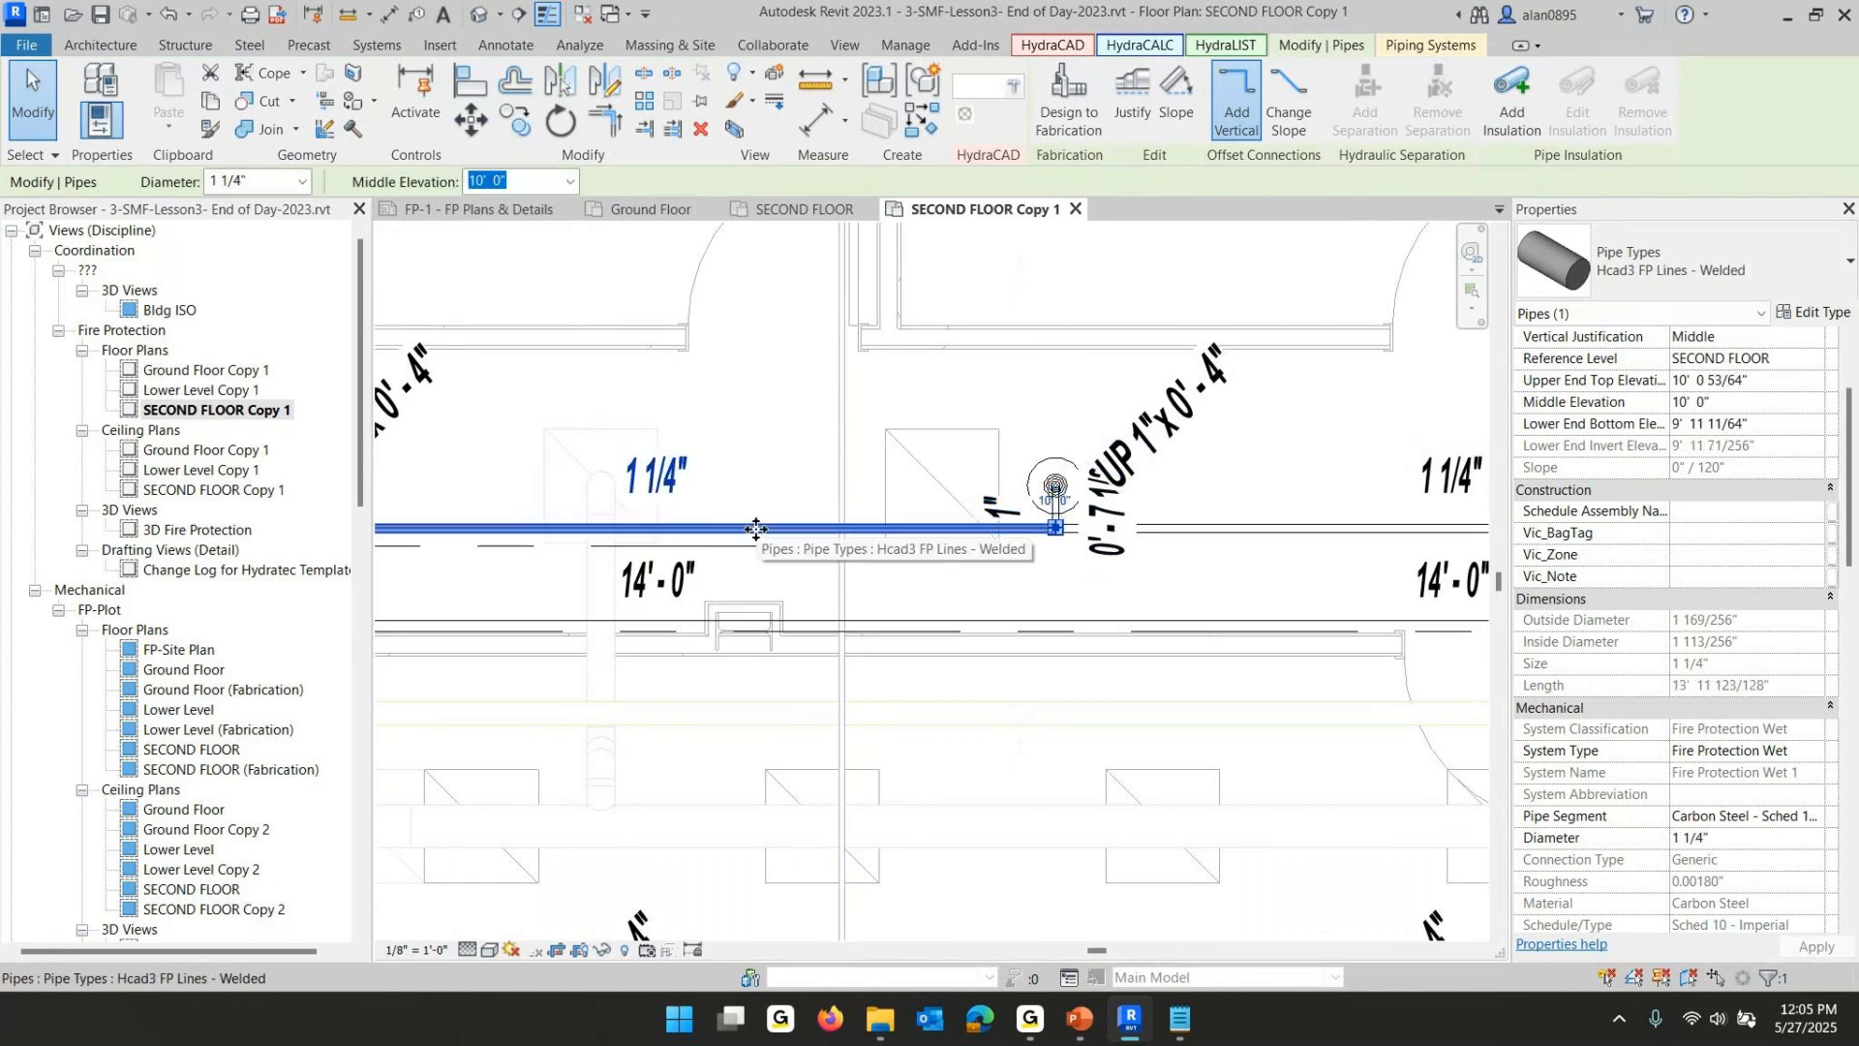
pyautogui.click(299, 178)
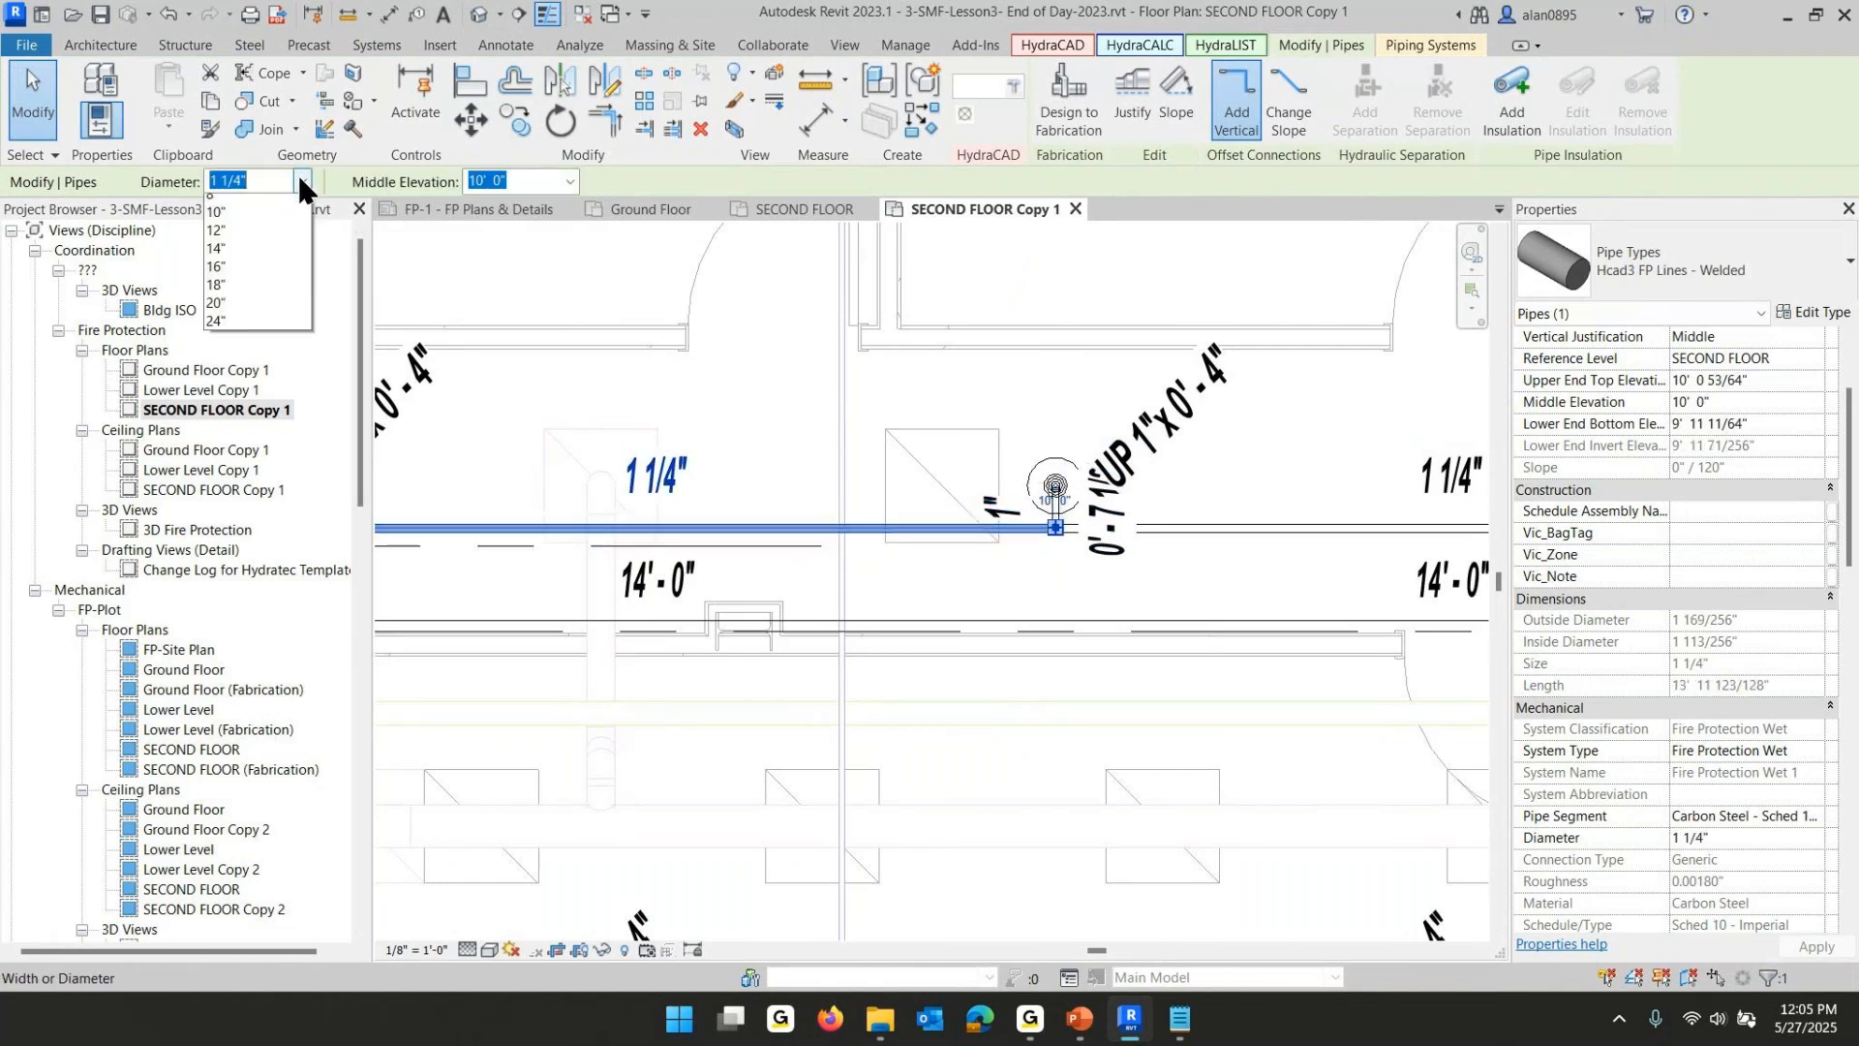
pyautogui.click(784, 622)
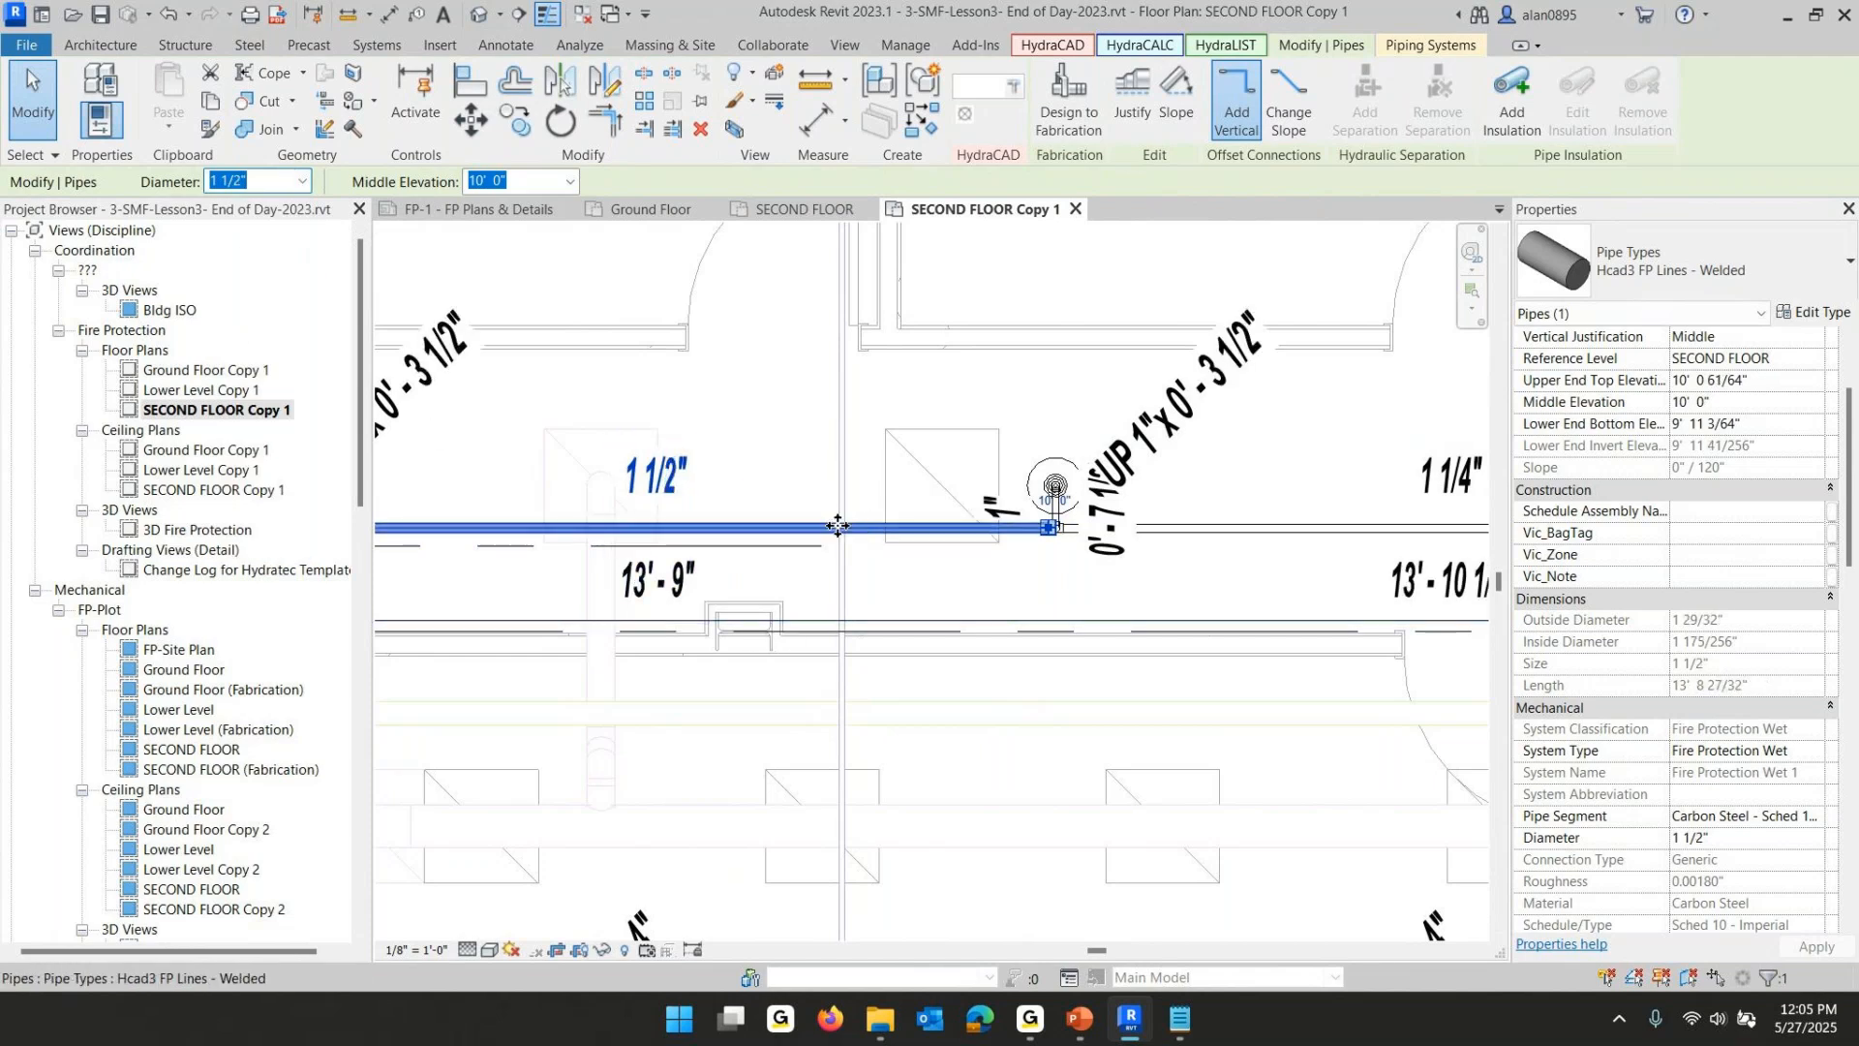
pyautogui.click(302, 180)
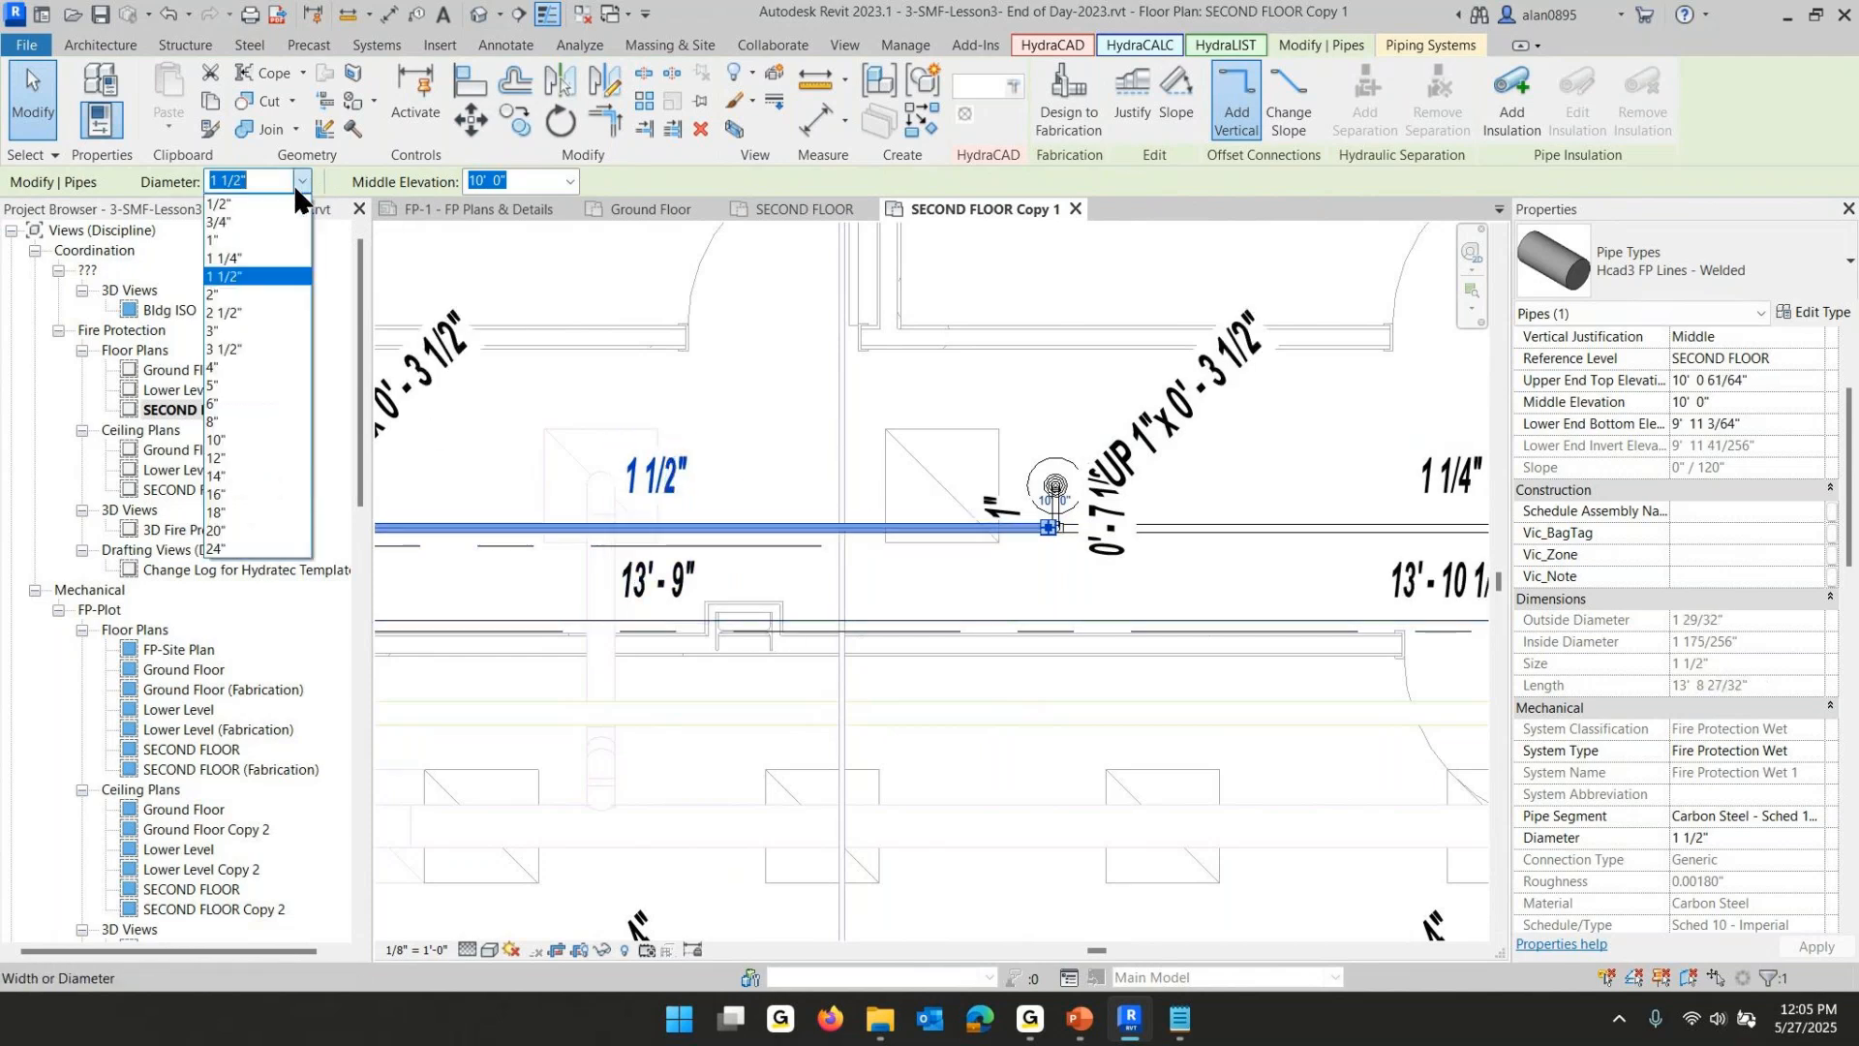
pyautogui.click(225, 257)
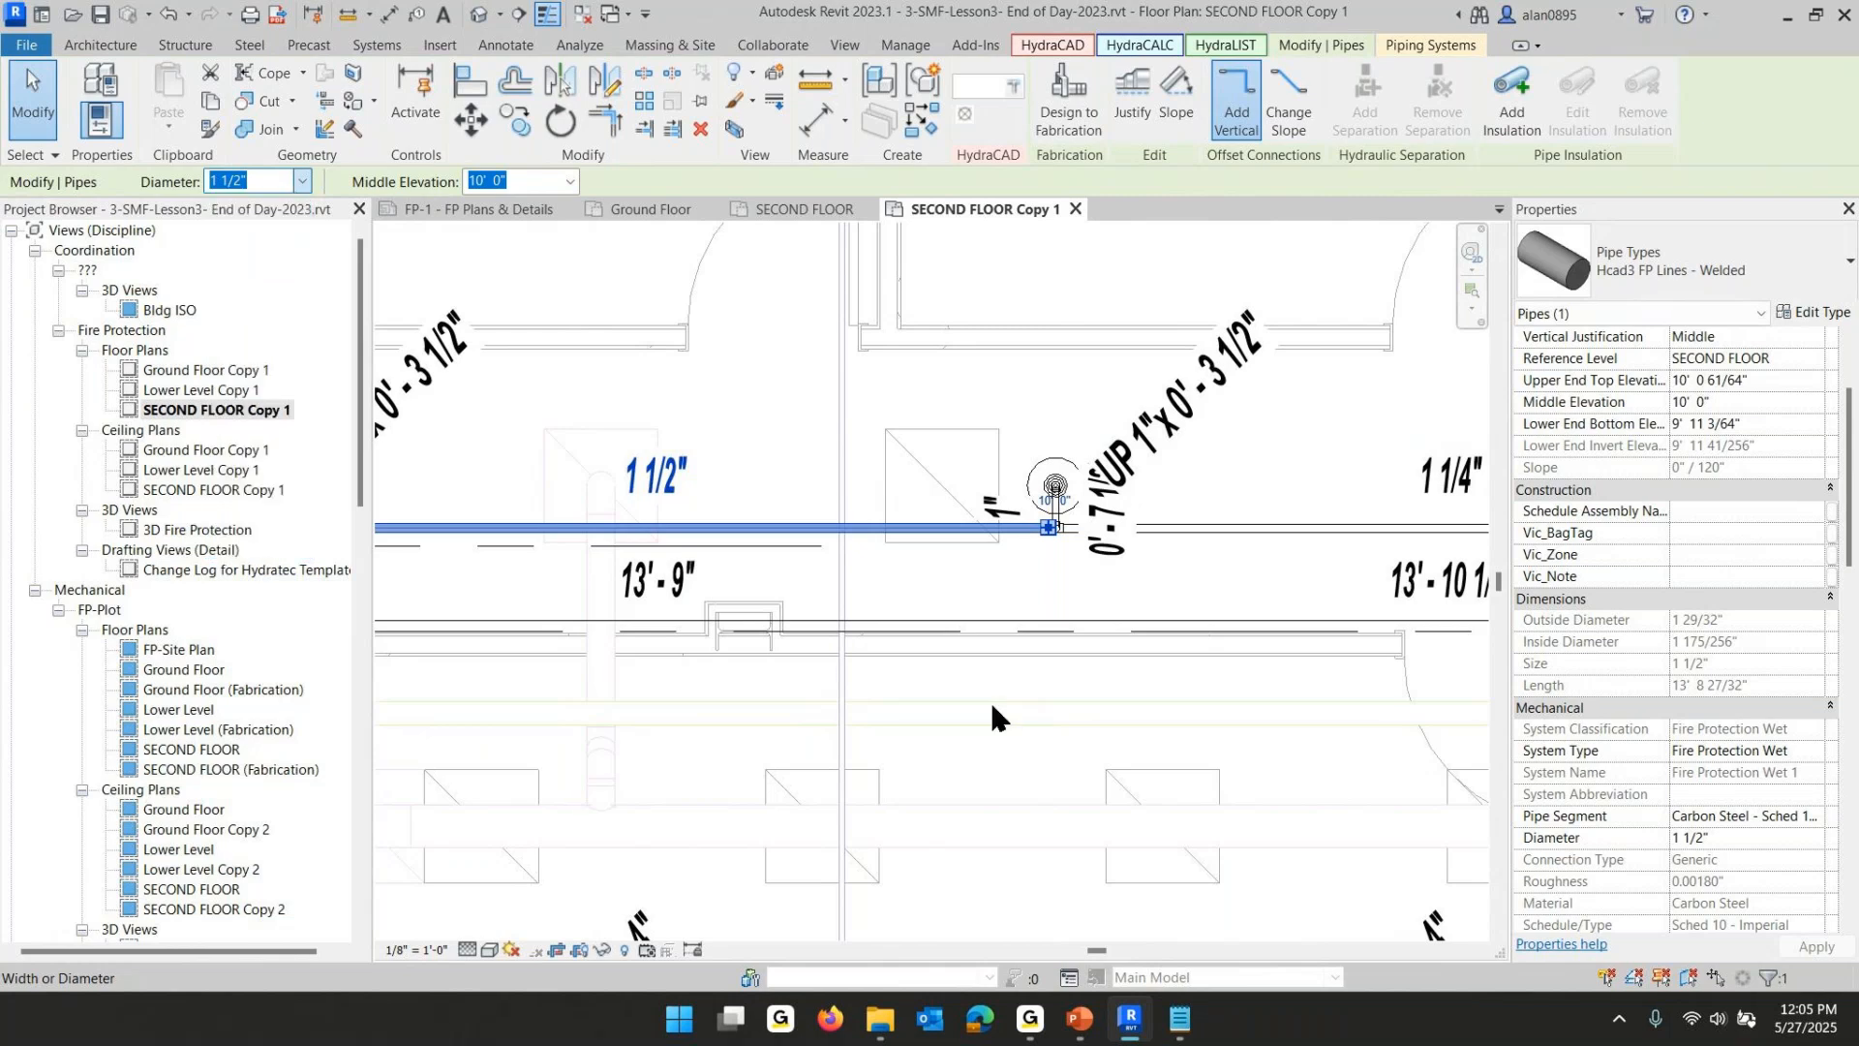
pyautogui.click(961, 746)
# - Apply the calculated diameters to the piping, then undo that change
pyautogui.scroll(-3, 968, 750)
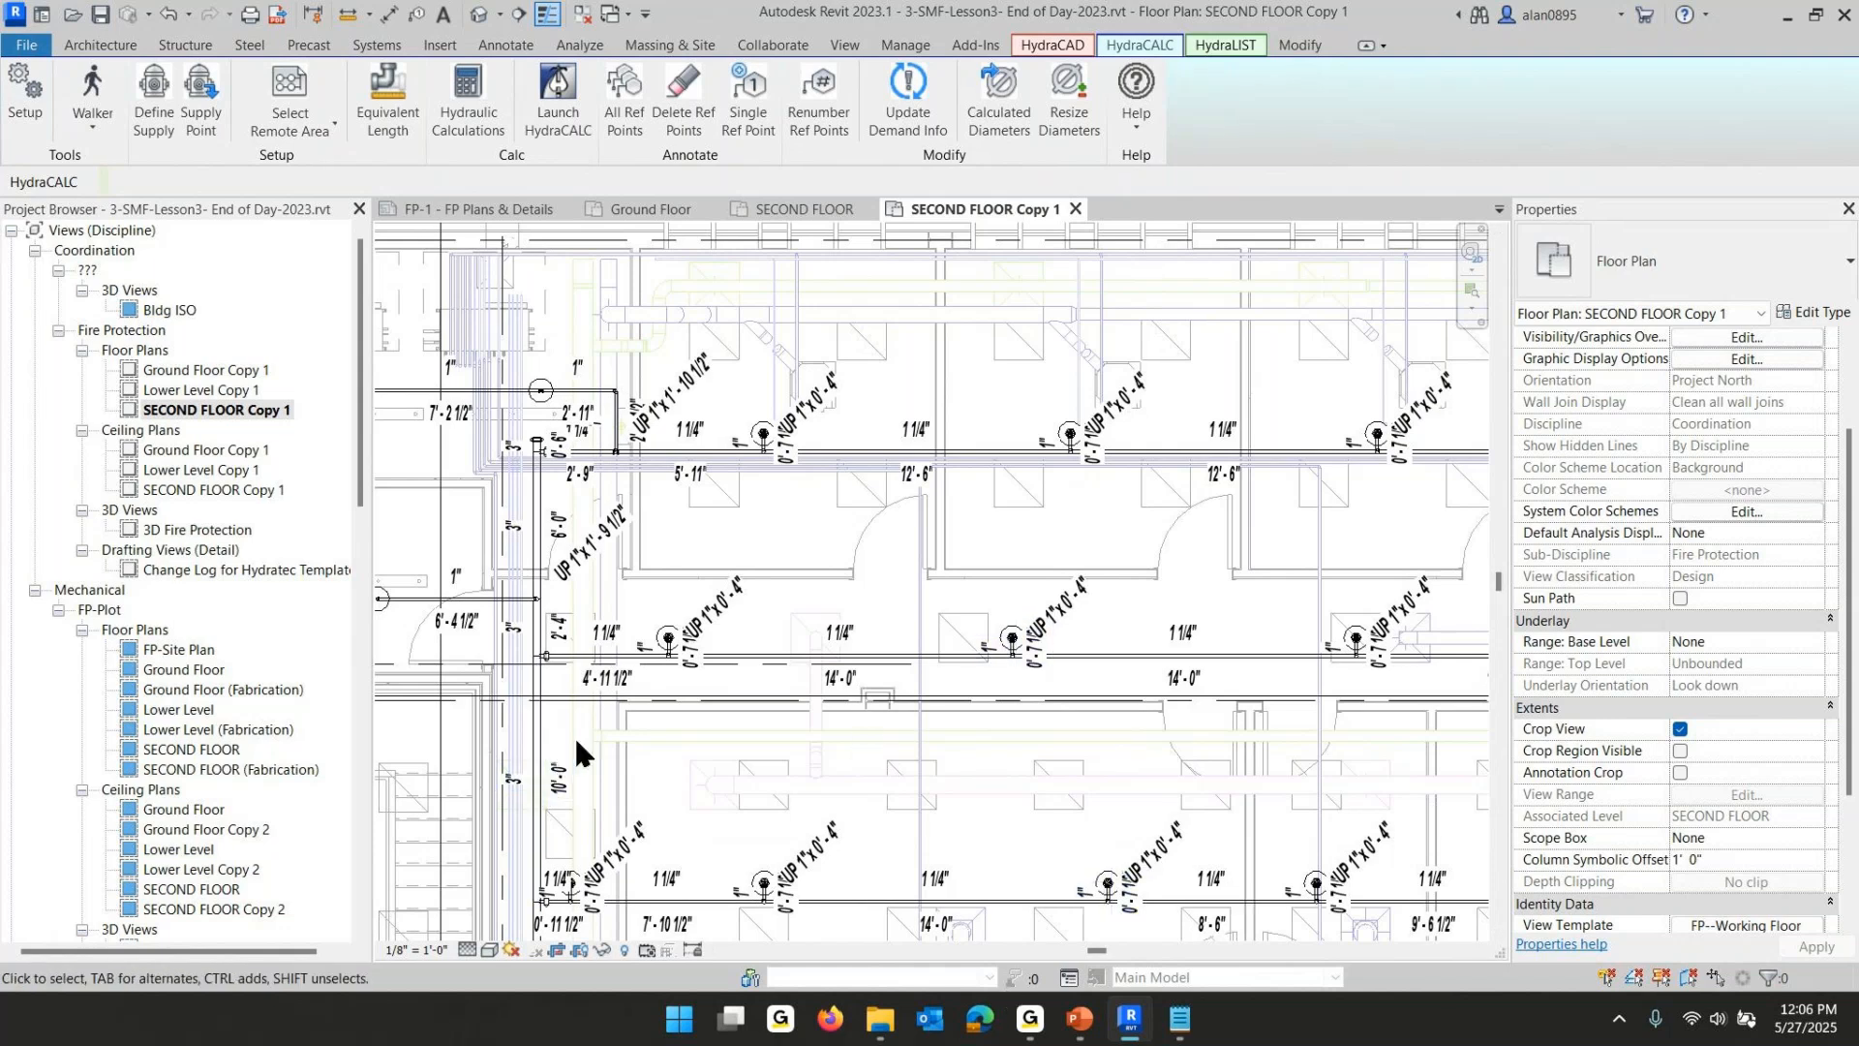
pyautogui.moveTo(577, 751); pyautogui.dragTo(716, 649, button='middle')
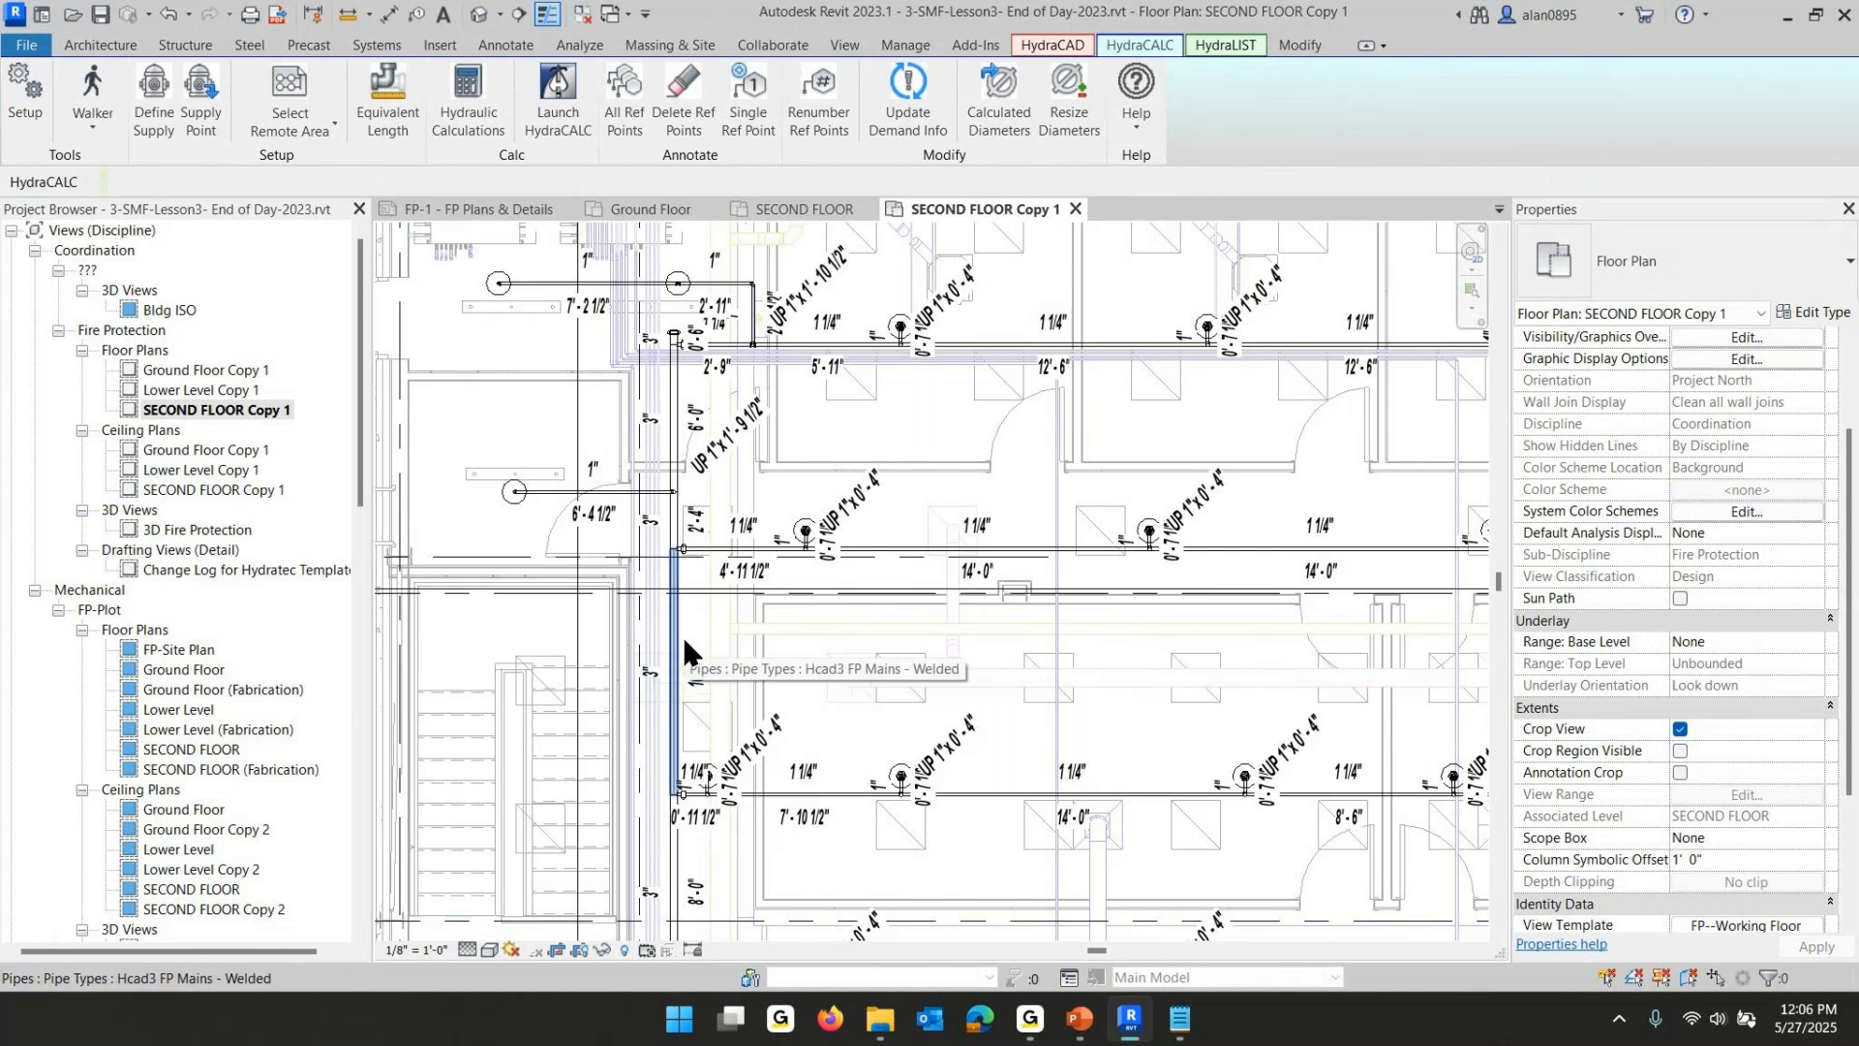
pyautogui.click(1002, 82)
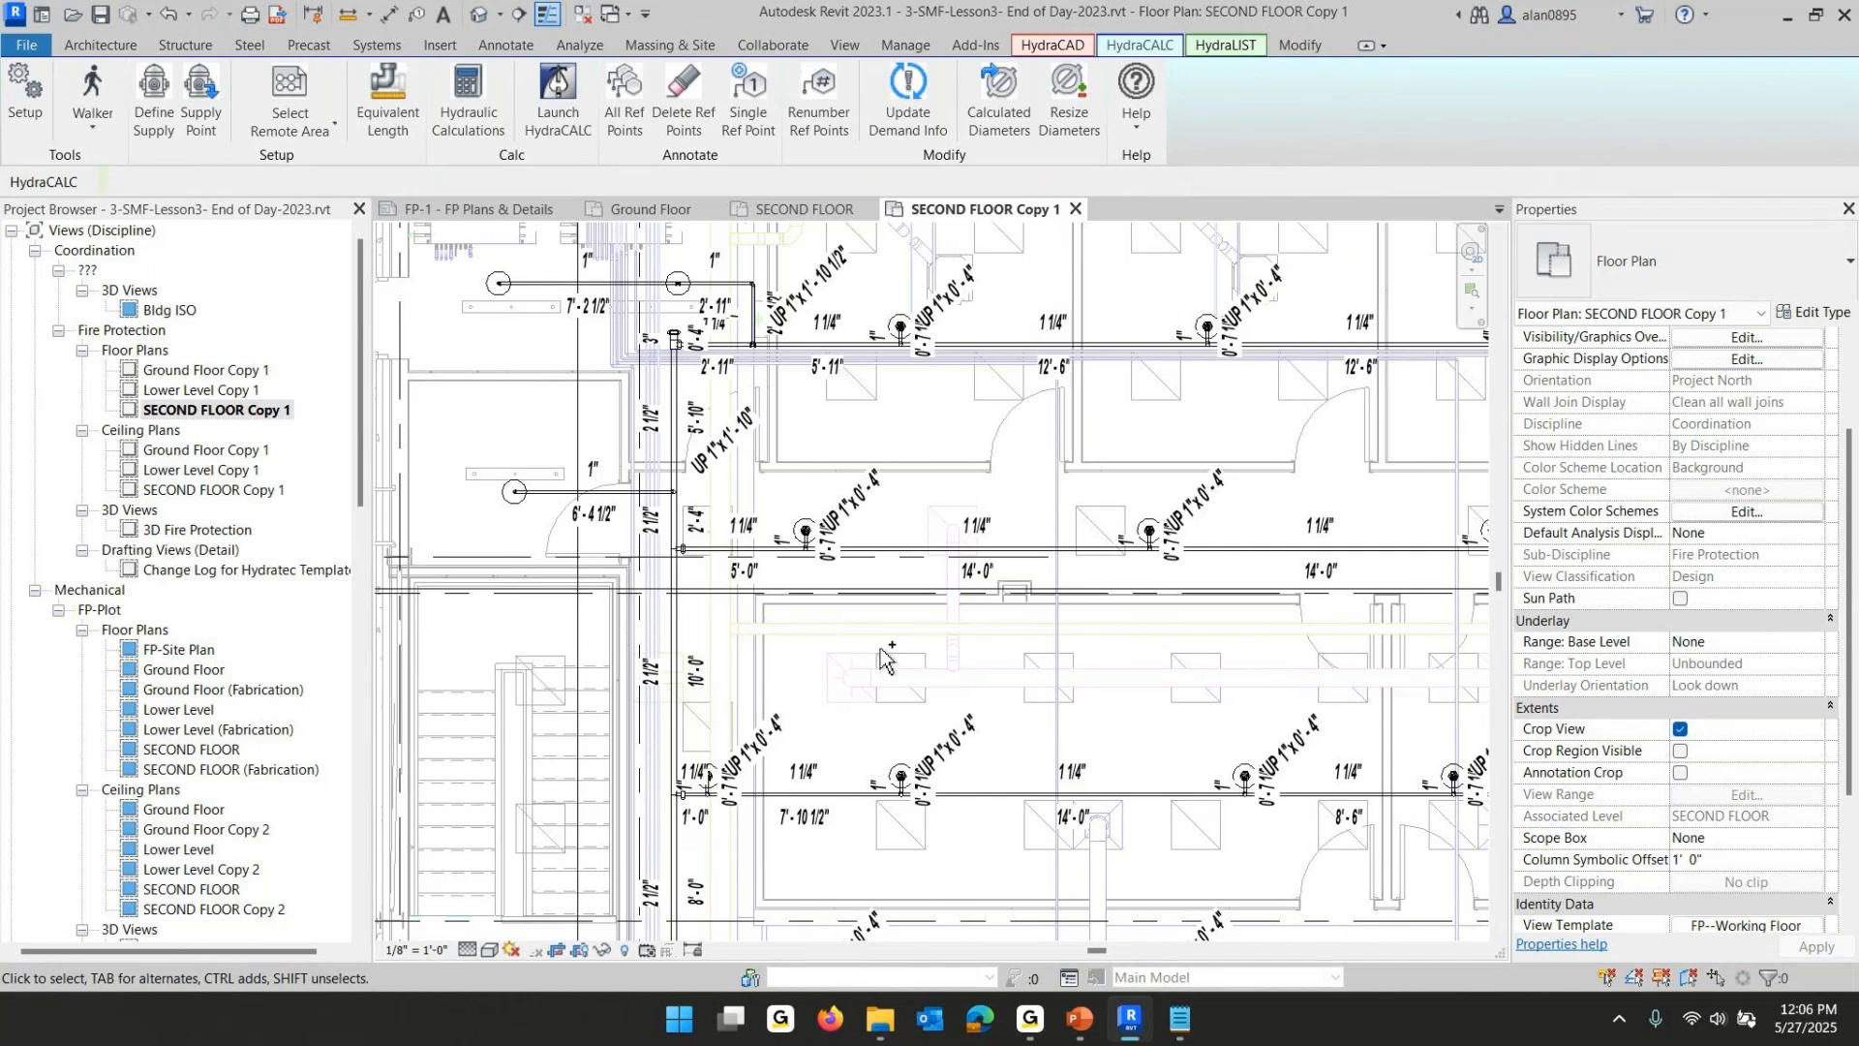
pyautogui.hotkey('ctrl', 'z')
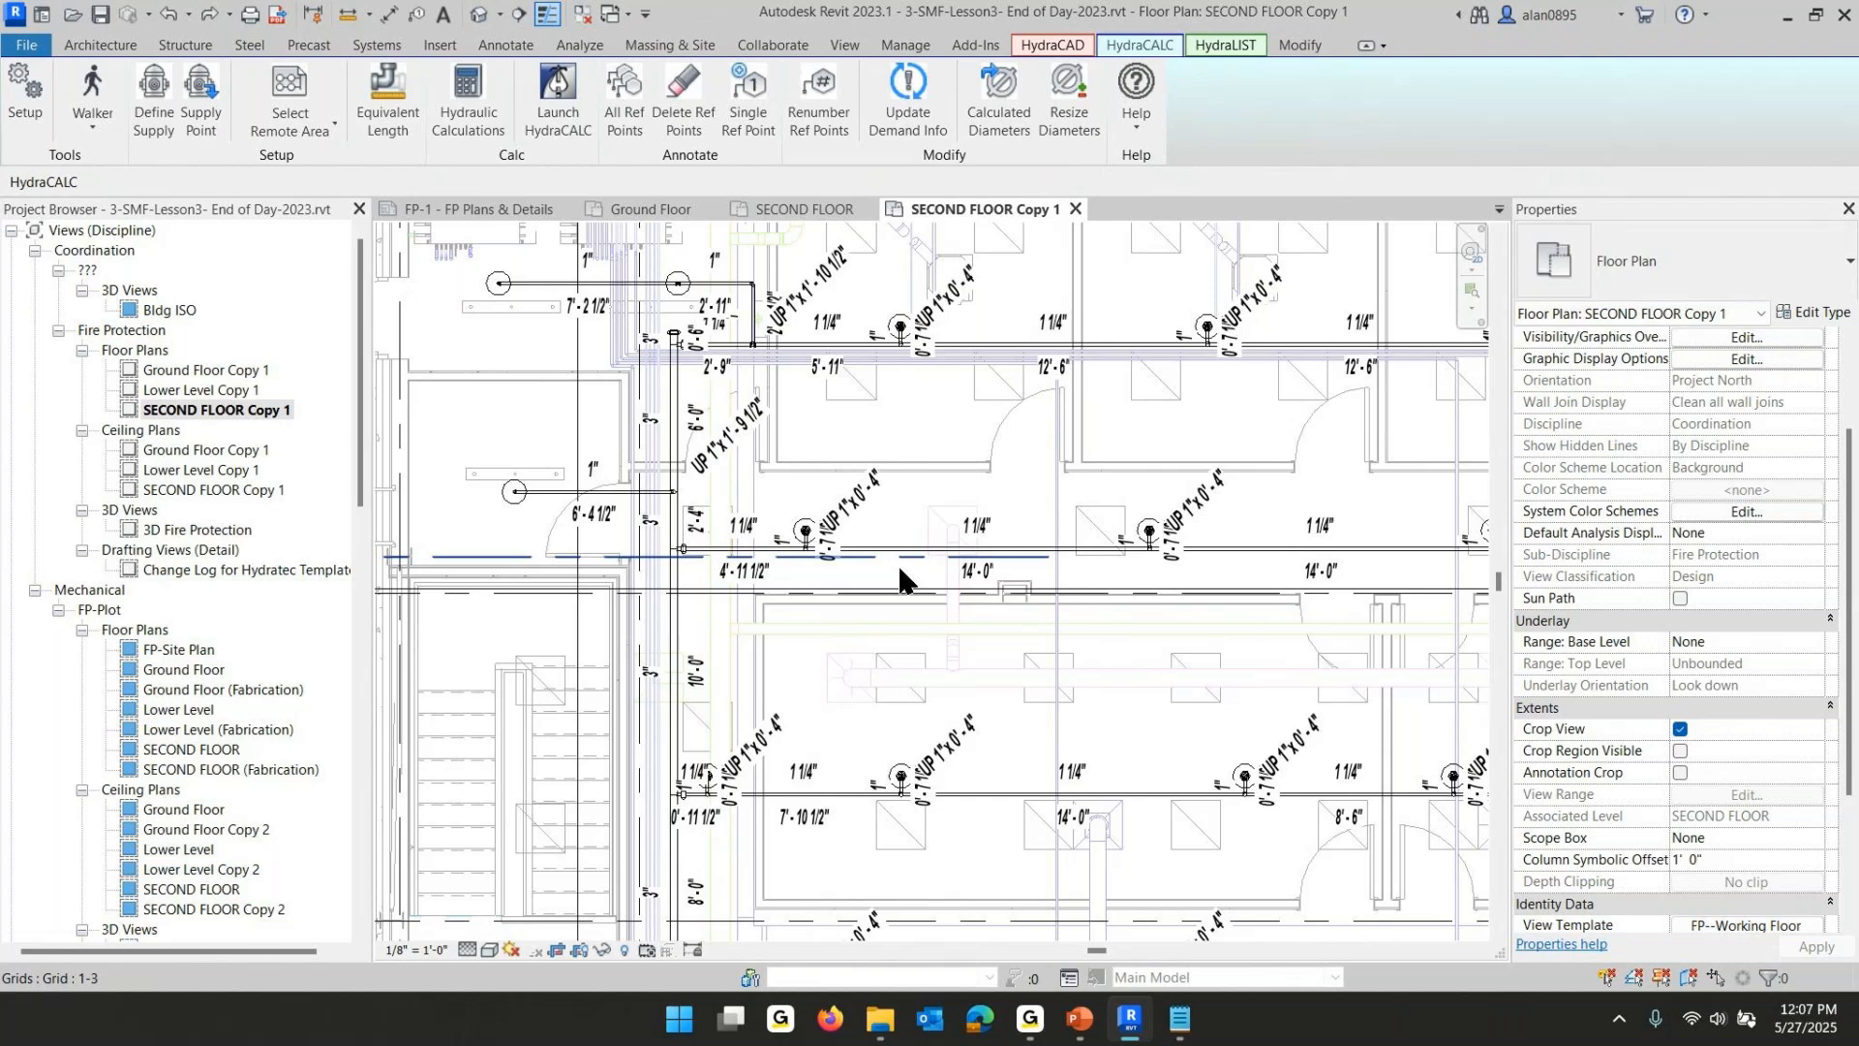
# - Select everything in the plan, filter the selection to pipe tags only, and delete them
pyautogui.scroll(-3, 891, 520)
pyautogui.moveTo(954, 639); pyautogui.dragTo(852, 524, button='middle')
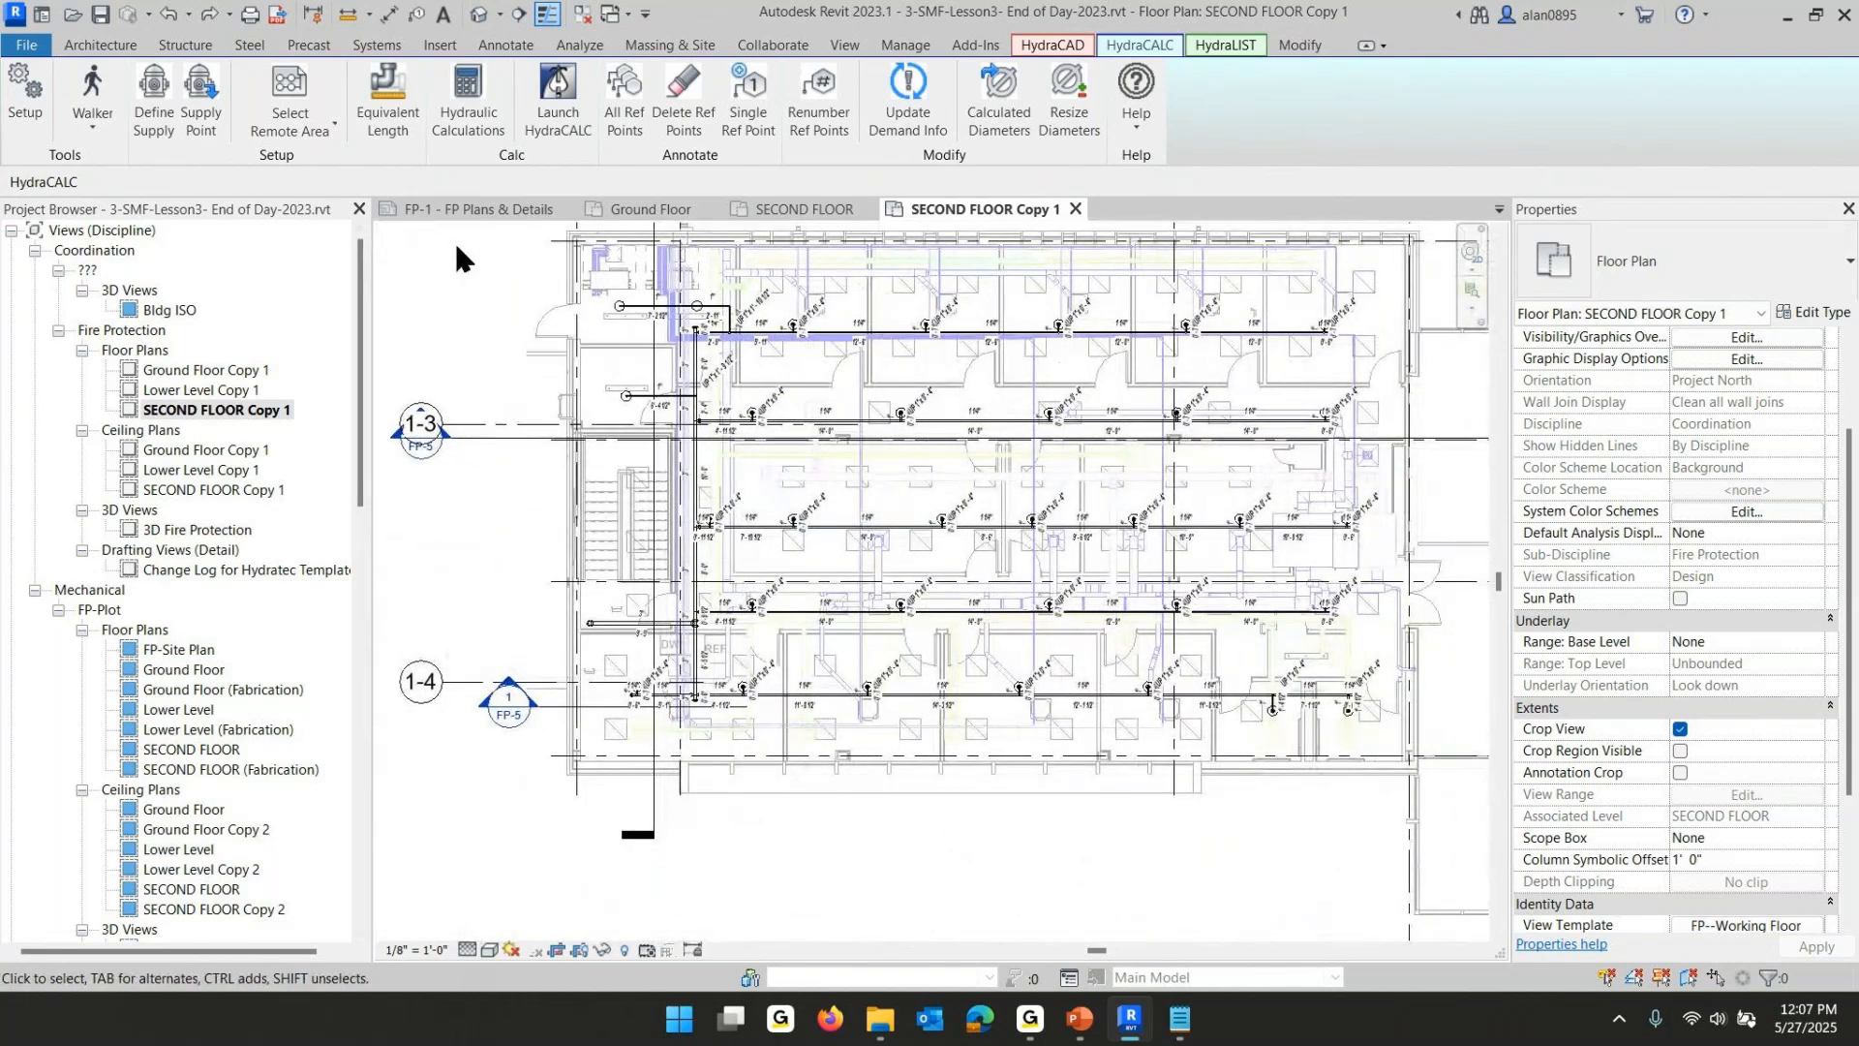
pyautogui.moveTo(455, 250); pyautogui.dragTo(1471, 878)
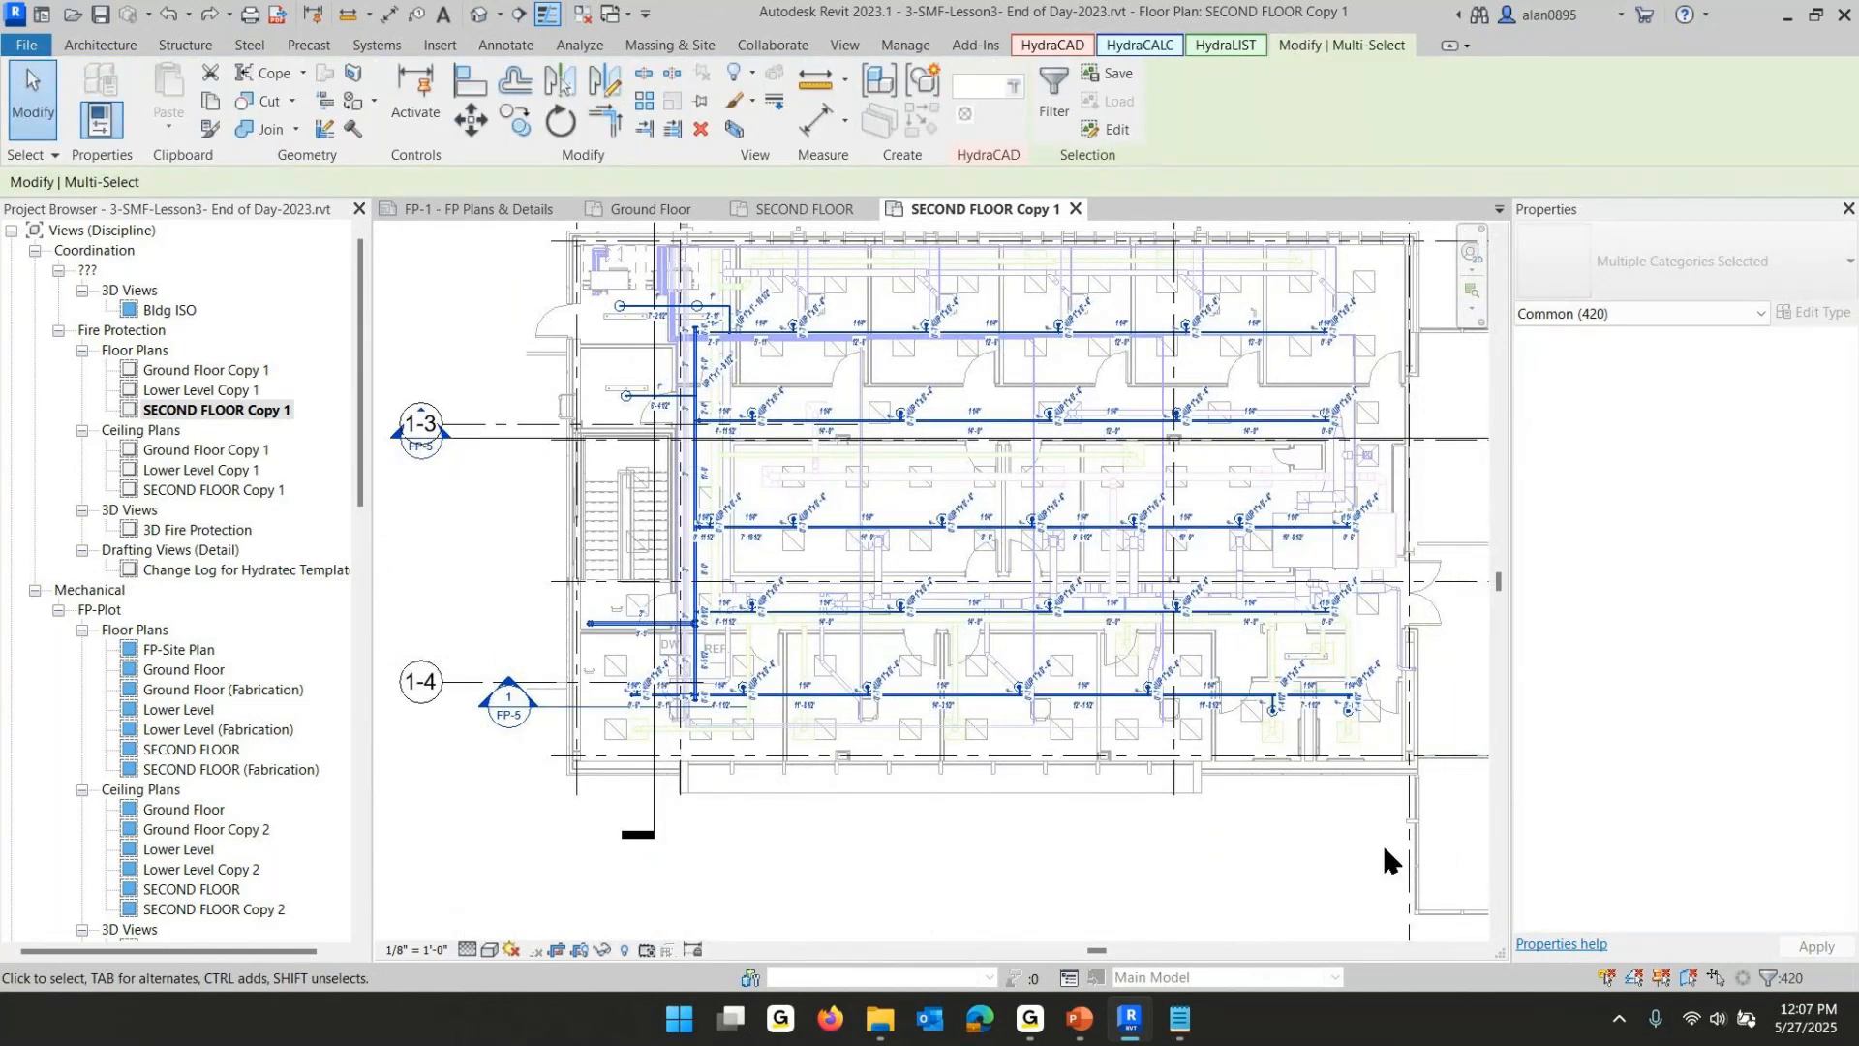
pyautogui.click(1058, 87)
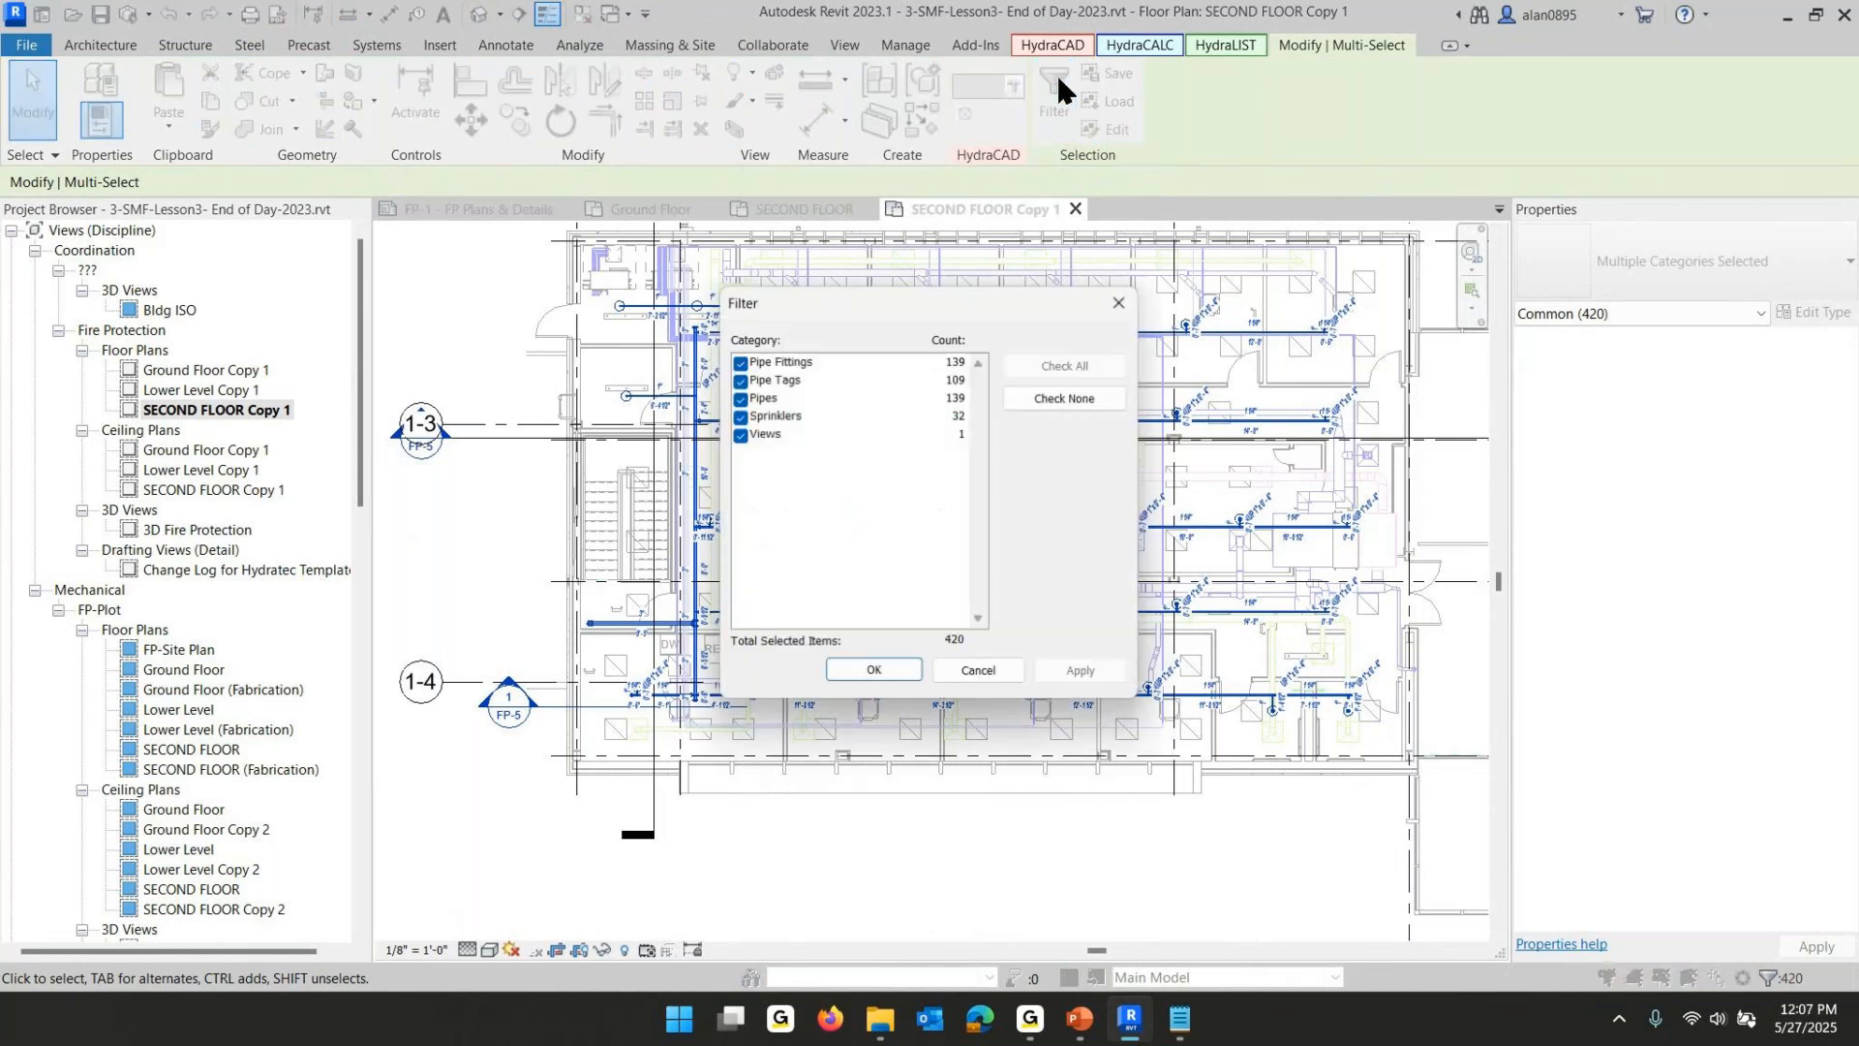
pyautogui.click(1018, 404)
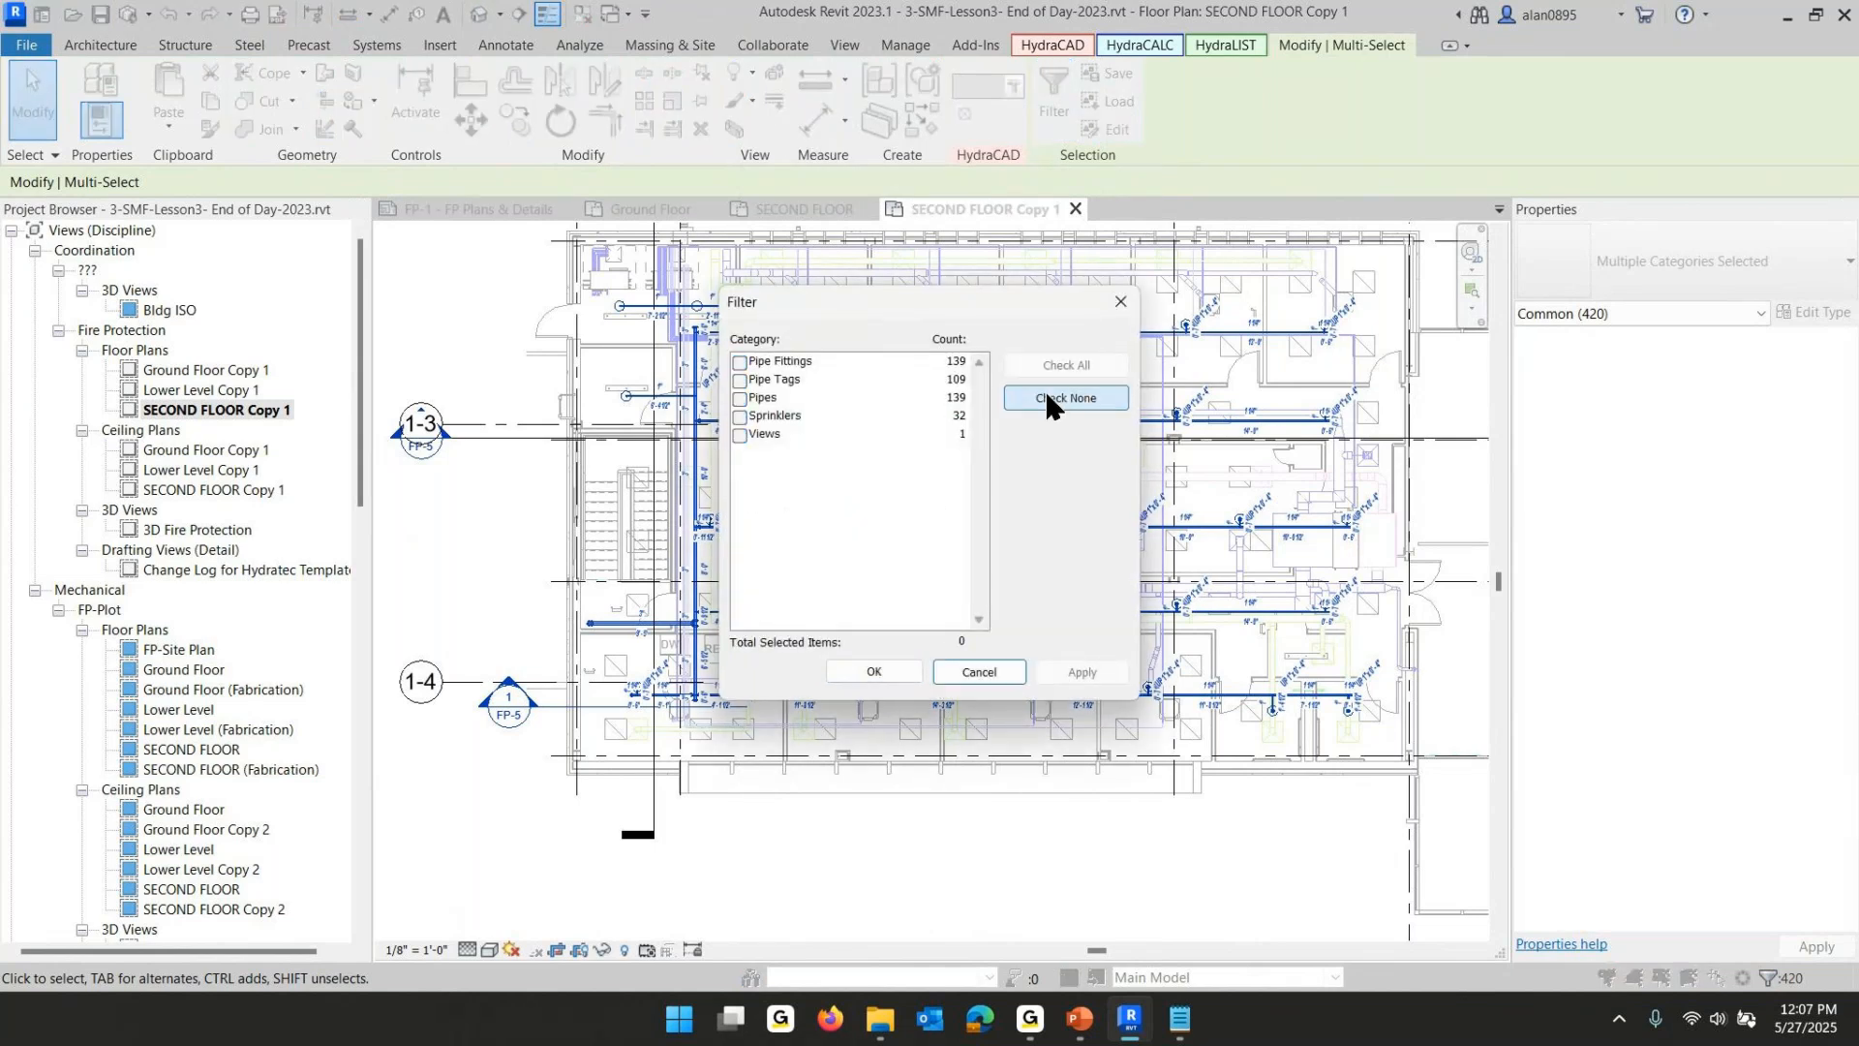
pyautogui.click(741, 380)
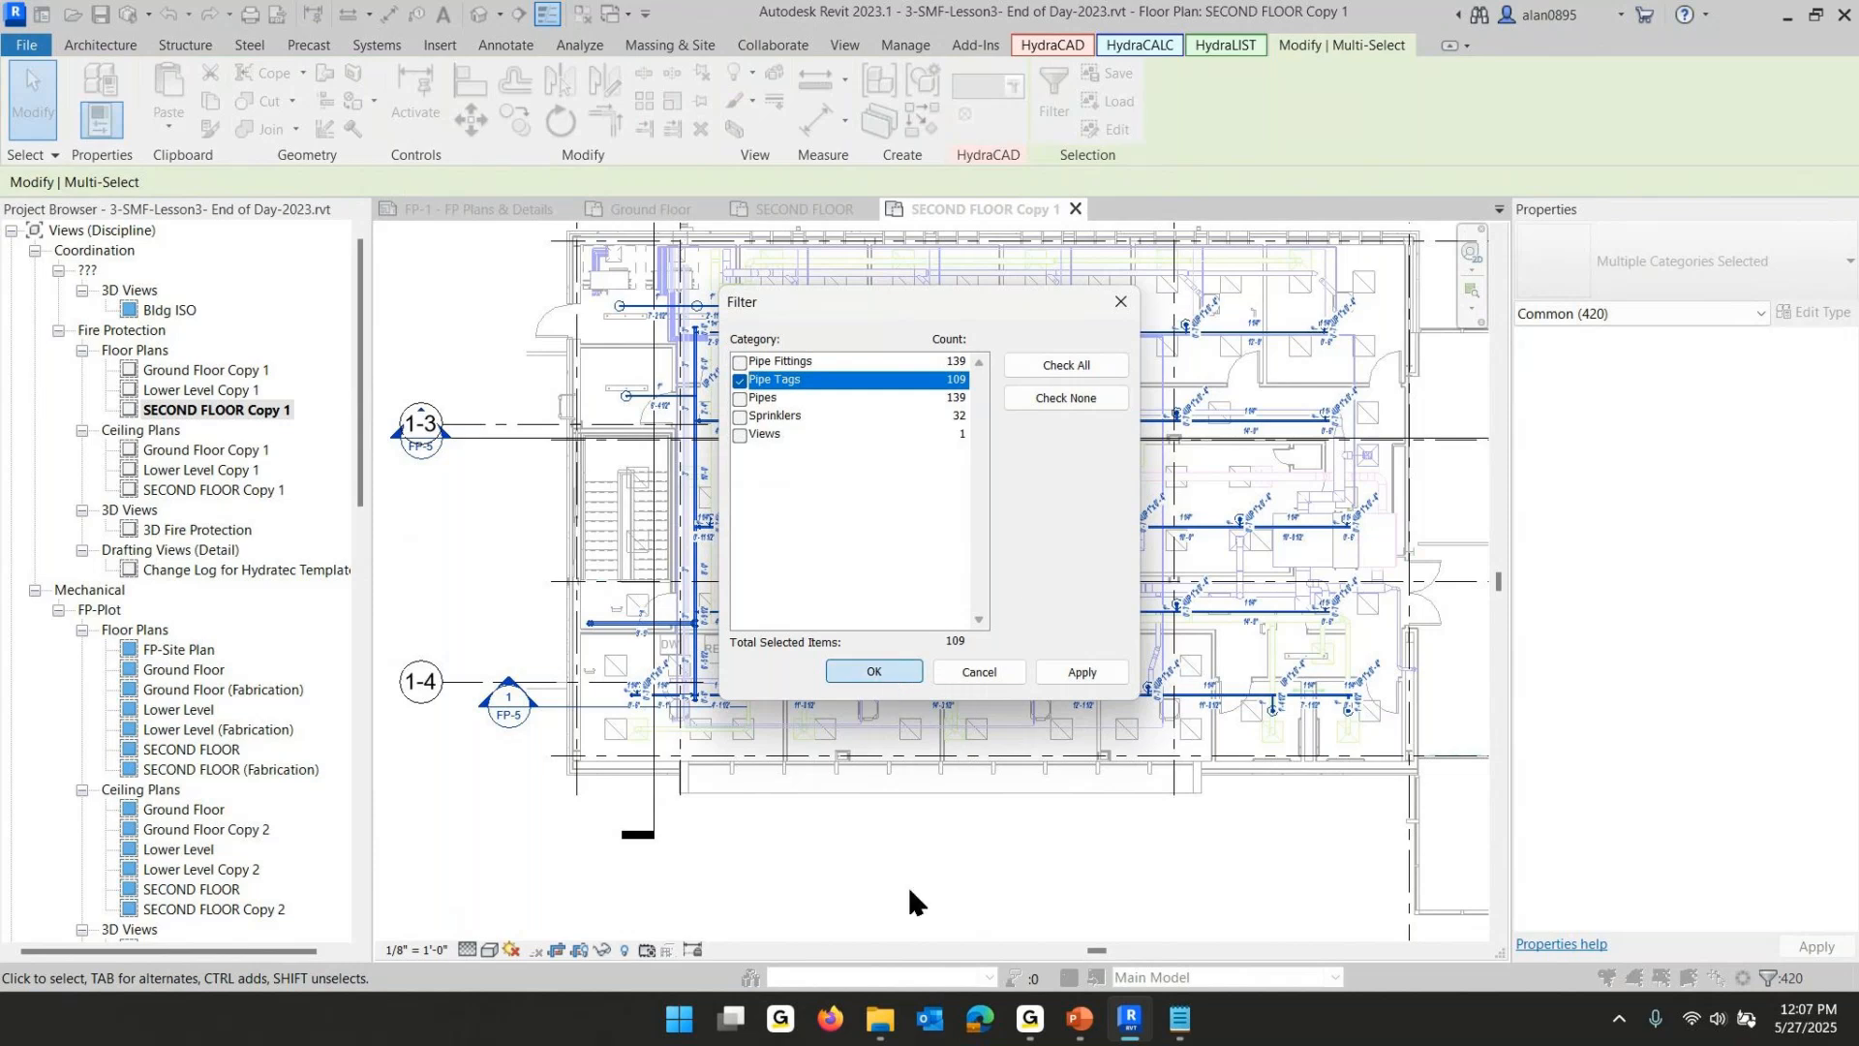
pyautogui.press('Return')
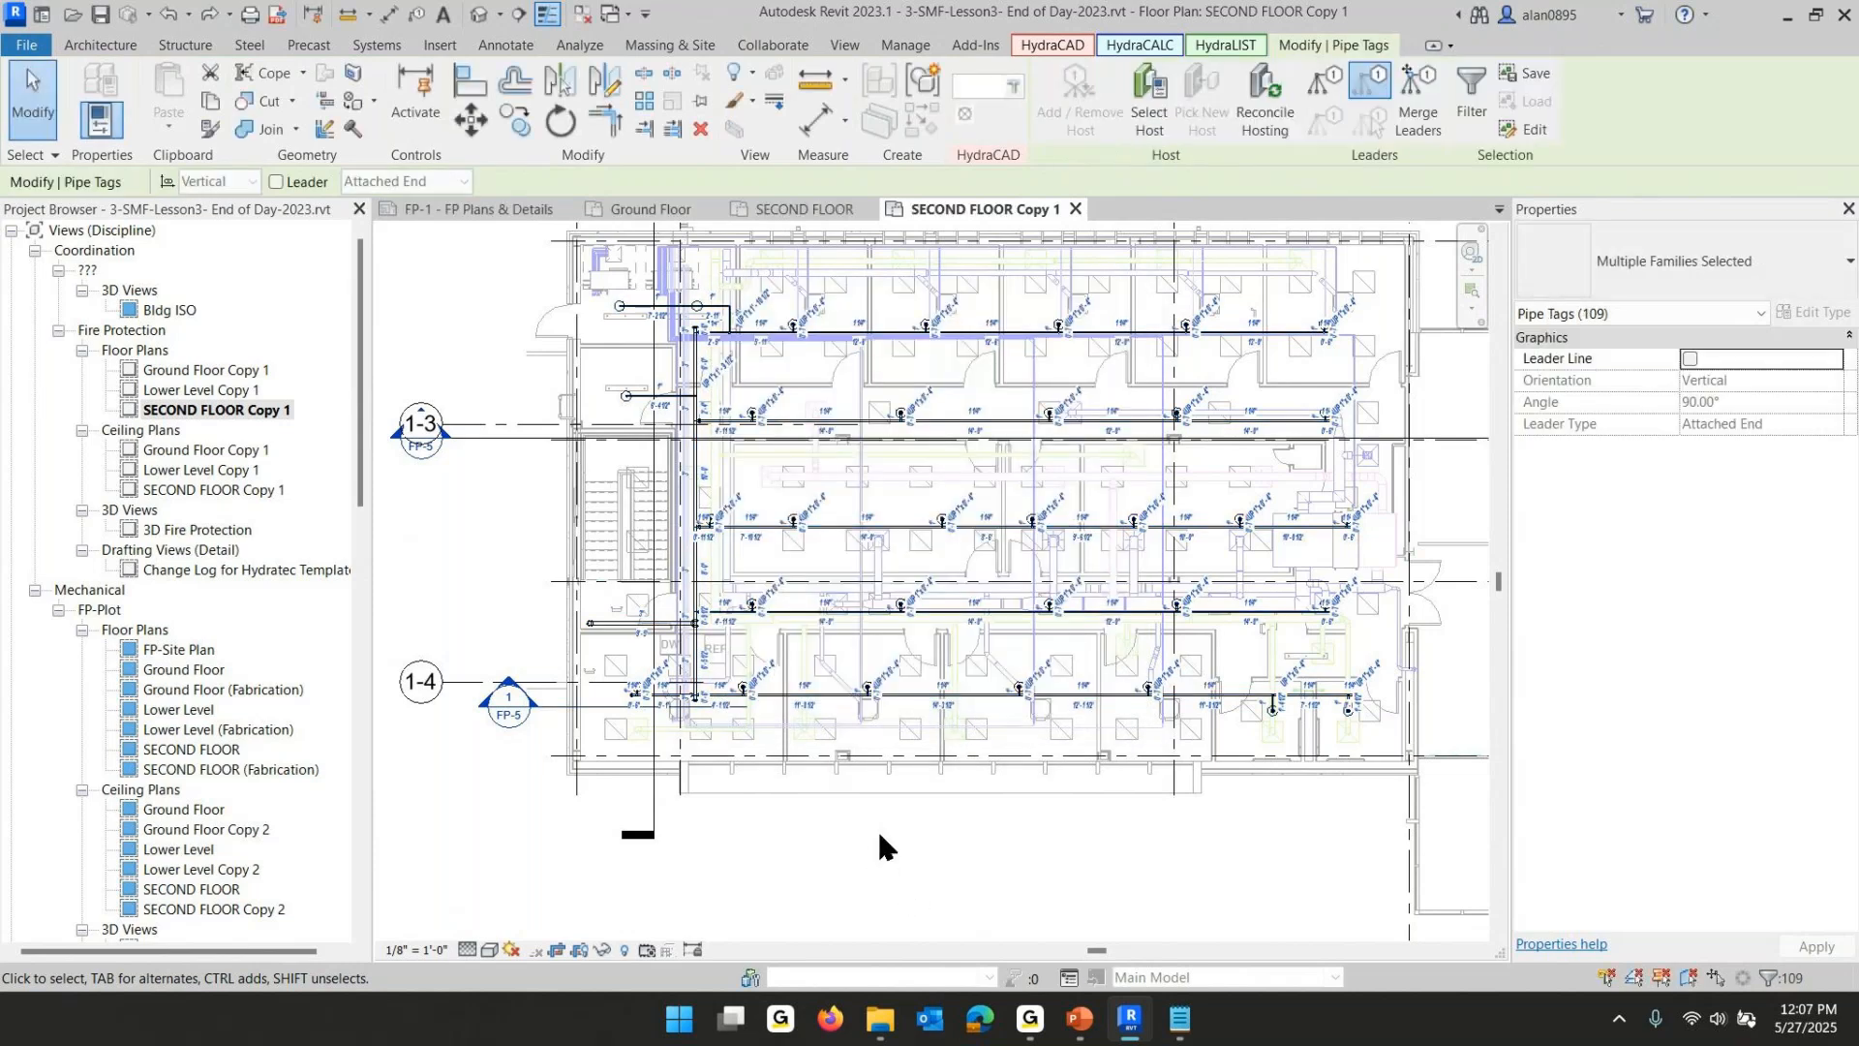
pyautogui.press('Delete')
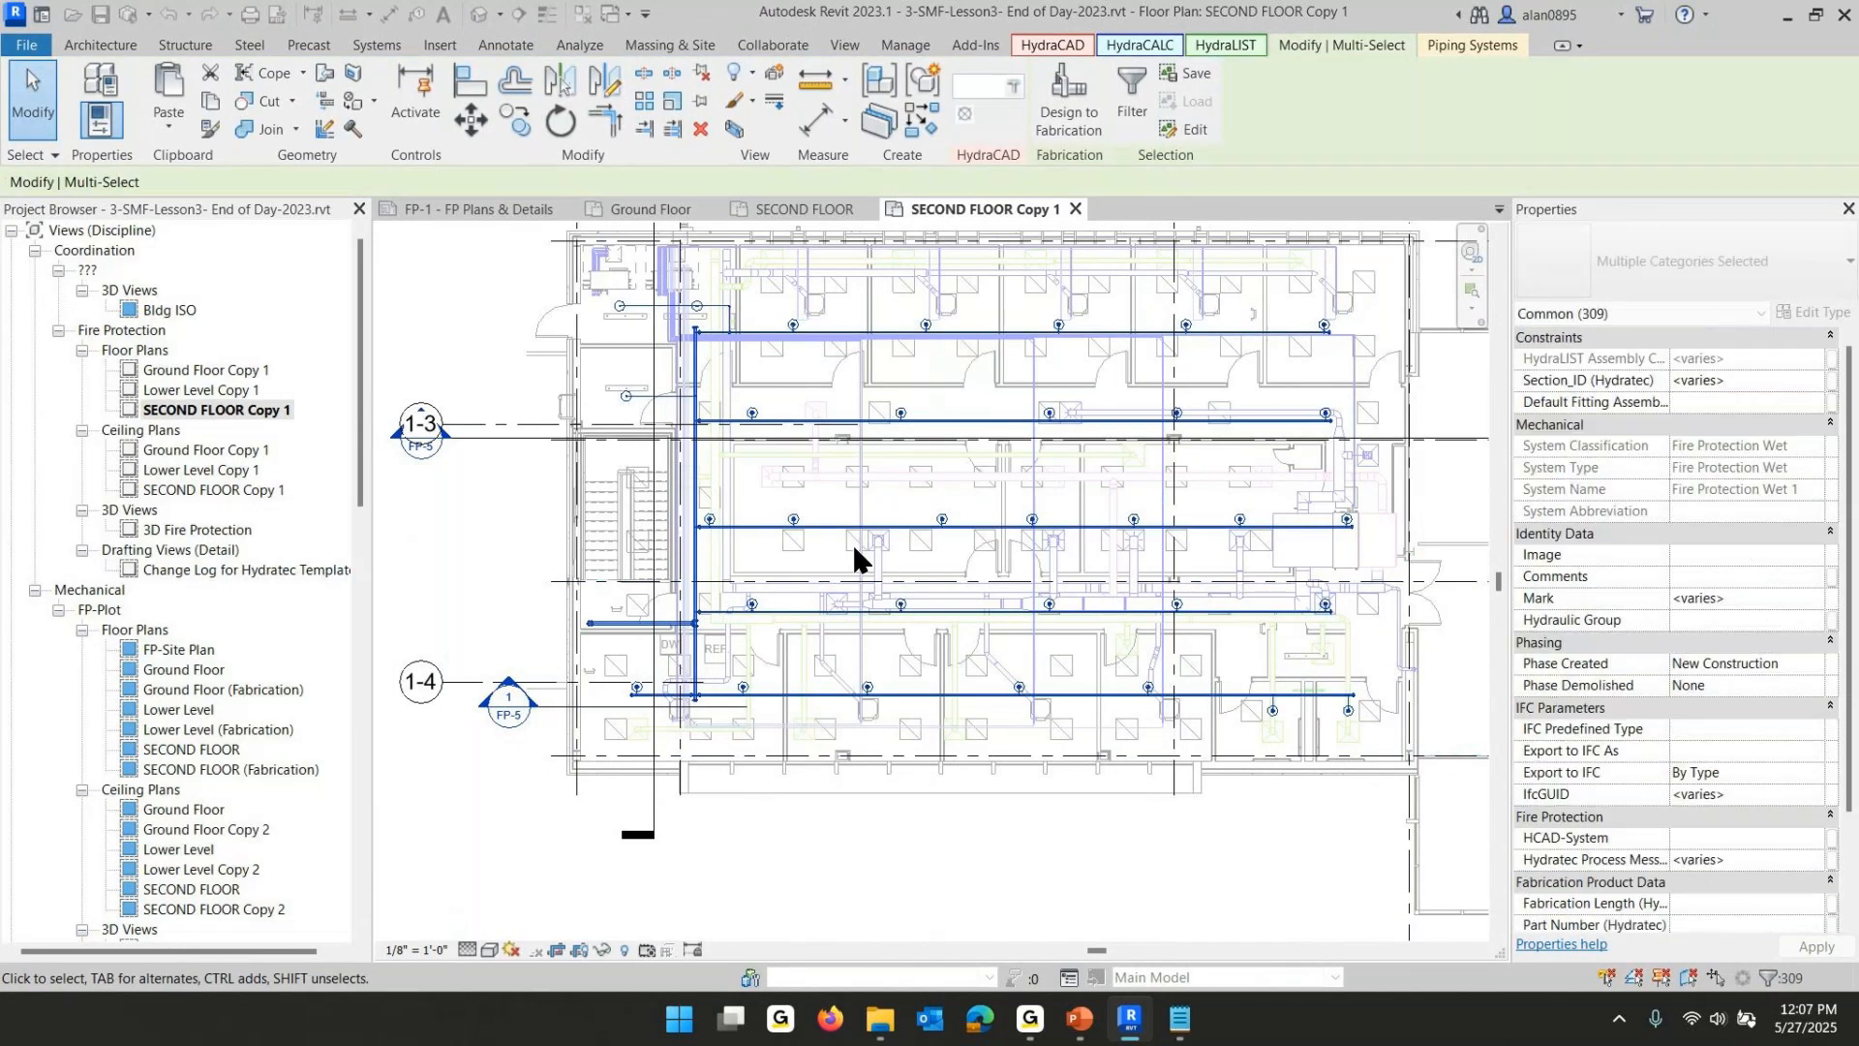
pyautogui.press('t')
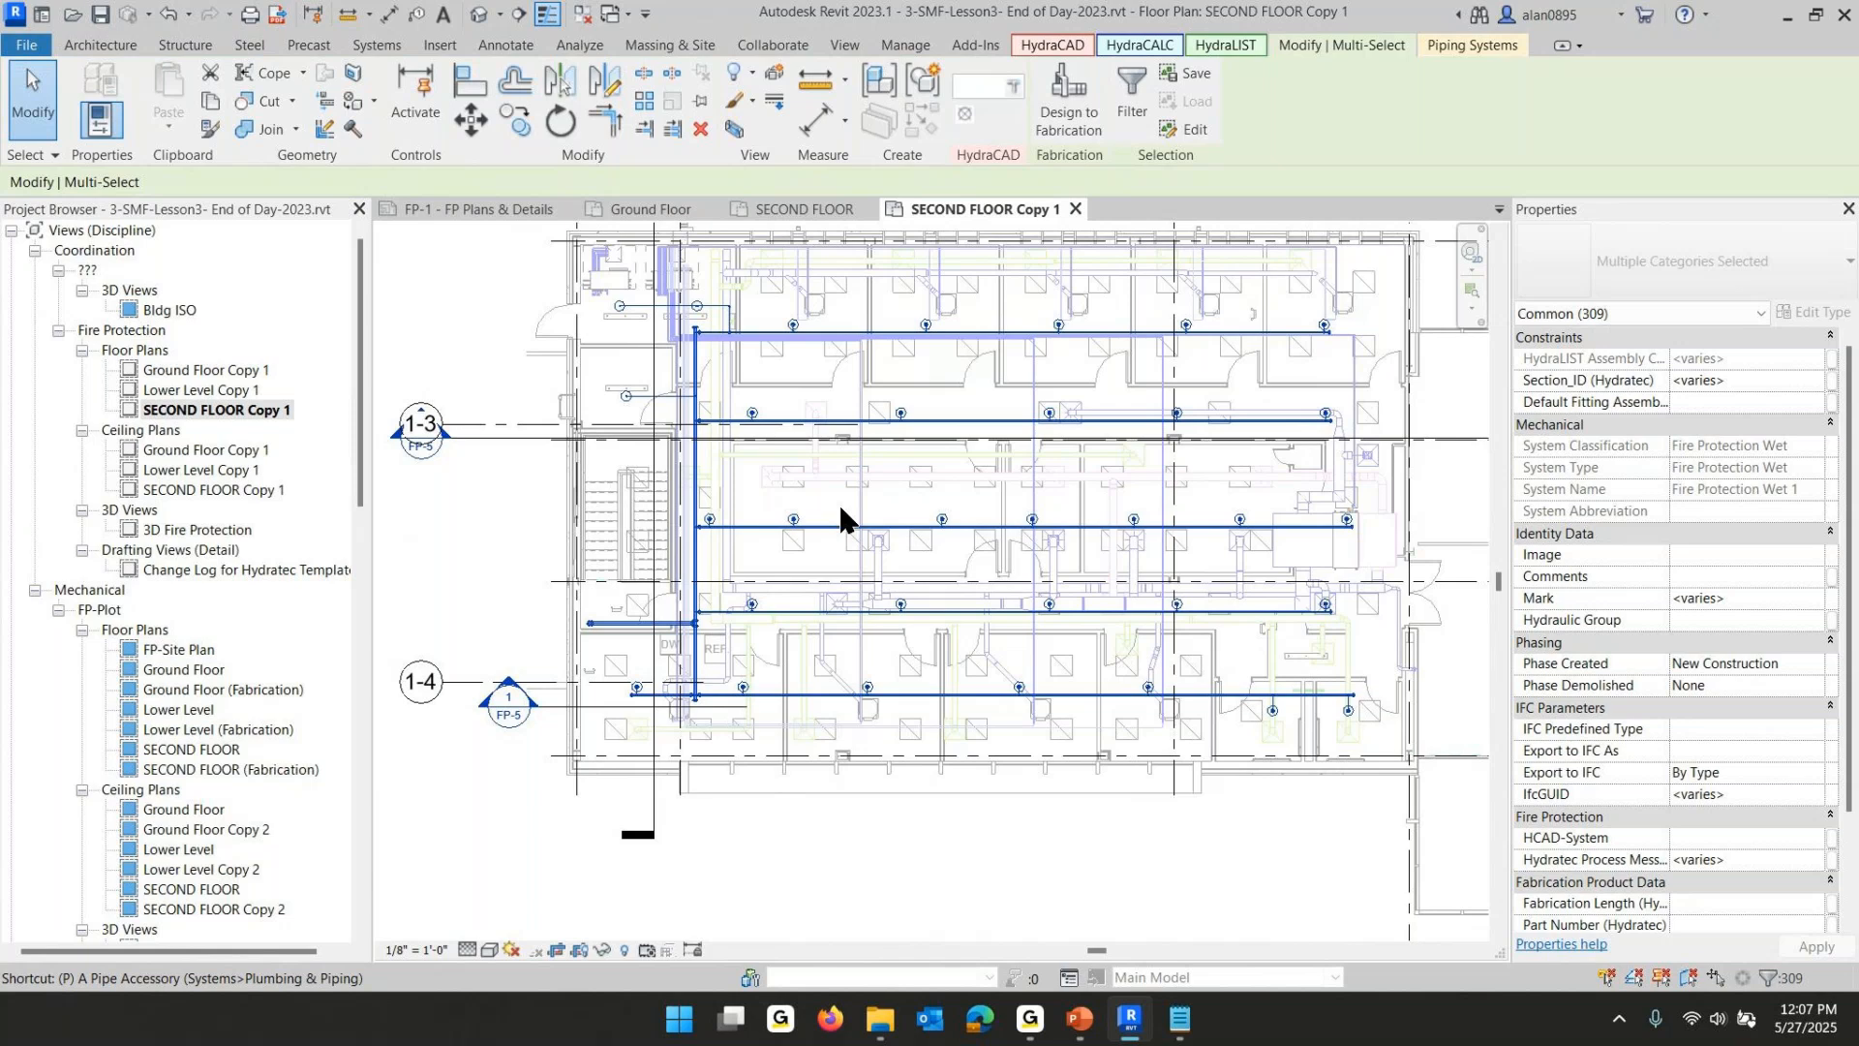
pyautogui.press('p')
pyautogui.press('Escape')
pyautogui.press('Escape')
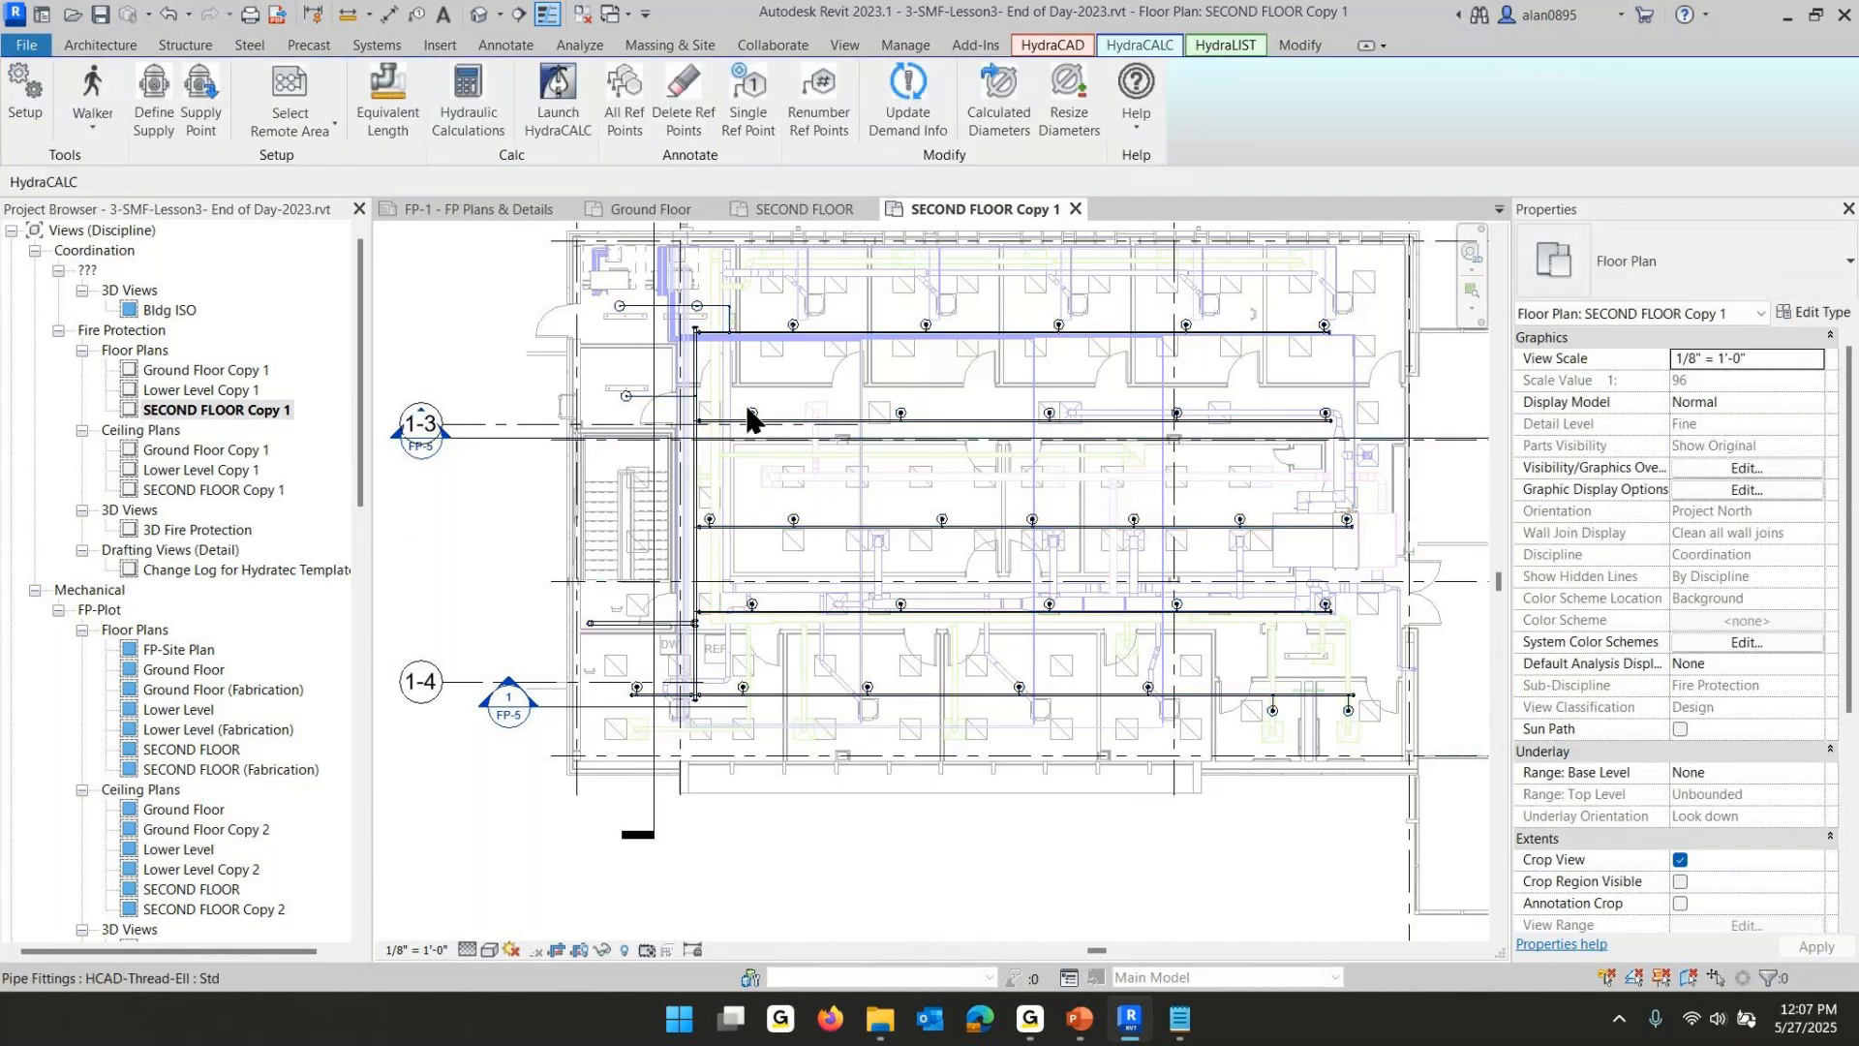
# - Re-tag the sprinkler piping with dynamic length pipe tags using System Walker selection
pyautogui.click(692, 372)
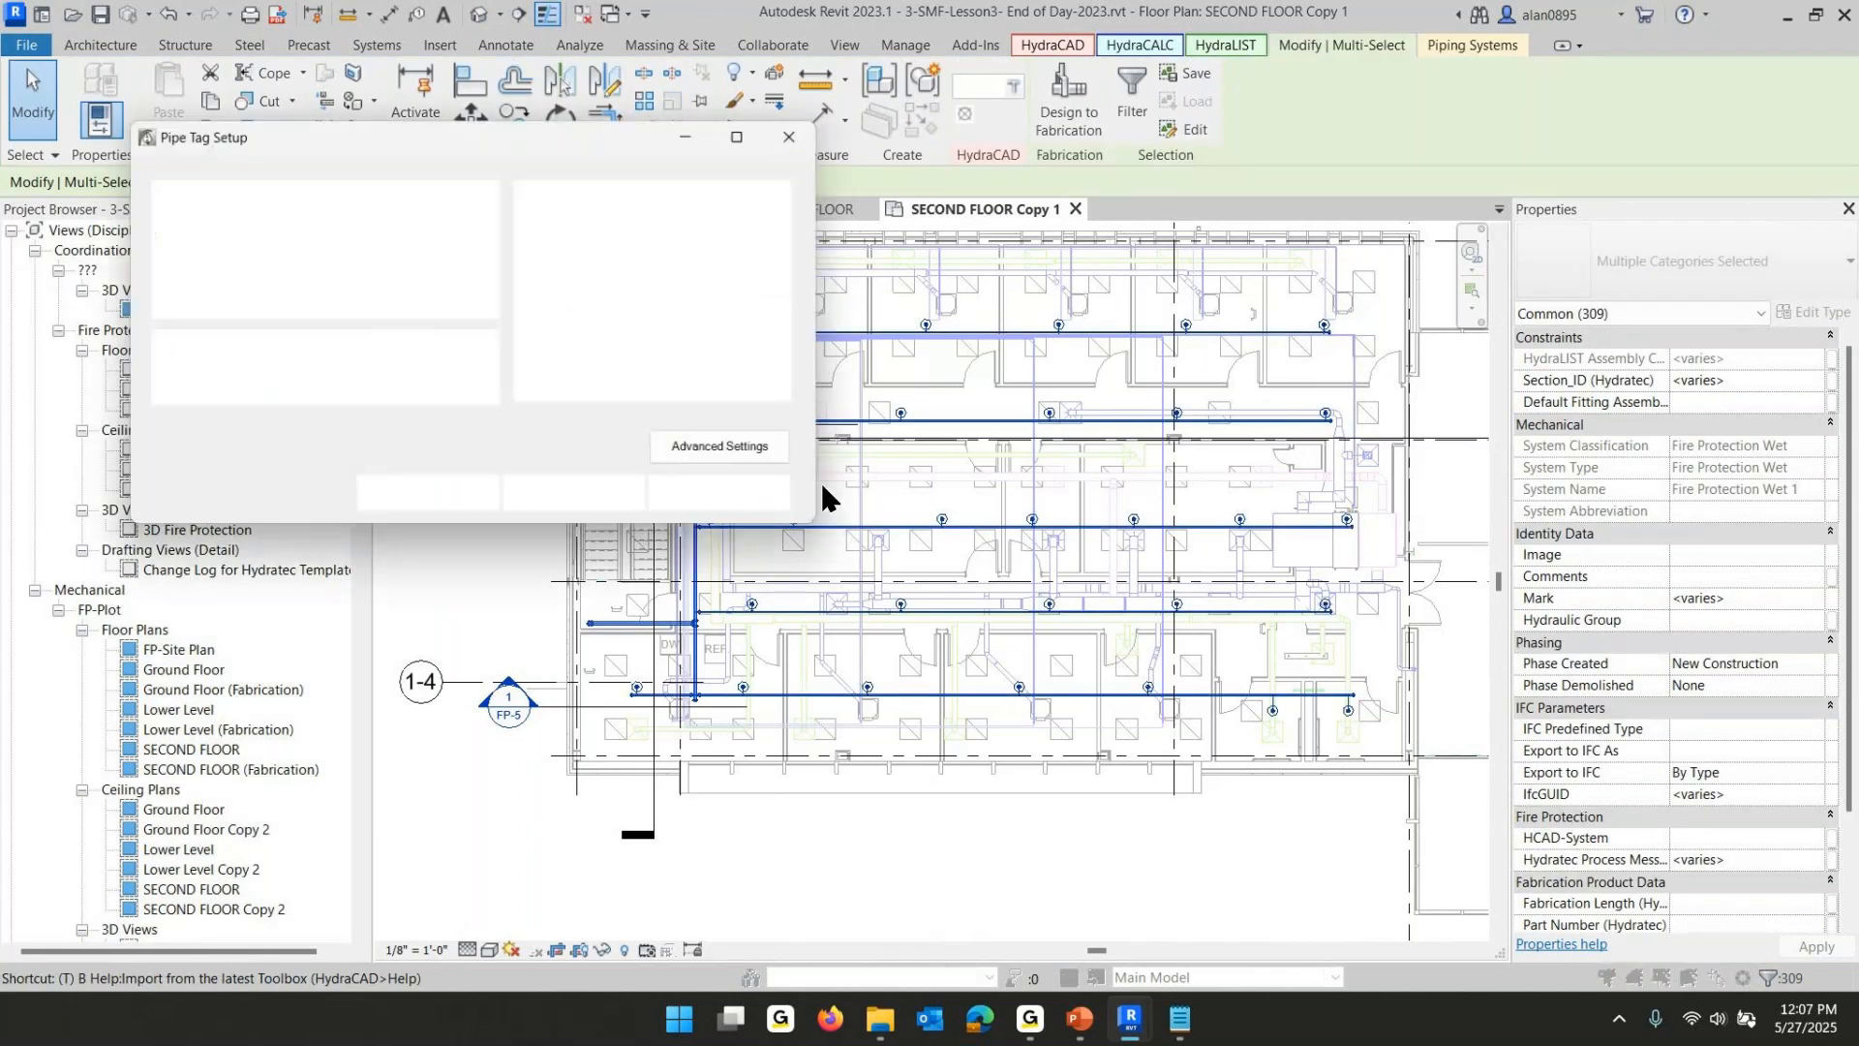
pyautogui.click(167, 267)
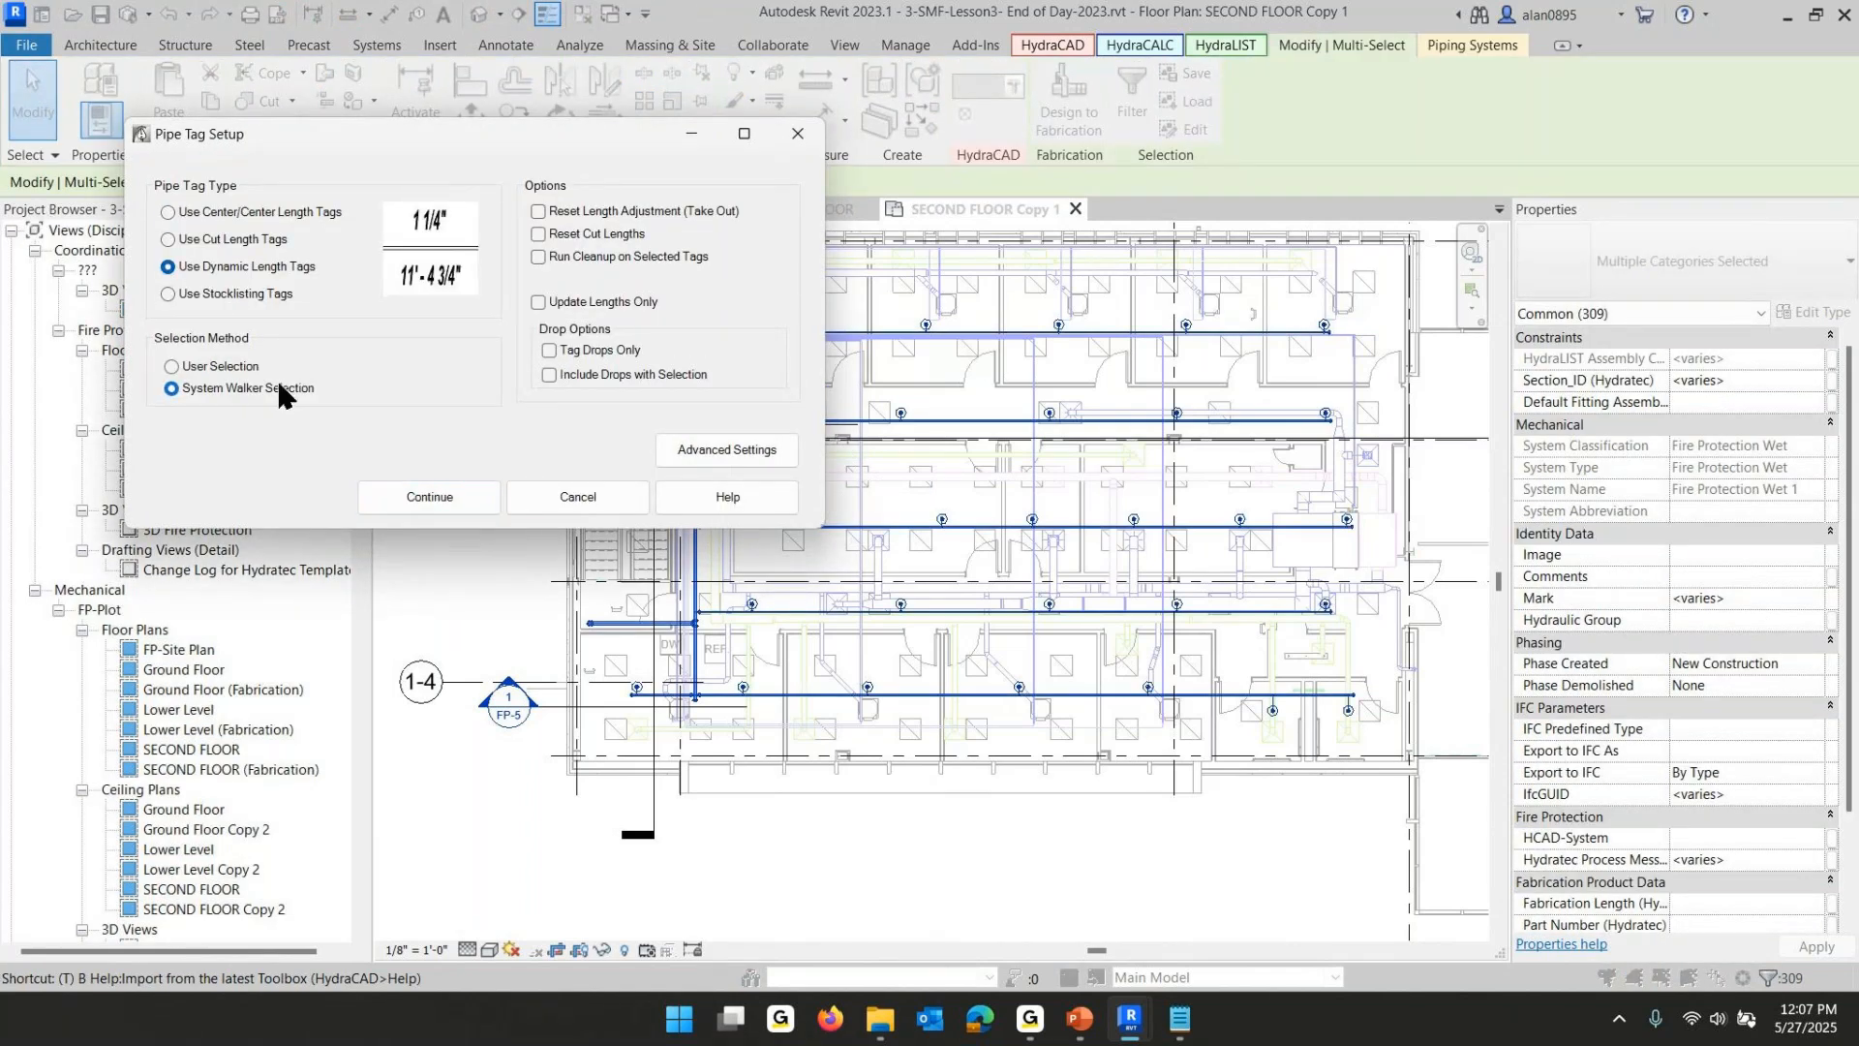
pyautogui.click(429, 496)
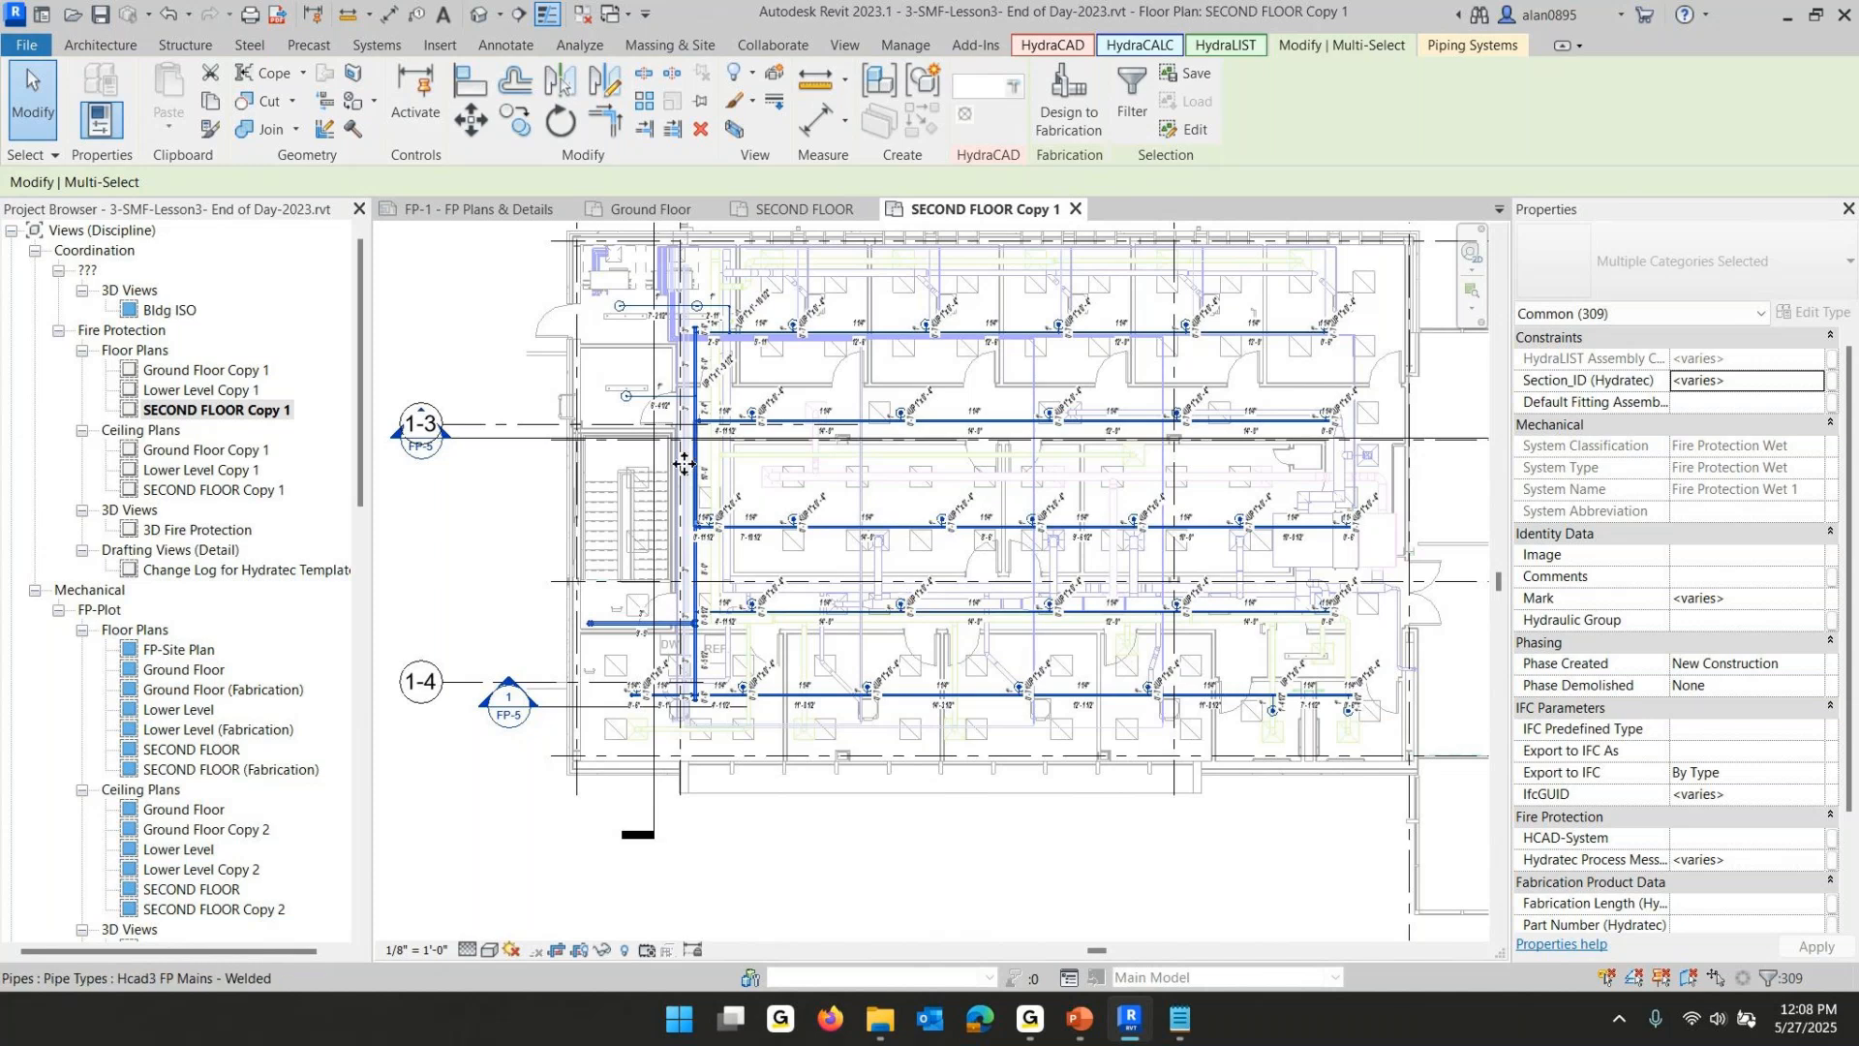
# - Zoom into the riser and branch lines to inspect the new diameter and length tags
pyautogui.scroll(5, 688, 464)
pyautogui.moveTo(888, 477); pyautogui.dragTo(886, 616, button='middle')
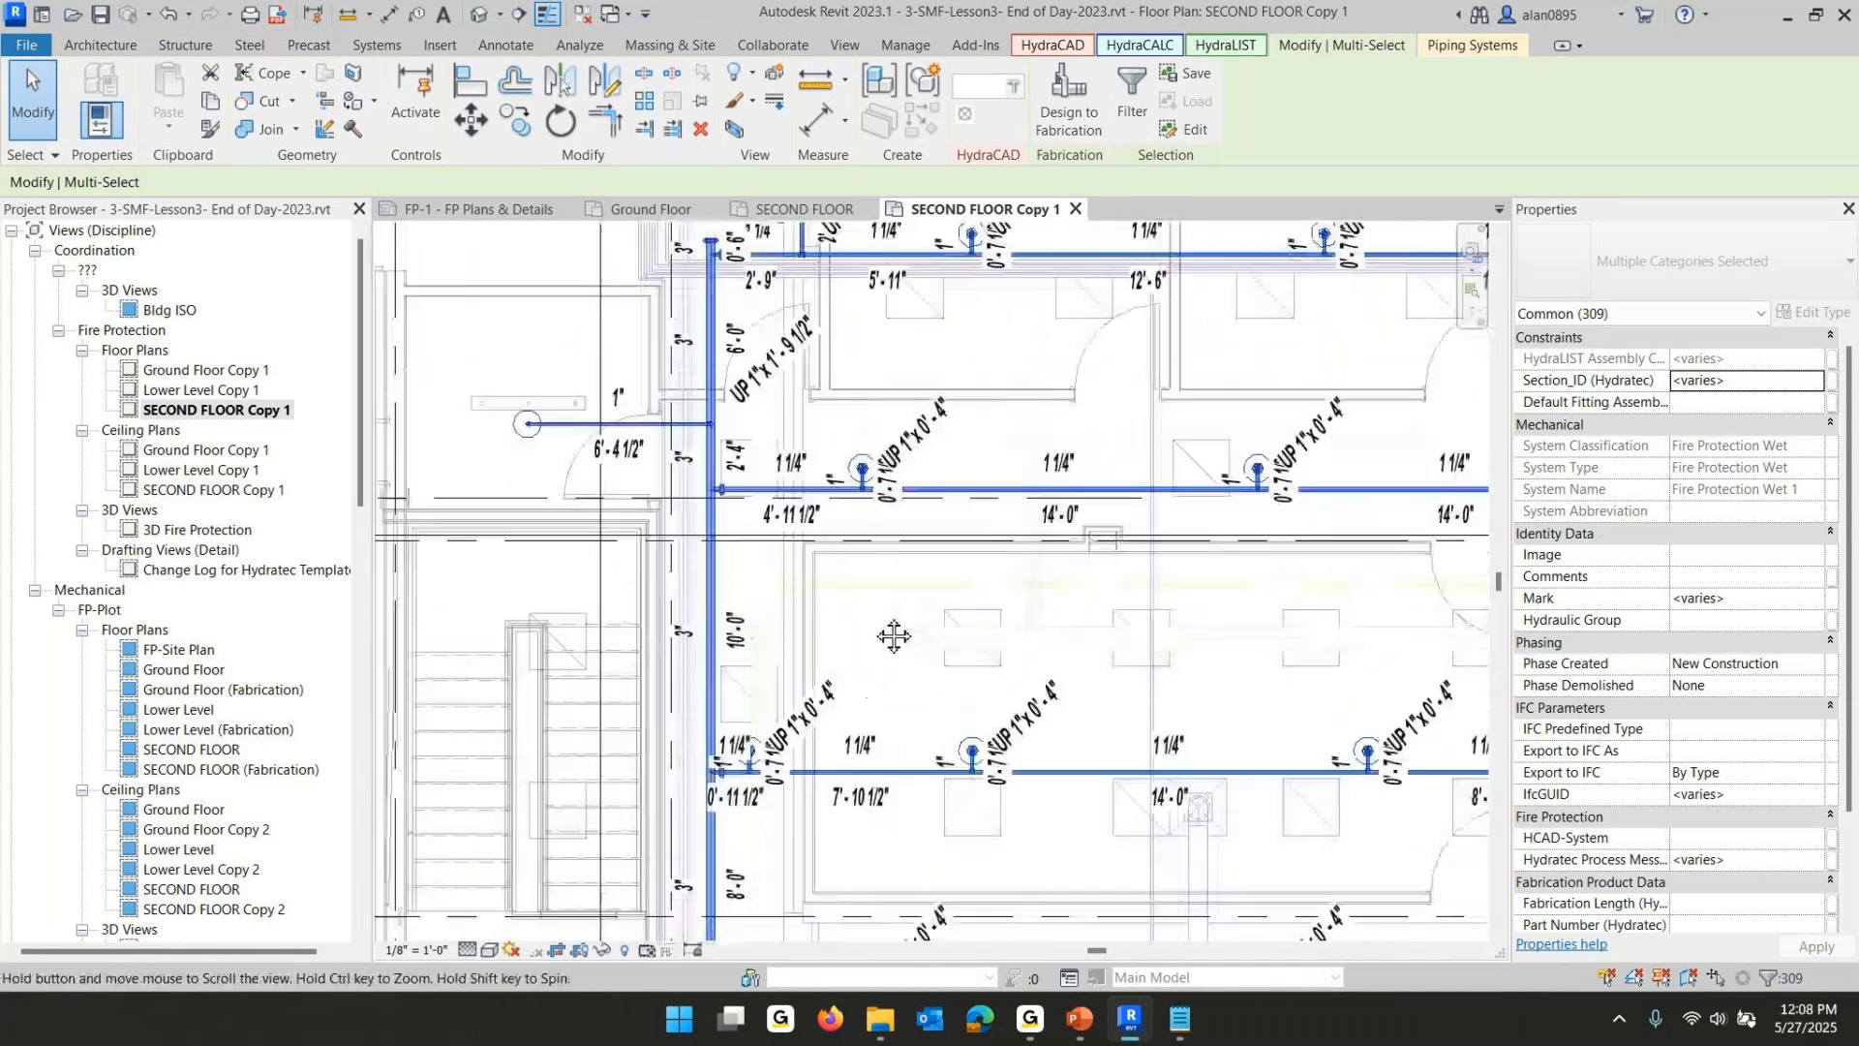
pyautogui.press('Escape')
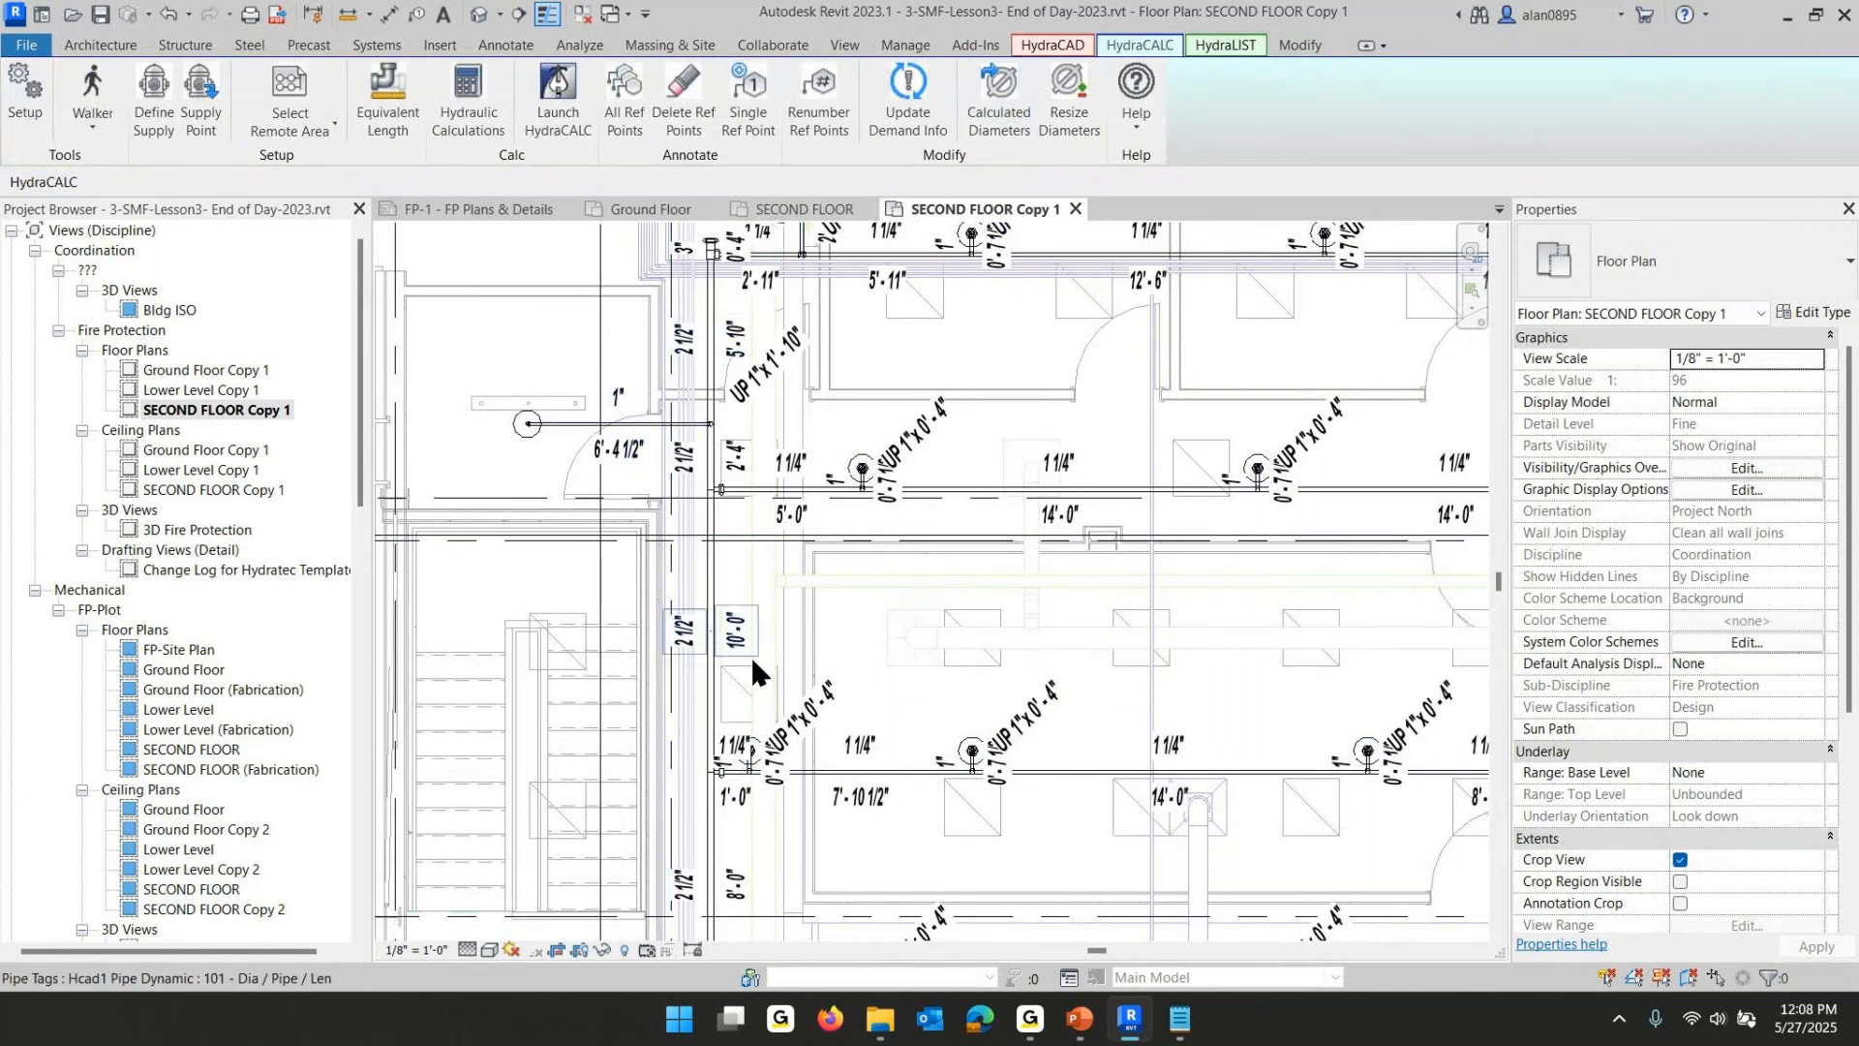
pyautogui.scroll(3, 712, 305)
pyautogui.moveTo(710, 293); pyautogui.dragTo(769, 643, button='middle')
pyautogui.scroll(2, 769, 634)
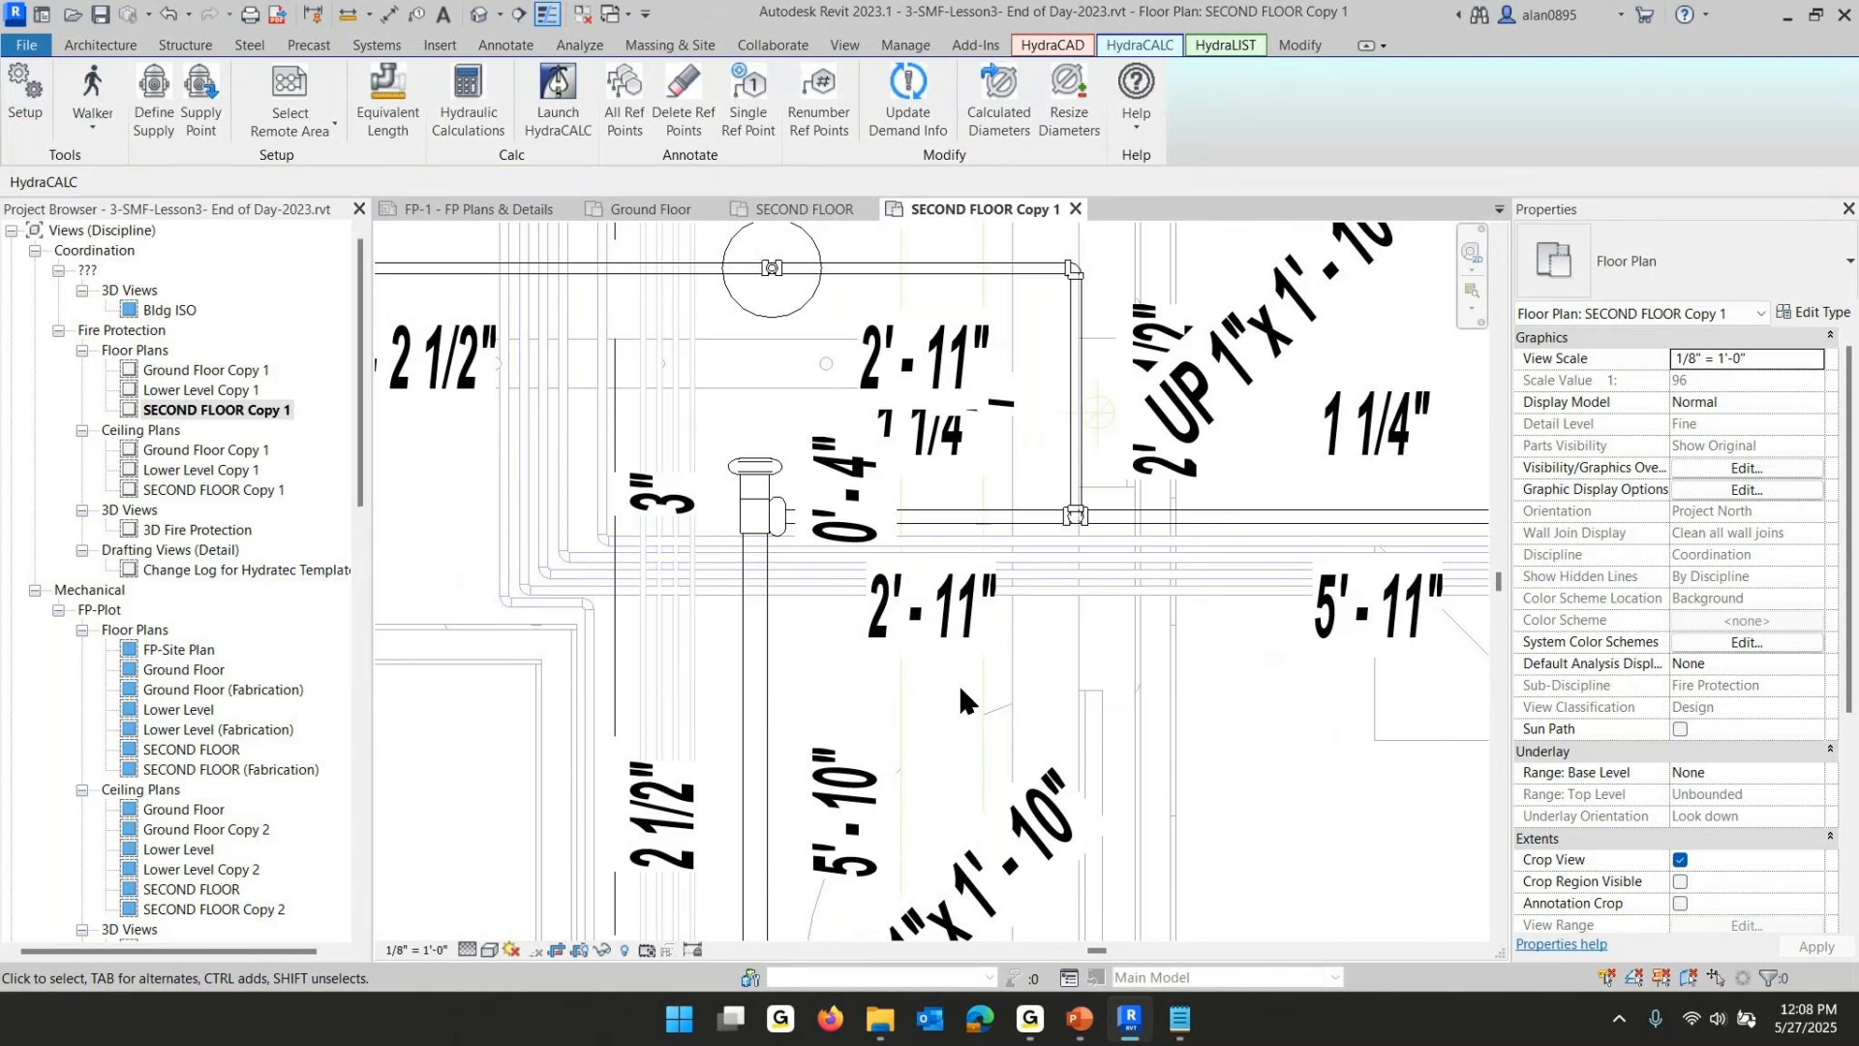
pyautogui.scroll(-5, 915, 788)
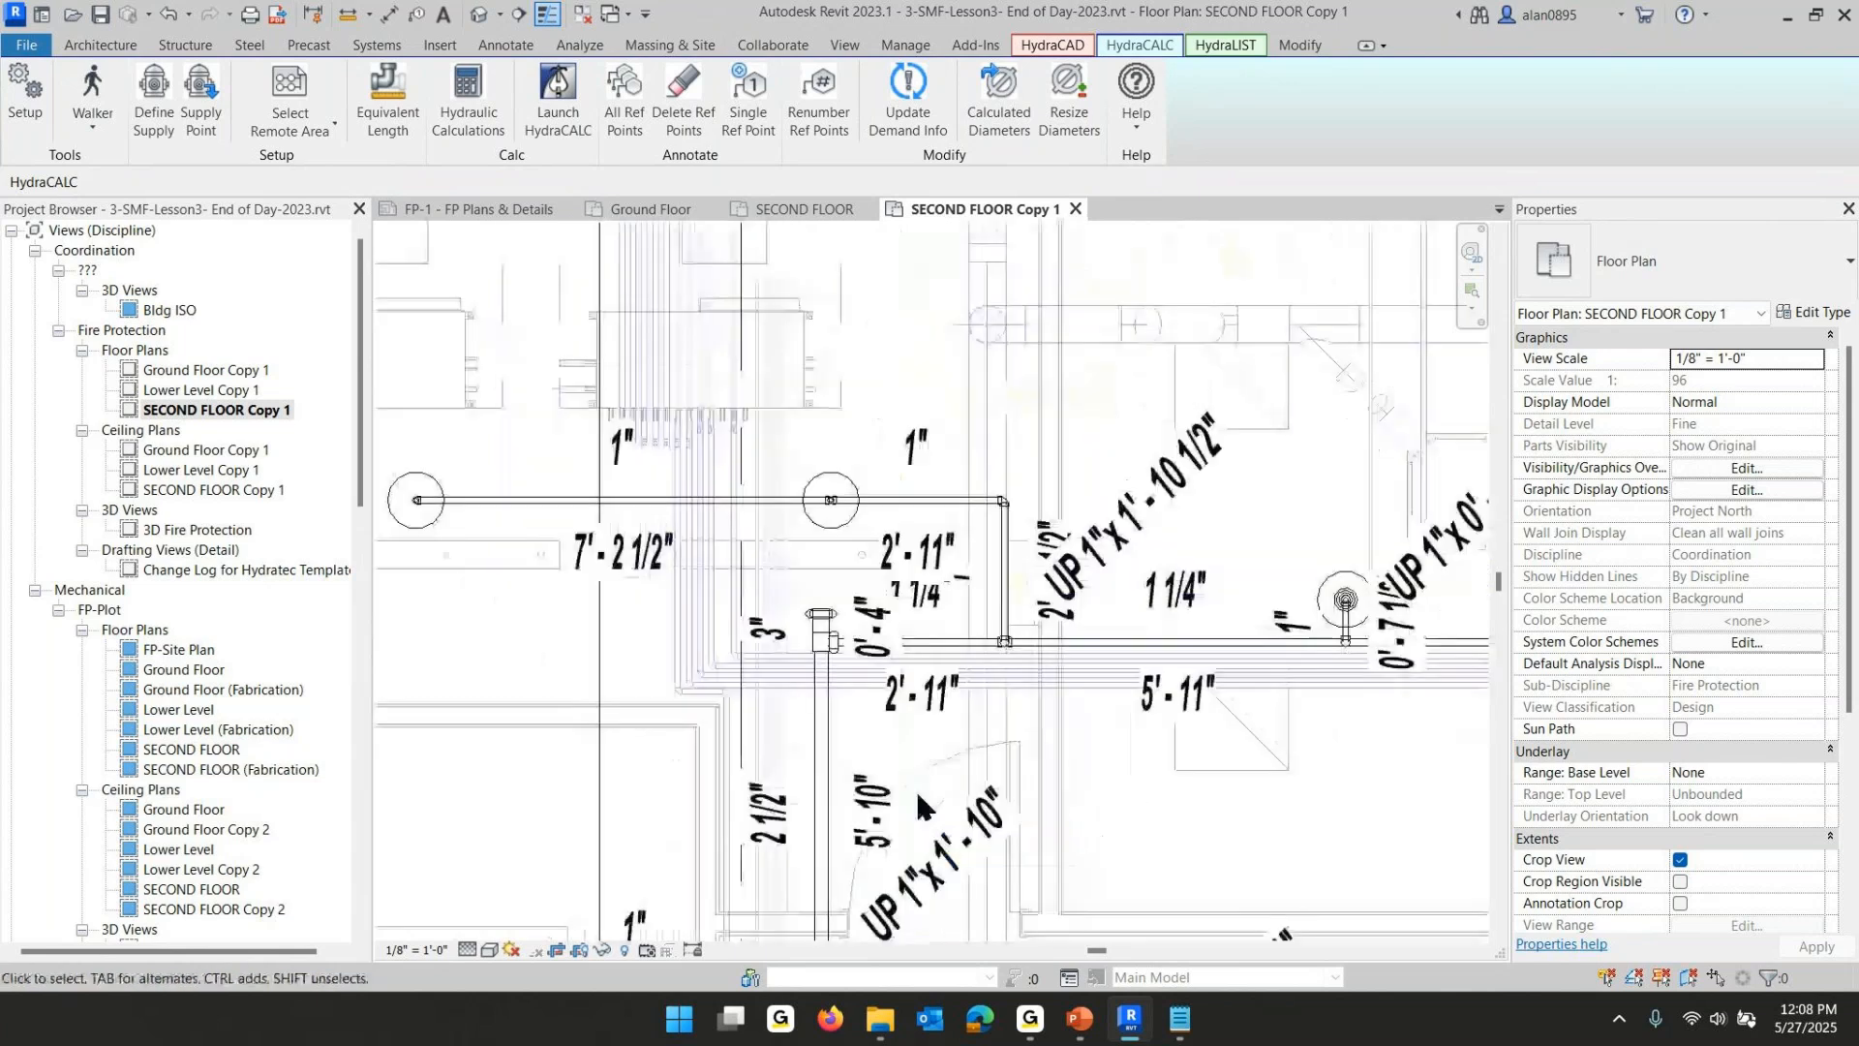
pyautogui.moveTo(932, 525); pyautogui.dragTo(900, 133, button='middle')
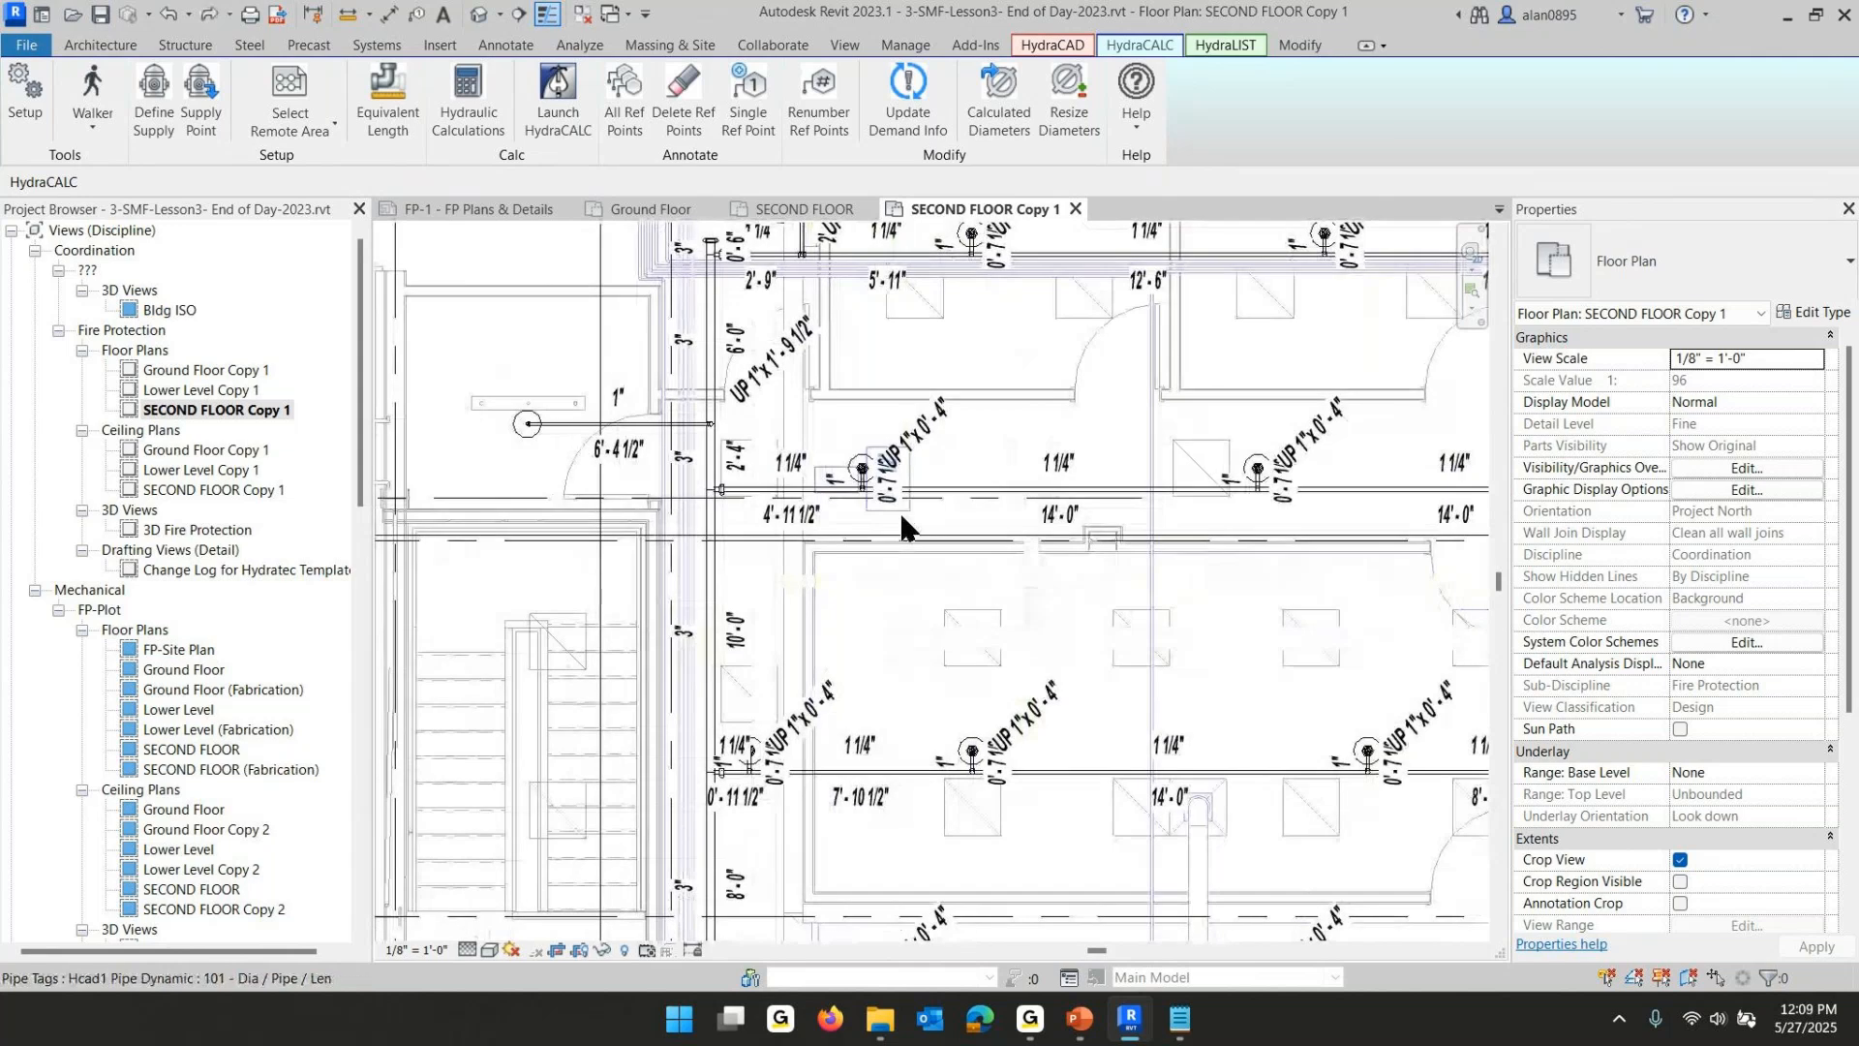
pyautogui.scroll(-1, 903, 519)
pyautogui.moveTo(930, 602); pyautogui.dragTo(959, 476, button='middle')
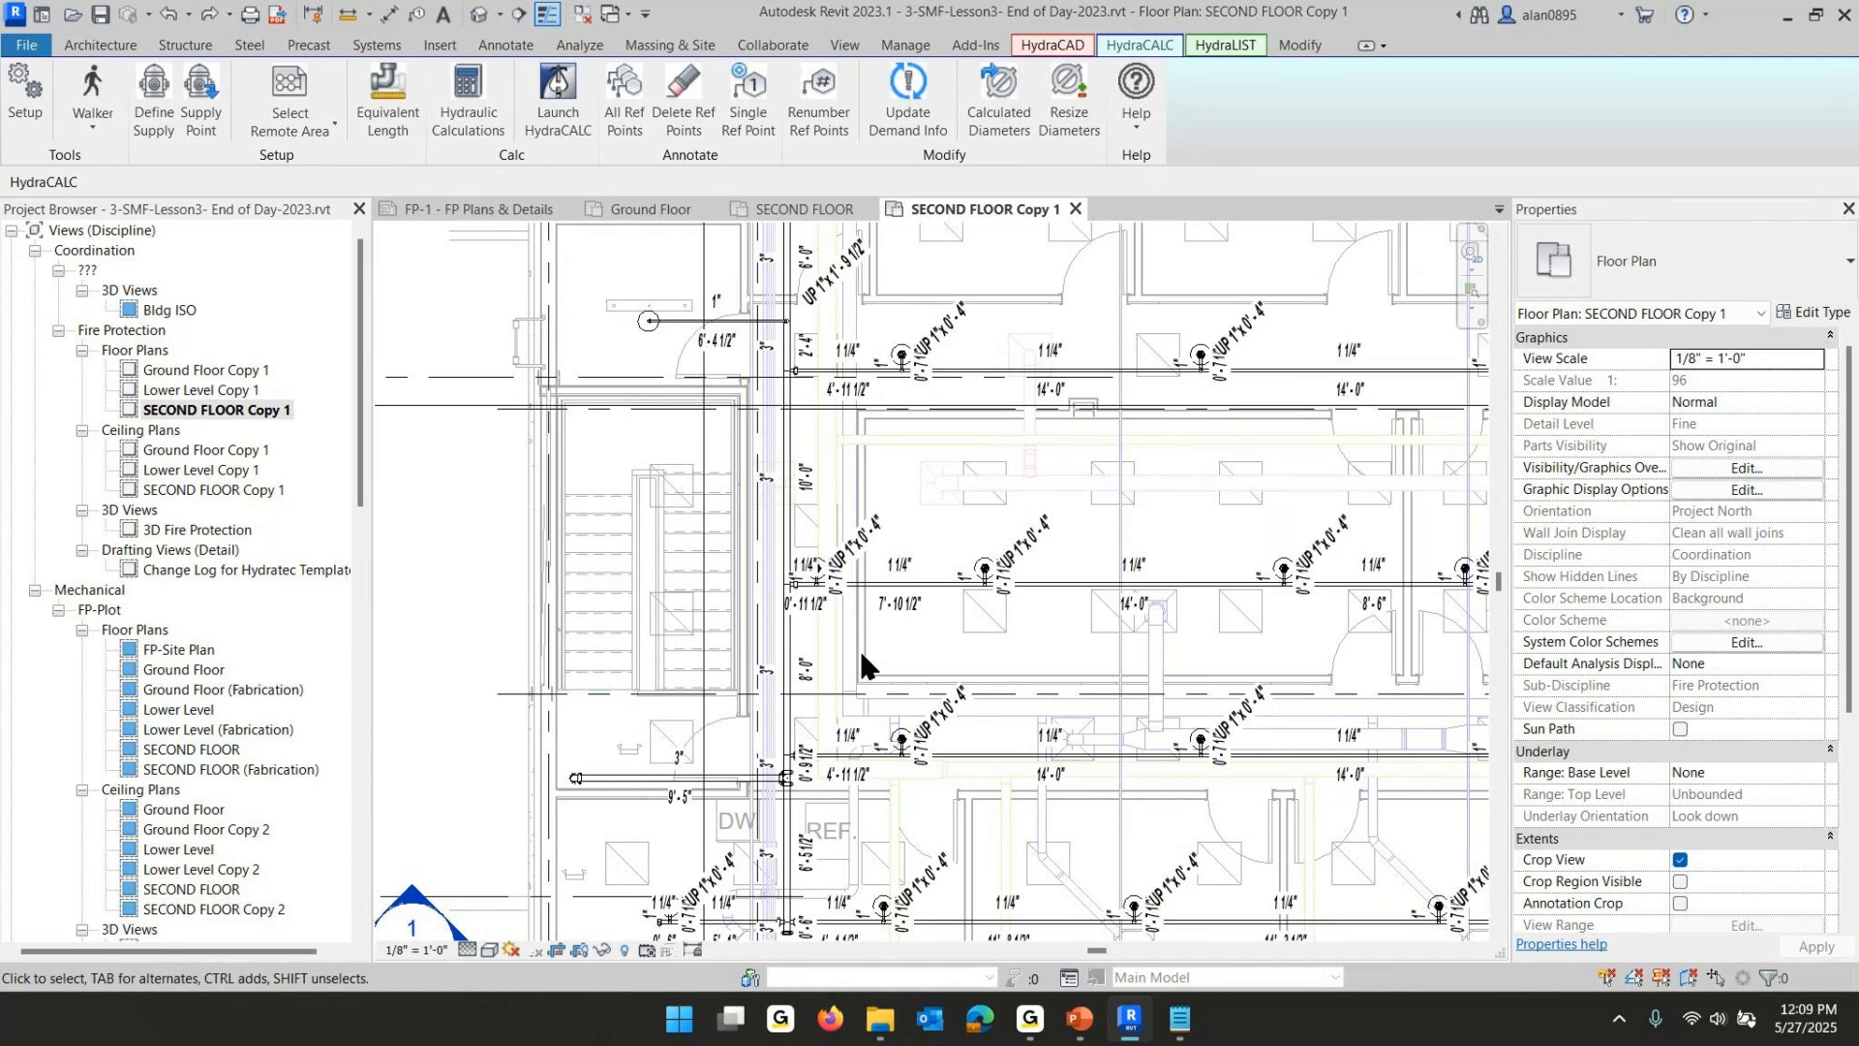
# - Select the main's pipe run with Walk Pipe Run and open its diameter list without changing it
pyautogui.click(93, 129)
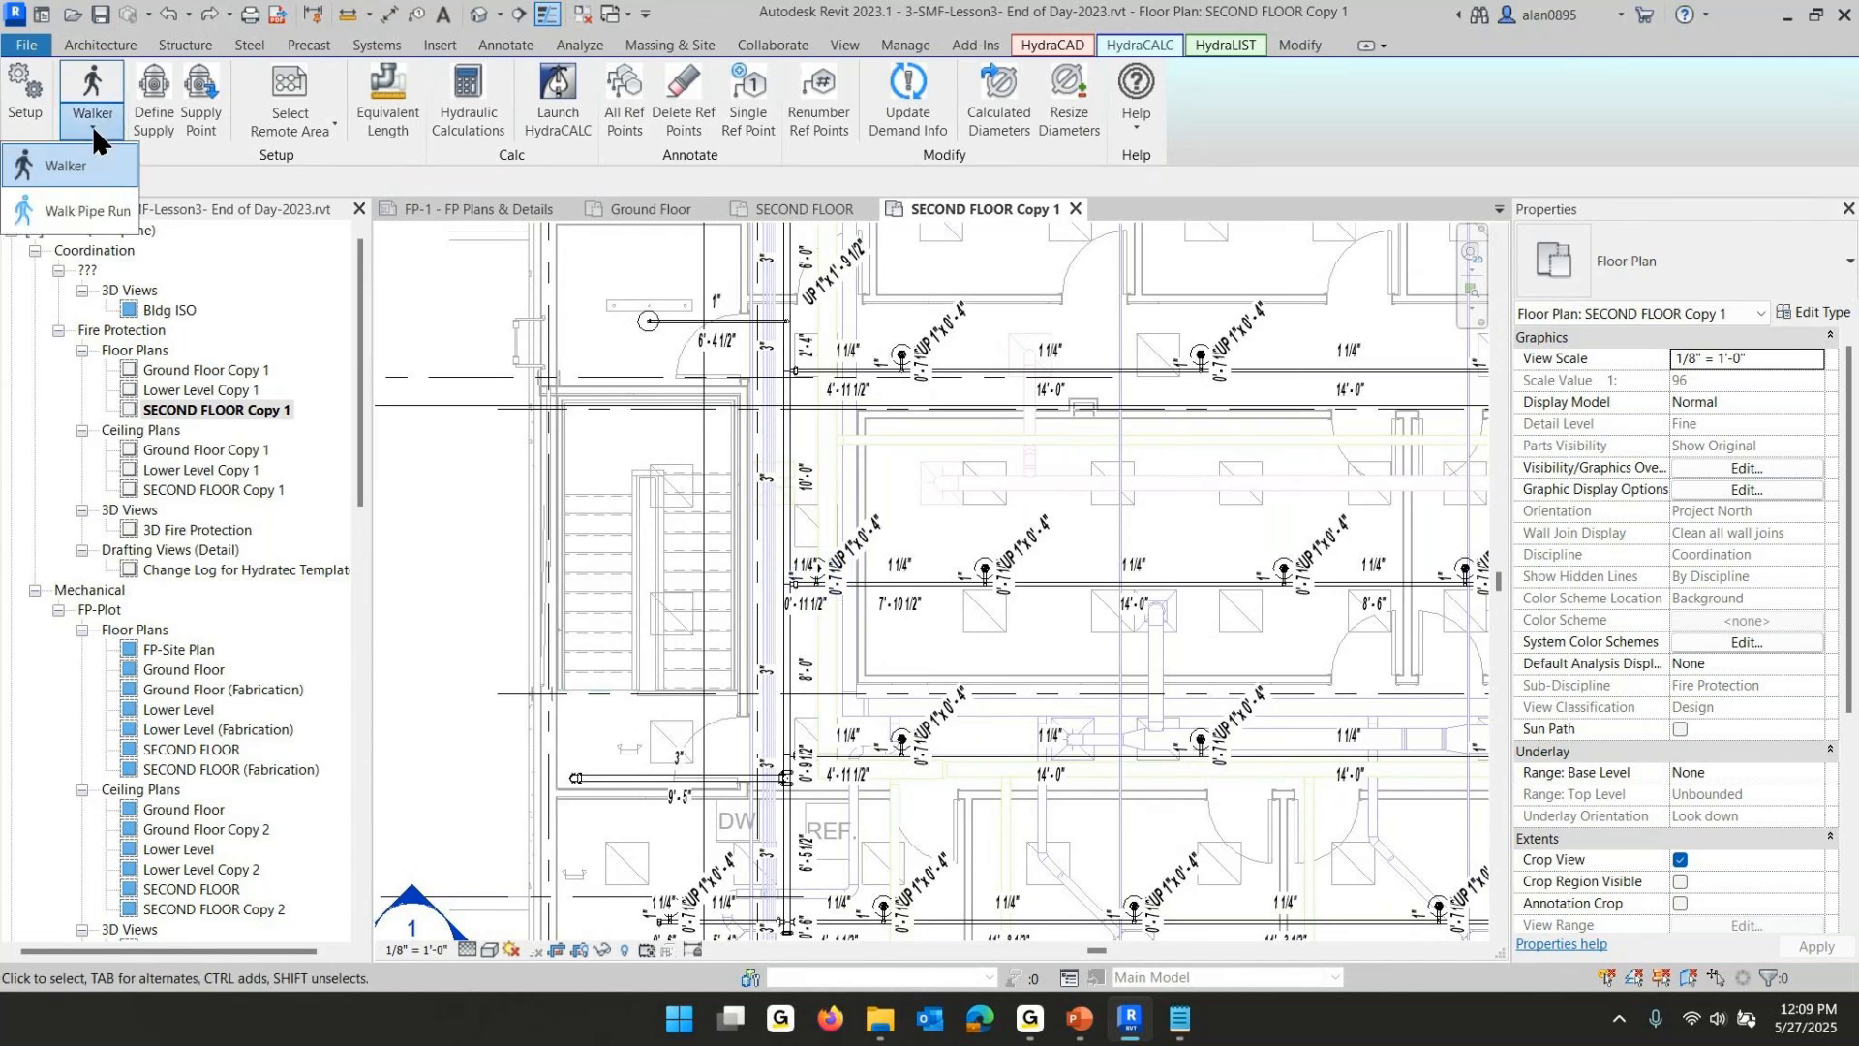
pyautogui.click(86, 211)
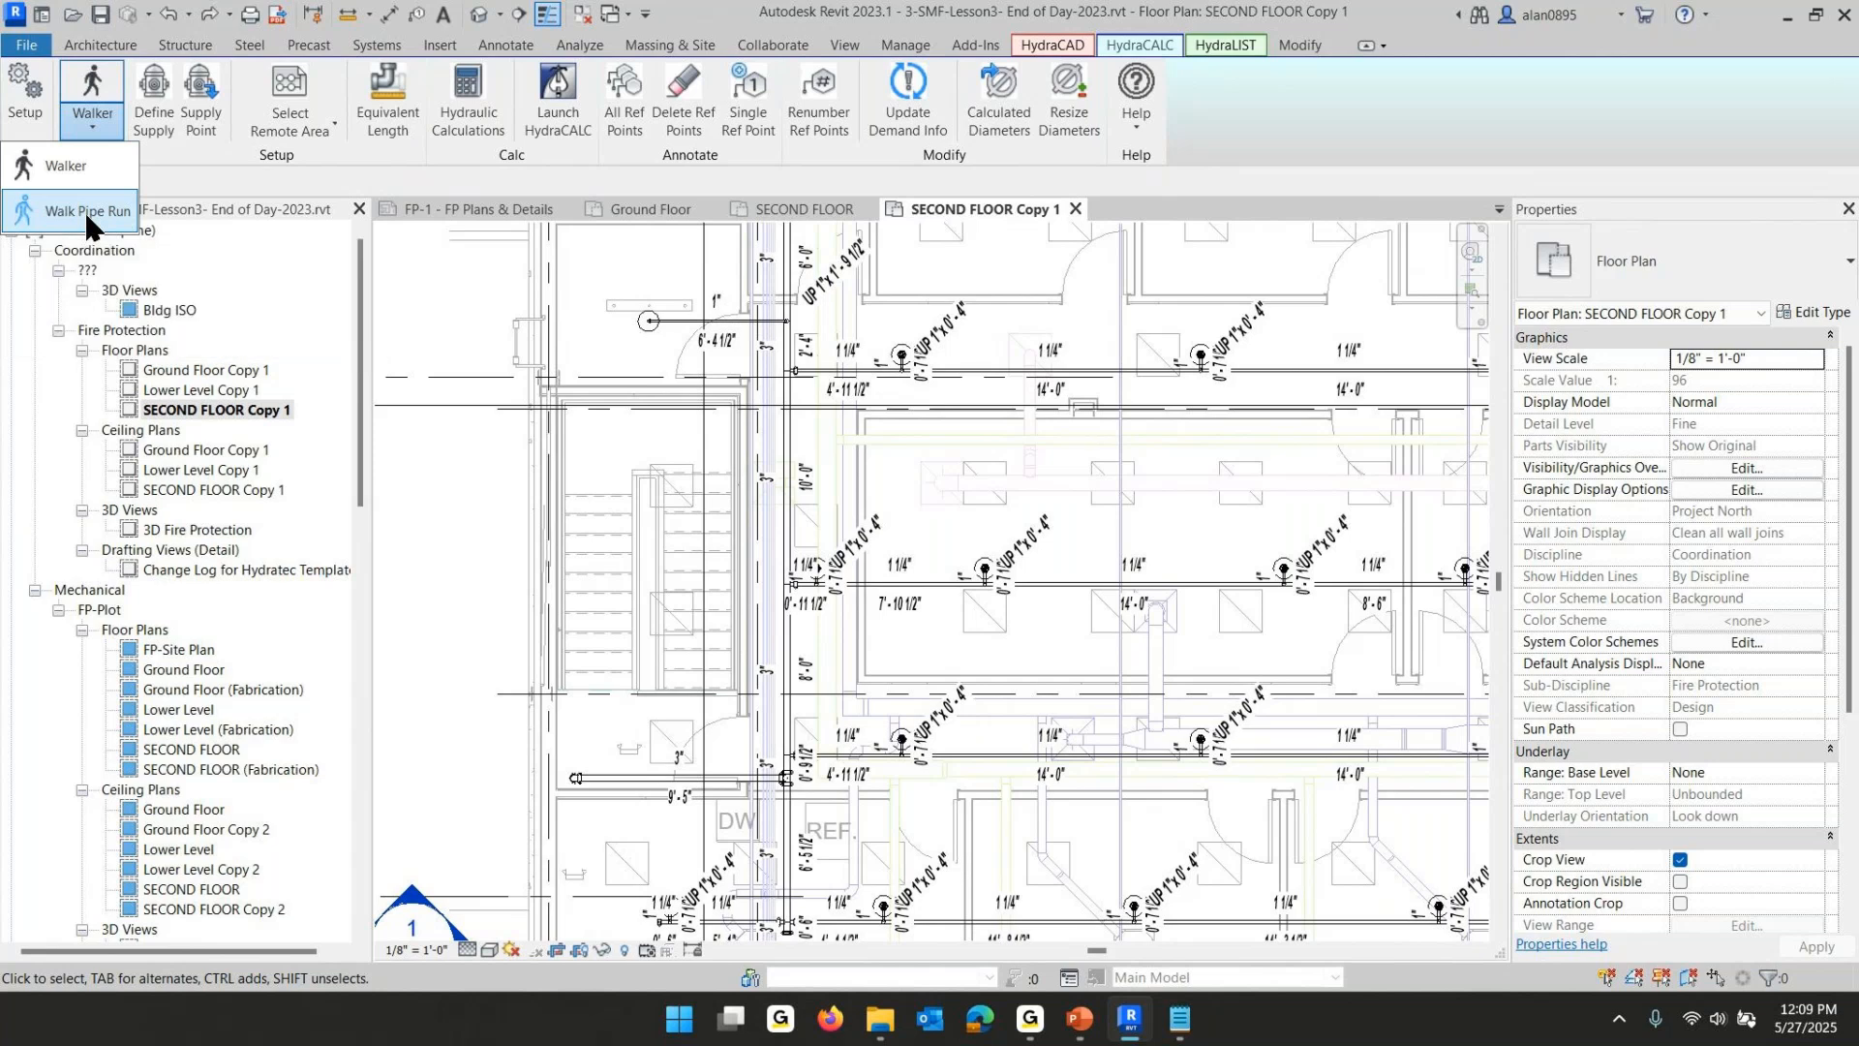
pyautogui.click(802, 460)
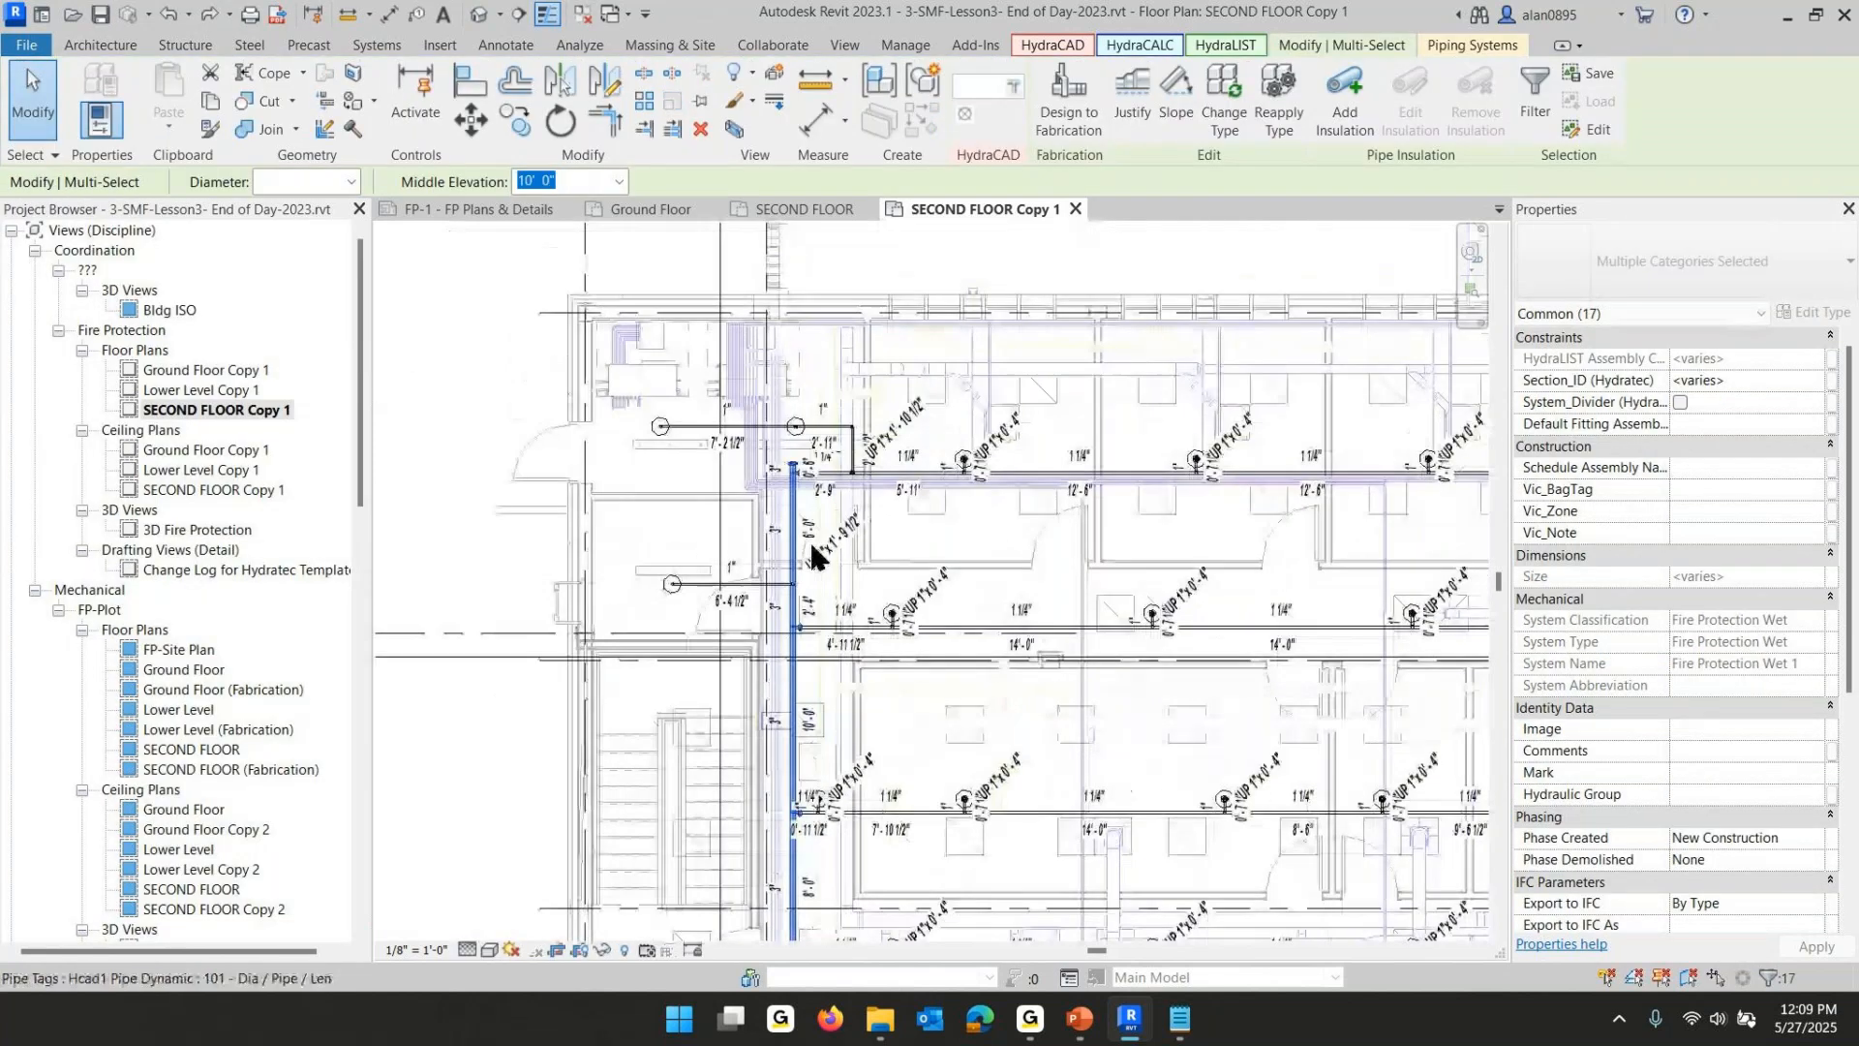
pyautogui.moveTo(852, 887); pyautogui.dragTo(862, 349, button='middle')
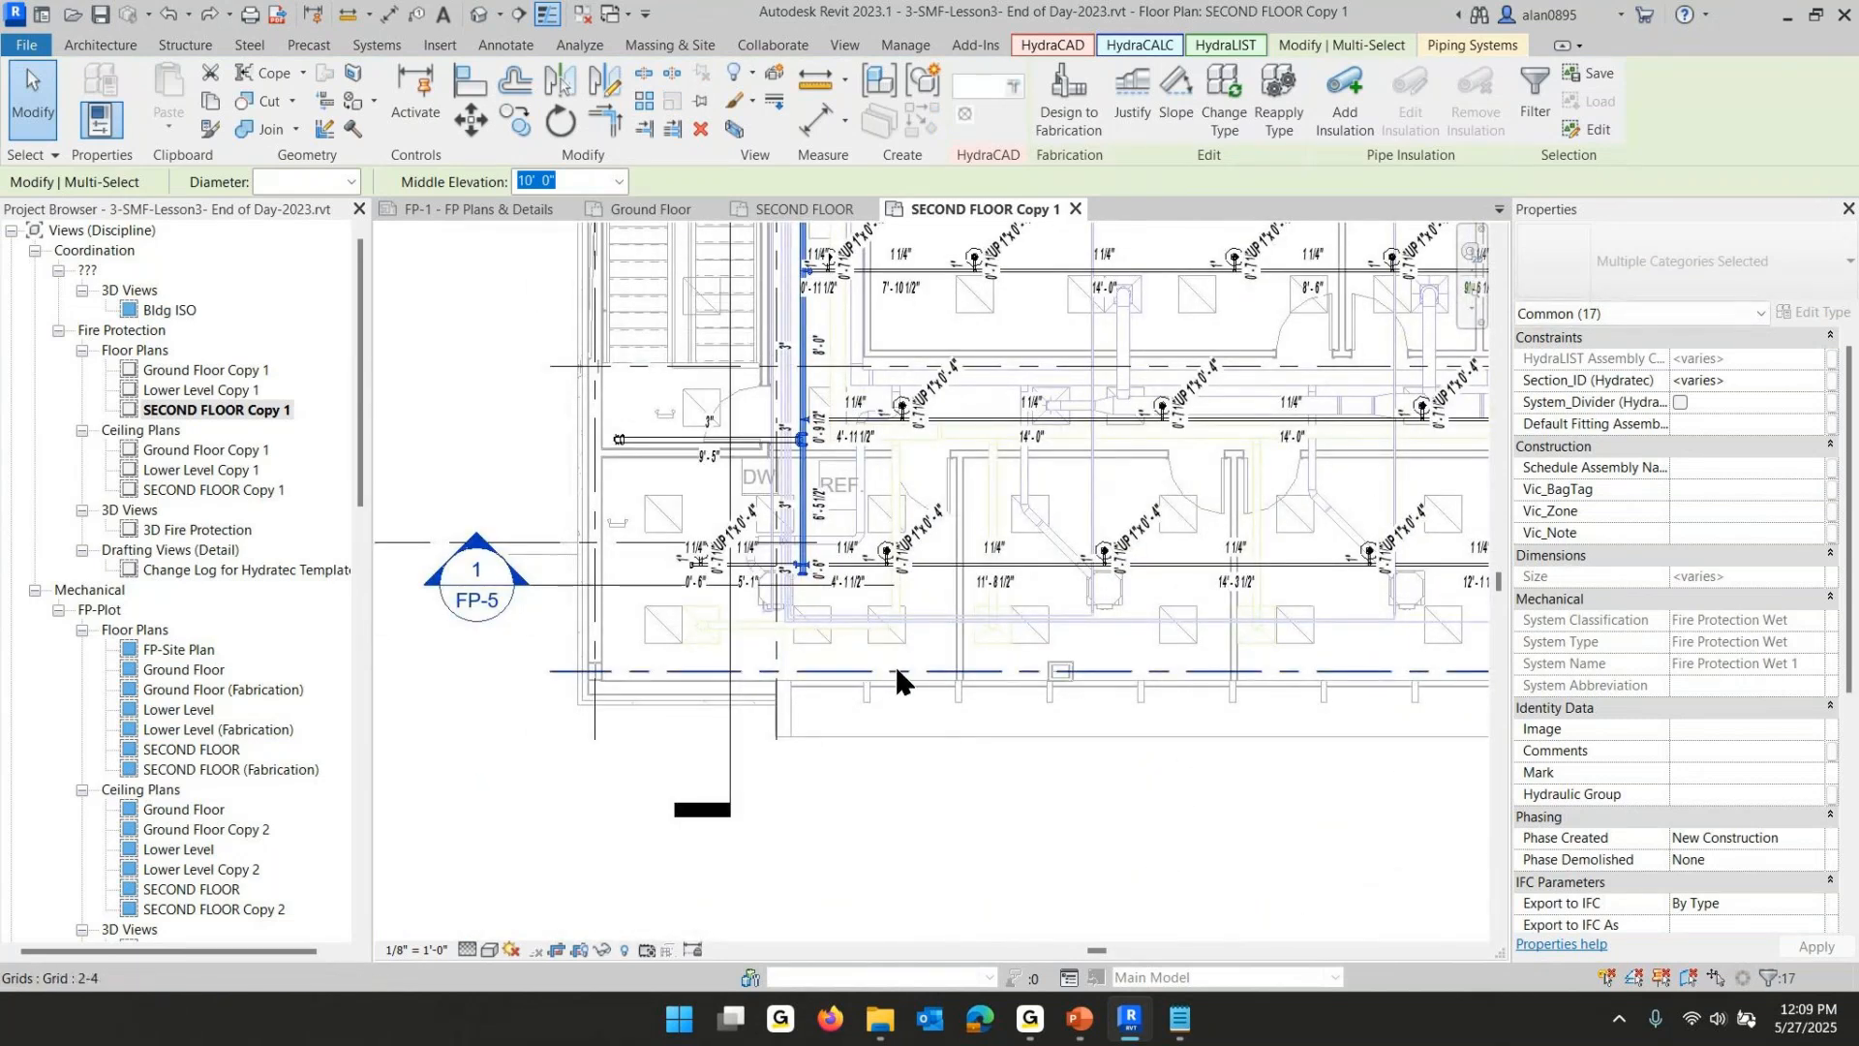
pyautogui.click(350, 181)
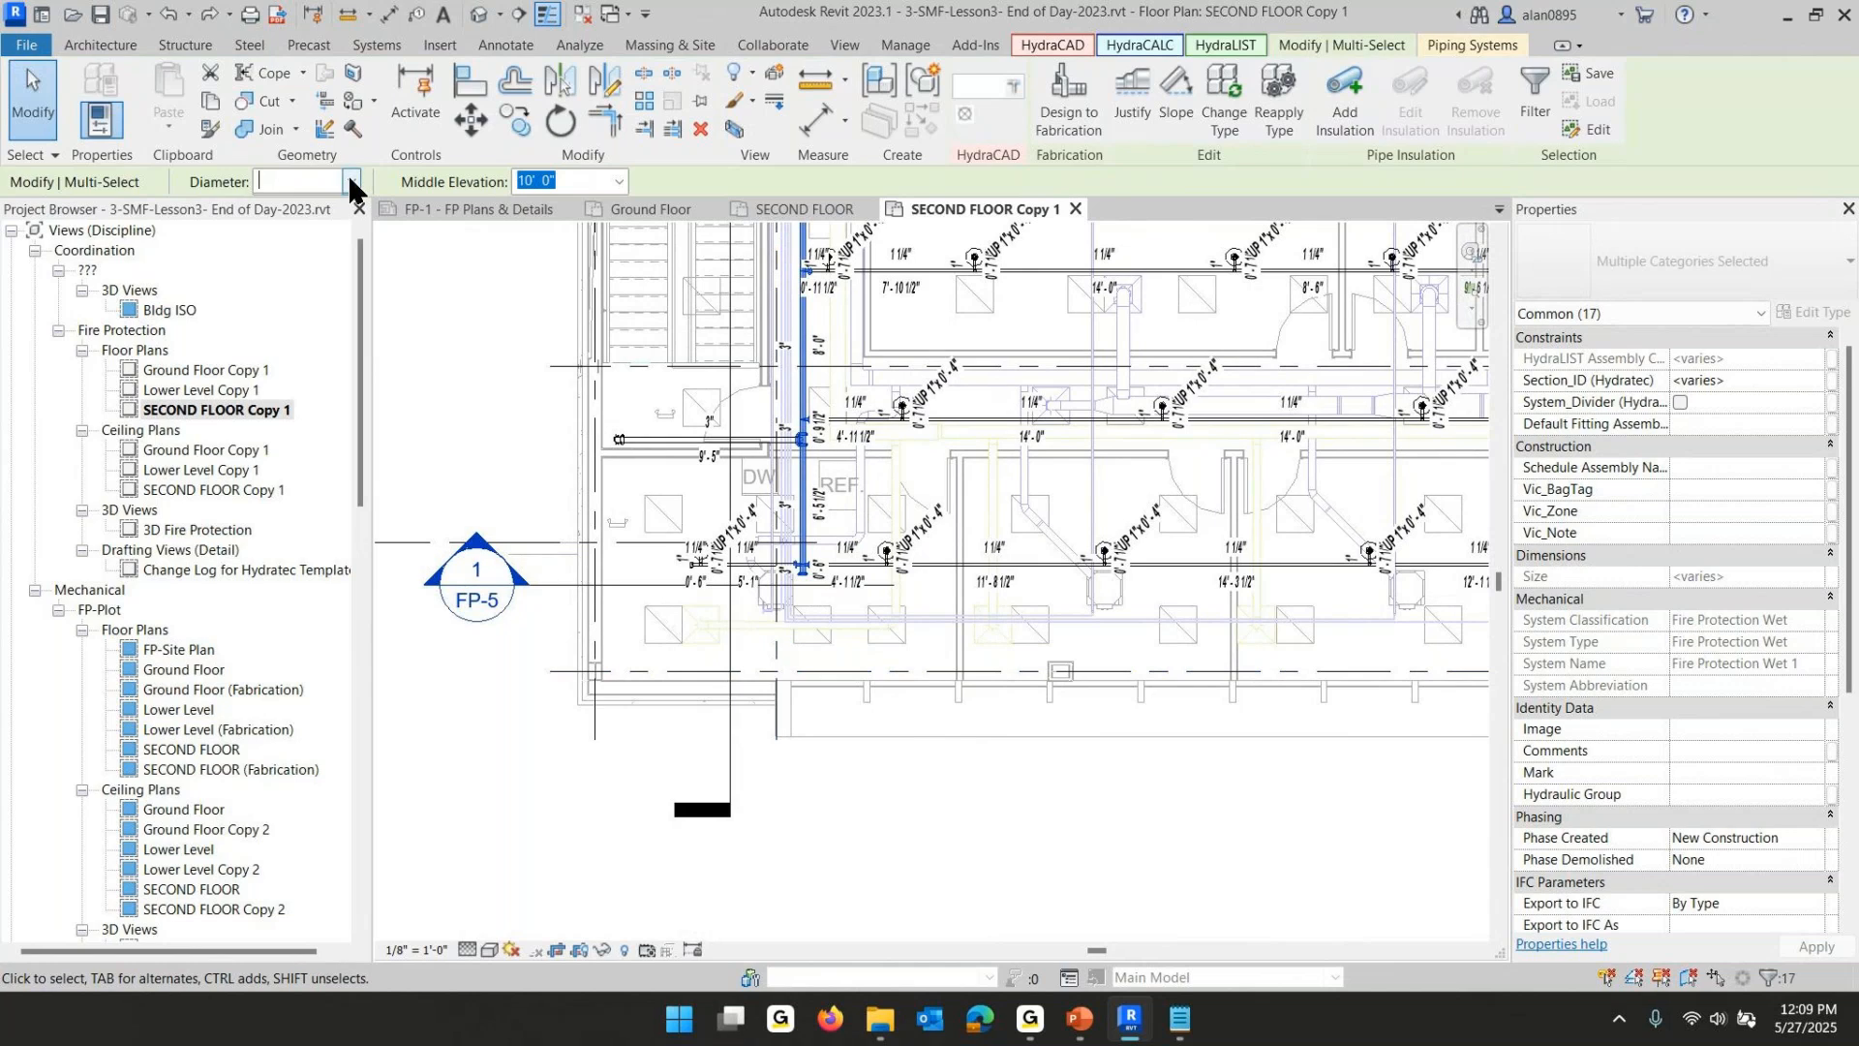
pyautogui.click(282, 330)
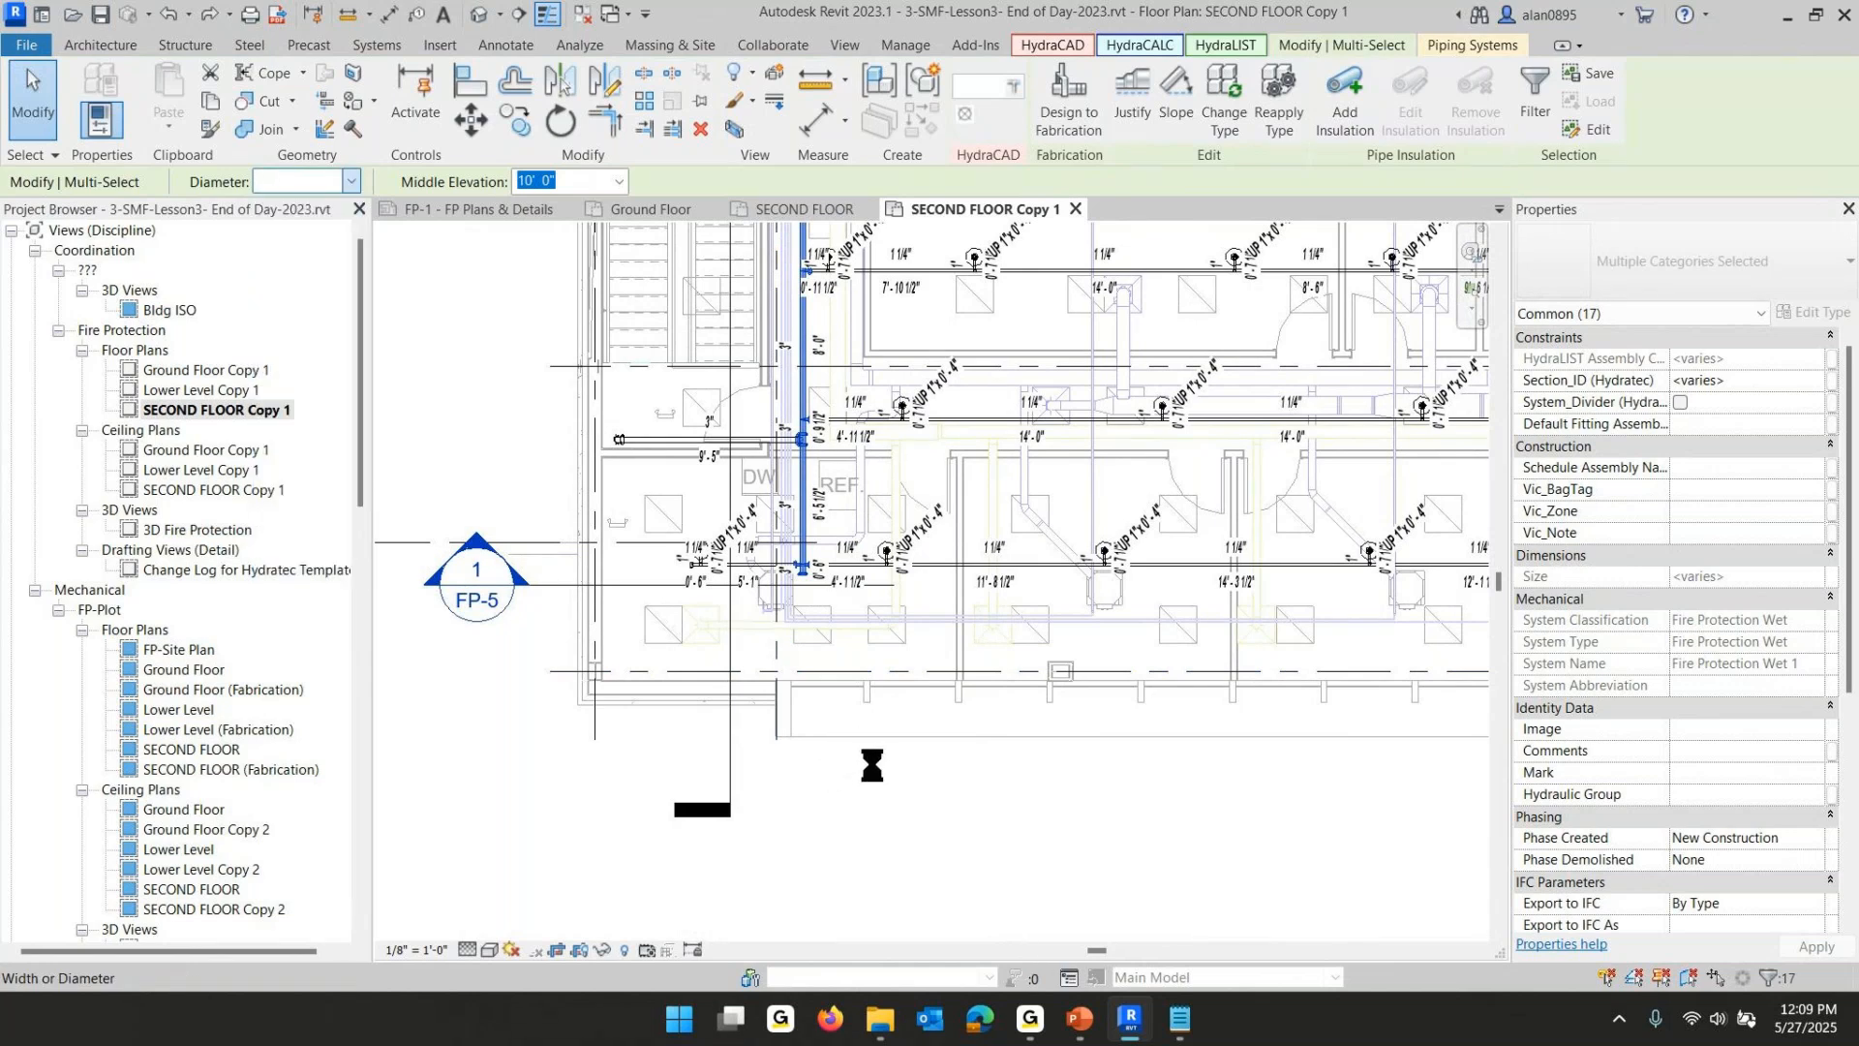
pyautogui.moveTo(824, 583); pyautogui.dragTo(929, 715, button='middle')
pyautogui.scroll(4, 777, 642)
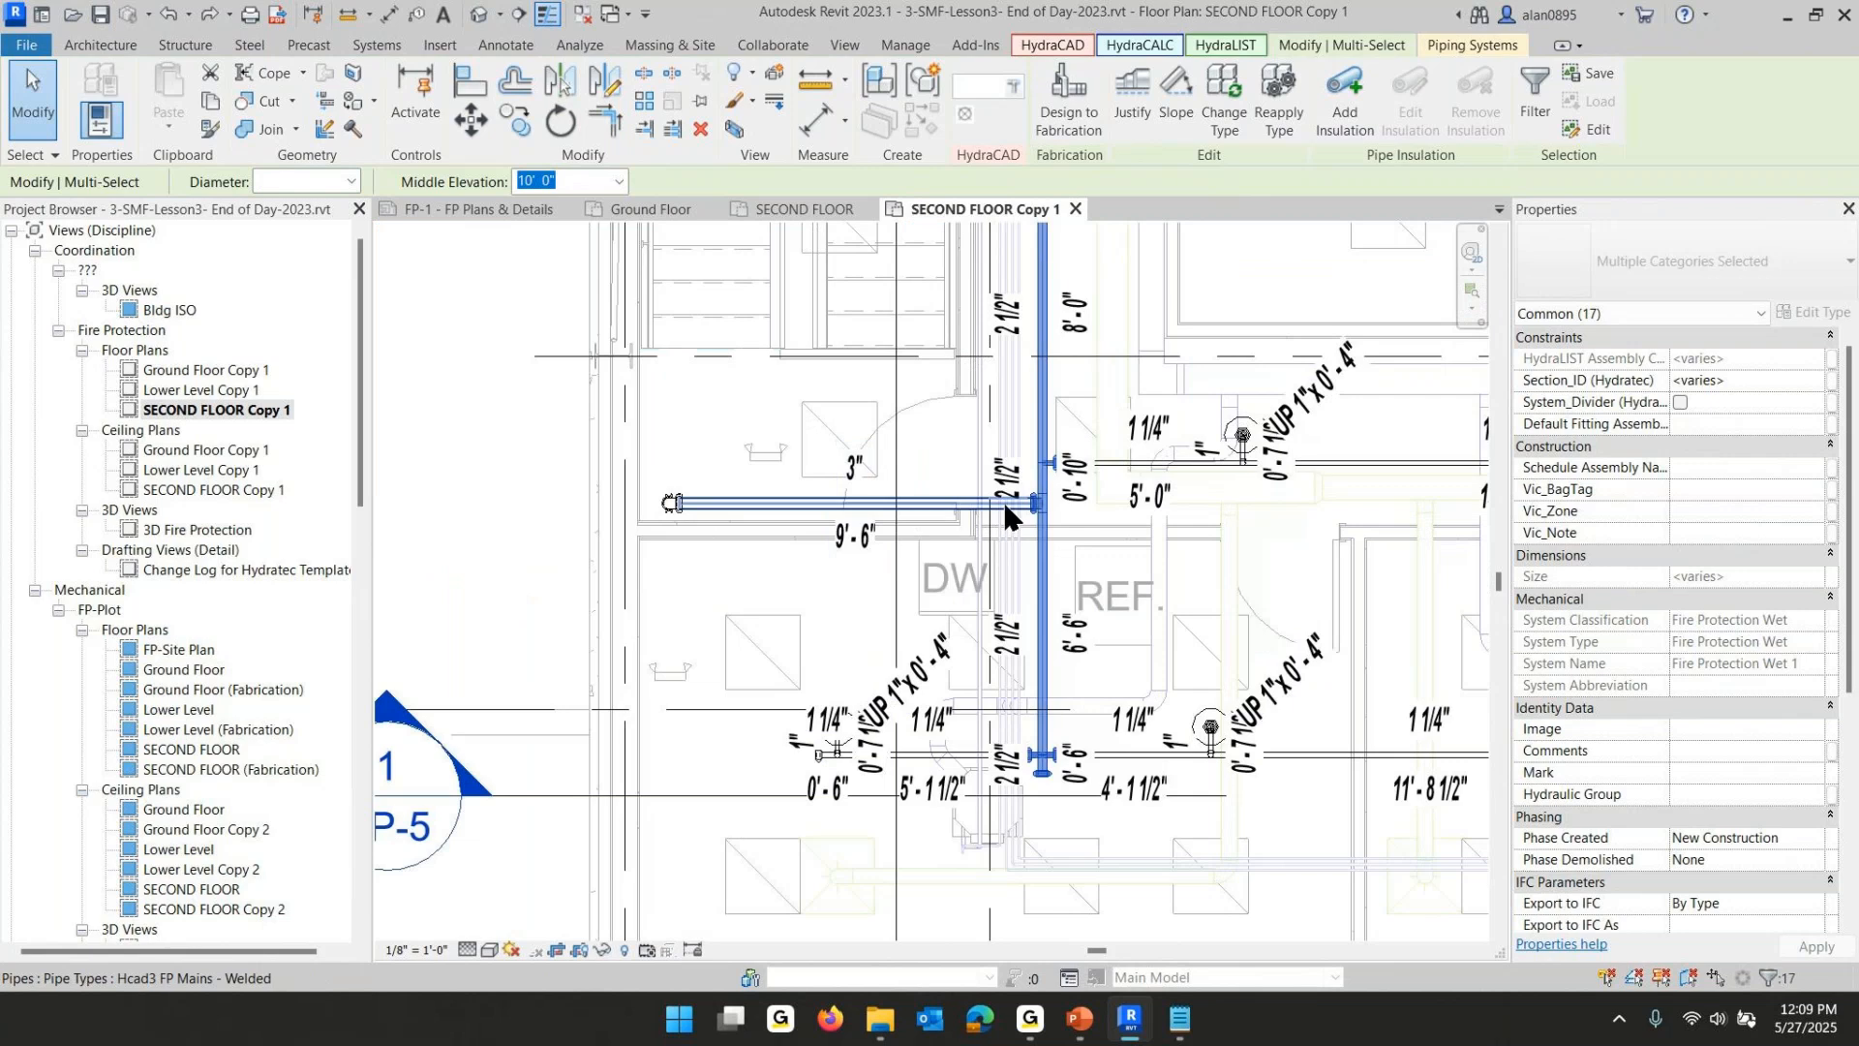
pyautogui.scroll(4, 1091, 526)
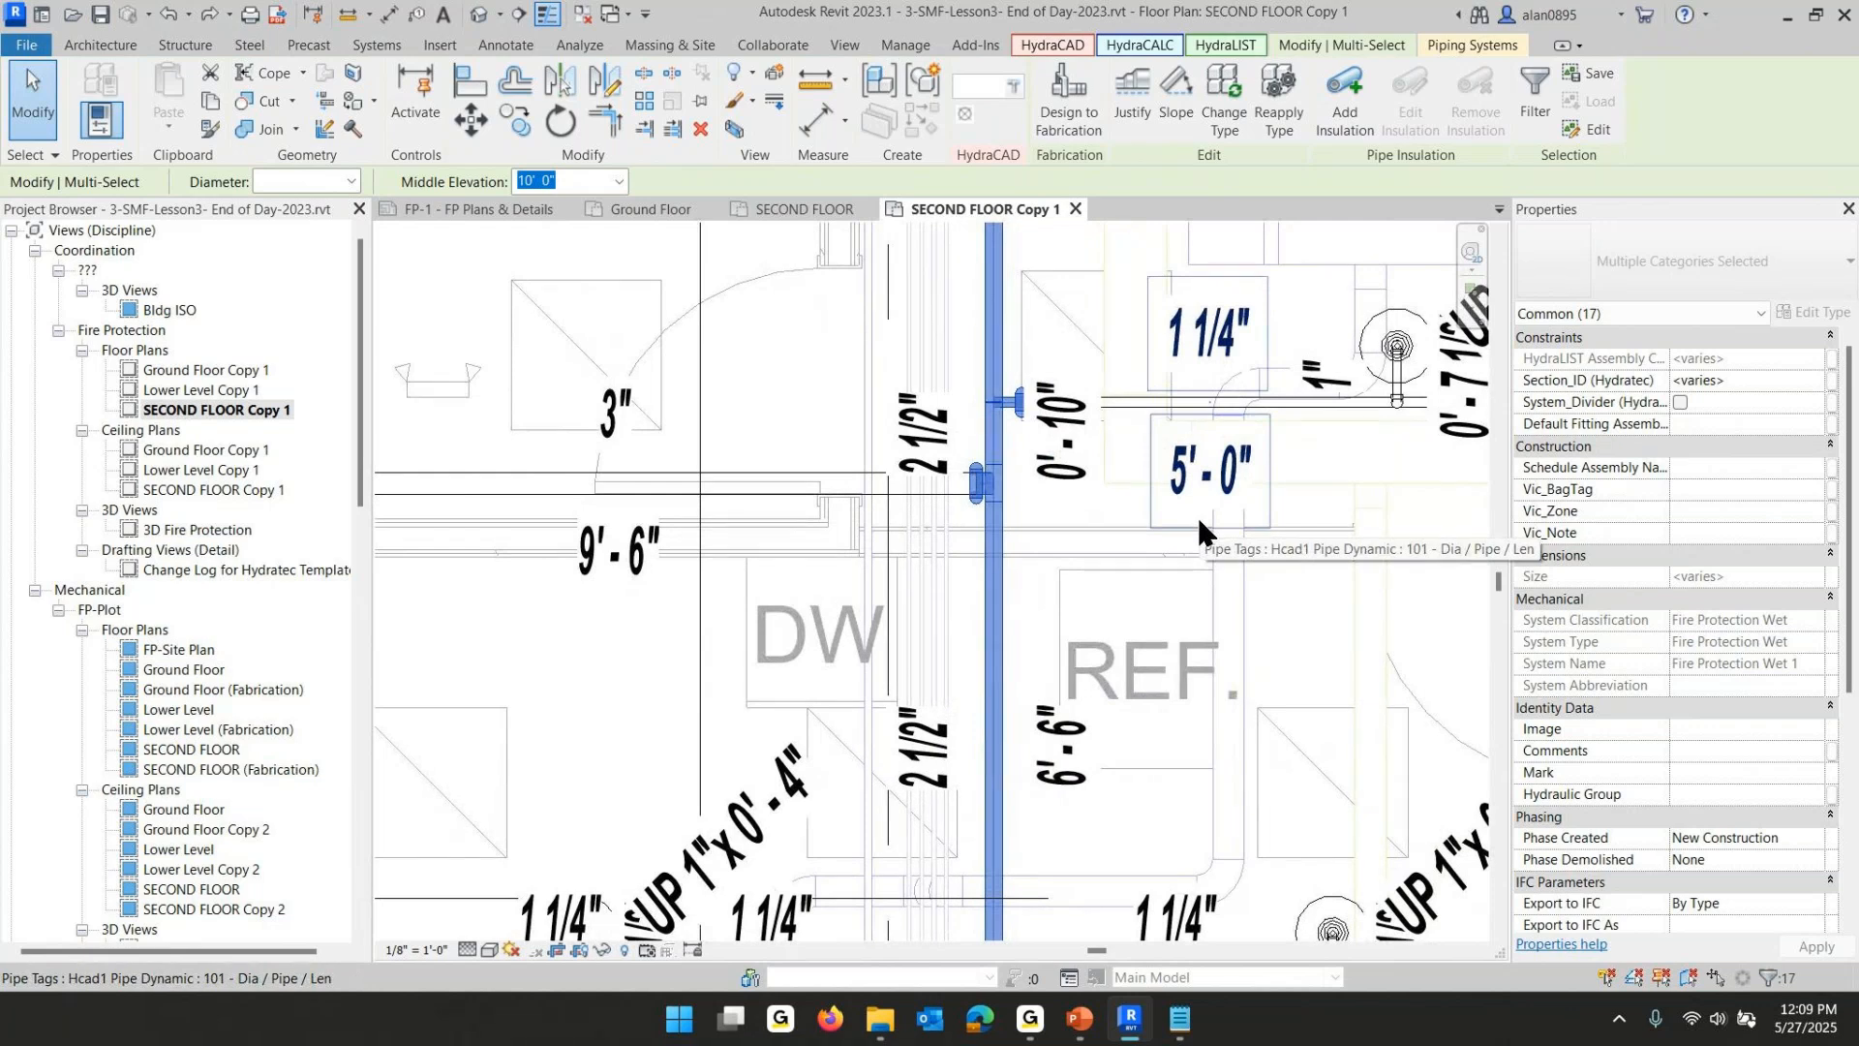
pyautogui.scroll(-4, 818, 559)
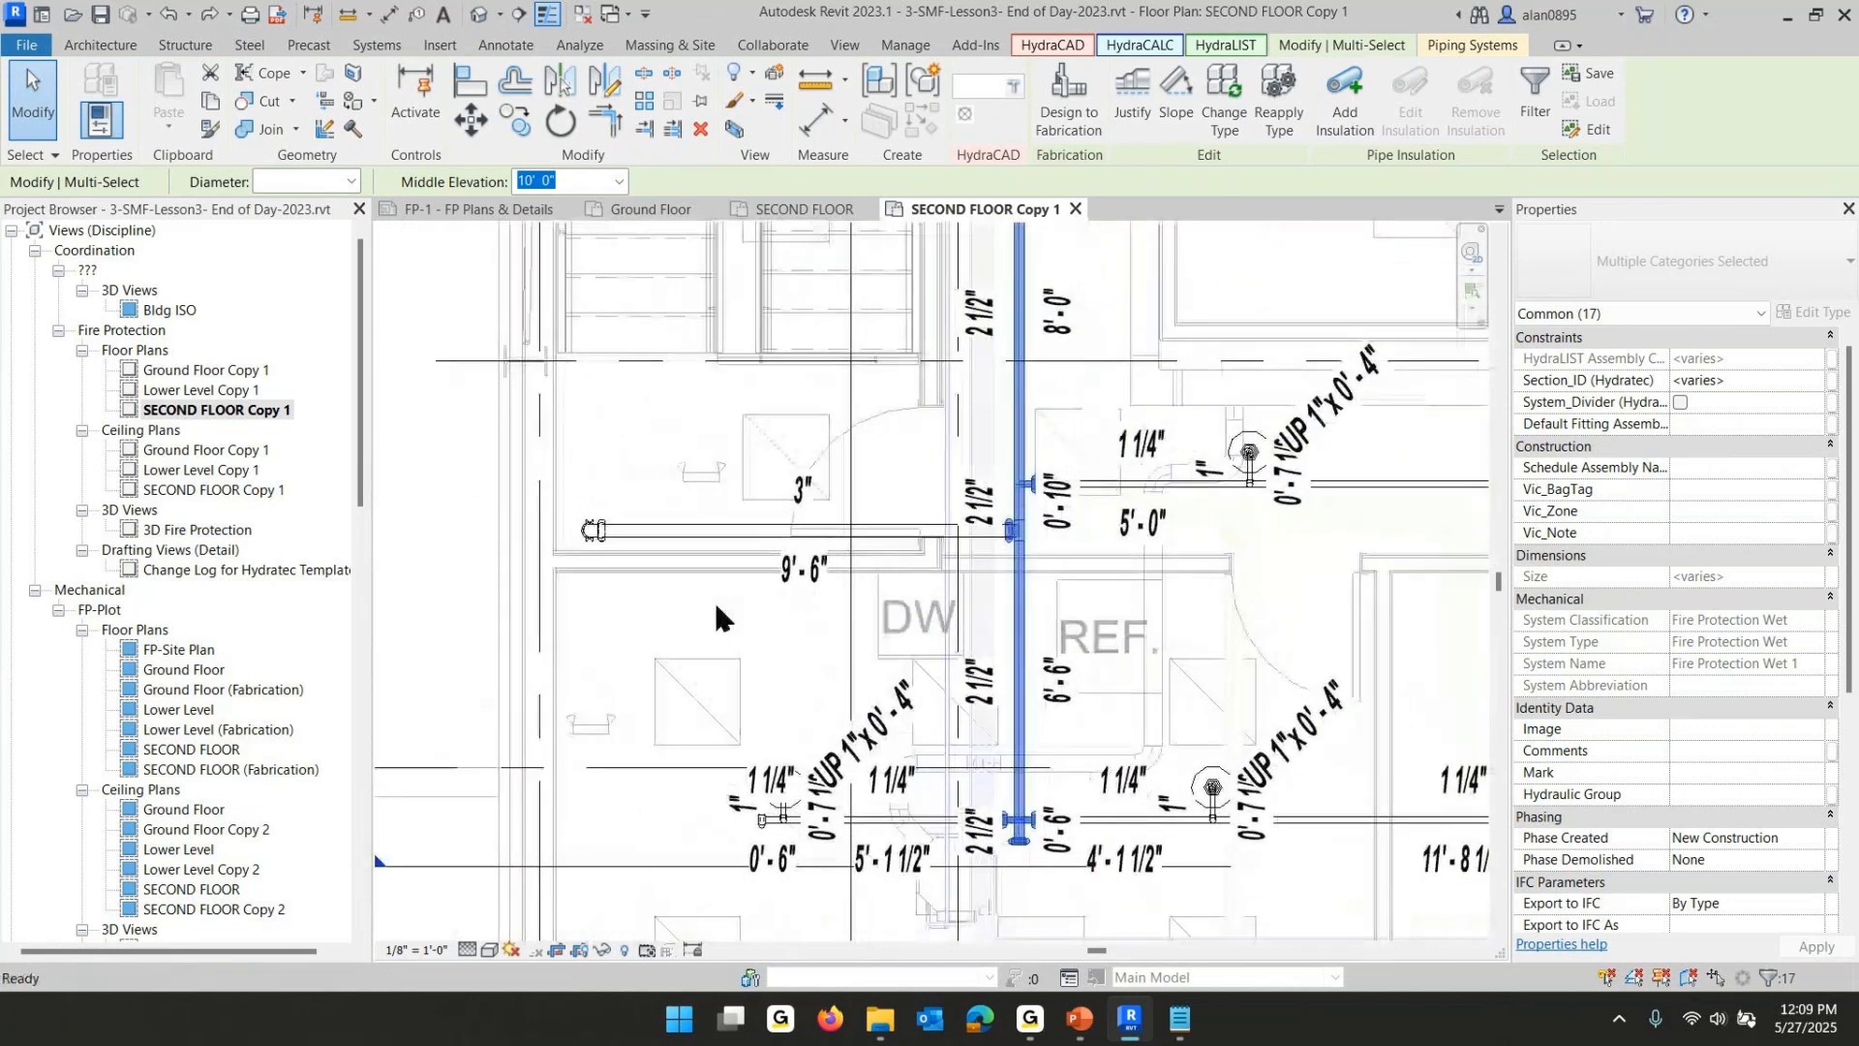
# - Set the short main pipe west of the riser near the DW room to 2 1/2" diameter
pyautogui.click(706, 531)
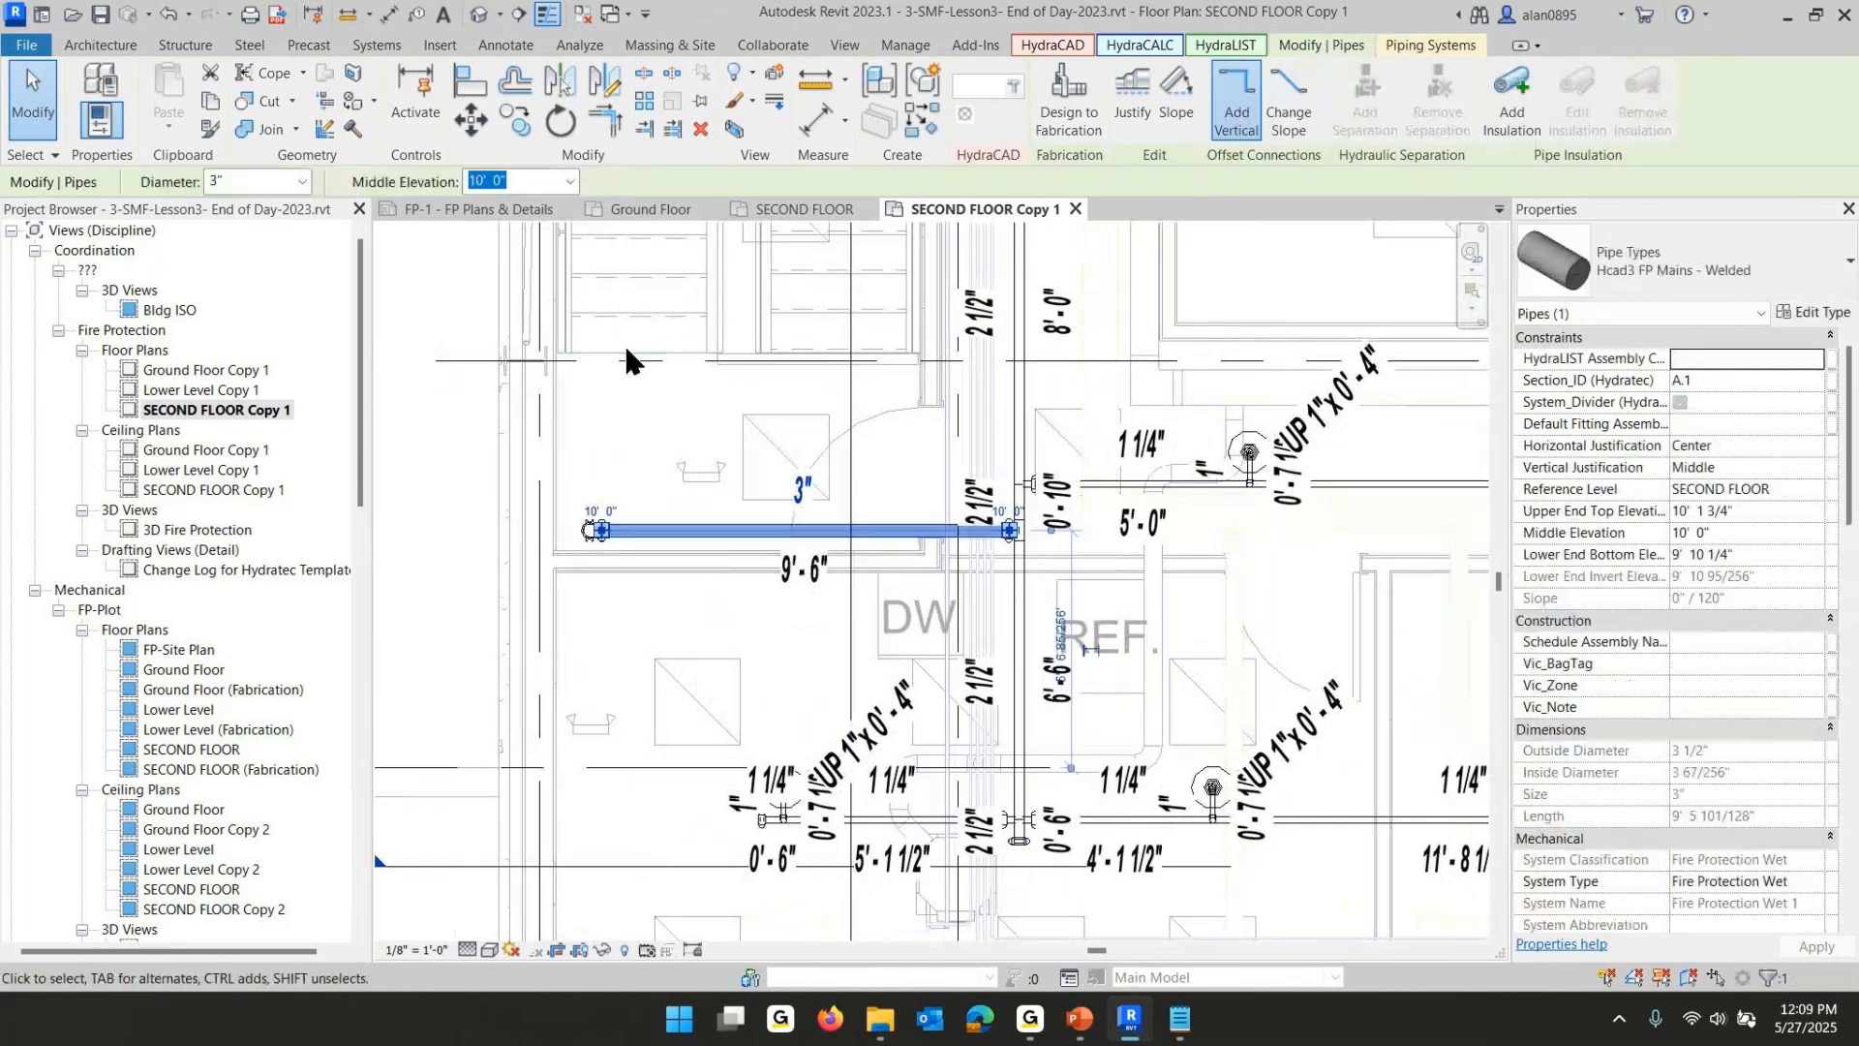
pyautogui.click(302, 181)
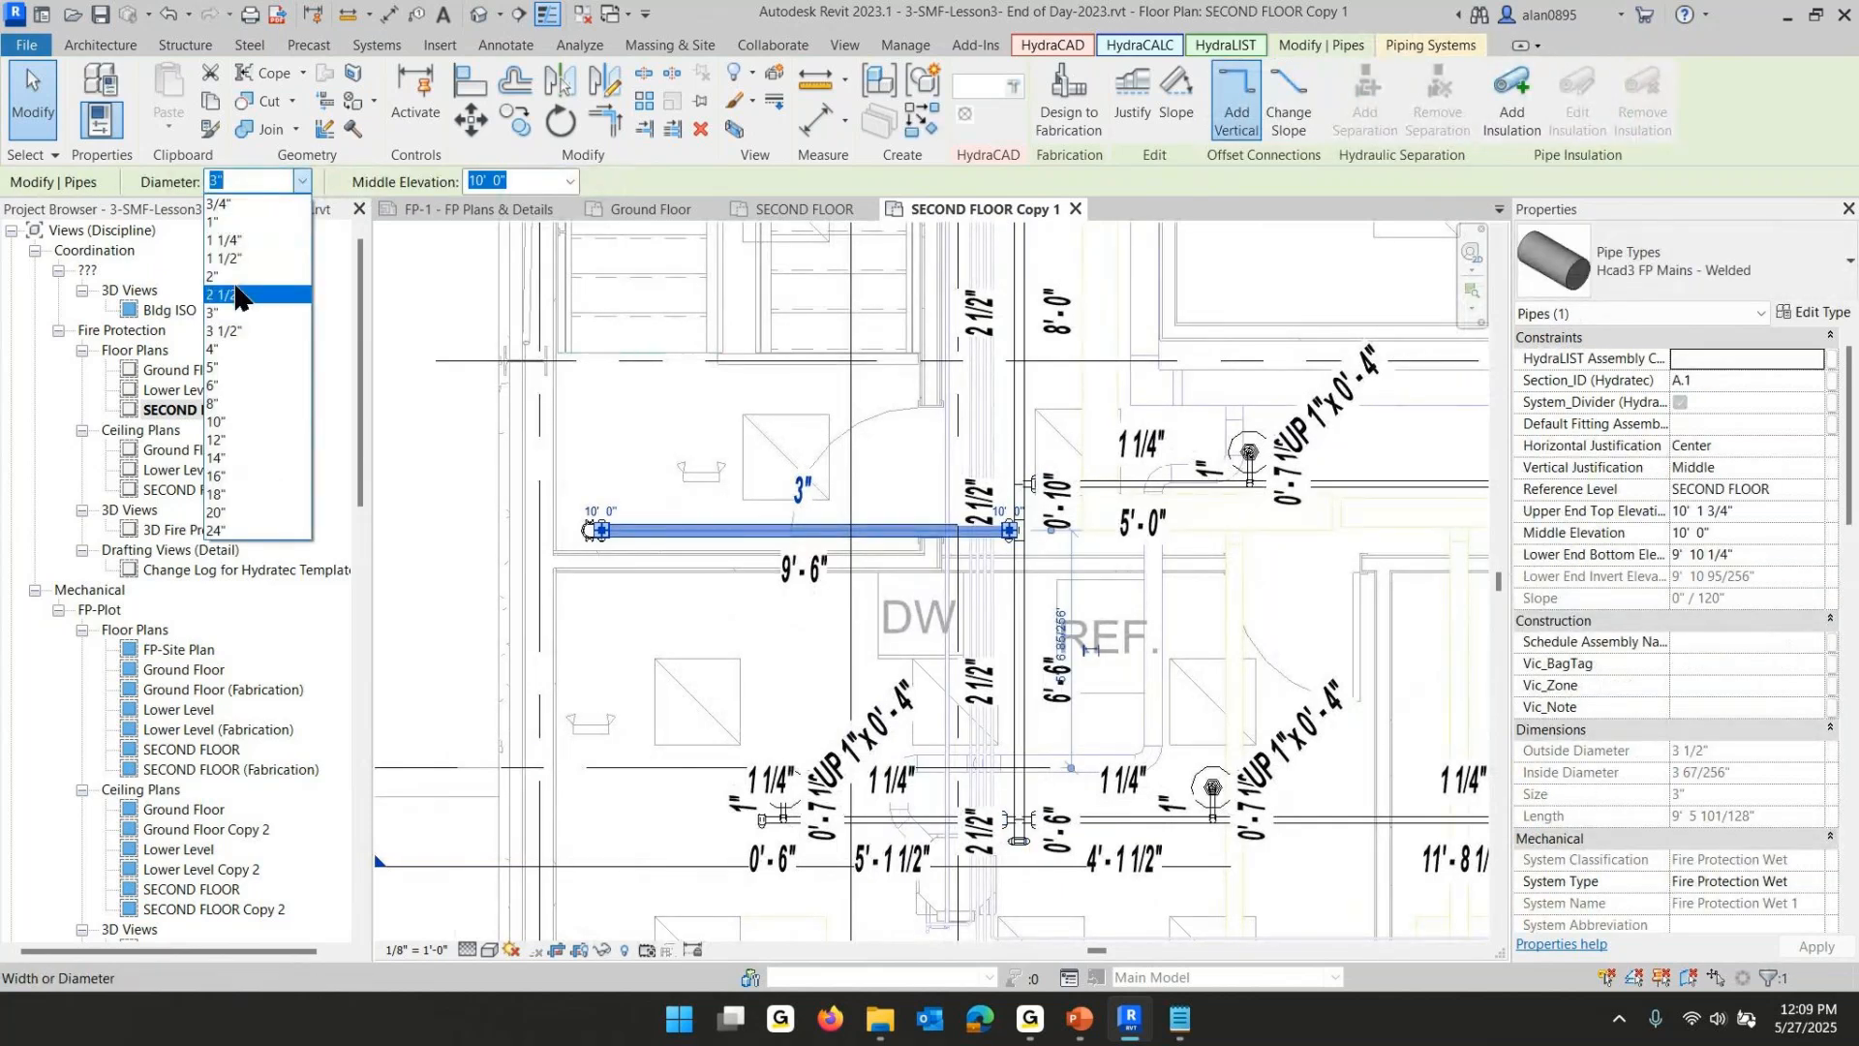
pyautogui.click(237, 294)
pyautogui.click(809, 639)
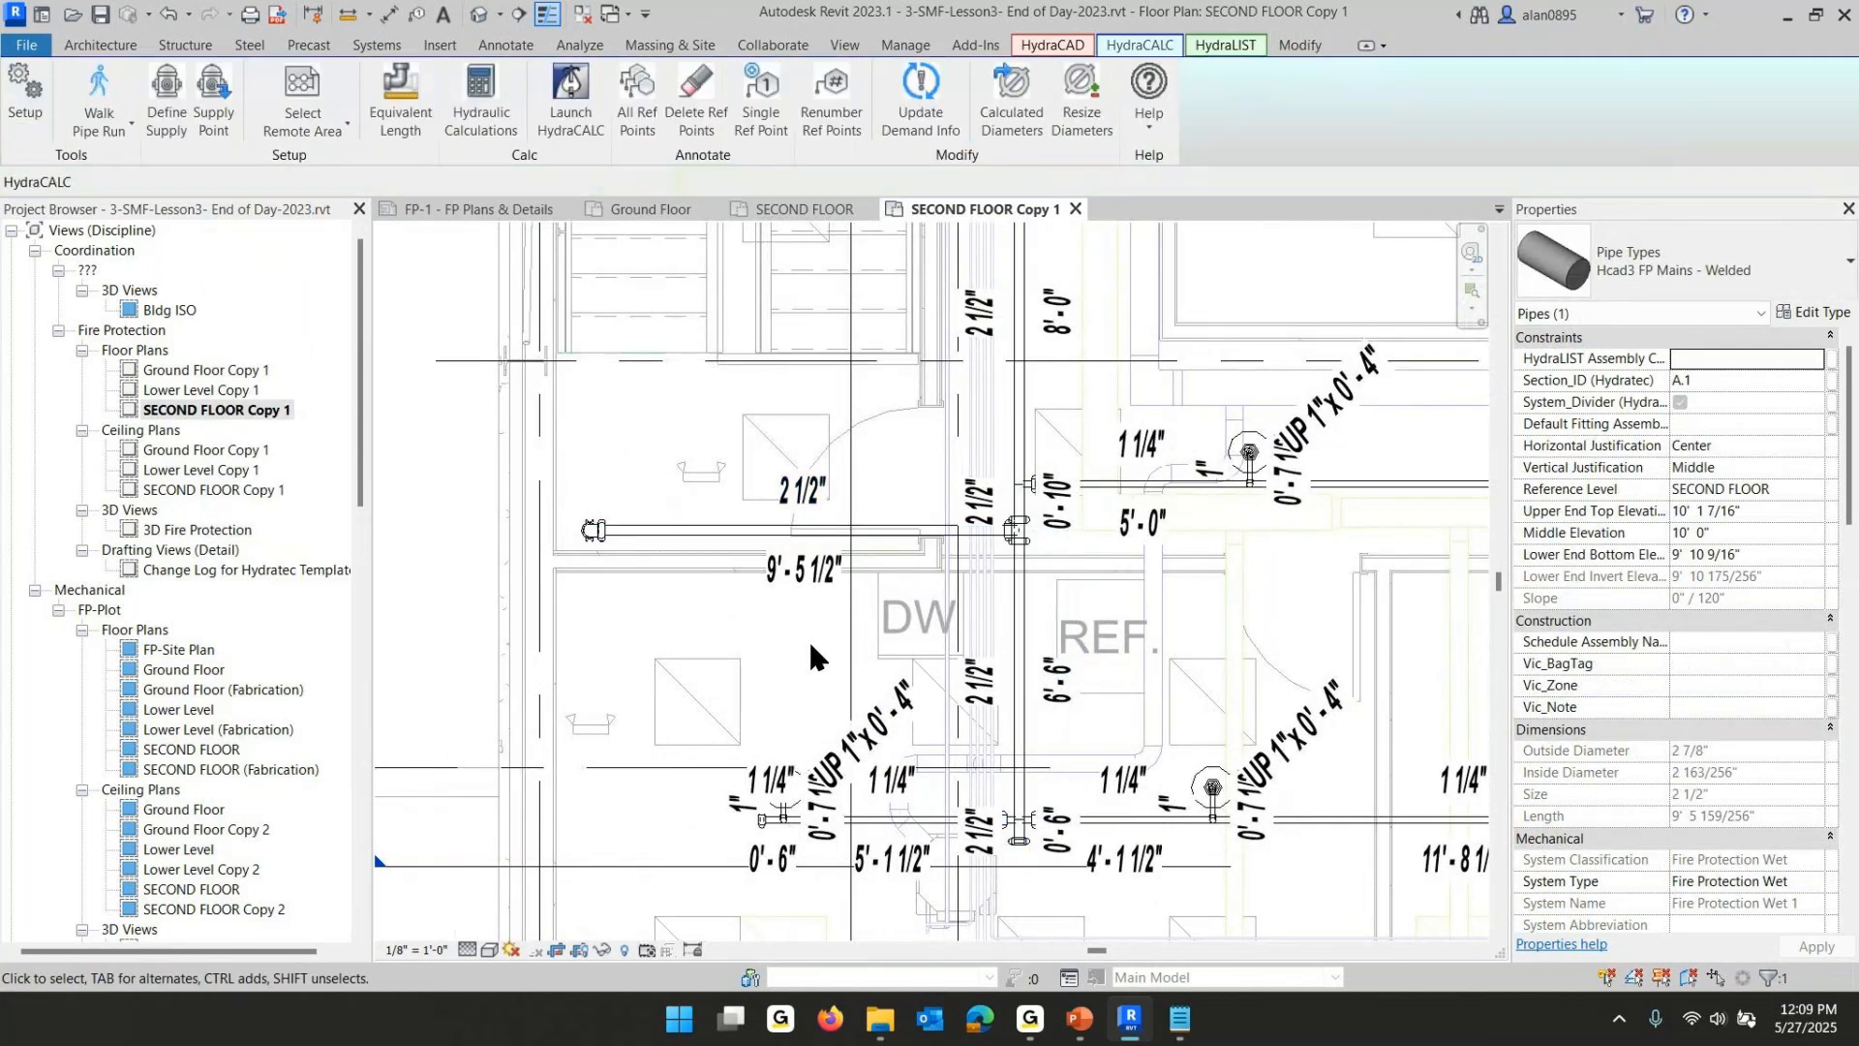
pyautogui.scroll(-2, 847, 654)
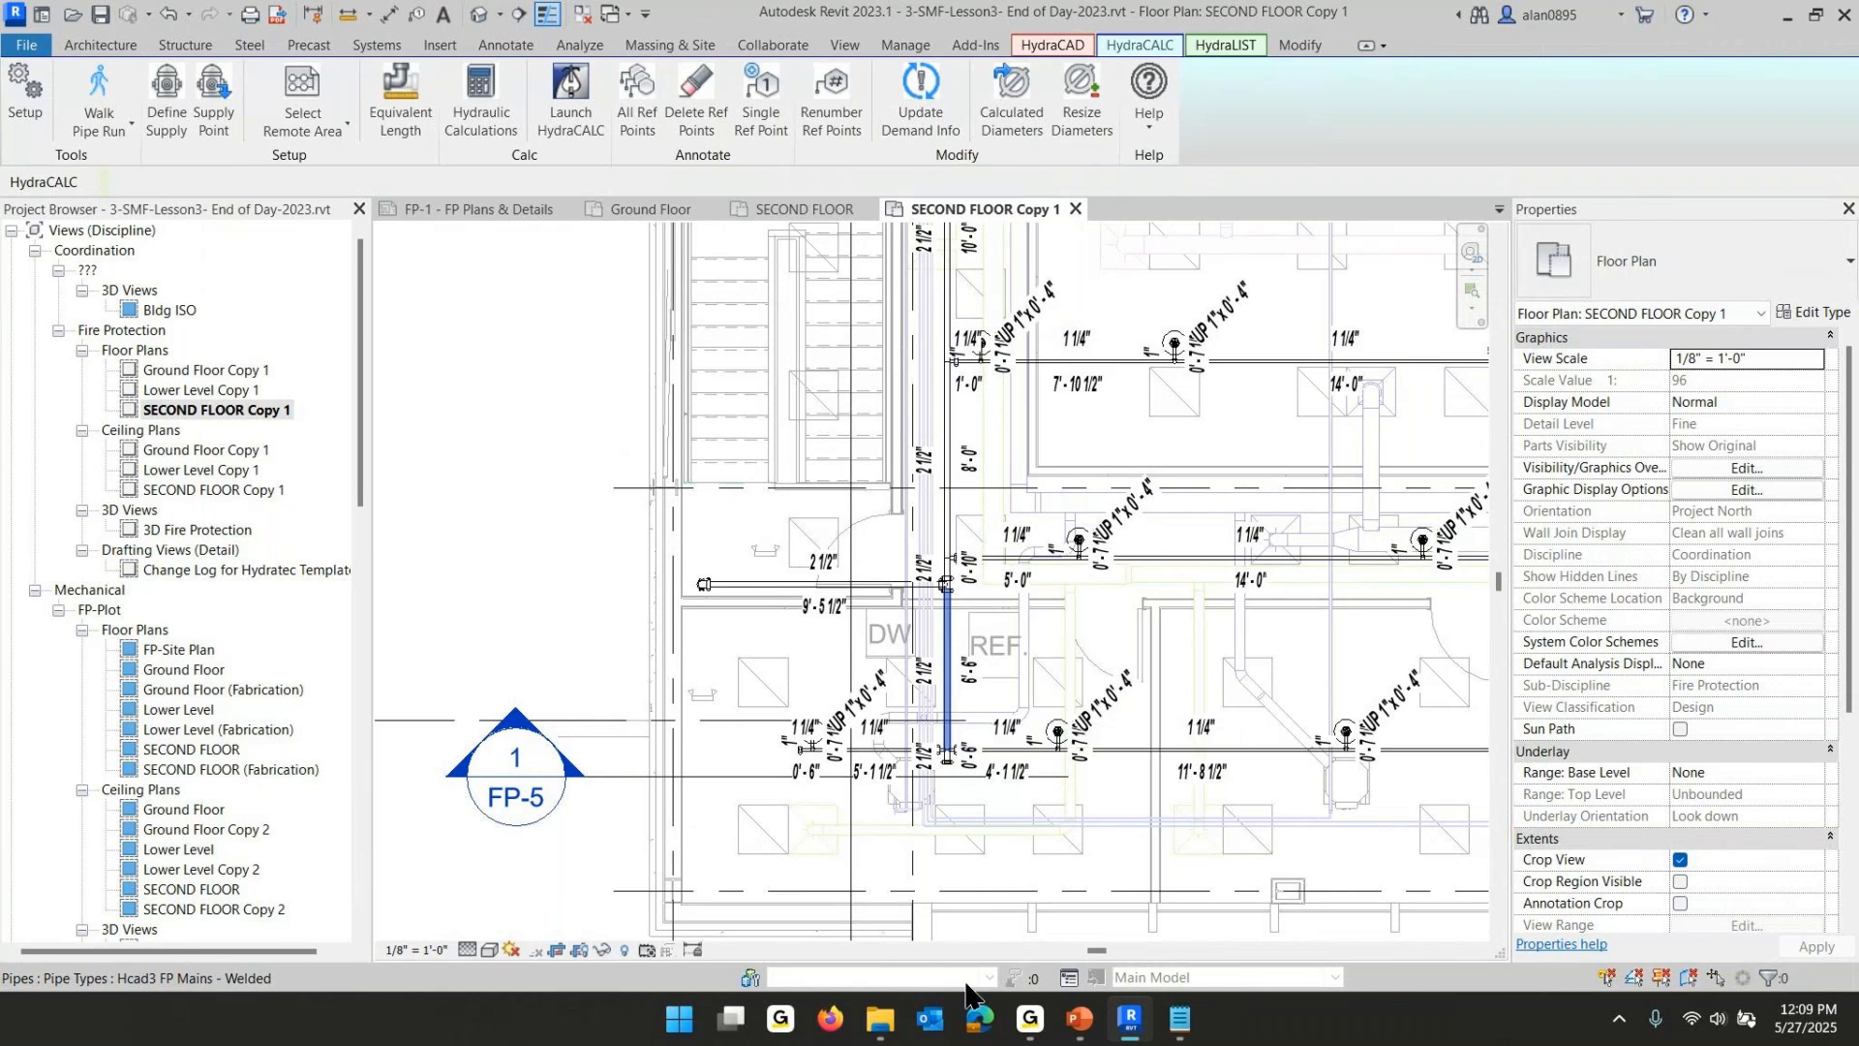
pyautogui.moveTo(1034, 469); pyautogui.dragTo(987, 897, button='middle')
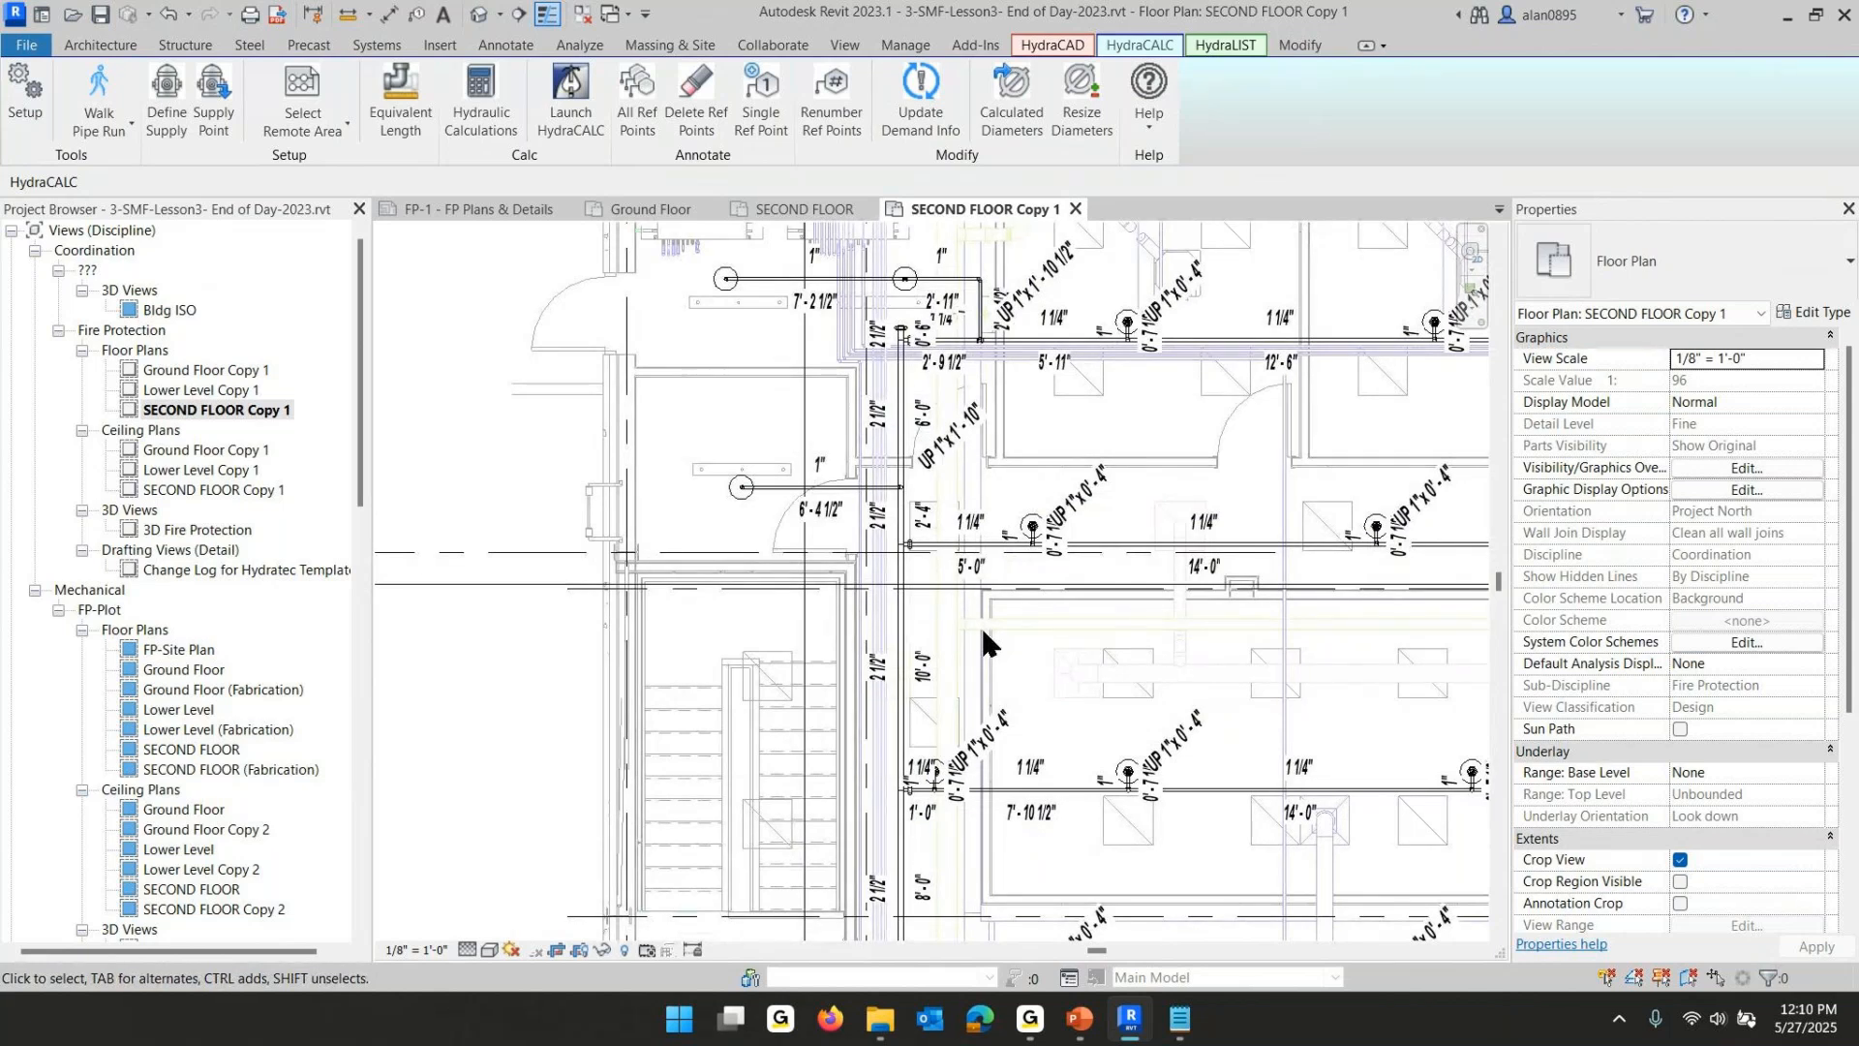
pyautogui.scroll(-3, 1142, 647)
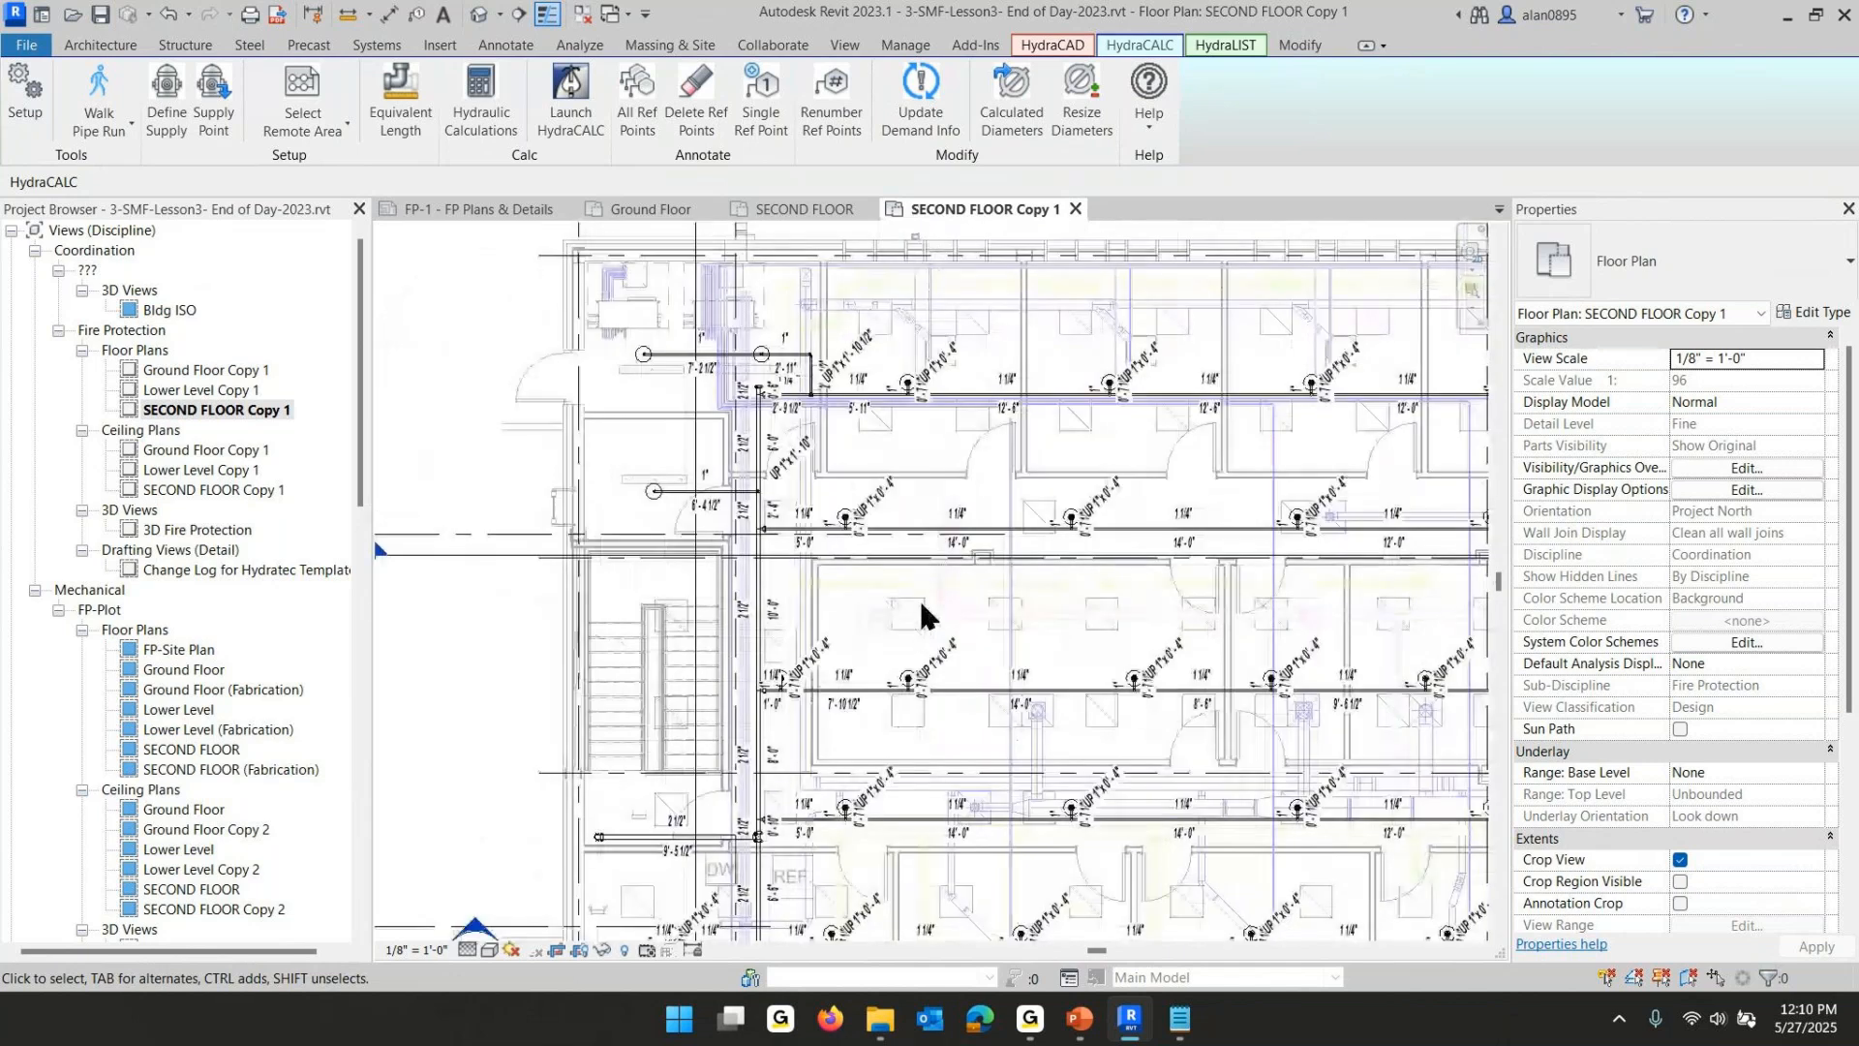
pyautogui.moveTo(928, 625); pyautogui.dragTo(927, 563, button='middle')
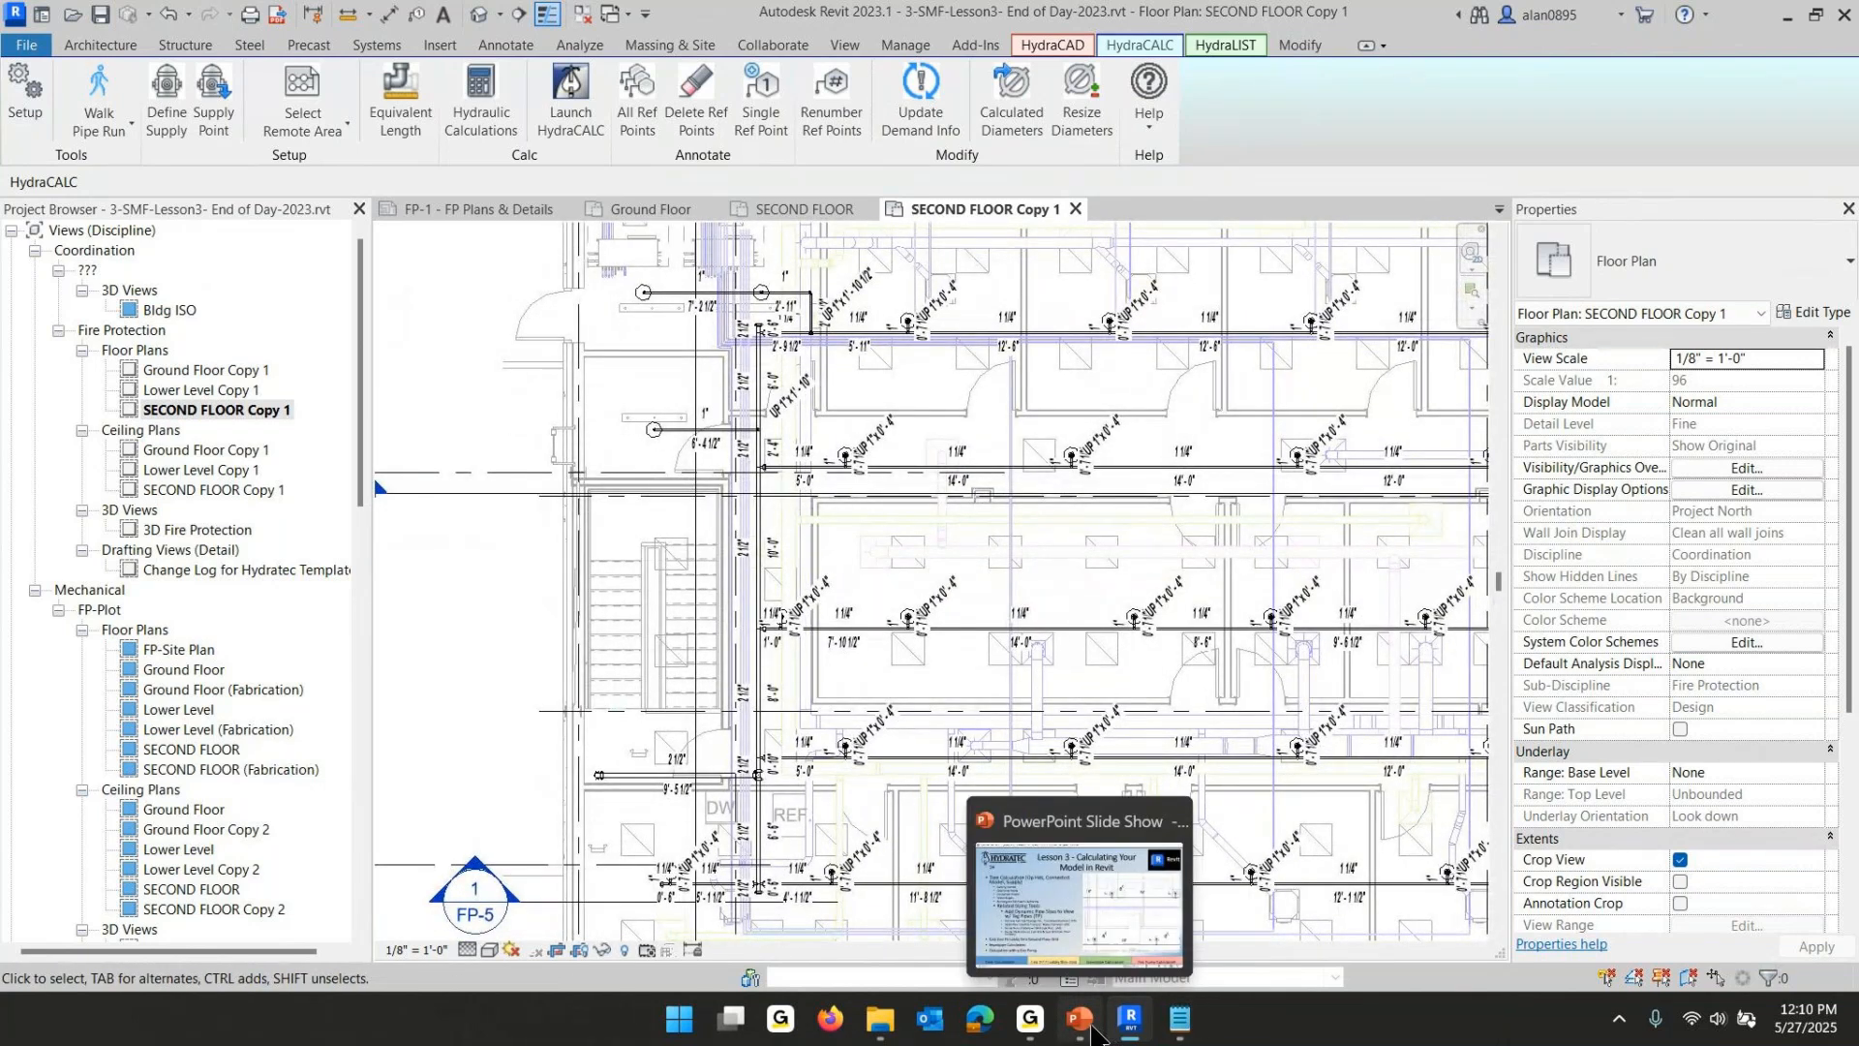
# - Switch to the PowerPoint slide show and step through the slides on related sizing tools
pyautogui.click(1080, 1018)
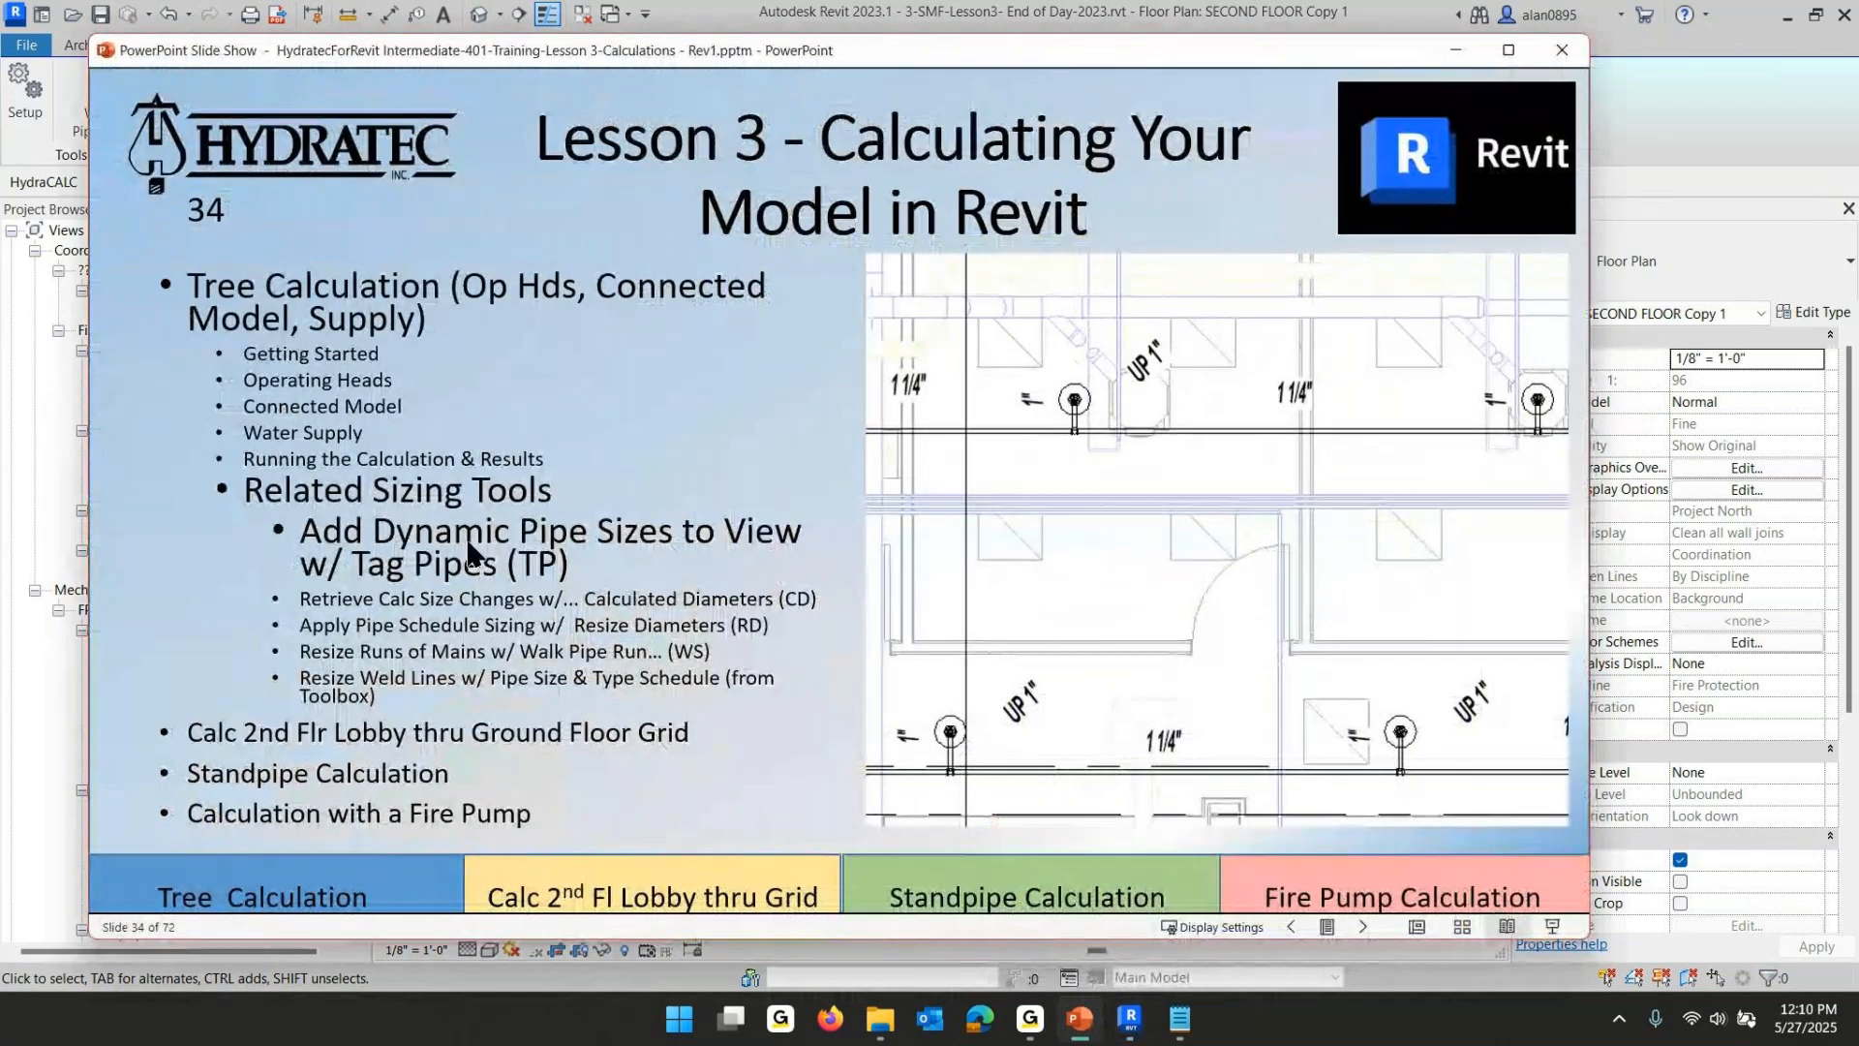
pyautogui.click(713, 535)
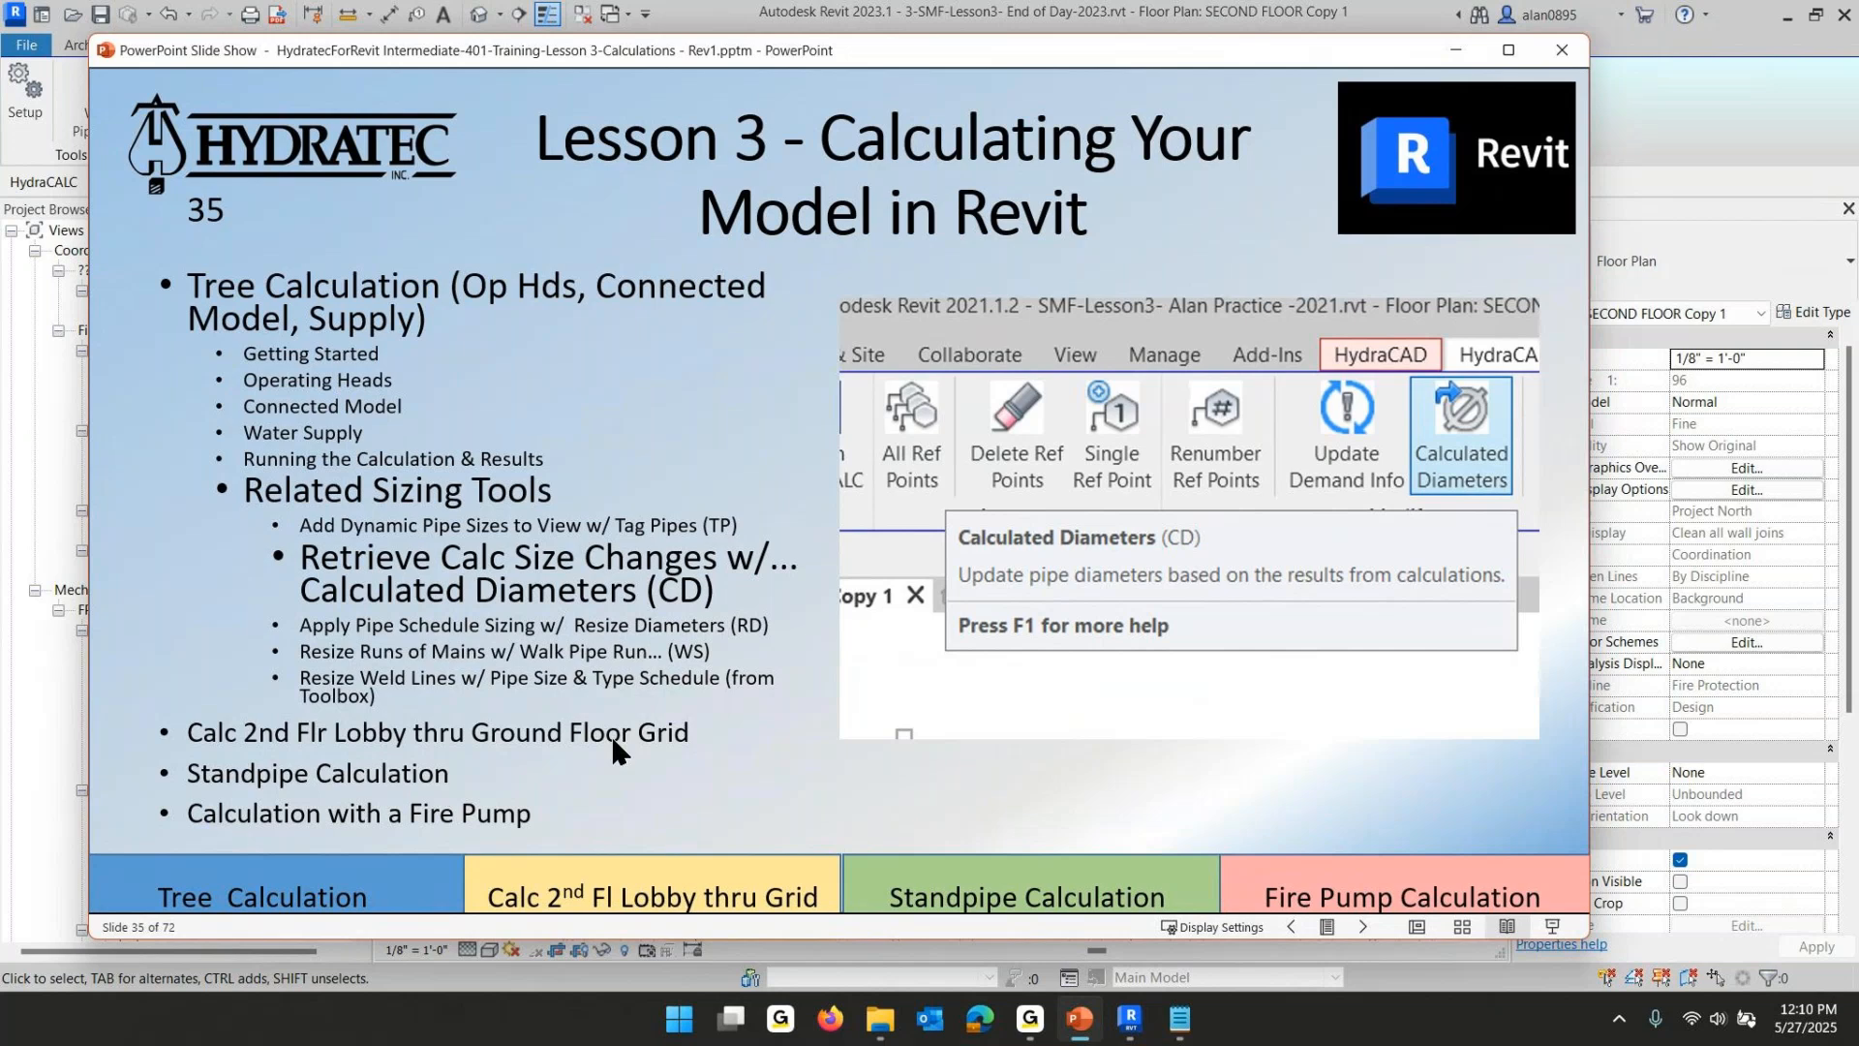
pyautogui.click(544, 696)
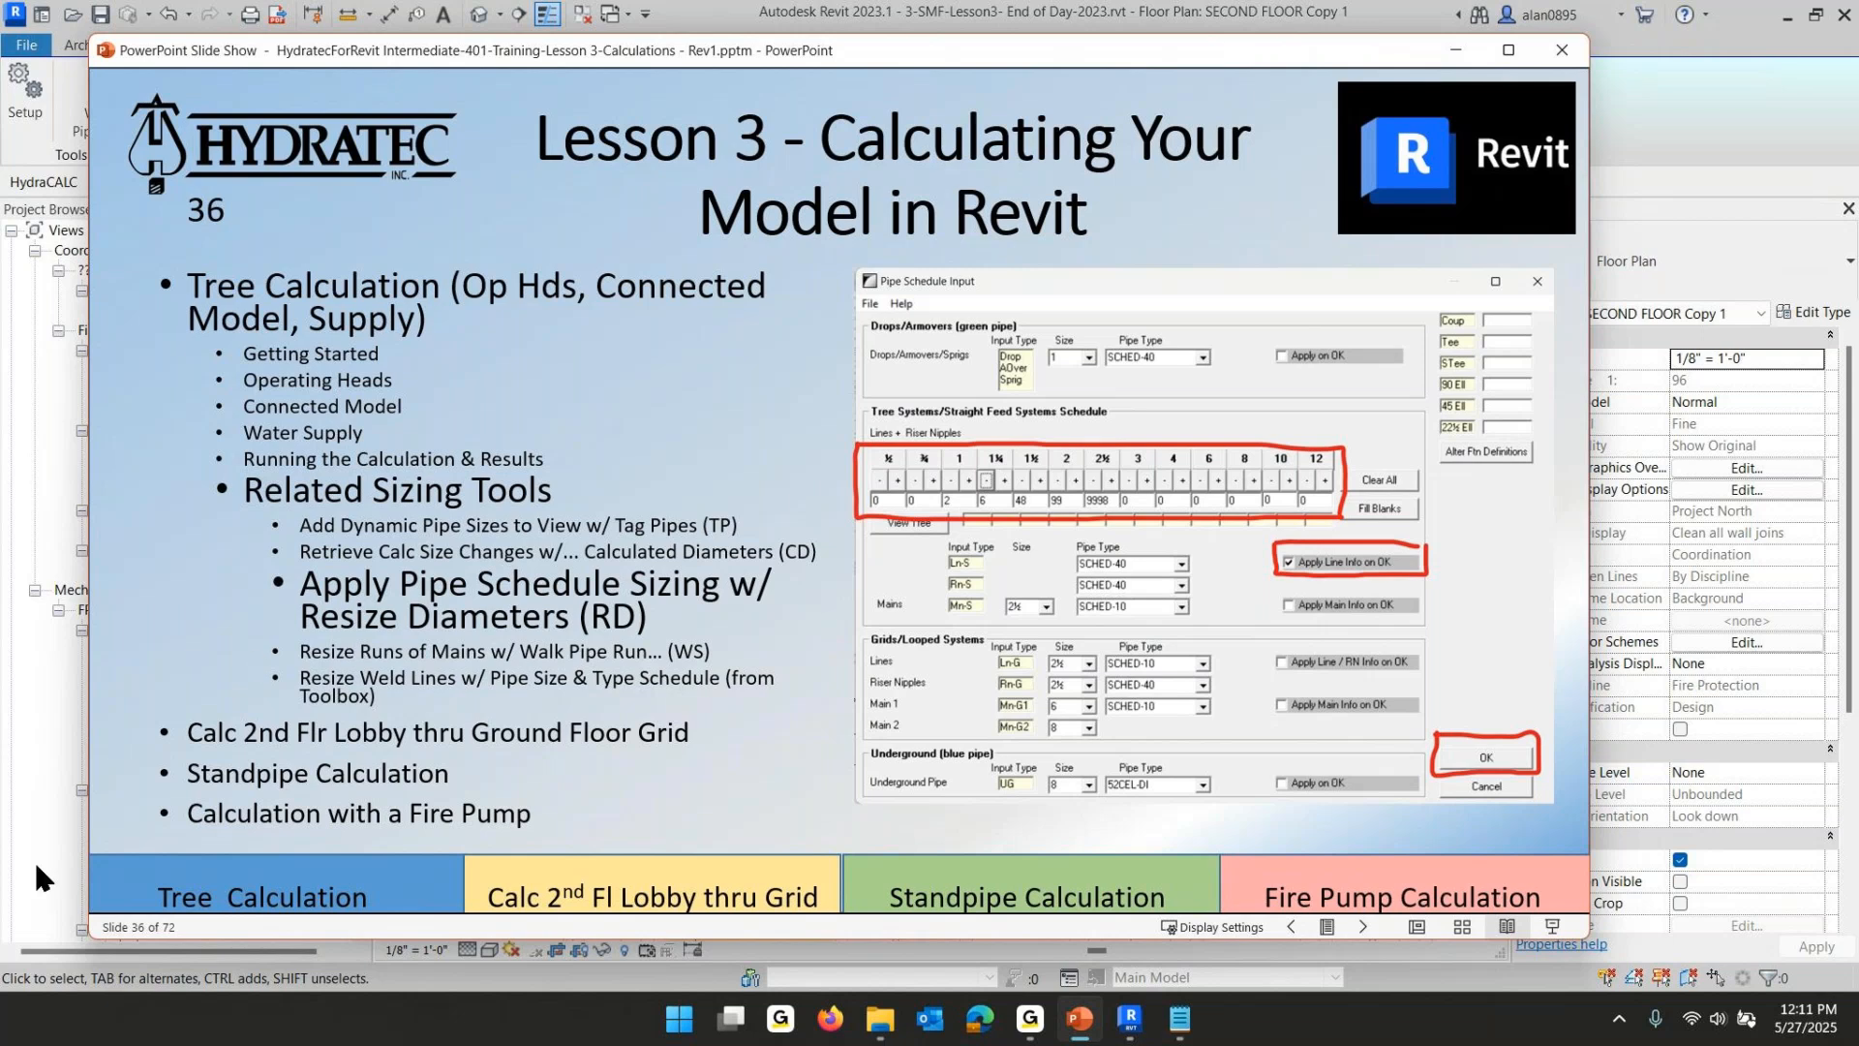
pyautogui.click(640, 594)
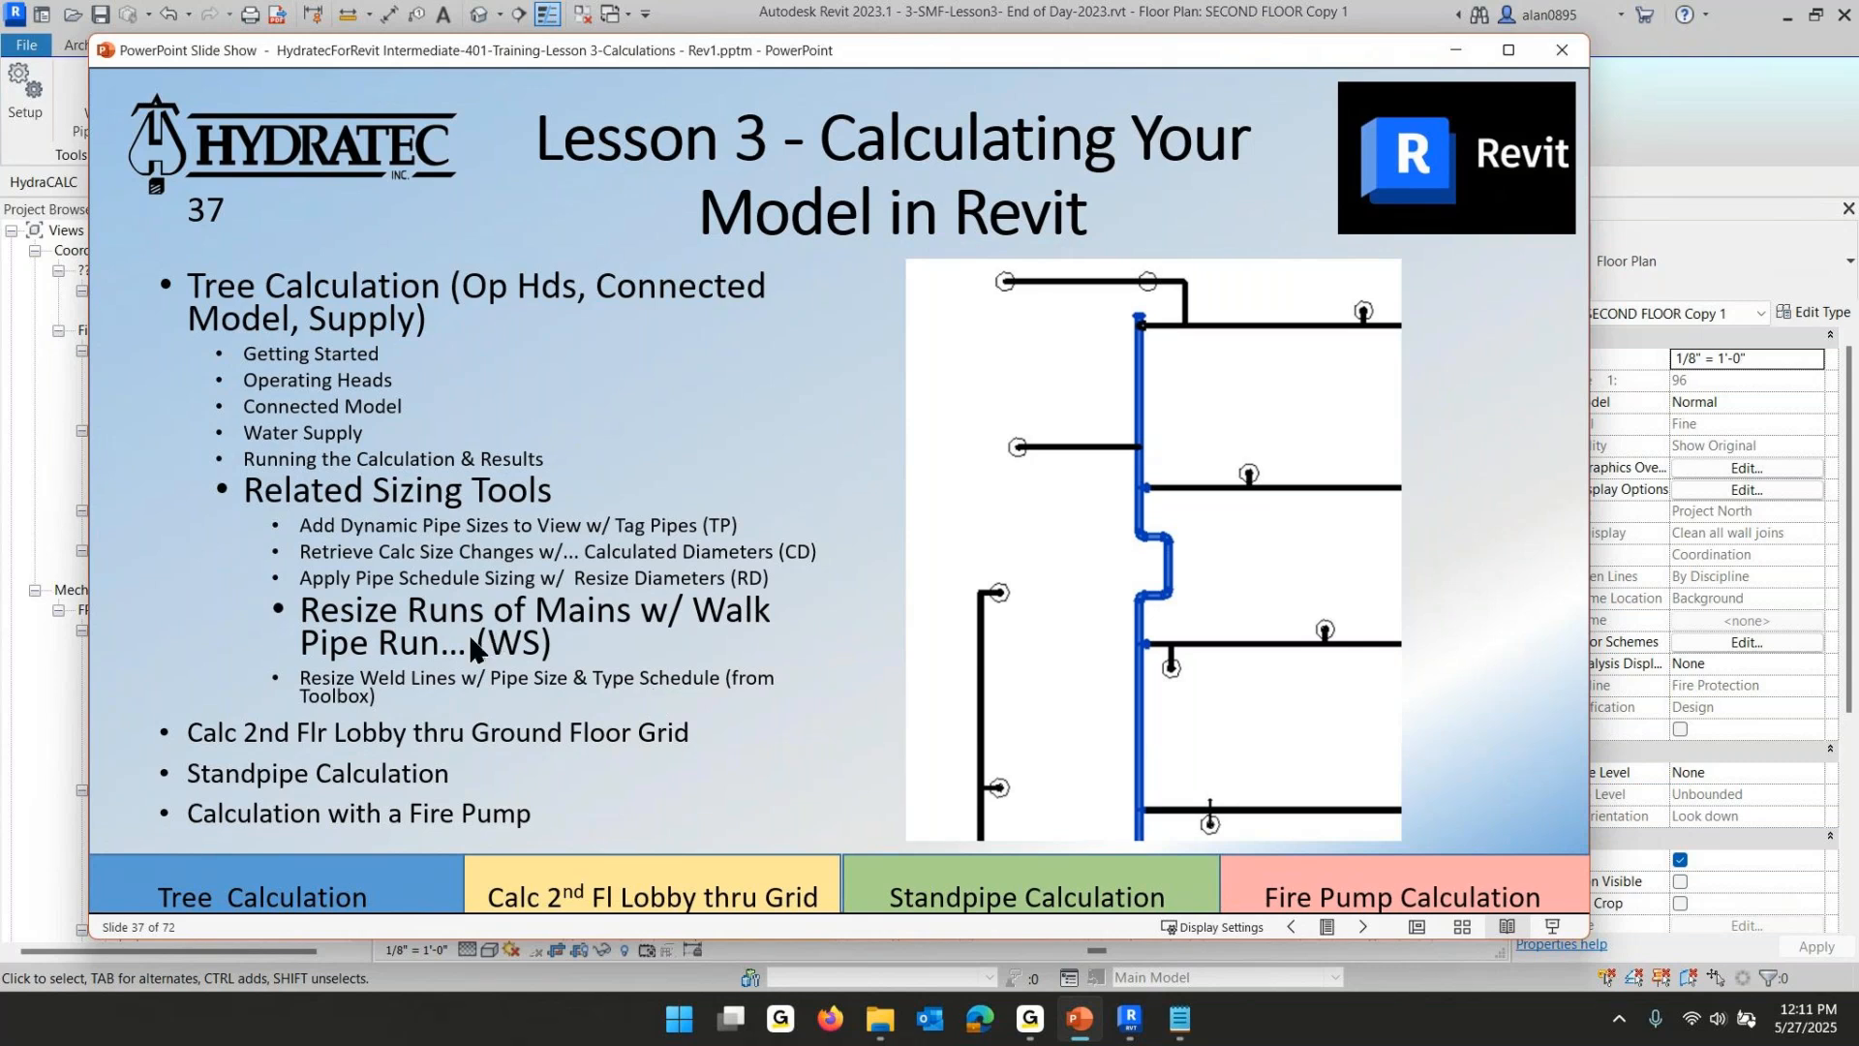
pyautogui.click(677, 646)
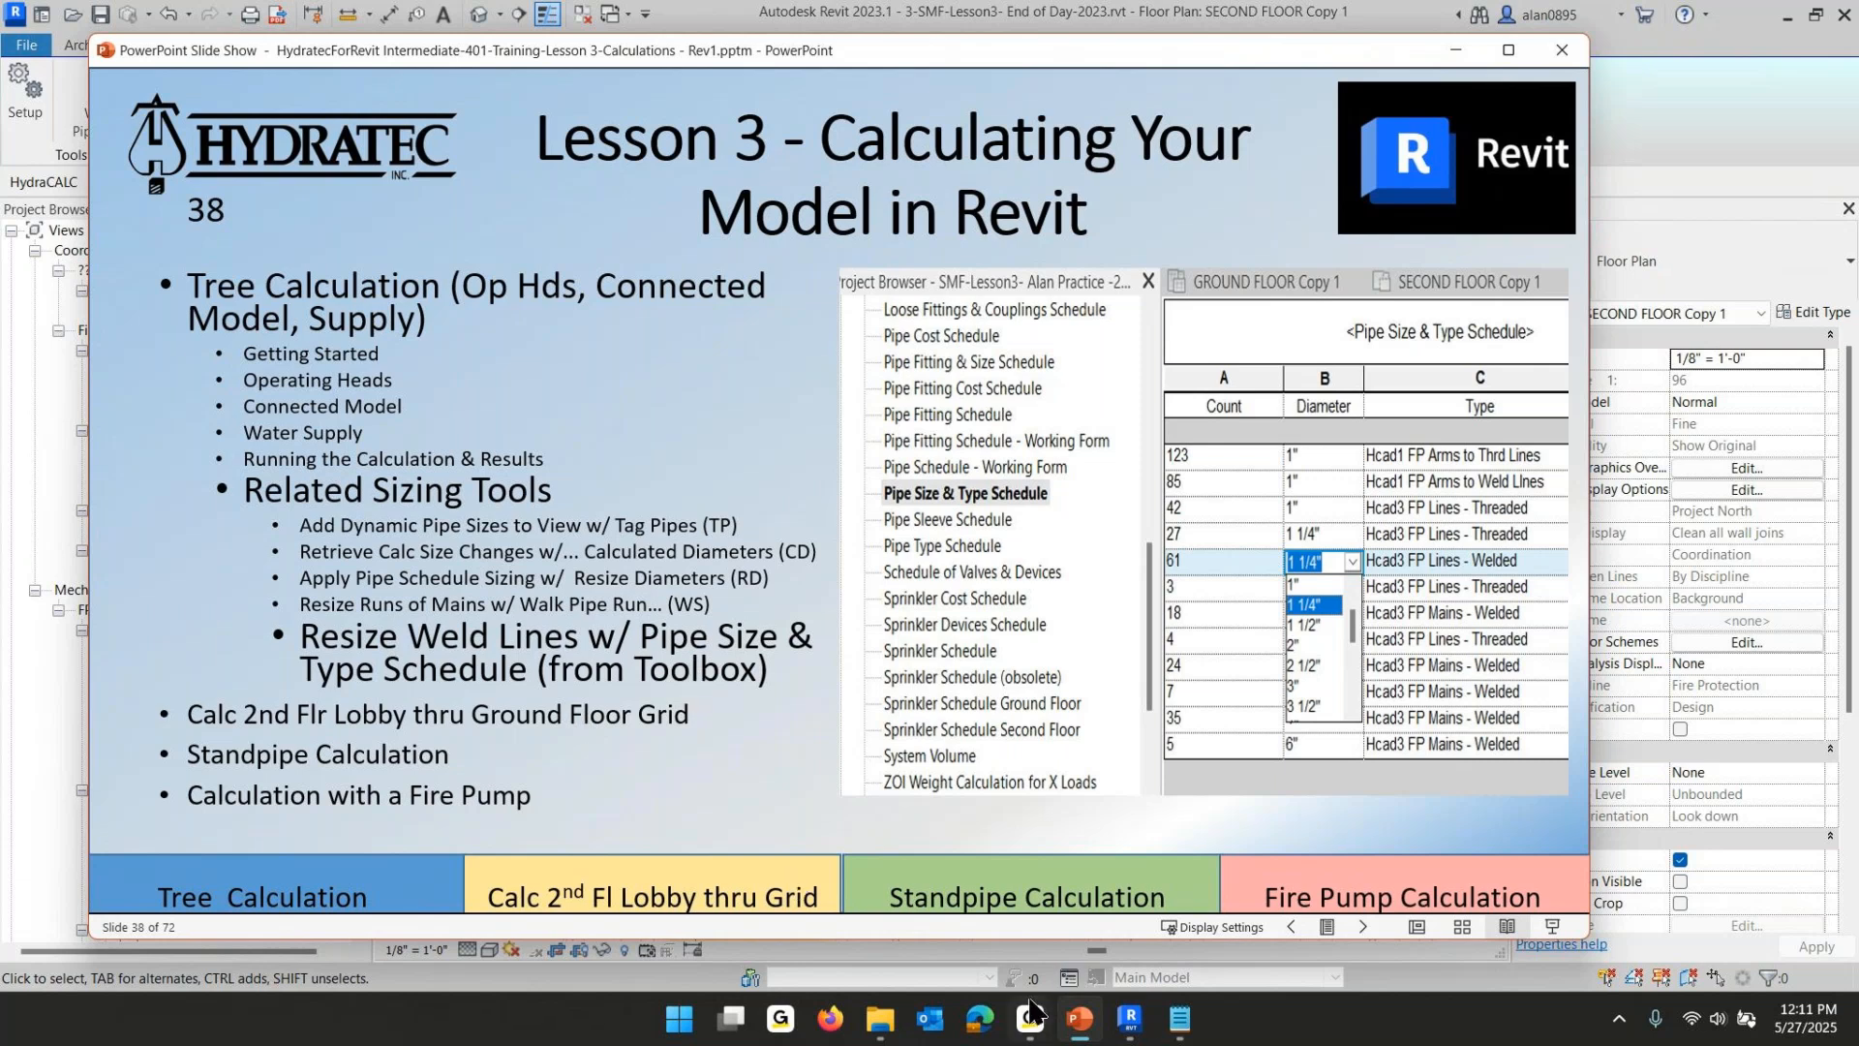
# - Return to Revit and open the Pipe Size & Type Schedule from the project browser
pyautogui.moveTo(1131, 1024)
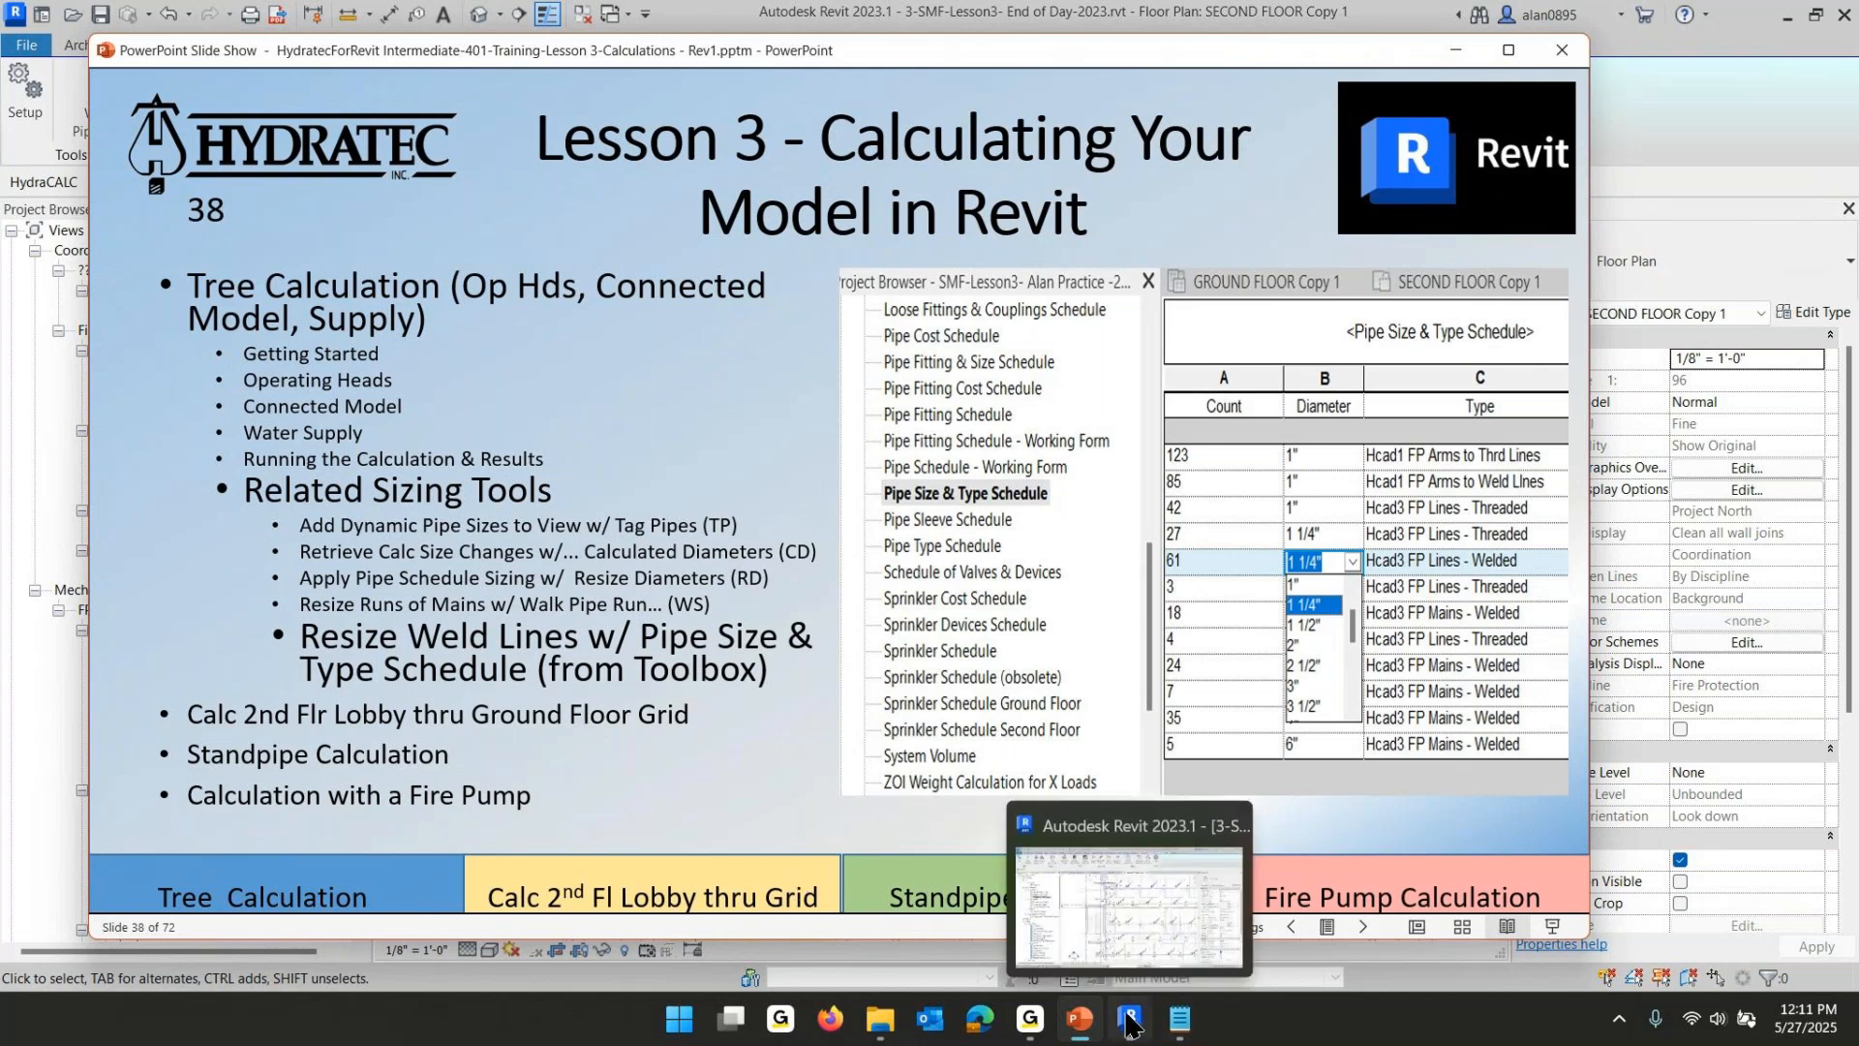
pyautogui.click(1129, 1018)
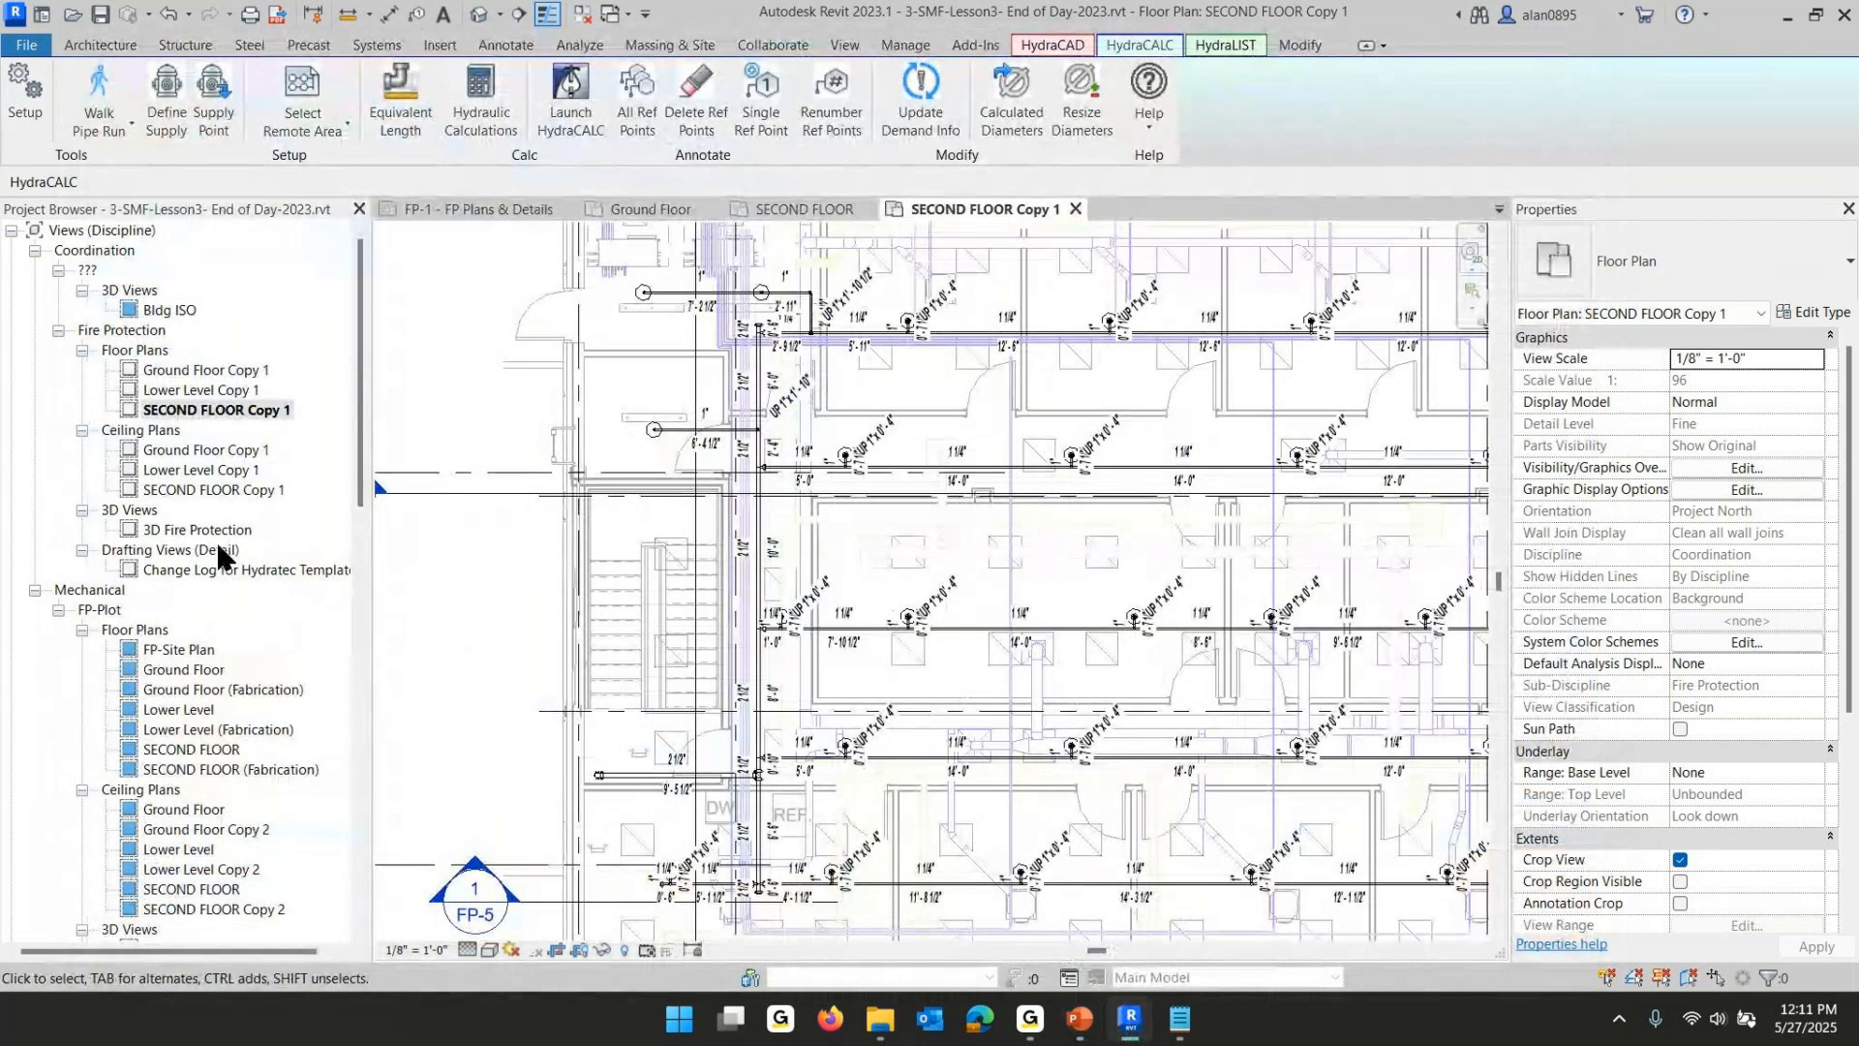
pyautogui.scroll(-2, 208, 571)
pyautogui.scroll(-4, 209, 571)
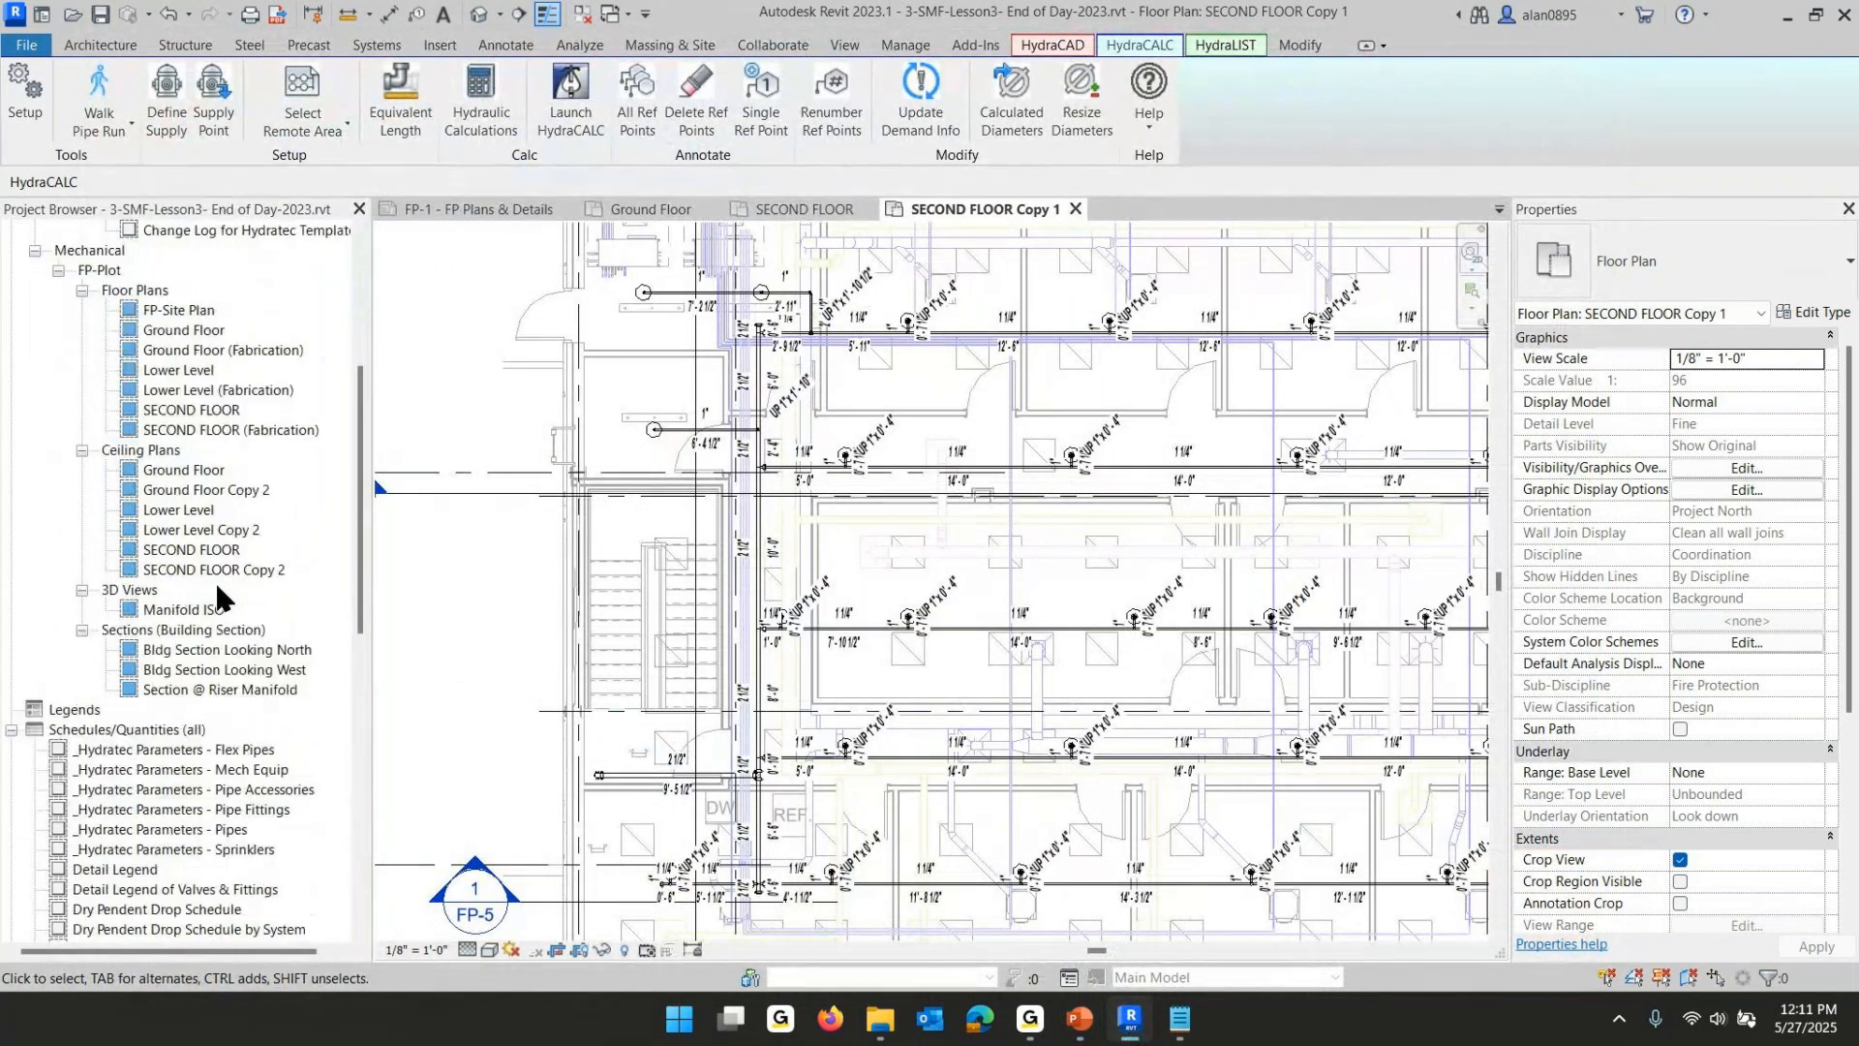
pyautogui.scroll(-4, 165, 562)
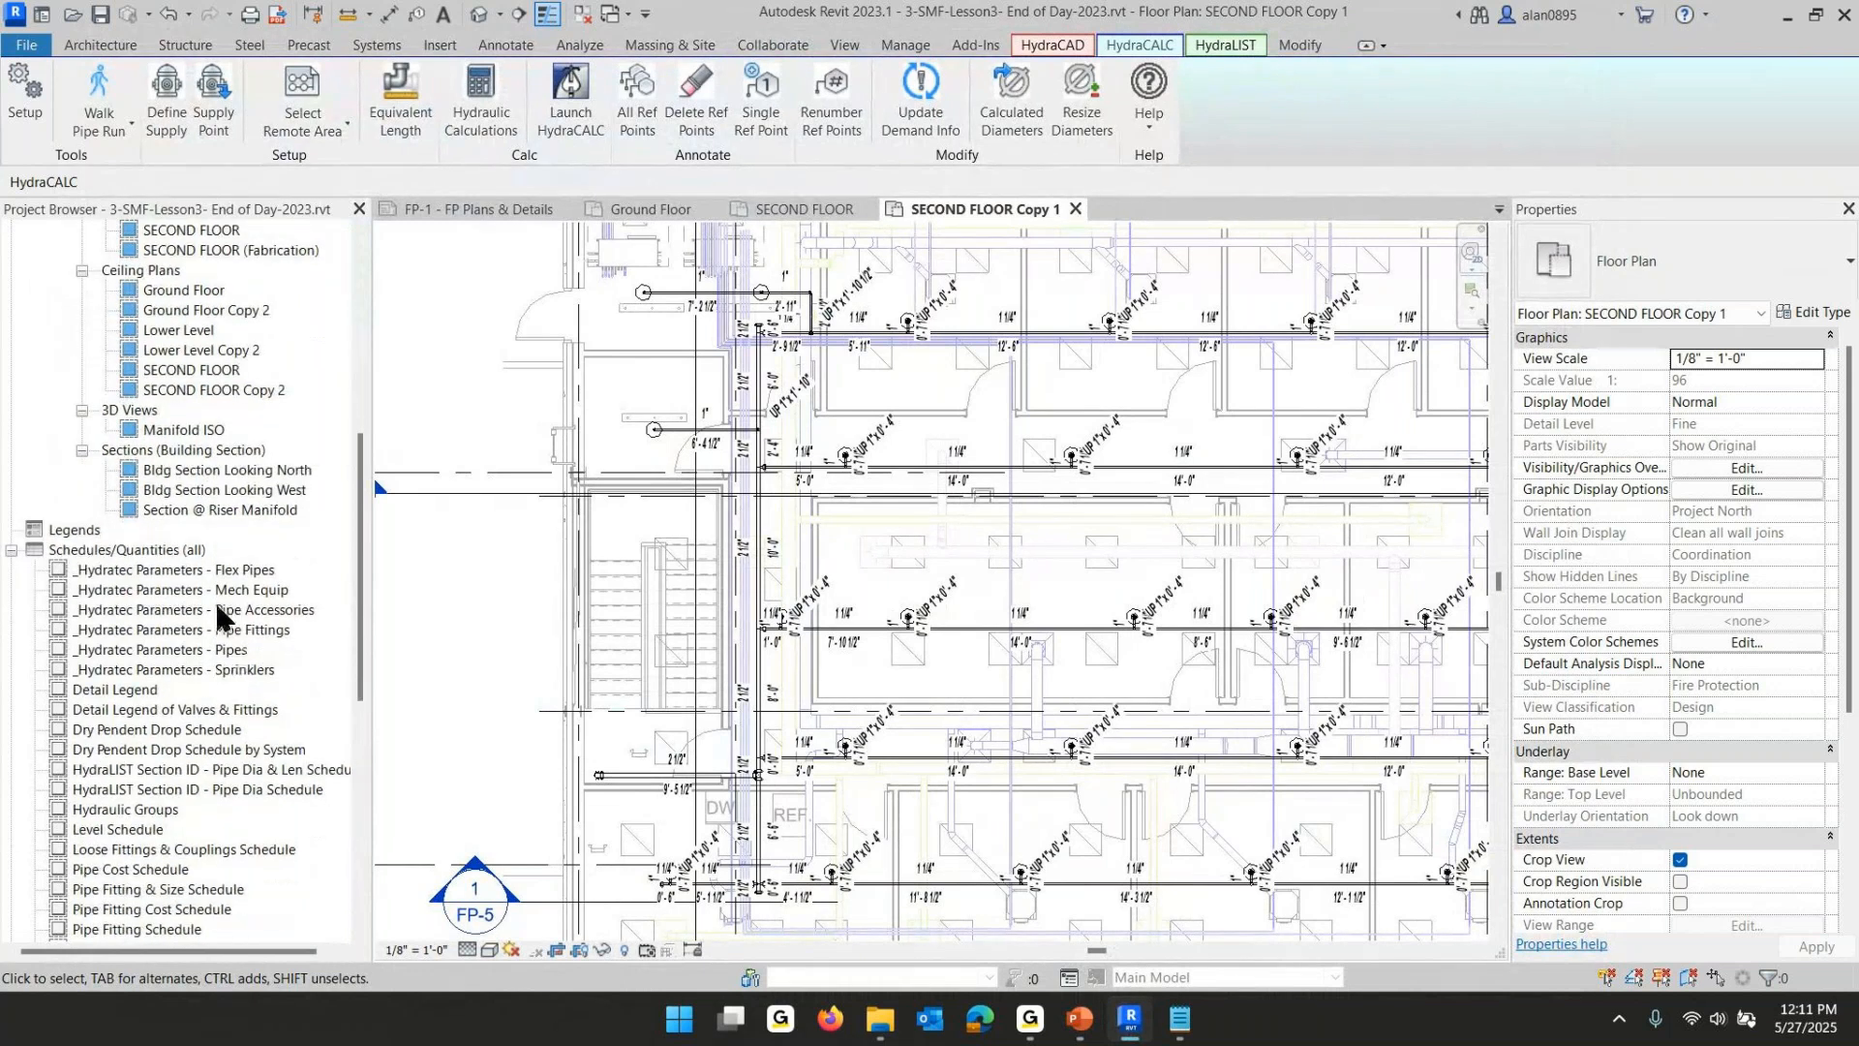
pyautogui.scroll(-3, 97, 523)
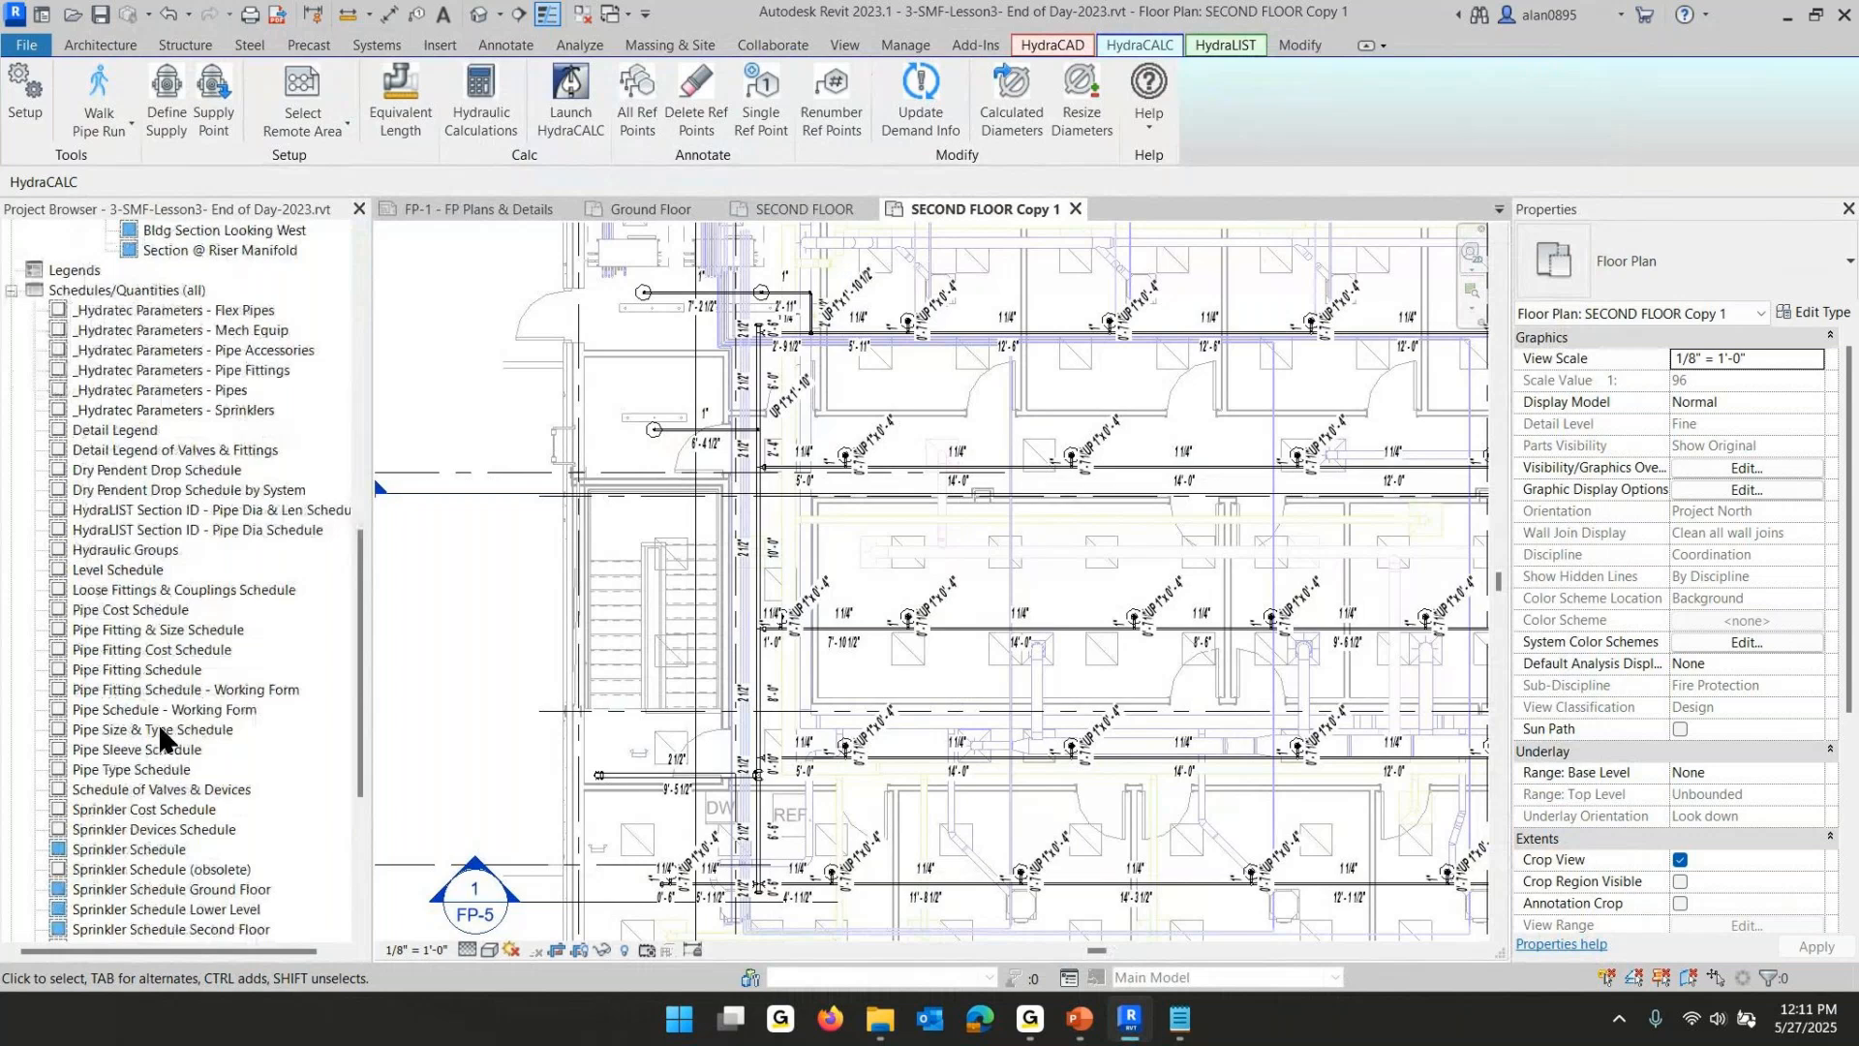
pyautogui.doubleClick(160, 735)
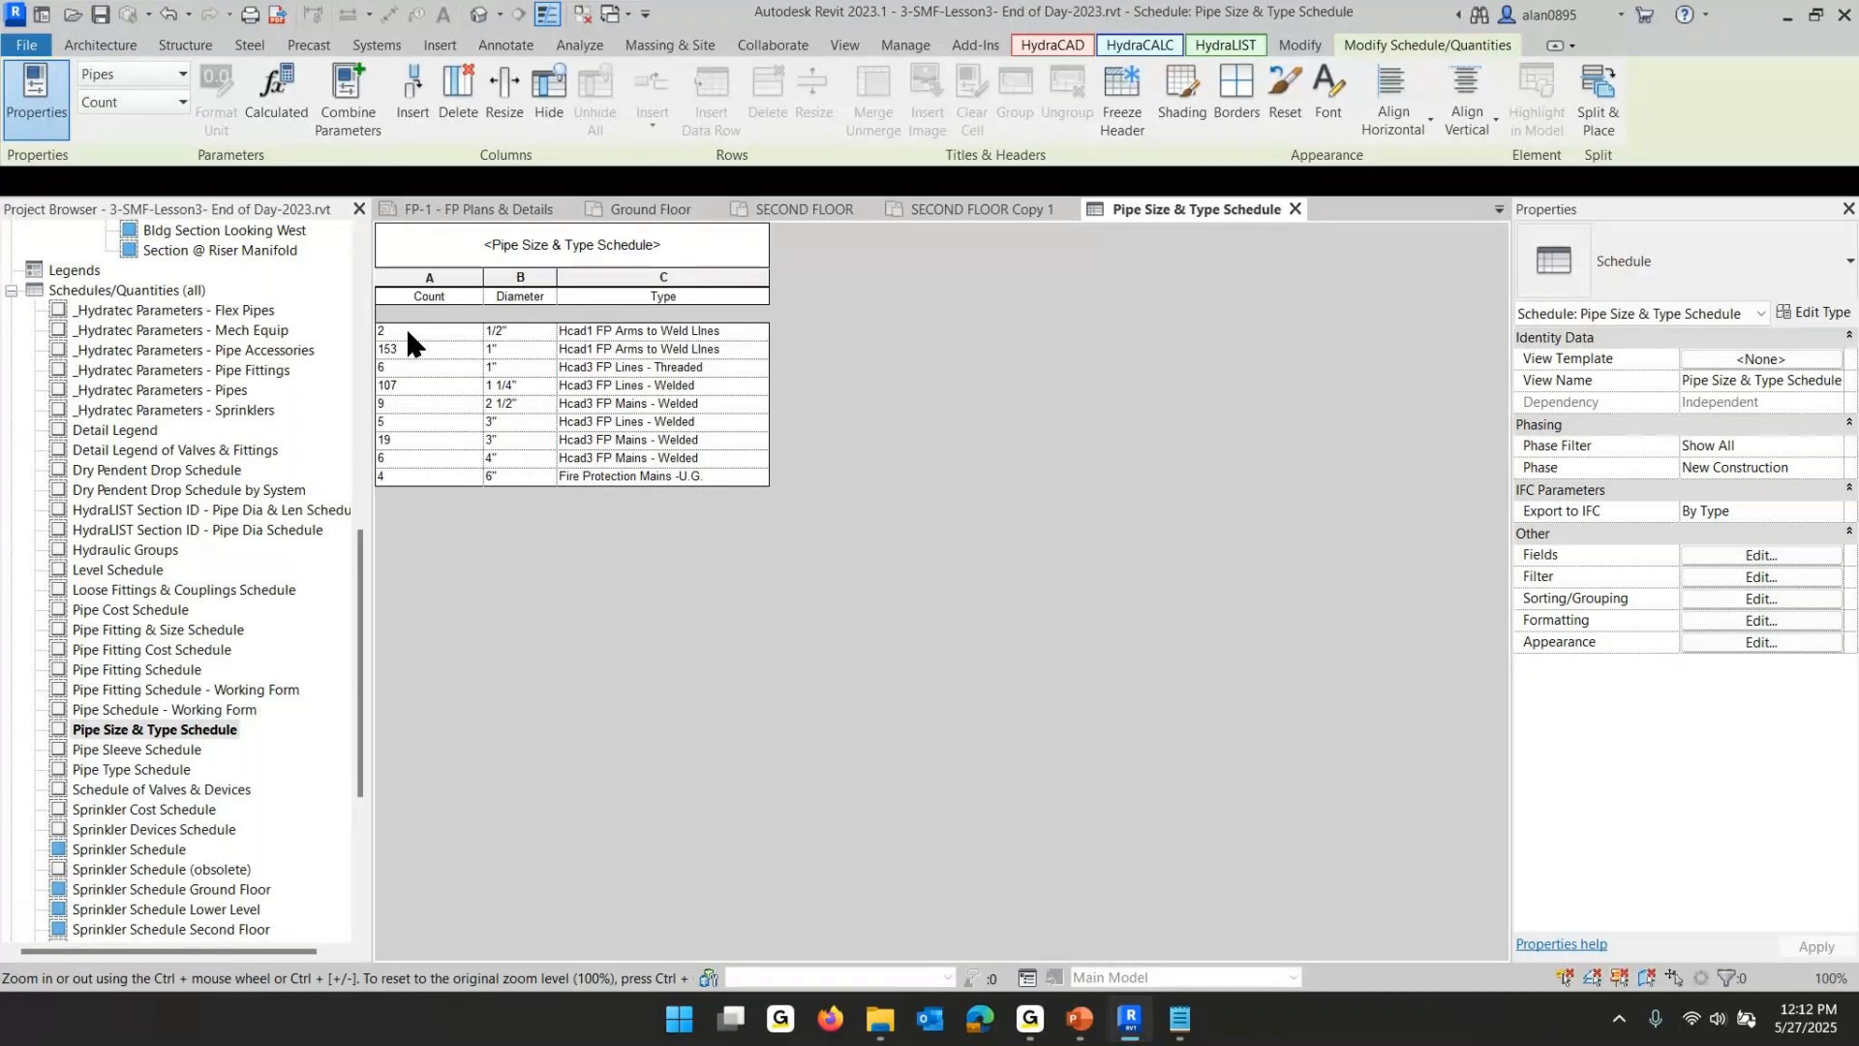
# - Highlight the 1/2" Hcad1 FP Arms to Weld Lines pipes in the model from the schedule row
pyautogui.click(455, 329)
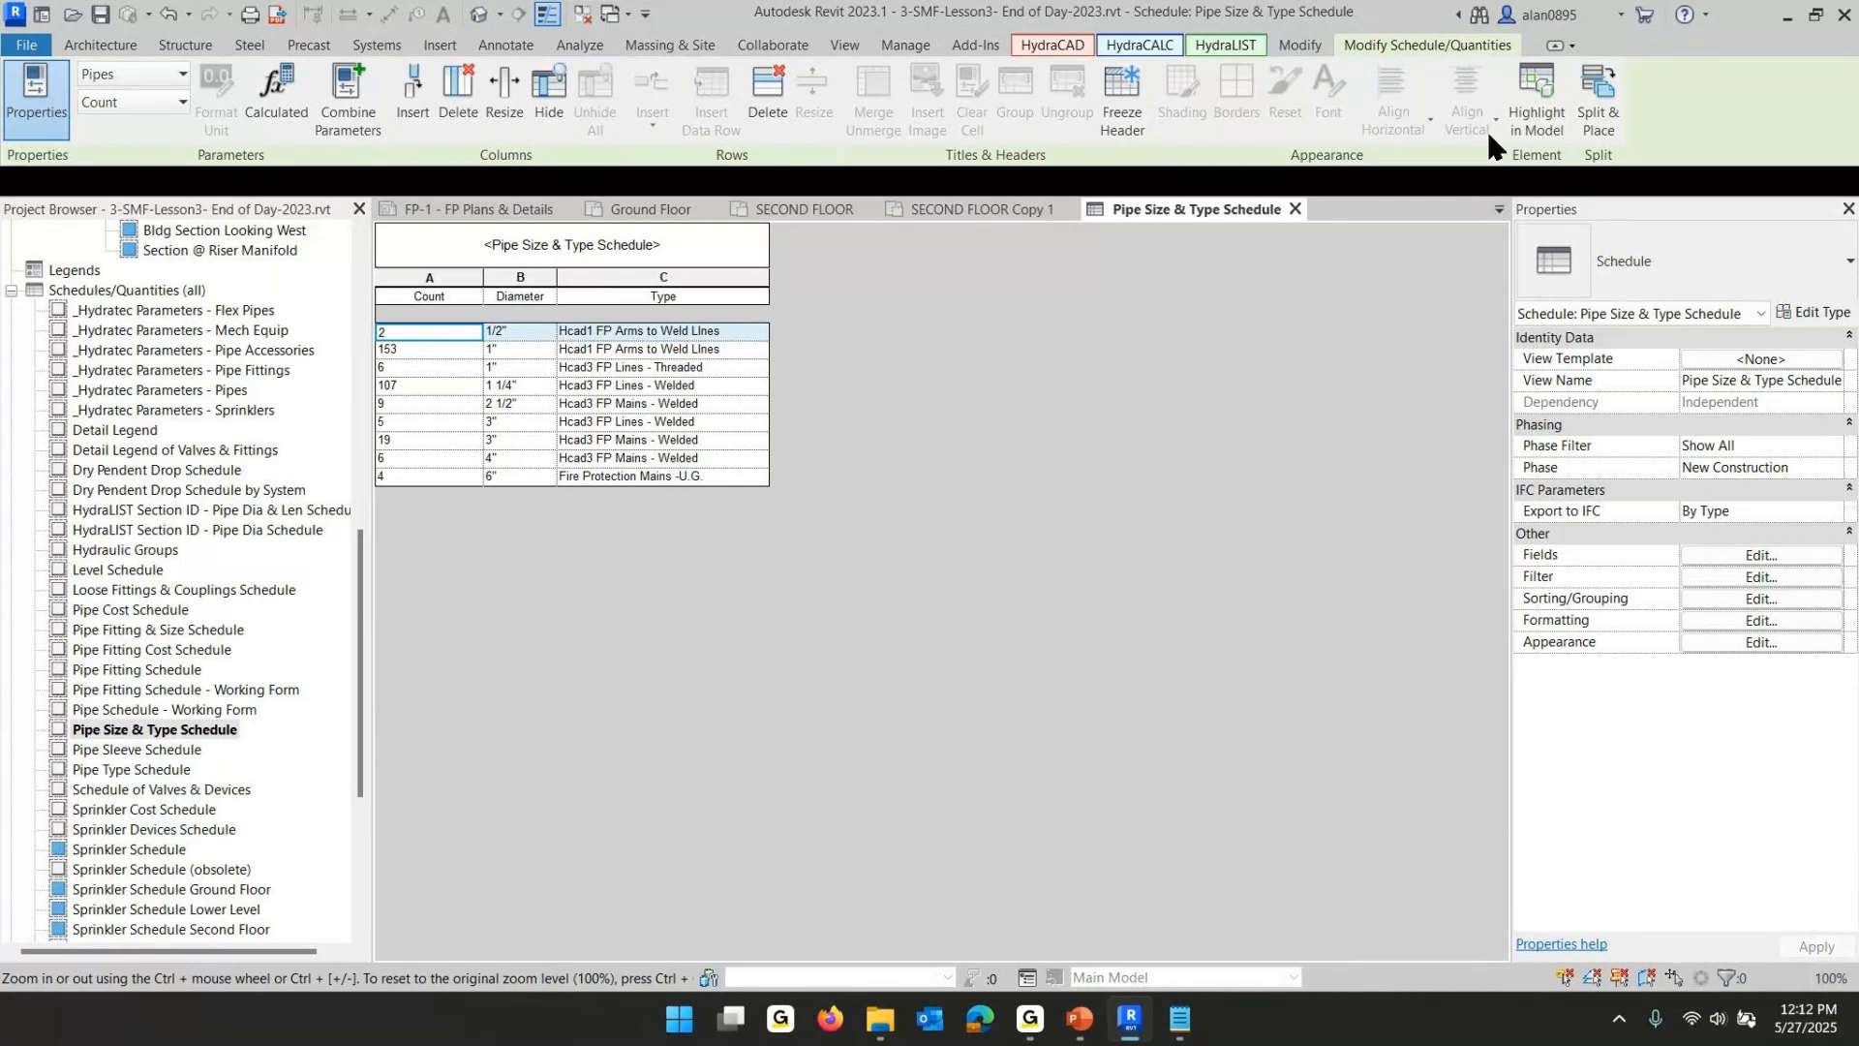
pyautogui.click(1534, 87)
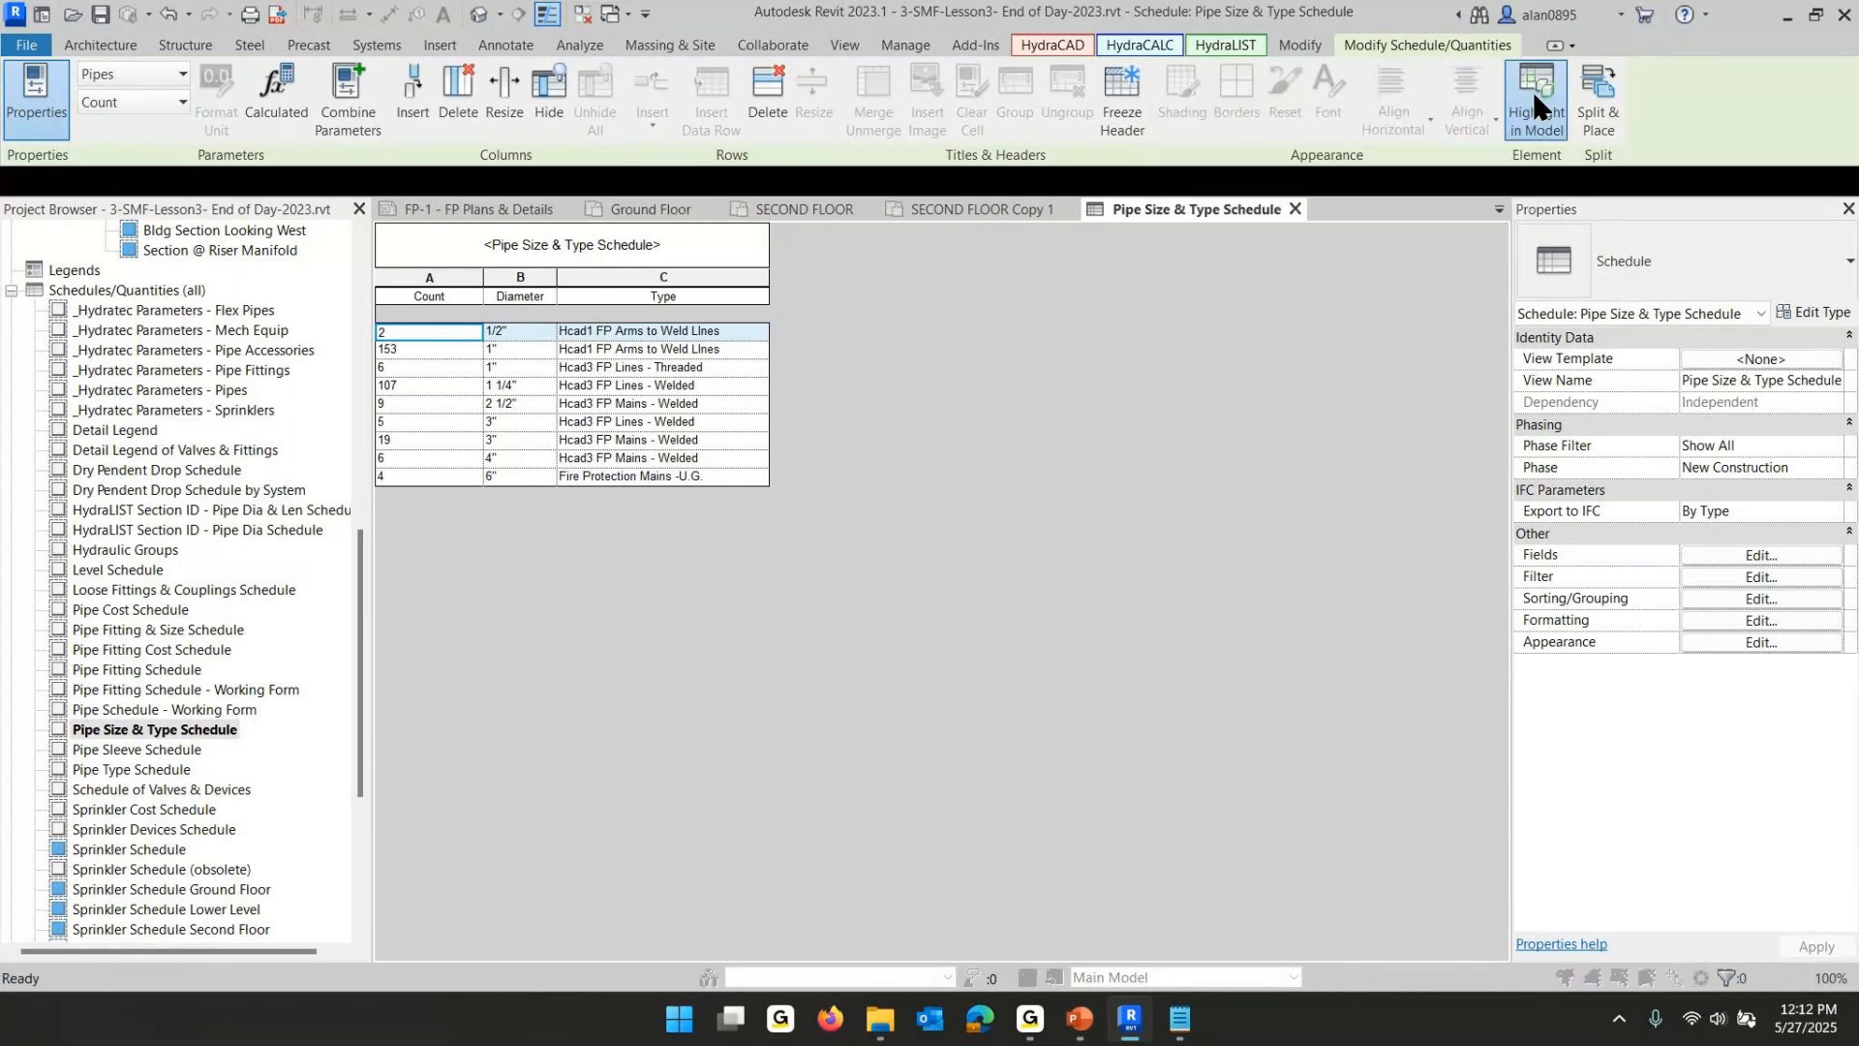
pyautogui.click(1041, 538)
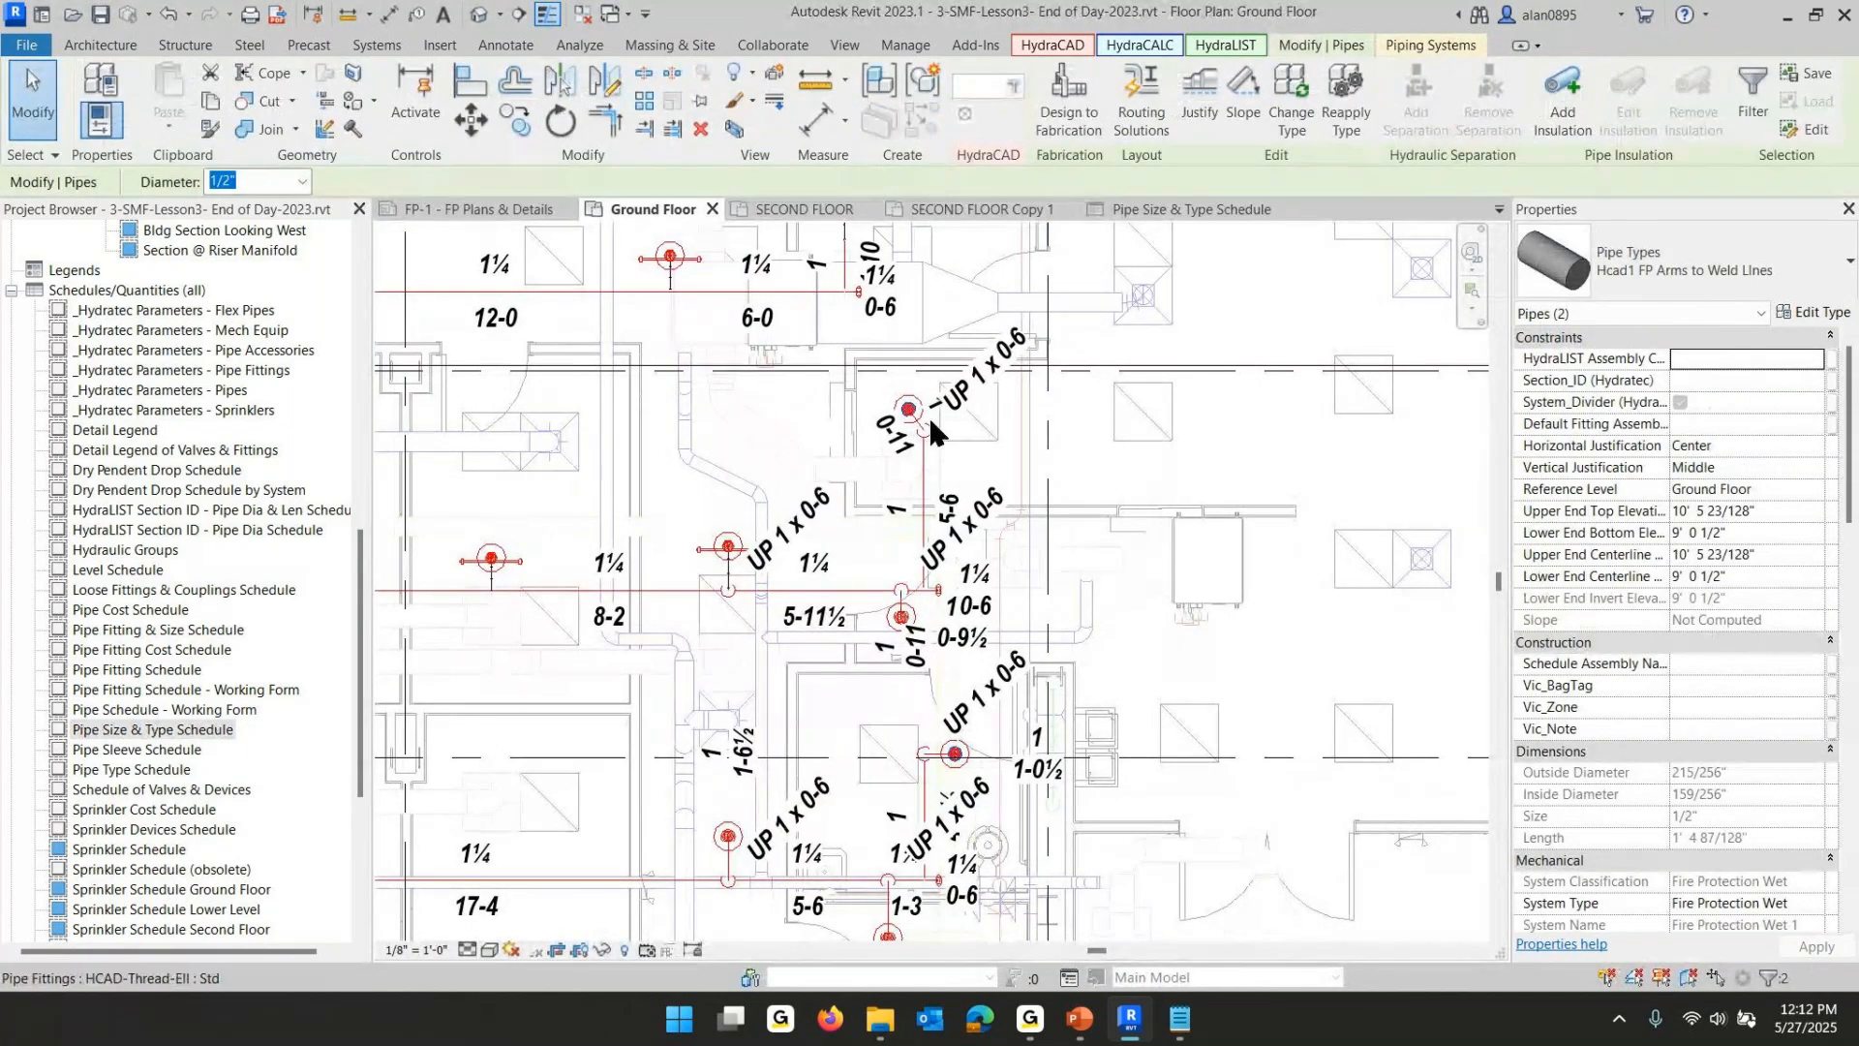
# - Override the selected pipes' projection lines in the Ground Floor view to Magenta with line weight 15
pyautogui.moveTo(887, 710); pyautogui.dragTo(1057, 441, button='middle')
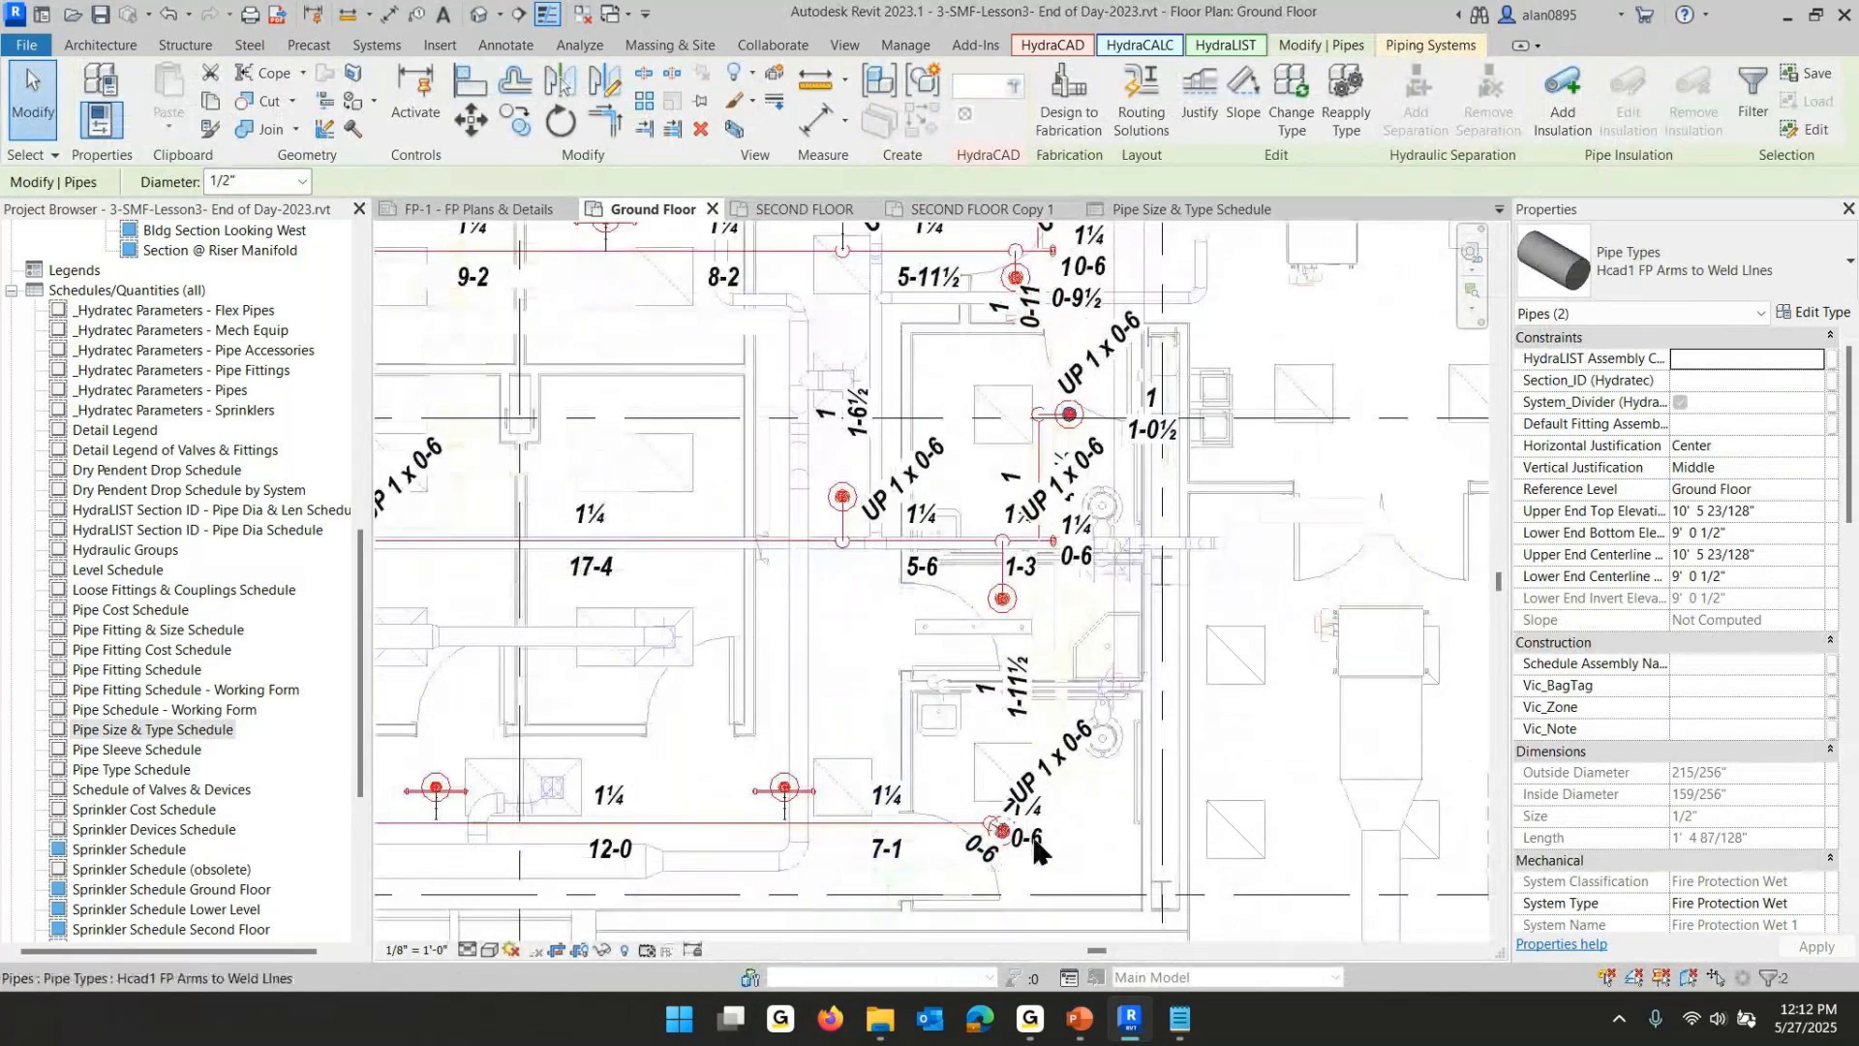
pyautogui.moveTo(1152, 531); pyautogui.dragTo(1013, 899, button='middle')
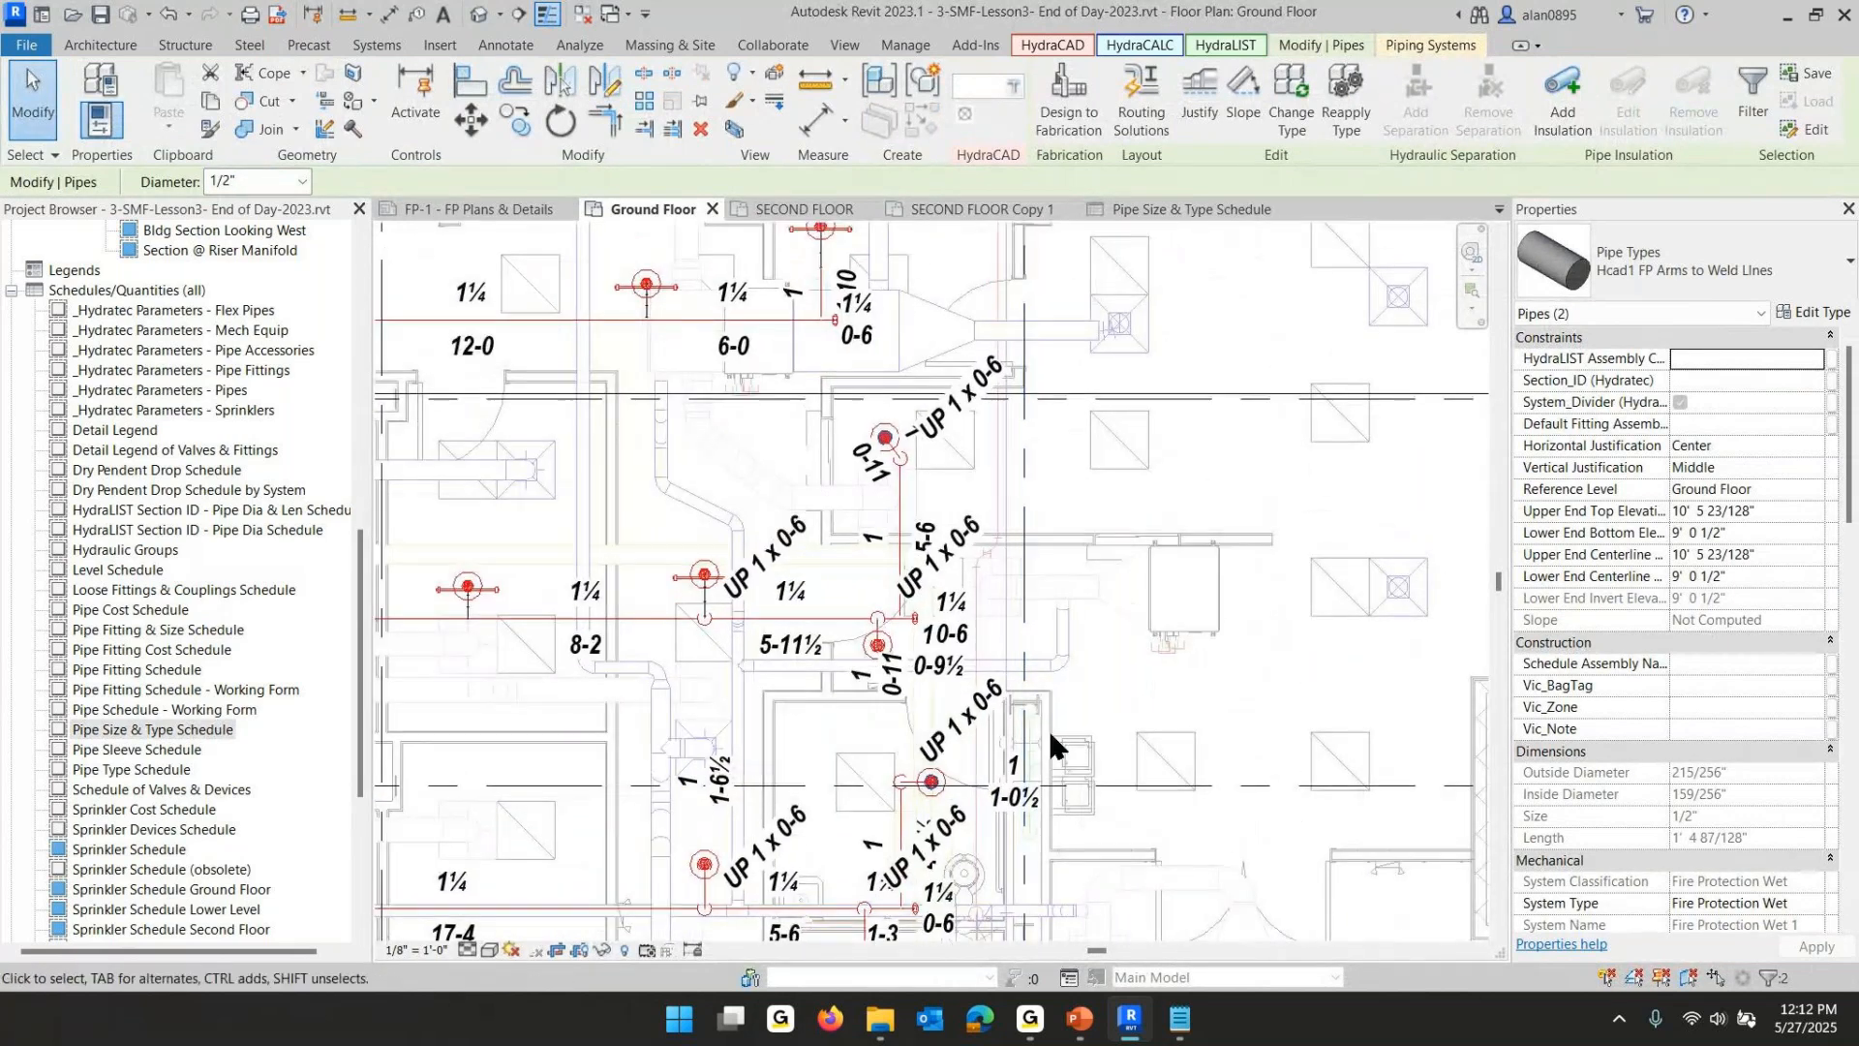
pyautogui.scroll(3, 920, 466)
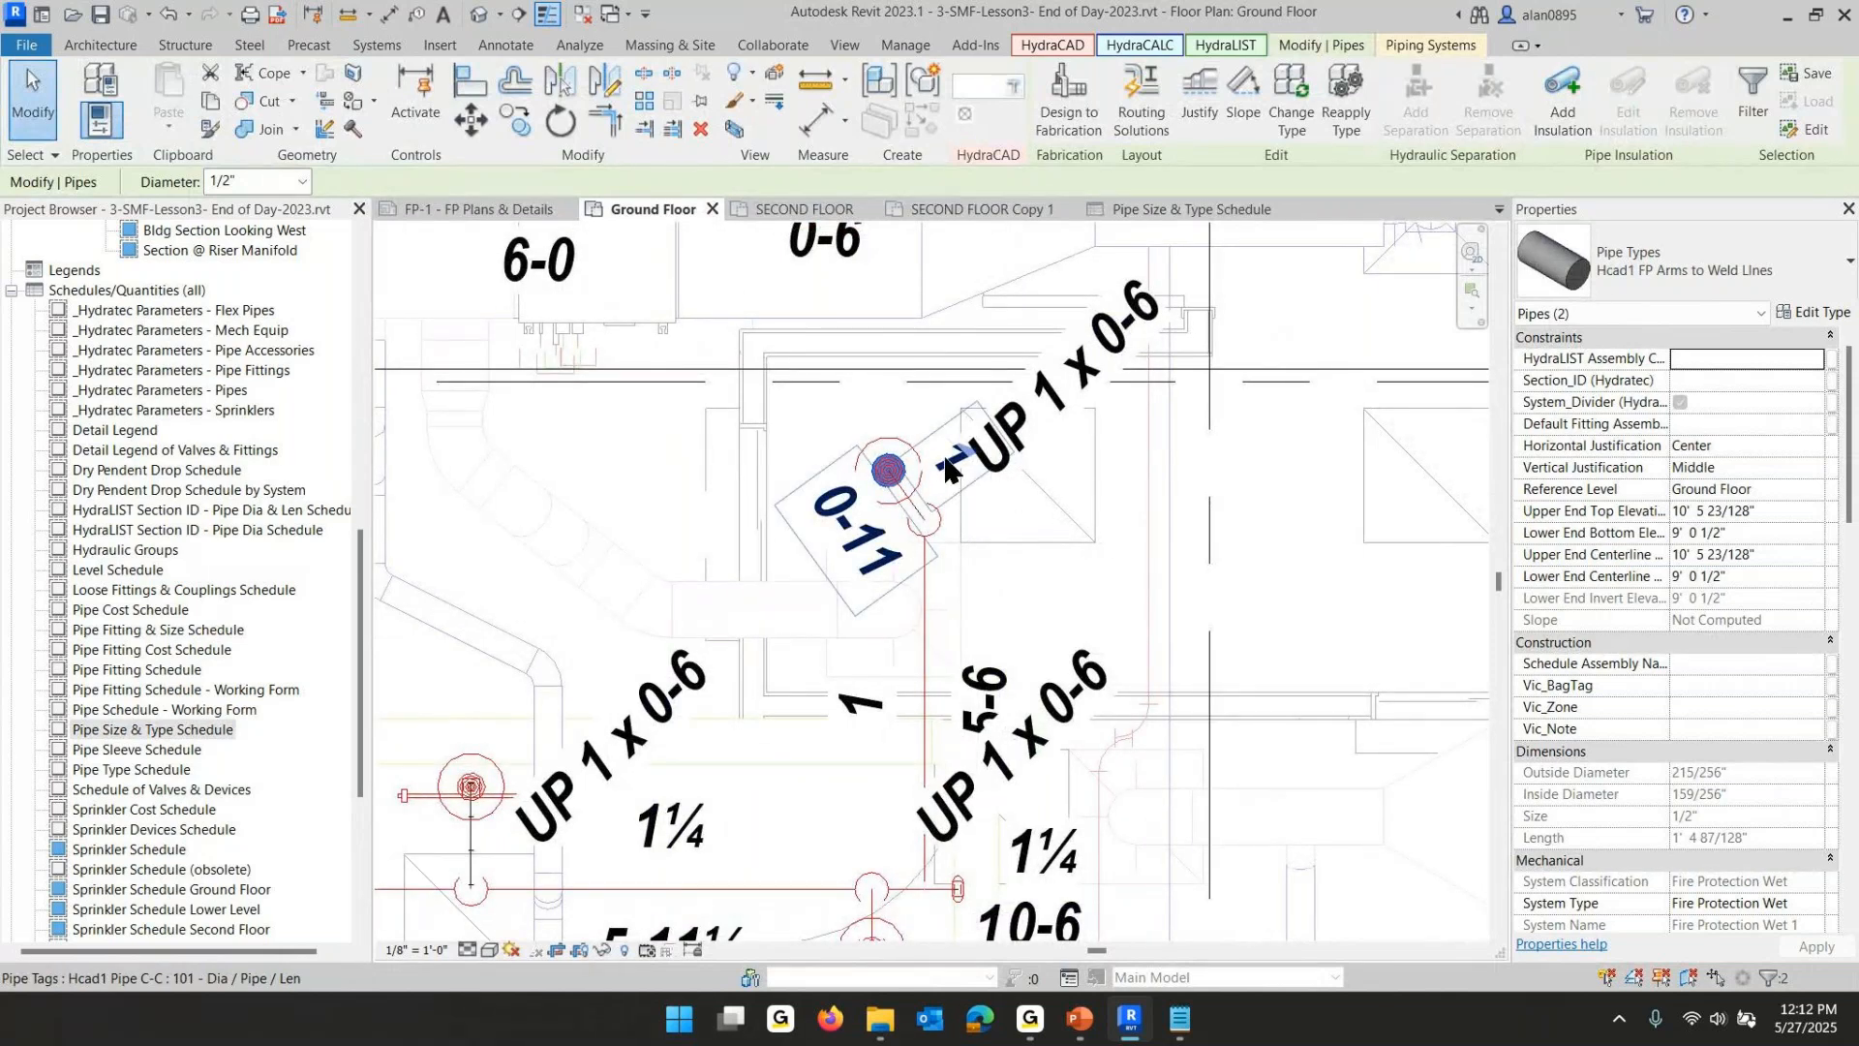
pyautogui.scroll(-5, 1087, 467)
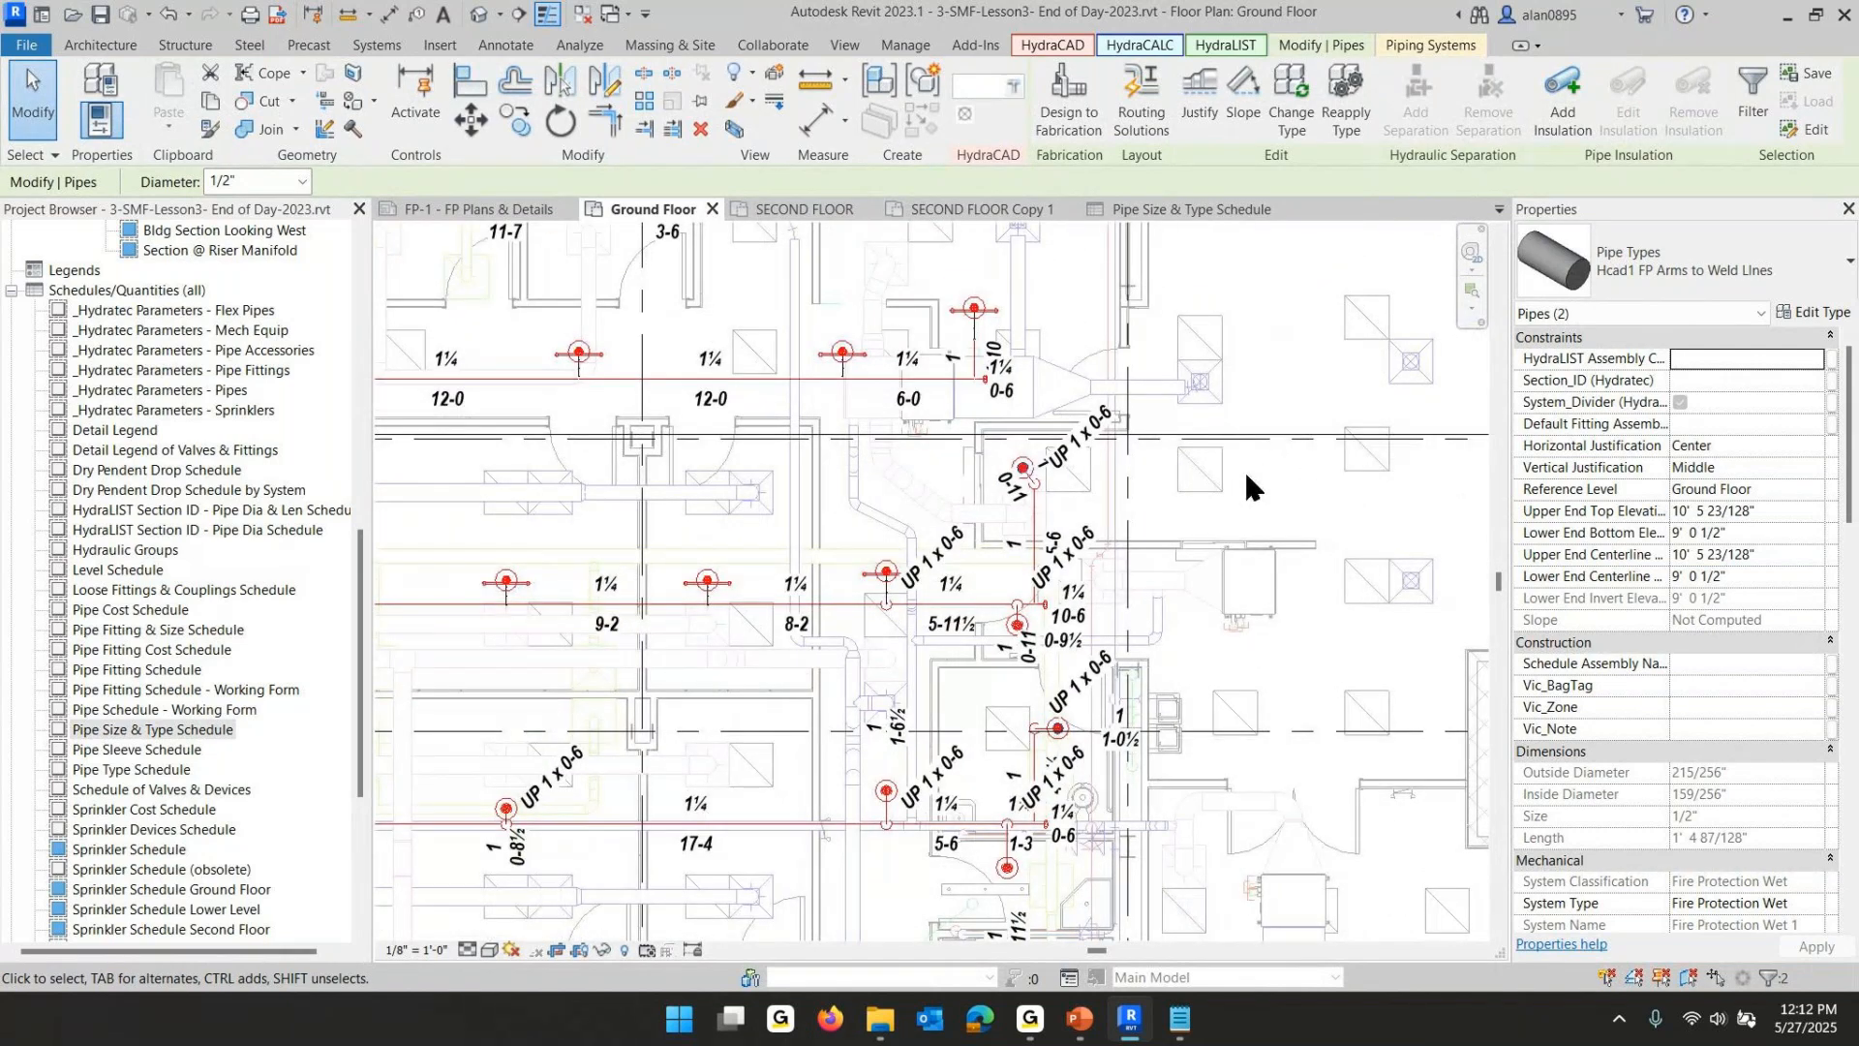
pyautogui.scroll(-2, 1242, 474)
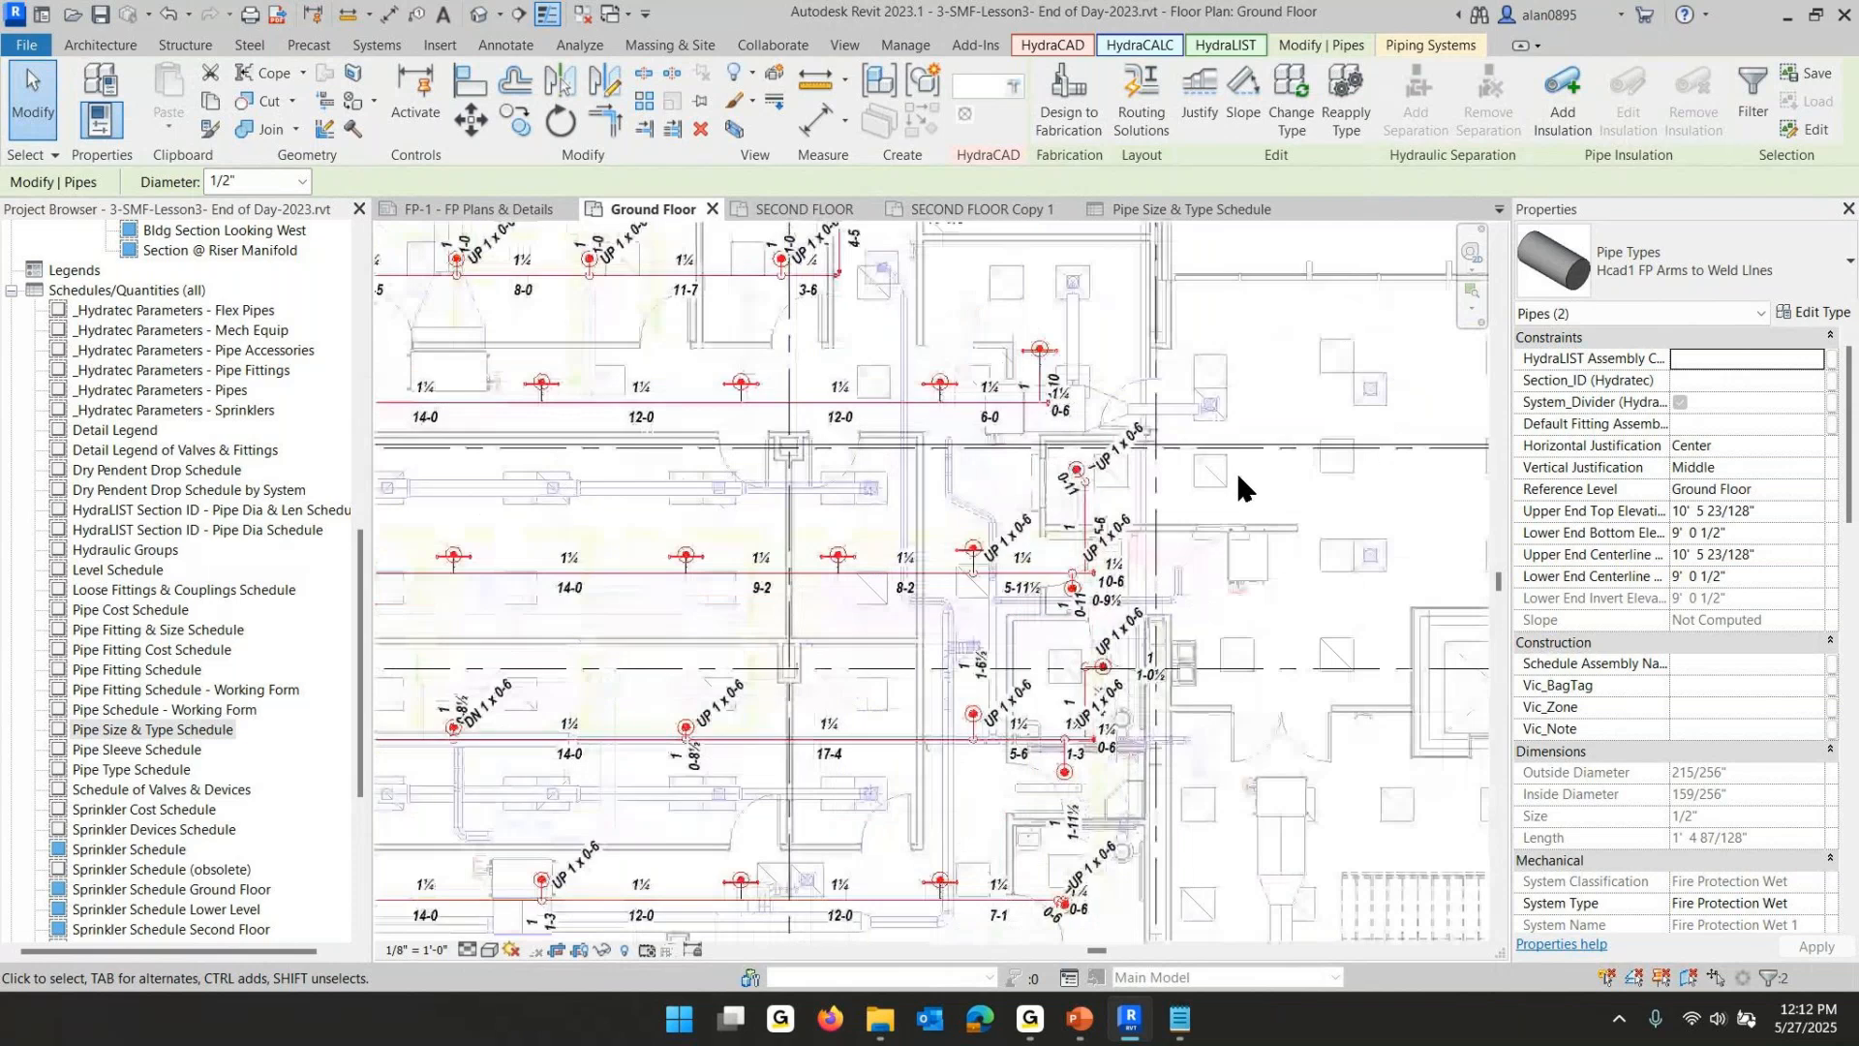
pyautogui.scroll(-2, 1263, 499)
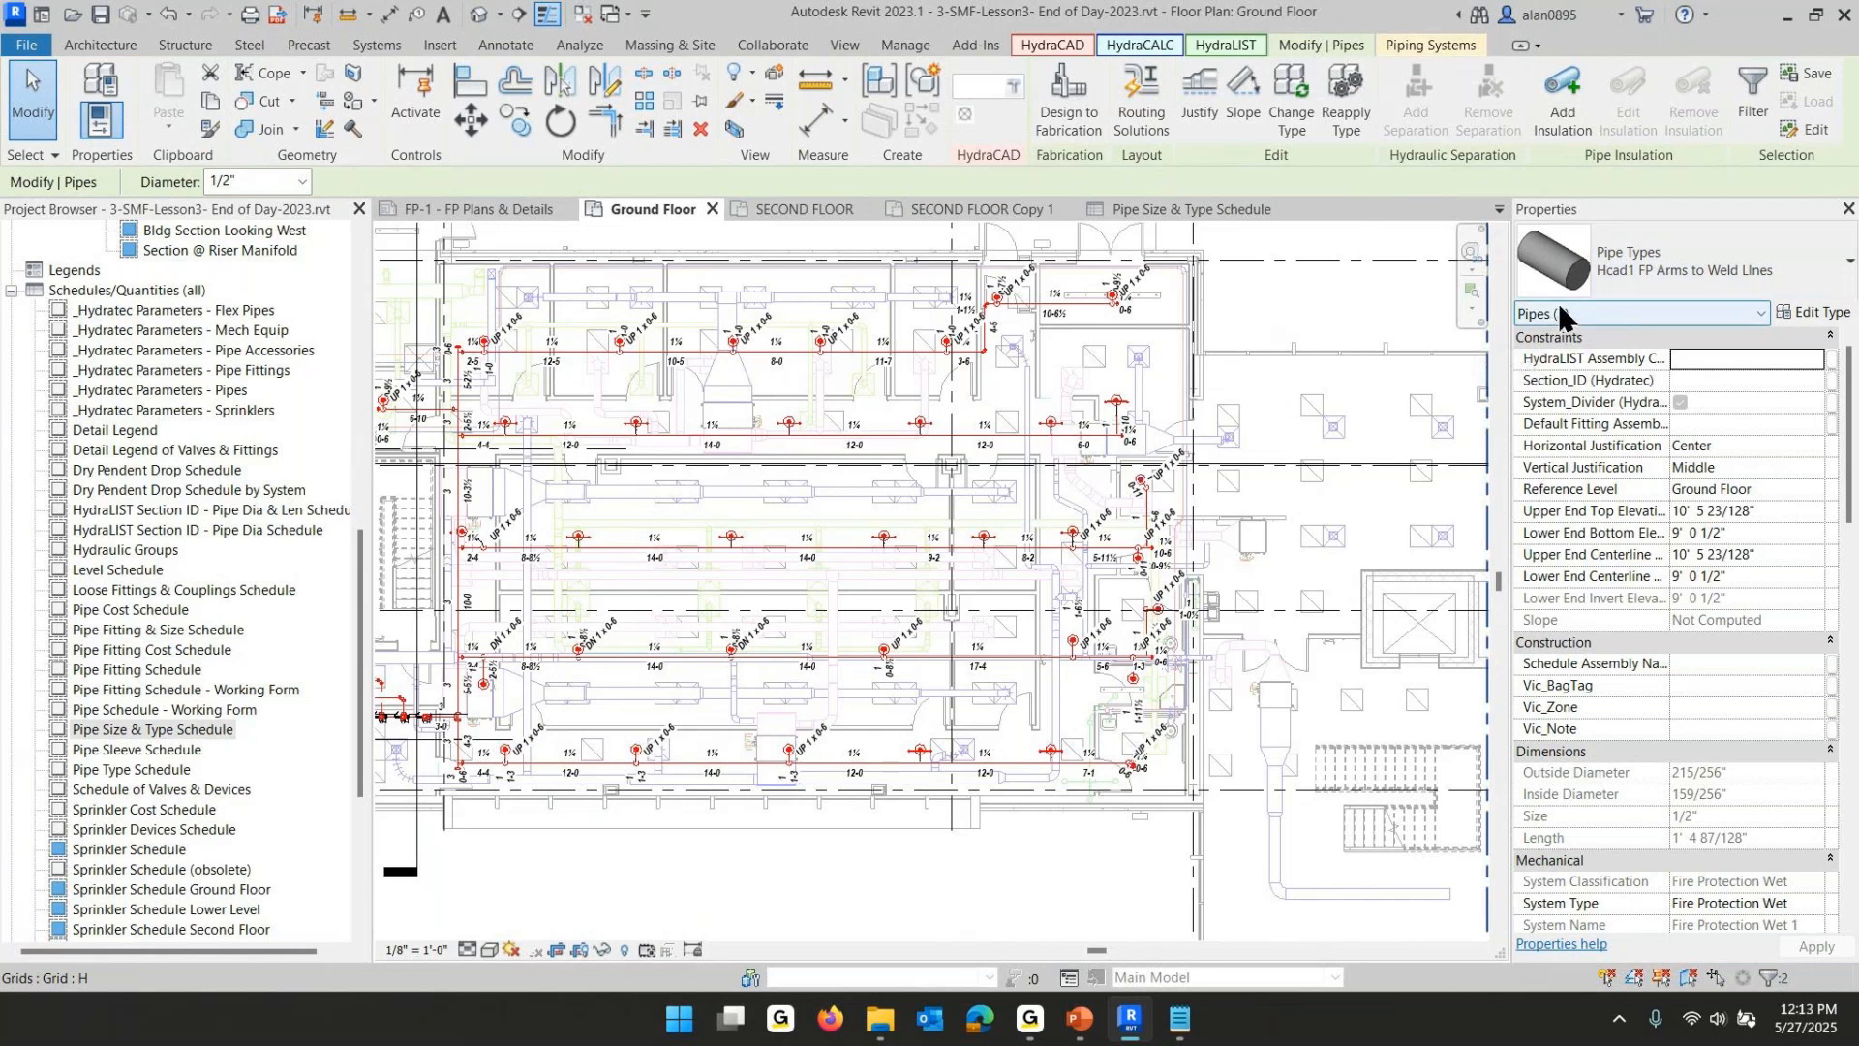
pyautogui.rightClick(847, 492)
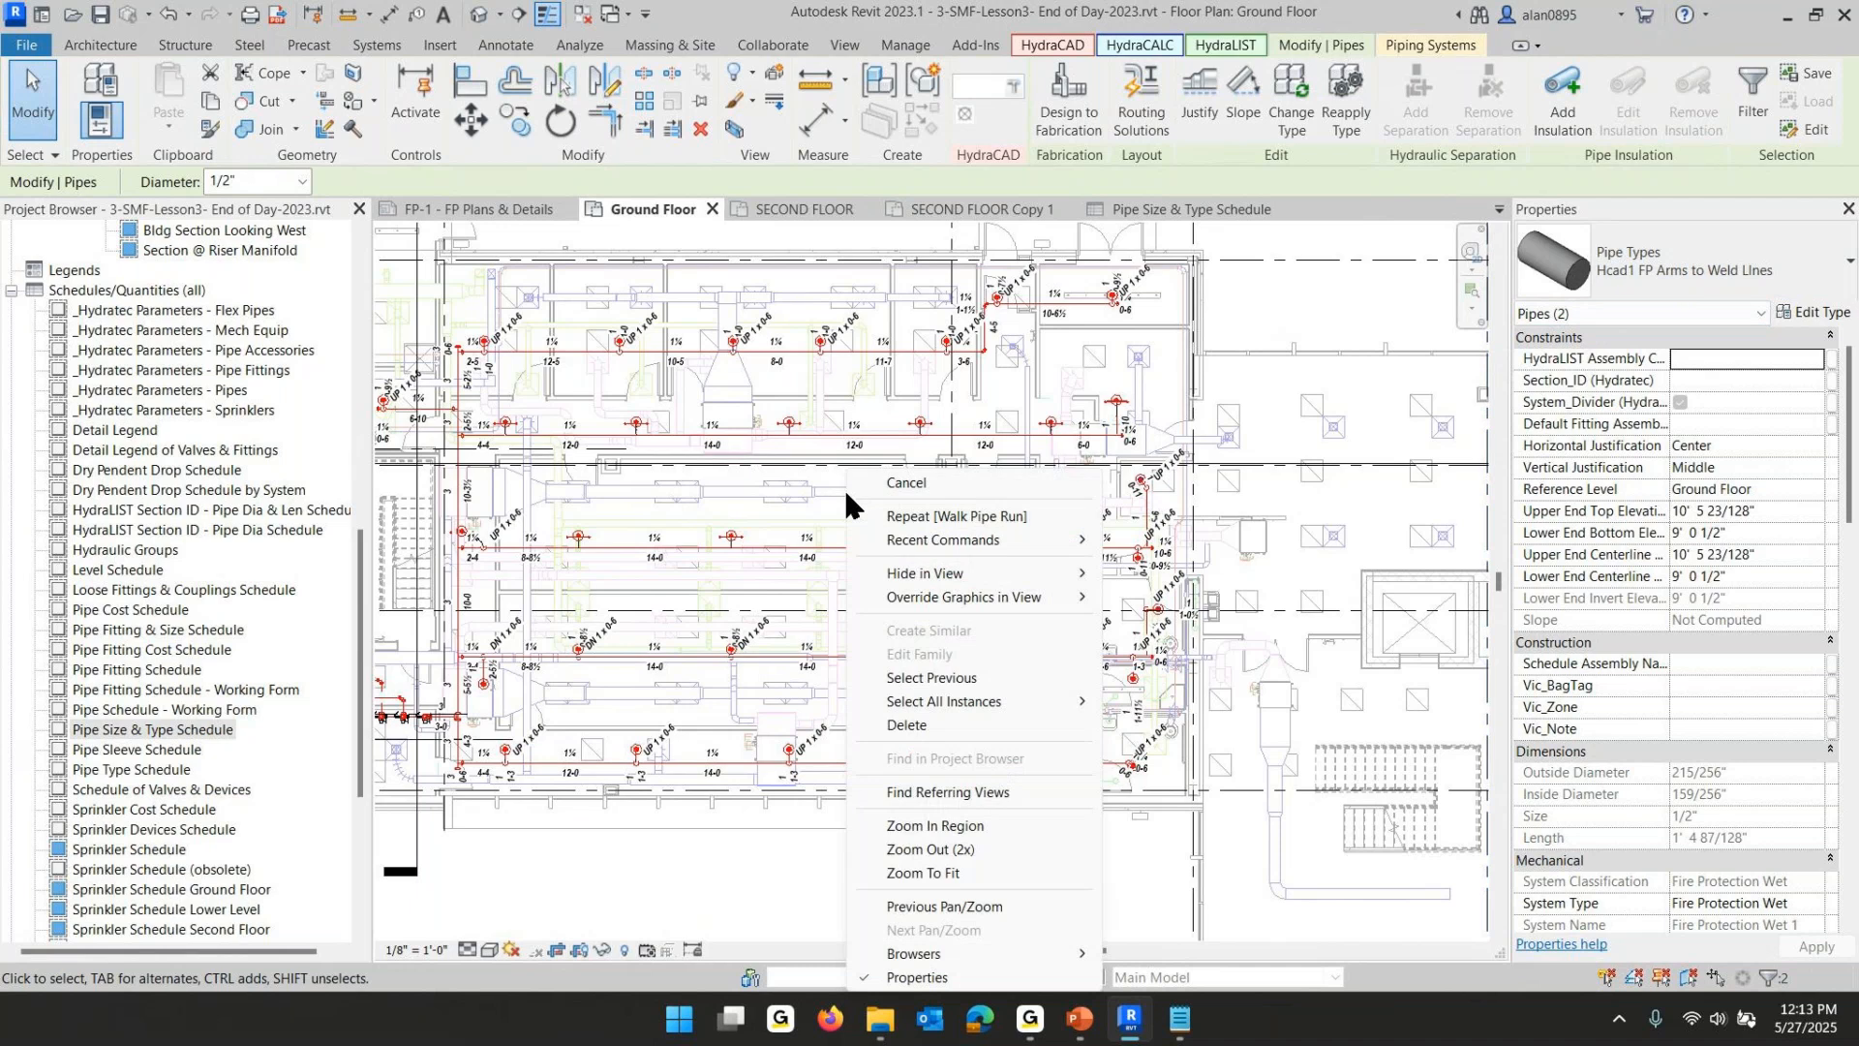
pyautogui.moveTo(969, 593)
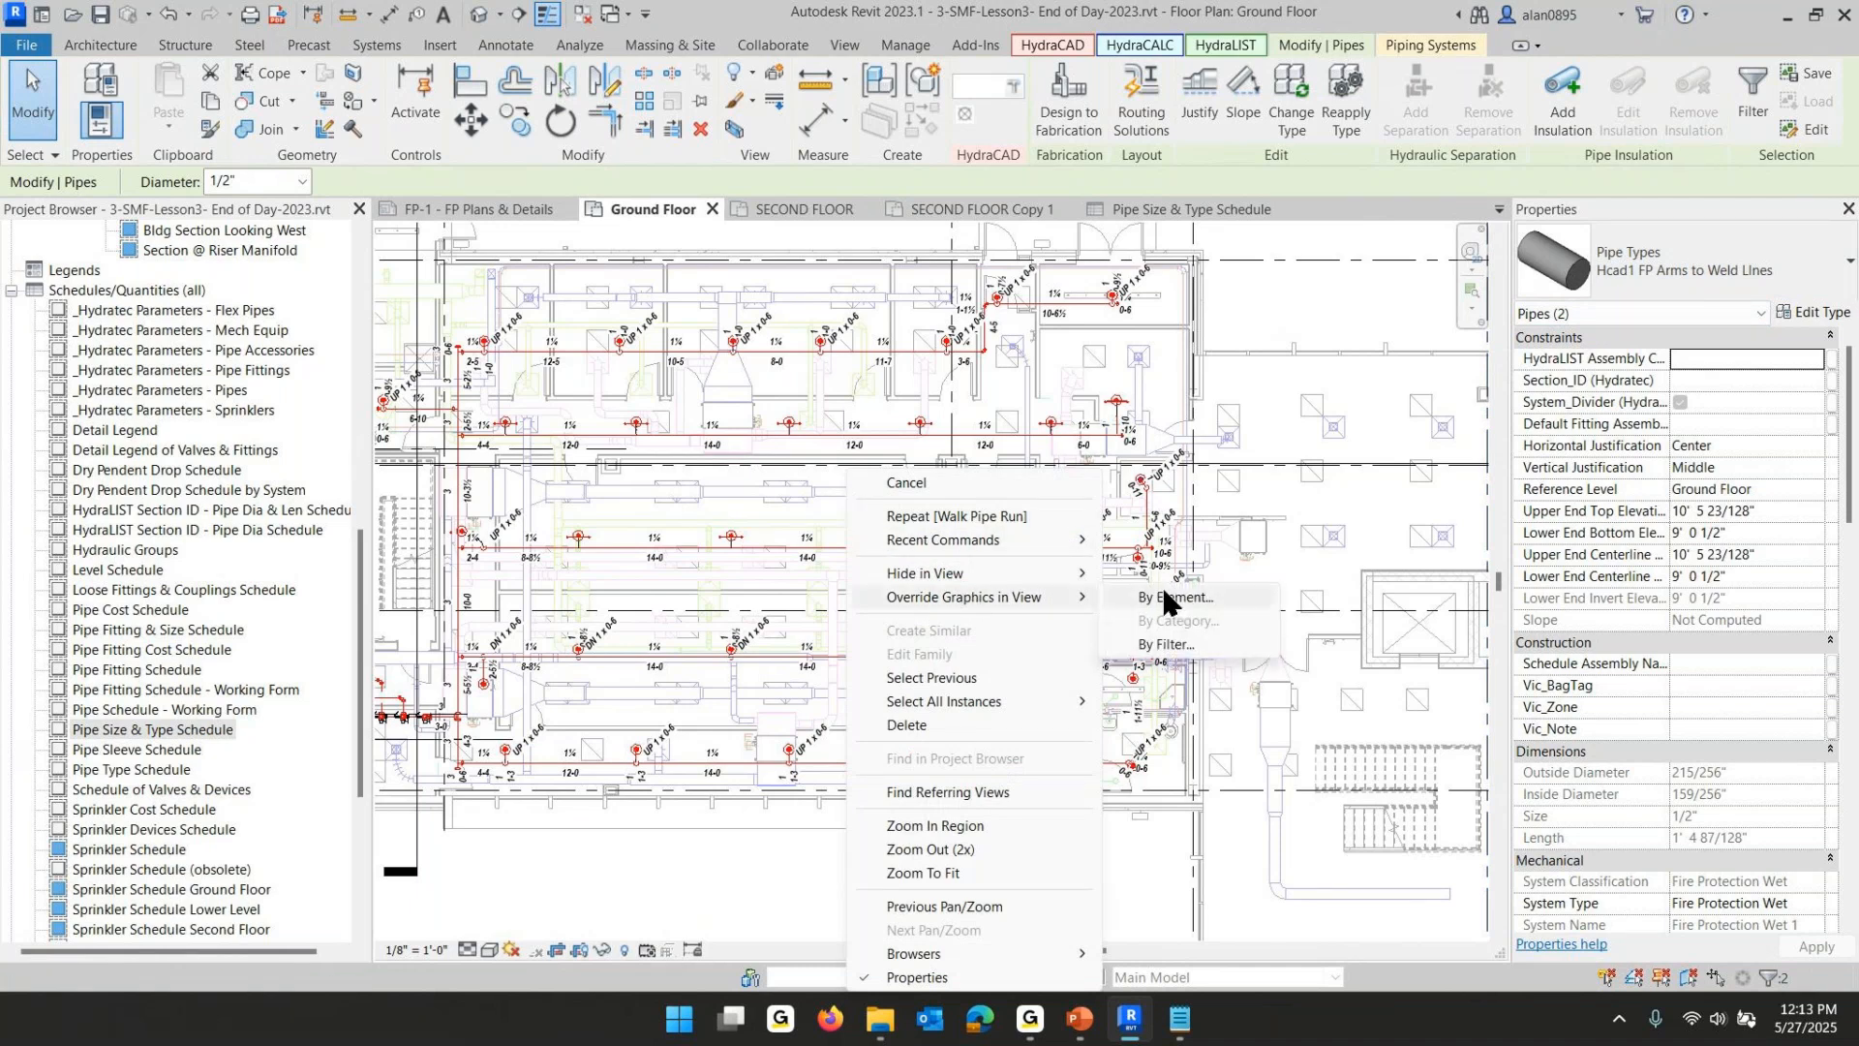
pyautogui.click(1198, 597)
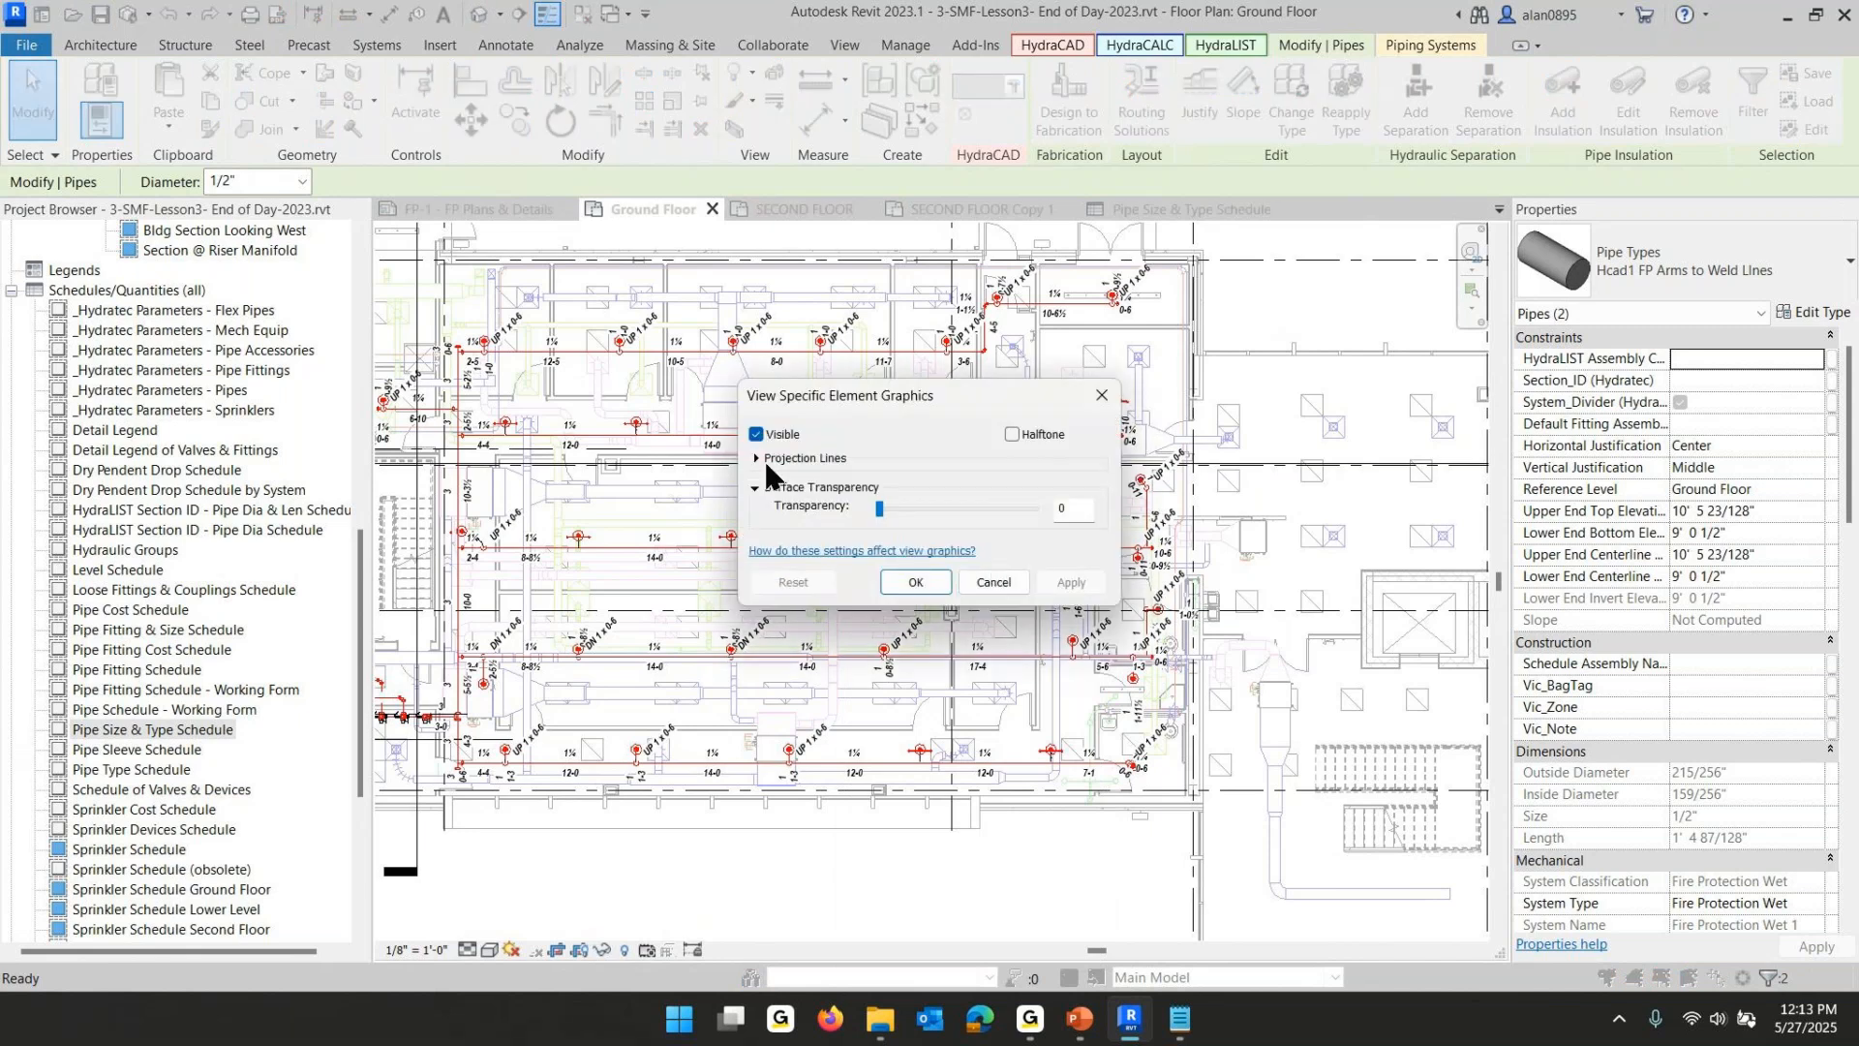
pyautogui.click(766, 460)
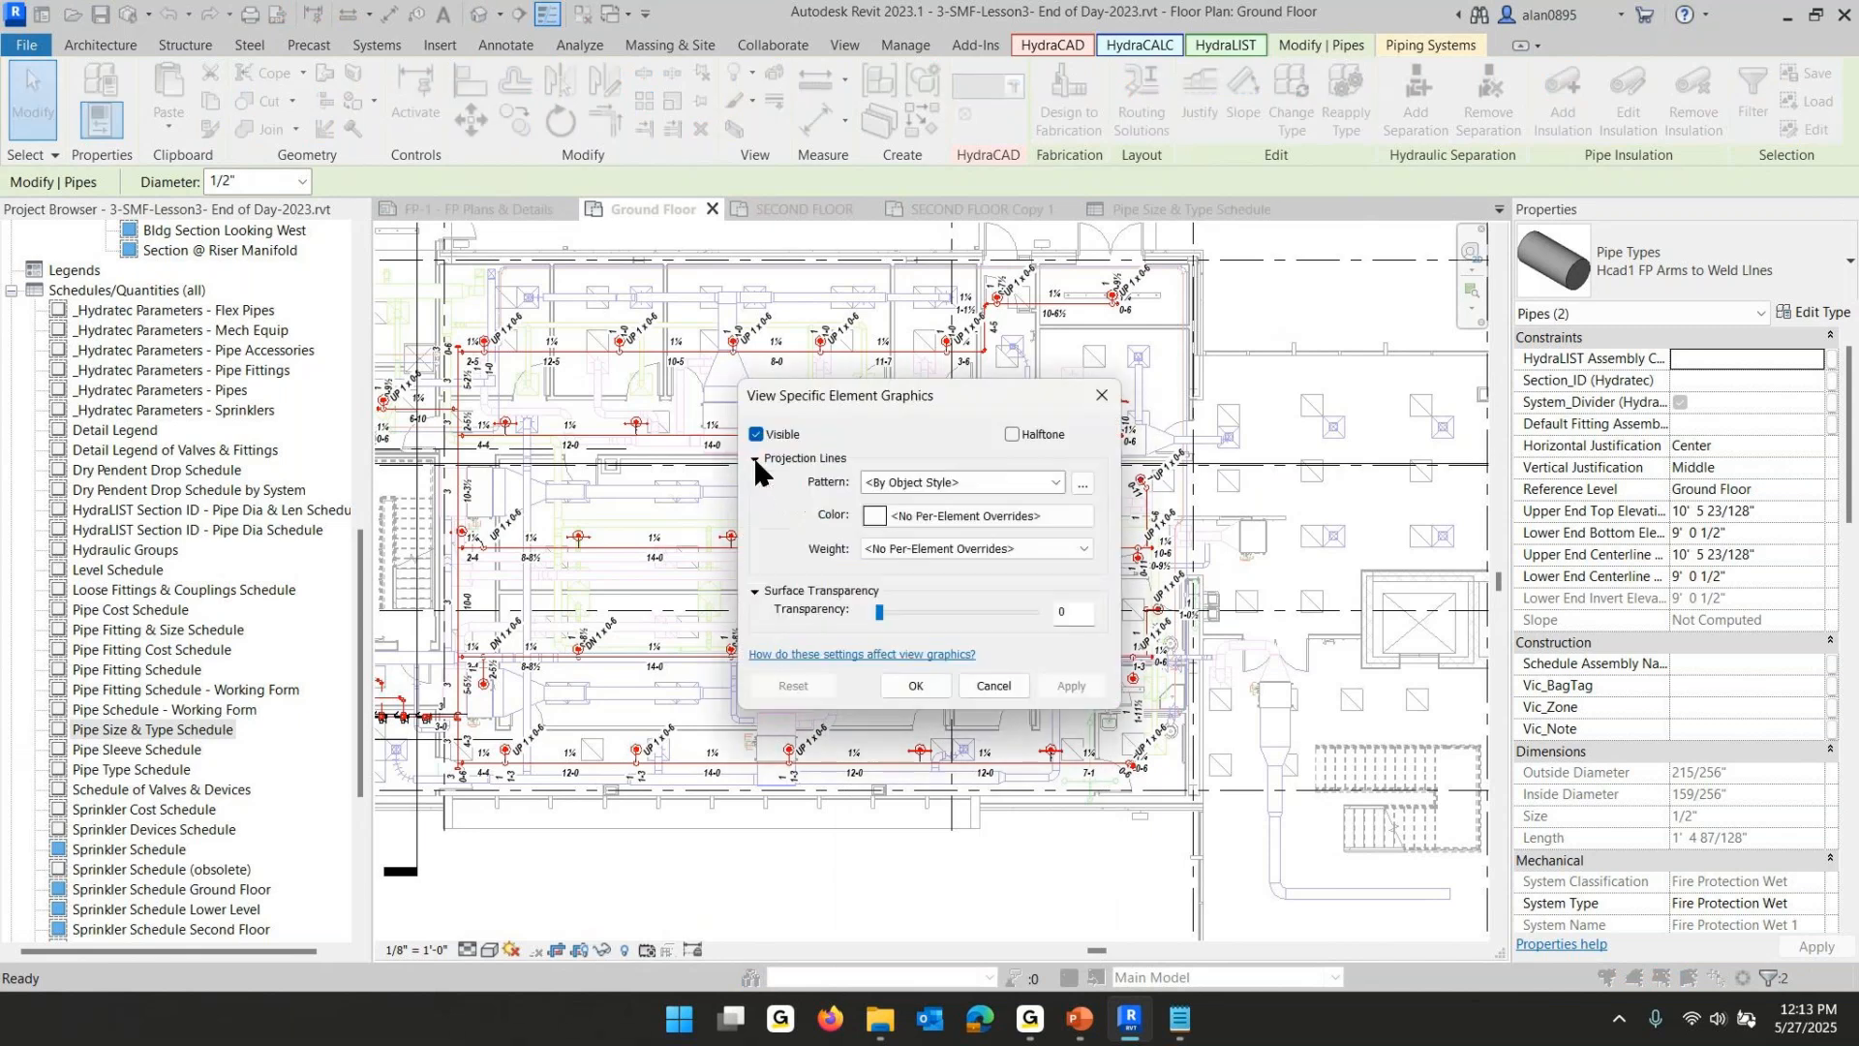
pyautogui.click(875, 516)
pyautogui.click(872, 572)
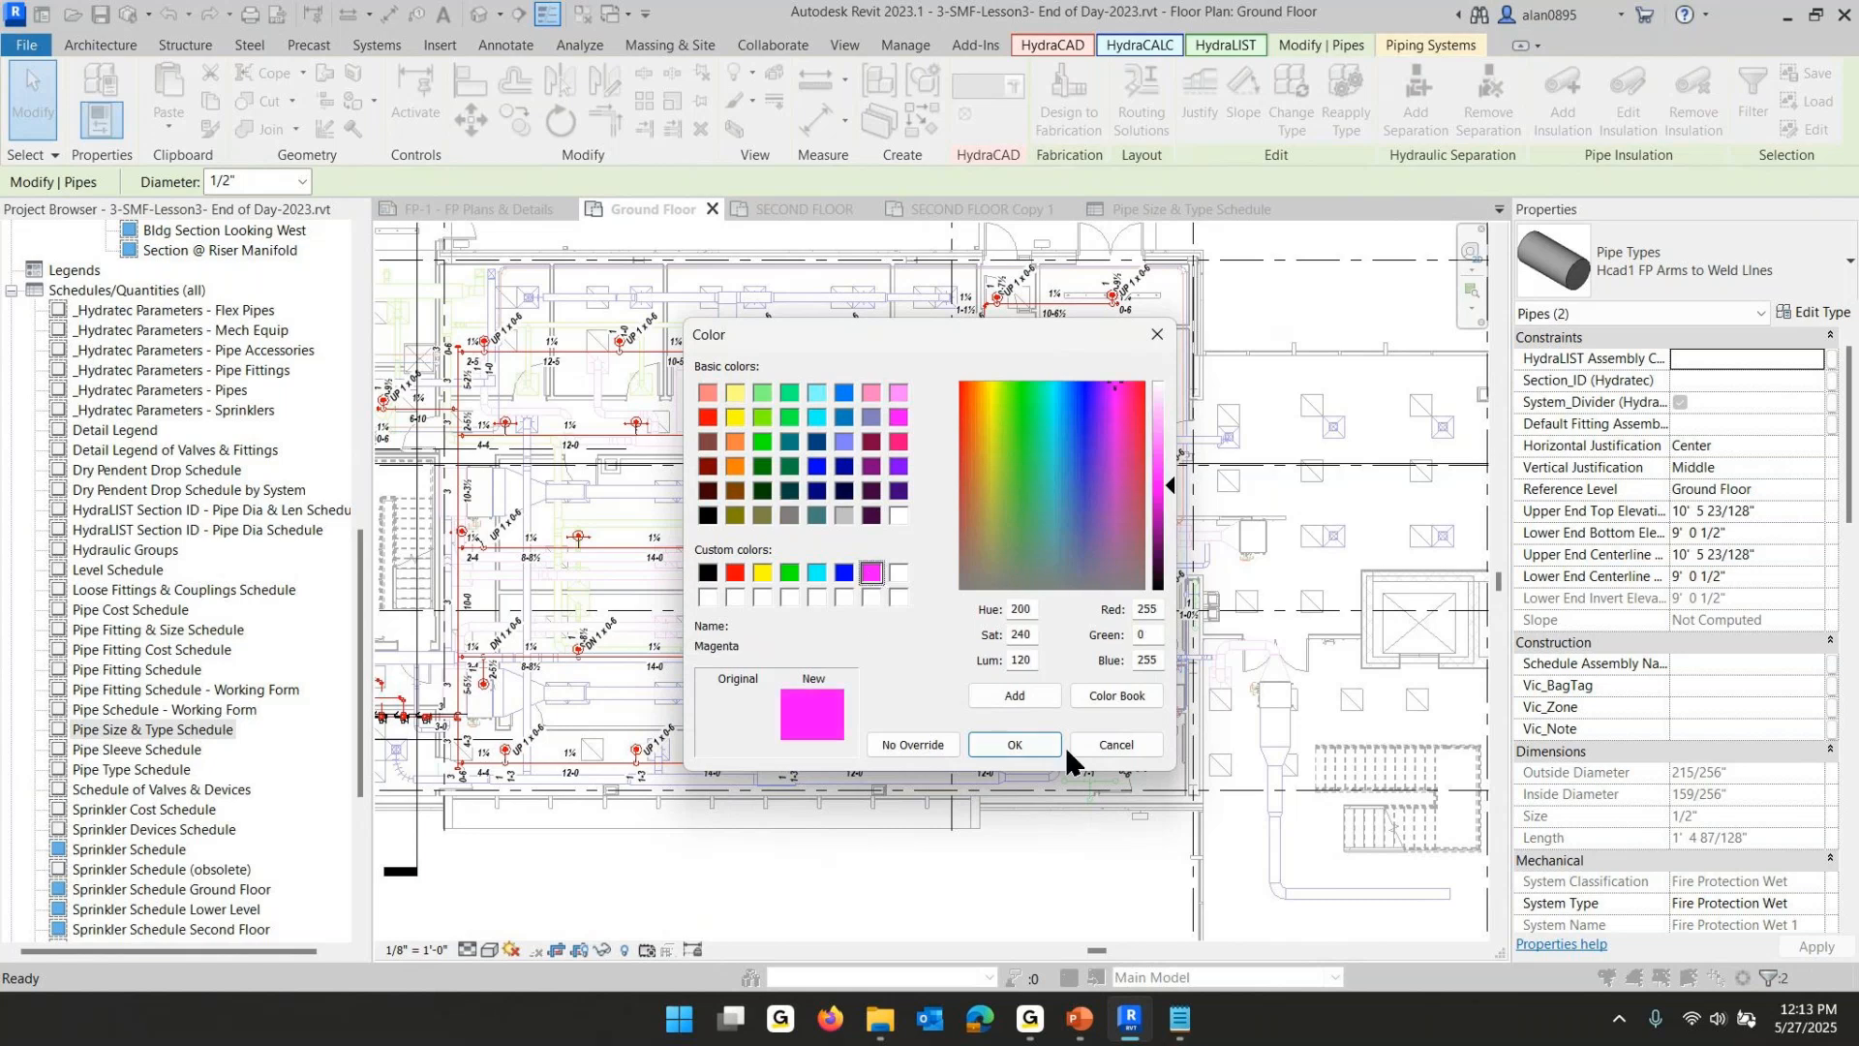
pyautogui.click(1034, 738)
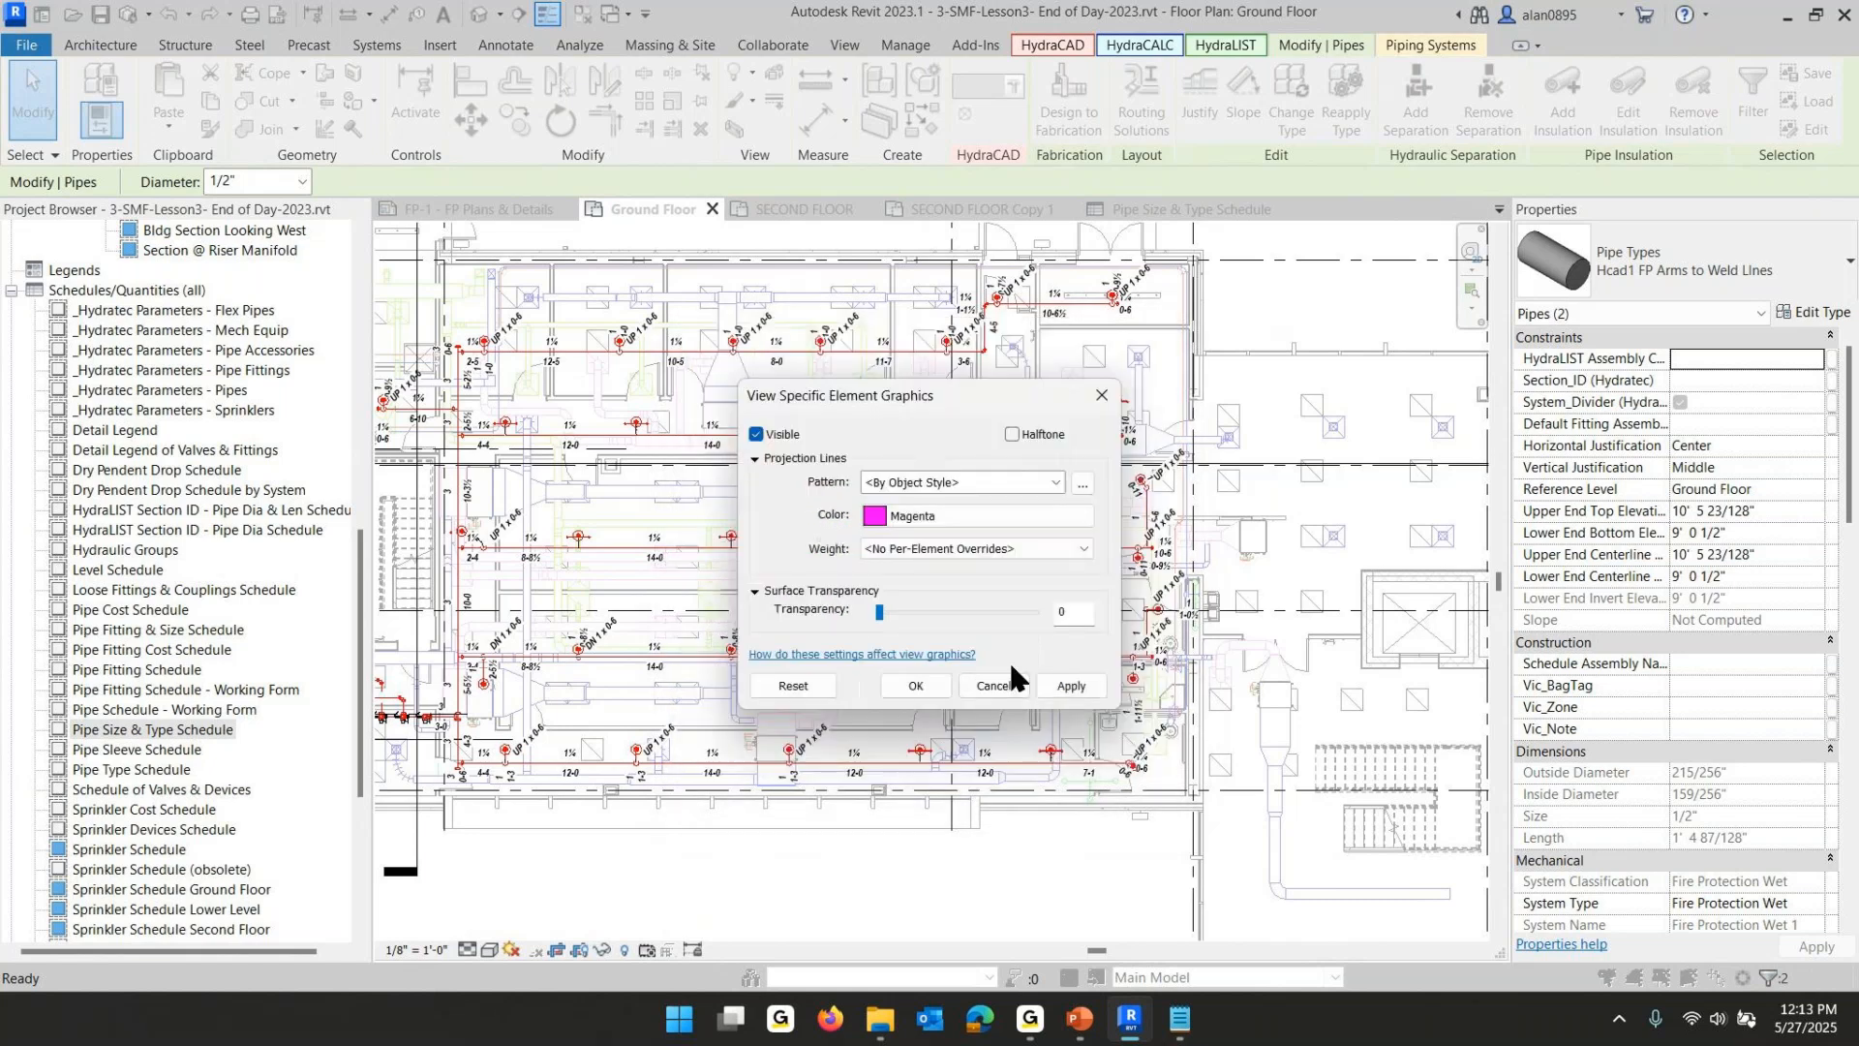
pyautogui.click(903, 548)
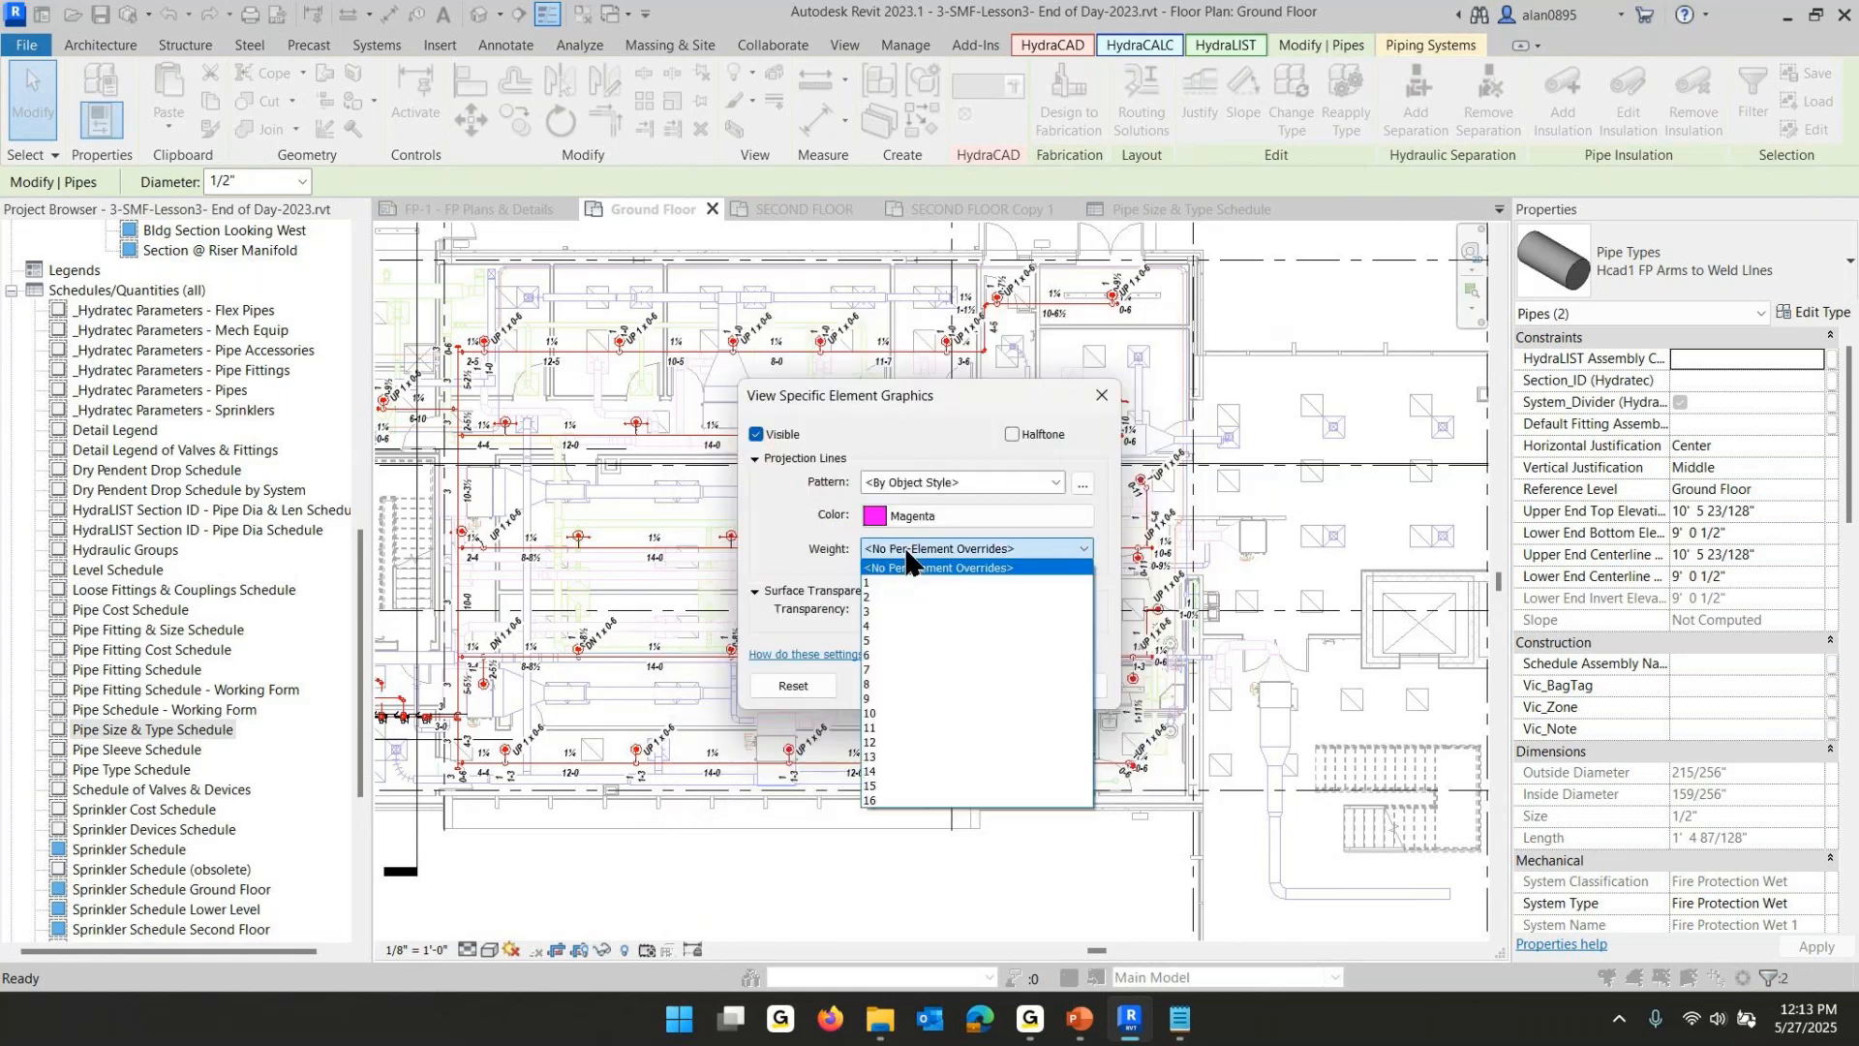
pyautogui.click(876, 786)
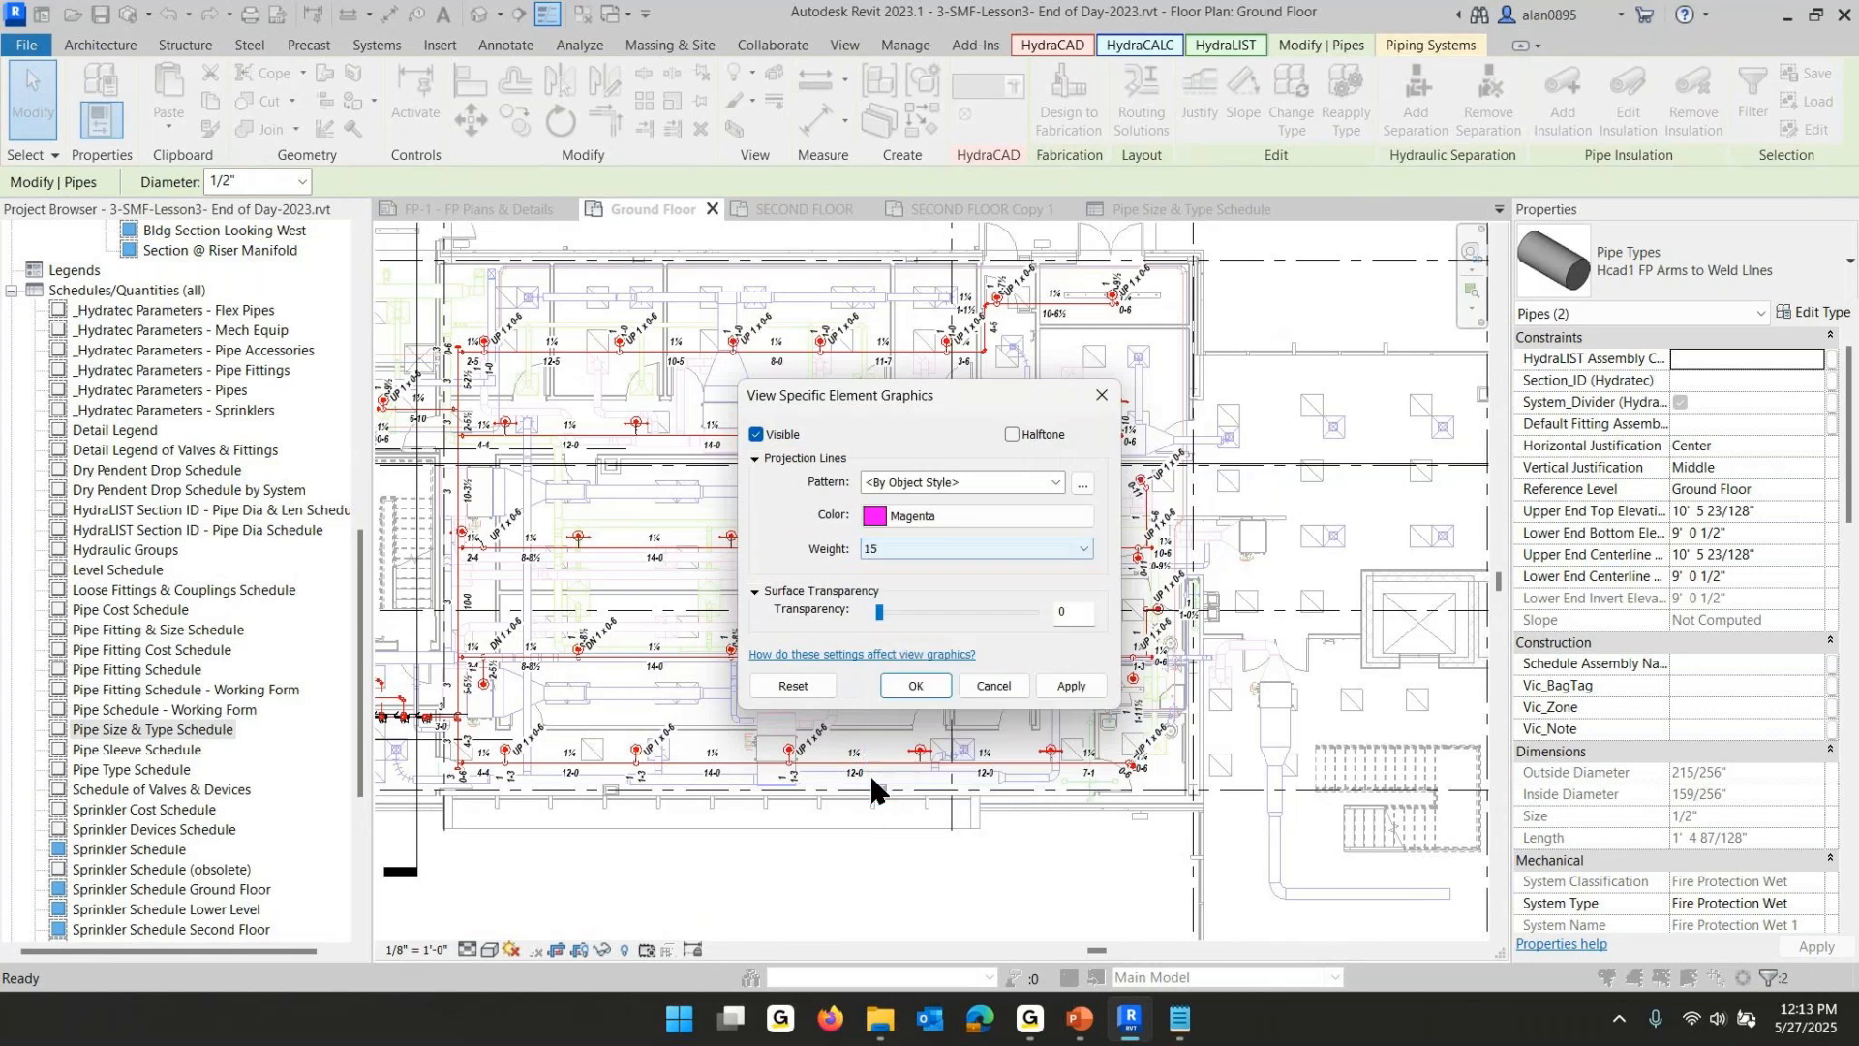
pyautogui.click(912, 686)
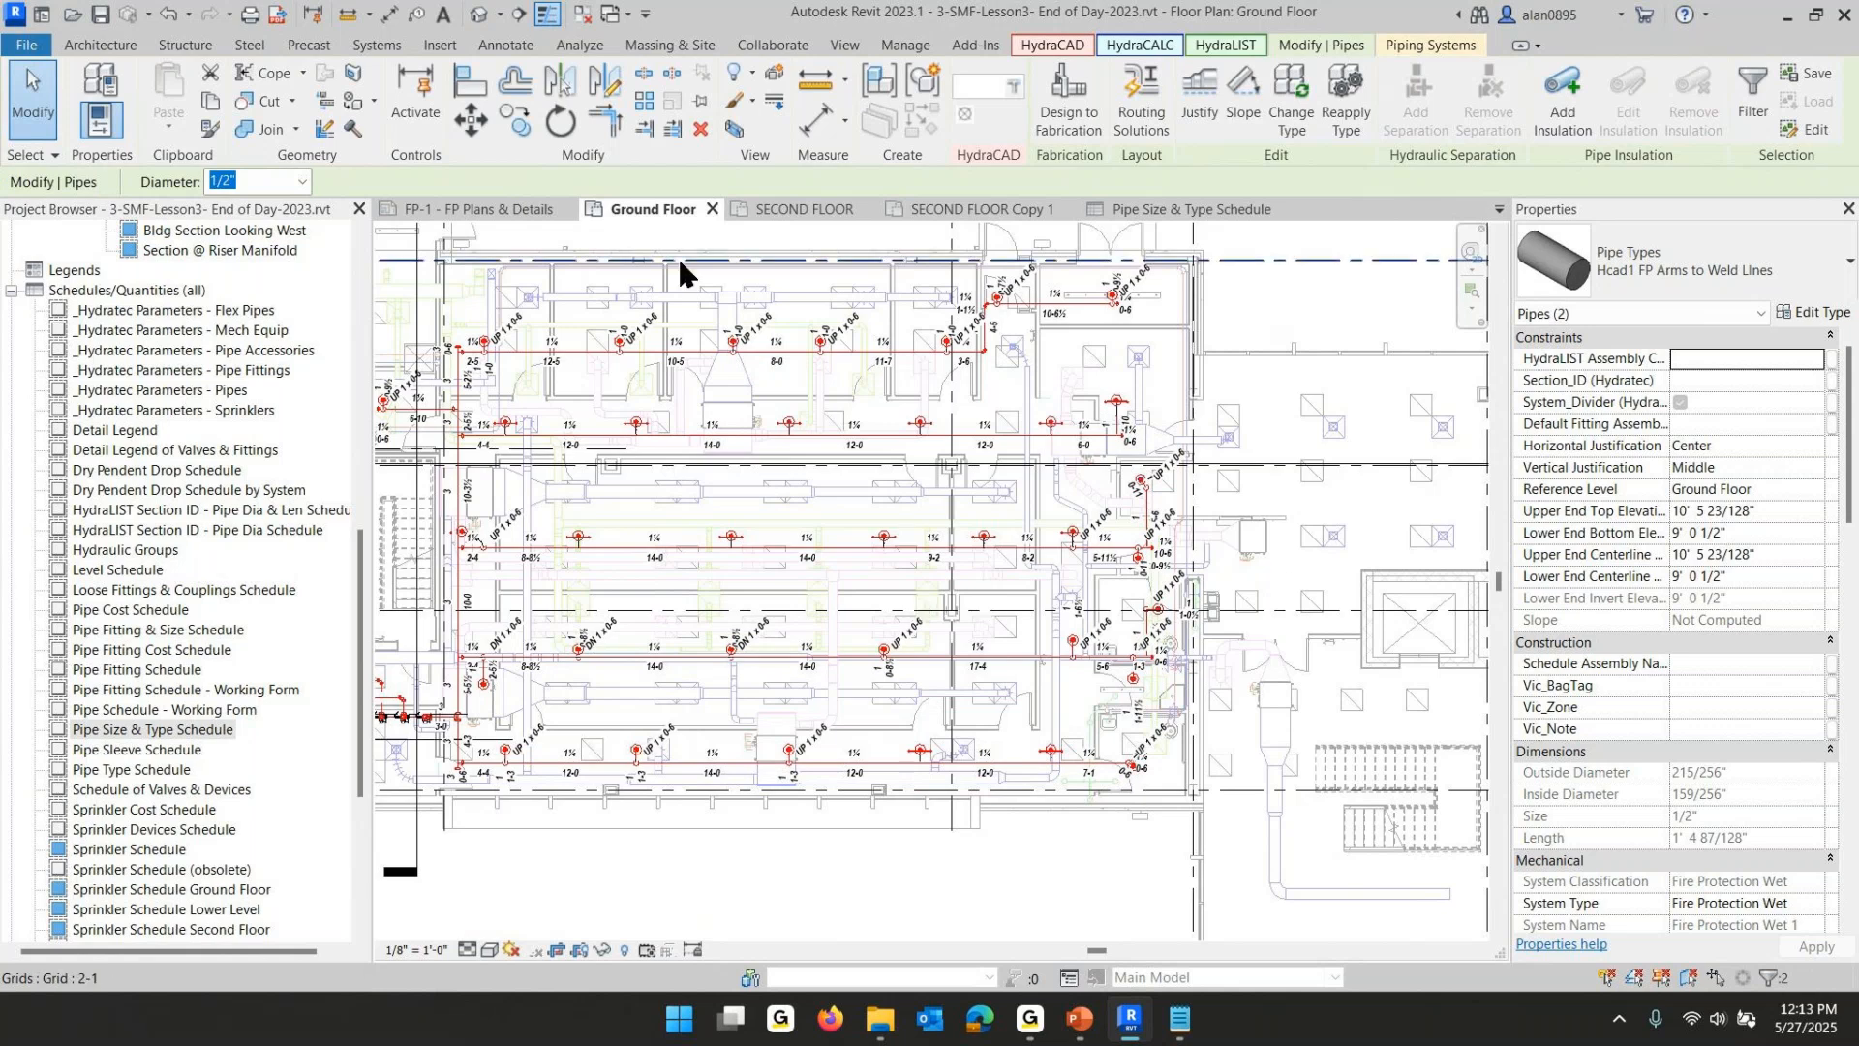
# - Turn off Thin Lines so line weights display, and clear the selection
pyautogui.click(550, 19)
pyautogui.press('Escape')
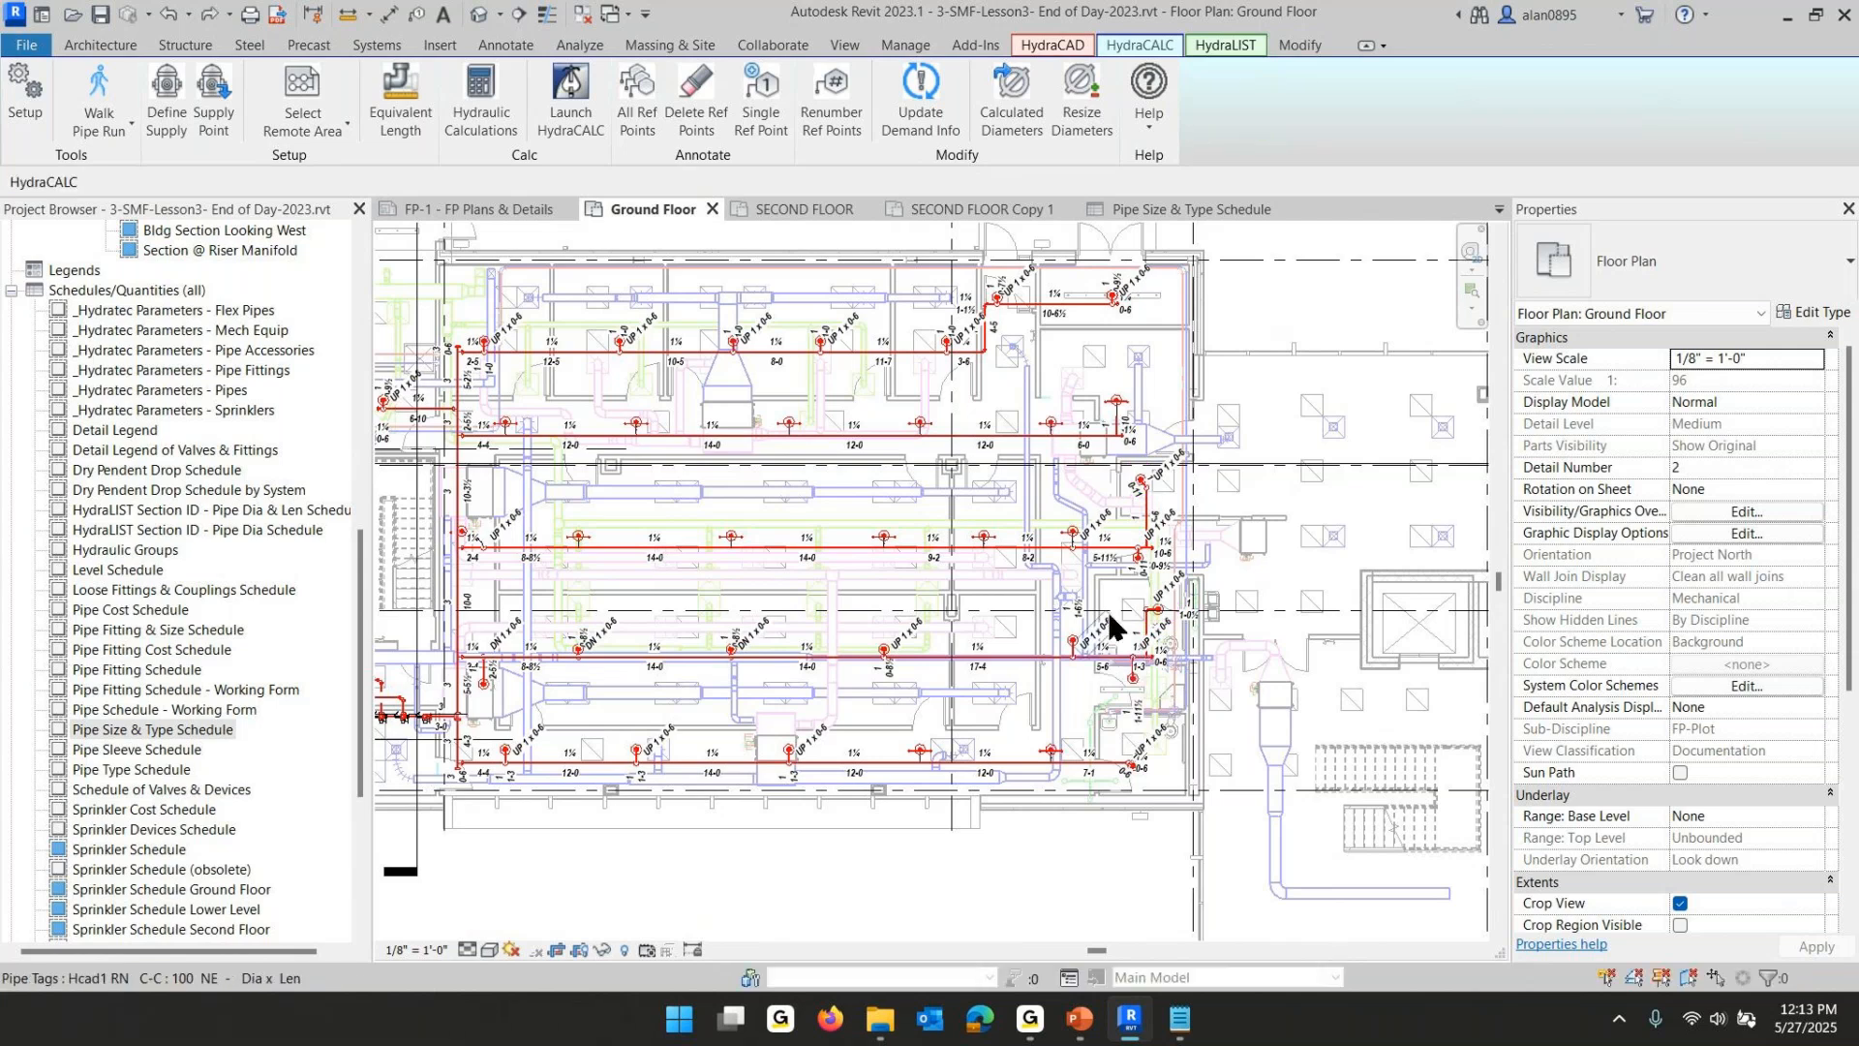
# - Highlight the 1/2" arm pipes in the model again from the Pipe Size & Type Schedule
pyautogui.click(1180, 217)
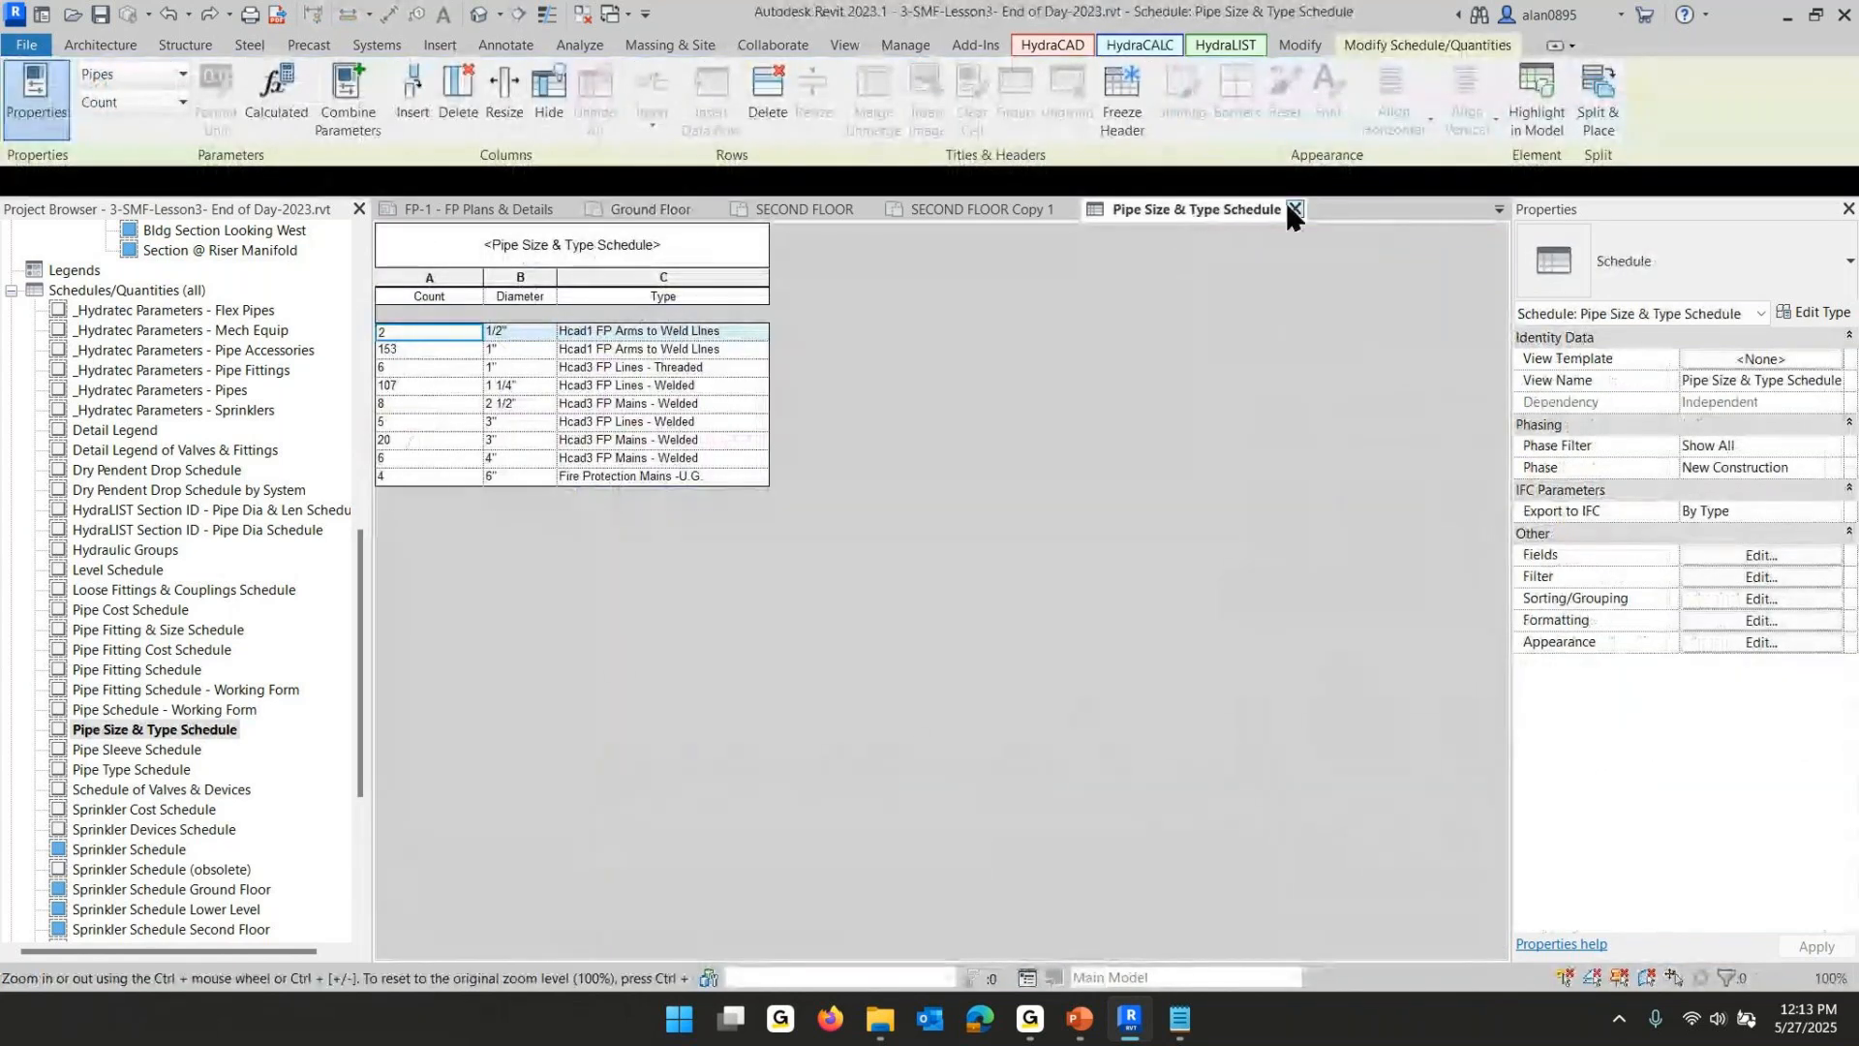
pyautogui.click(1534, 101)
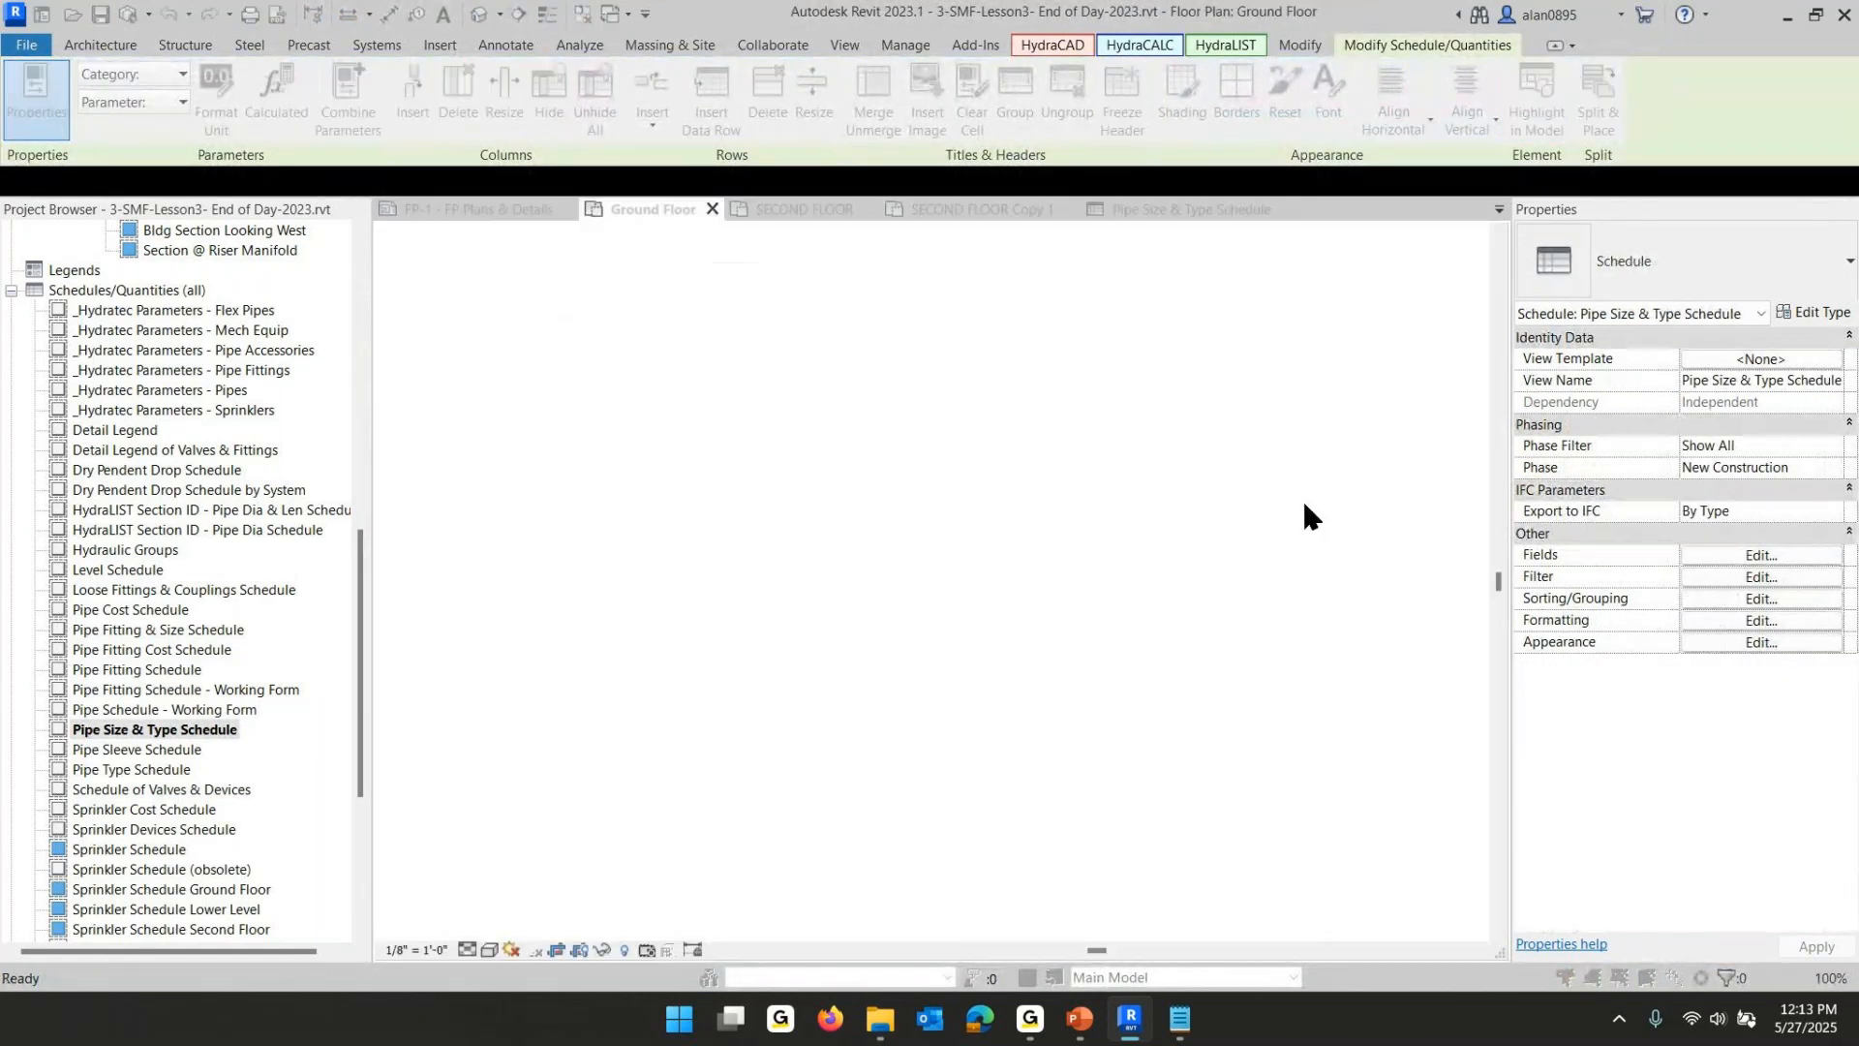
pyautogui.click(1045, 537)
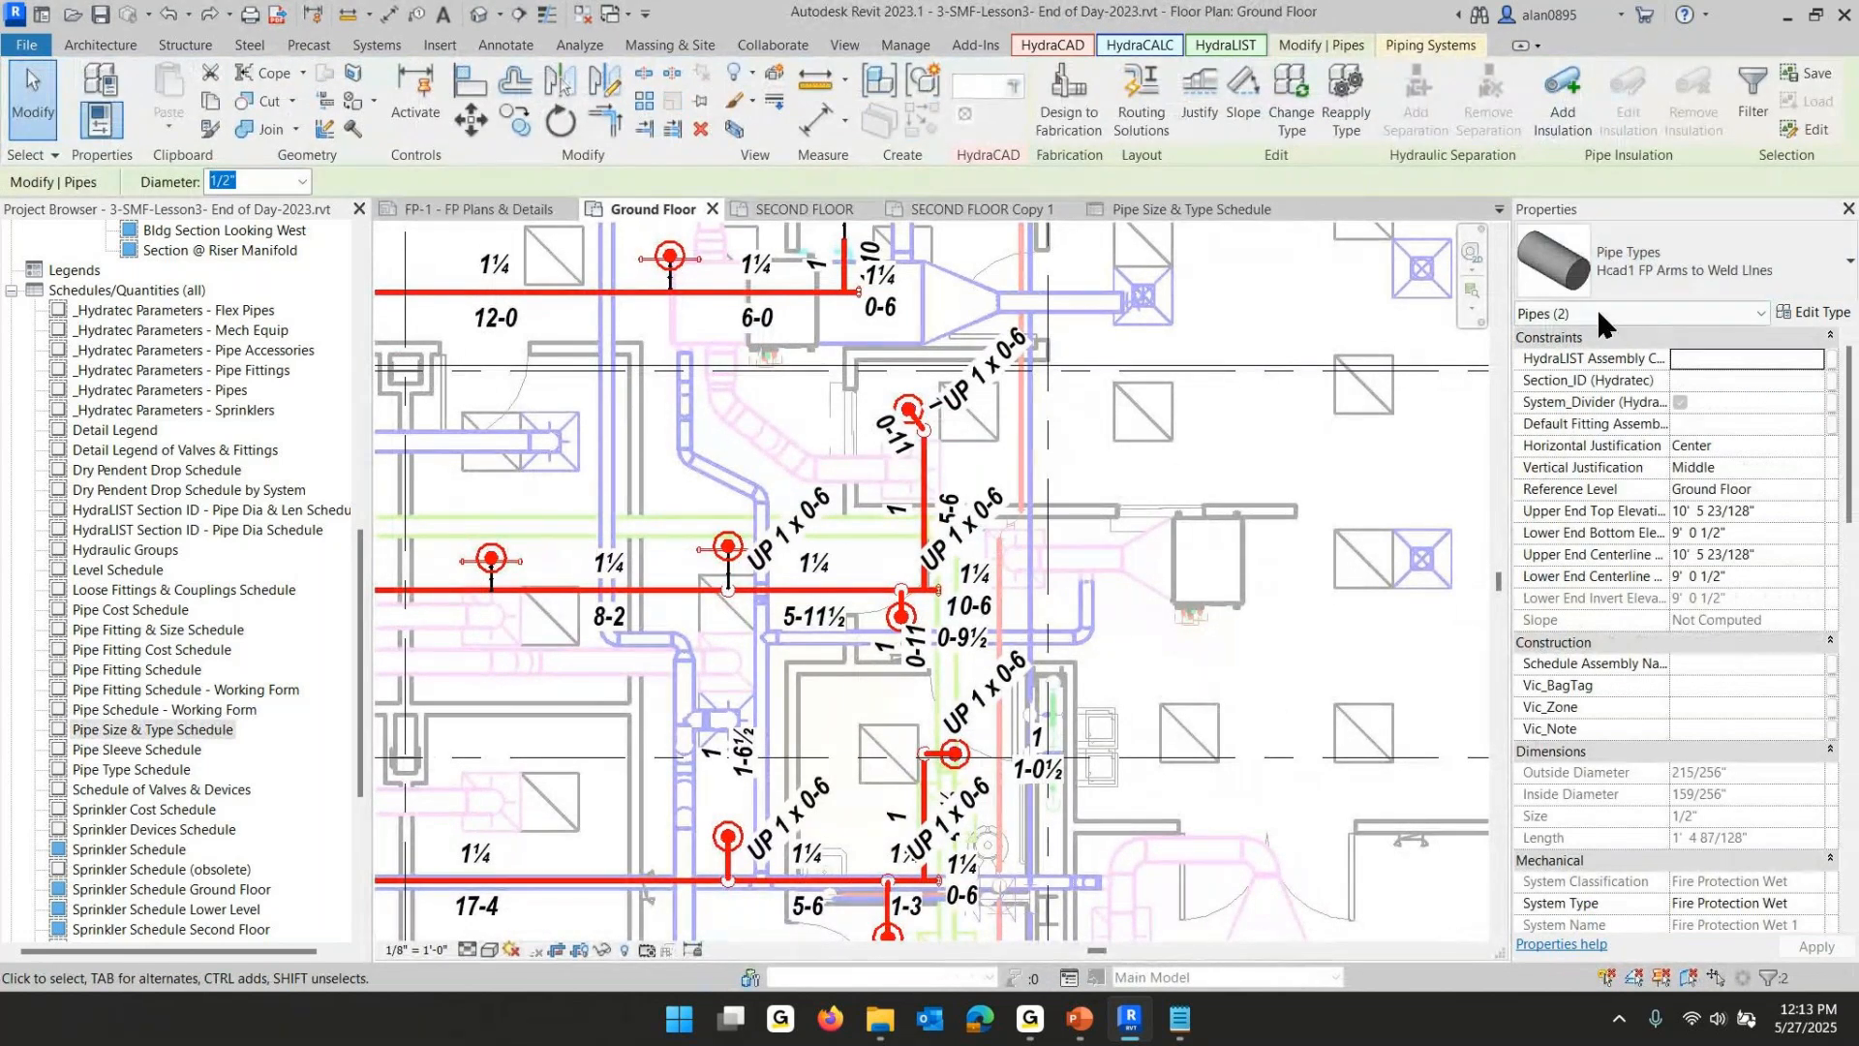
# - Override the selected 1/2" arm pipes' projection lines in the Ground Floor view to Magenta with line weight 10
pyautogui.rightClick(738, 443)
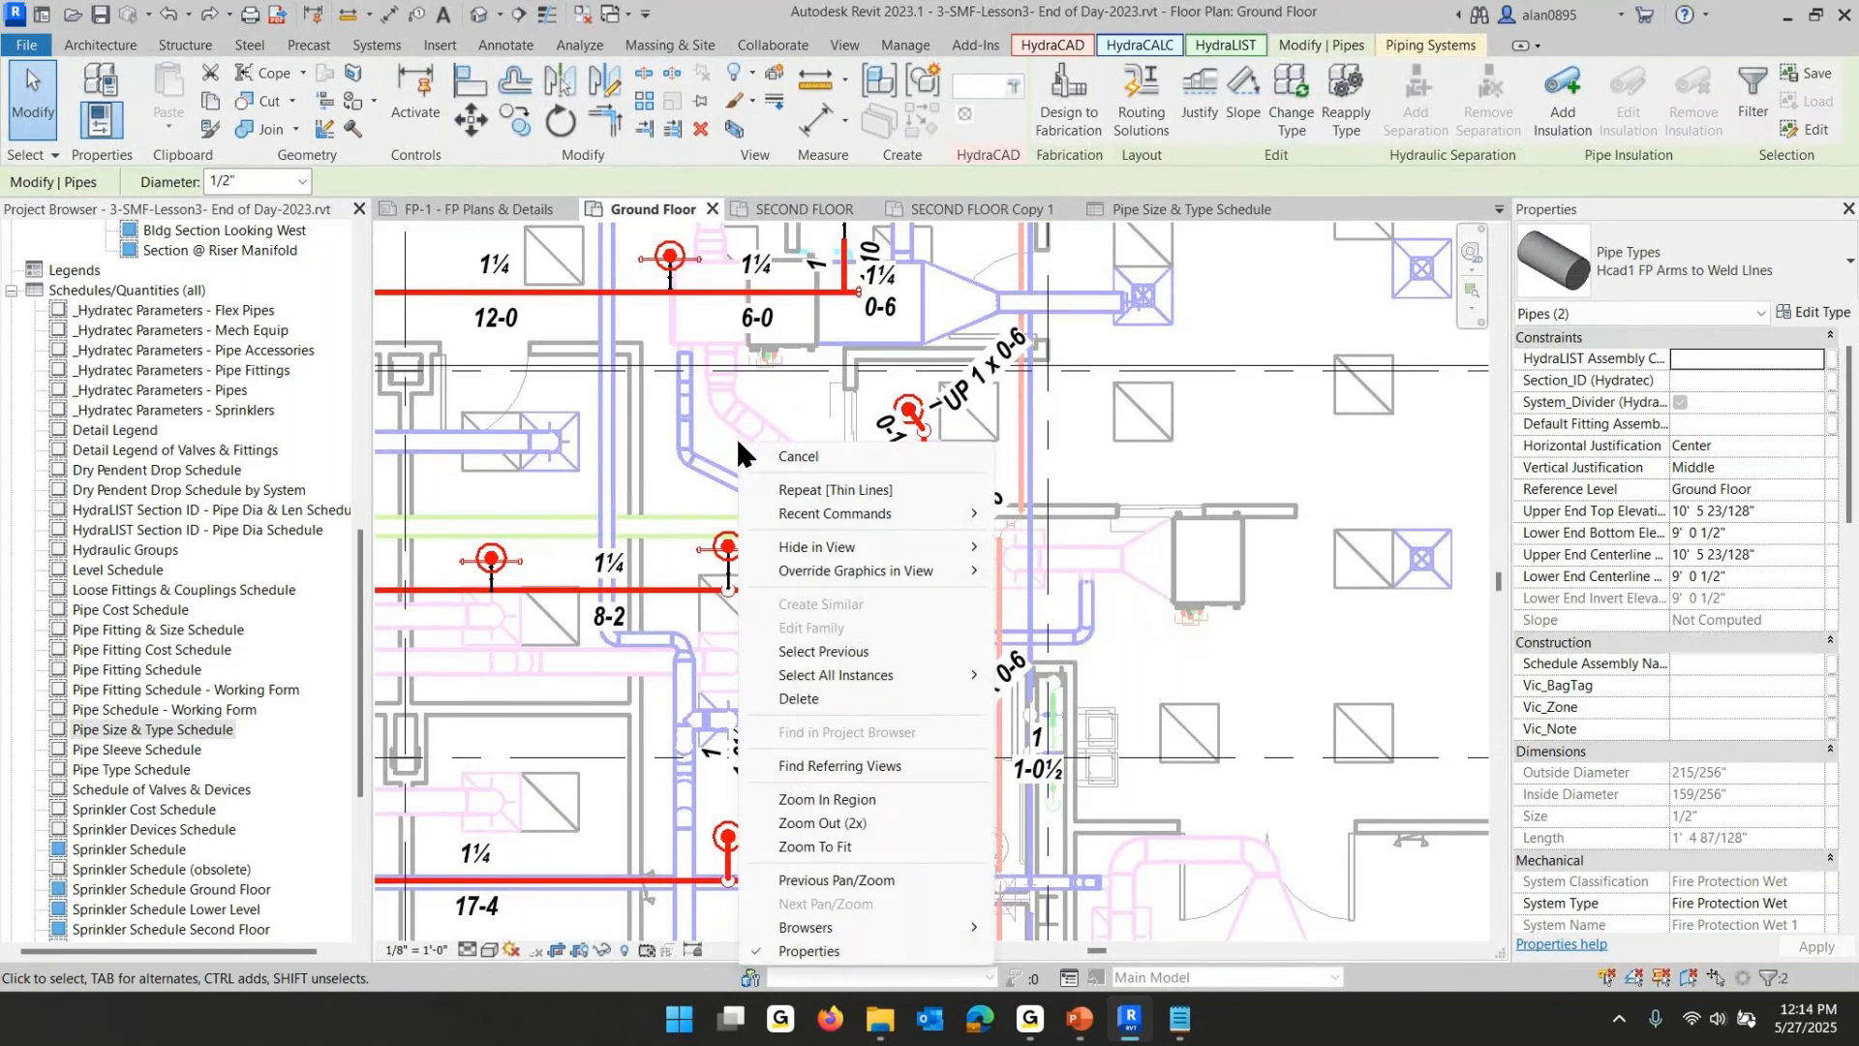
pyautogui.moveTo(816, 571)
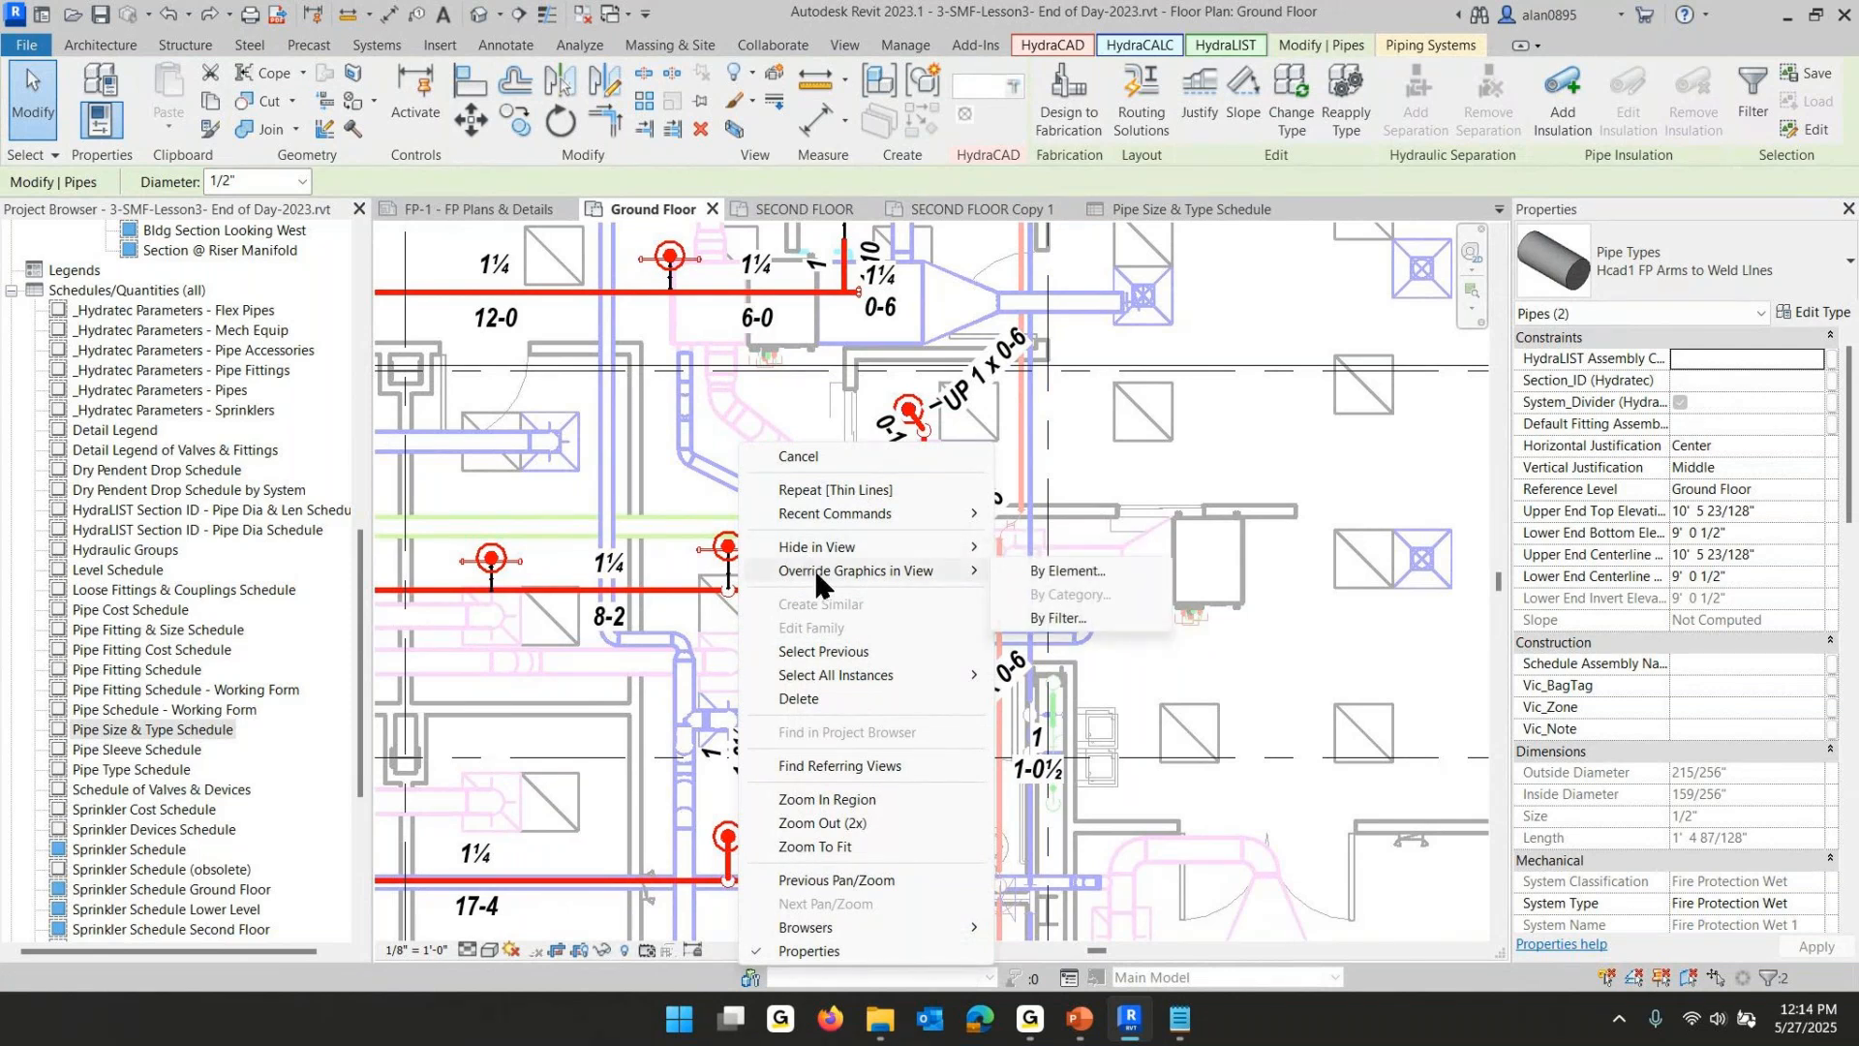
pyautogui.click(1069, 573)
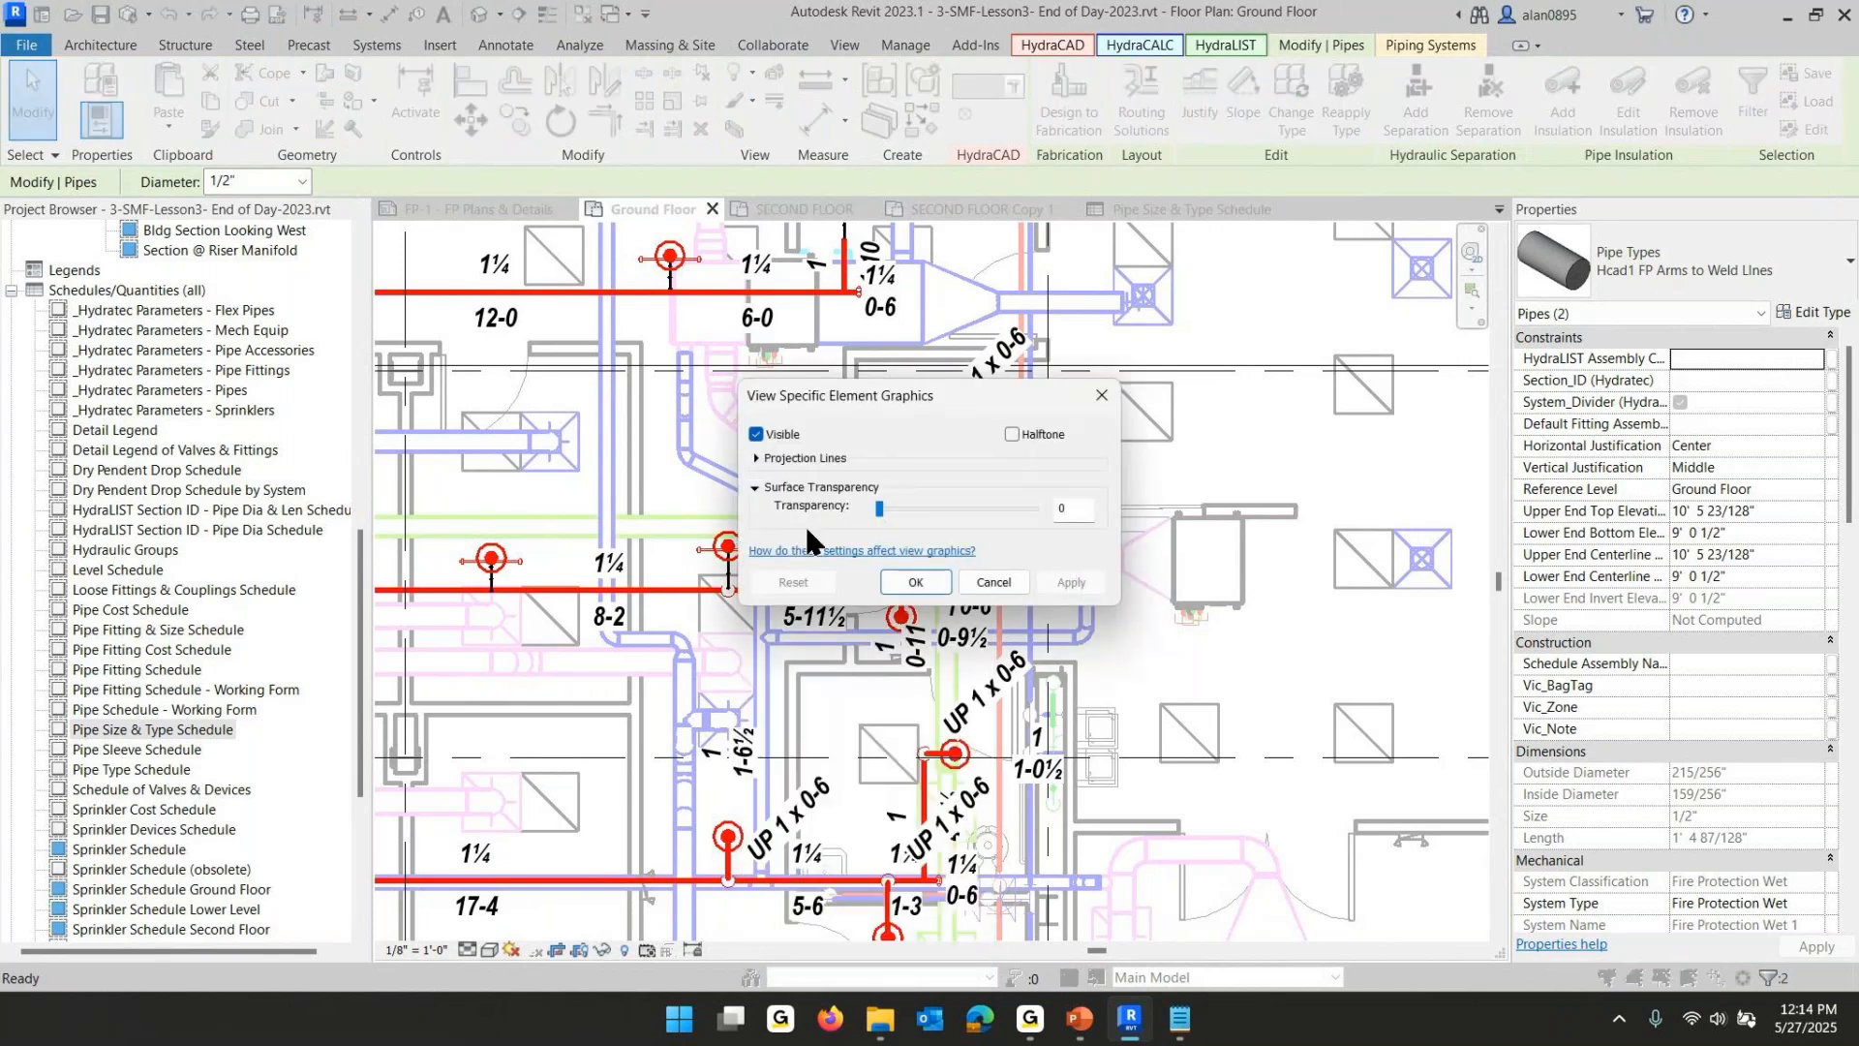
pyautogui.click(754, 457)
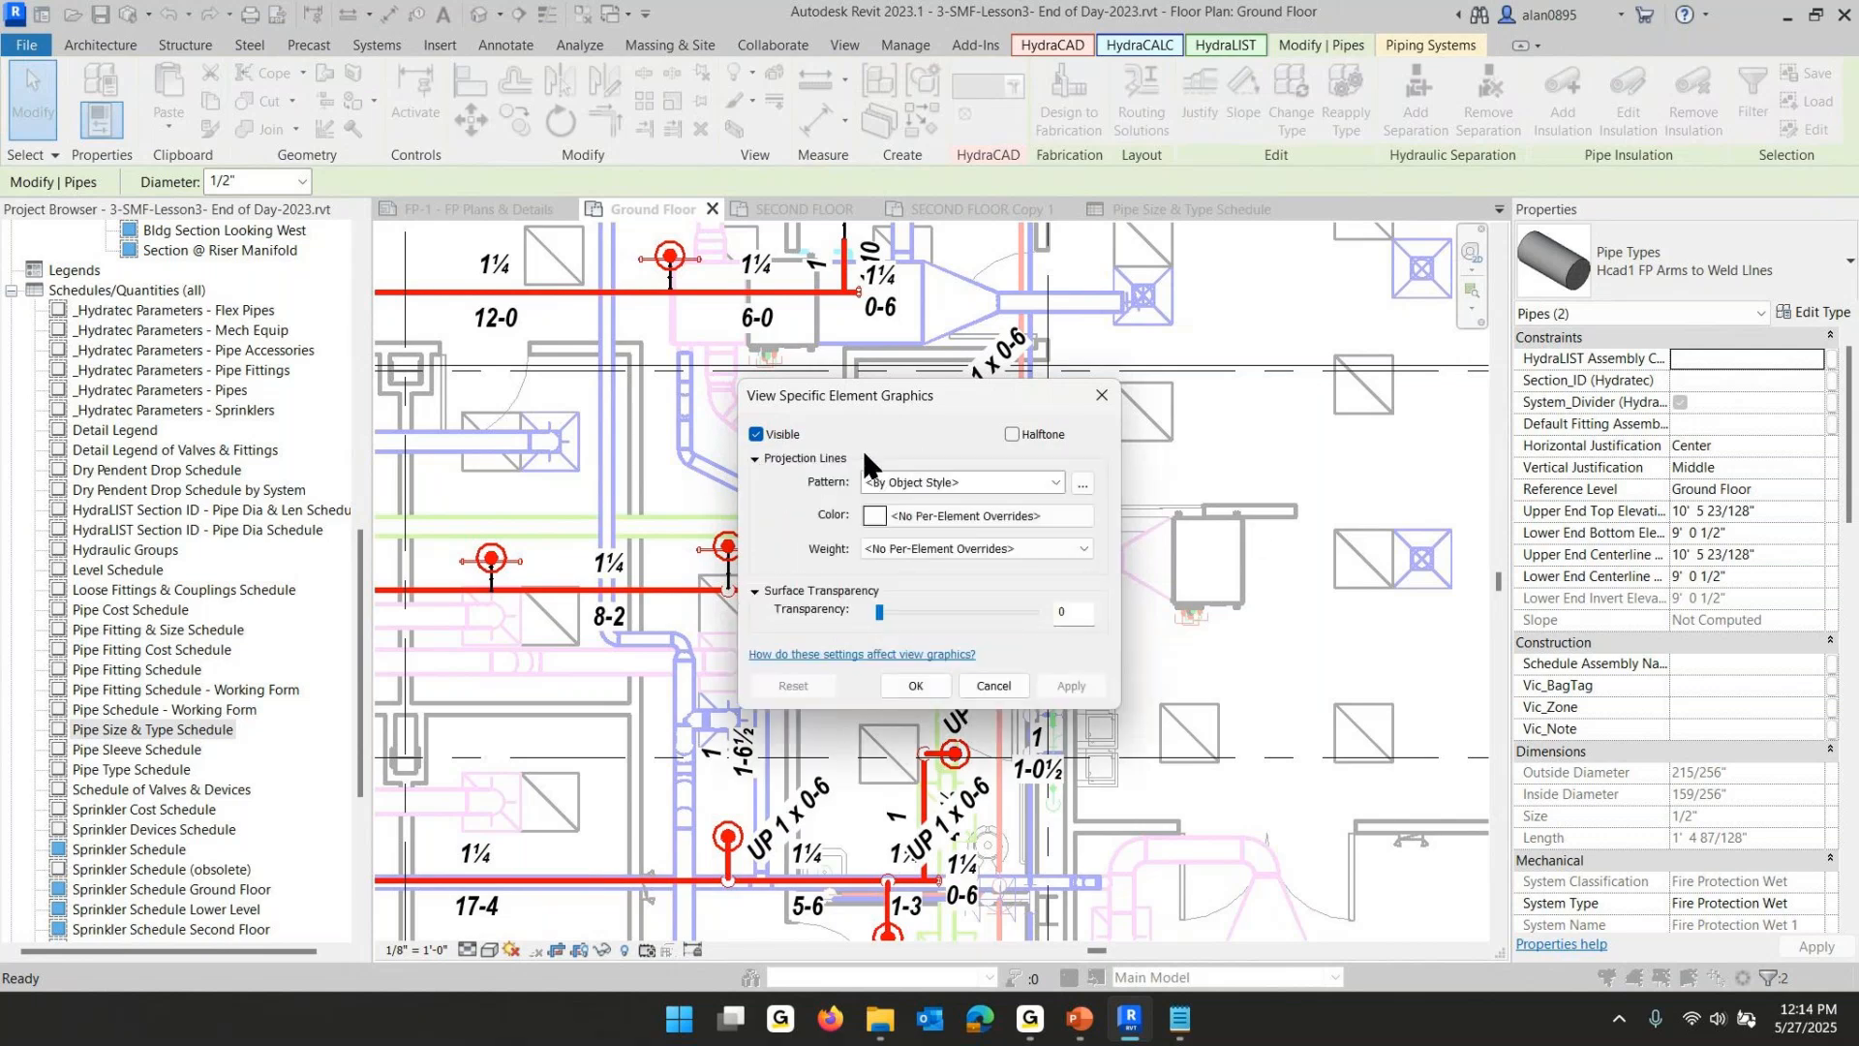
pyautogui.click(909, 514)
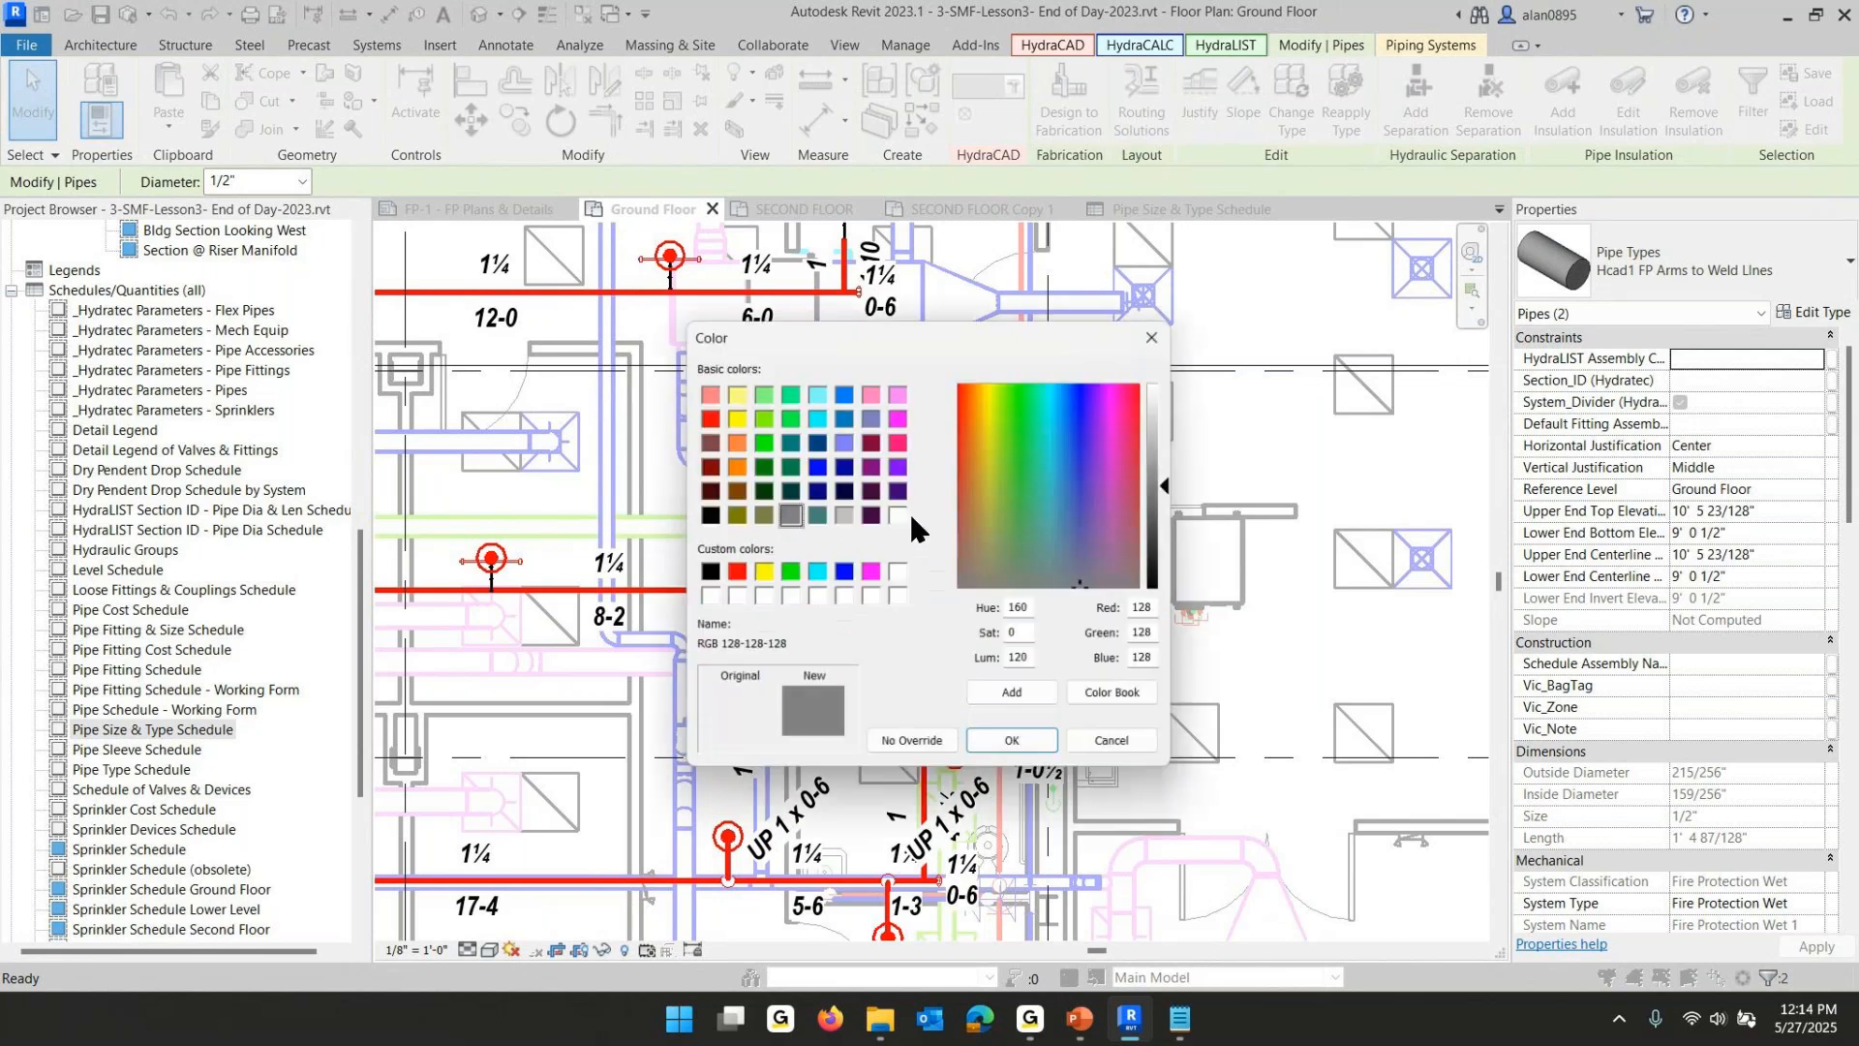
pyautogui.click(870, 572)
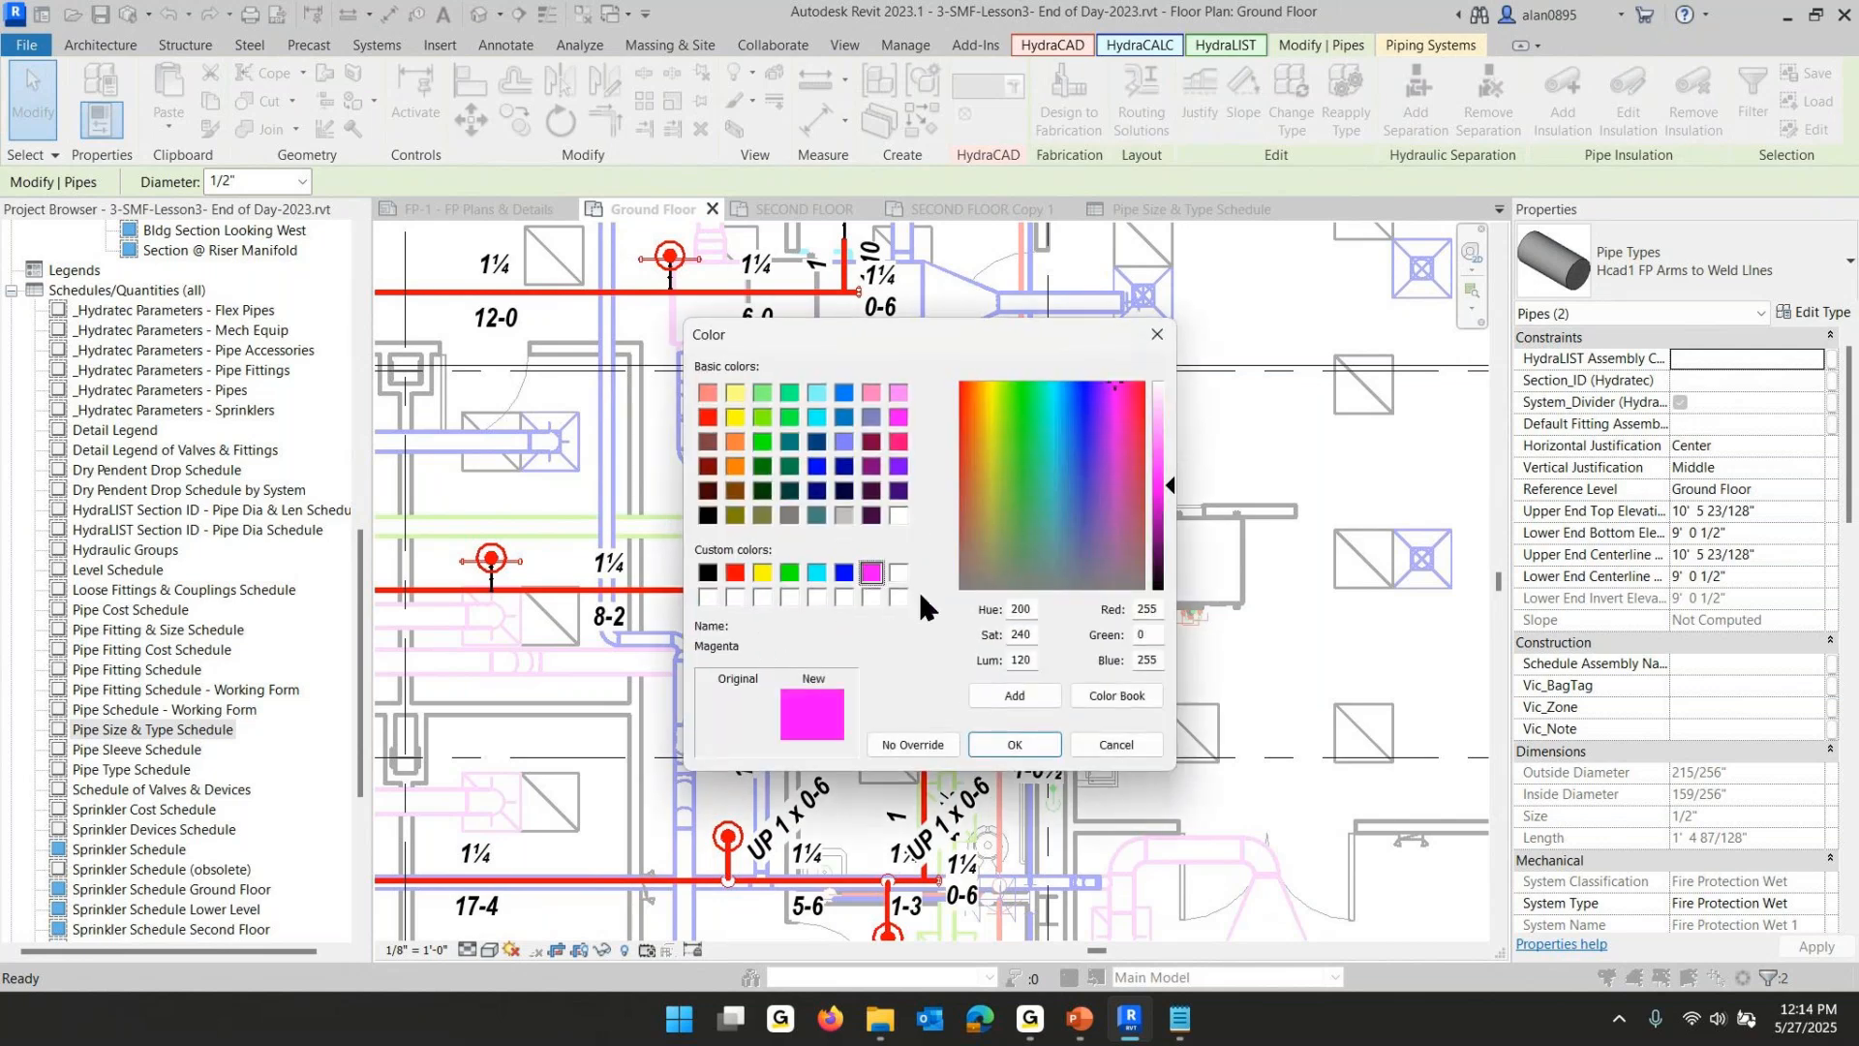
pyautogui.click(1012, 745)
pyautogui.click(881, 549)
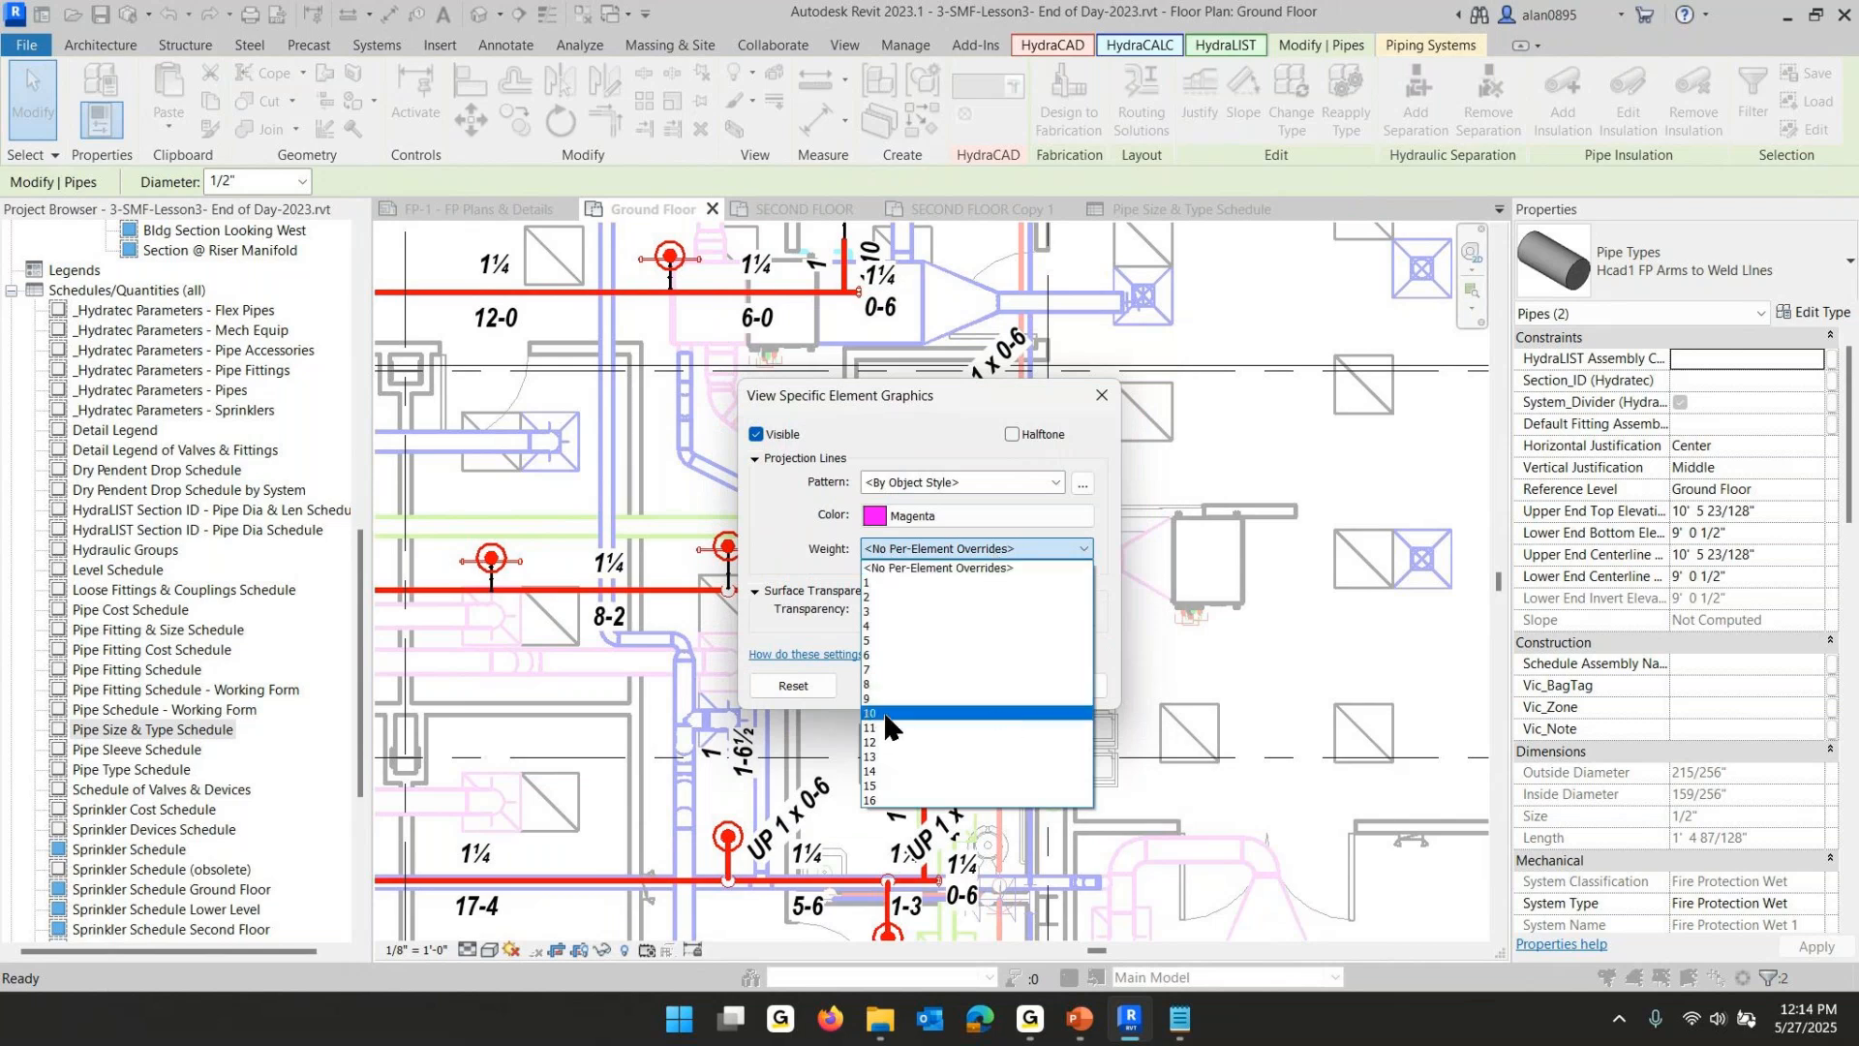
pyautogui.click(887, 713)
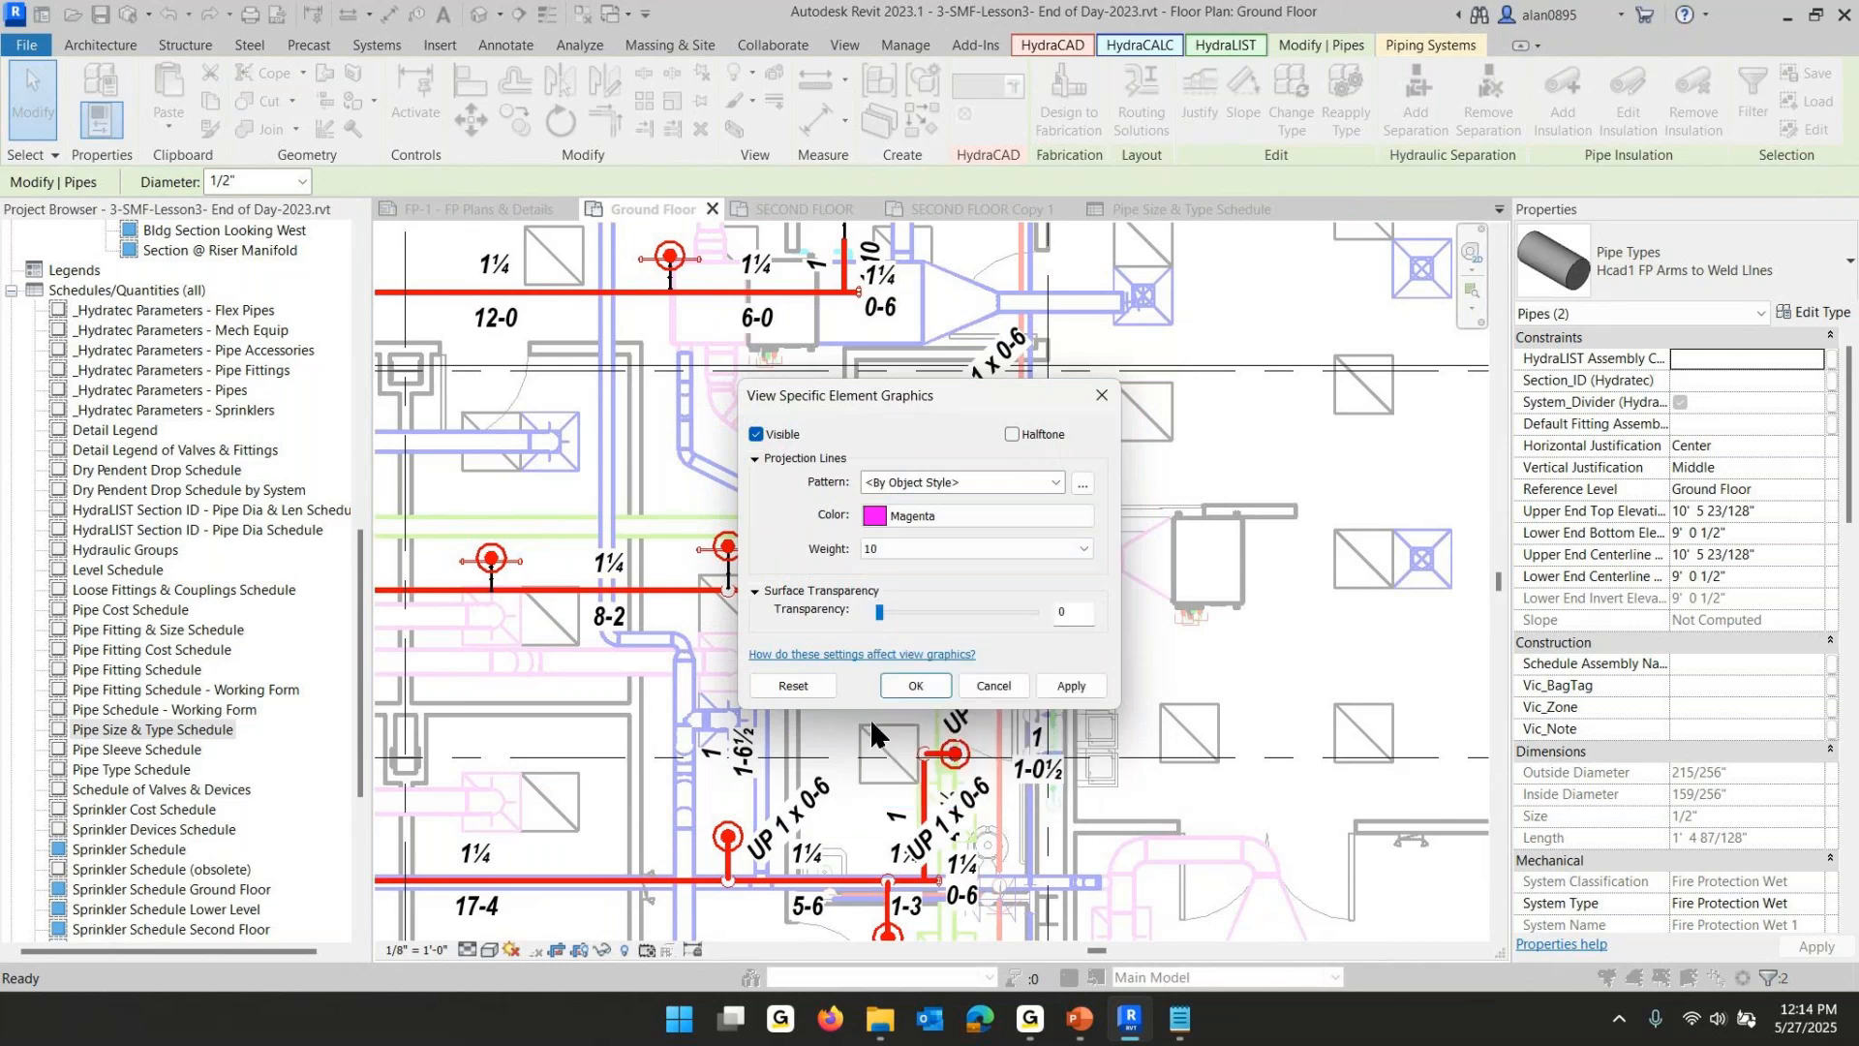
pyautogui.click(916, 683)
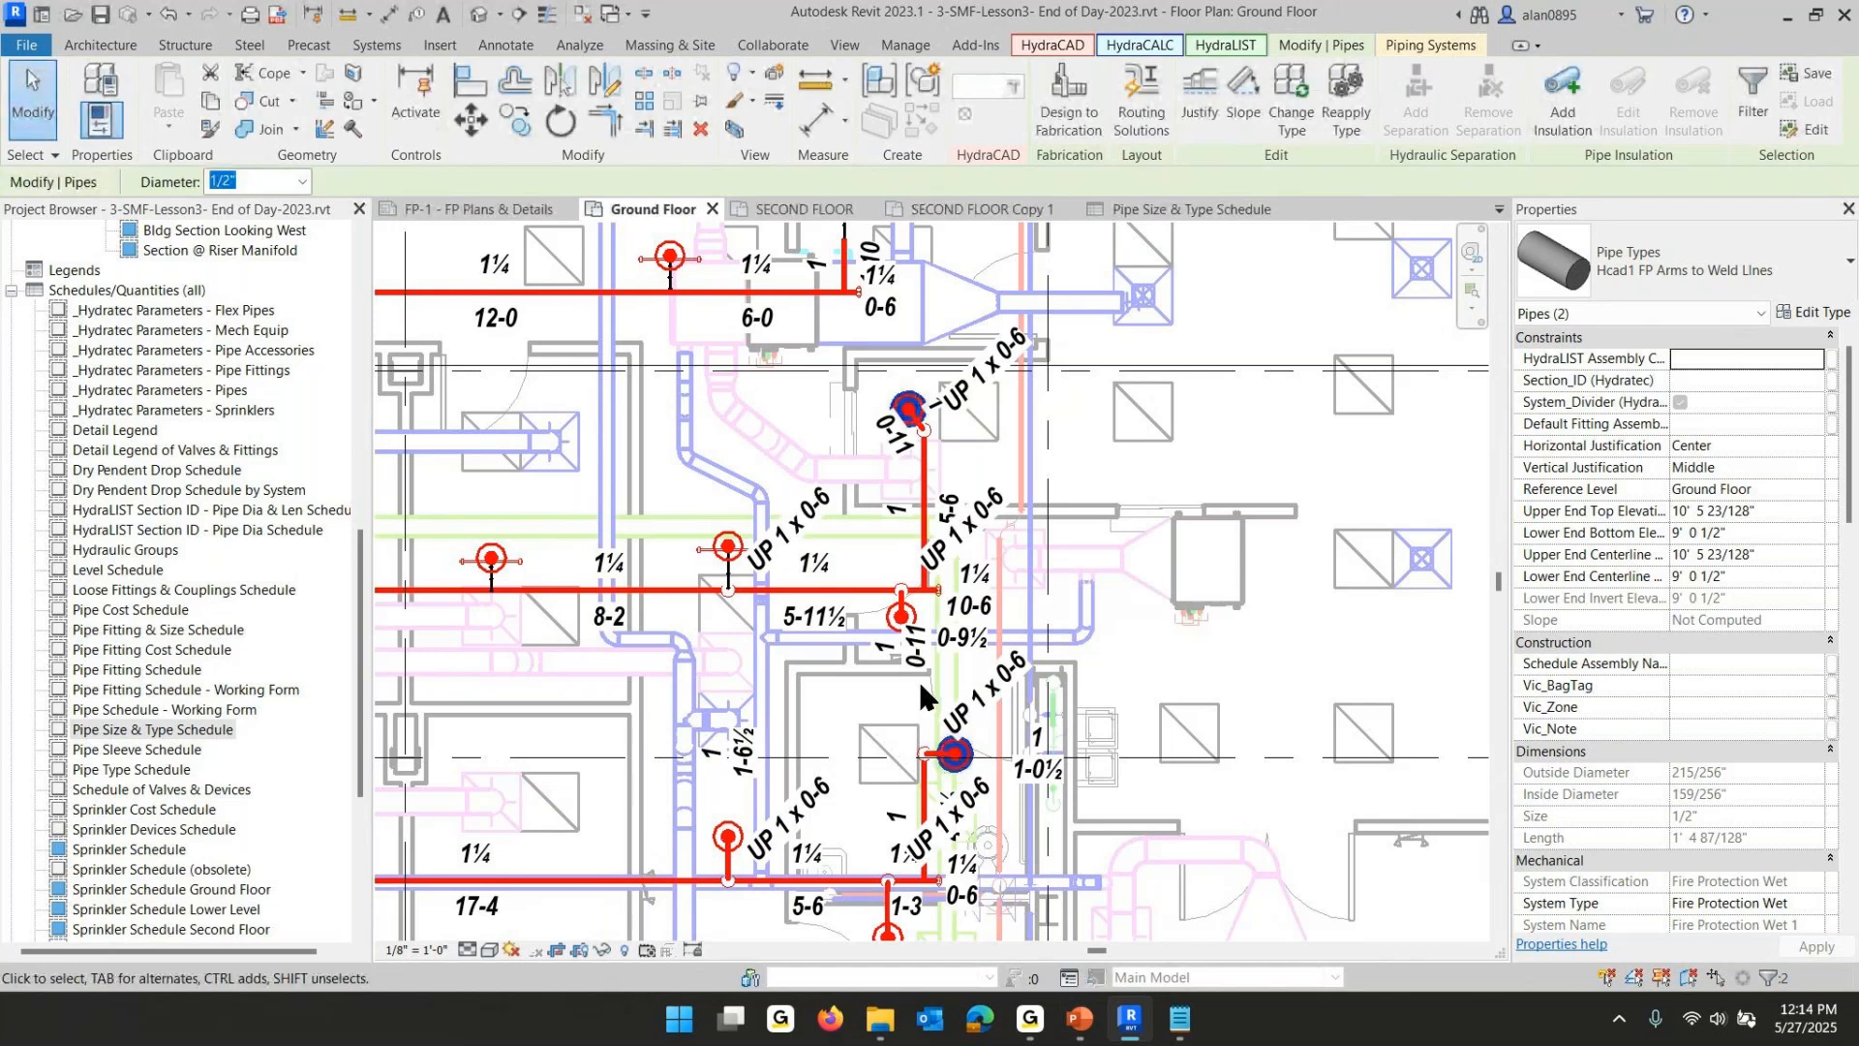
# - Toggle Thin Lines on and back off, and clear the selection
pyautogui.click(547, 23)
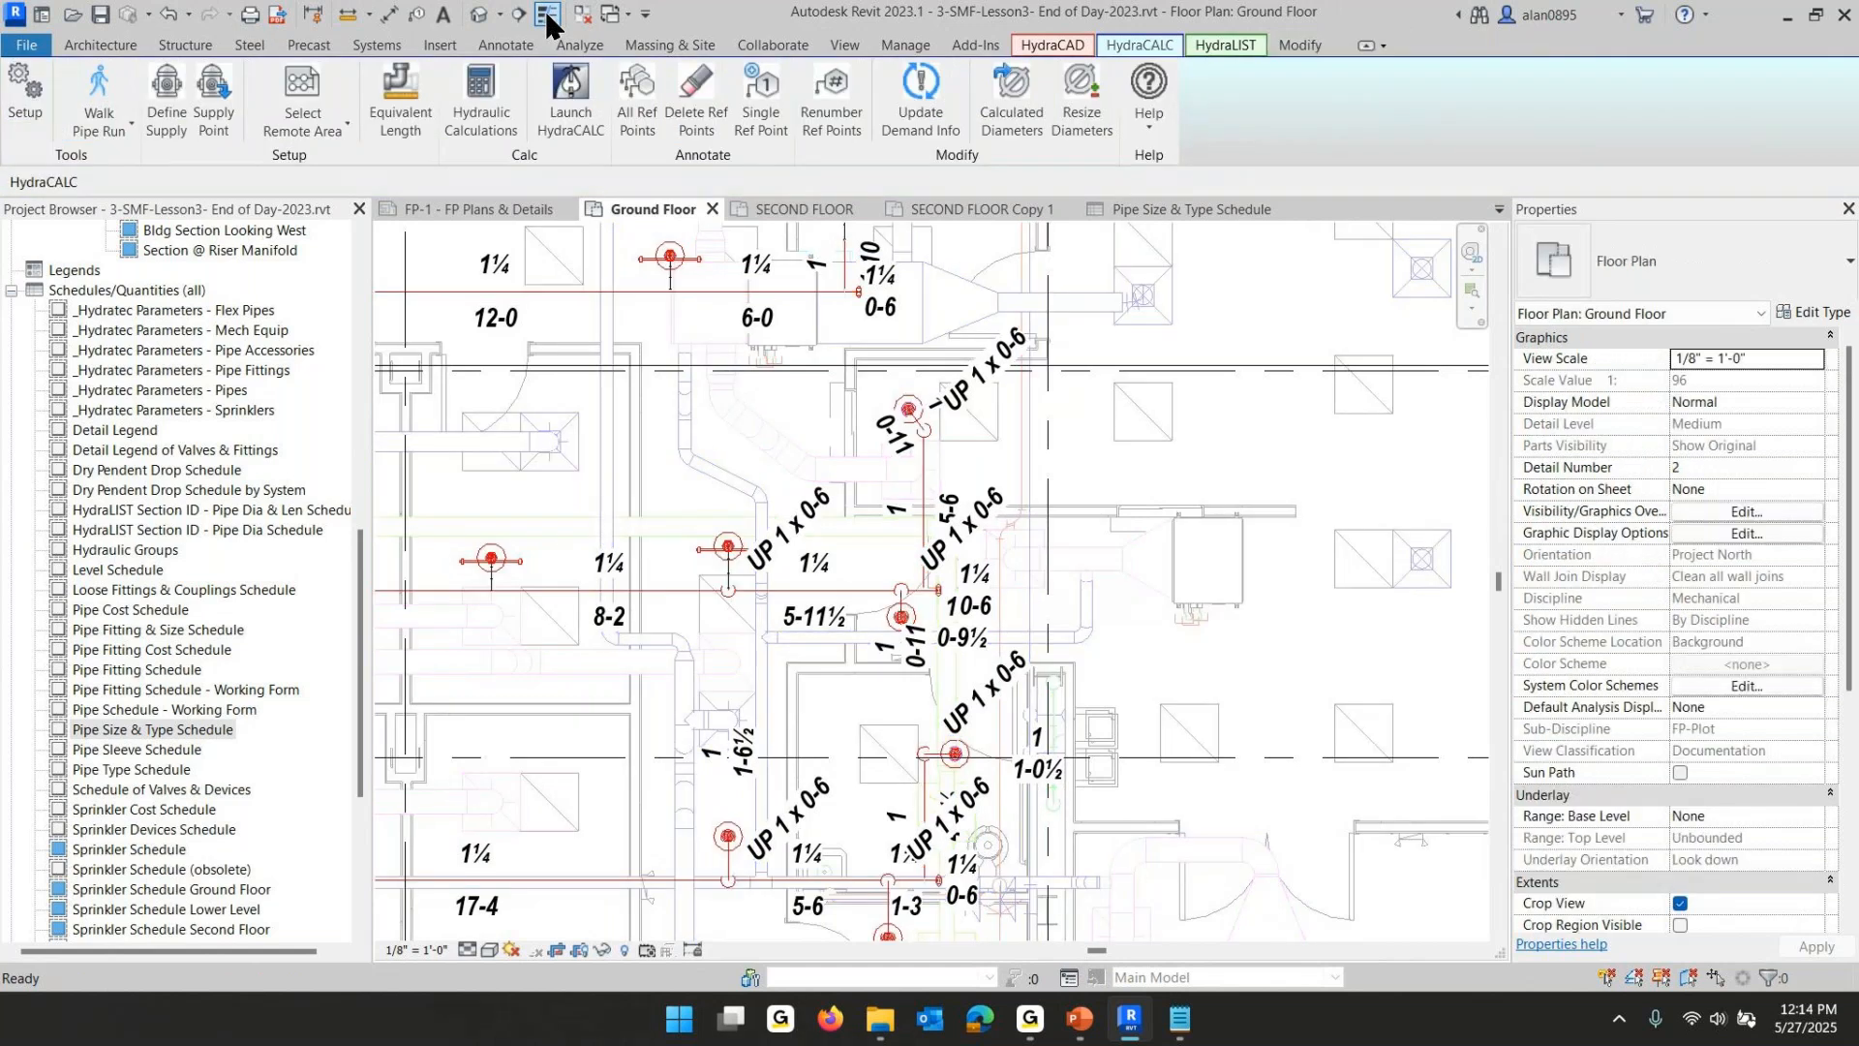
pyautogui.click(547, 23)
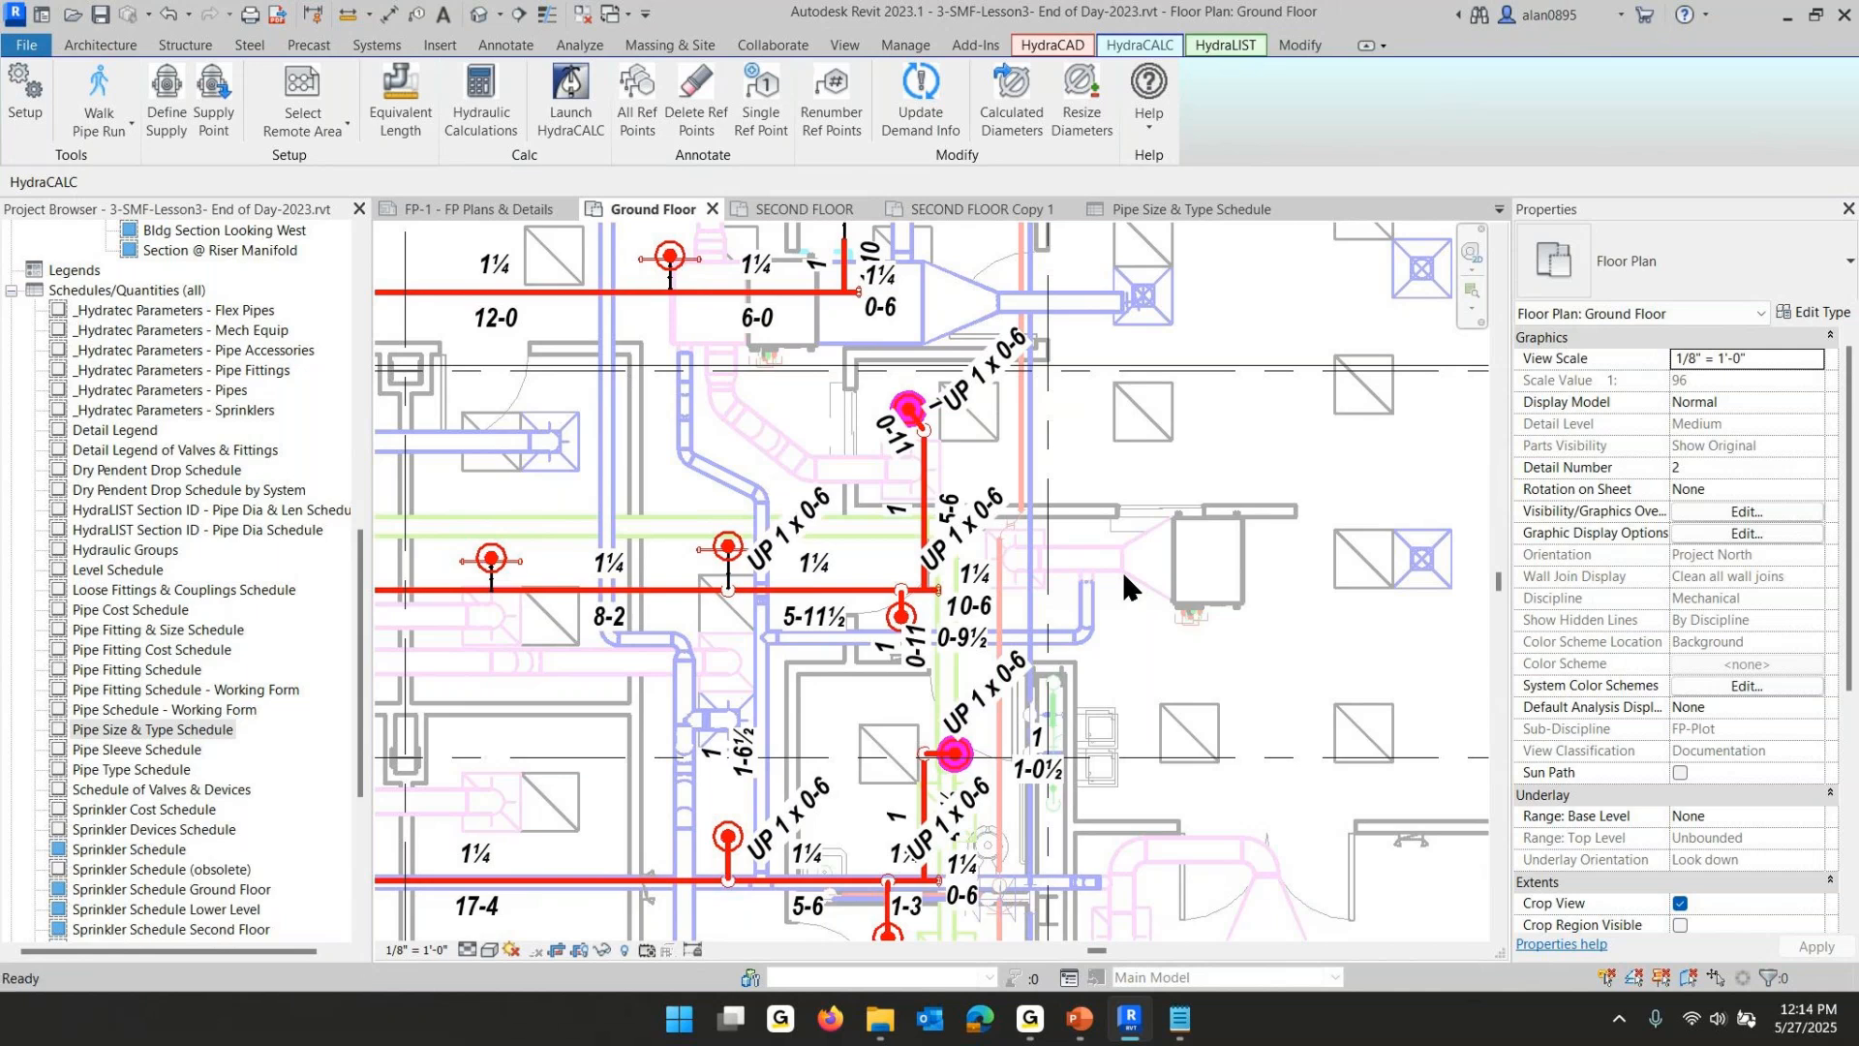
pyautogui.rightClick(1177, 442)
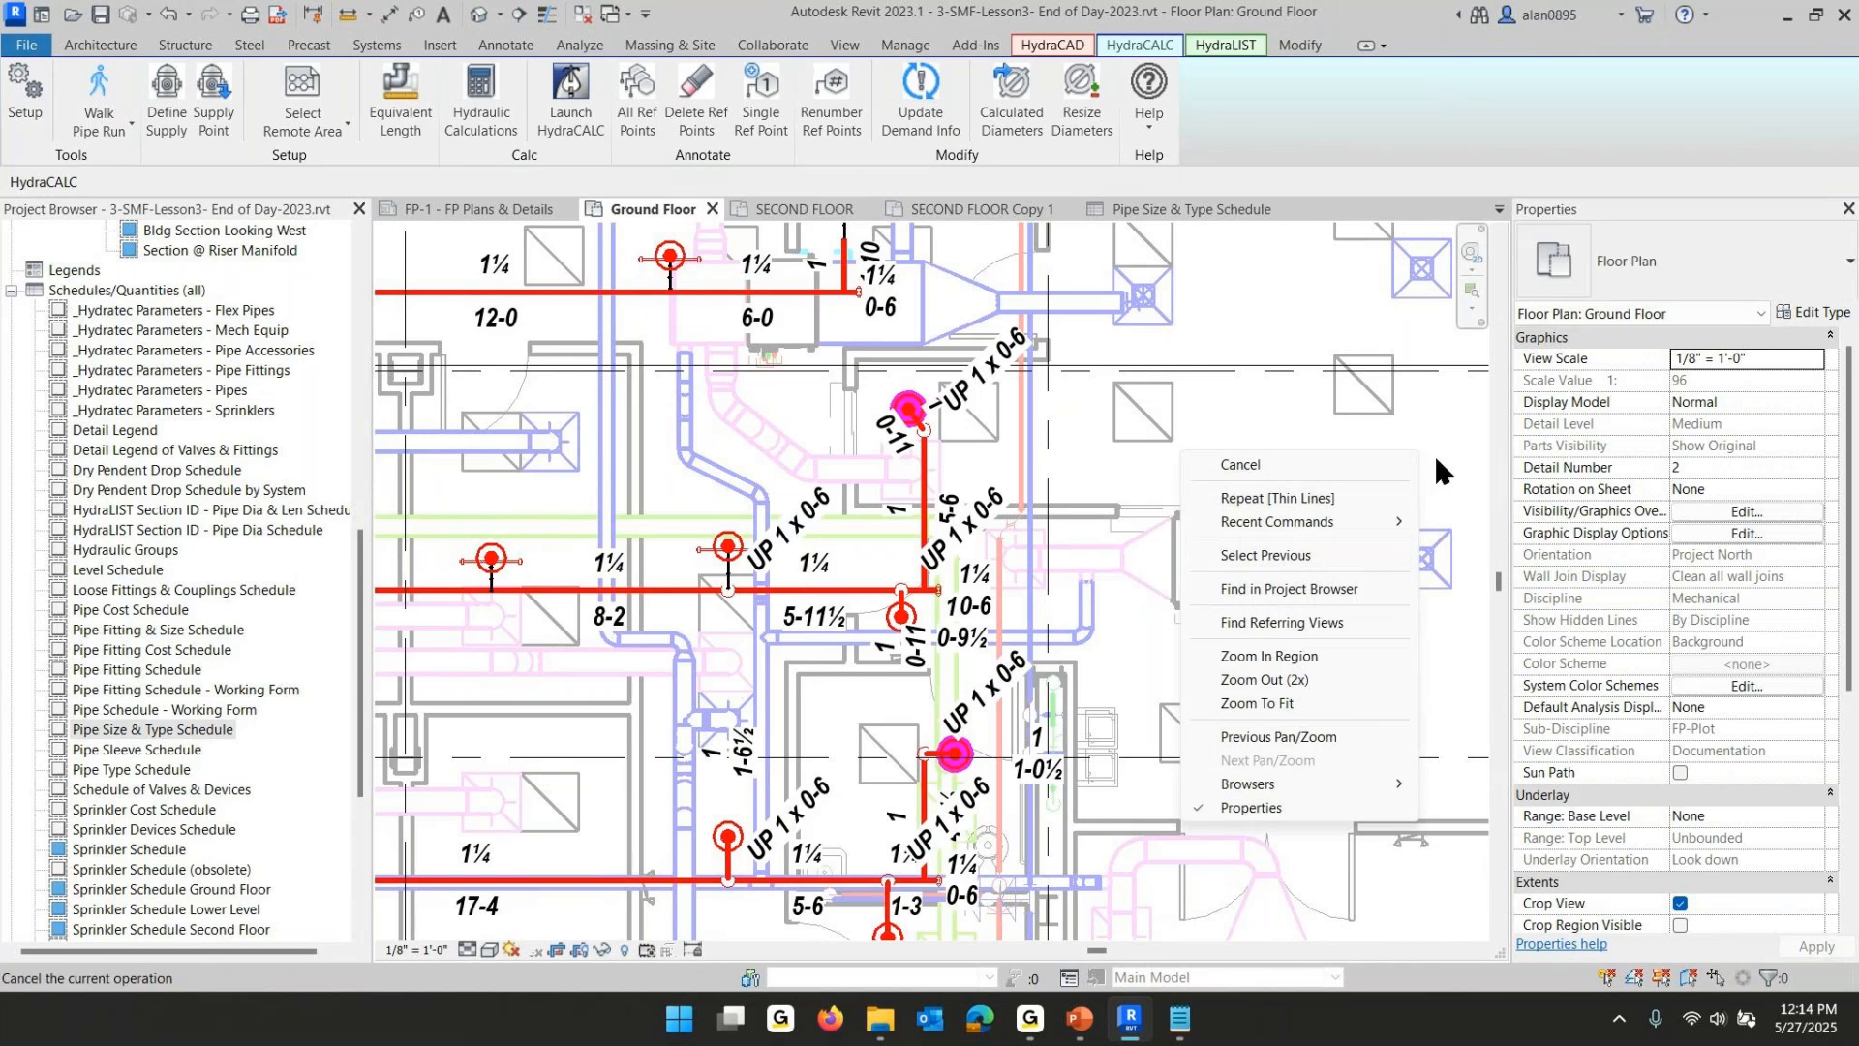
pyautogui.click(1129, 474)
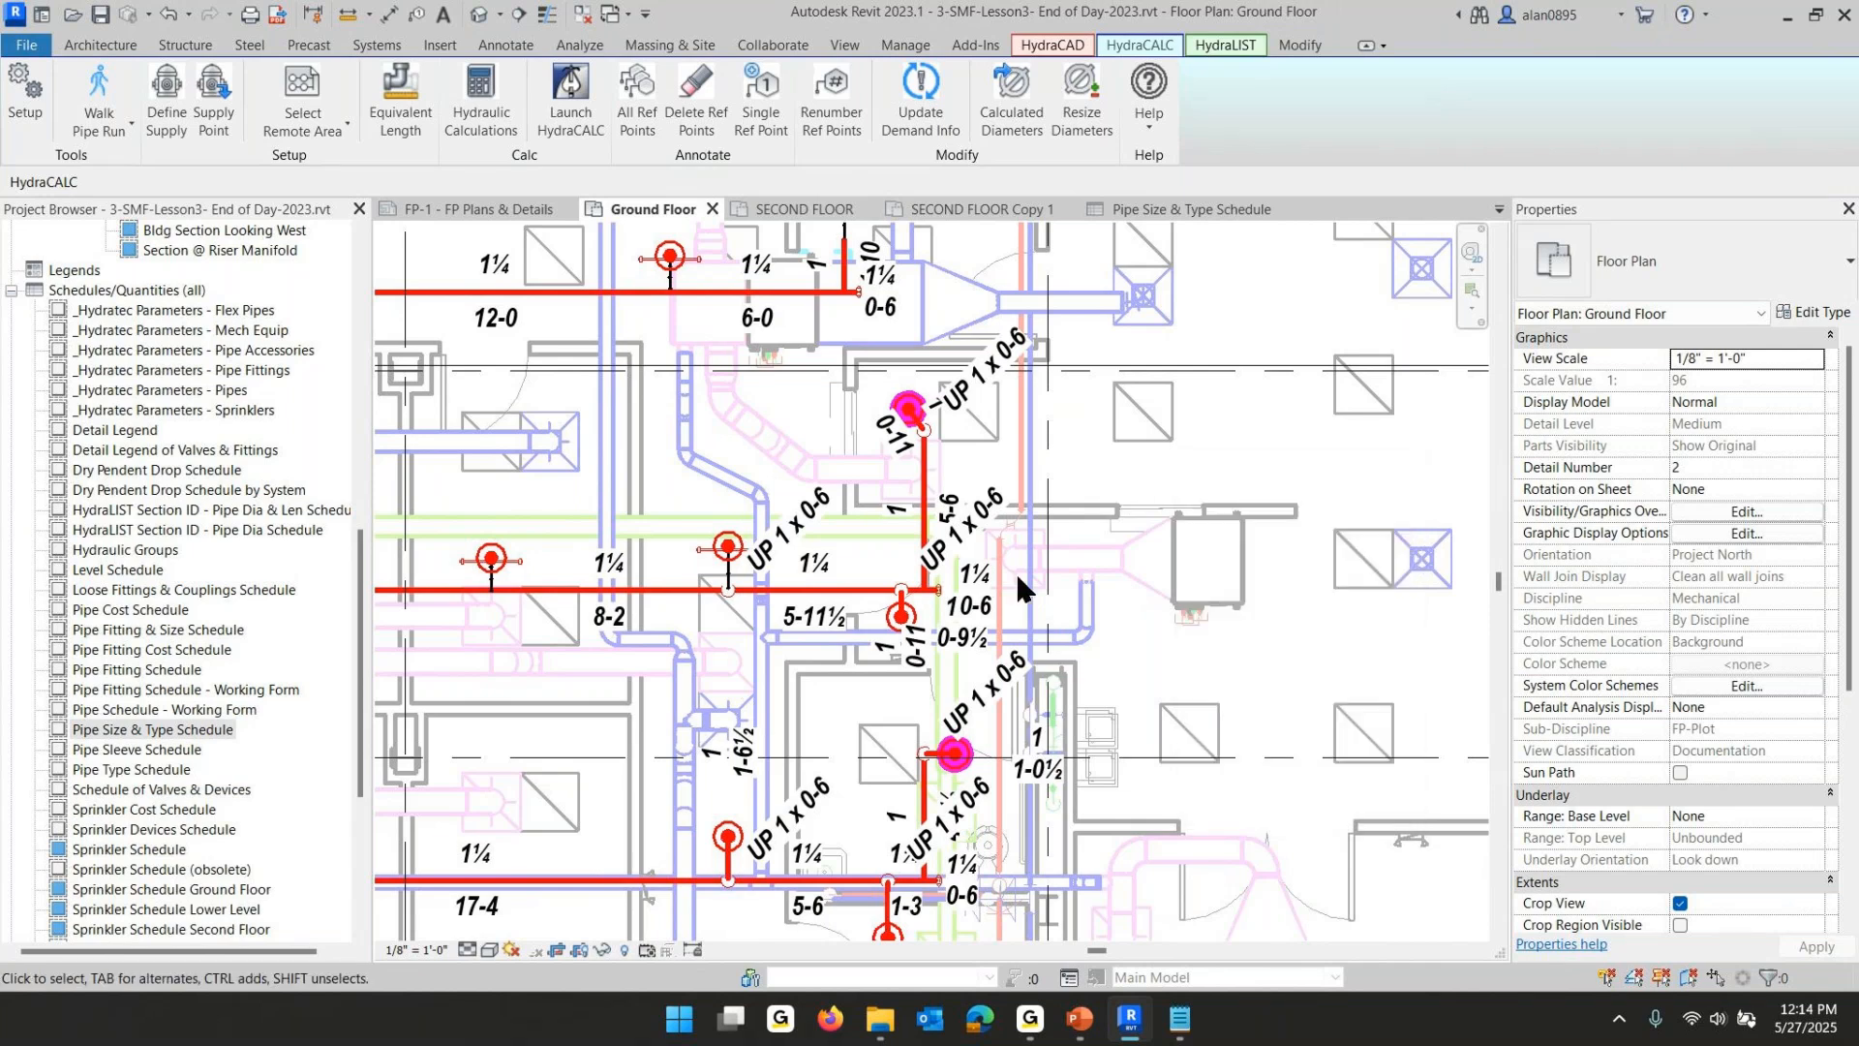
# - Select the whole sprinkler system on the Ground Floor, reset its element graphic overrides, and clear the selection
pyautogui.press('s')
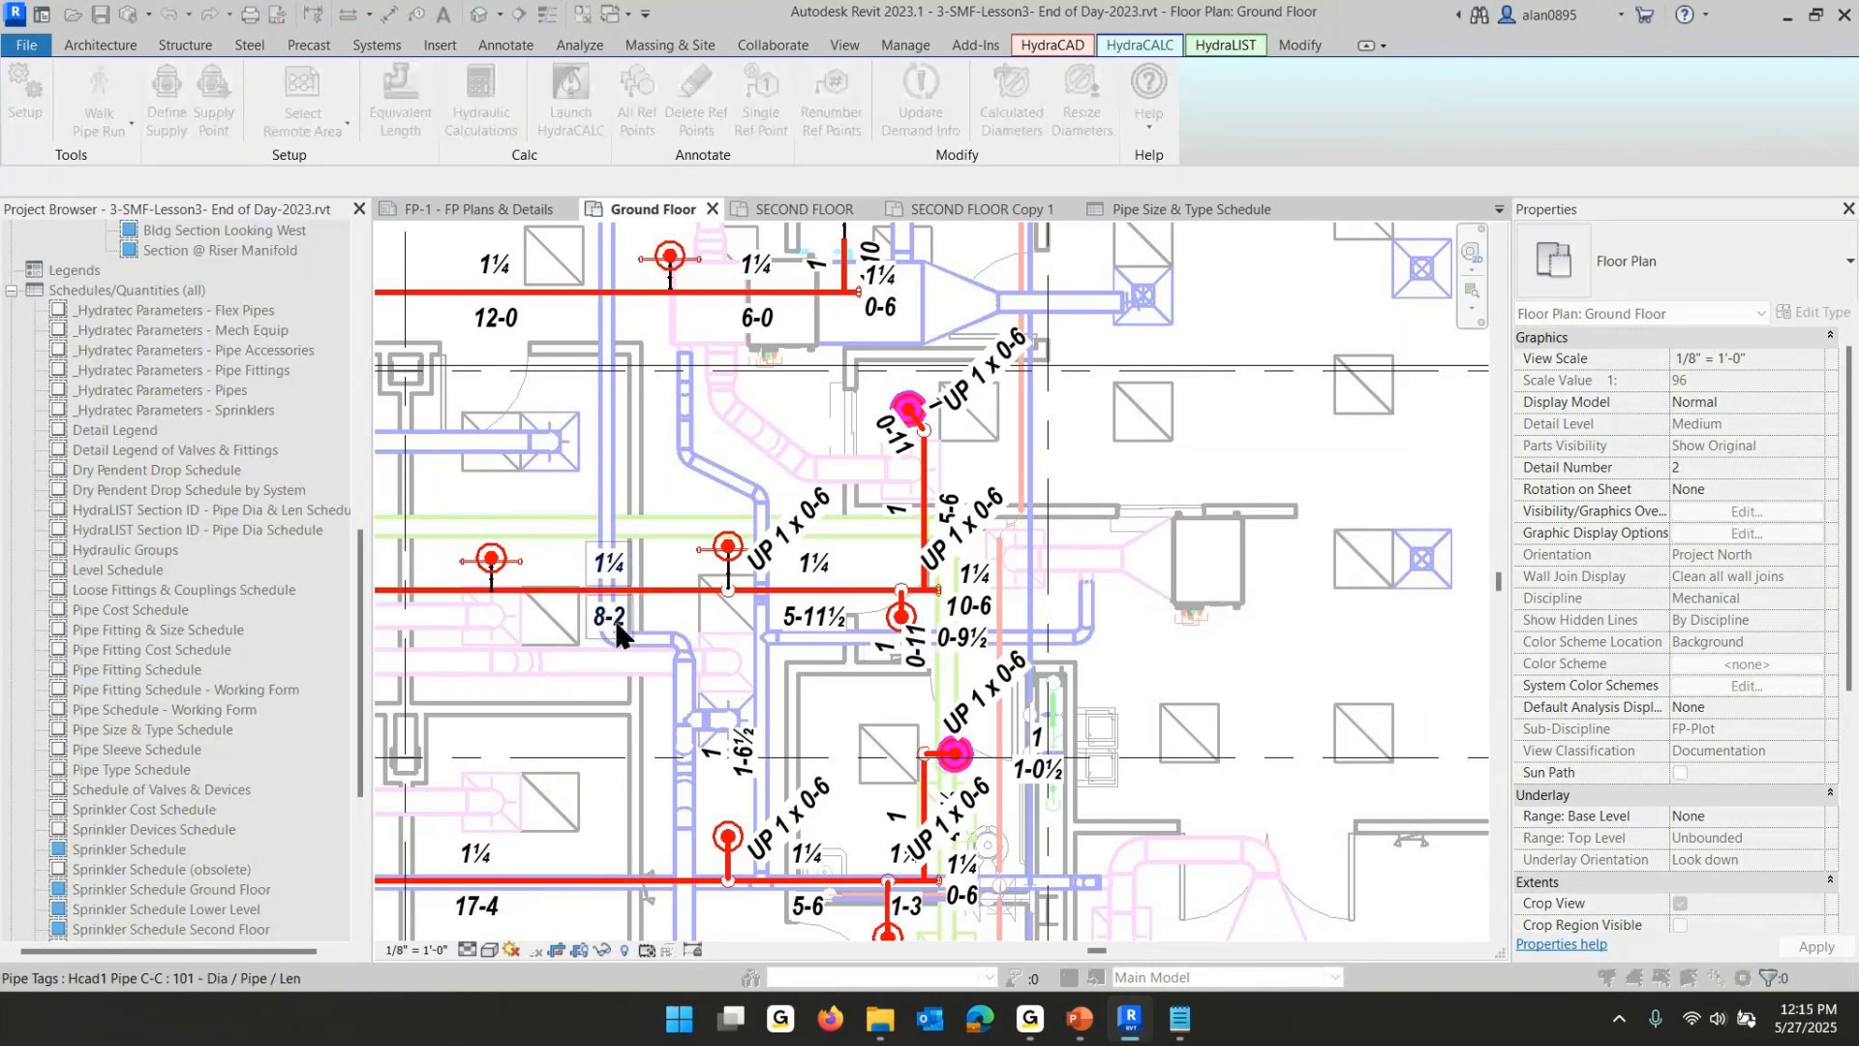
pyautogui.click(647, 590)
pyautogui.rightClick(1193, 489)
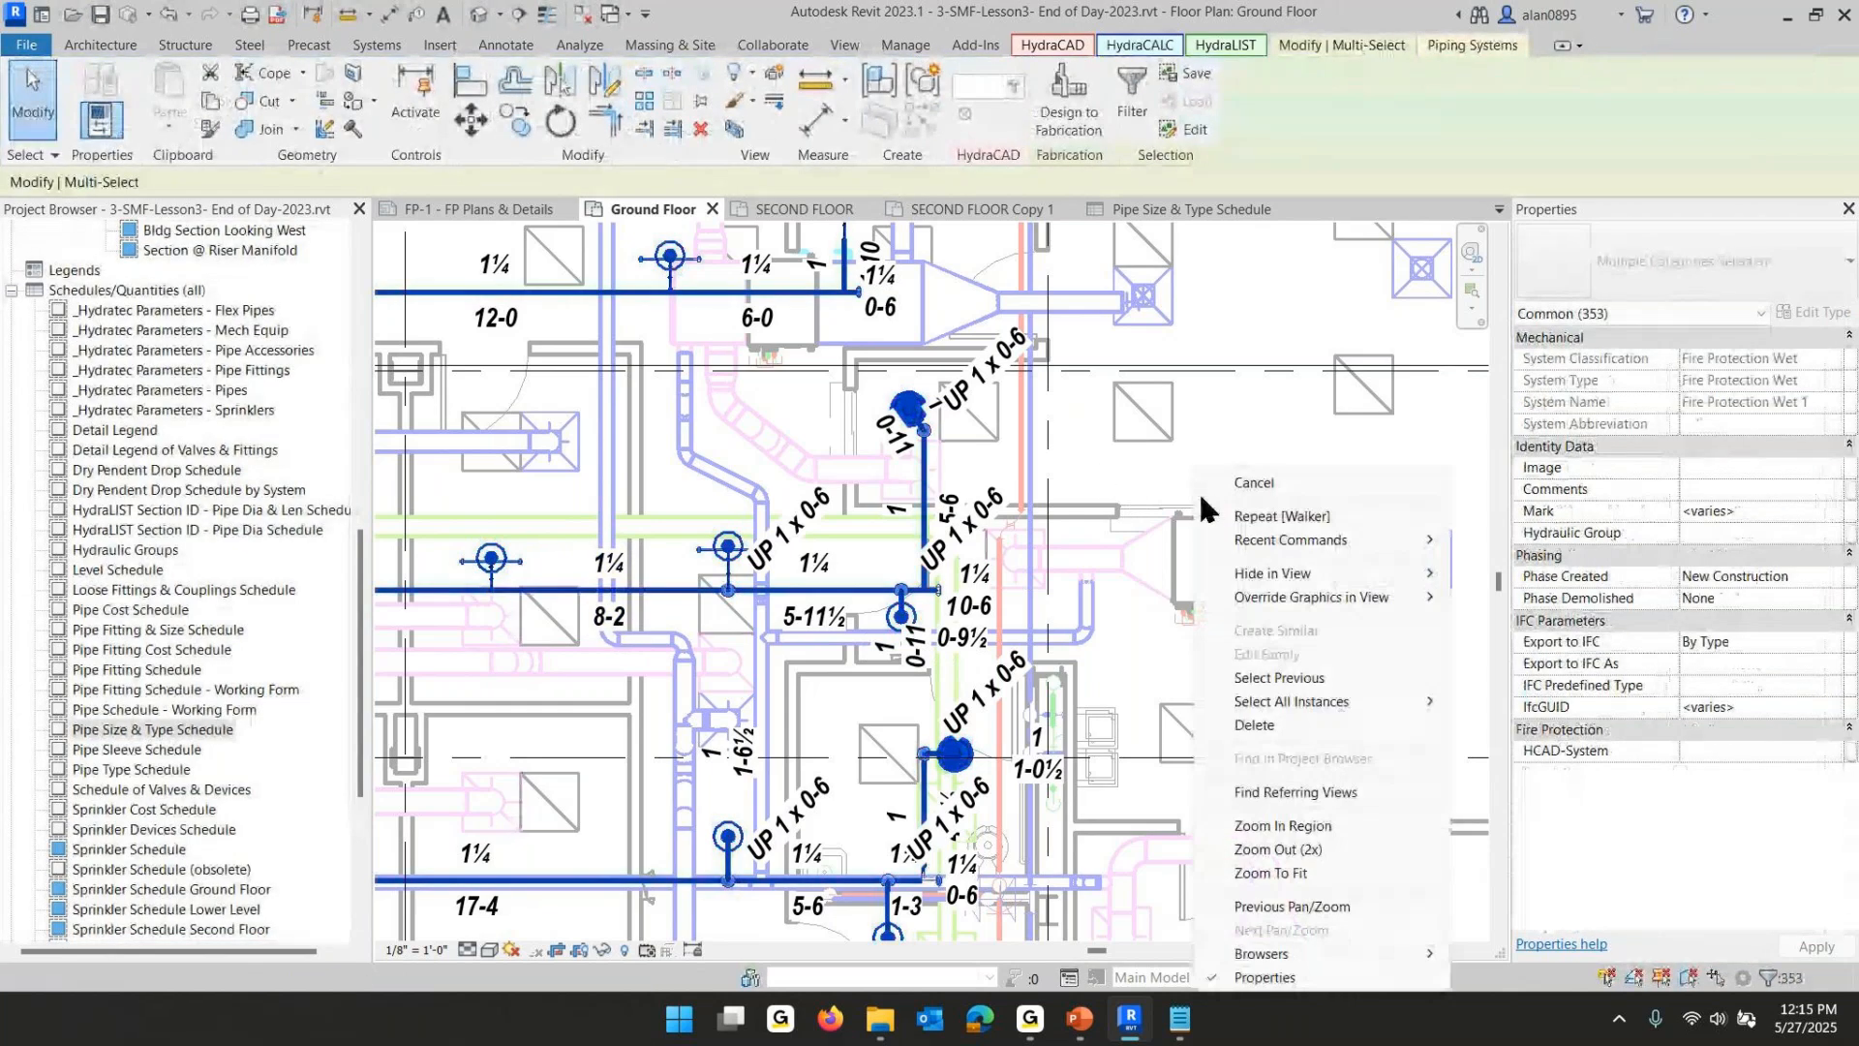
pyautogui.moveTo(1315, 600)
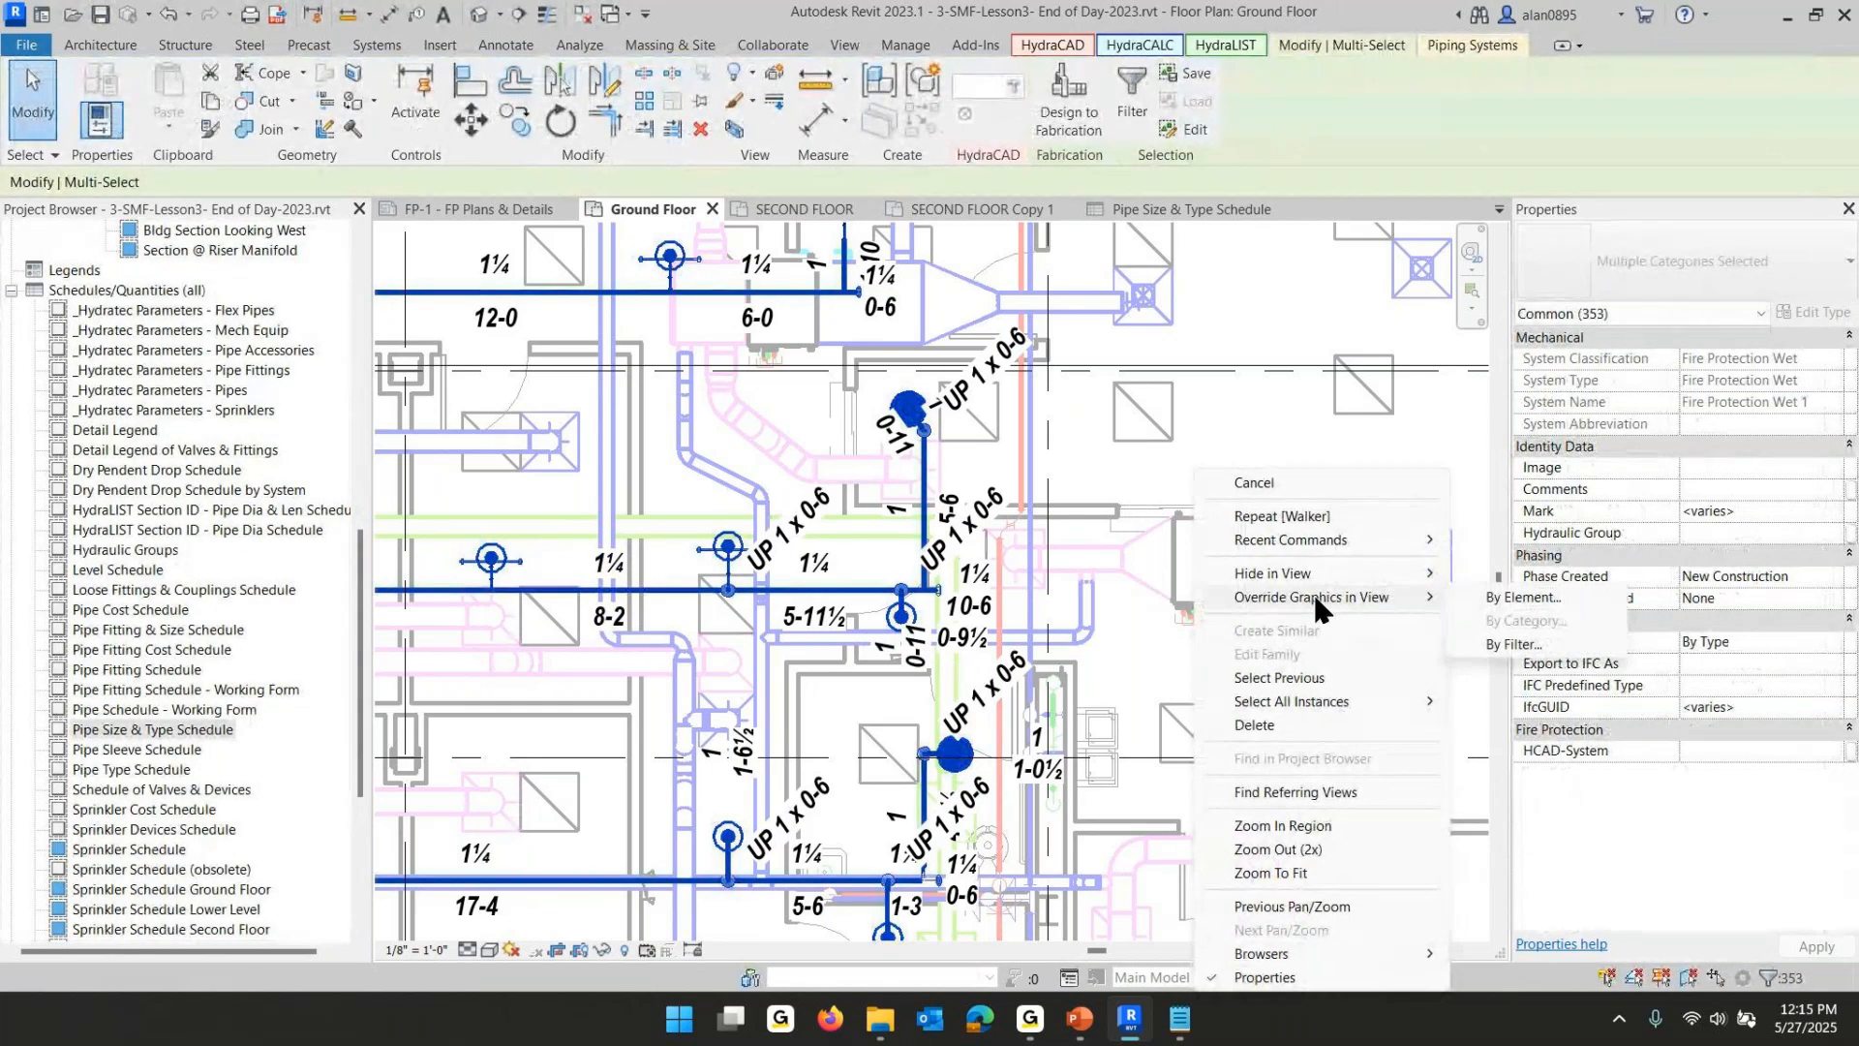
pyautogui.click(1533, 599)
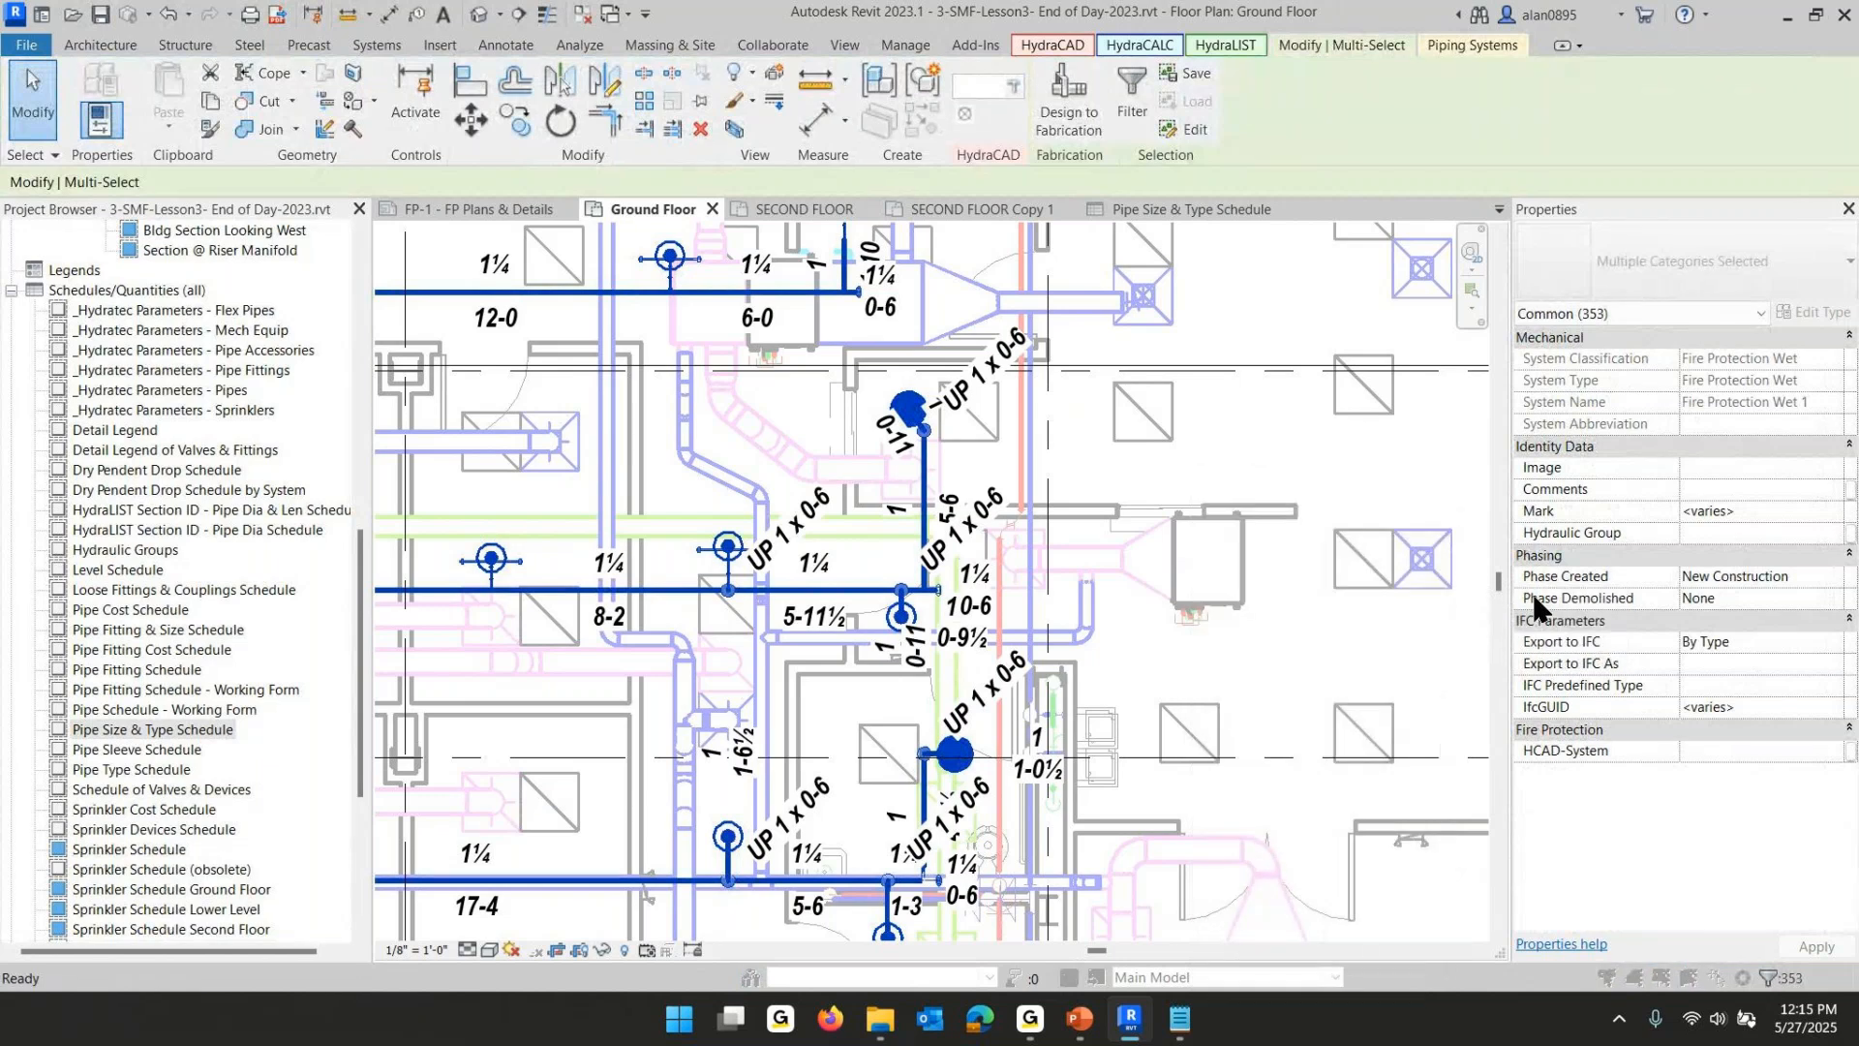
pyautogui.click(797, 634)
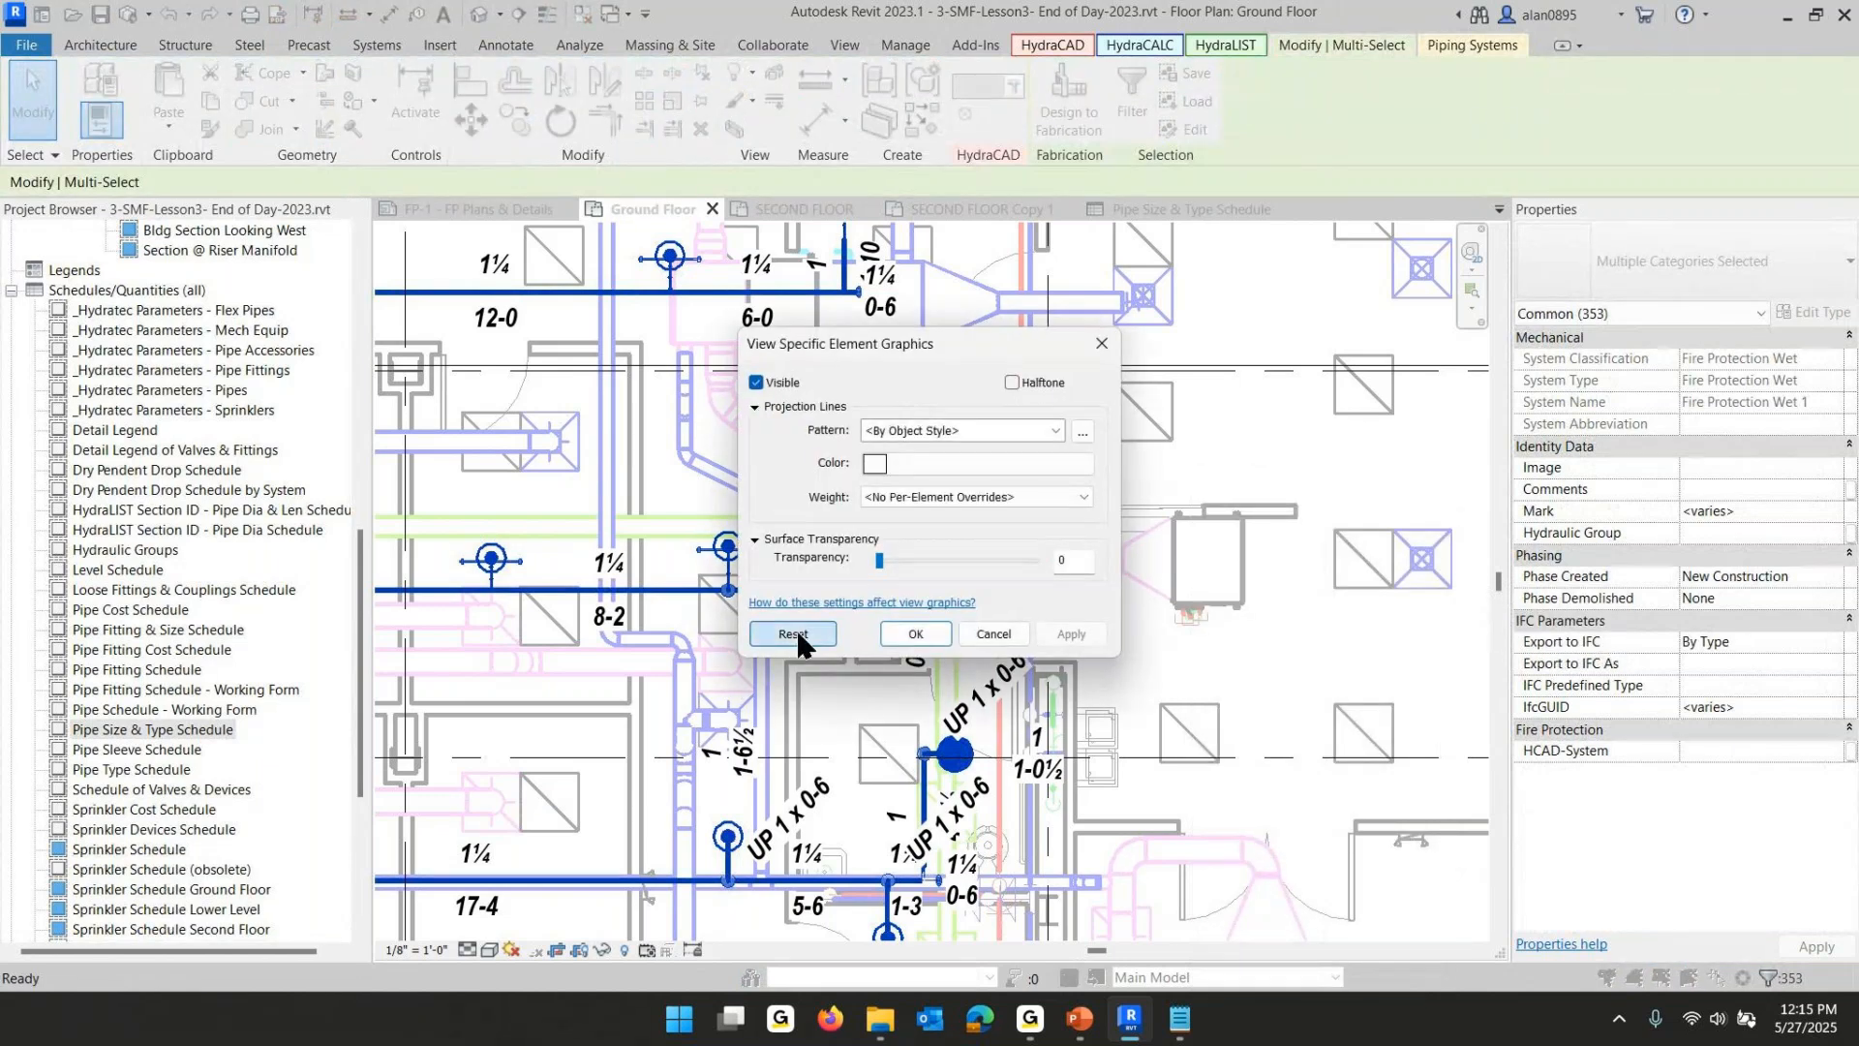
pyautogui.click(910, 633)
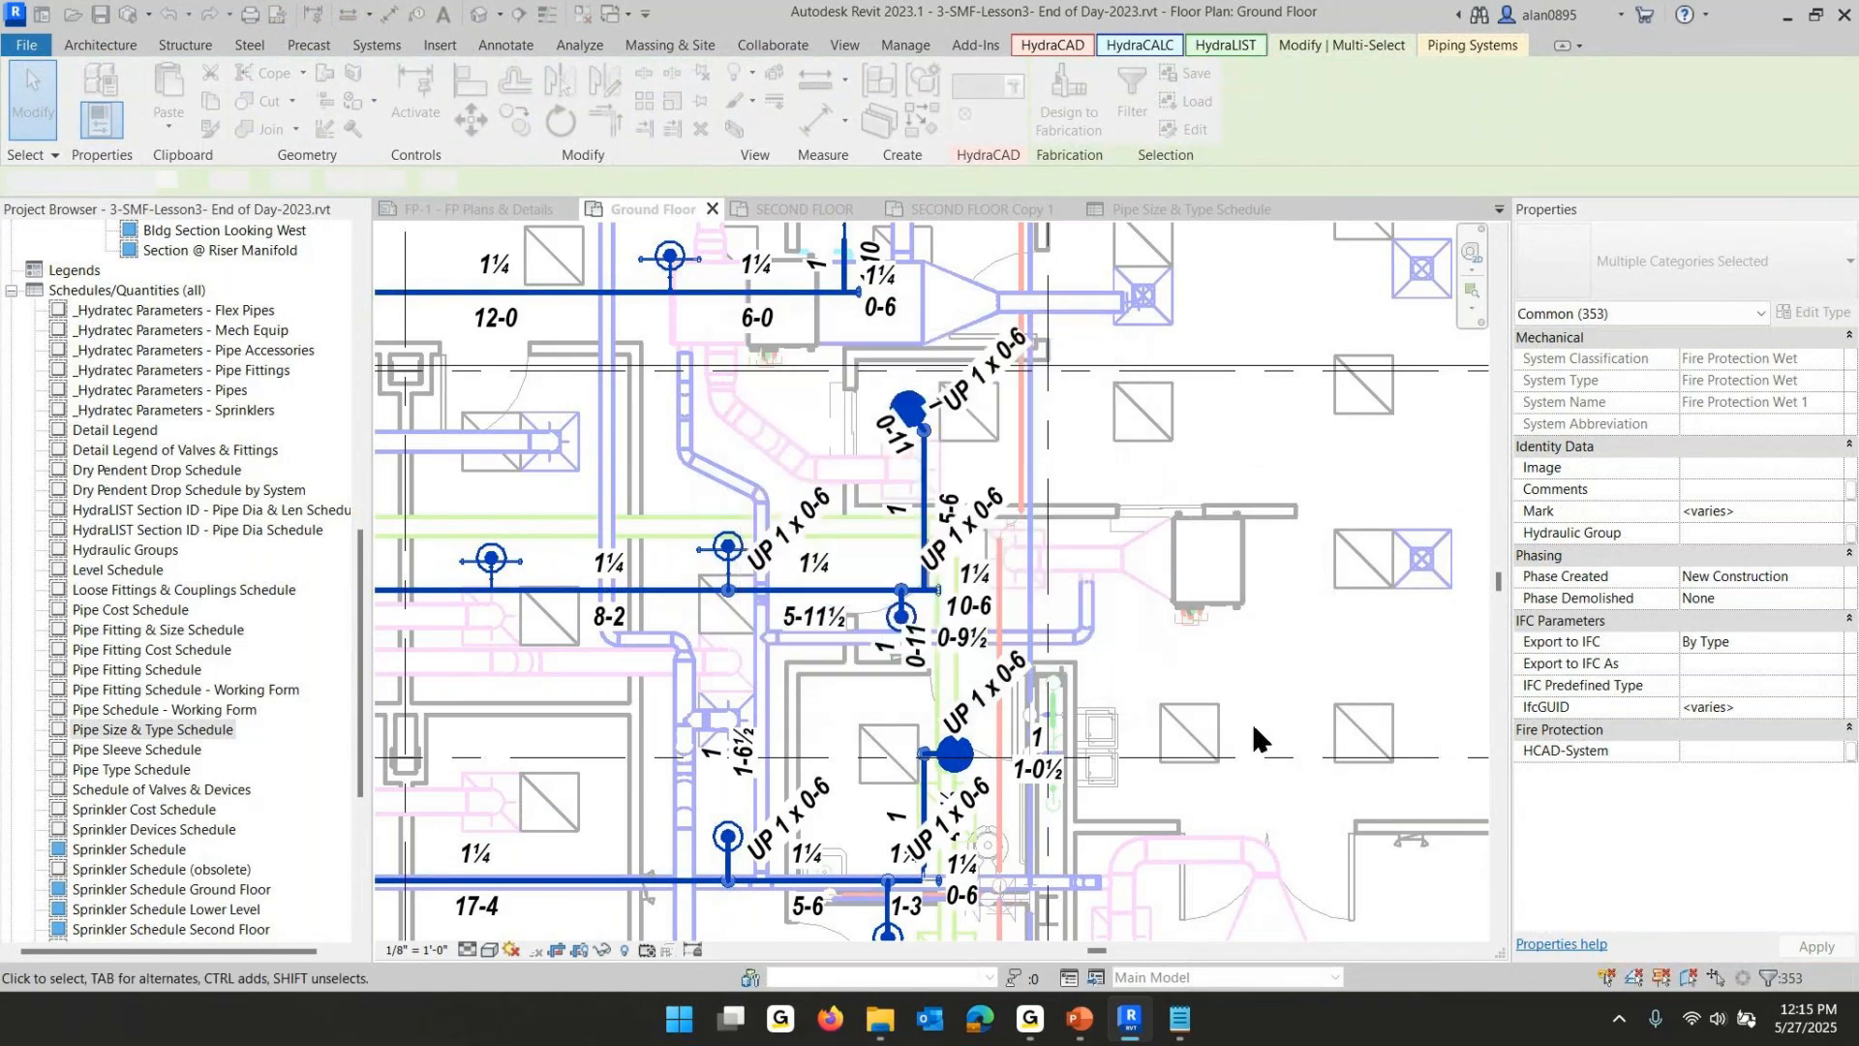
pyautogui.scroll(-2, 1259, 723)
pyautogui.click(1241, 727)
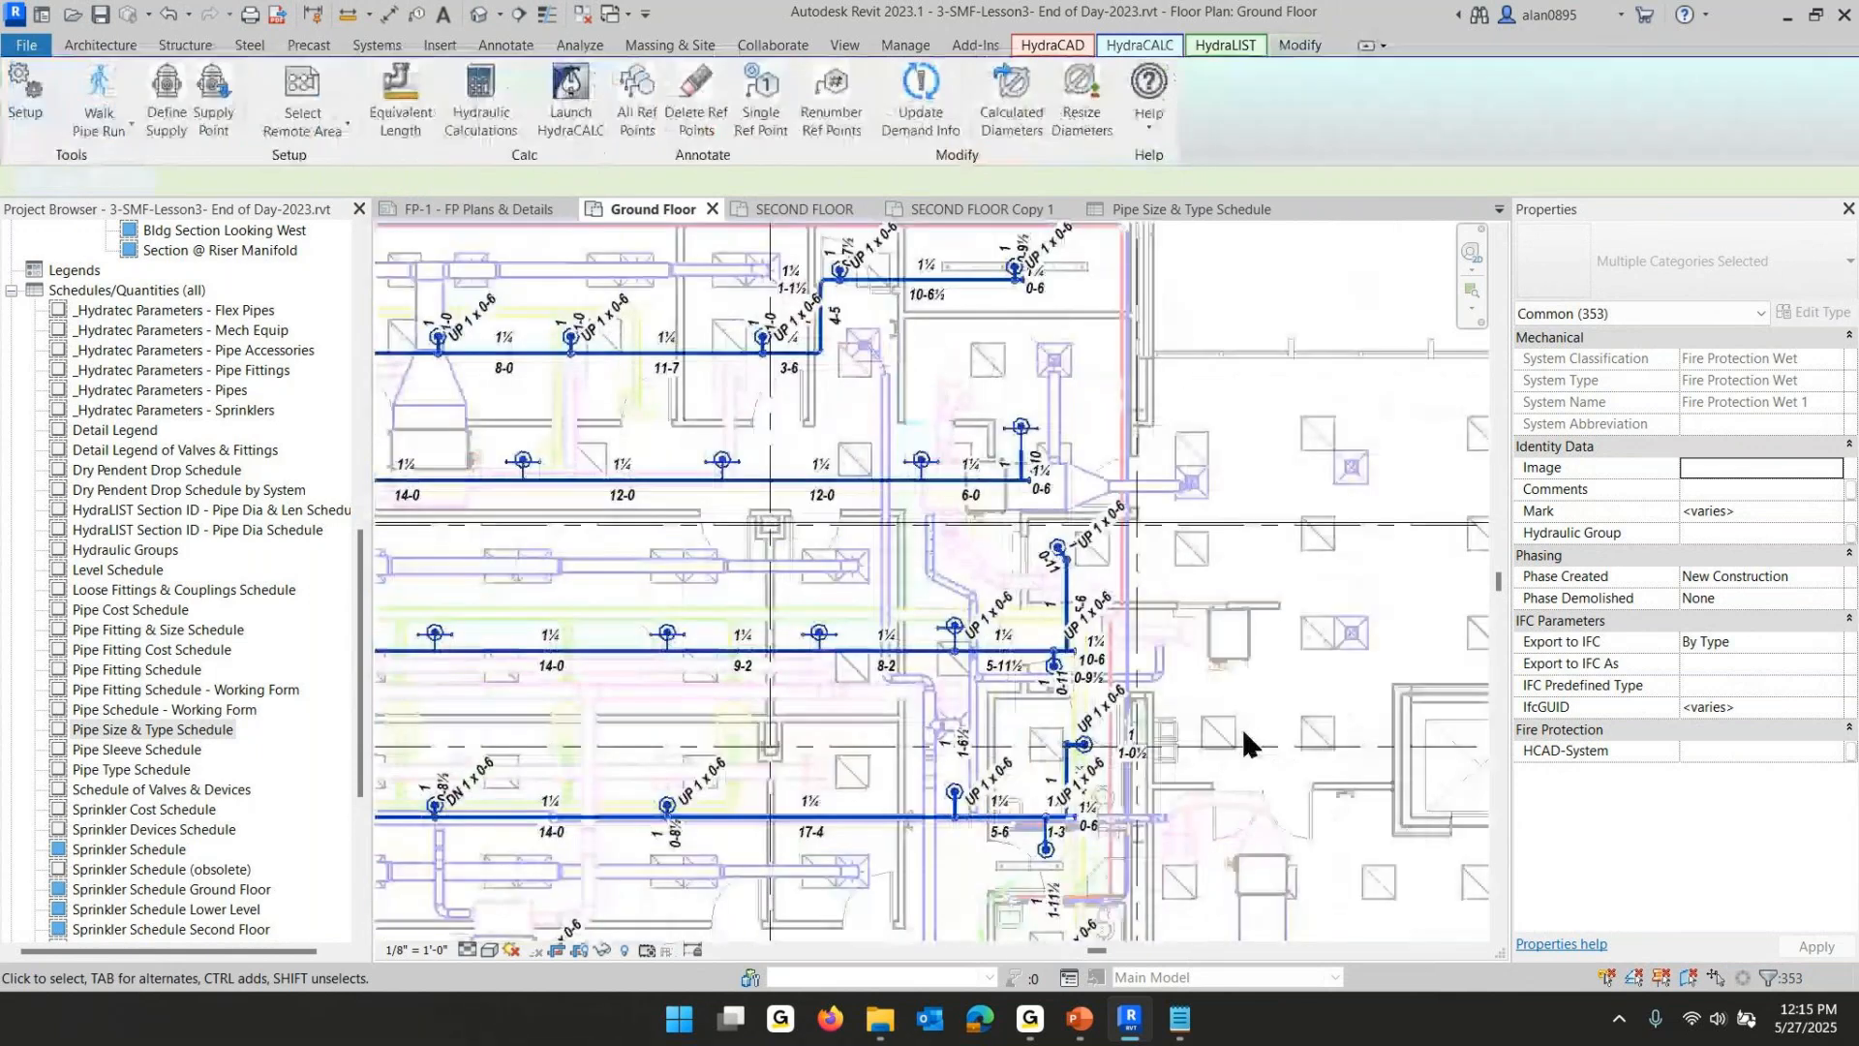
pyautogui.scroll(-4, 1206, 564)
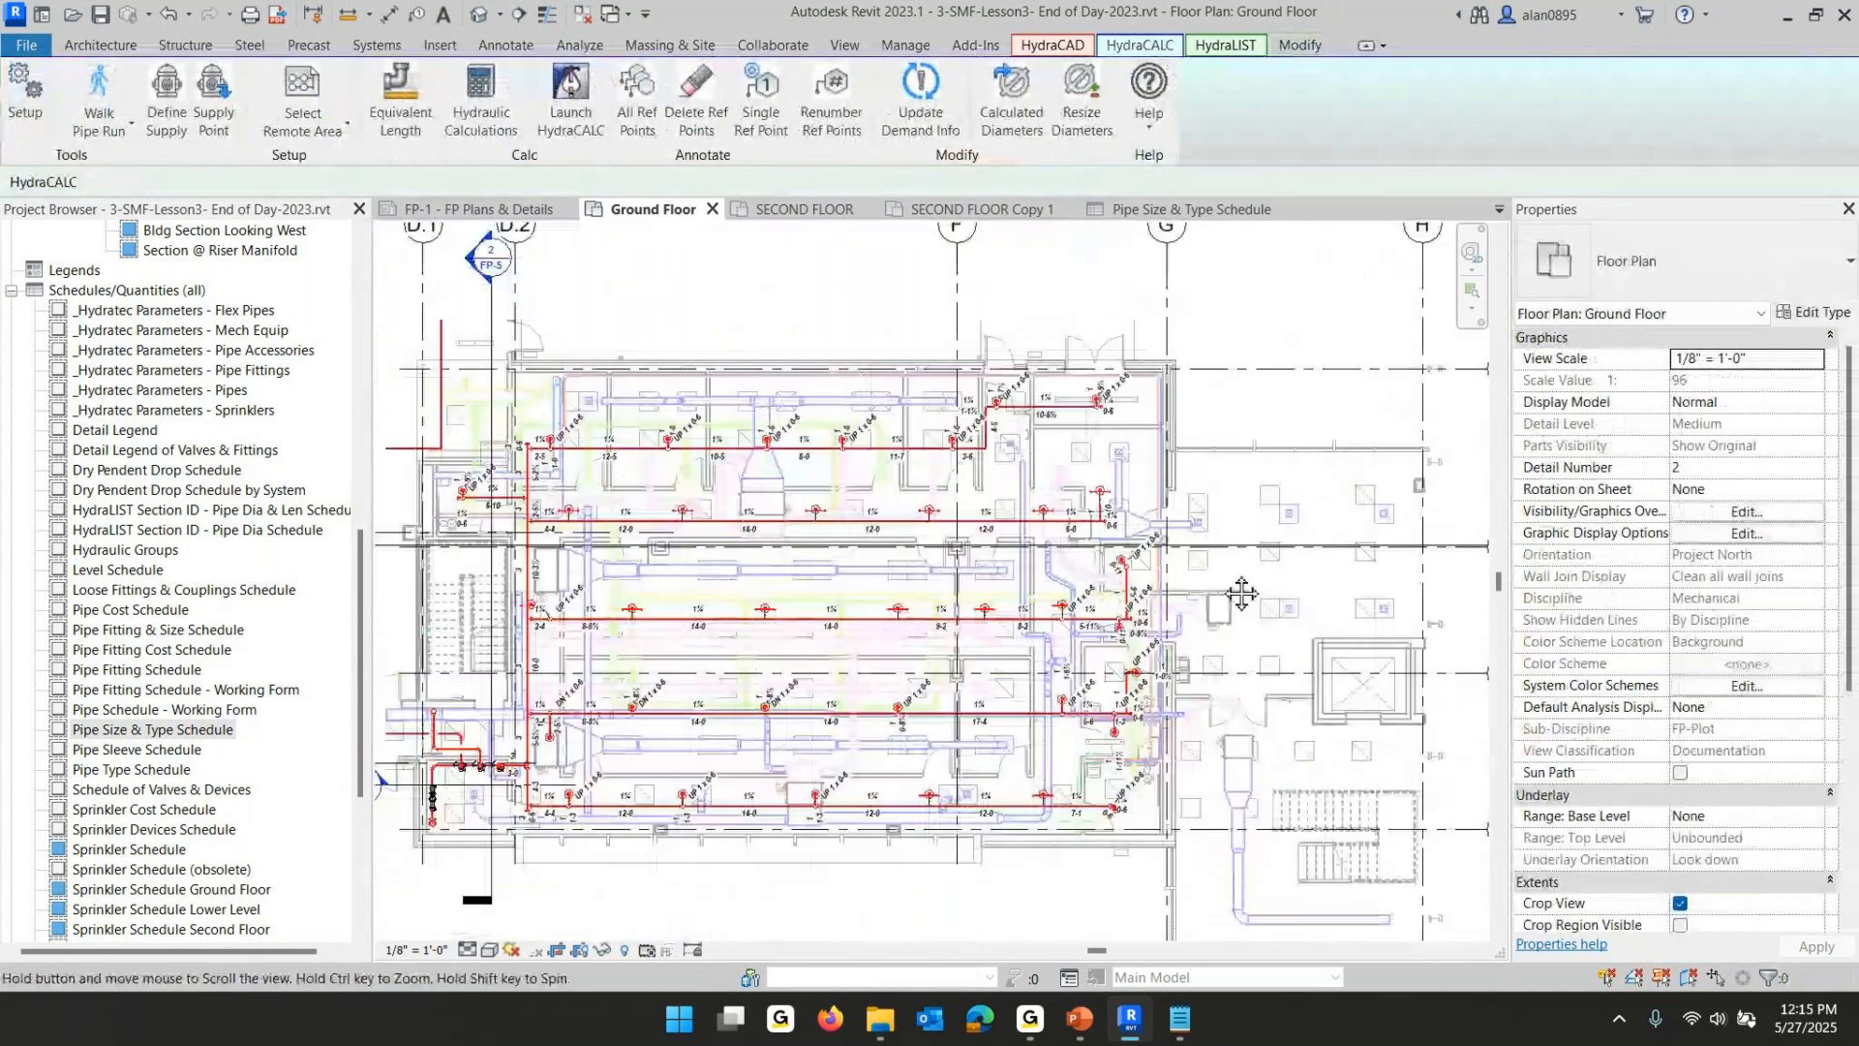
pyautogui.scroll(4, 1162, 534)
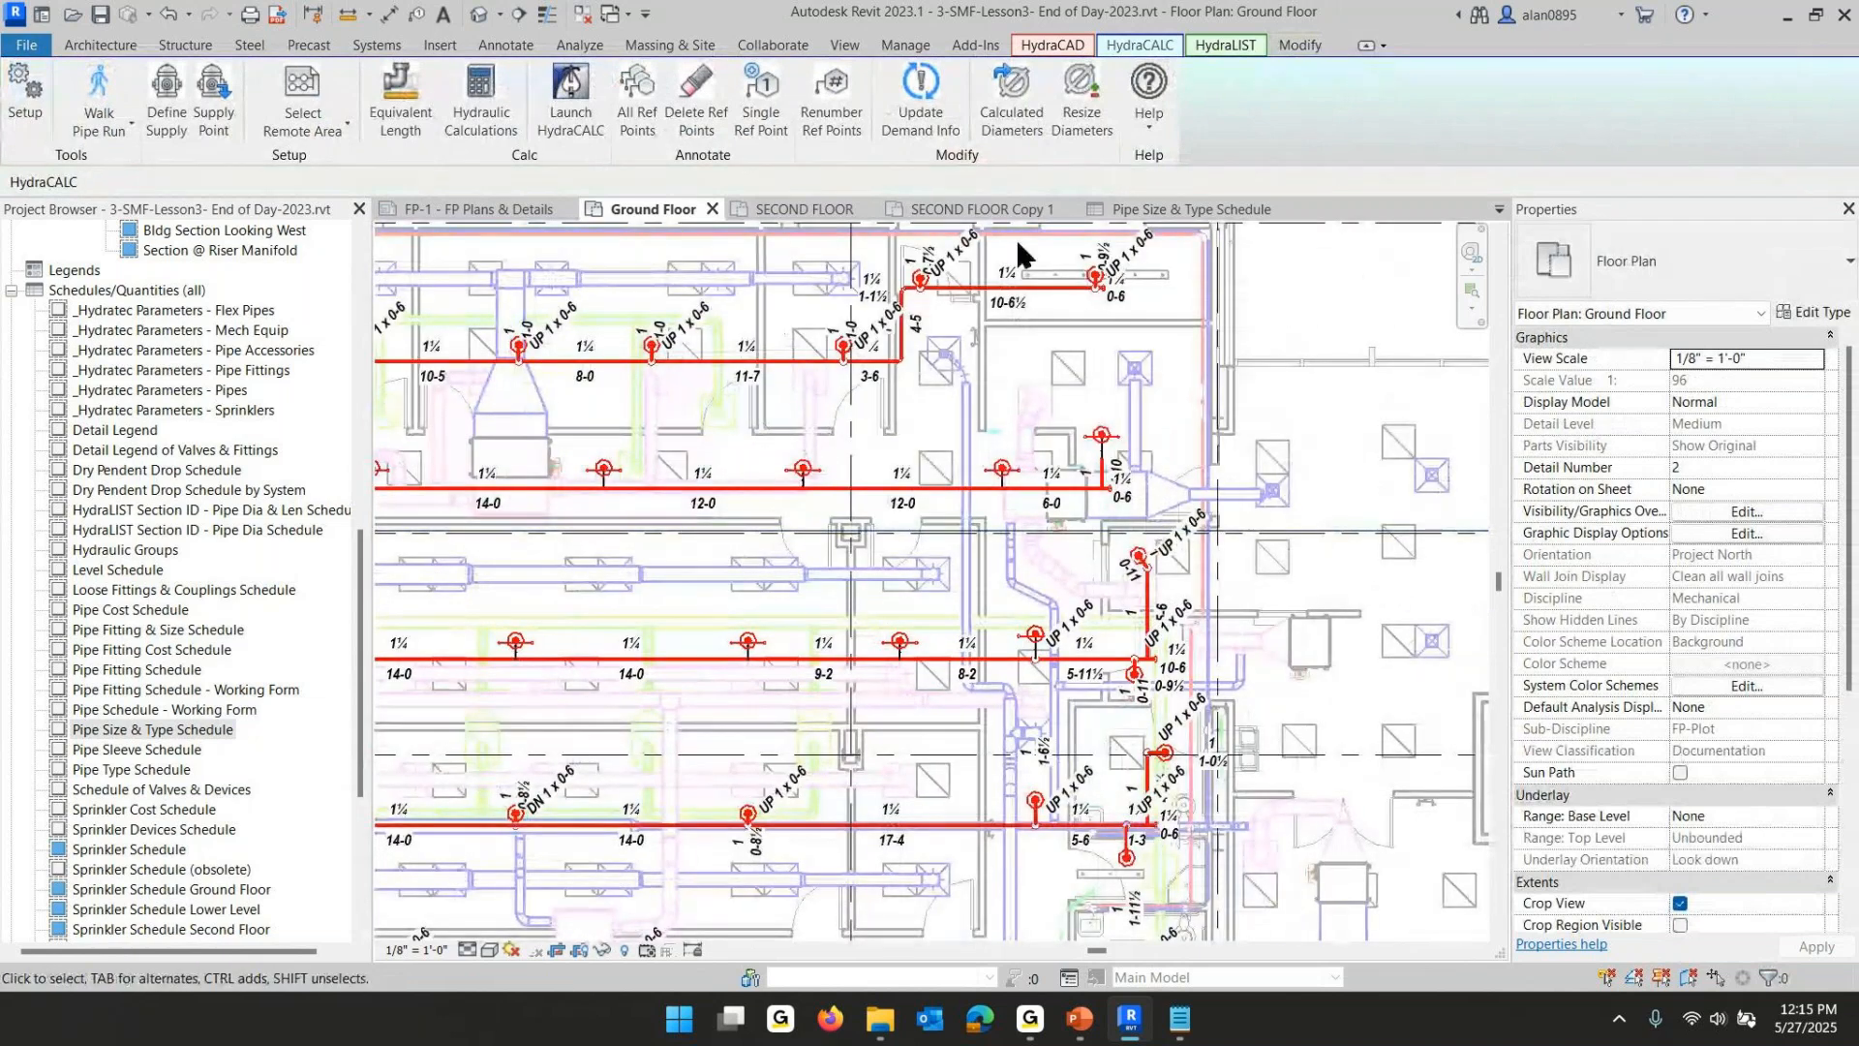
# - In the Pipe Size & Type Schedule, resize the 1/2" arm pipes to 1" and the 1 1/4" Hcad3 FP Lines - Welded to 1 1/2"
pyautogui.click(1191, 210)
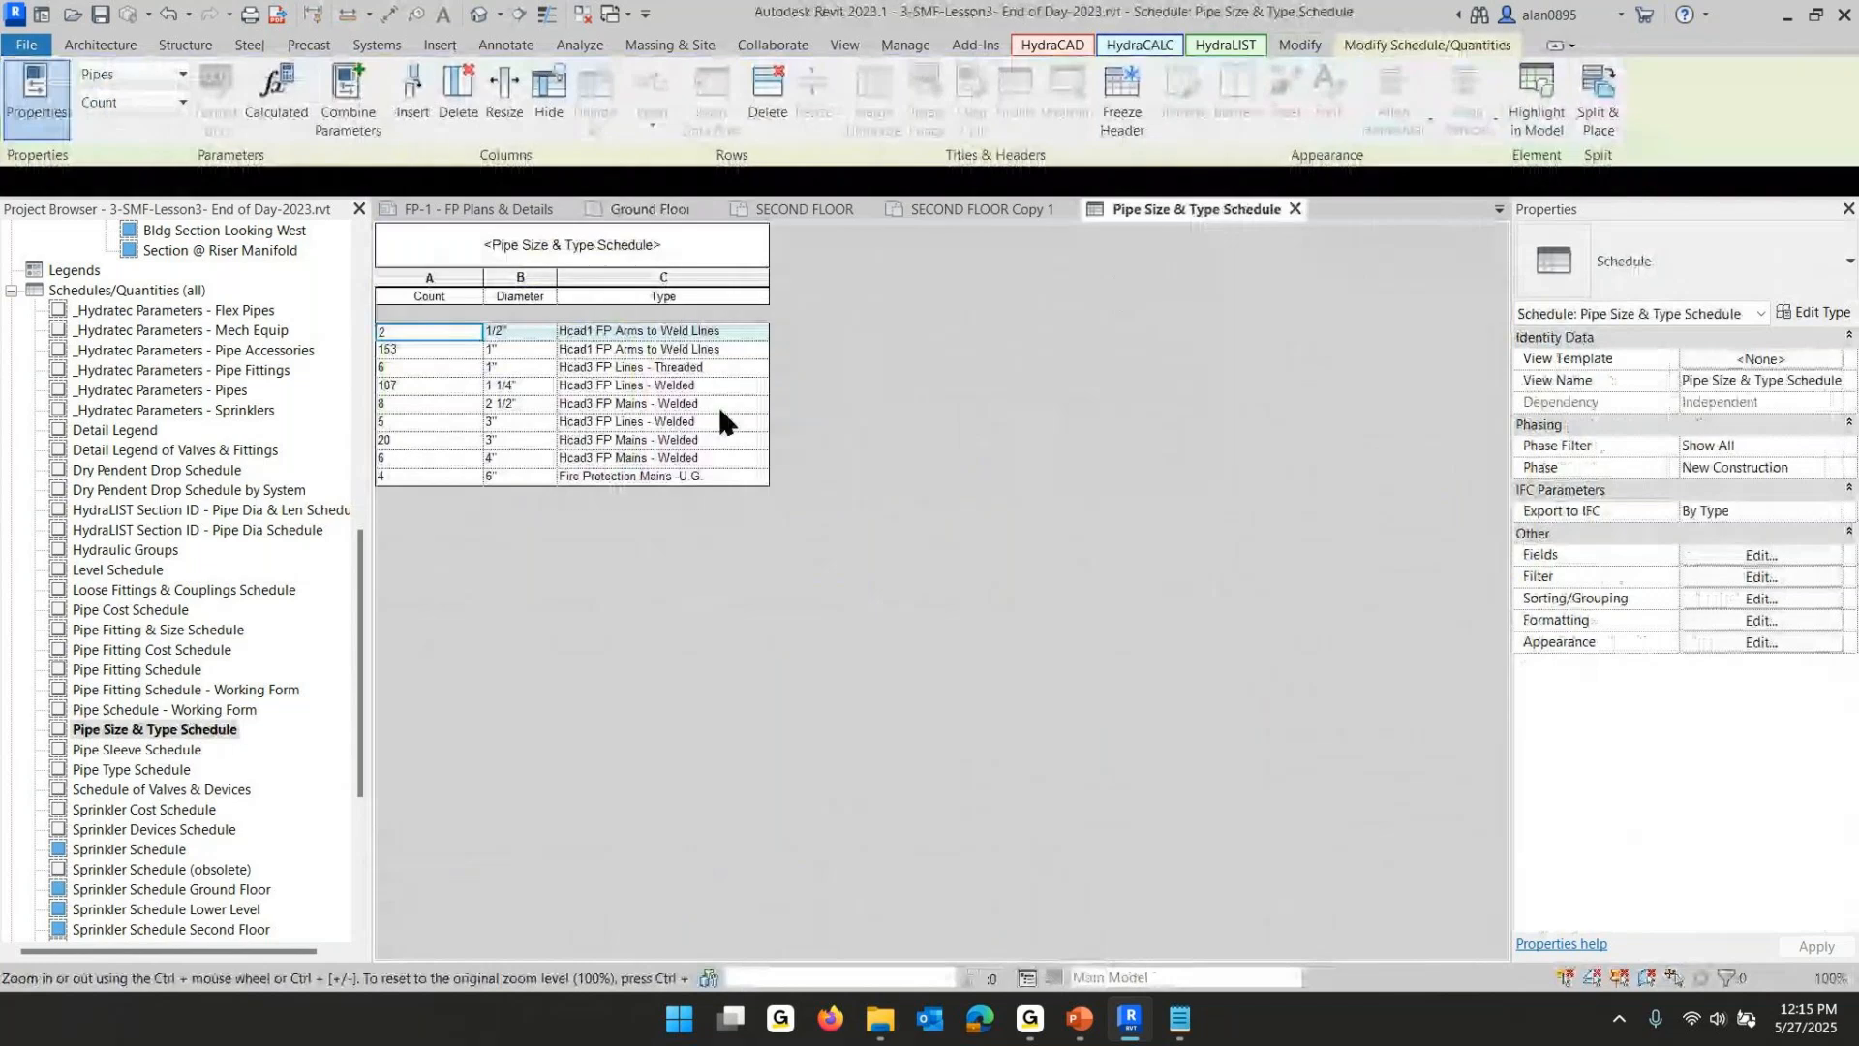
pyautogui.click(528, 330)
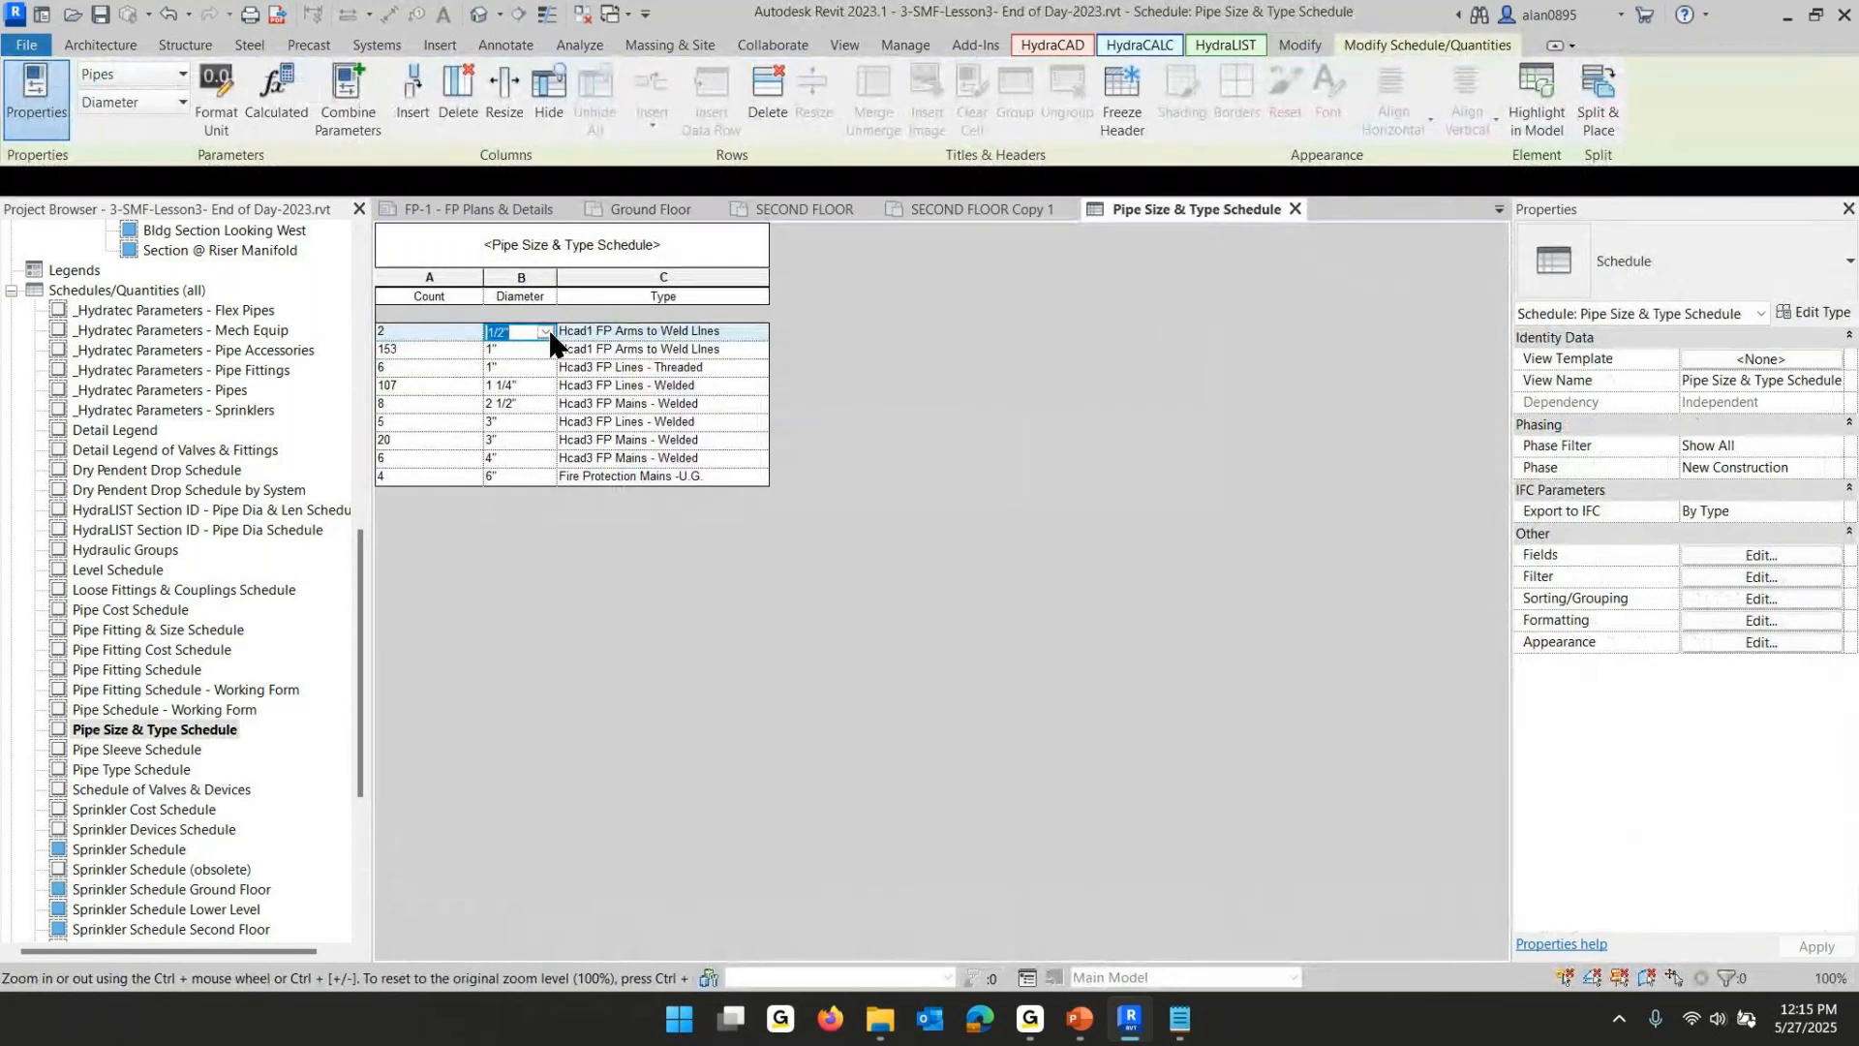
pyautogui.click(548, 331)
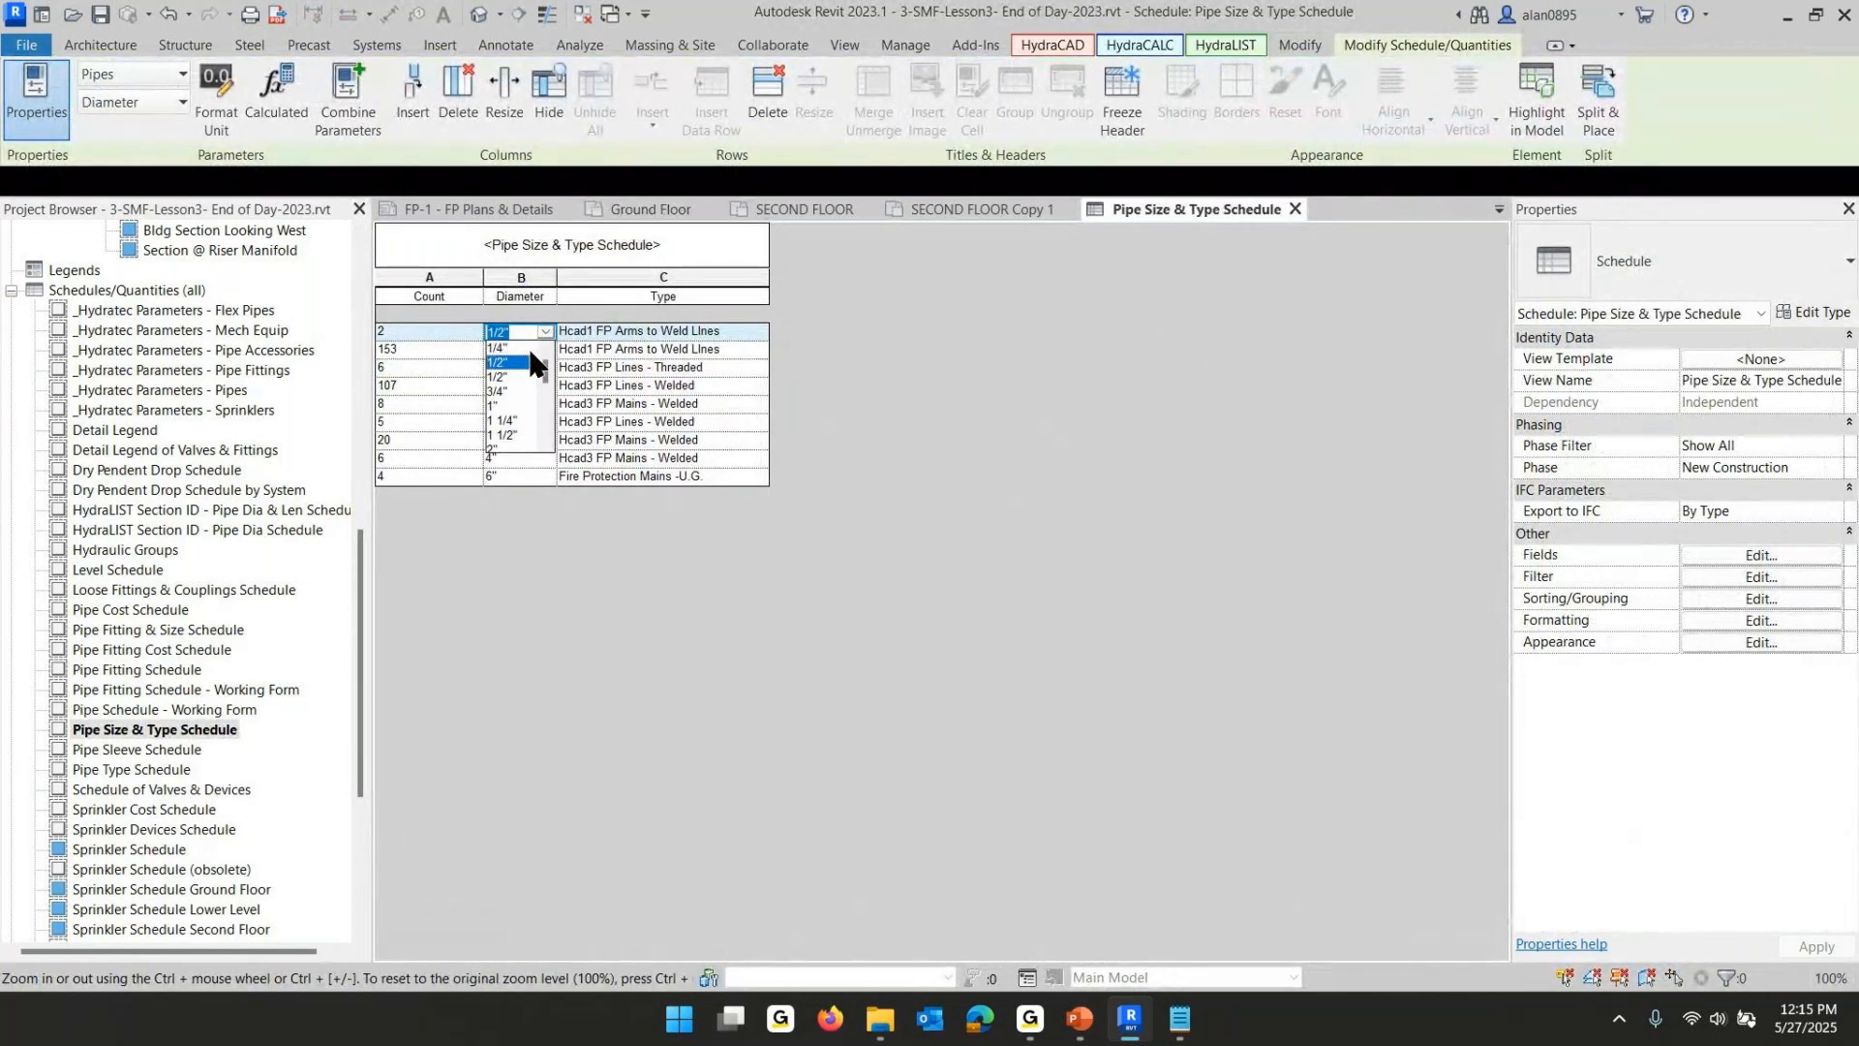
pyautogui.click(494, 405)
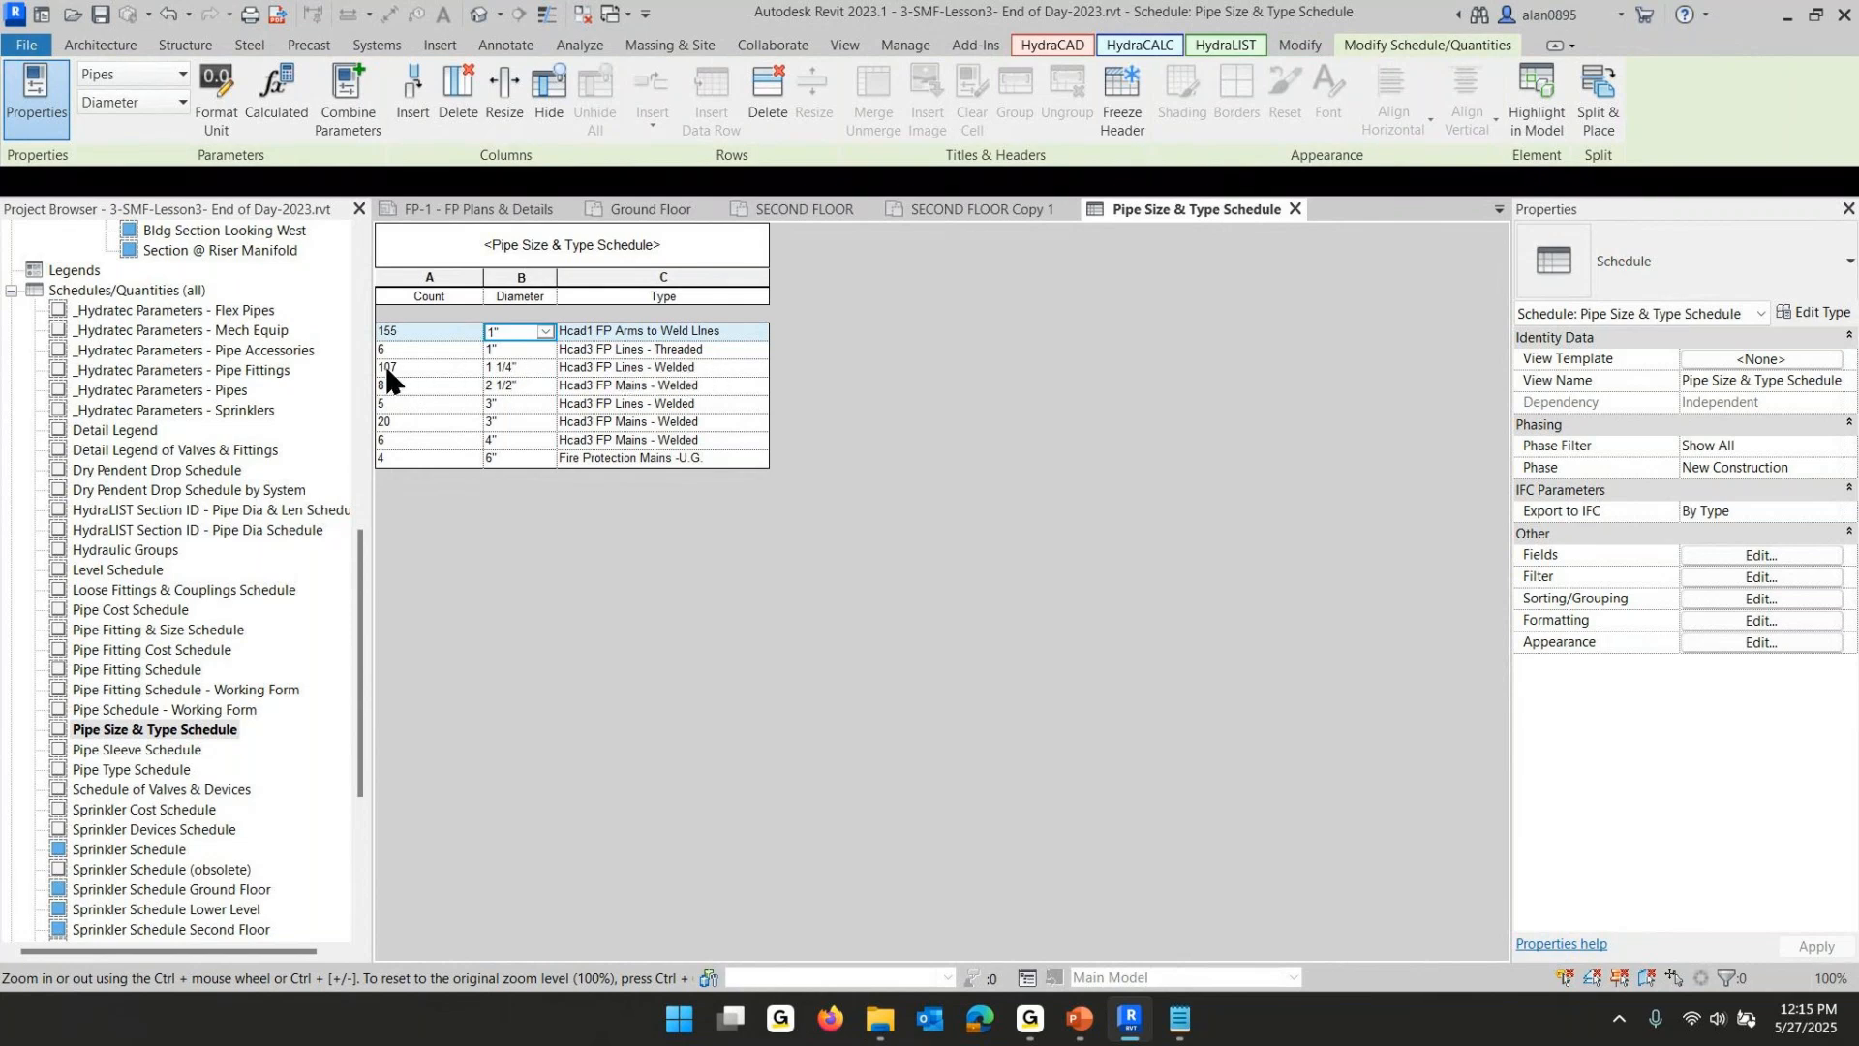
pyautogui.click(515, 367)
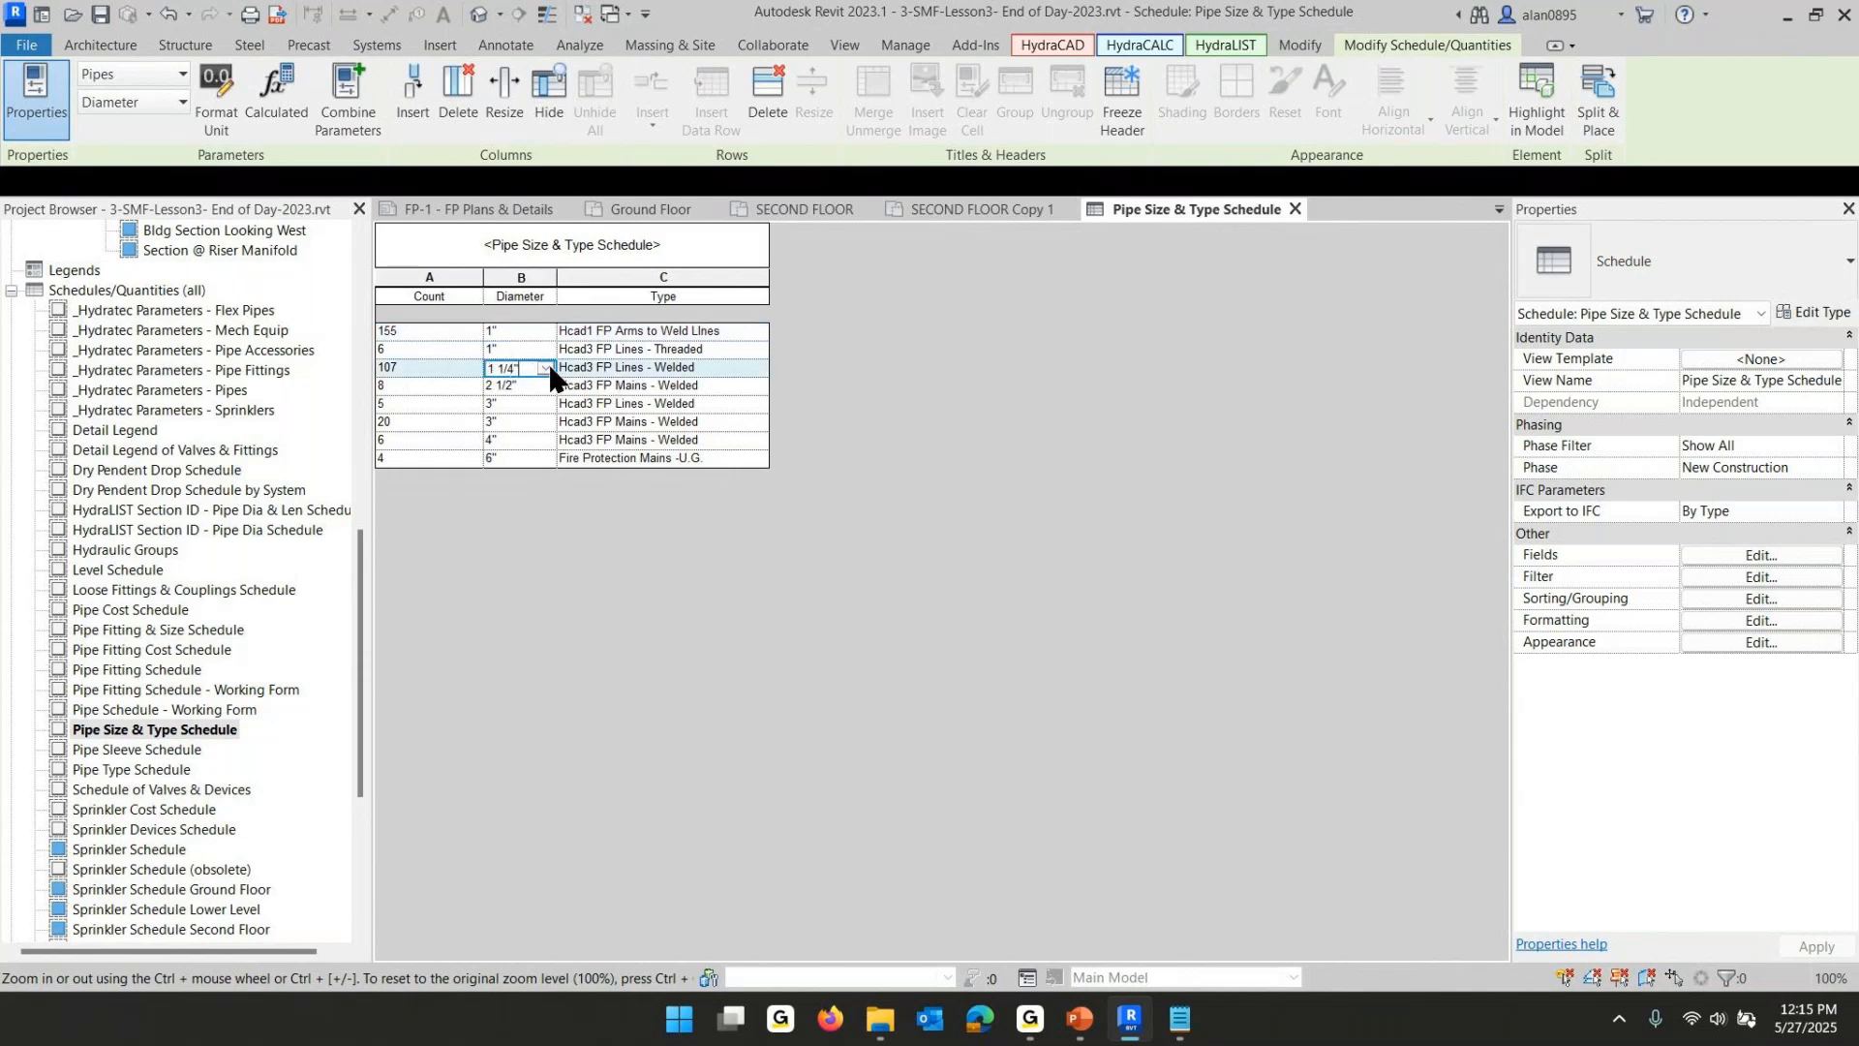
pyautogui.click(546, 369)
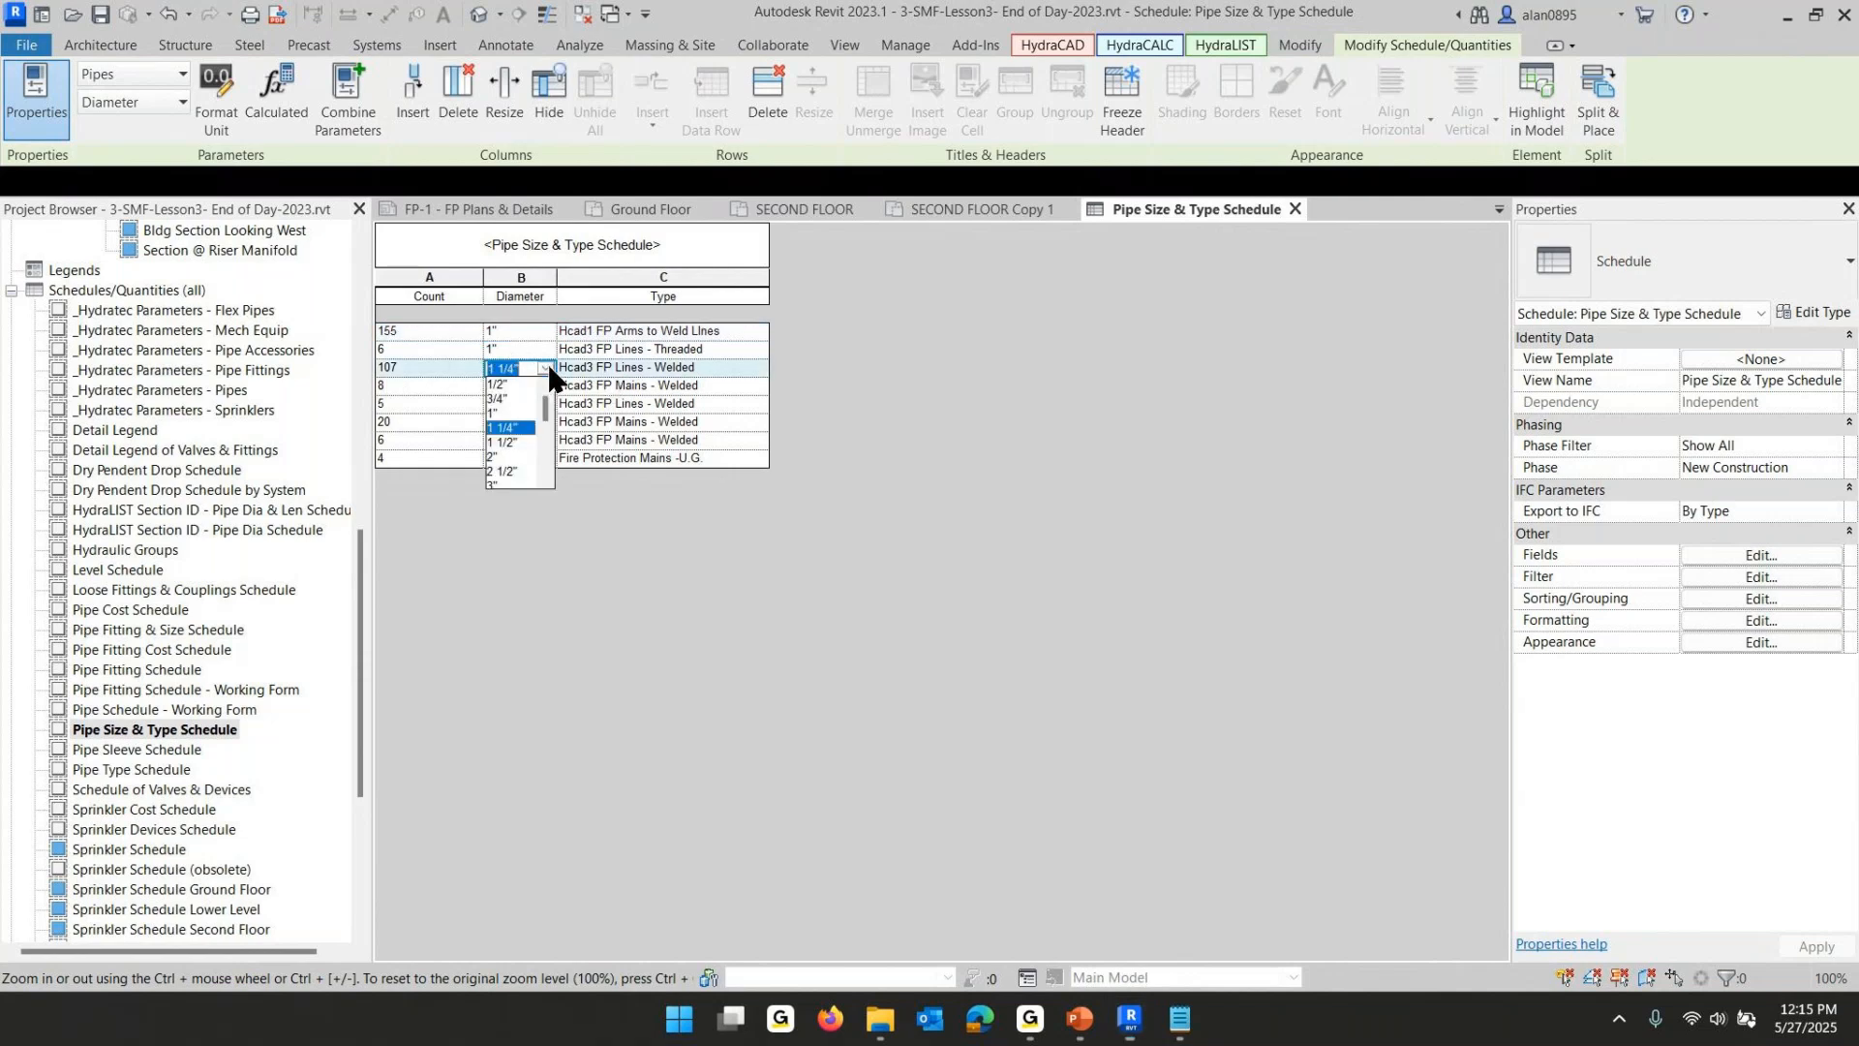
pyautogui.click(505, 441)
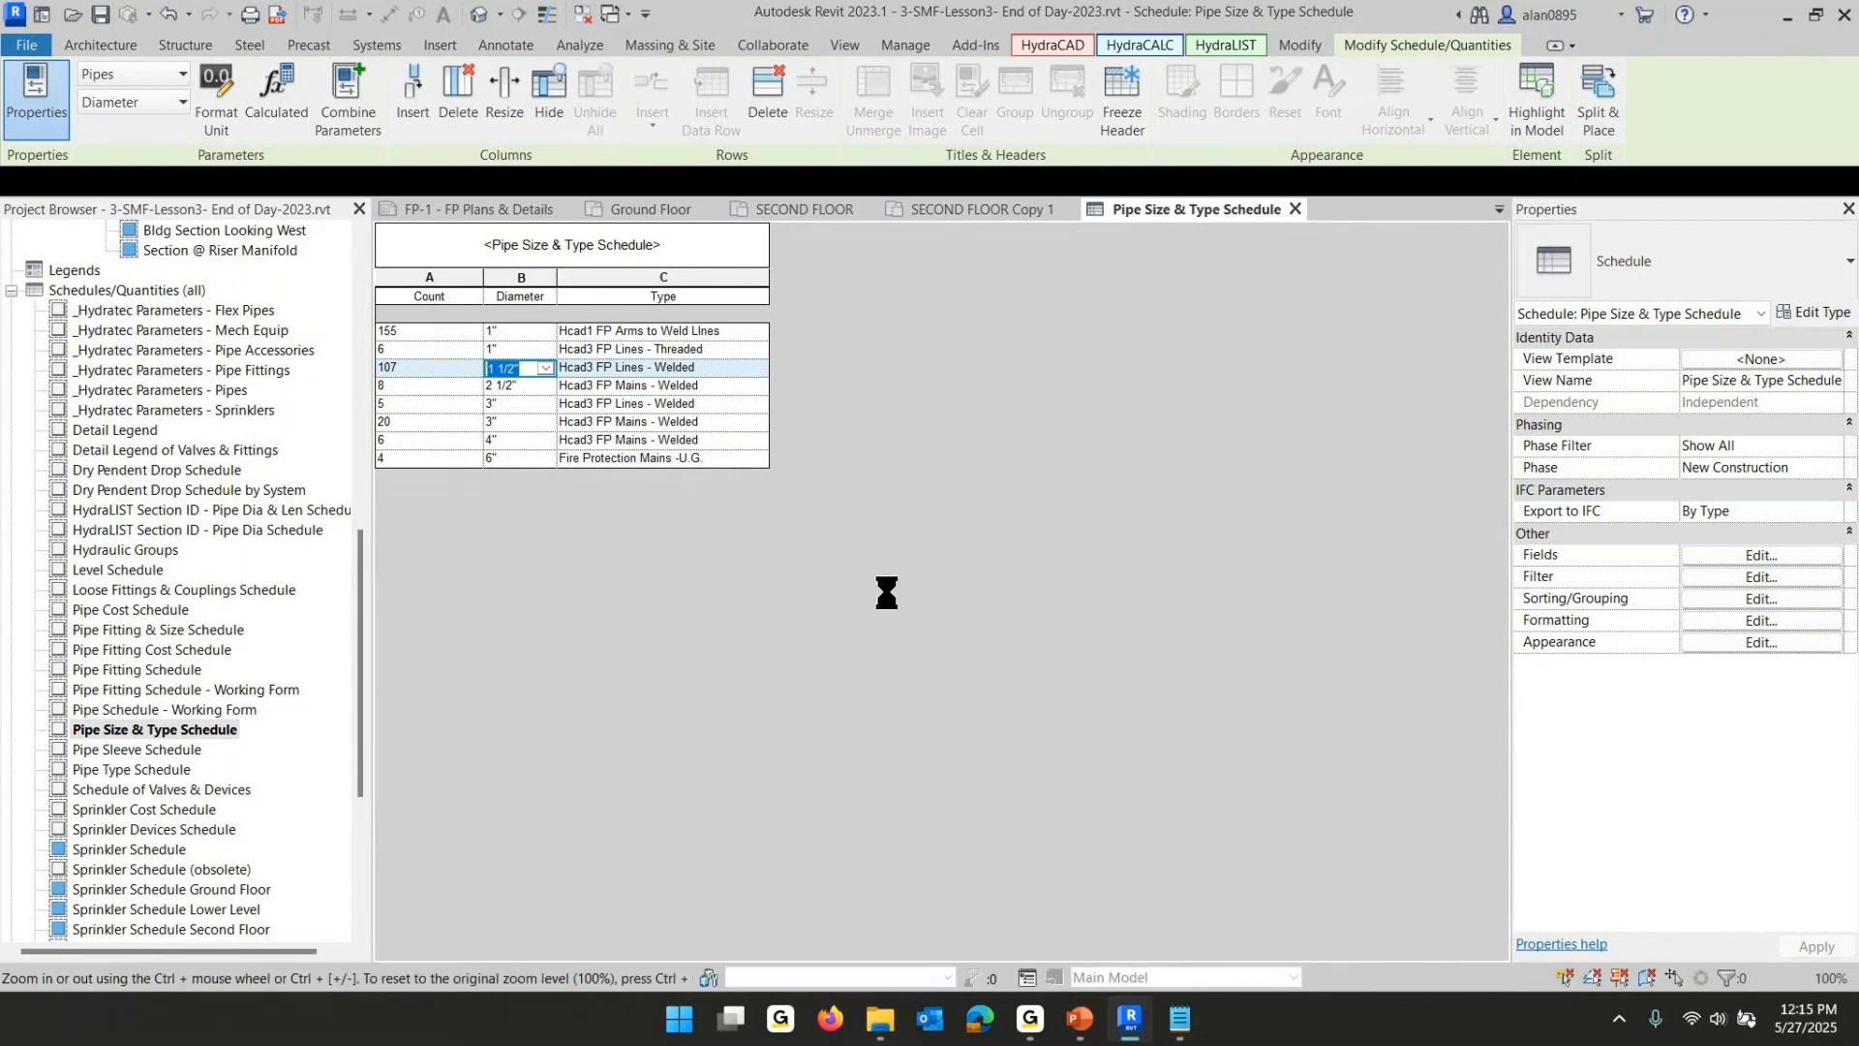
# - Inspect the resized pipes in the SECOND FLOOR Copy 1 and SECOND FLOOR plan views
pyautogui.click(983, 207)
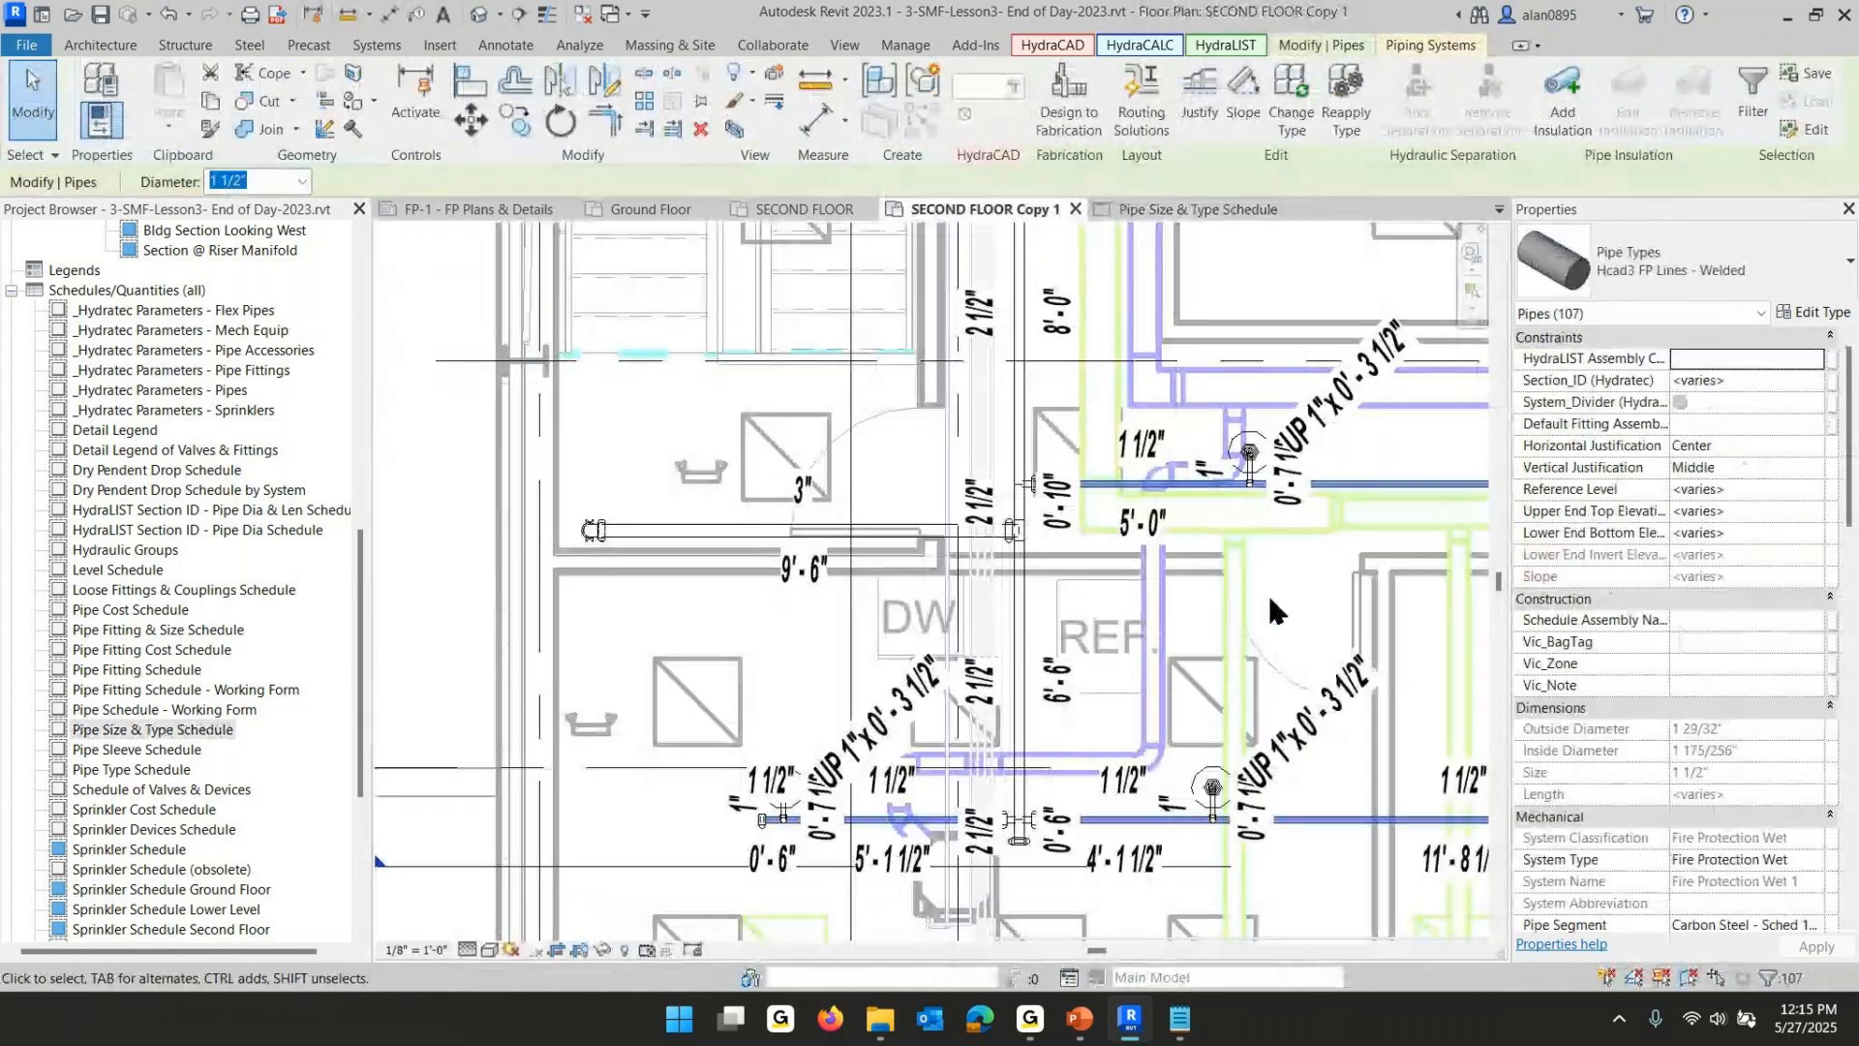
pyautogui.scroll(-2, 1269, 596)
pyautogui.moveTo(1270, 595); pyautogui.dragTo(724, 598, button='middle')
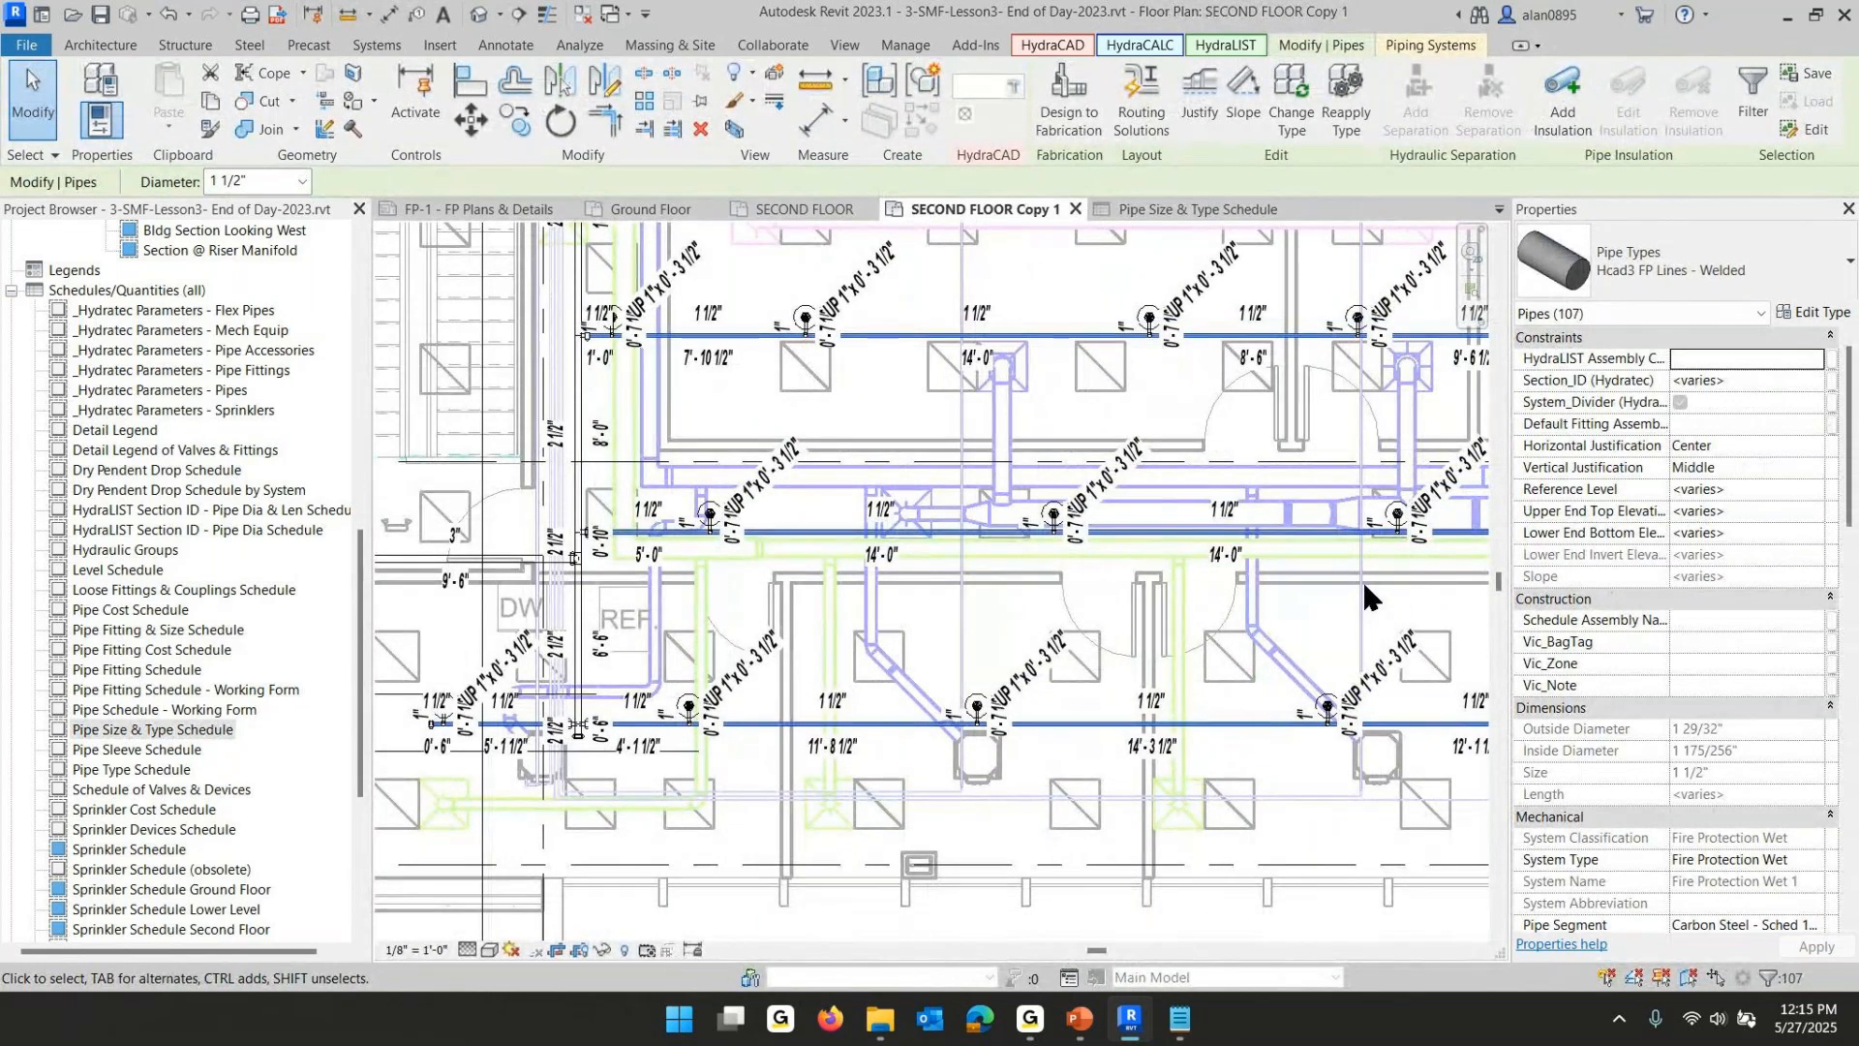
pyautogui.scroll(-2, 1269, 565)
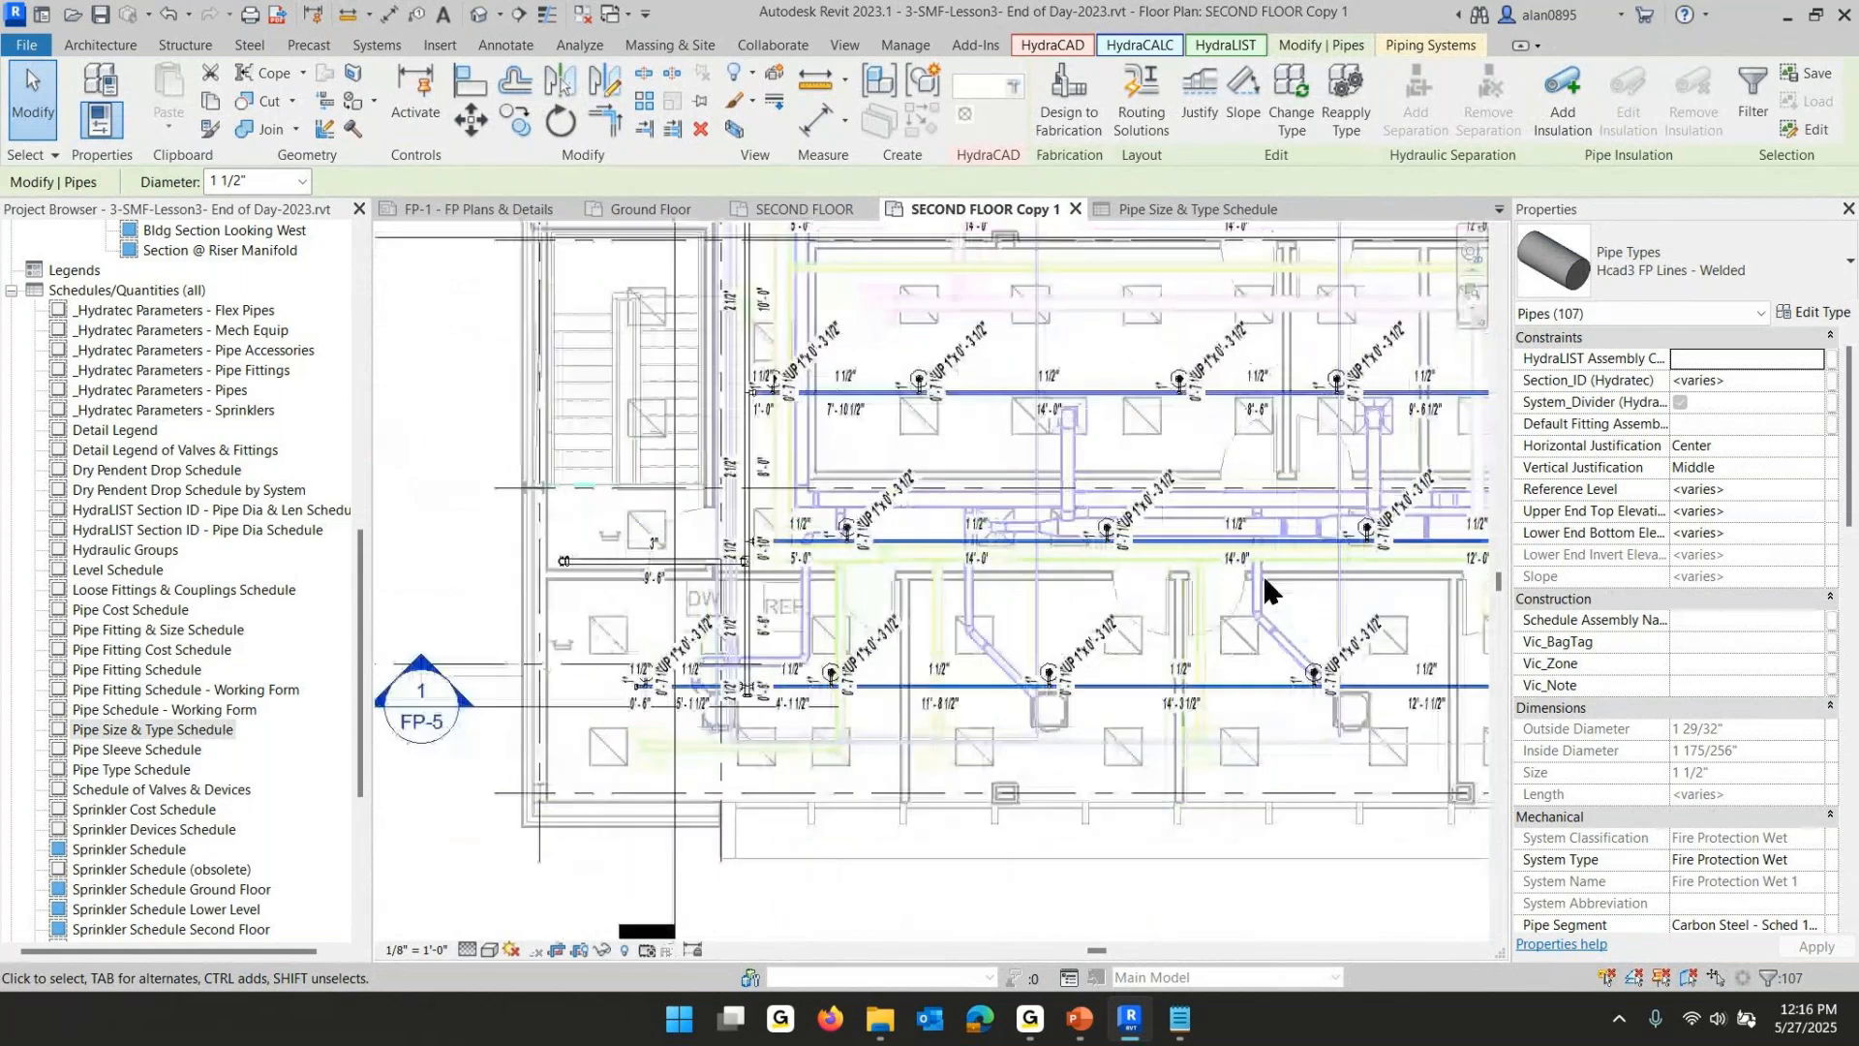
pyautogui.moveTo(1263, 573); pyautogui.dragTo(1003, 682, button='middle')
pyautogui.scroll(-1, 1047, 691)
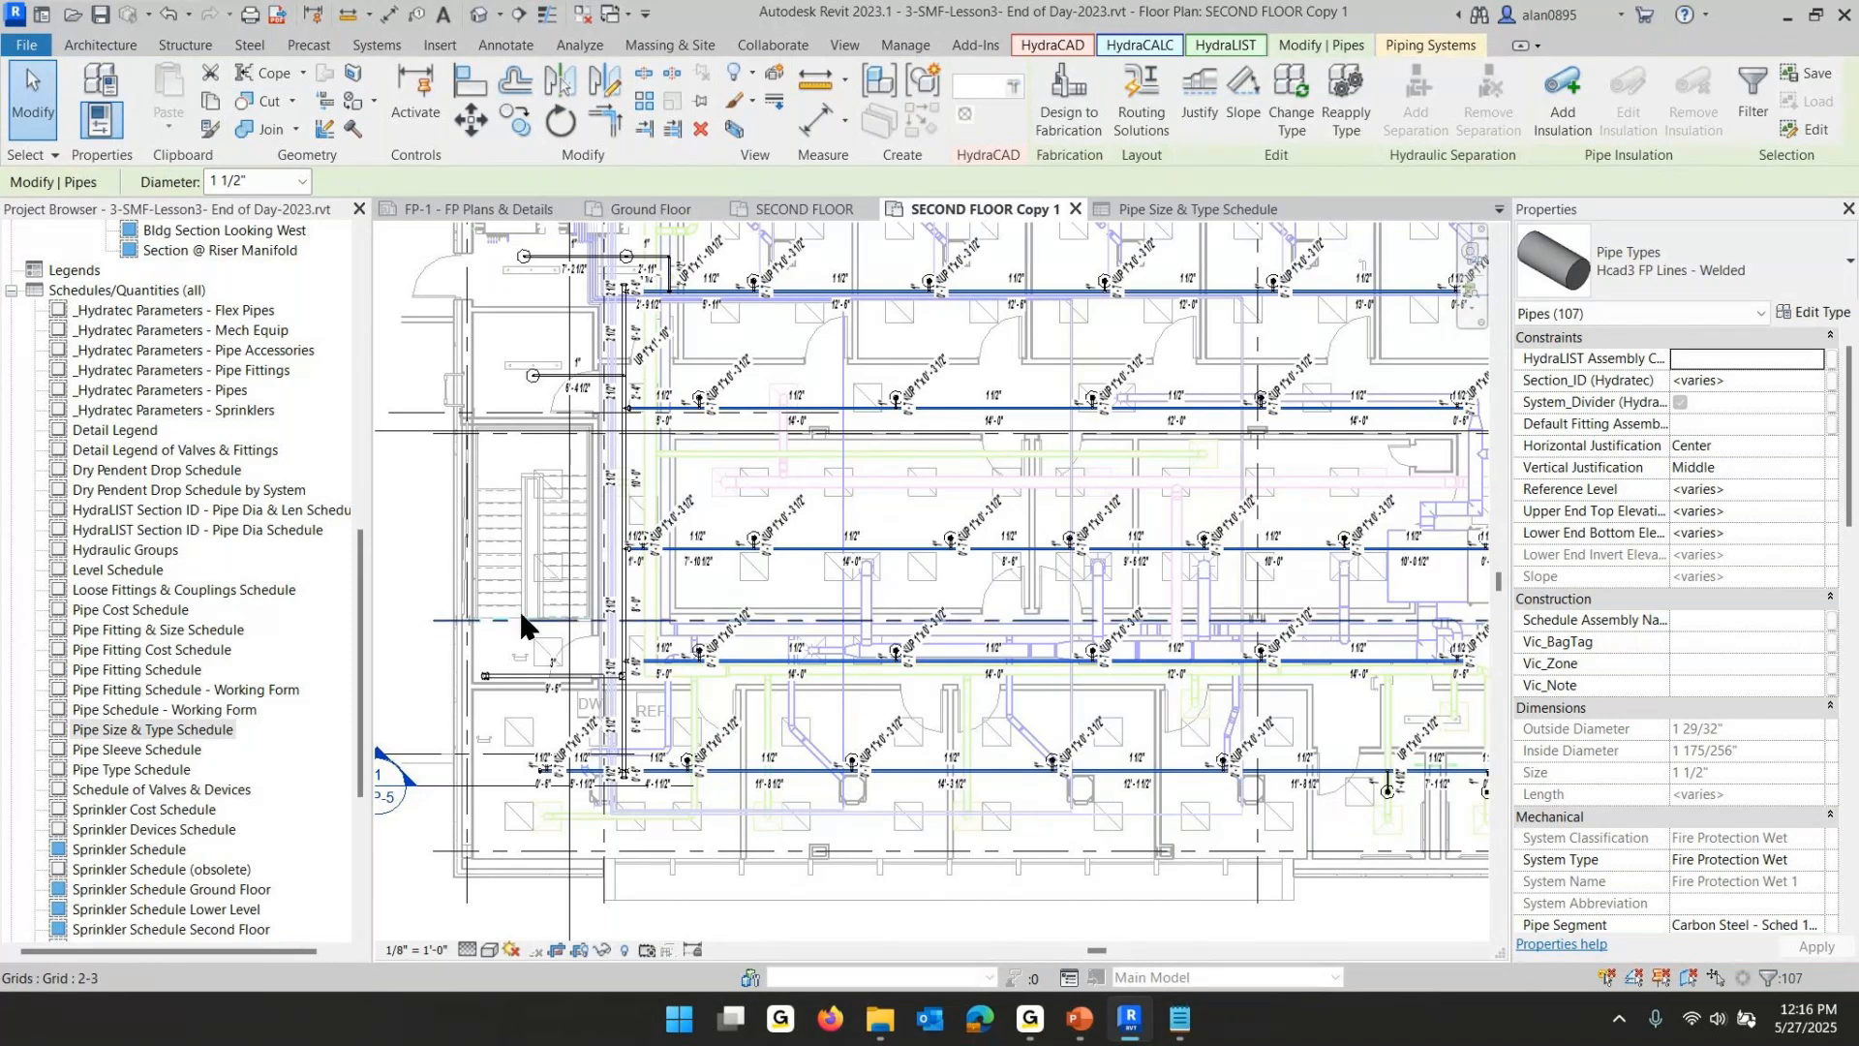
pyautogui.click(784, 210)
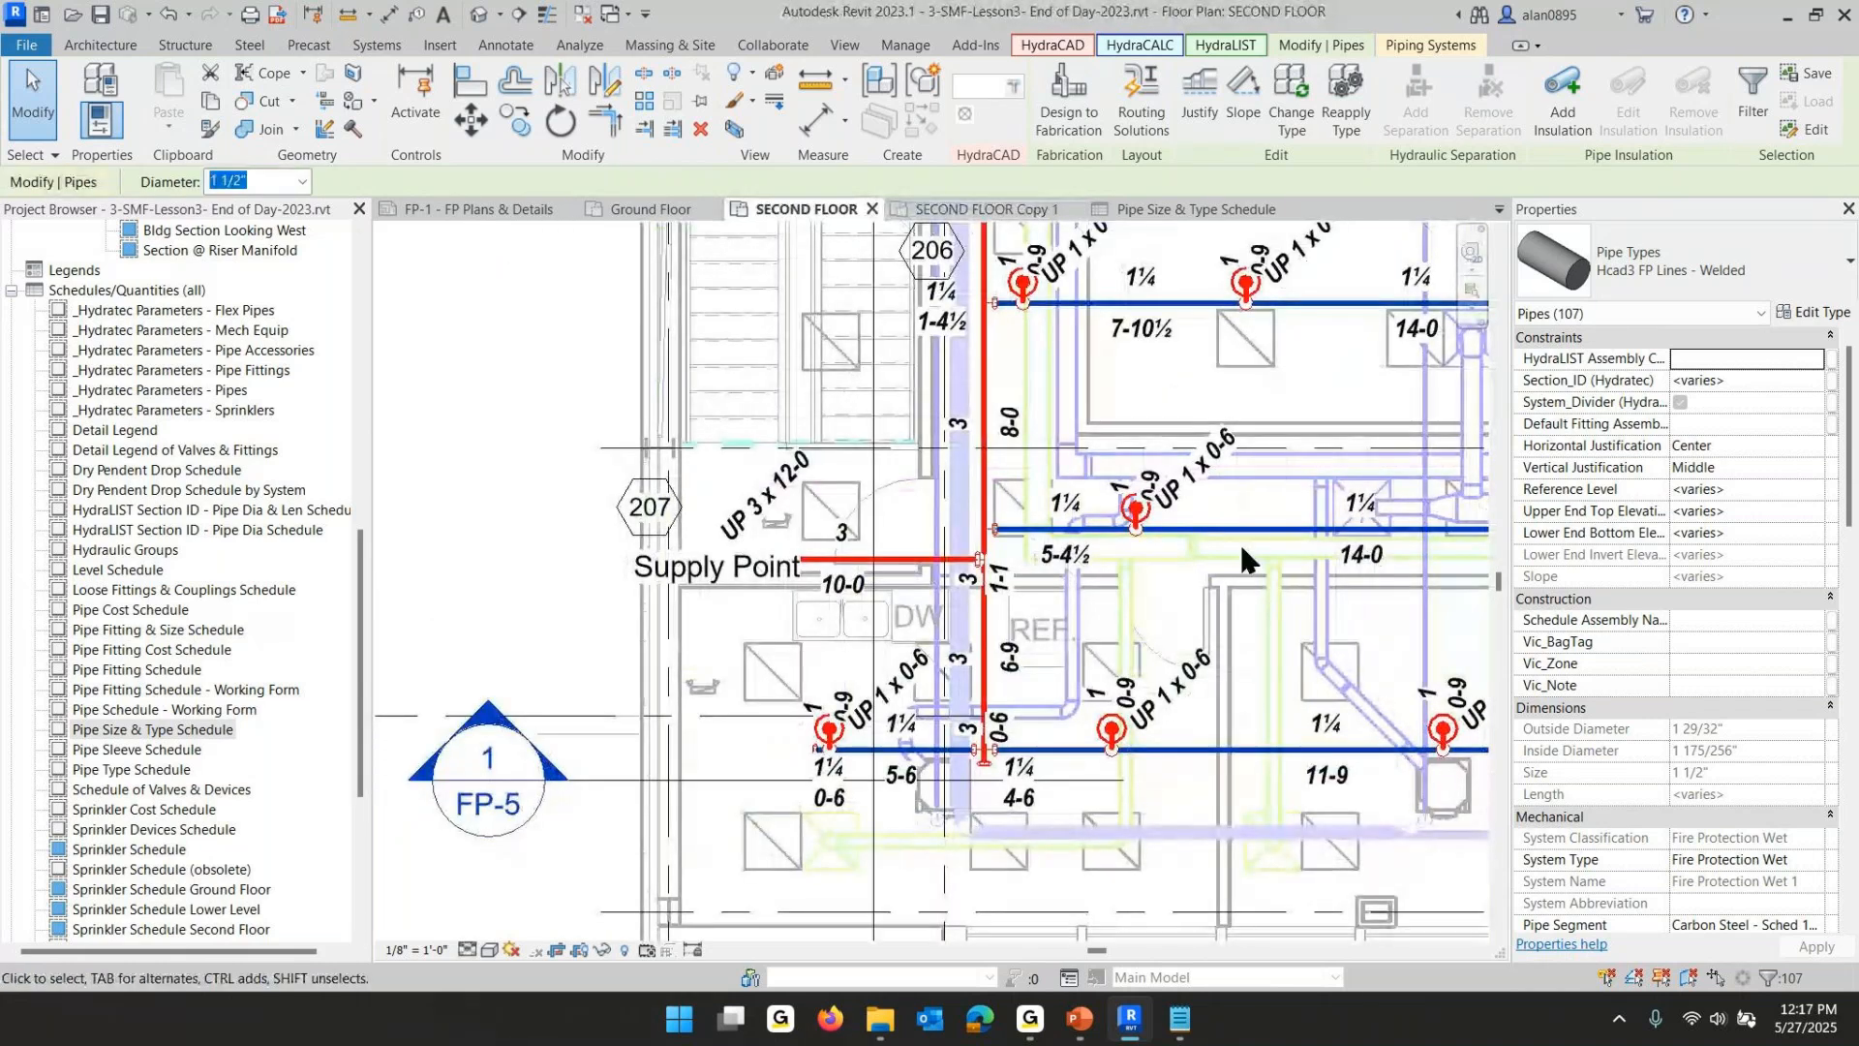
pyautogui.moveTo(1207, 564); pyautogui.dragTo(687, 569, button='middle')
pyautogui.scroll(1, 984, 561)
pyautogui.scroll(1, 984, 562)
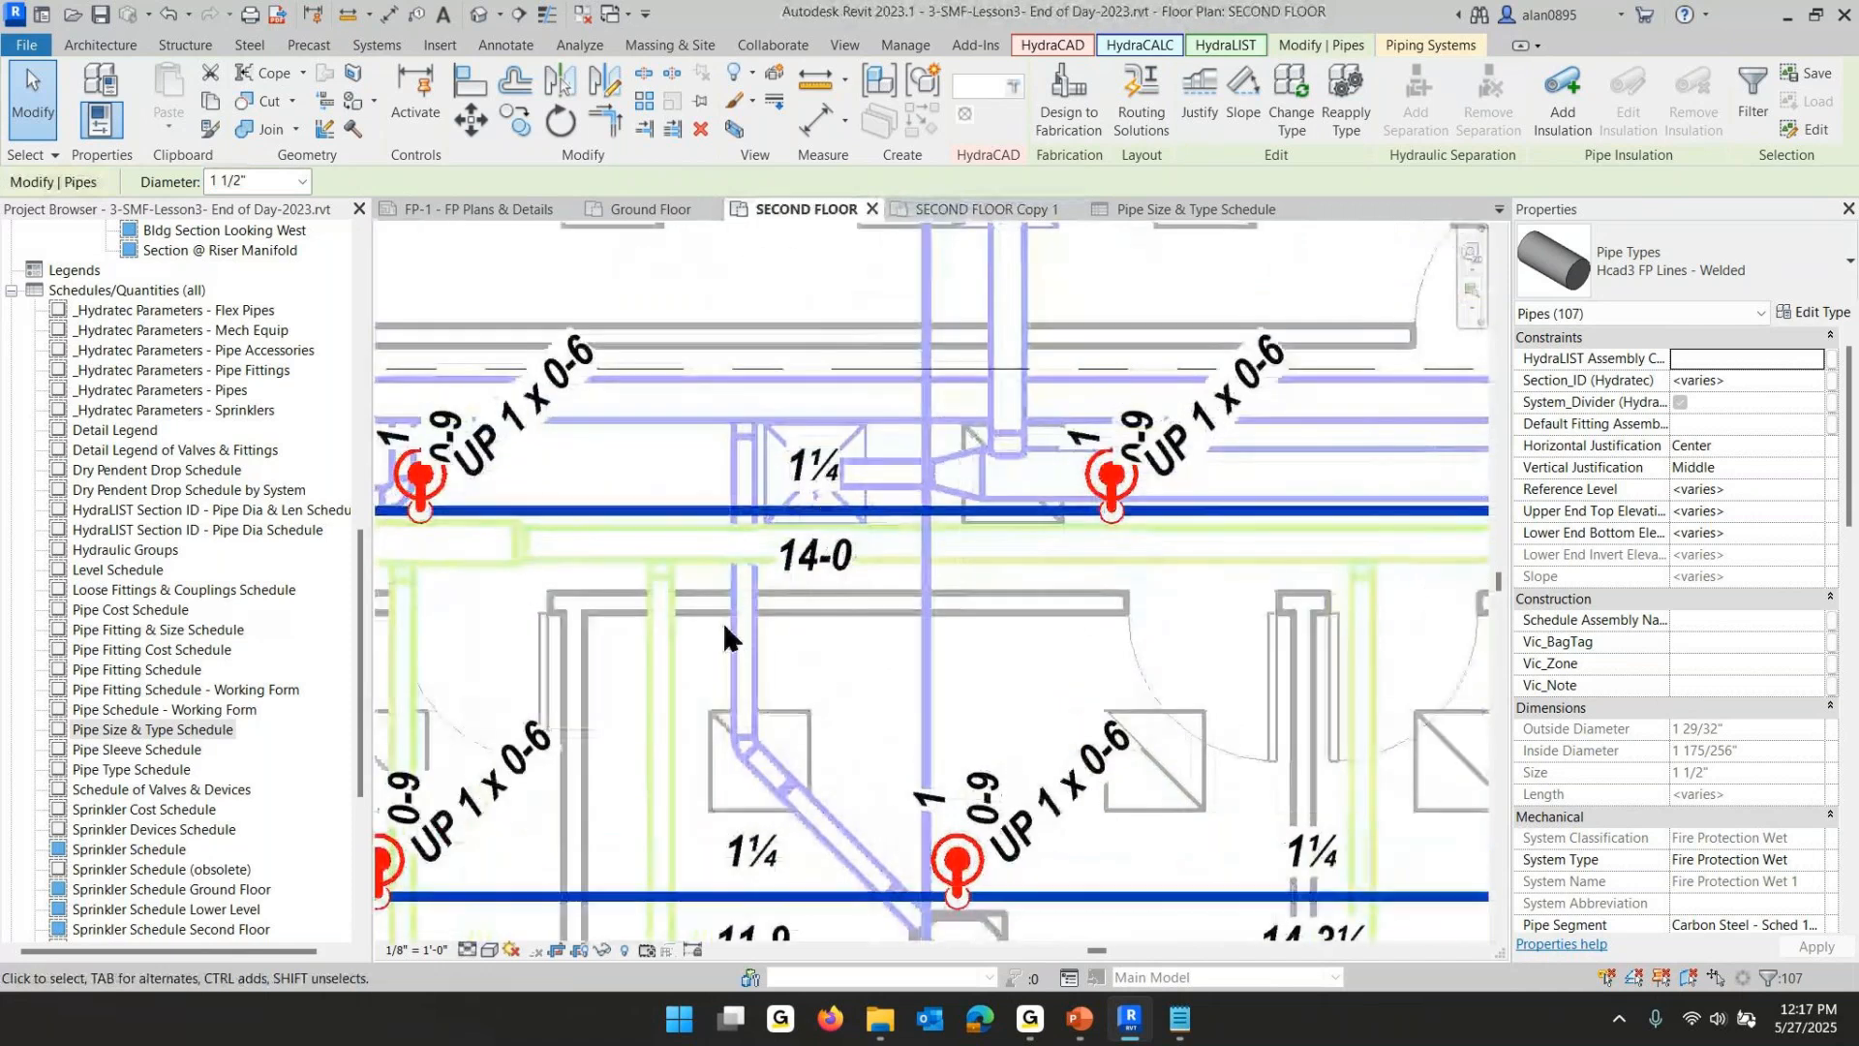
# - Retag the second-floor pipes with Pipe Tag Setup, using center/center length tags and System Walker Selection
pyautogui.click(724, 622)
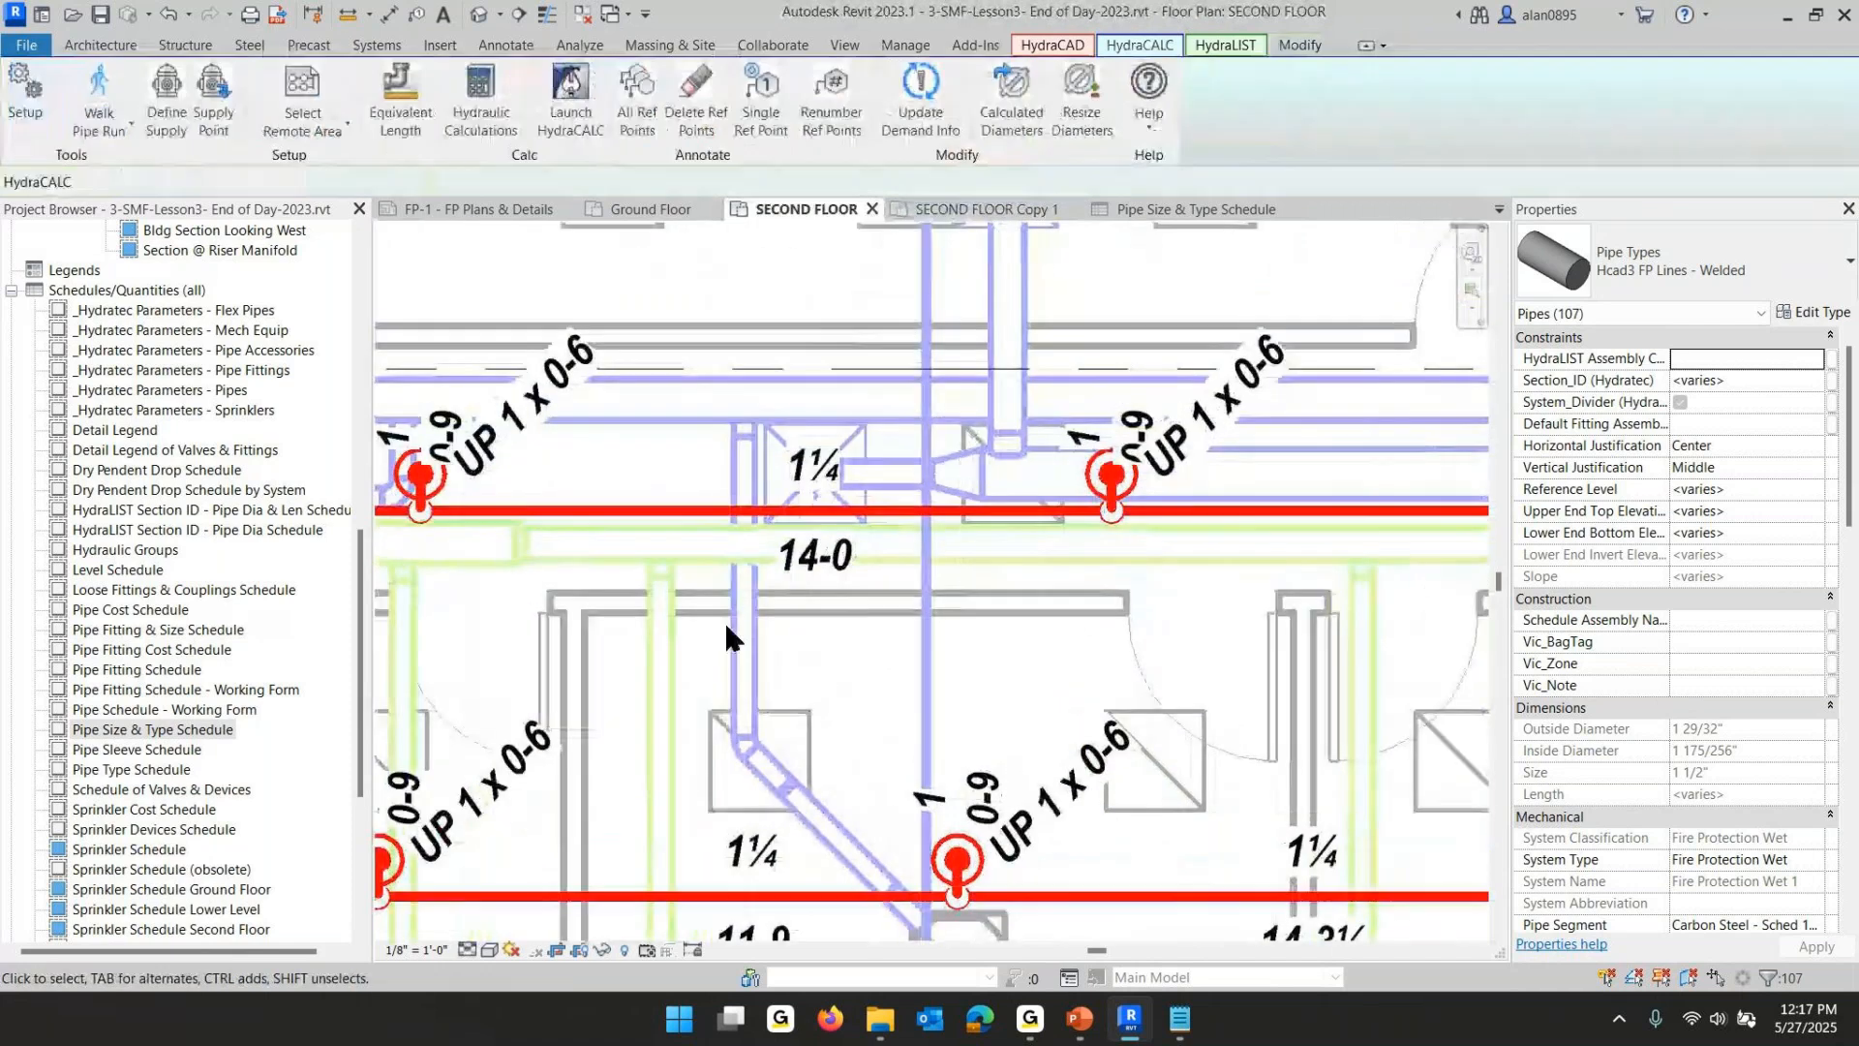
pyautogui.click(720, 521)
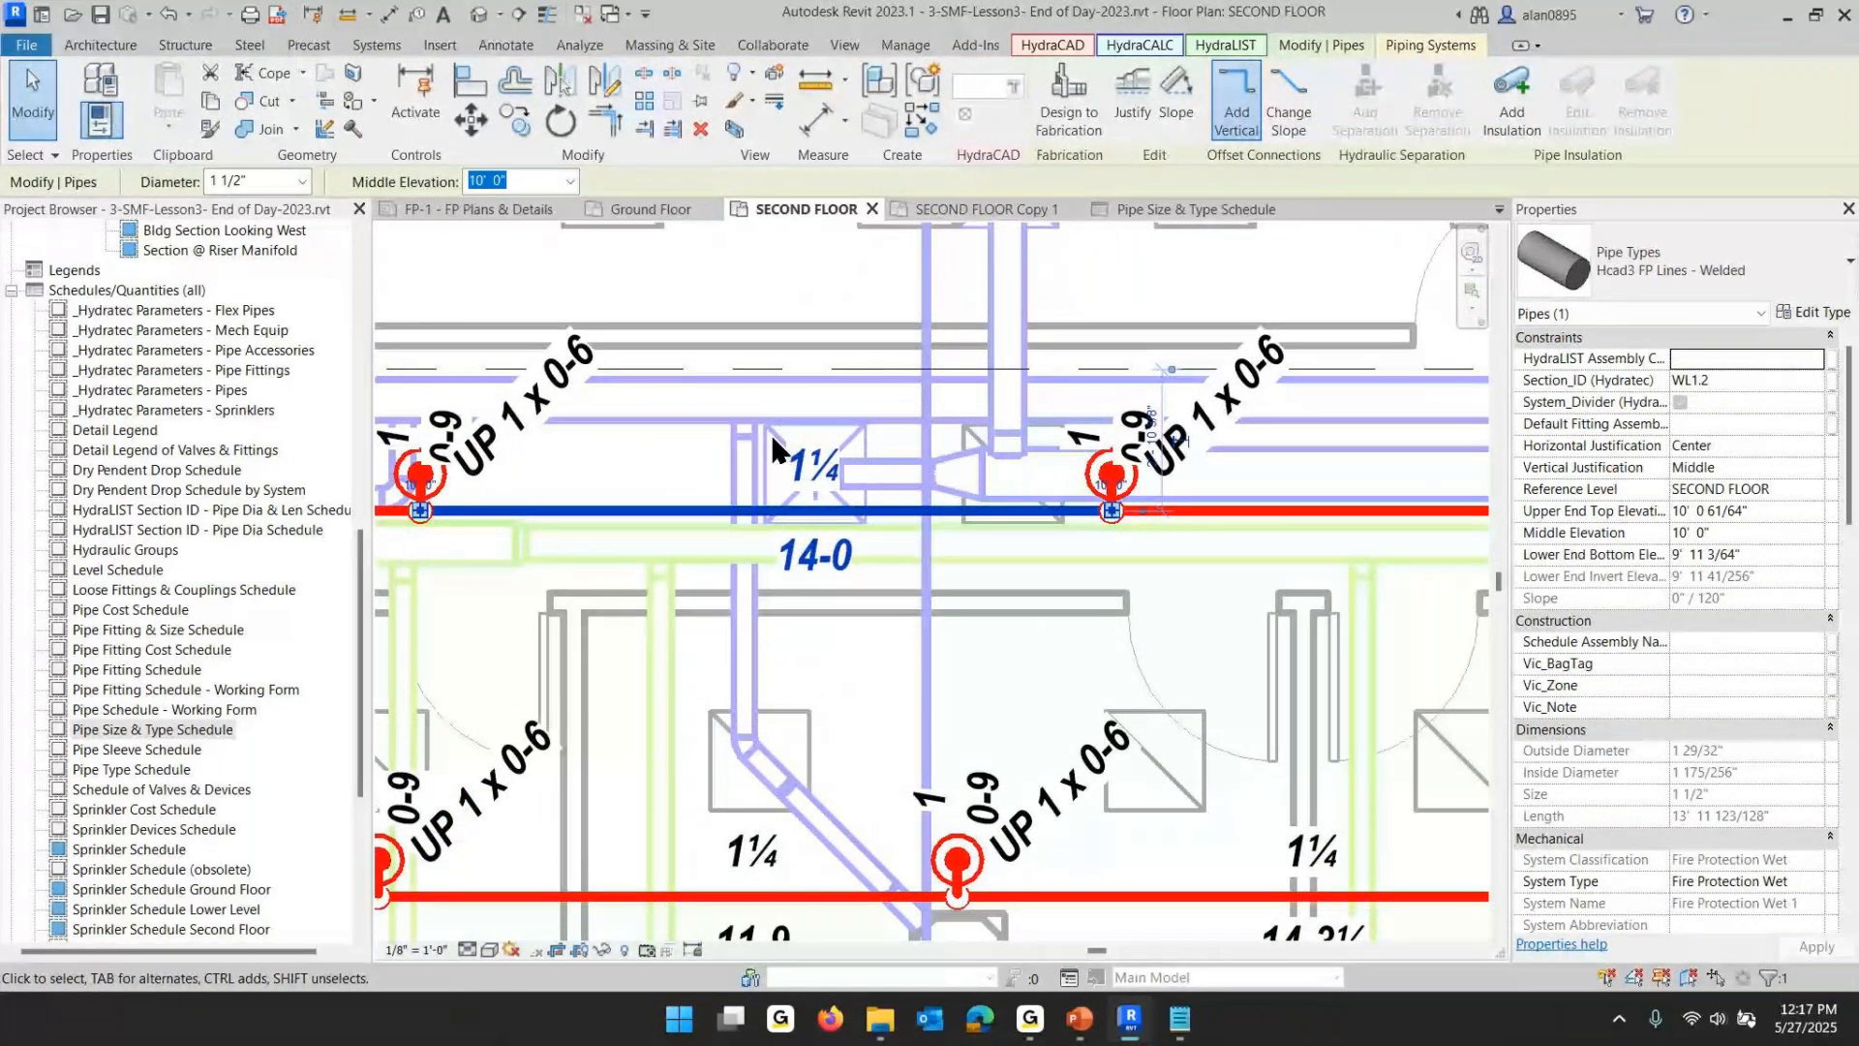
pyautogui.press('Escape')
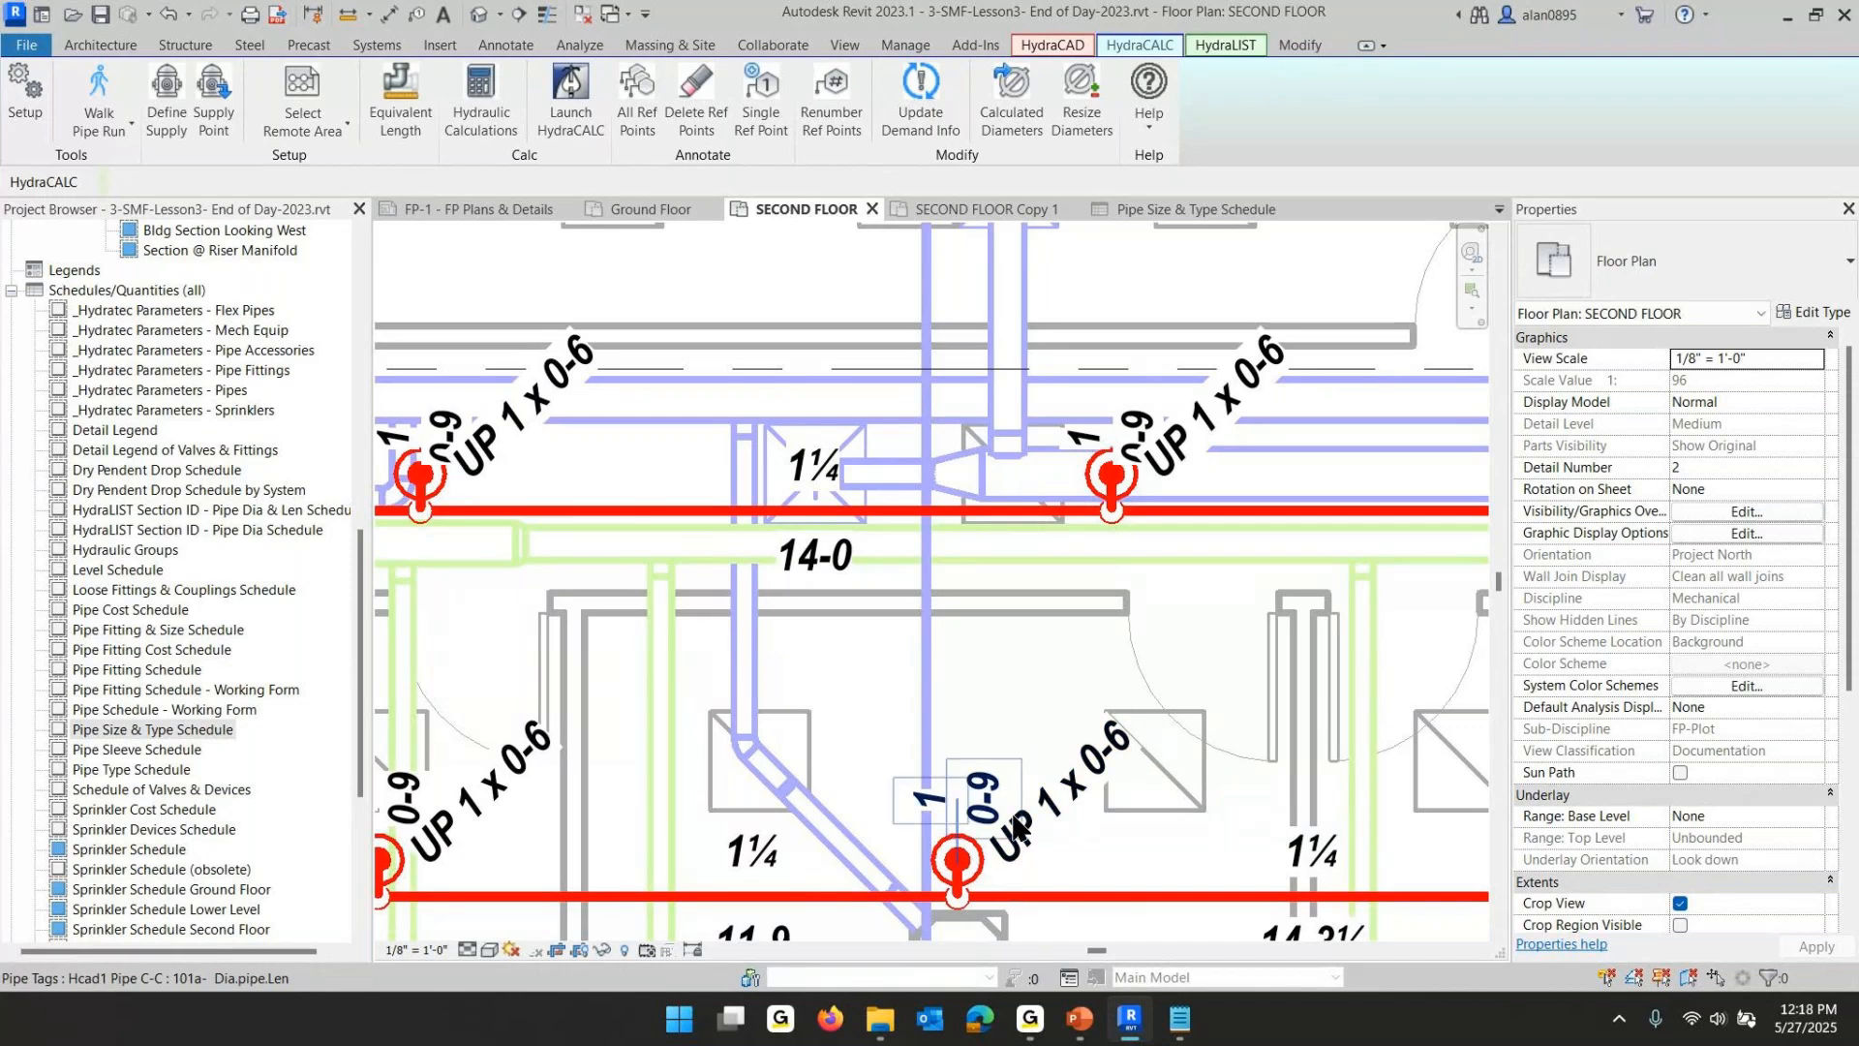
pyautogui.scroll(-5, 843, 608)
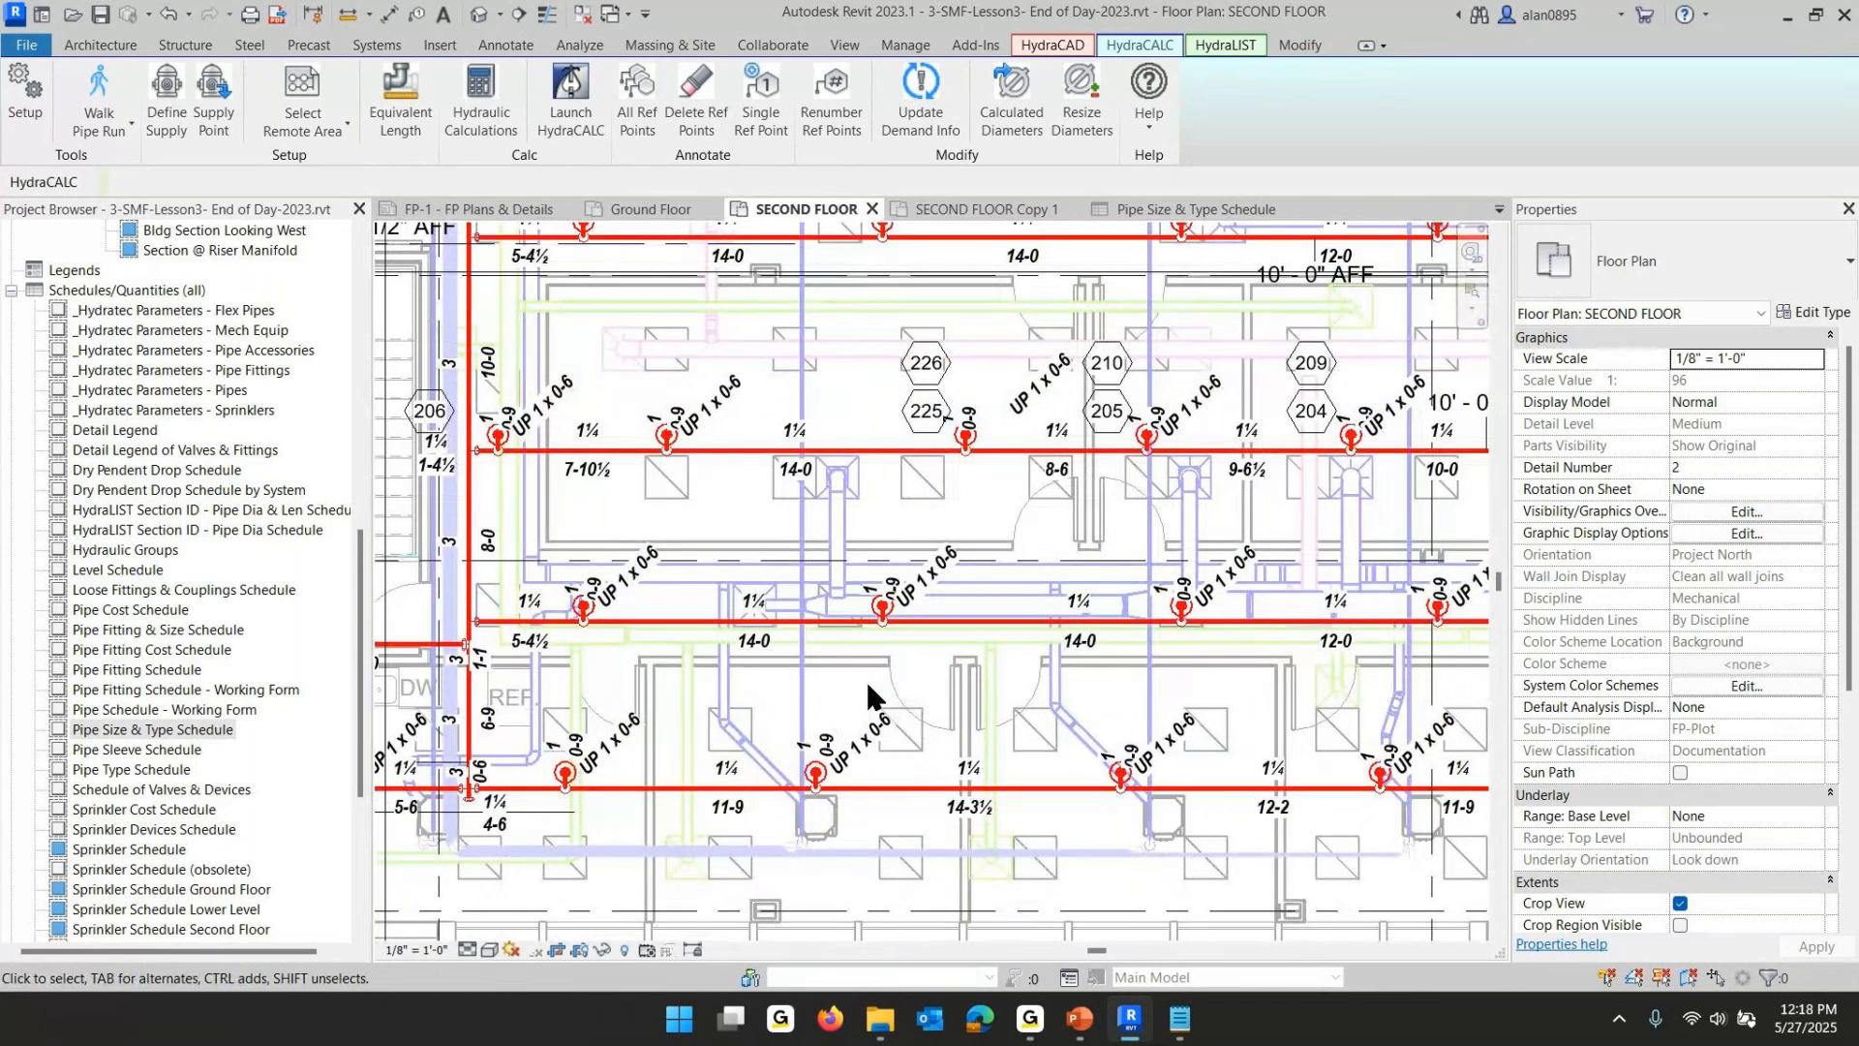
pyautogui.click(680, 621)
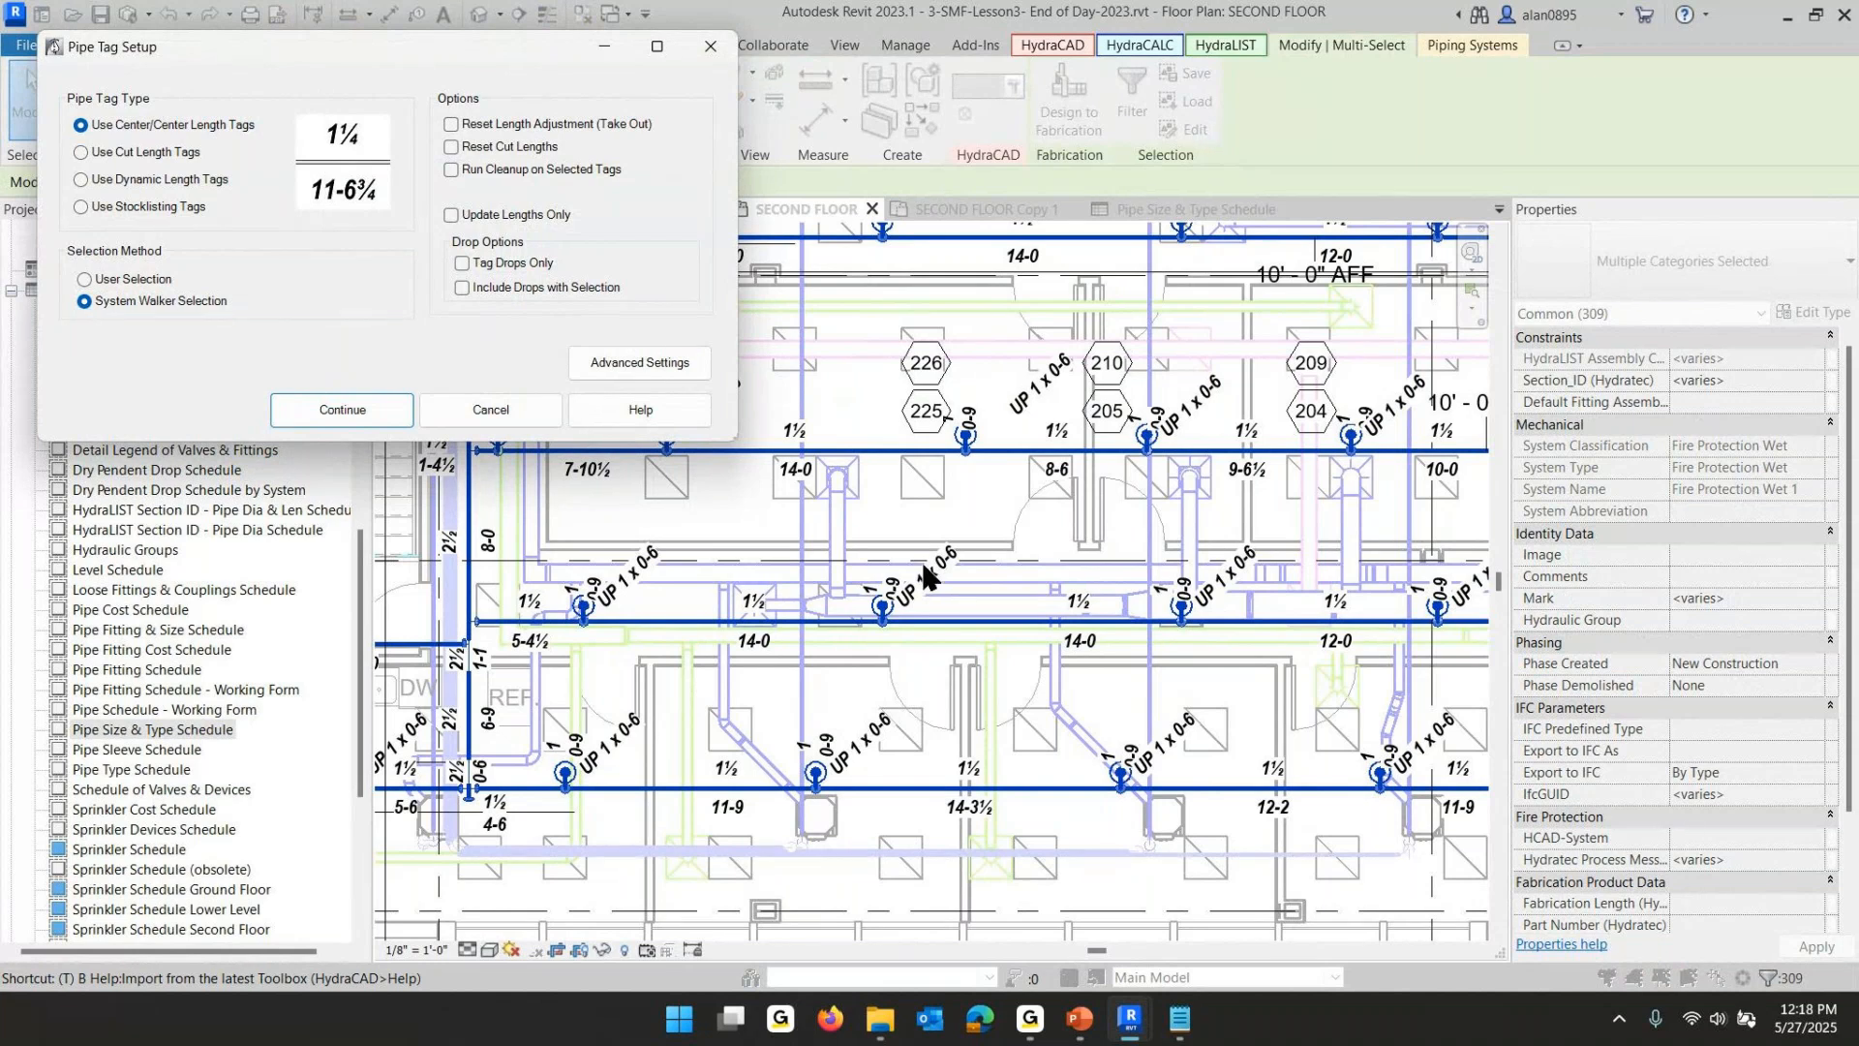
pyautogui.click(357, 408)
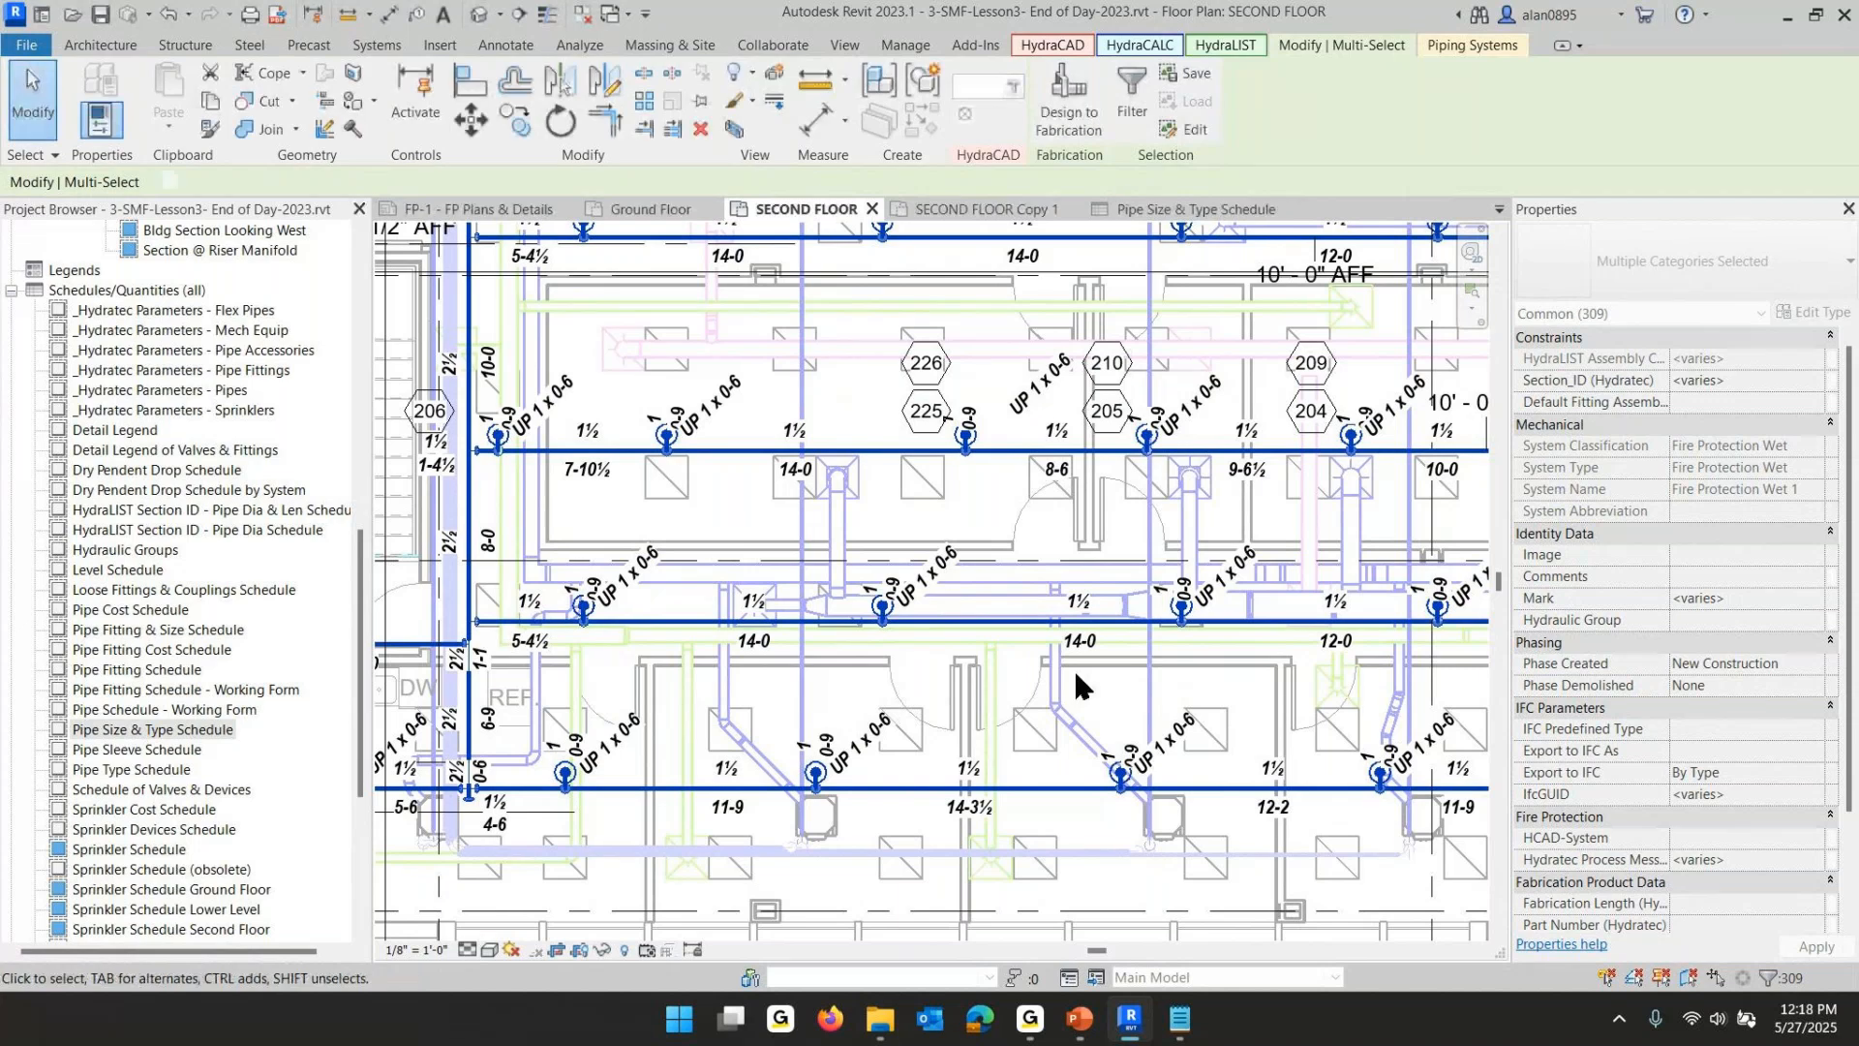
# - Nudge a 1" sprinkler arm pipe two steps to the right and retag the system pipes
pyautogui.scroll(3, 743, 614)
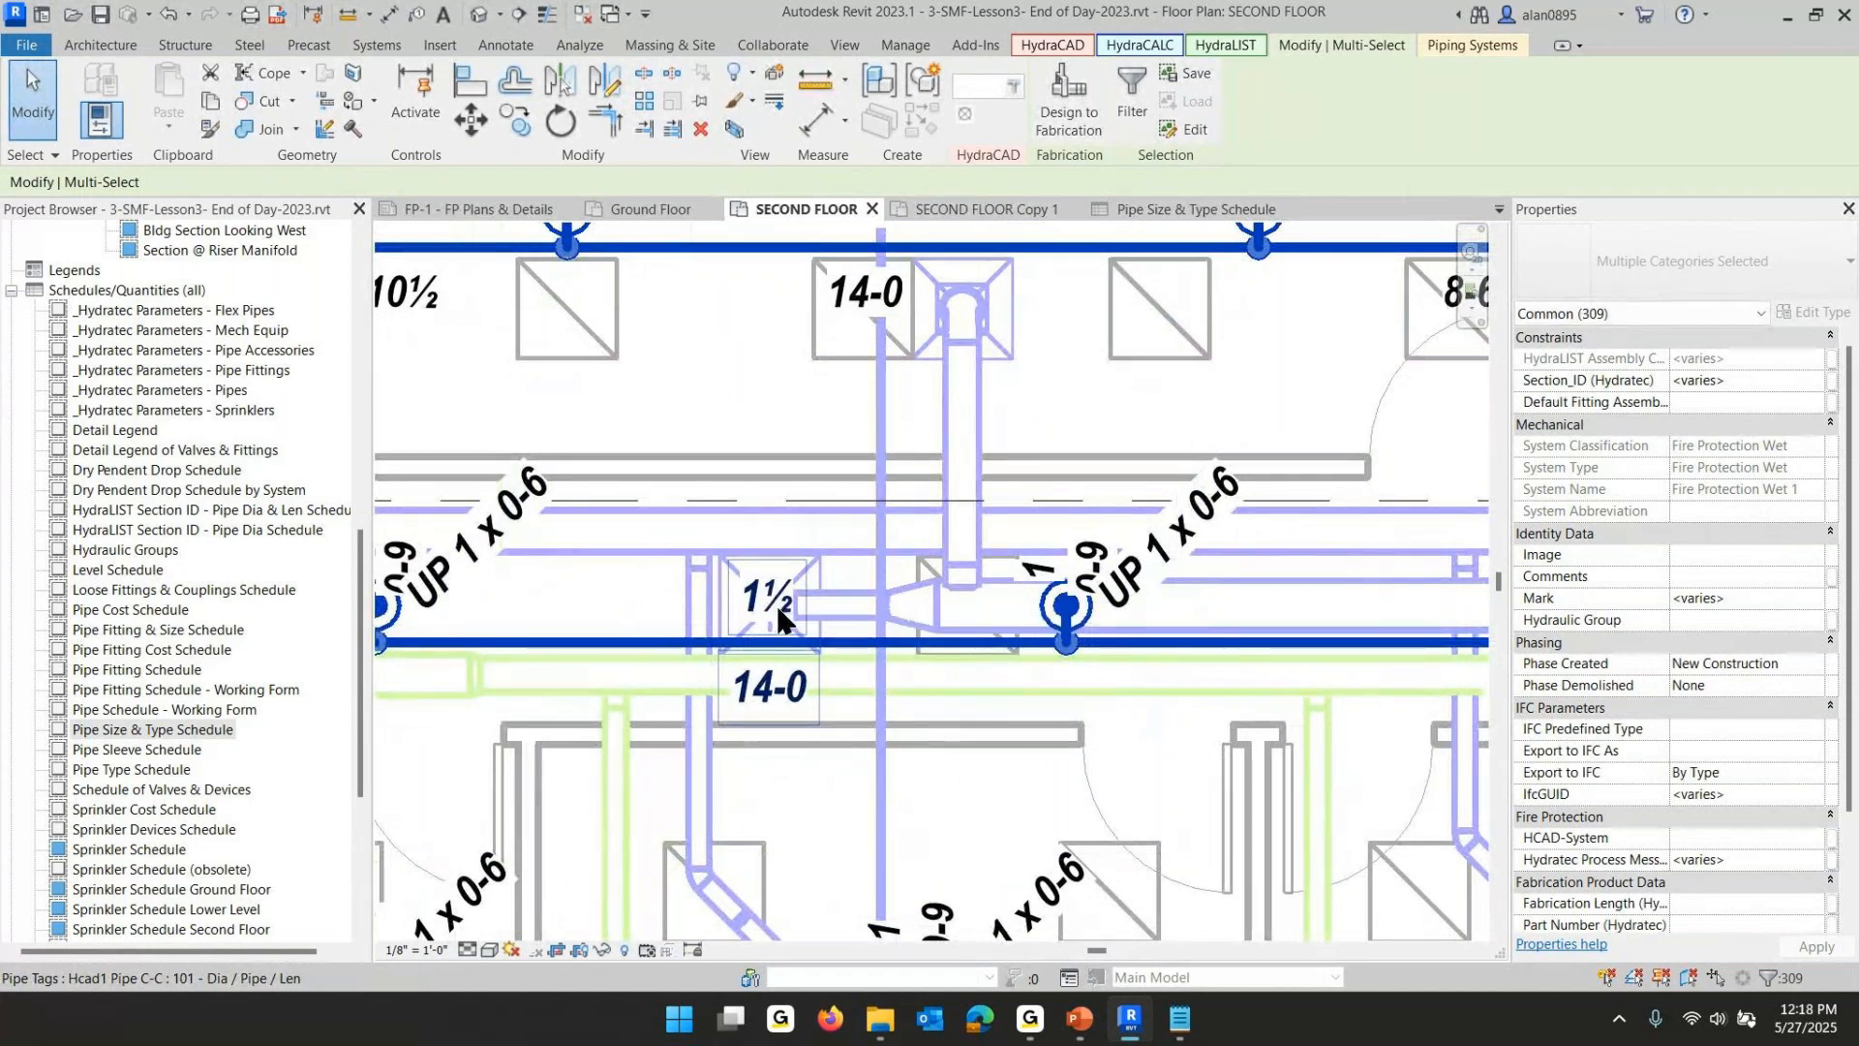
pyautogui.press('Escape')
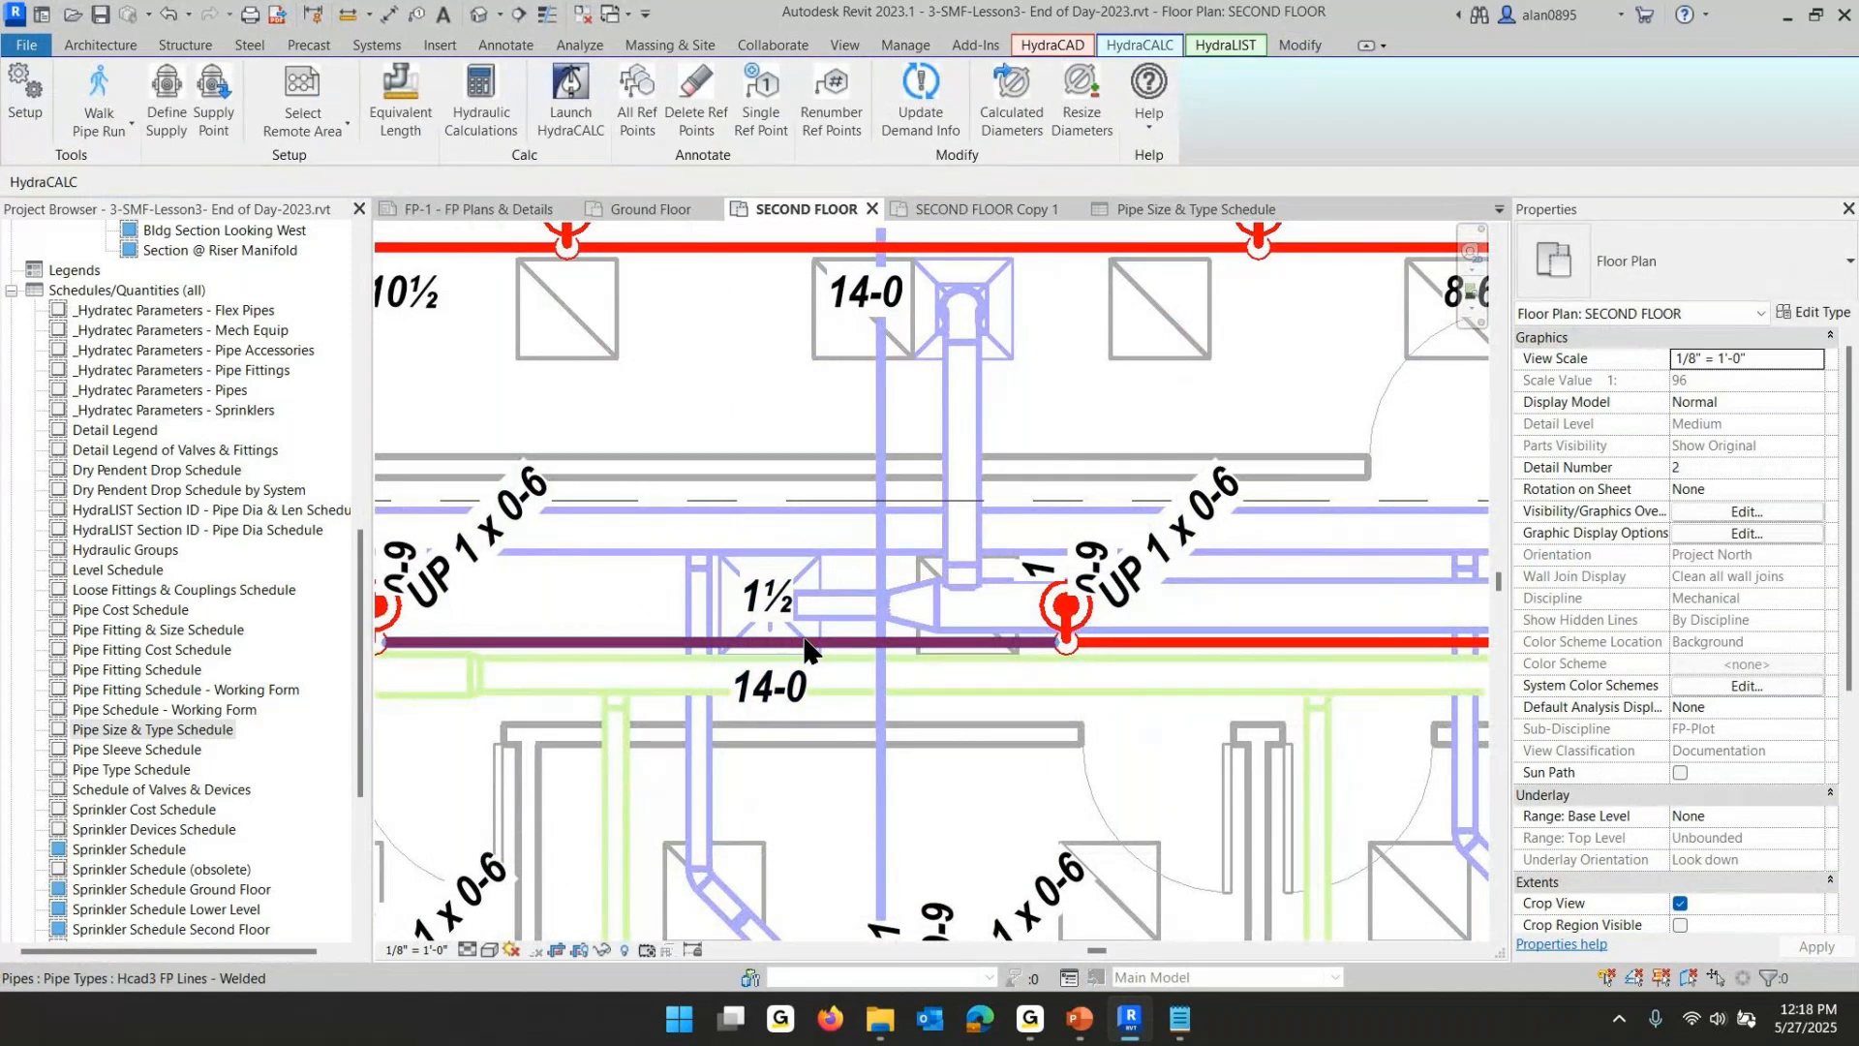
pyautogui.scroll(-3, 803, 651)
pyautogui.scroll(5, 997, 542)
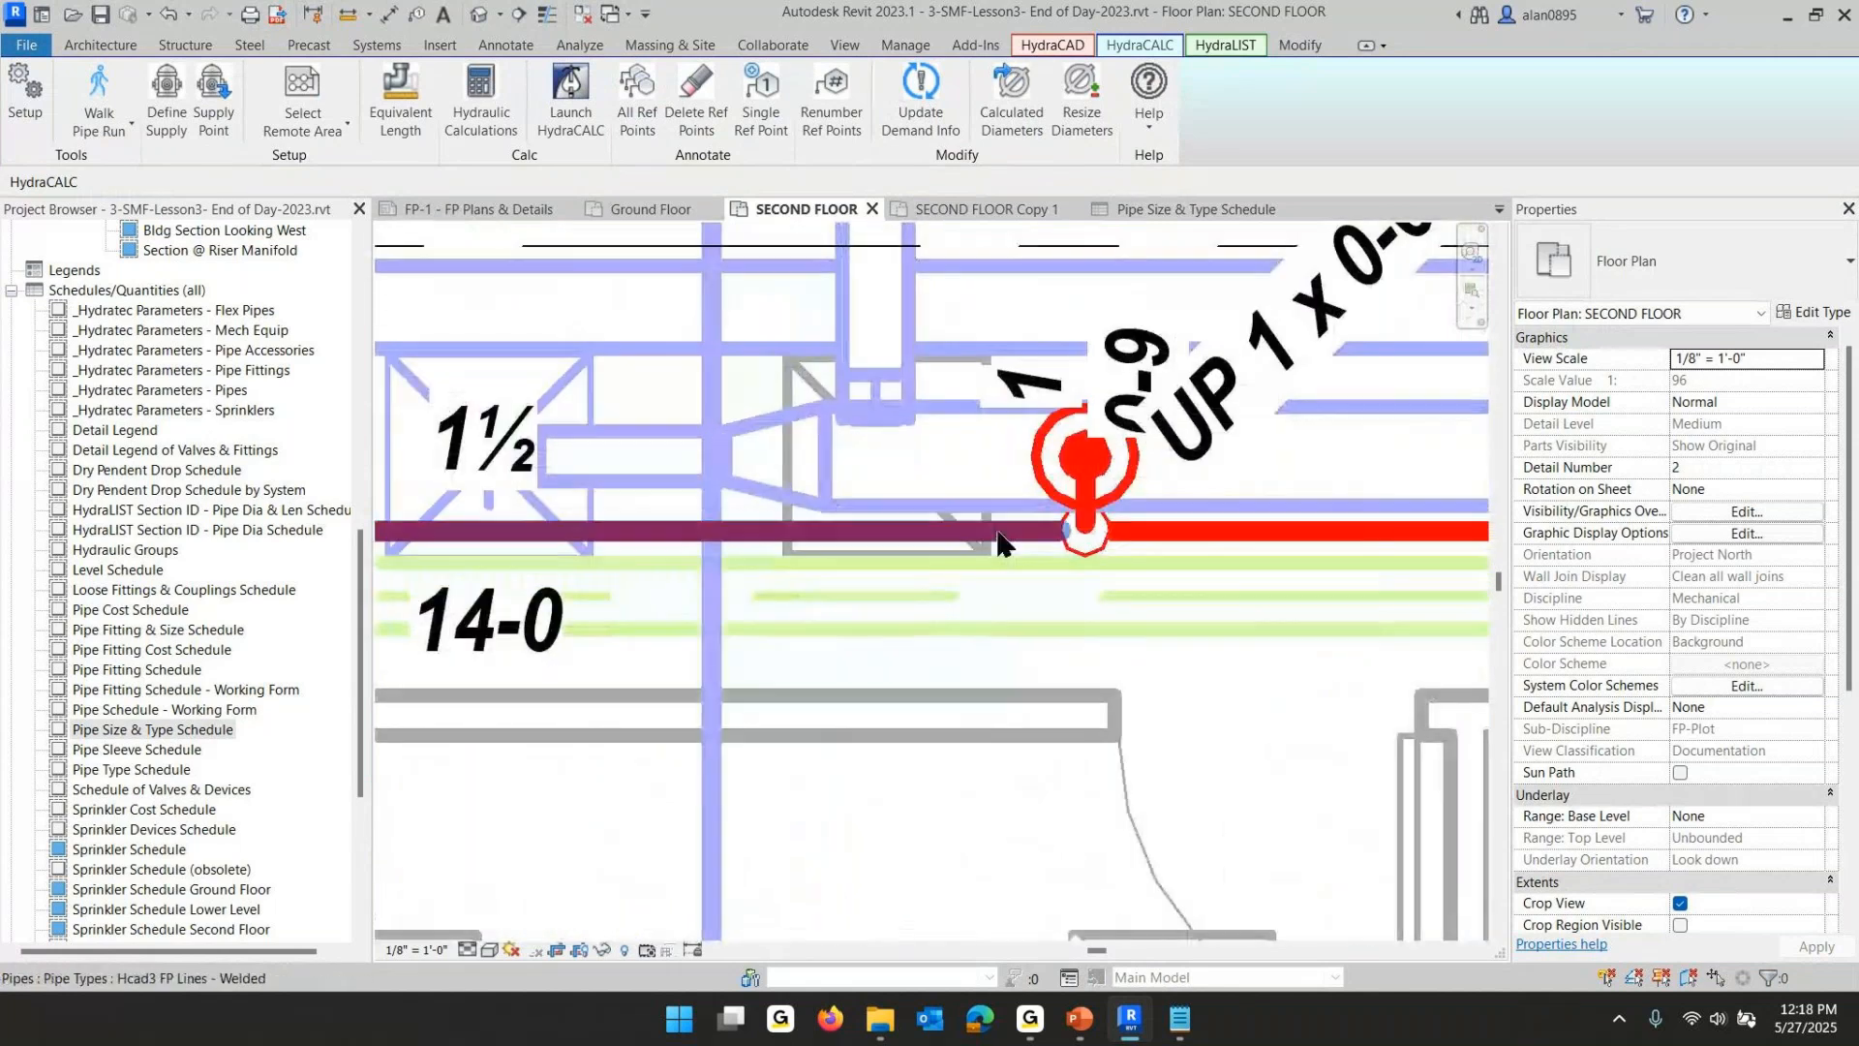
pyautogui.click(1085, 496)
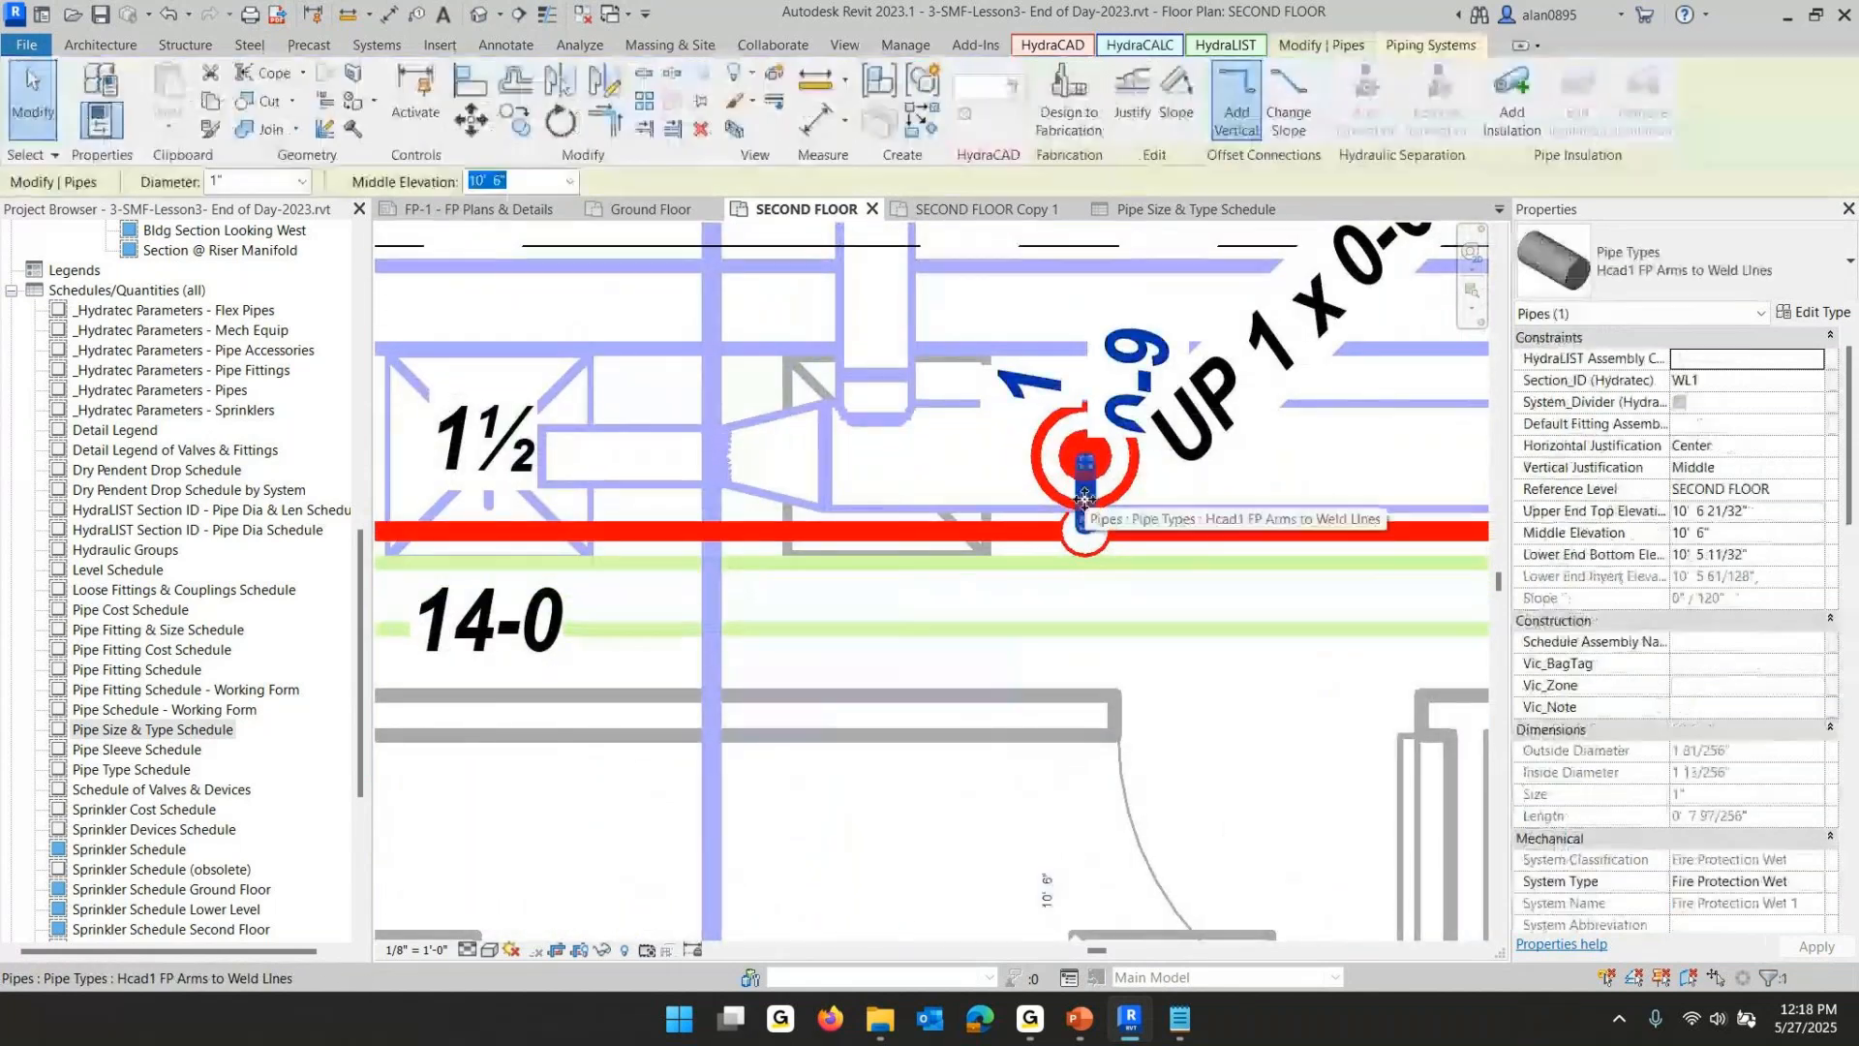
pyautogui.press('Right')
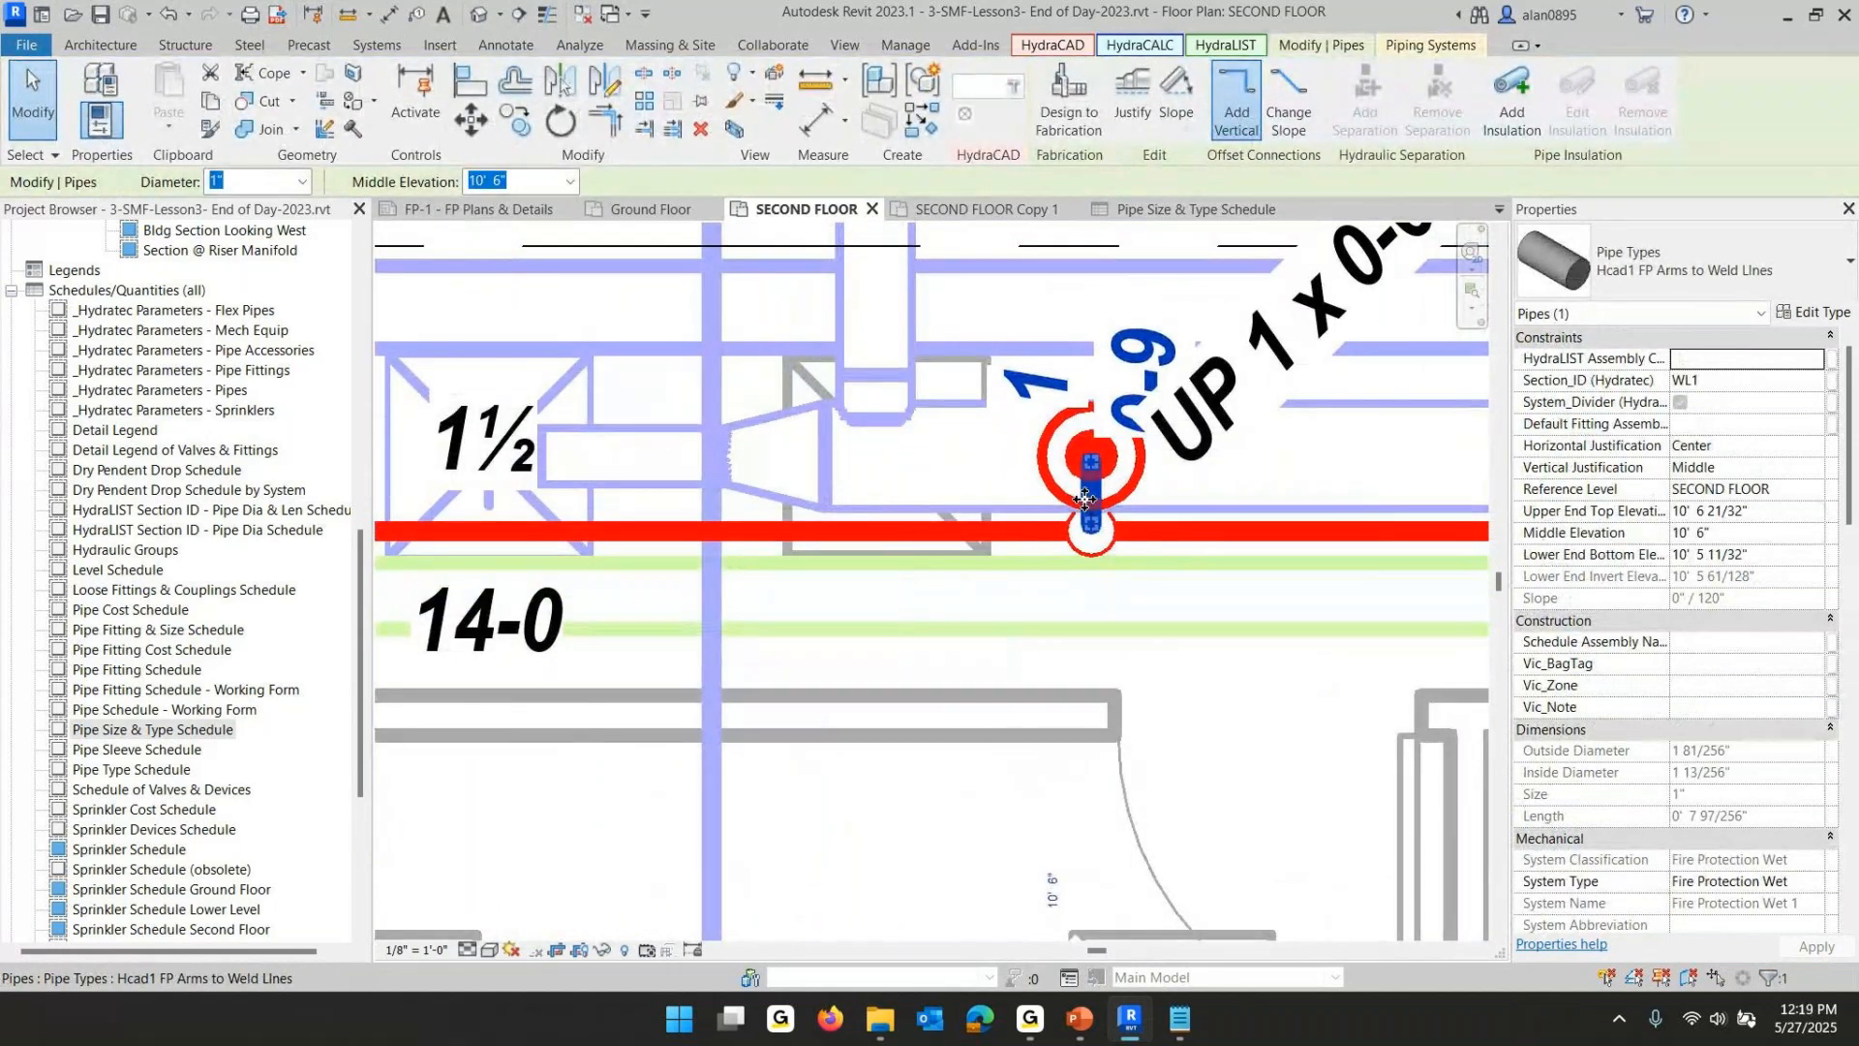
pyautogui.press('Right')
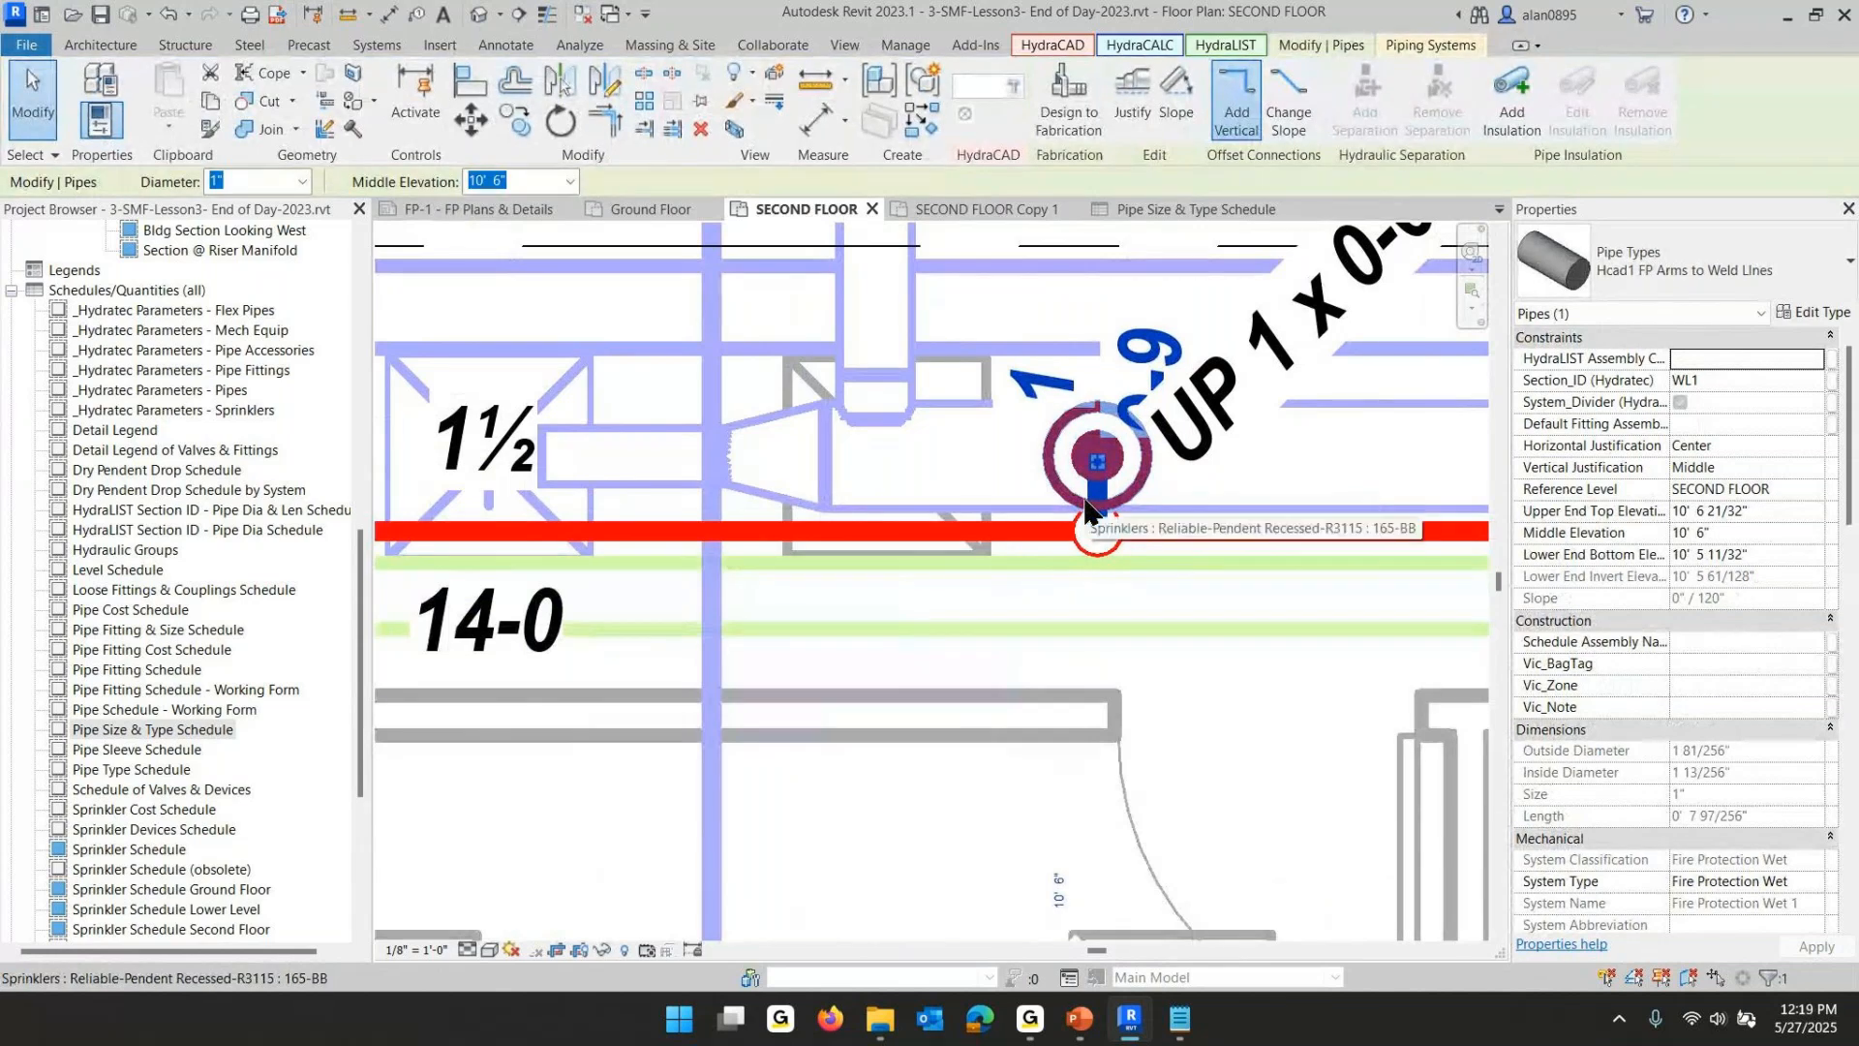
pyautogui.scroll(-4, 552, 654)
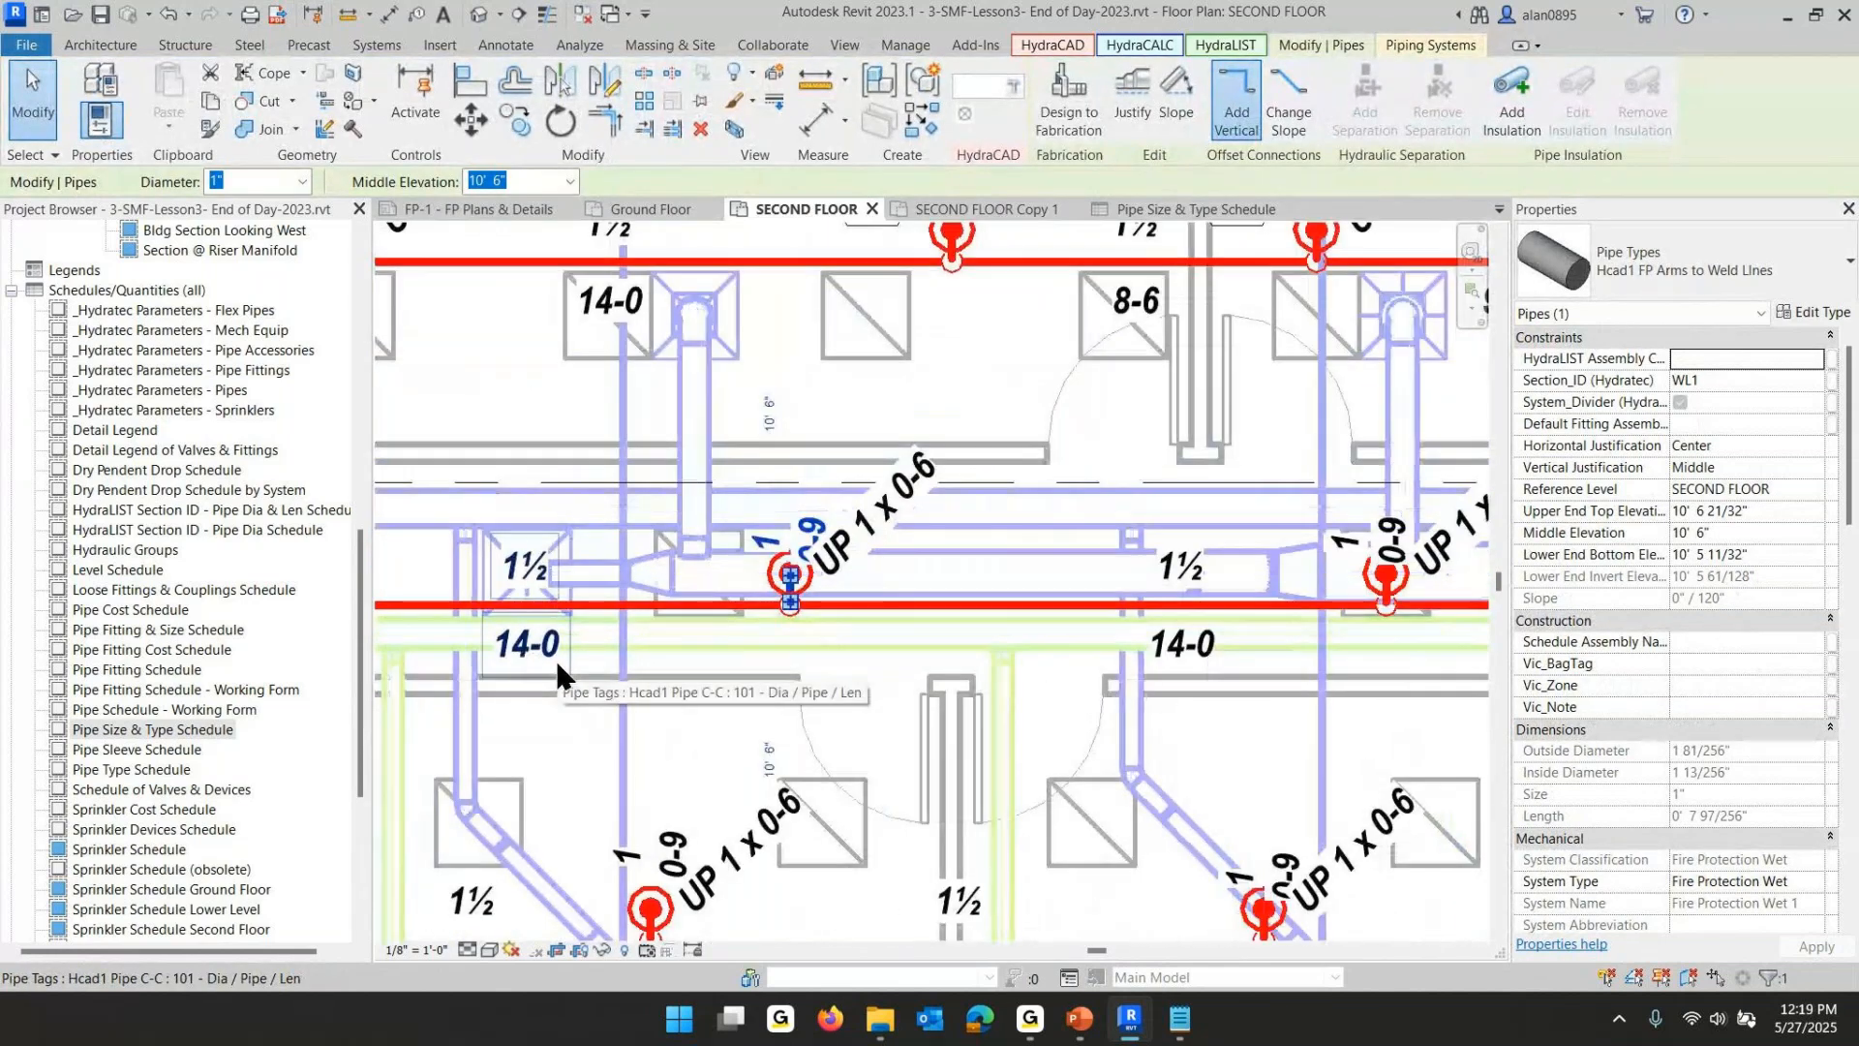
pyautogui.click(730, 686)
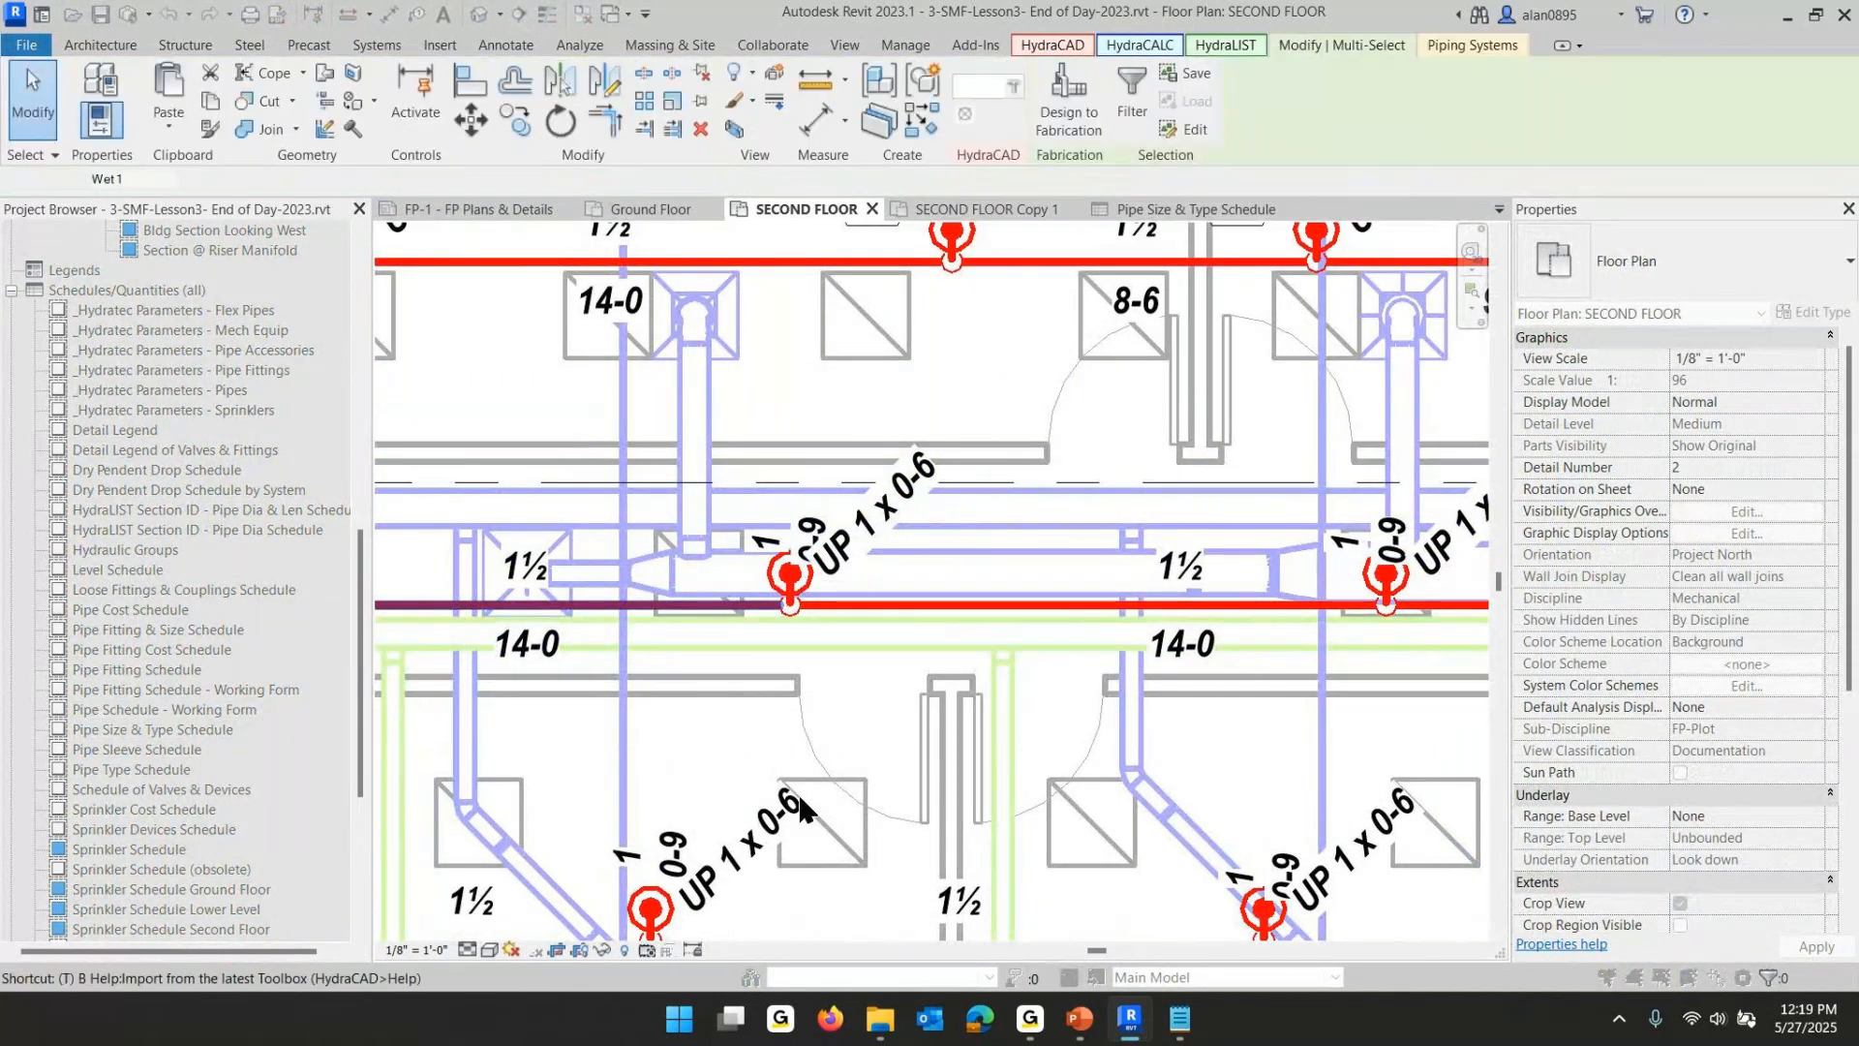
pyautogui.press('Return')
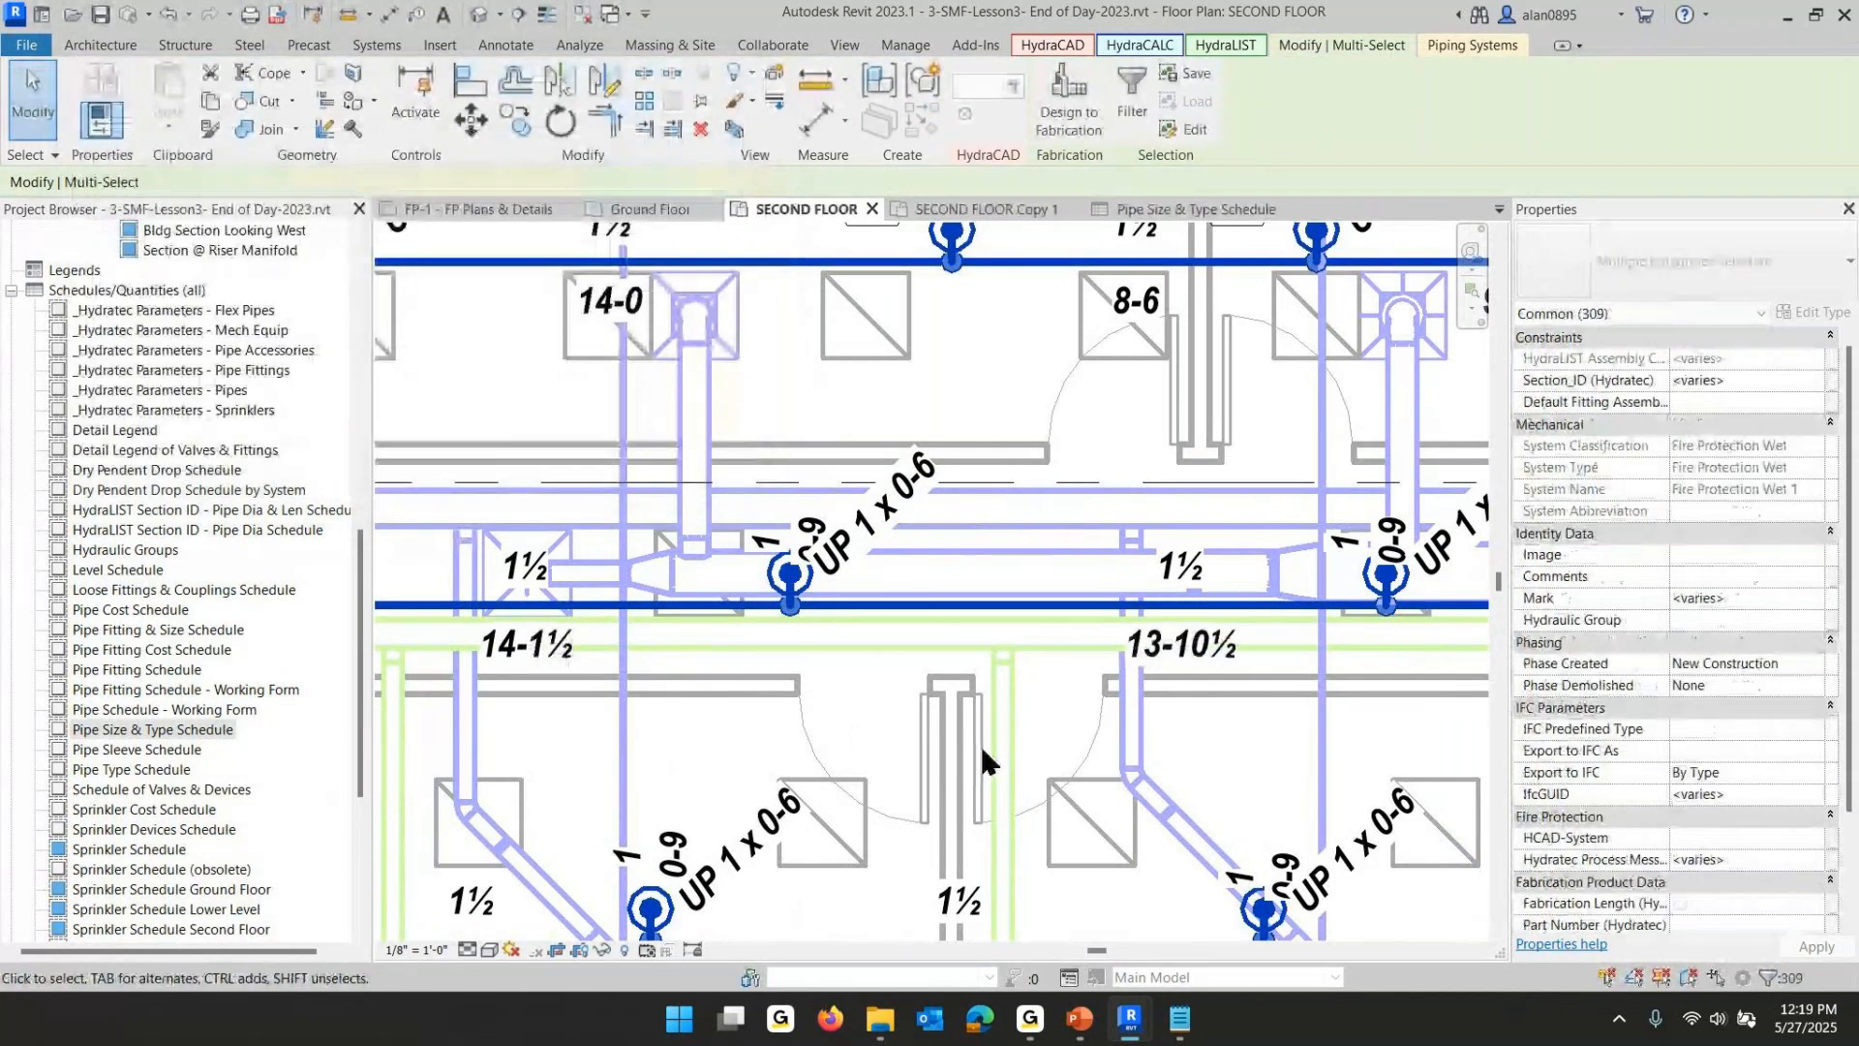
# - Nudge the sprinkler arm pipe two steps back to the left and retag the system pipes with center/center length tags
pyautogui.scroll(4, 827, 648)
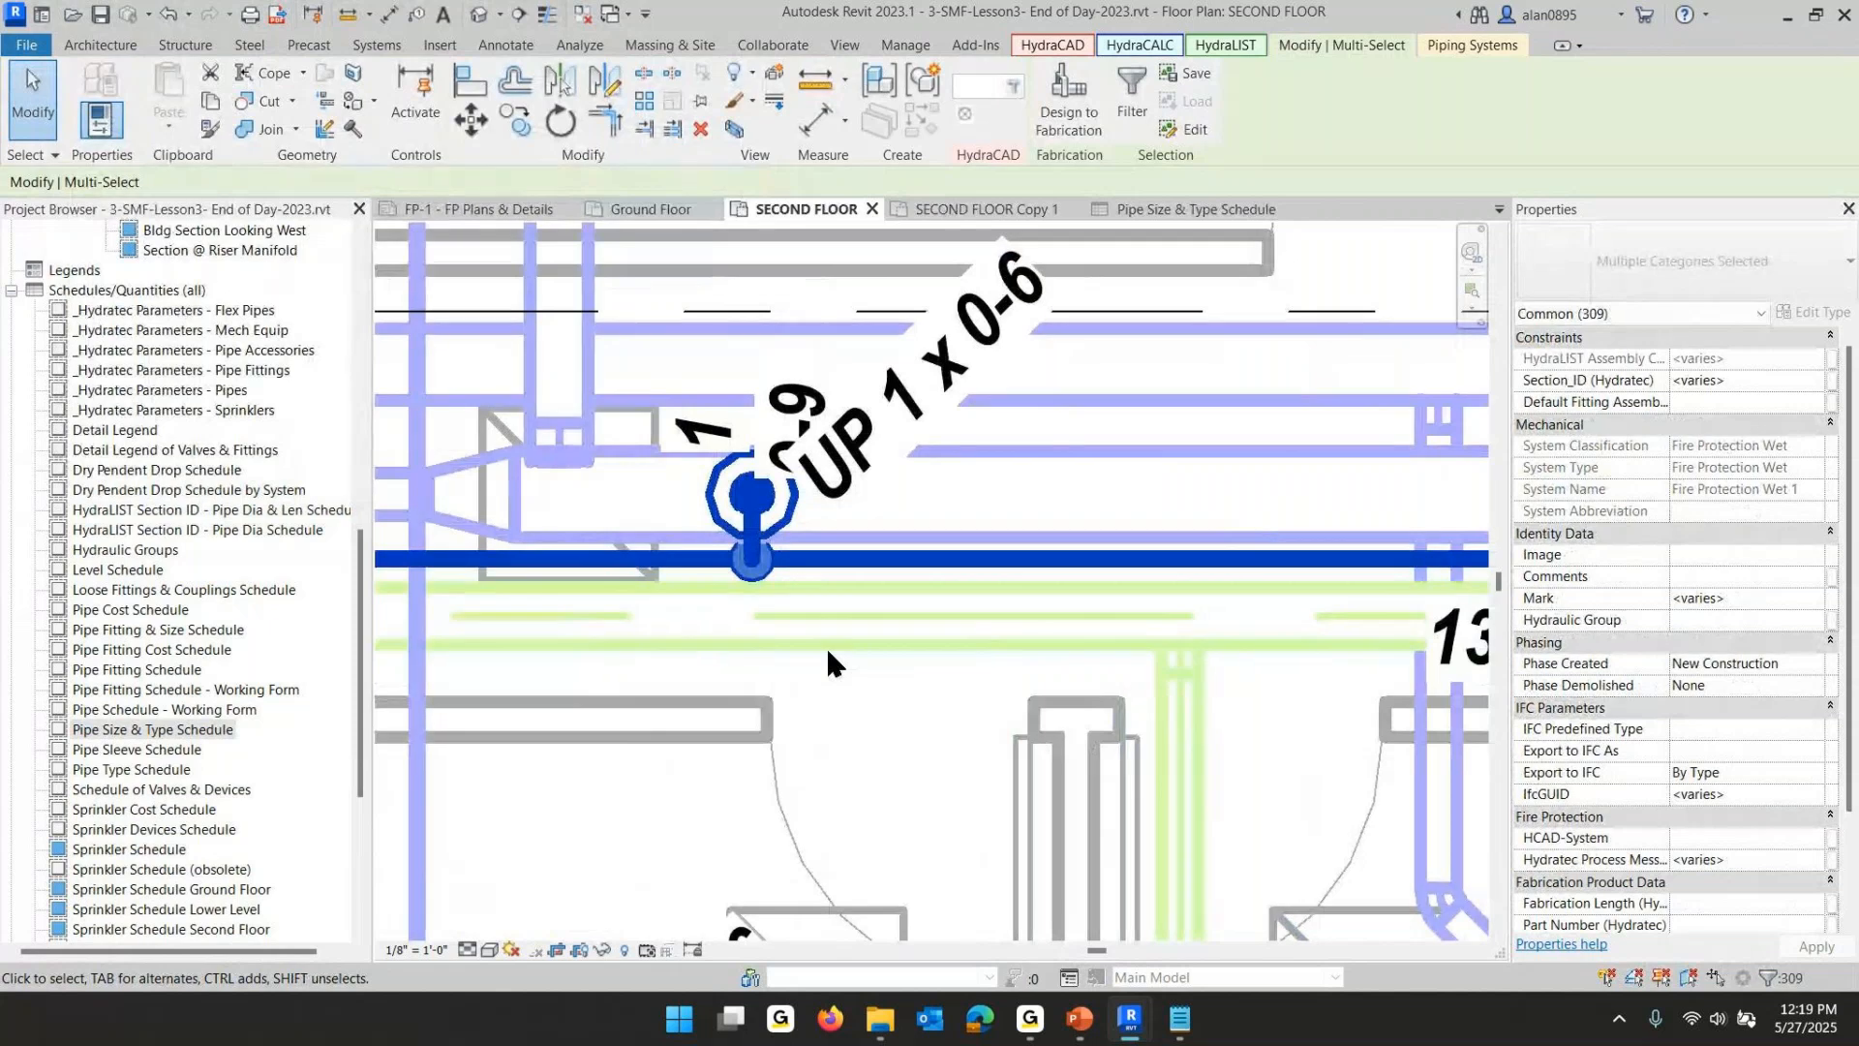
pyautogui.click(771, 600)
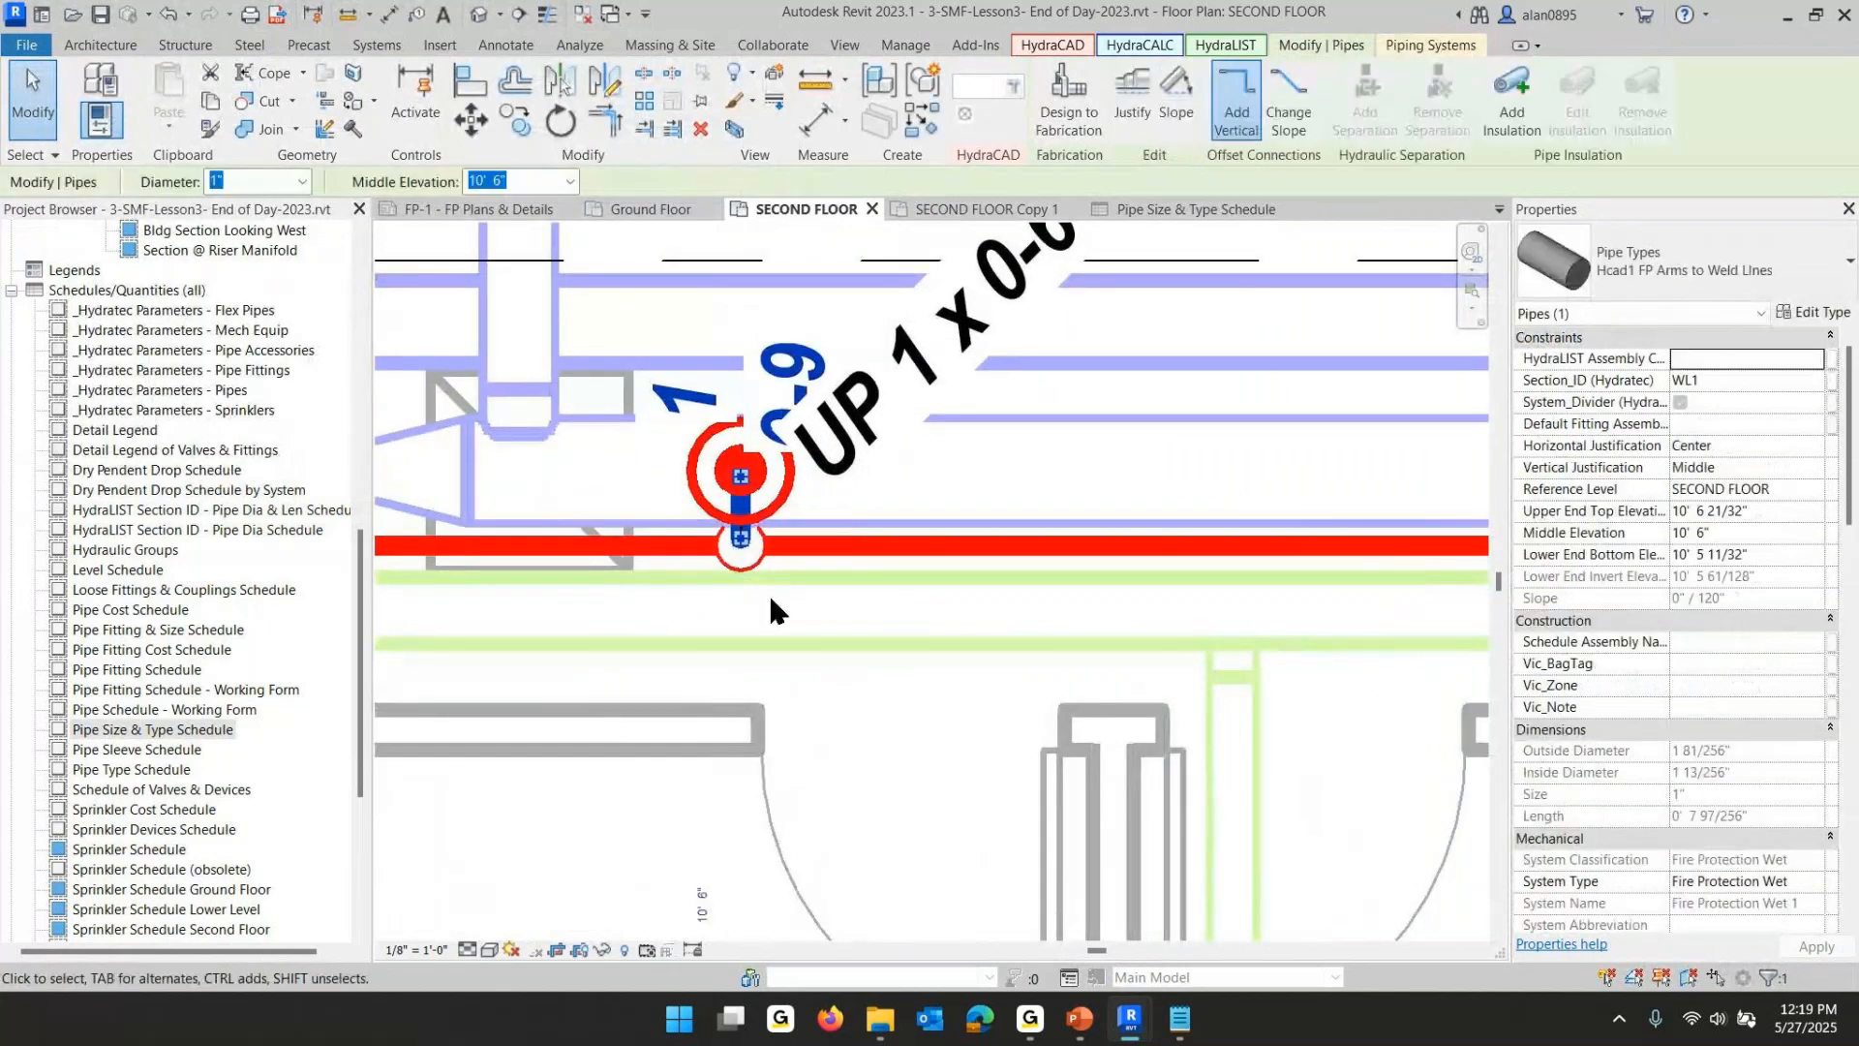
pyautogui.press('Left')
pyautogui.press('Left')
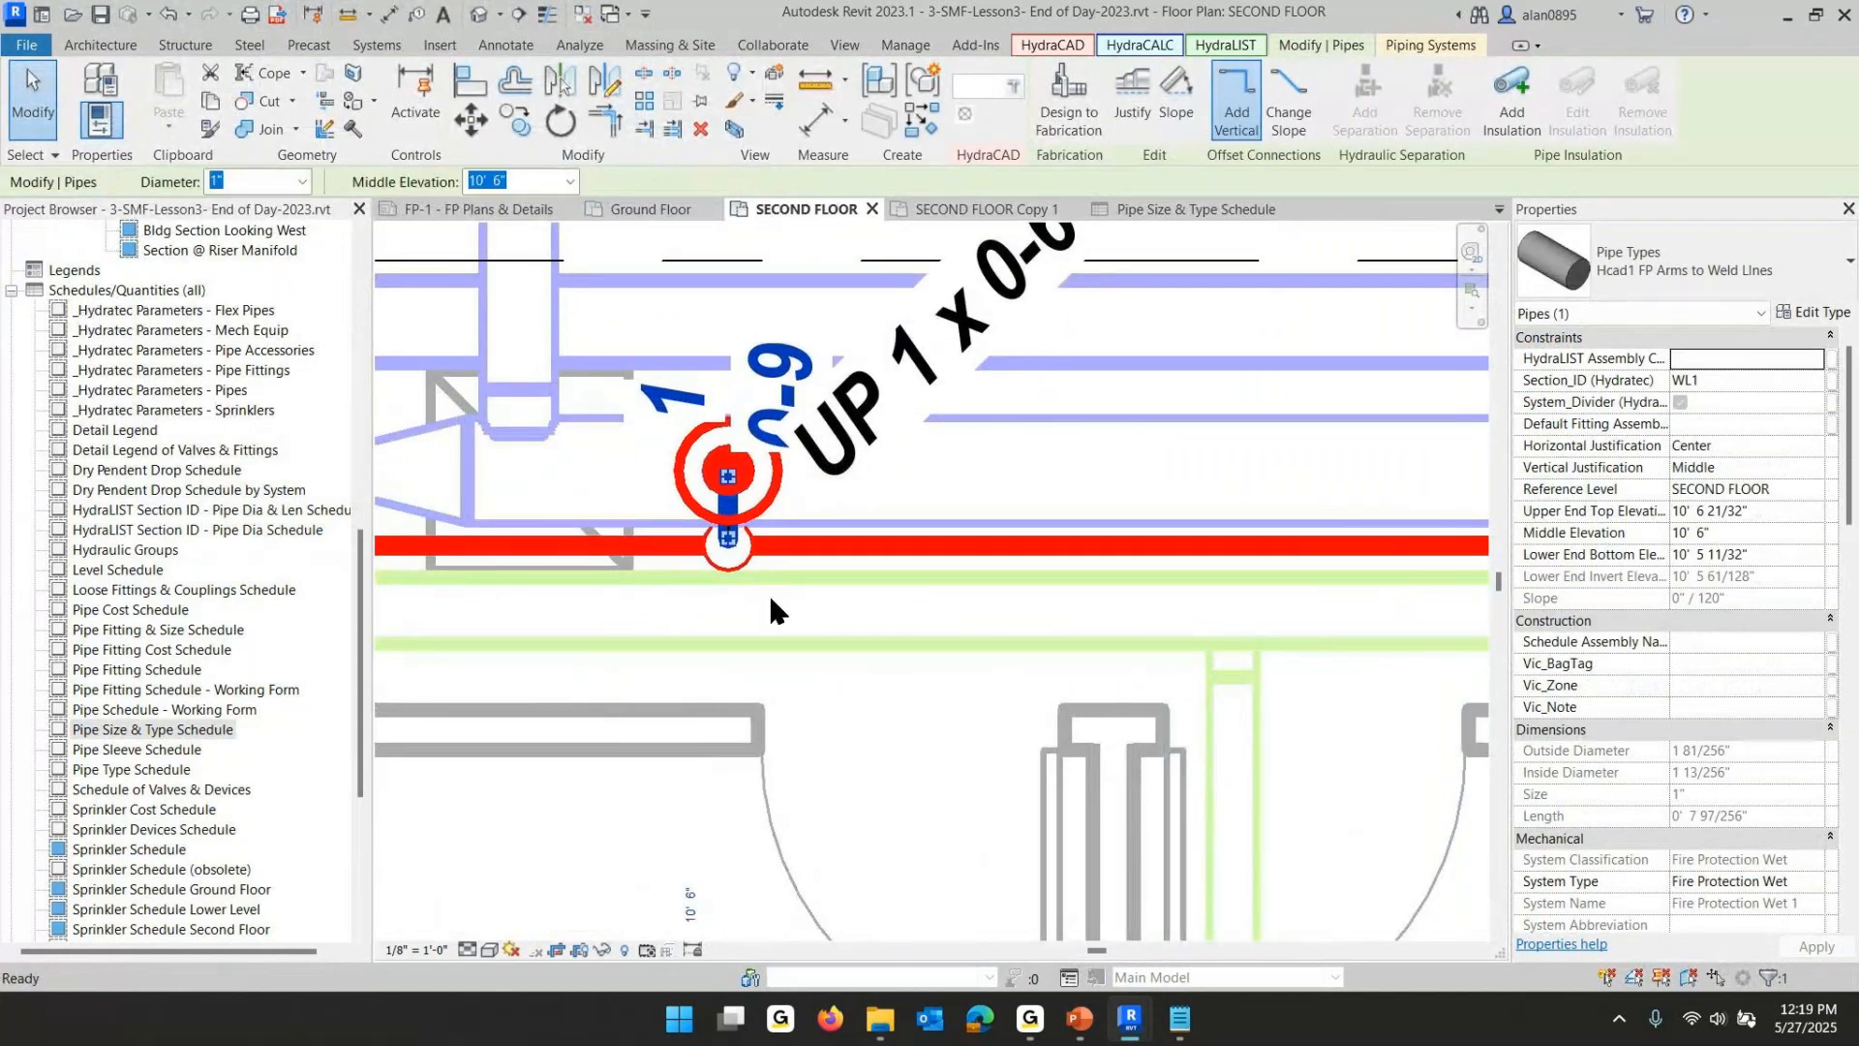
pyautogui.press('Escape')
pyautogui.scroll(-2, 772, 601)
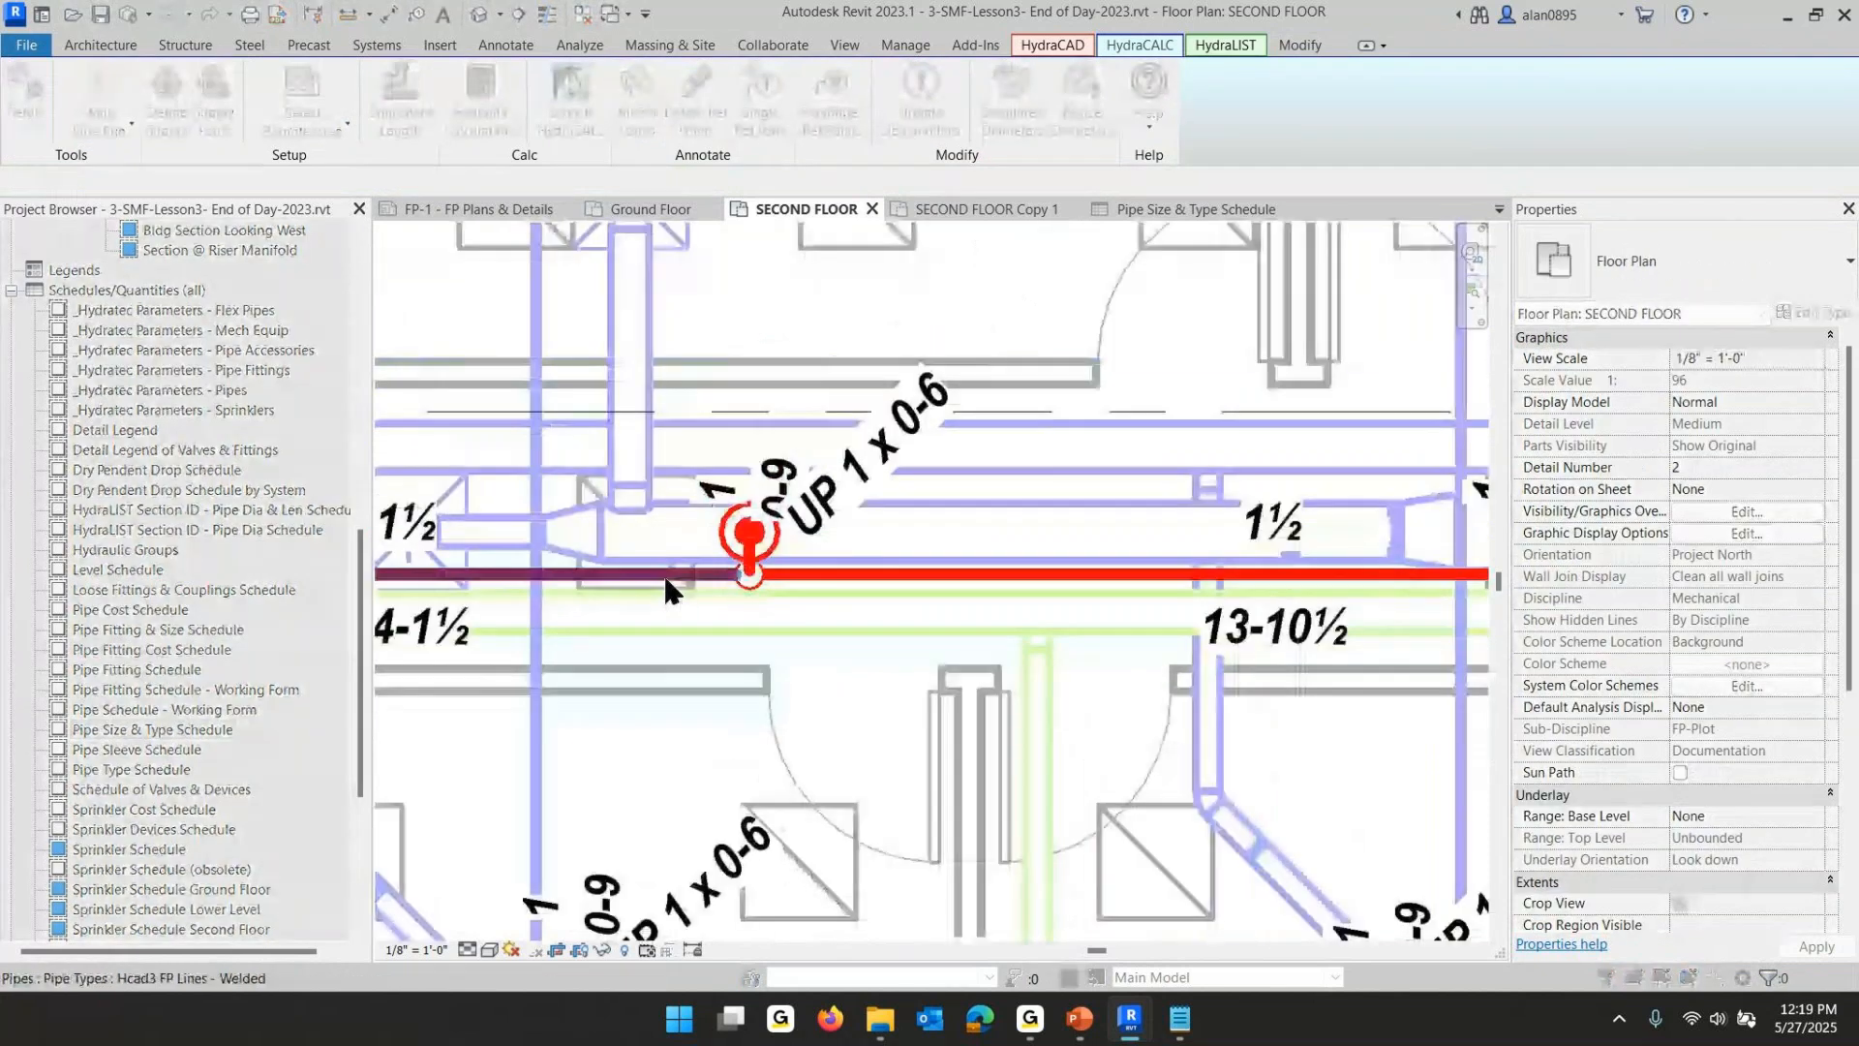
pyautogui.hotkey('ctrl', 'Left')
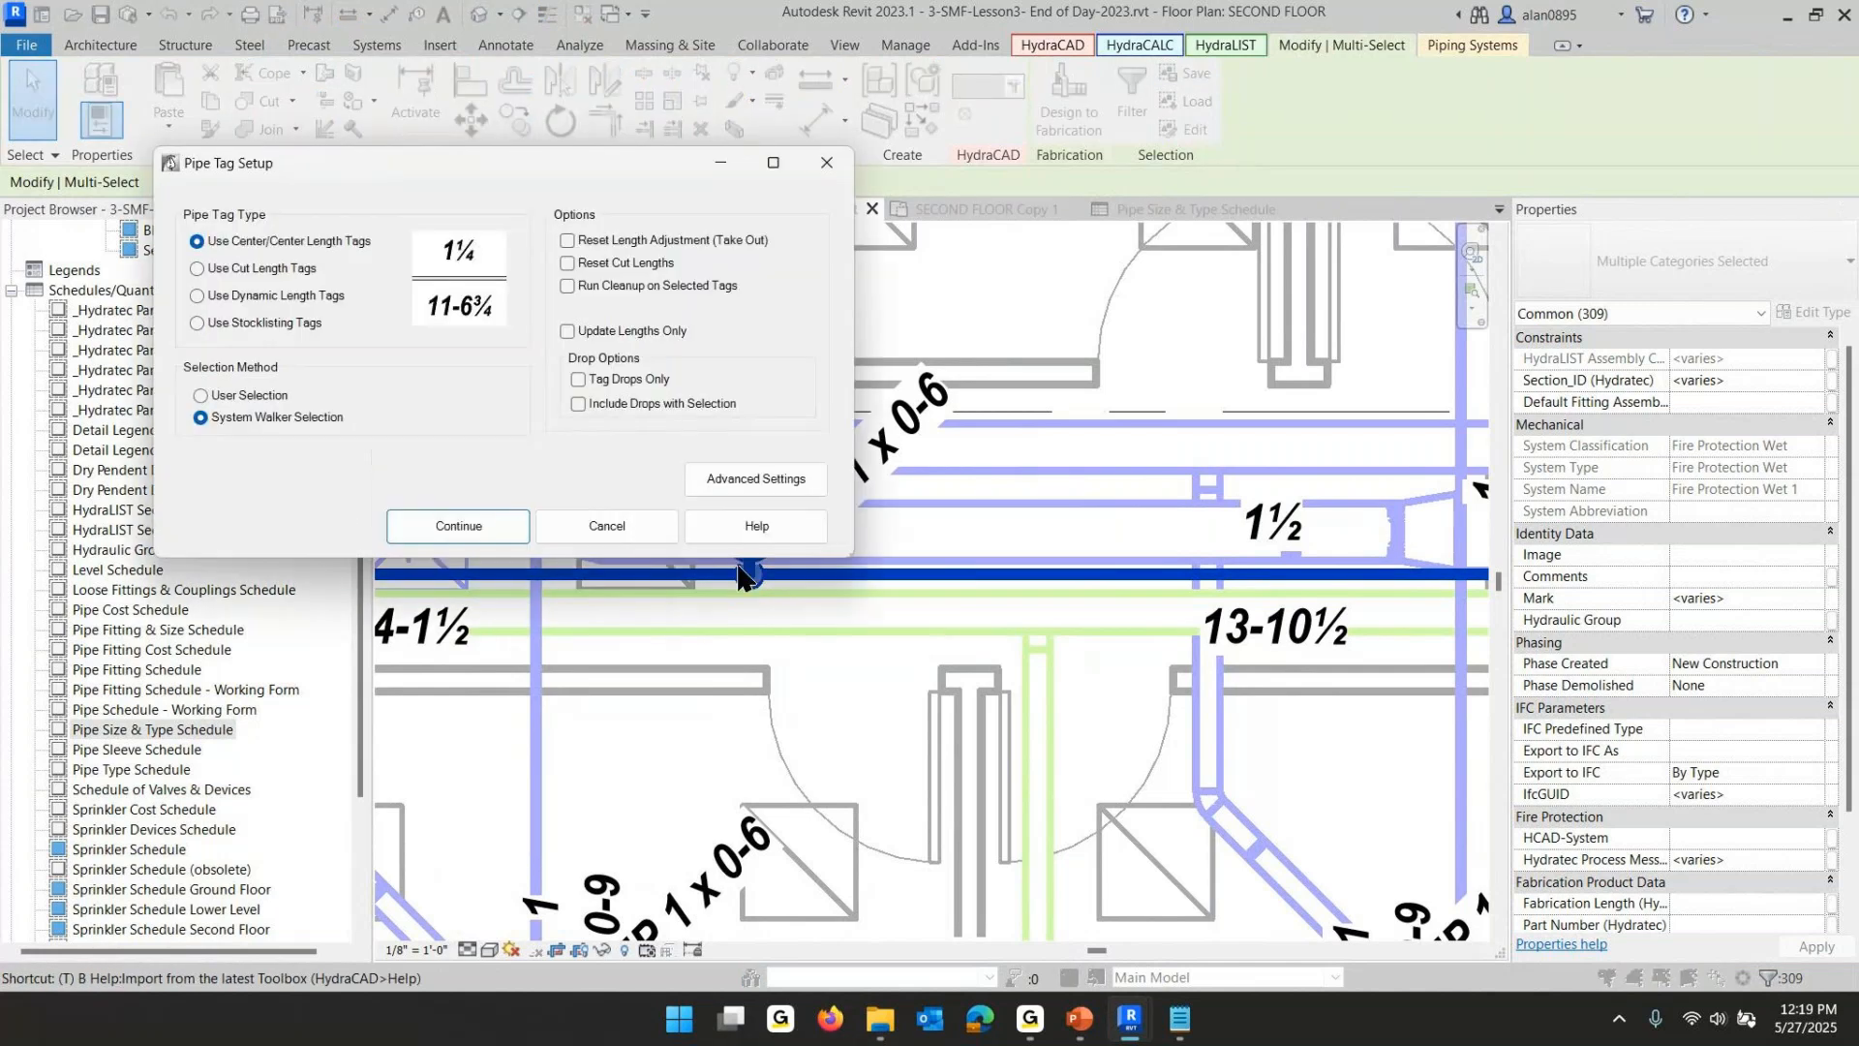
pyautogui.click(466, 529)
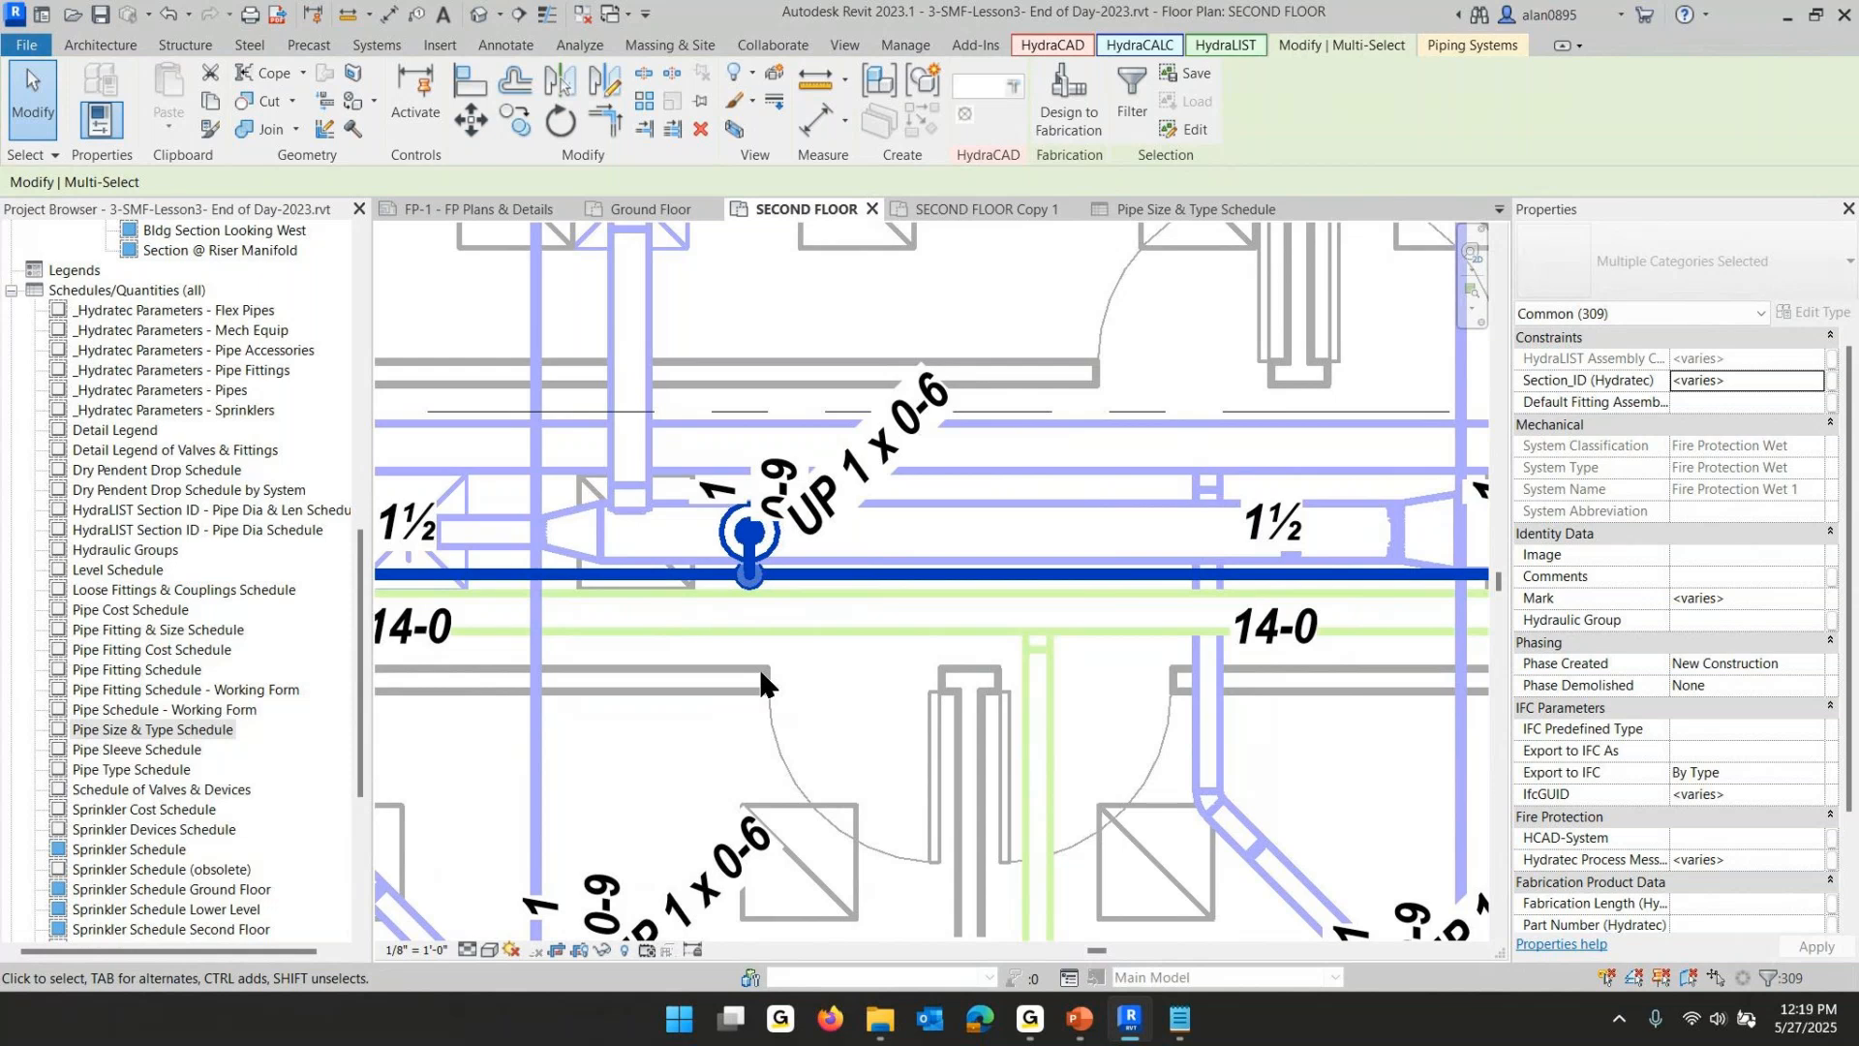
# - Open the SECOND FLOOR Copy 1 floor plan from the Fire Protection floor plans
pyautogui.click(851, 671)
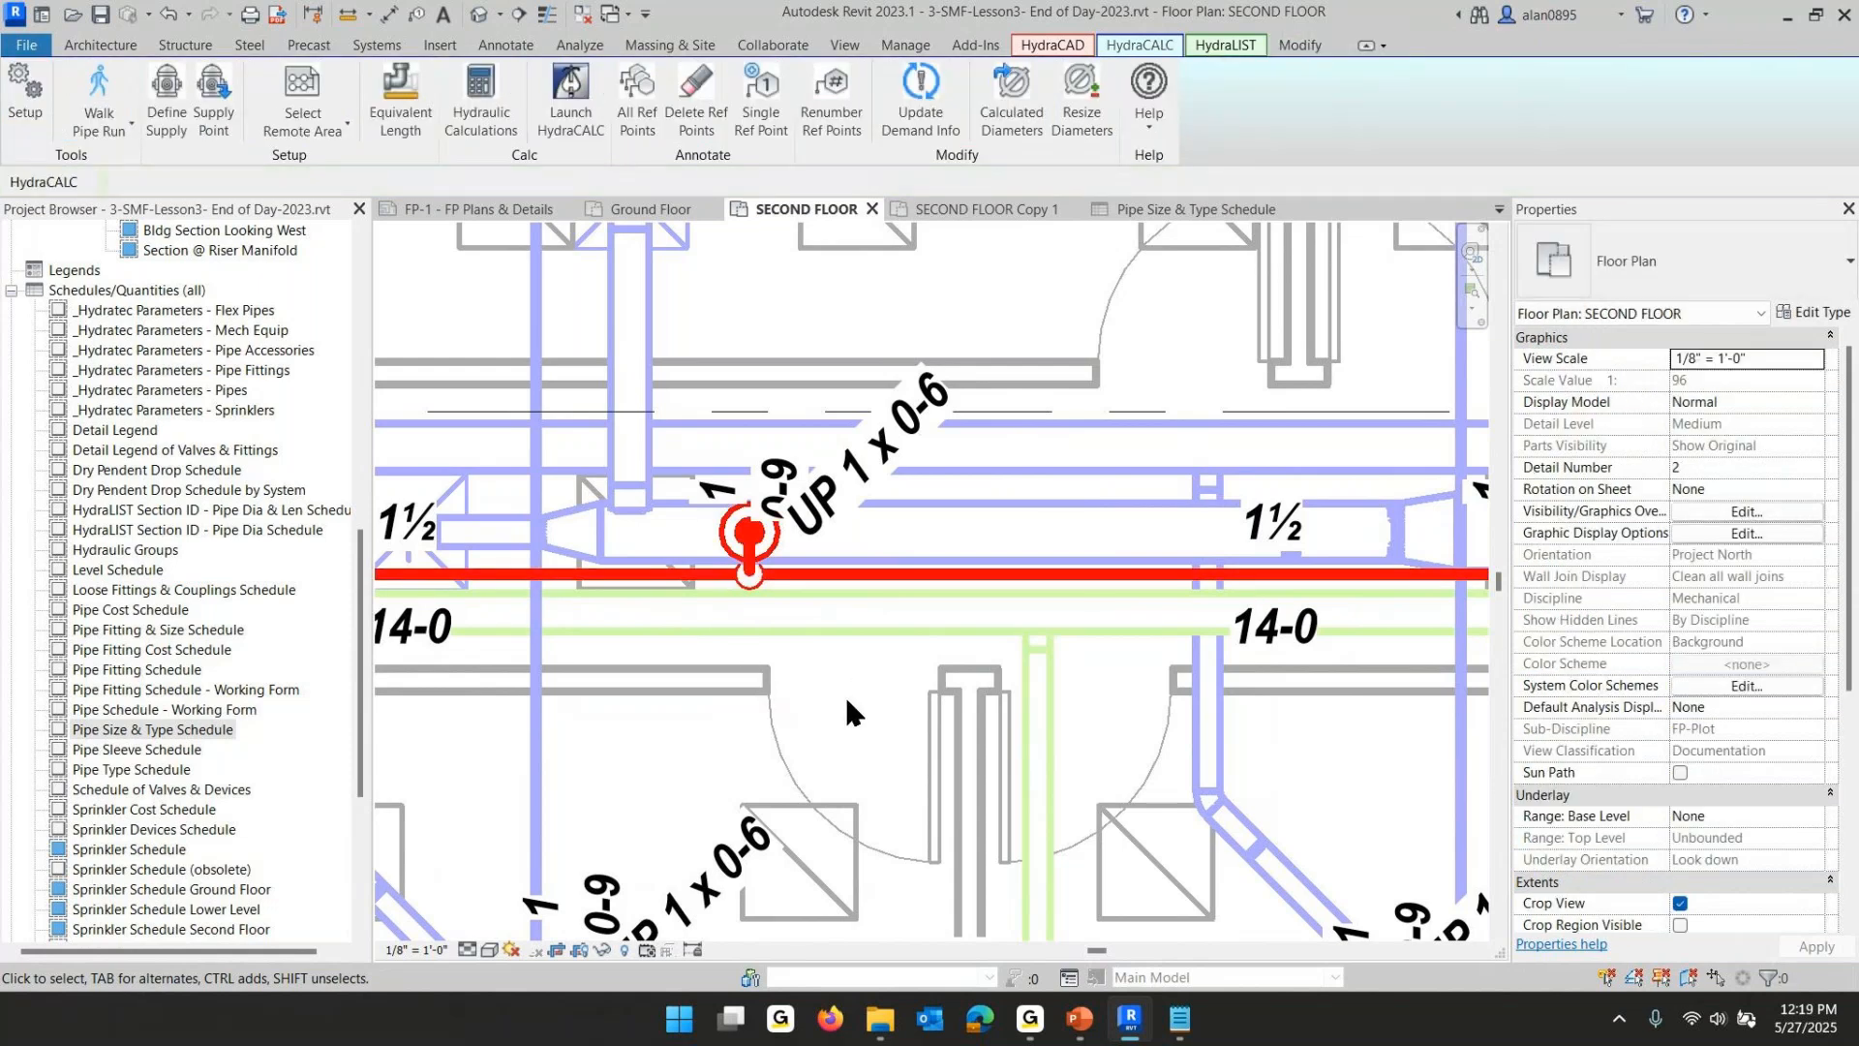
pyautogui.scroll(-4, 844, 695)
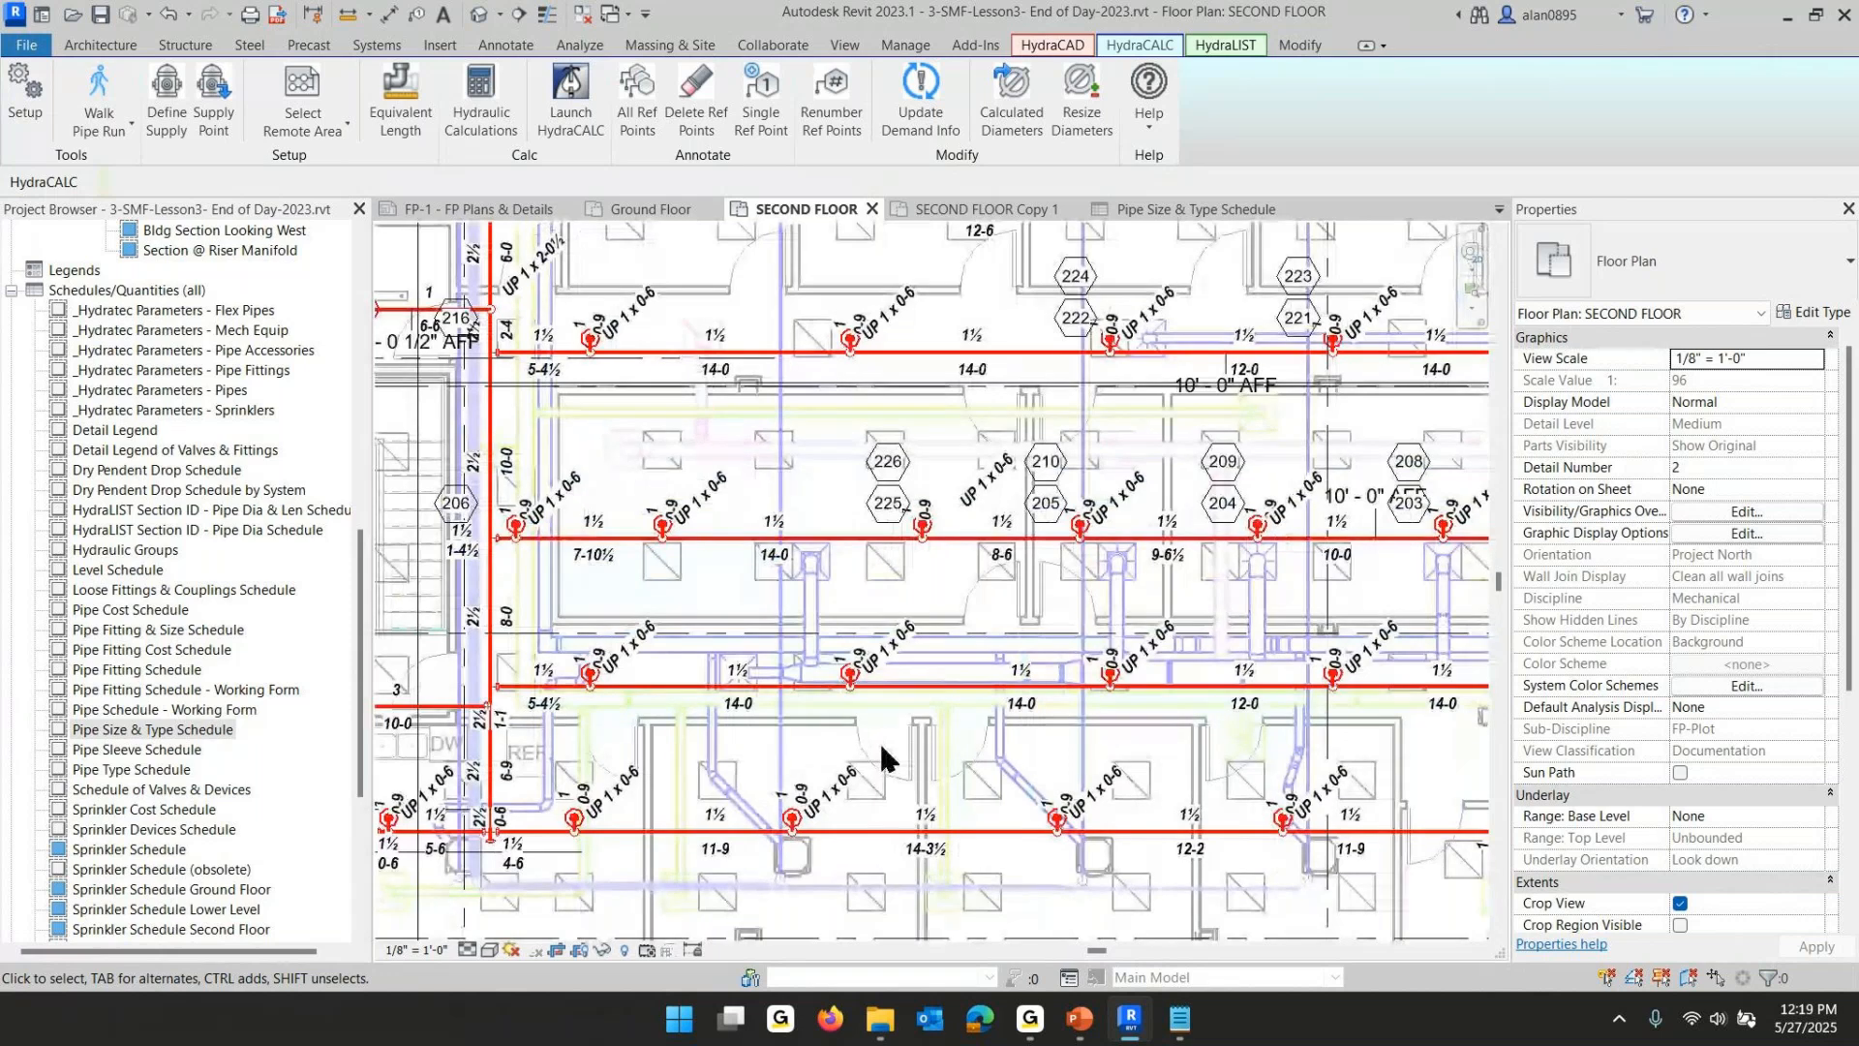
pyautogui.scroll(10, 97, 339)
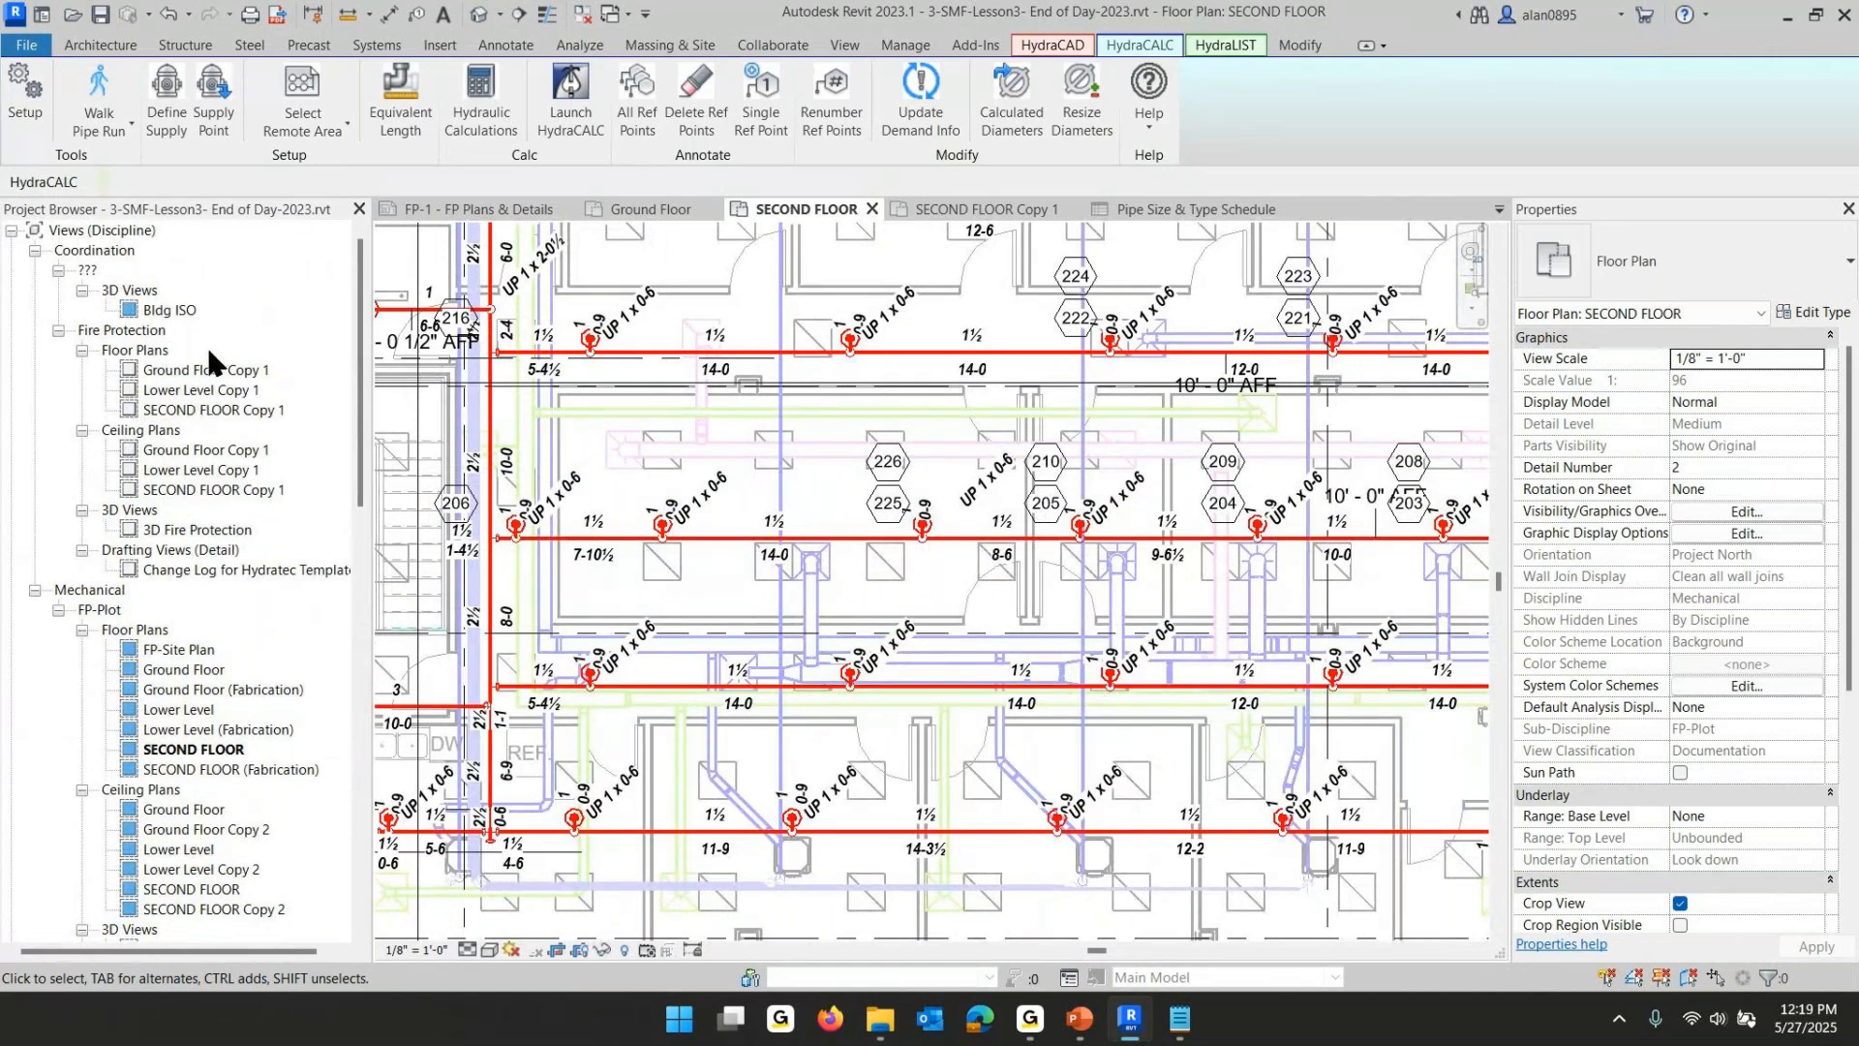
pyautogui.click(204, 410)
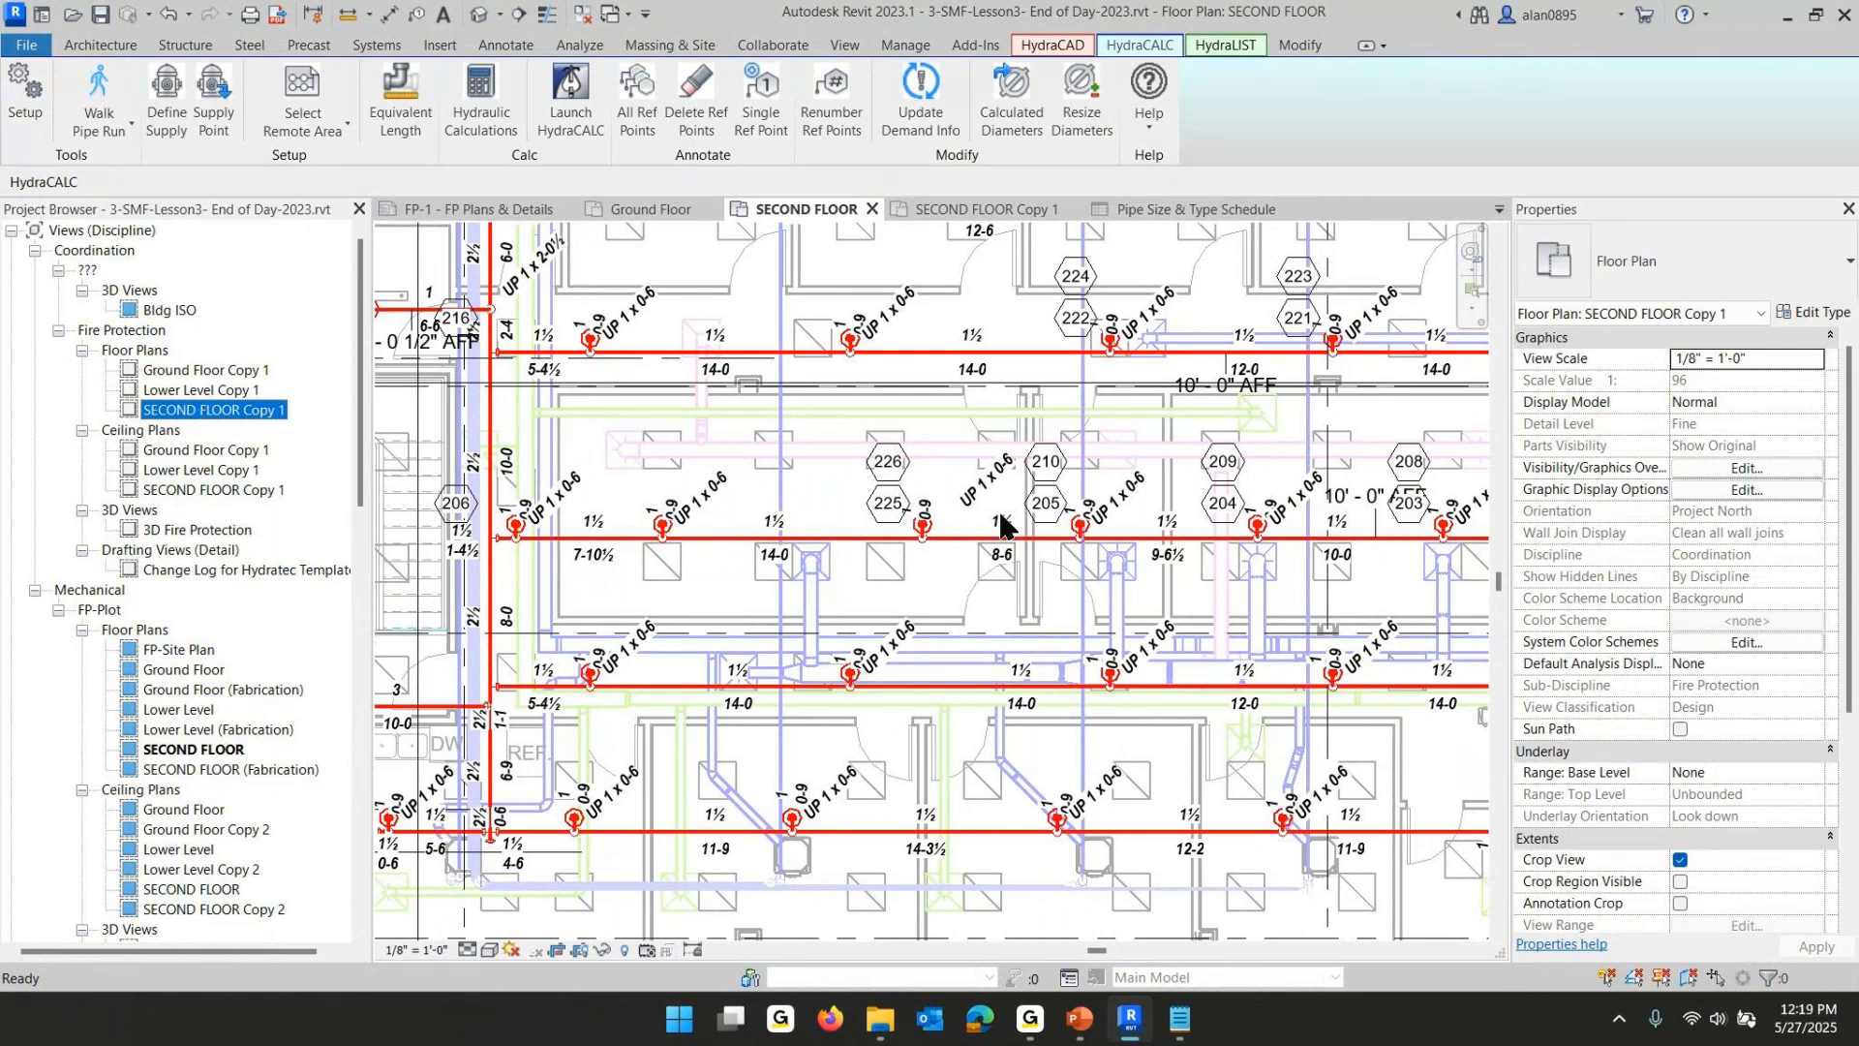
pyautogui.scroll(5, 951, 446)
pyautogui.scroll(4, 1012, 417)
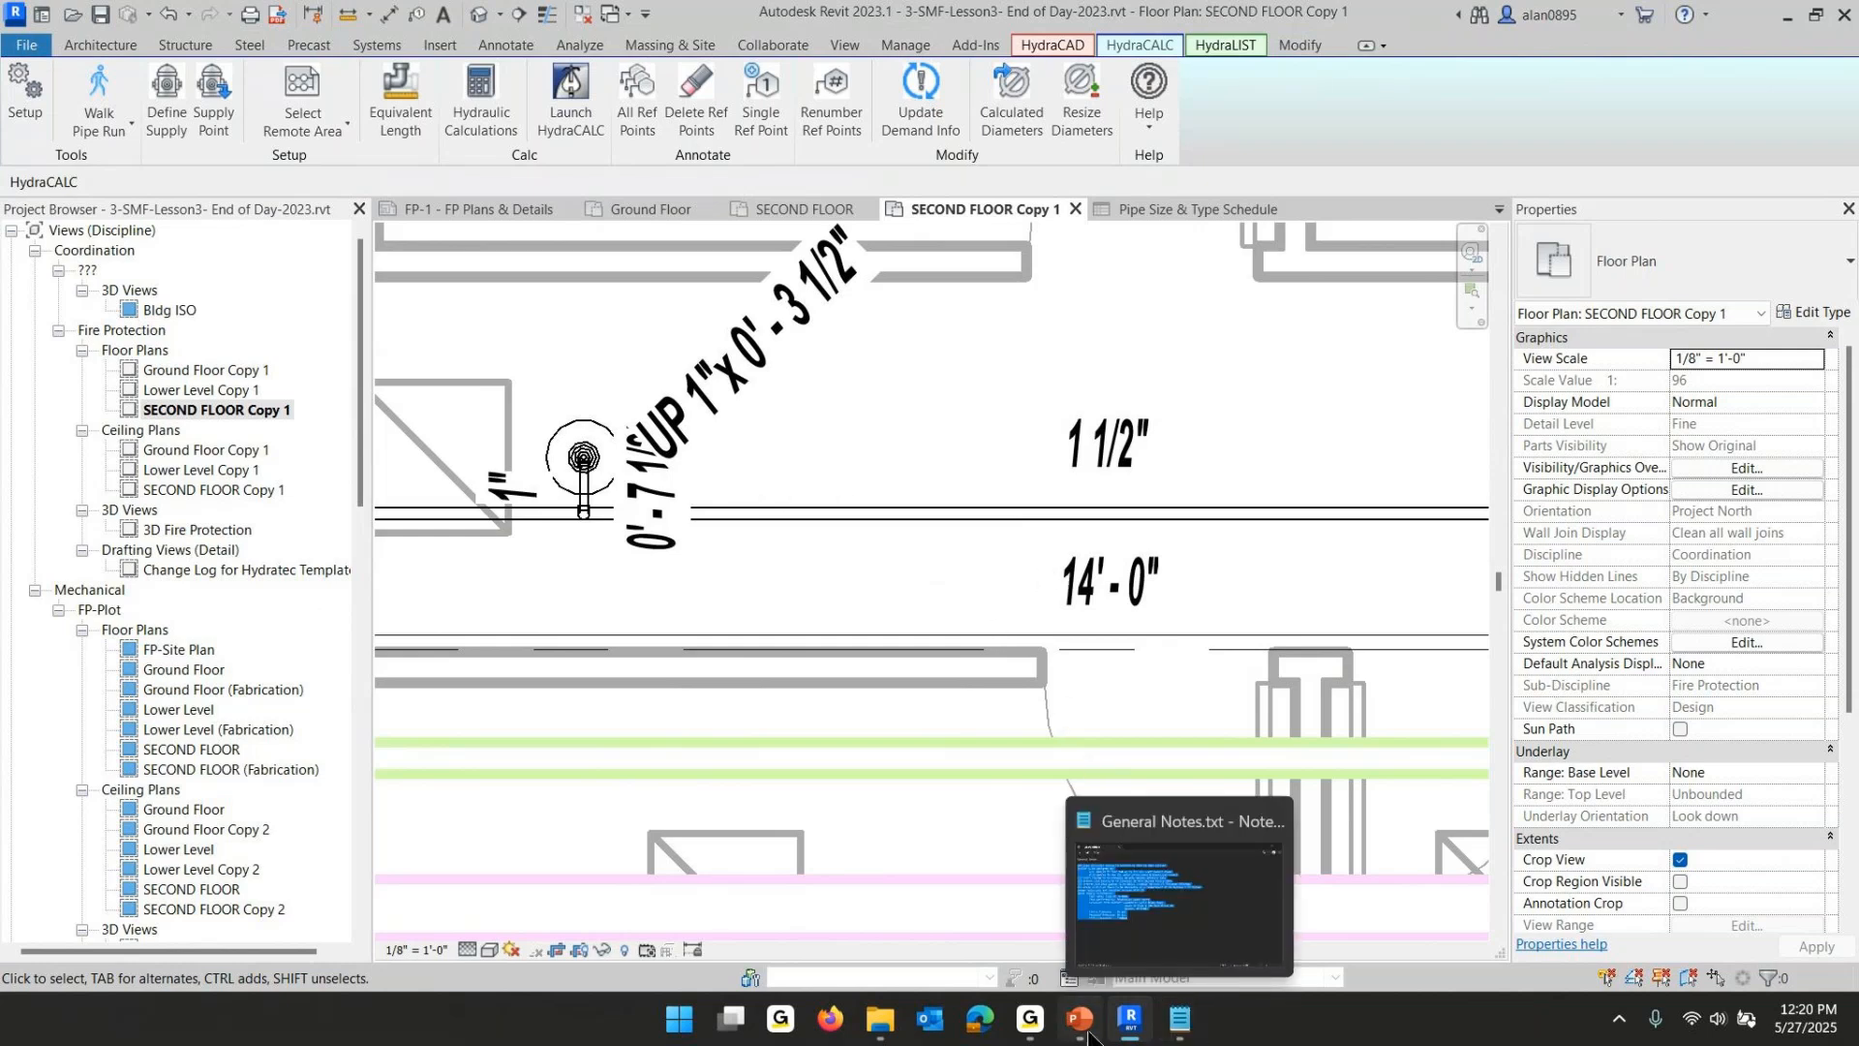
pyautogui.moveTo(1141, 1032)
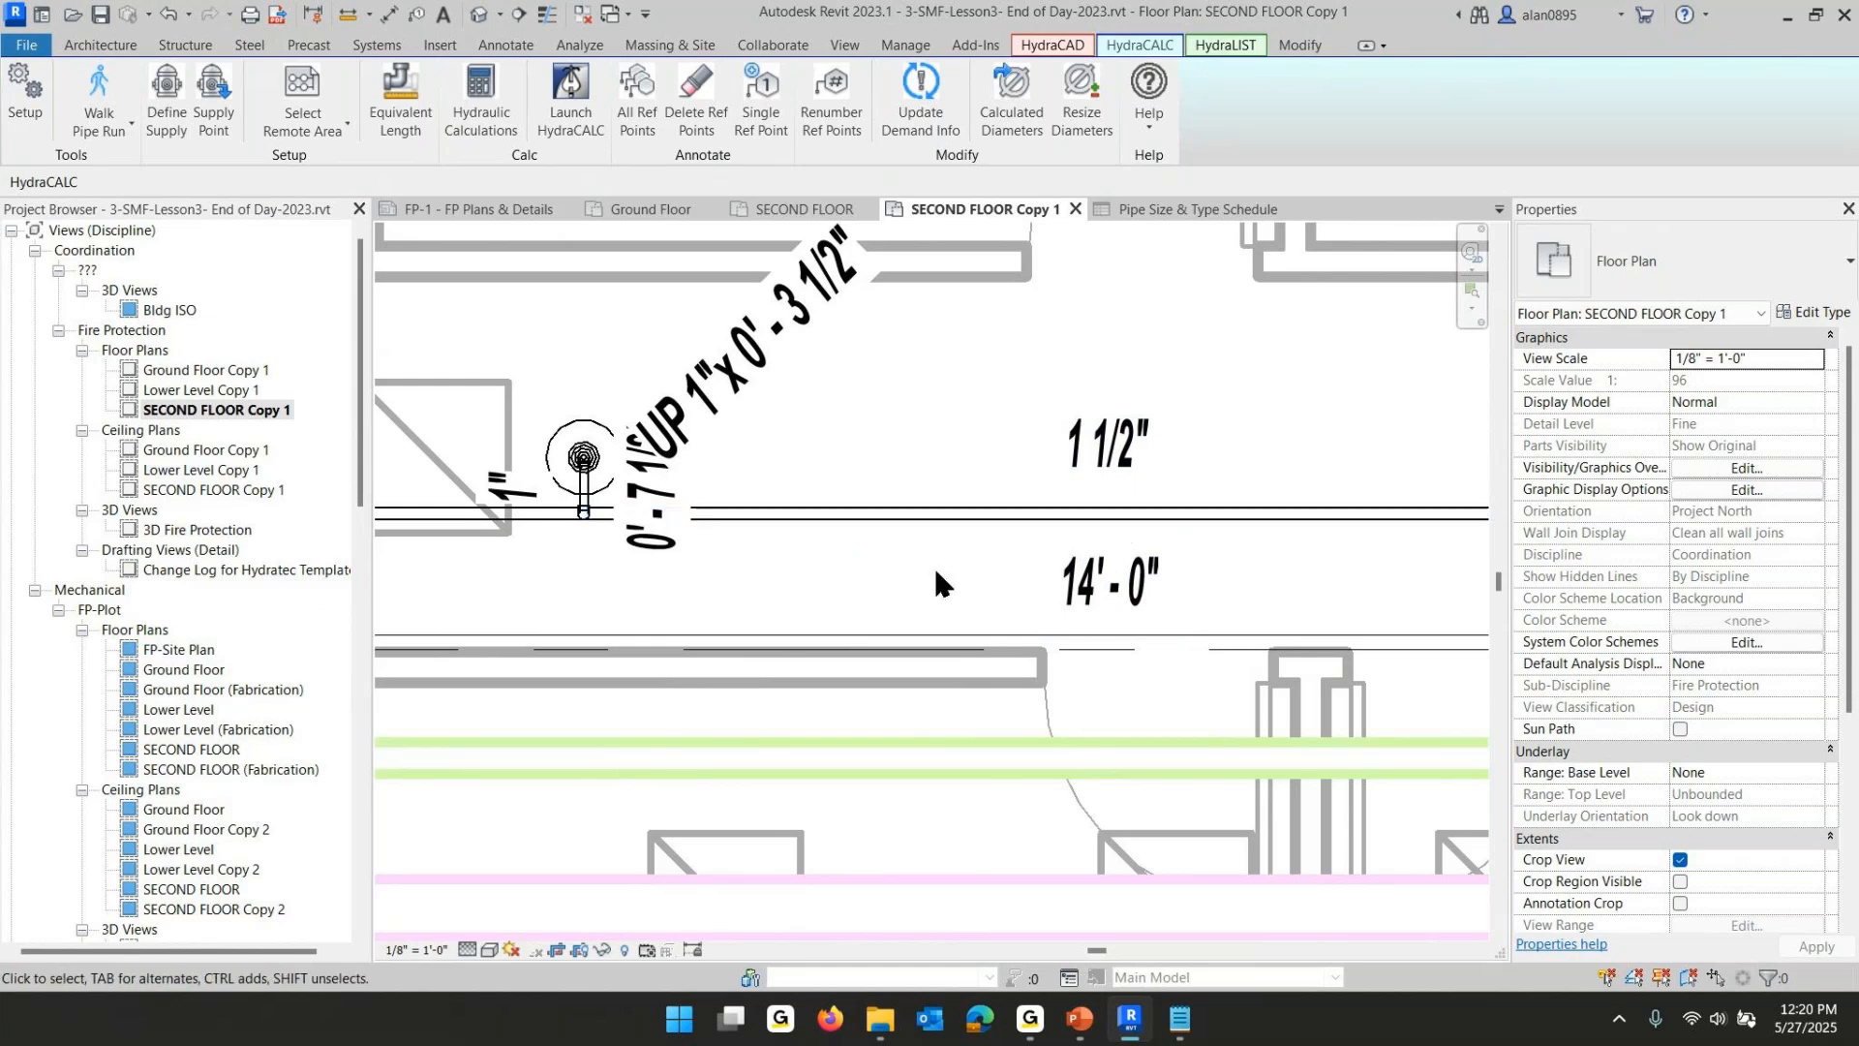
# - In the Pipe Size & Type Schedule, set the Hcad3 FP Lines - Welded diameter to 1 1/4" and review them in SECOND FLOOR Copy 1
pyautogui.click(1152, 224)
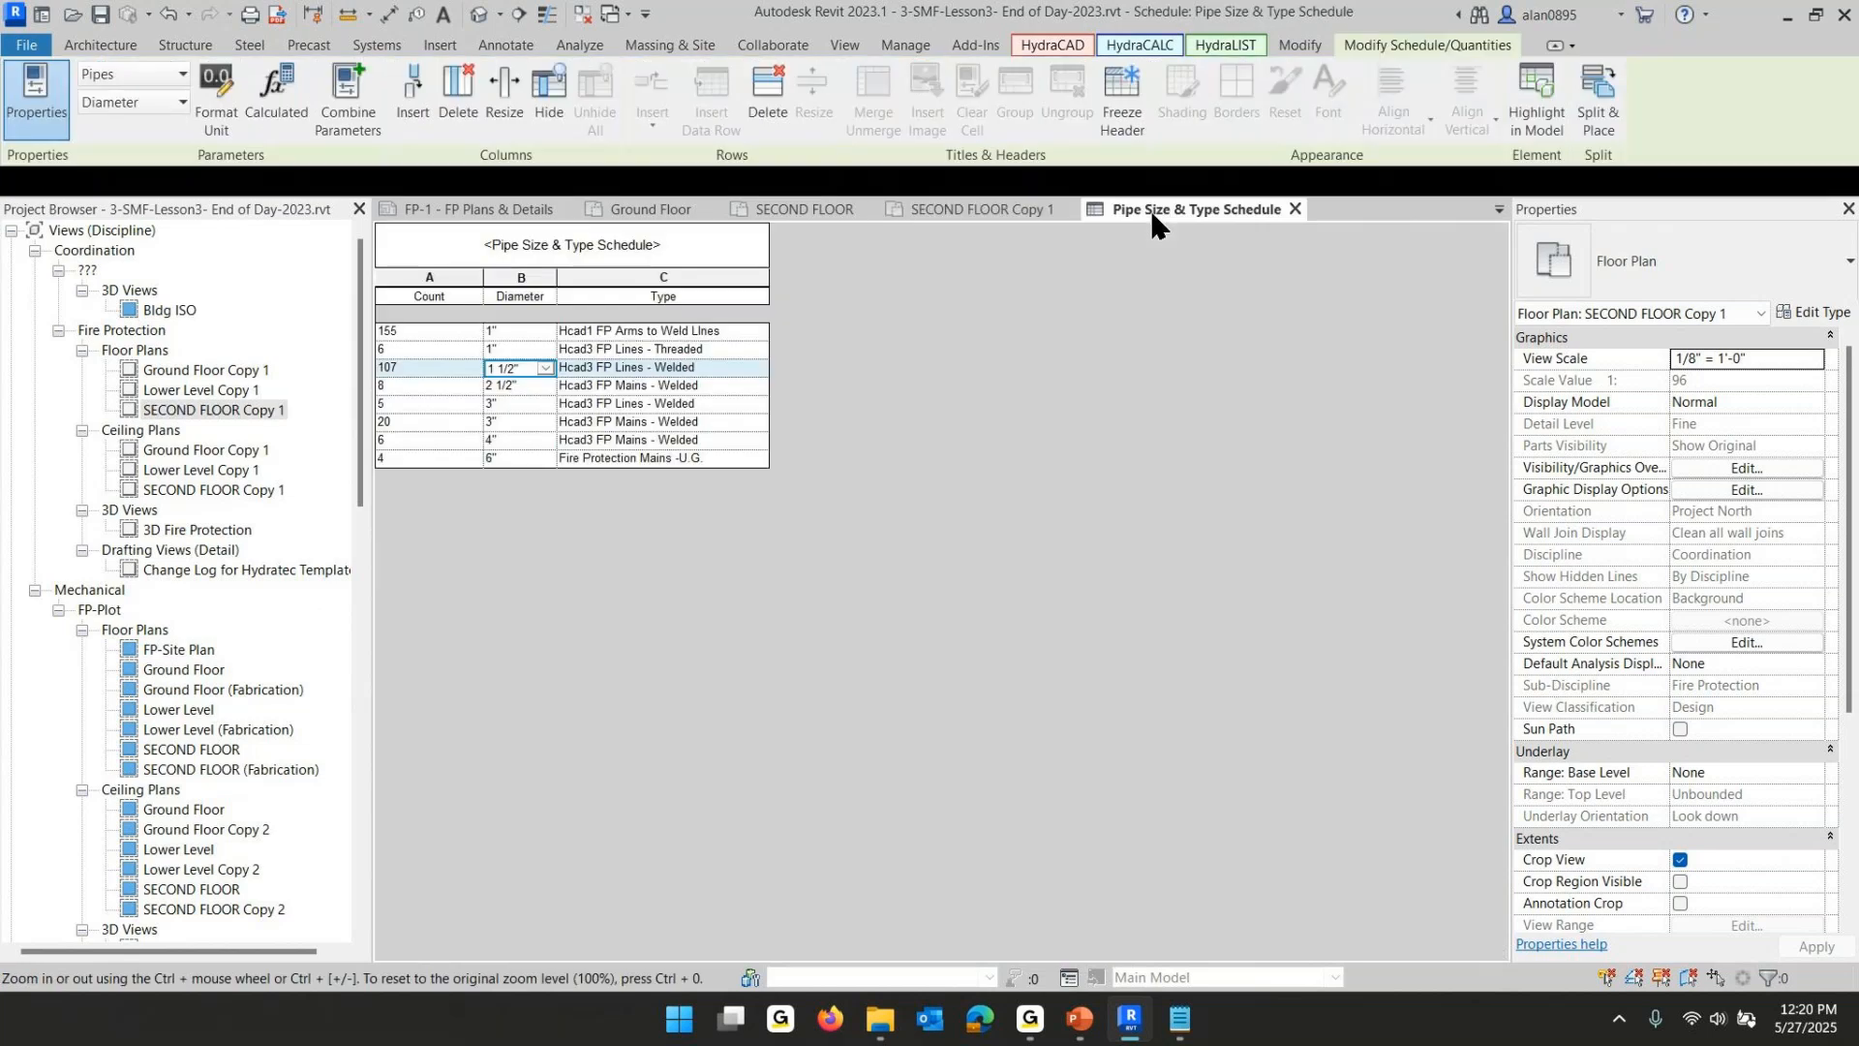
pyautogui.click(545, 368)
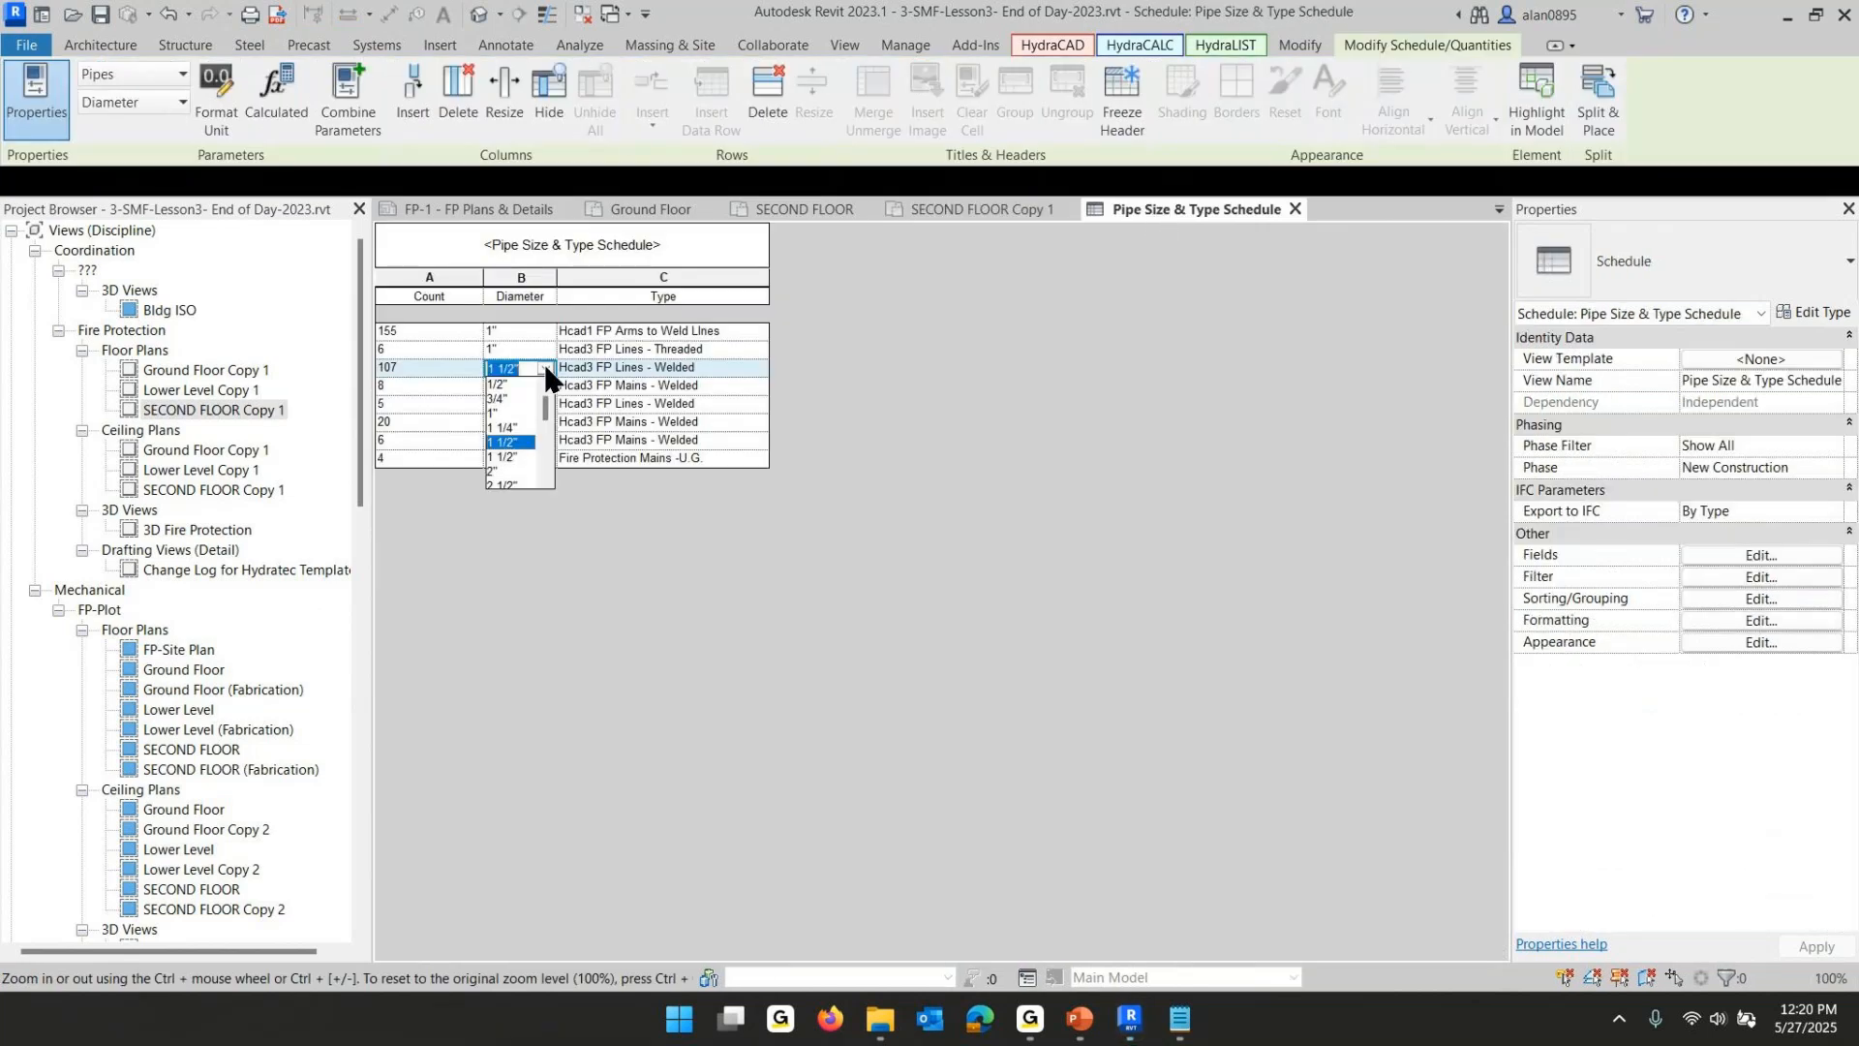
pyautogui.click(510, 433)
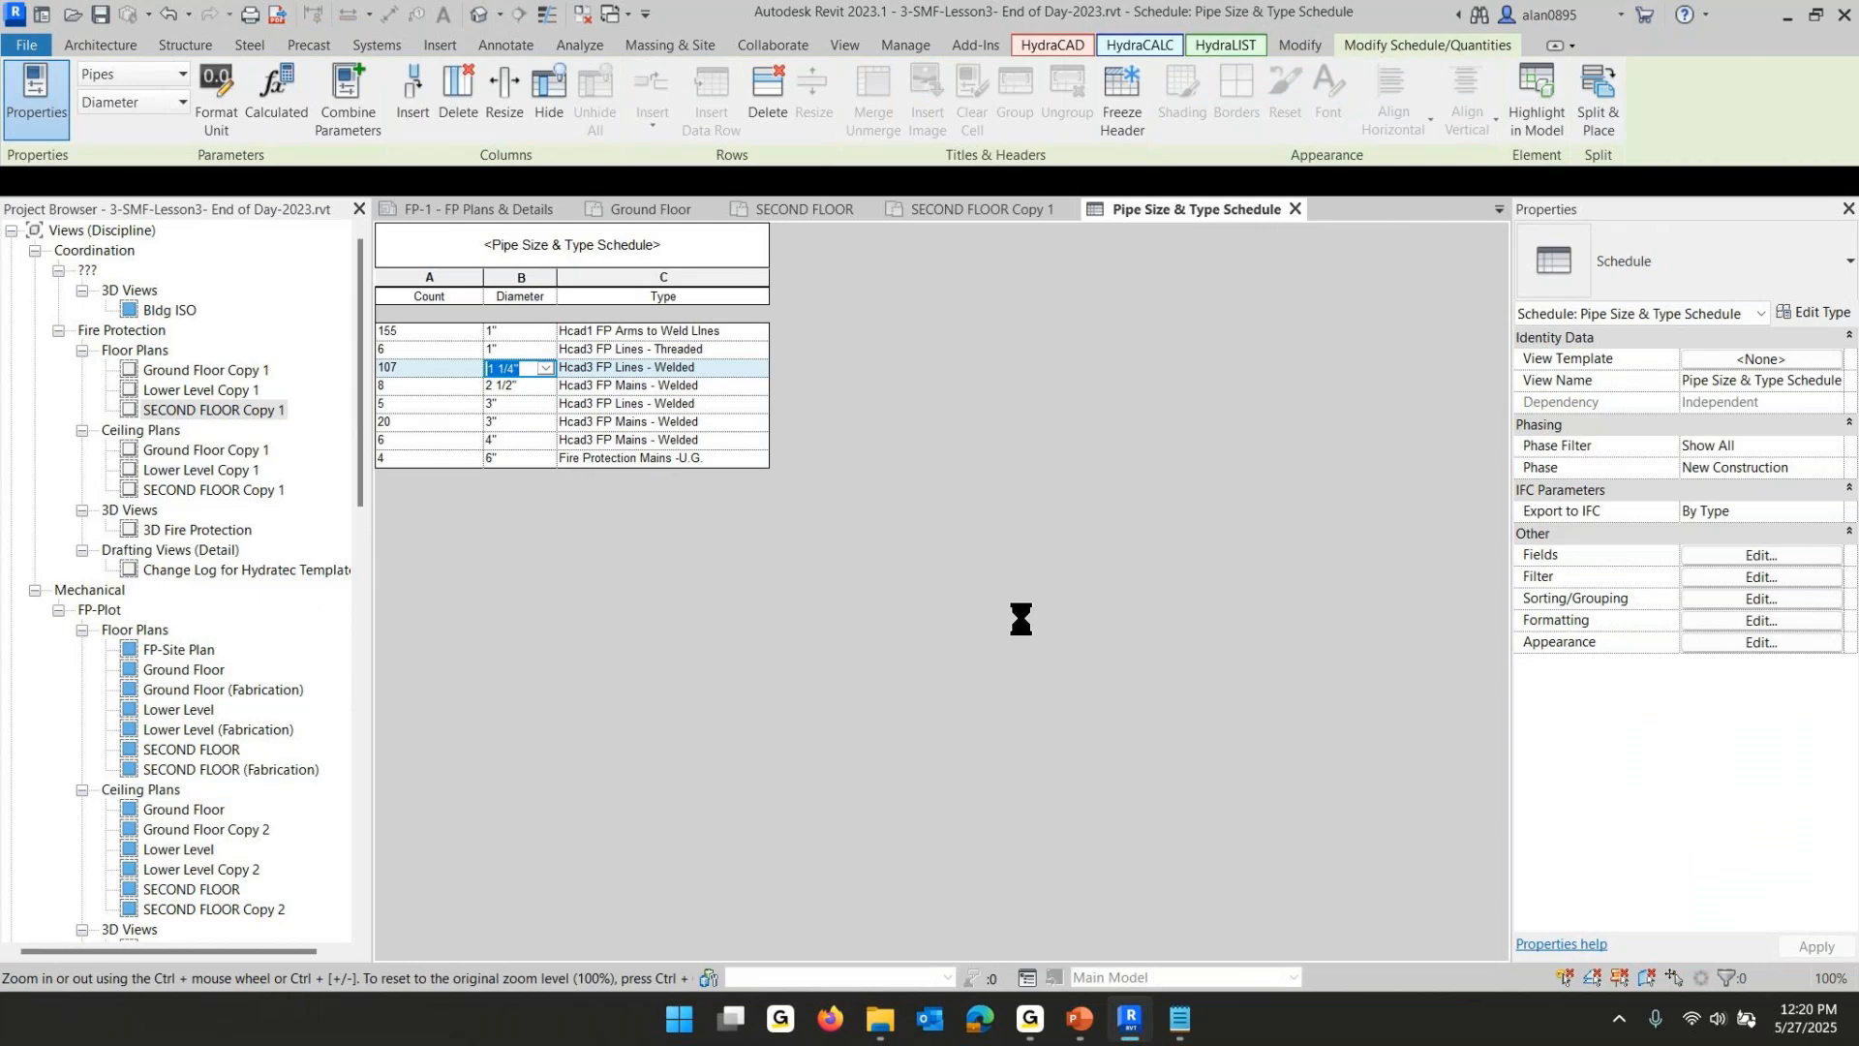
pyautogui.click(960, 209)
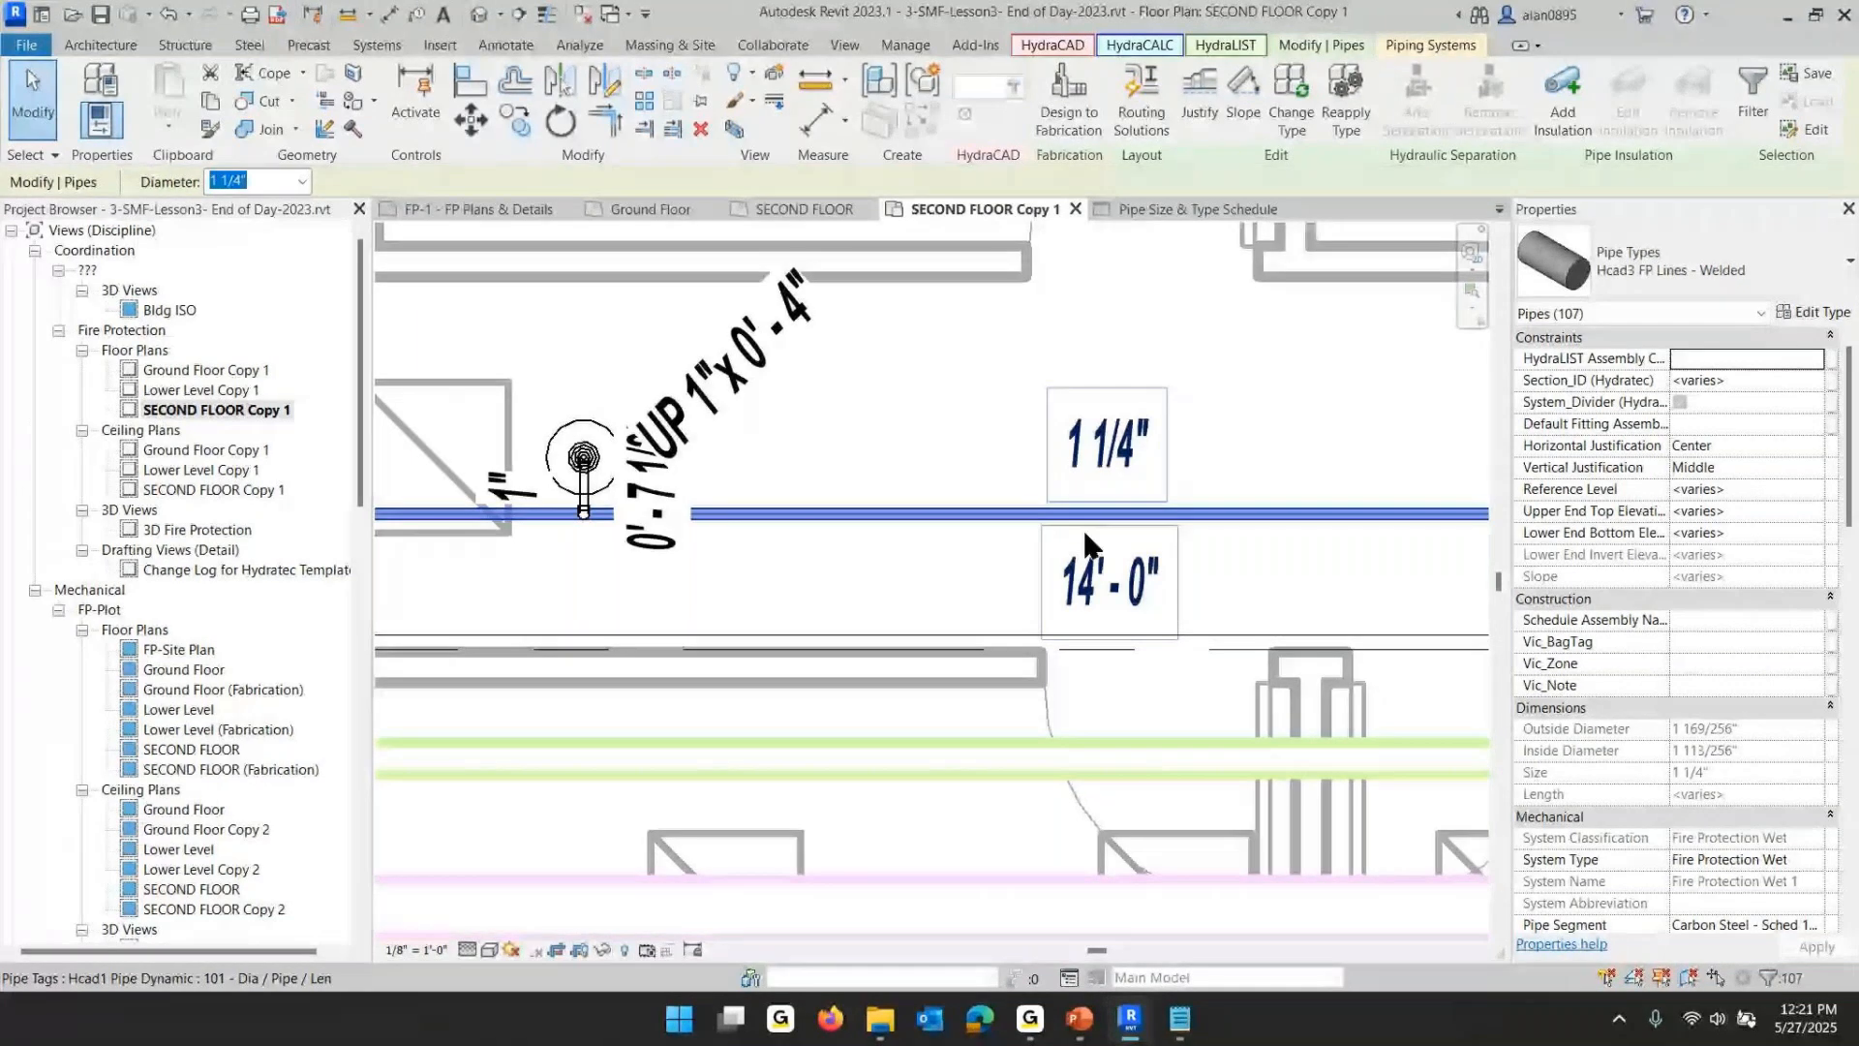
pyautogui.scroll(-5, 1083, 526)
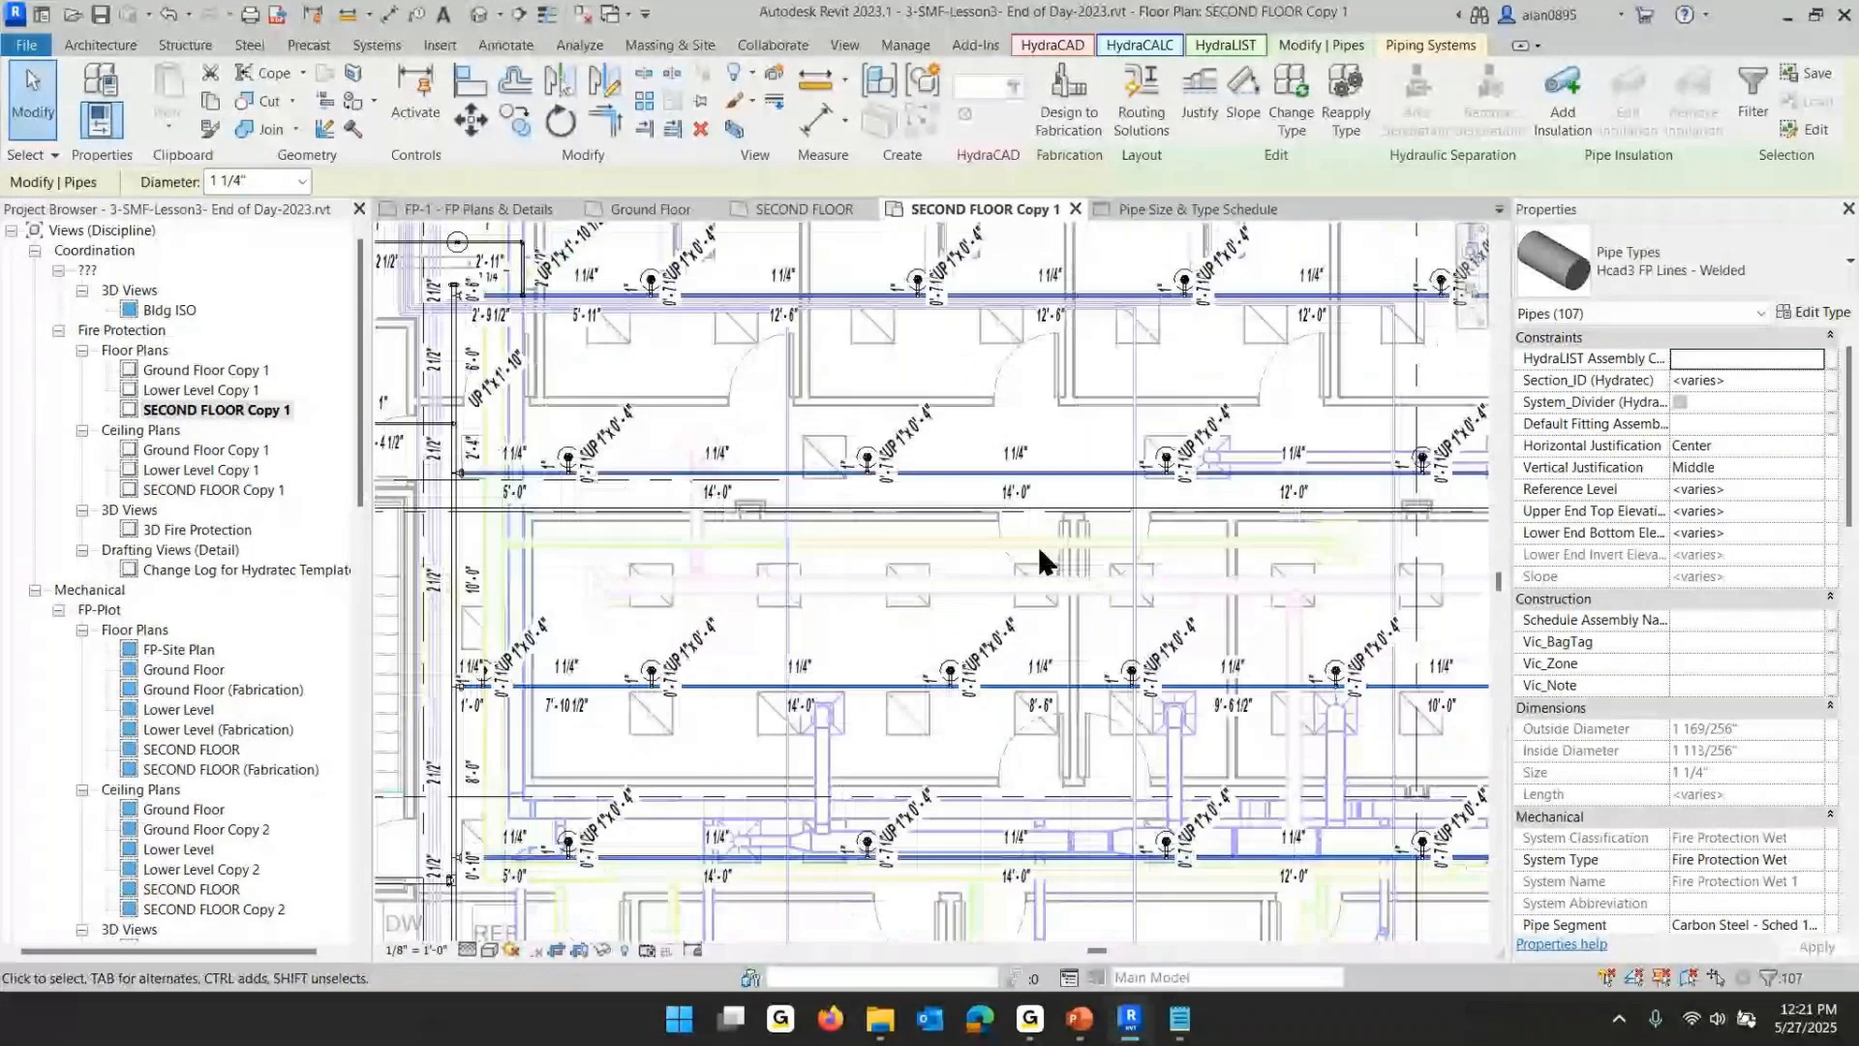
# - Switch to the PowerPoint slide show and advance to the next lesson slide
pyautogui.moveTo(1075, 1019)
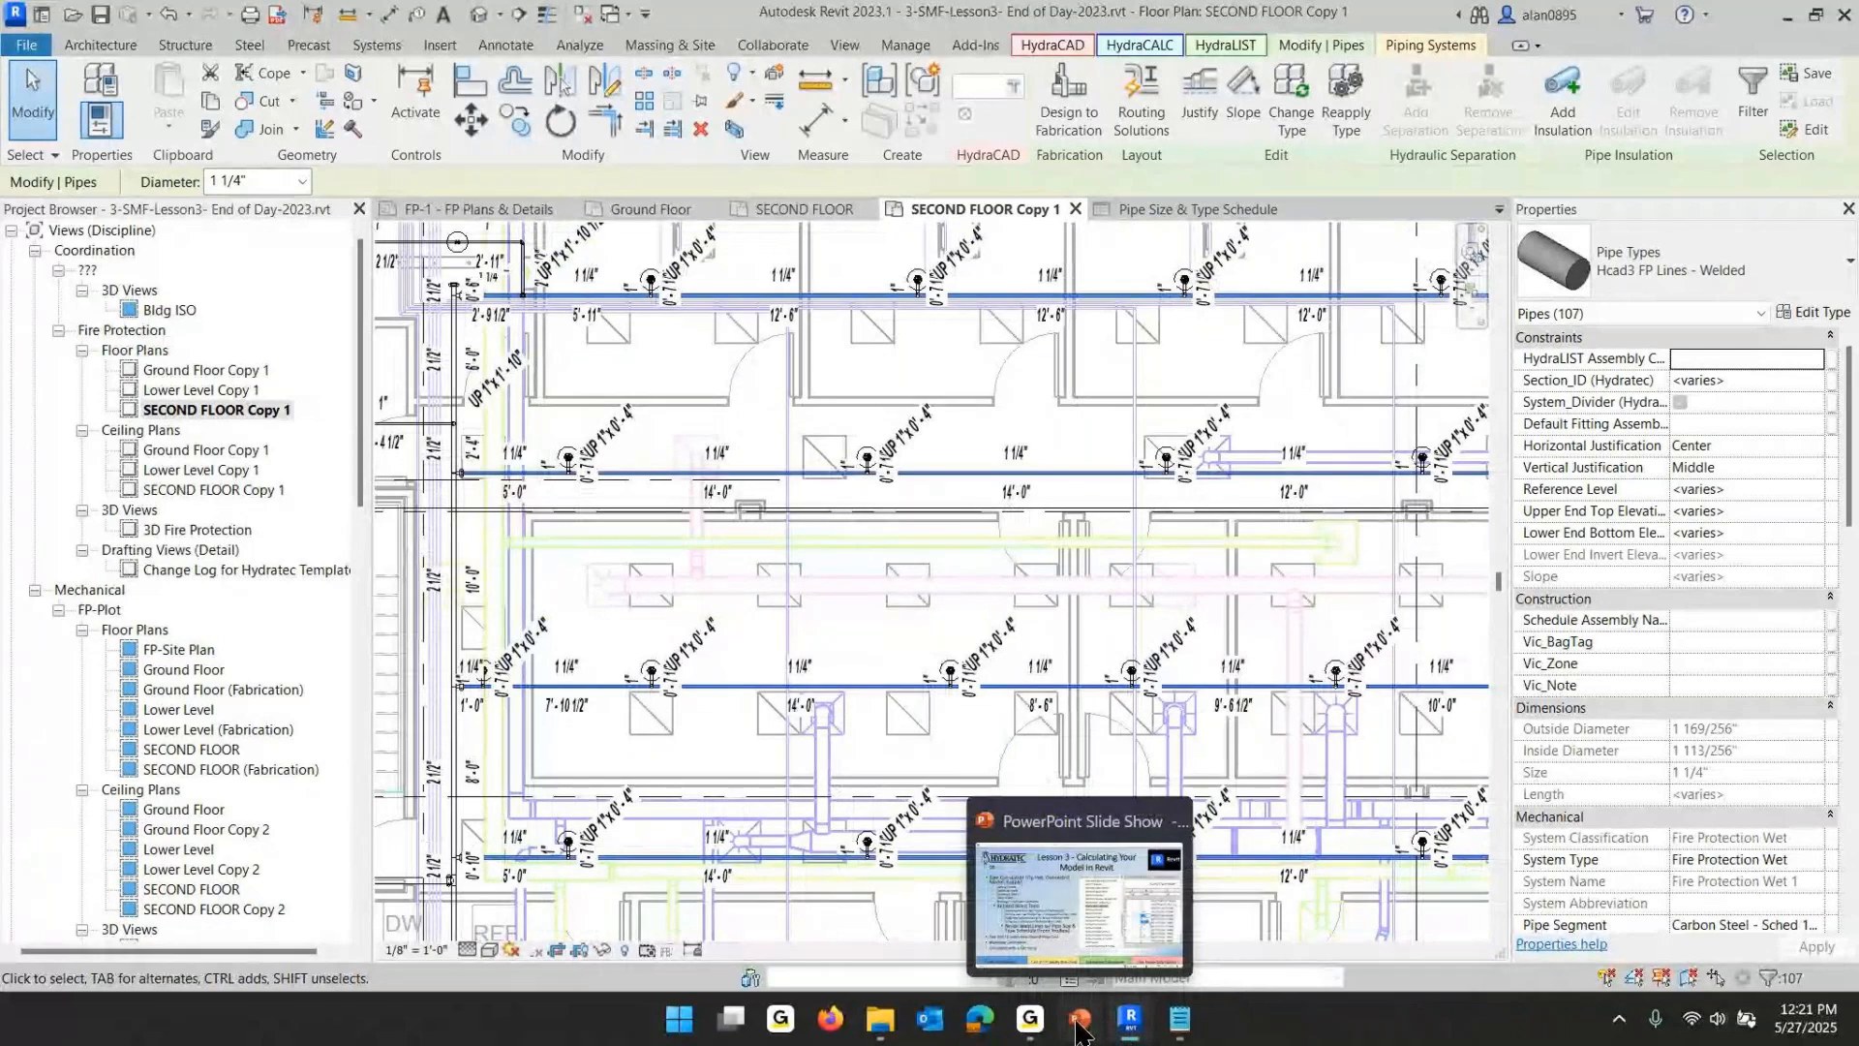
pyautogui.click(1078, 1032)
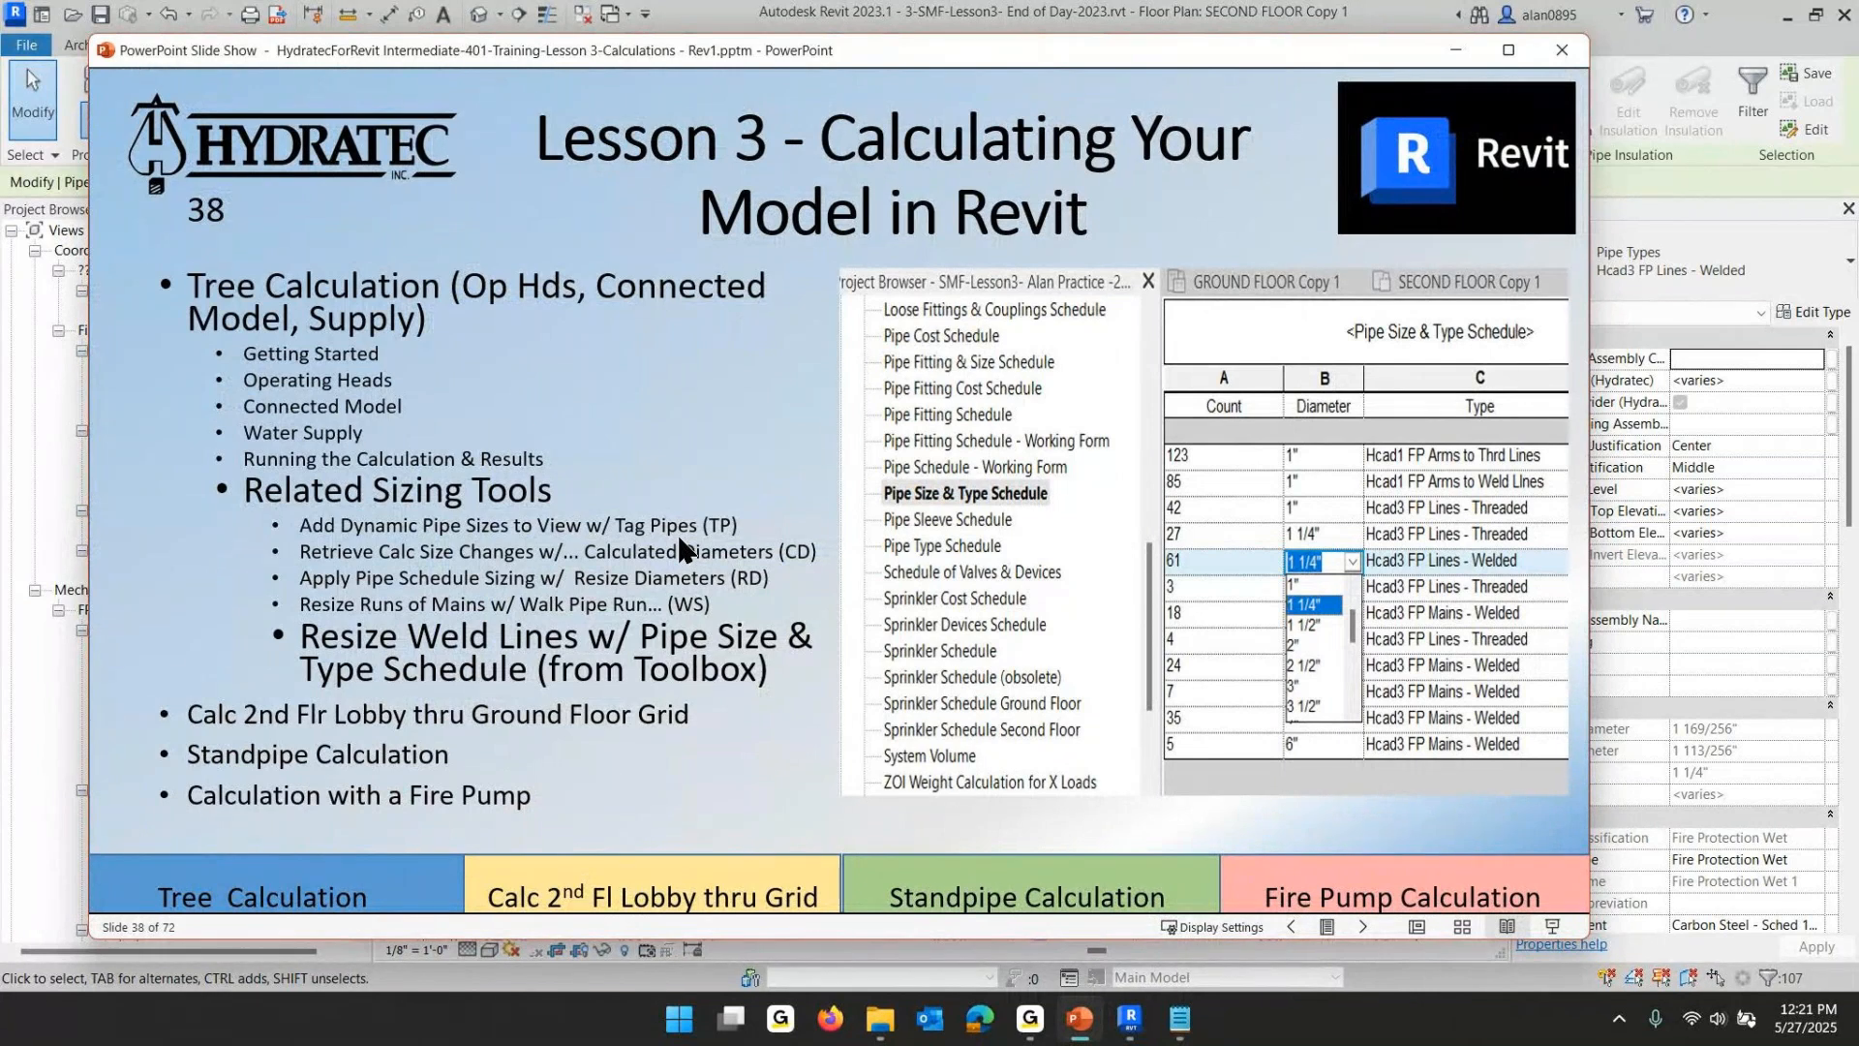
pyautogui.click(574, 593)
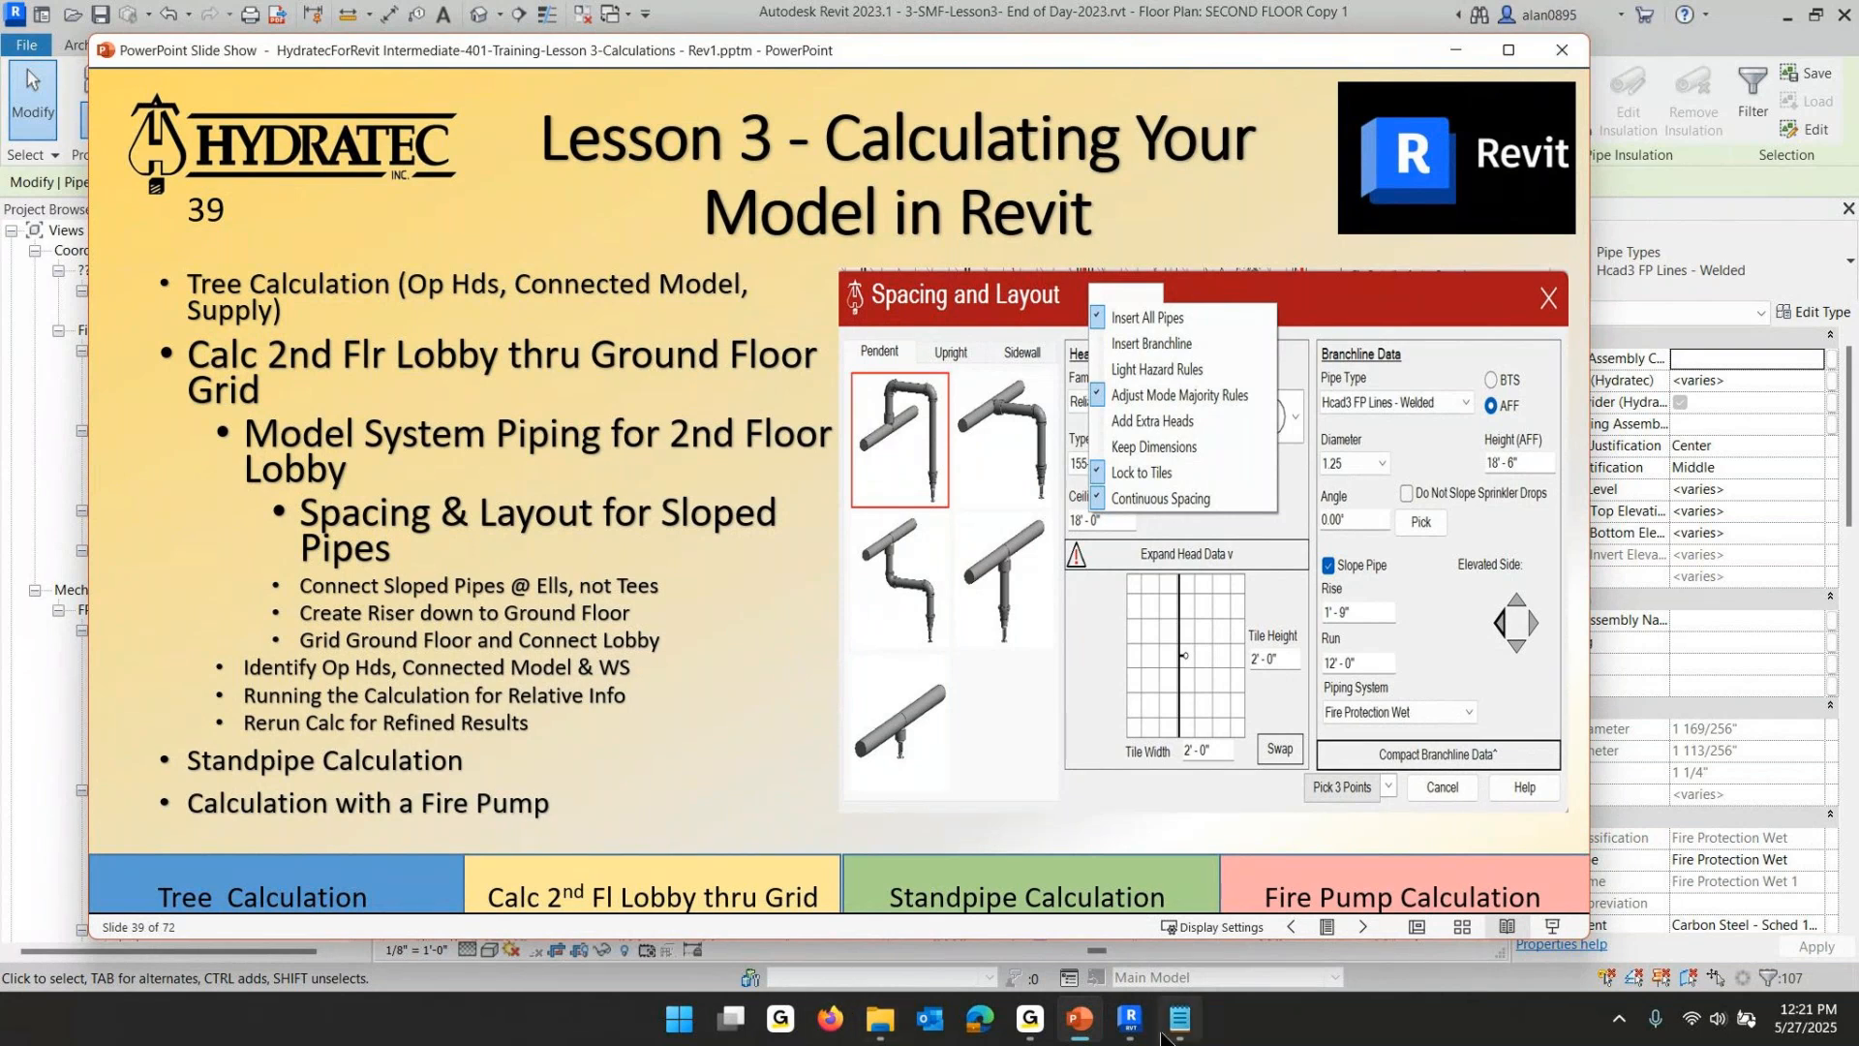
# - Return to Revit and review the pipe size and length tags in the SECOND FLOOR Copy 1 plan
pyautogui.moveTo(1130, 1030)
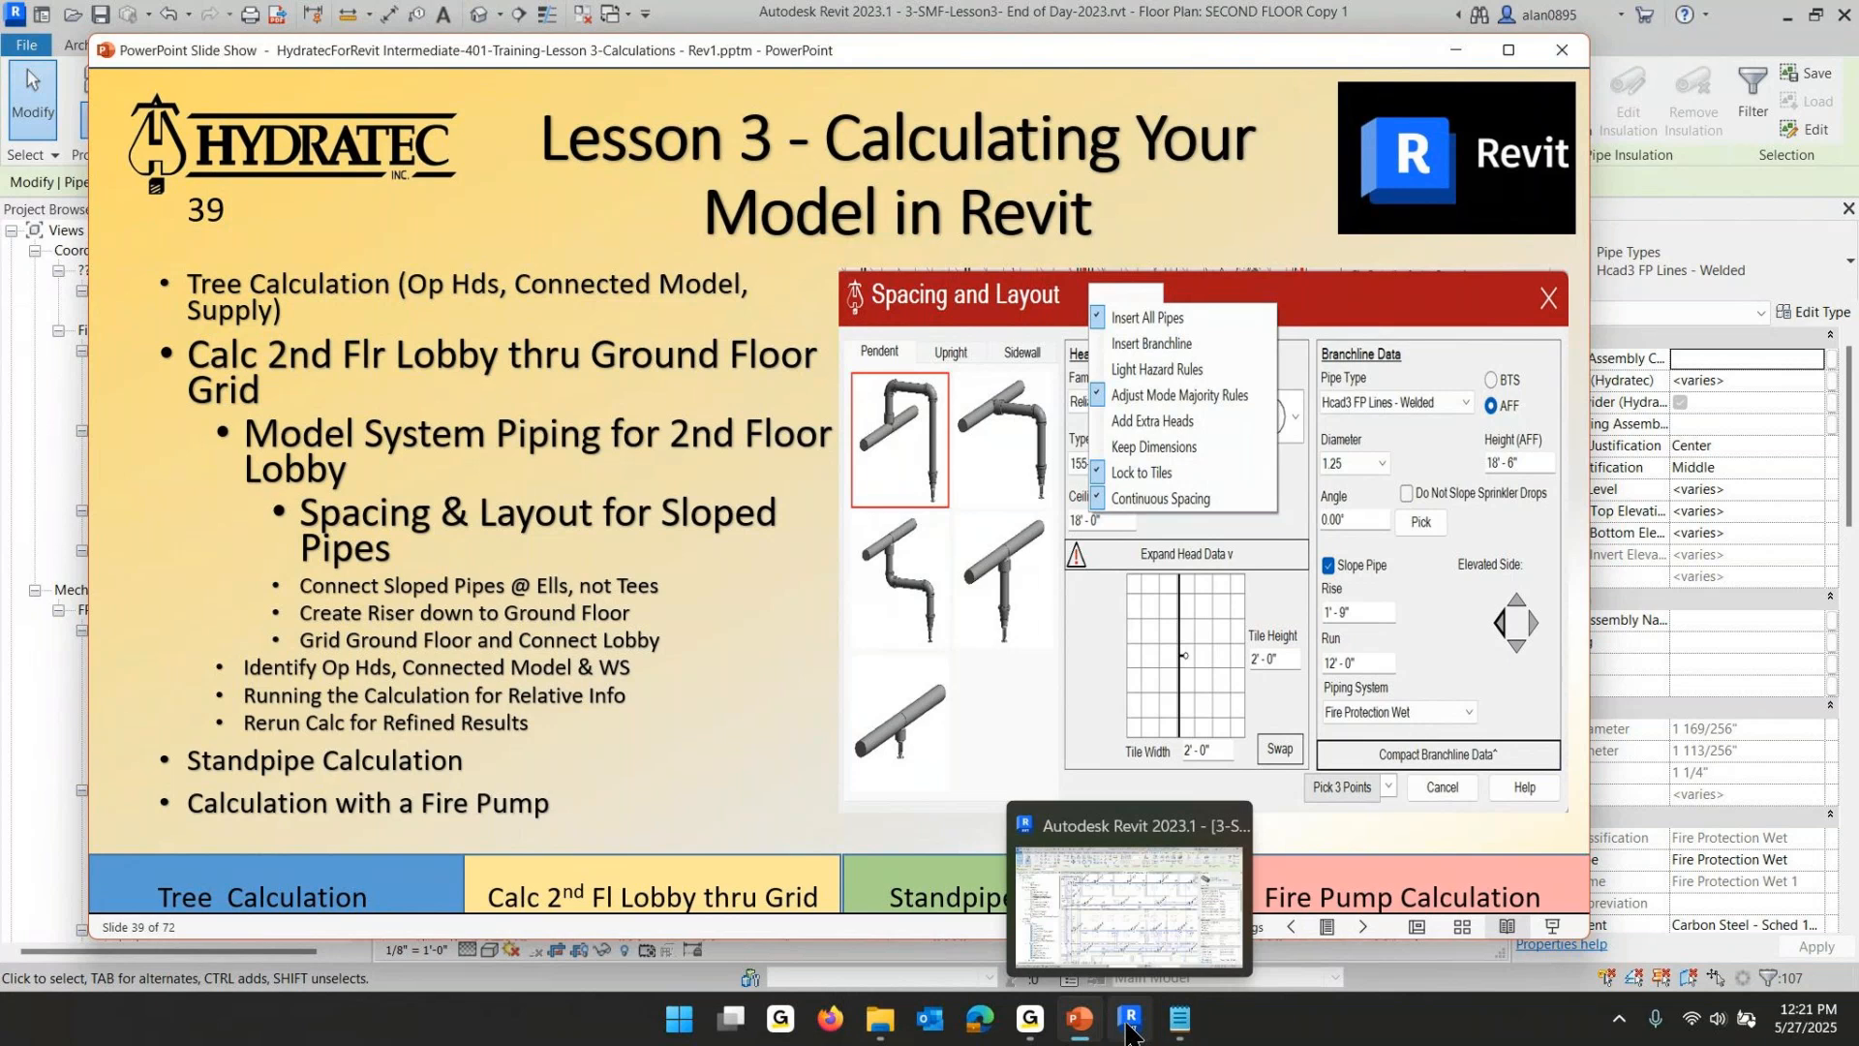
pyautogui.click(1130, 1030)
pyautogui.click(860, 636)
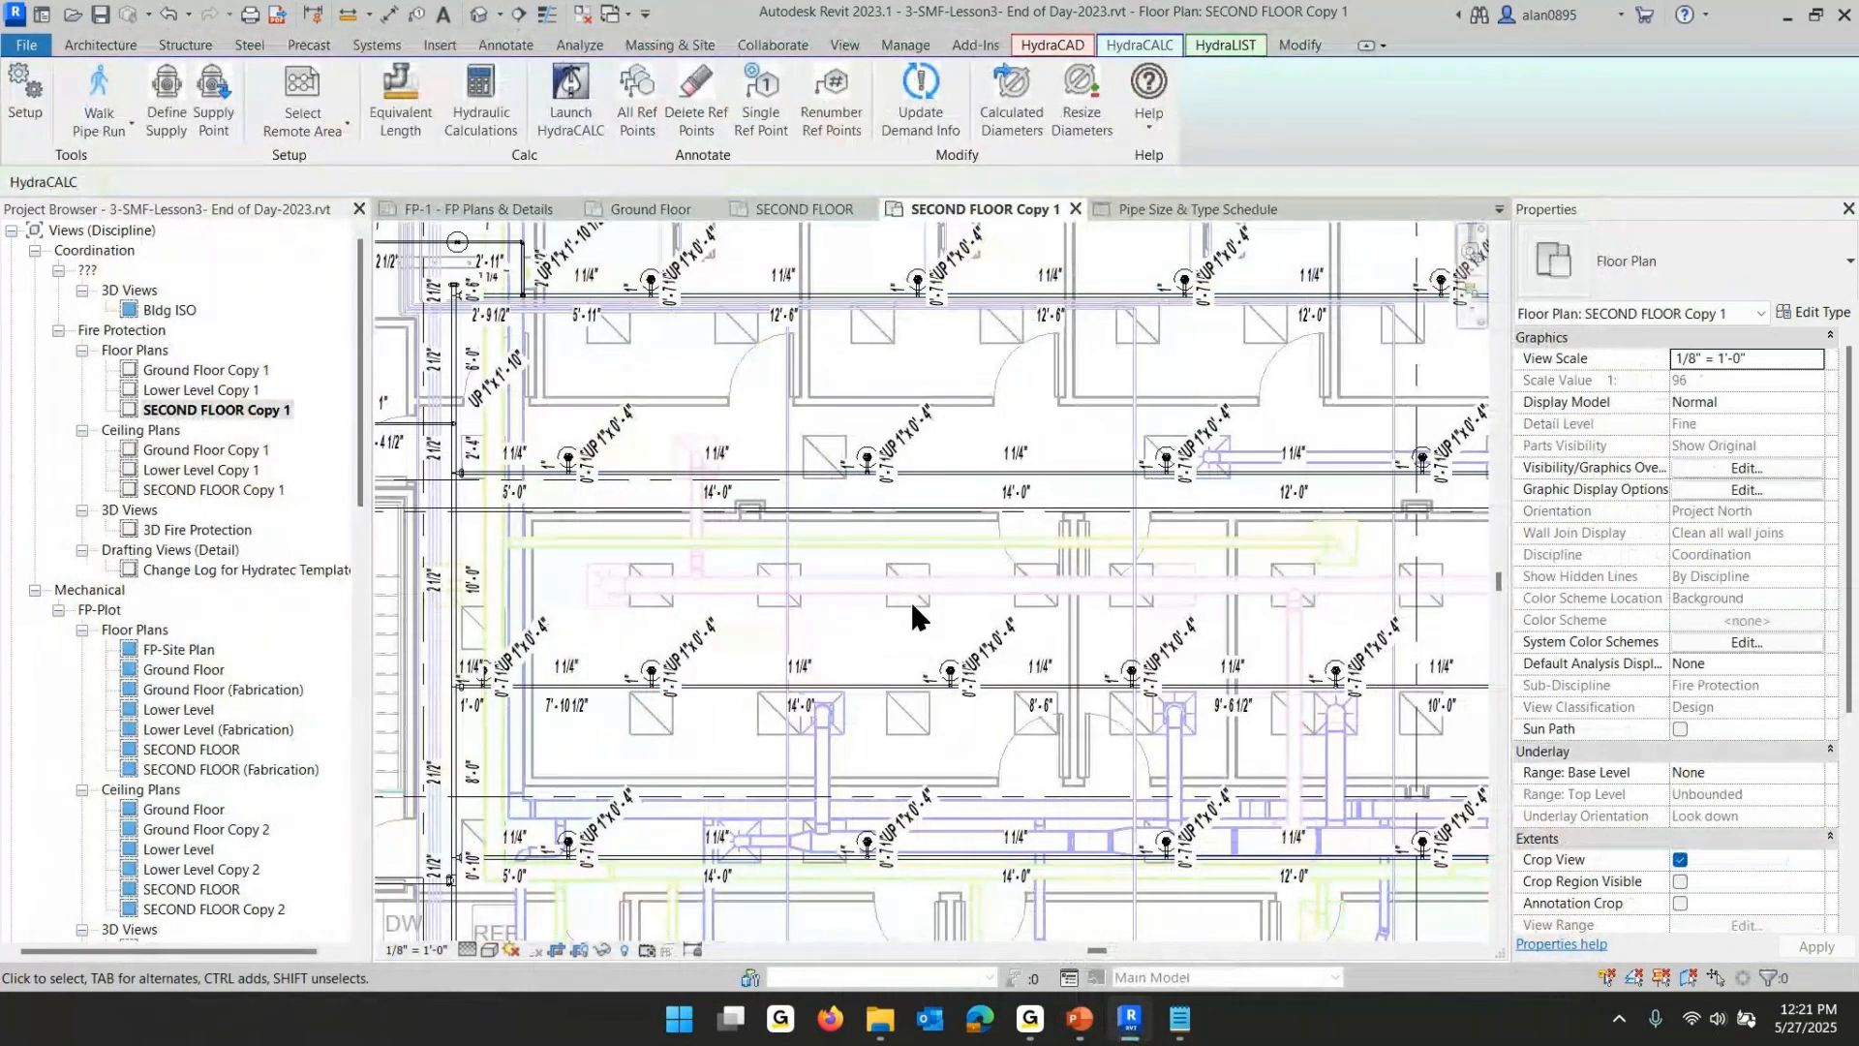
pyautogui.scroll(4, 913, 593)
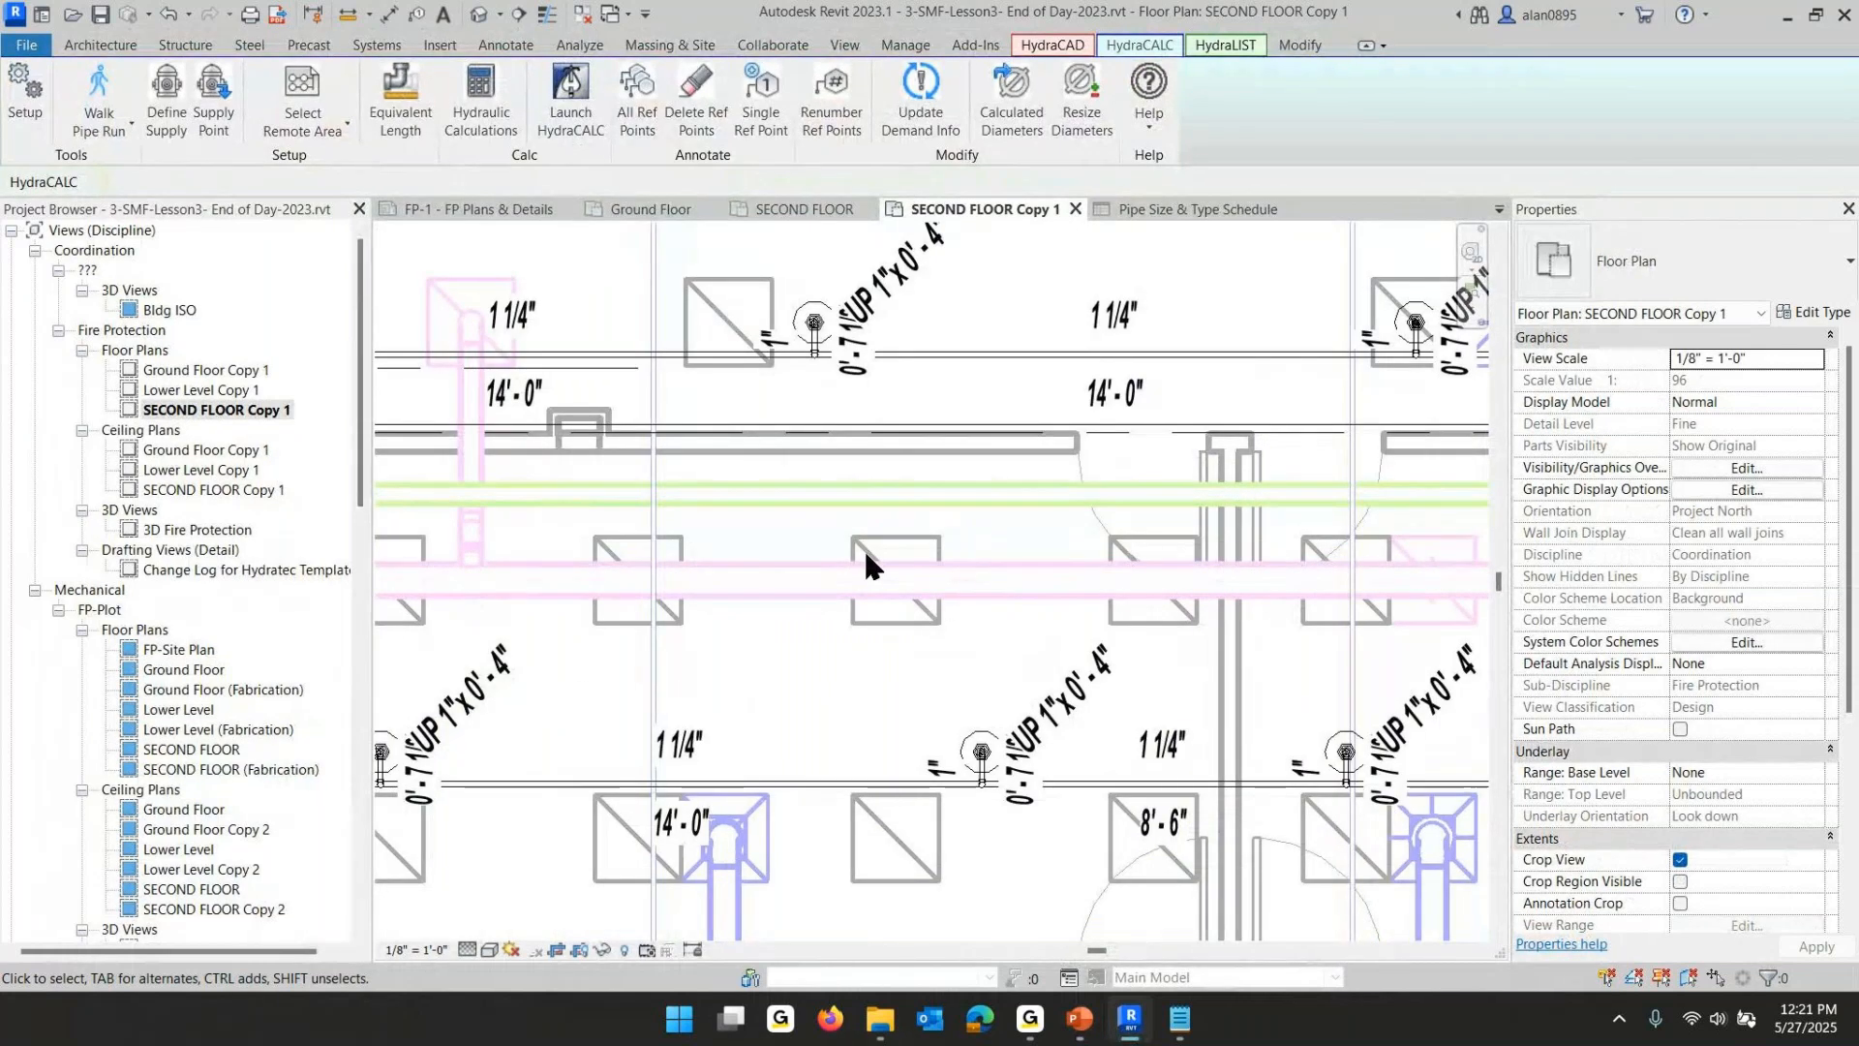
pyautogui.scroll(-4, 864, 548)
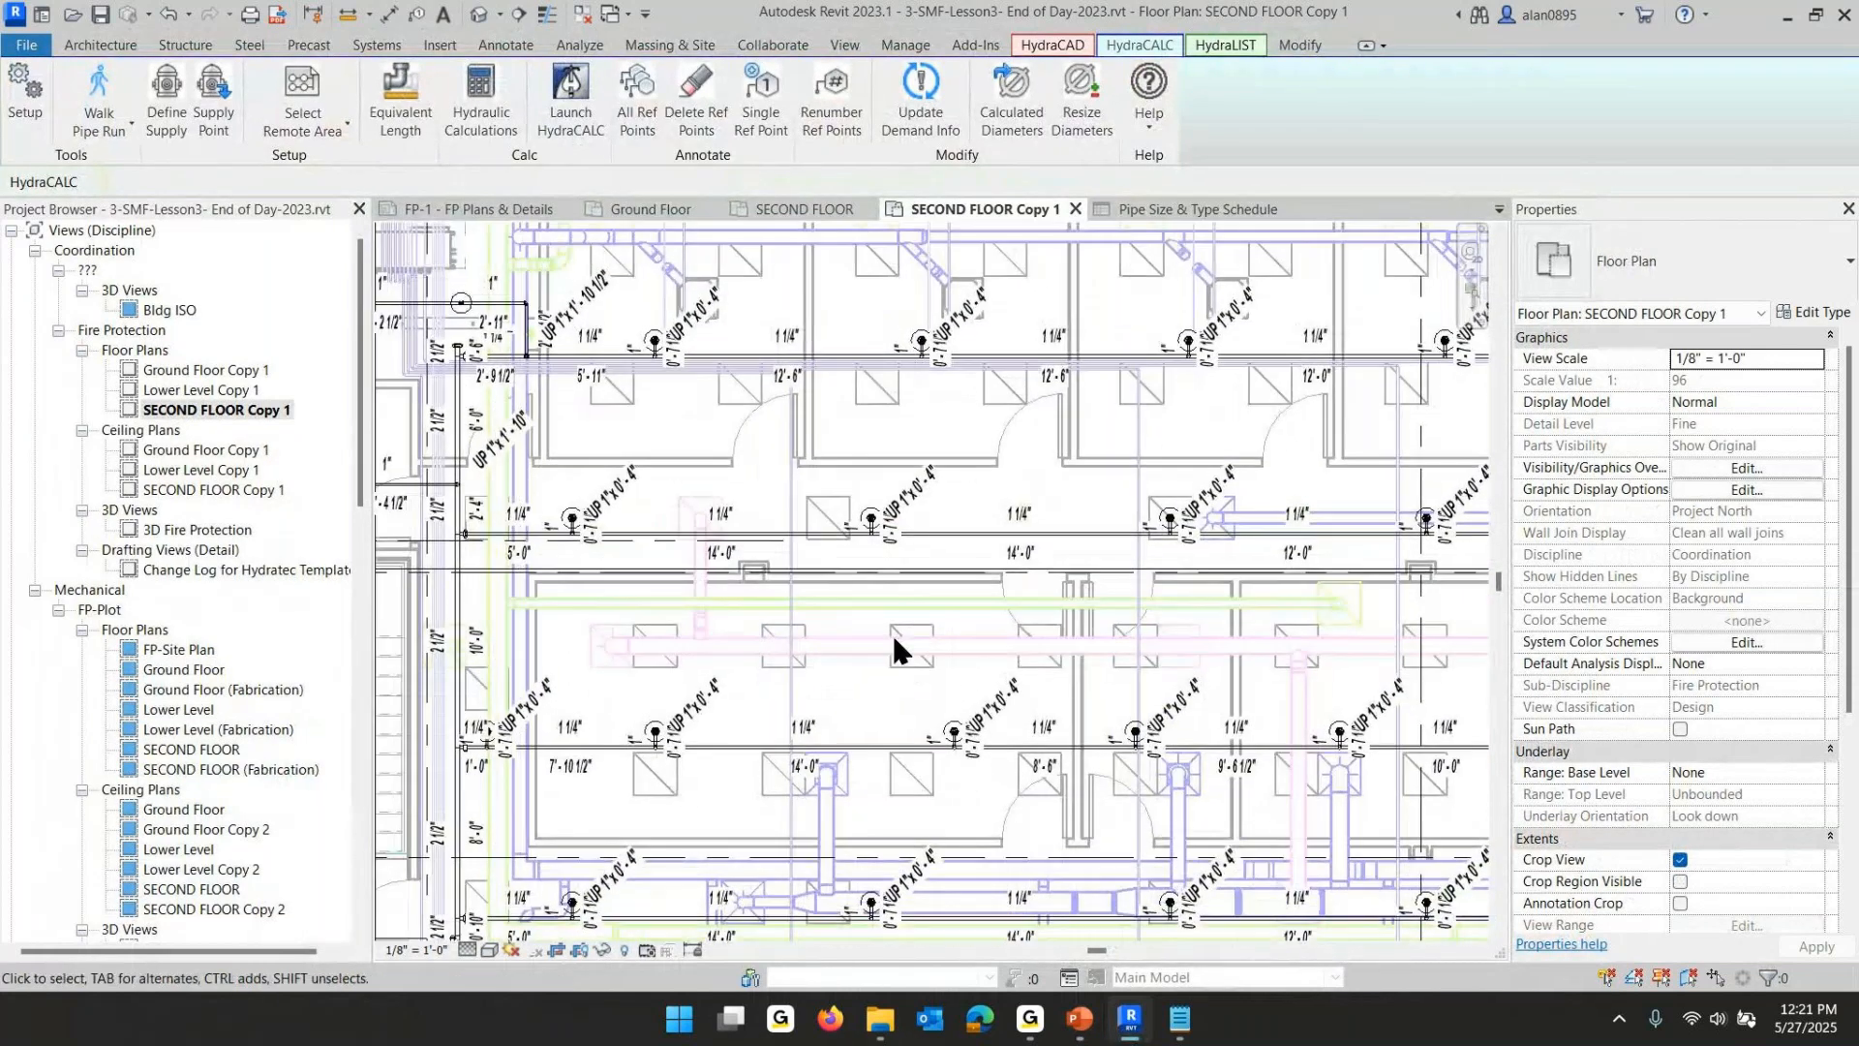
pyautogui.scroll(3, 1043, 491)
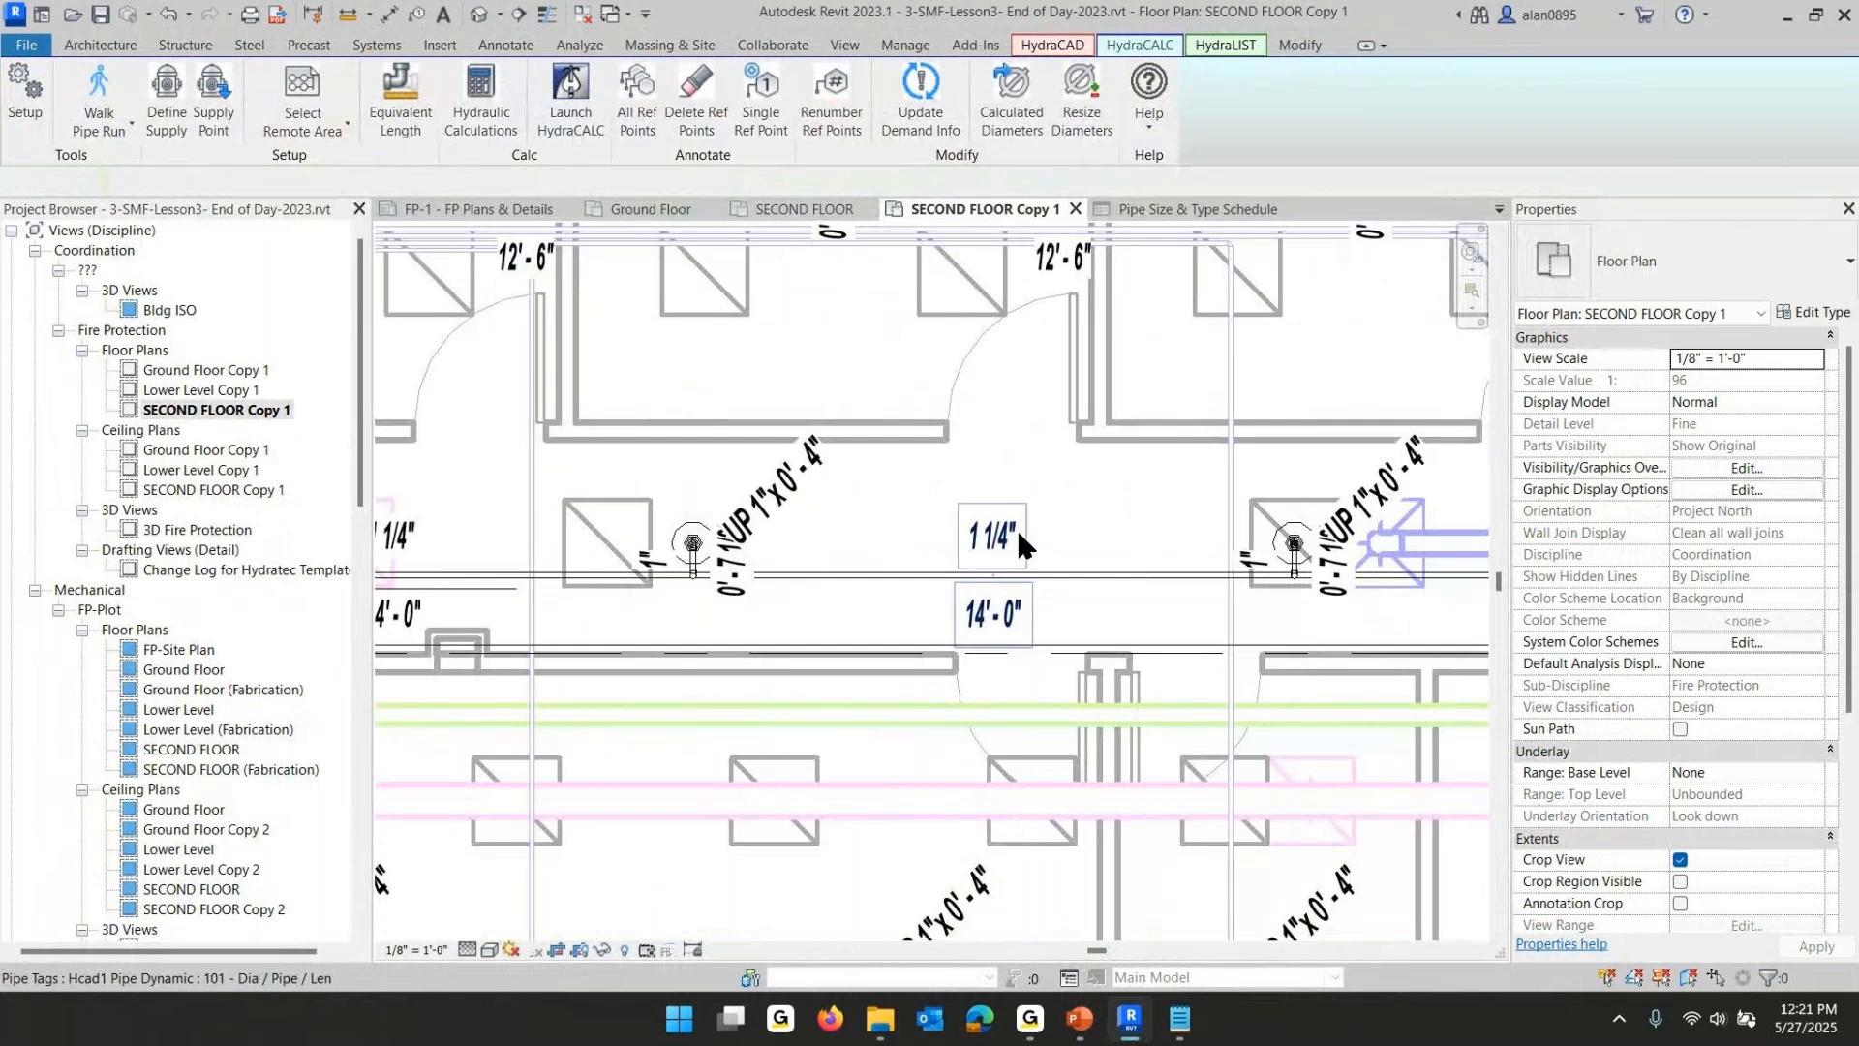
pyautogui.click(1017, 535)
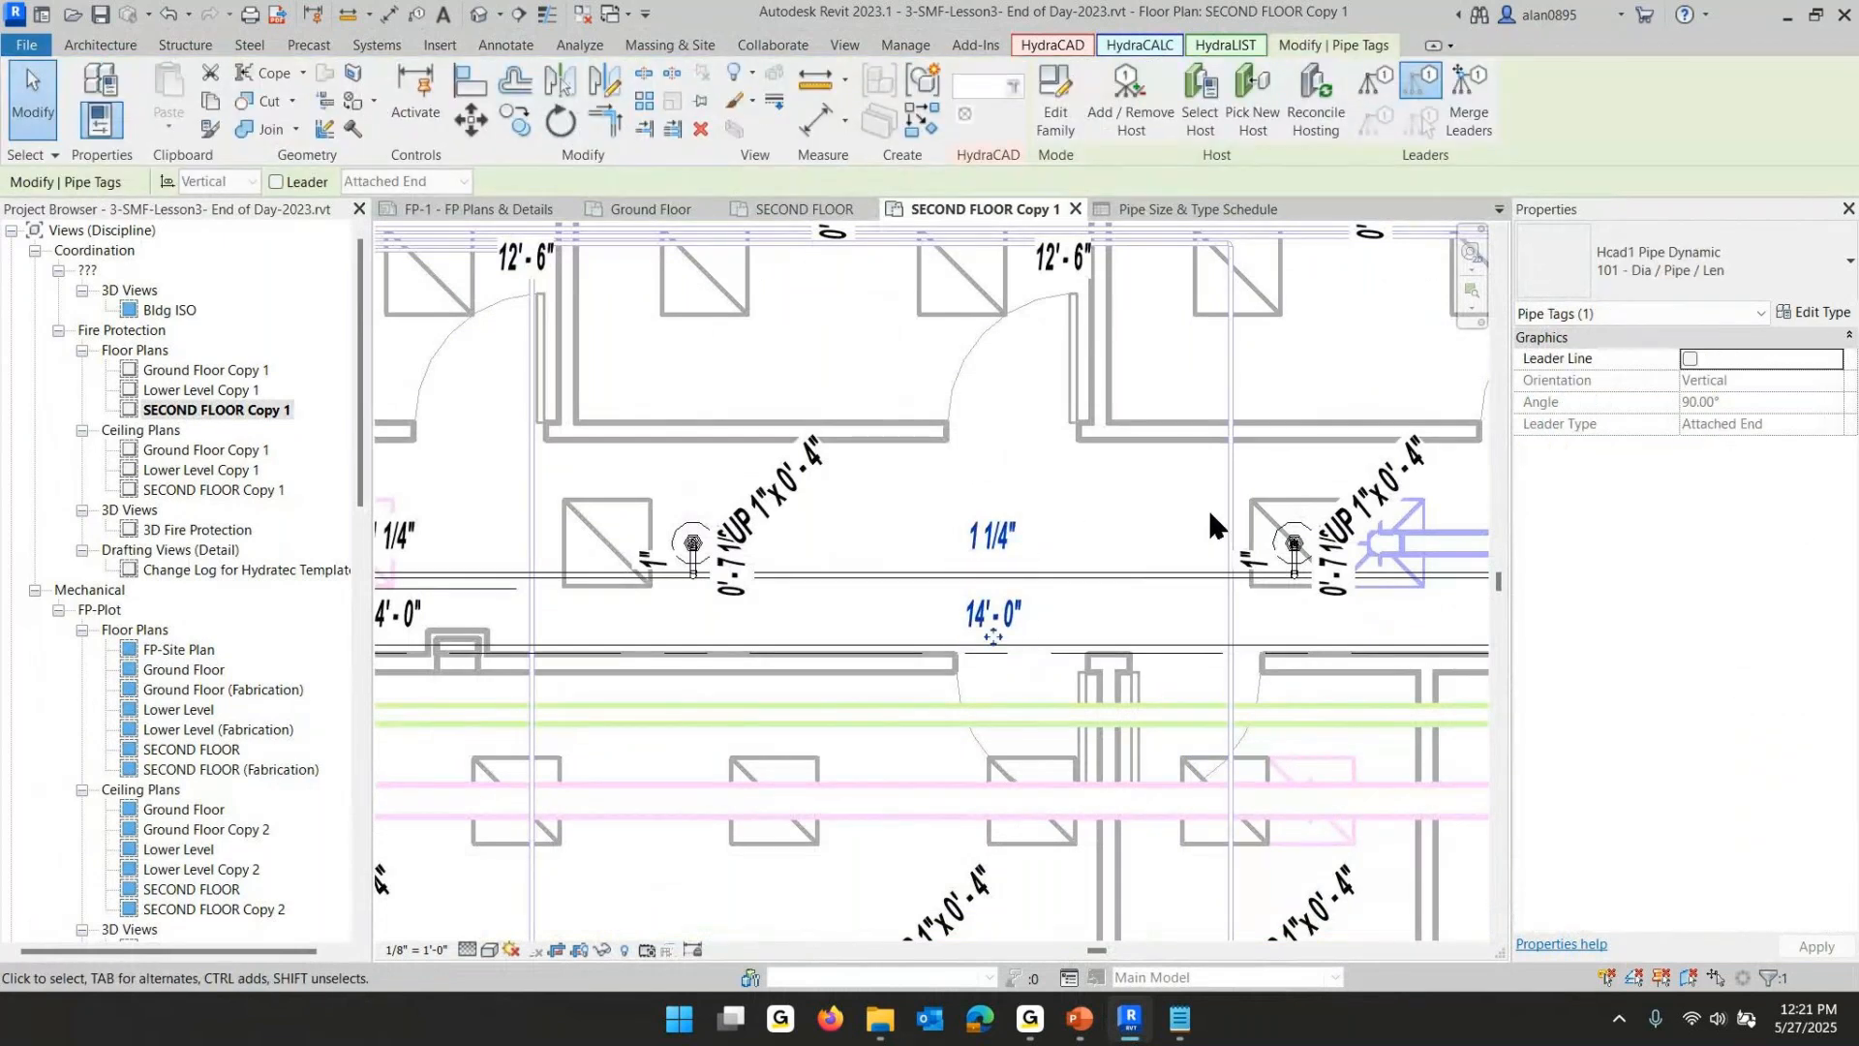
pyautogui.click(1028, 480)
pyautogui.scroll(-5, 1030, 480)
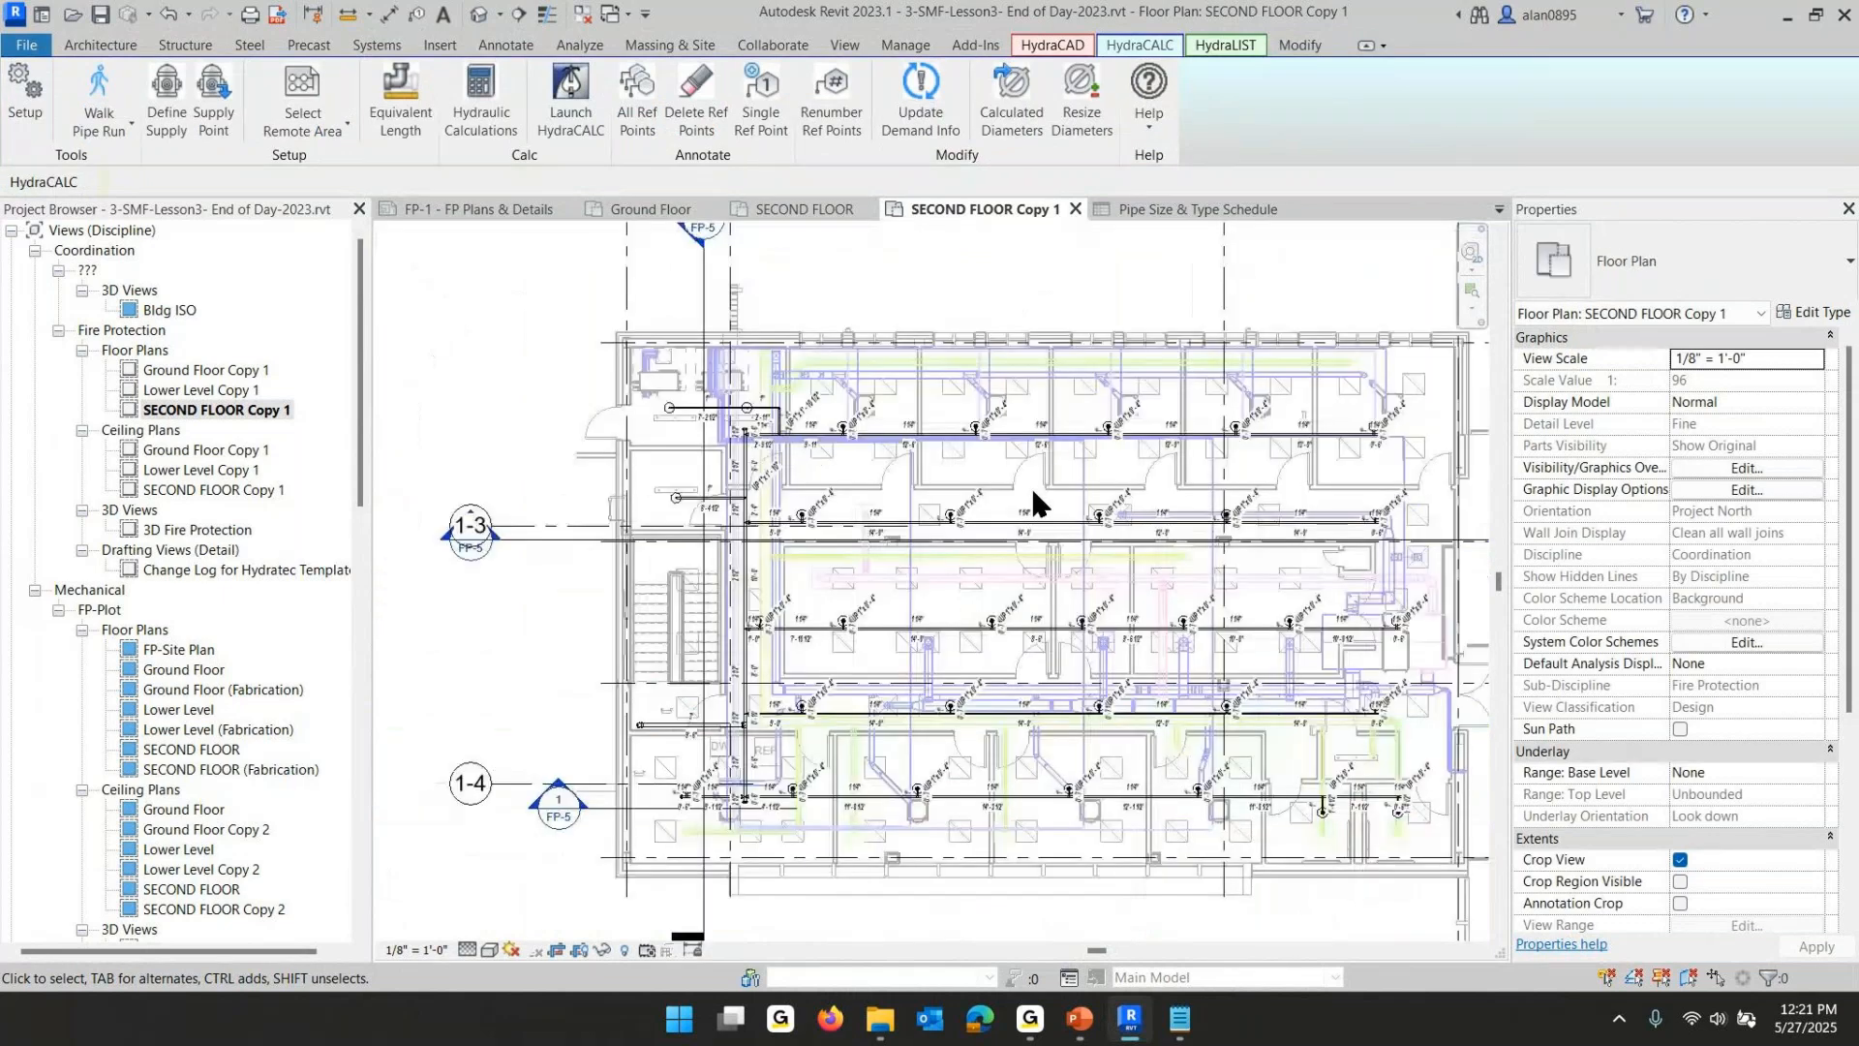
pyautogui.scroll(-1, 1034, 500)
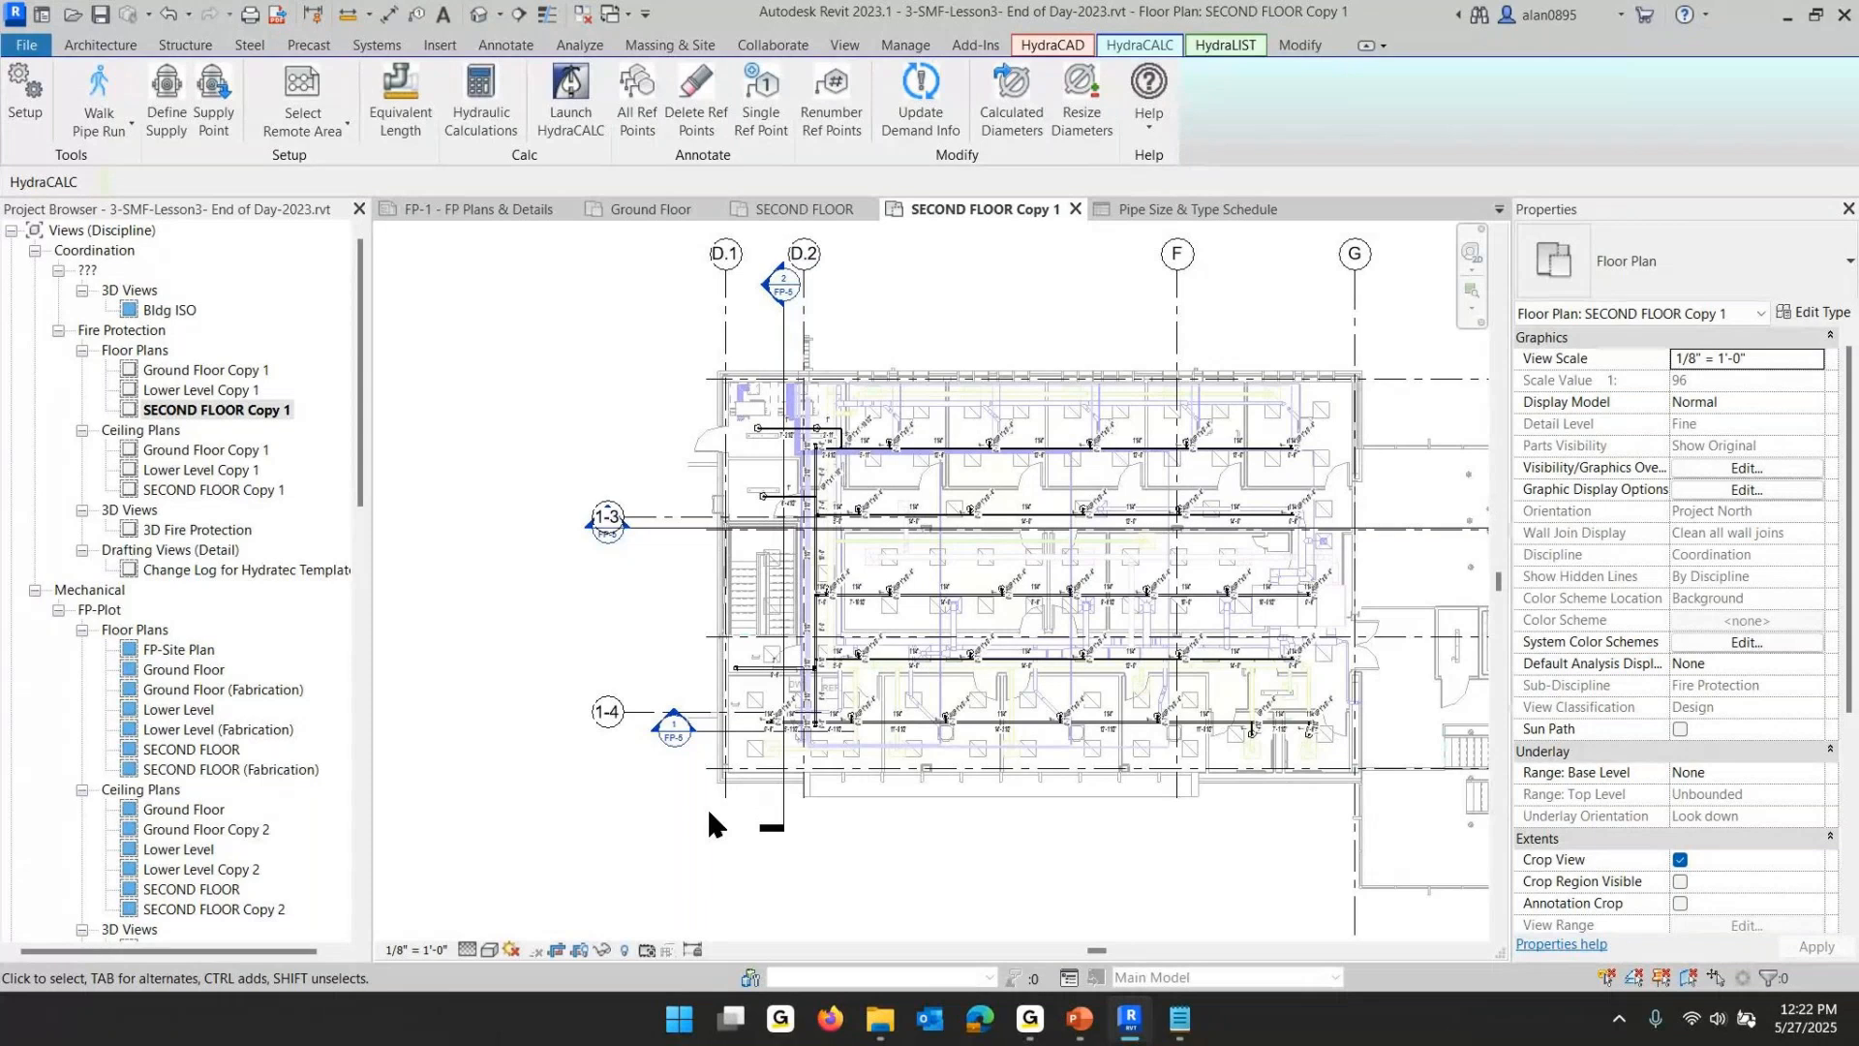
pyautogui.click(1078, 1026)
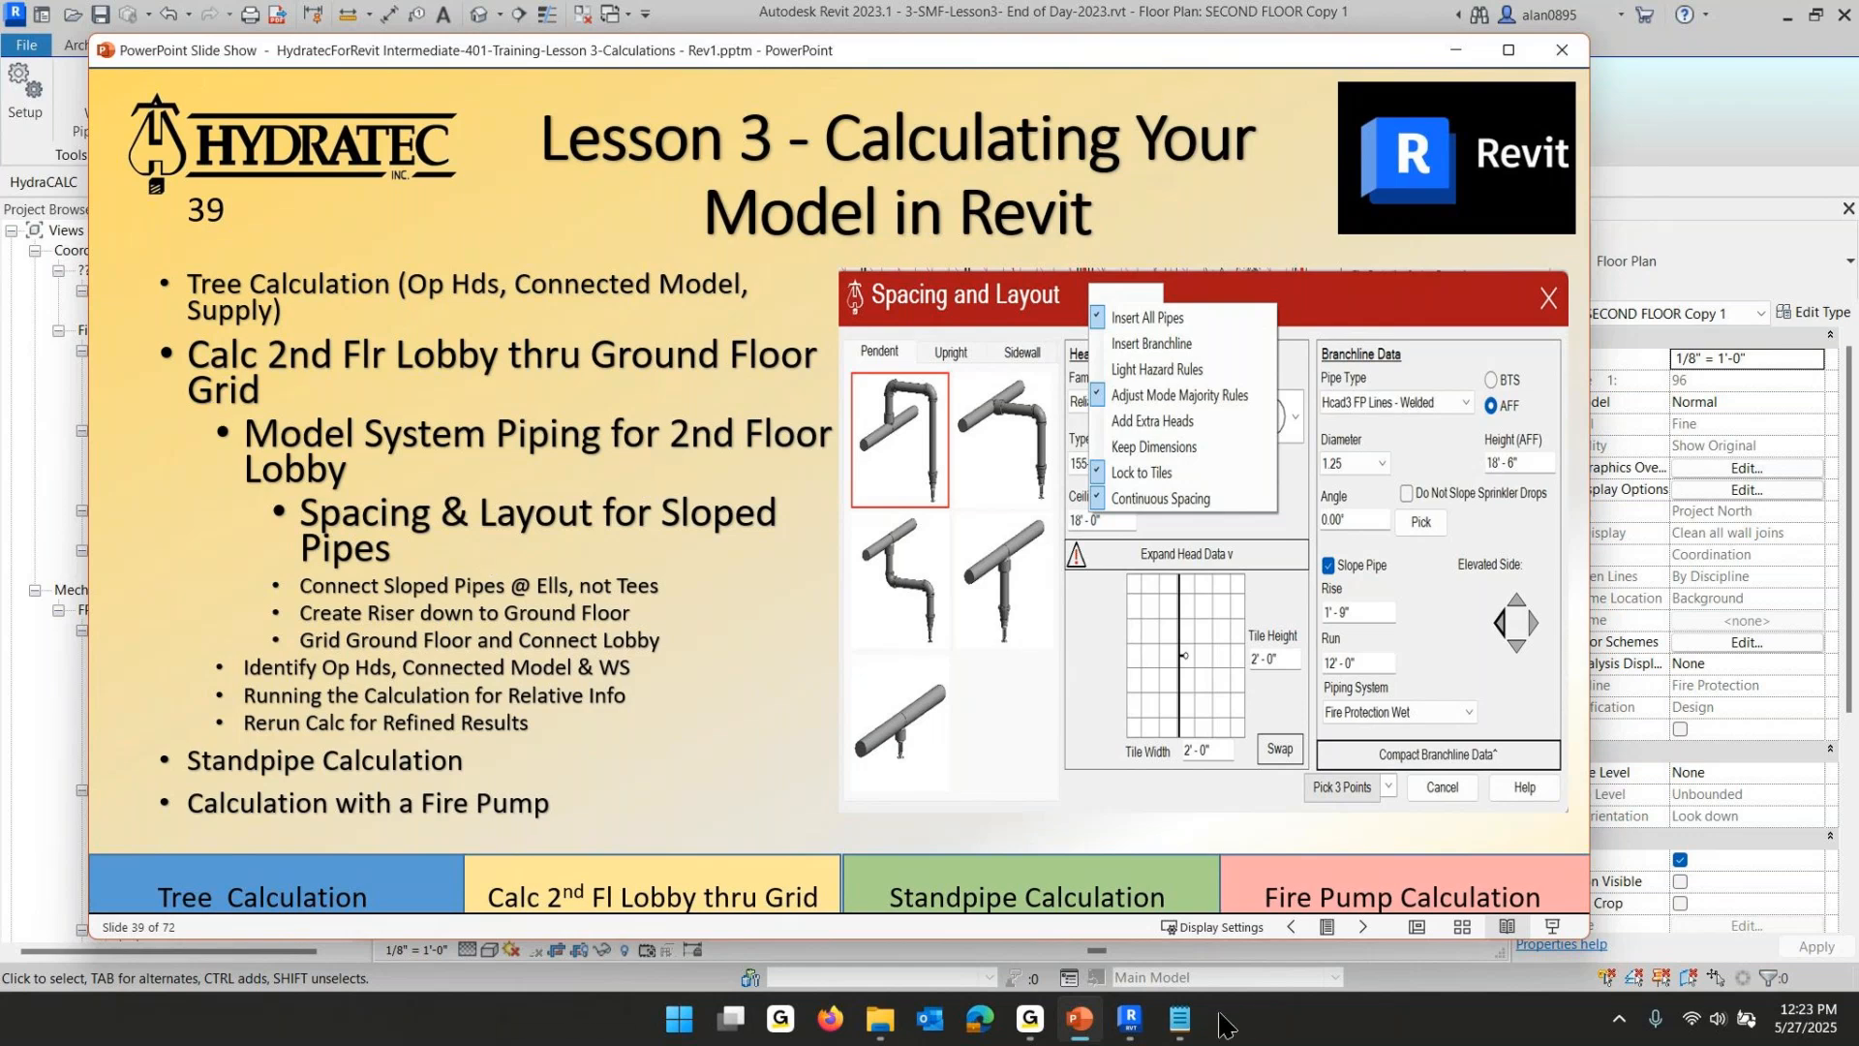
# - Open the Bldg Section Looking North from the plan's section mark and examine the sloped lobby roof area
pyautogui.moveTo(1079, 1028)
pyautogui.click(1131, 1030)
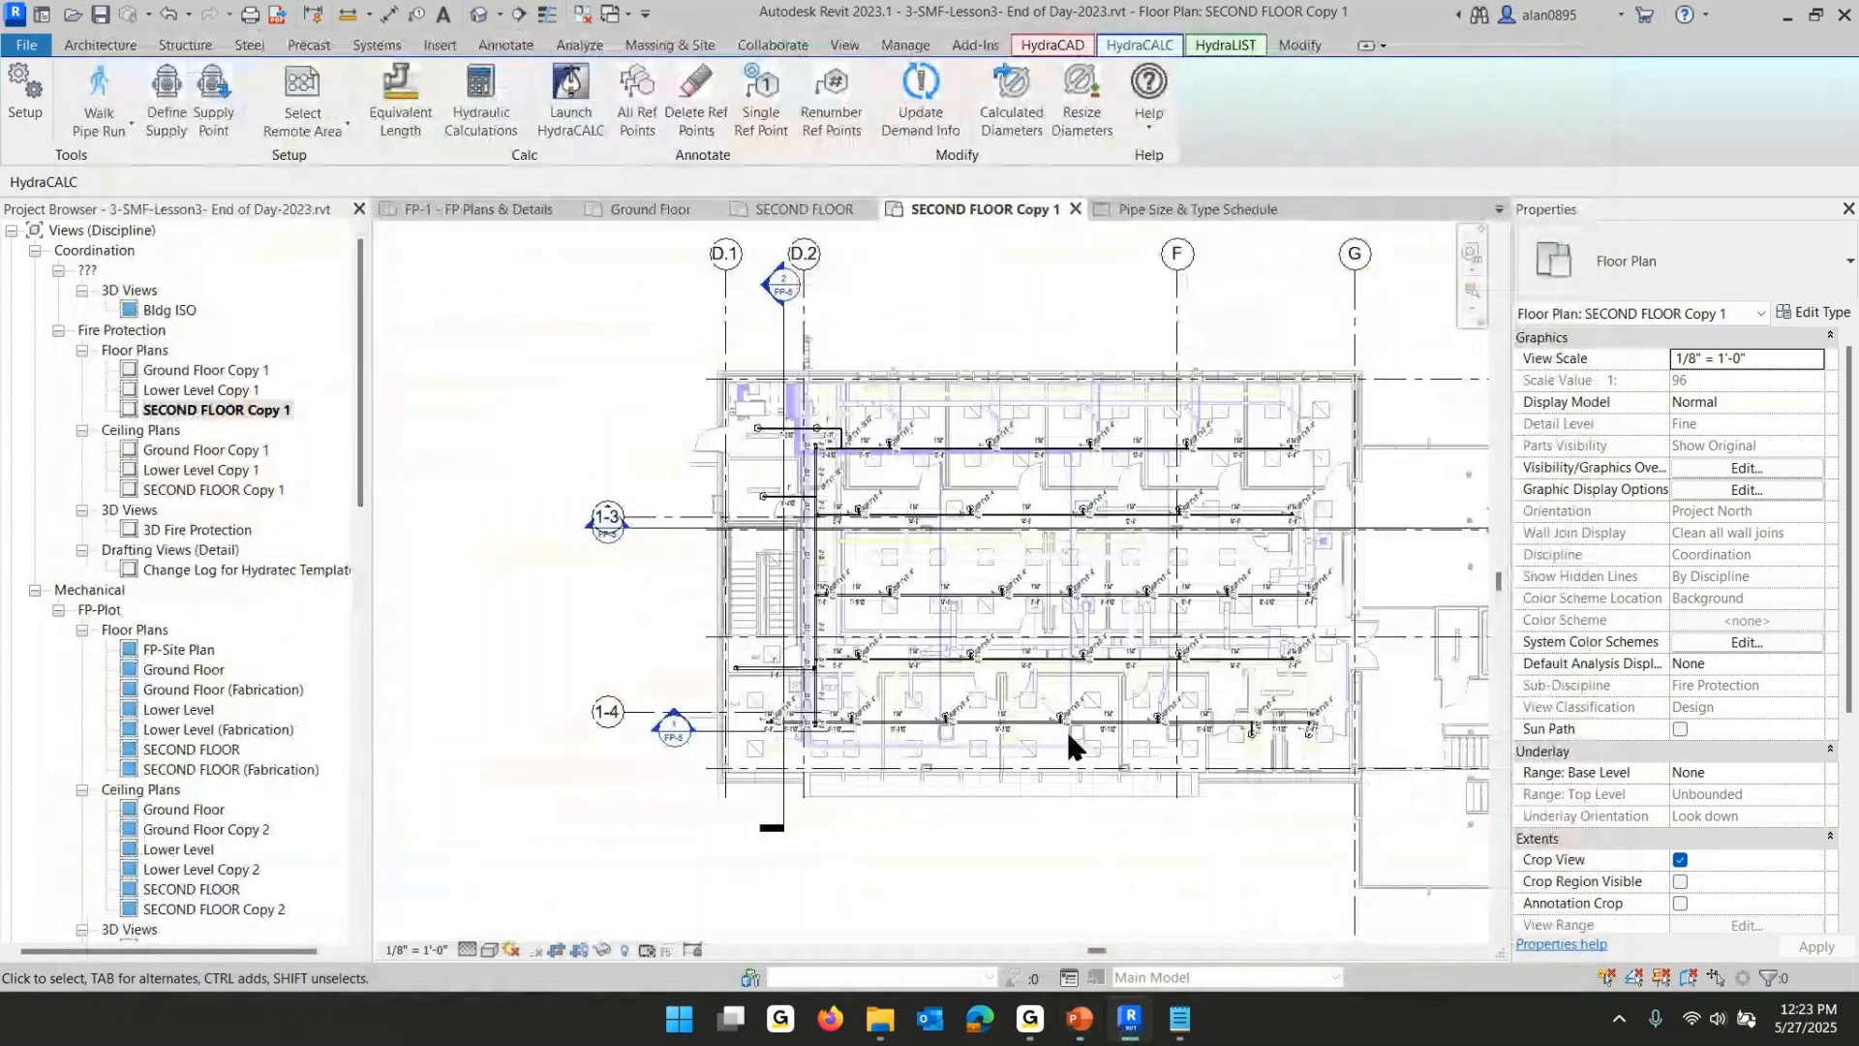
pyautogui.moveTo(1082, 678); pyautogui.dragTo(792, 637, button='middle')
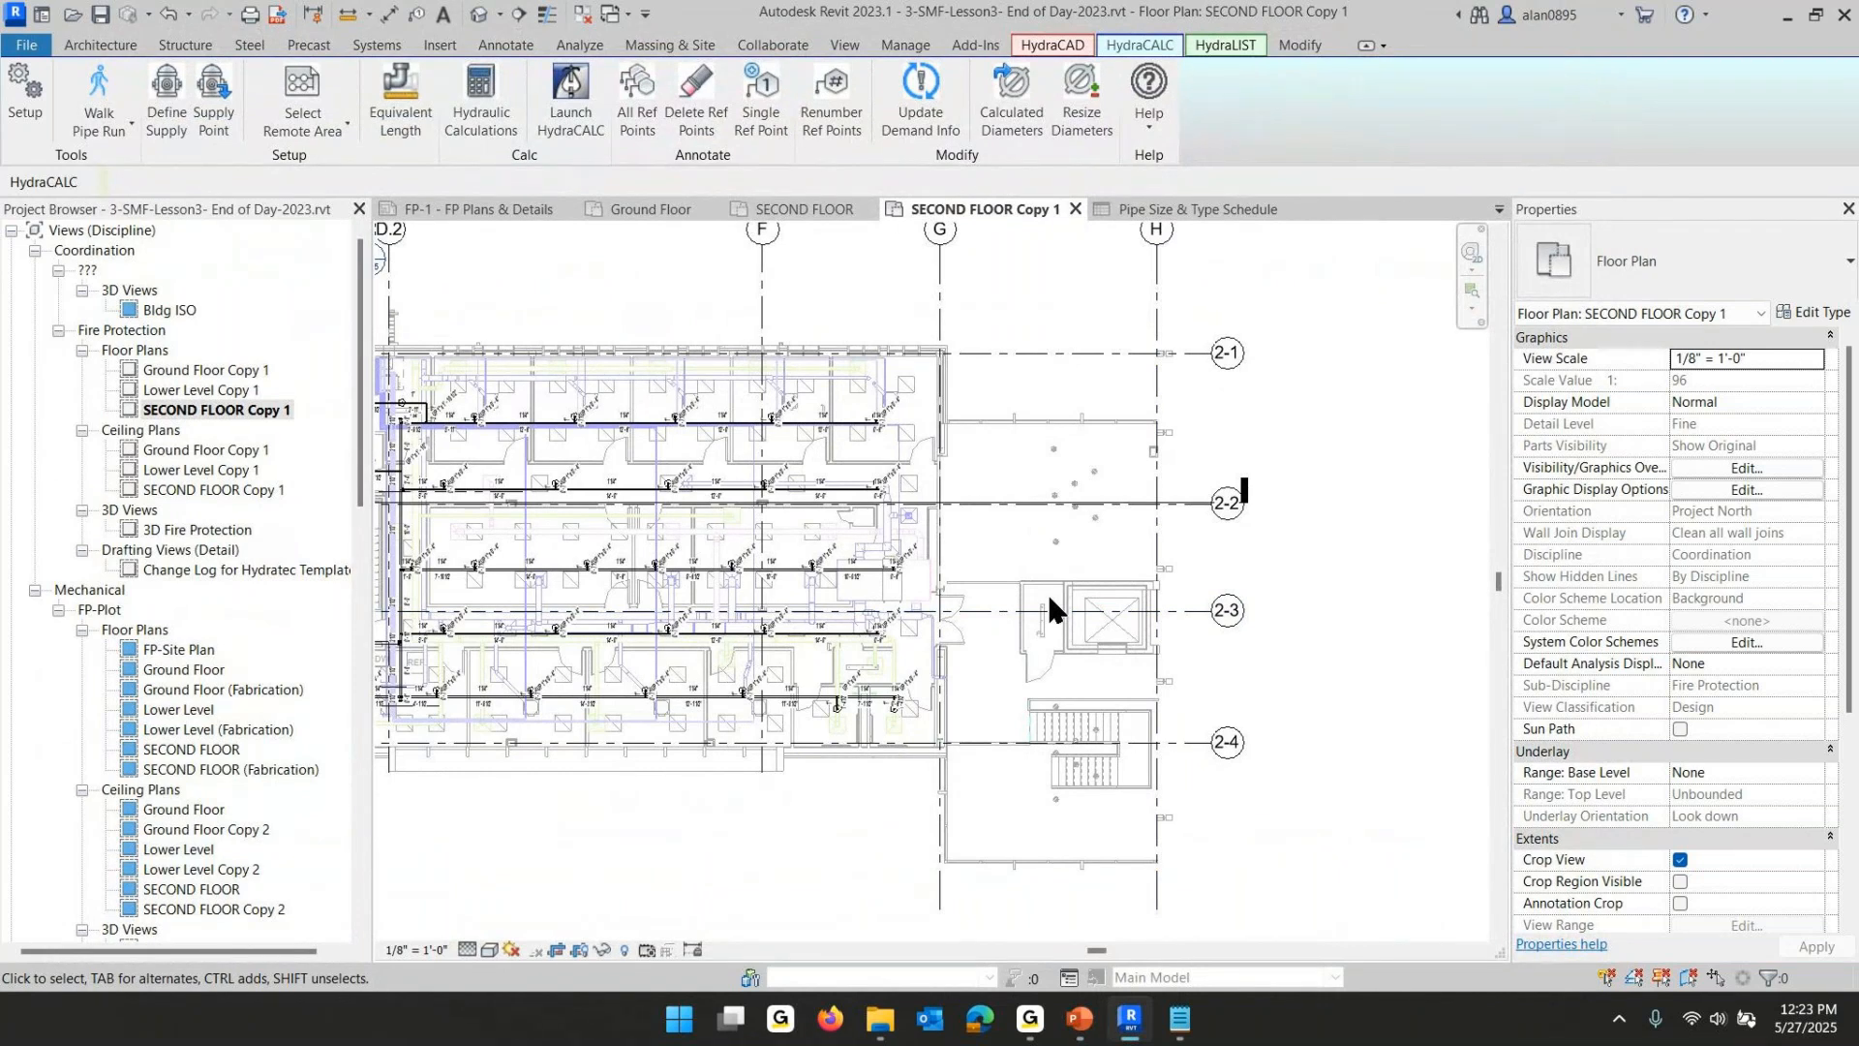
pyautogui.scroll(-3, 1132, 728)
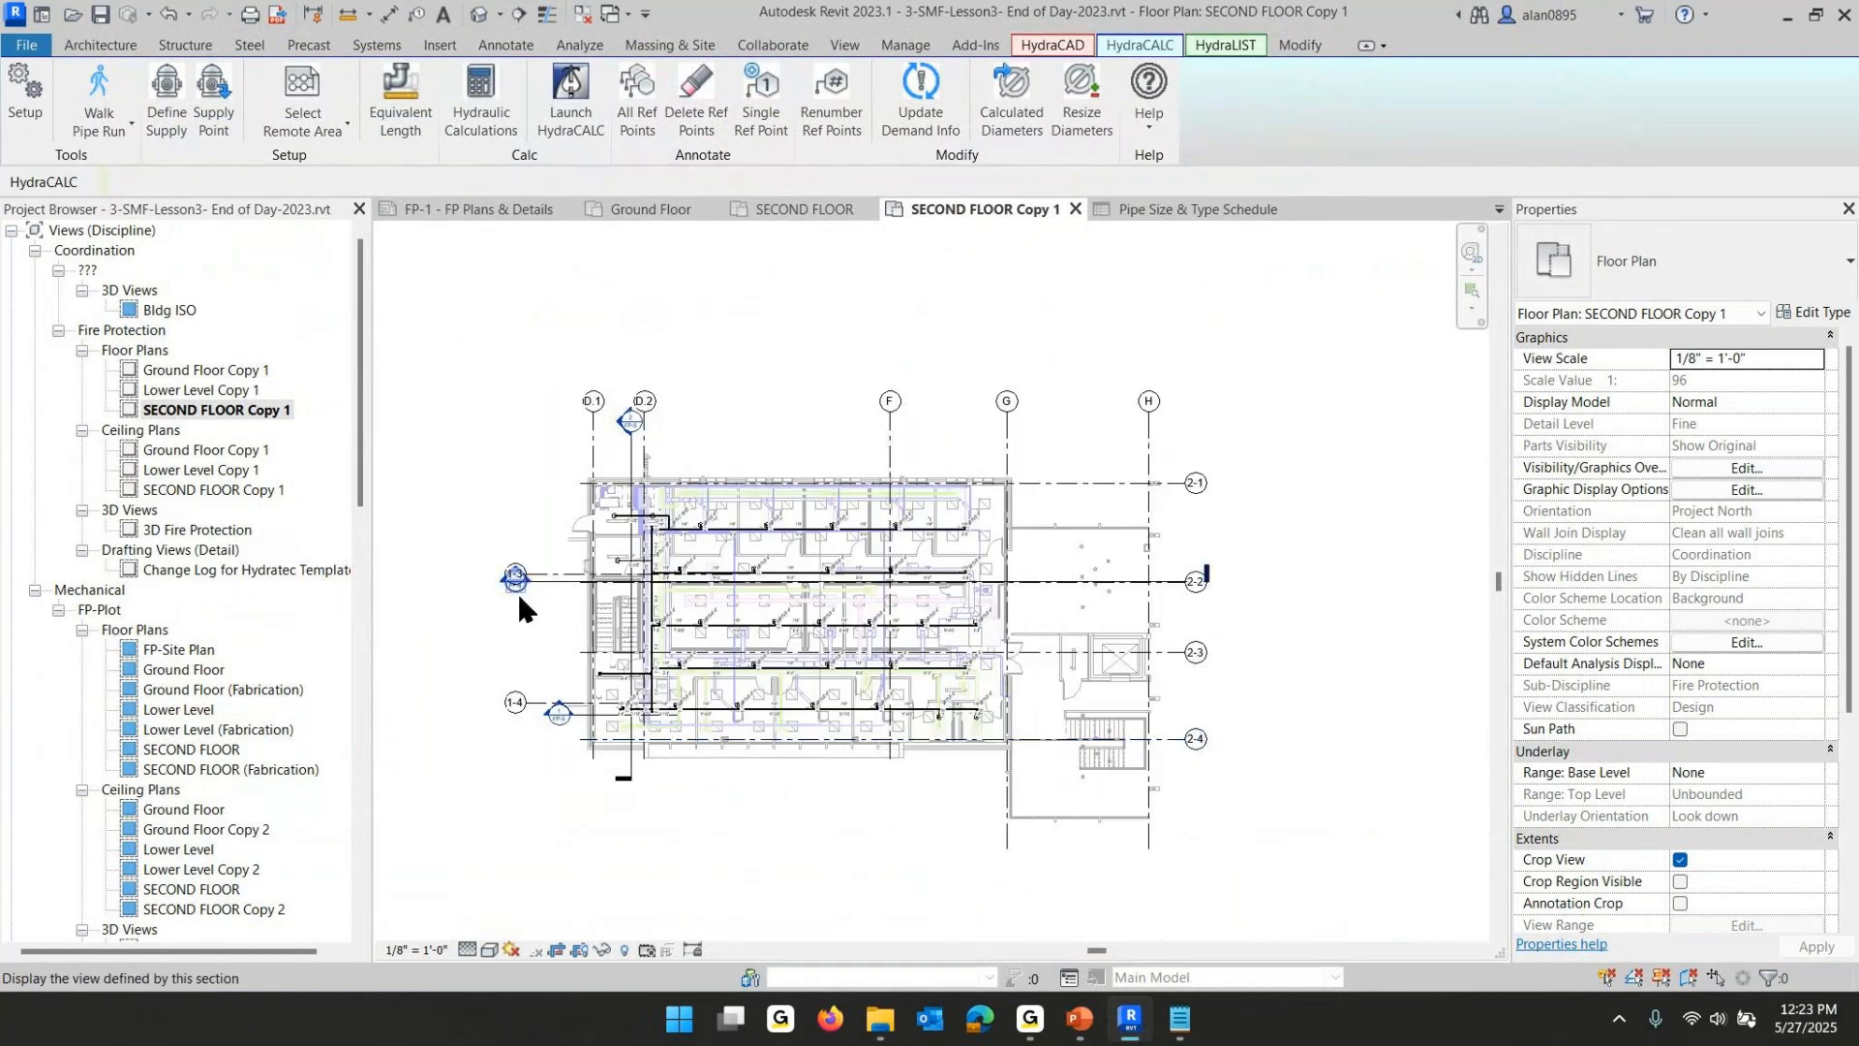
pyautogui.doubleClick(518, 593)
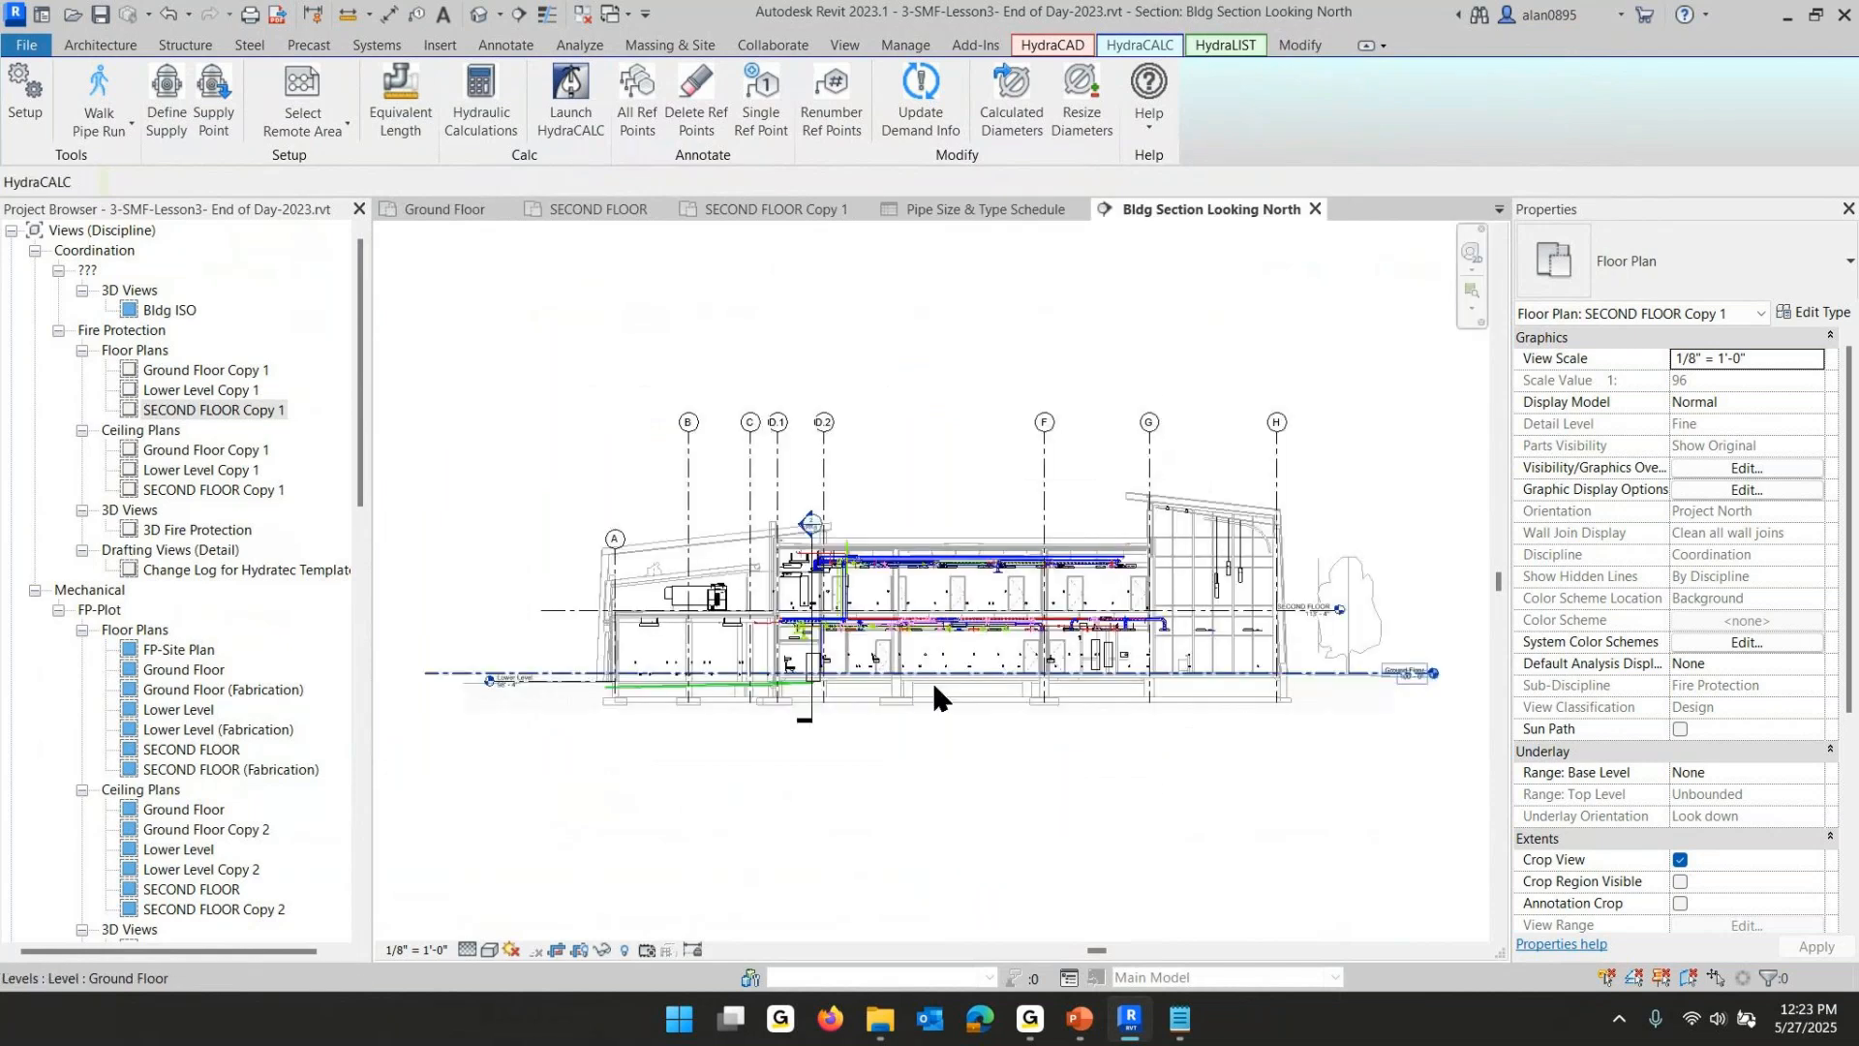
pyautogui.scroll(5, 1187, 573)
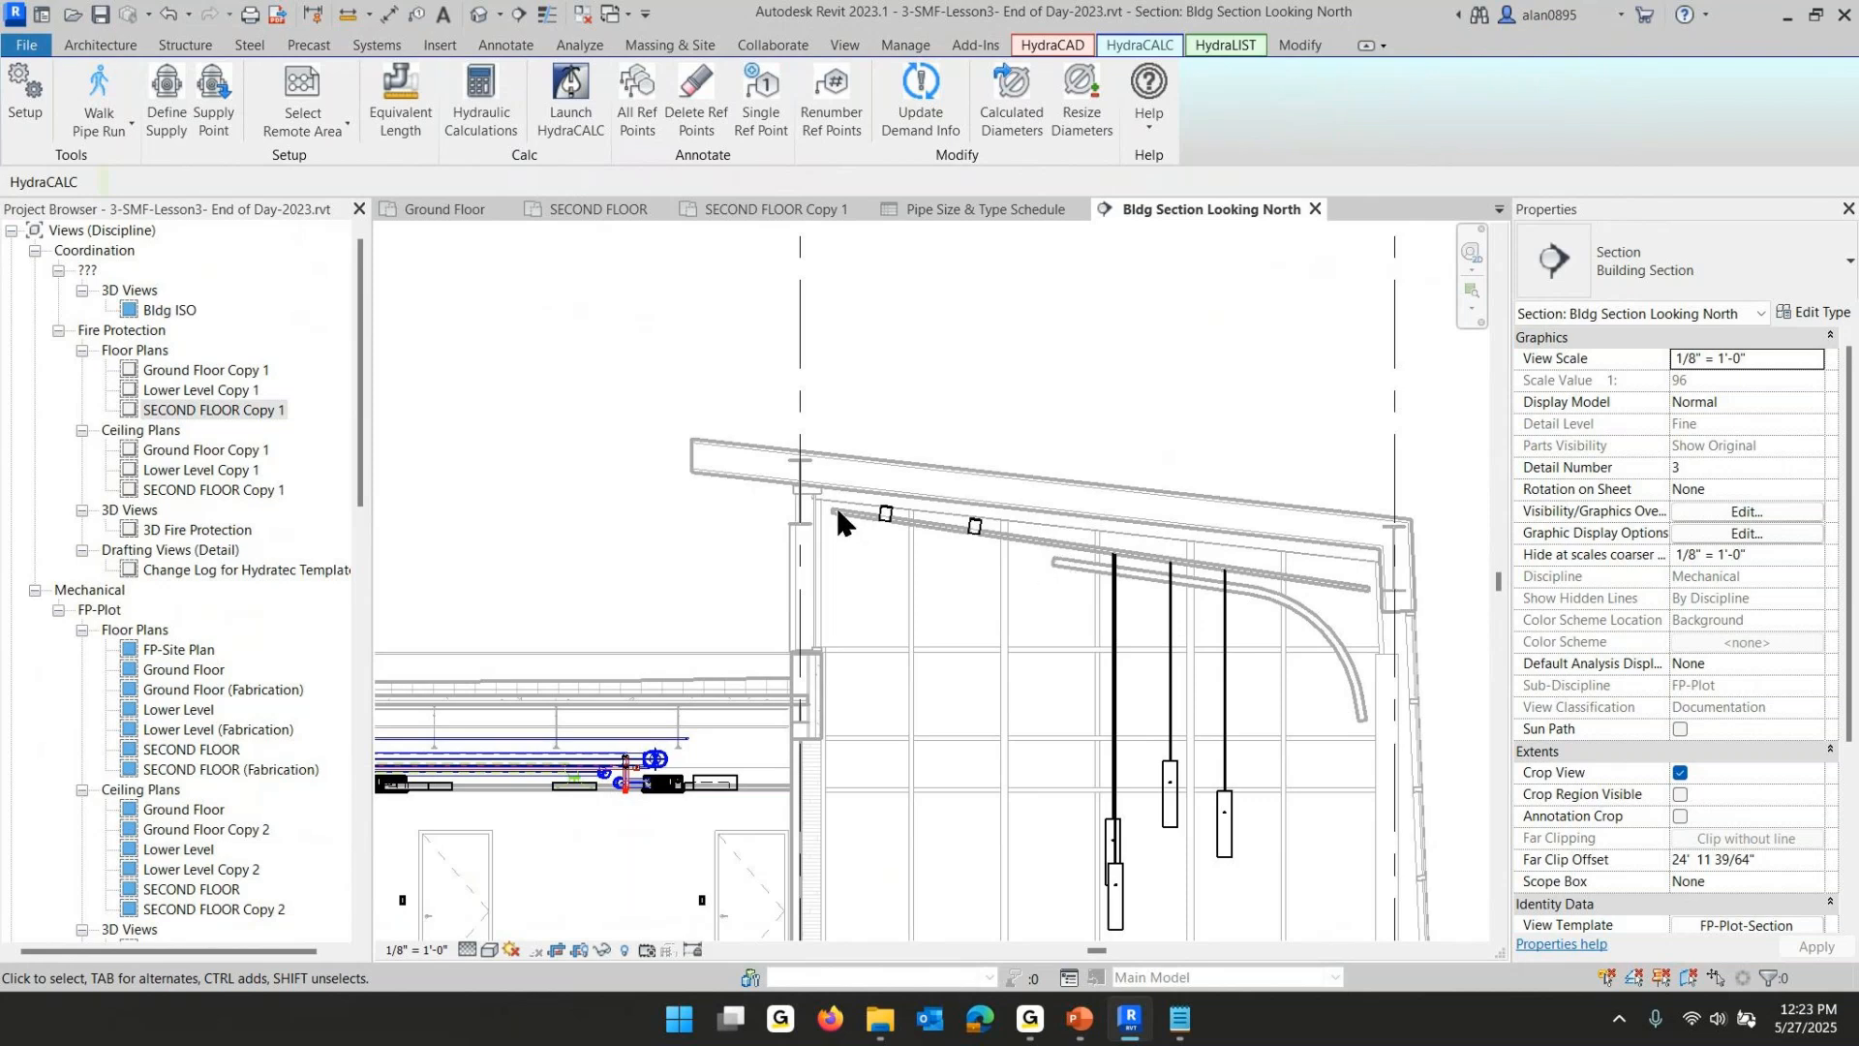
pyautogui.scroll(2, 849, 517)
pyautogui.scroll(1, 849, 516)
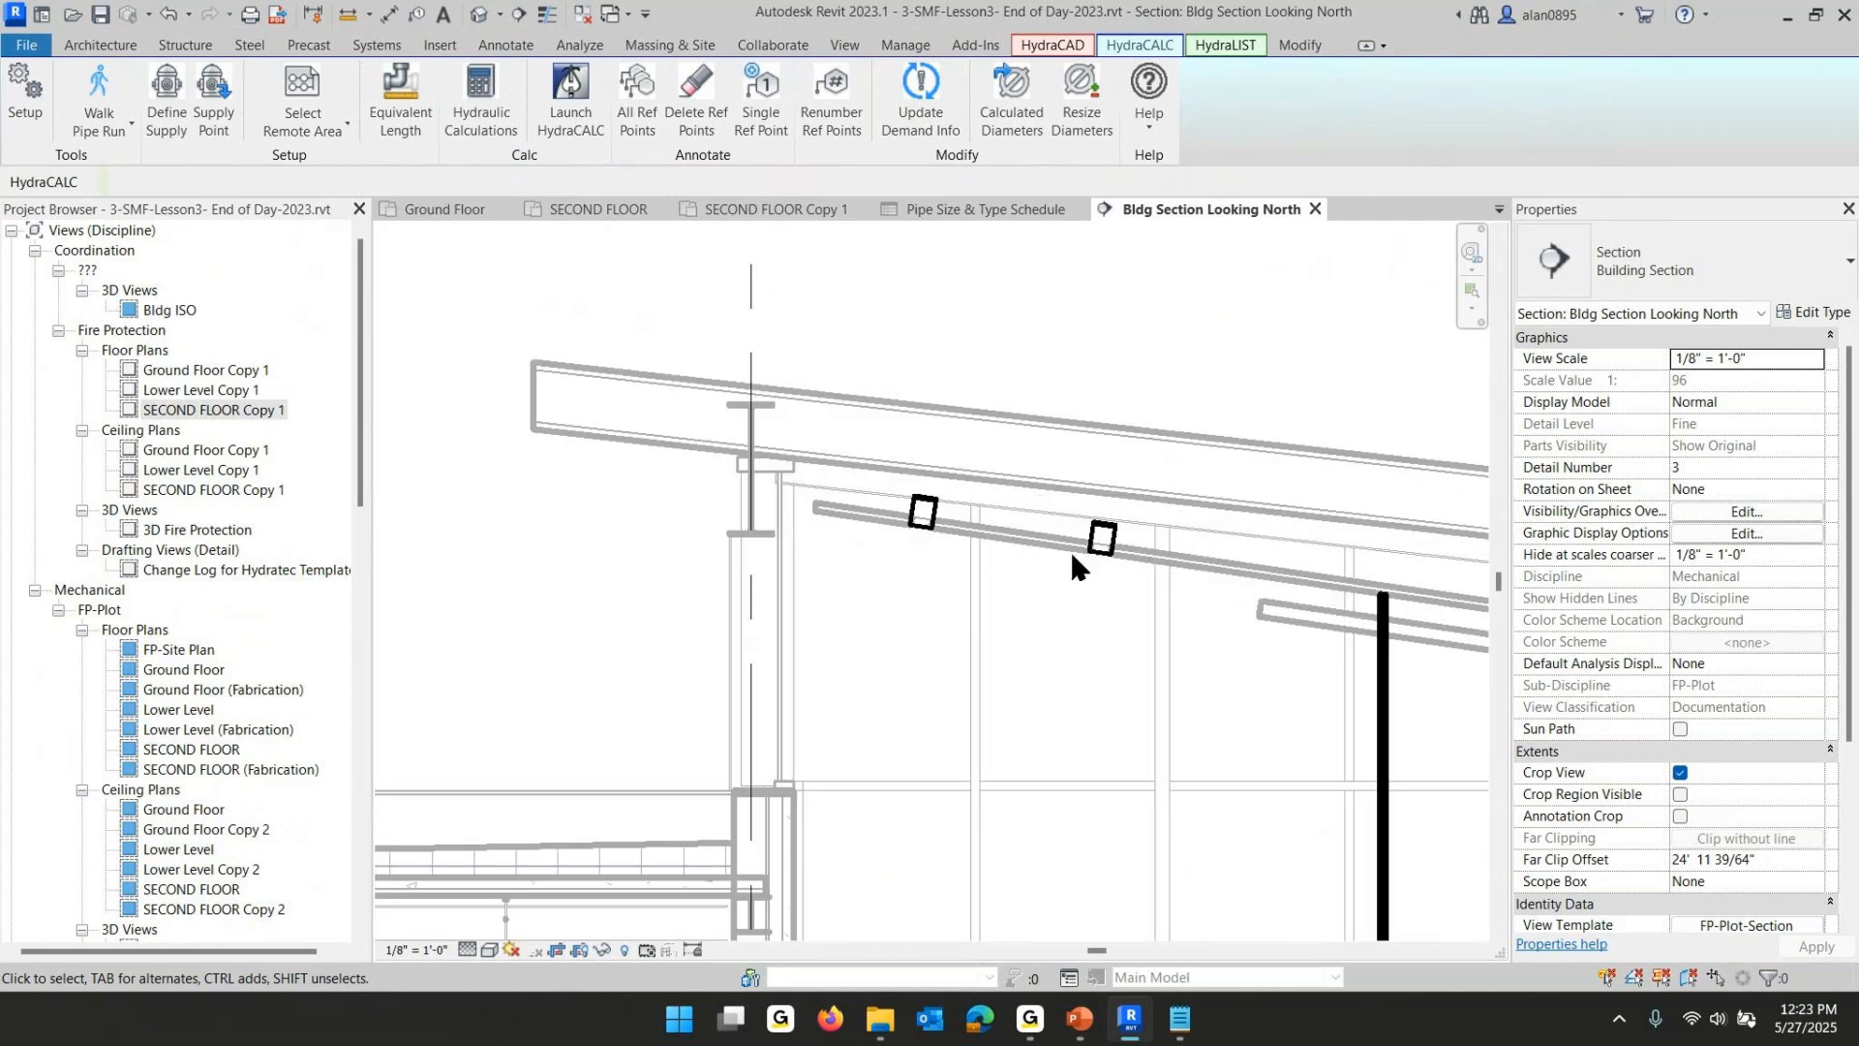
pyautogui.moveTo(1265, 594); pyautogui.dragTo(871, 563, button='middle')
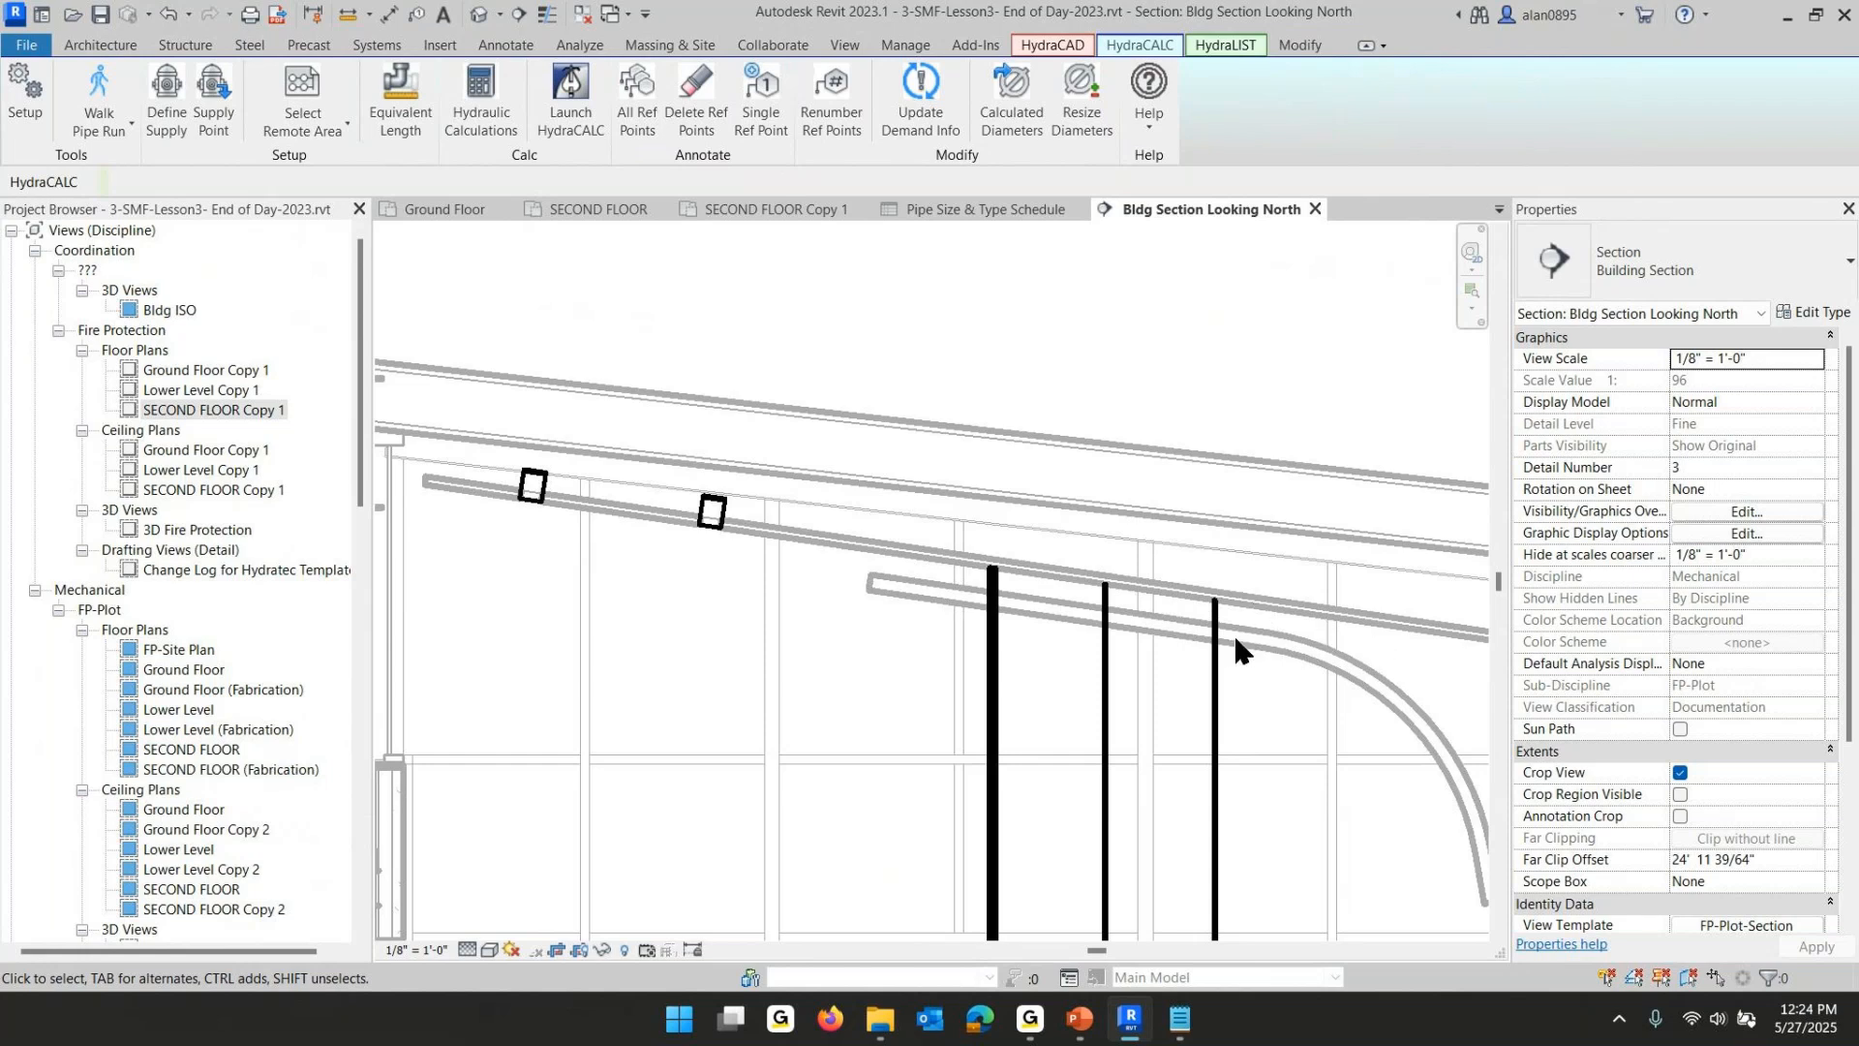
pyautogui.scroll(-4, 1235, 639)
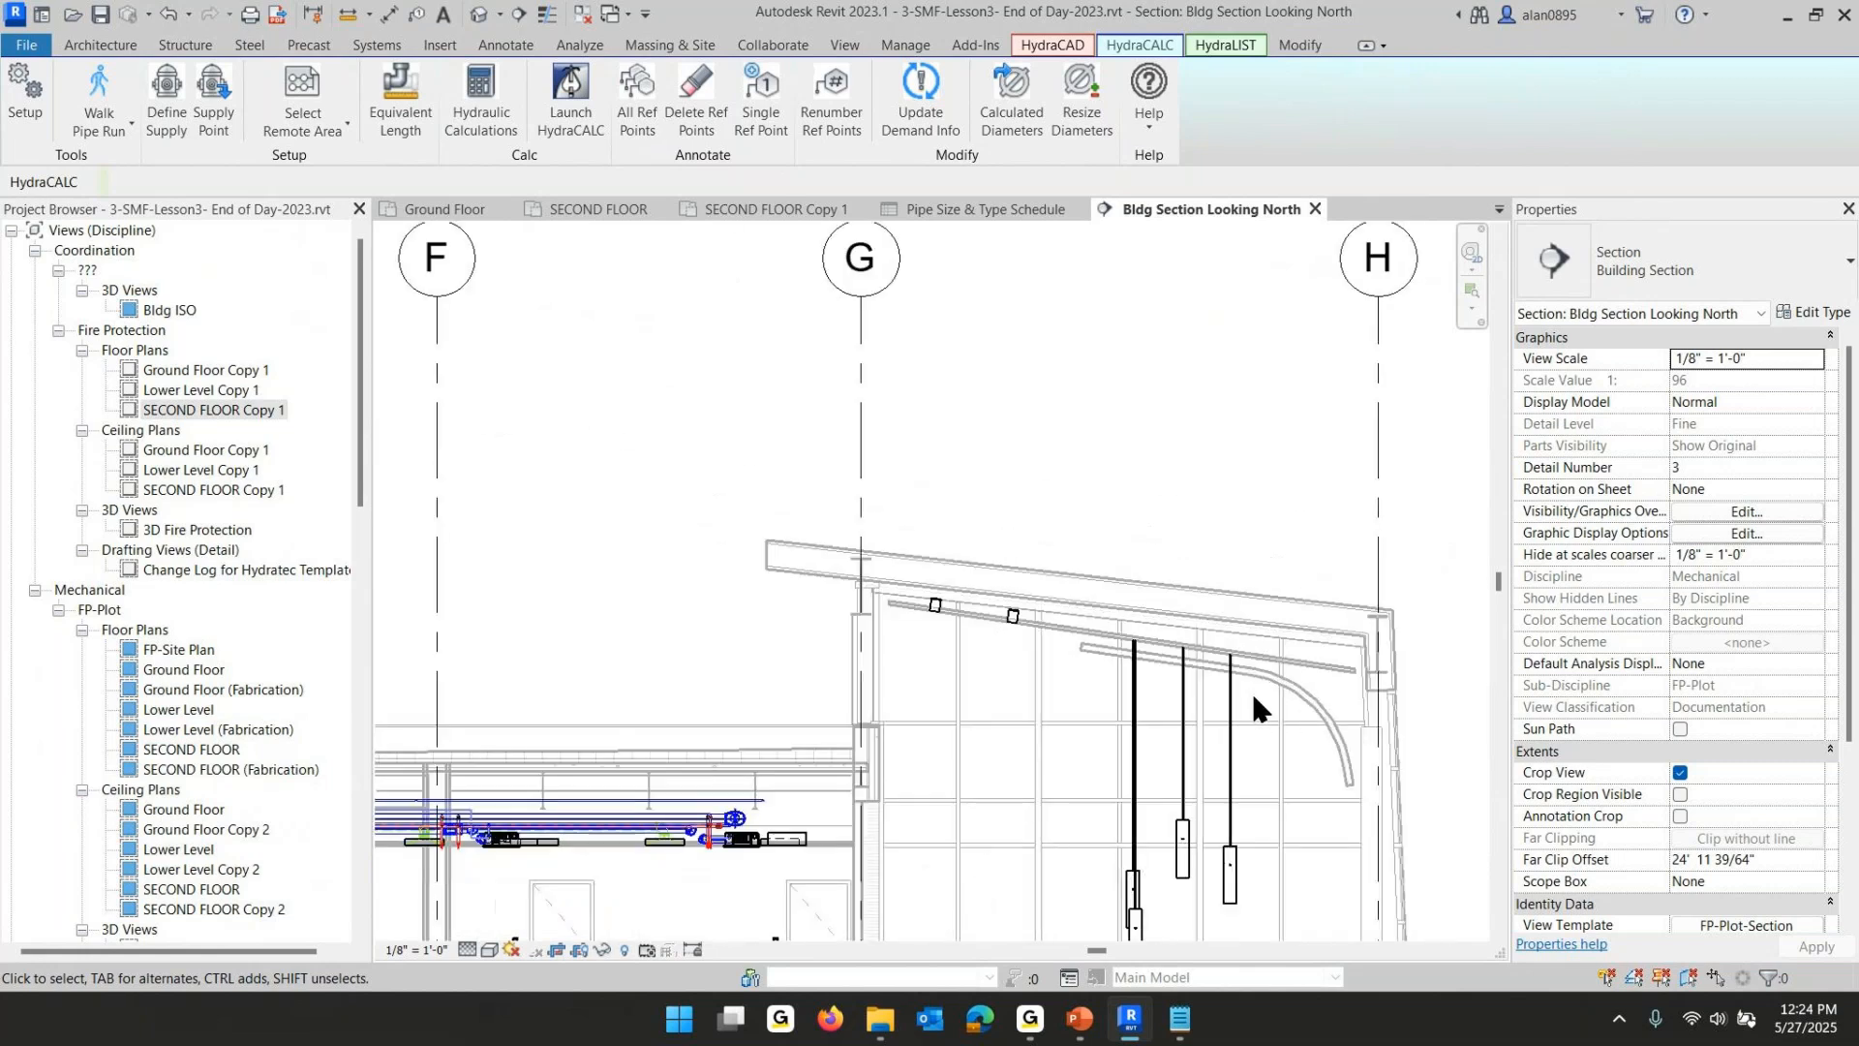
pyautogui.moveTo(1254, 699); pyautogui.dragTo(1257, 585, button='middle')
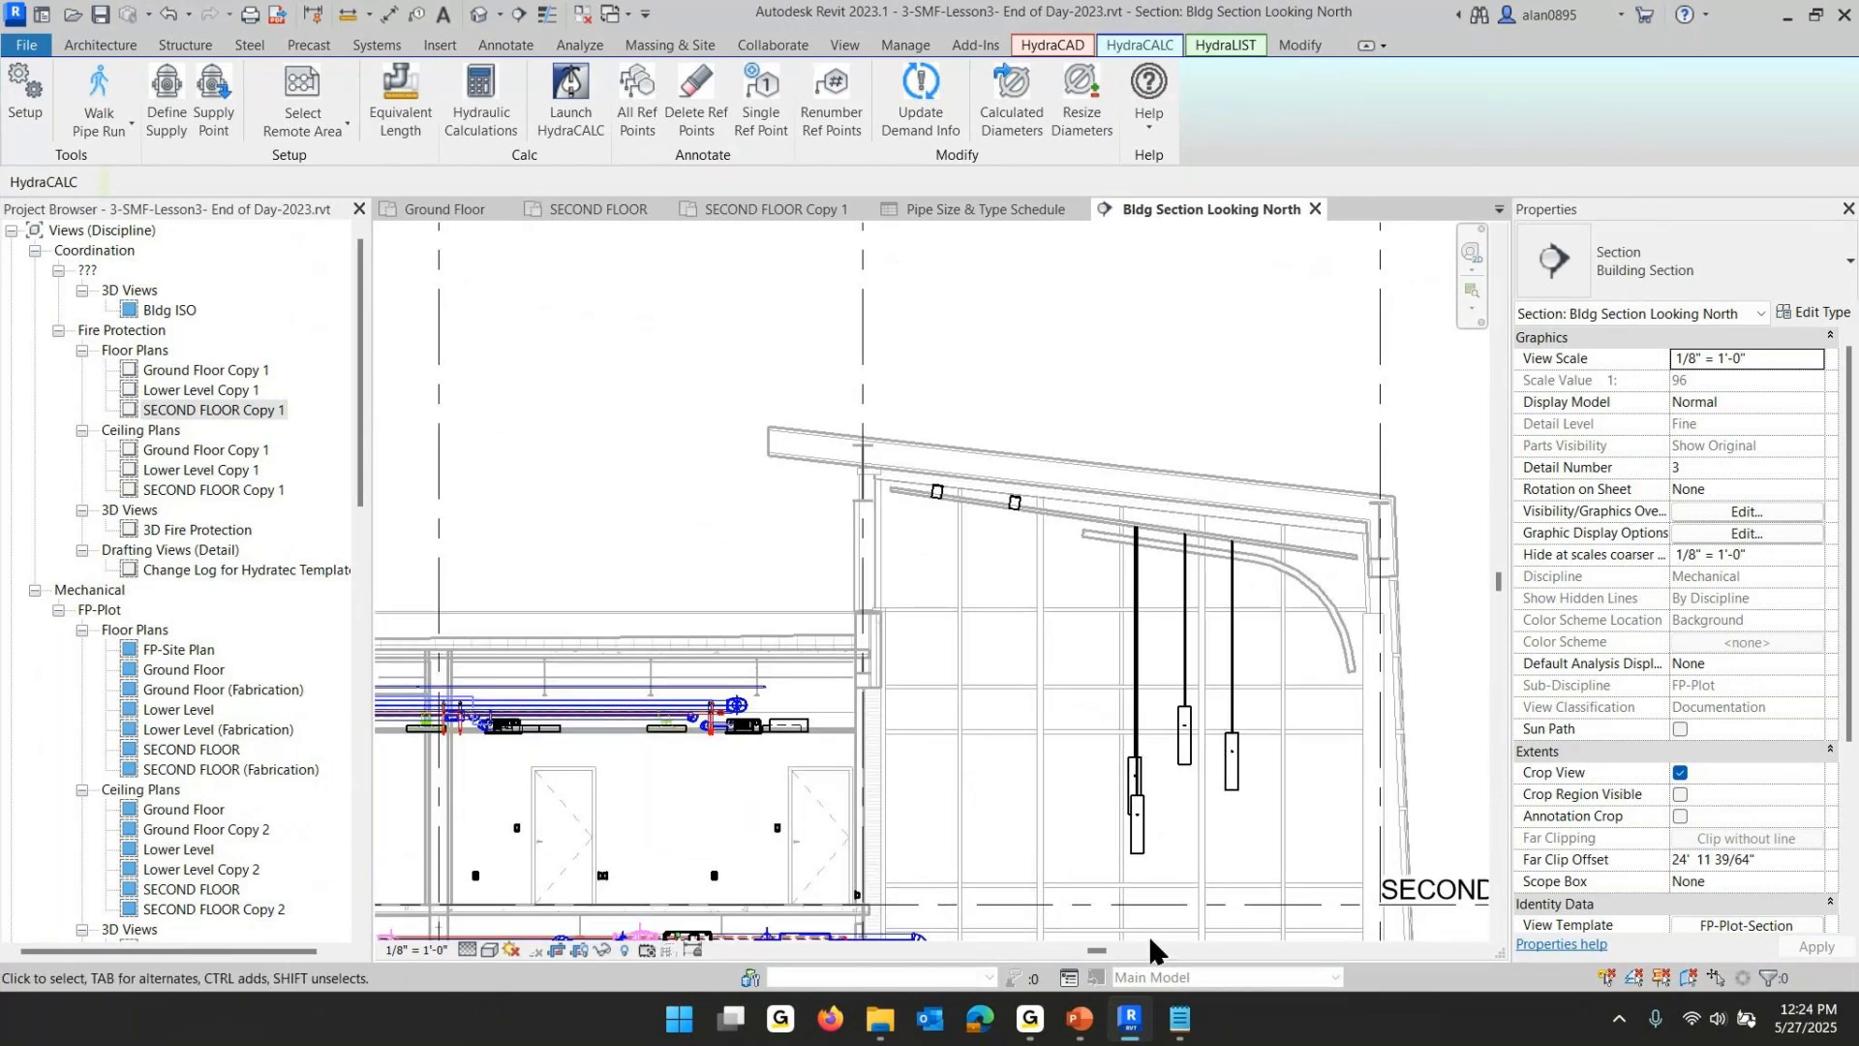
pyautogui.click(1080, 1017)
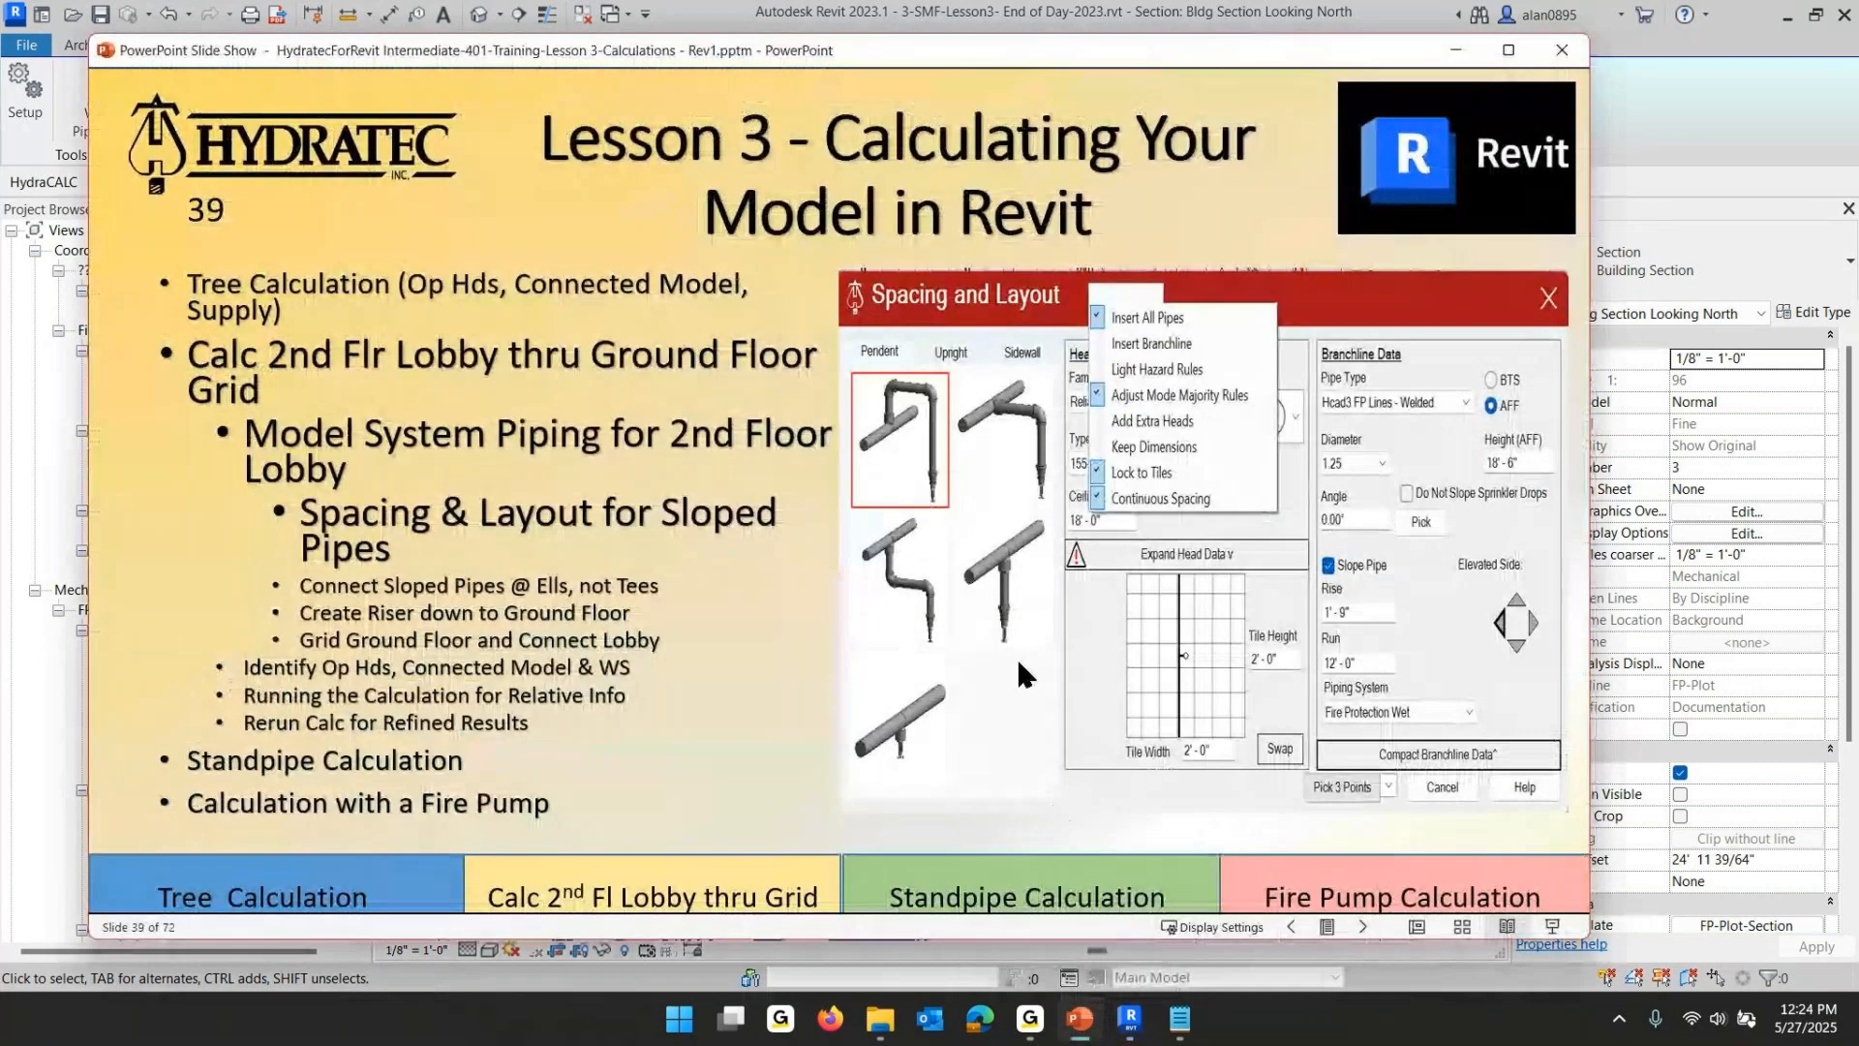
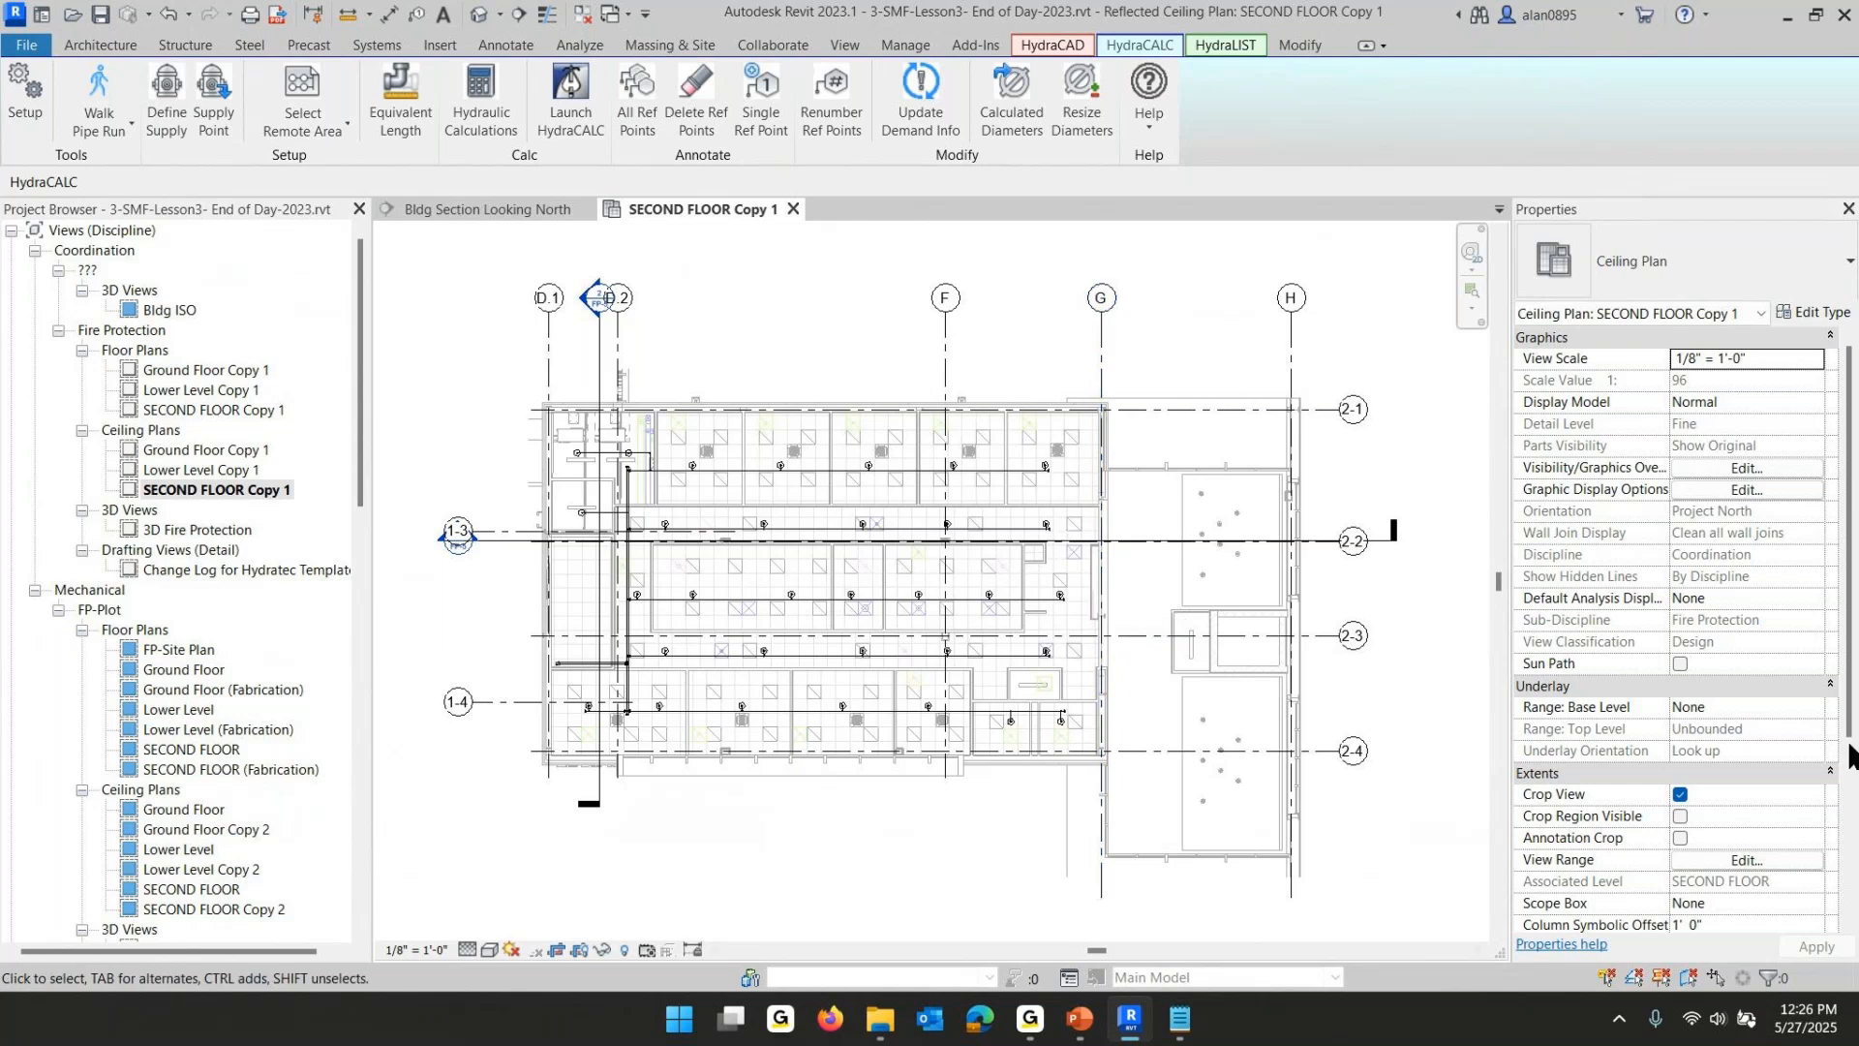
# - Set the view range top offset and view depth offset of SECOND FLOOR Copy 1 to 33' 4"
pyautogui.click(1741, 865)
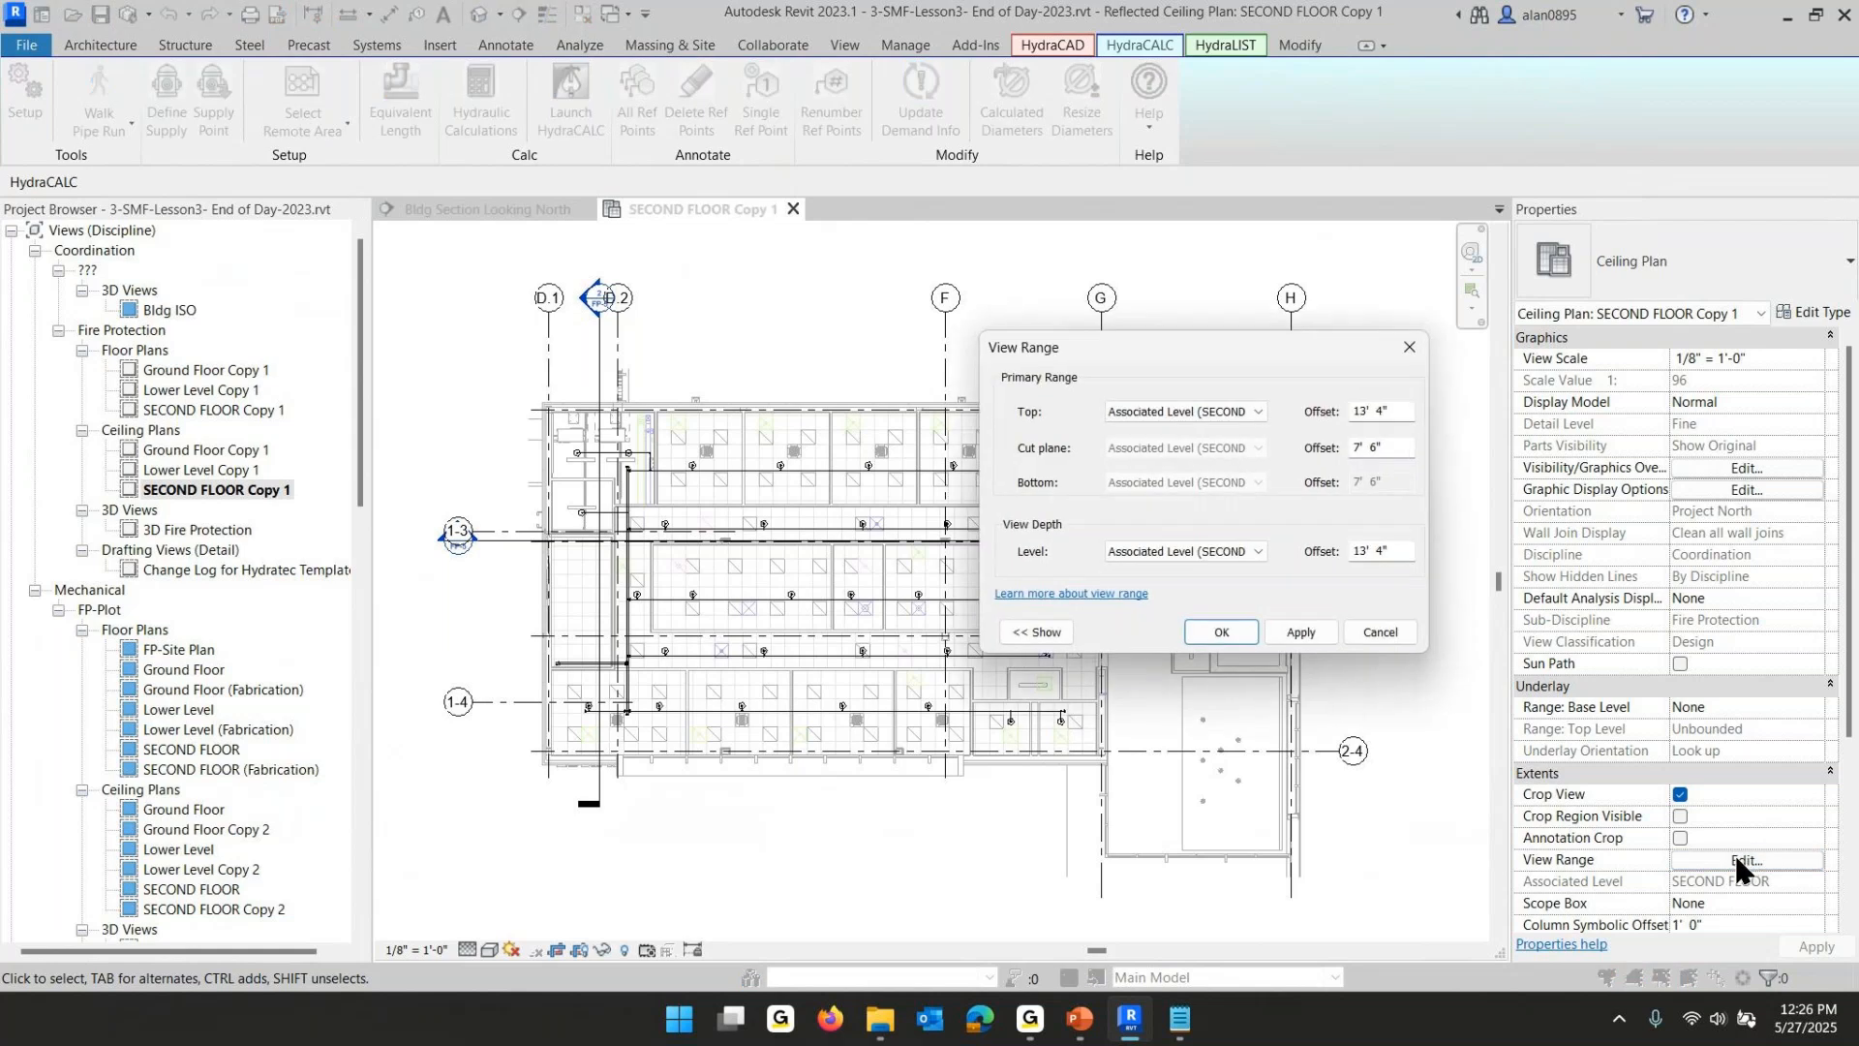
pyautogui.click(1361, 411)
pyautogui.moveTo(1360, 411); pyautogui.dragTo(1302, 416)
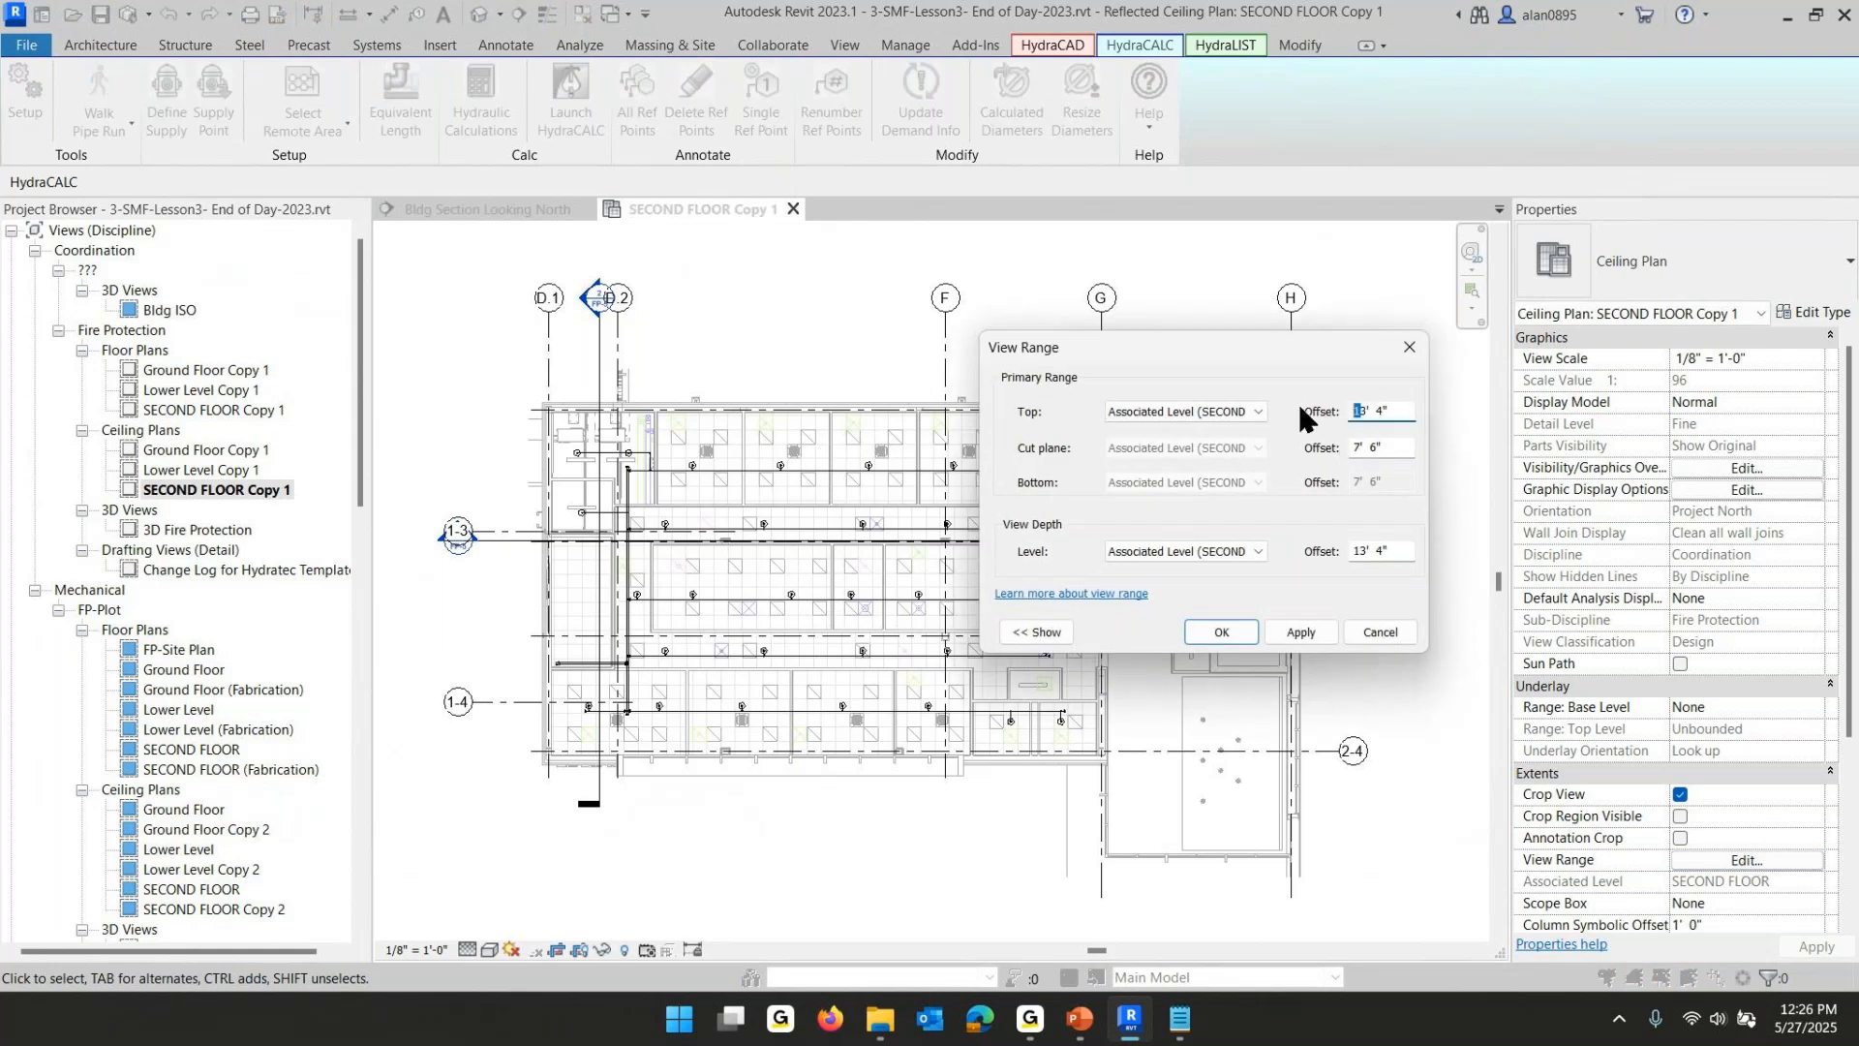
pyautogui.click(1222, 624)
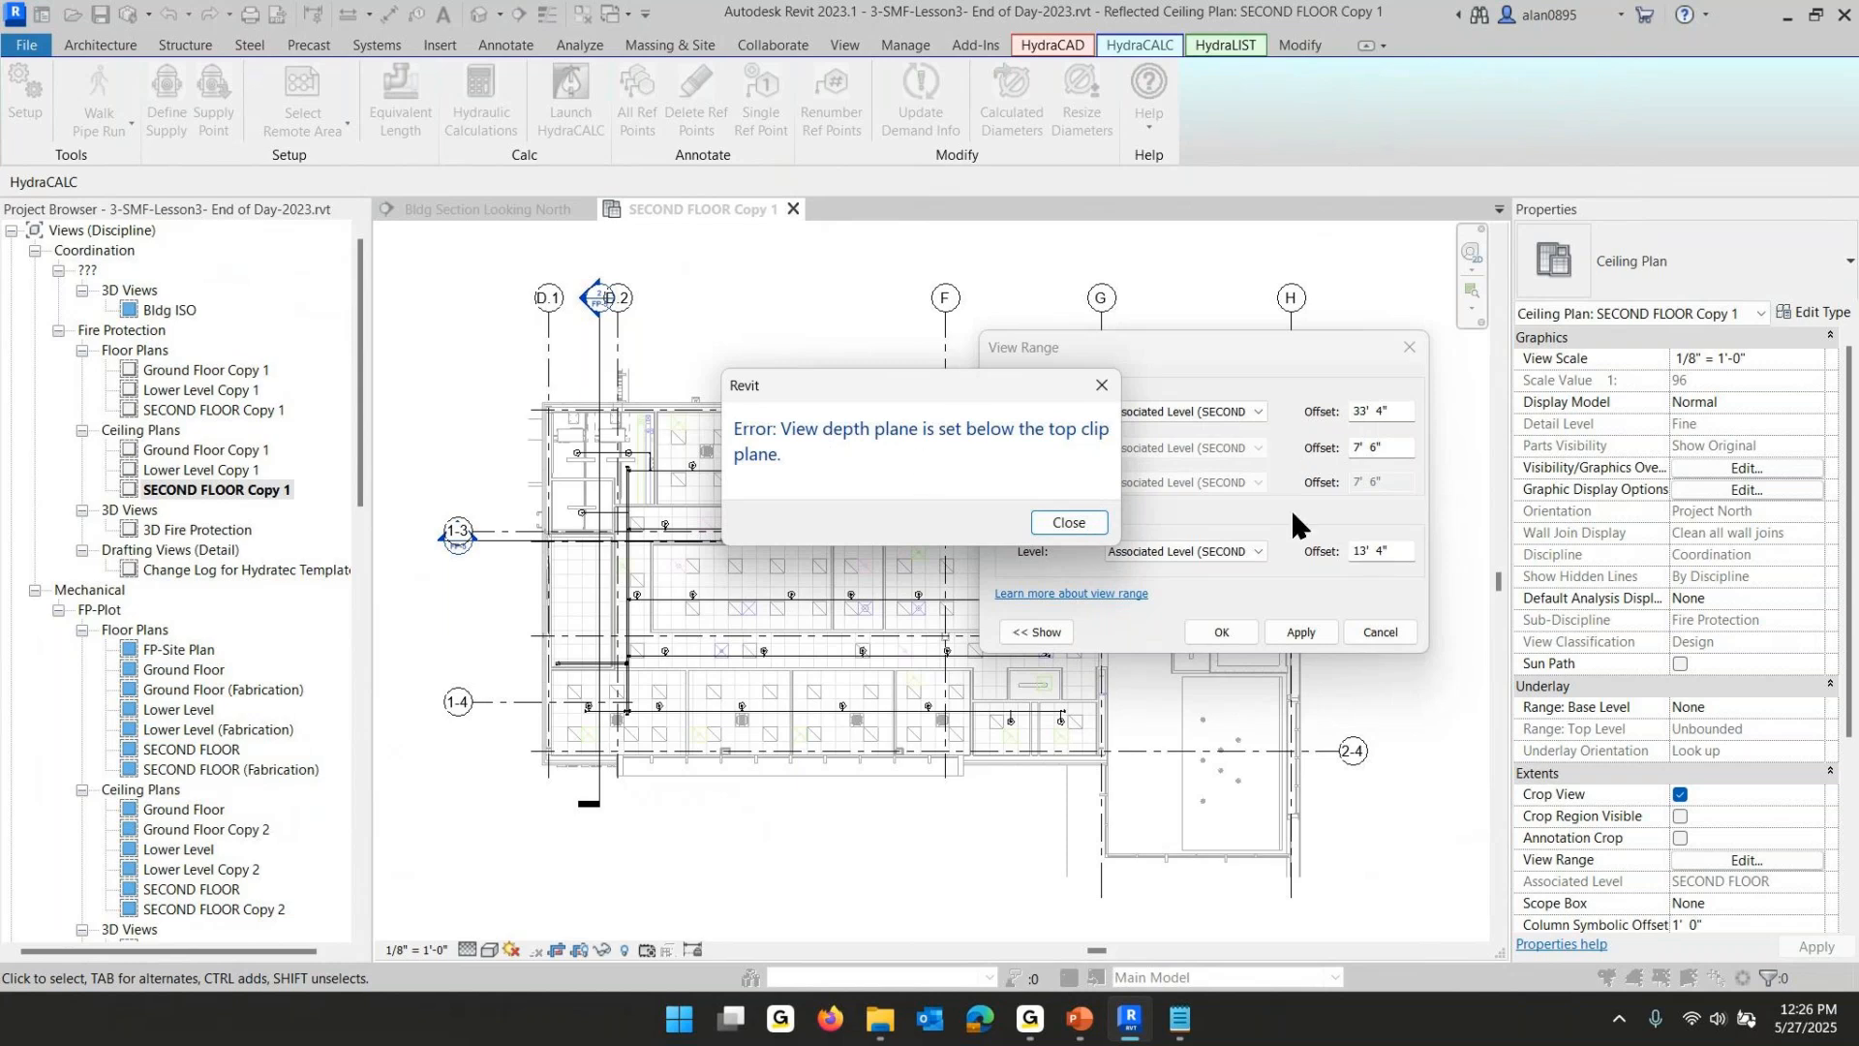
pyautogui.click(1071, 522)
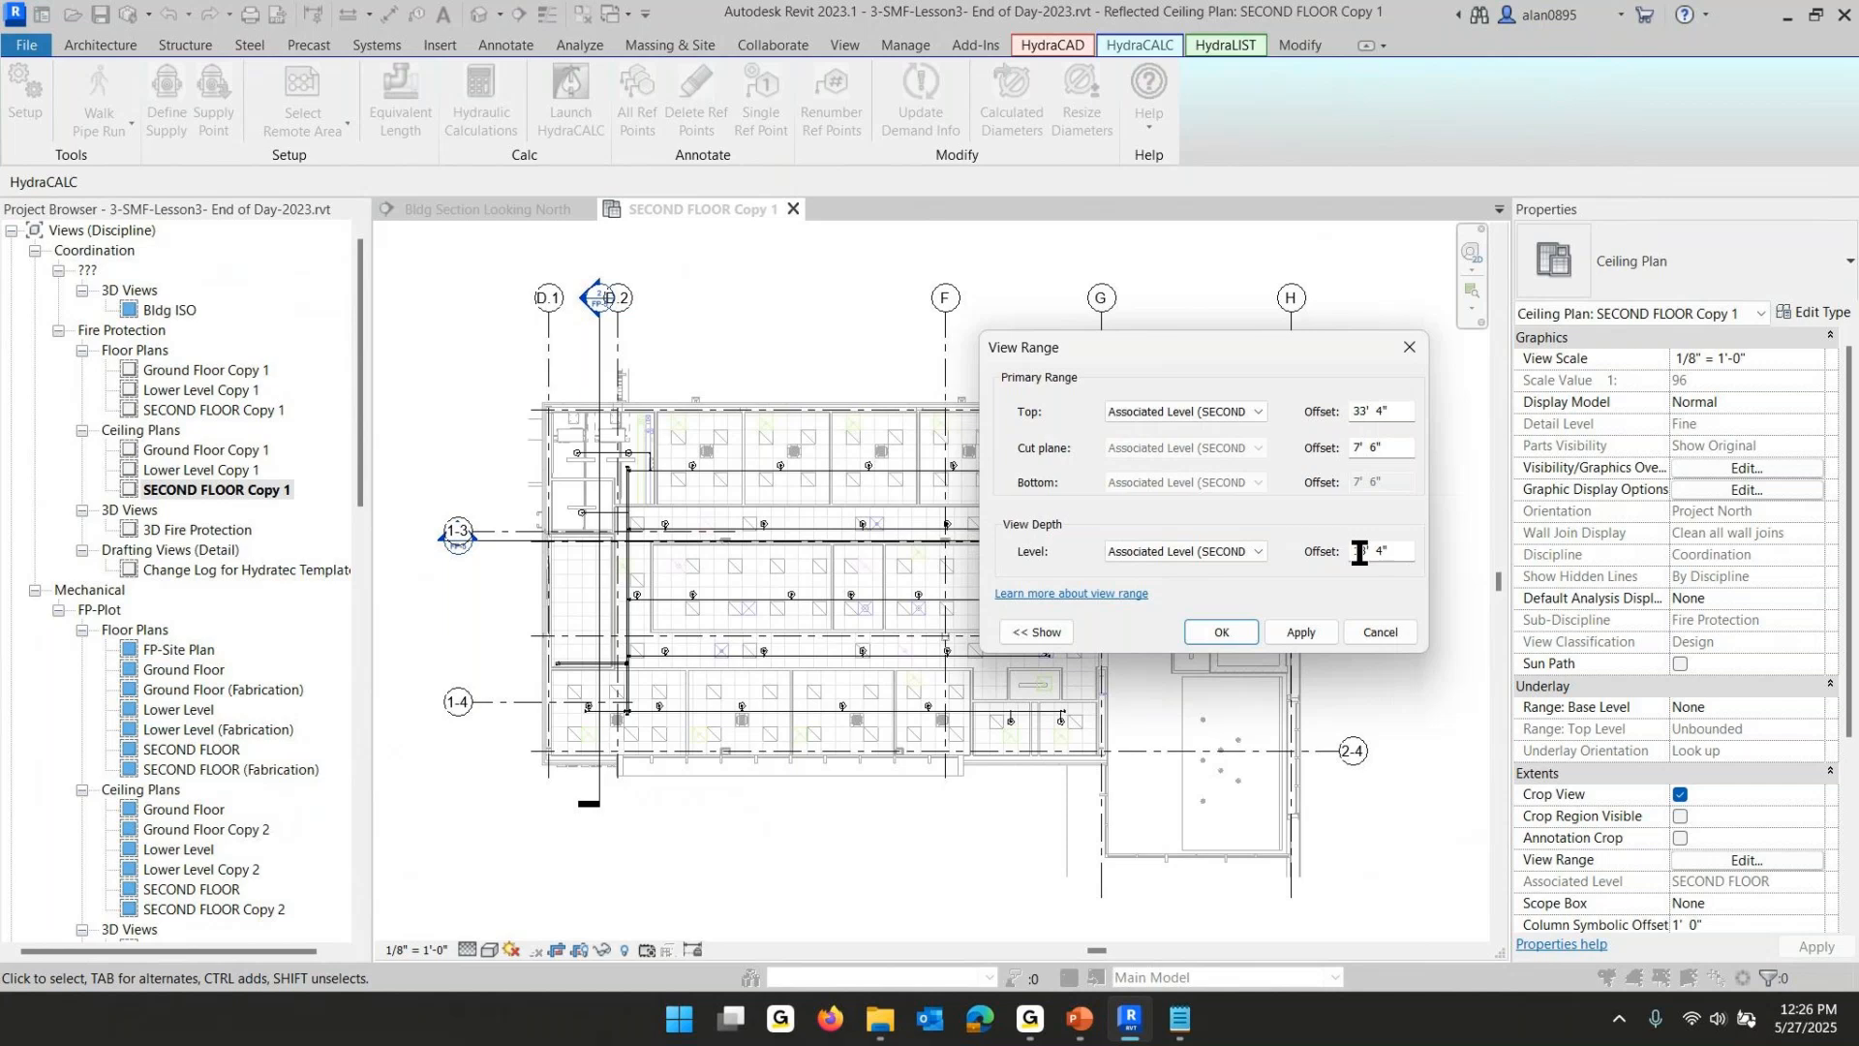
pyautogui.click(1361, 560)
pyautogui.write('3')
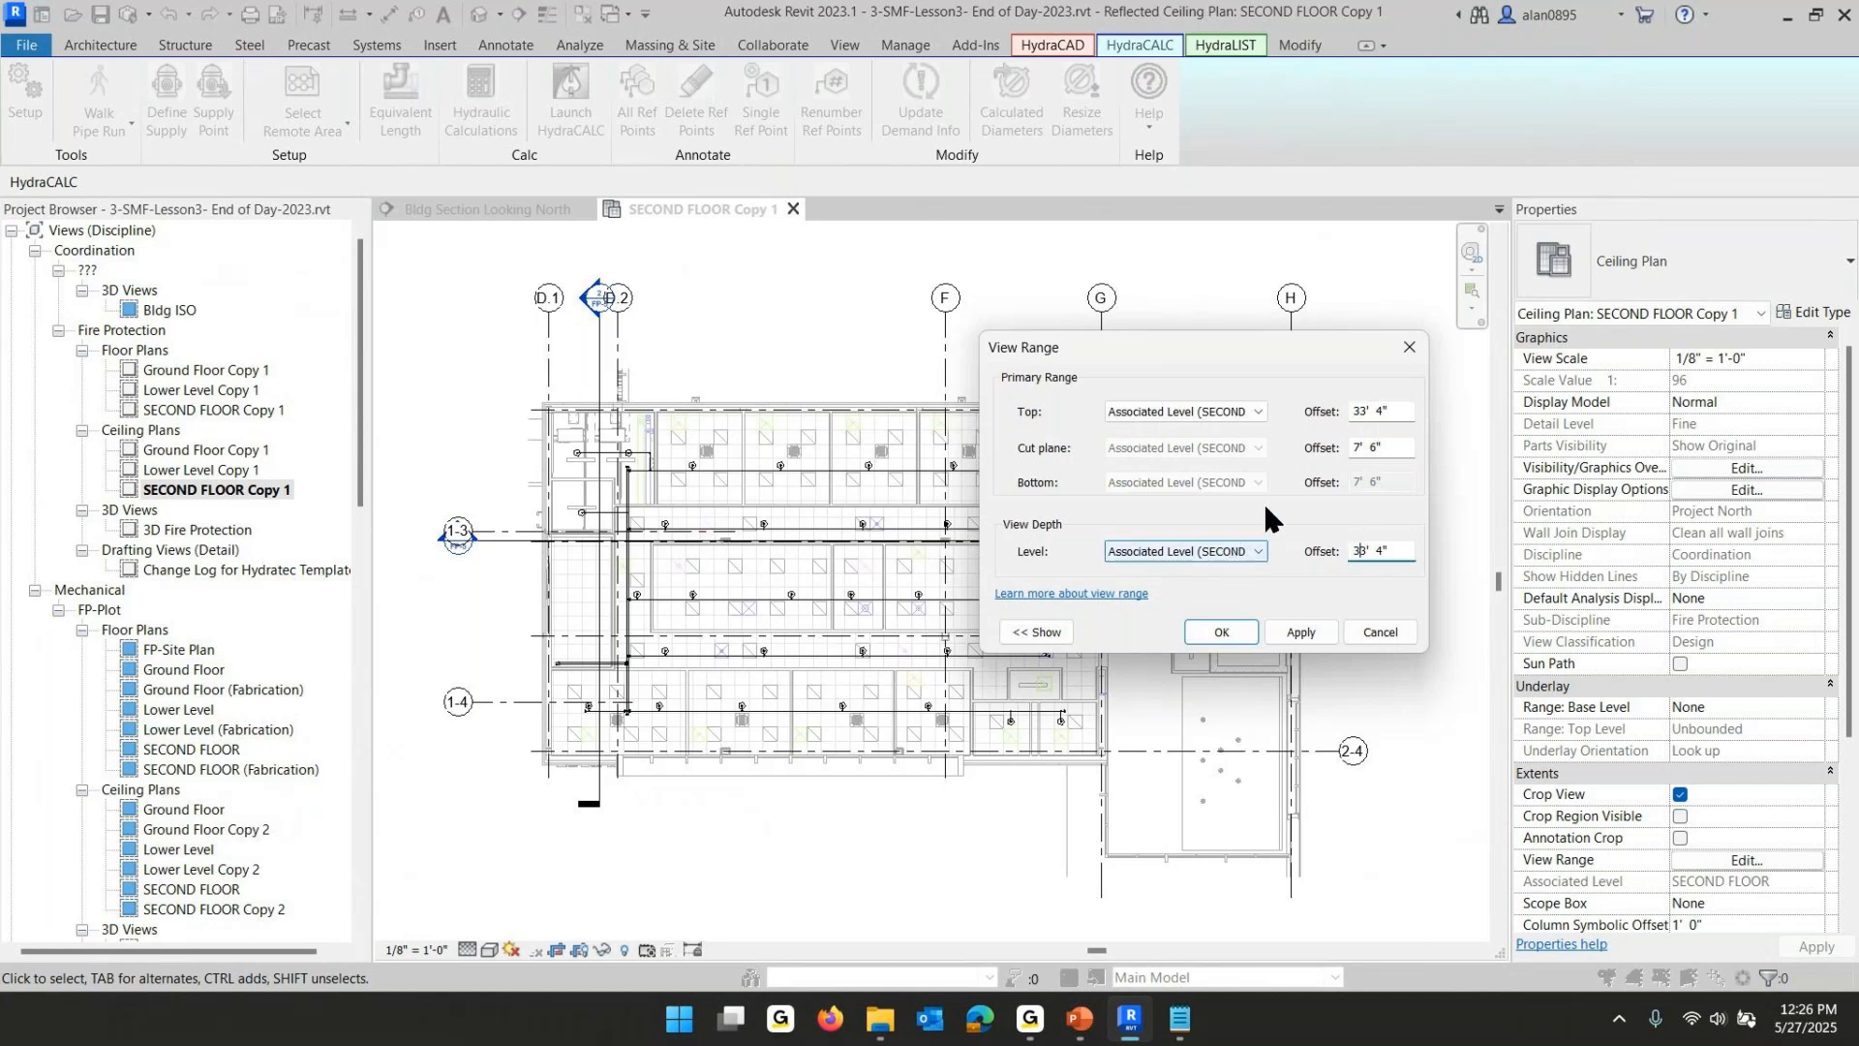
pyautogui.click(1244, 634)
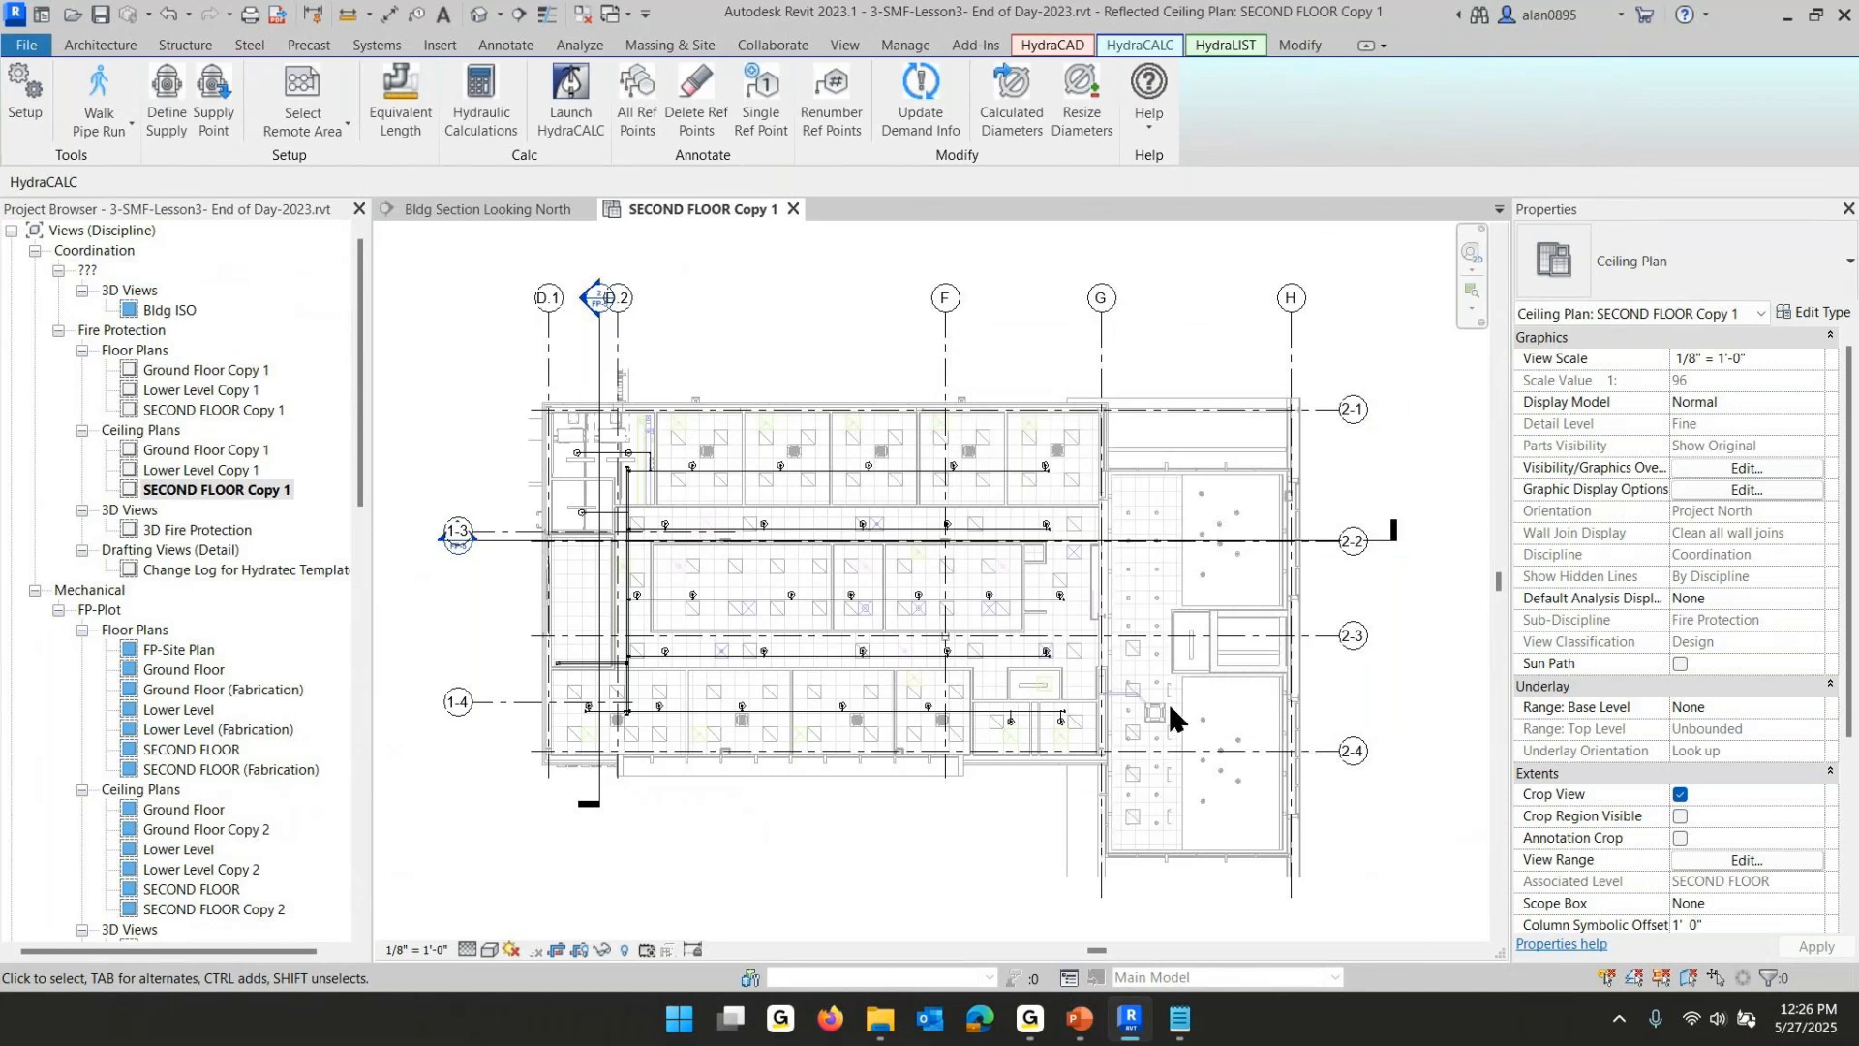
# - Zoom around the plan to examine the second-floor lobby ceiling area
pyautogui.scroll(4, 1168, 700)
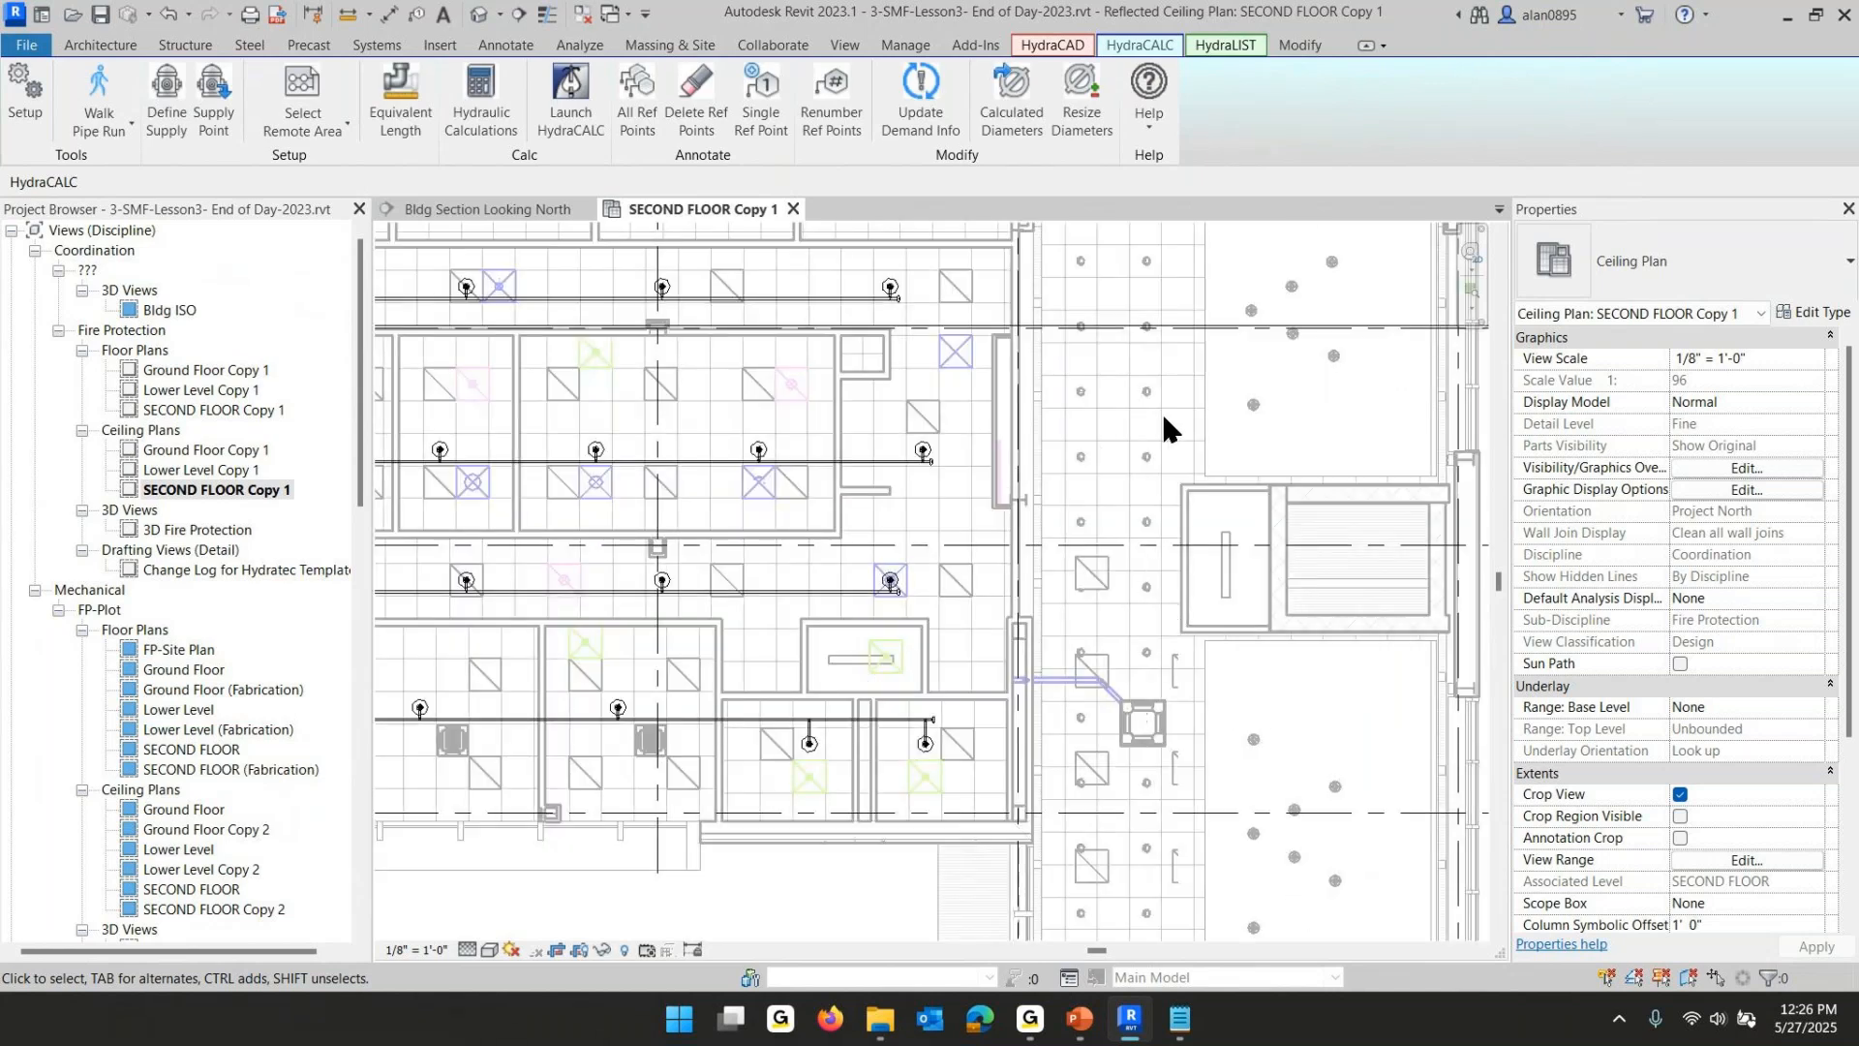
pyautogui.scroll(-3, 1169, 444)
pyautogui.scroll(4, 1160, 451)
pyautogui.scroll(1, 1101, 437)
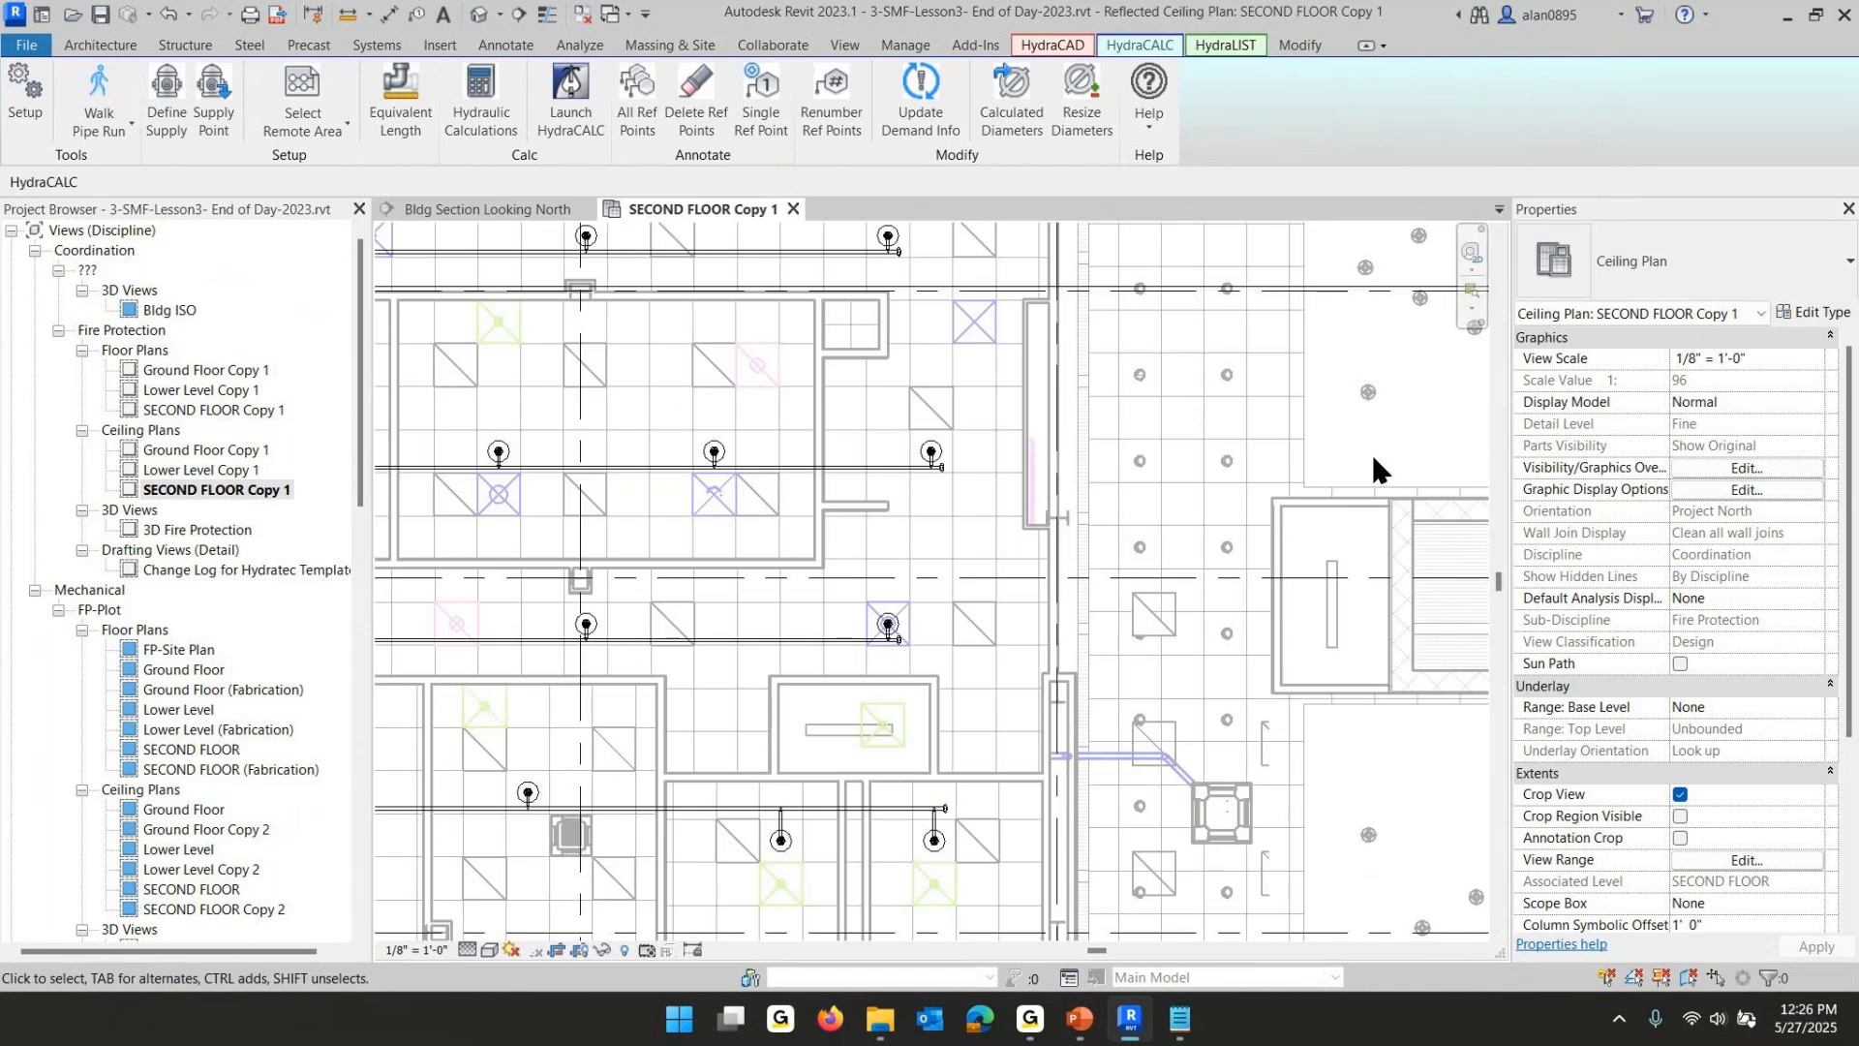
pyautogui.scroll(-4, 1371, 451)
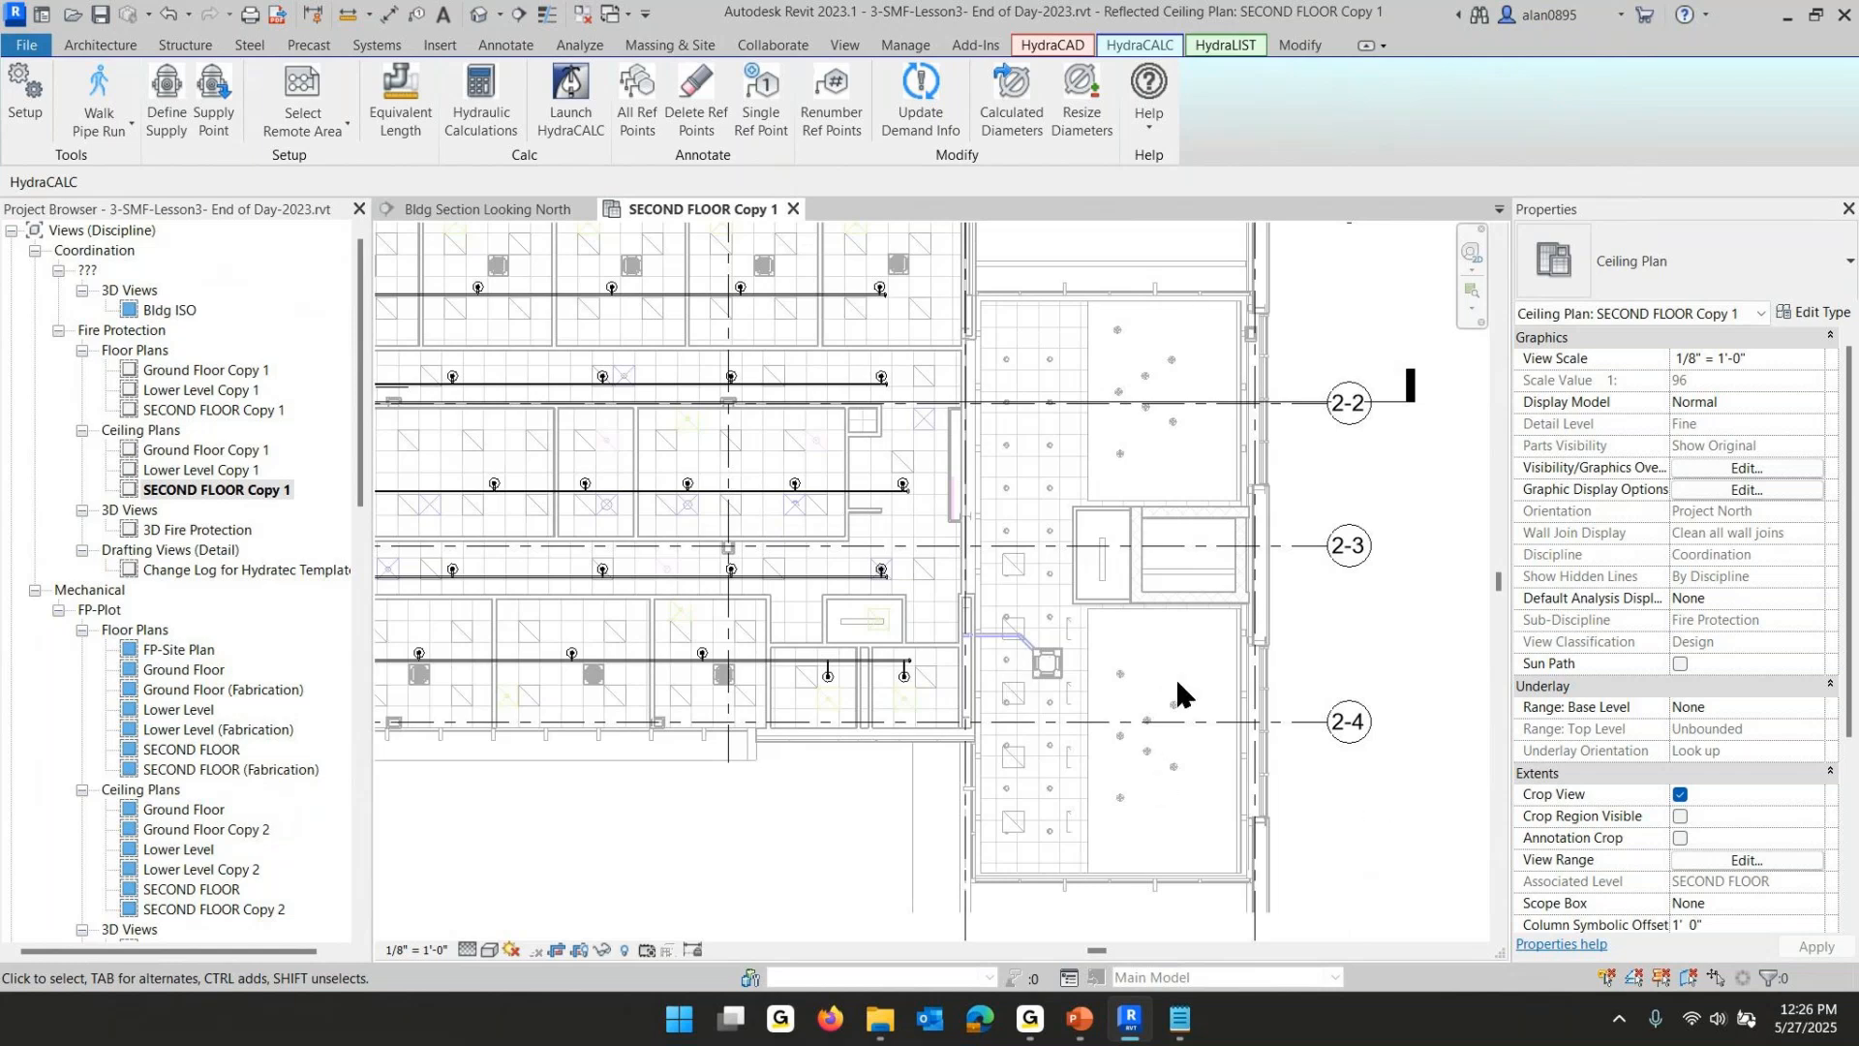
pyautogui.scroll(-1, 1177, 684)
pyautogui.scroll(-1, 1230, 689)
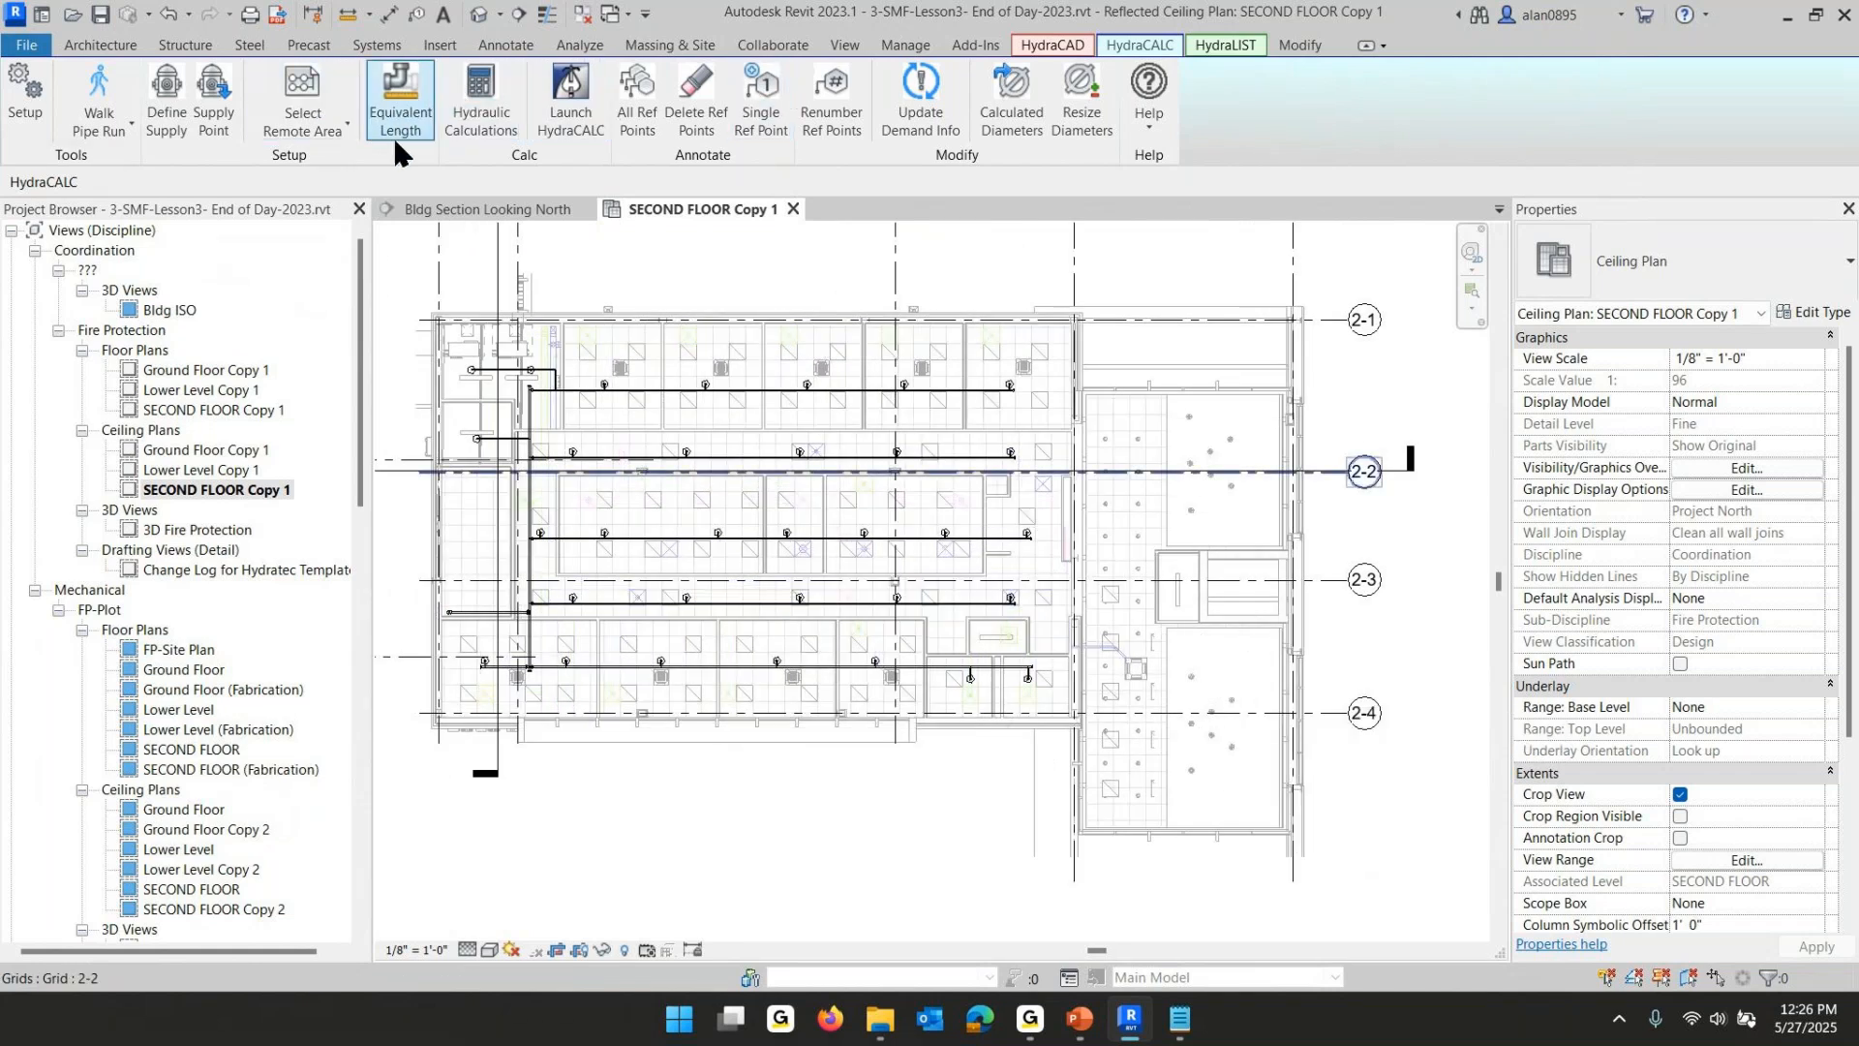
# - Open HydraCAD Spacing and Layout and choose the Reliable-Pendent Recessed head family
pyautogui.click(1042, 47)
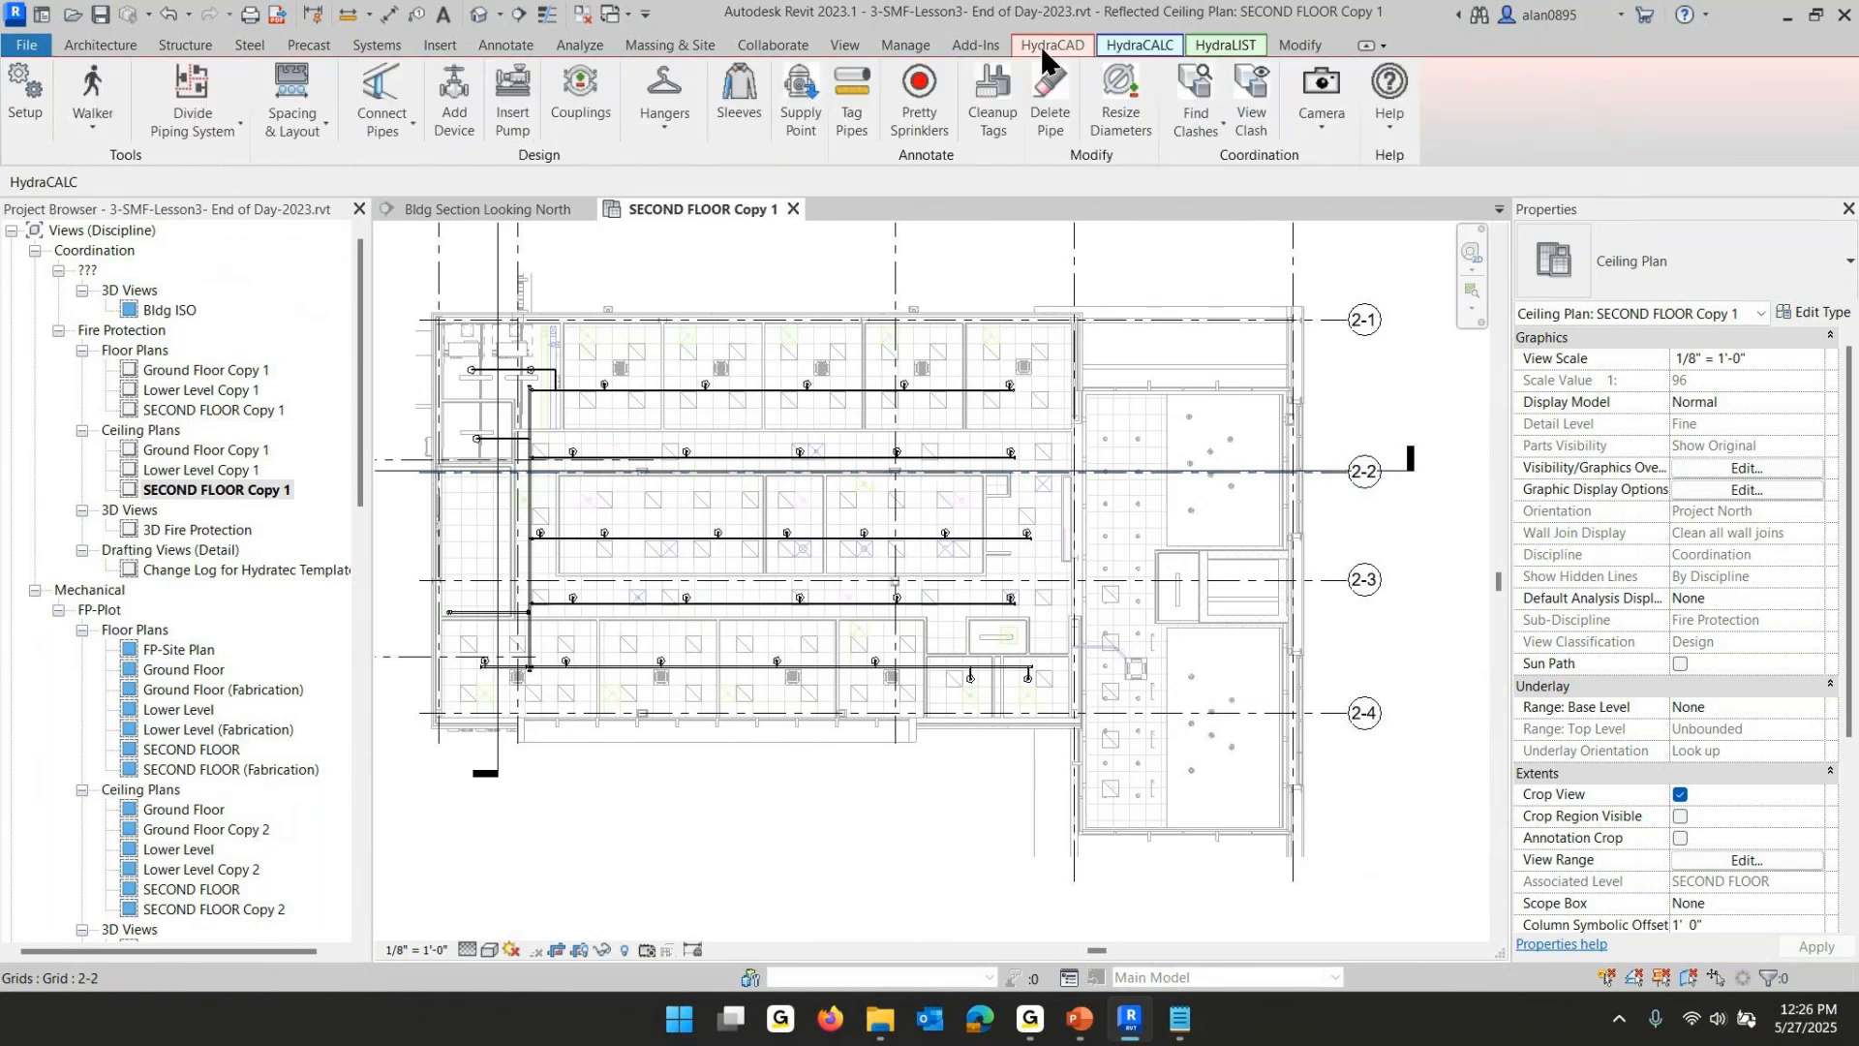
pyautogui.click(277, 121)
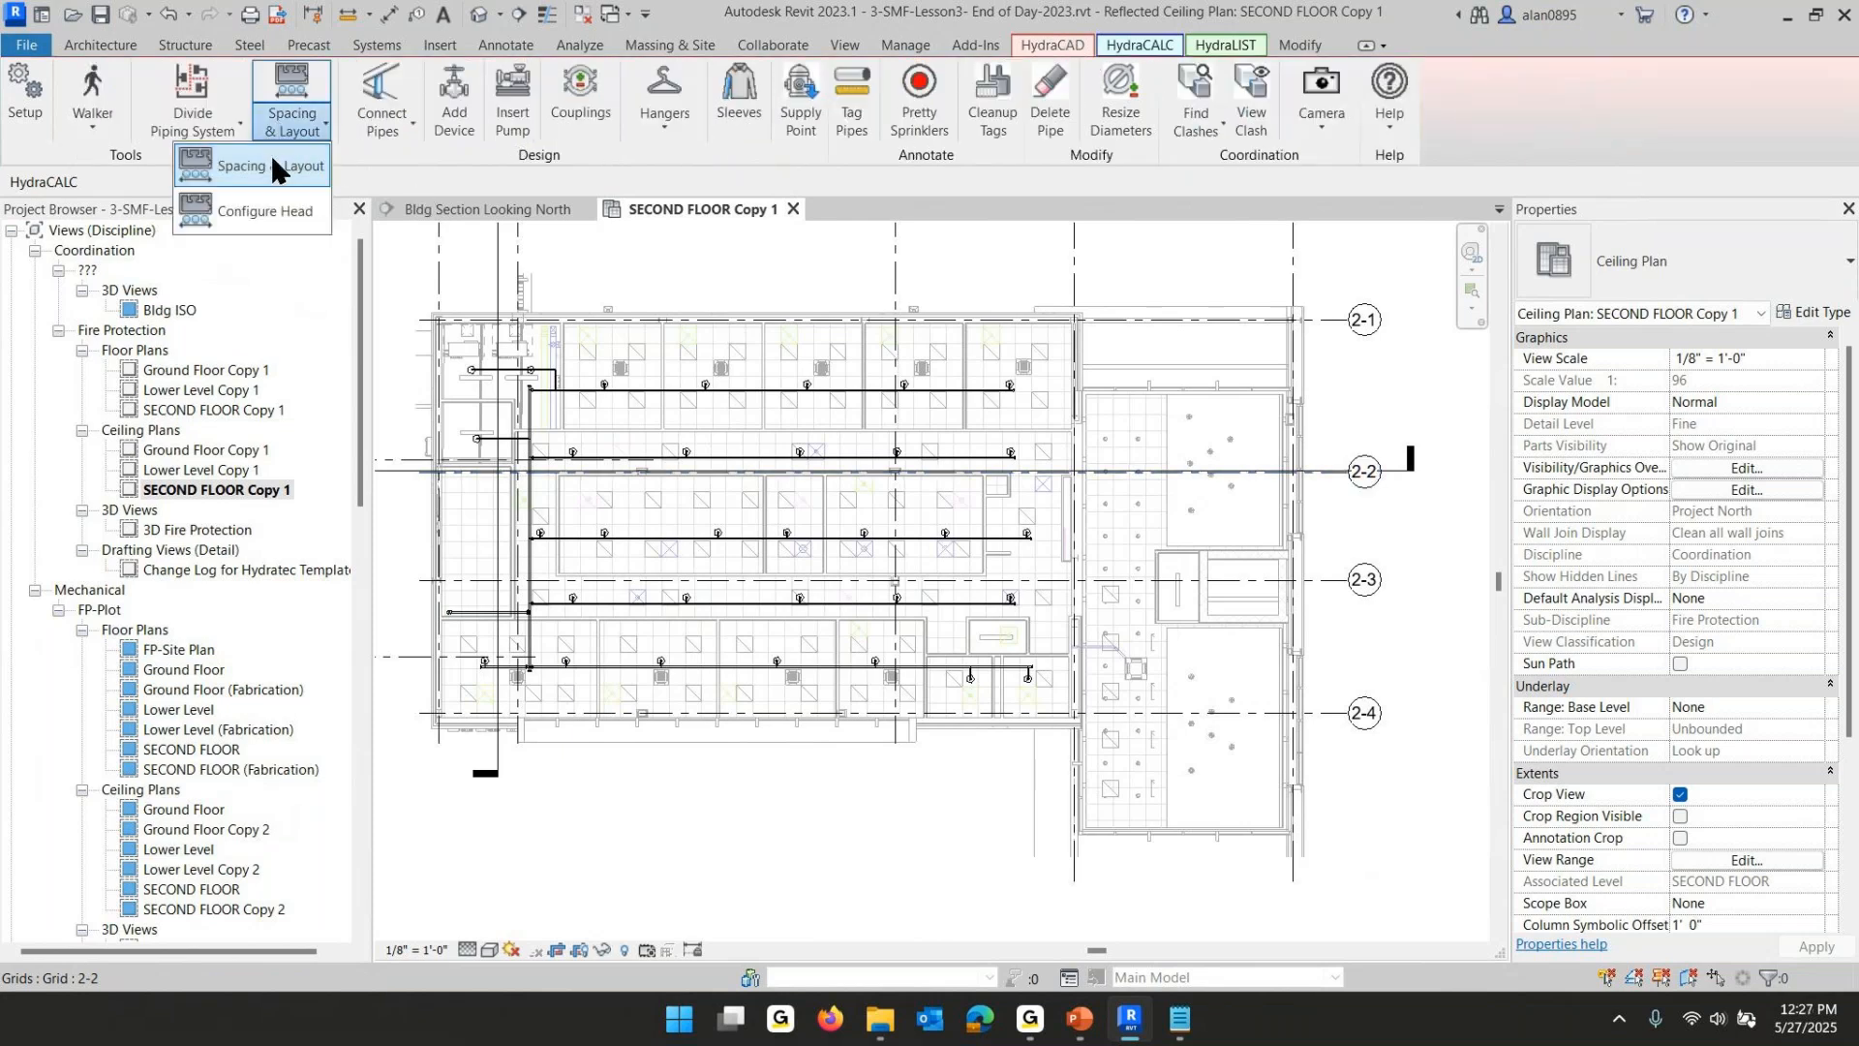
pyautogui.click(270, 155)
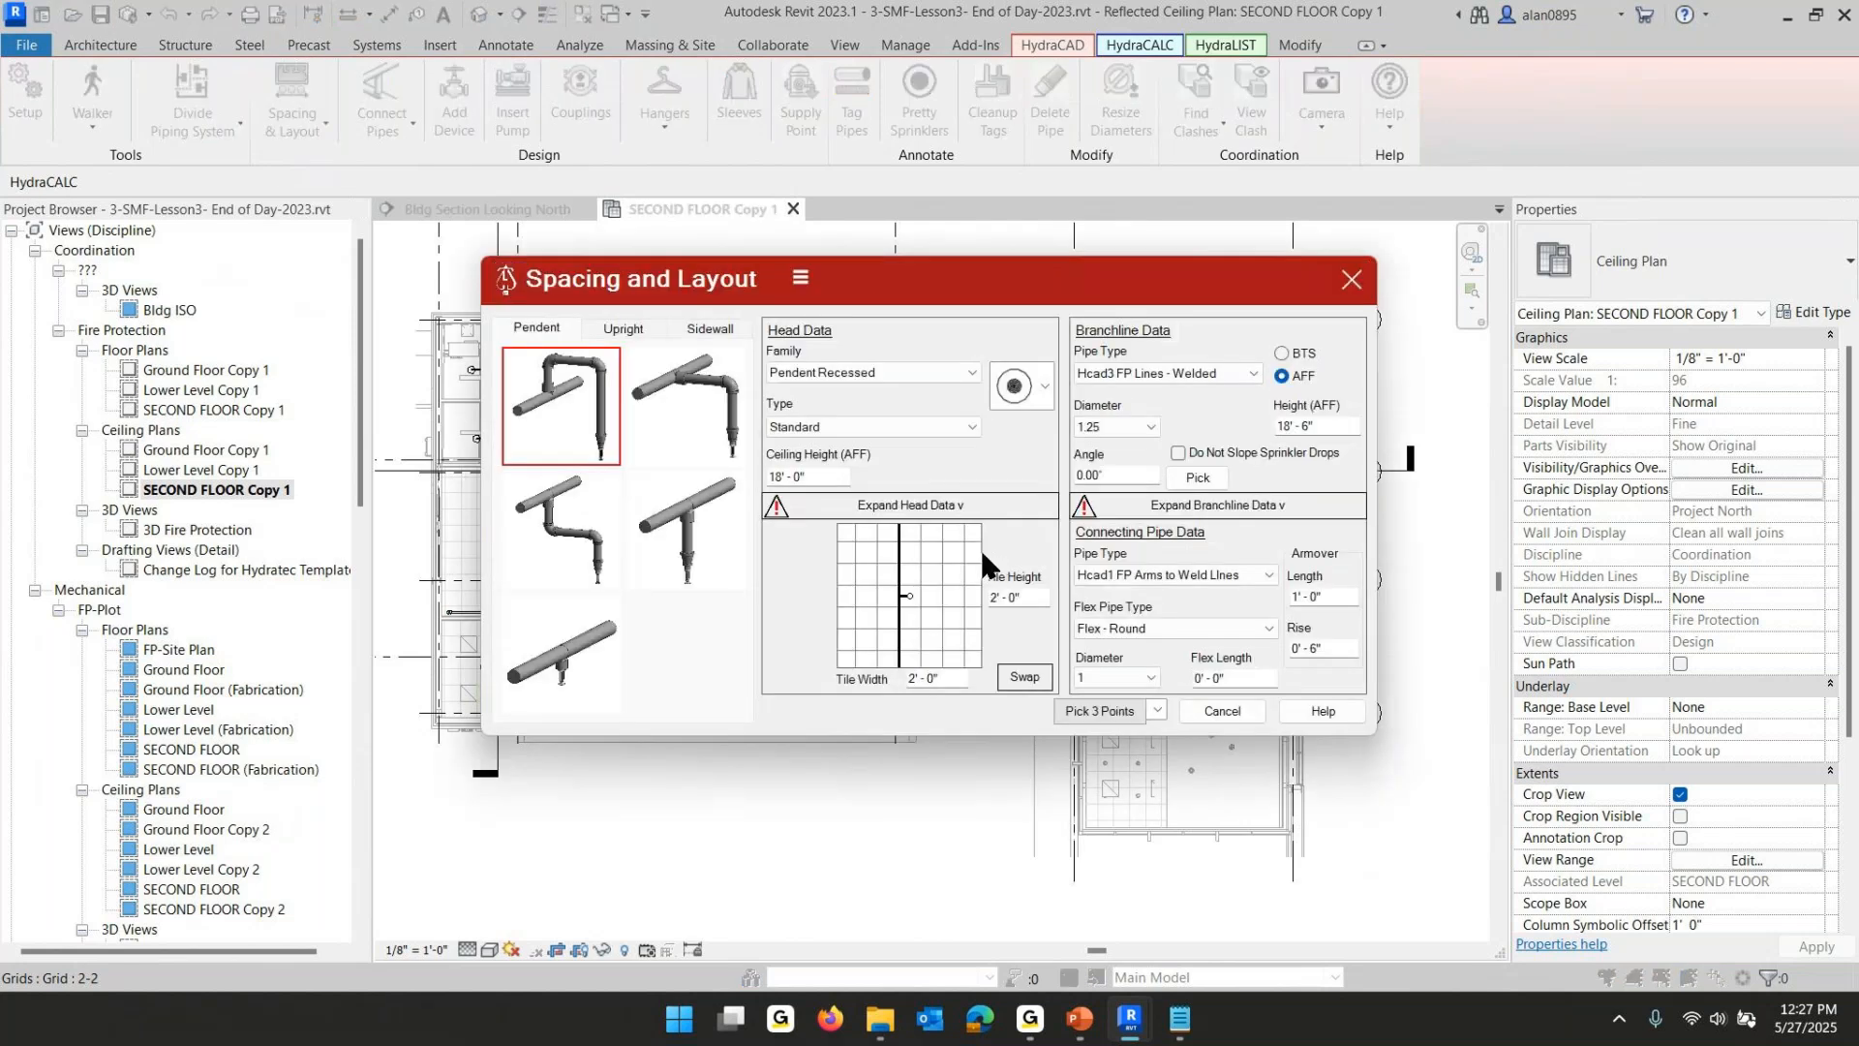
pyautogui.click(970, 372)
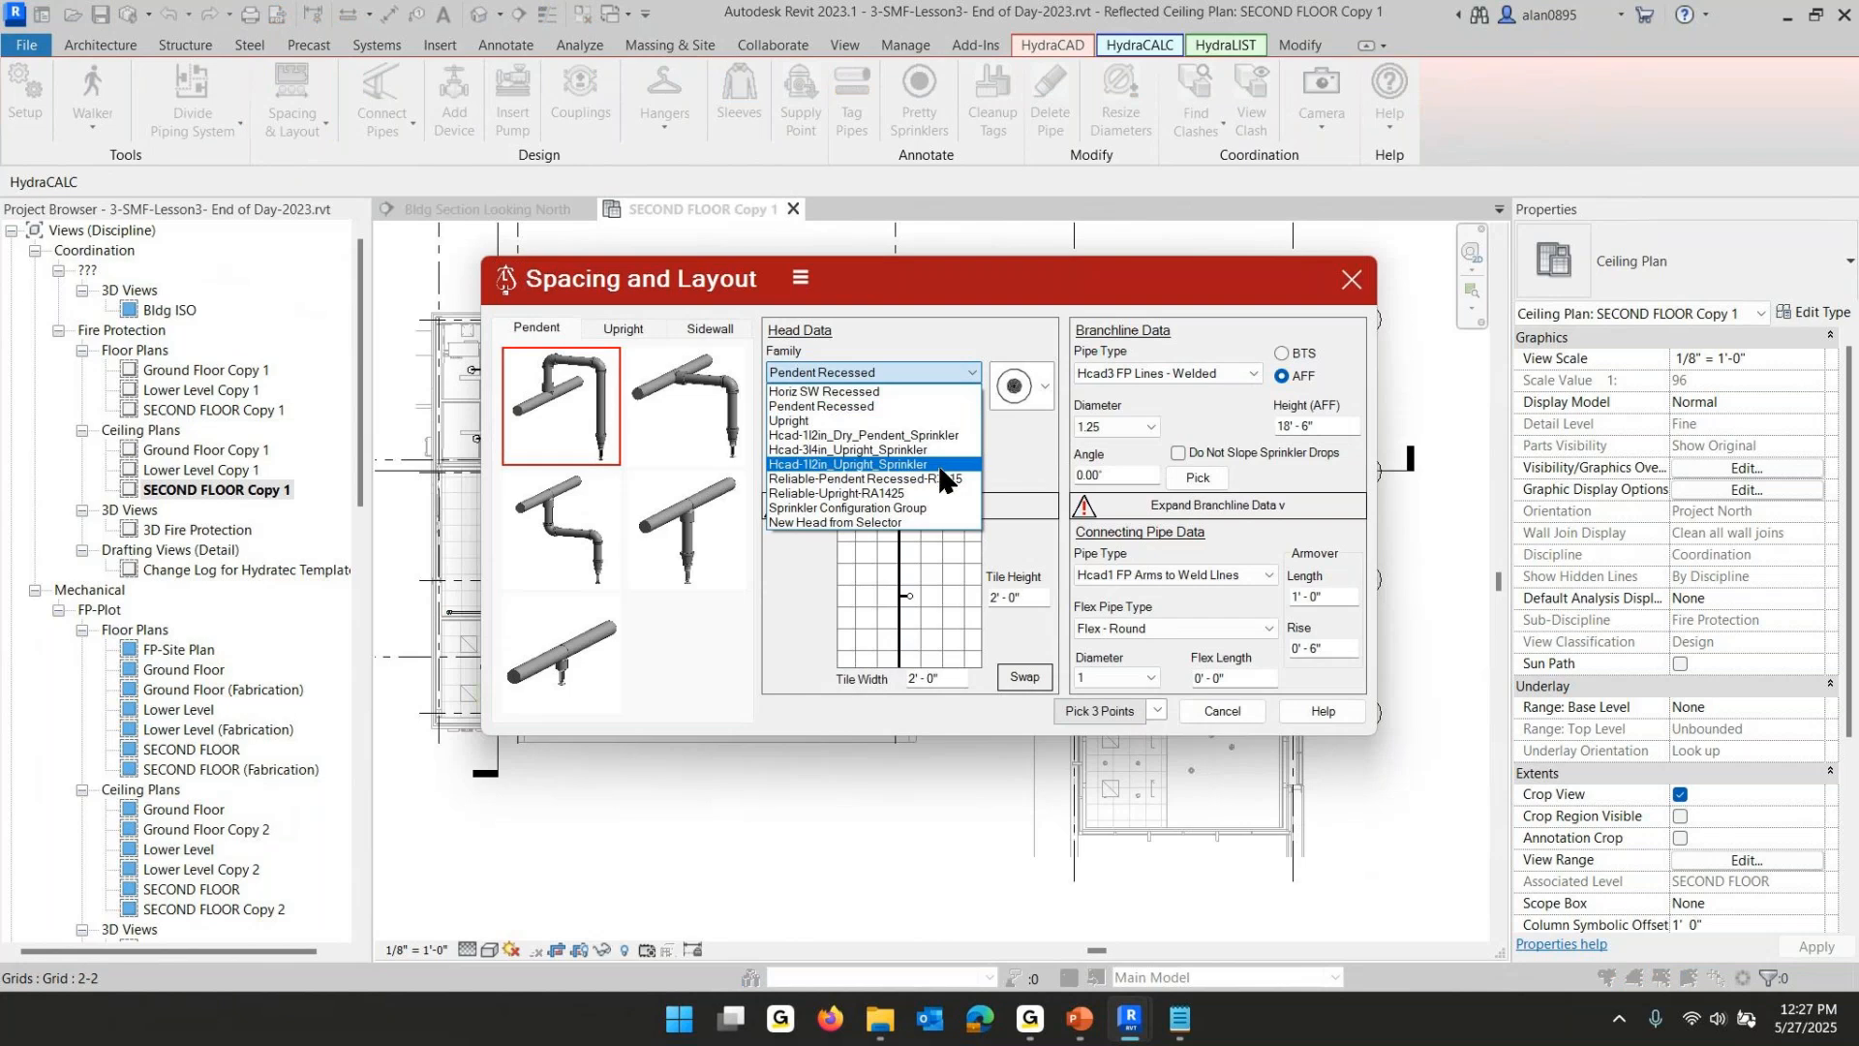
pyautogui.click(871, 478)
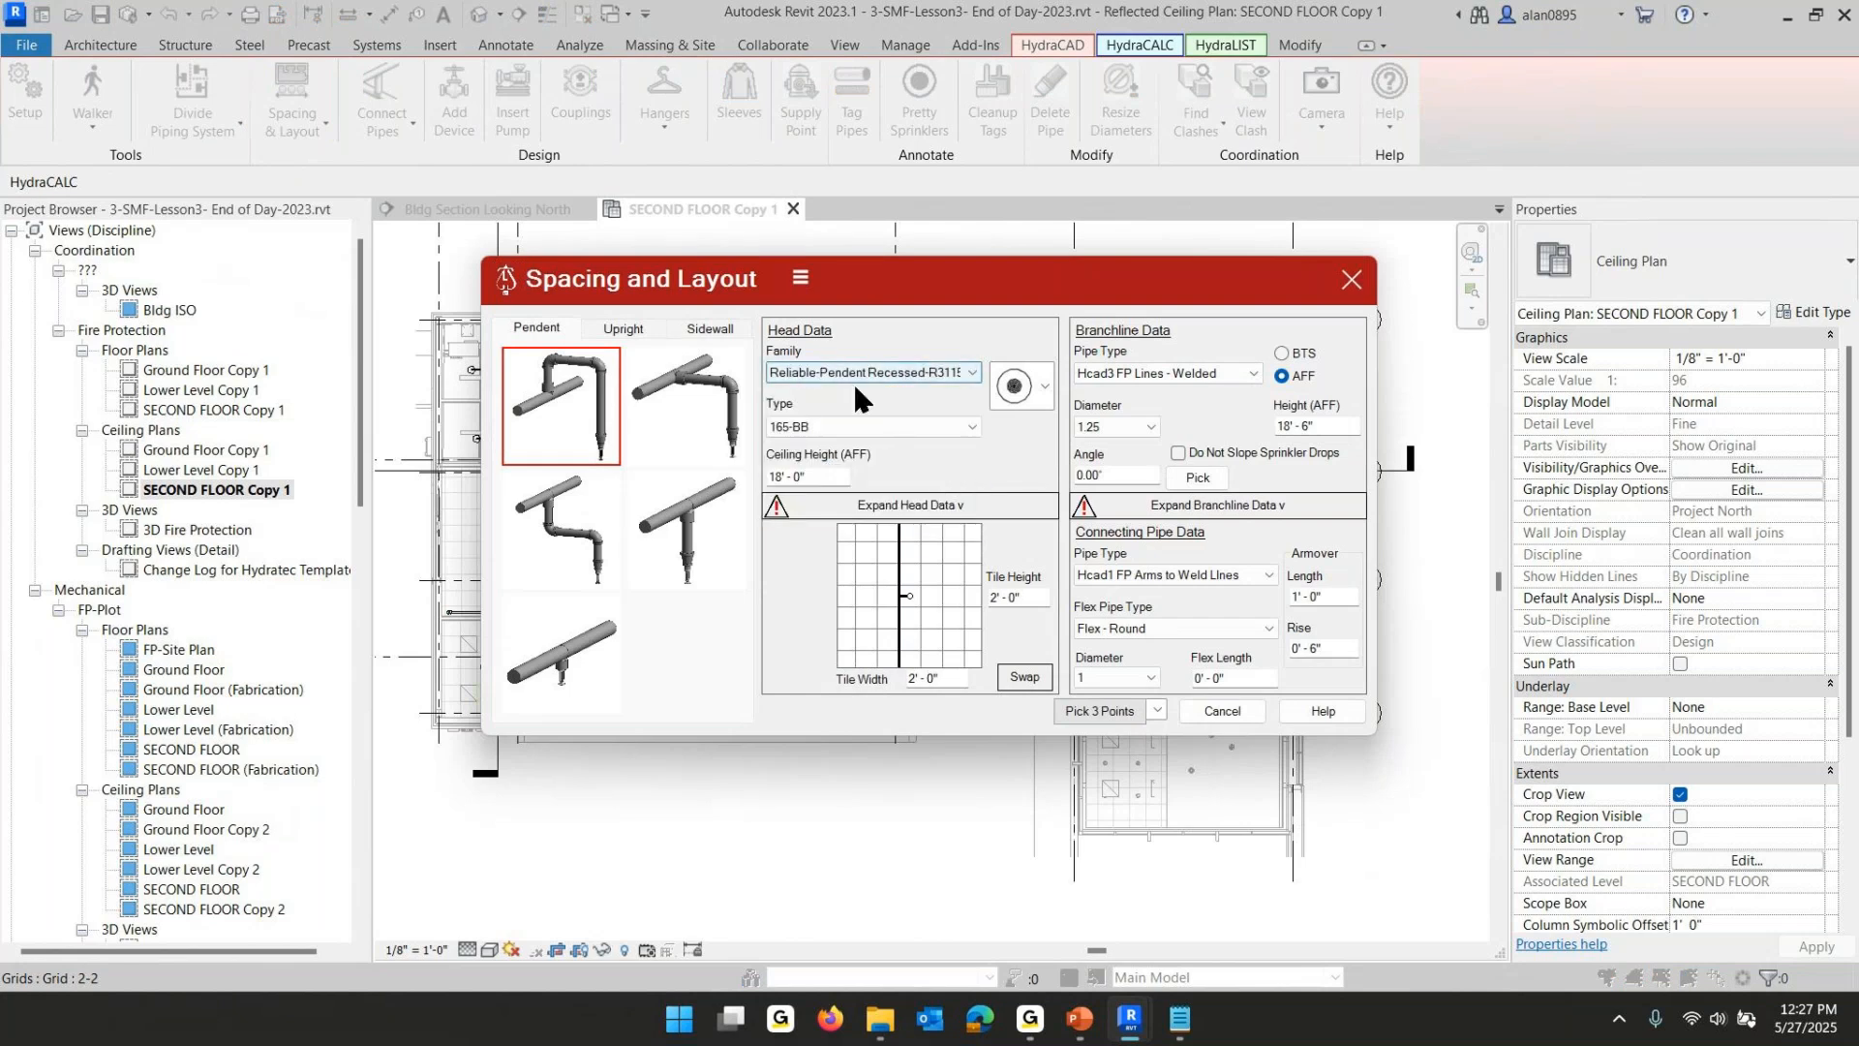
# - Set the branchline height AFF to 18' 6"
pyautogui.moveTo(809, 476); pyautogui.dragTo(680, 465)
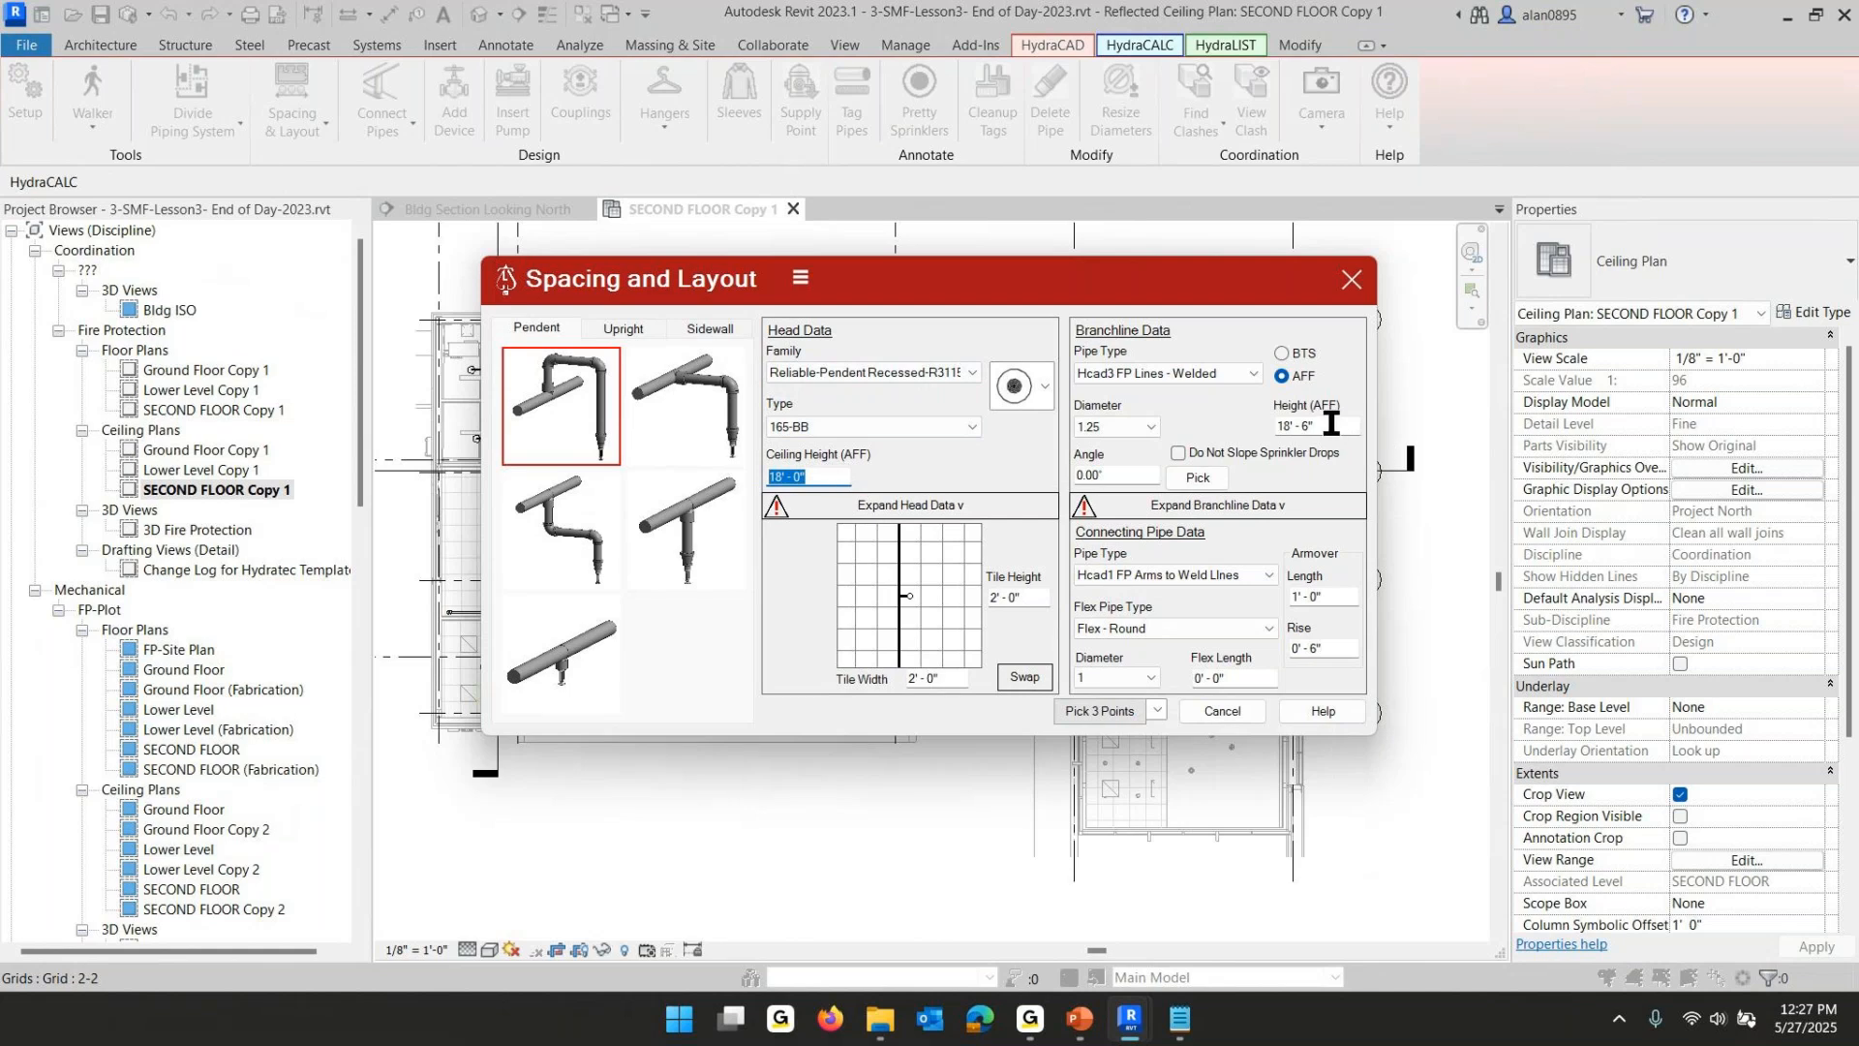
pyautogui.moveTo(1328, 426); pyautogui.dragTo(1195, 420)
pyautogui.write('18 6')
# - Expand and review the head data adjustments and the tile-grid branchline orientation
pyautogui.click(900, 505)
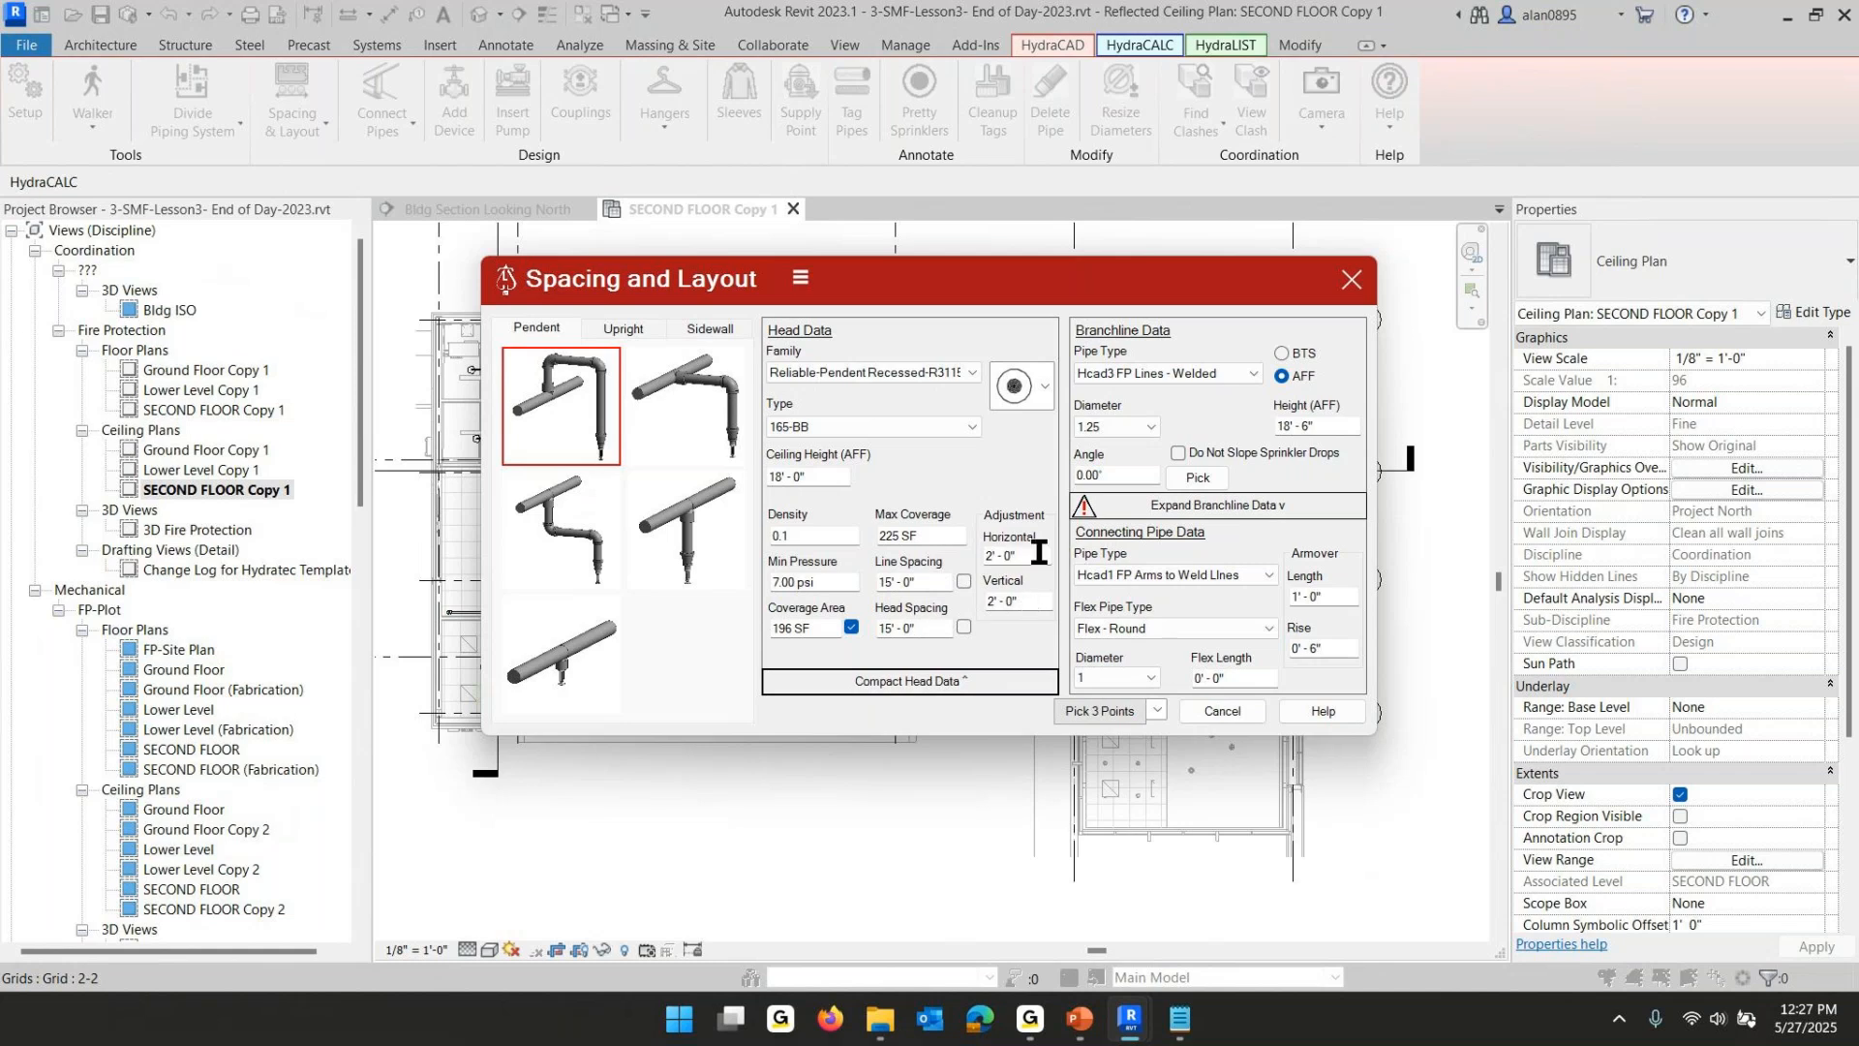
pyautogui.moveTo(1028, 601); pyautogui.dragTo(969, 594)
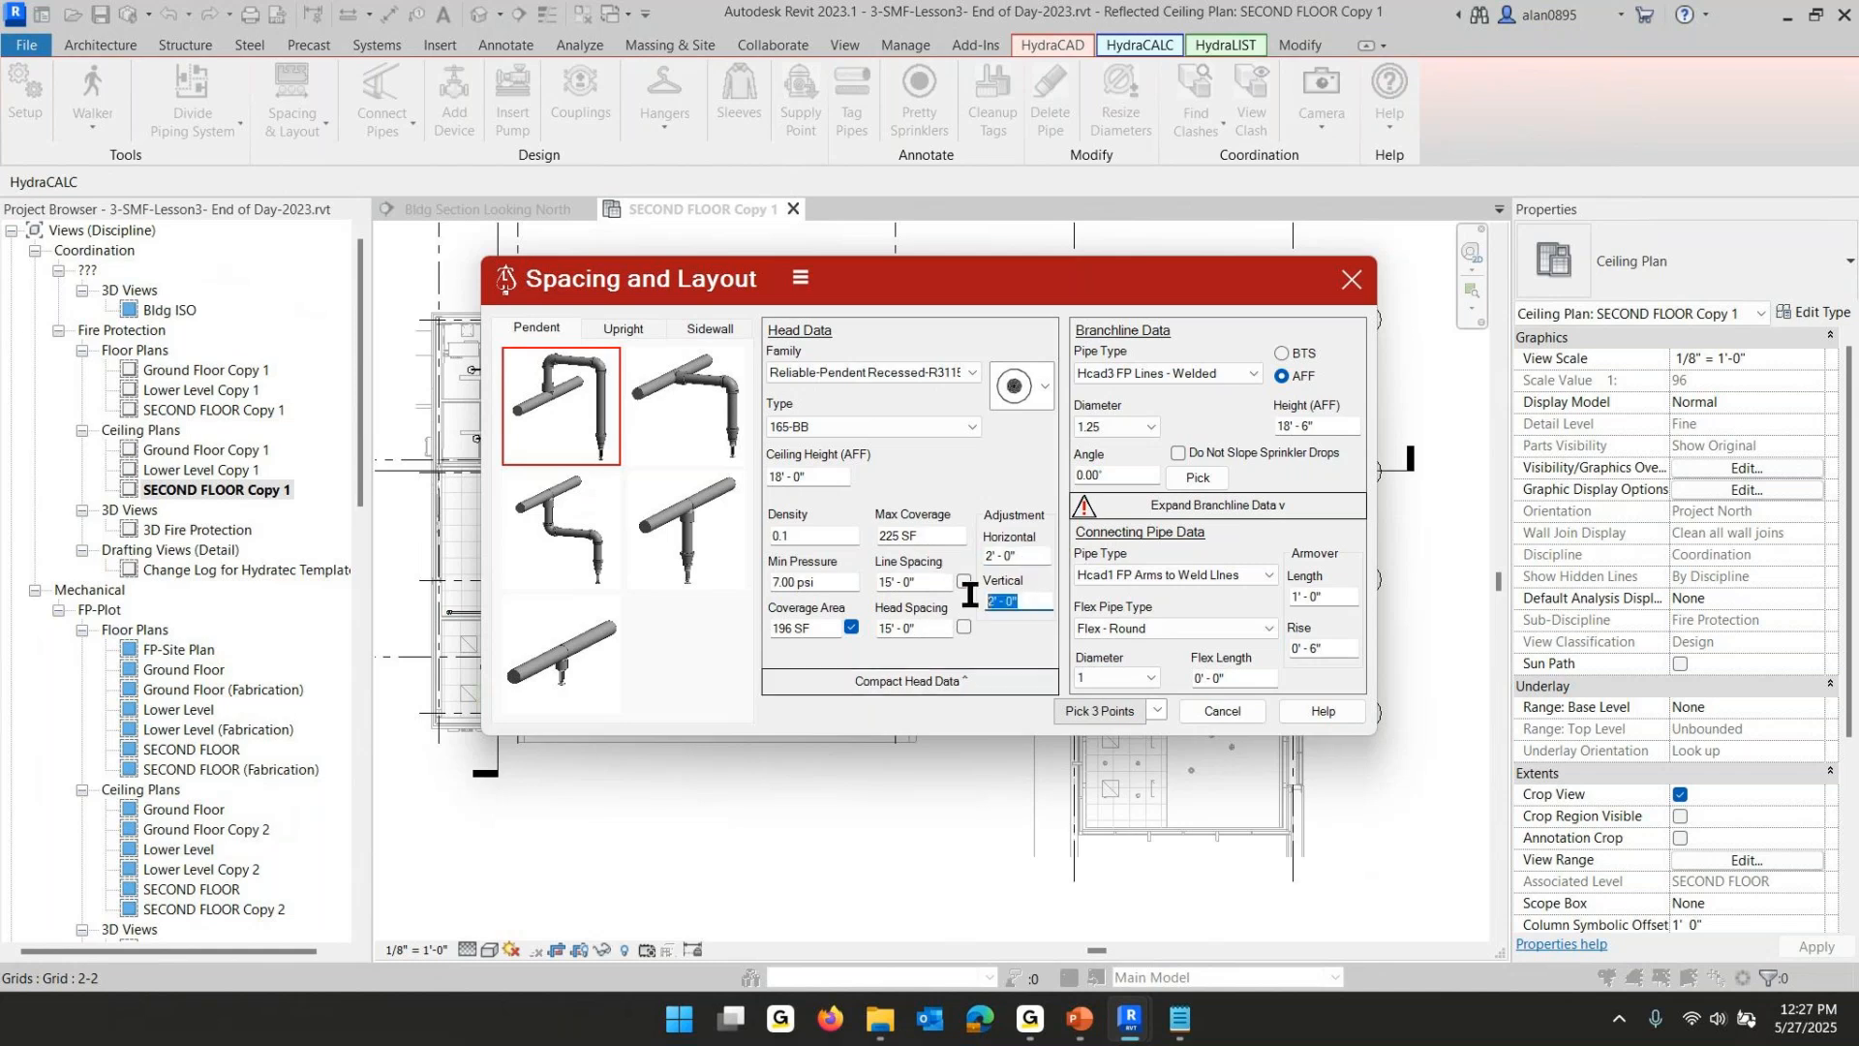
pyautogui.click(926, 681)
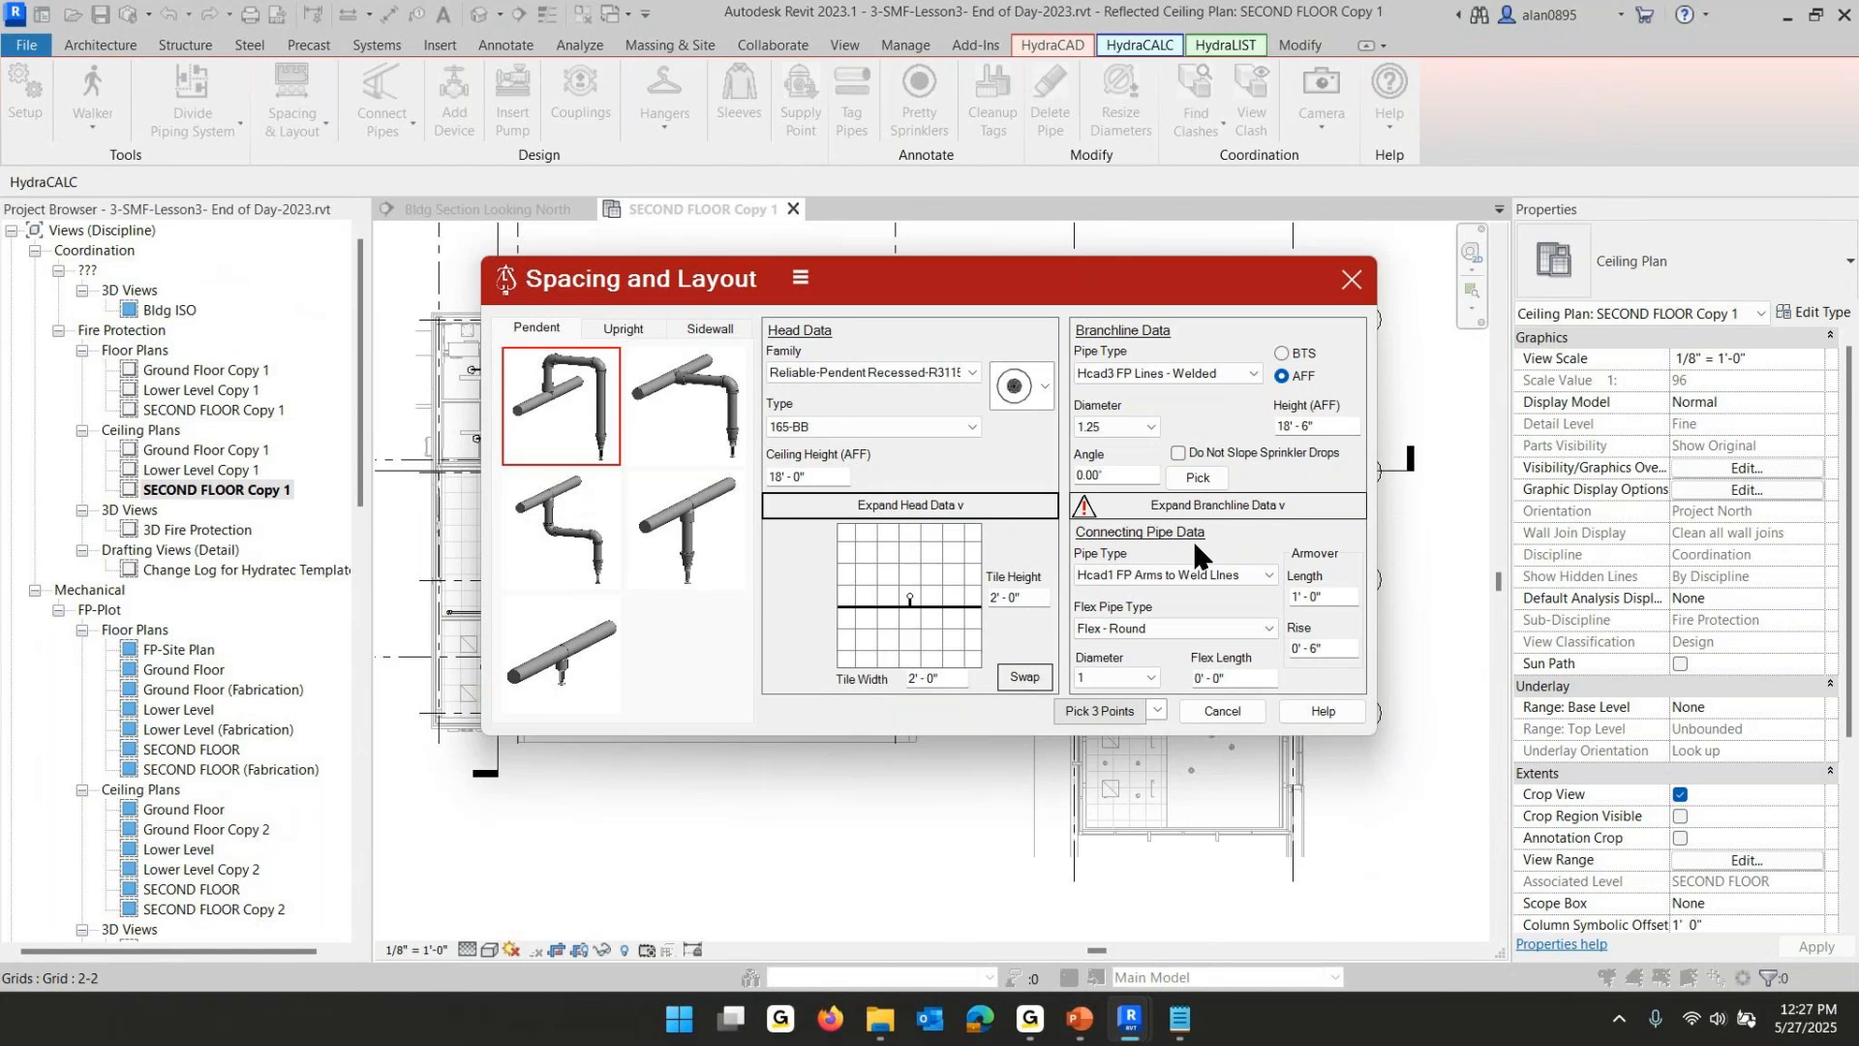
pyautogui.click(937, 608)
pyautogui.click(935, 608)
pyautogui.click(935, 608)
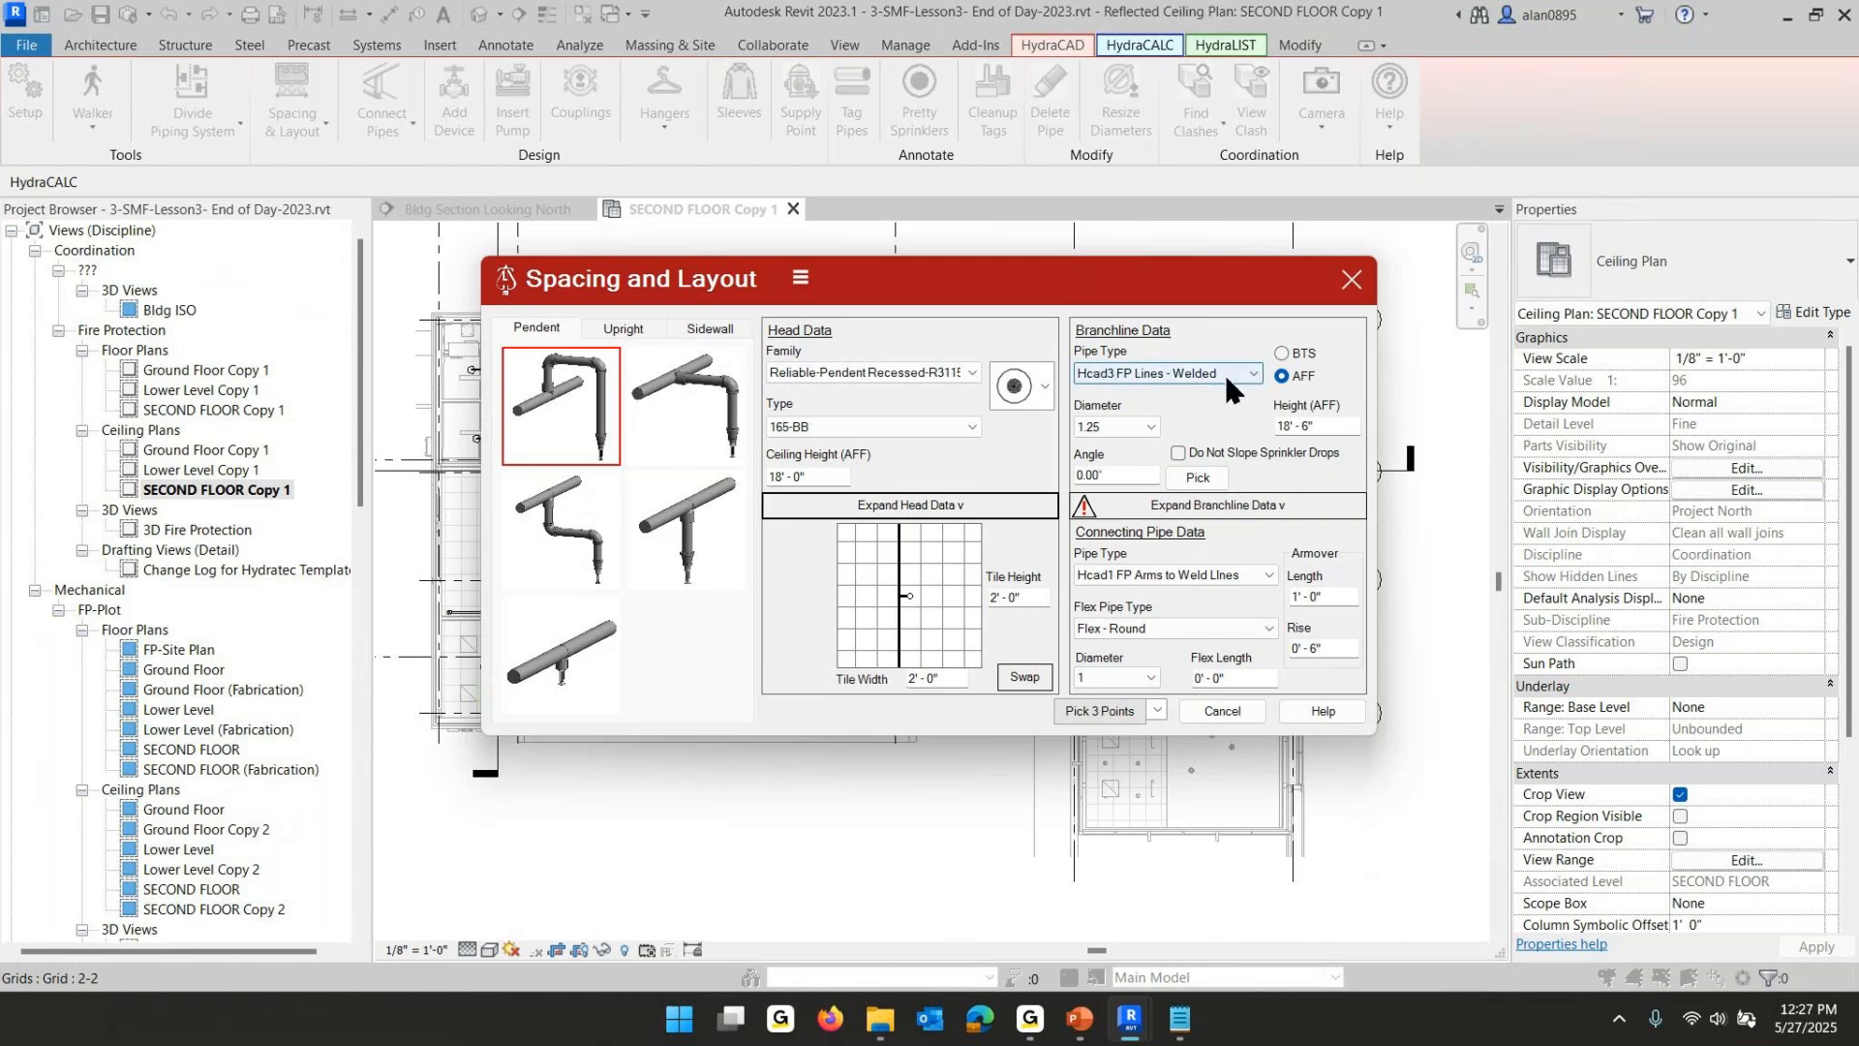
# - Expand the branchline data, enable Slope Pipe, and close the dialog
pyautogui.click(1119, 422)
pyautogui.click(1108, 476)
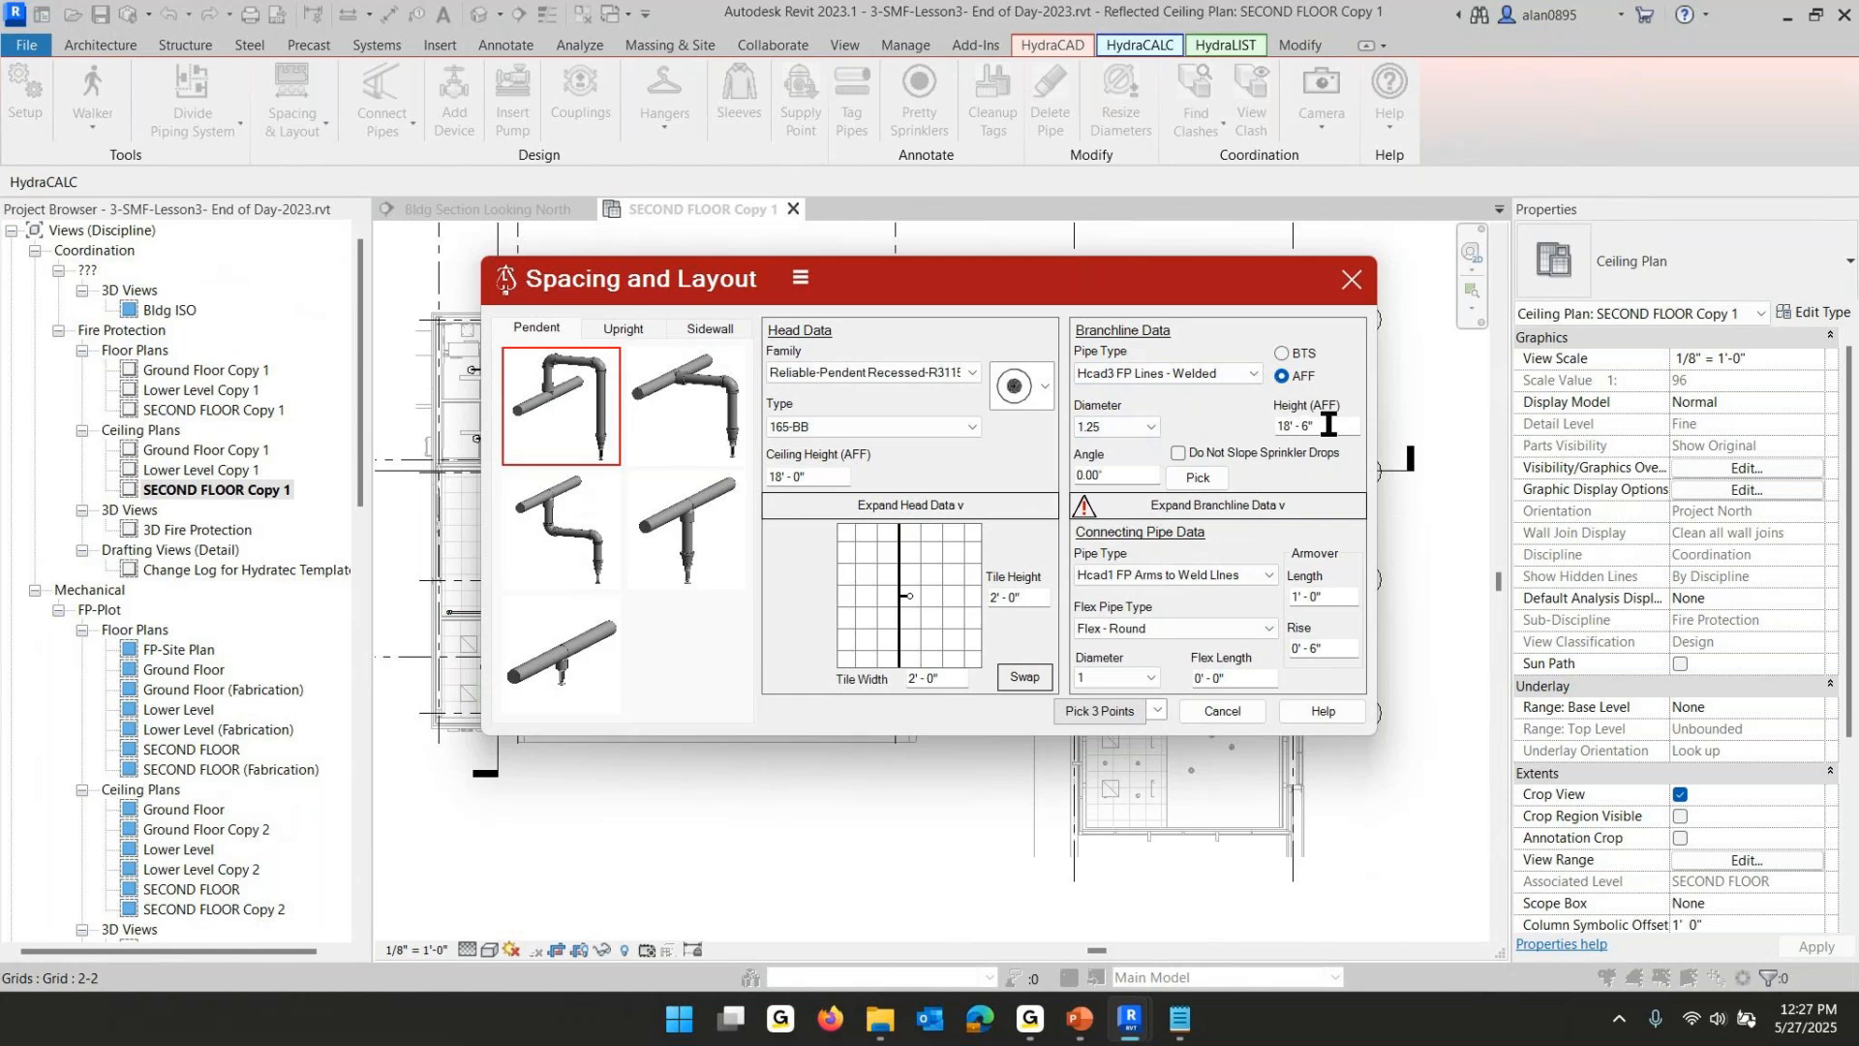
pyautogui.click(1237, 506)
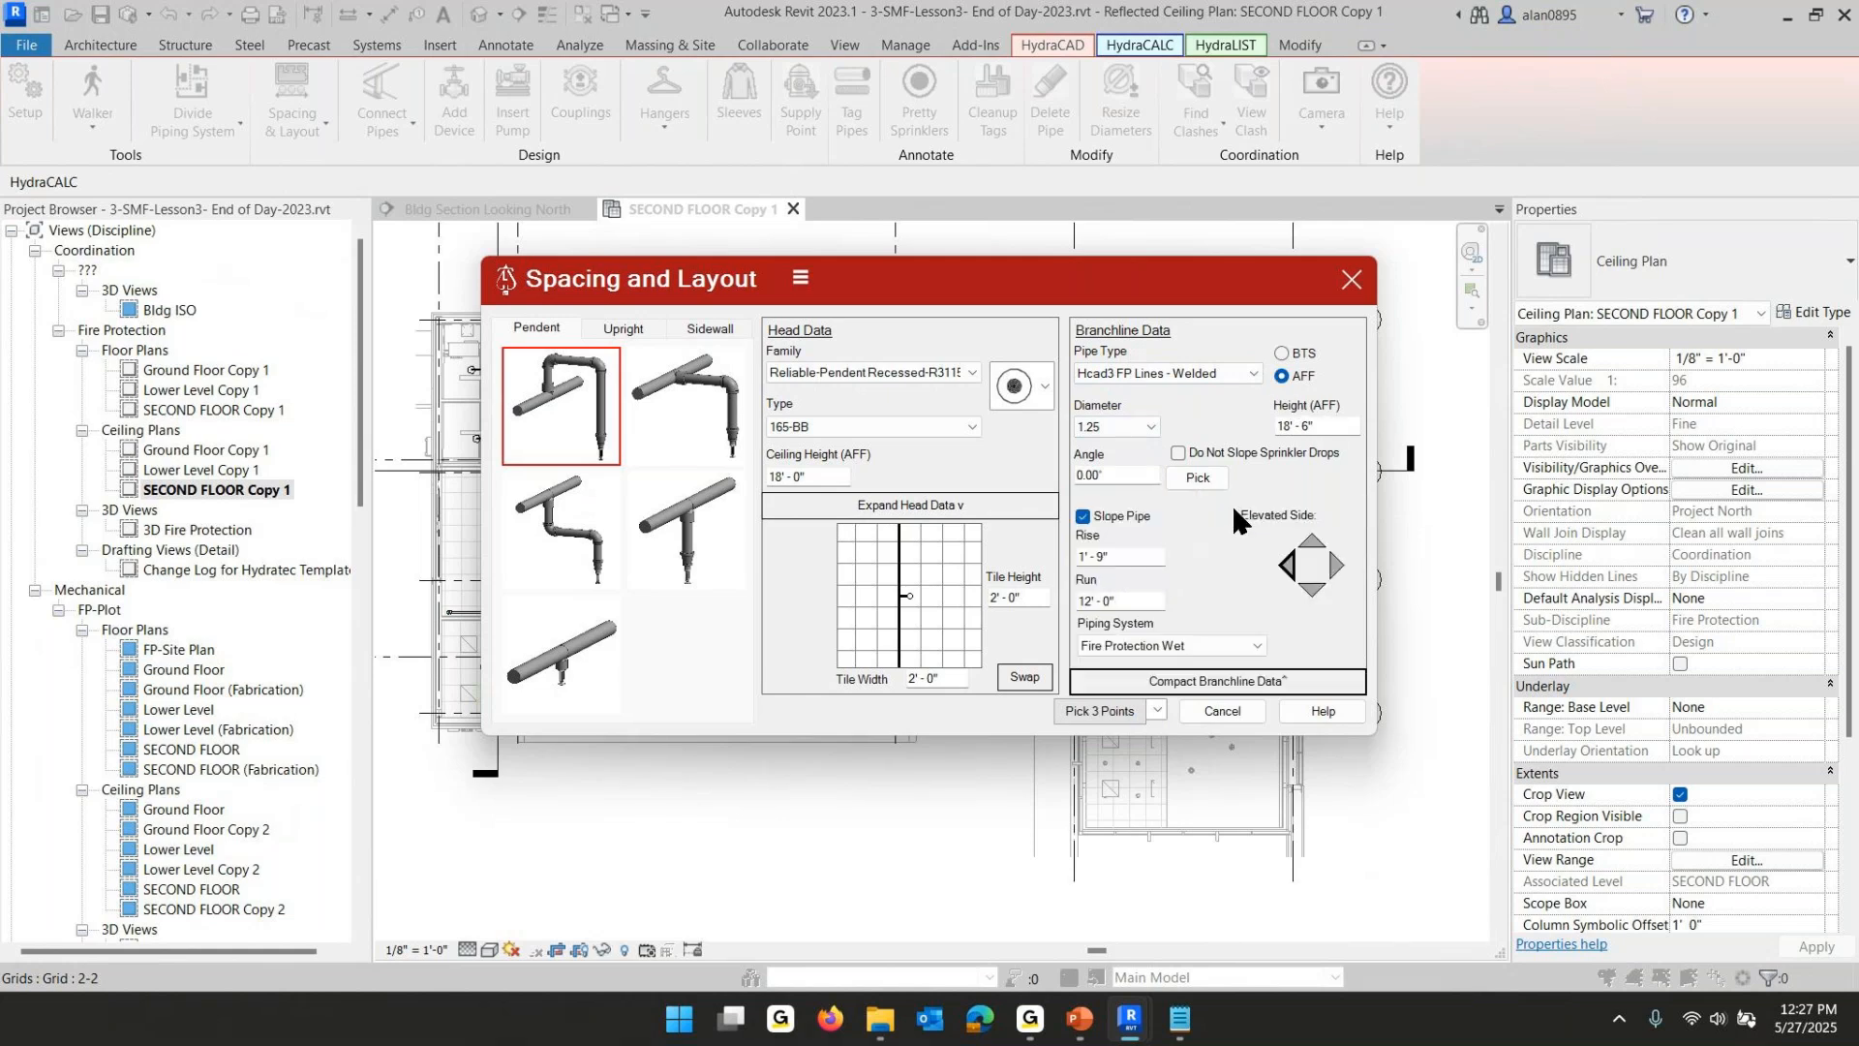
pyautogui.click(1083, 517)
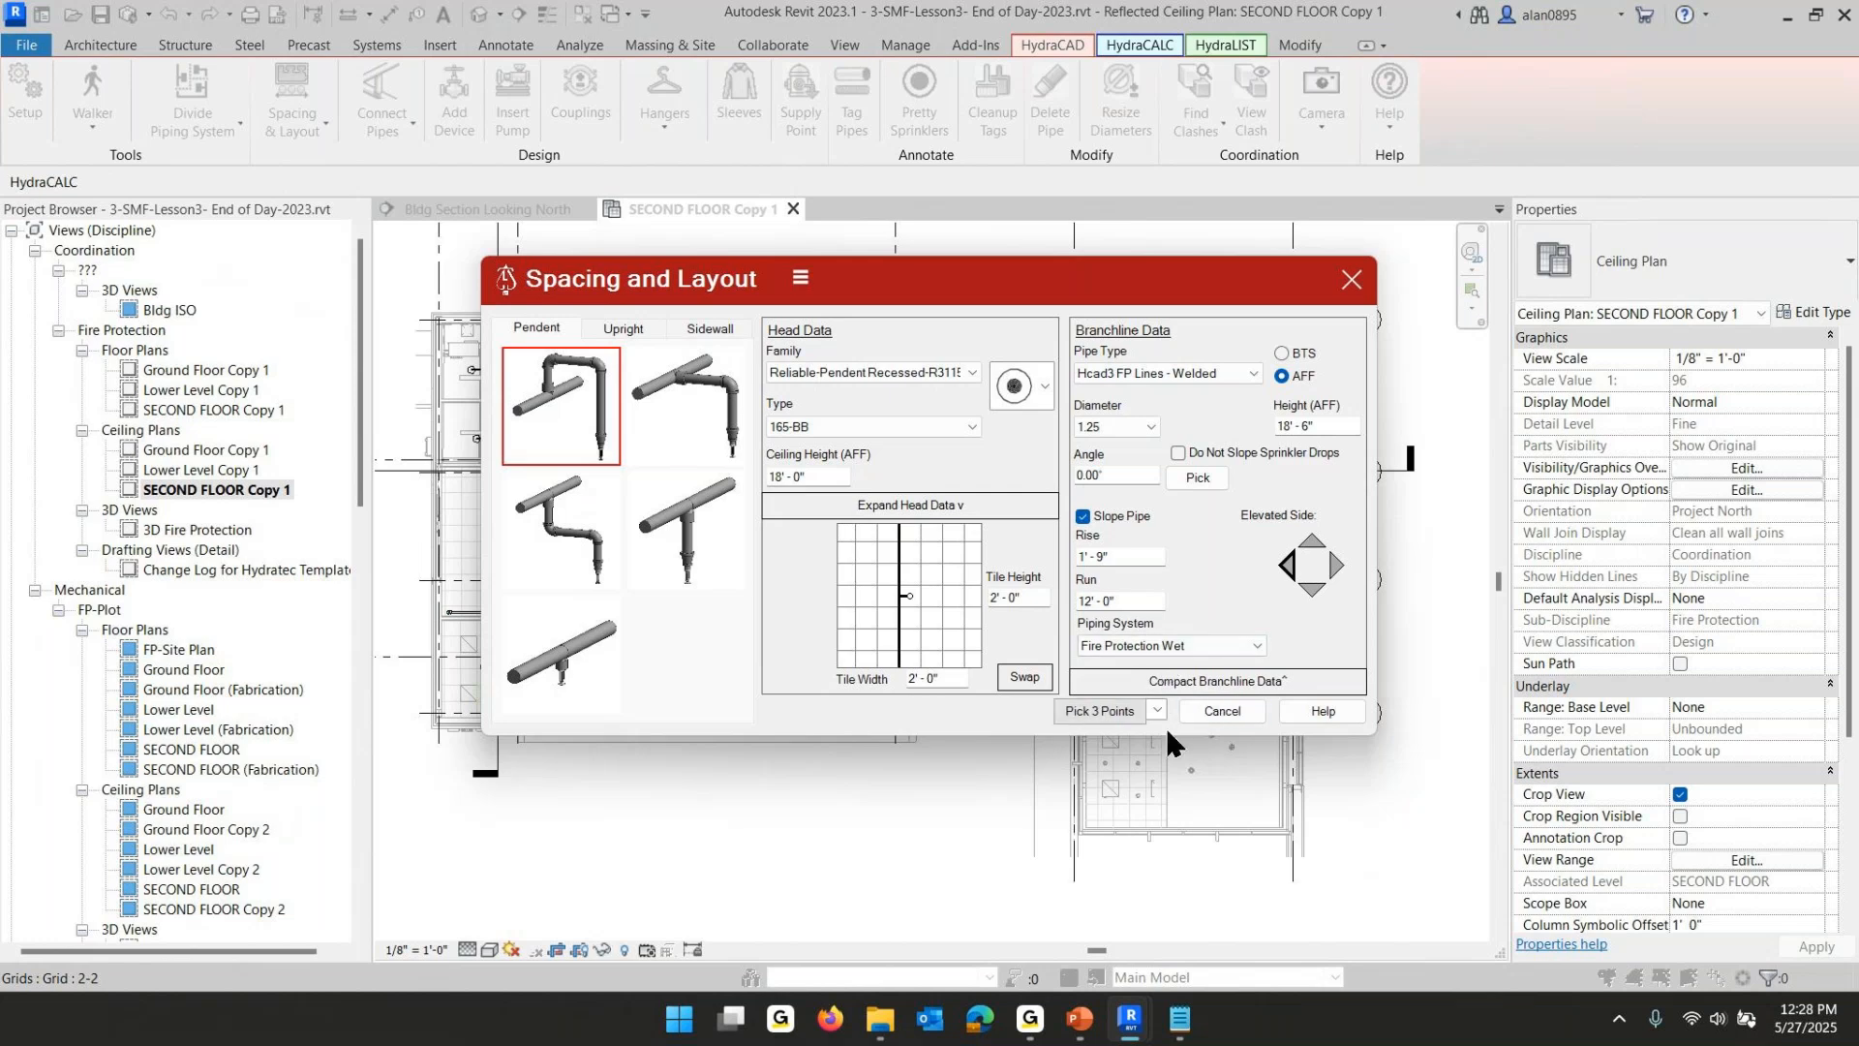
pyautogui.click(1228, 710)
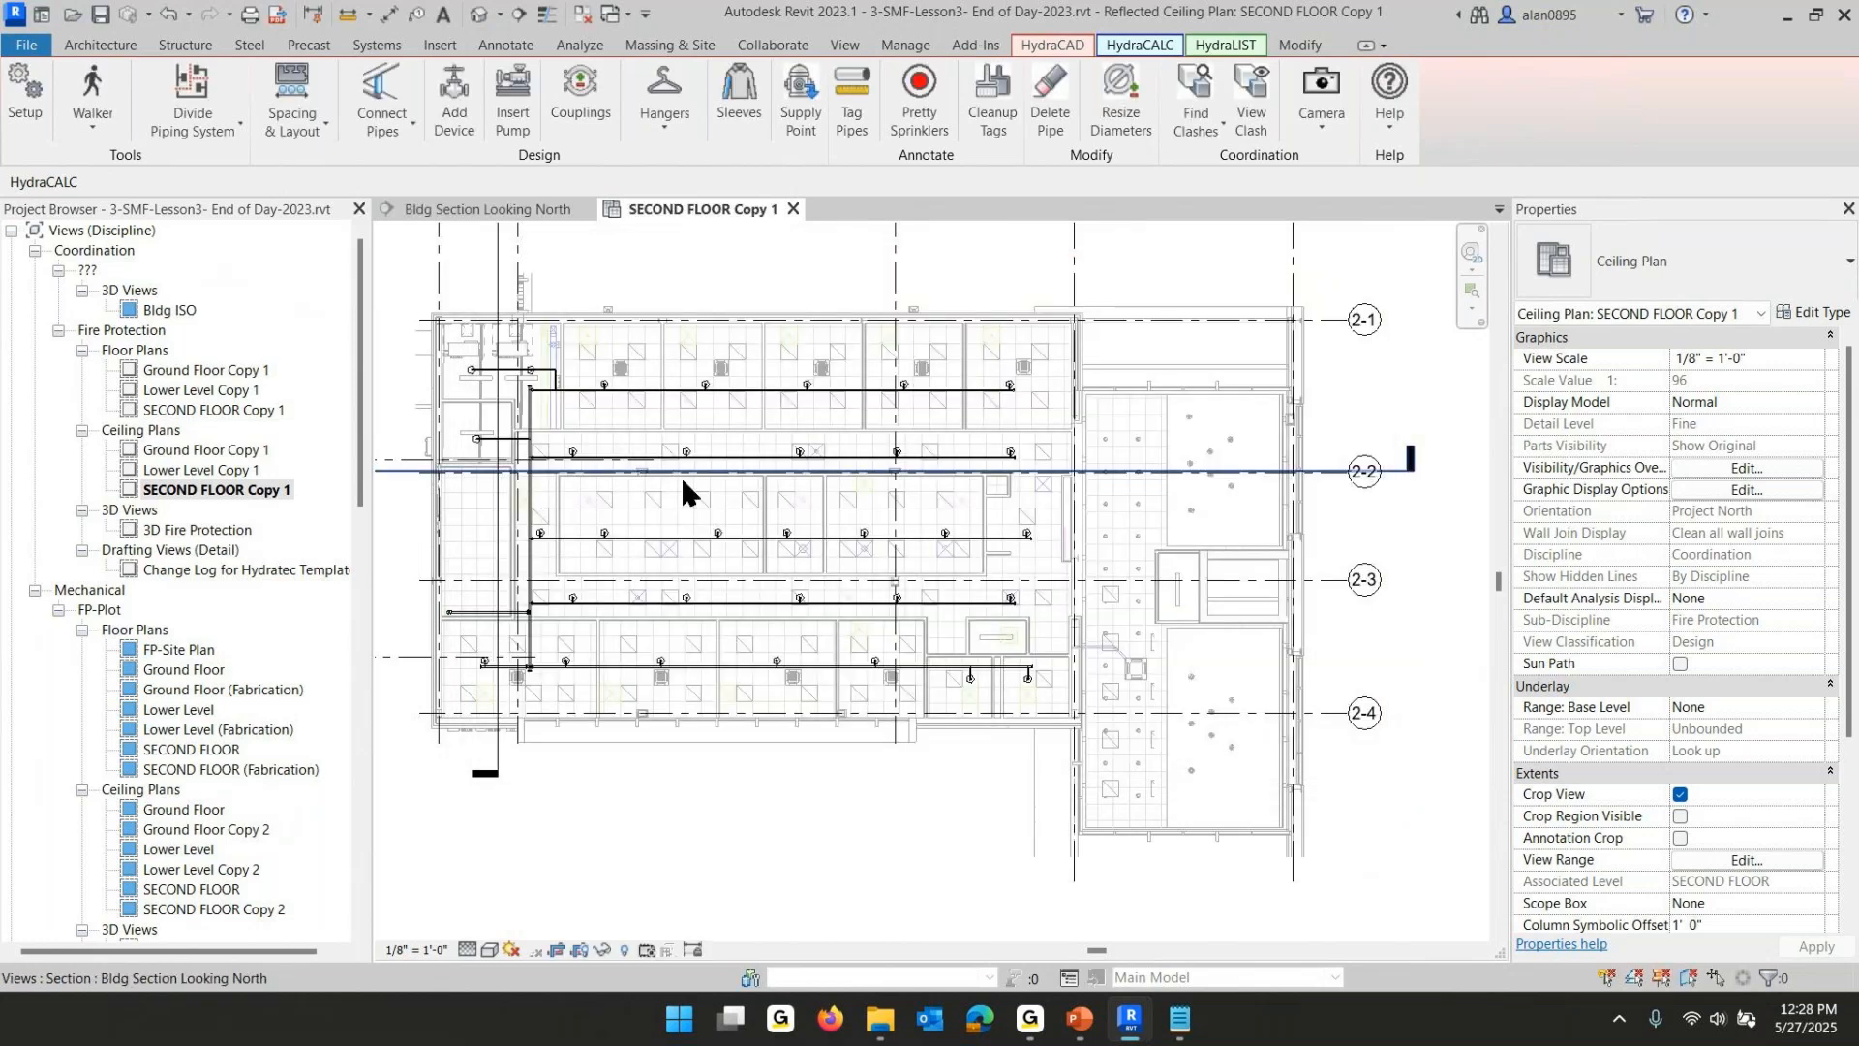
# - Open Bldg Section Looking North and place a spot slope annotation on the sloped lobby ceiling
pyautogui.scroll(-3, 1021, 606)
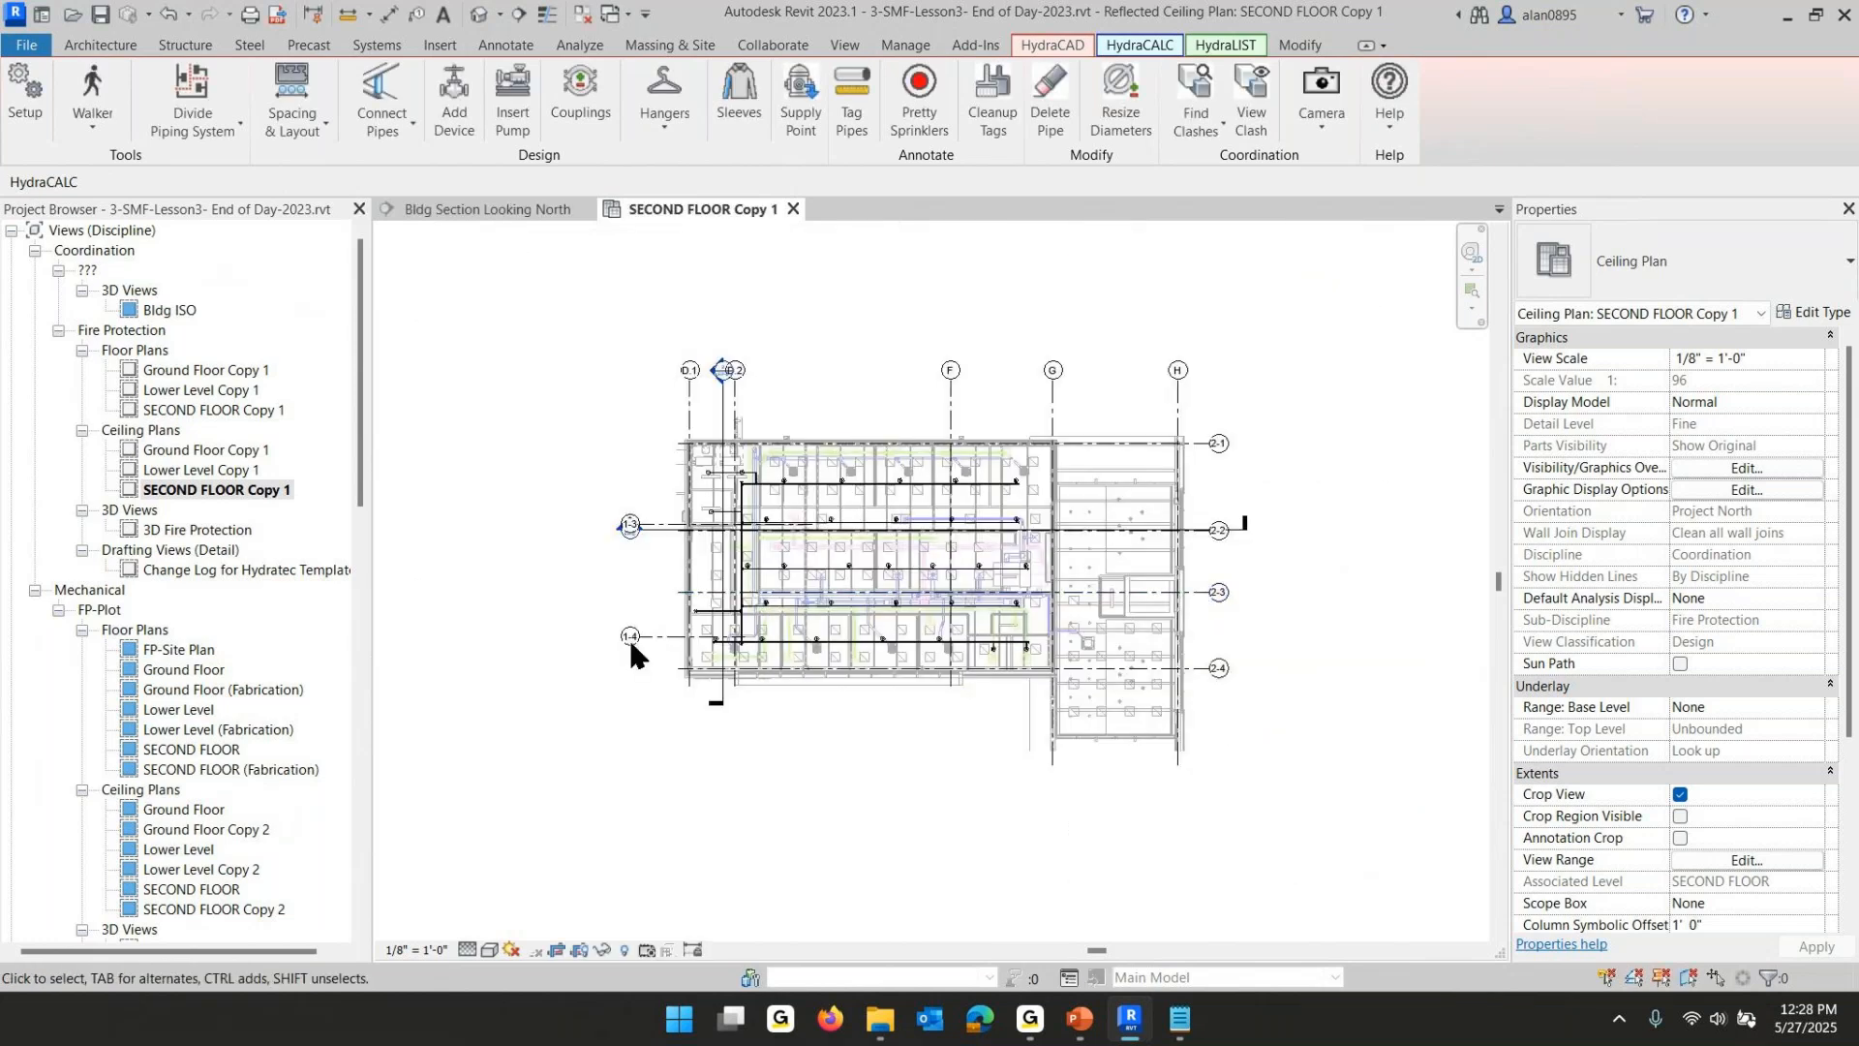
pyautogui.doubleClick(640, 543)
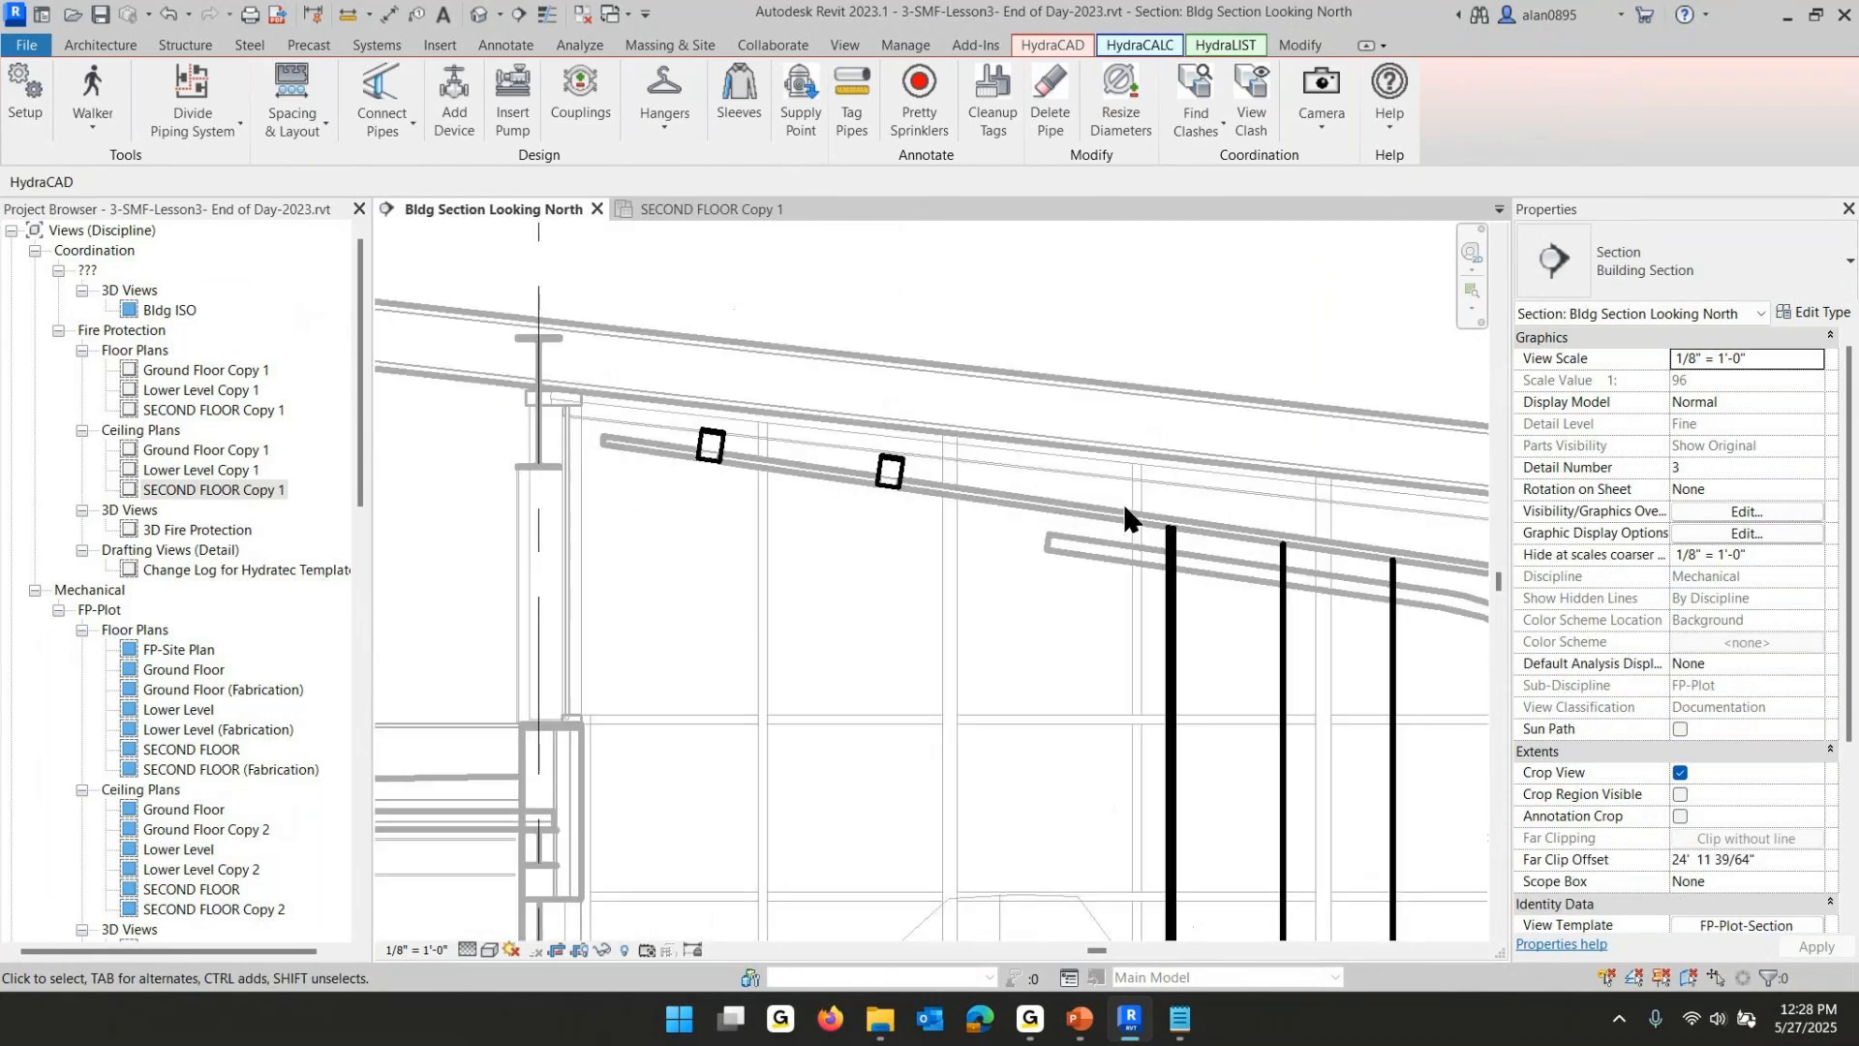
pyautogui.moveTo(1126, 518); pyautogui.dragTo(987, 585, button='middle')
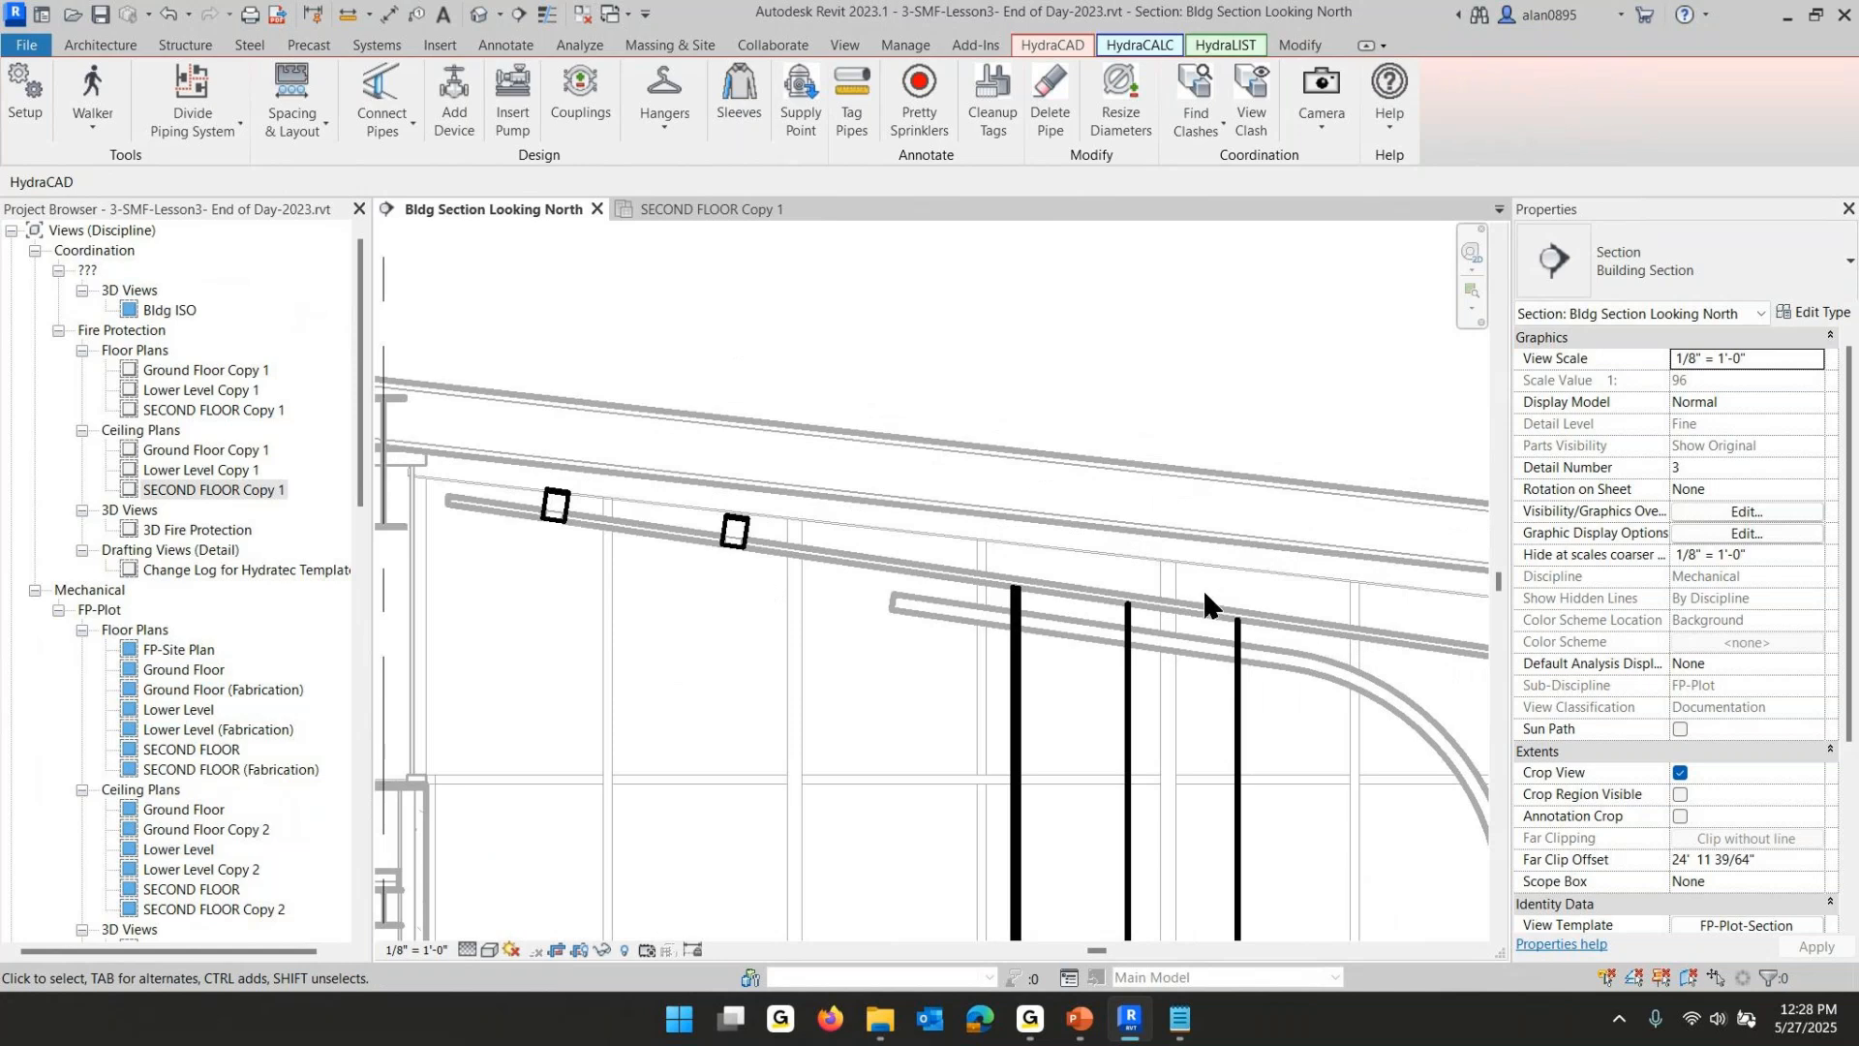
pyautogui.click(498, 46)
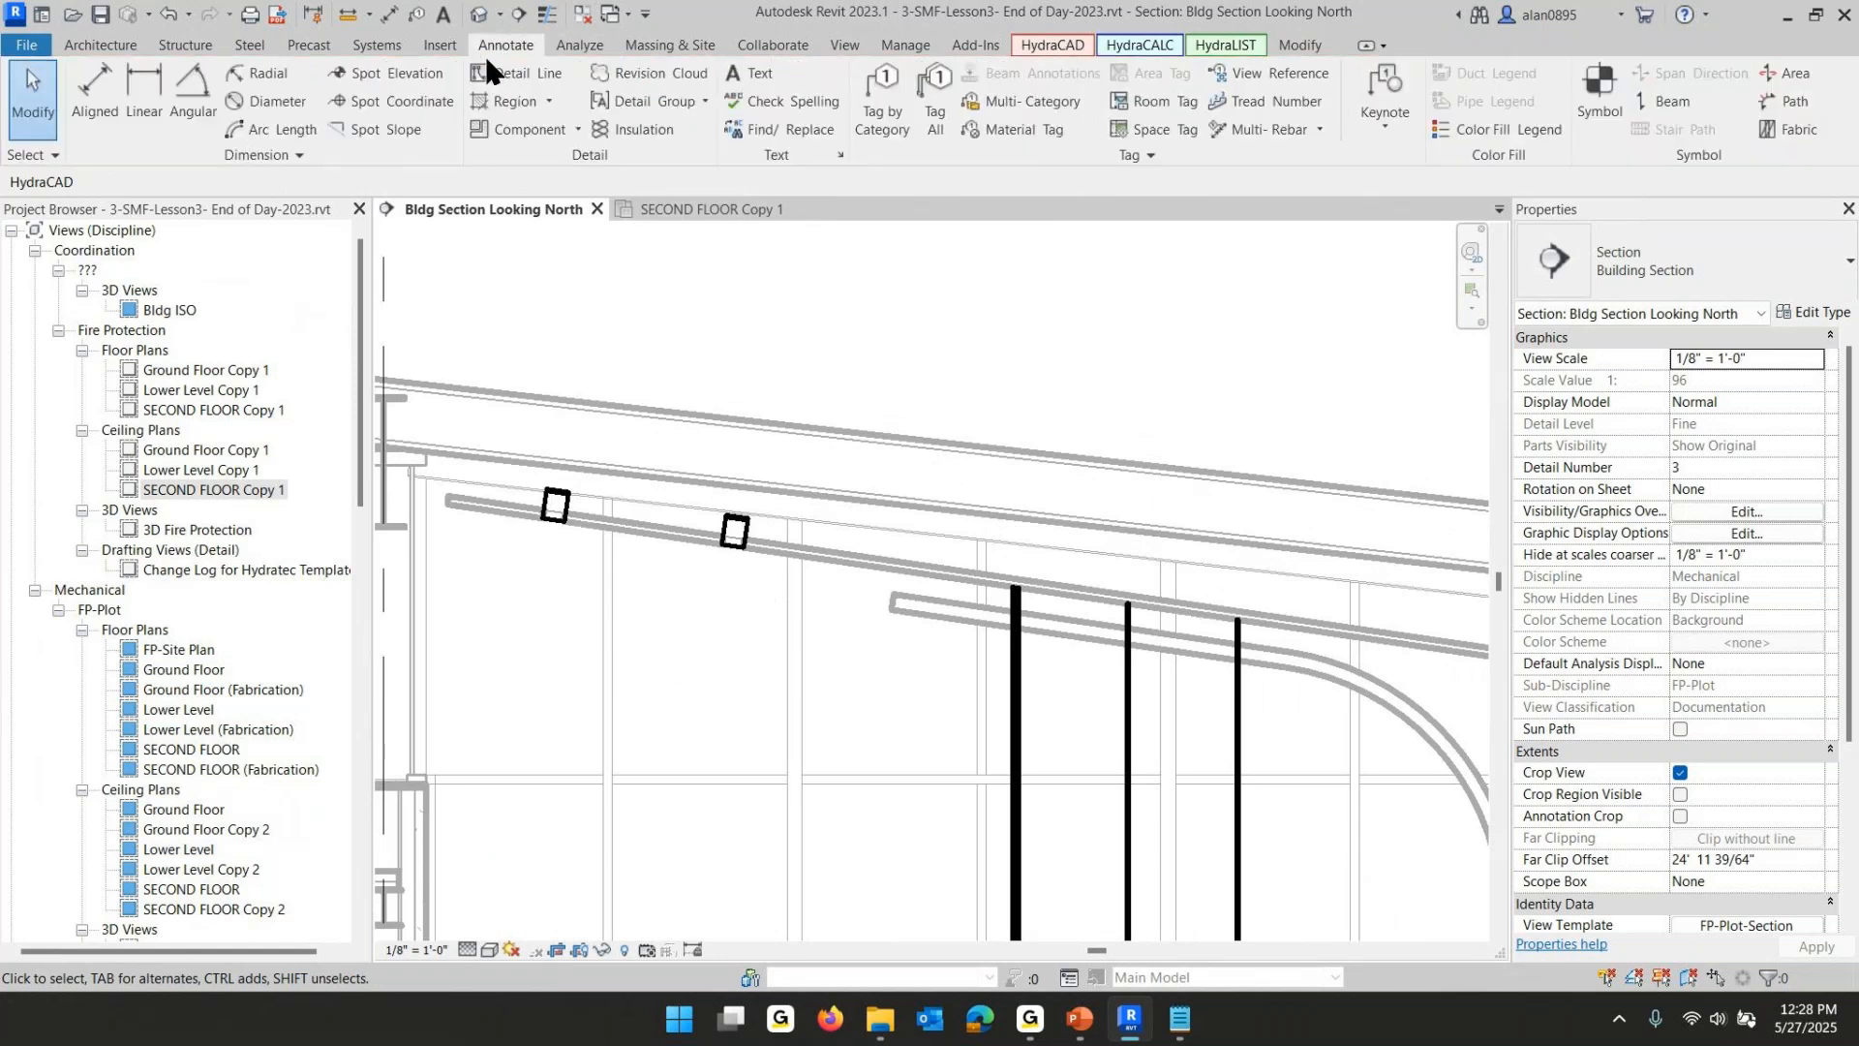
pyautogui.click(378, 129)
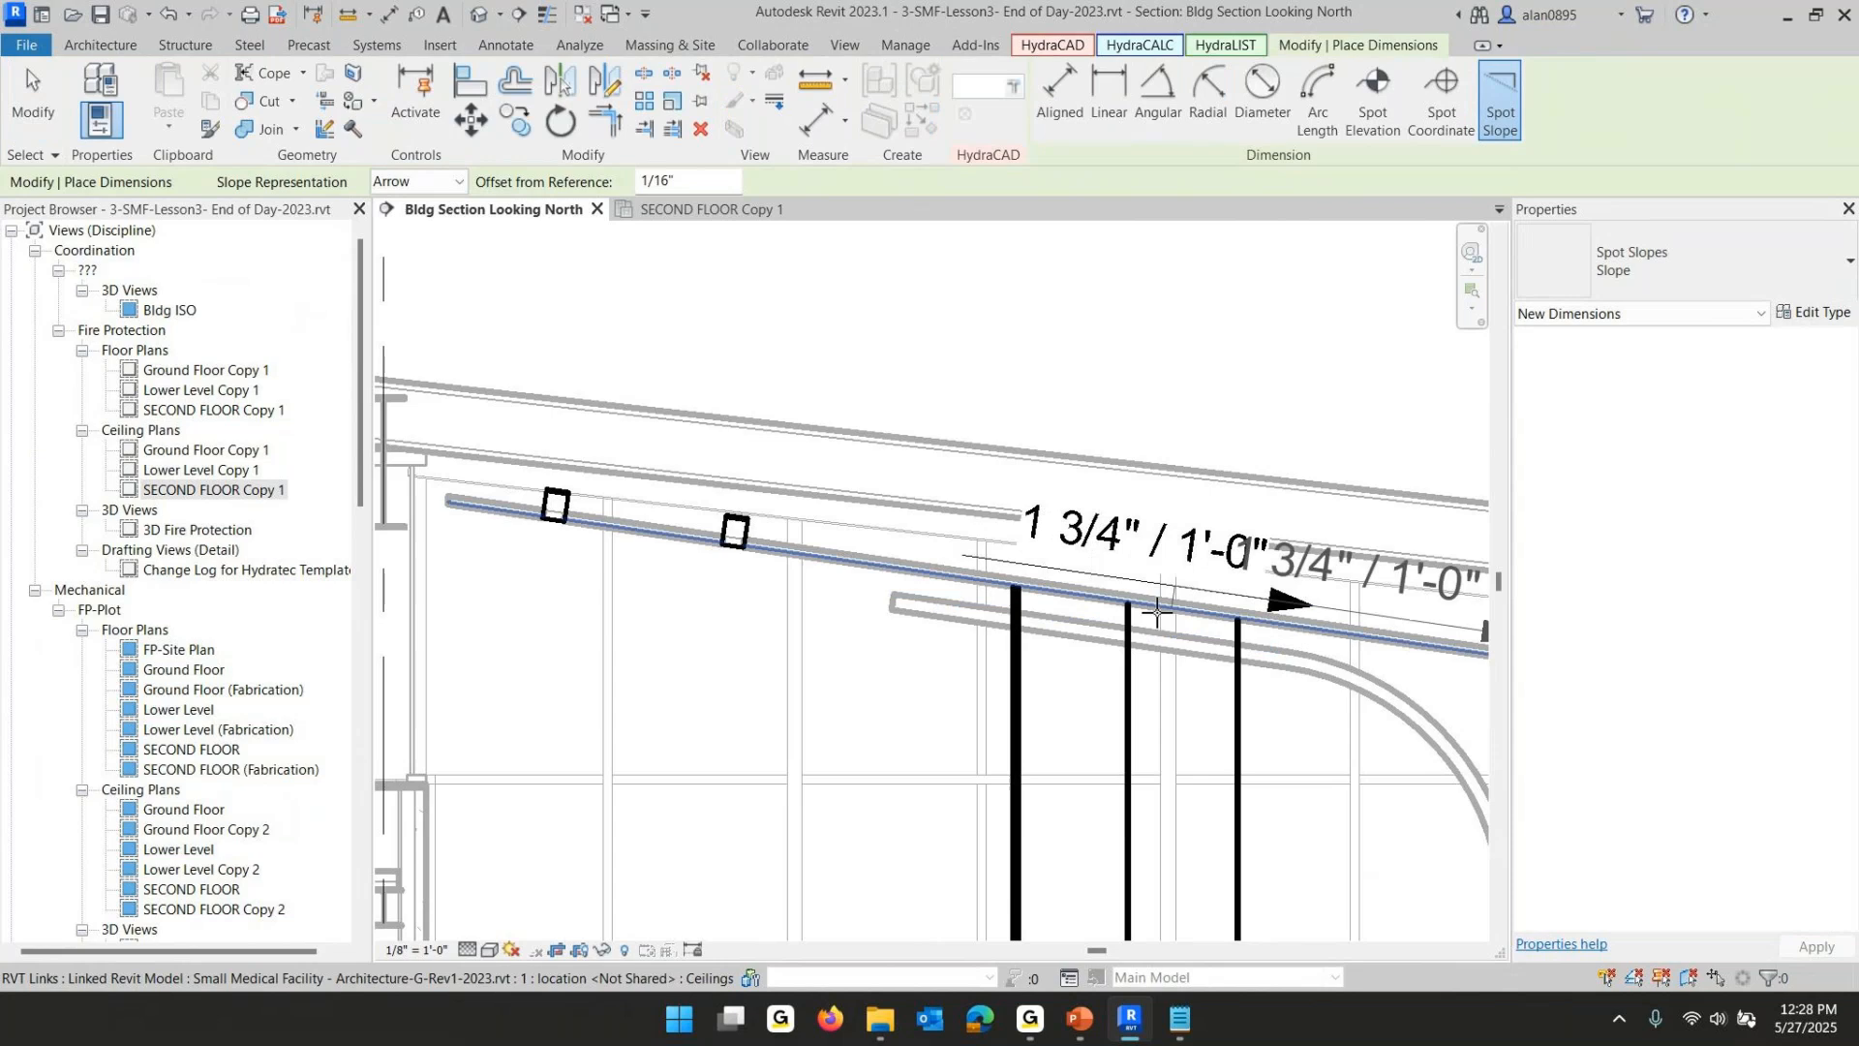
pyautogui.press('Escape')
pyautogui.press('Escape')
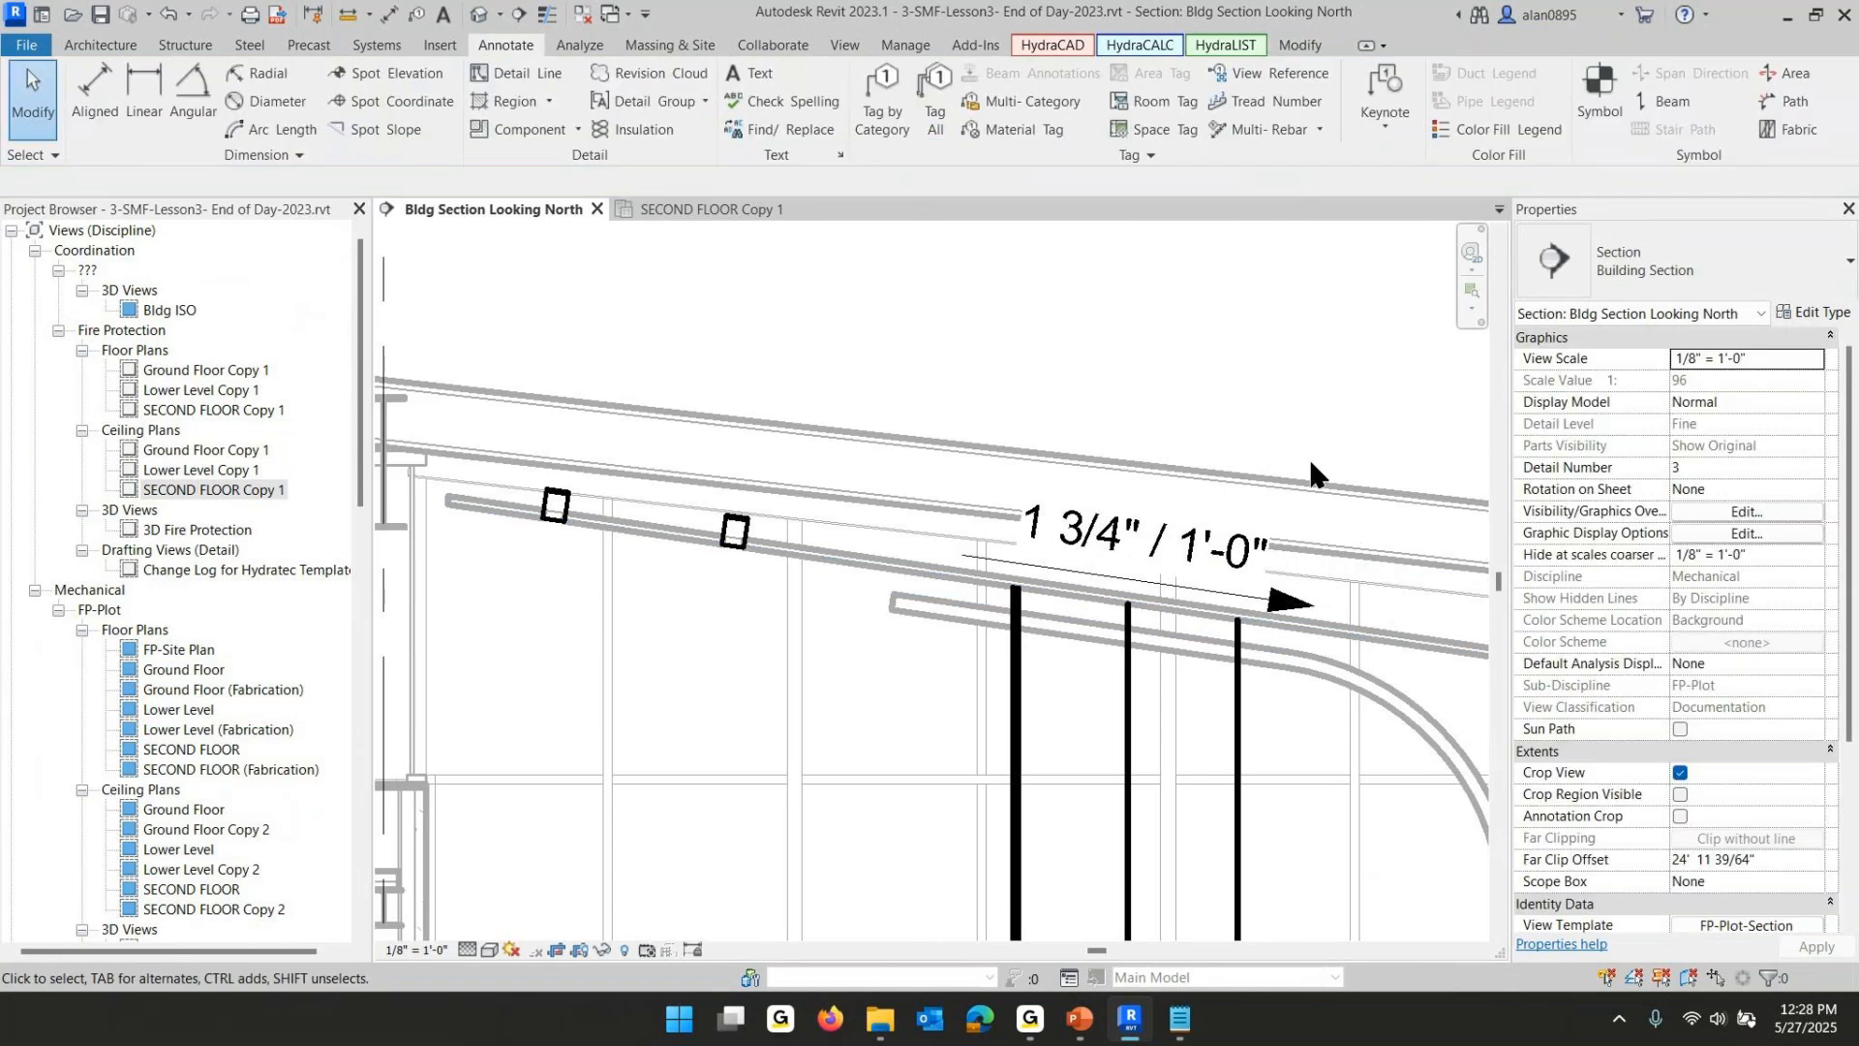
pyautogui.scroll(-2, 1274, 428)
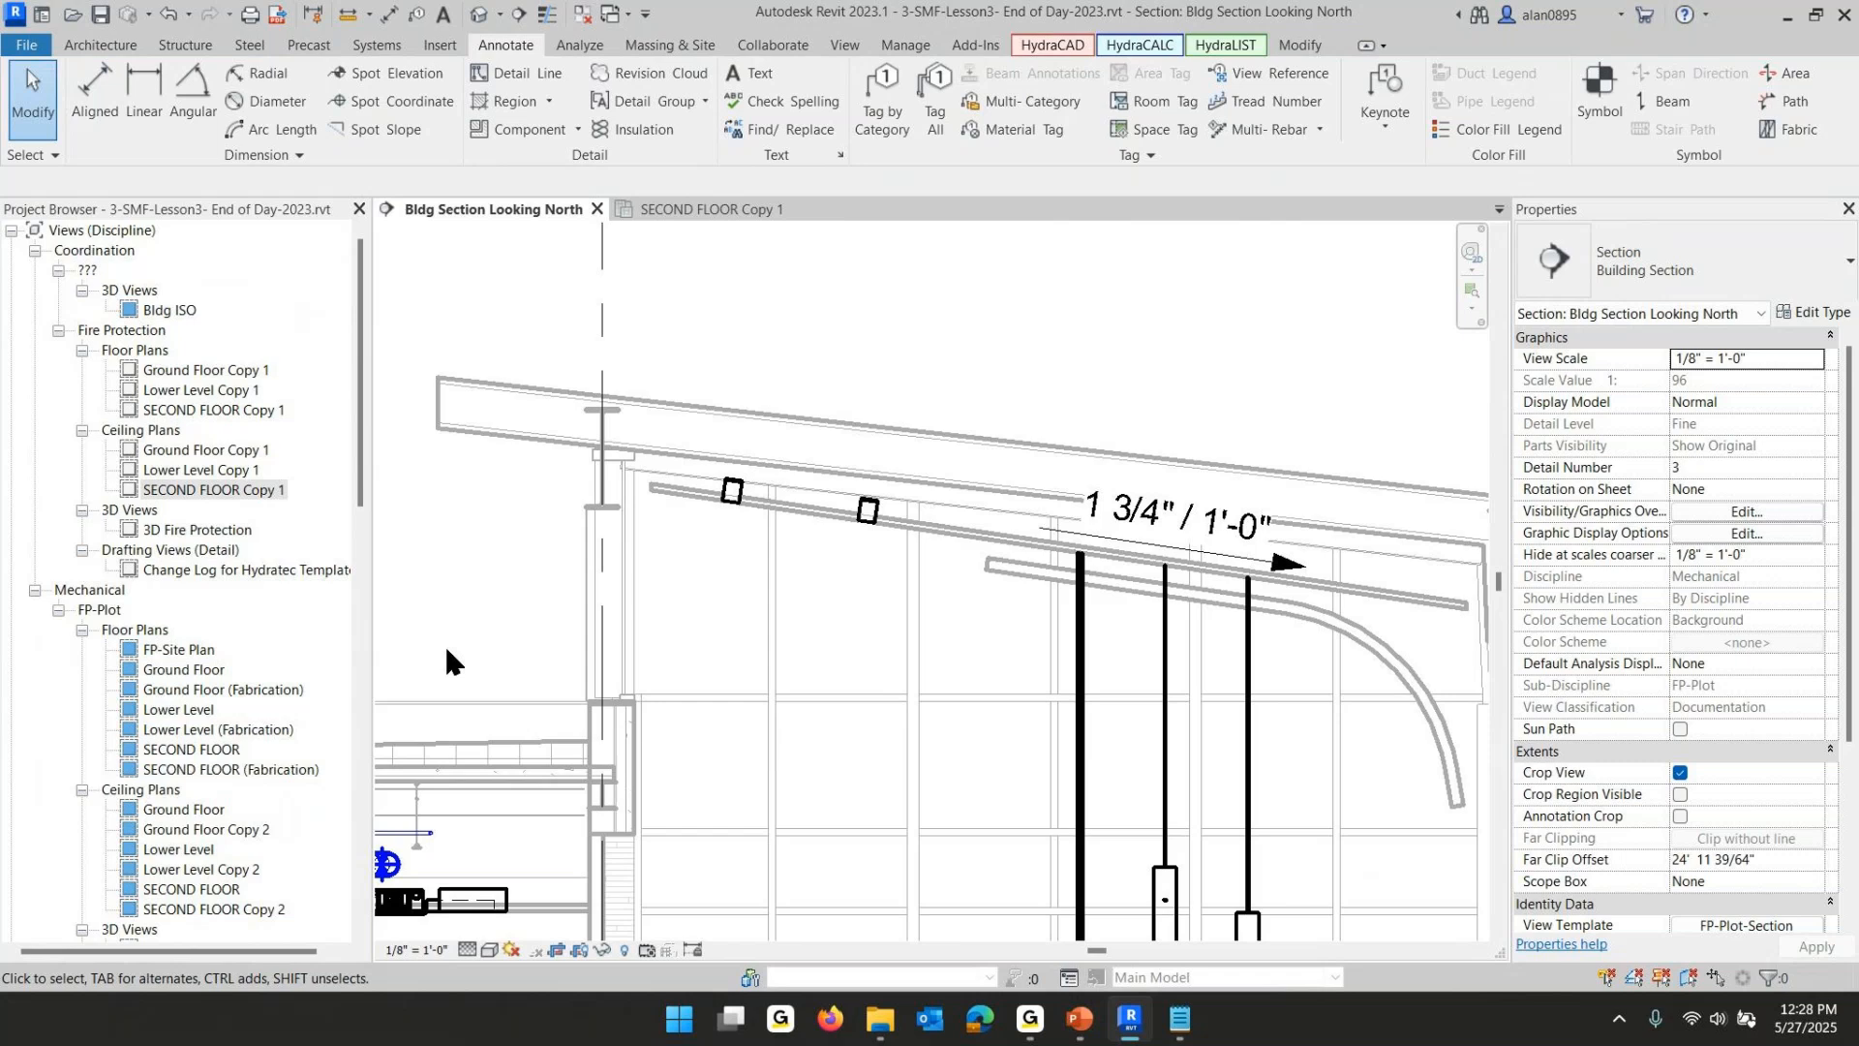
# - Reopen Spacing and Layout and set the branchline slope rise to 1' 9" and run to 12' 0", choosing the elevated side
pyautogui.click(1048, 42)
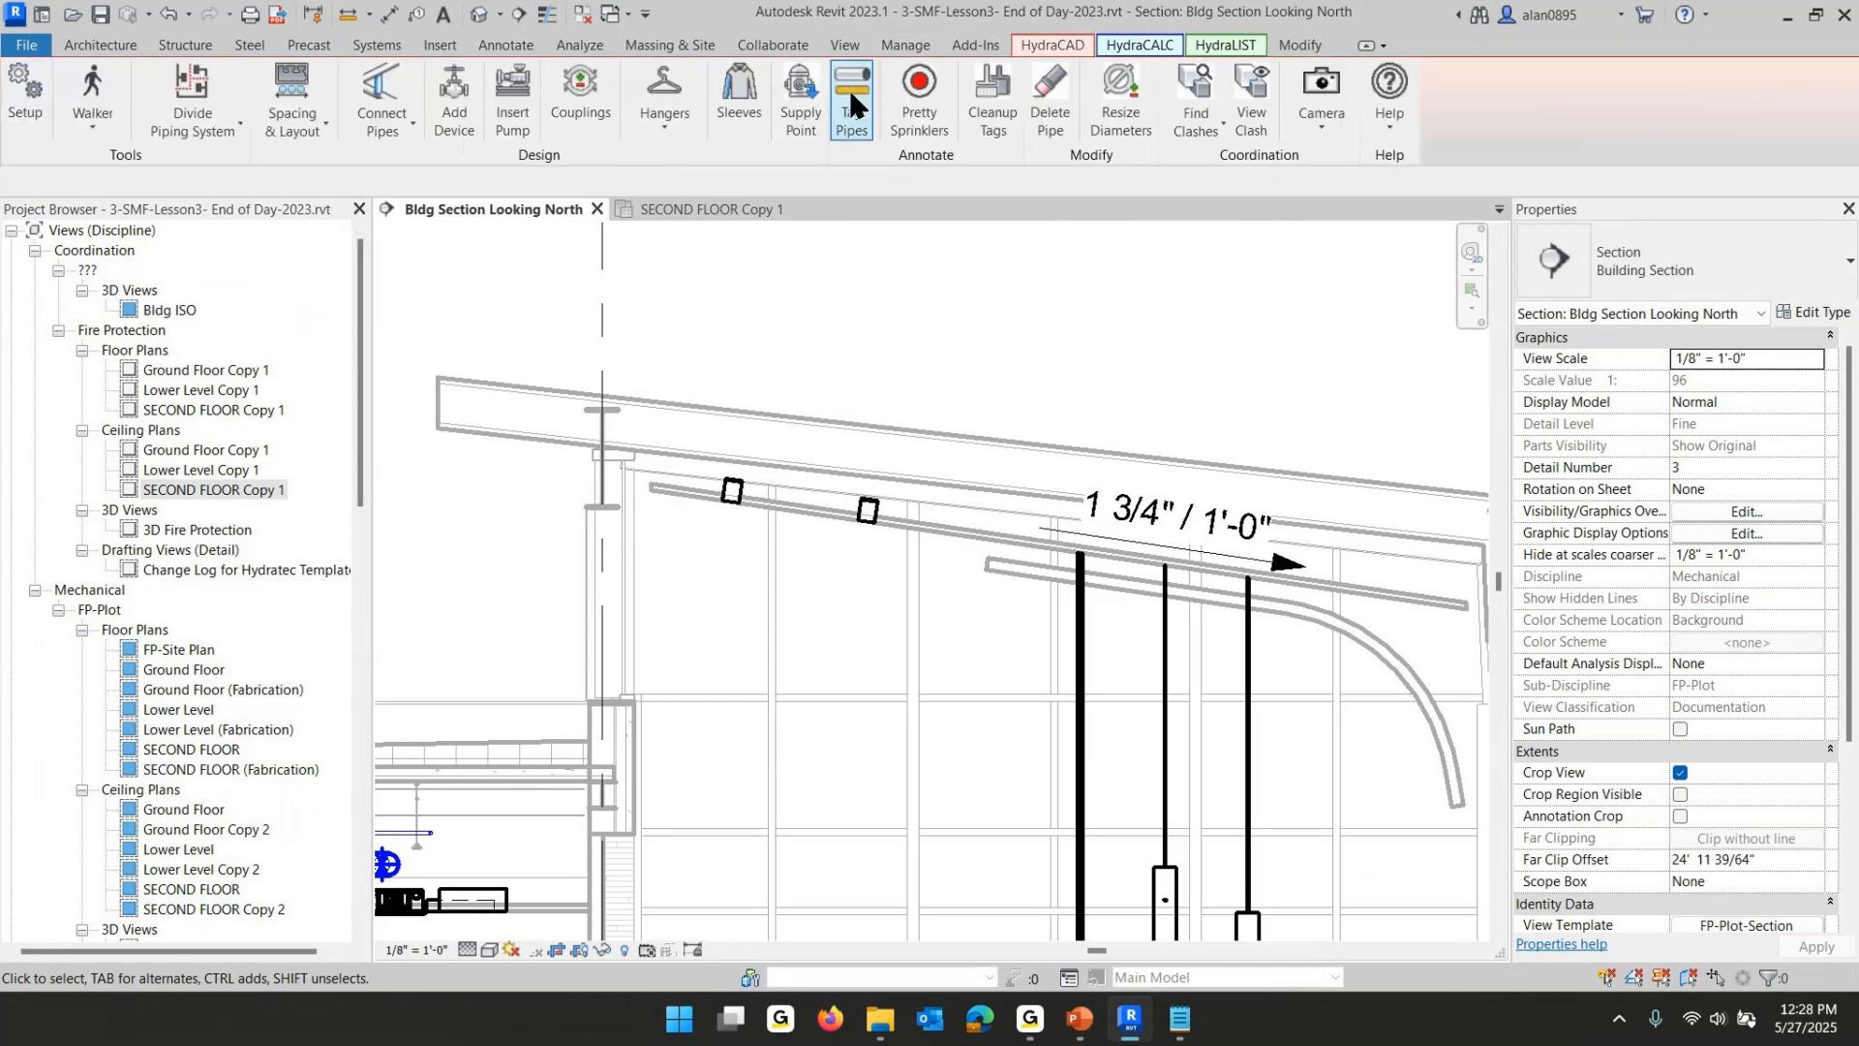
pyautogui.click(292, 97)
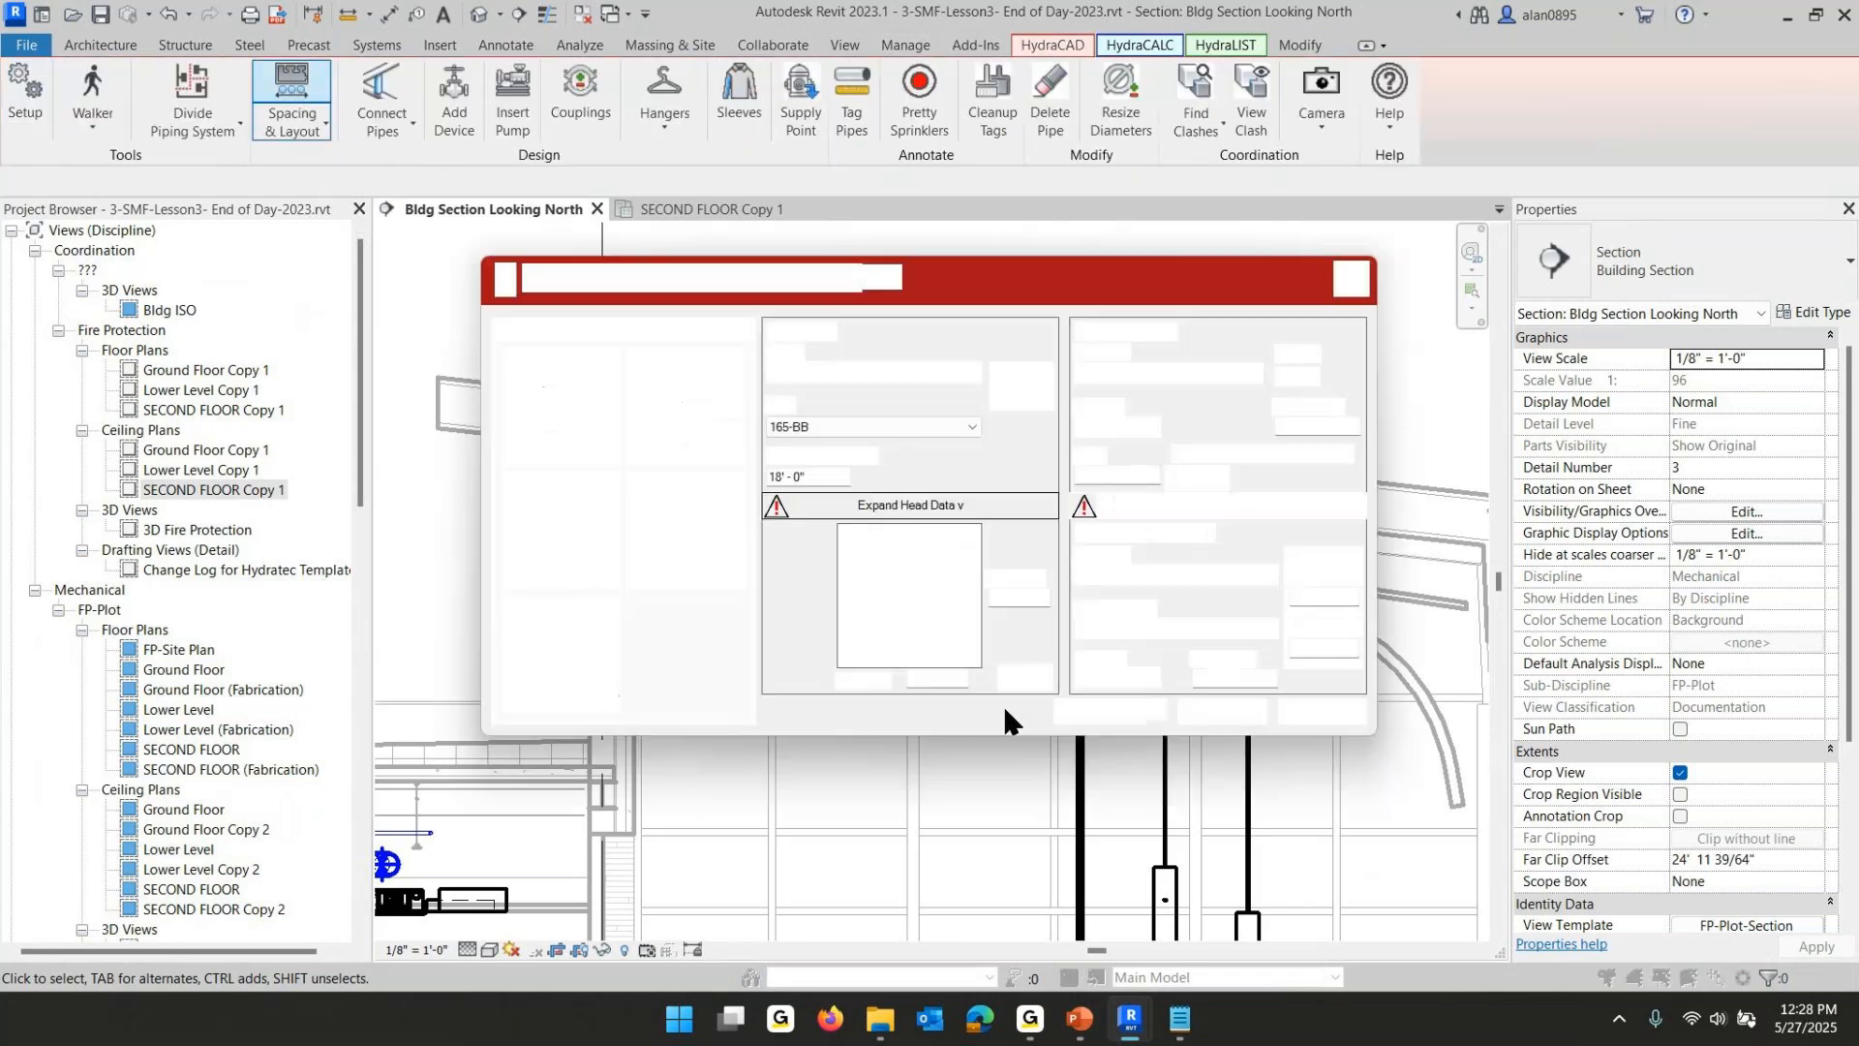
pyautogui.click(1218, 506)
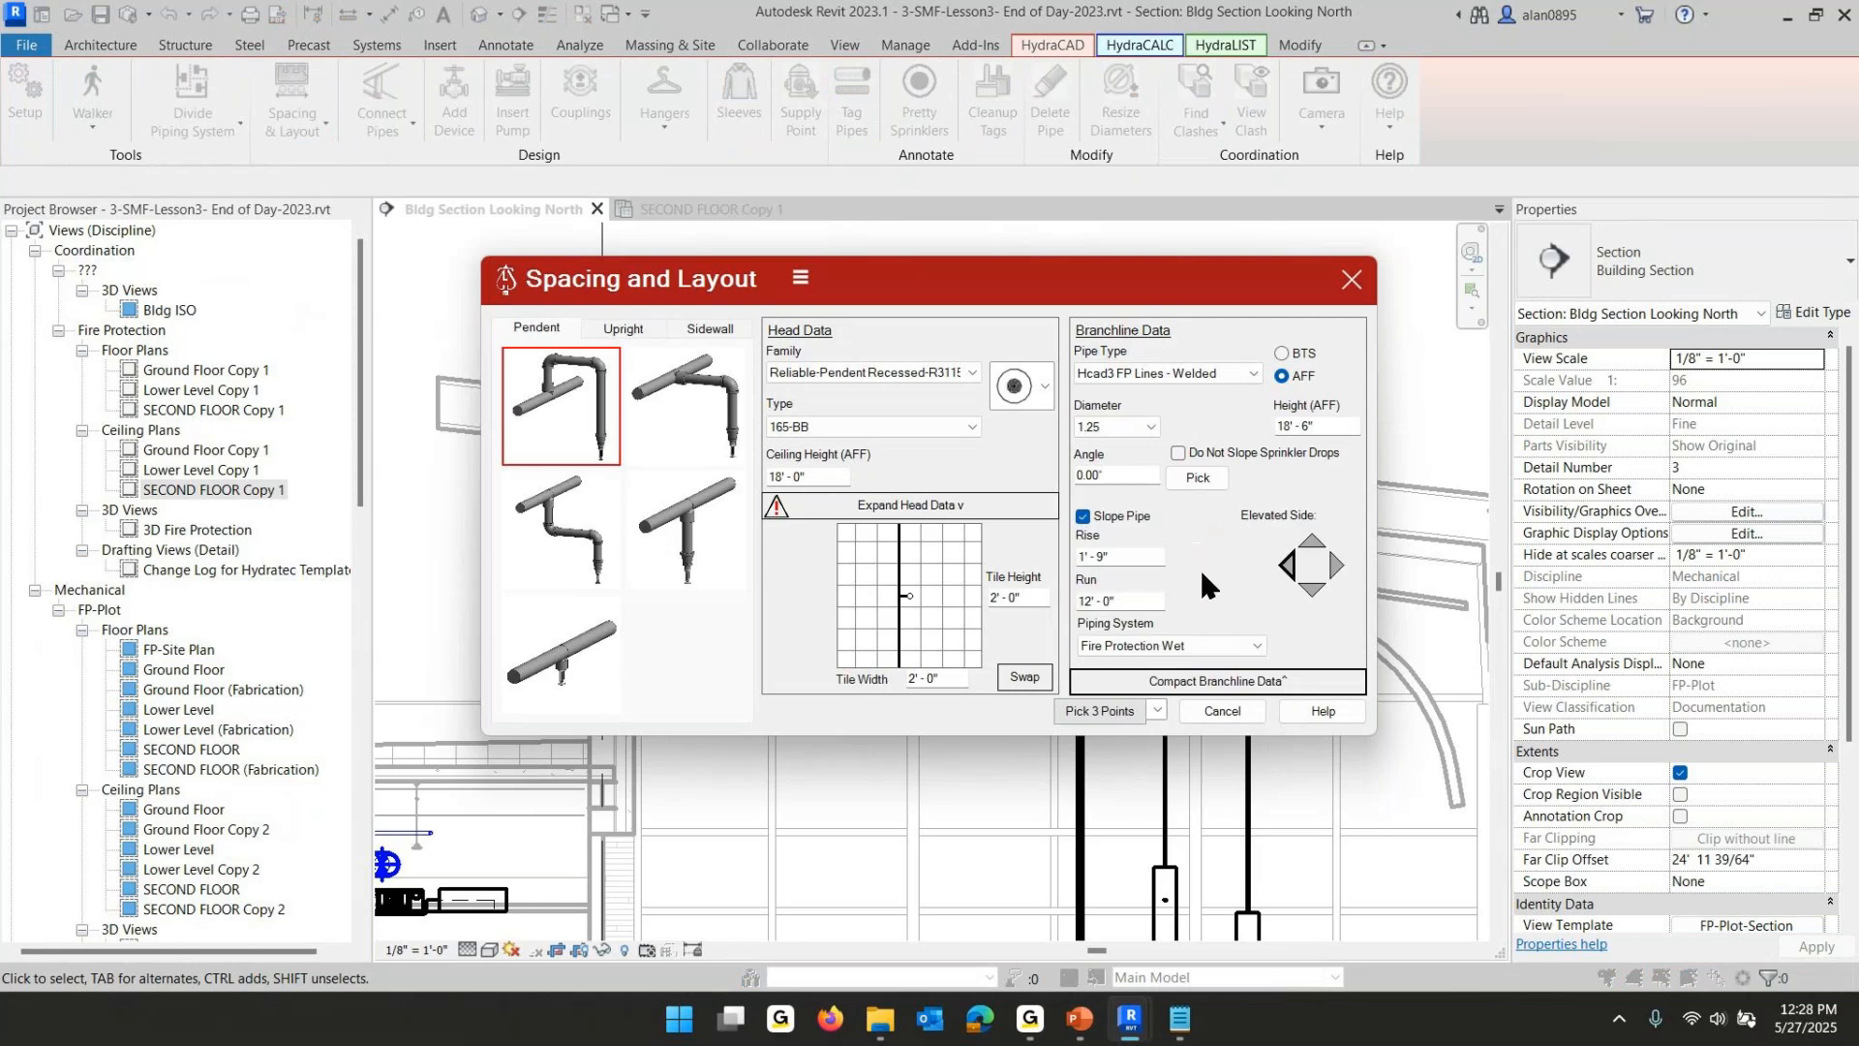
pyautogui.tripleClick(1142, 557)
pyautogui.write('1')
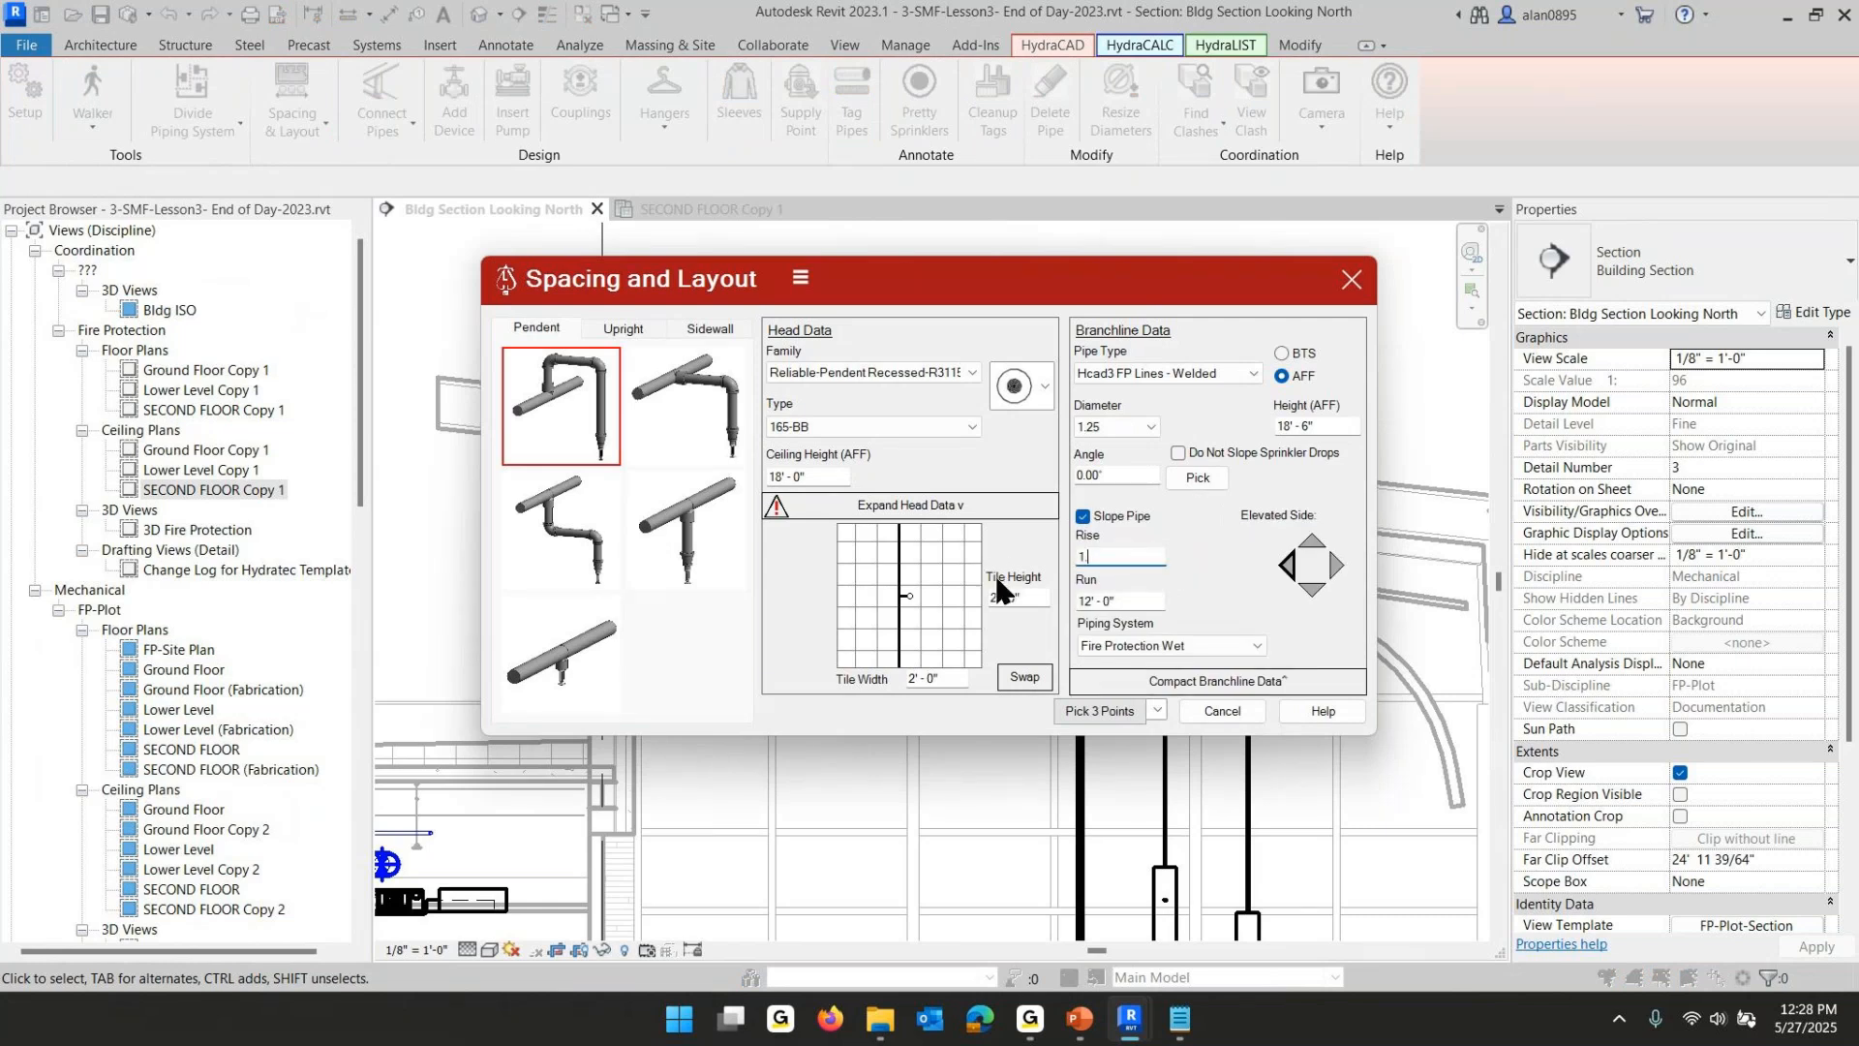
pyautogui.write('.75')
pyautogui.press('Tab')
pyautogui.write('12')
pyautogui.click(1133, 552)
pyautogui.click(1331, 562)
pyautogui.click(1288, 566)
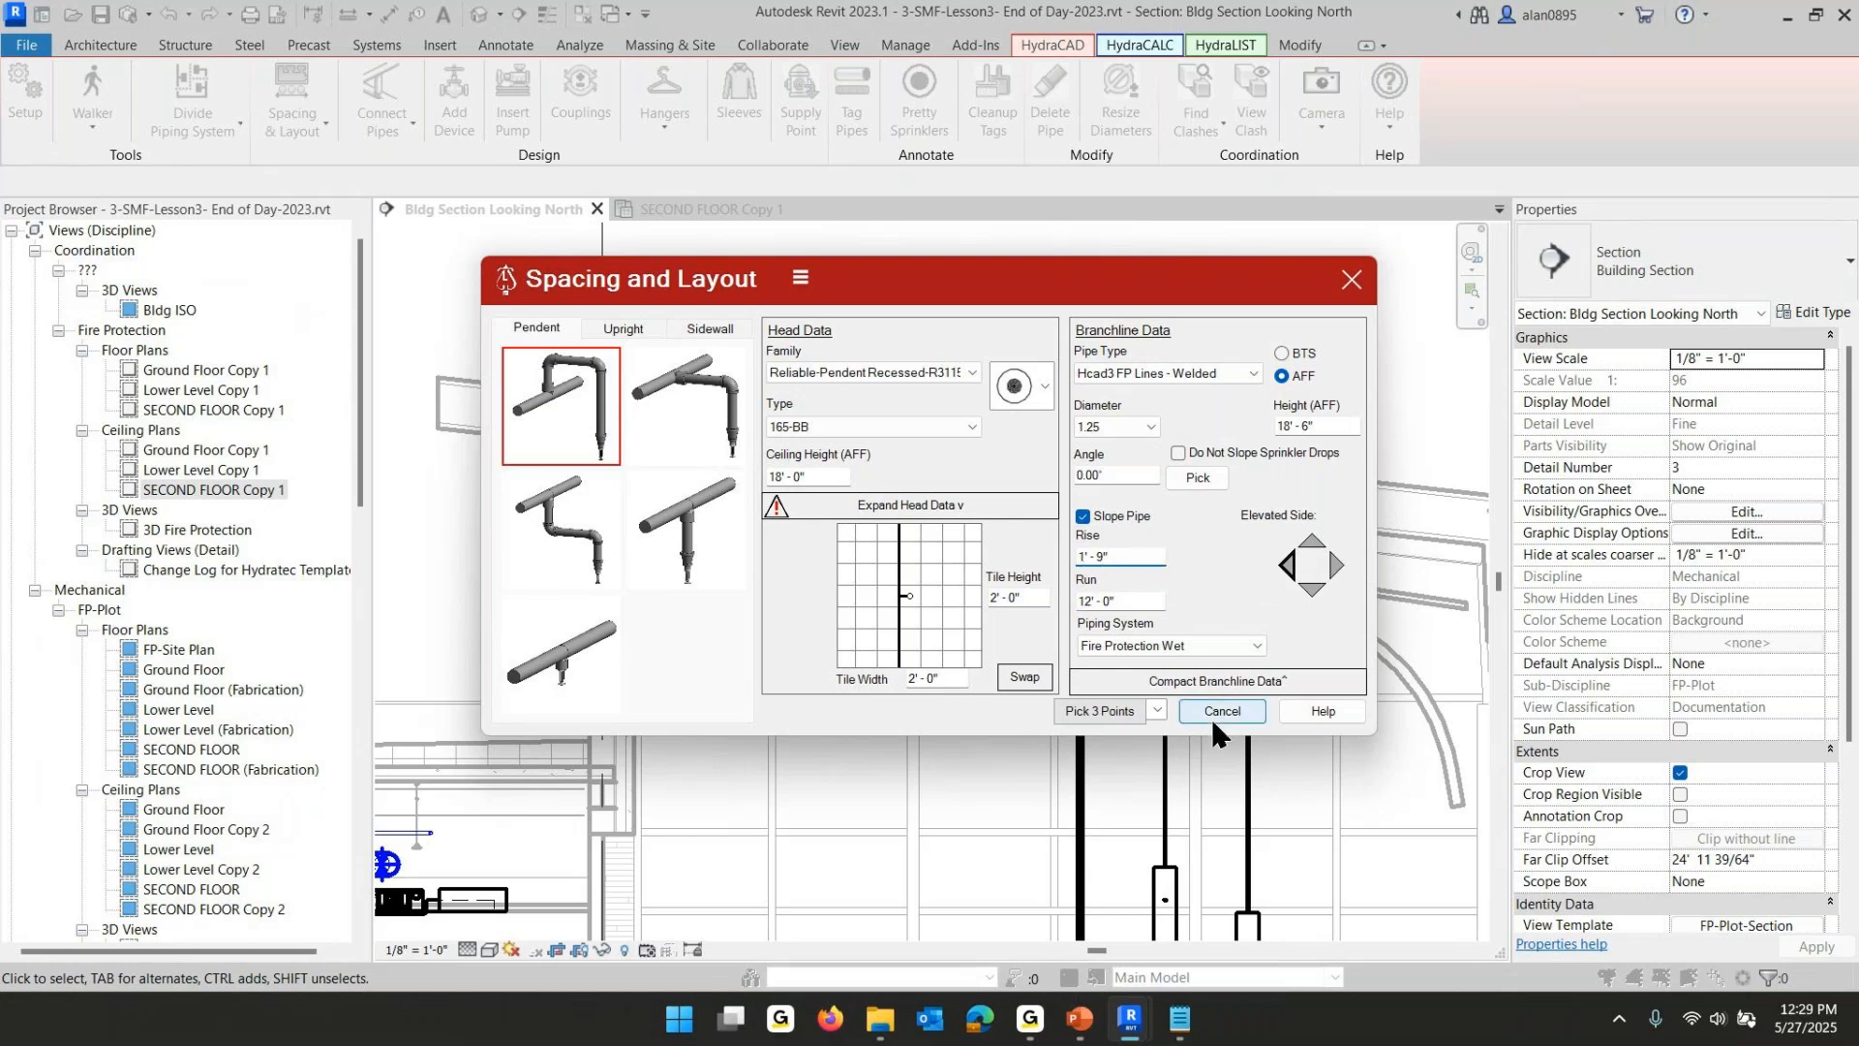
# - Compact the branchline data and try to start the Pick 3 Points layout from the section view
pyautogui.click(1199, 684)
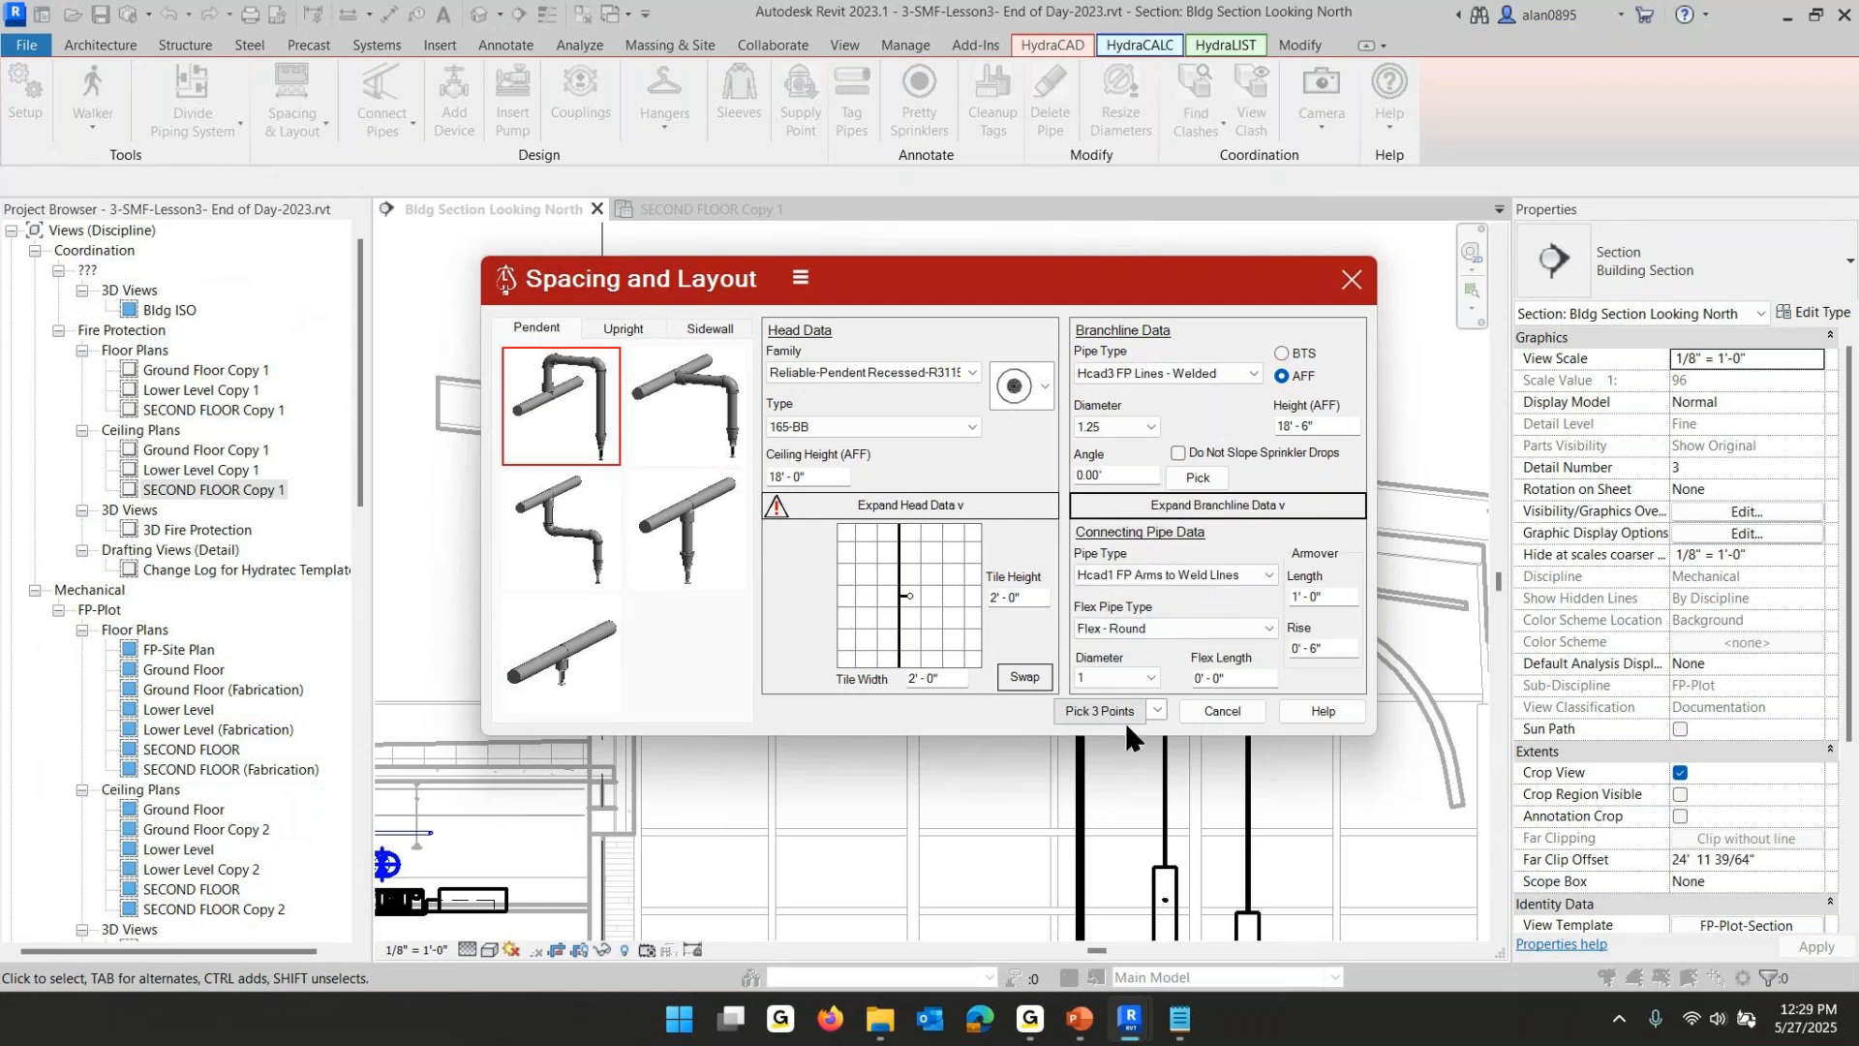
pyautogui.click(1155, 707)
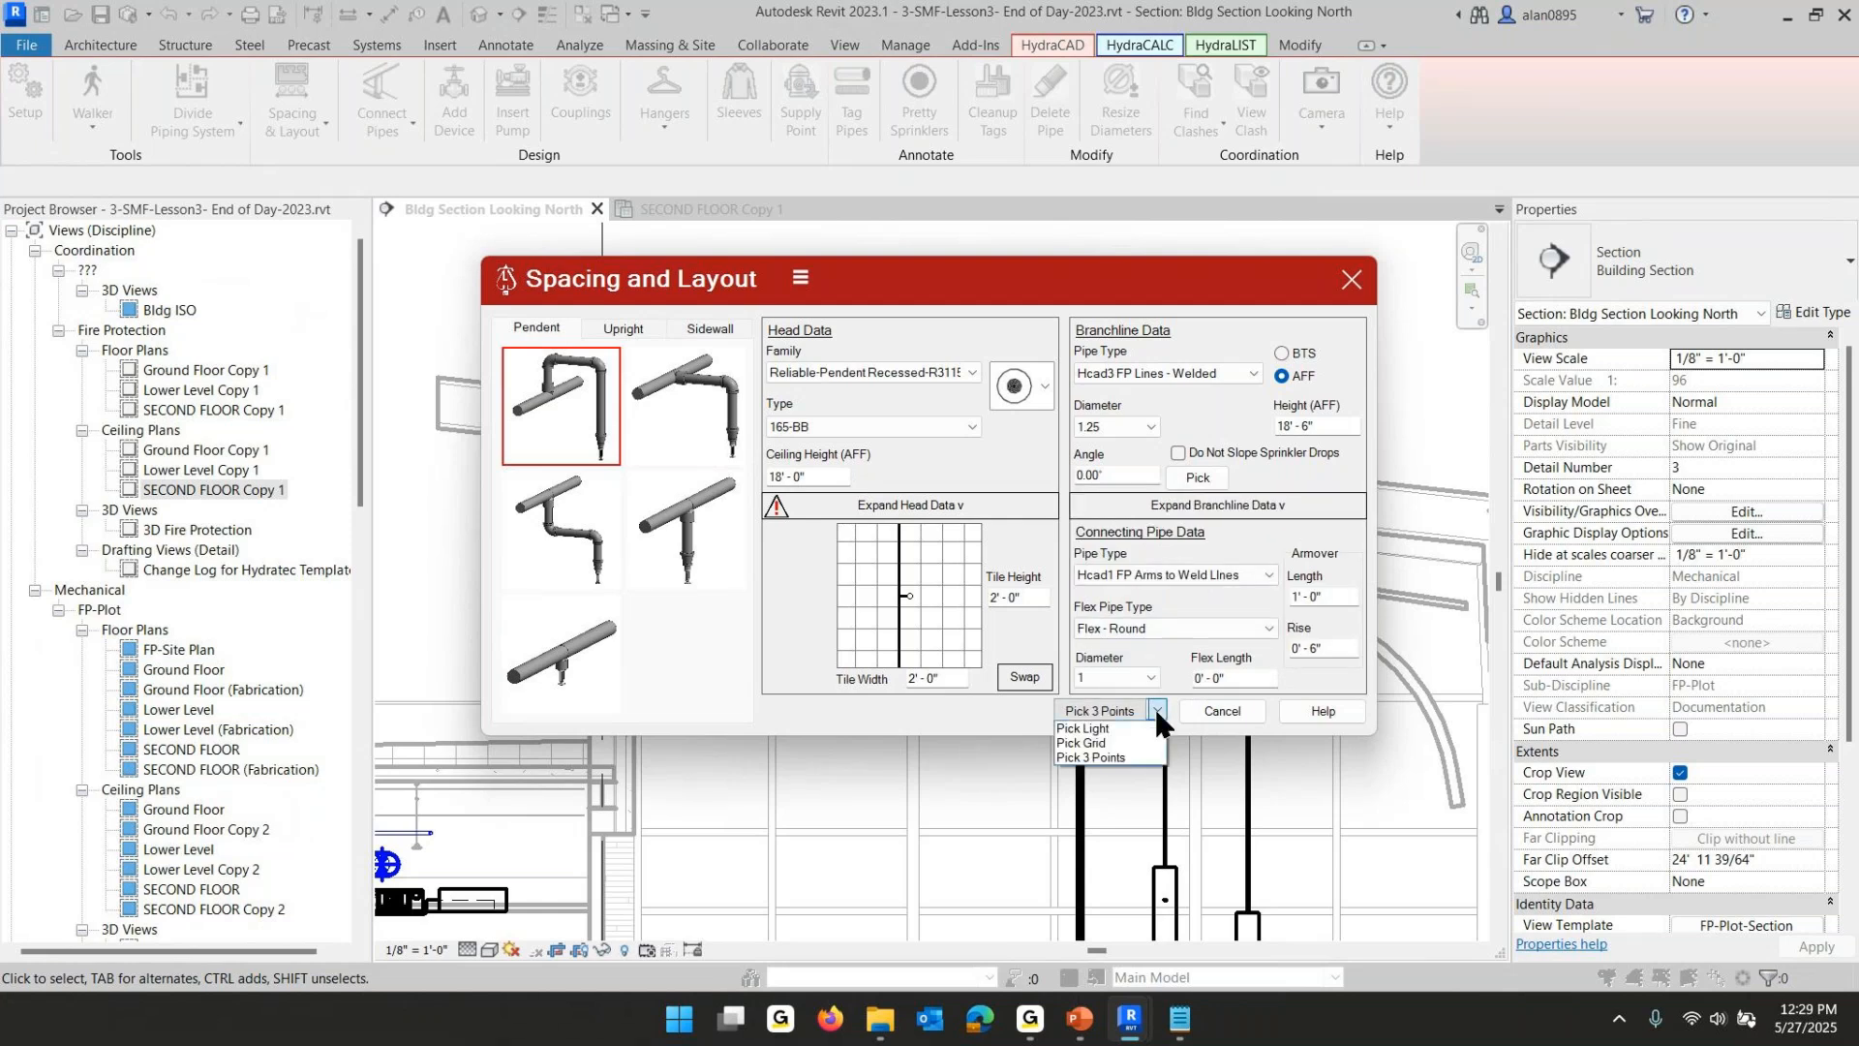
pyautogui.click(1104, 758)
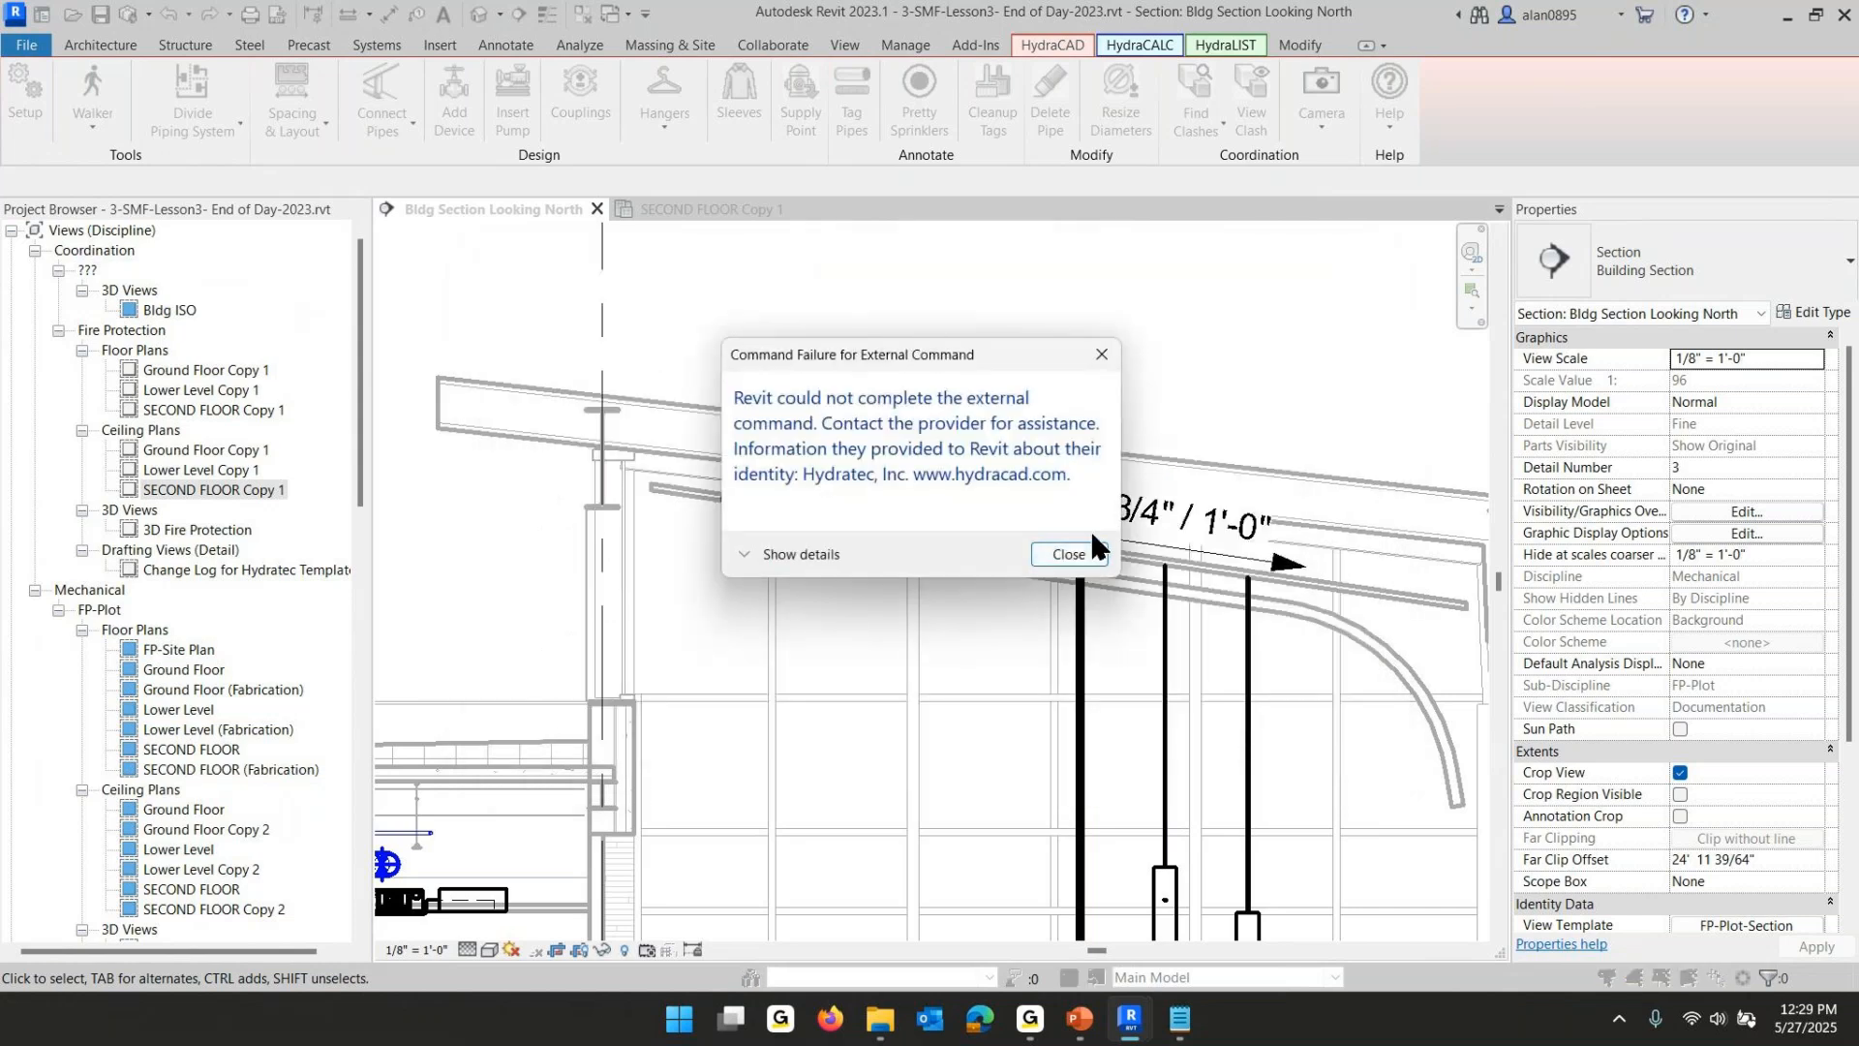
pyautogui.click(1086, 550)
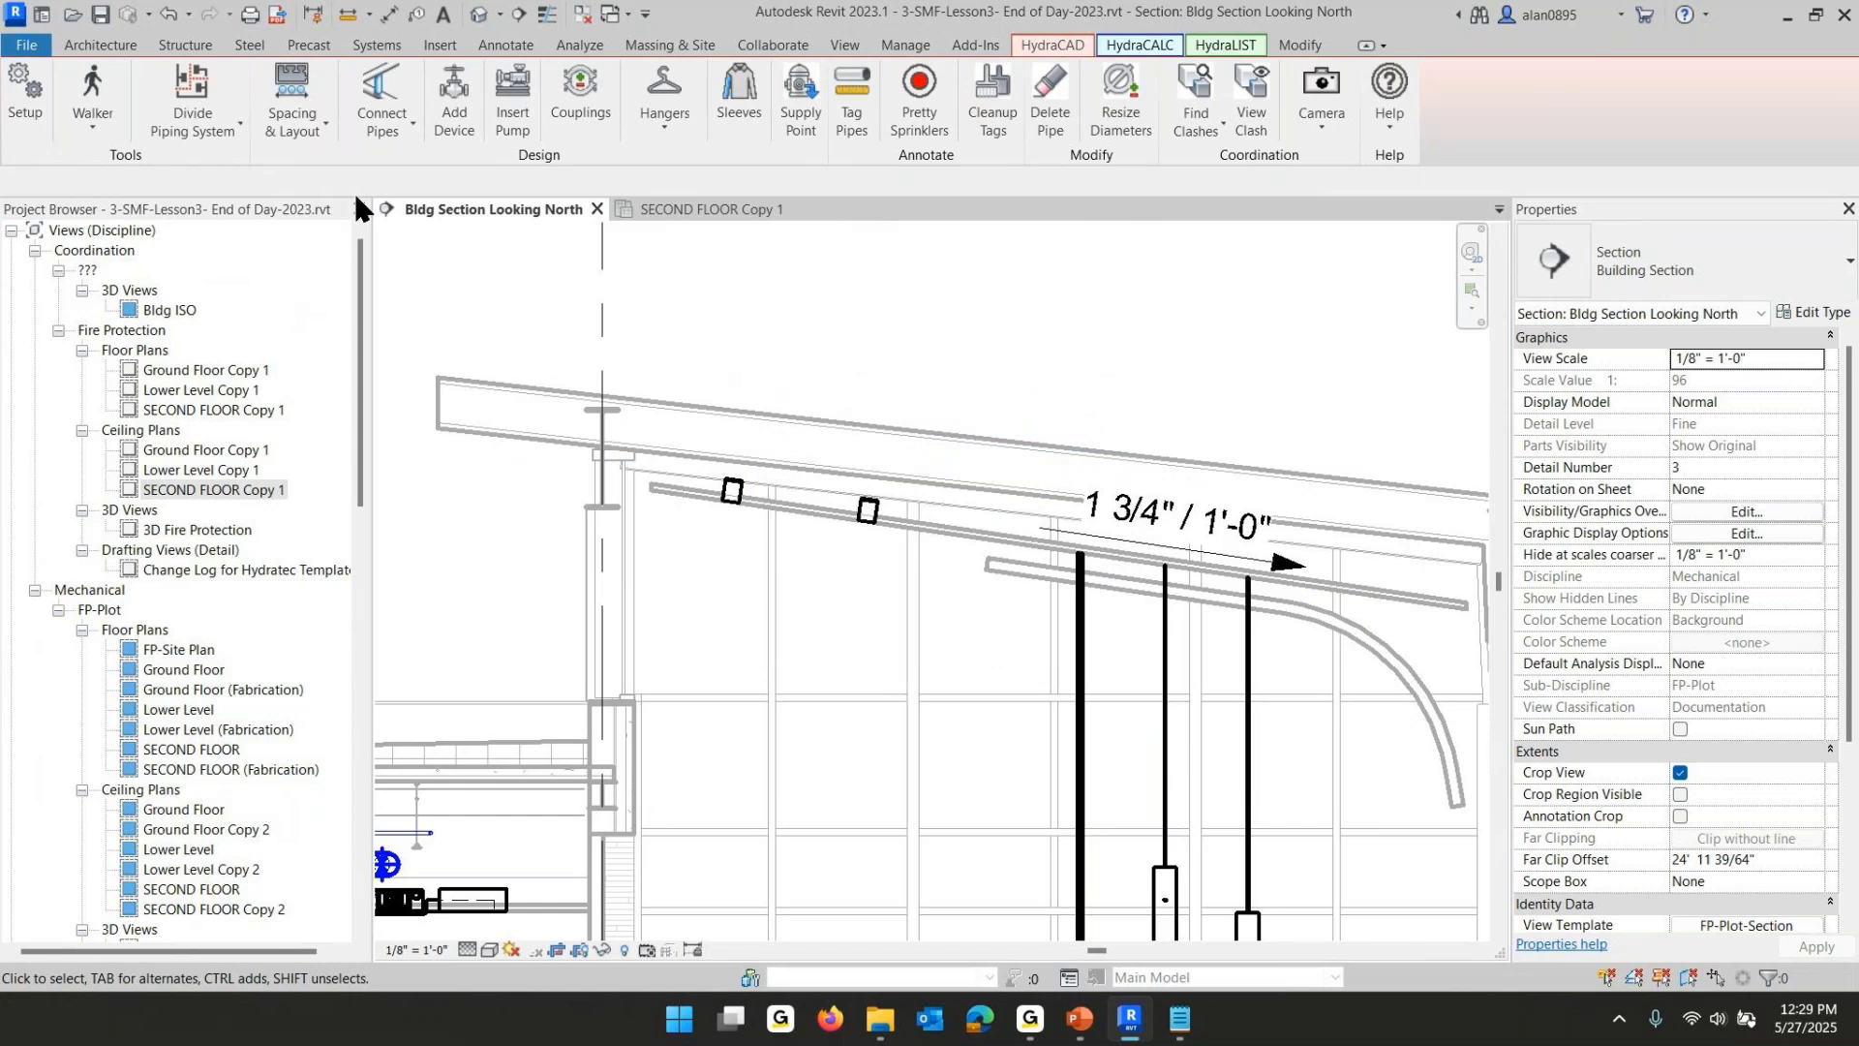
# - Switch to the SECOND FLOOR Copy 1 ceiling plan, restart Spacing and Layout with Pick 3 Points, and pick the lobby region's first corner
pyautogui.click(691, 209)
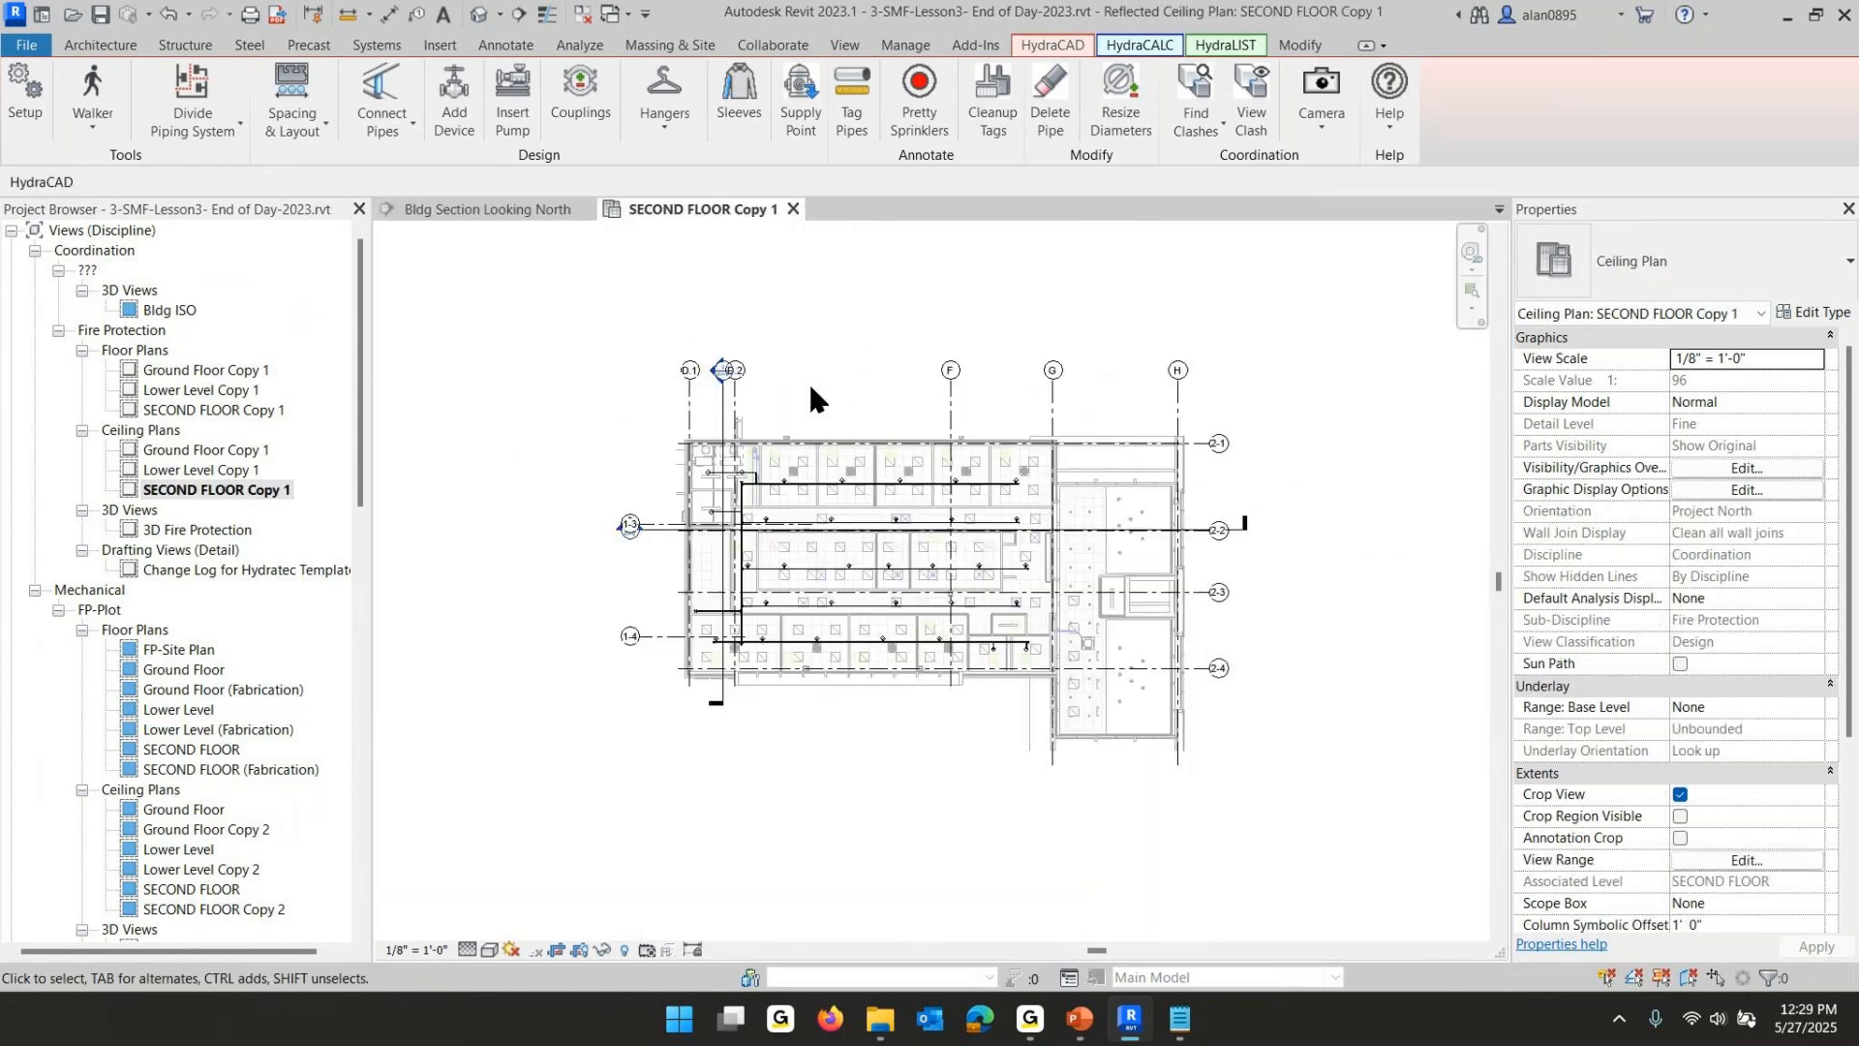
pyautogui.click(290, 96)
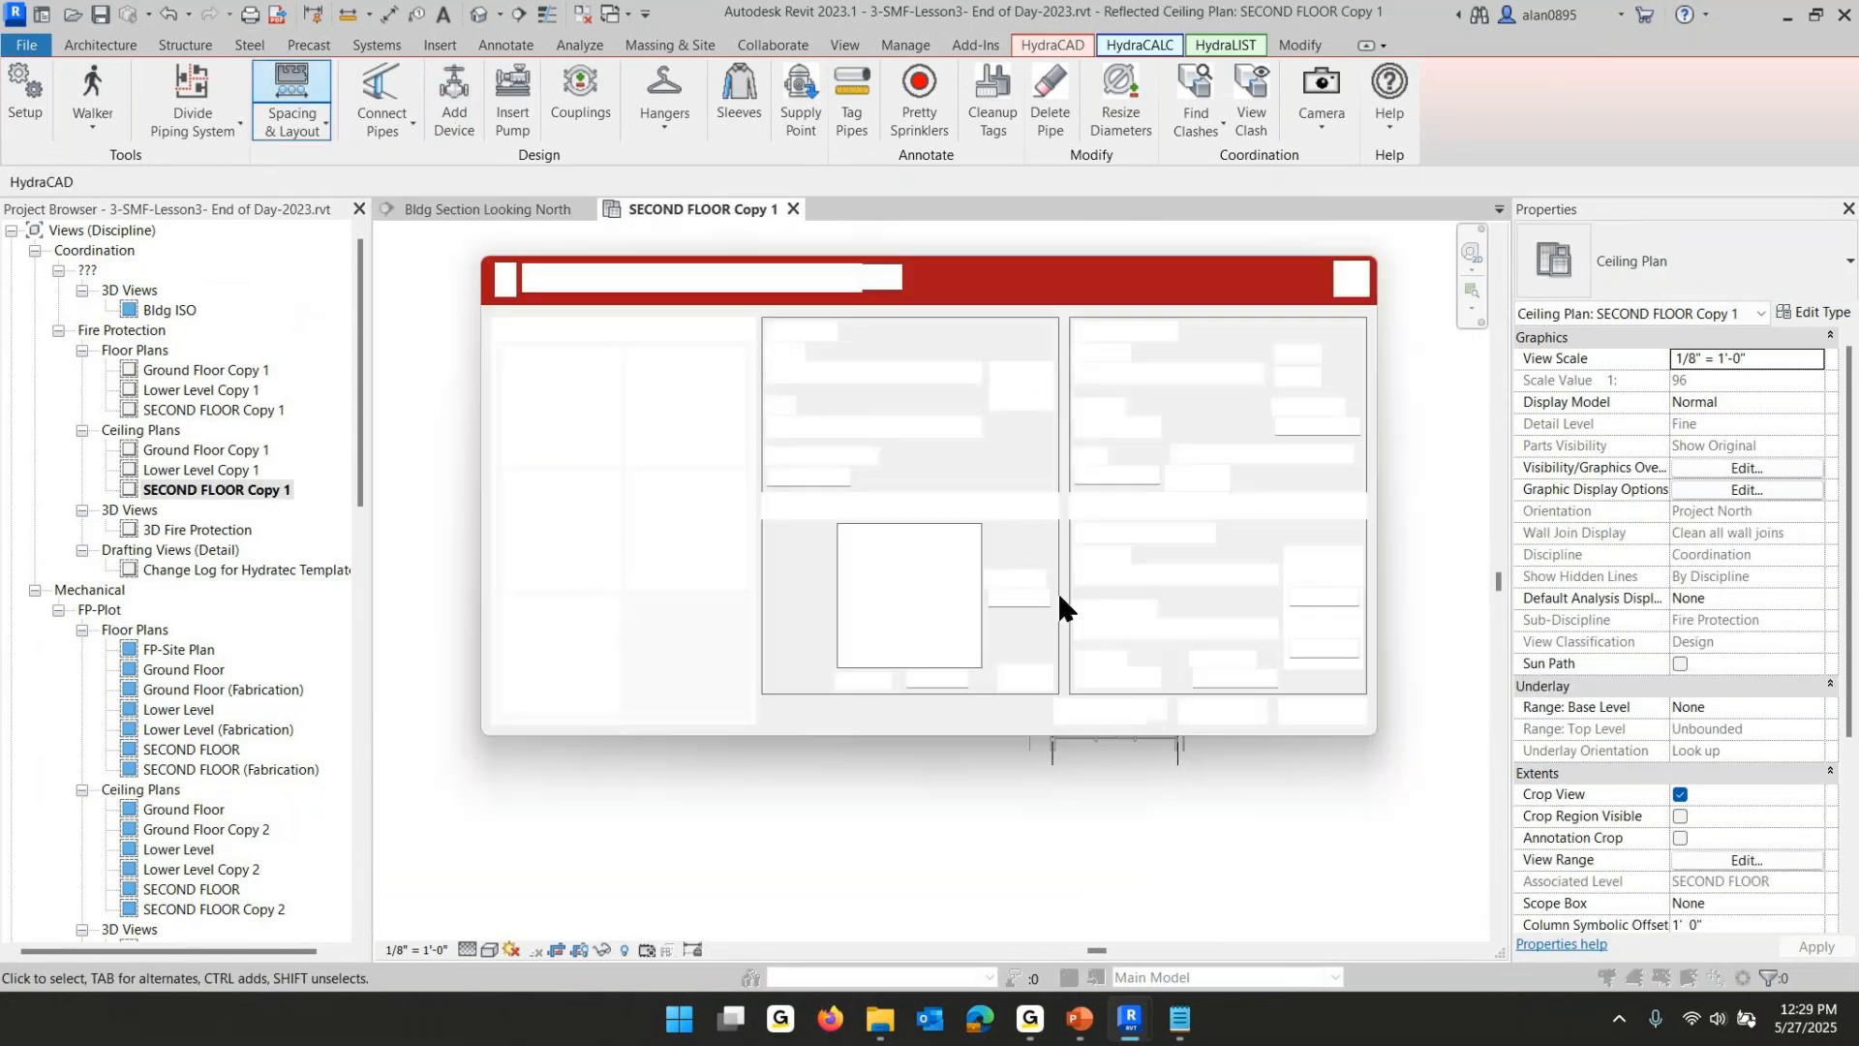
pyautogui.click(1088, 713)
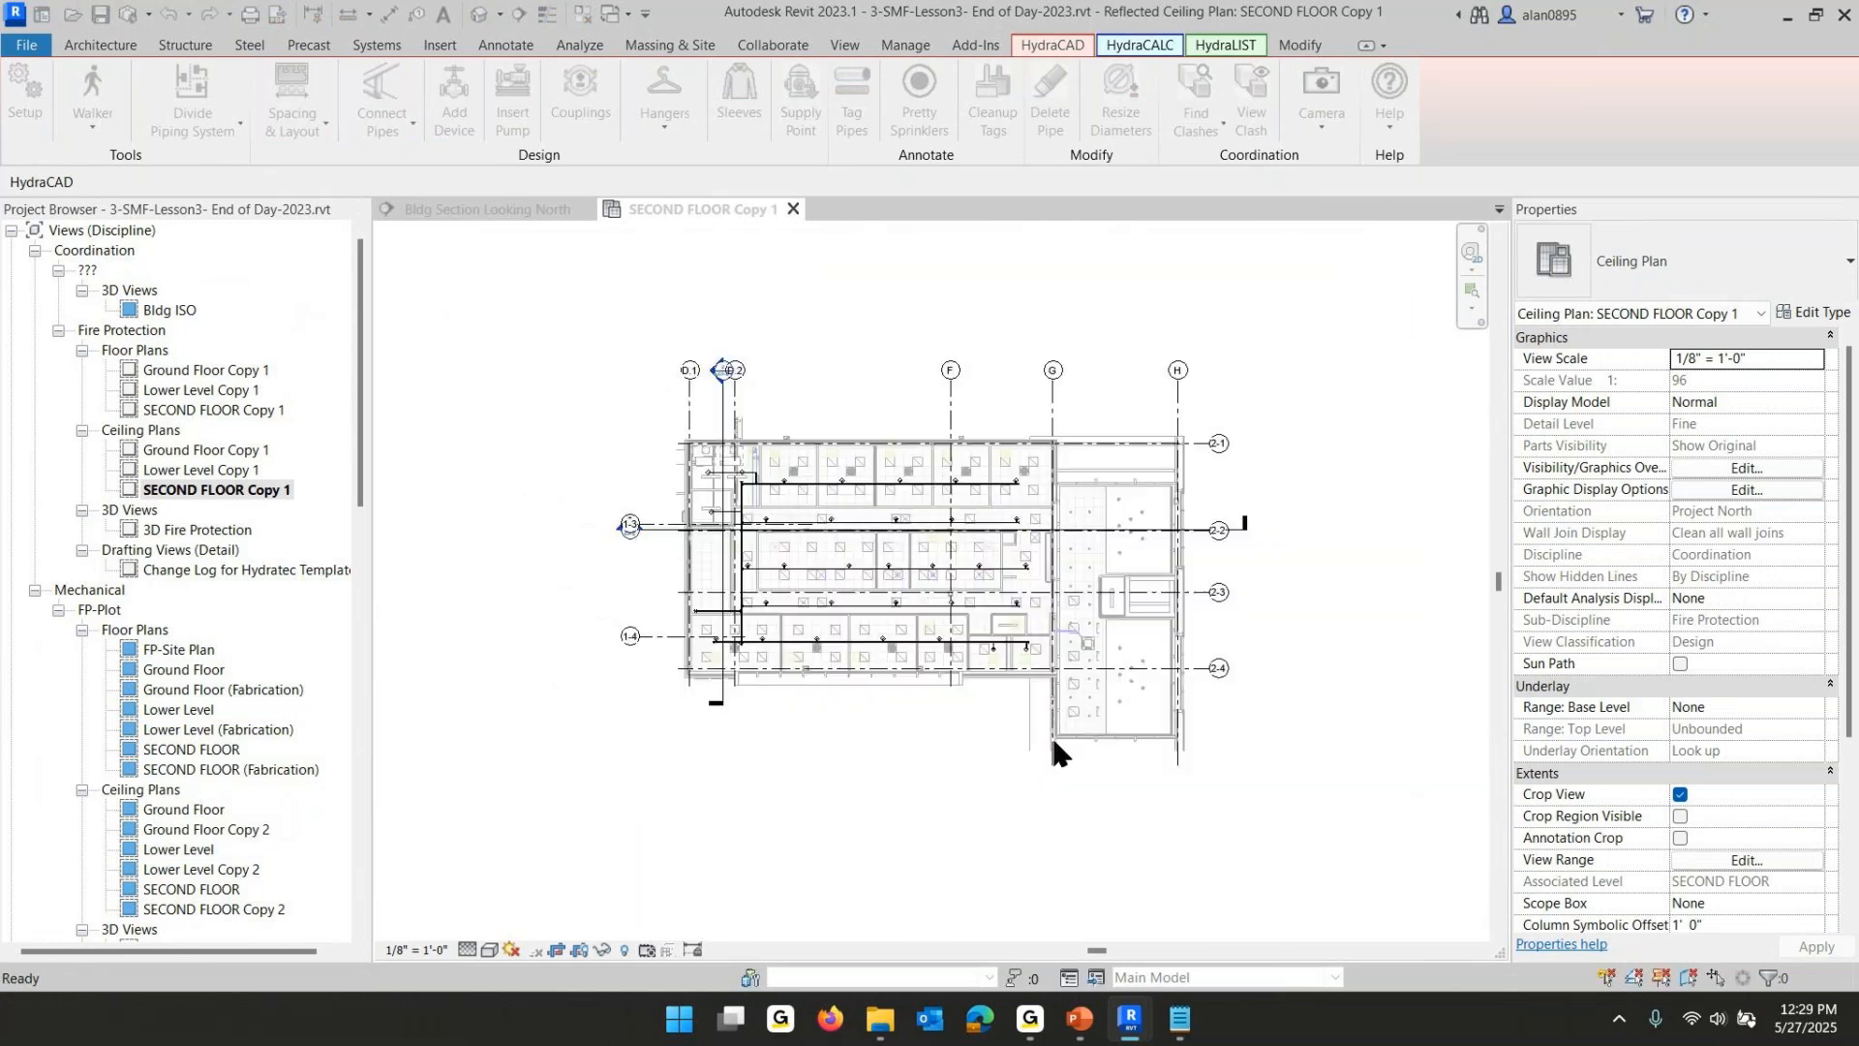
pyautogui.scroll(6, 1154, 733)
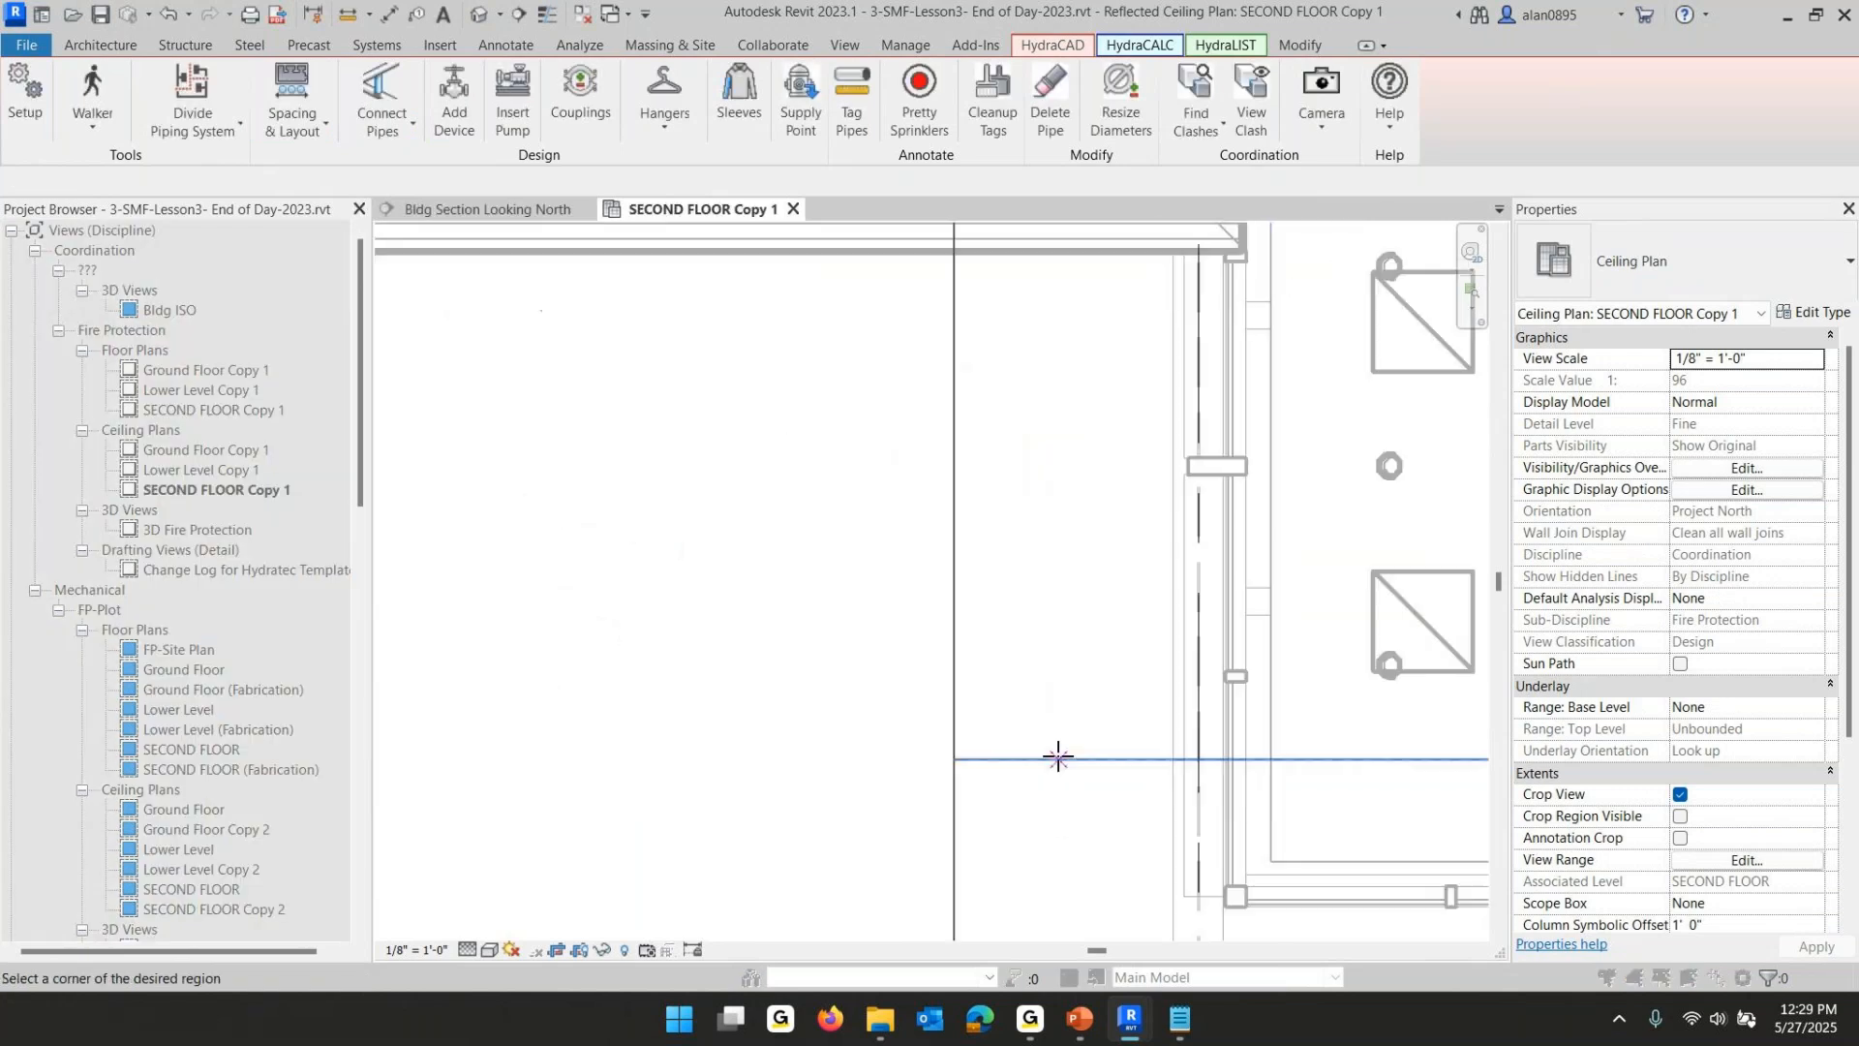
pyautogui.moveTo(1154, 733); pyautogui.dragTo(987, 621, button='middle')
pyautogui.scroll(2, 985, 621)
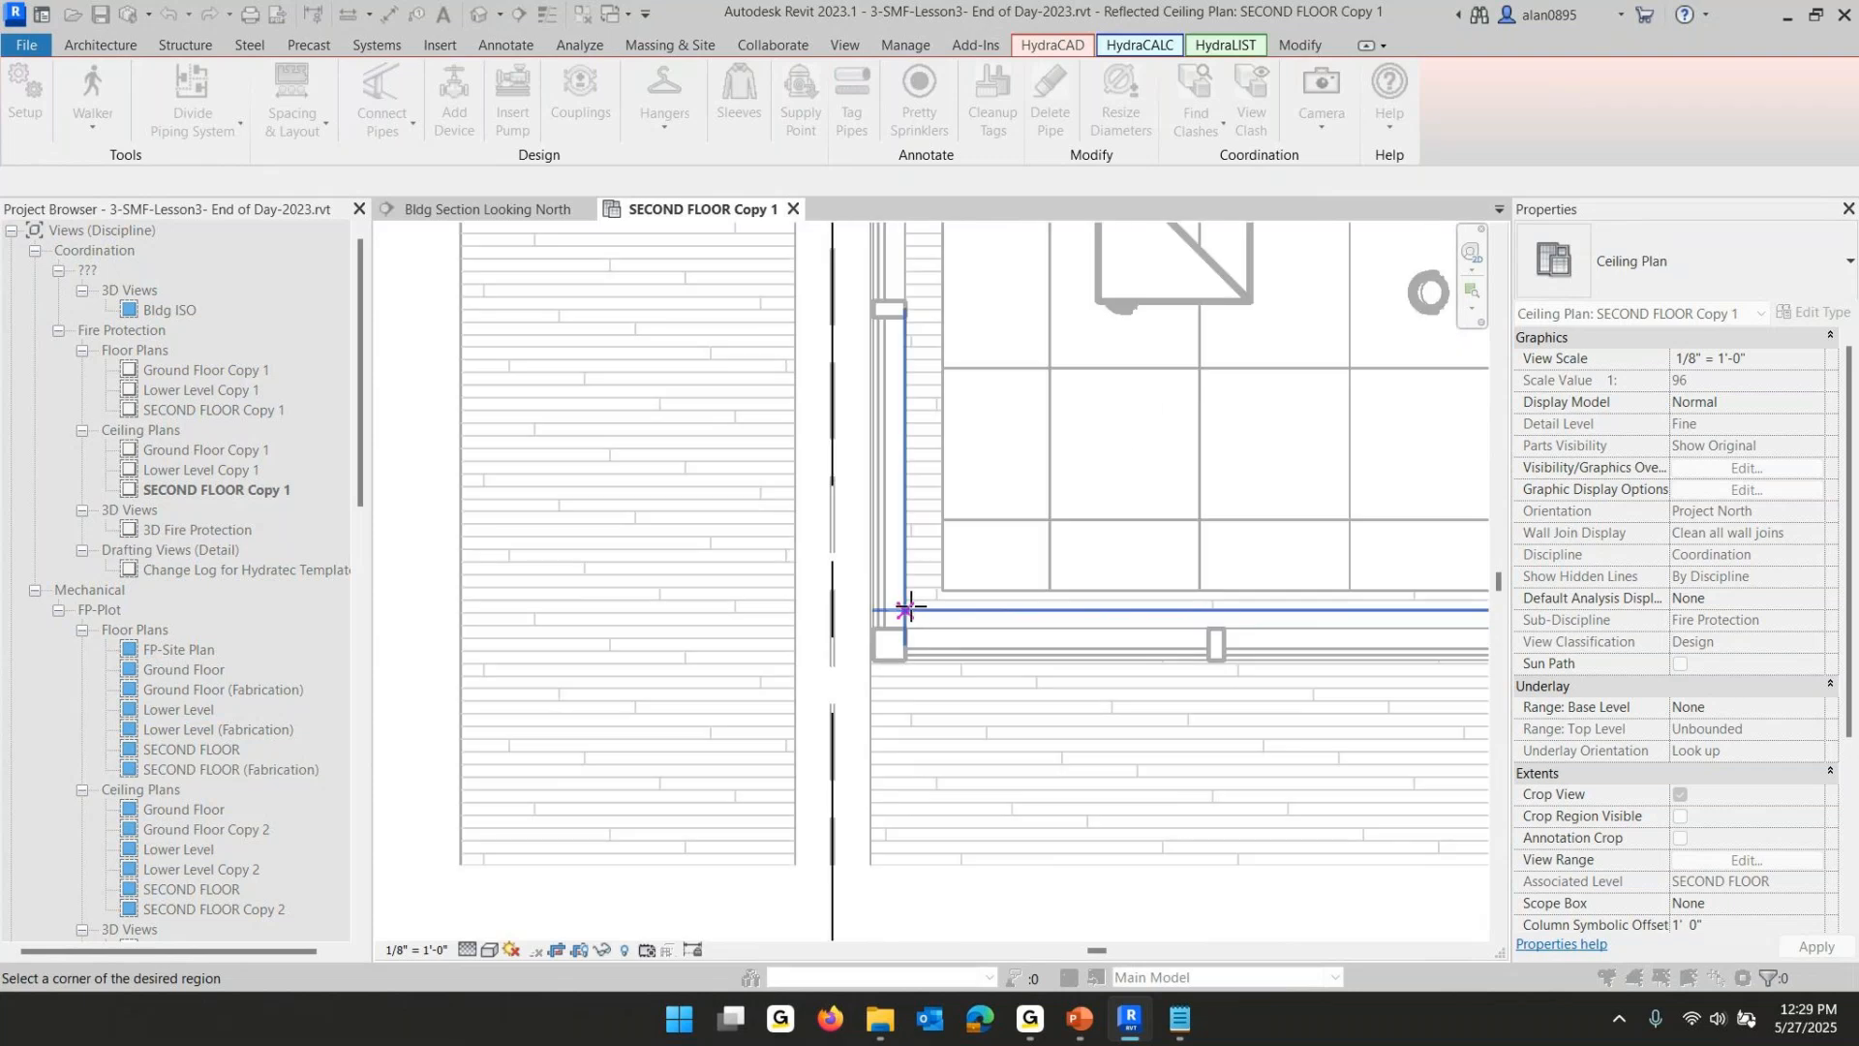
pyautogui.click(909, 610)
# - Pick the lobby region's diagonal corner and a grid tile intersection on the lobby ceiling
pyautogui.scroll(-2, 936, 600)
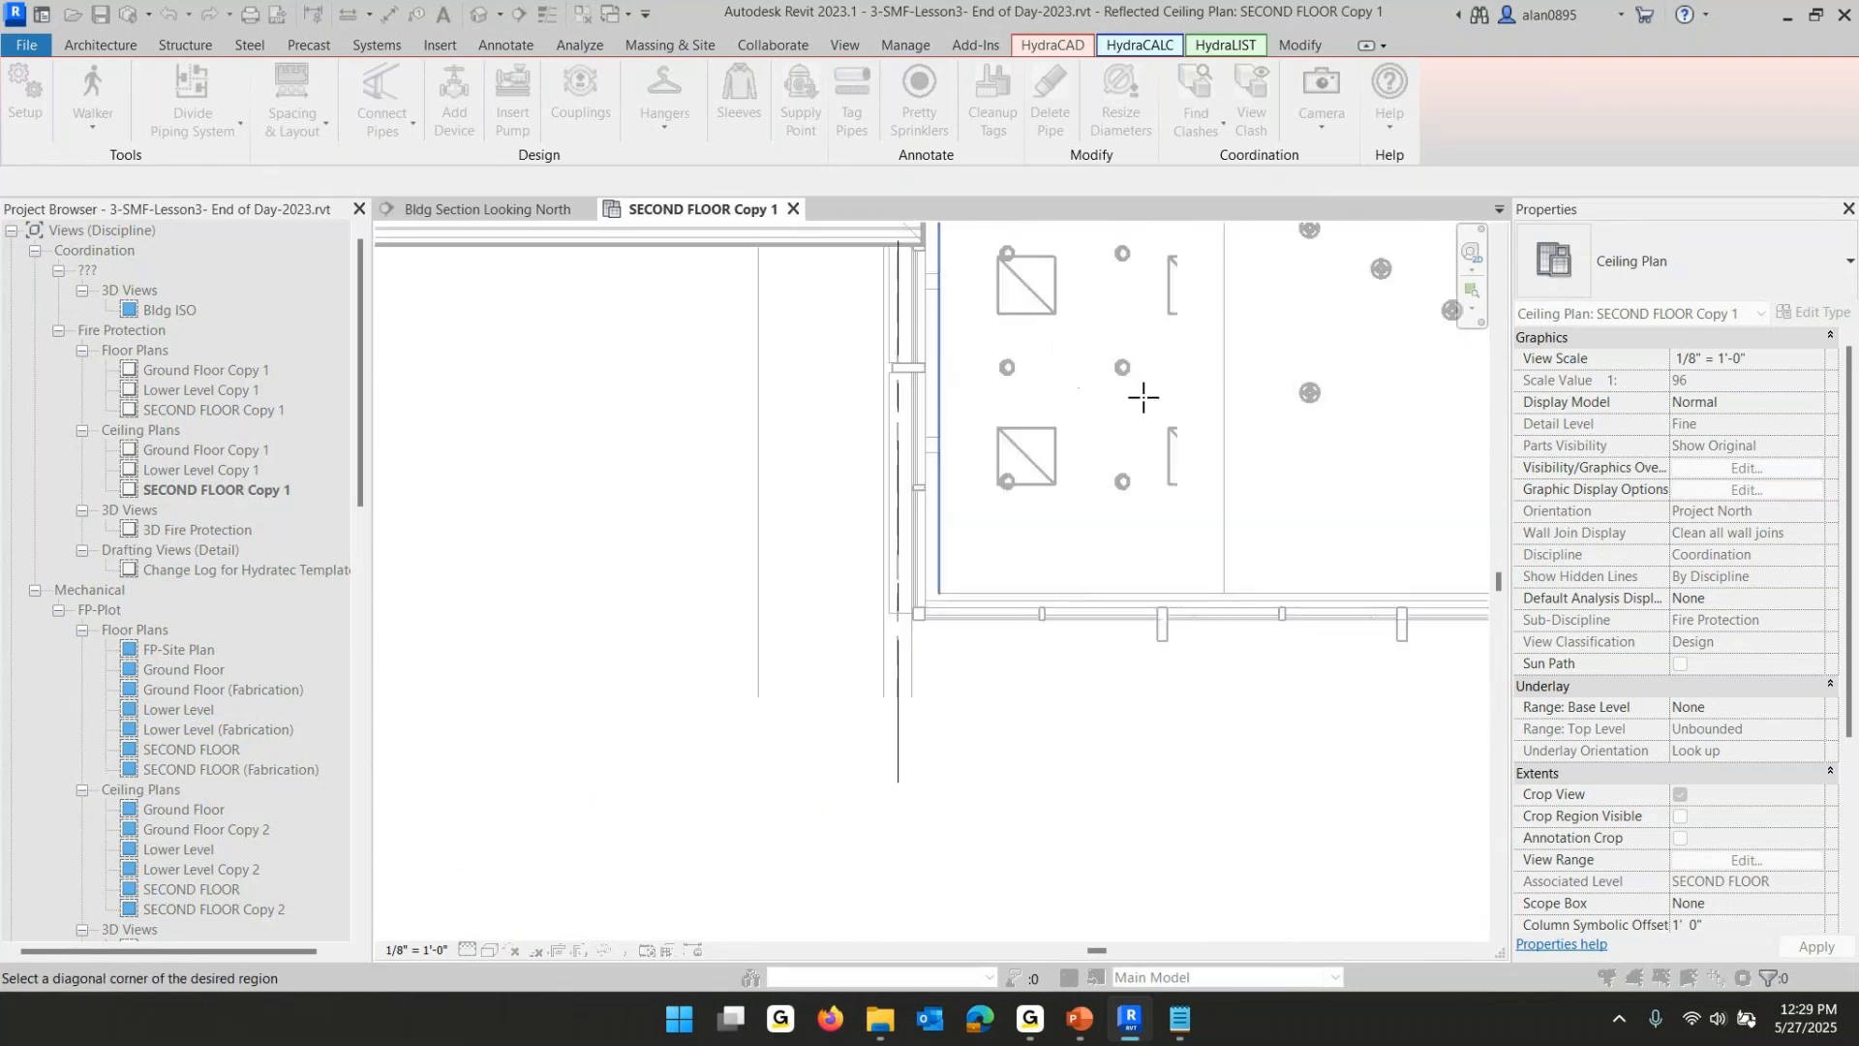
pyautogui.scroll(-5, 1257, 398)
pyautogui.scroll(6, 973, 366)
pyautogui.press('z')
pyautogui.press('r')
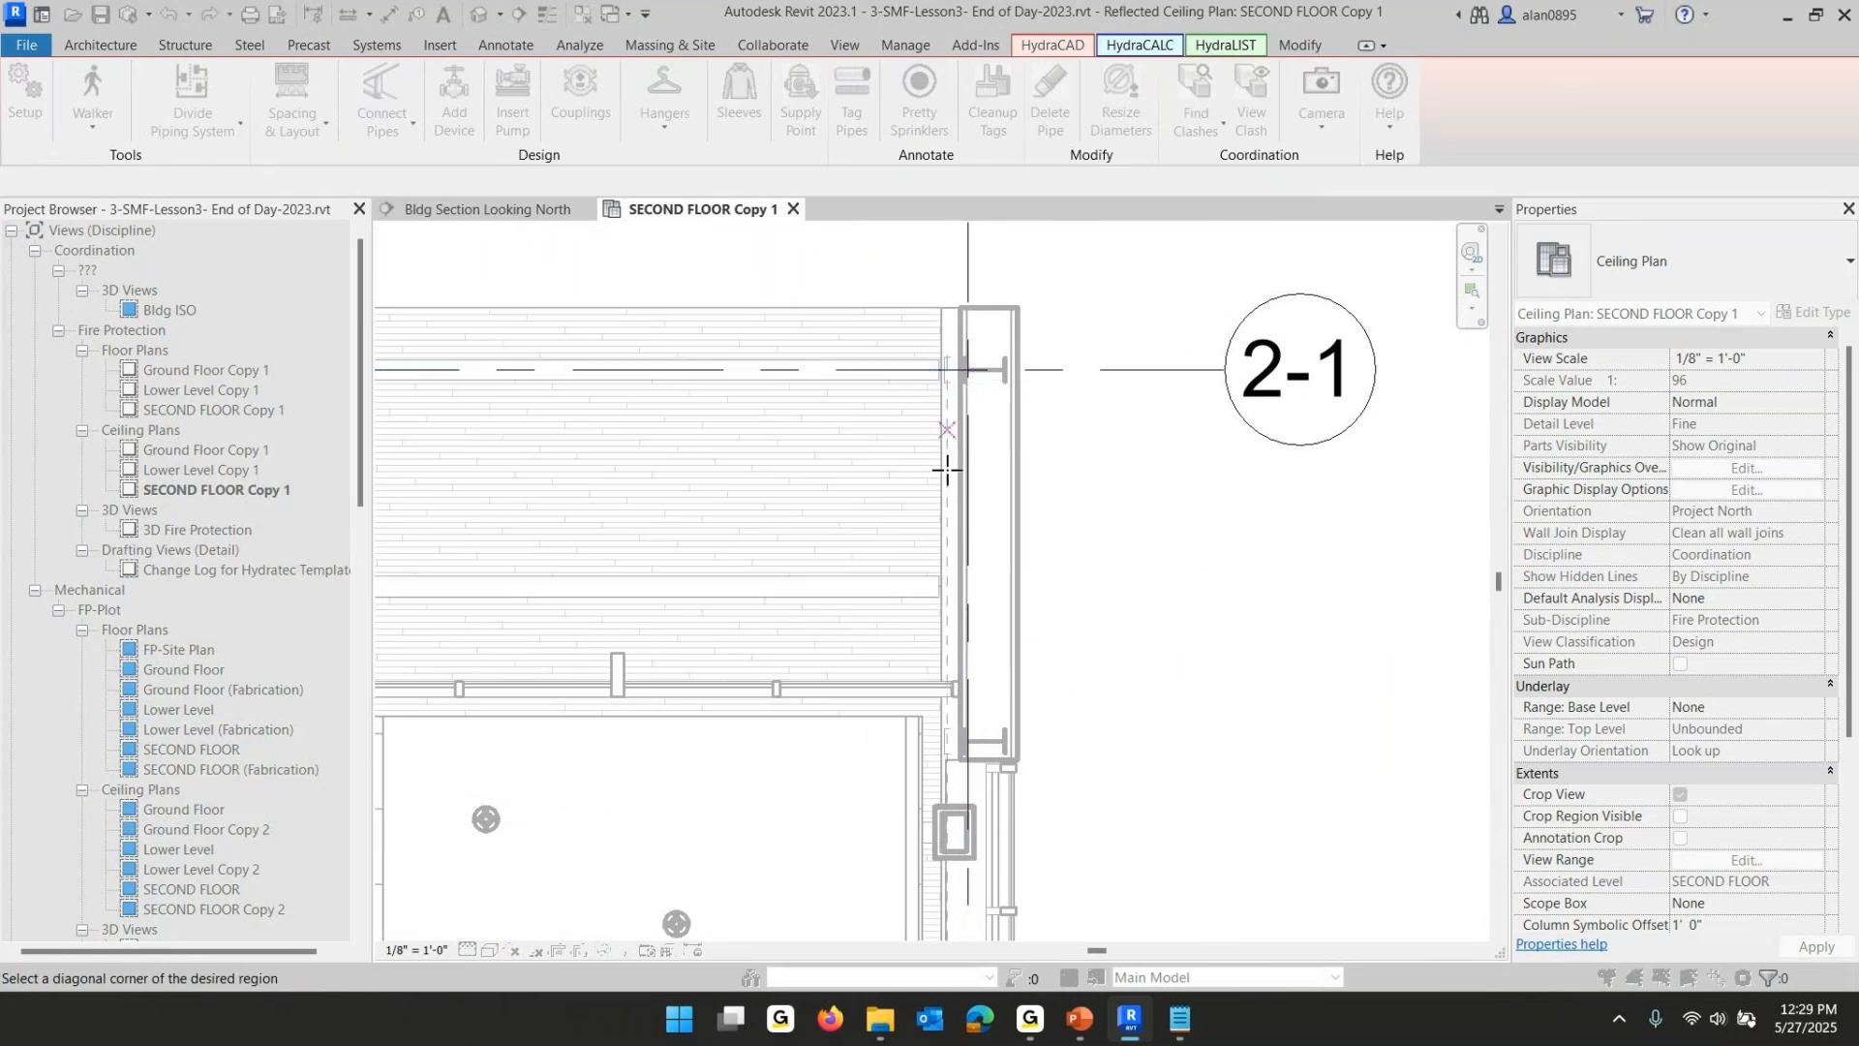
pyautogui.press('Escape')
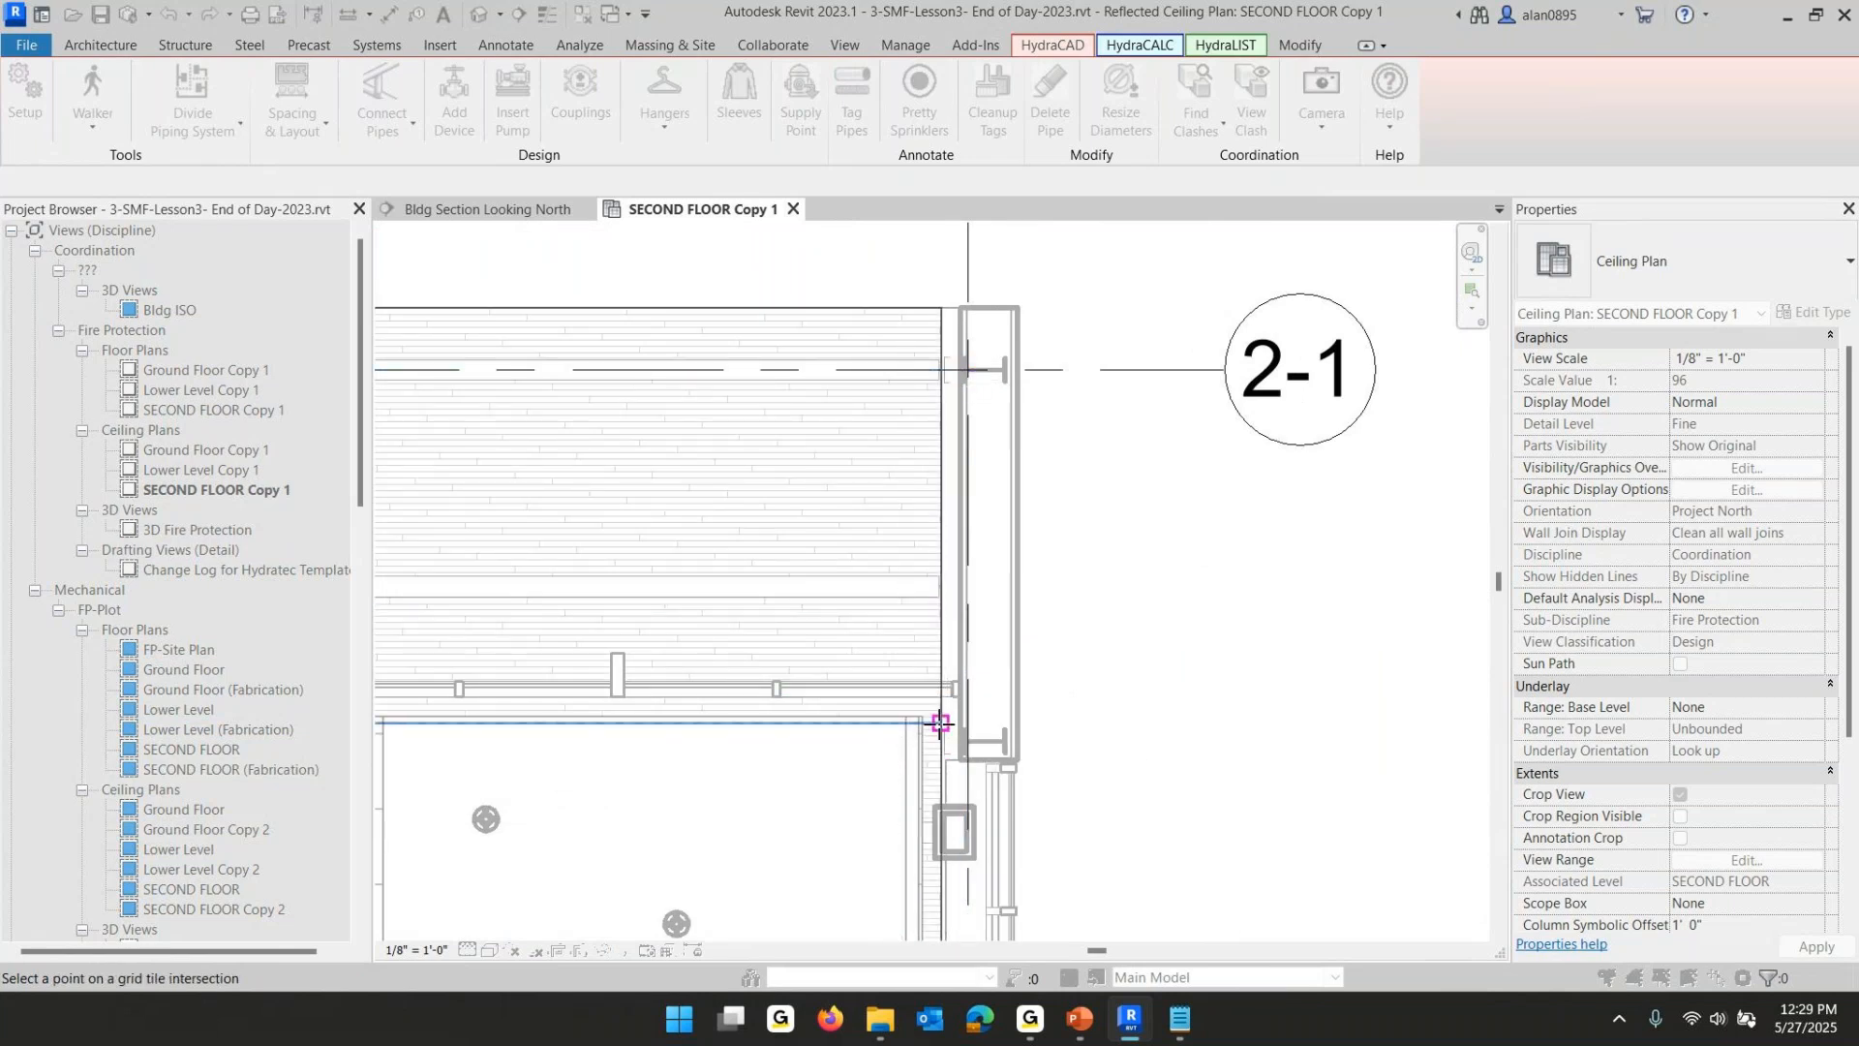
pyautogui.scroll(-3, 892, 693)
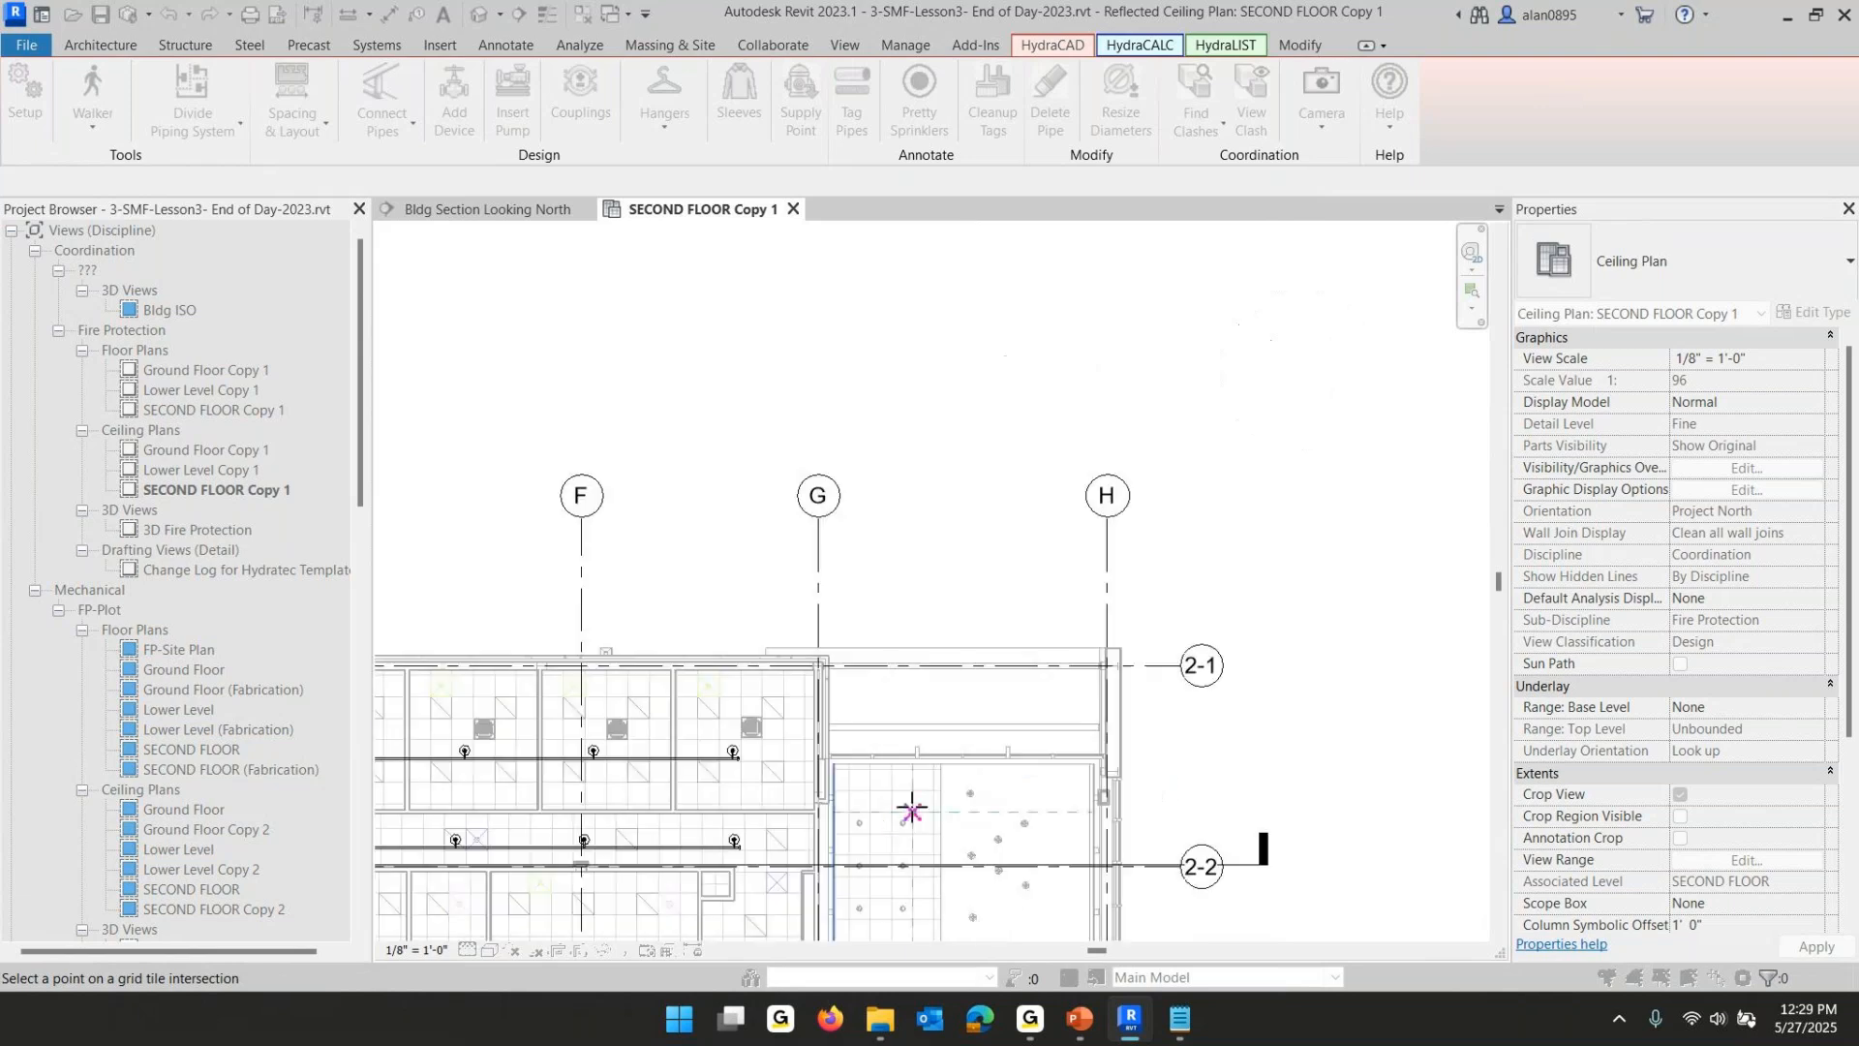
pyautogui.scroll(5, 881, 833)
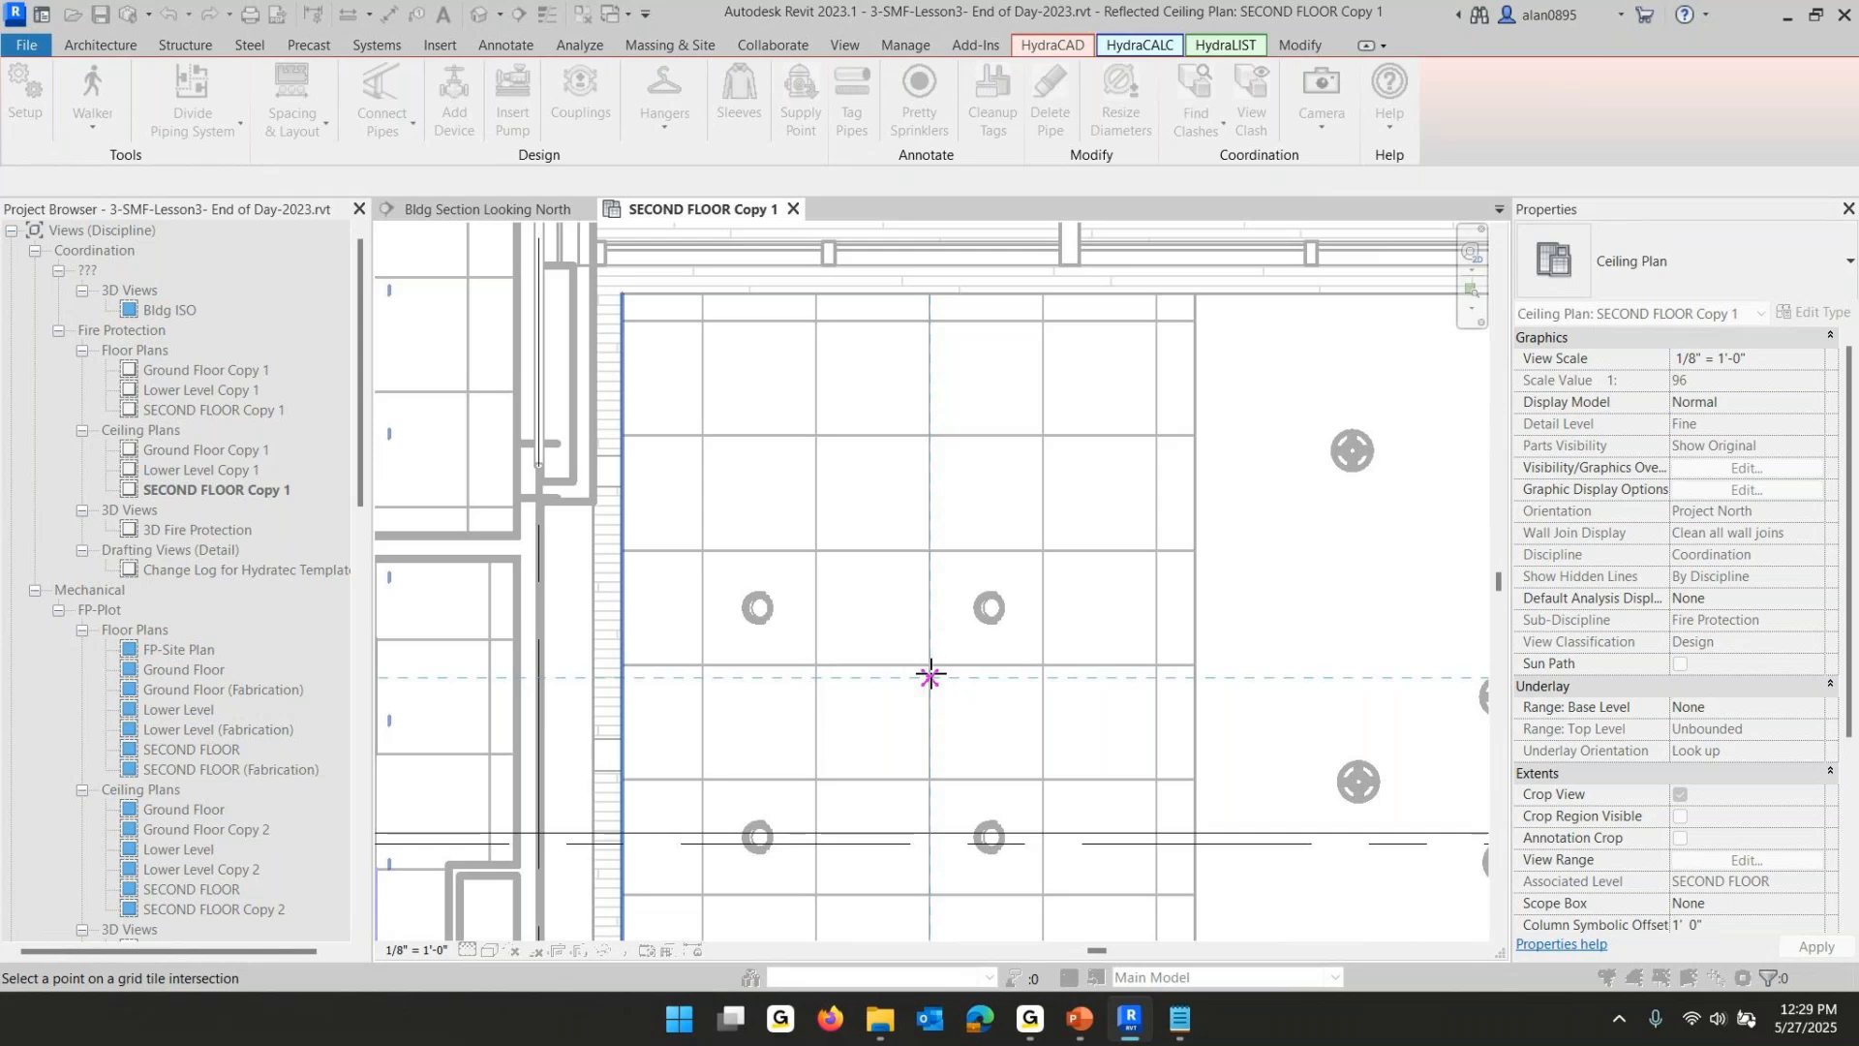
pyautogui.scroll(4, 929, 668)
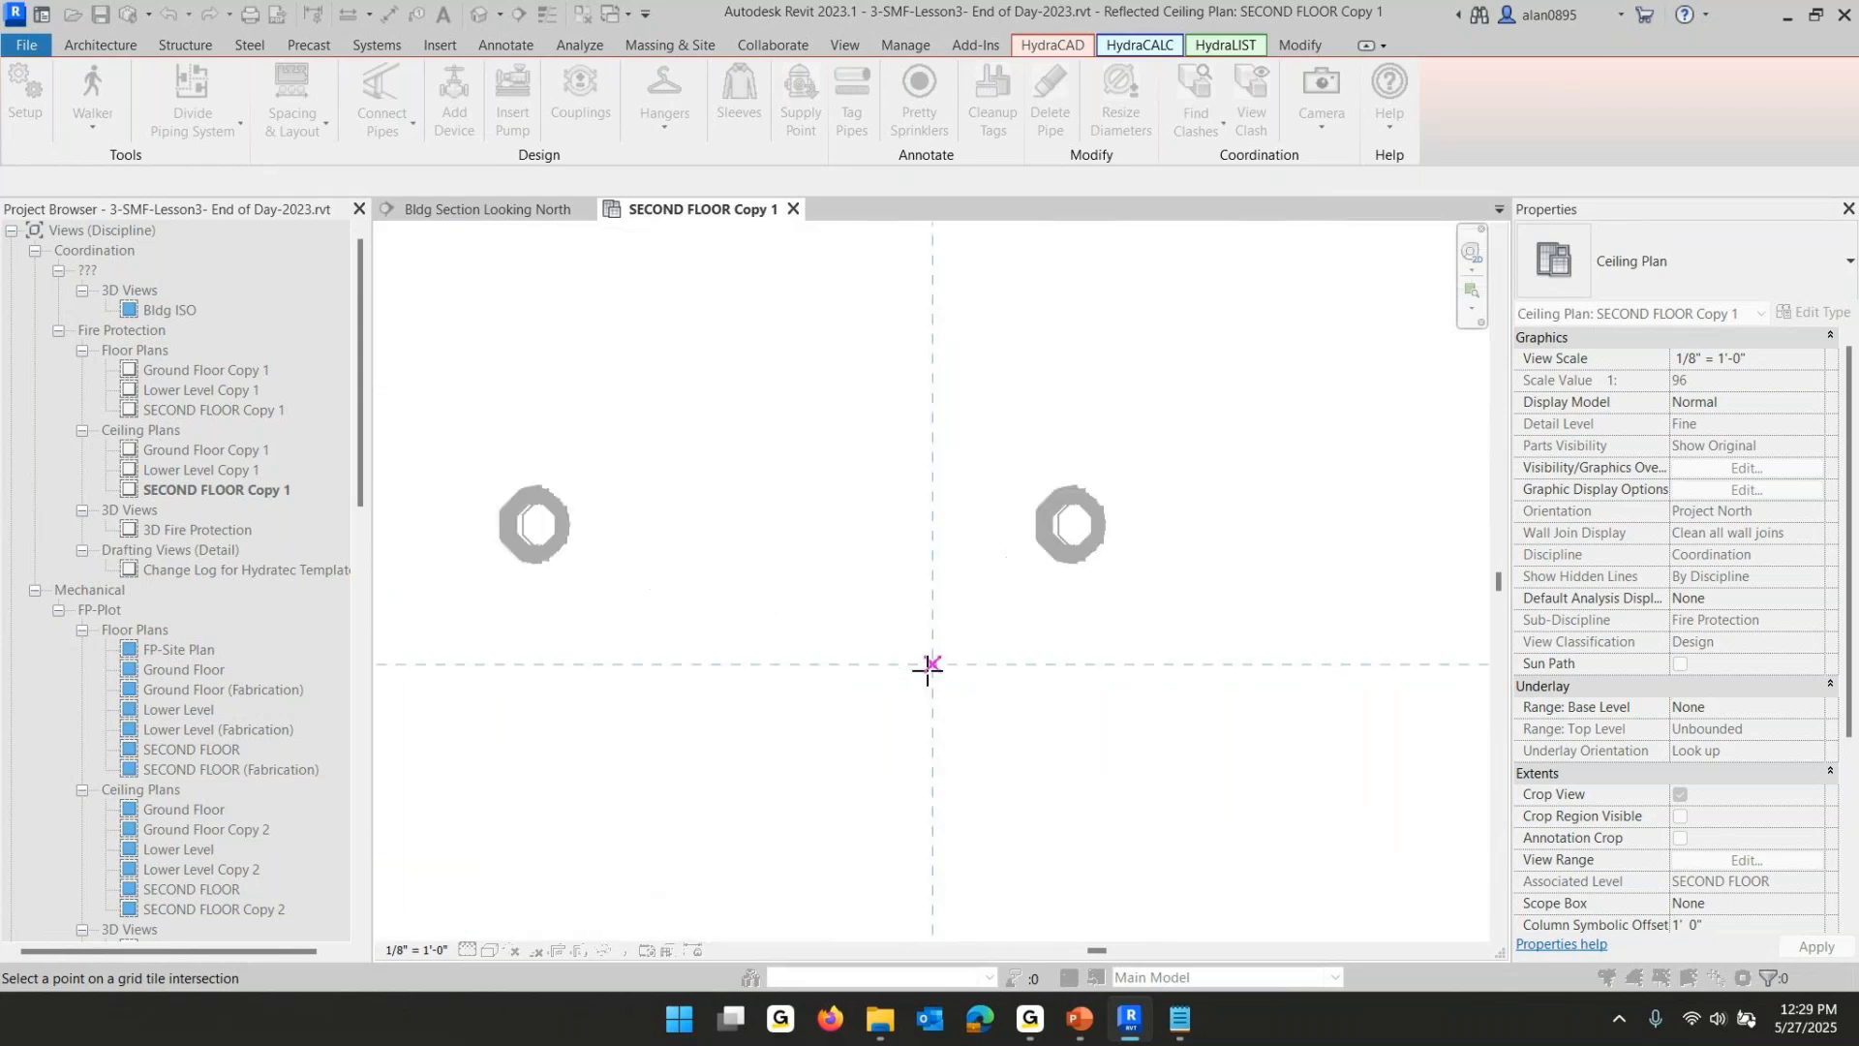
pyautogui.click(931, 657)
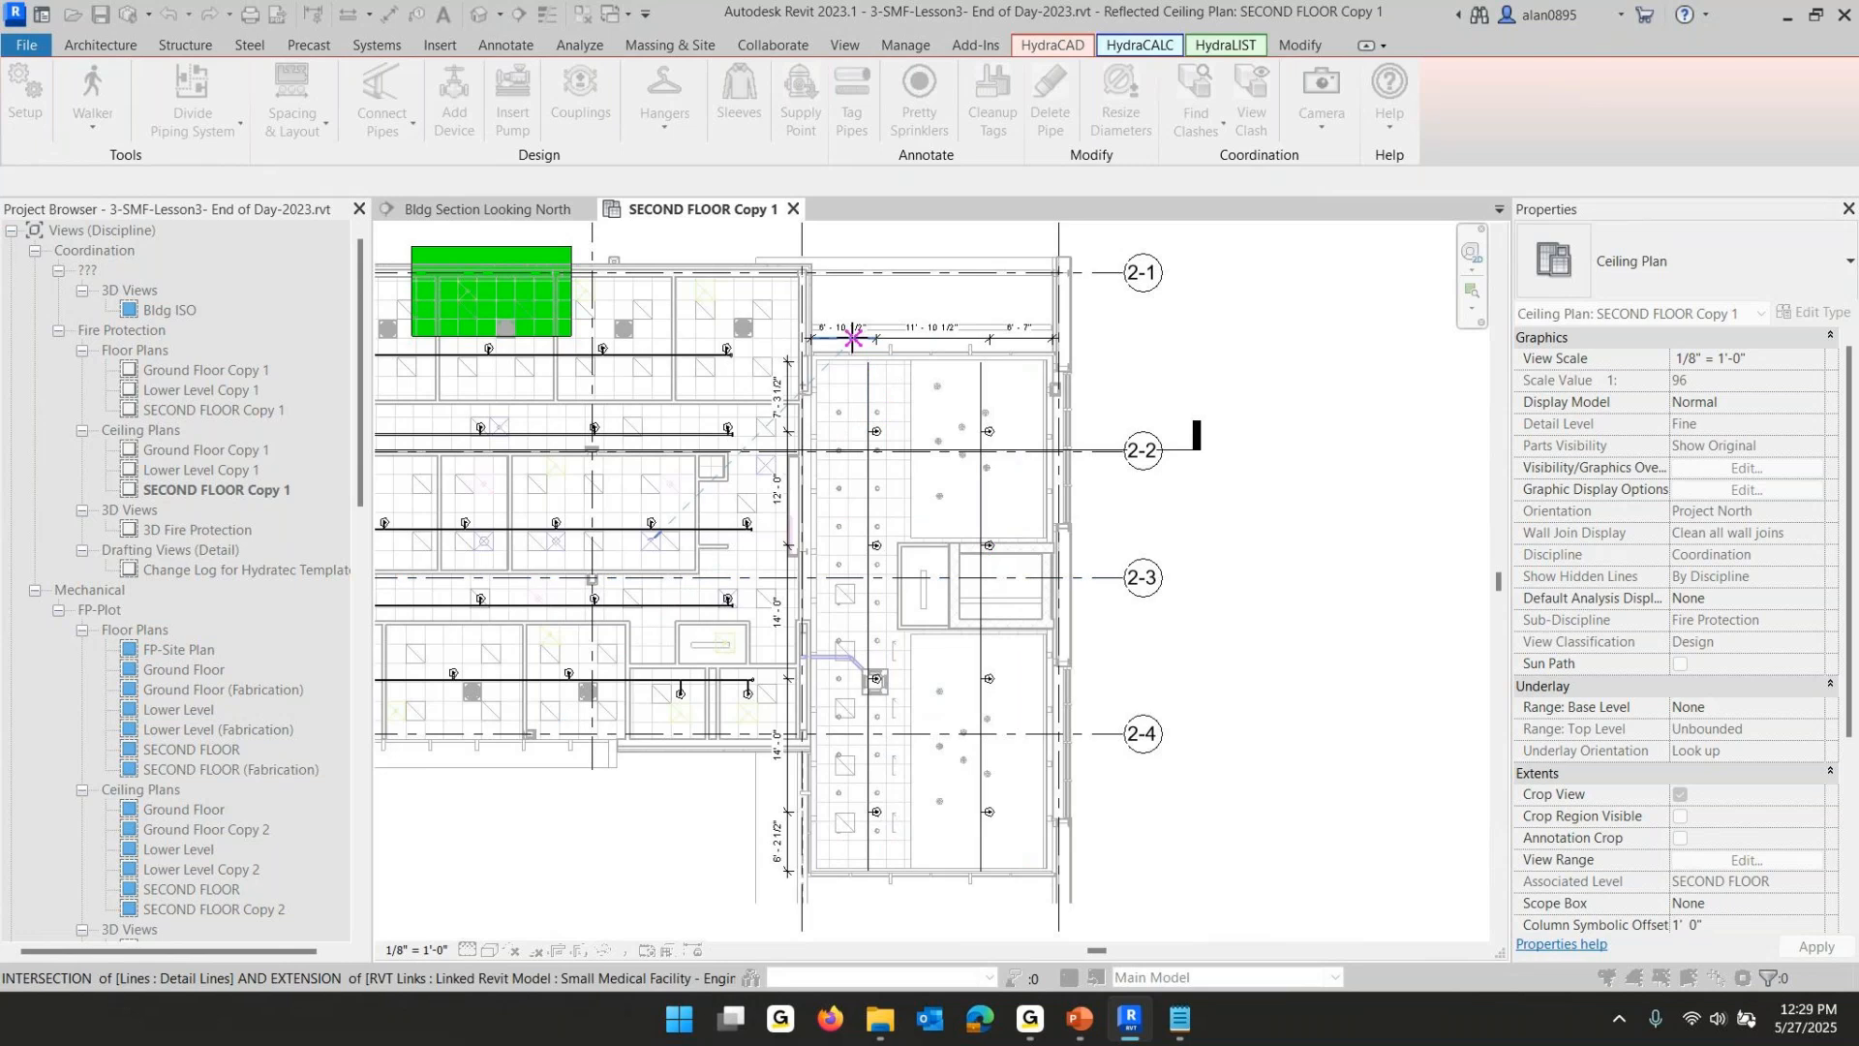
# - Pick the remaining layout points to place sloped branchlines and sprinklers across the lobby, then leave the command
pyautogui.click(848, 328)
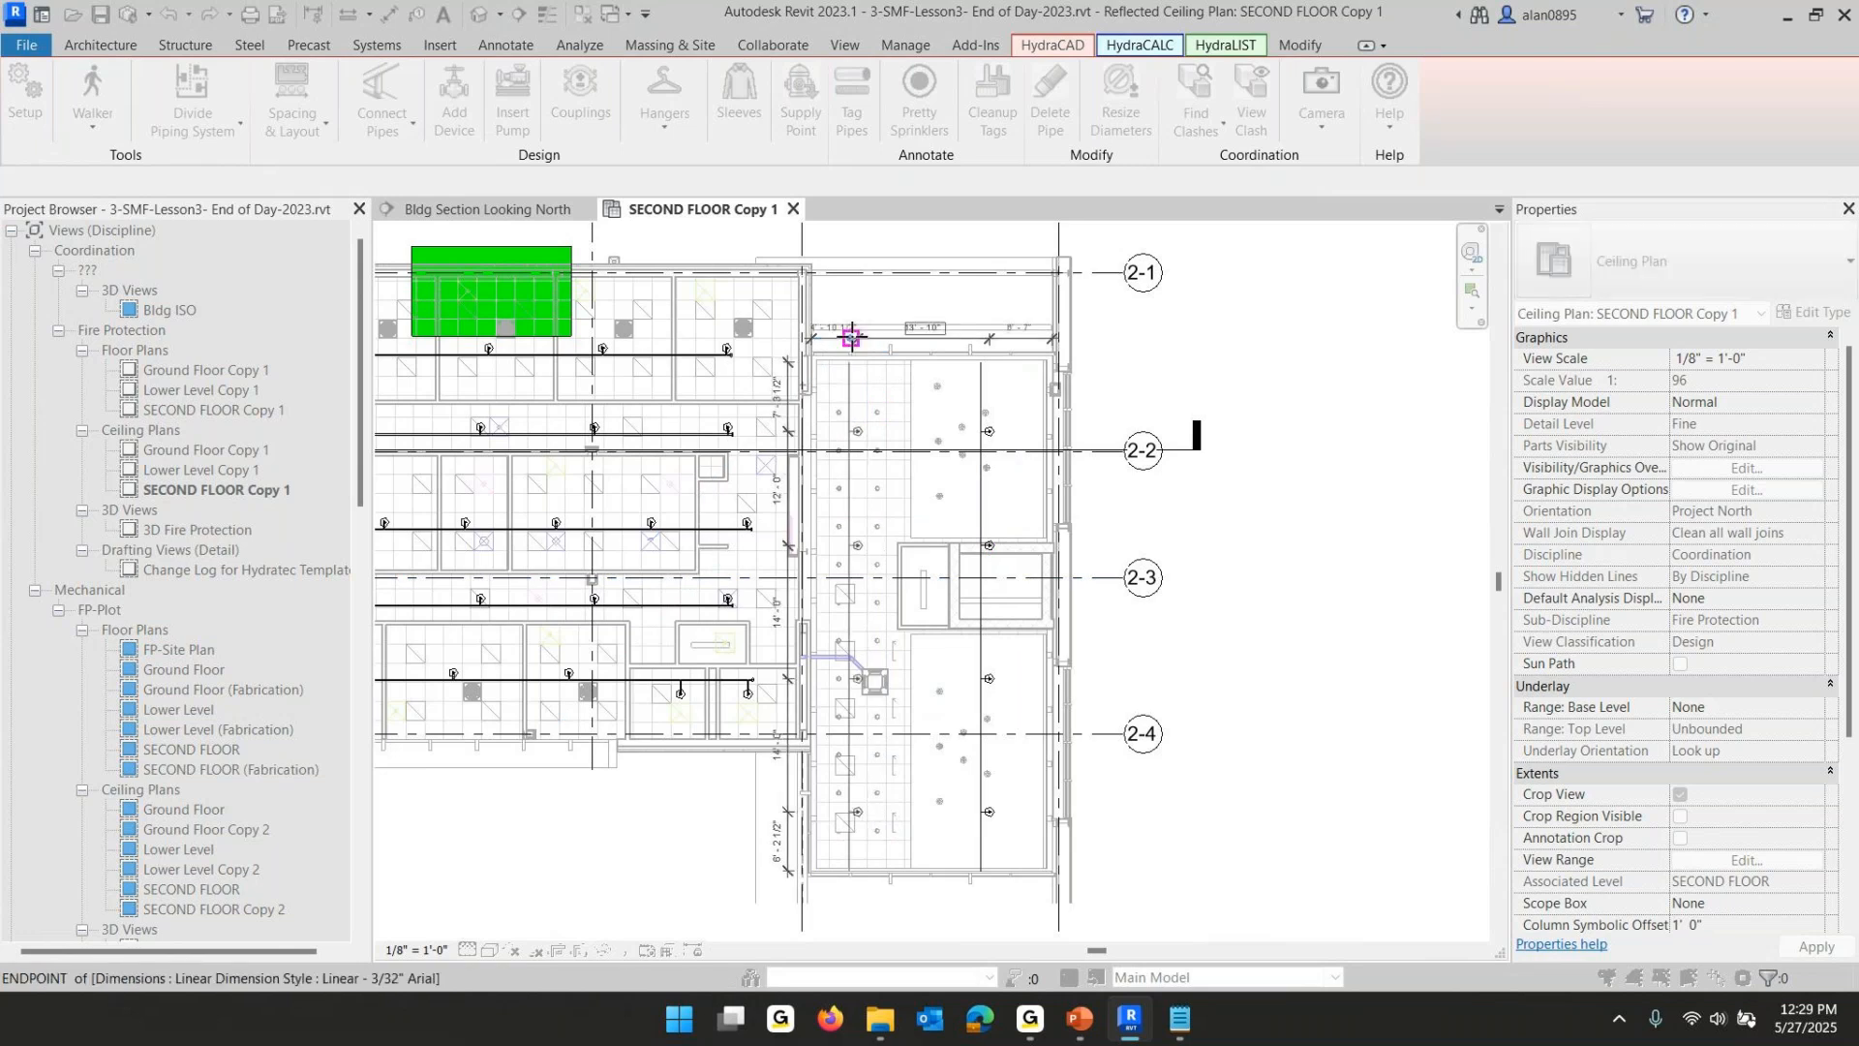
pyautogui.scroll(3, 875, 767)
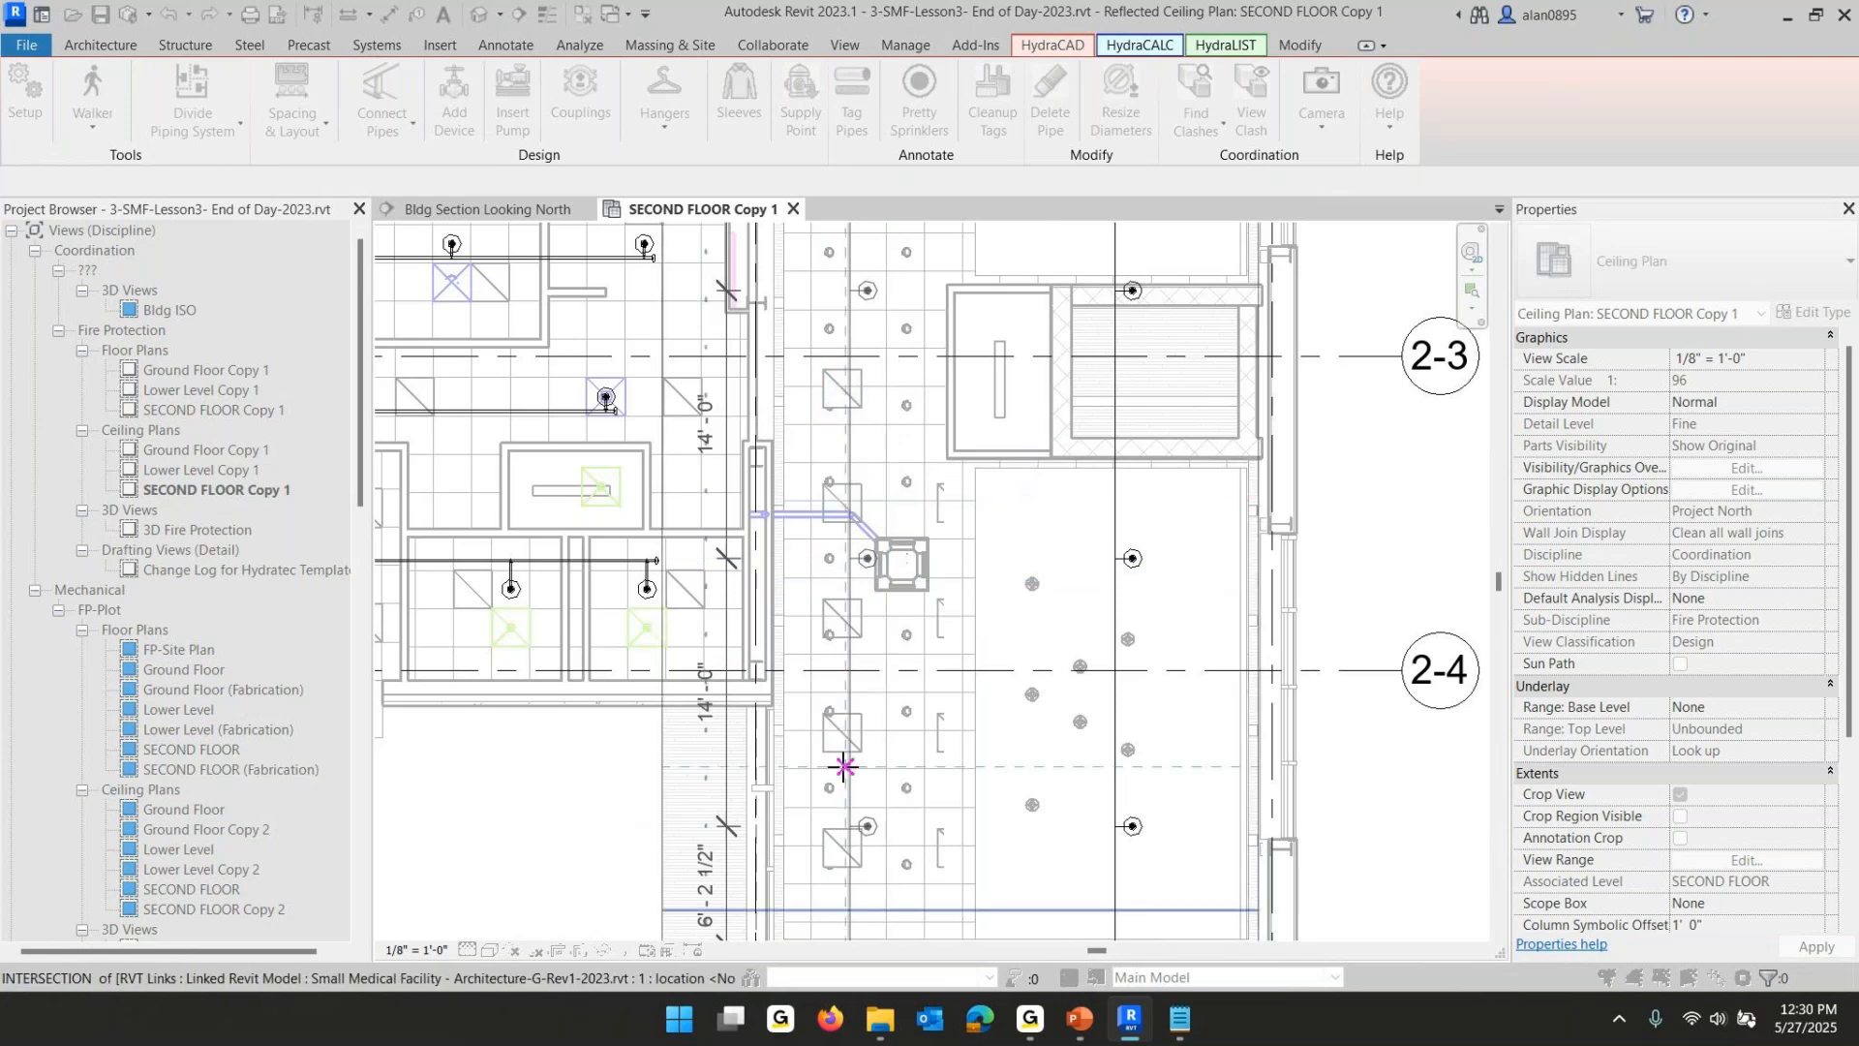
pyautogui.click(1059, 654)
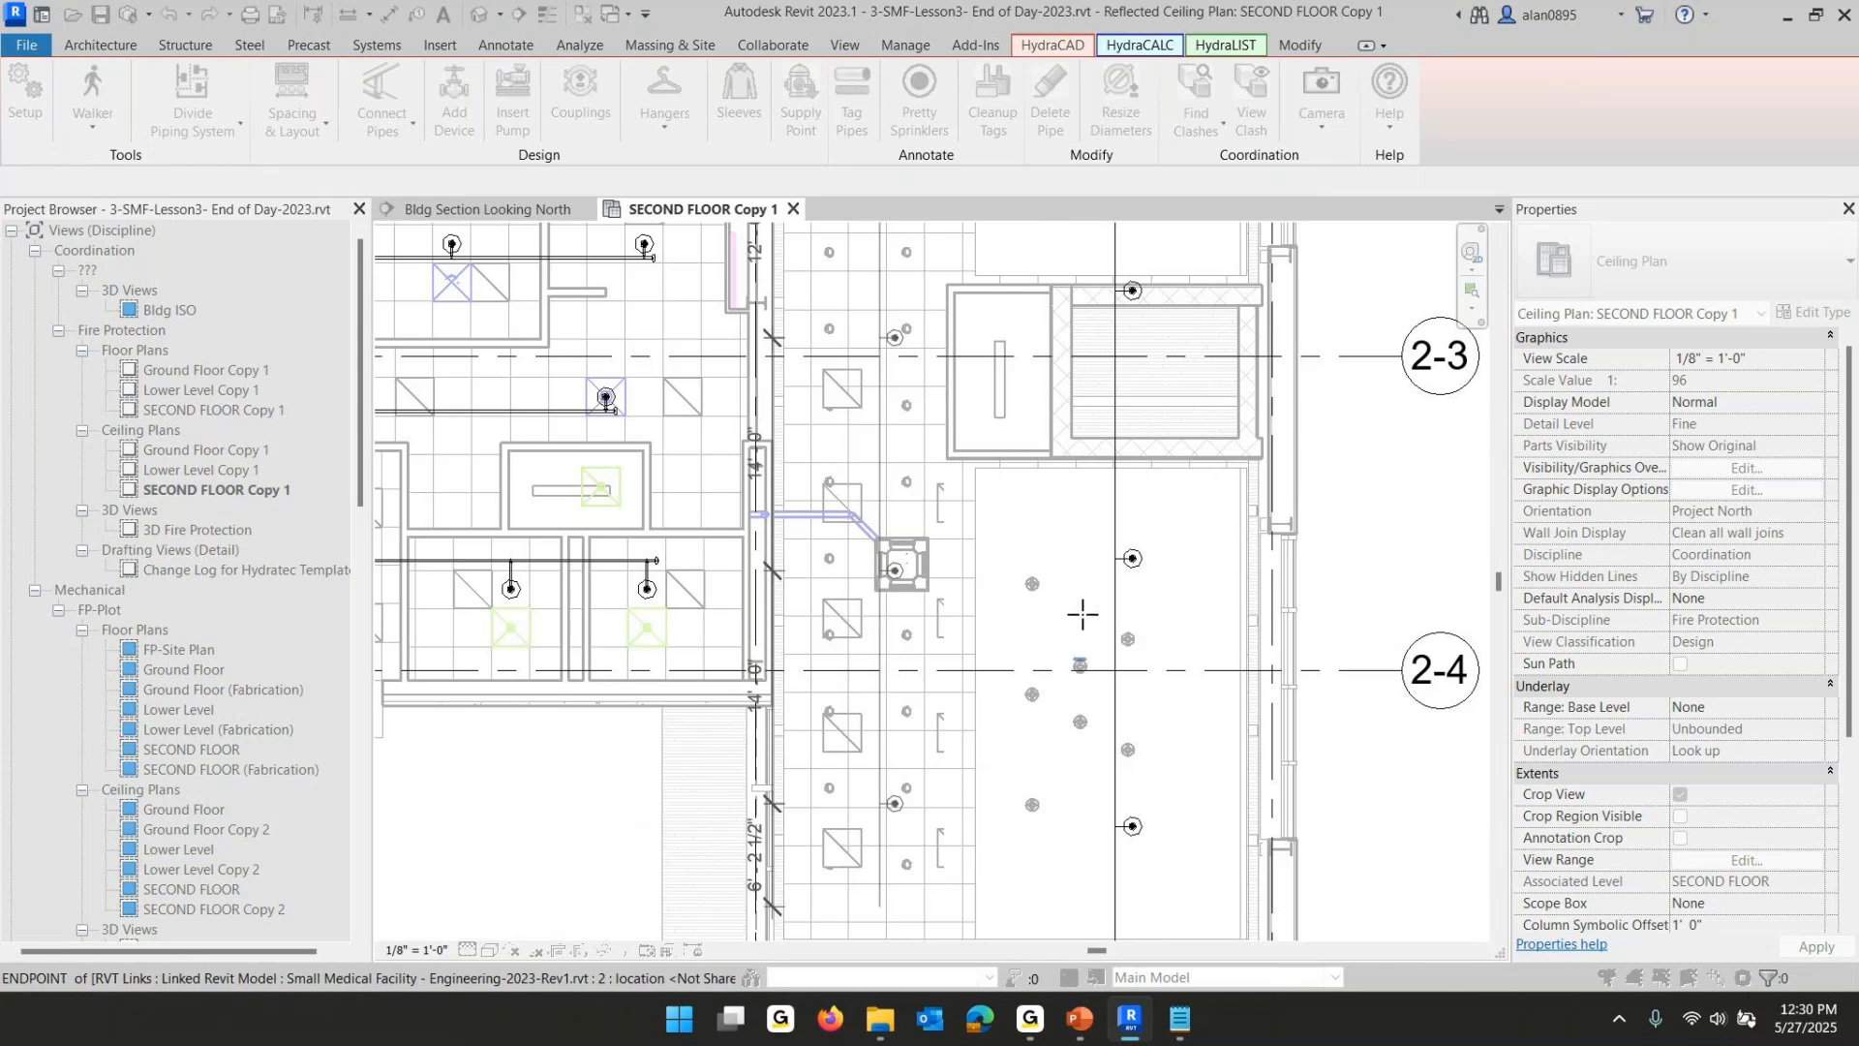
pyautogui.scroll(-5, 1065, 637)
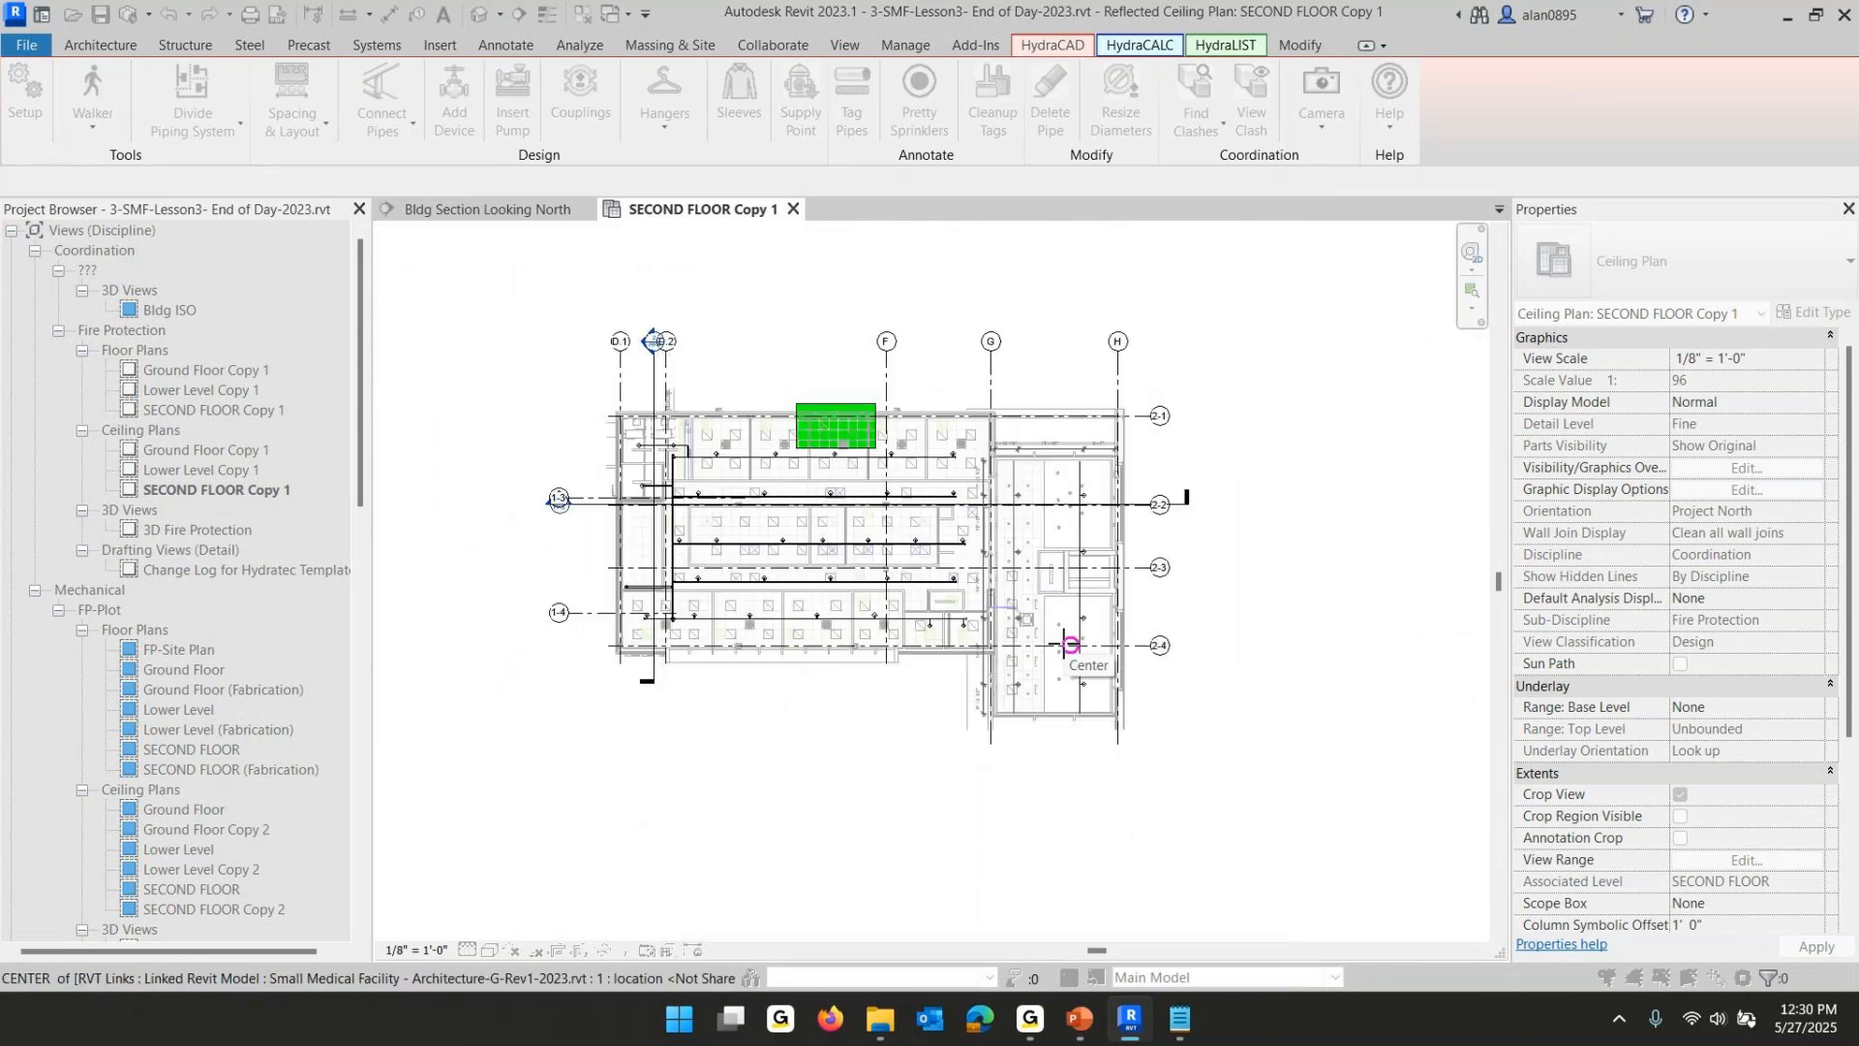
pyautogui.click(845, 441)
pyautogui.click(867, 538)
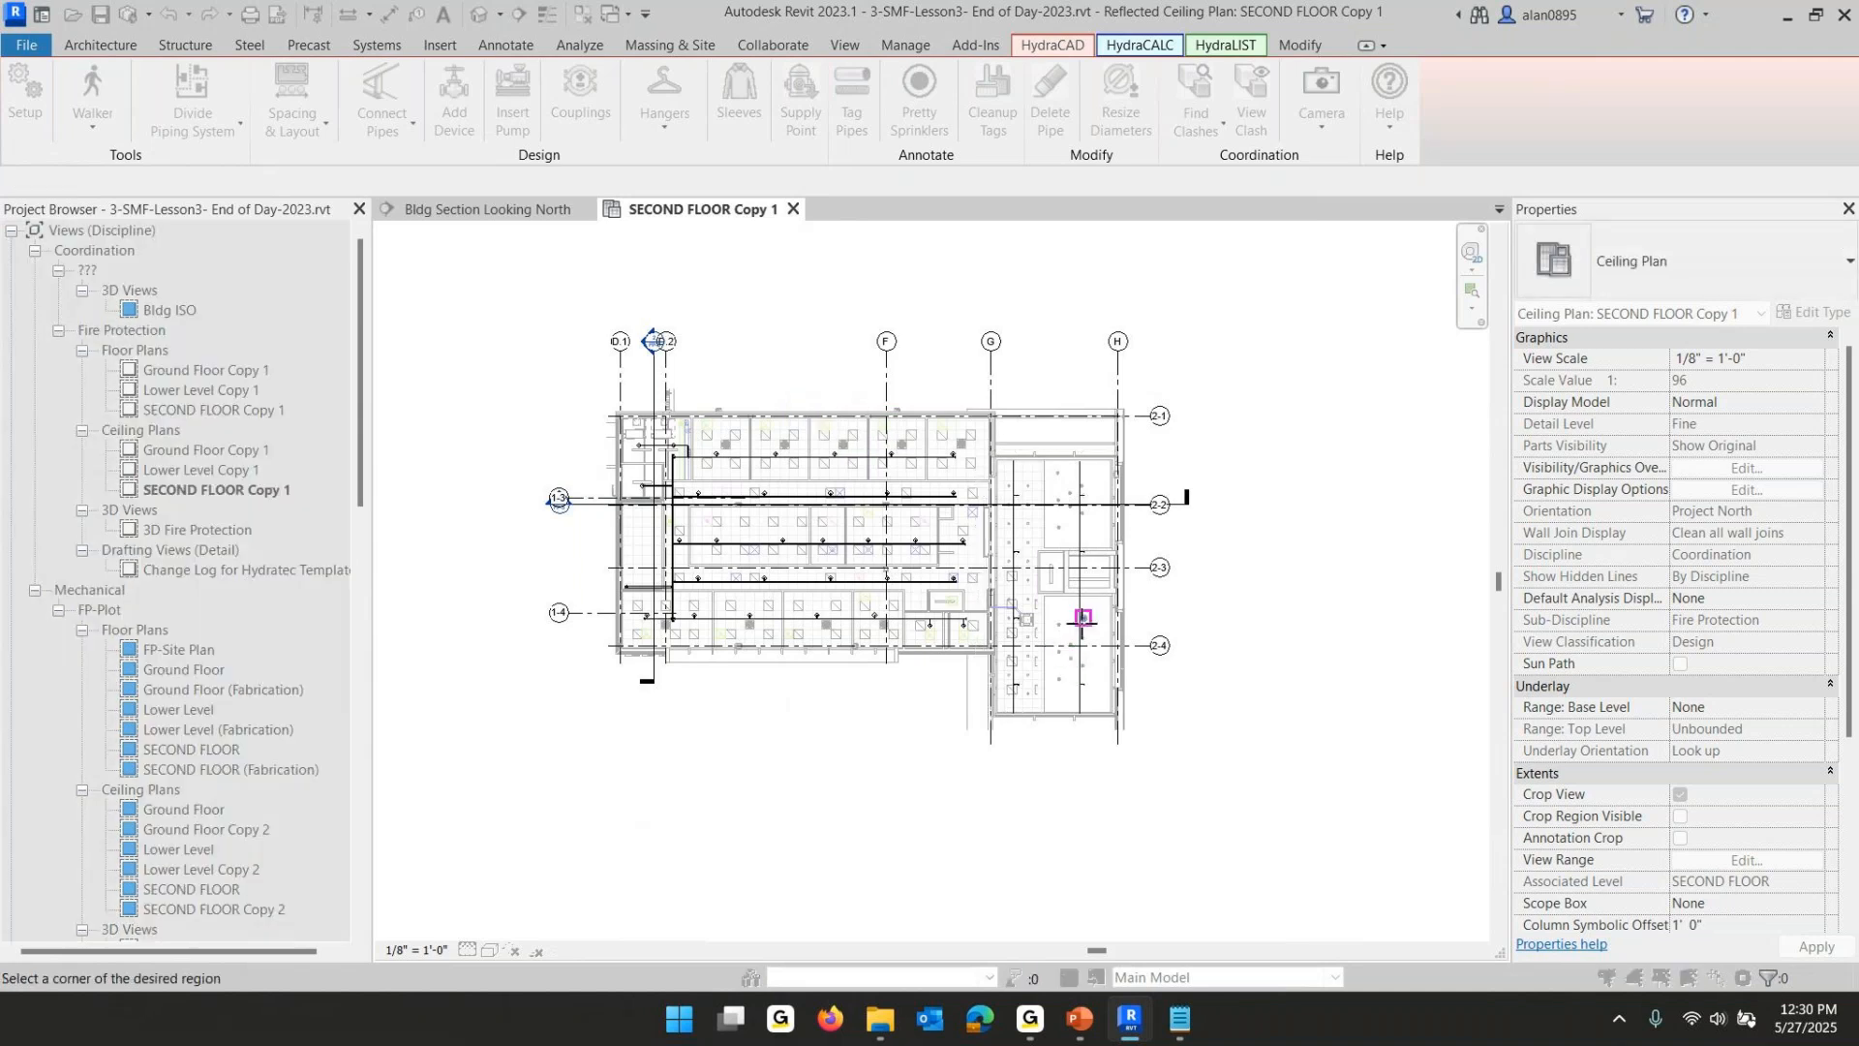
pyautogui.scroll(5, 1082, 617)
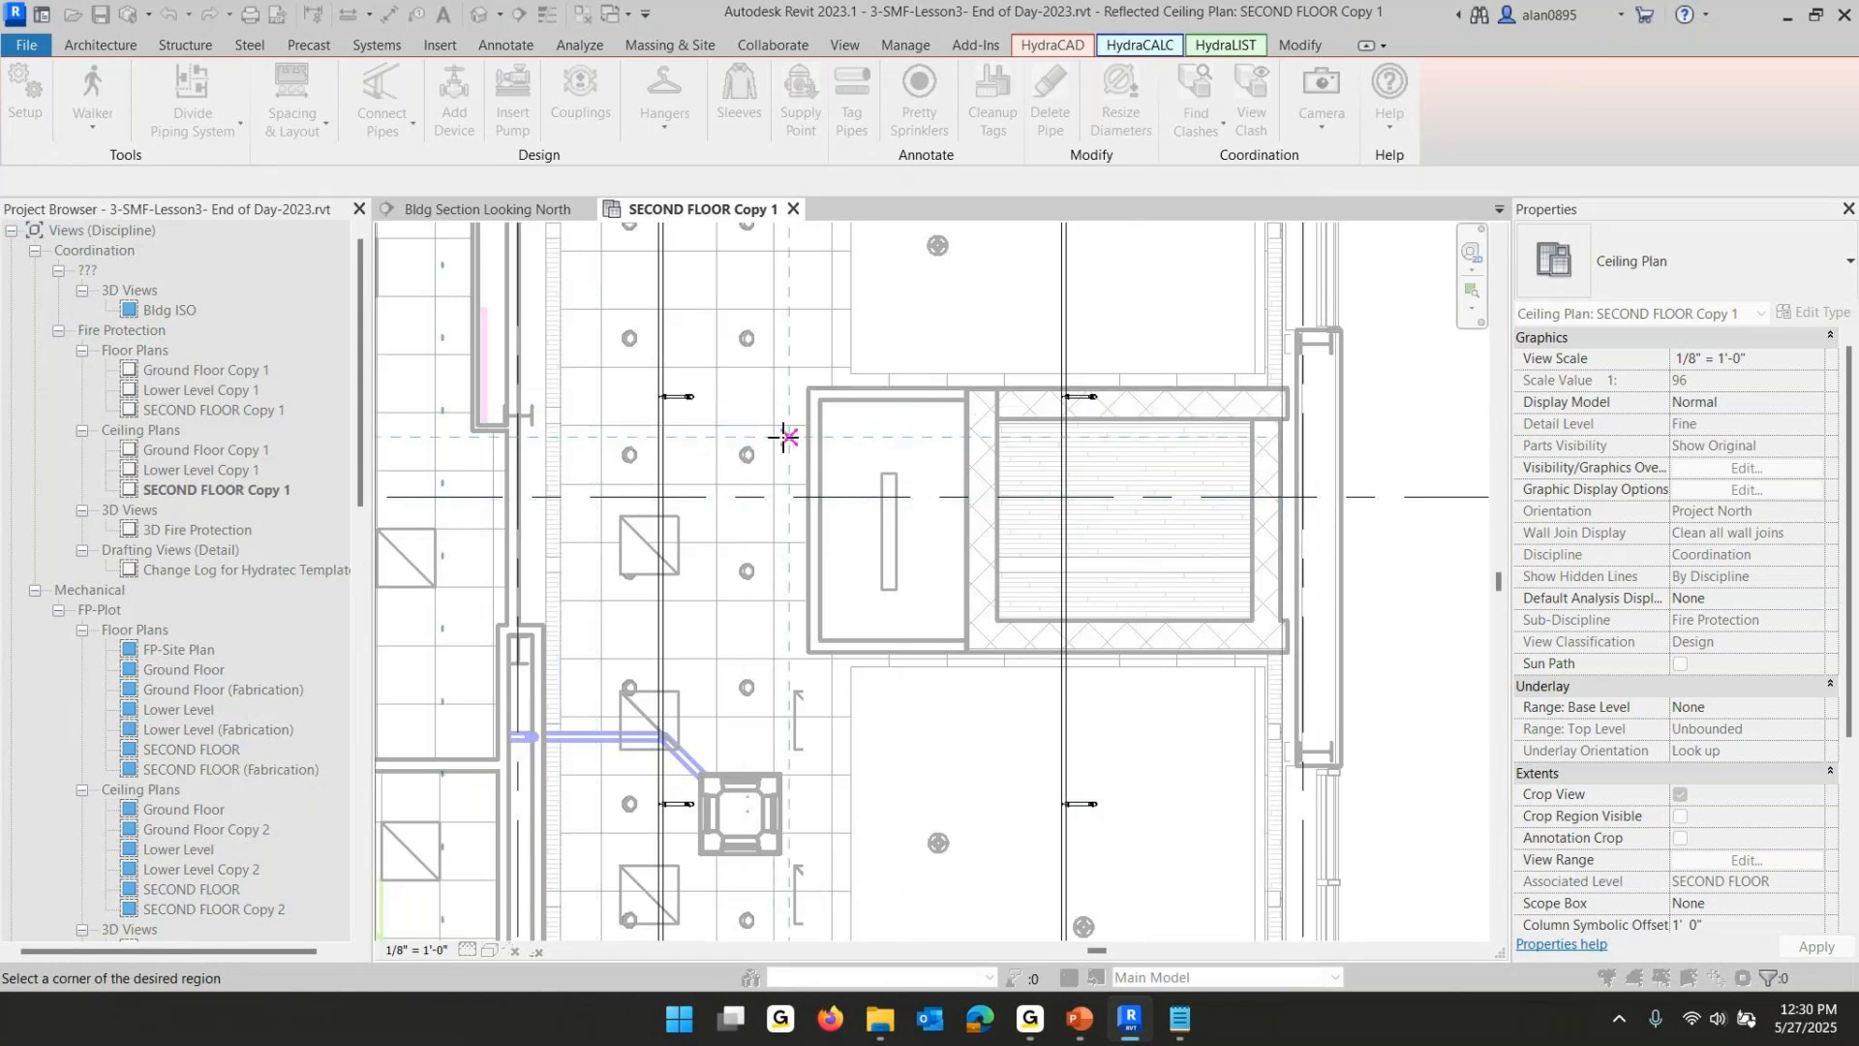
pyautogui.scroll(3, 786, 437)
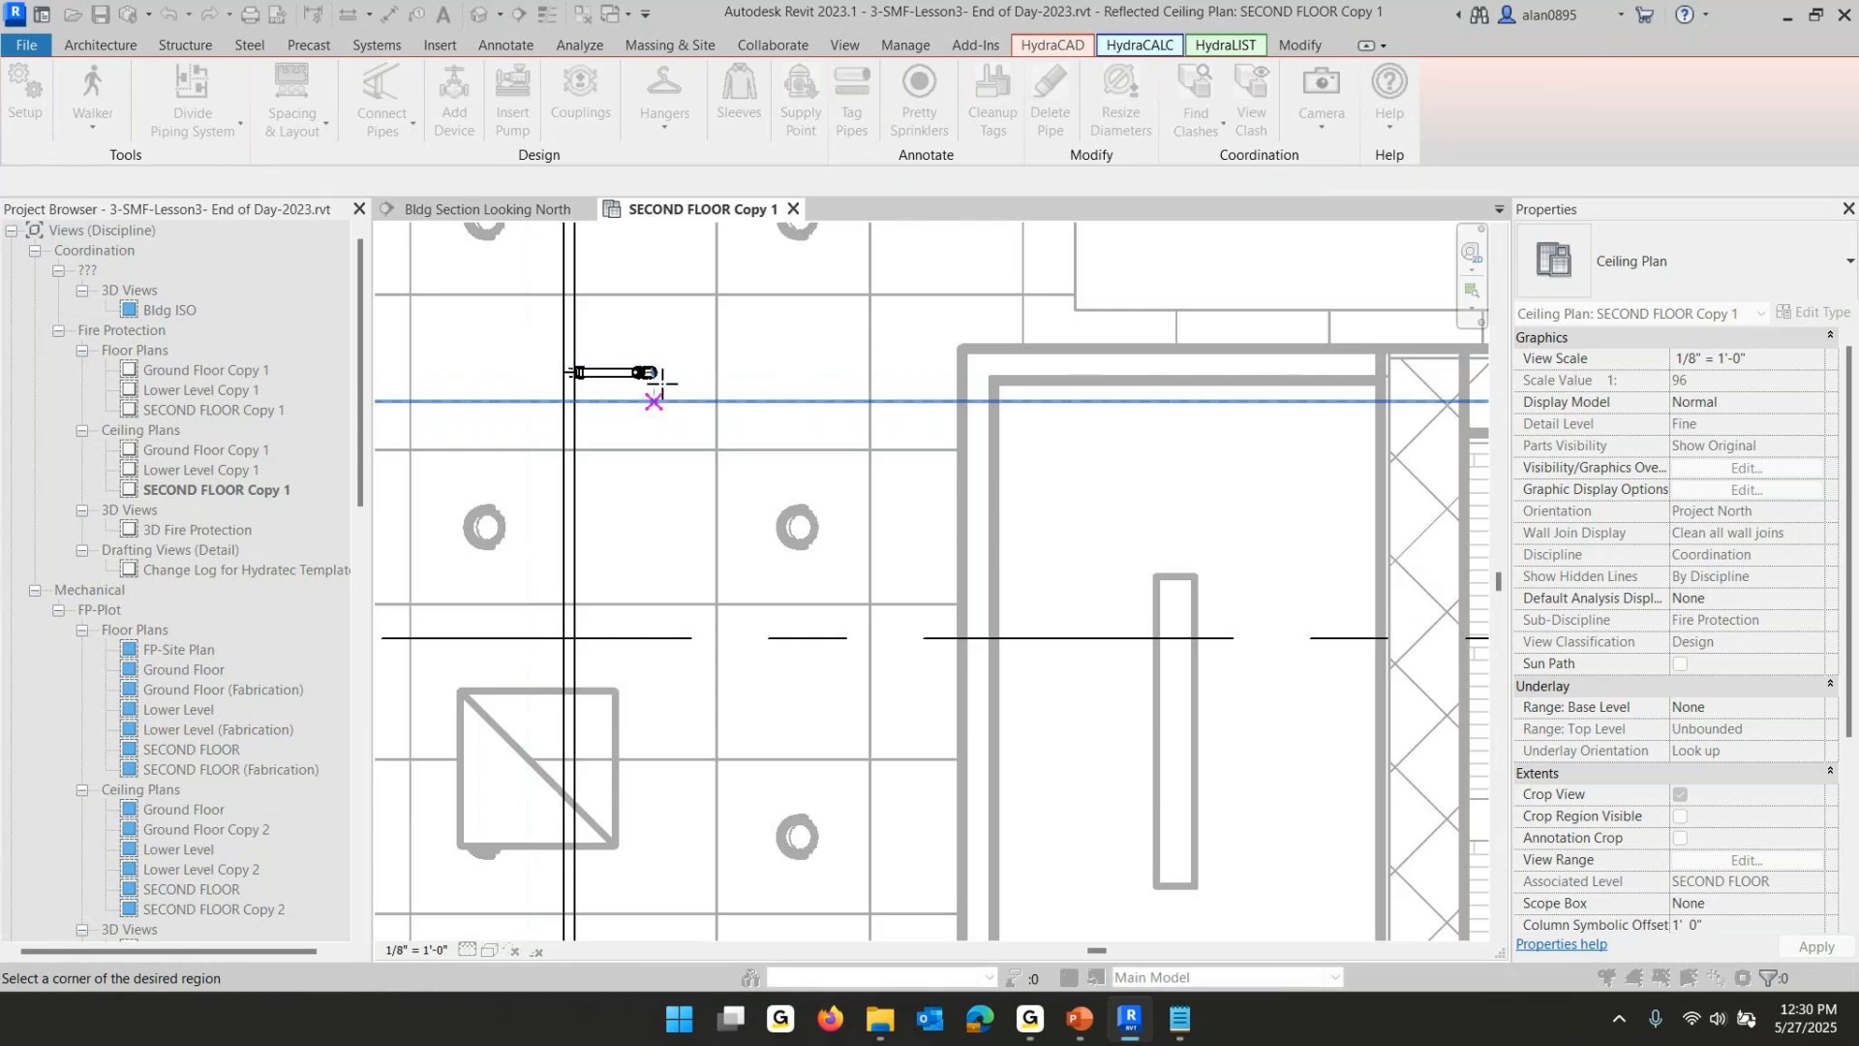
pyautogui.scroll(-2, 769, 392)
pyautogui.scroll(-3, 992, 383)
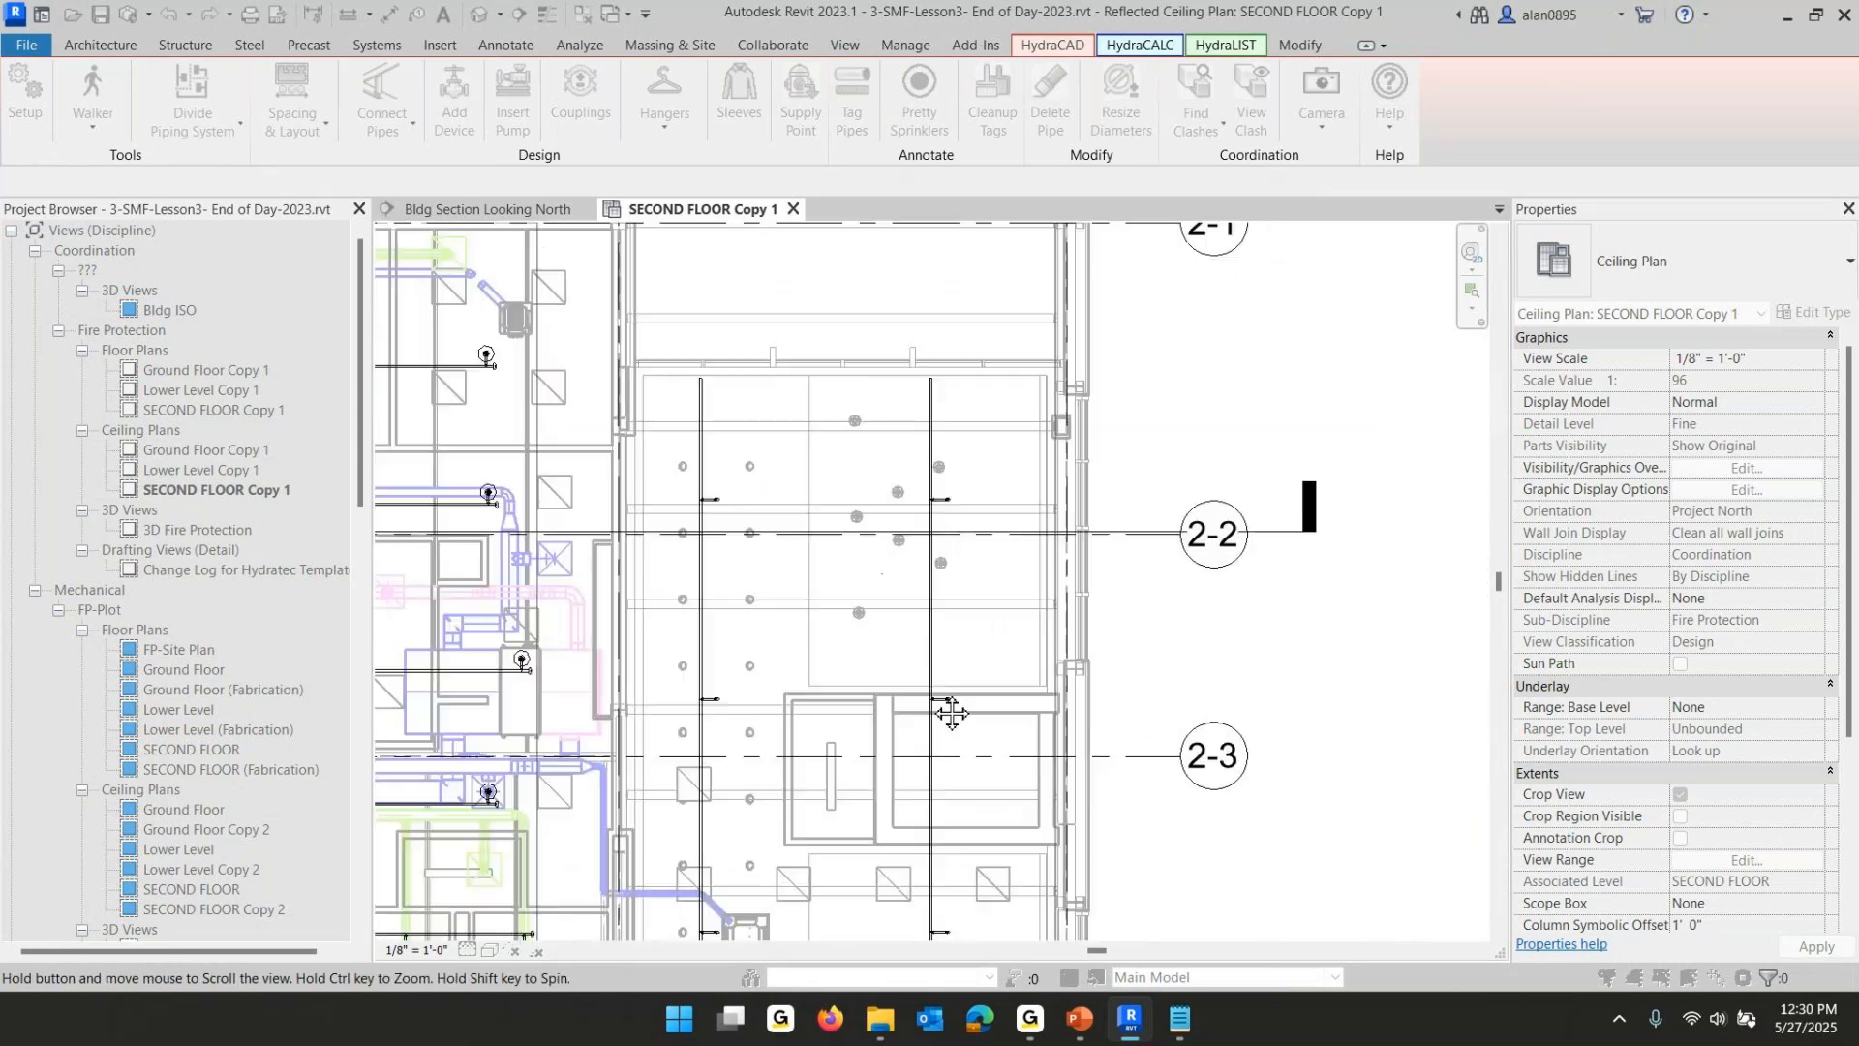
pyautogui.scroll(4, 967, 521)
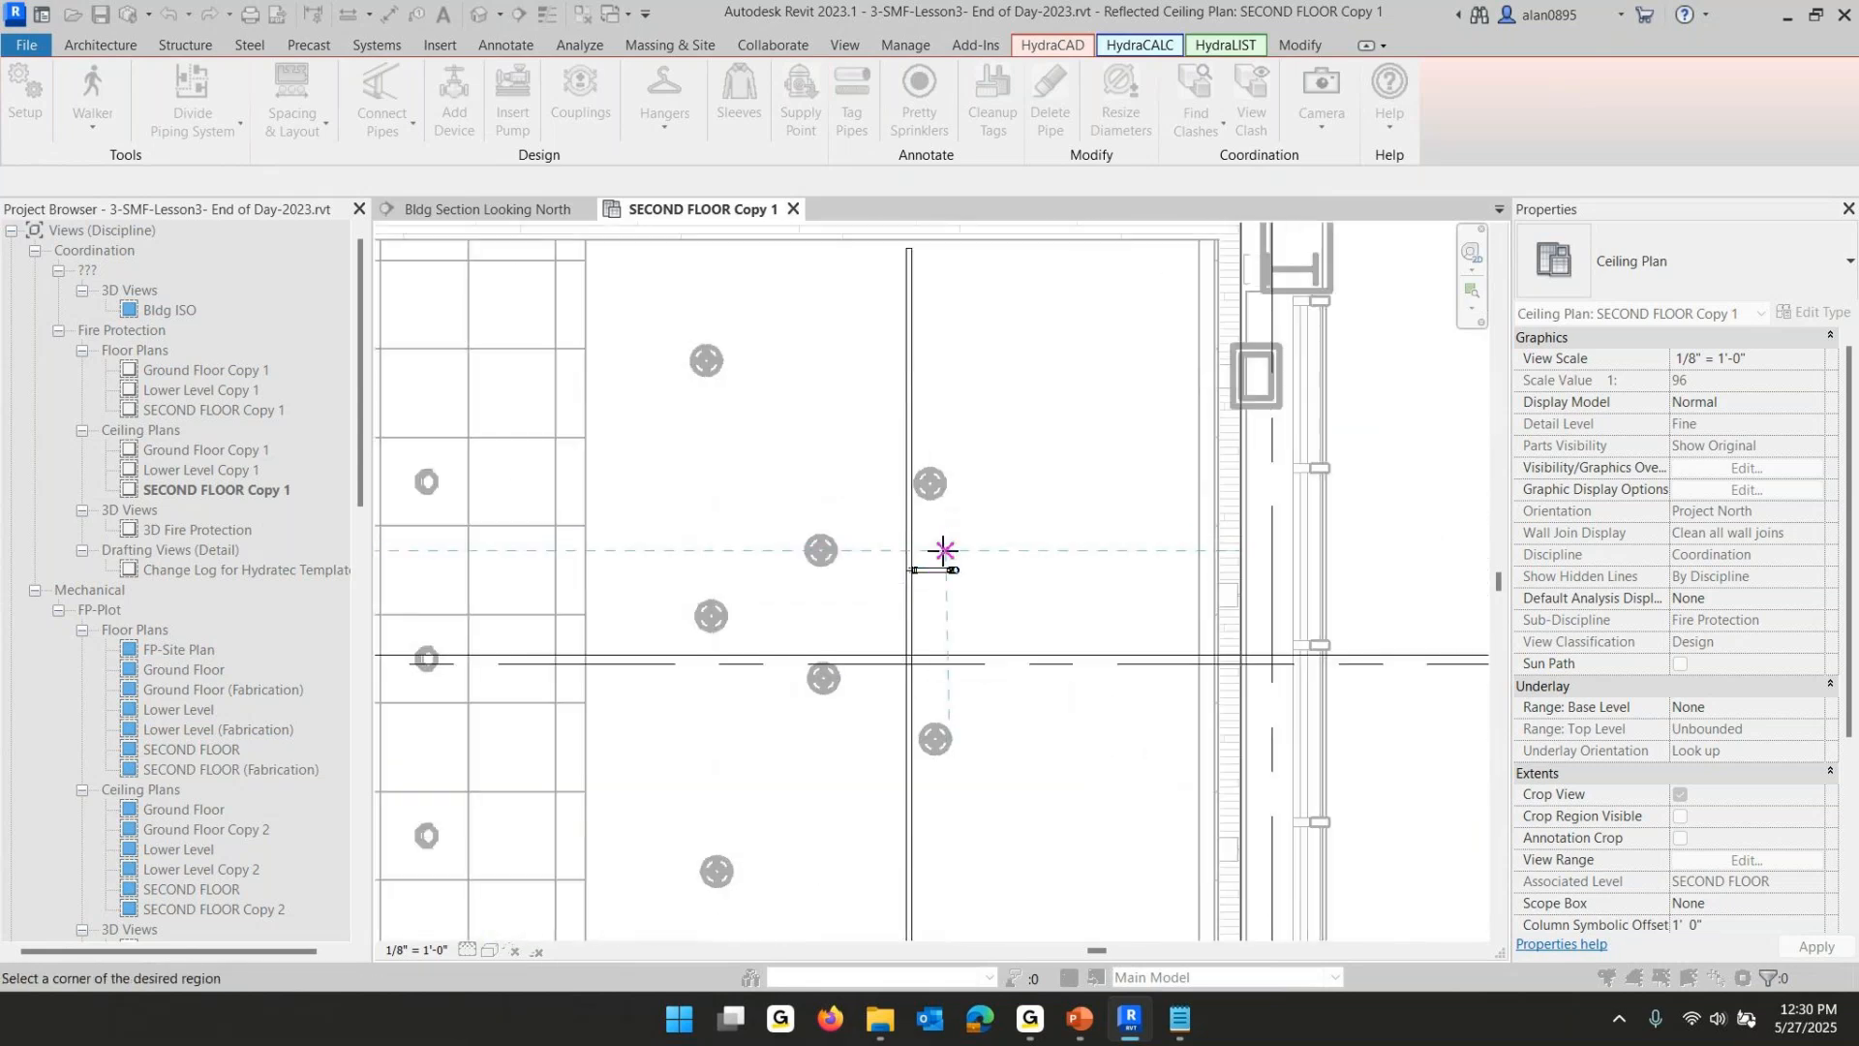
pyautogui.press('Escape')
# - Move the upper armover pipe in the lobby 4' north
pyautogui.click(940, 570)
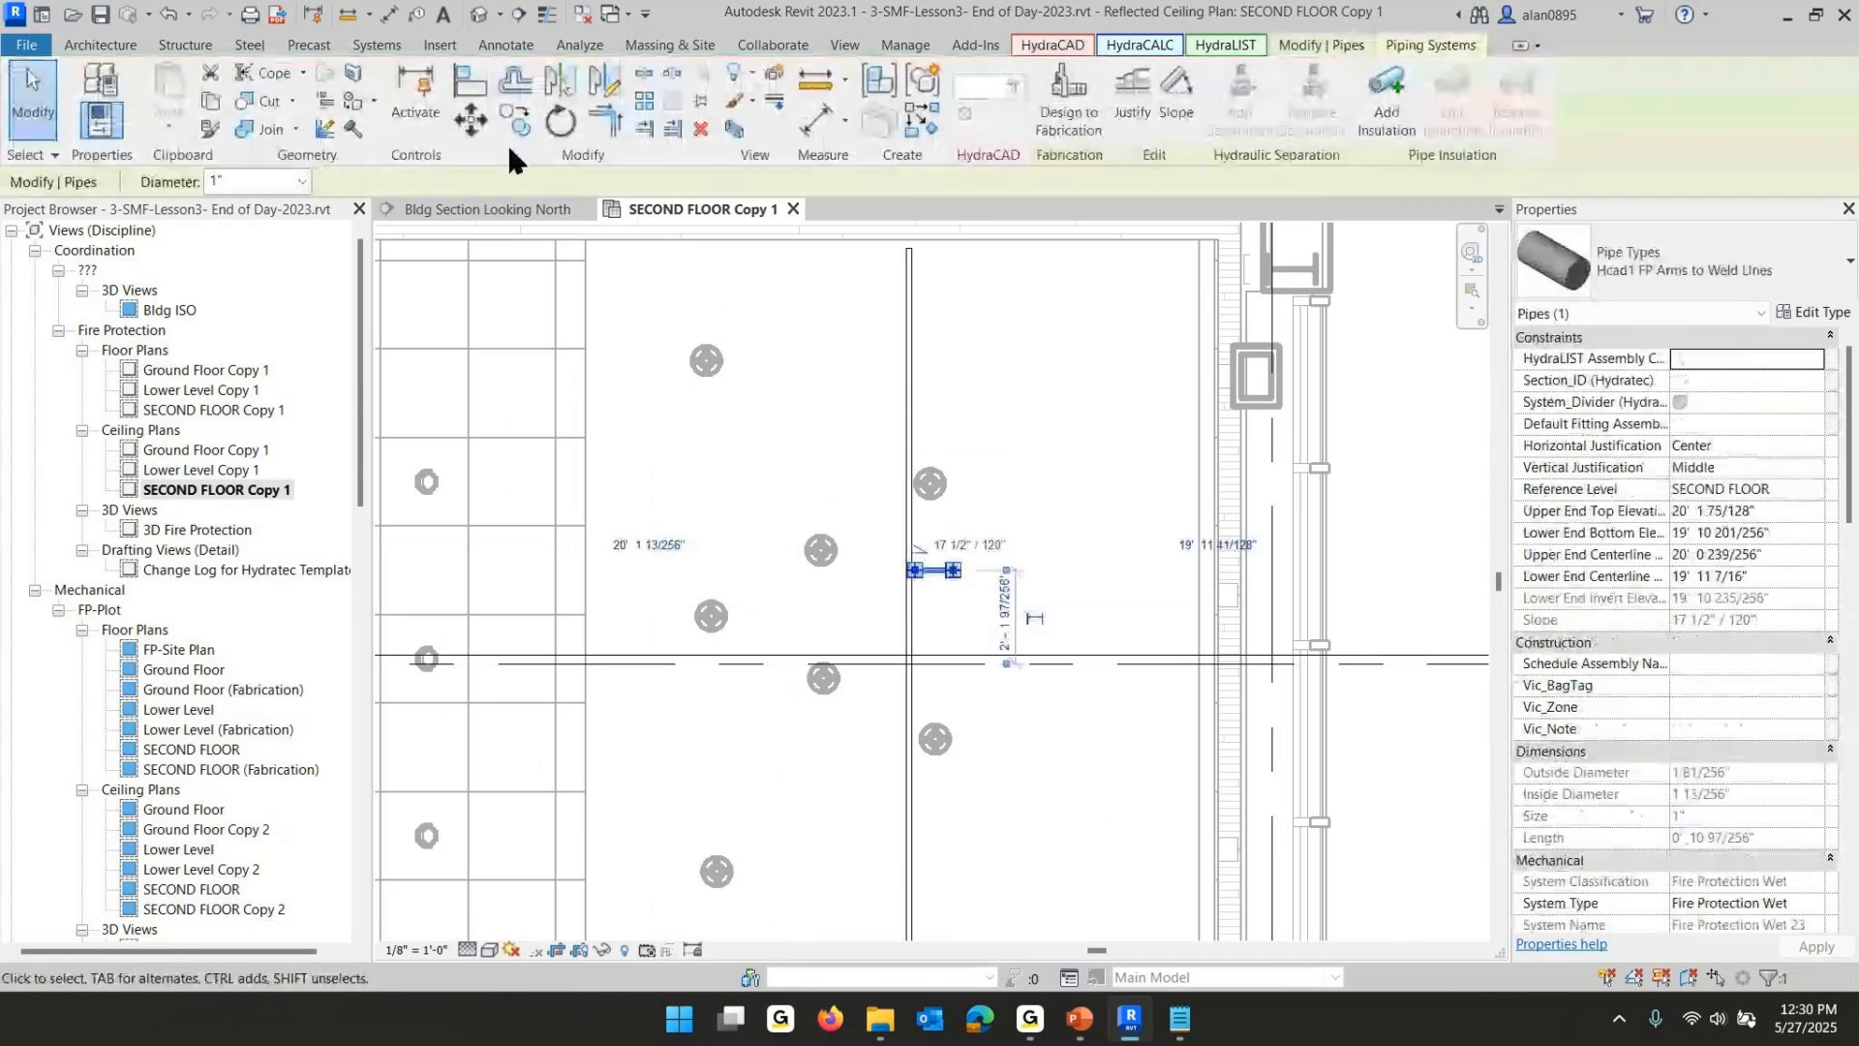
pyautogui.click(472, 120)
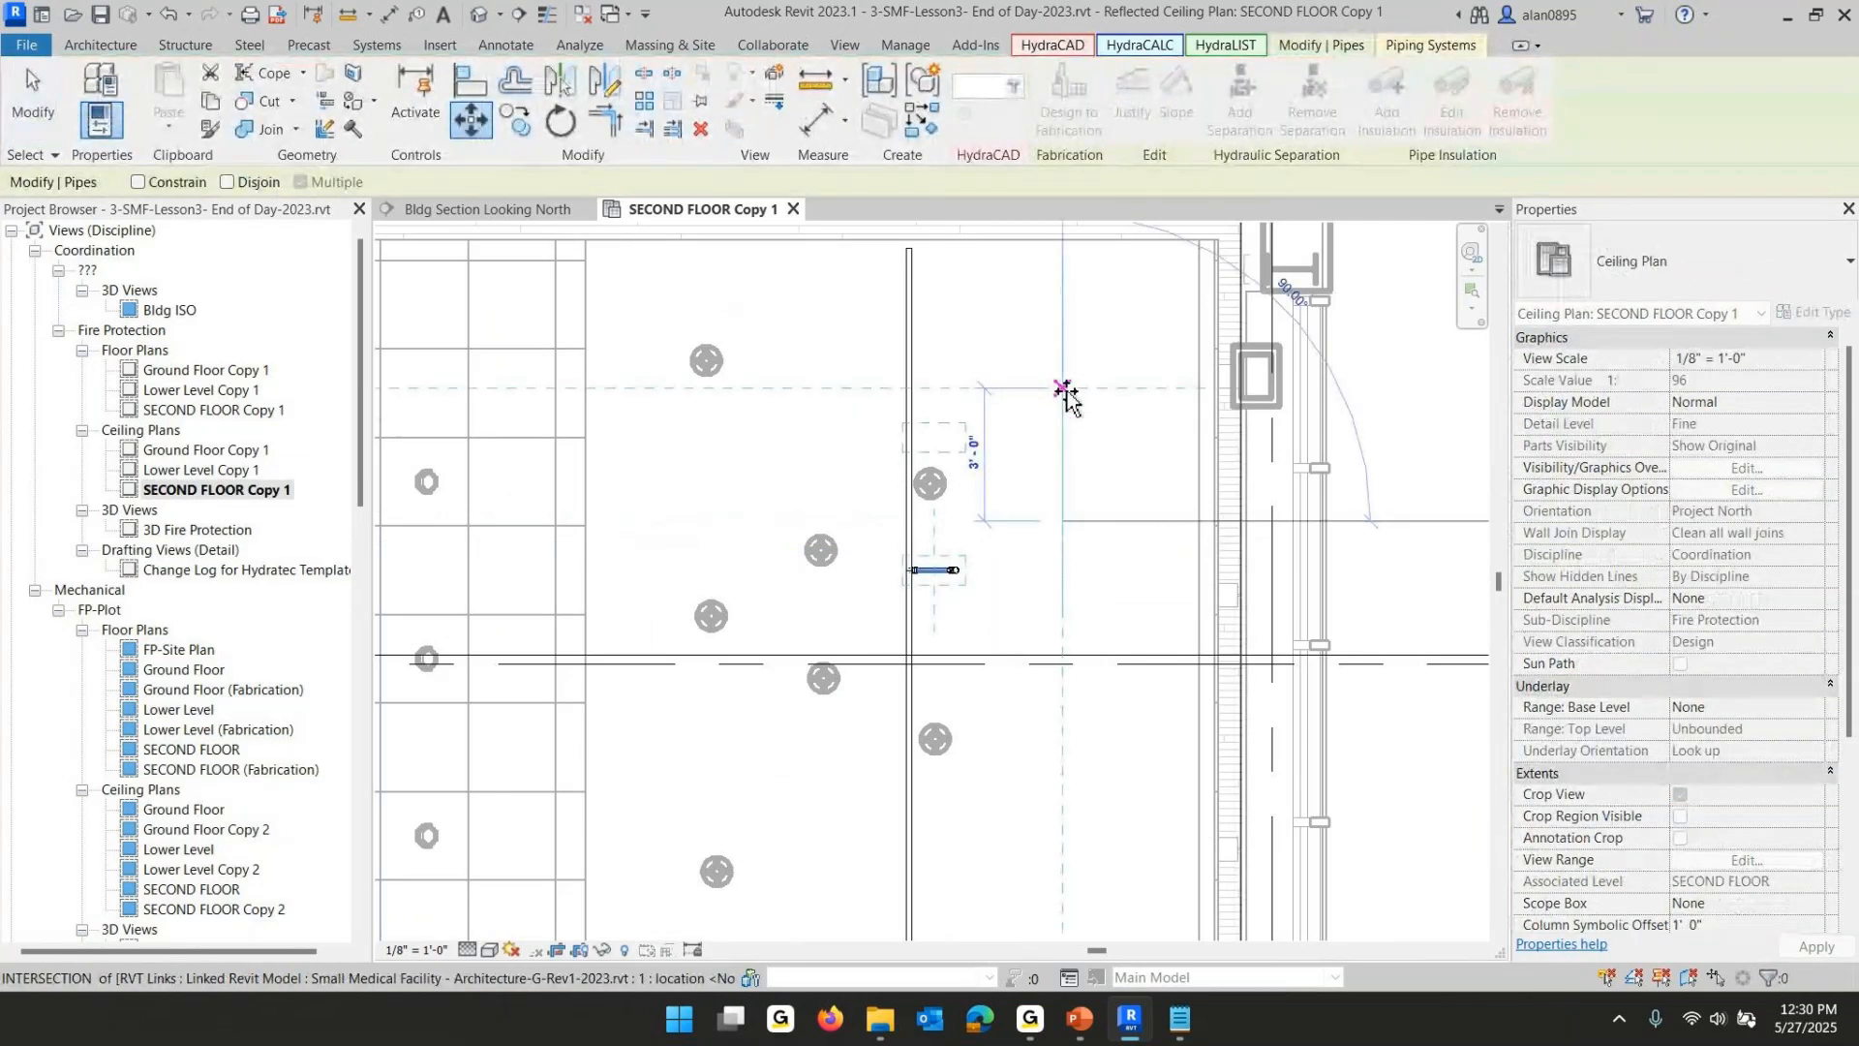
pyautogui.write('4')
pyautogui.press('Return')
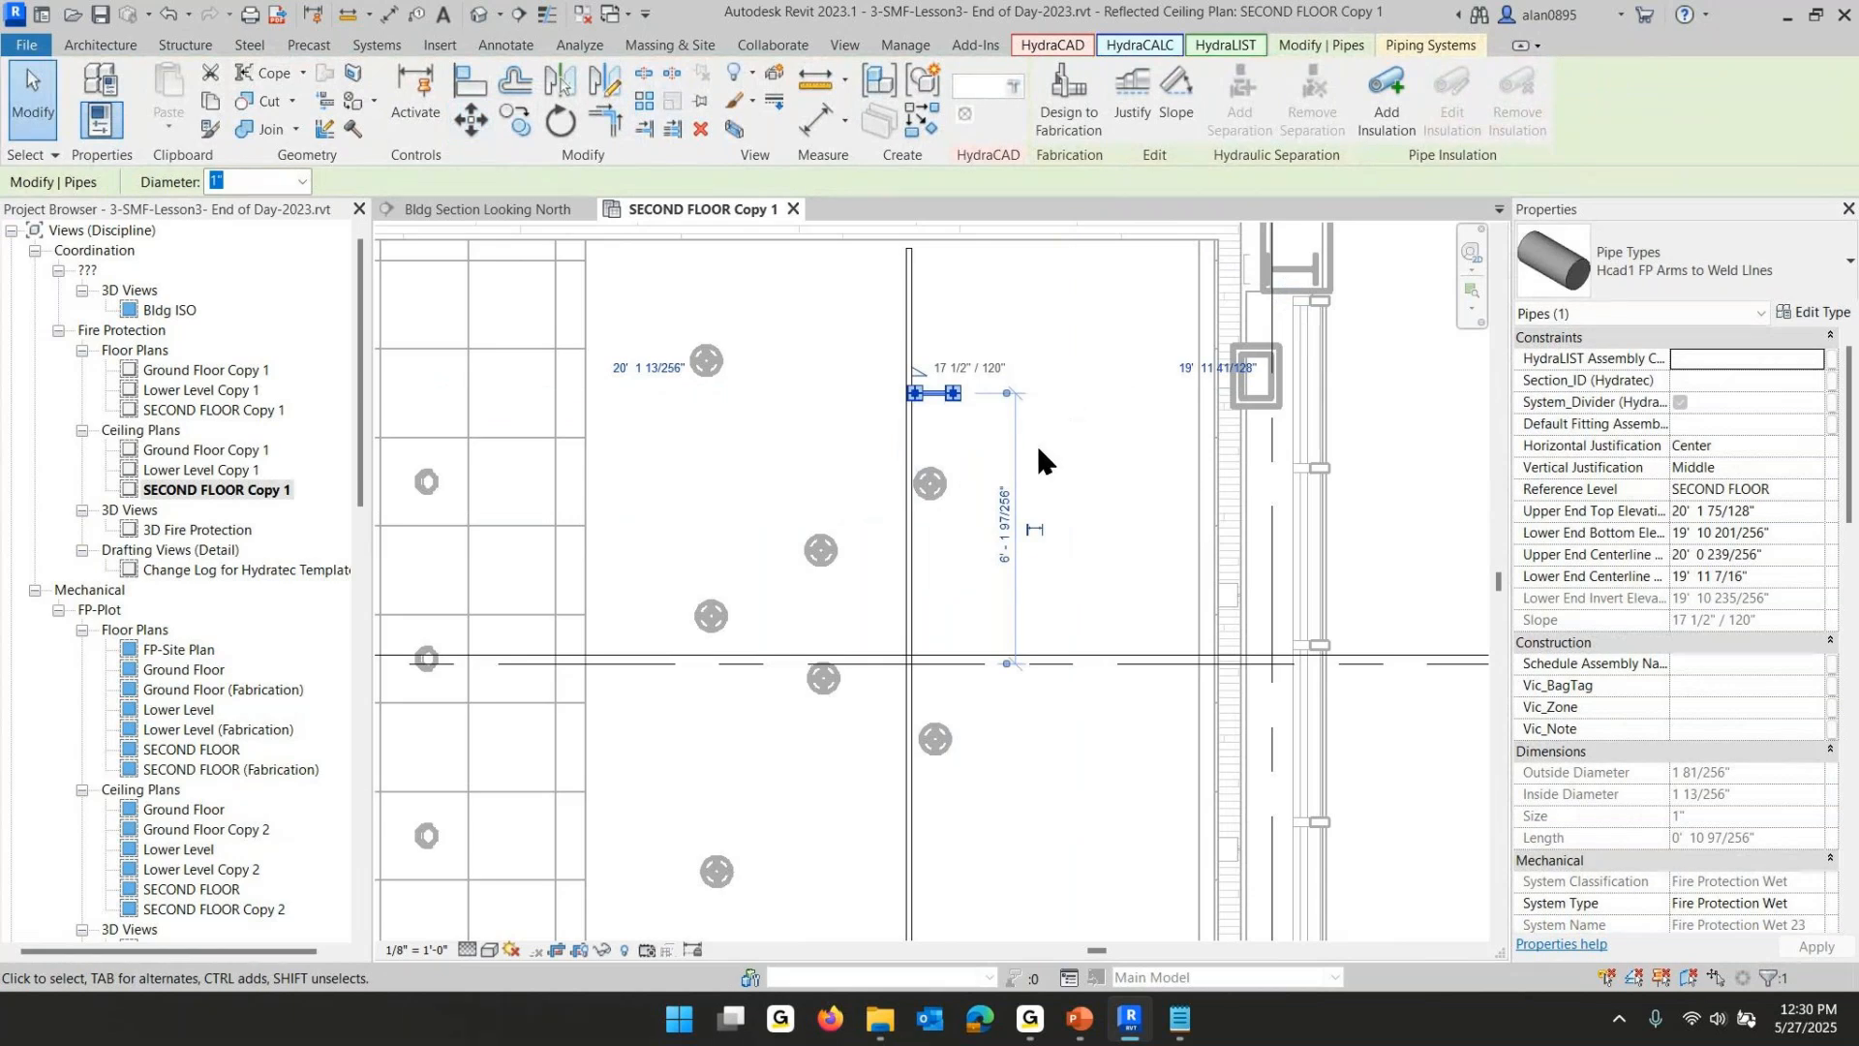
# - Move the lower armover pipe near the lobby's south wall 4' north
pyautogui.click(1069, 568)
pyautogui.moveTo(1049, 615); pyautogui.dragTo(1048, 241, button='middle')
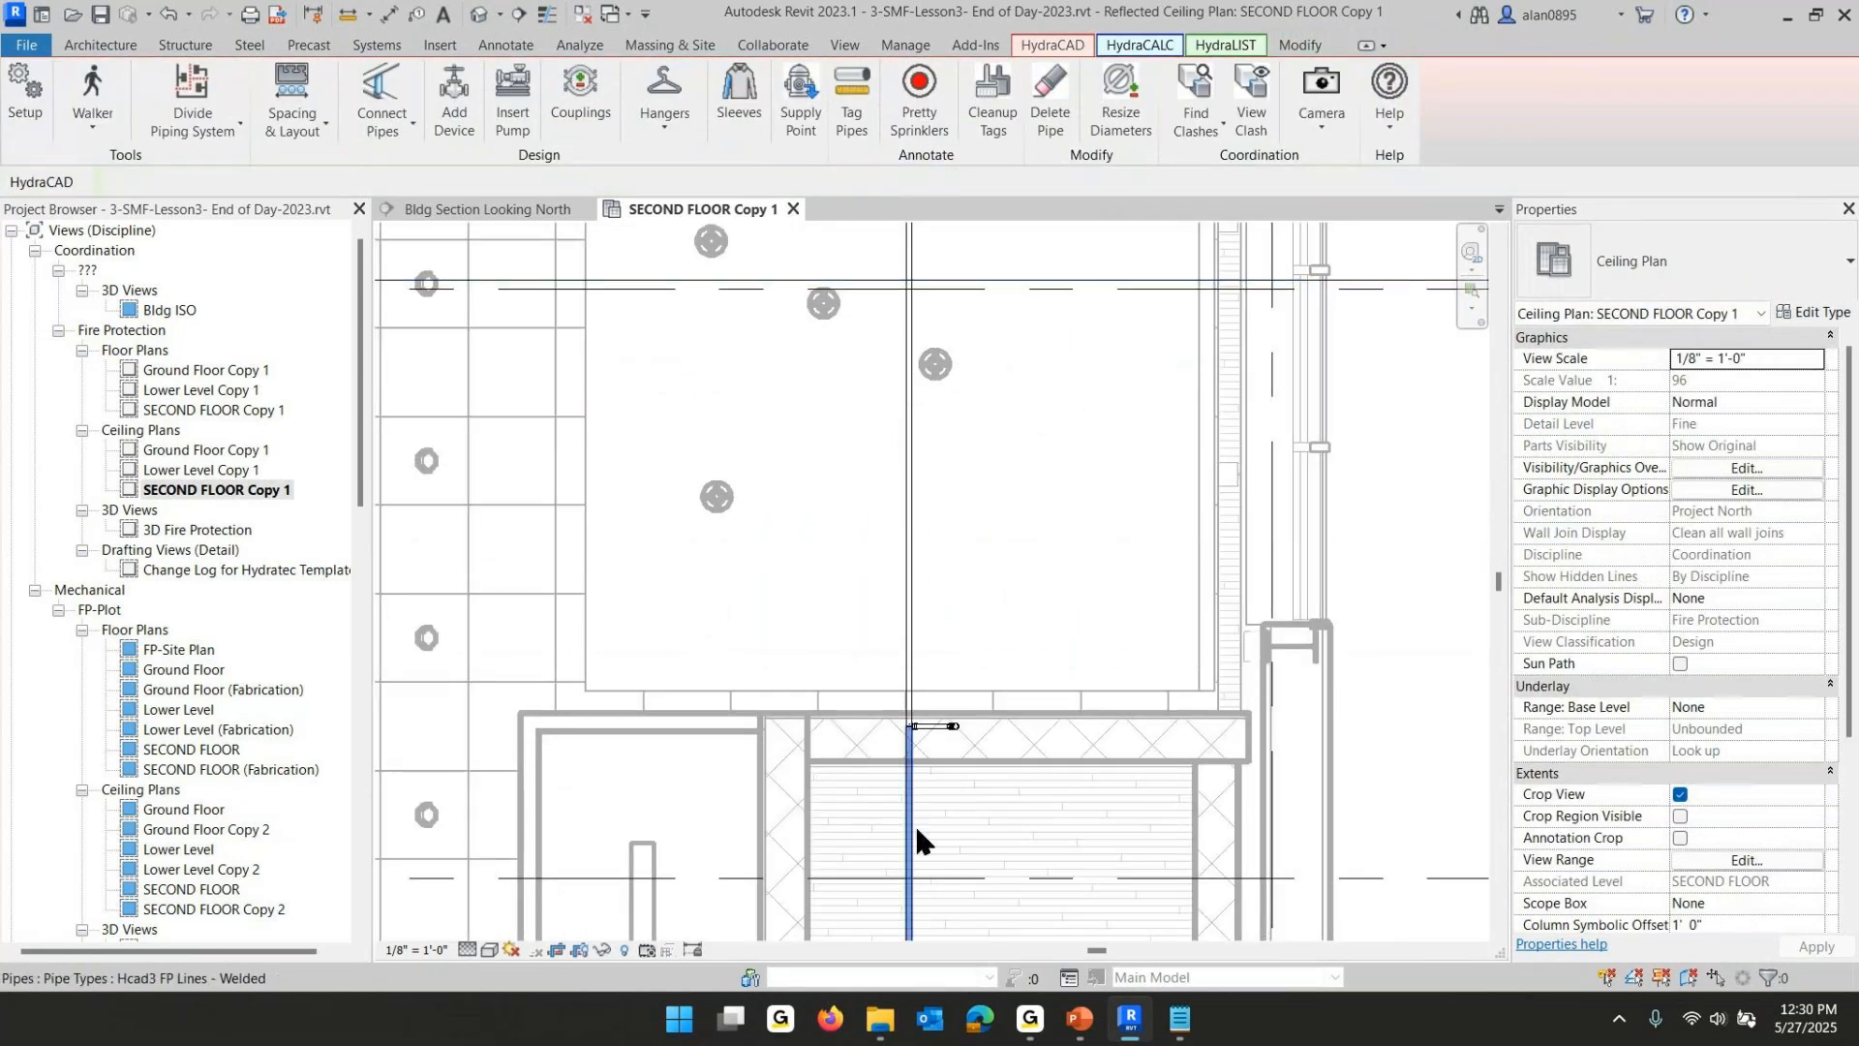
pyautogui.click(932, 728)
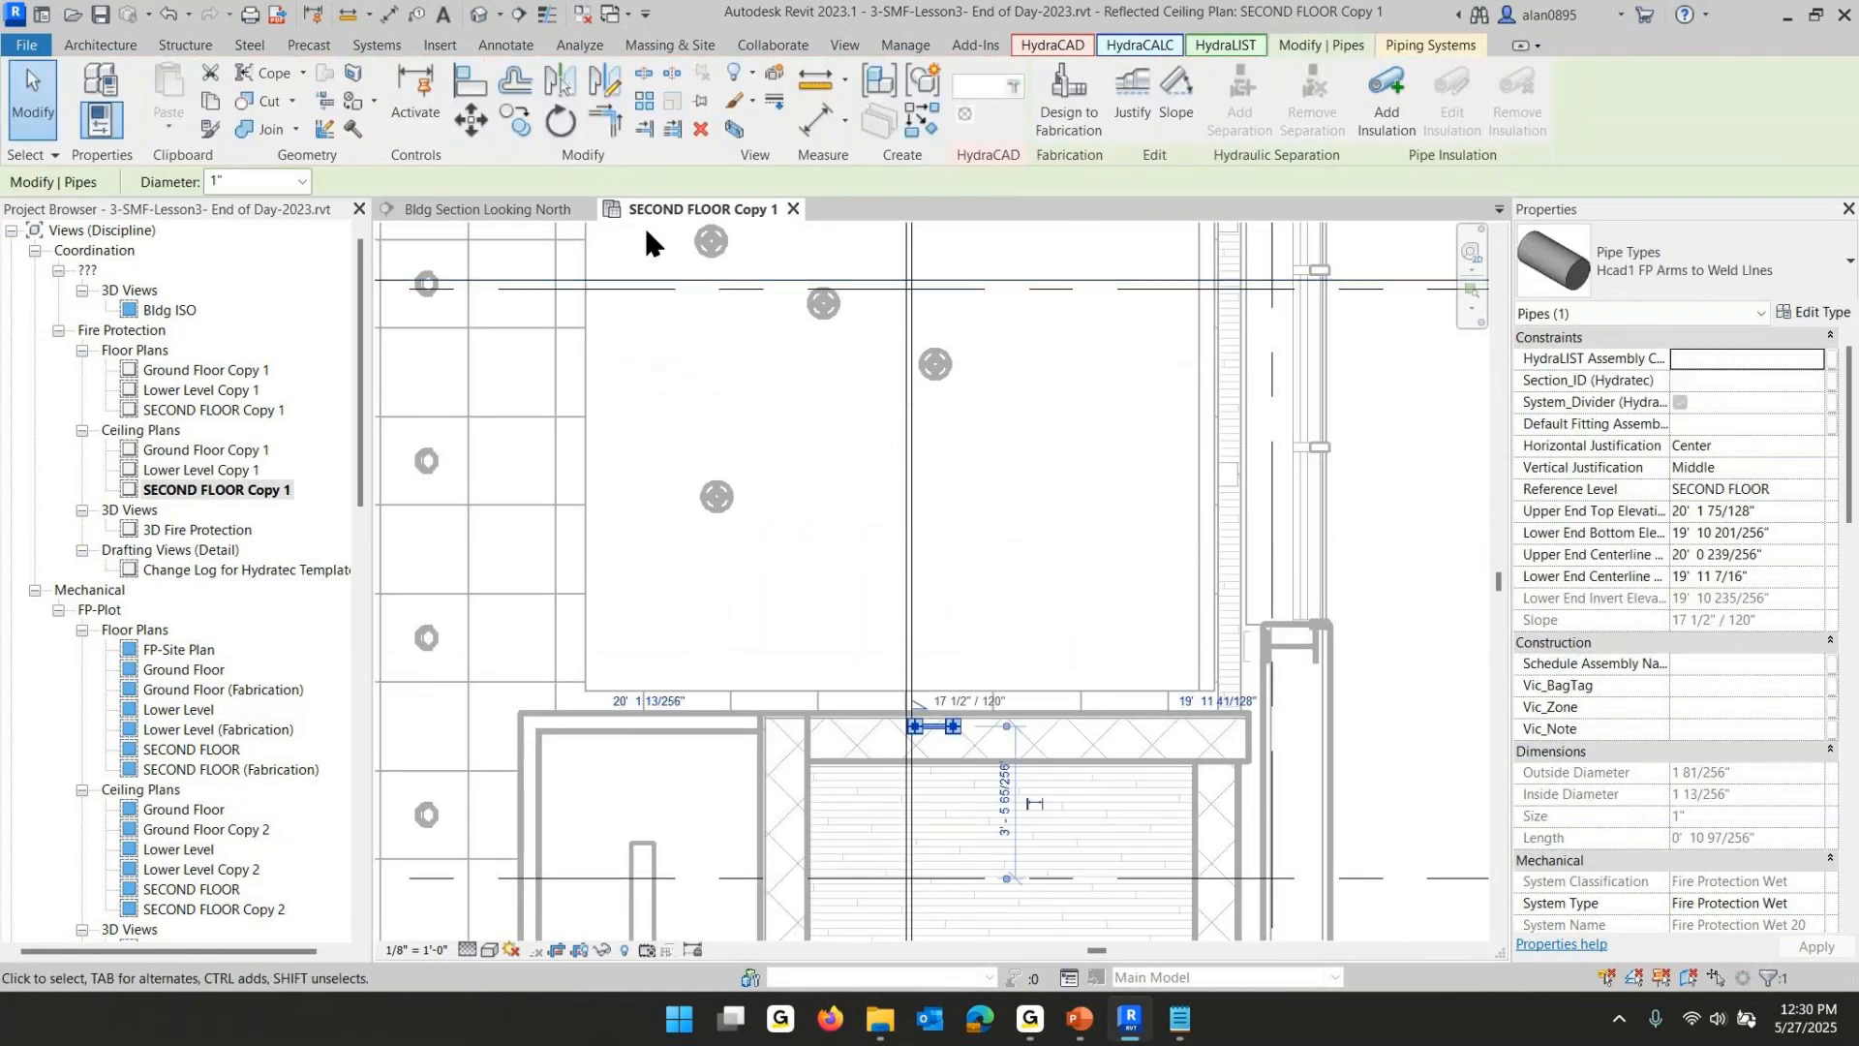
pyautogui.click(473, 119)
pyautogui.click(975, 560)
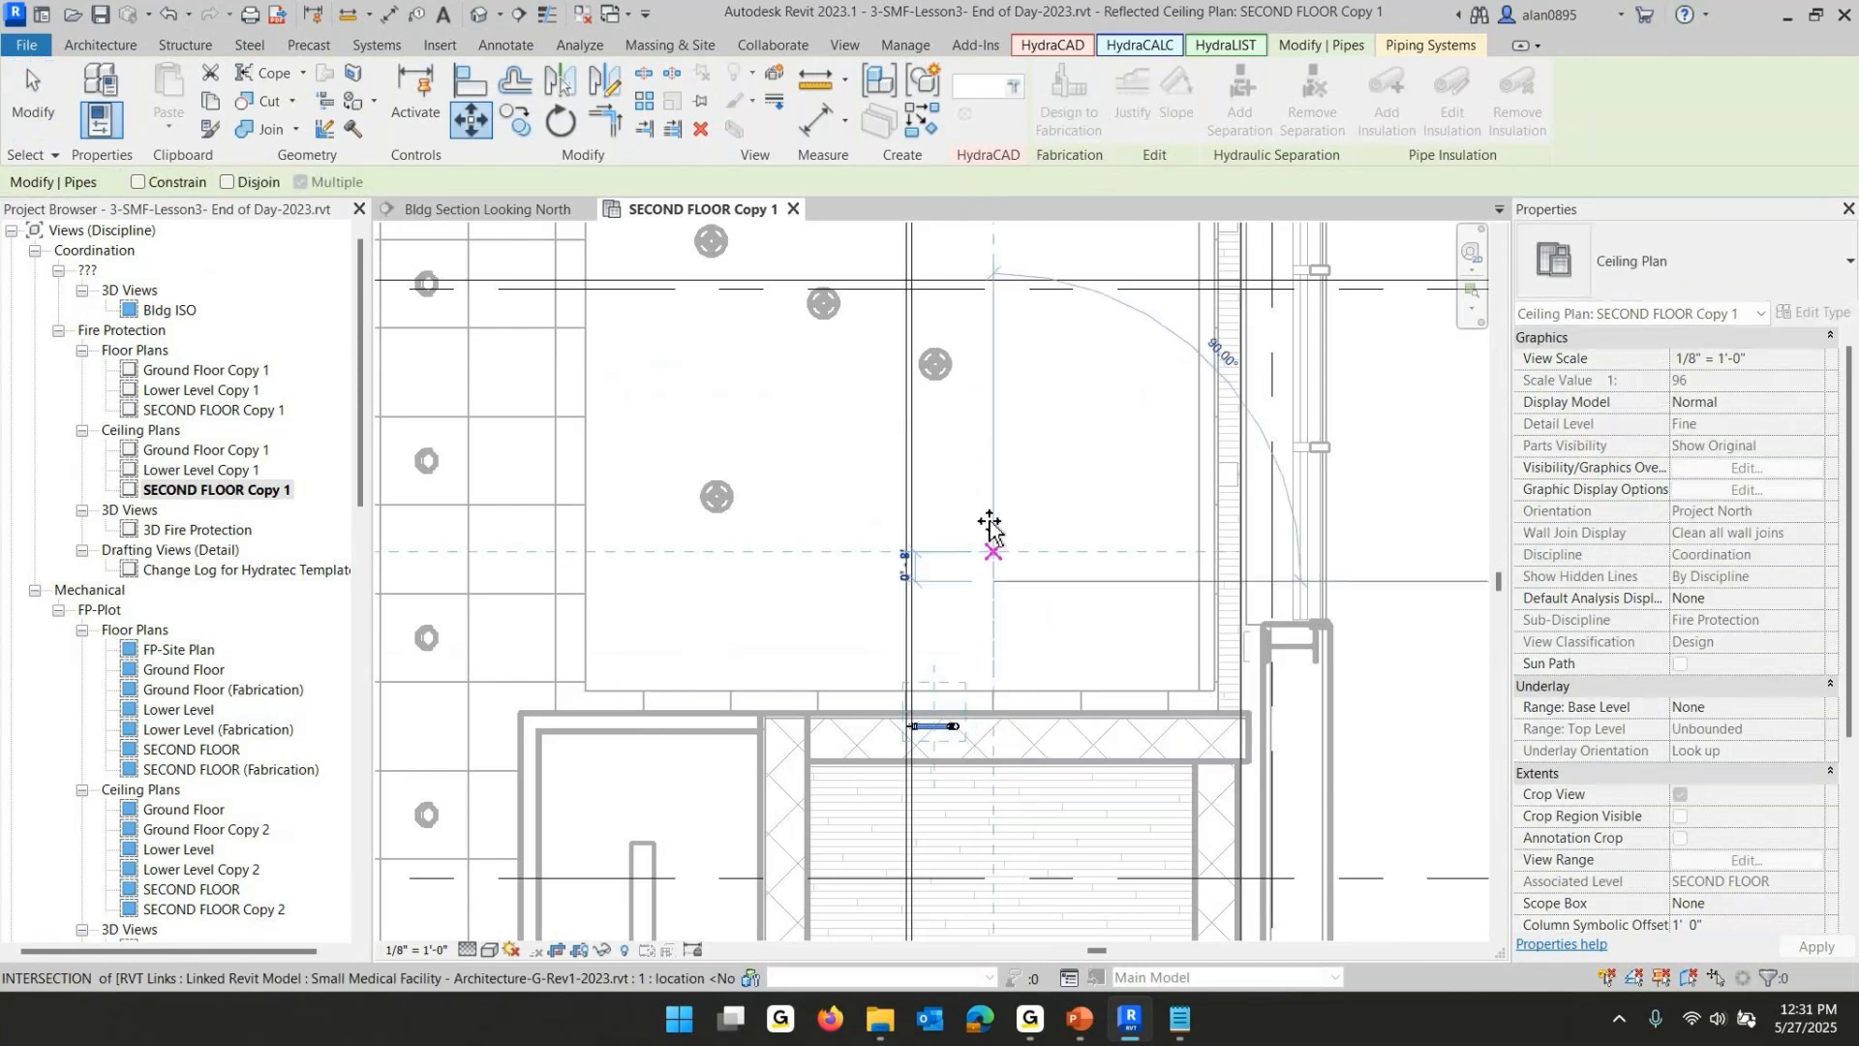
pyautogui.write('4')
pyautogui.press('Return')
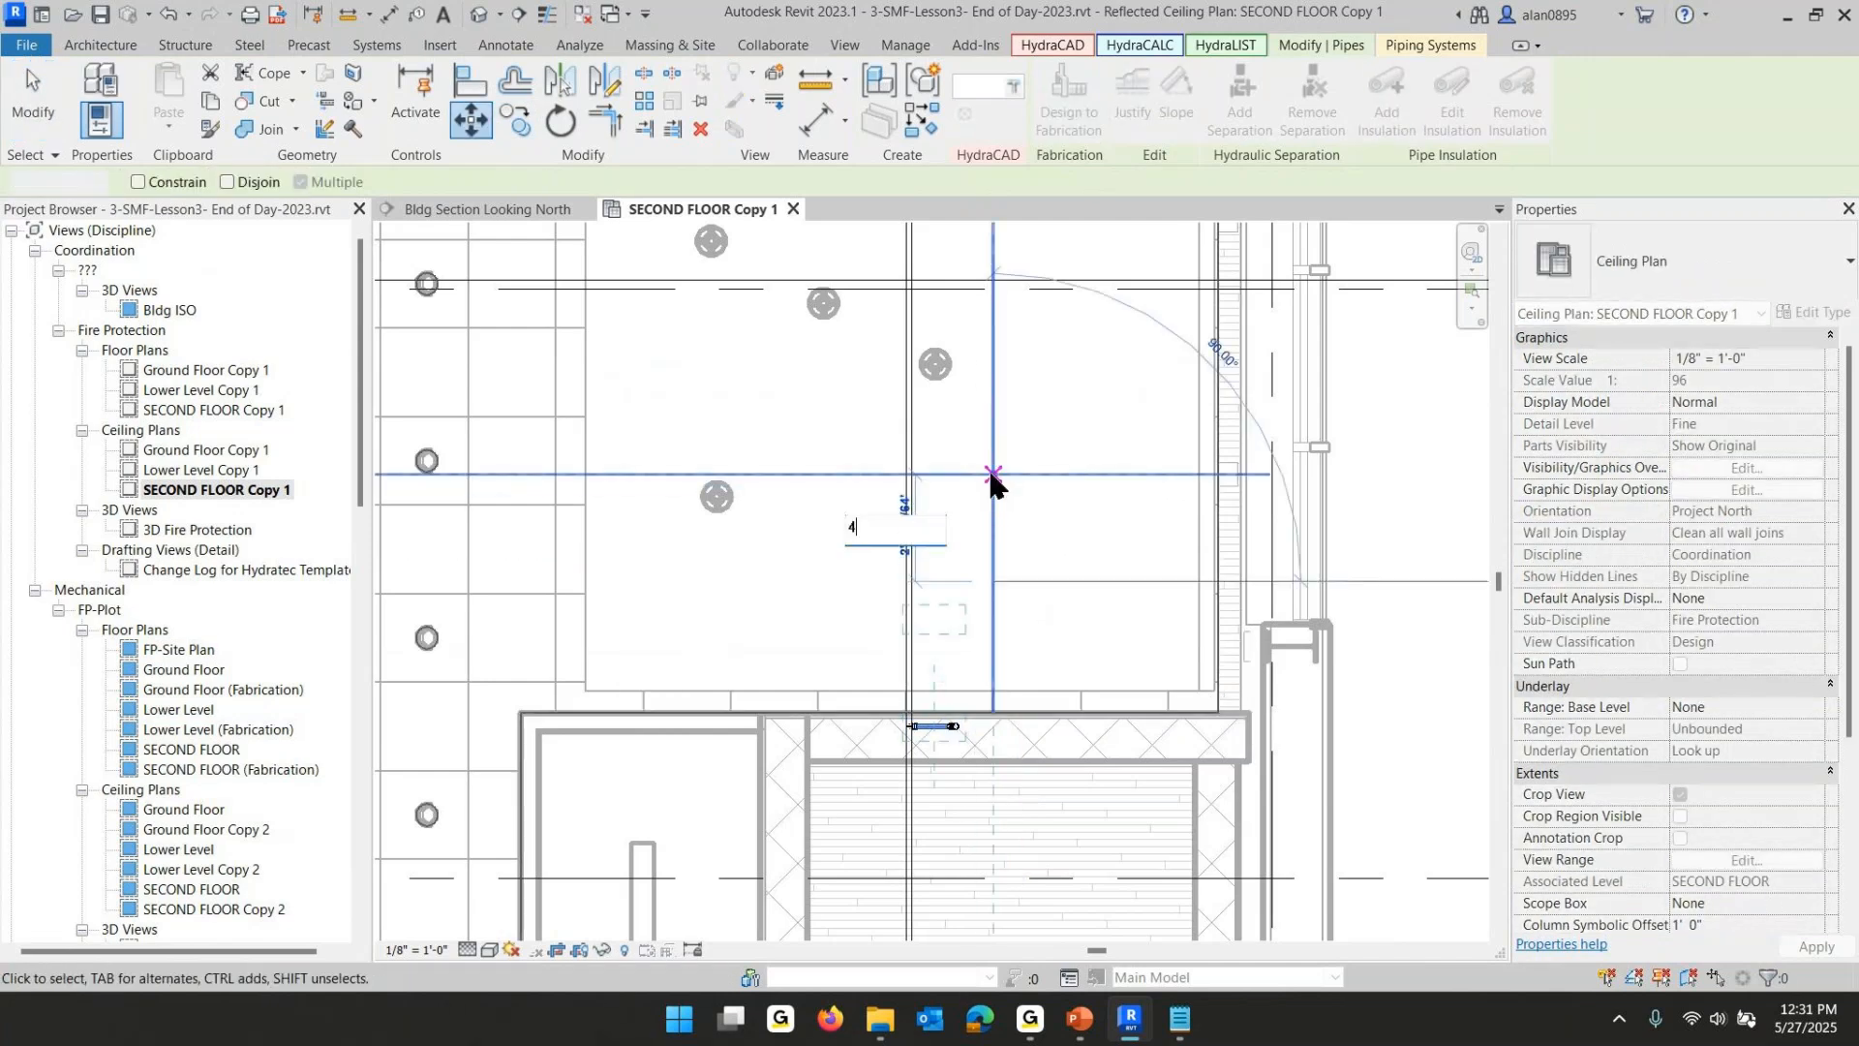
pyautogui.press('Escape')
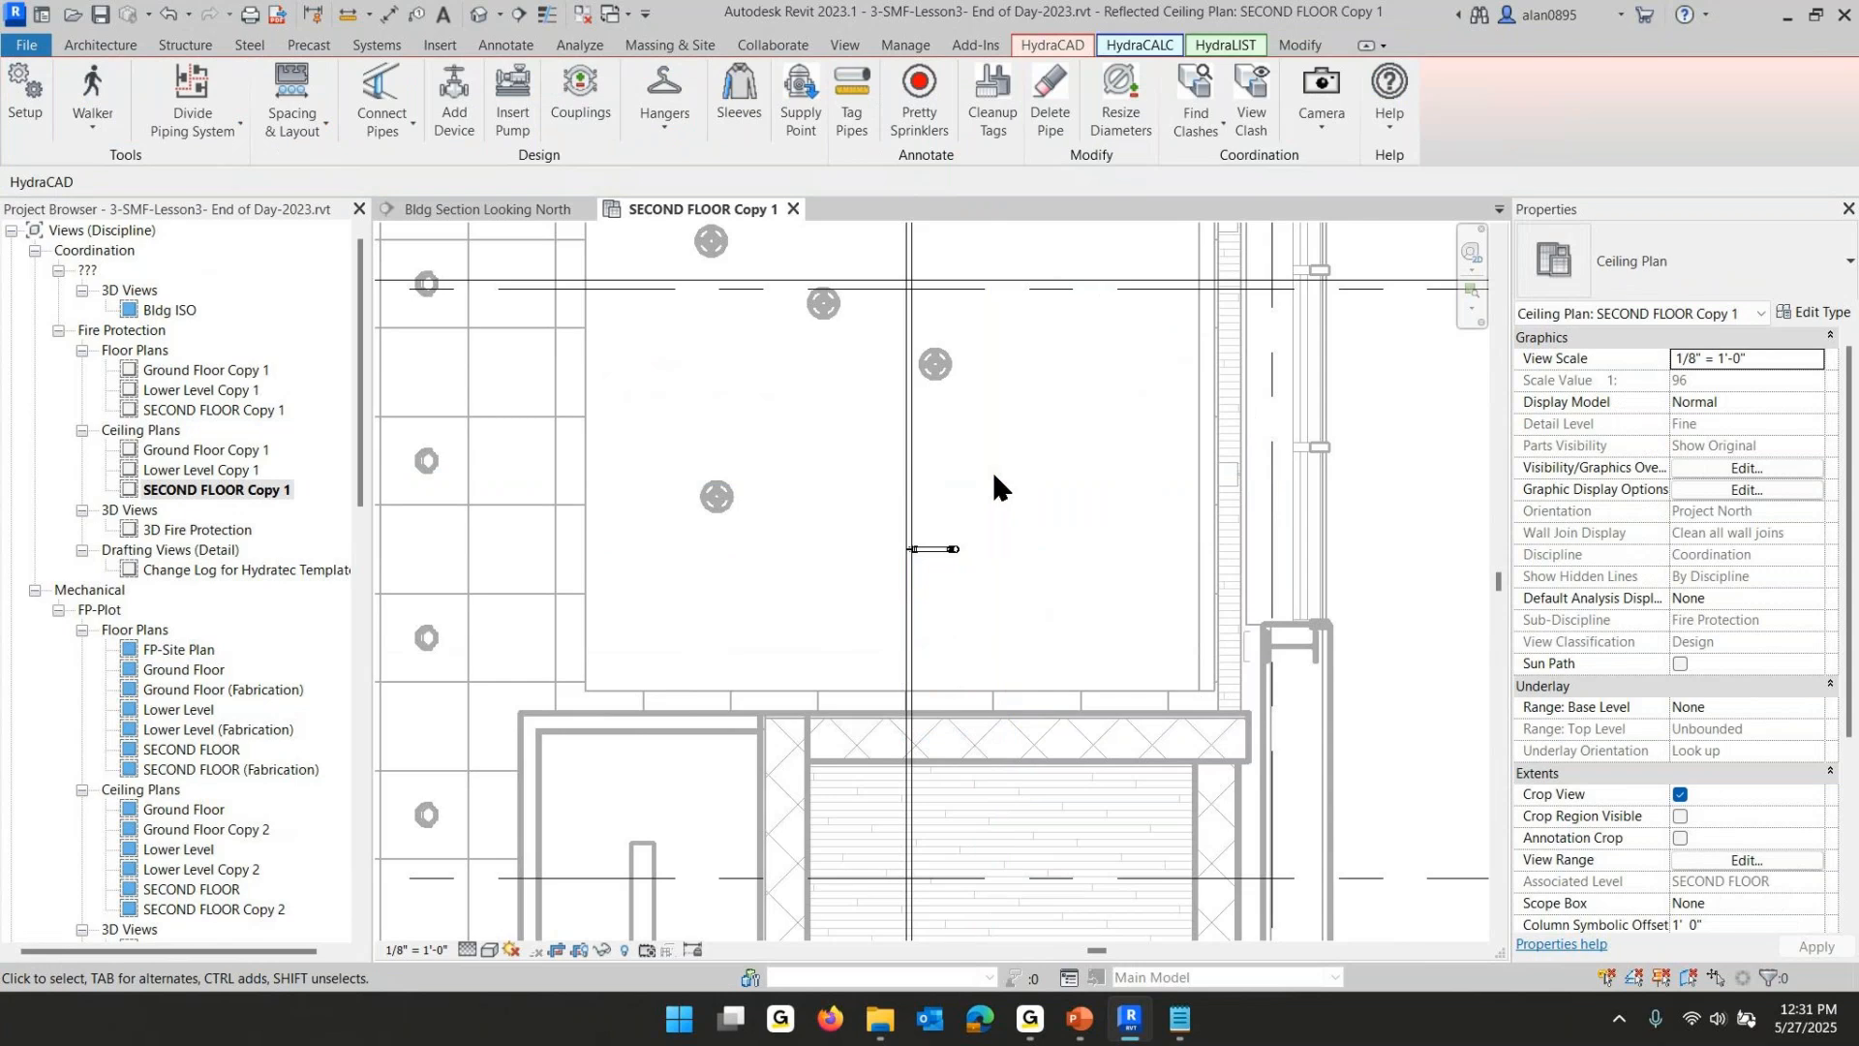
pyautogui.scroll(-1, 1245, 659)
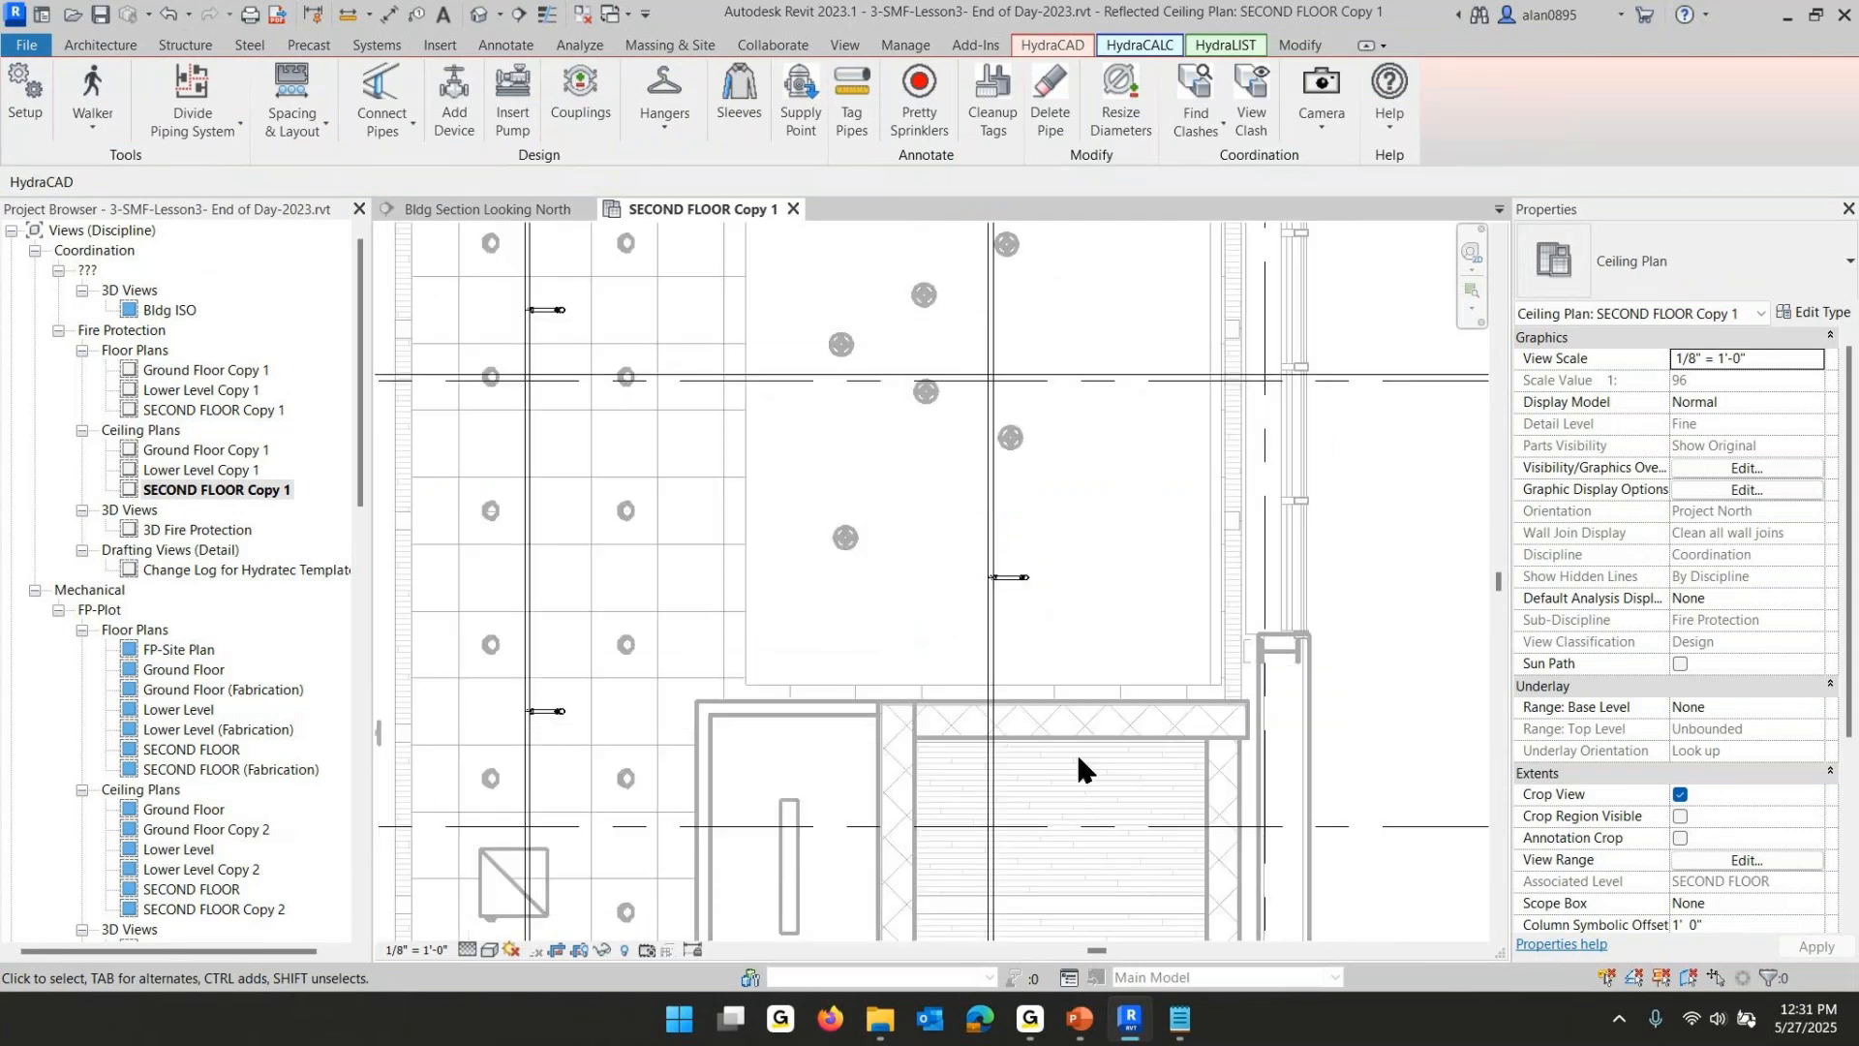
pyautogui.moveTo(1077, 751); pyautogui.dragTo(1119, 450, button='middle')
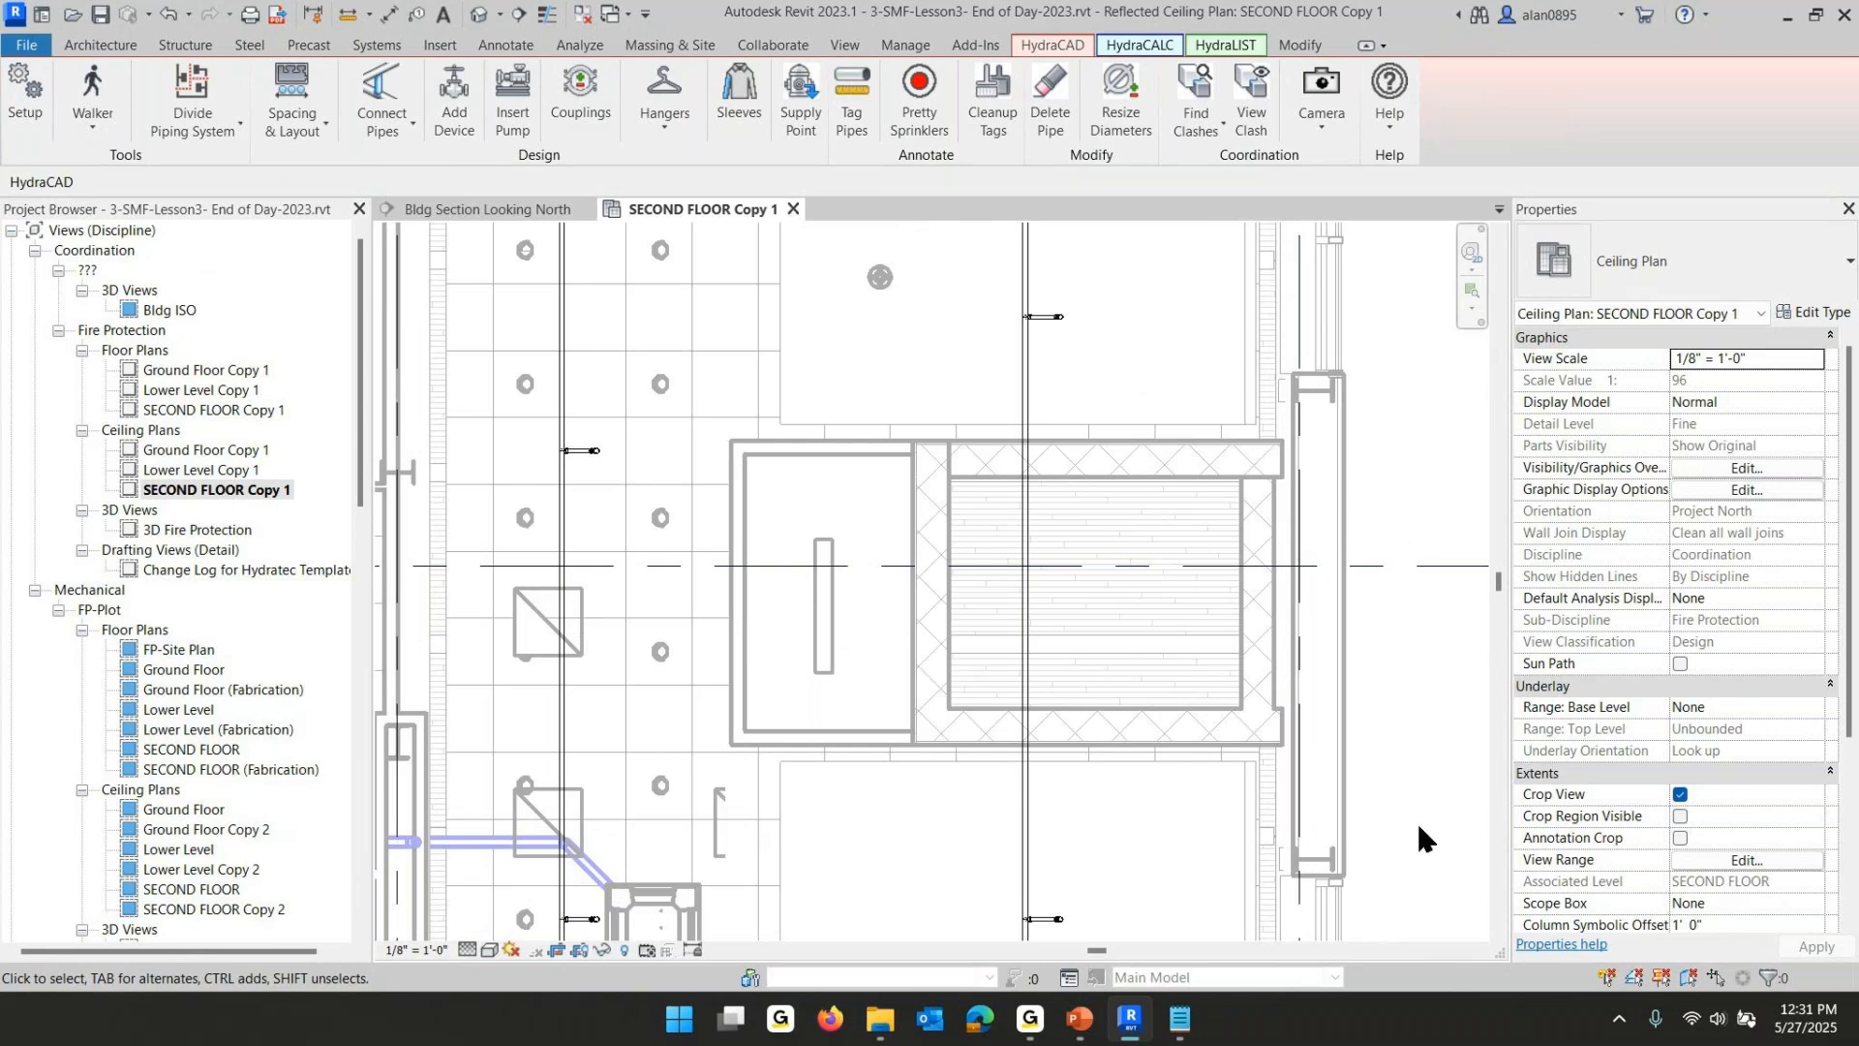
# - Switch to the PowerPoint lesson slide show and page through the slides on calculating the 2nd floor lobby, returning to slide 40
pyautogui.moveTo(1075, 1026)
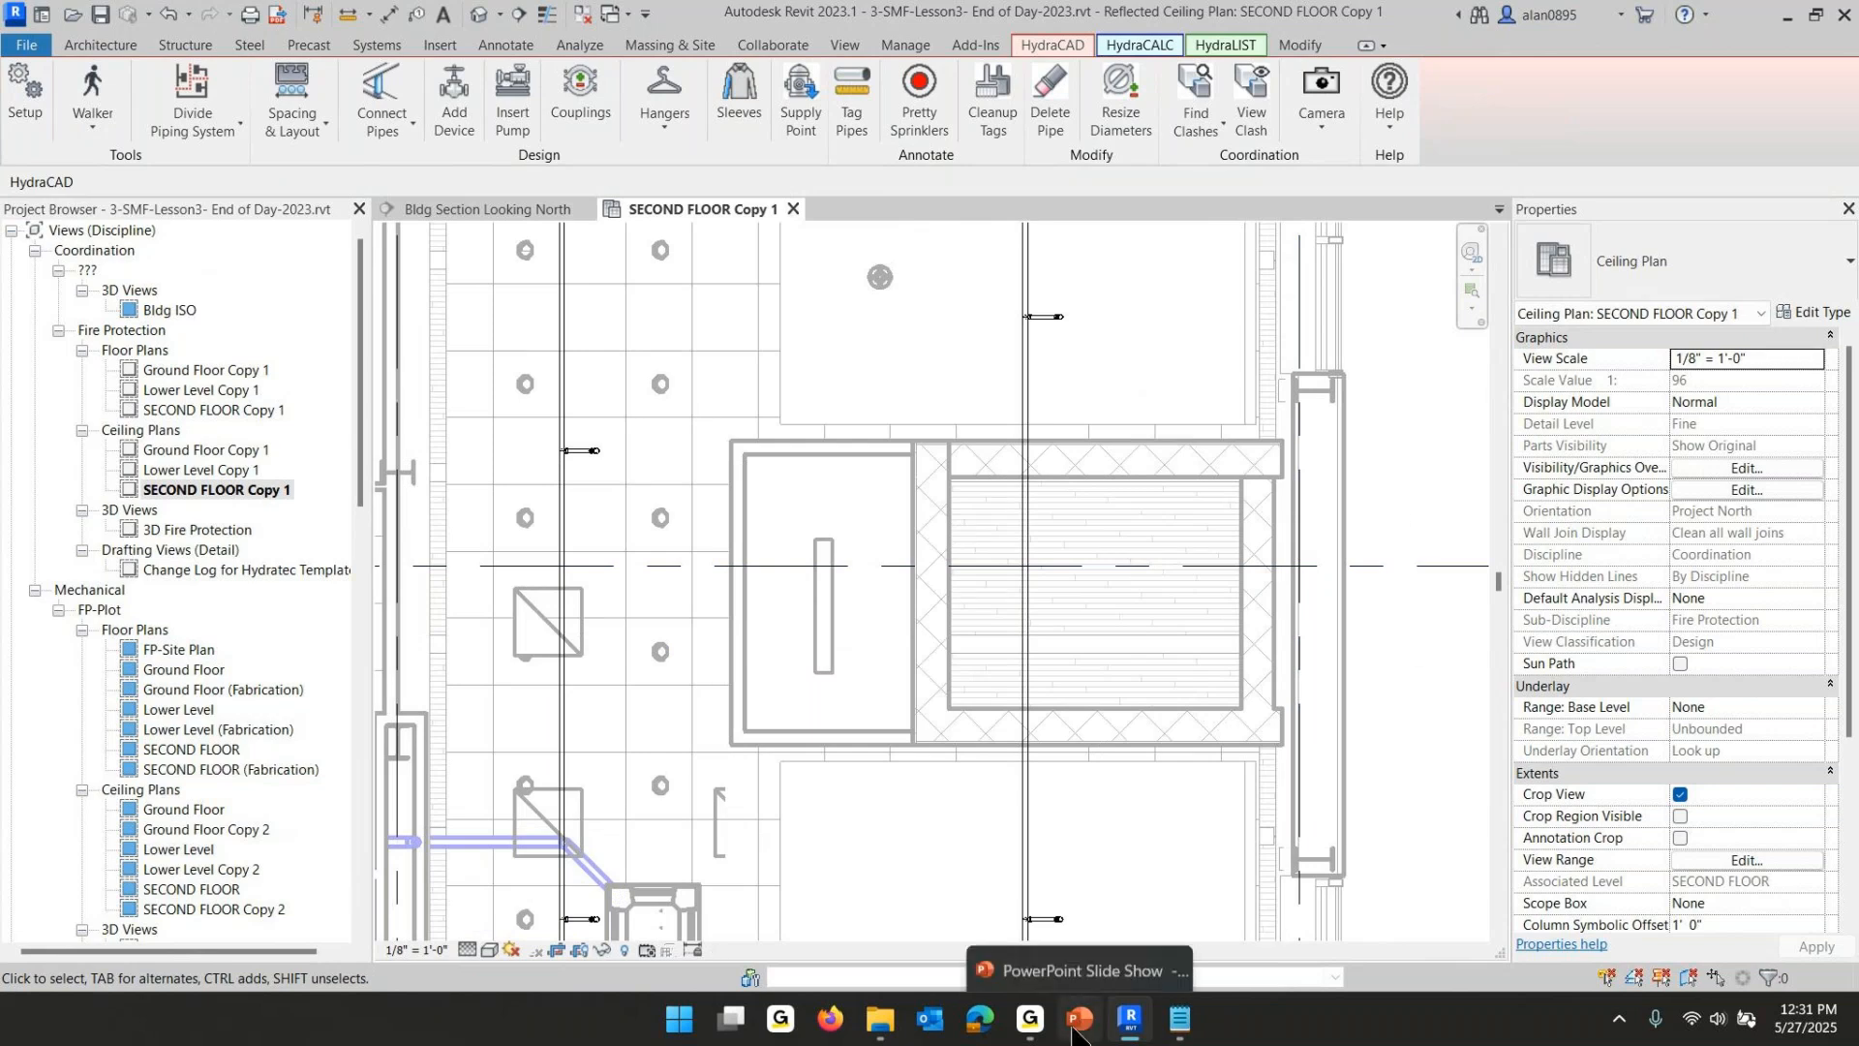
pyautogui.click(968, 822)
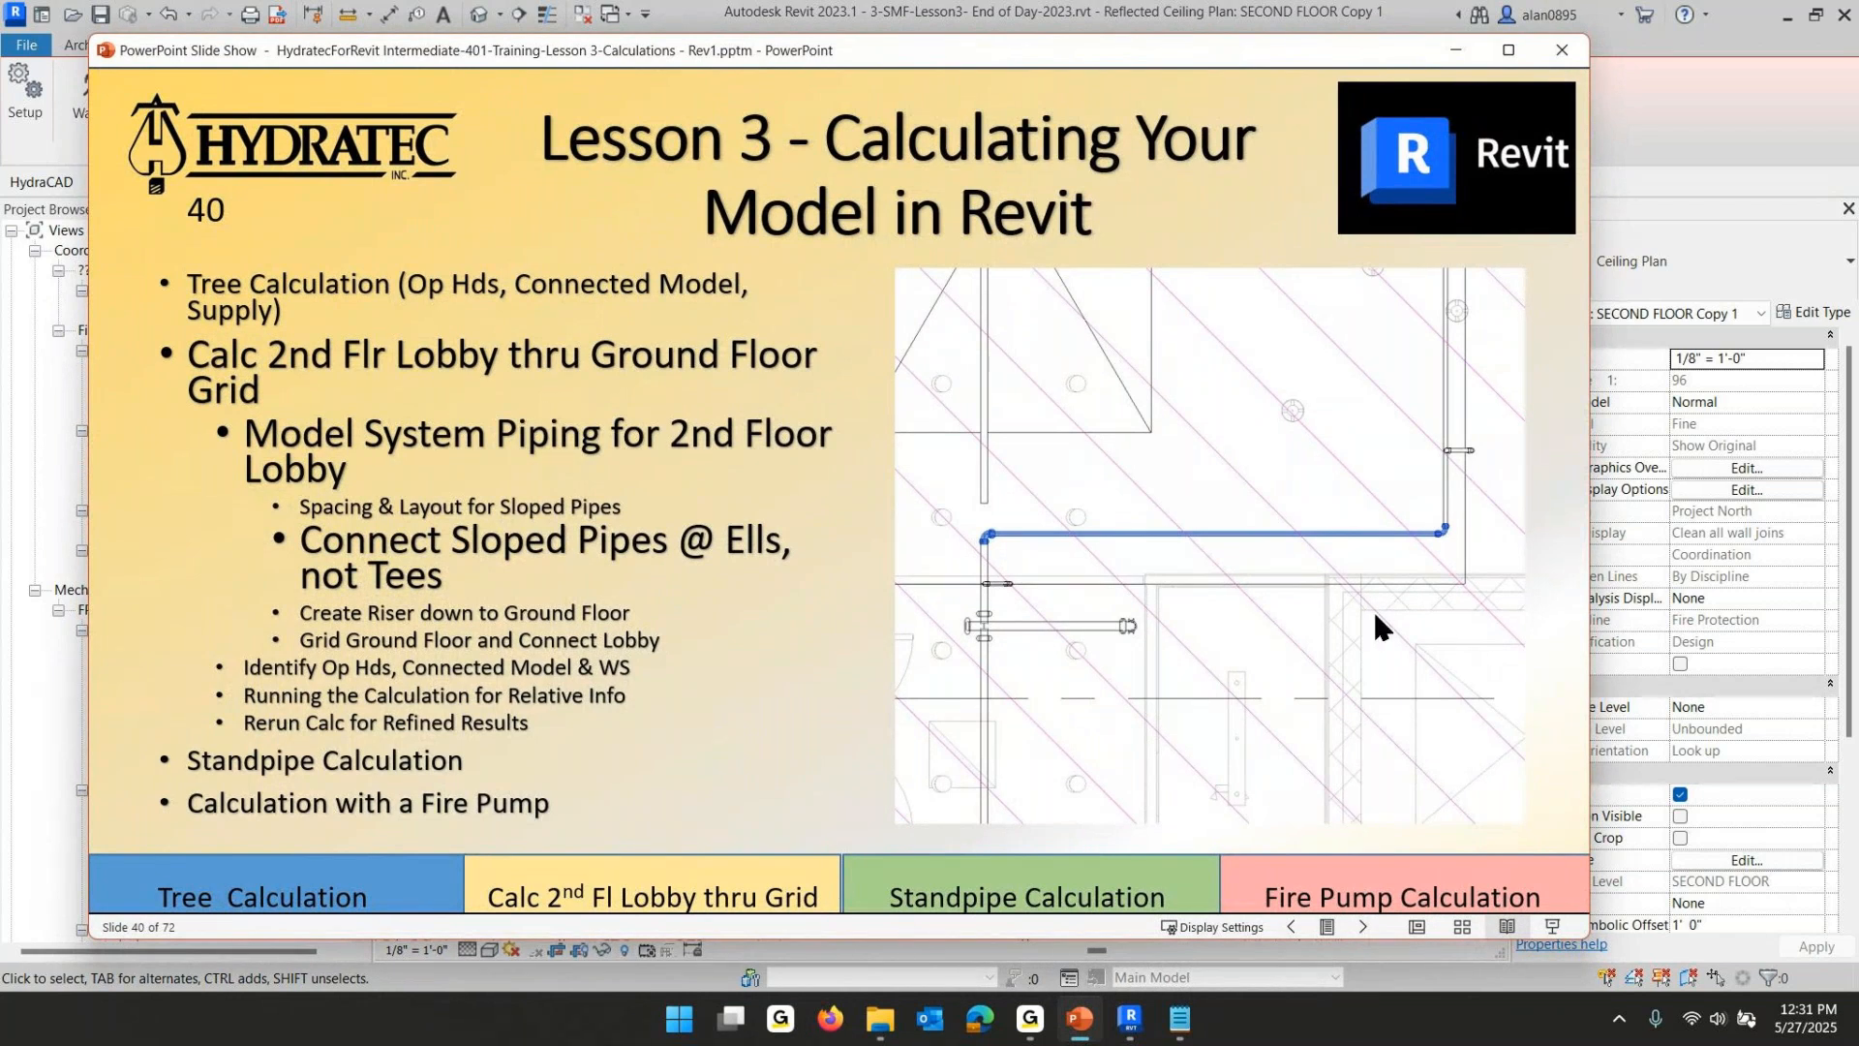
pyautogui.scroll(-8, 1327, 472)
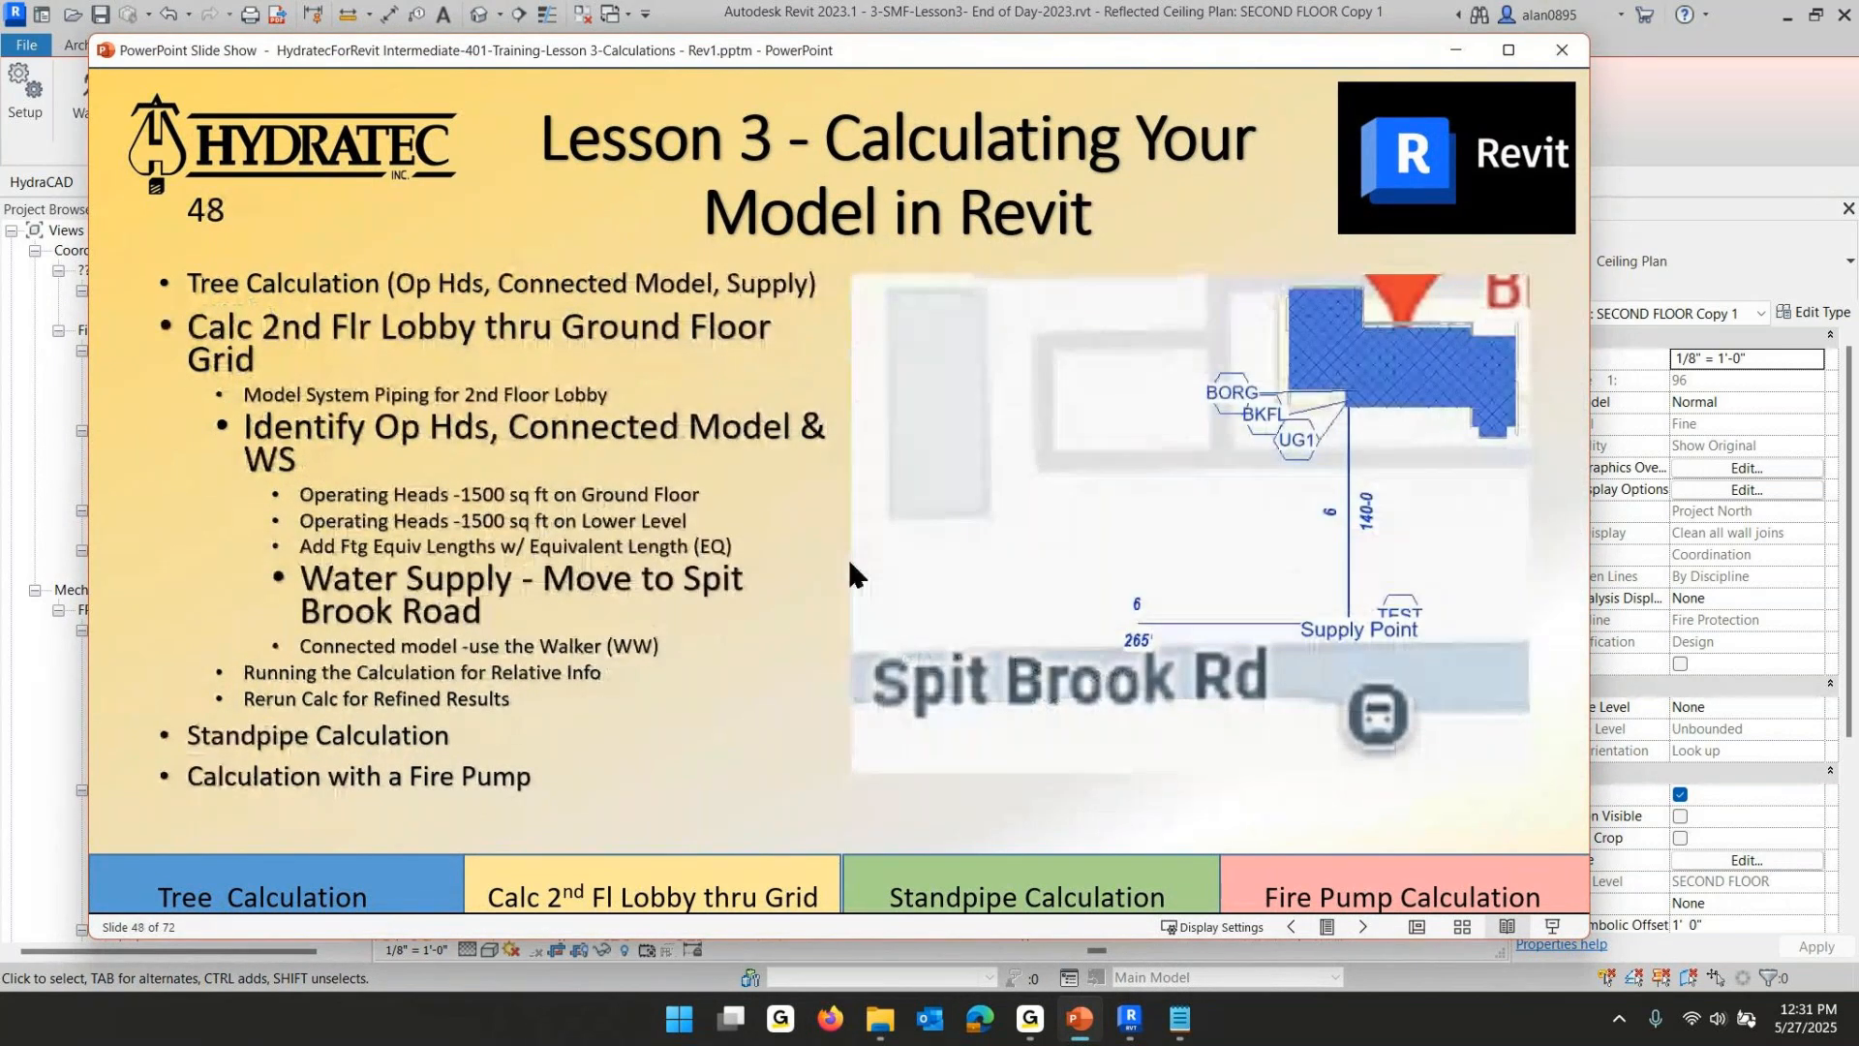
pyautogui.scroll(1, 657, 535)
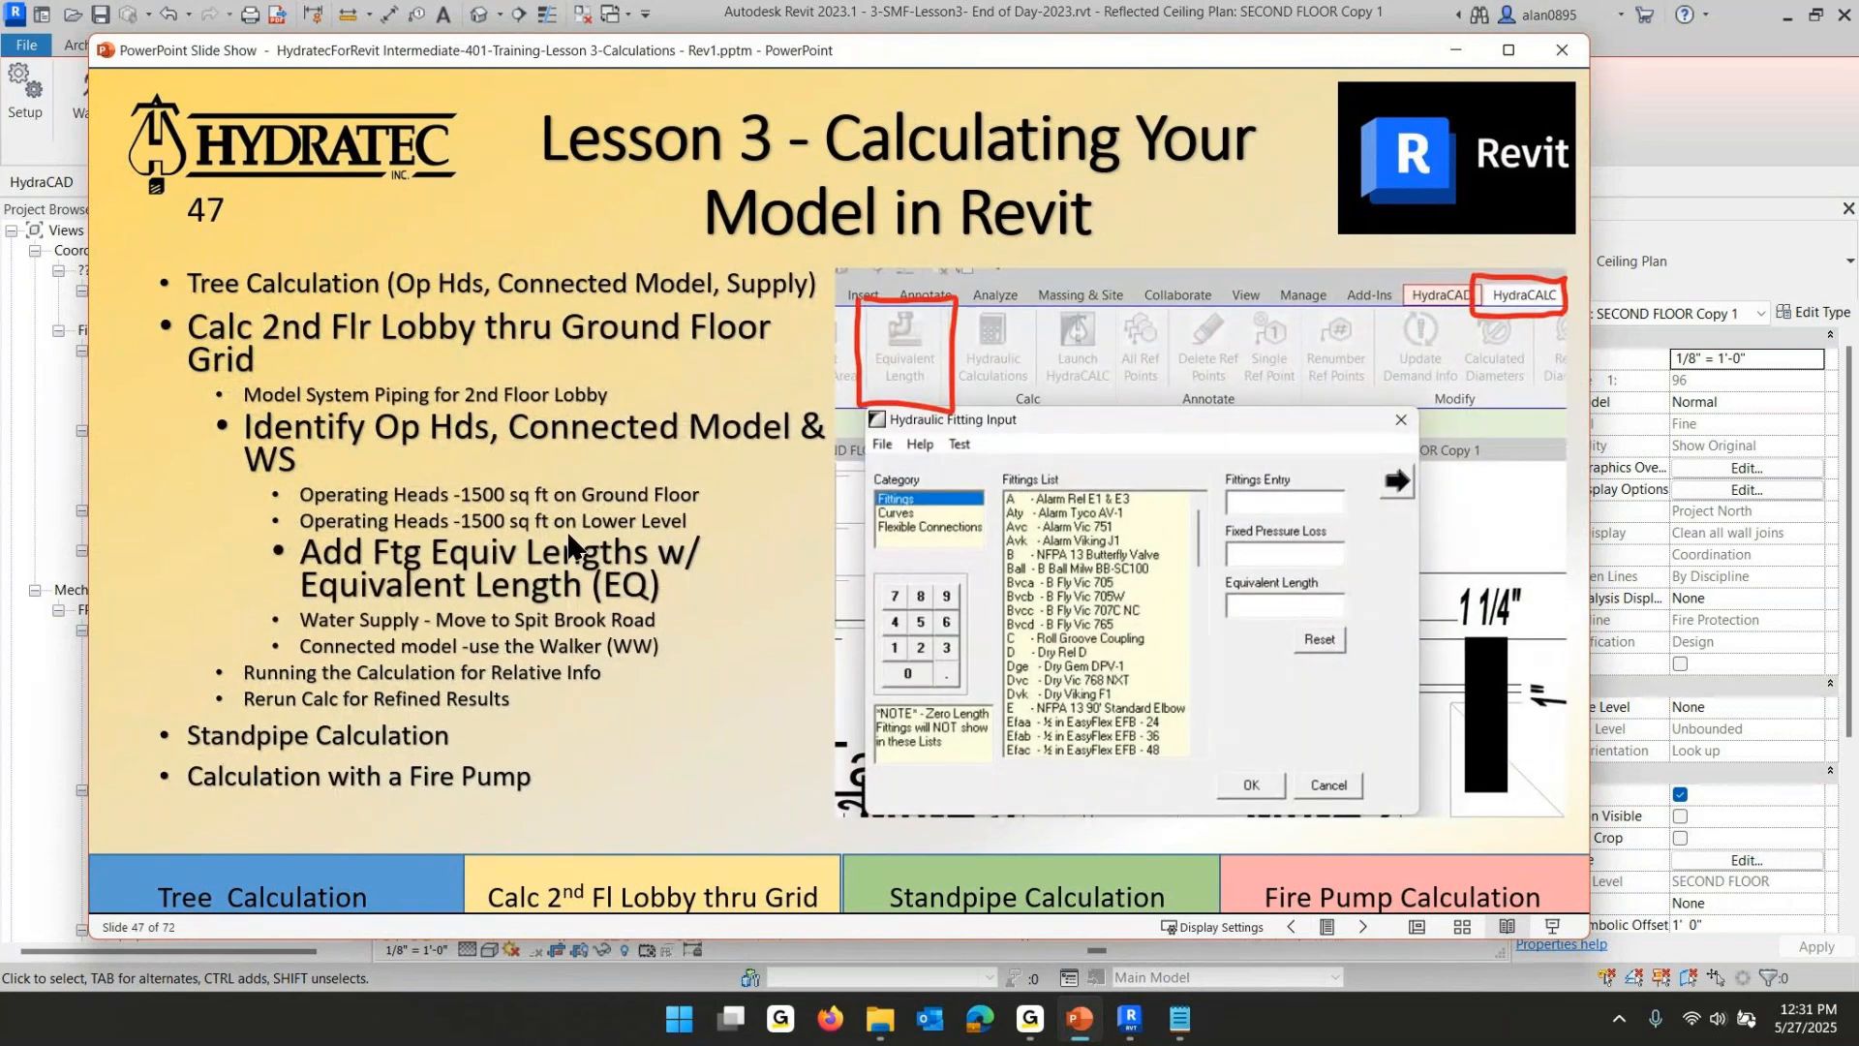
pyautogui.scroll(3, 569, 535)
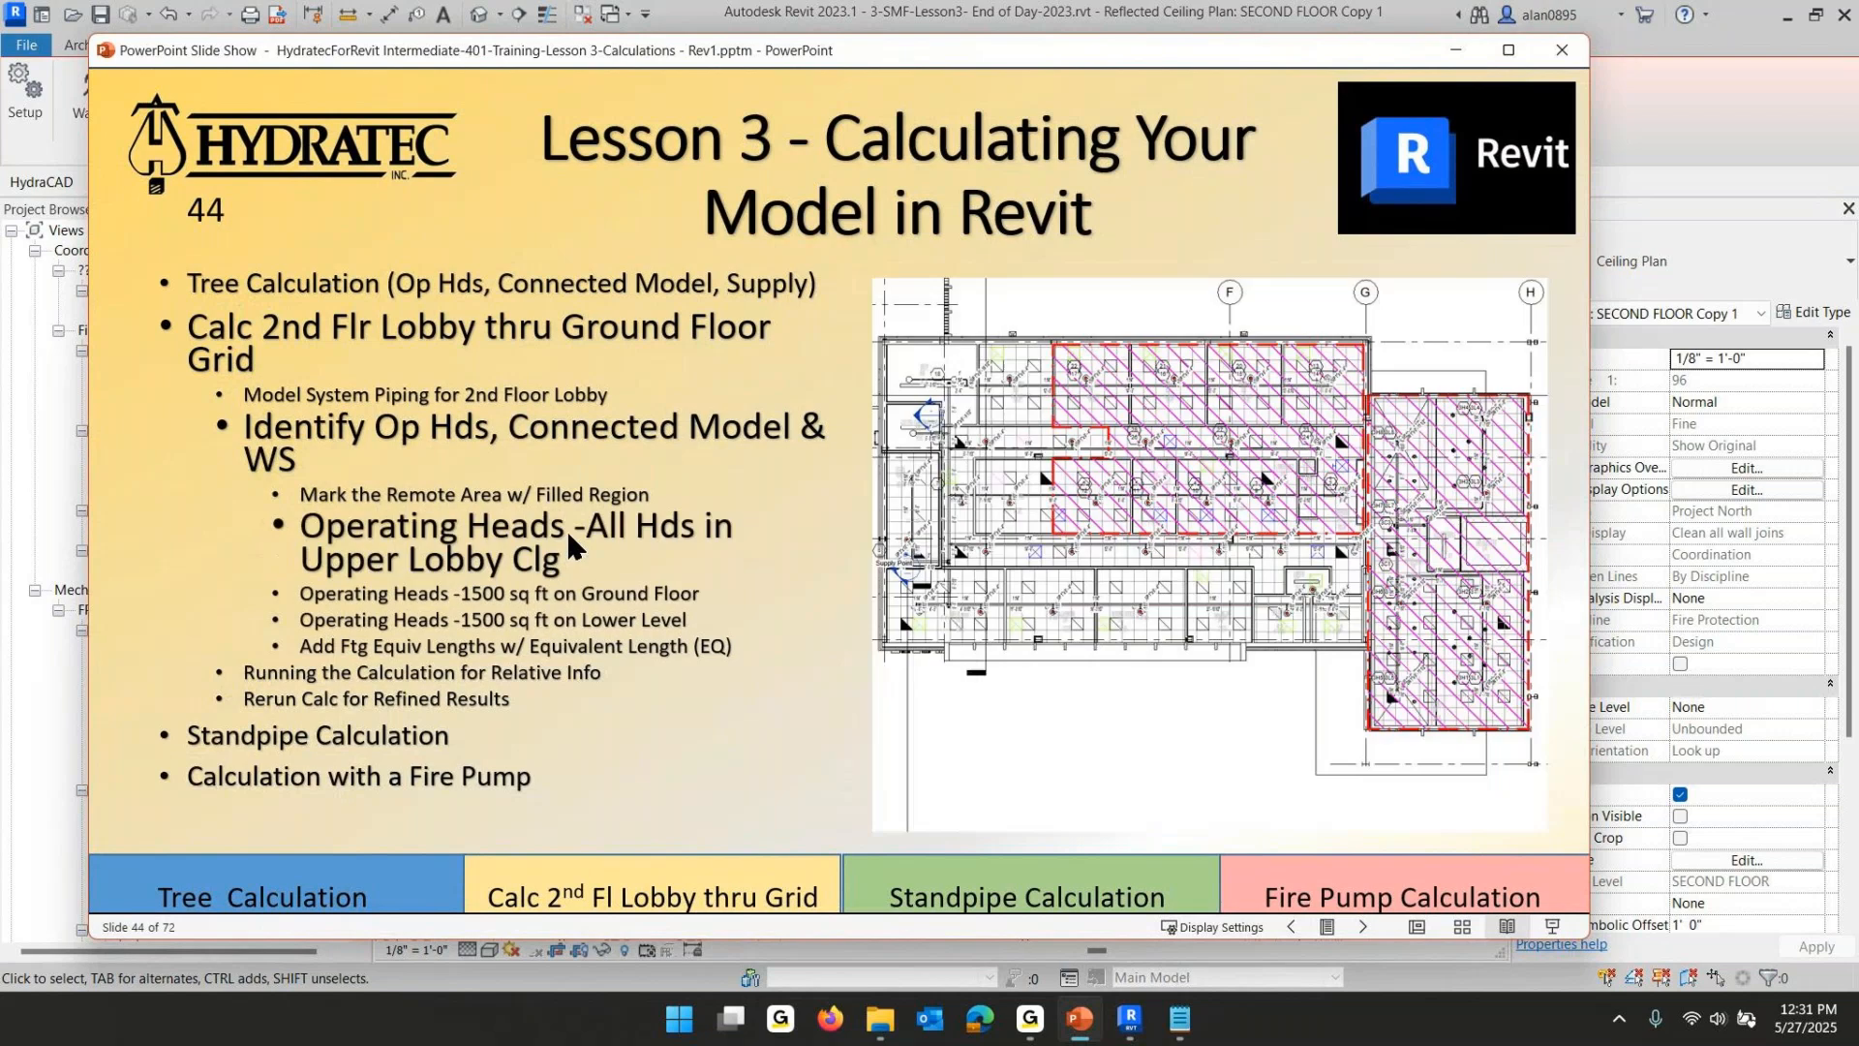
pyautogui.scroll(4, 569, 535)
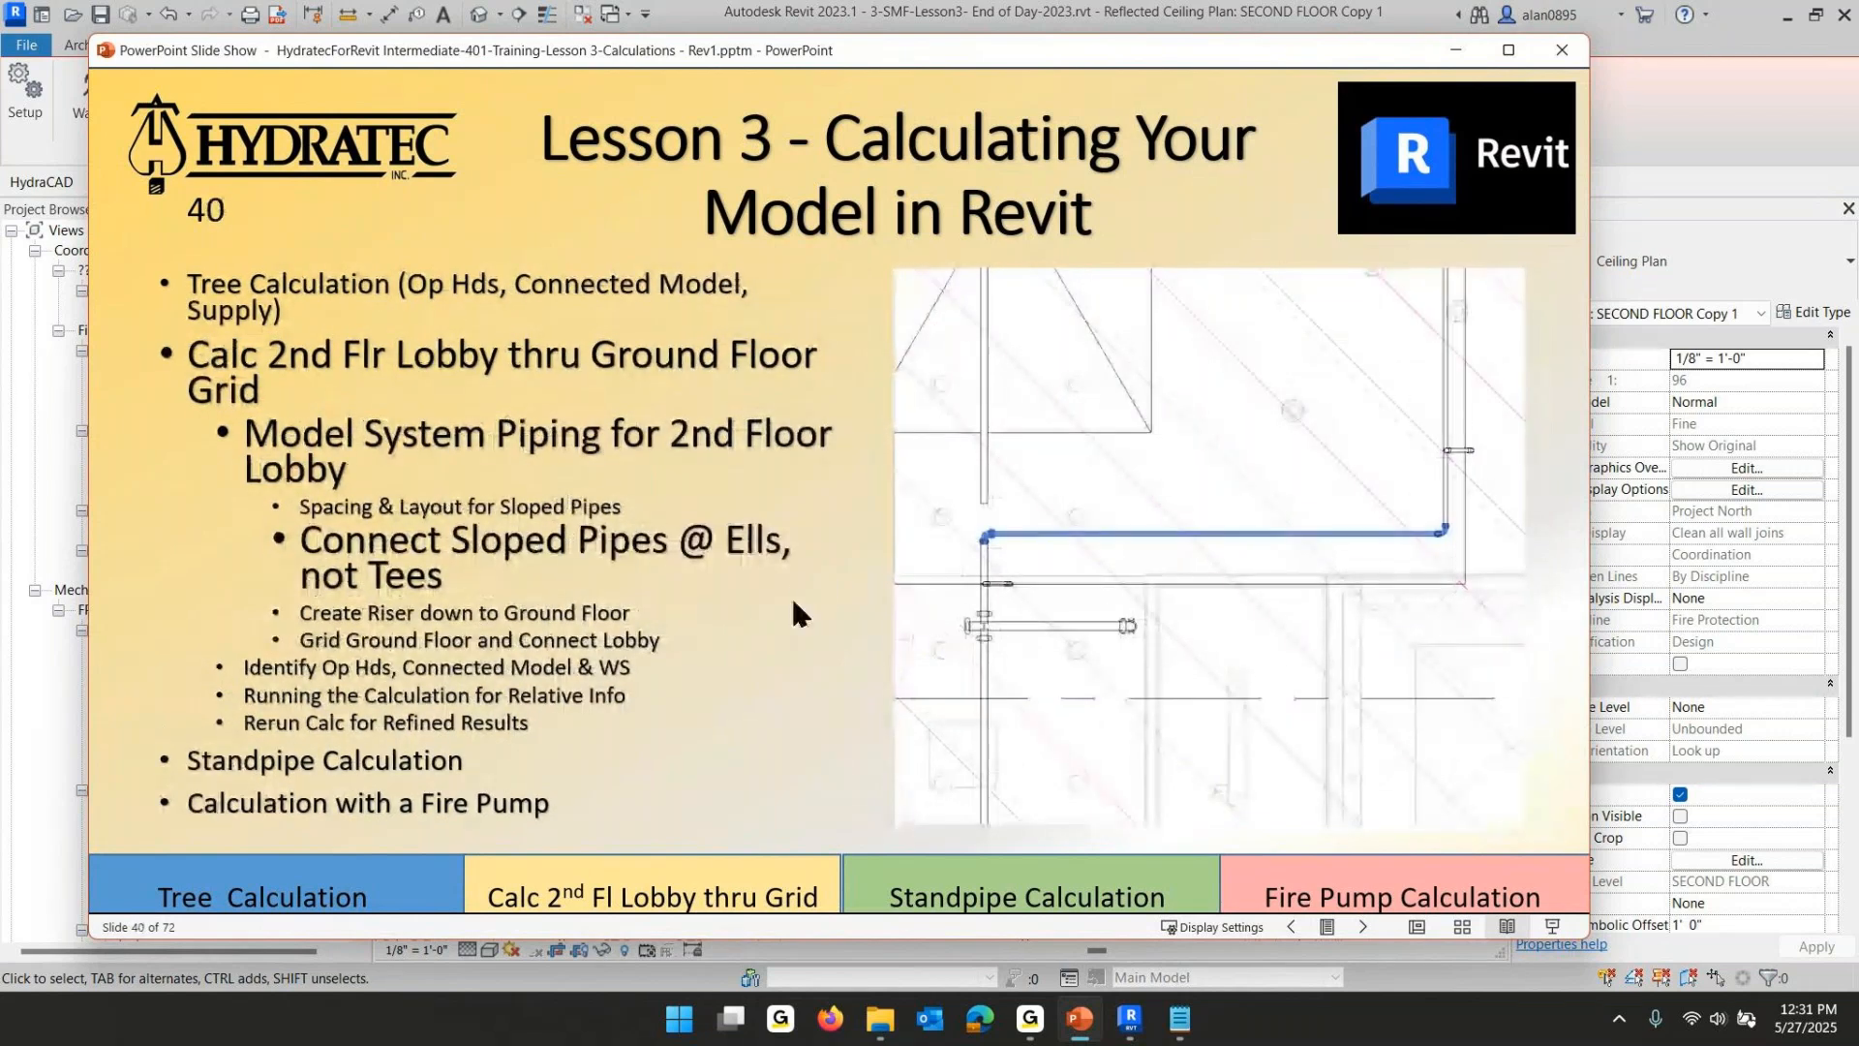
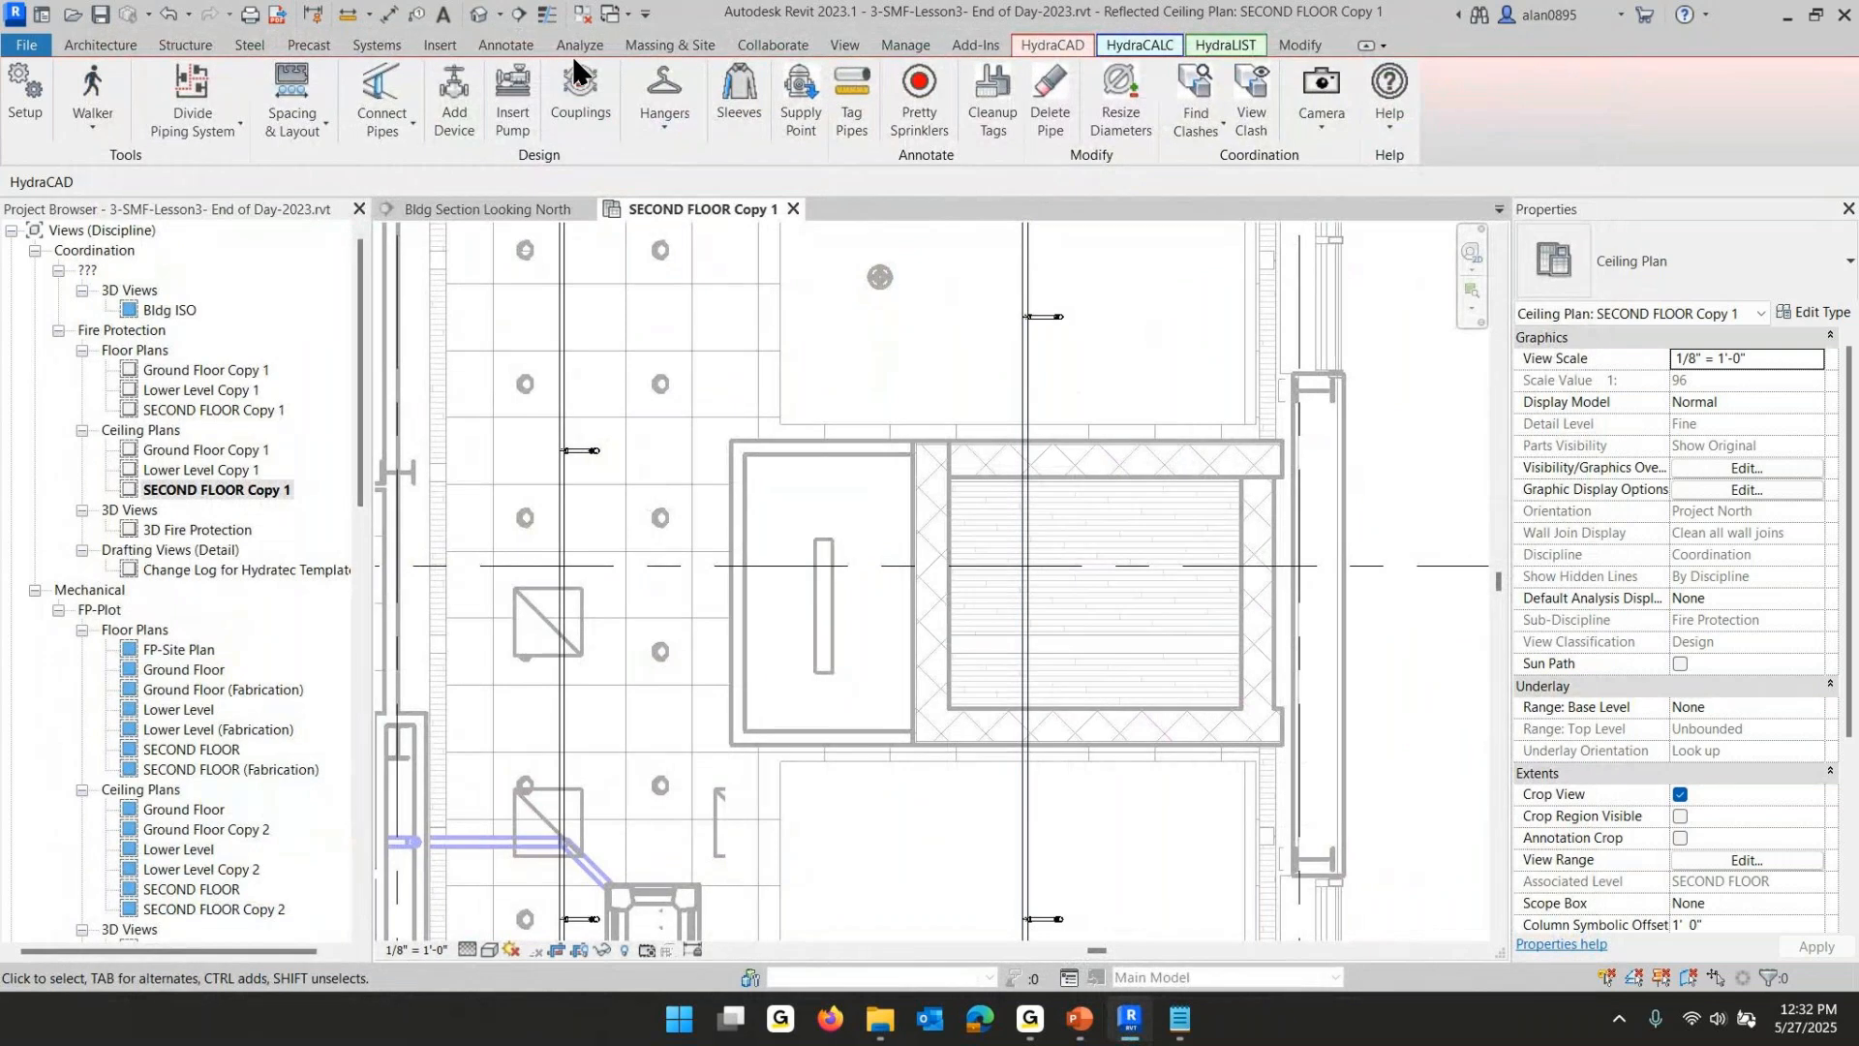
# - Add two couplings manually to the vertical branchline crossing the elevator shaft, one above and one below it
pyautogui.click(577, 80)
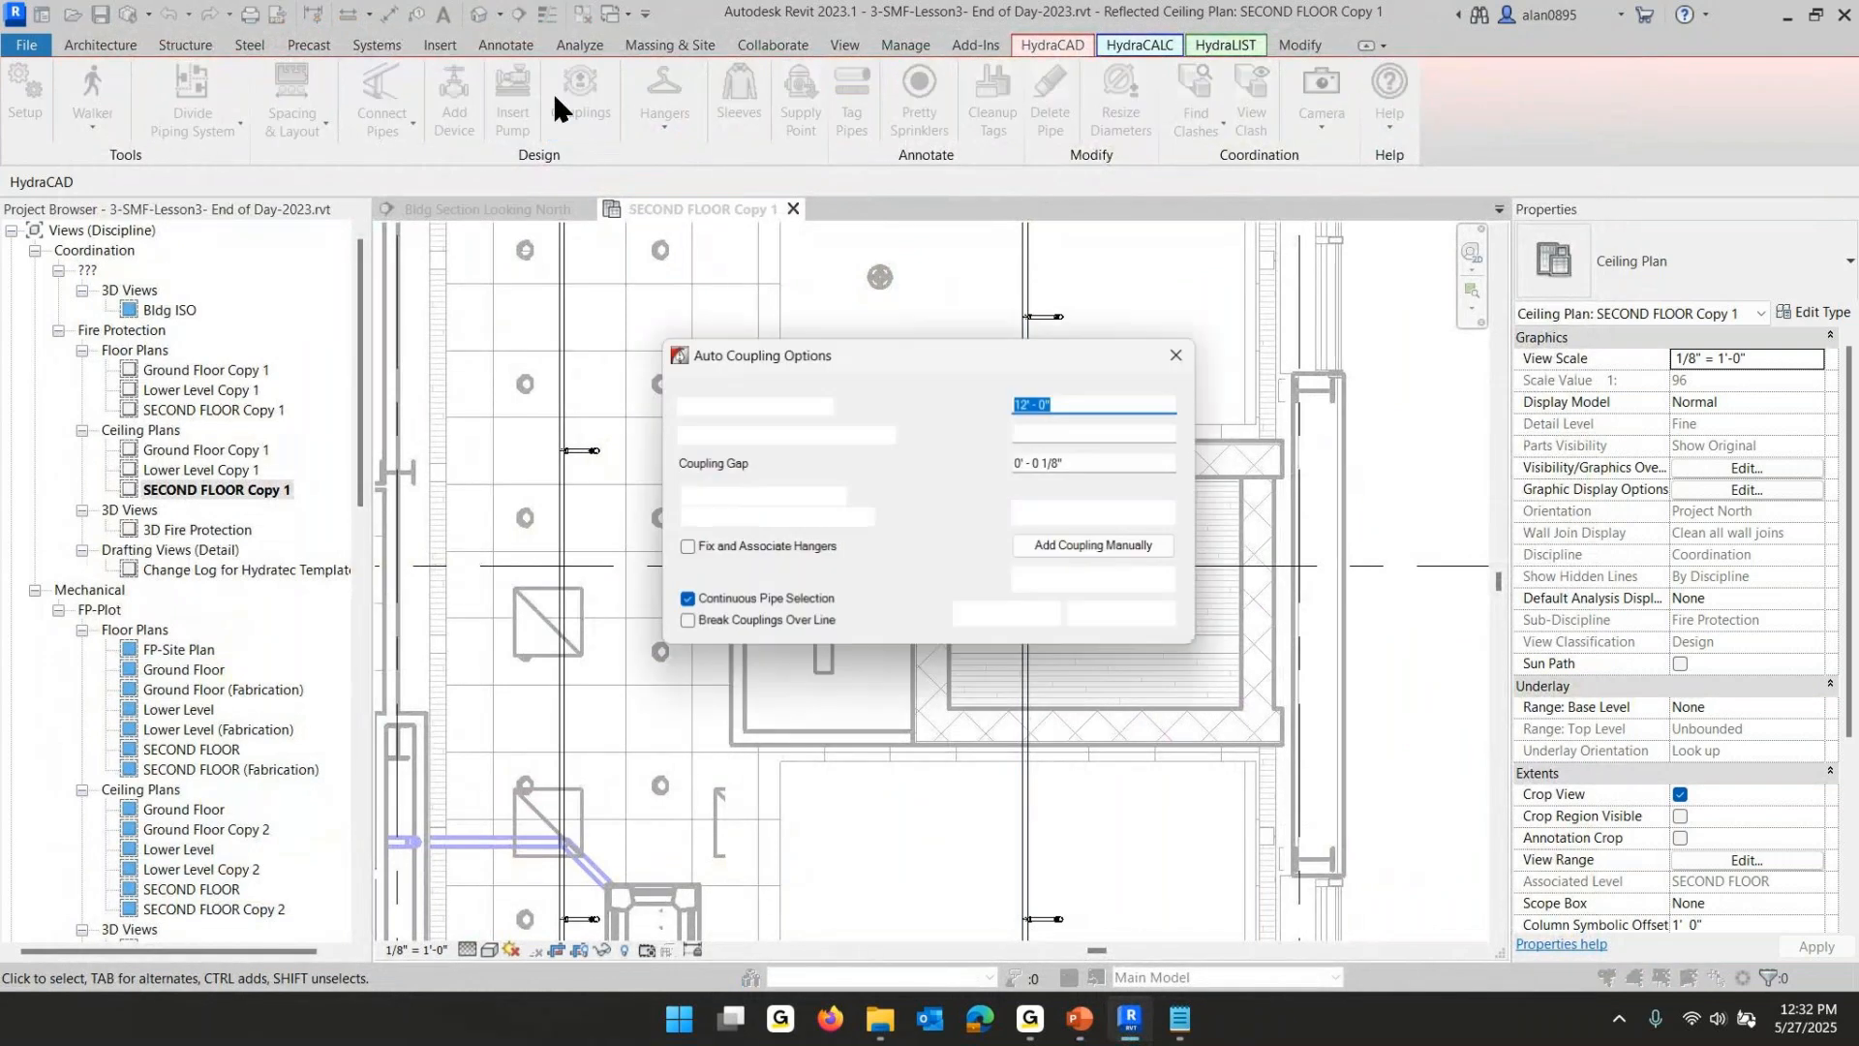
pyautogui.click(1079, 547)
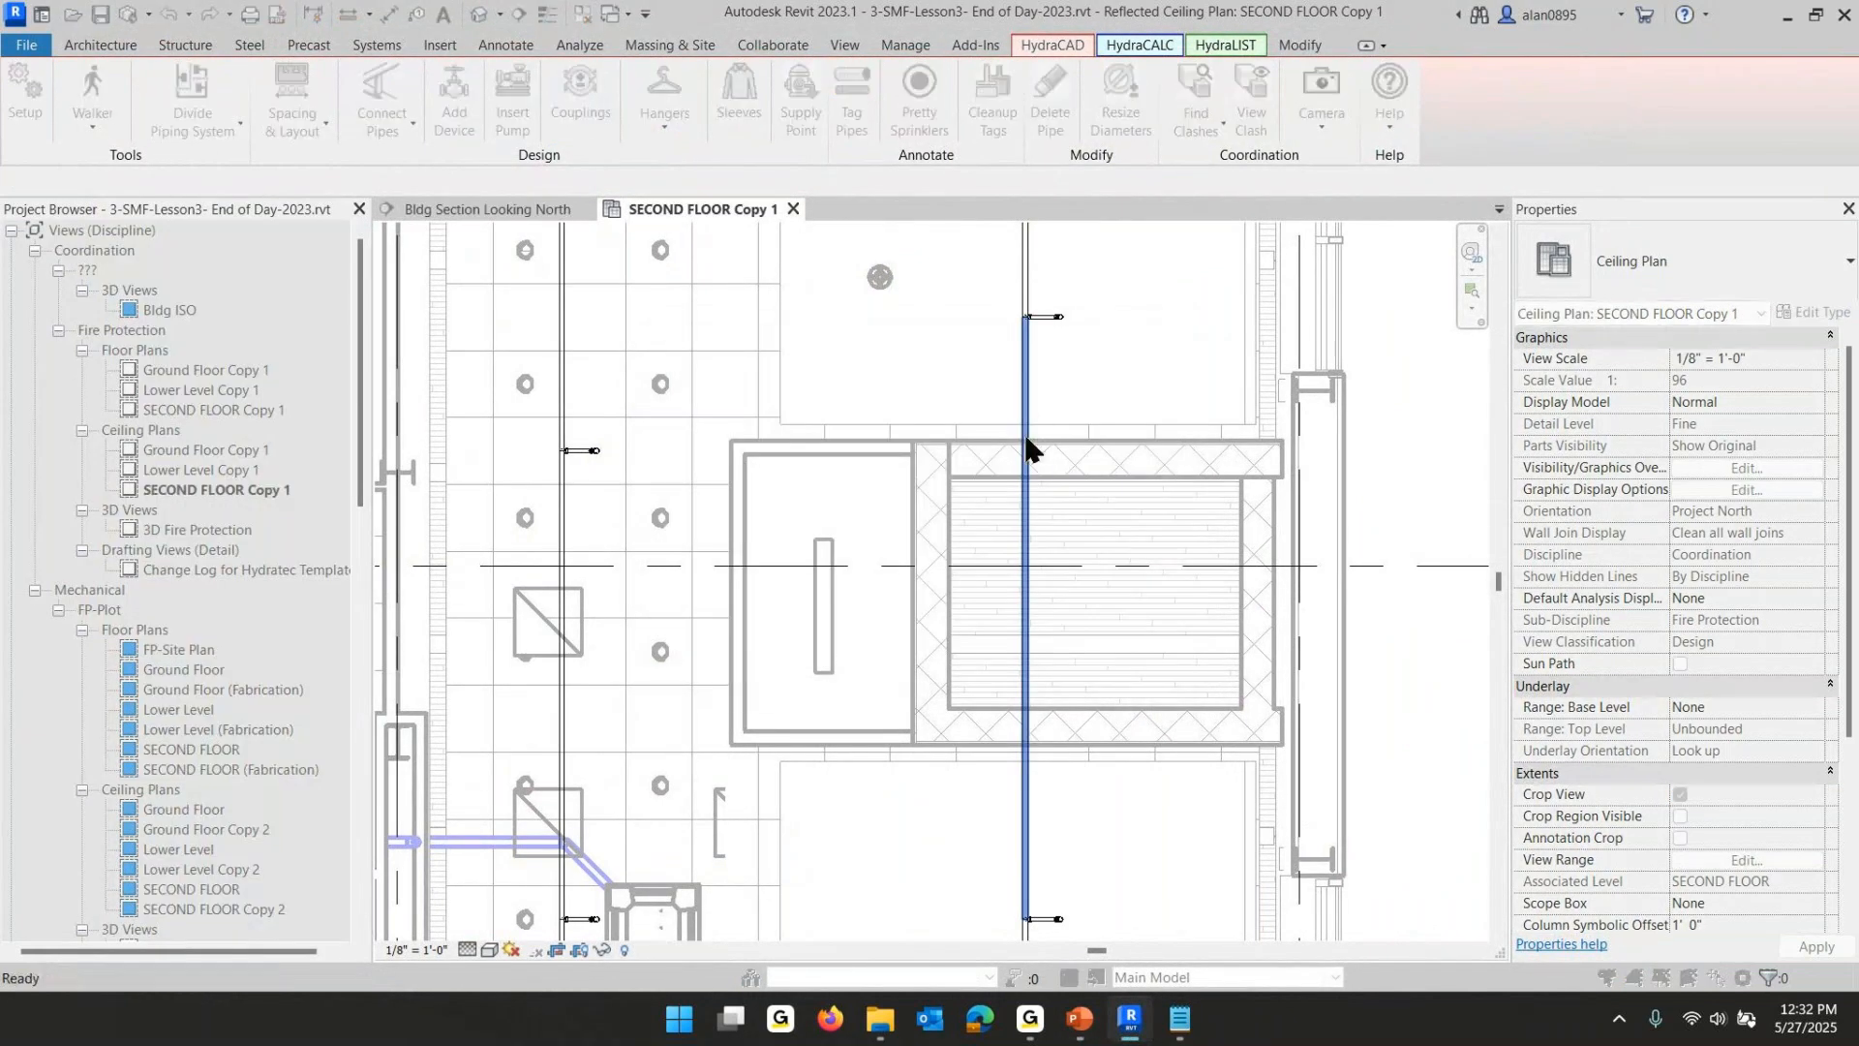
pyautogui.click(1024, 409)
pyautogui.click(1025, 771)
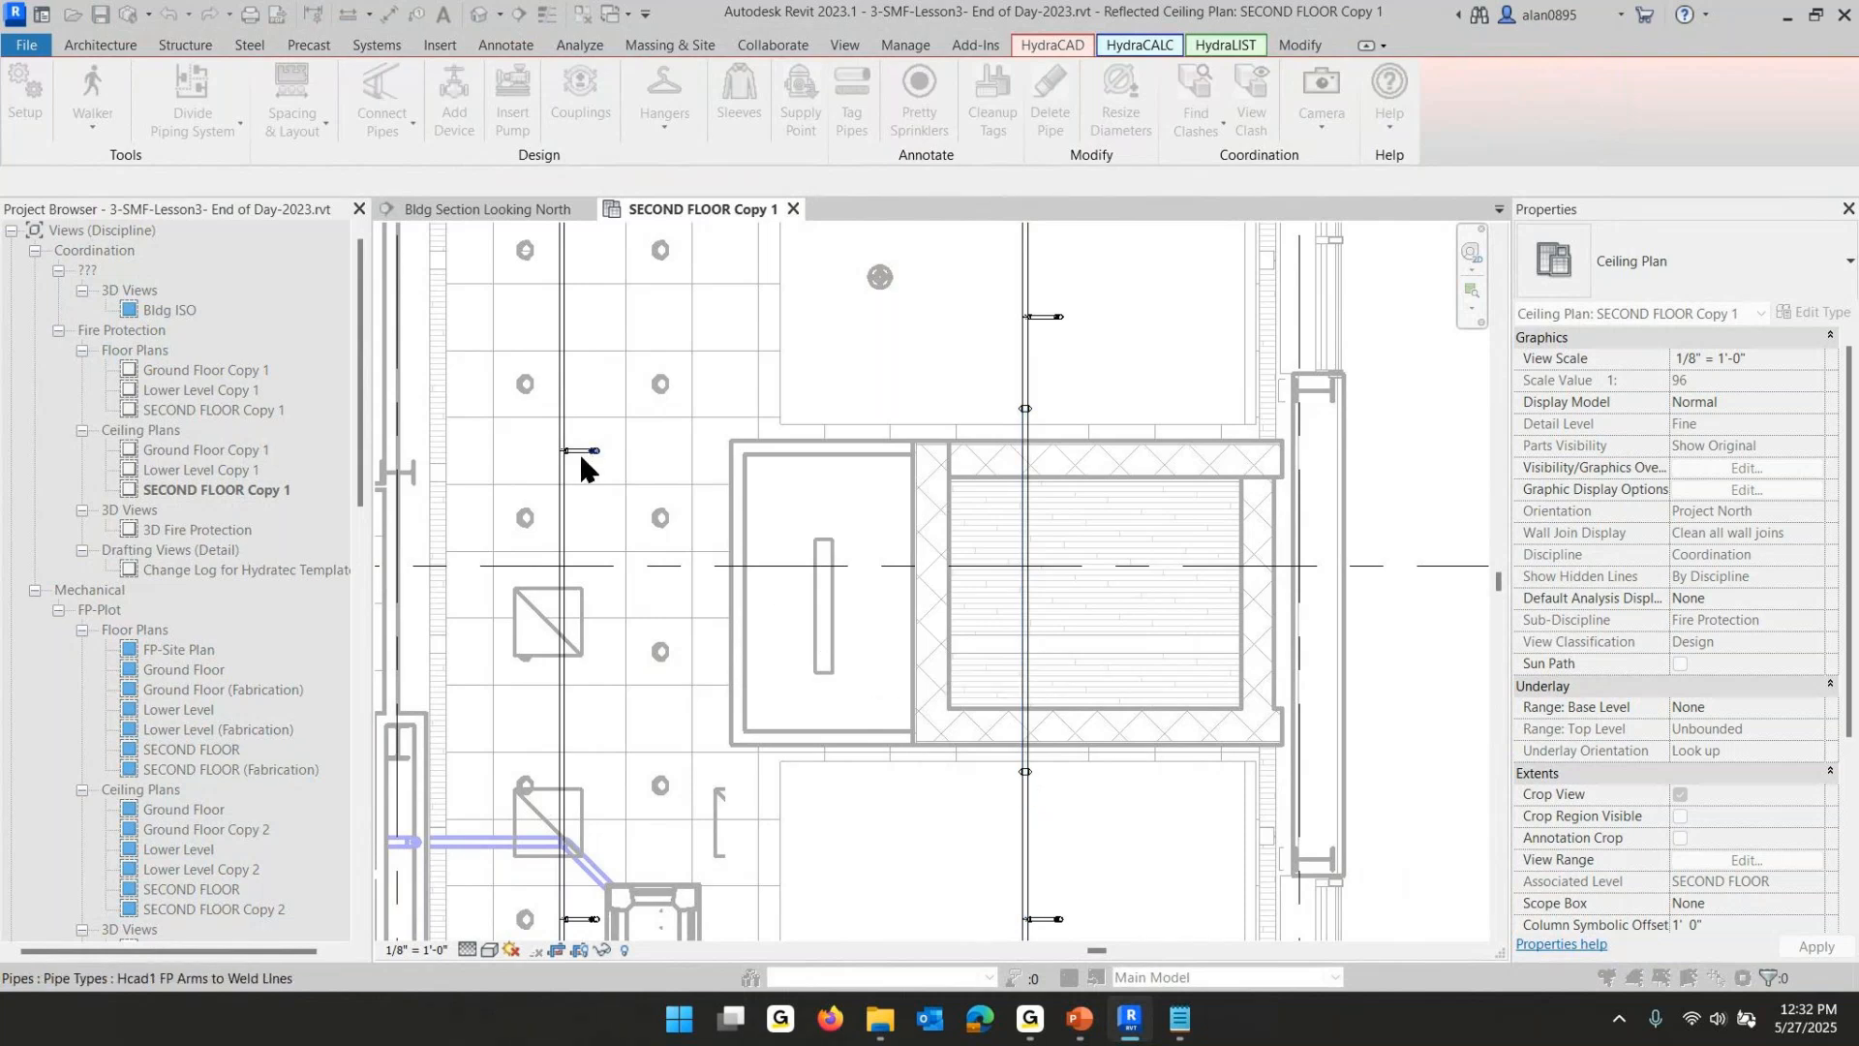
pyautogui.press('Escape')
# - Add manual couplings at points along the left branchline beside the lobby armover
pyautogui.click(564, 363)
pyautogui.click(561, 396)
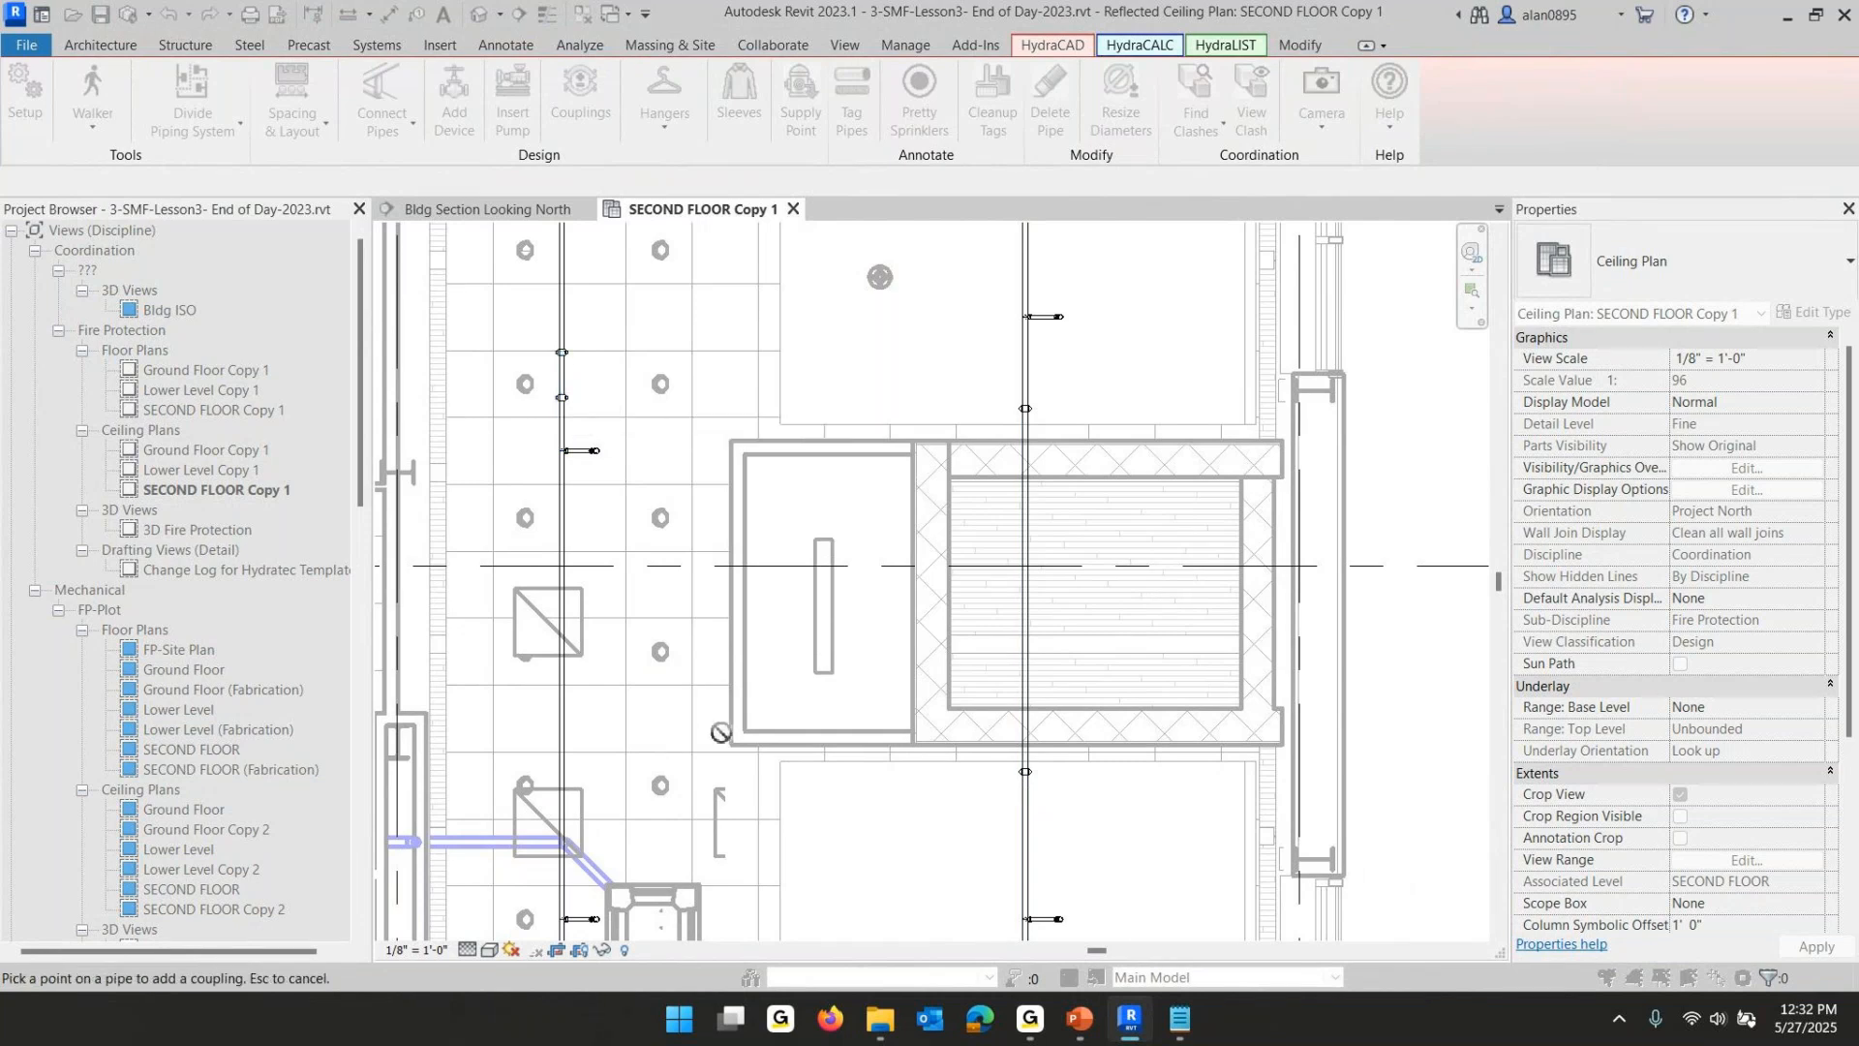
pyautogui.moveTo(557, 827); pyautogui.dragTo(642, 556, button='middle')
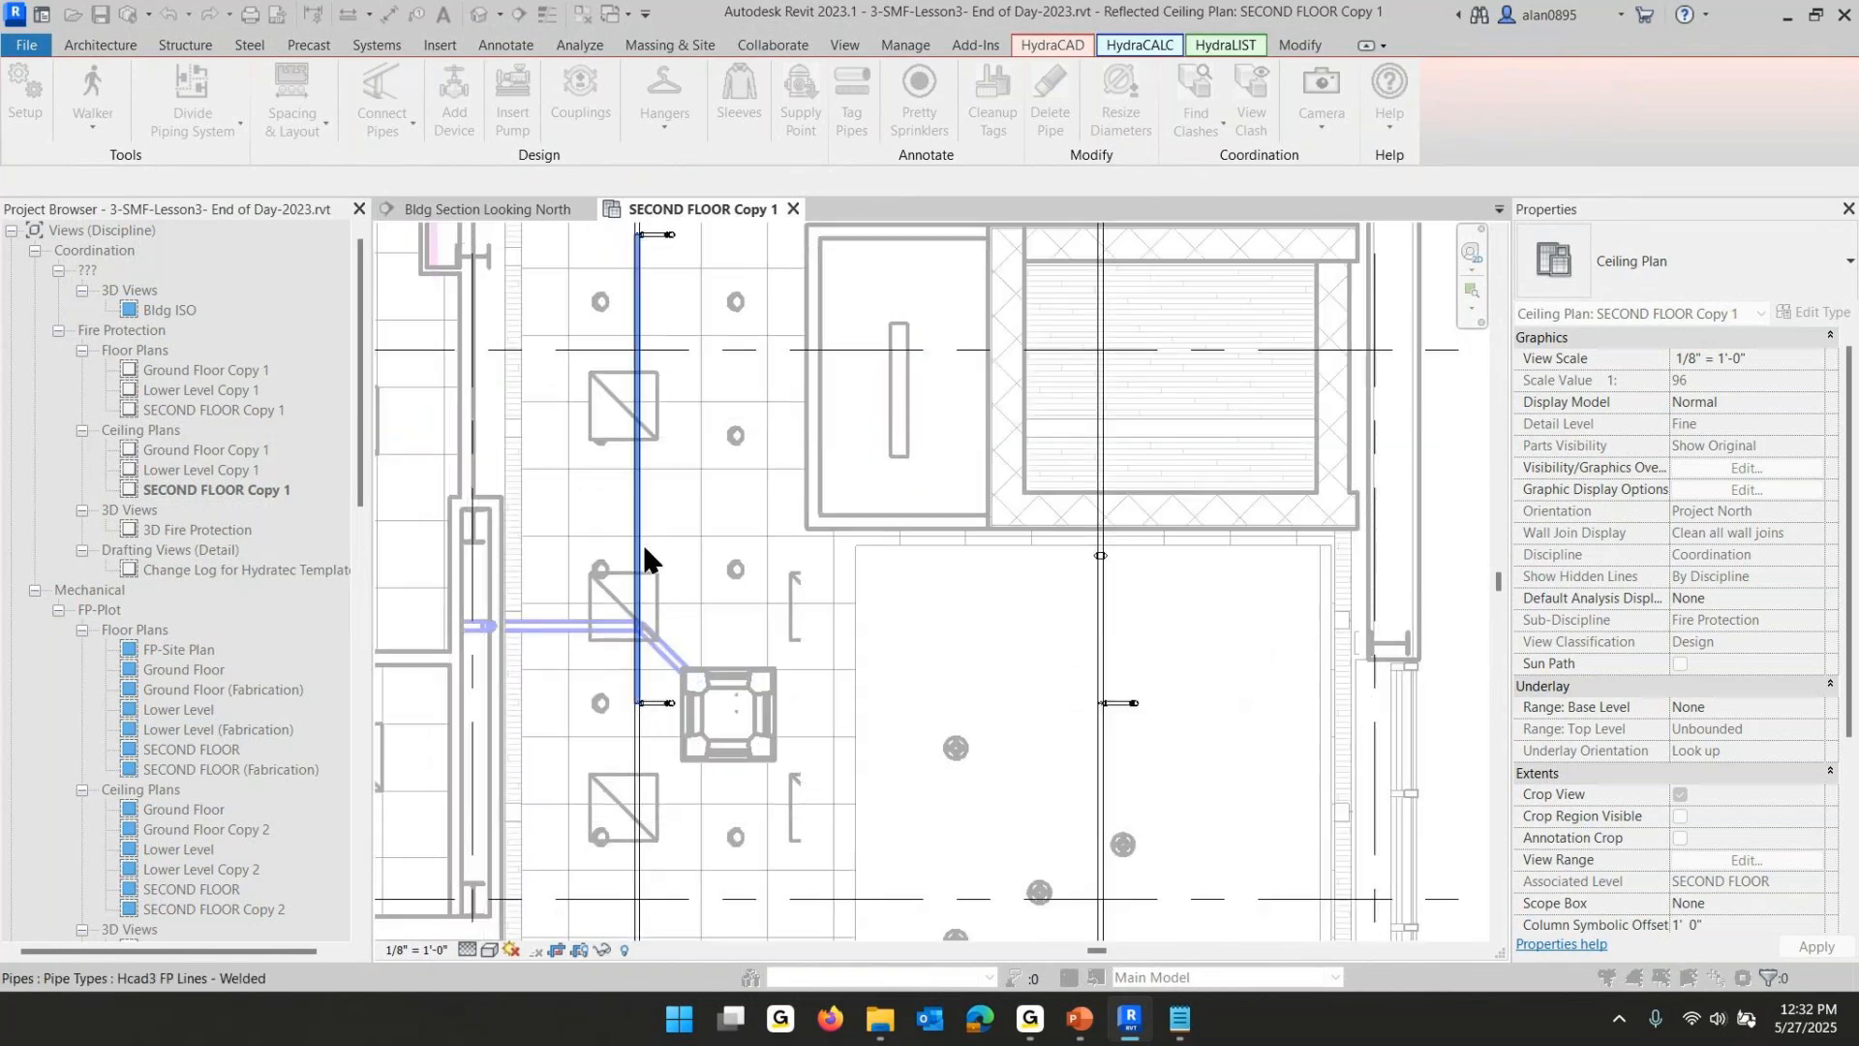
pyautogui.click(639, 593)
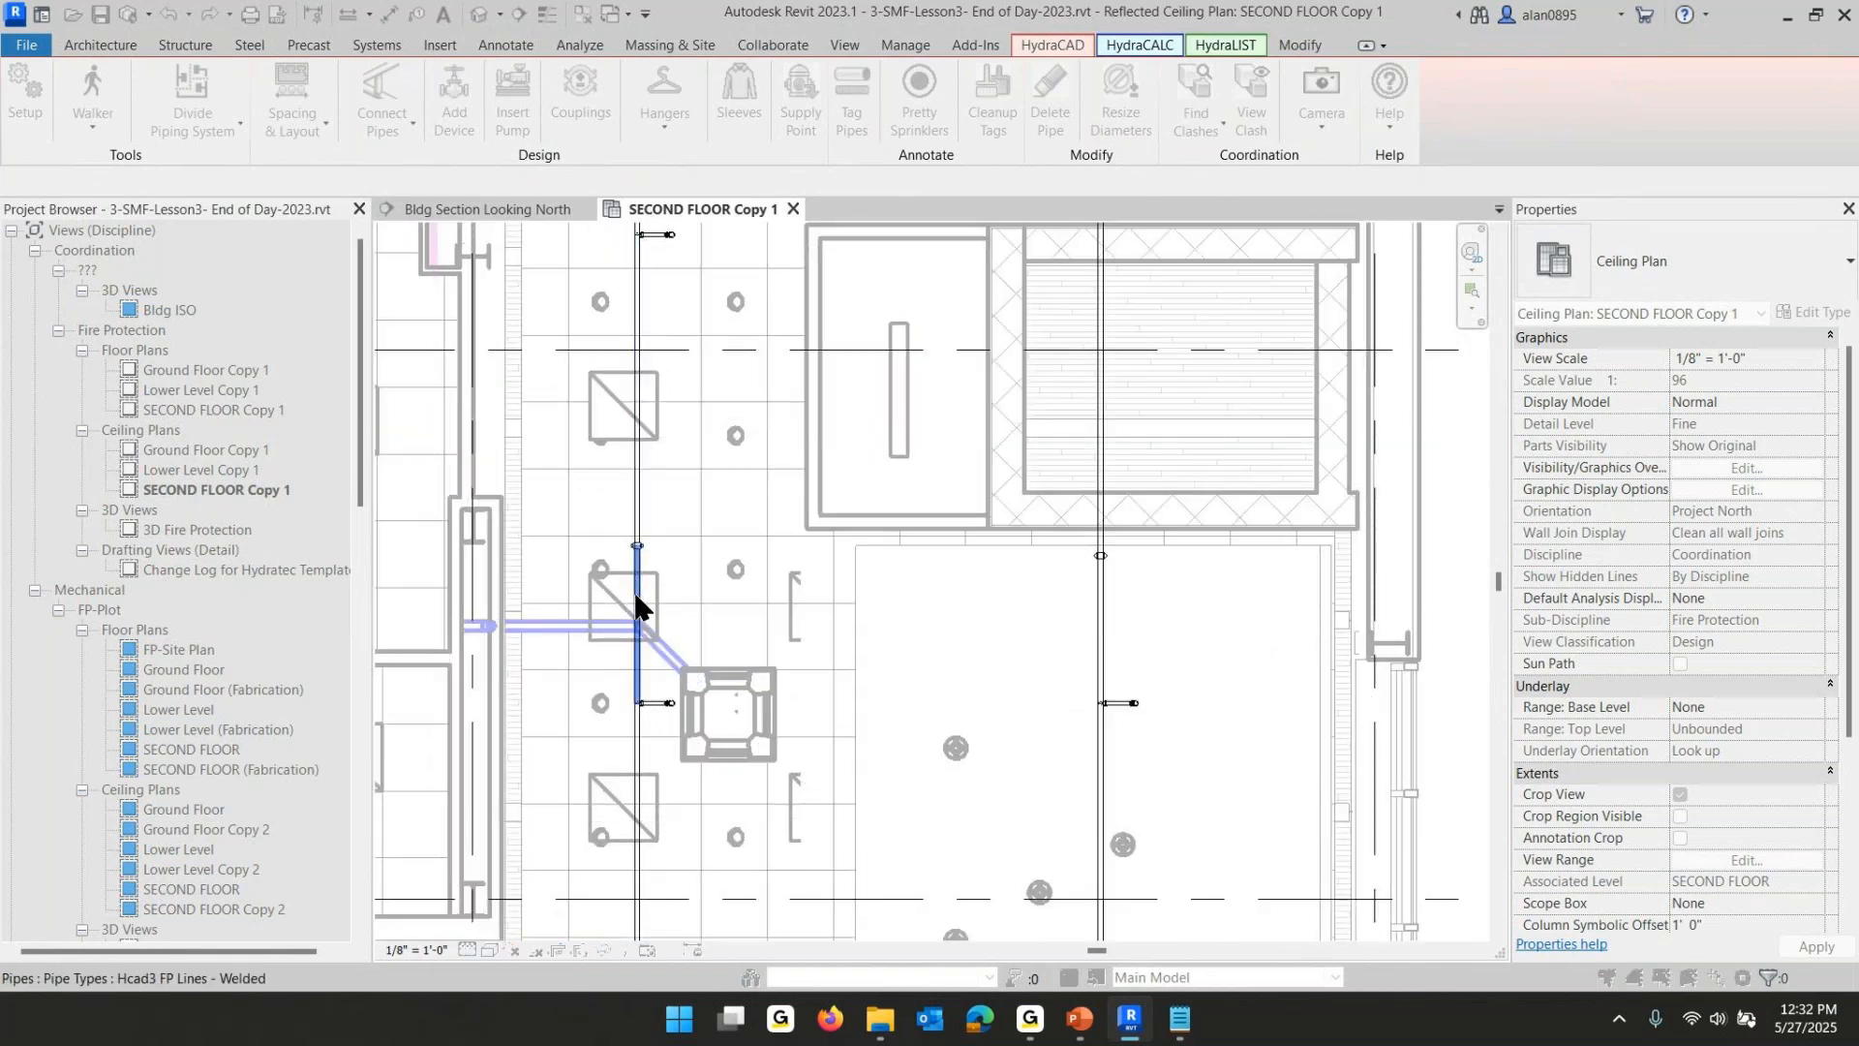
pyautogui.press('Escape')
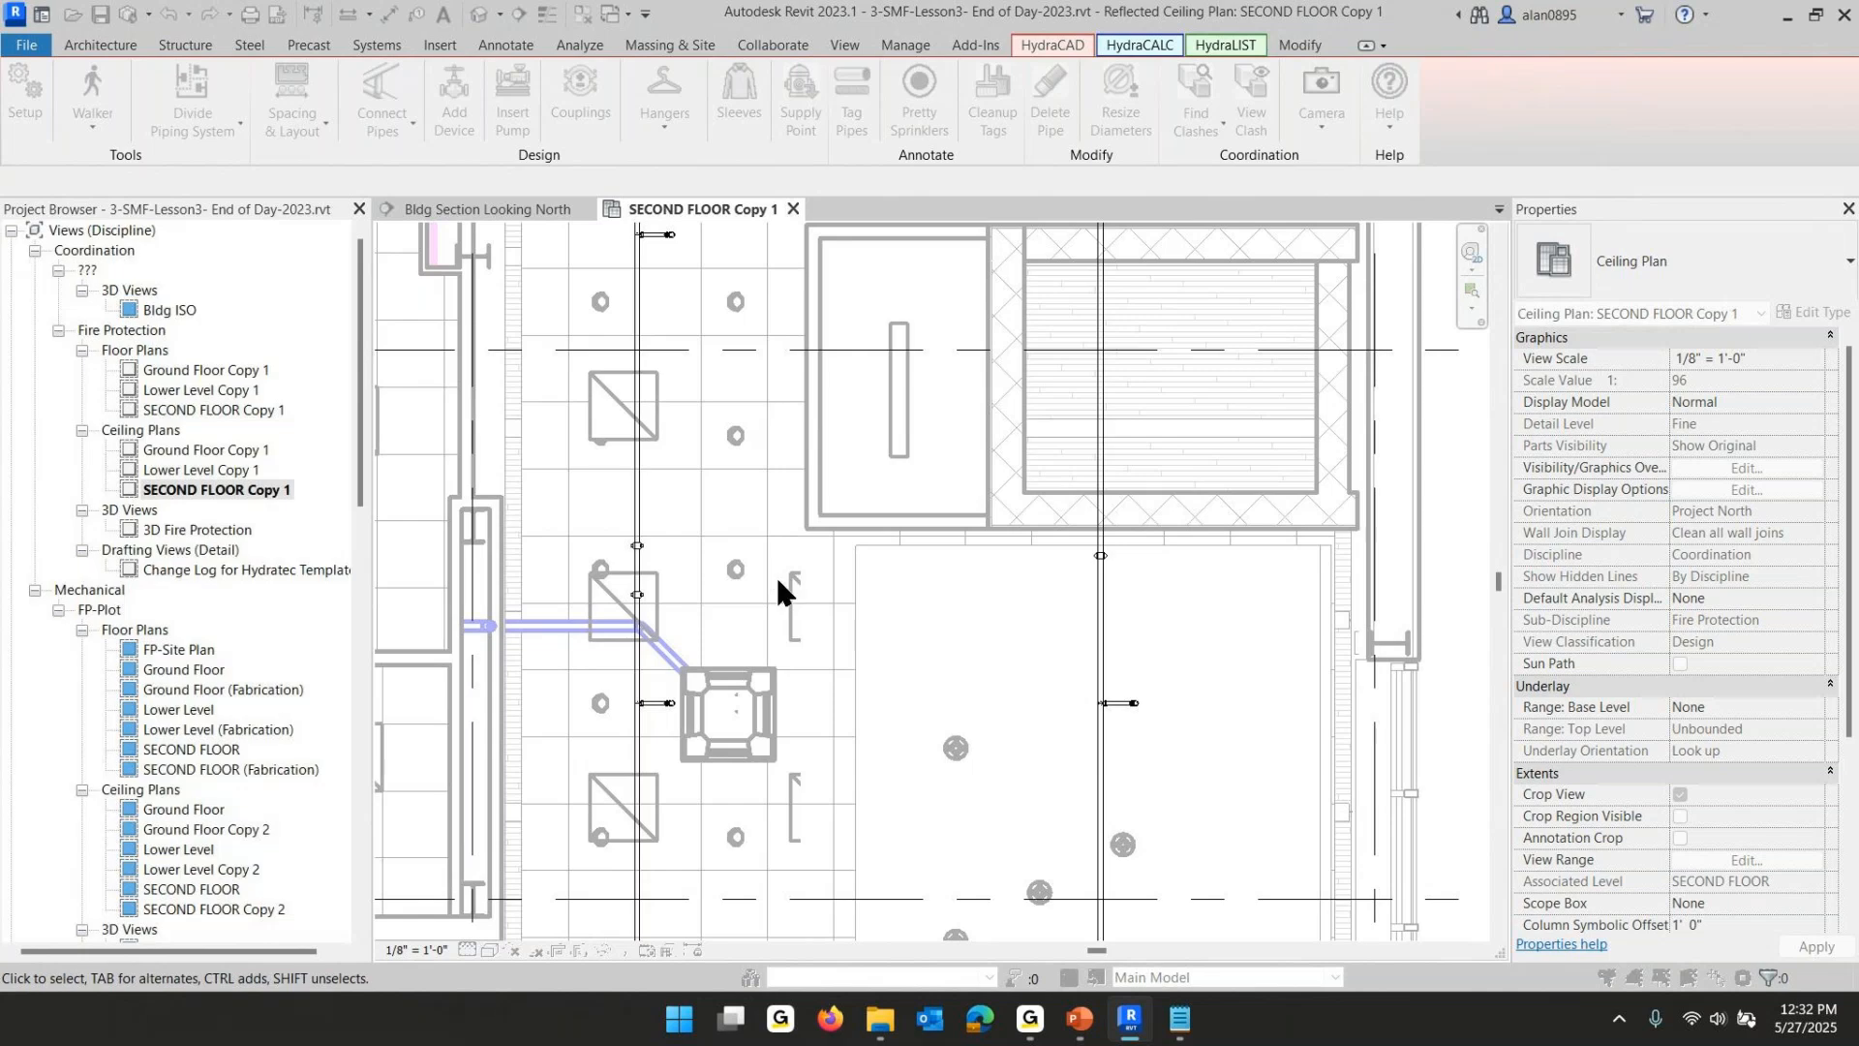
# - Delete the short pipe segment between the new couplings on the left branchline
pyautogui.moveTo(585, 497); pyautogui.dragTo(736, 628)
pyautogui.press('Escape')
pyautogui.moveTo(790, 515); pyautogui.dragTo(914, 911, button='middle')
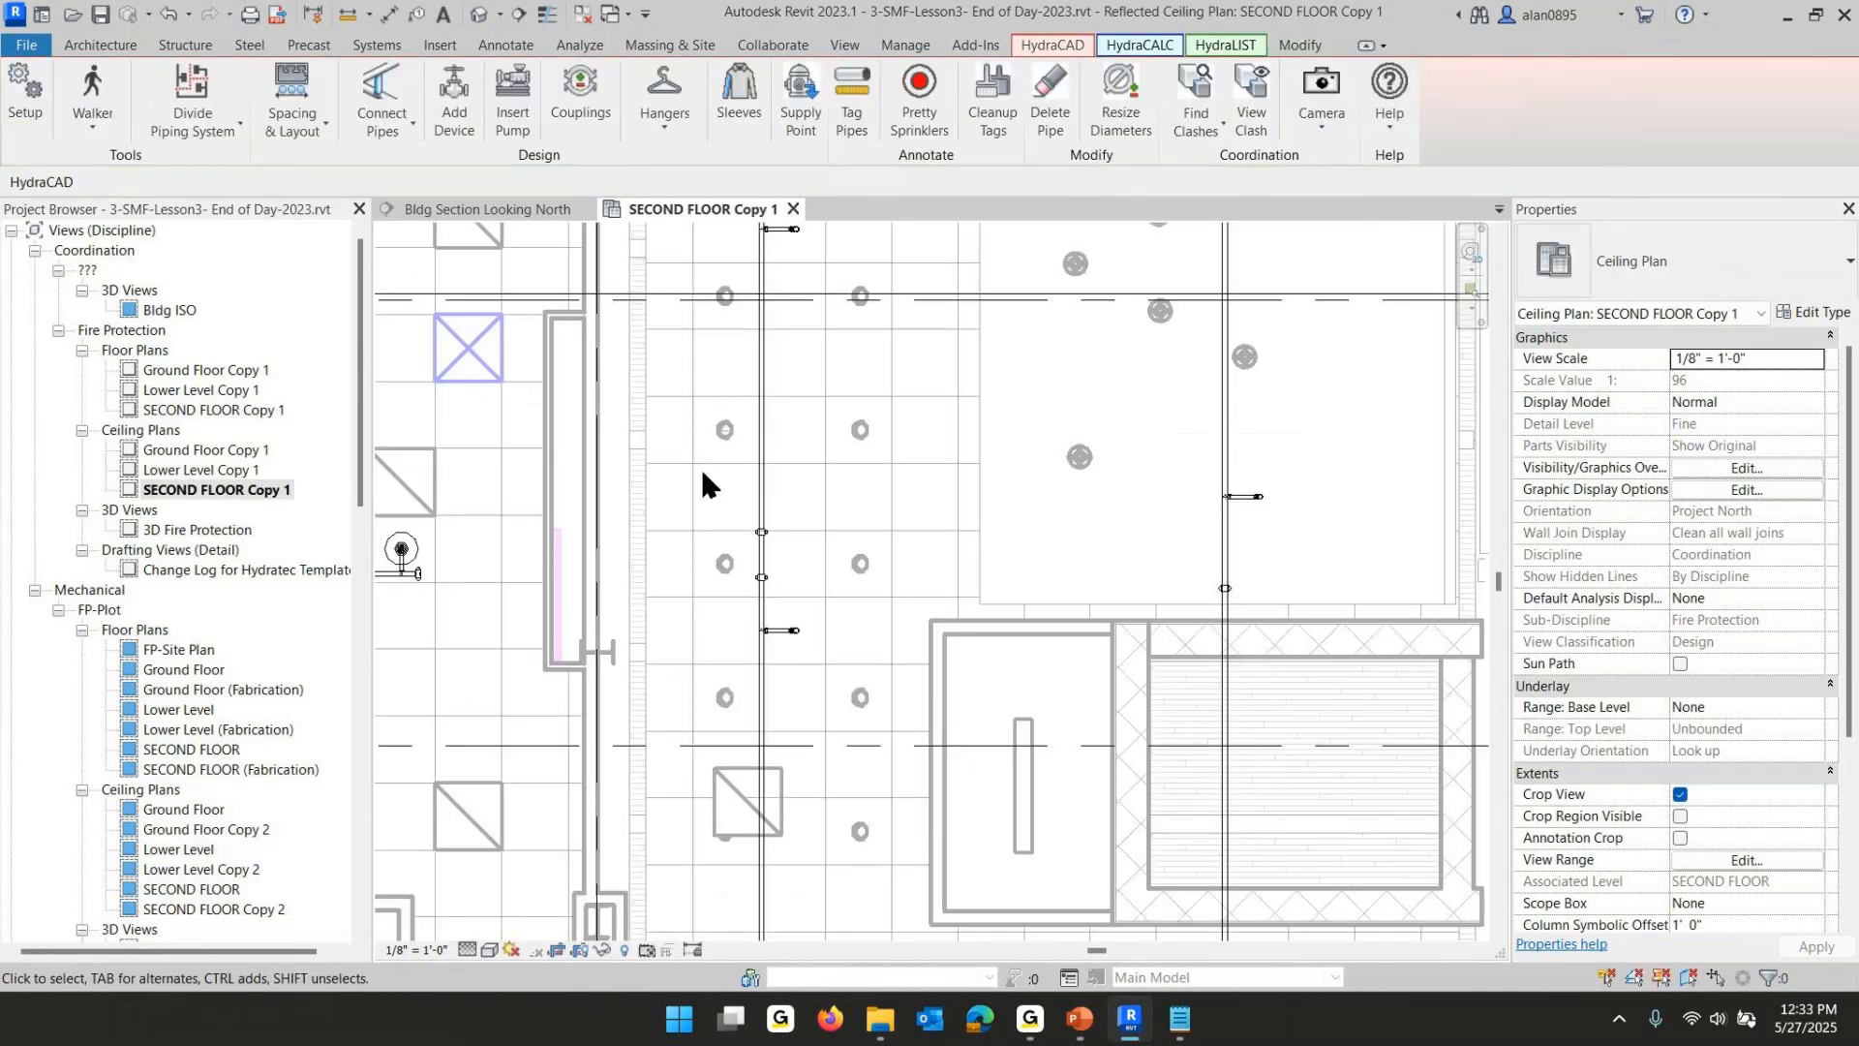
pyautogui.click(760, 480)
pyautogui.click(719, 510)
pyautogui.moveTo(719, 511); pyautogui.dragTo(782, 602)
pyautogui.press('Delete')
# - Delete the branchline segment crossing the elevator shaft between its two couplings
pyautogui.moveTo(1171, 542); pyautogui.dragTo(1067, 387, button='middle')
pyautogui.moveTo(1069, 392); pyautogui.dragTo(1197, 841)
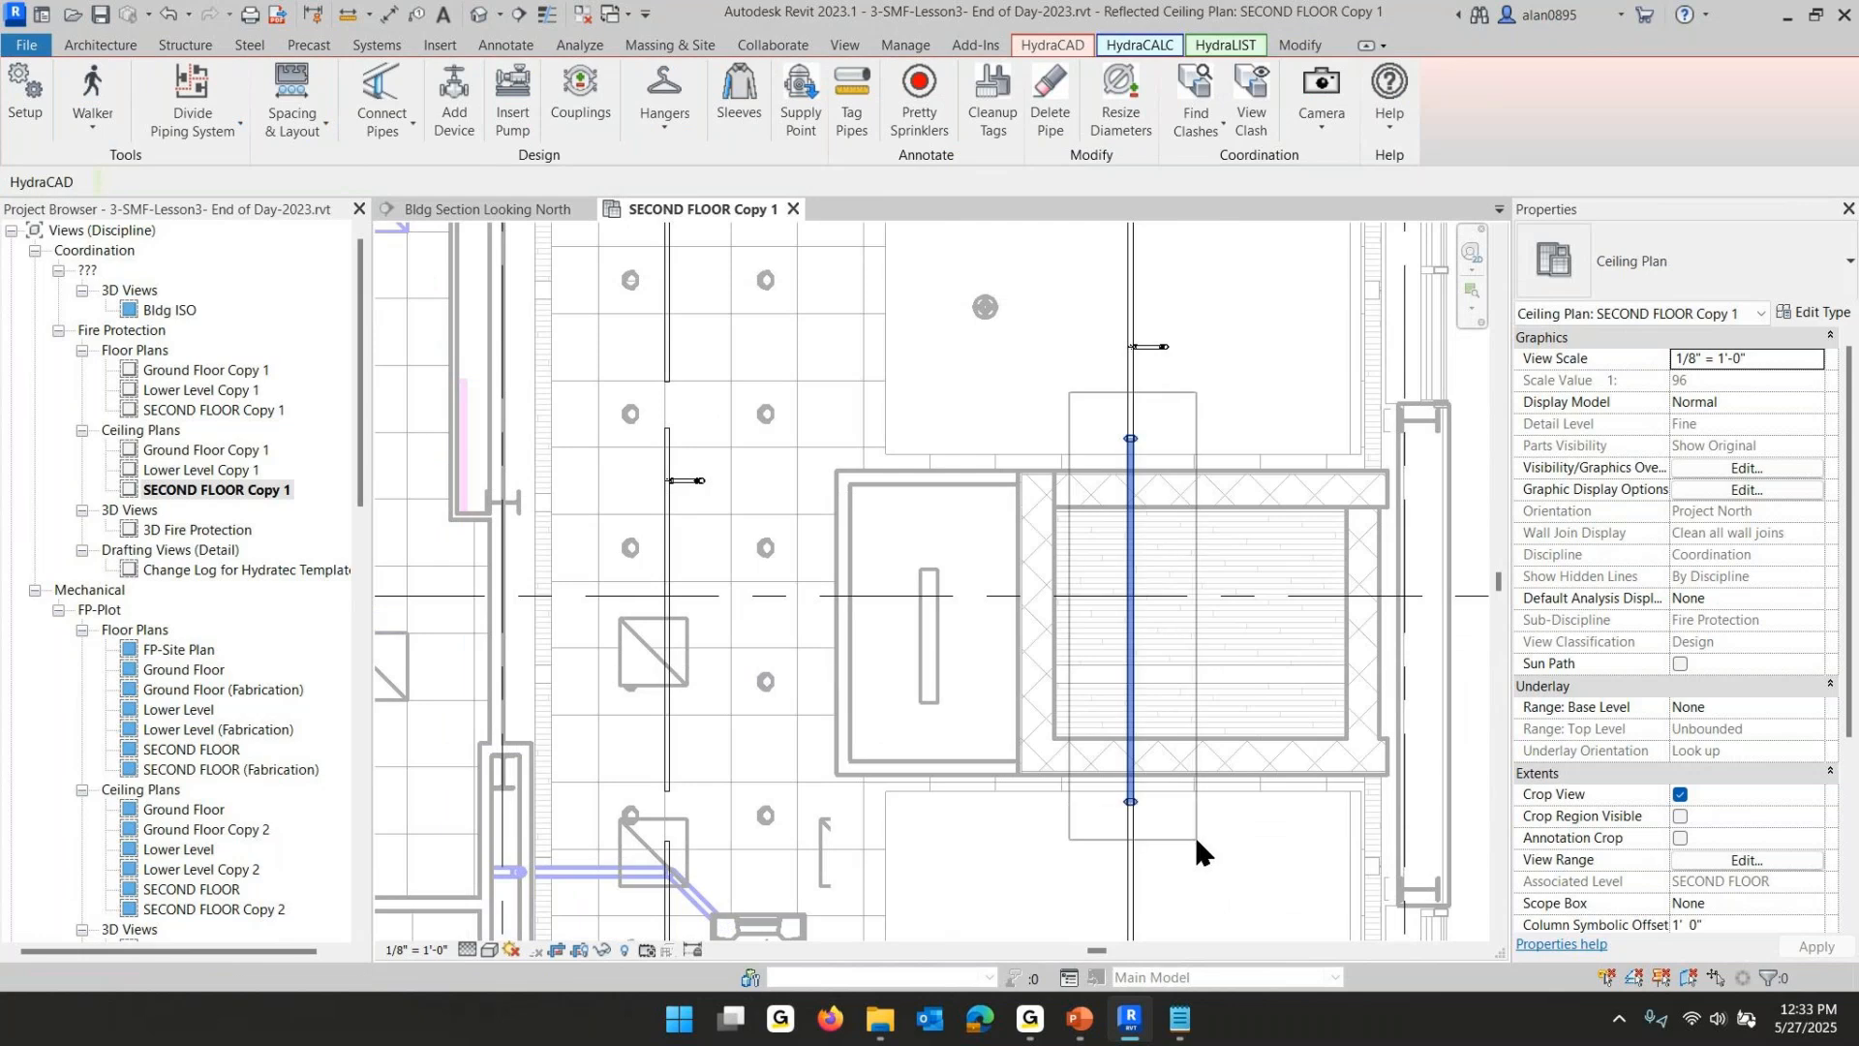
pyautogui.press('Delete')
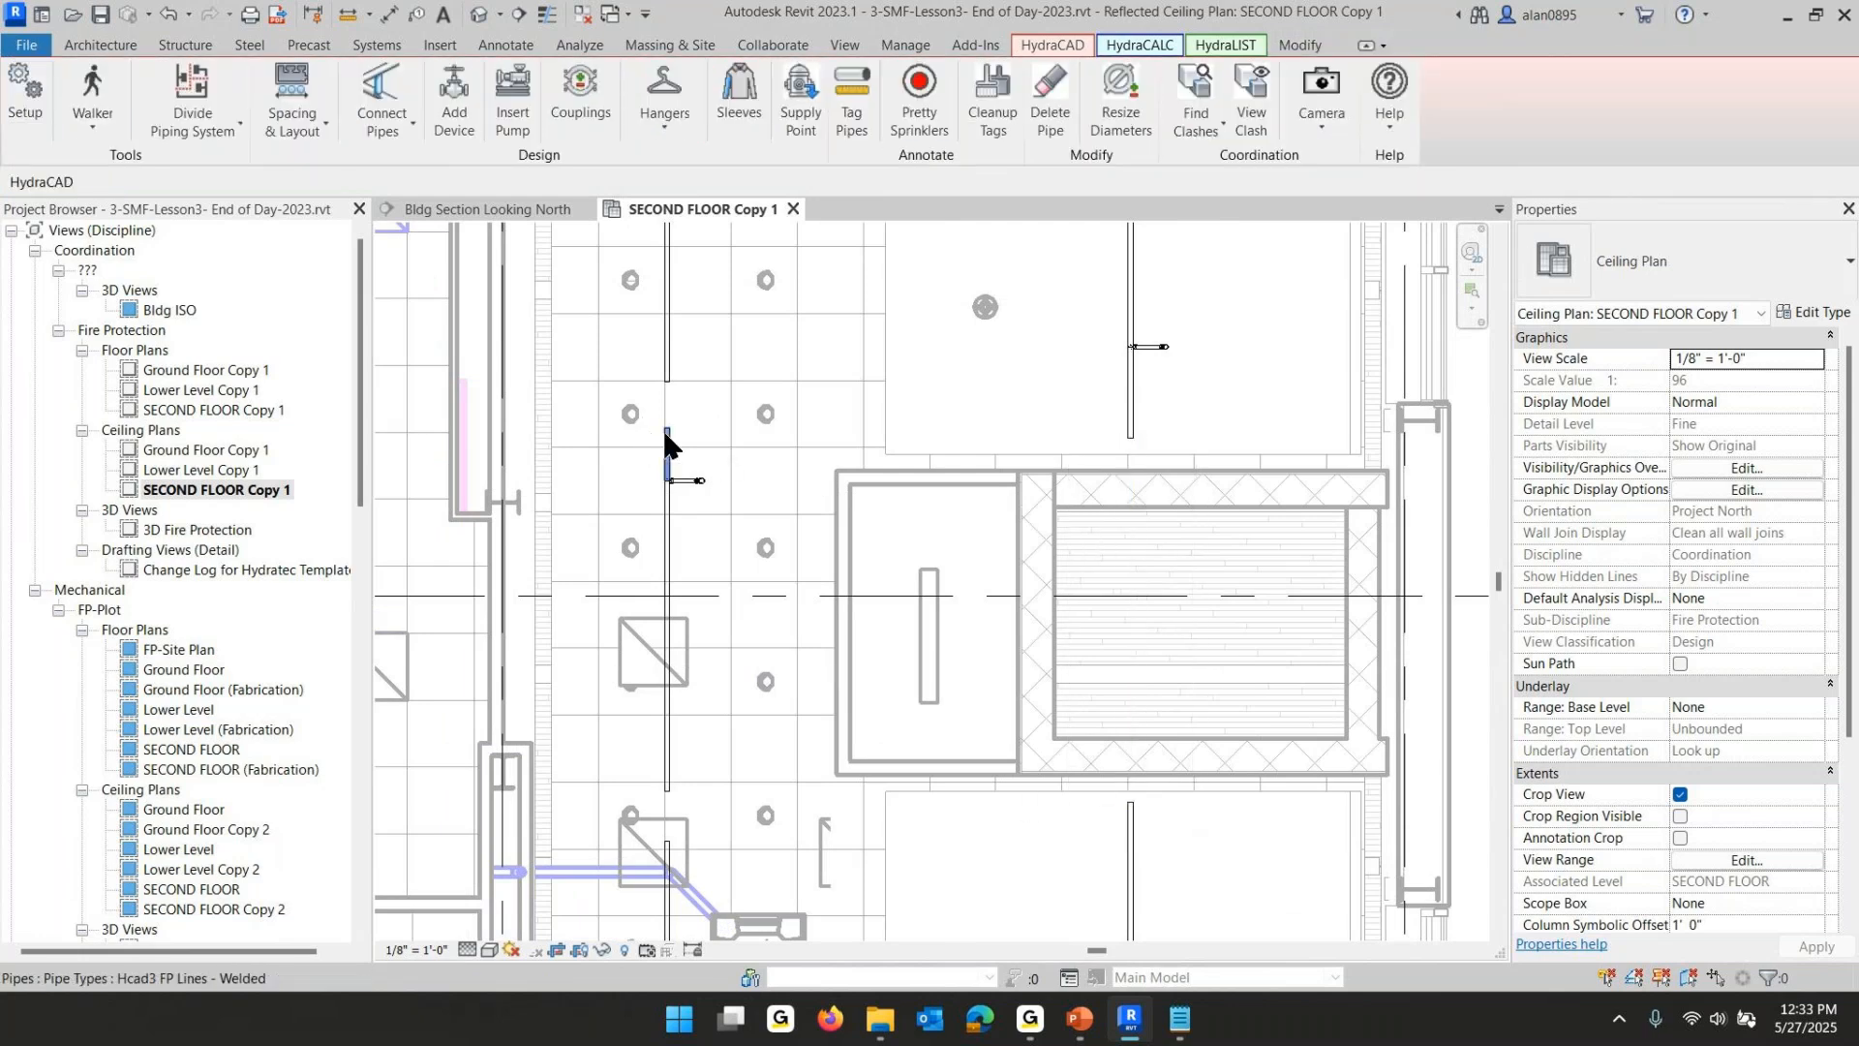
# - Adjust the cut pipe ends, extending the left branchline segment's lower end slightly downward to line up with the reroute
pyautogui.click(1139, 420)
pyautogui.moveTo(1131, 436); pyautogui.dragTo(1130, 427)
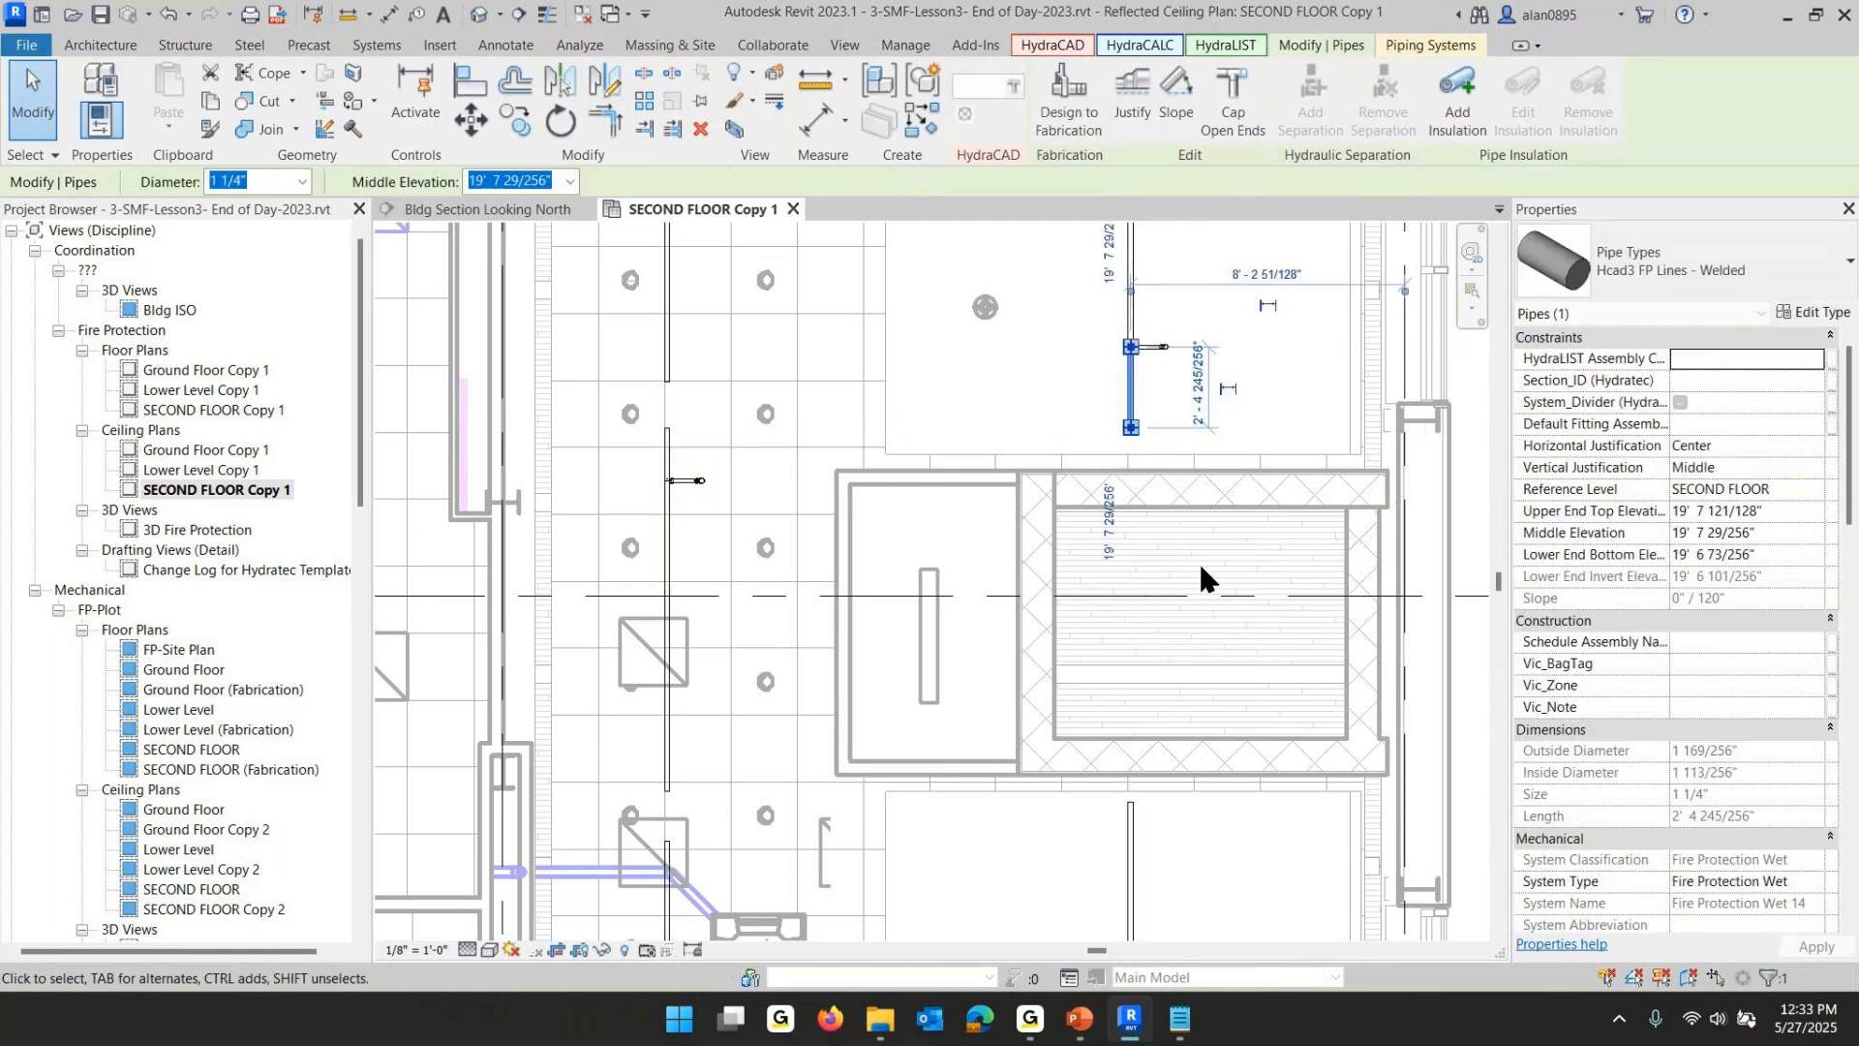
pyautogui.click(1137, 869)
pyautogui.moveTo(1130, 802)
pyautogui.mouseDown()
pyautogui.moveTo(1130, 839)
pyautogui.moveTo(1130, 803)
pyautogui.mouseUp()
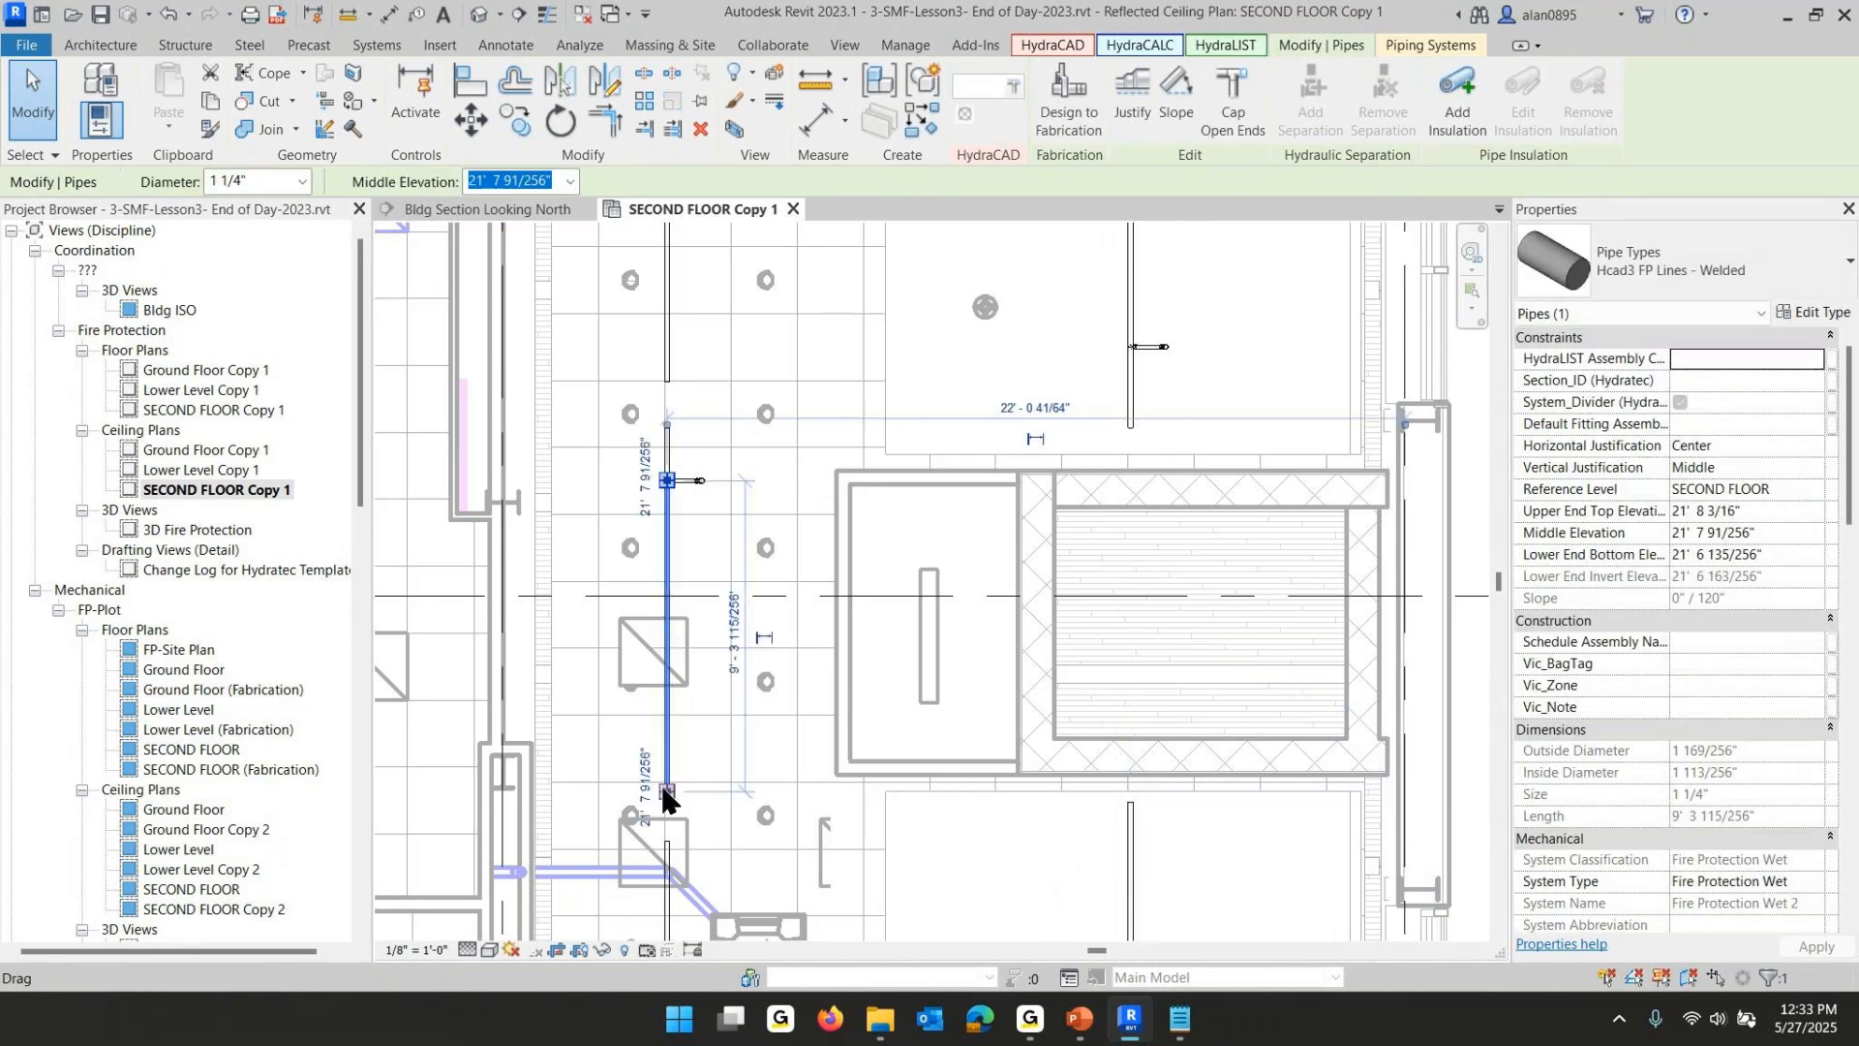
pyautogui.moveTo(665, 786); pyautogui.dragTo(675, 804)
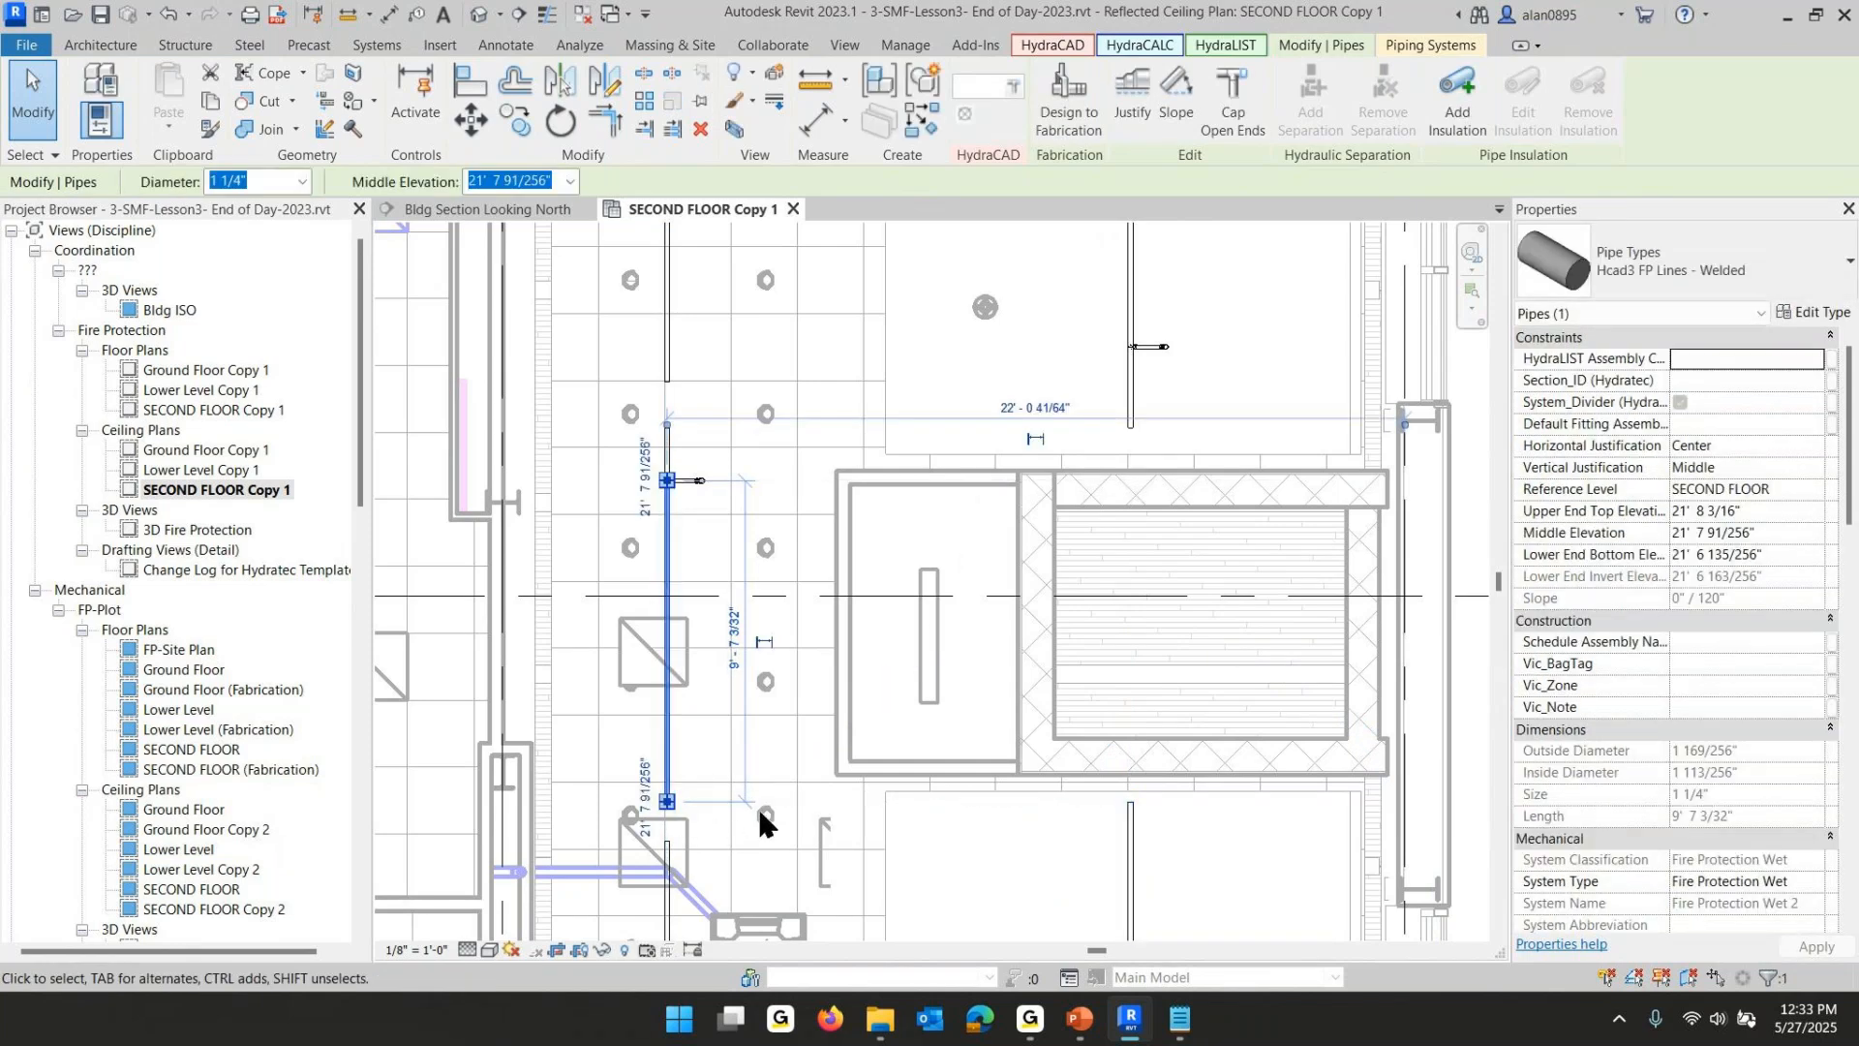
# - Create a similar sloped pipe from the left segment's lower end across to the right branchline's lower end
pyautogui.rightClick(672, 727)
pyautogui.click(764, 368)
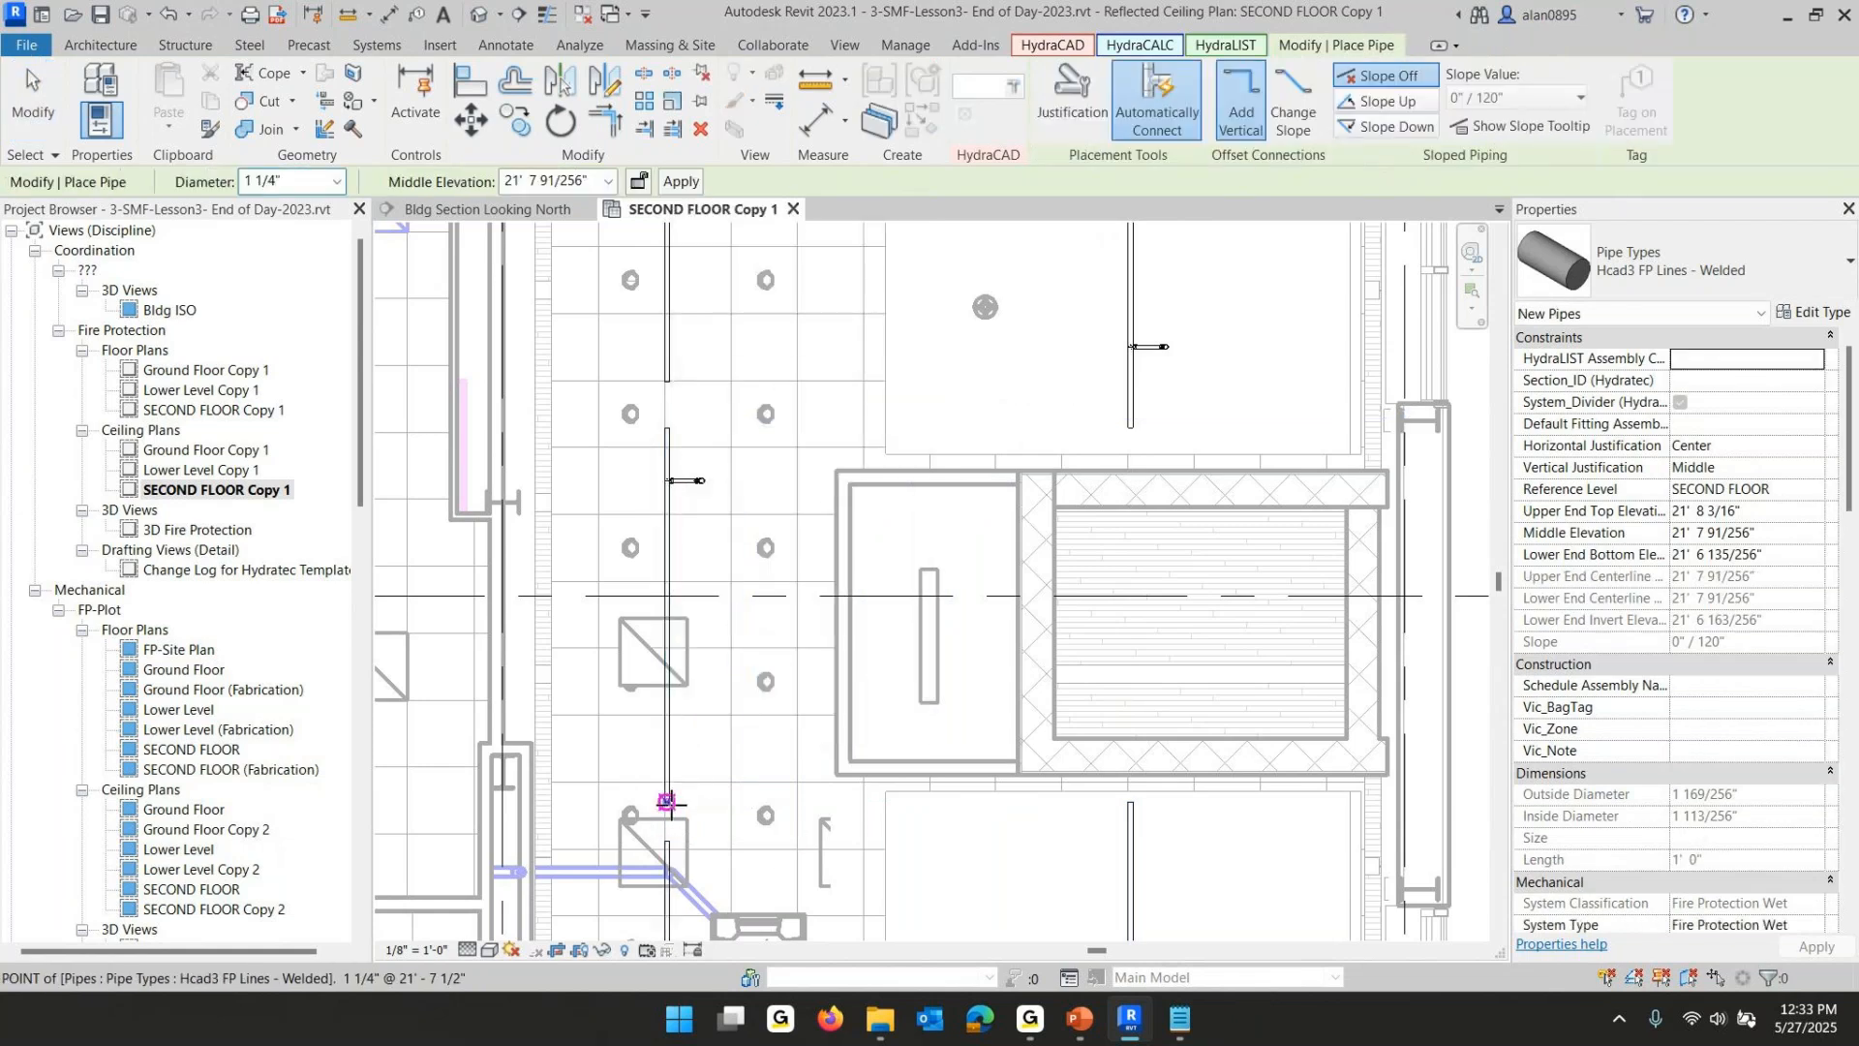
pyautogui.click(666, 801)
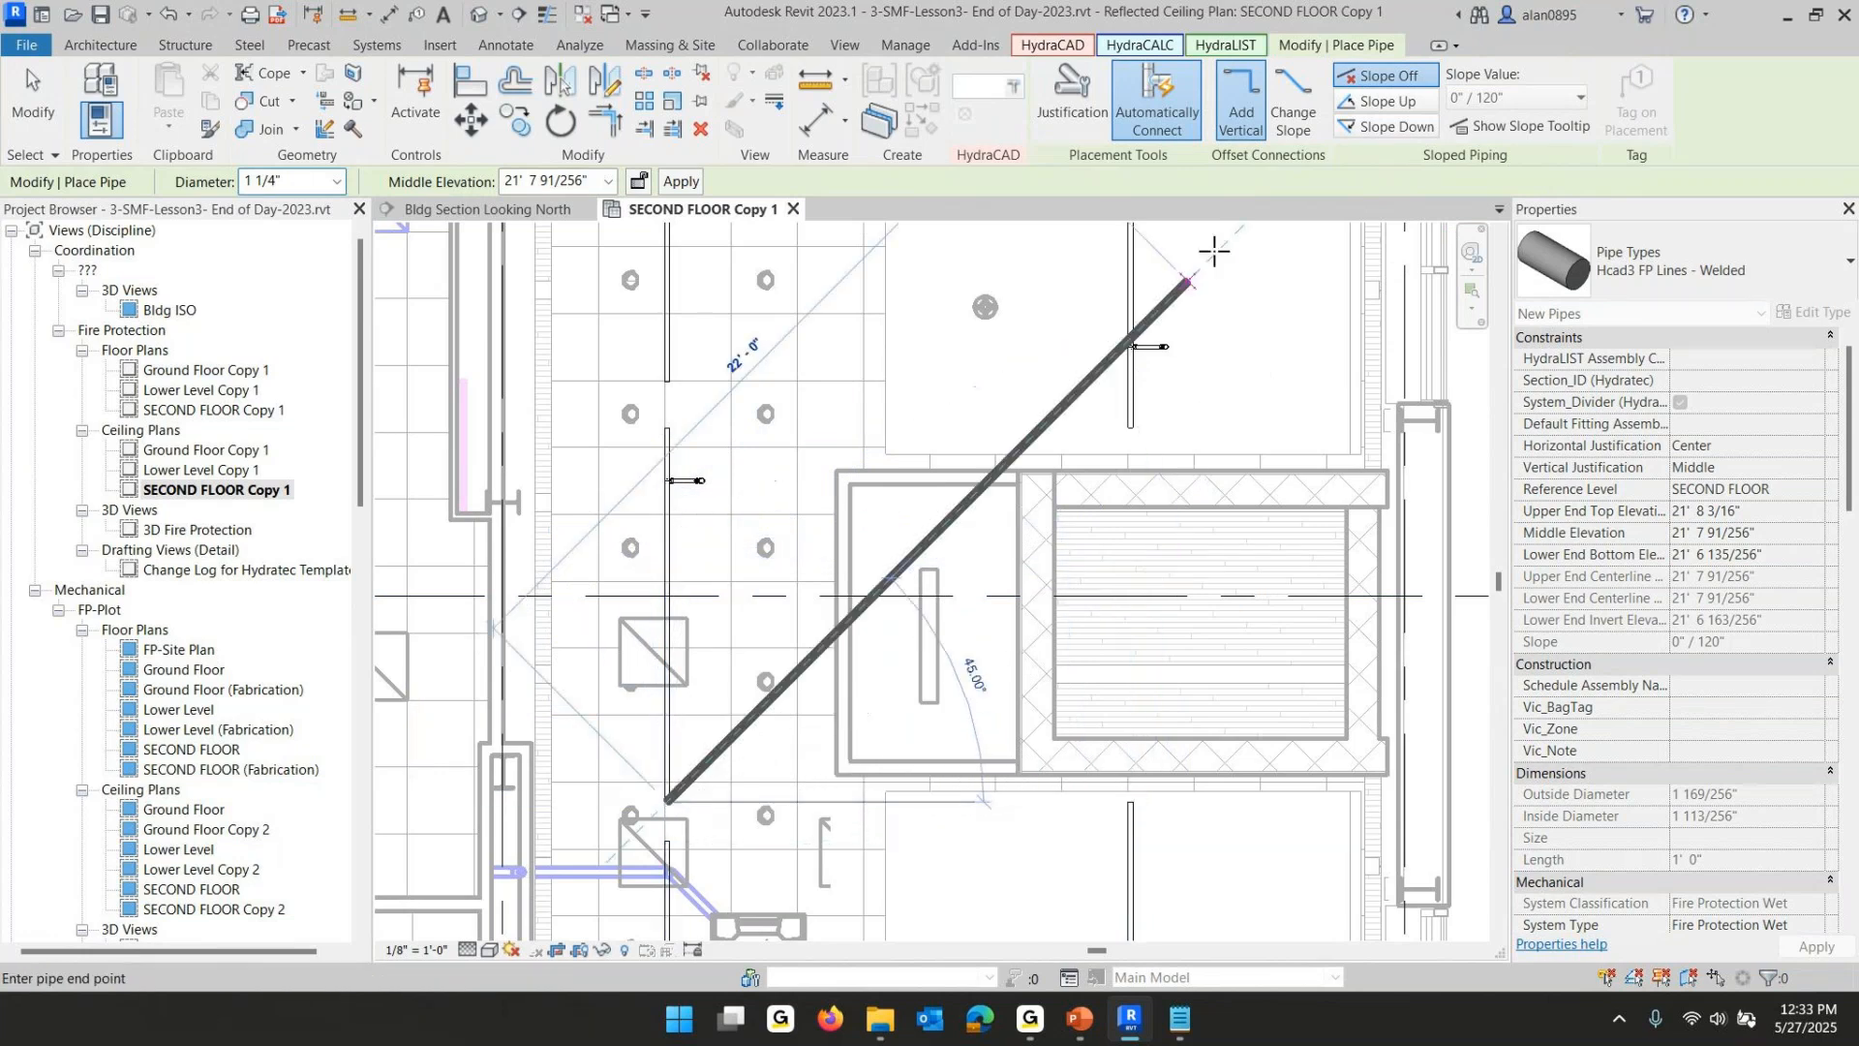
pyautogui.click(1292, 116)
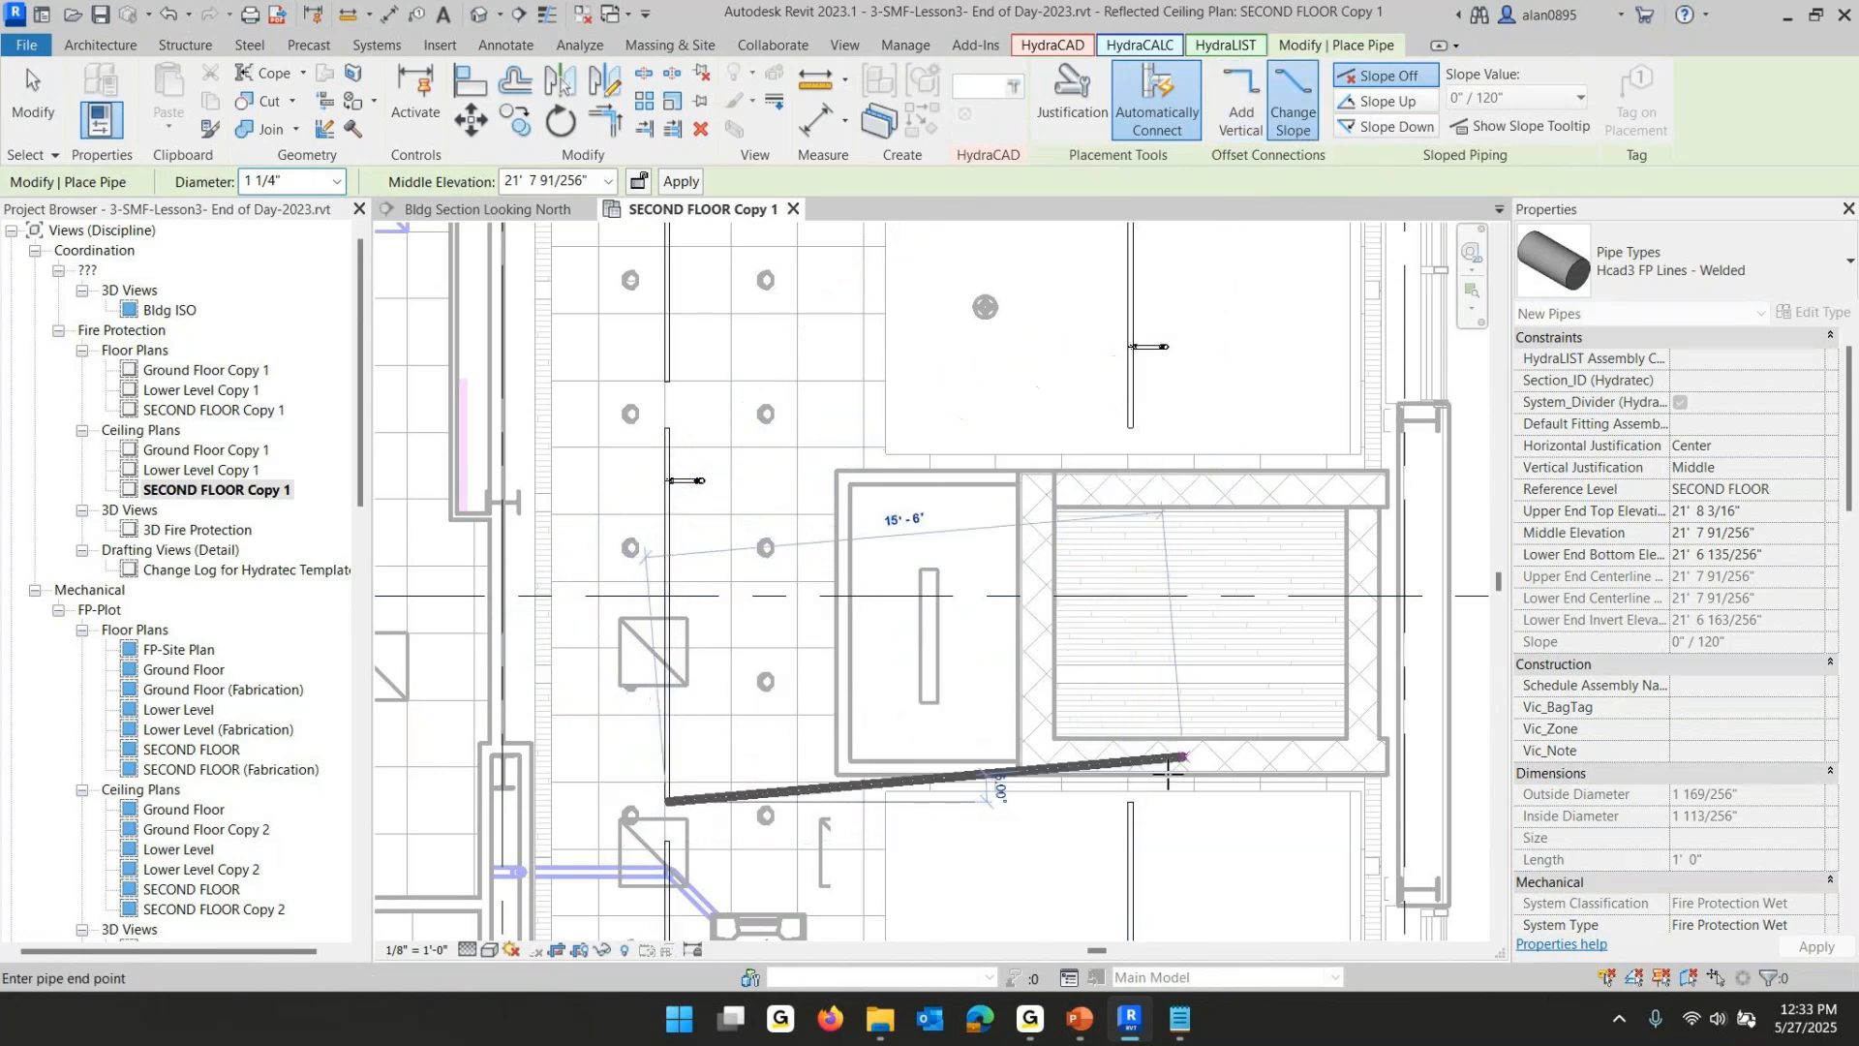
pyautogui.click(1130, 802)
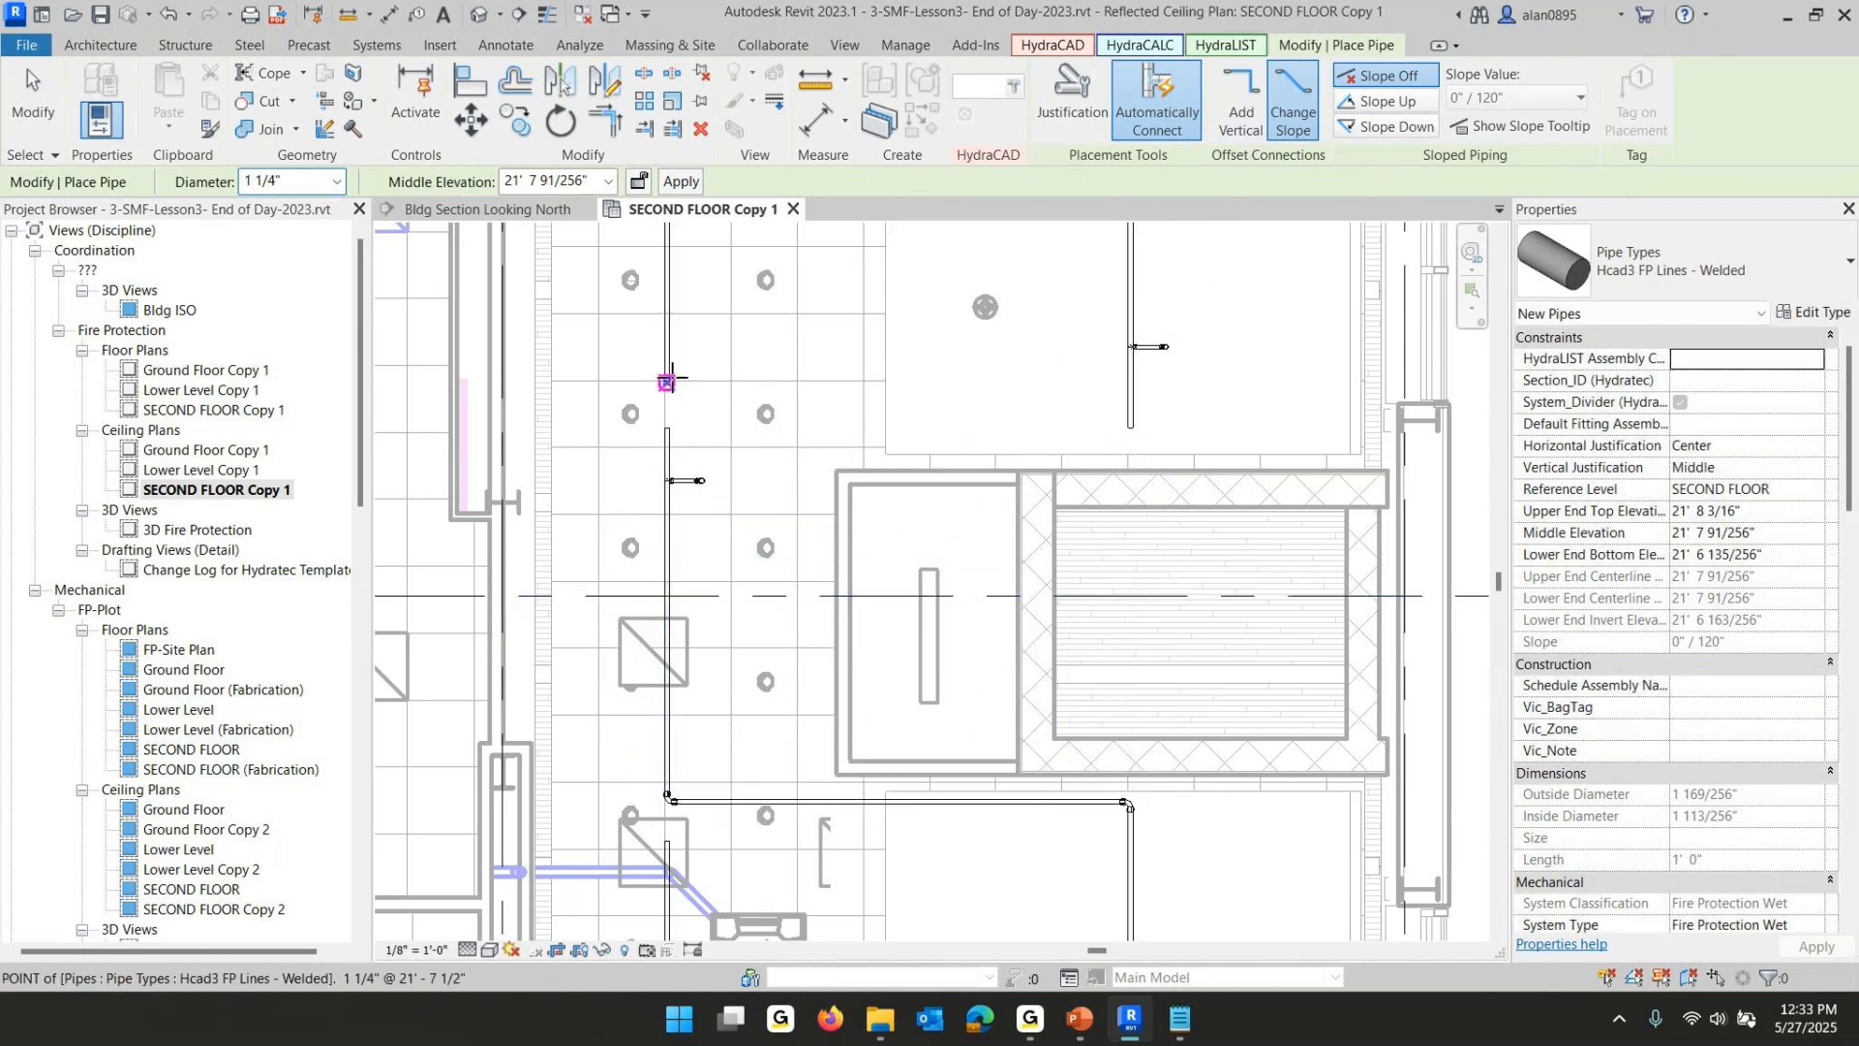
# - Draw a second sloped pipe joining the upper ends of the left segment and right branchline, then leave the command
pyautogui.click(667, 427)
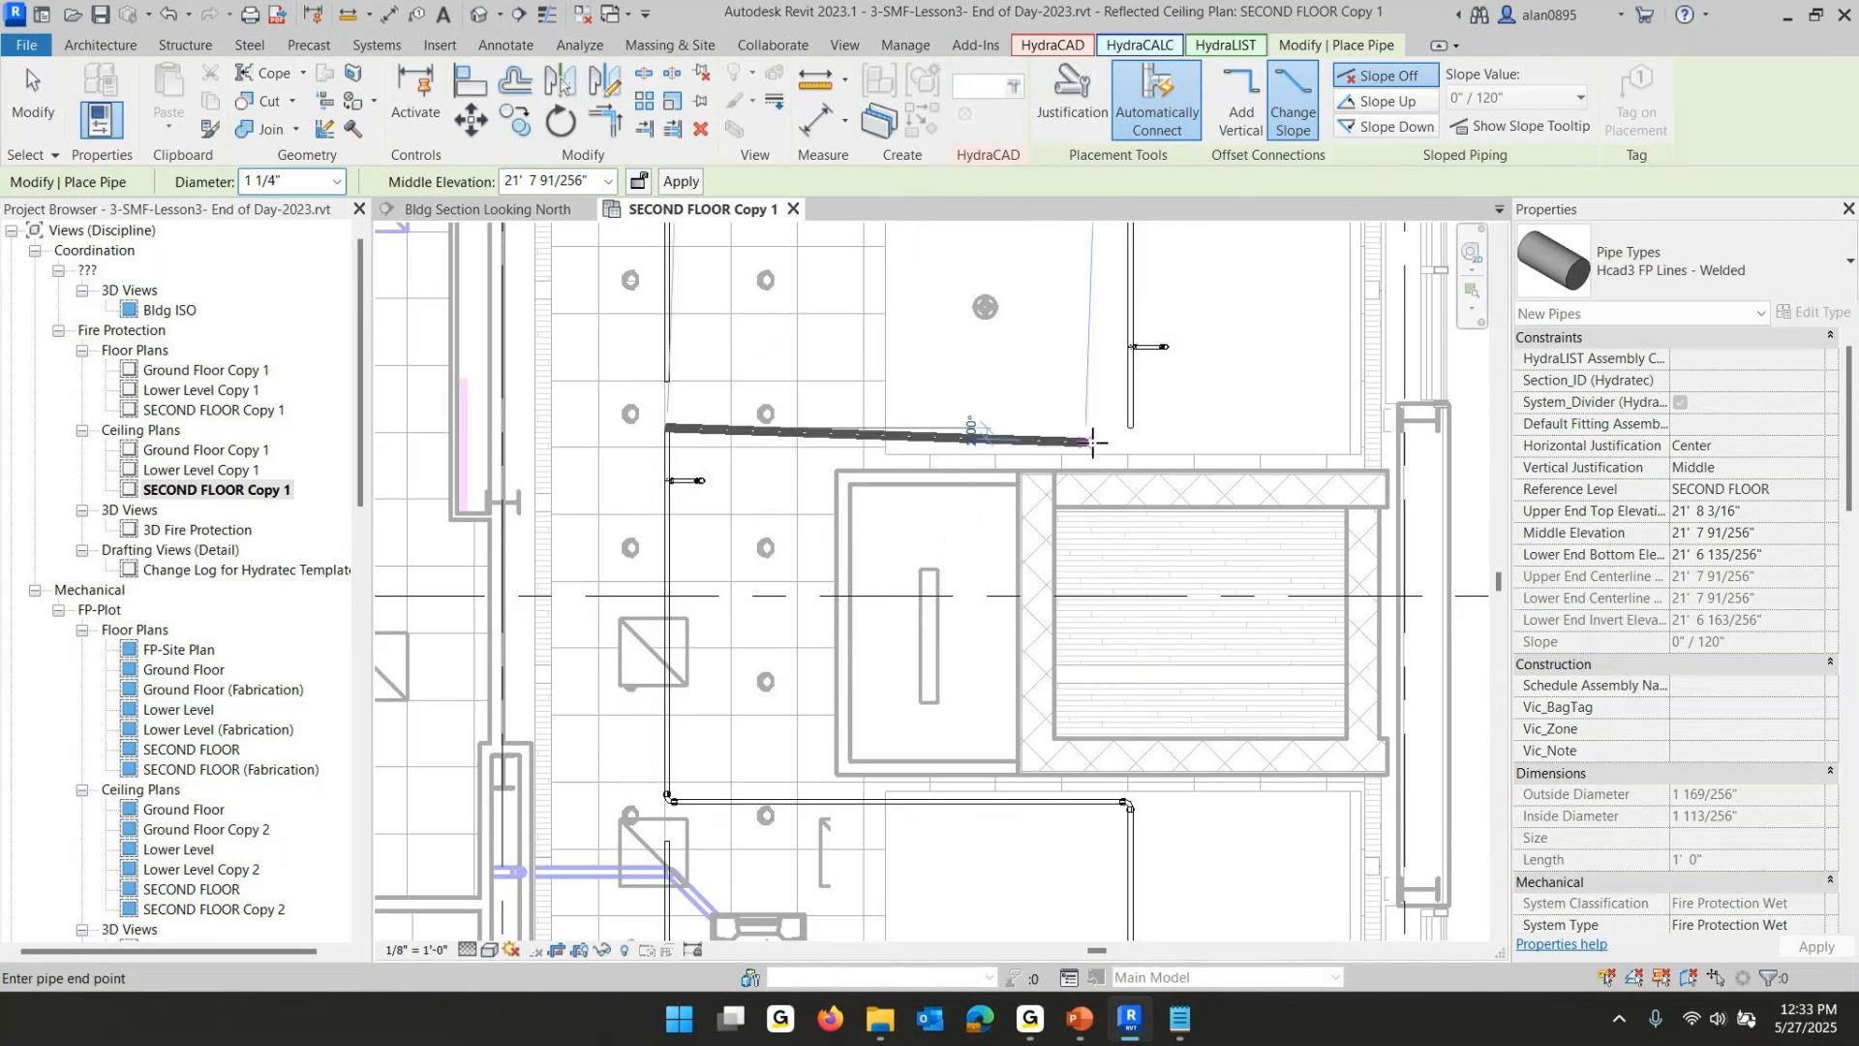
pyautogui.click(1130, 427)
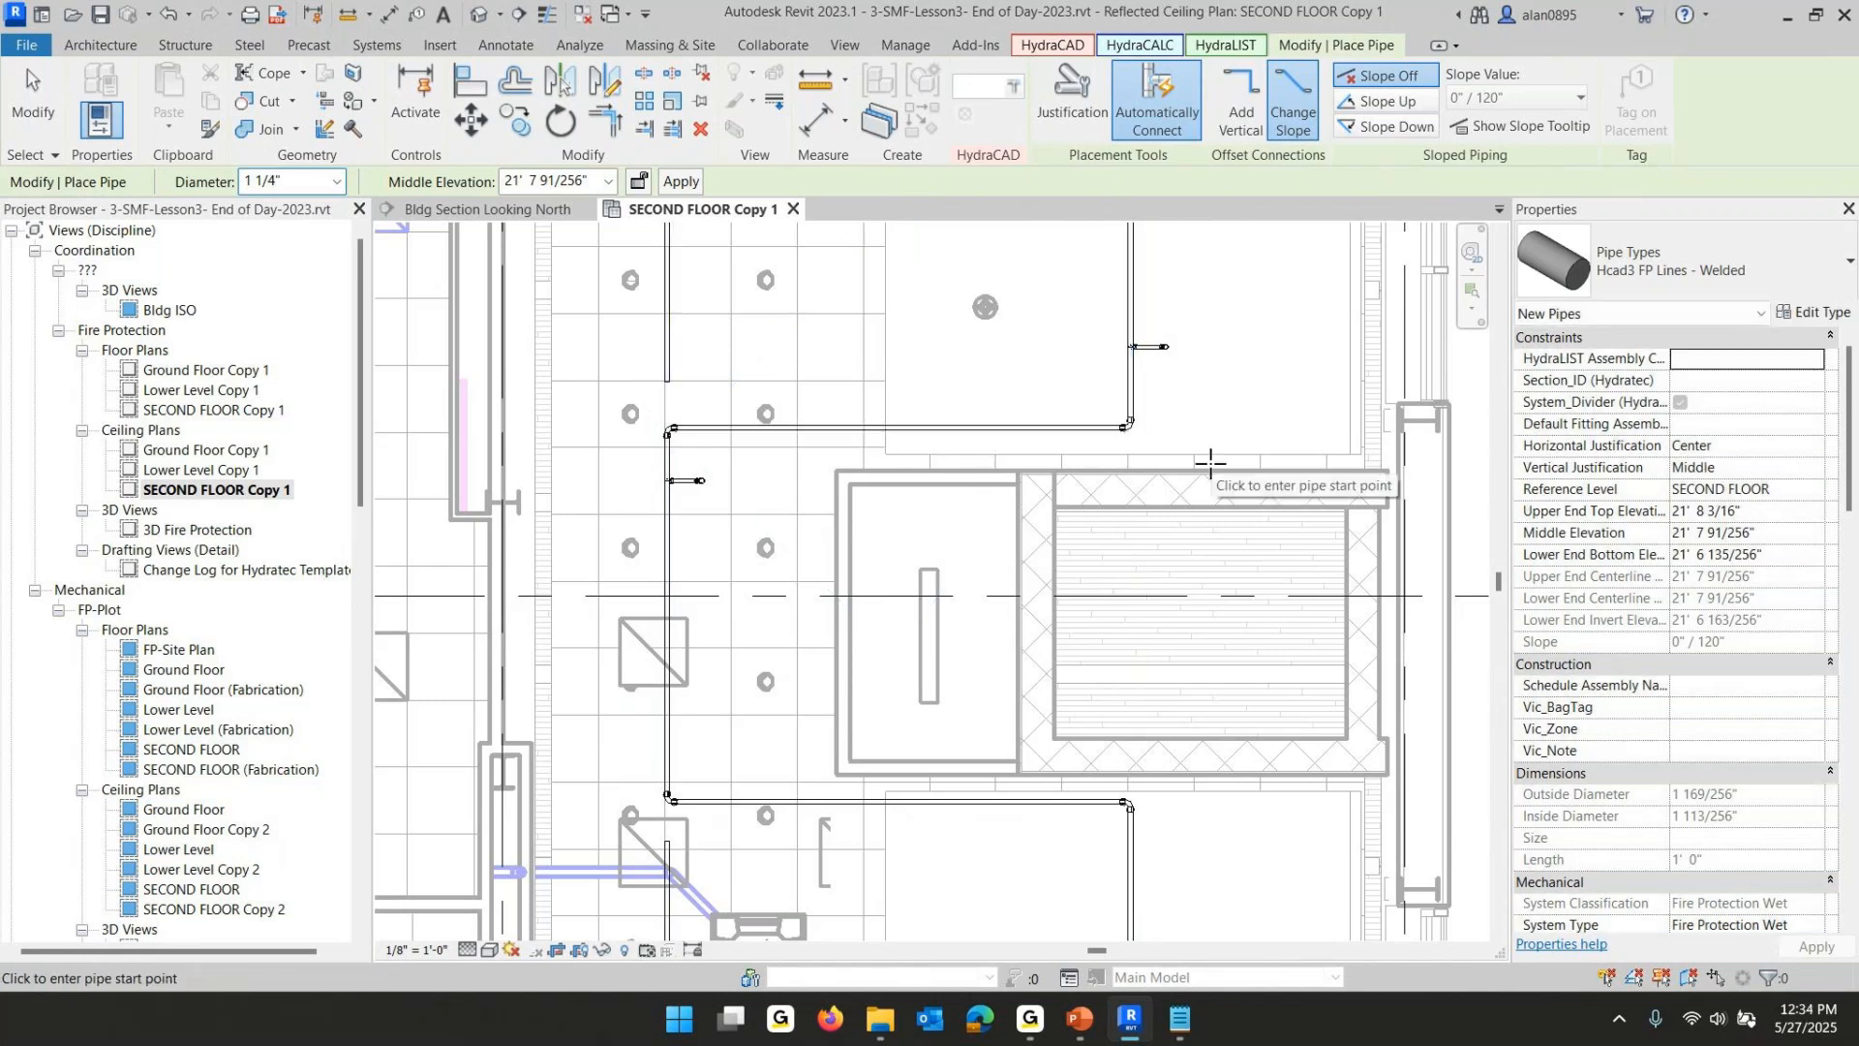
pyautogui.press('Escape')
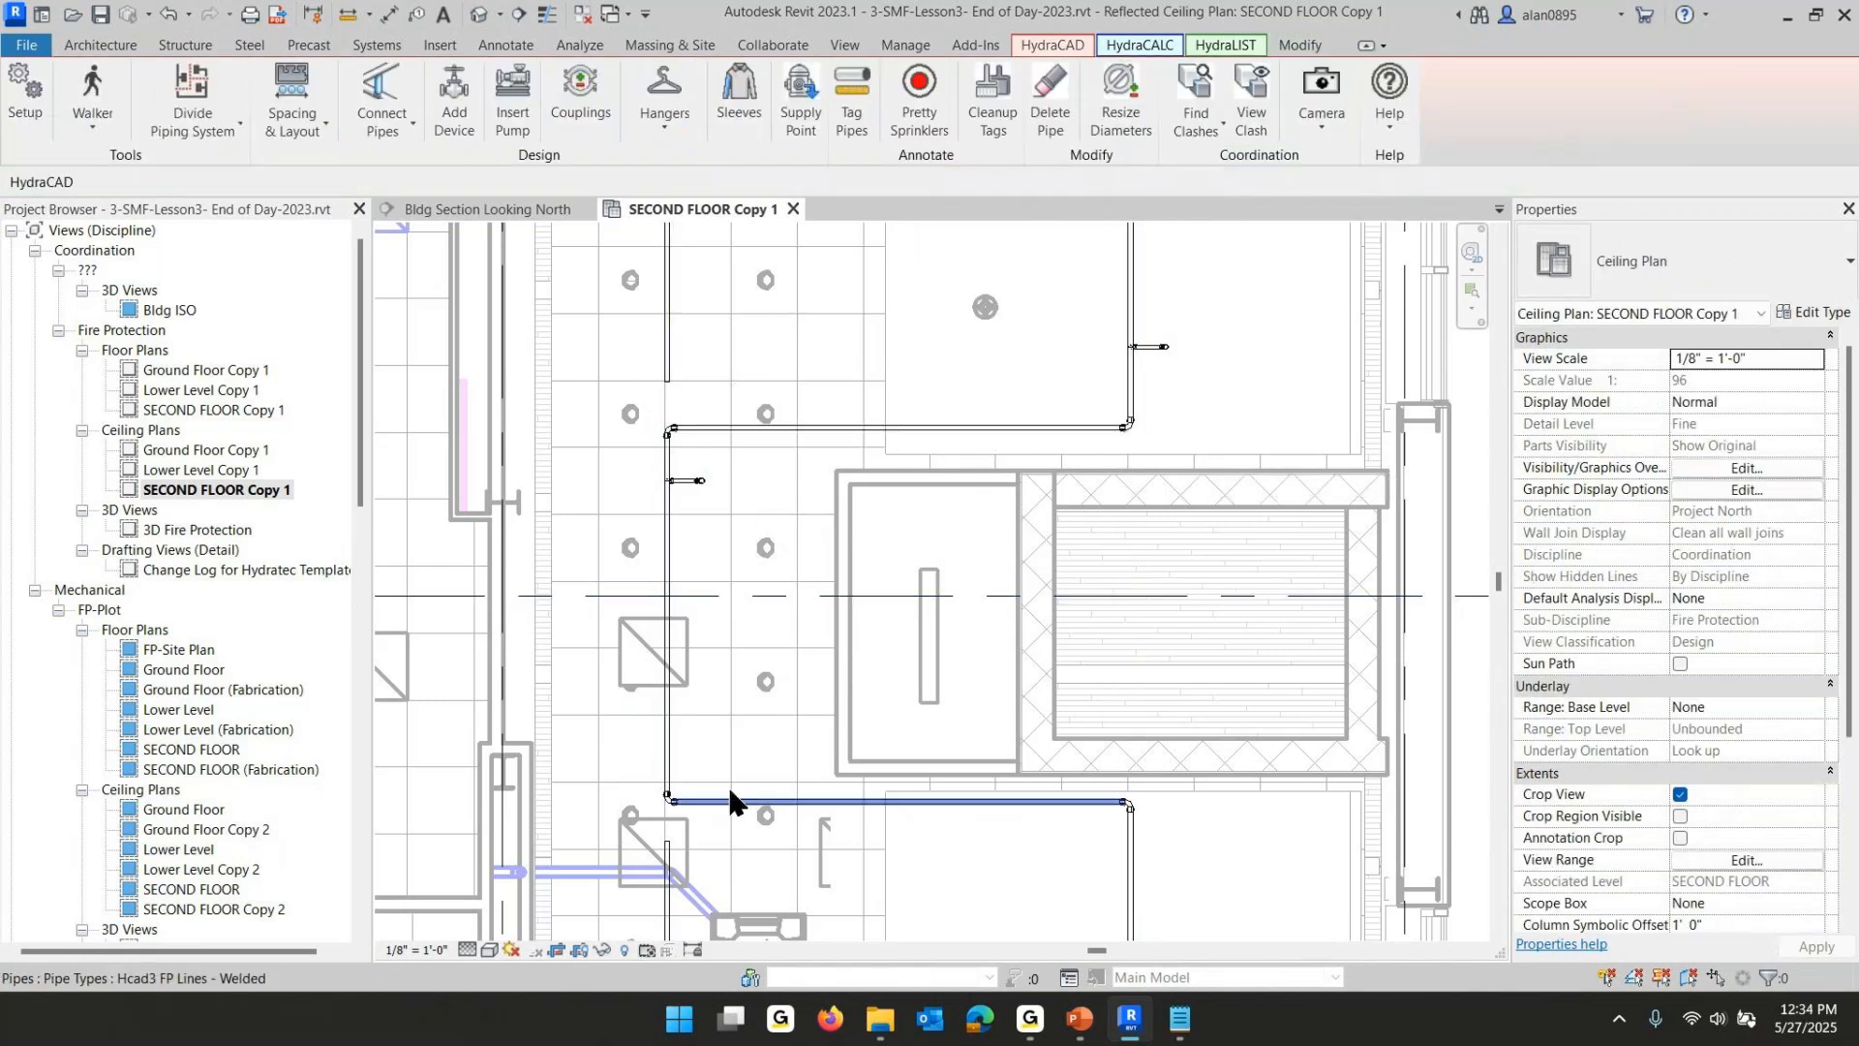
# - Convert the lower corner elbow of the reroute into a tee and run ConnectToThis on it
pyautogui.scroll(5, 671, 800)
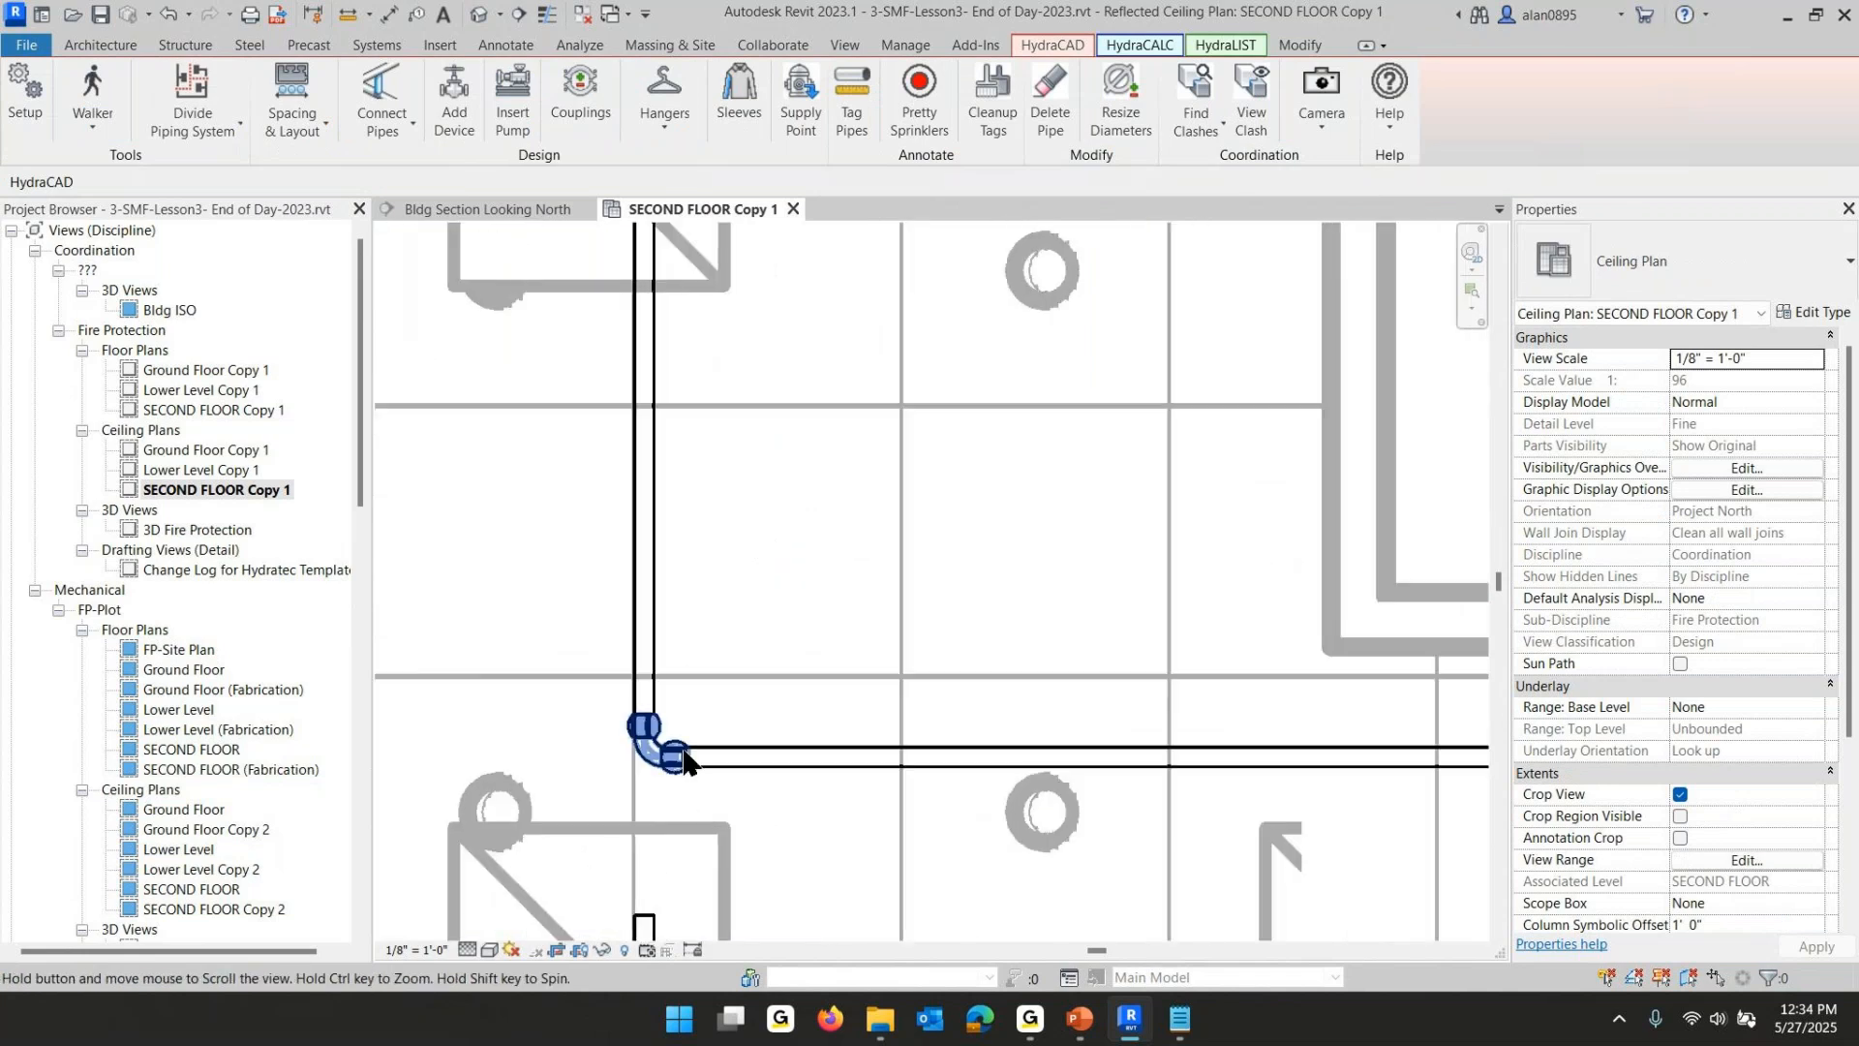
pyautogui.click(773, 526)
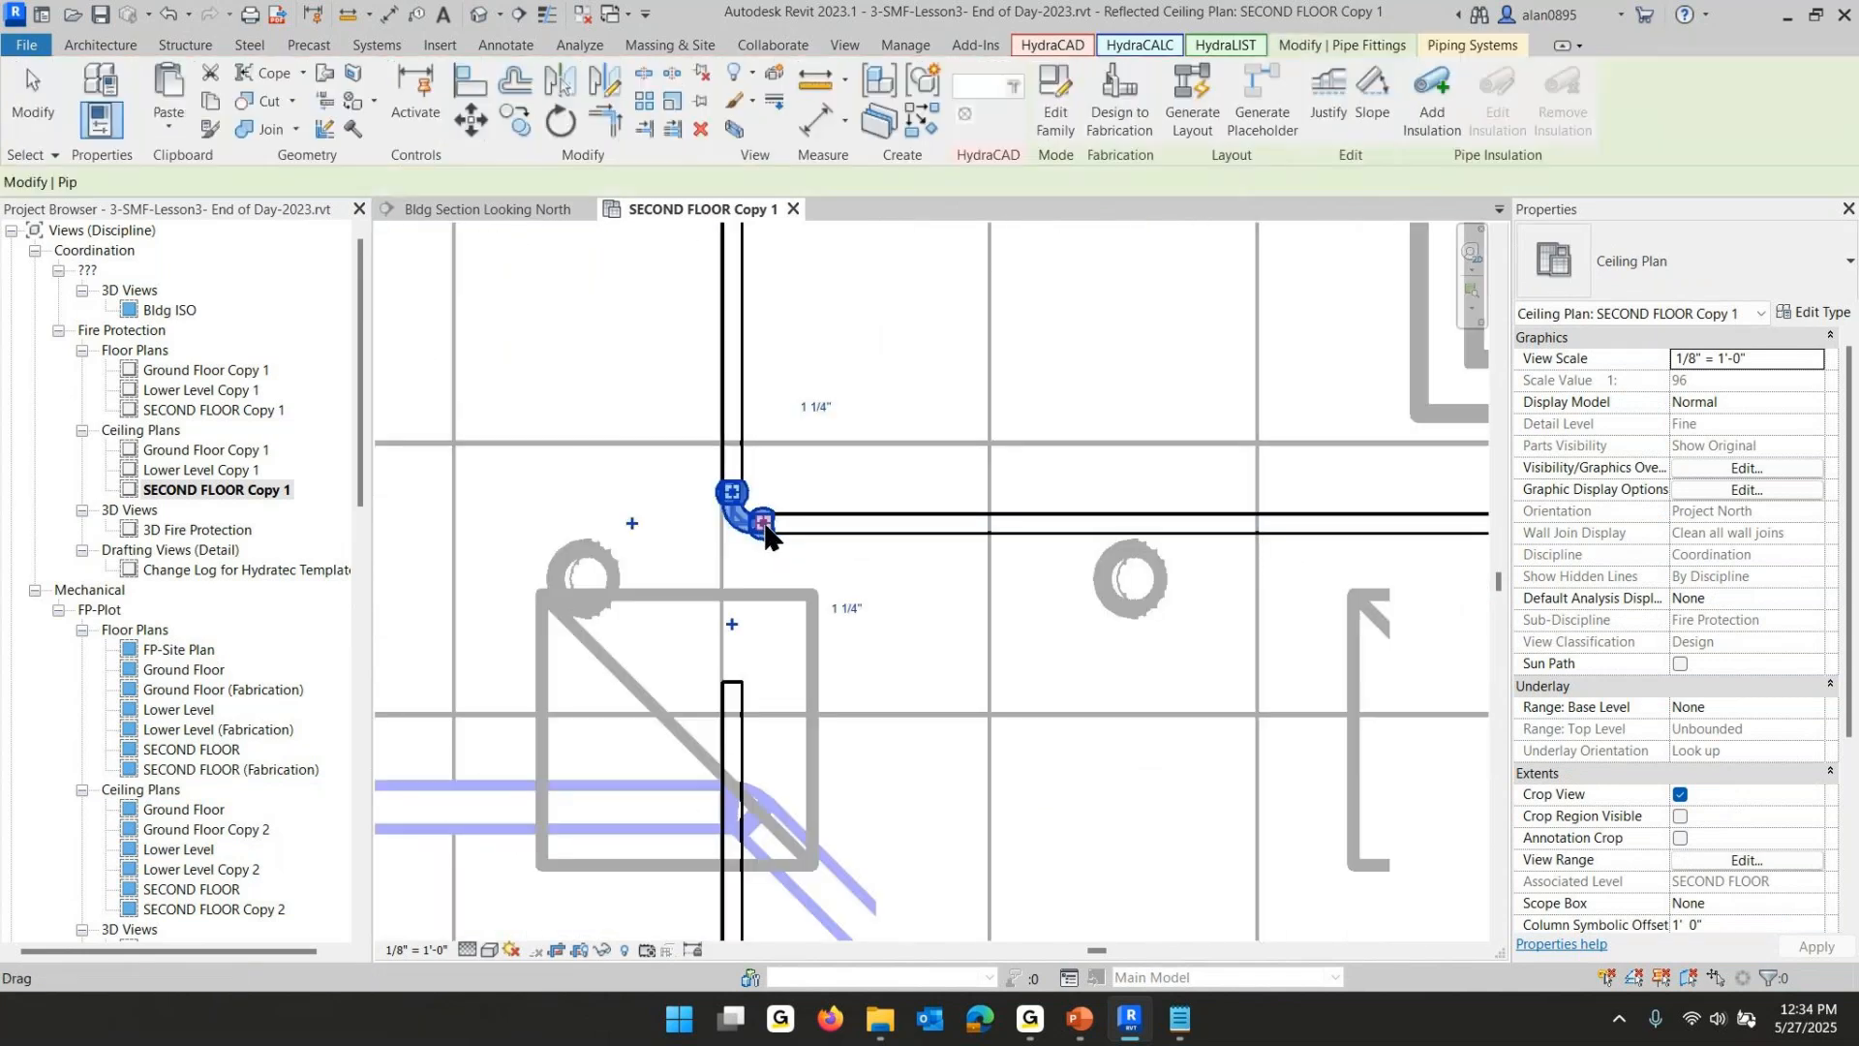
pyautogui.click(732, 629)
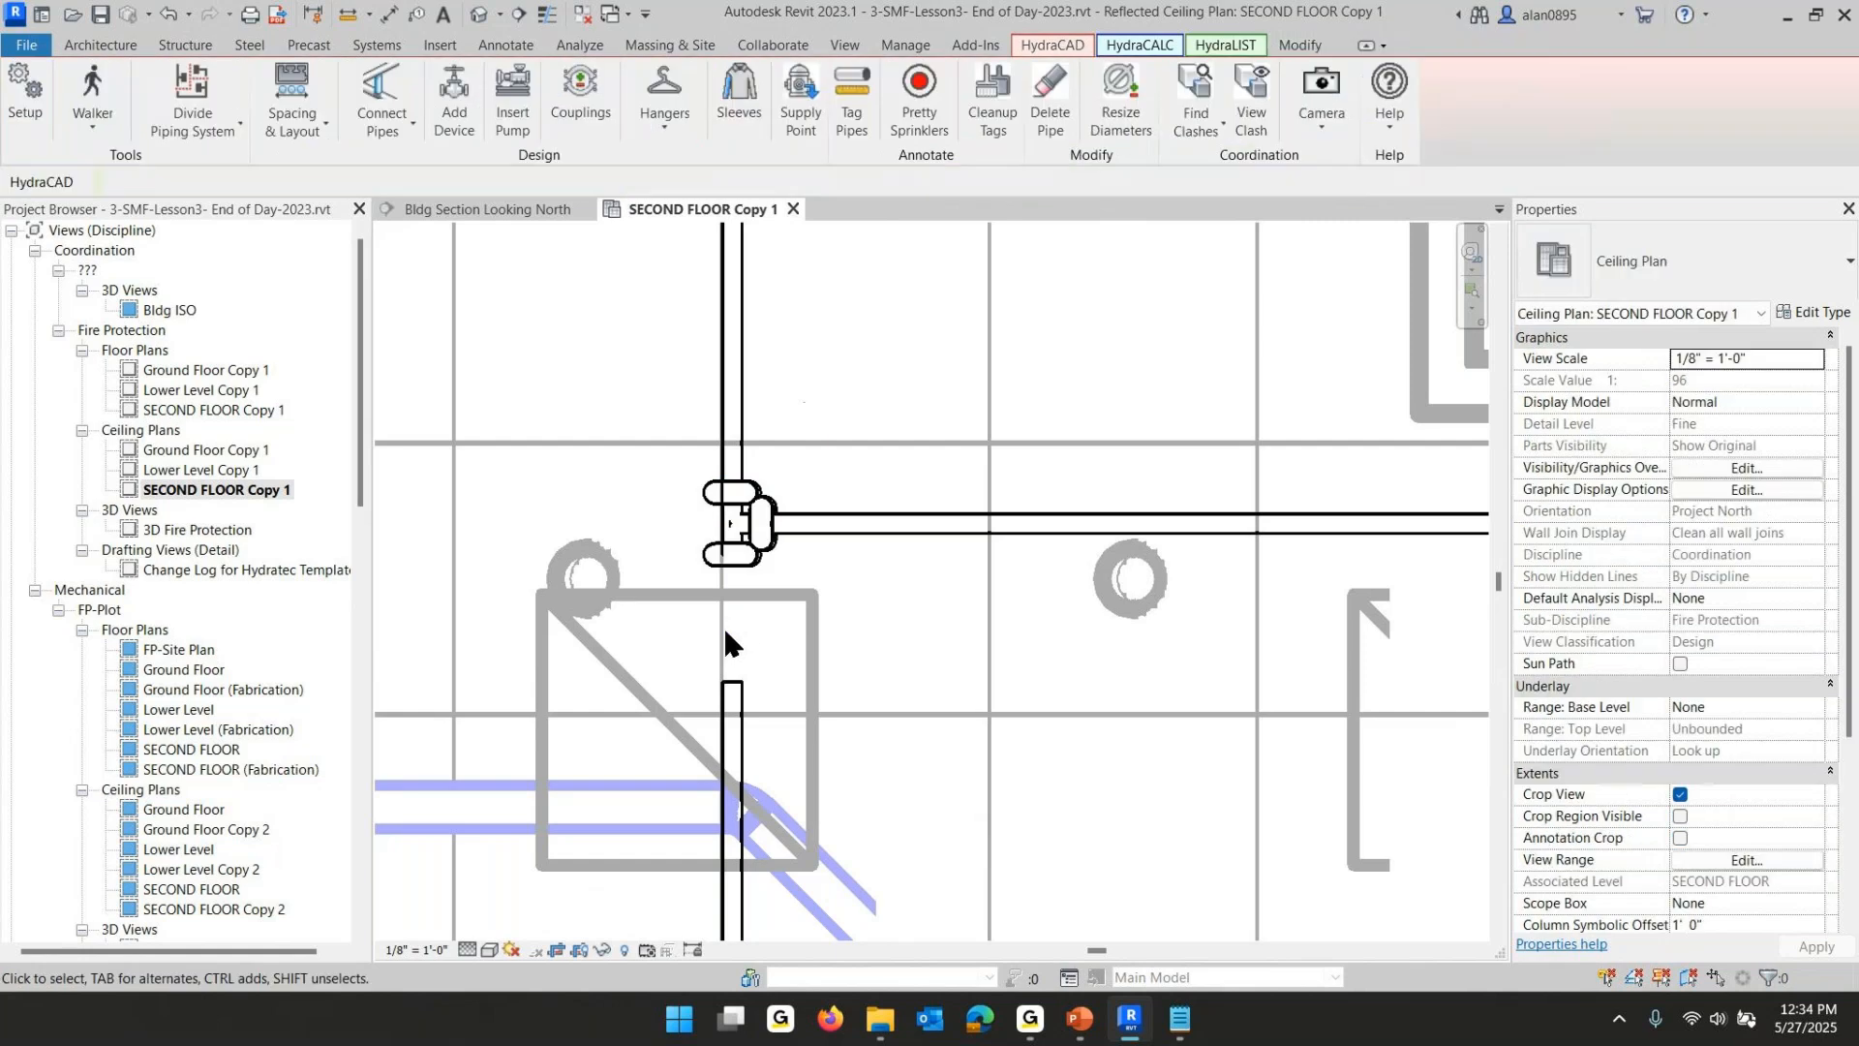
pyautogui.click(770, 550)
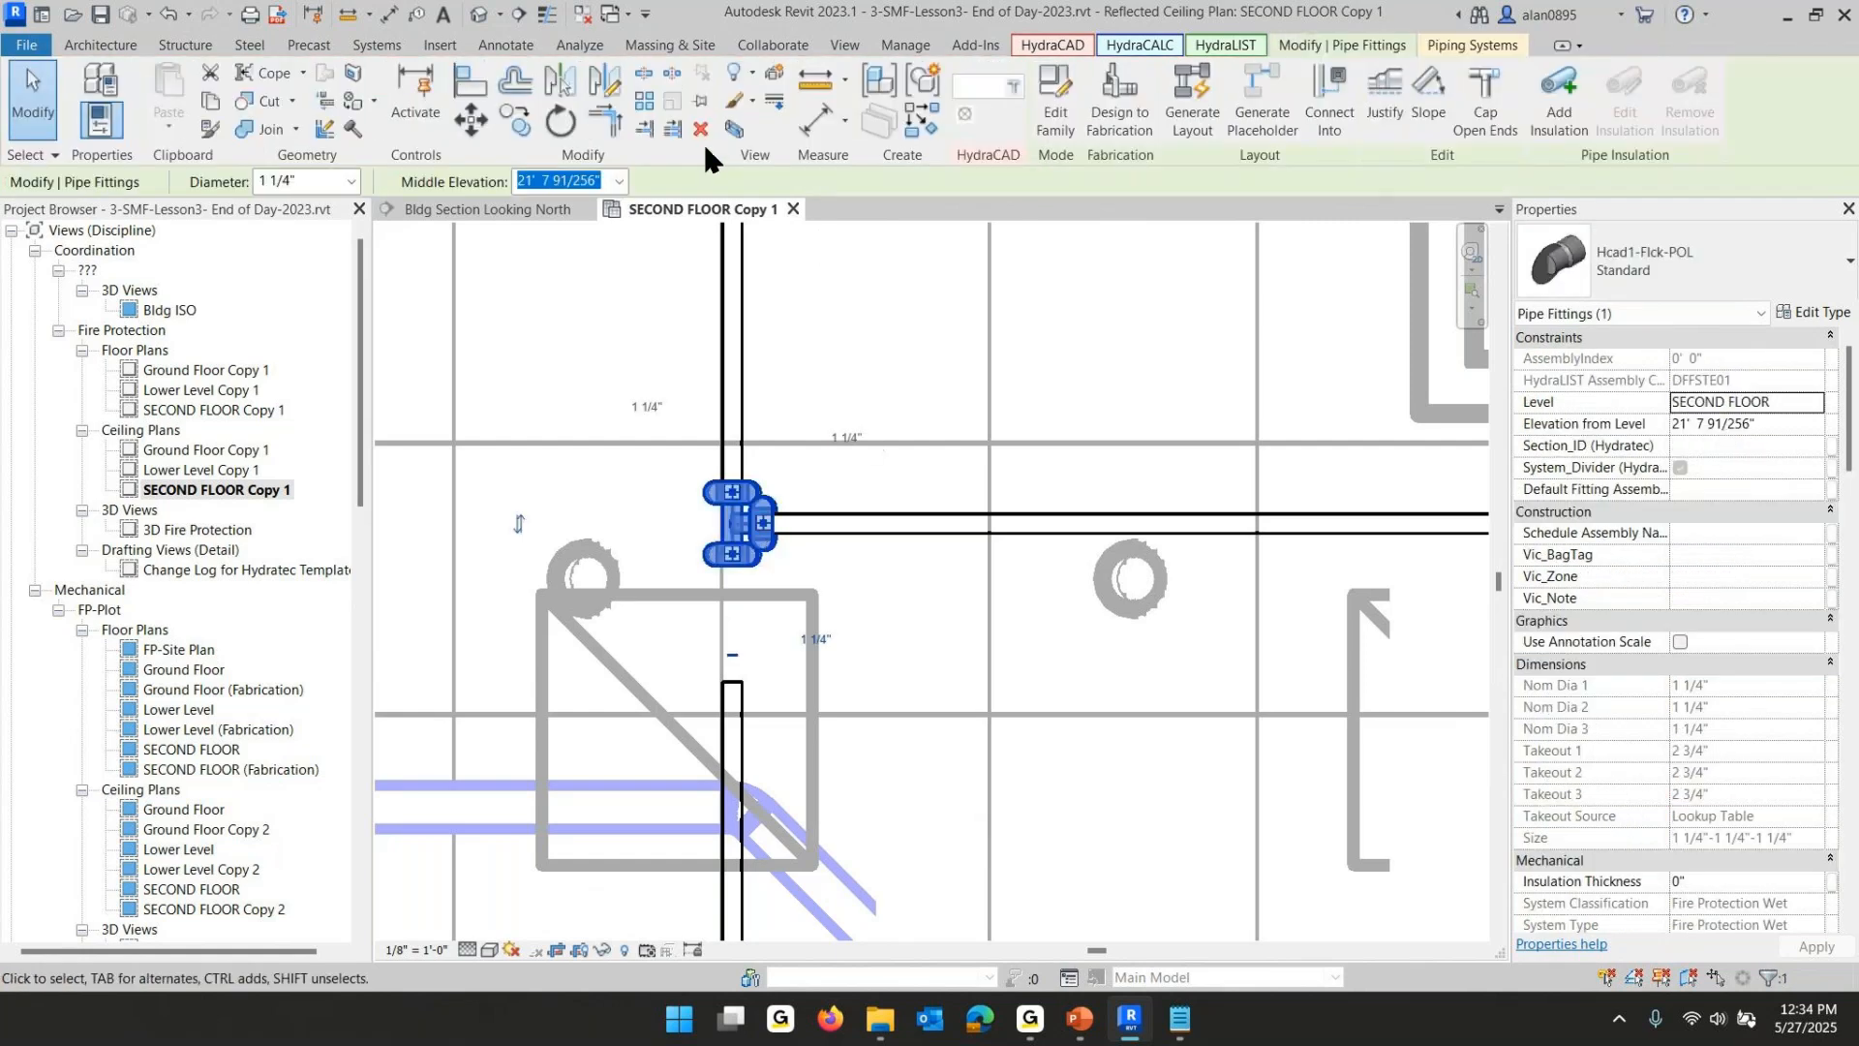
pyautogui.click(967, 109)
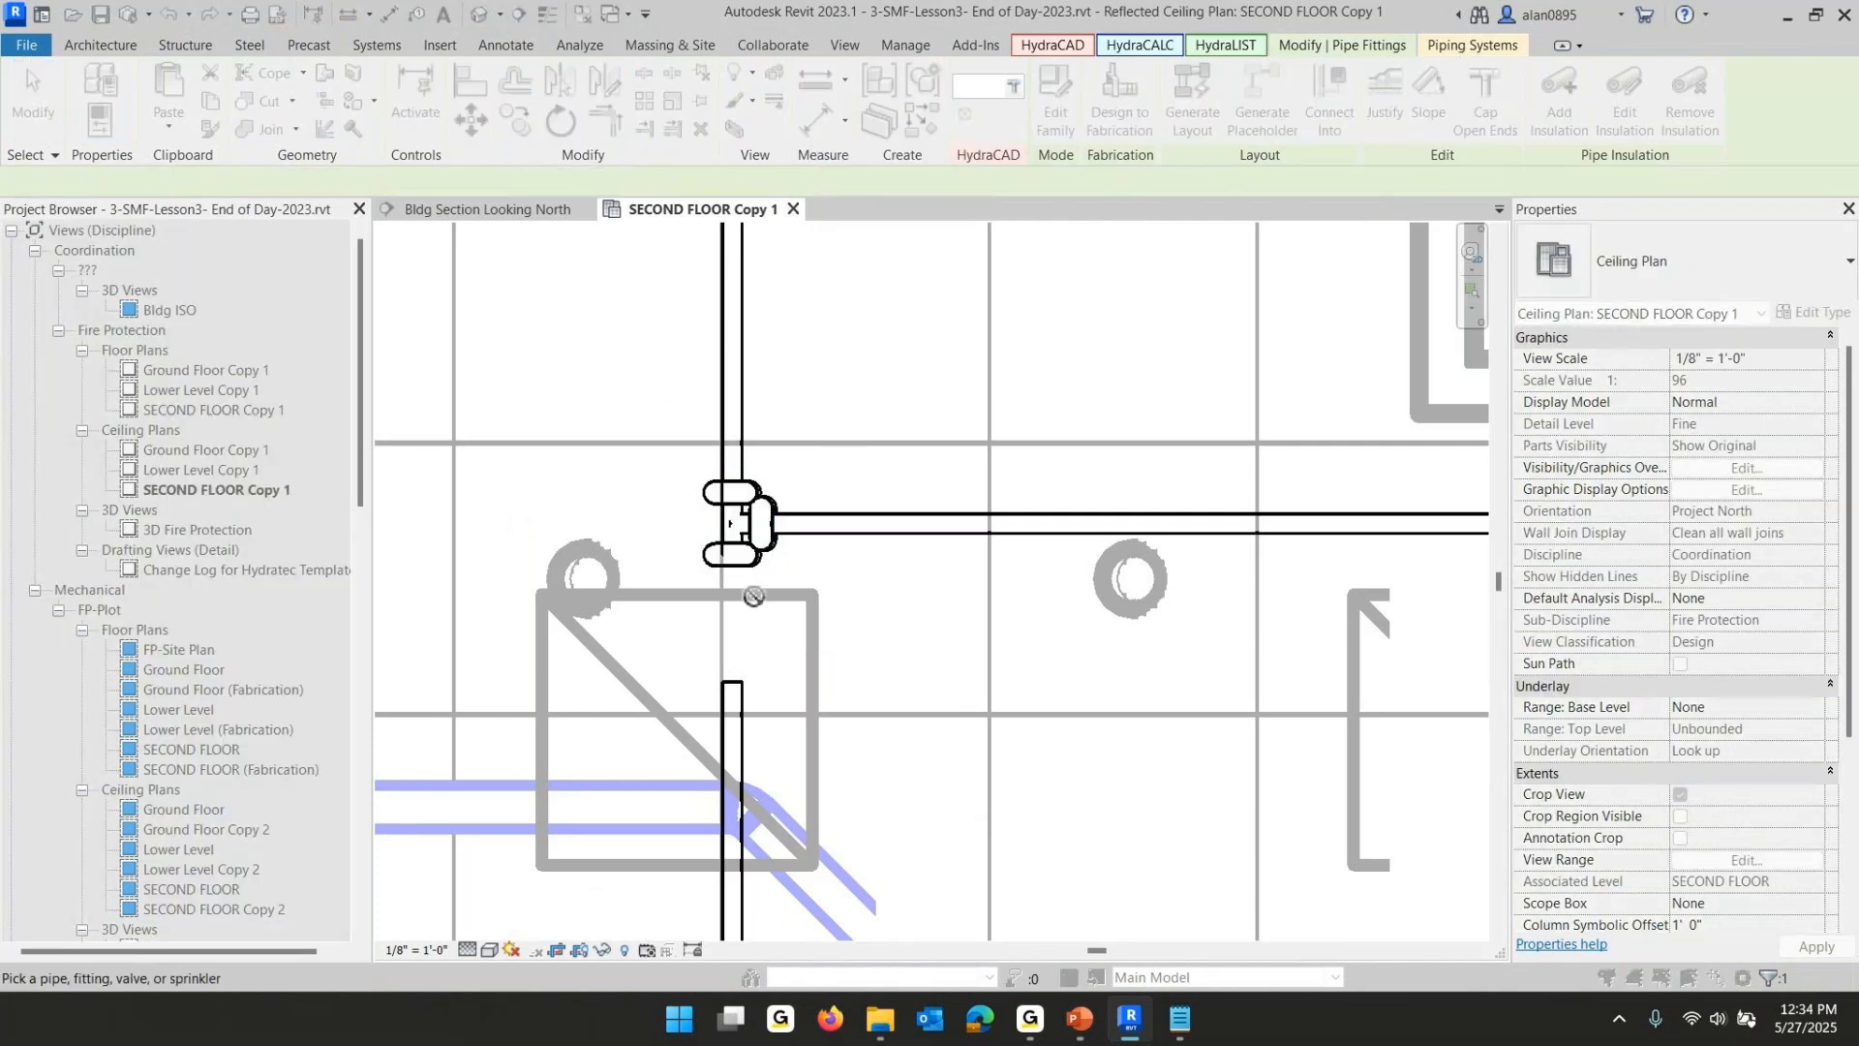
# - Convert the upper corner elbow of the reroute into a tee and run ConnectToThis on it
pyautogui.scroll(-5, 750, 710)
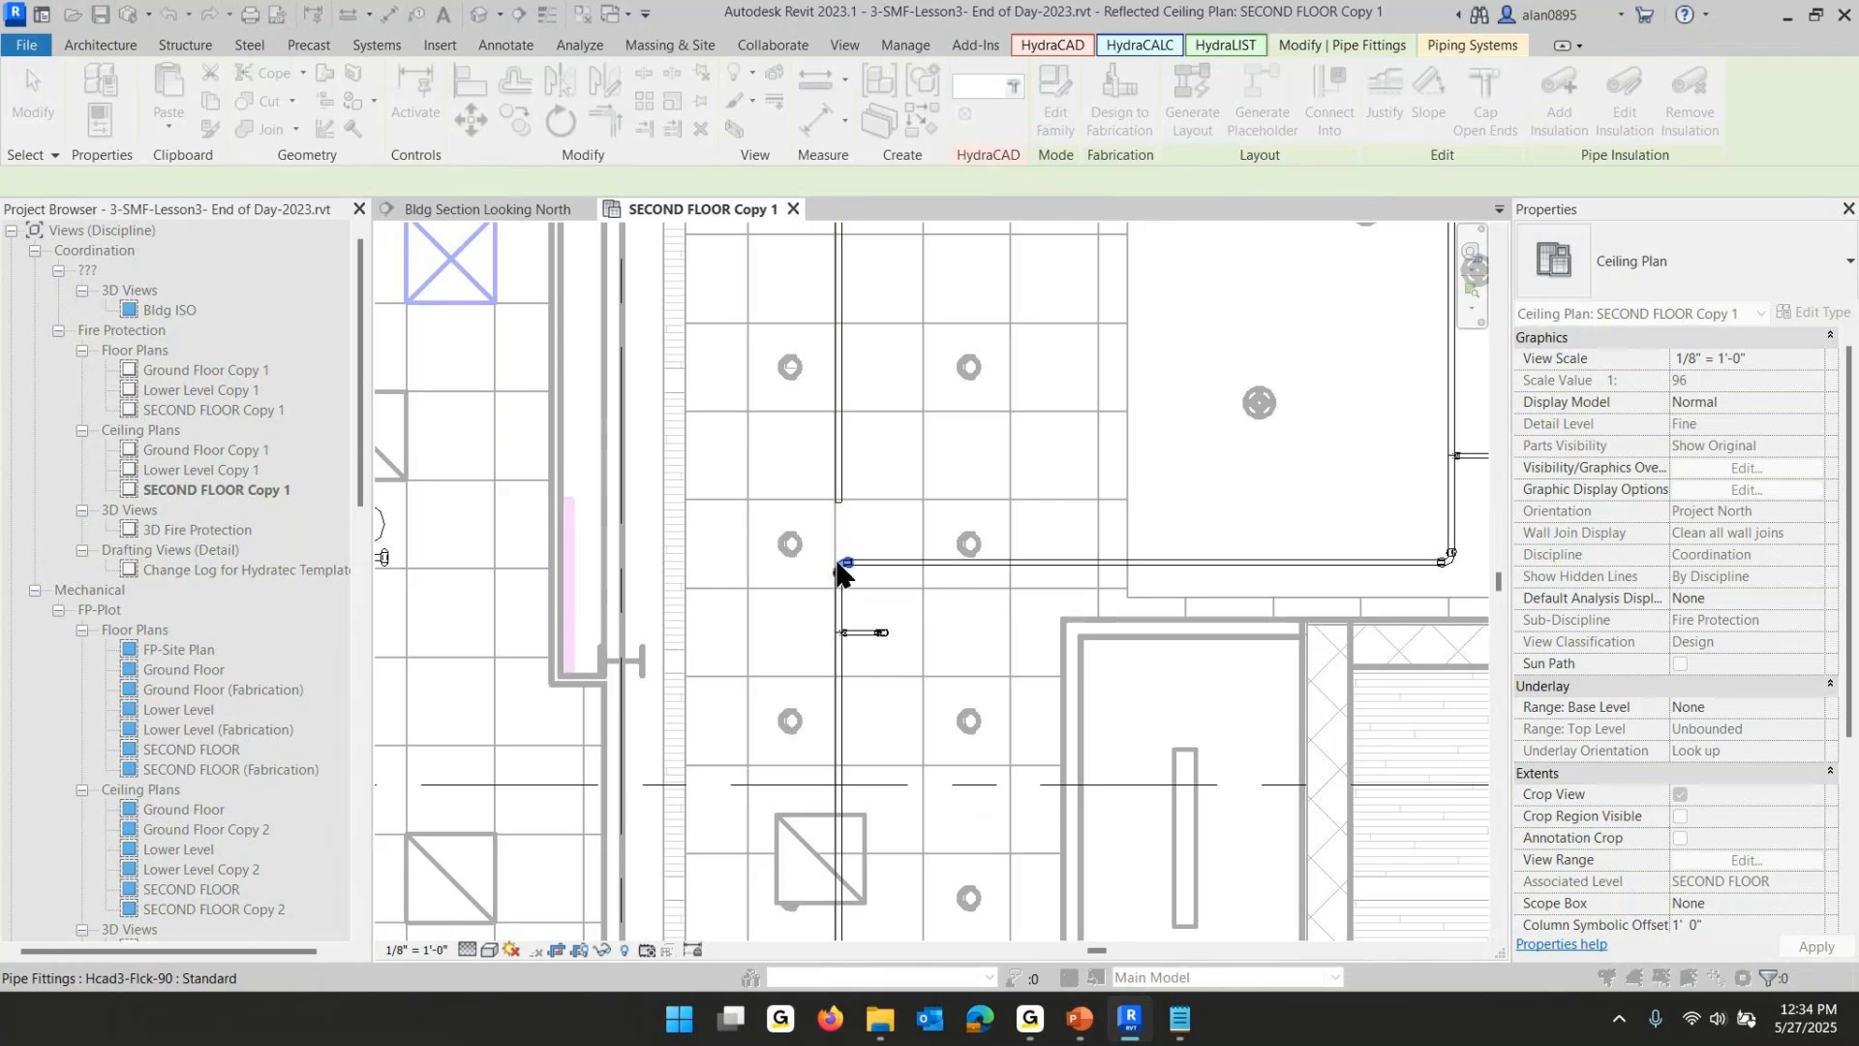
pyautogui.click(841, 565)
pyautogui.click(846, 566)
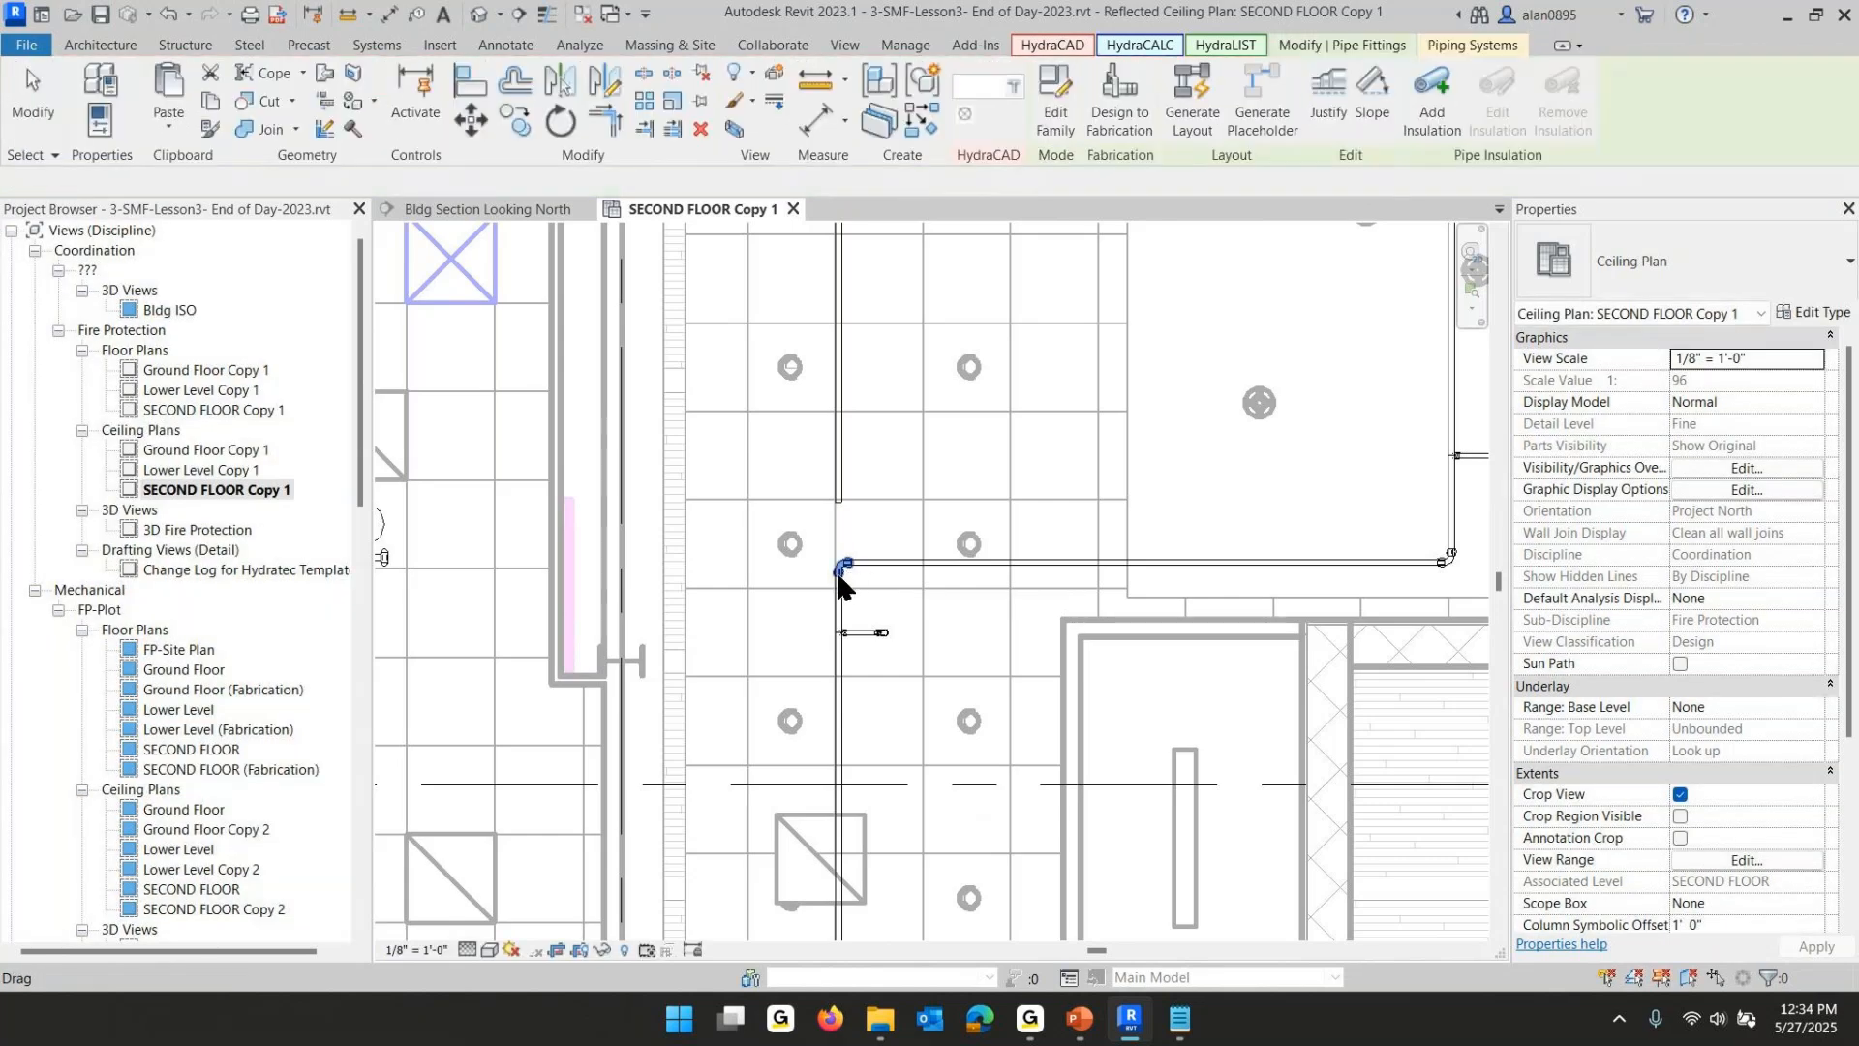
pyautogui.press('Escape')
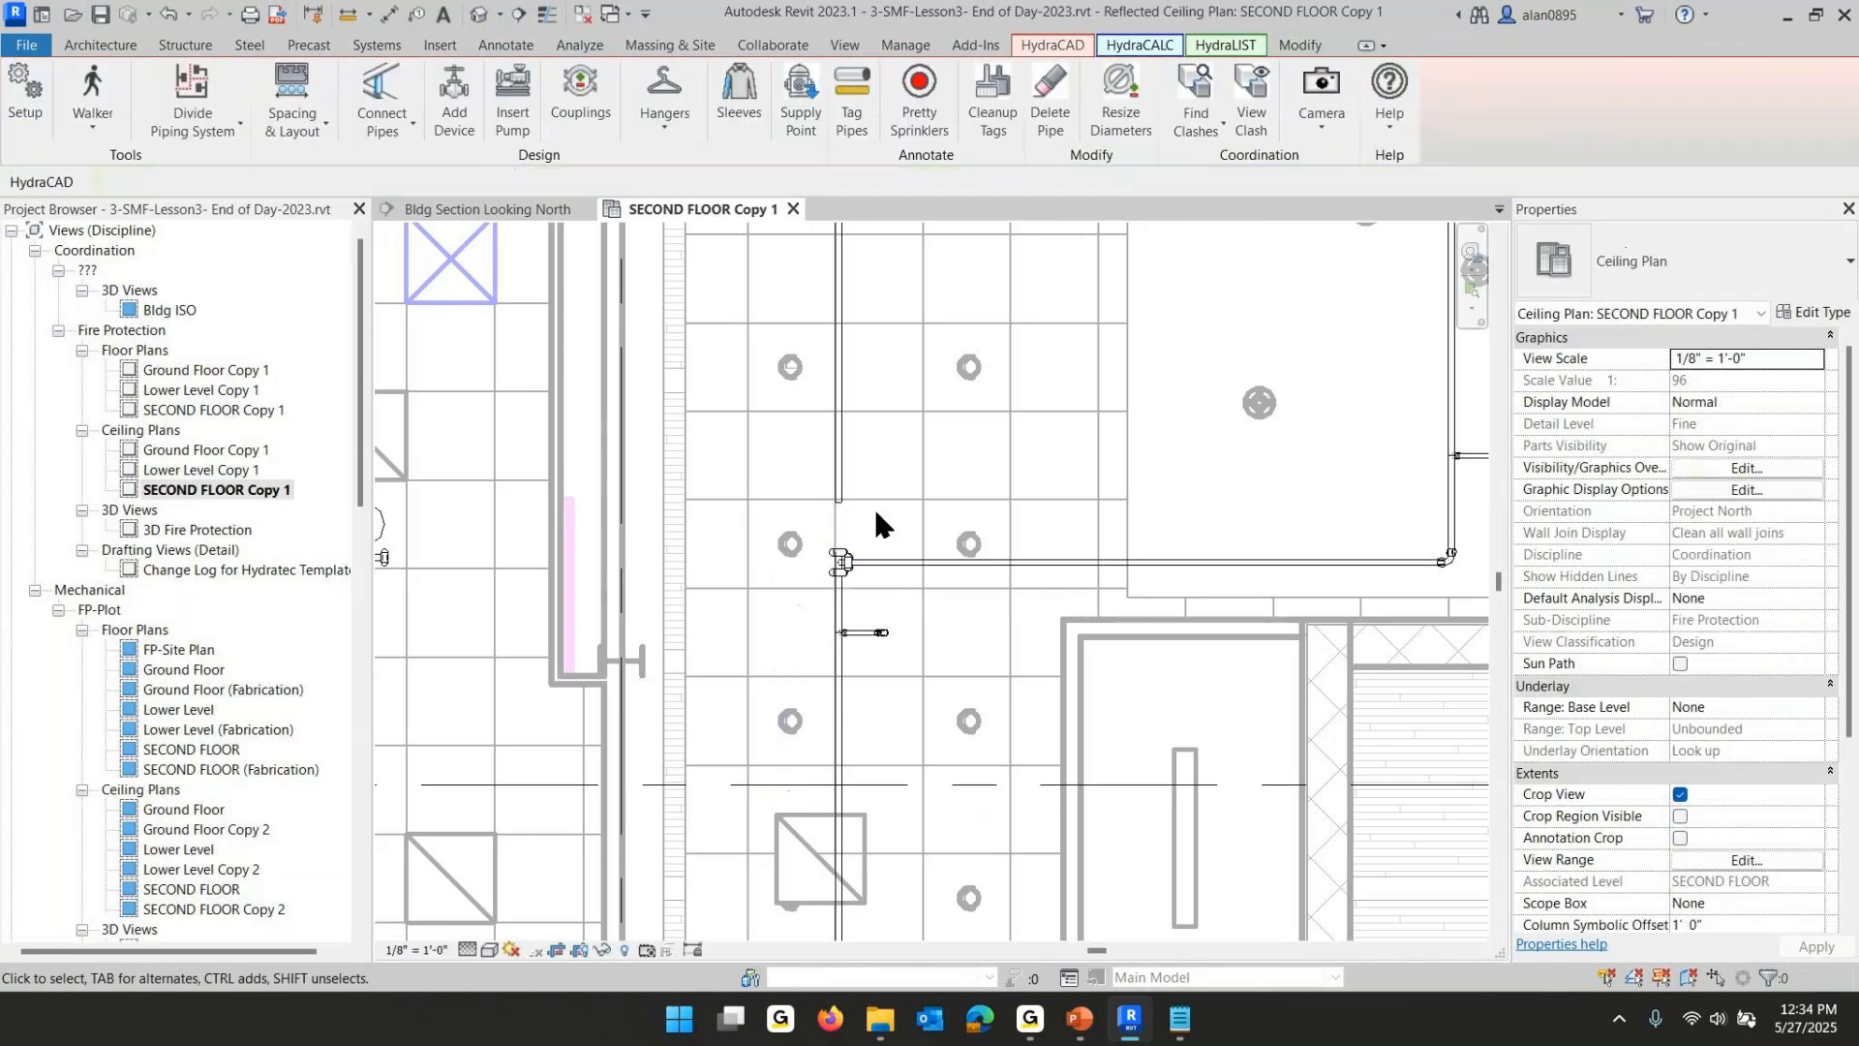
pyautogui.click(841, 564)
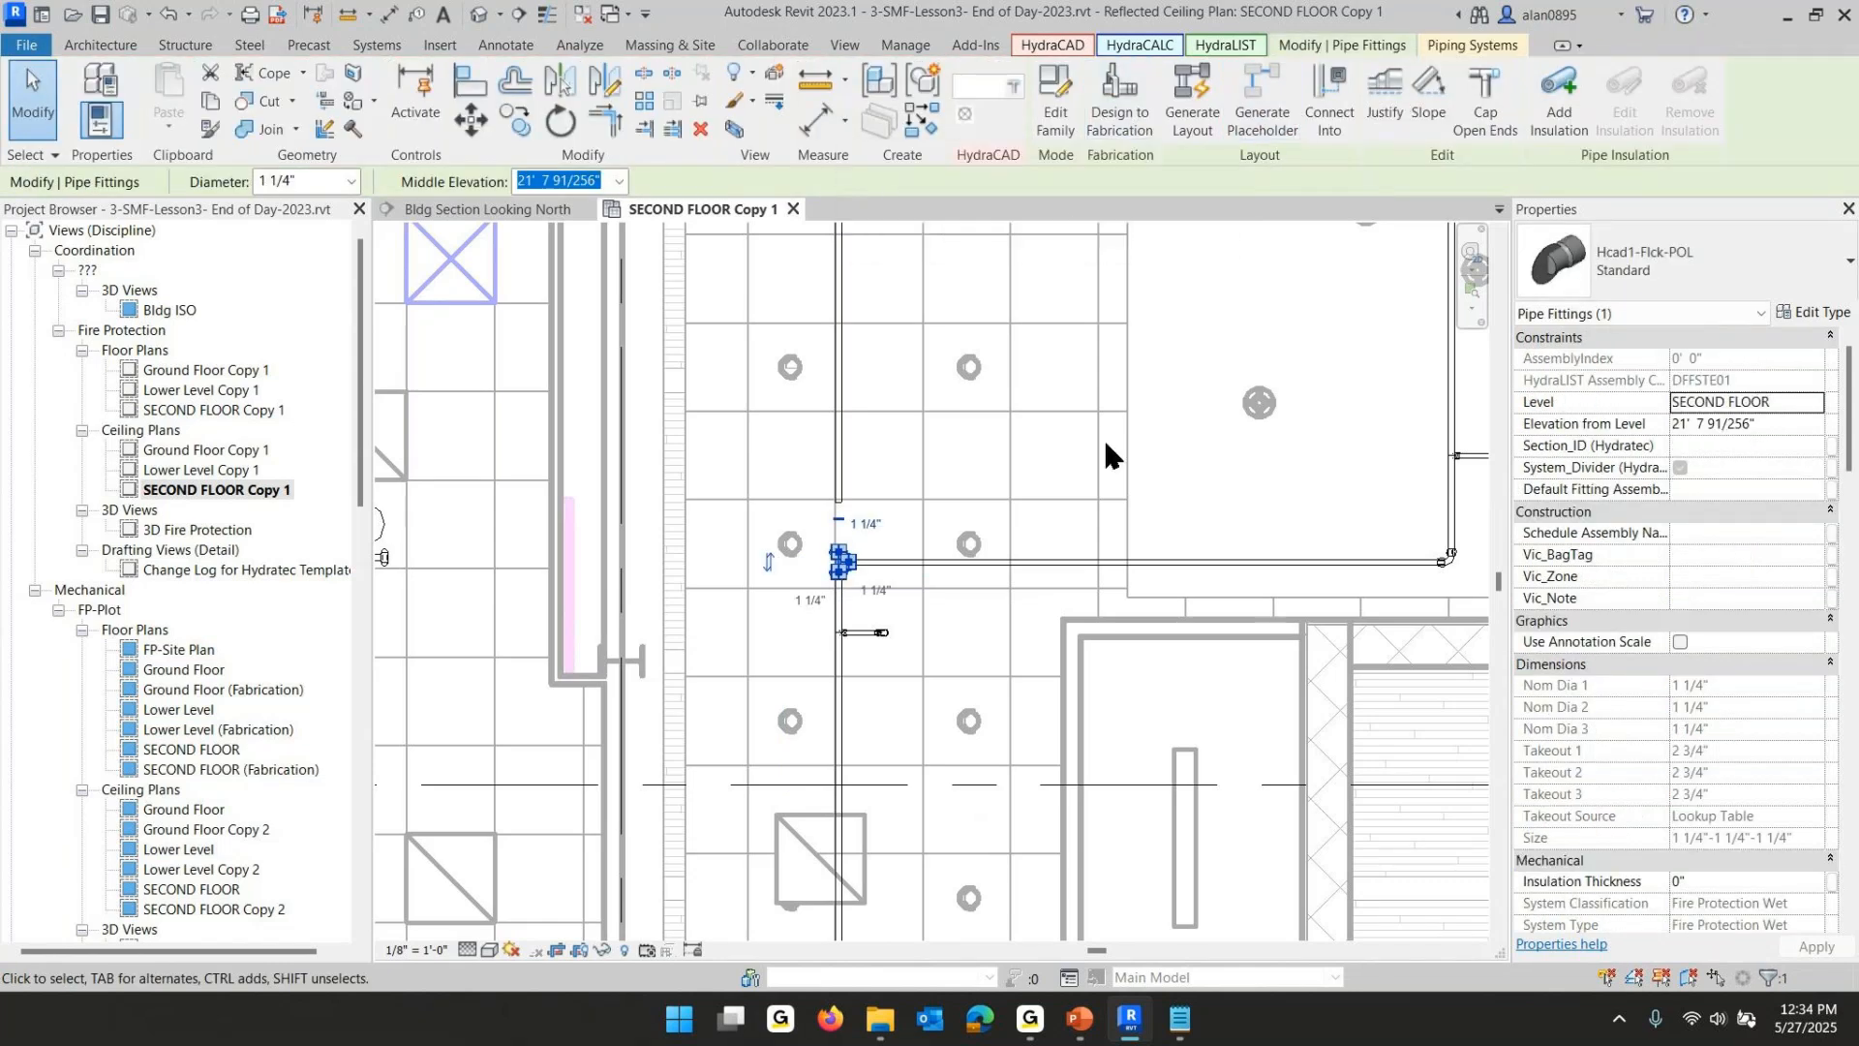
pyautogui.click(965, 115)
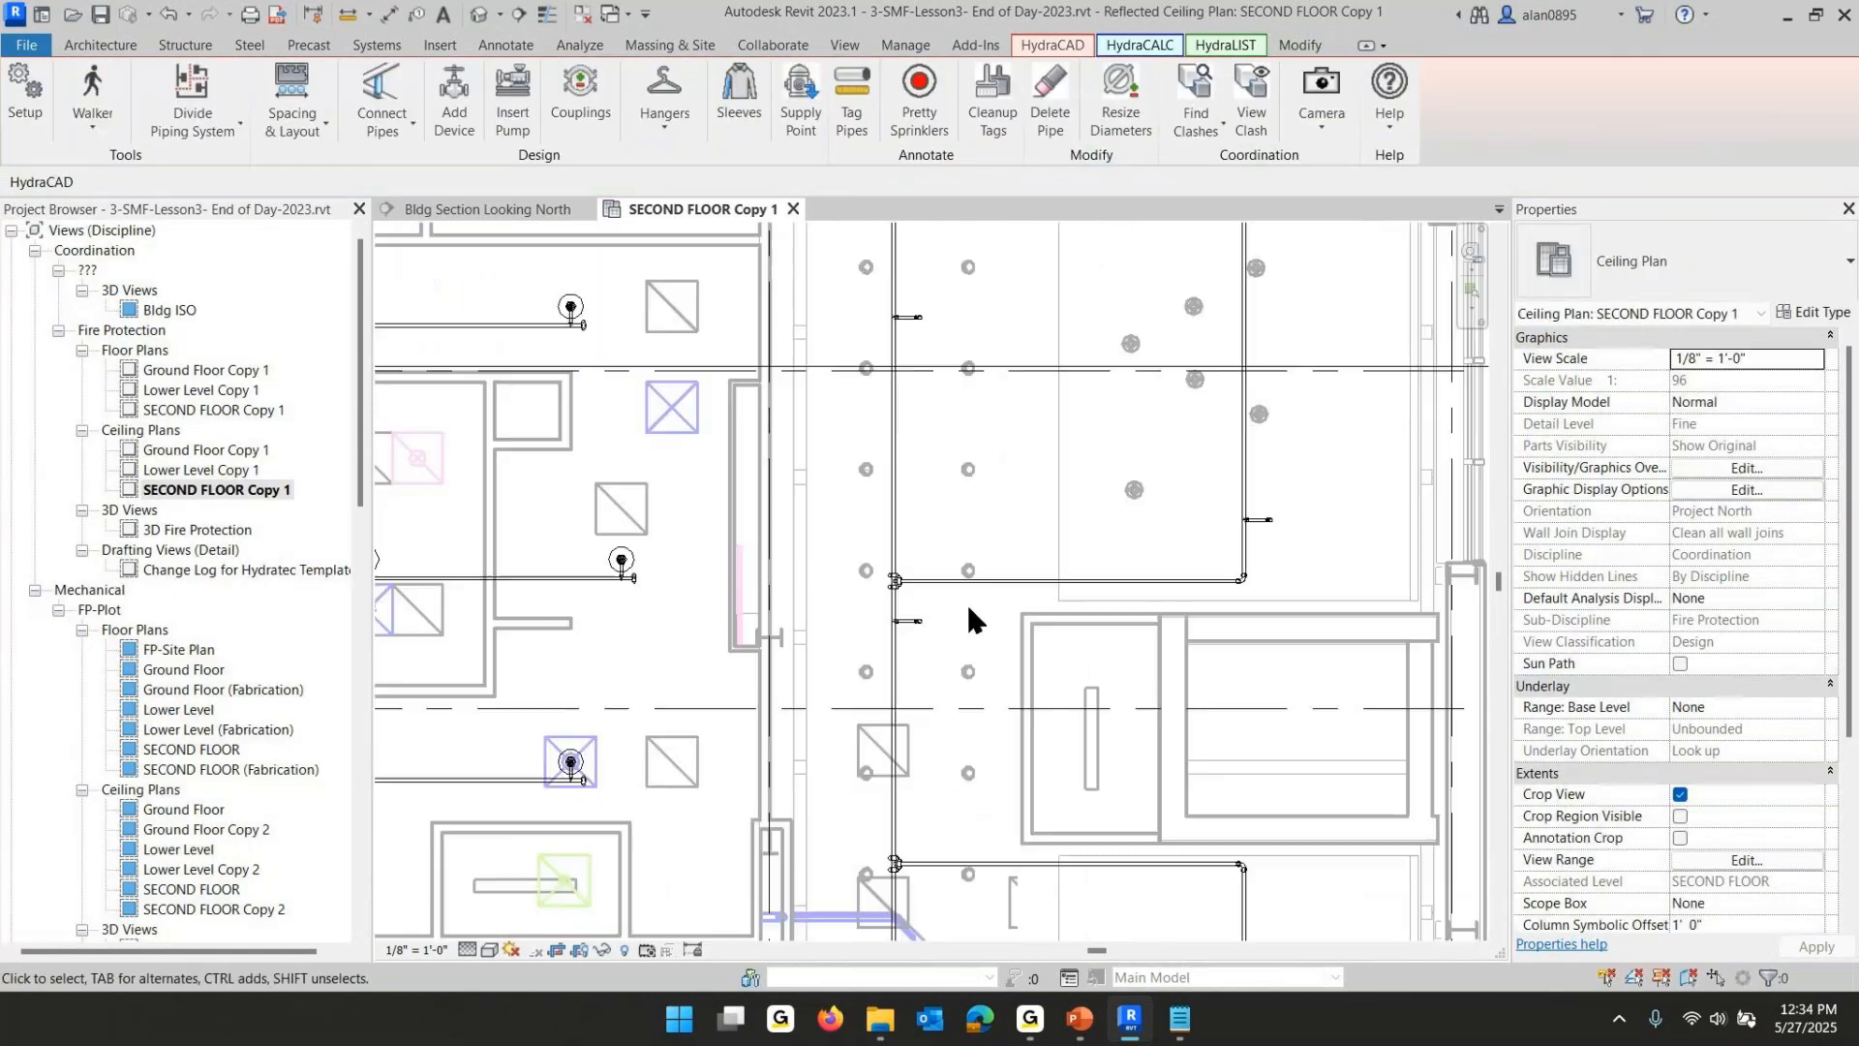
# - Inspect the rerouted pipe corners around the elevator shaft
pyautogui.scroll(-3, 964, 599)
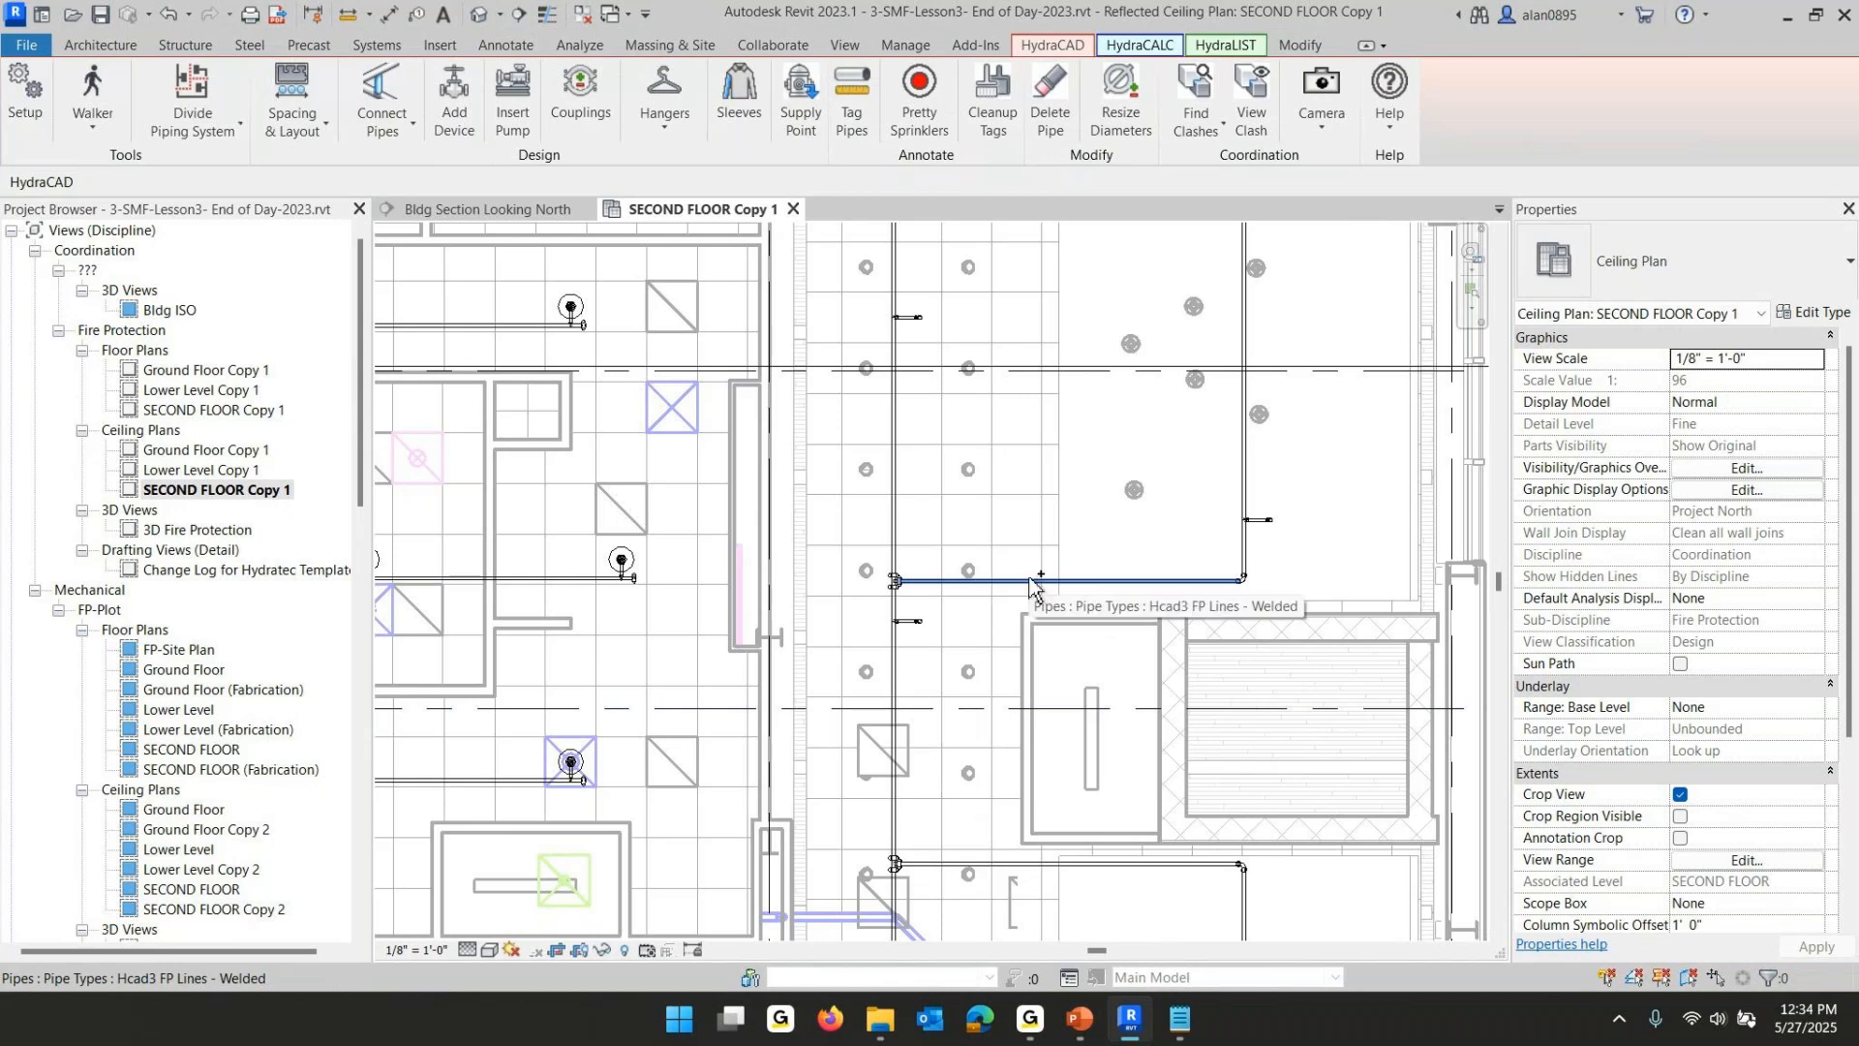
pyautogui.scroll(2, 1028, 579)
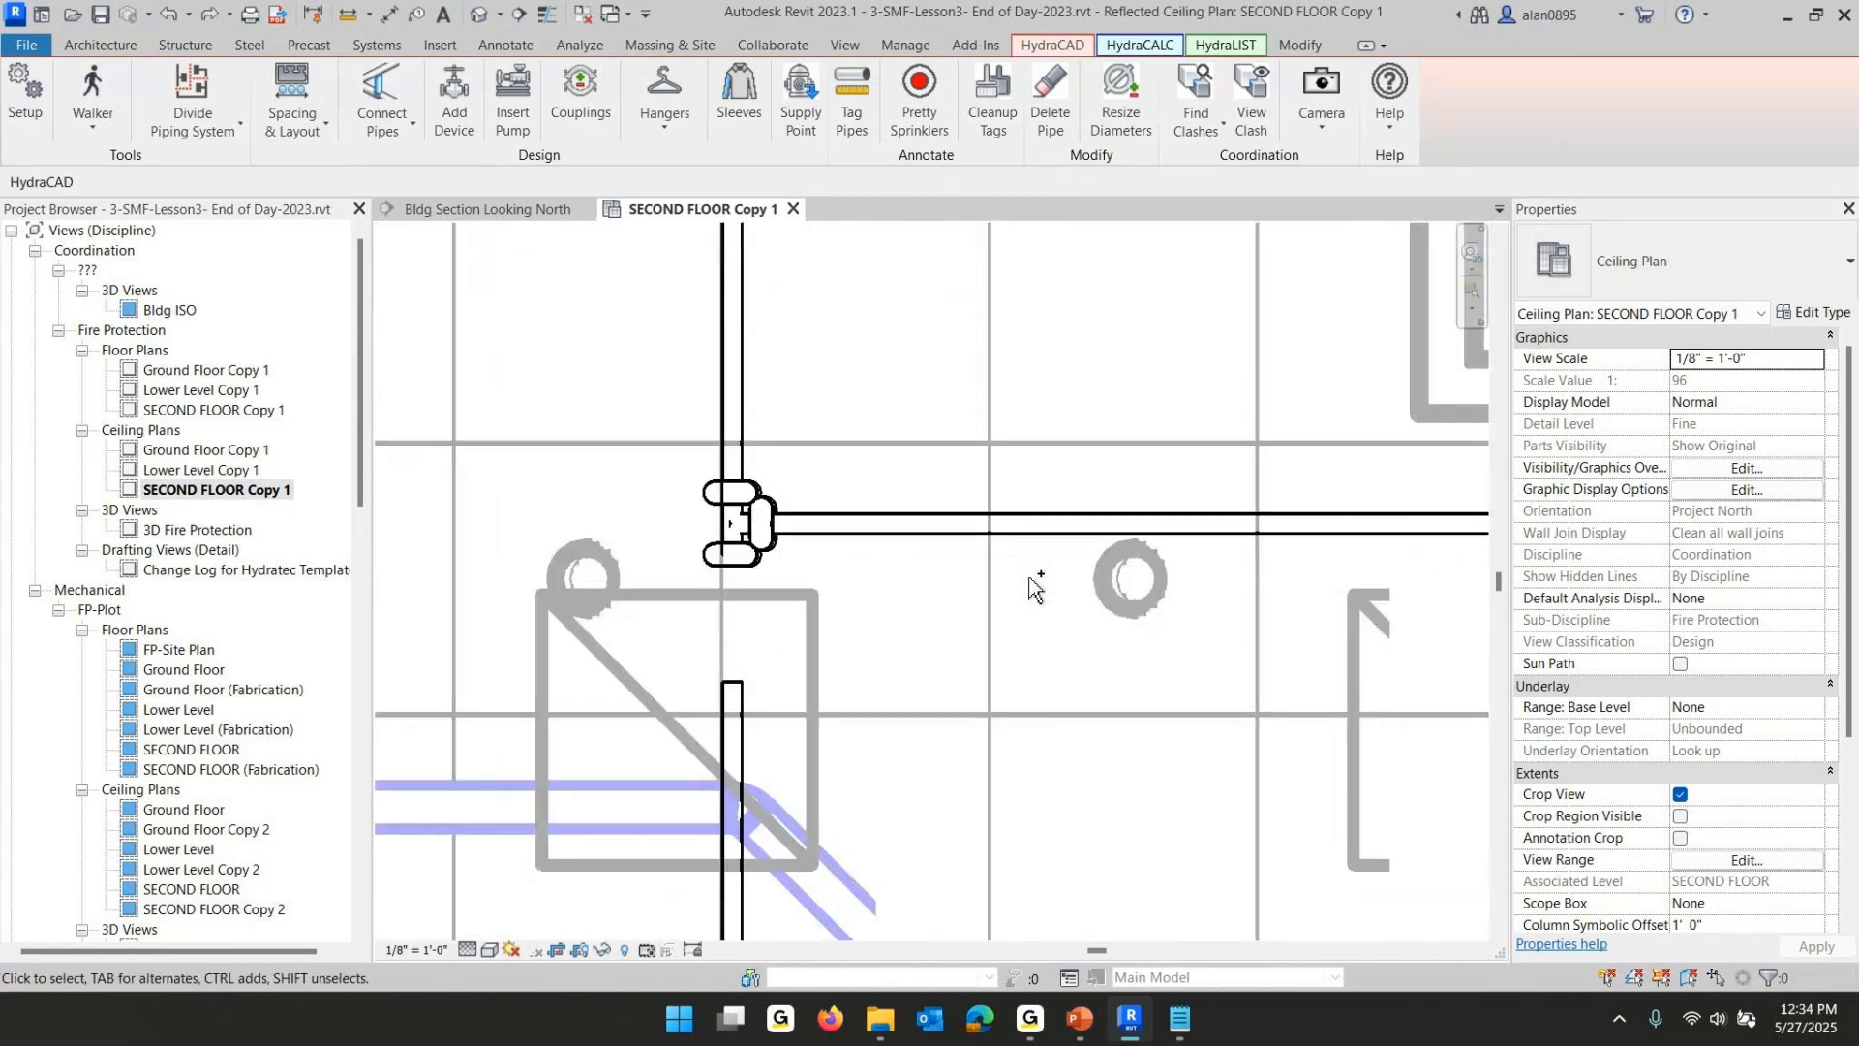
pyautogui.scroll(-5, 1066, 782)
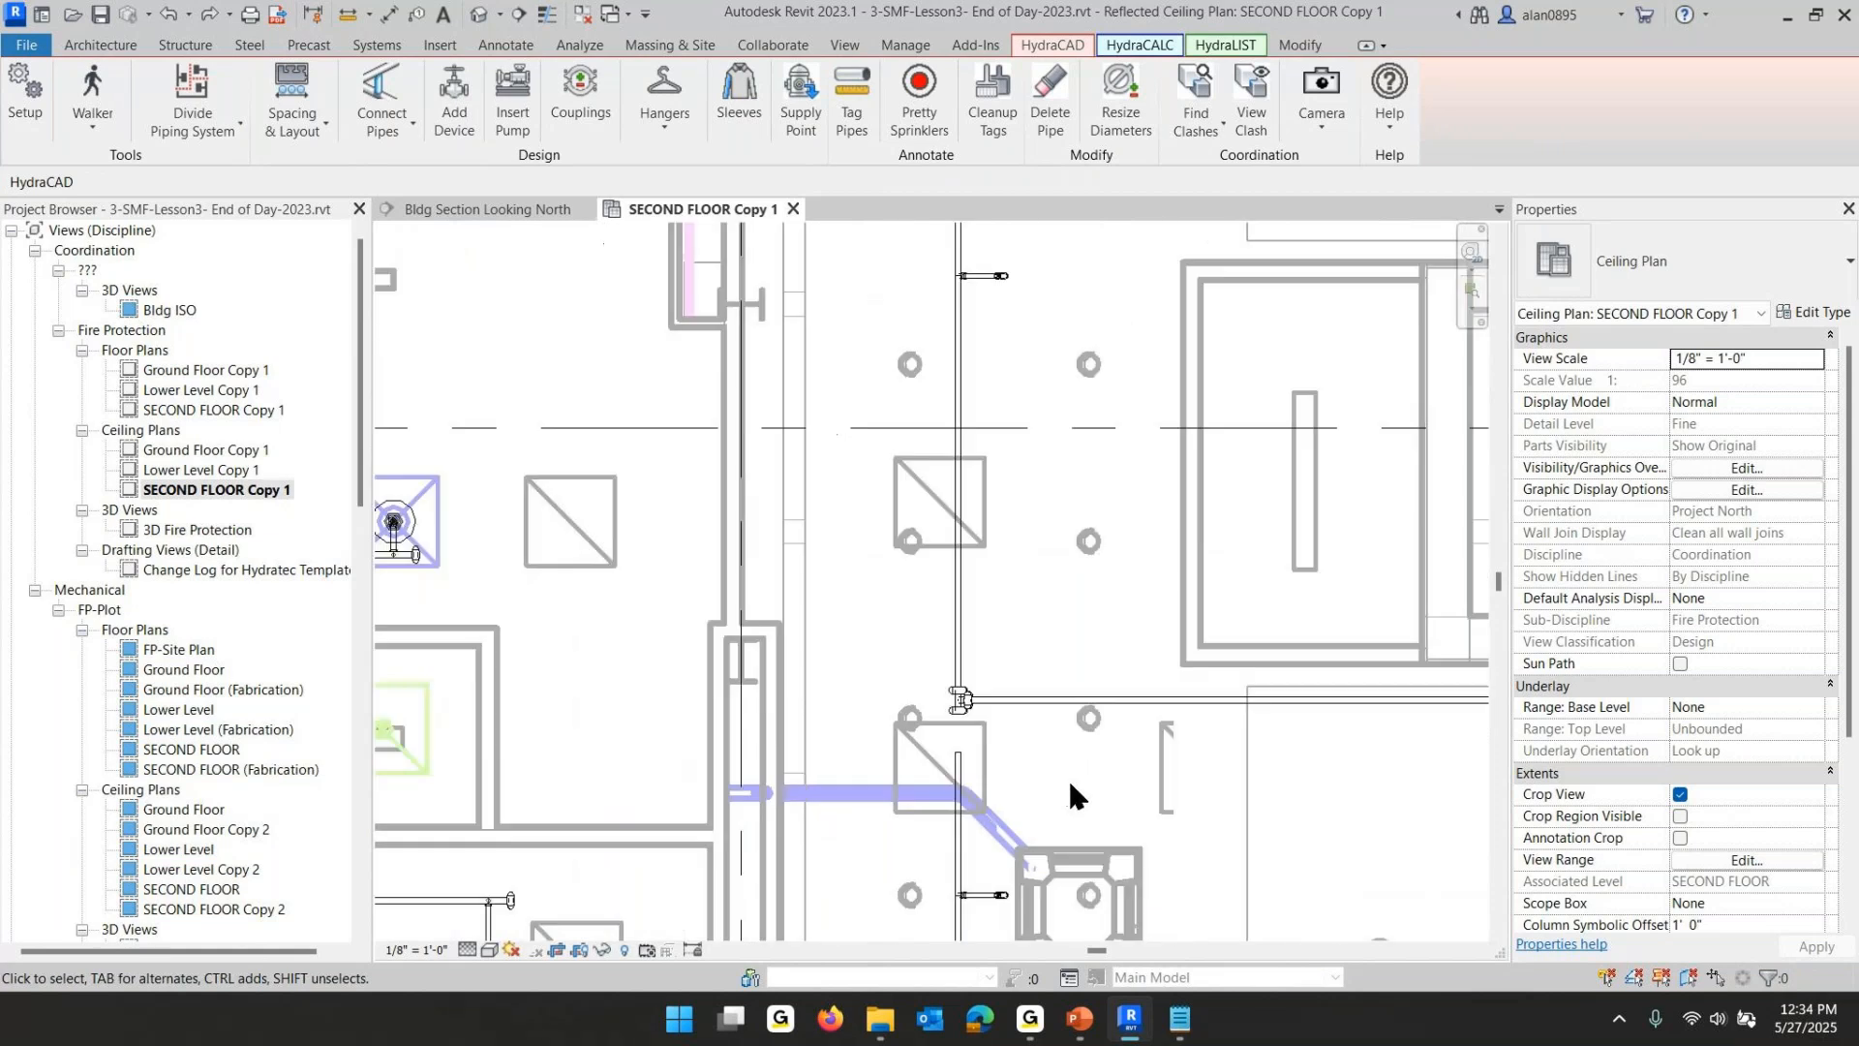
pyautogui.moveTo(1067, 776); pyautogui.dragTo(874, 650, button='middle')
pyautogui.scroll(1, 852, 628)
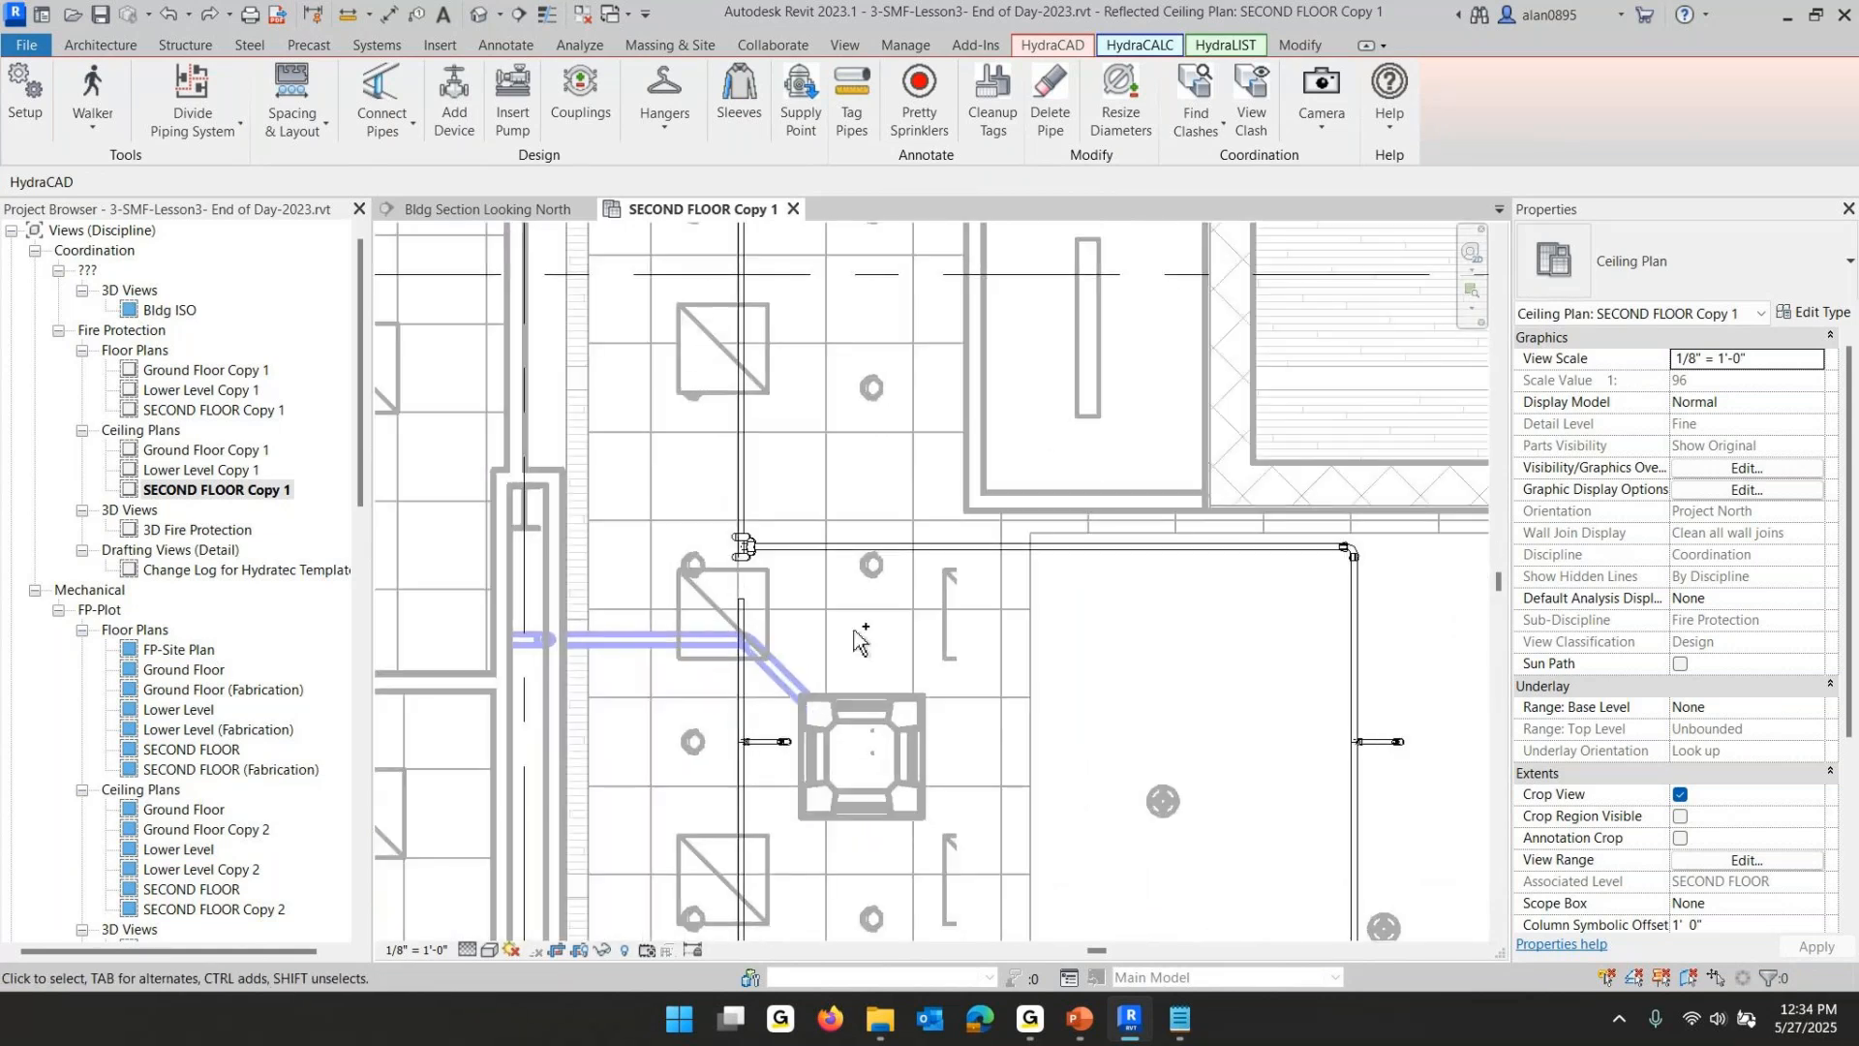
pyautogui.scroll(4, 859, 639)
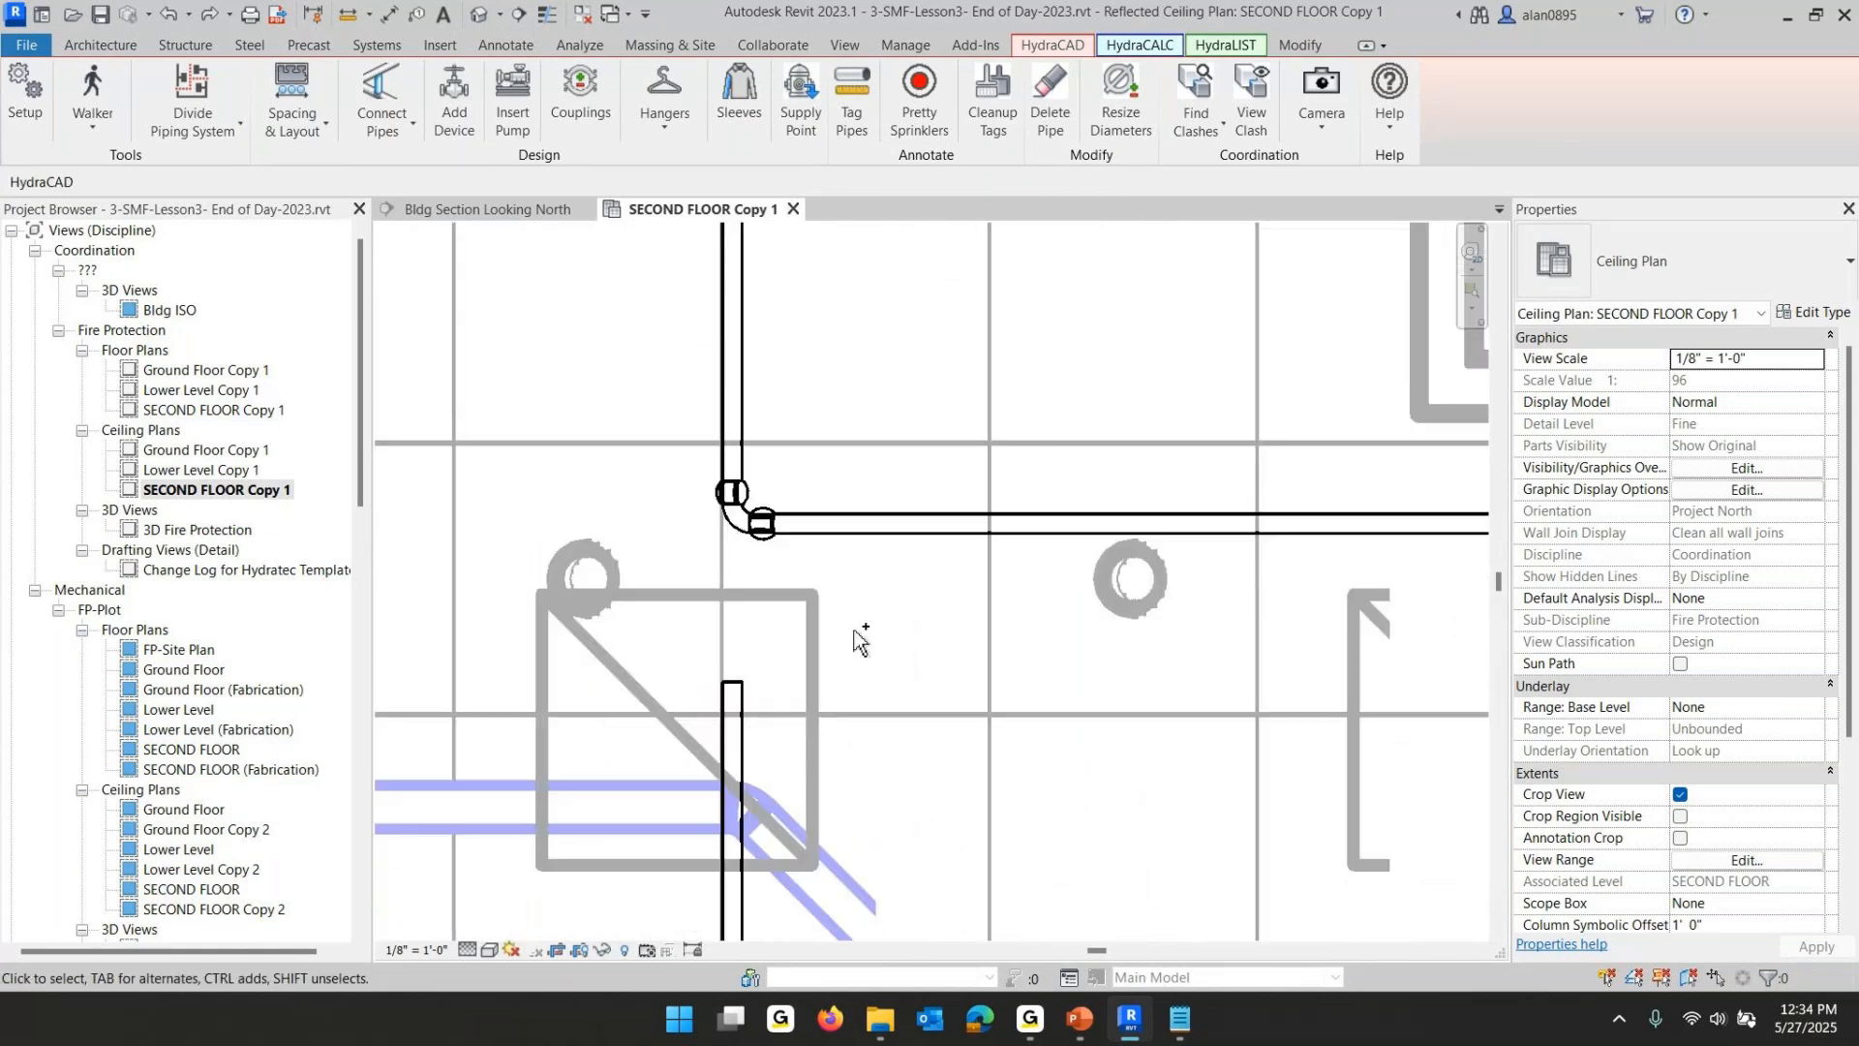
# - Undo the last two changes to the reroute piping
pyautogui.scroll(-5, 859, 639)
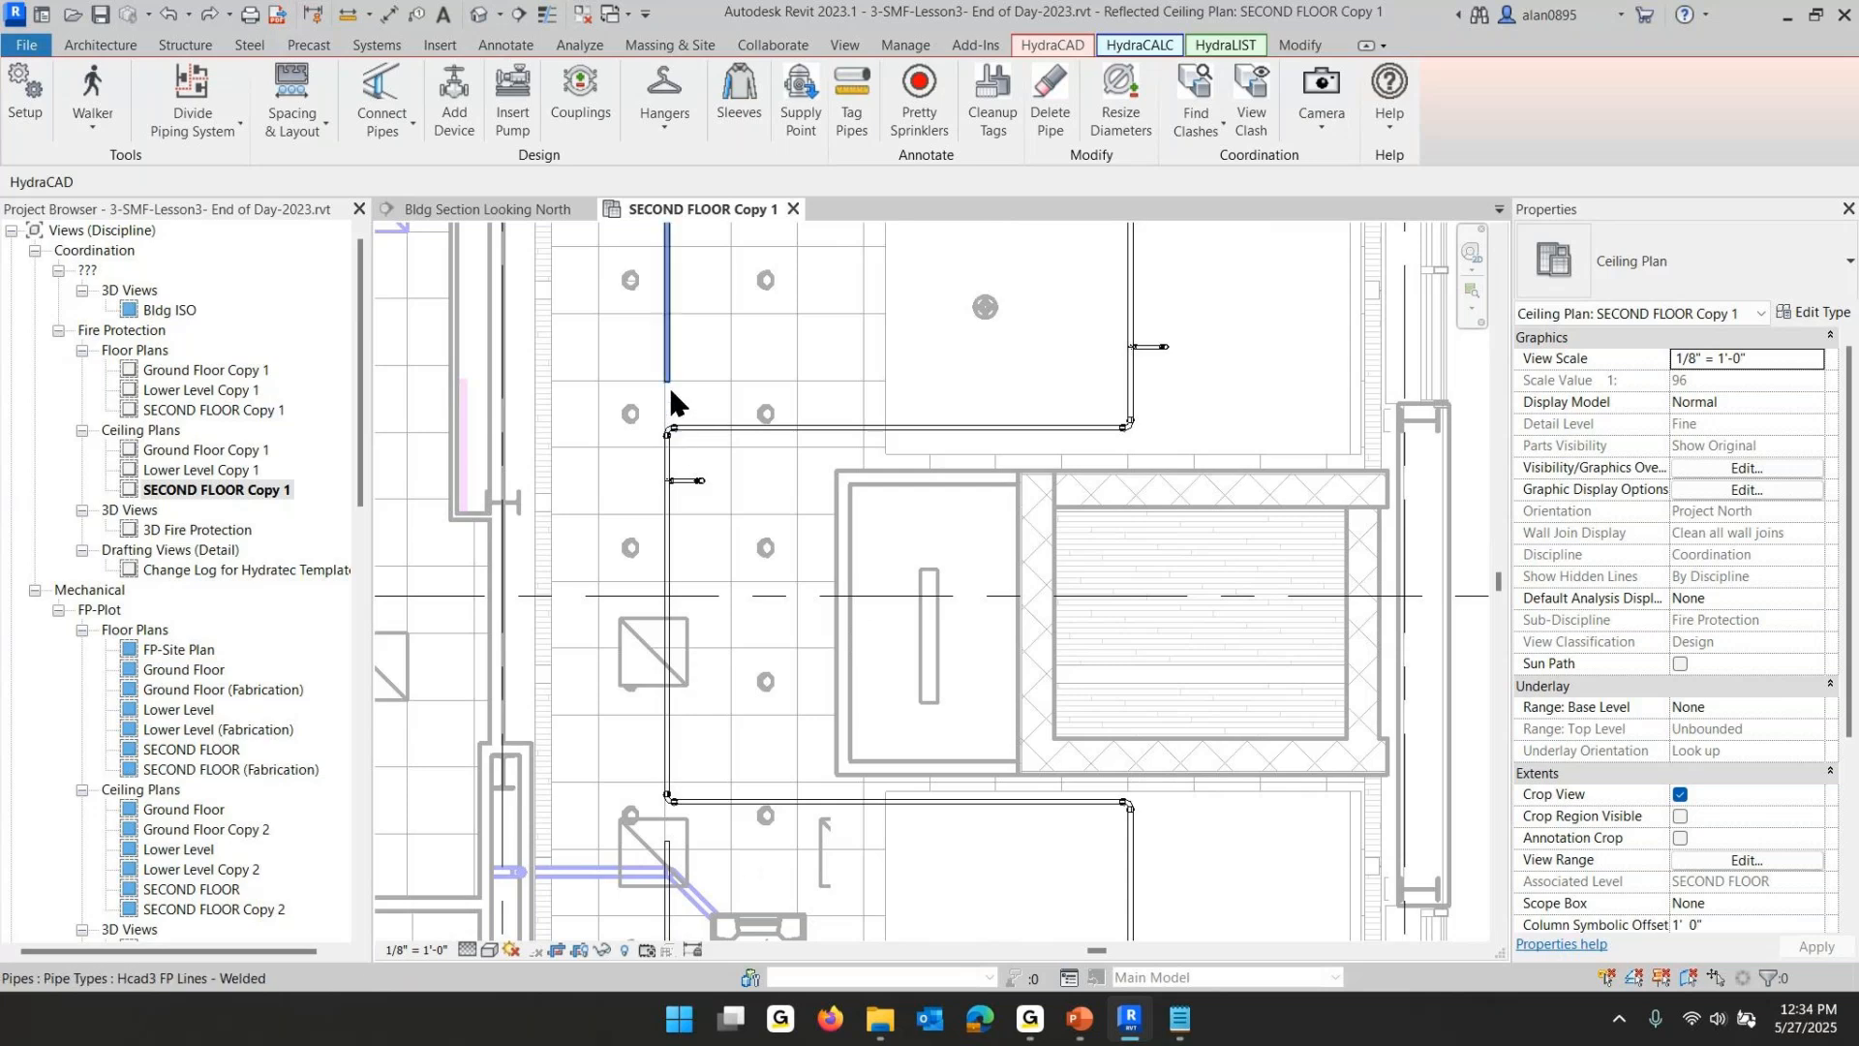
pyautogui.hotkey('ctrl', 'z')
pyautogui.hotkey('ctrl', 'z')
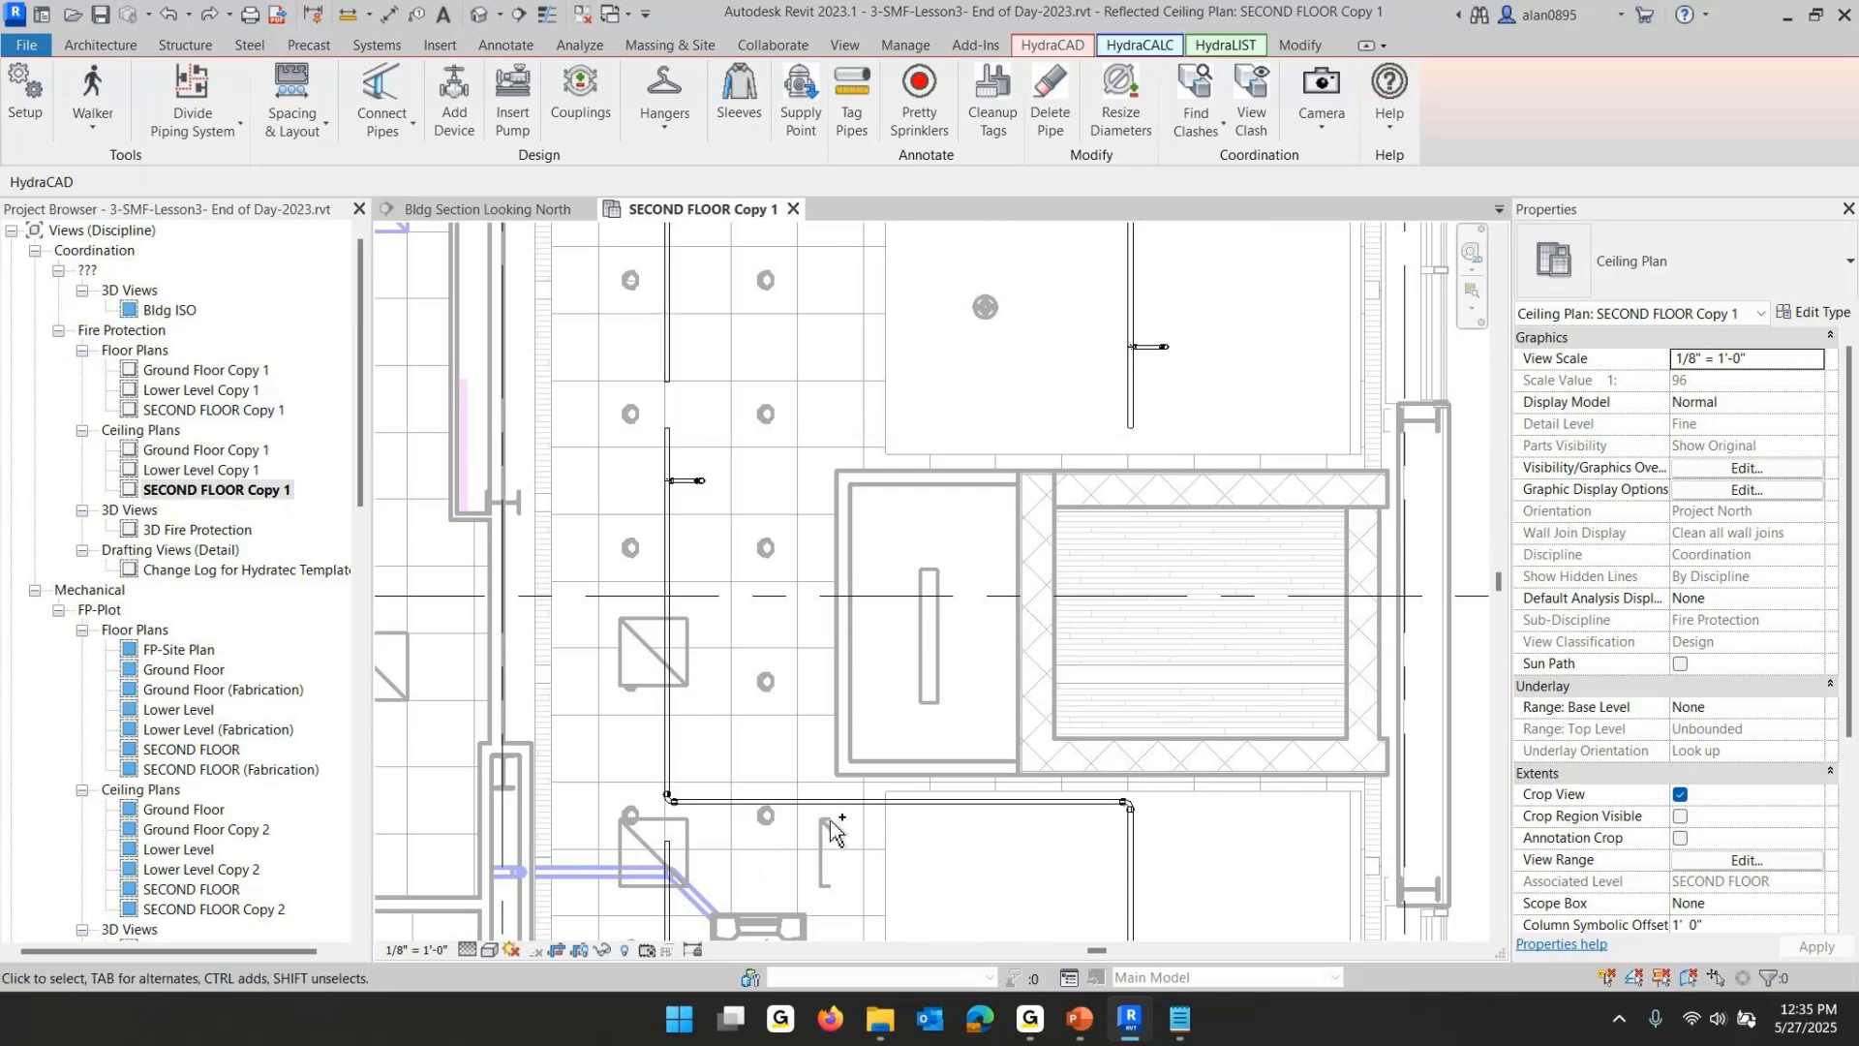
# - Create a similar pipe with Change Slope from the lower end of the left segment to the upper end of the lower right branchline
pyautogui.click(1130, 818)
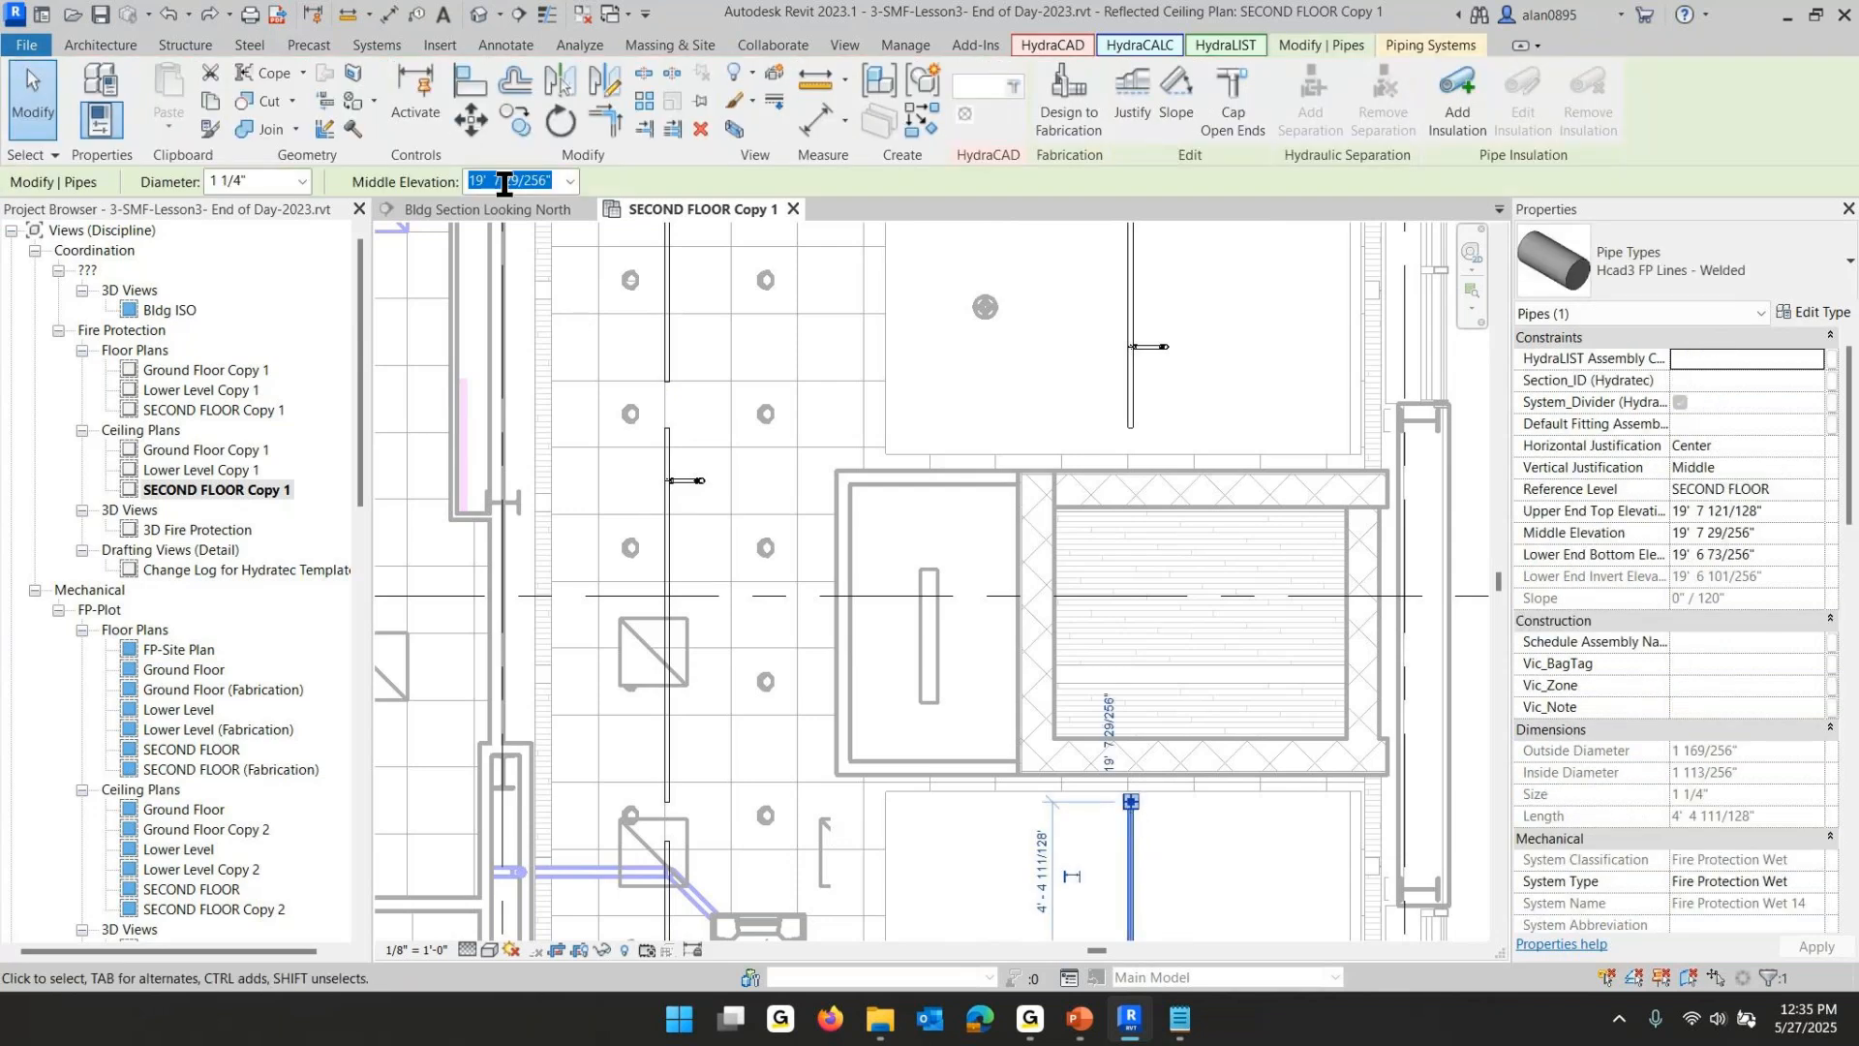
pyautogui.click(682, 749)
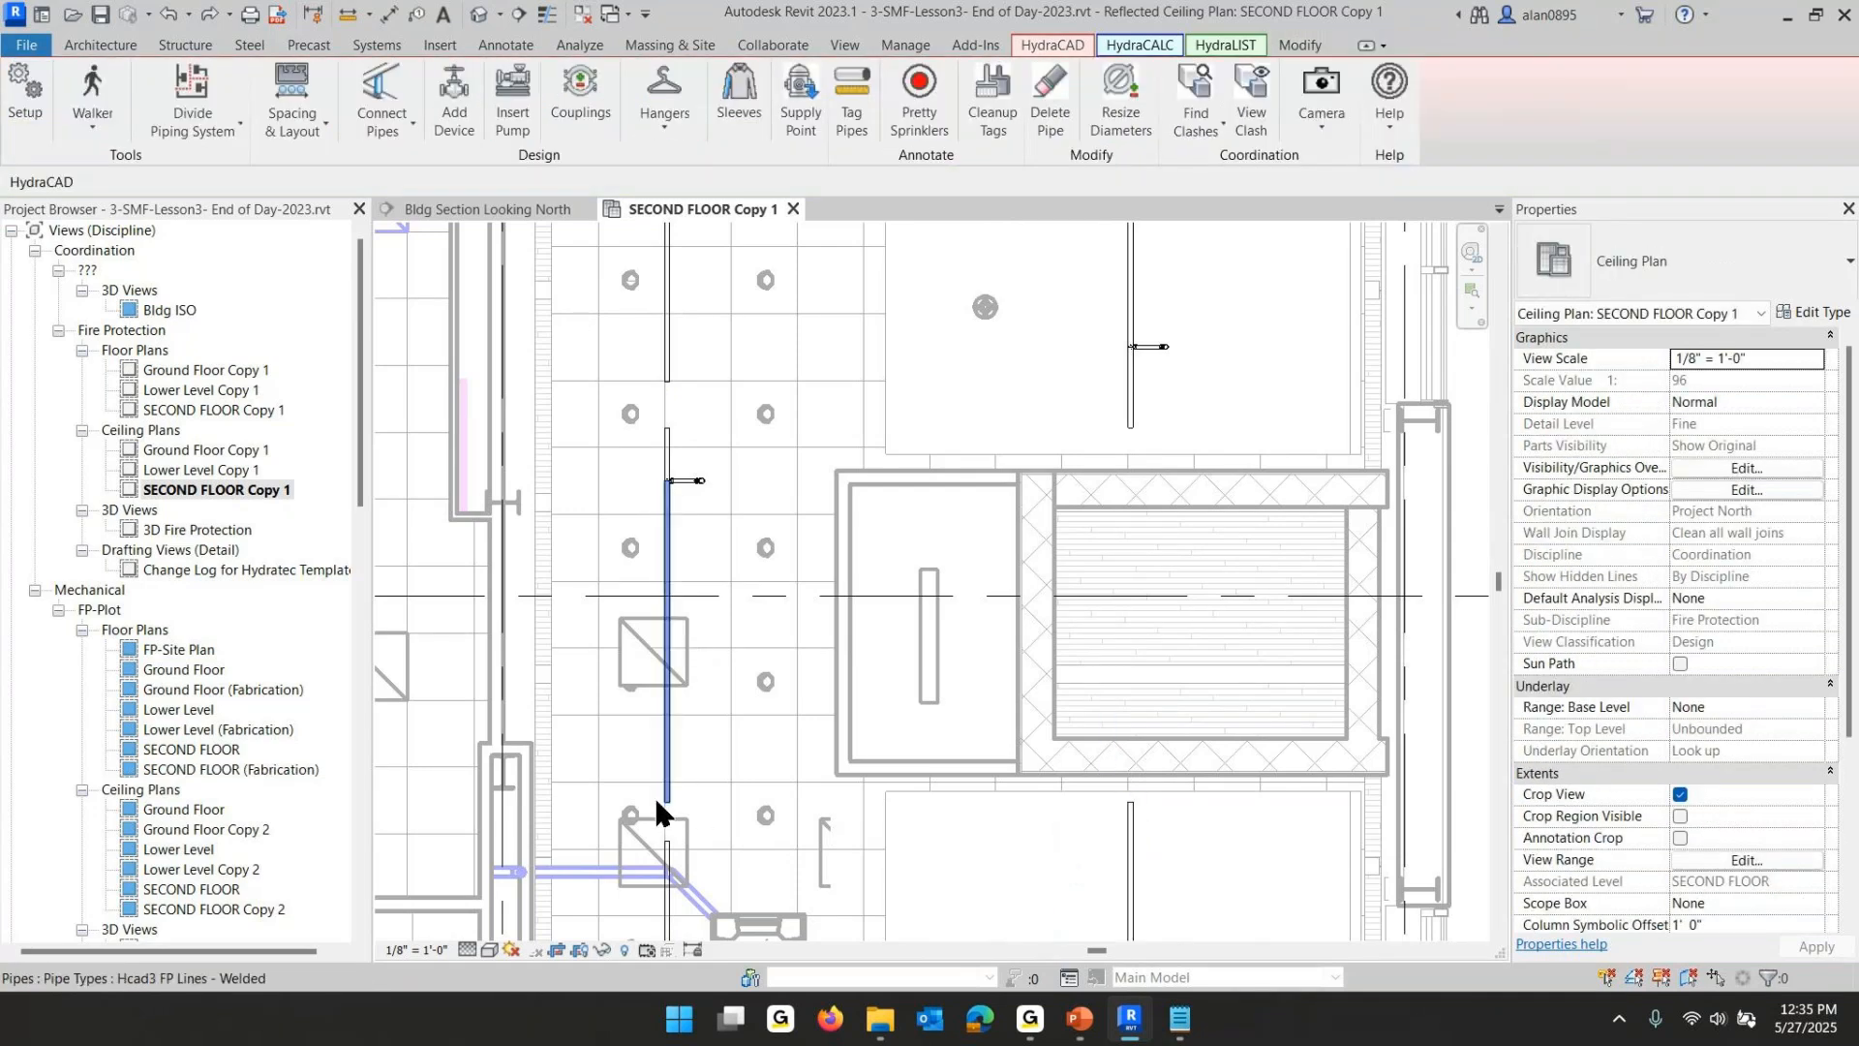
pyautogui.click(666, 760)
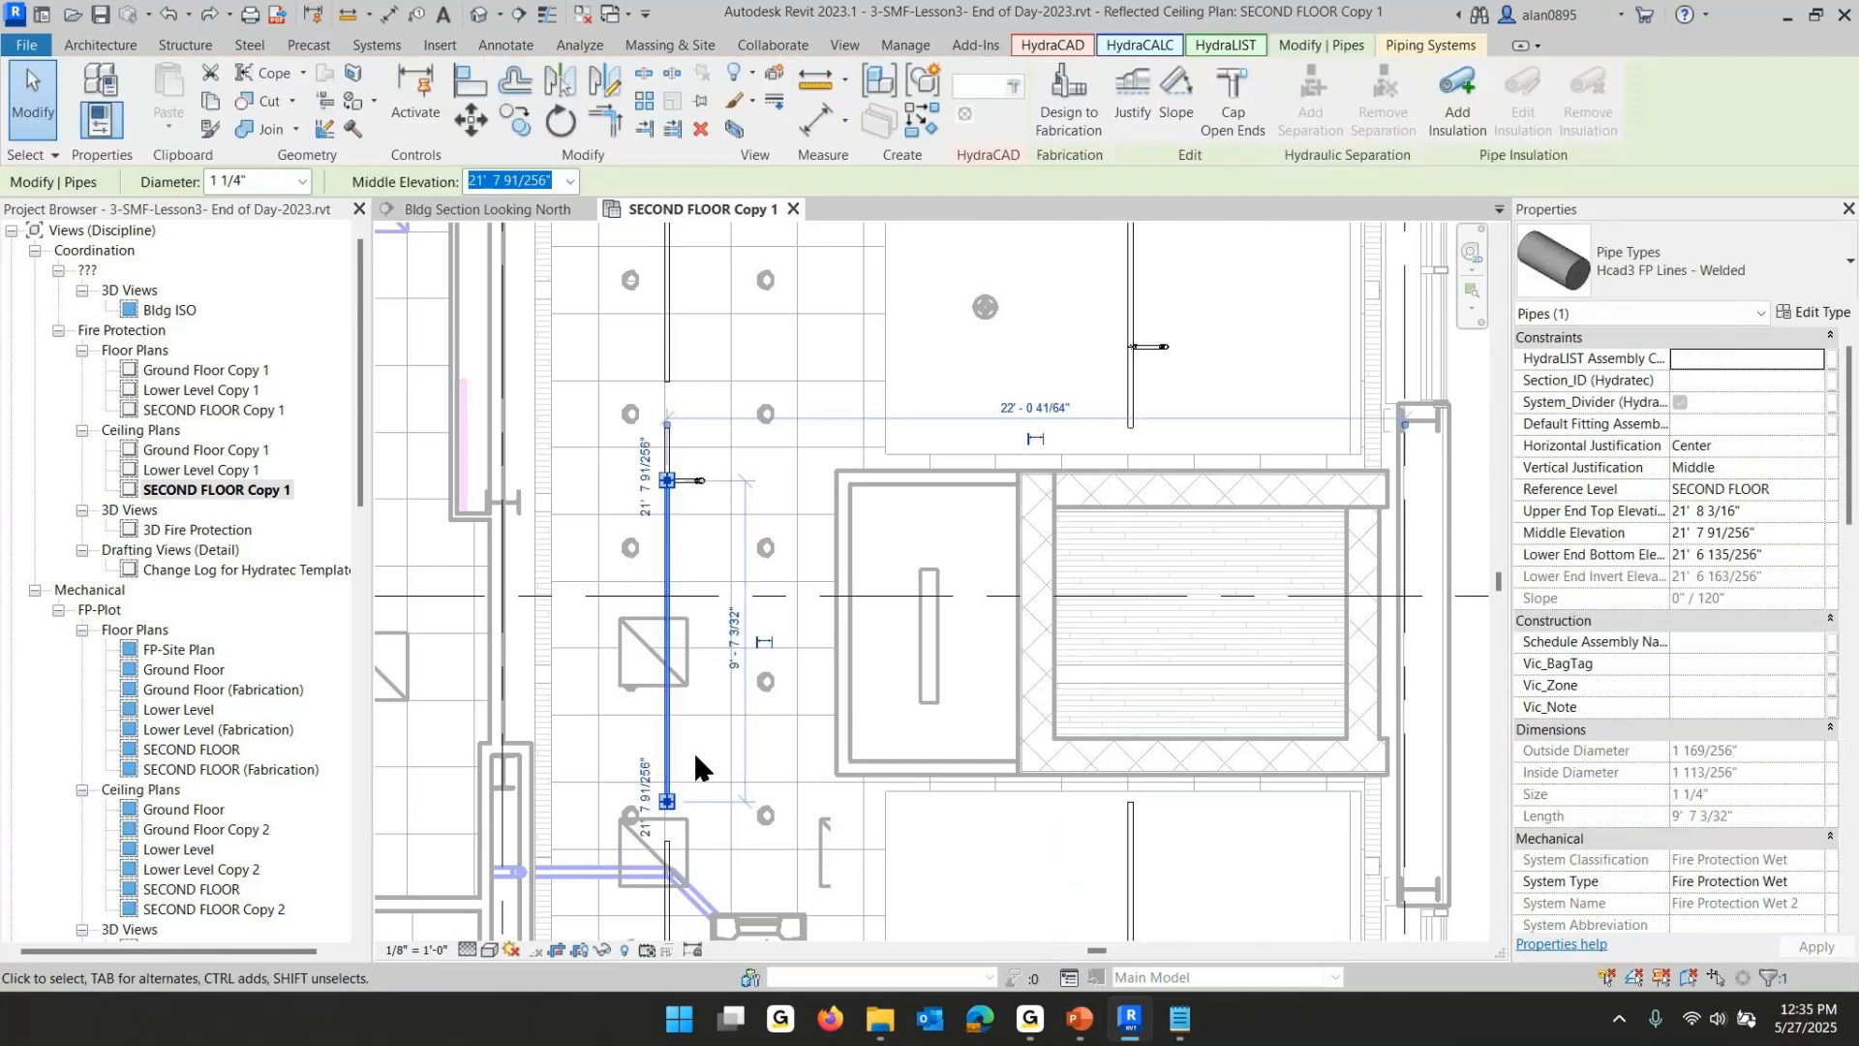
pyautogui.click(530, 179)
pyautogui.click(794, 579)
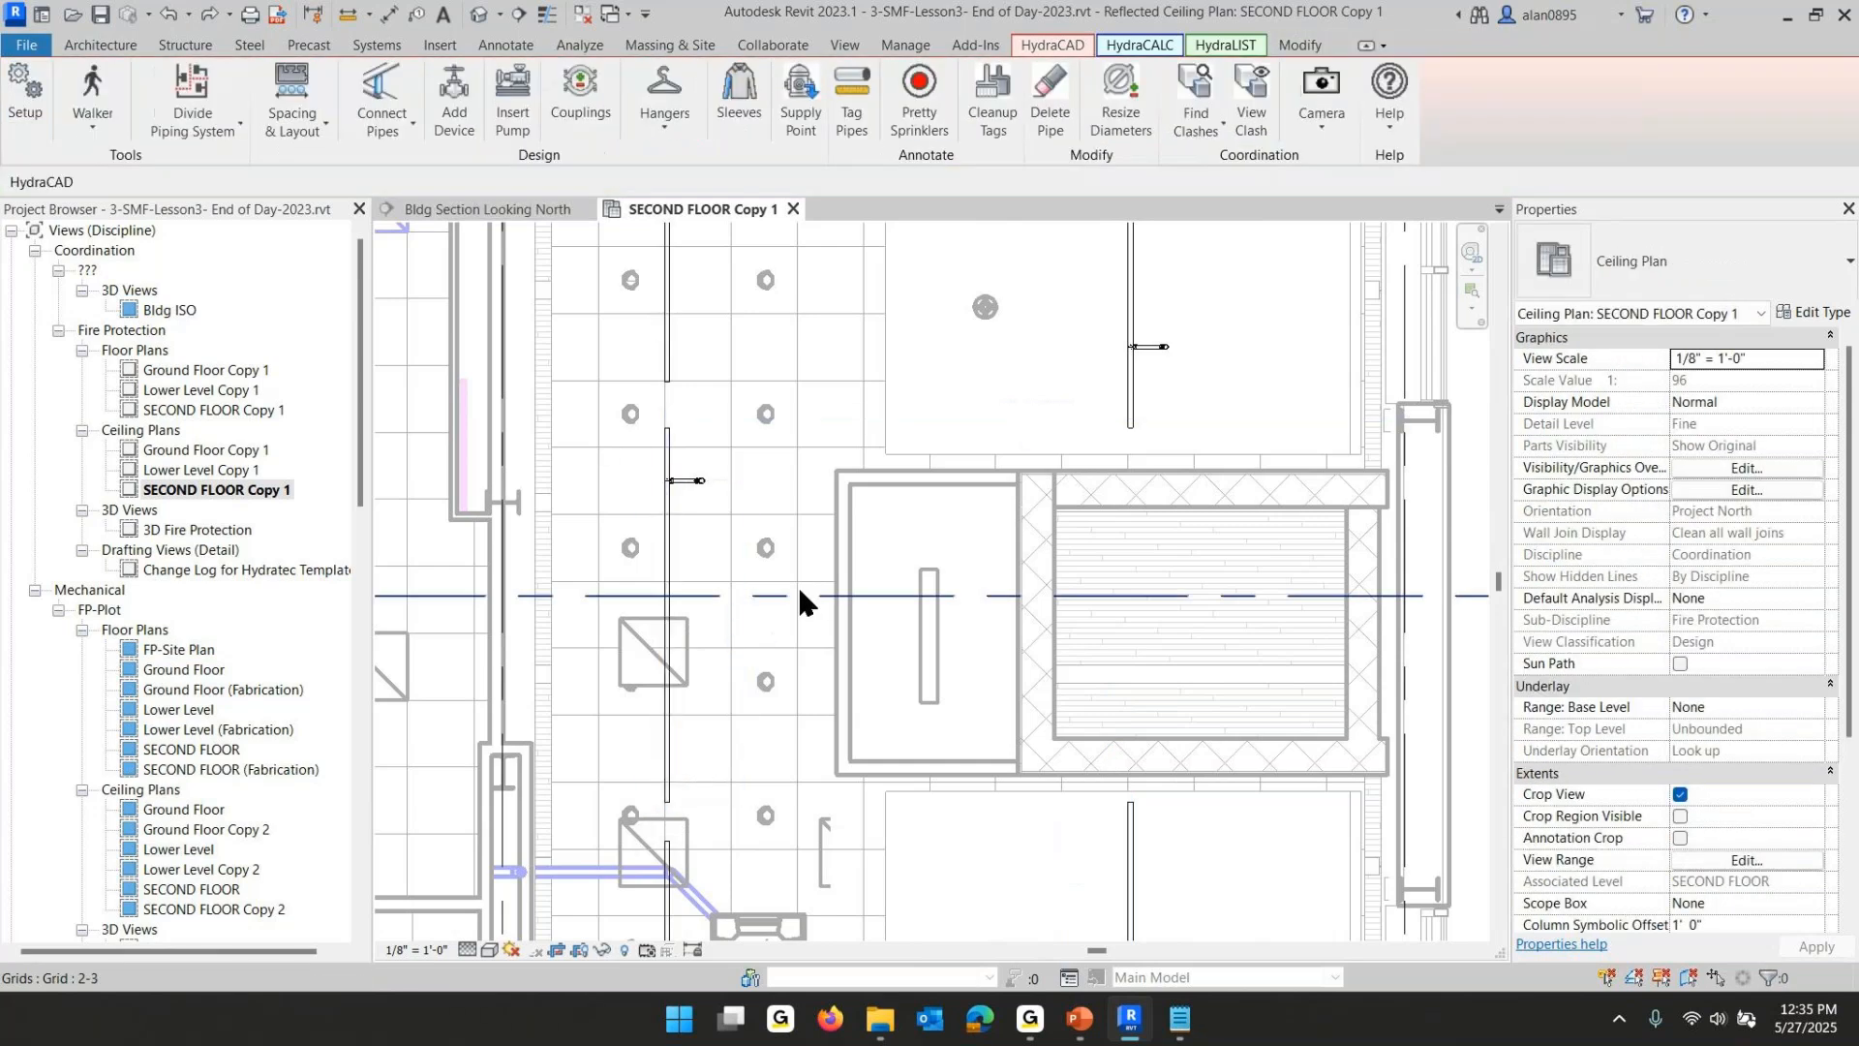
pyautogui.click(675, 758)
pyautogui.rightClick(688, 735)
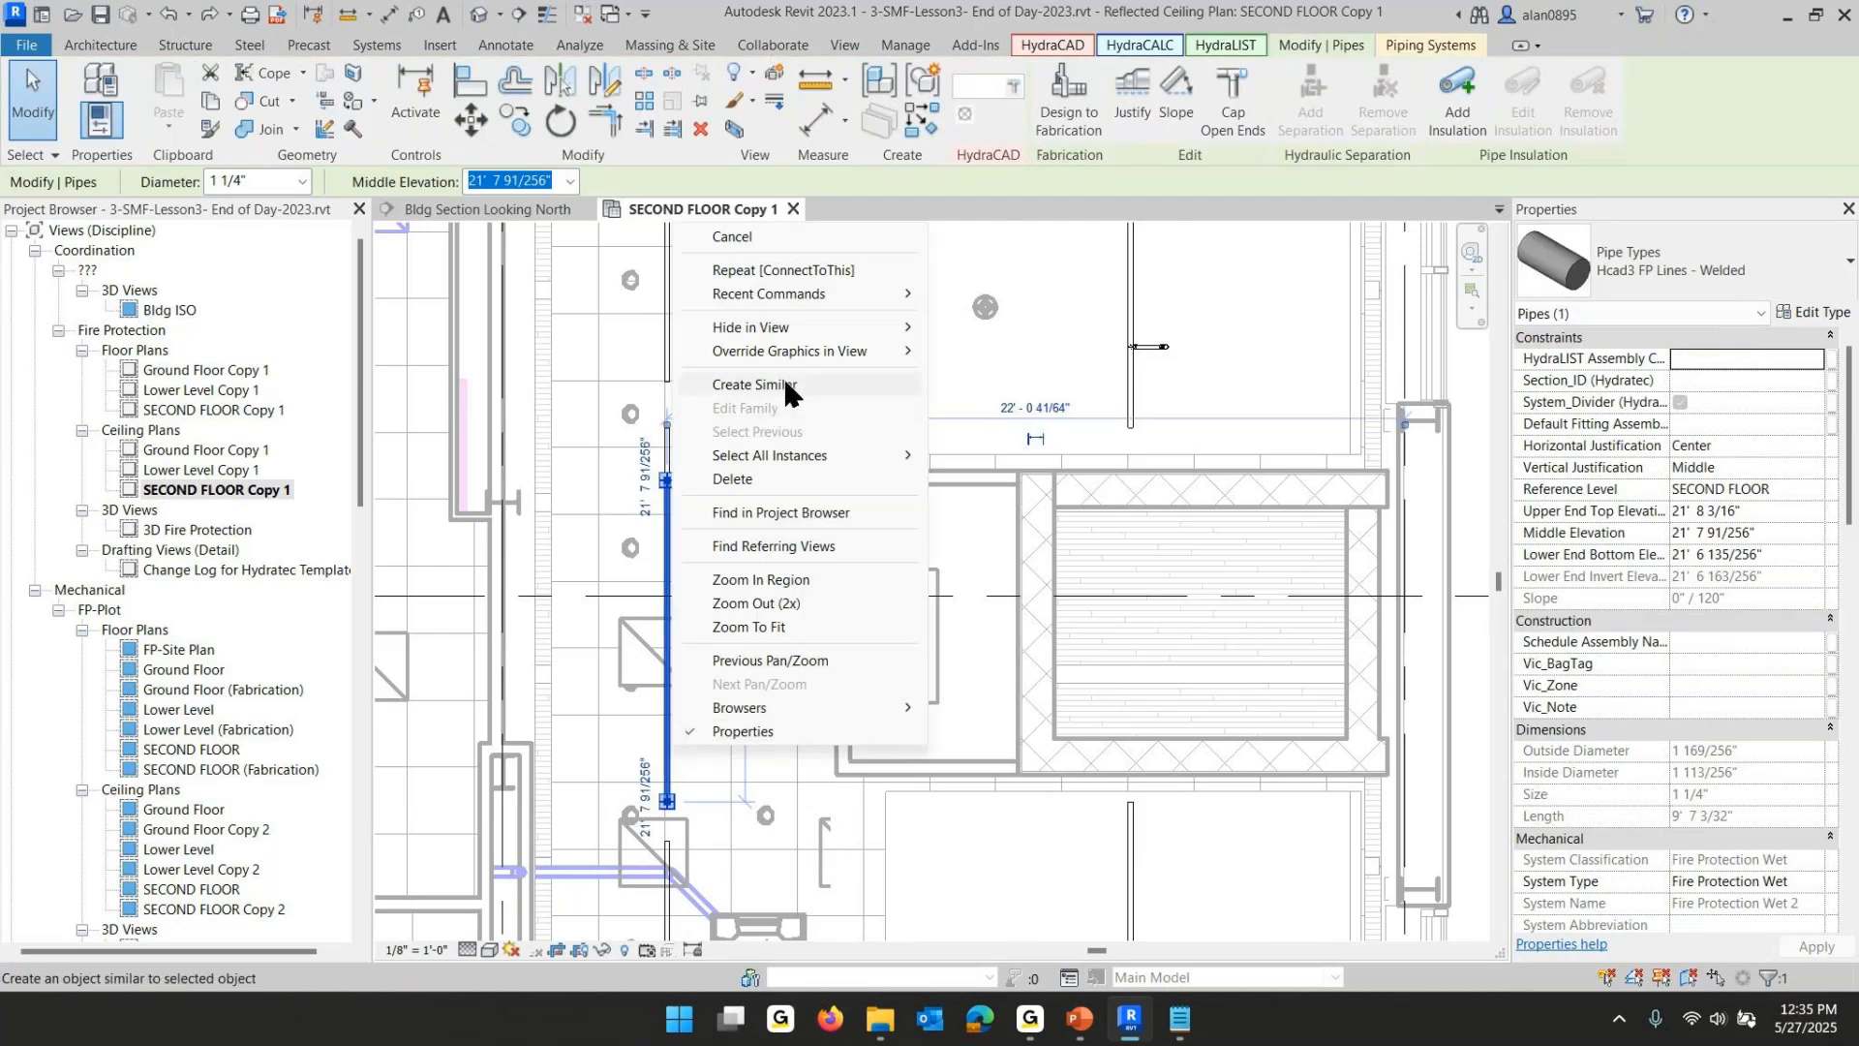
pyautogui.click(755, 384)
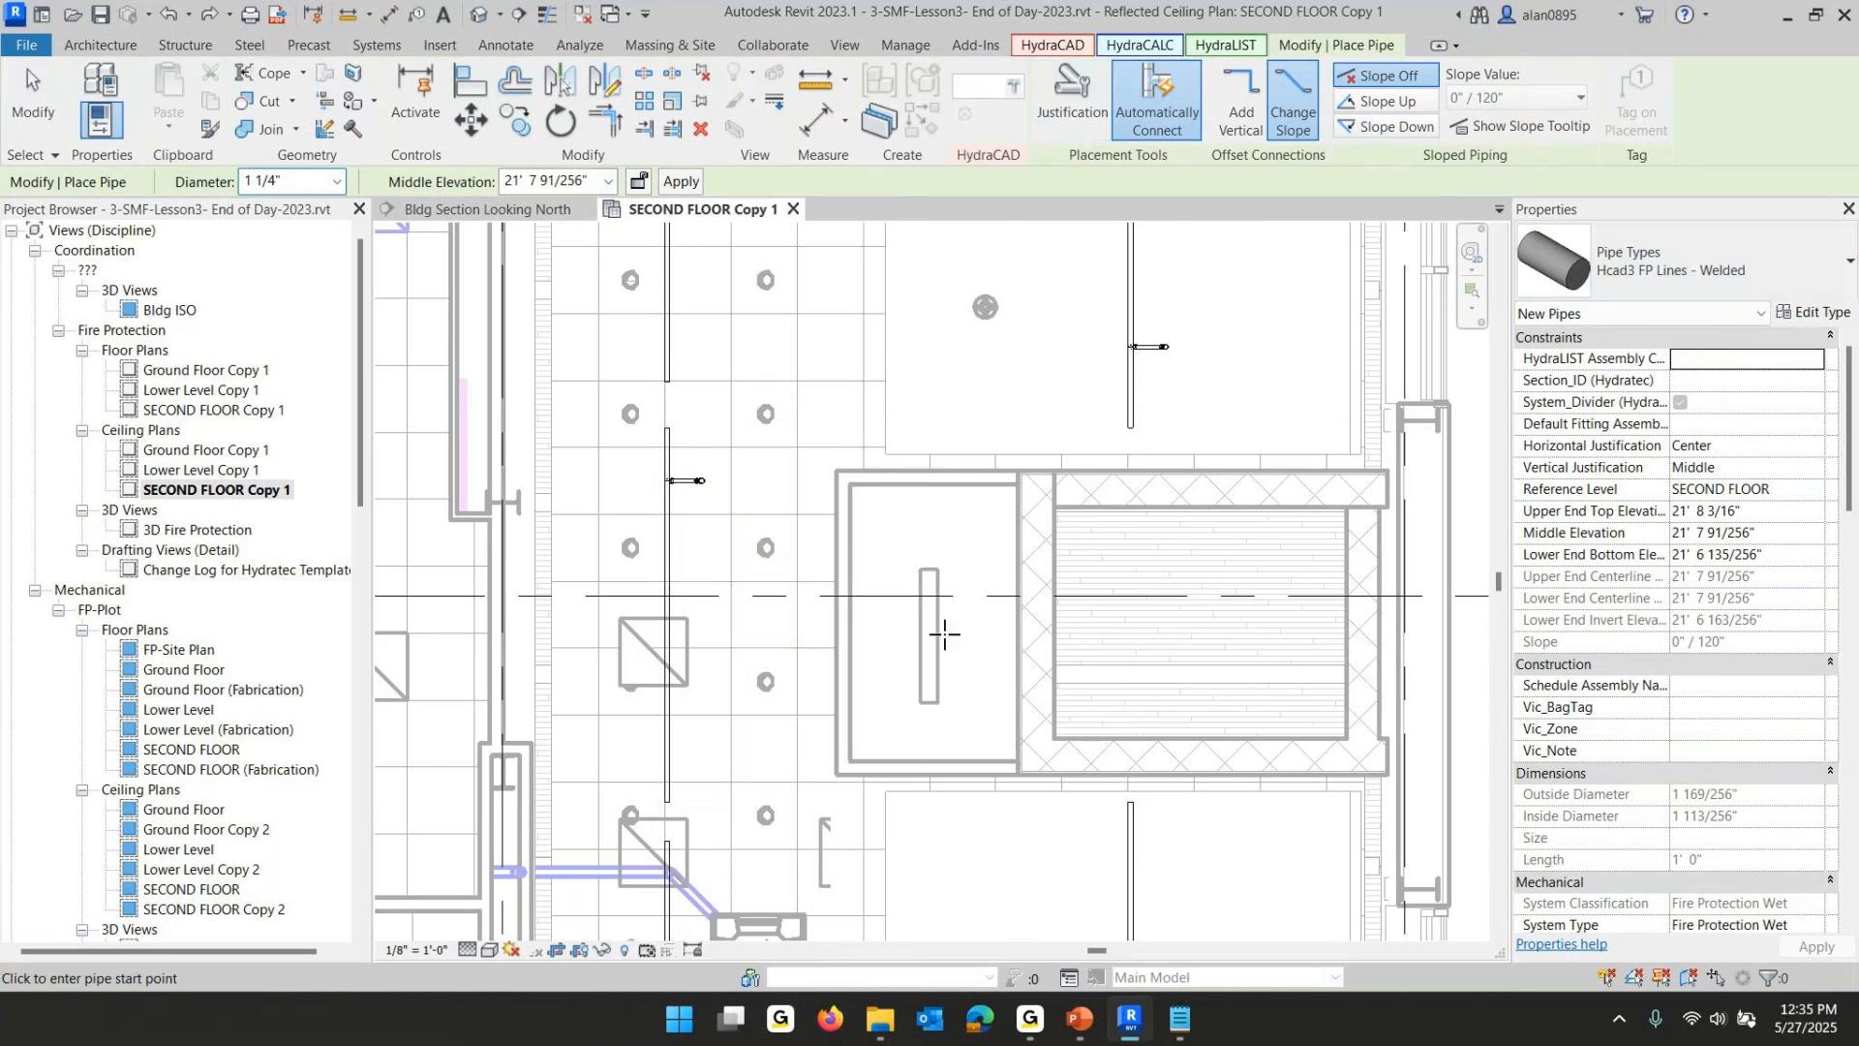
pyautogui.click(666, 802)
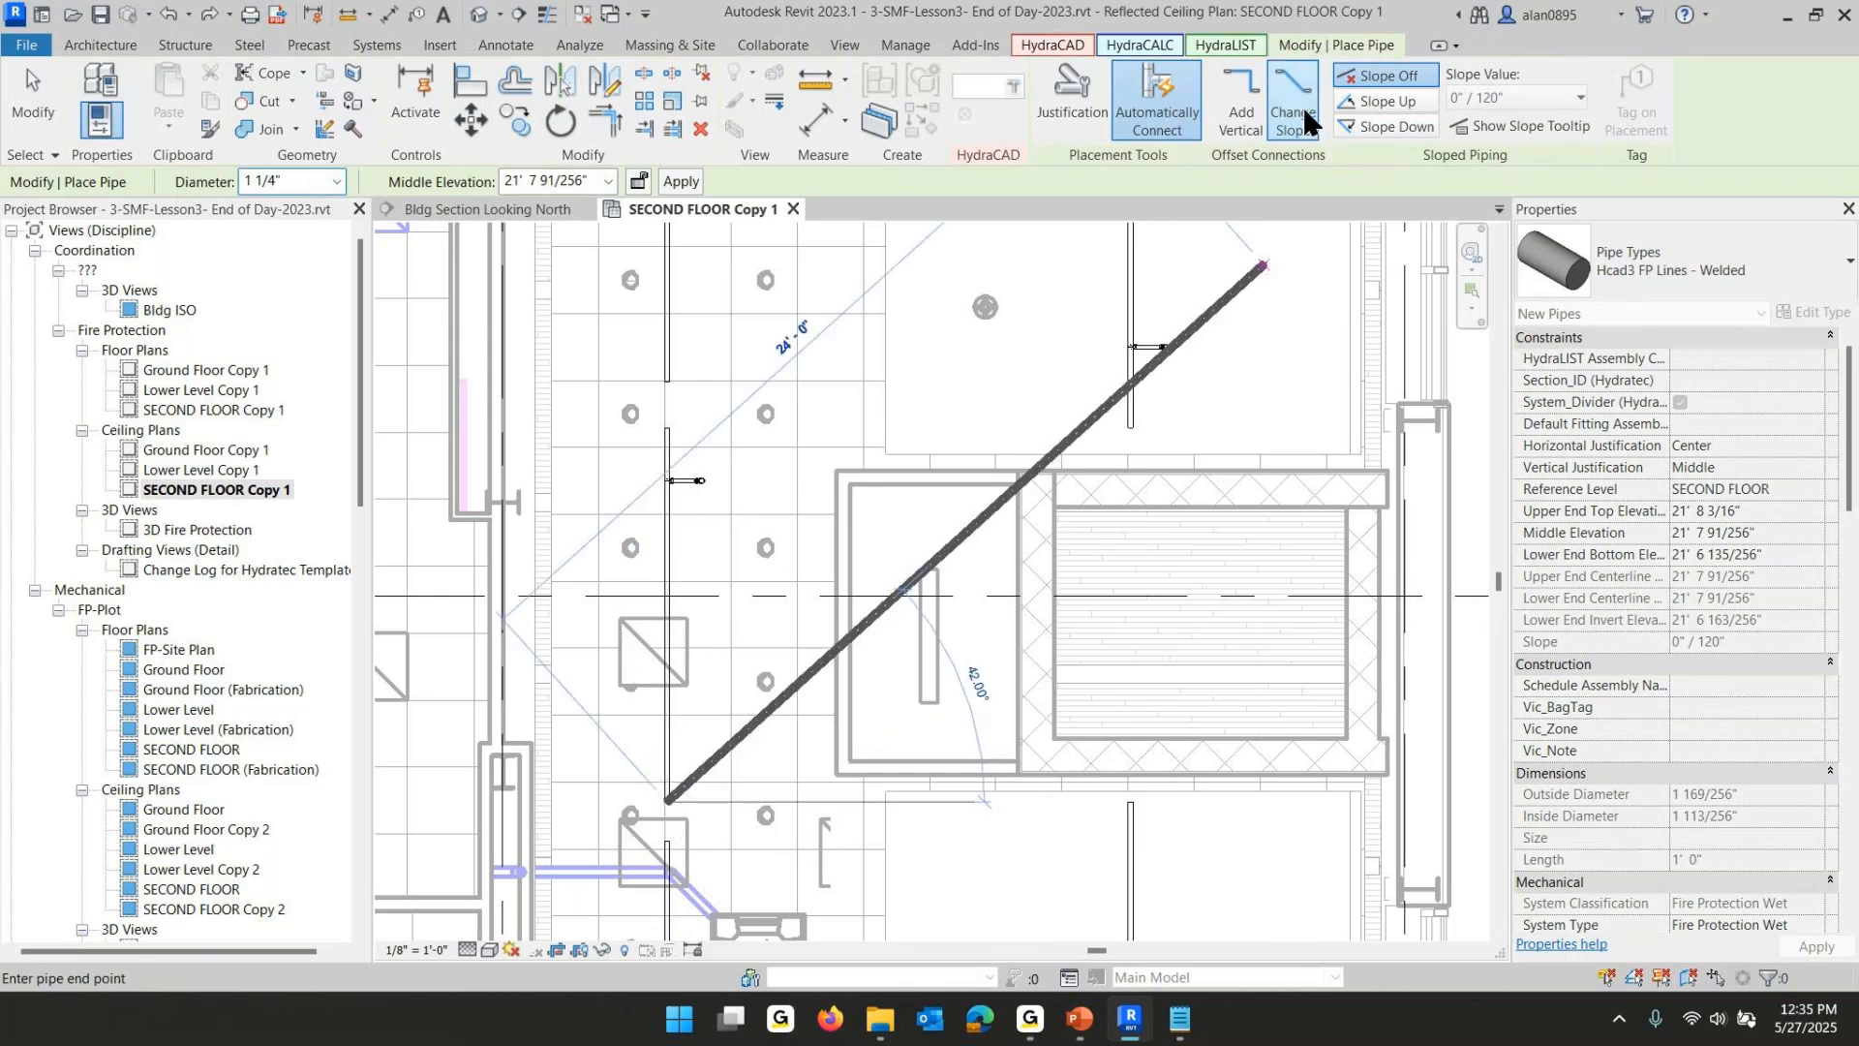
pyautogui.click(1243, 107)
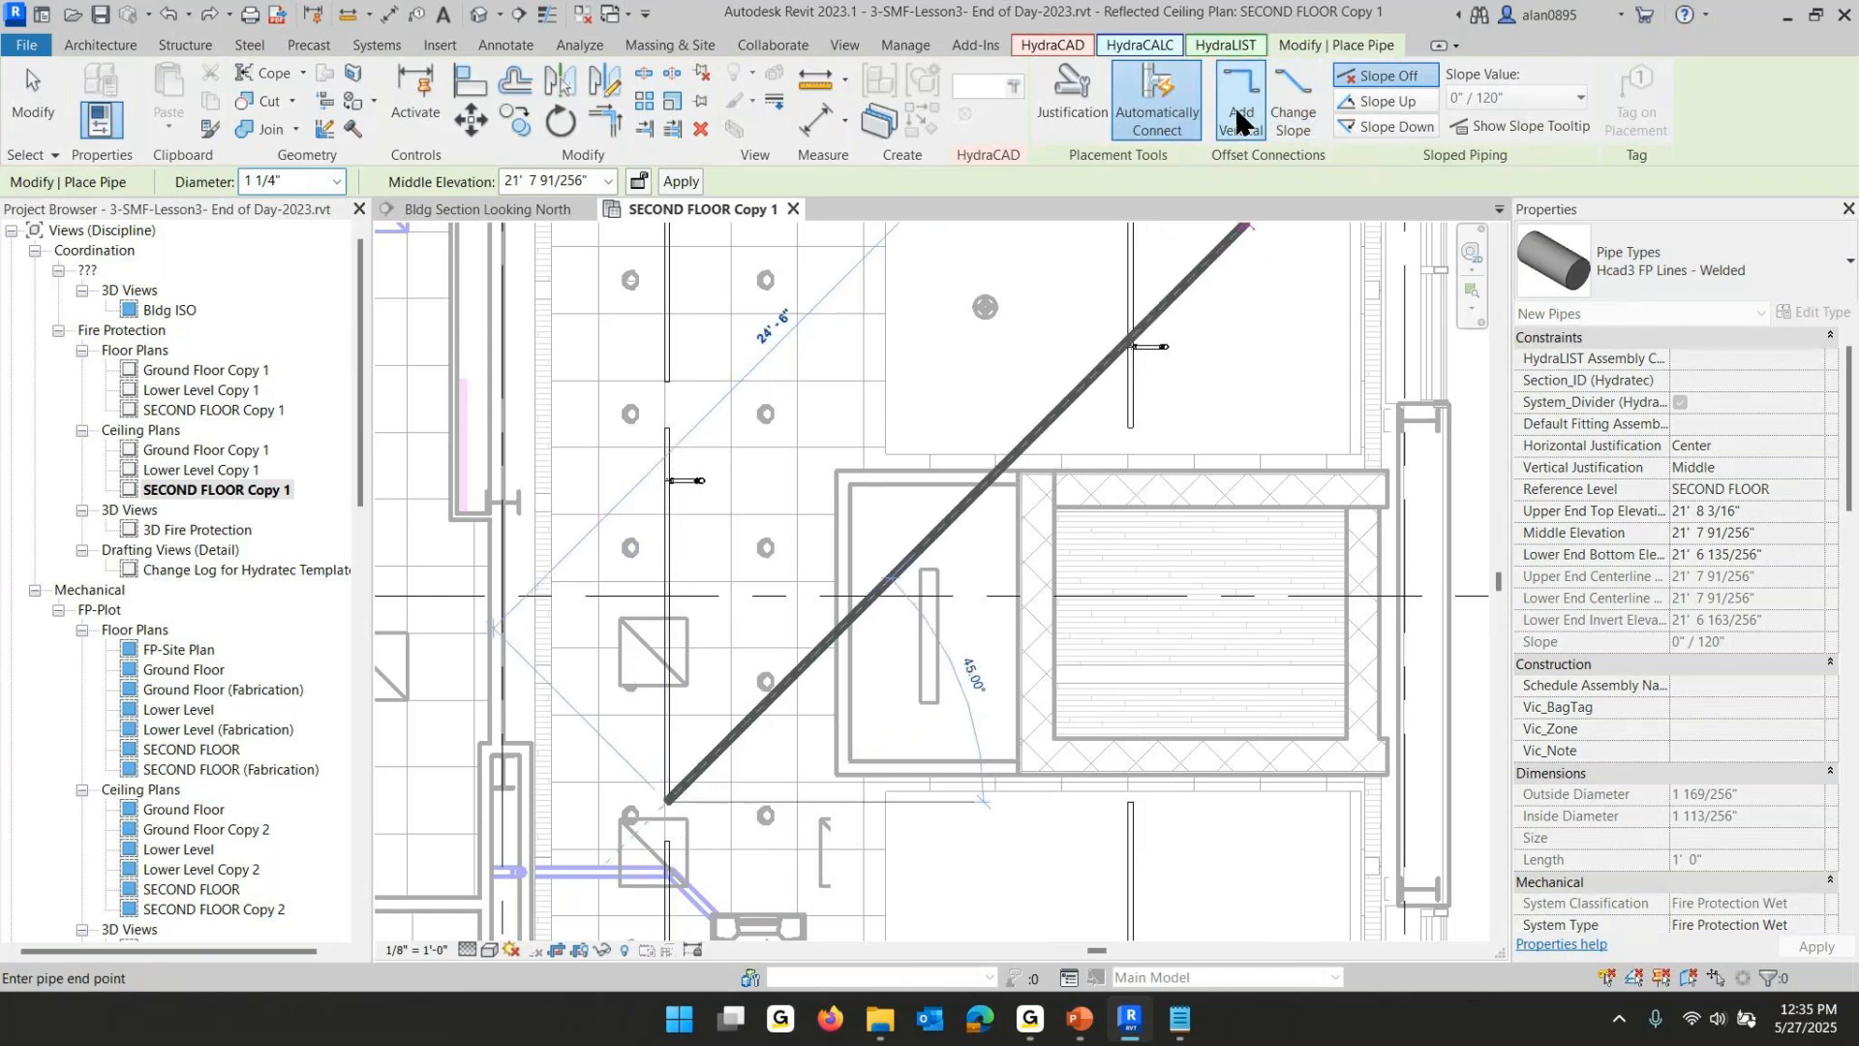
pyautogui.click(1299, 114)
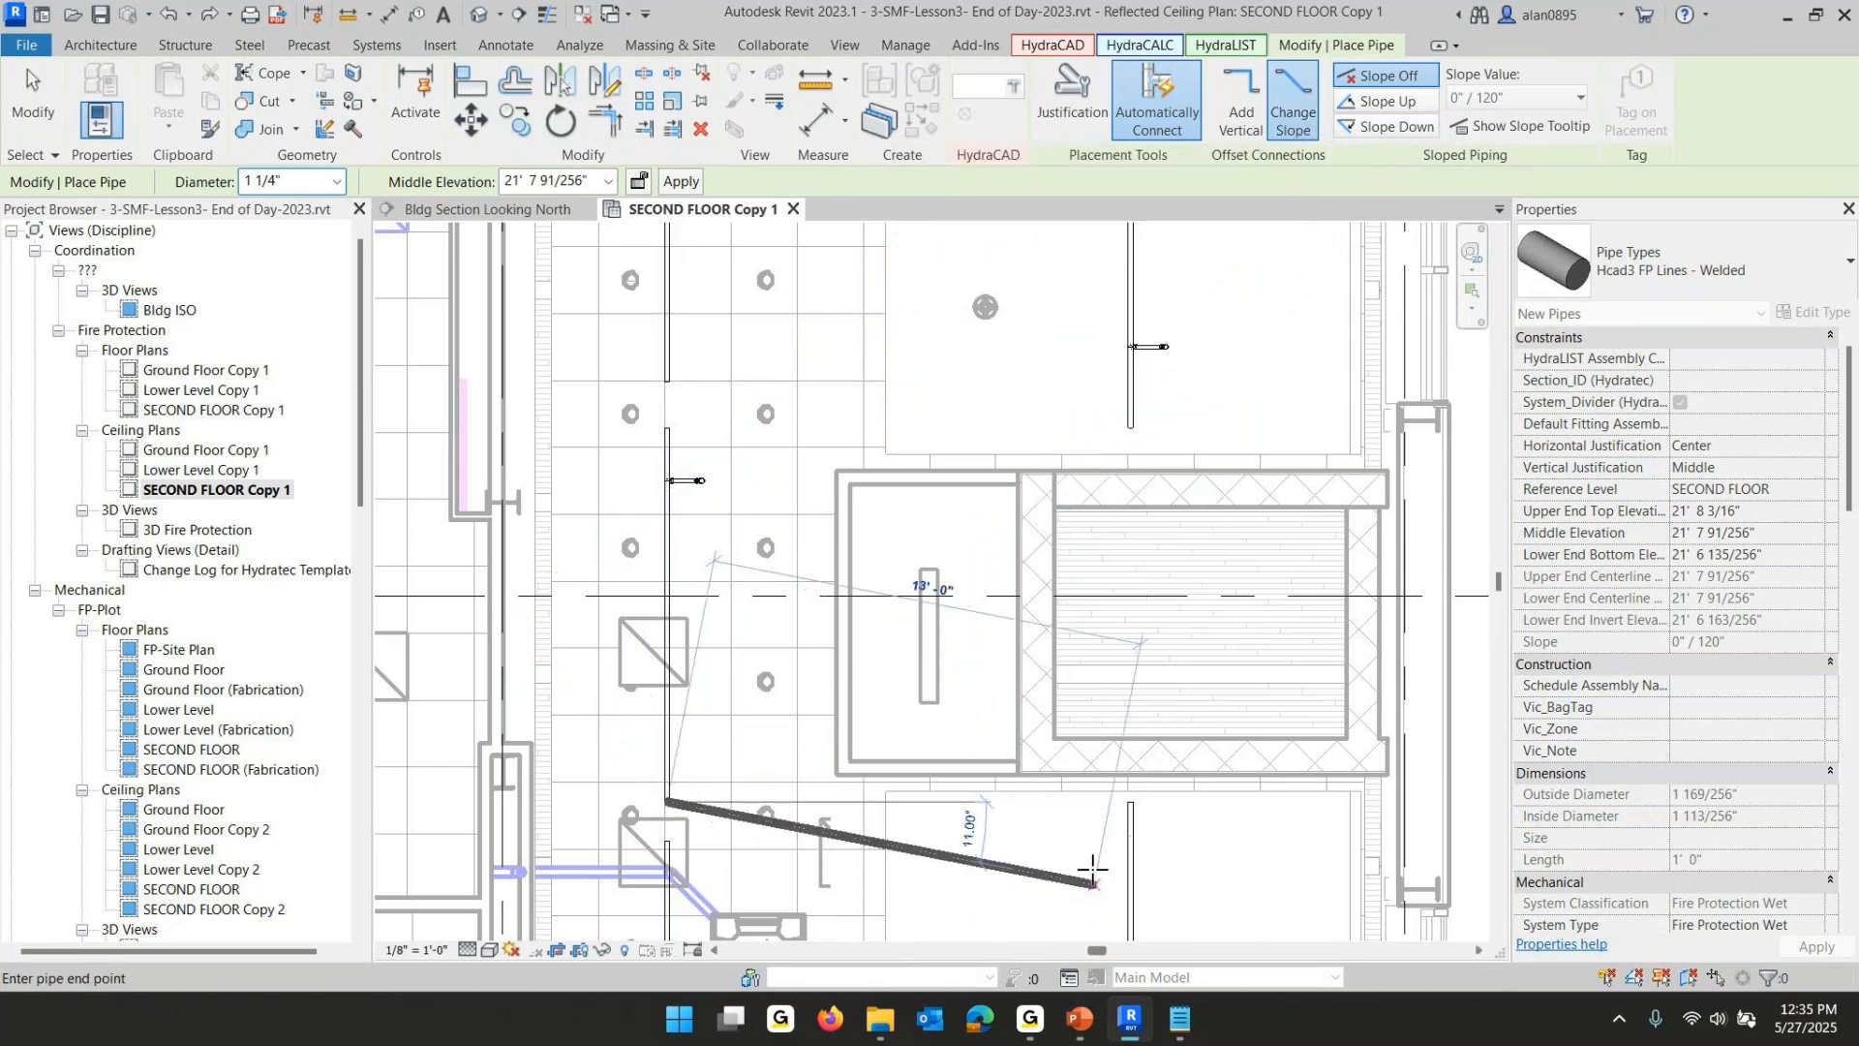
pyautogui.click(1130, 803)
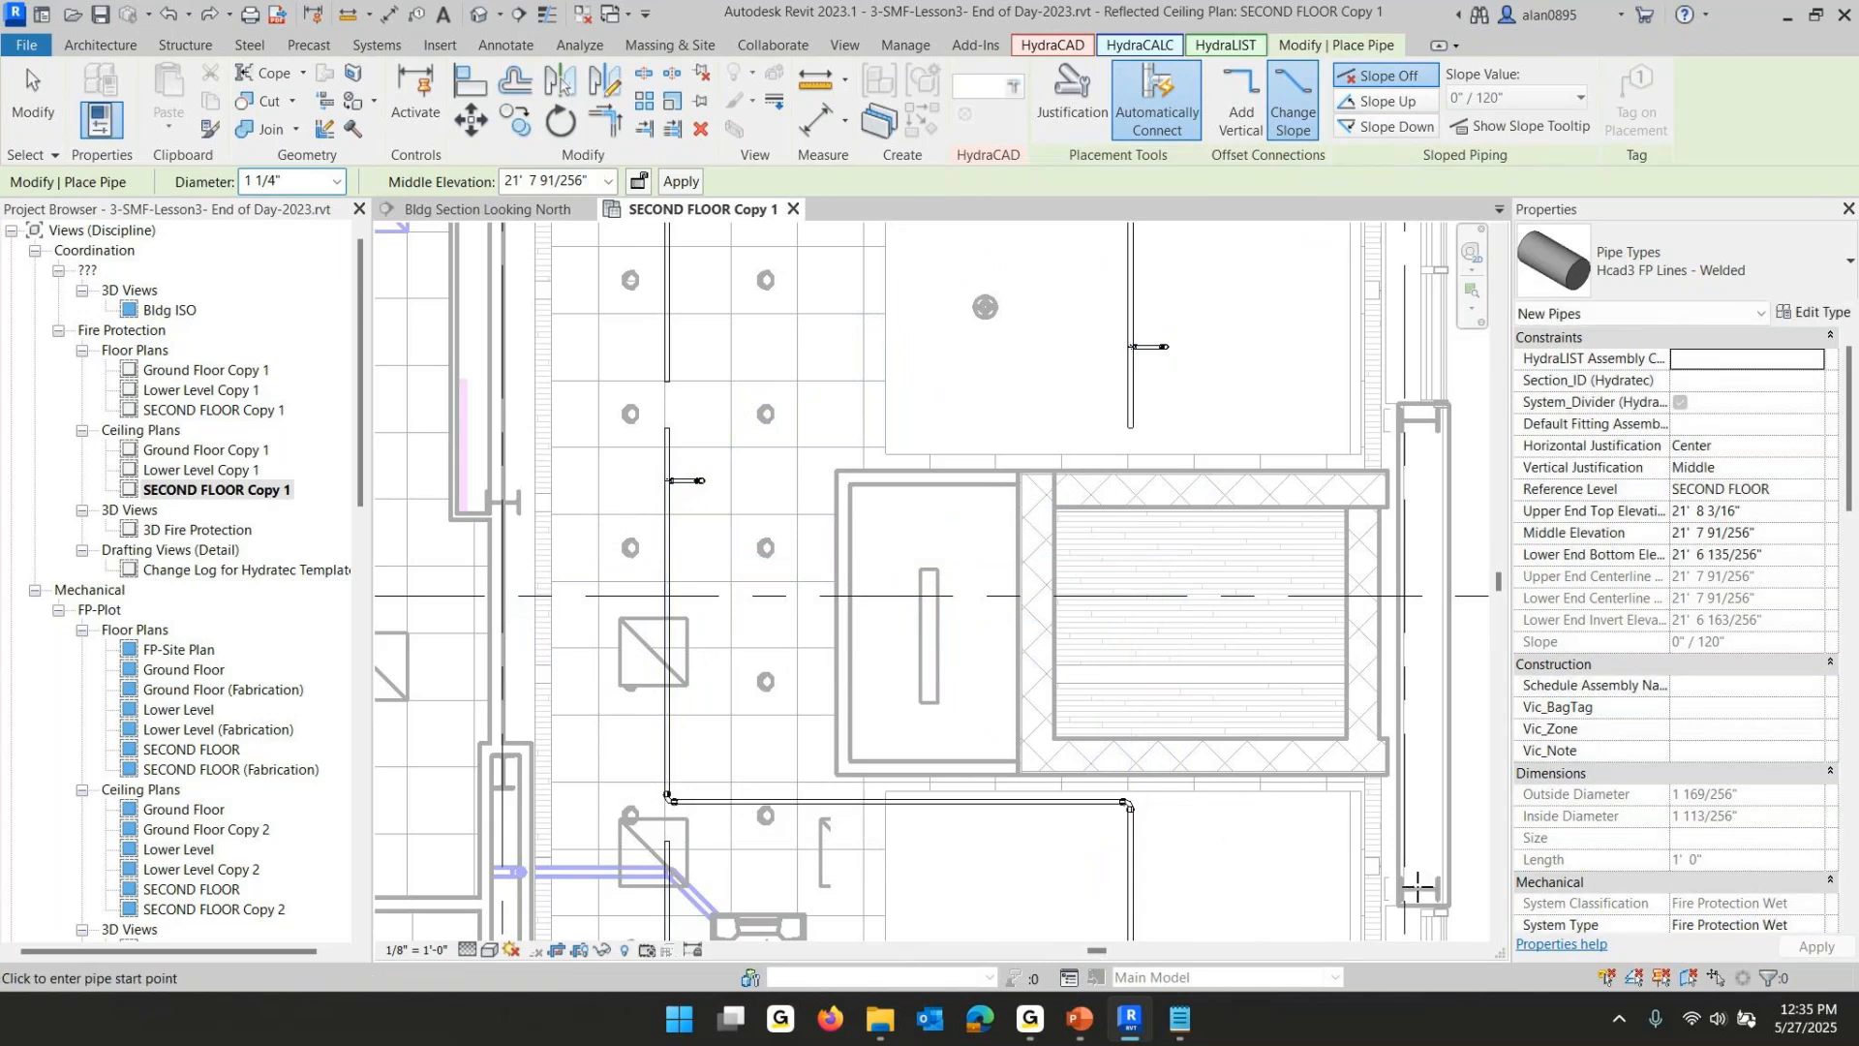
pyautogui.press('Escape')
pyautogui.press('Escape')
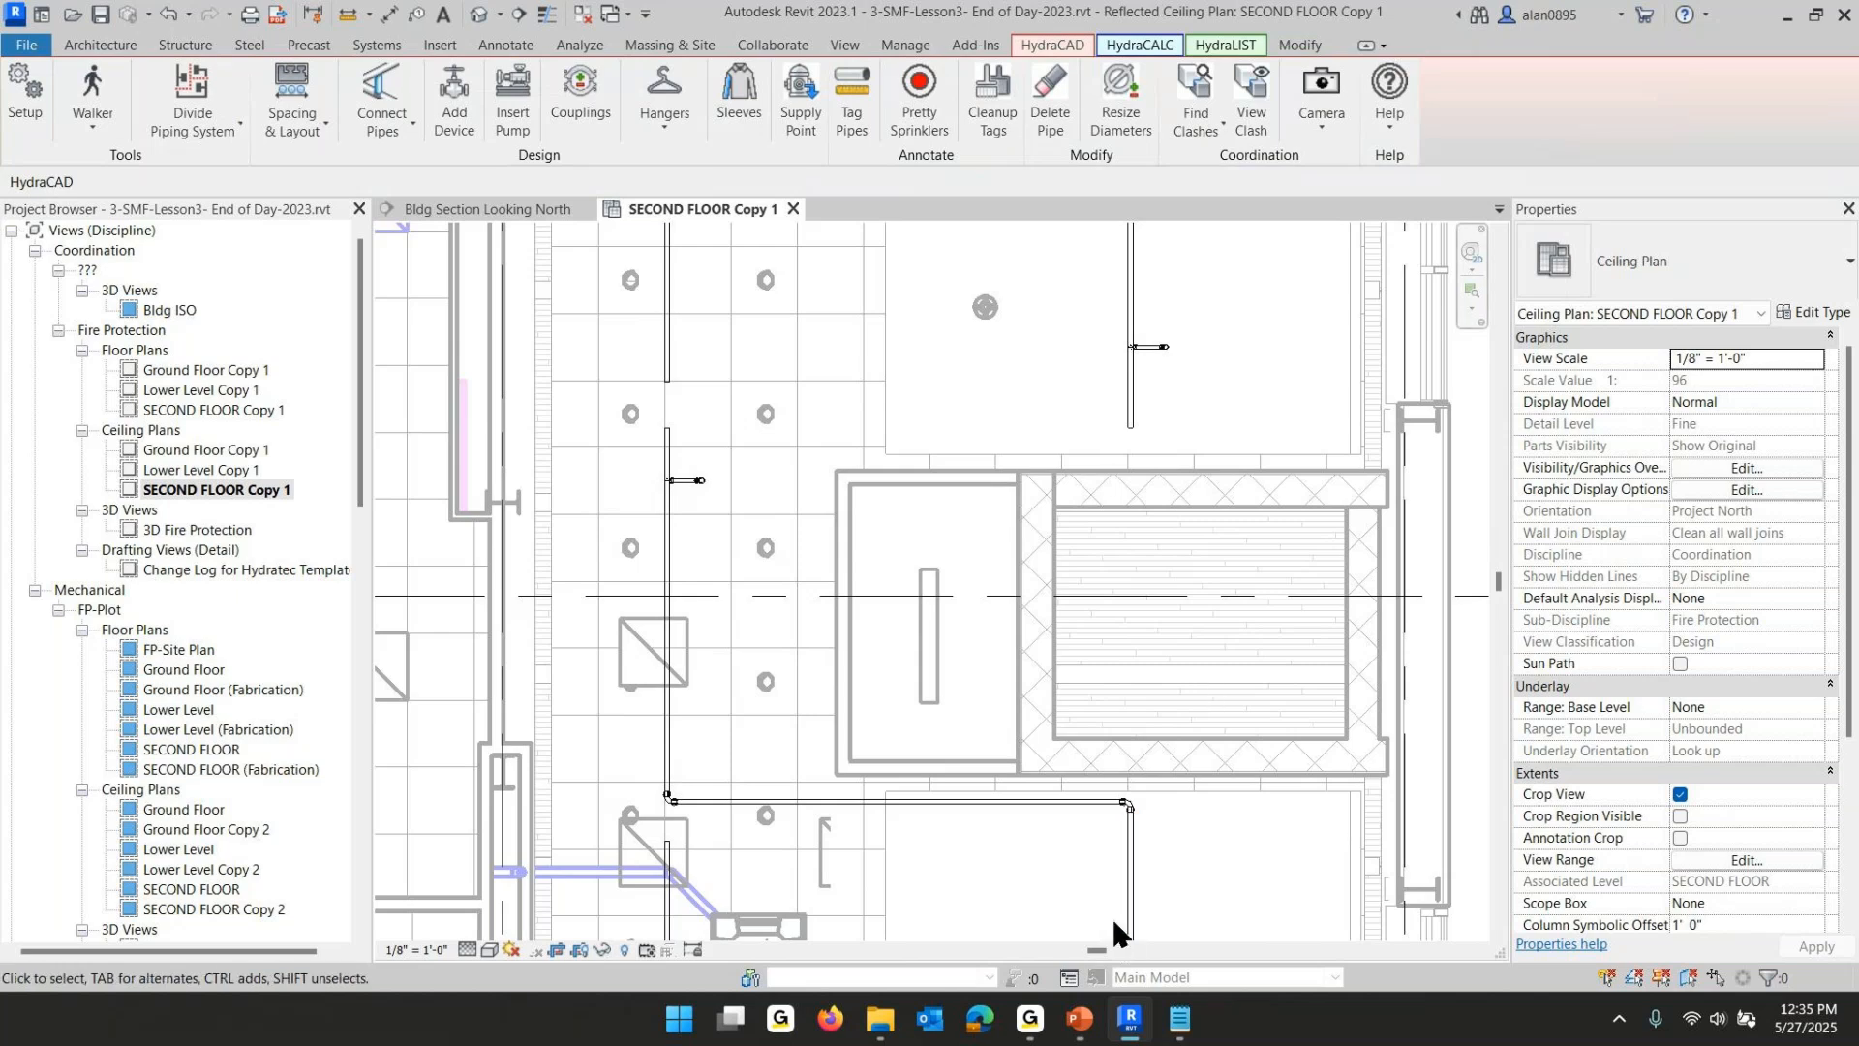
# - Inspect the new connecting pipe's end elevations and slope
pyautogui.click(1124, 896)
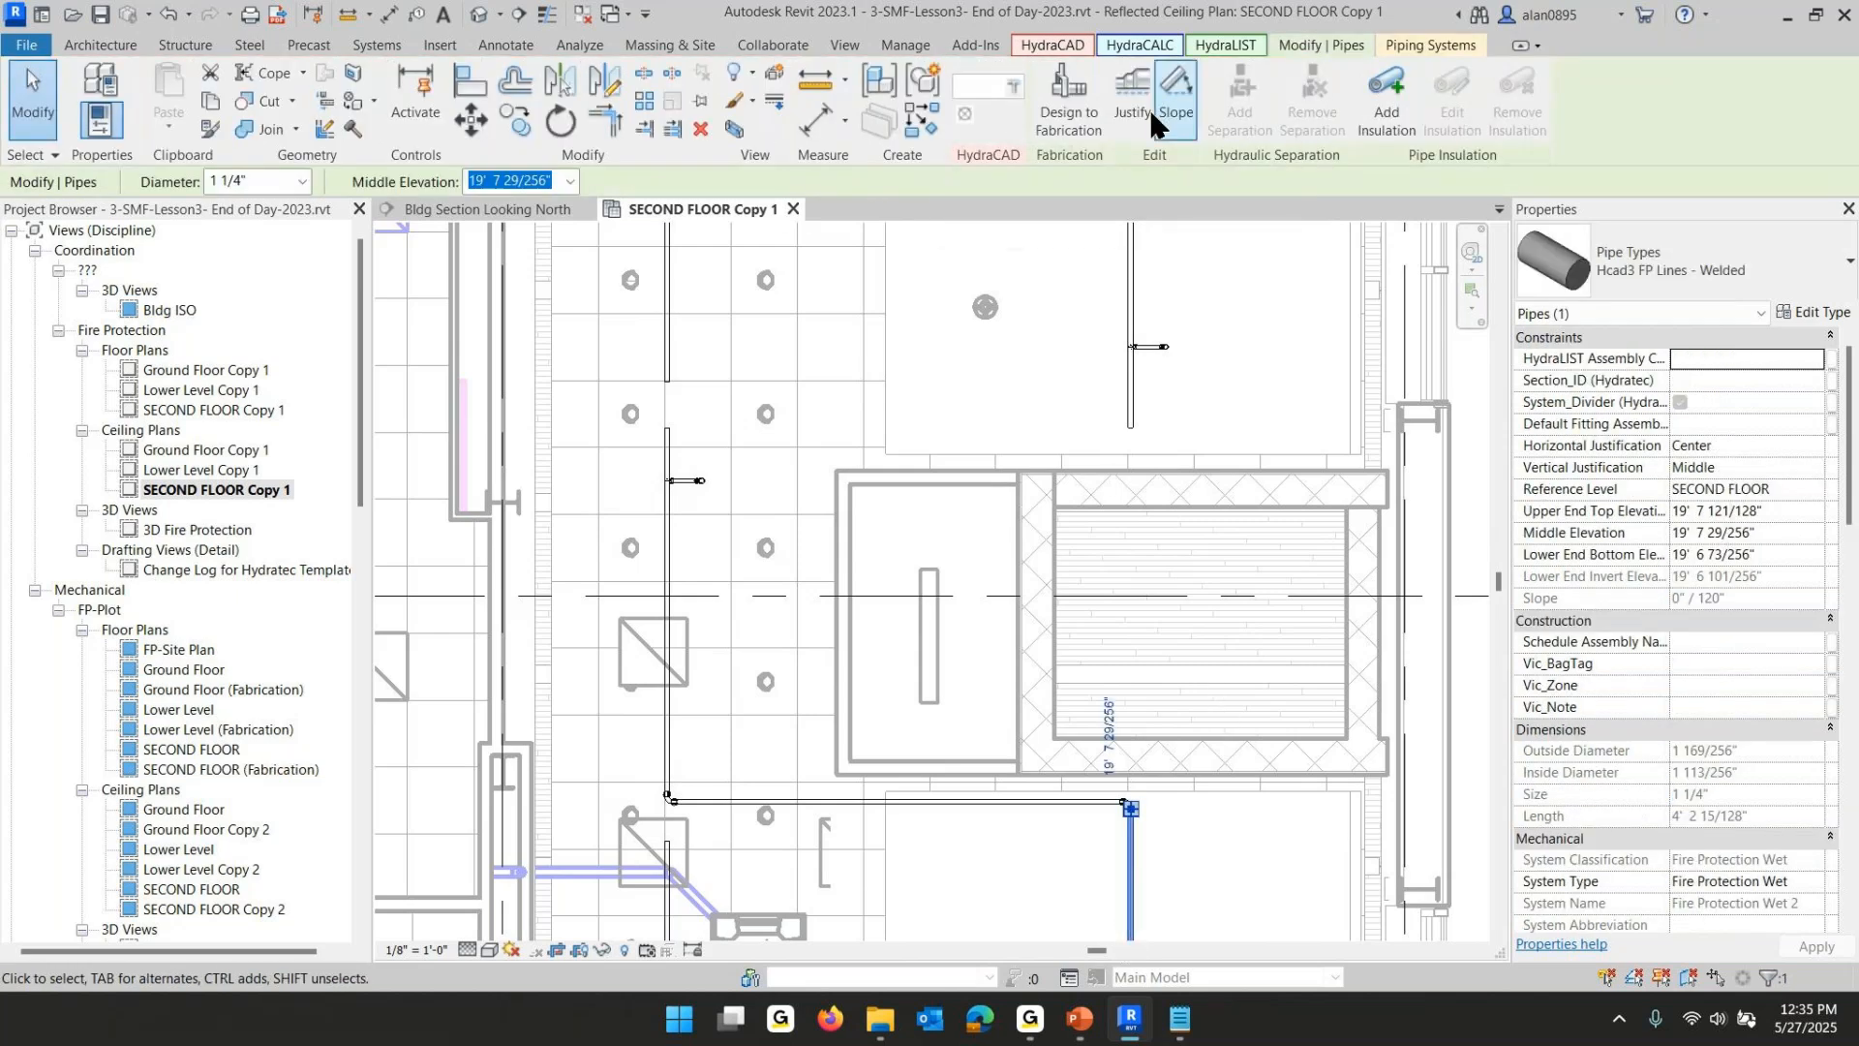
pyautogui.click(1173, 107)
pyautogui.click(1019, 804)
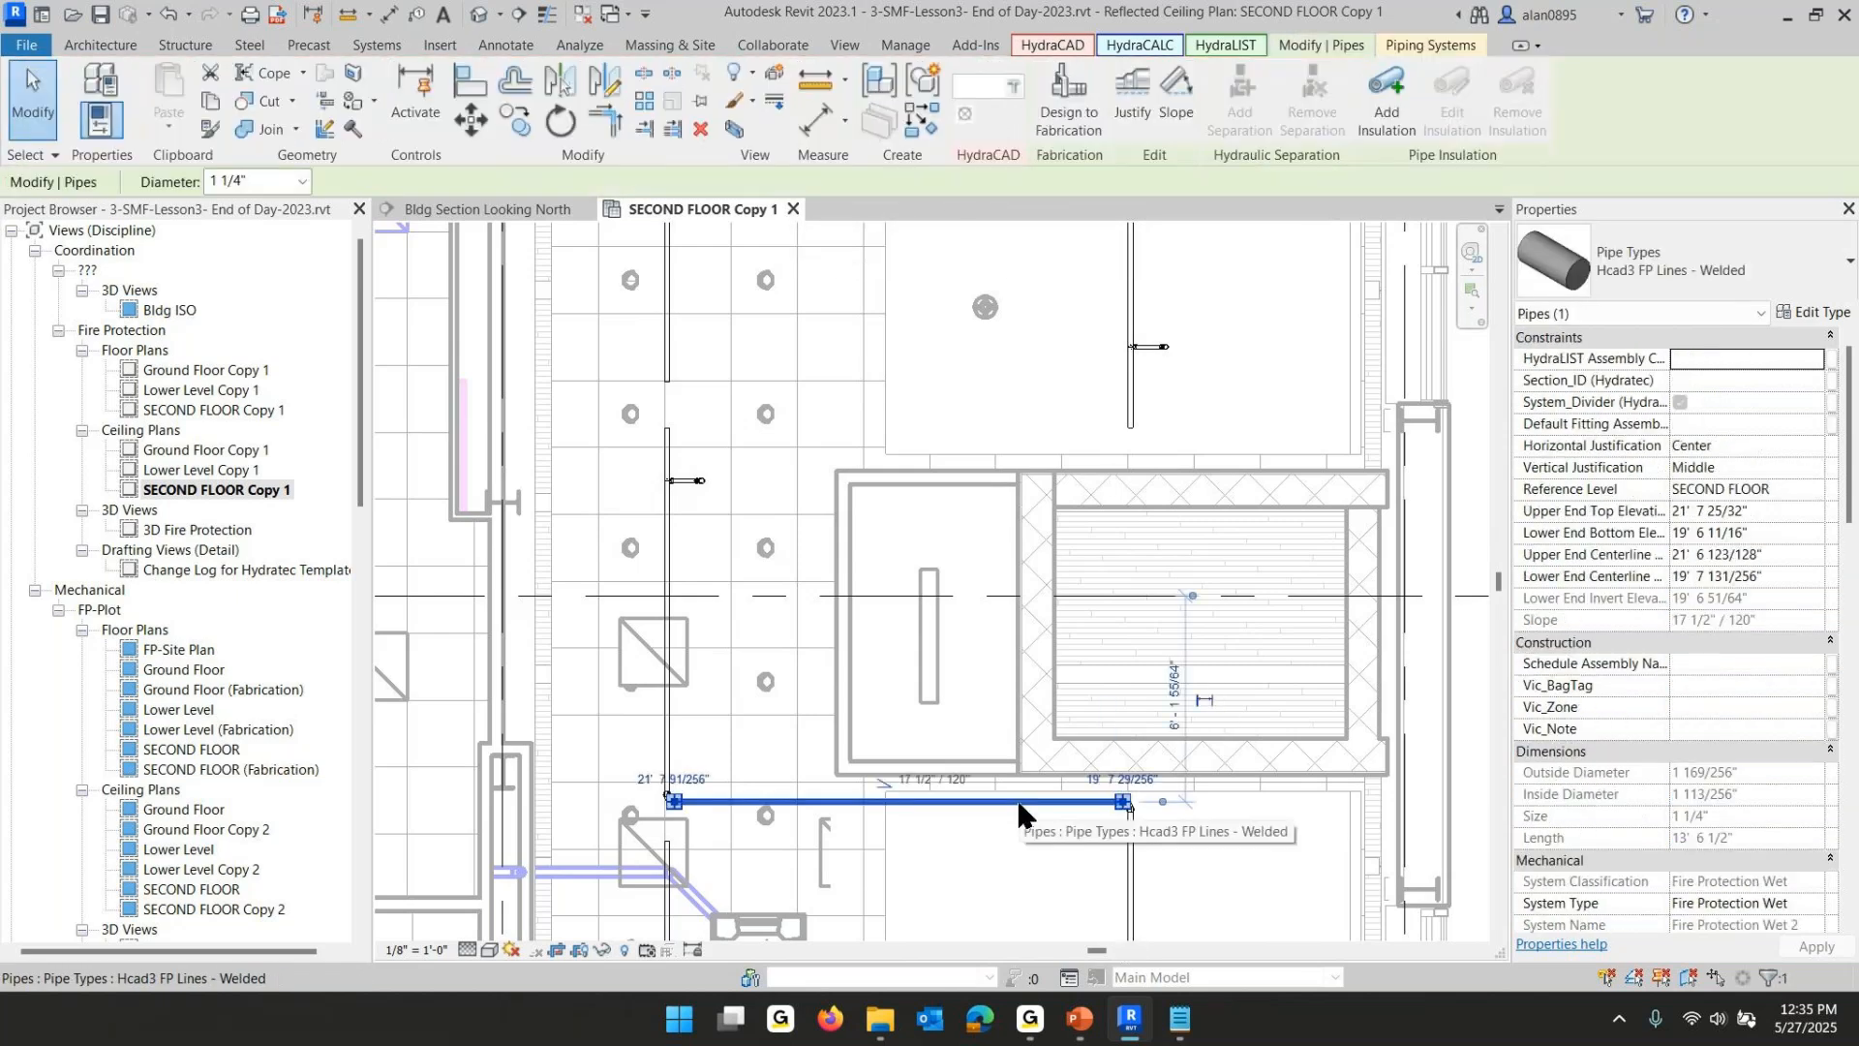
pyautogui.rightClick(1020, 805)
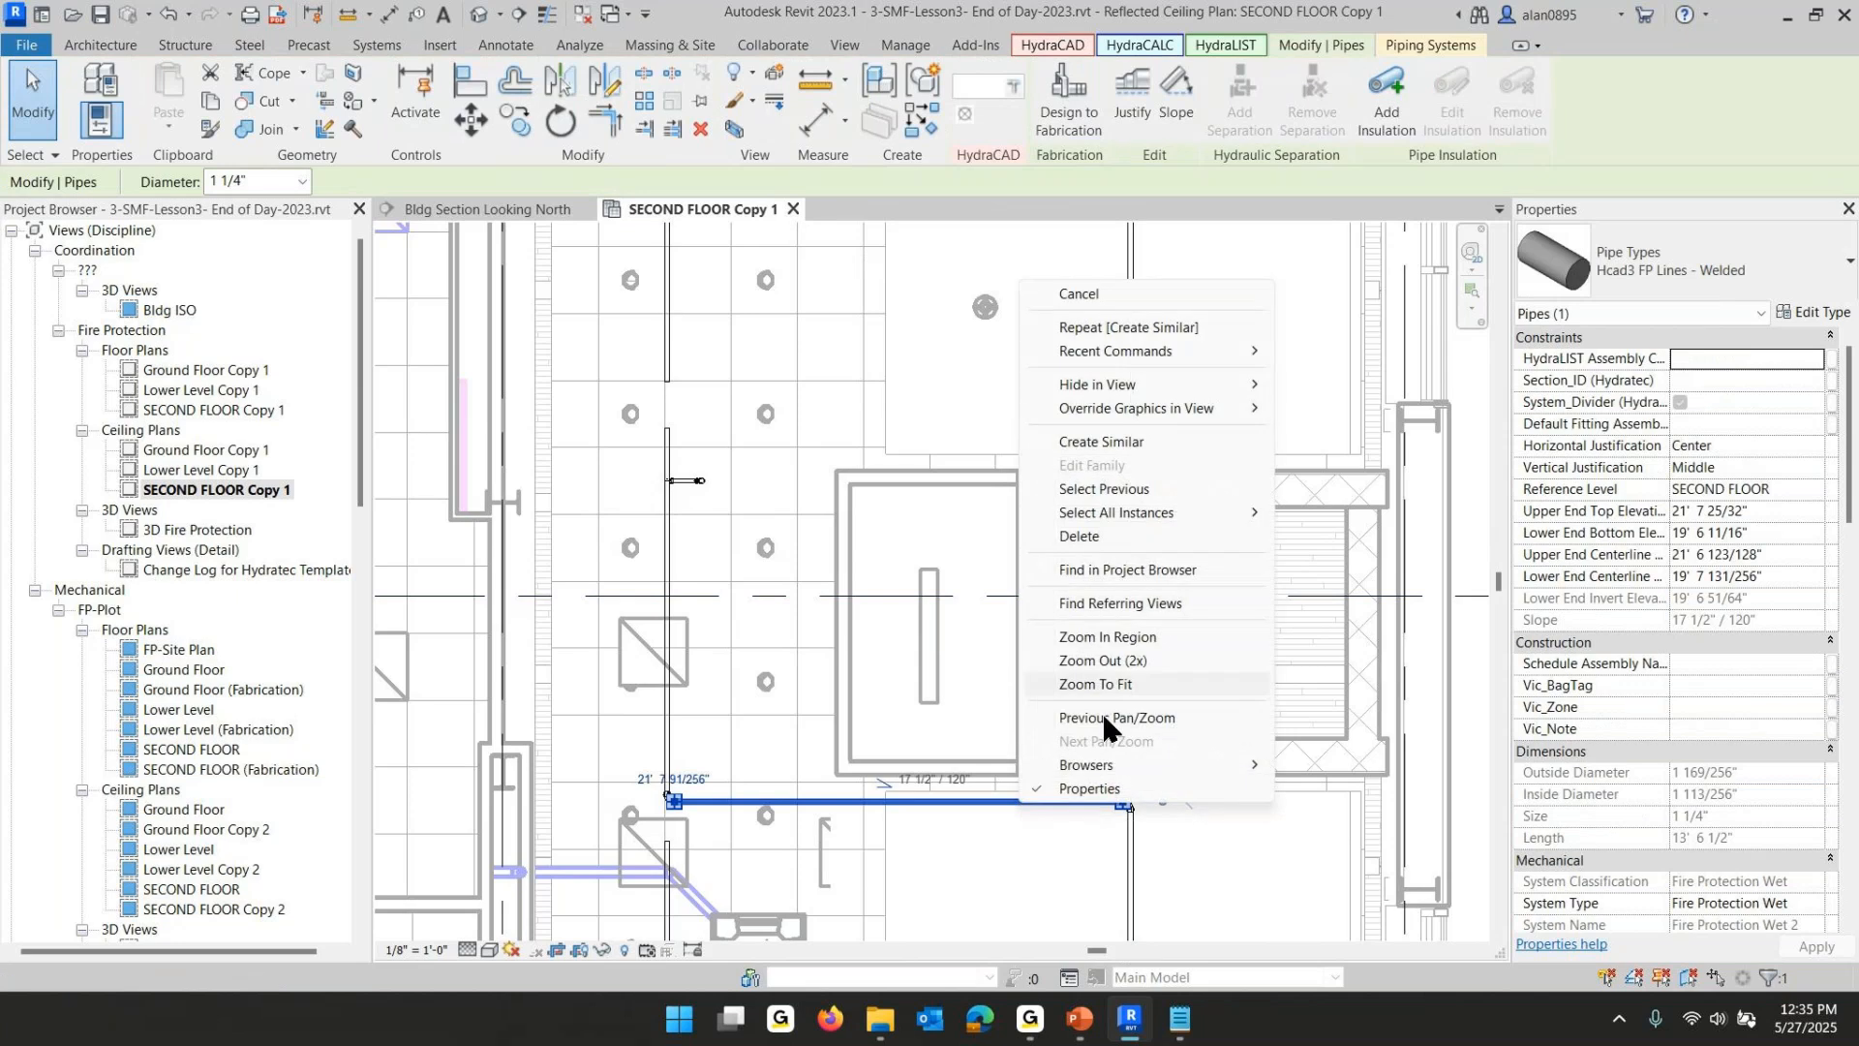
pyautogui.click(1102, 442)
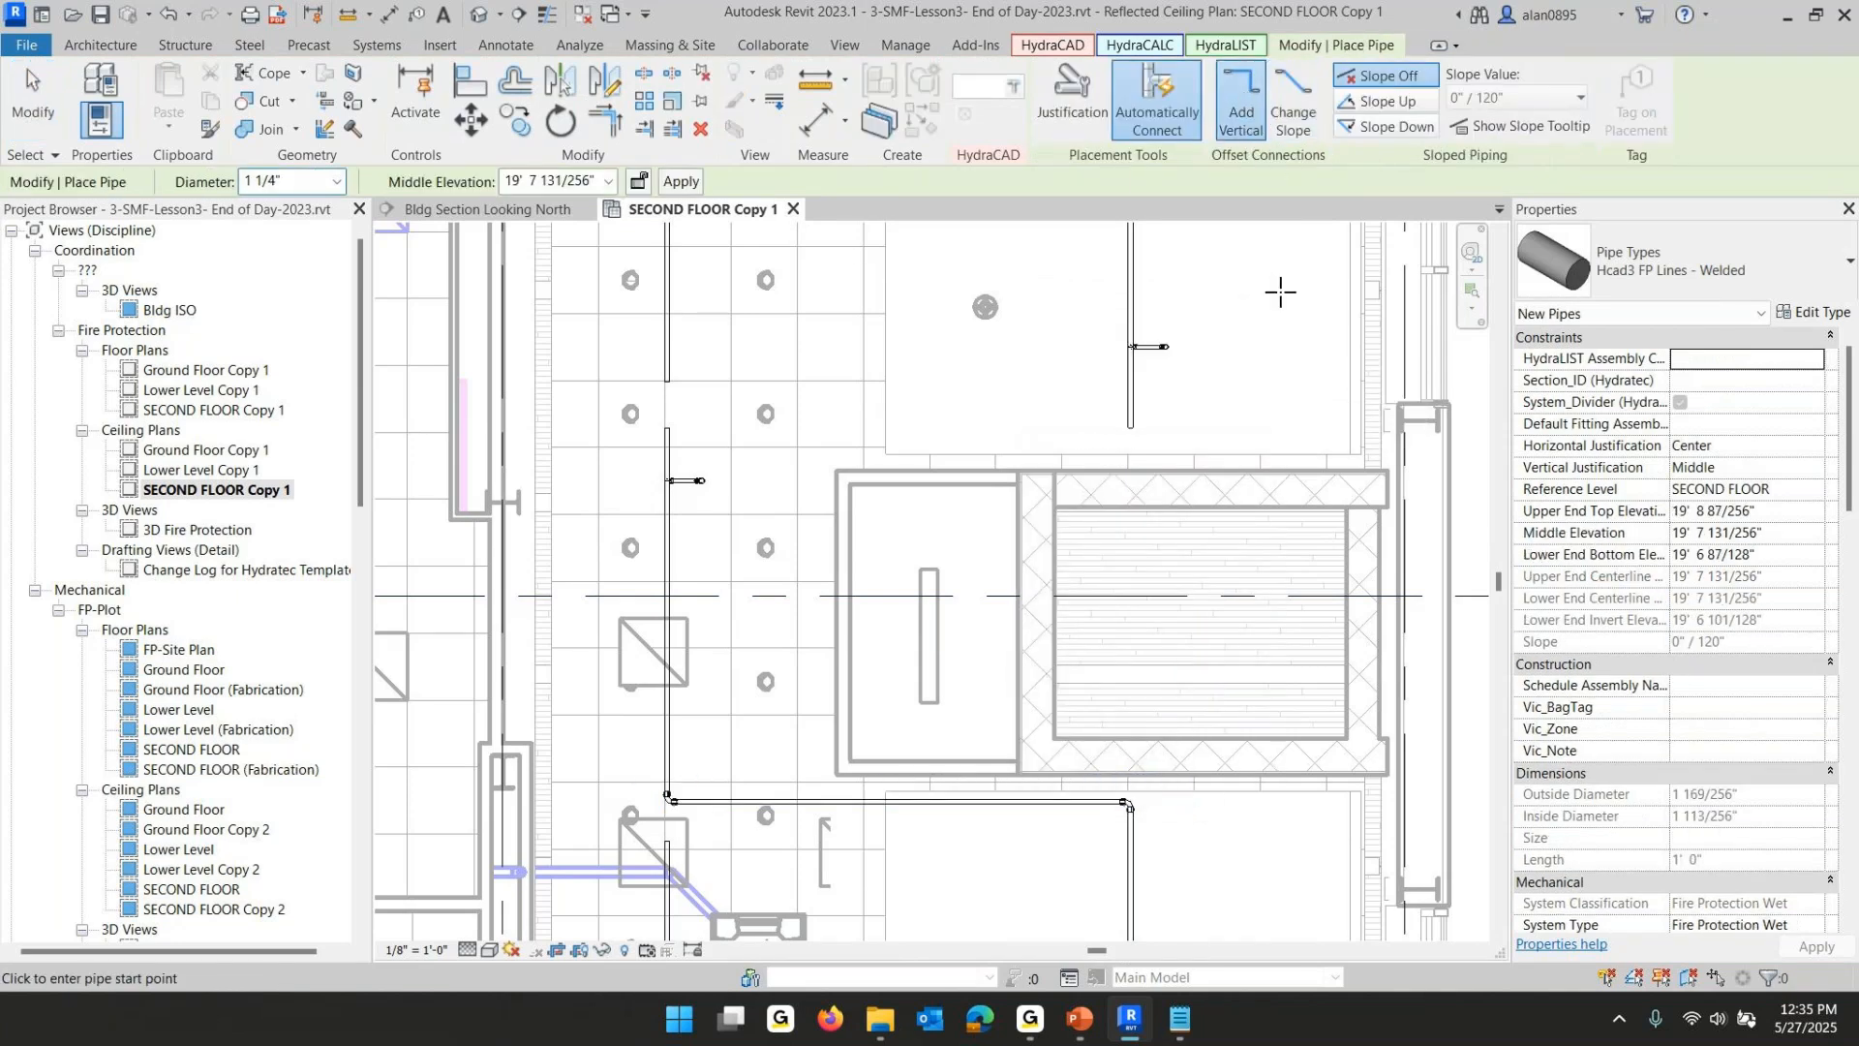
pyautogui.press('Escape')
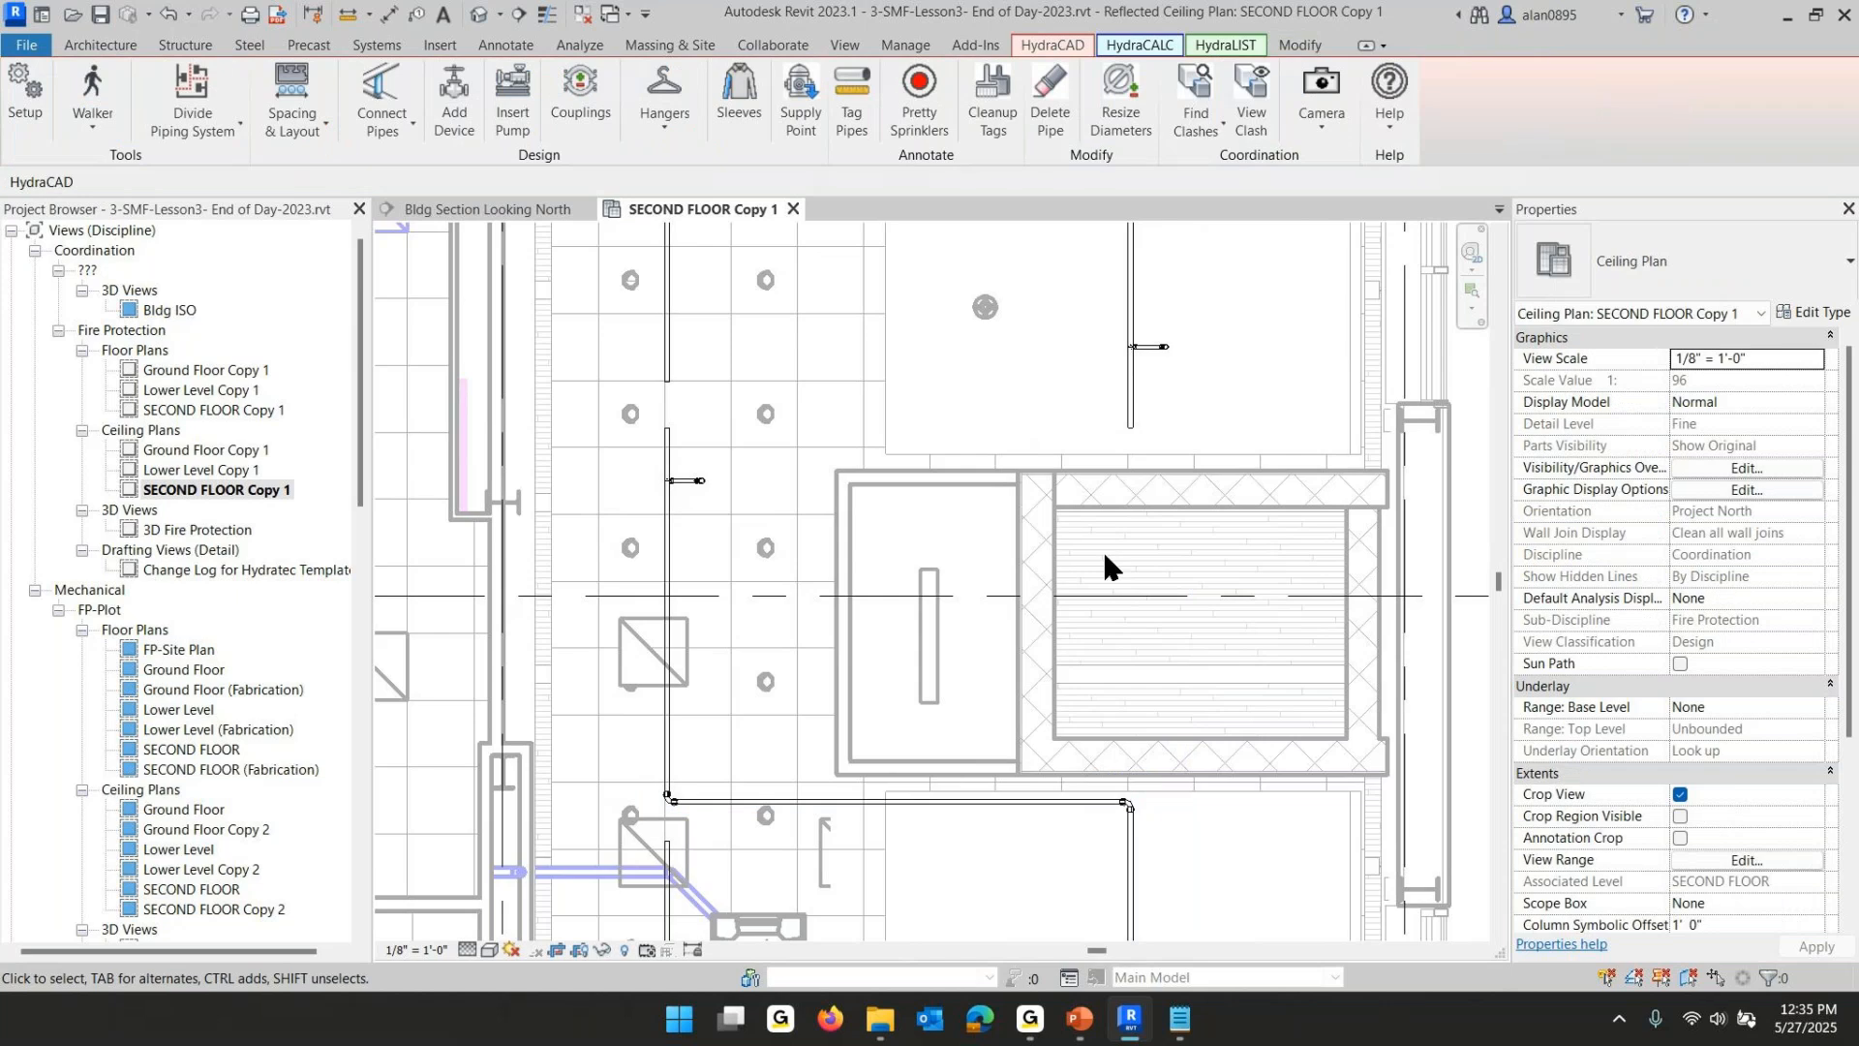
# - Convert the corner elbow at the left segment's lower end into a tee, then start and cancel ConnectToThis
pyautogui.scroll(5, 699, 876)
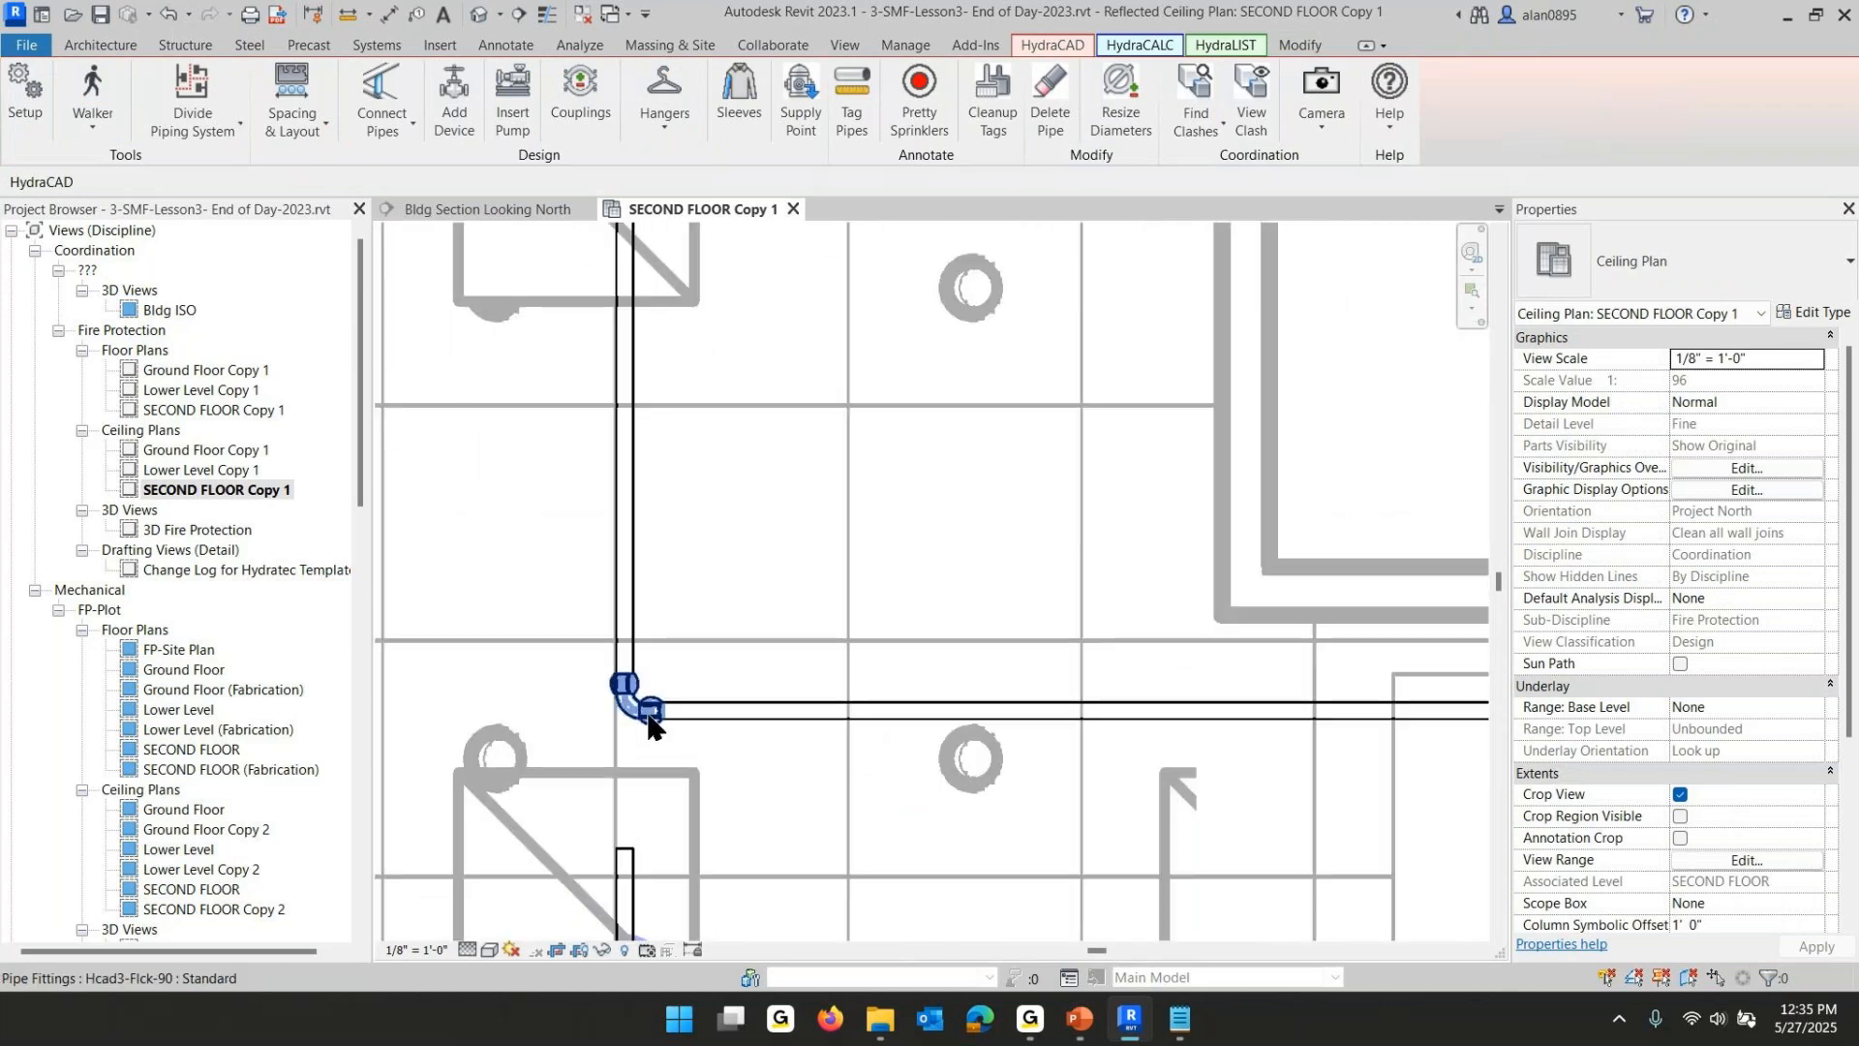
pyautogui.click(639, 722)
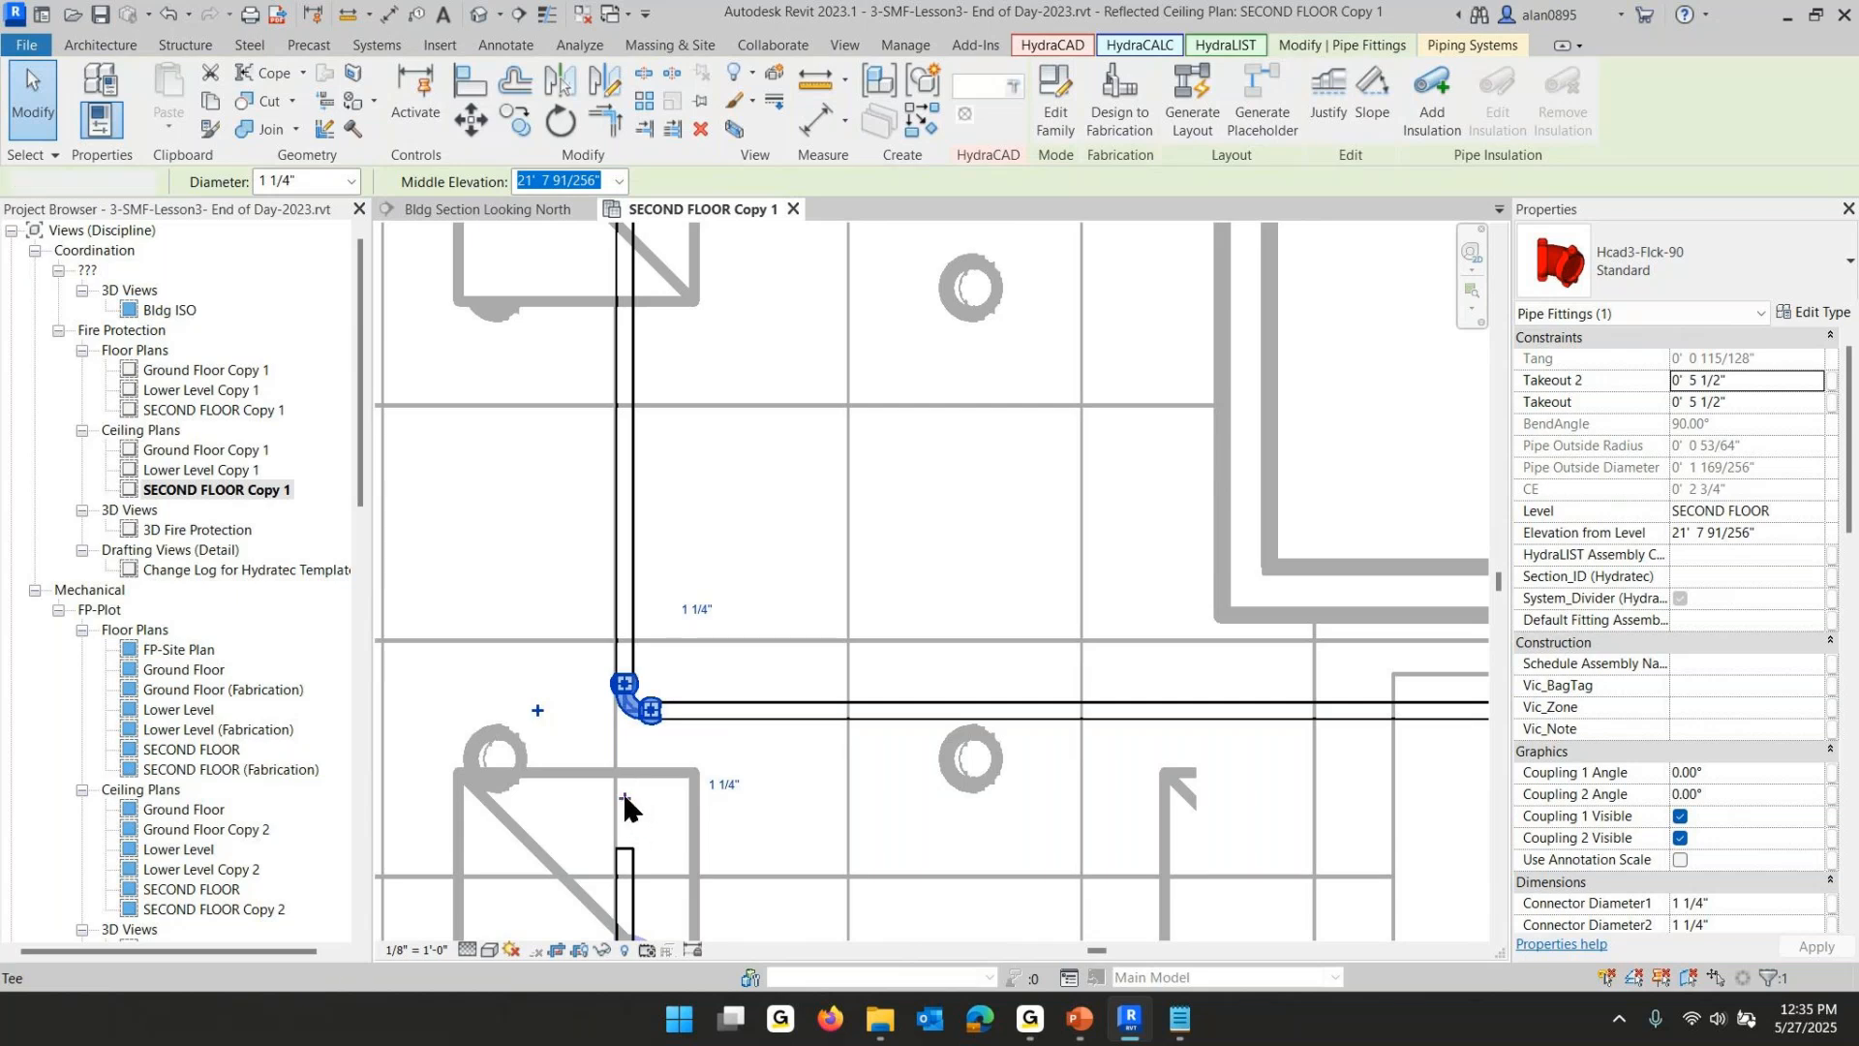
pyautogui.press('Escape')
pyautogui.click(621, 725)
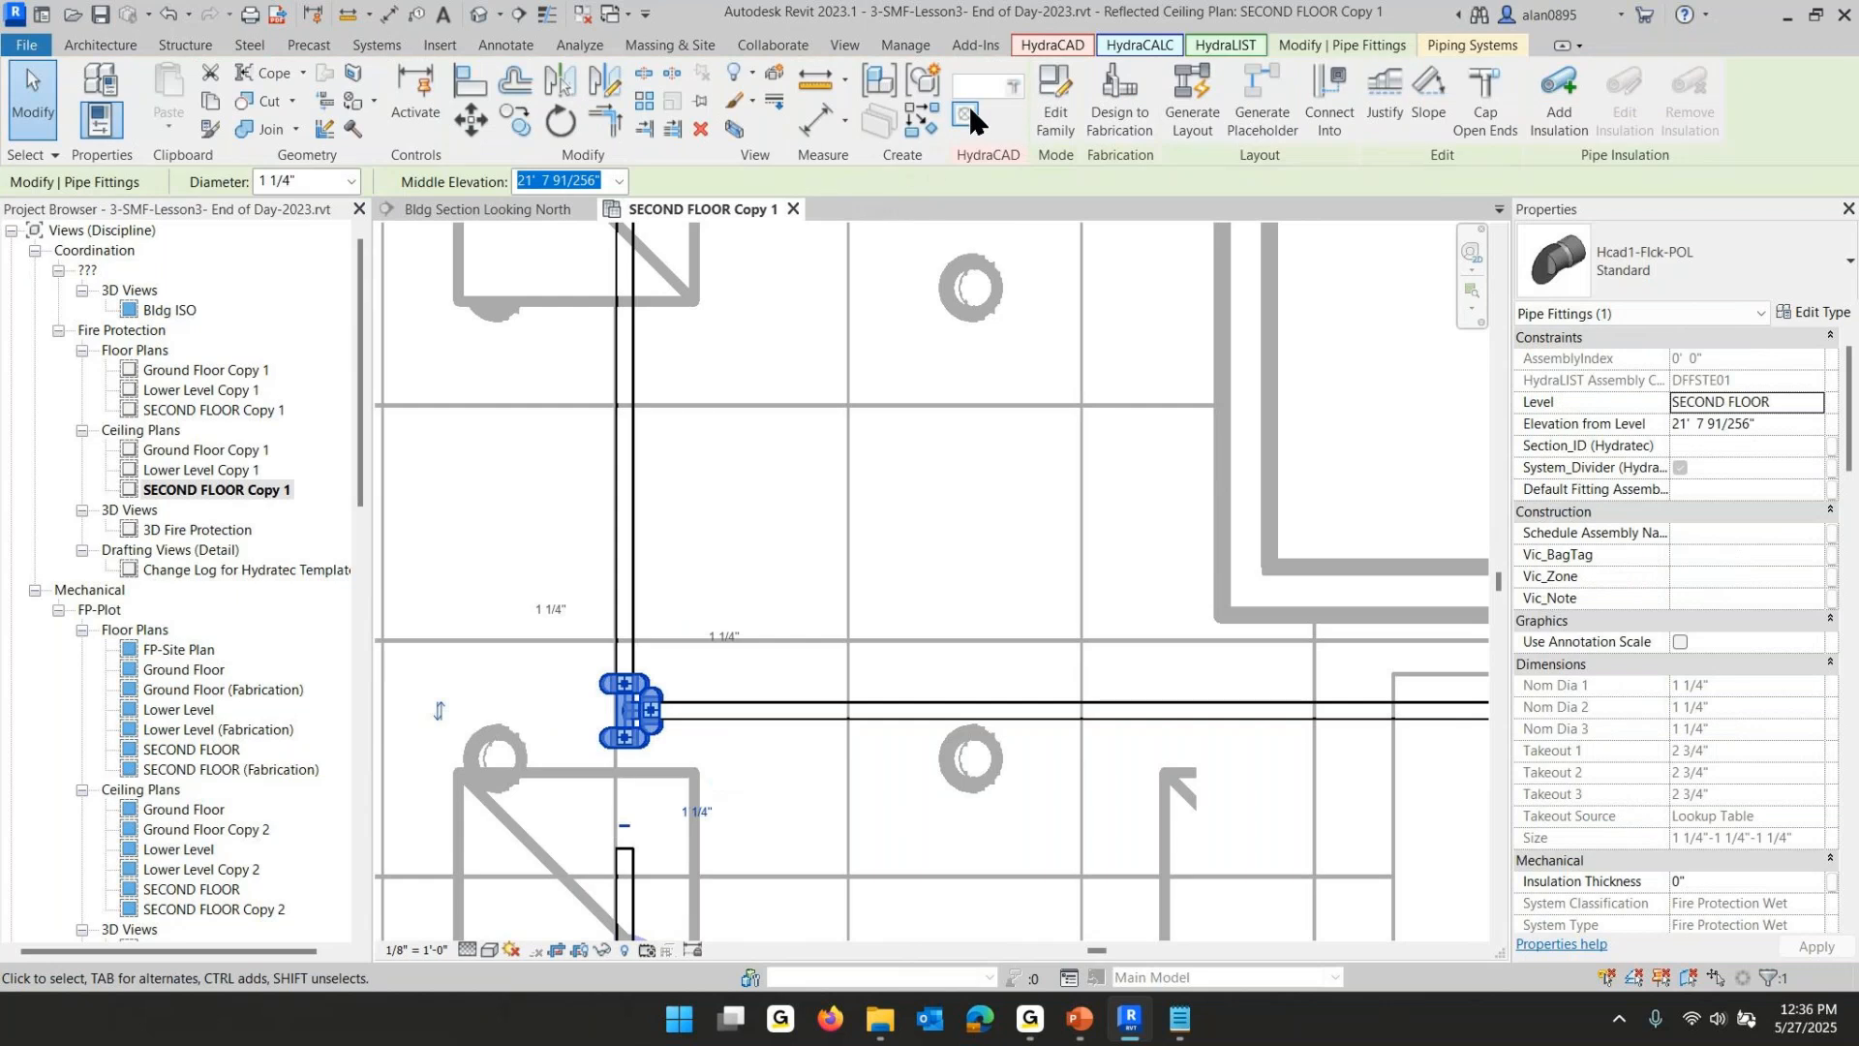
pyautogui.click(970, 108)
pyautogui.scroll(-5, 740, 853)
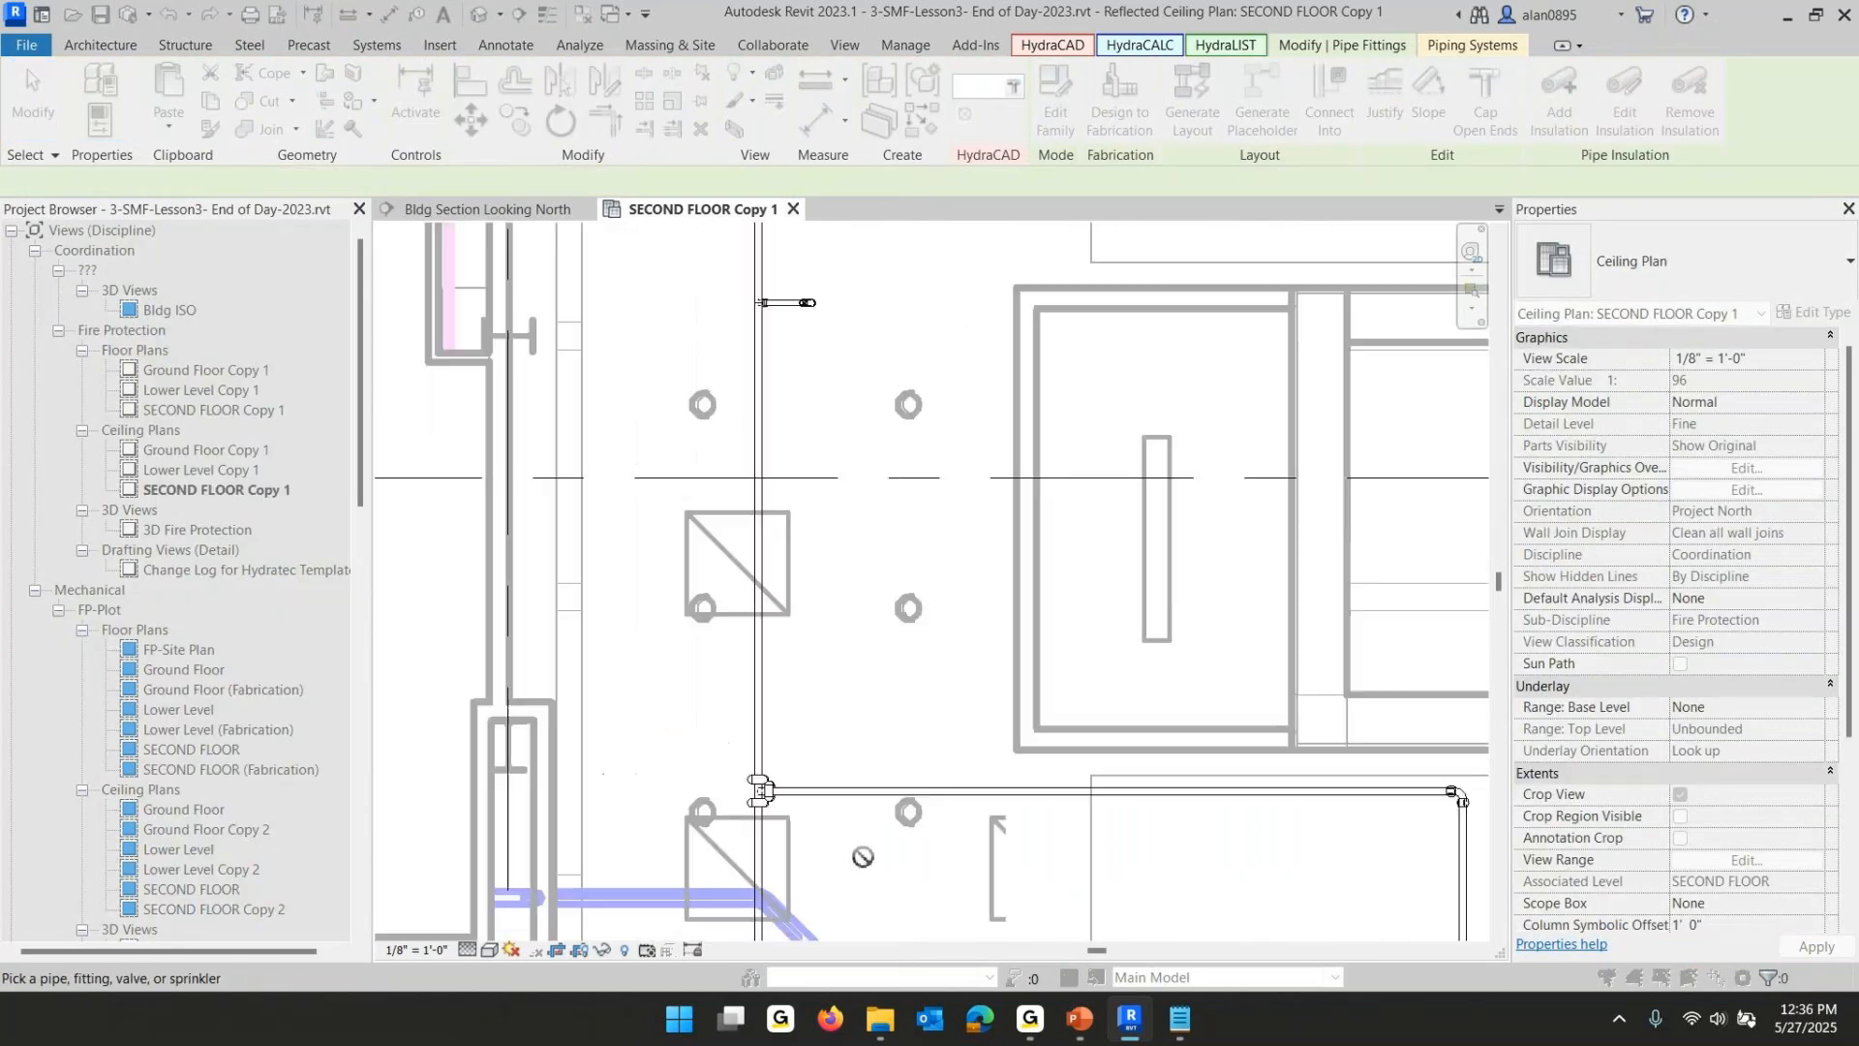
pyautogui.press('Escape')
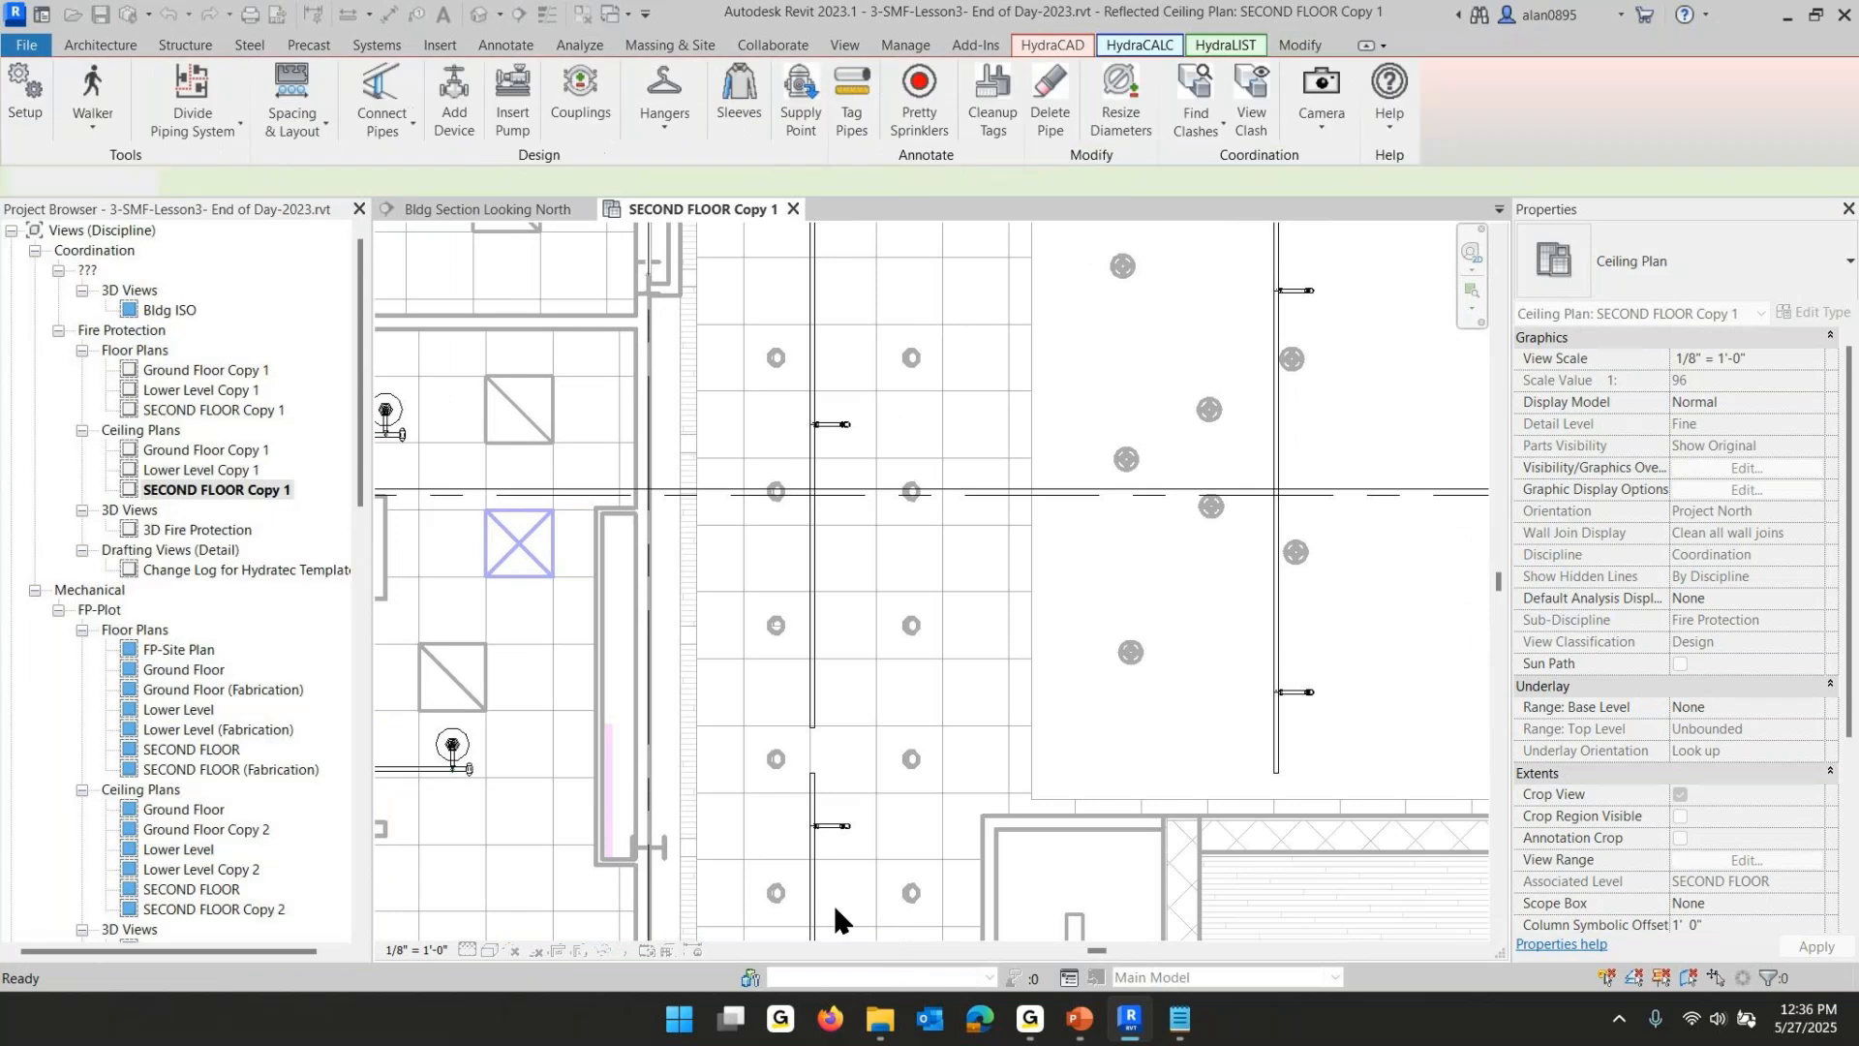
# - Create a similar pipe joining the upper end of the left segment to the lower end of the upper right branchline
pyautogui.click(811, 711)
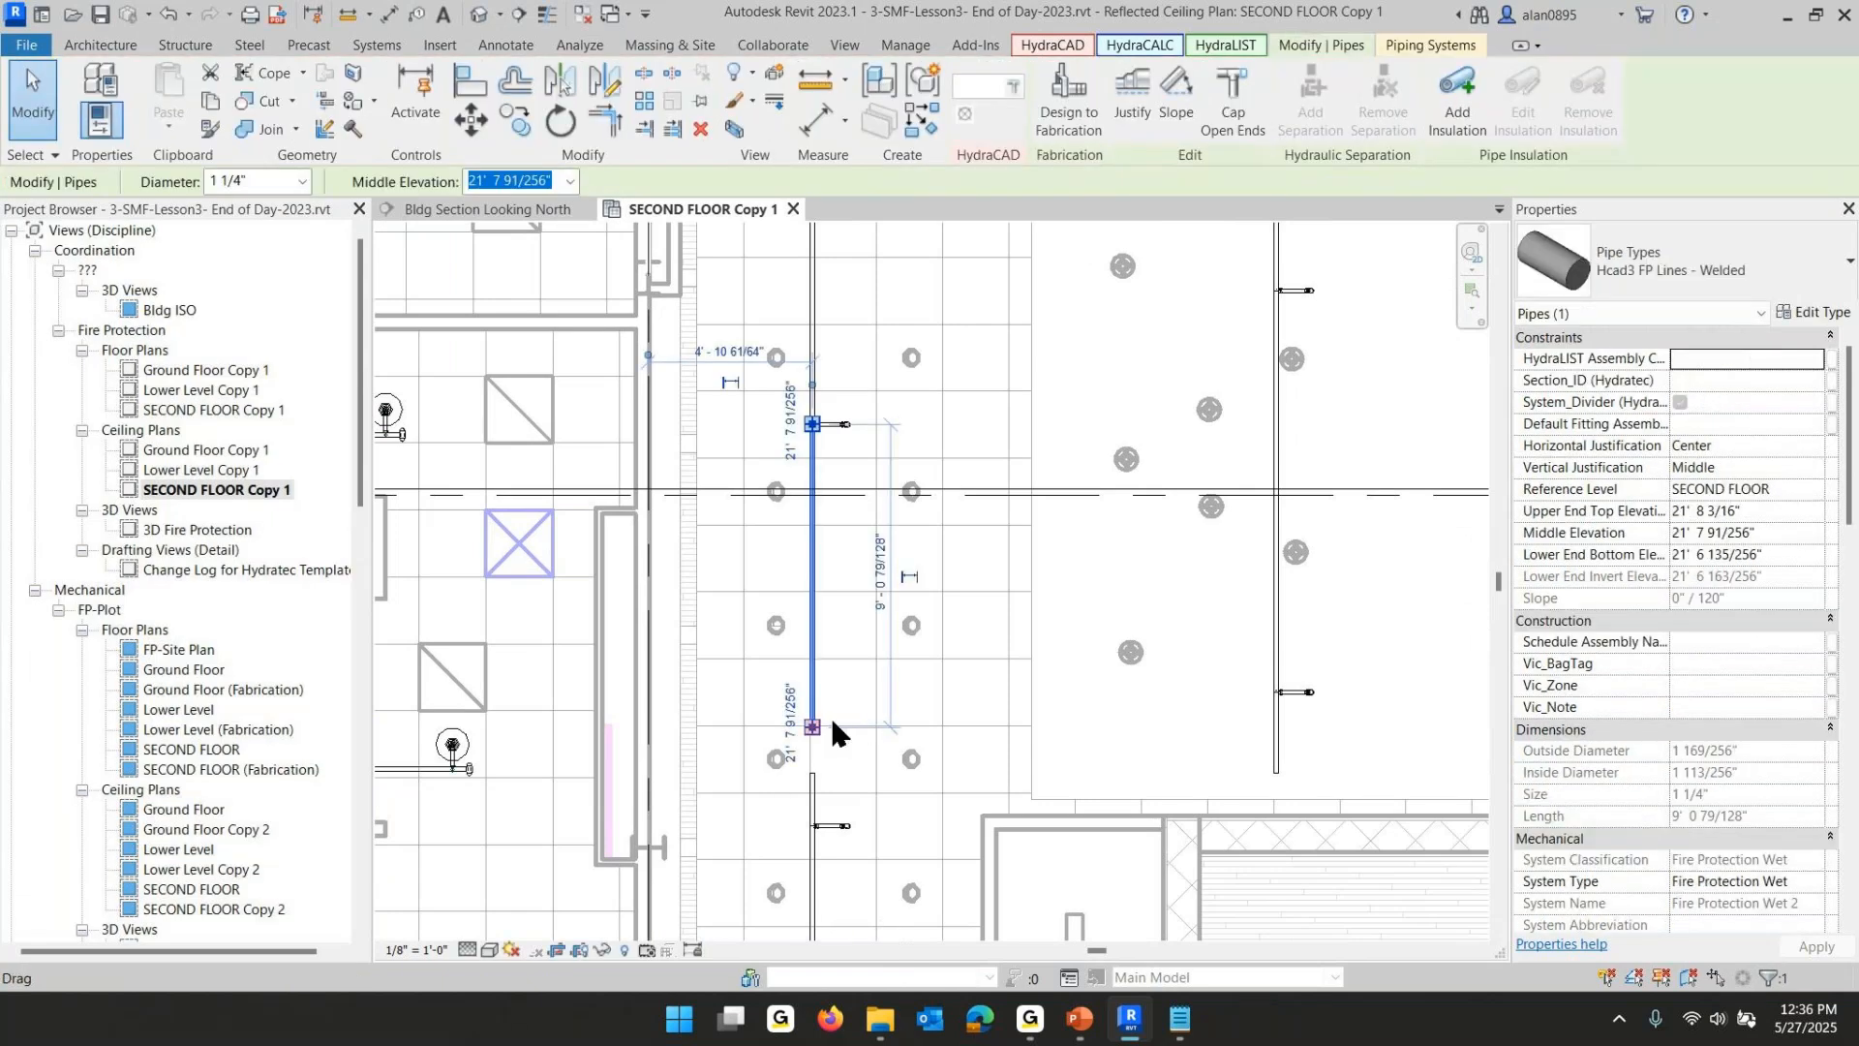
pyautogui.rightClick(821, 661)
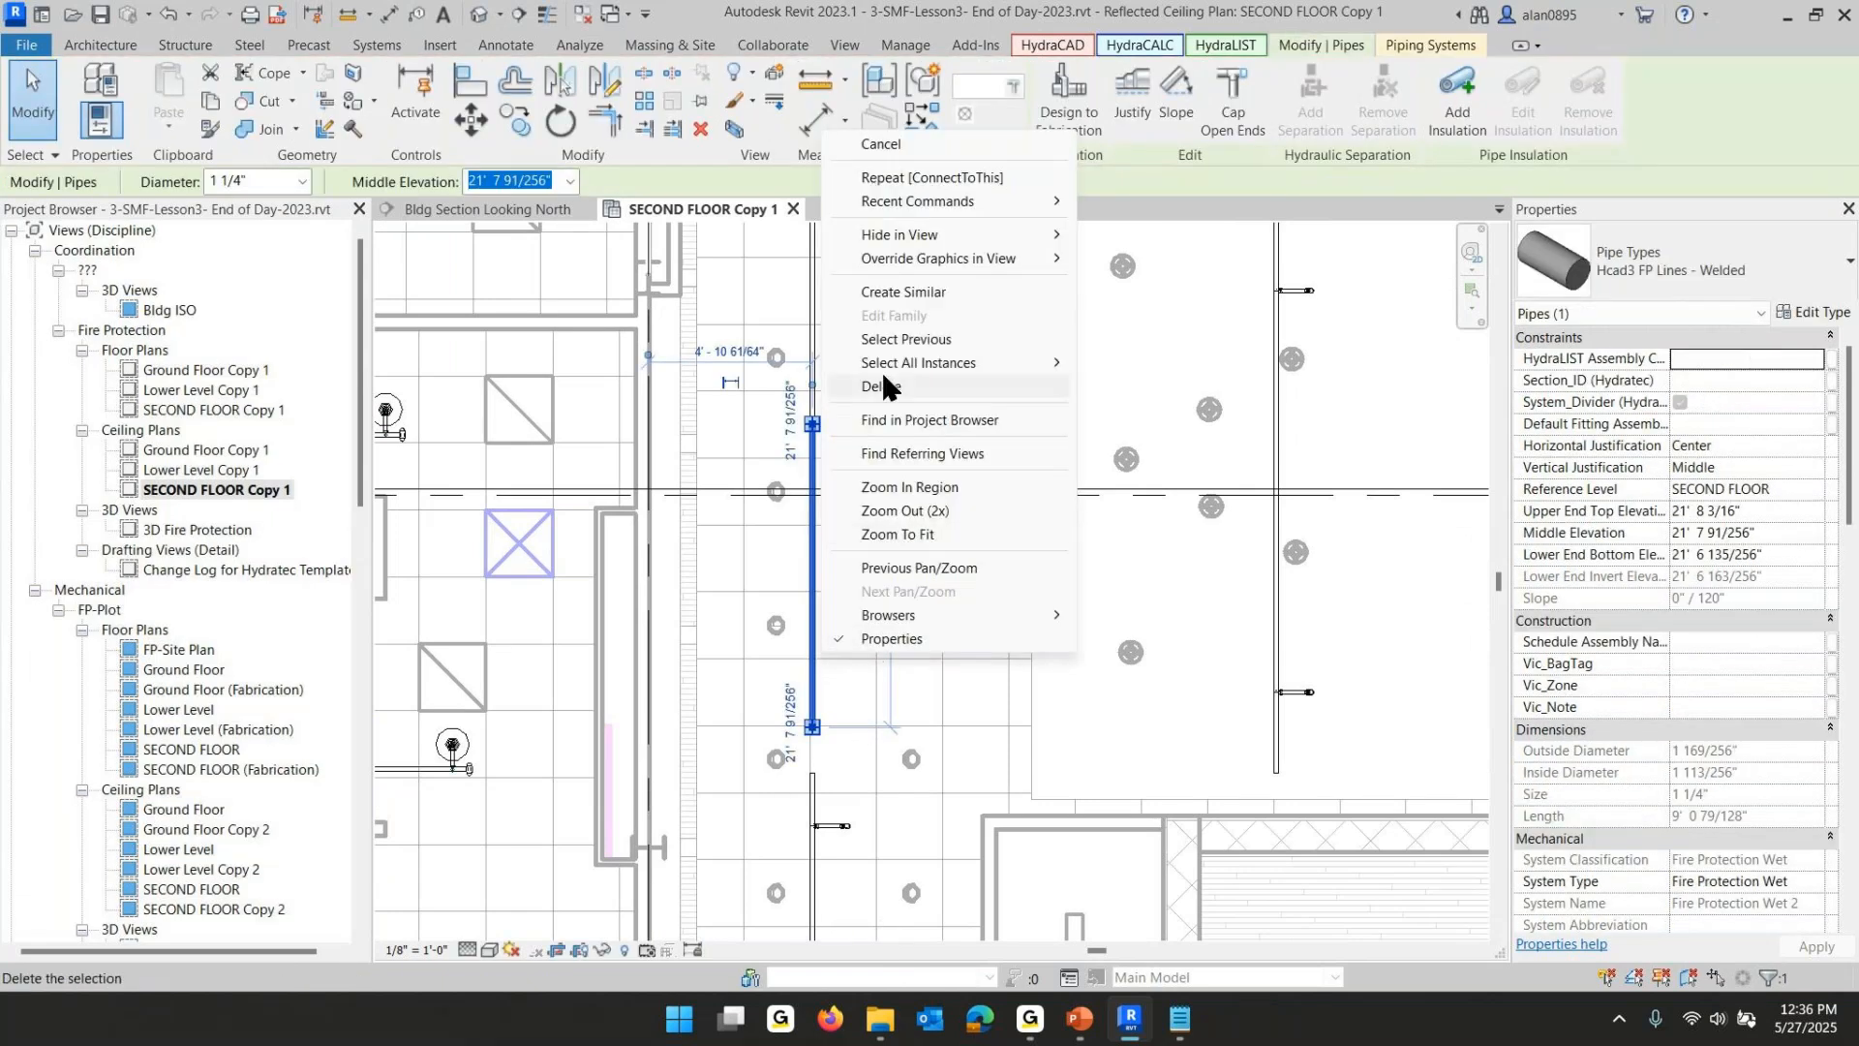
pyautogui.click(908, 290)
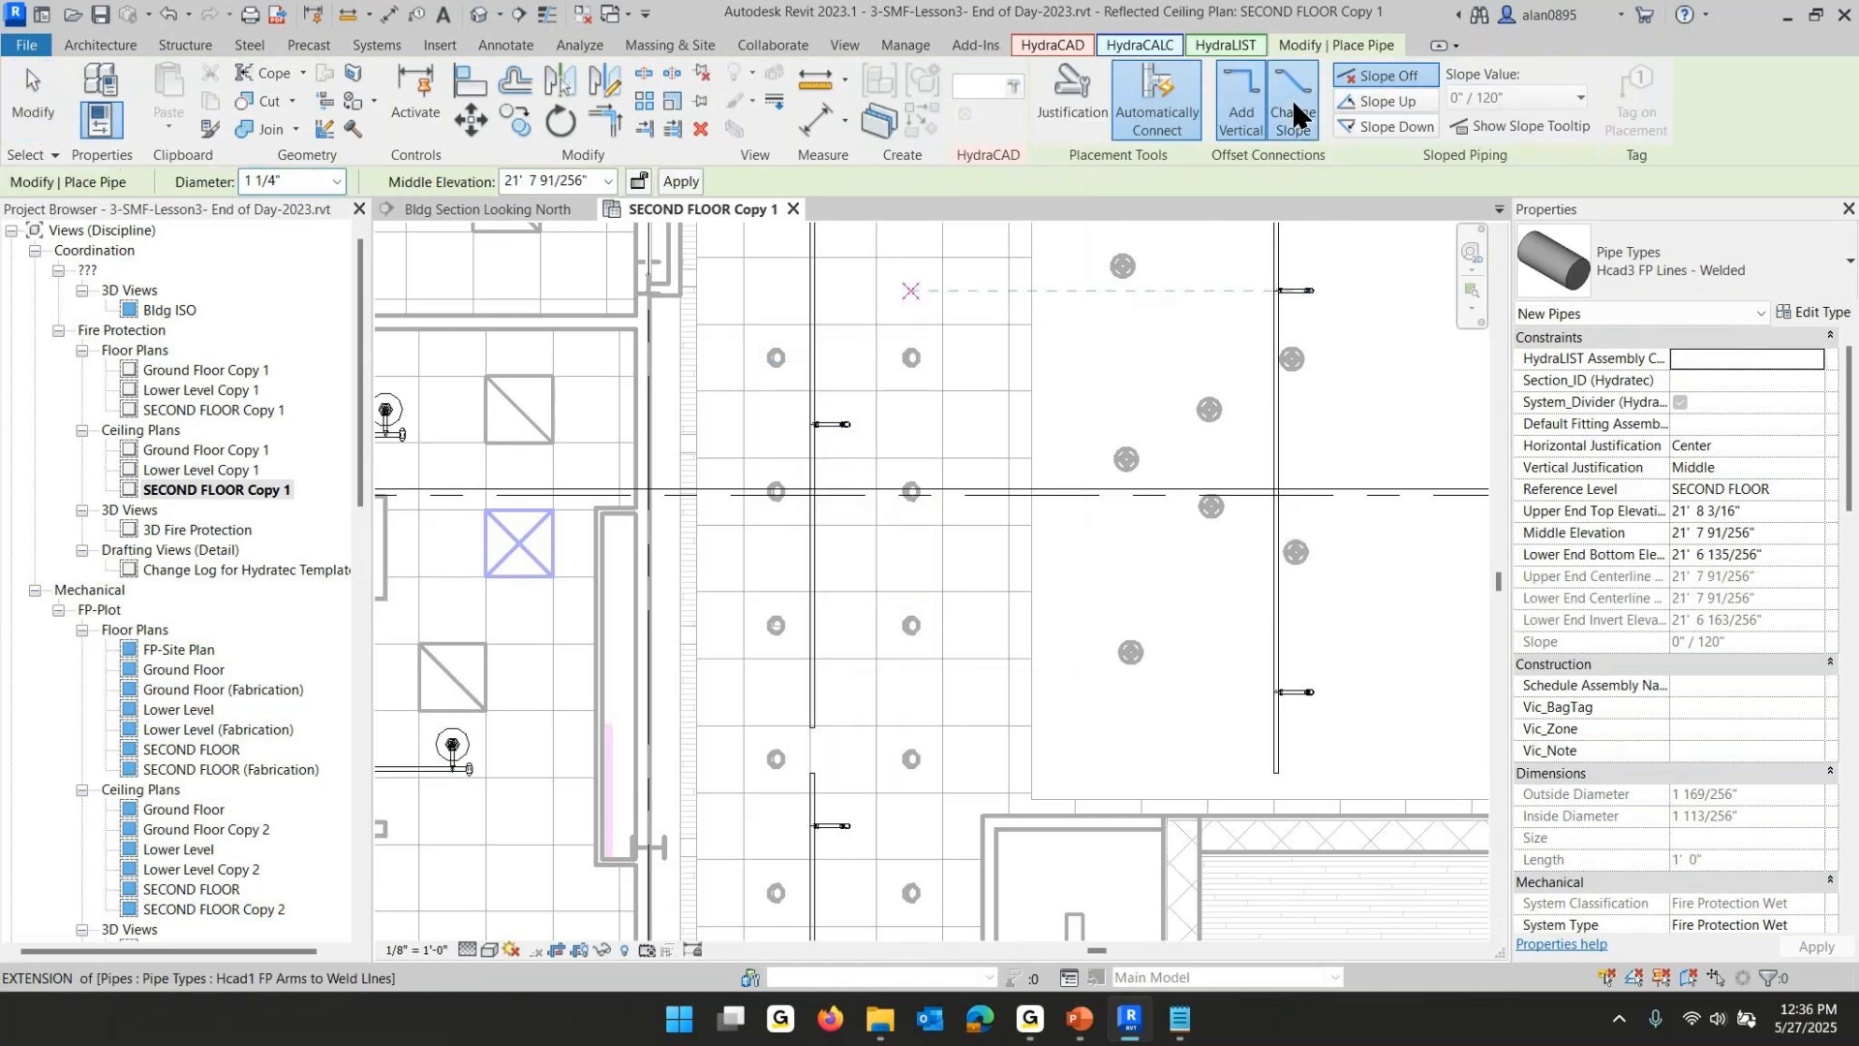
pyautogui.click(814, 773)
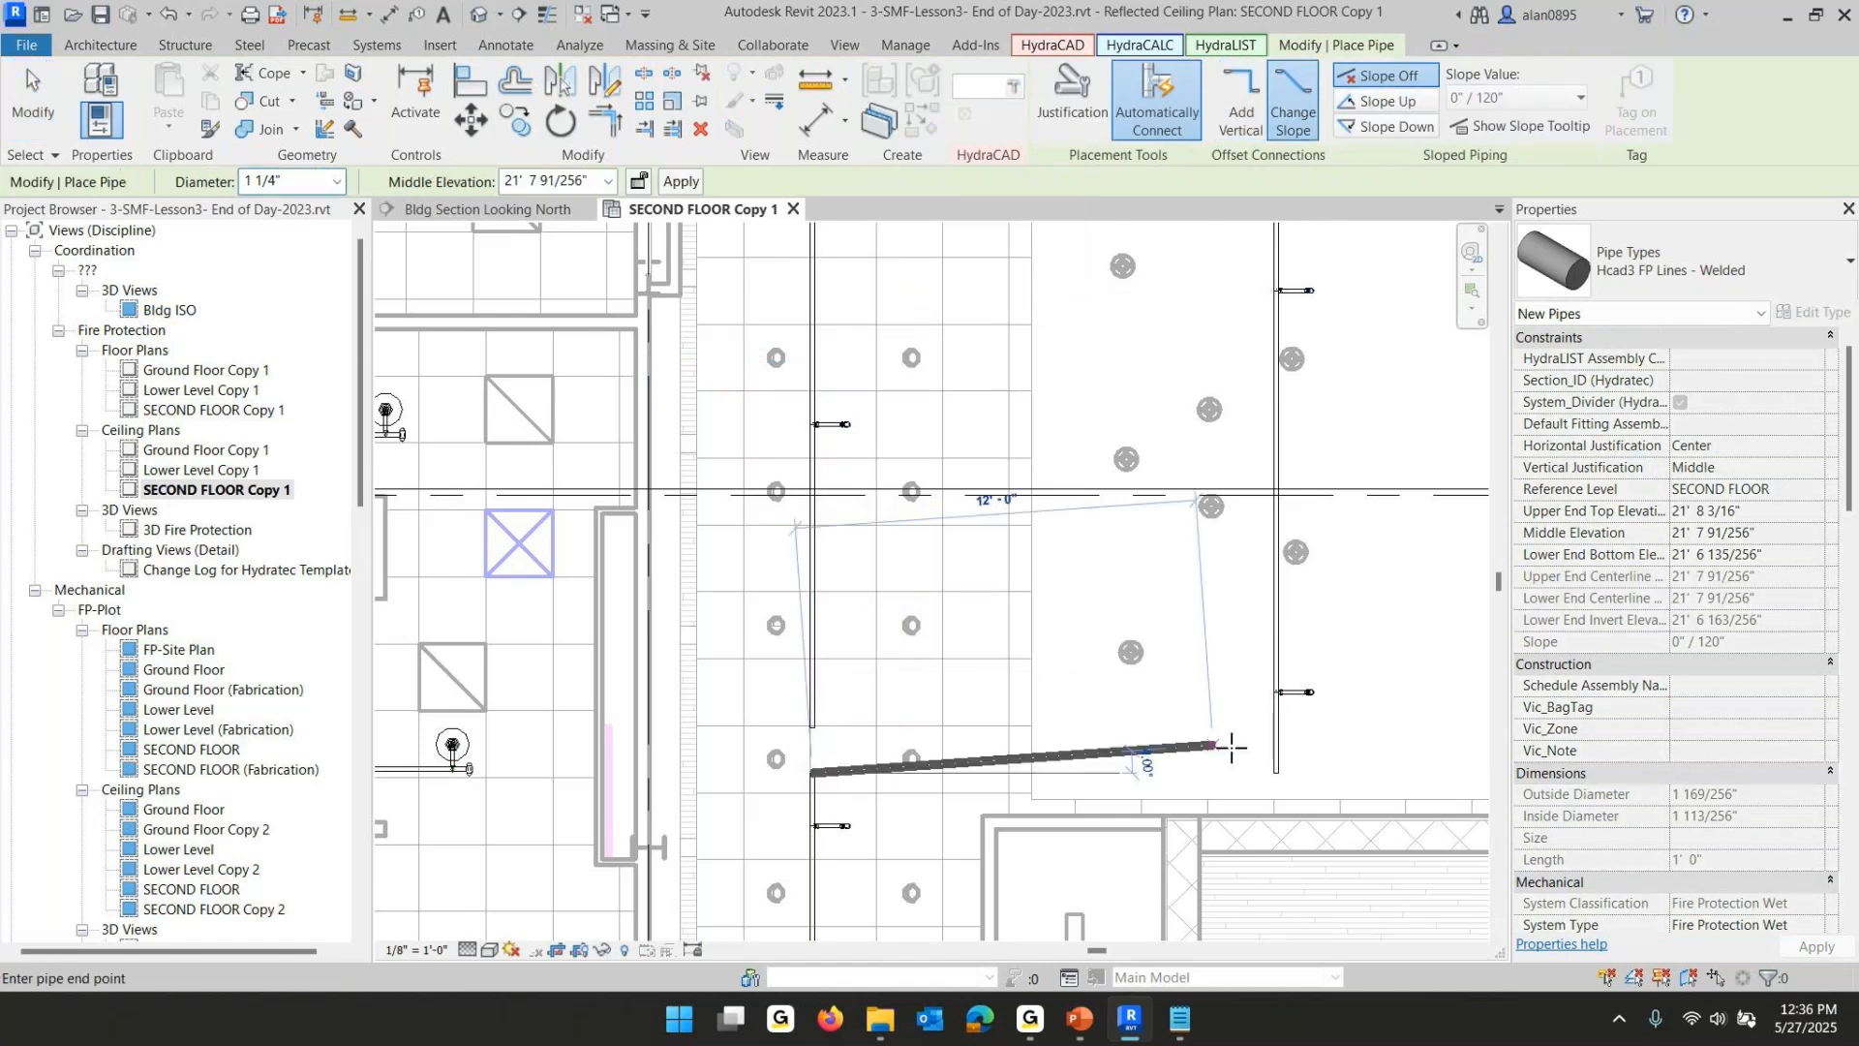
pyautogui.click(1270, 783)
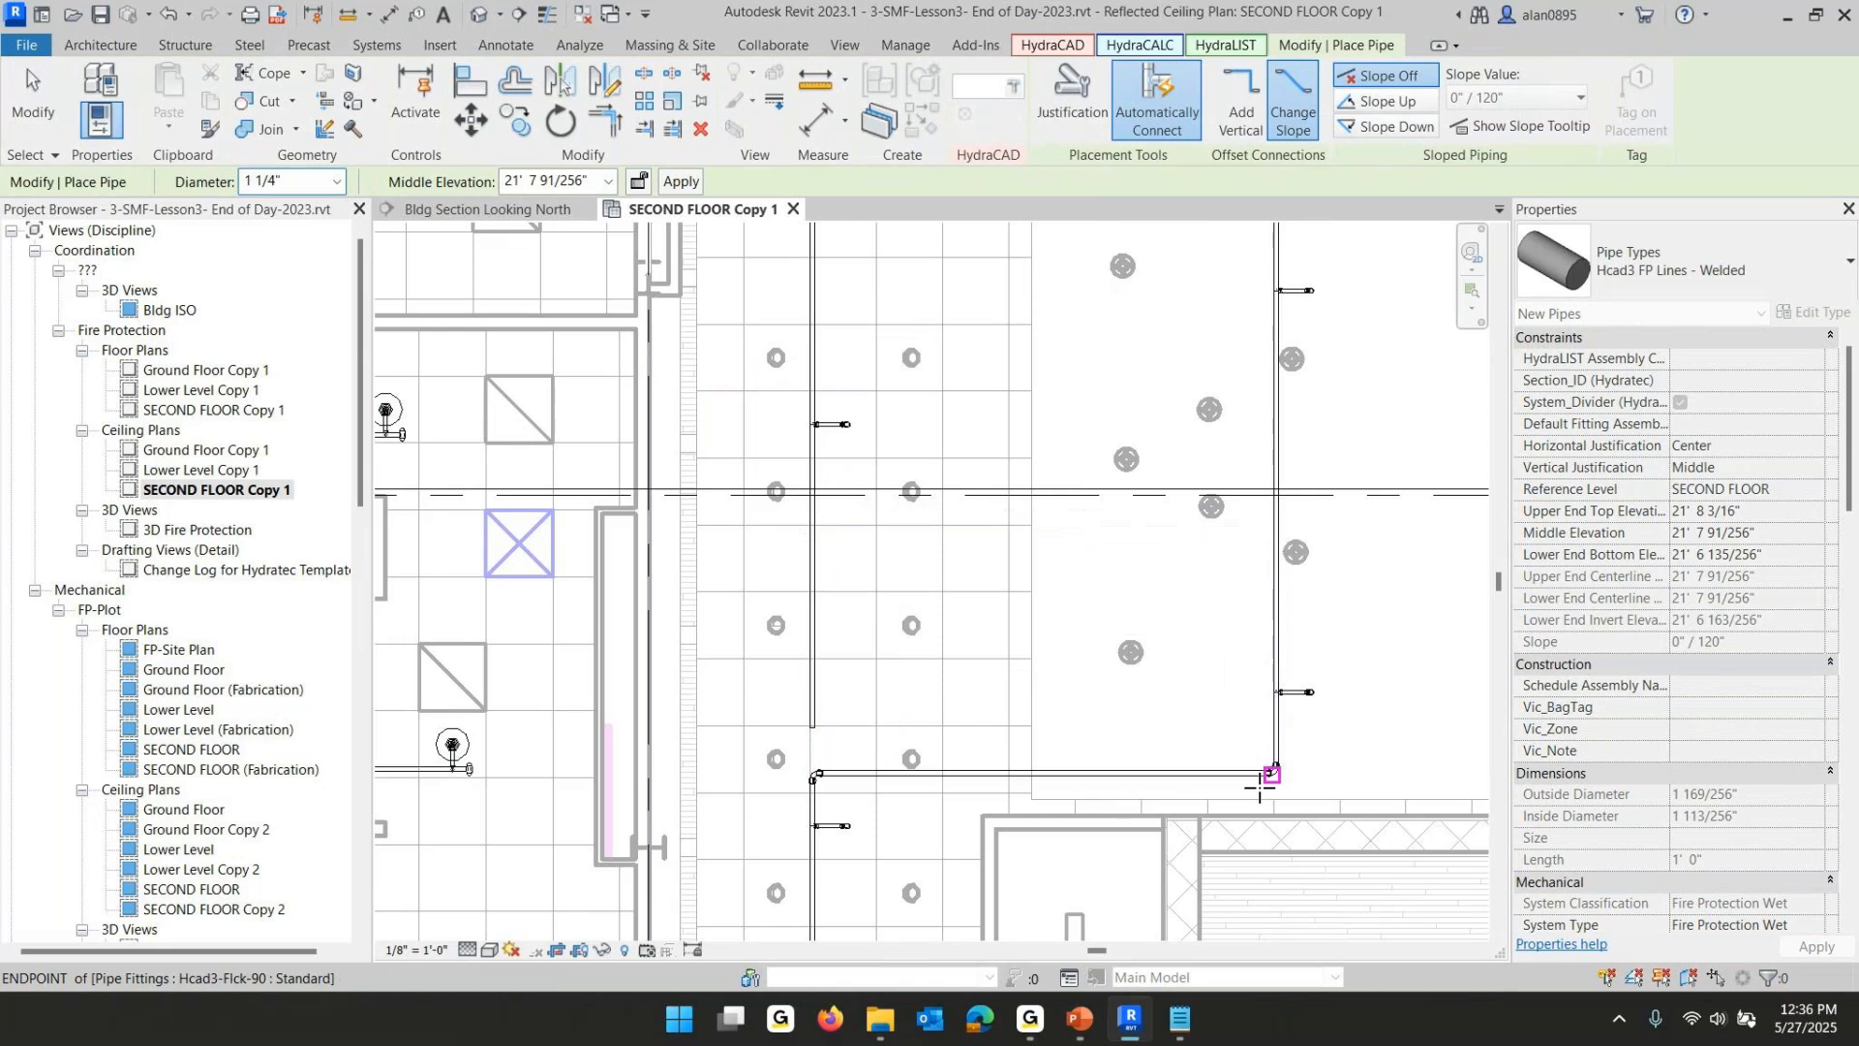
pyautogui.press('Escape')
pyautogui.press('Escape')
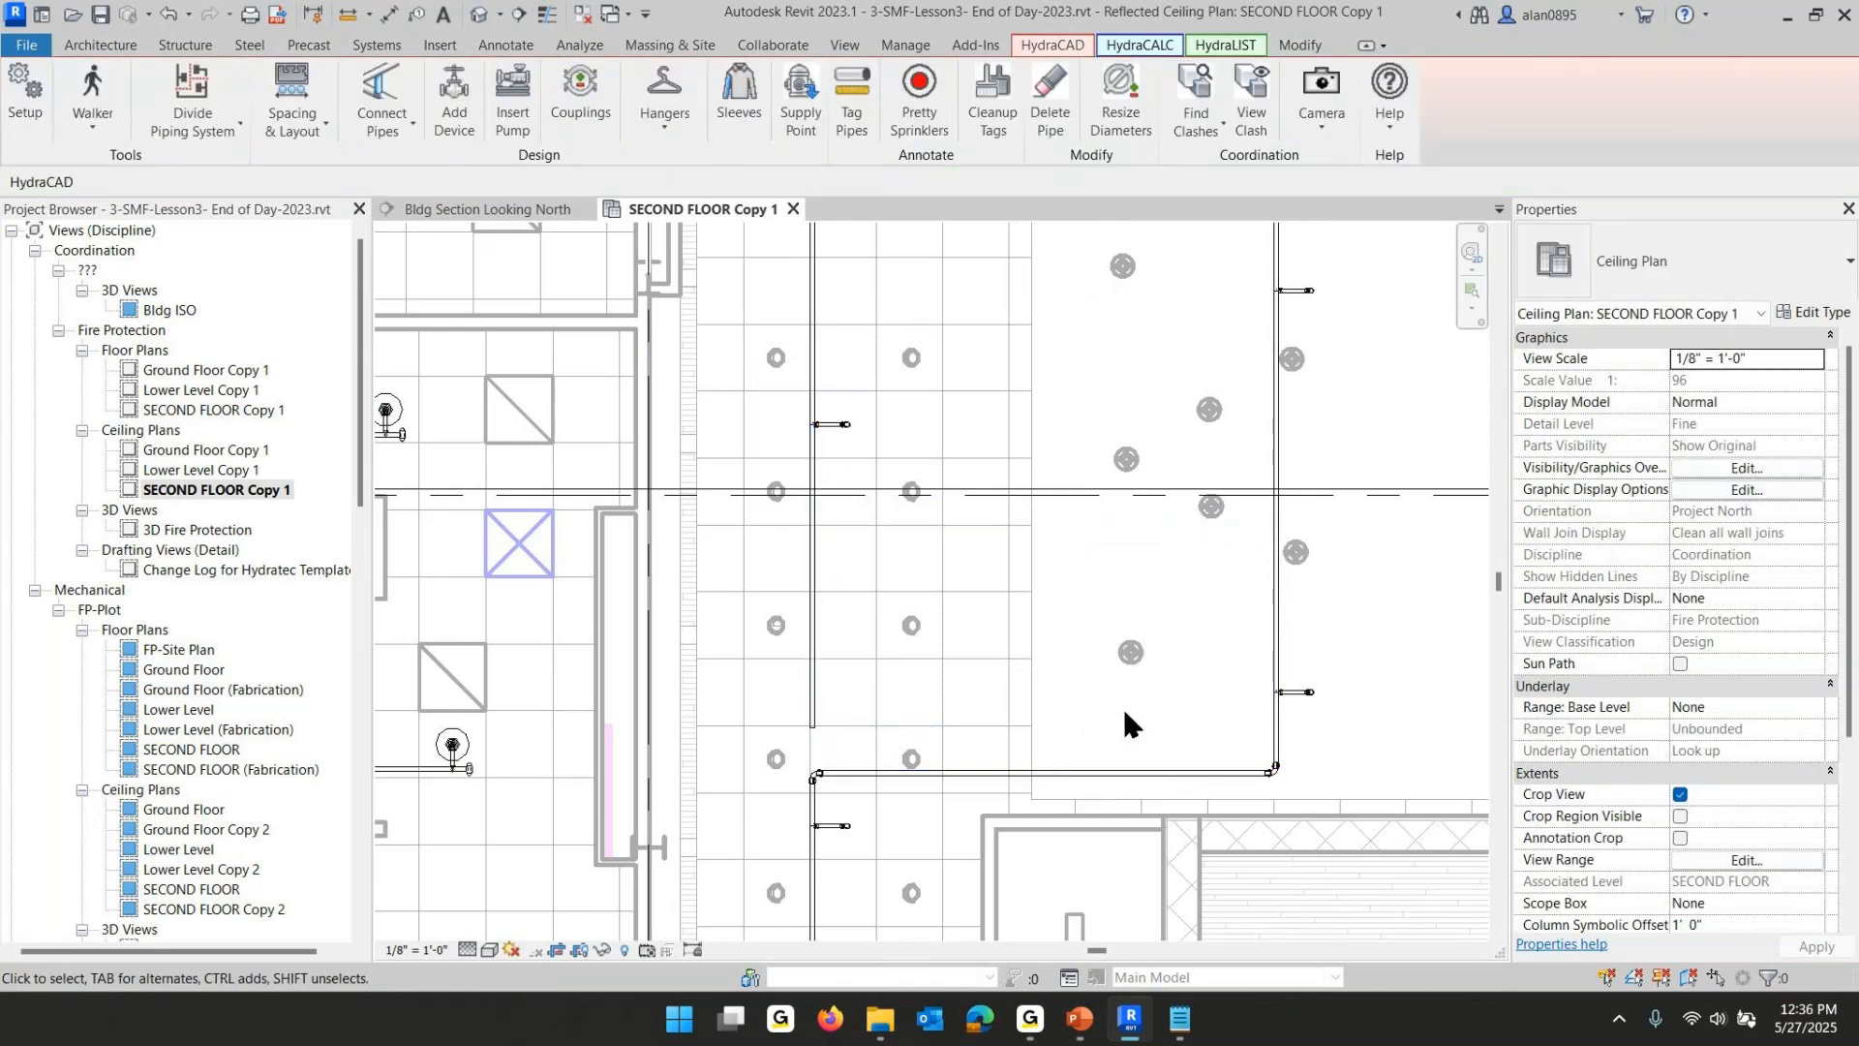
# - Convert the new upper-left corner elbow into a tee and connect the vertical pipe above to it with ConnectToThis
pyautogui.scroll(3, 847, 745)
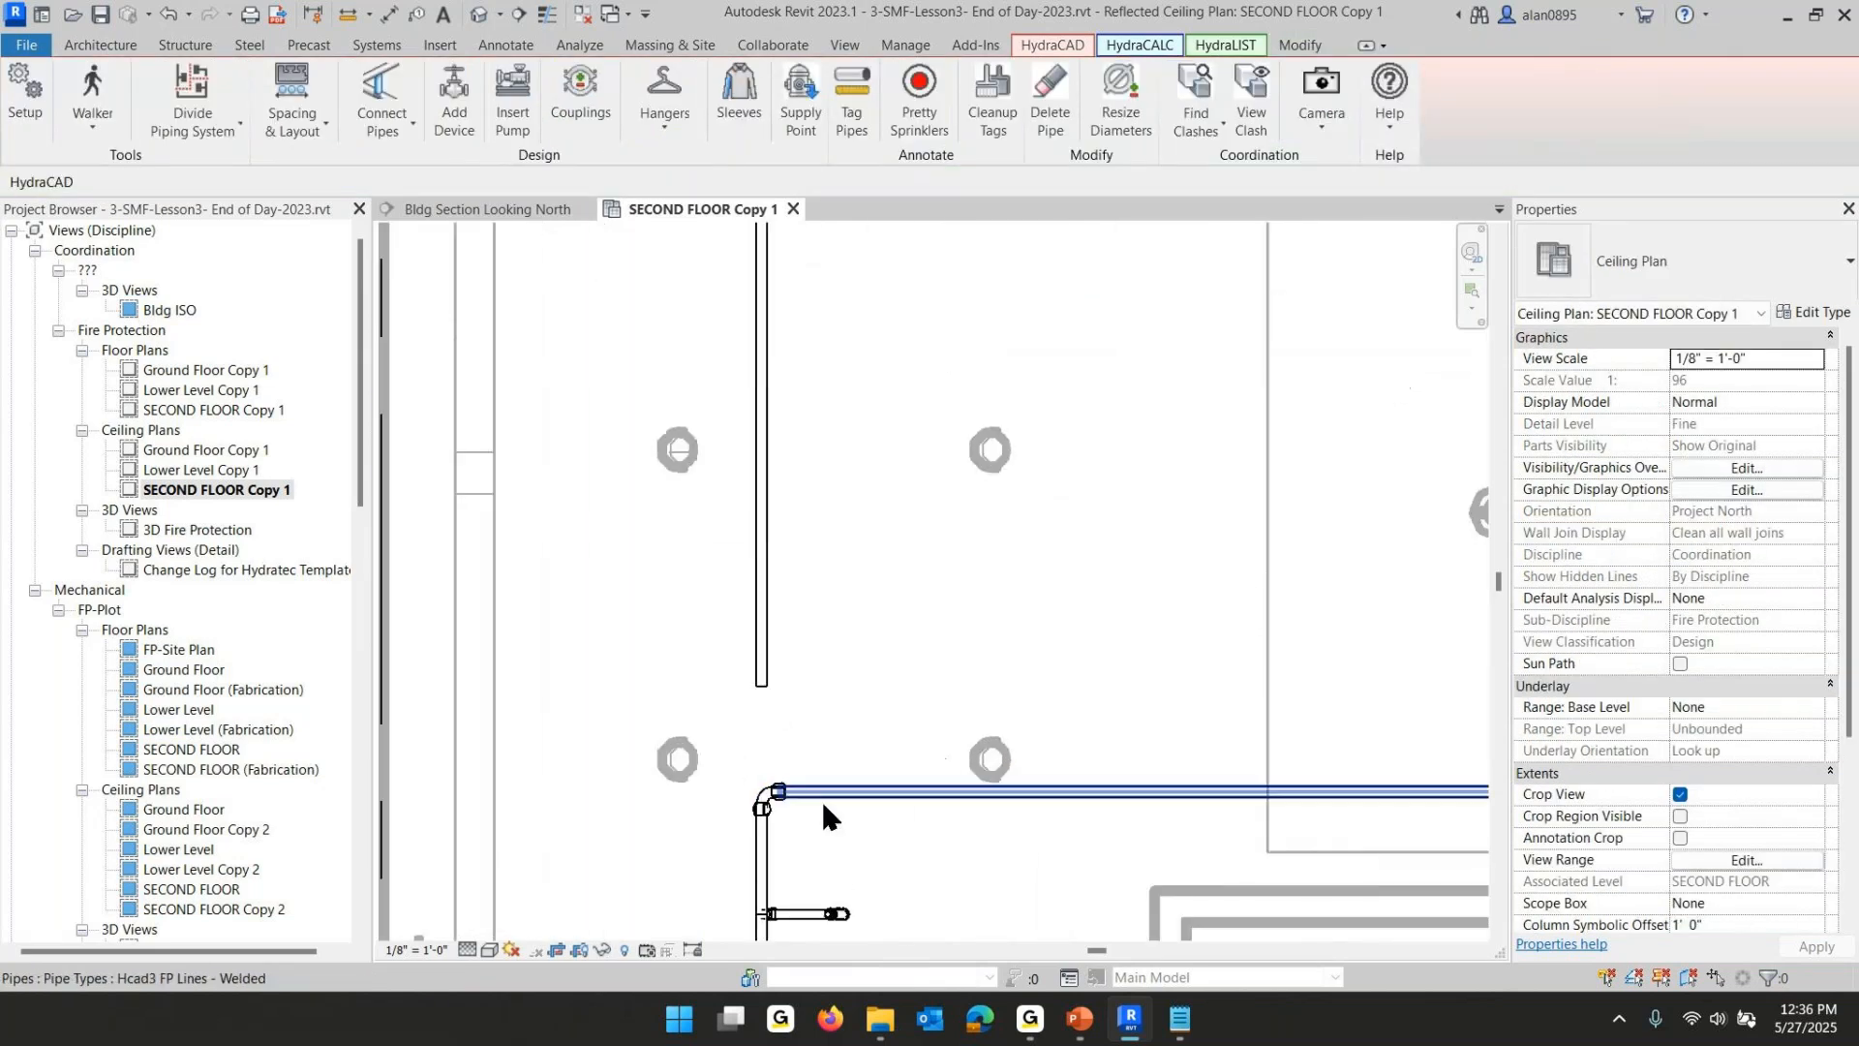
pyautogui.click(758, 803)
pyautogui.click(759, 727)
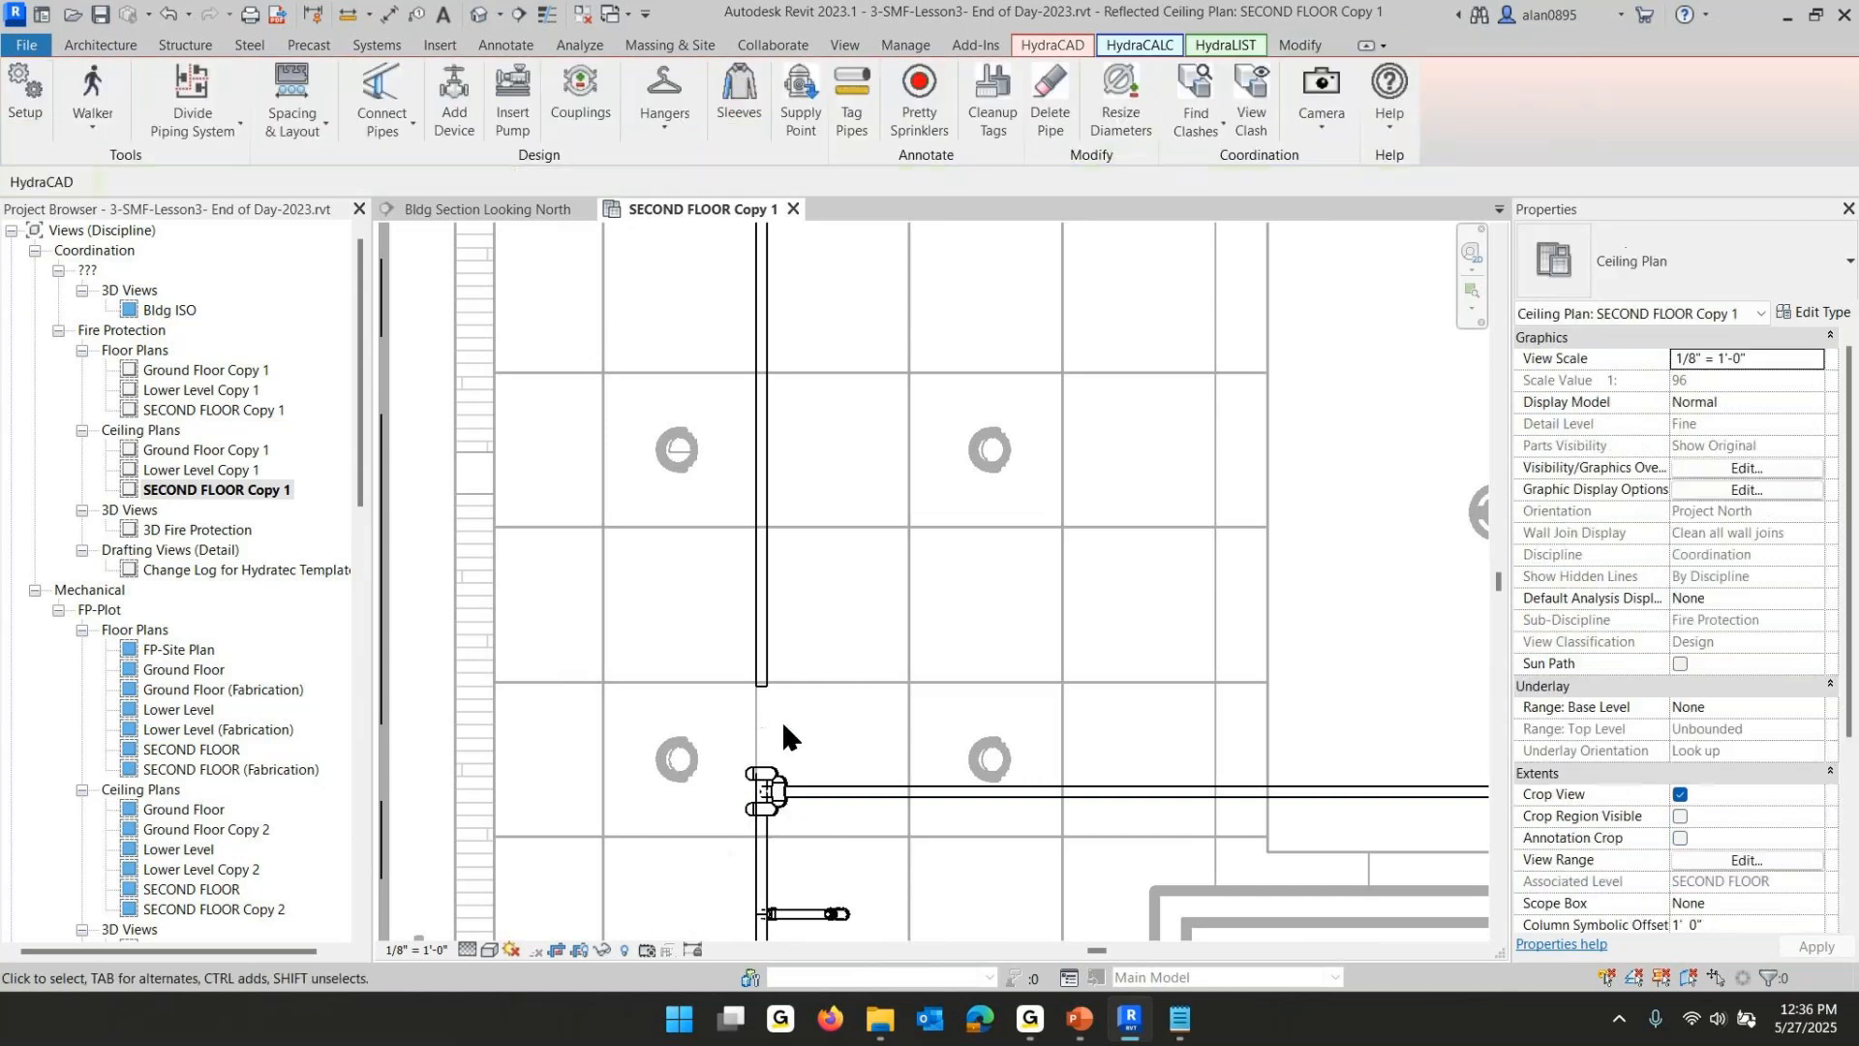
pyautogui.click(765, 789)
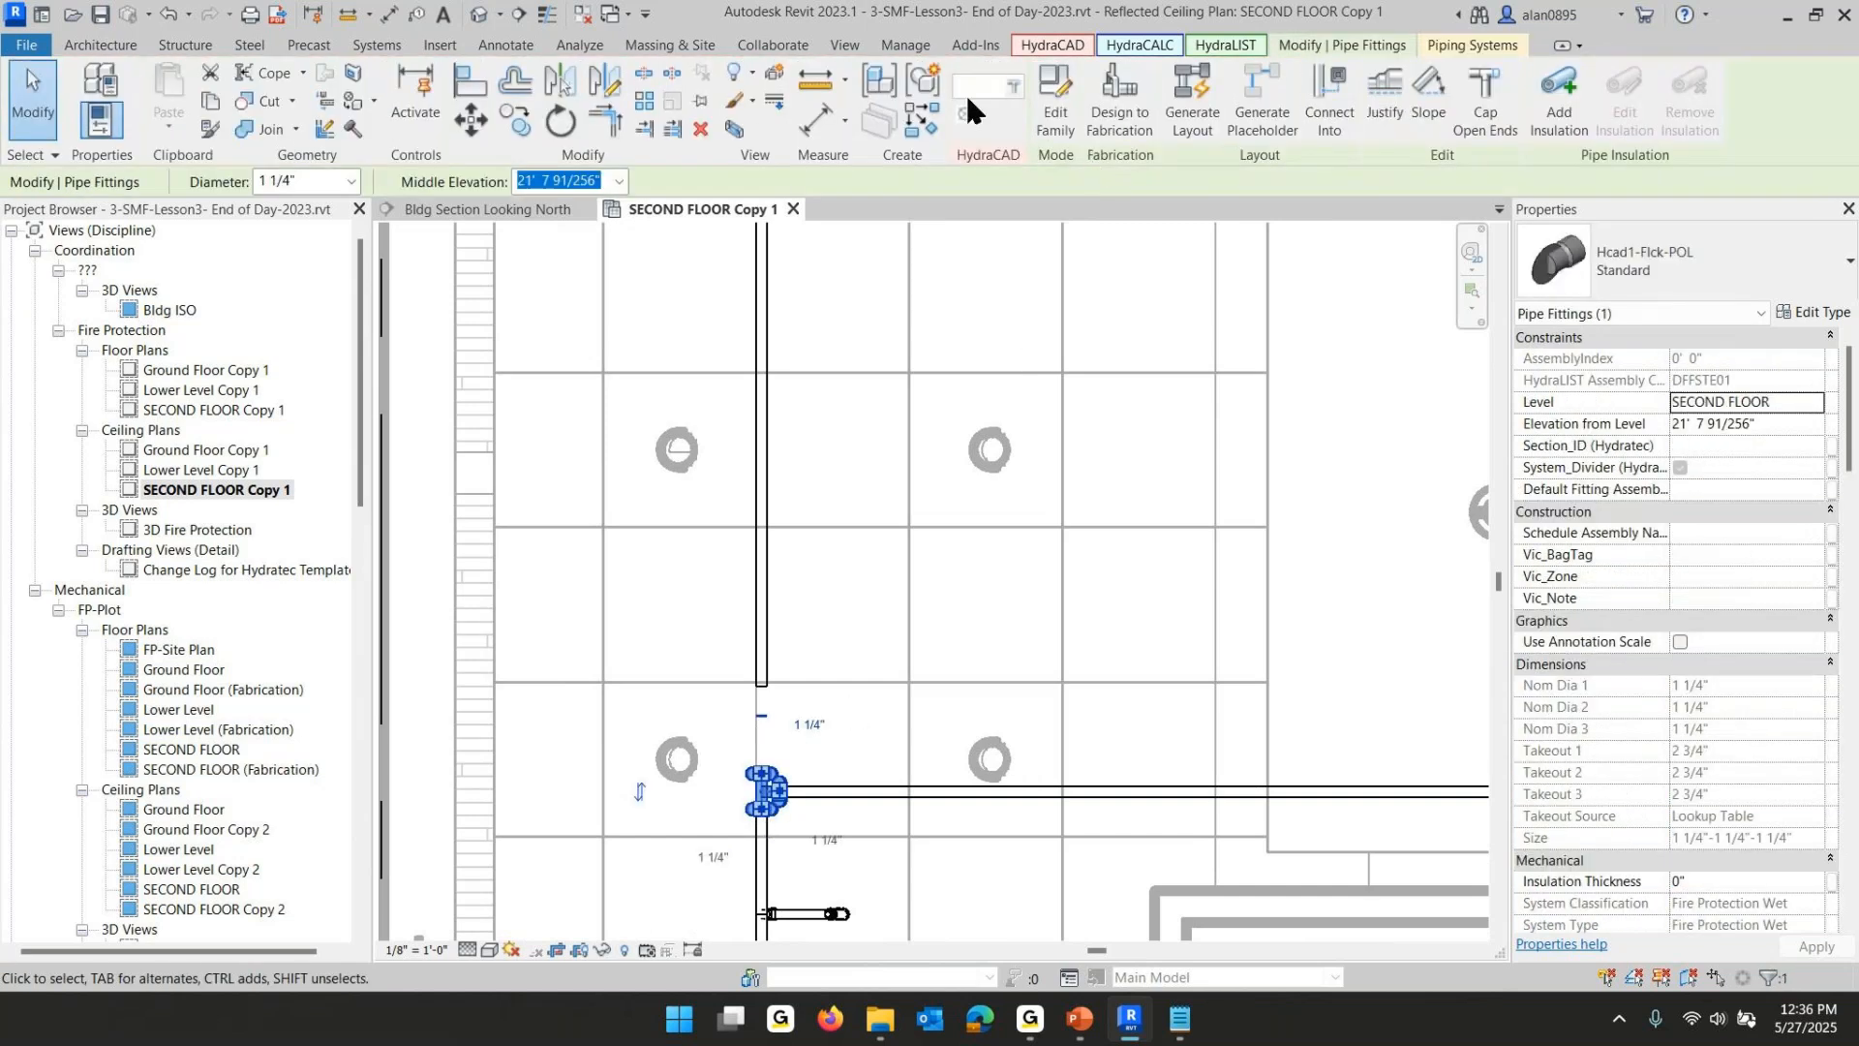
pyautogui.click(965, 114)
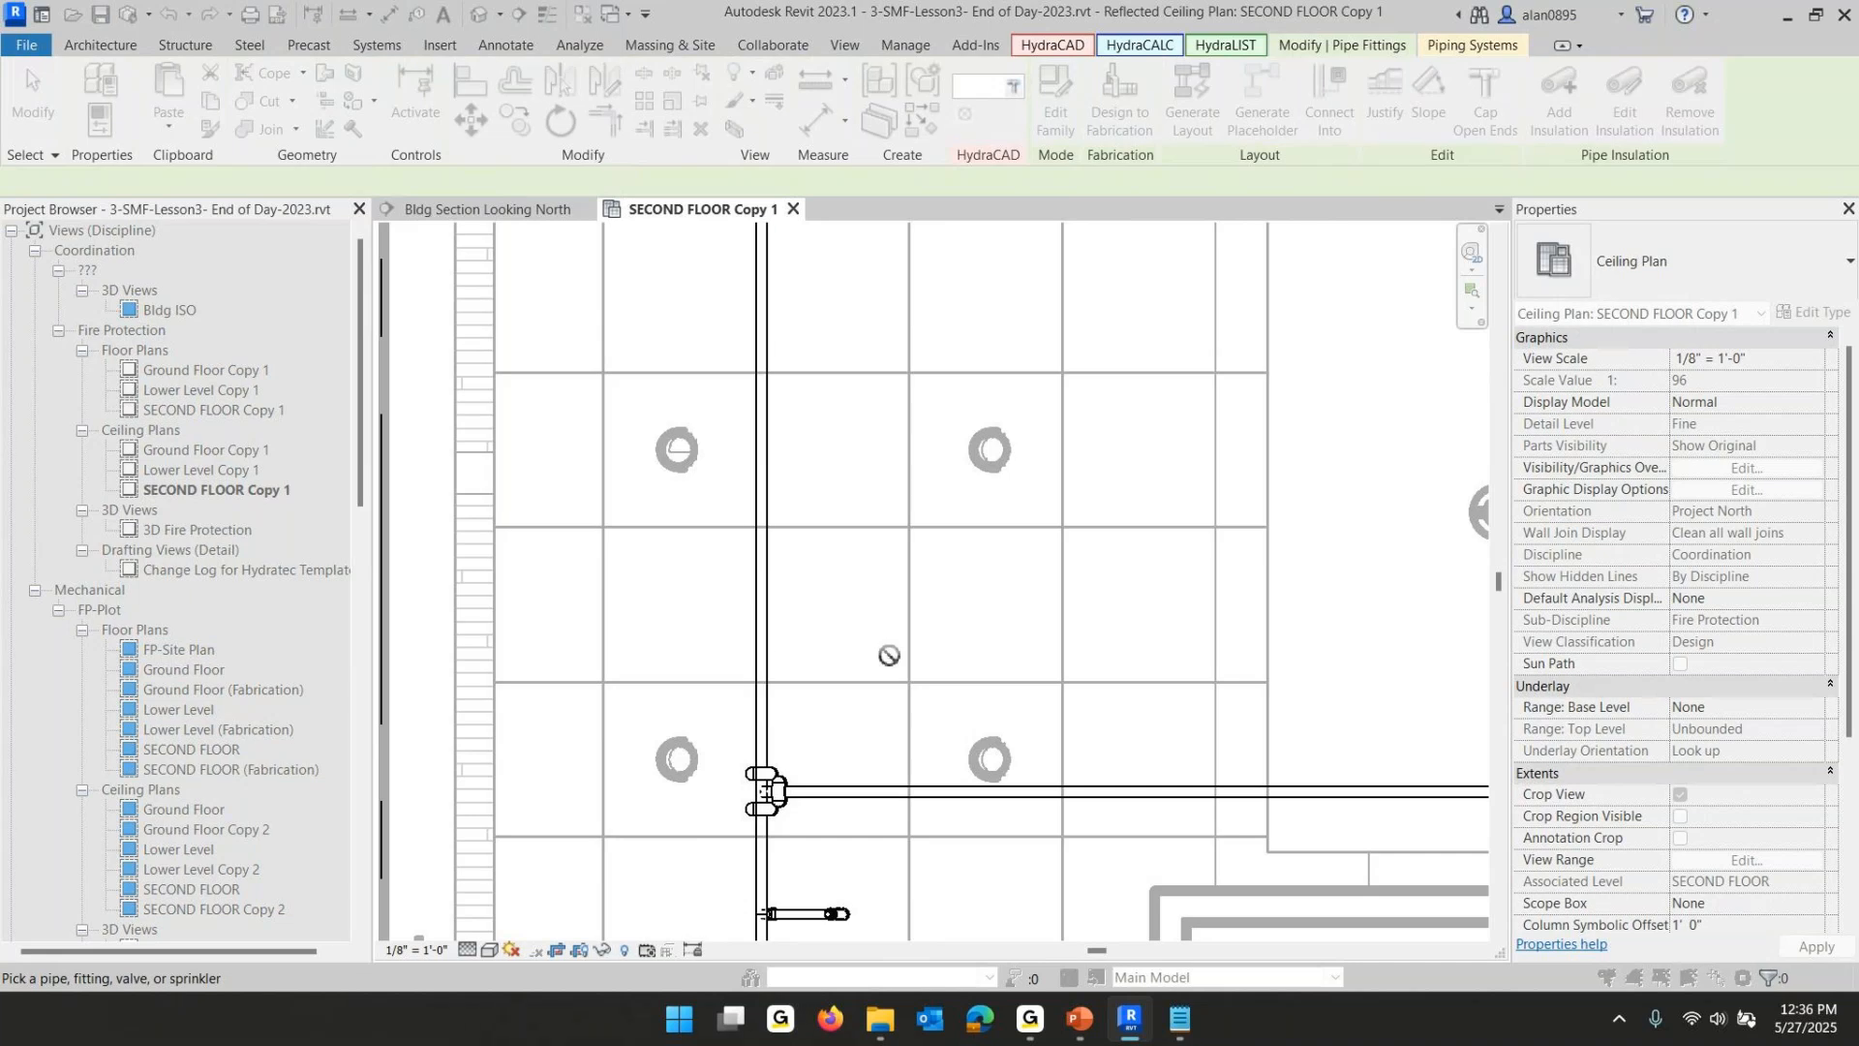
pyautogui.click(761, 683)
pyautogui.rightClick(762, 673)
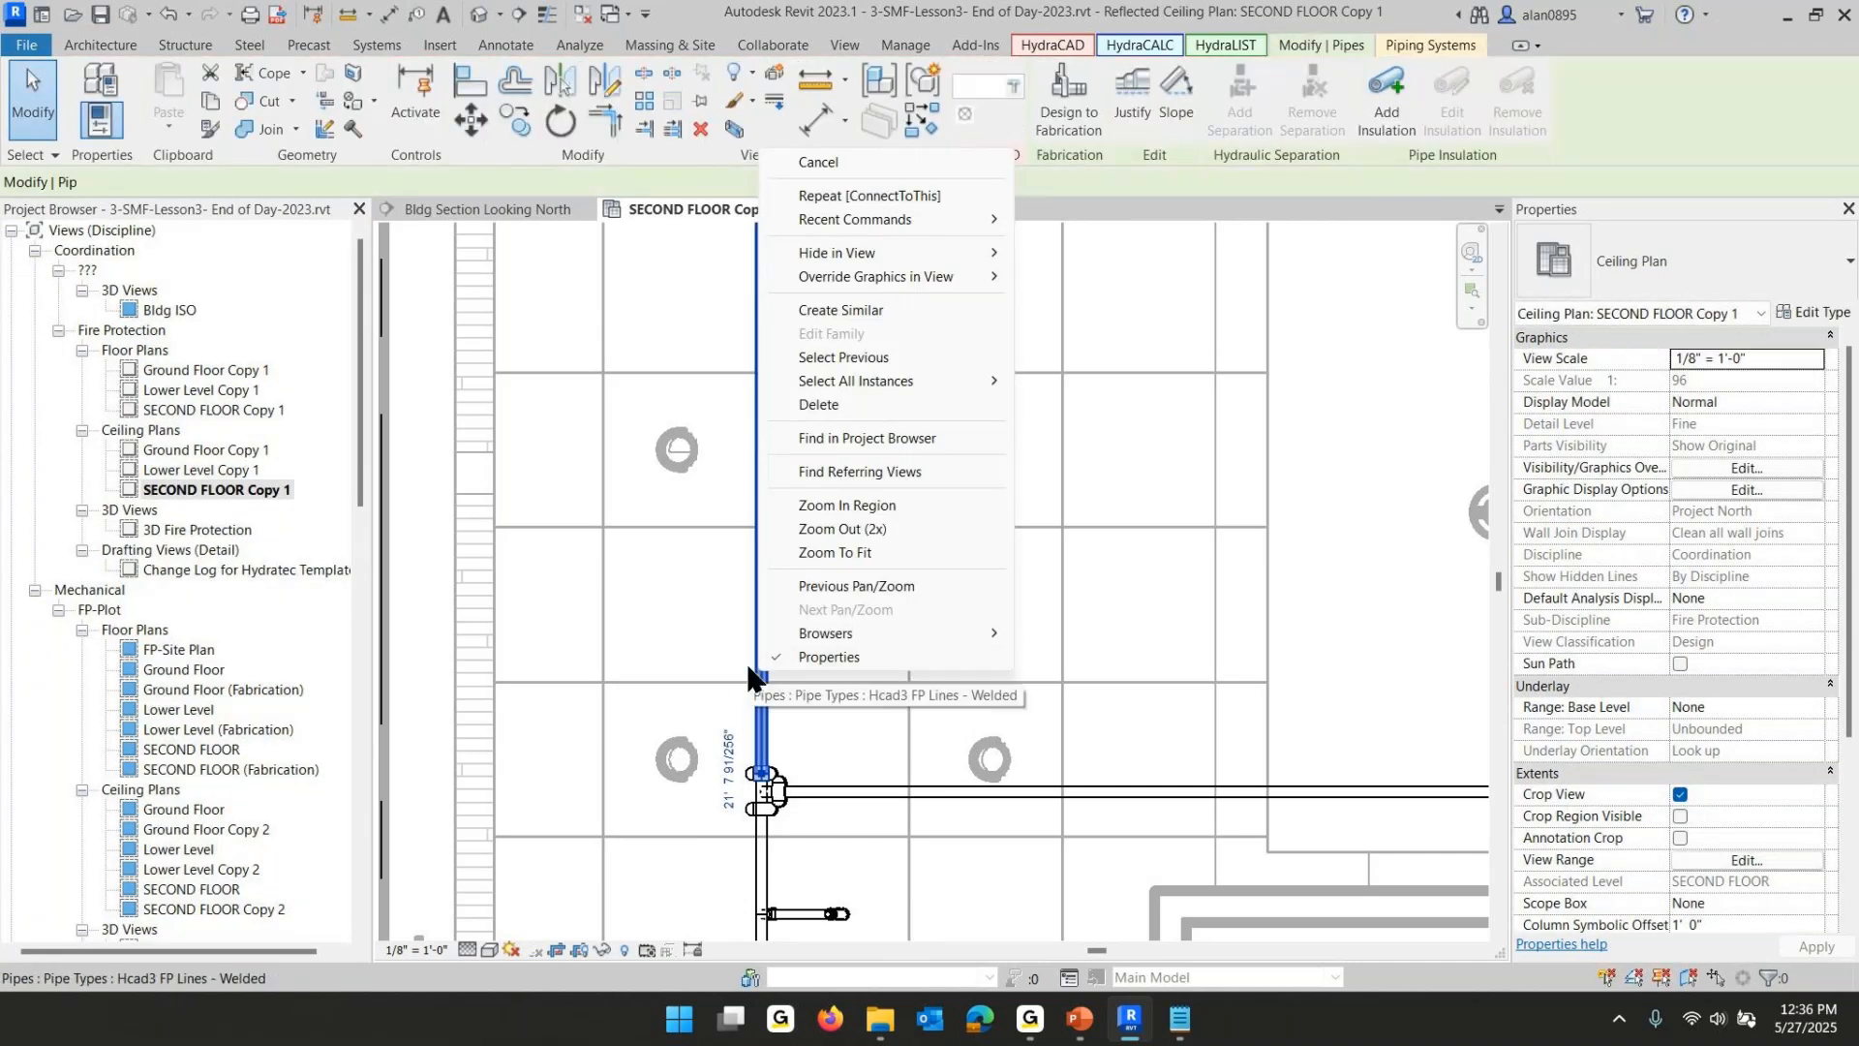
pyautogui.click(848, 310)
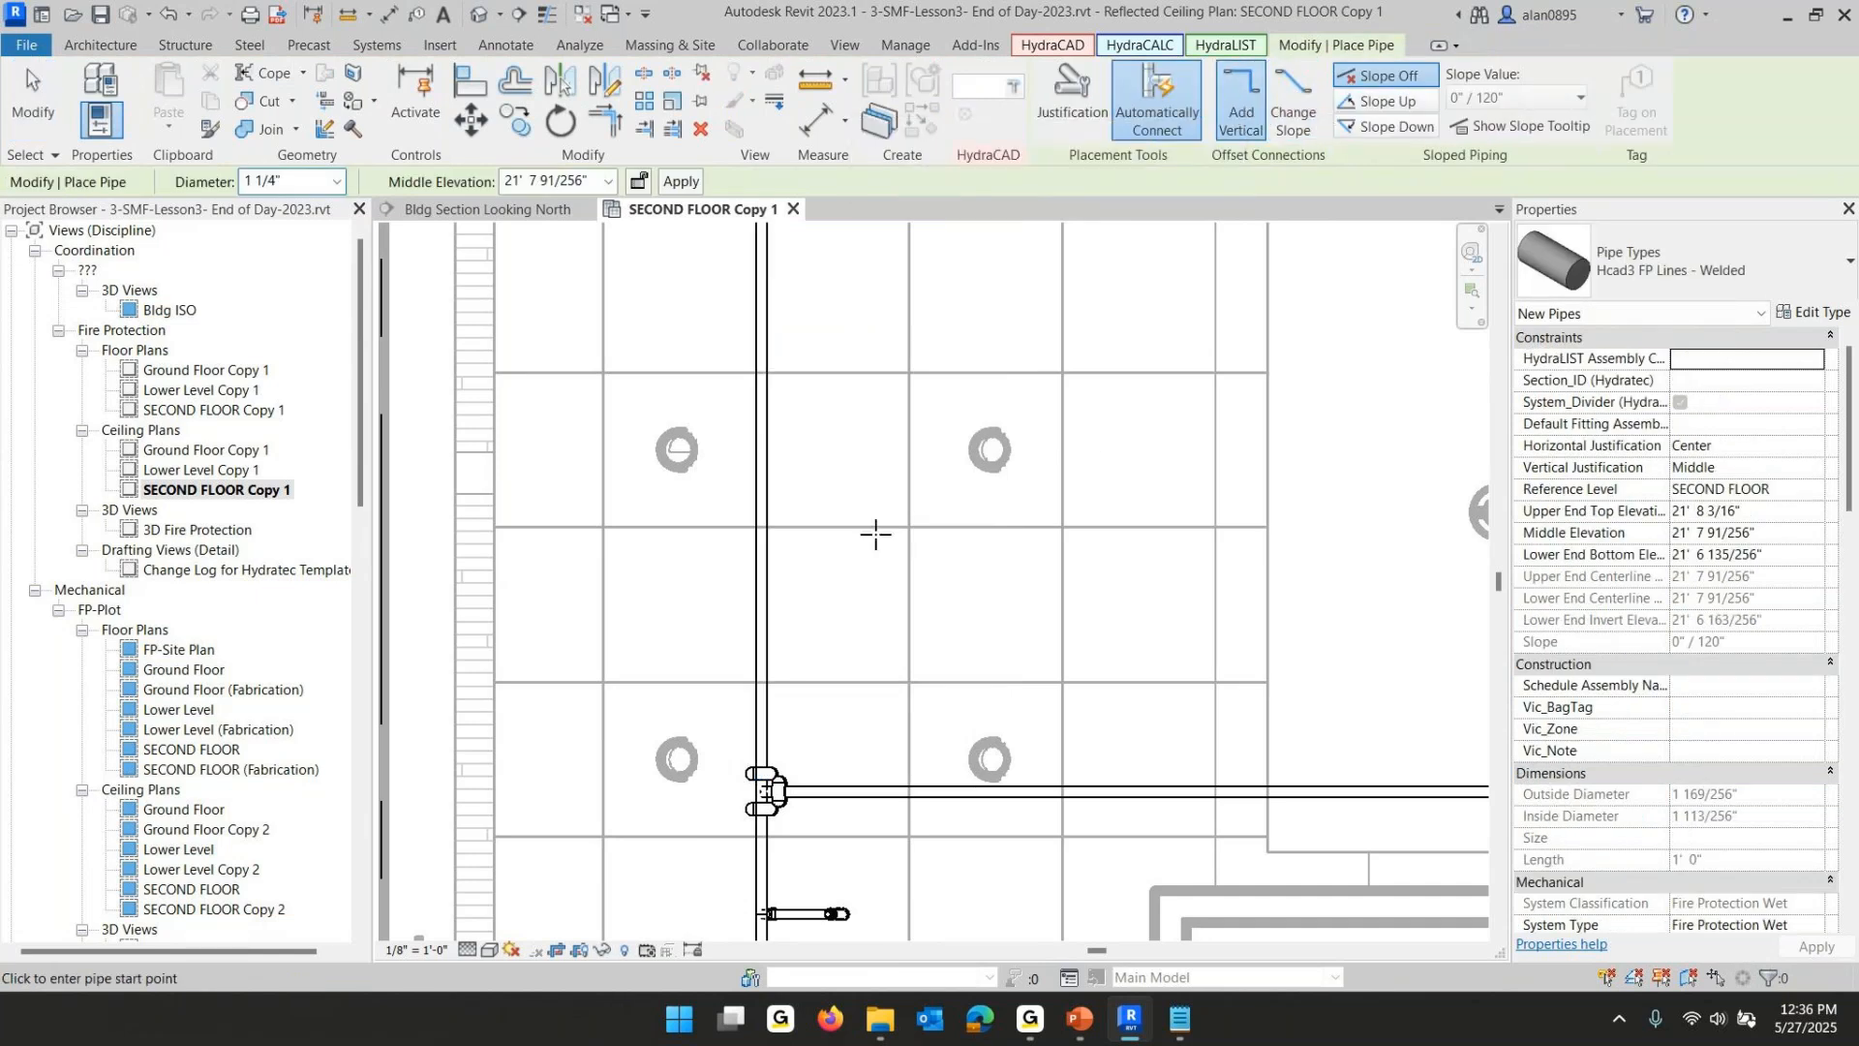
pyautogui.press('Escape')
pyautogui.scroll(-3, 862, 532)
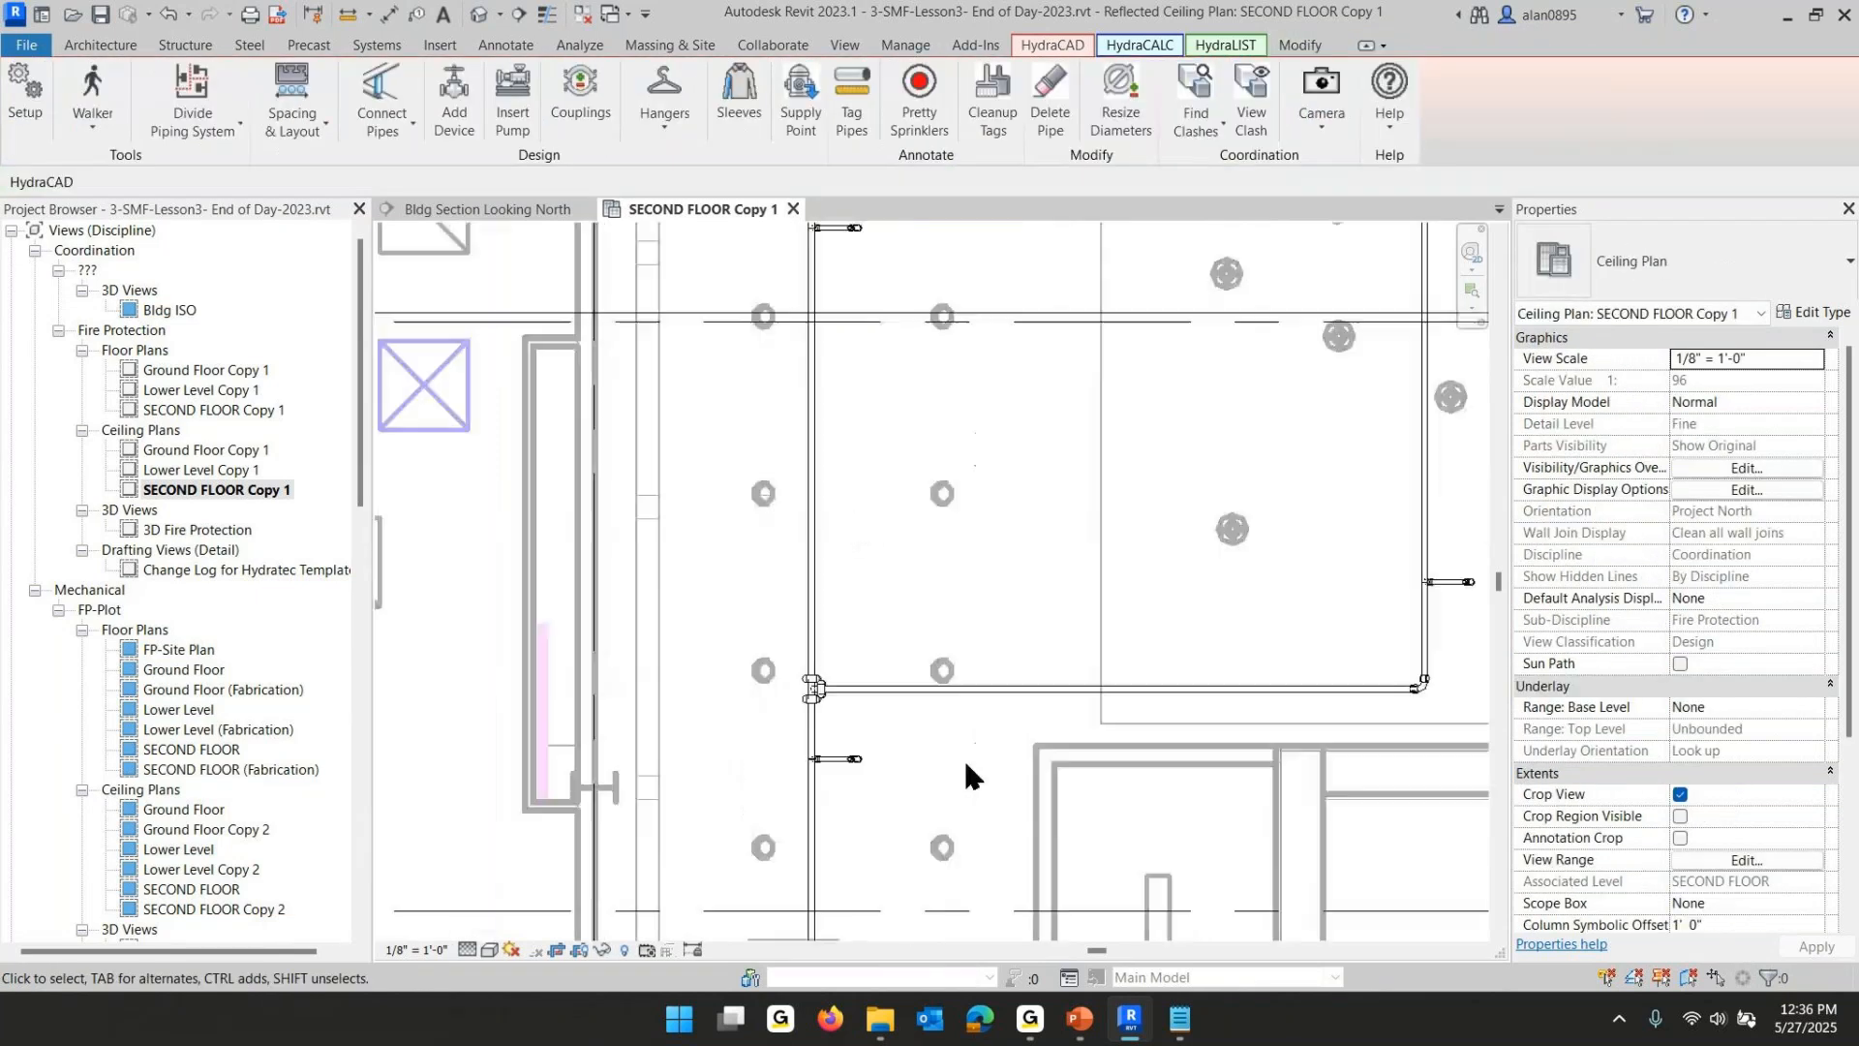
# - Switch to PowerPoint to review the lesson slide on creating the riser down to the ground floor, then return to Revit
pyautogui.click(1081, 1018)
pyautogui.click(503, 655)
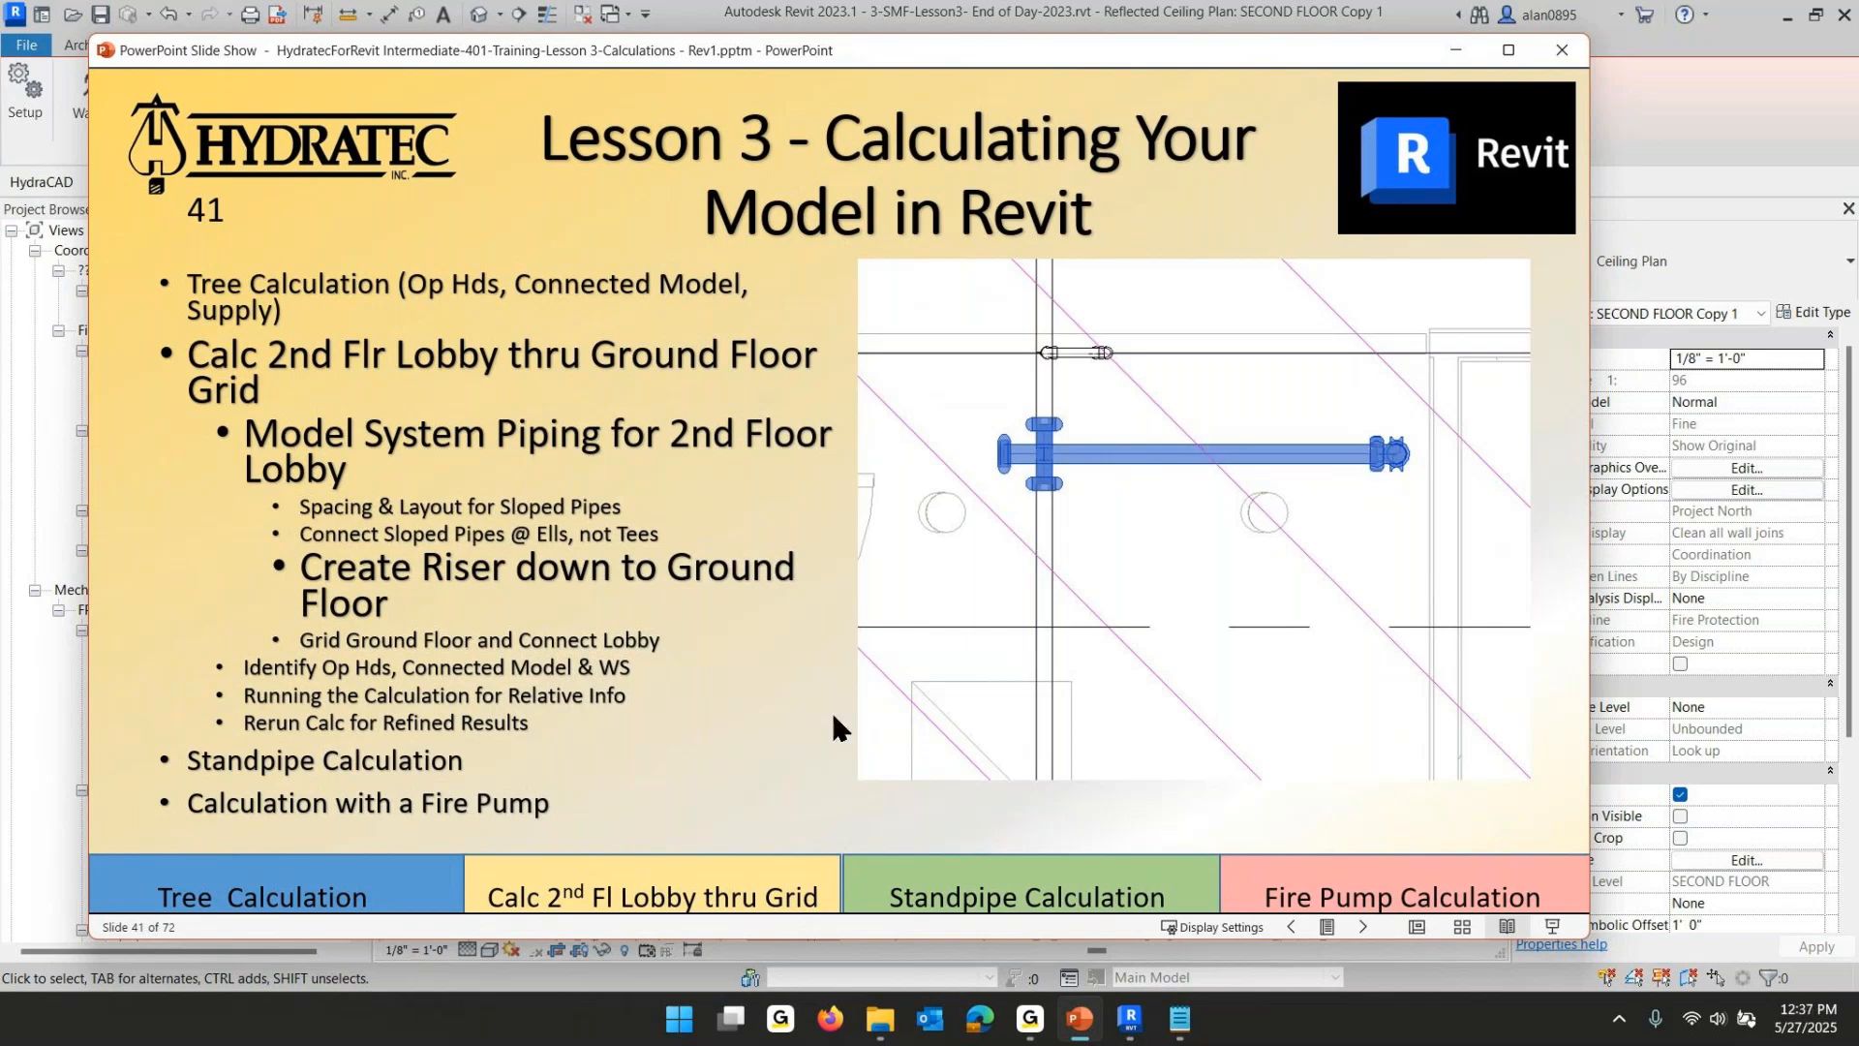
pyautogui.click(1129, 1018)
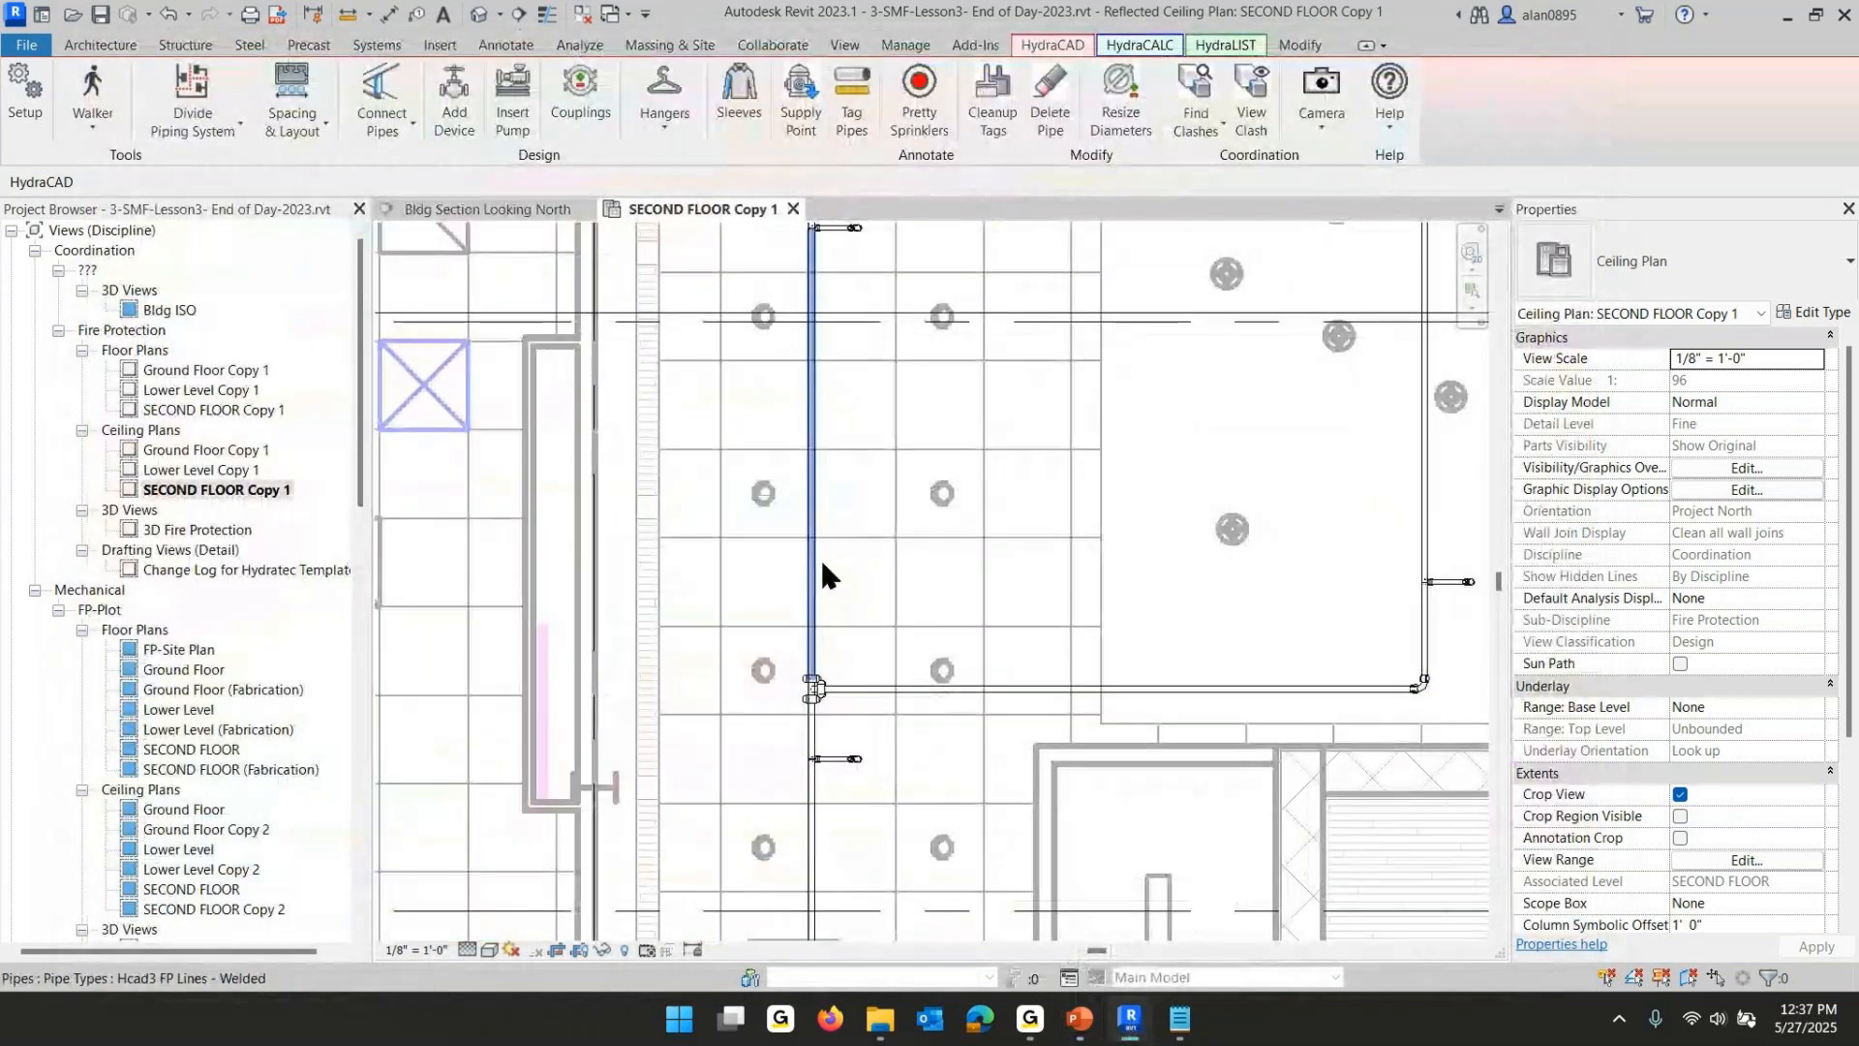
# - Start a similar pipe from the upper vertical branchline, using a 2 1/2" diameter and the Hcad3 FP Mains - Welded type
pyautogui.scroll(-1, 1065, 631)
pyautogui.scroll(-2, 1065, 635)
pyautogui.moveTo(1065, 635); pyautogui.dragTo(1133, 237, button='middle')
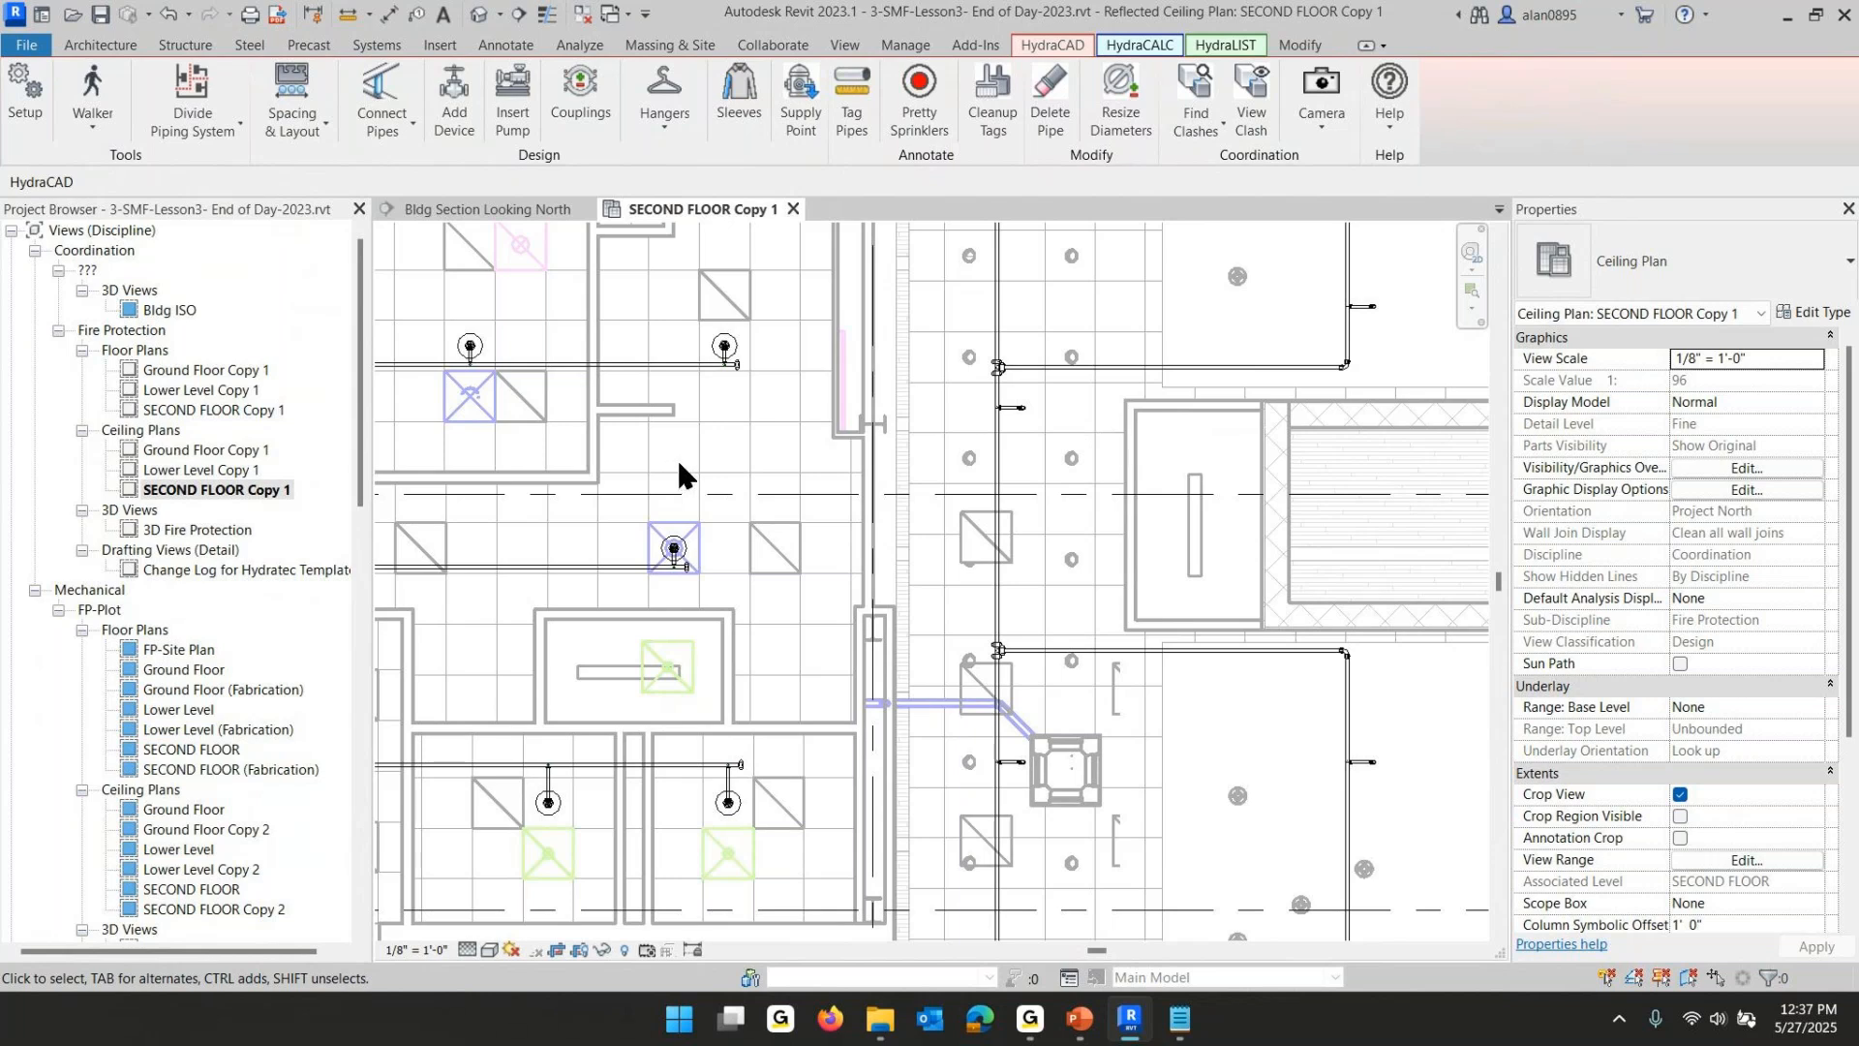
pyautogui.click(1004, 458)
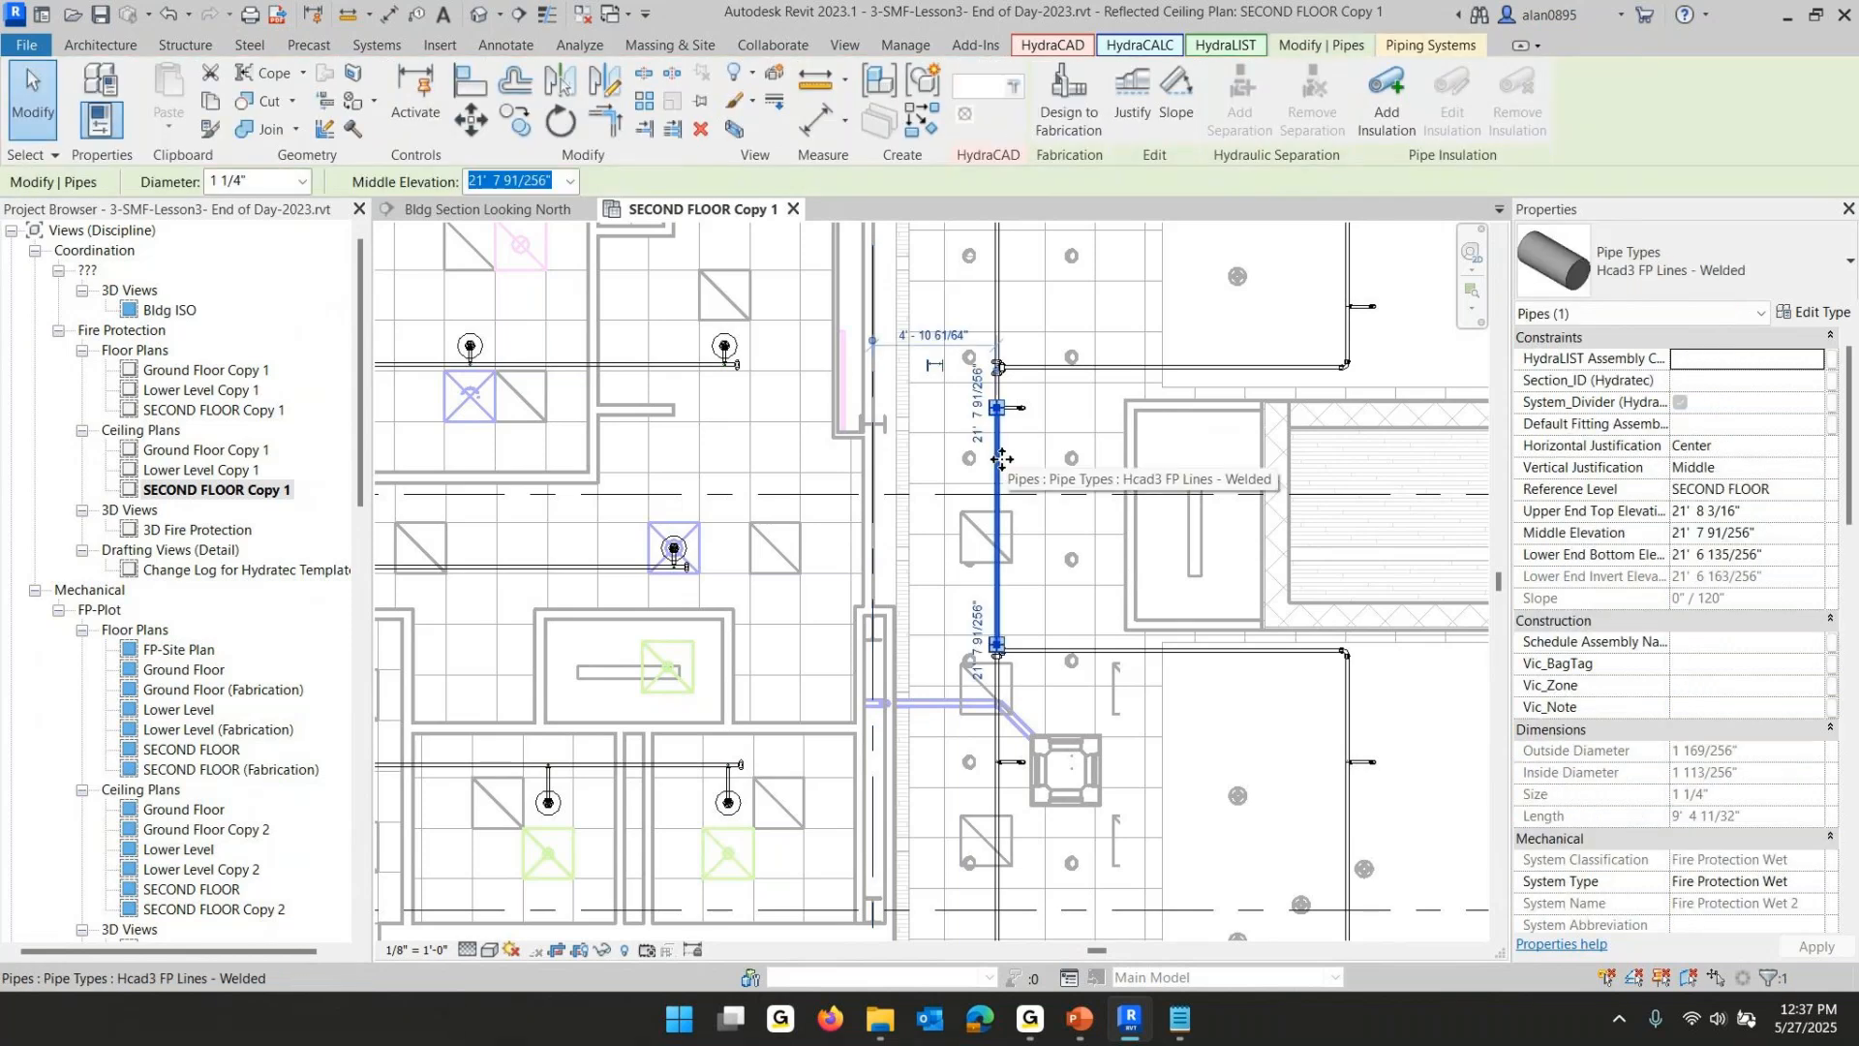
pyautogui.rightClick(1001, 459)
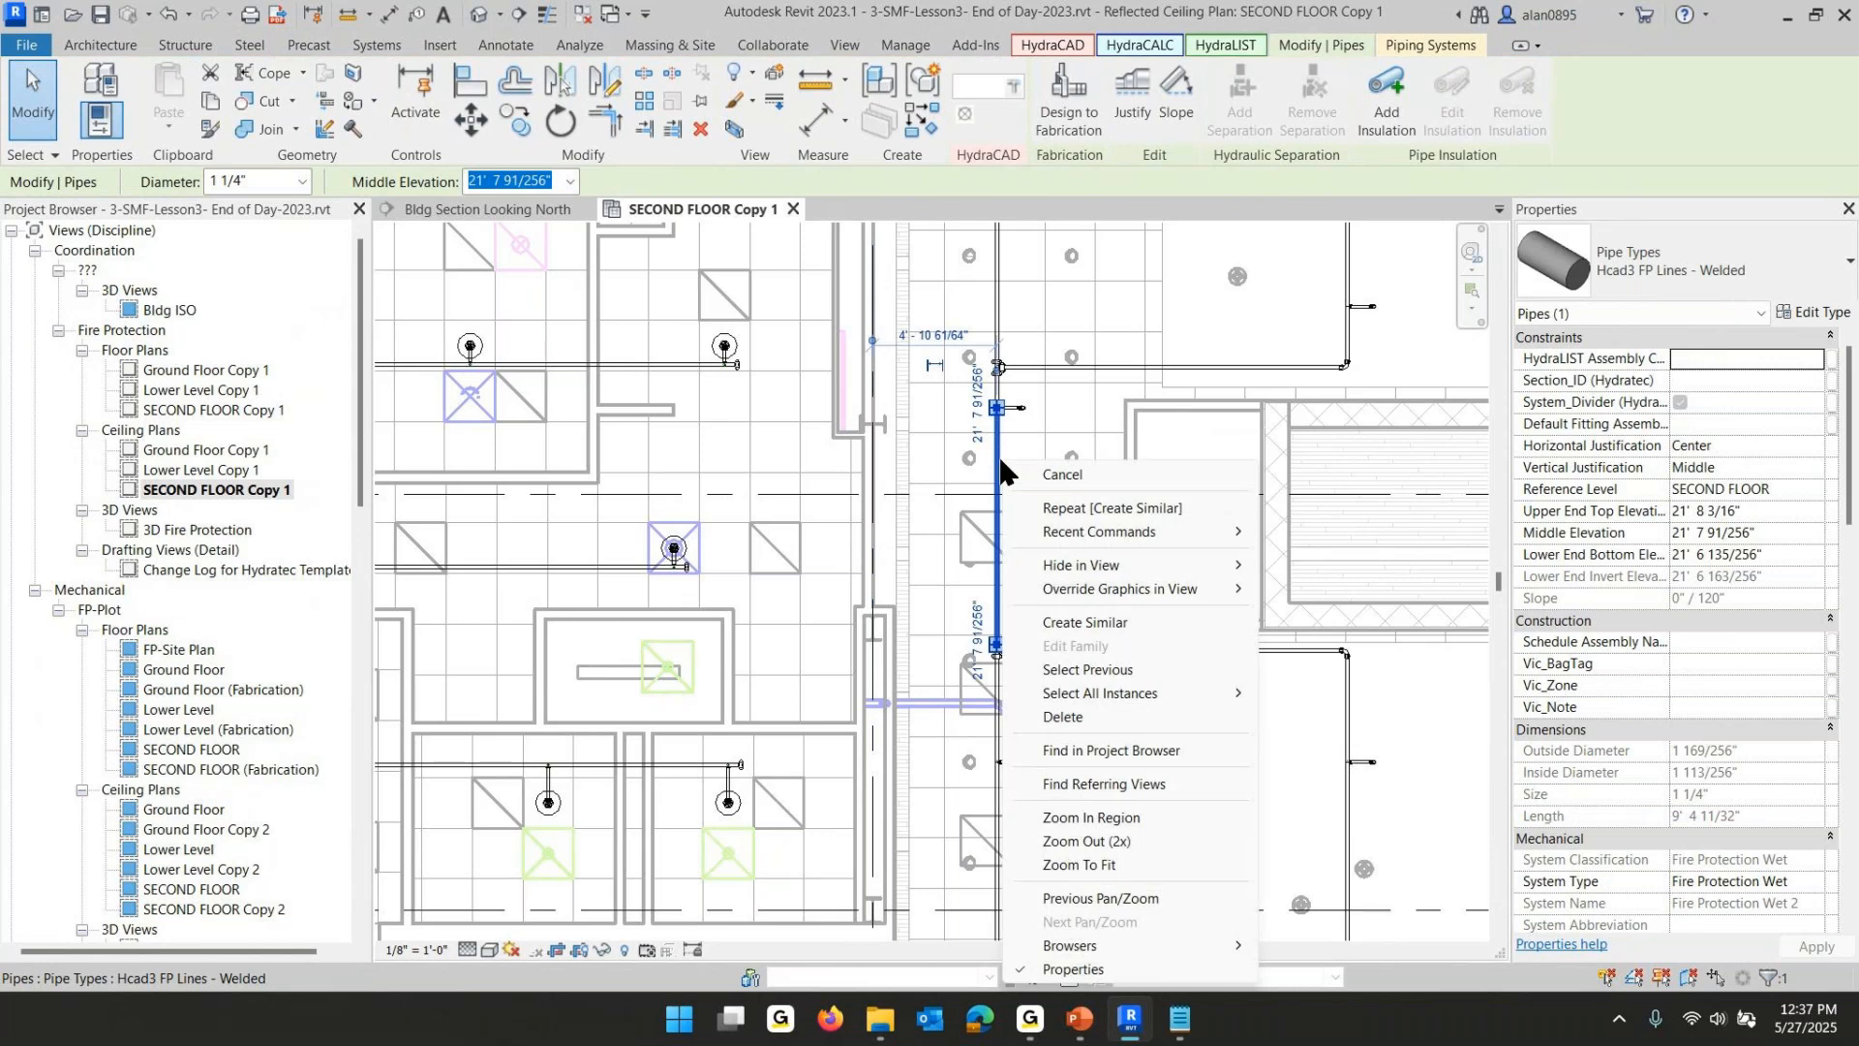
pyautogui.click(1068, 632)
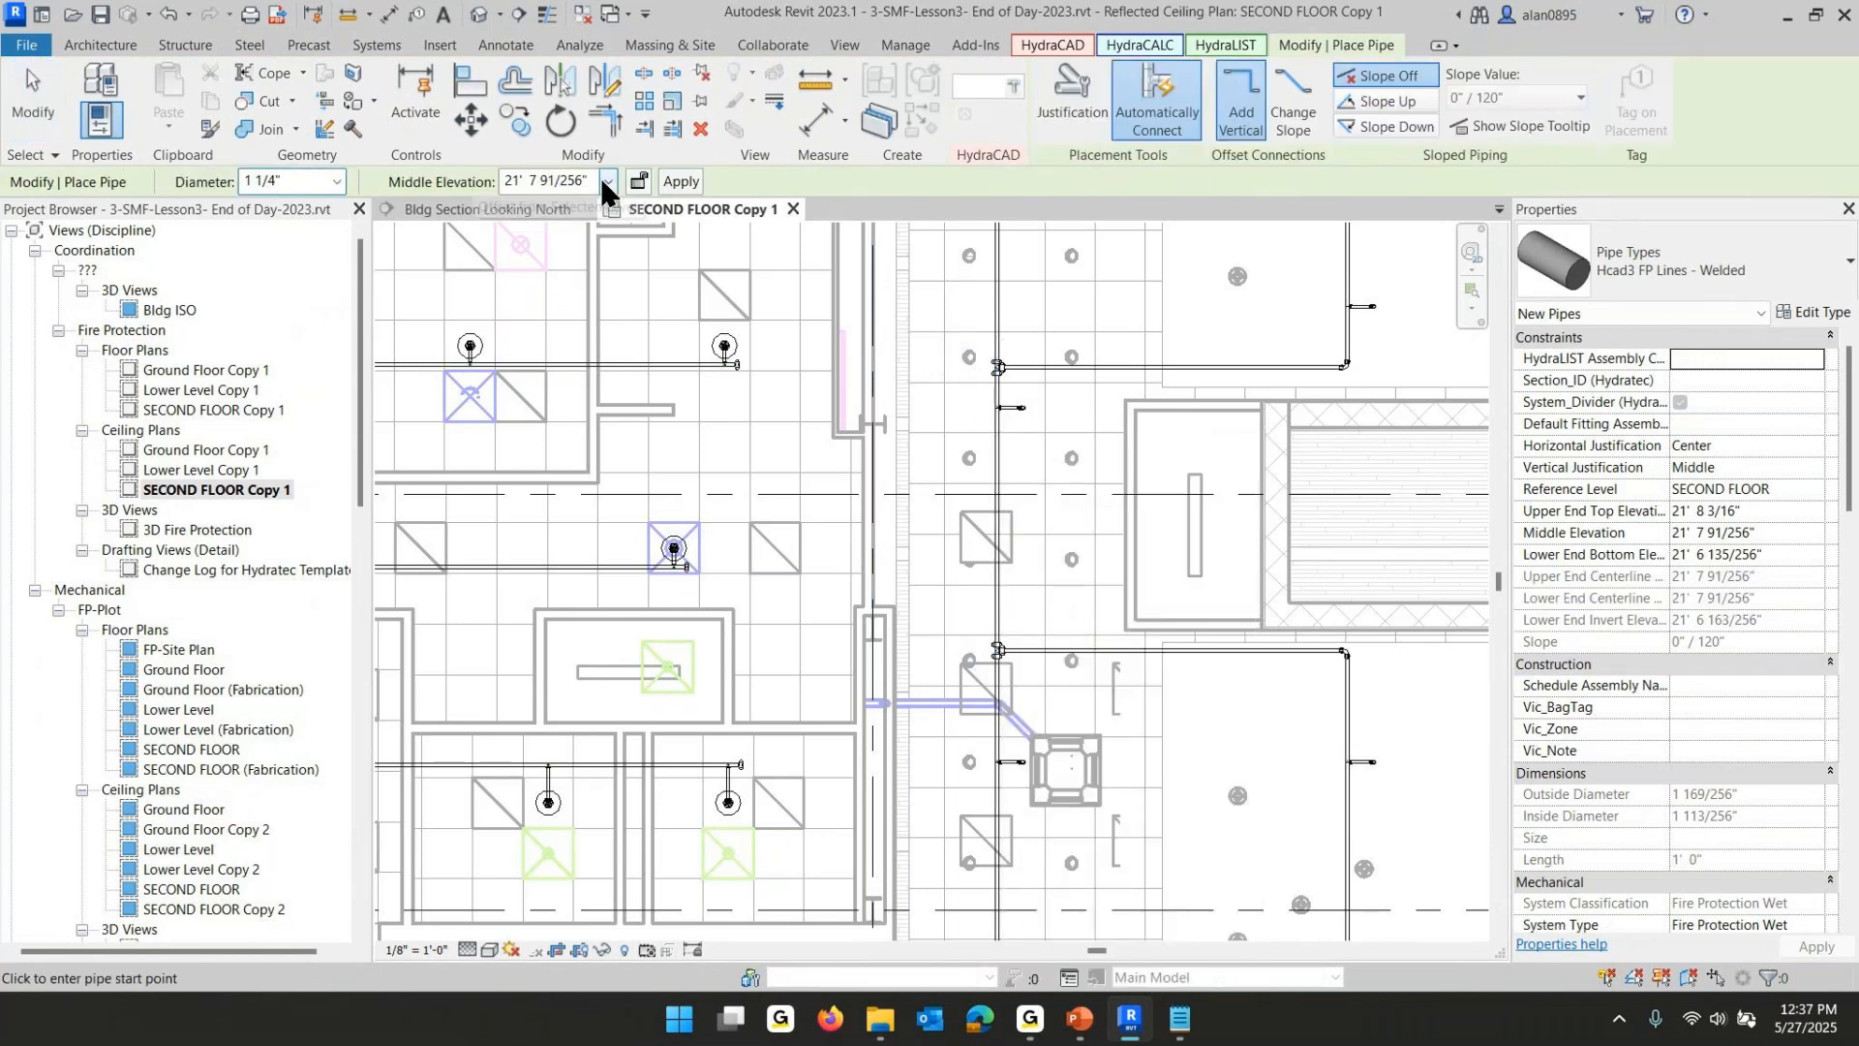
pyautogui.click(336, 181)
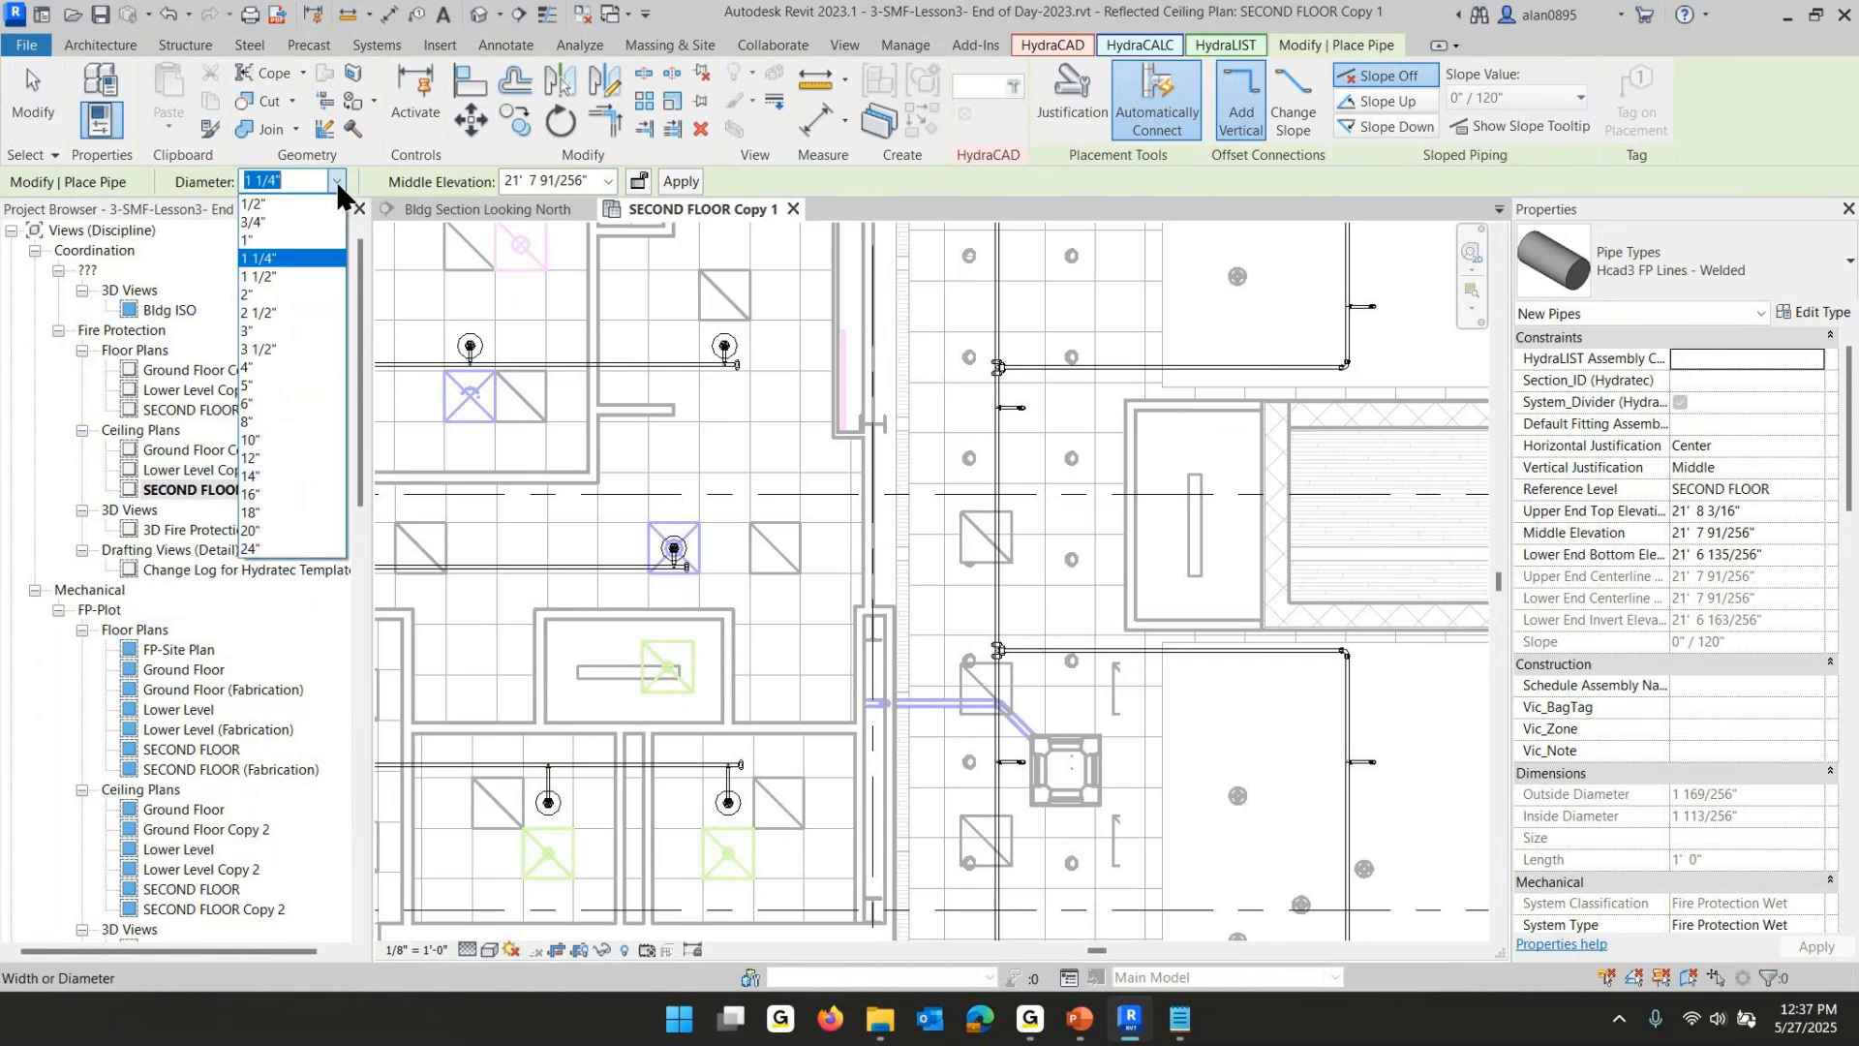
pyautogui.click(266, 313)
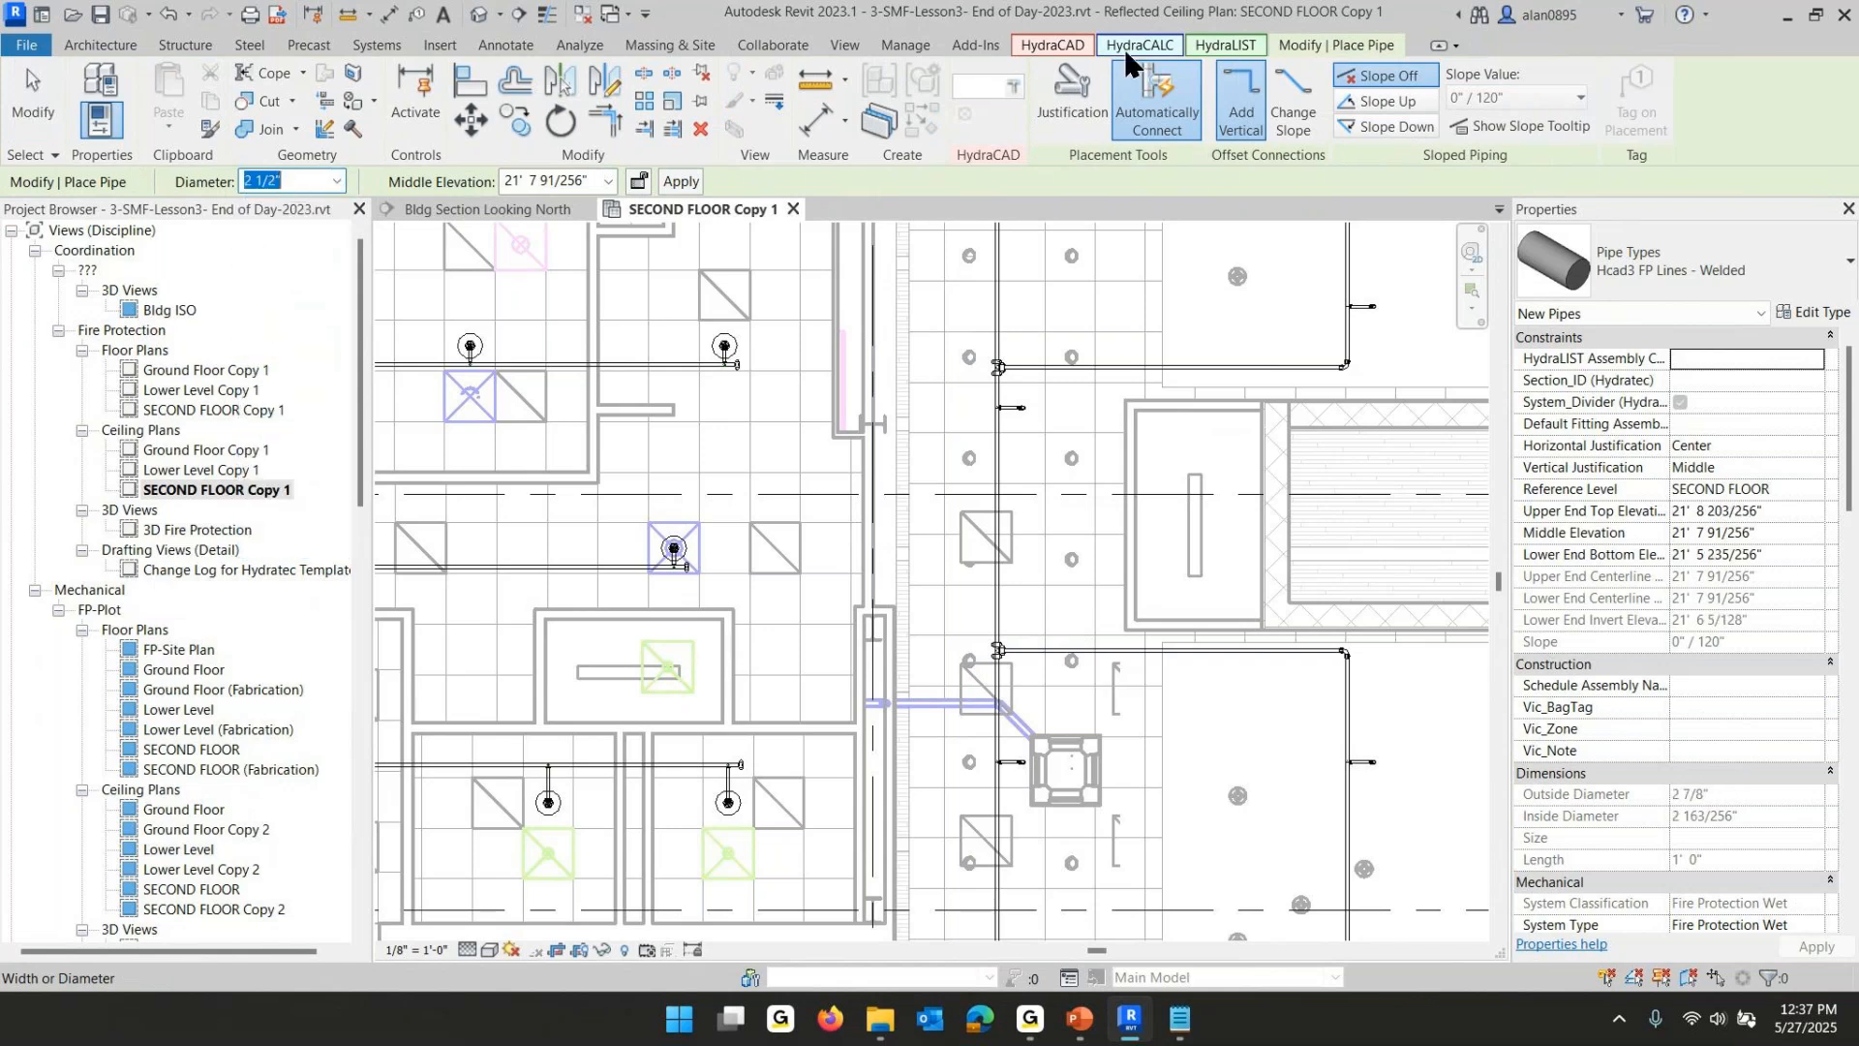
pyautogui.click(1676, 277)
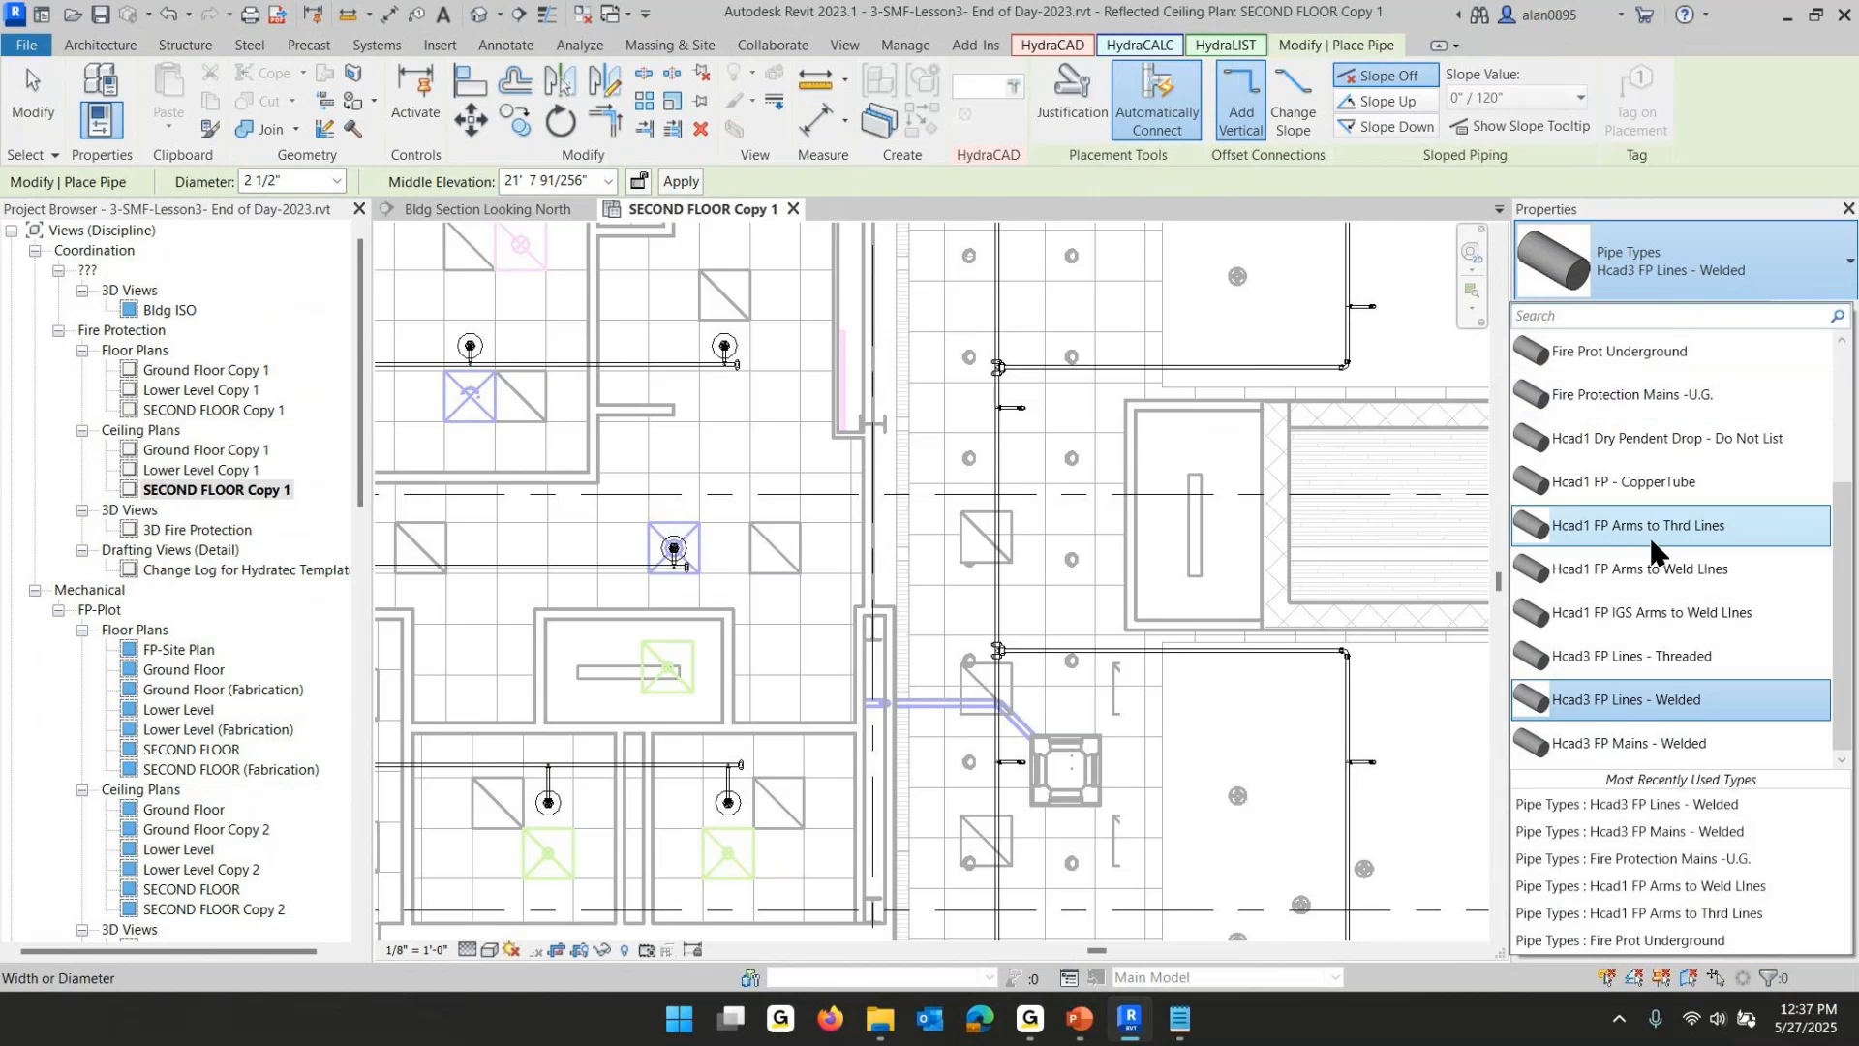
pyautogui.click(1635, 736)
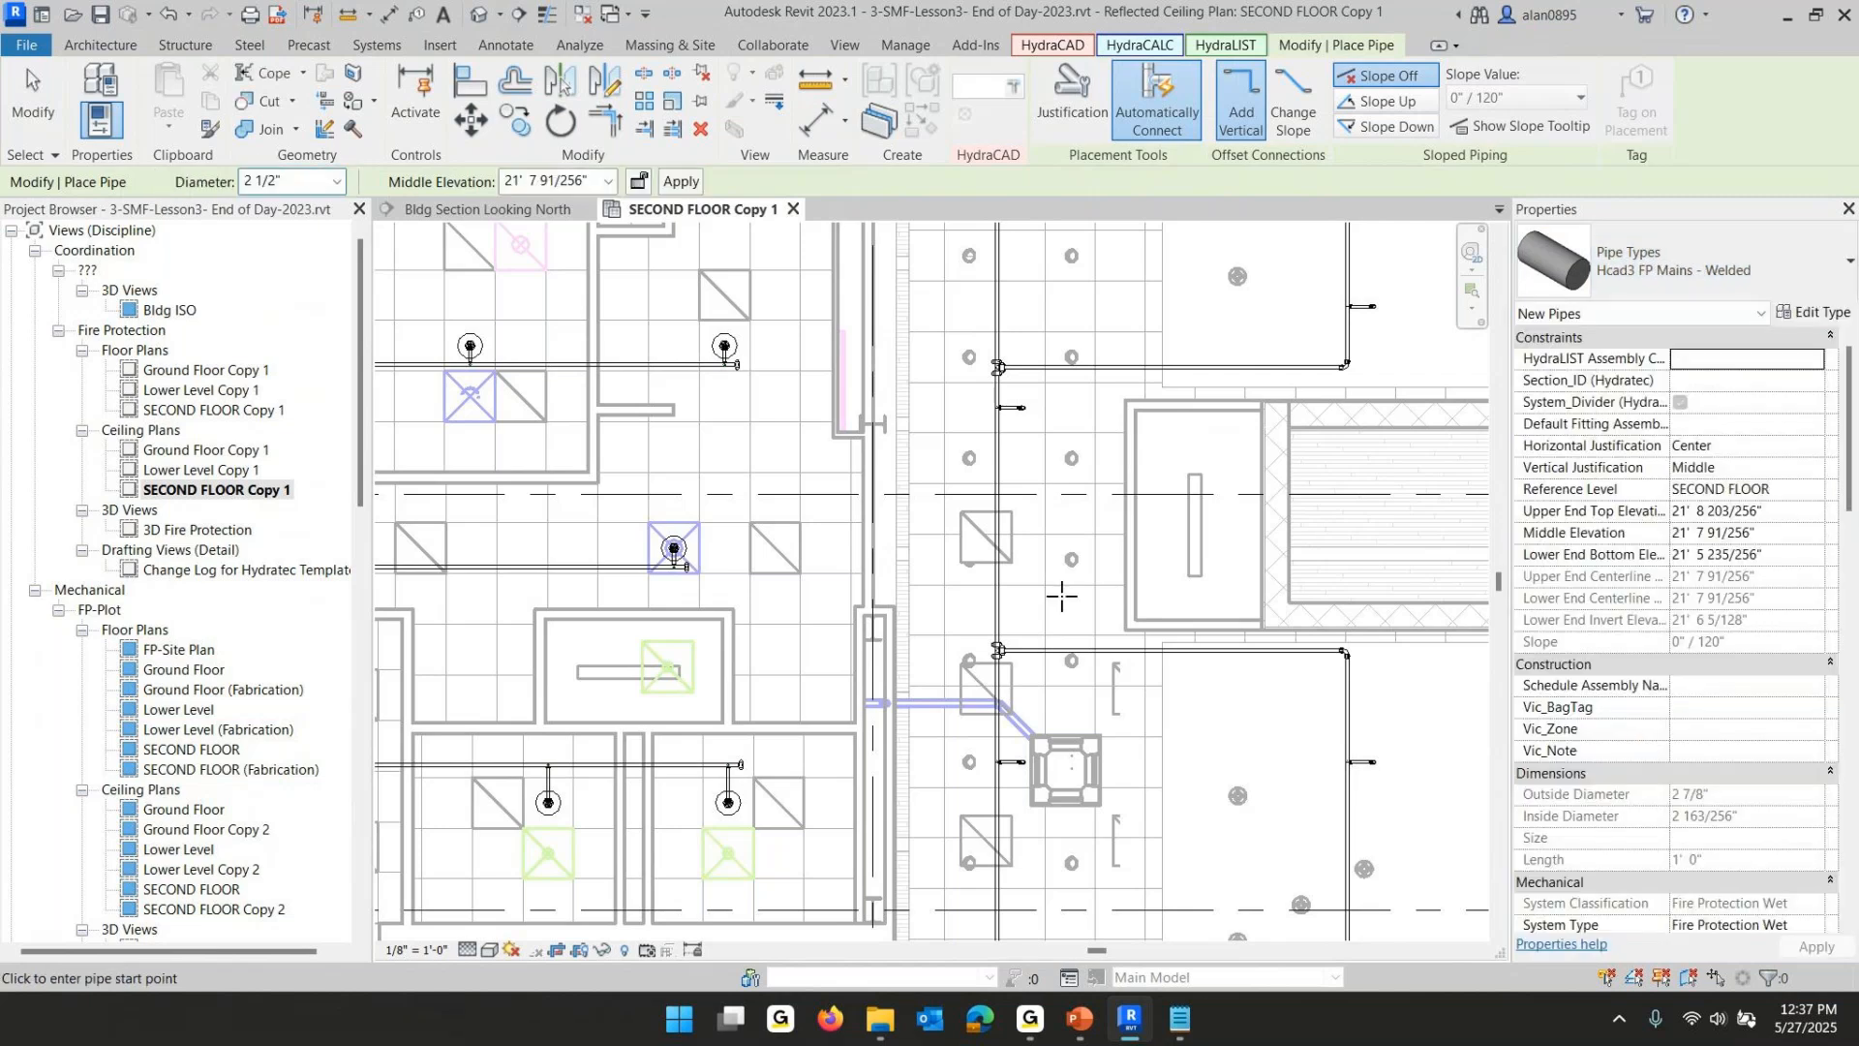
pyautogui.click(1247, 97)
# - Draw a horizontal main about 5'-6" long across the branchline and drop it vertically to a middle elevation of -2'-0"
pyautogui.click(966, 444)
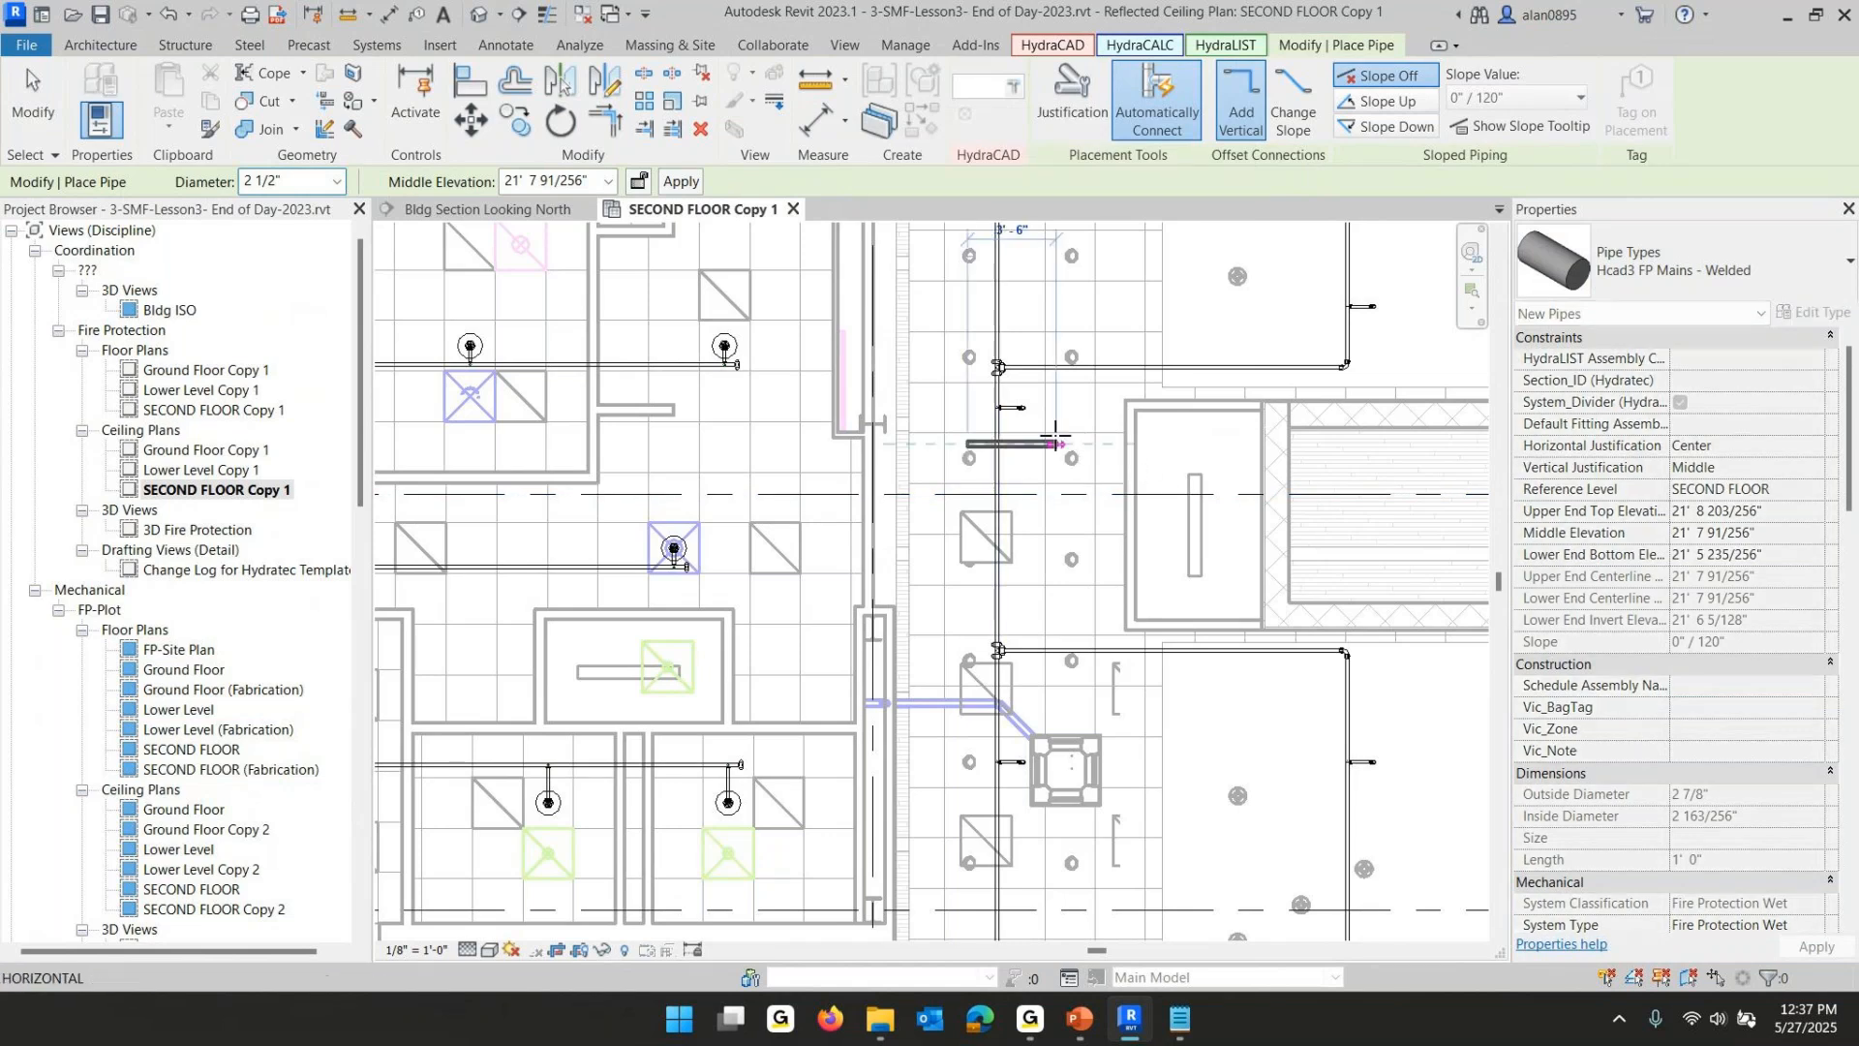
pyautogui.click(1110, 443)
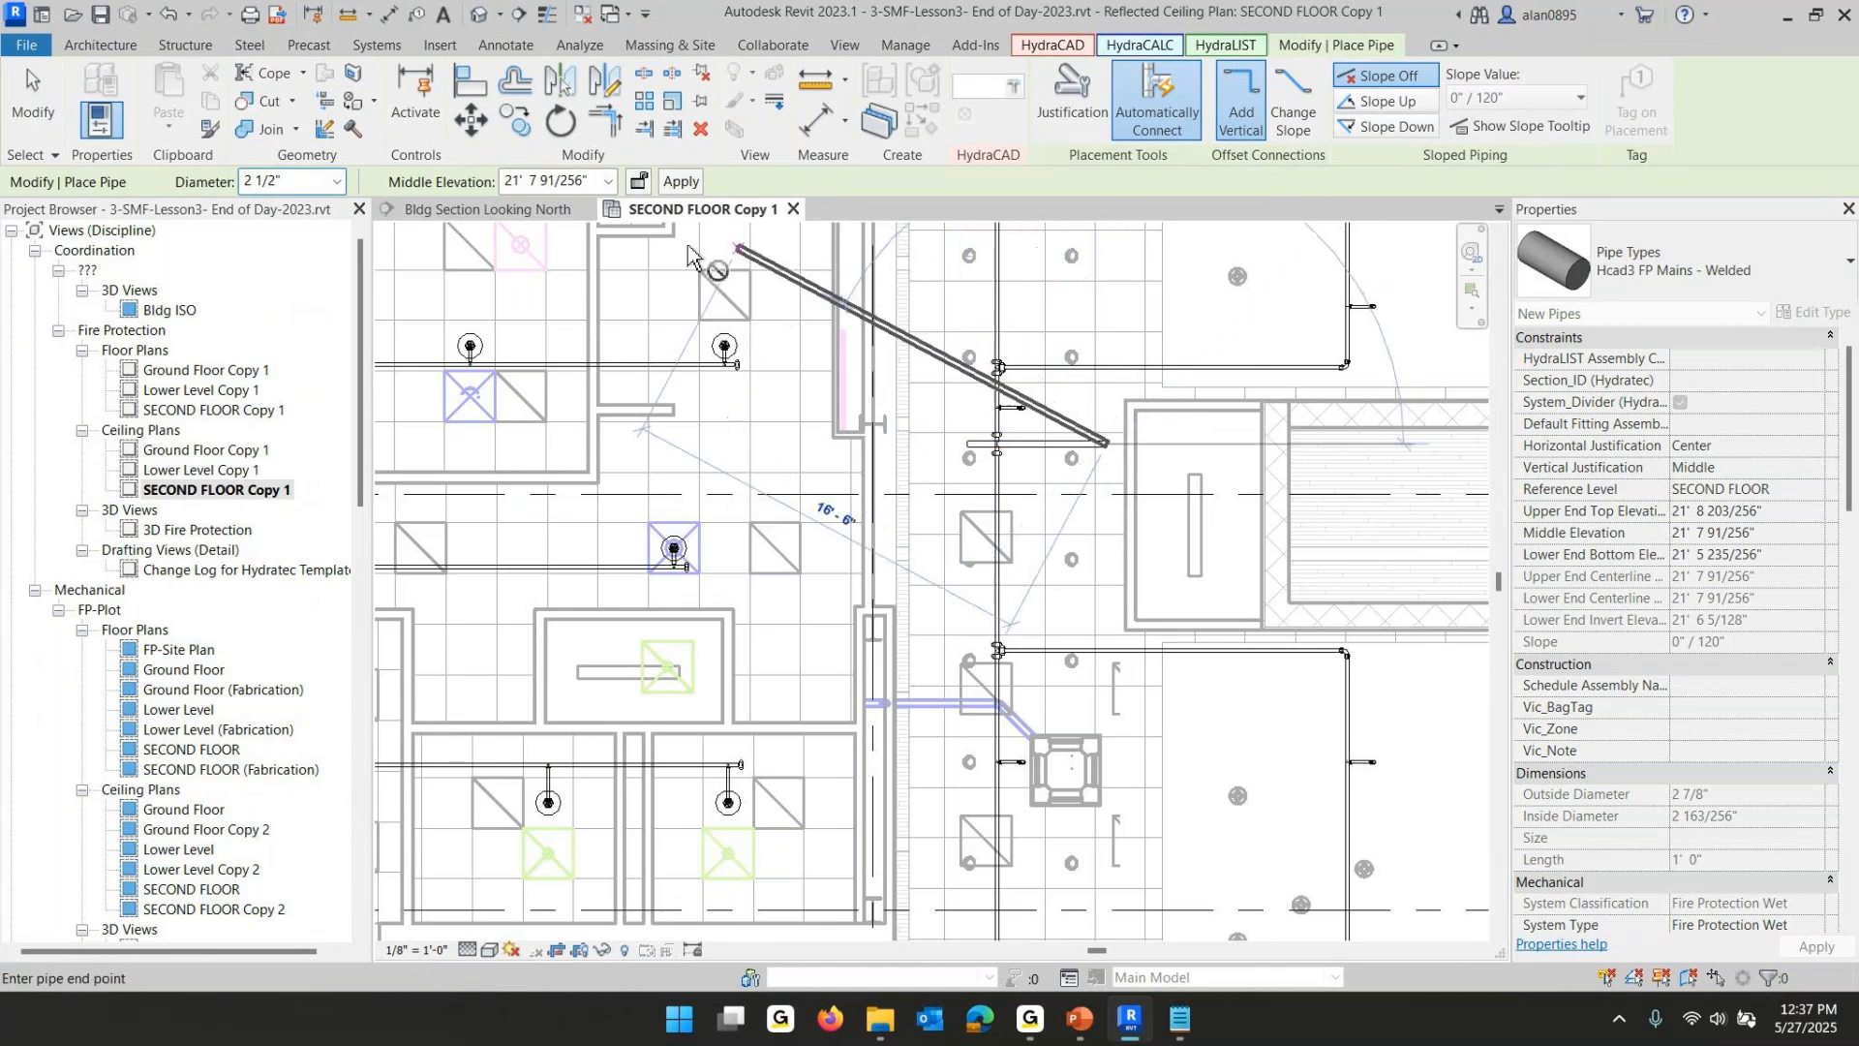
pyautogui.click(589, 176)
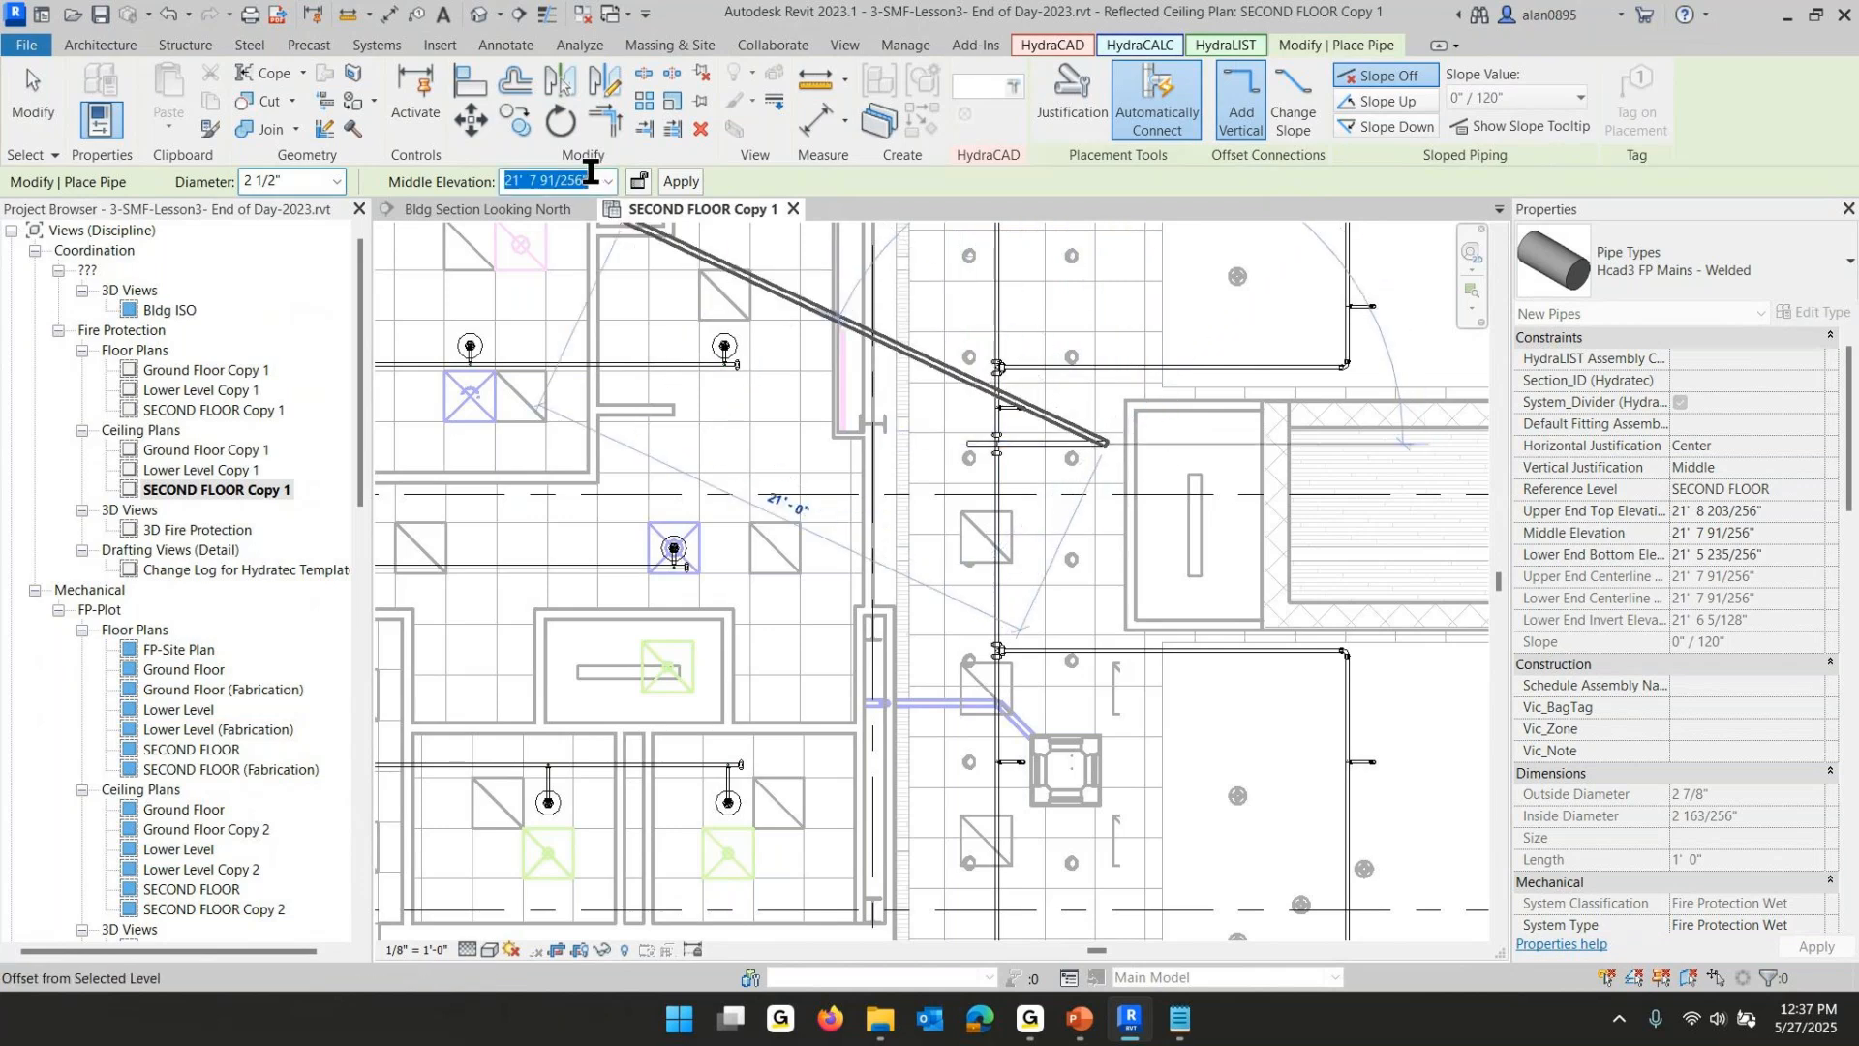
pyautogui.write('-2')
pyautogui.press('Return')
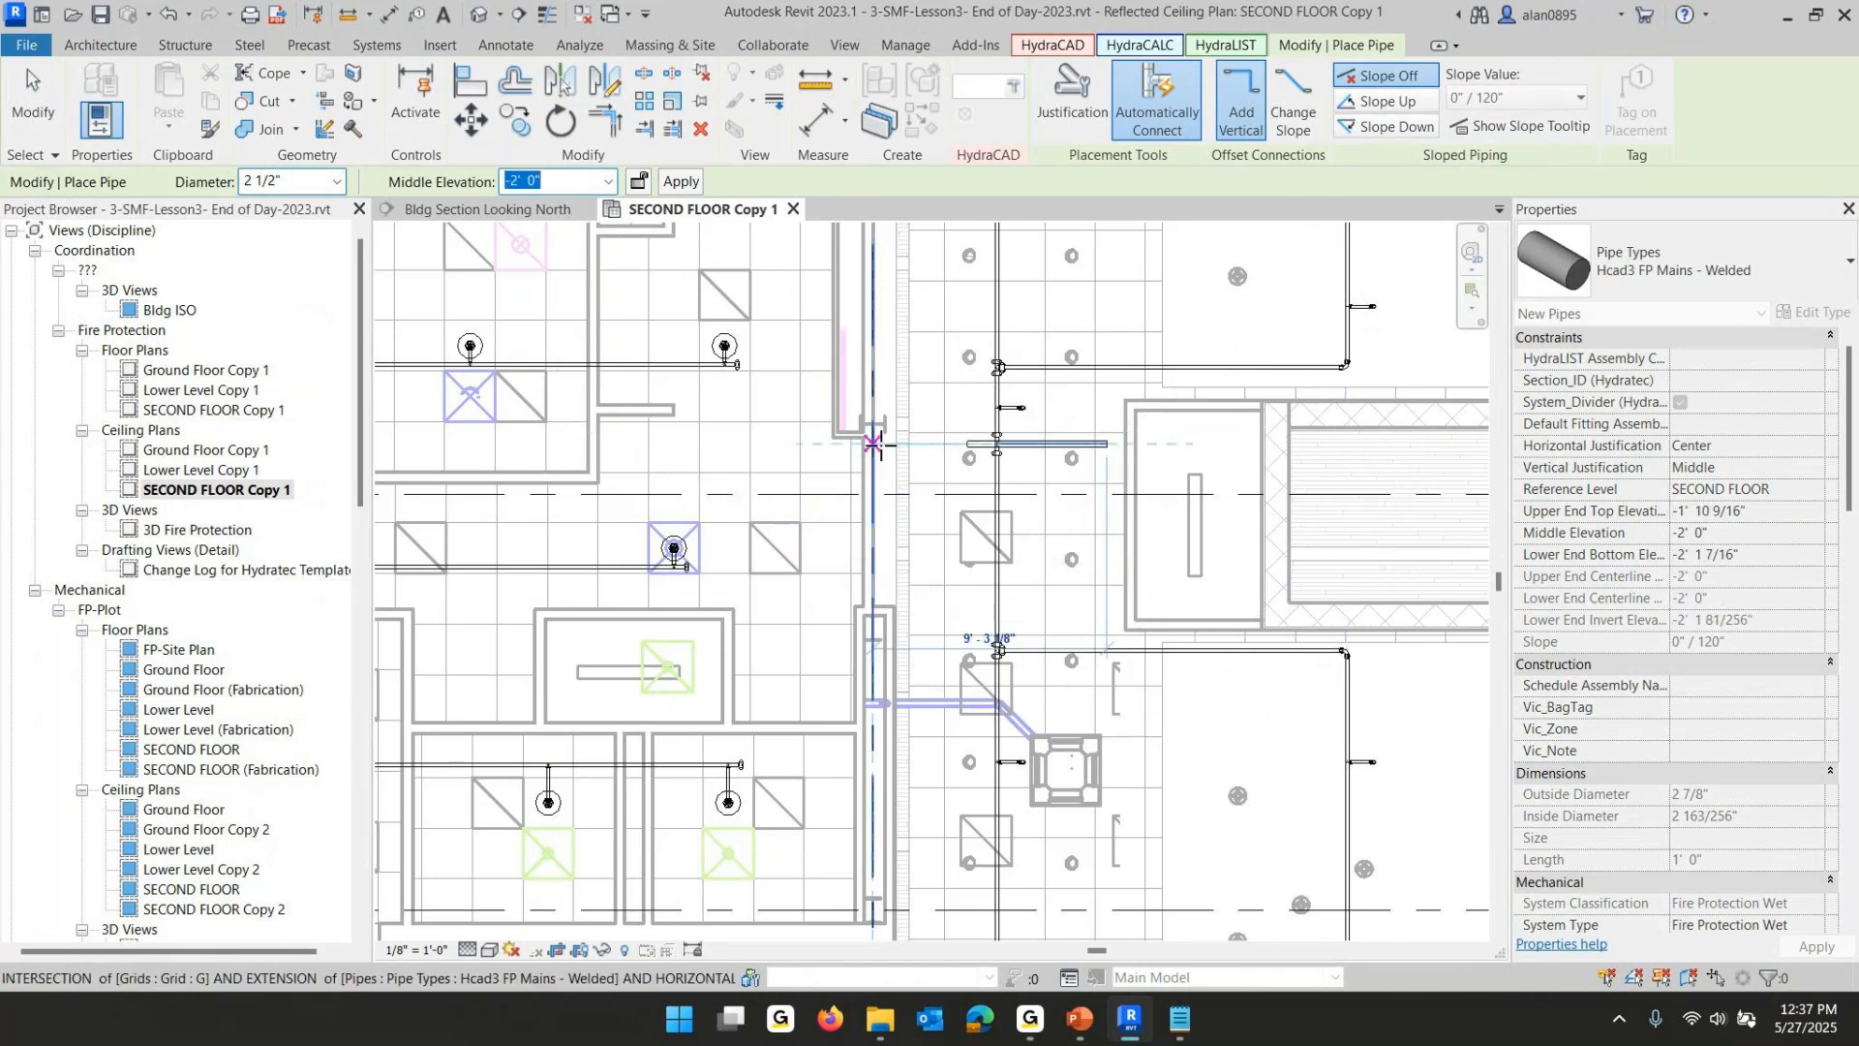
pyautogui.click(928, 443)
pyautogui.press('Escape')
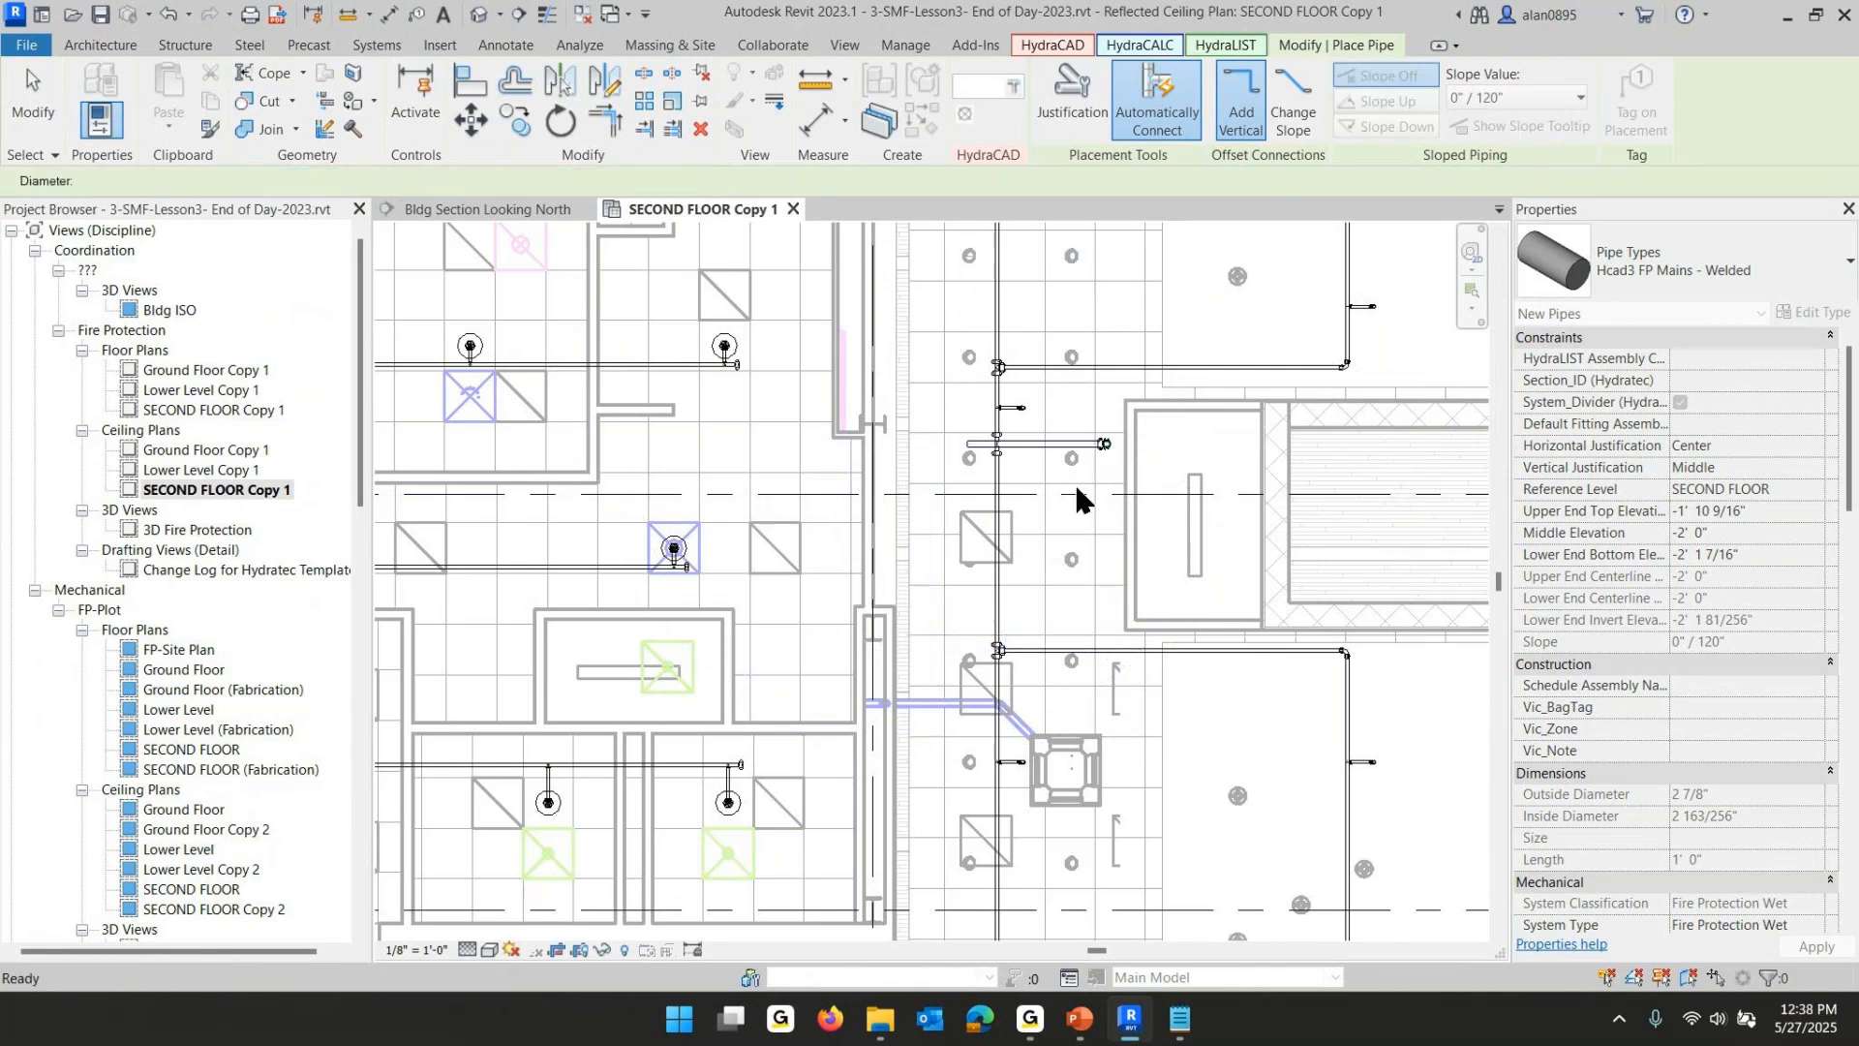
# - Adjust the new main's short stub beyond the branchline to a 0'-6" length
pyautogui.press('Escape')
pyautogui.scroll(5, 1076, 463)
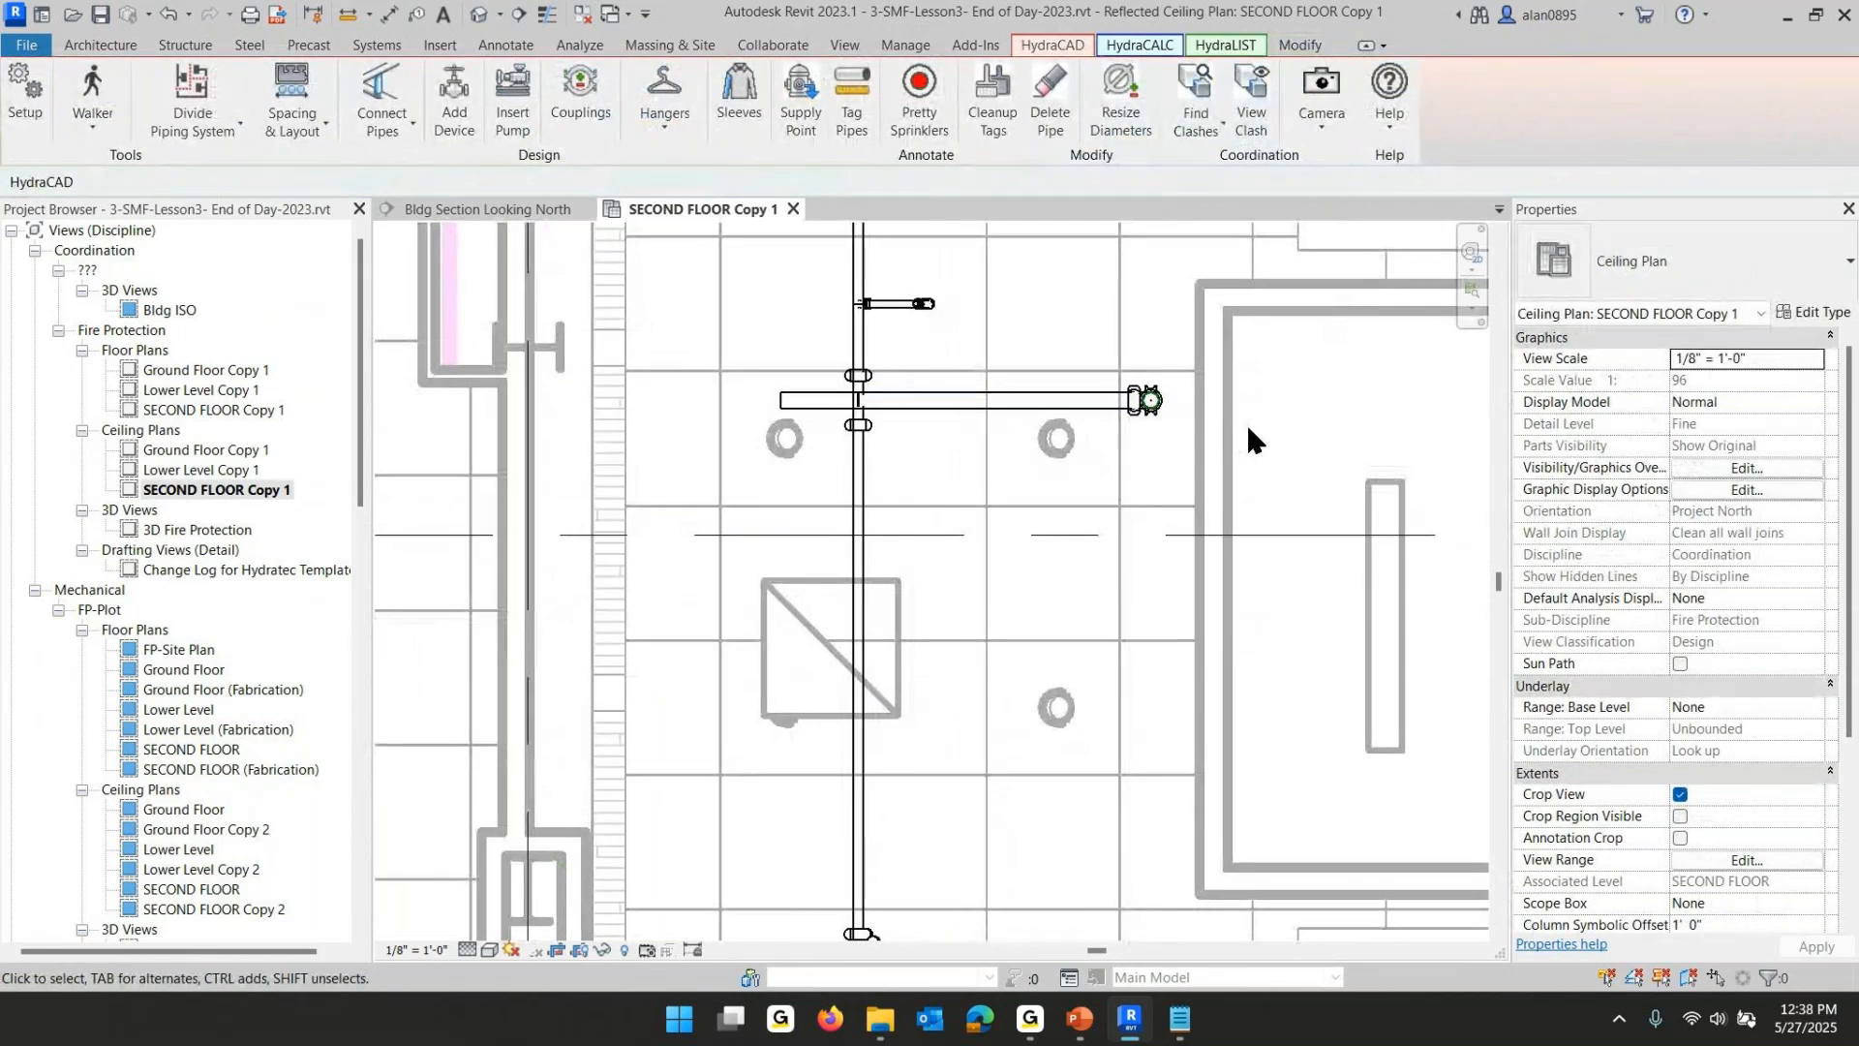
pyautogui.click(782, 395)
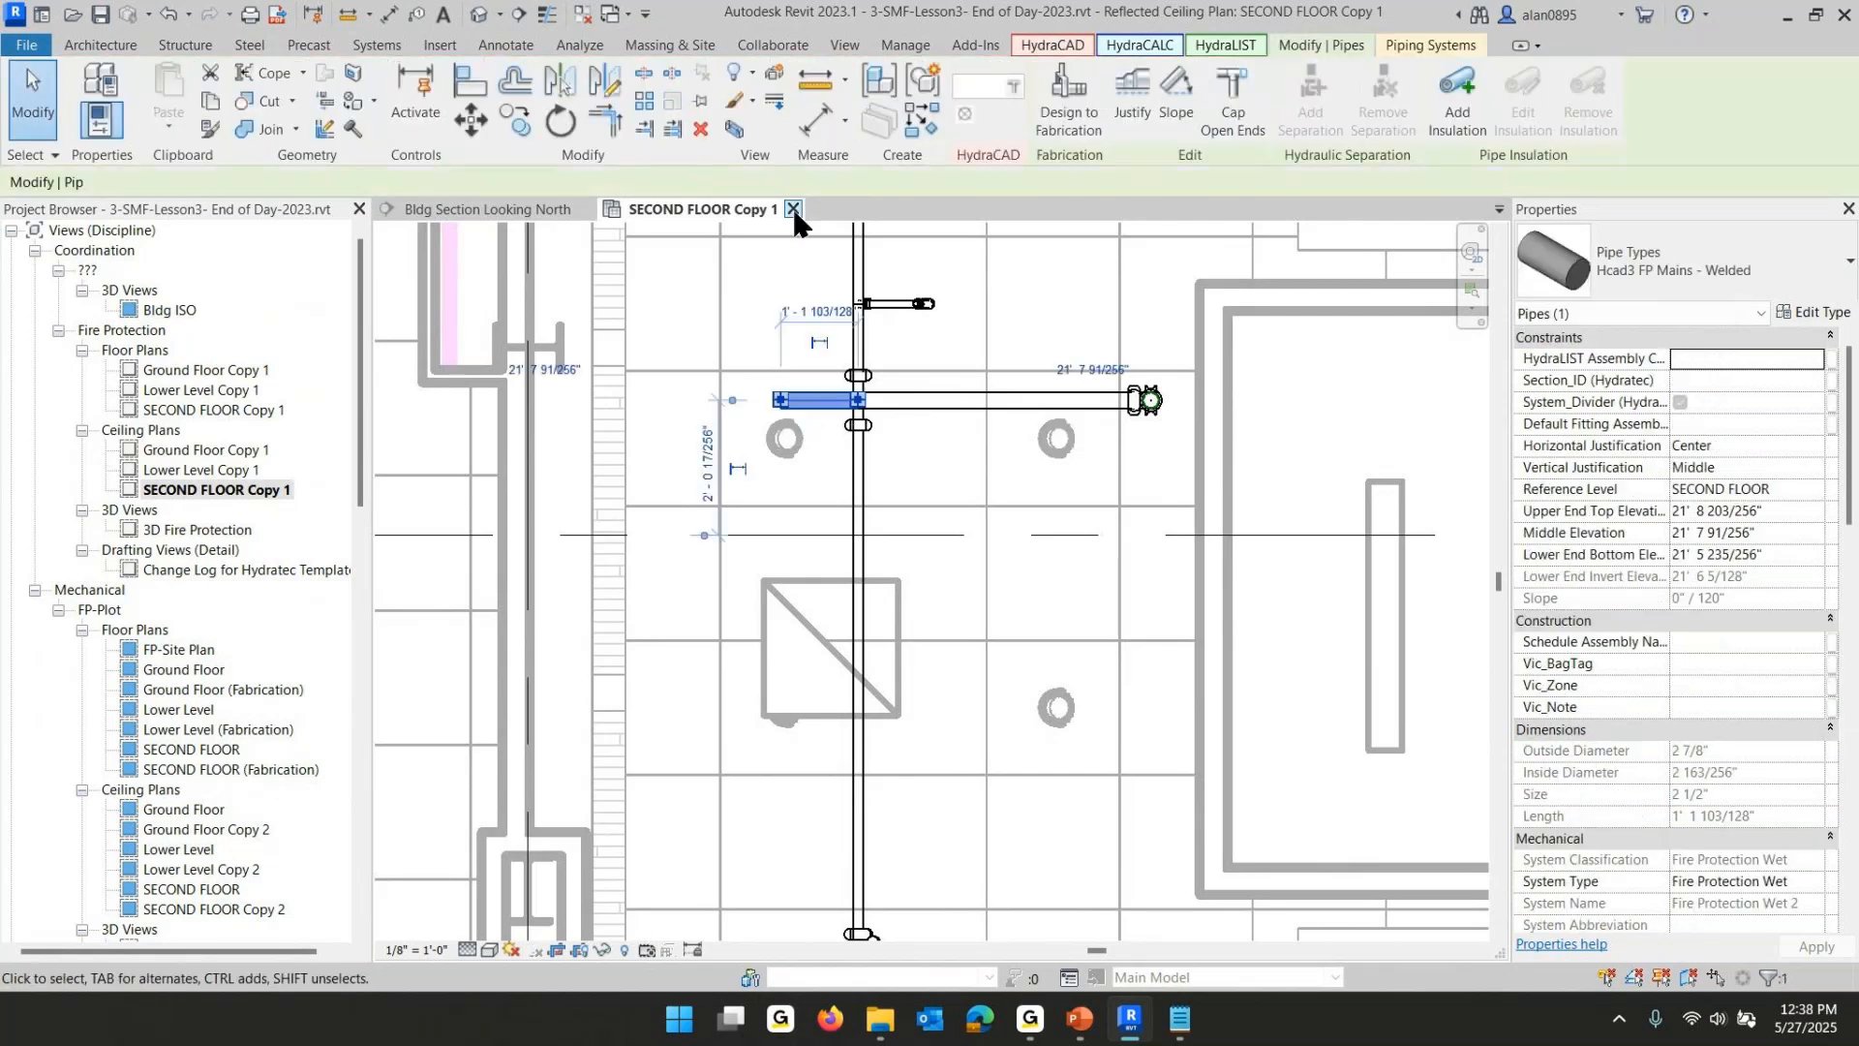
pyautogui.click(1014, 89)
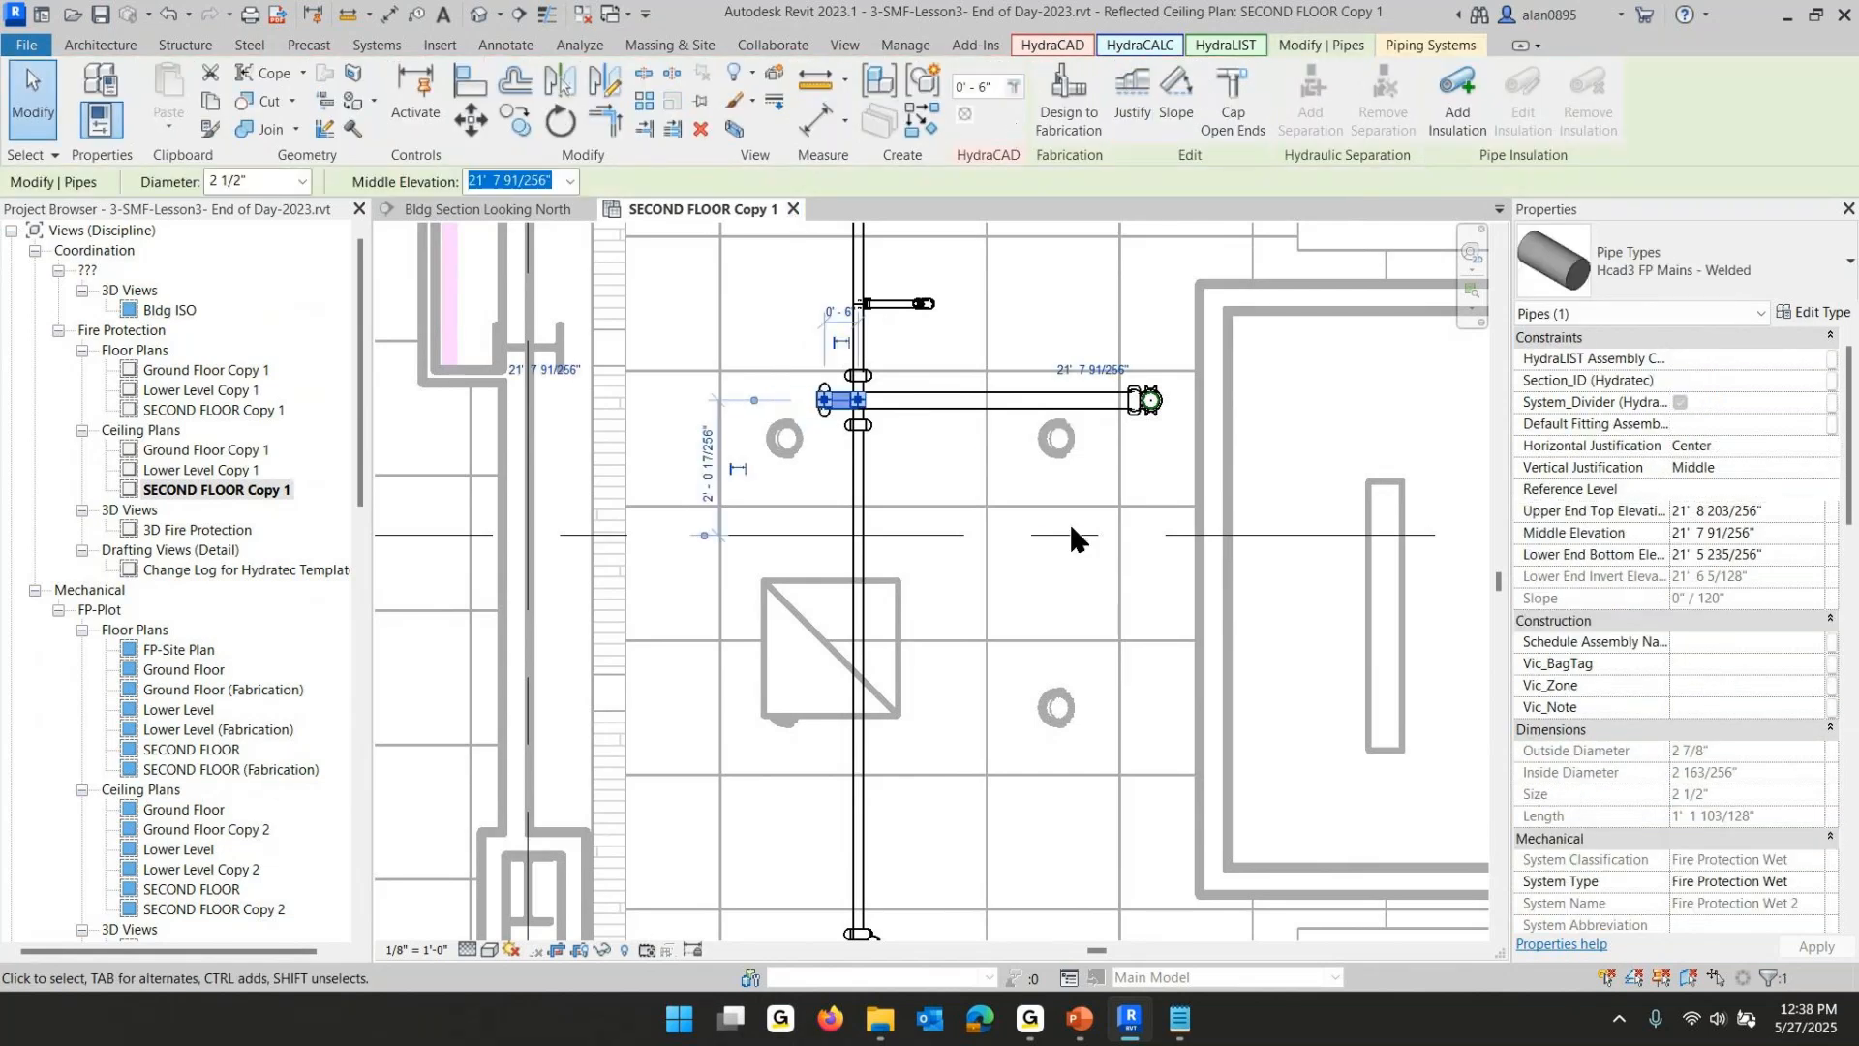
pyautogui.press('Escape')
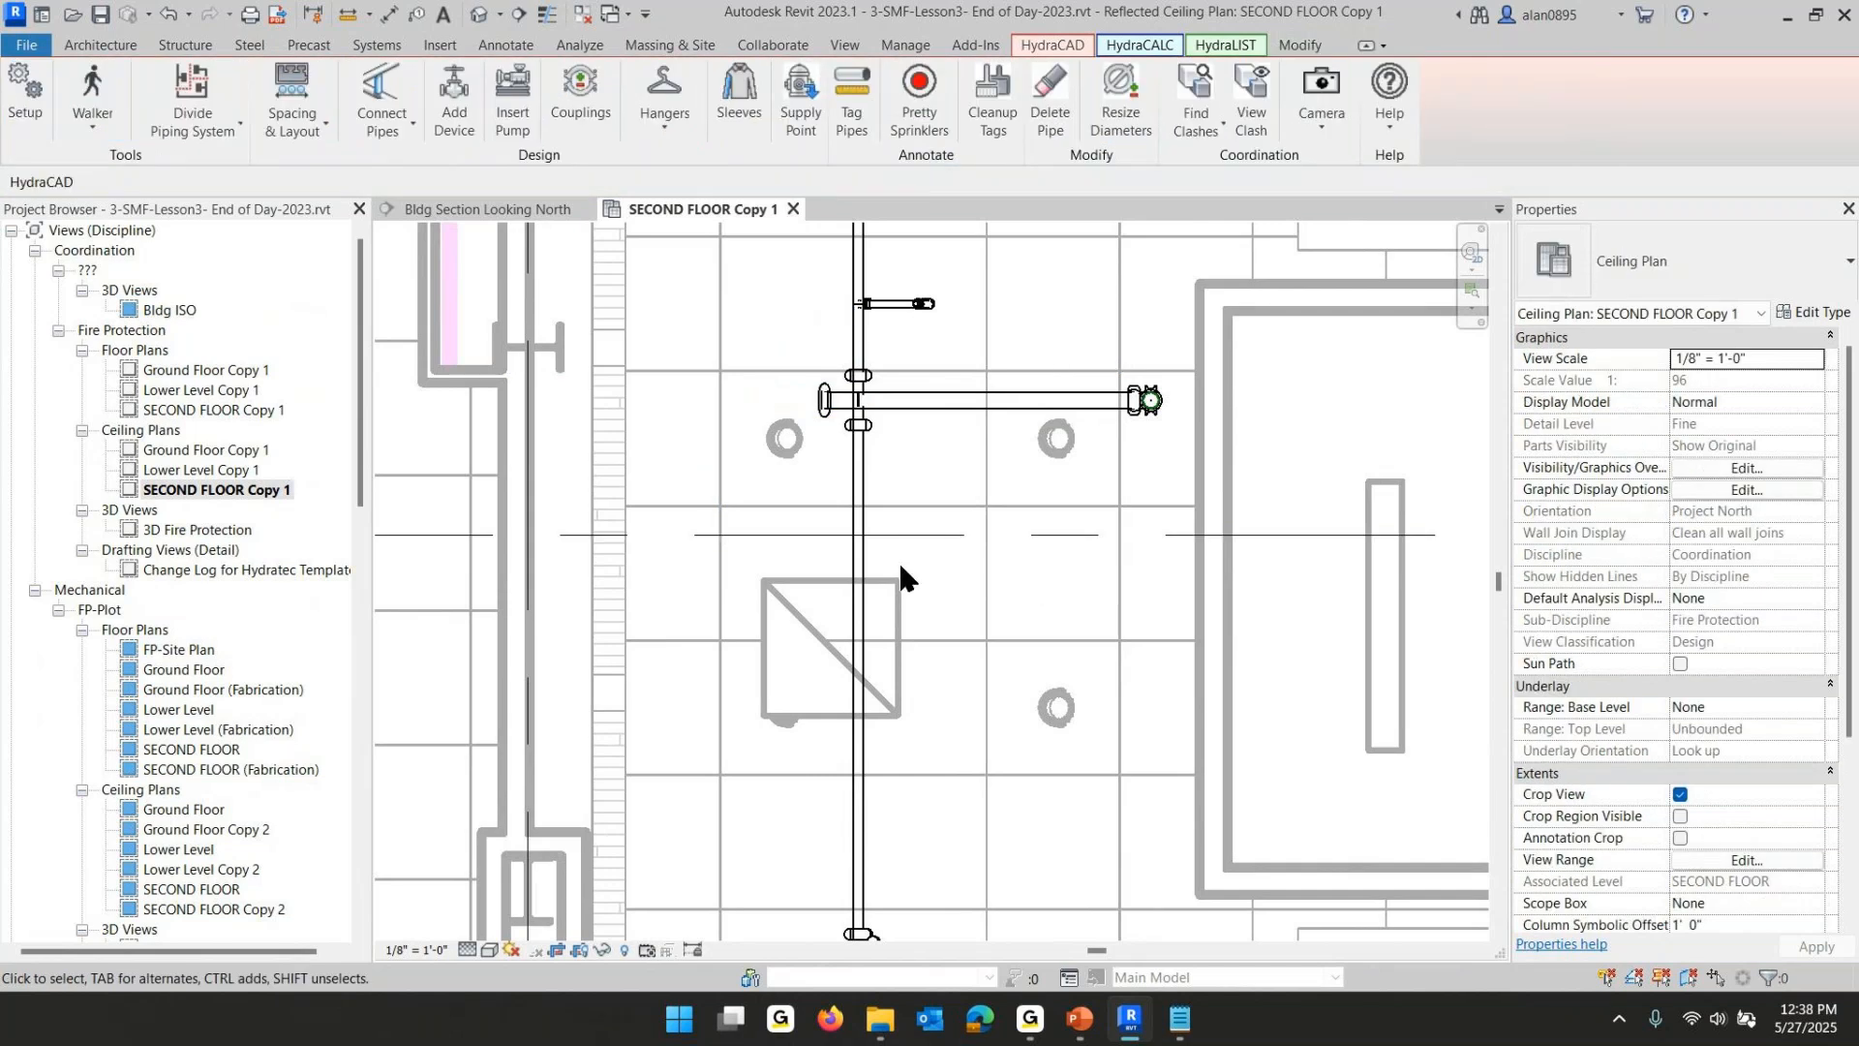
# - Open the Ground Floor Copy 1 ceiling plan and locate the area below the lobby riser
pyautogui.click(174, 453)
pyautogui.doubleClick(172, 448)
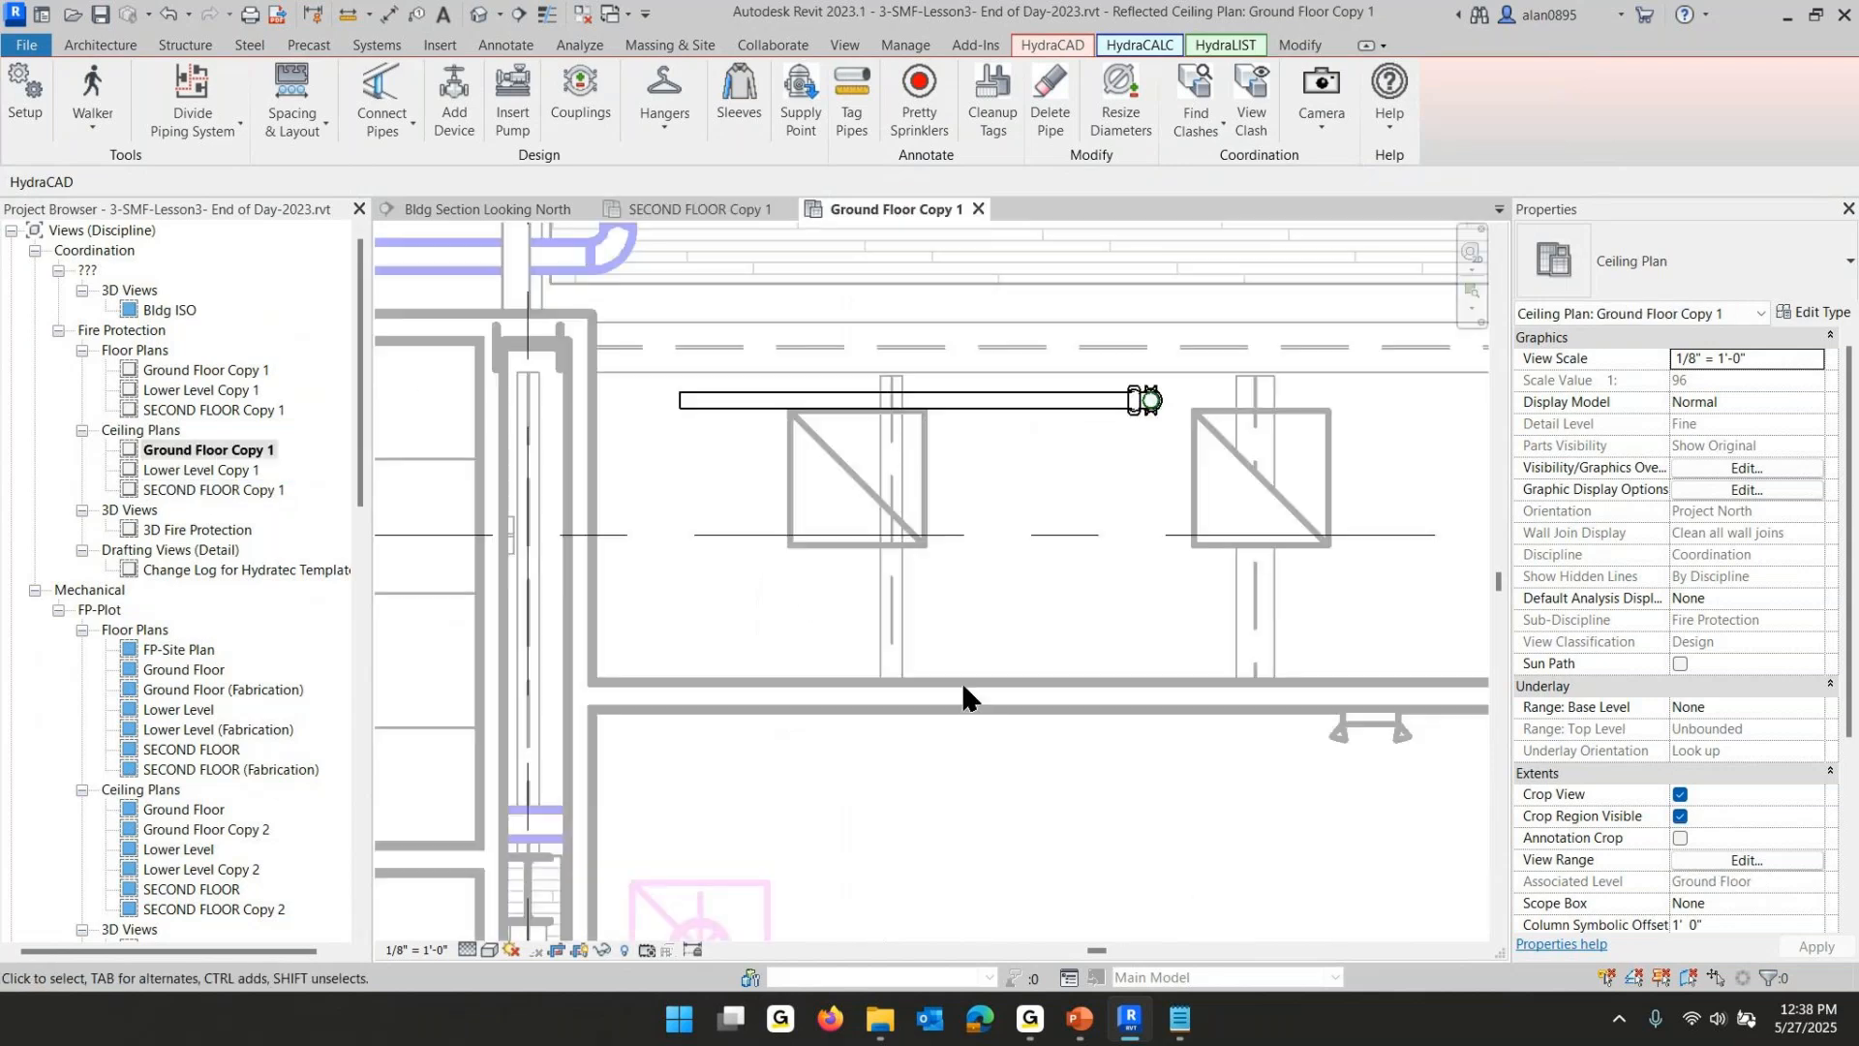
pyautogui.scroll(-7, 752, 537)
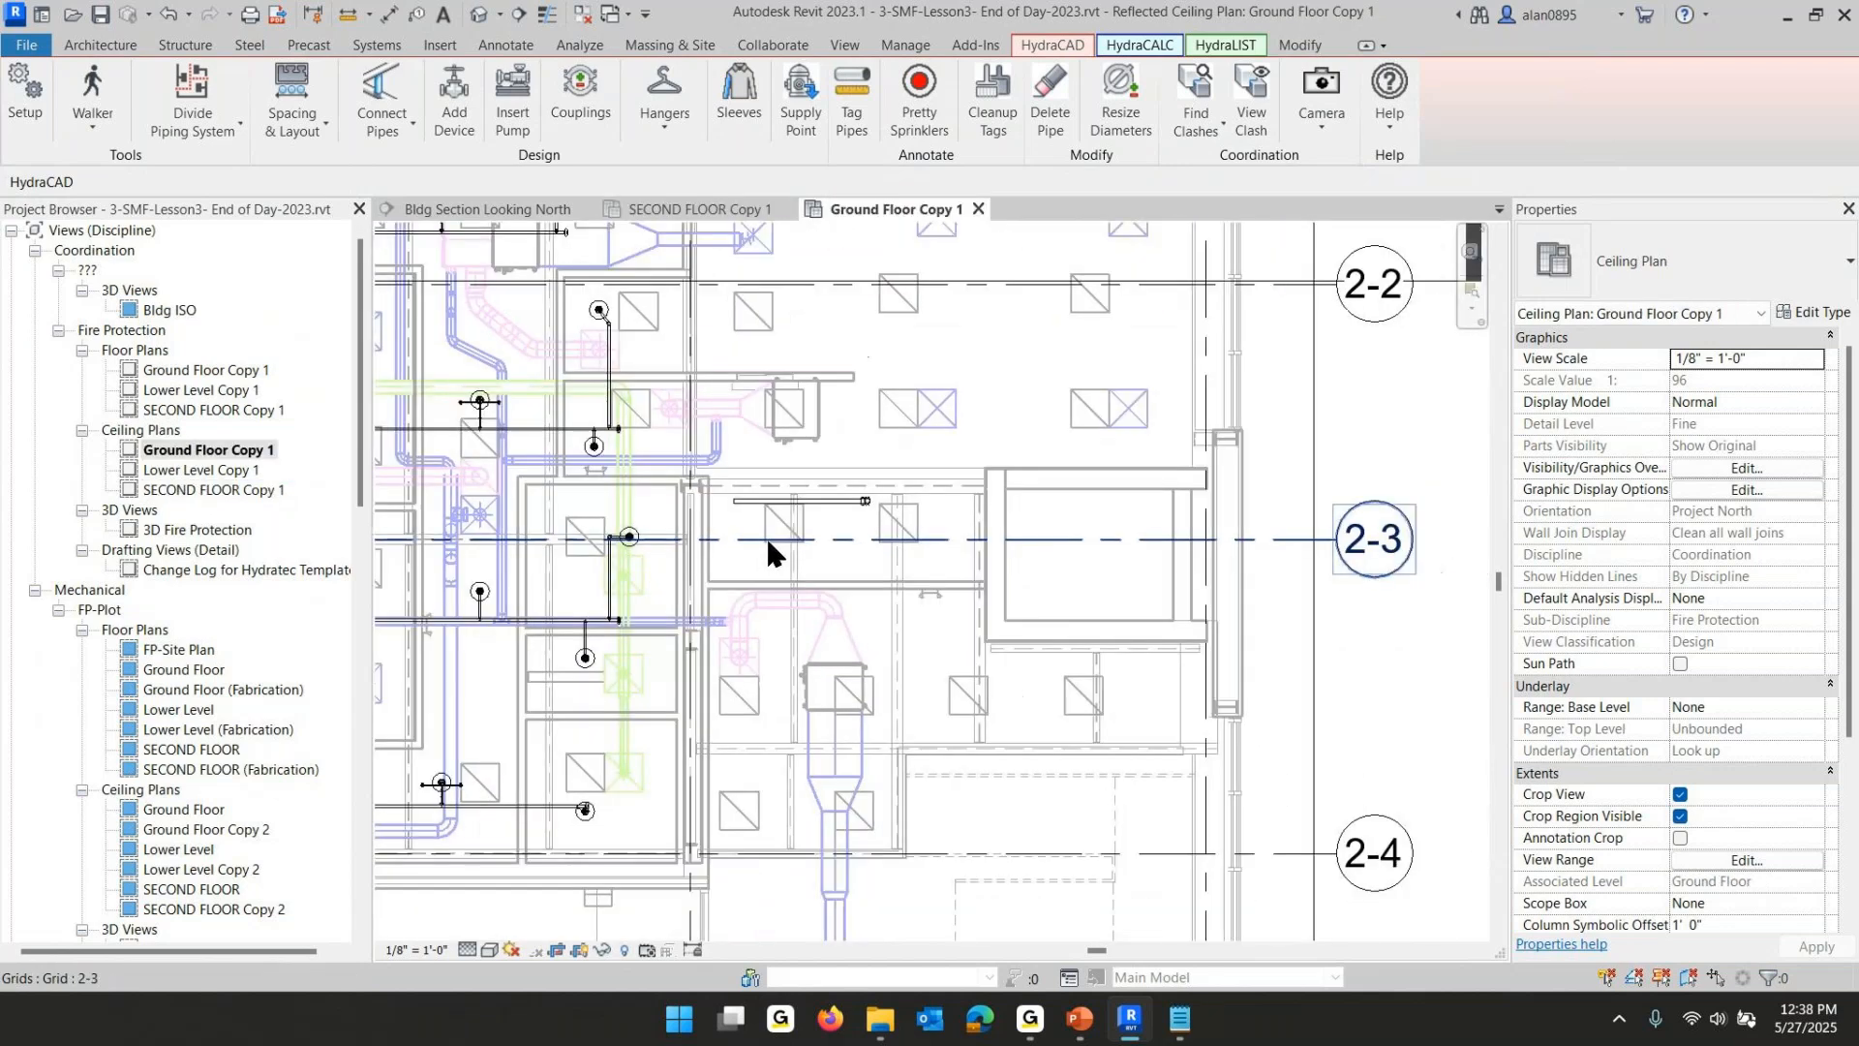
pyautogui.moveTo(764, 536); pyautogui.dragTo(919, 590, button='middle')
pyautogui.scroll(5, 944, 590)
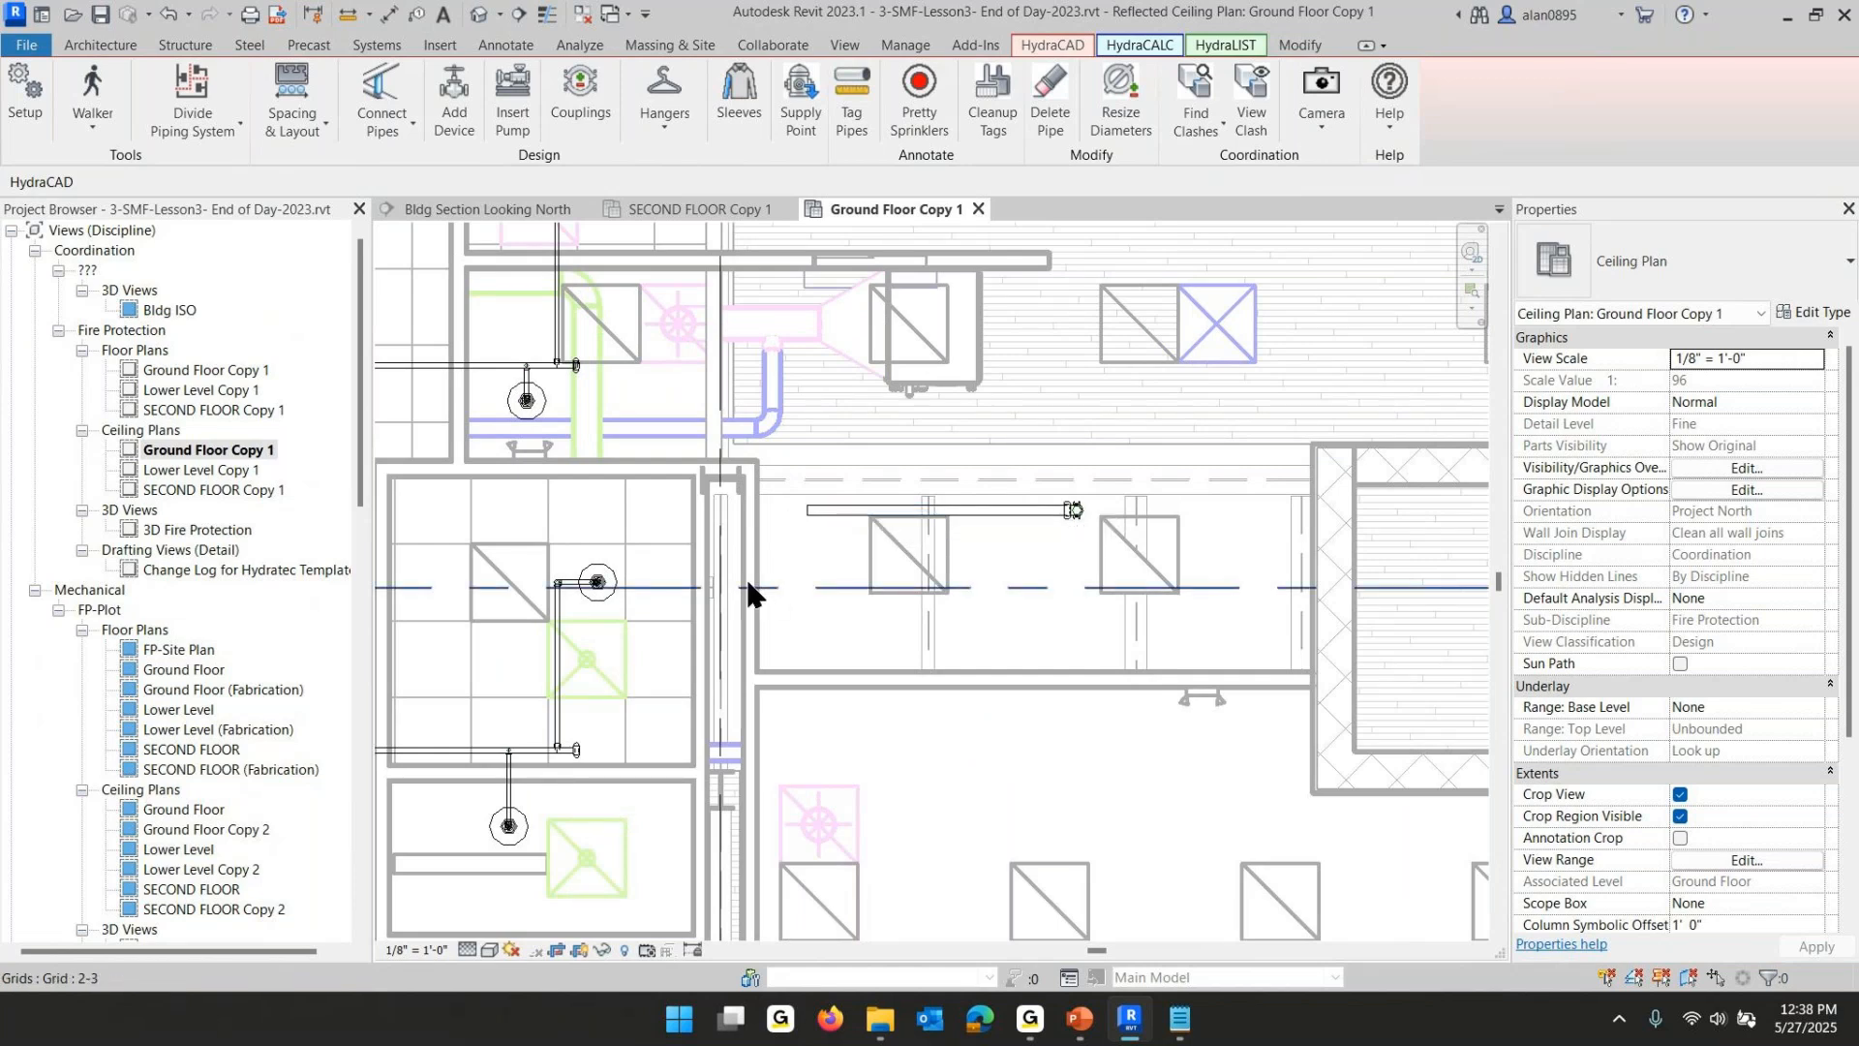
pyautogui.scroll(-5, 659, 586)
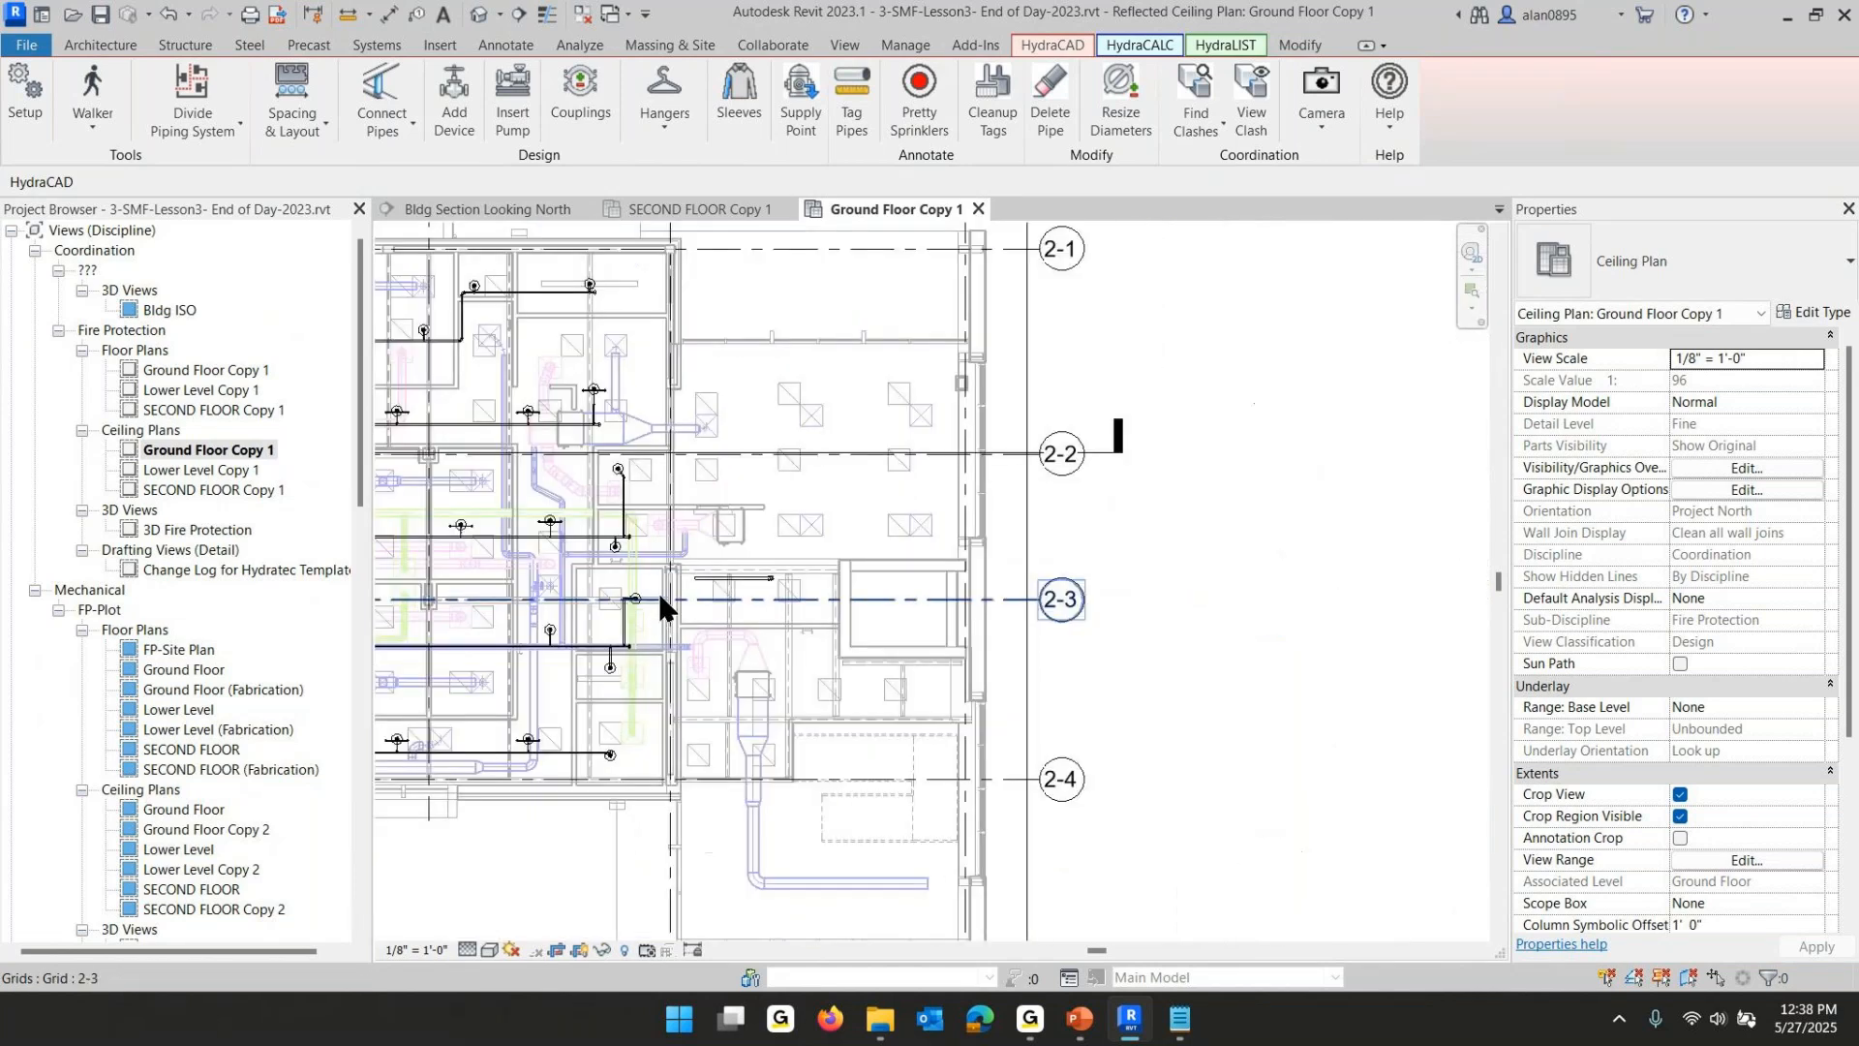
pyautogui.moveTo(658, 589); pyautogui.dragTo(879, 623, button='middle')
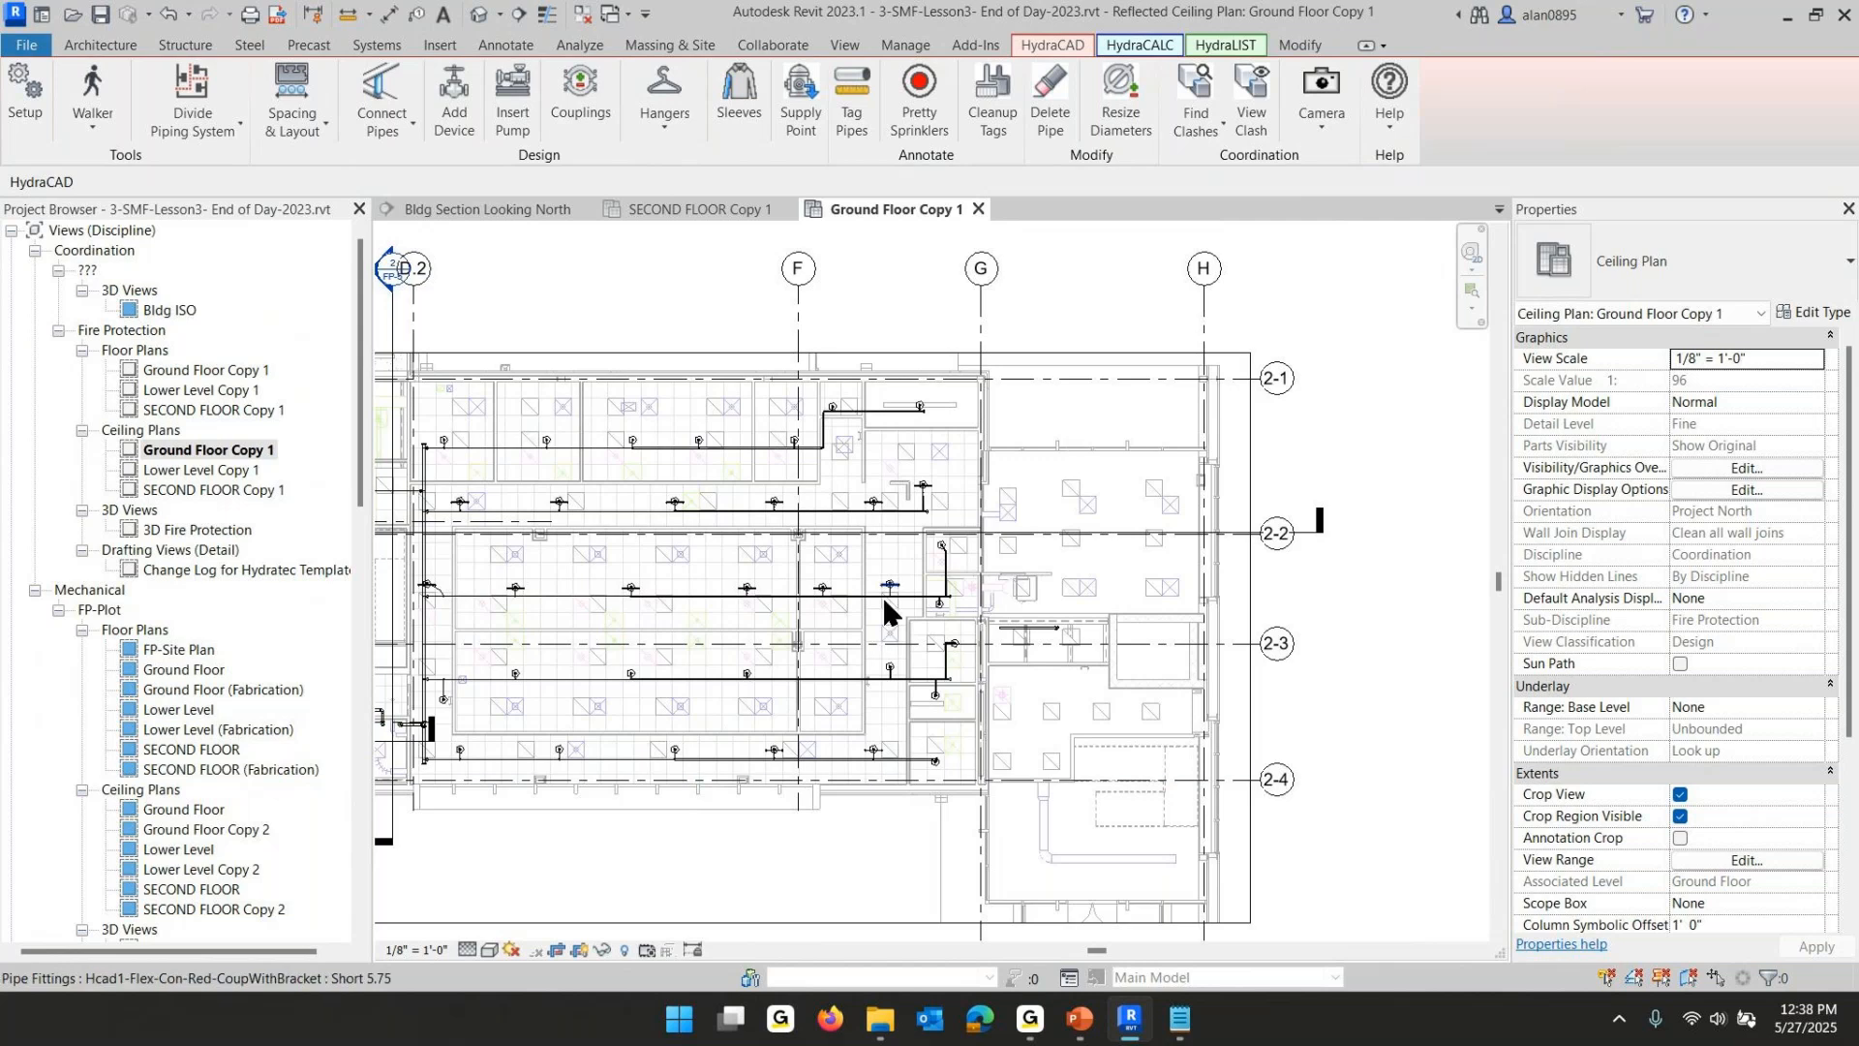
pyautogui.scroll(6, 997, 639)
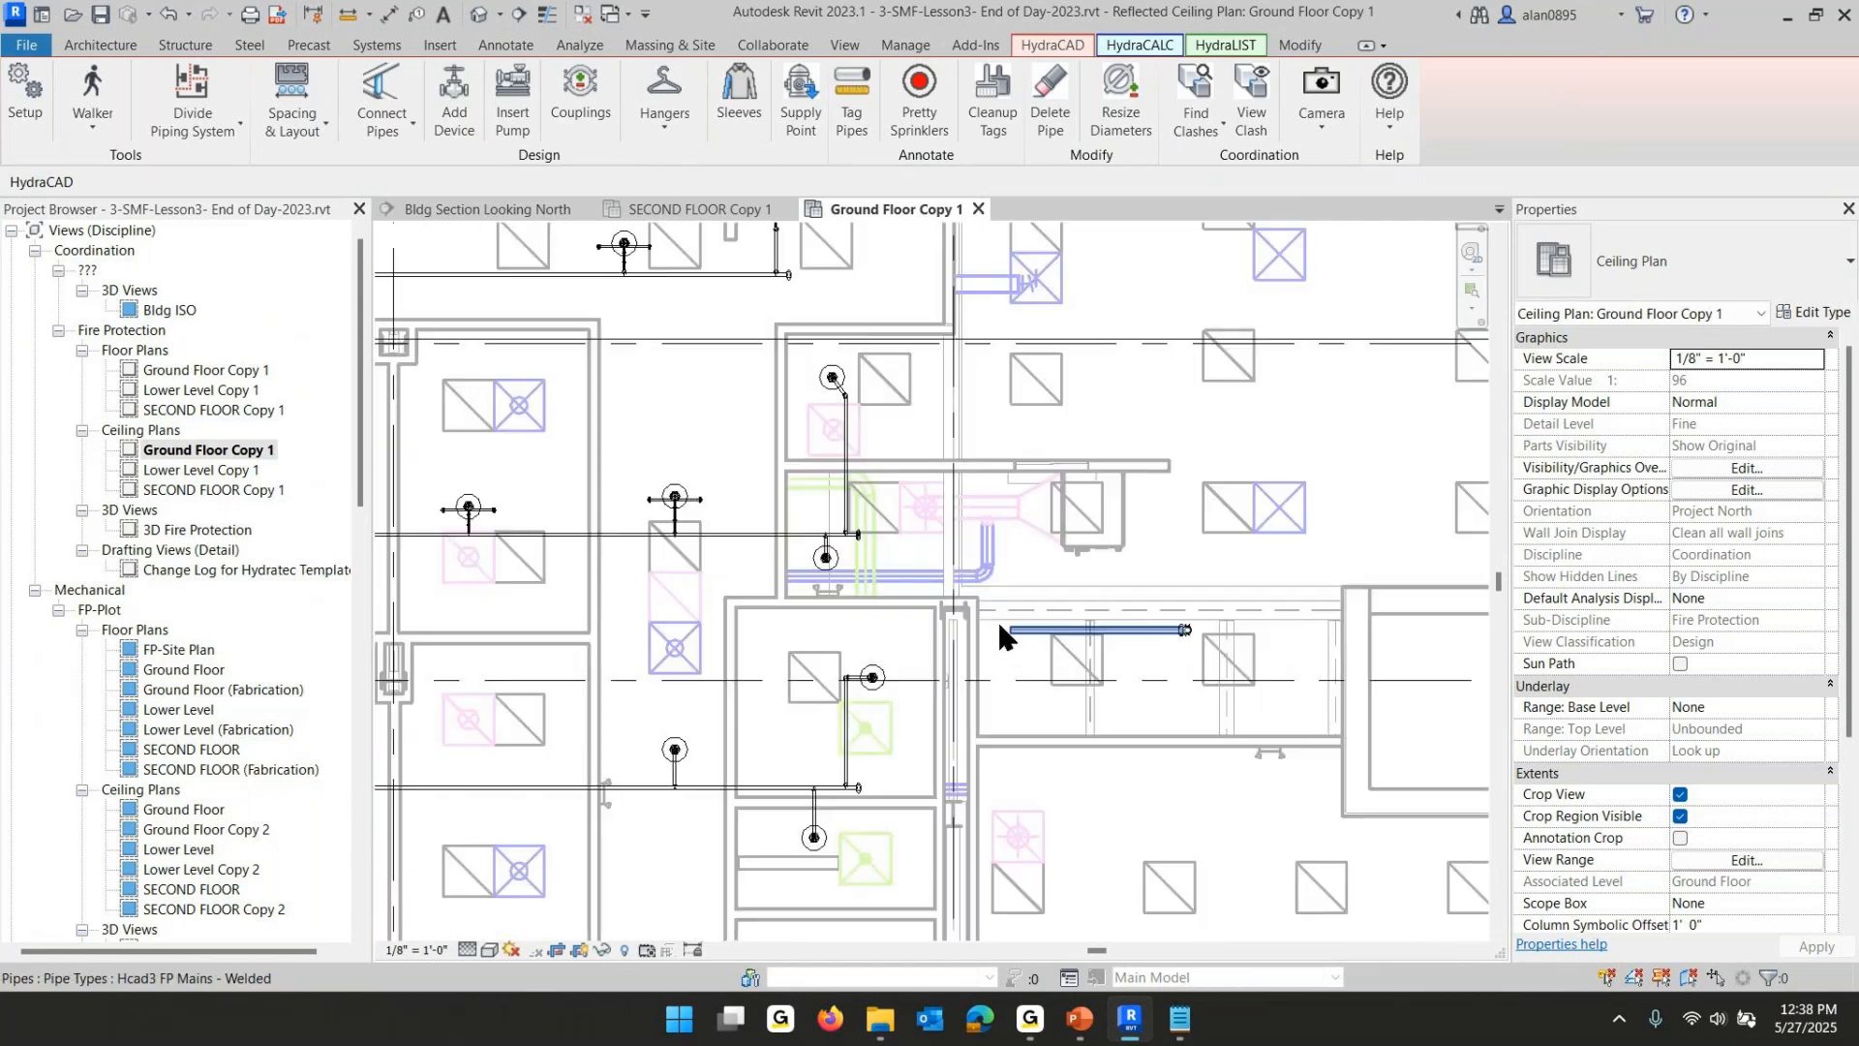
# - Start a similar pipe from a ground-floor branchline, setting a 2 1/2" diameter and the Hcad3 FP Mains - Welded type
pyautogui.click(674, 275)
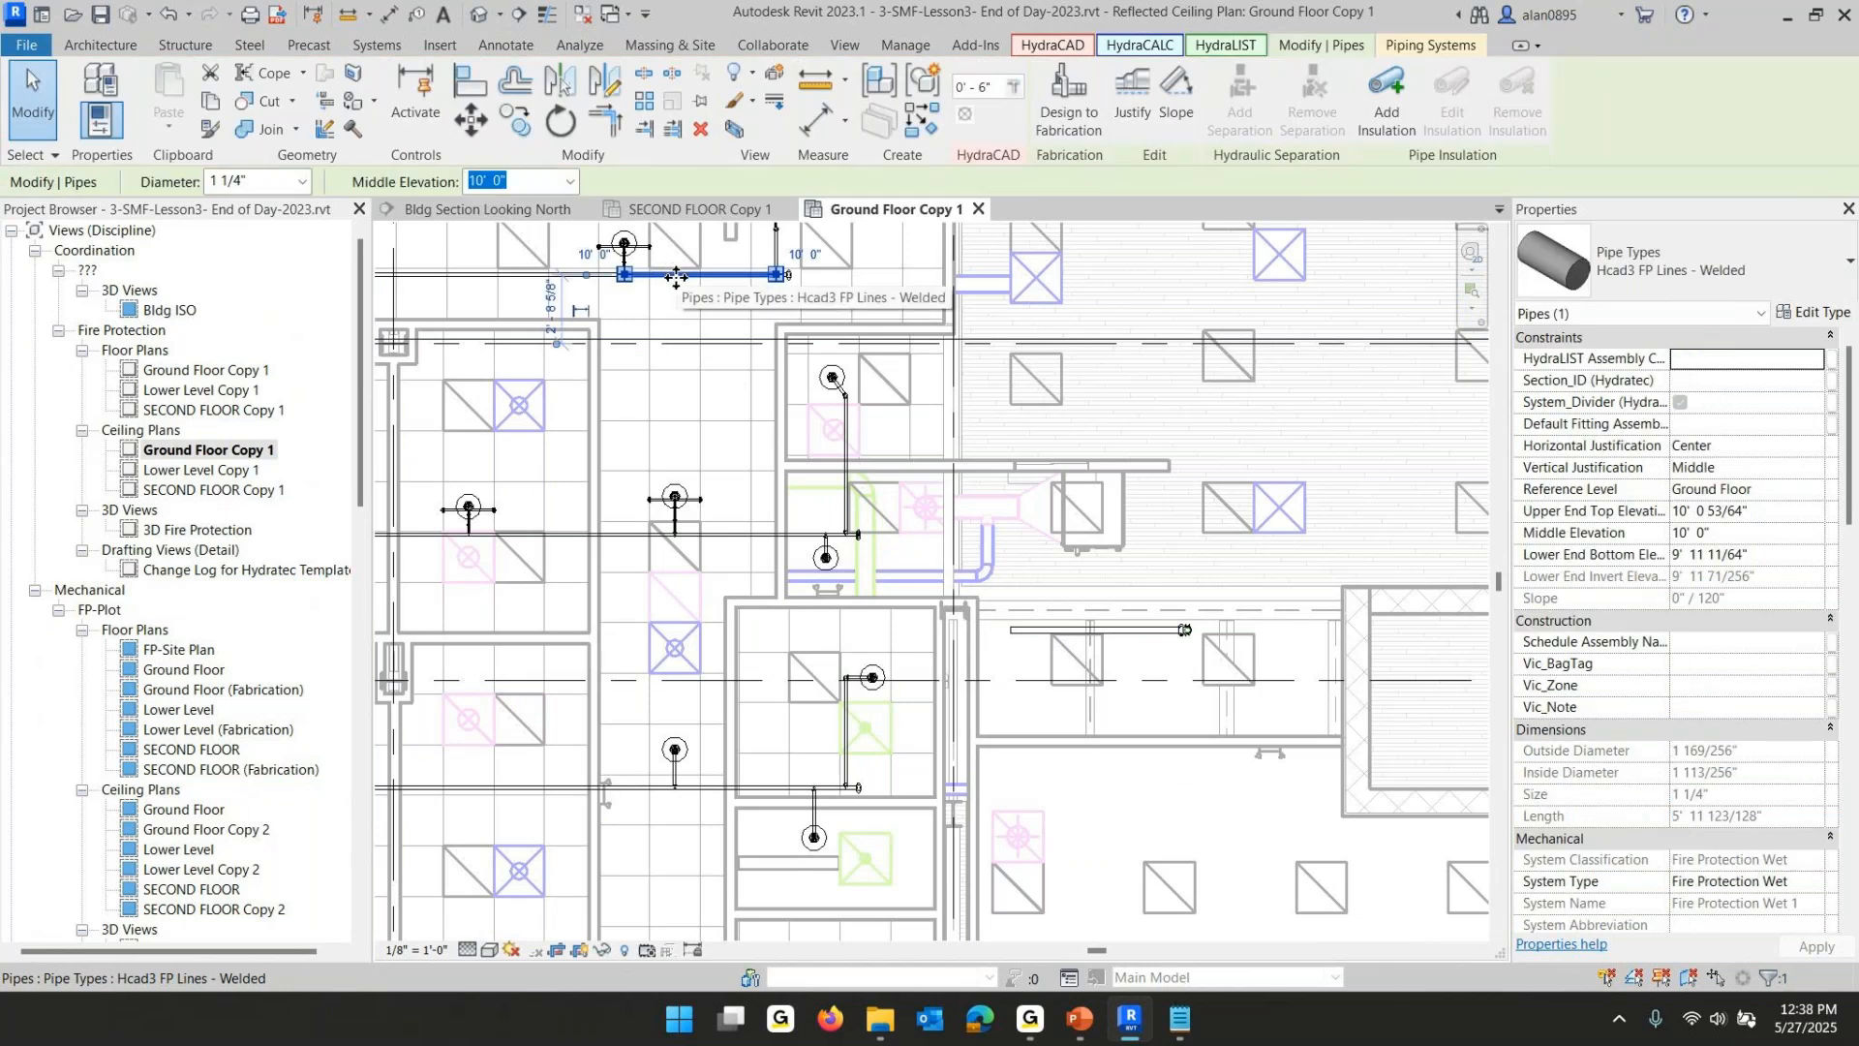
pyautogui.rightClick(674, 278)
pyautogui.click(781, 441)
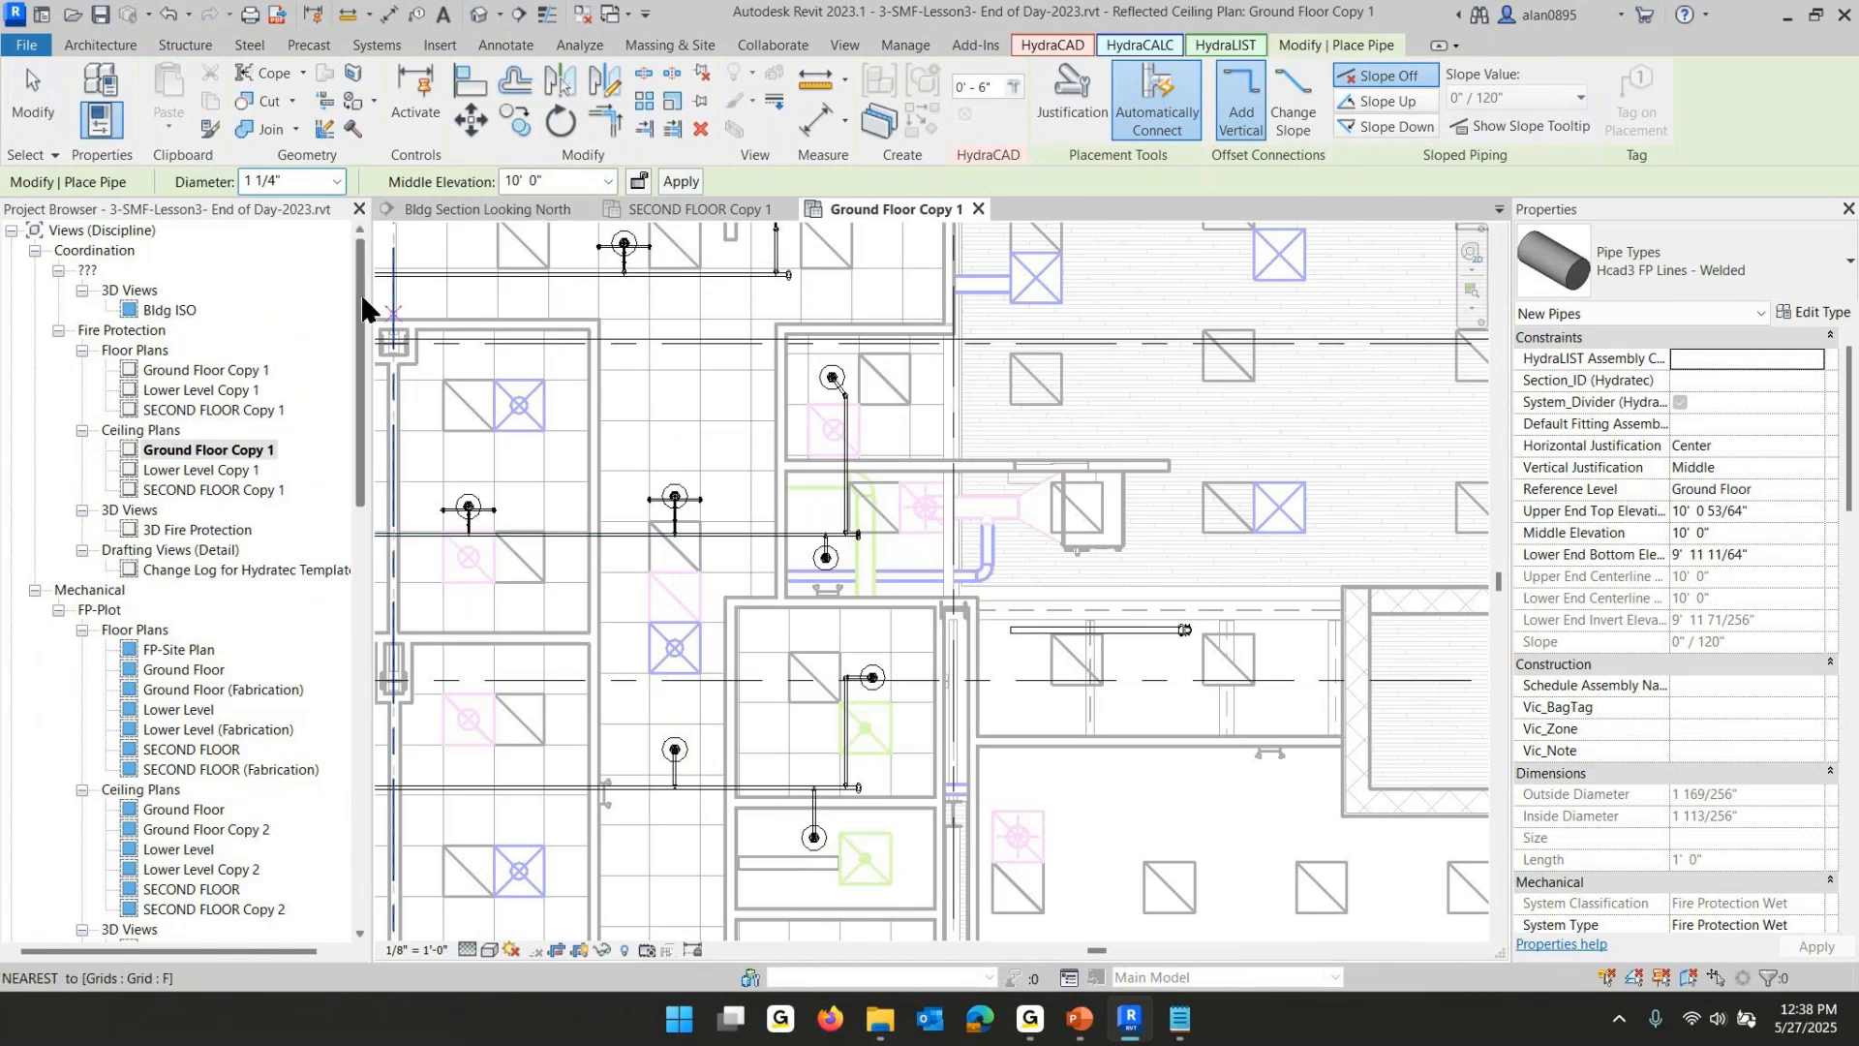
pyautogui.click(332, 183)
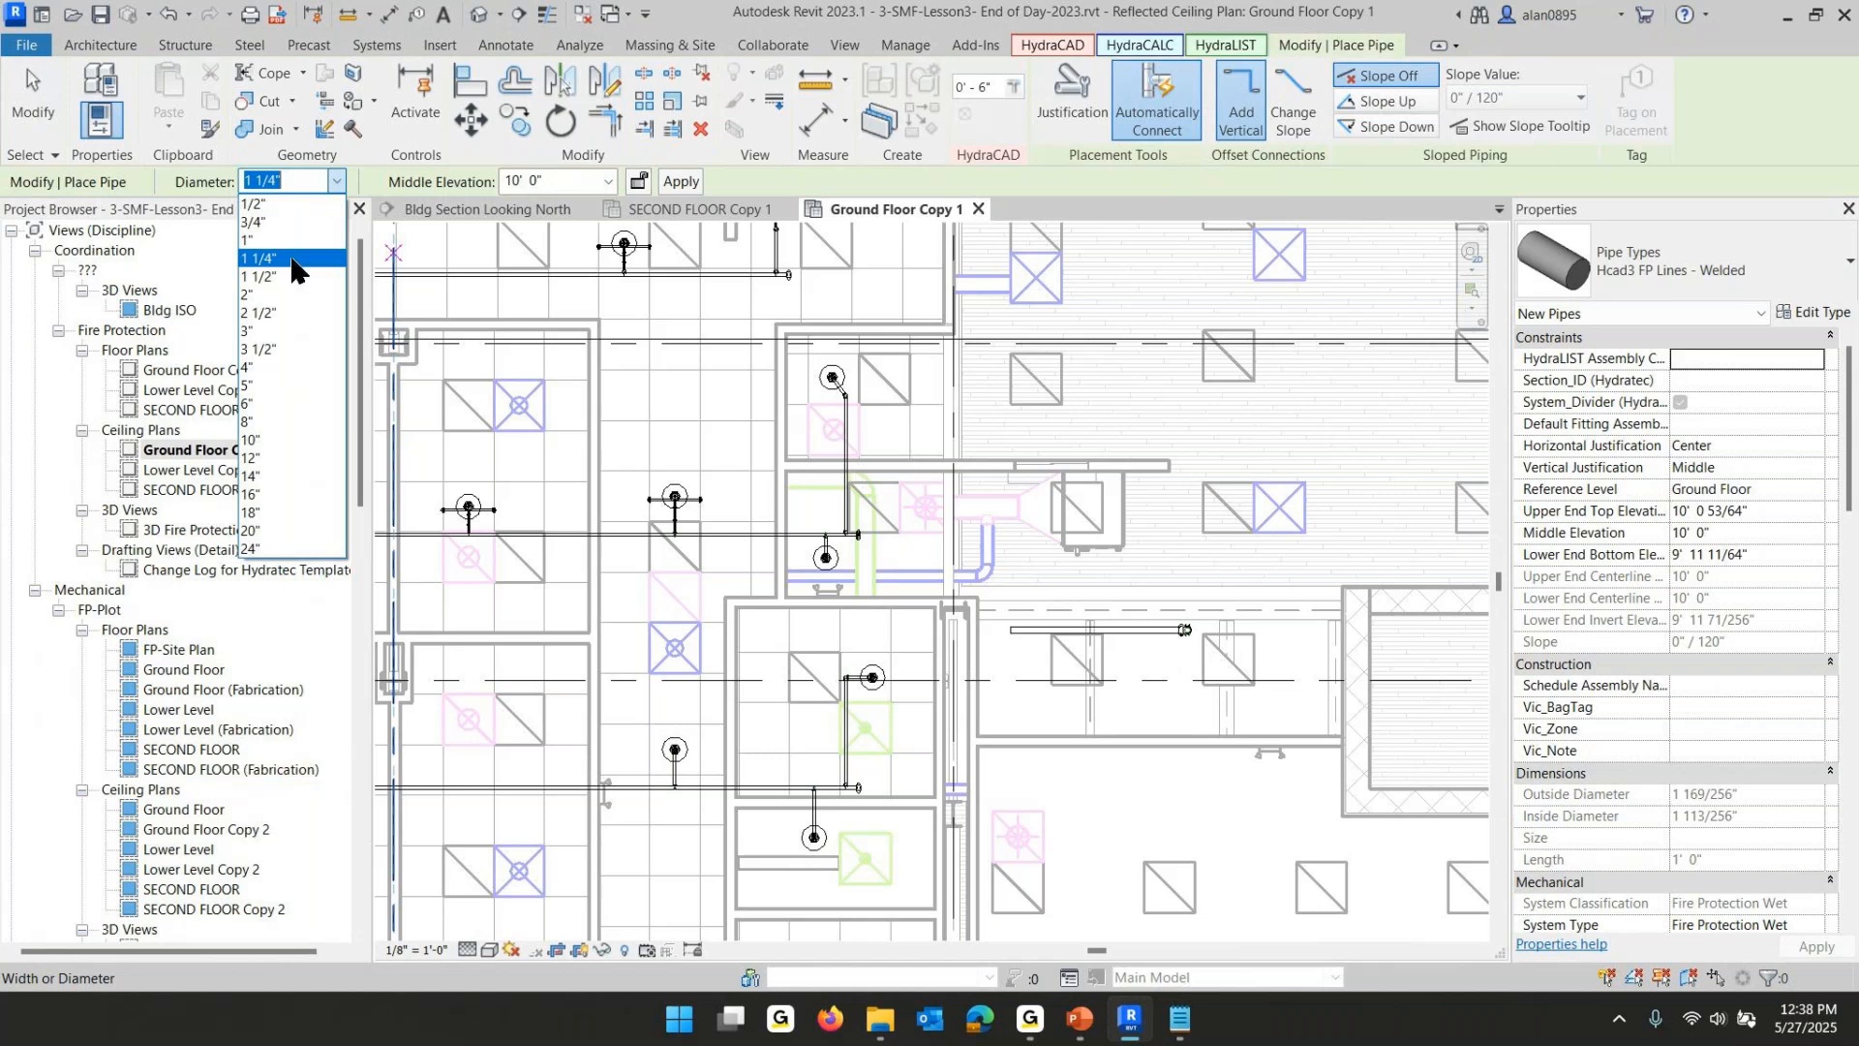
pyautogui.click(271, 313)
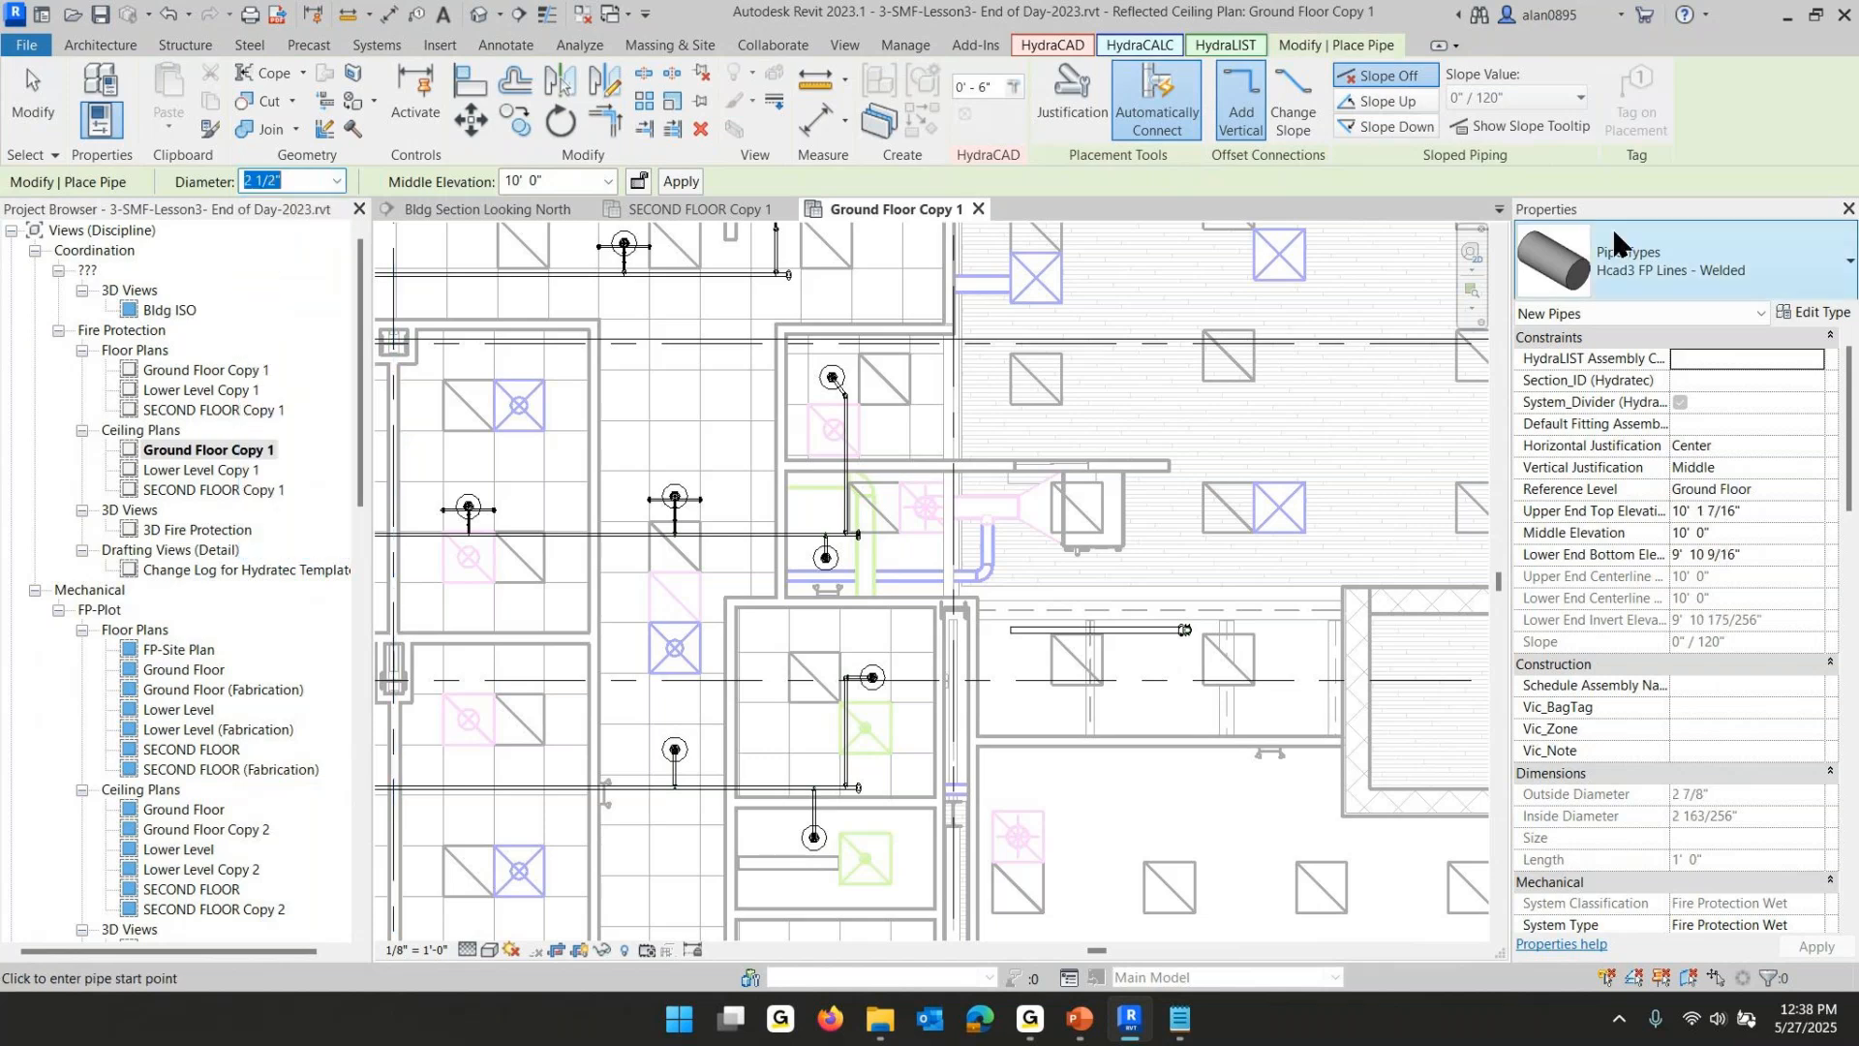
pyautogui.click(1658, 252)
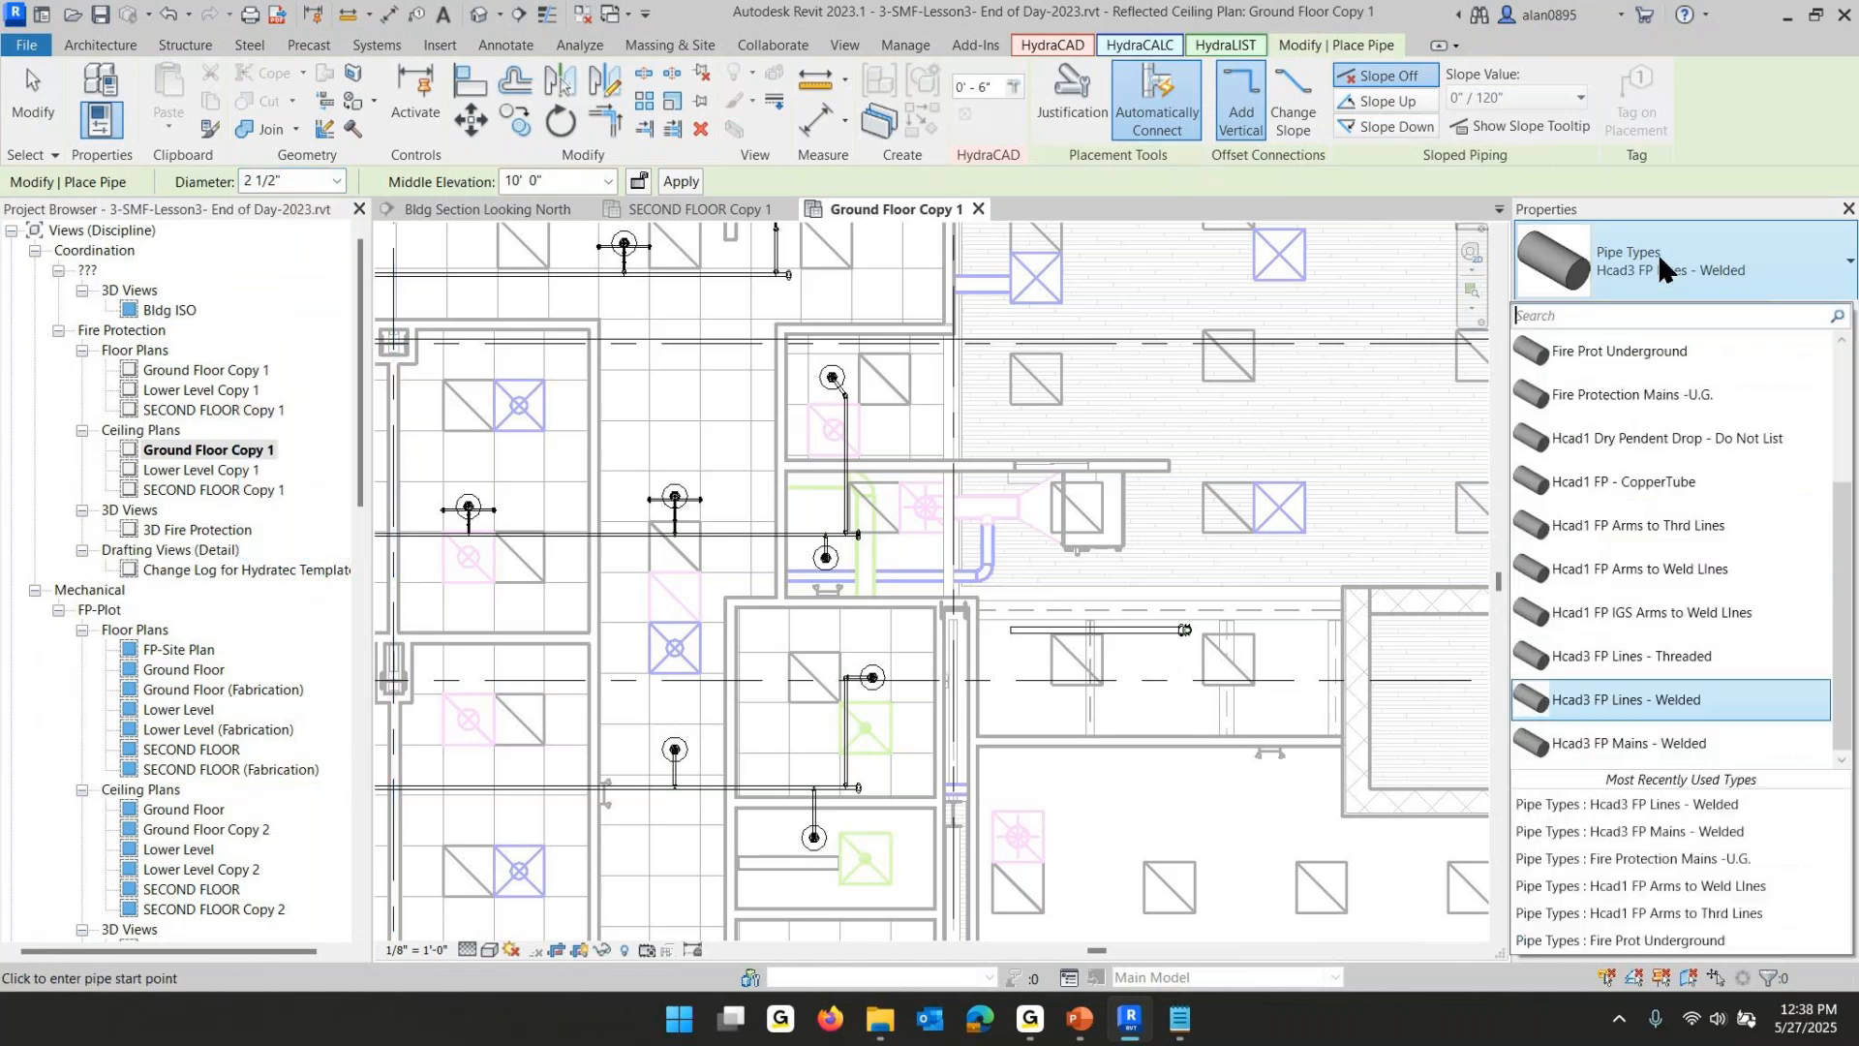
pyautogui.click(1652, 742)
# - Draw a vertical 2 1/2" main about 23' long from the lobby riser area down past the branchlines
pyautogui.moveTo(931, 354); pyautogui.dragTo(898, 571, button='middle')
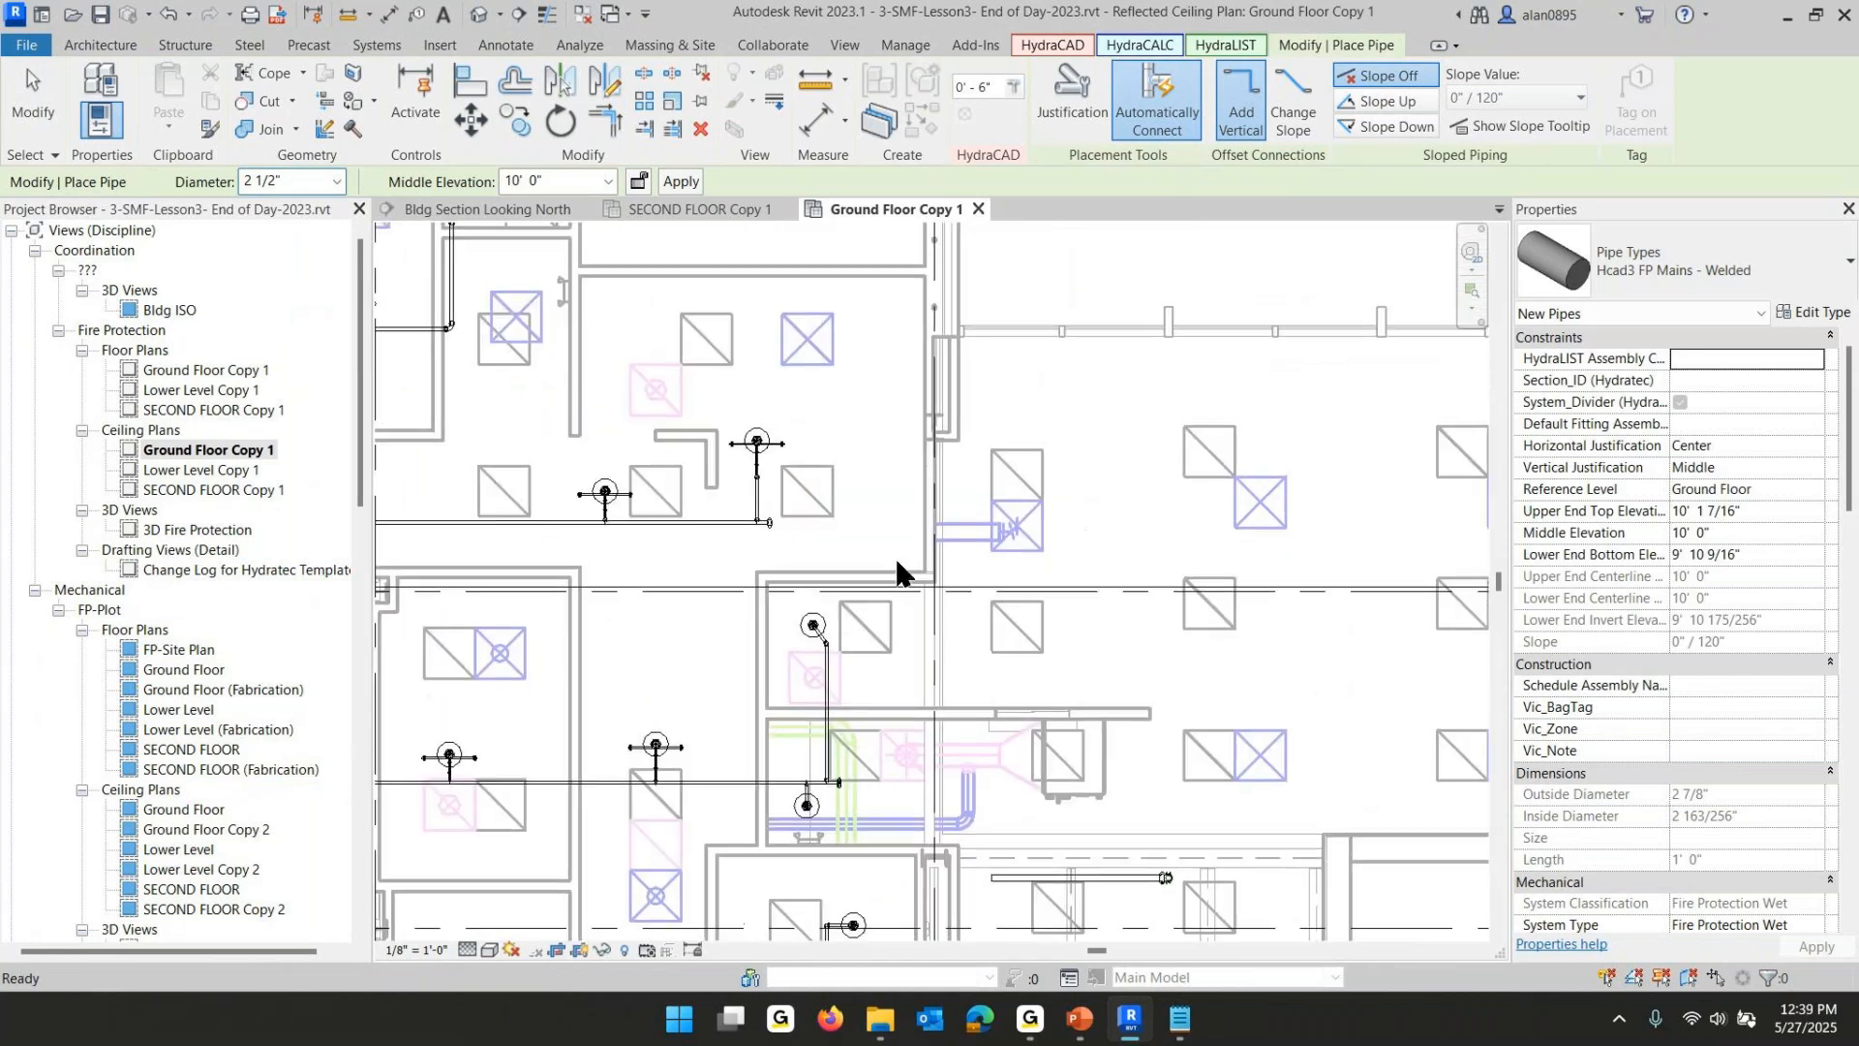
pyautogui.click(889, 344)
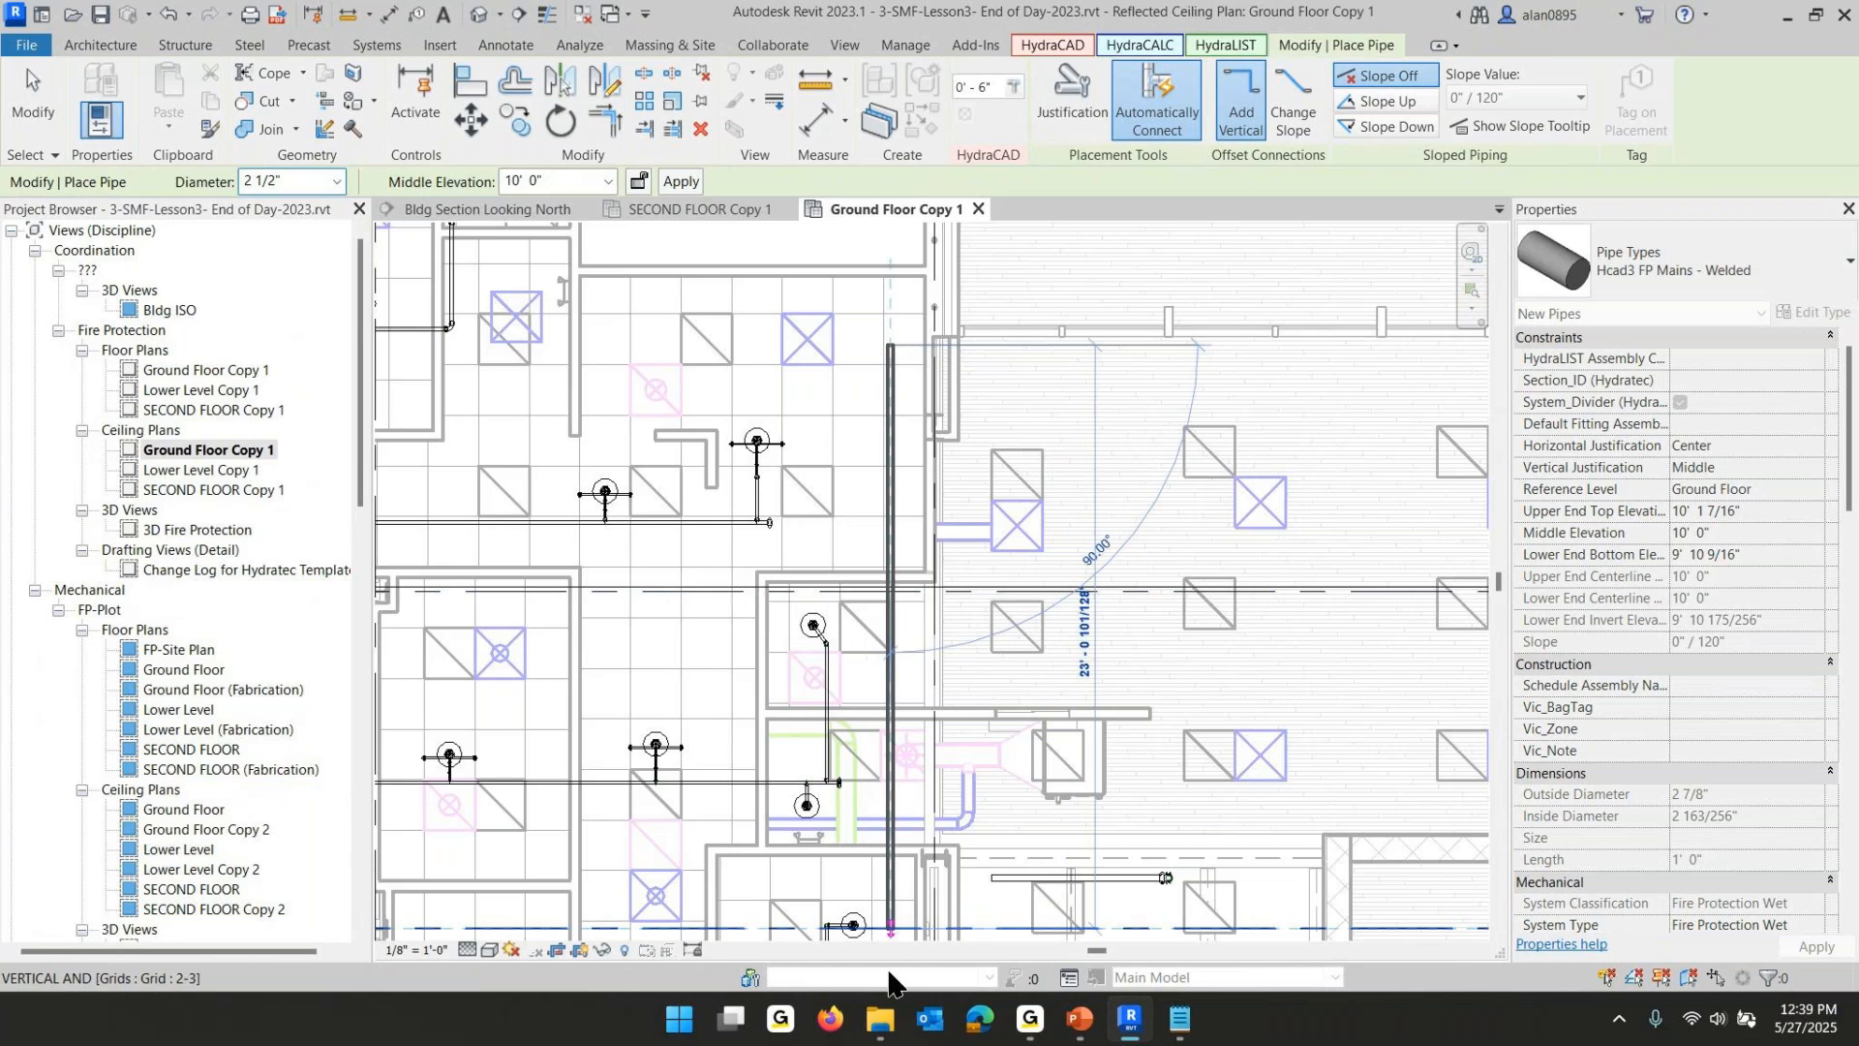
pyautogui.moveTo(917, 937); pyautogui.dragTo(775, 353, button='middle')
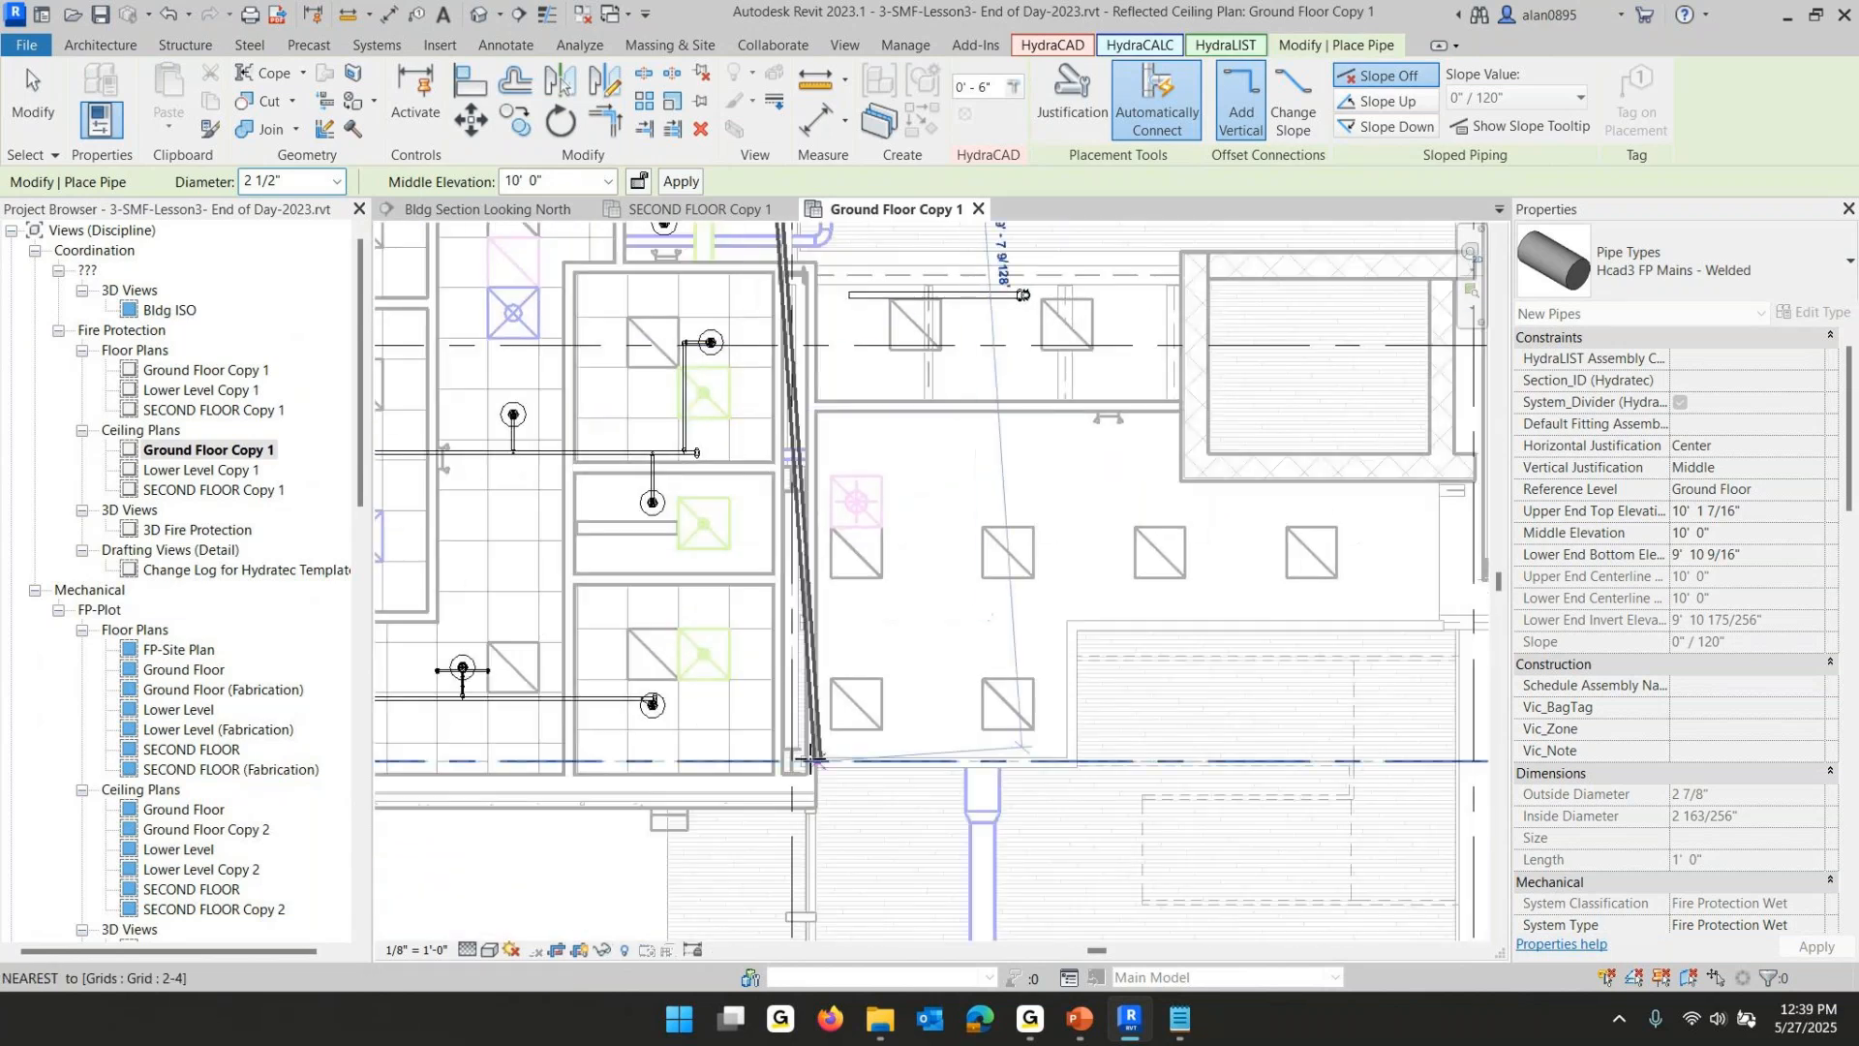
pyautogui.click(747, 745)
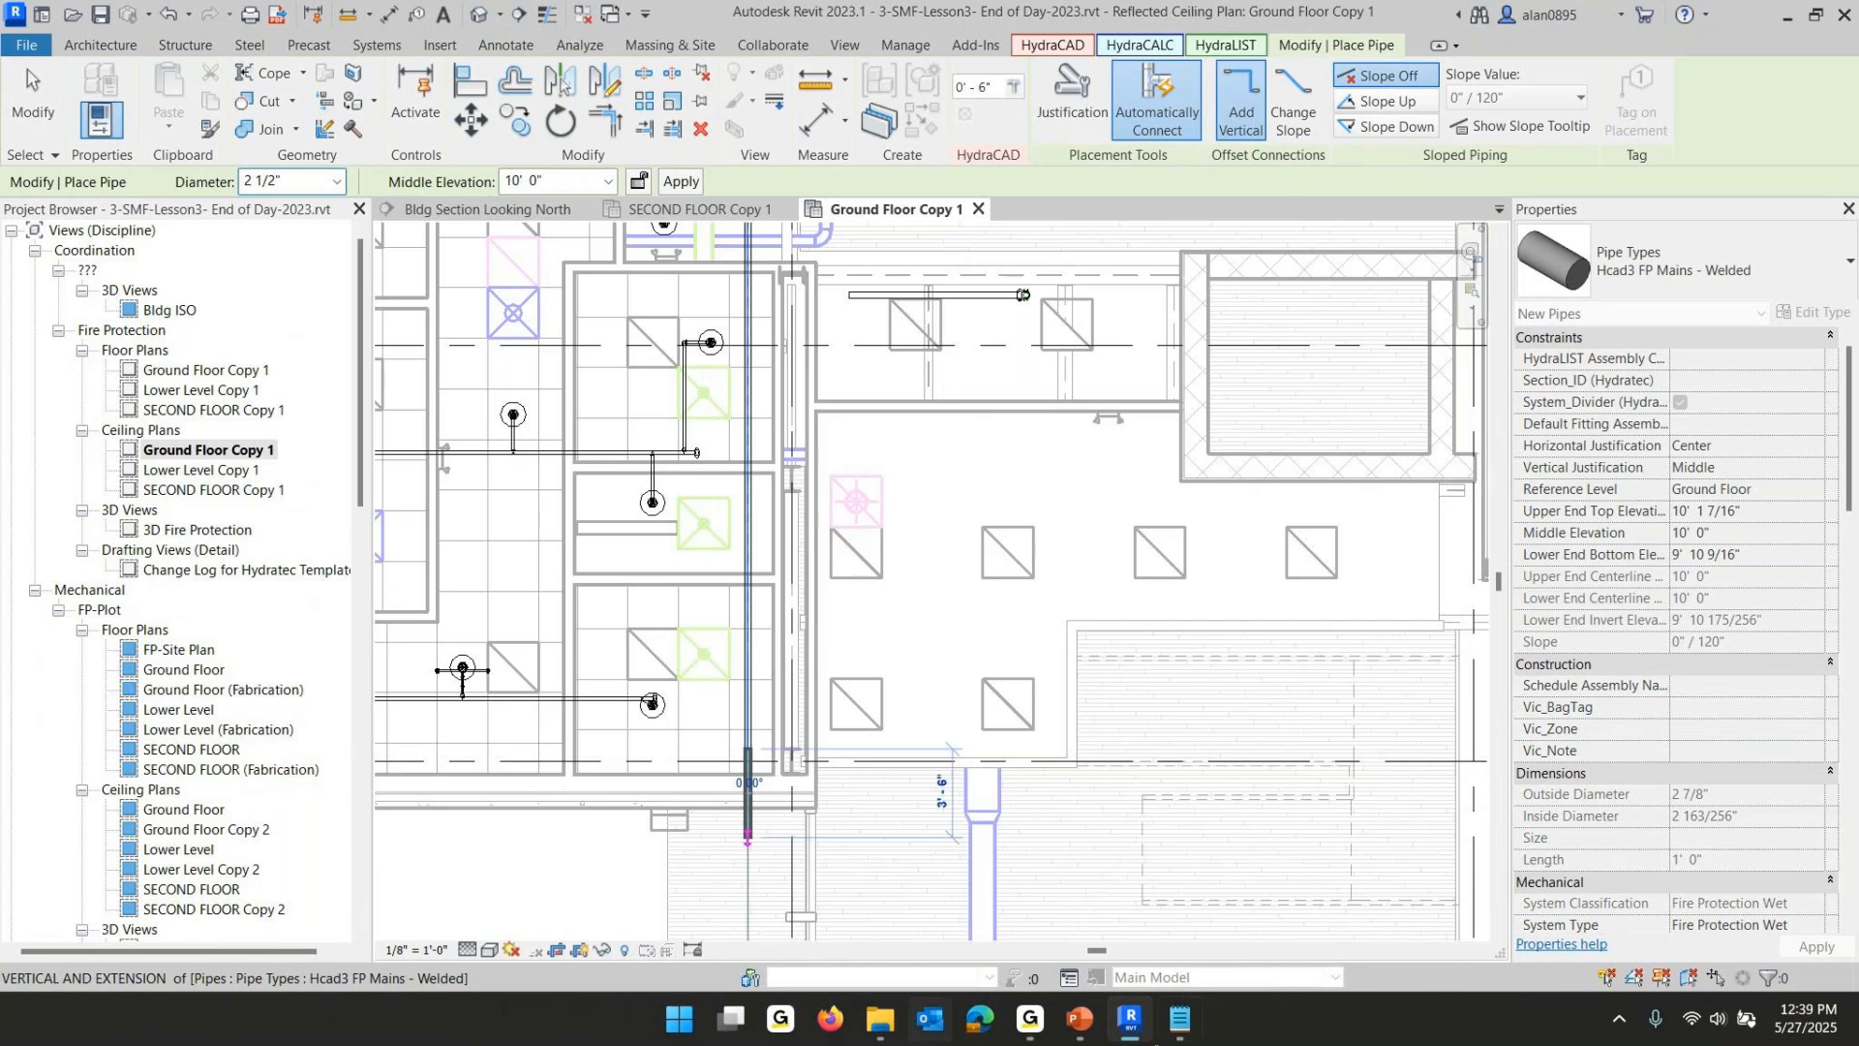
pyautogui.press('Escape')
pyautogui.press('Escape')
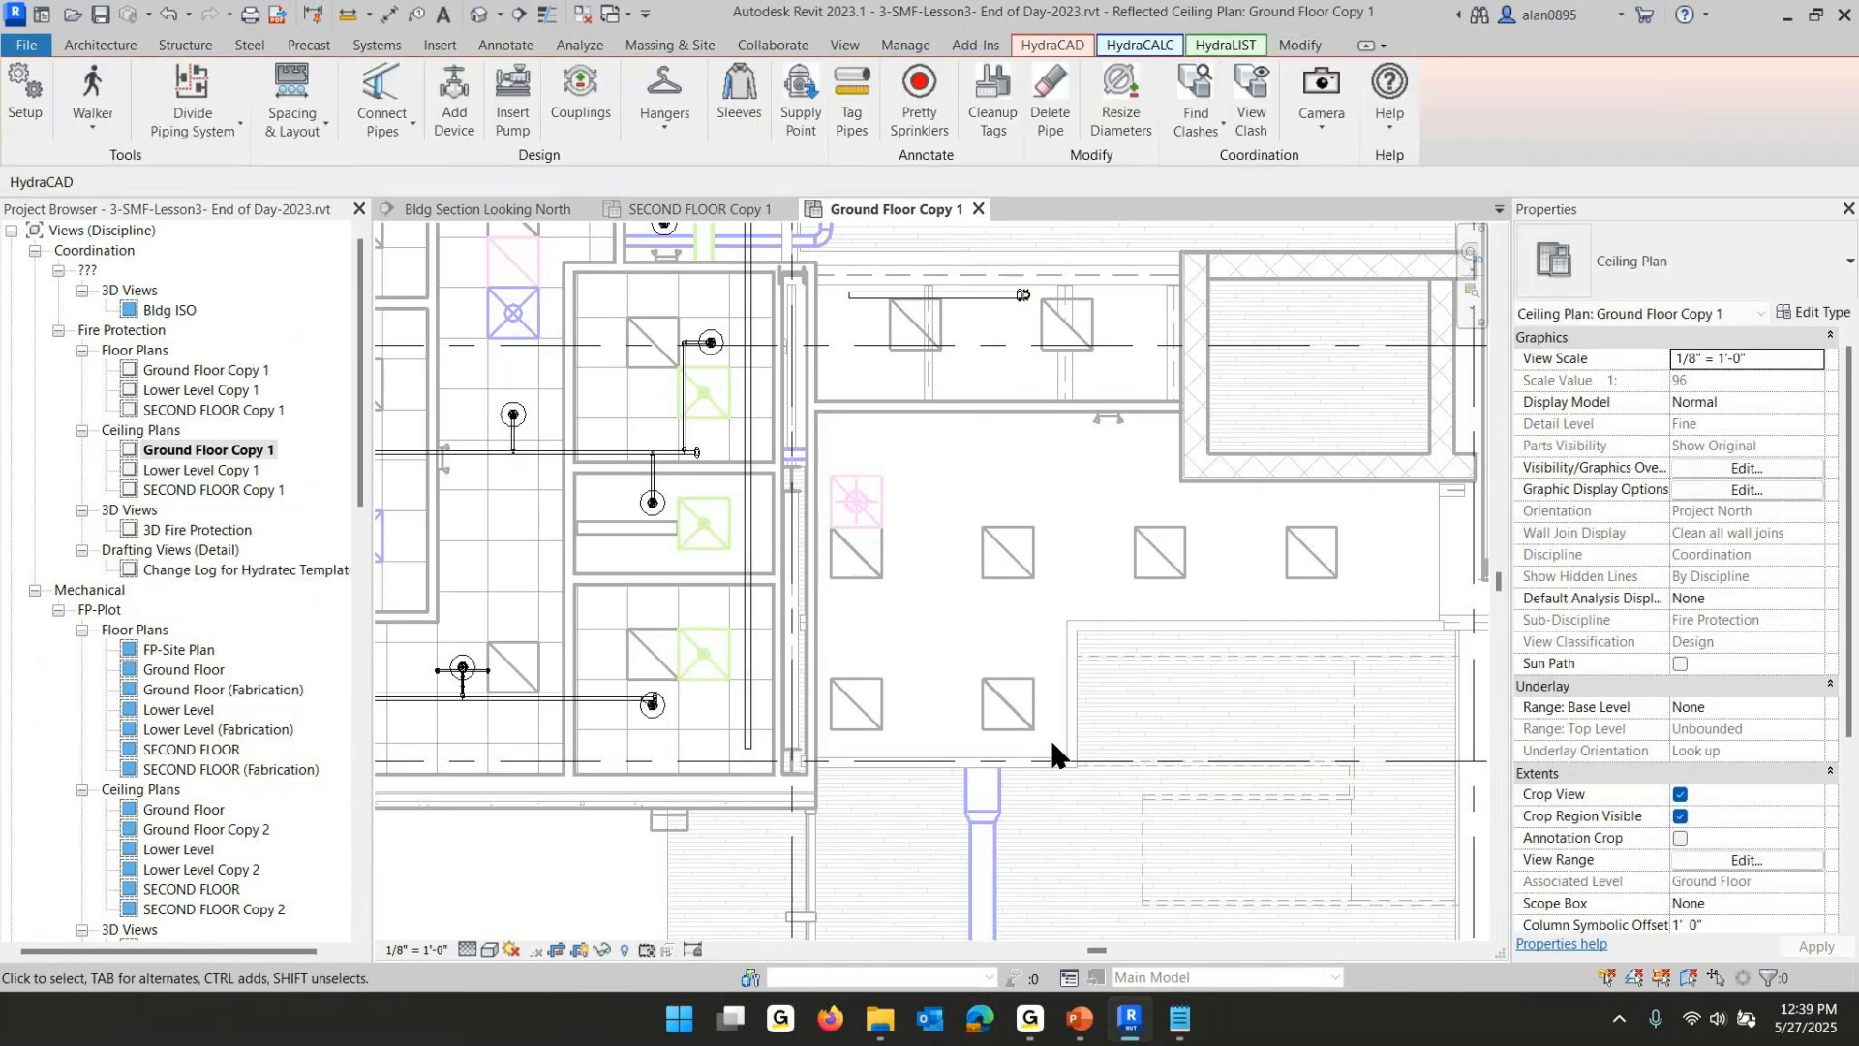
# - Select the capped ends of the branchlines along the new main, then release the selection
pyautogui.scroll(6, 697, 721)
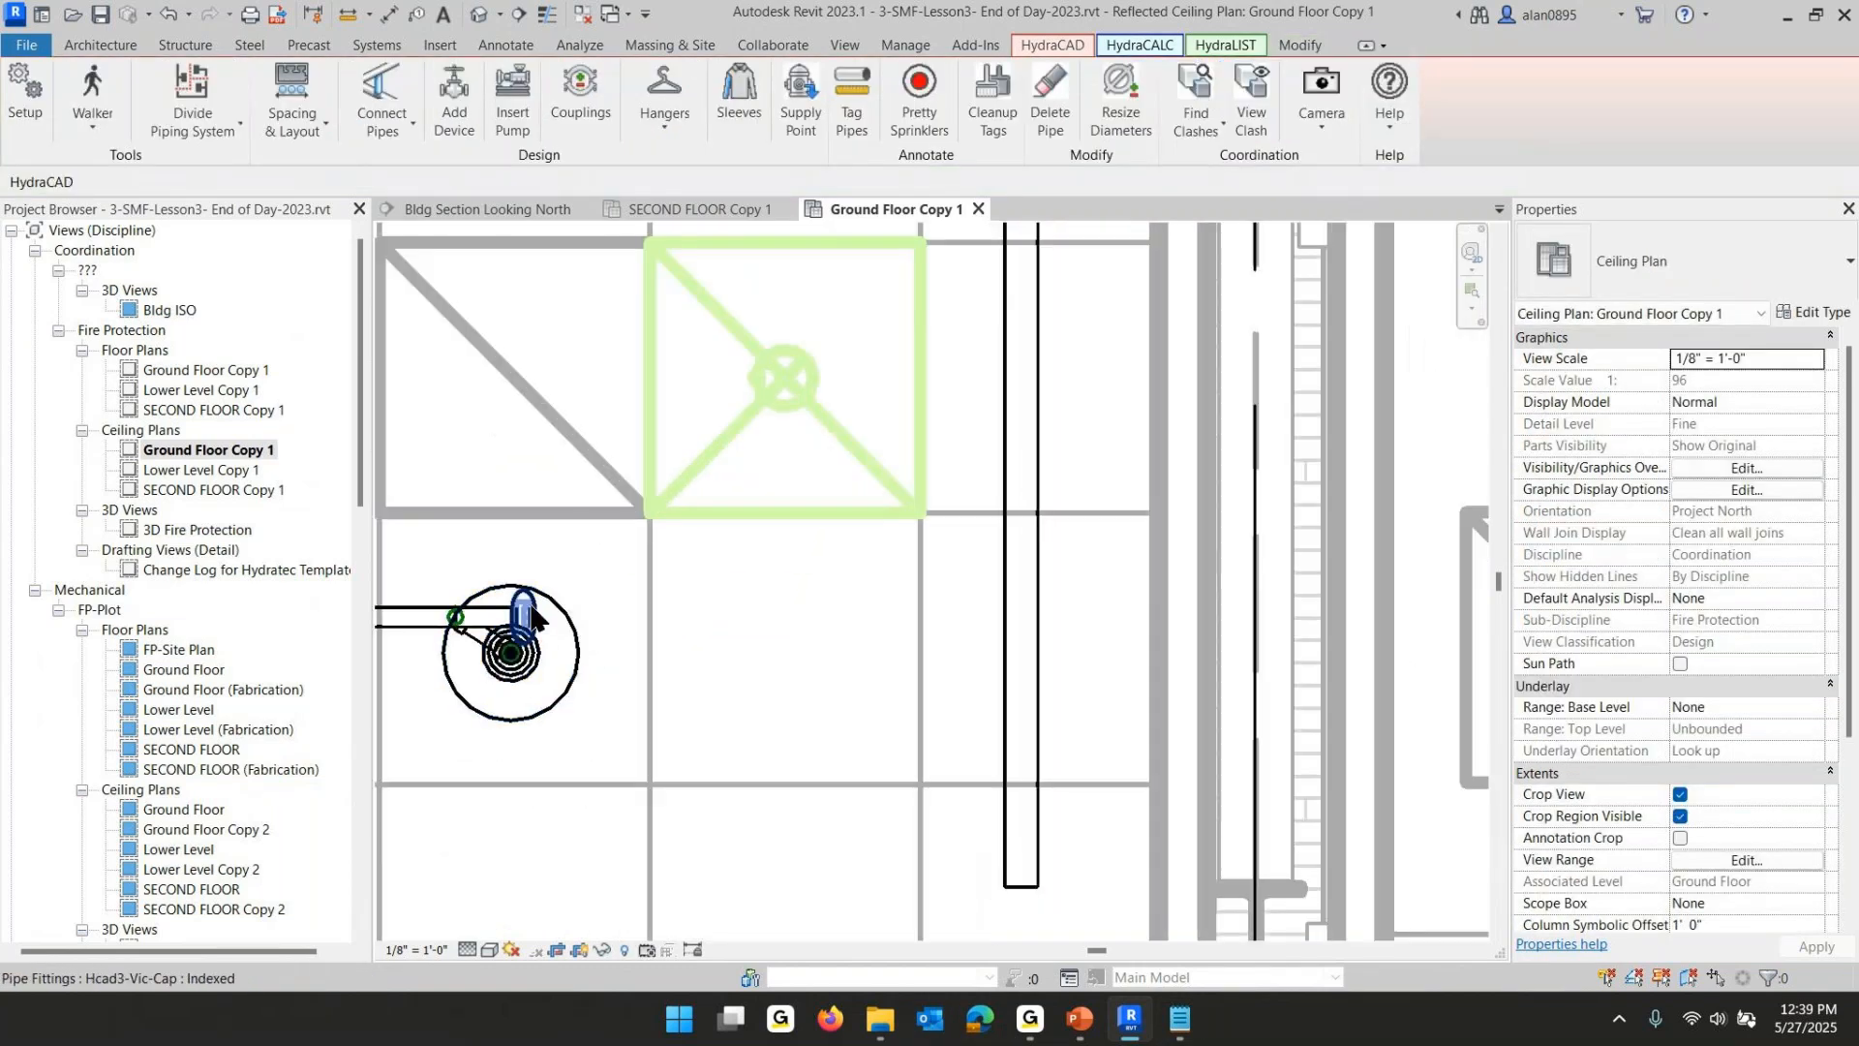
pyautogui.click(524, 610)
pyautogui.scroll(-2, 653, 547)
pyautogui.scroll(-2, 651, 538)
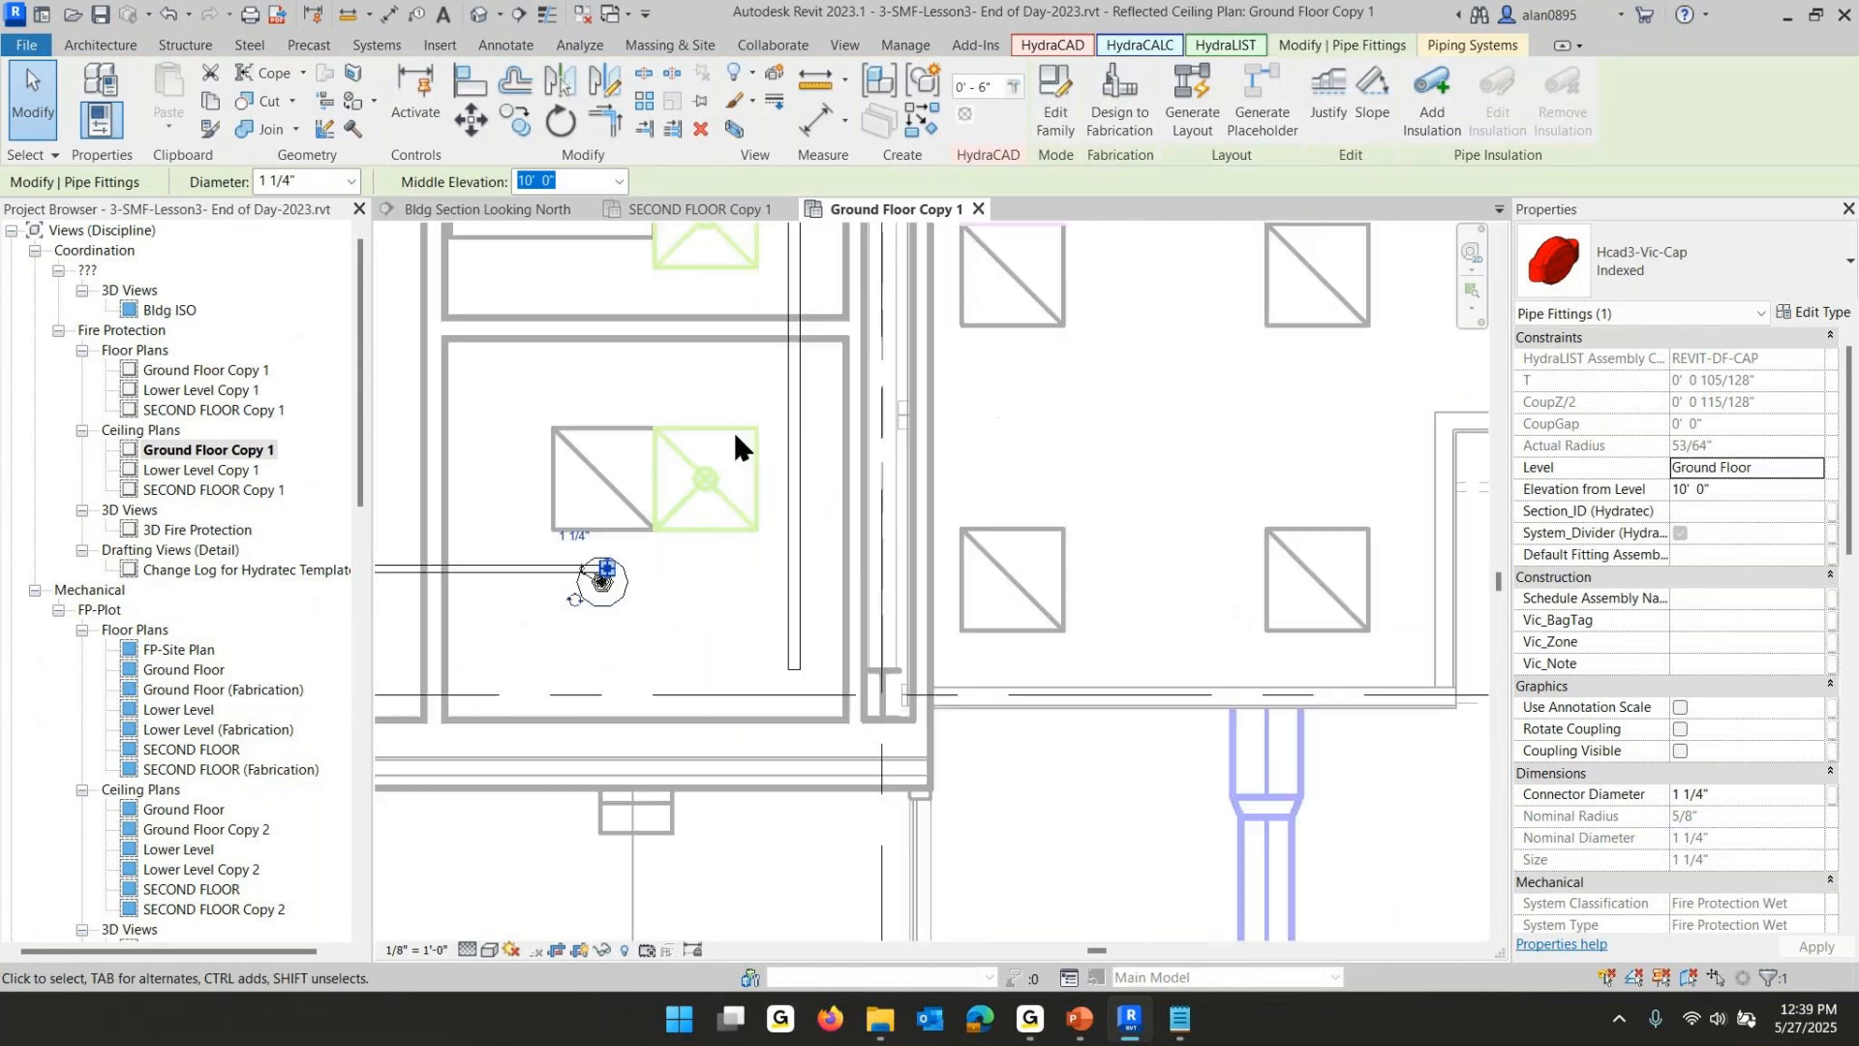
pyautogui.moveTo(734, 432); pyautogui.dragTo(867, 940, button='middle')
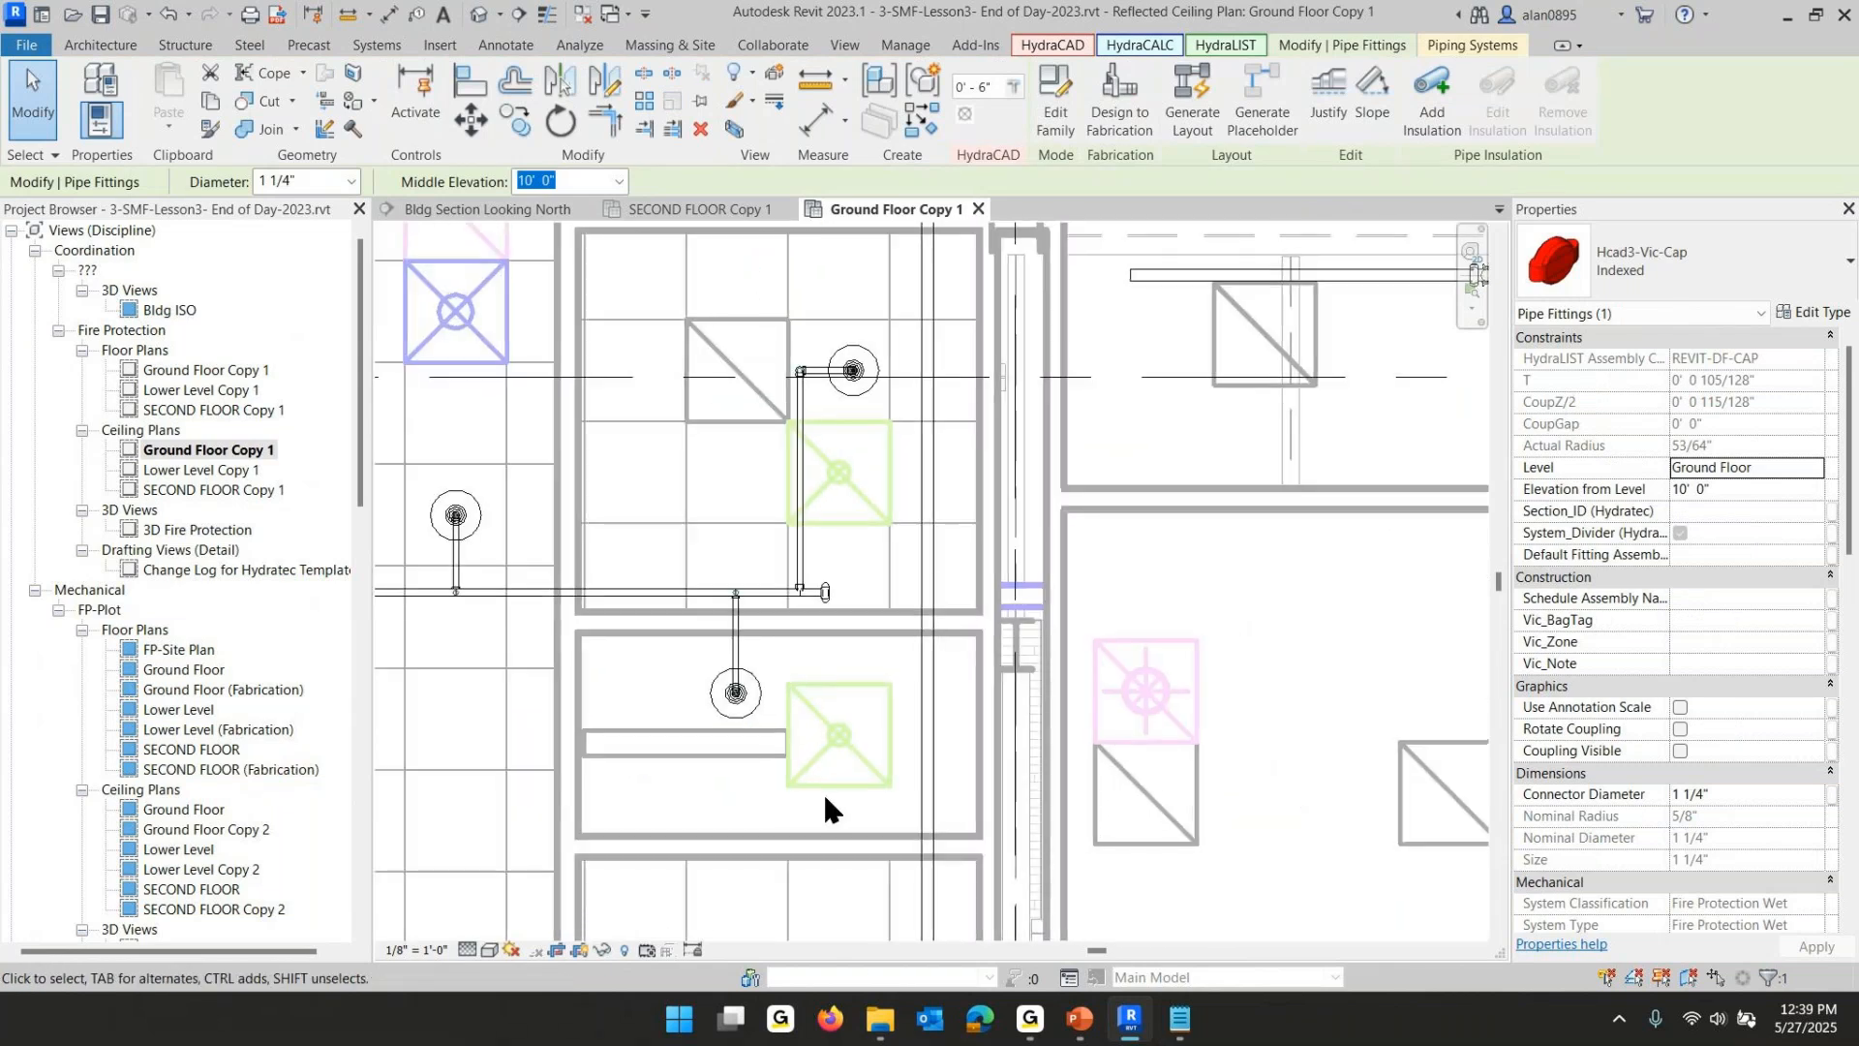
pyautogui.keyDown('ctrl'); pyautogui.click(841, 598); pyautogui.keyUp('ctrl')
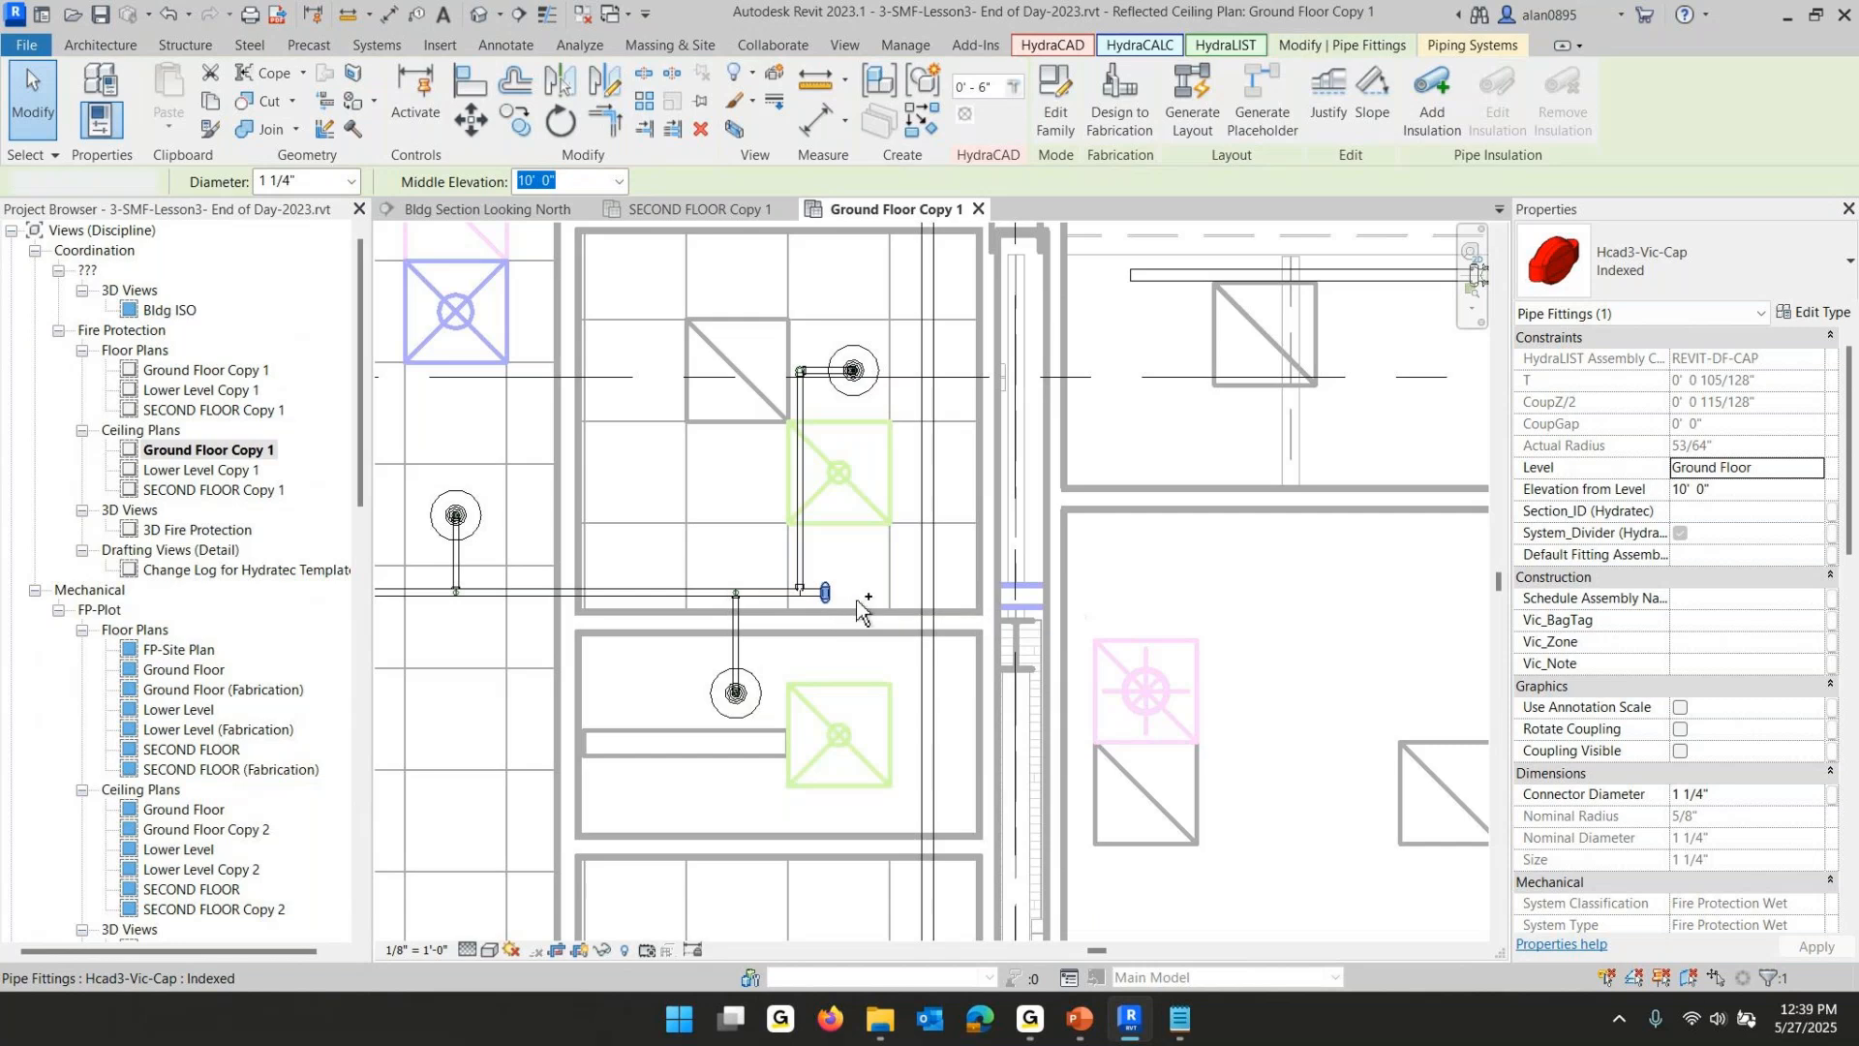
pyautogui.moveTo(948, 398); pyautogui.dragTo(962, 989, button='middle')
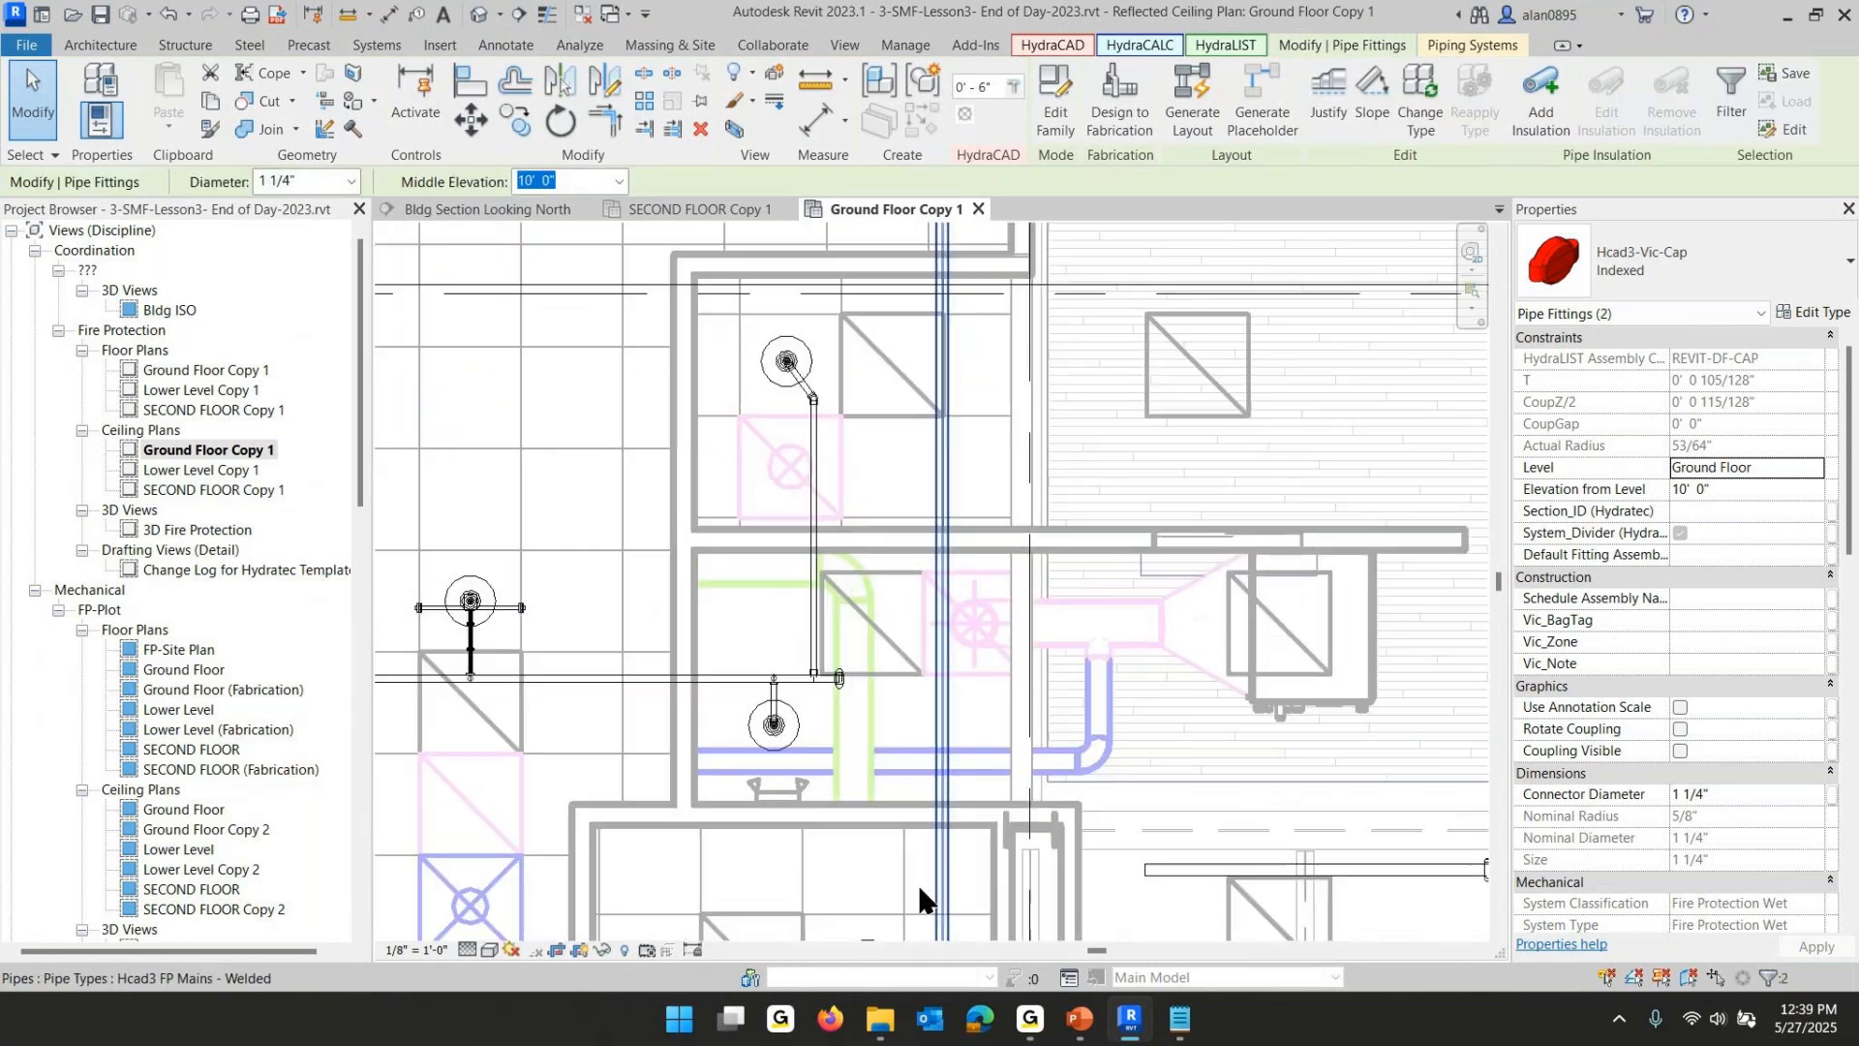
pyautogui.keyDown('ctrl'); pyautogui.click(841, 684); pyautogui.keyUp('ctrl')
pyautogui.moveTo(865, 630); pyautogui.dragTo(904, 1041, button='middle')
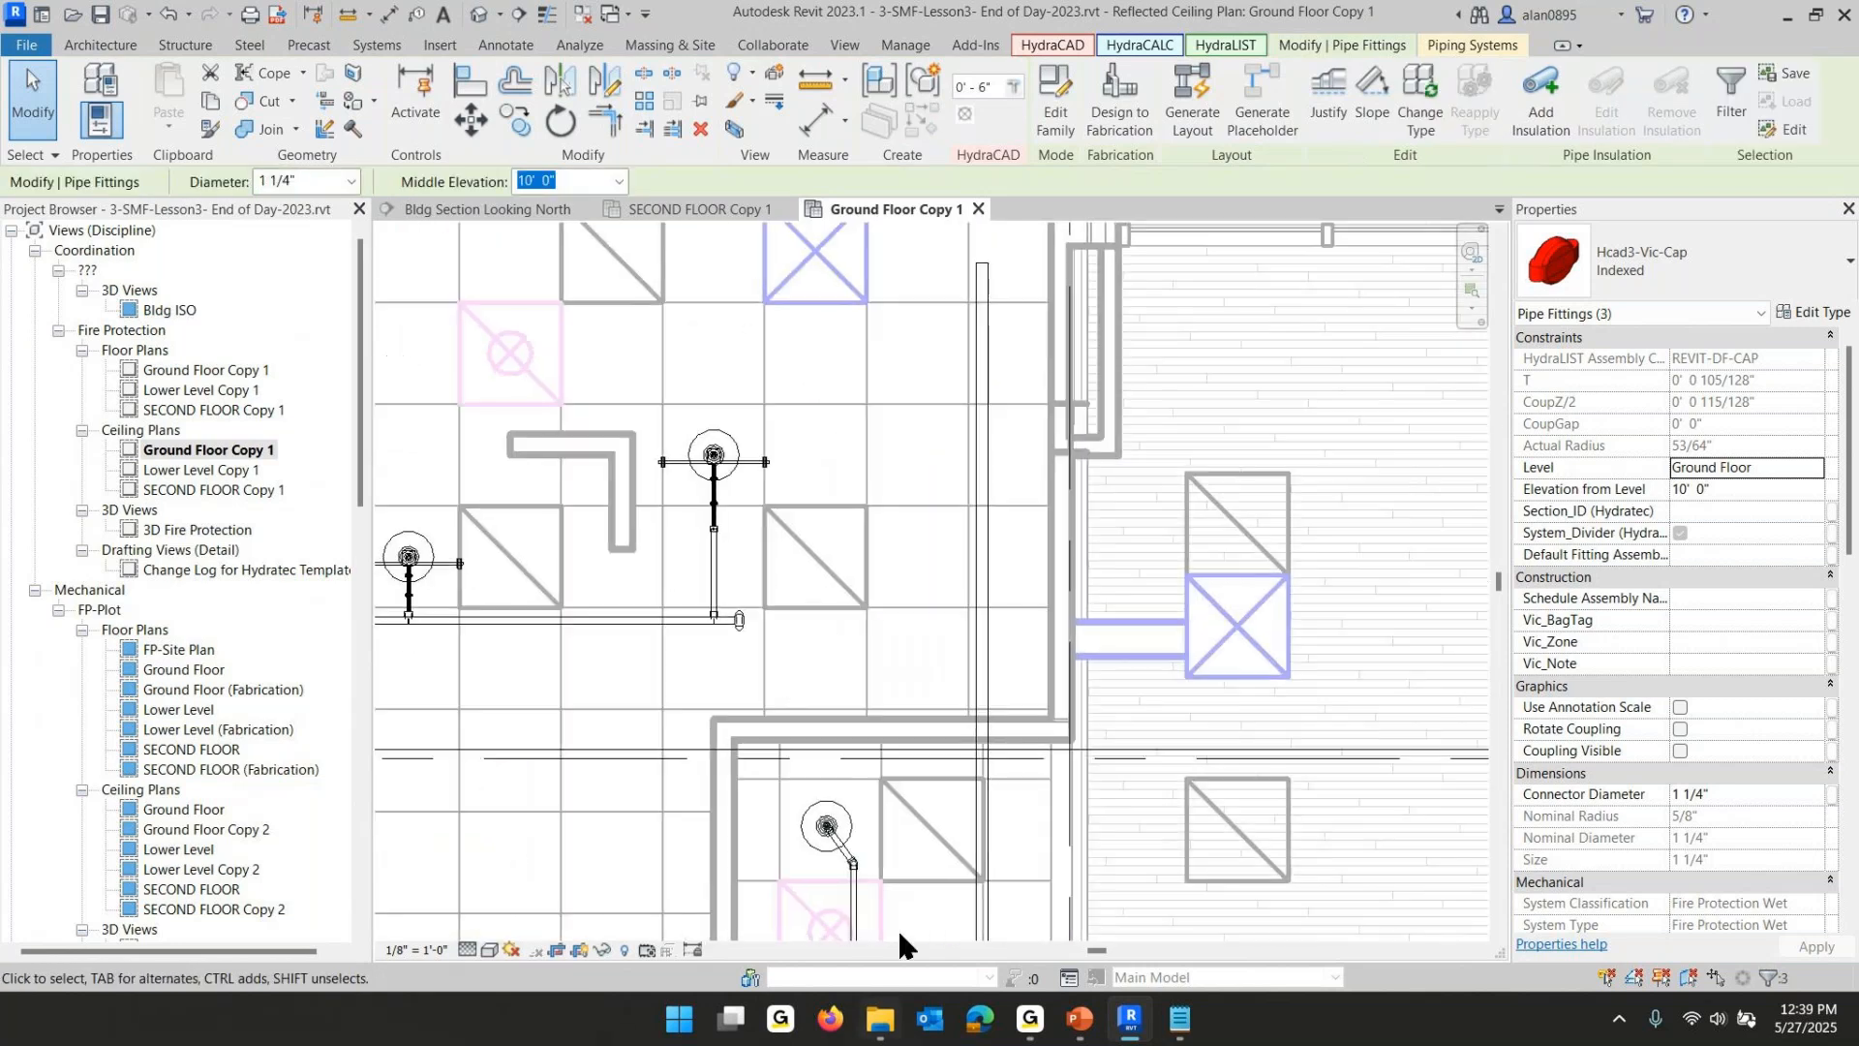
pyautogui.keyDown('ctrl'); pyautogui.click(739, 619); pyautogui.keyUp('ctrl')
pyautogui.moveTo(848, 385); pyautogui.dragTo(823, 612)
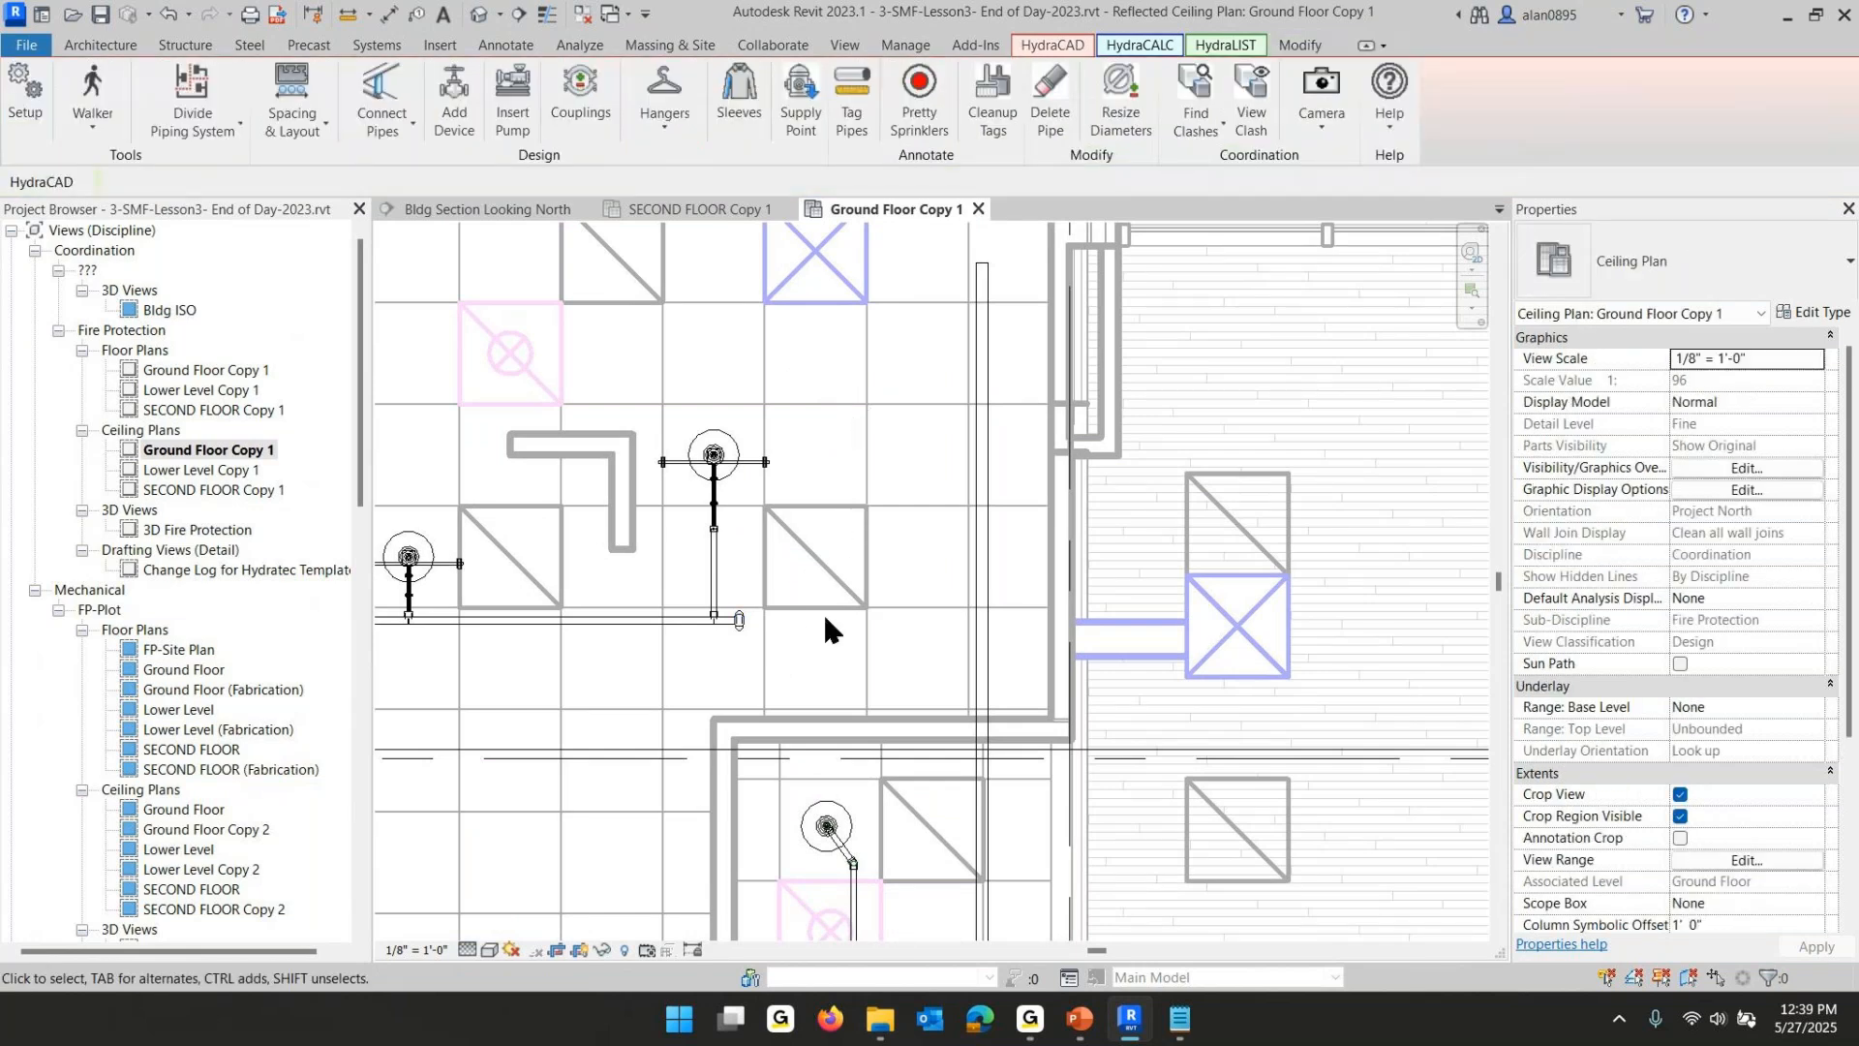
pyautogui.click(734, 623)
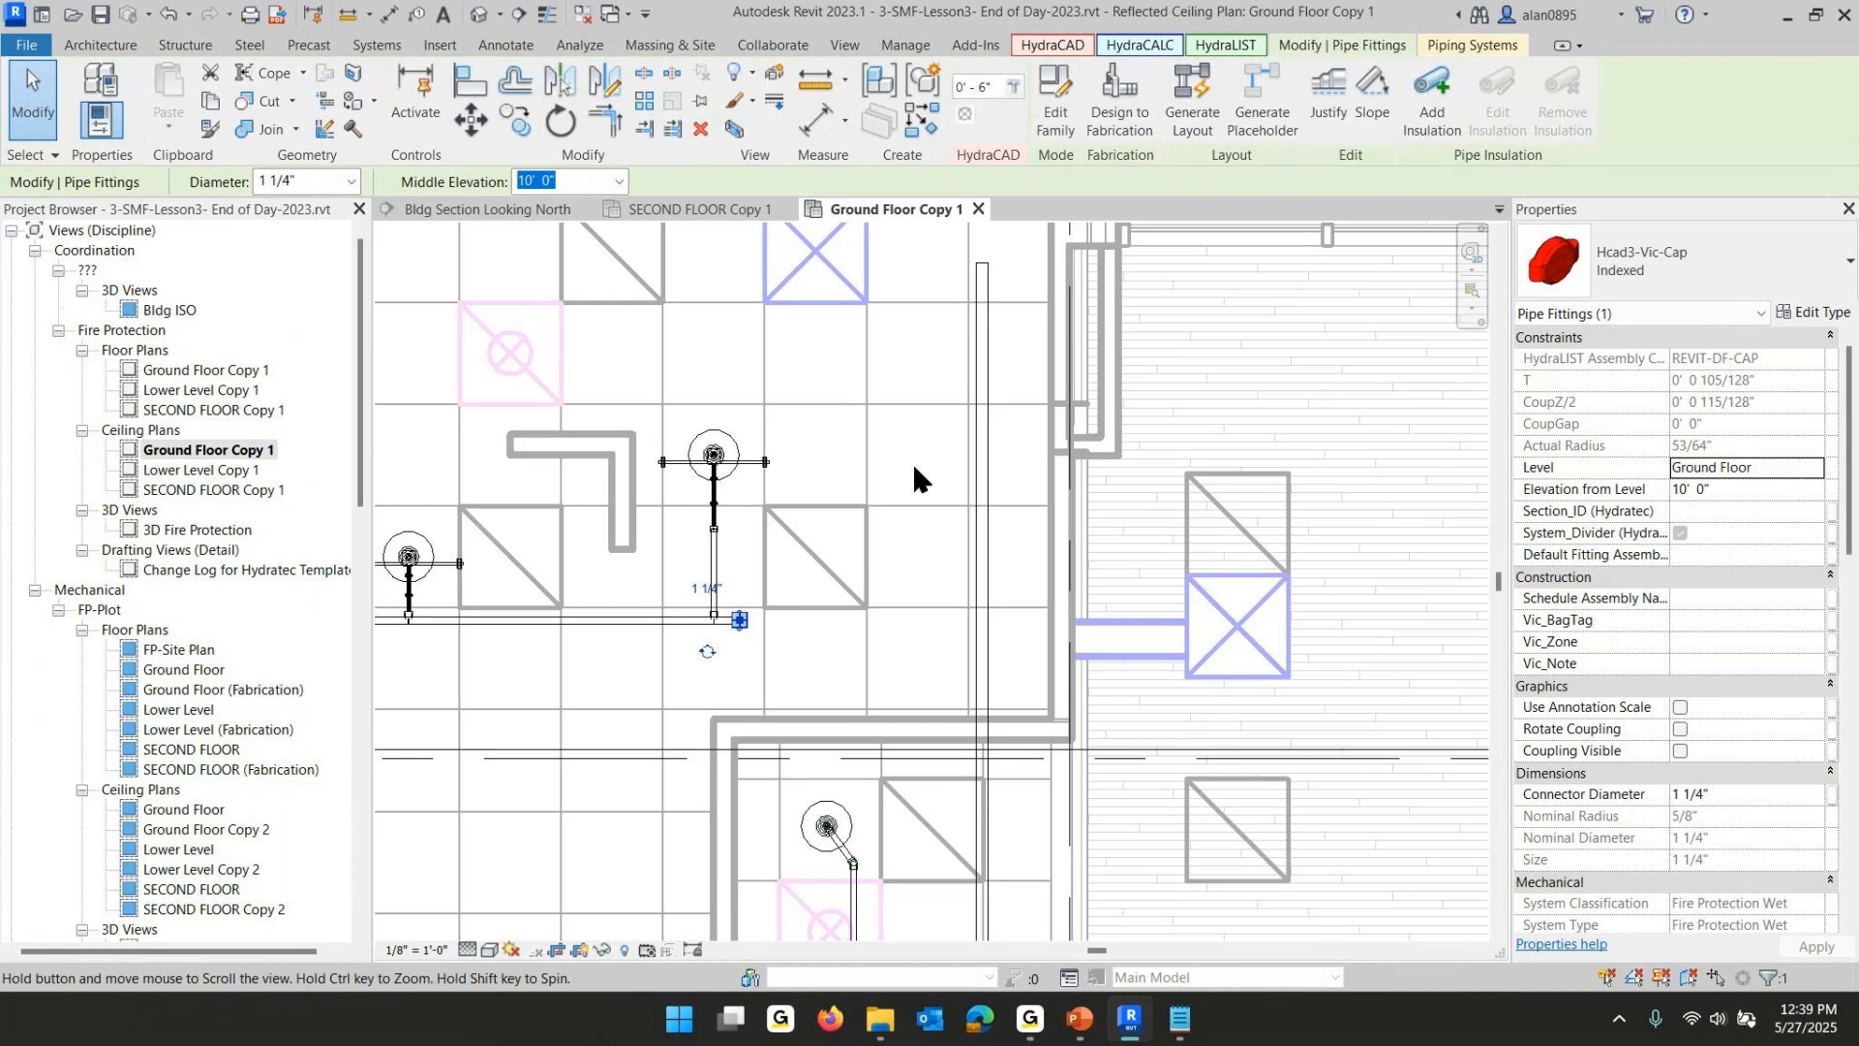
pyautogui.moveTo(912, 461); pyautogui.dragTo(942, 917, button='middle')
pyautogui.keyDown('ctrl'); pyautogui.click(725, 438); pyautogui.keyUp('ctrl')
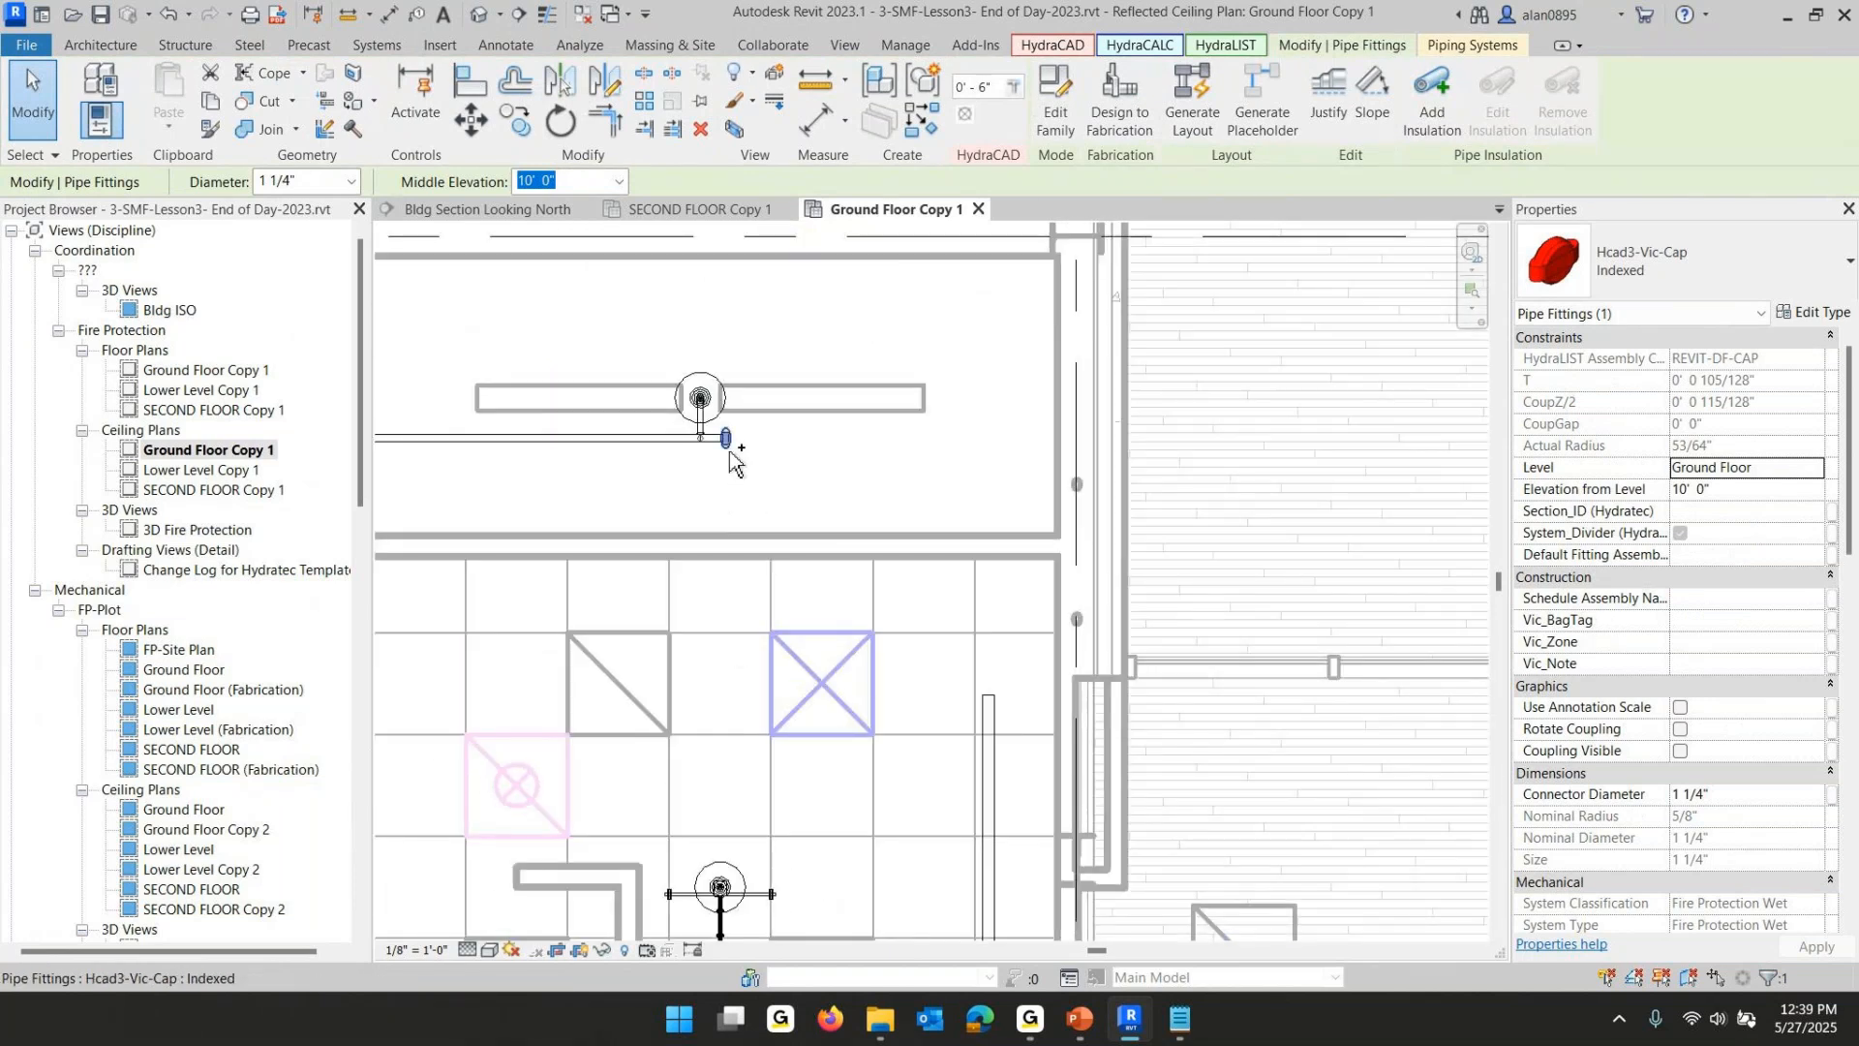
pyautogui.keyDown('ctrl'); pyautogui.moveTo(879, 528); pyautogui.dragTo(923, 480, button='middle'); pyautogui.keyUp('ctrl')
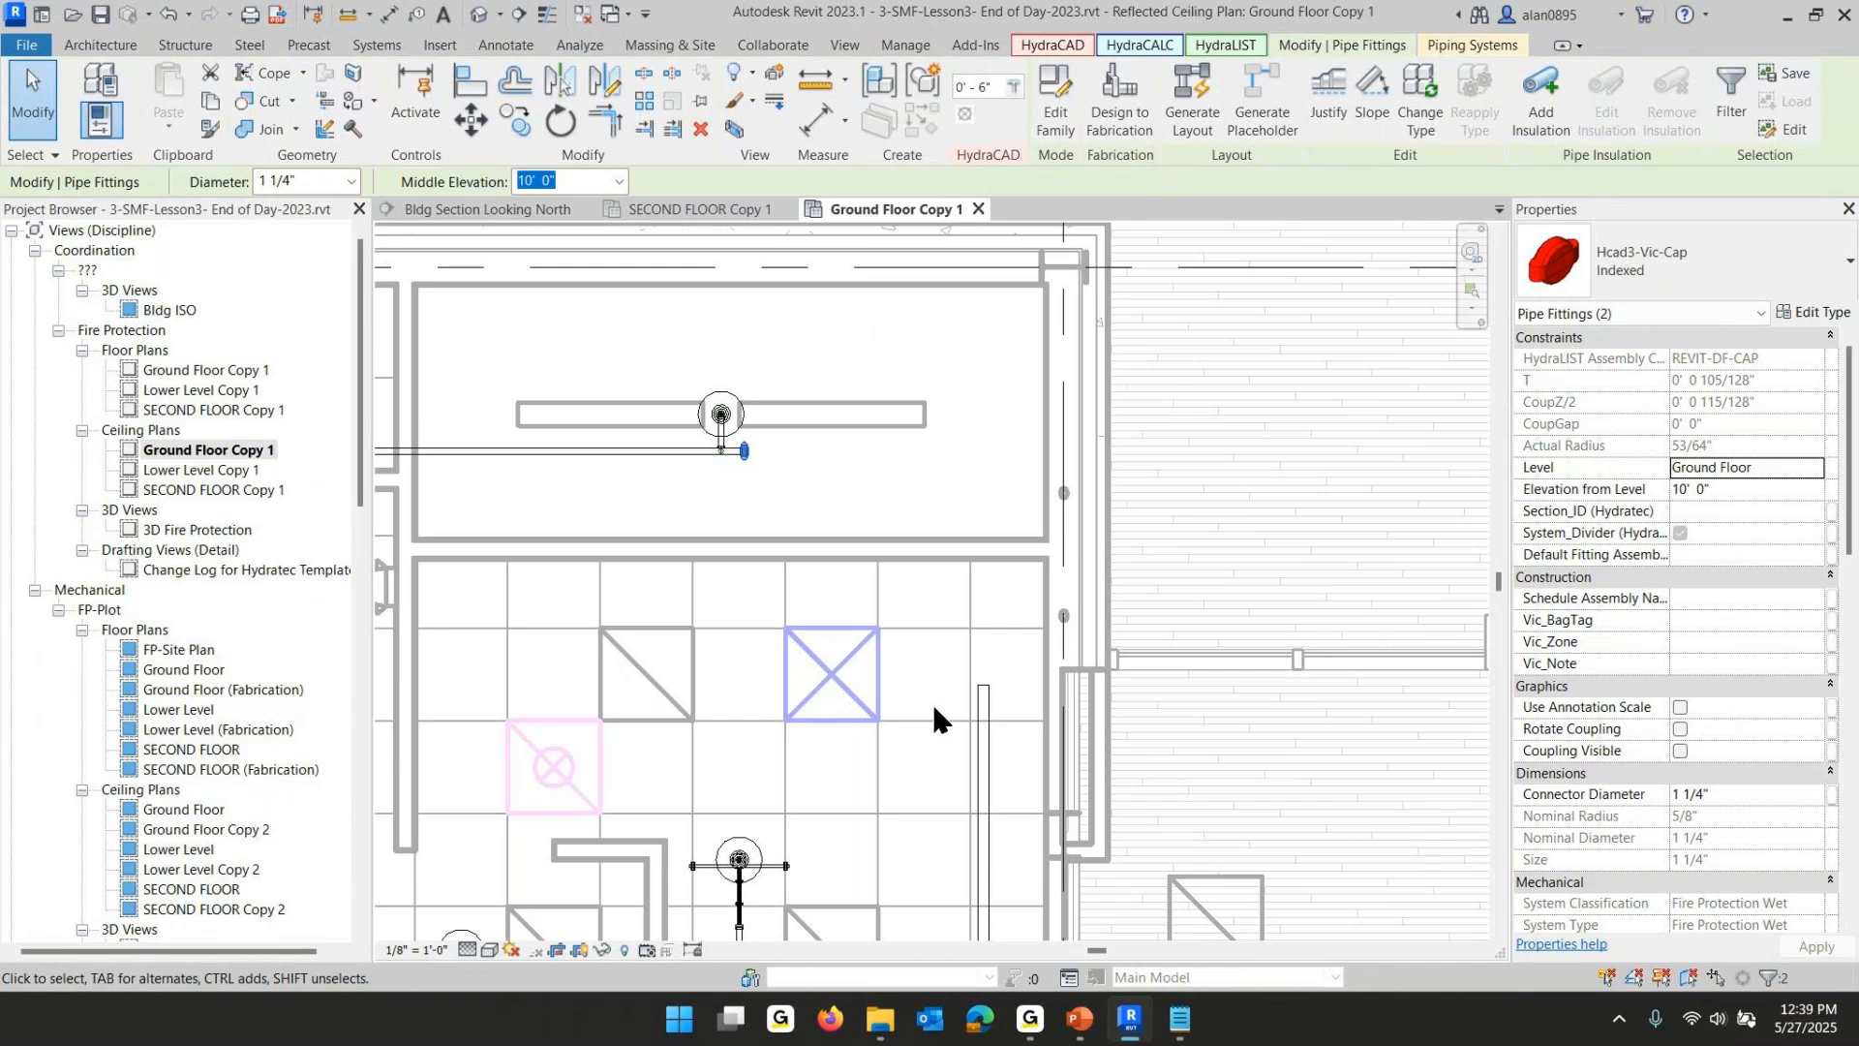
pyautogui.moveTo(956, 708); pyautogui.dragTo(1014, 144, button='middle')
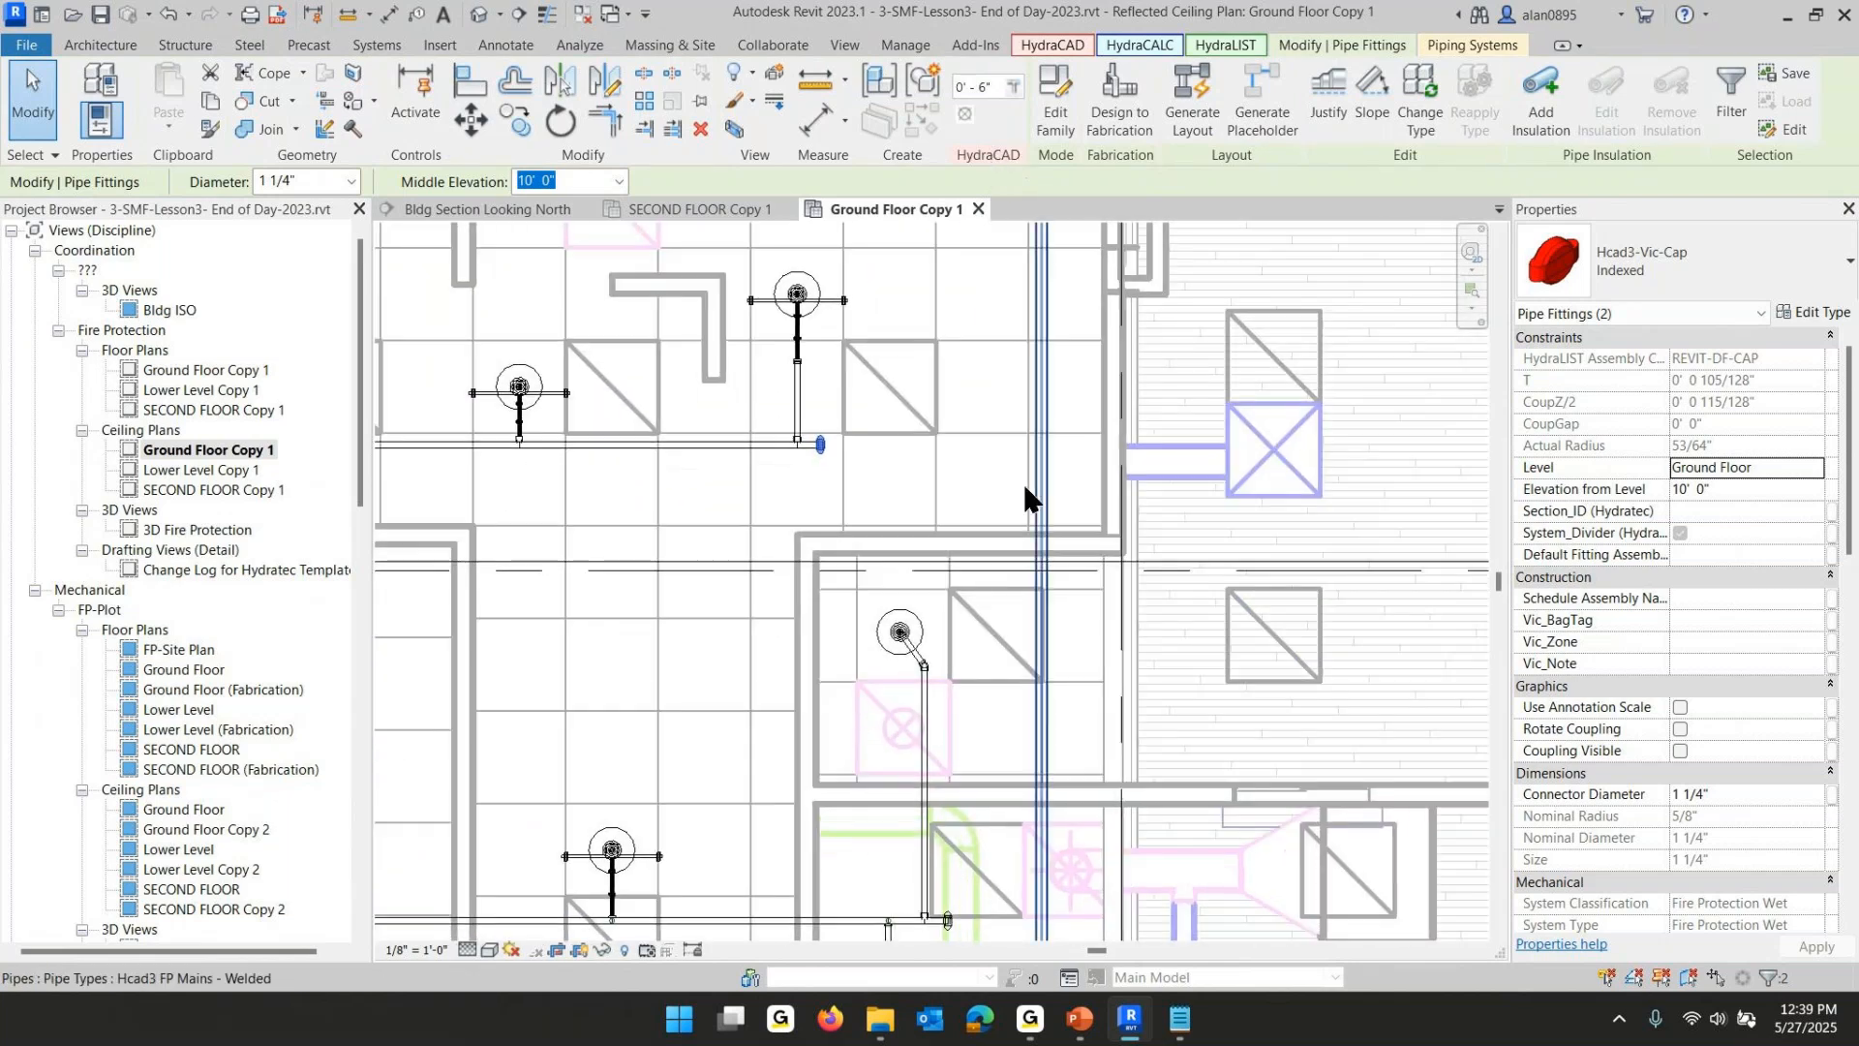
pyautogui.keyDown('ctrl'); pyautogui.click(947, 920); pyautogui.keyUp('ctrl')
pyautogui.moveTo(1014, 816); pyautogui.dragTo(1029, 248, button='middle')
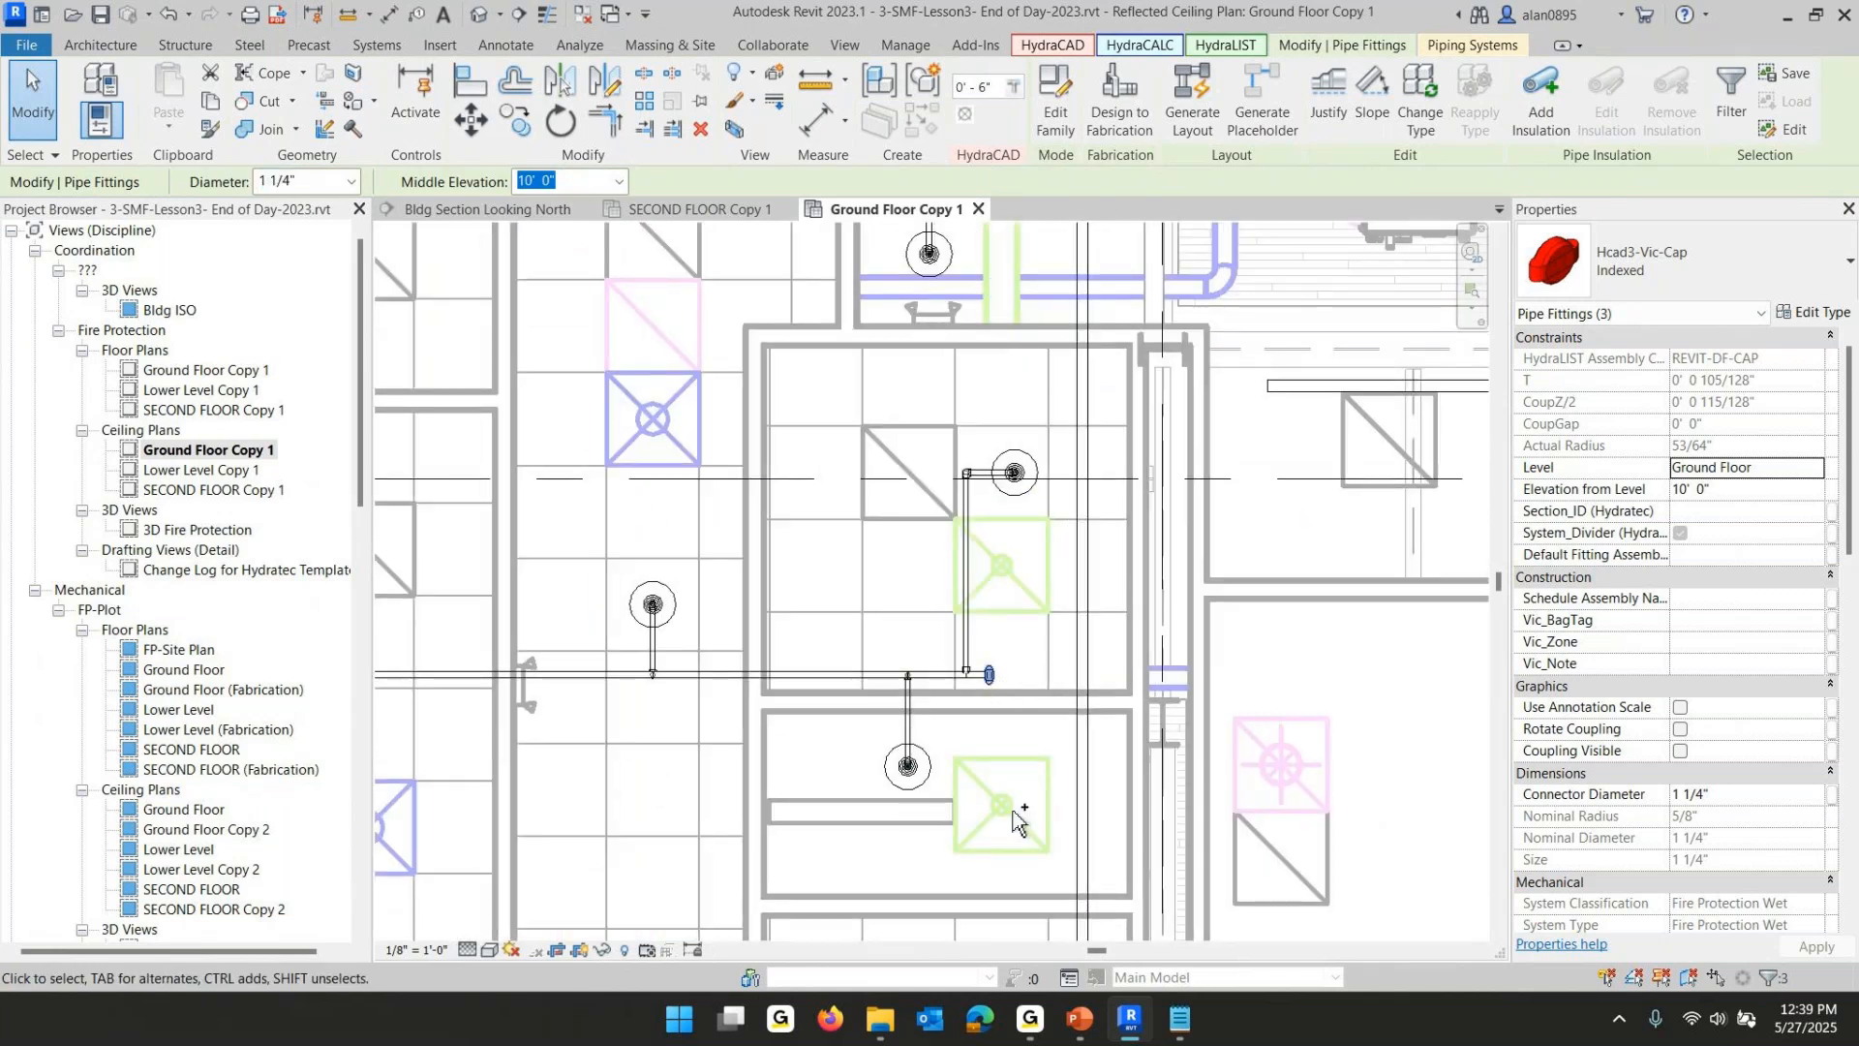
pyautogui.moveTo(1013, 812); pyautogui.dragTo(1010, 129, button='middle')
pyautogui.keyDown('ctrl'); pyautogui.click(906, 439); pyautogui.keyUp('ctrl')
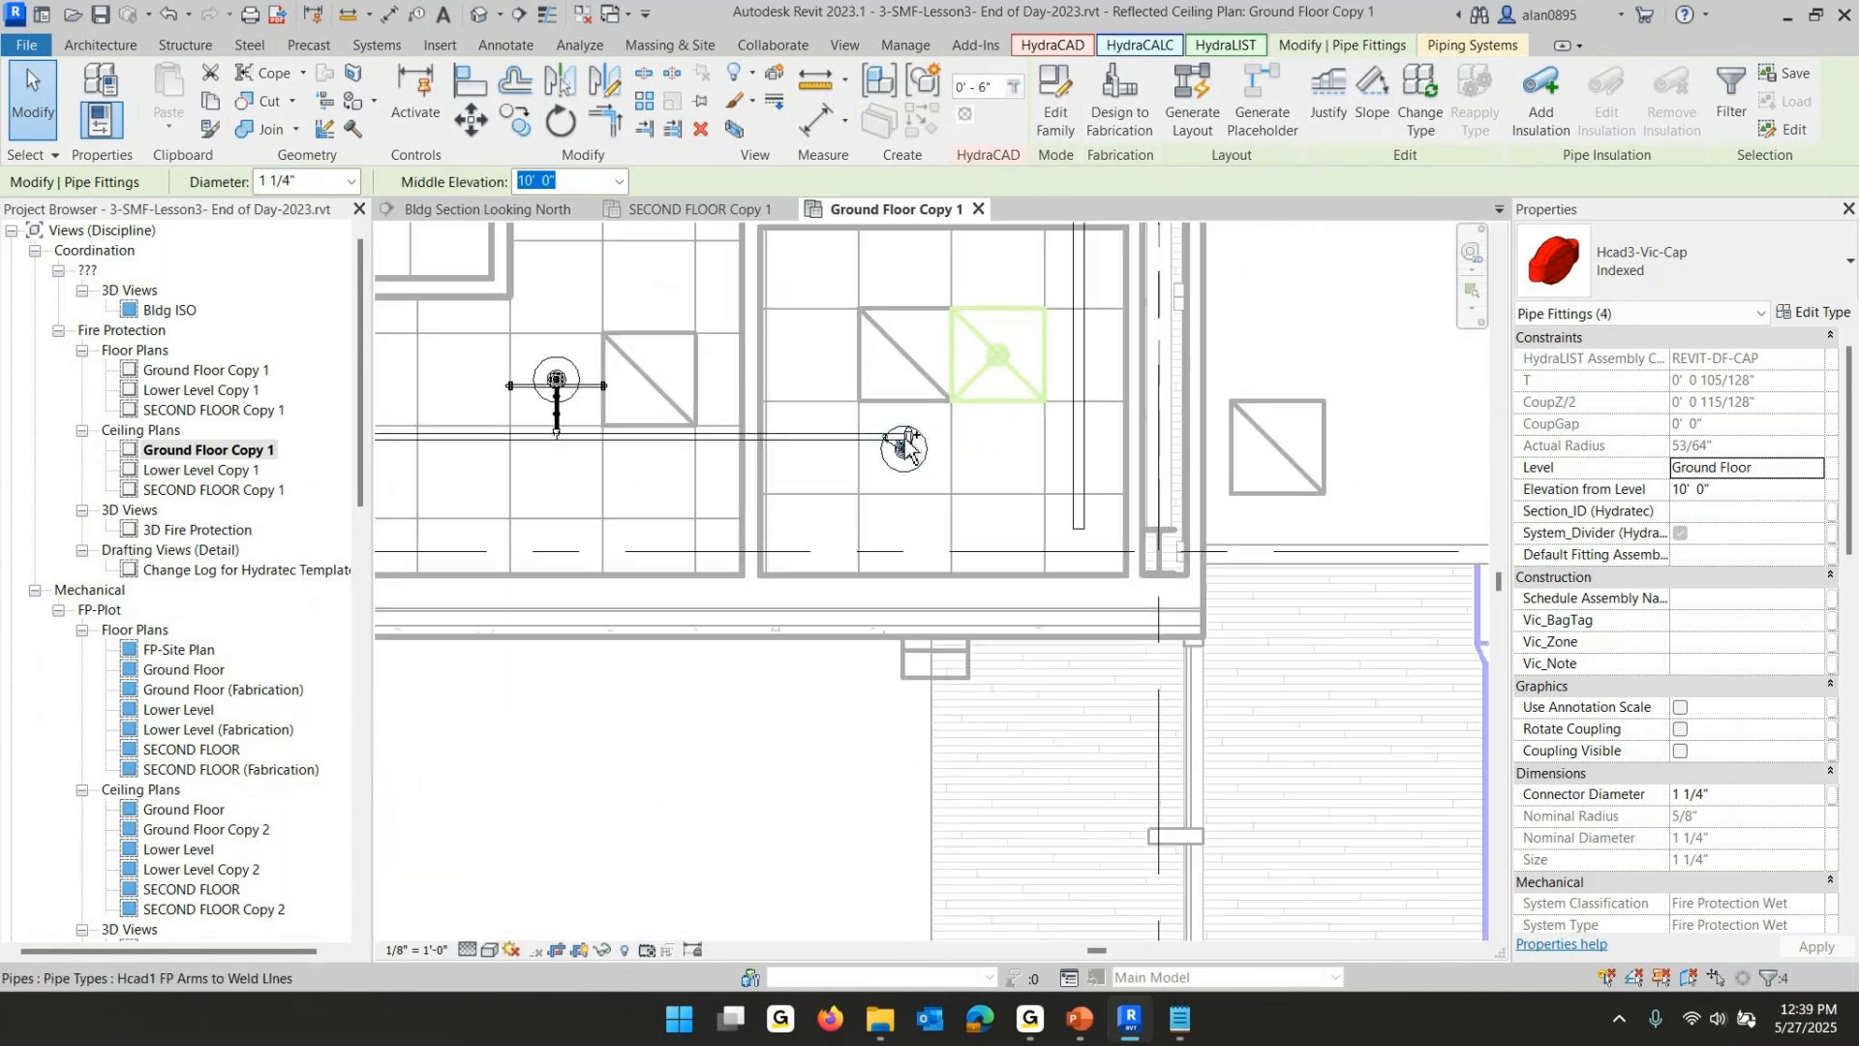
pyautogui.scroll(5, 906, 448)
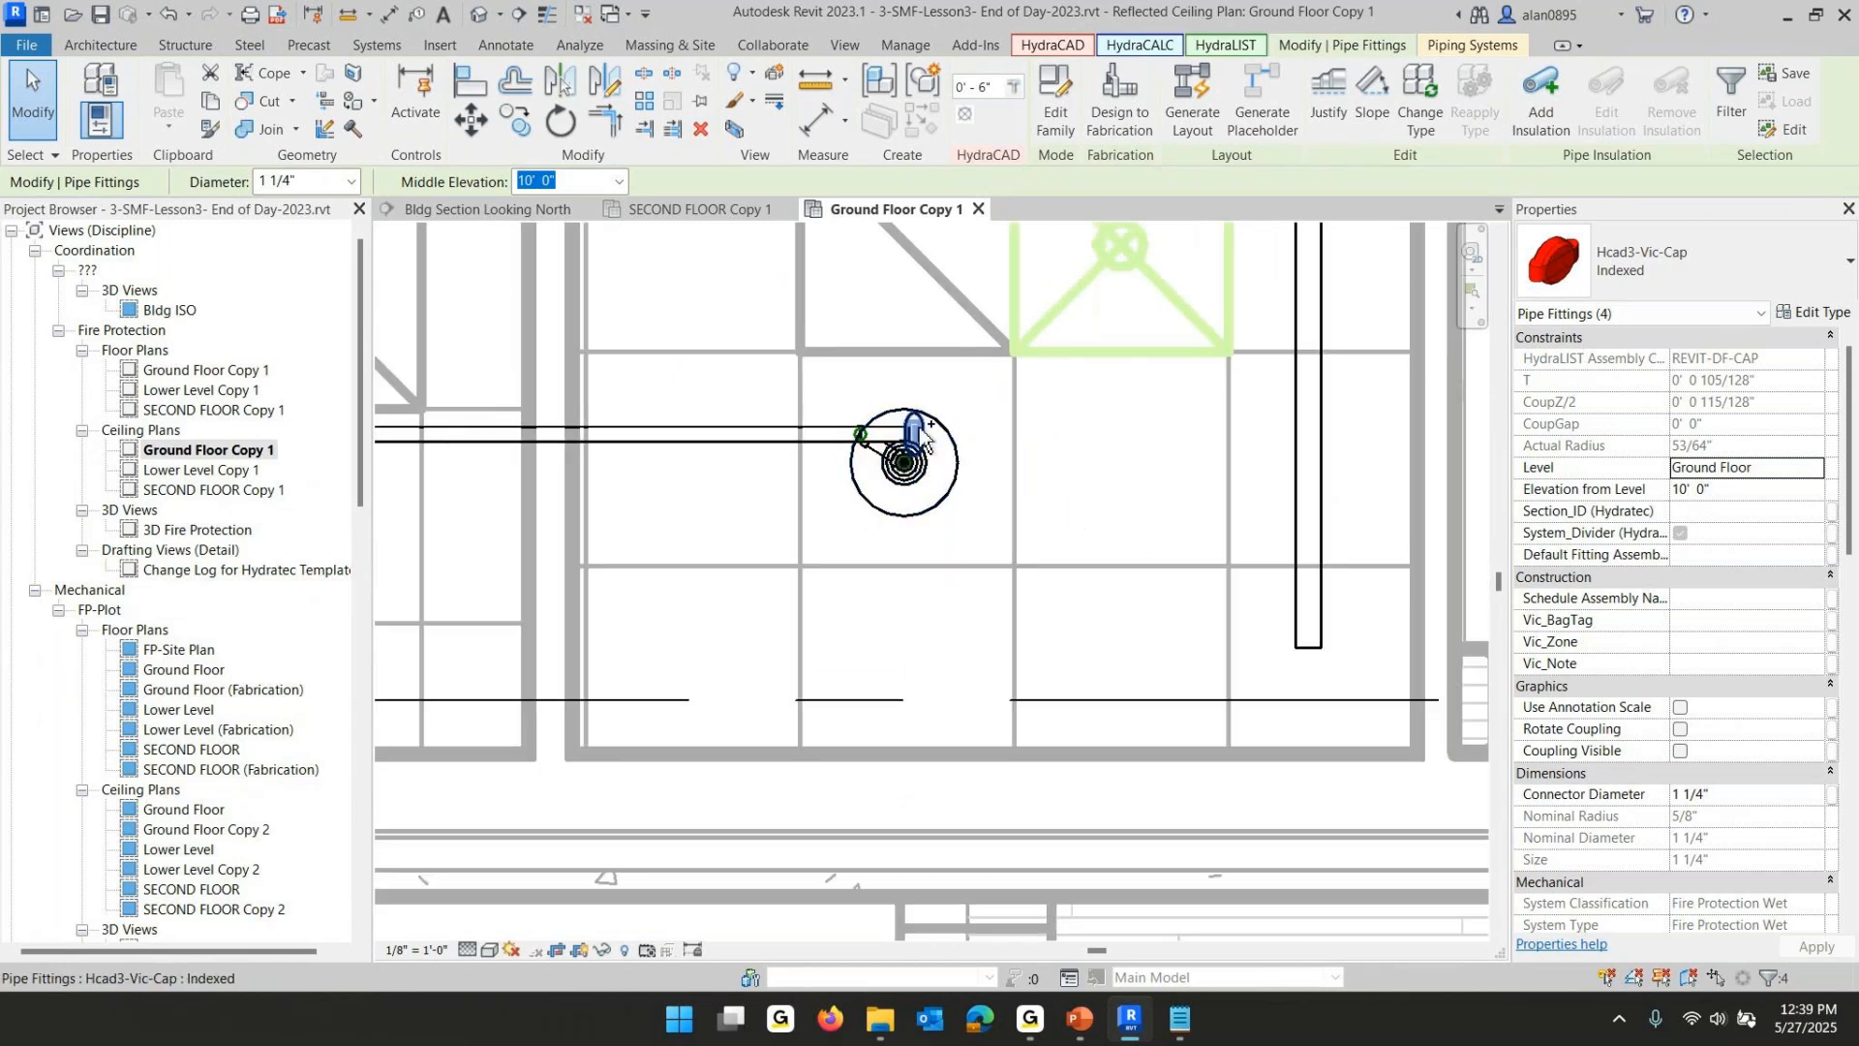
pyautogui.keyDown('ctrl'); pyautogui.click(922, 437); pyautogui.keyUp('ctrl')
pyautogui.scroll(-1, 1069, 469)
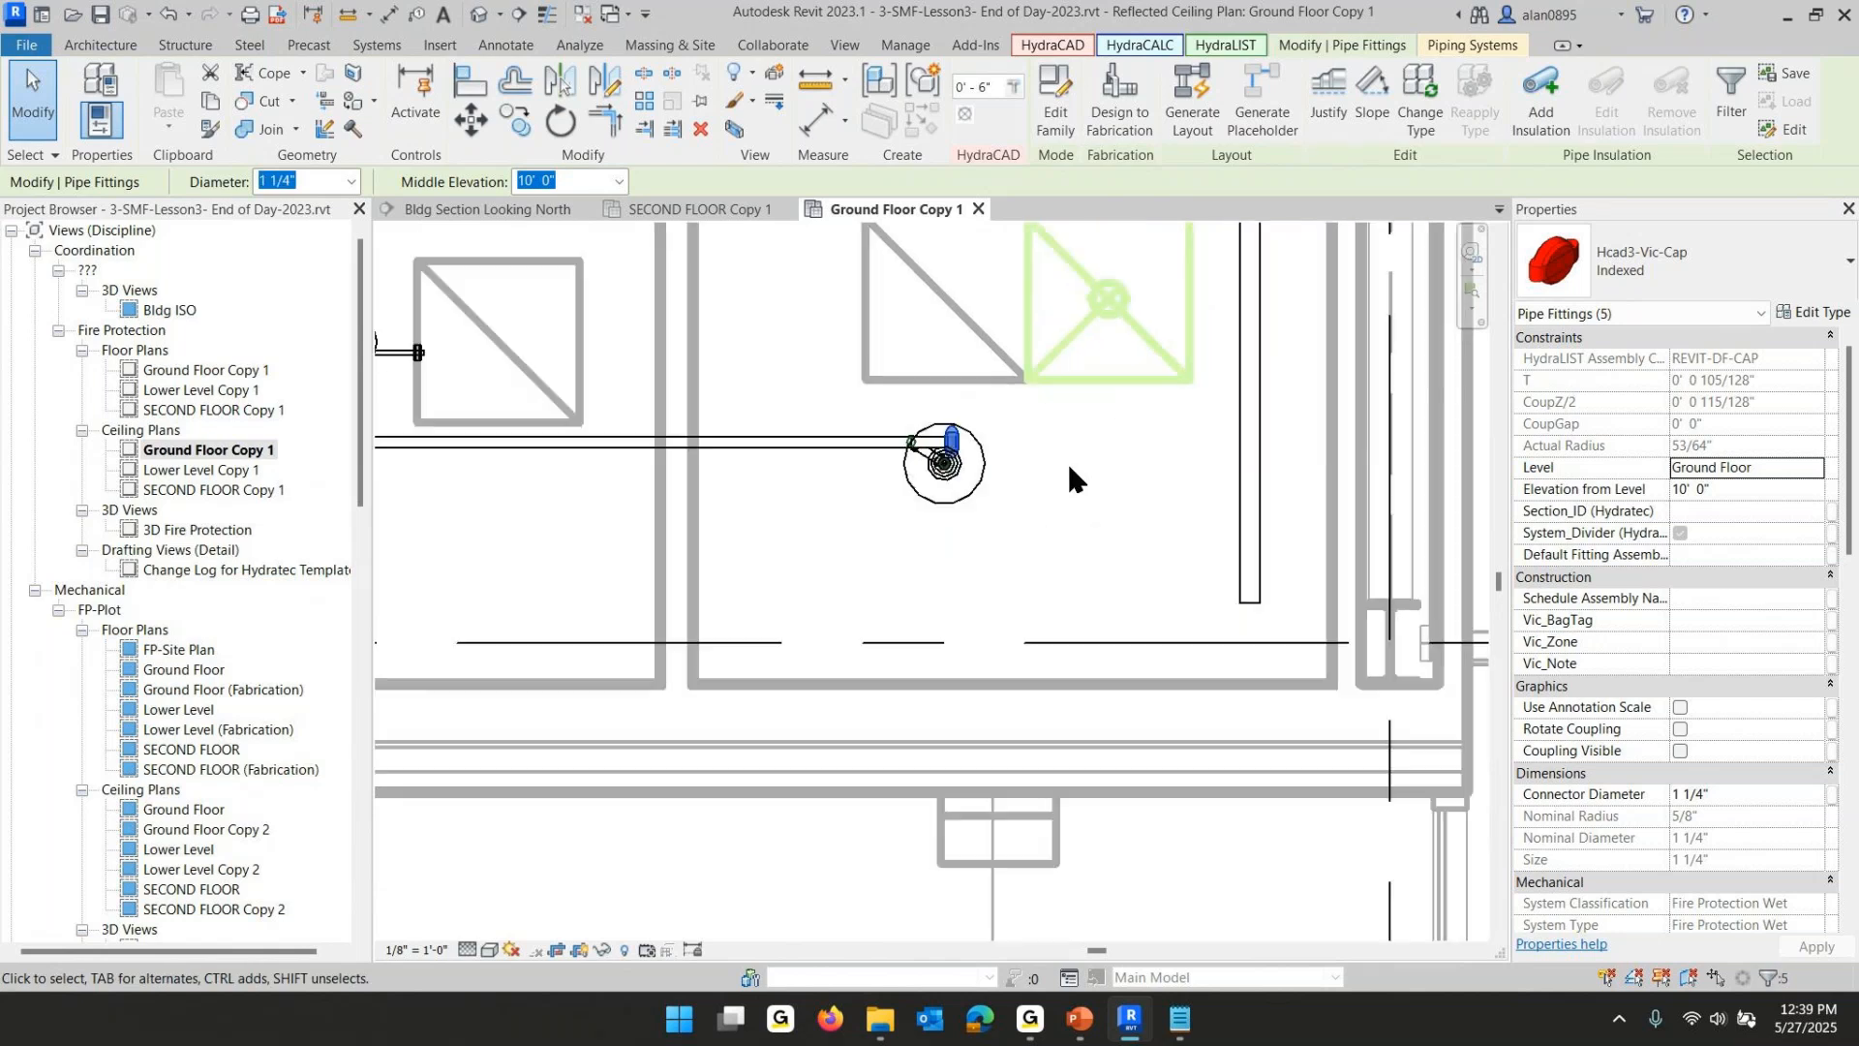
pyautogui.scroll(-4, 1067, 465)
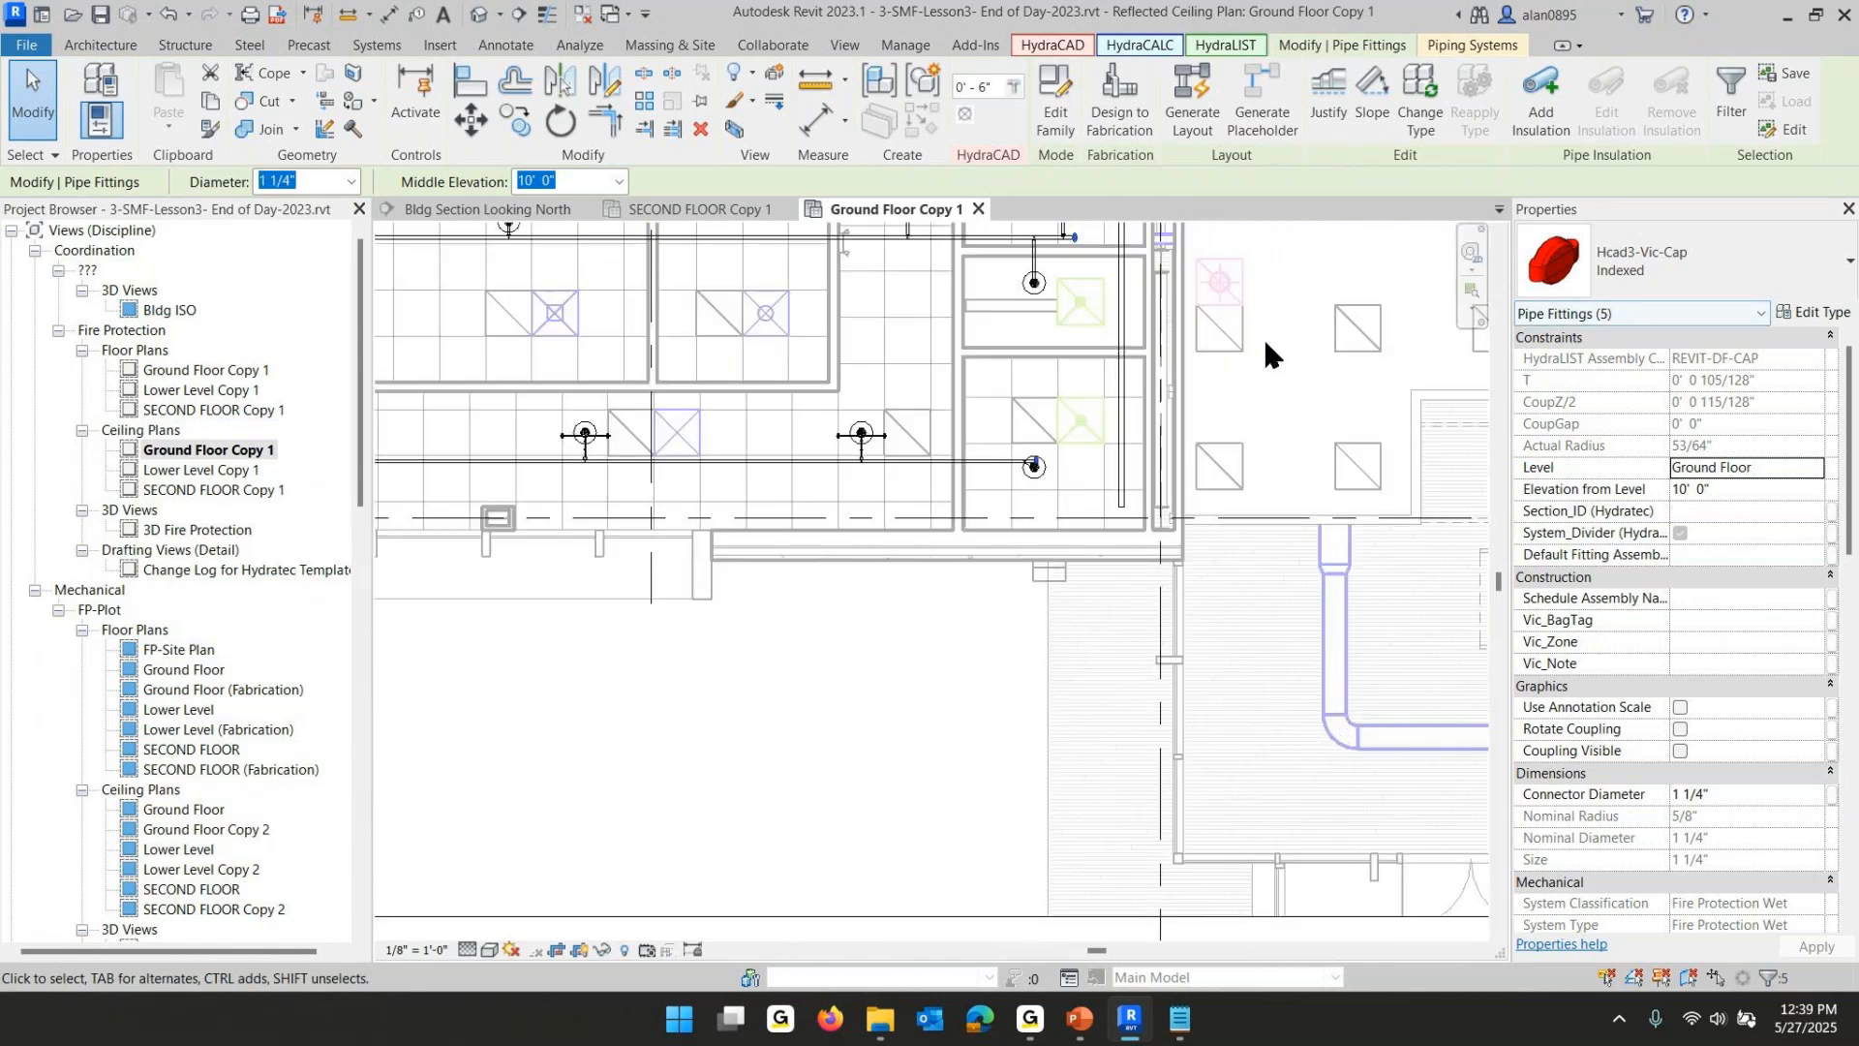
pyautogui.press('Escape')
pyautogui.press('Escape')
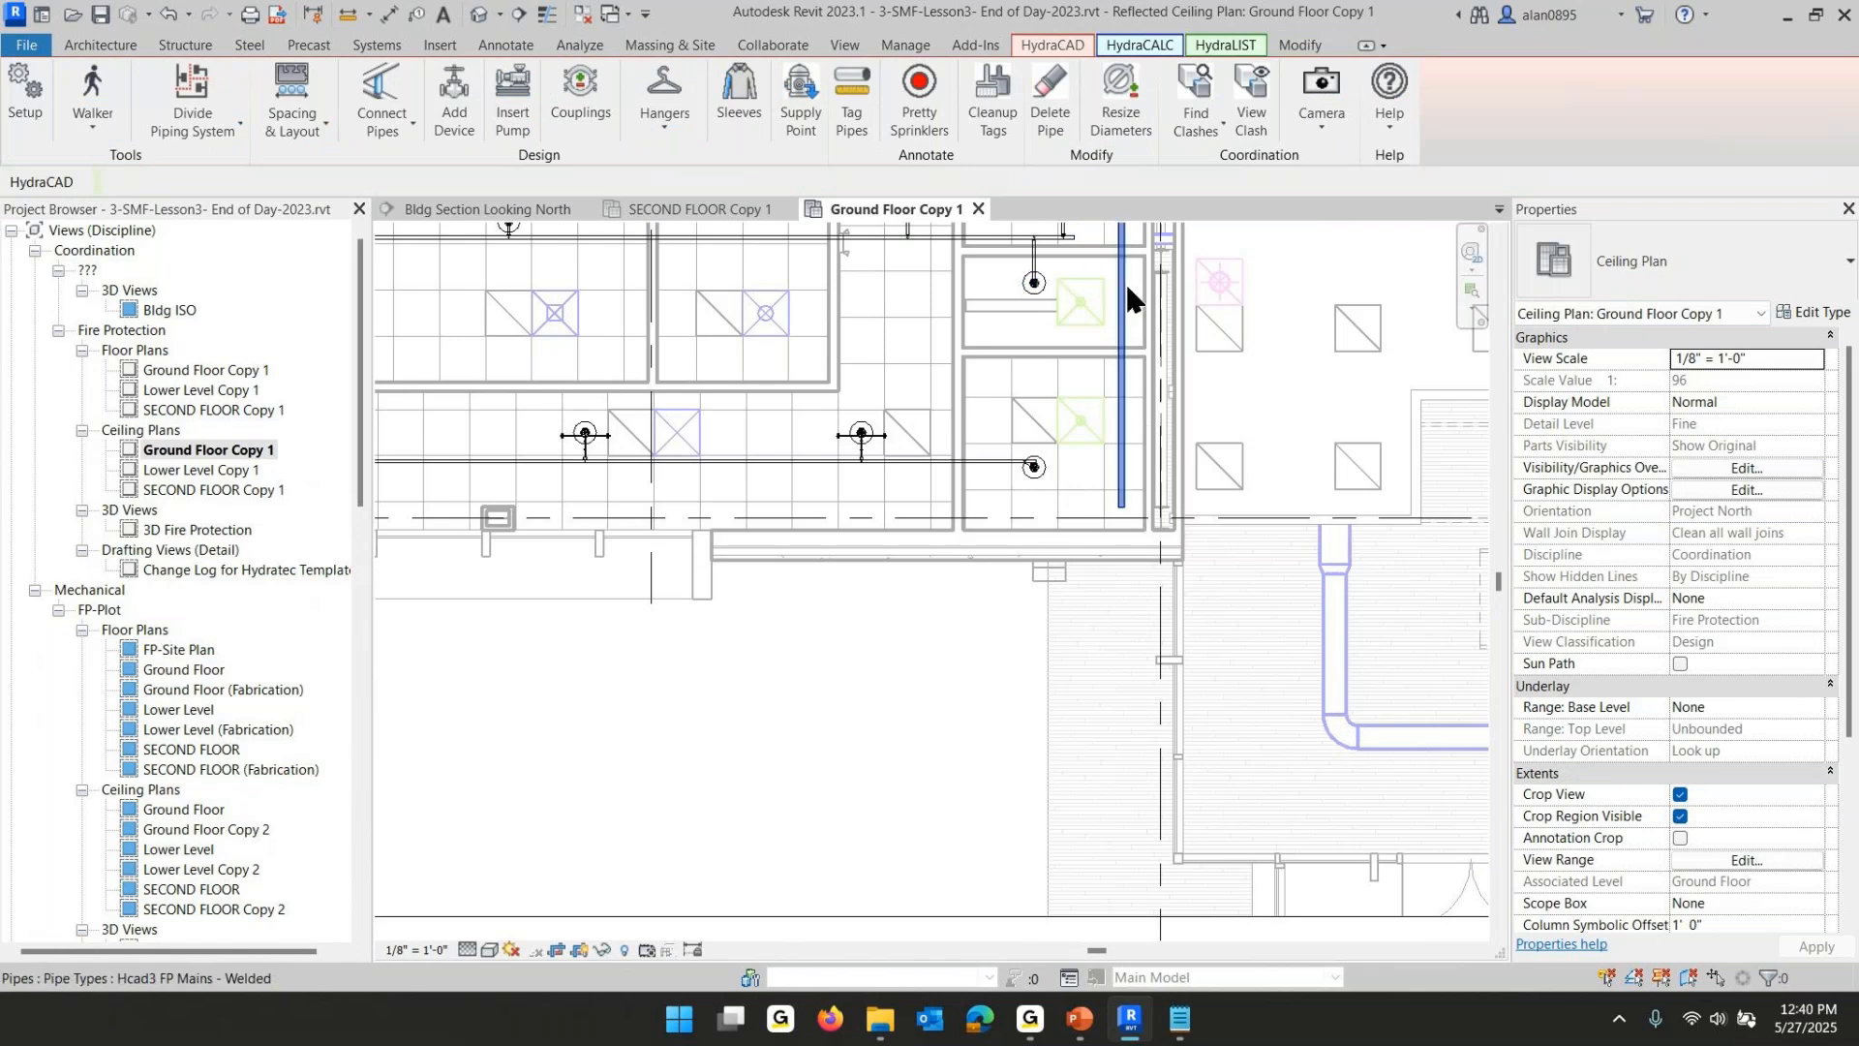
# - Try to connect a branchline end to the main using Raise Pipe Then Connect
pyautogui.click(384, 95)
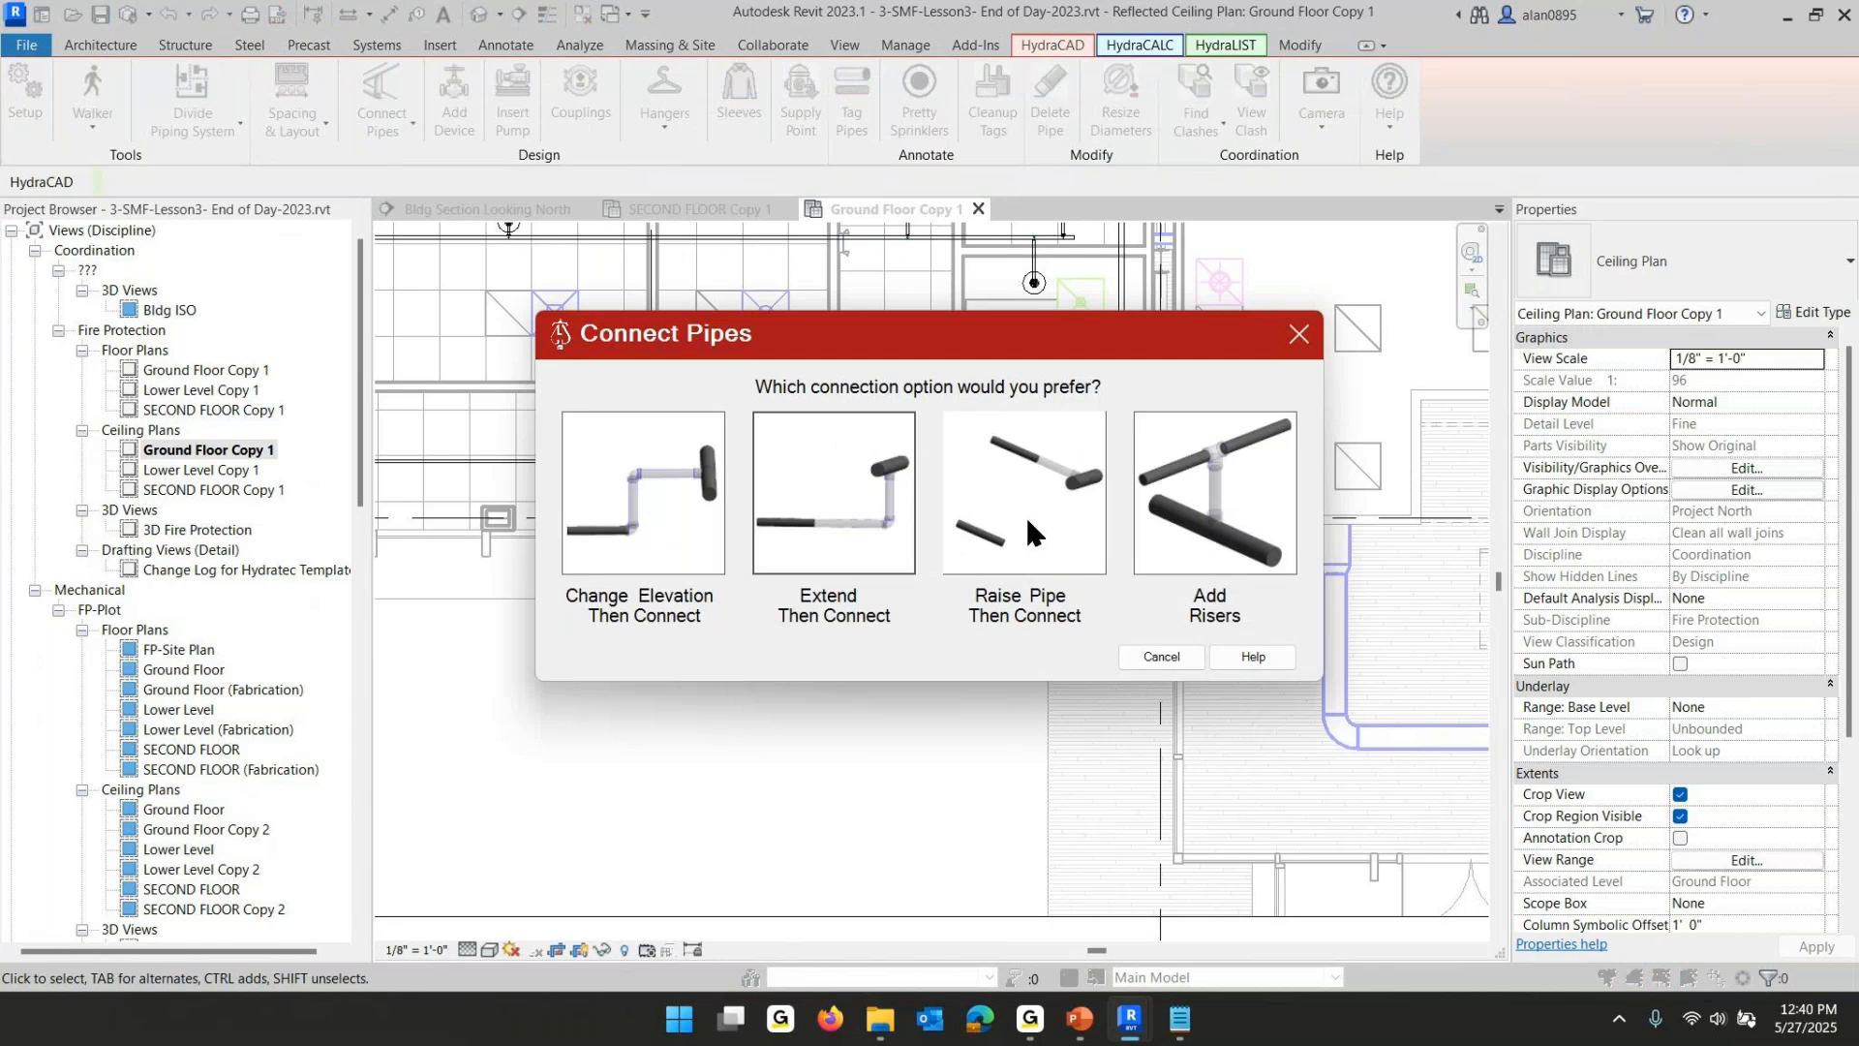
pyautogui.click(1025, 514)
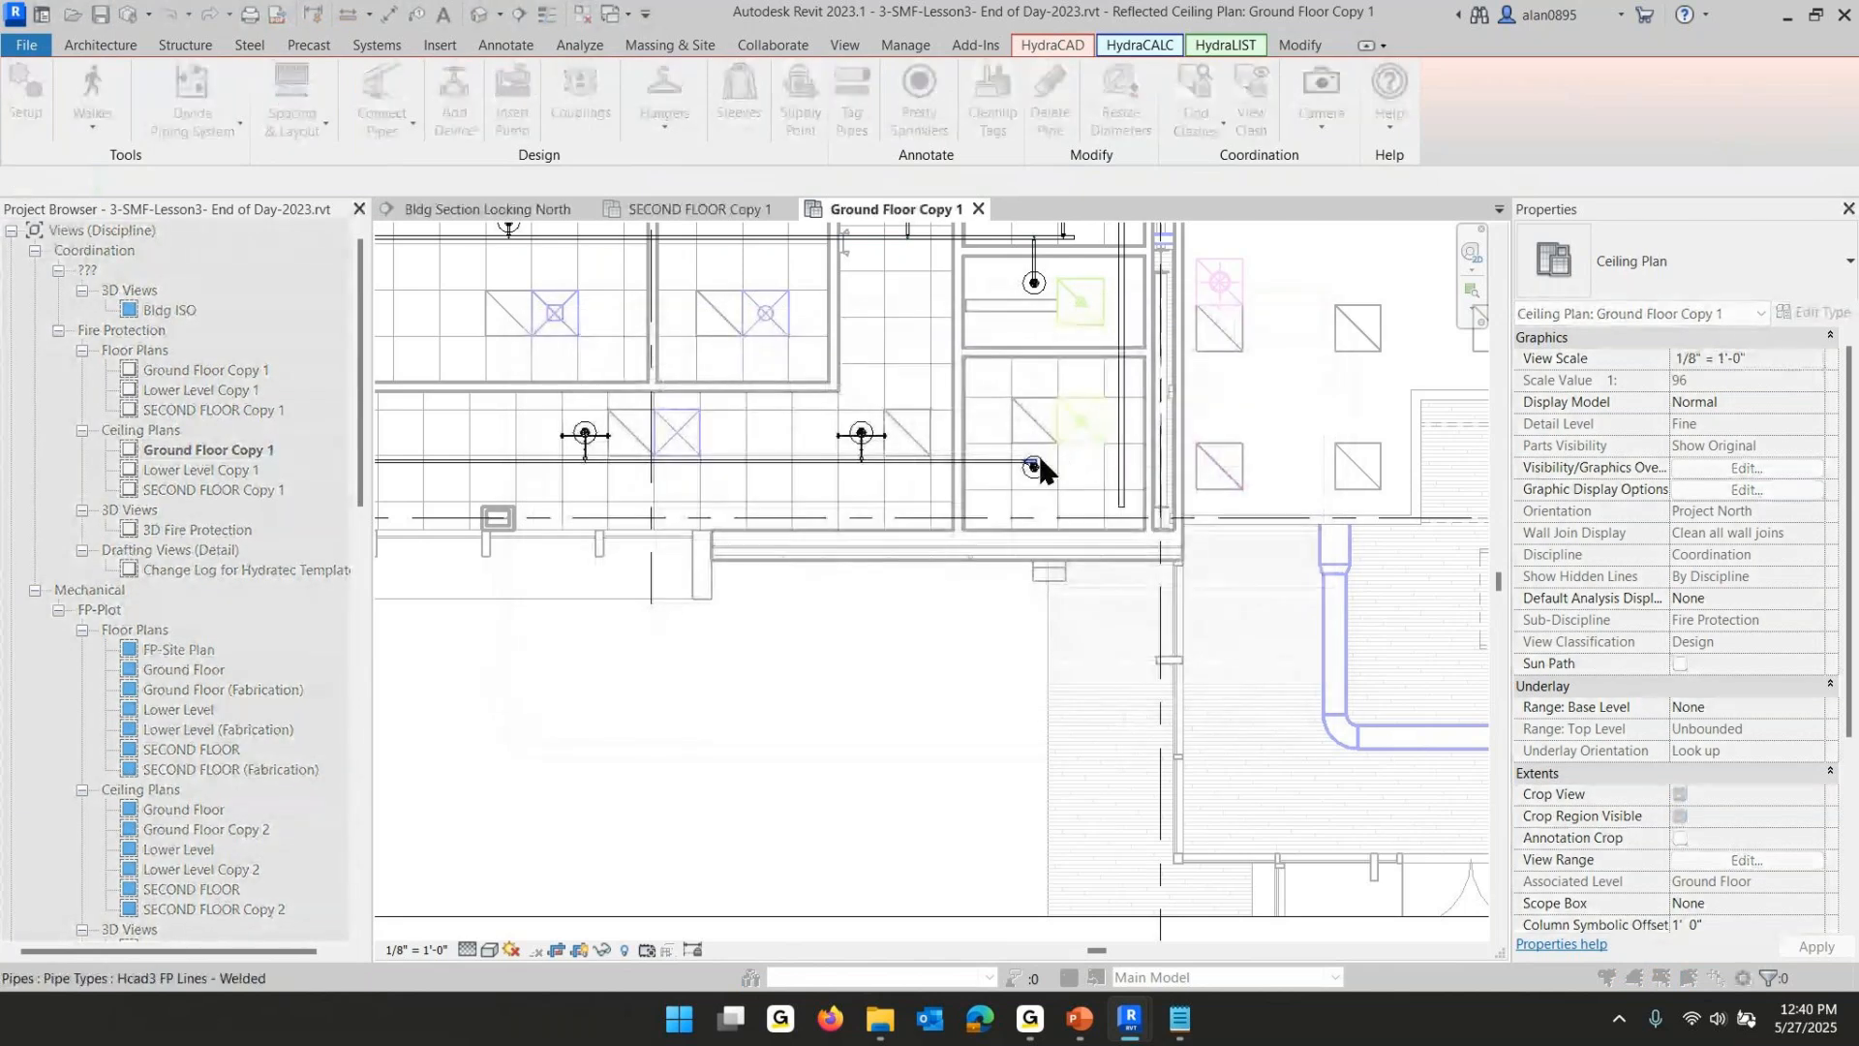
pyautogui.click(1036, 468)
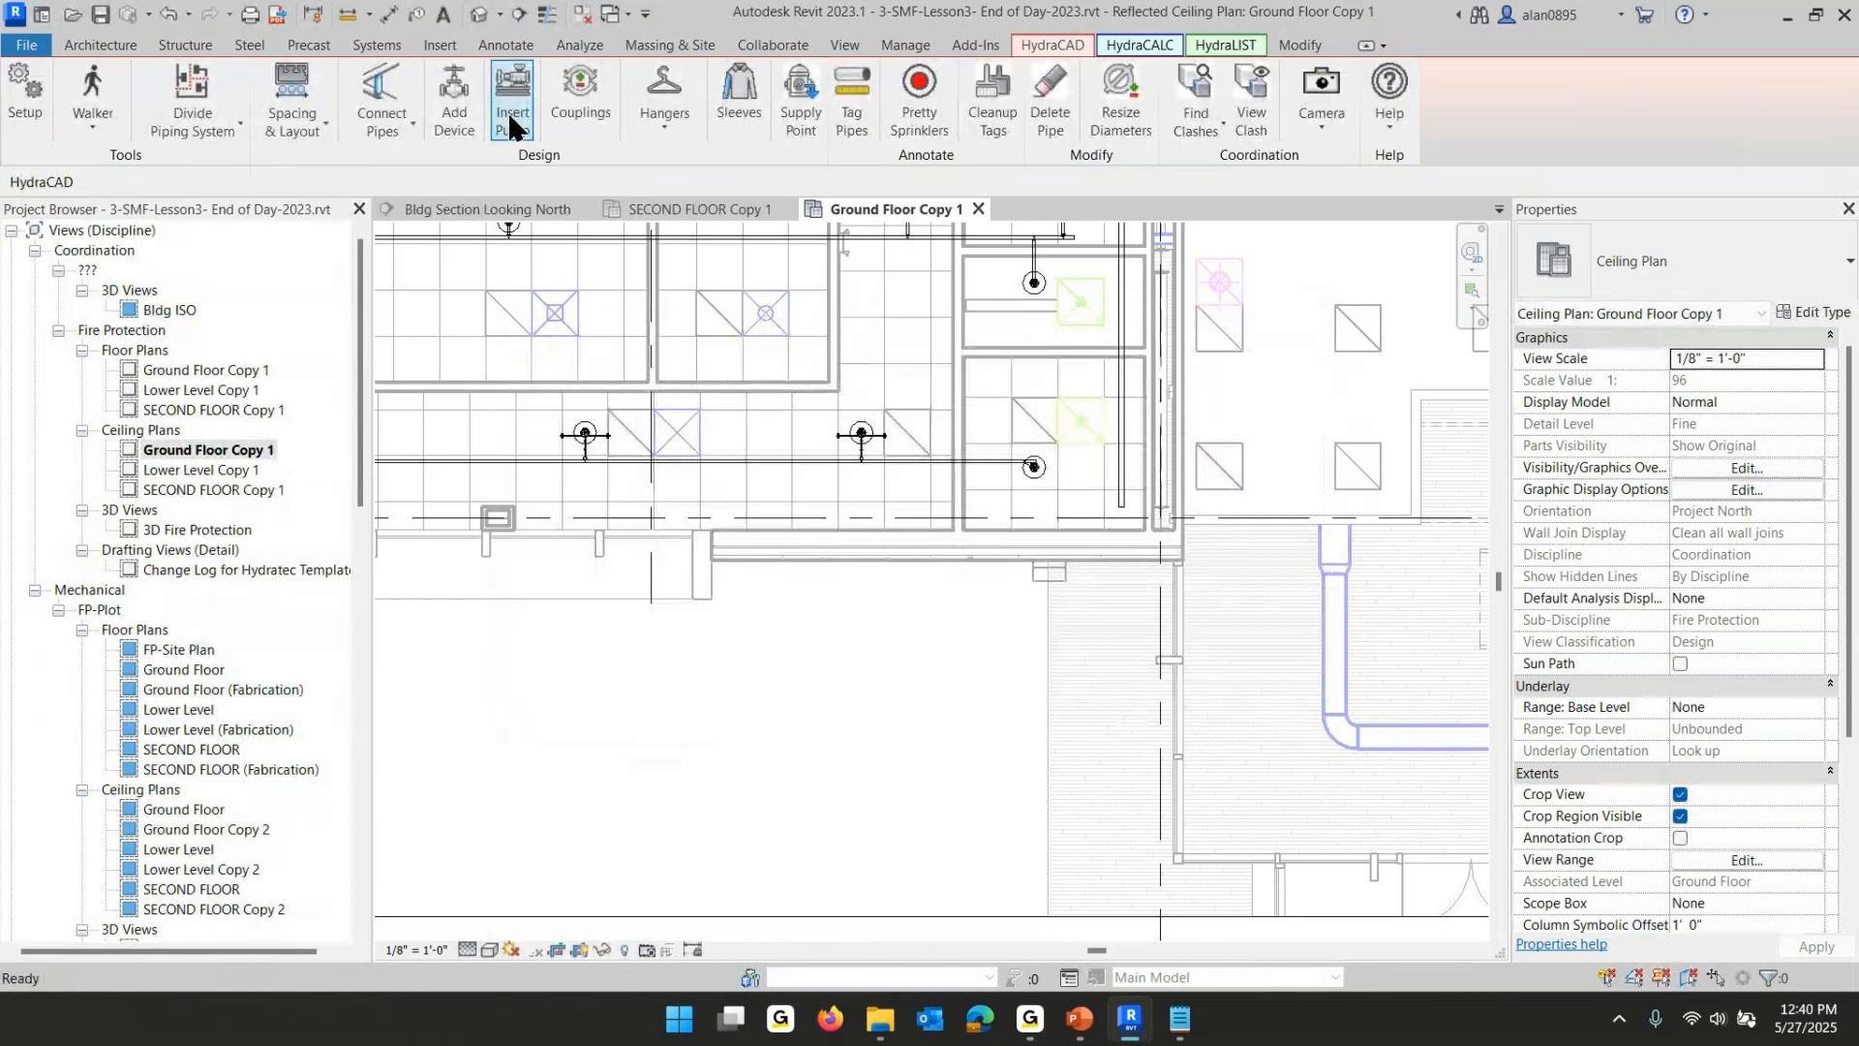
# - Connect the next branchline end to the main using the Raise Pipe Then Connect option
pyautogui.click(379, 100)
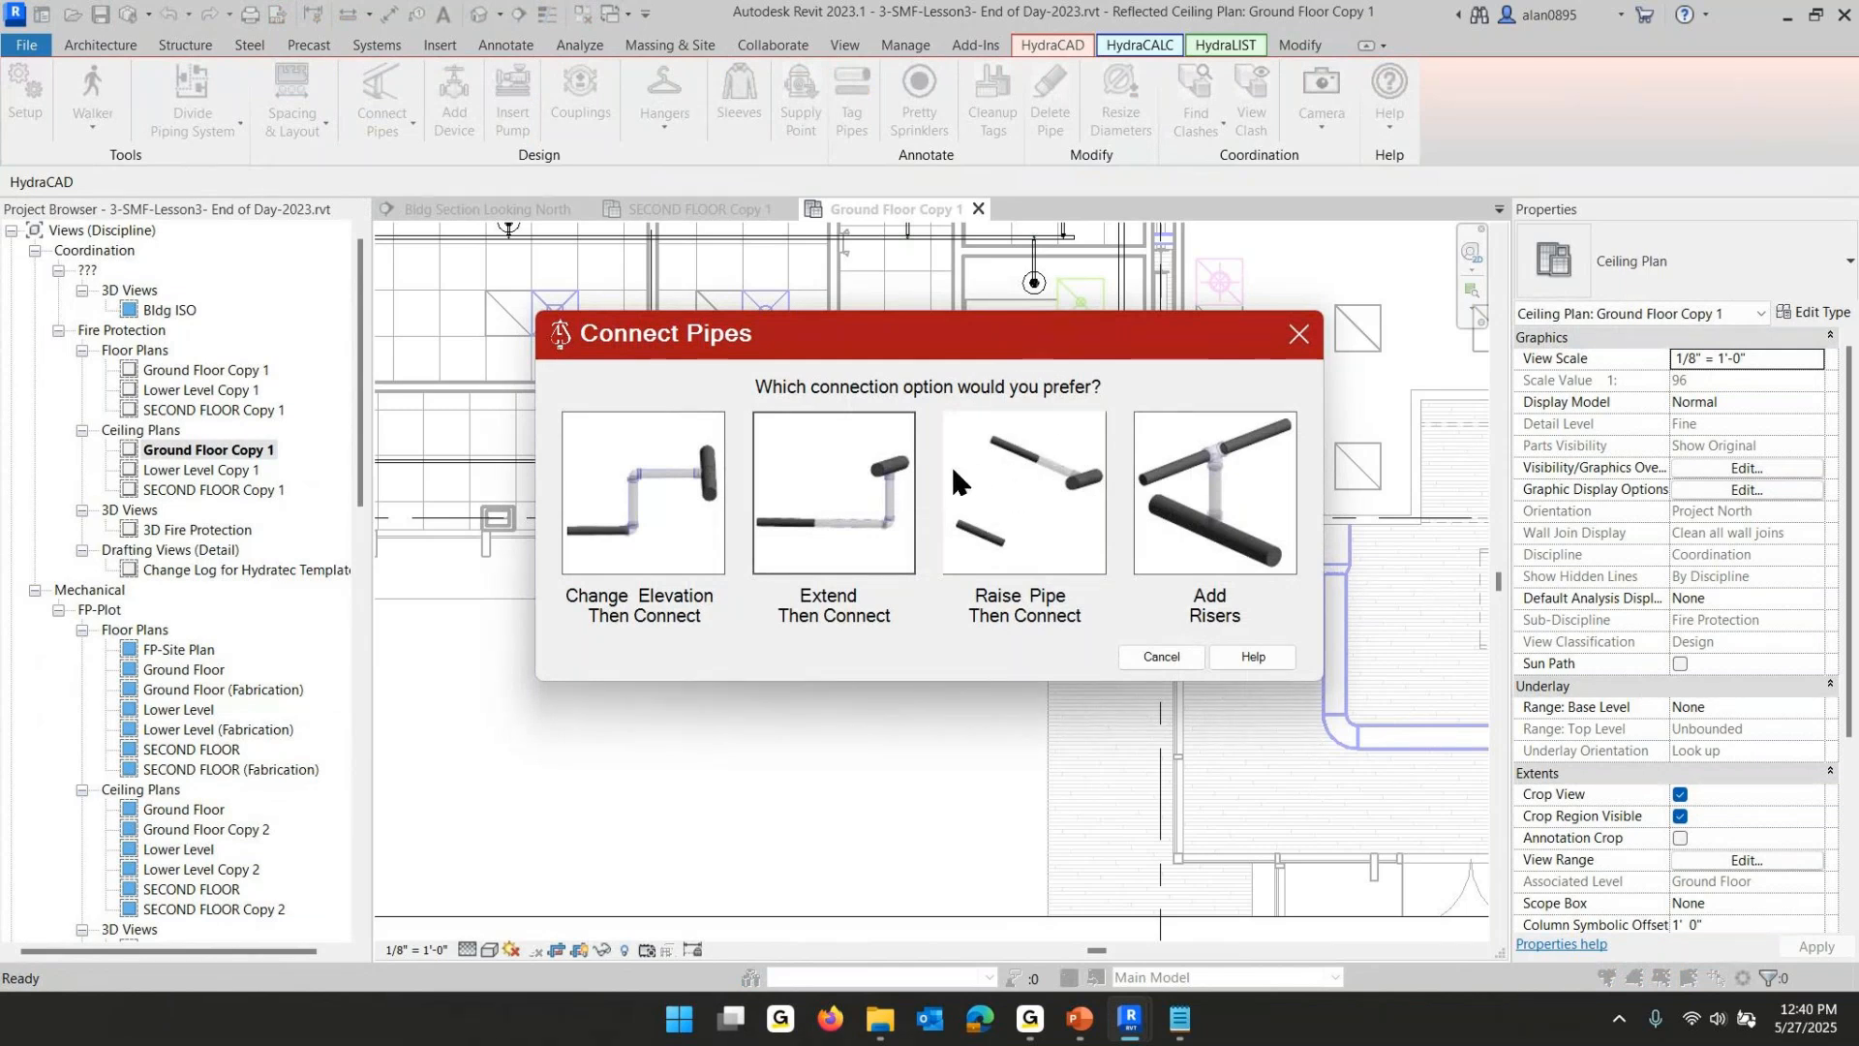
pyautogui.click(1021, 467)
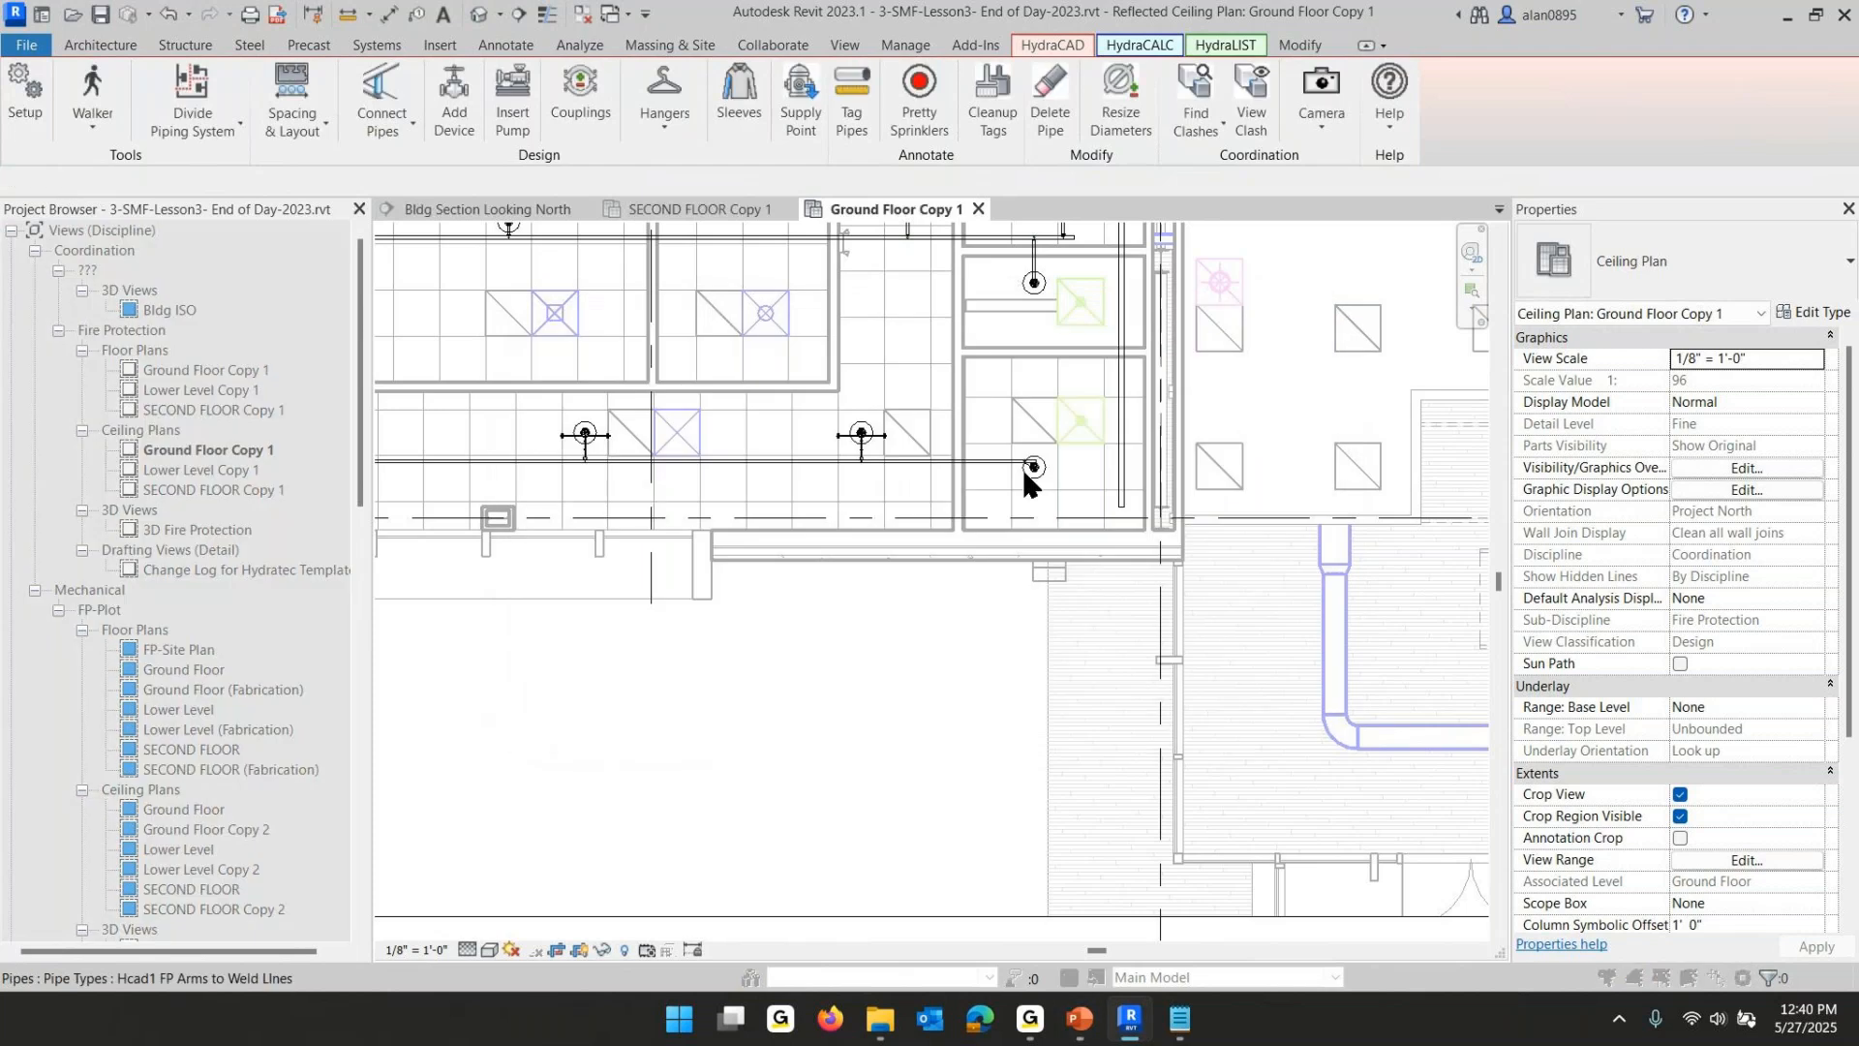
pyautogui.press('Return')
pyautogui.scroll(5, 1034, 460)
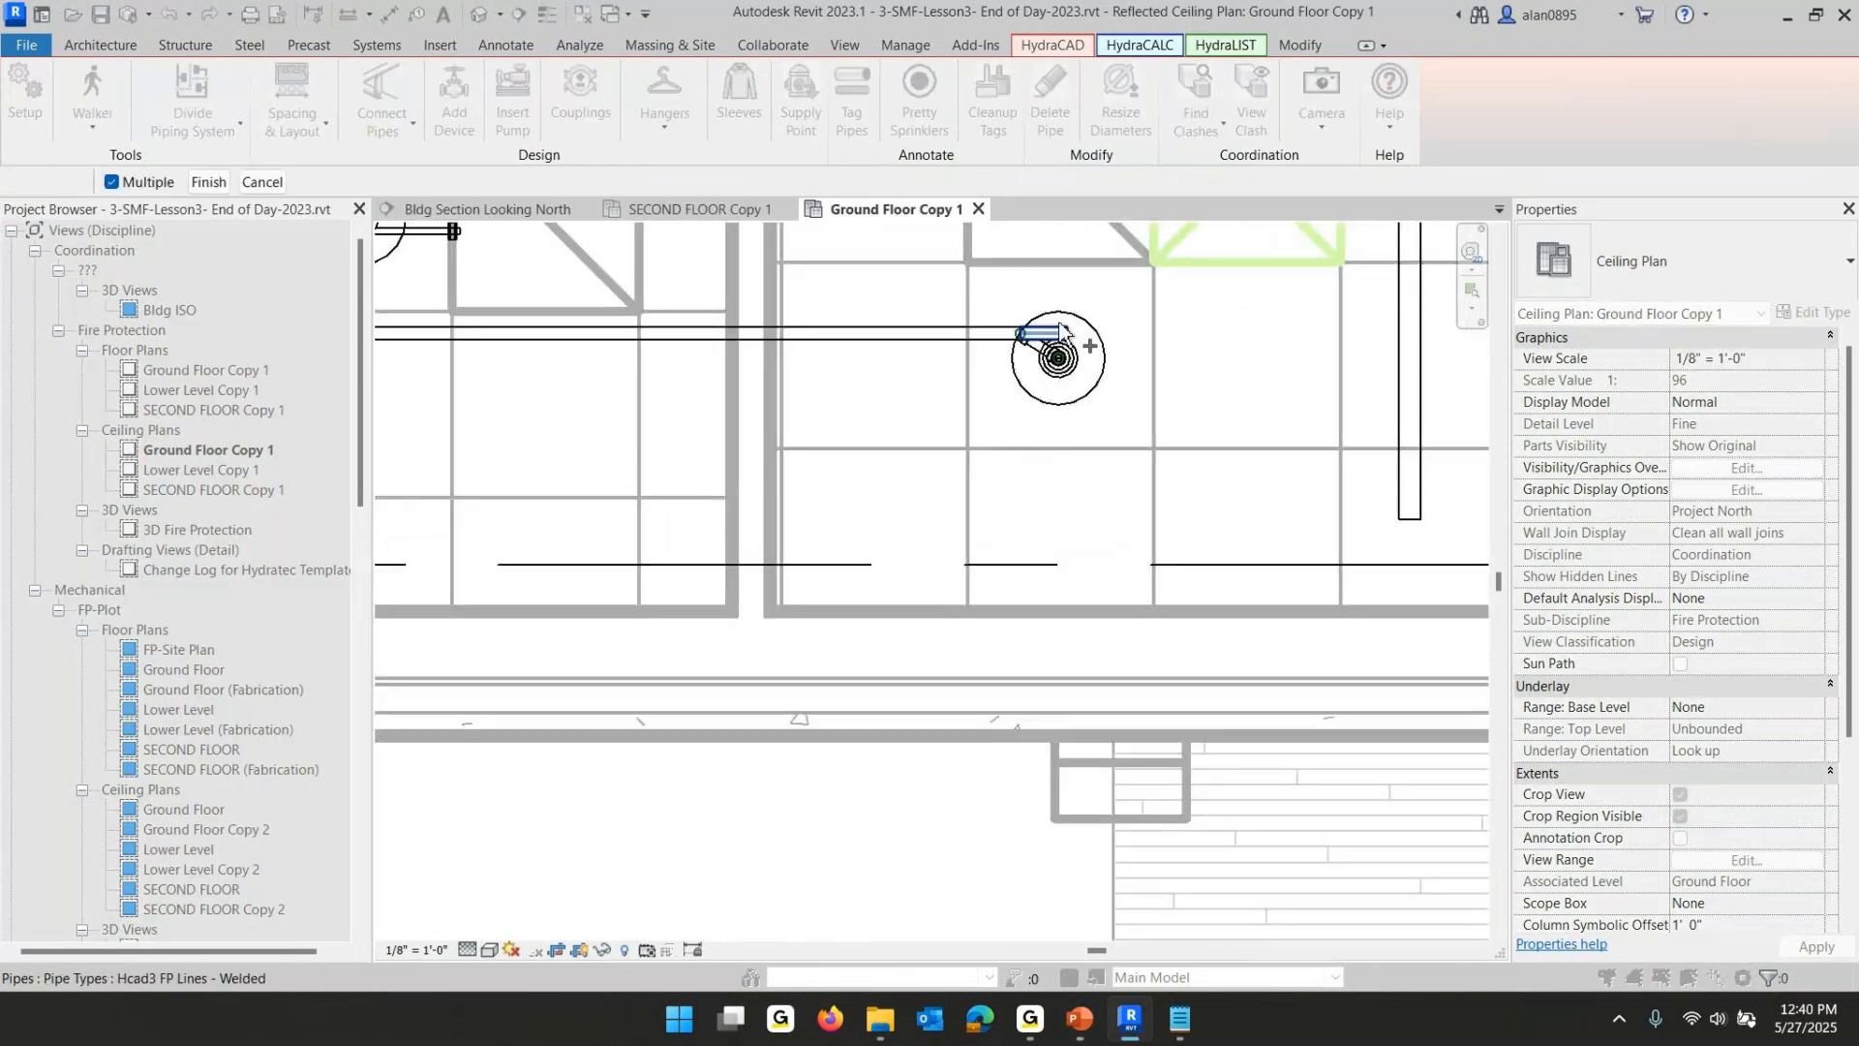
pyautogui.click(1059, 327)
pyautogui.moveTo(1166, 370); pyautogui.dragTo(1204, 1032, button='middle')
pyautogui.moveTo(1193, 309); pyautogui.dragTo(1069, 739, button='middle')
pyautogui.click(1129, 521)
pyautogui.scroll(-3, 1164, 325)
pyautogui.moveTo(1195, 340); pyautogui.dragTo(1065, 600, button='middle')
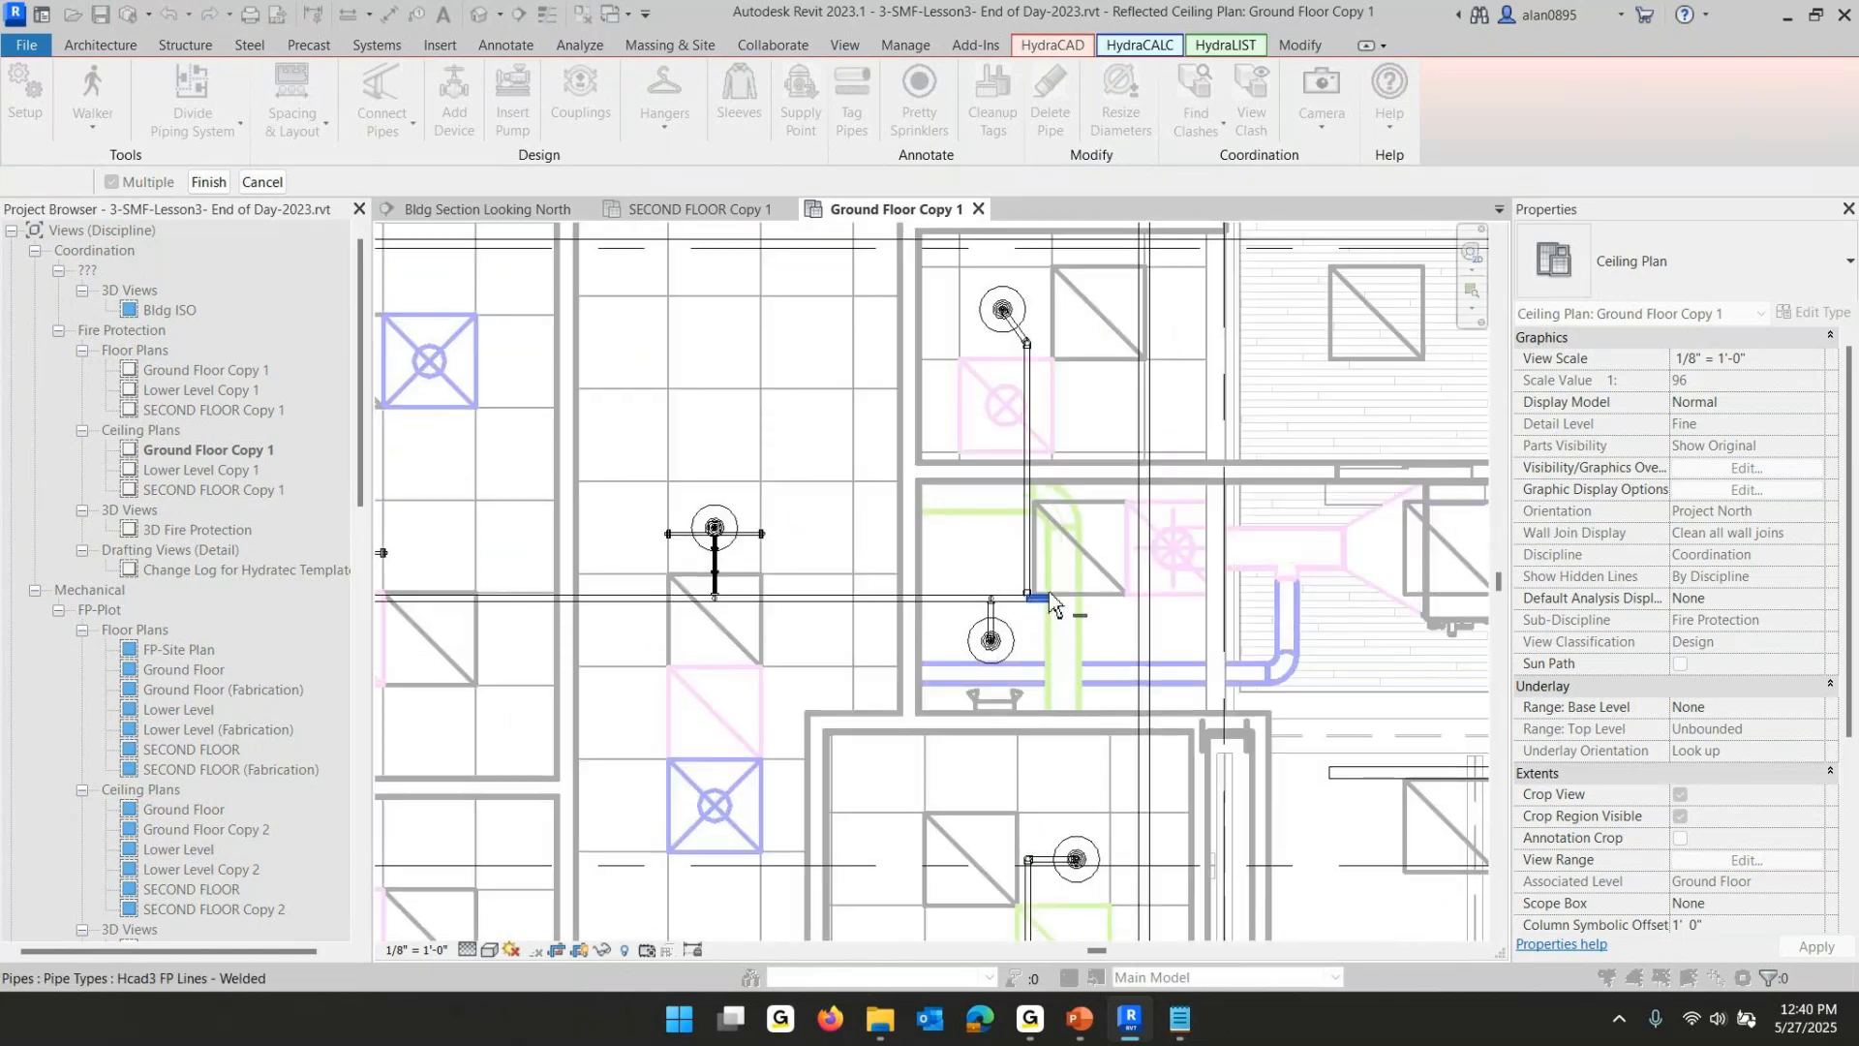
pyautogui.moveTo(1092, 440); pyautogui.dragTo(1117, 979, button='middle')
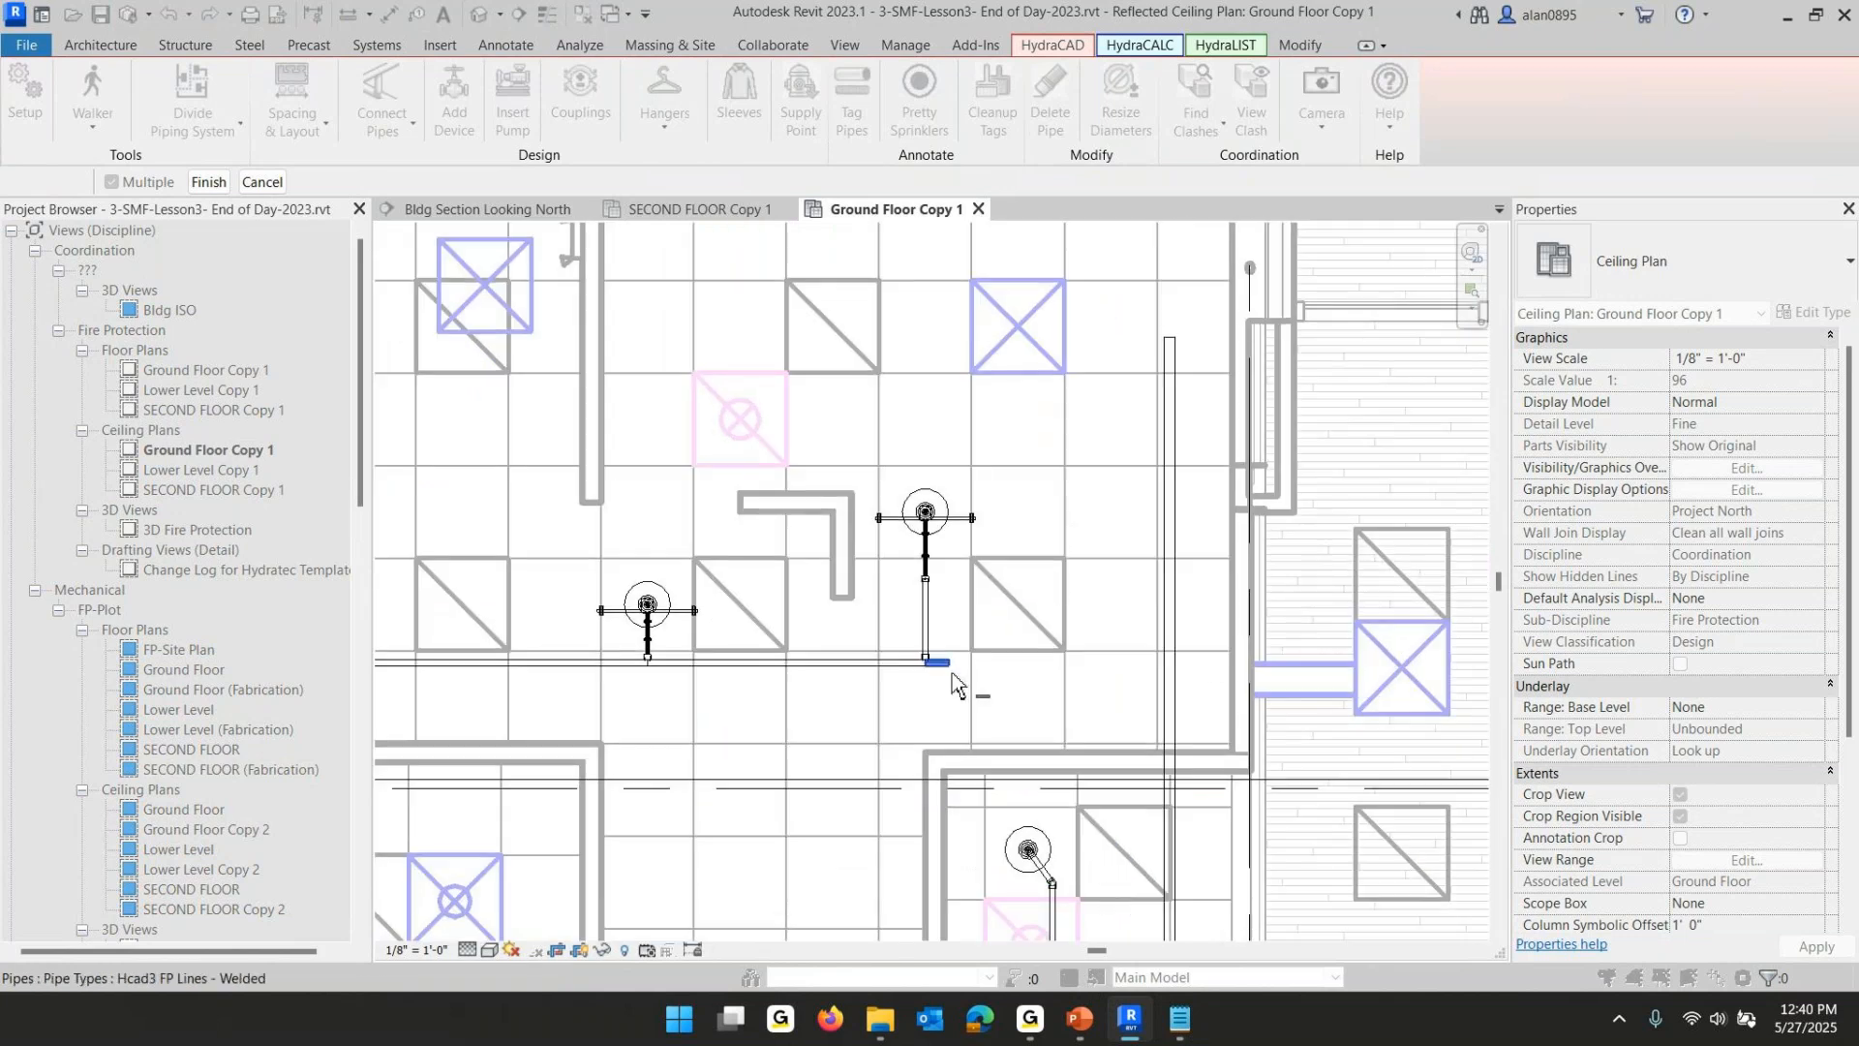
pyautogui.moveTo(1062, 477); pyautogui.dragTo(1096, 912, button='middle')
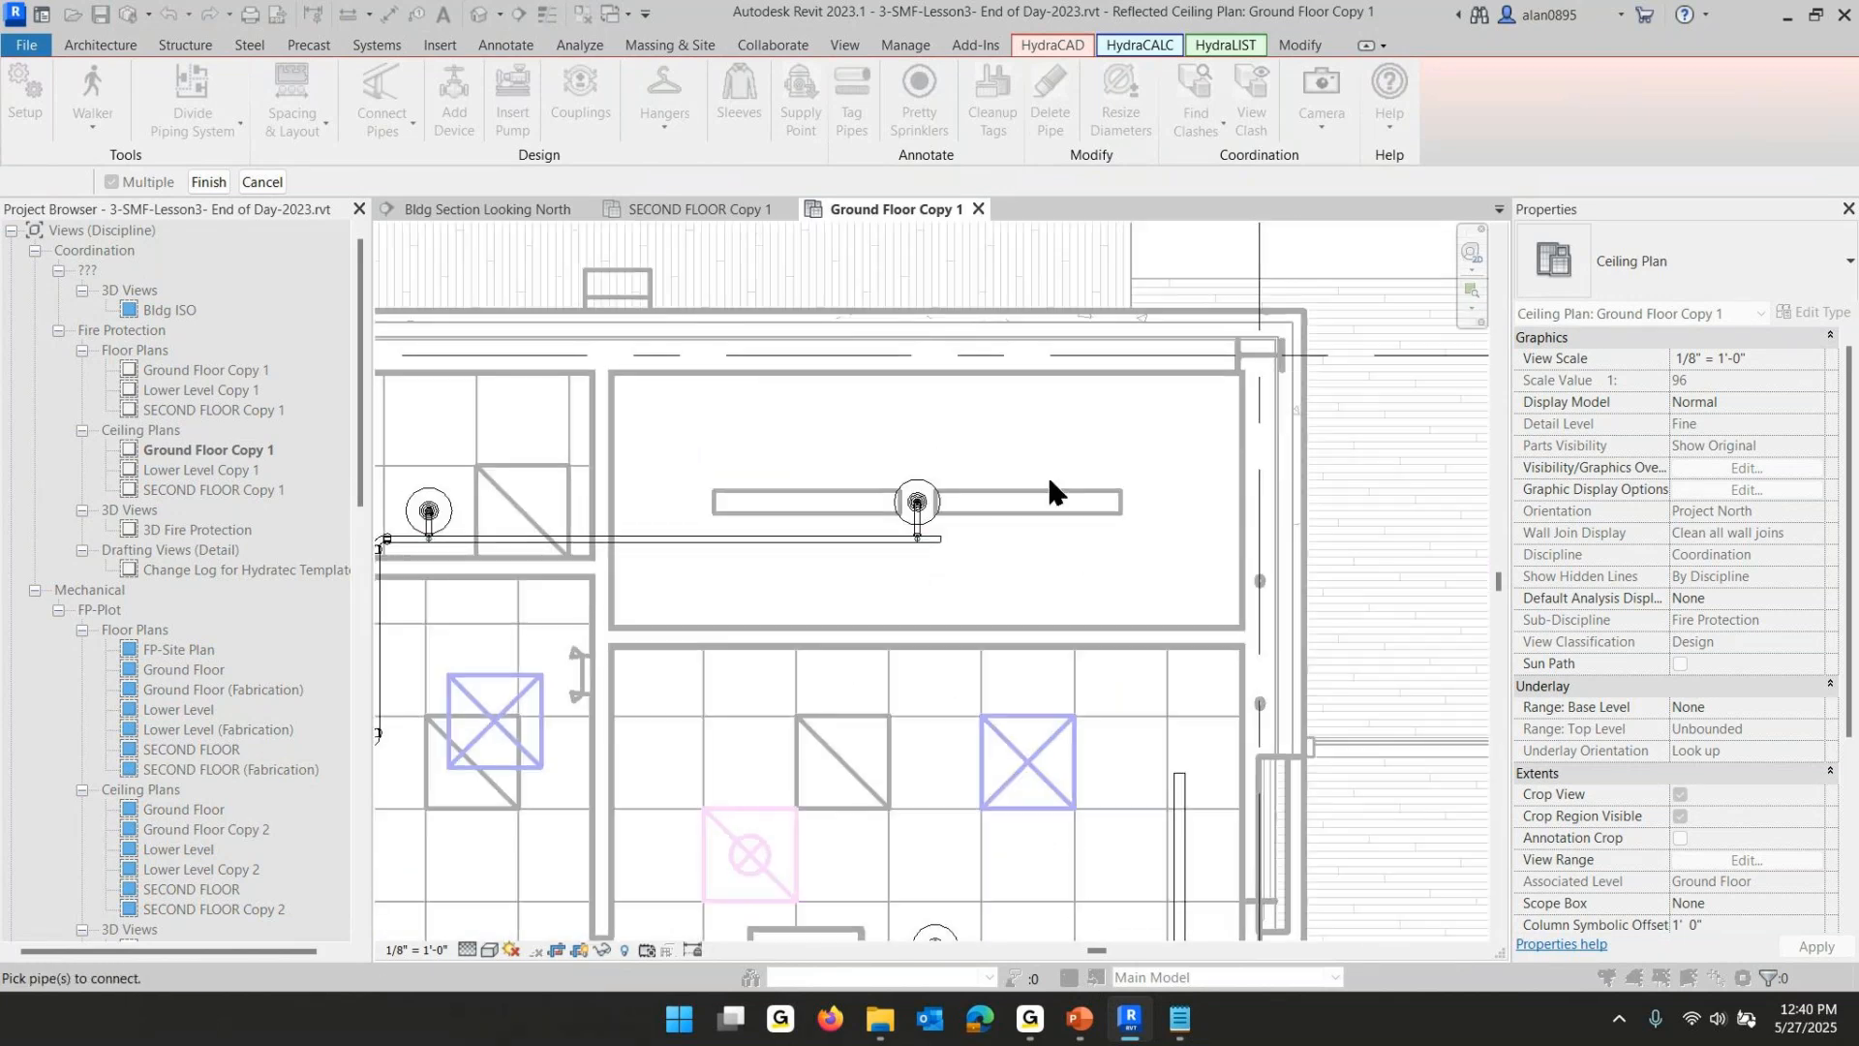
pyautogui.click(936, 559)
pyautogui.click(208, 183)
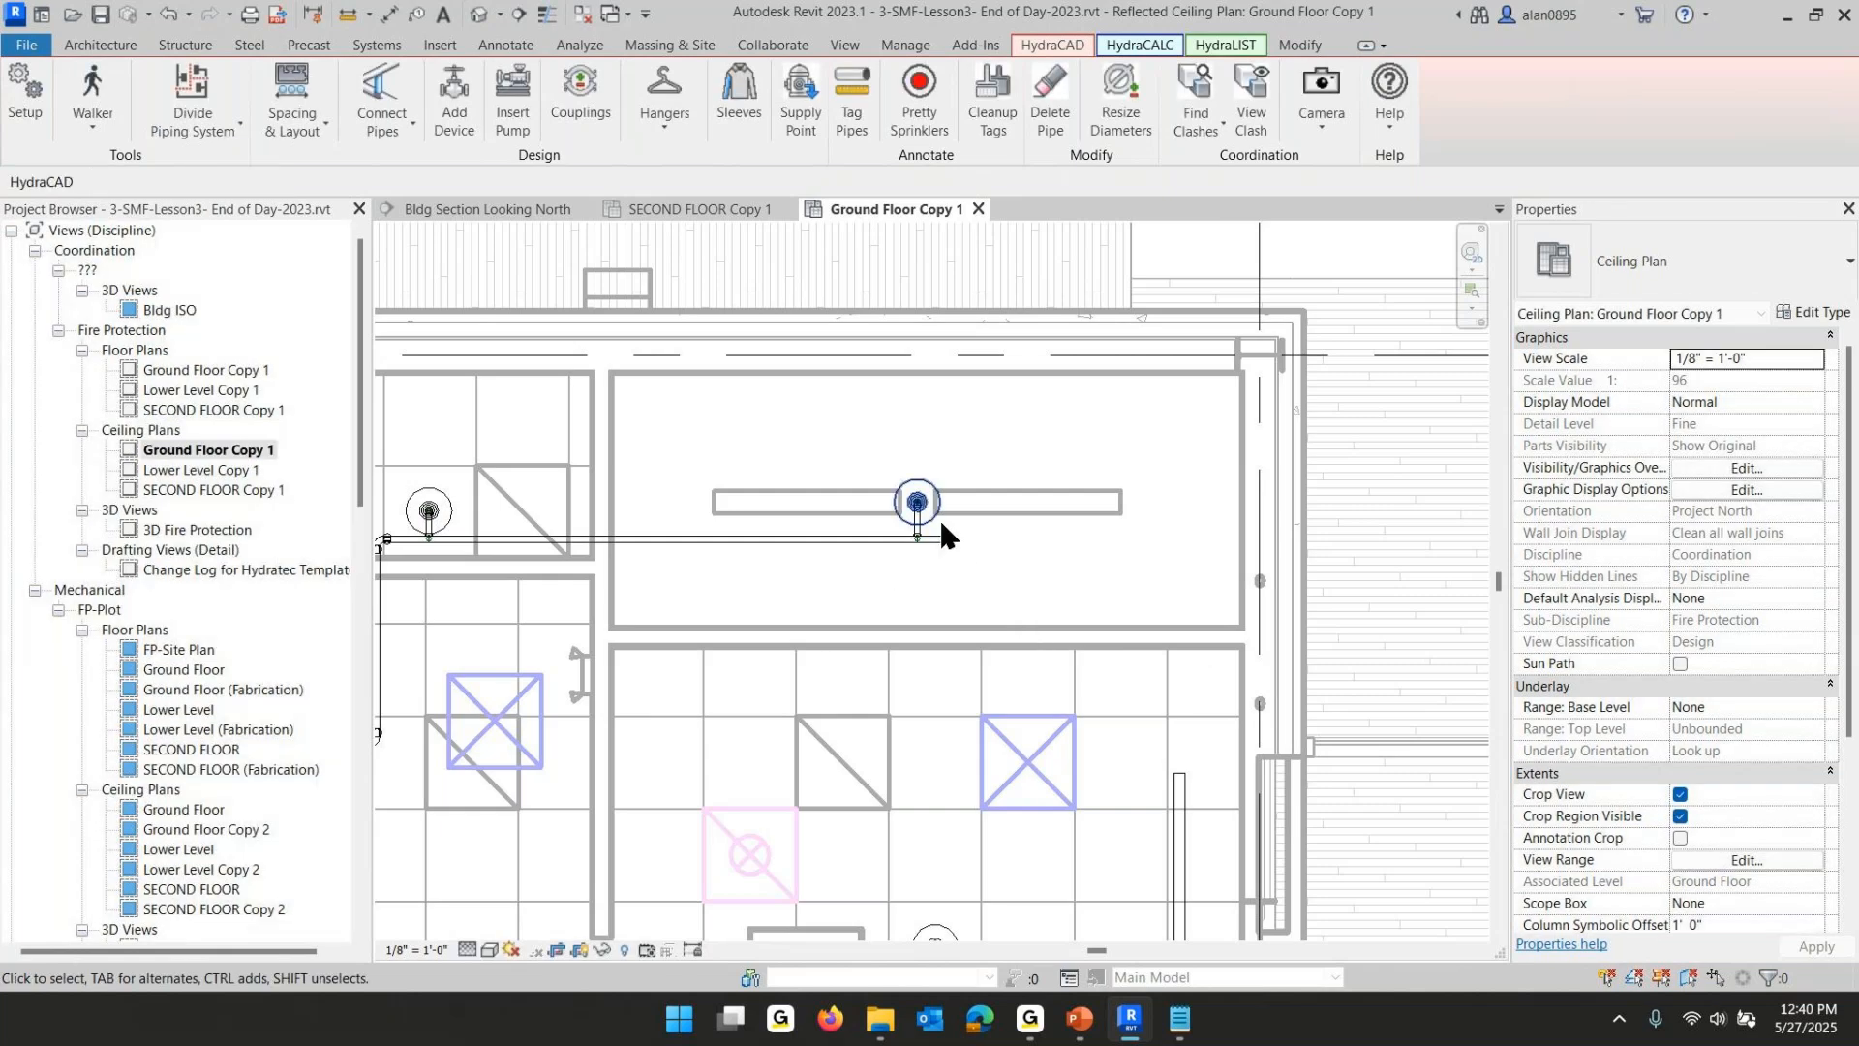
# - Drag the main's upper end so the main is about 14' 6" long
pyautogui.moveTo(1037, 677); pyautogui.dragTo(995, 361, button='middle')
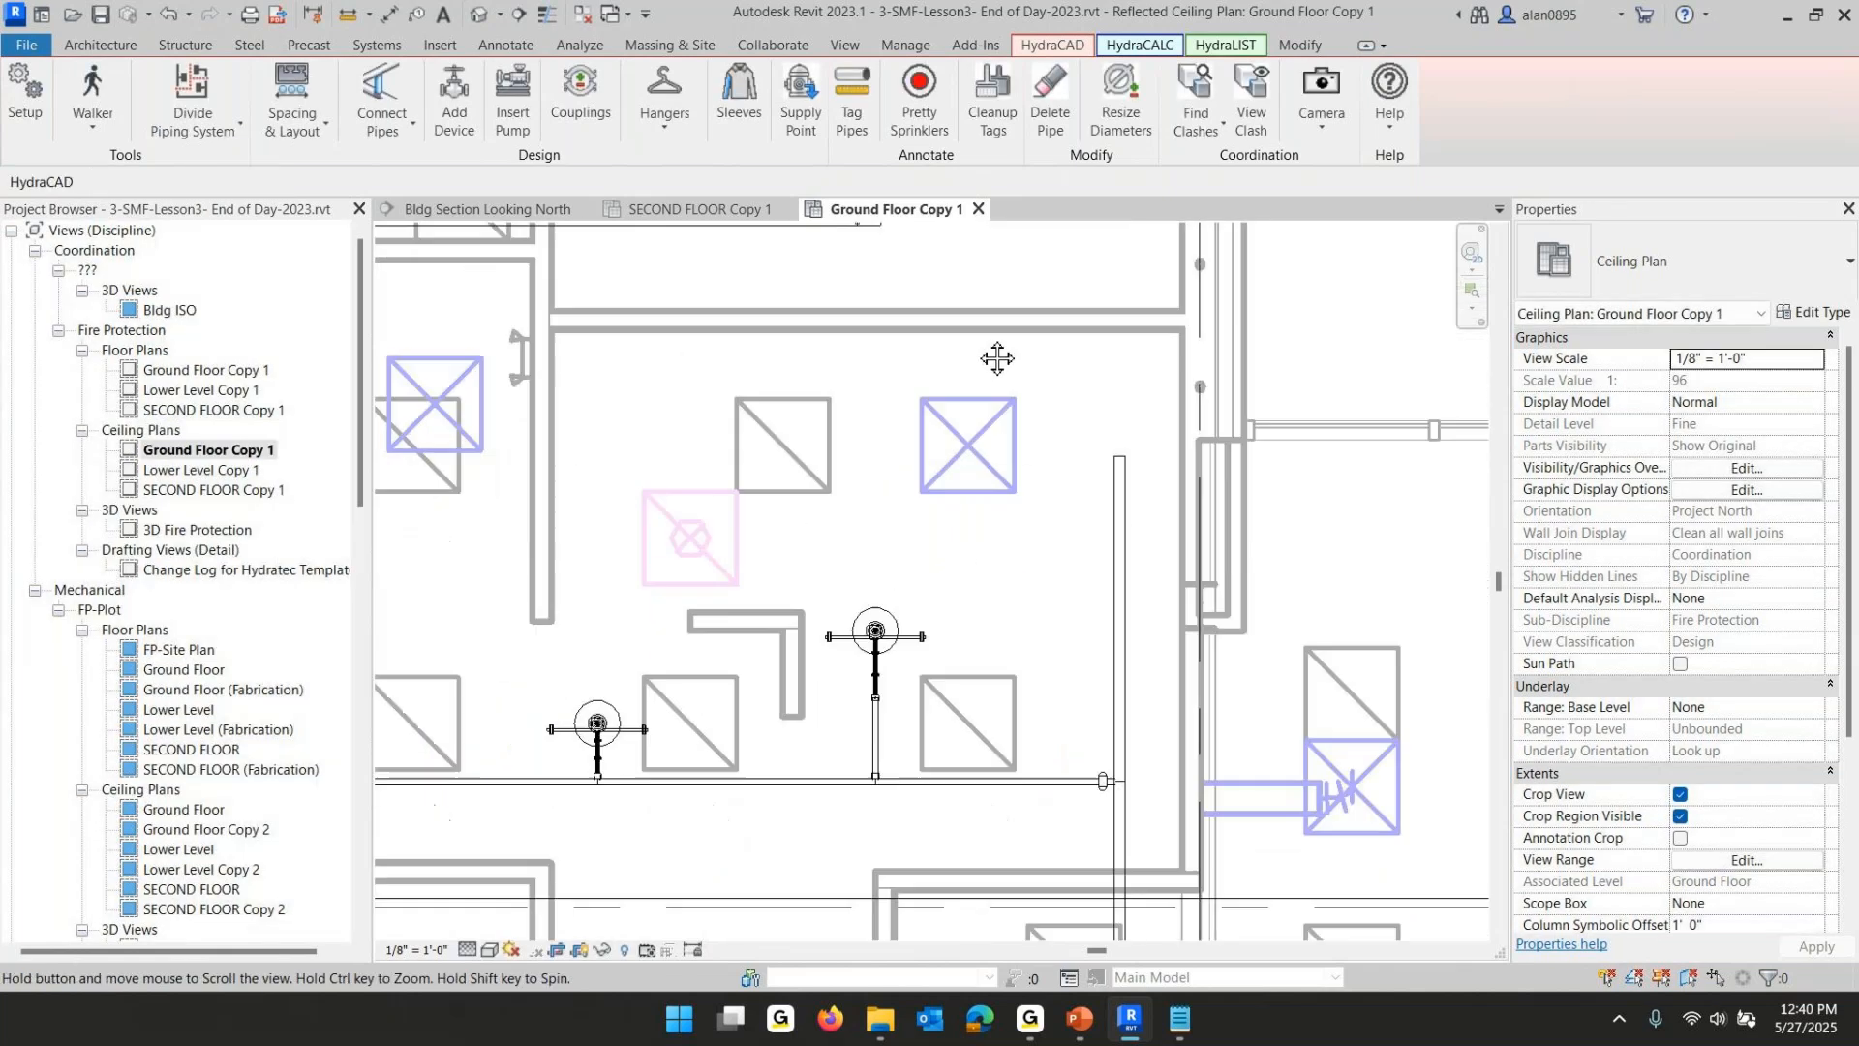
pyautogui.click(1120, 549)
pyautogui.moveTo(1123, 466); pyautogui.dragTo(1065, 801, button='middle')
pyautogui.moveTo(1065, 801); pyautogui.dragTo(1045, 452)
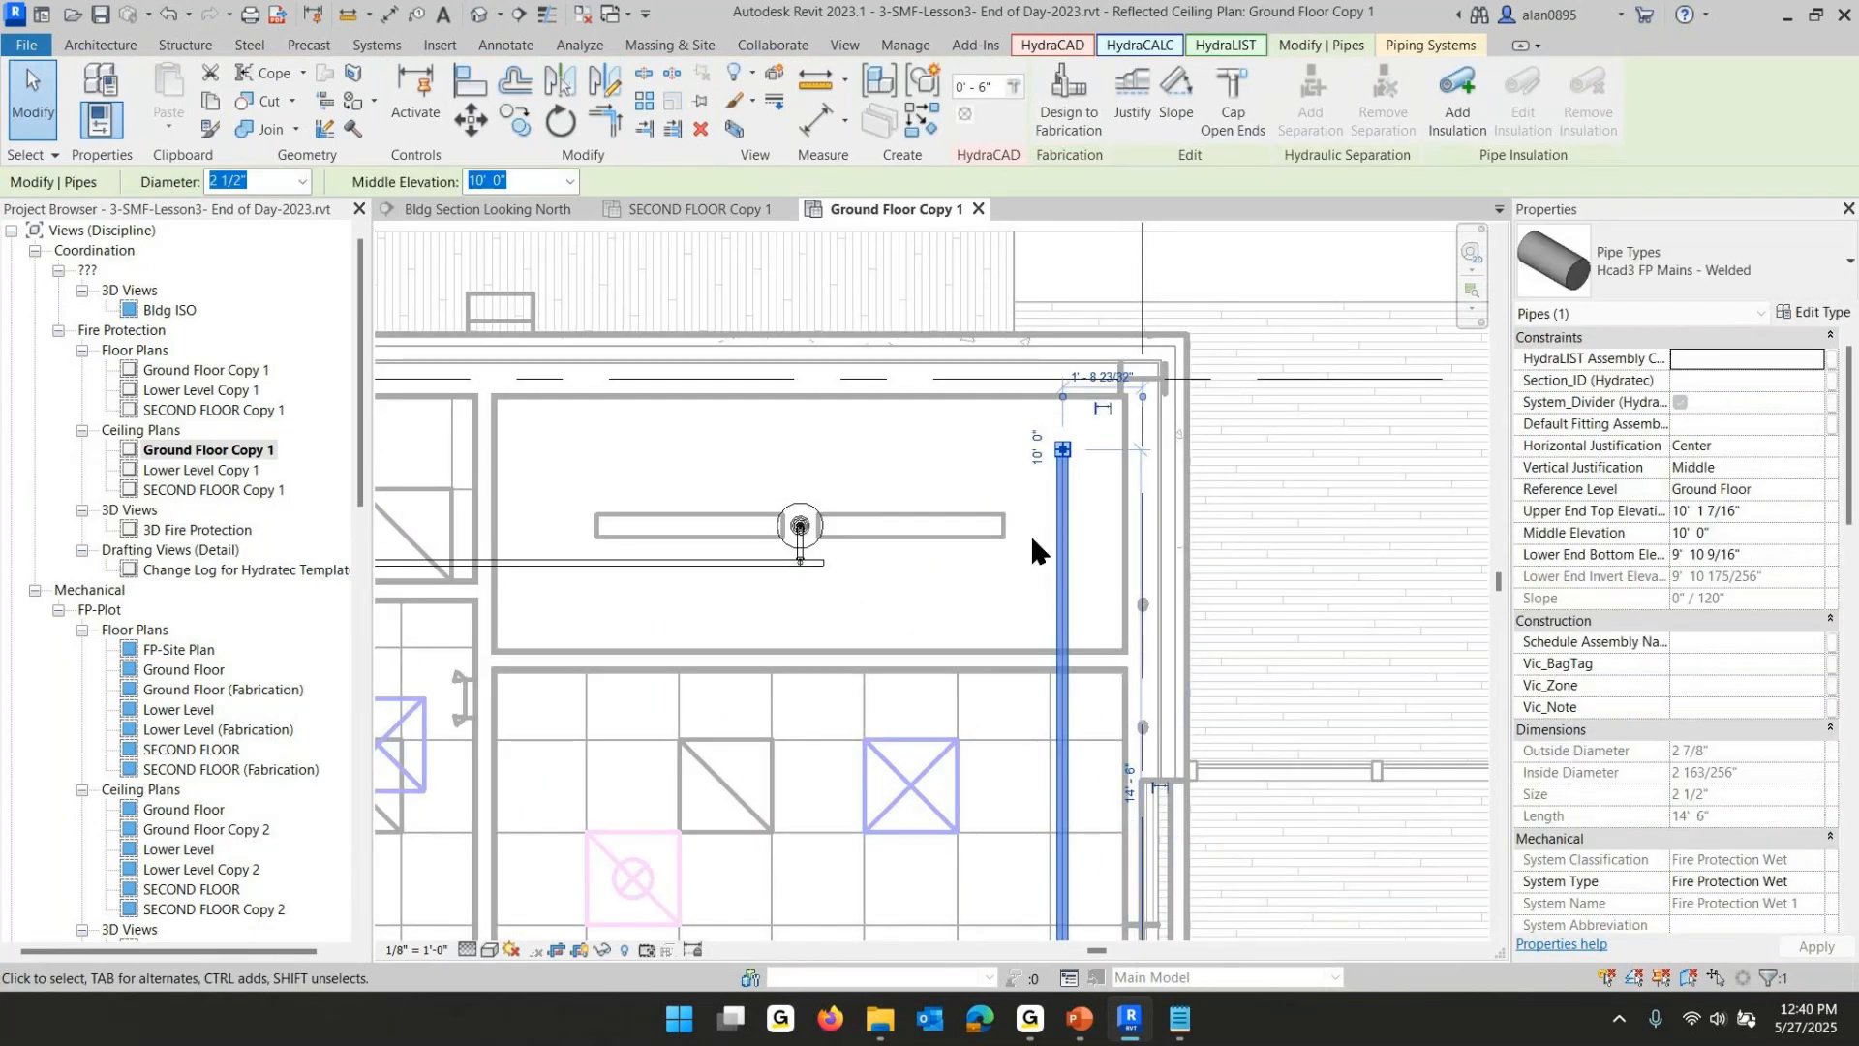
pyautogui.press('Escape')
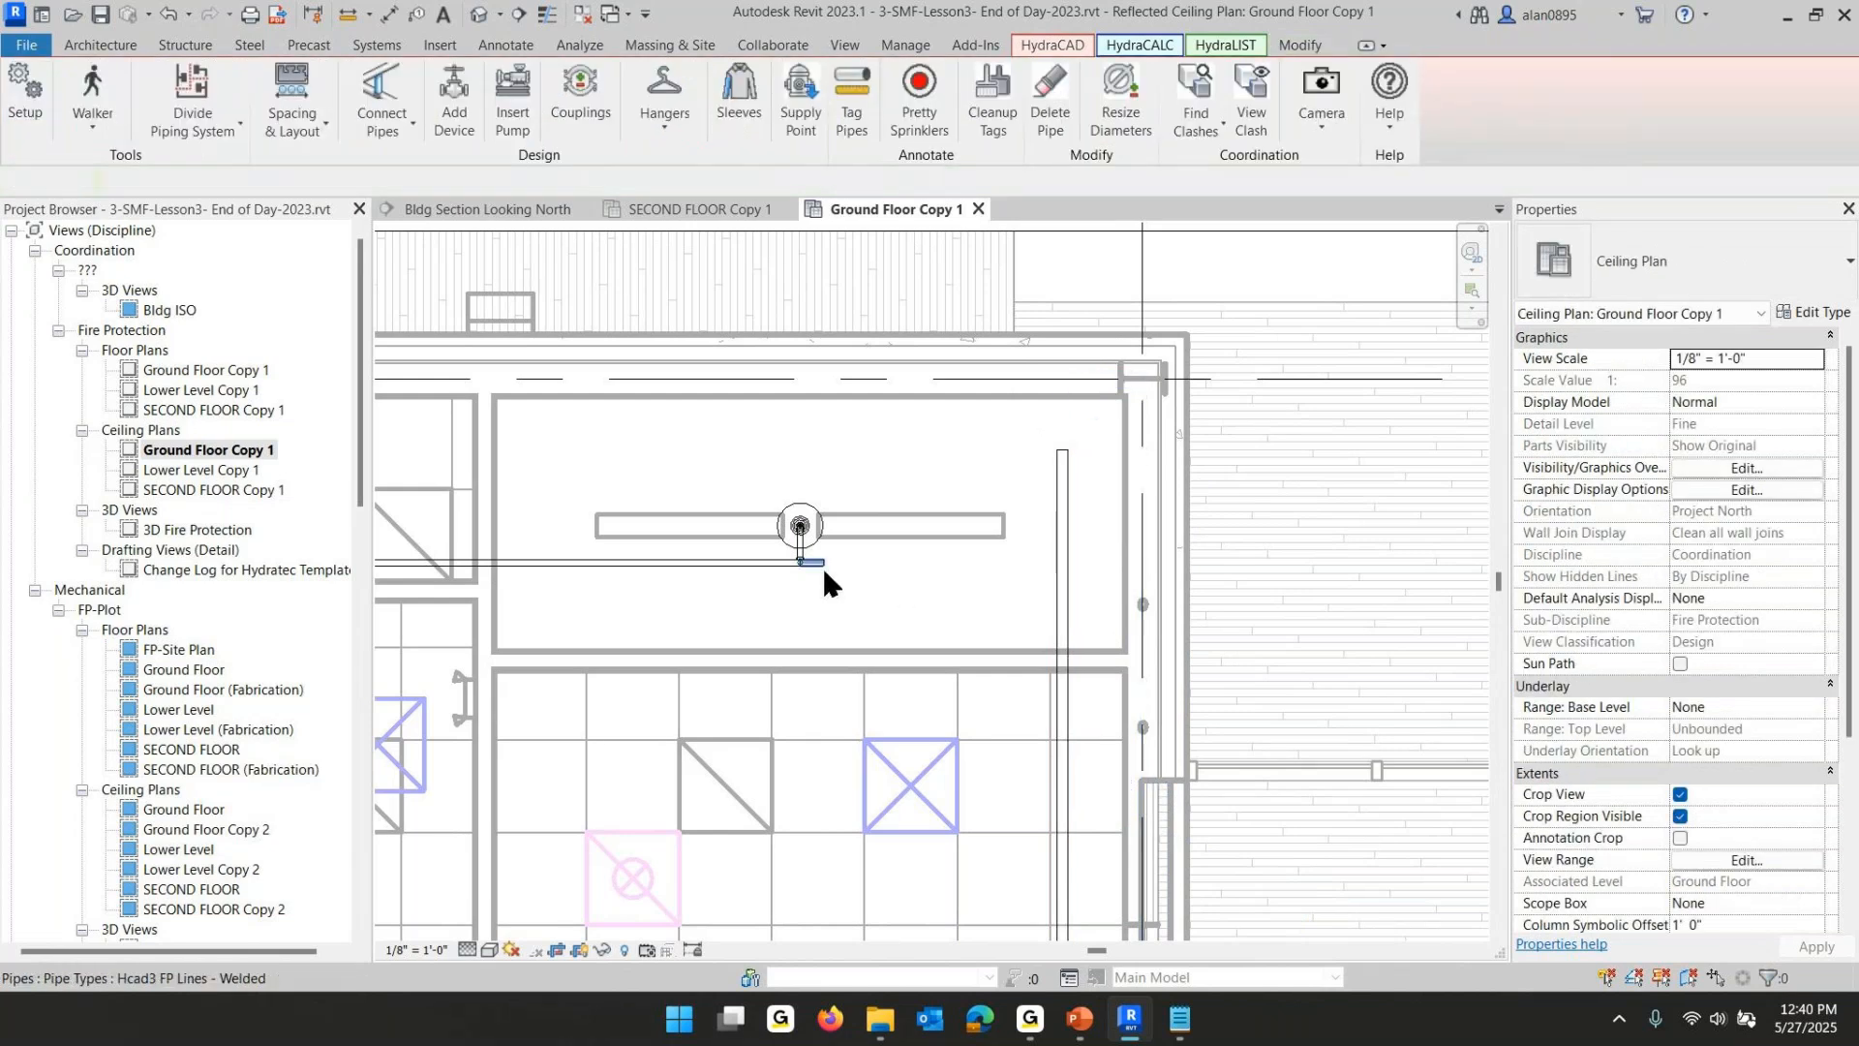
# - Extend the branchline's end across toward the main
pyautogui.click(816, 562)
pyautogui.moveTo(822, 561); pyautogui.dragTo(1029, 562)
pyautogui.moveTo(948, 608); pyautogui.dragTo(946, 611)
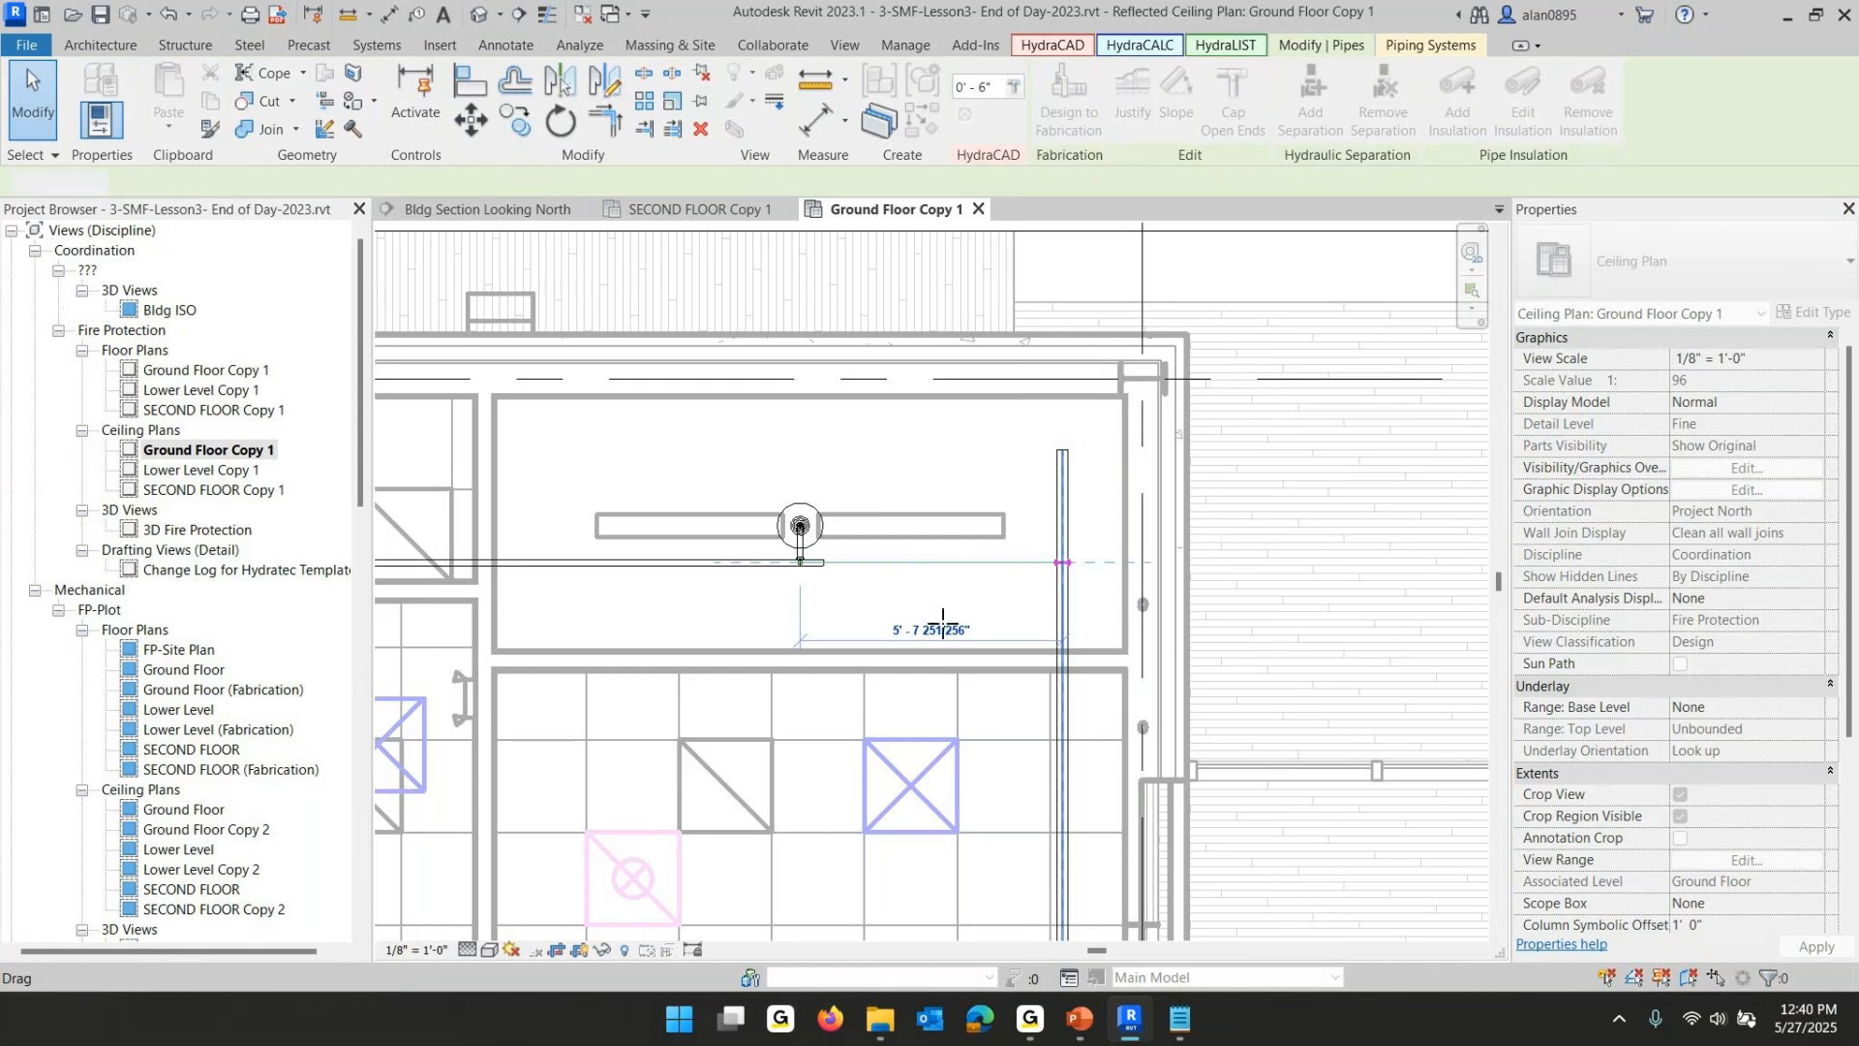
pyautogui.press('Escape')
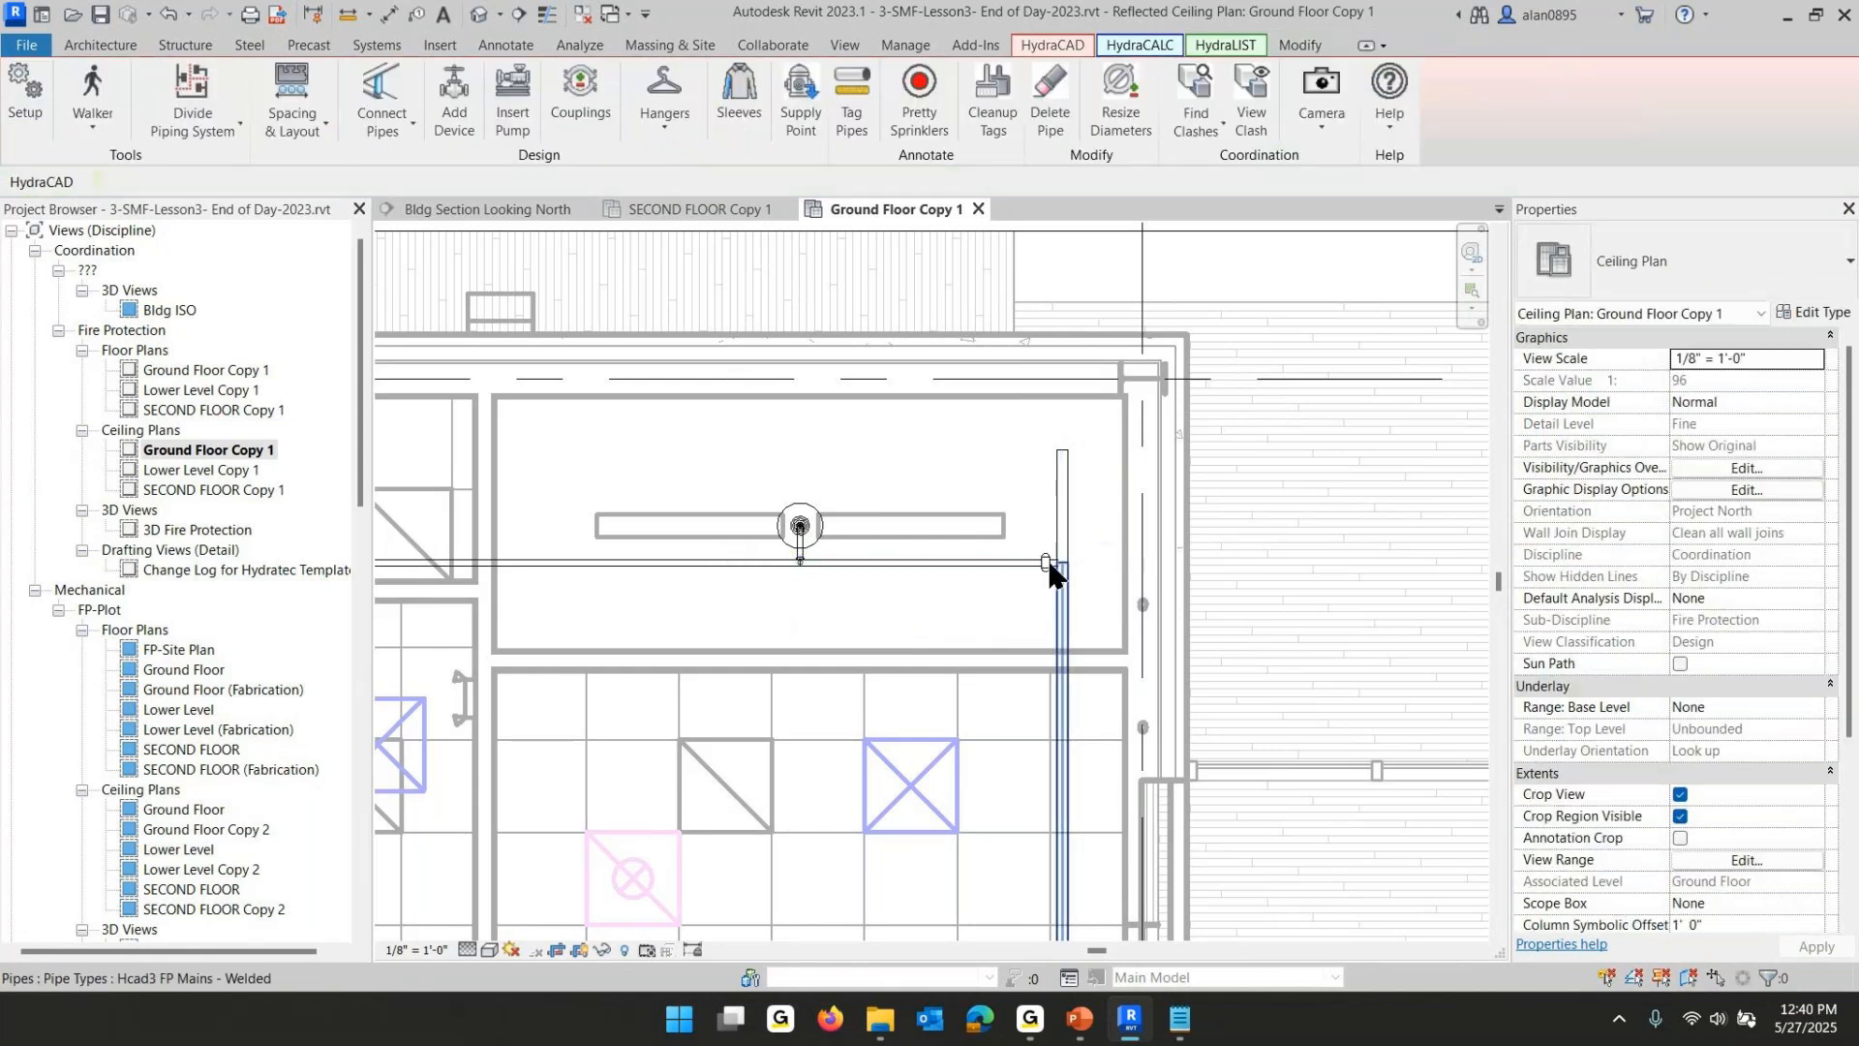
# - Select the short main segment at the branchline end and apply a HydraCAD pipe modification to it
pyautogui.click(1061, 478)
pyautogui.click(1012, 87)
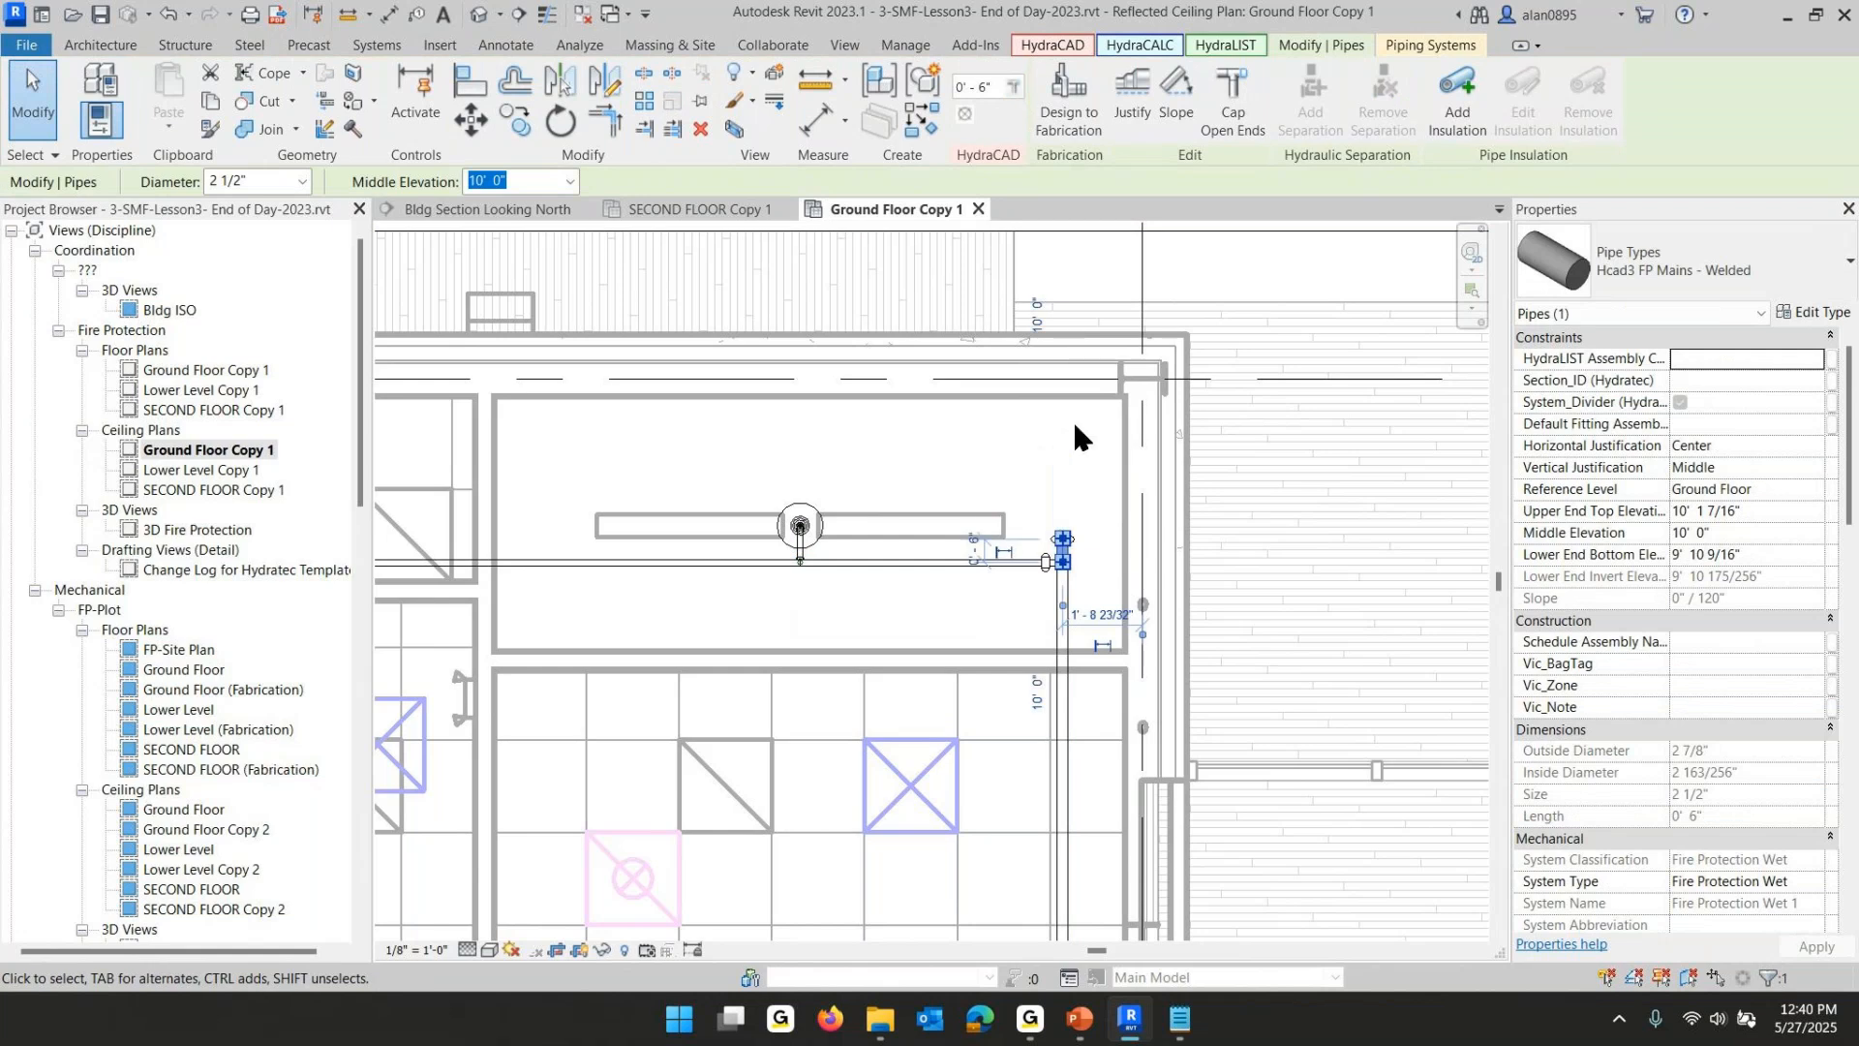
pyautogui.scroll(-4, 1072, 421)
pyautogui.scroll(-1, 1120, 619)
pyautogui.moveTo(1121, 674); pyautogui.dragTo(1075, 345, button='middle')
pyautogui.scroll(8, 1058, 639)
pyautogui.click(963, 420)
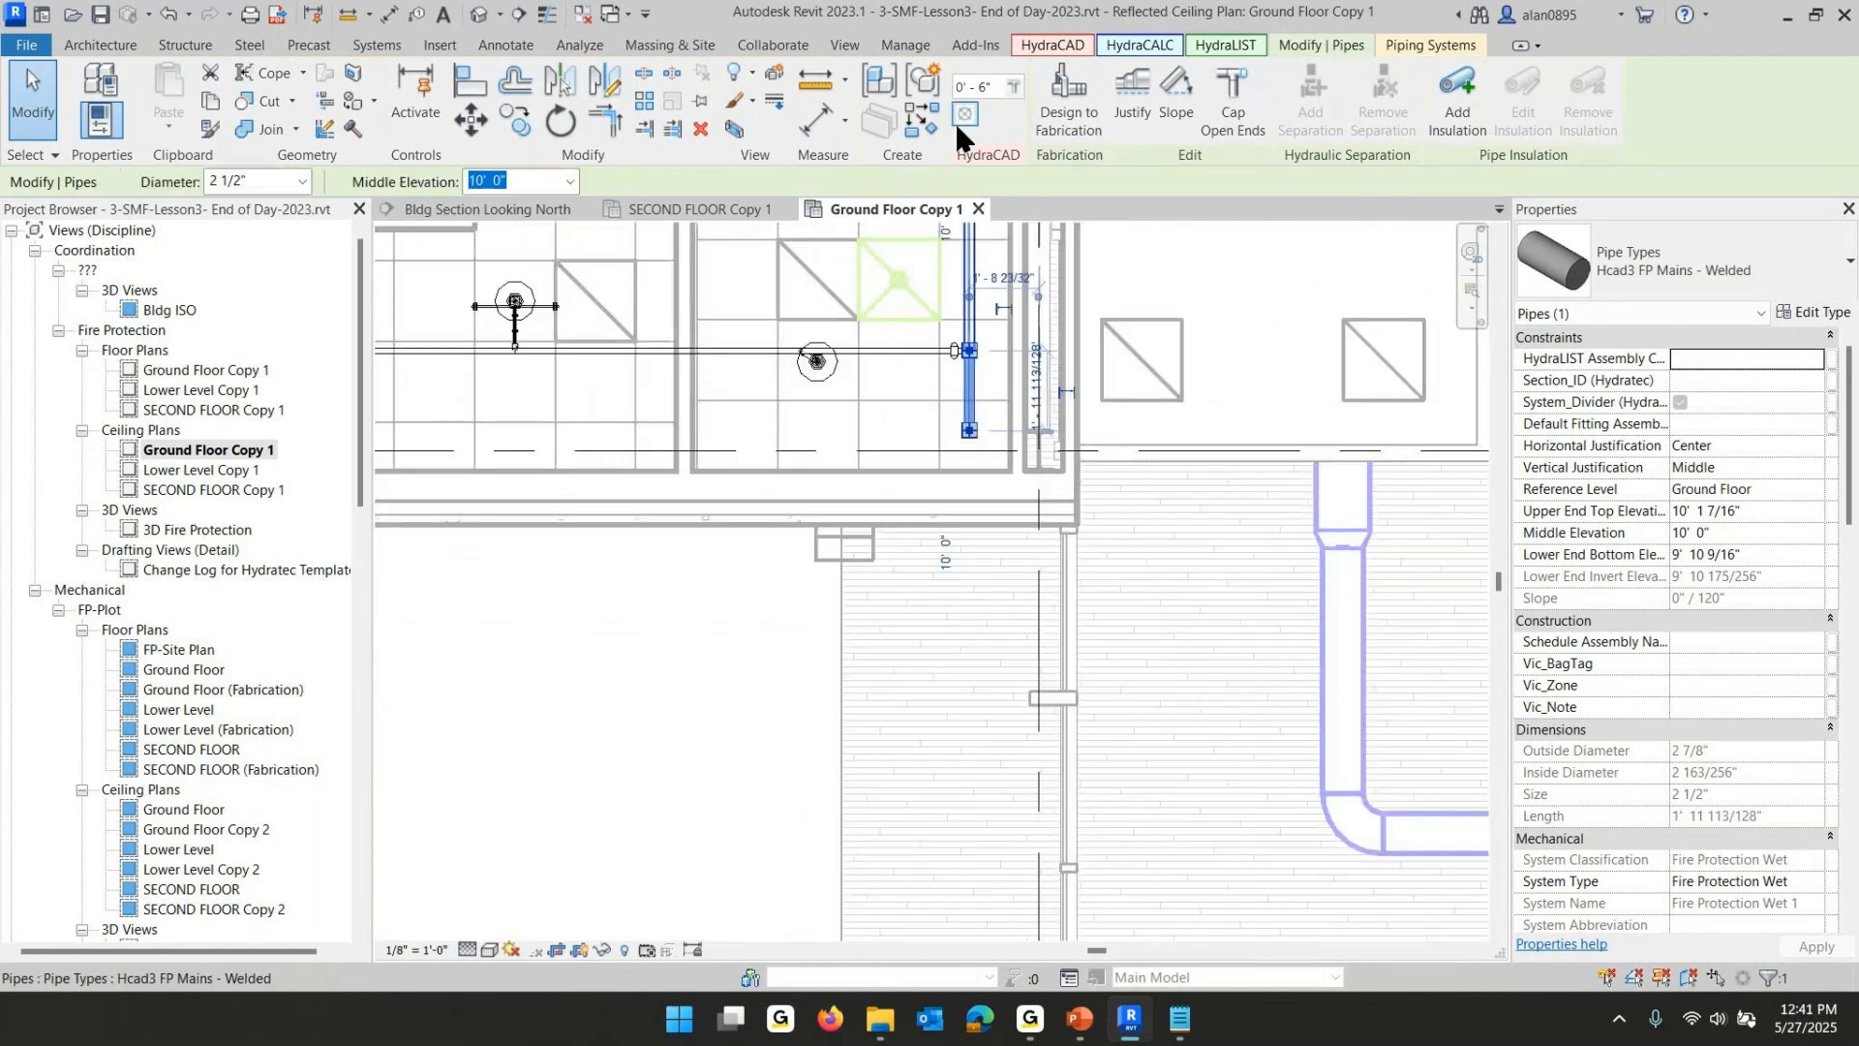
pyautogui.click(1013, 87)
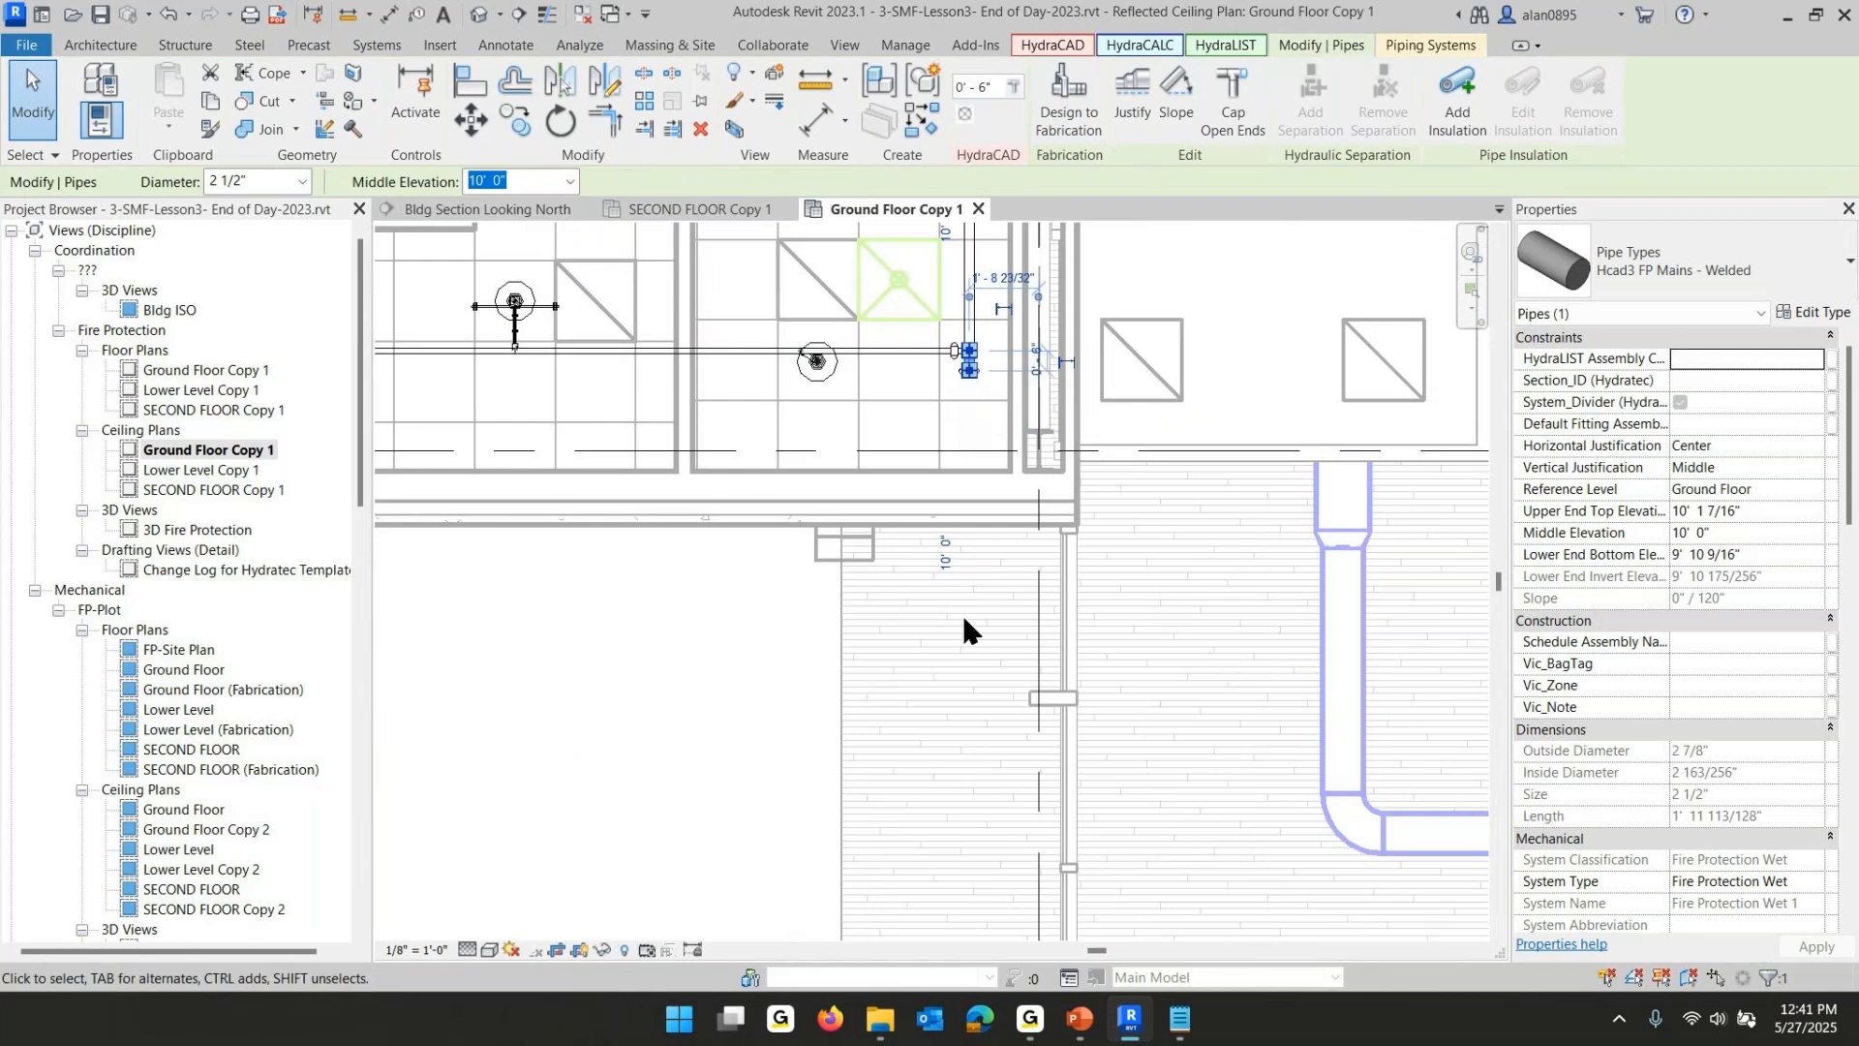
pyautogui.click(664, 658)
# - Extend the 2 1/2" pipe below the lobby leftward to the riser
pyautogui.scroll(-5, 664, 668)
pyautogui.scroll(-1, 662, 689)
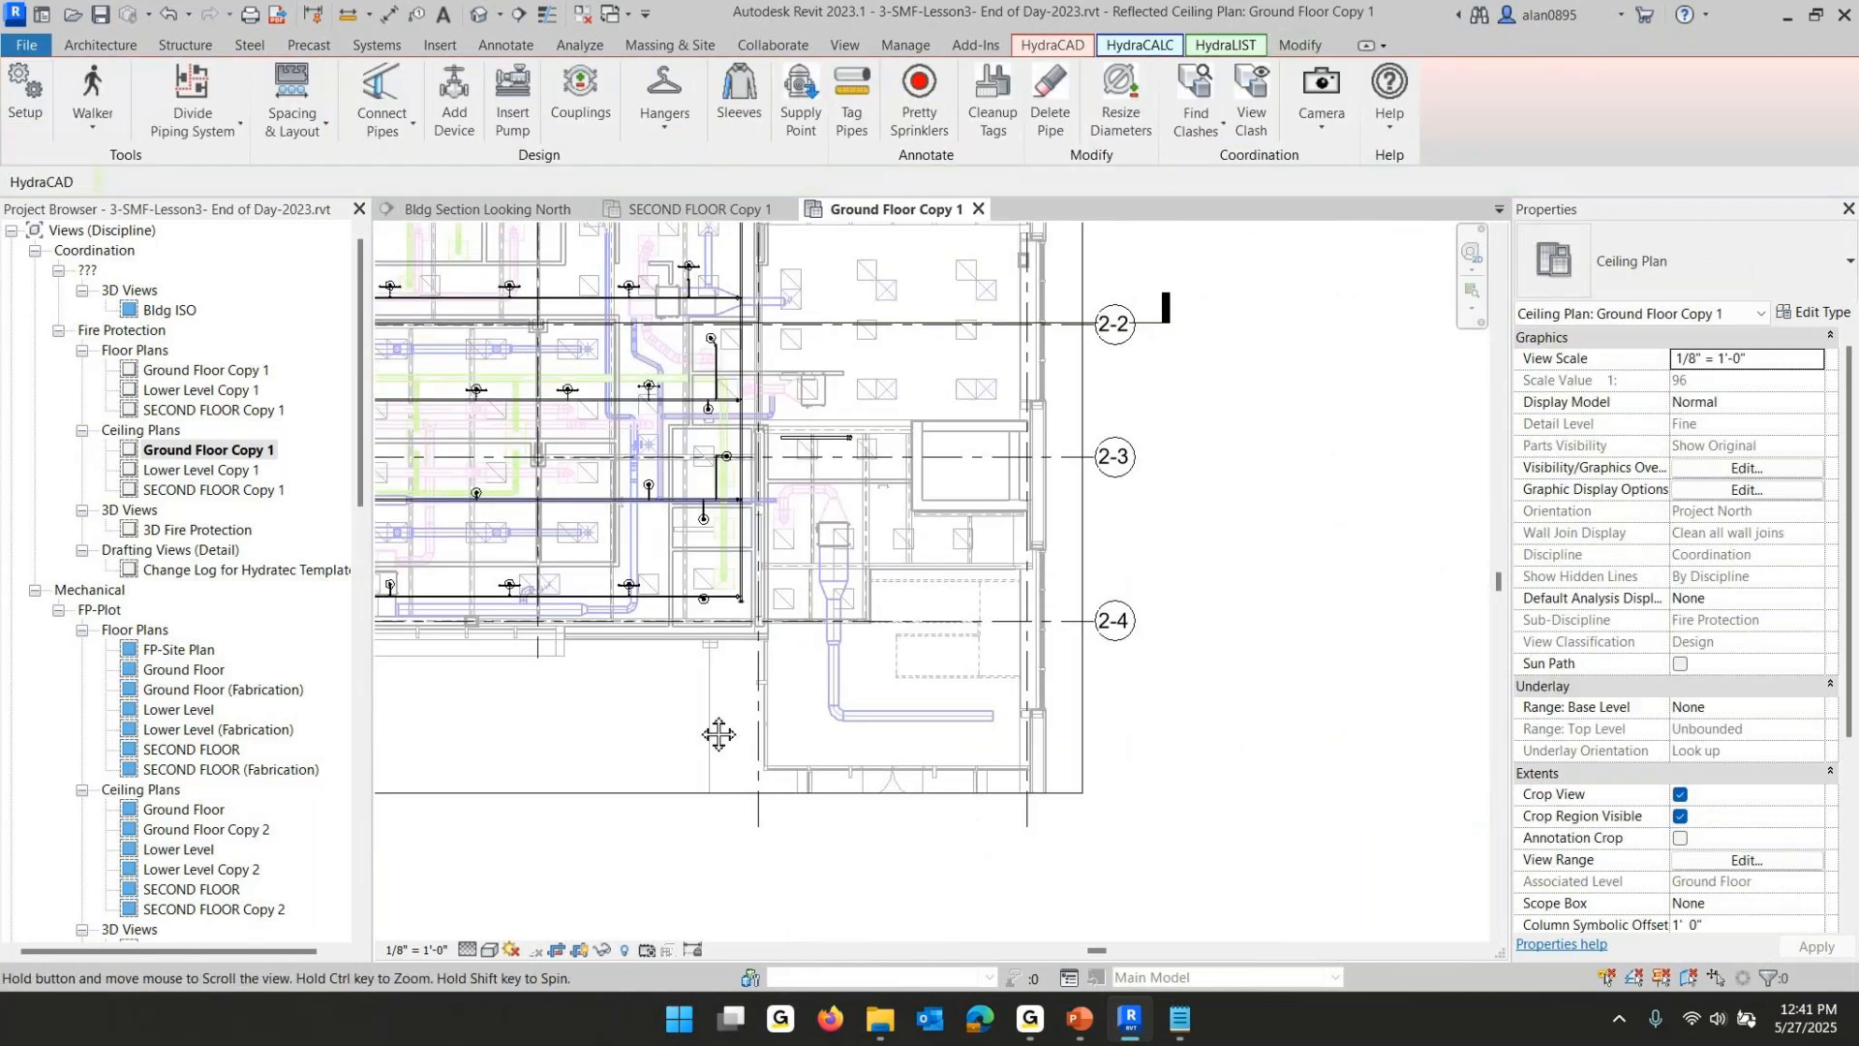
pyautogui.moveTo(673, 689); pyautogui.dragTo(789, 809, button='middle')
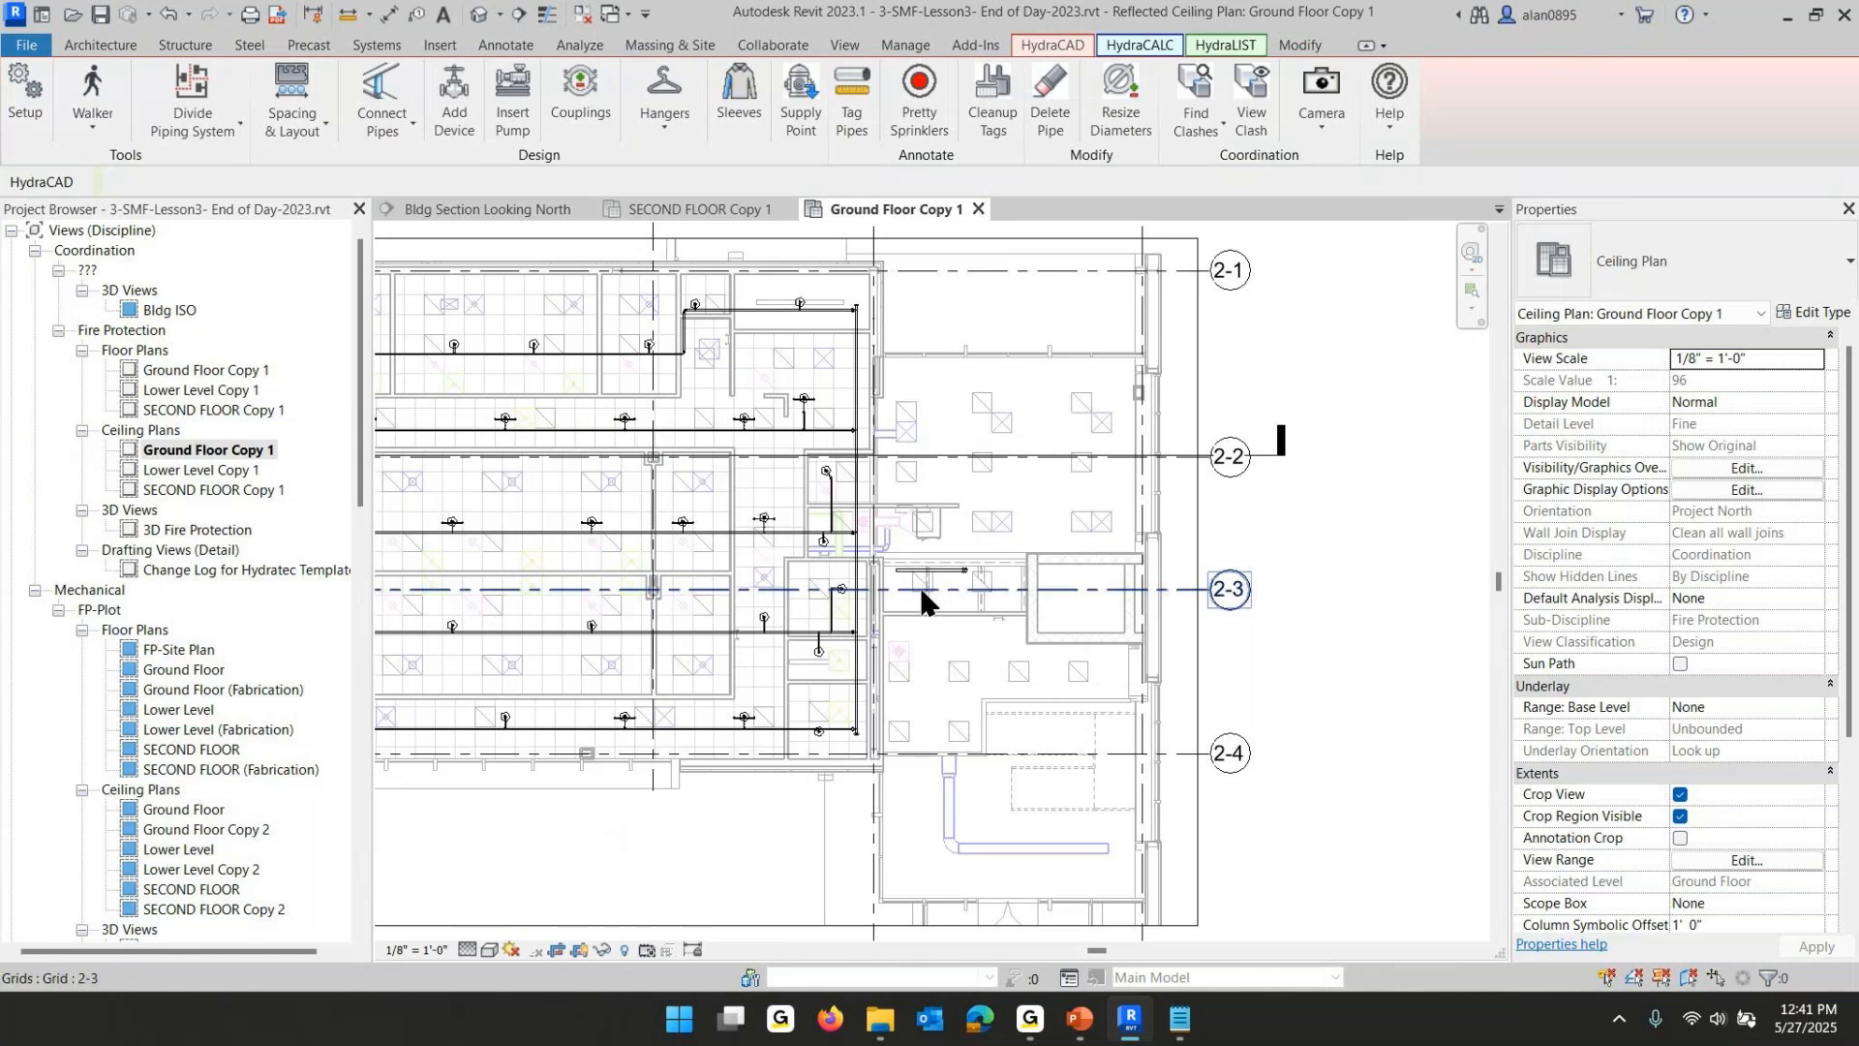
pyautogui.scroll(5, 920, 581)
pyautogui.click(881, 557)
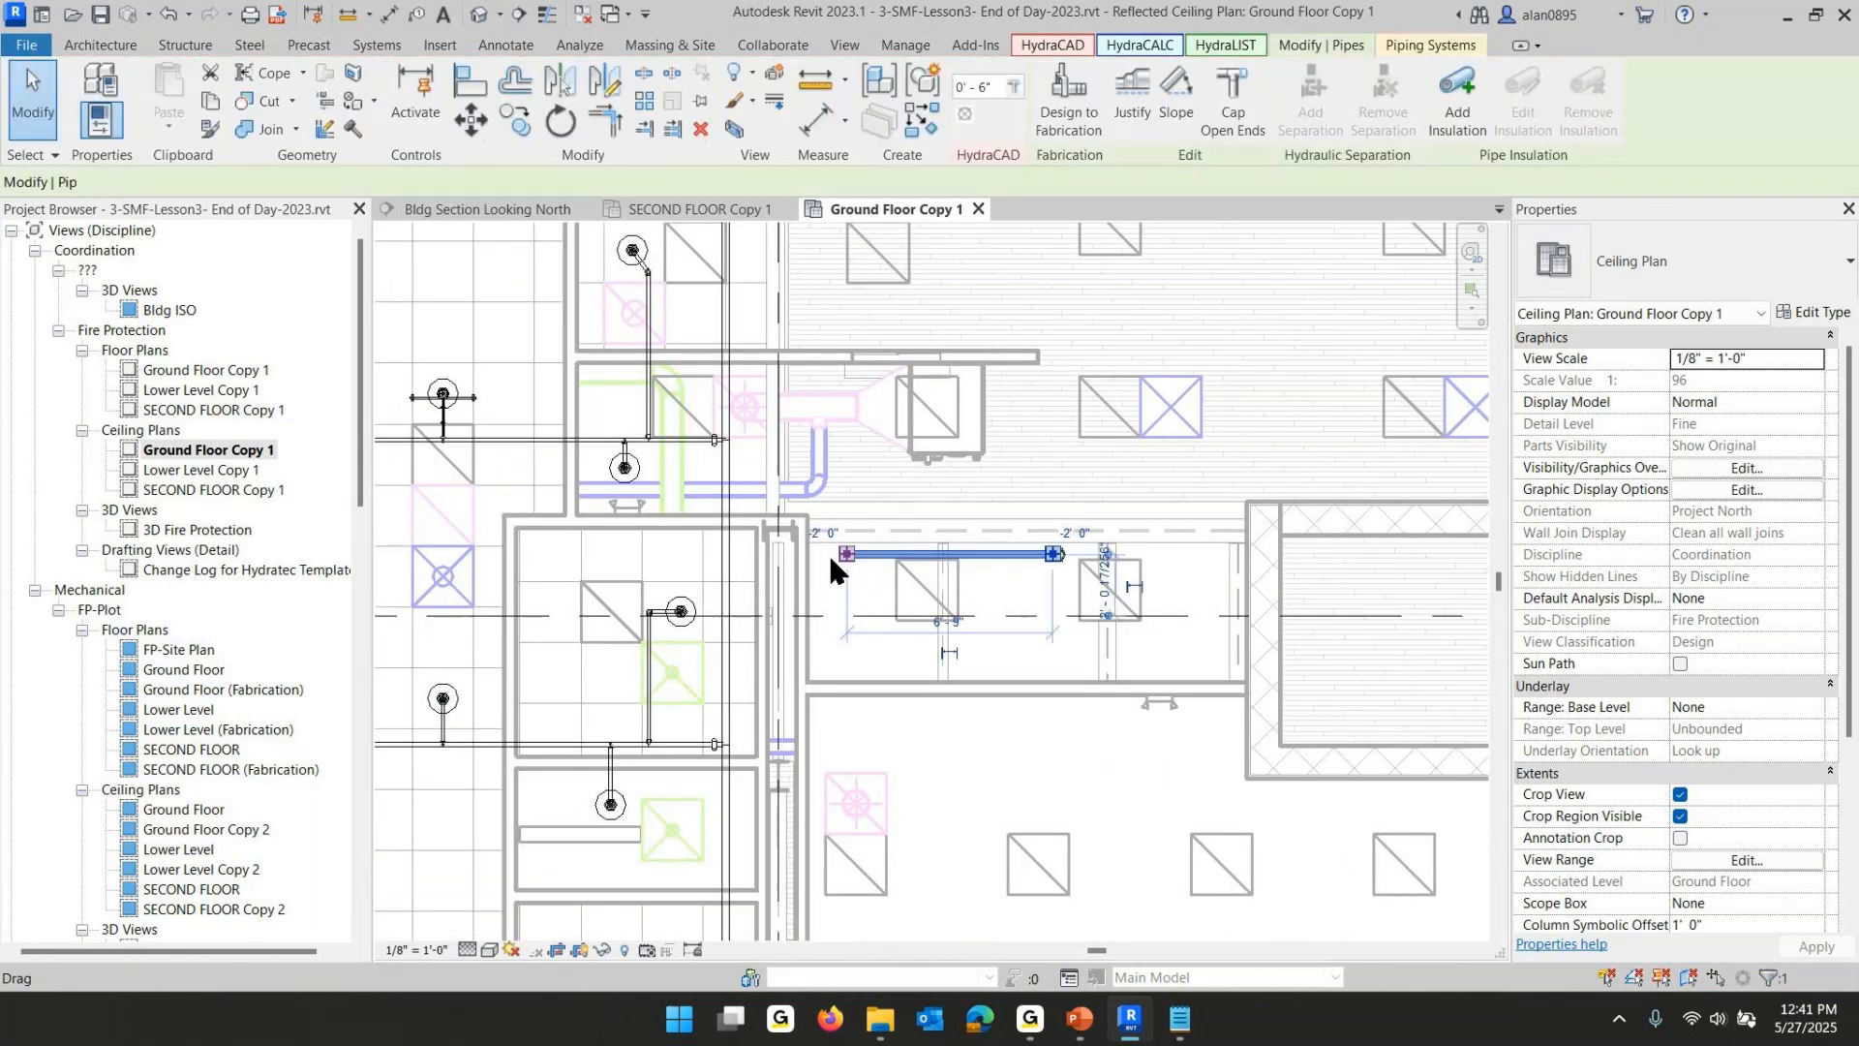
pyautogui.moveTo(848, 554); pyautogui.dragTo(728, 556)
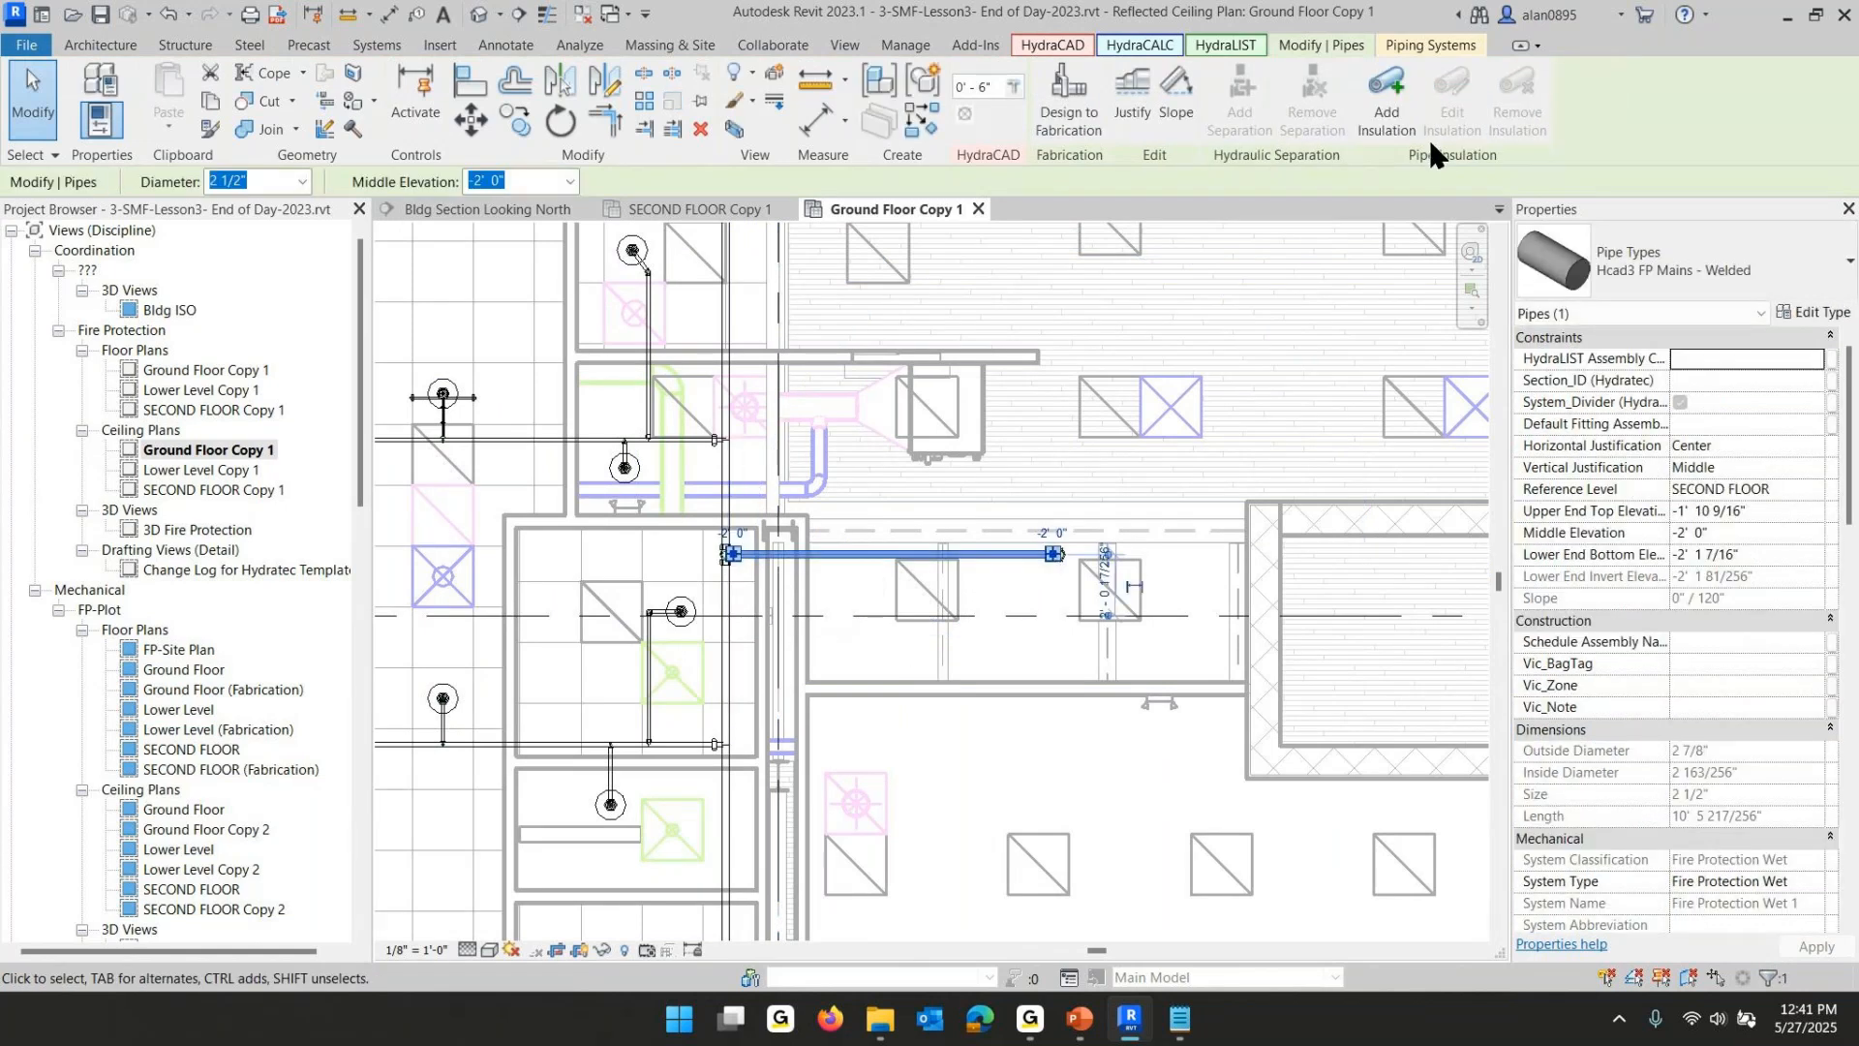
pyautogui.click(1146, 502)
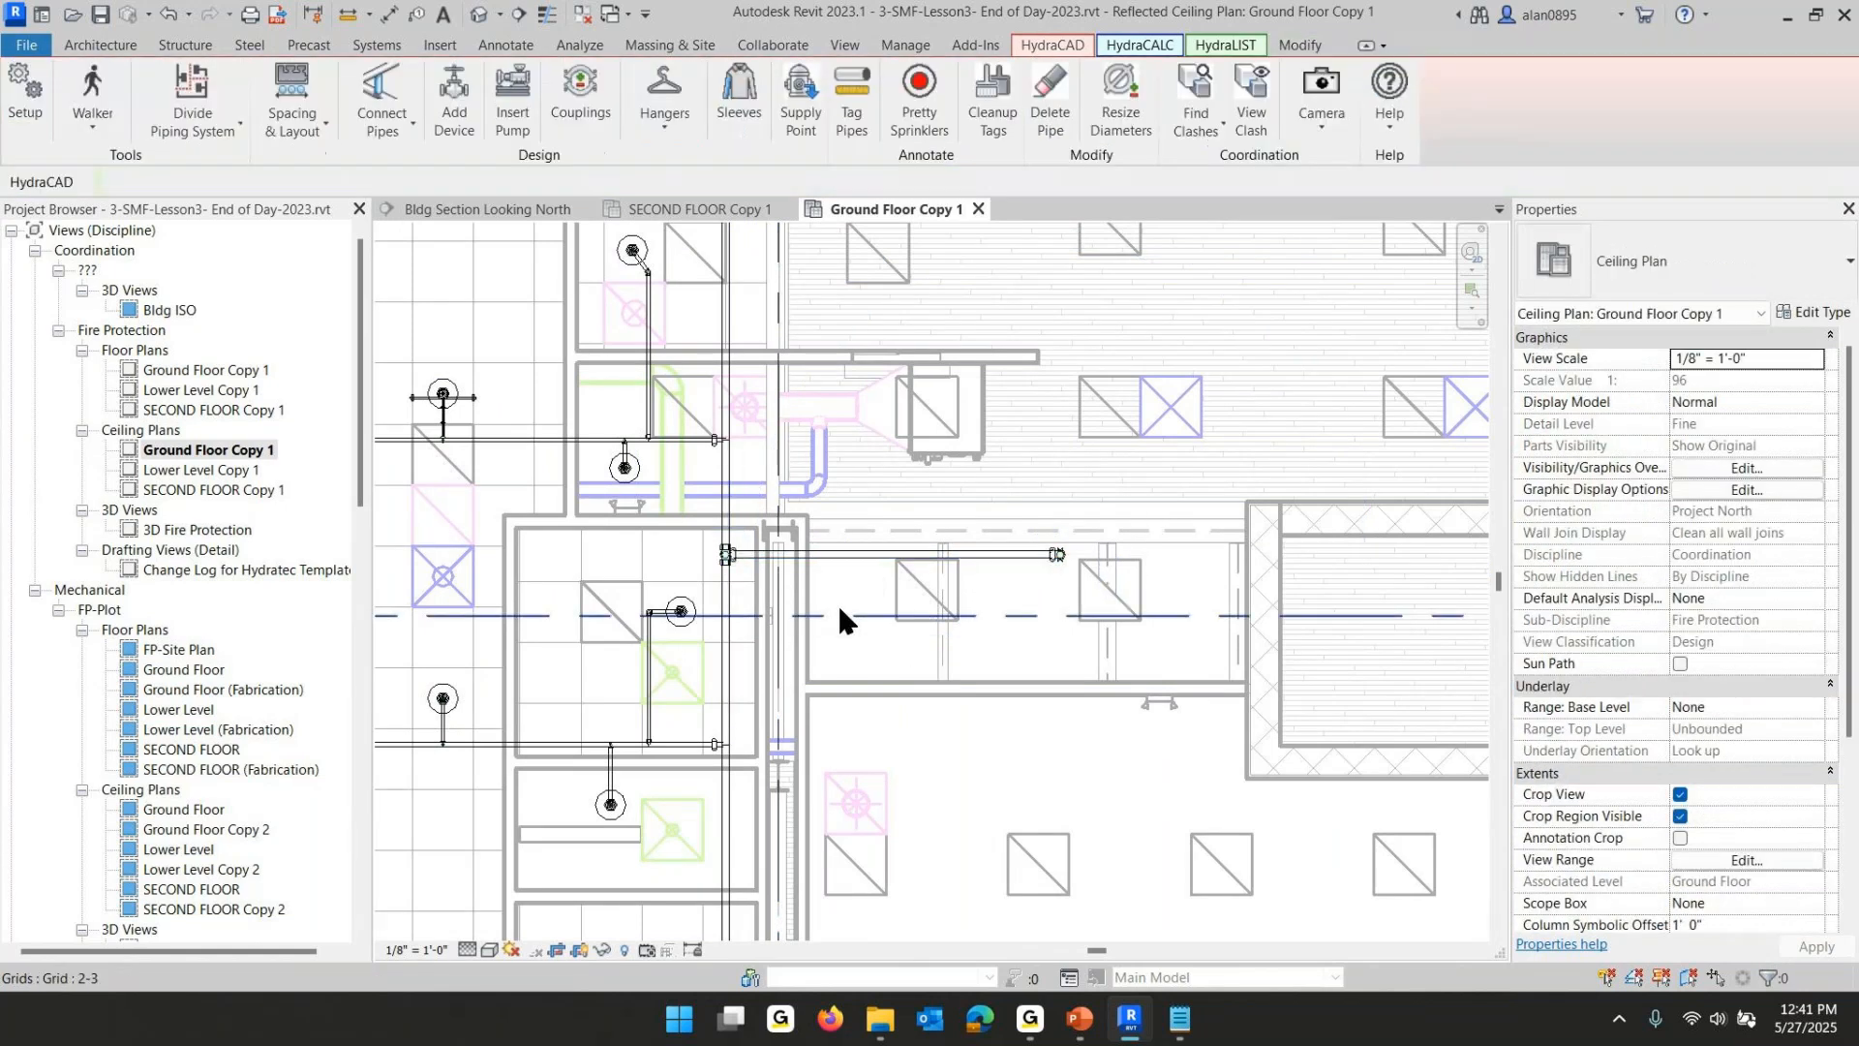
# - Change that 2 1/2" pipe's reference level to Ground Floor
pyautogui.click(923, 553)
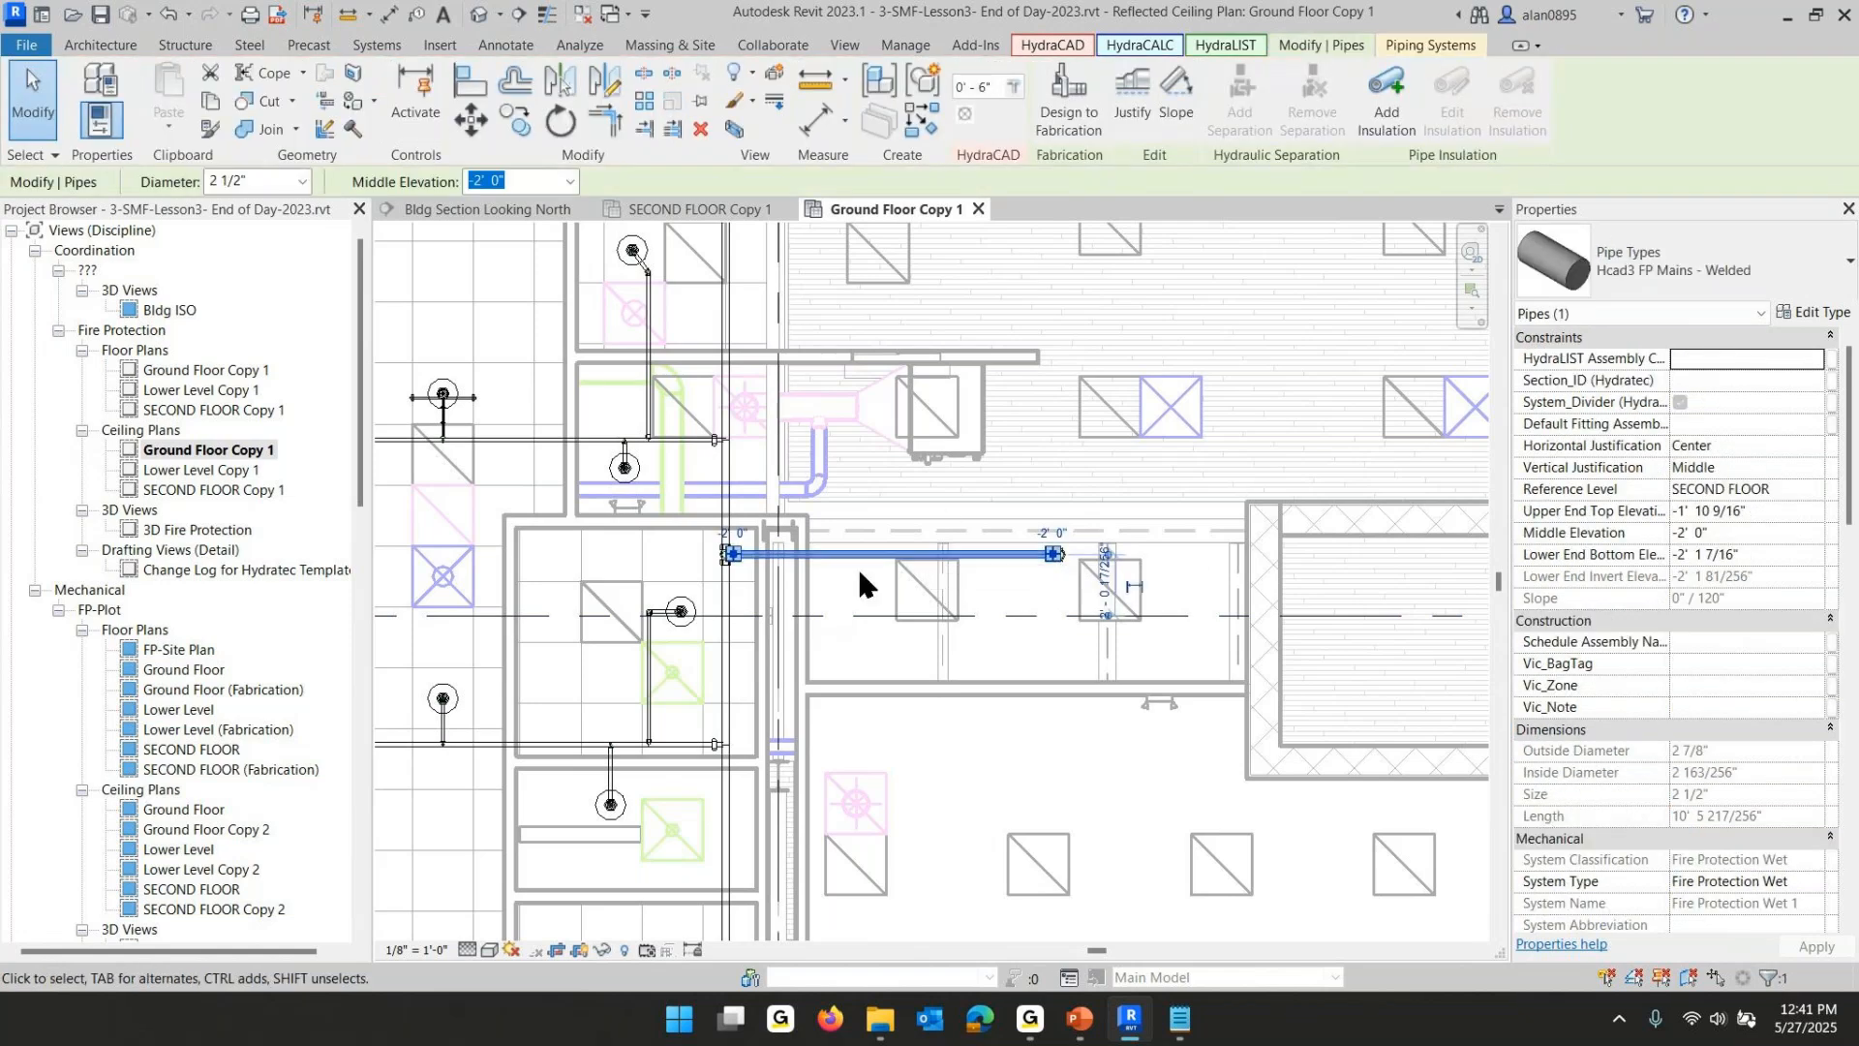
pyautogui.click(1188, 354)
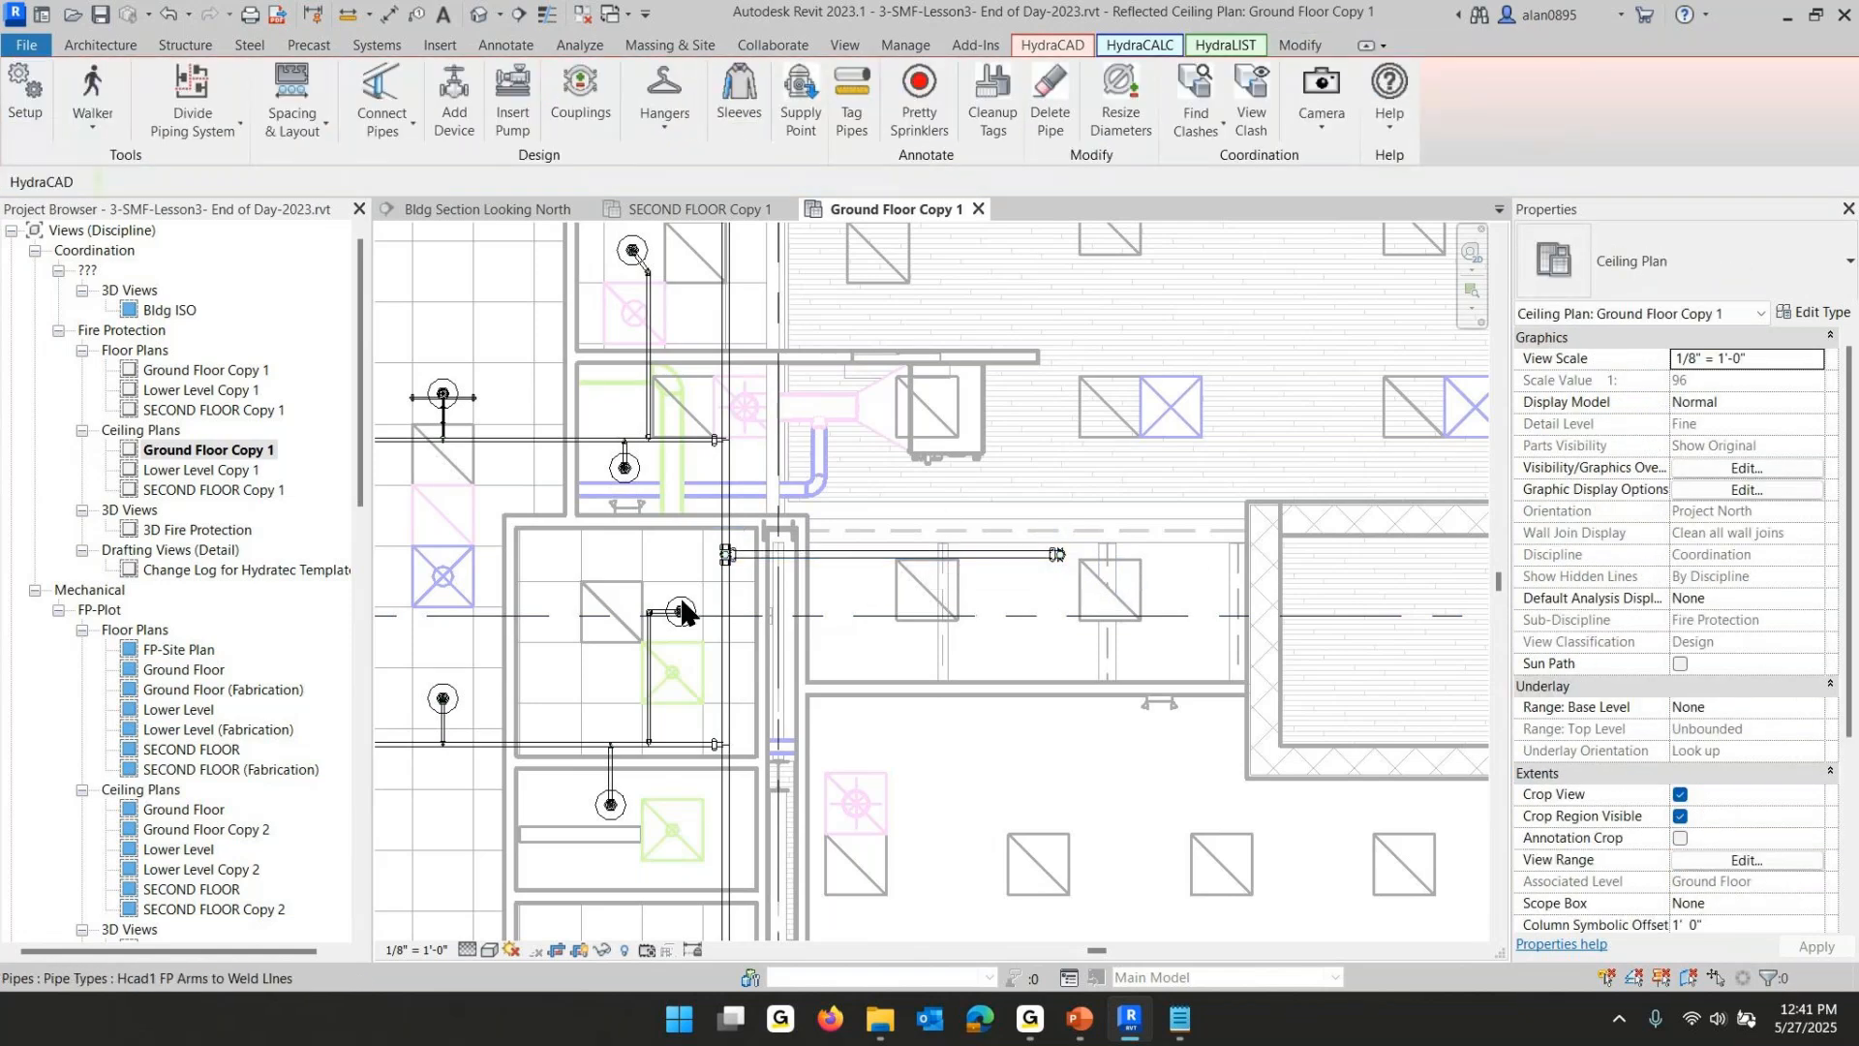
pyautogui.scroll(5, 727, 554)
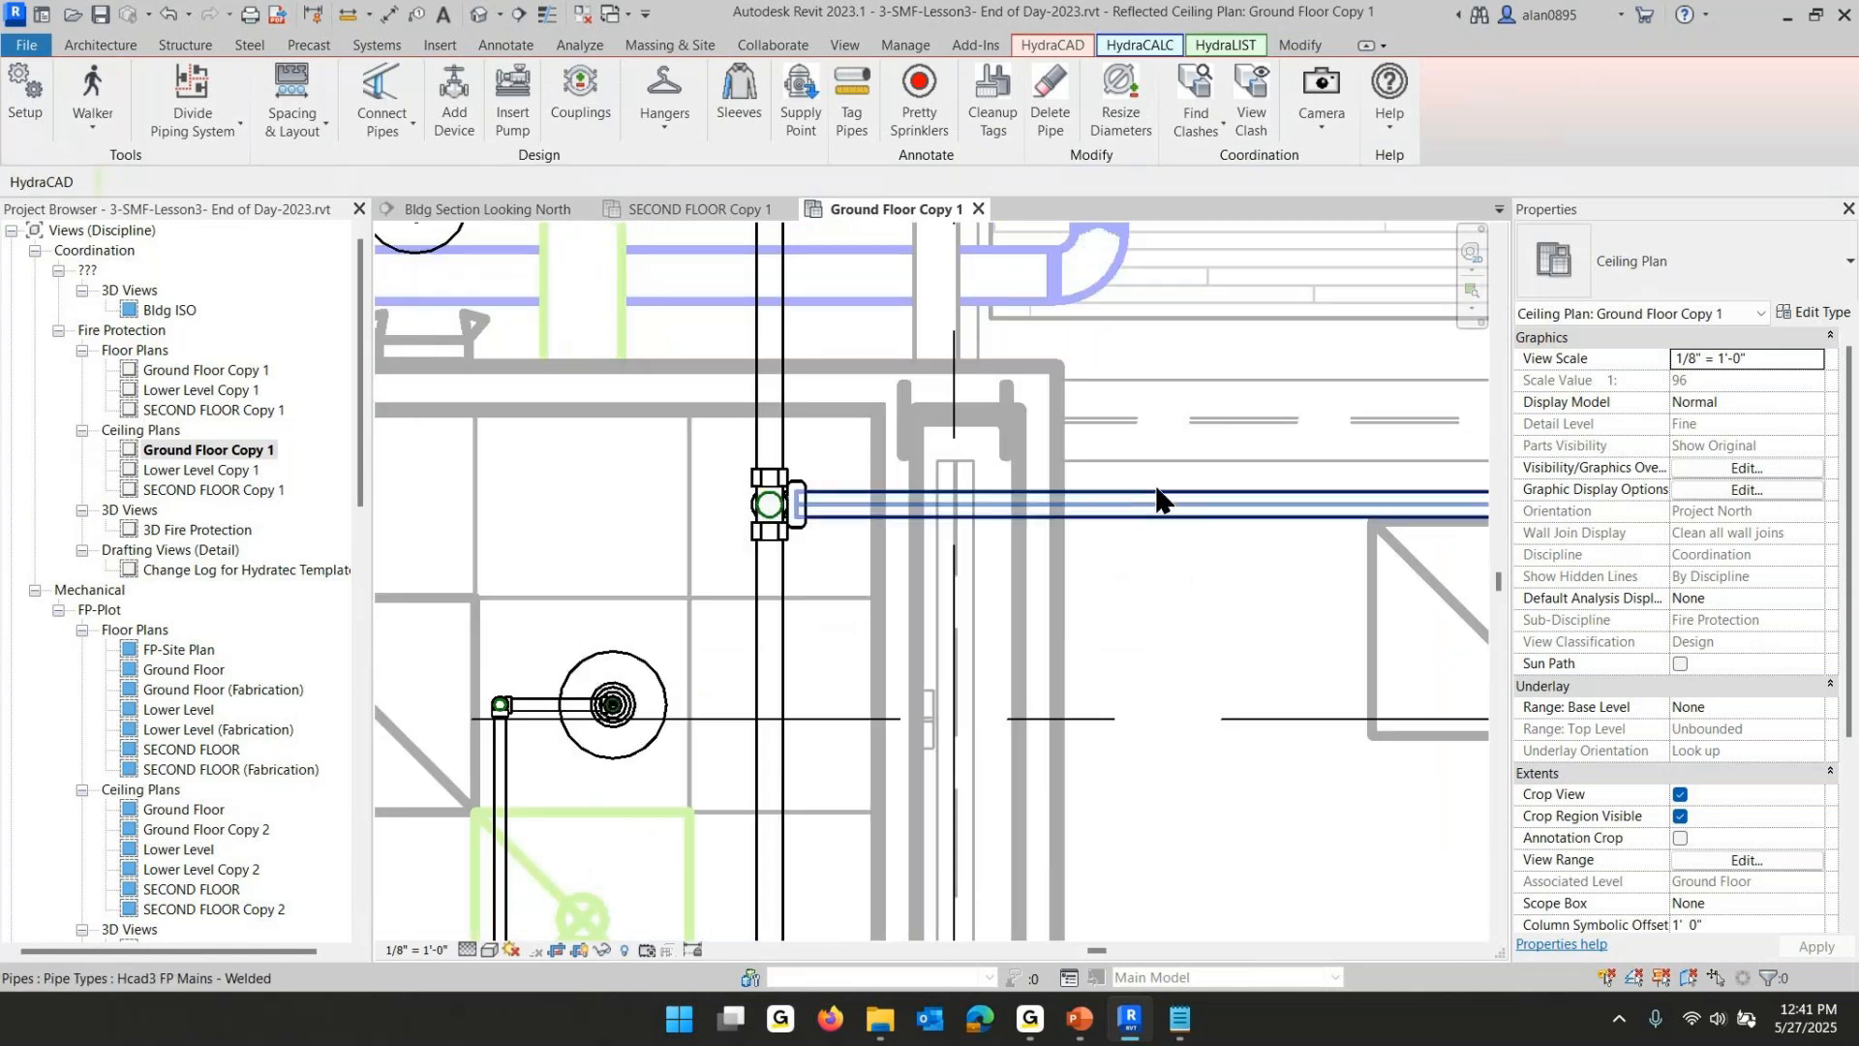
pyautogui.click(1229, 514)
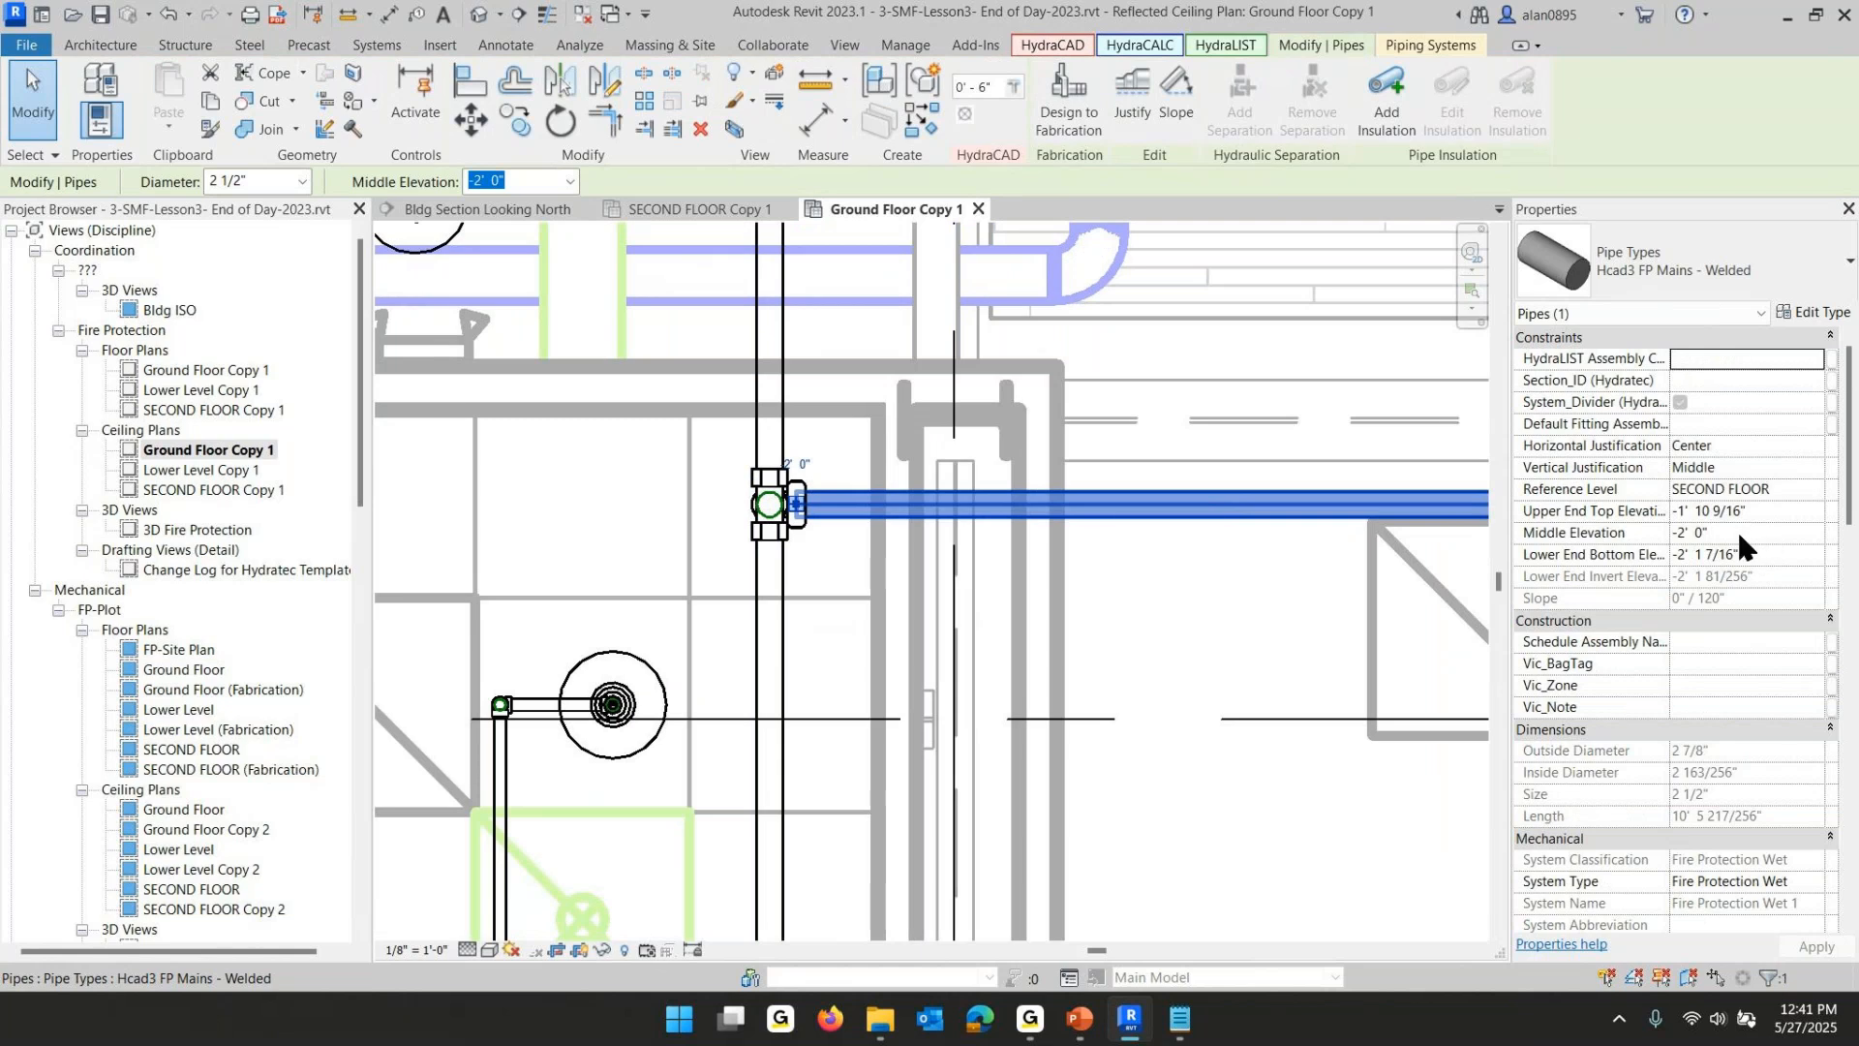
pyautogui.click(1746, 492)
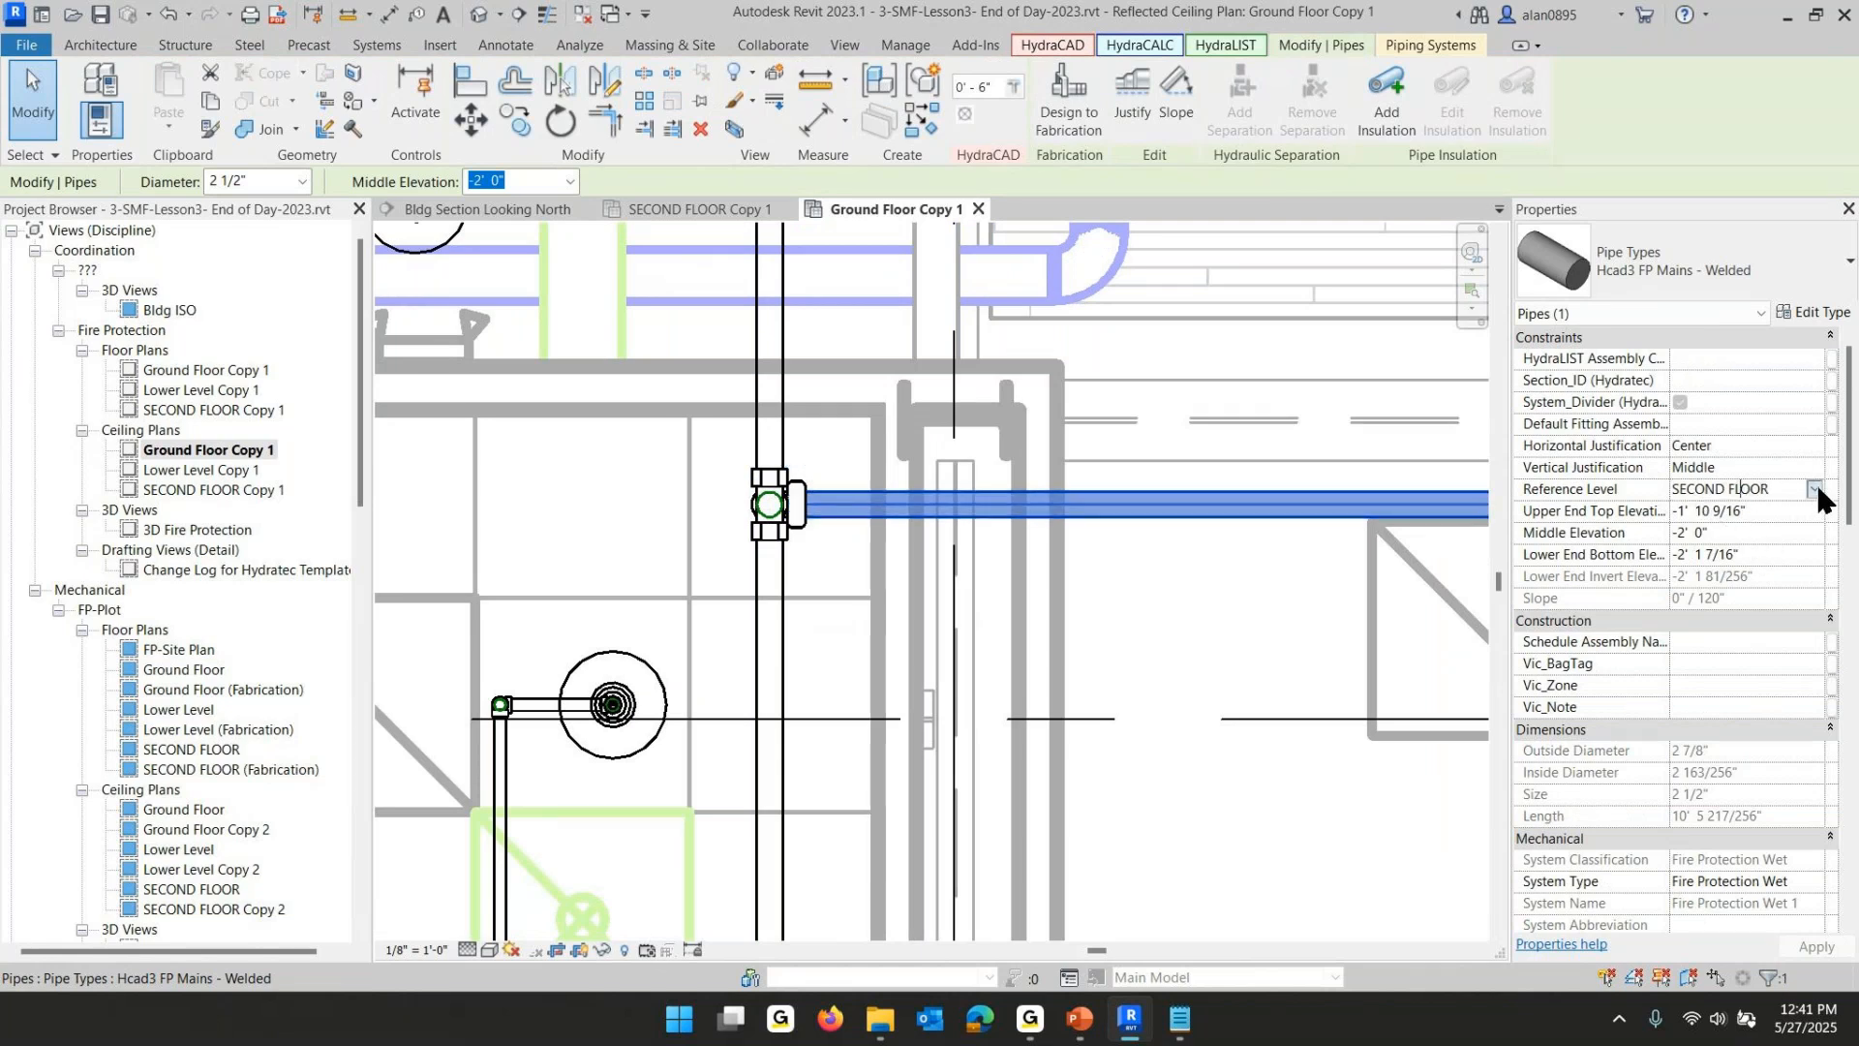
pyautogui.click(1815, 485)
pyautogui.click(1743, 529)
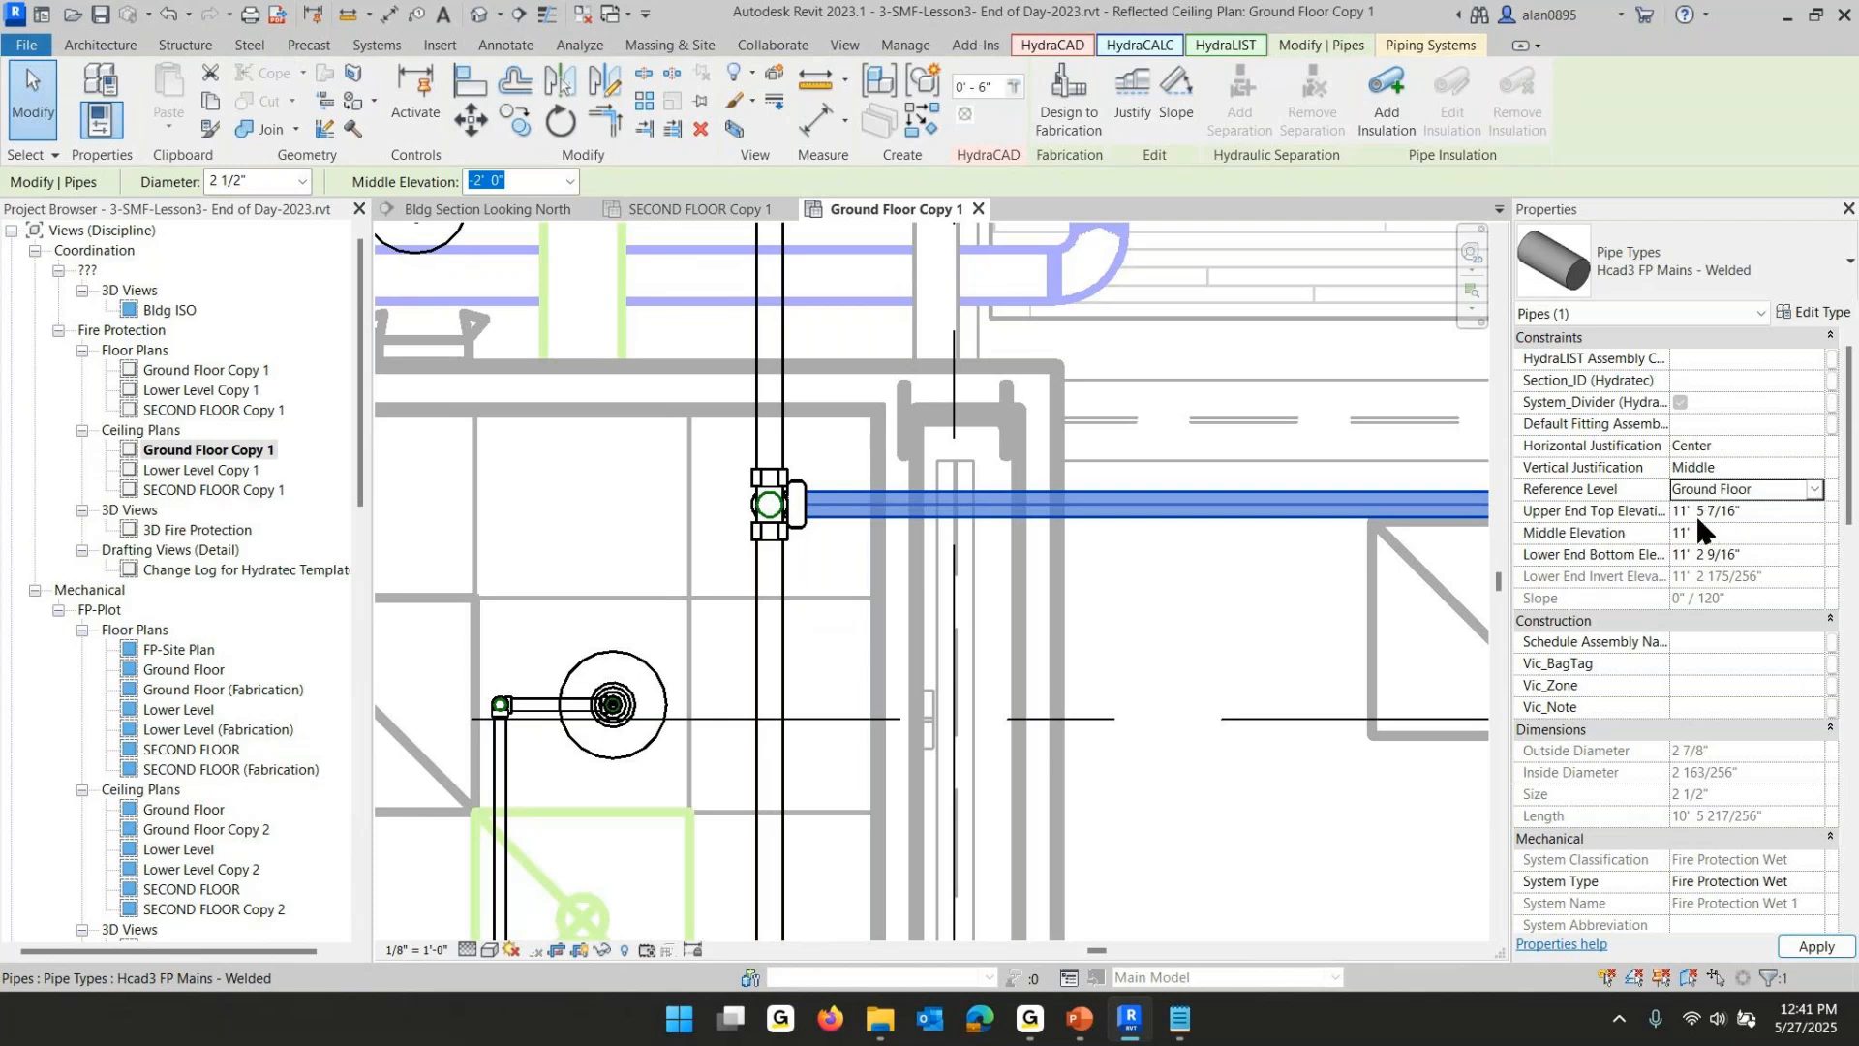
pyautogui.click(736, 581)
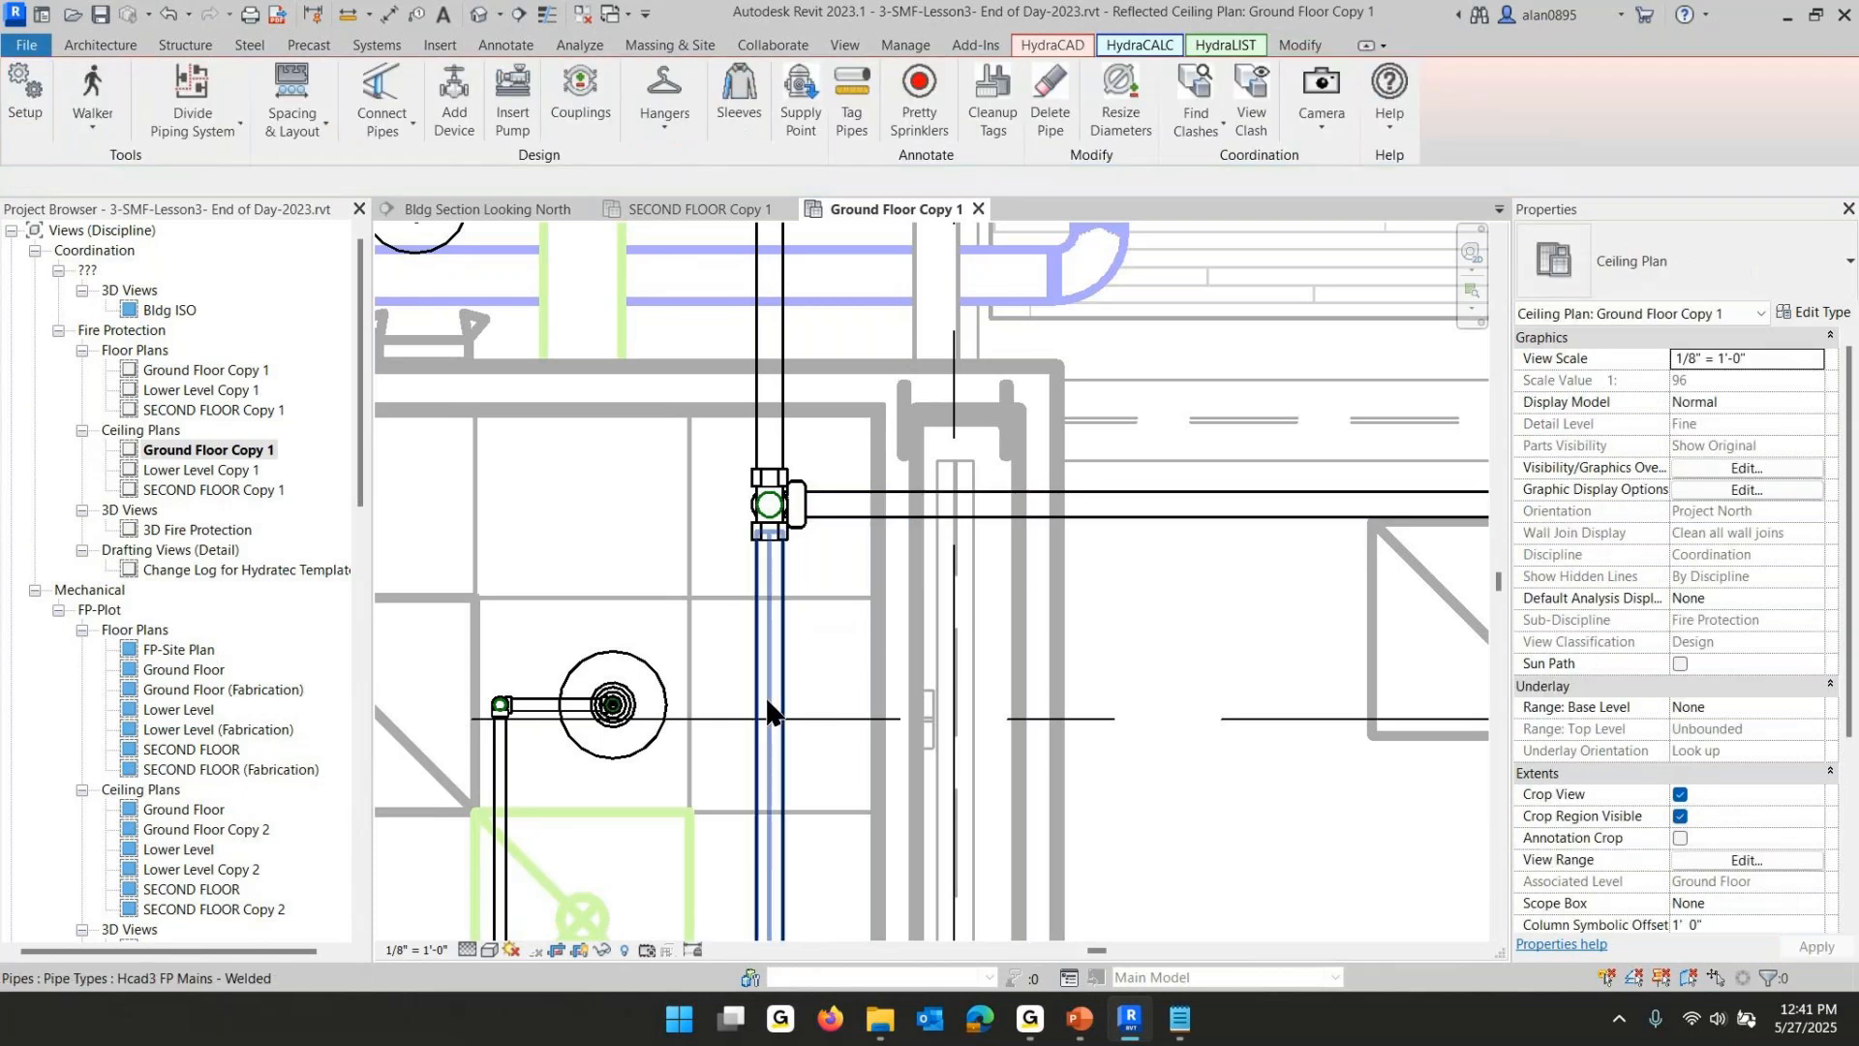
# - Inspect the vertical main's properties and review the ground-floor piping layout
pyautogui.click(779, 678)
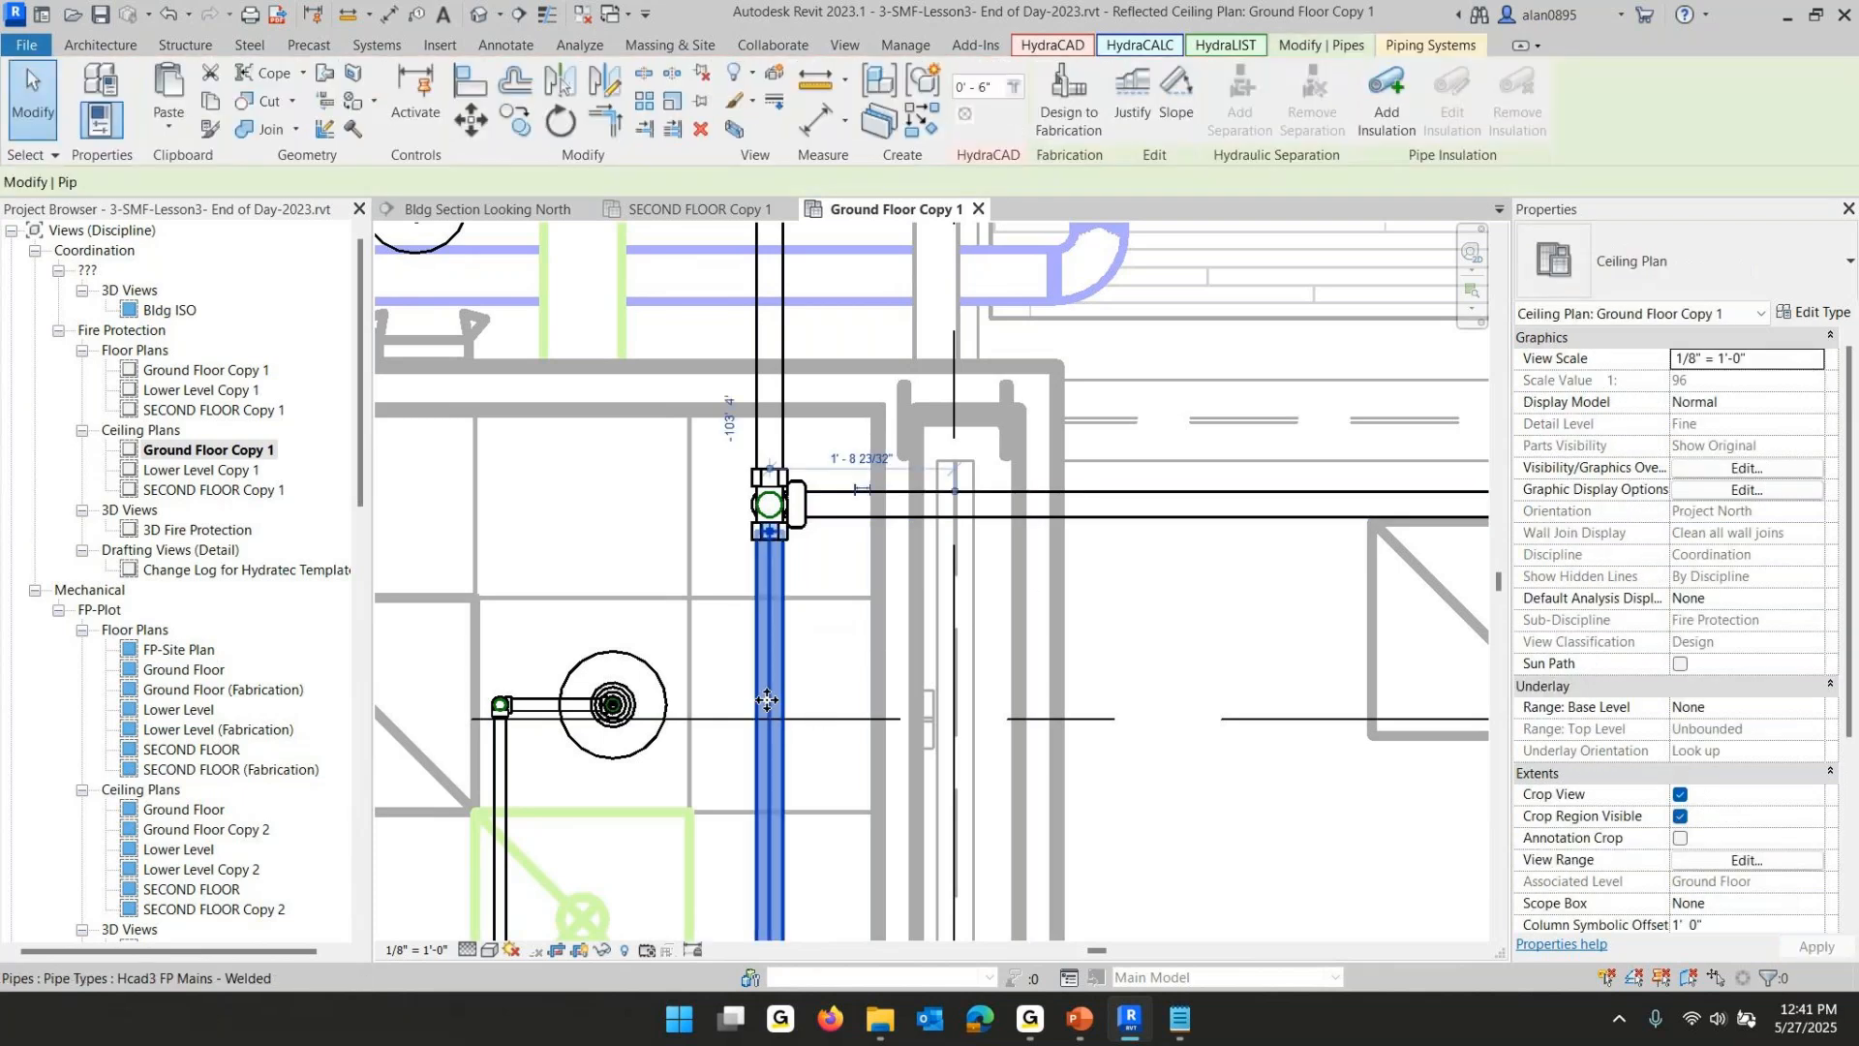
pyautogui.click(961, 598)
pyautogui.scroll(-5, 960, 599)
pyautogui.scroll(-3, 958, 605)
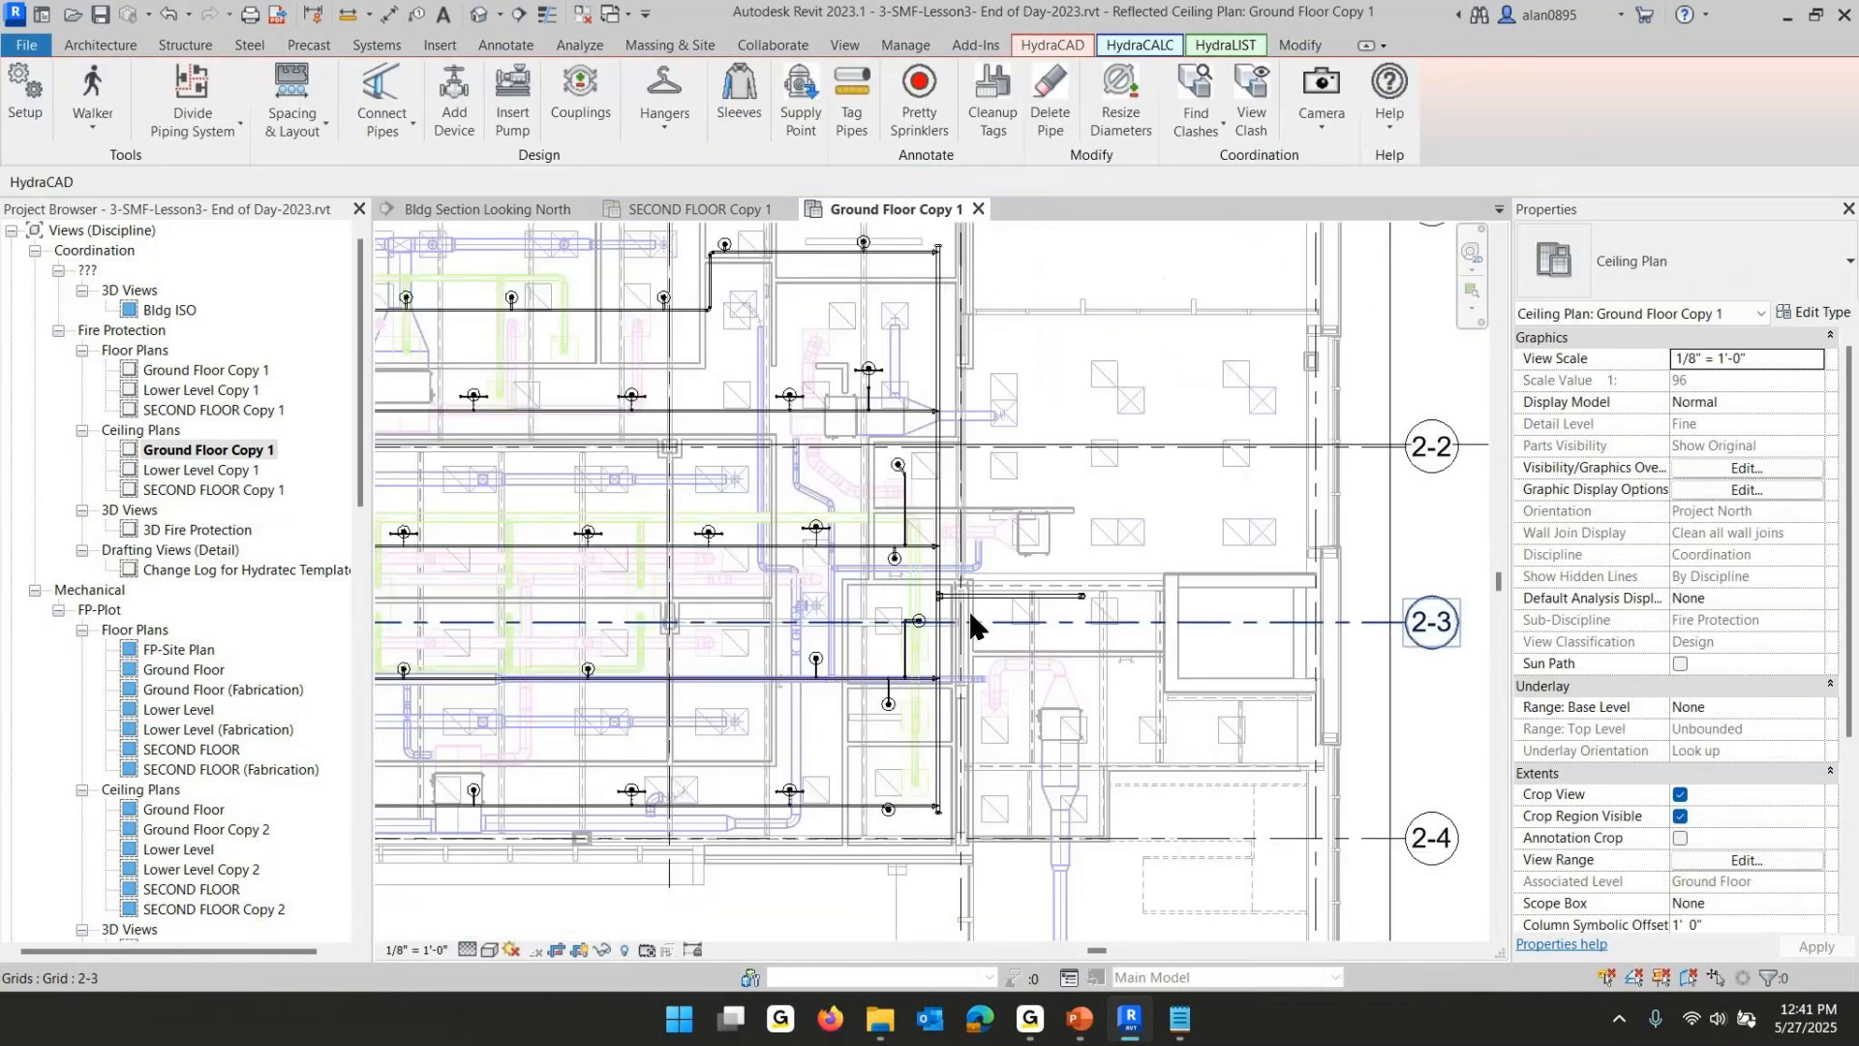
pyautogui.moveTo(987, 629); pyautogui.dragTo(1197, 604, button='middle')
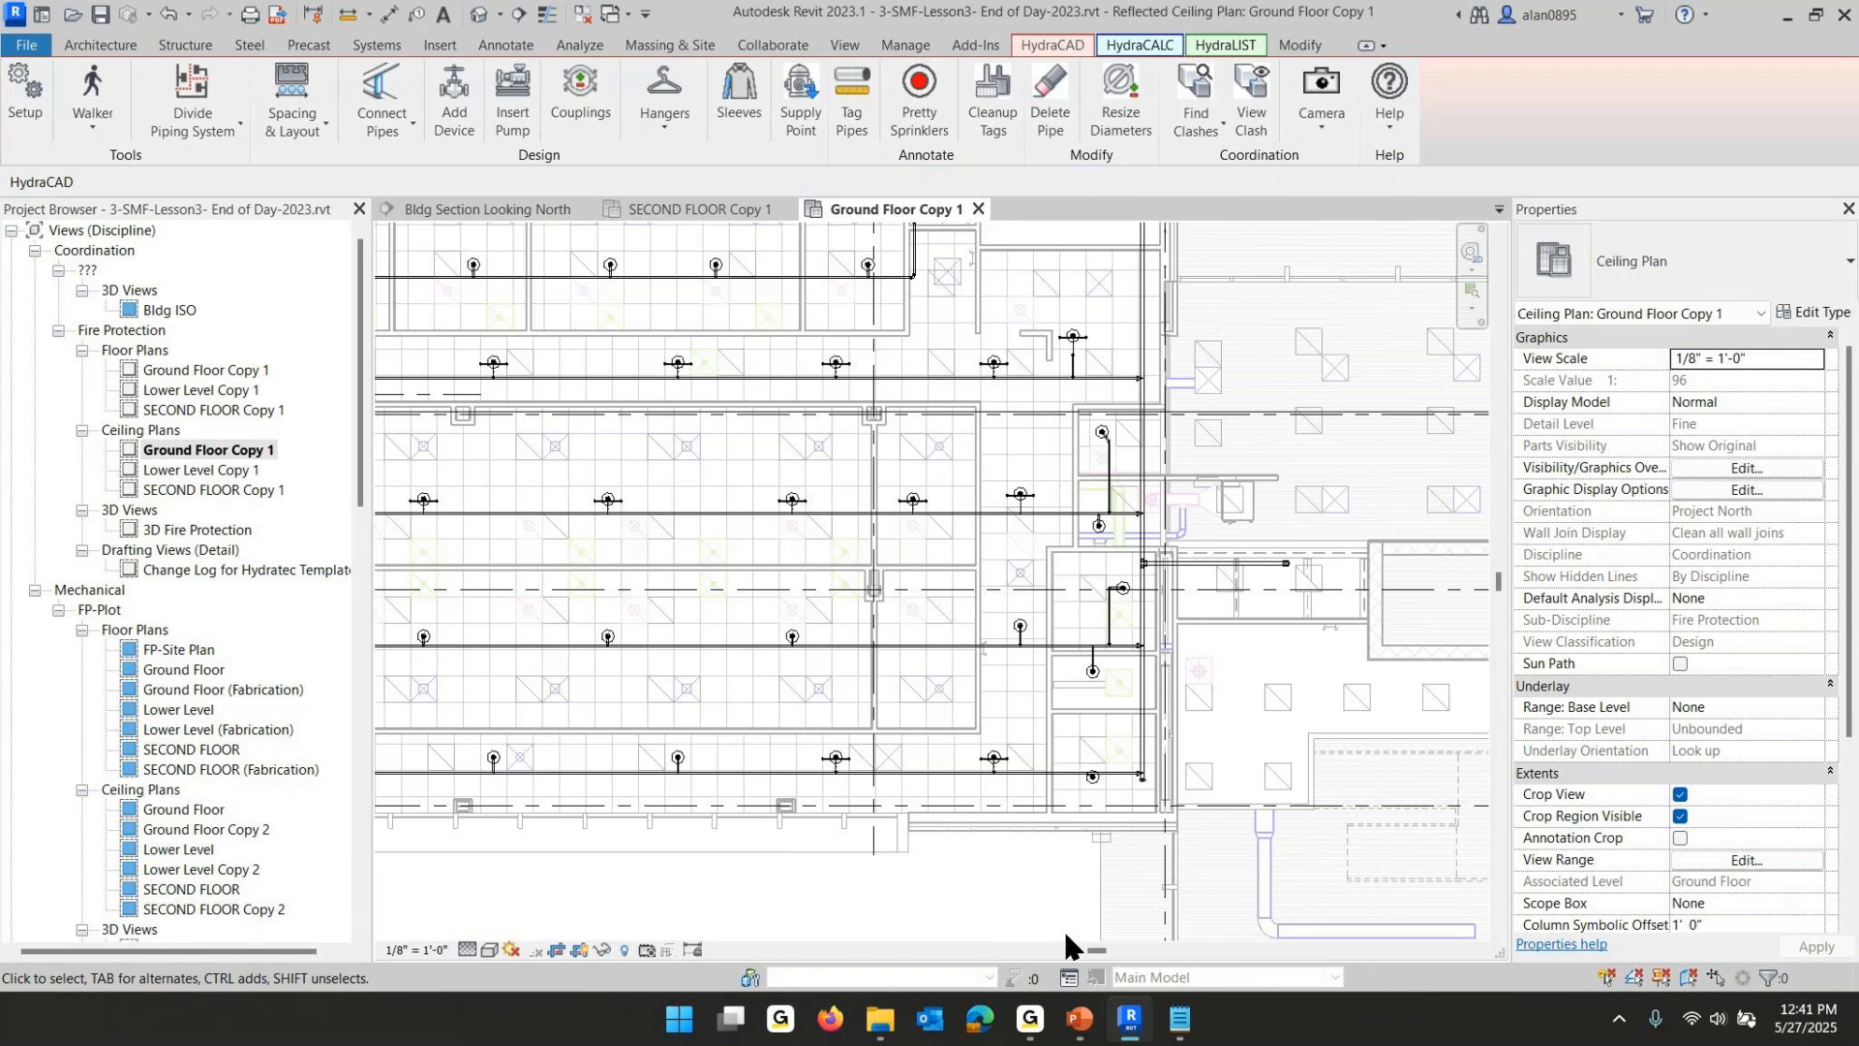
# - Switch to the PowerPoint lesson slides and advance to the slide on identifying operating heads
pyautogui.click(1077, 1029)
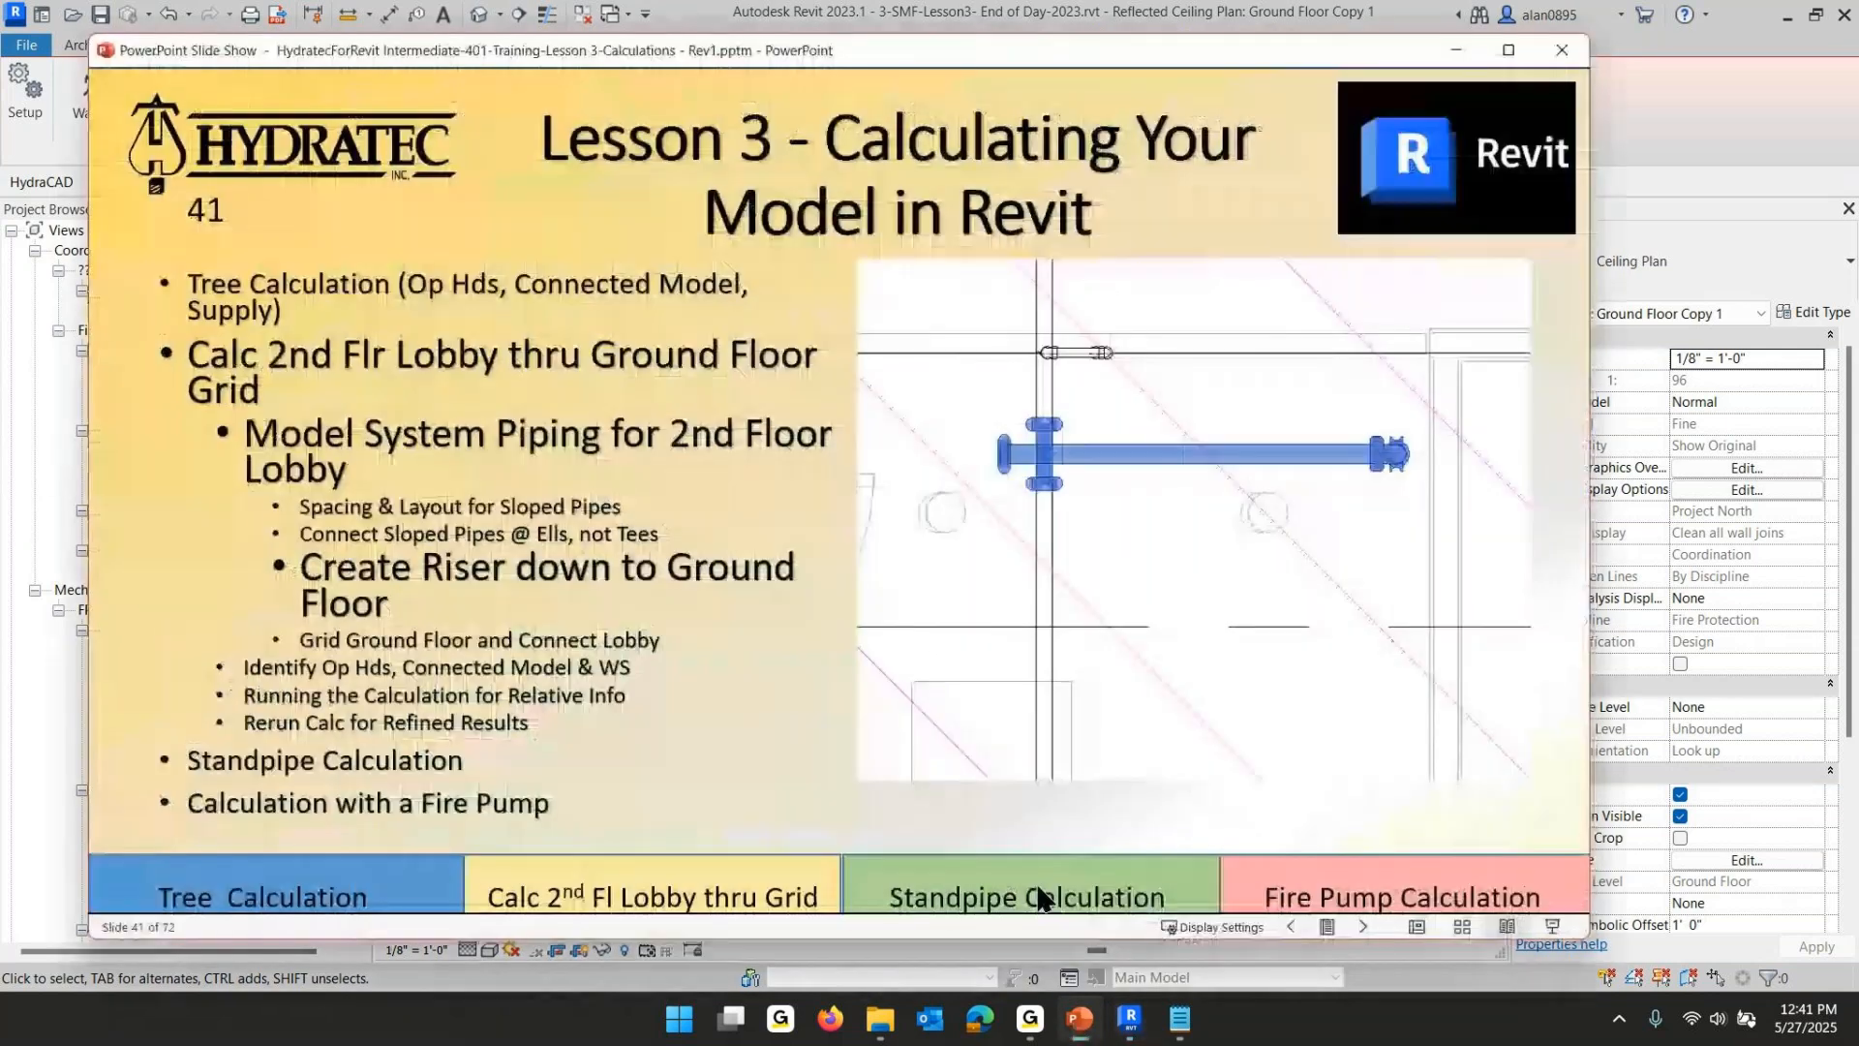
pyautogui.click(618, 573)
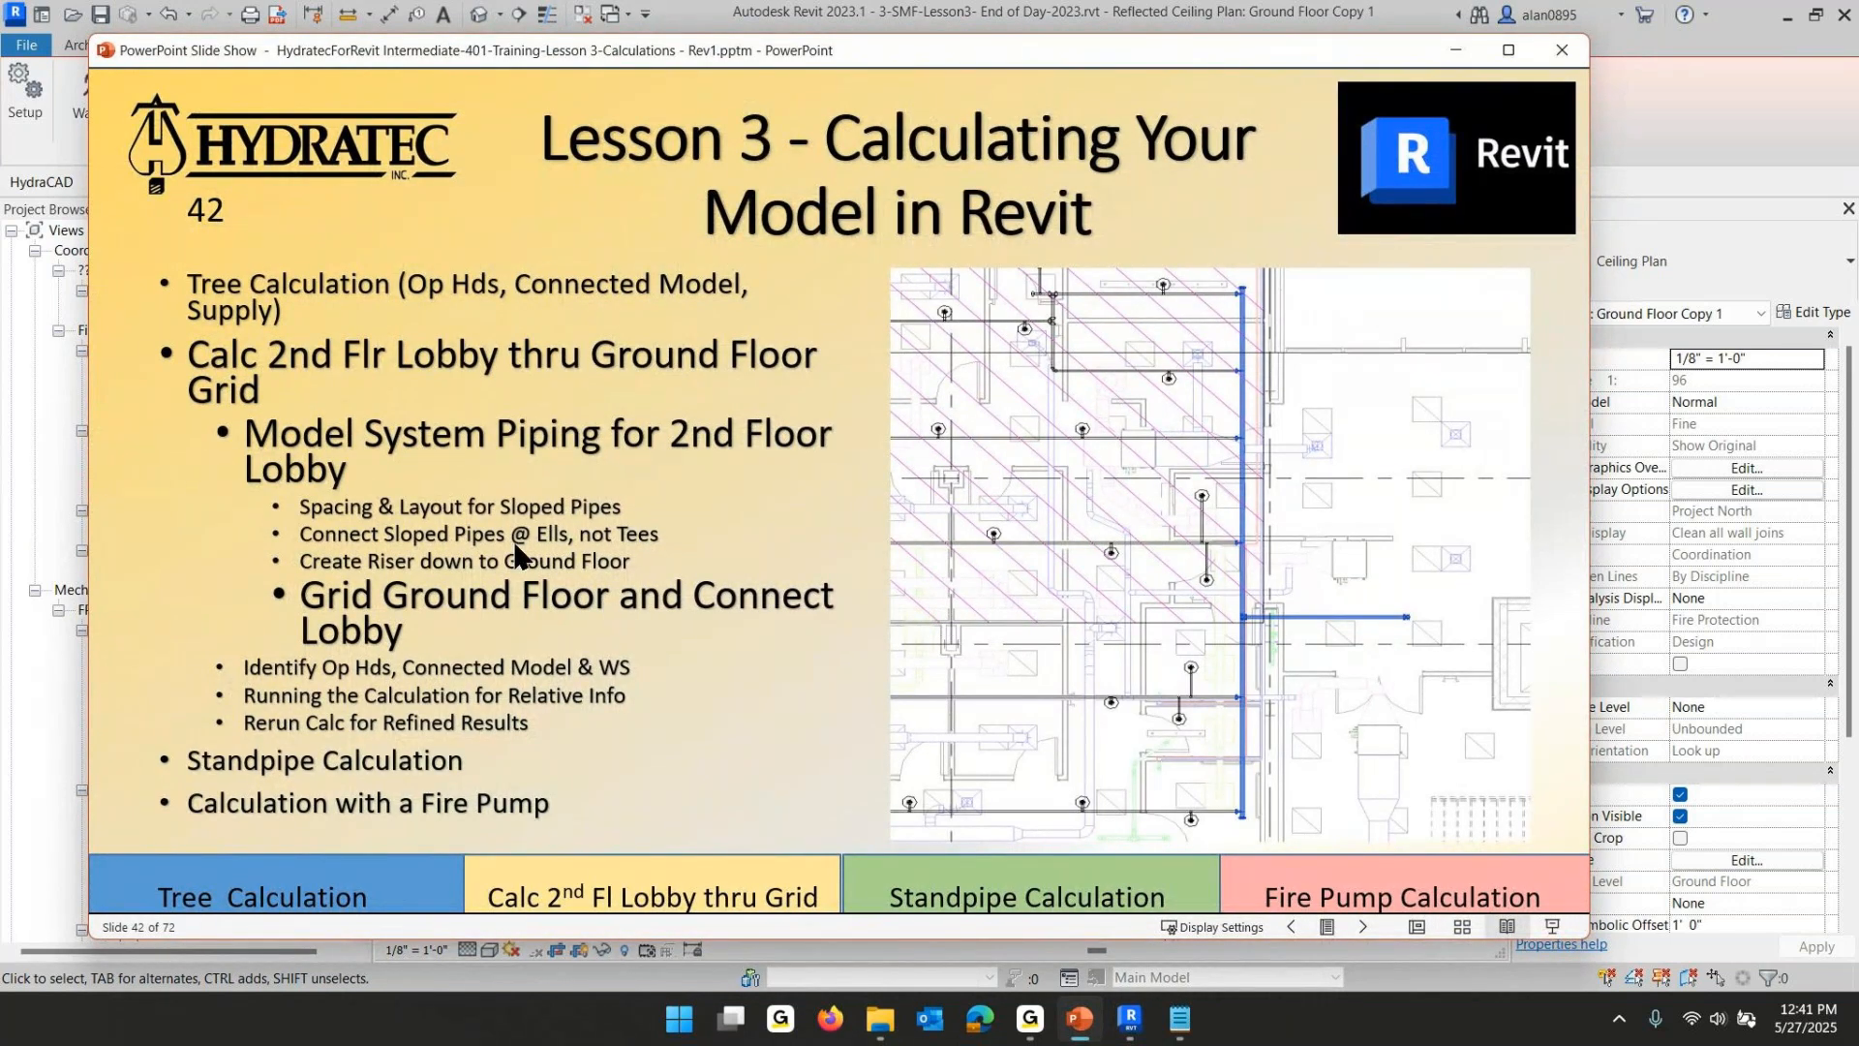
pyautogui.click(507, 509)
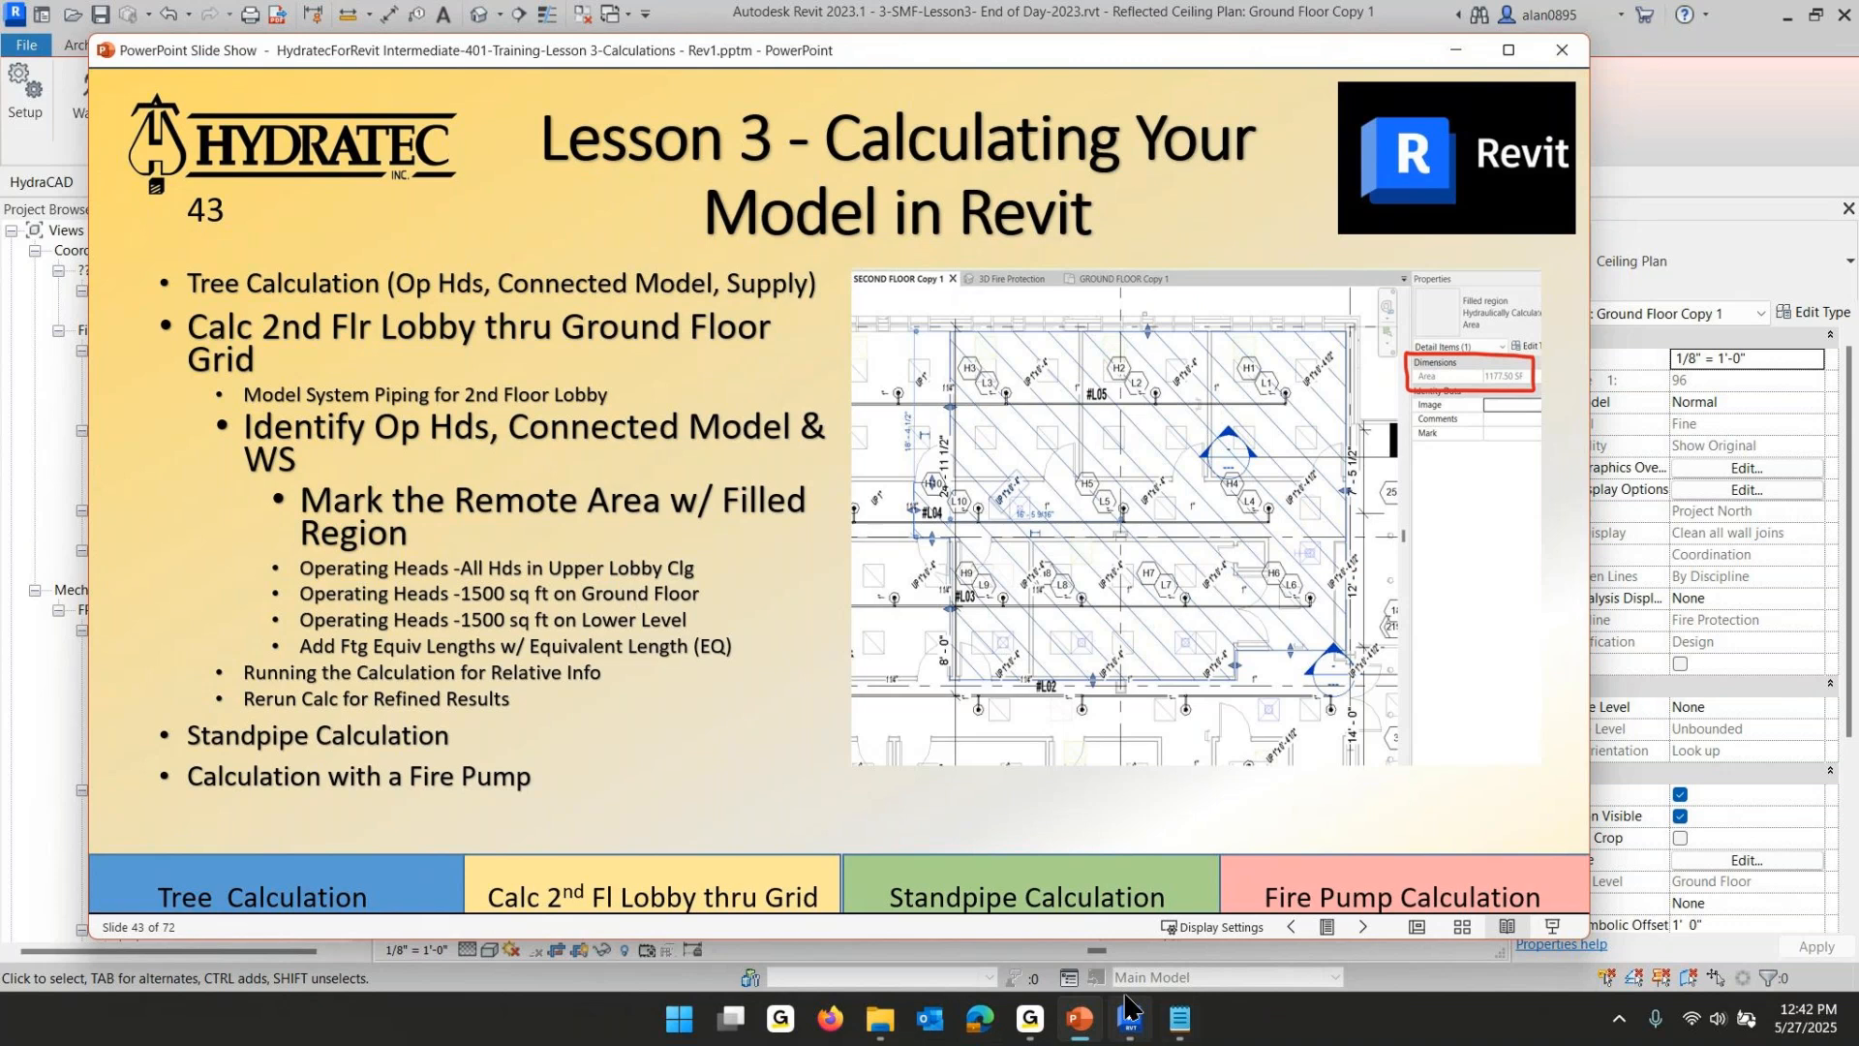
pyautogui.moveTo(1131, 1038)
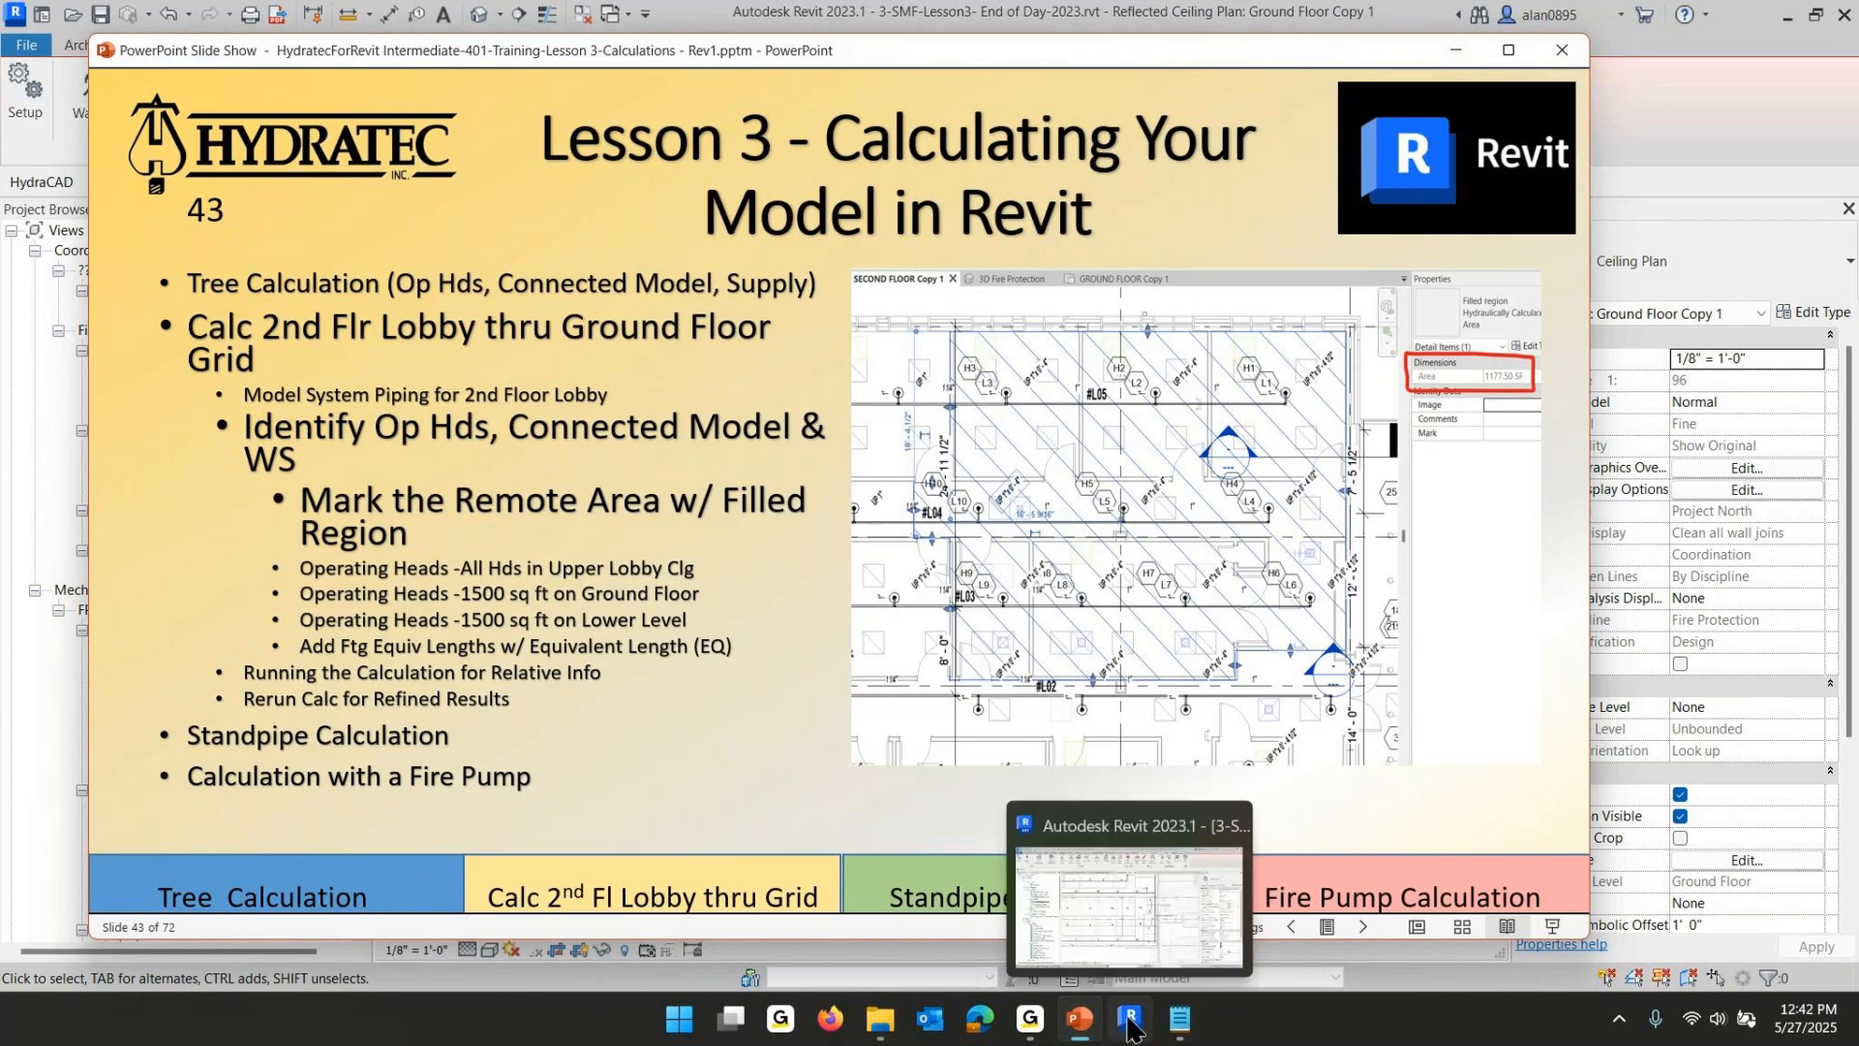
# - Return to Revit and open the SECOND FLOOR Copy 1 reflected ceiling plan around the lobby
pyautogui.click(1134, 1030)
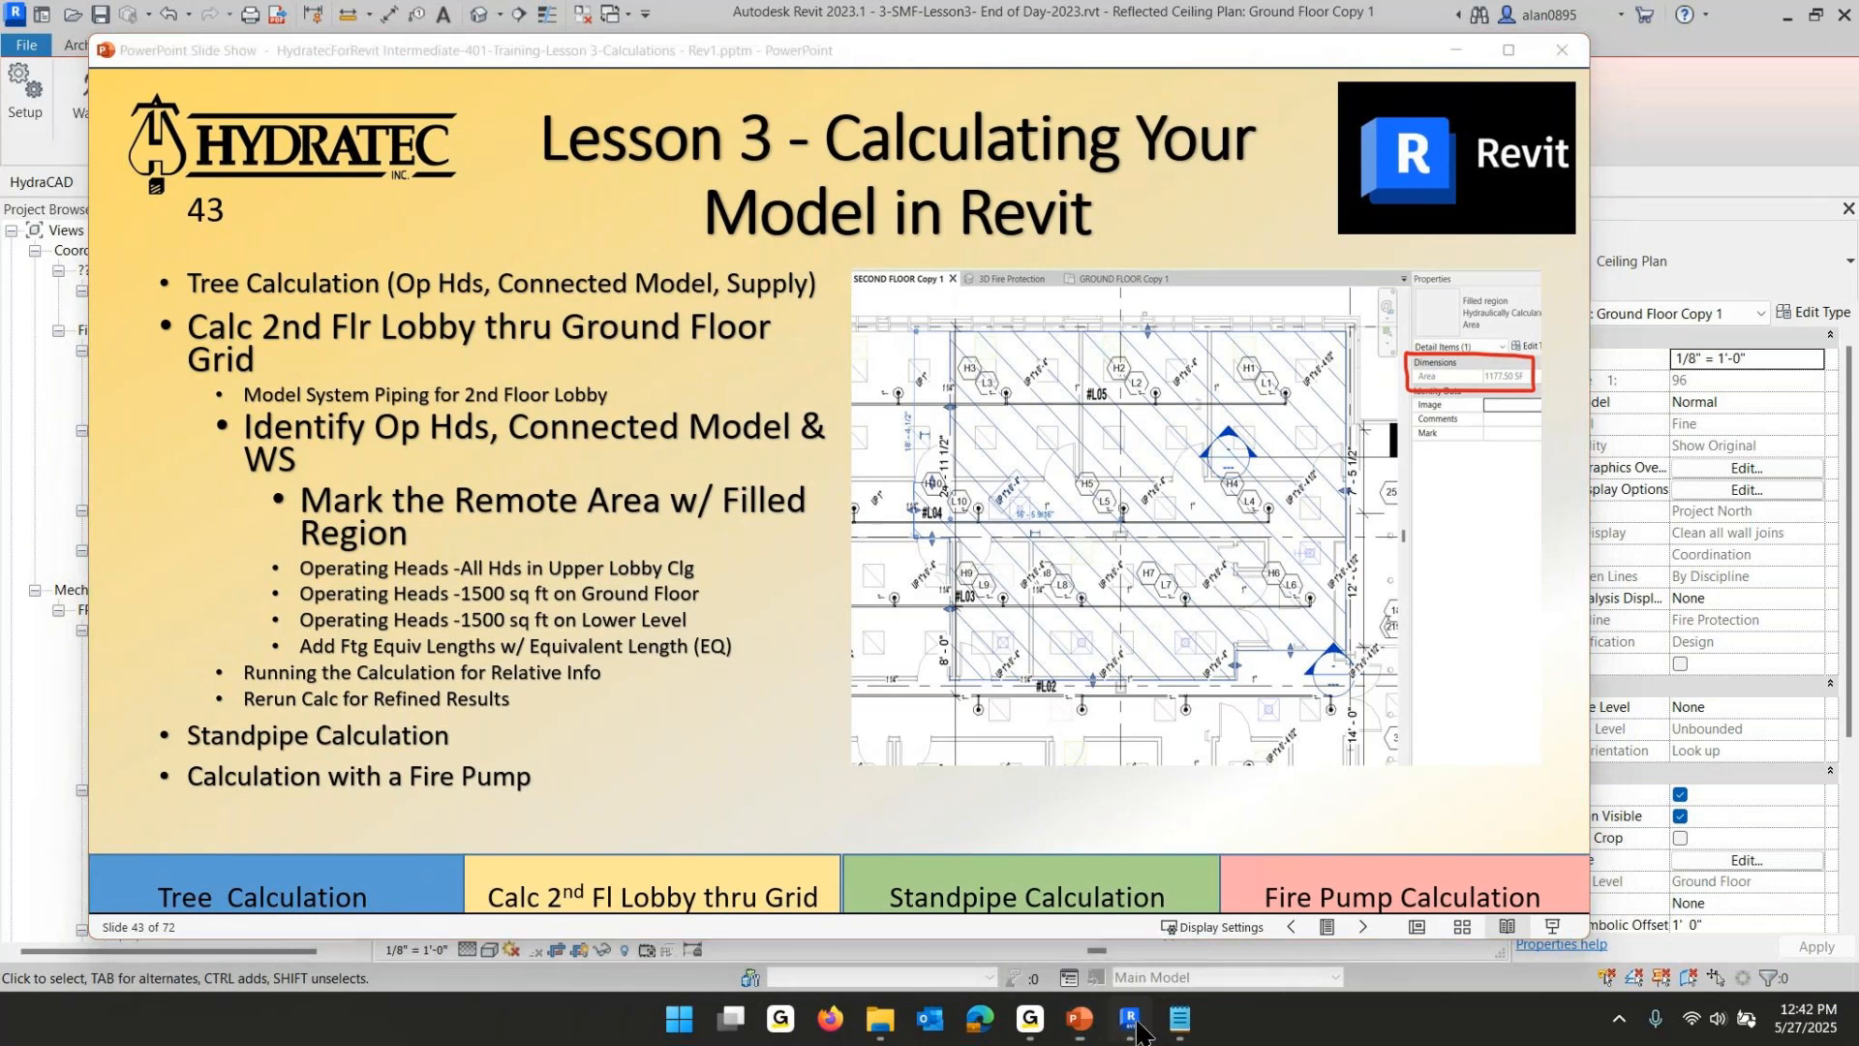
pyautogui.scroll(-5, 961, 587)
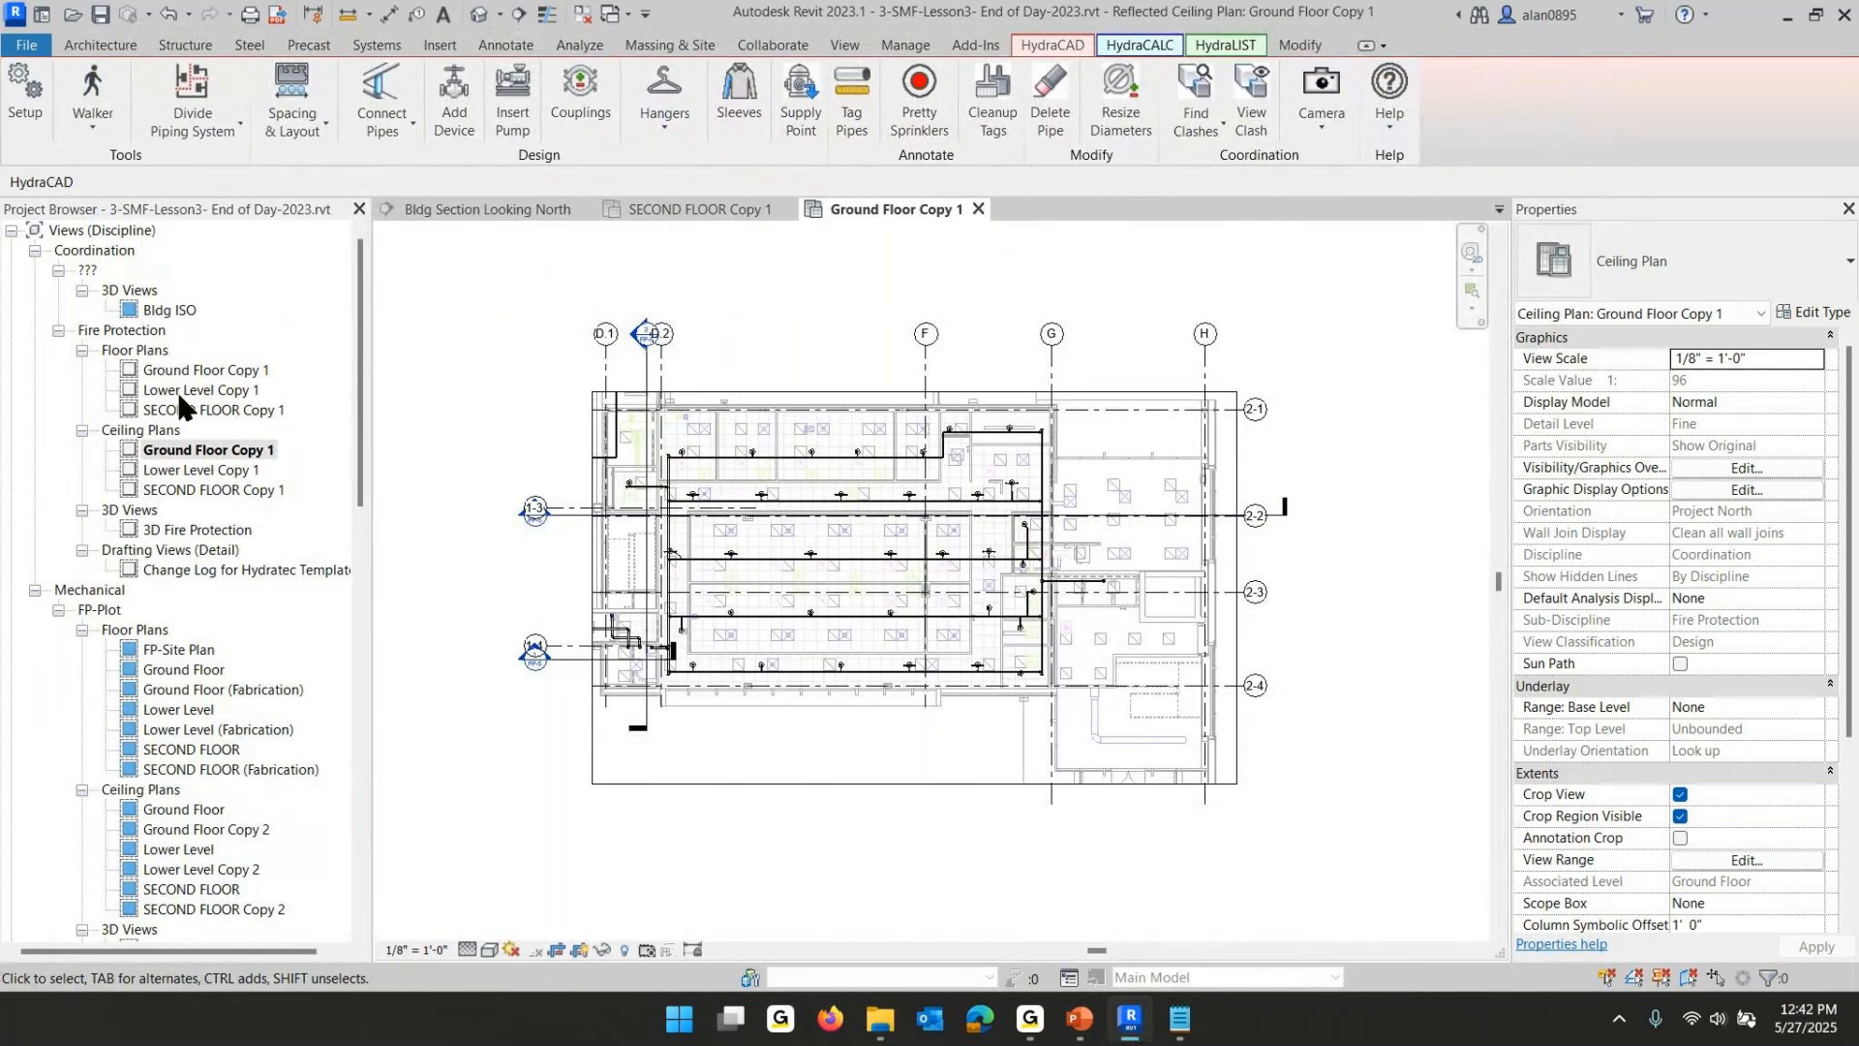
pyautogui.doubleClick(194, 488)
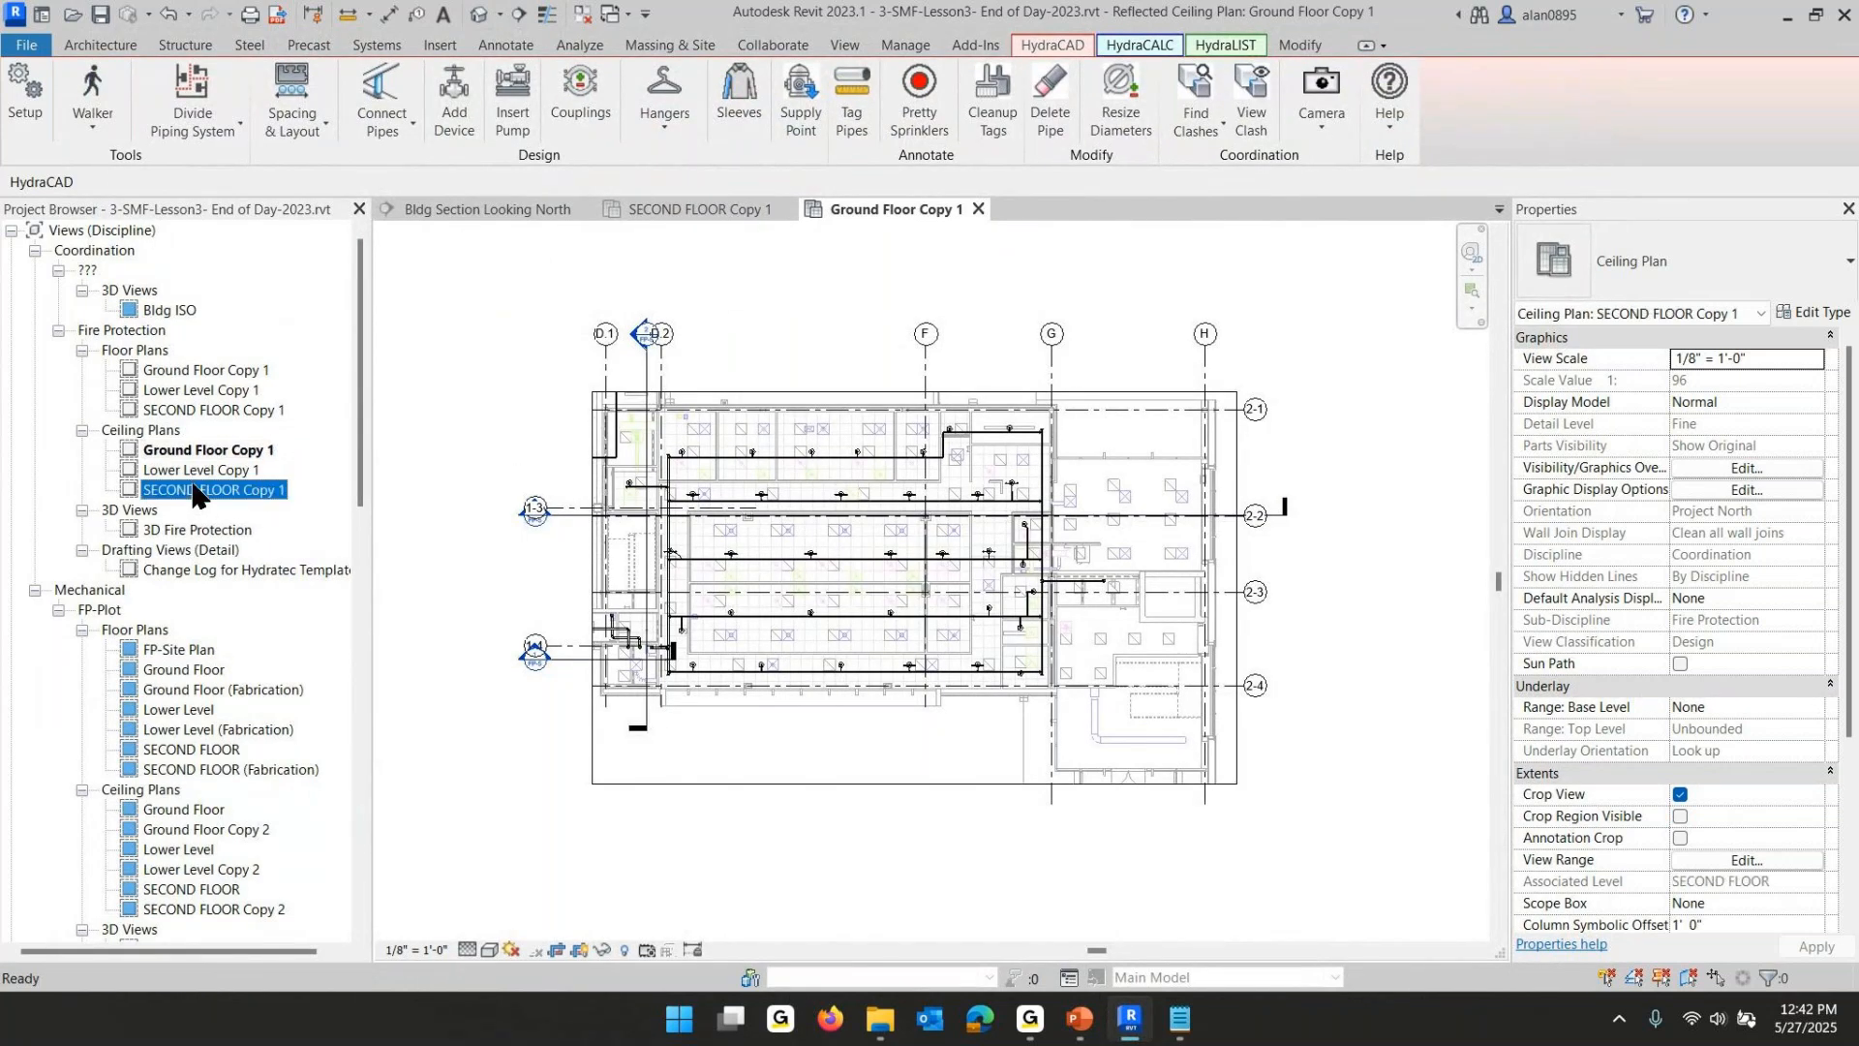
pyautogui.scroll(-6, 619, 523)
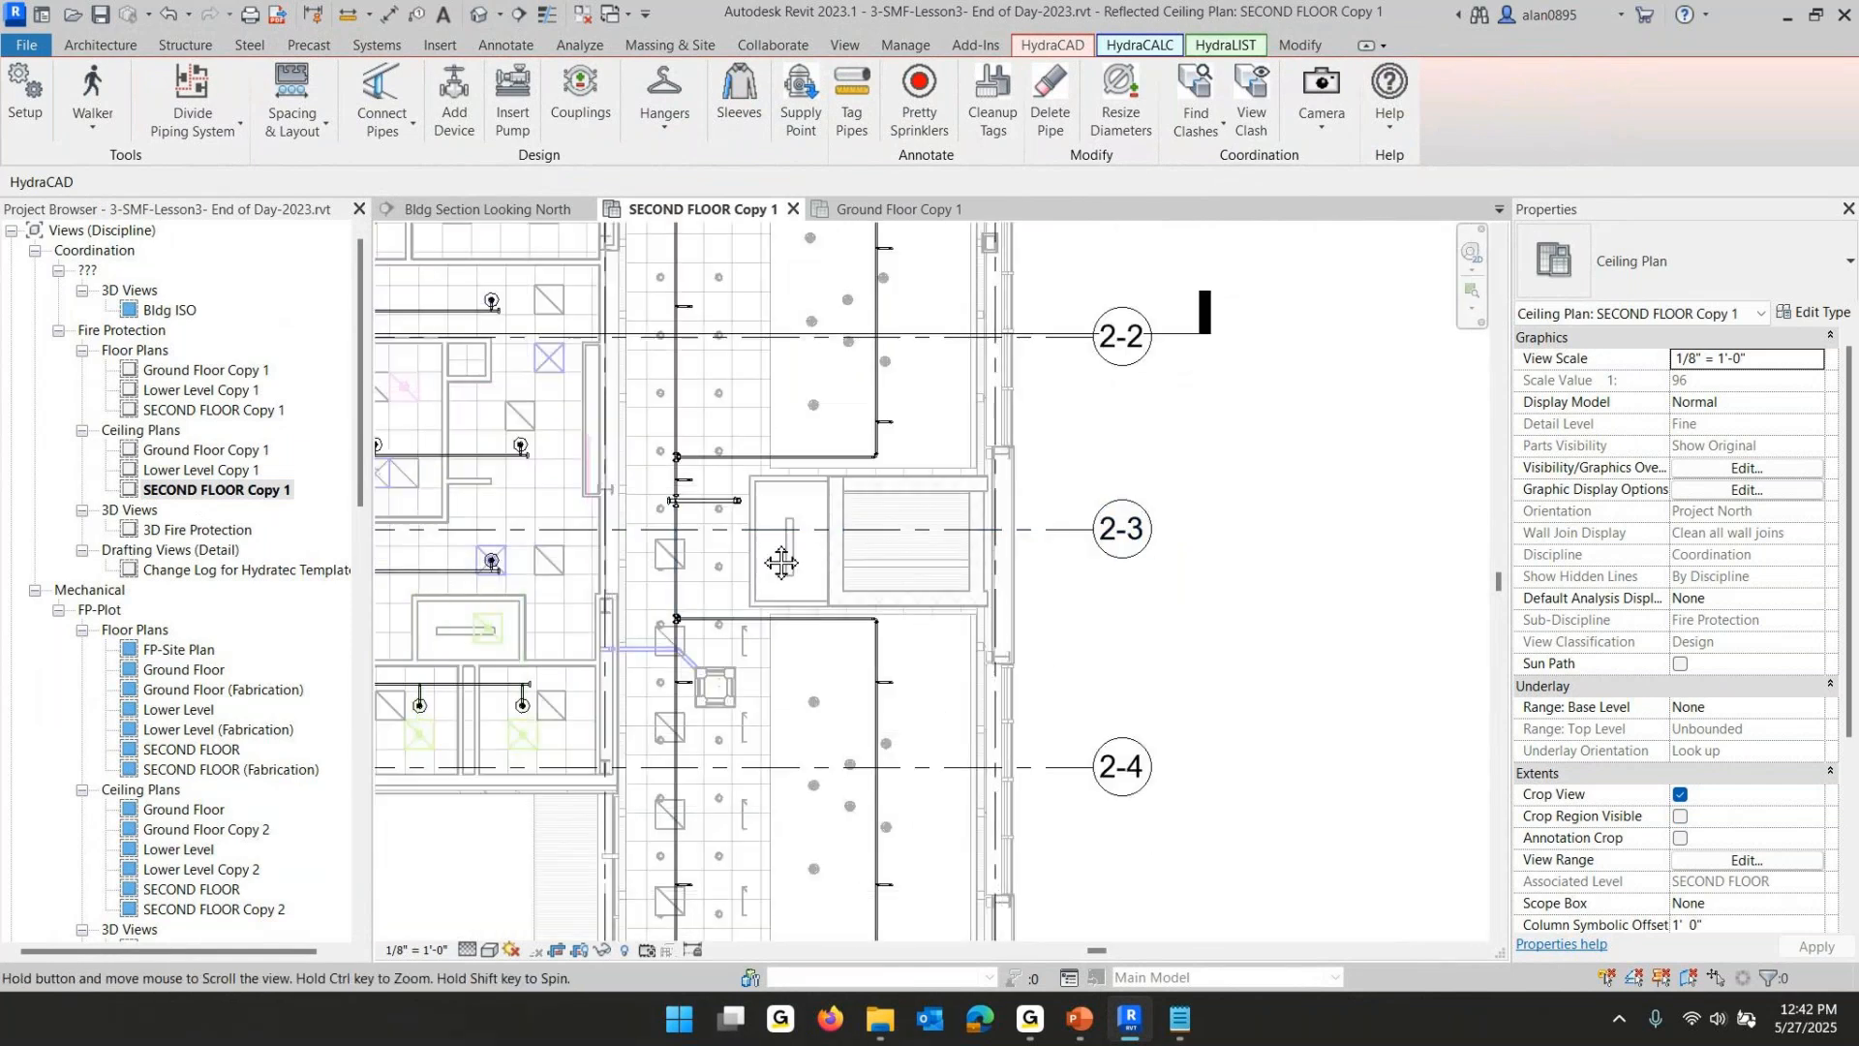
pyautogui.moveTo(759, 536); pyautogui.dragTo(886, 609, button='middle')
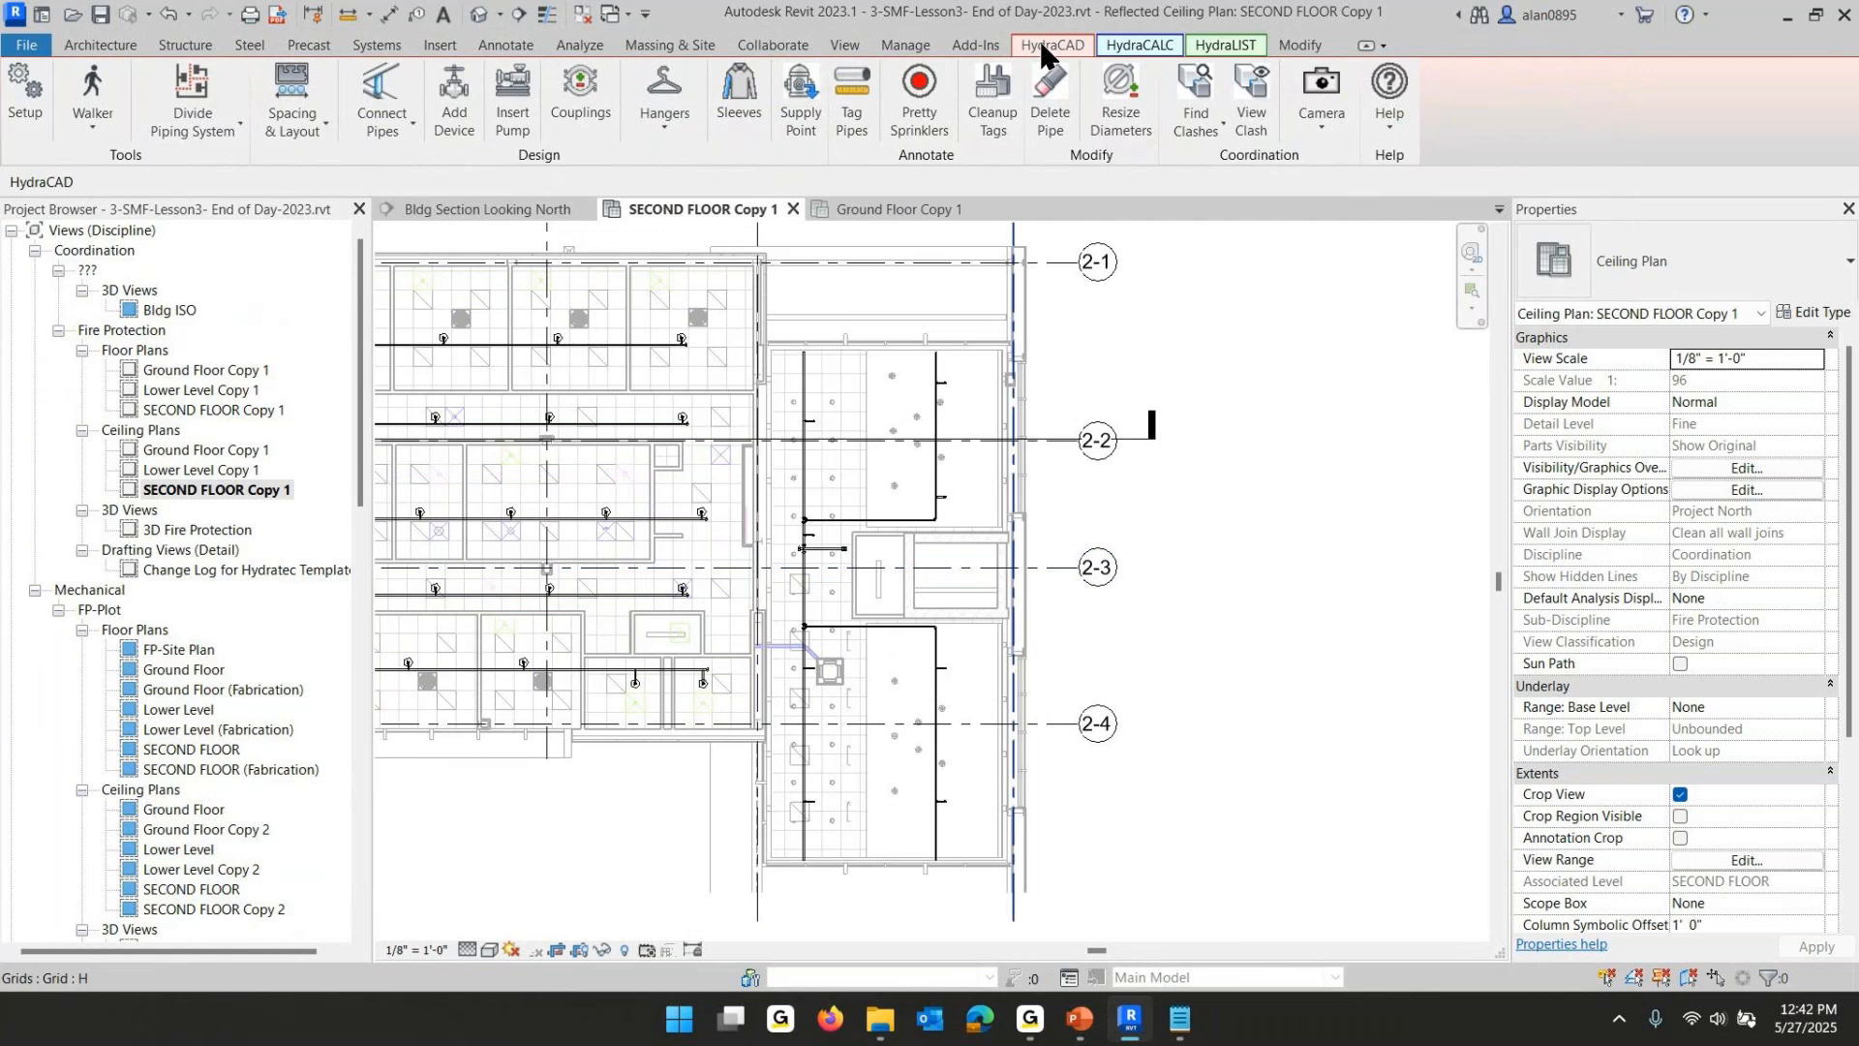
# - Draw a rectangular Hydraulically Calculated Area filled region, about 26 ft by 55 ft, covering the lobby ceiling between grids 2-1 and 2-4
pyautogui.click(510, 47)
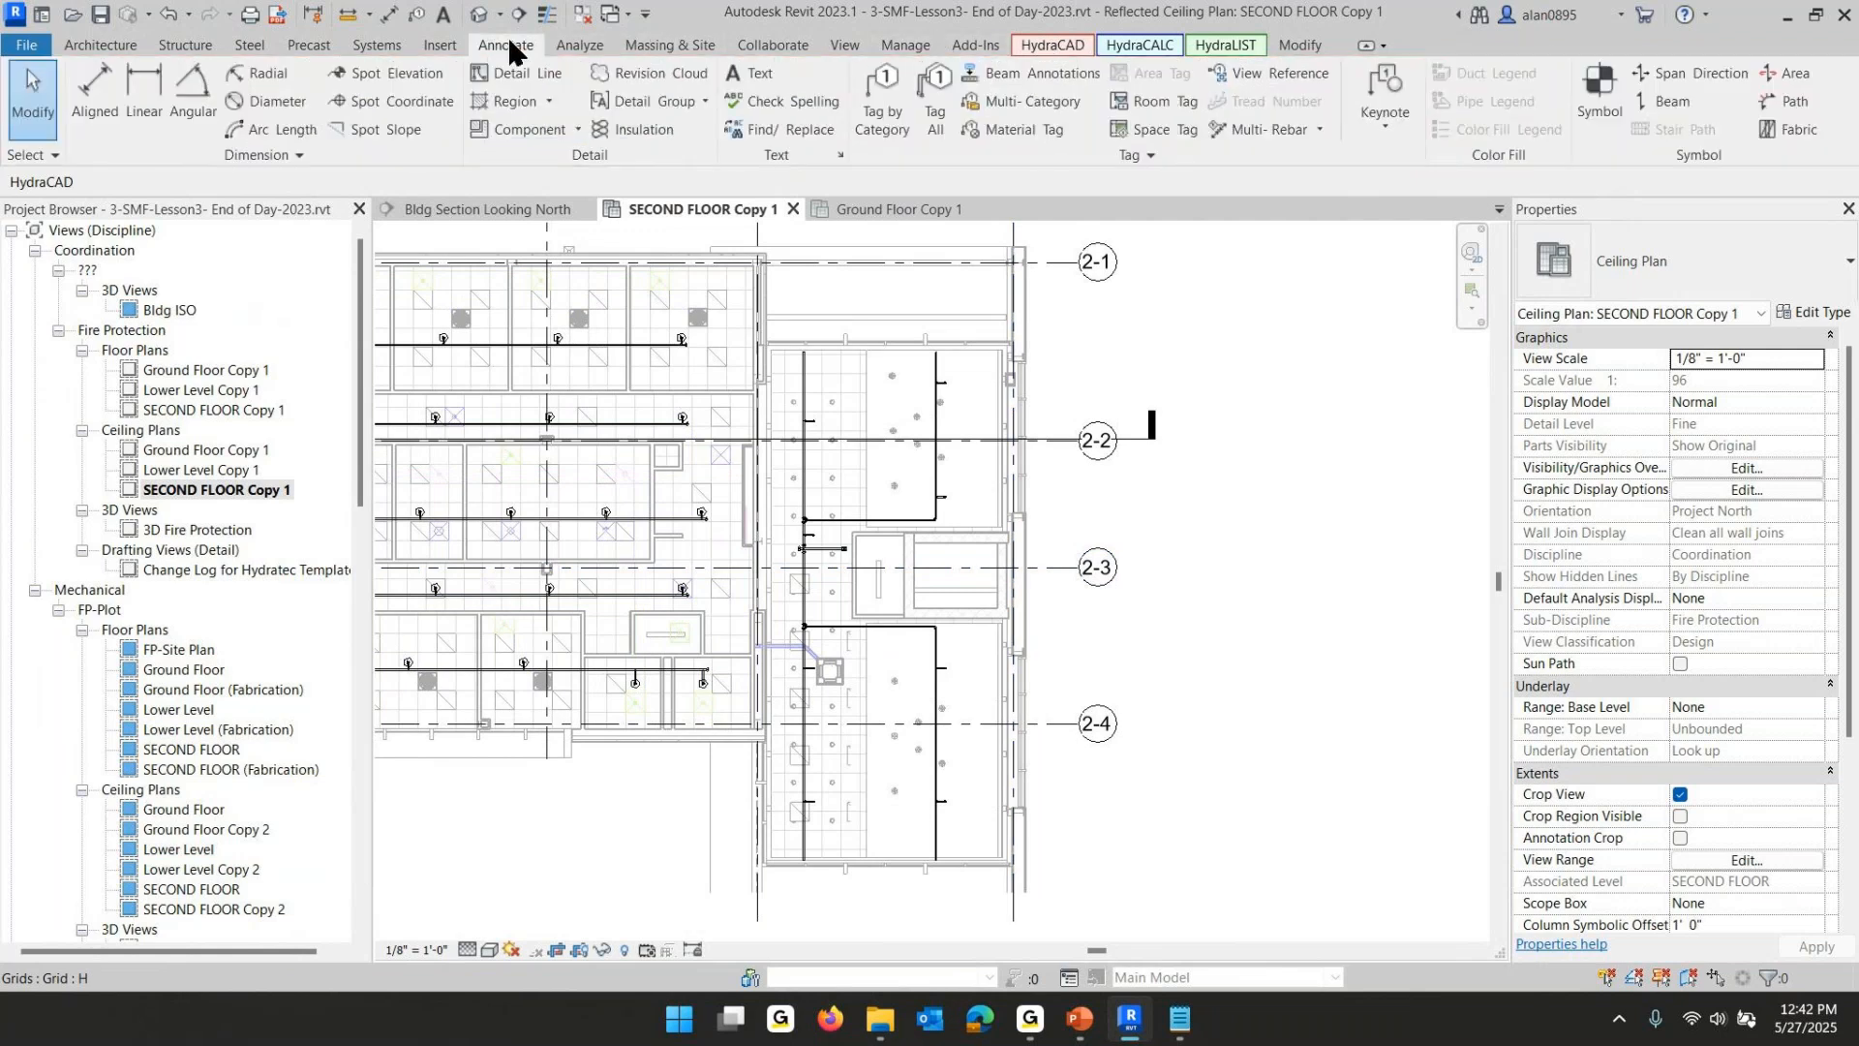
pyautogui.click(549, 101)
pyautogui.click(495, 133)
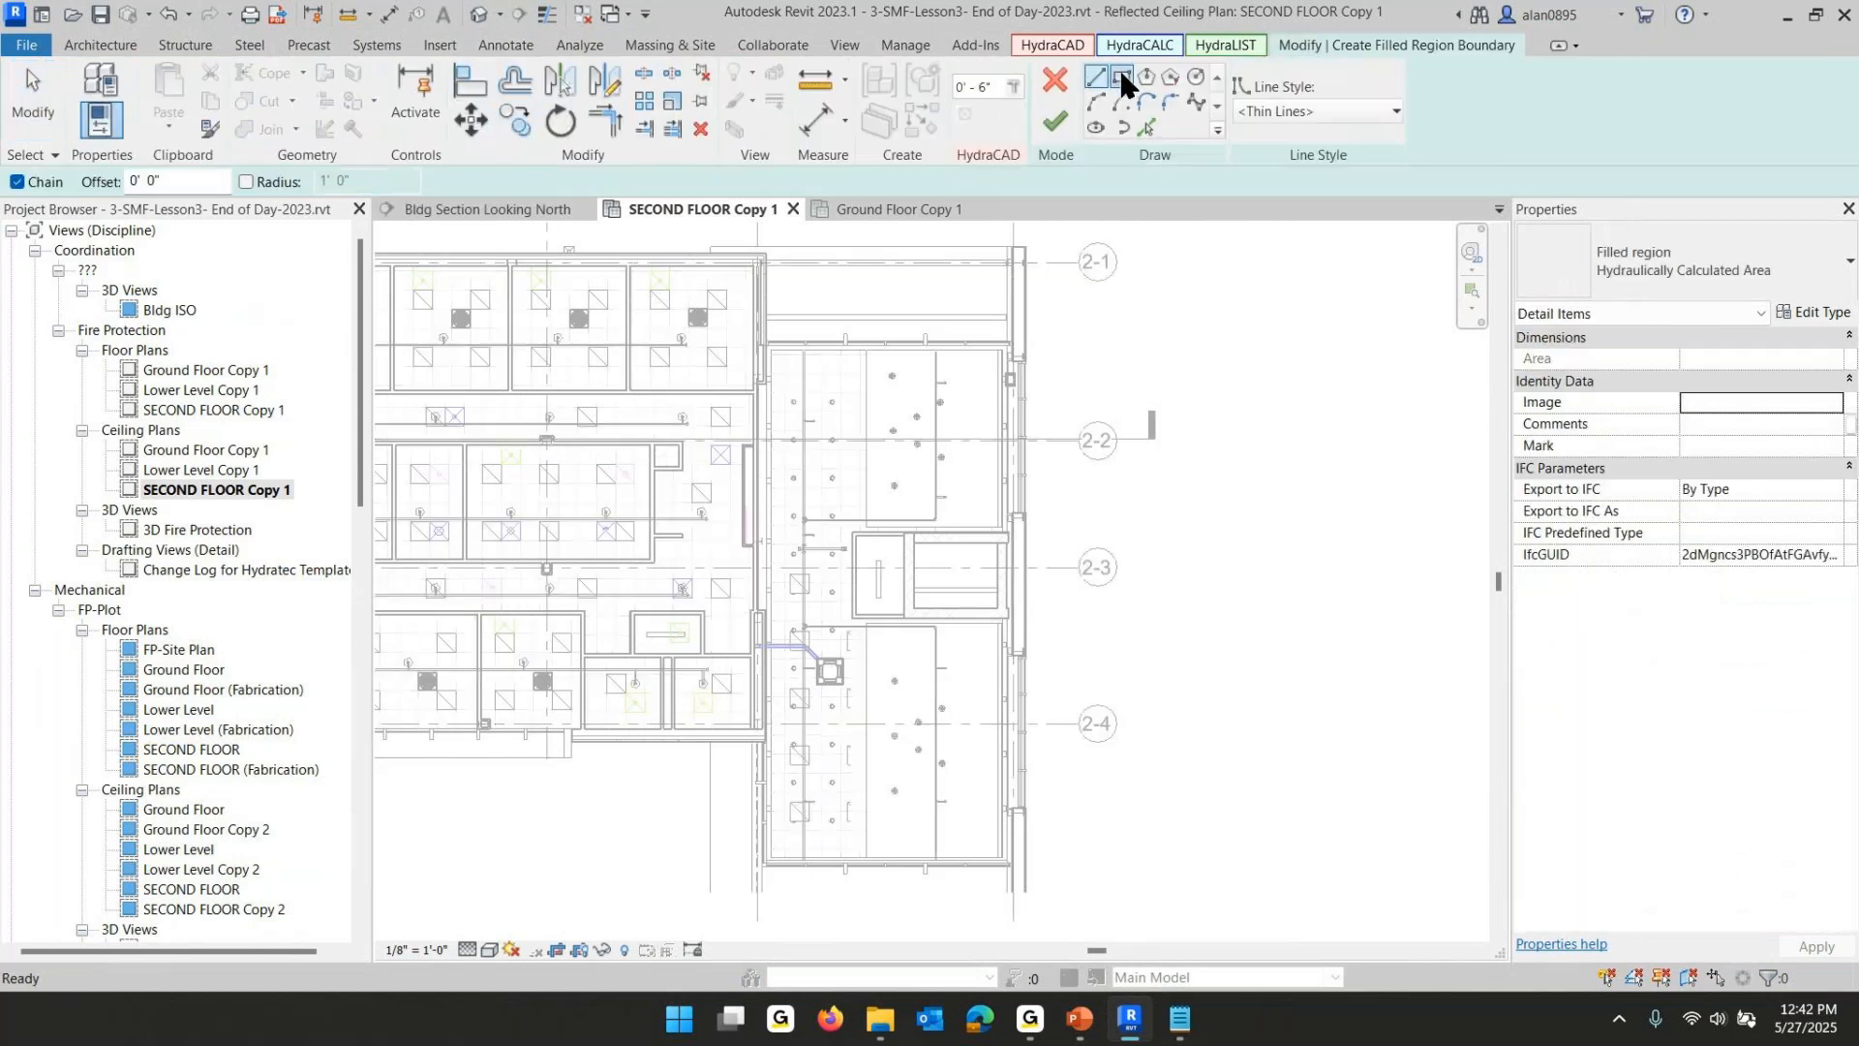
pyautogui.click(1121, 77)
pyautogui.click(765, 344)
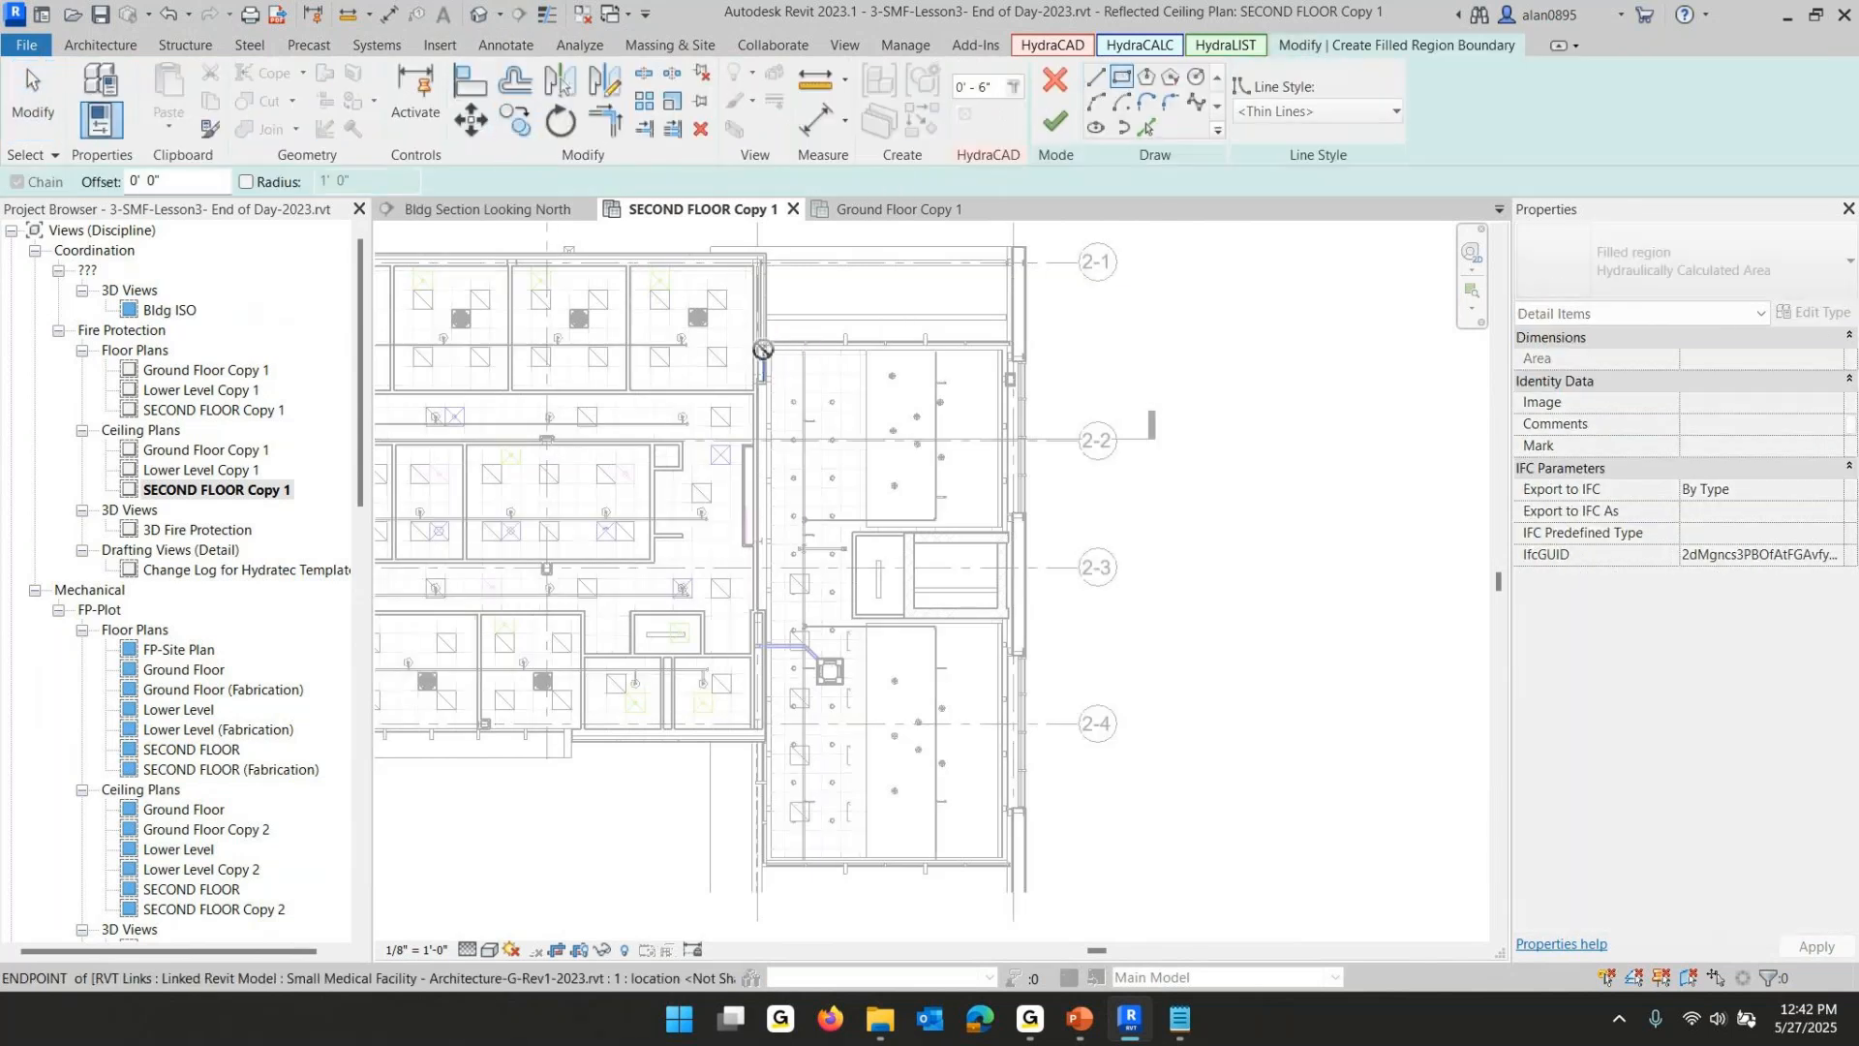
pyautogui.click(1007, 861)
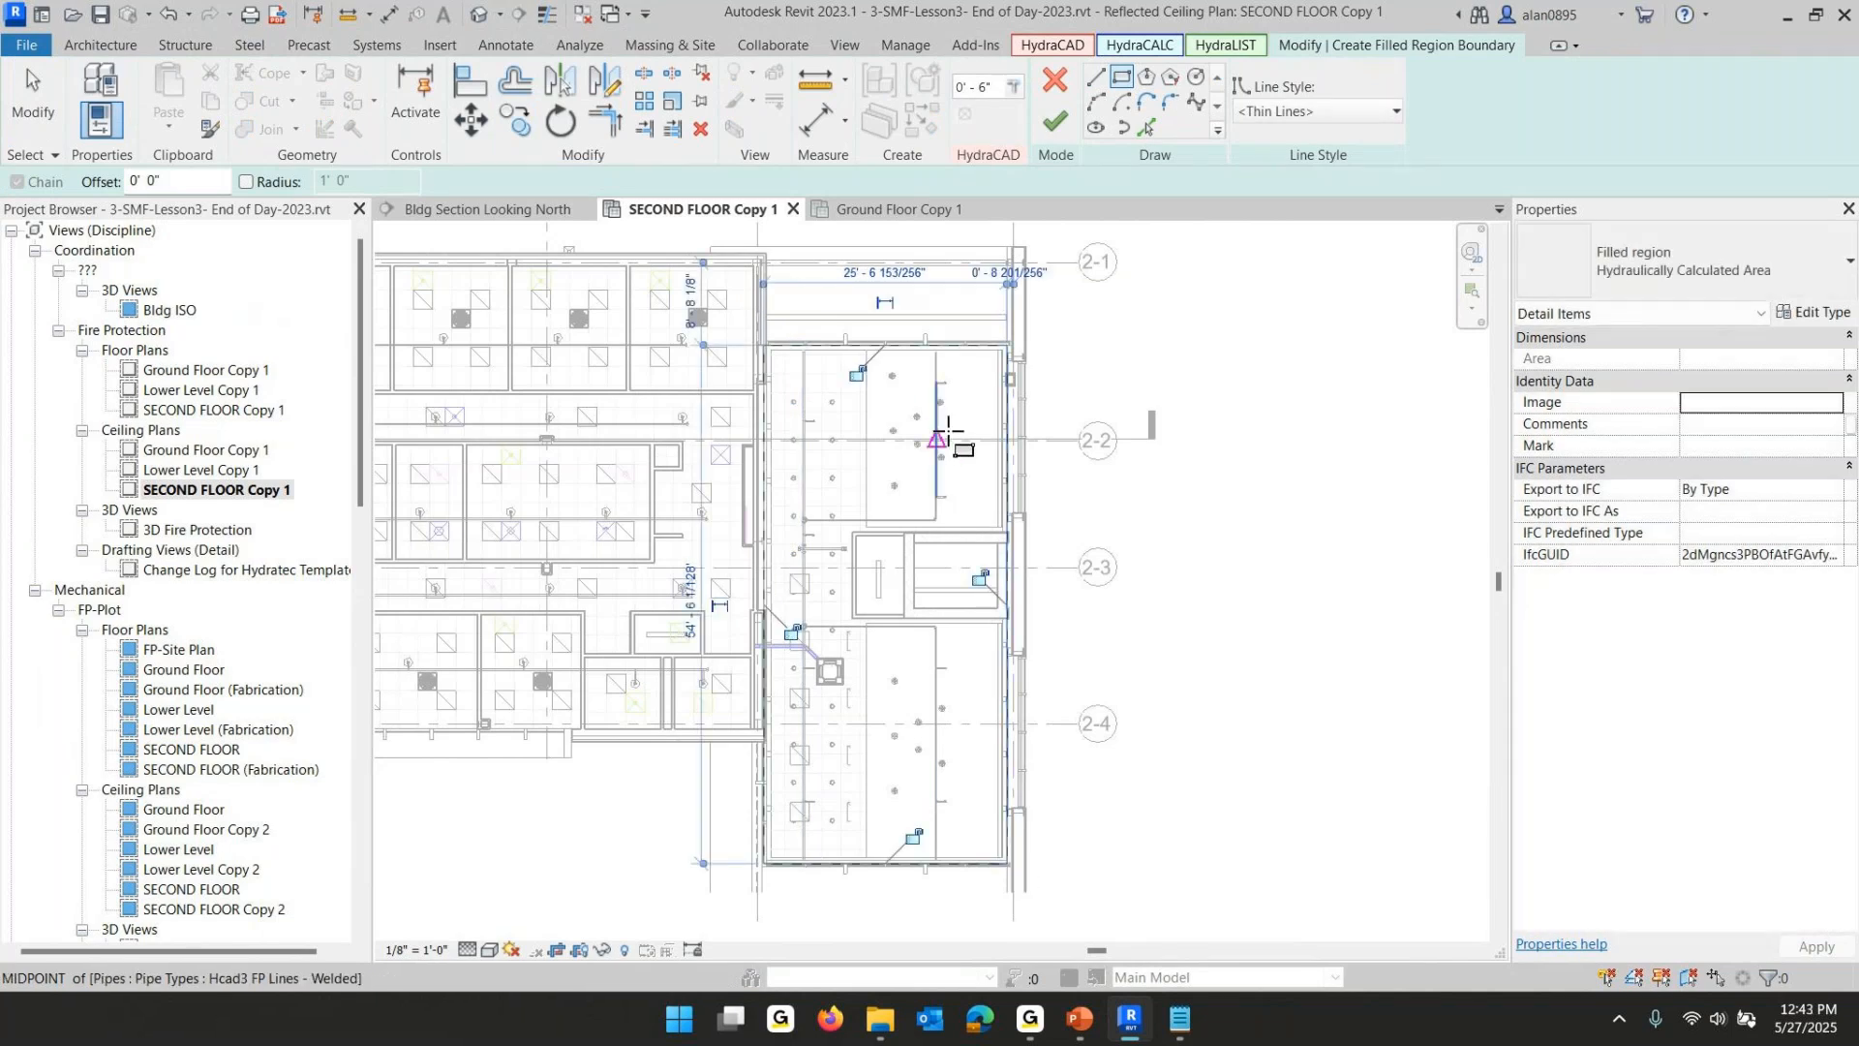
pyautogui.click(1060, 118)
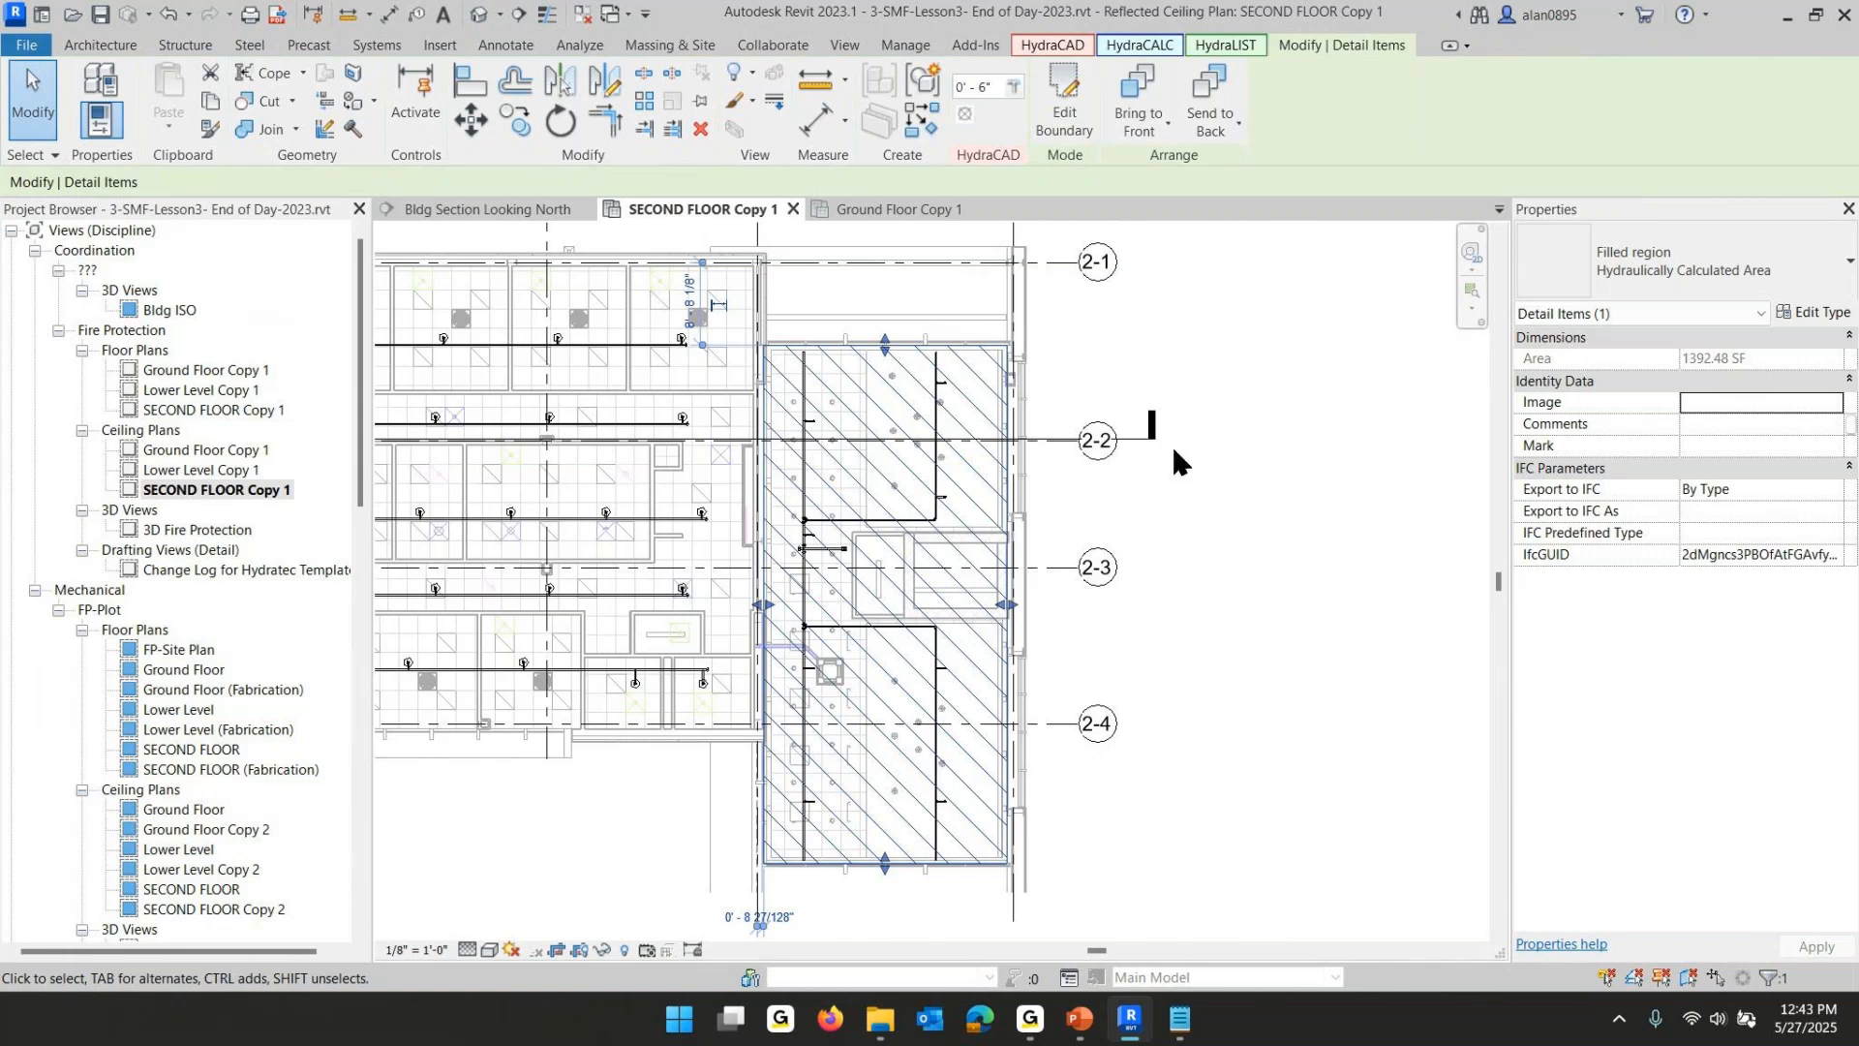
pyautogui.click(1086, 481)
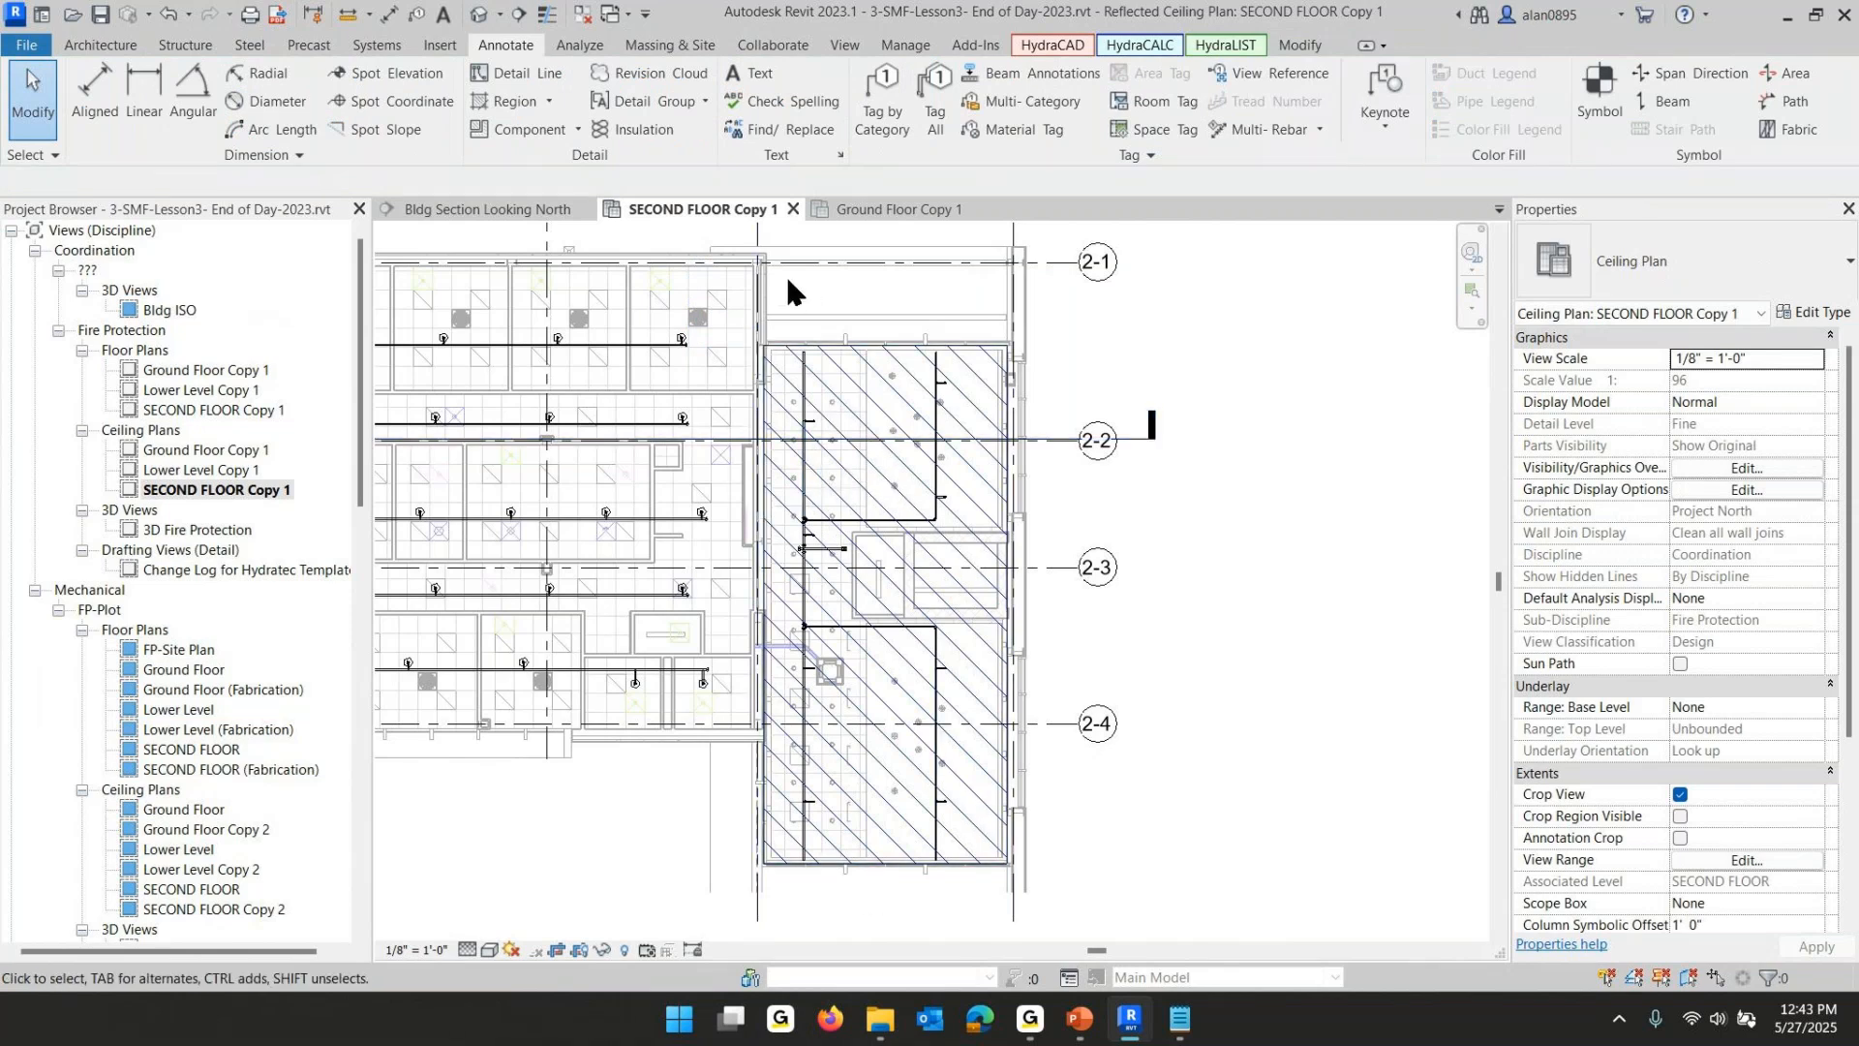
pyautogui.moveTo(787, 281)
pyautogui.mouseDown()
pyautogui.moveTo(980, 793)
pyautogui.moveTo(990, 896)
pyautogui.mouseUp()
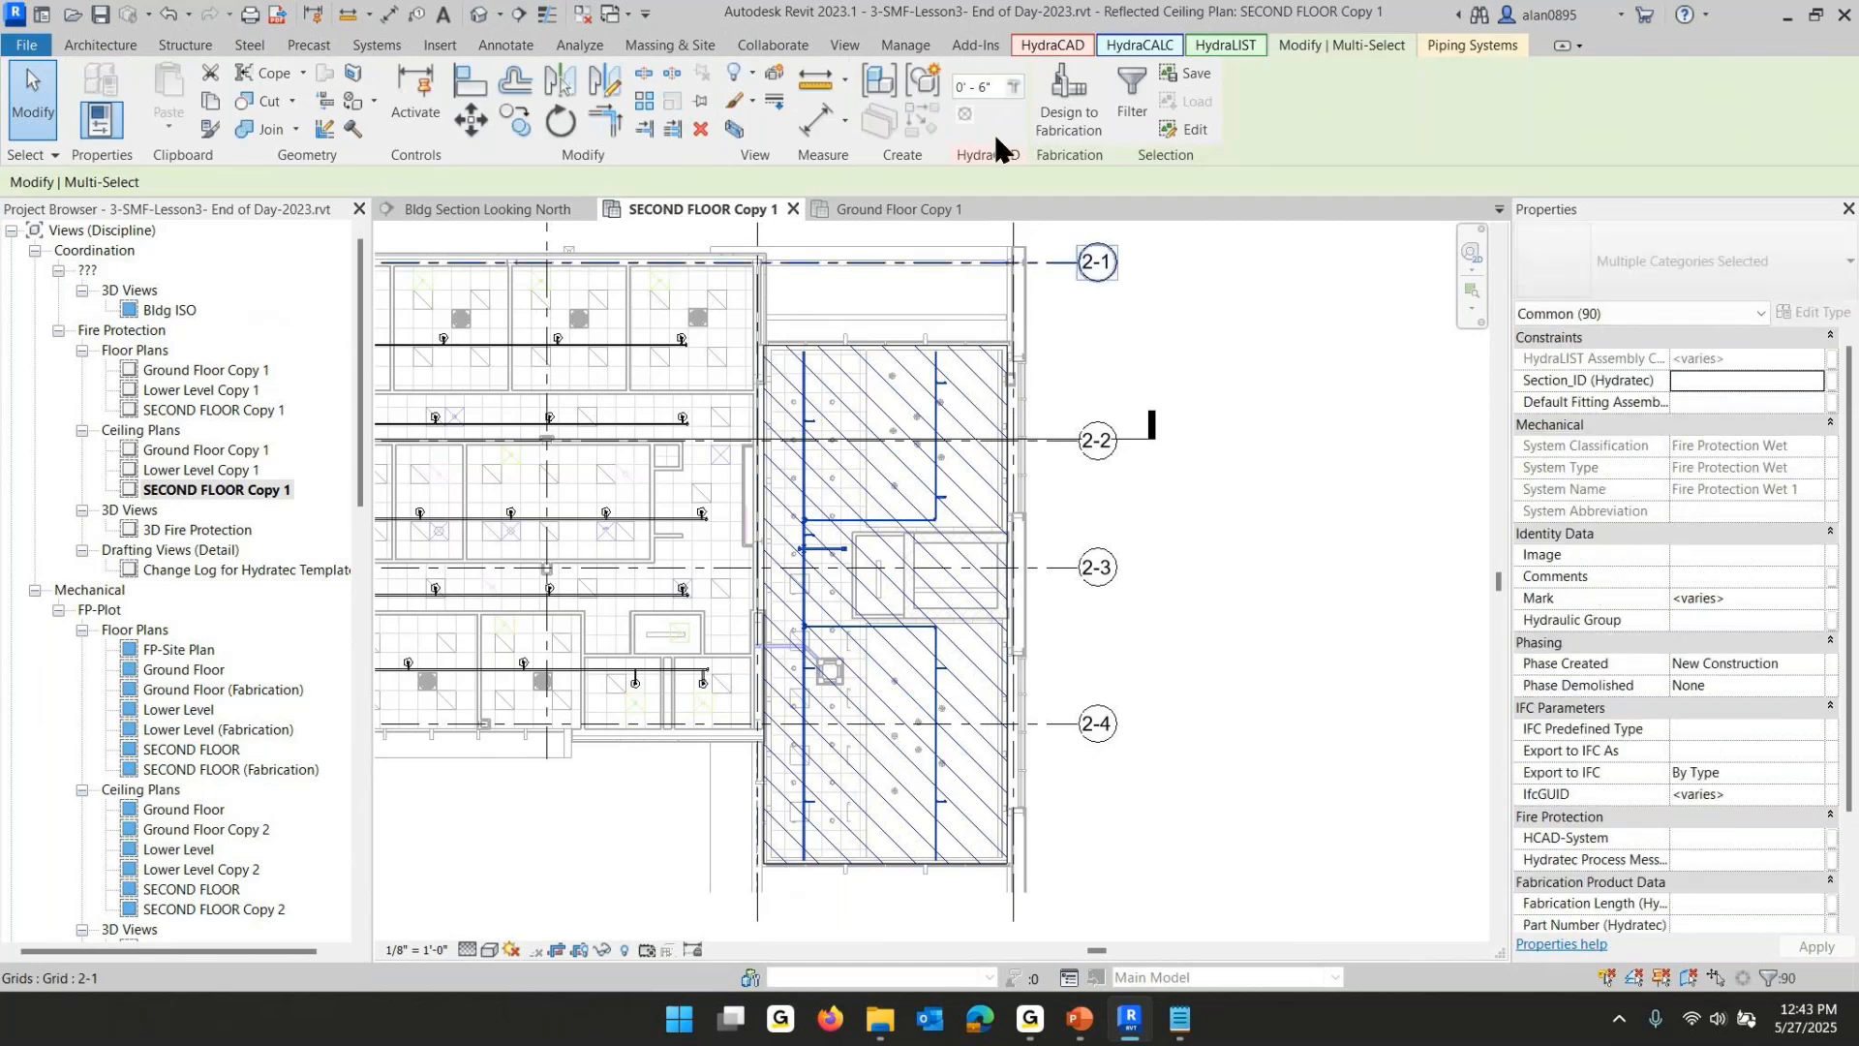
pyautogui.click(1054, 42)
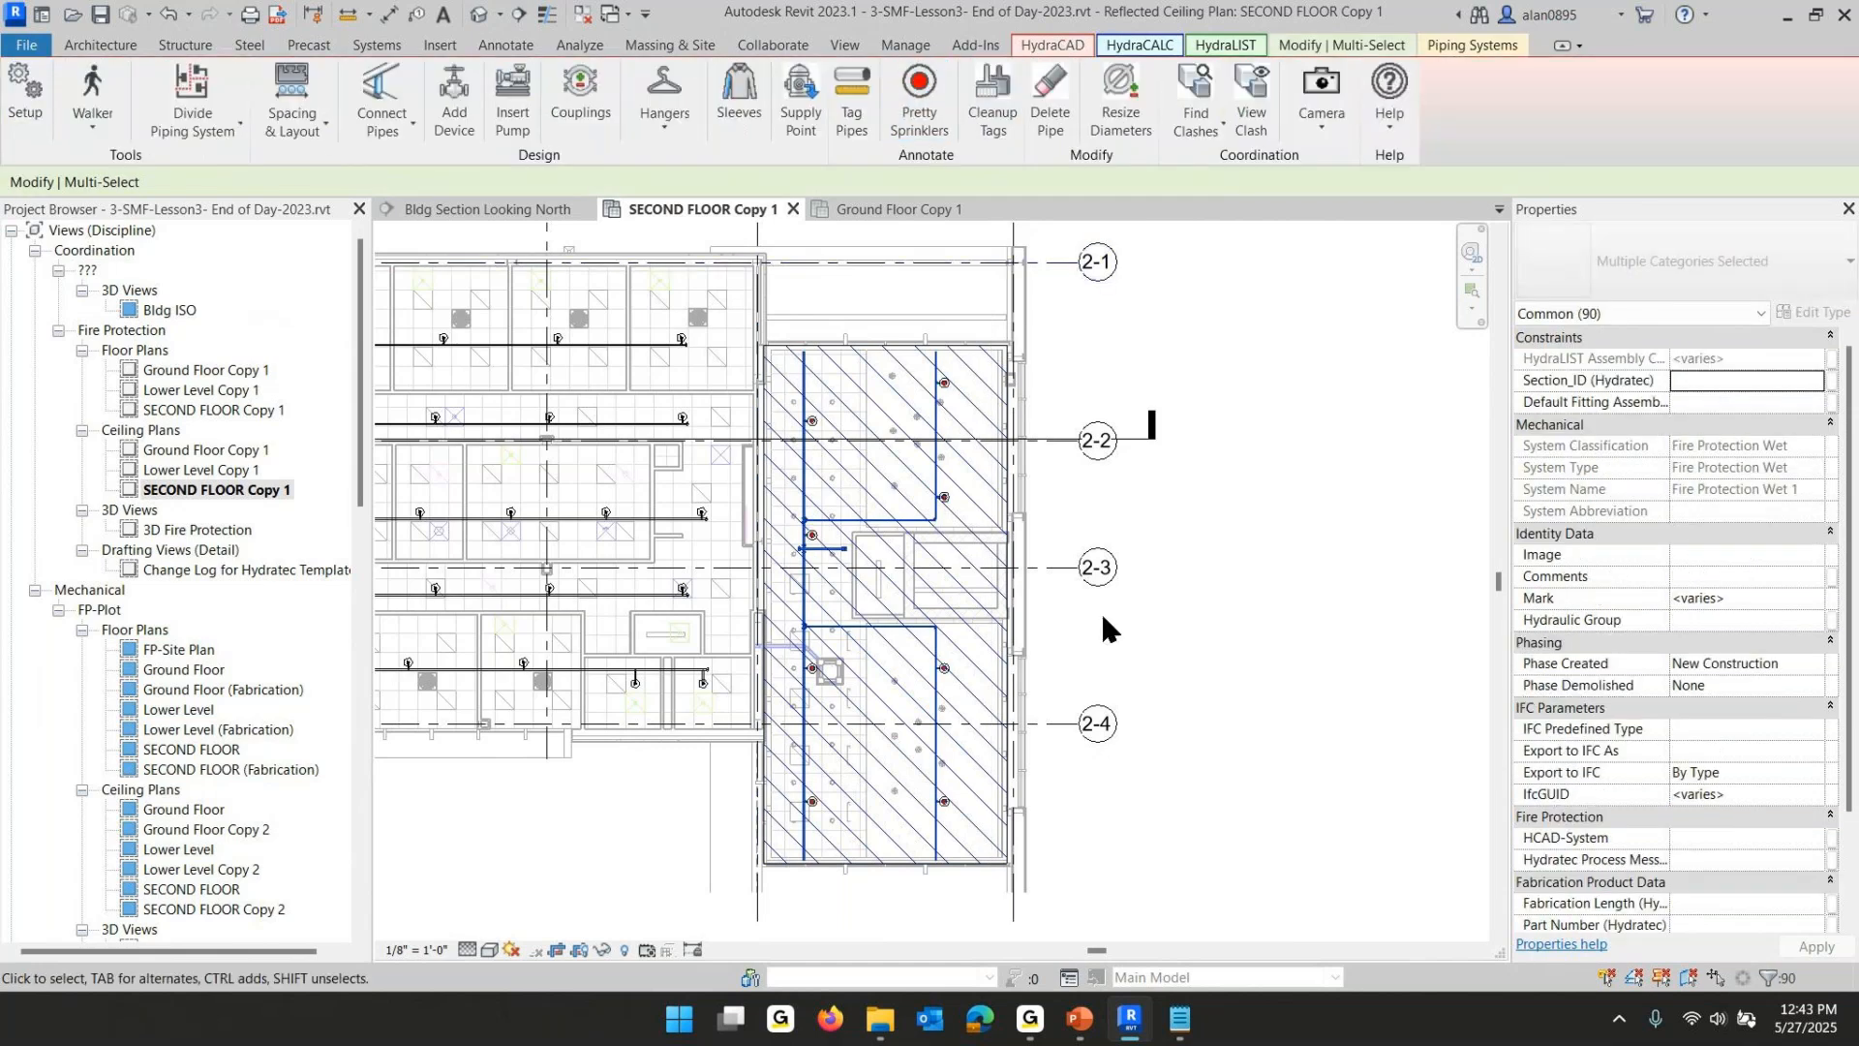
pyautogui.press('Escape')
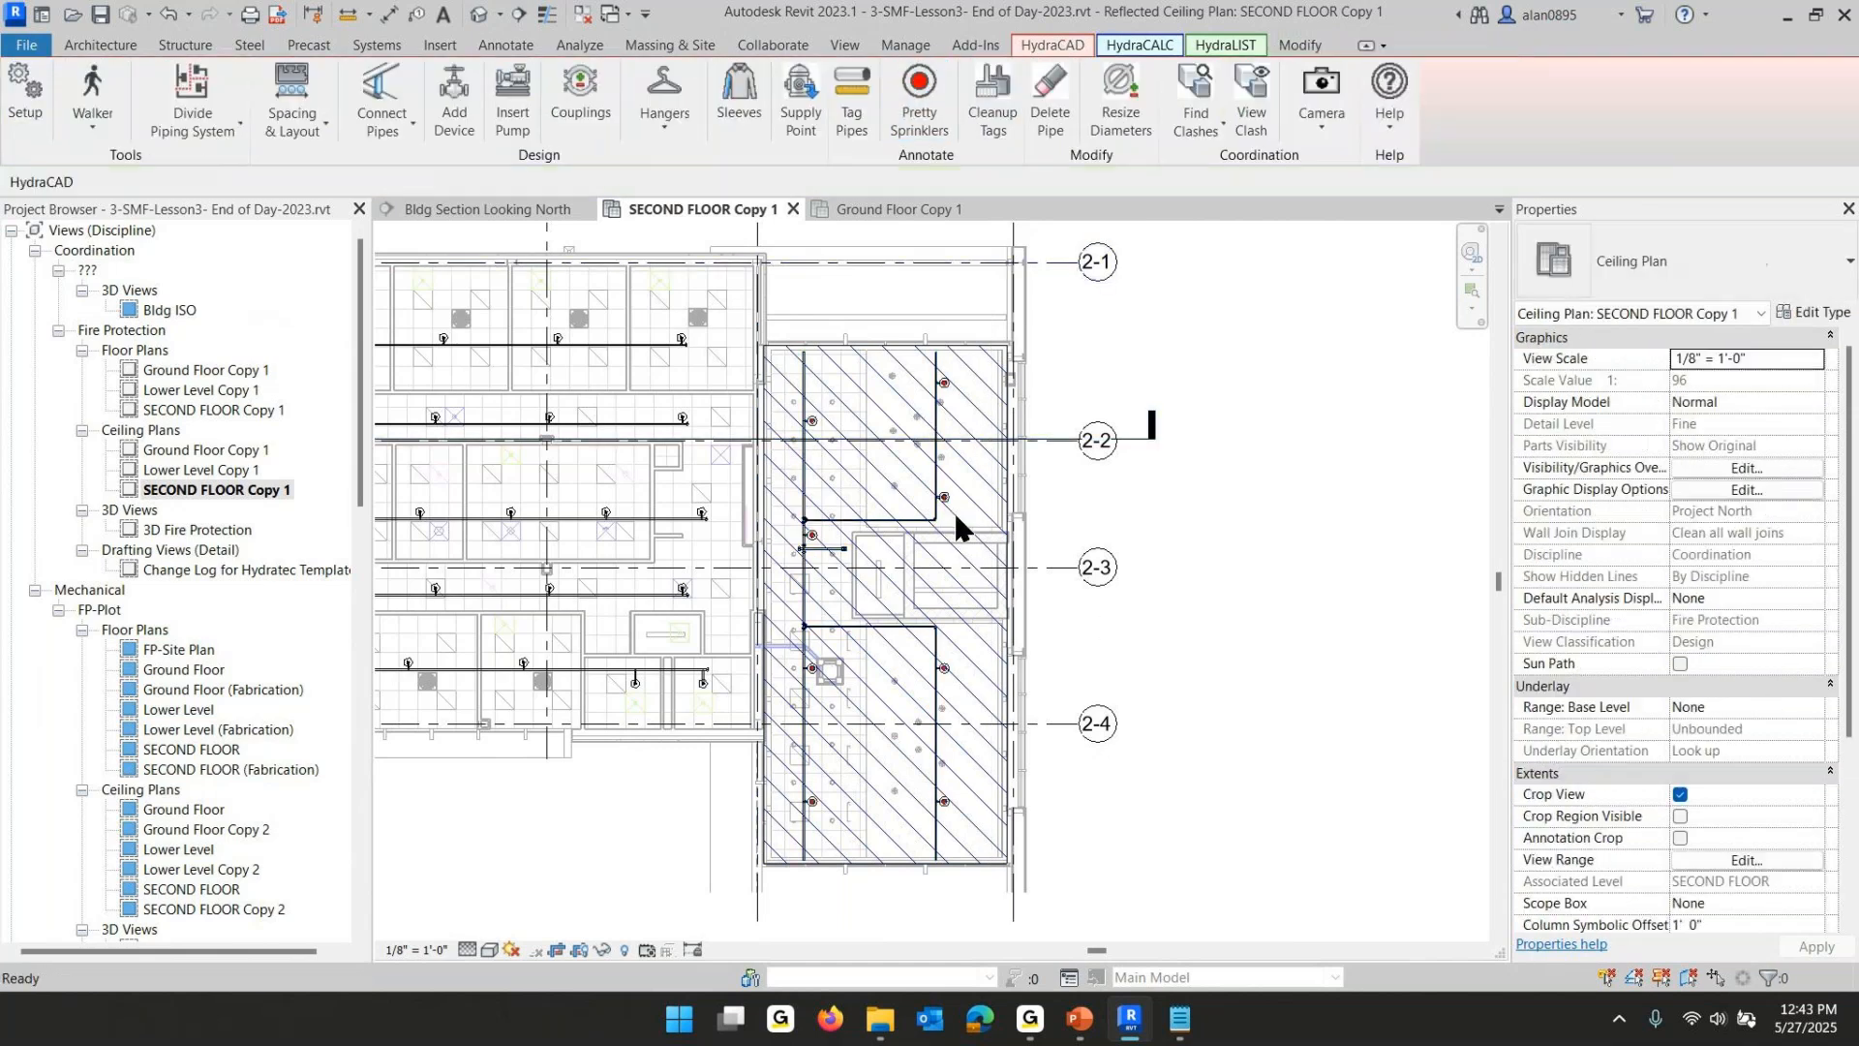
# - Trim the 1 1/4" pipe stub above the lobby's upper sprinkler to a 0'-6" armover
pyautogui.scroll(4, 962, 386)
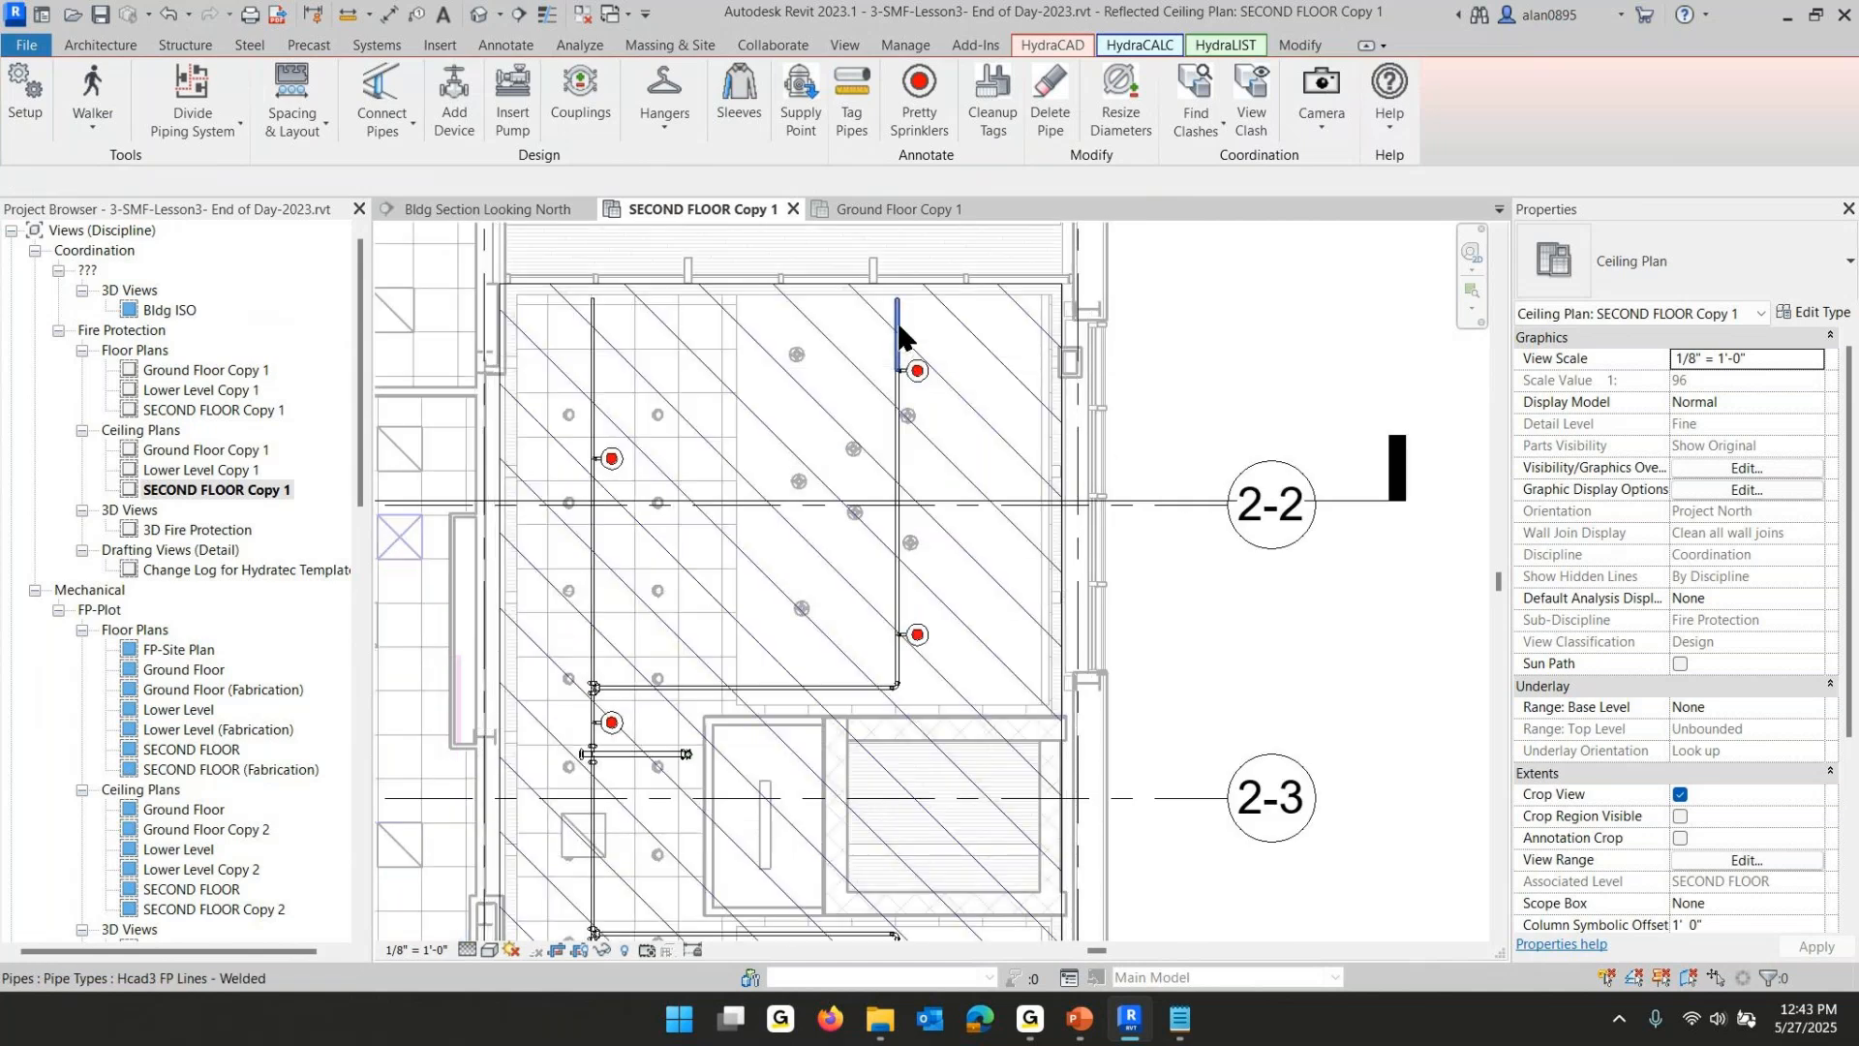
pyautogui.click(899, 336)
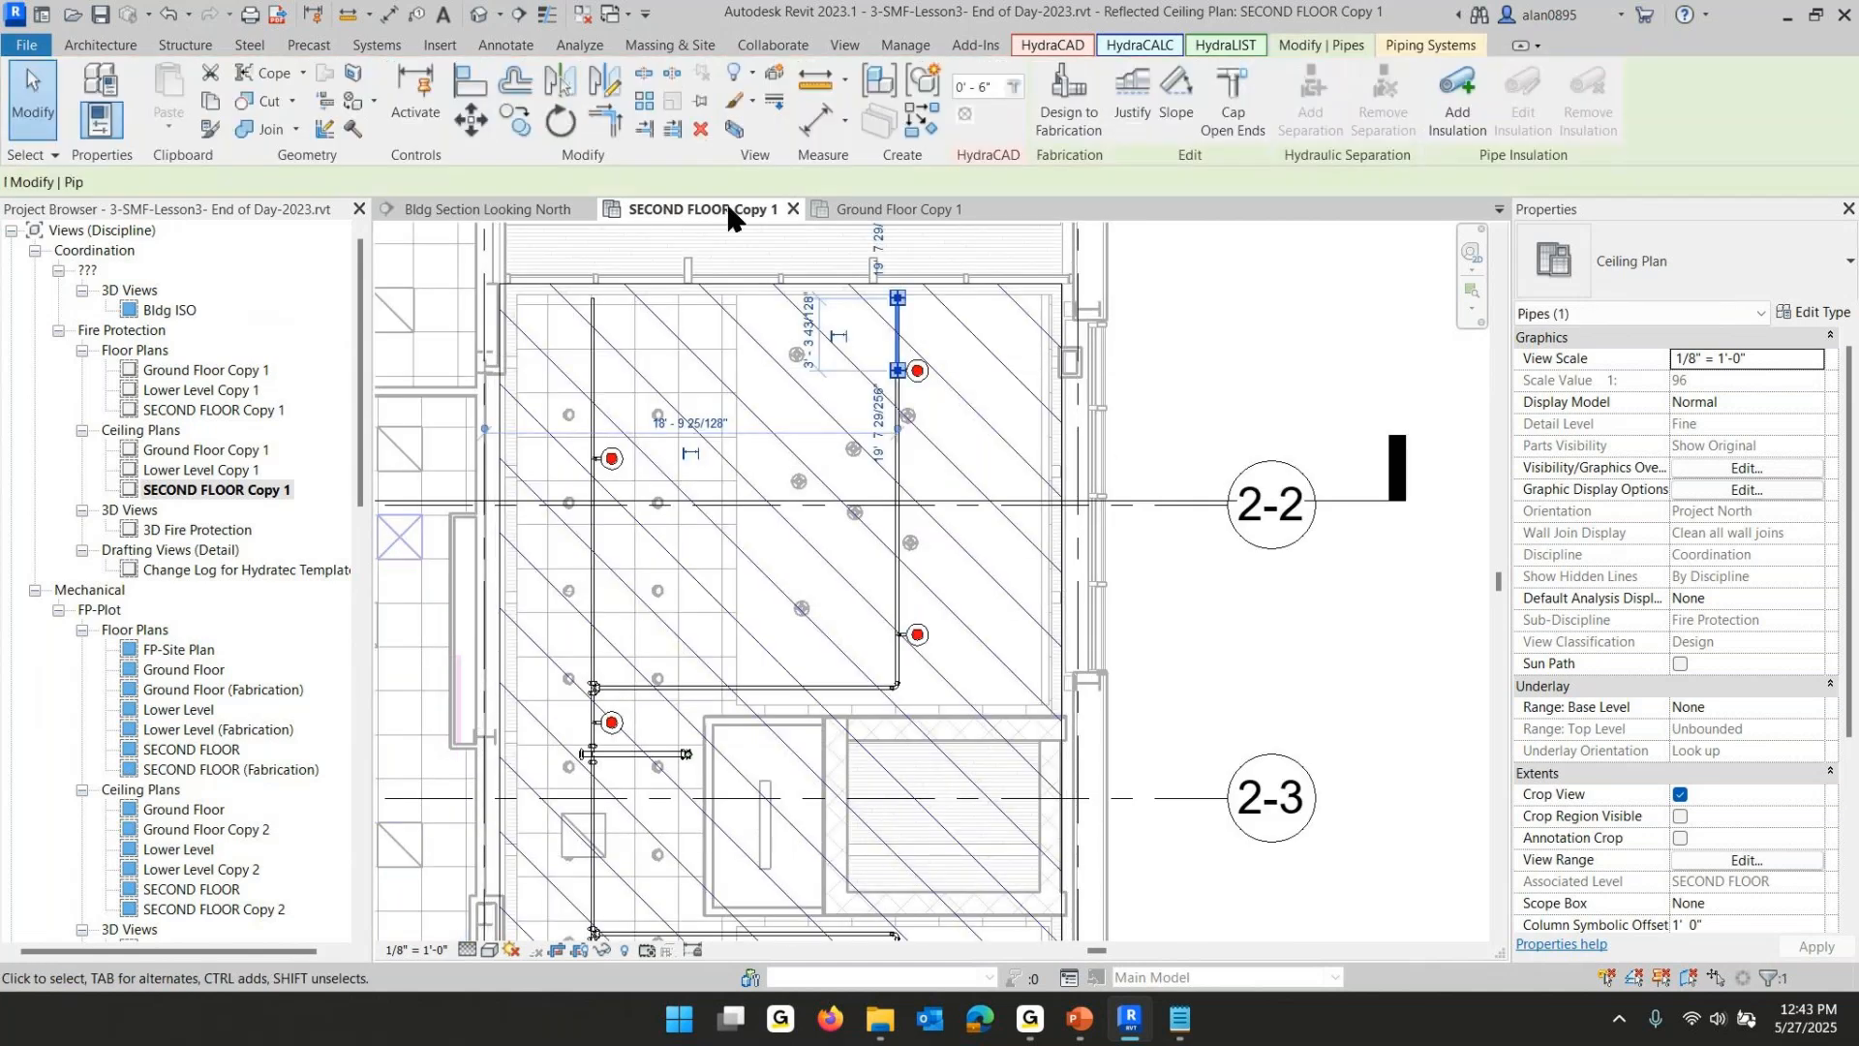
pyautogui.click(1010, 85)
pyautogui.scroll(1, 737, 312)
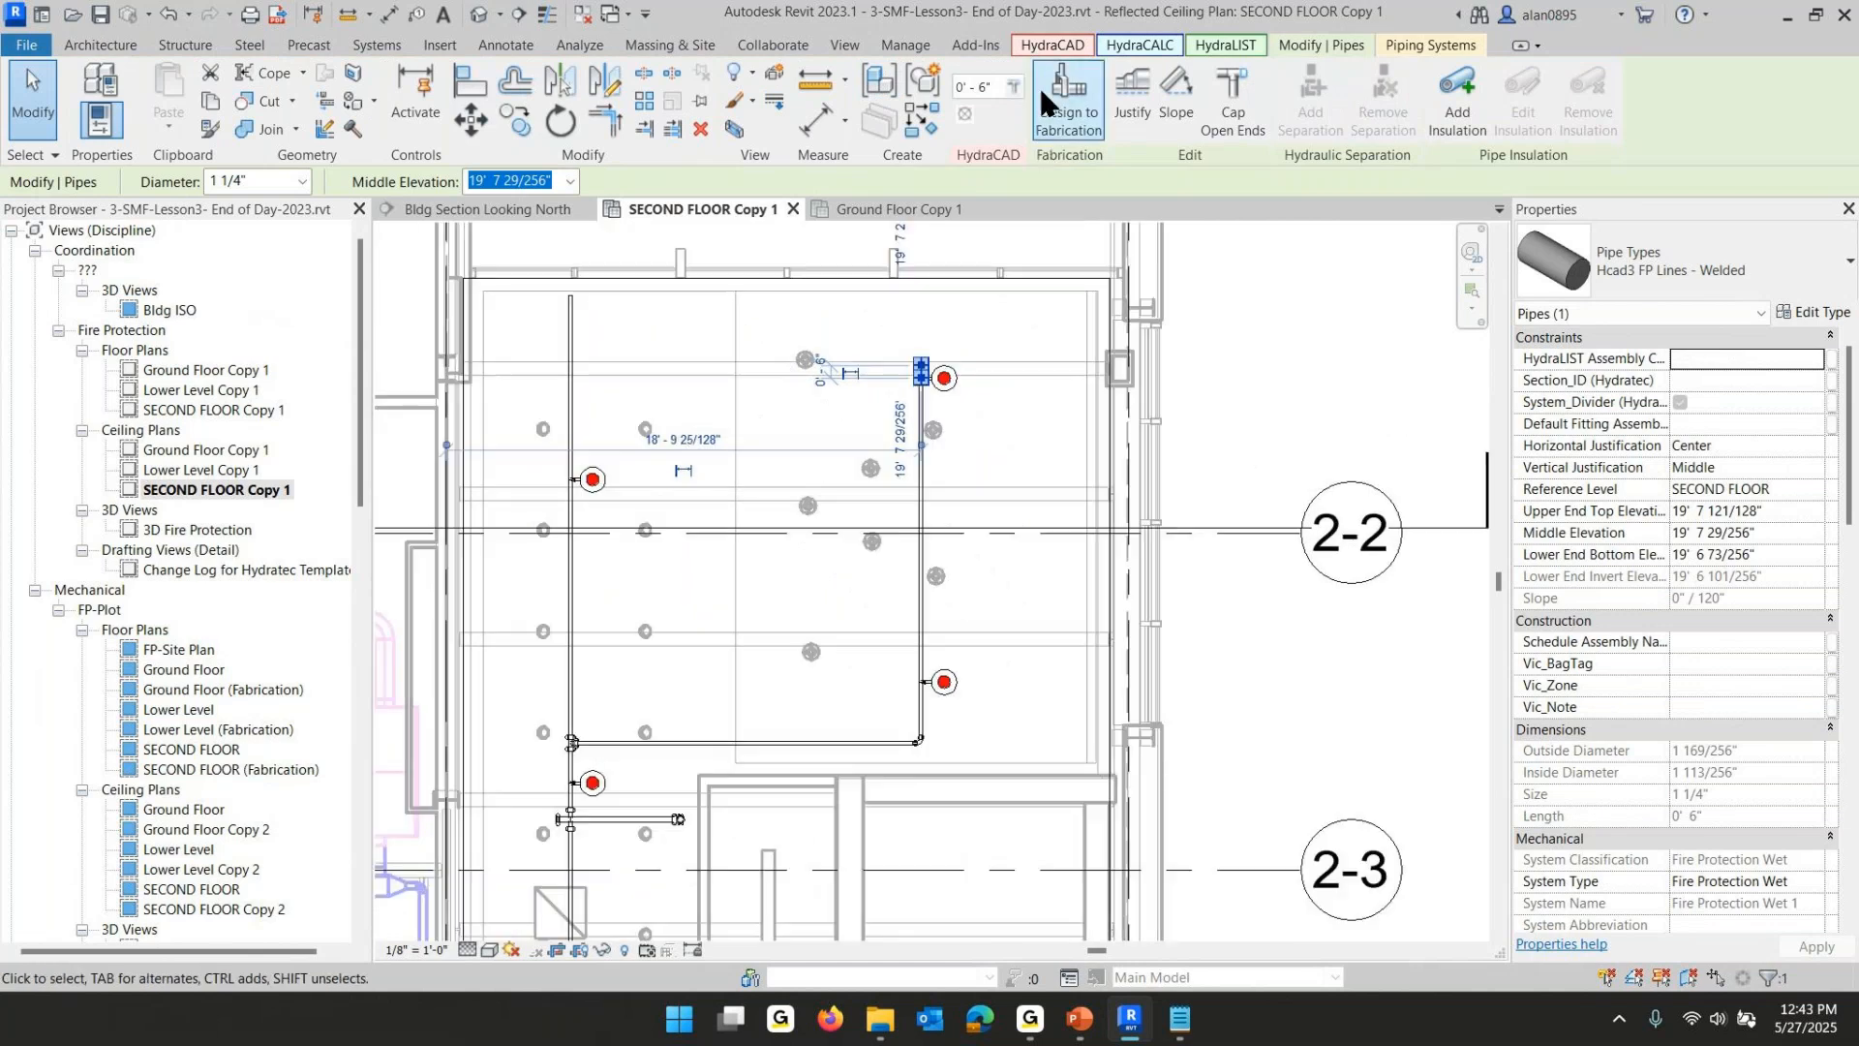
pyautogui.click(1017, 86)
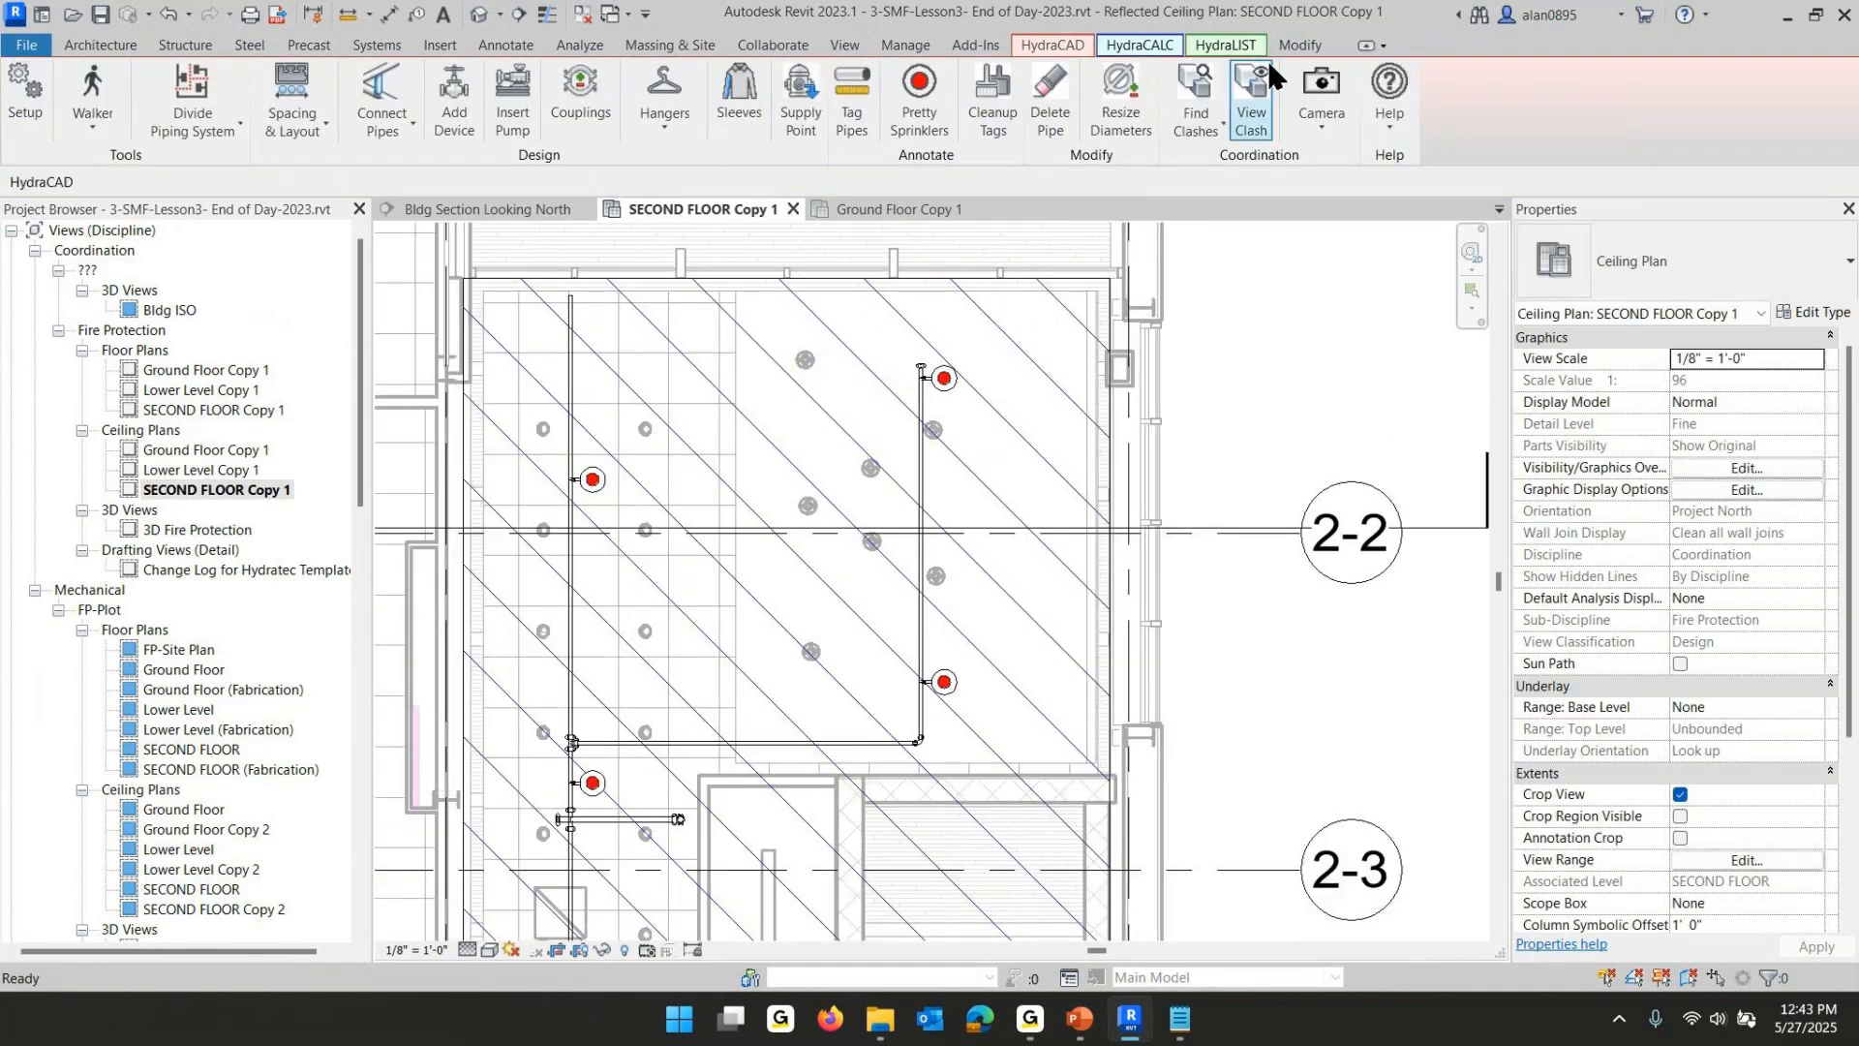
# - Trim the remaining lobby sprinkler armover pipes to 0'-6" lengths with the same tool
pyautogui.click(1290, 45)
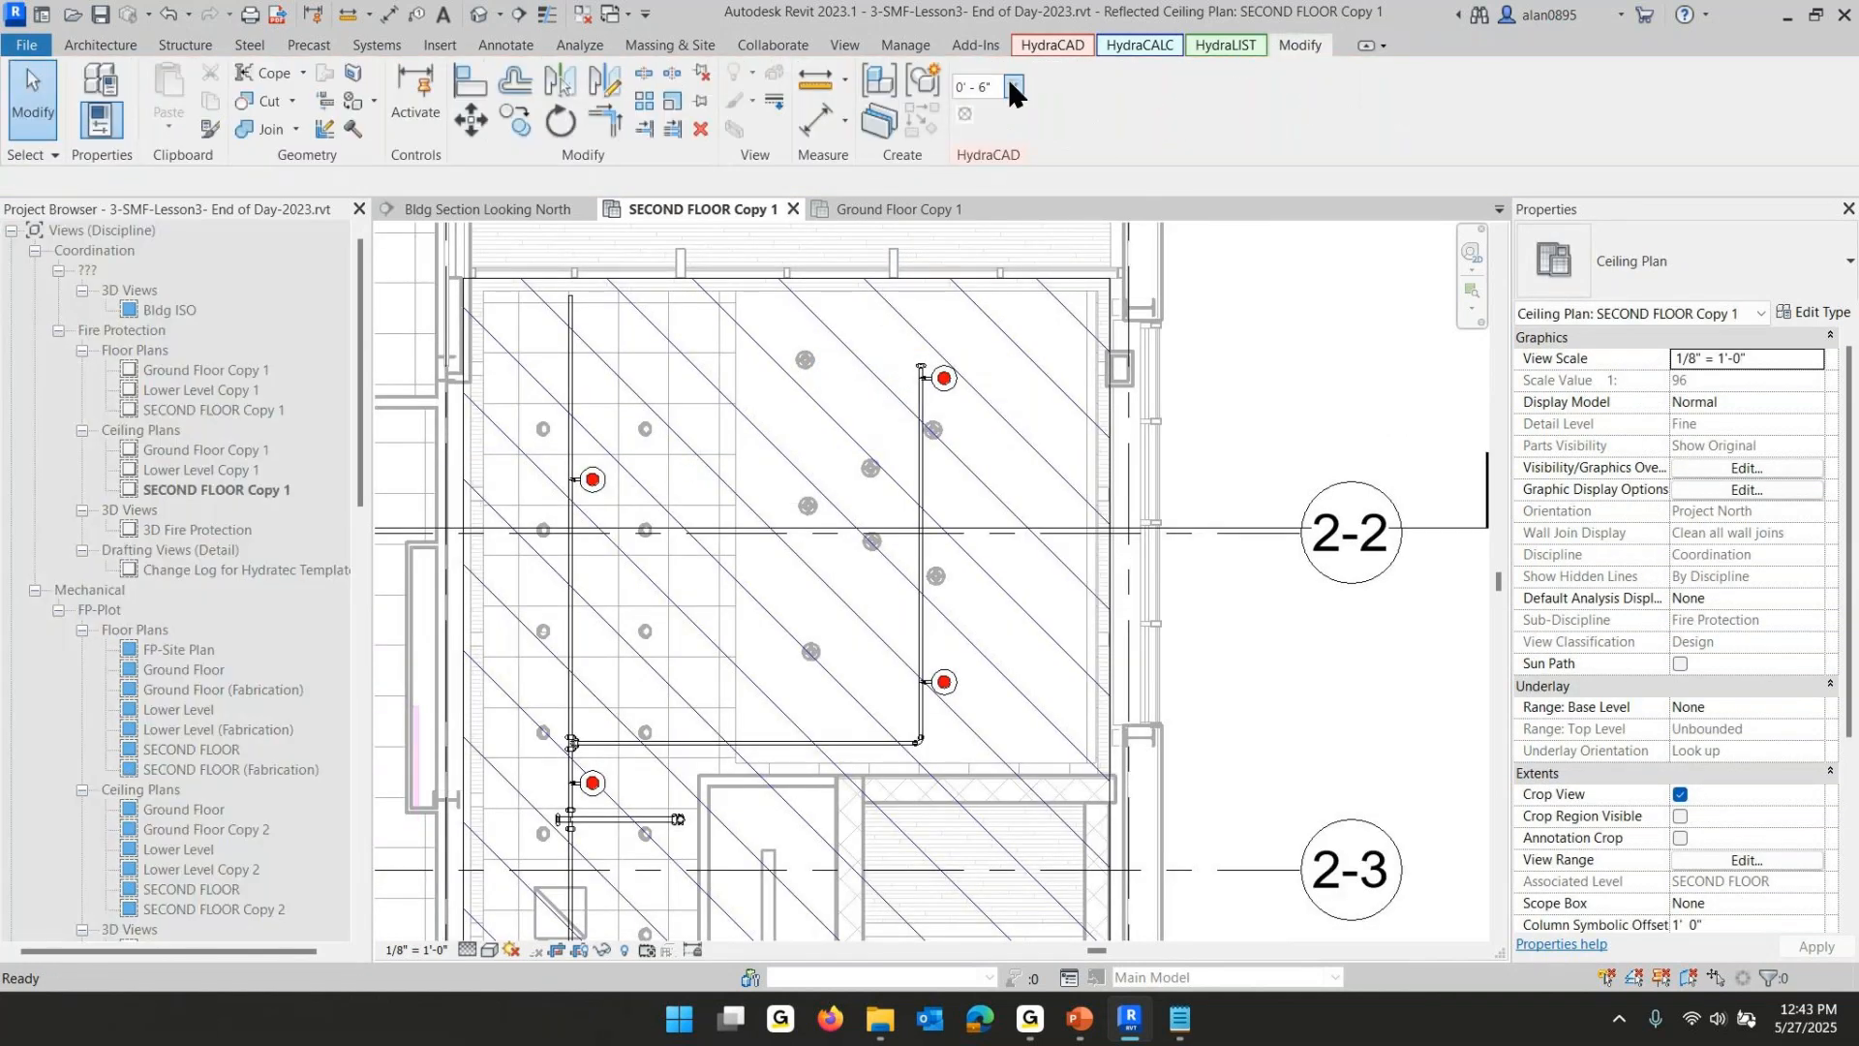
pyautogui.click(1012, 87)
pyautogui.moveTo(773, 642); pyautogui.dragTo(835, 76, button='middle')
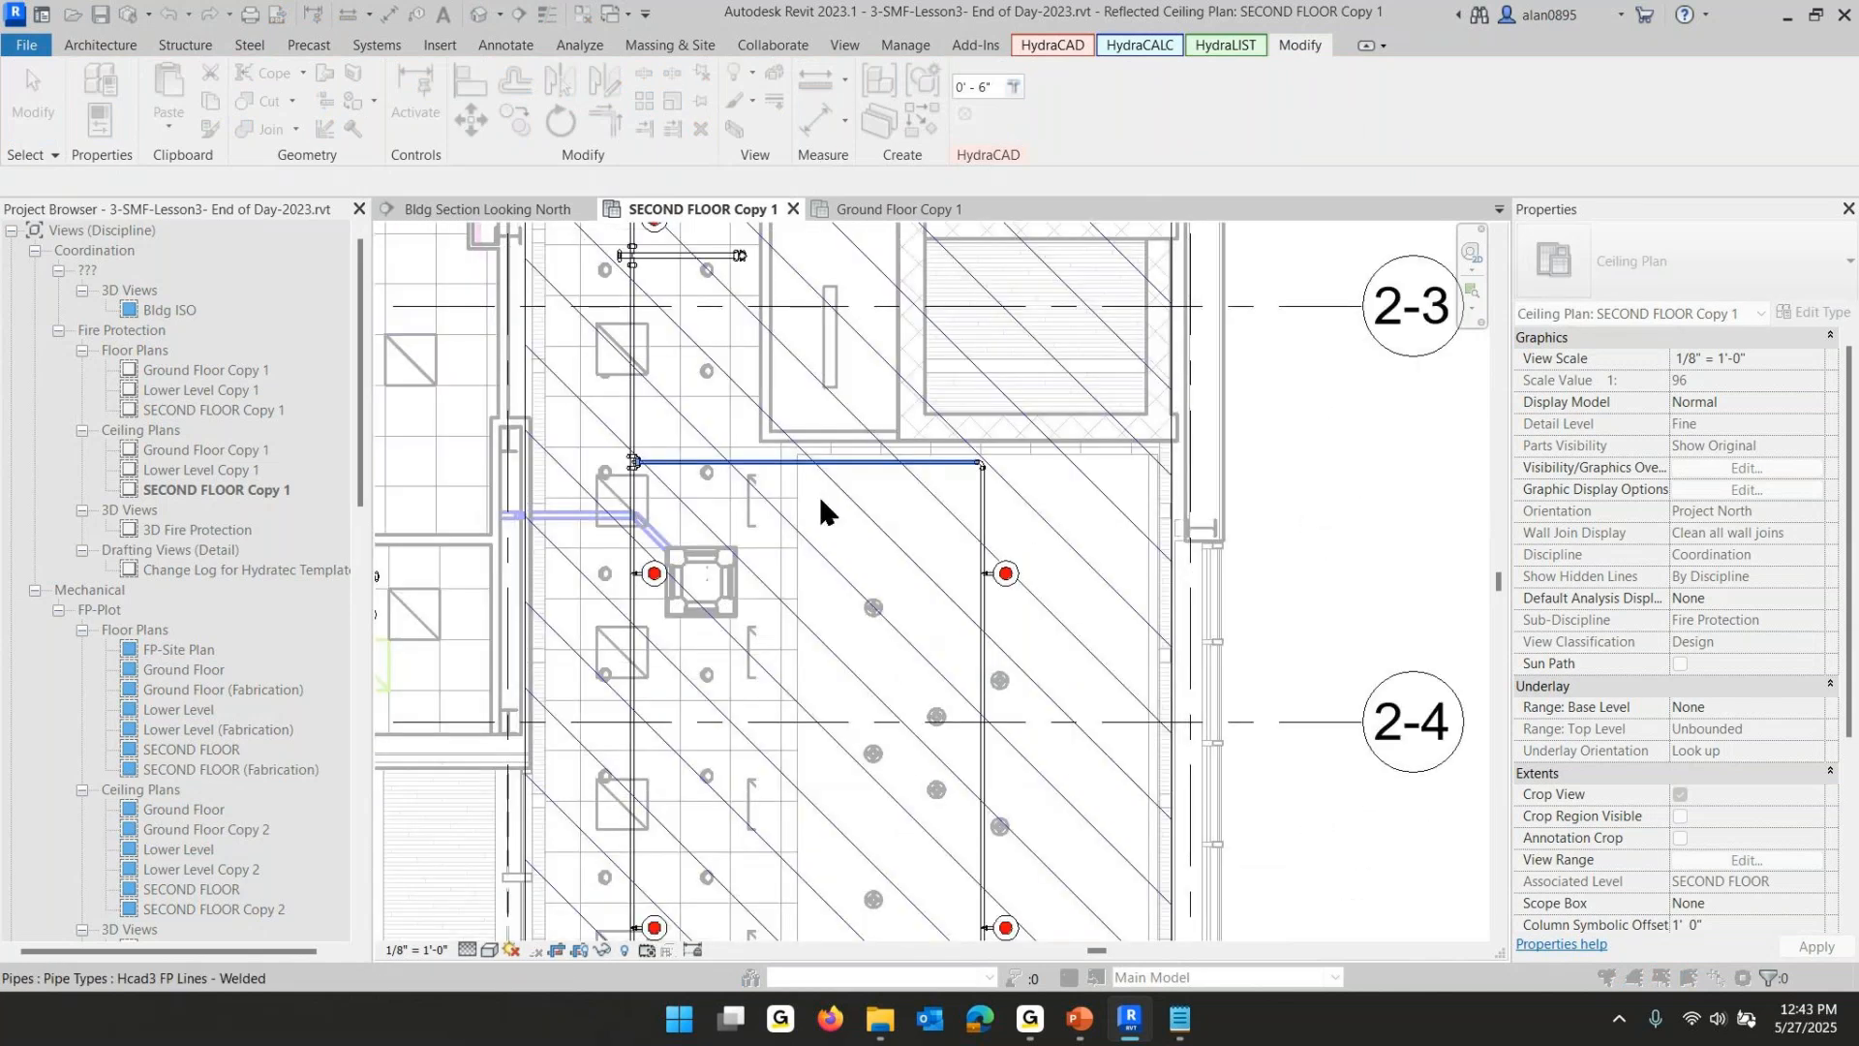
pyautogui.moveTo(835, 668); pyautogui.dragTo(874, 190, button='middle')
pyautogui.click(1021, 566)
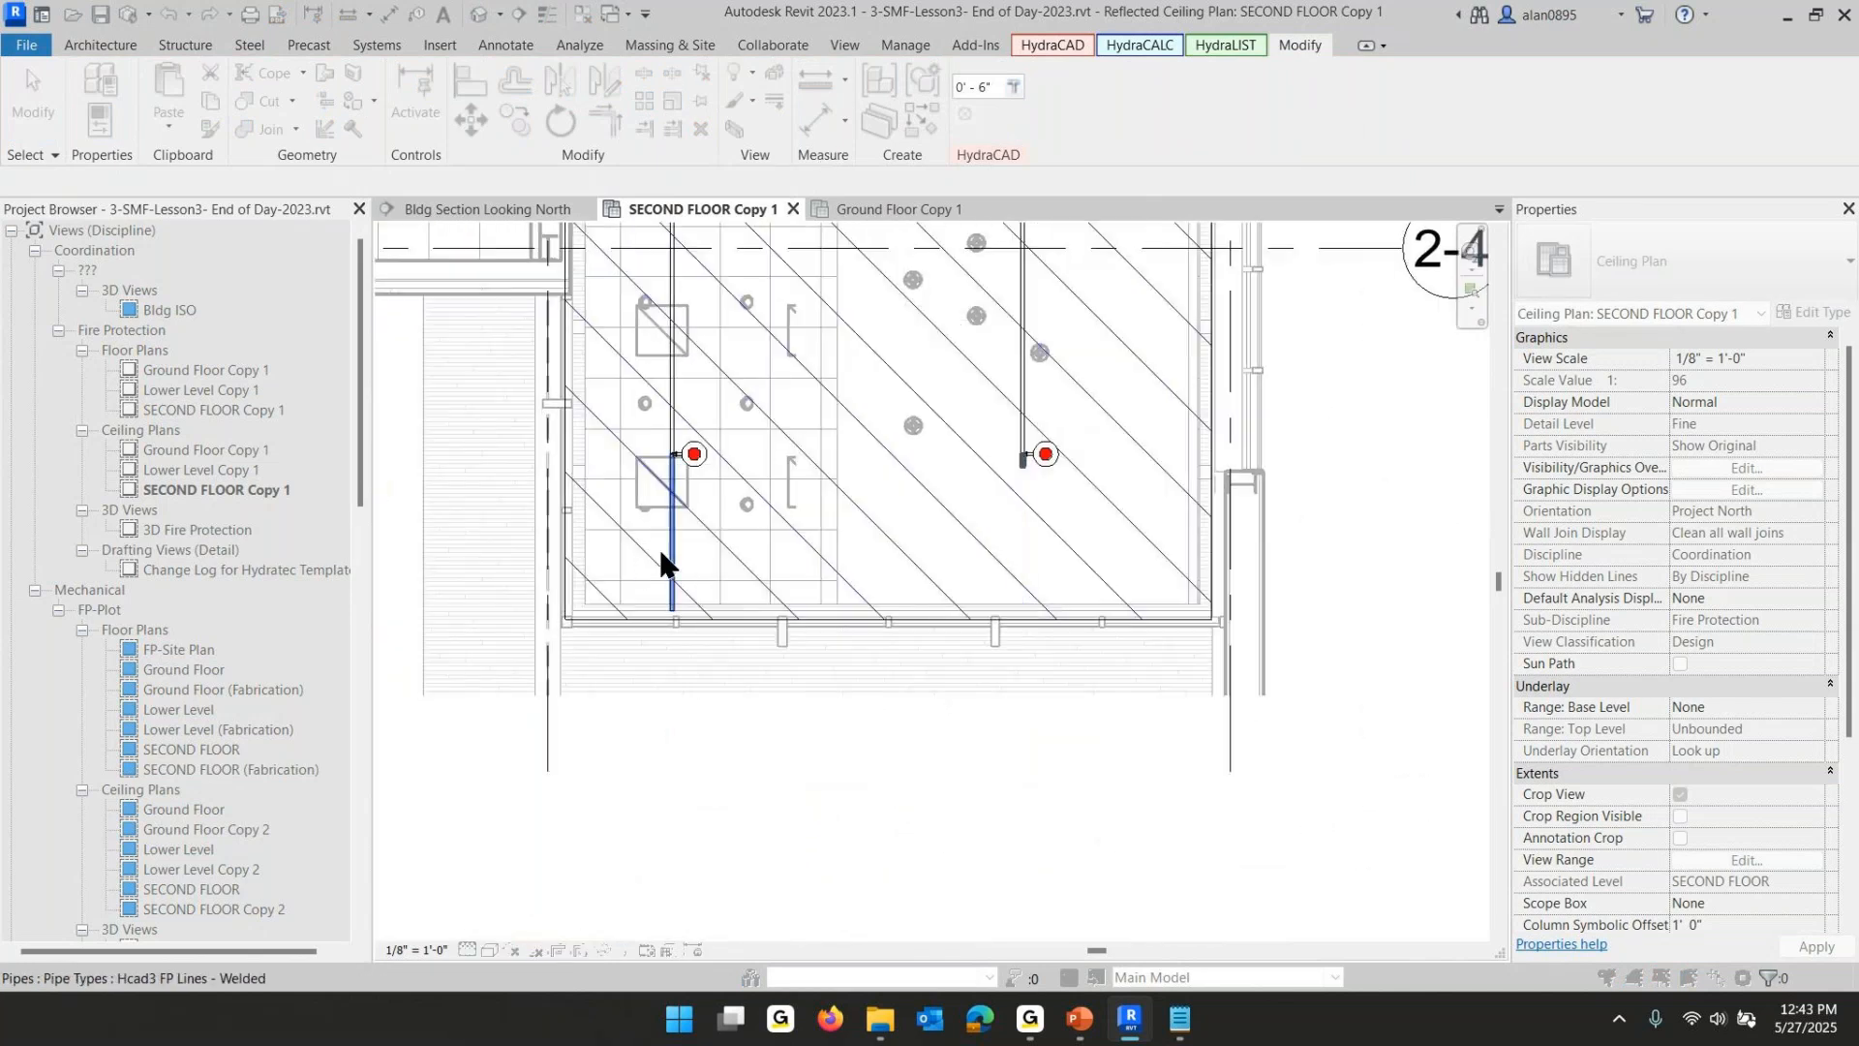
pyautogui.click(671, 549)
pyautogui.press('Escape')
# - Sketch a second L-shaped Hydraulically Calculated Area filled region over the second-floor rooms west of grid G, between grids 2-1 and 2-3
pyautogui.scroll(-3, 915, 629)
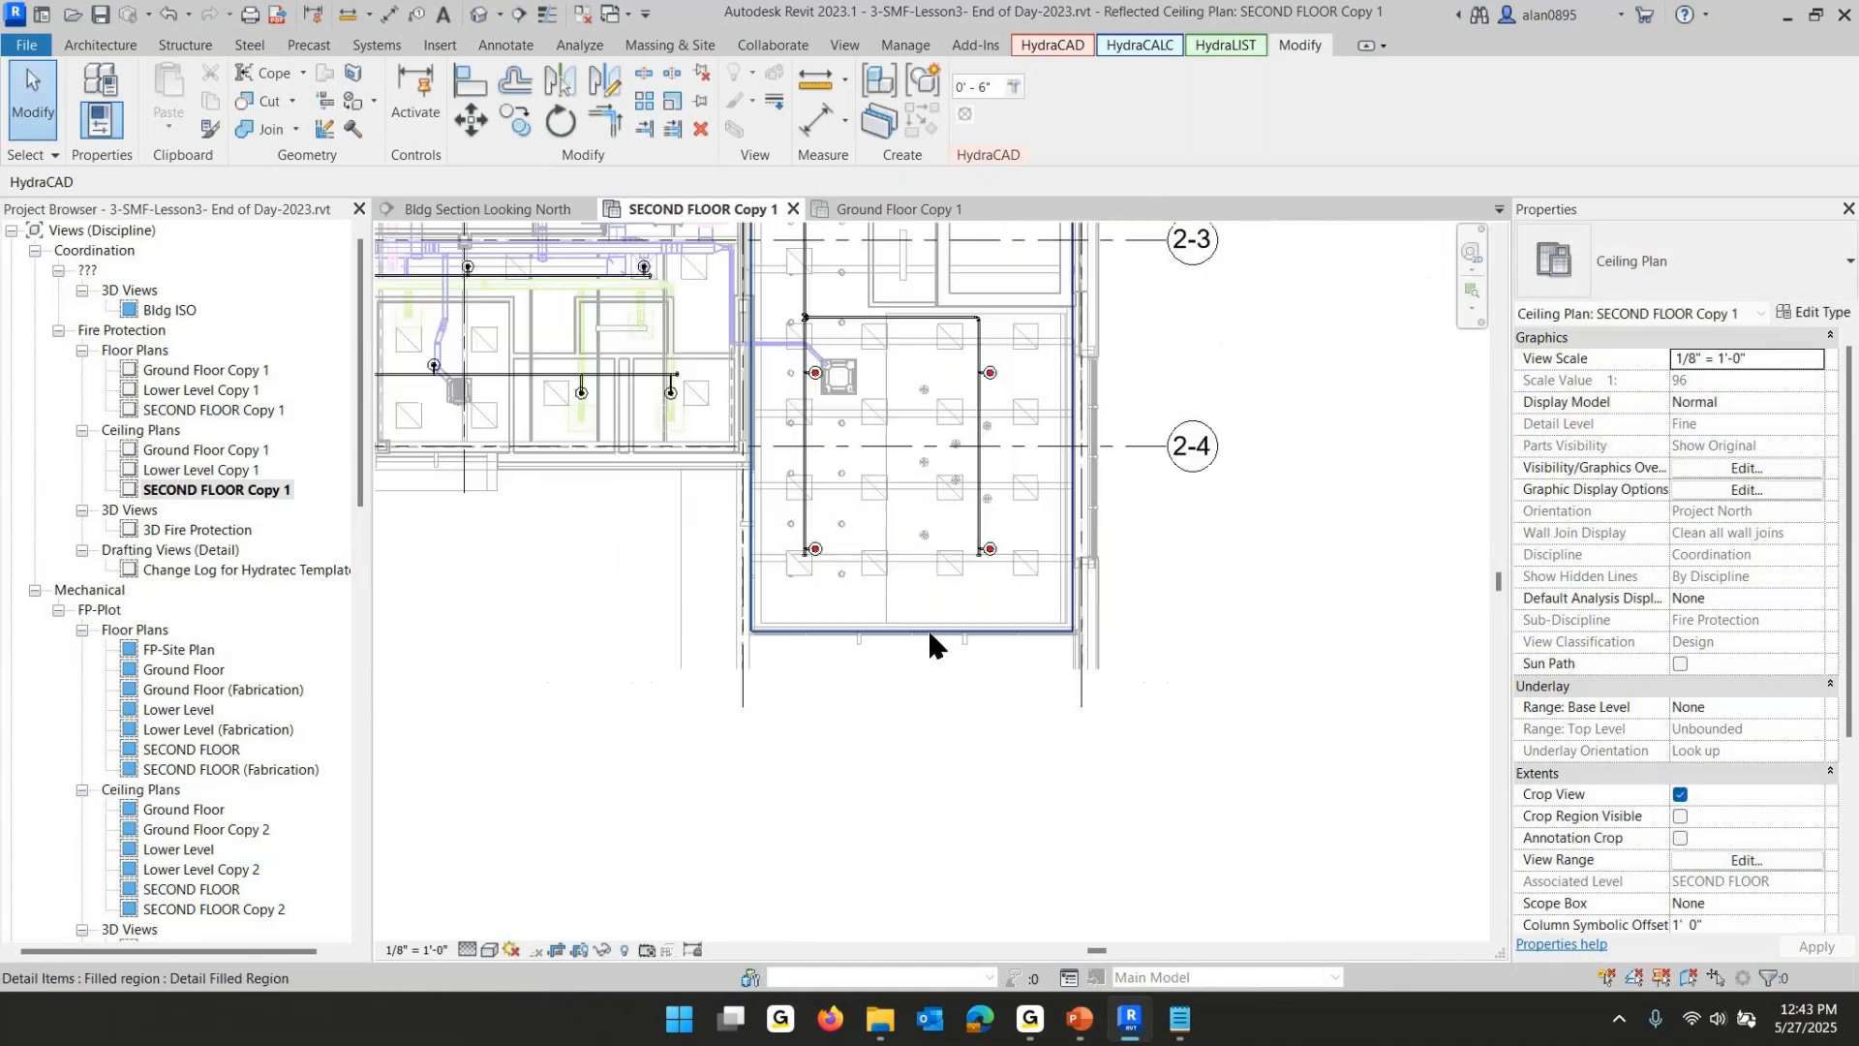
pyautogui.moveTo(933, 635); pyautogui.dragTo(1014, 878, button='middle')
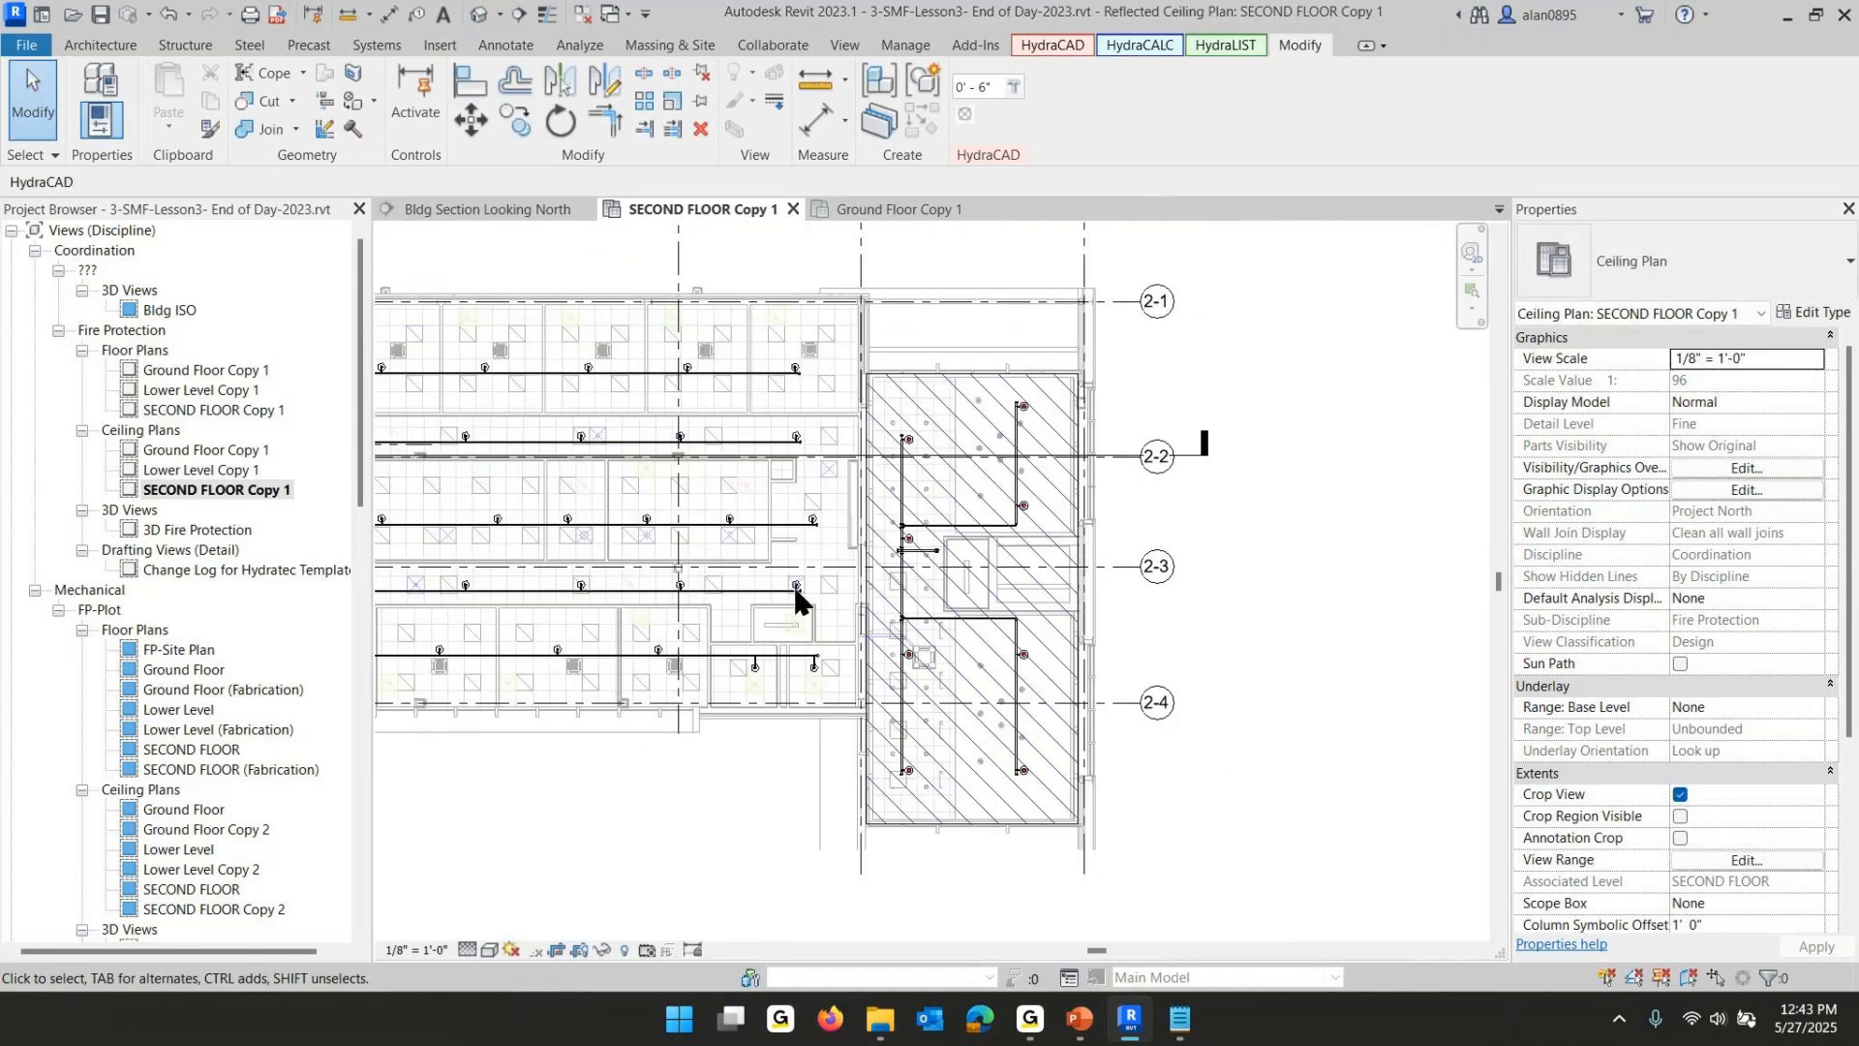
pyautogui.moveTo(592, 448); pyautogui.dragTo(800, 591, button='middle')
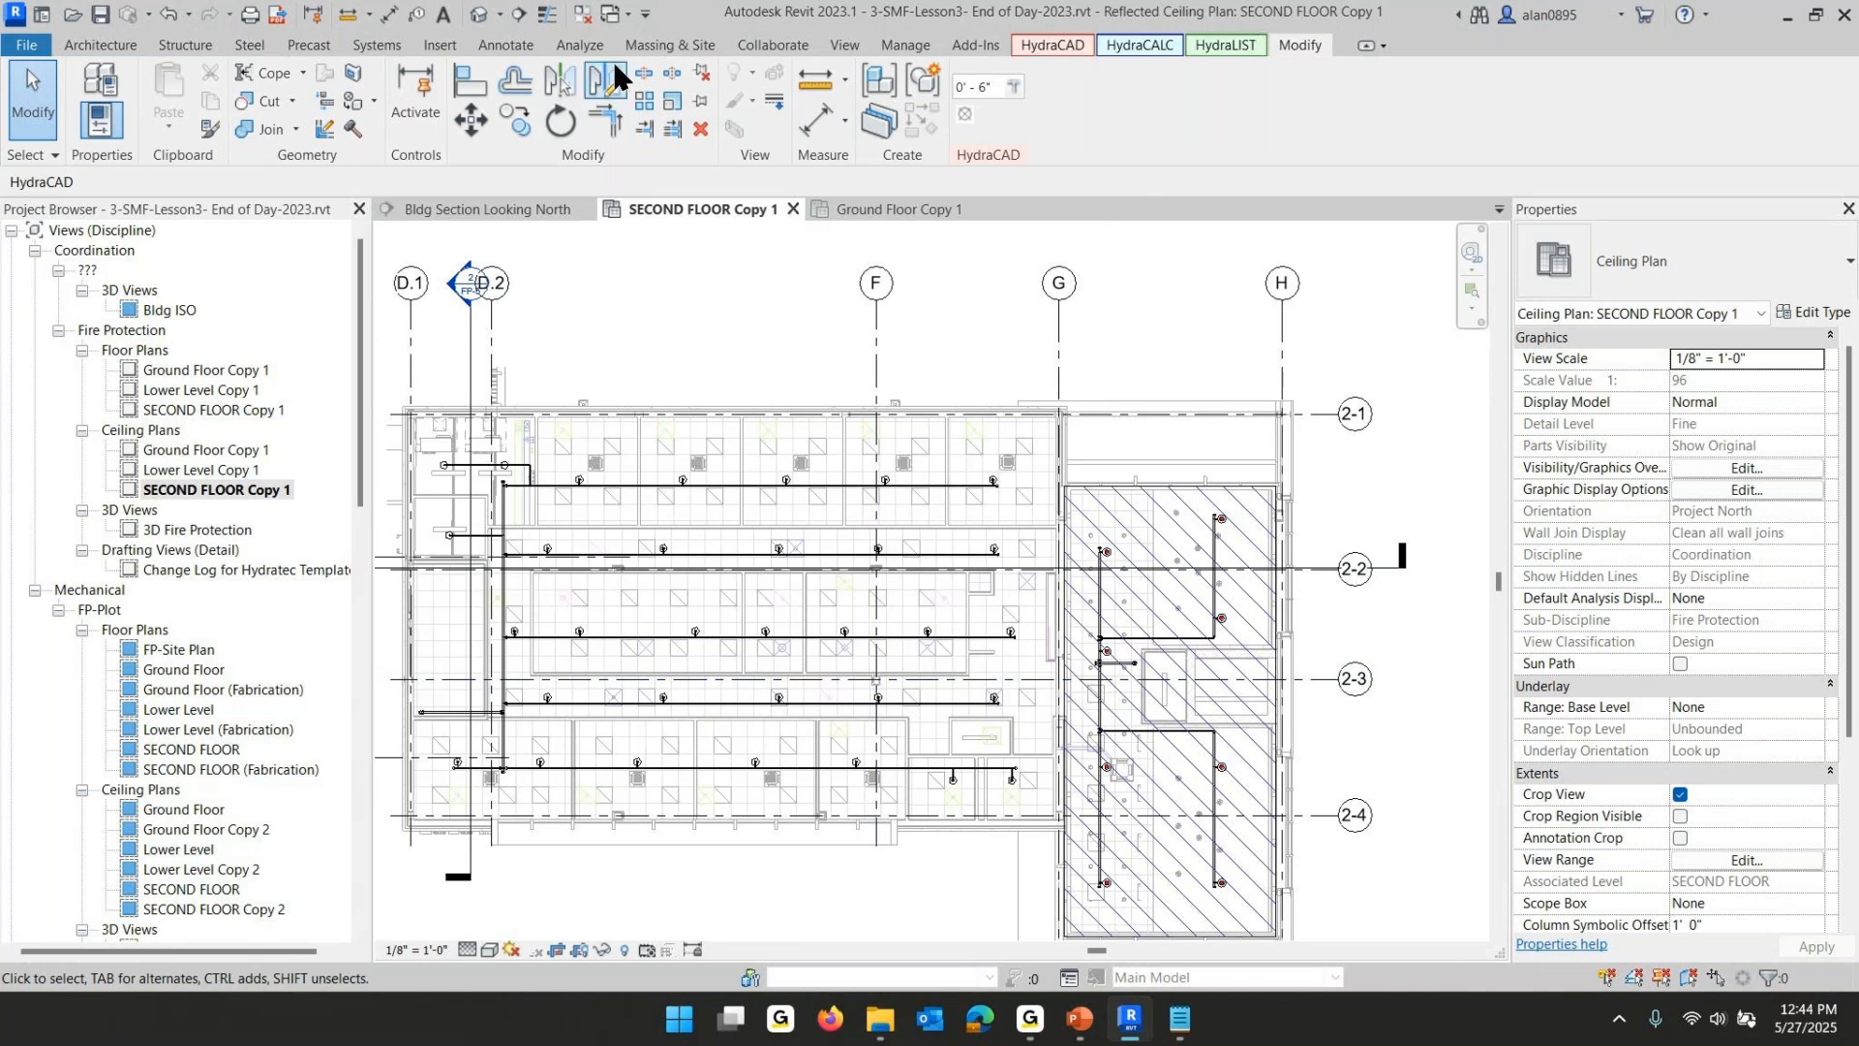
pyautogui.click(493, 40)
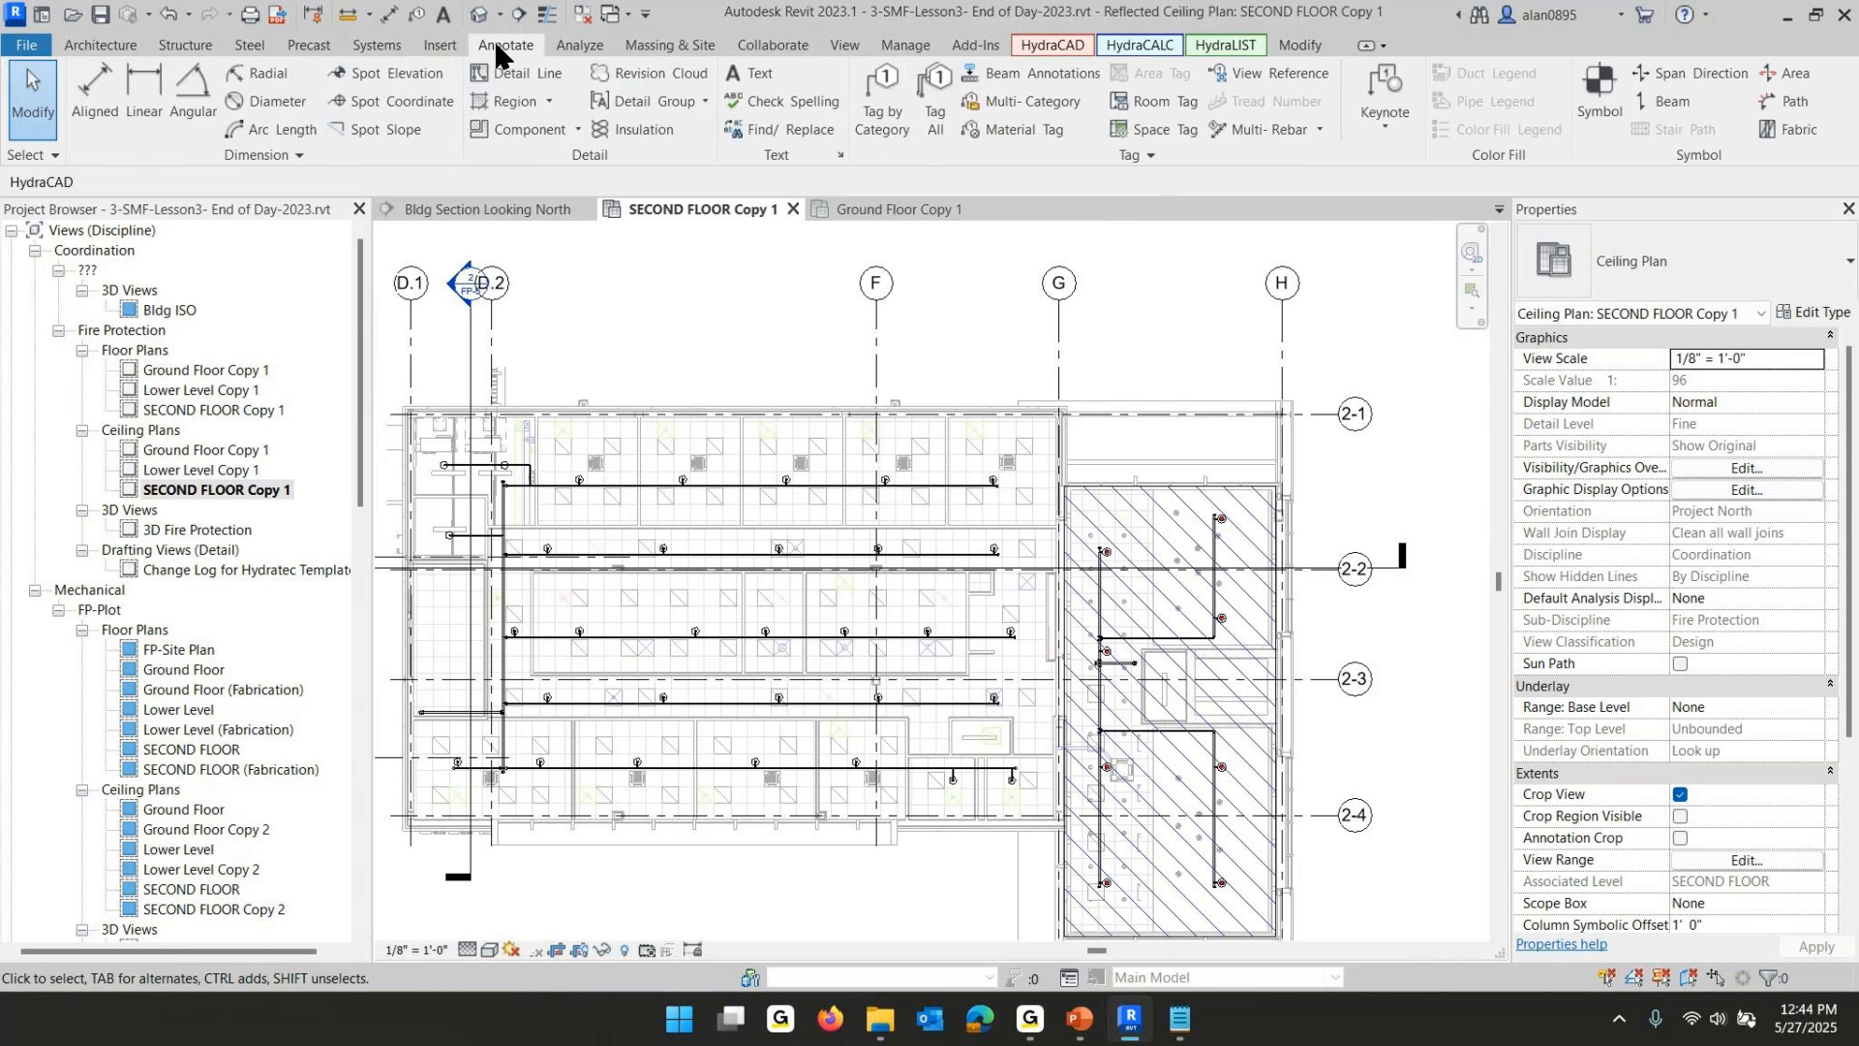
pyautogui.click(511, 99)
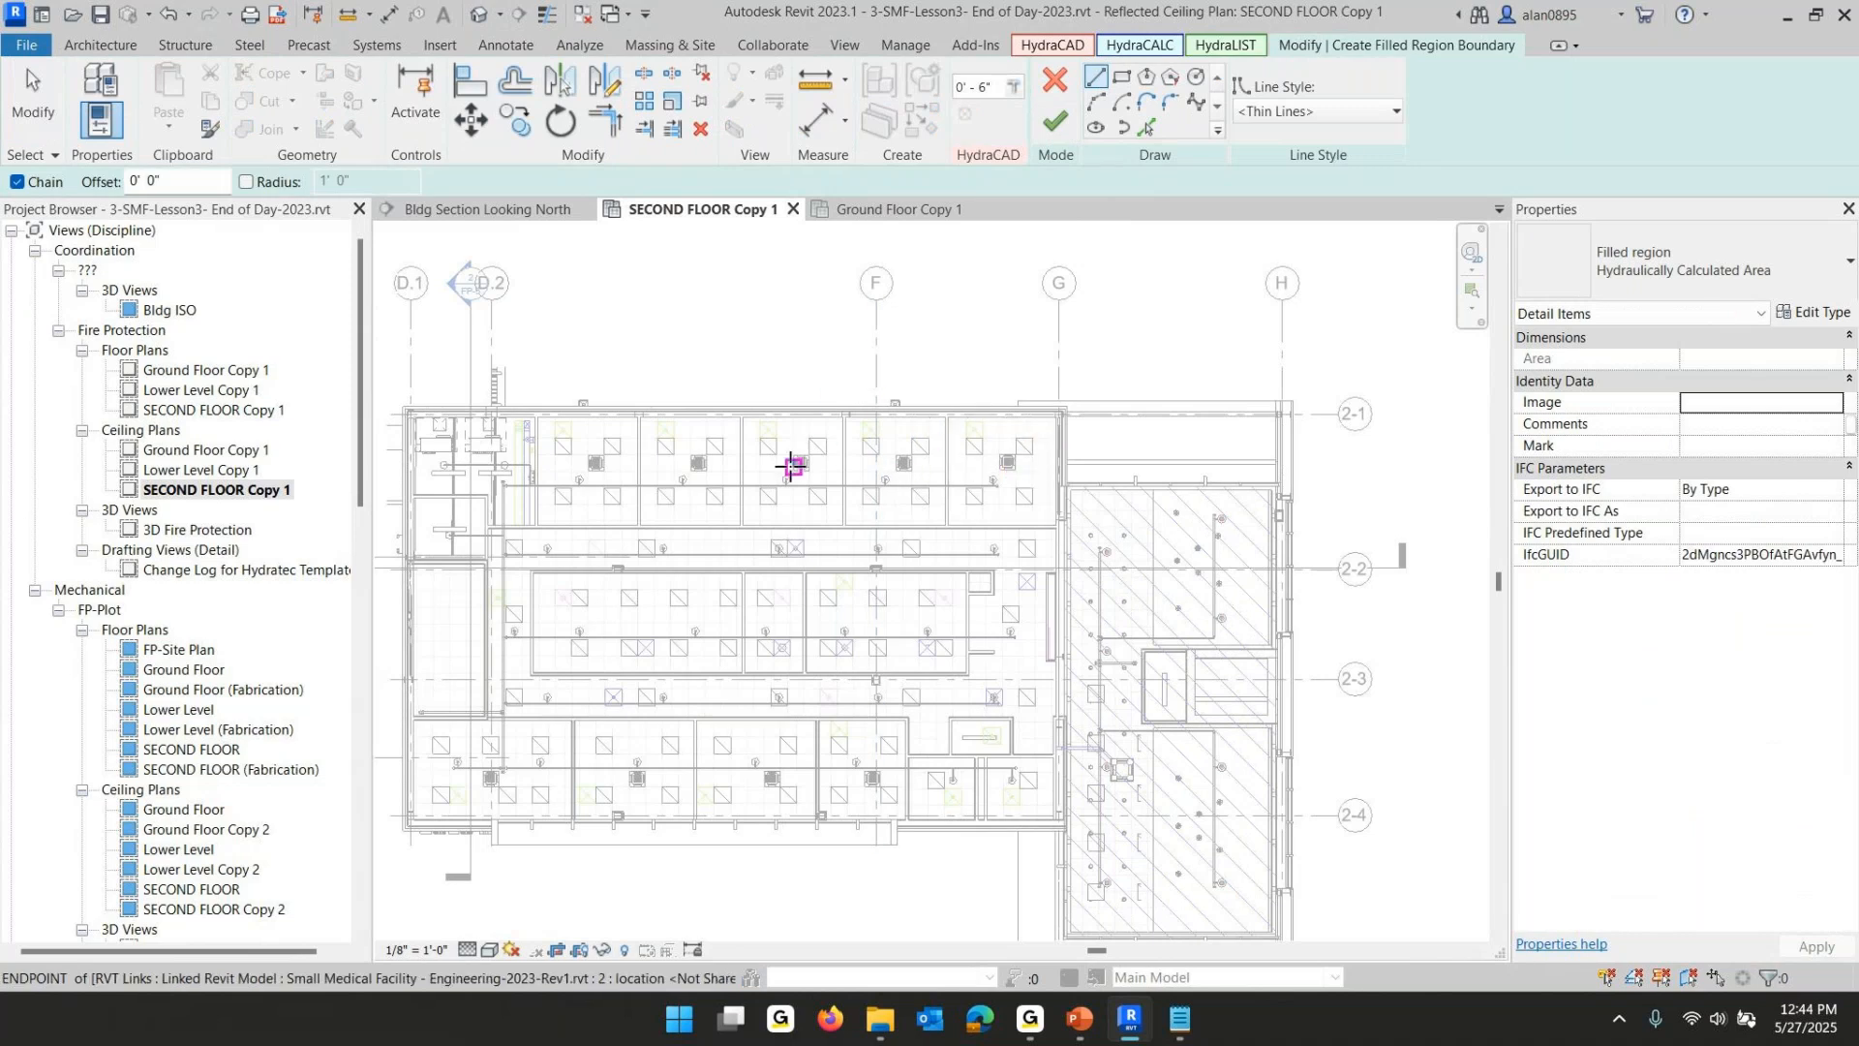
pyautogui.click(638, 411)
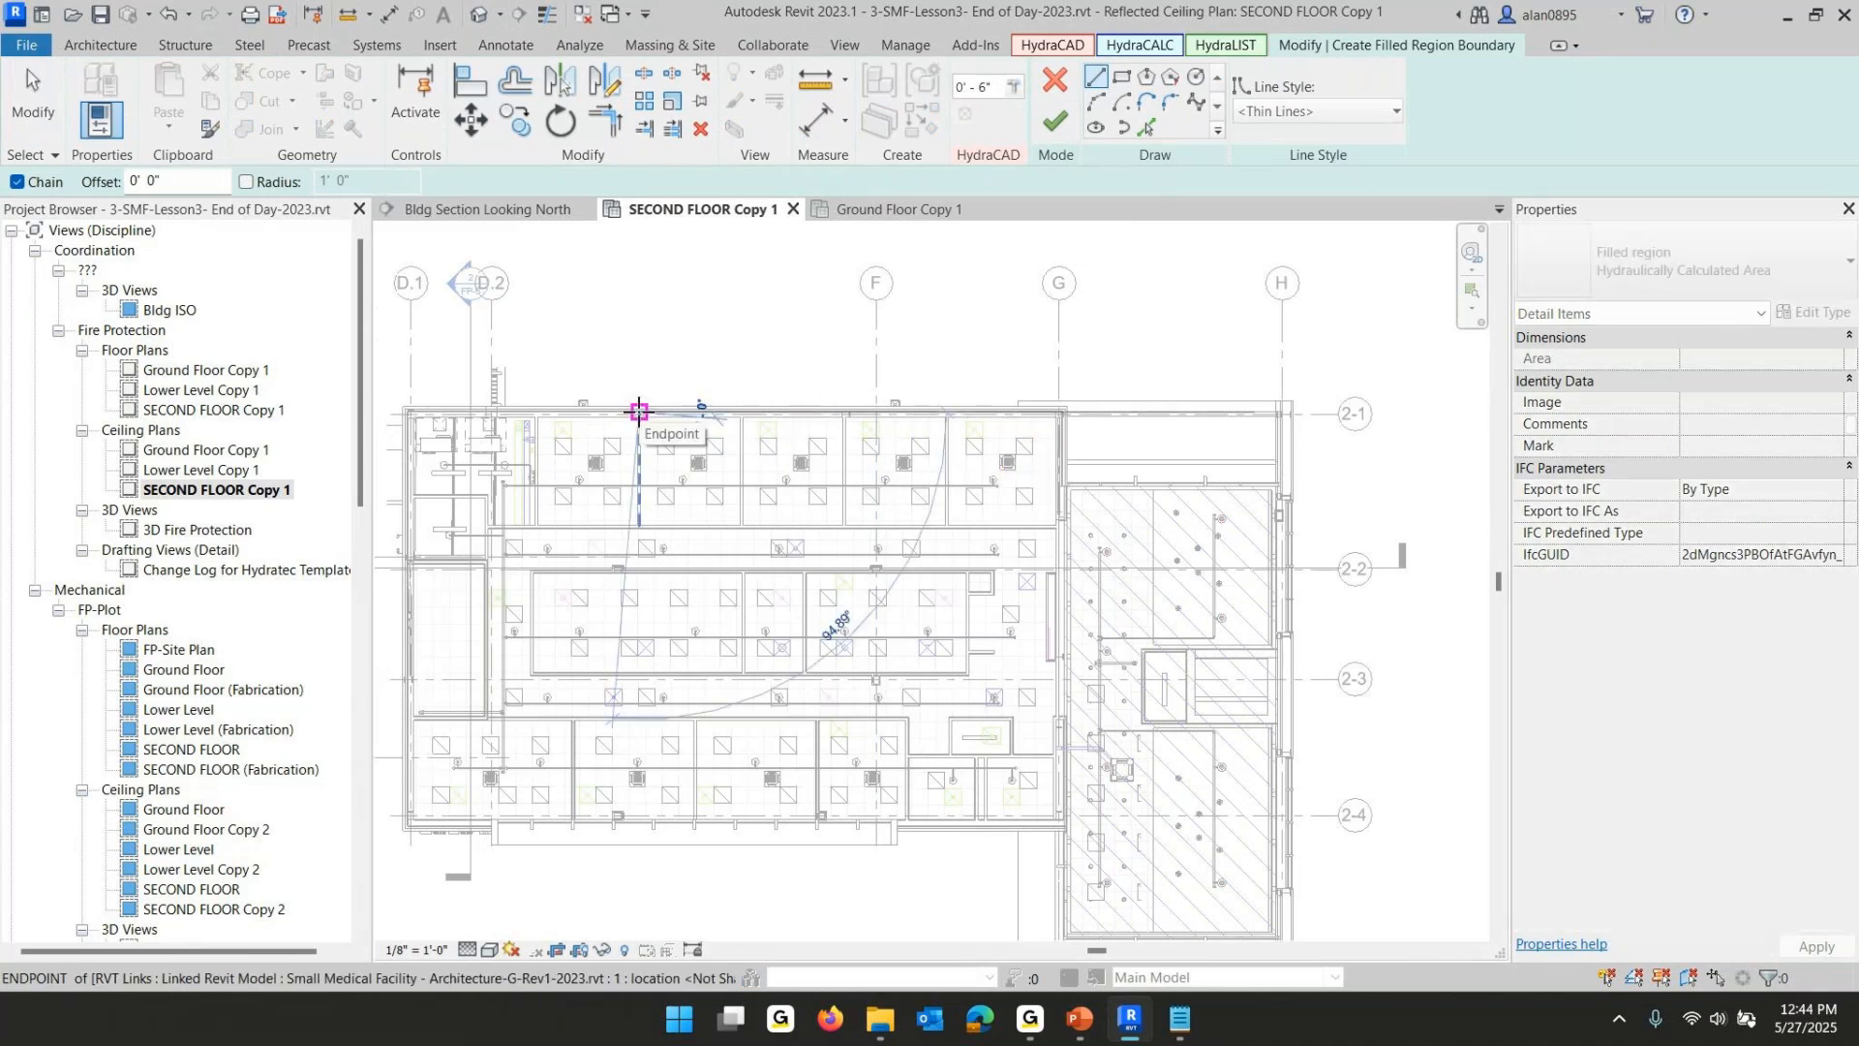
pyautogui.click(1066, 410)
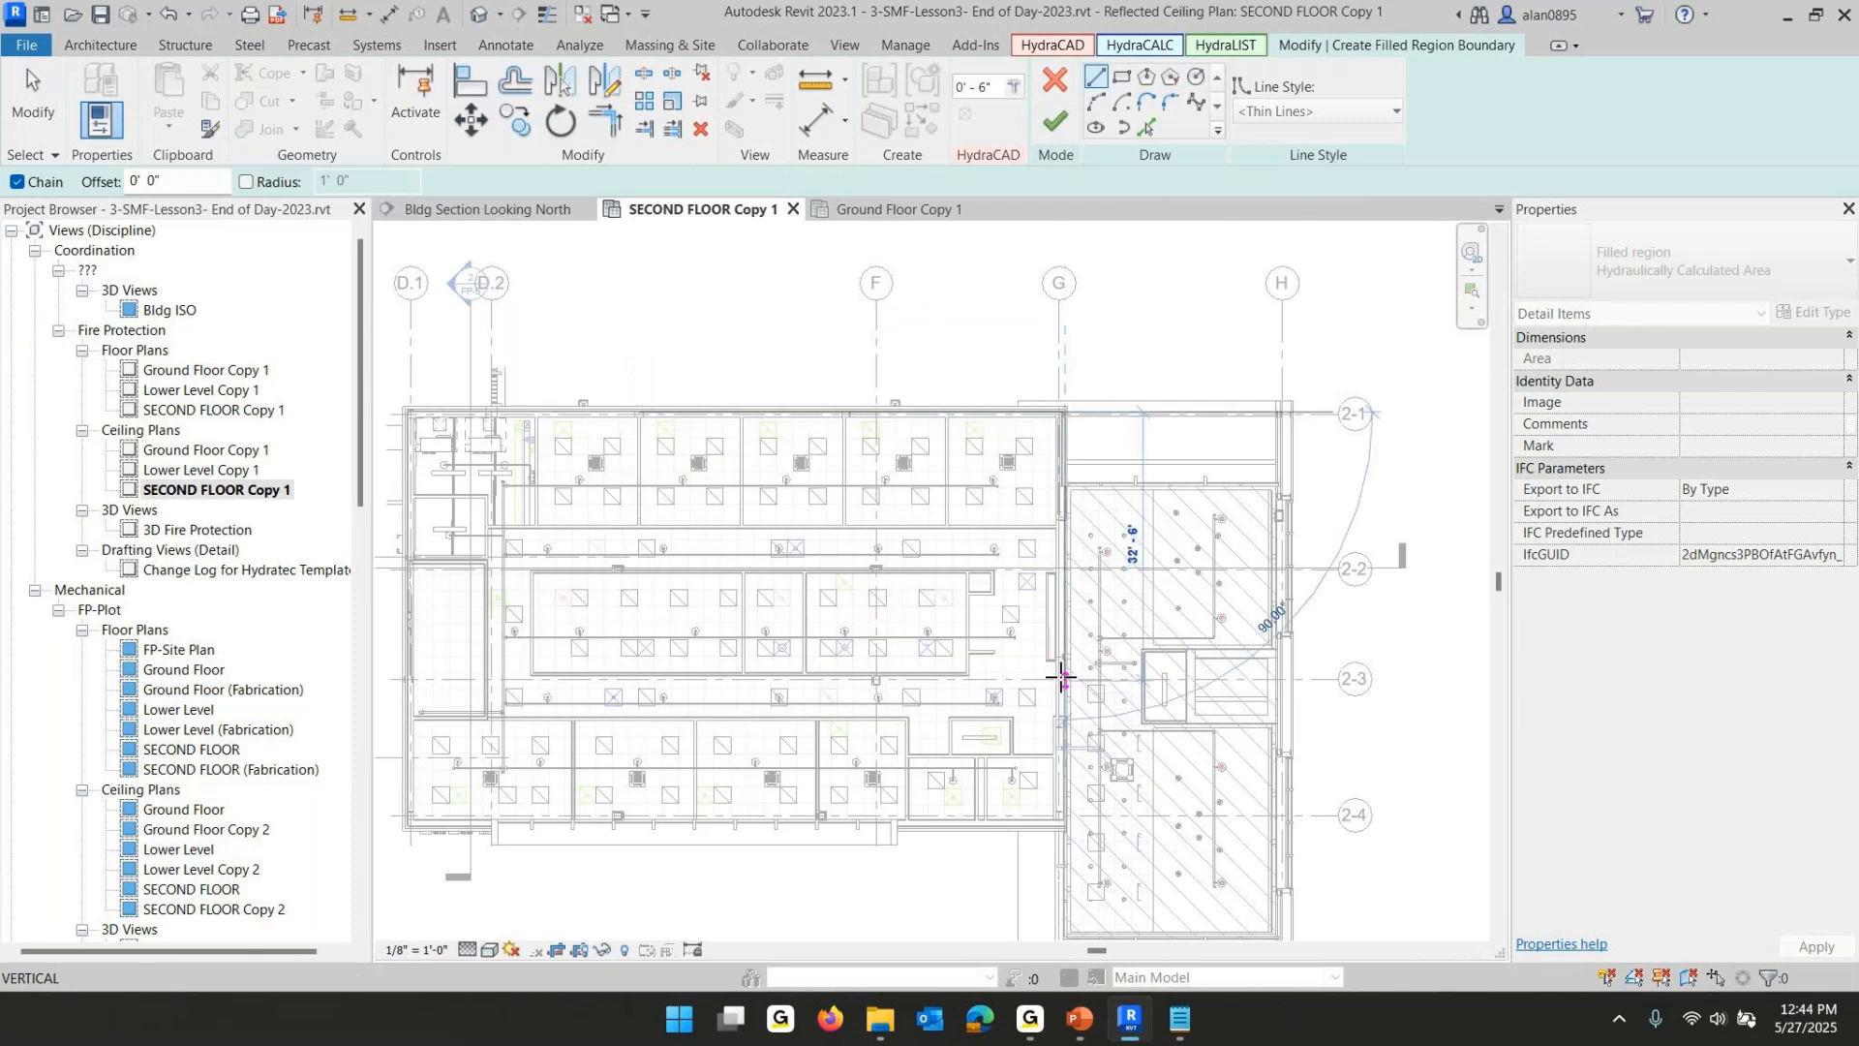
pyautogui.click(1065, 752)
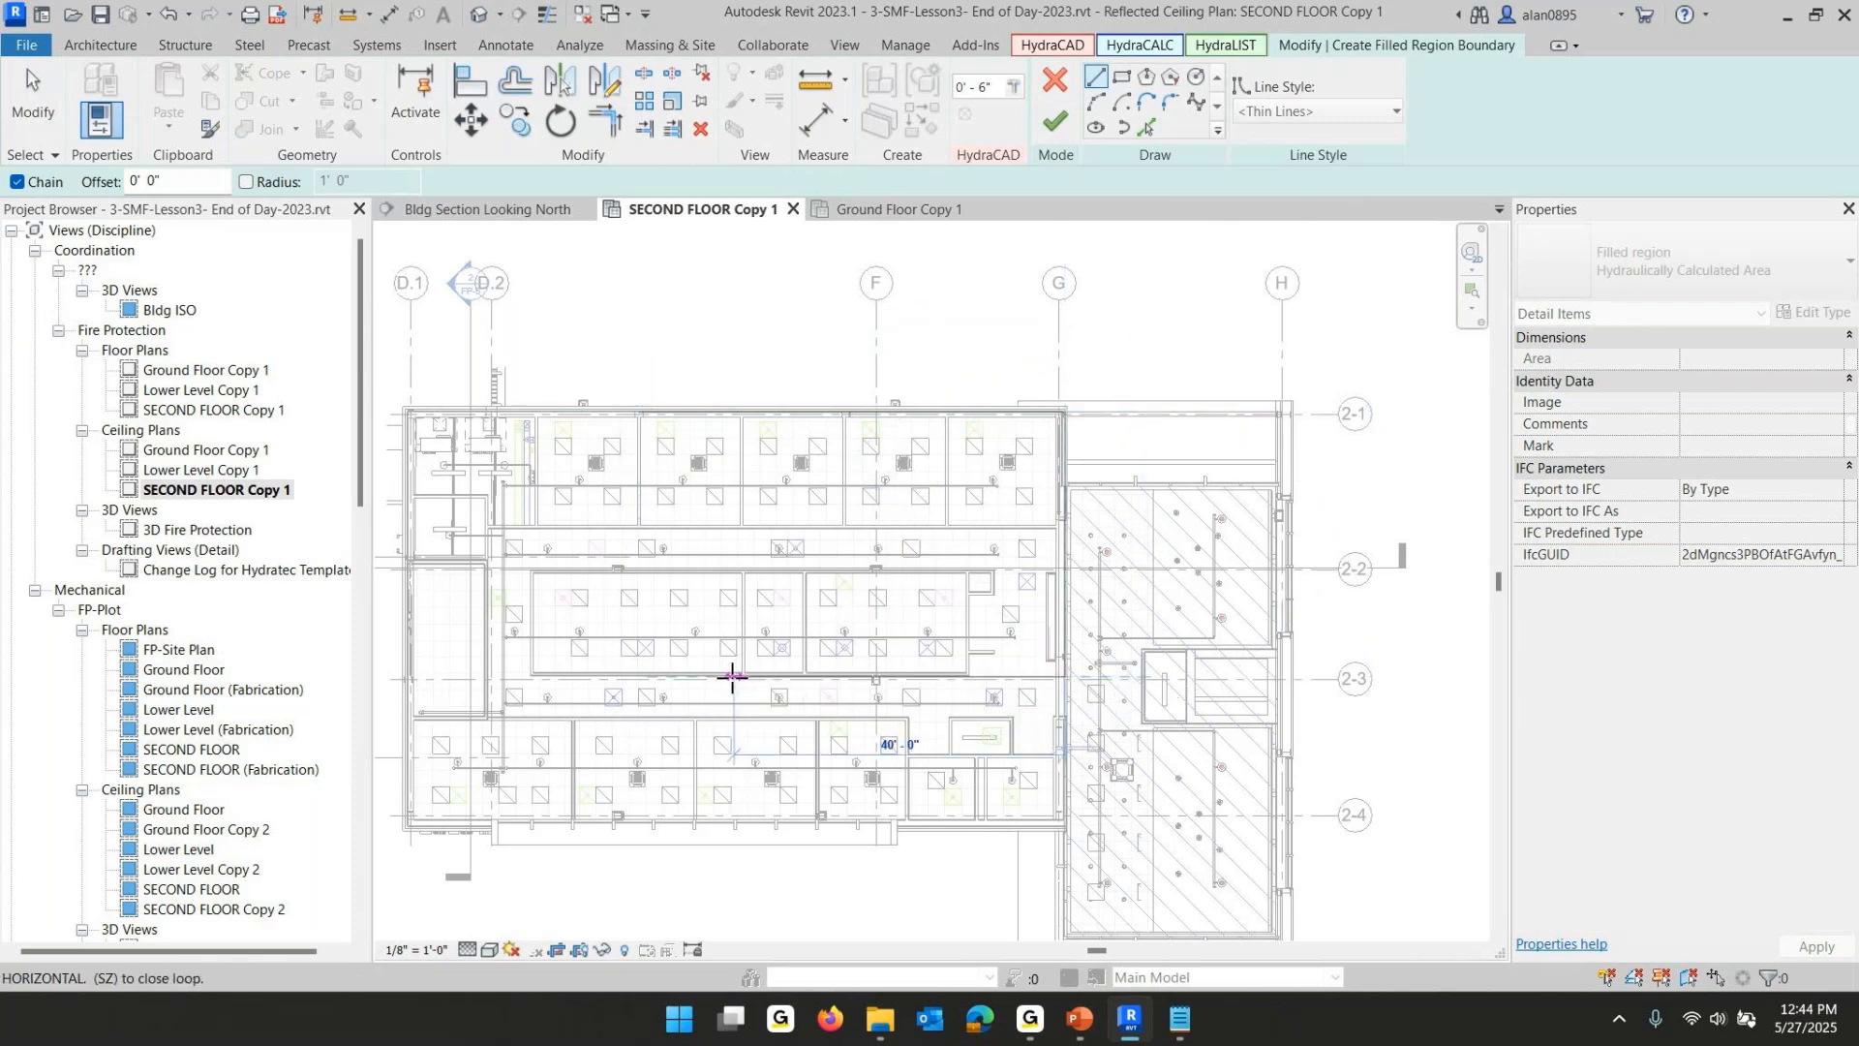
pyautogui.click(644, 677)
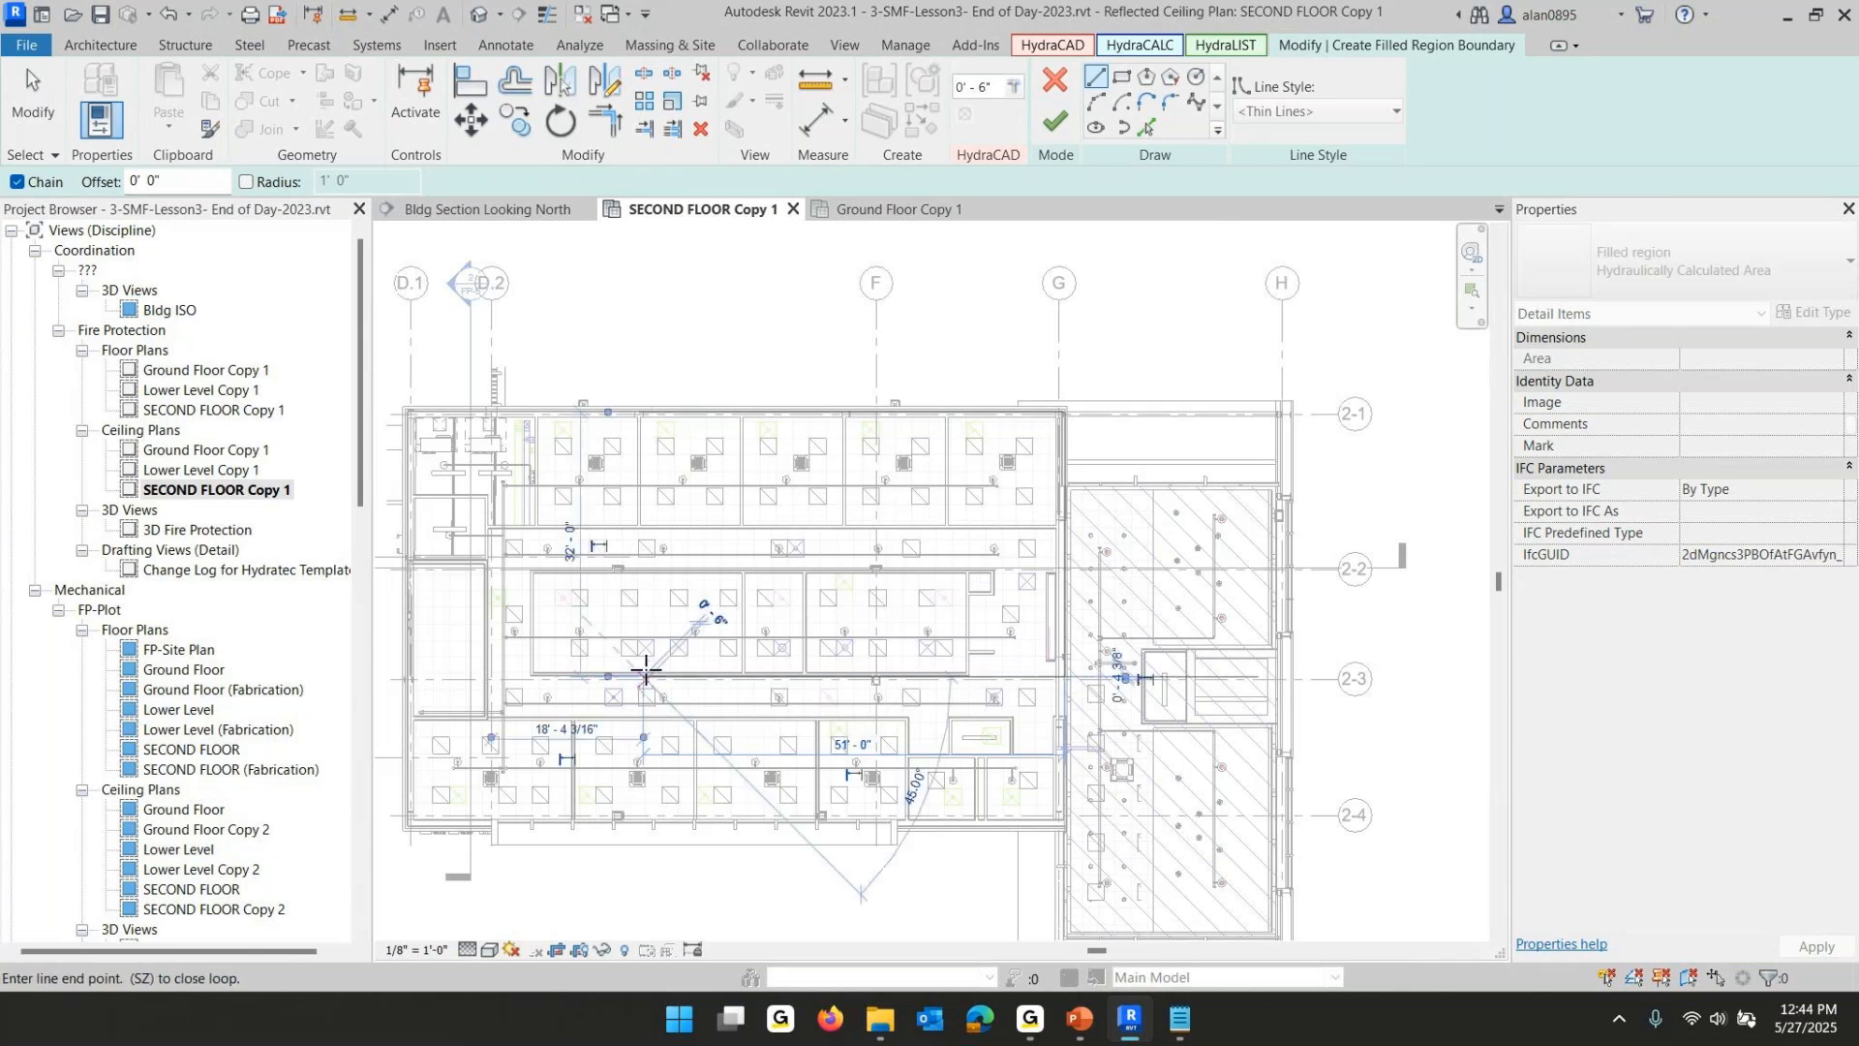
pyautogui.click(638, 572)
pyautogui.click(700, 571)
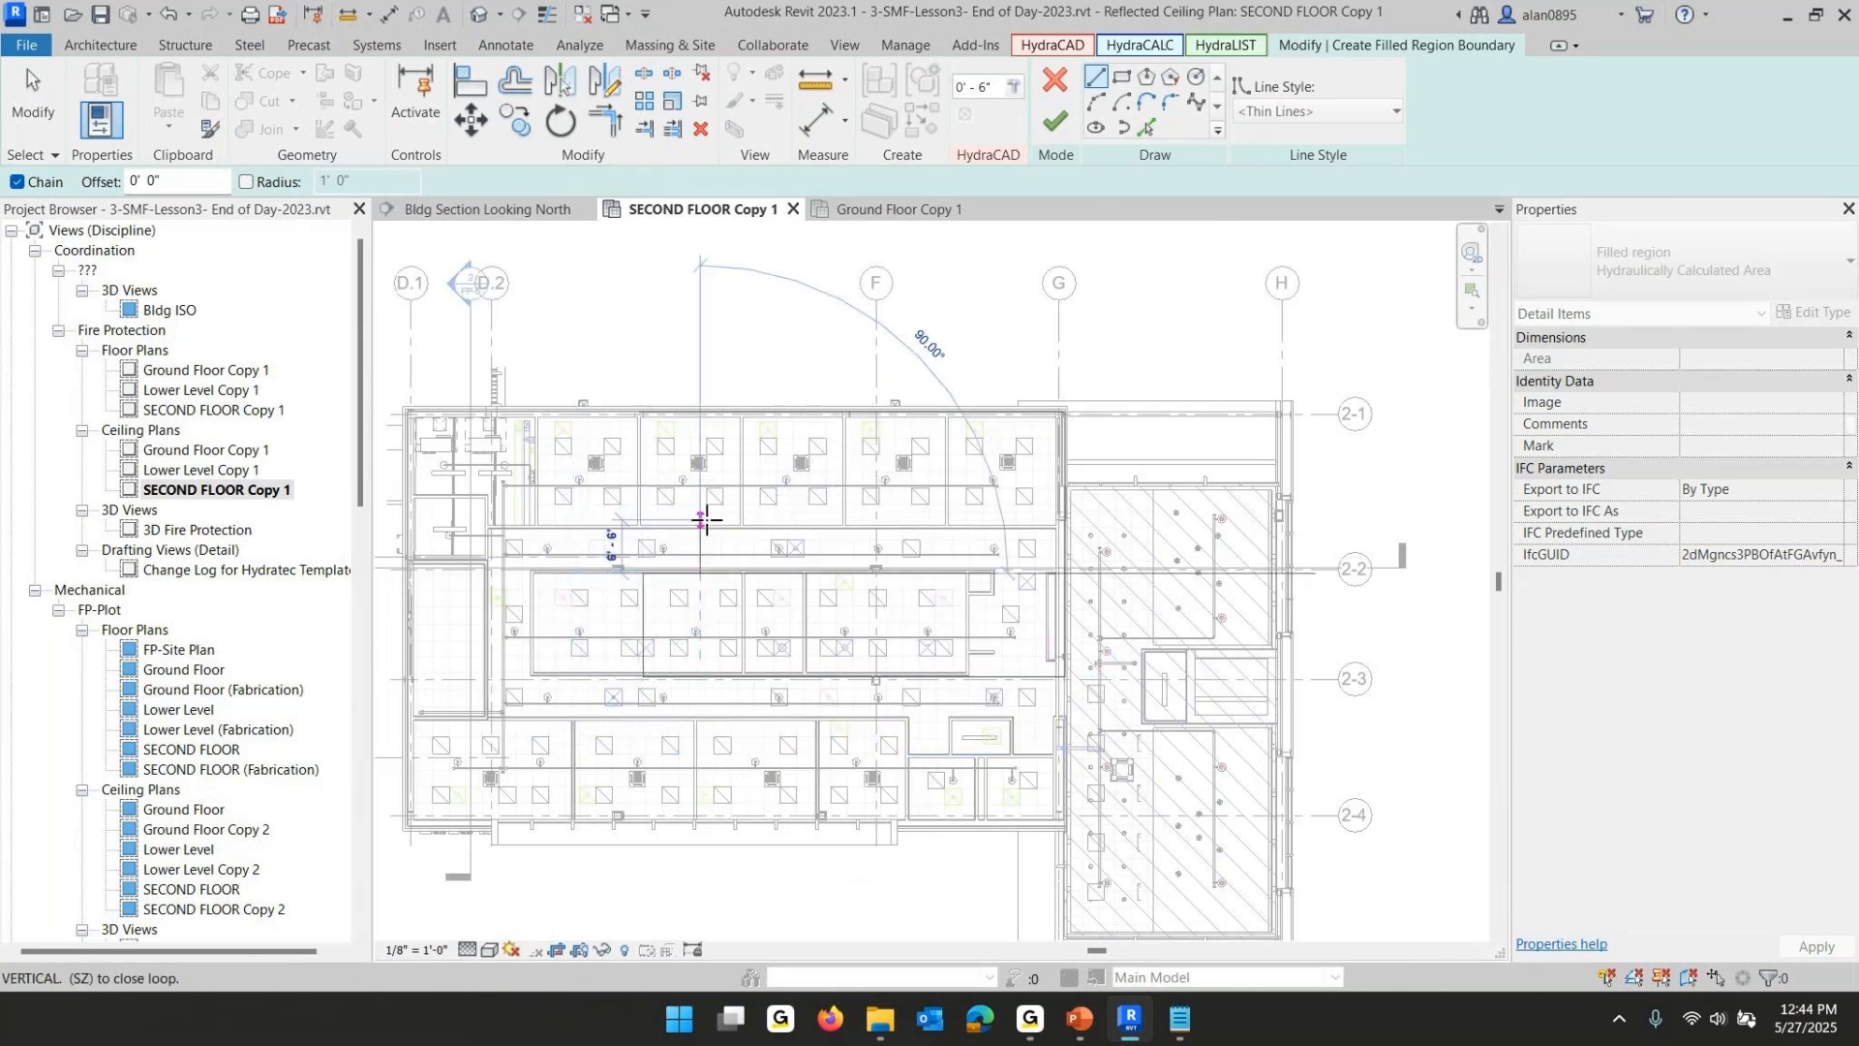
pyautogui.click(703, 527)
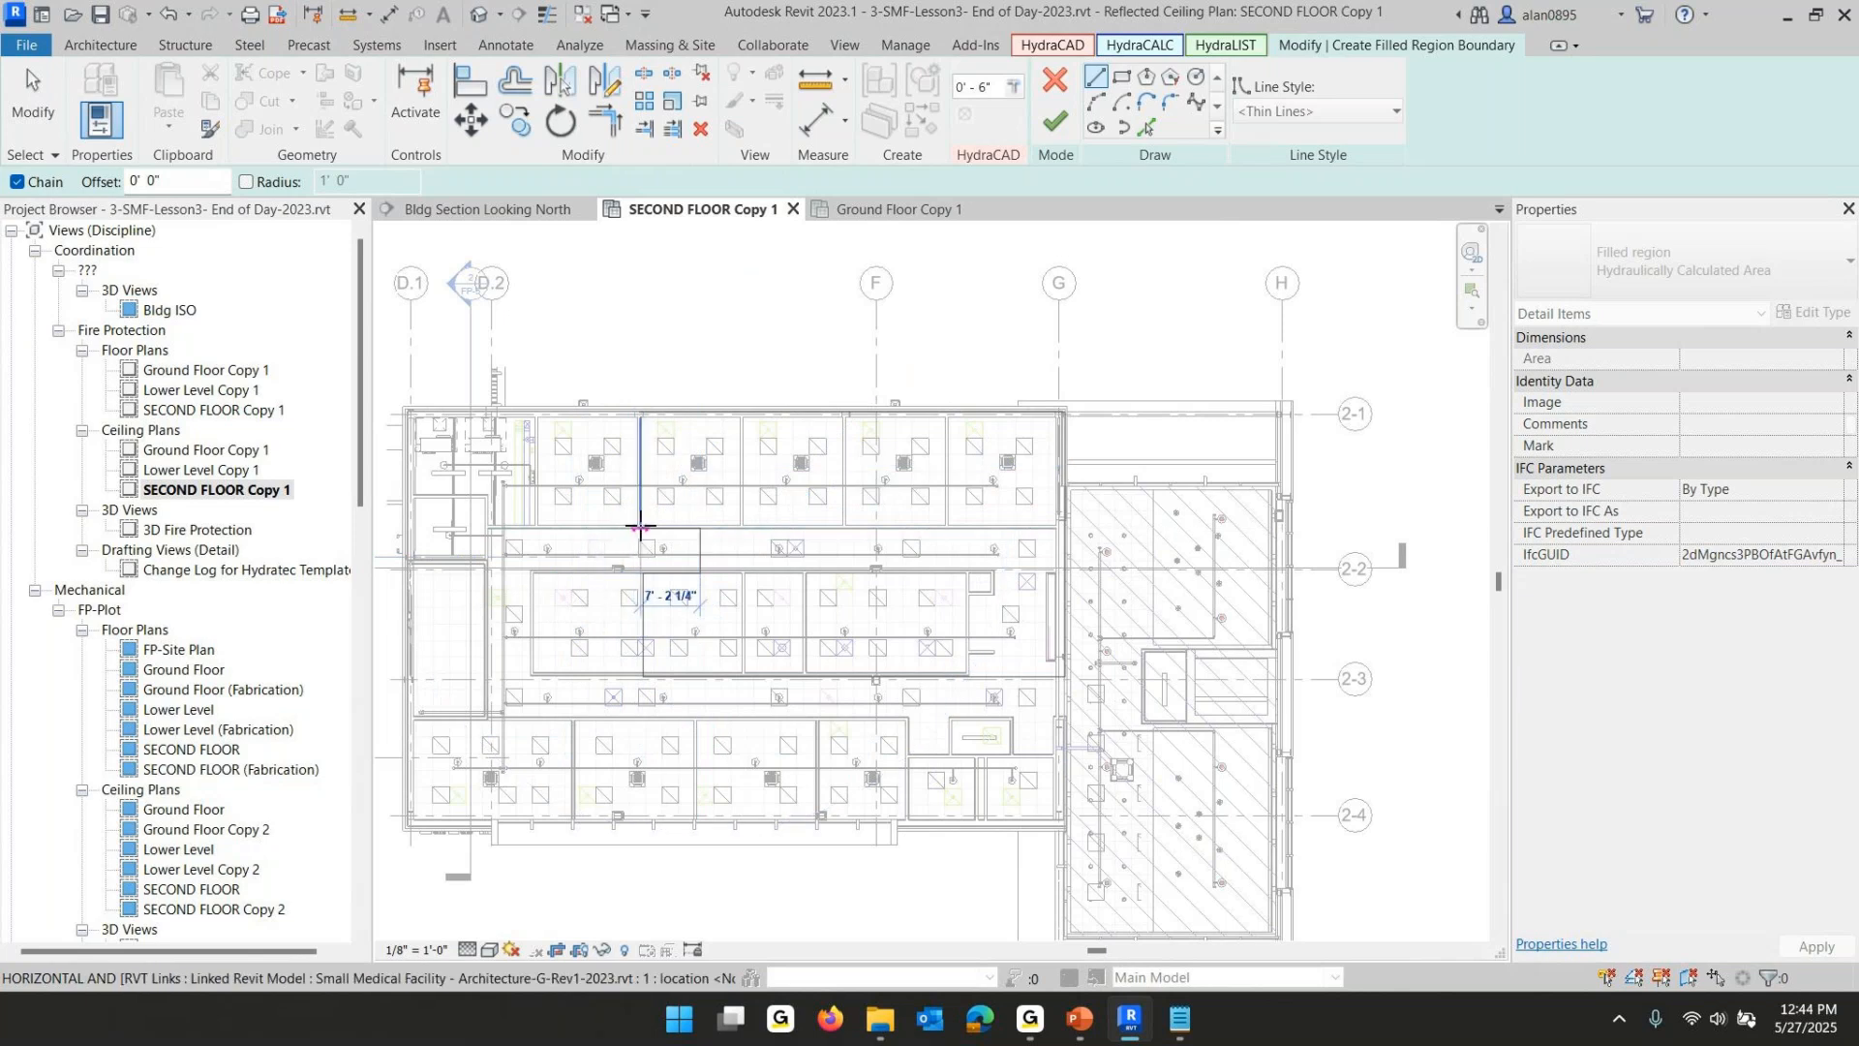
pyautogui.click(639, 527)
pyautogui.click(640, 411)
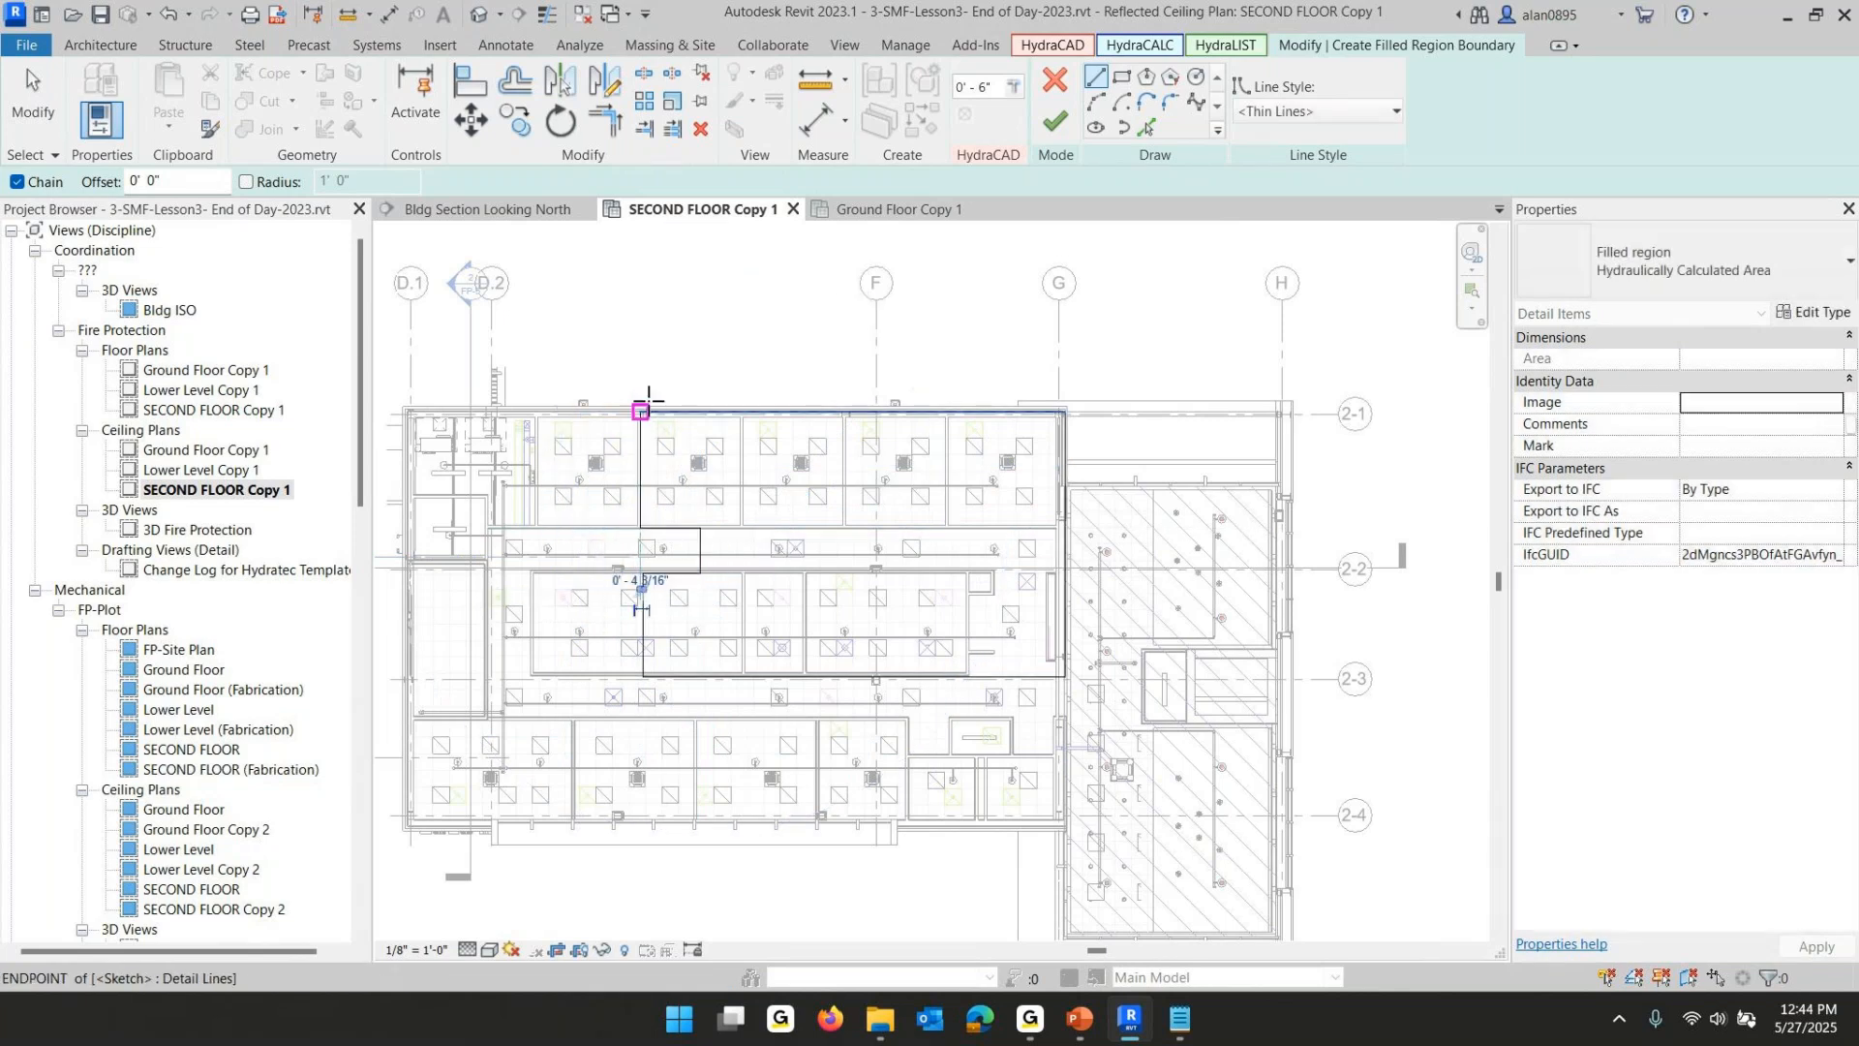
pyautogui.click(1054, 122)
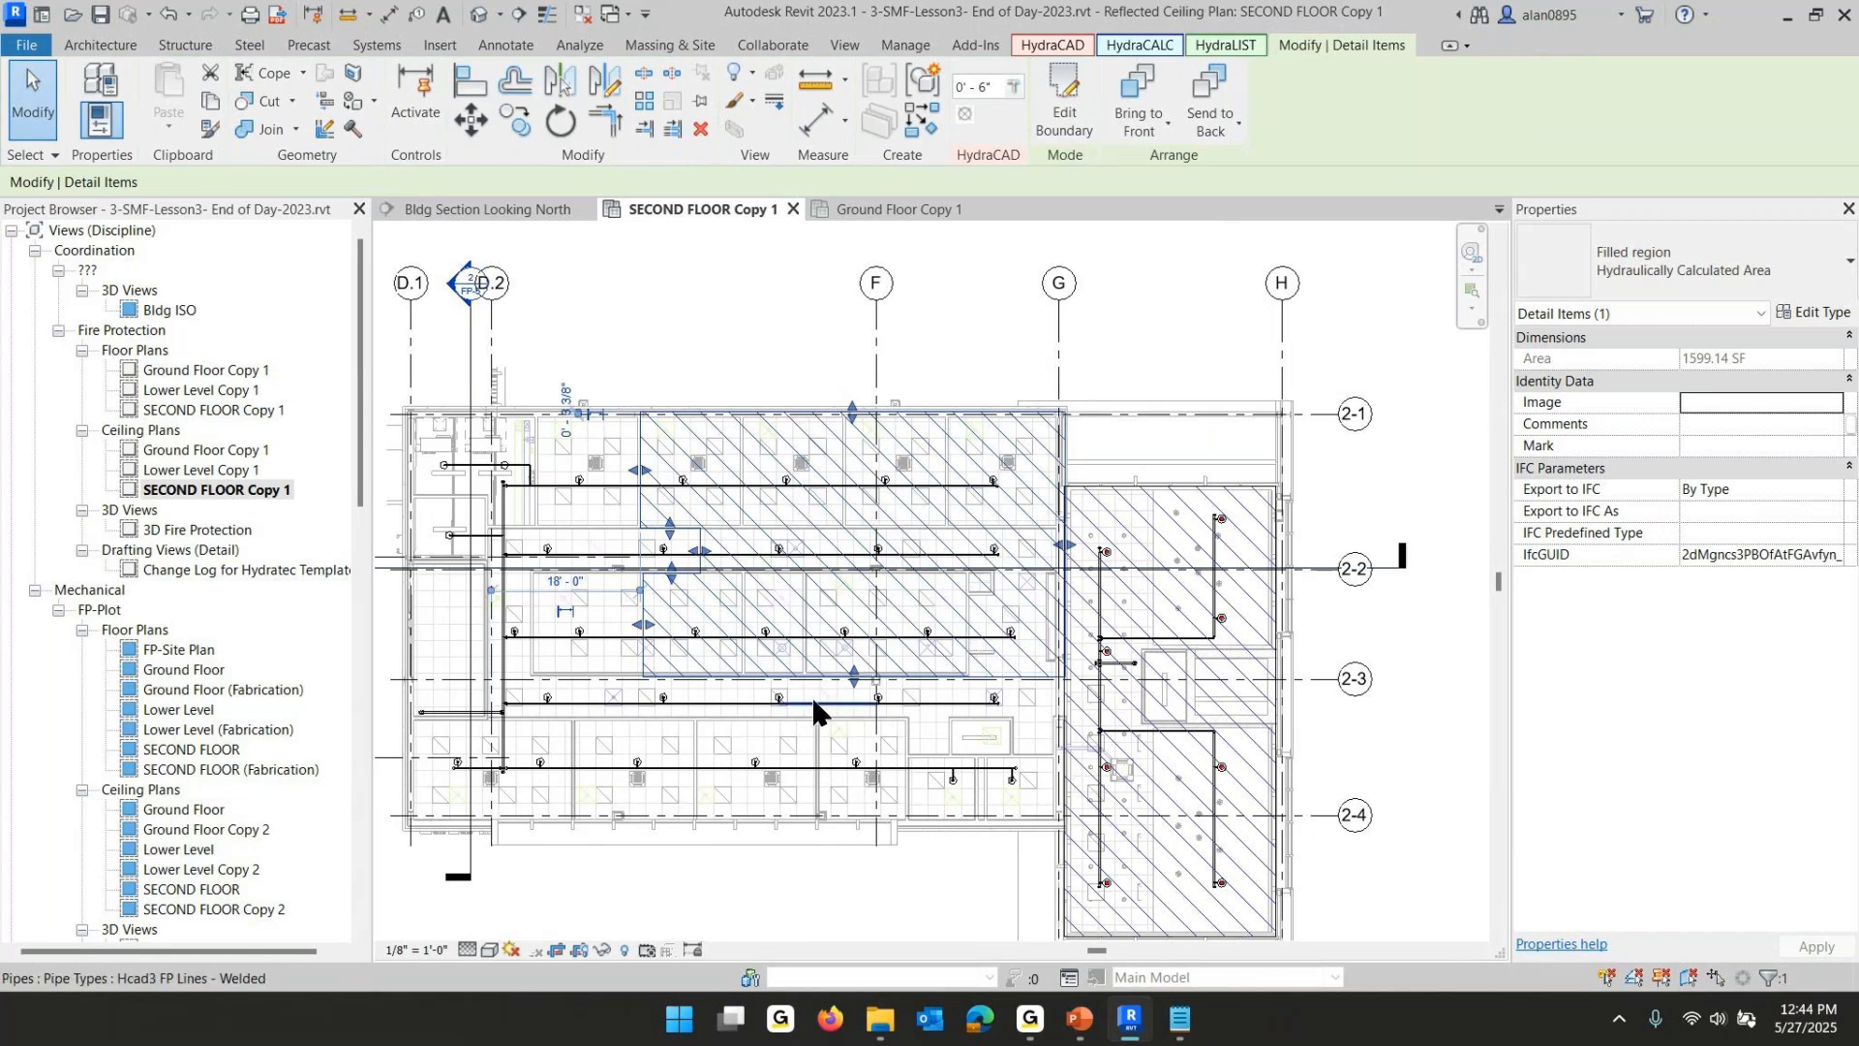
pyautogui.scroll(2, 770, 695)
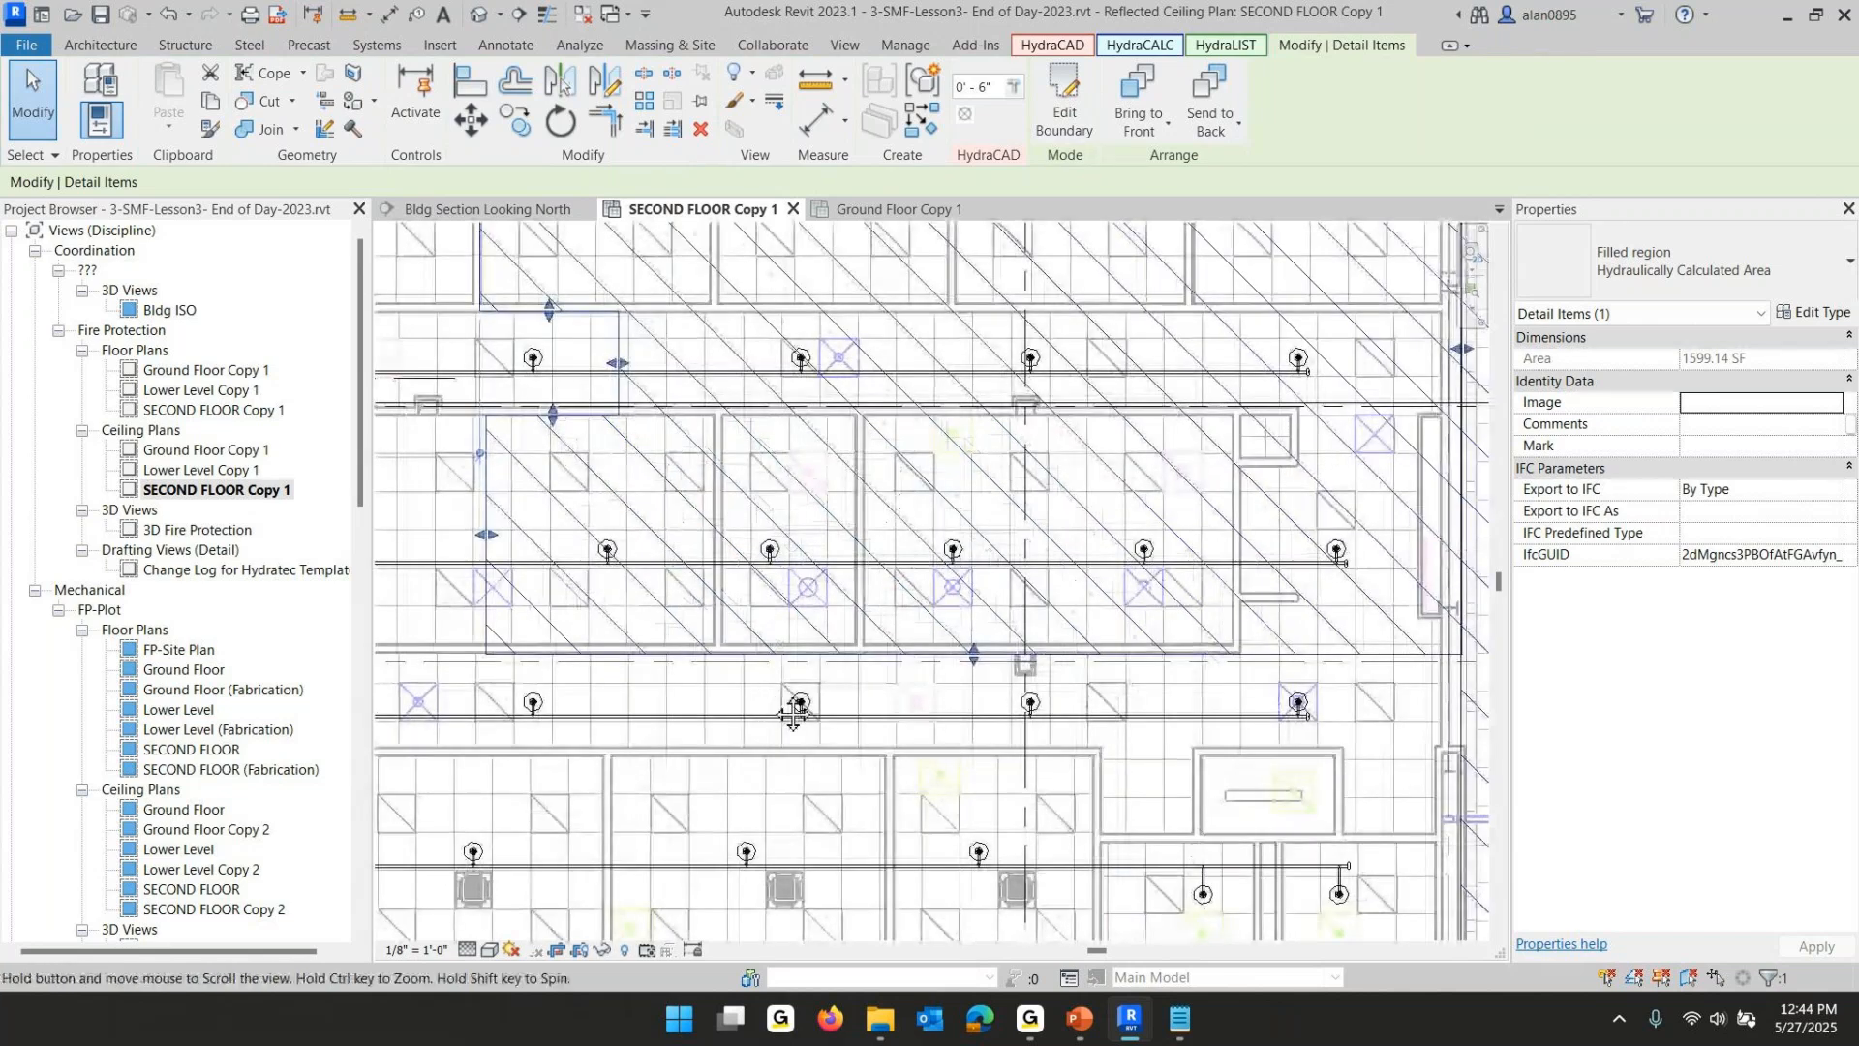
# - Nudge a vertical edge of the second-floor hydraulic area slightly to the right with its shape handle
pyautogui.scroll(2, 858, 697)
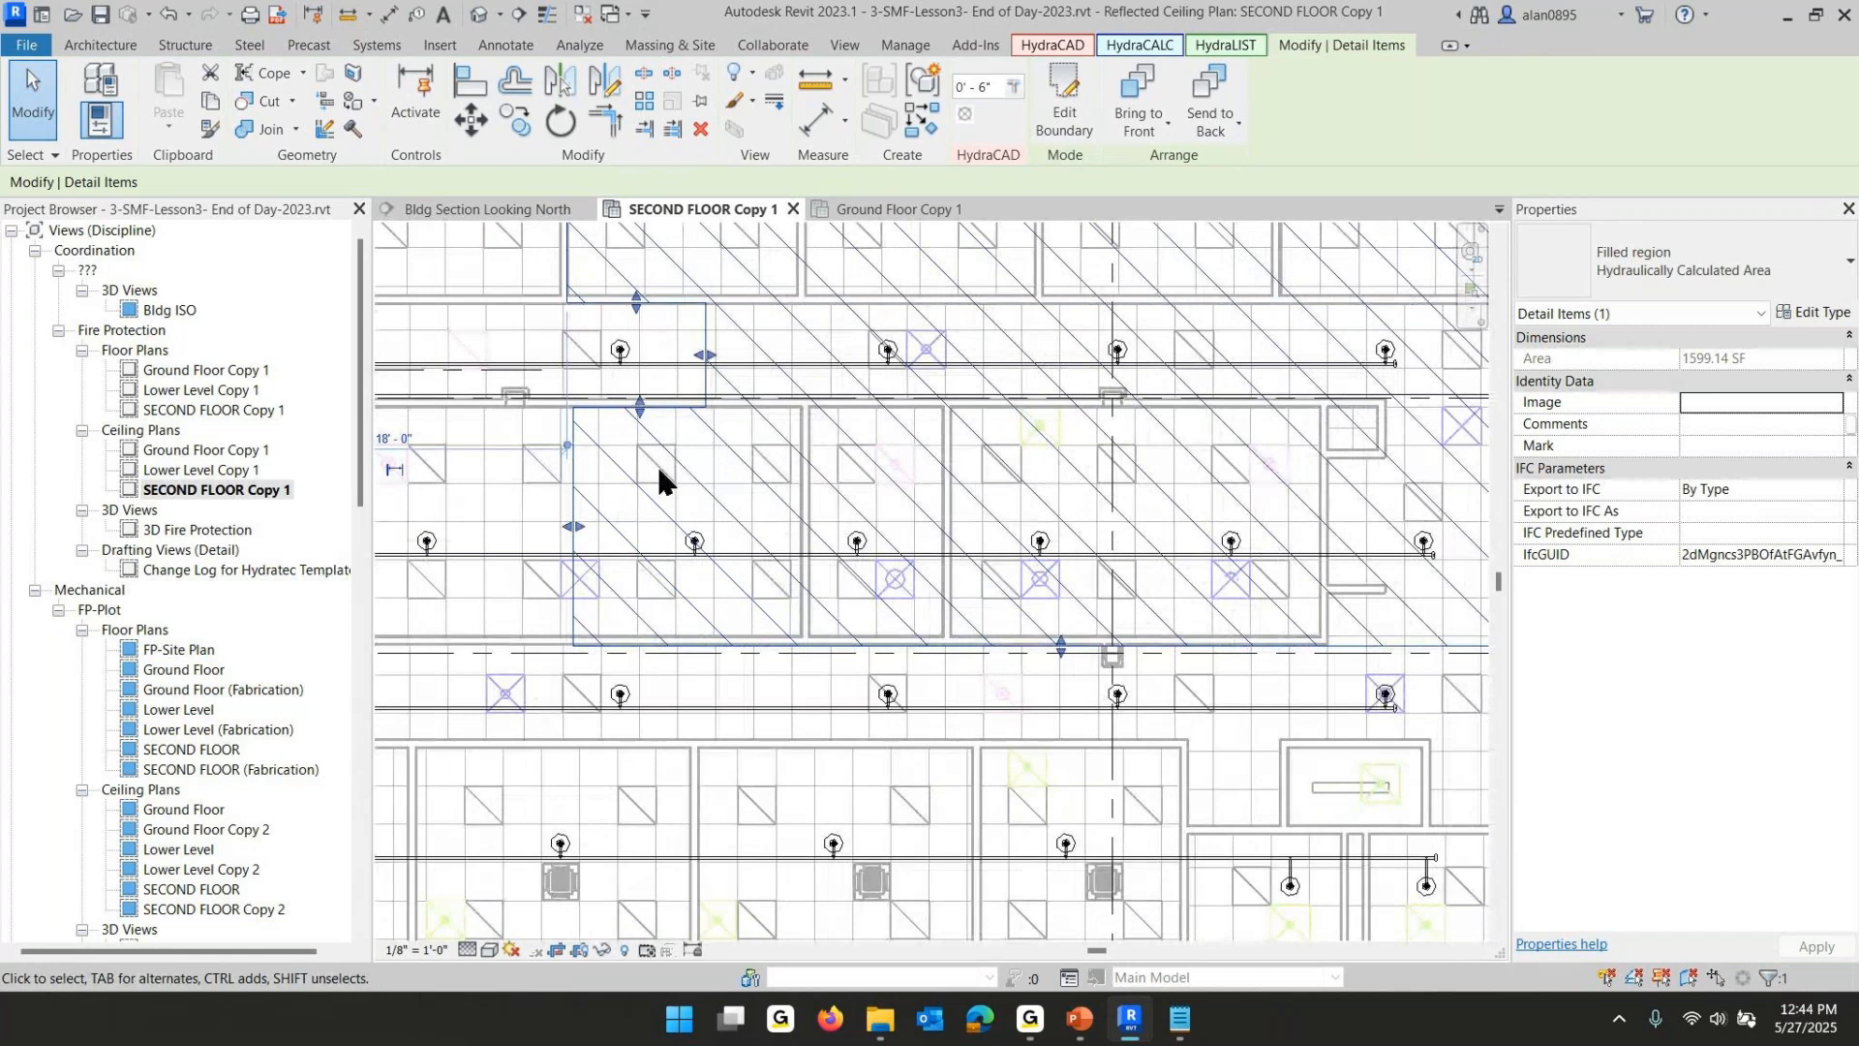
pyautogui.moveTo(705, 359); pyautogui.dragTo(728, 359)
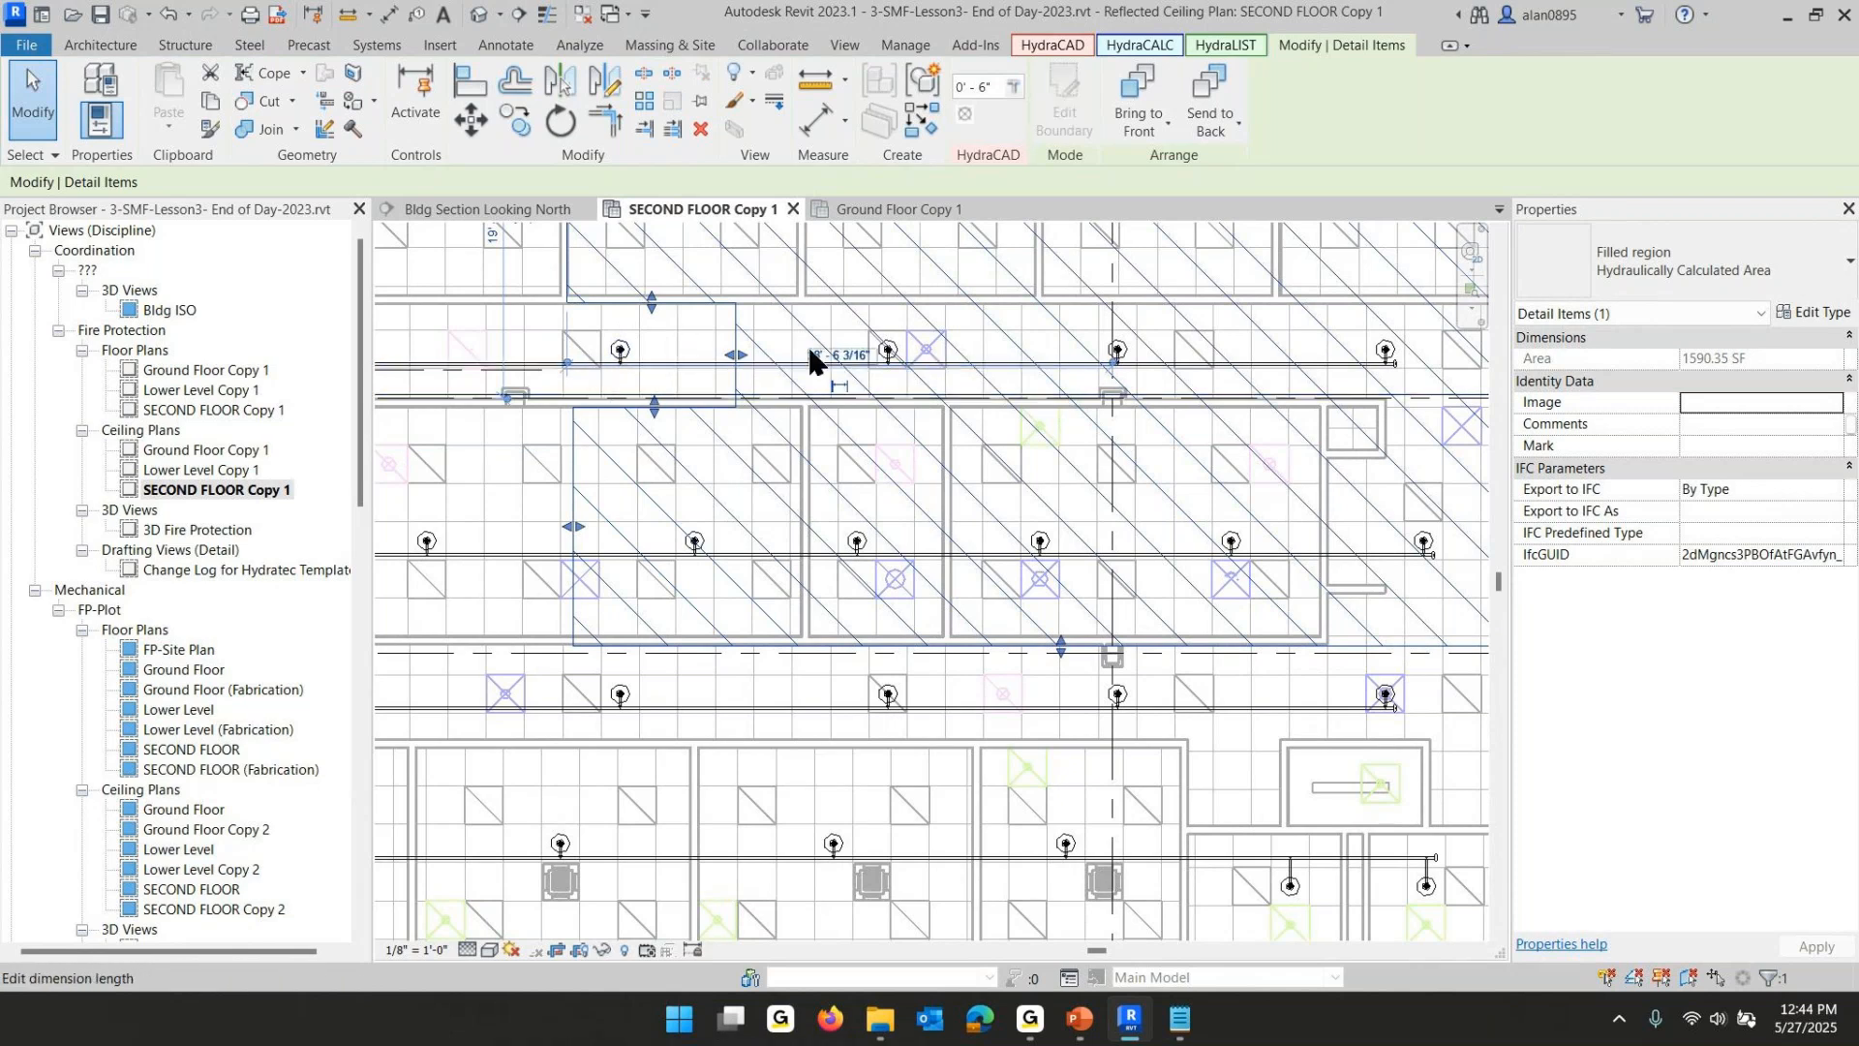
pyautogui.scroll(2, 758, 368)
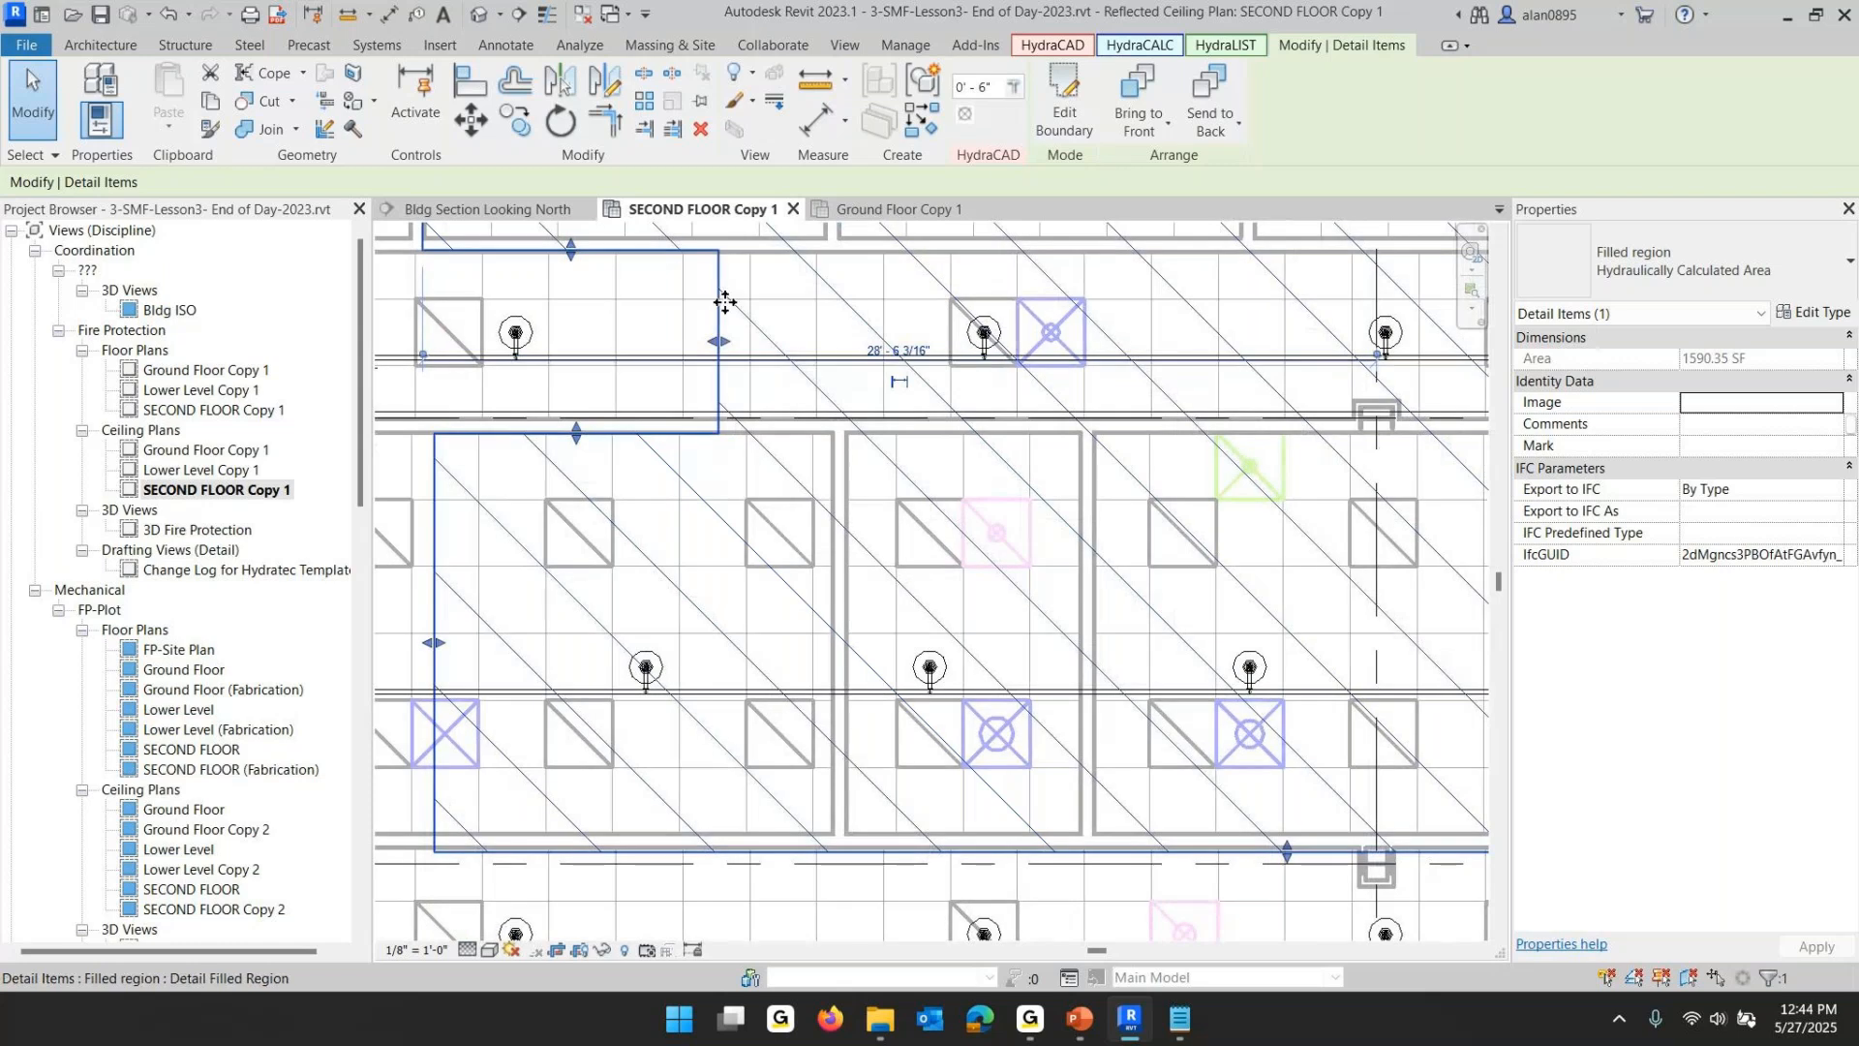
# - Open the second-floor hydraulic area's boundary for editing
pyautogui.click(1069, 108)
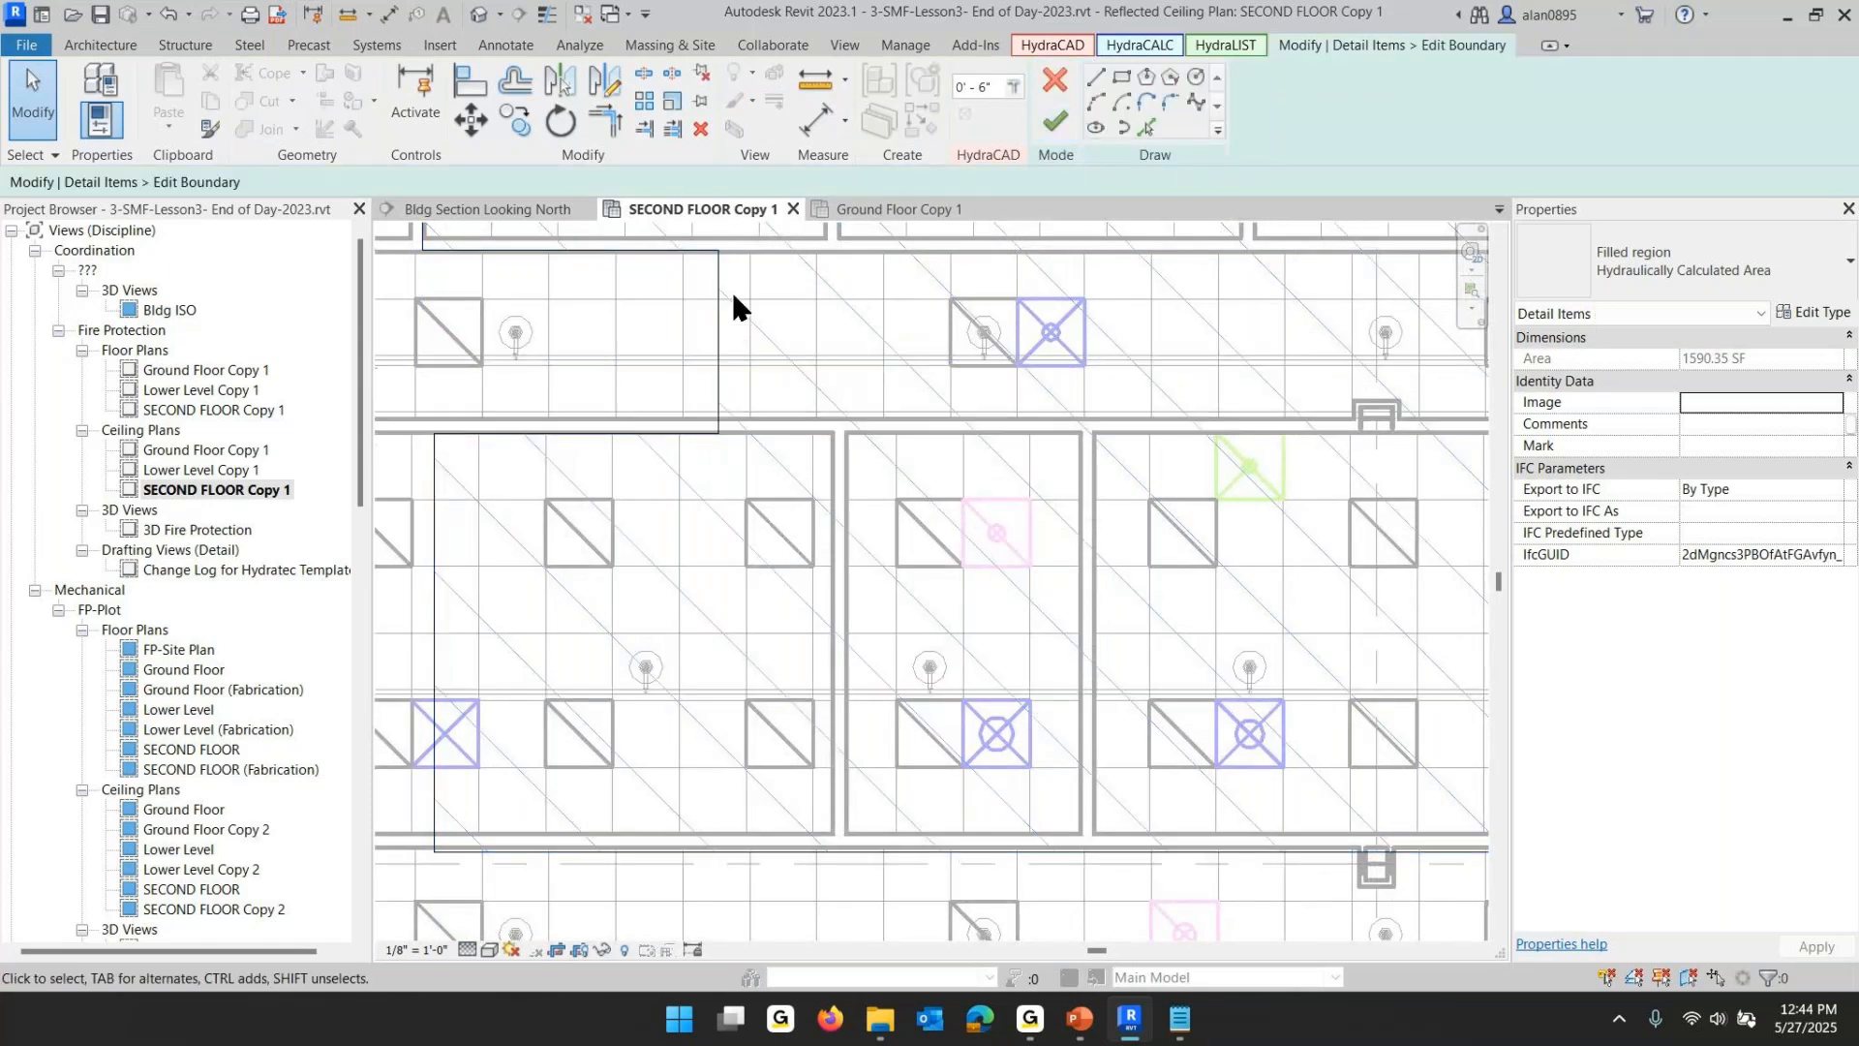
pyautogui.click(390, 18)
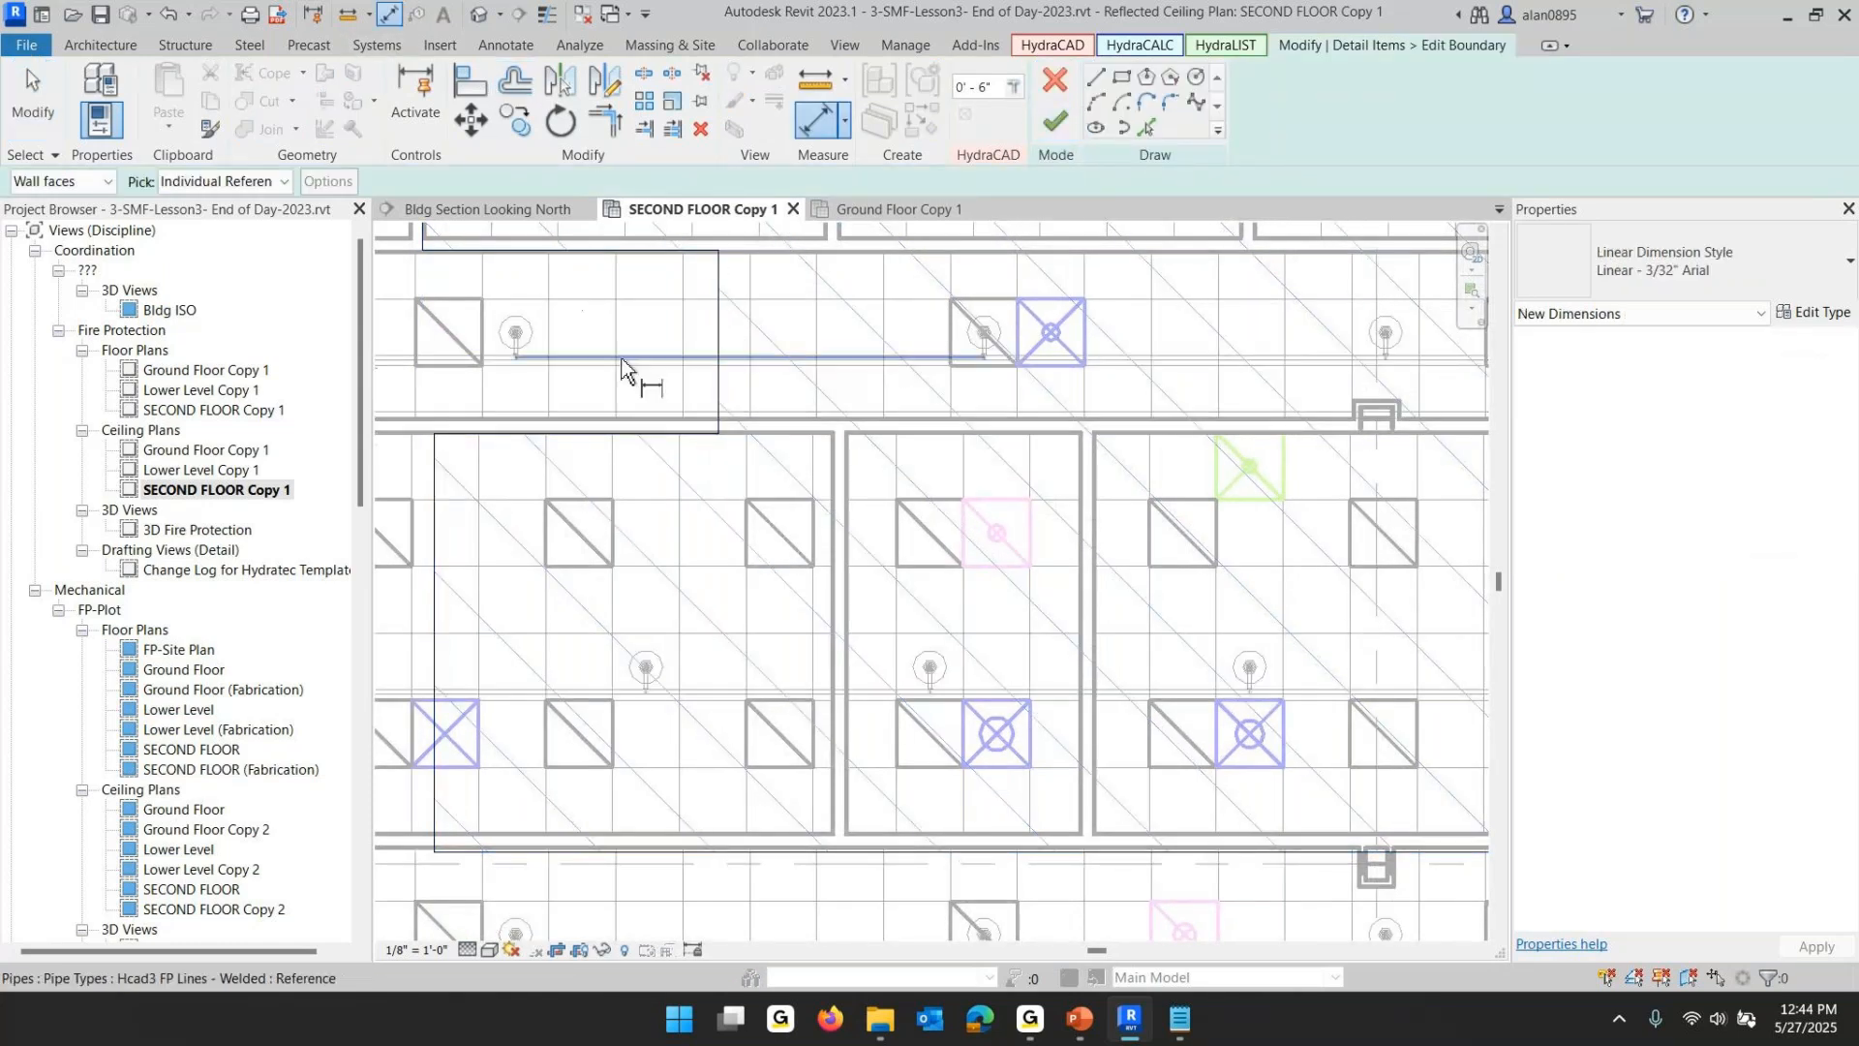
pyautogui.scroll(3, 983, 354)
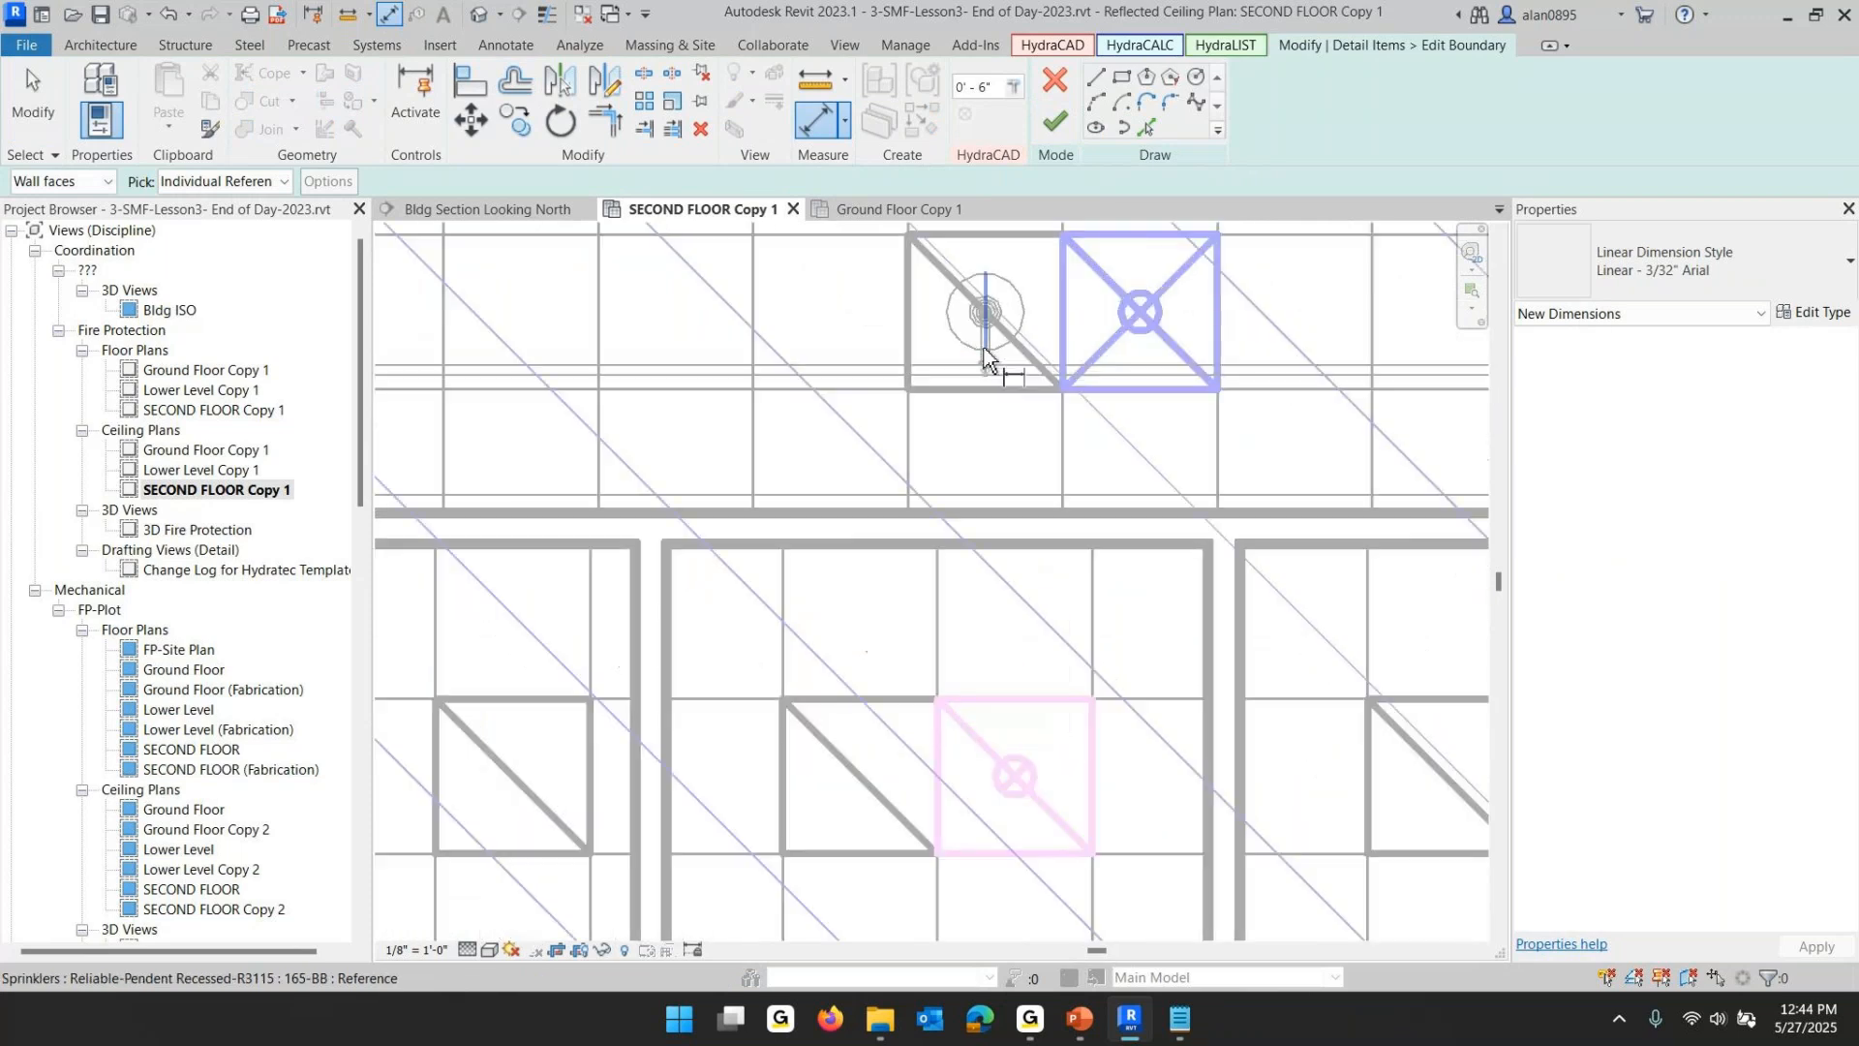
pyautogui.scroll(-3, 572, 385)
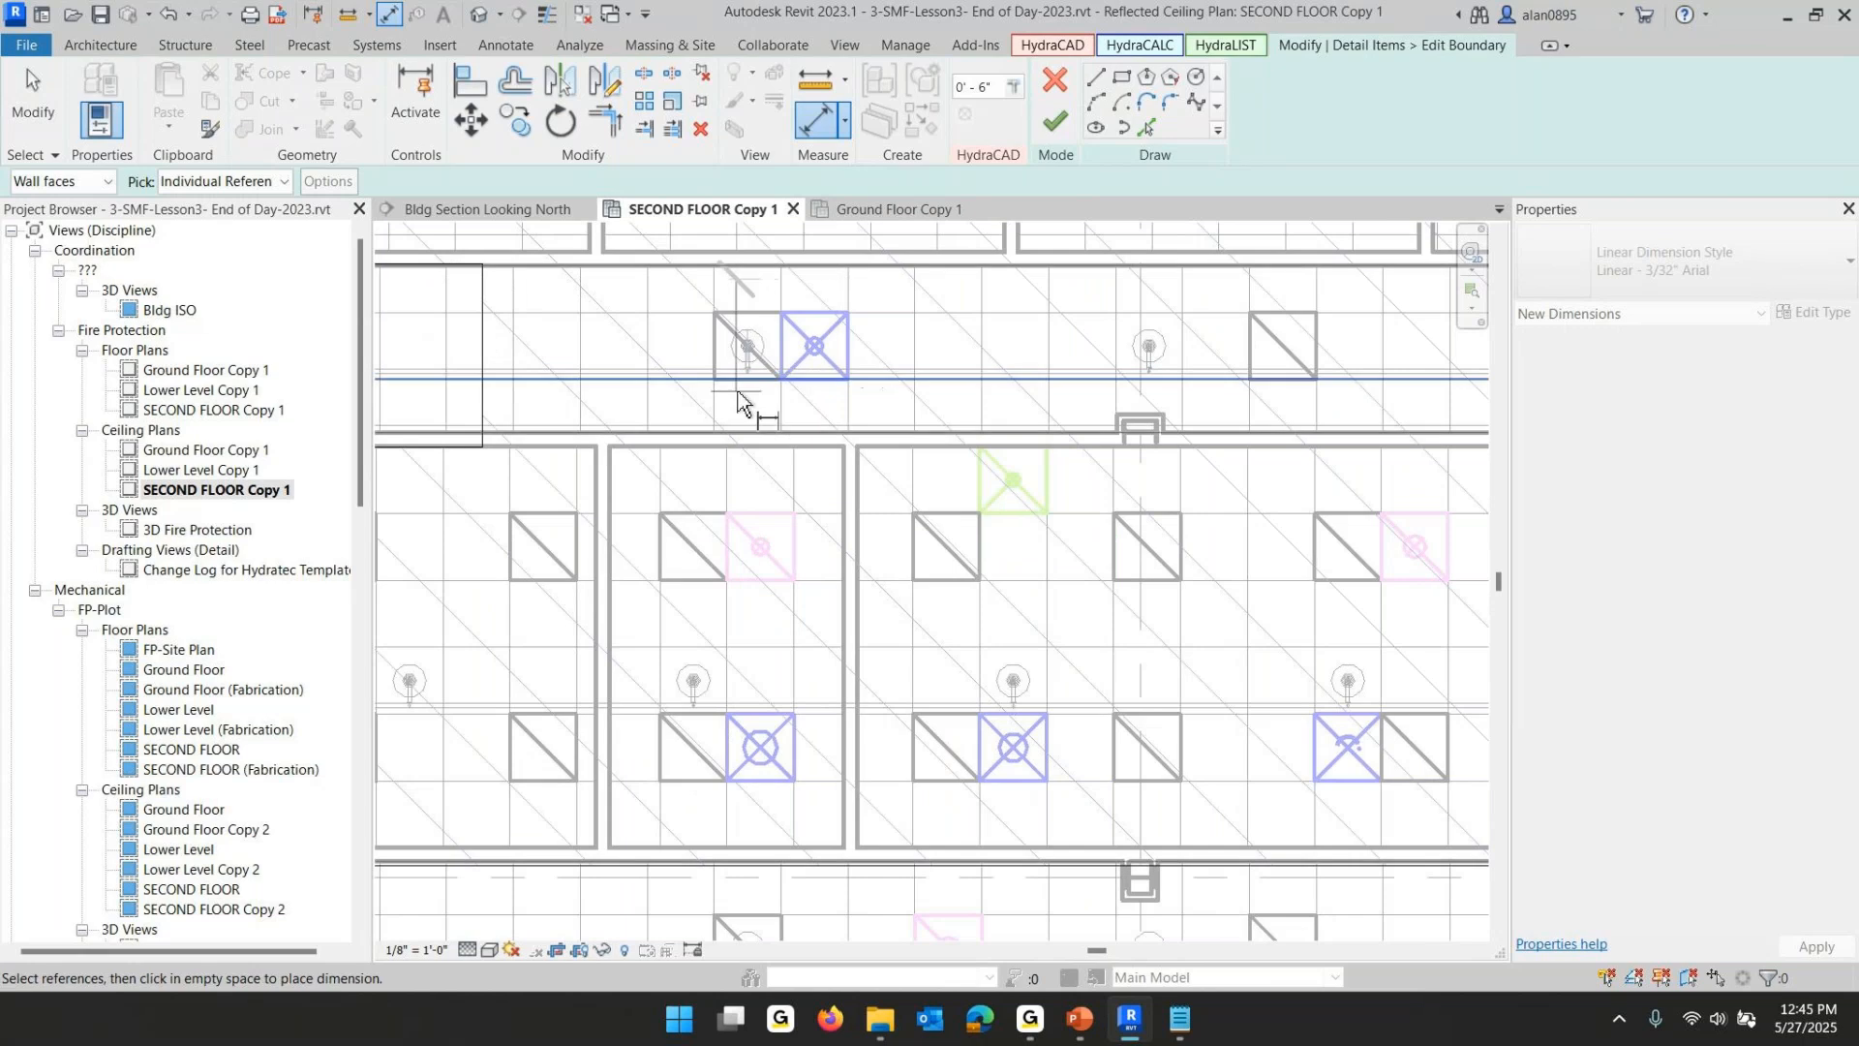
pyautogui.press('Escape')
pyautogui.press('Escape')
pyautogui.scroll(3, 699, 281)
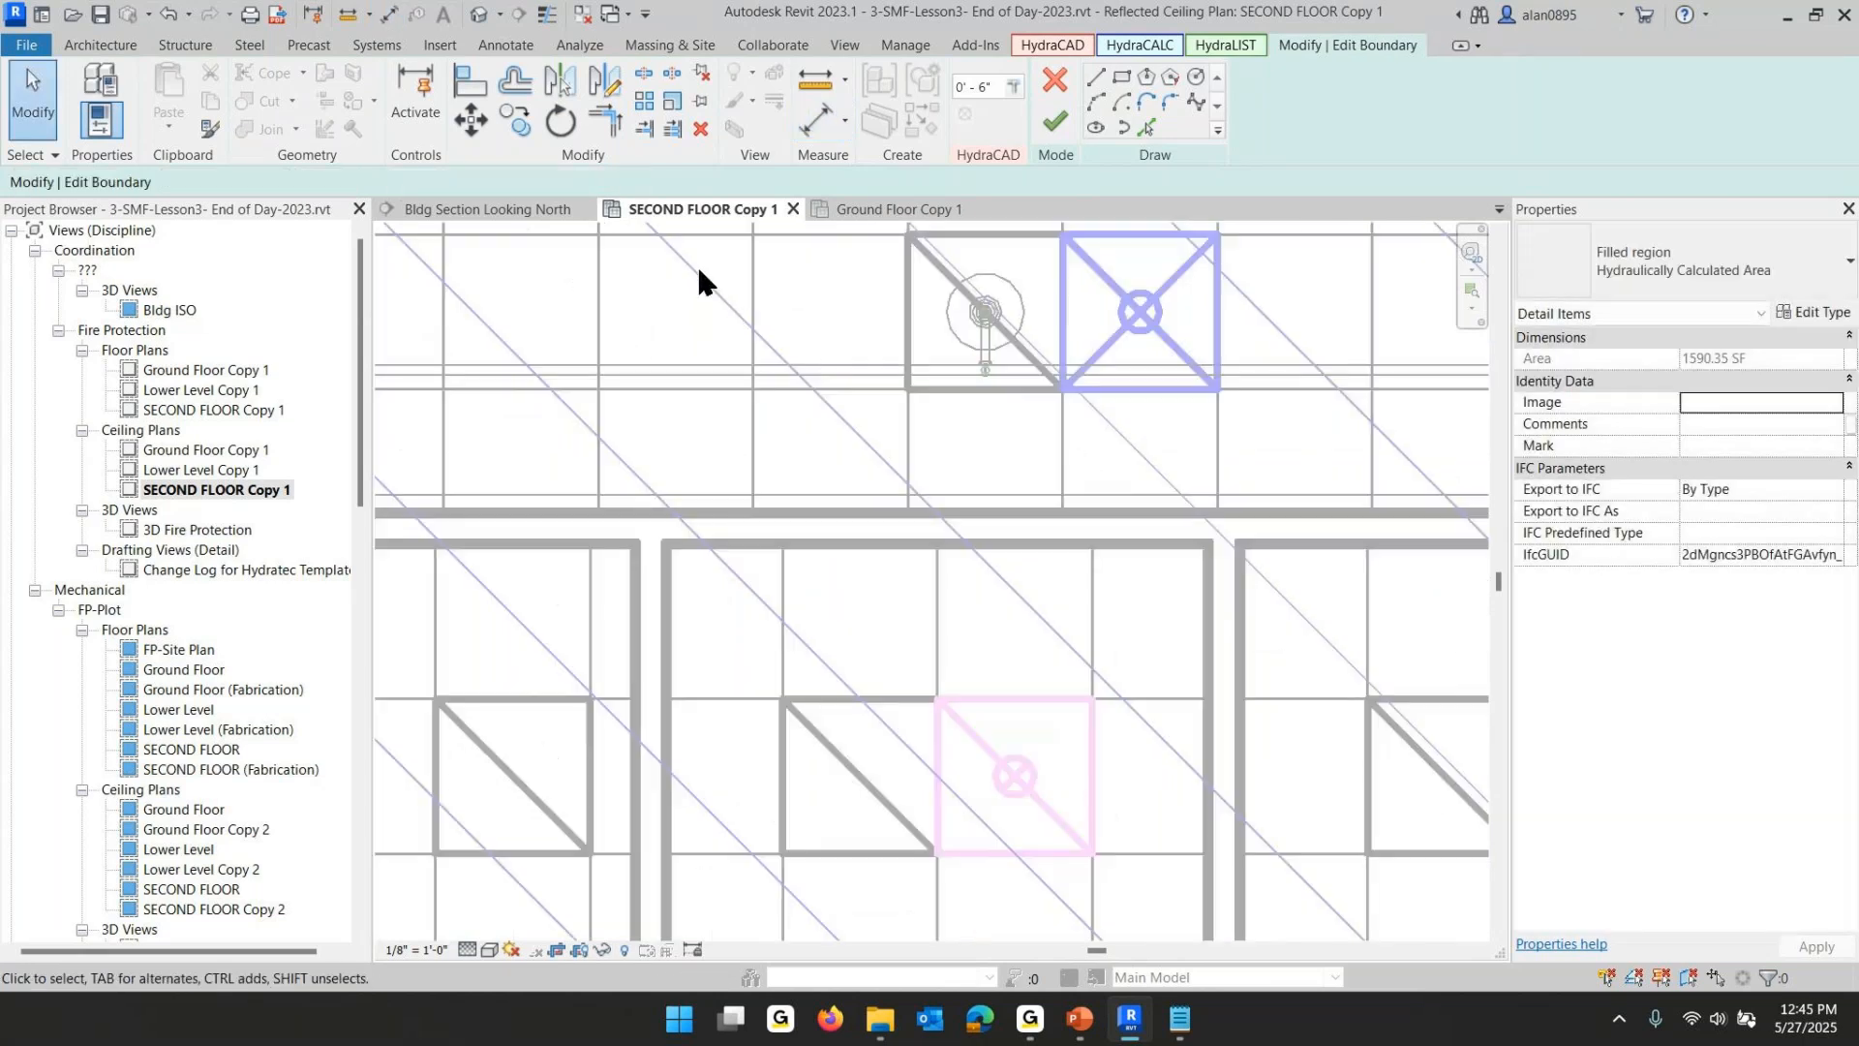
# - Center the boundary line between the two neighbouring sprinklers with an equal (EQ) dimension, then finish the boundary edit
pyautogui.click(390, 17)
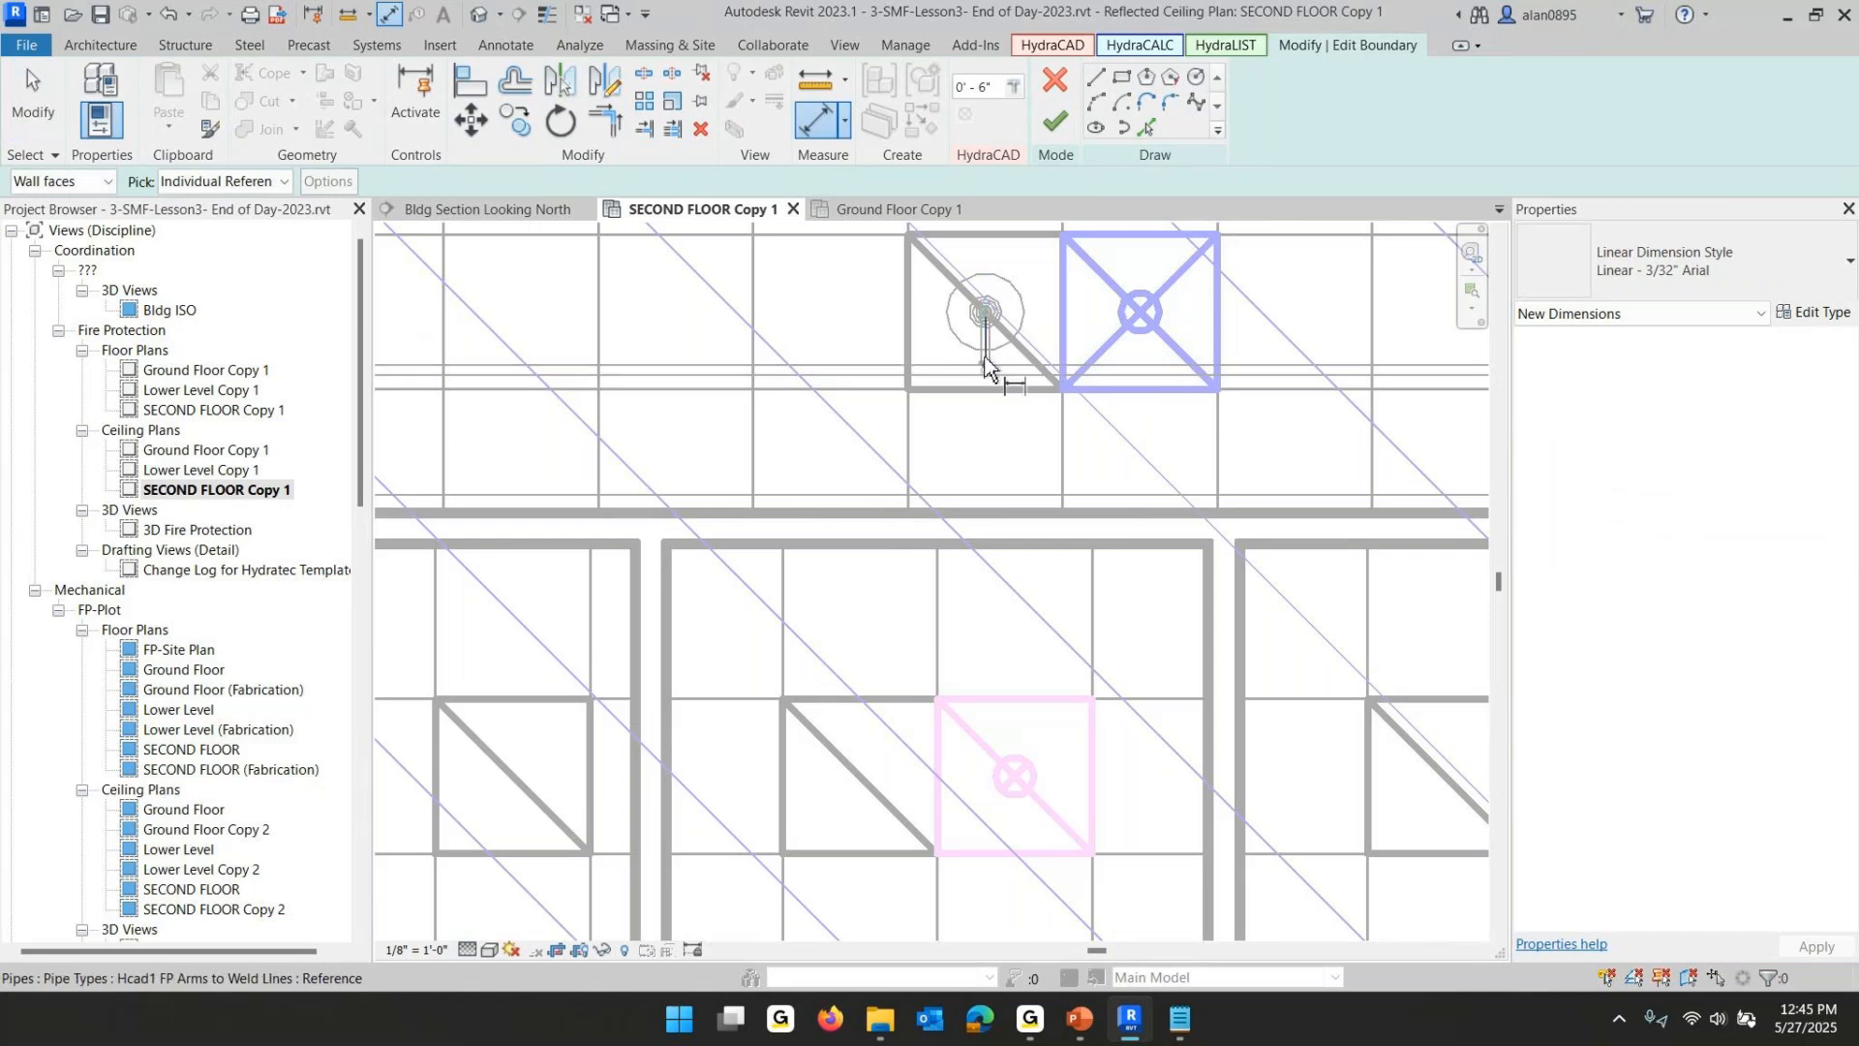
pyautogui.click(986, 366)
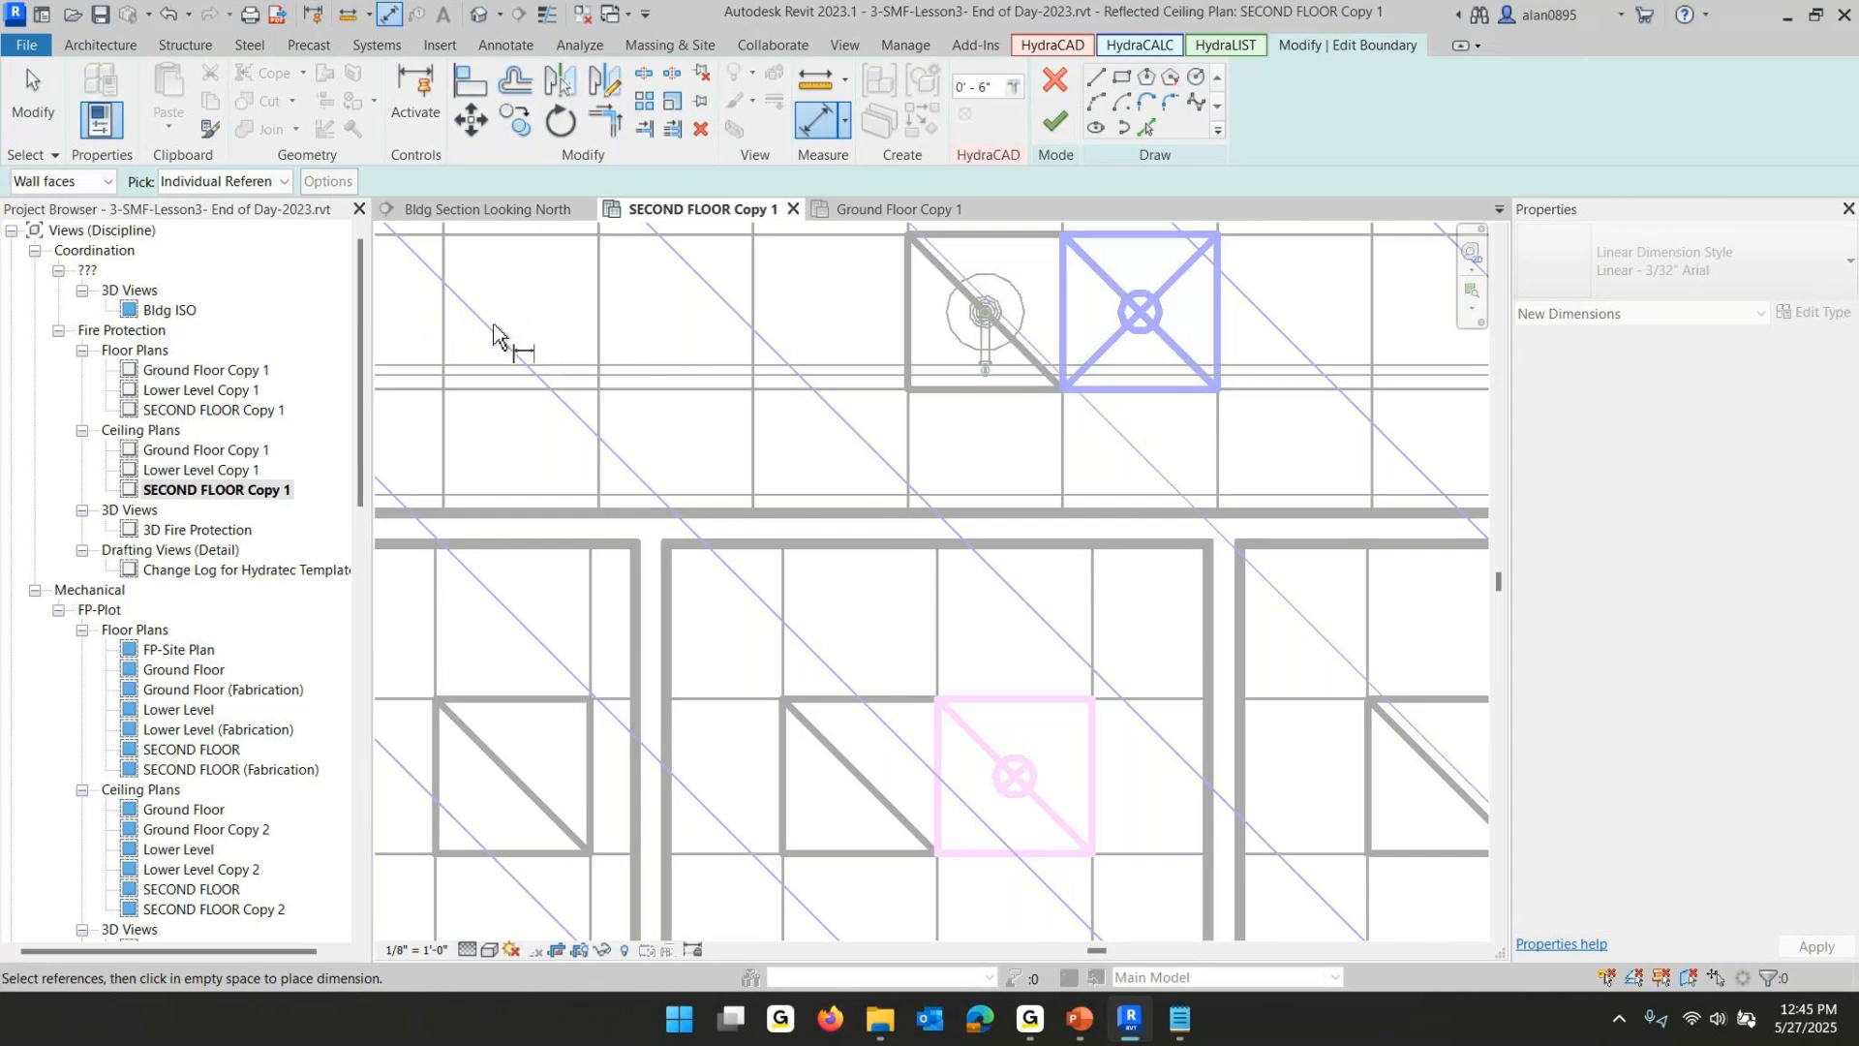
pyautogui.scroll(-4, 456, 372)
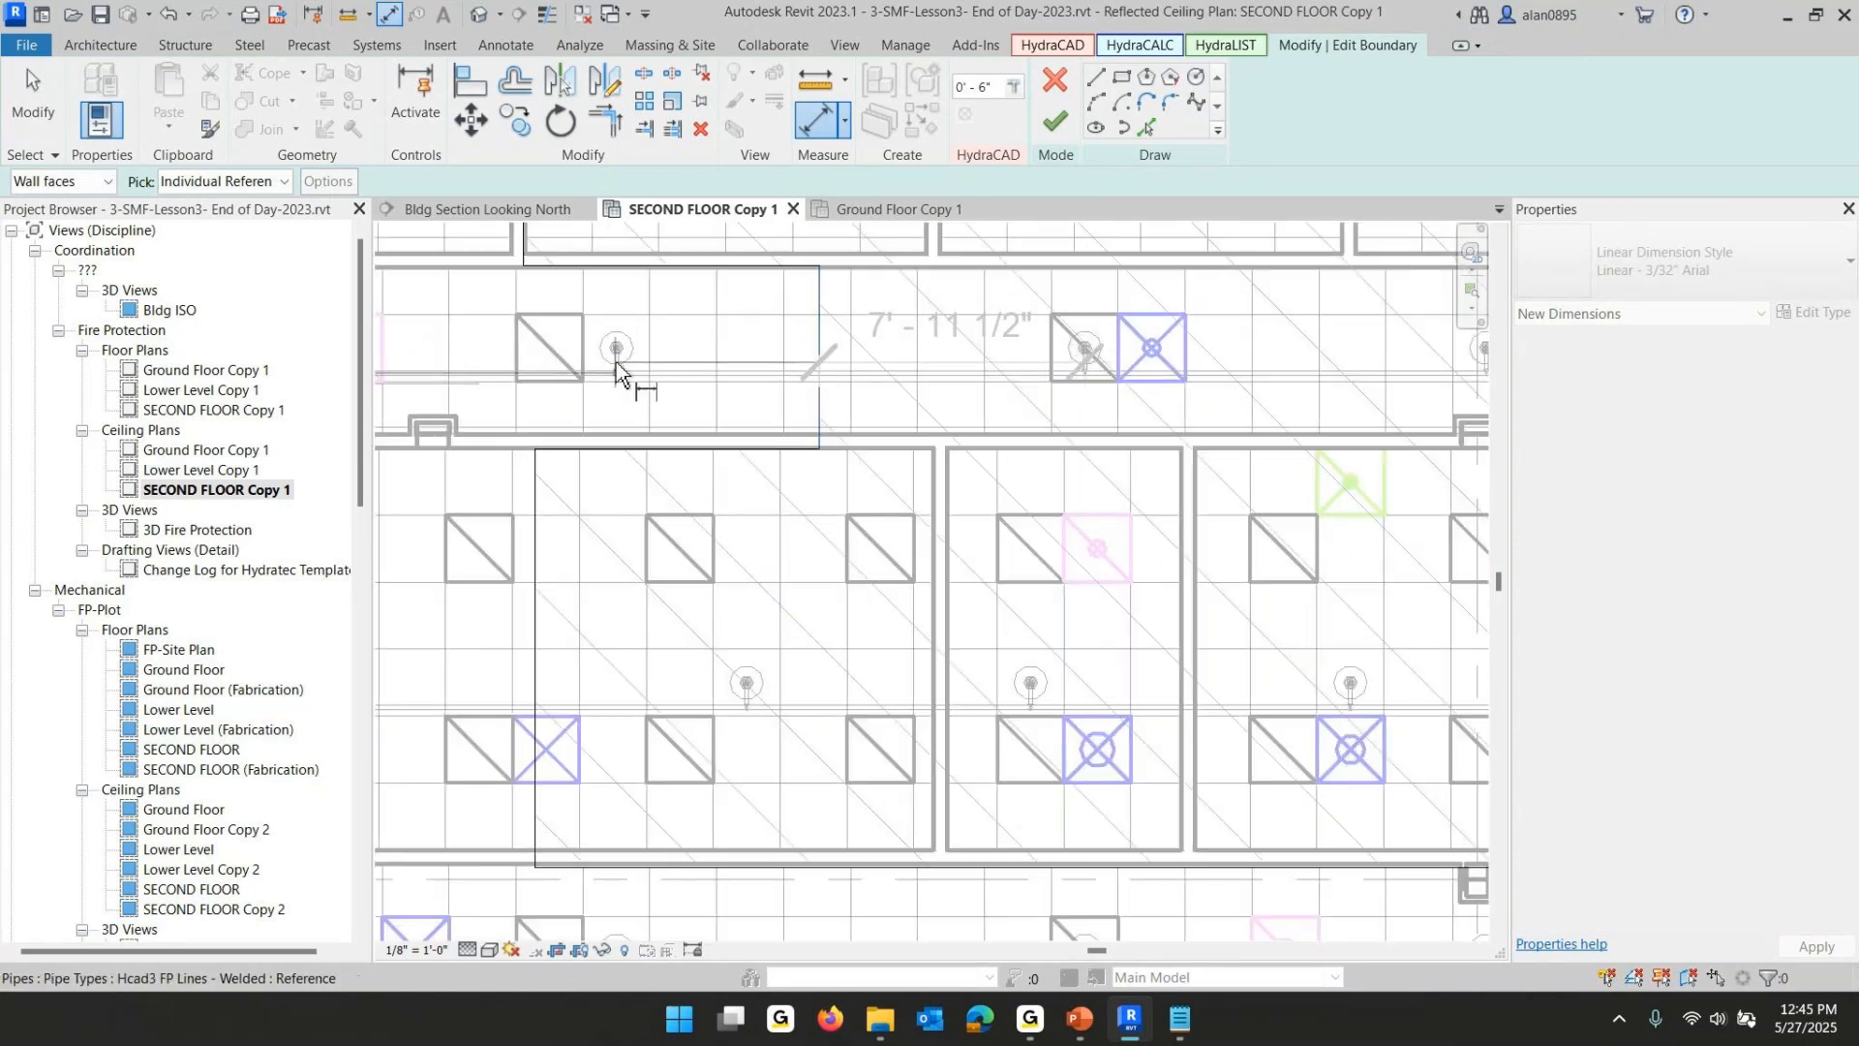
pyautogui.scroll(4, 616, 369)
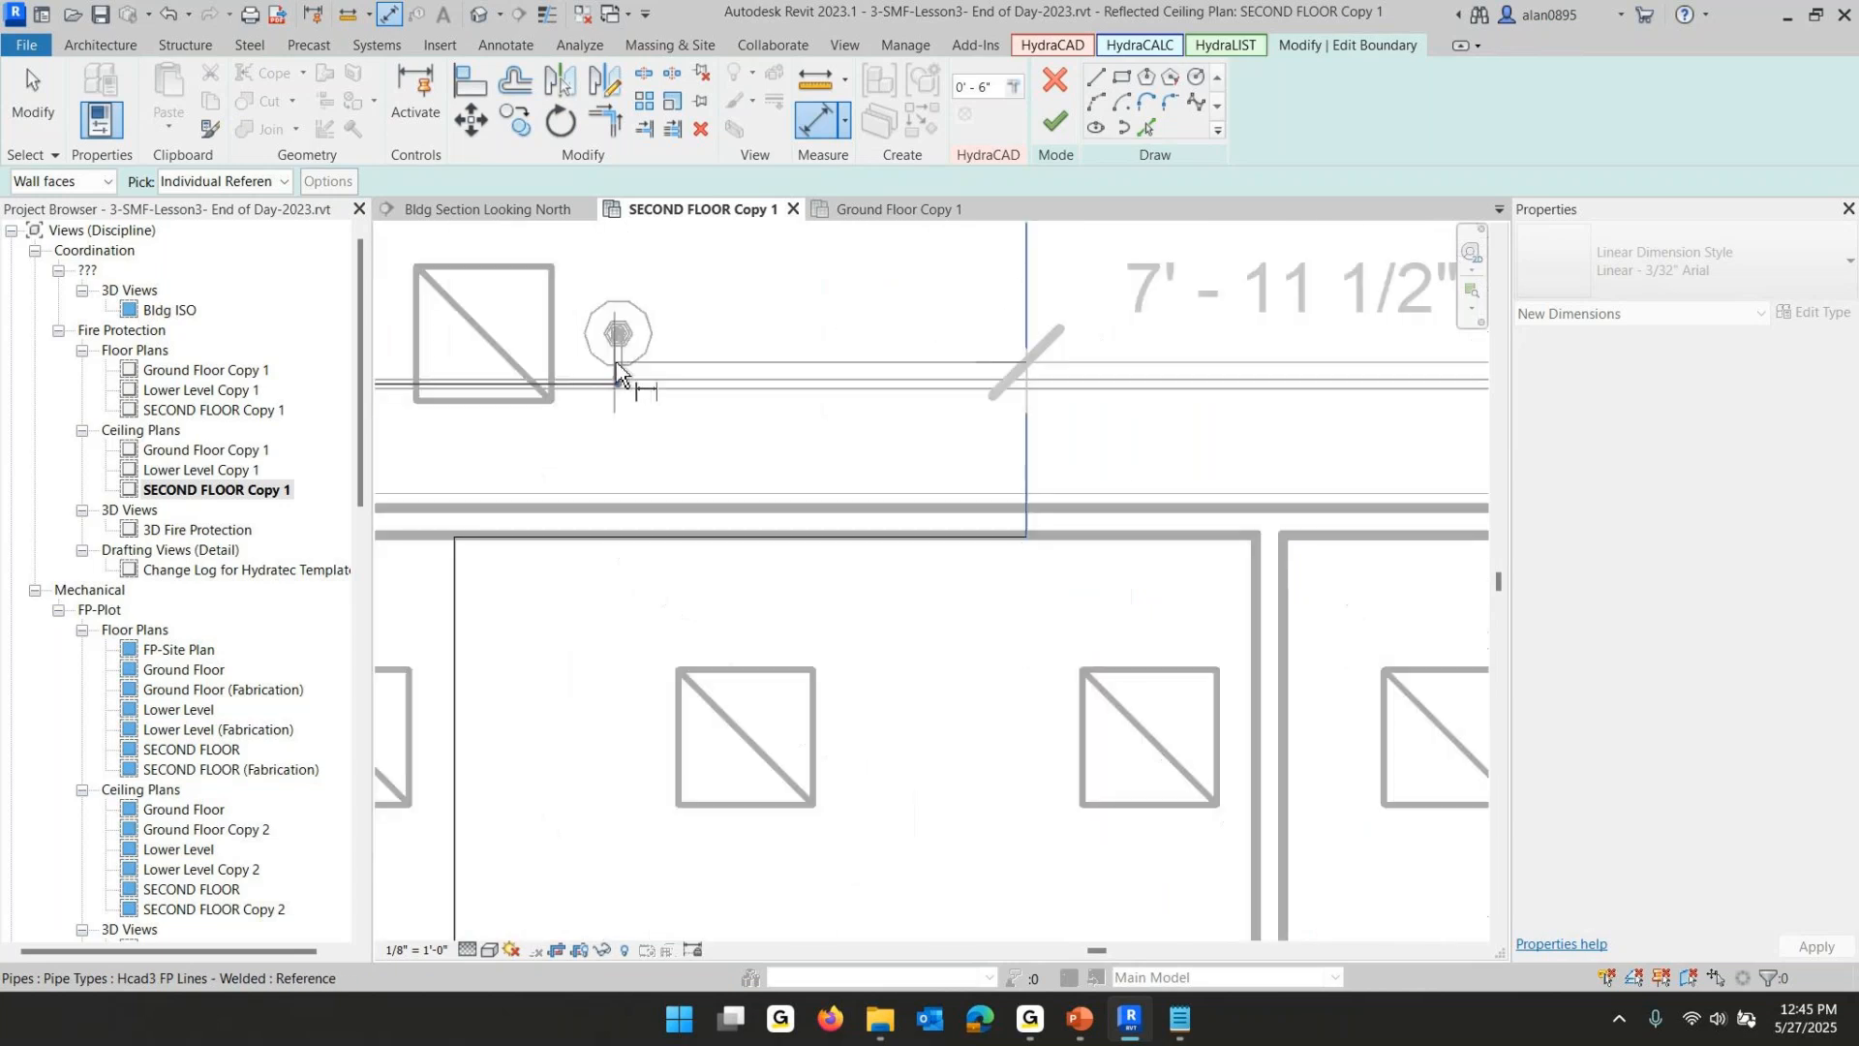
pyautogui.click(616, 366)
pyautogui.scroll(-4, 712, 409)
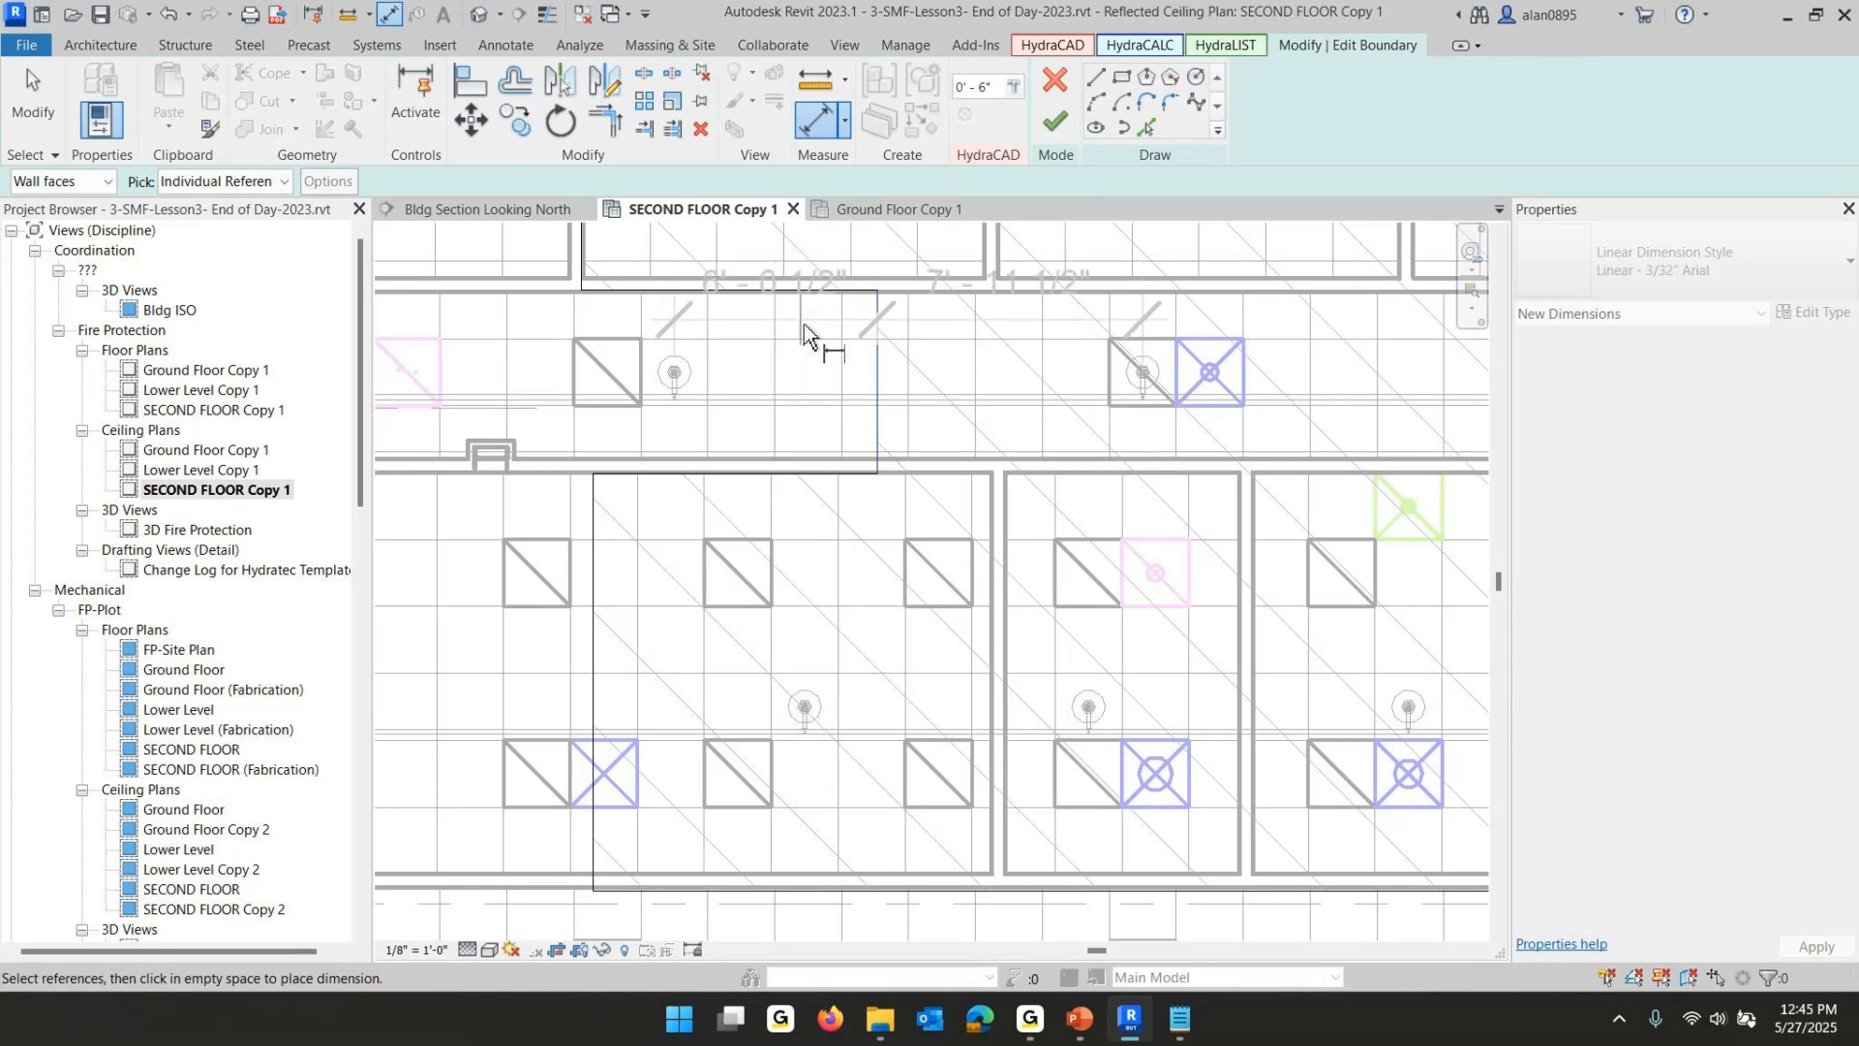
pyautogui.click(815, 329)
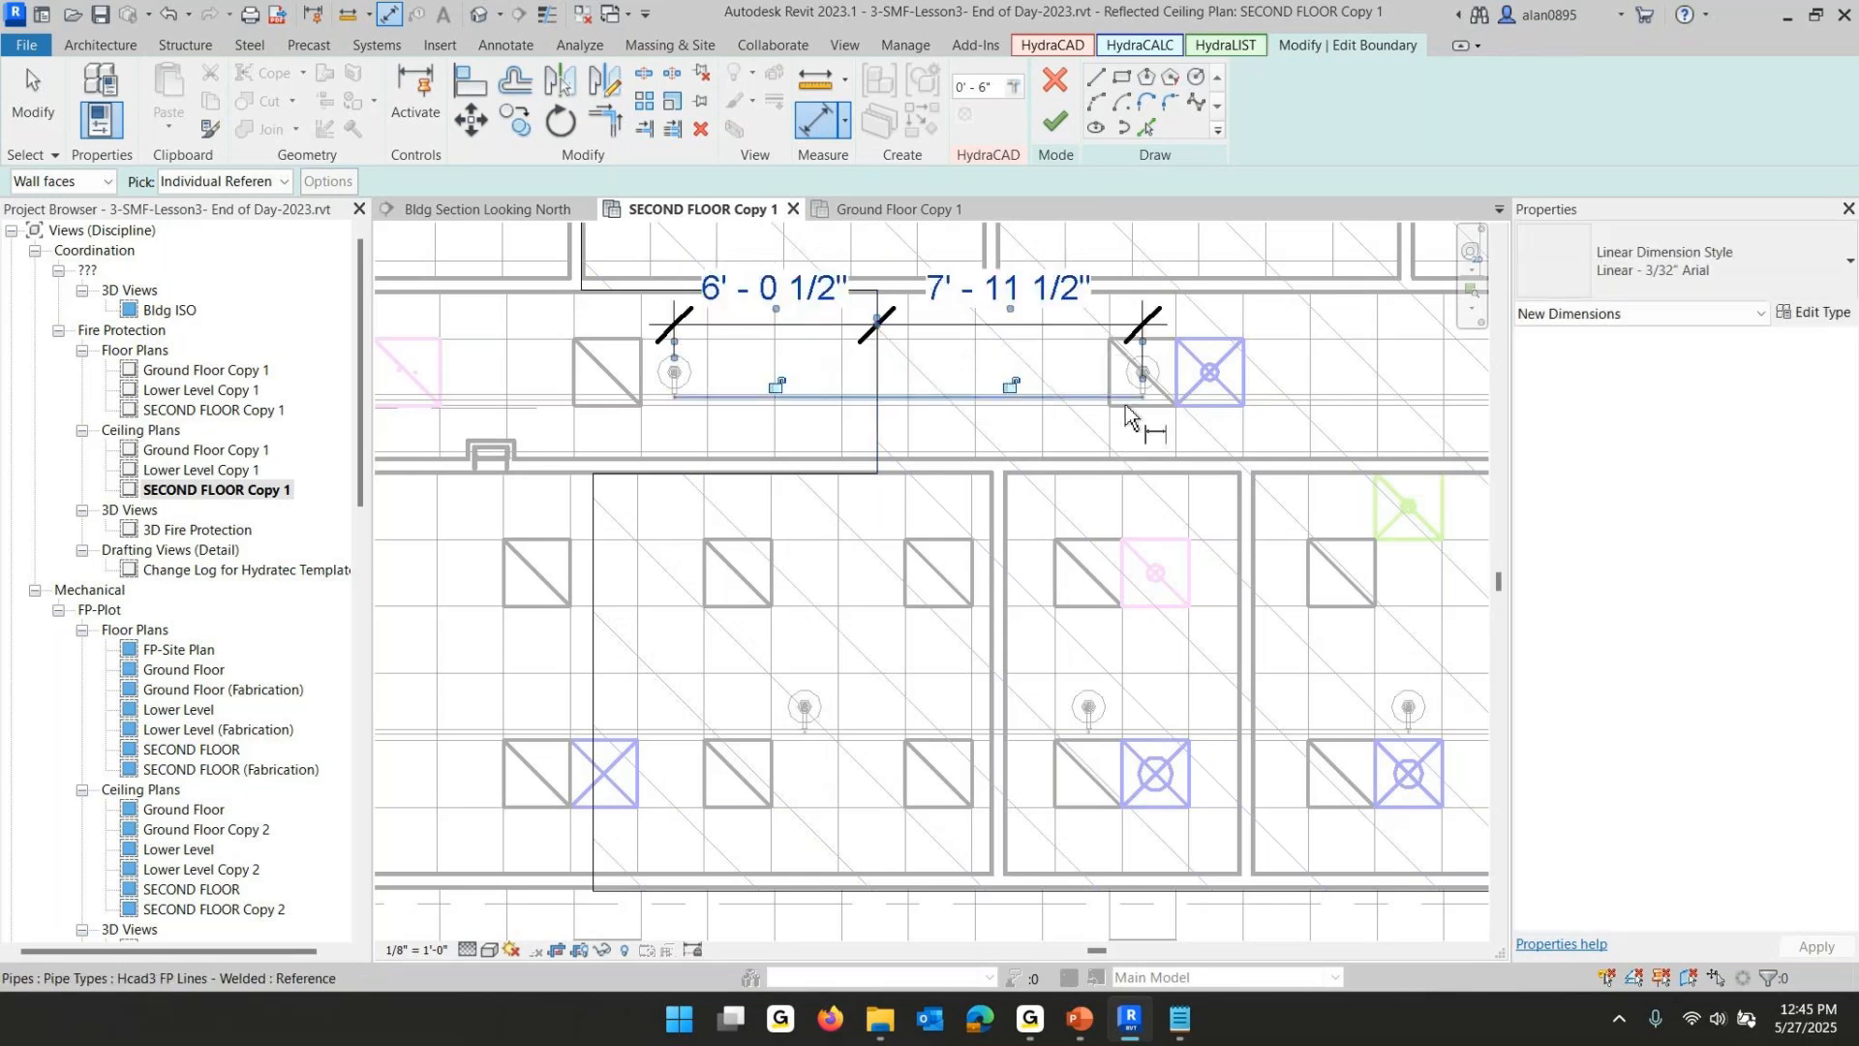
pyautogui.scroll(-3, 1126, 417)
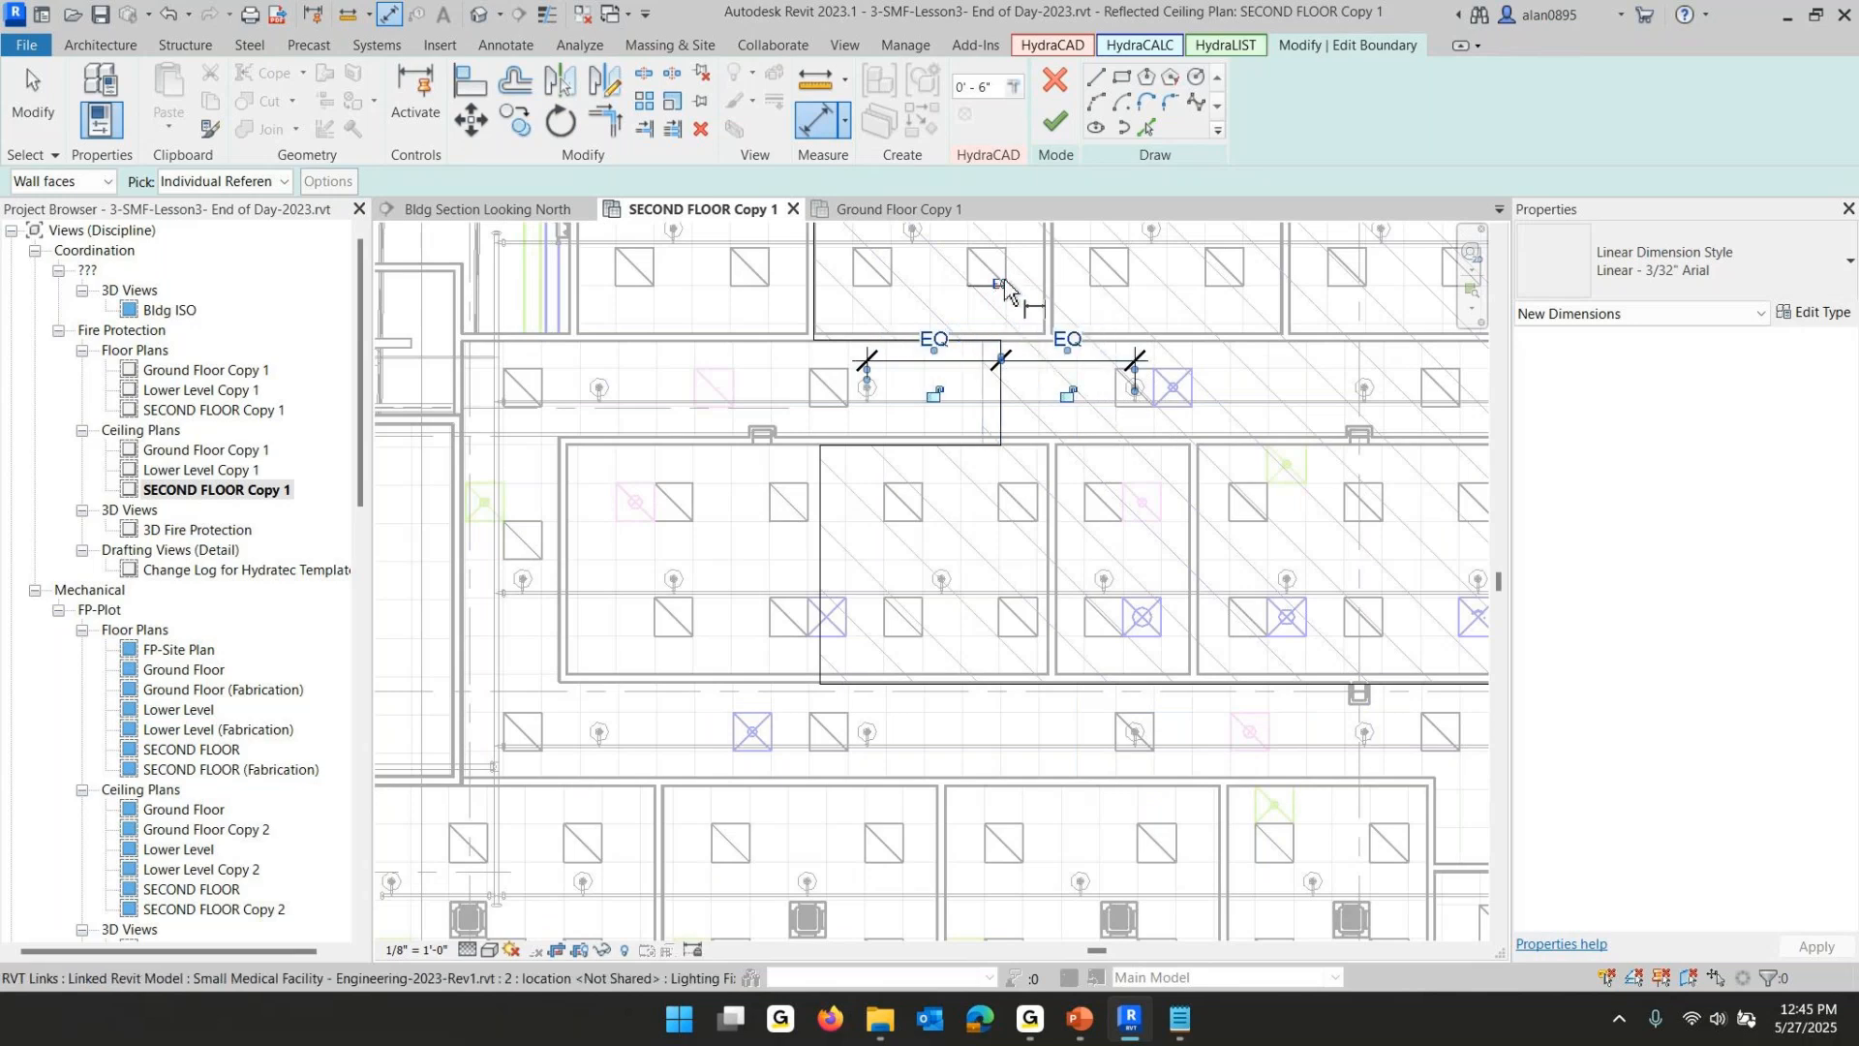
pyautogui.click(1000, 284)
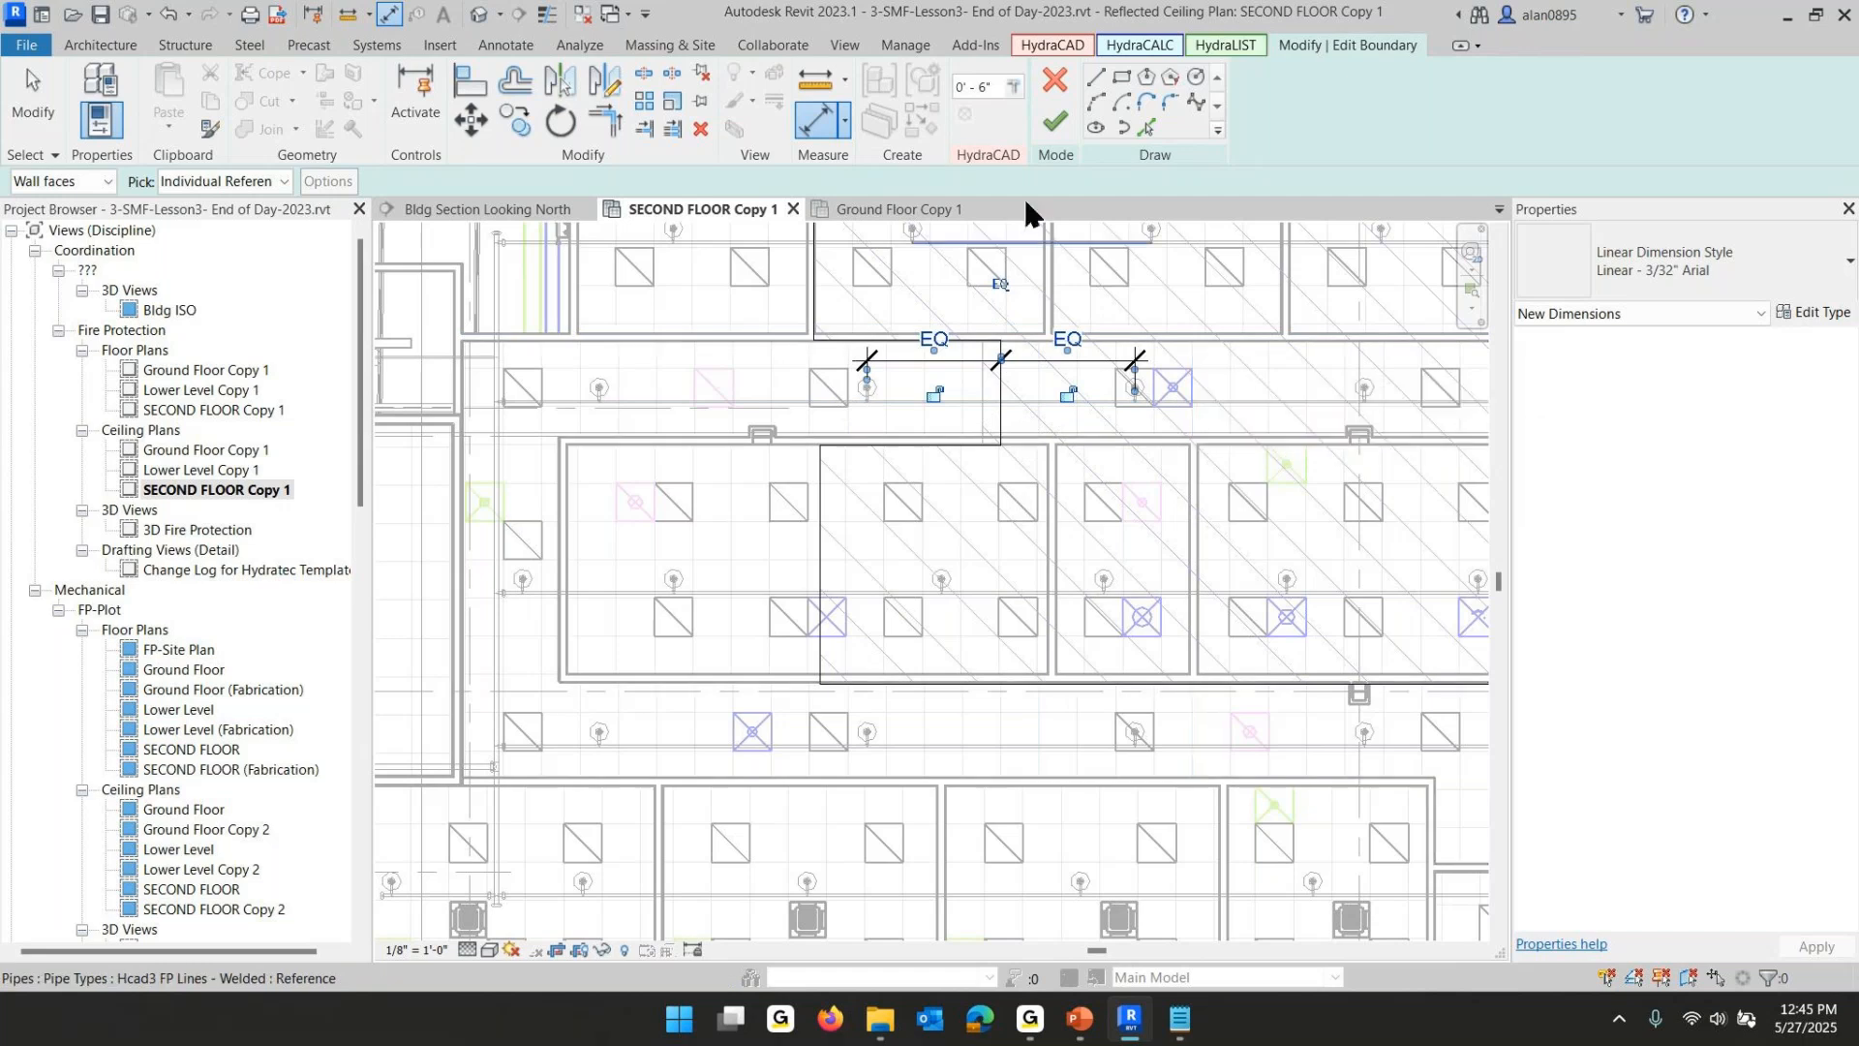
pyautogui.click(1055, 118)
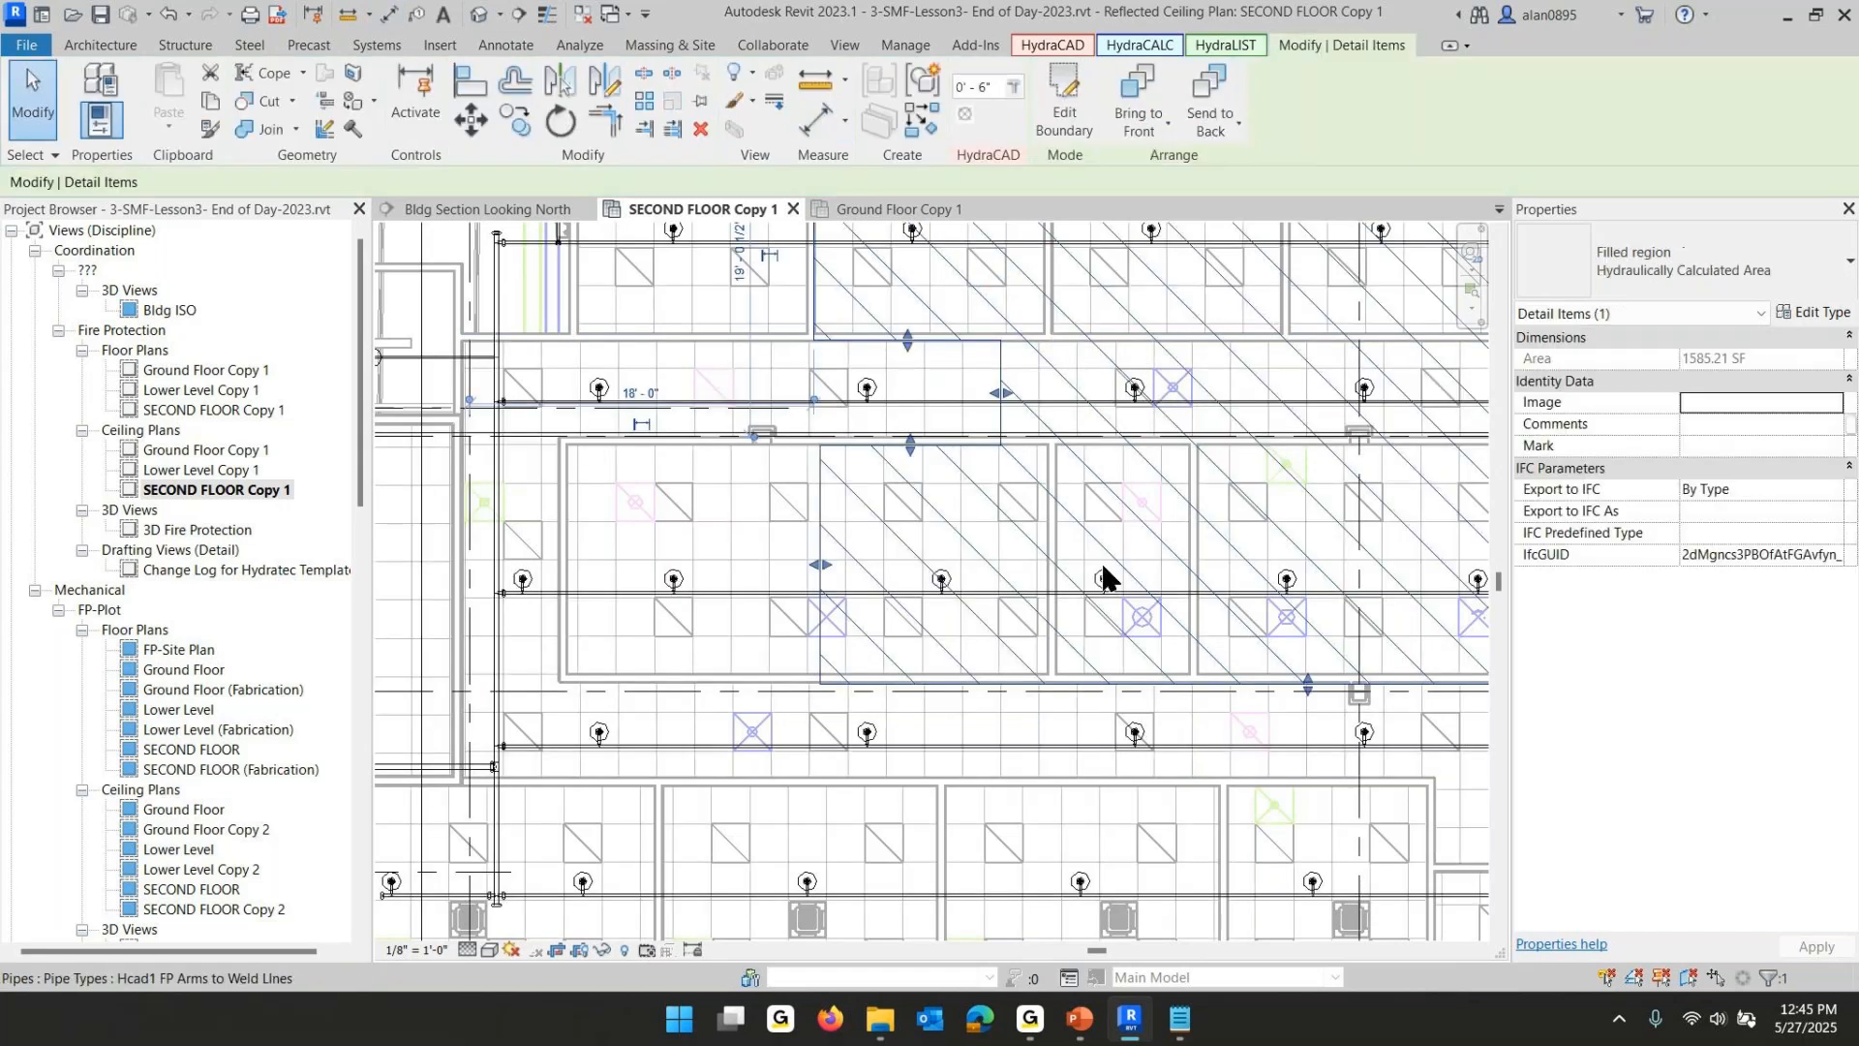
# - Nudge the lower part's west edge of the hydraulic area slightly to the right with its shape handle
pyautogui.scroll(4, 891, 475)
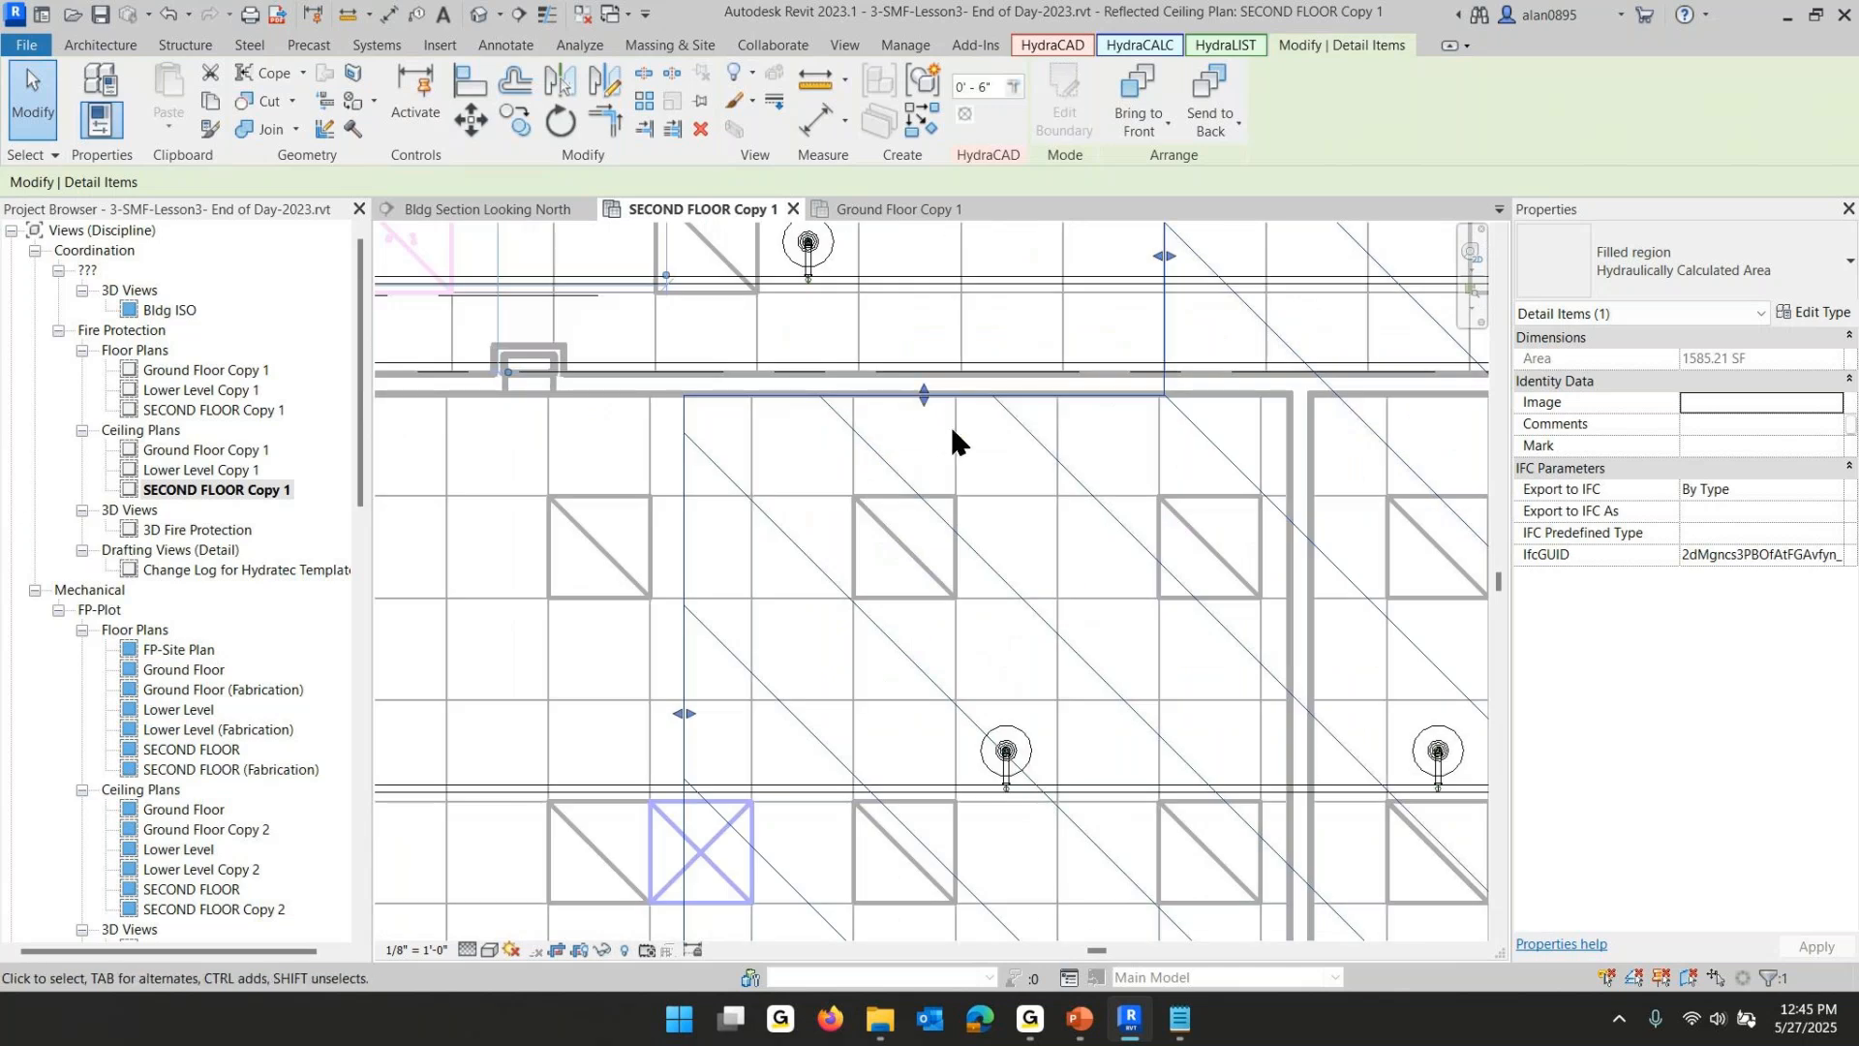
pyautogui.moveTo(811, 711); pyautogui.dragTo(1007, 531, button='middle')
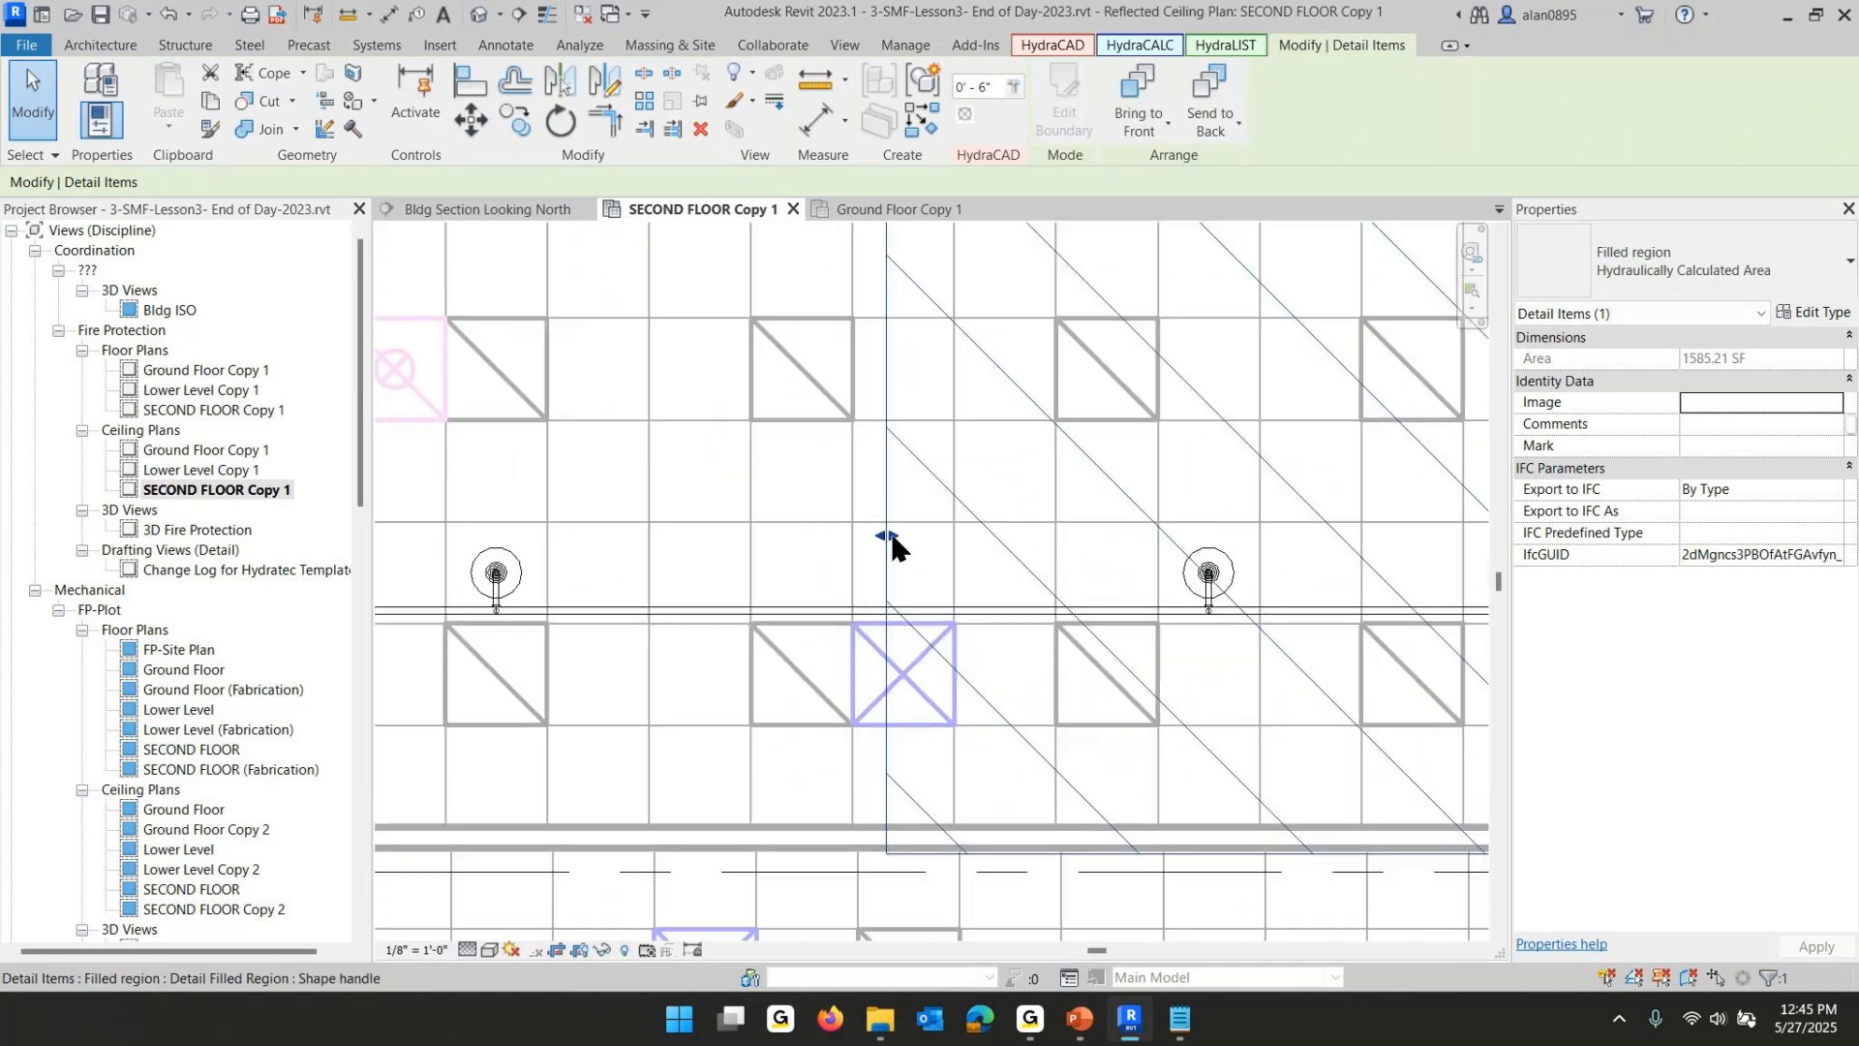
pyautogui.moveTo(889, 538)
pyautogui.mouseDown()
pyautogui.moveTo(921, 553)
pyautogui.moveTo(904, 537)
pyautogui.mouseUp()
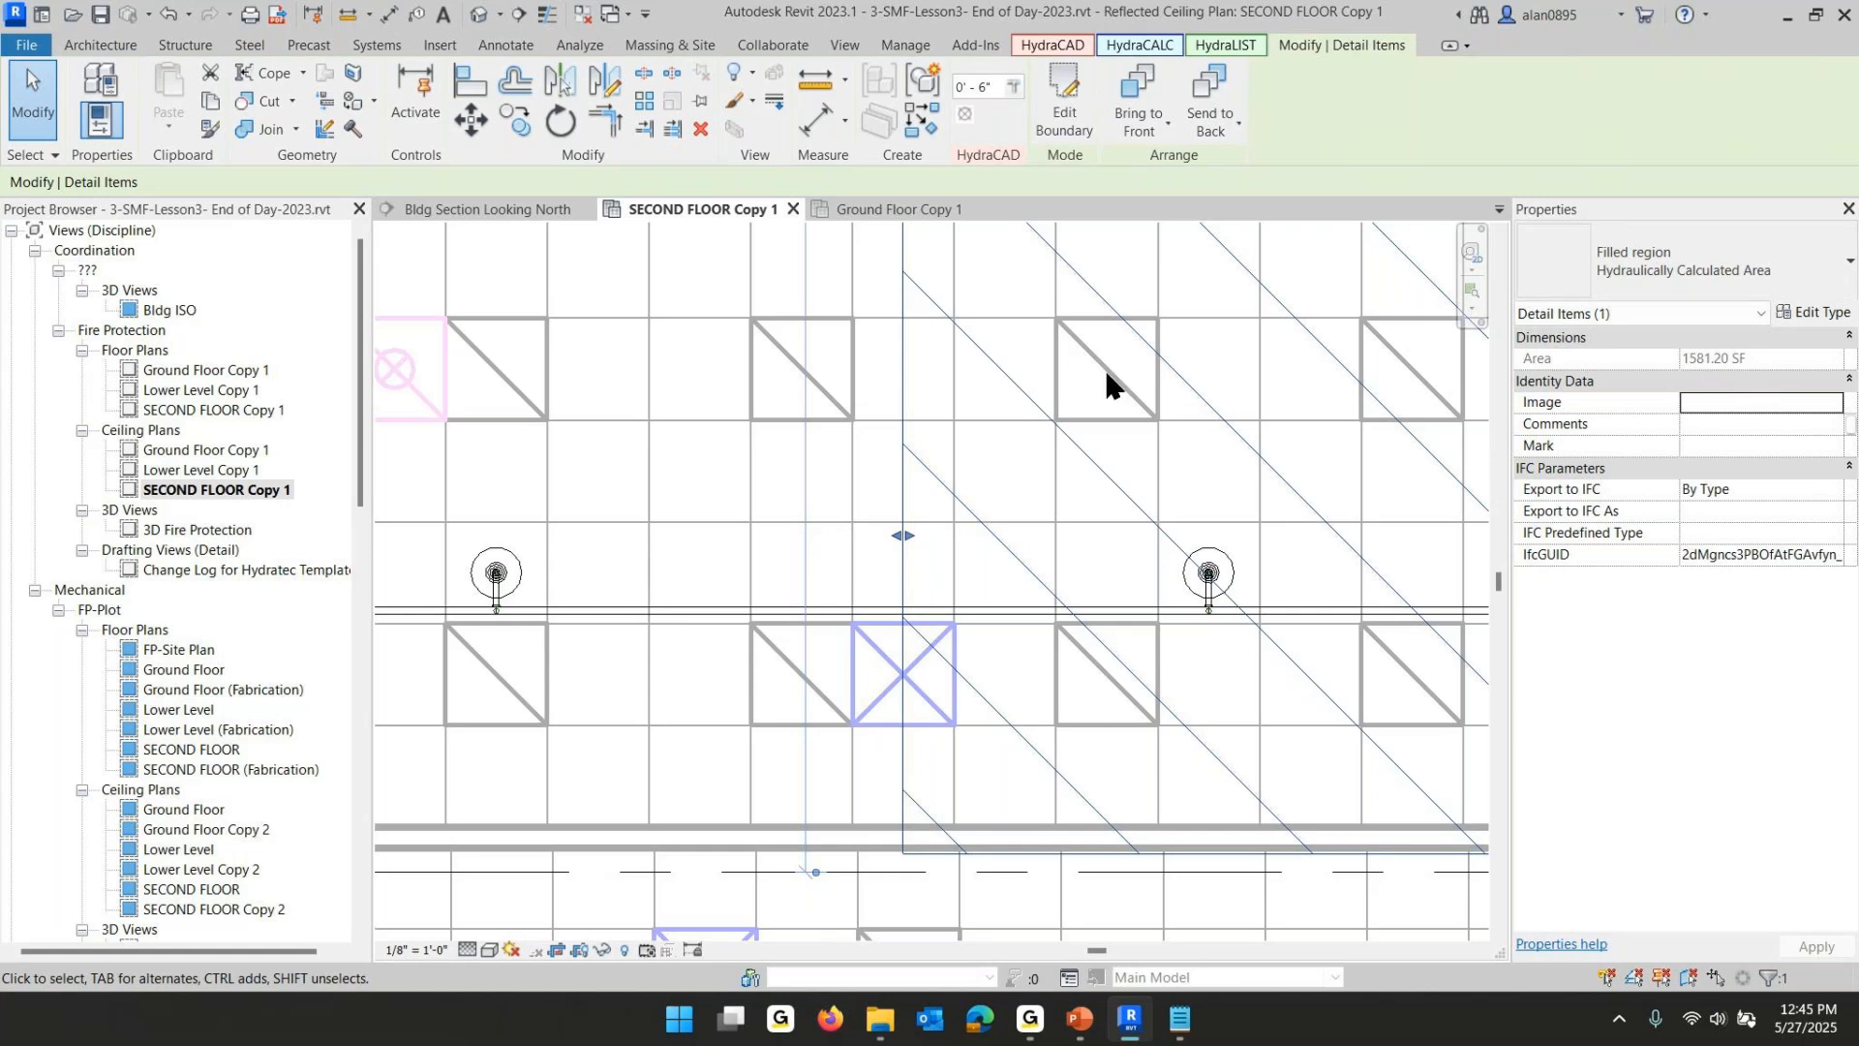
pyautogui.scroll(-5, 1104, 363)
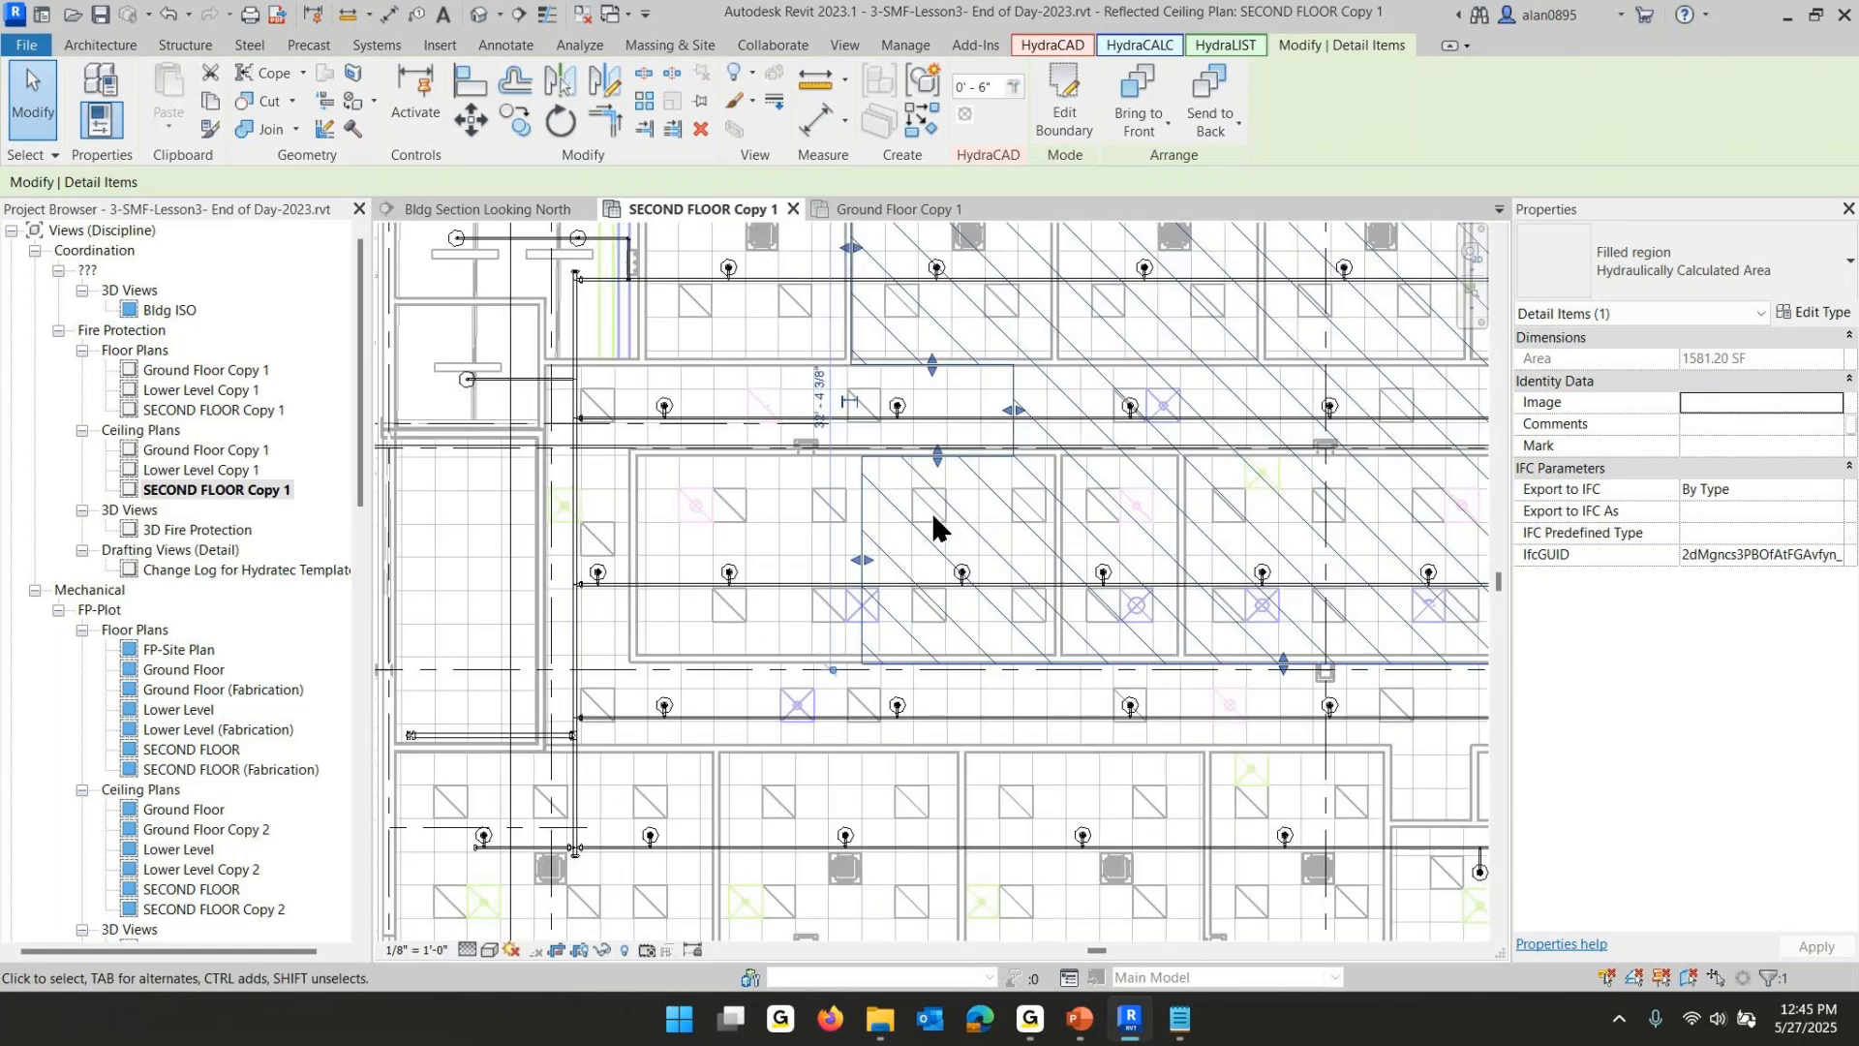
# - Switch to the Ground Floor Copy 1 ceiling plan and start a new filled region boundary at grid intersection G/2-1
pyautogui.press('Escape')
pyautogui.scroll(-3, 1015, 486)
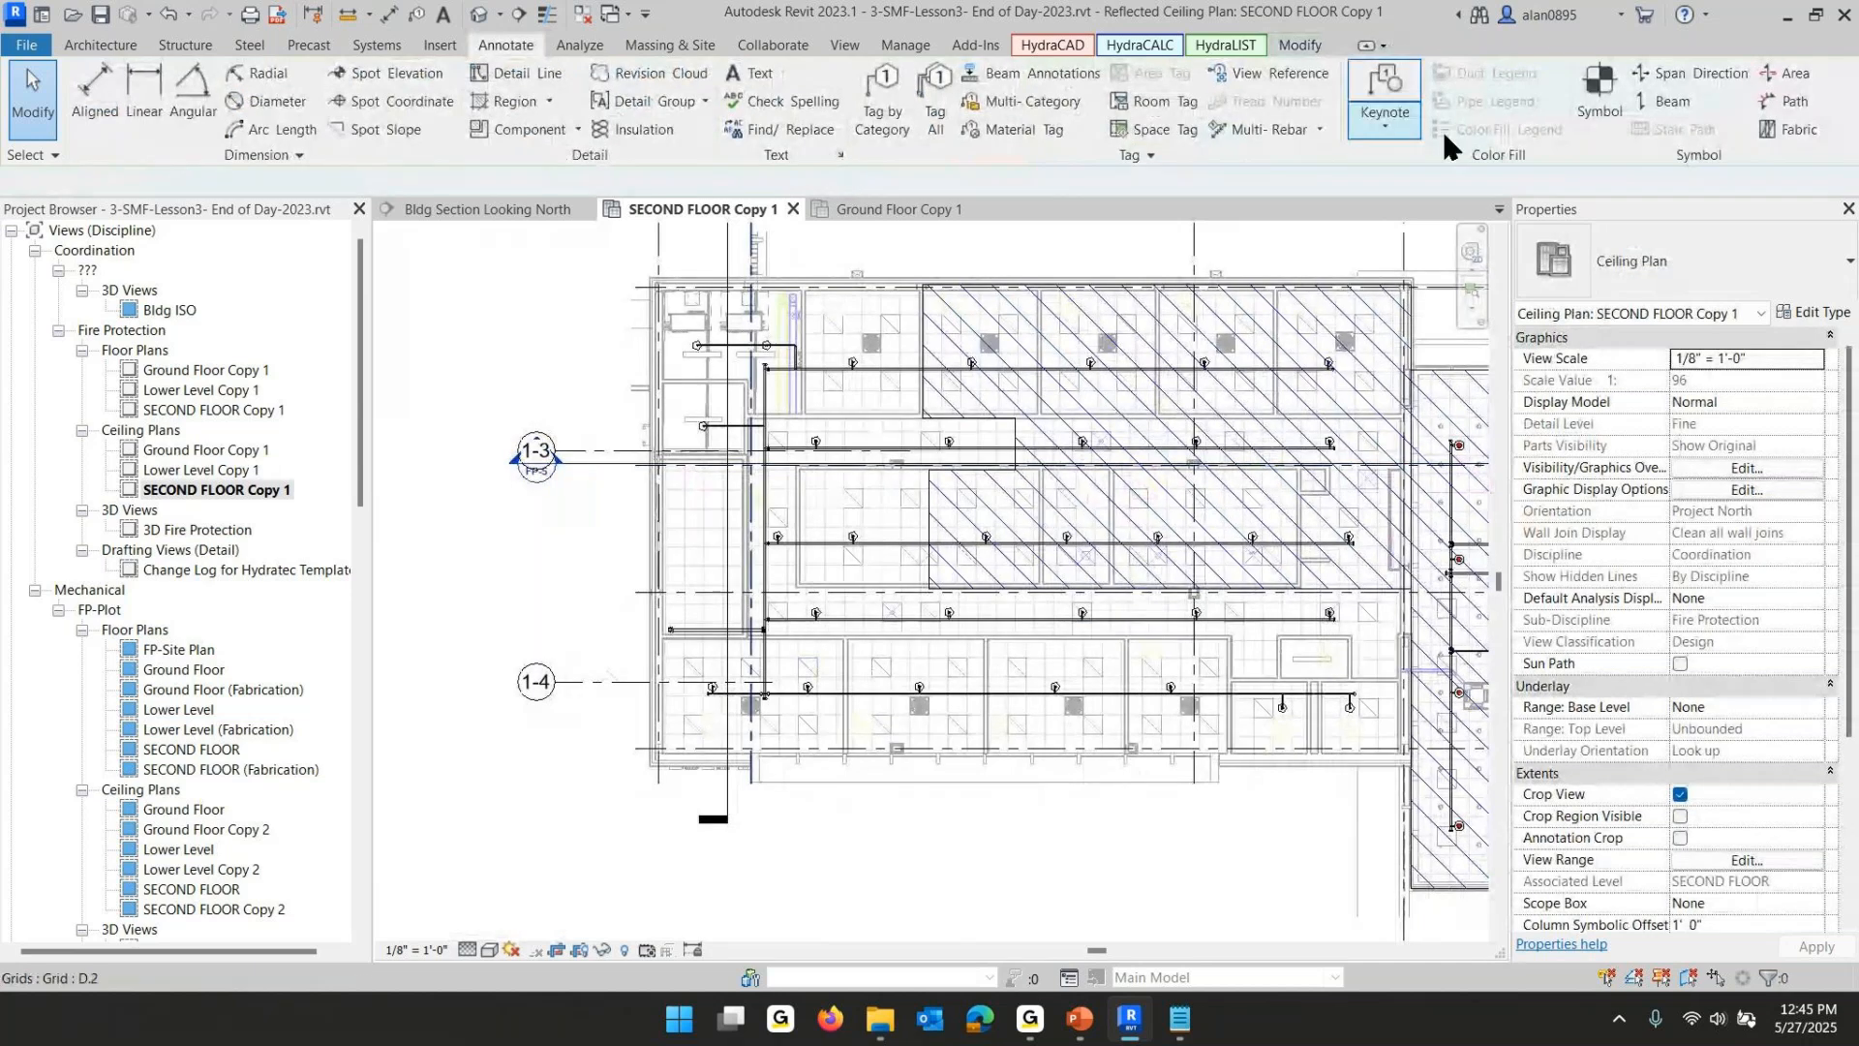
pyautogui.moveTo(1232, 407); pyautogui.dragTo(944, 382, button='middle')
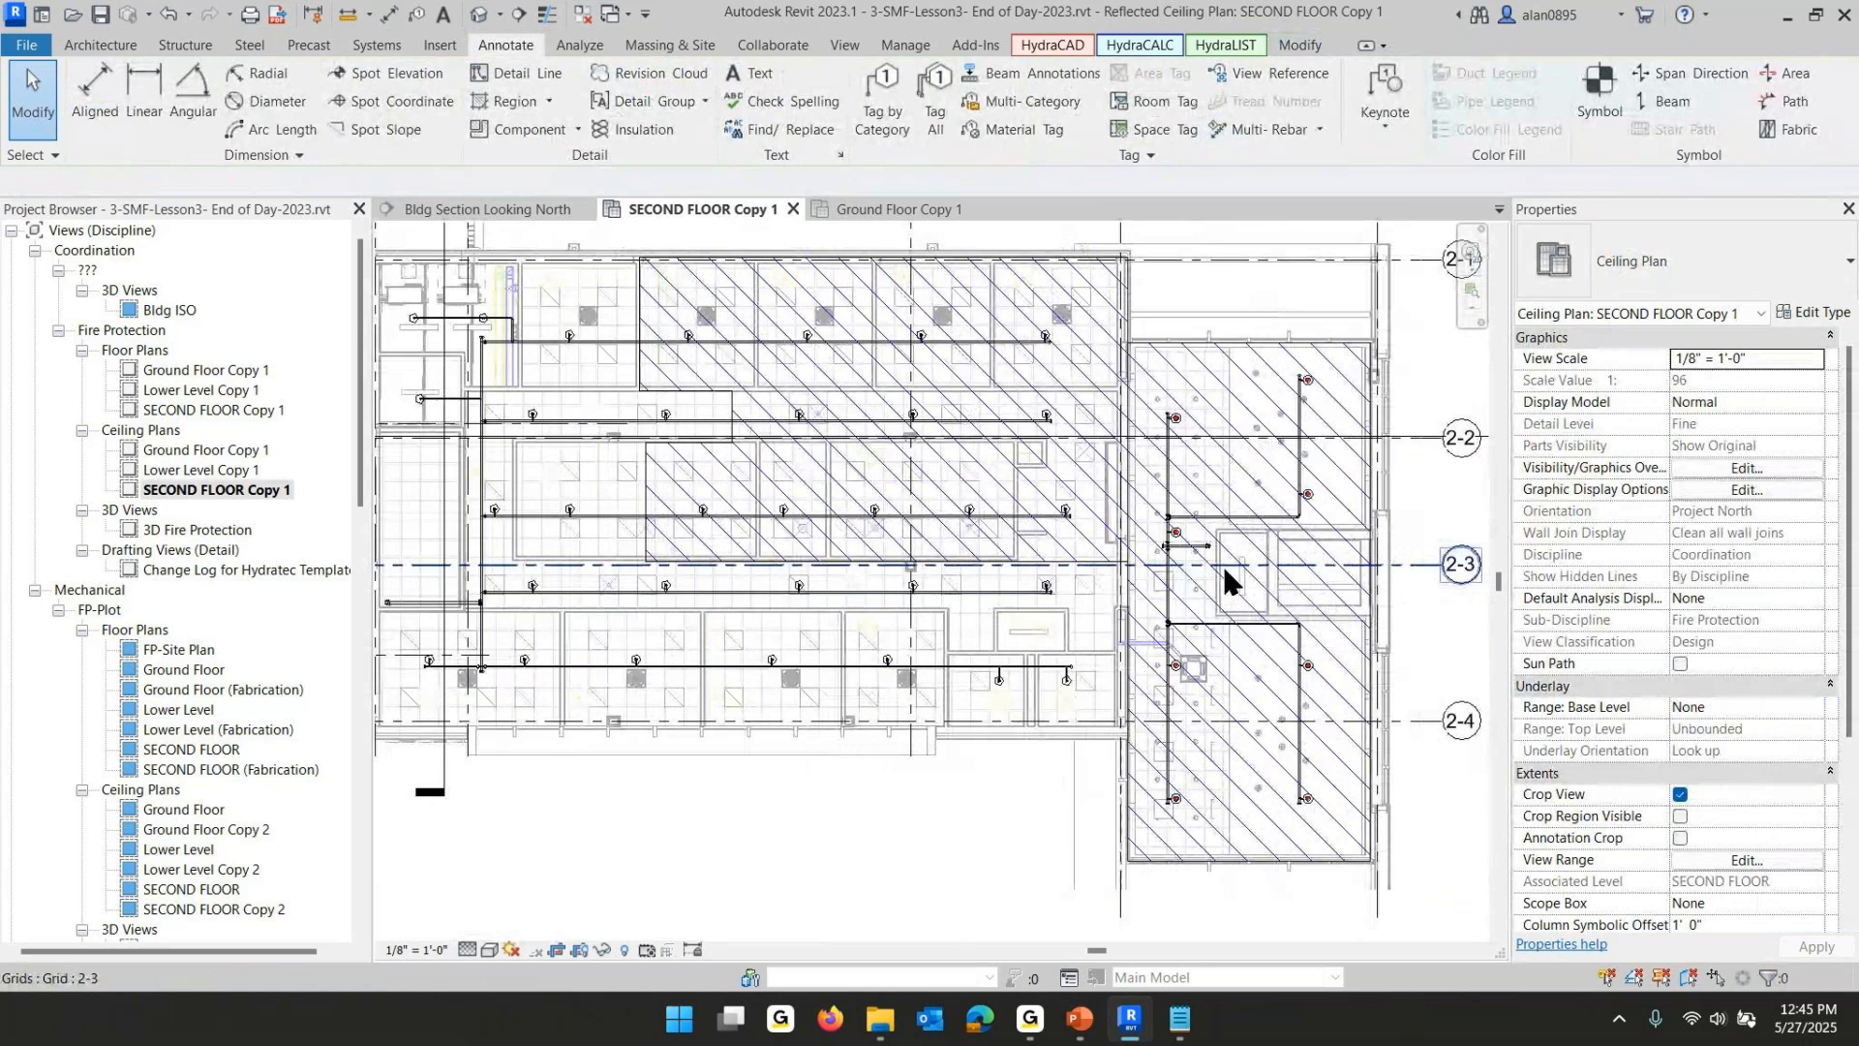
pyautogui.press('Escape')
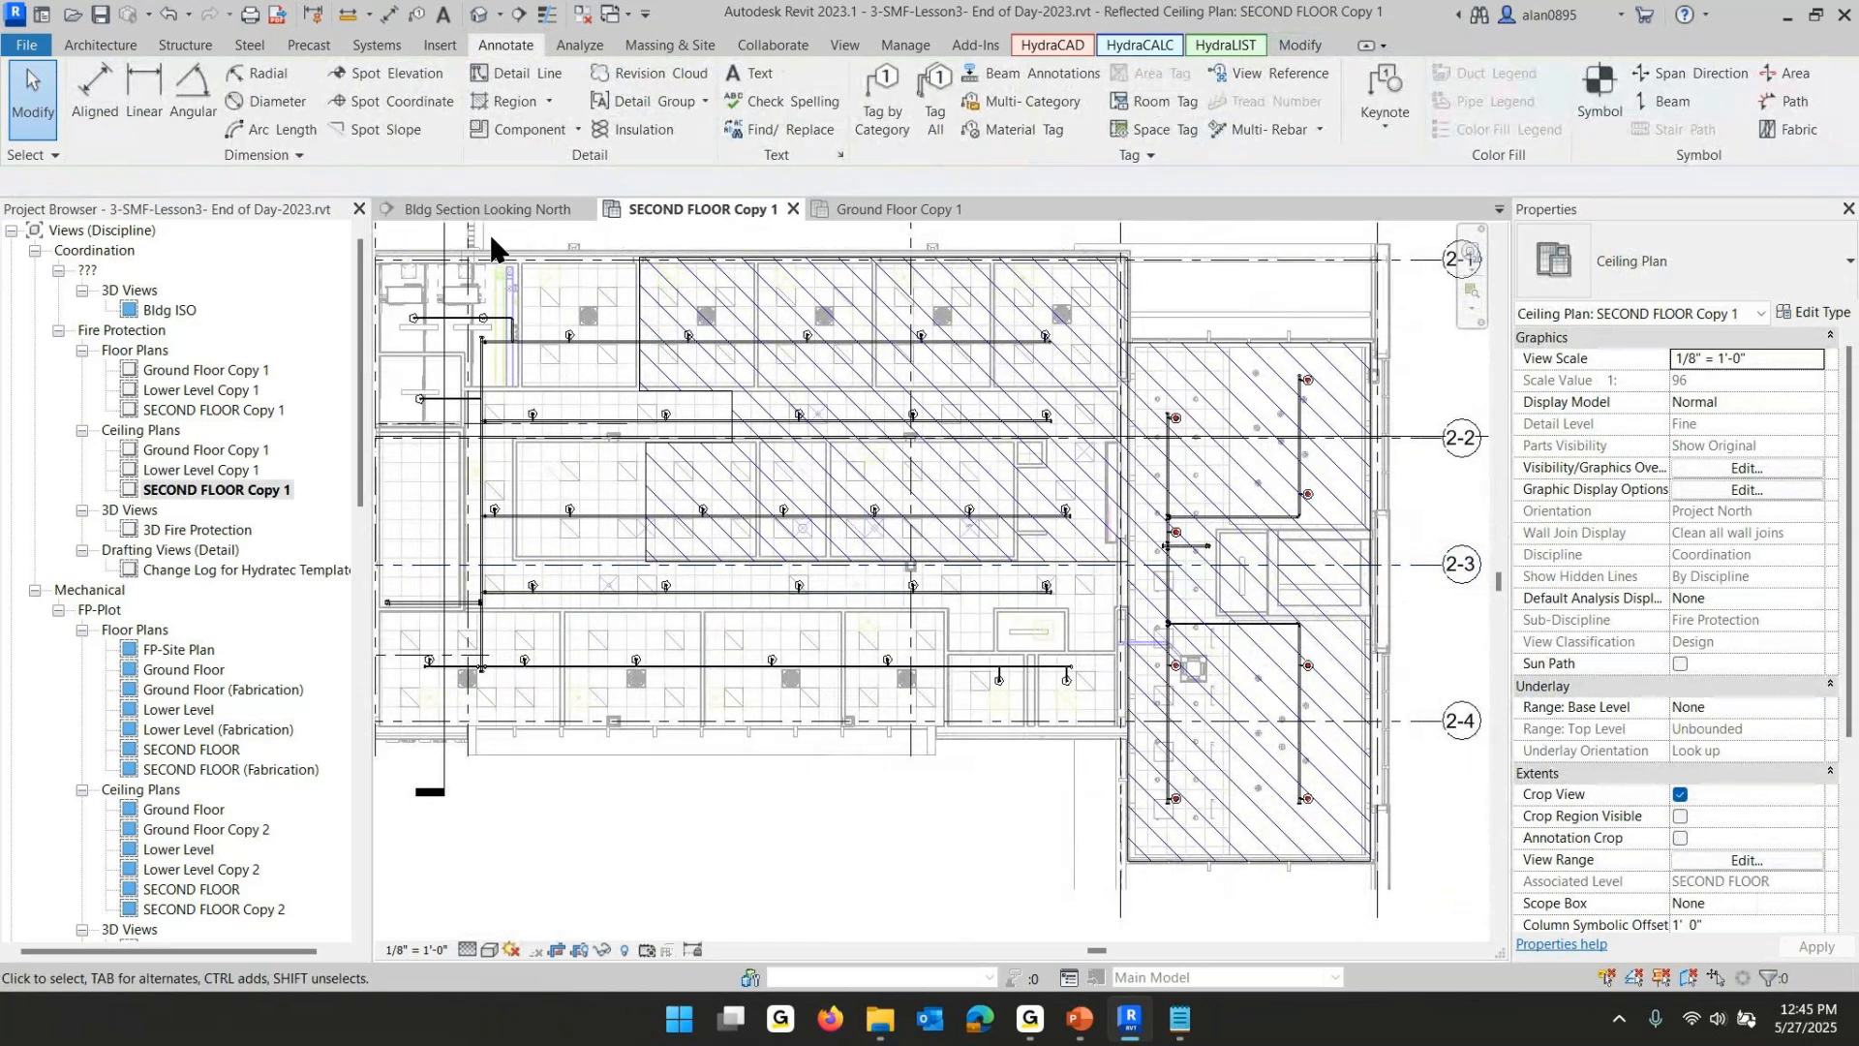
pyautogui.click(909, 209)
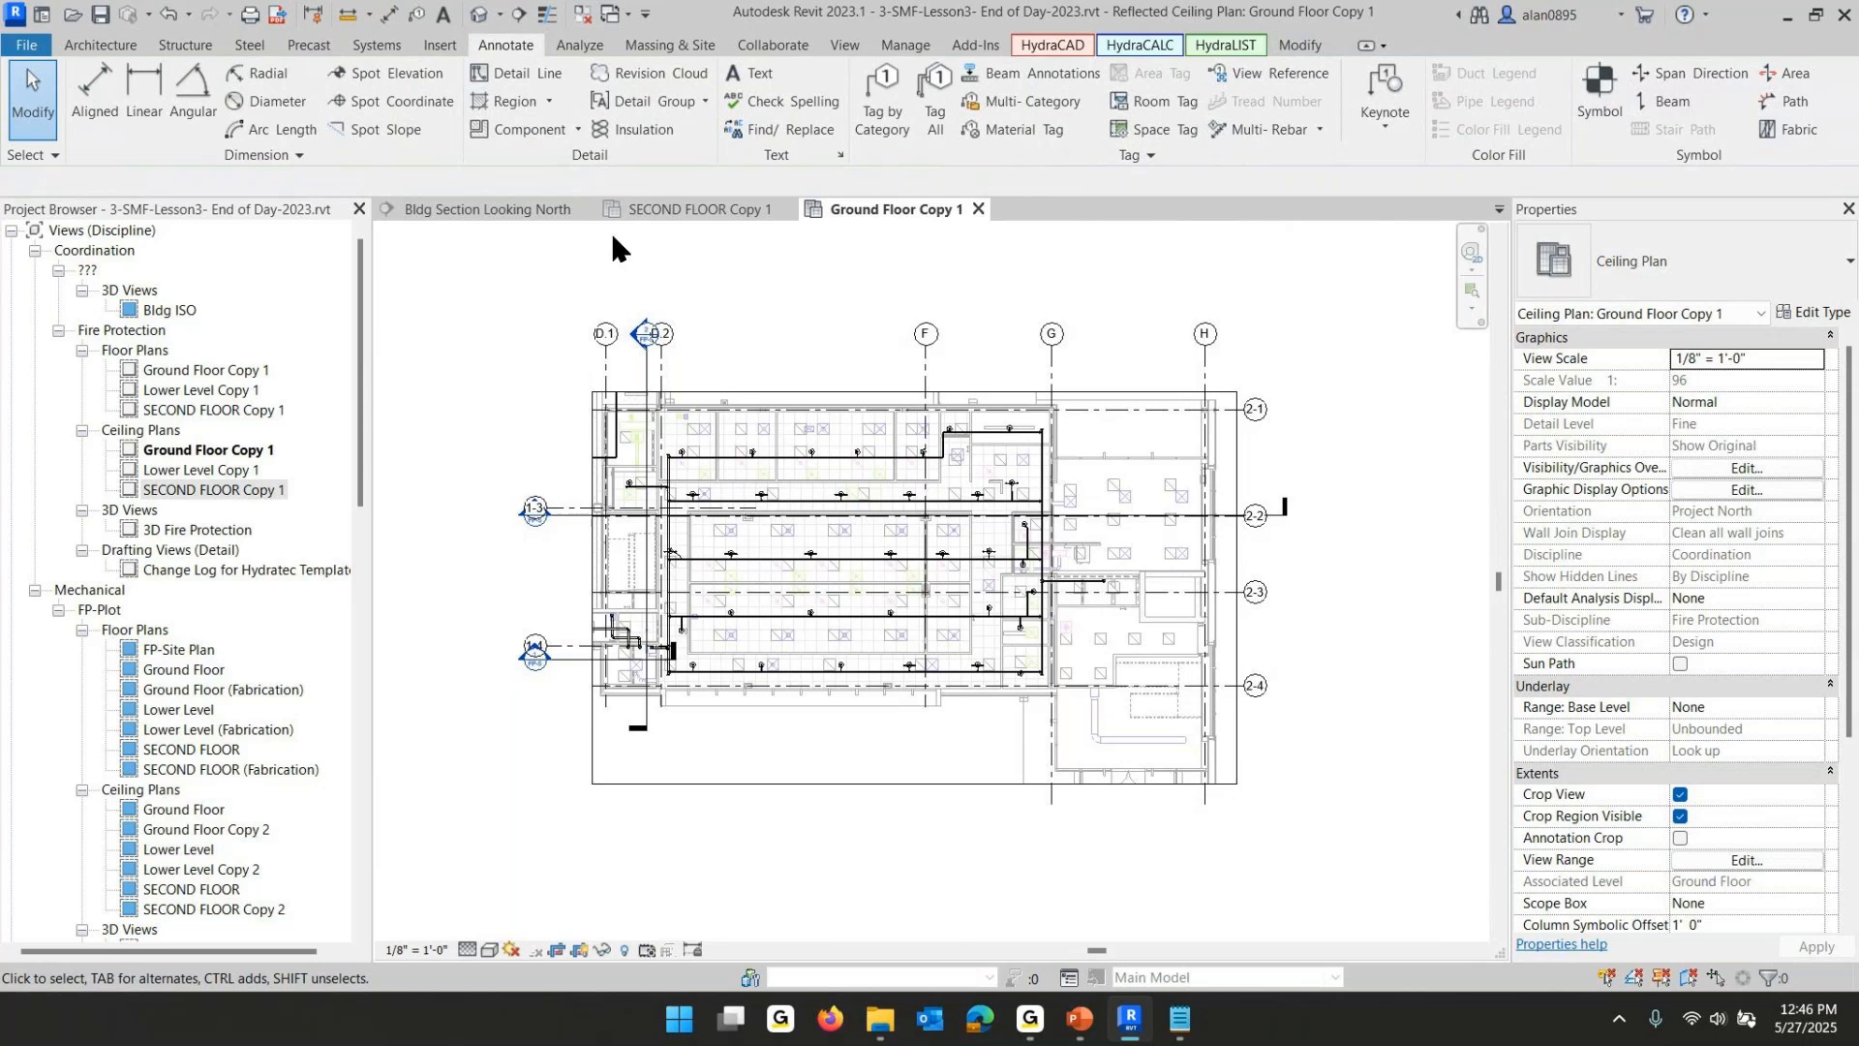
pyautogui.click(505, 99)
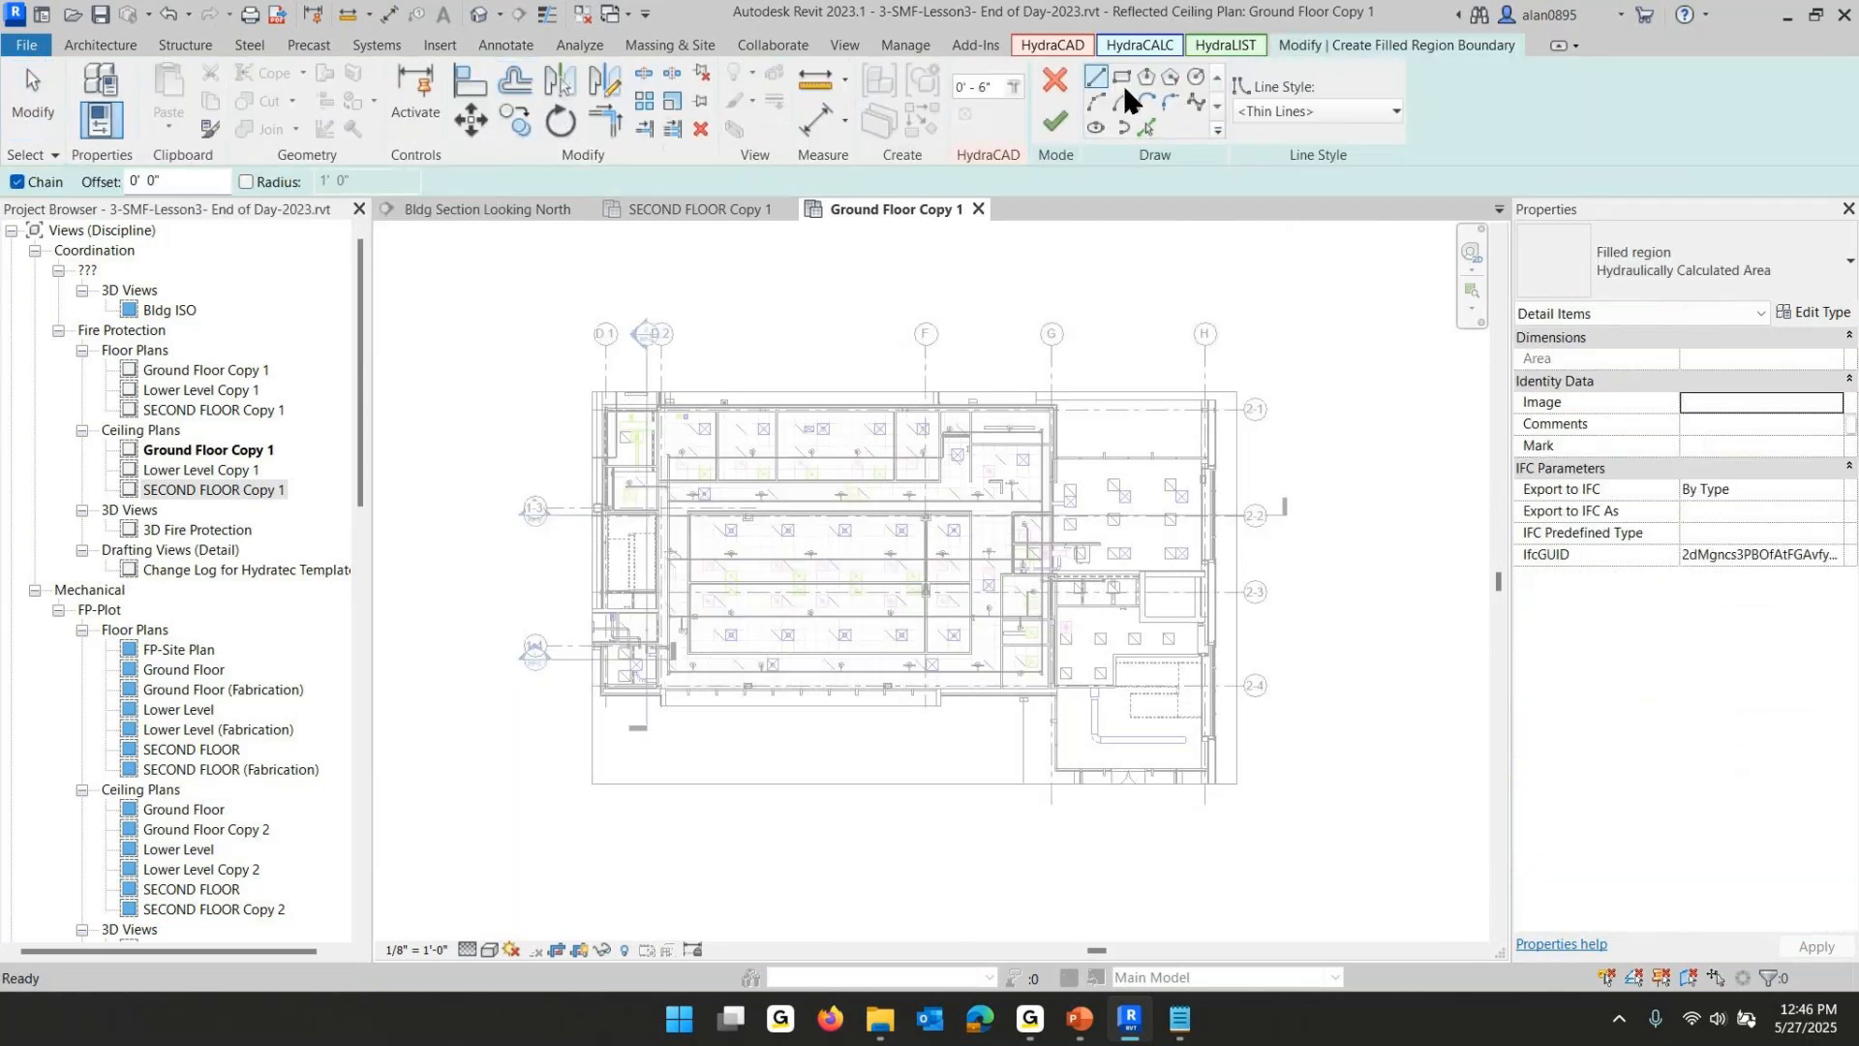
pyautogui.click(1052, 412)
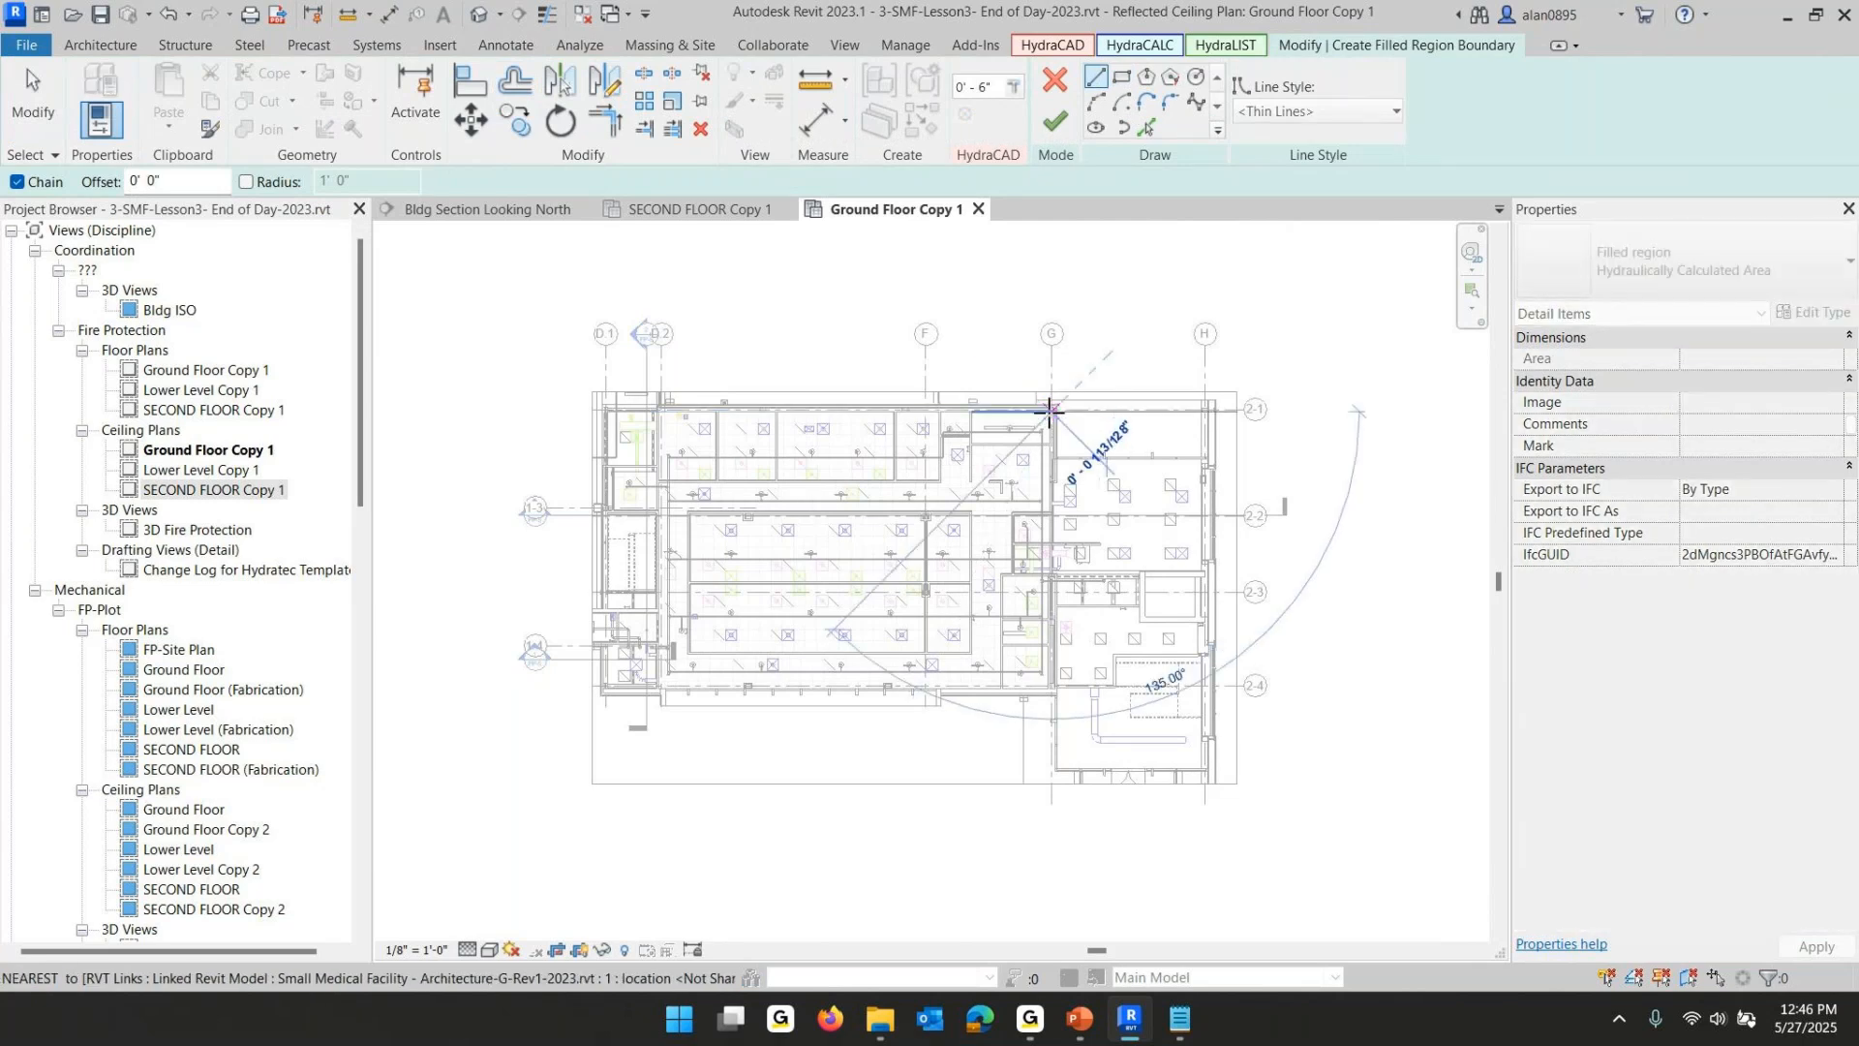
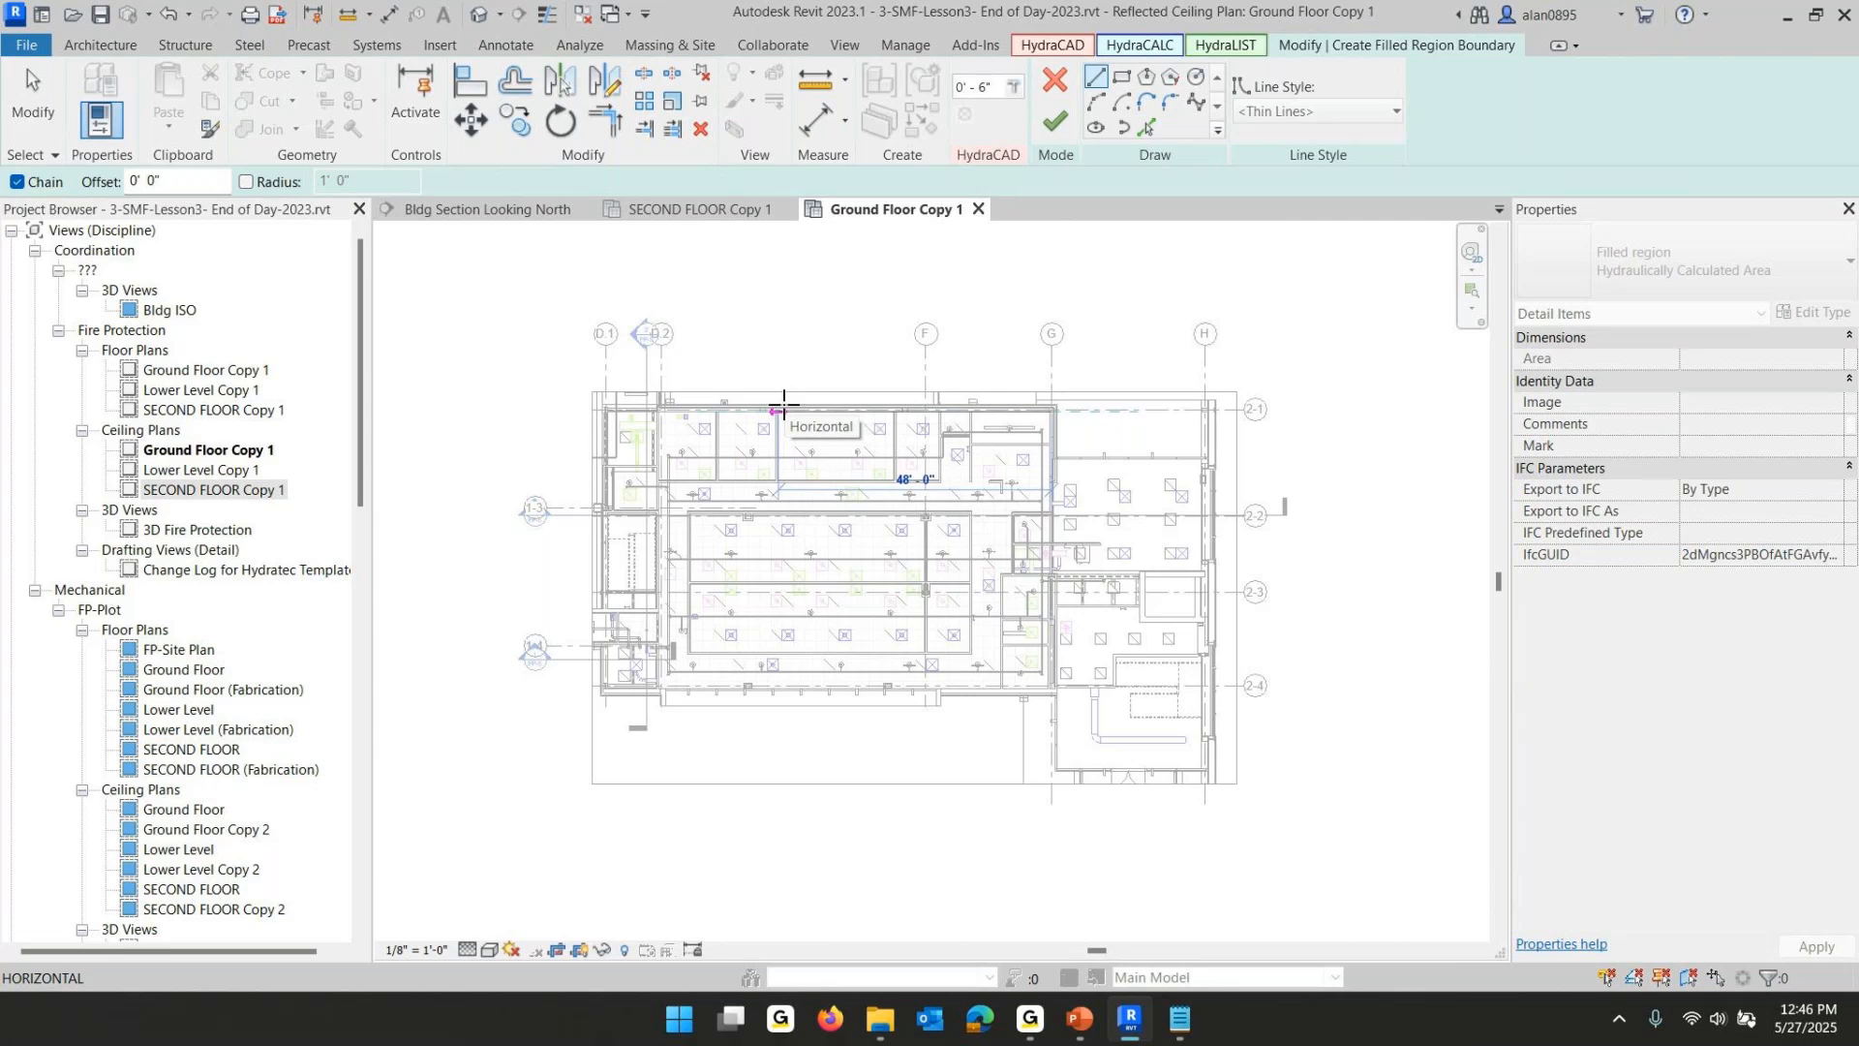
# - Trace the rest of the ground-floor hydraulic area boundary around the sprinkler rows and finish the filled region
pyautogui.click(780, 410)
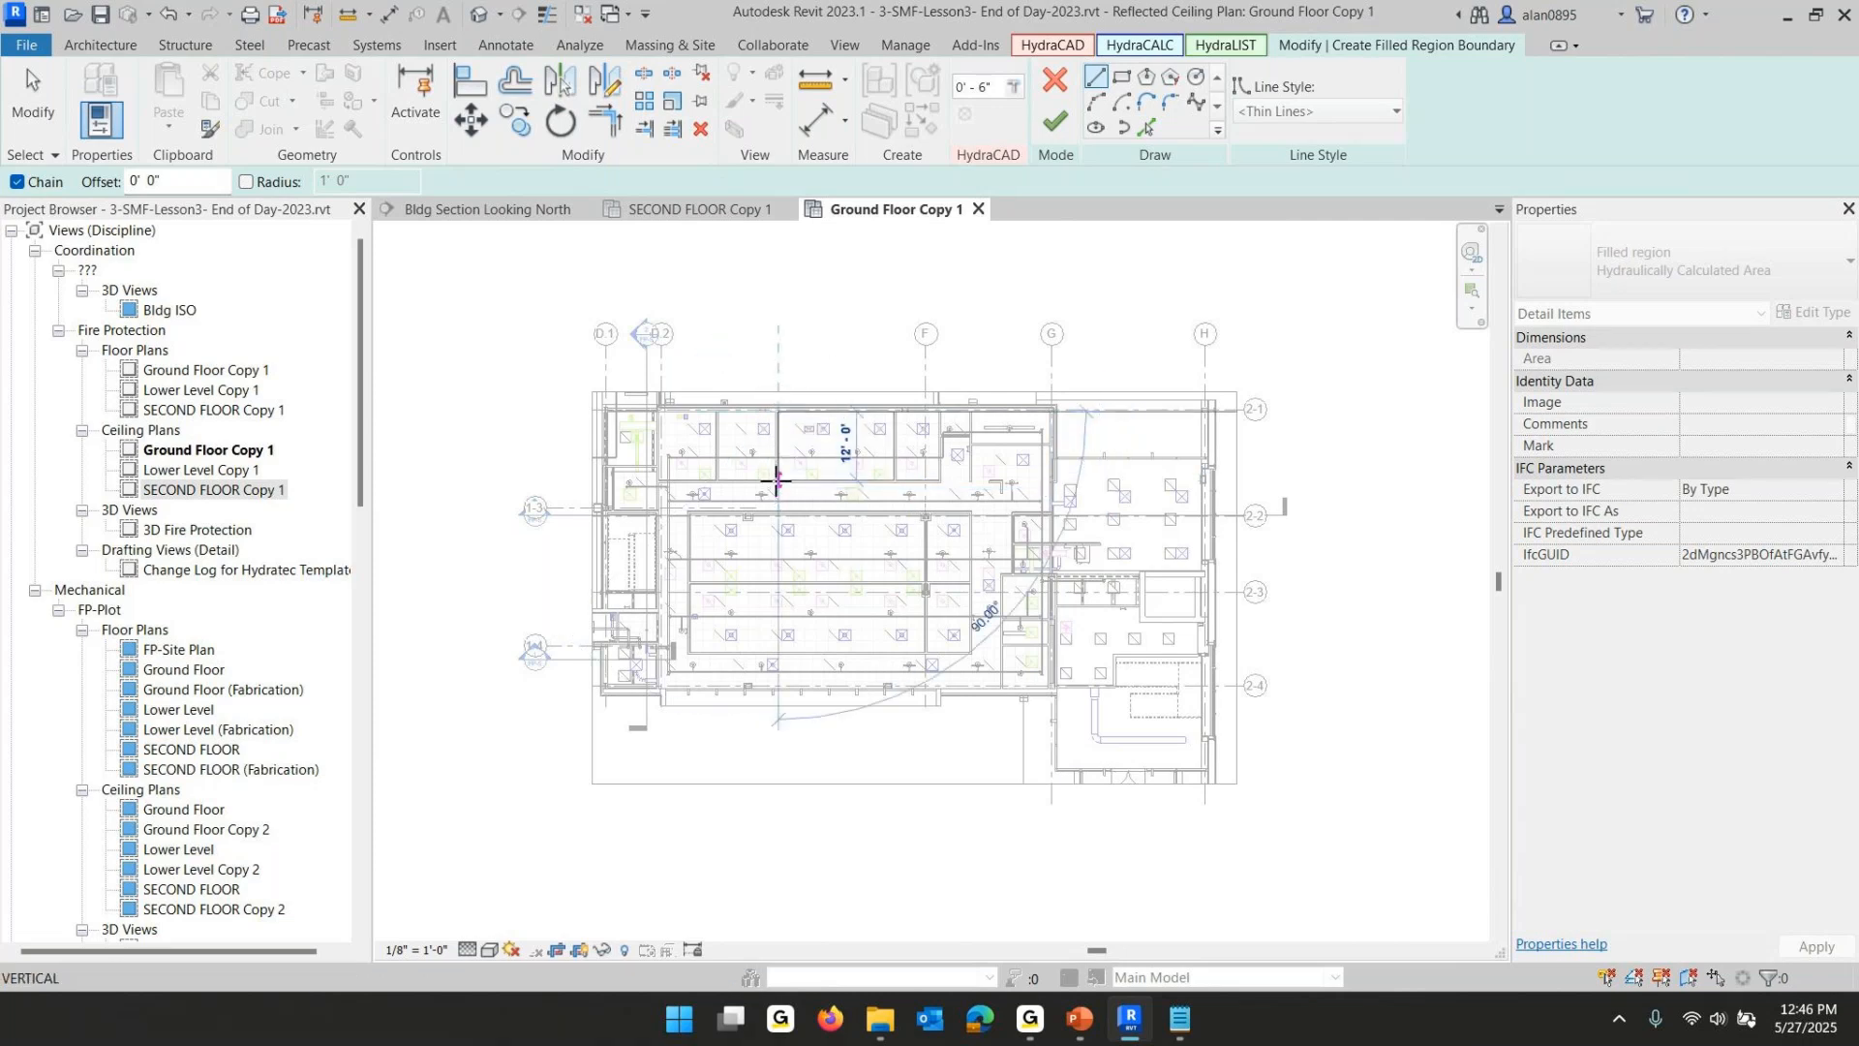
pyautogui.click(803, 480)
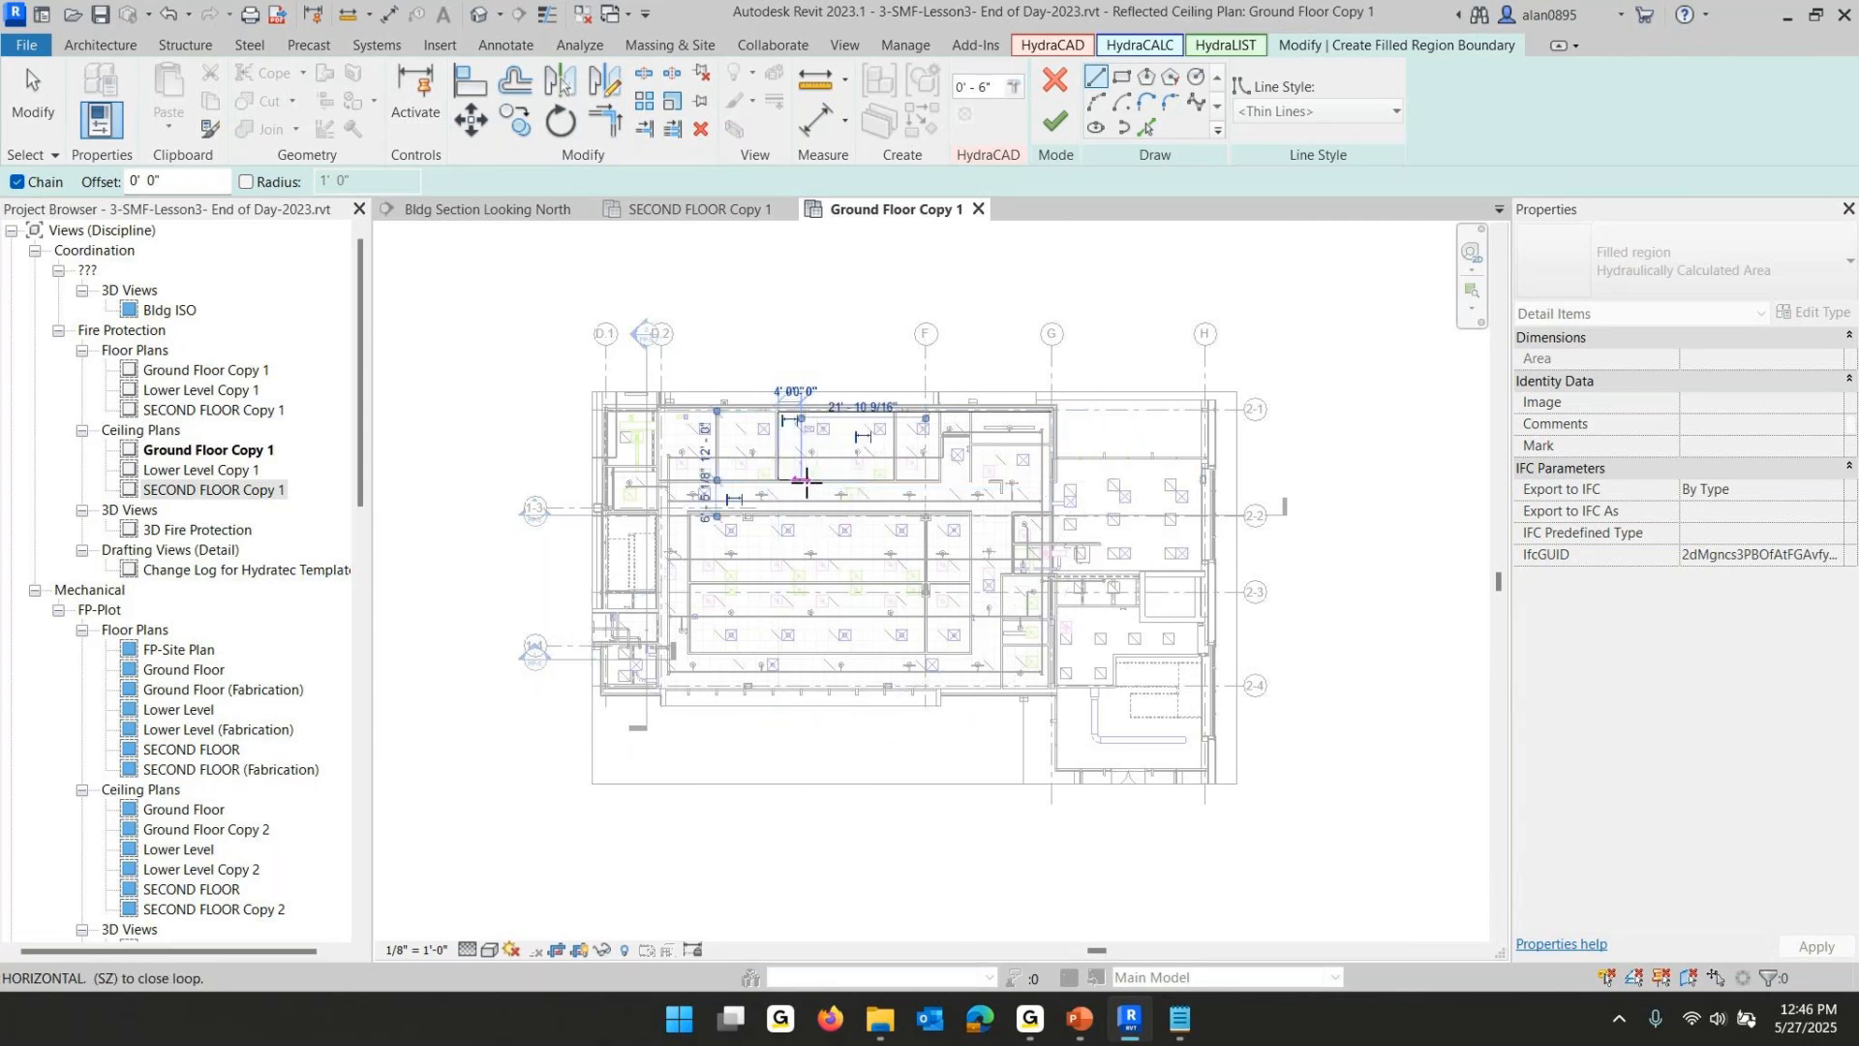
pyautogui.click(802, 511)
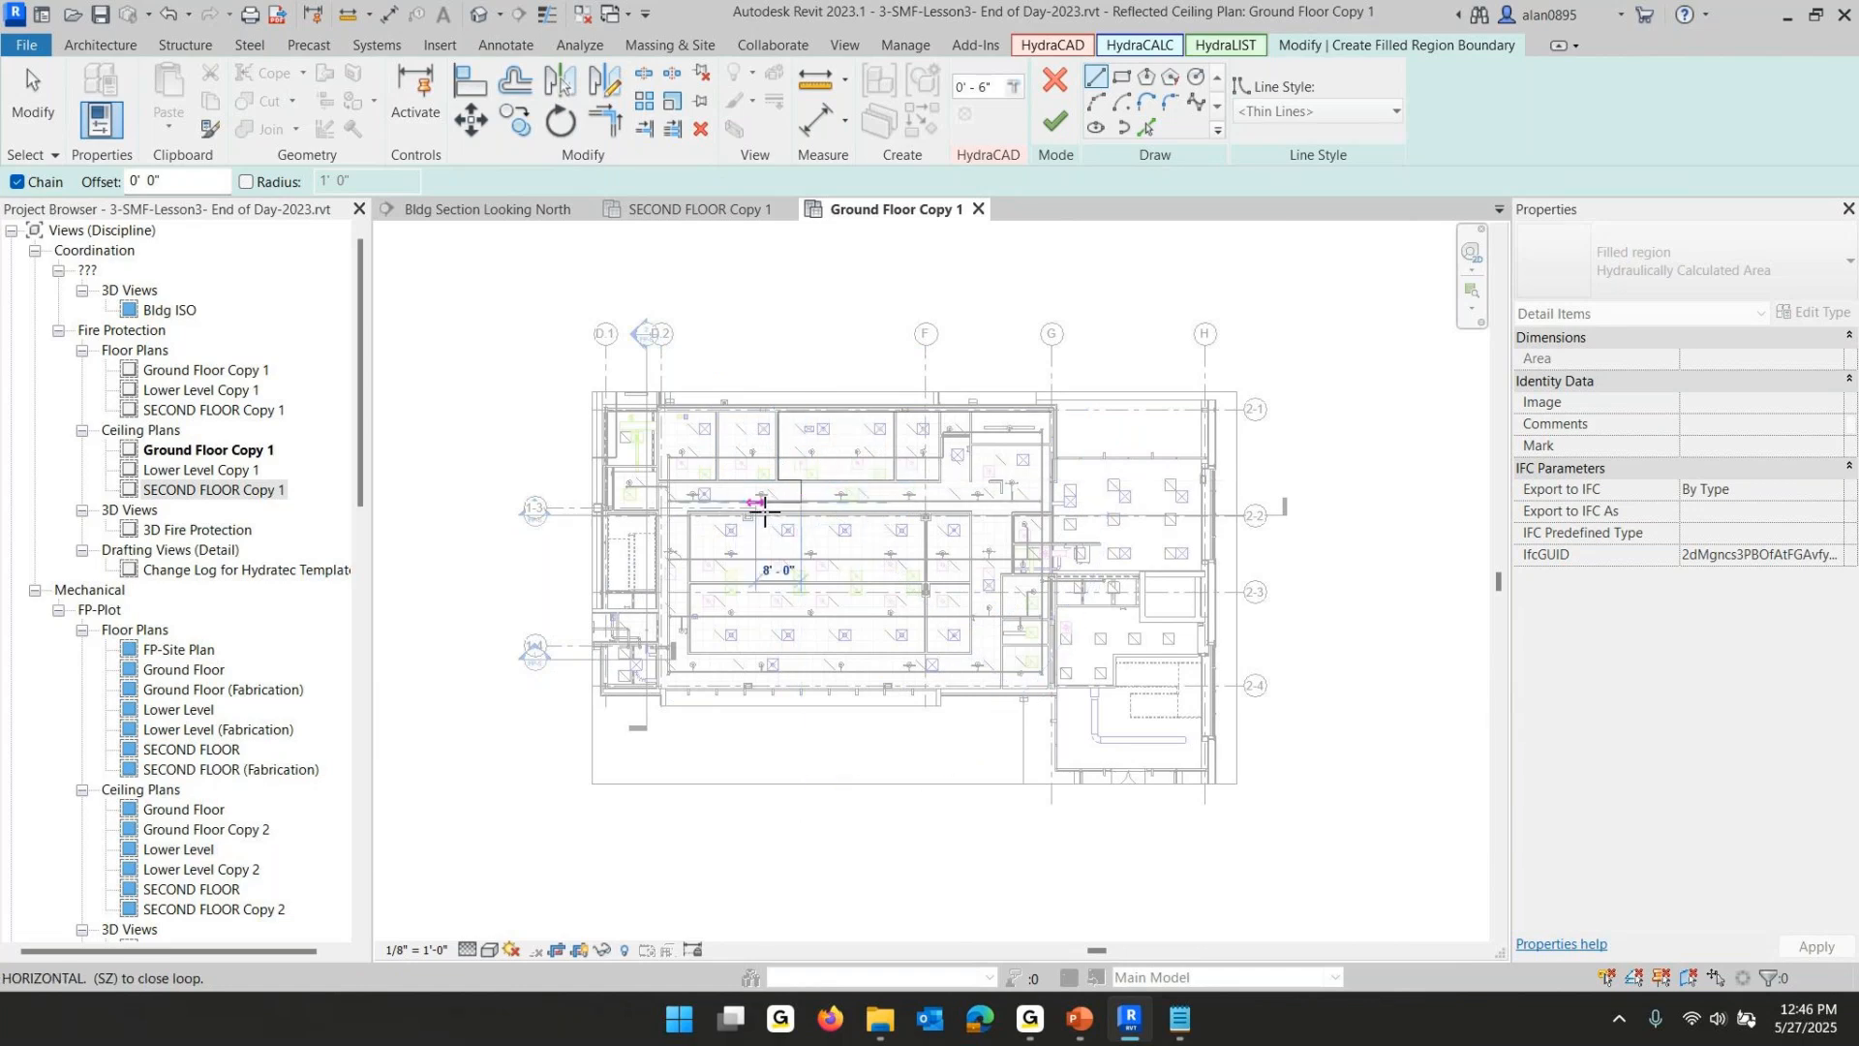
pyautogui.click(758, 504)
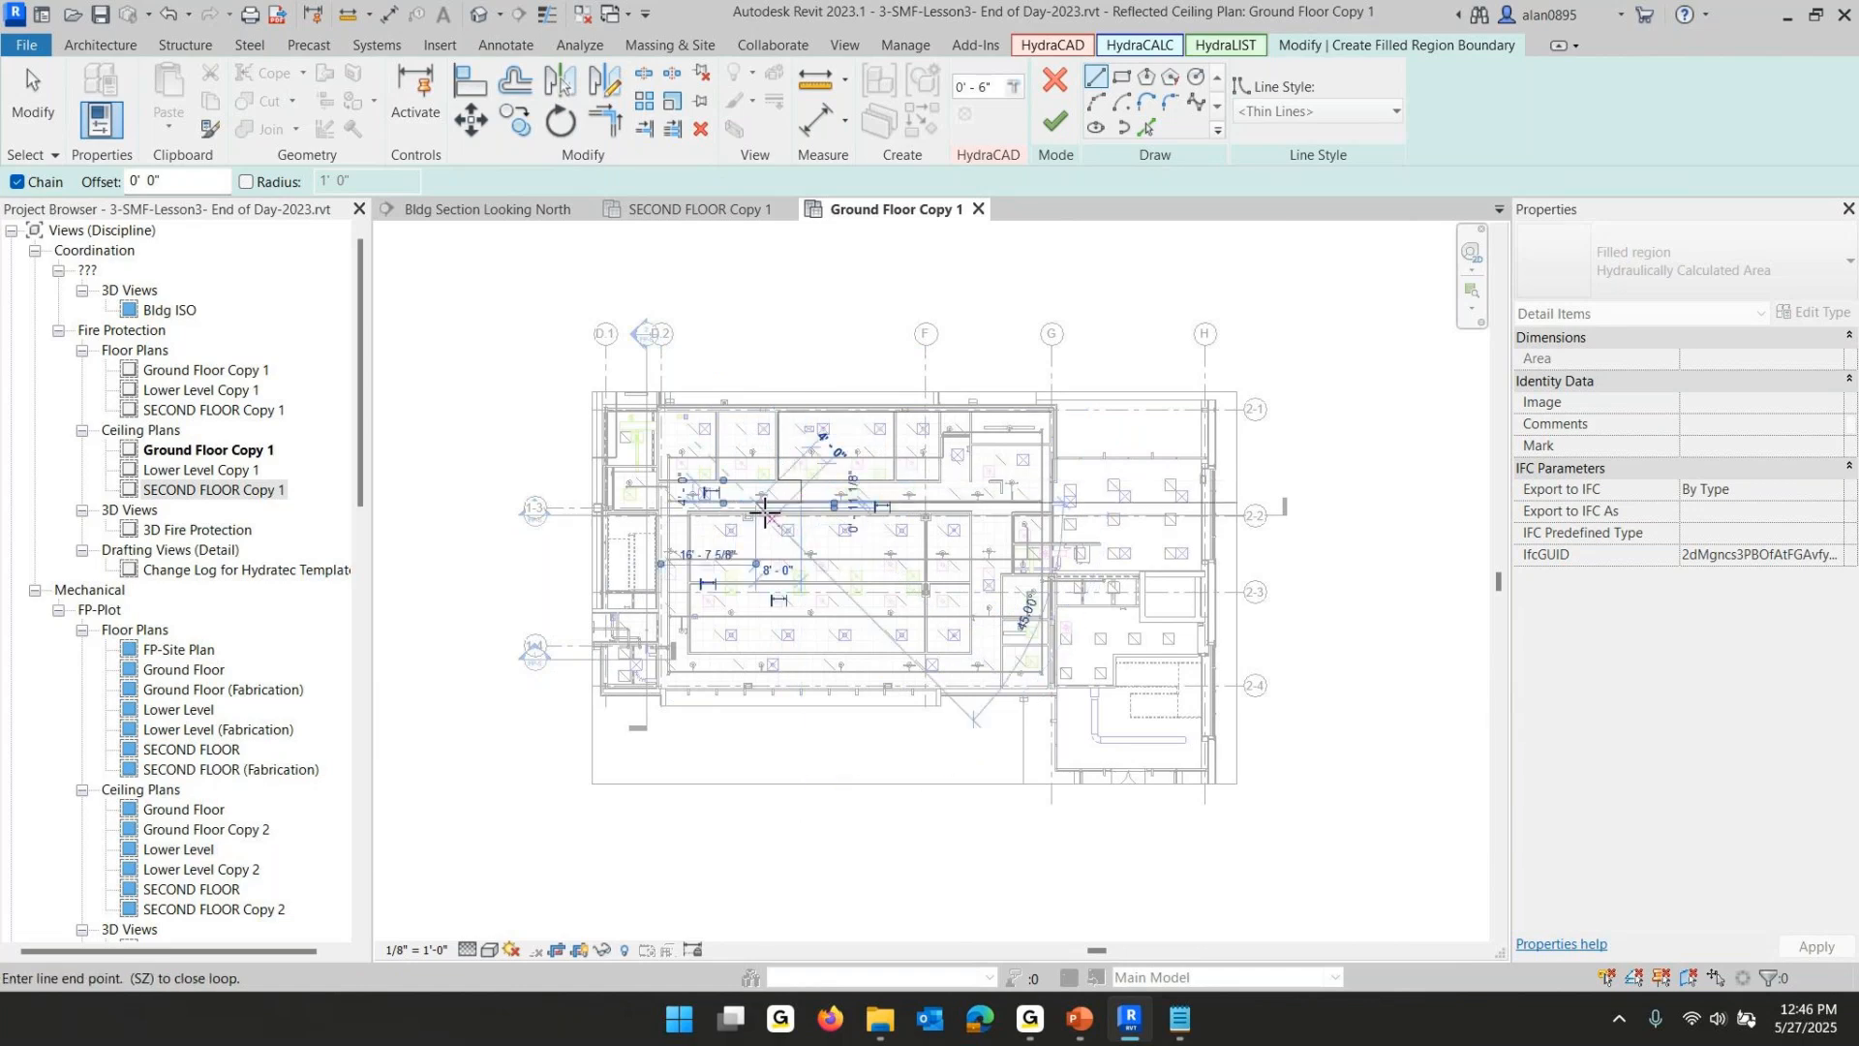
pyautogui.click(758, 580)
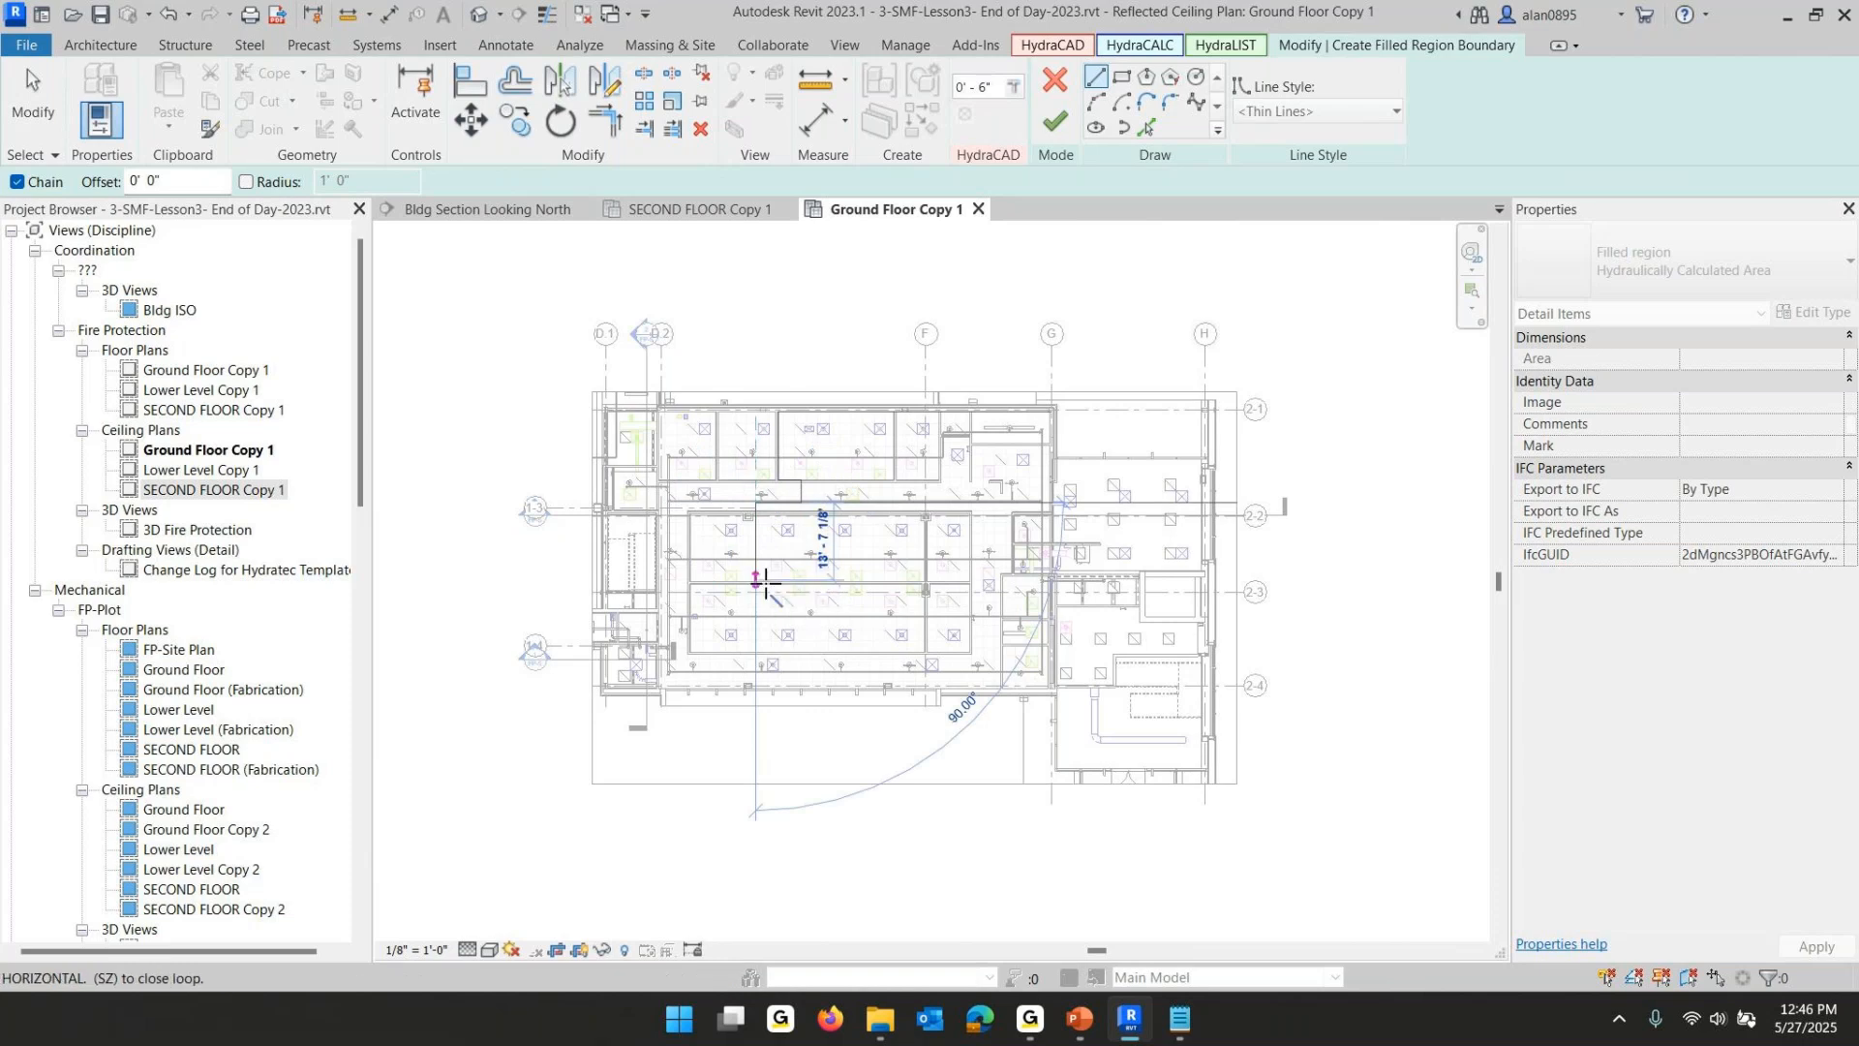
pyautogui.click(1053, 580)
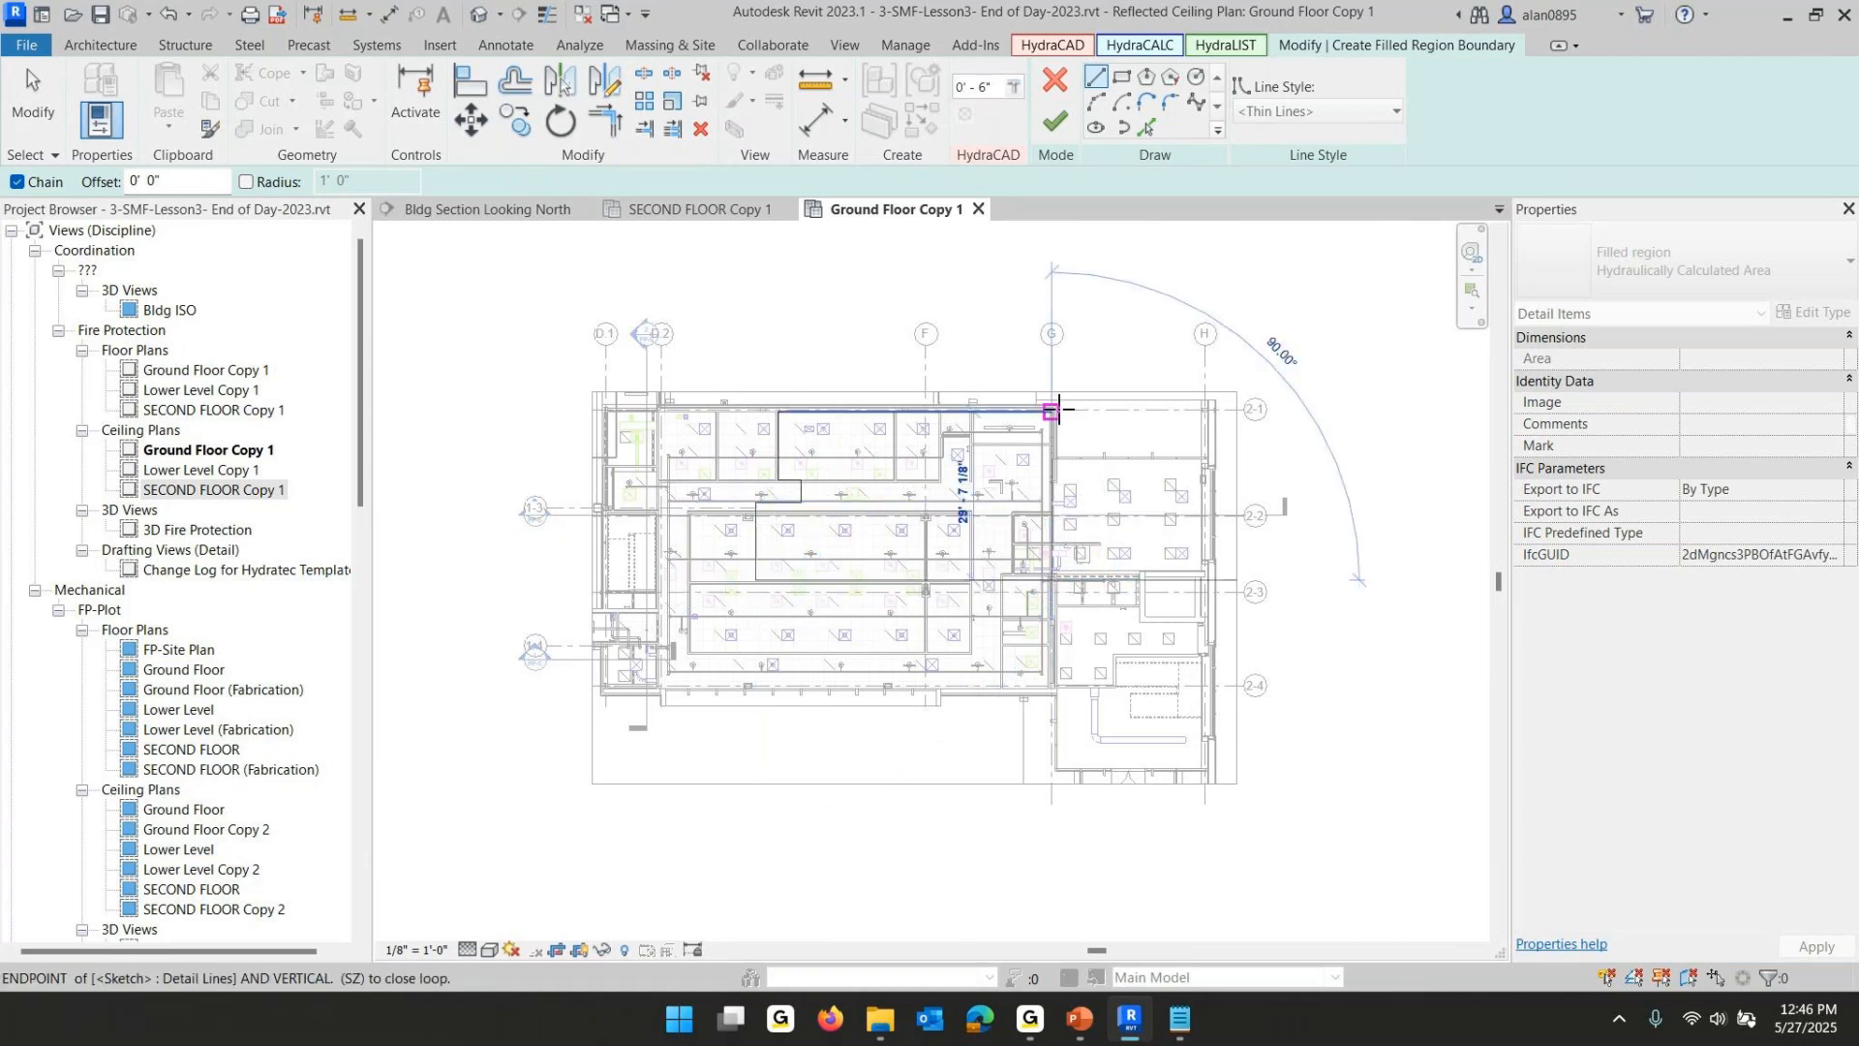
pyautogui.click(1052, 411)
pyautogui.click(1055, 116)
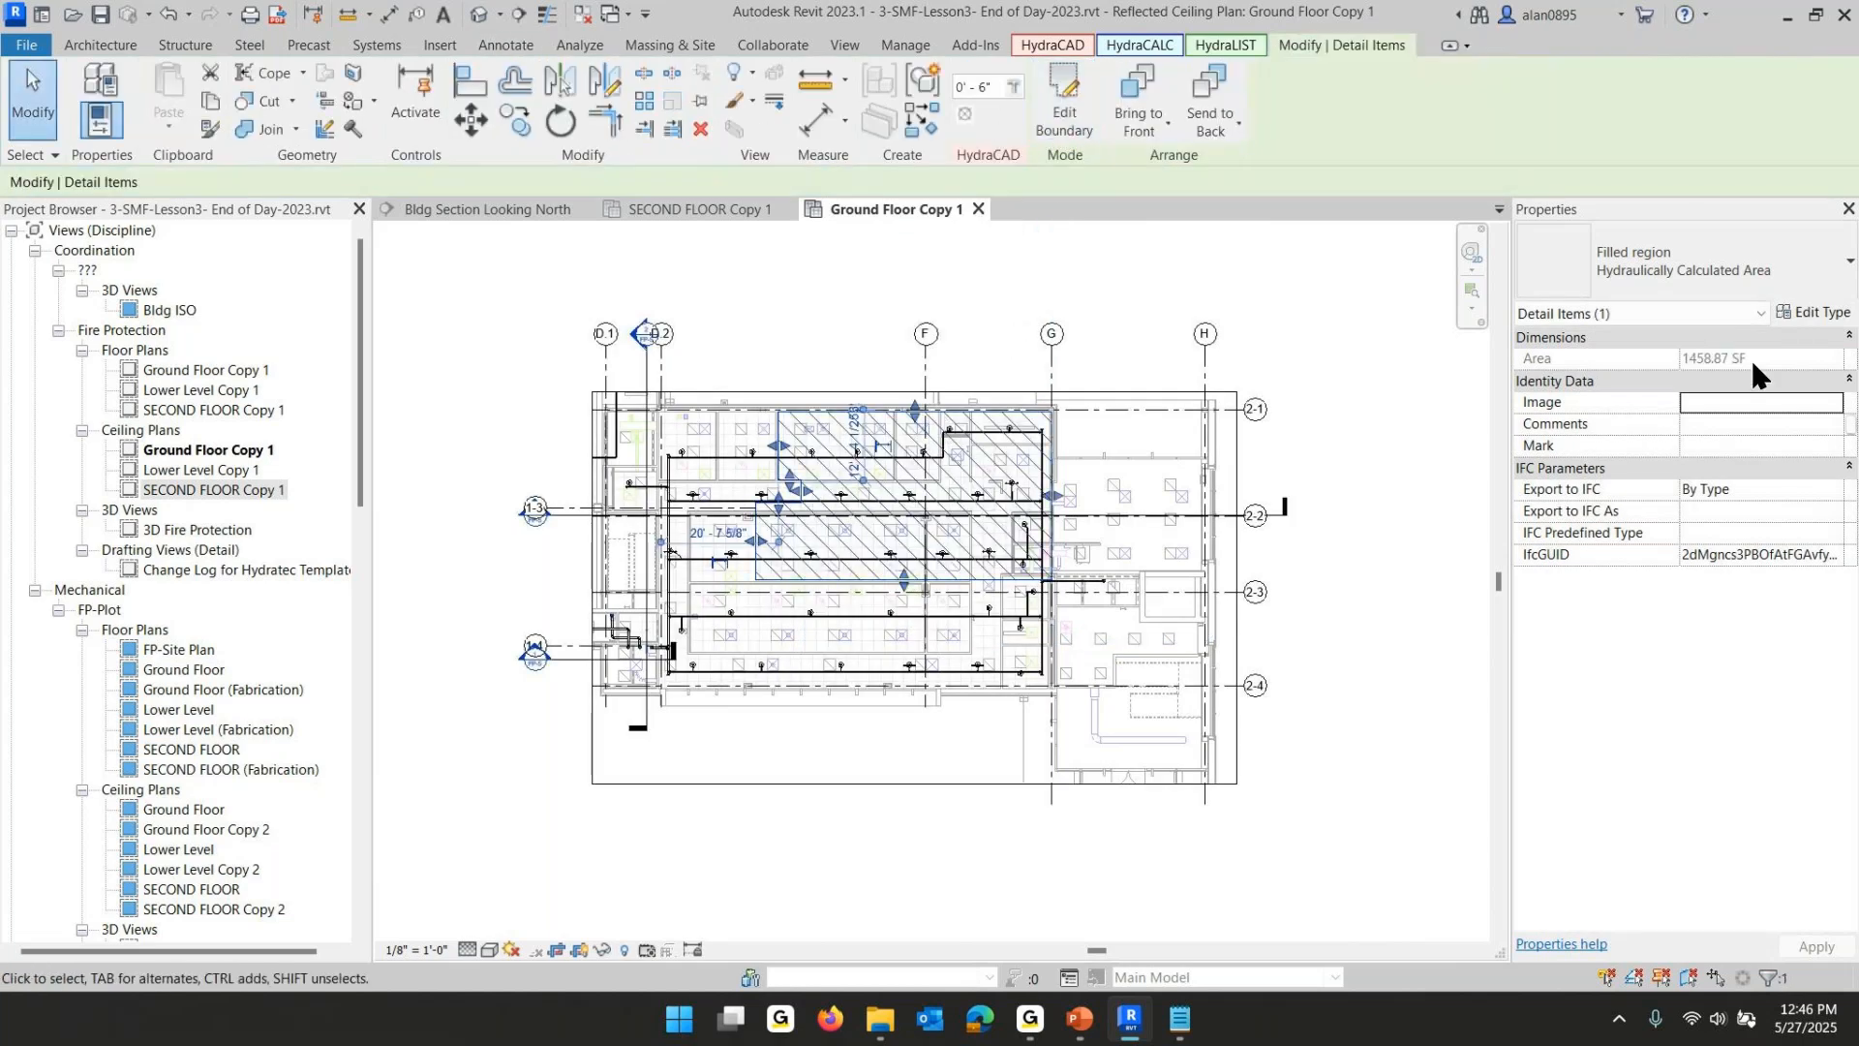
# - Extend the upper part's west edge of the ground-floor area leftward and nudge the lower part's west edge right with shape handles
pyautogui.scroll(5, 910, 560)
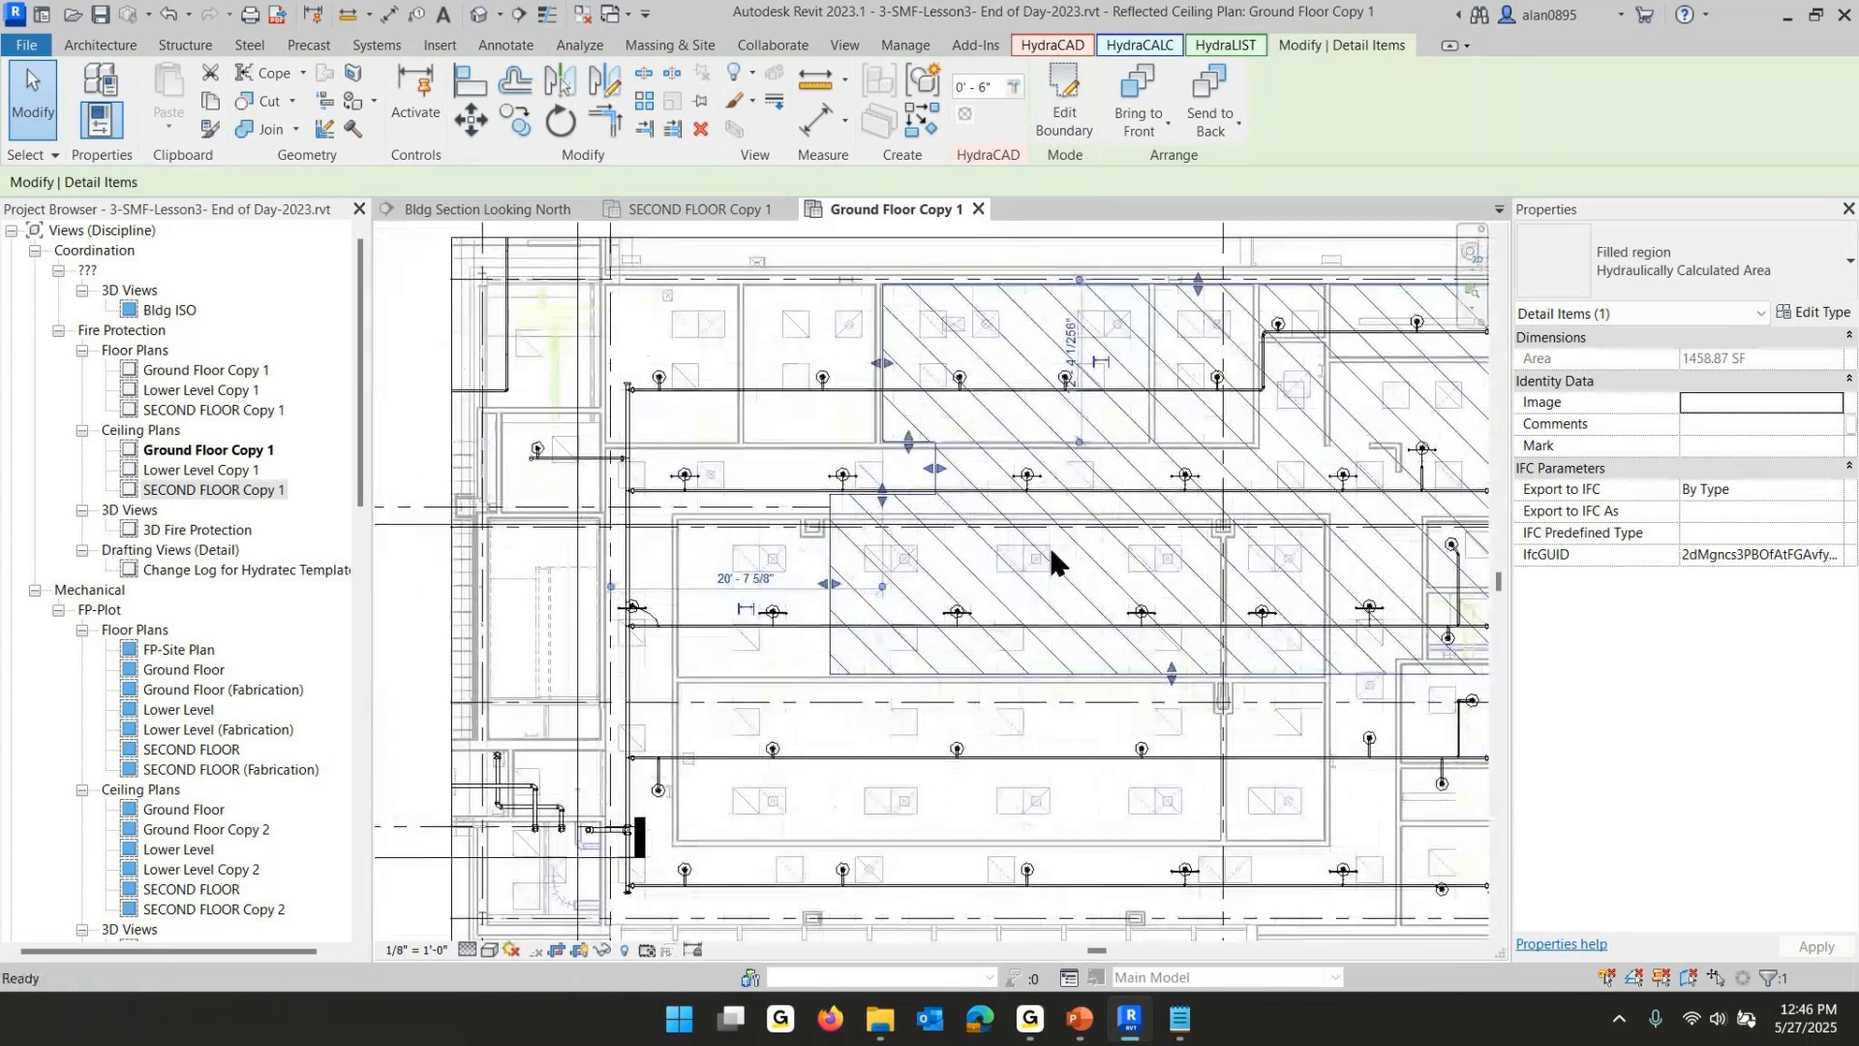
pyautogui.moveTo(935, 468); pyautogui.dragTo(774, 484)
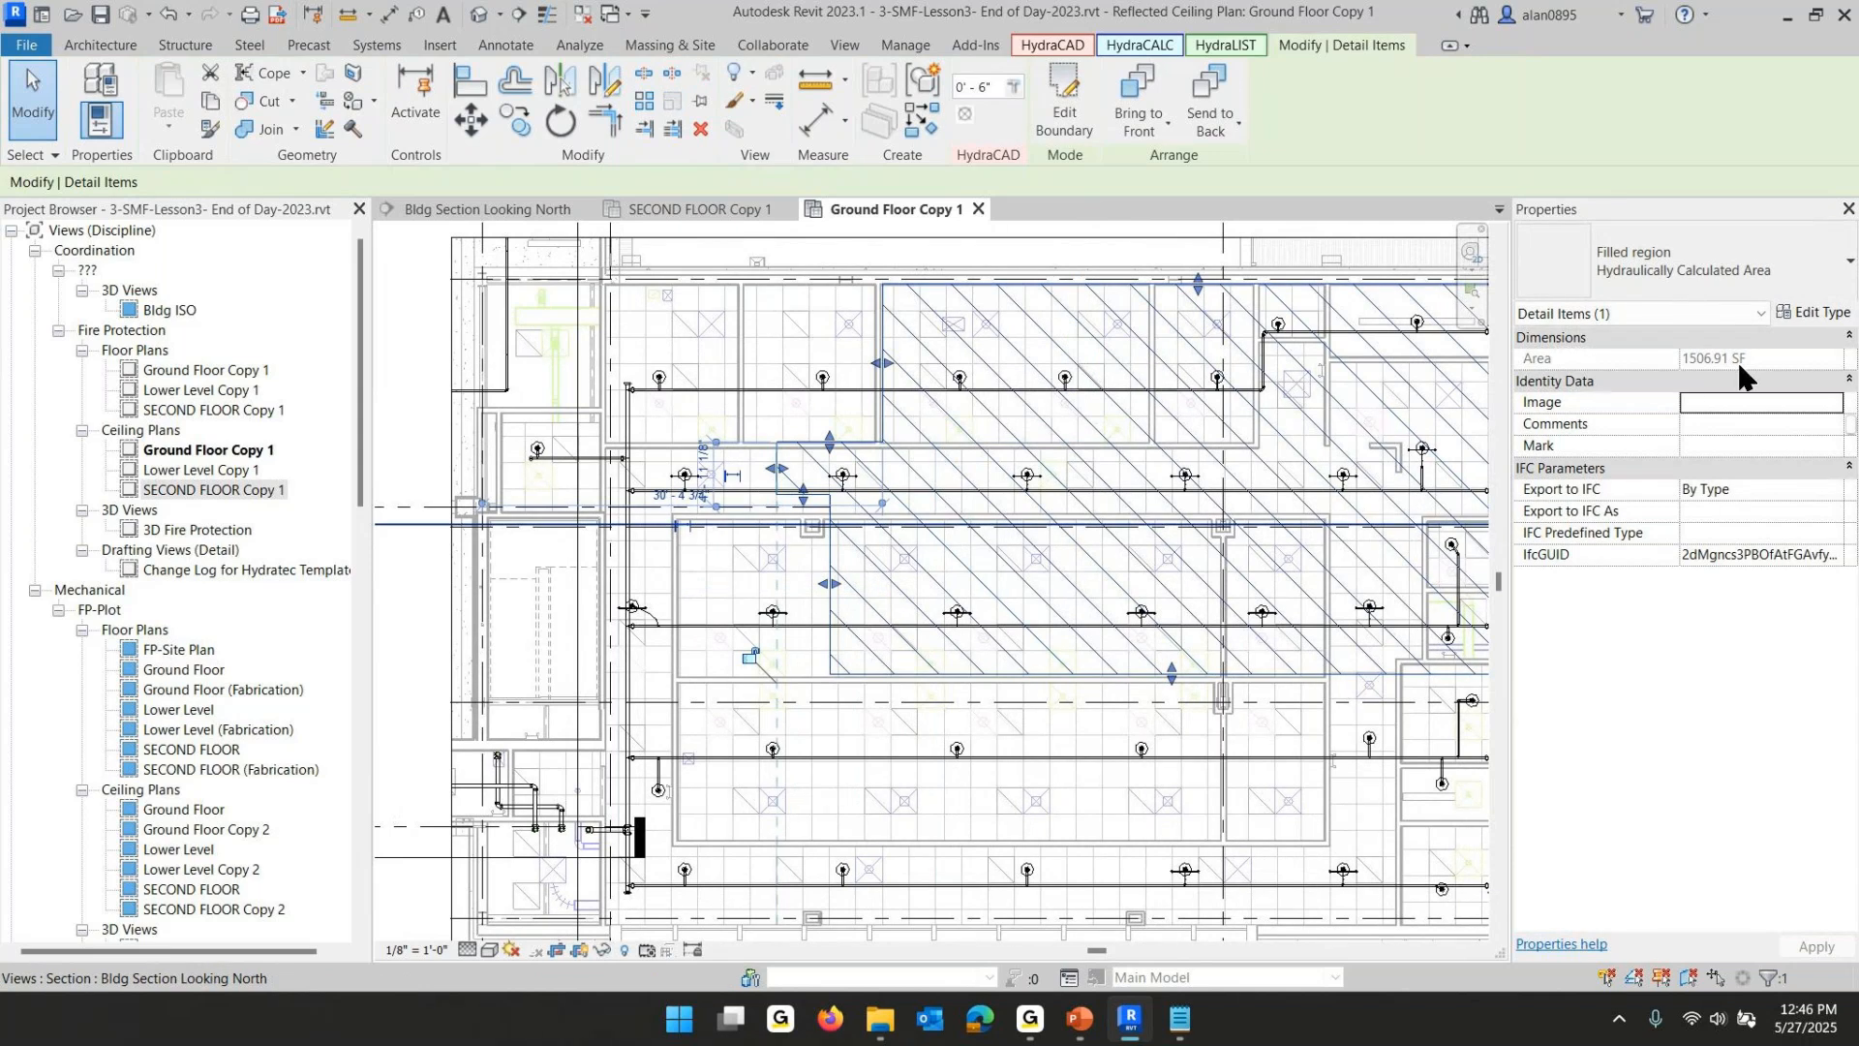
pyautogui.moveTo(829, 584); pyautogui.dragTo(851, 584)
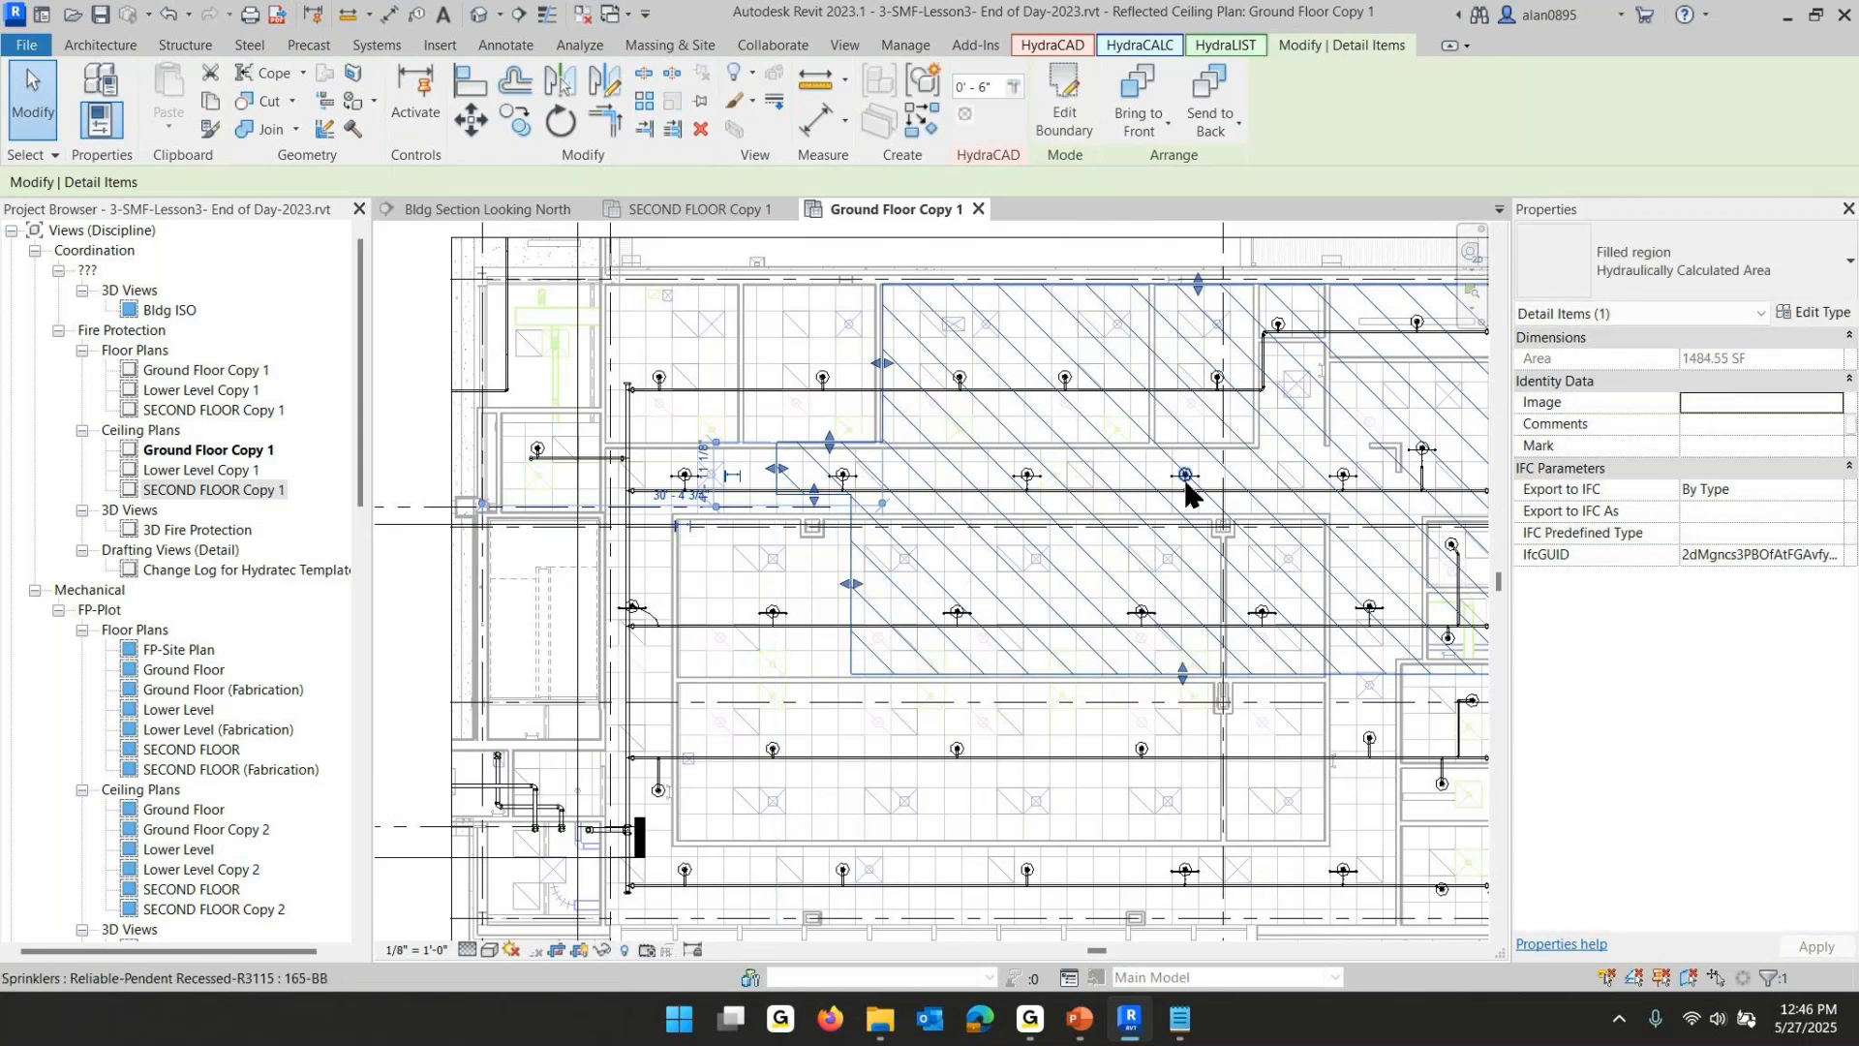
# - Lower the ground-floor area's horizontal edges slightly with shape handles to clear the neighbouring sprinklers, then deselect
pyautogui.scroll(-2, 1007, 629)
pyautogui.scroll(4, 973, 606)
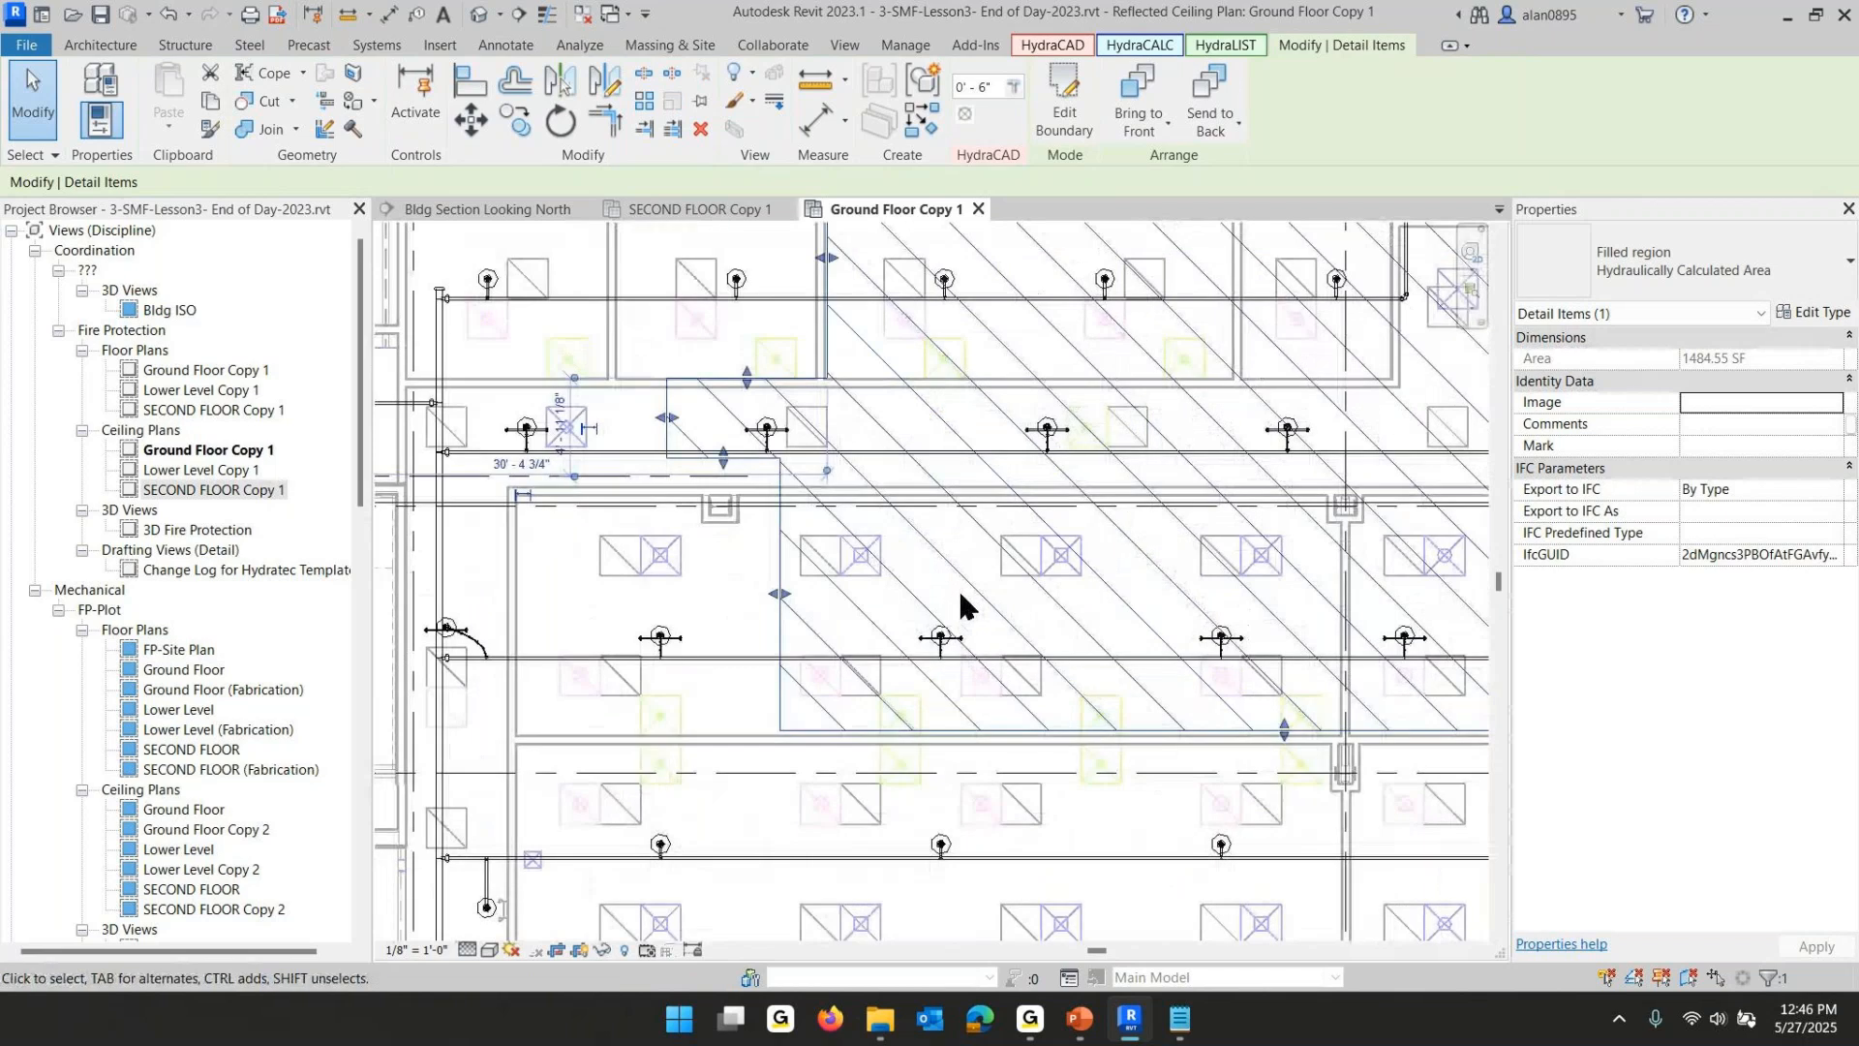
pyautogui.moveTo(723, 474); pyautogui.dragTo(725, 495)
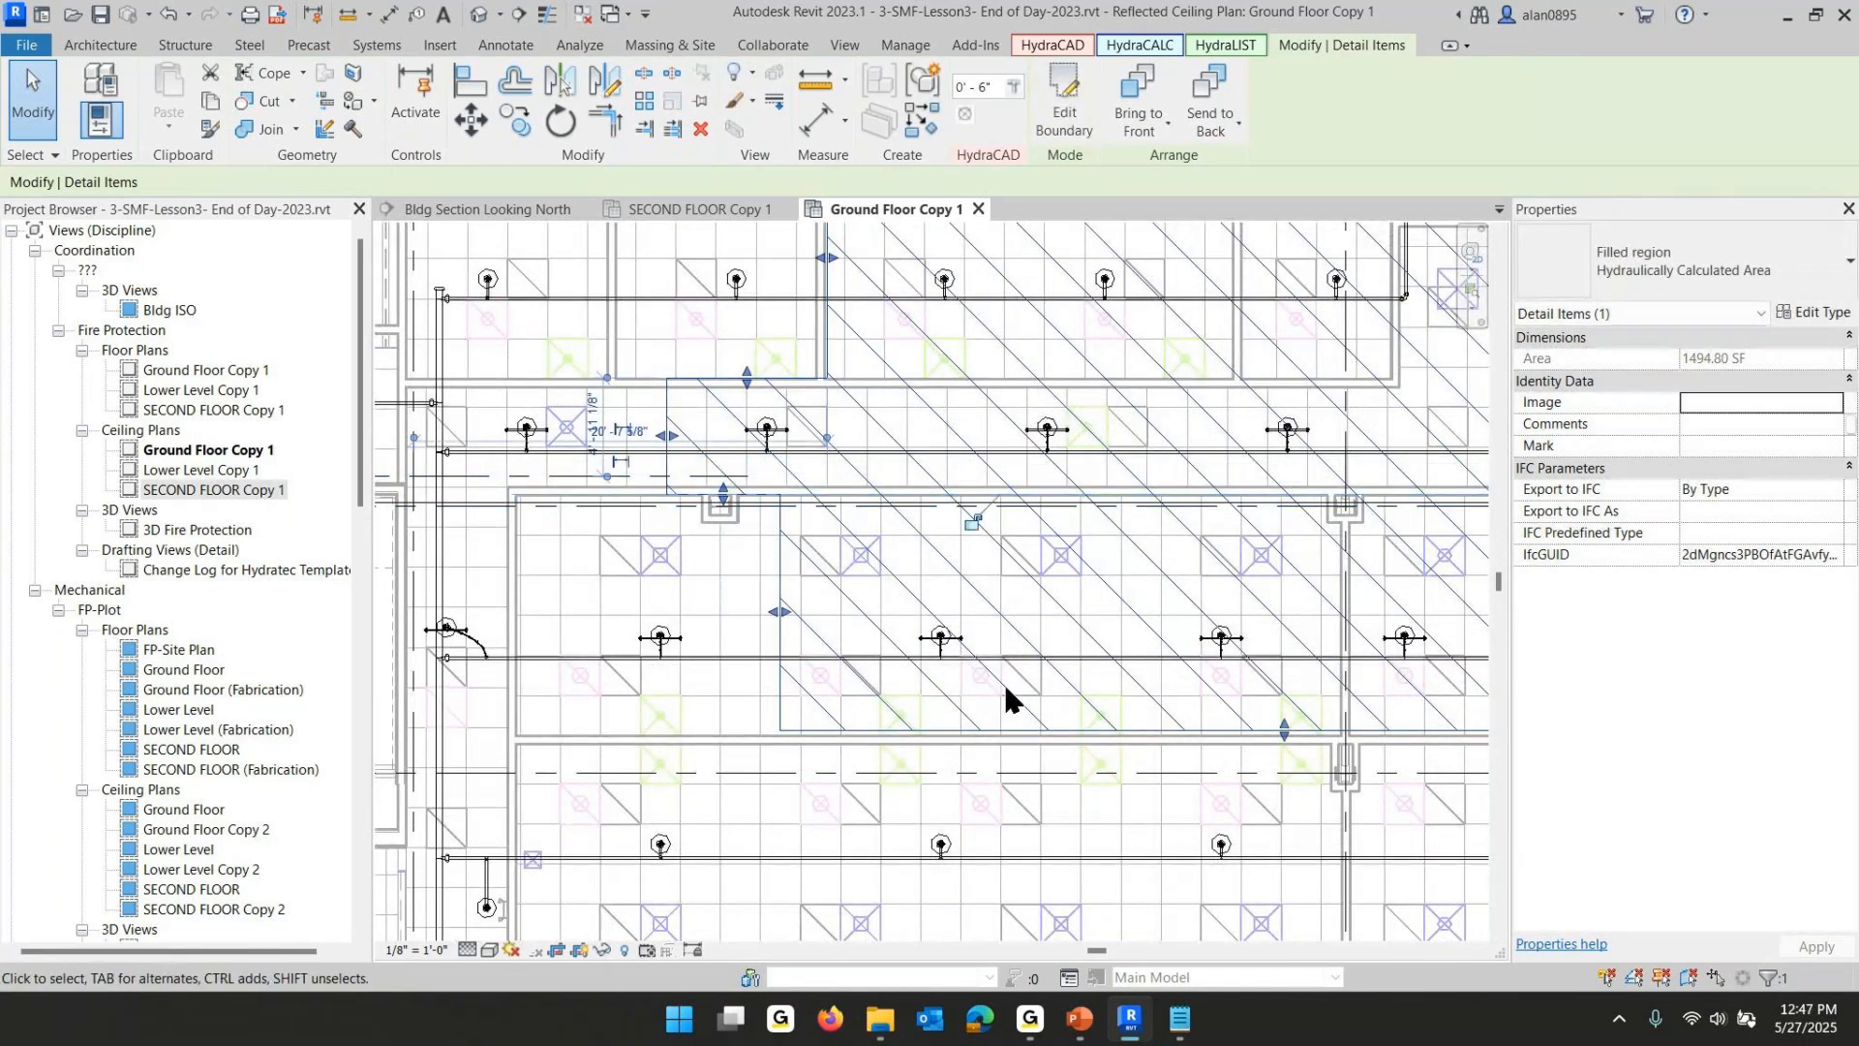
pyautogui.scroll(-2, 1003, 682)
pyautogui.moveTo(1205, 742); pyautogui.dragTo(989, 662, button='middle')
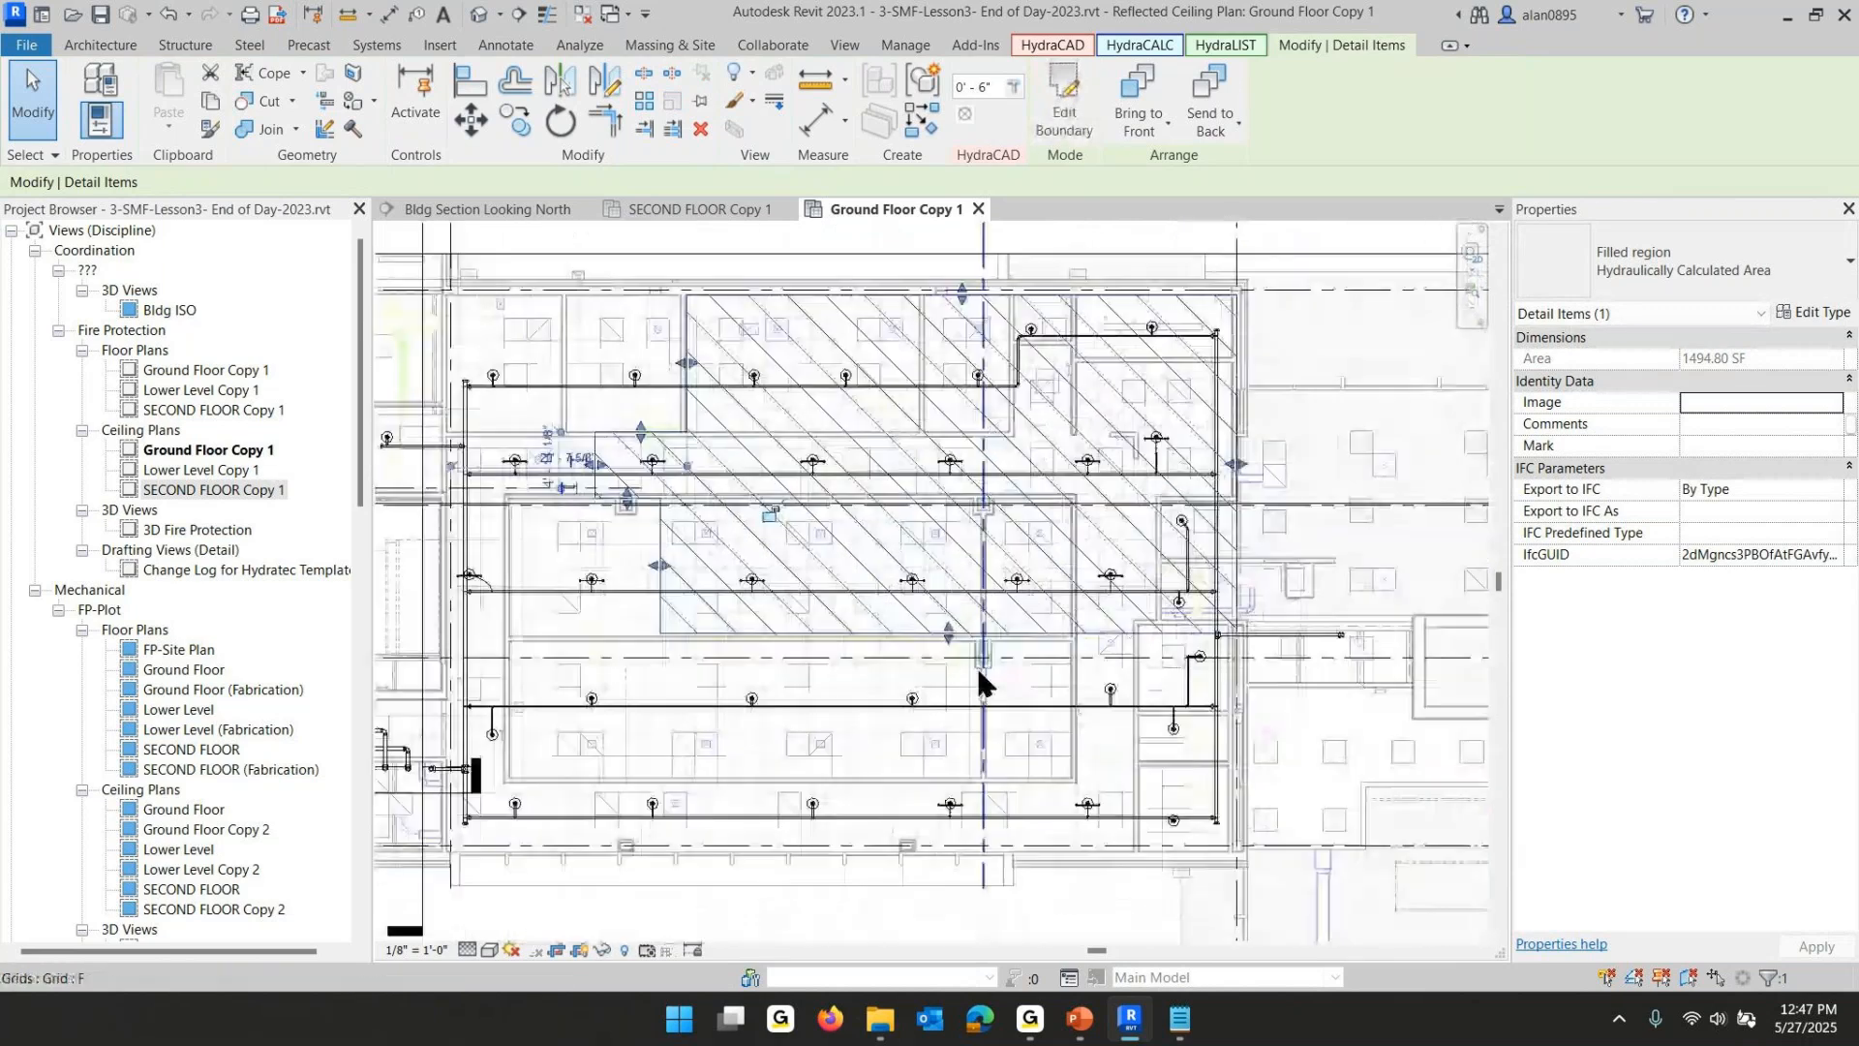
pyautogui.scroll(3, 951, 664)
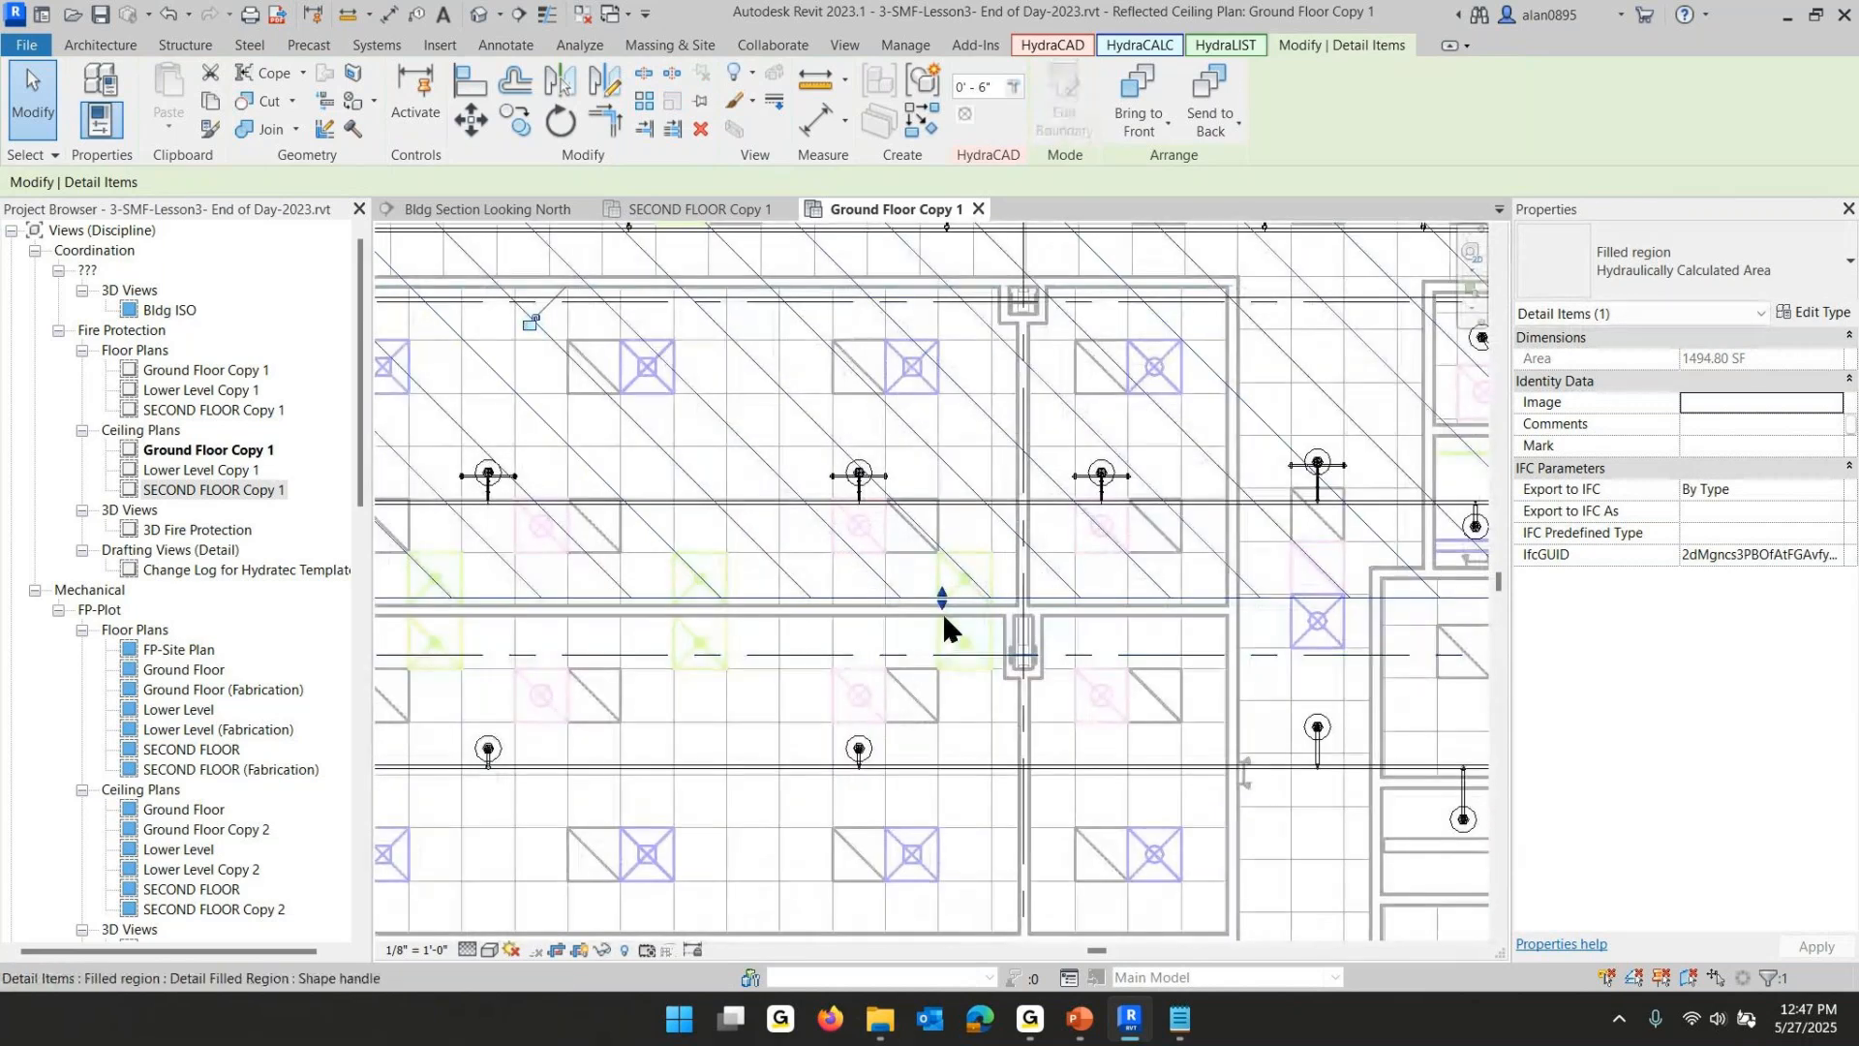
pyautogui.moveTo(943, 610); pyautogui.dragTo(944, 614)
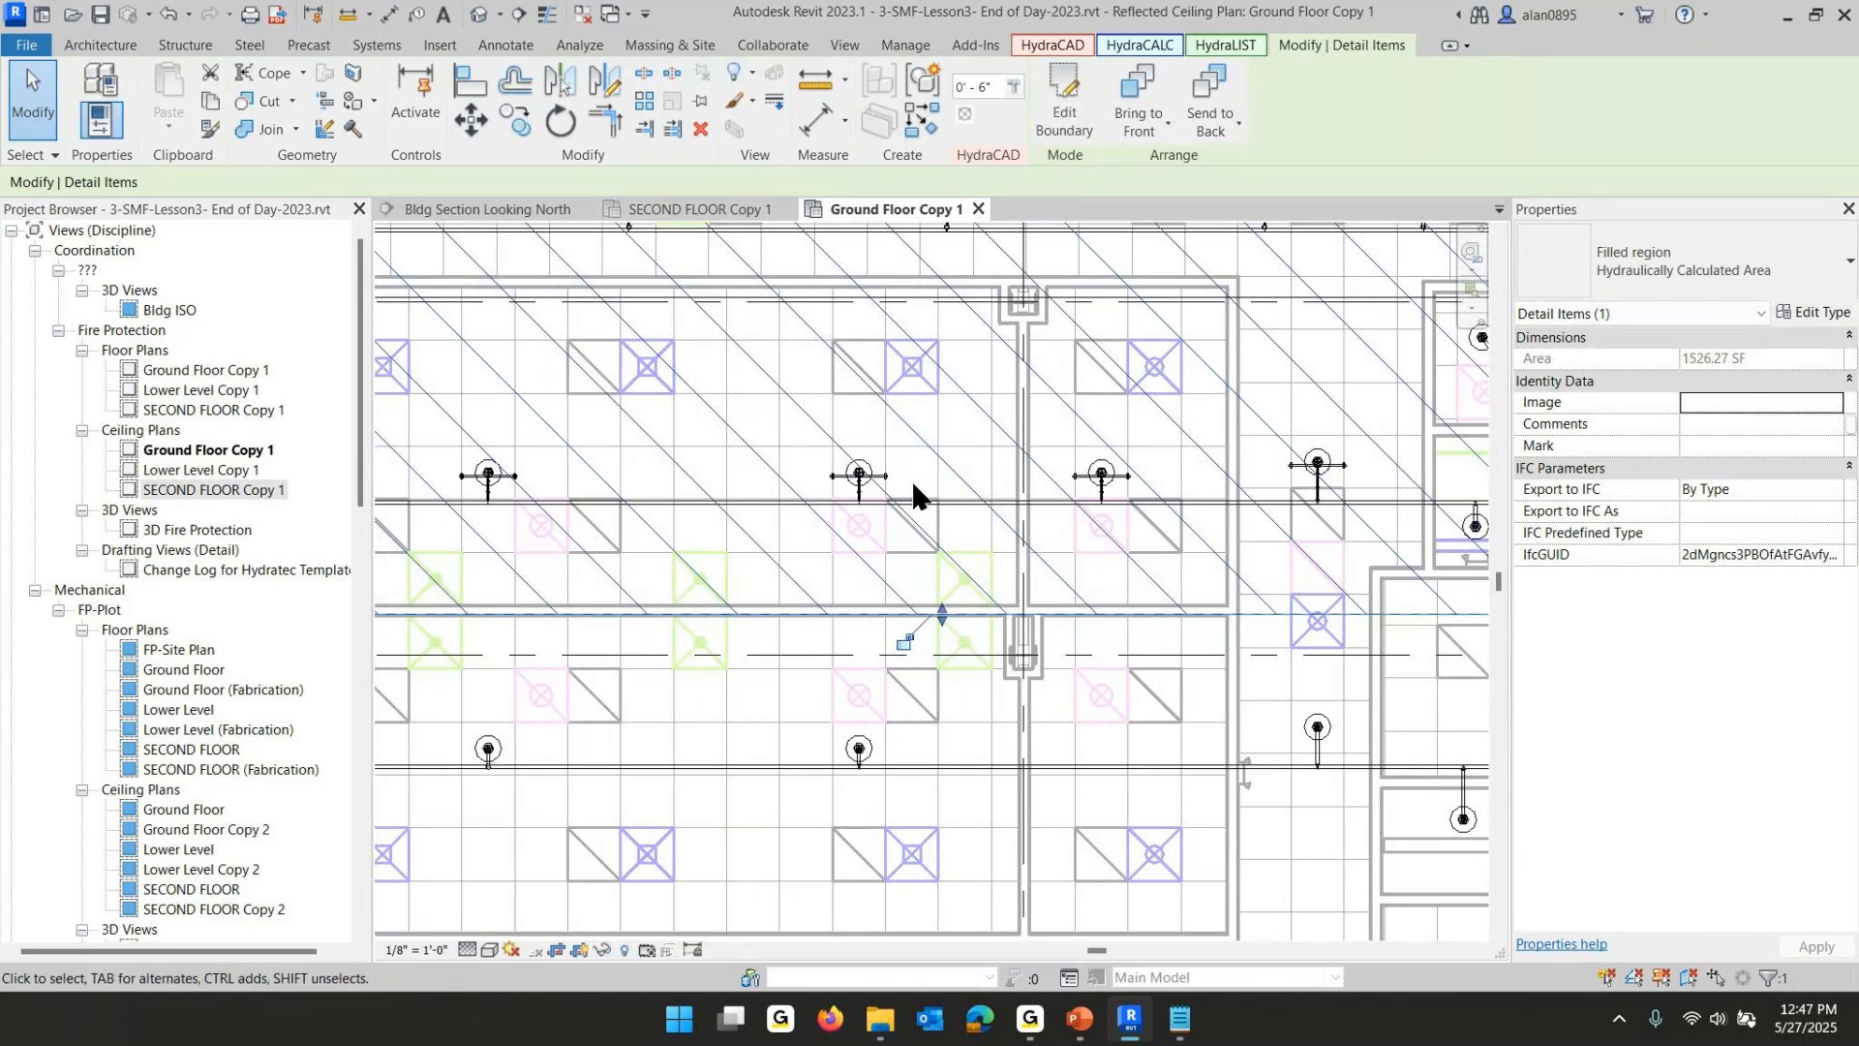
pyautogui.scroll(-4, 910, 478)
pyautogui.press('Escape')
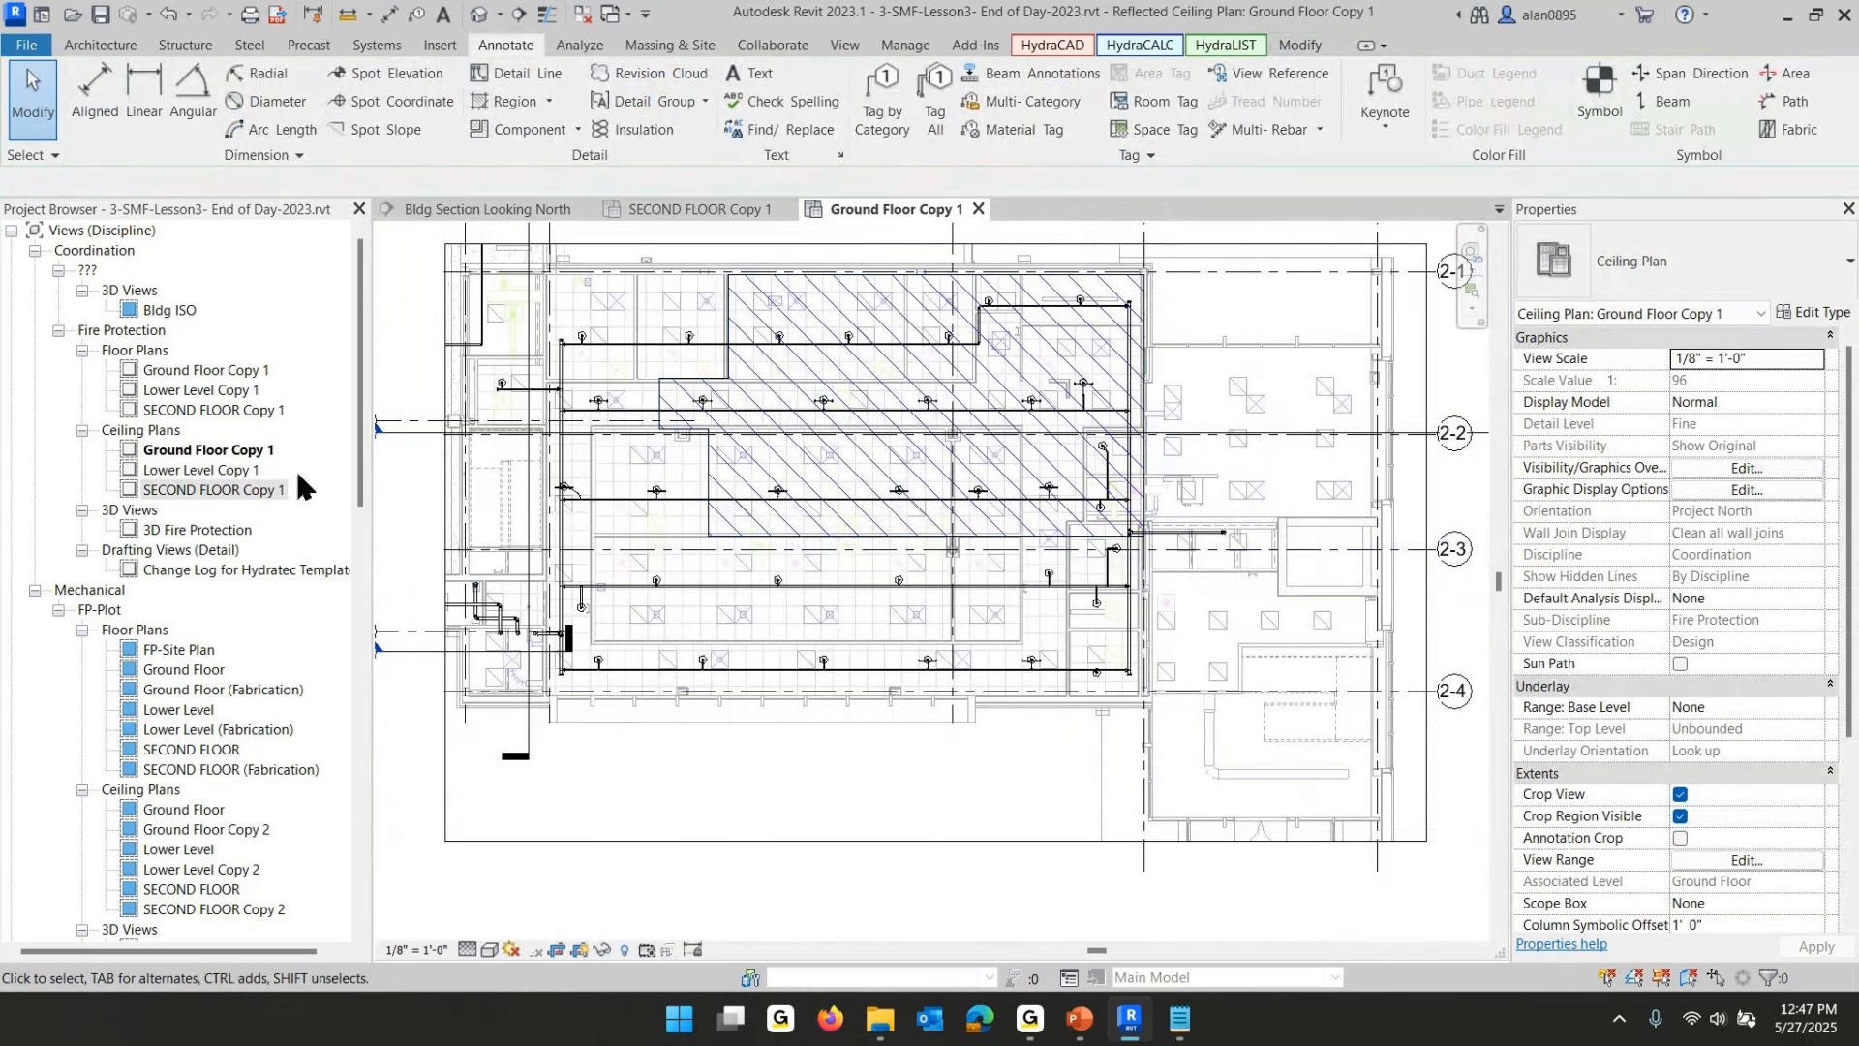
# - Open the Lower Level Copy 1 ceiling plan
pyautogui.click(180, 473)
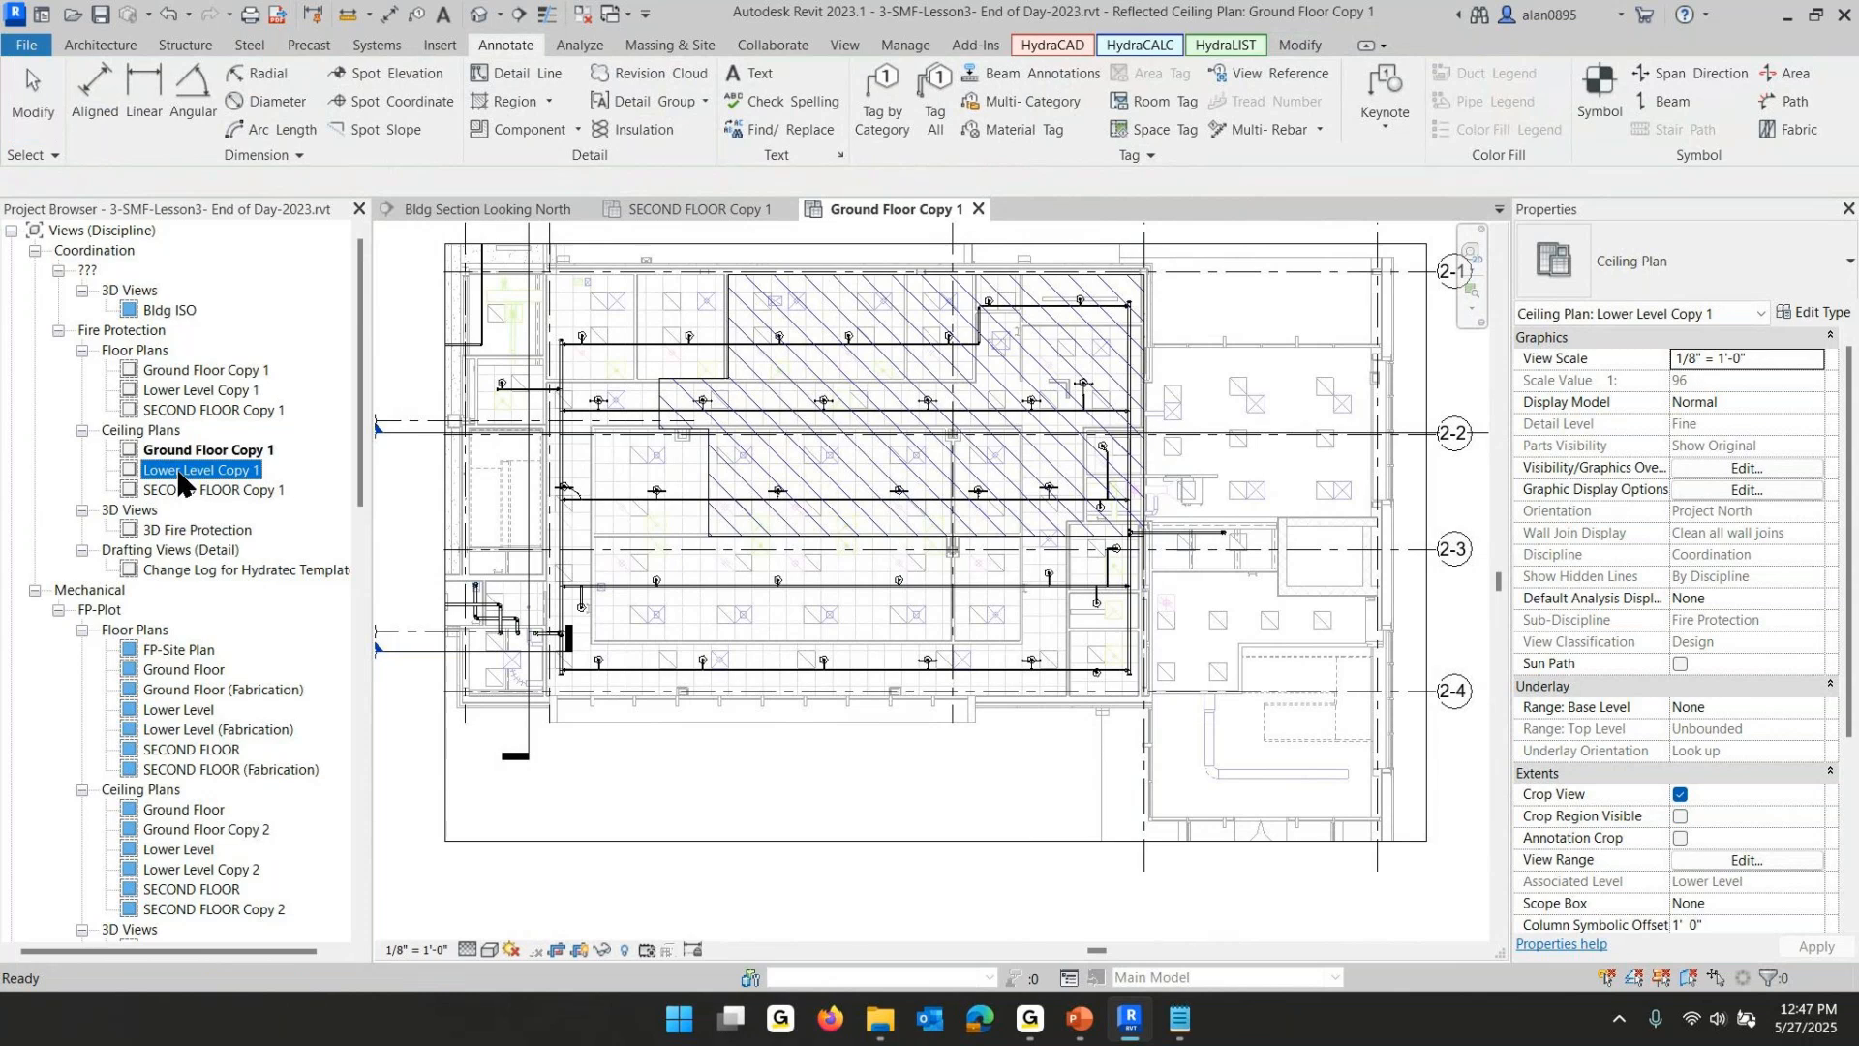
pyautogui.doubleClick(180, 472)
pyautogui.moveTo(739, 655); pyautogui.dragTo(1183, 654, button='middle')
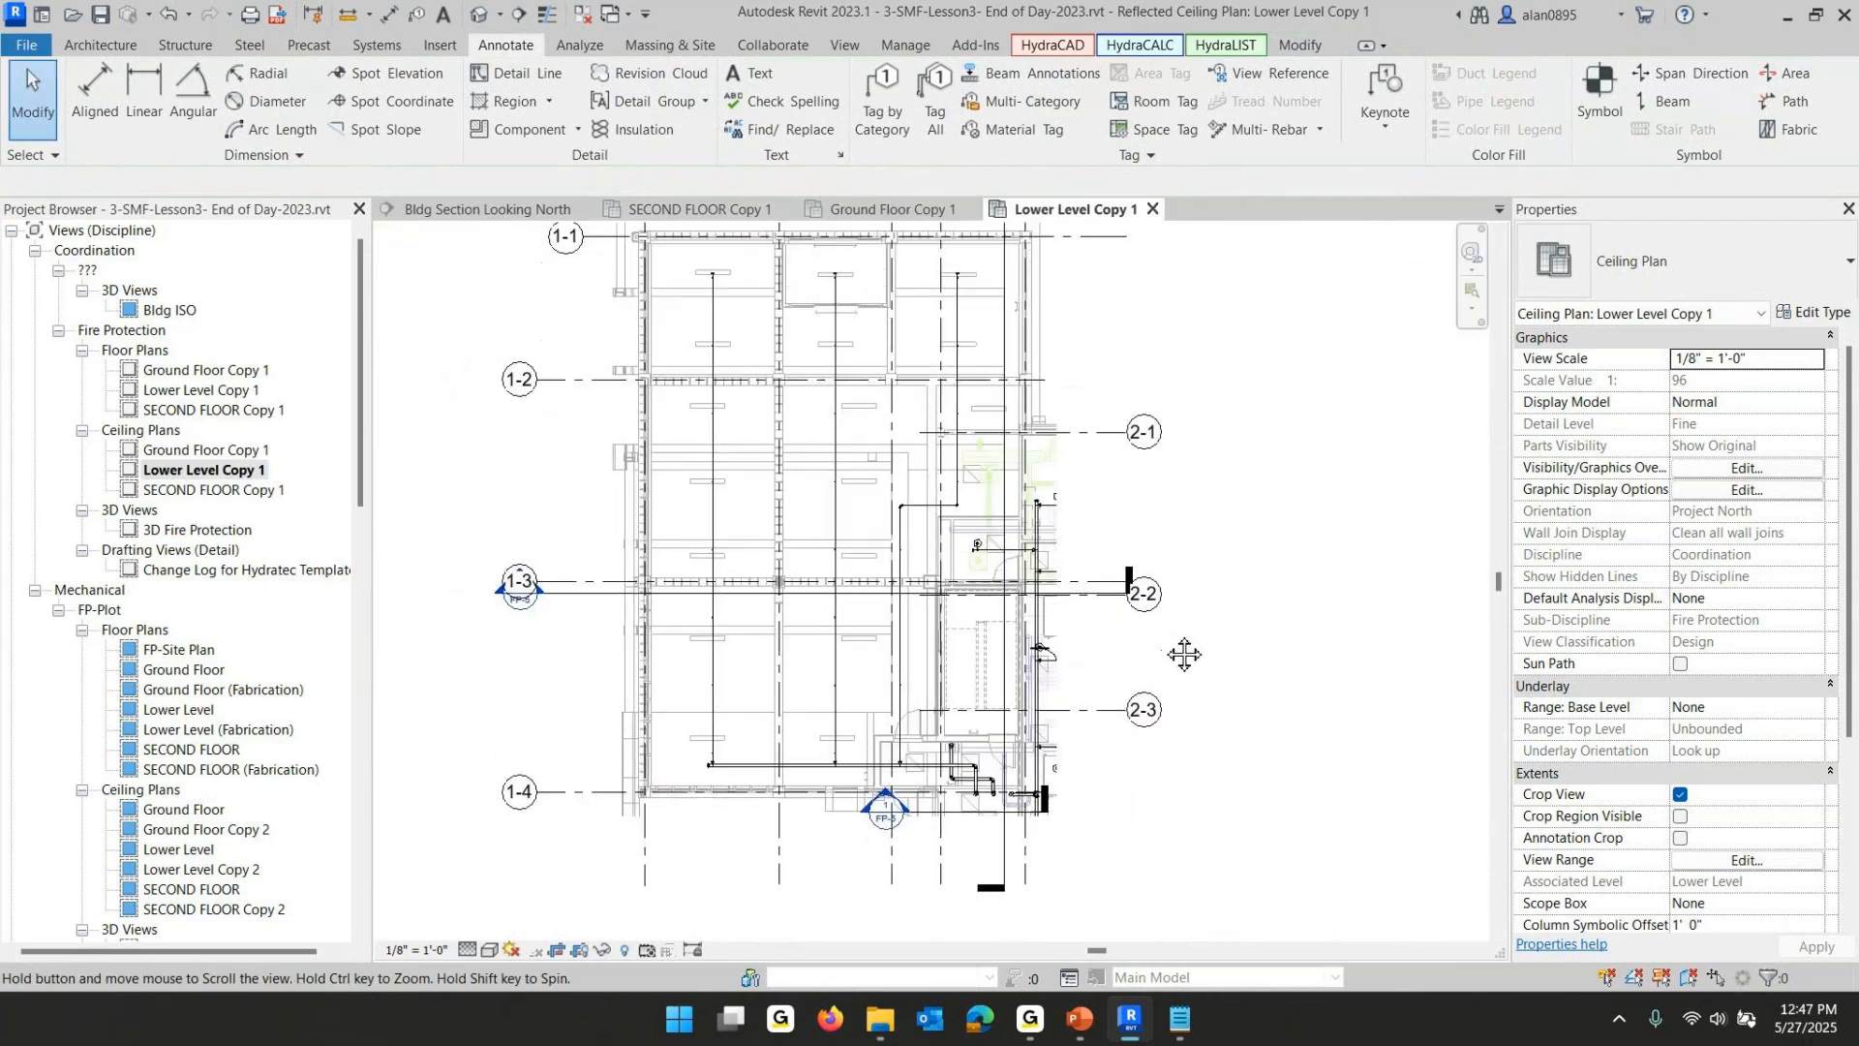
pyautogui.scroll(-2, 1158, 629)
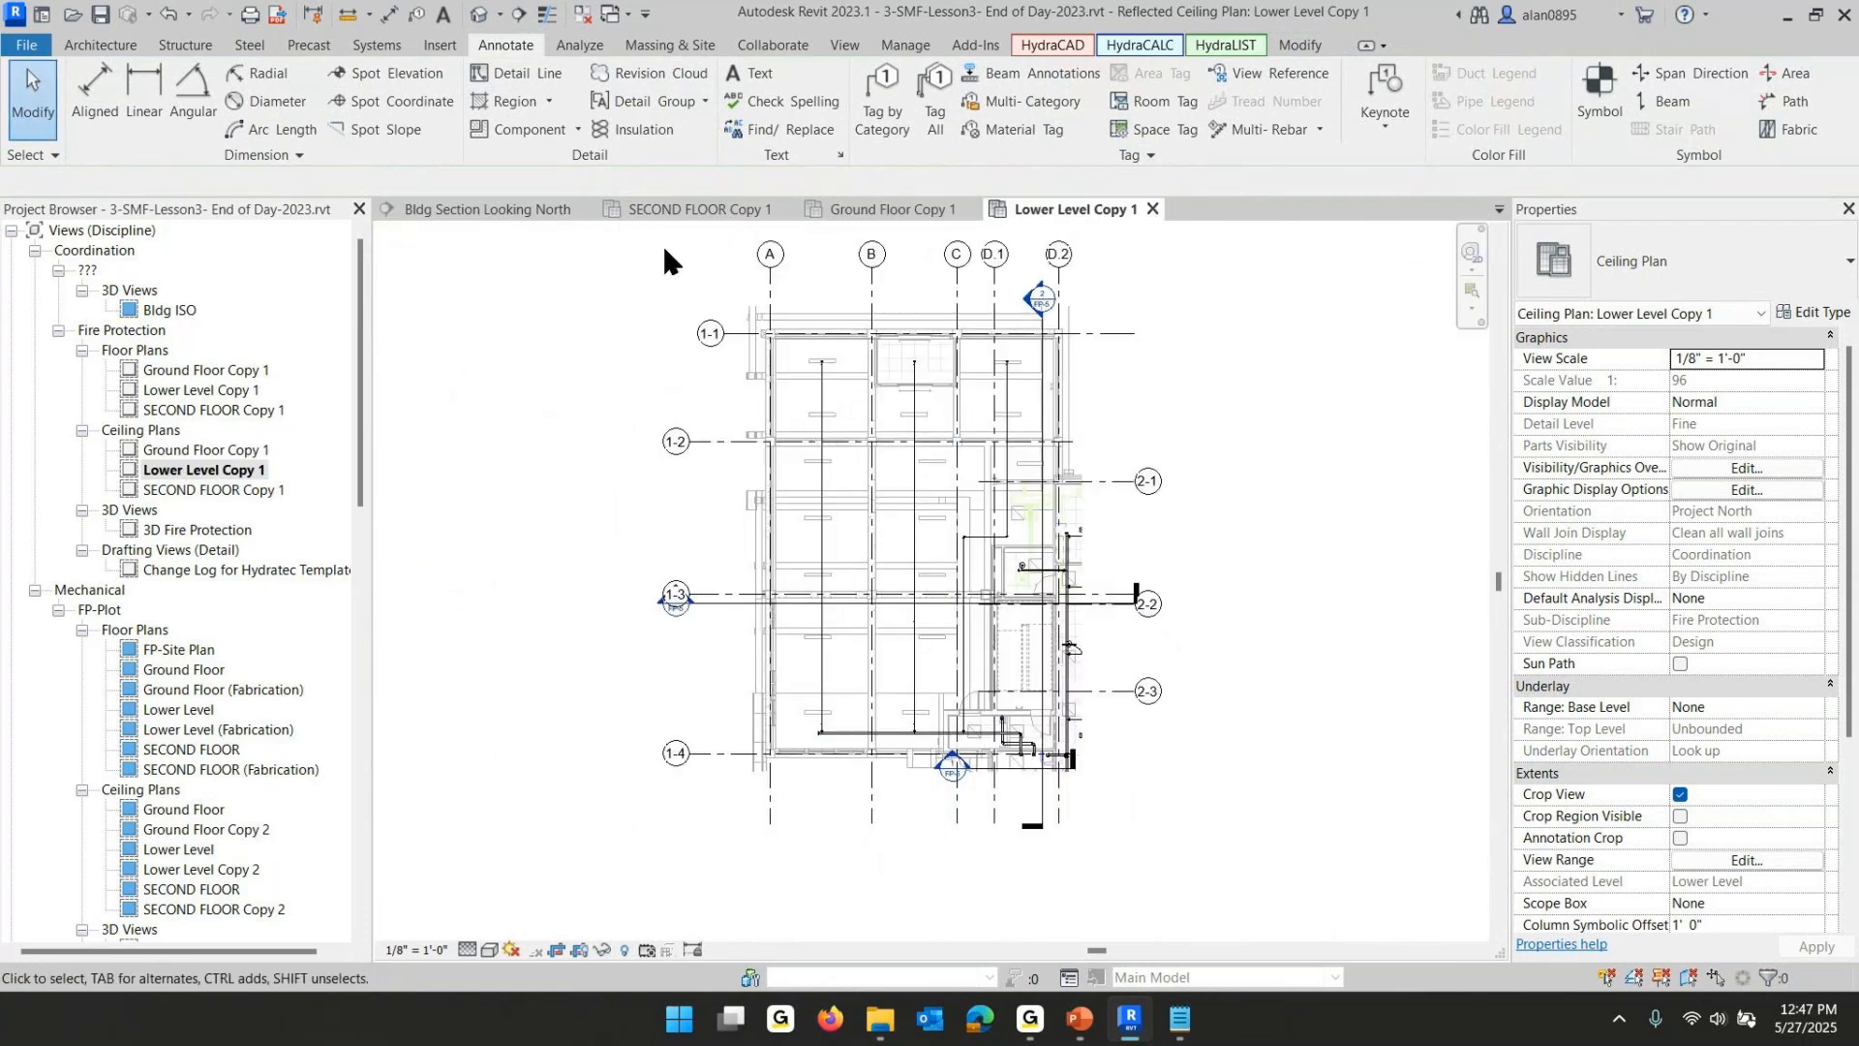
# - Inspect the lower-level sprinkler piping by window-selecting it and reviewing the layout
pyautogui.moveTo(664, 249); pyautogui.dragTo(1189, 850)
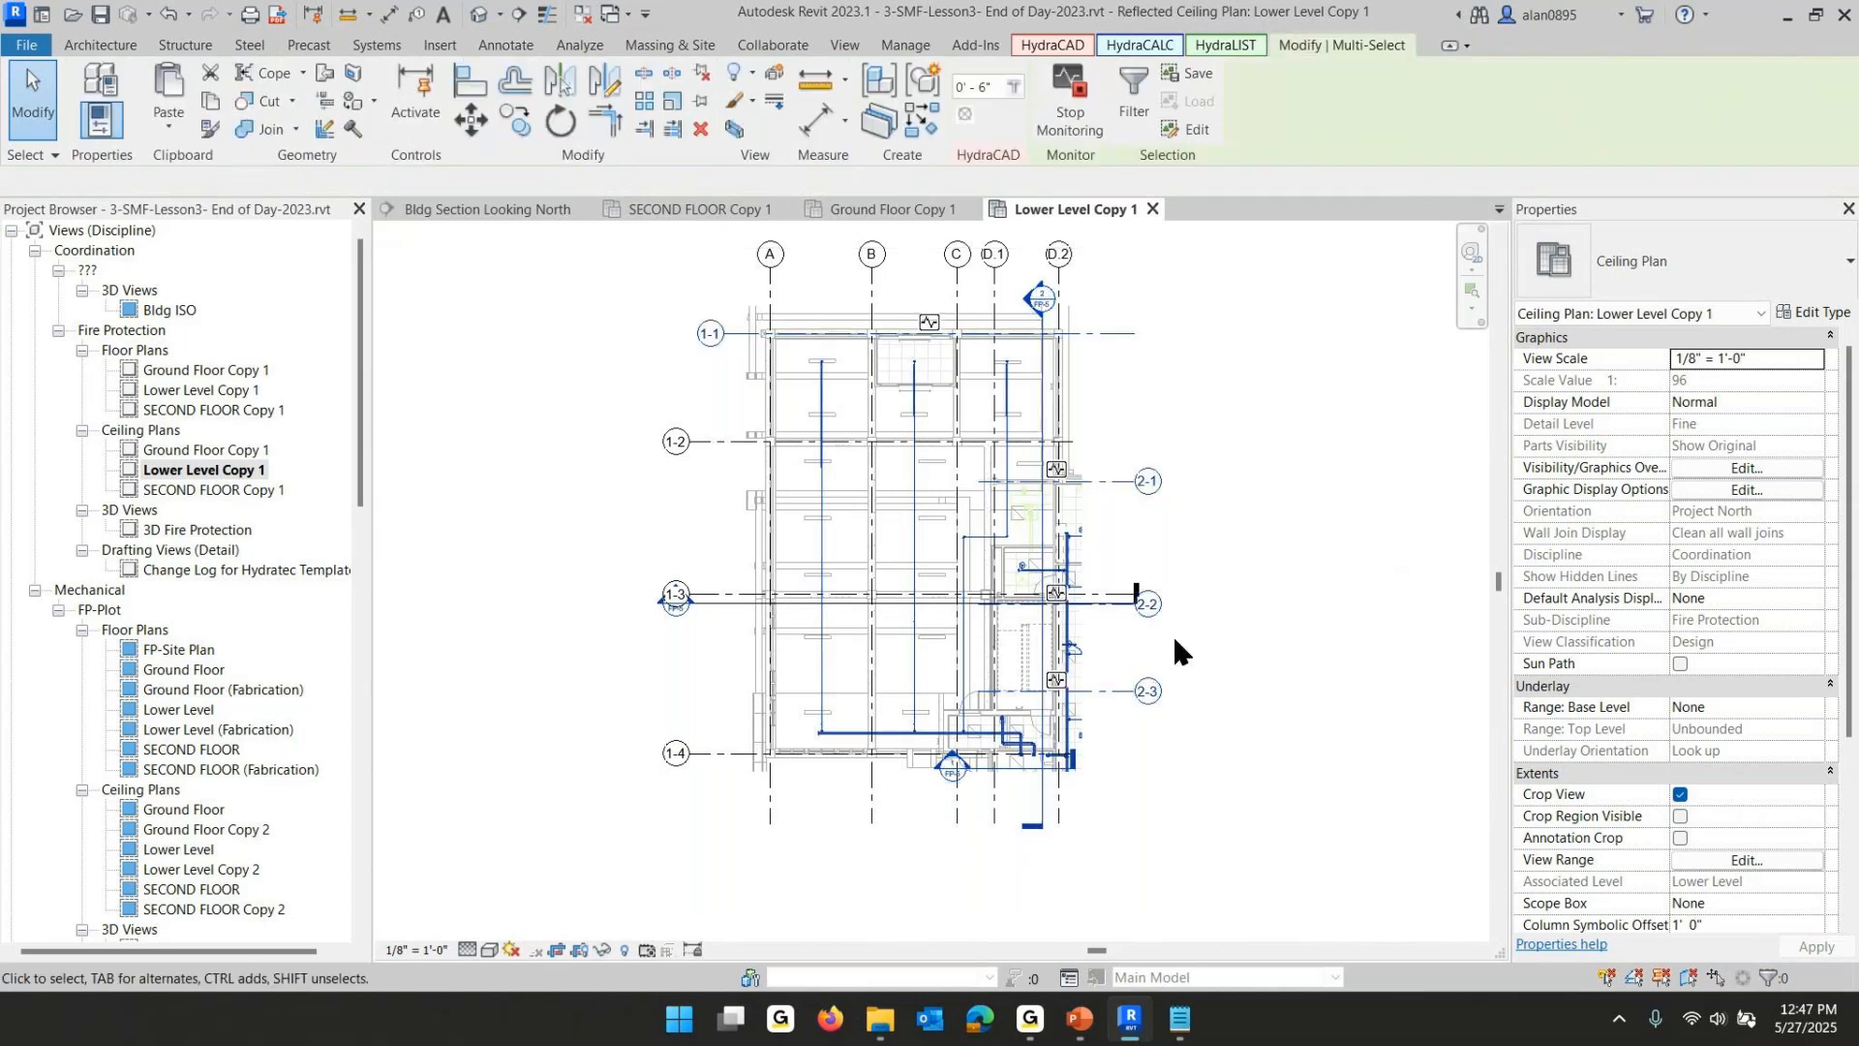
pyautogui.click(1056, 45)
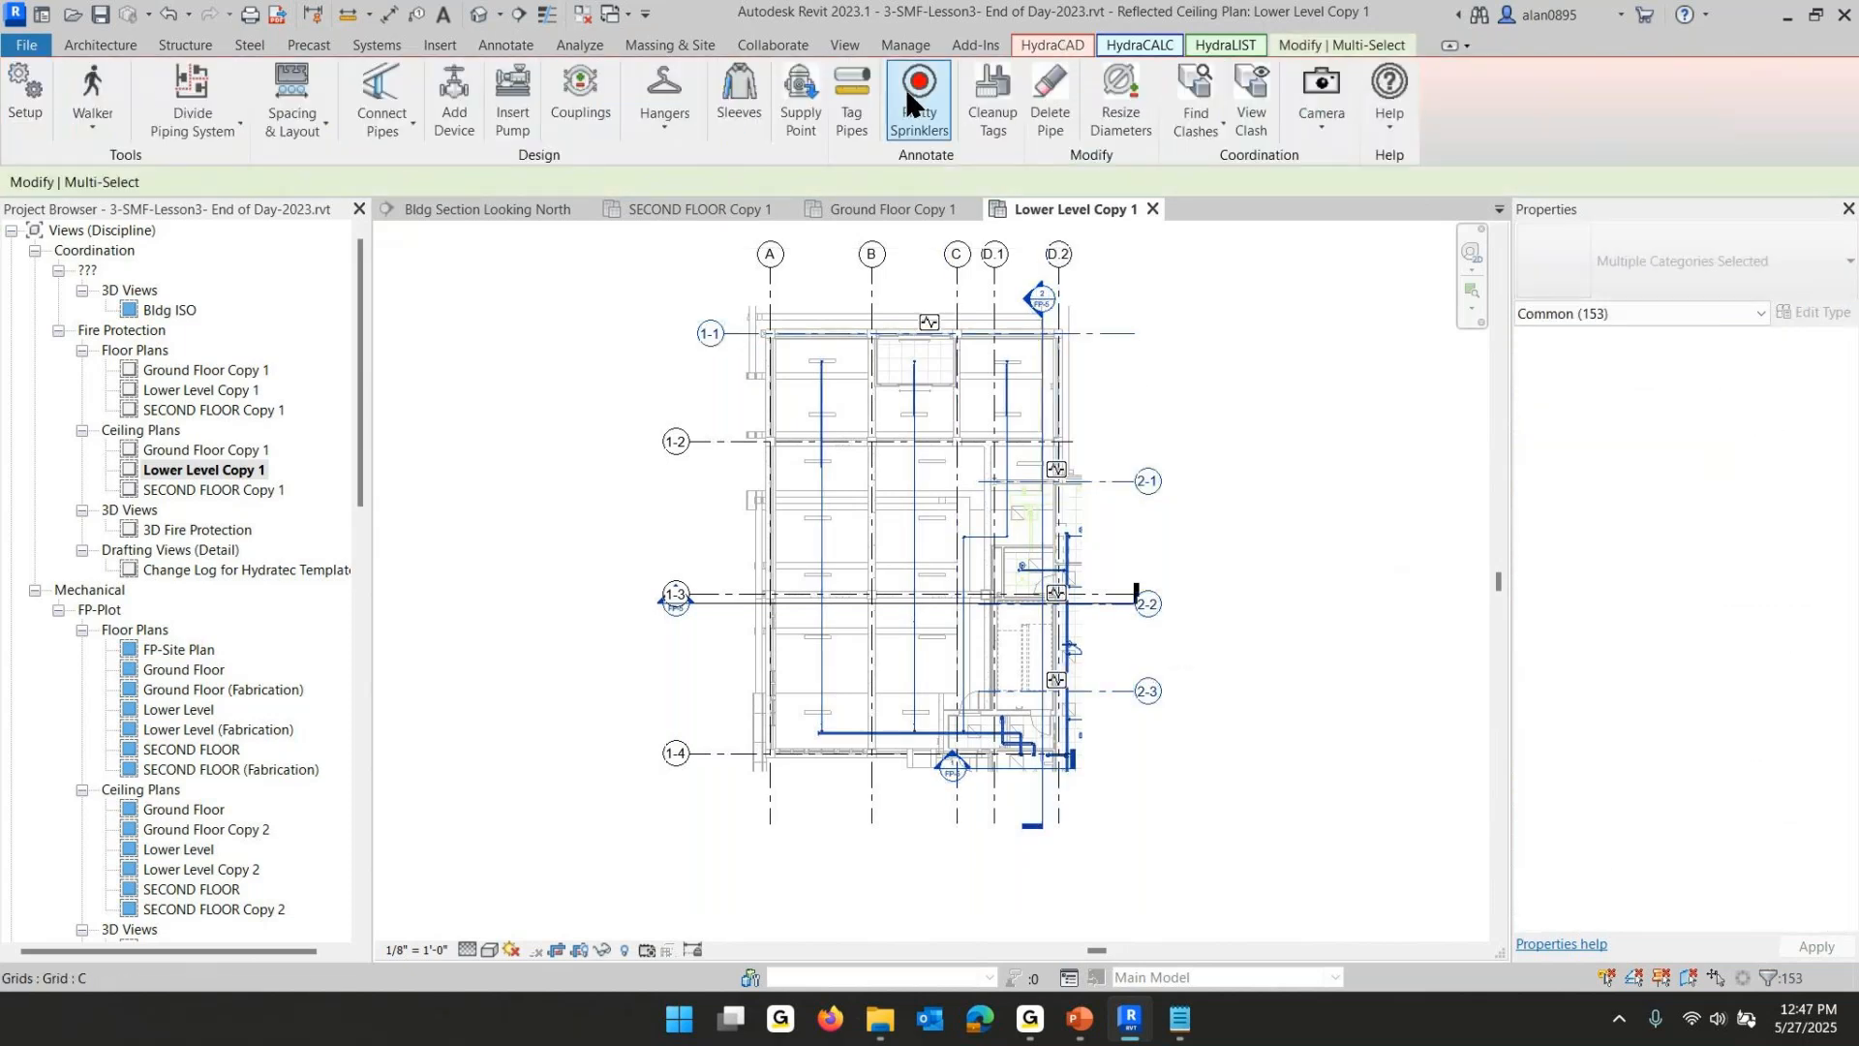
pyautogui.scroll(4, 830, 385)
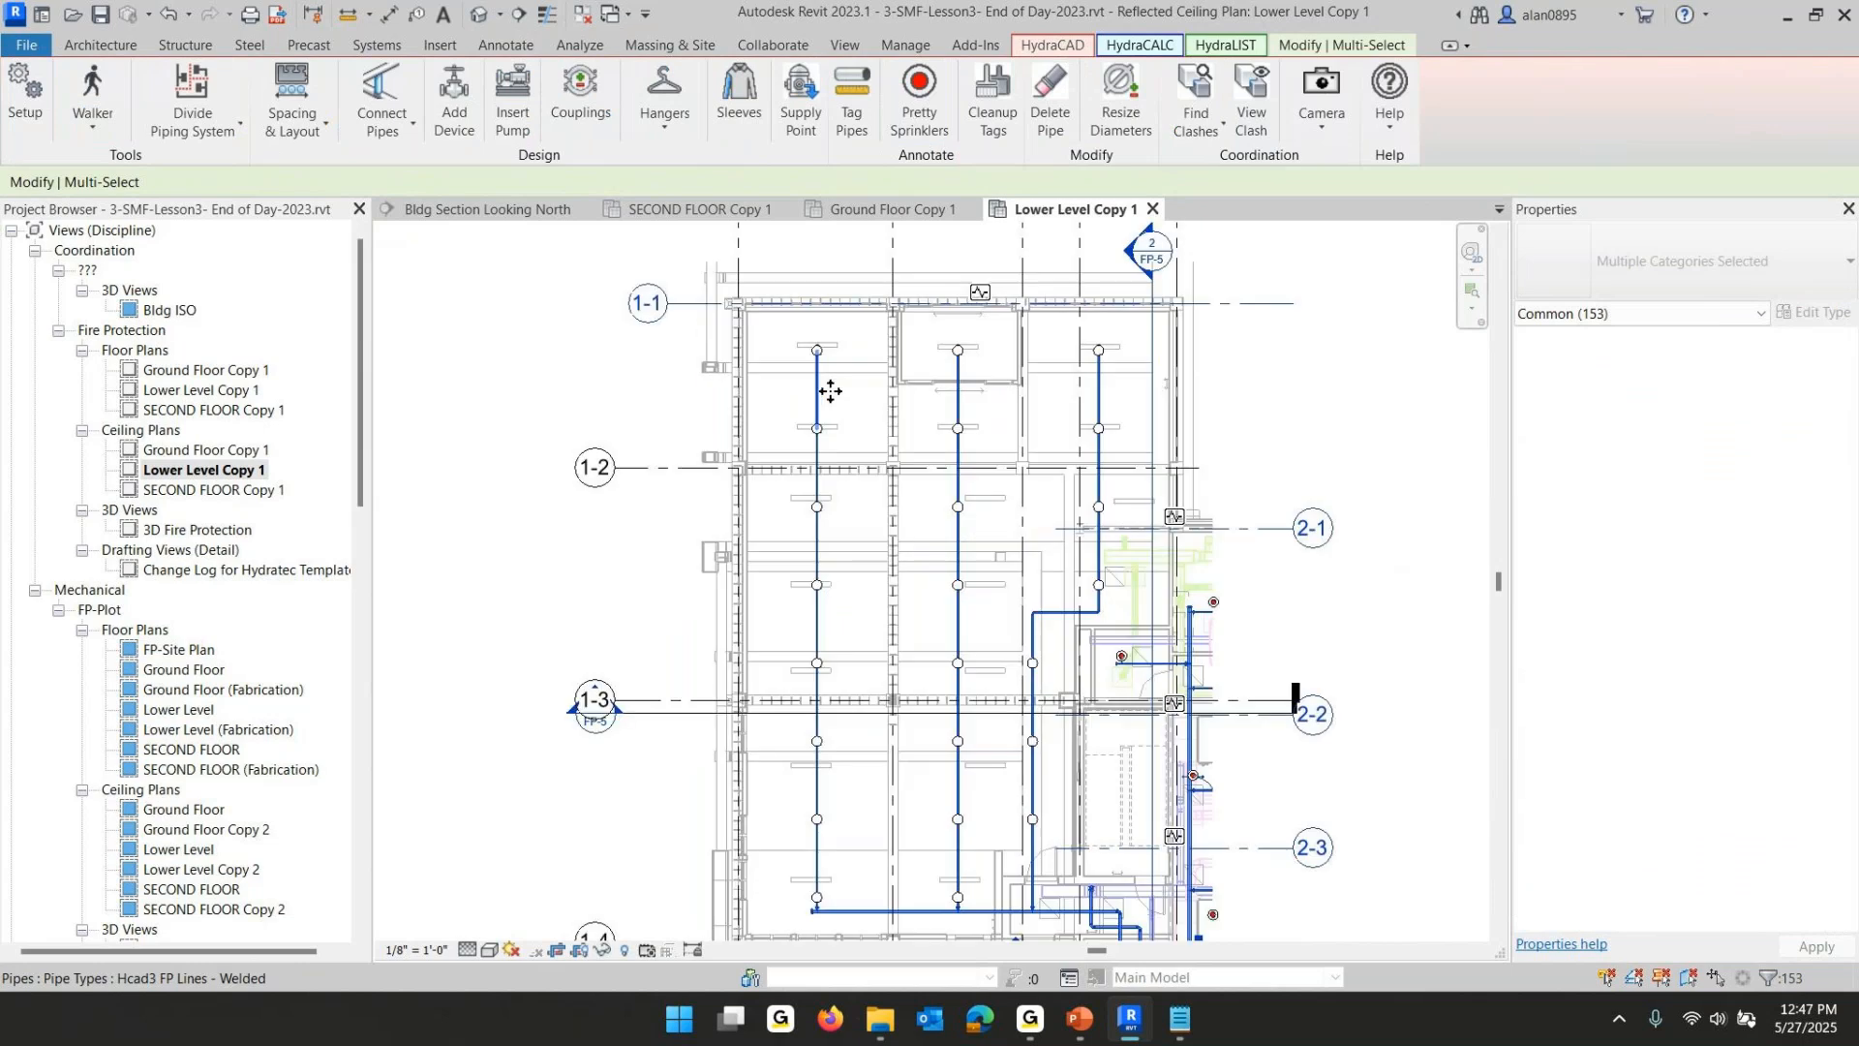
pyautogui.click(984, 445)
pyautogui.moveTo(984, 474); pyautogui.dragTo(984, 398, button='middle')
pyautogui.scroll(-1, 1042, 492)
pyautogui.scroll(-1, 1040, 486)
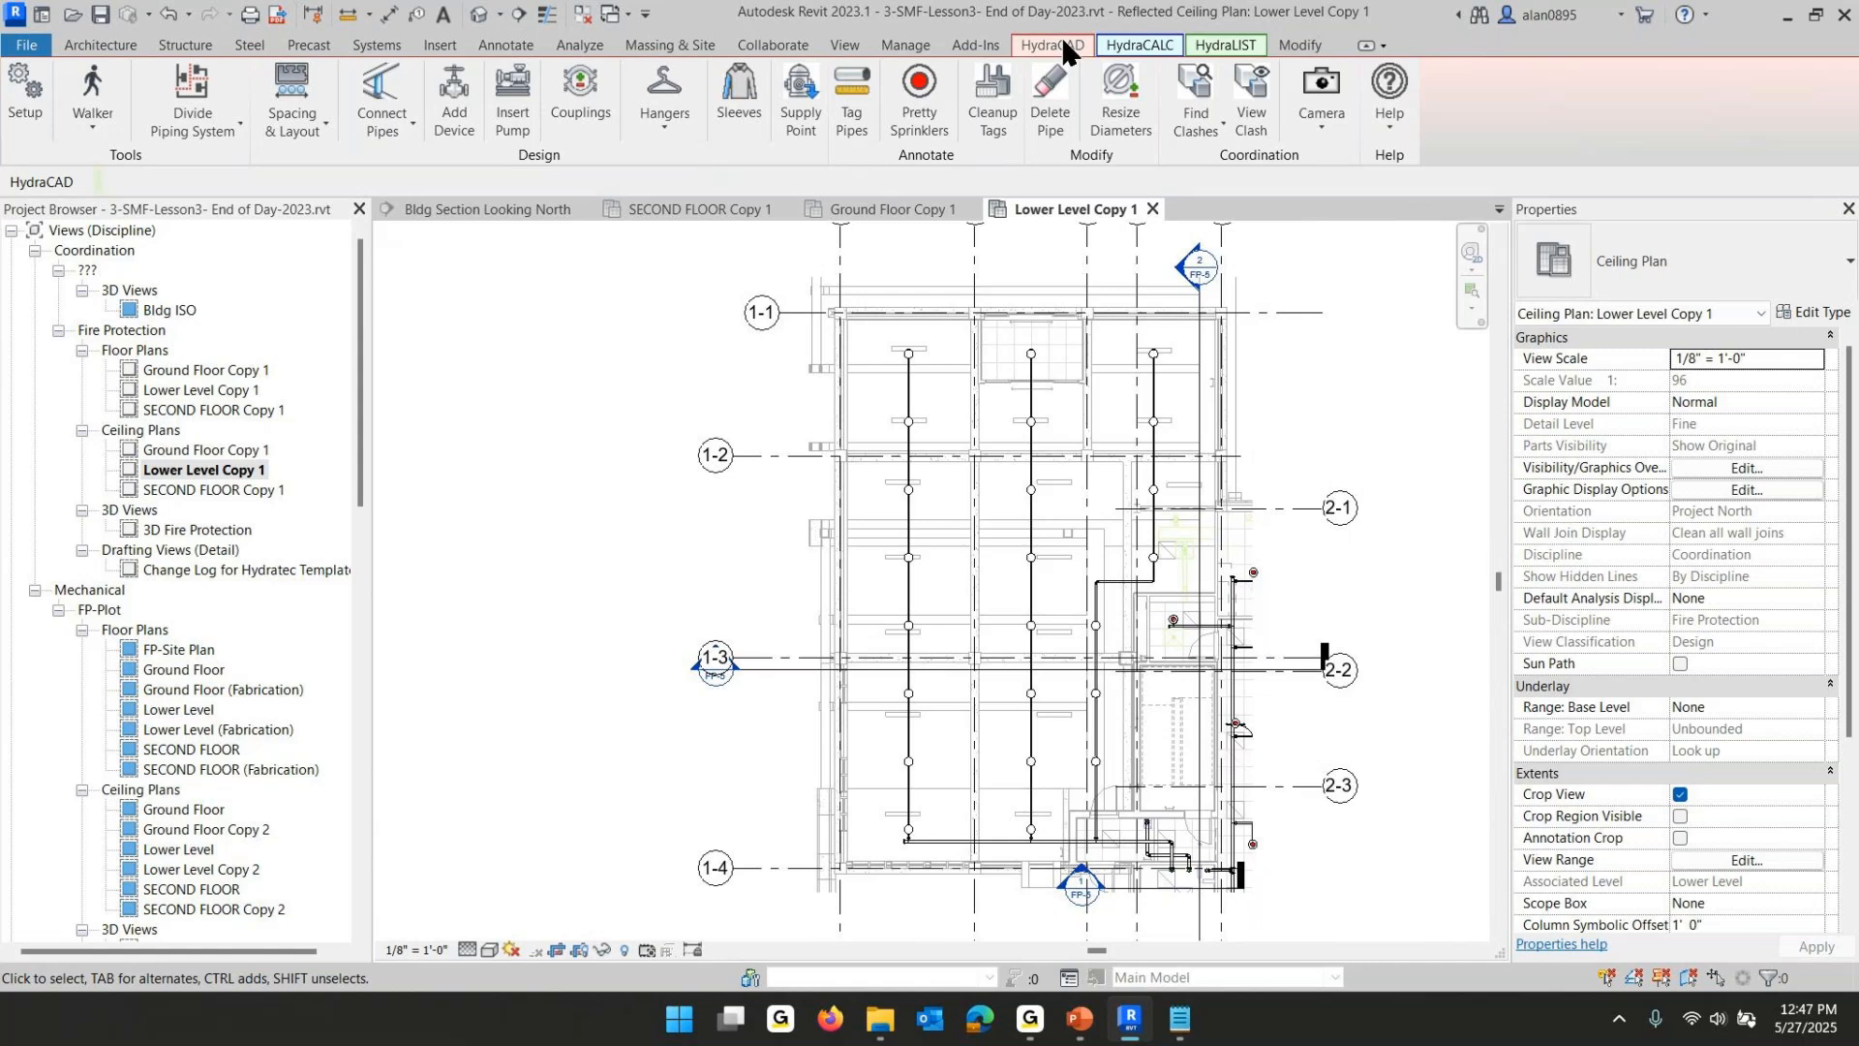
# - Draw a filled region on the lower level from grid 1-1 down the west wall, stepping around the sprinklers, and finish it
pyautogui.click(503, 45)
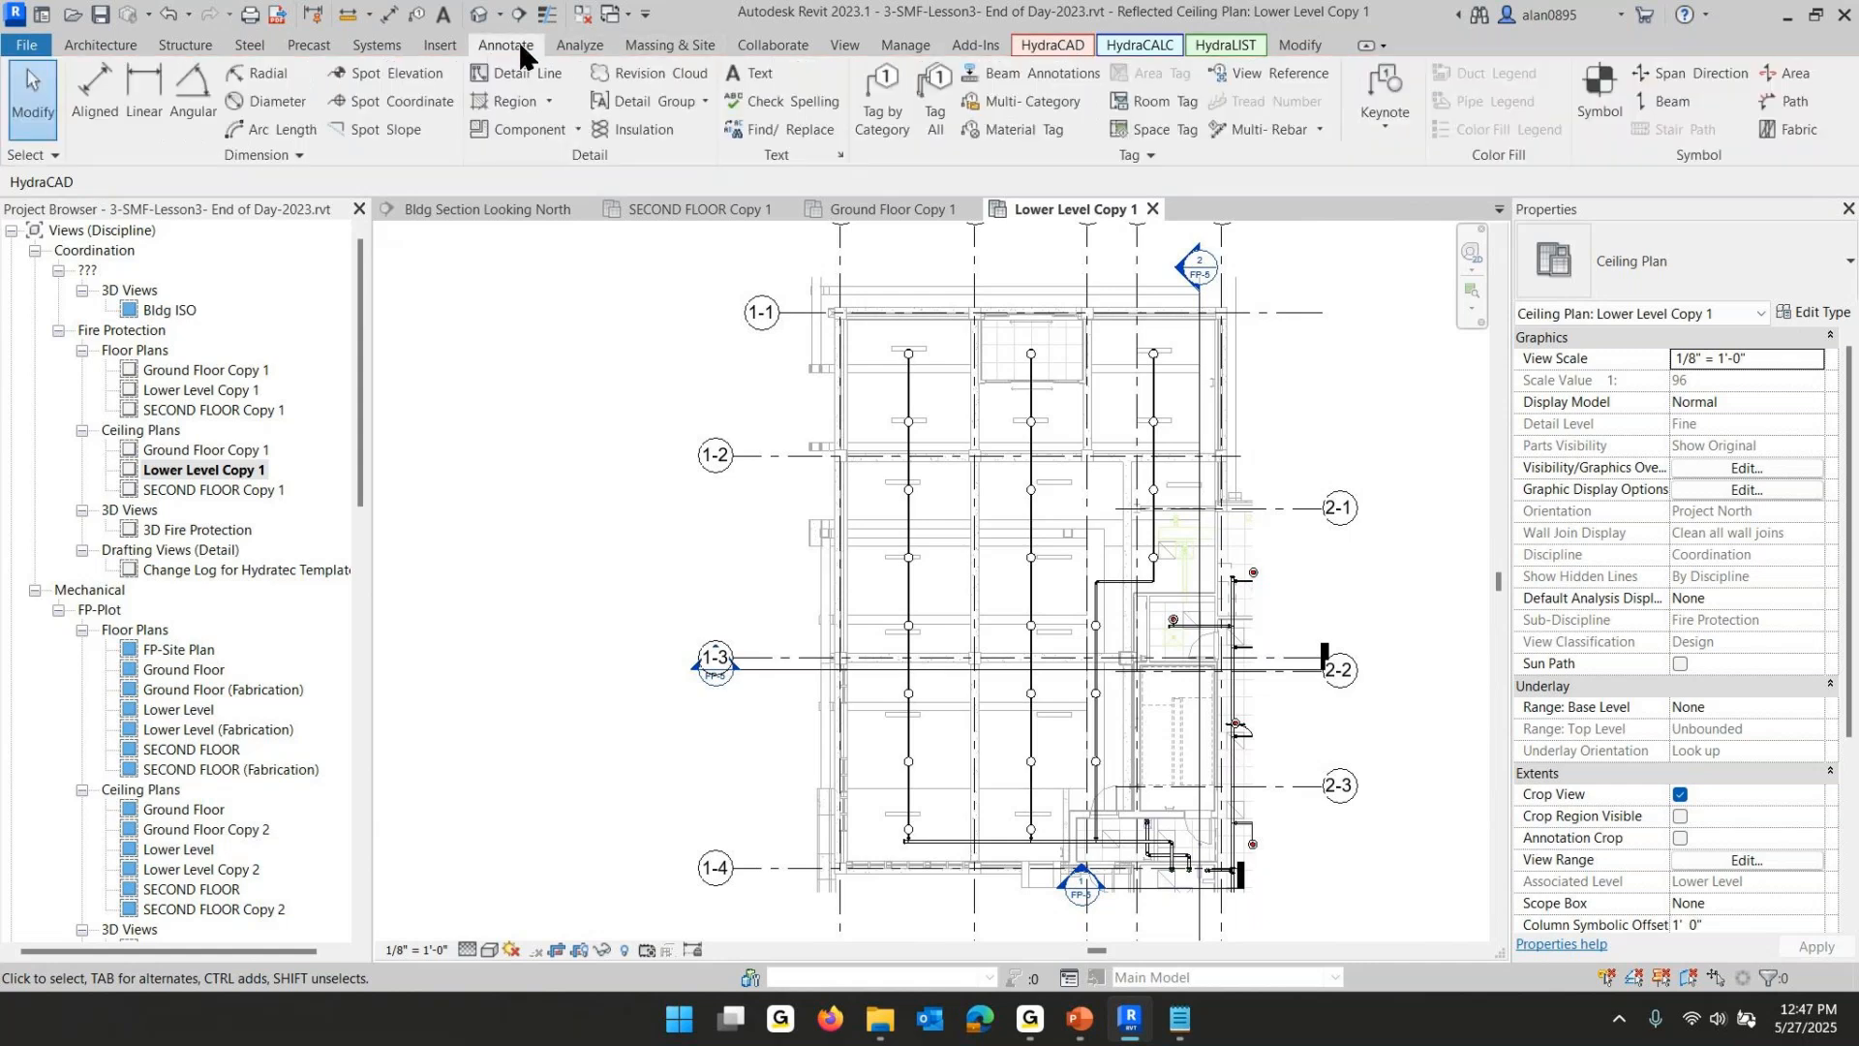
pyautogui.click(524, 107)
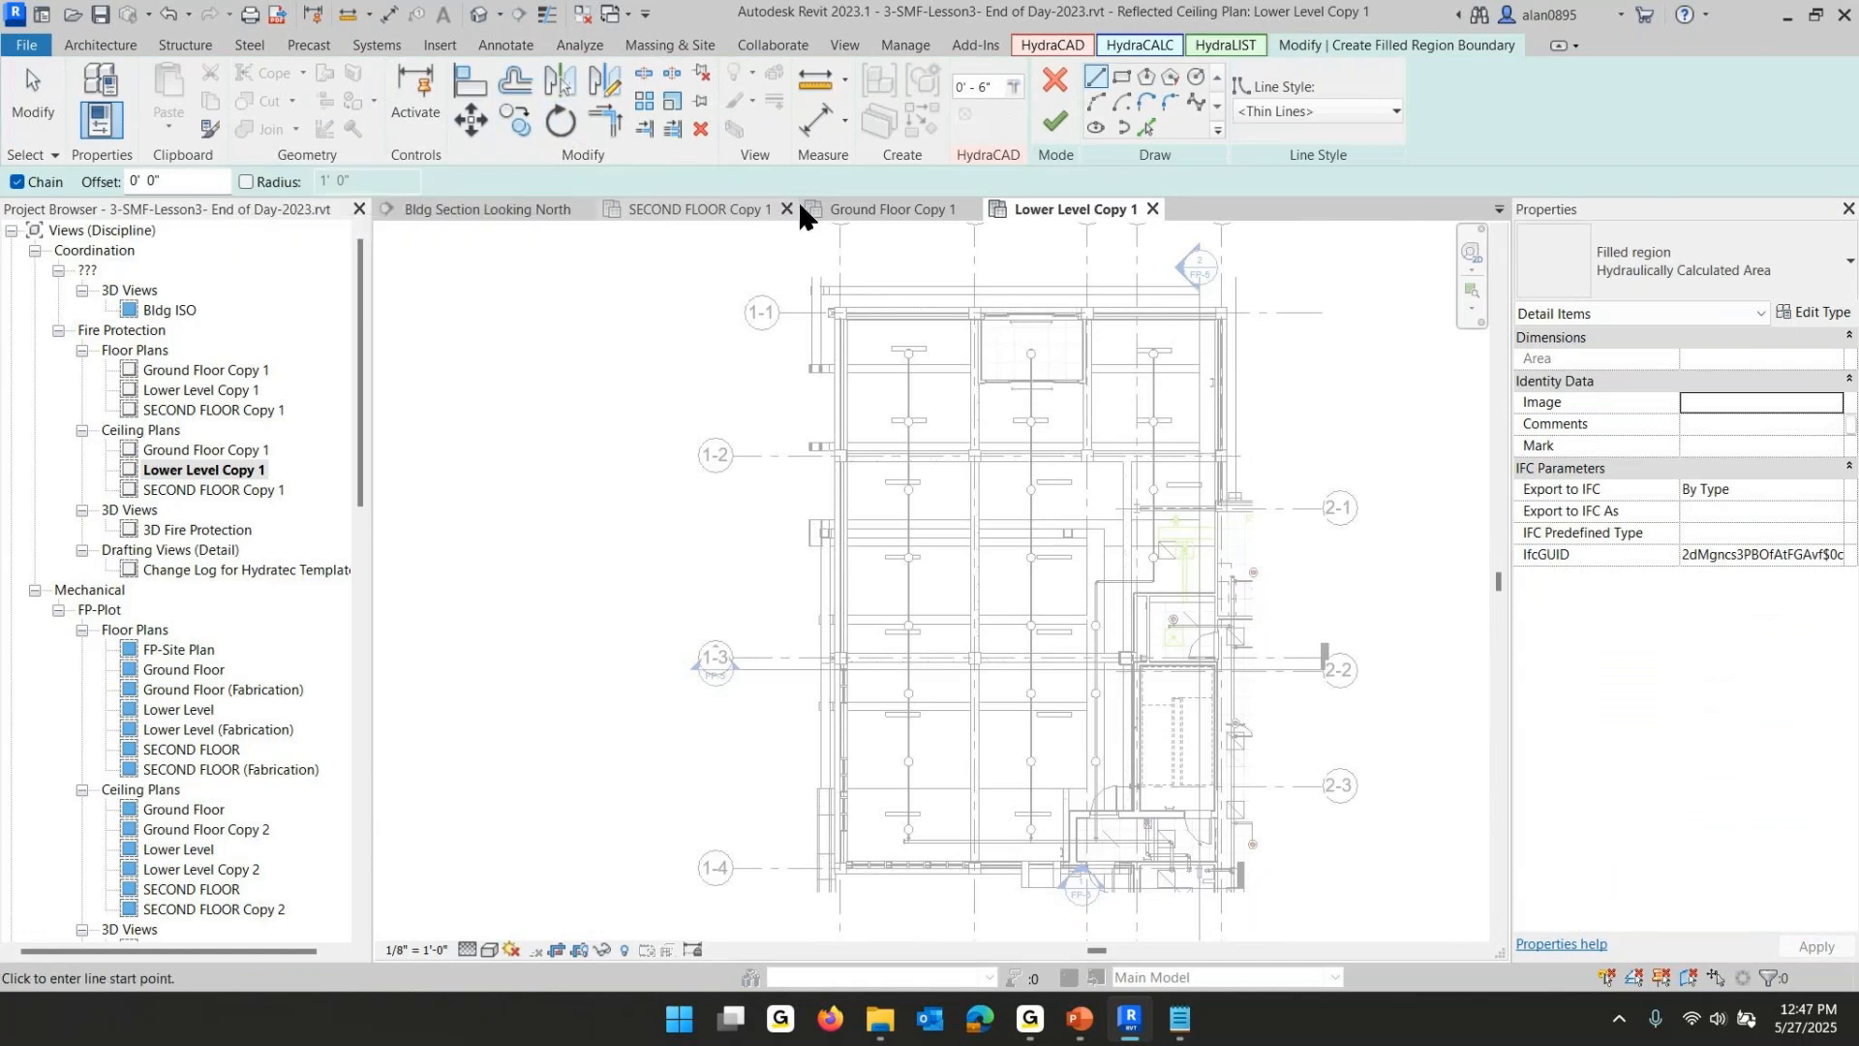
pyautogui.click(843, 315)
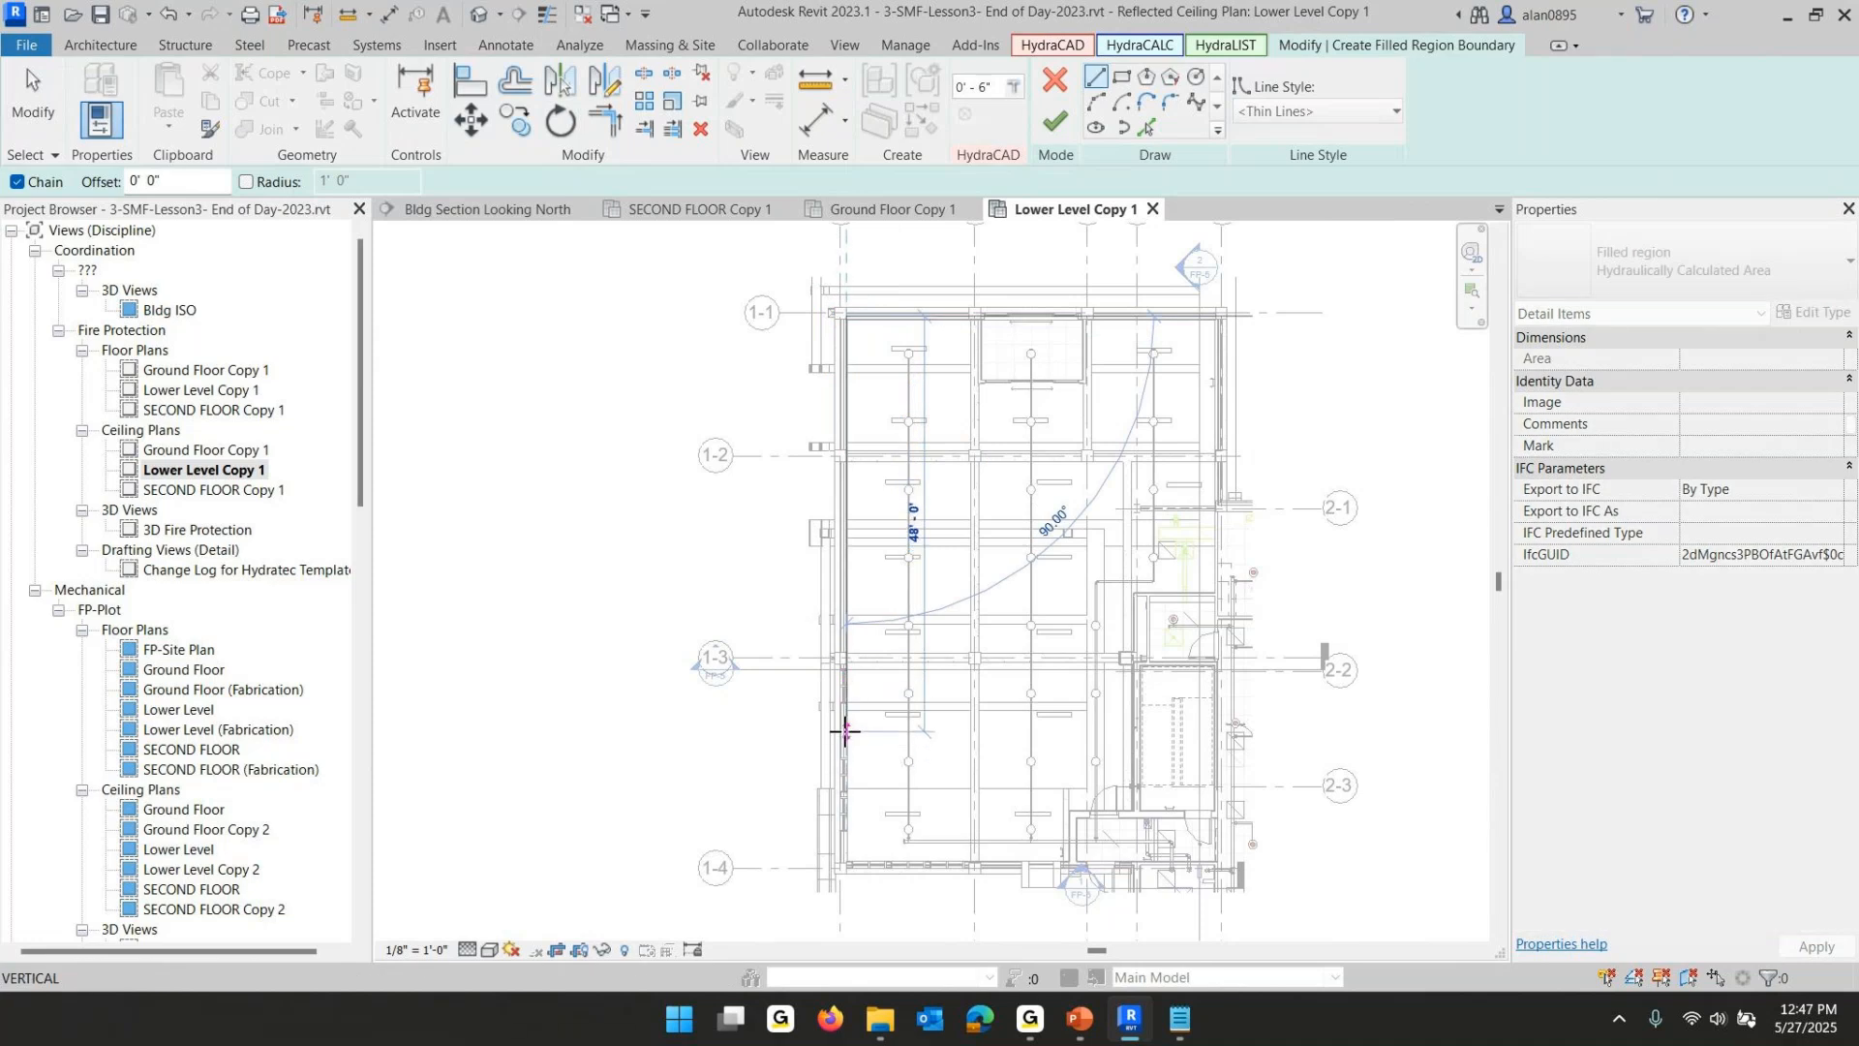
pyautogui.click(846, 731)
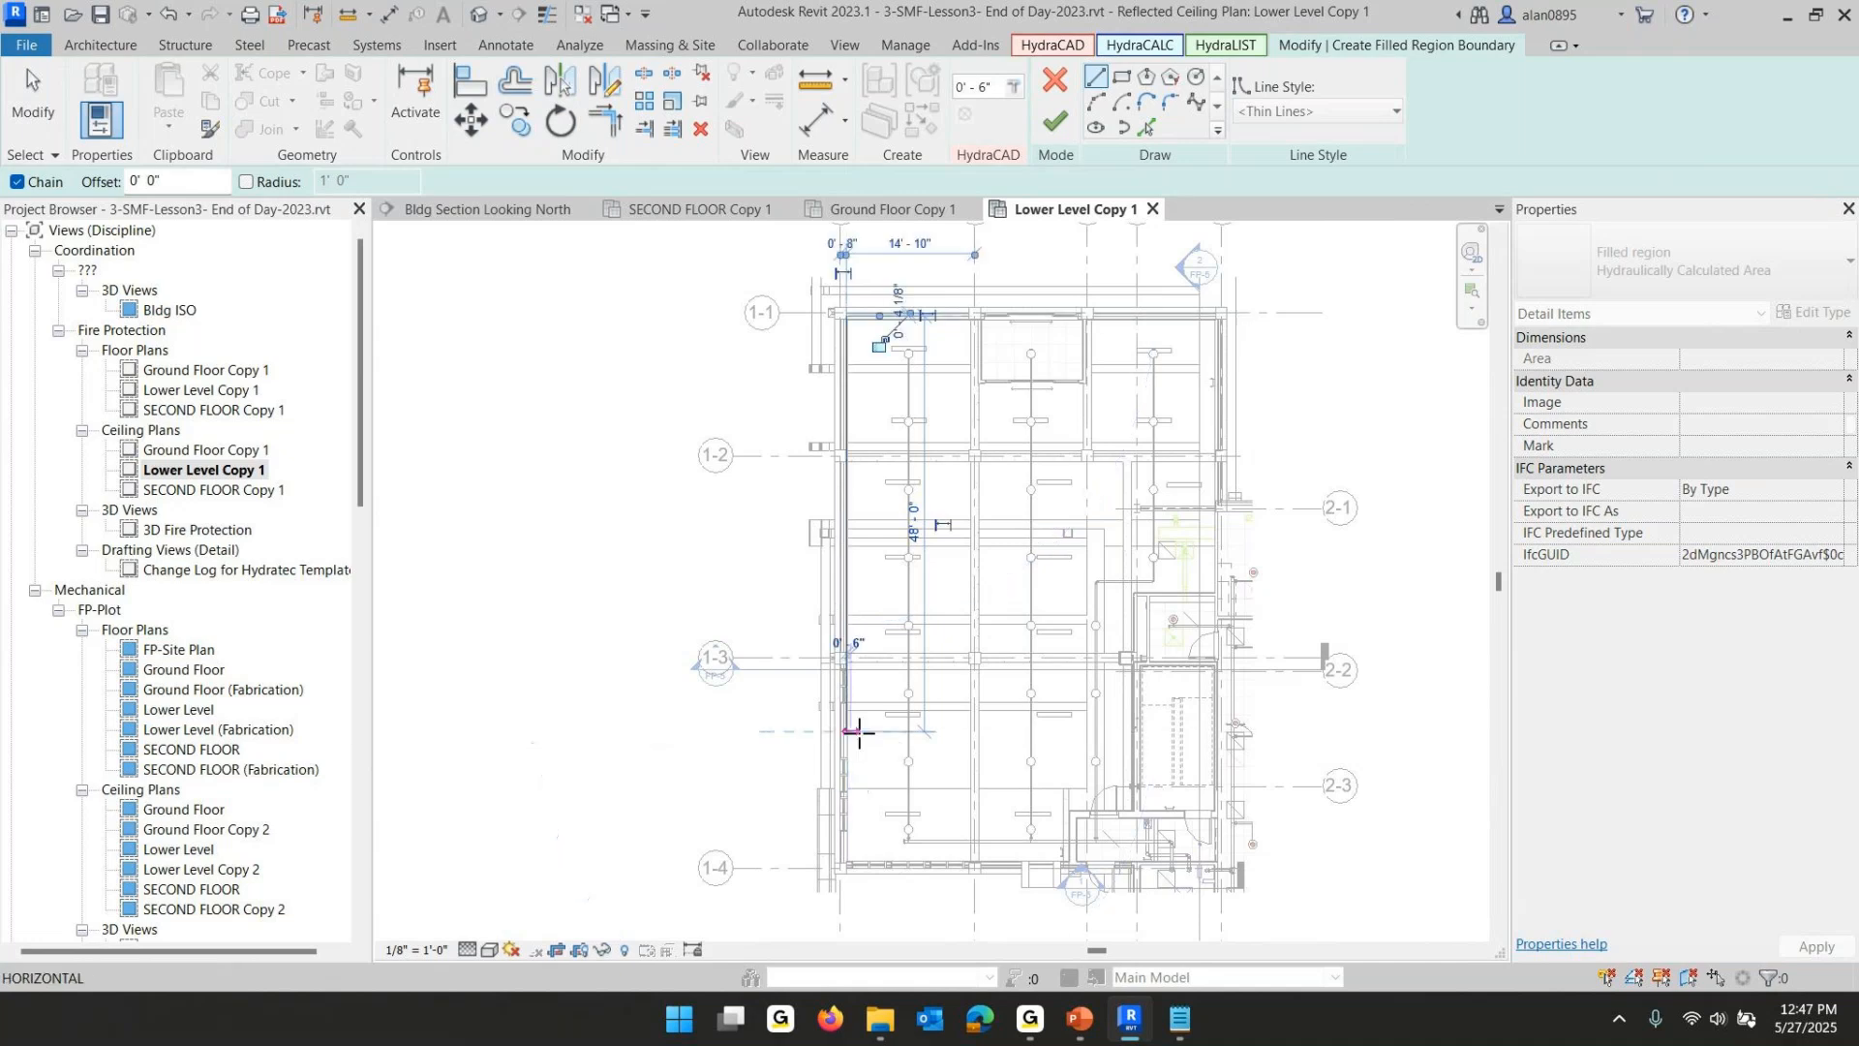
pyautogui.click(1134, 732)
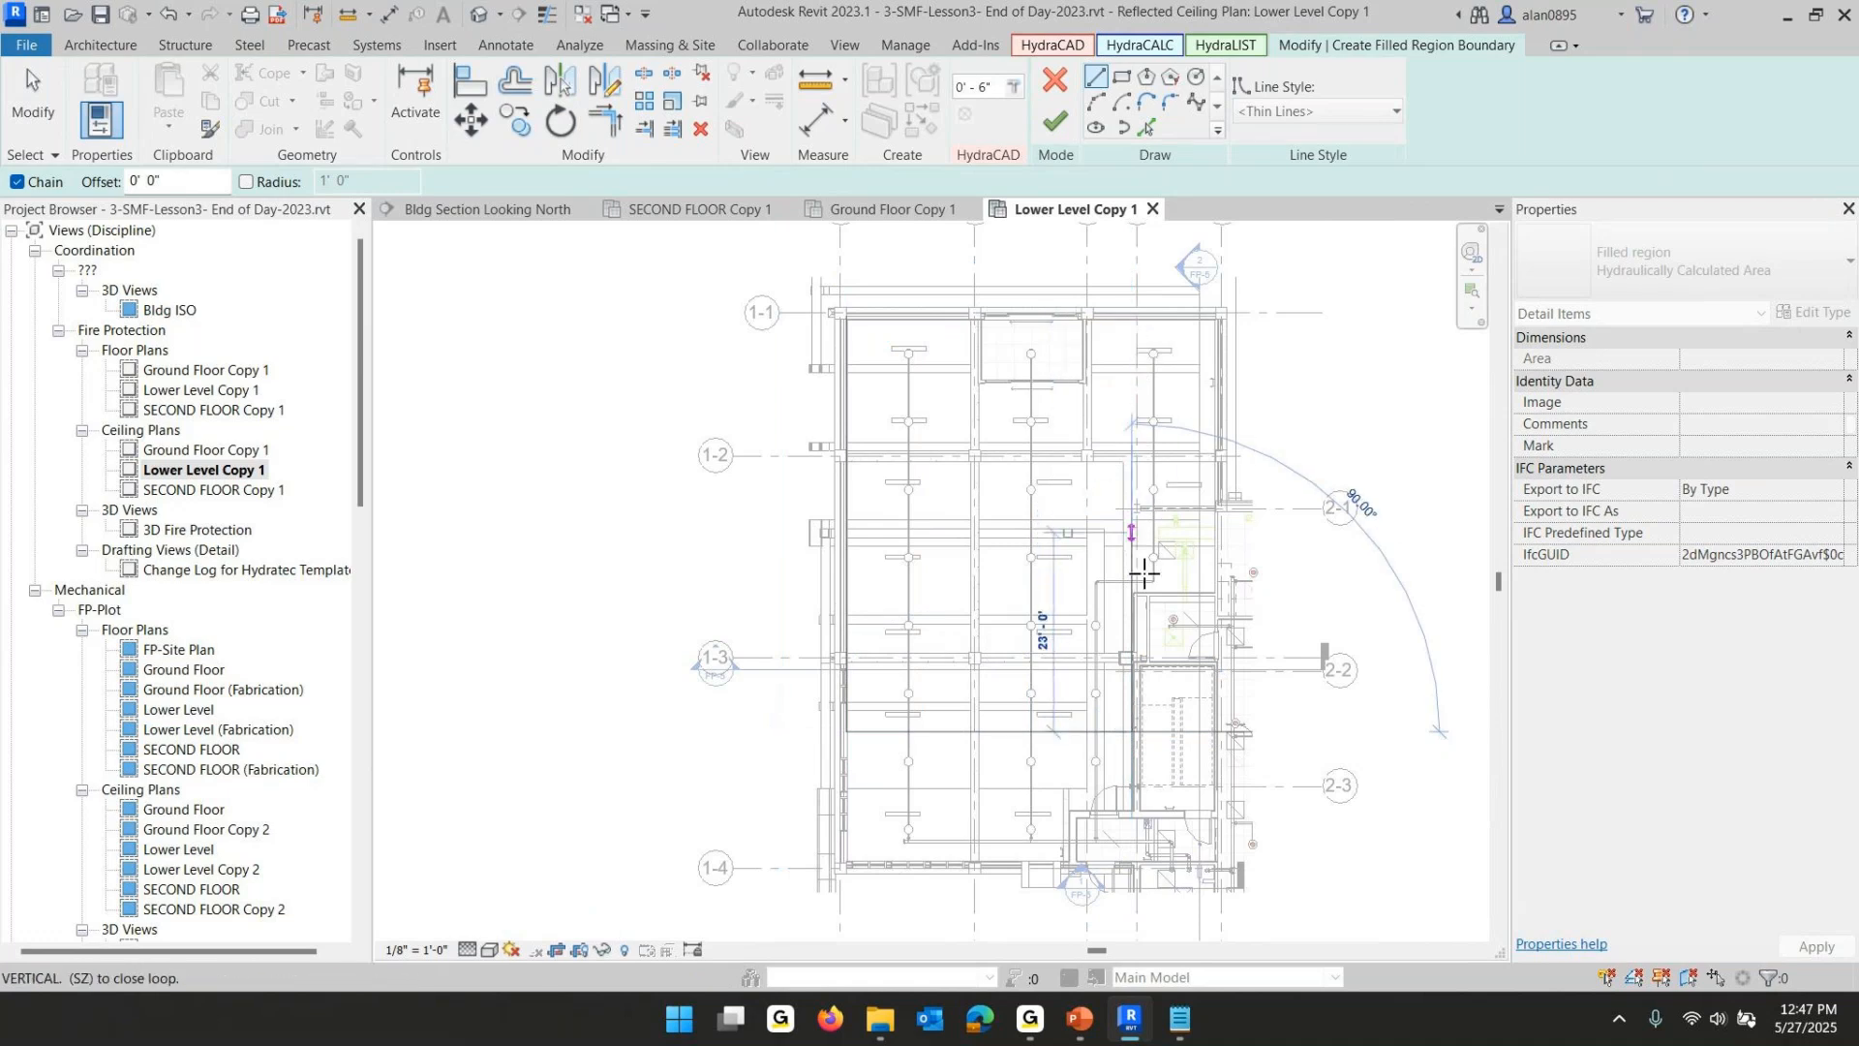
pyautogui.click(1131, 654)
pyautogui.click(1058, 654)
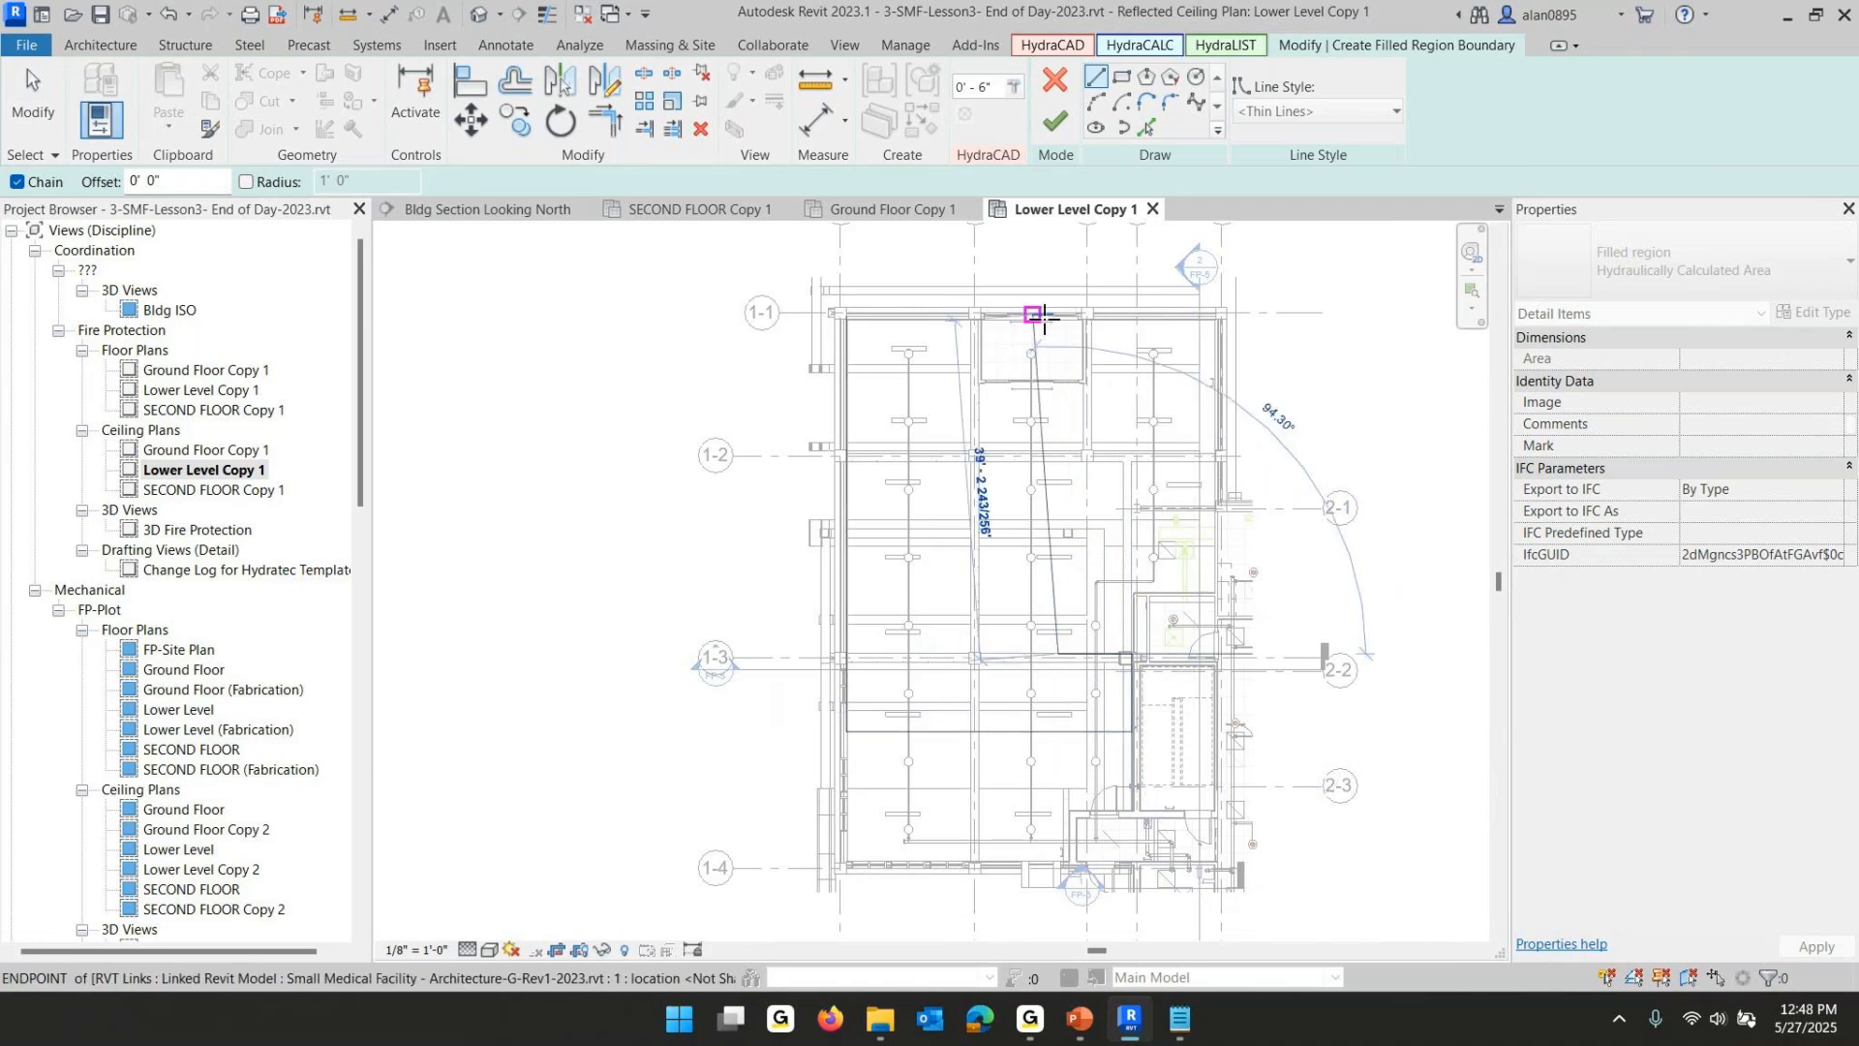
pyautogui.click(1061, 320)
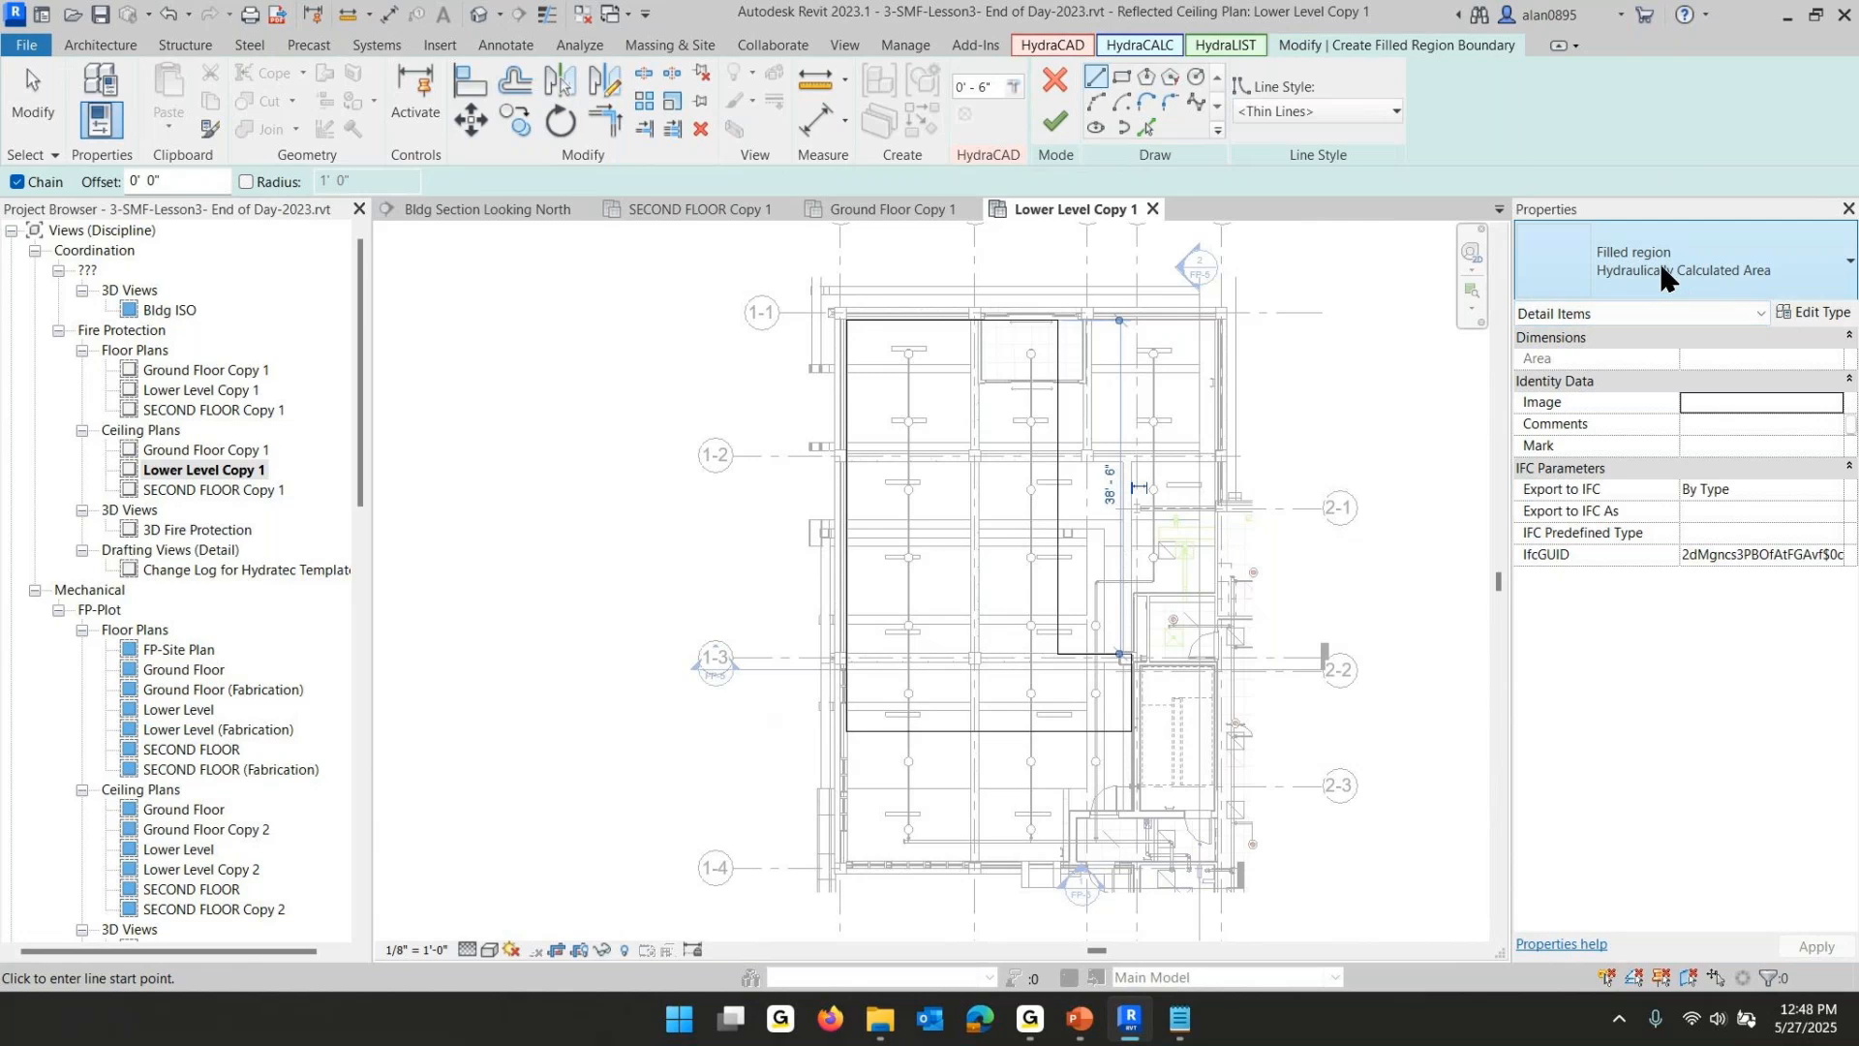
pyautogui.click(1050, 126)
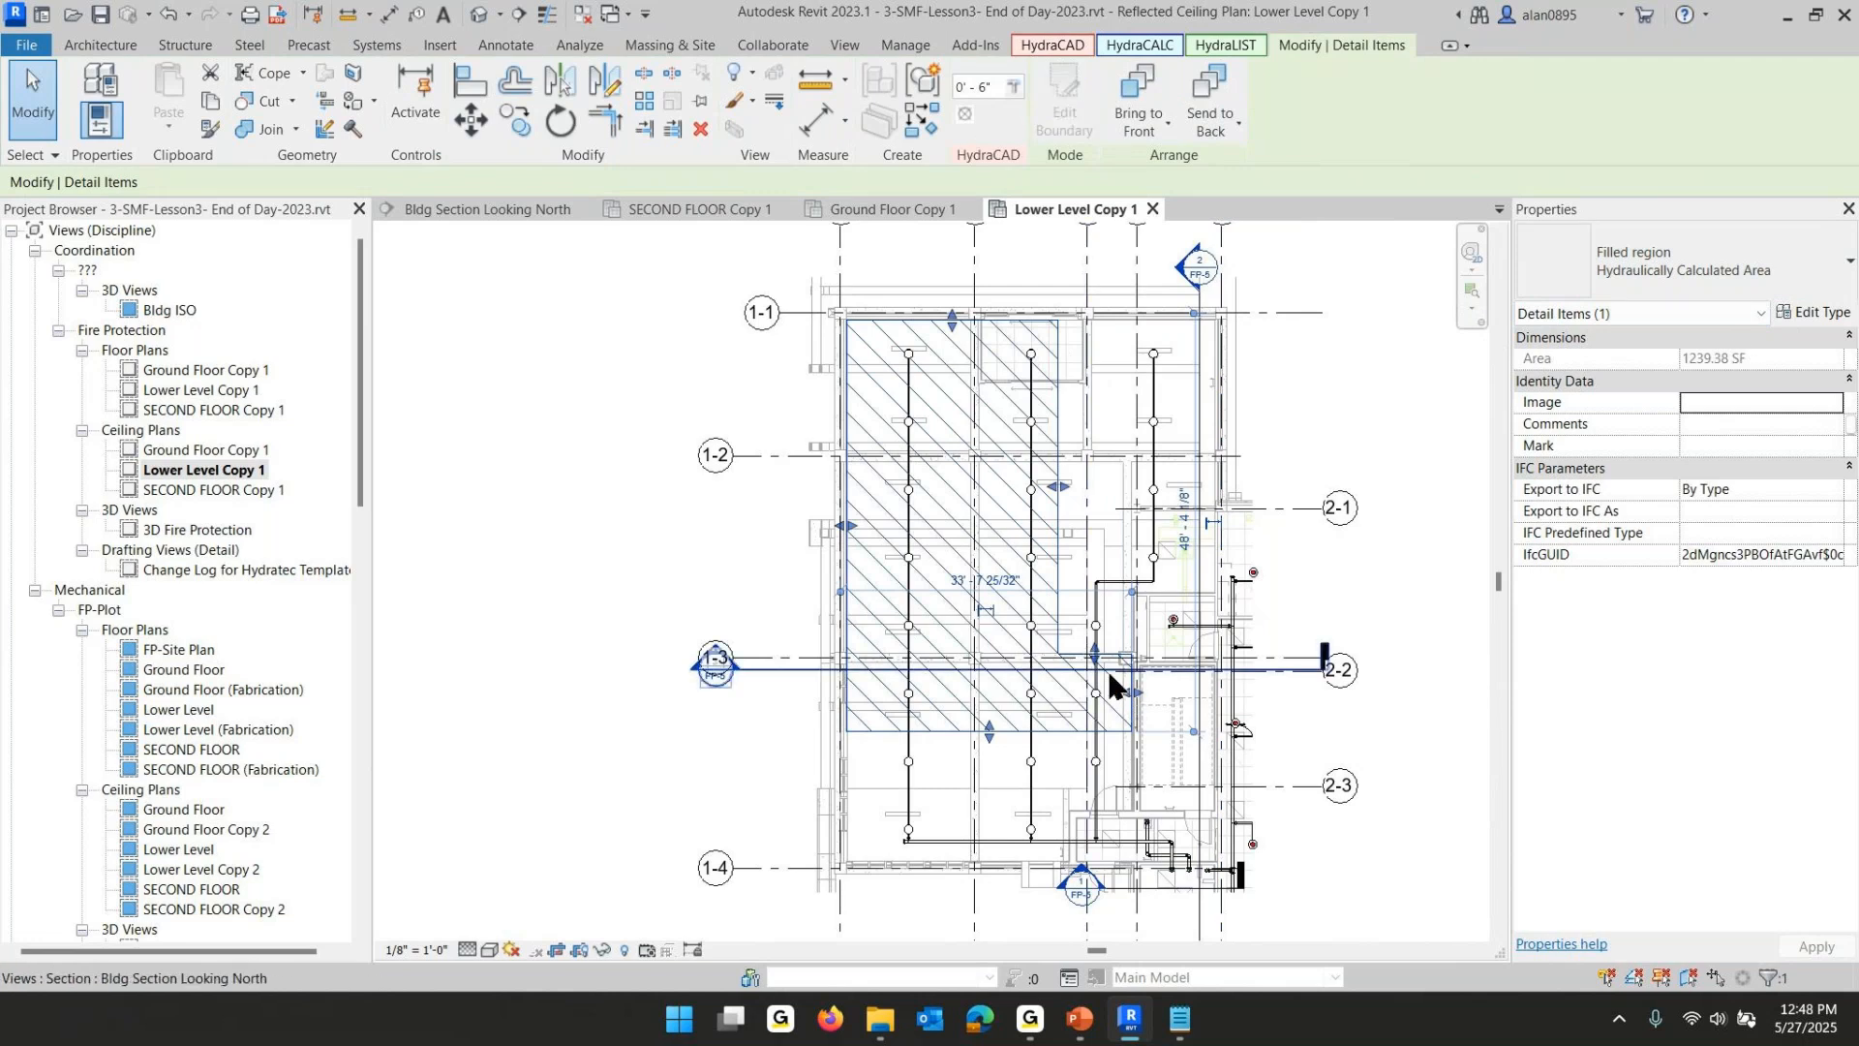
# - Widen the lower-level area's upper east edge and raise its notch's lower edge with shape handles
pyautogui.moveTo(1065, 508); pyautogui.dragTo(1090, 501)
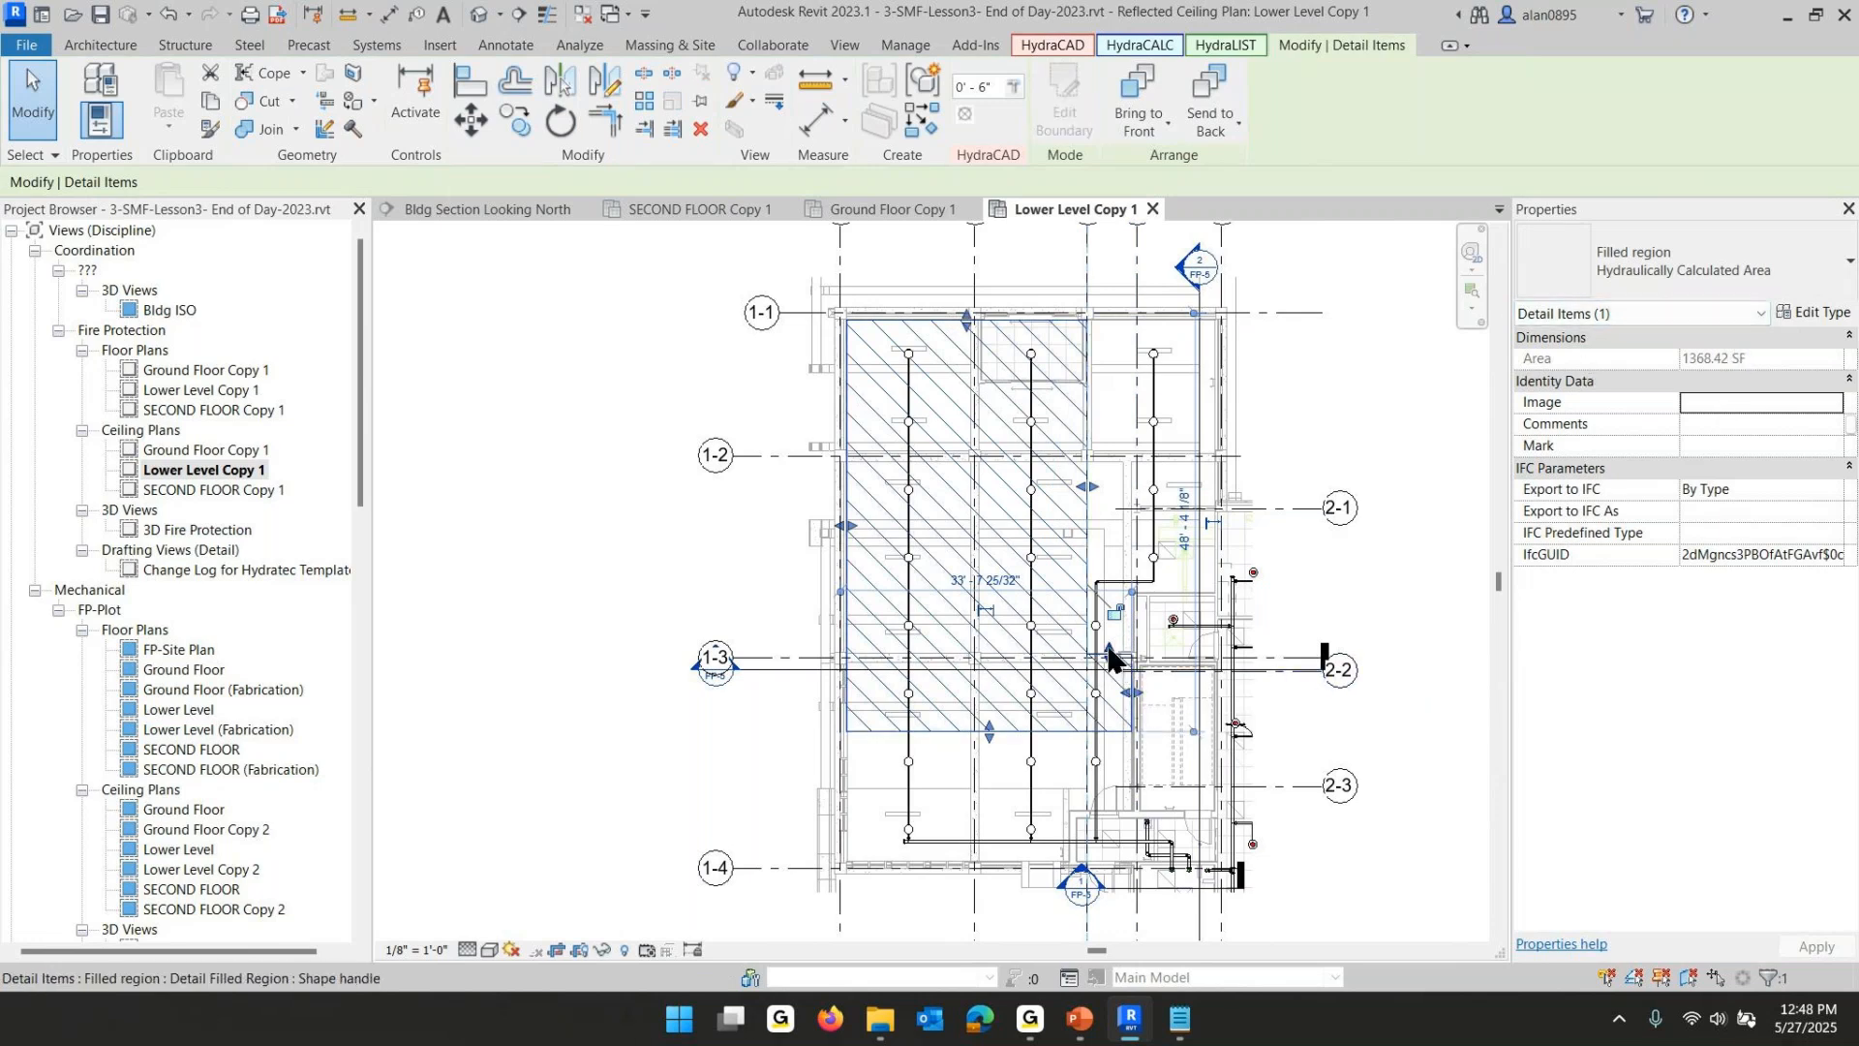
pyautogui.moveTo(1111, 659); pyautogui.dragTo(1113, 513)
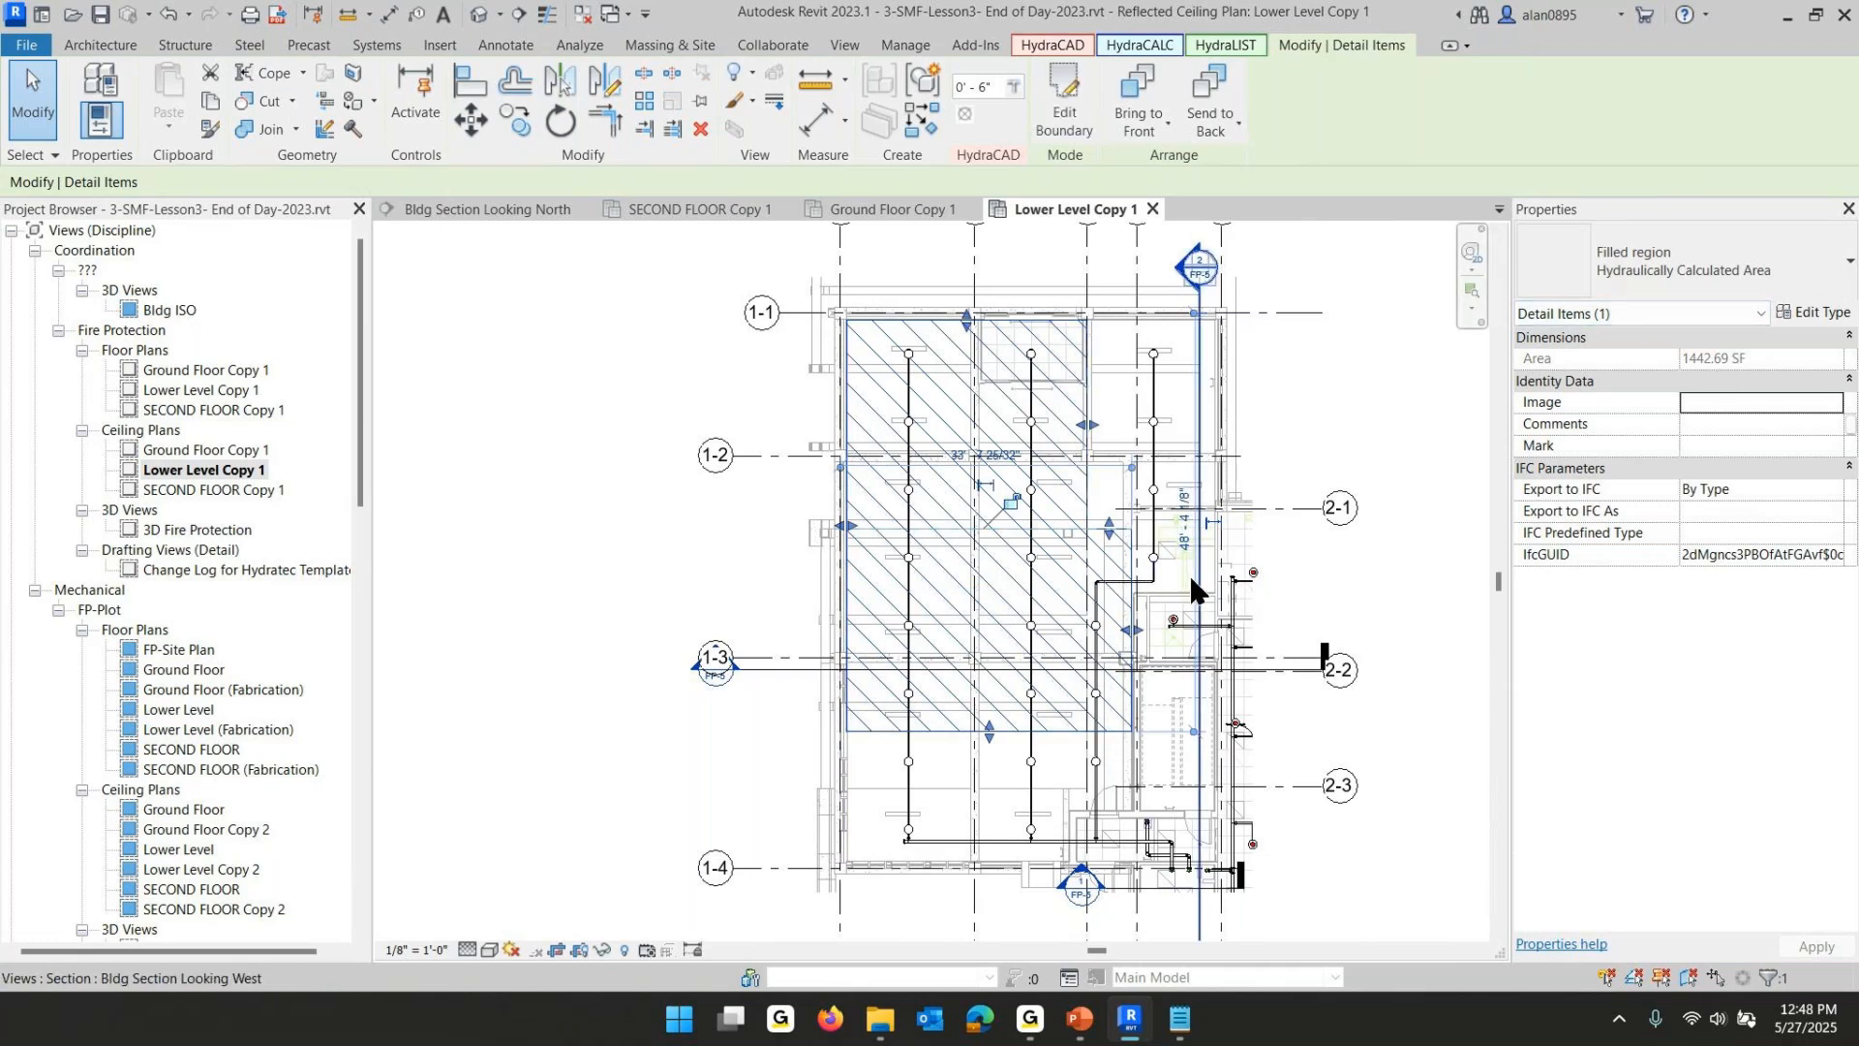
# - Edit the filled region's boundary, shortening the notch's inner vertical edge and sketching new edges about 10' east and north from it
pyautogui.click(1062, 93)
pyautogui.click(1134, 547)
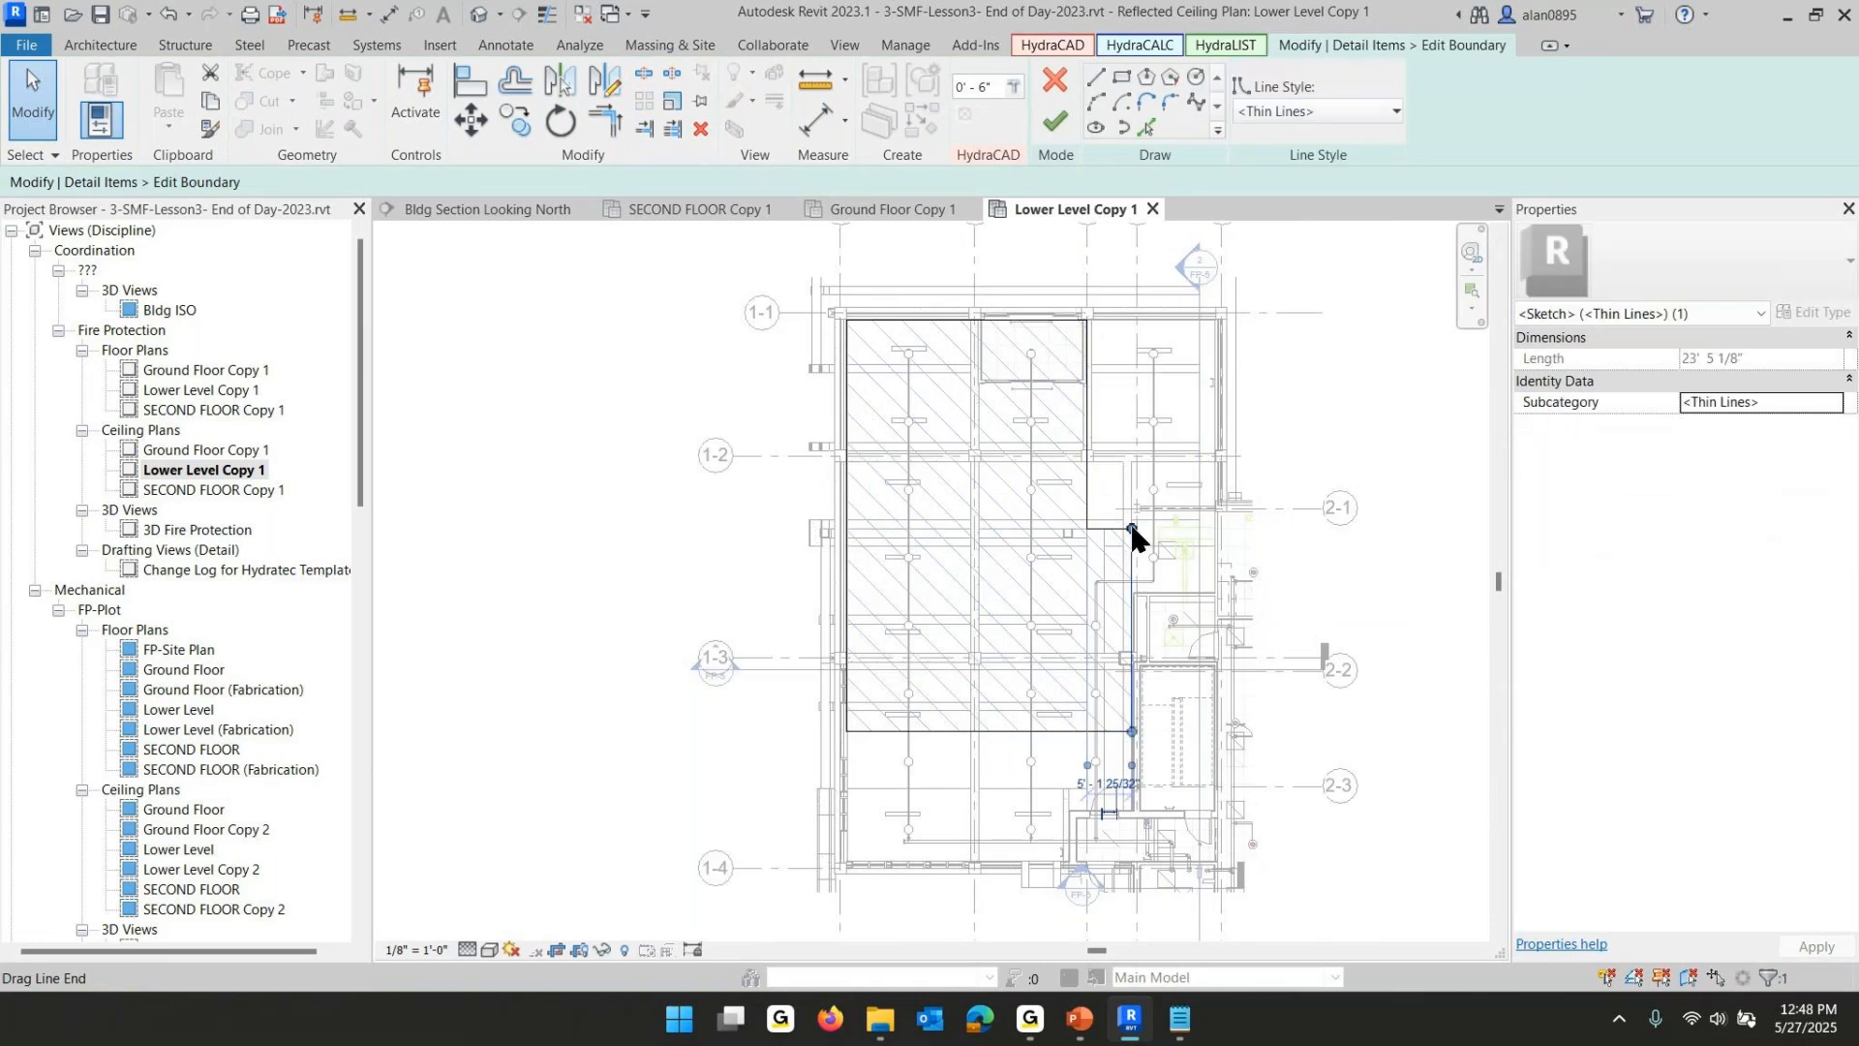
pyautogui.moveTo(1133, 530); pyautogui.dragTo(1133, 592)
pyautogui.click(1094, 76)
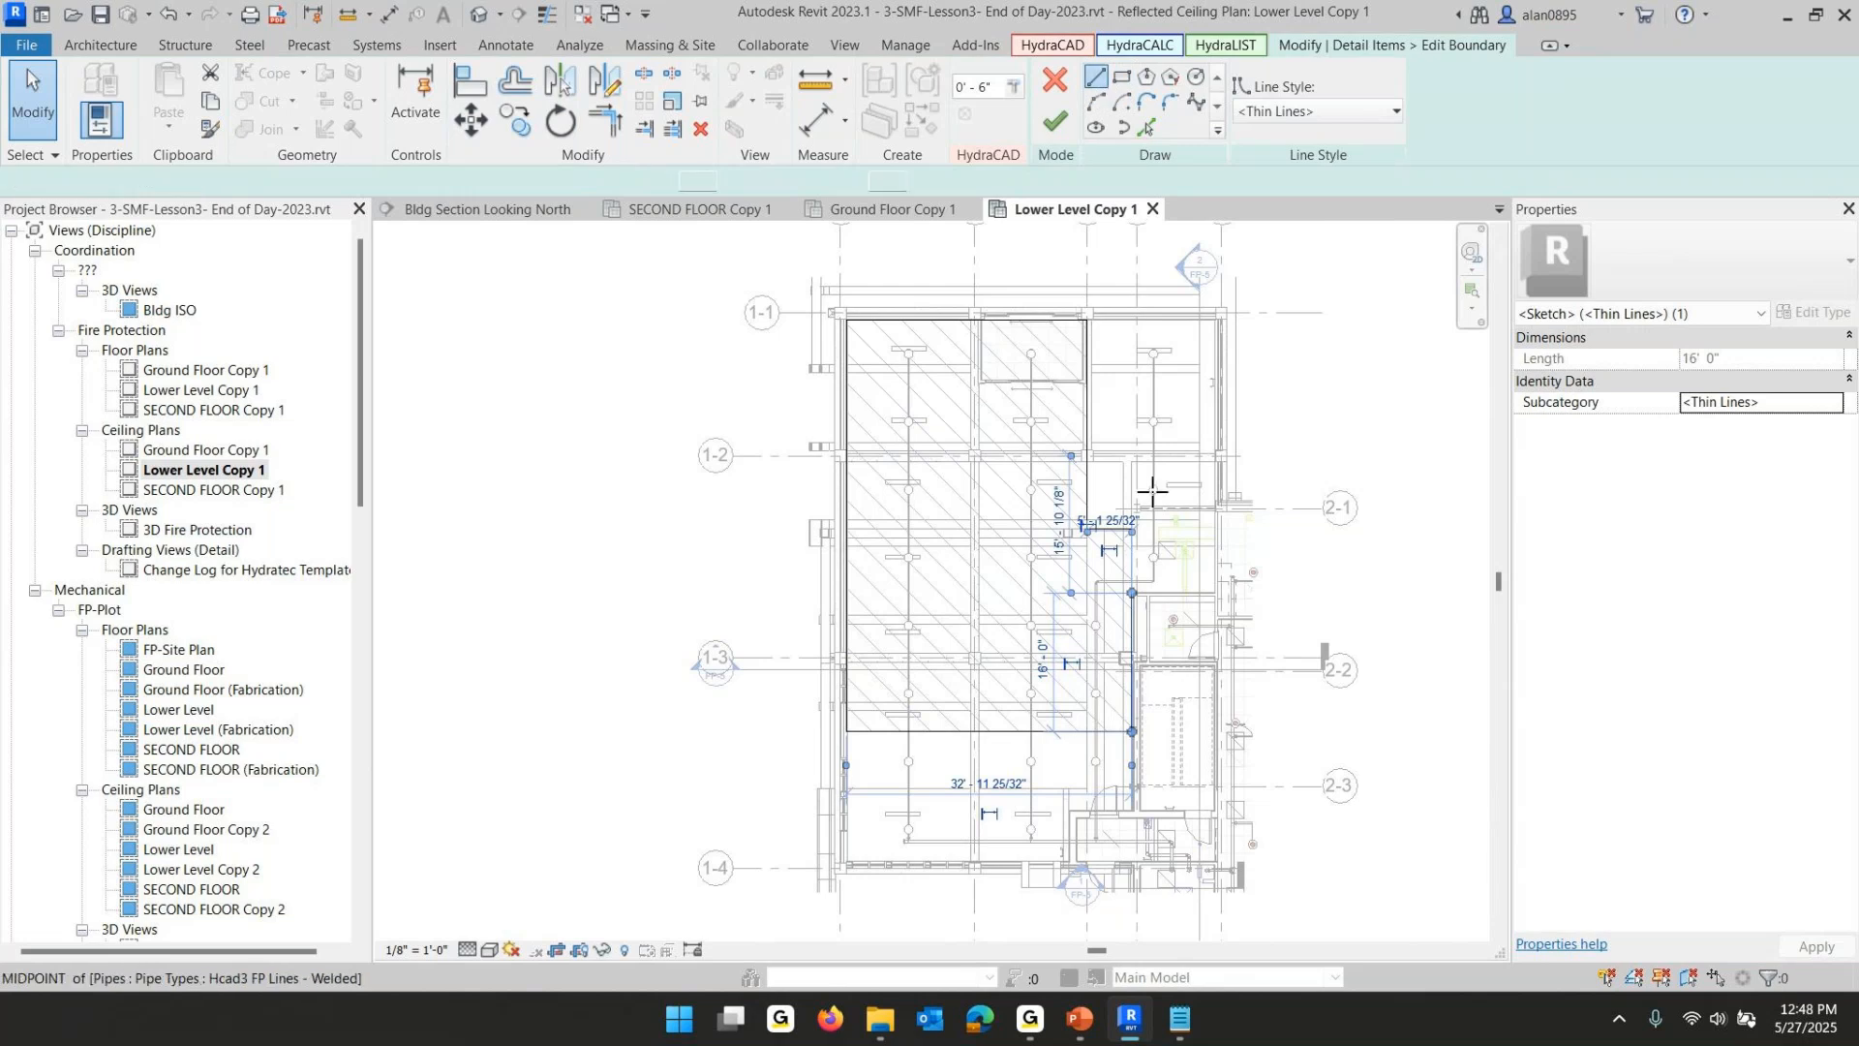
pyautogui.click(1132, 593)
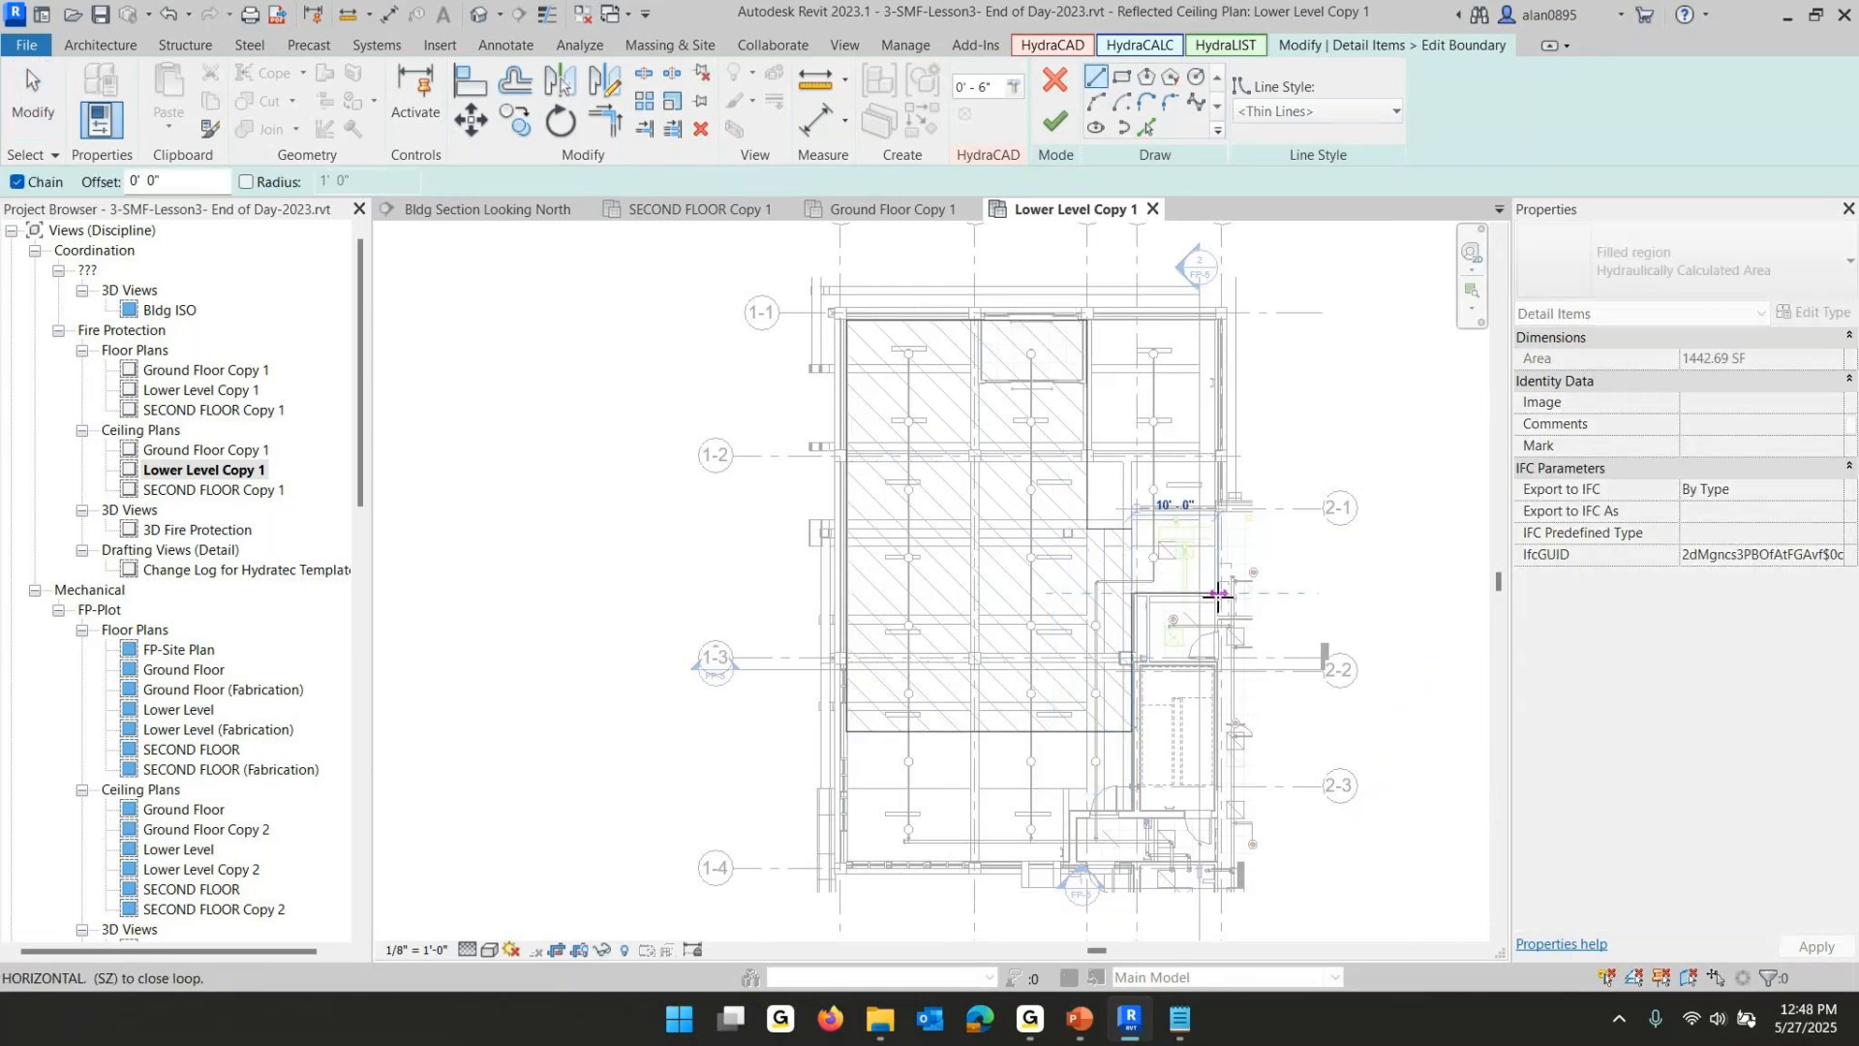
pyautogui.click(1218, 593)
pyautogui.click(1218, 528)
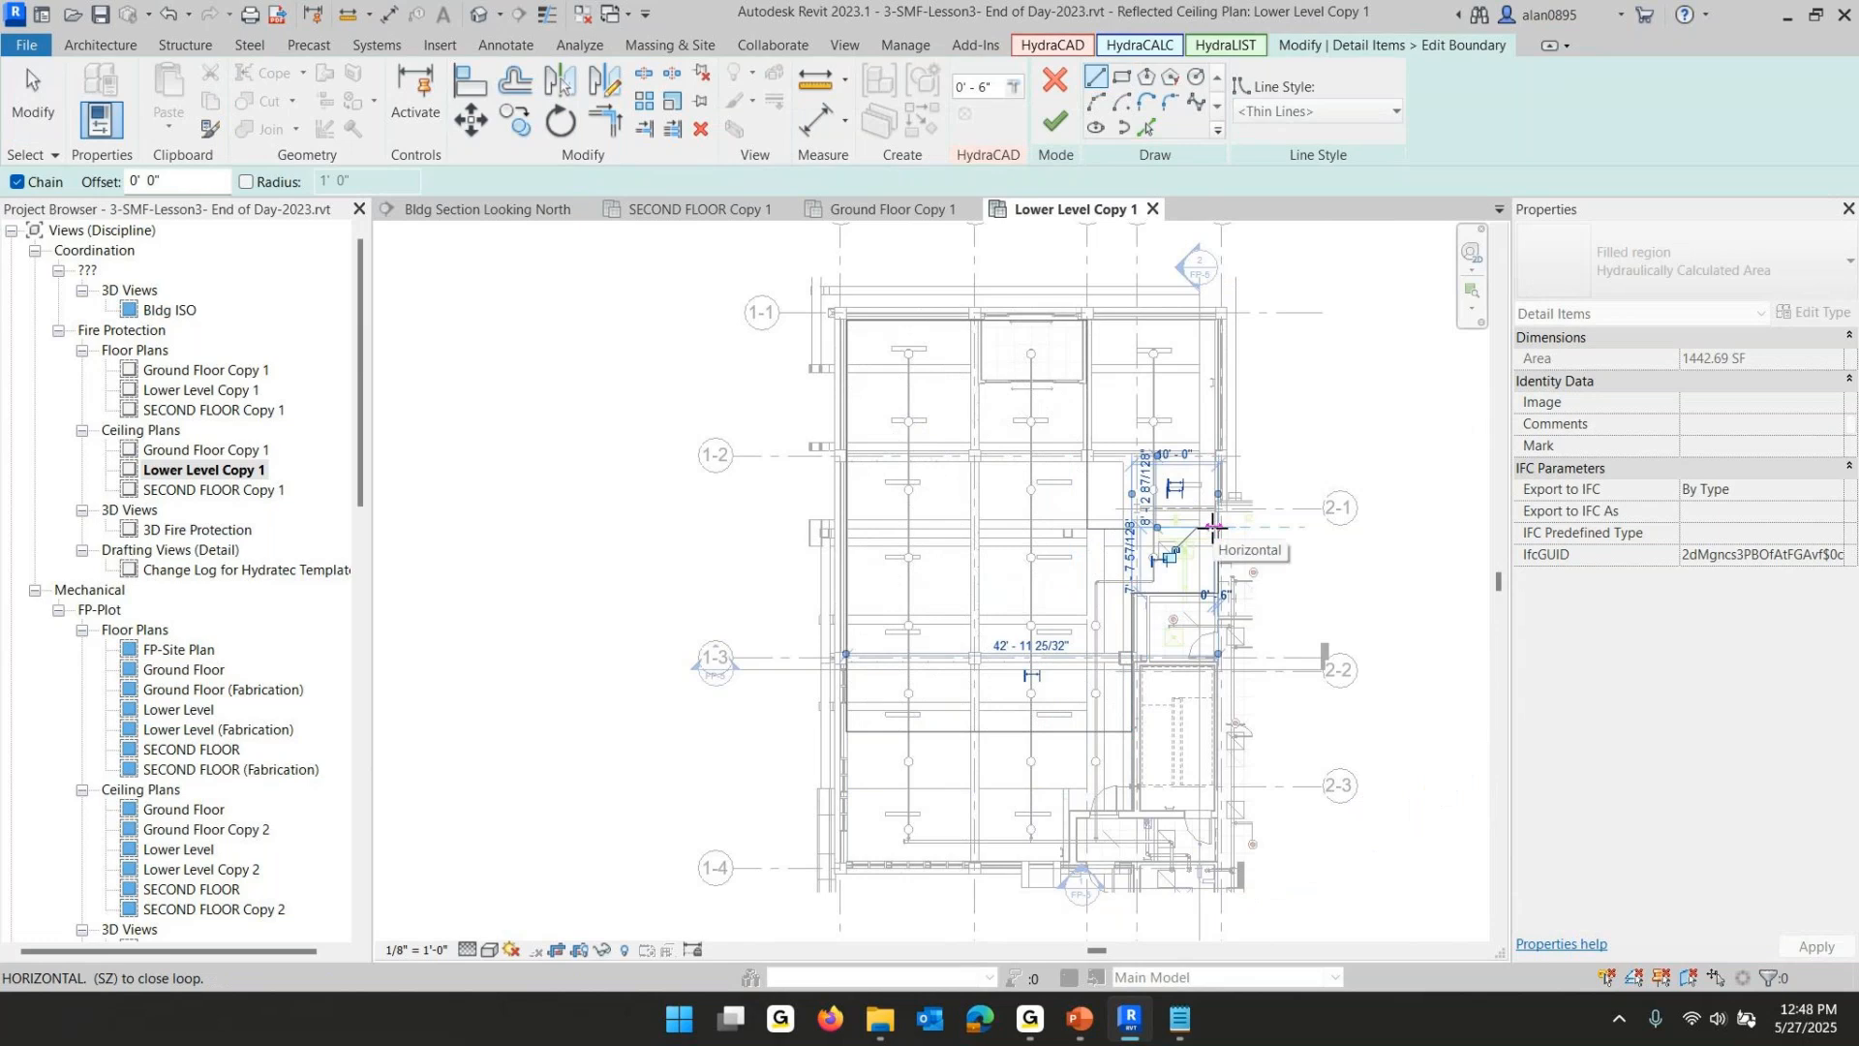
# - Extend the notch's upper edge east to meet the new vertical edge and finish the boundary edit
pyautogui.press('Escape')
pyautogui.press('Escape')
pyautogui.click(1109, 528)
pyautogui.moveTo(1119, 535); pyautogui.dragTo(1218, 527)
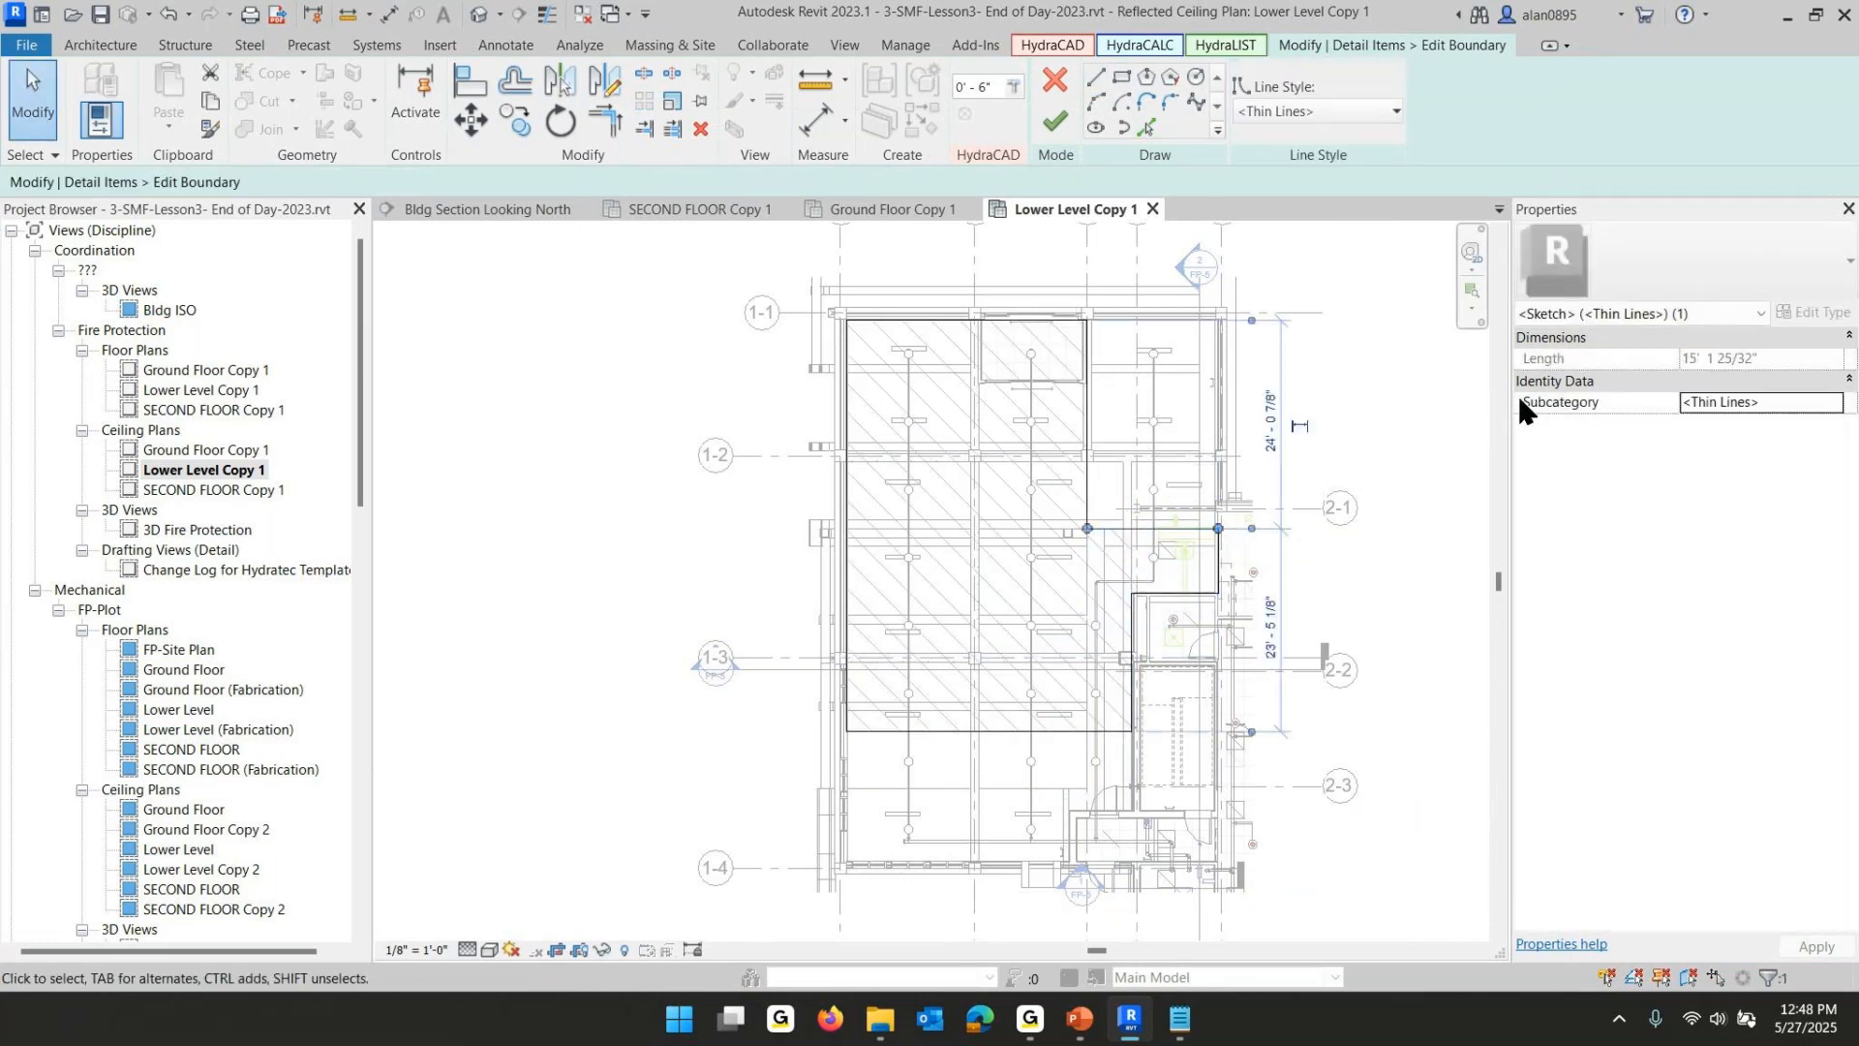
pyautogui.click(1055, 121)
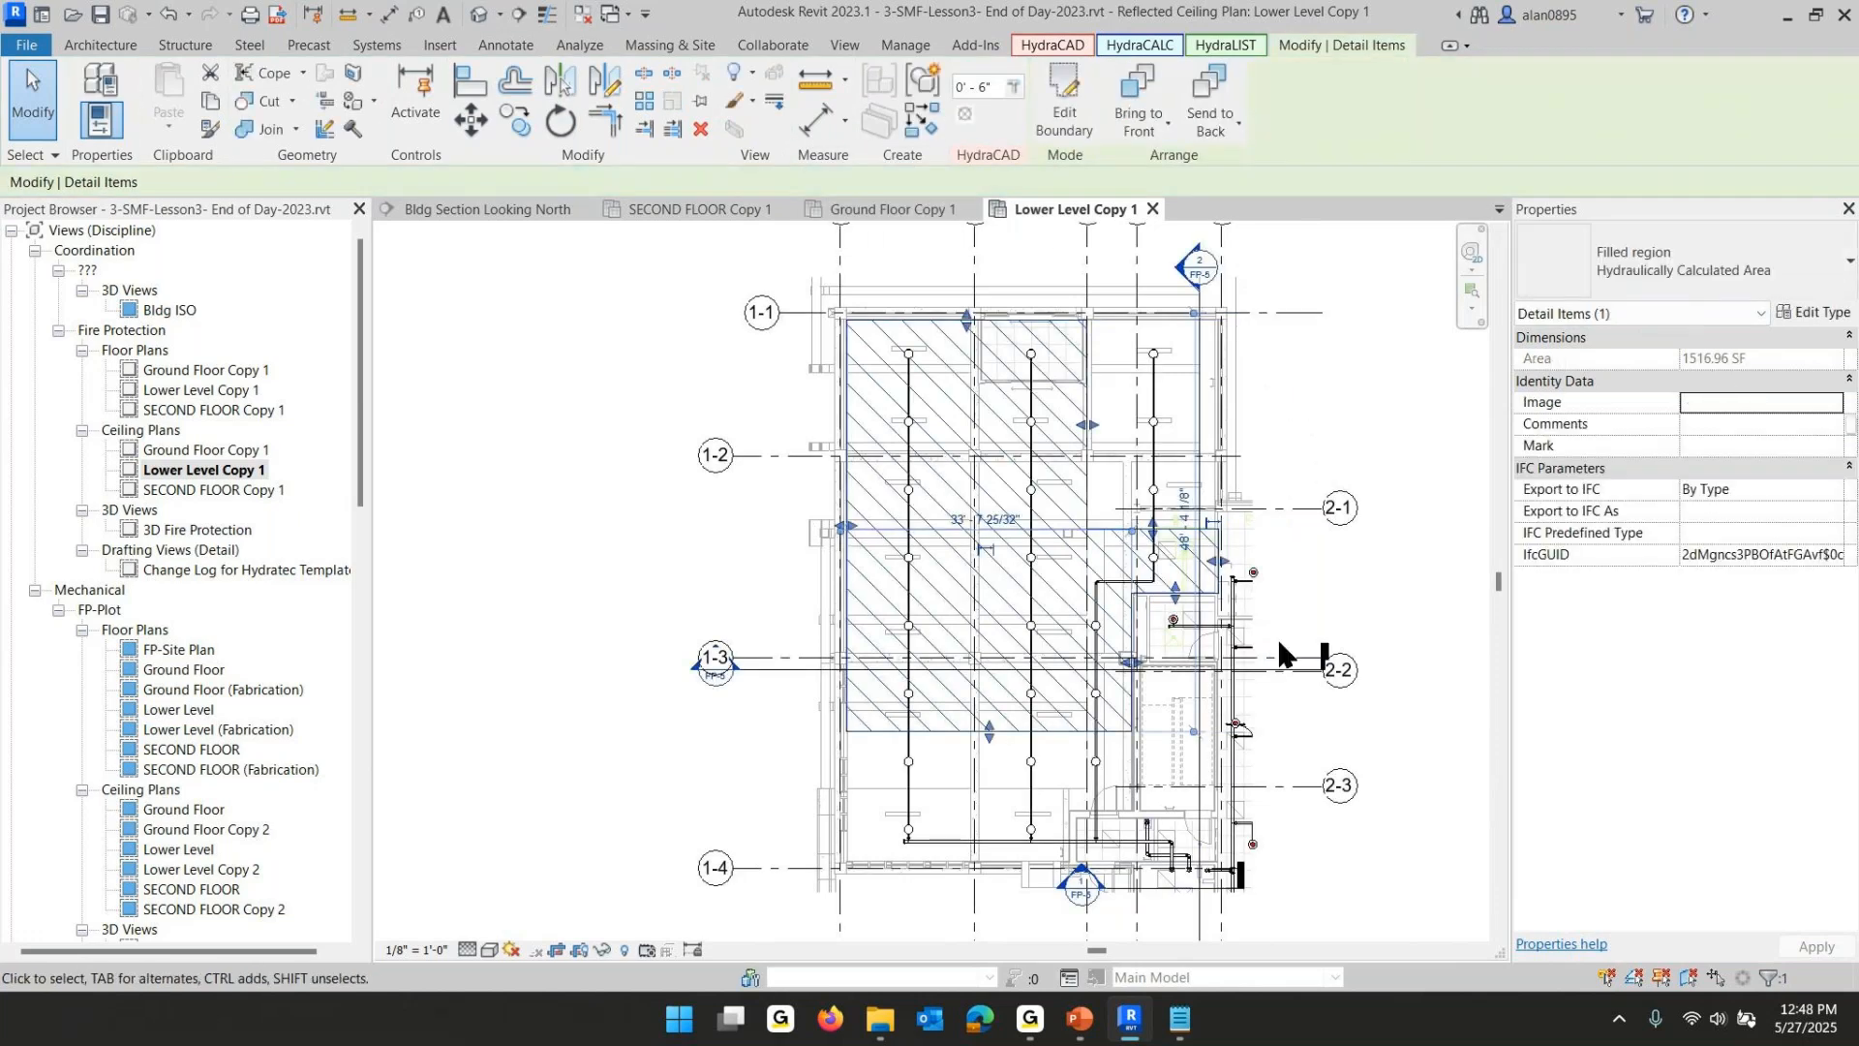
# - Select the lower-level filled region as a remote area, name it Loere Level, apply and finish
pyautogui.moveTo(1153, 527); pyautogui.dragTo(1154, 528)
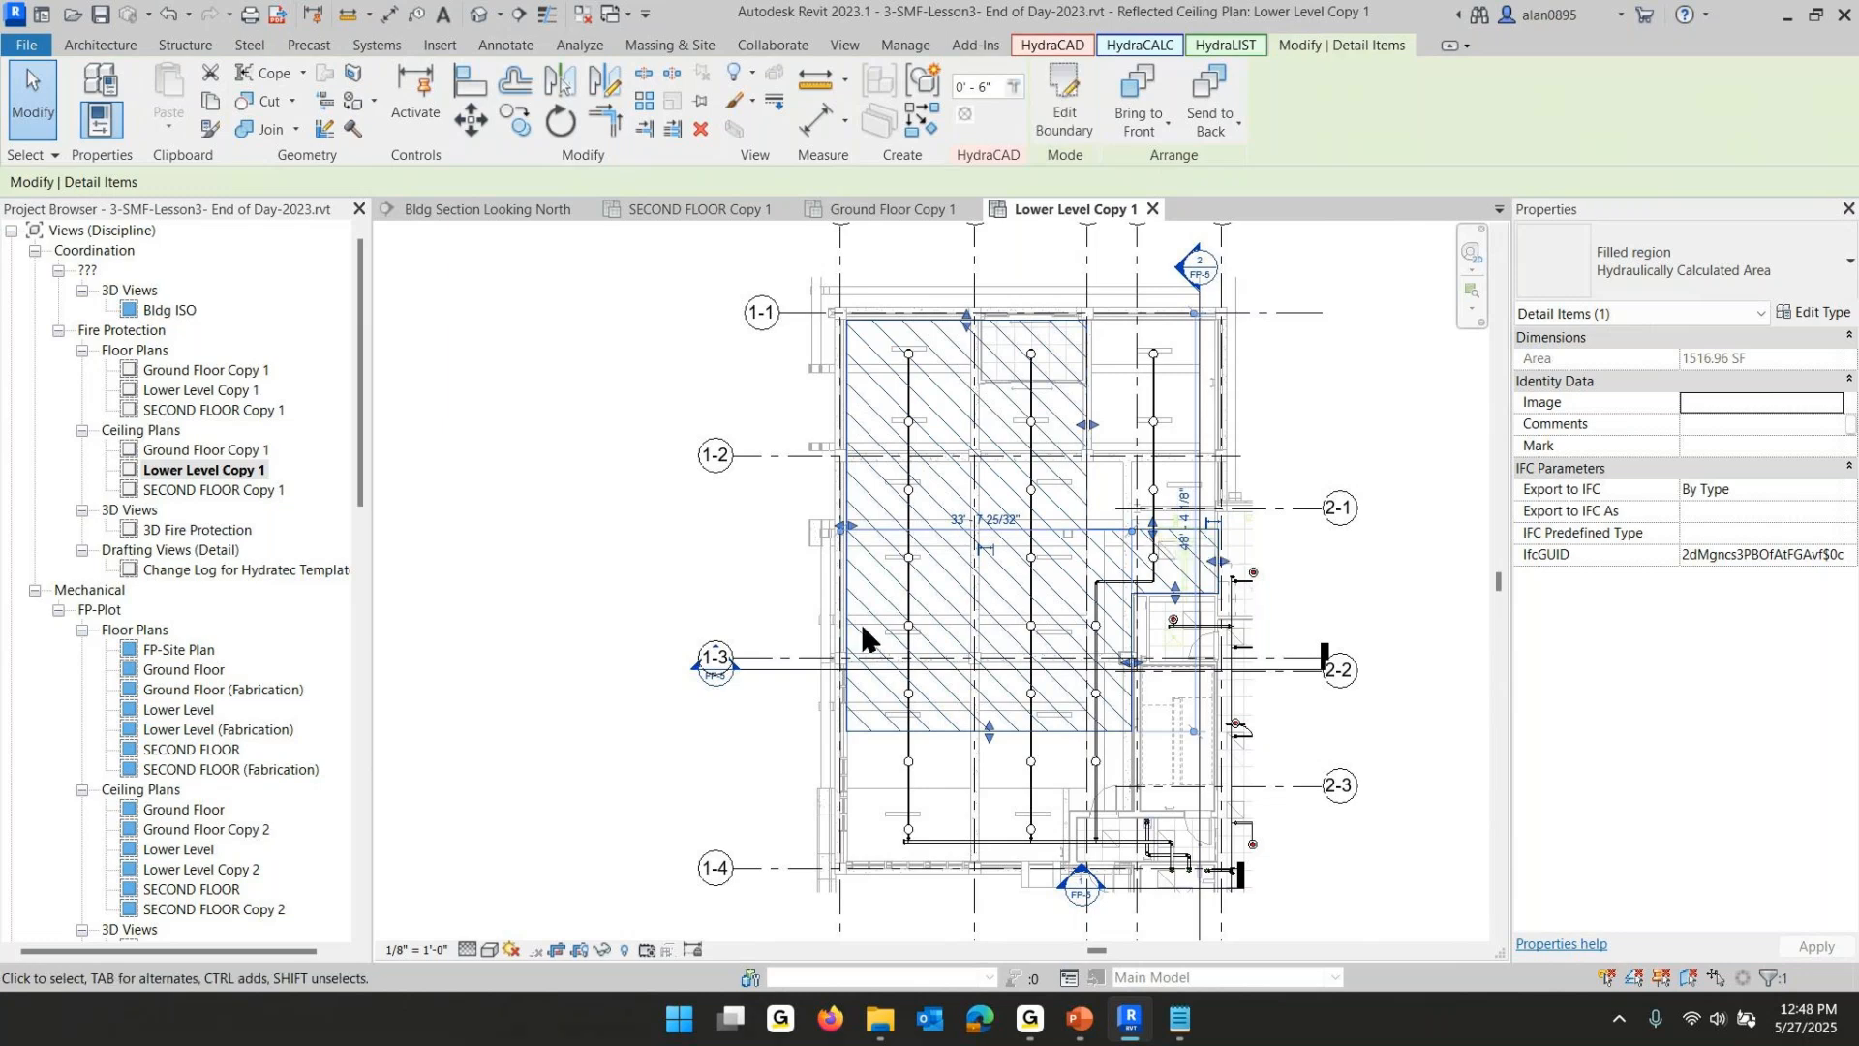
pyautogui.click(637, 531)
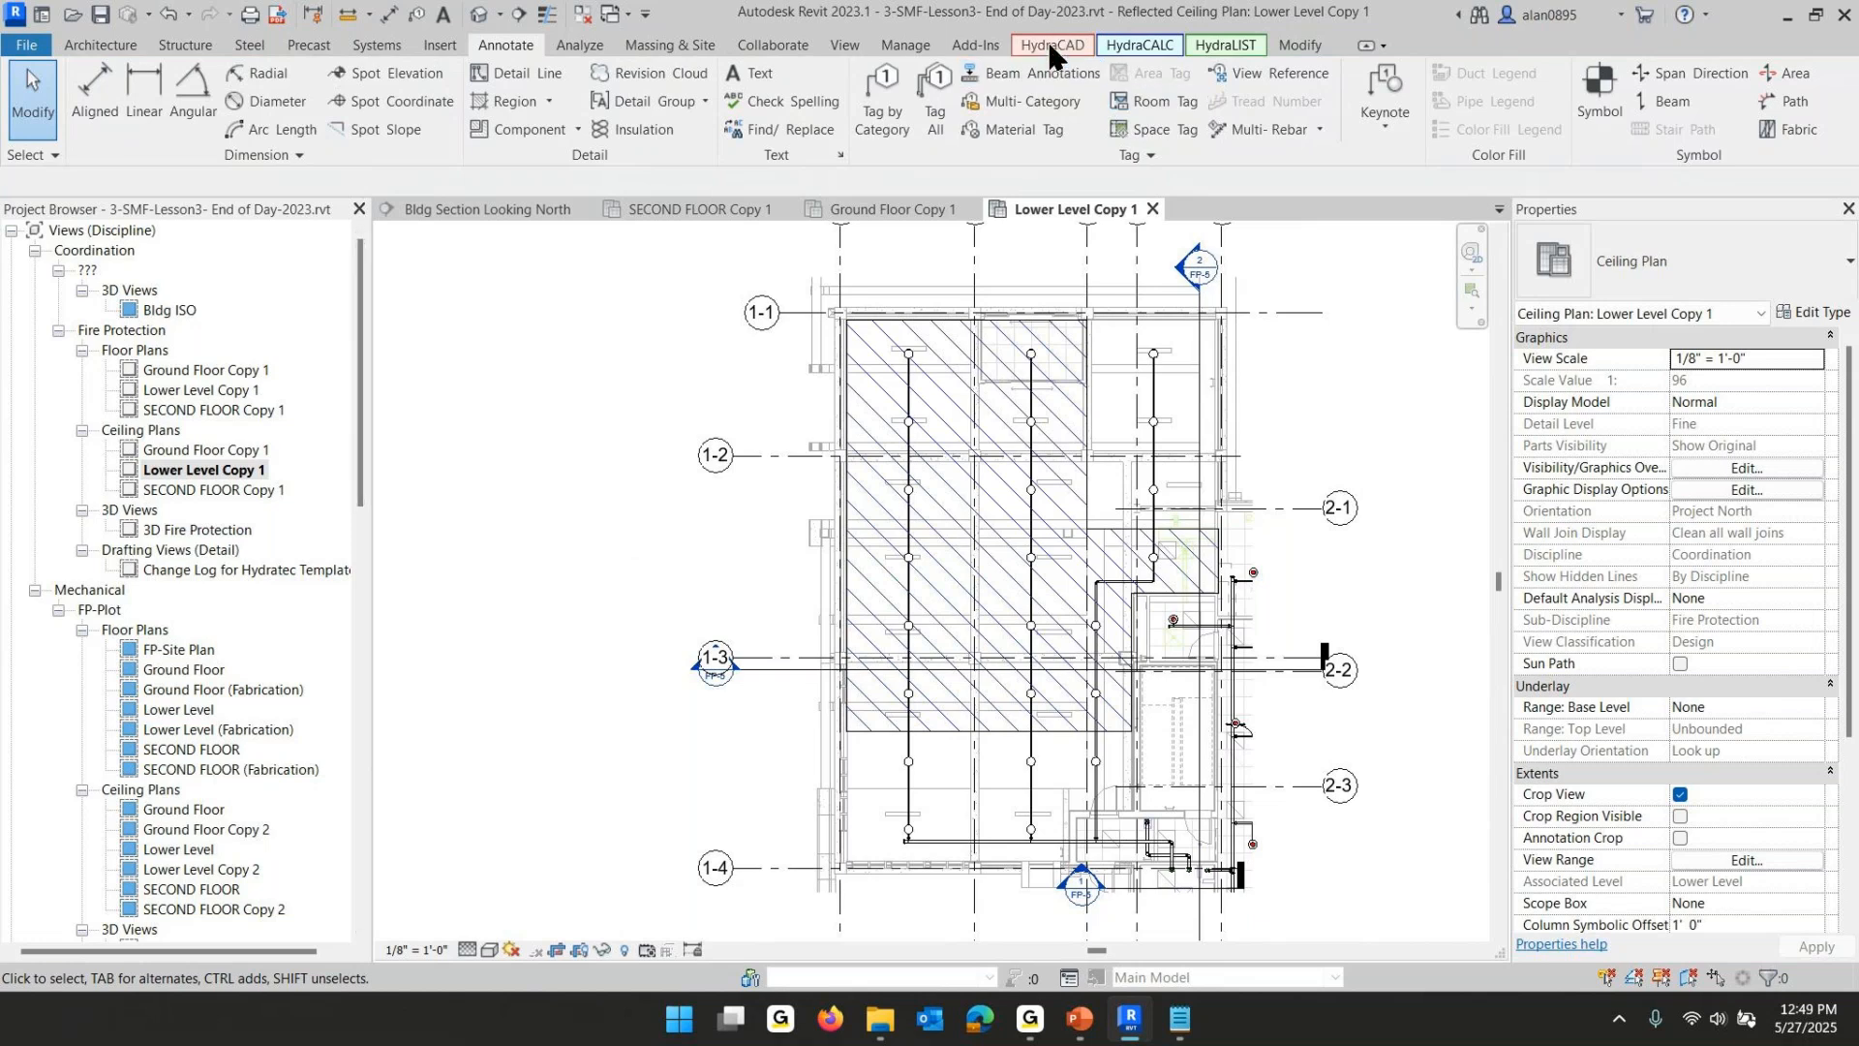
pyautogui.click(1163, 49)
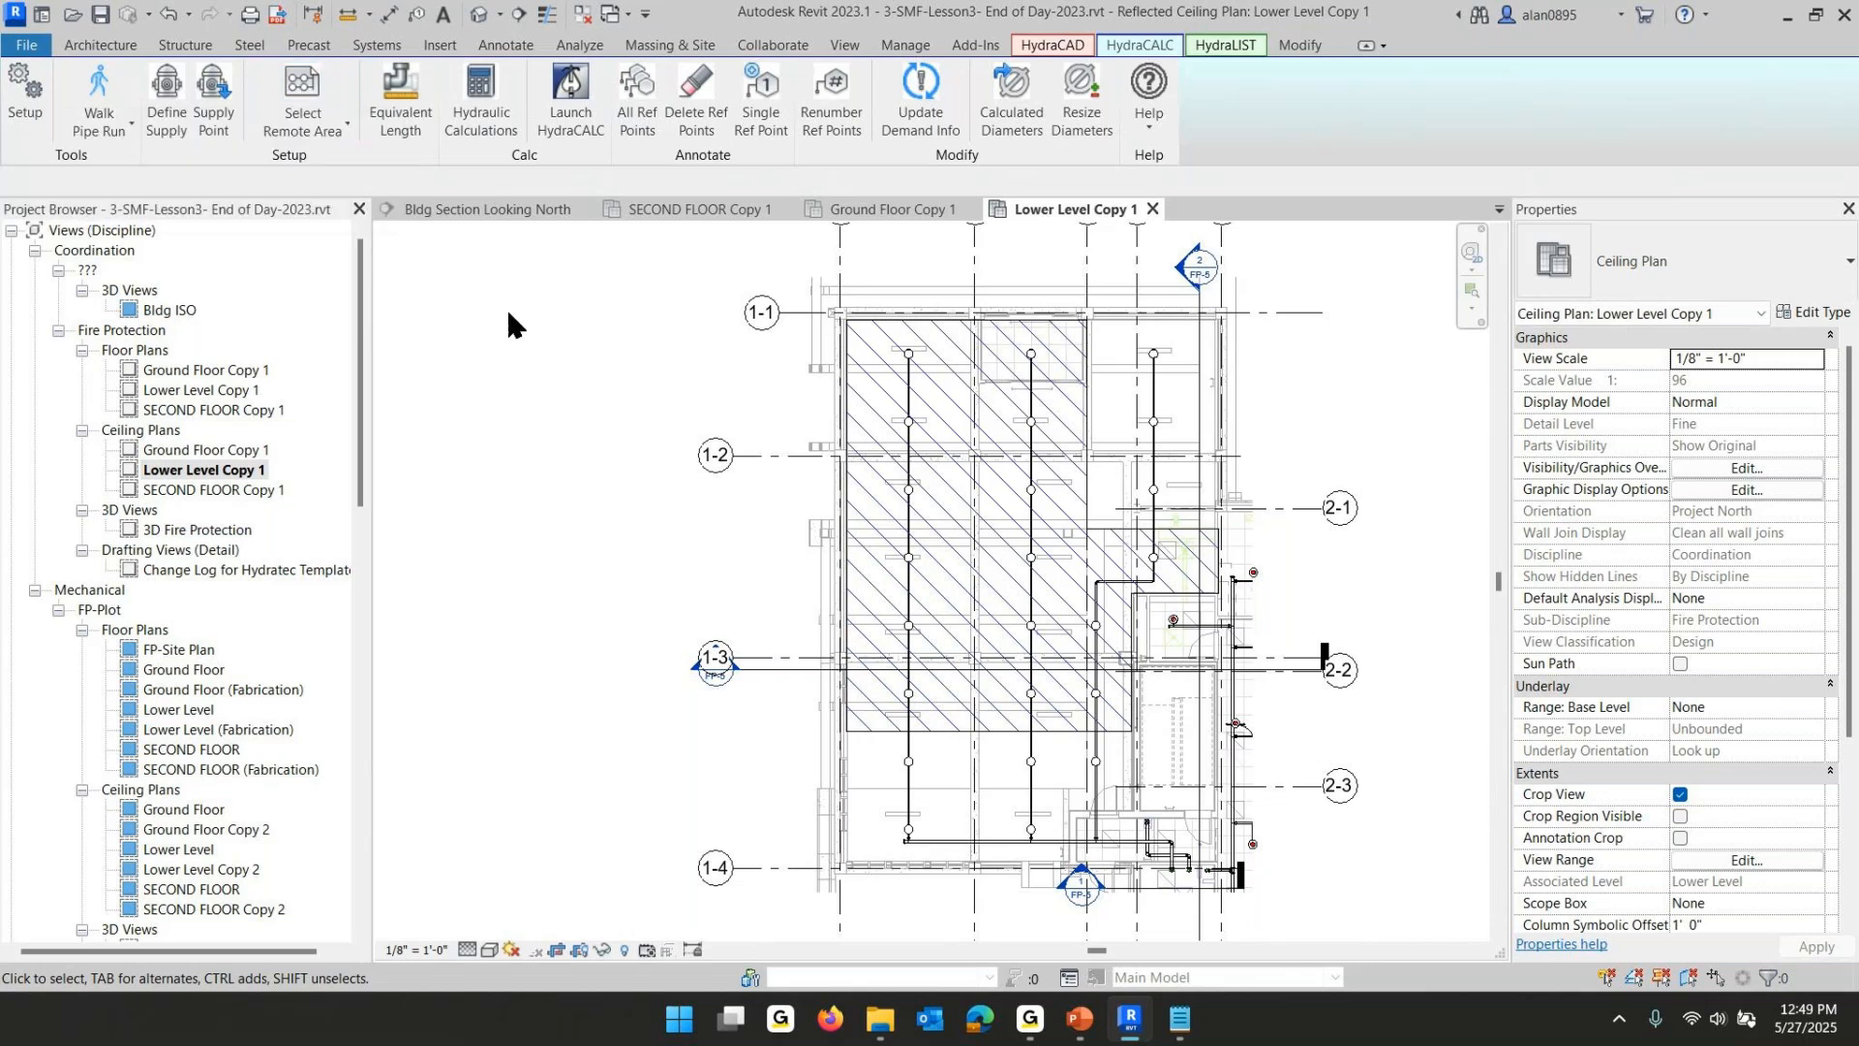
pyautogui.click(298, 84)
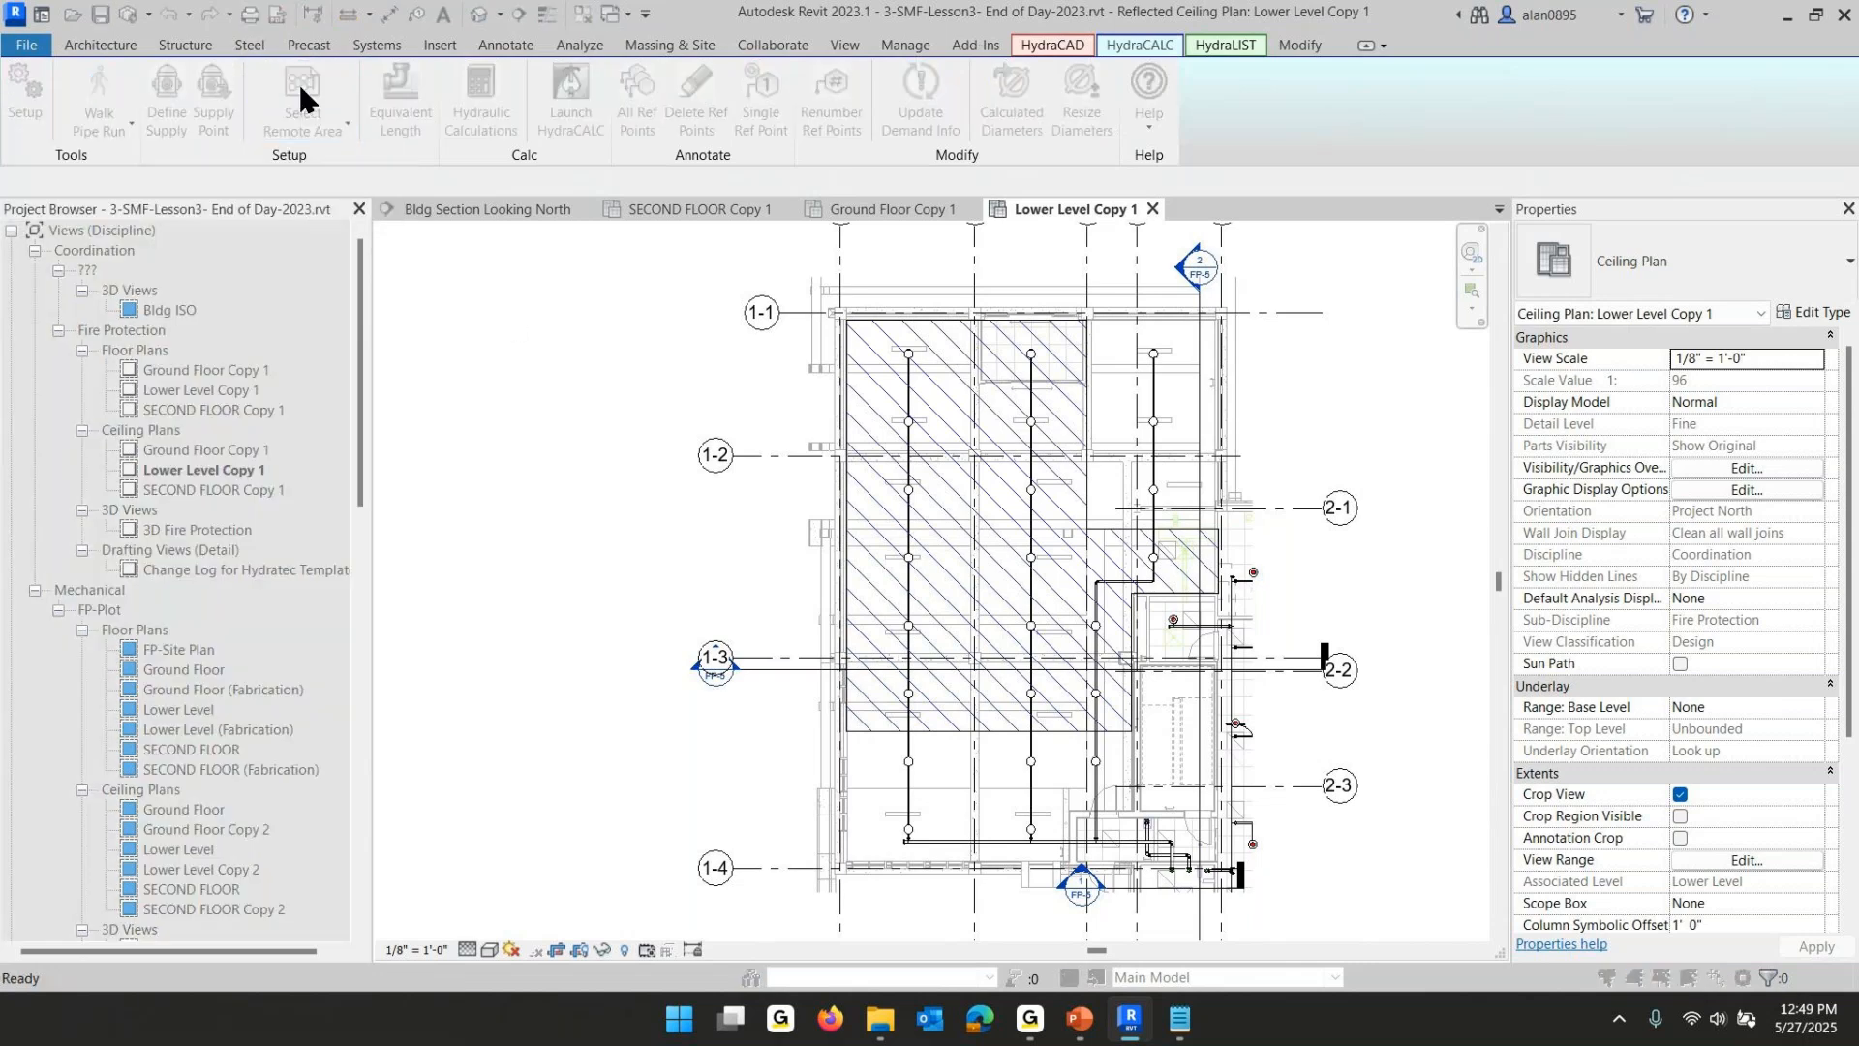
pyautogui.click(842, 413)
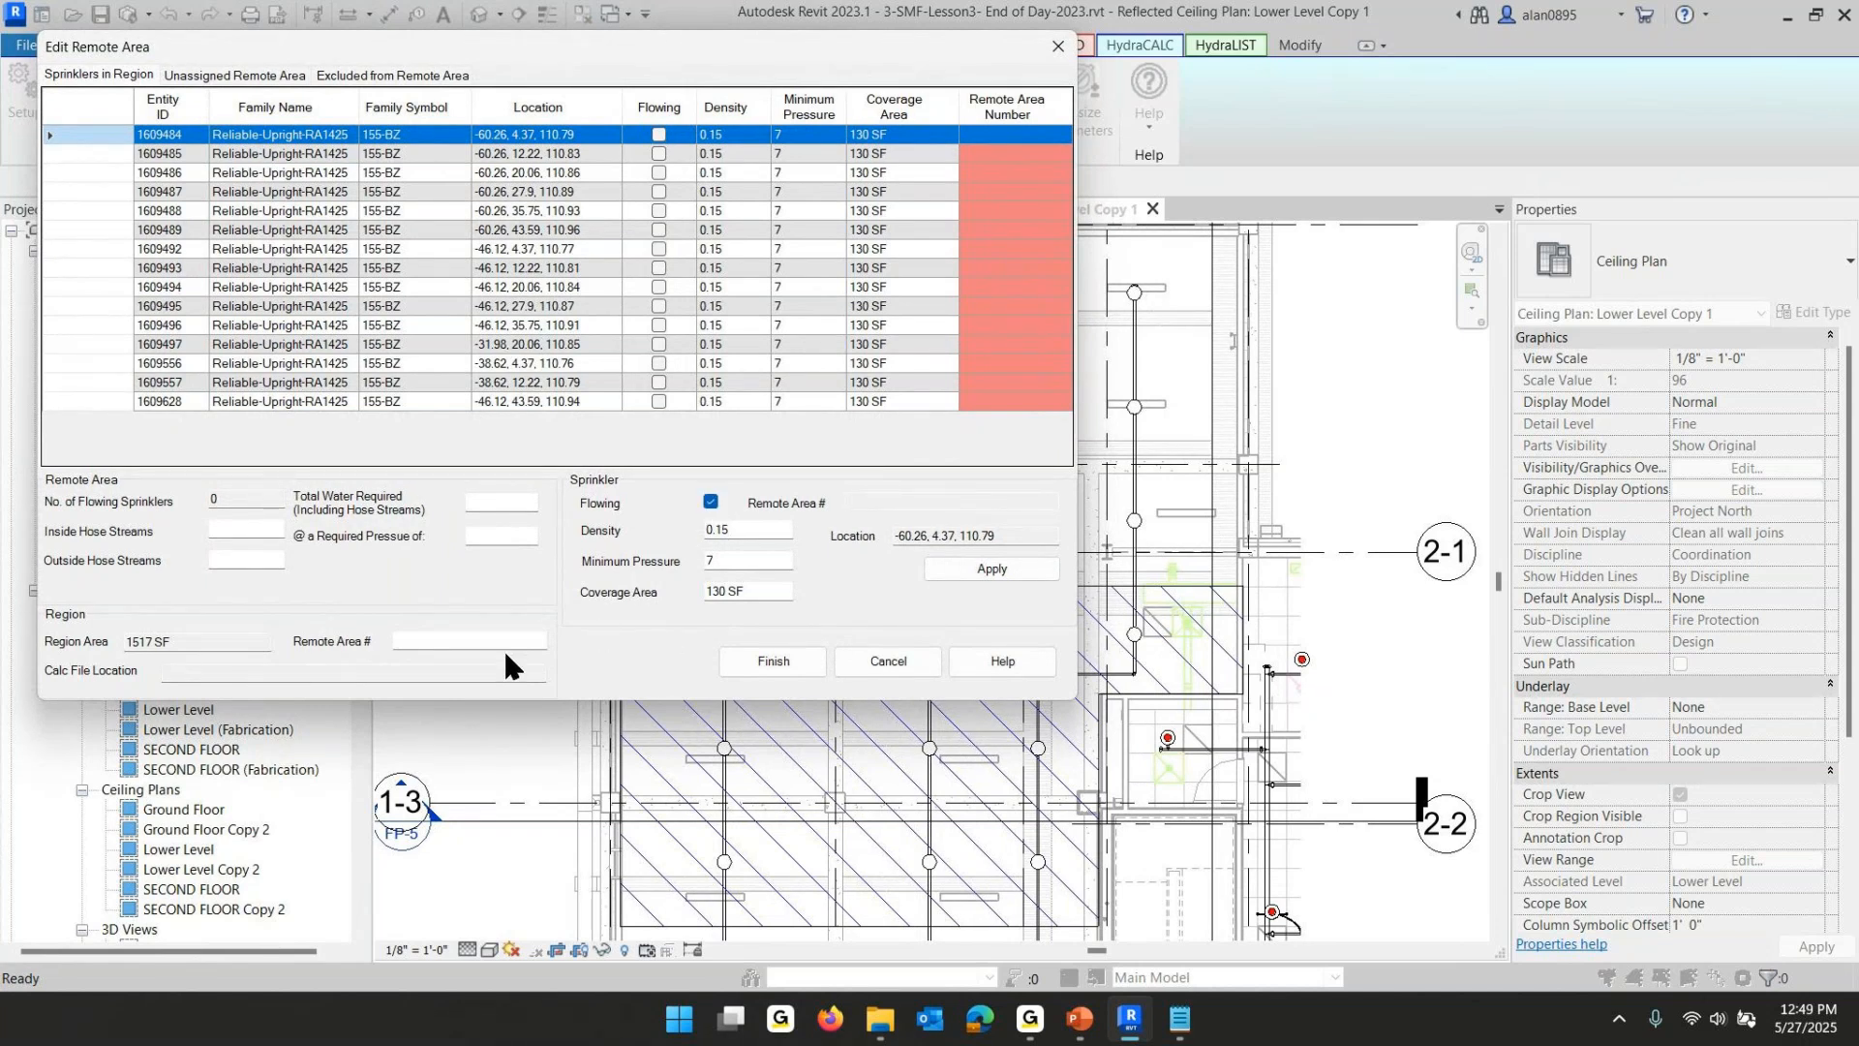
pyautogui.click(411, 636)
pyautogui.write('Lower Level')
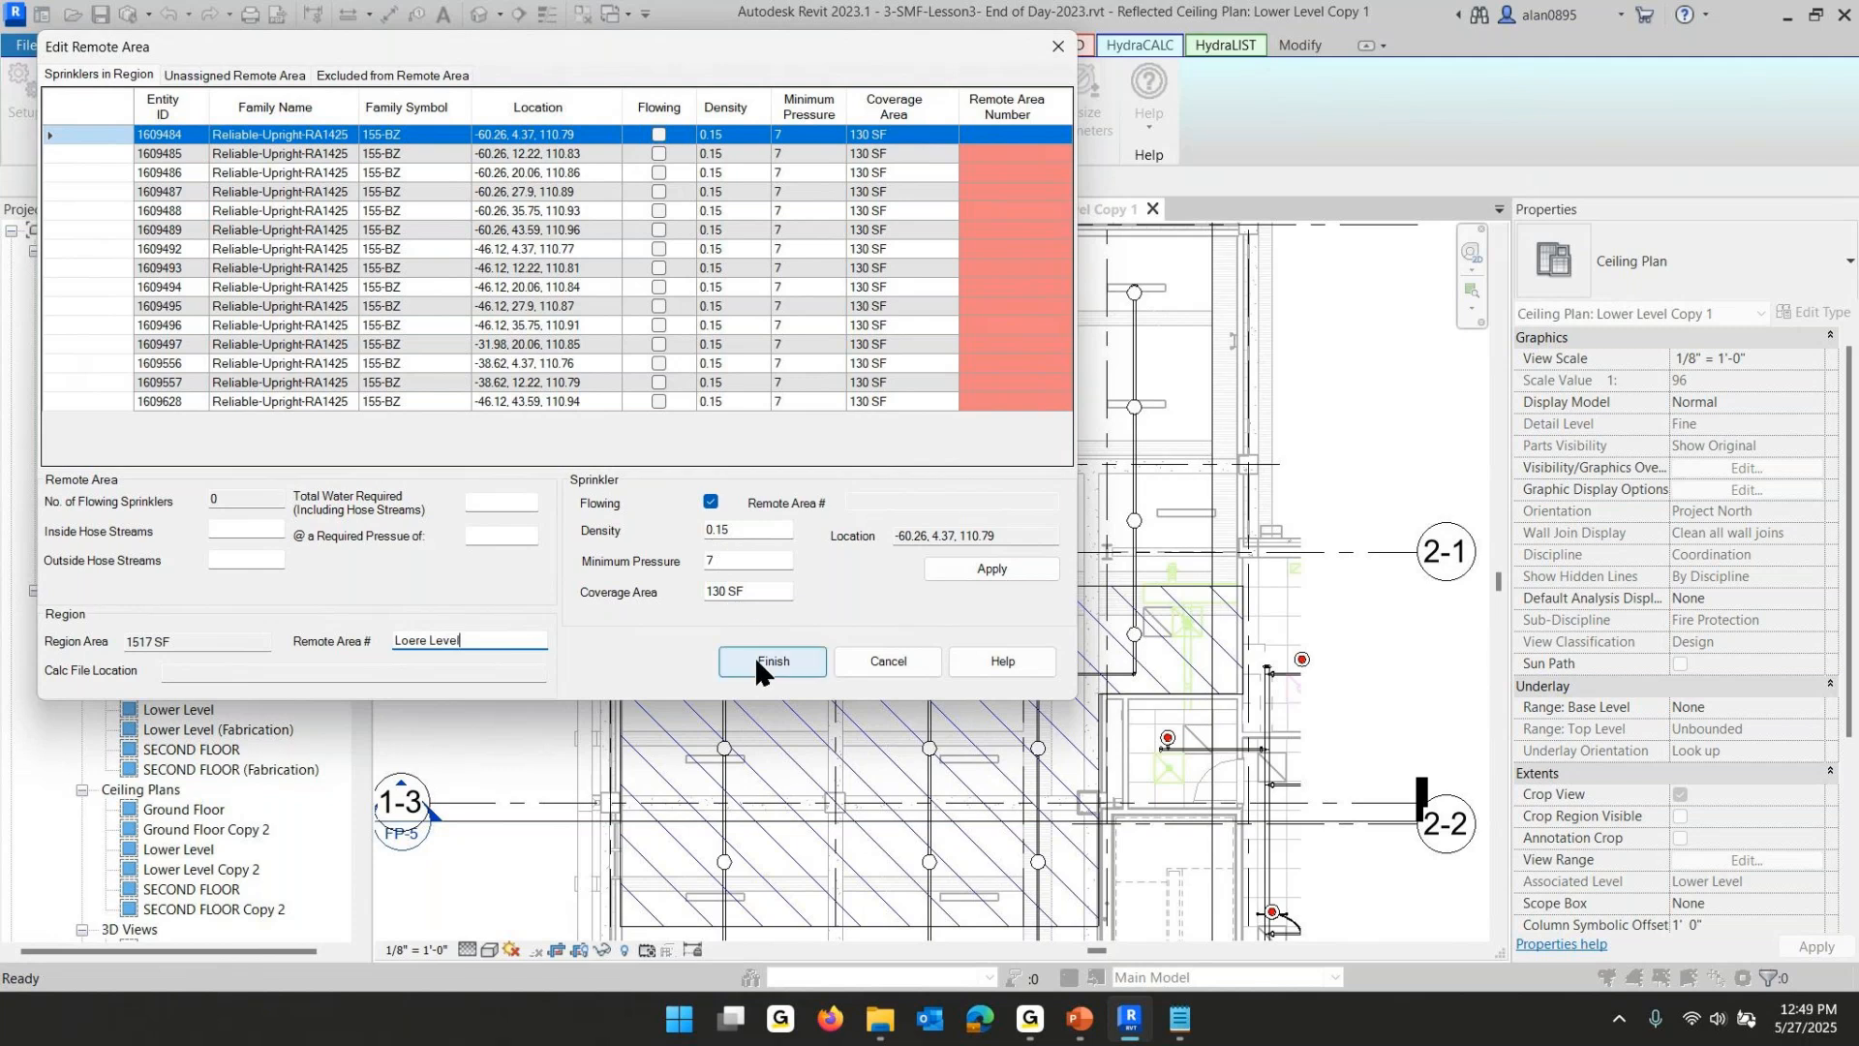
pyautogui.click(994, 569)
pyautogui.click(774, 673)
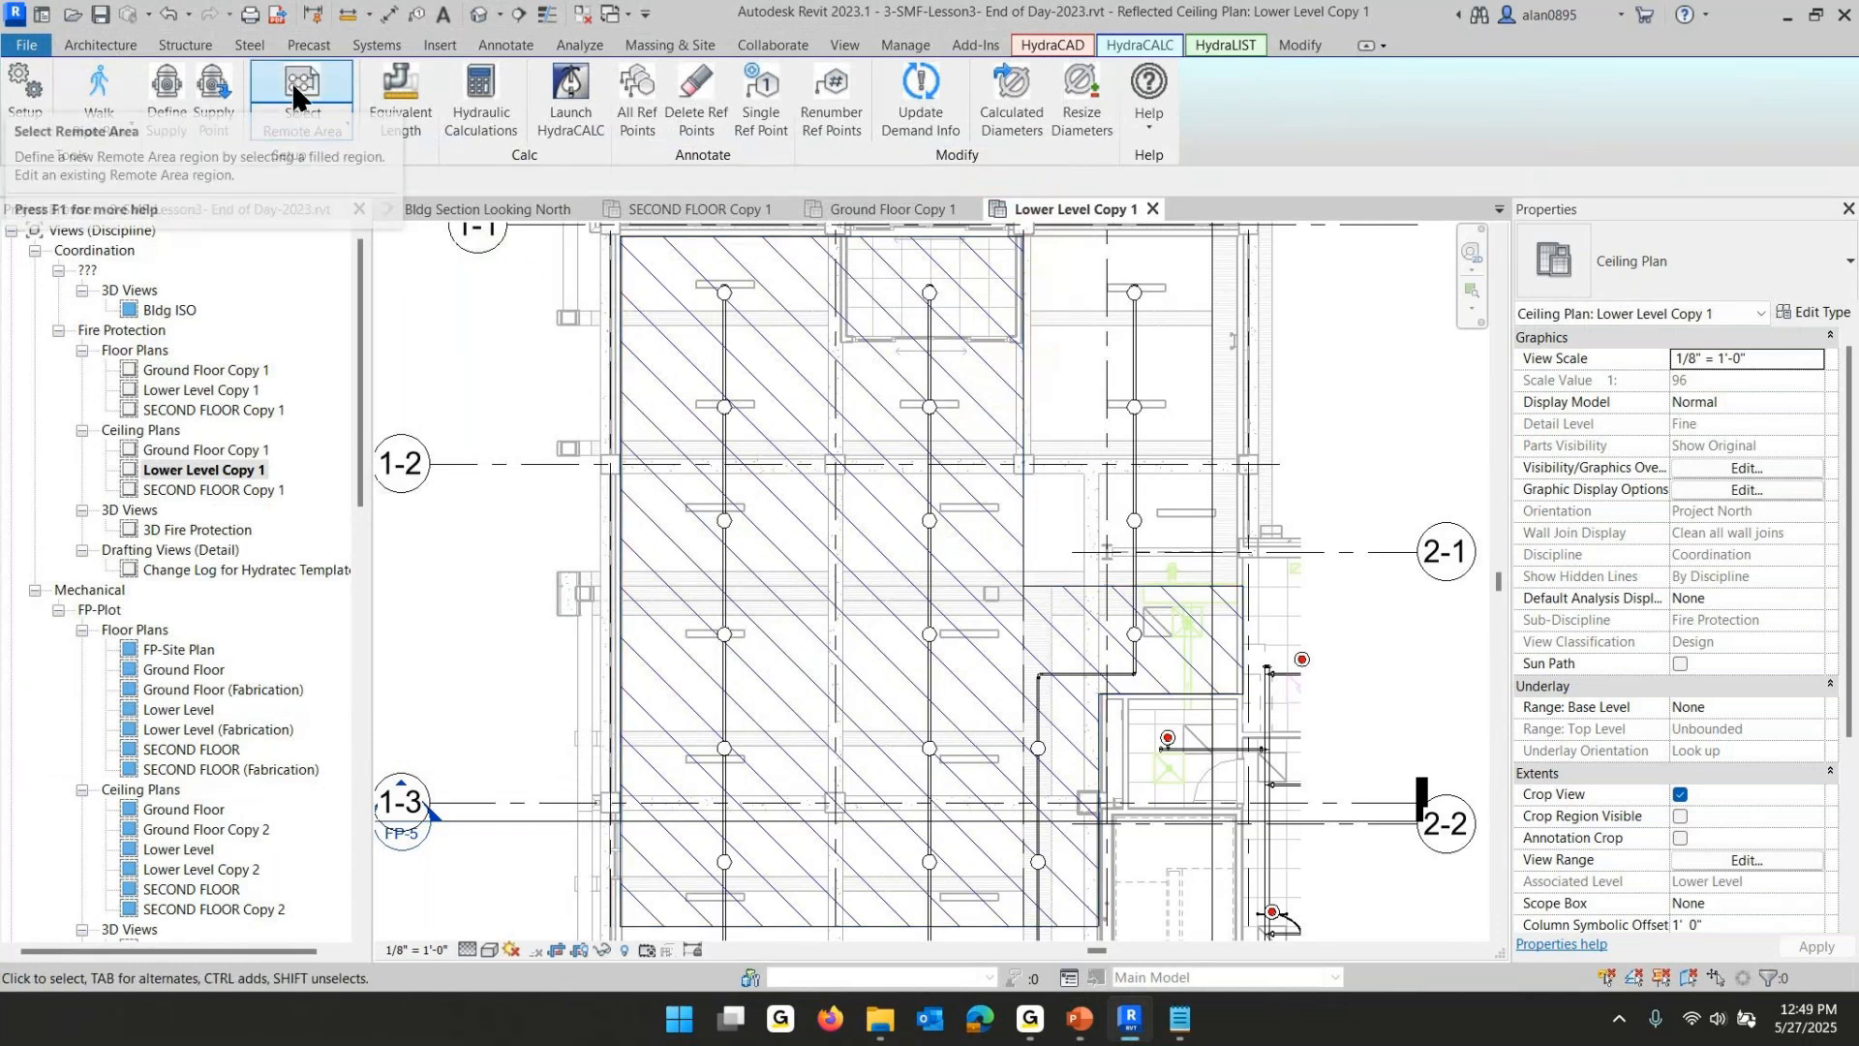
# - Reopen the lower-level remote area and set all its sprinklers to flowing
pyautogui.click(293, 94)
pyautogui.click(617, 354)
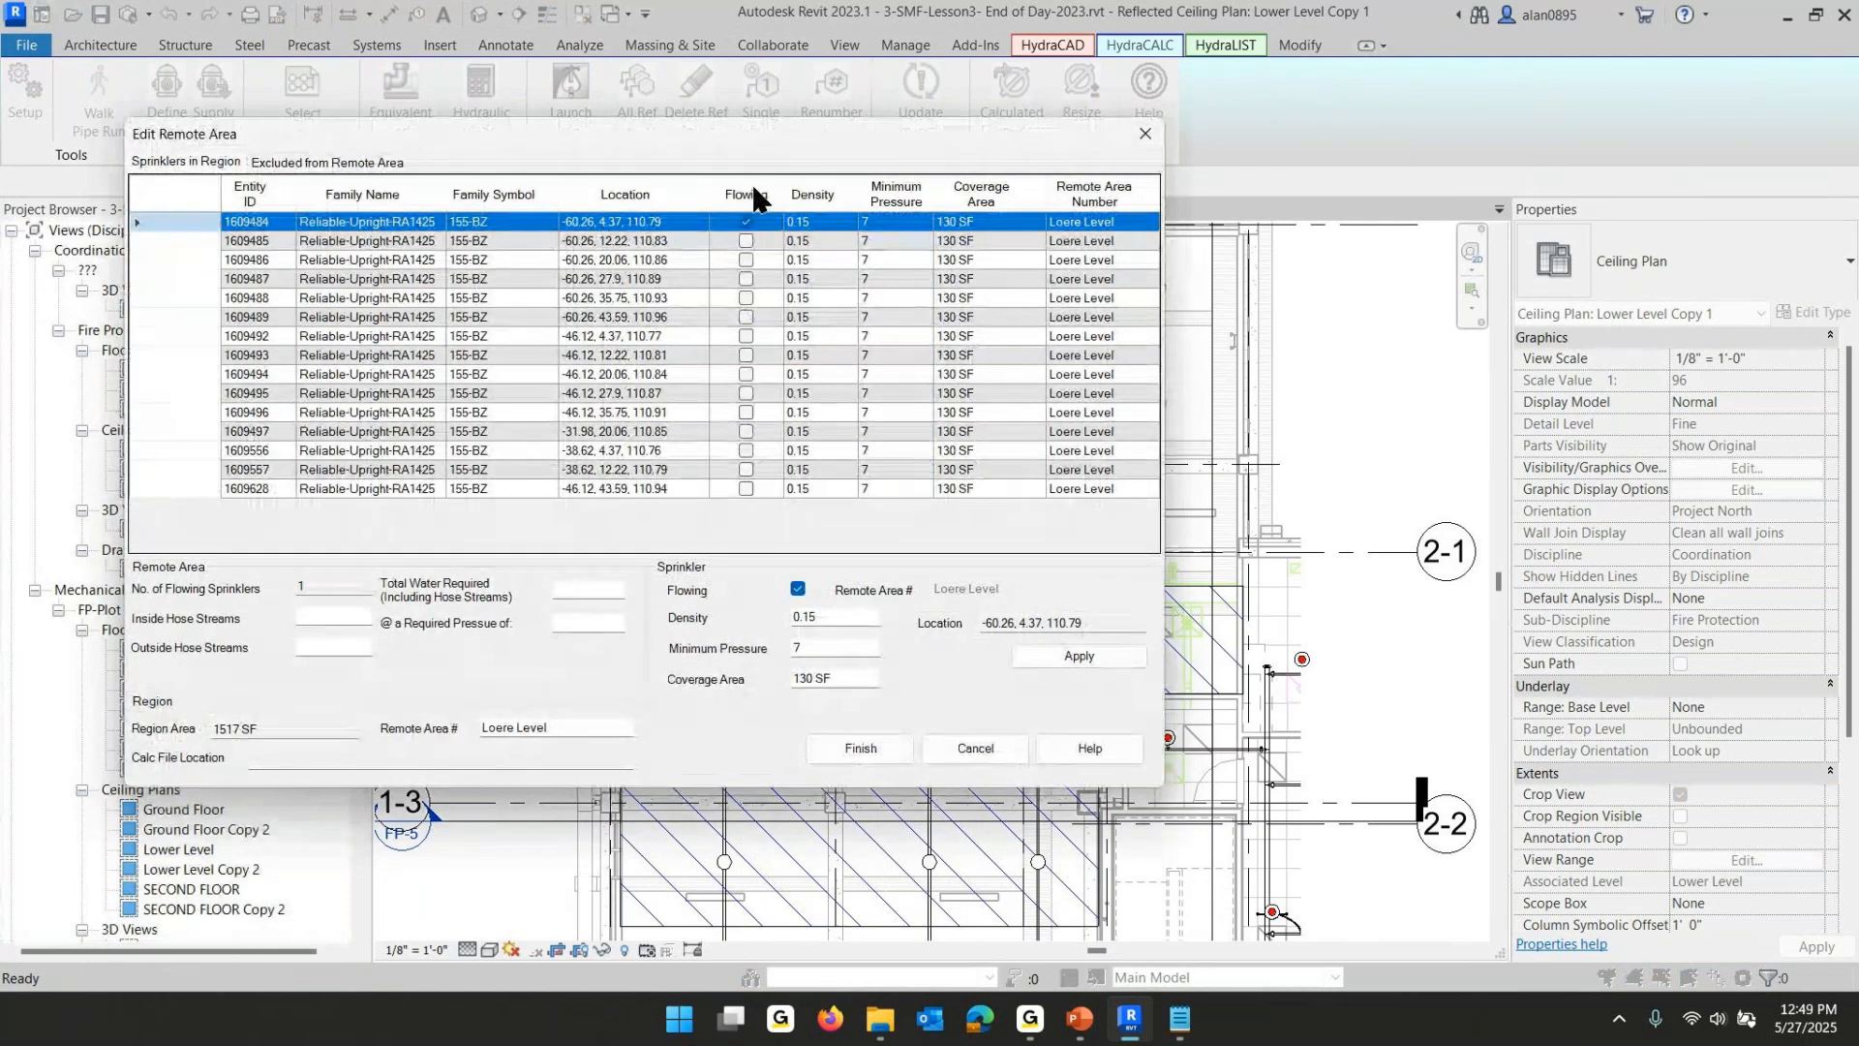
pyautogui.keyDown('shift'); pyautogui.click(263, 484); pyautogui.keyUp('shift')
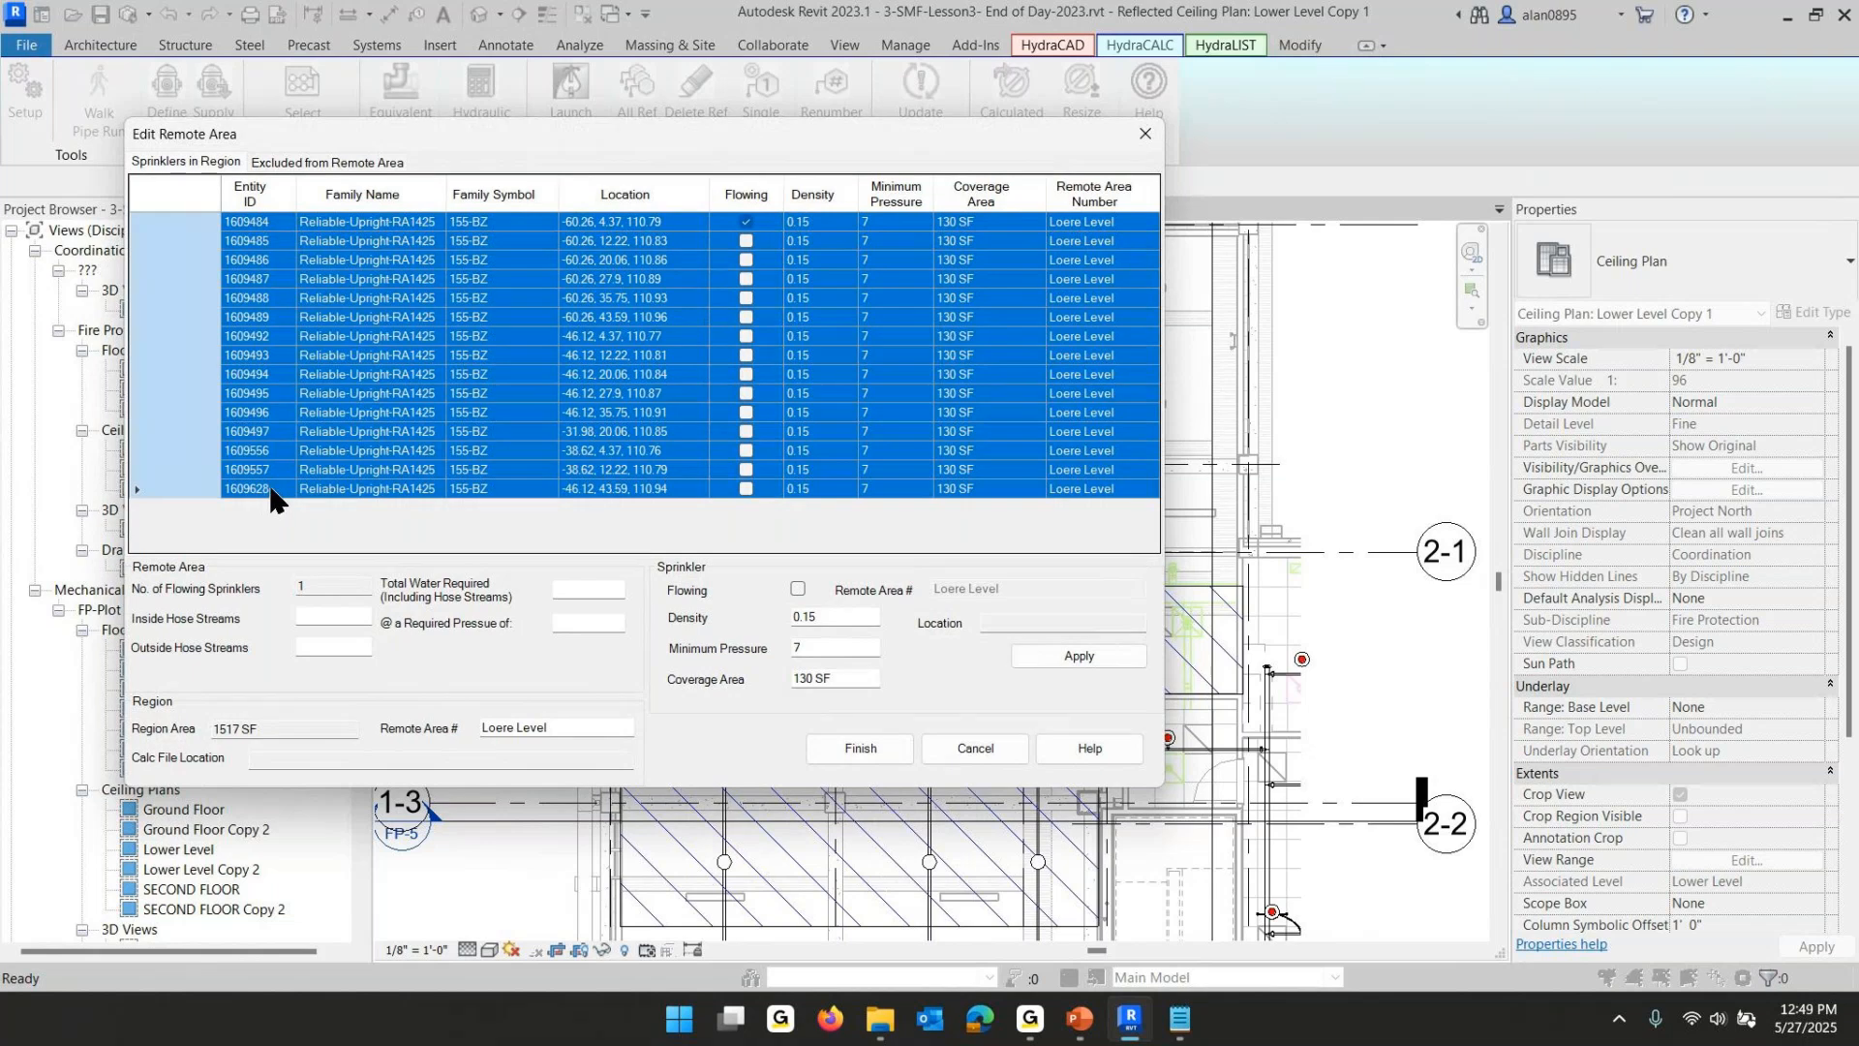
pyautogui.click(752, 488)
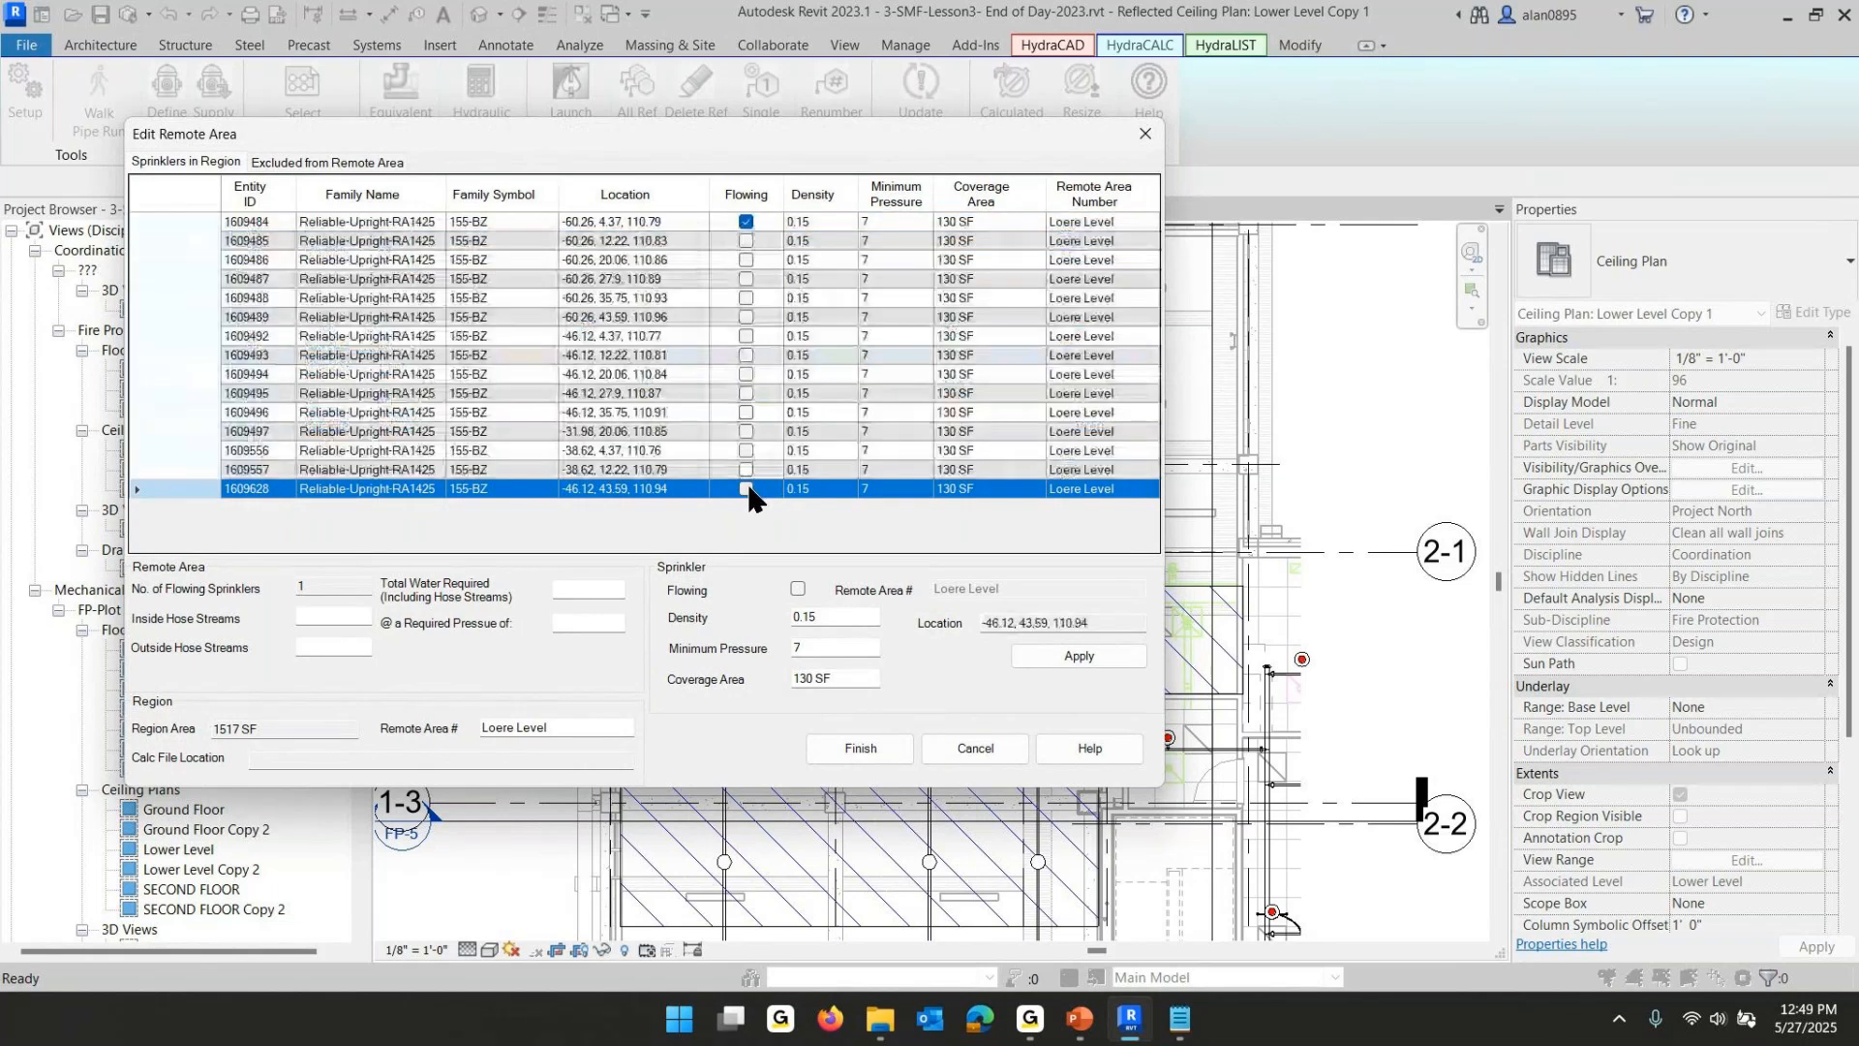
pyautogui.keyDown('shift'); pyautogui.click(191, 221); pyautogui.keyUp('shift')
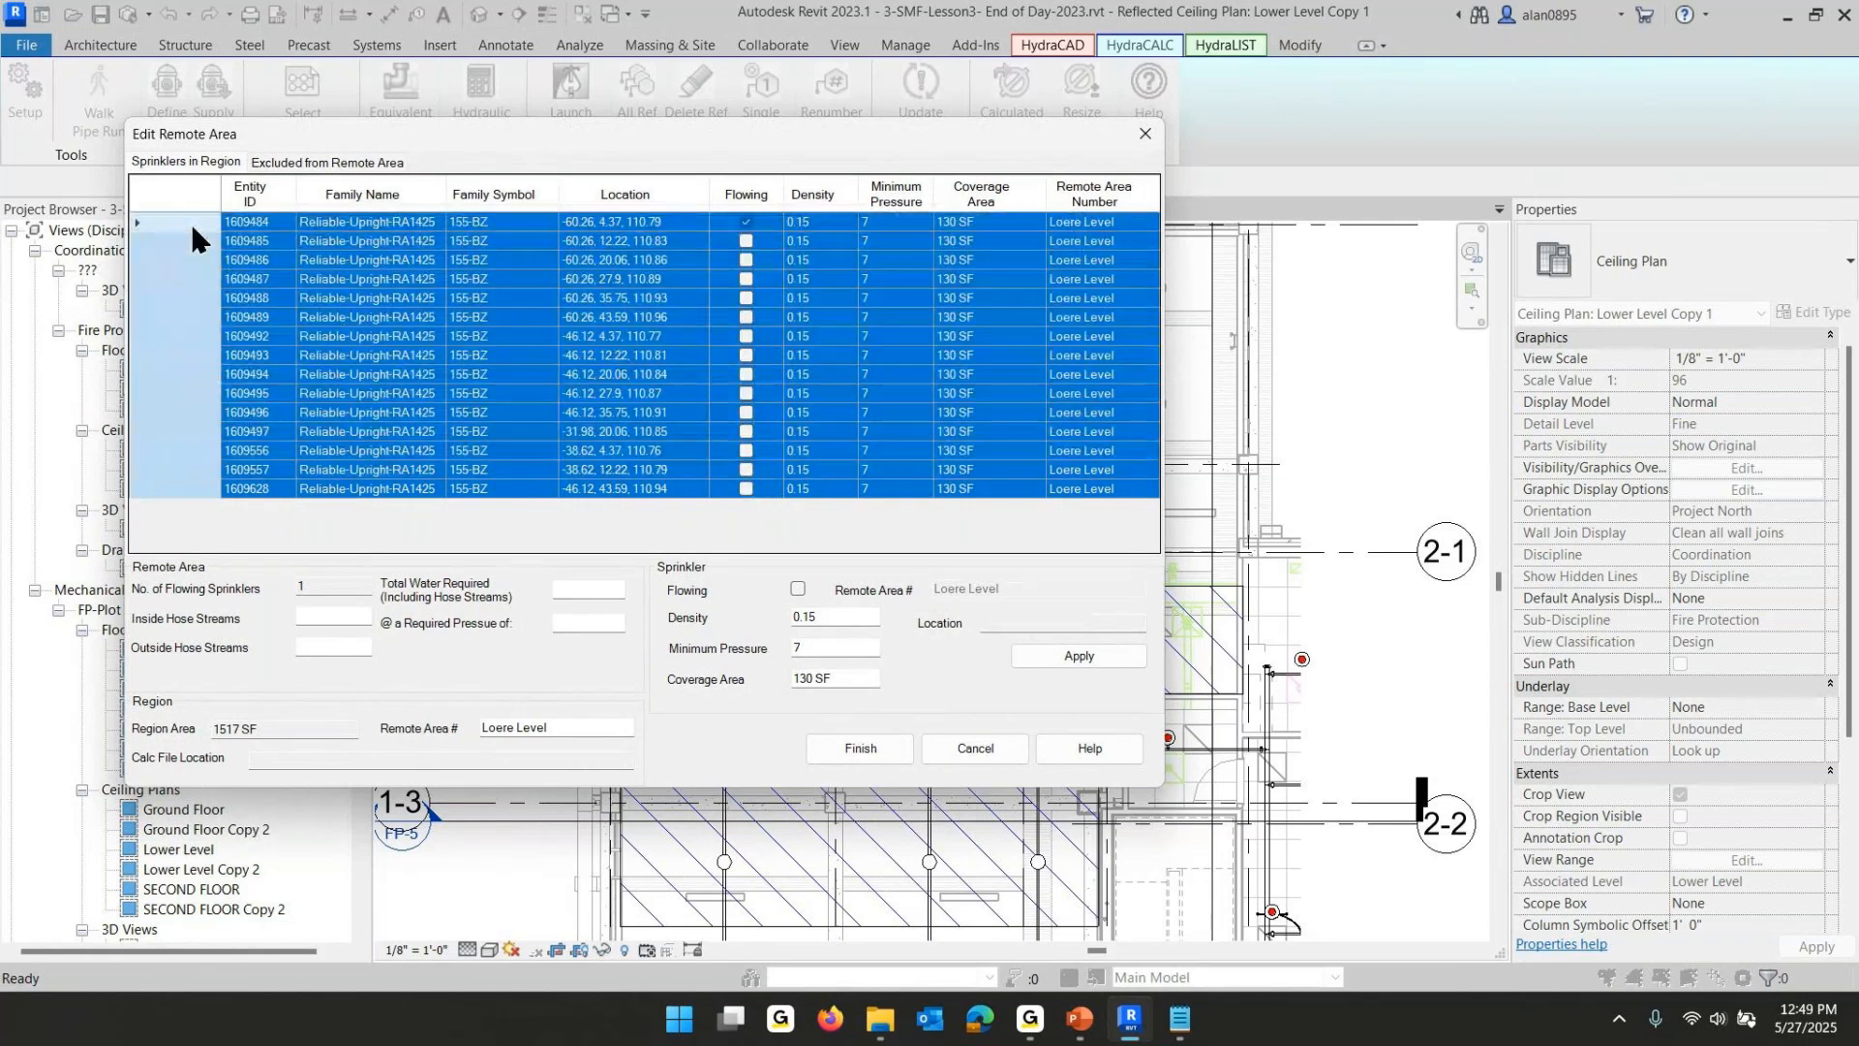
pyautogui.click(797, 588)
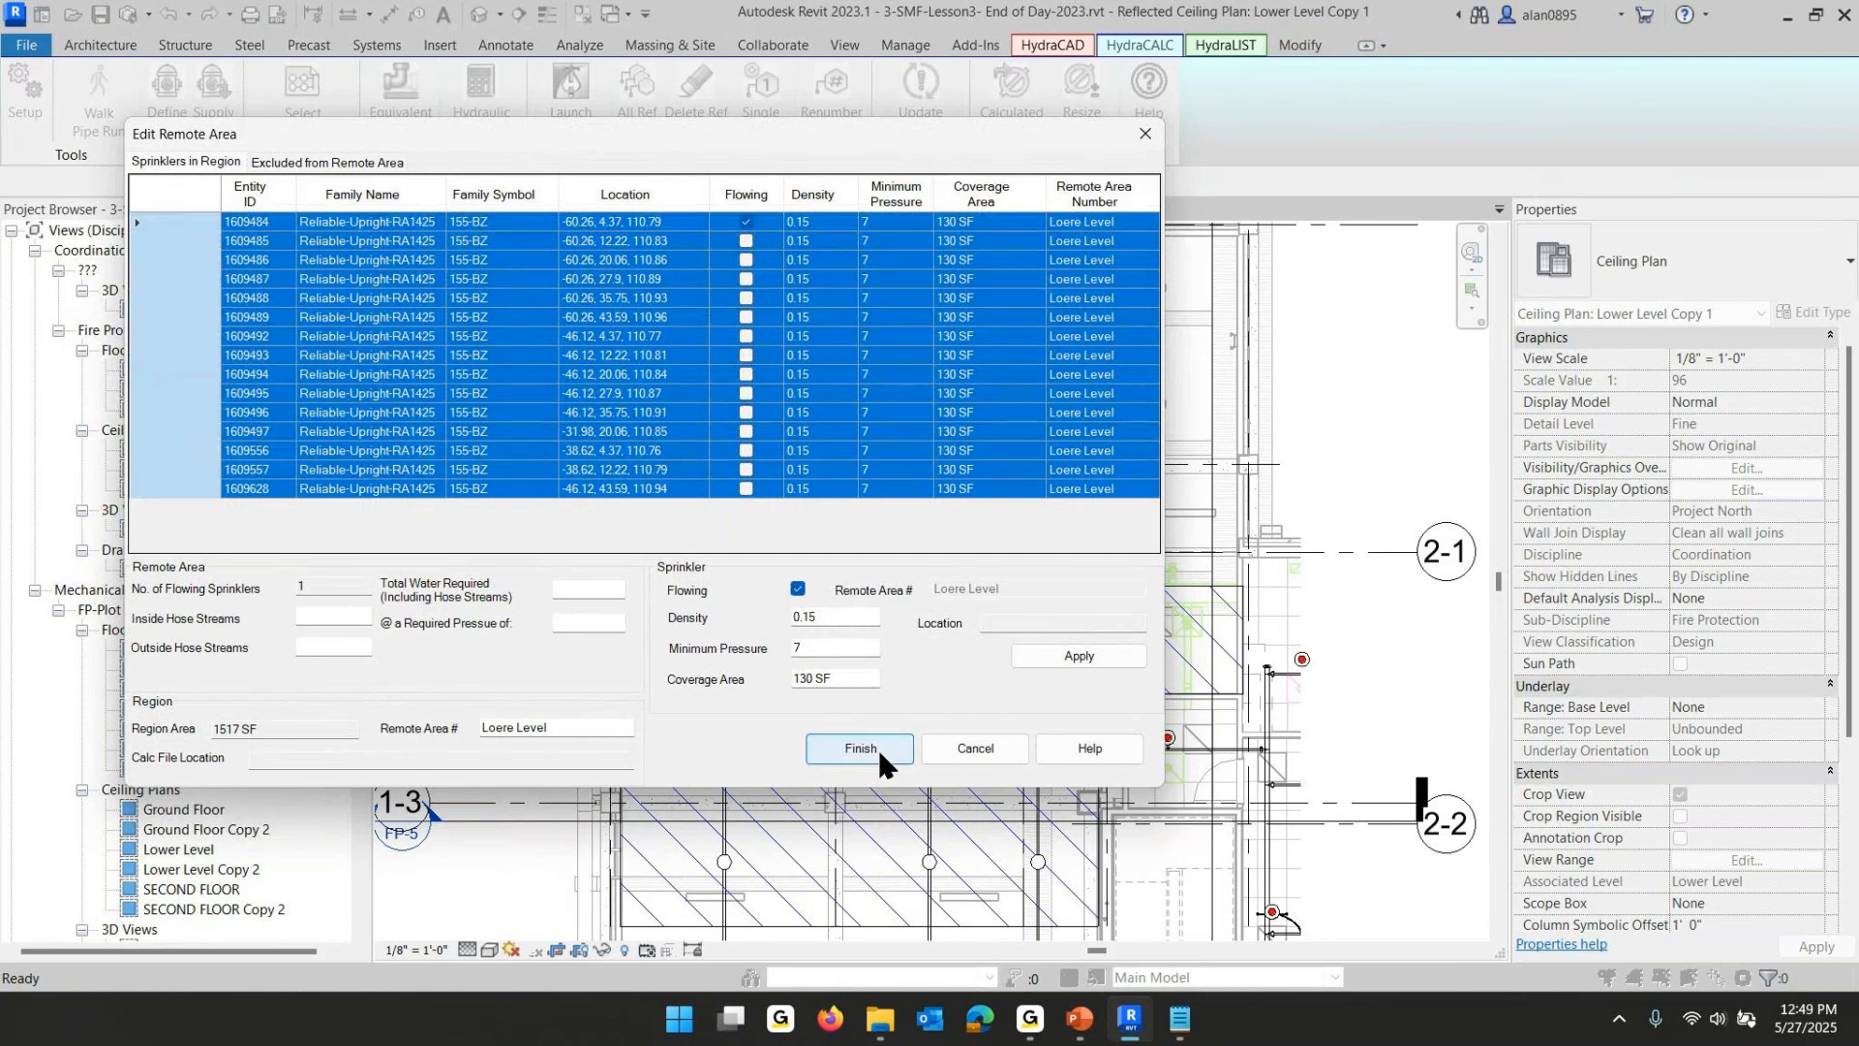
pyautogui.click(1079, 660)
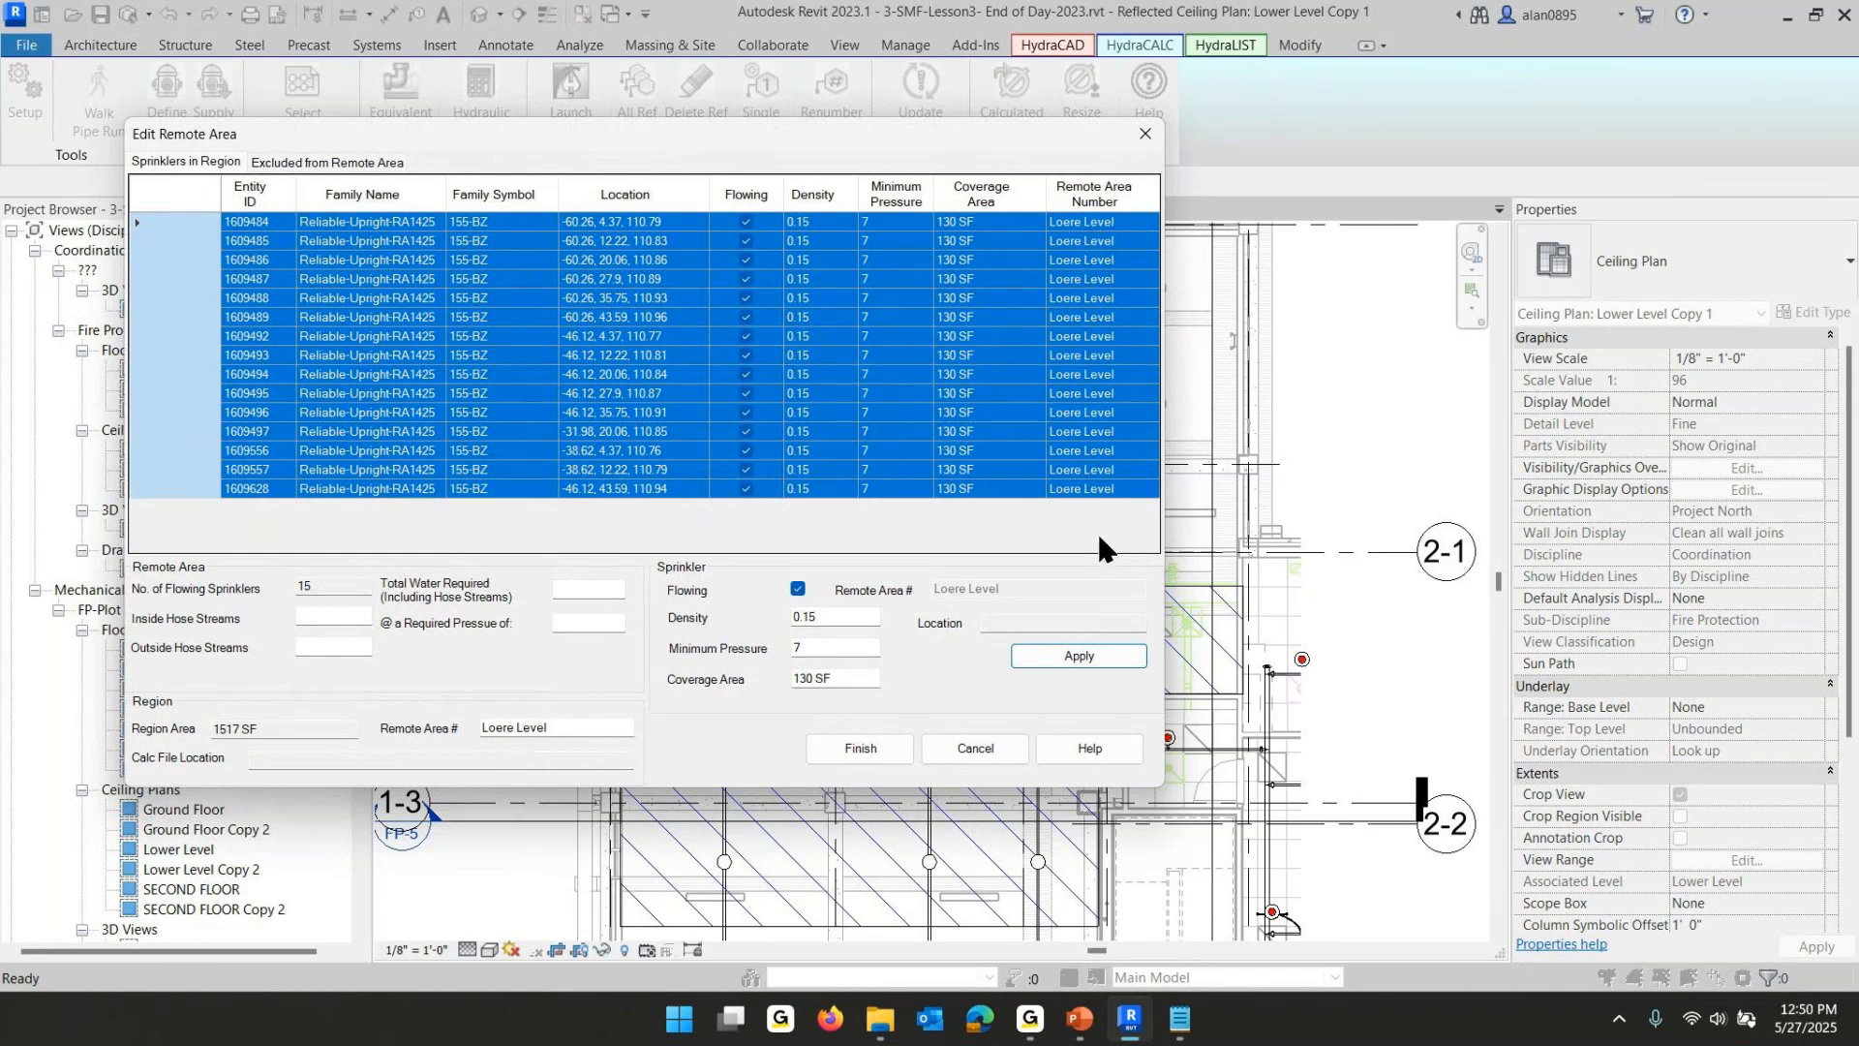
pyautogui.click(881, 742)
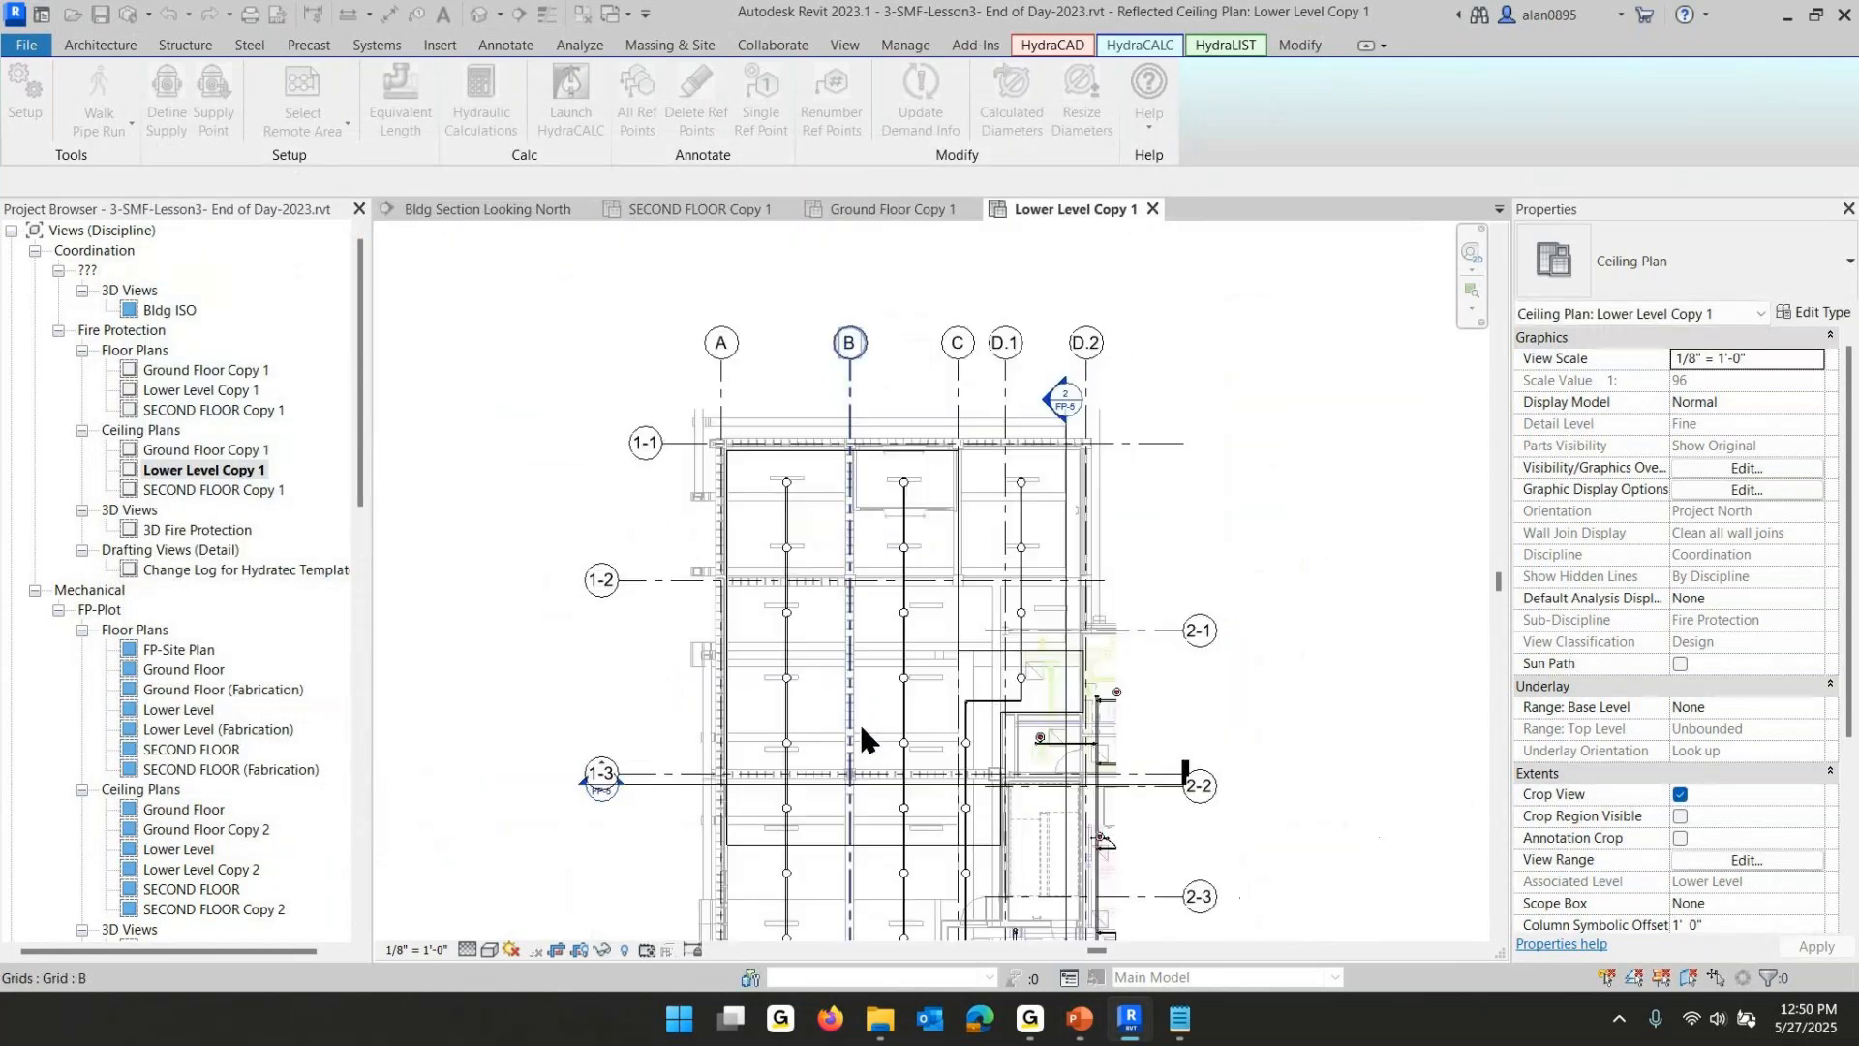
# - On SECOND FLOOR Copy 1, select the east filled region as a remote area and set all eight sprinklers to flowing
pyautogui.click(655, 210)
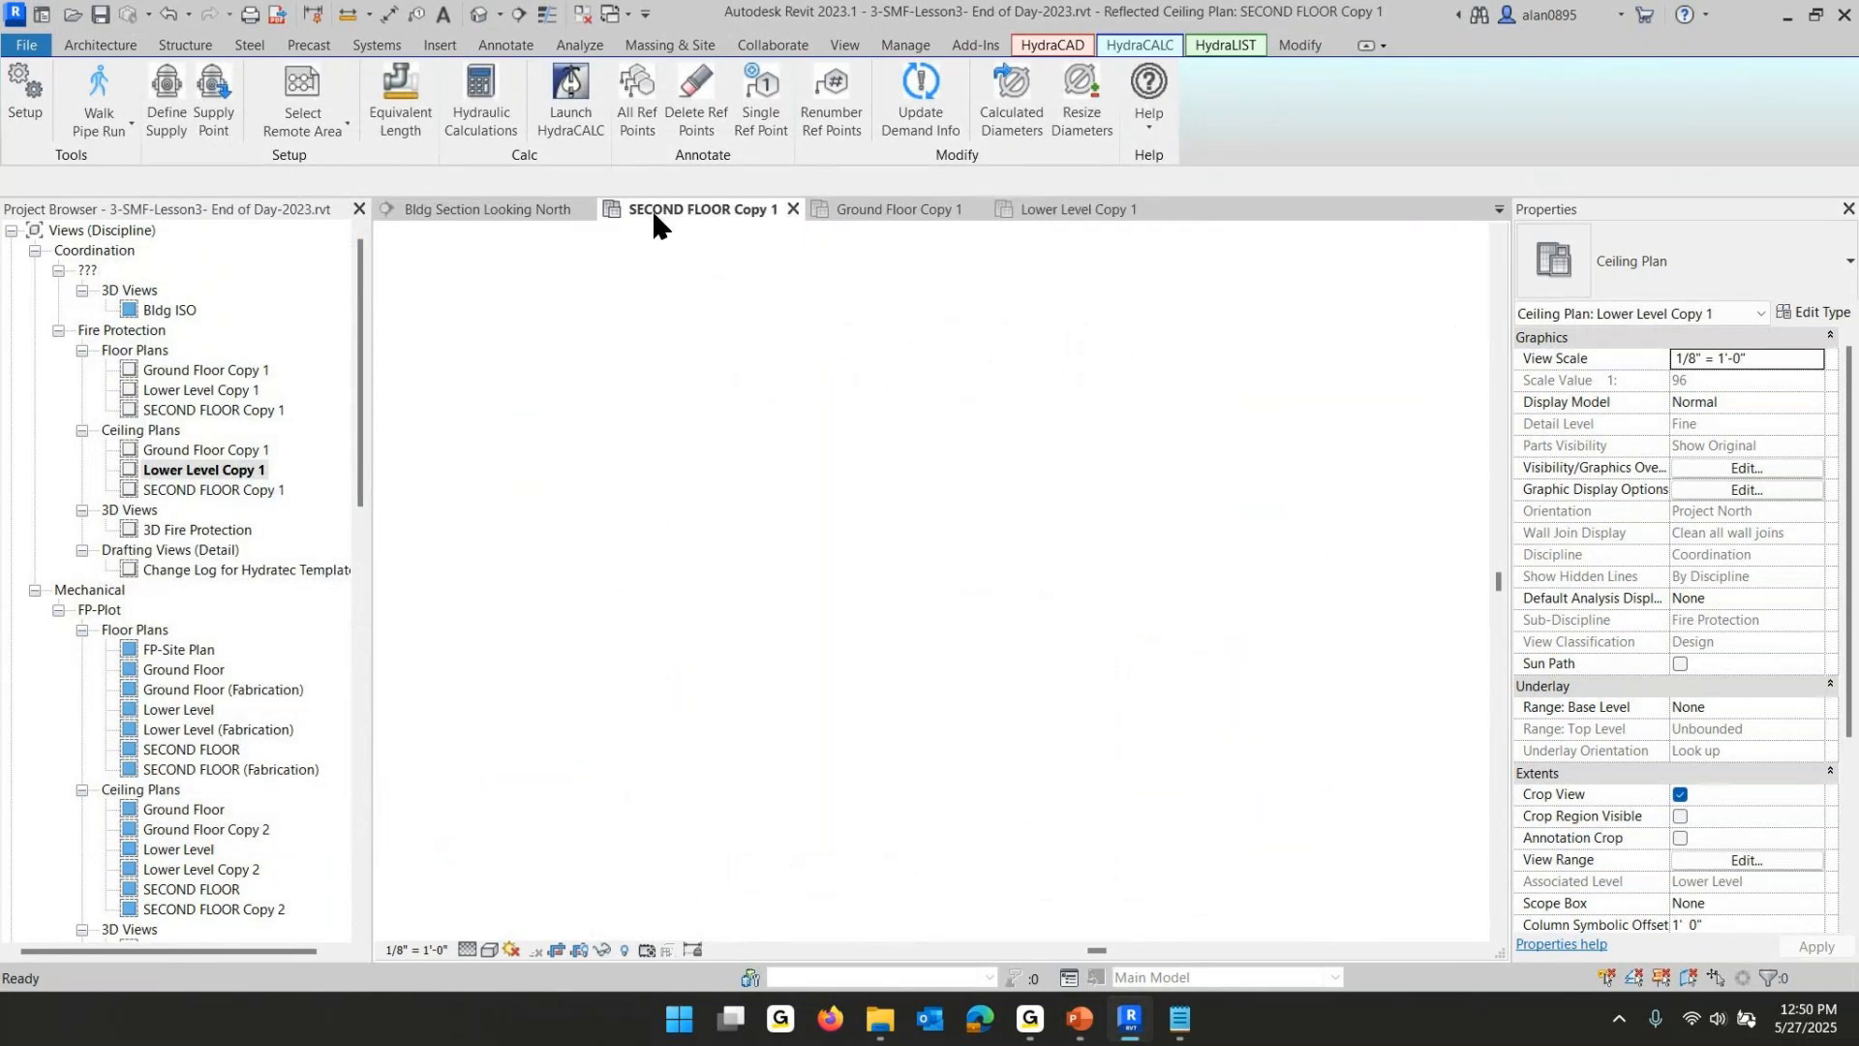
pyautogui.click(302, 97)
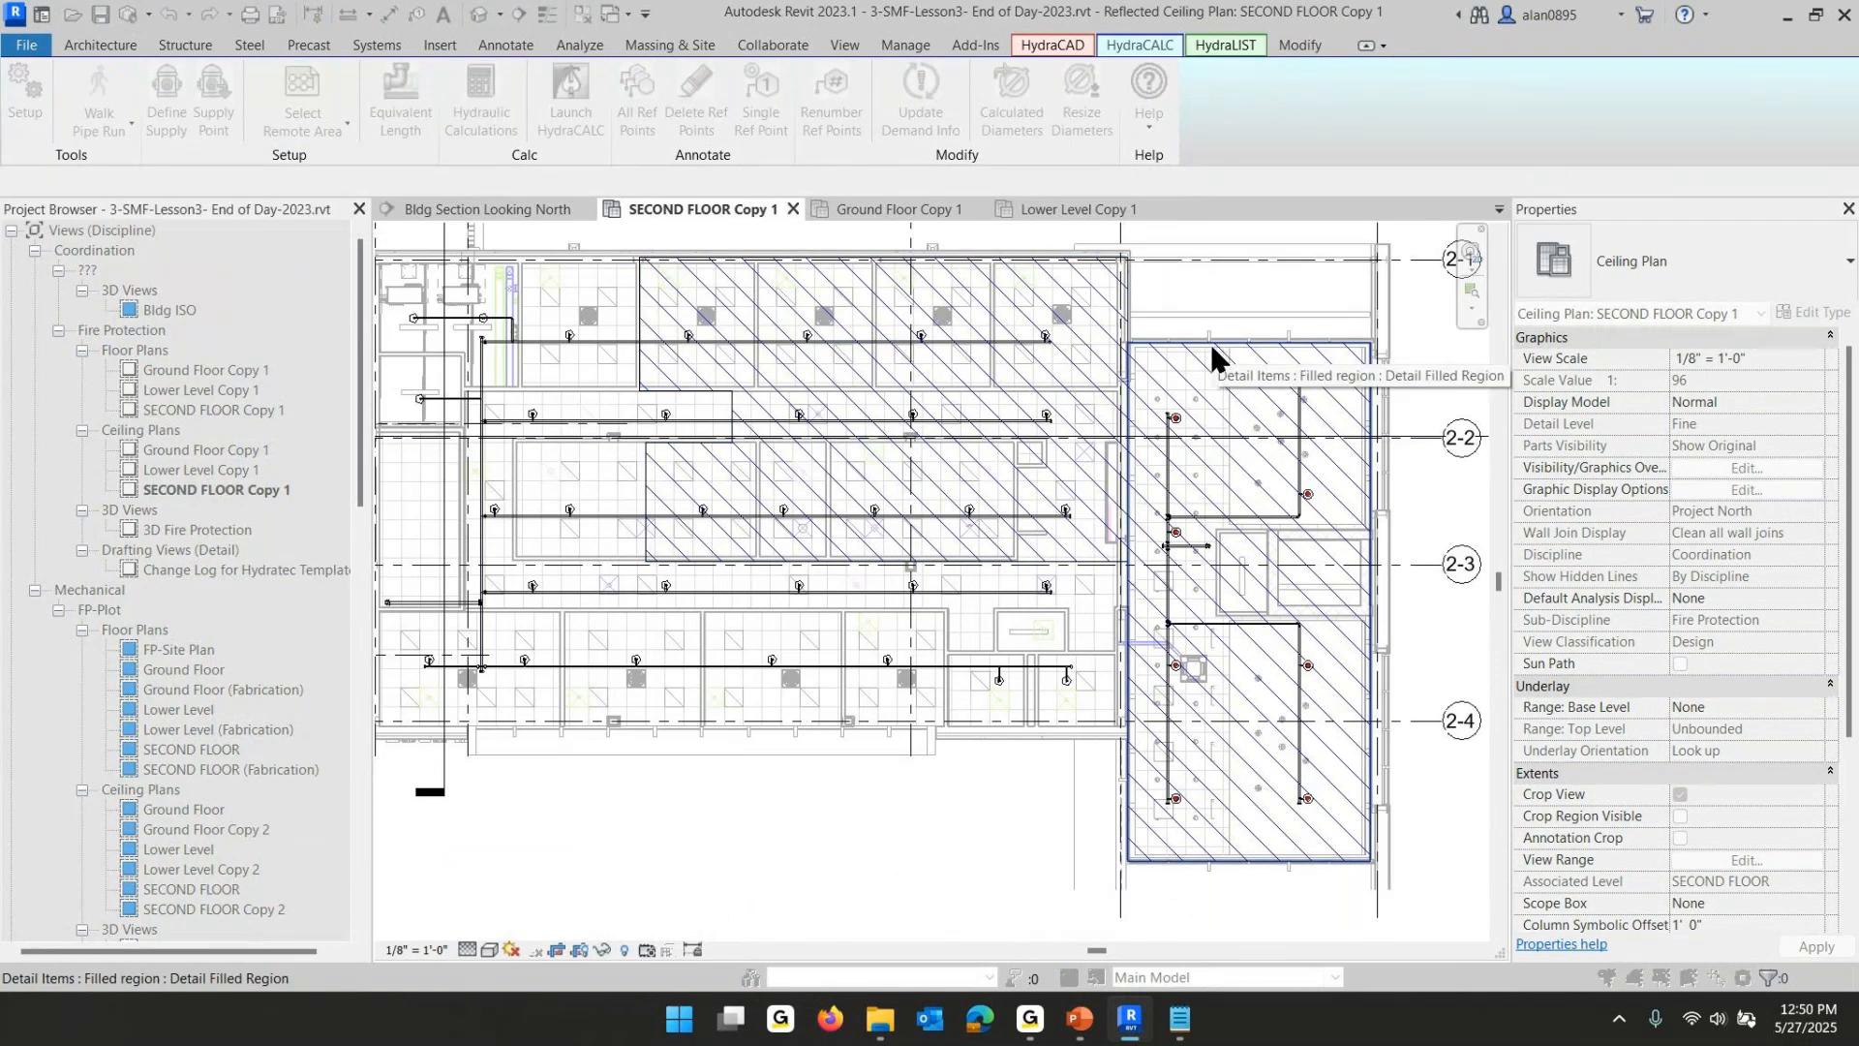
pyautogui.click(1211, 340)
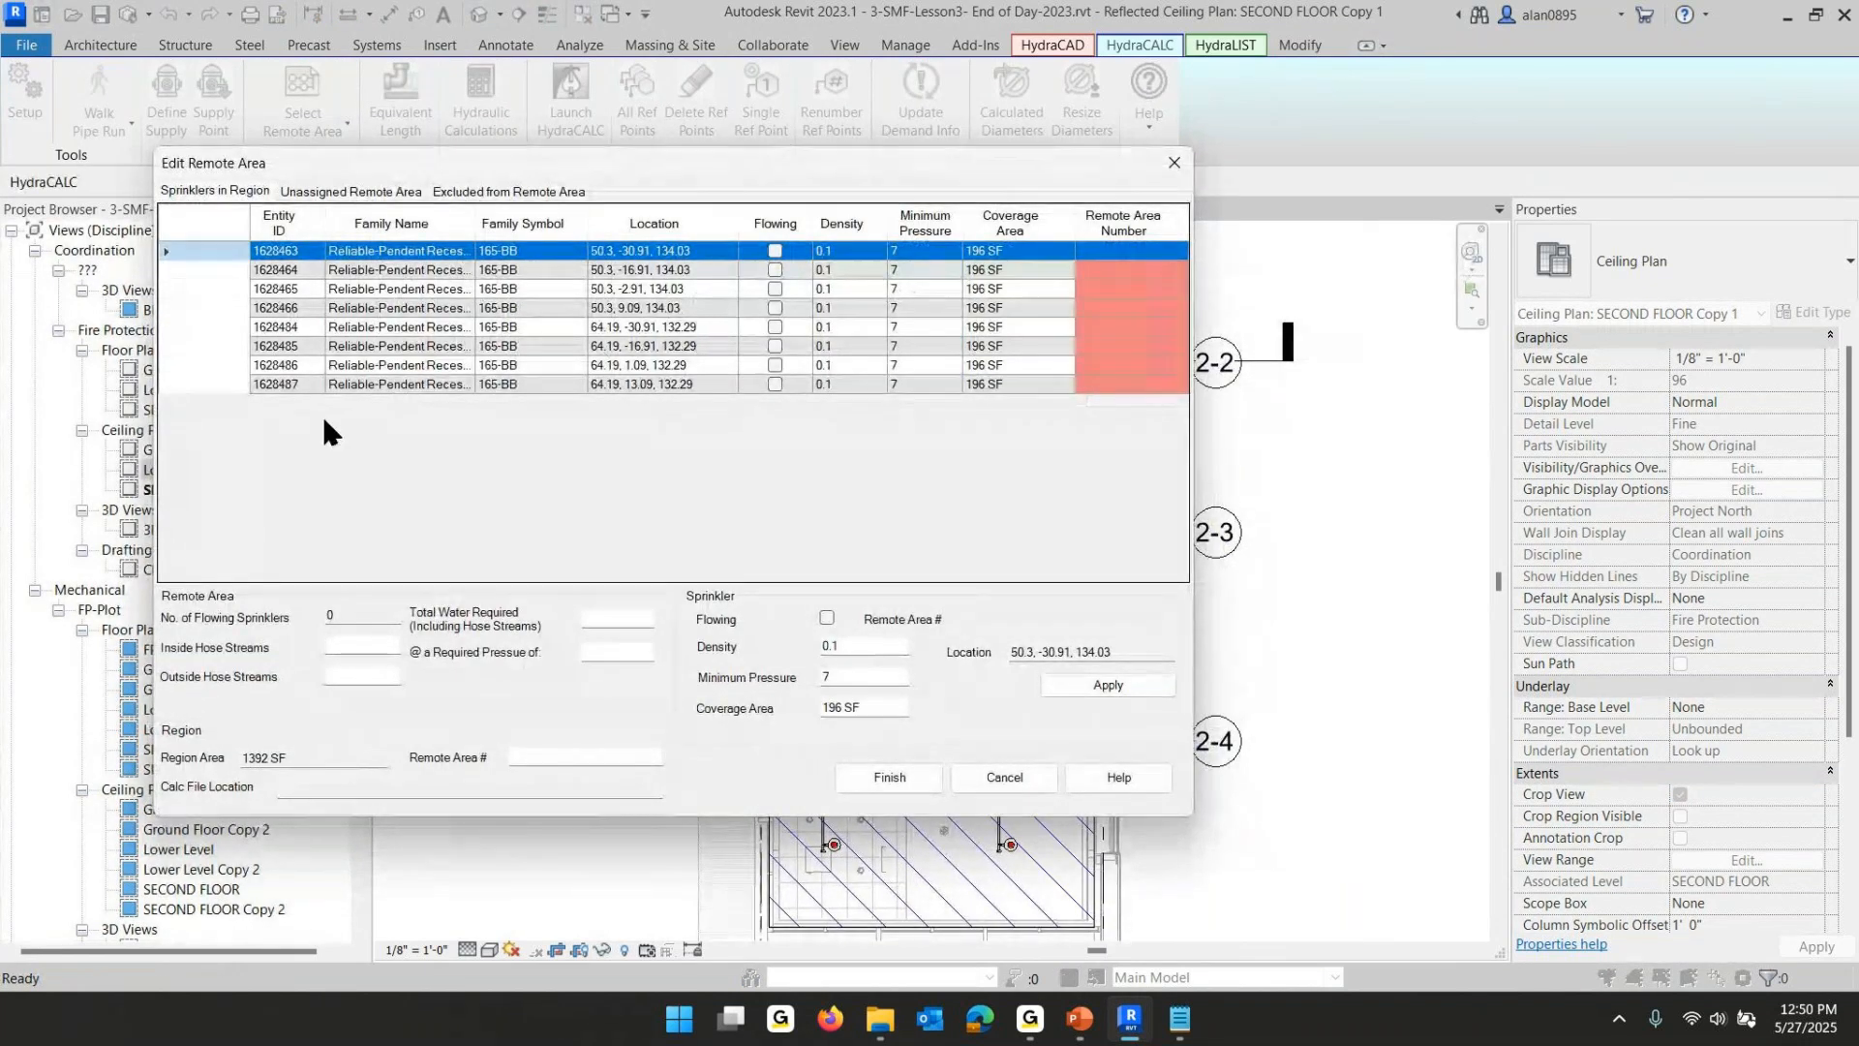
pyautogui.keyDown('shift'); pyautogui.click(201, 384); pyautogui.keyUp('shift')
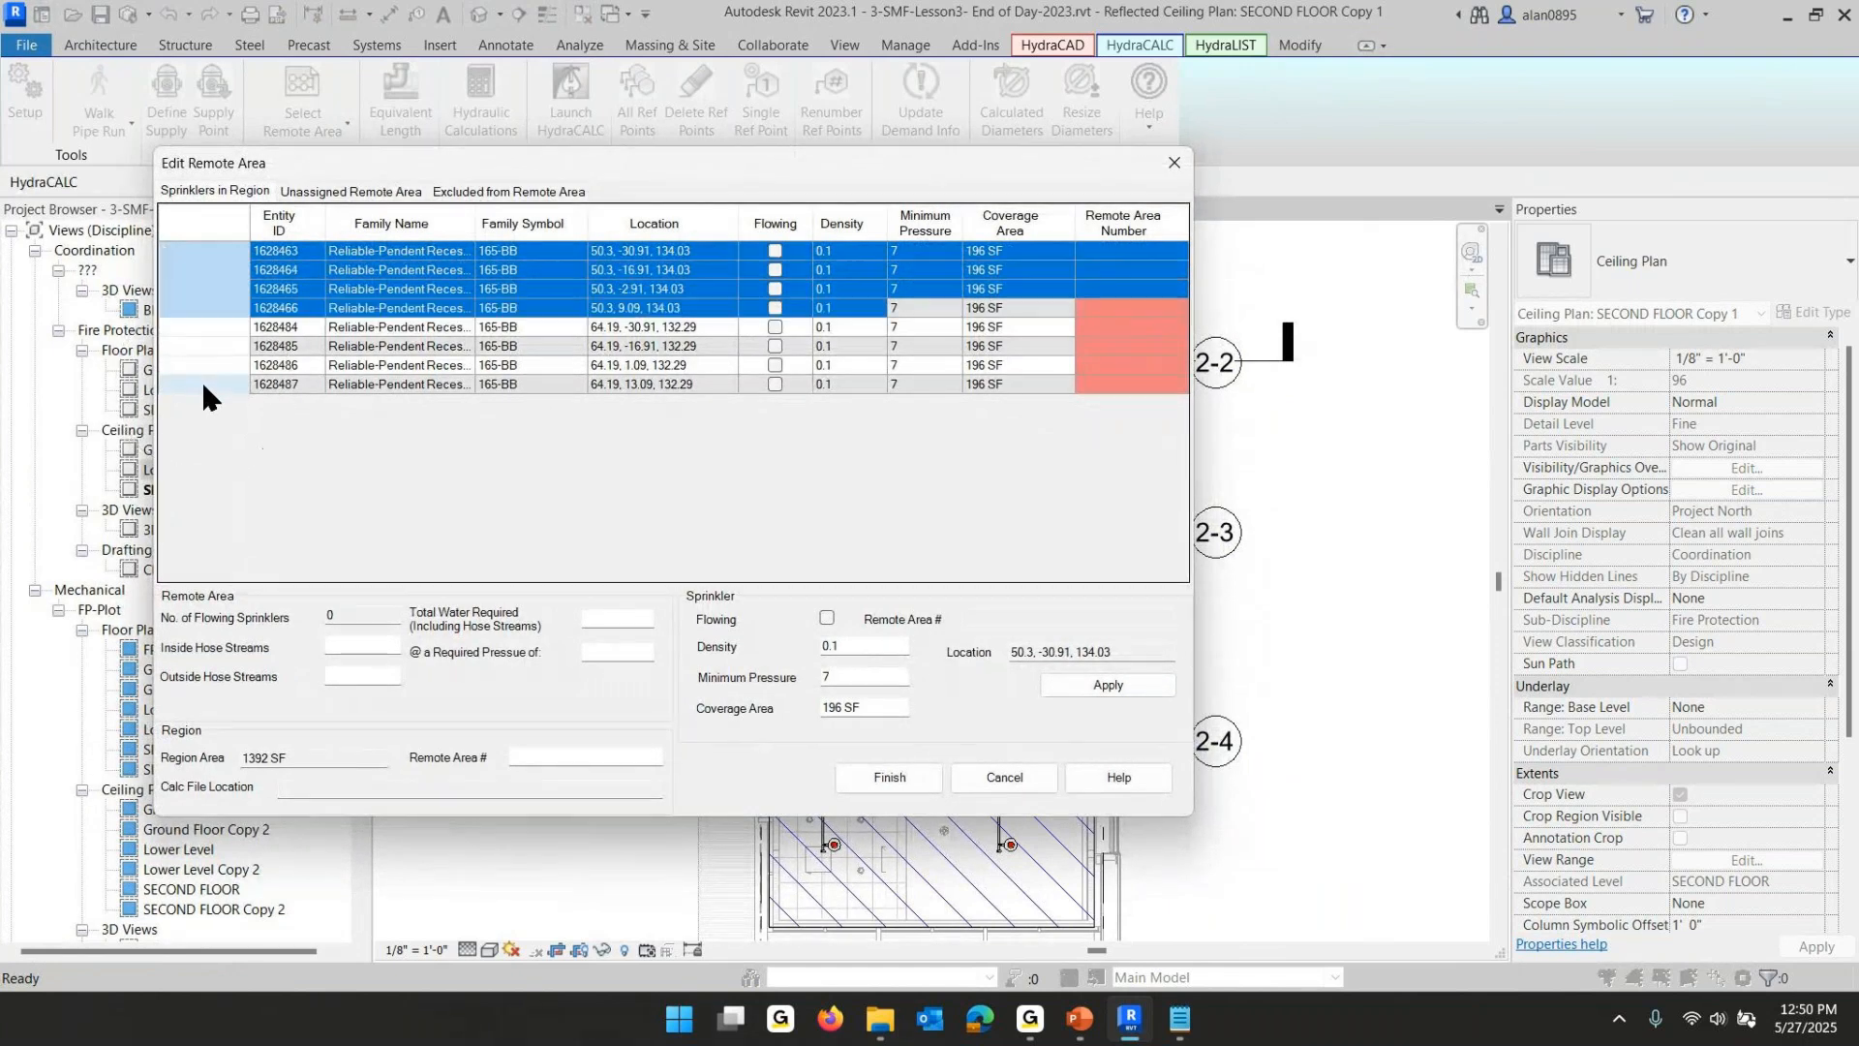
pyautogui.click(828, 617)
pyautogui.click(777, 252)
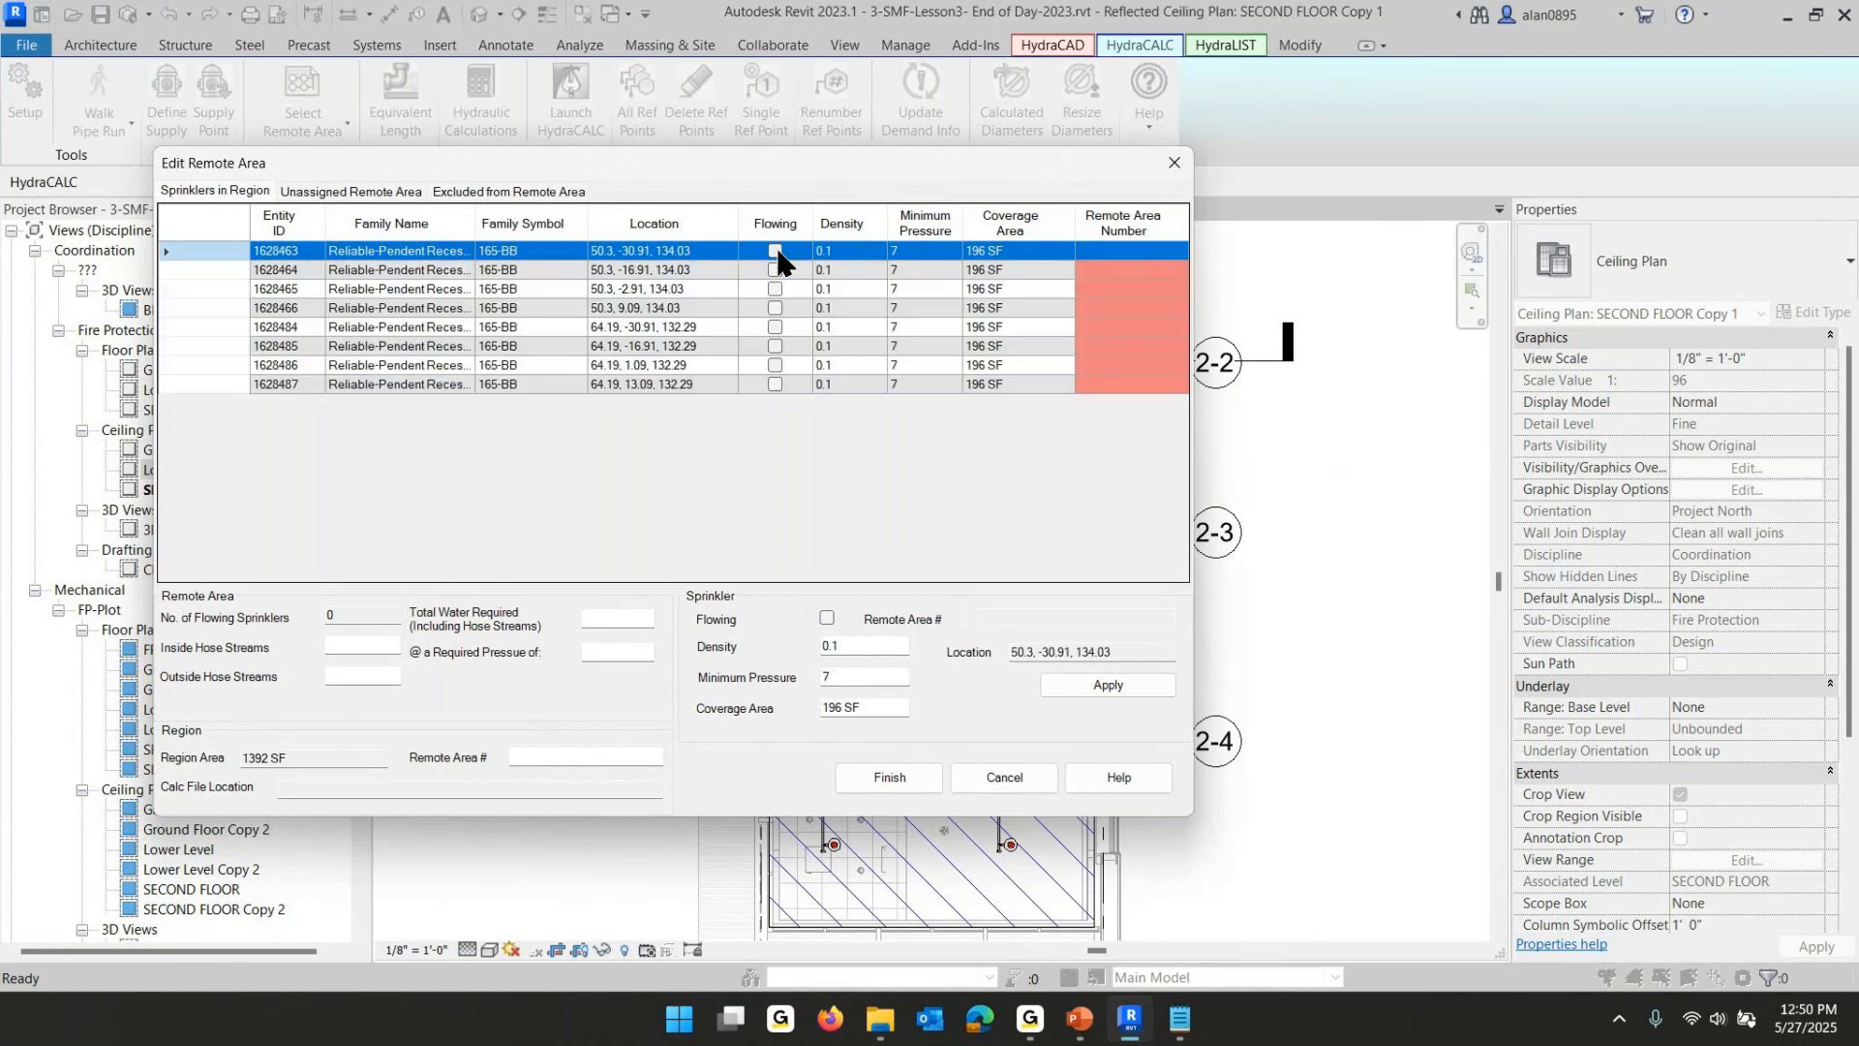
pyautogui.keyDown('shift'); pyautogui.click(206, 385); pyautogui.keyUp('shift')
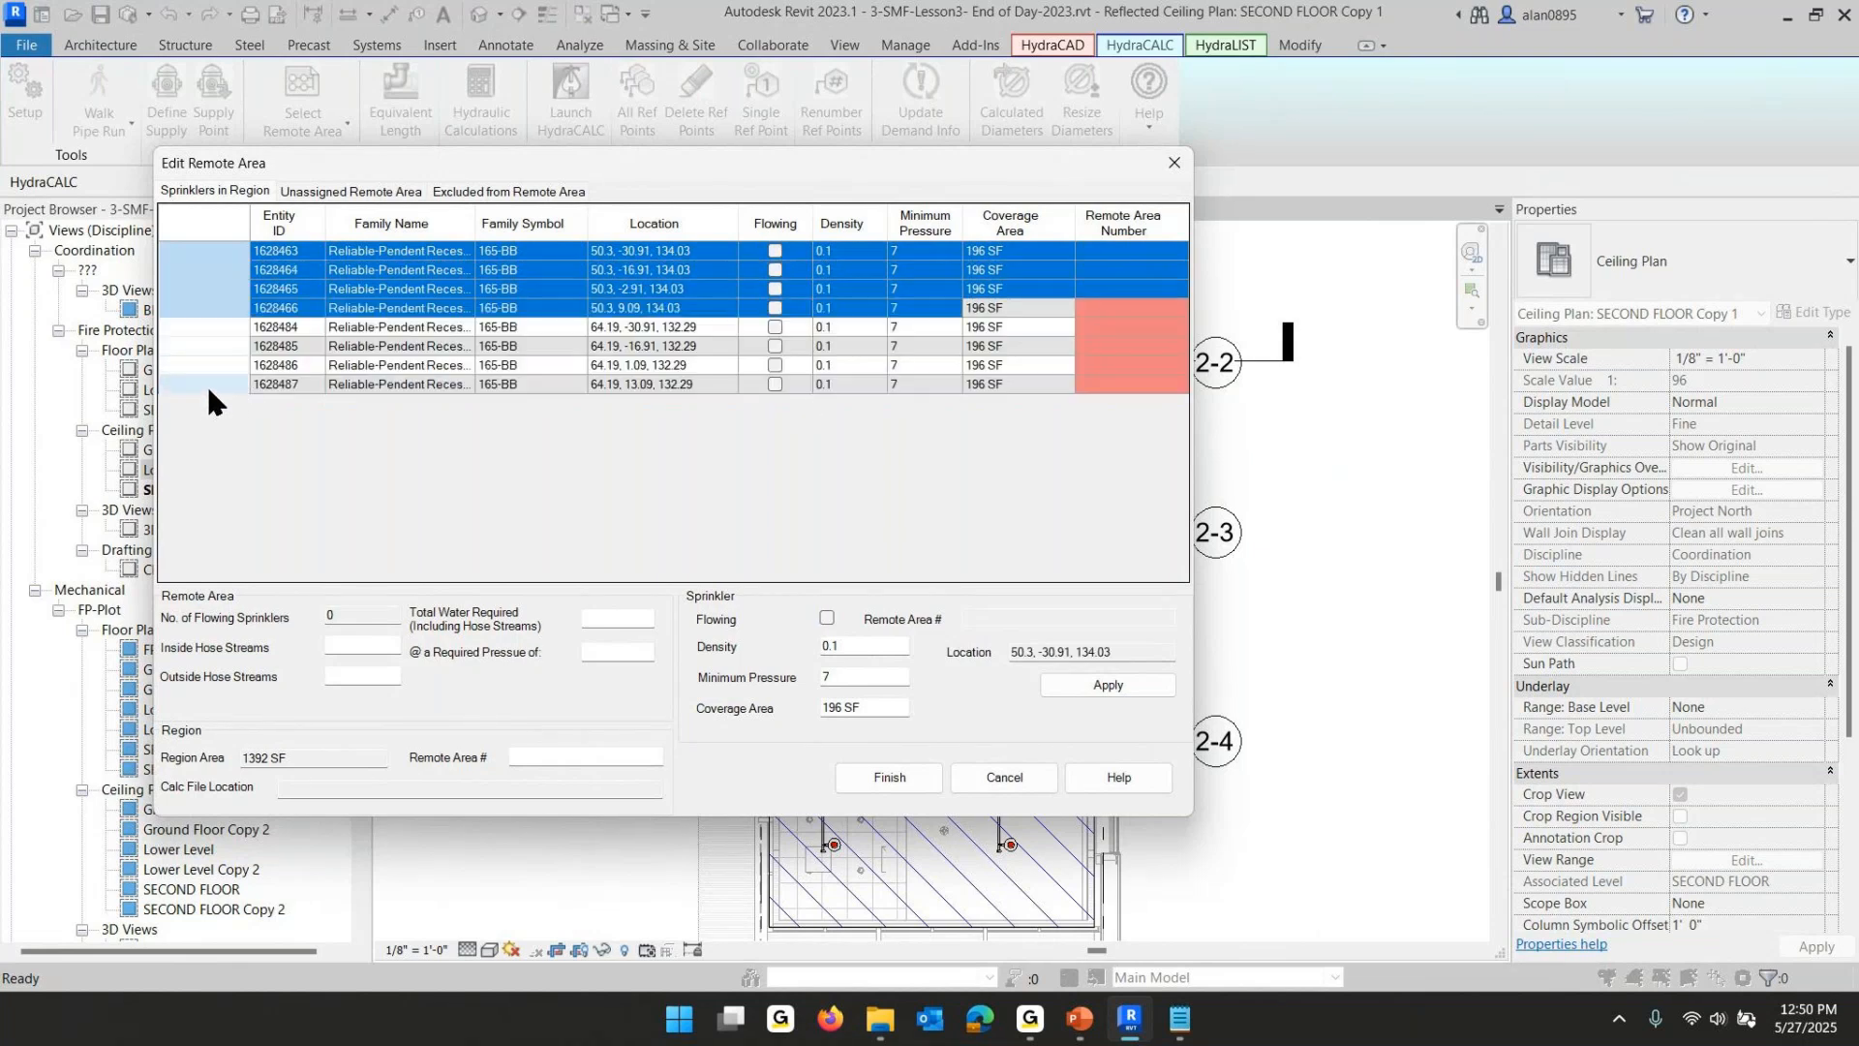
pyautogui.click(826, 616)
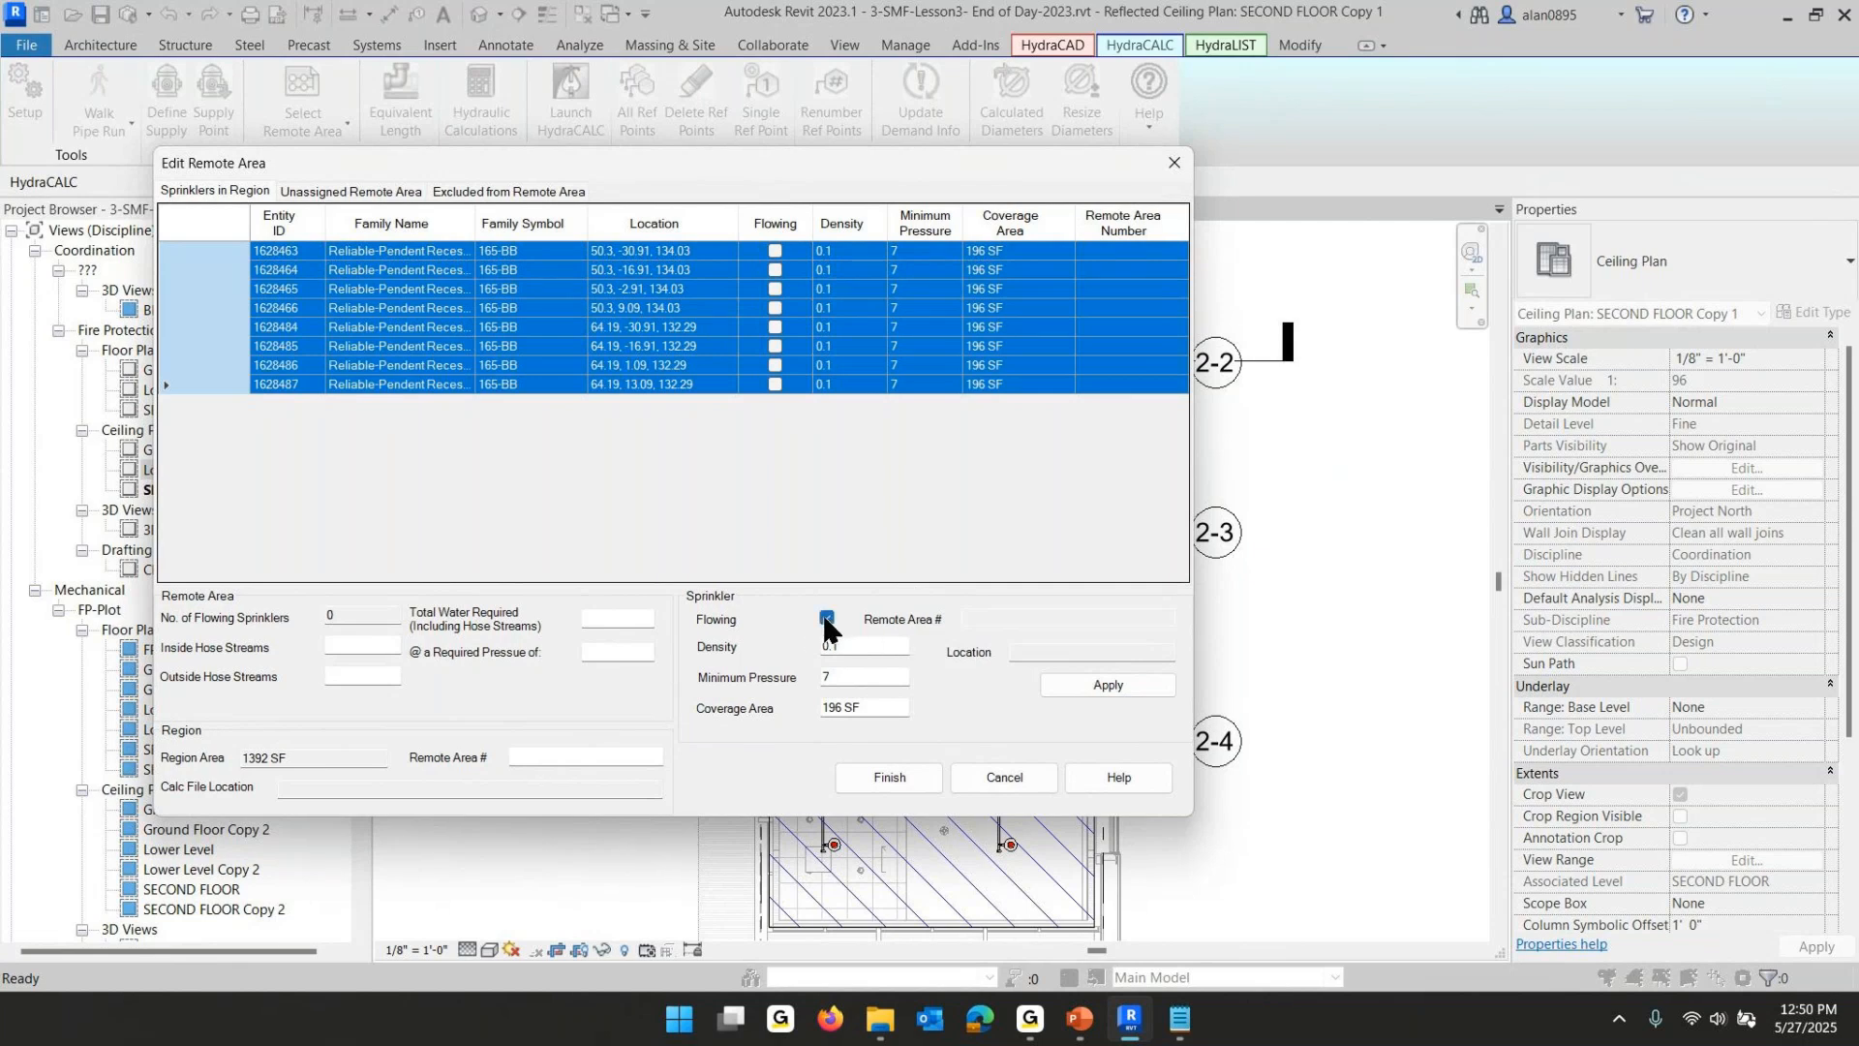
pyautogui.click(1058, 684)
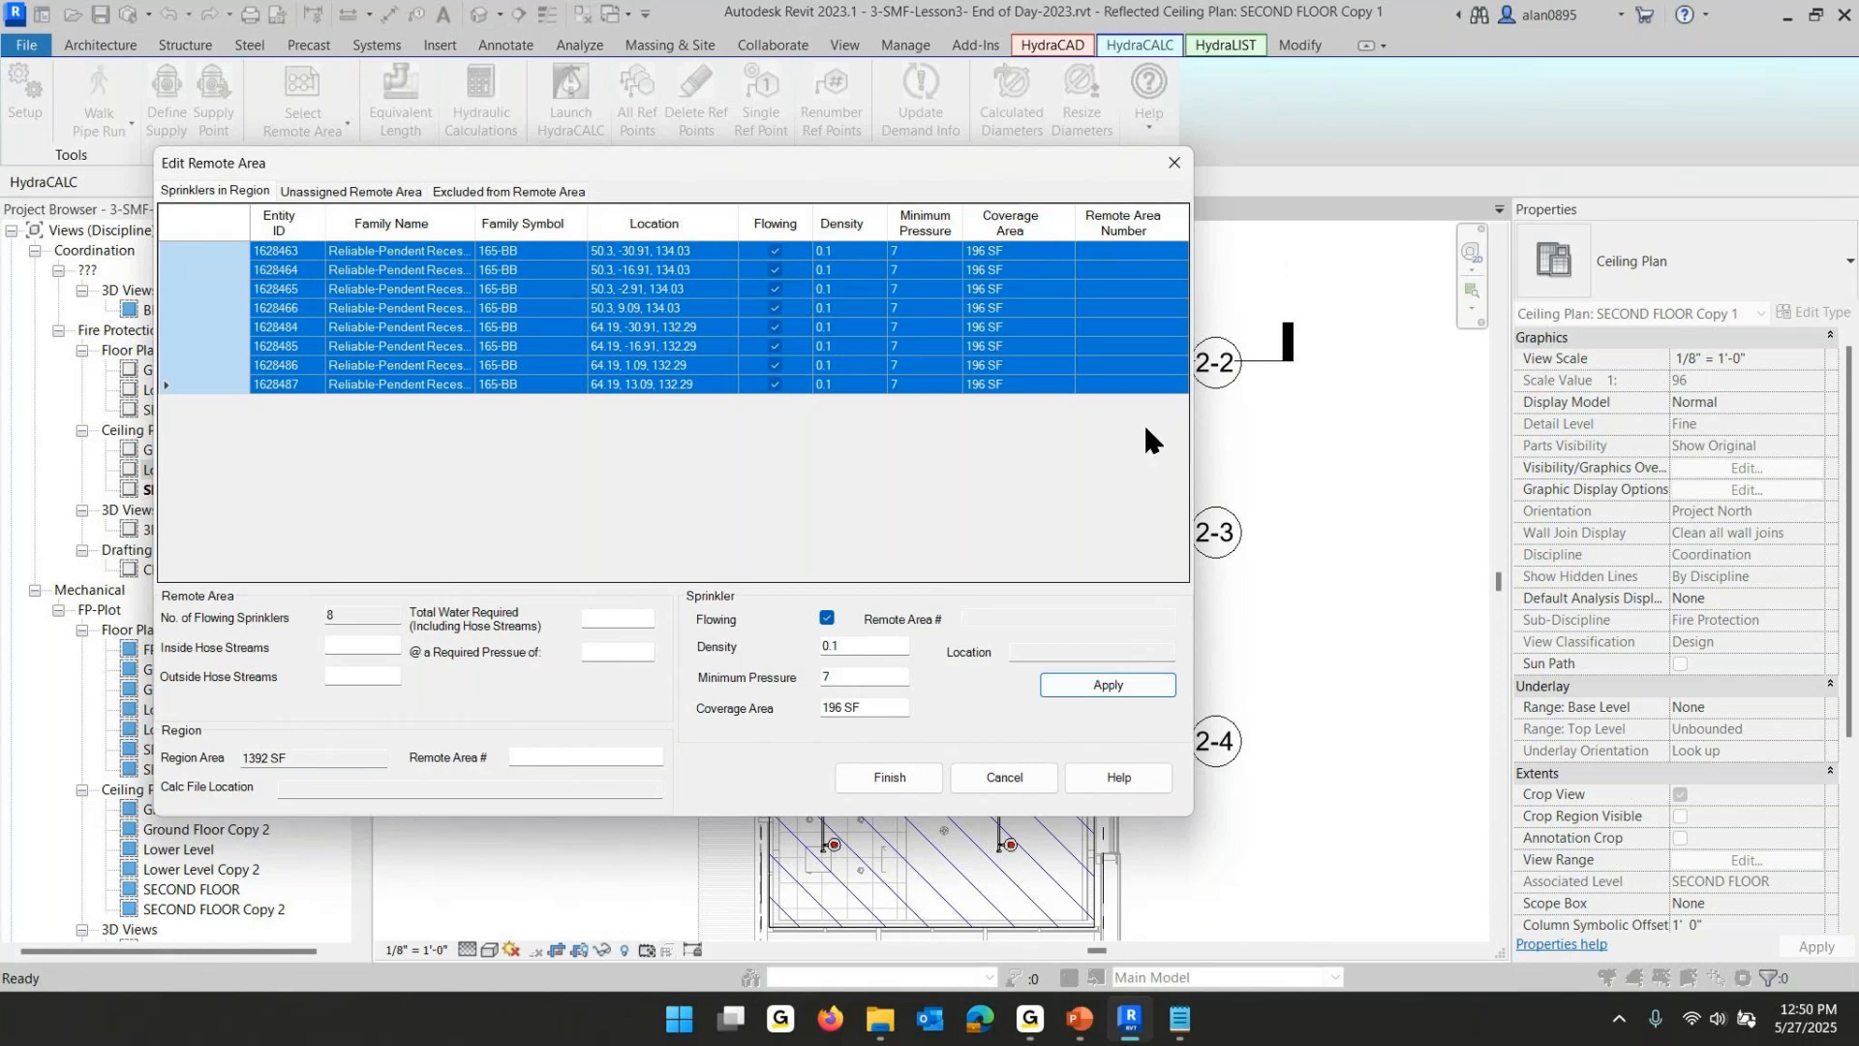
# - Name the second-floor east remote area Upper Lobby, apply and finish
pyautogui.click(583, 755)
pyautogui.write('Upper Lobby')
pyautogui.click(1110, 691)
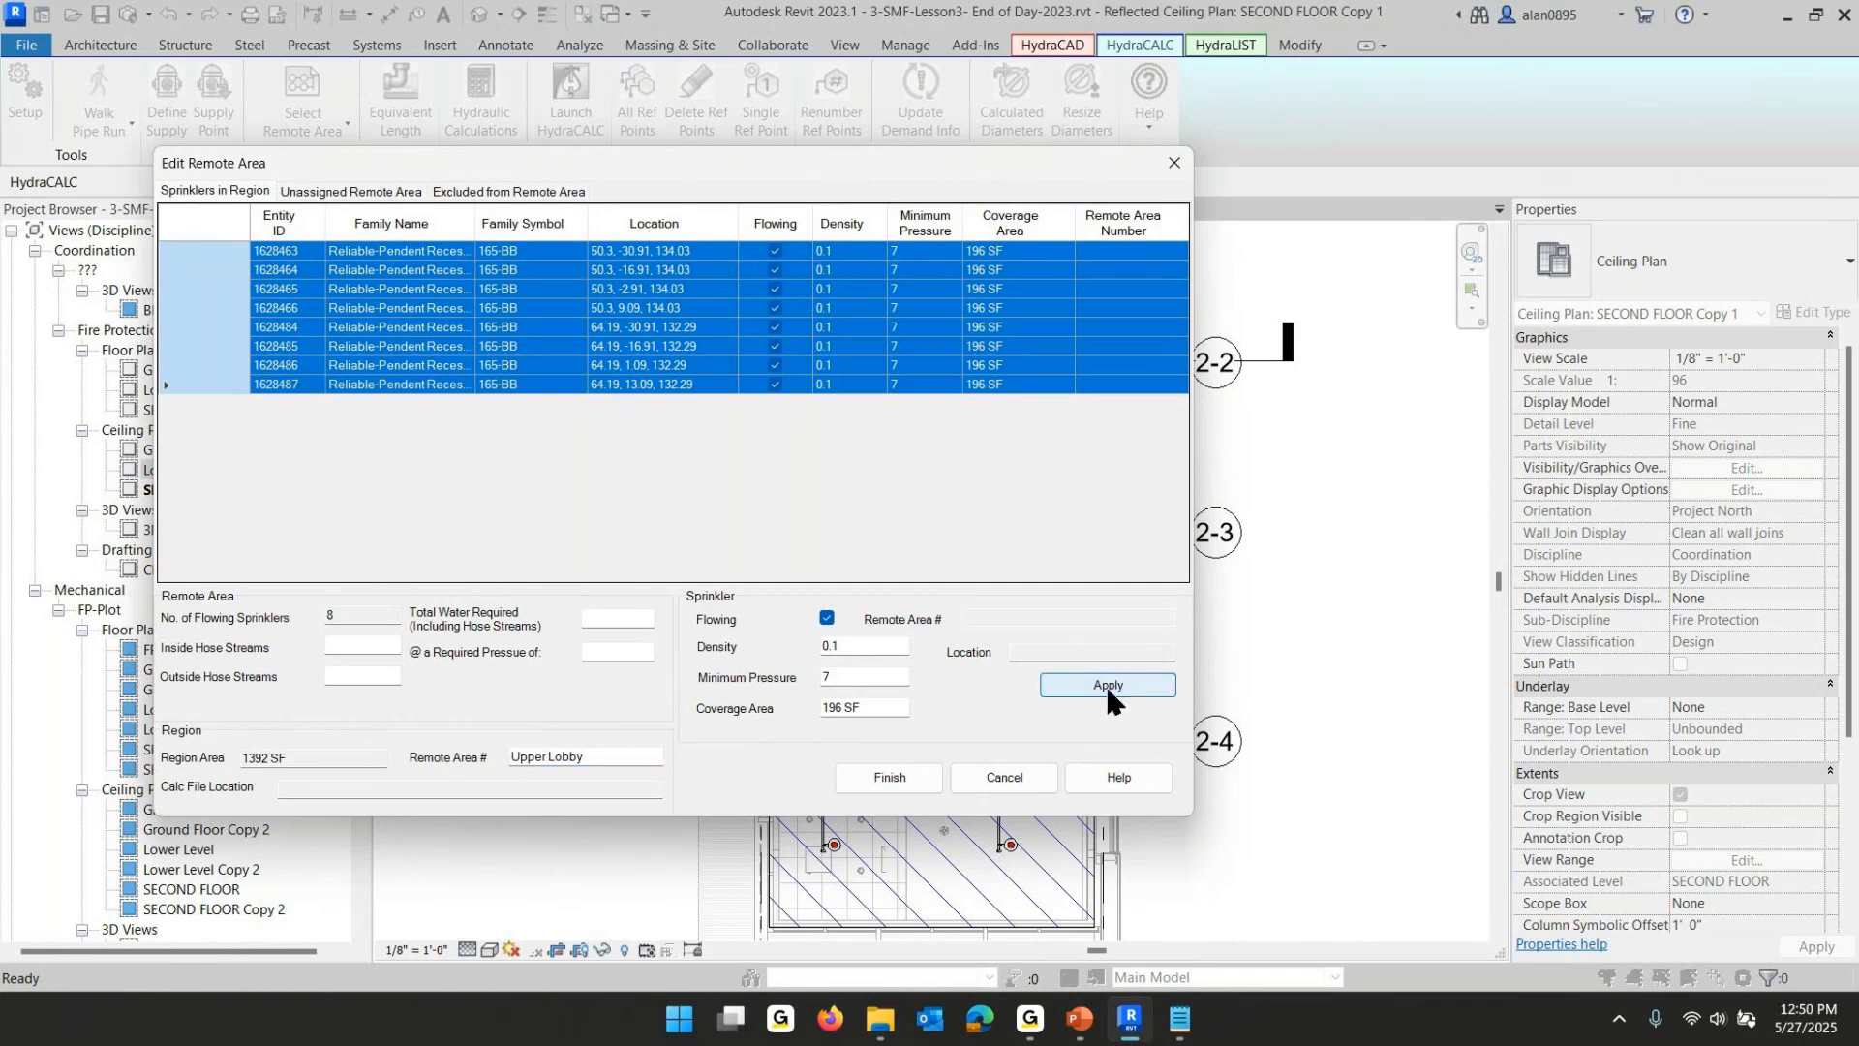
pyautogui.click(861, 765)
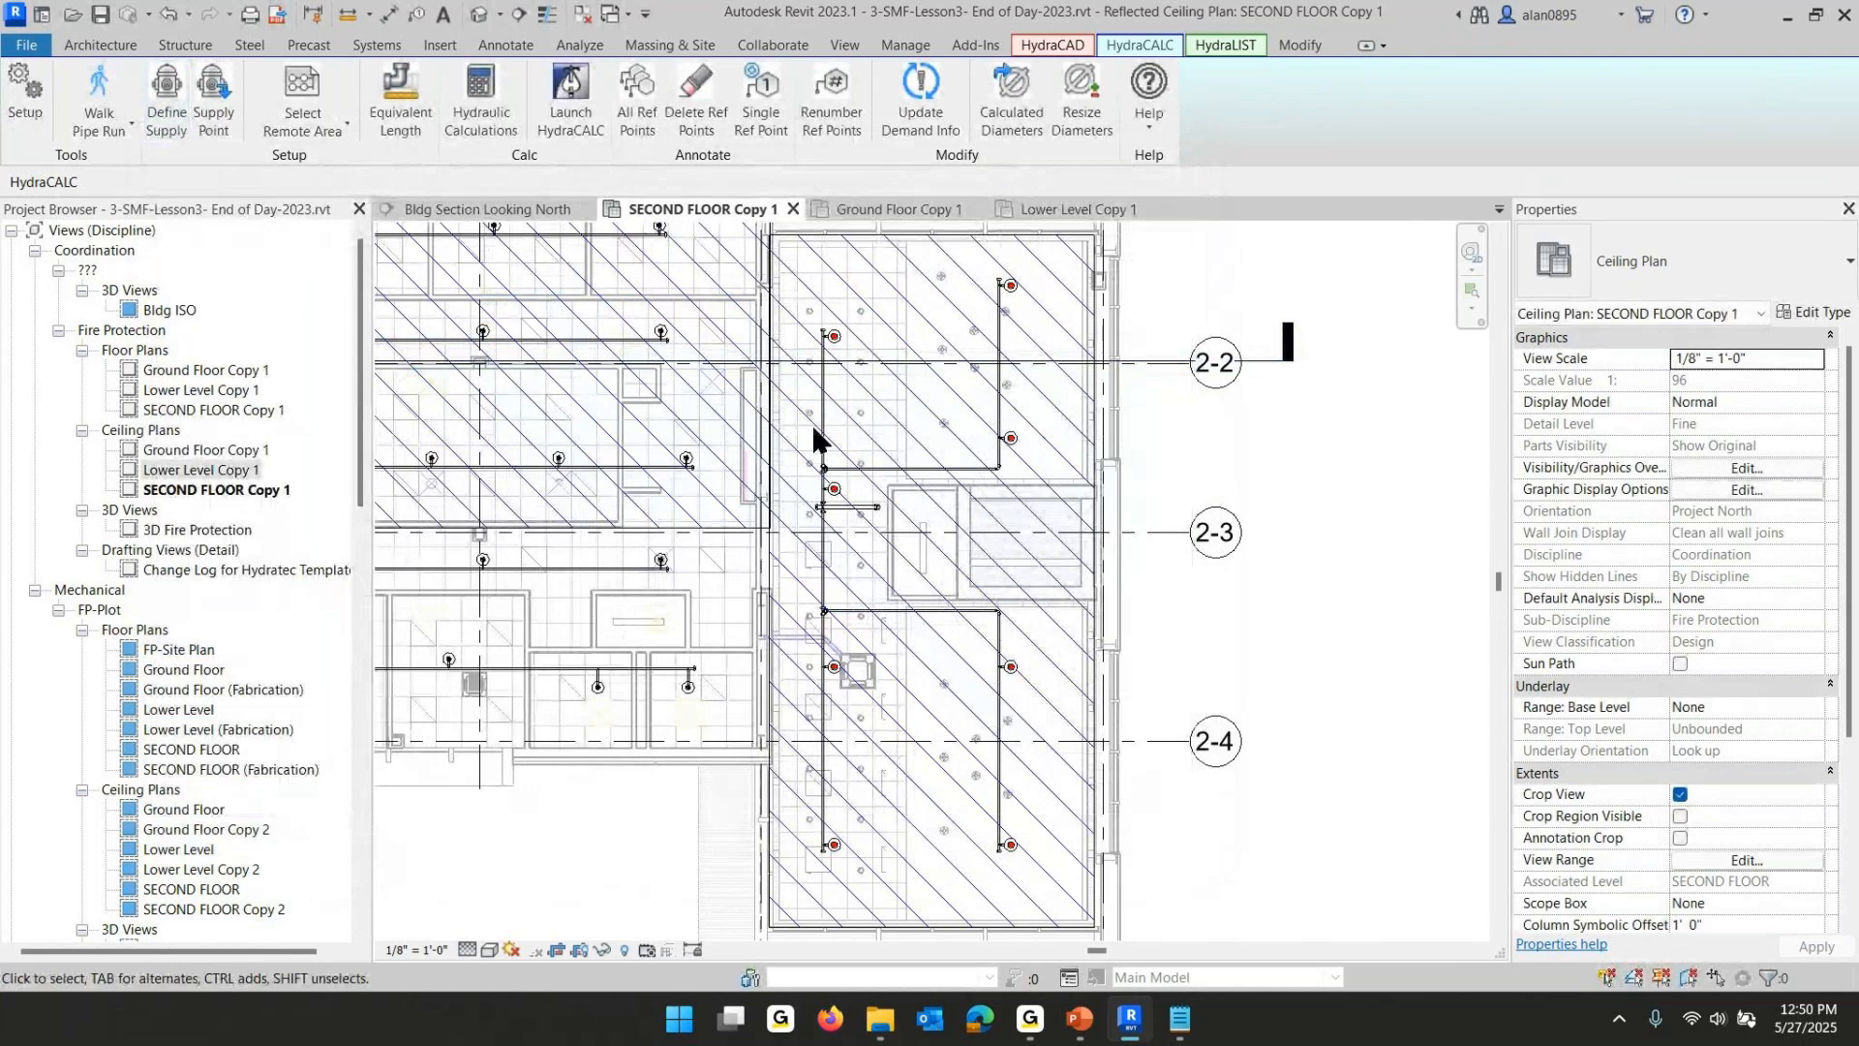
# - Review the remote area settings of the second floor's east and north-west filled regions without changing them
pyautogui.click(320, 92)
pyautogui.click(784, 224)
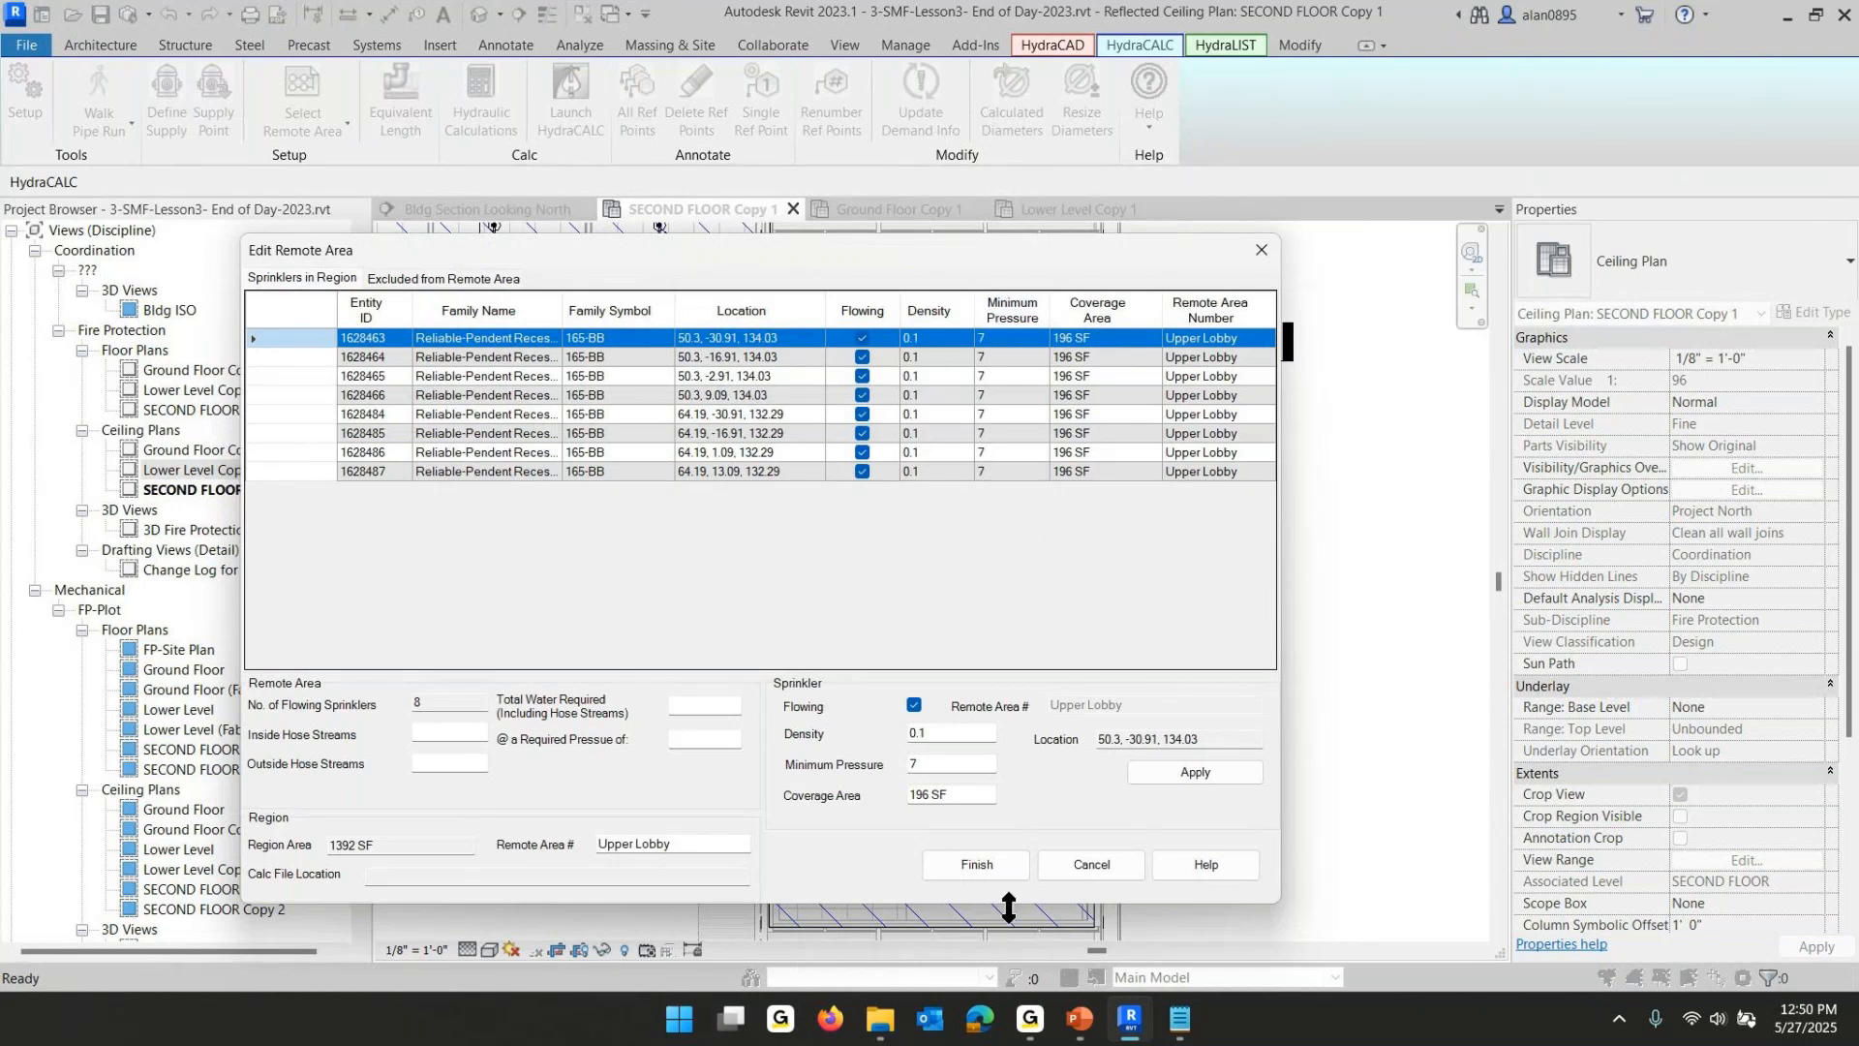
pyautogui.click(1071, 868)
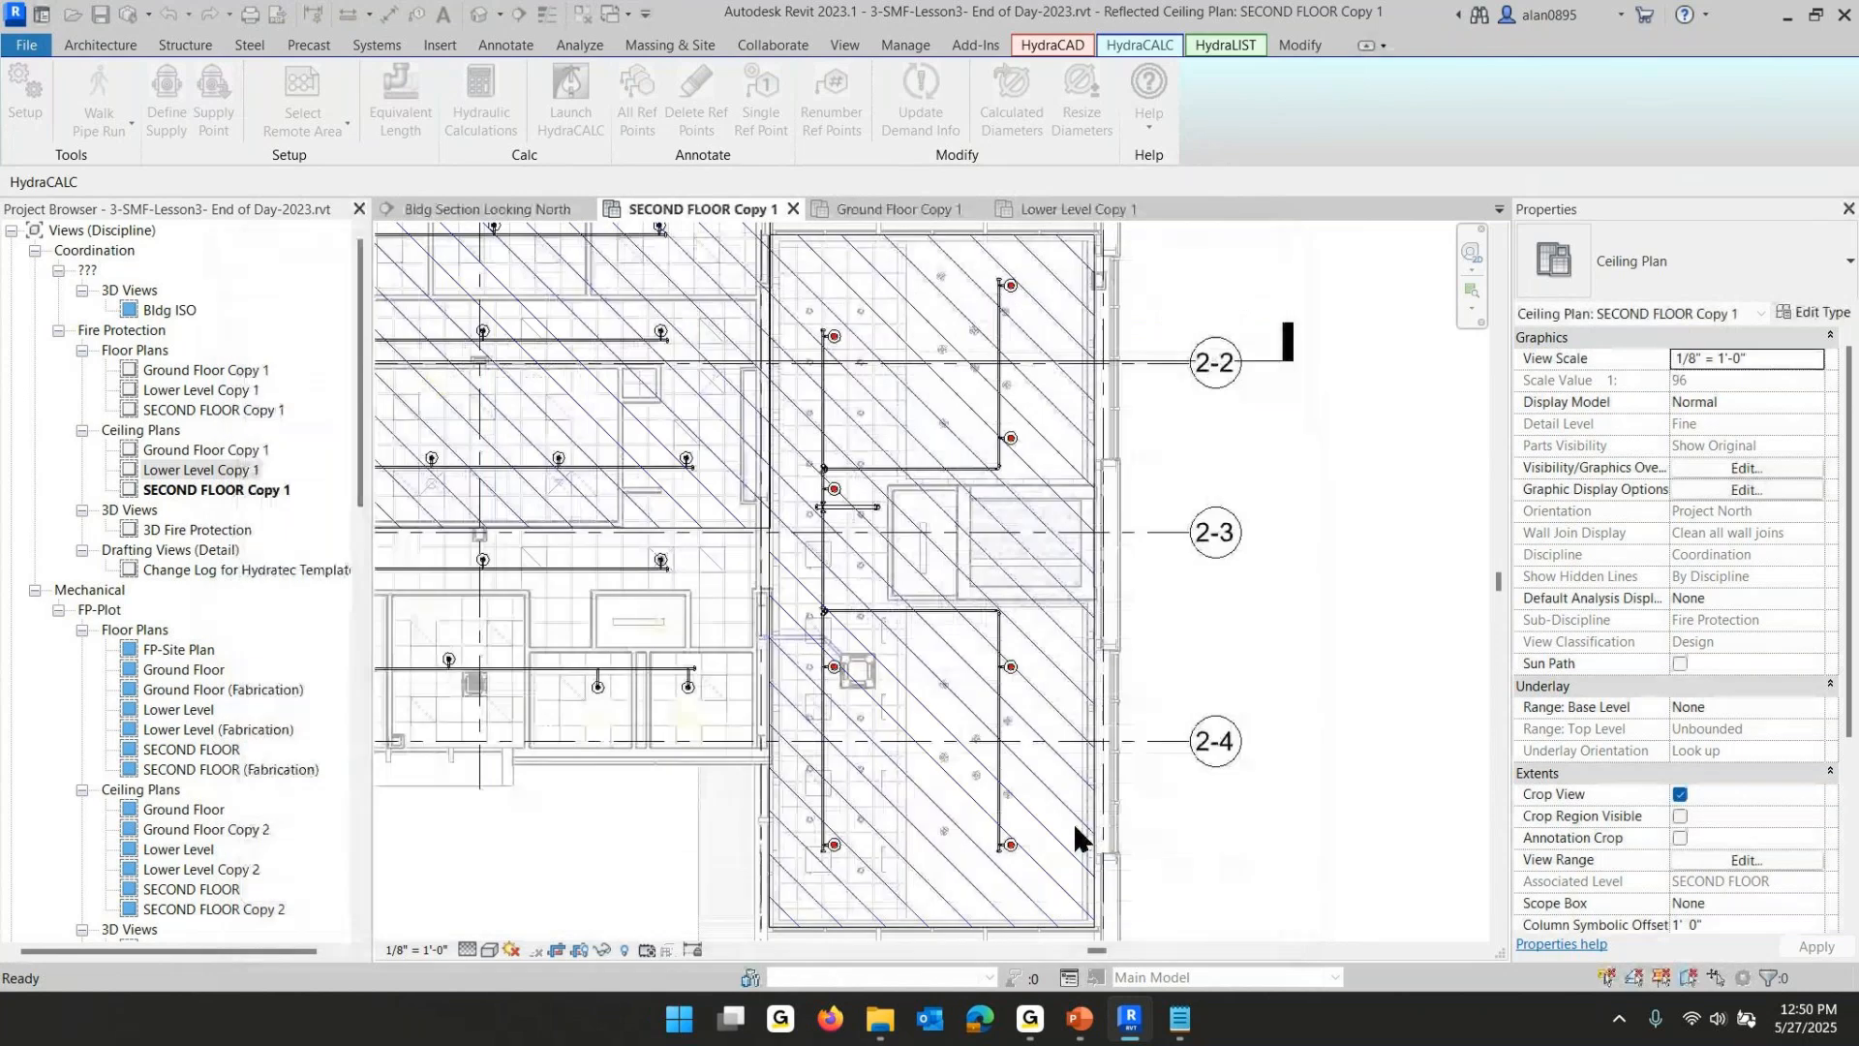
pyautogui.moveTo(651, 610); pyautogui.dragTo(926, 756, button='middle')
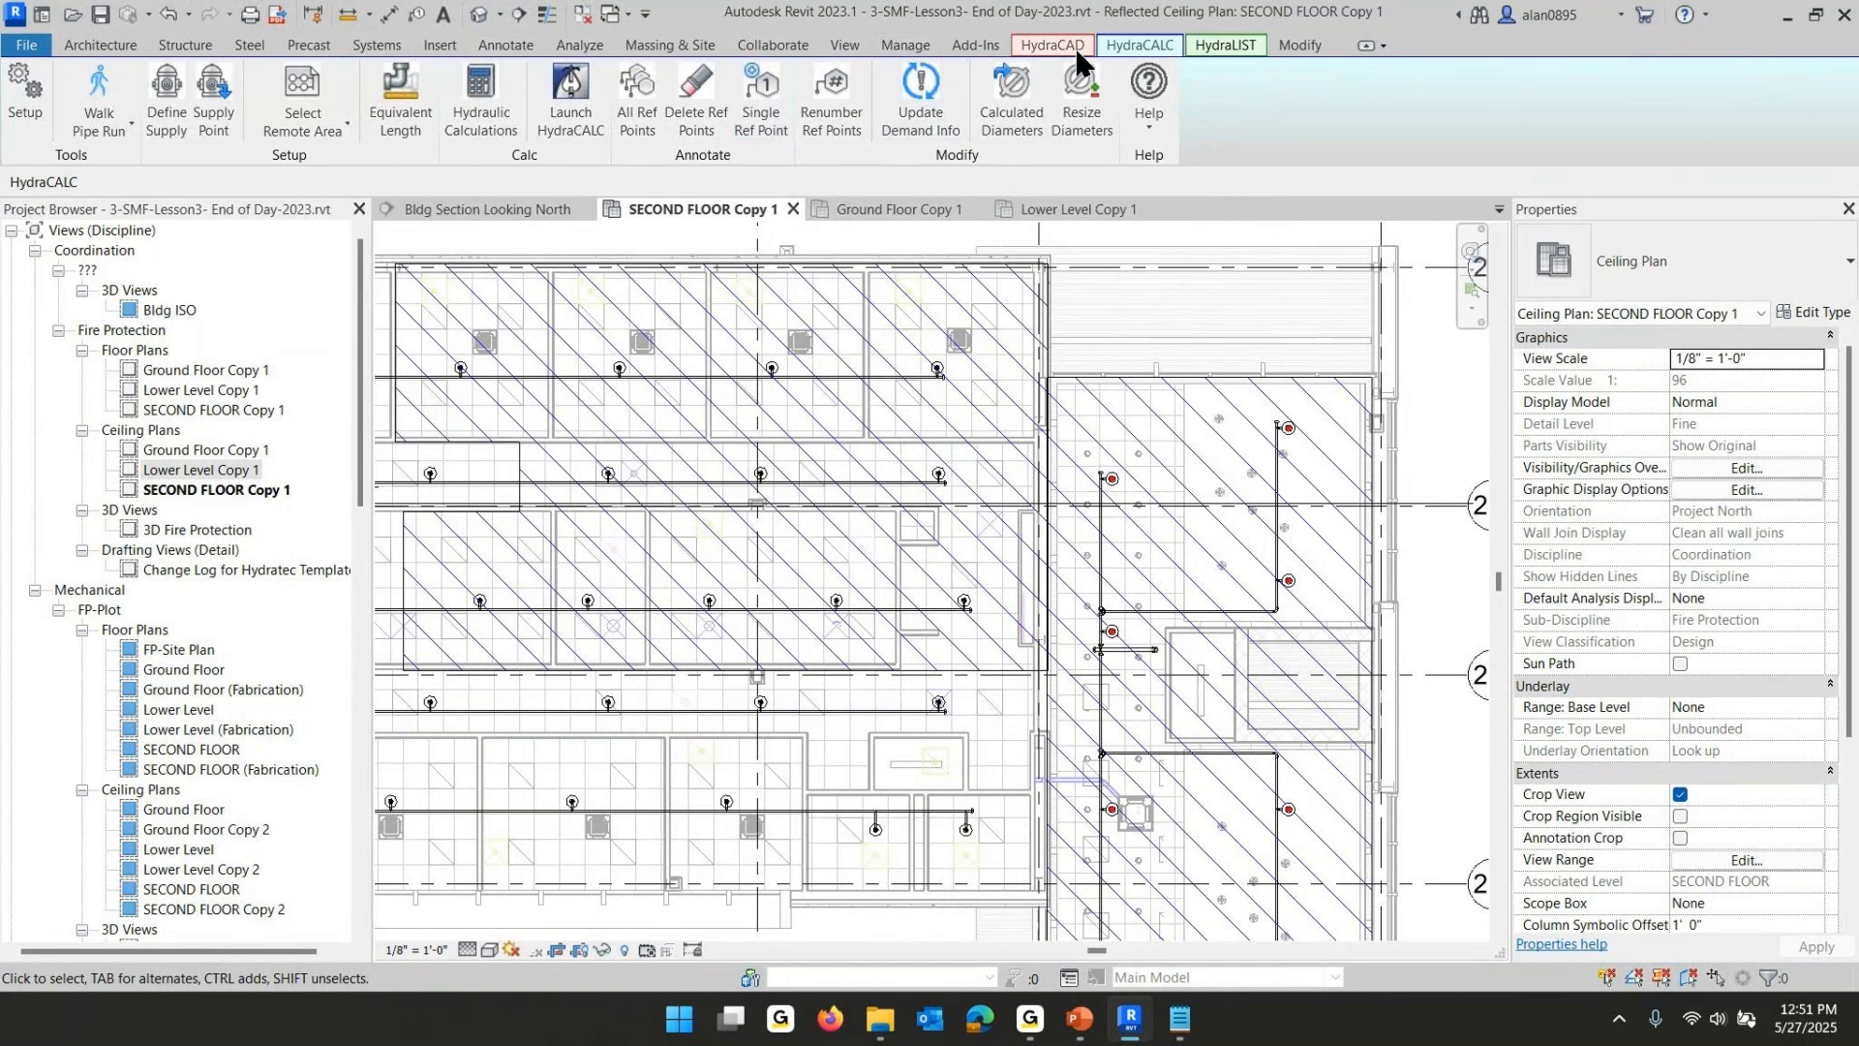
pyautogui.click(302, 95)
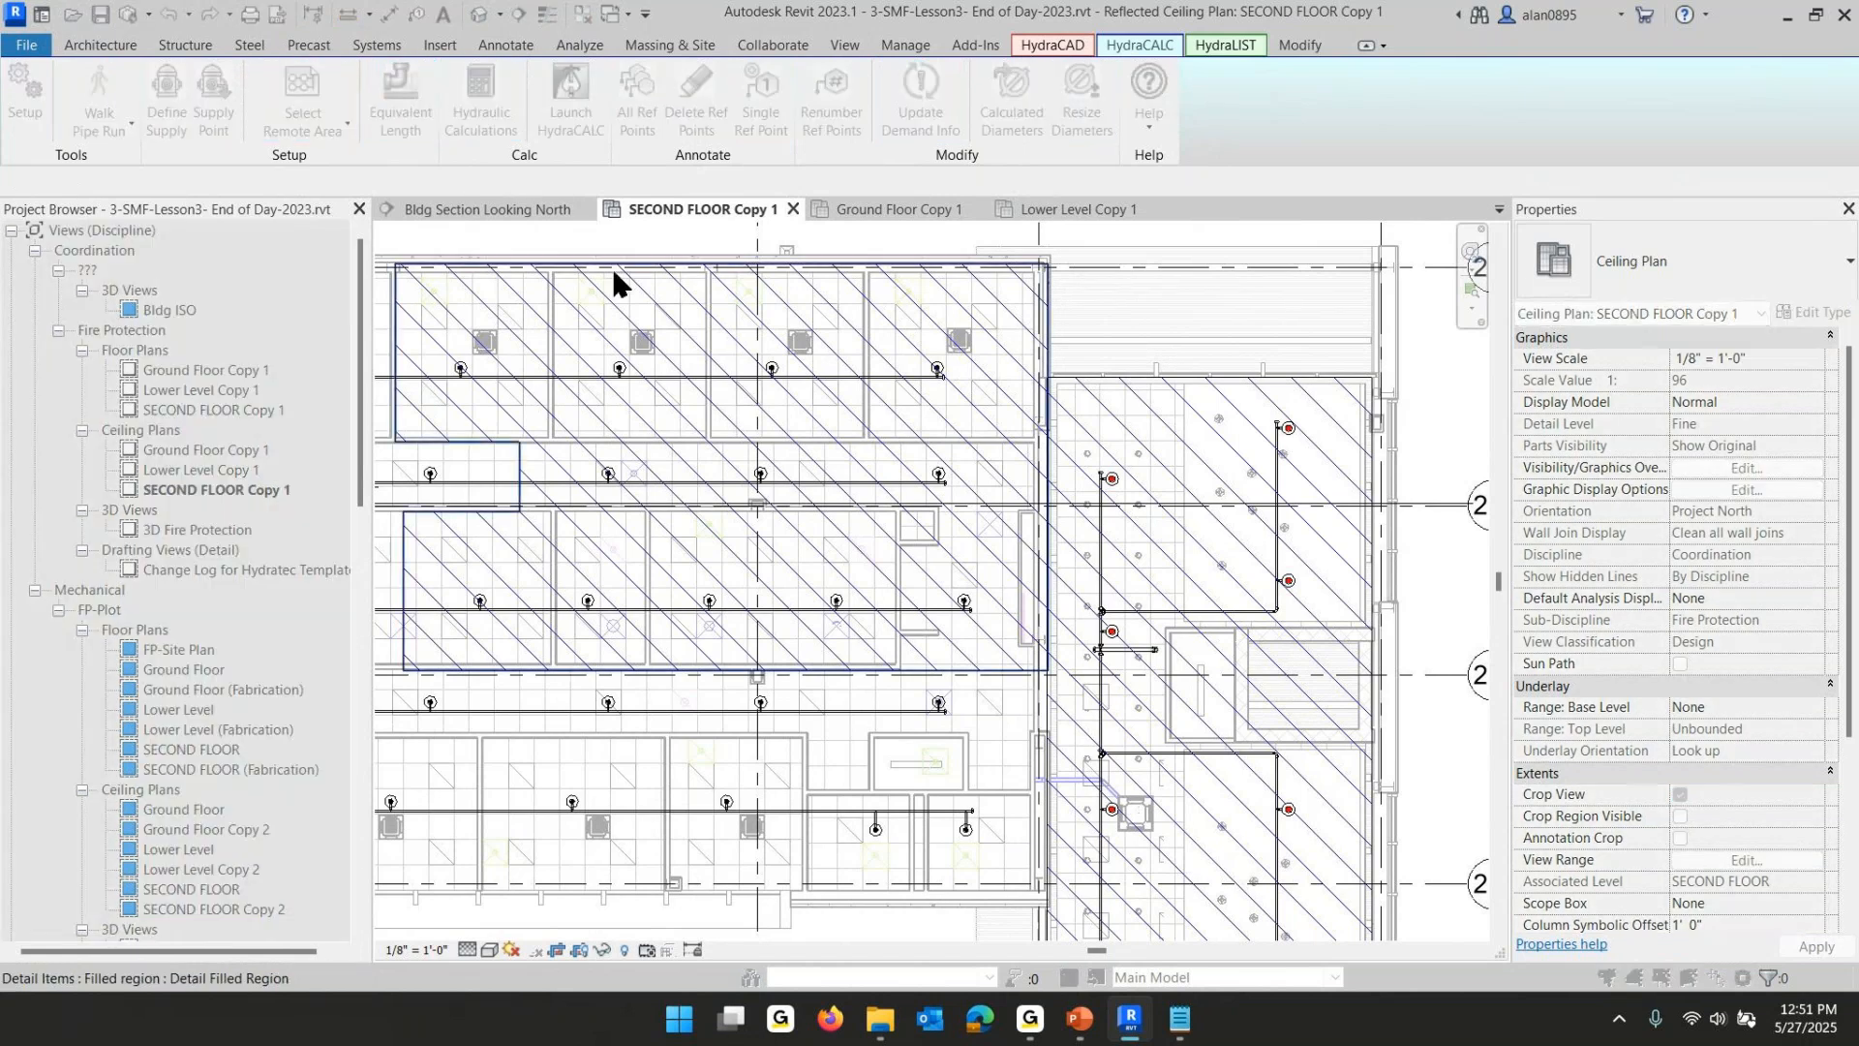
pyautogui.click(612, 266)
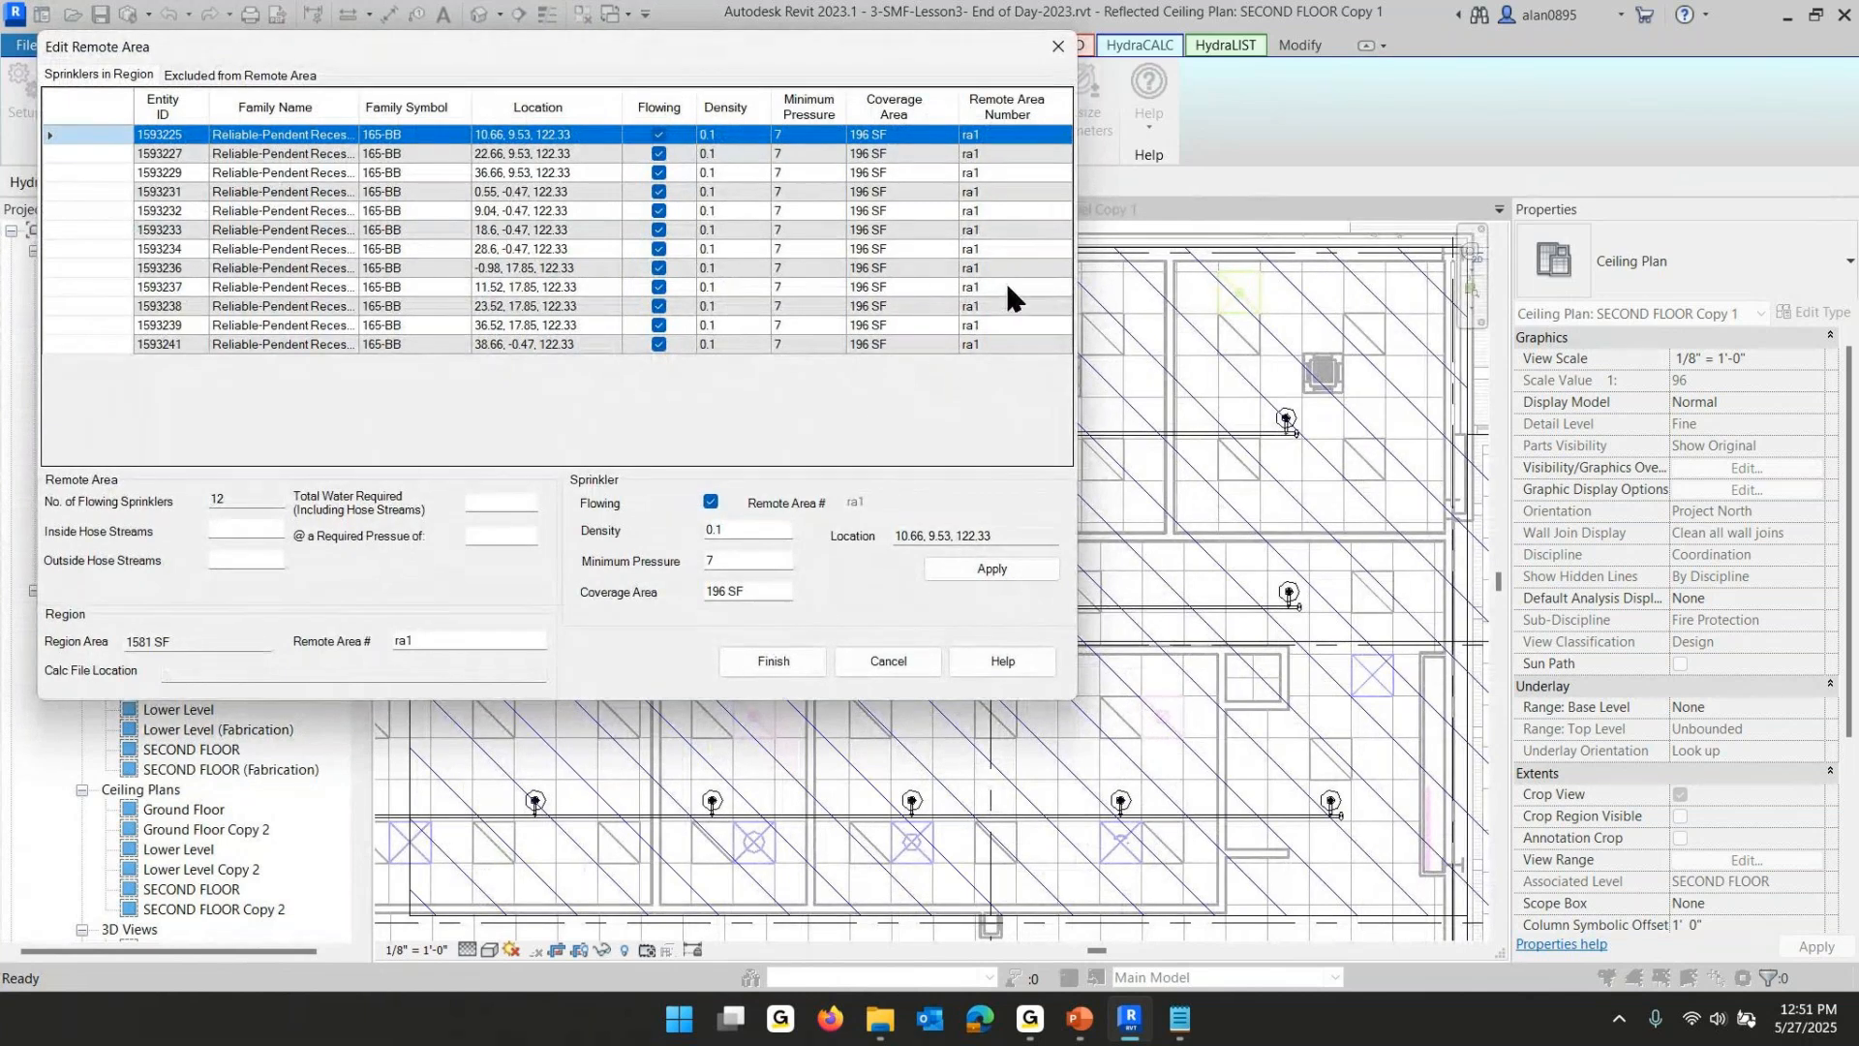
pyautogui.click(887, 664)
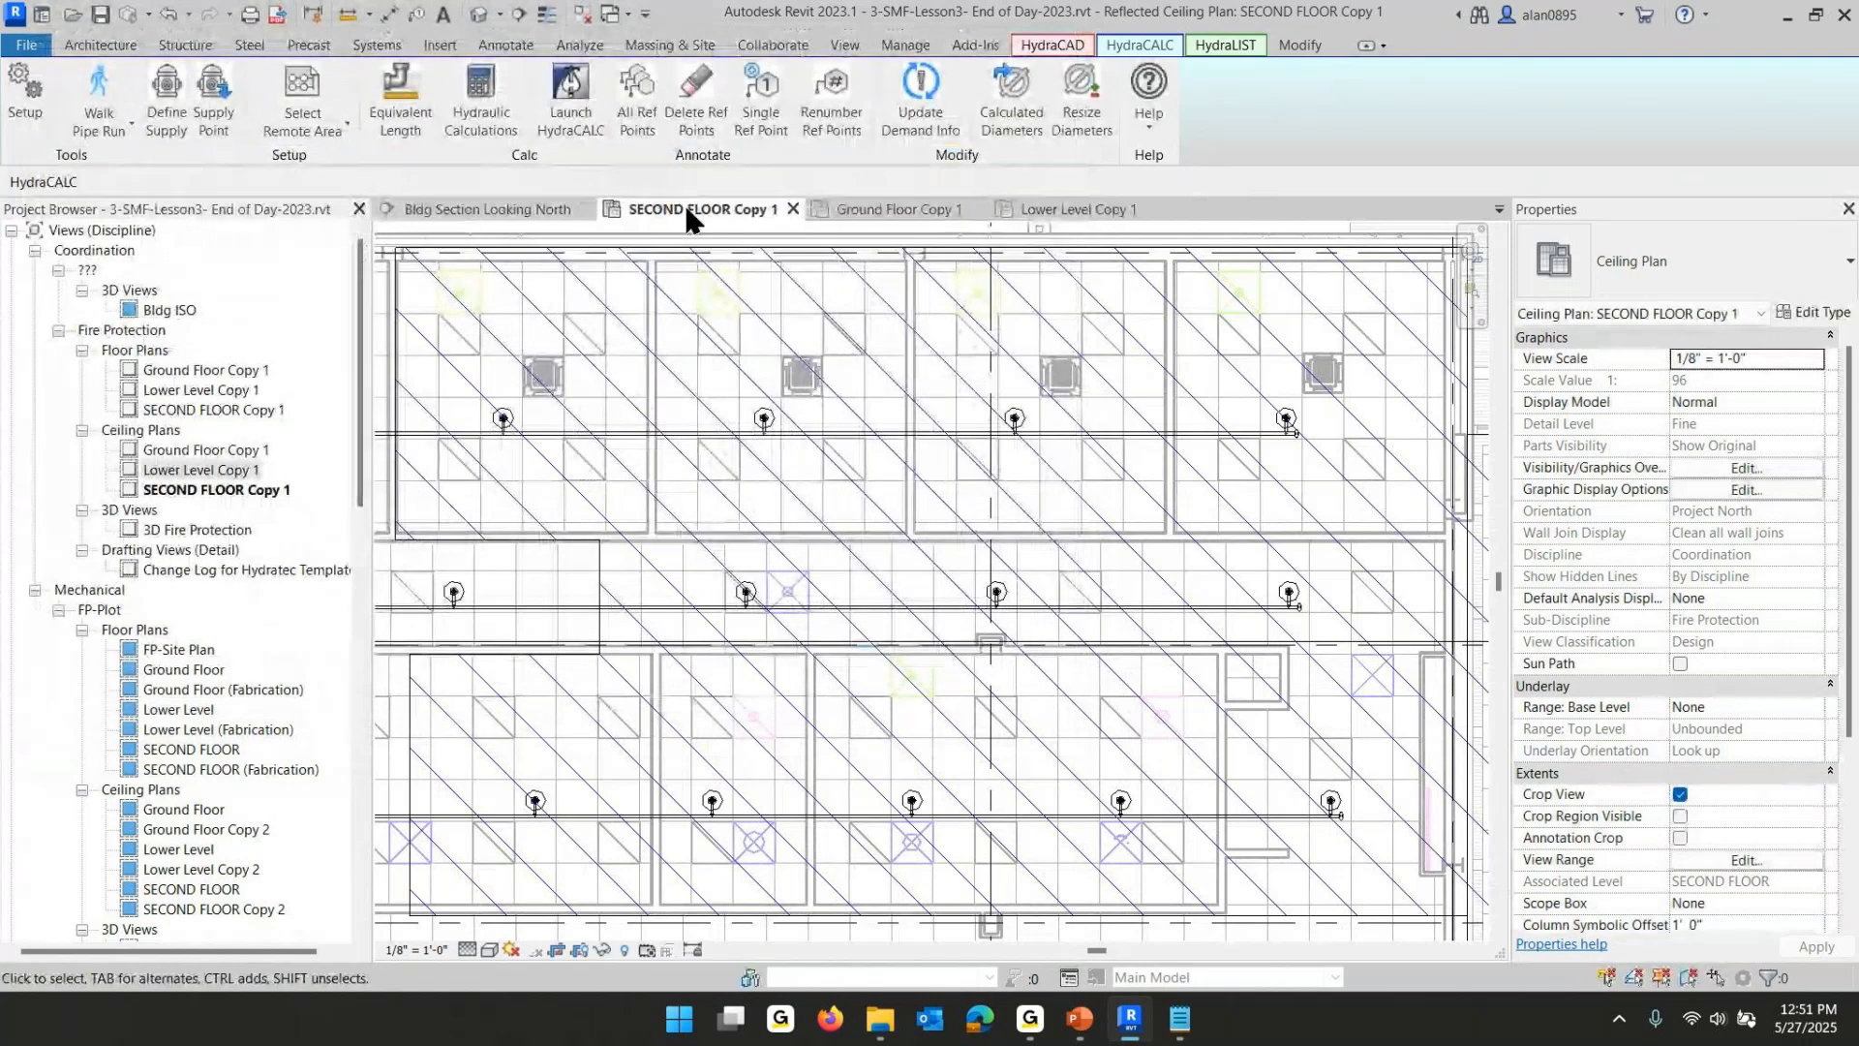
# - Switch to the Ground Floor Copy 1 ceiling plan
pyautogui.click(910, 209)
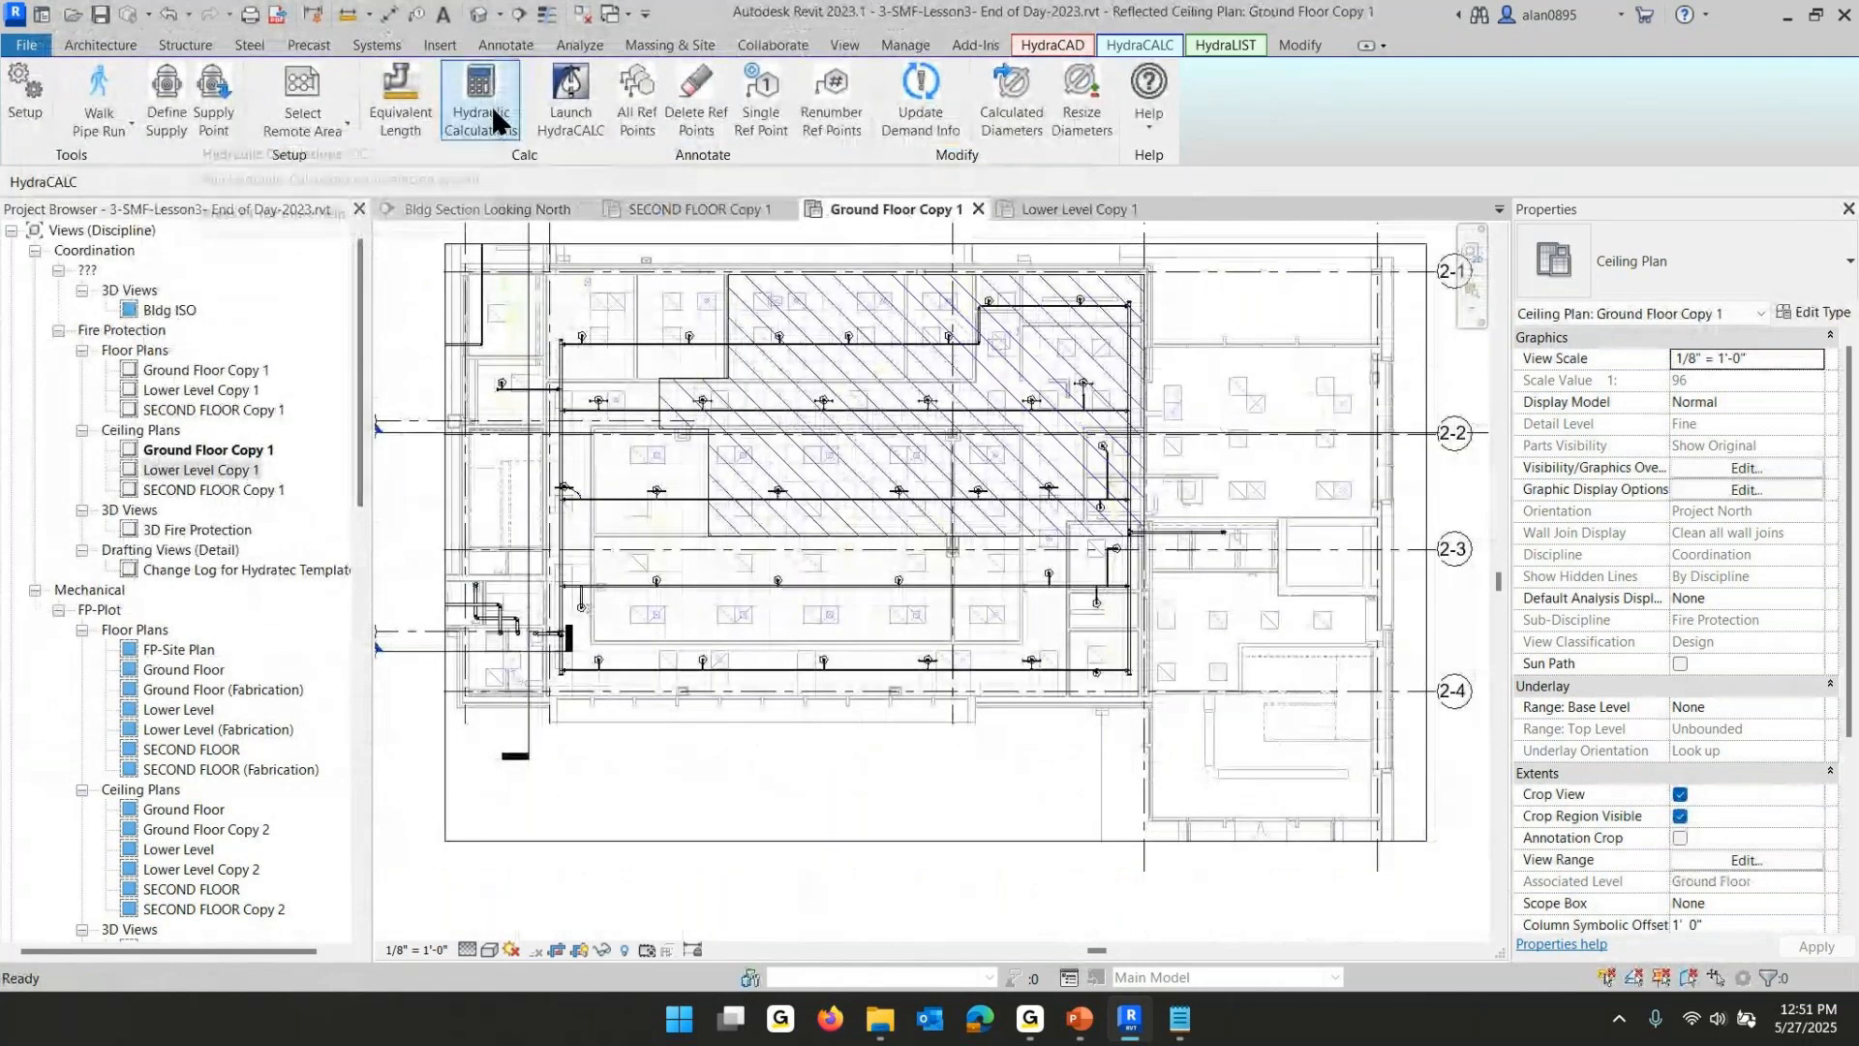
# - On Ground Floor Copy 1, select the hatched filled region as a remote area and set all its sprinklers to flowing
pyautogui.click(302, 93)
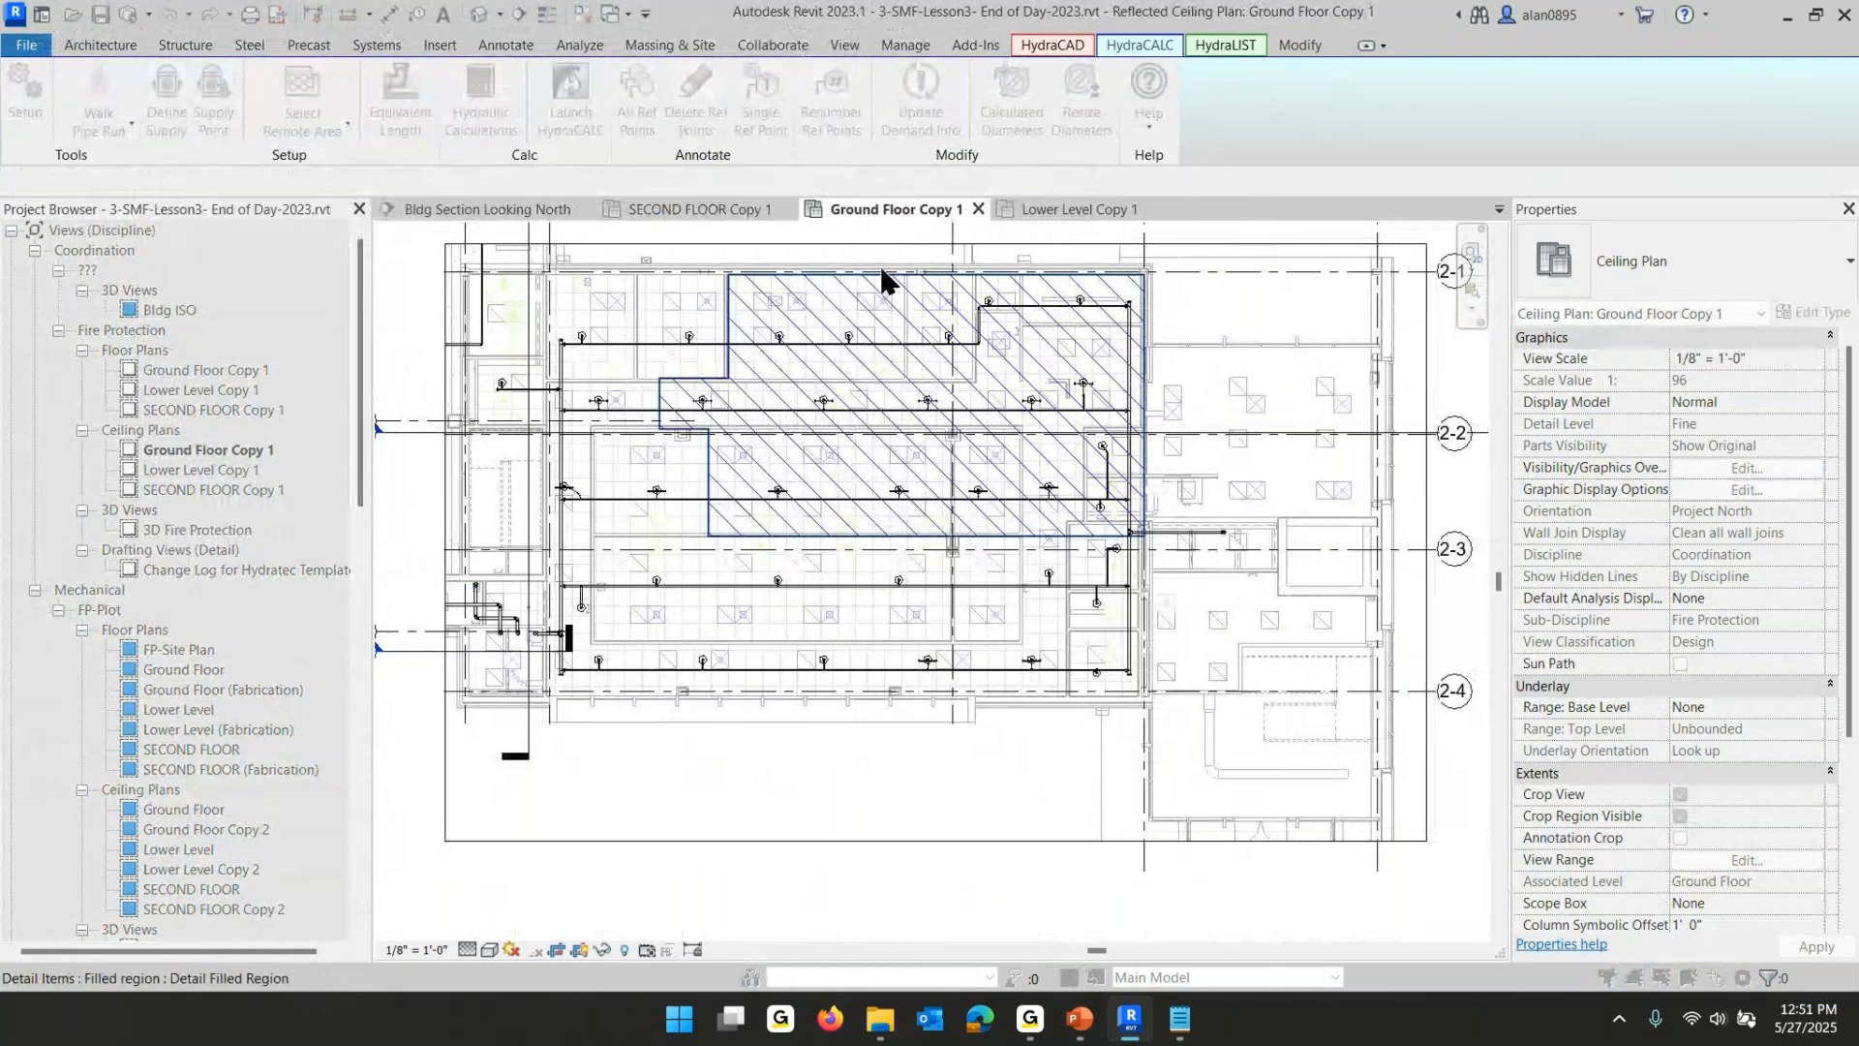
pyautogui.click(883, 284)
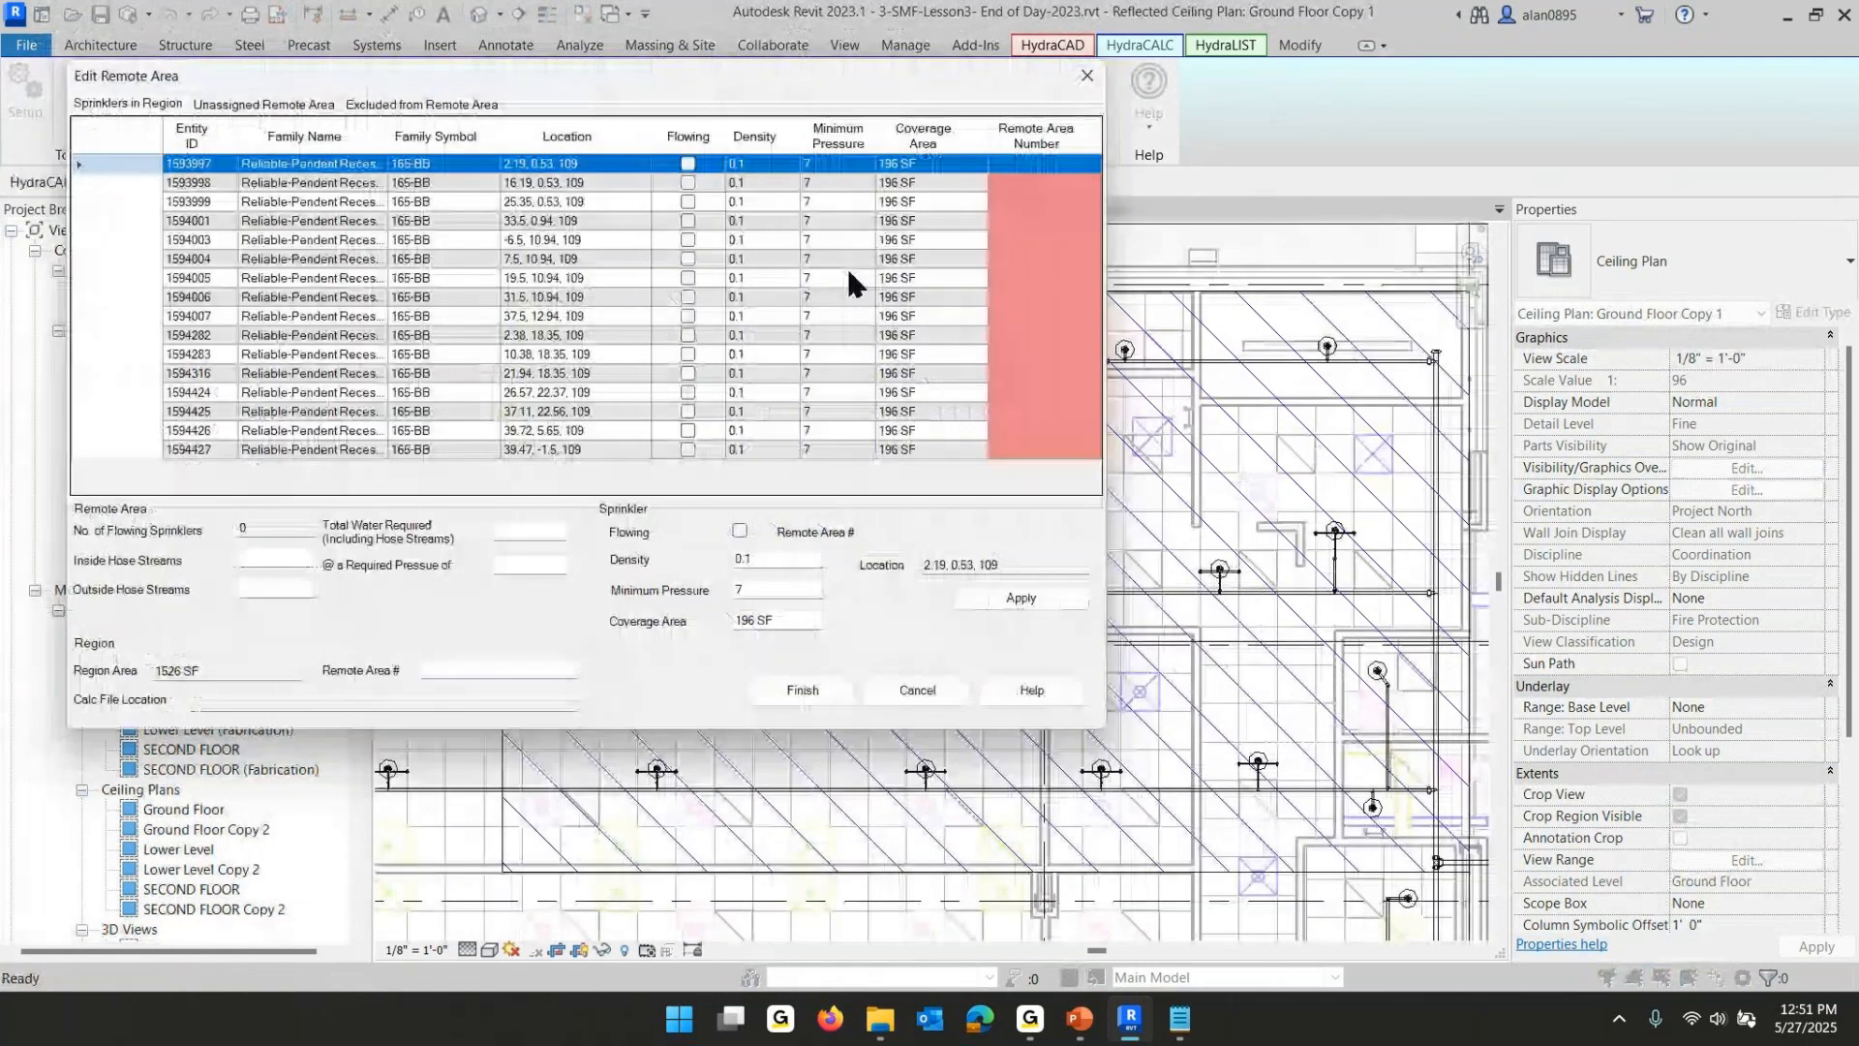
pyautogui.keyDown('shift'); pyautogui.click(144, 453); pyautogui.keyUp('shift')
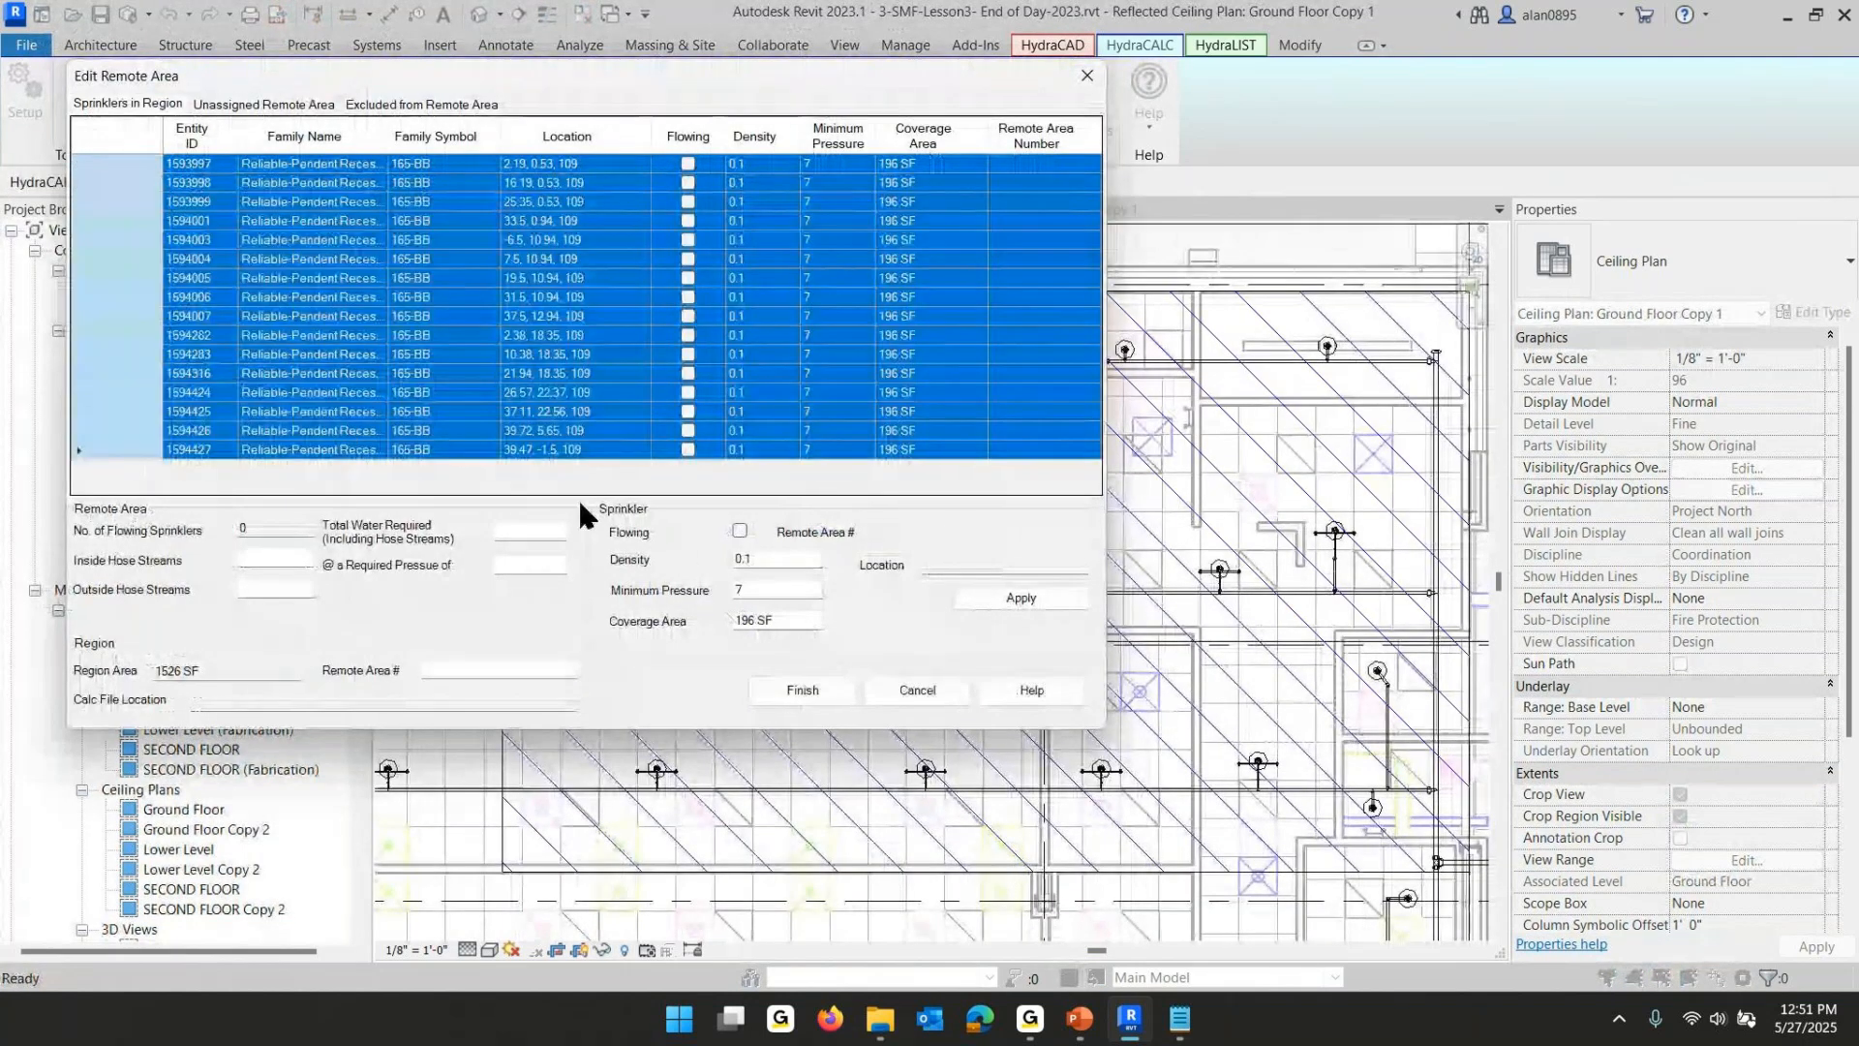
pyautogui.click(738, 530)
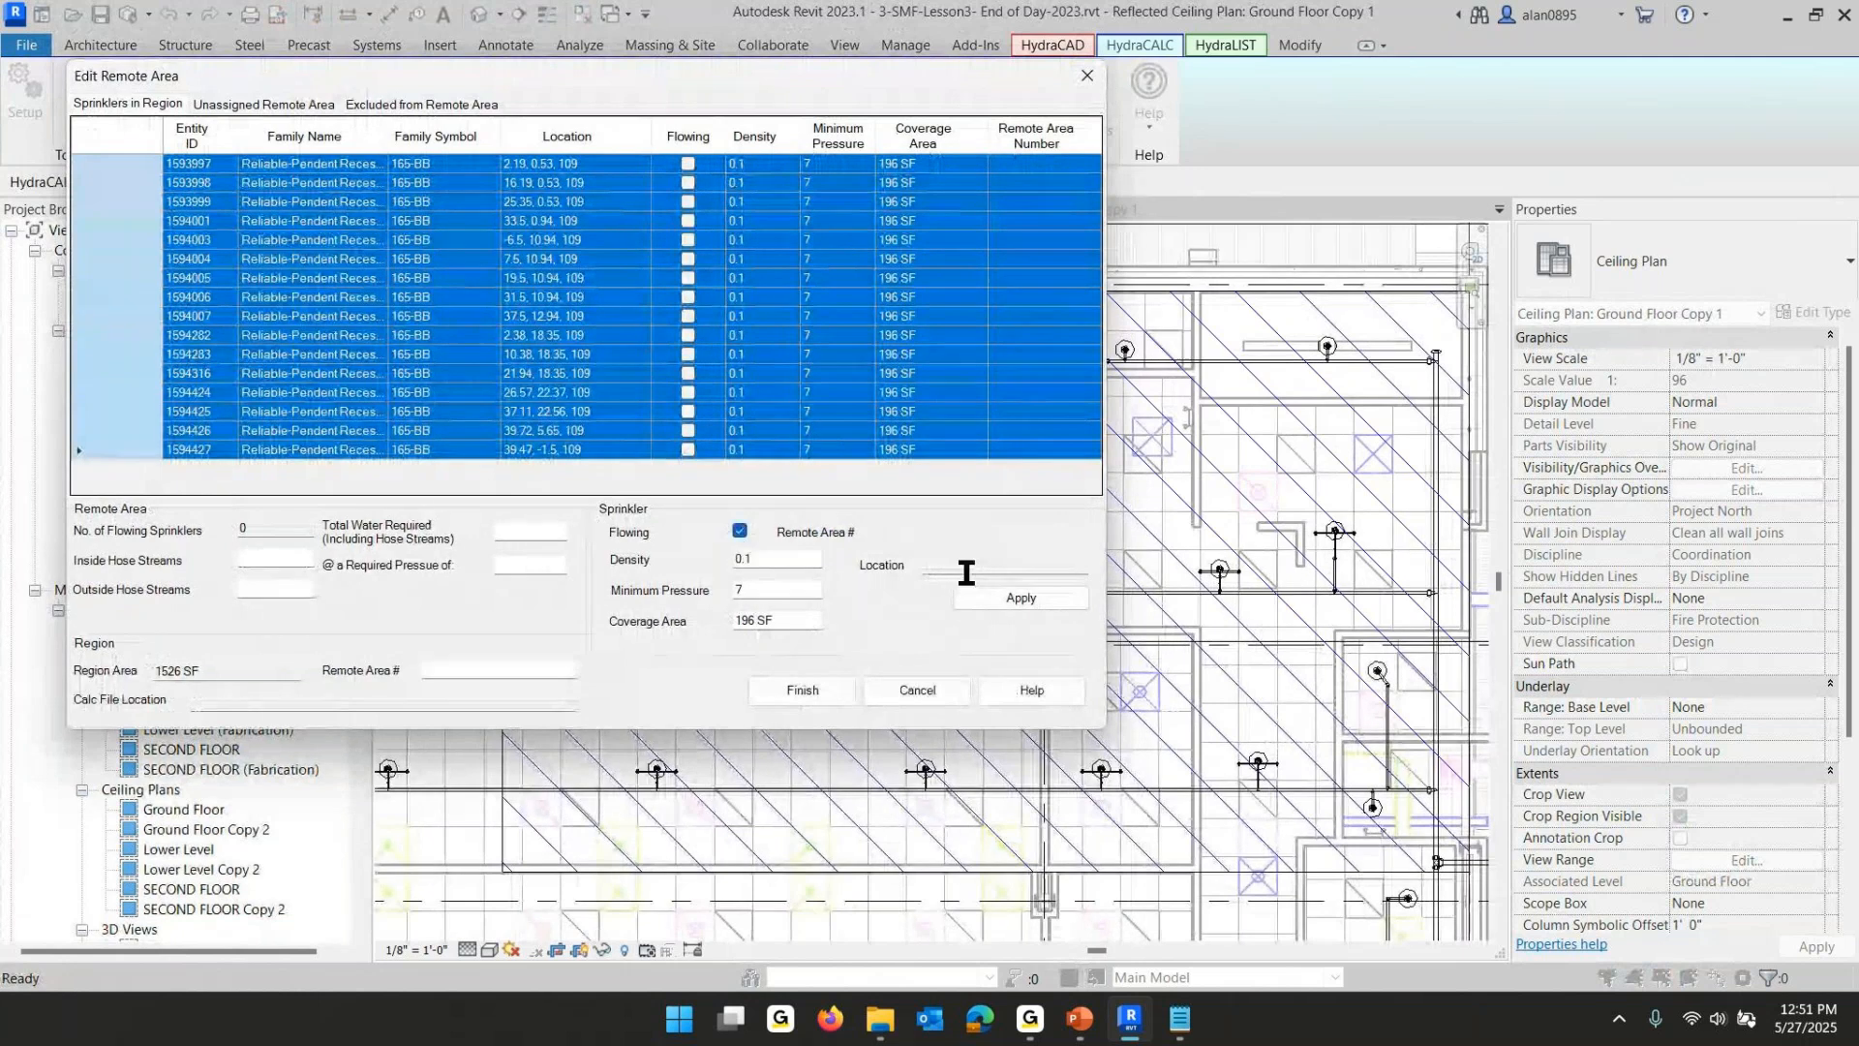
pyautogui.click(1036, 593)
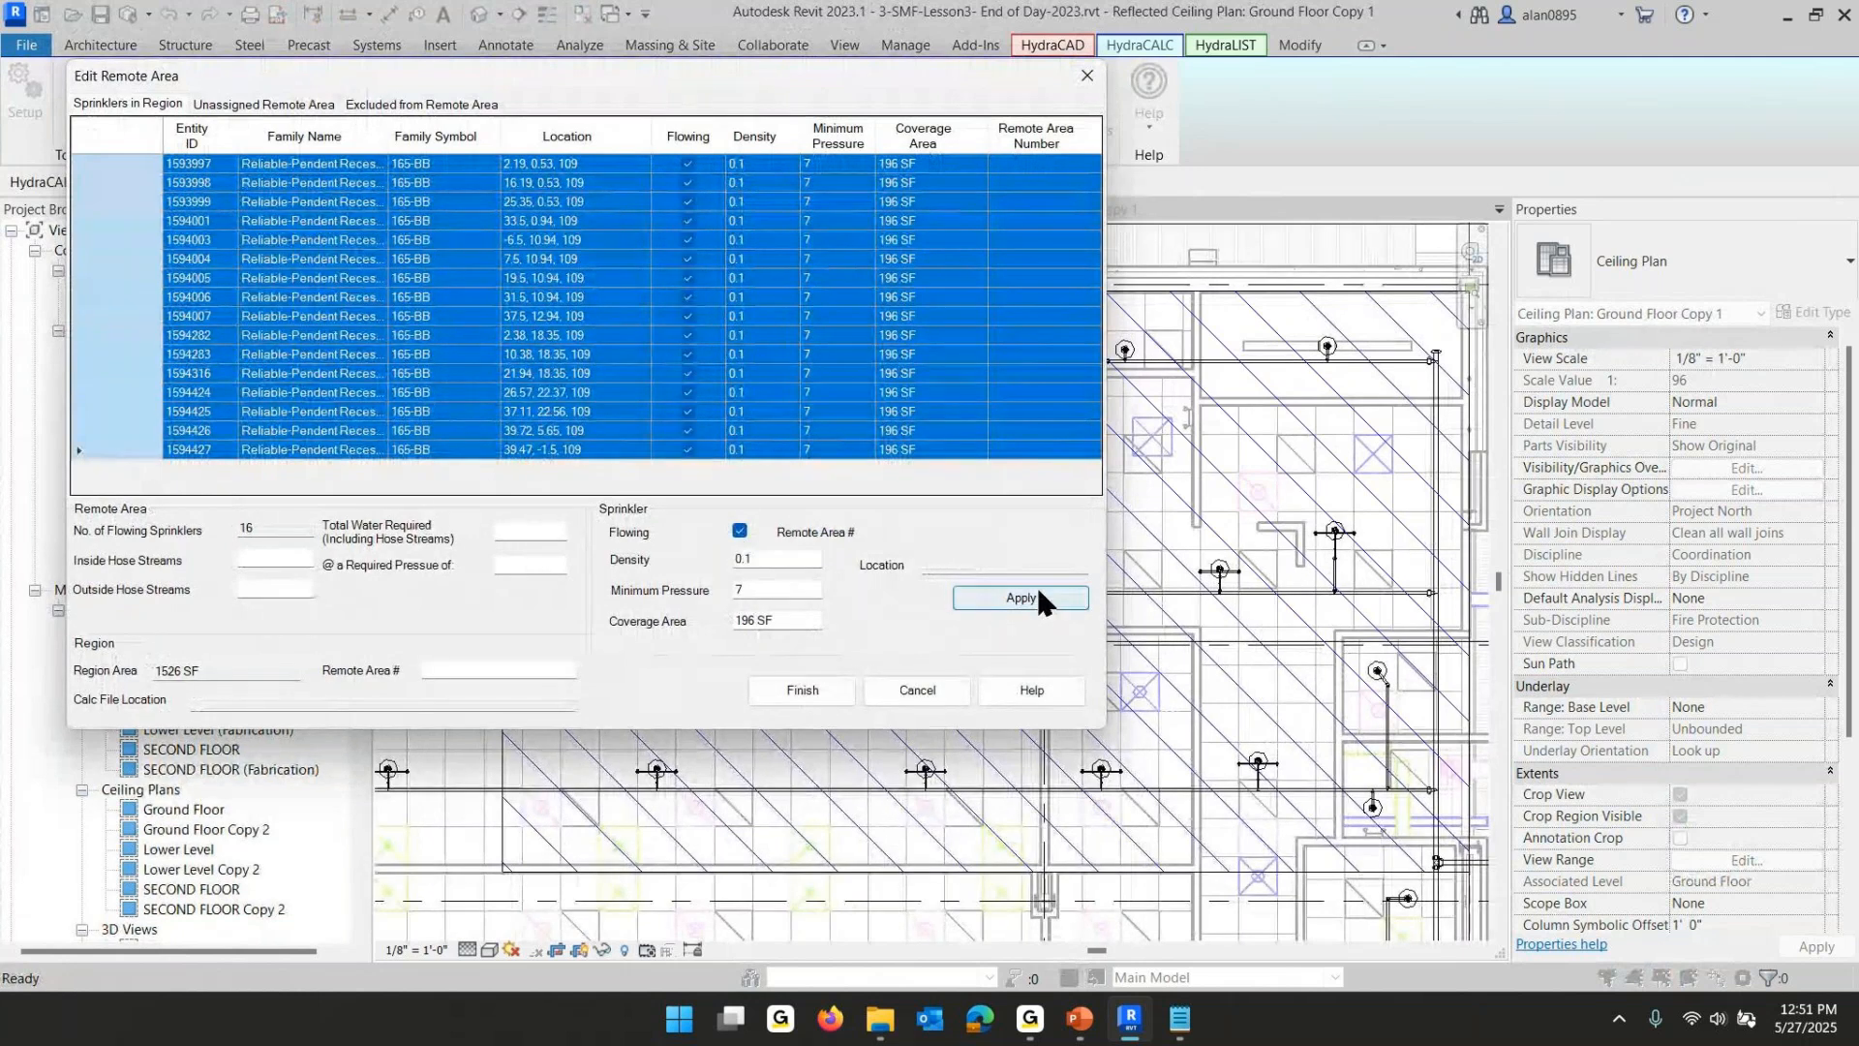
# - Name the ground-floor remote area Ground Floor, apply and finish
pyautogui.click(481, 666)
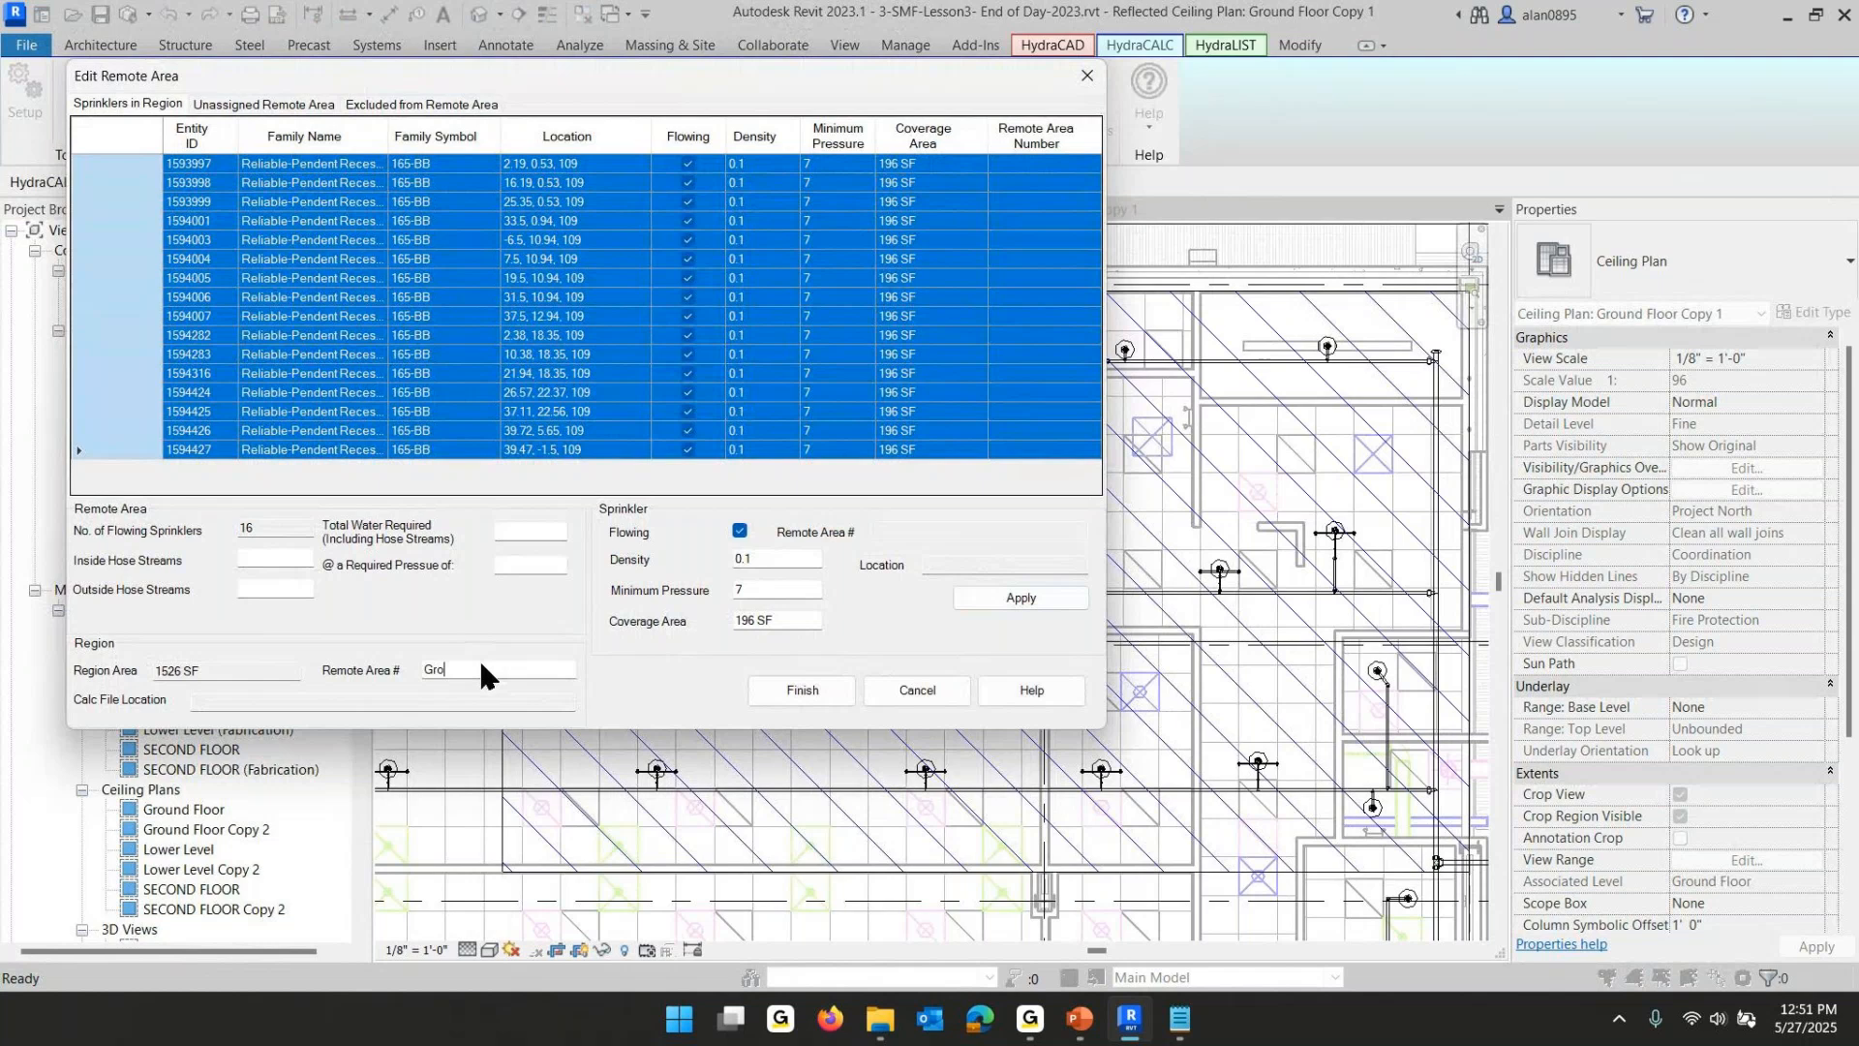
pyautogui.write('Ground Floor')
pyautogui.click(1019, 602)
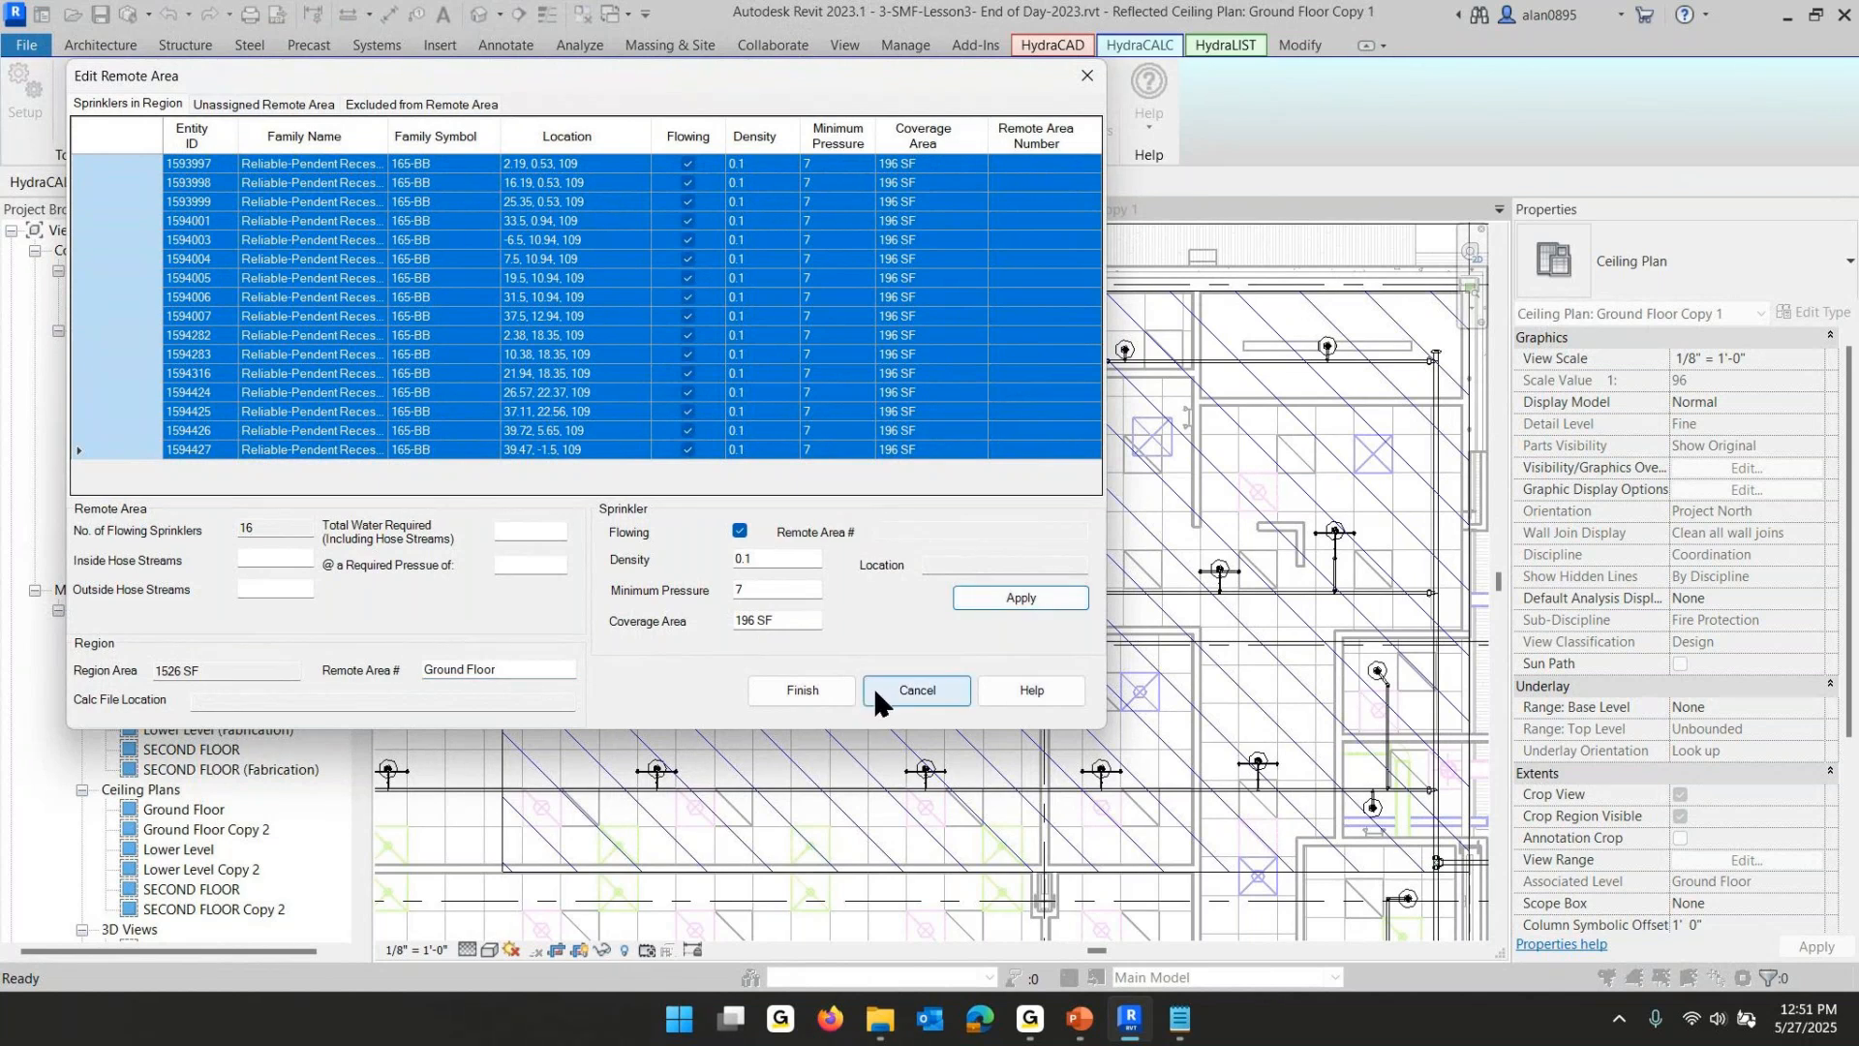
pyautogui.click(789, 686)
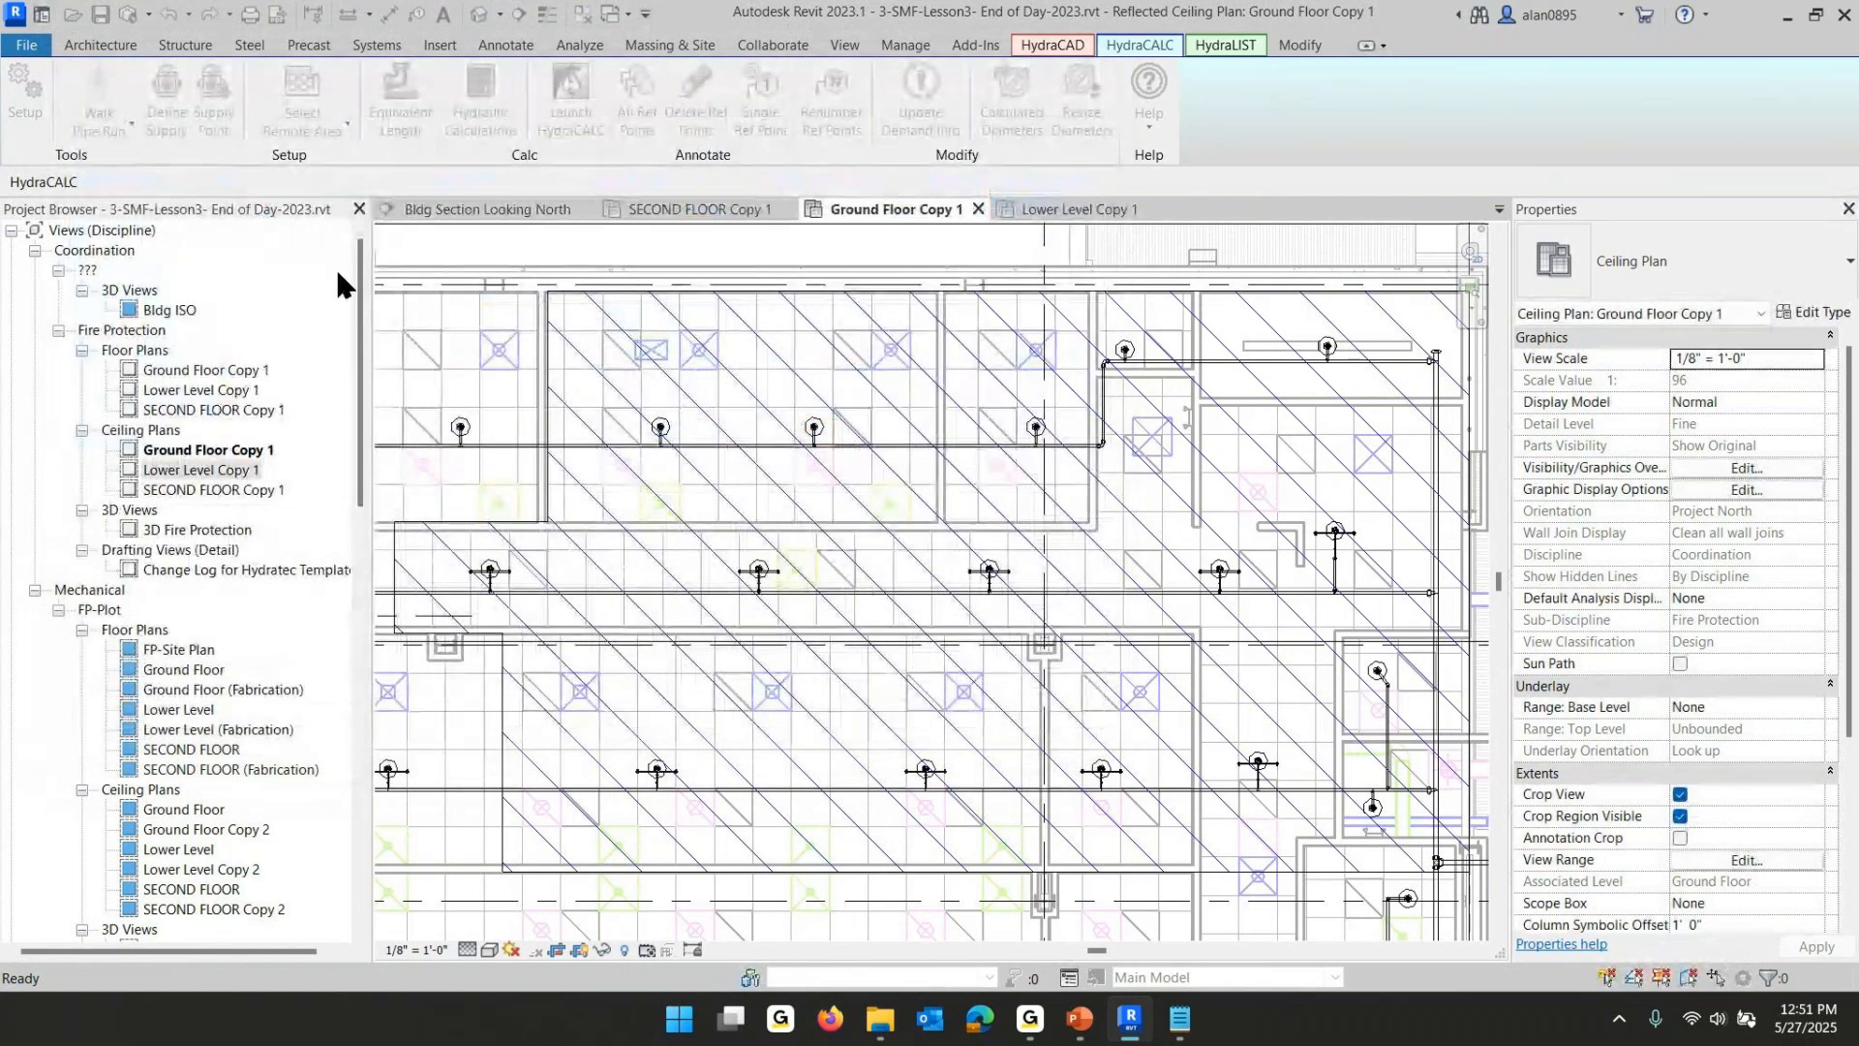
# - Review the ground-floor filled region's remote area settings without changing them
pyautogui.click(737, 286)
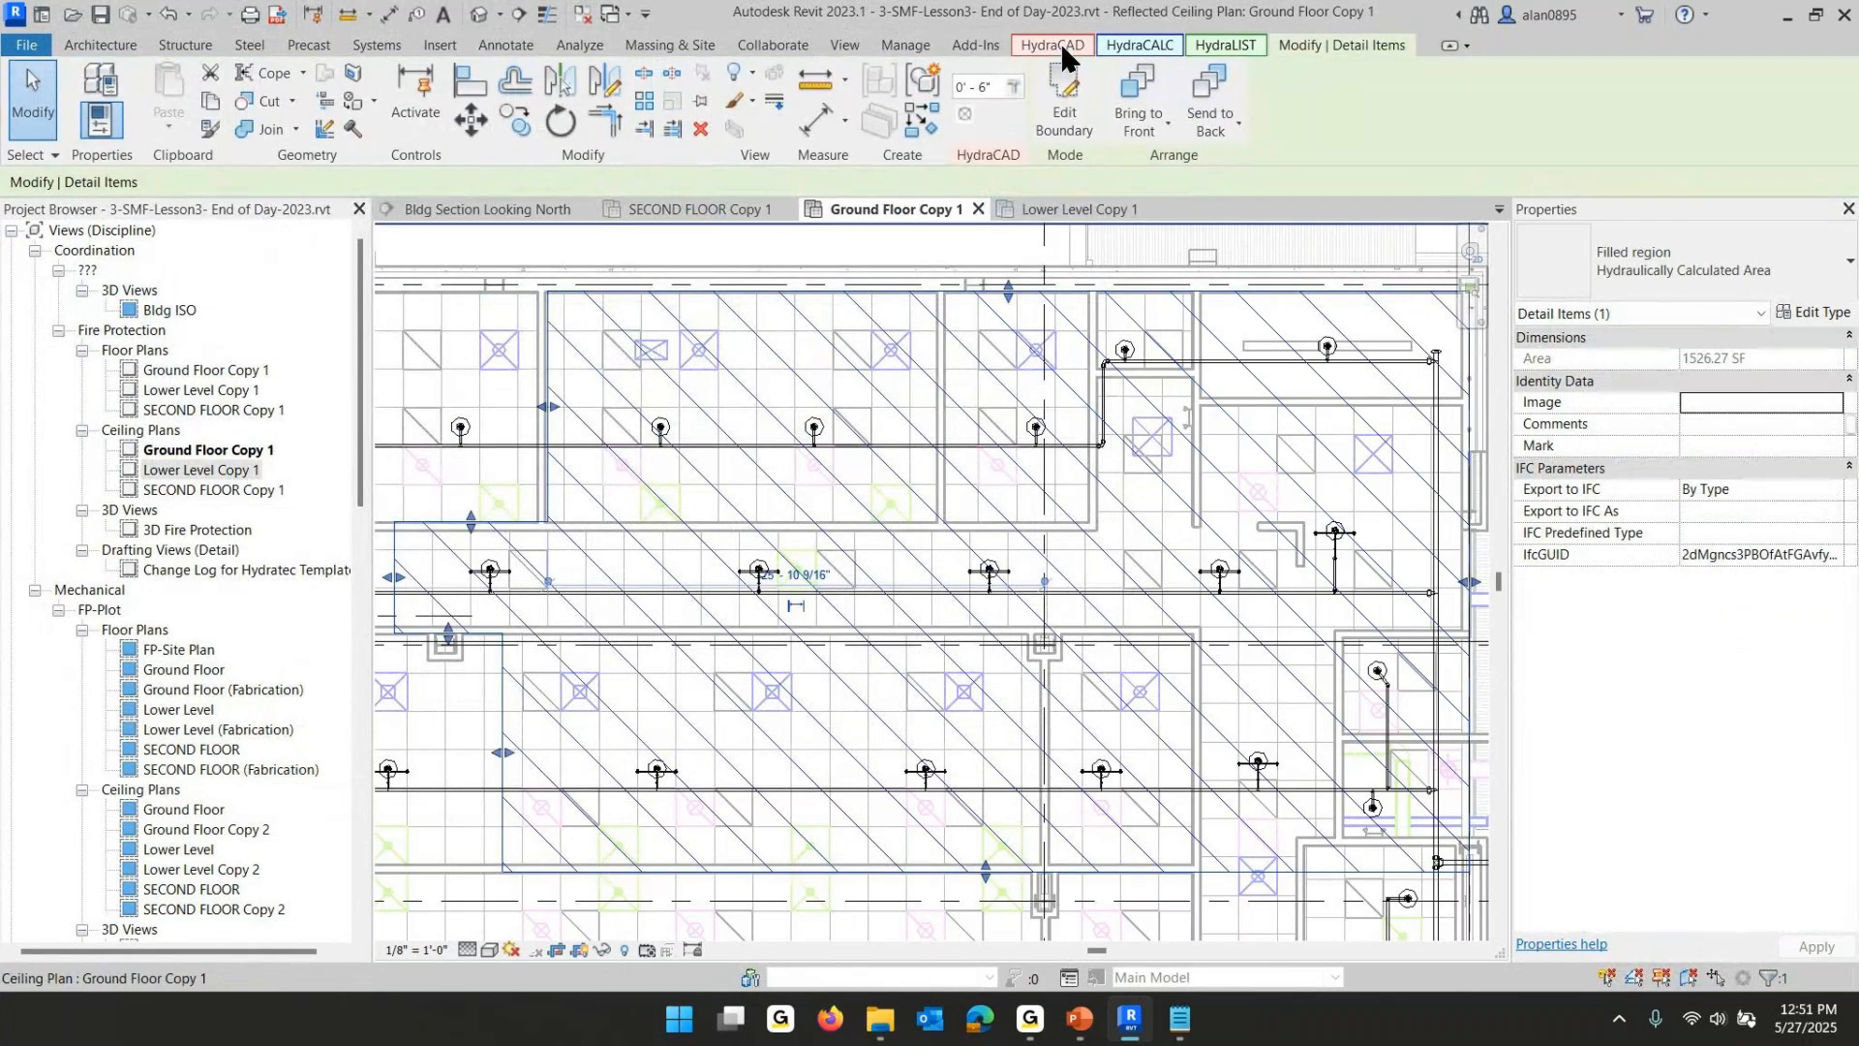
pyautogui.click(1119, 47)
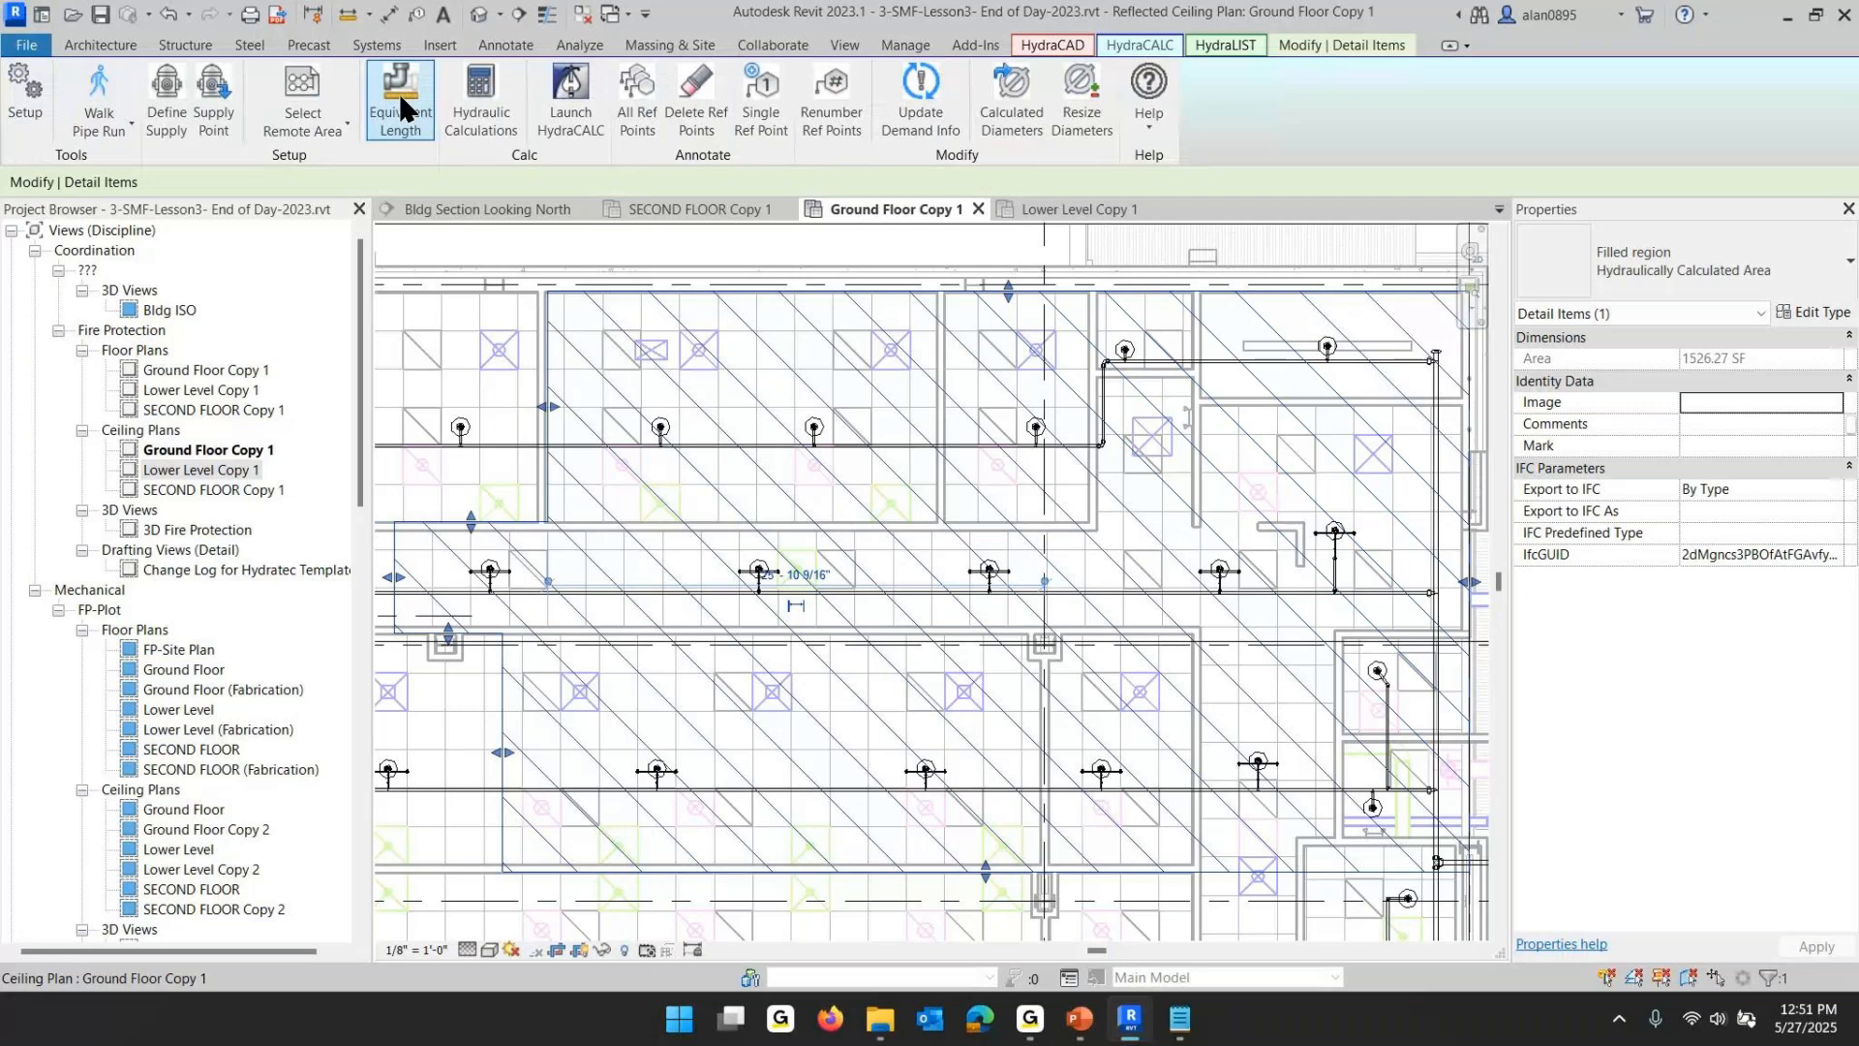
pyautogui.click(302, 97)
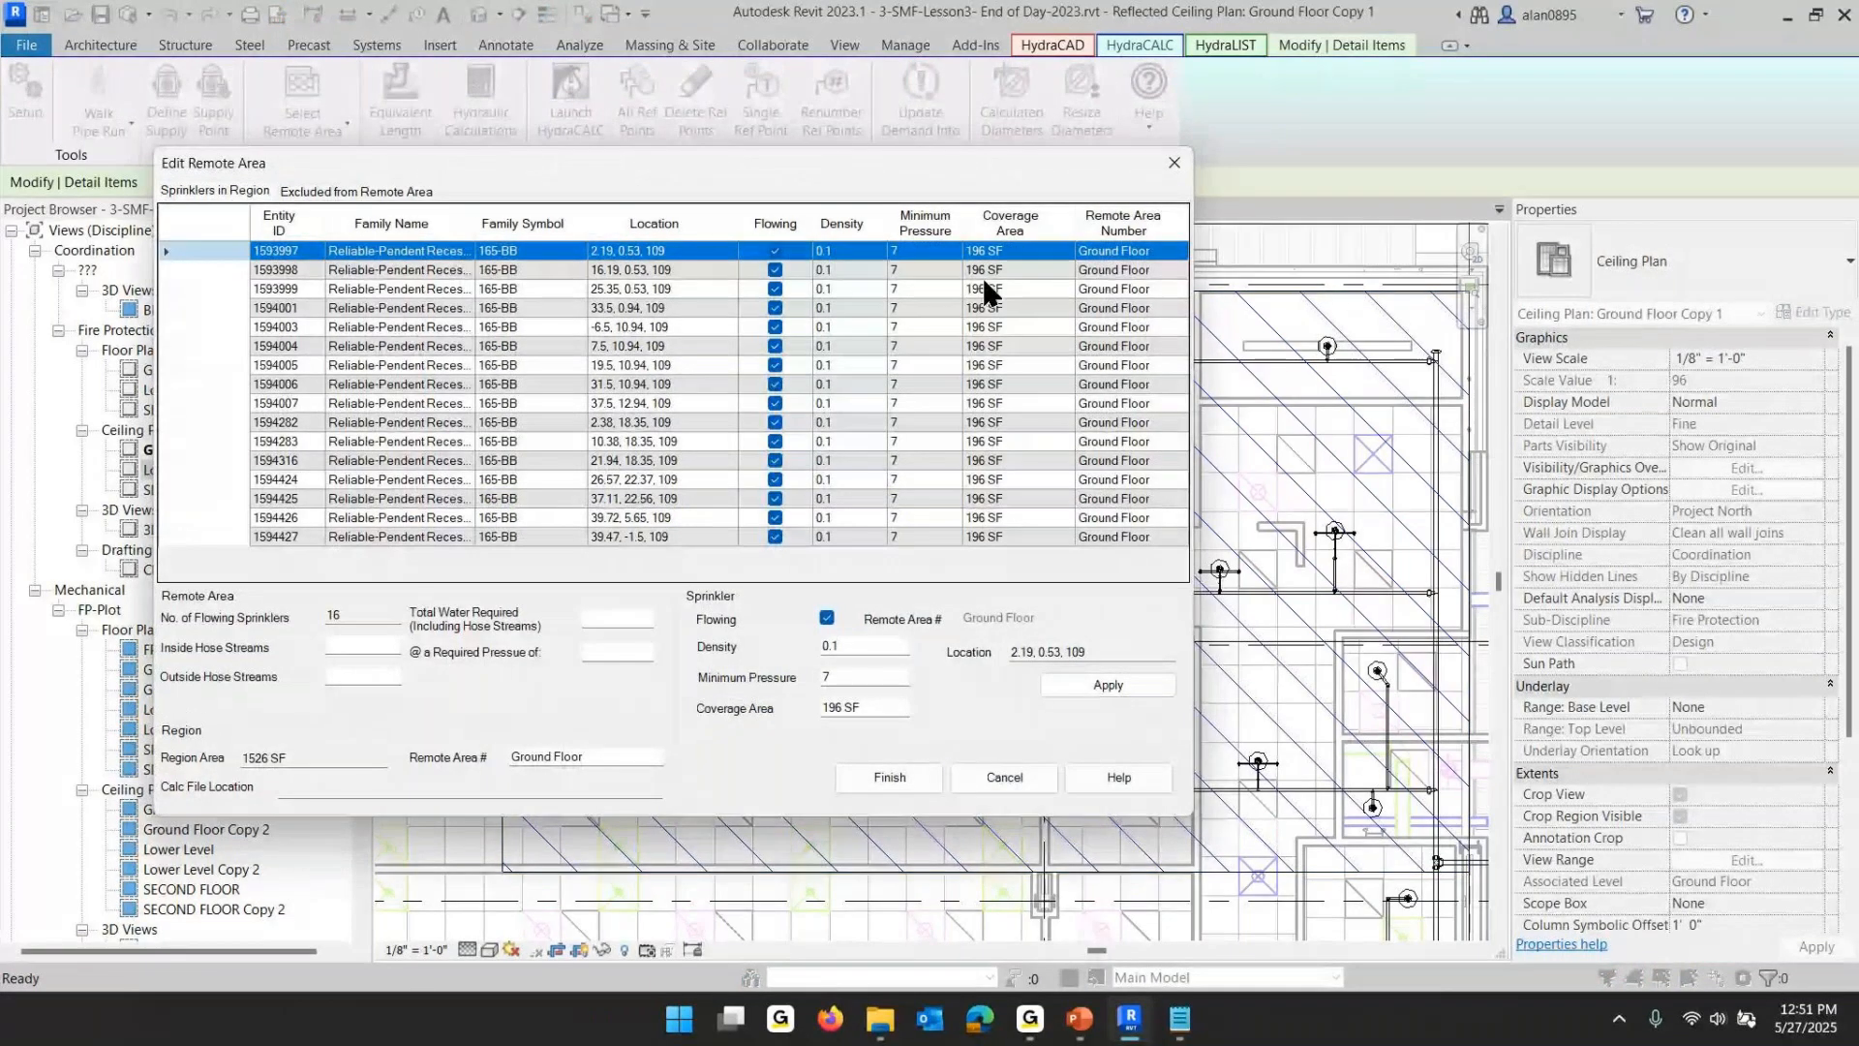
pyautogui.click(1004, 776)
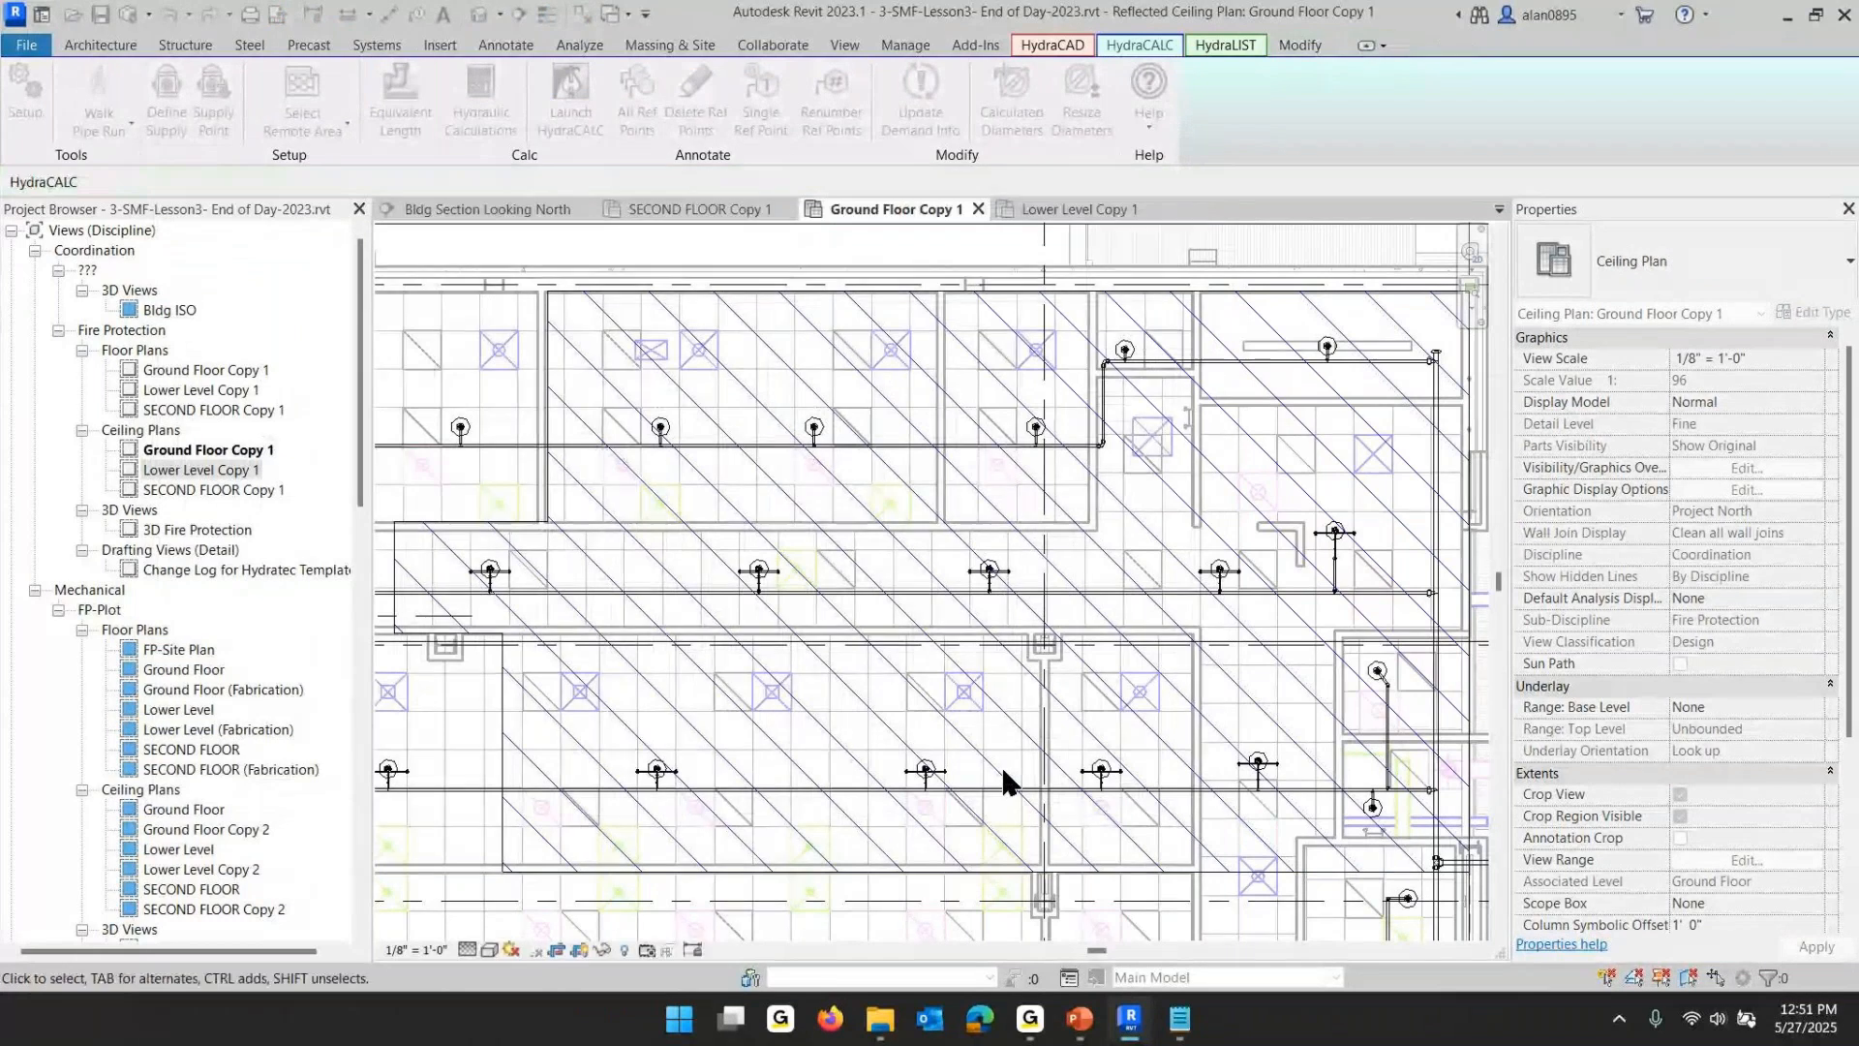
# - Review the lesson slides on remote areas and adding fitting equivalent lengths, then return to the model
pyautogui.scroll(-3, 1001, 763)
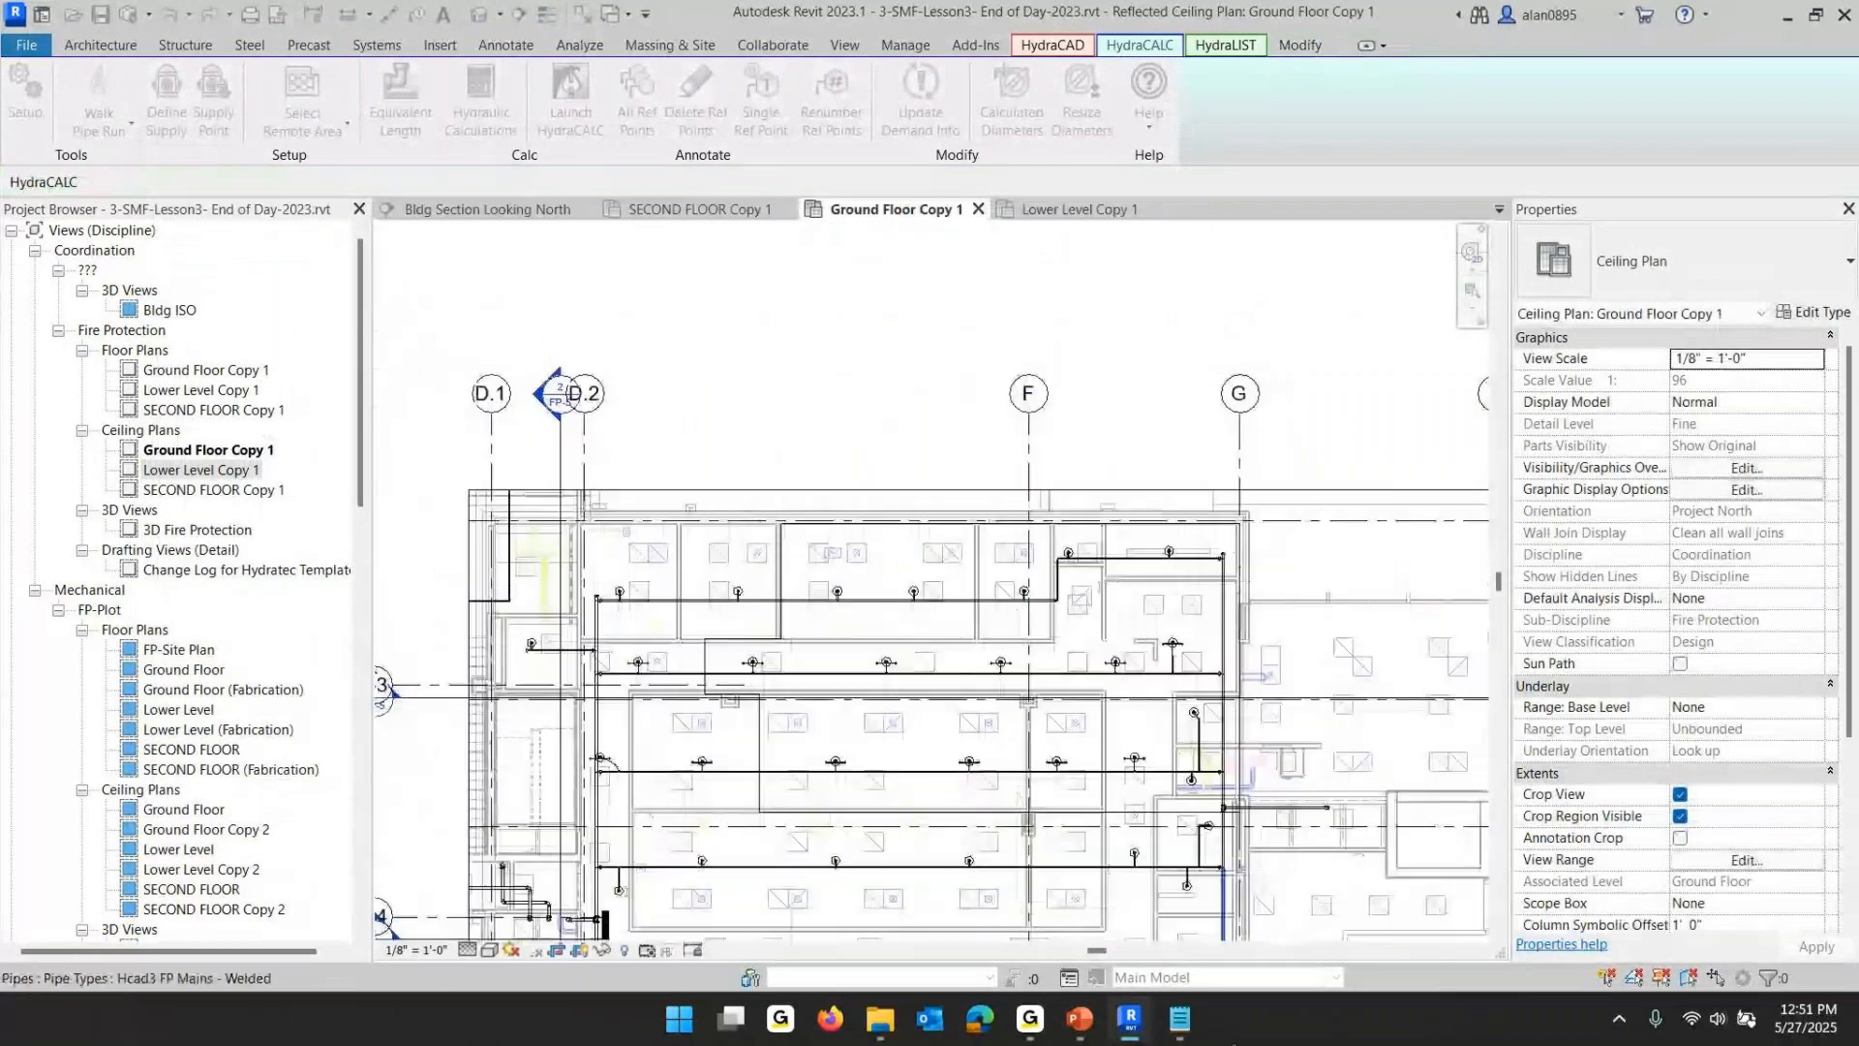
pyautogui.click(1080, 1016)
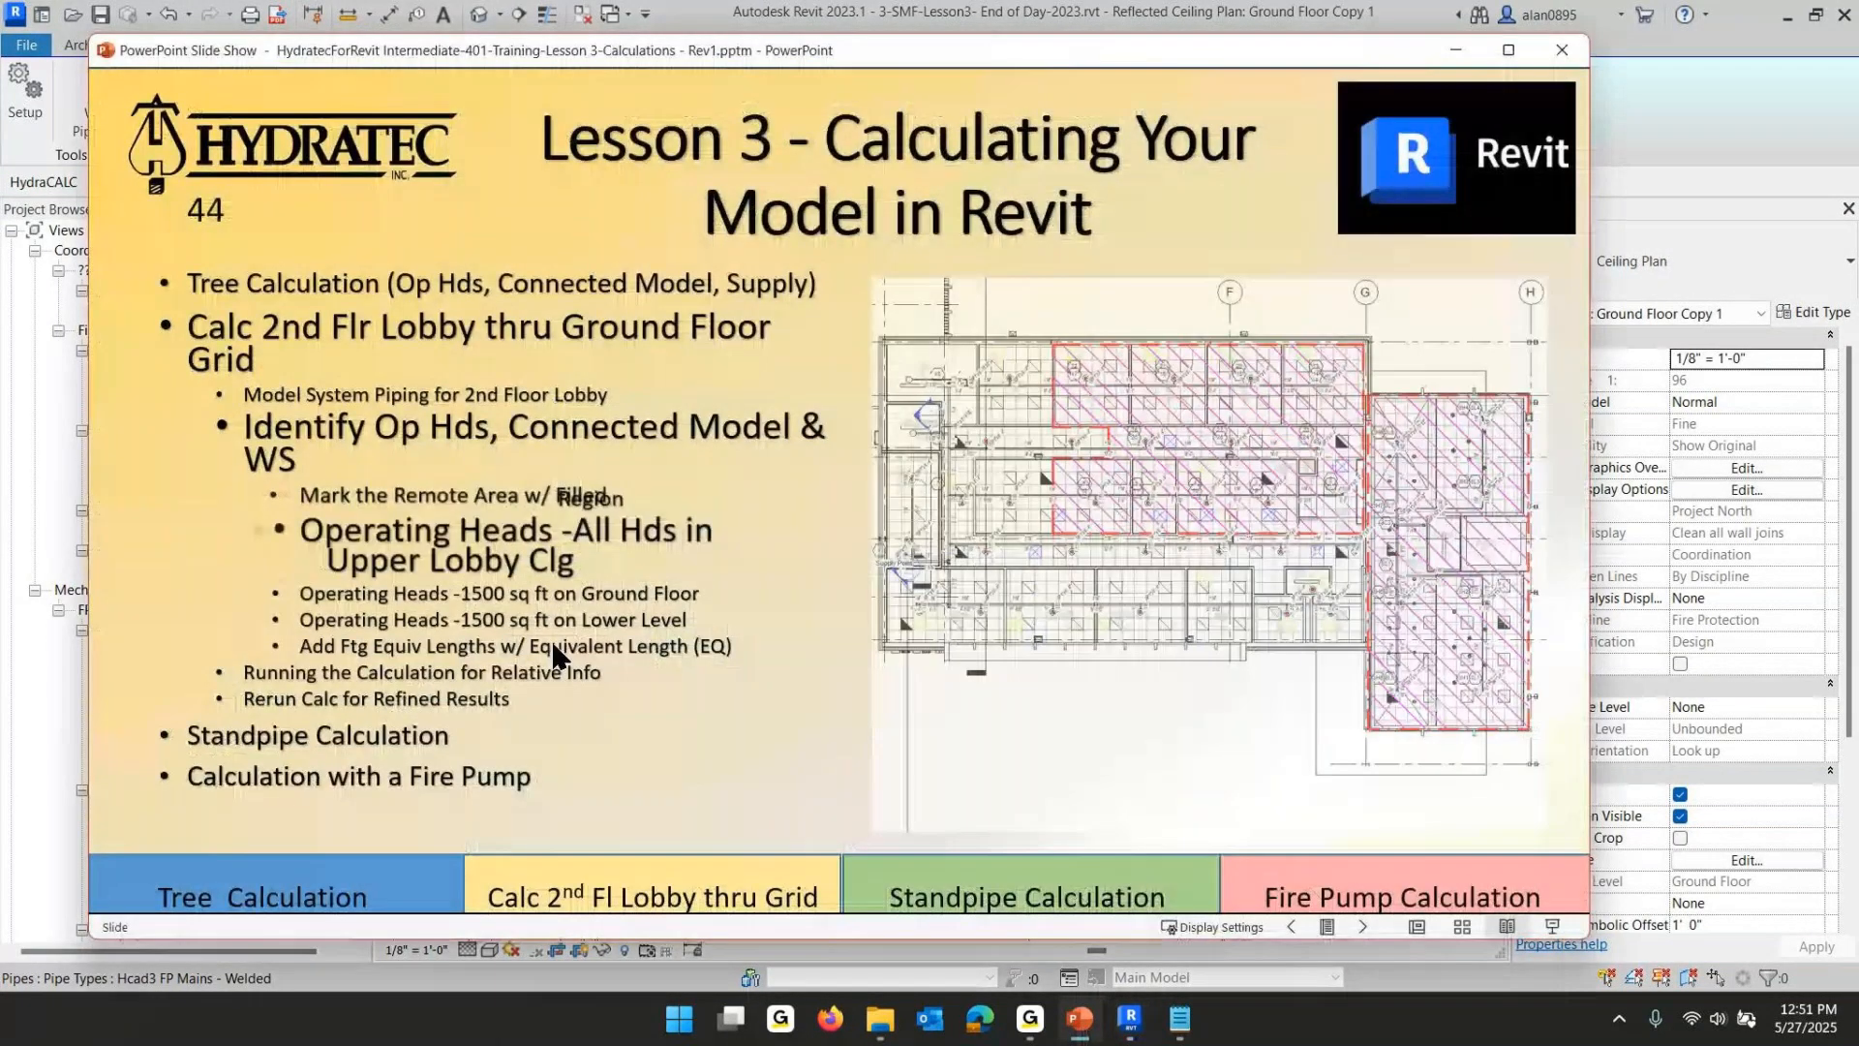
pyautogui.click(601, 586)
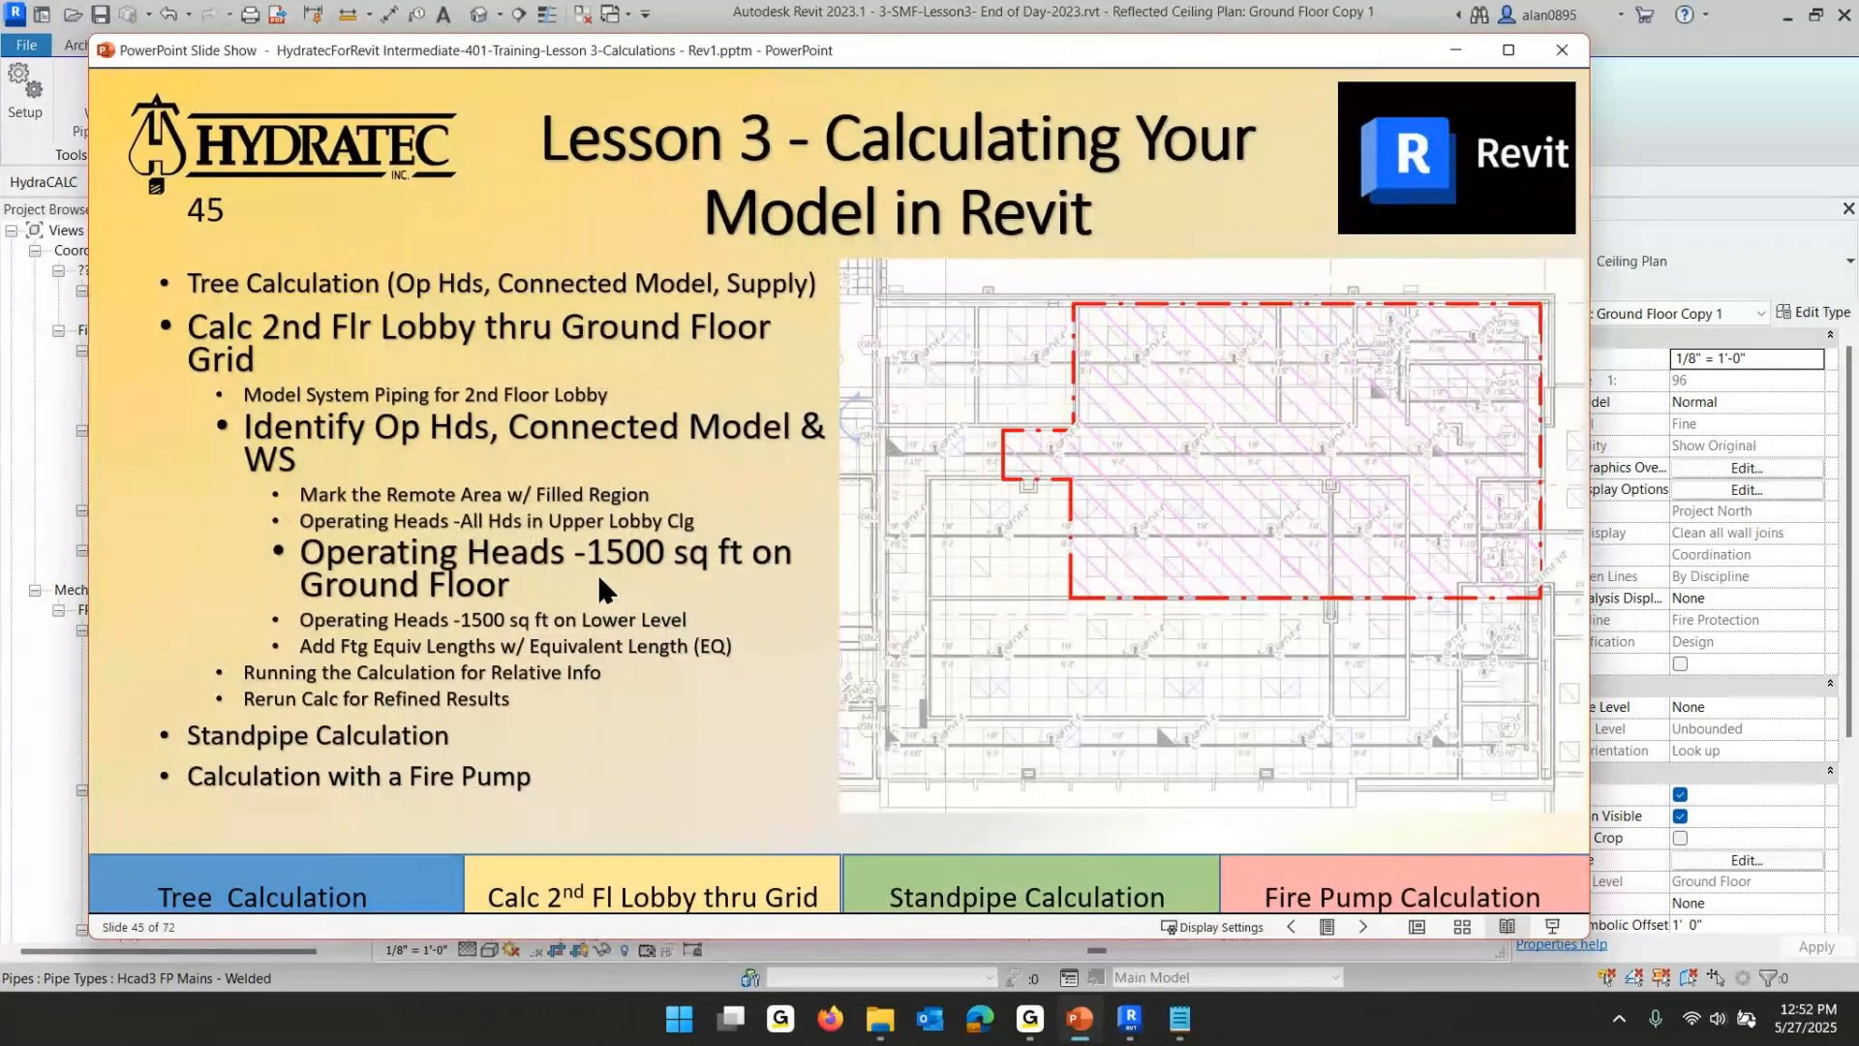
pyautogui.click(606, 581)
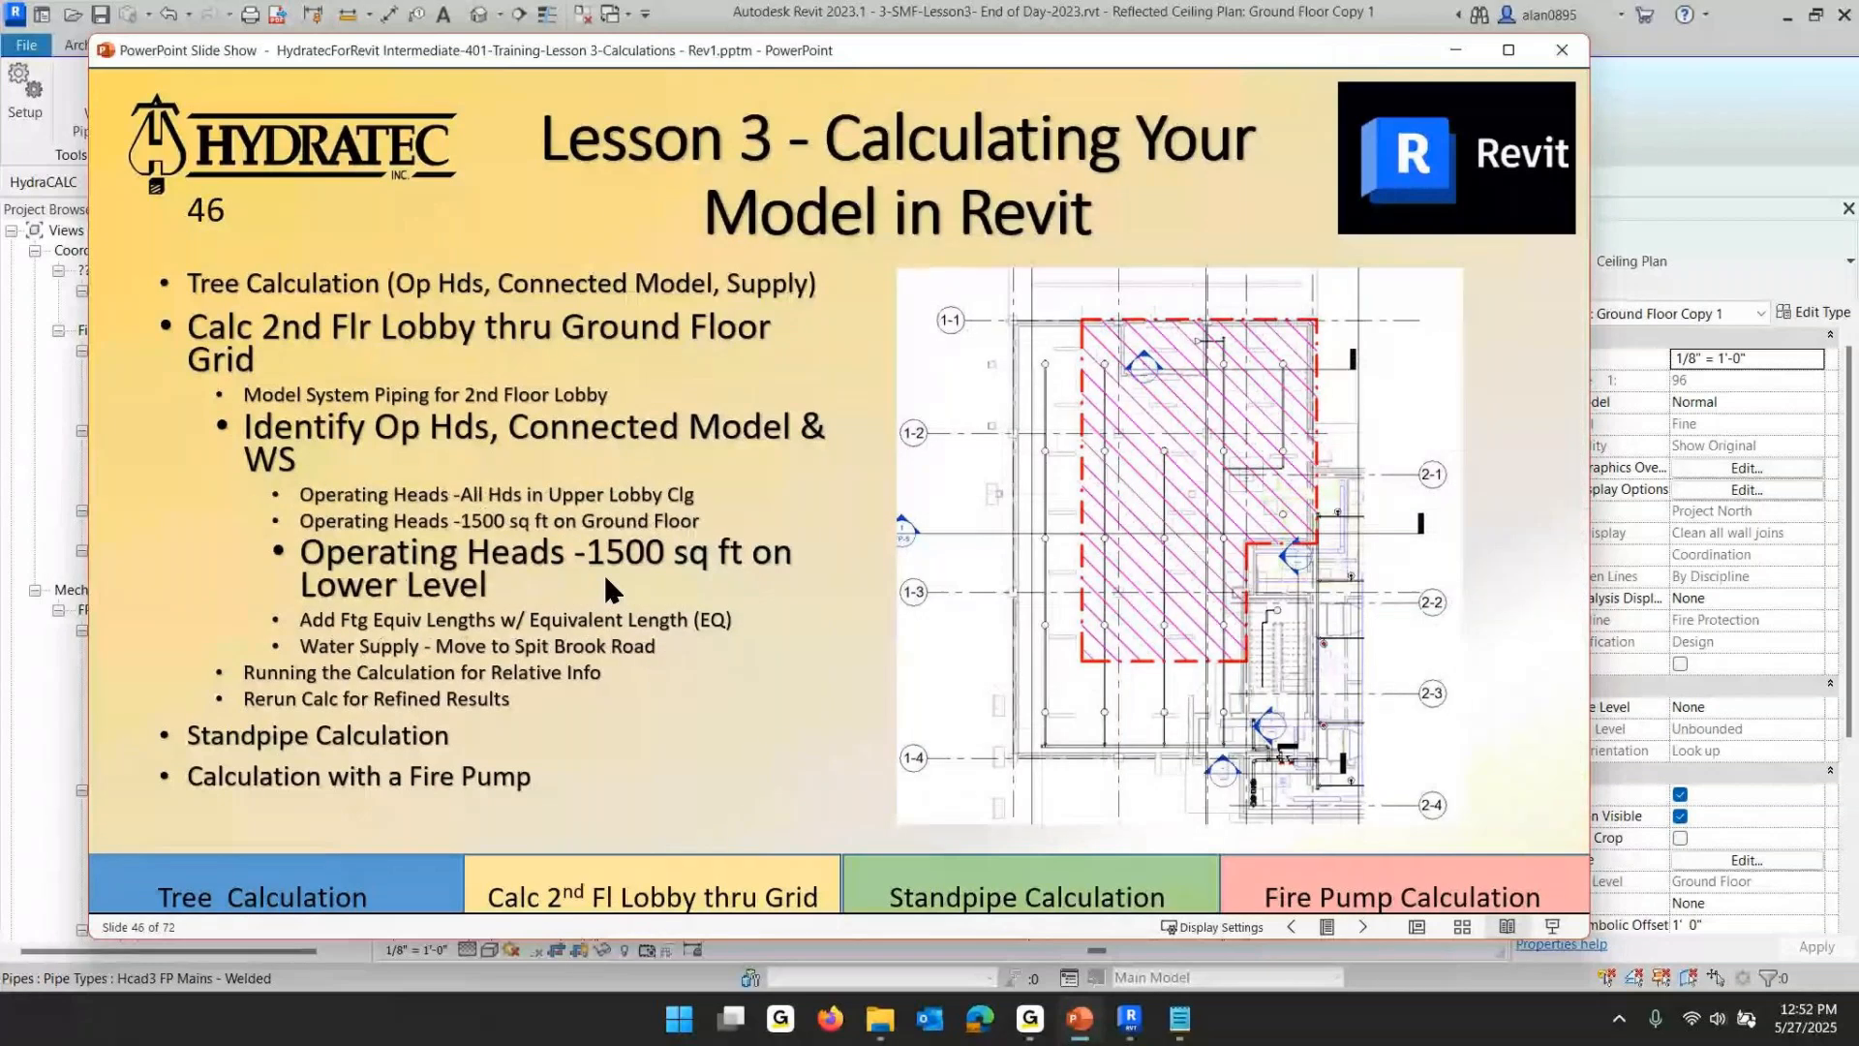
pyautogui.click(771, 562)
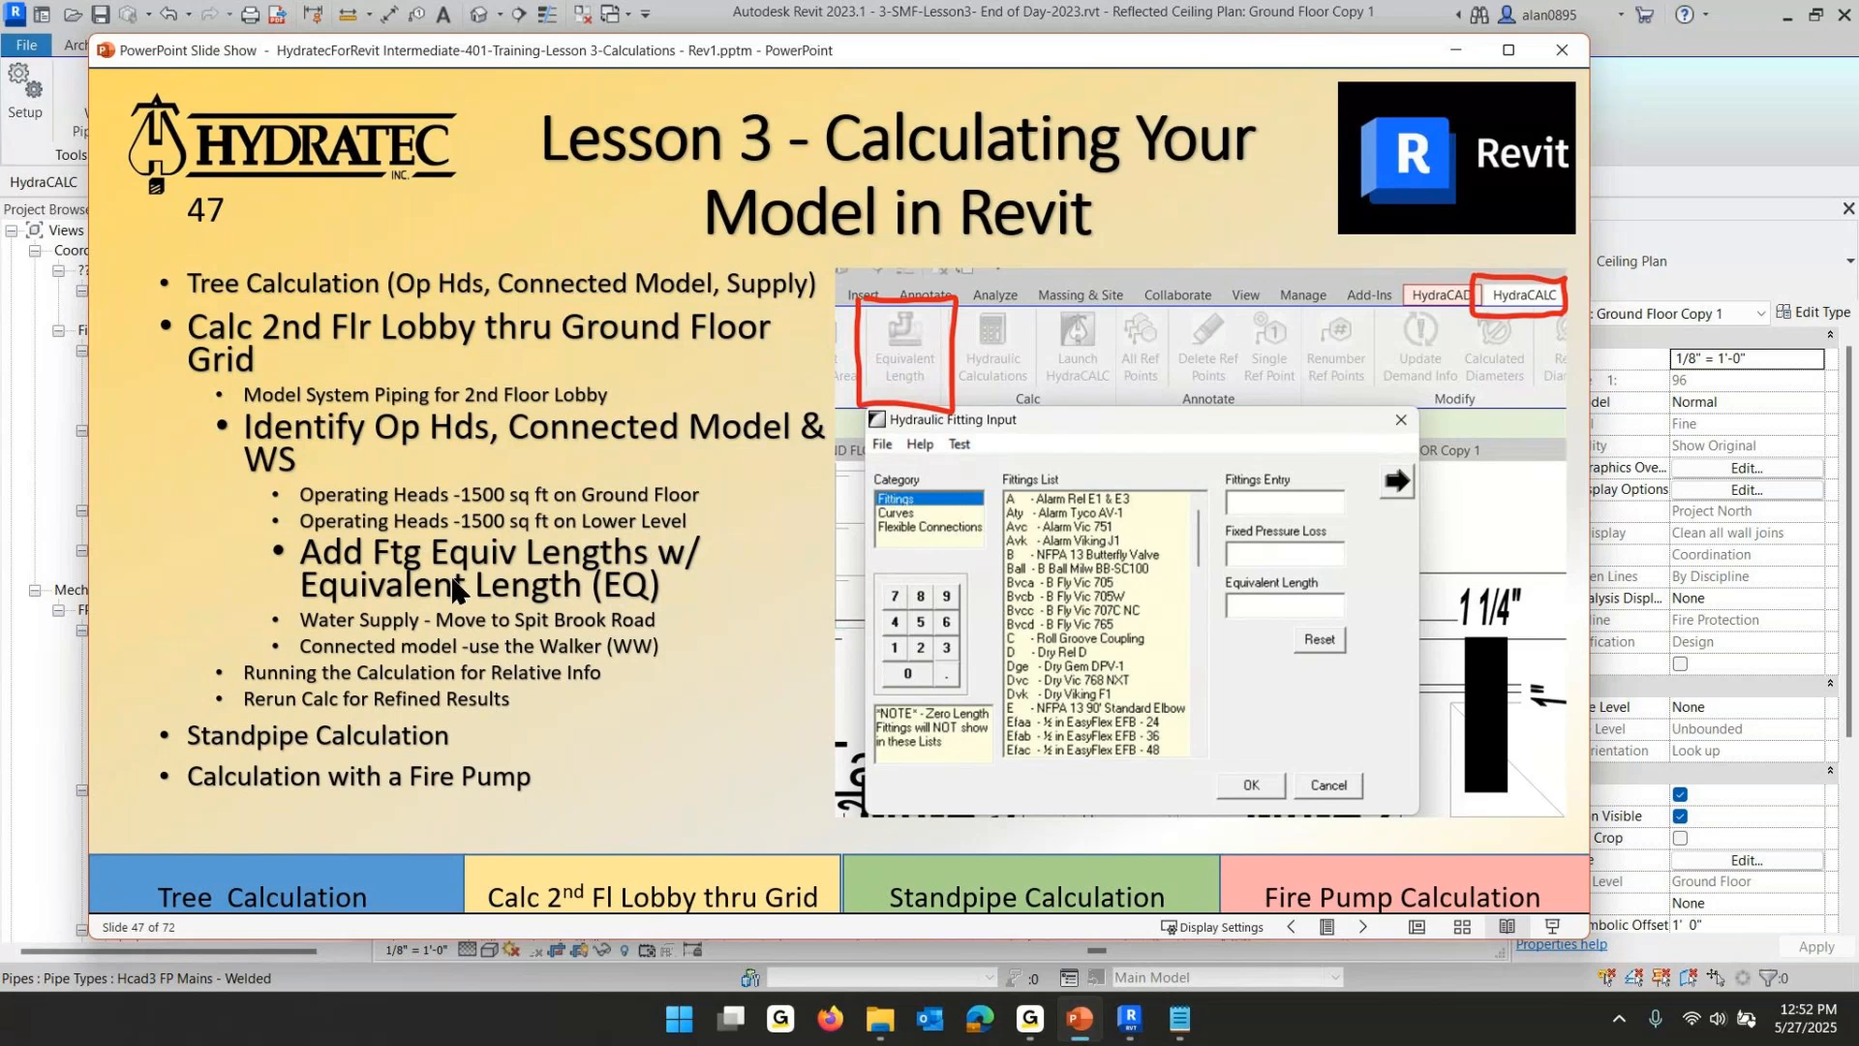
pyautogui.click(1129, 1016)
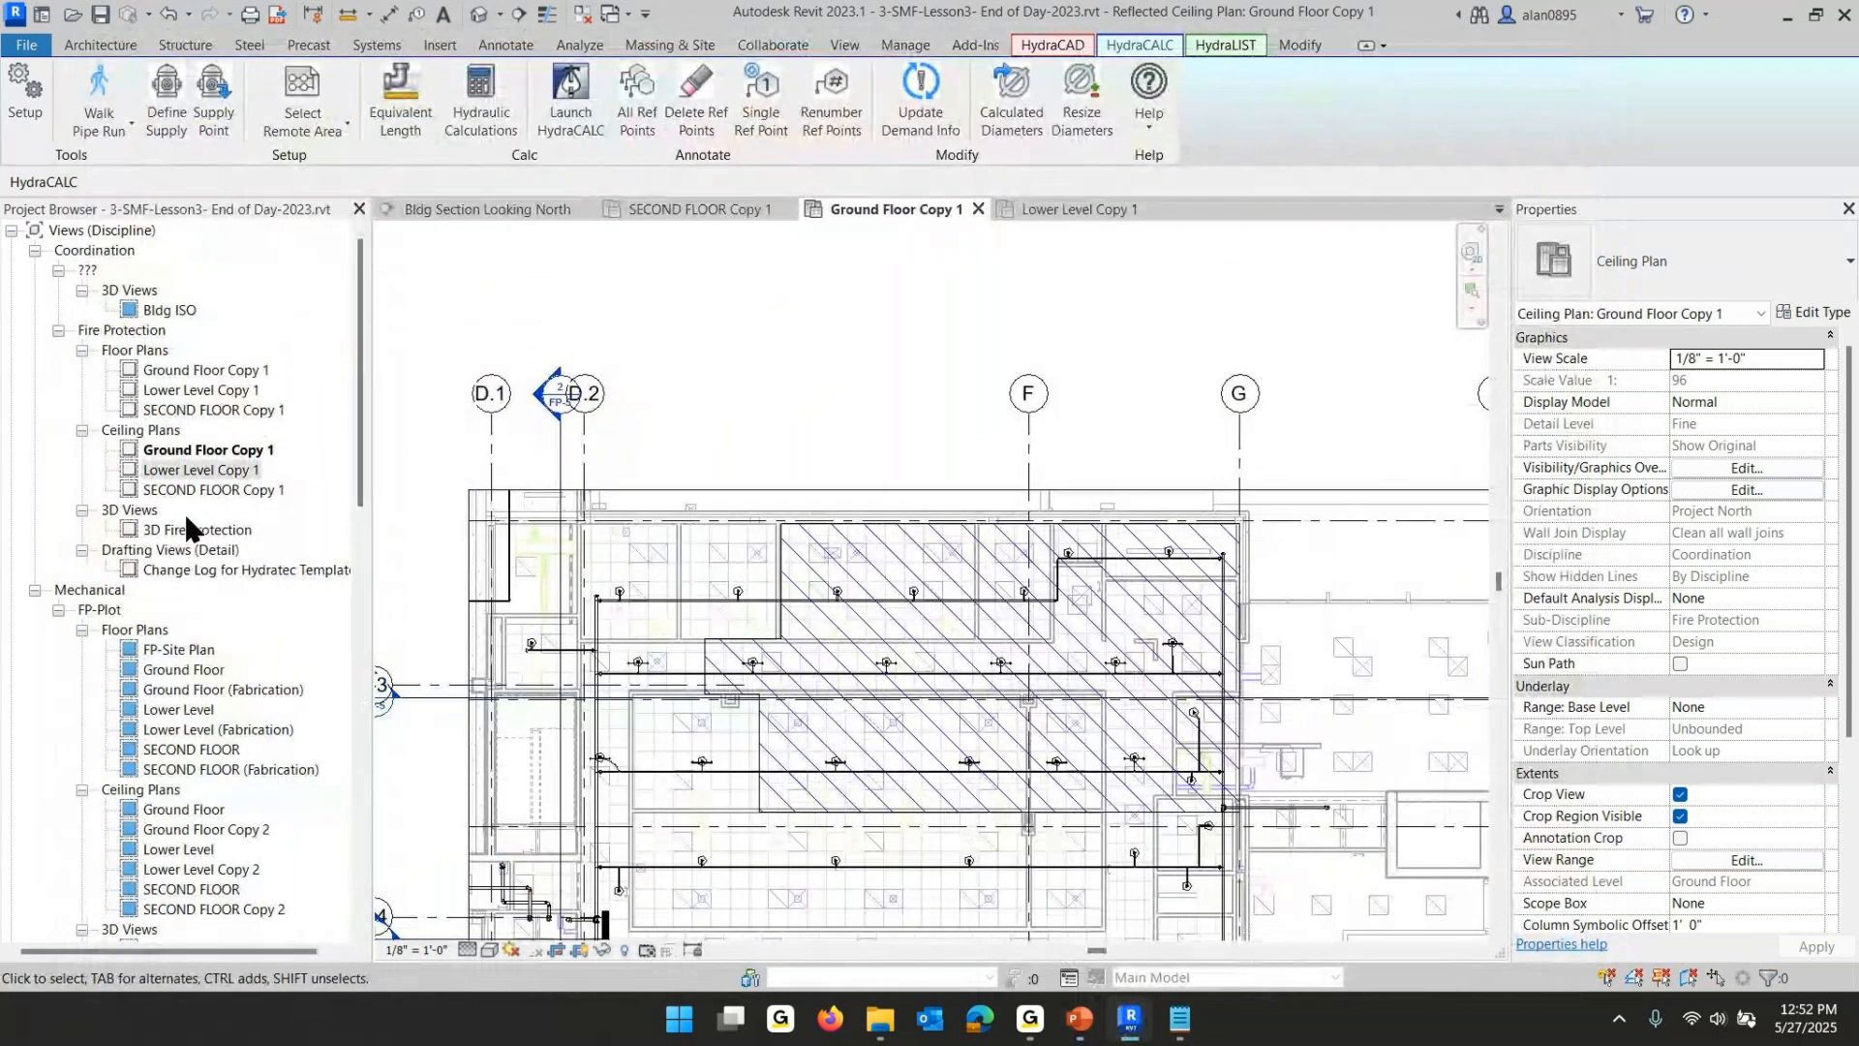
# - Open the Section @ Riser Manifold view and assign fitting code Fsp (Flow Switch Potter VSR) to the riser flow switch, applying to all instances
pyautogui.scroll(-4, 186, 521)
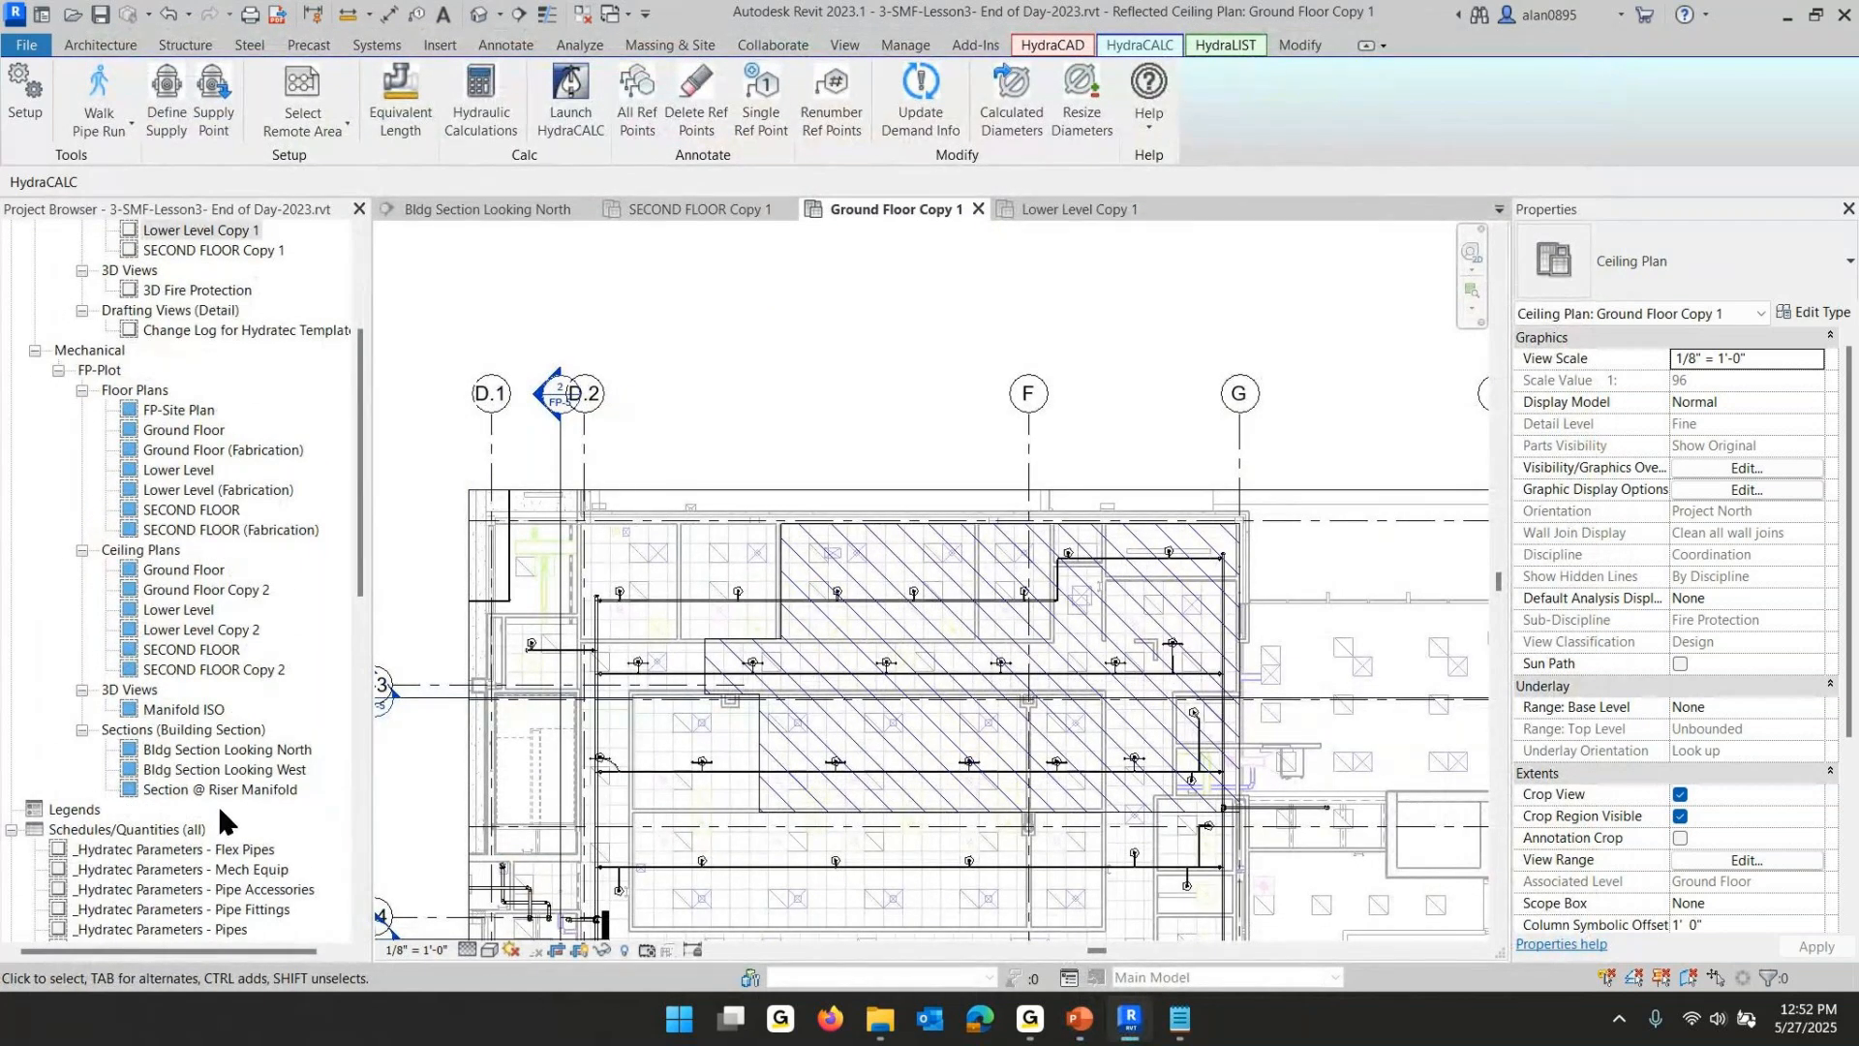
pyautogui.doubleClick(223, 786)
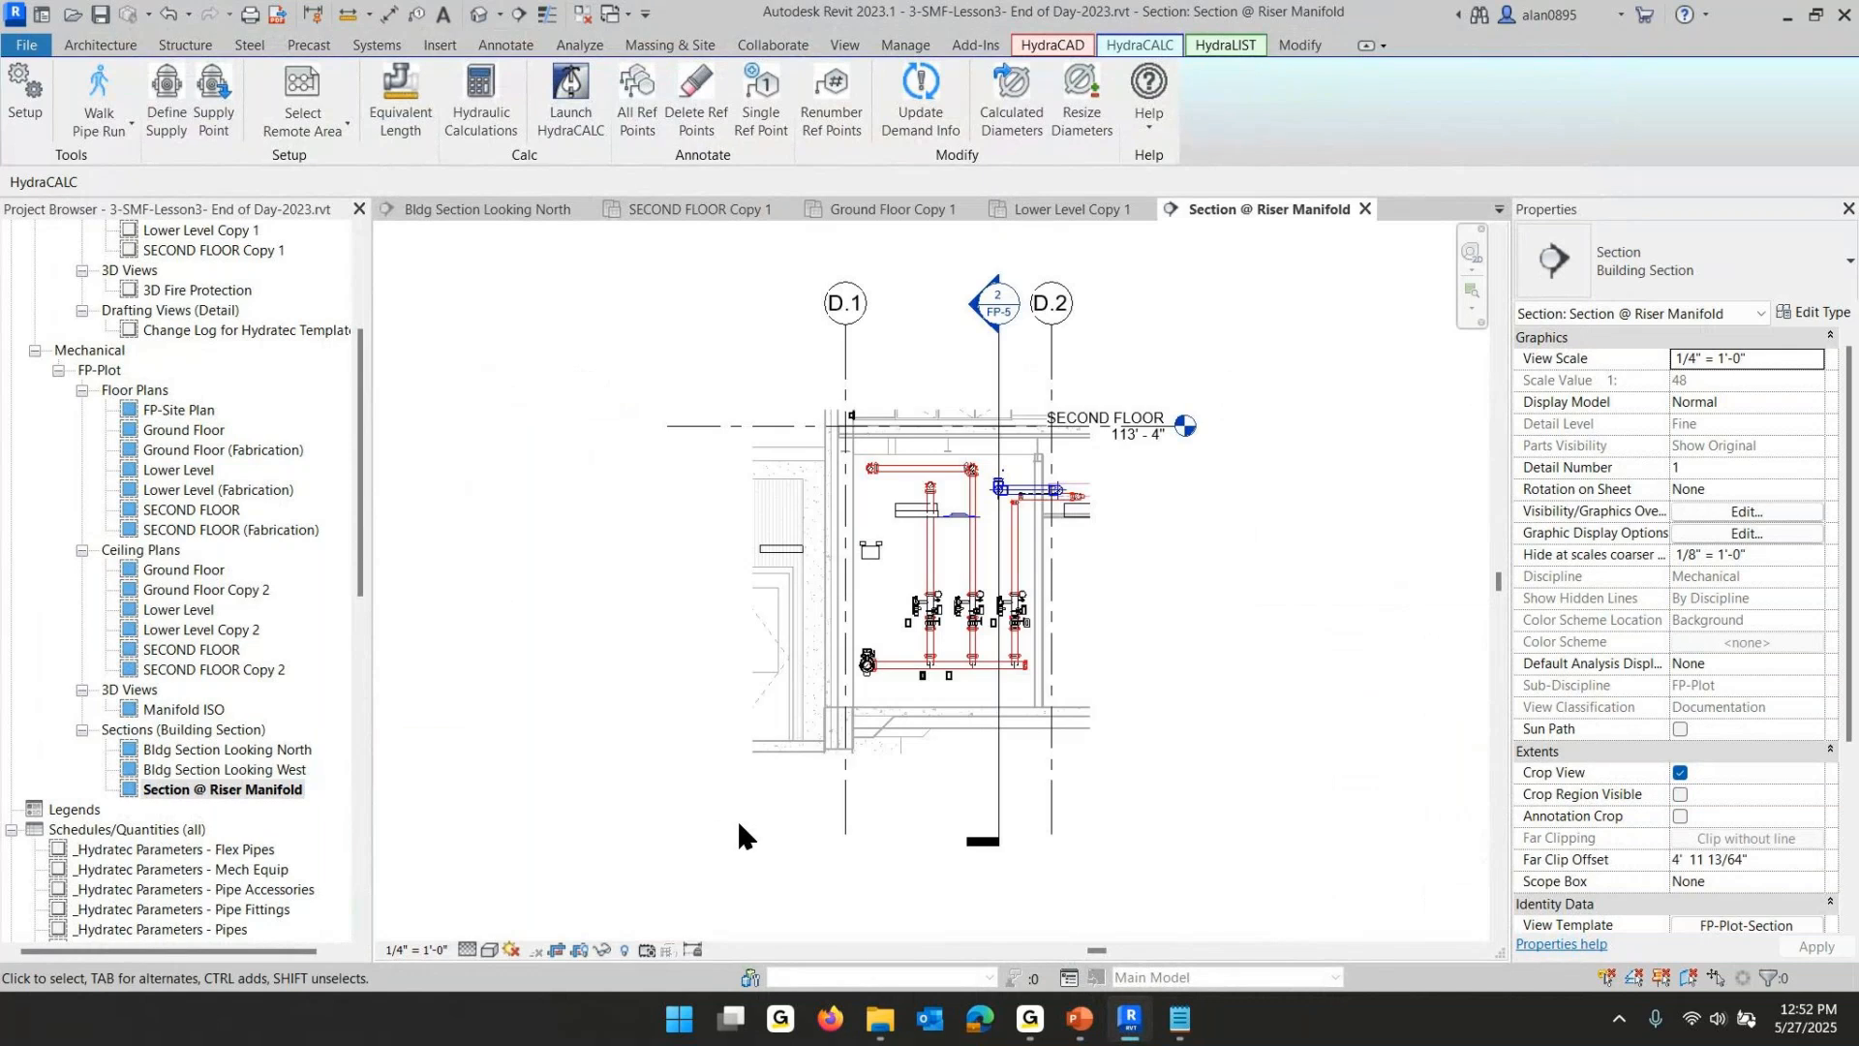
pyautogui.scroll(5, 967, 685)
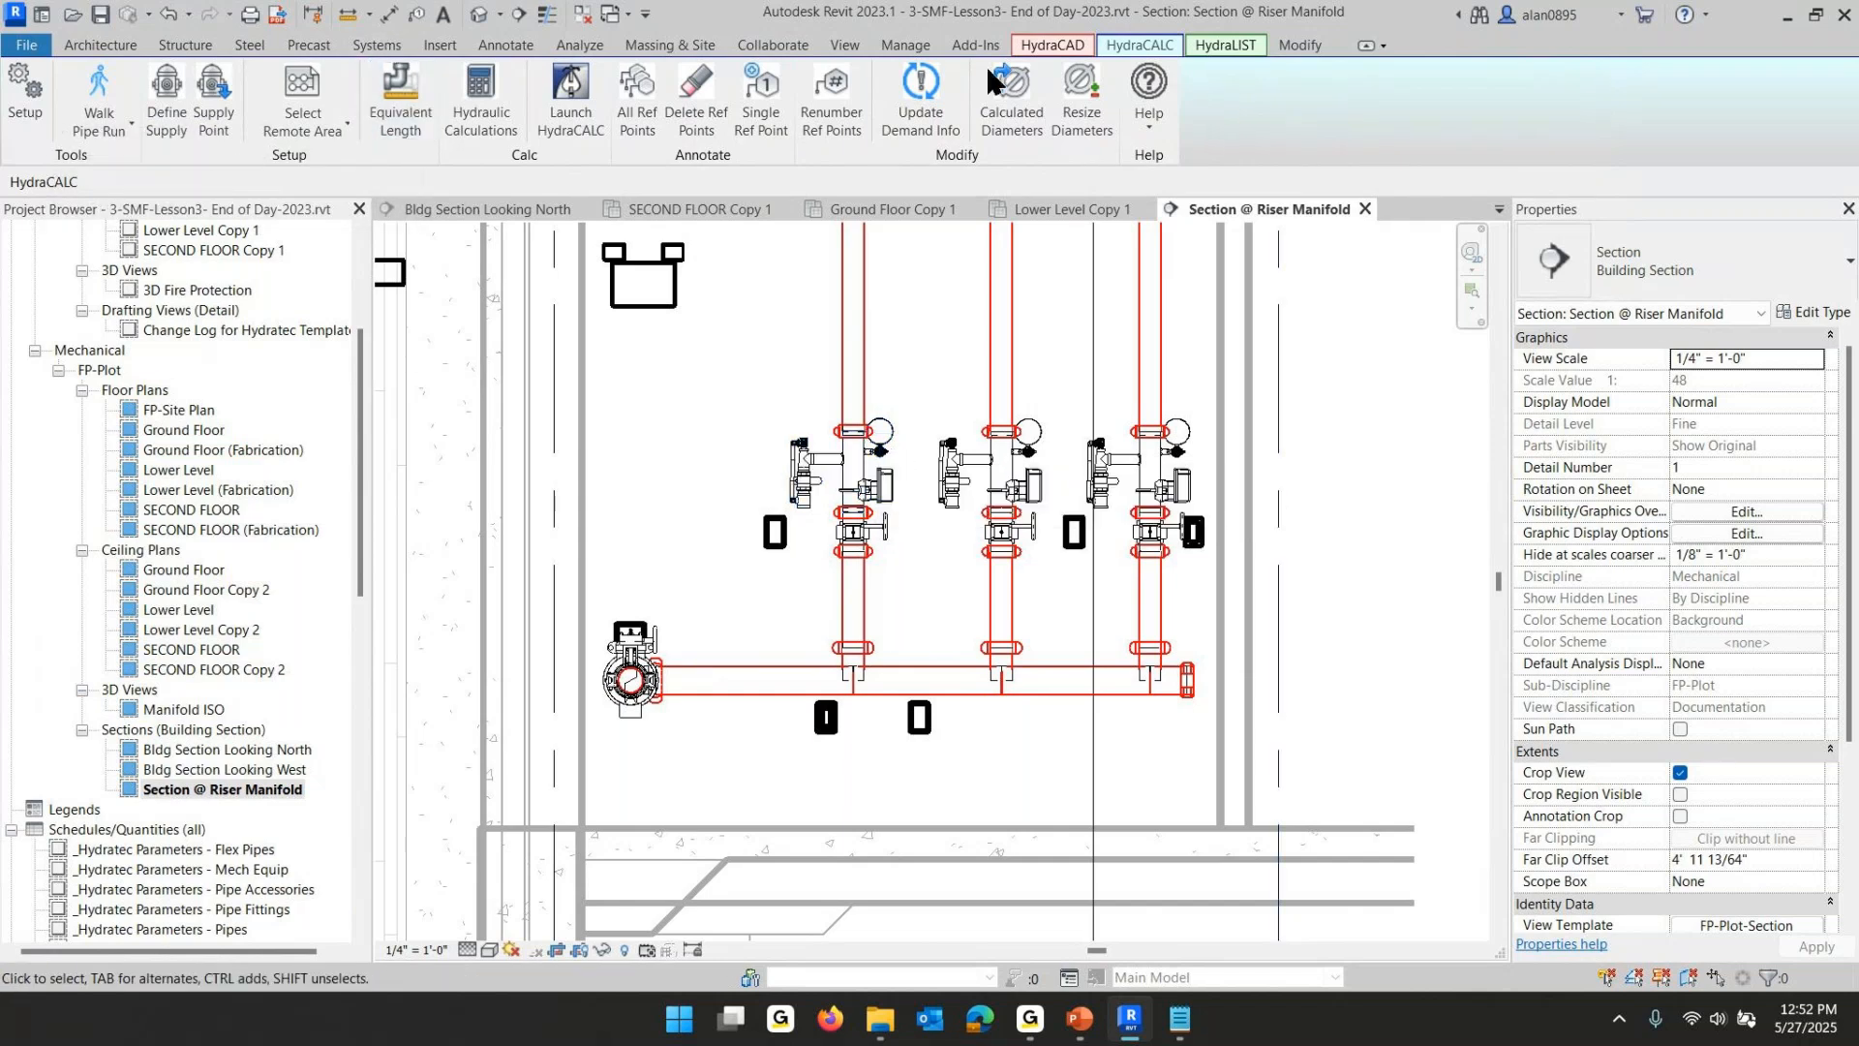
pyautogui.click(399, 84)
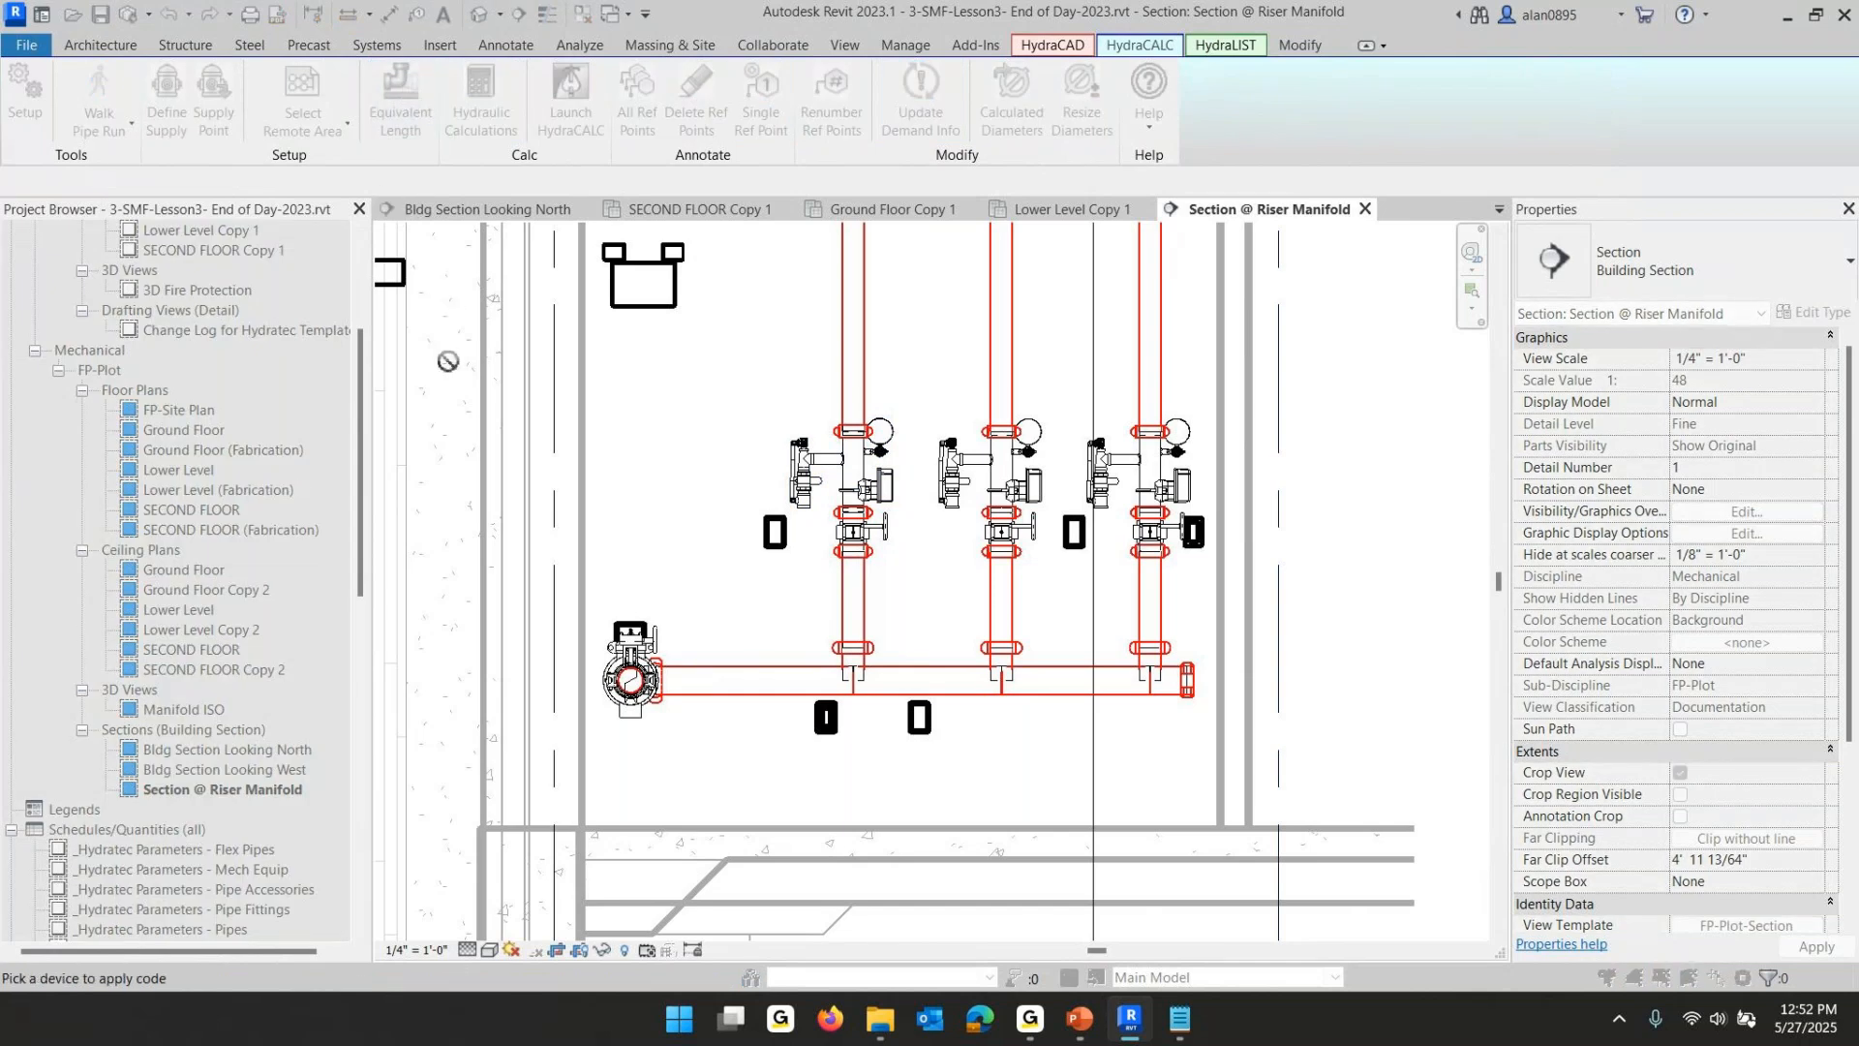
pyautogui.click(866, 477)
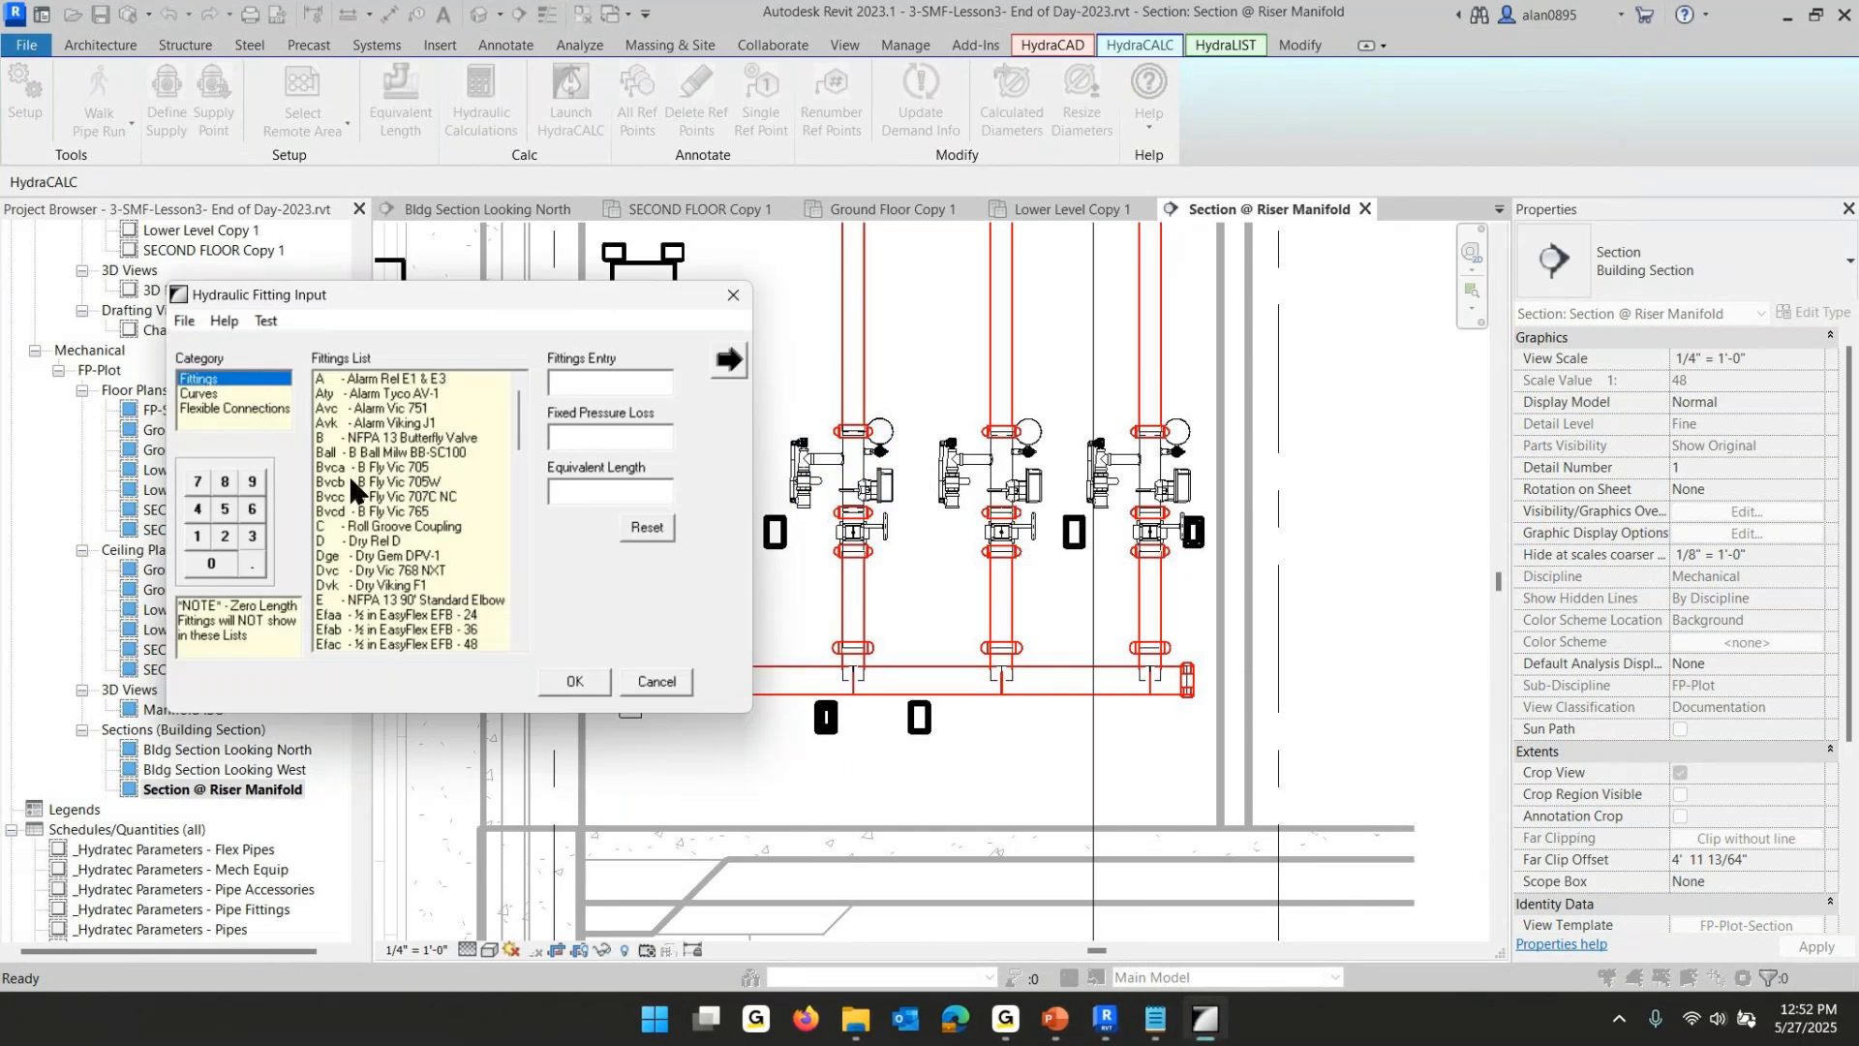
pyautogui.click(200, 393)
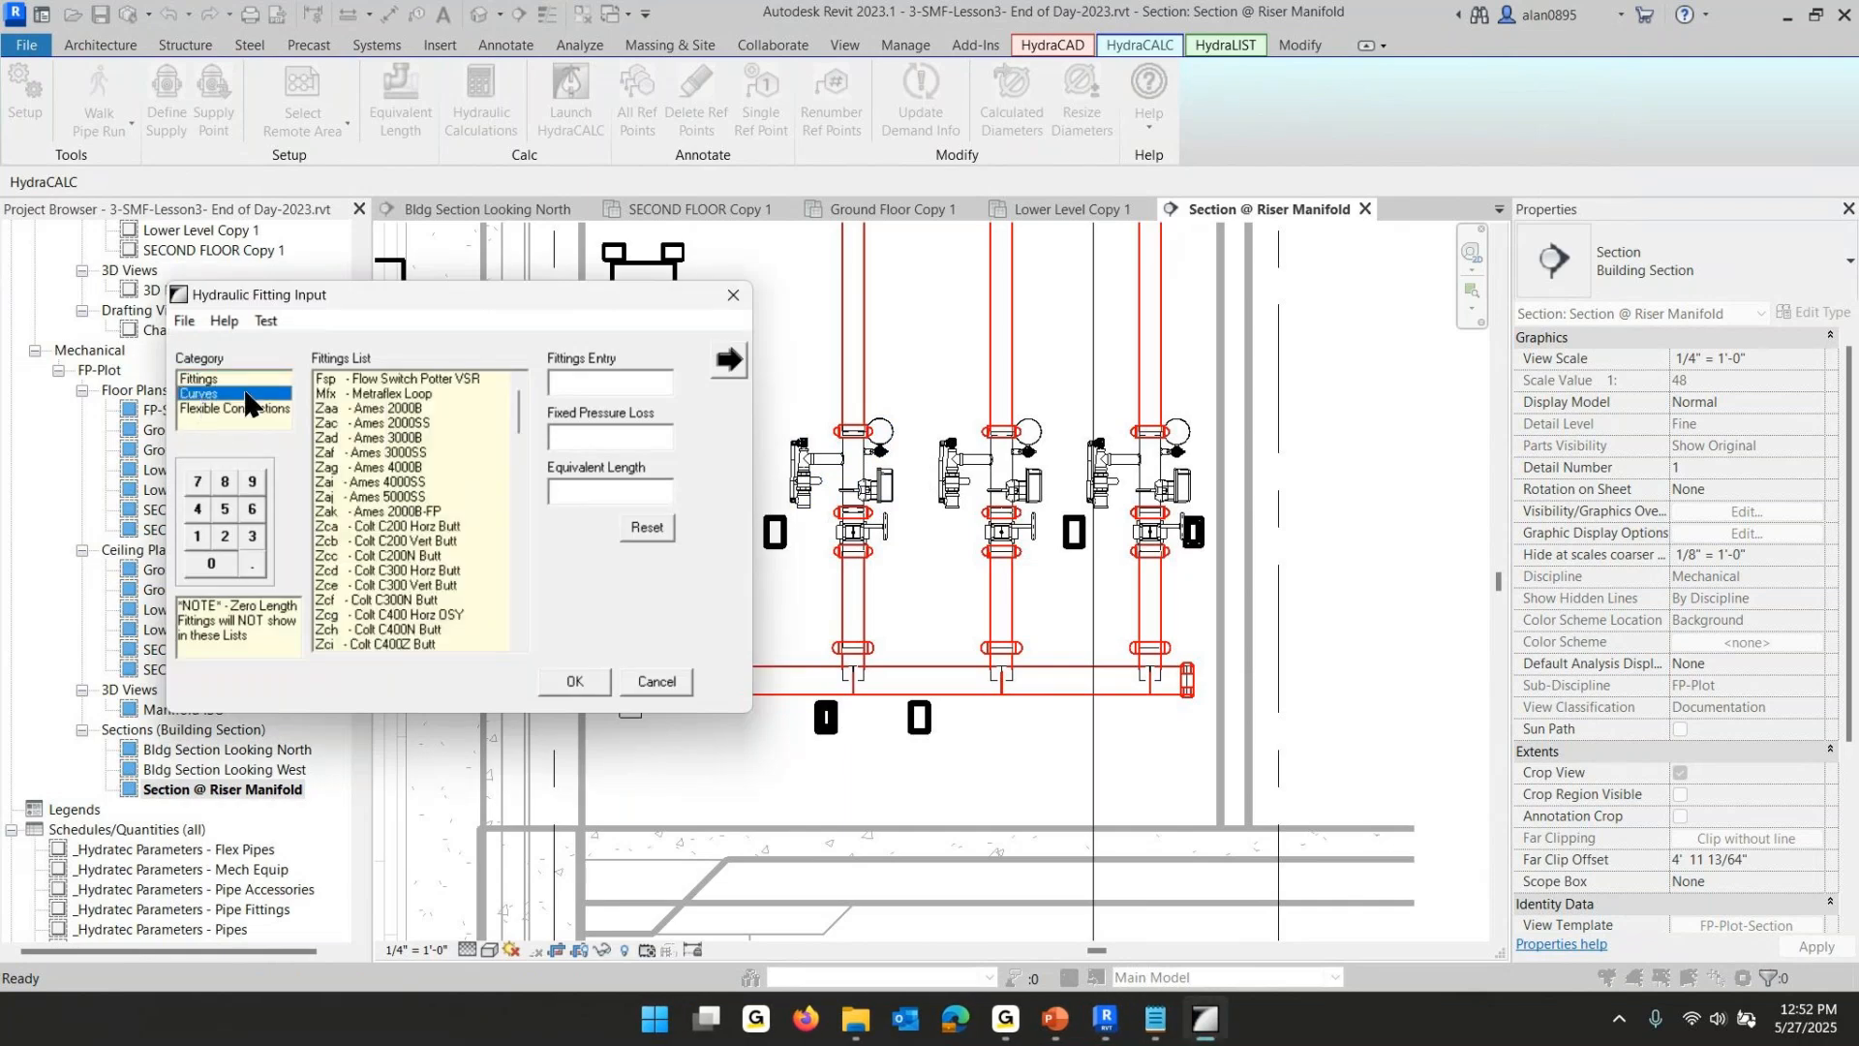
pyautogui.click(382, 380)
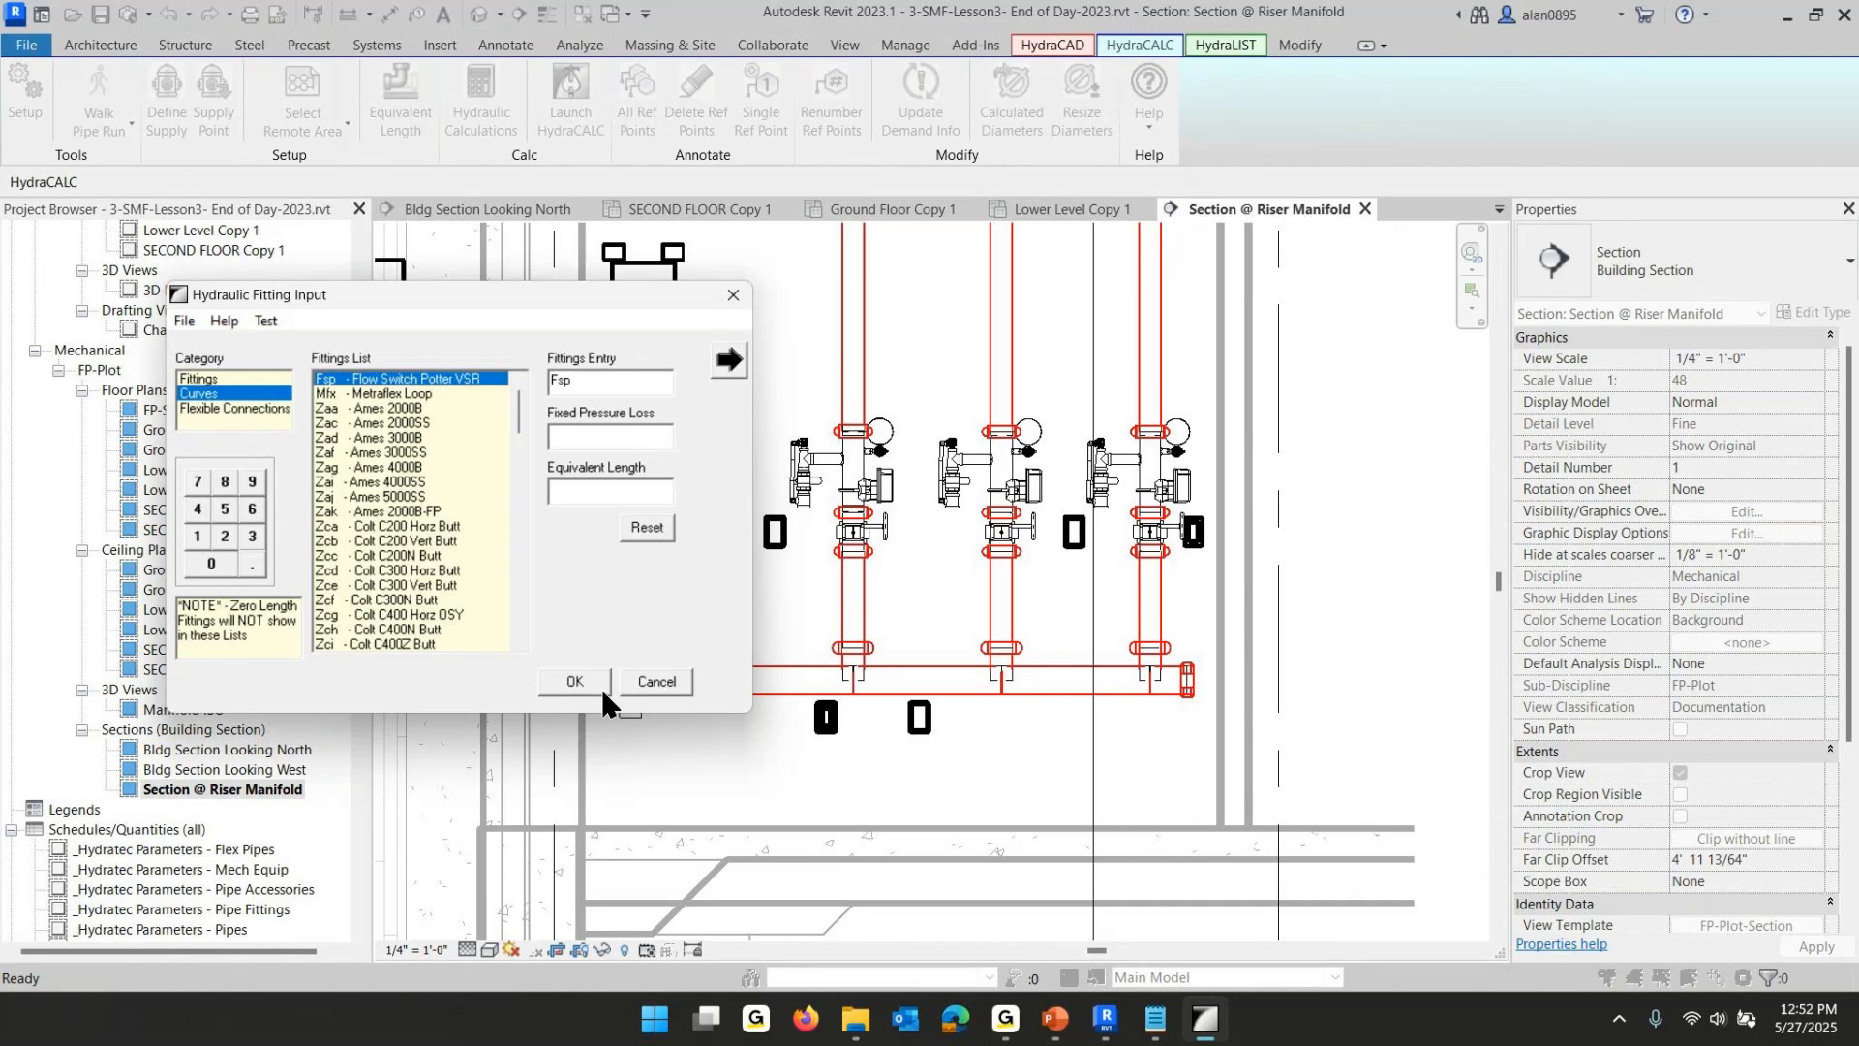
pyautogui.click(573, 680)
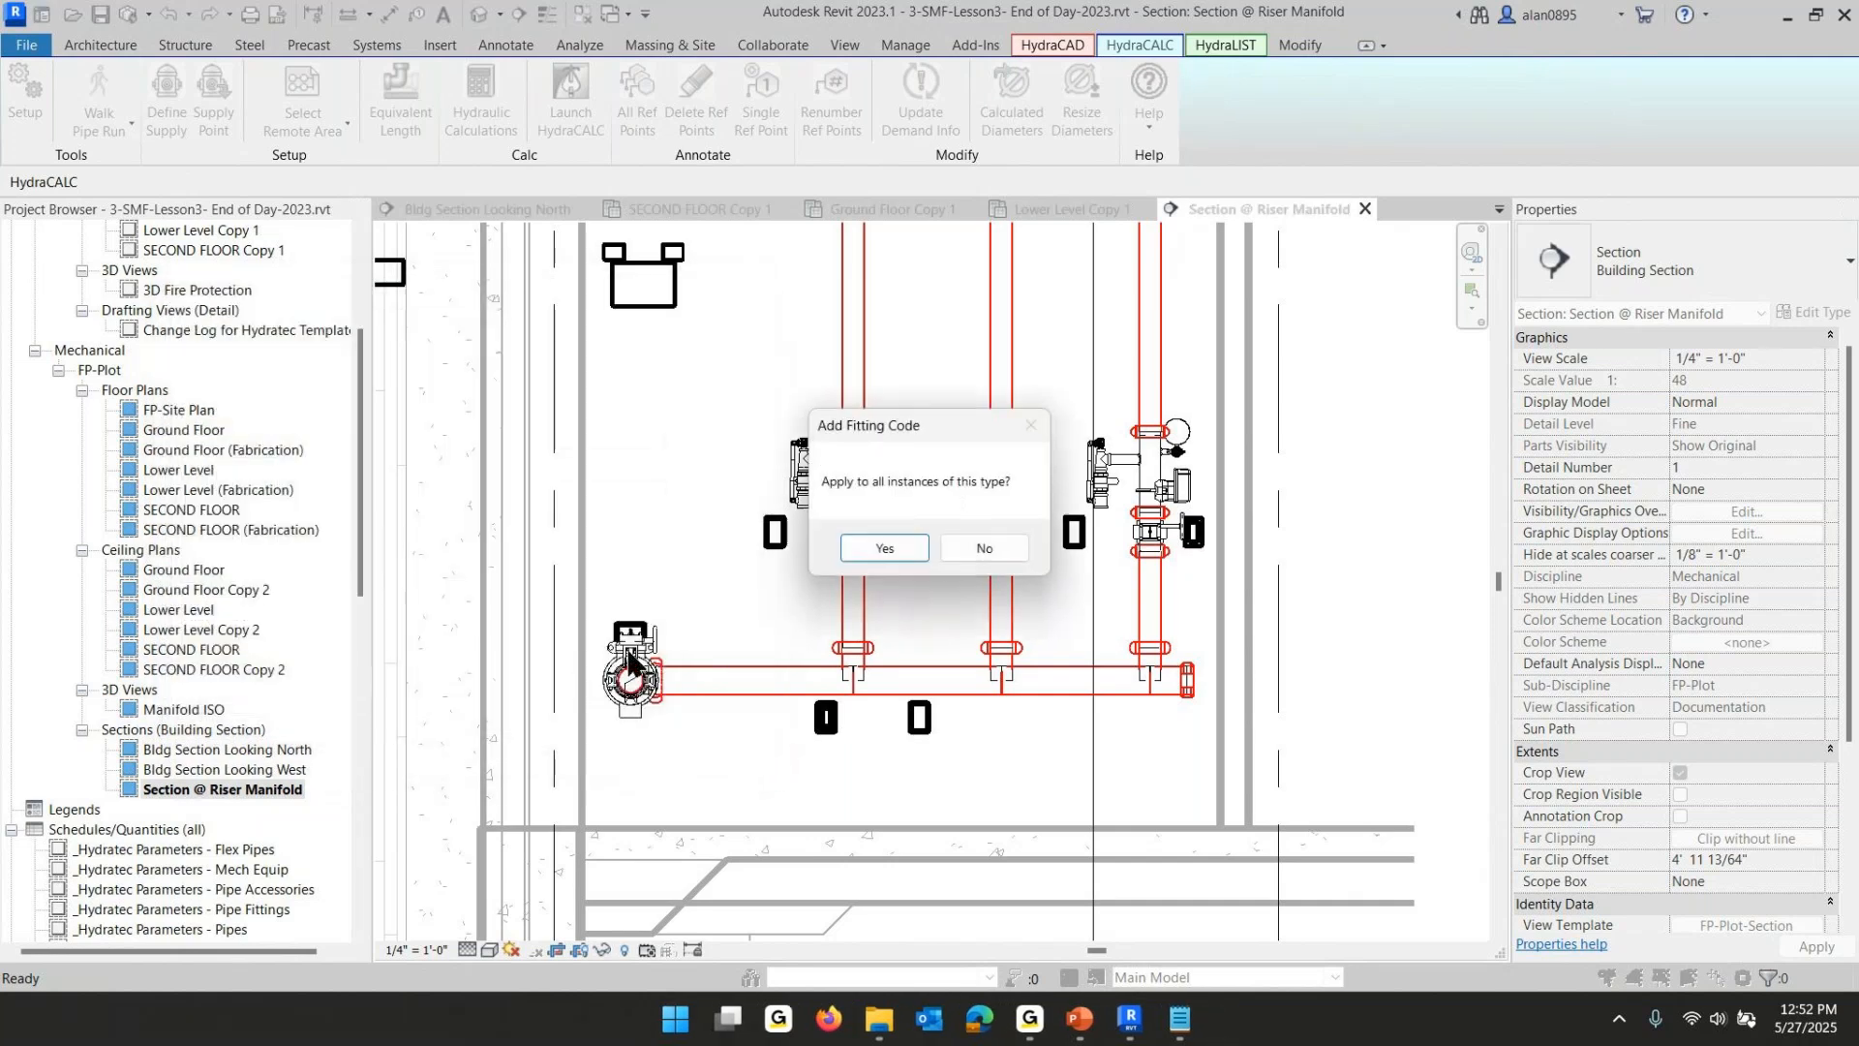
pyautogui.click(884, 548)
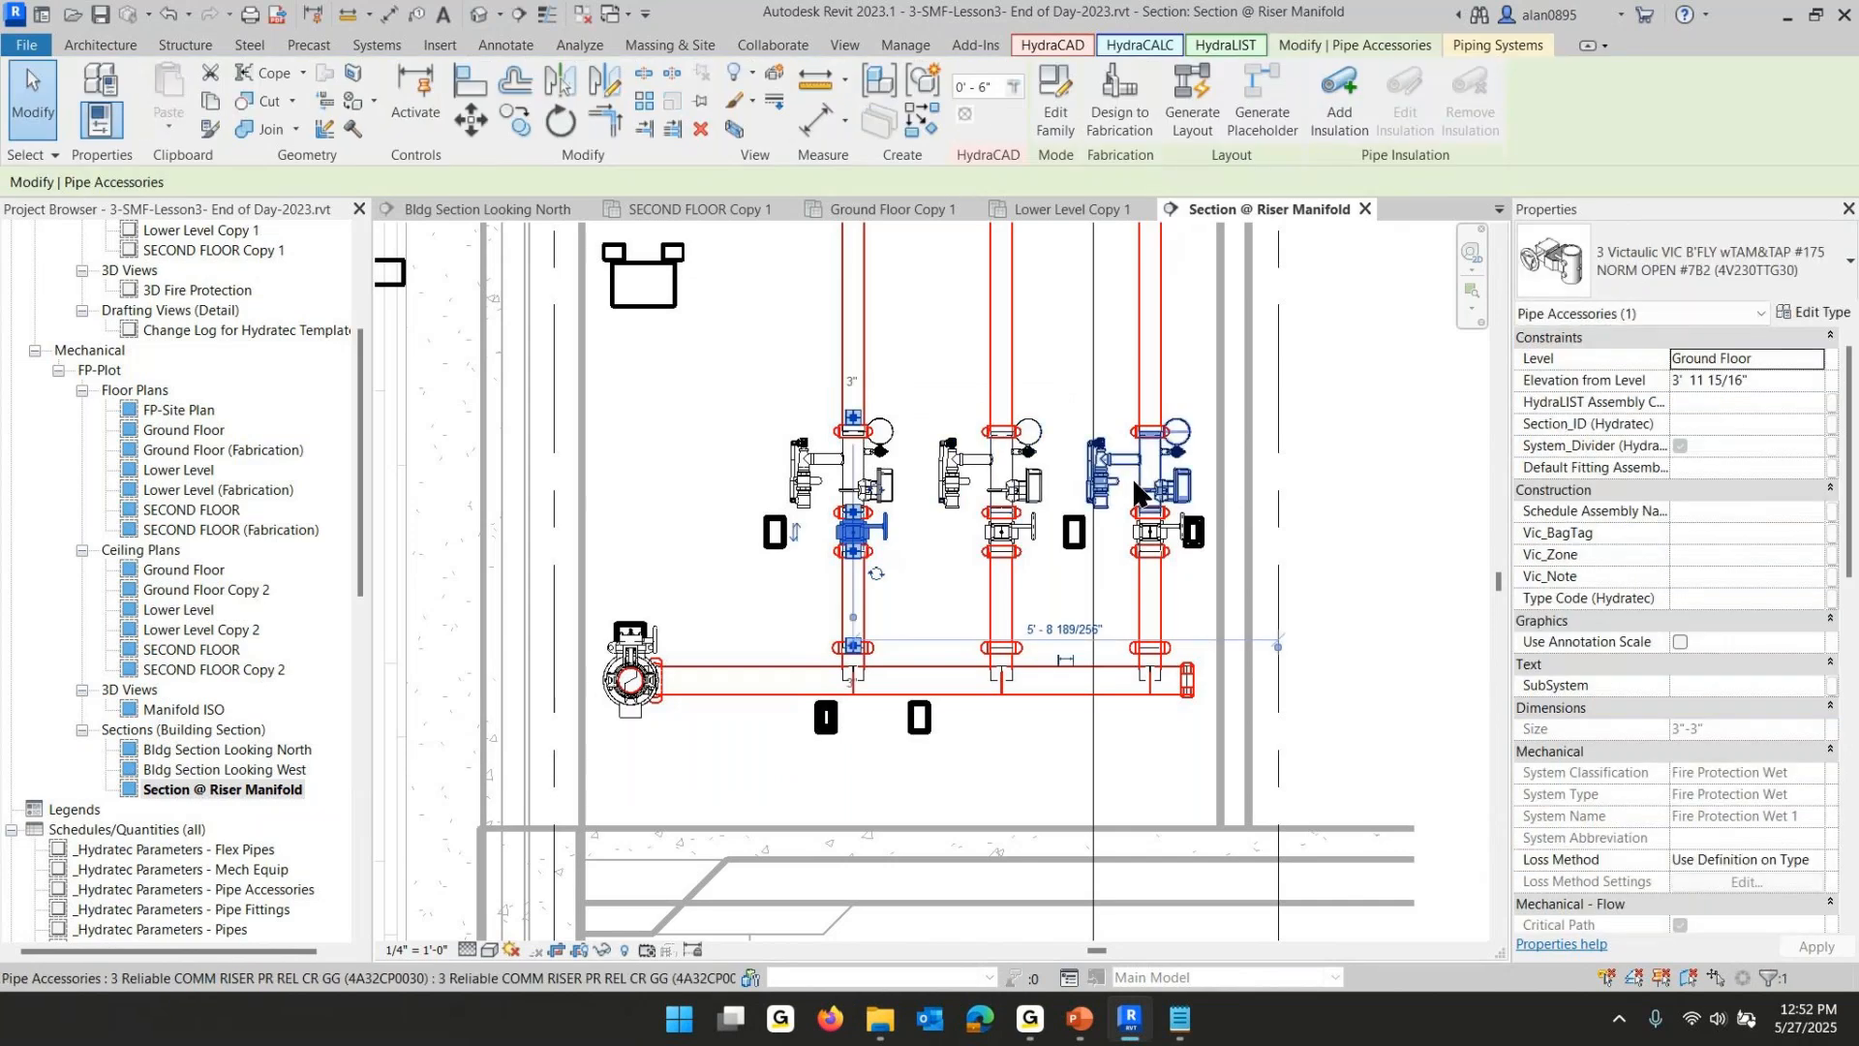
# - Assign fitting code B (NFPA 13 Butterfly Valve) to the riser's control valve with Equivalent Length
pyautogui.click(1141, 46)
pyautogui.press('Escape')
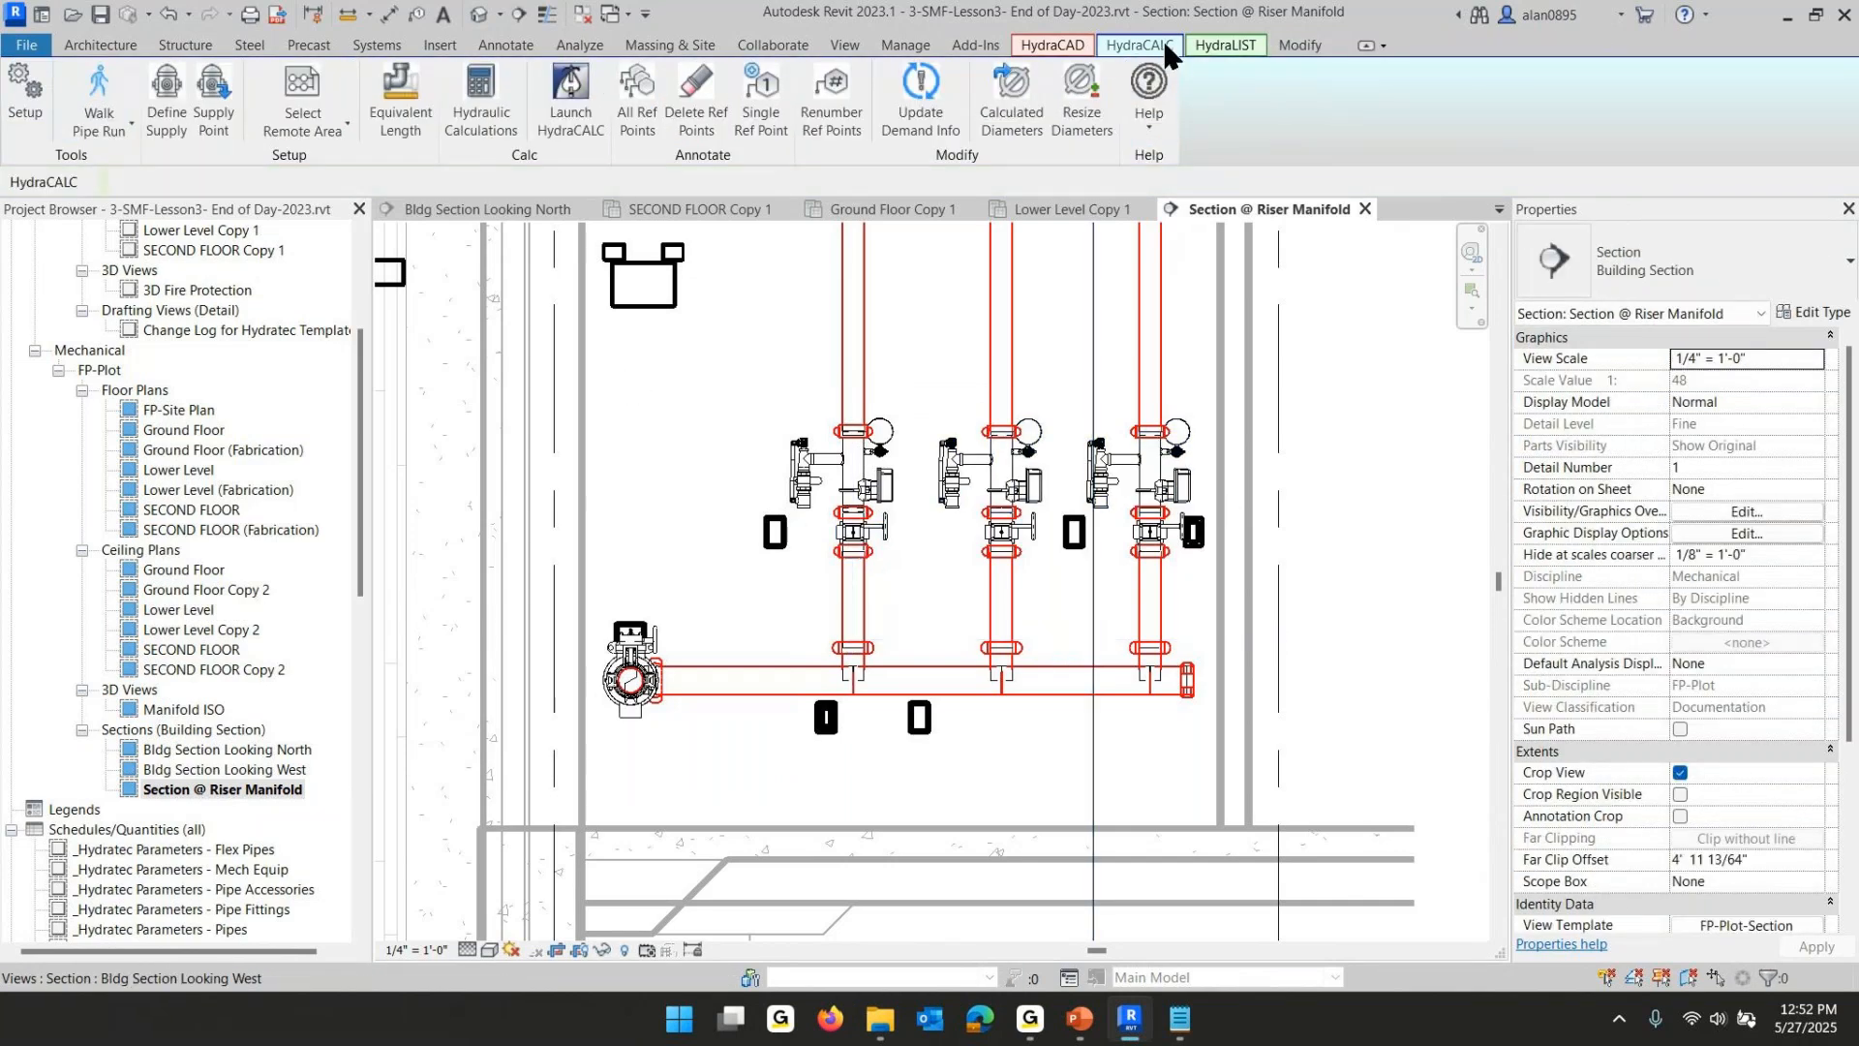
pyautogui.click(392, 102)
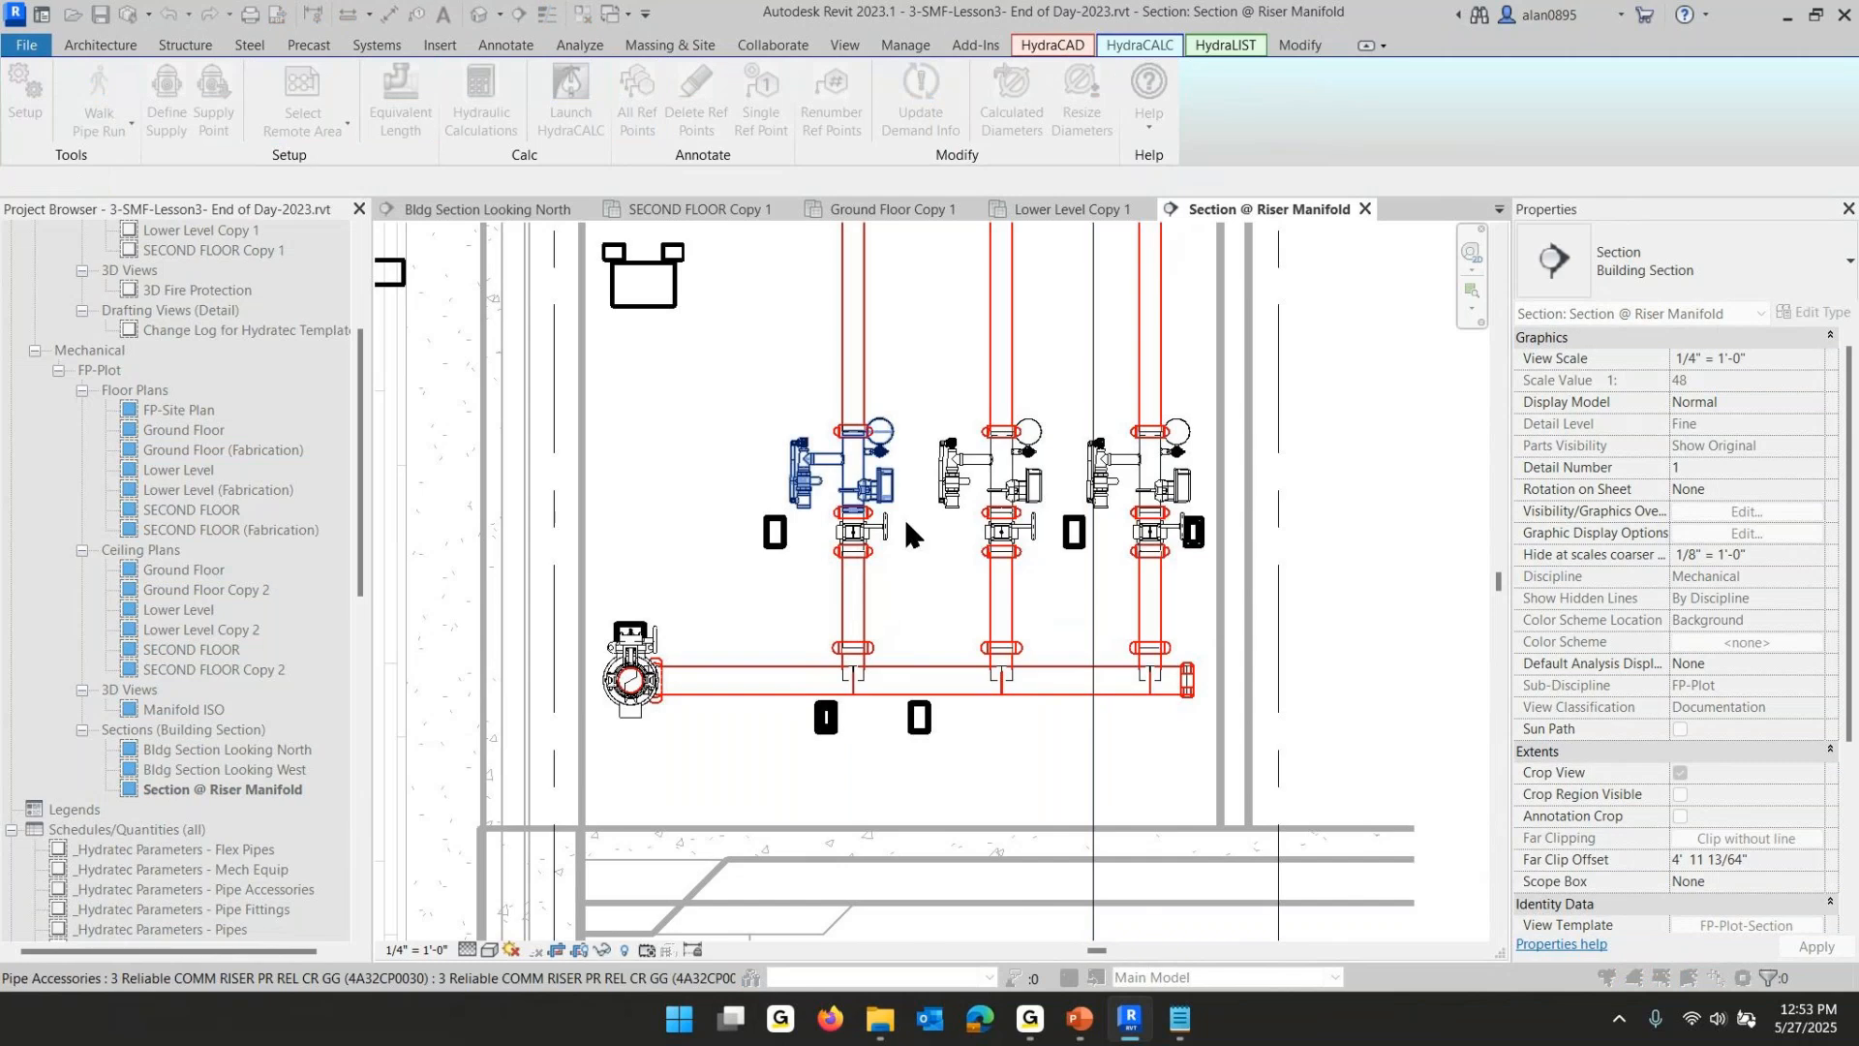
pyautogui.click(882, 529)
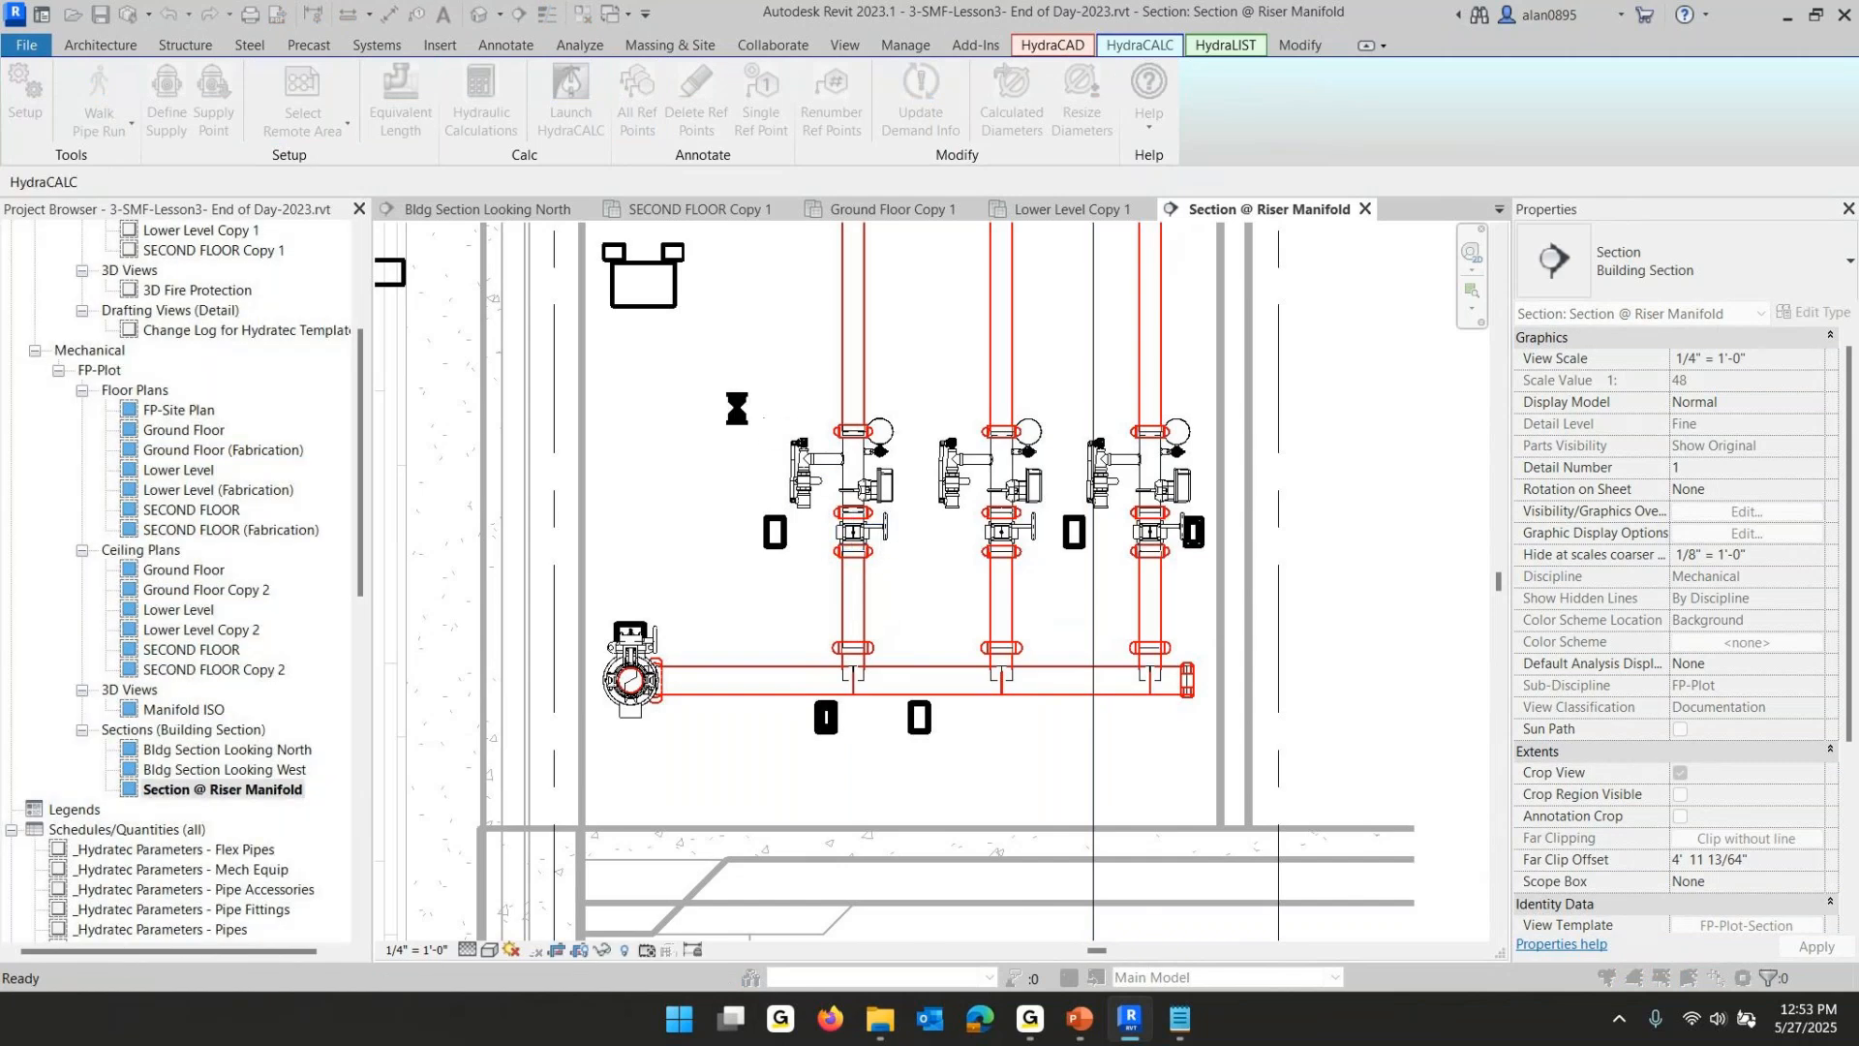
pyautogui.click(341, 437)
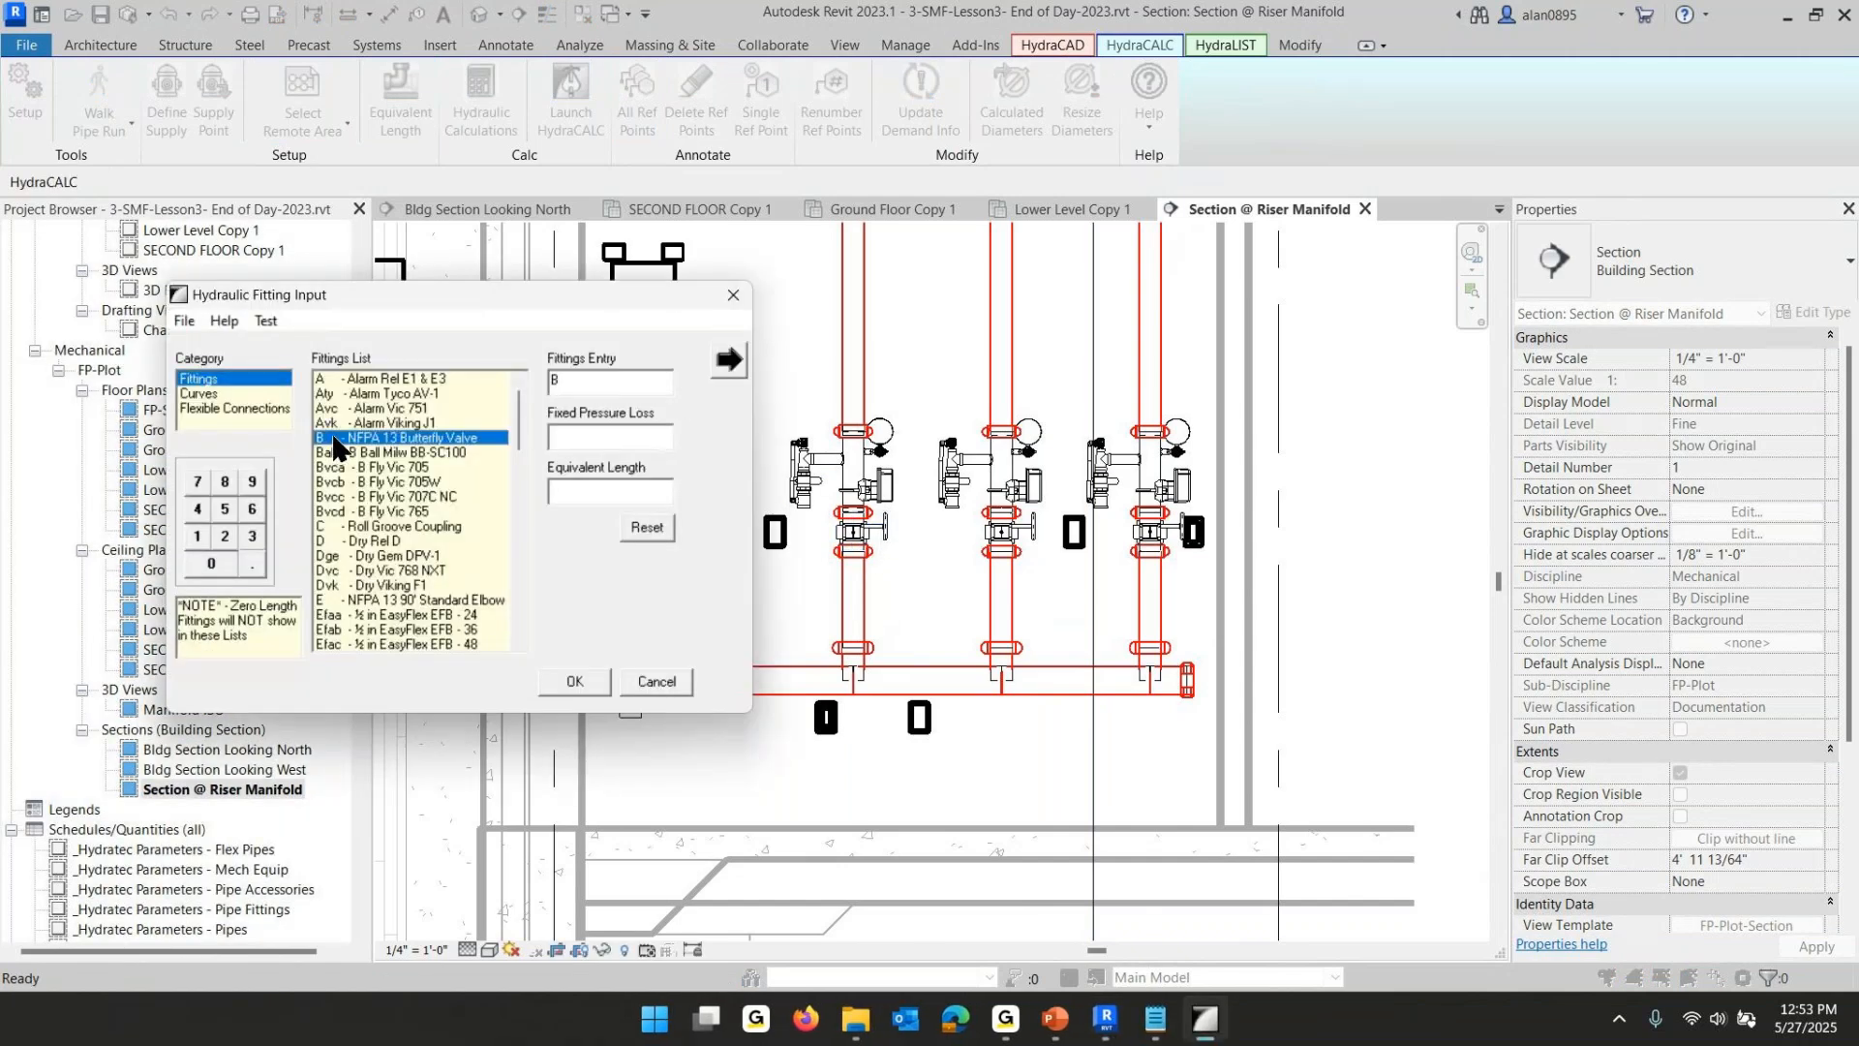
pyautogui.click(574, 678)
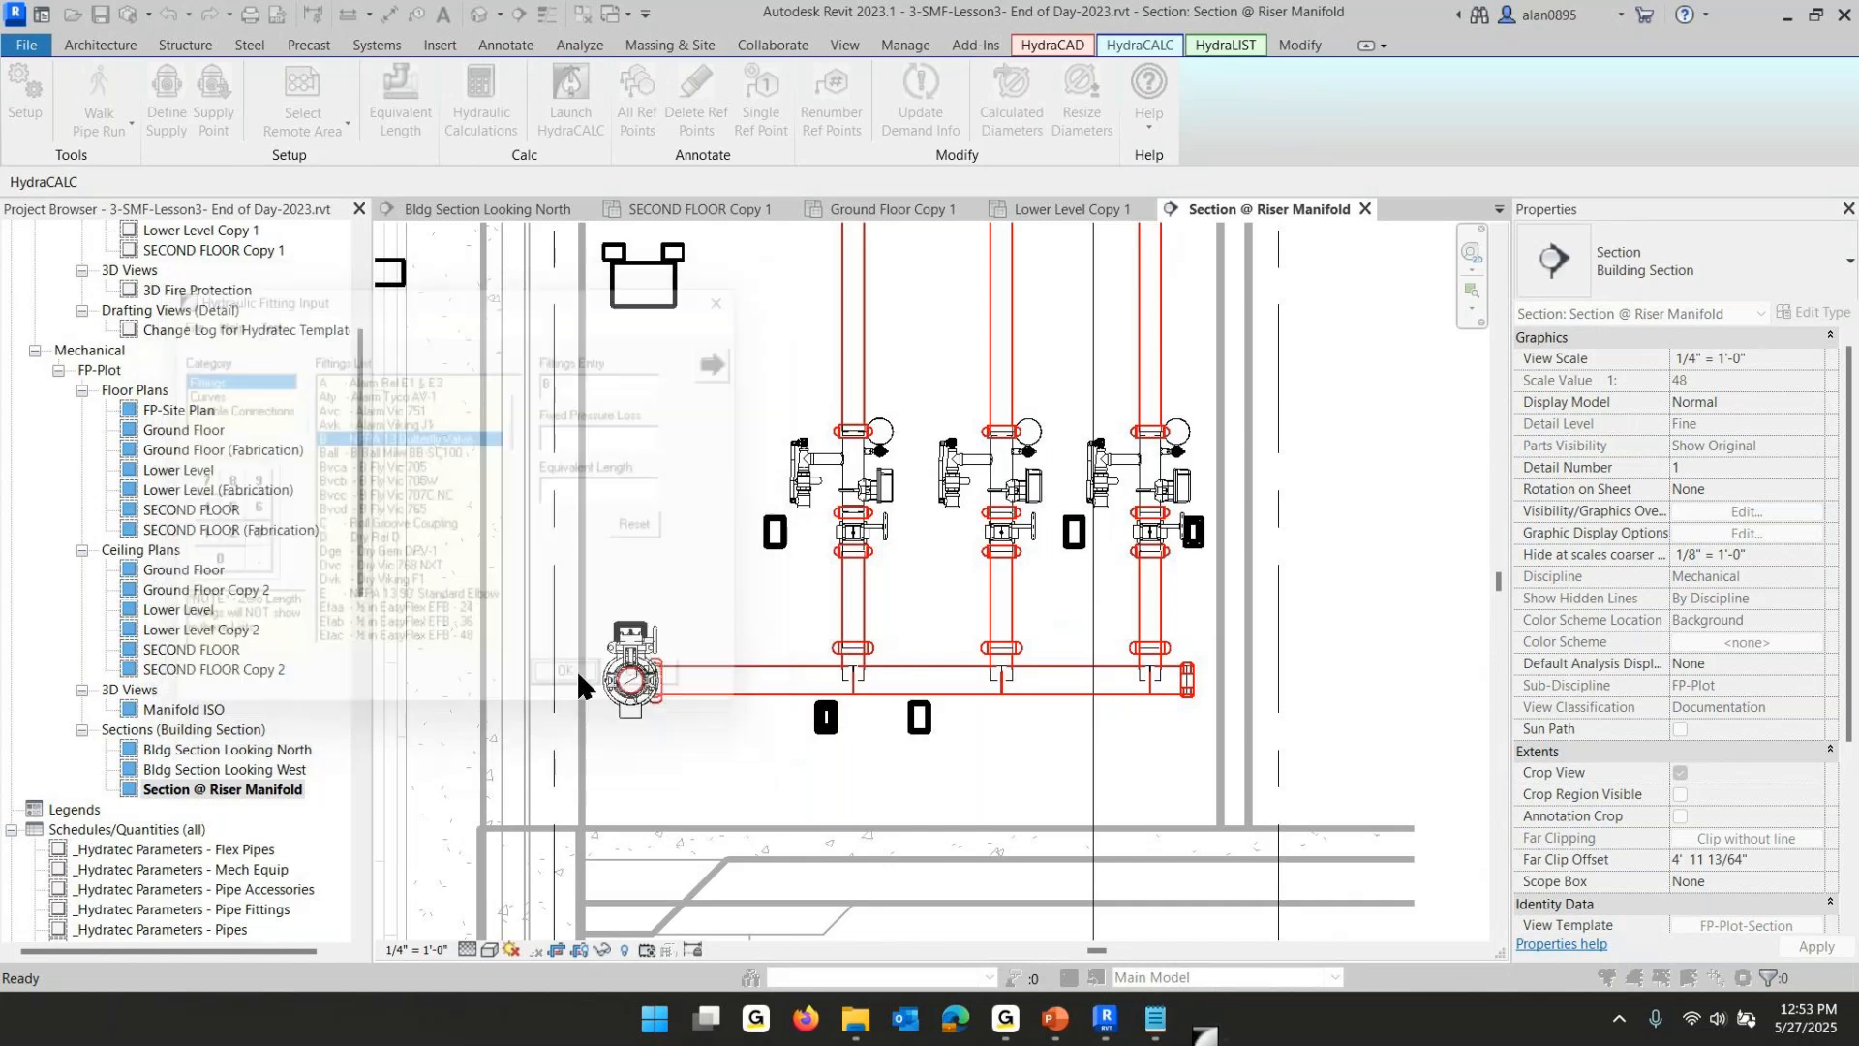
# - Apply Equivalent Length to the manifold pipe beside the large riser valve, assigning curve fitting Zib (Wilkins)
pyautogui.click(878, 545)
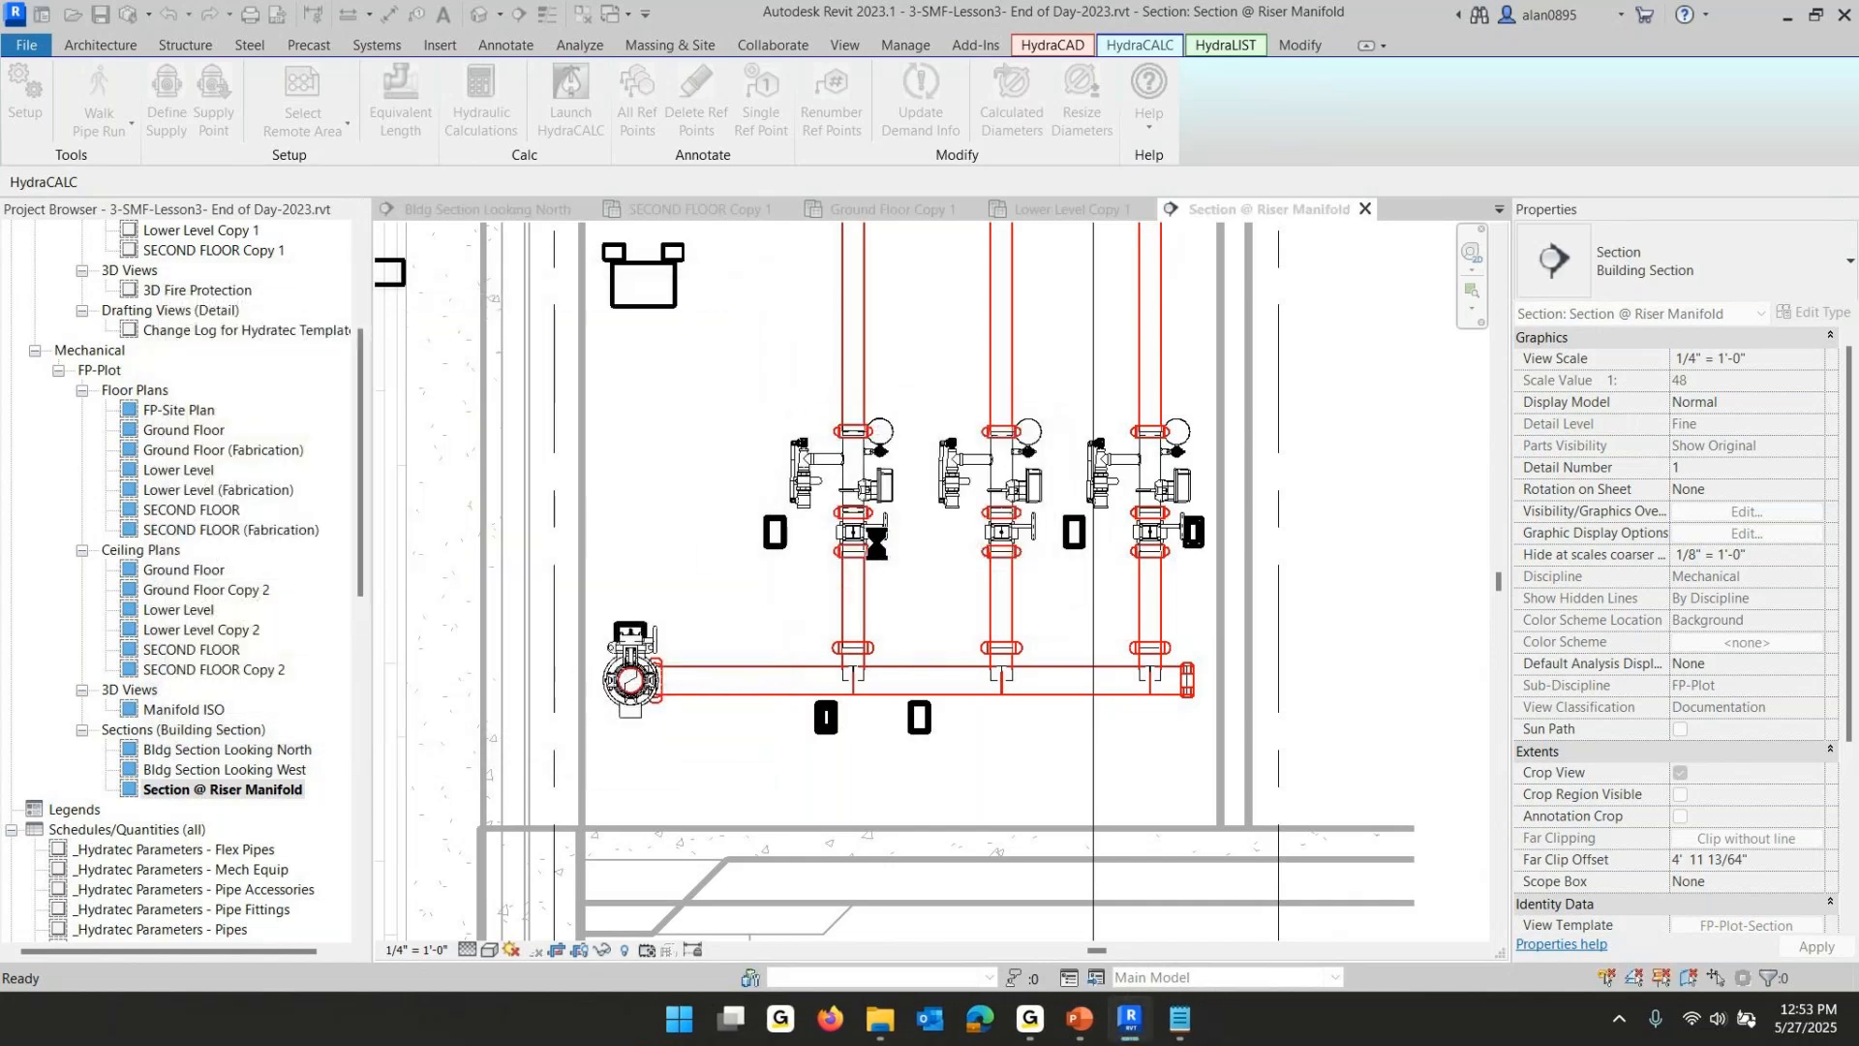
pyautogui.click(405, 97)
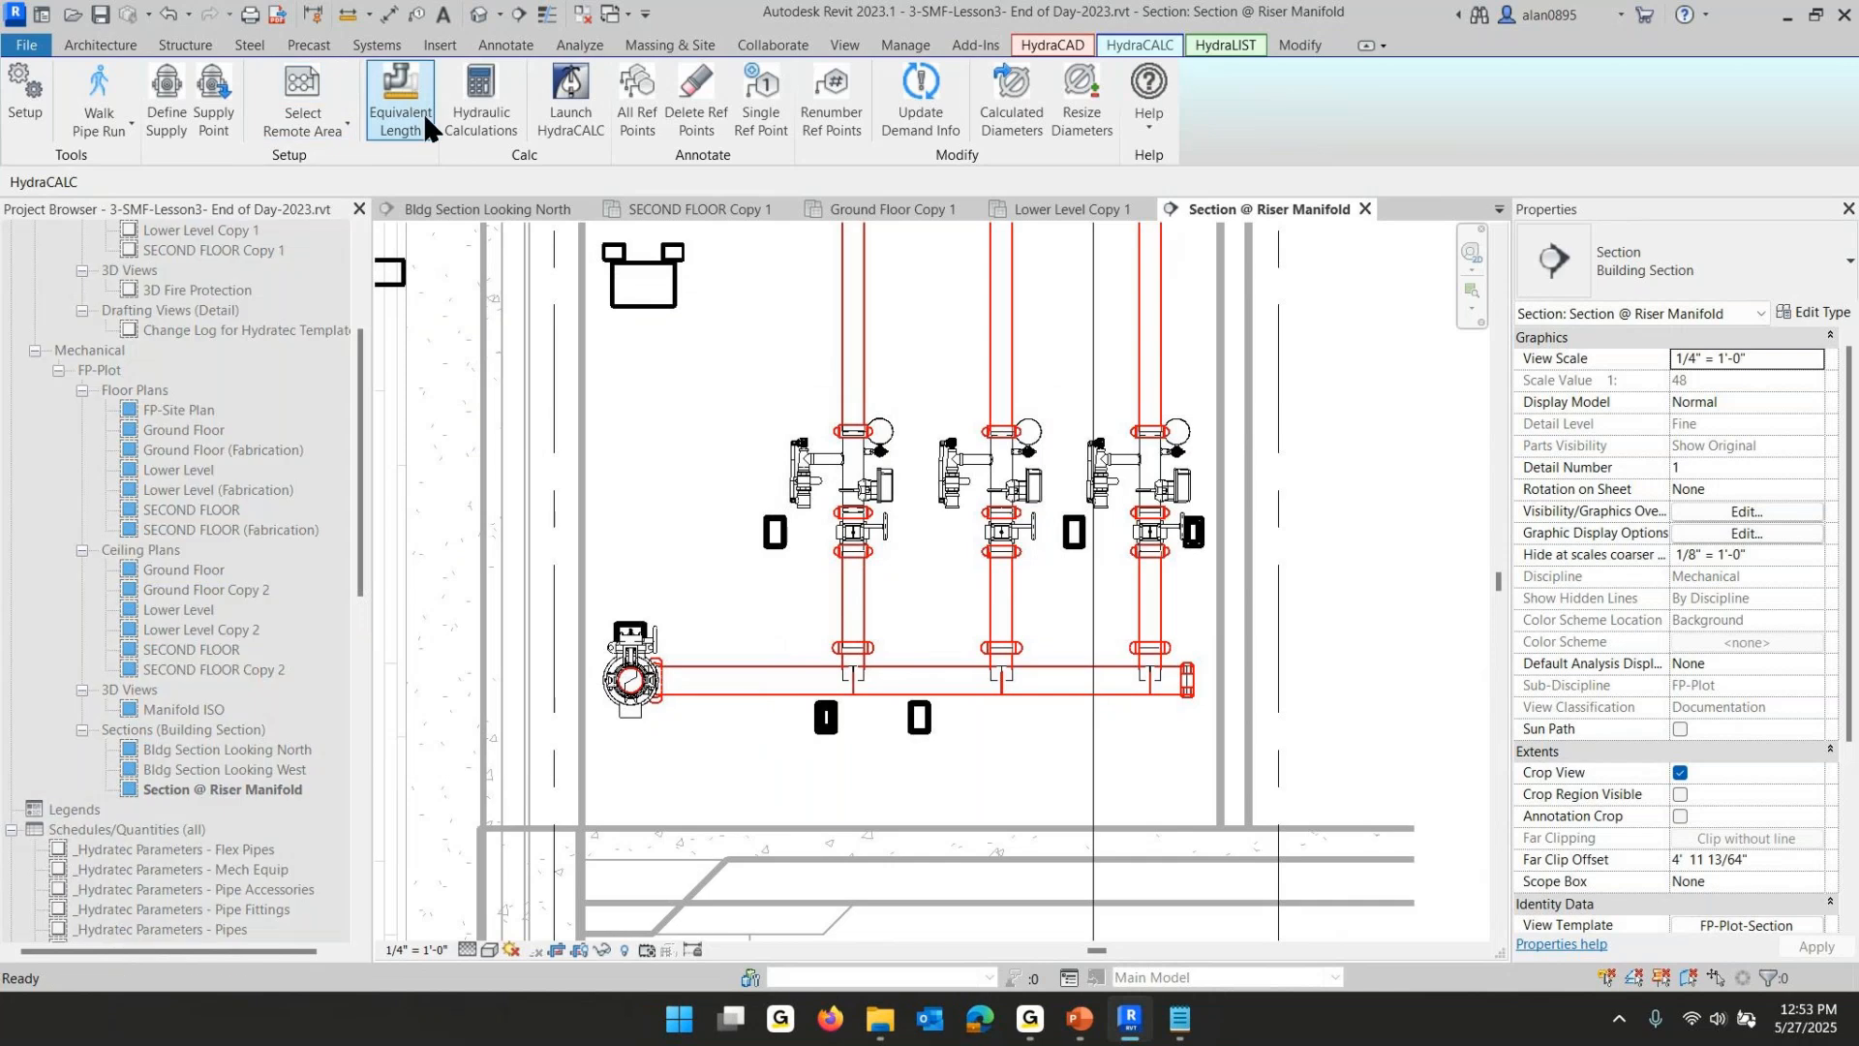
pyautogui.click(661, 659)
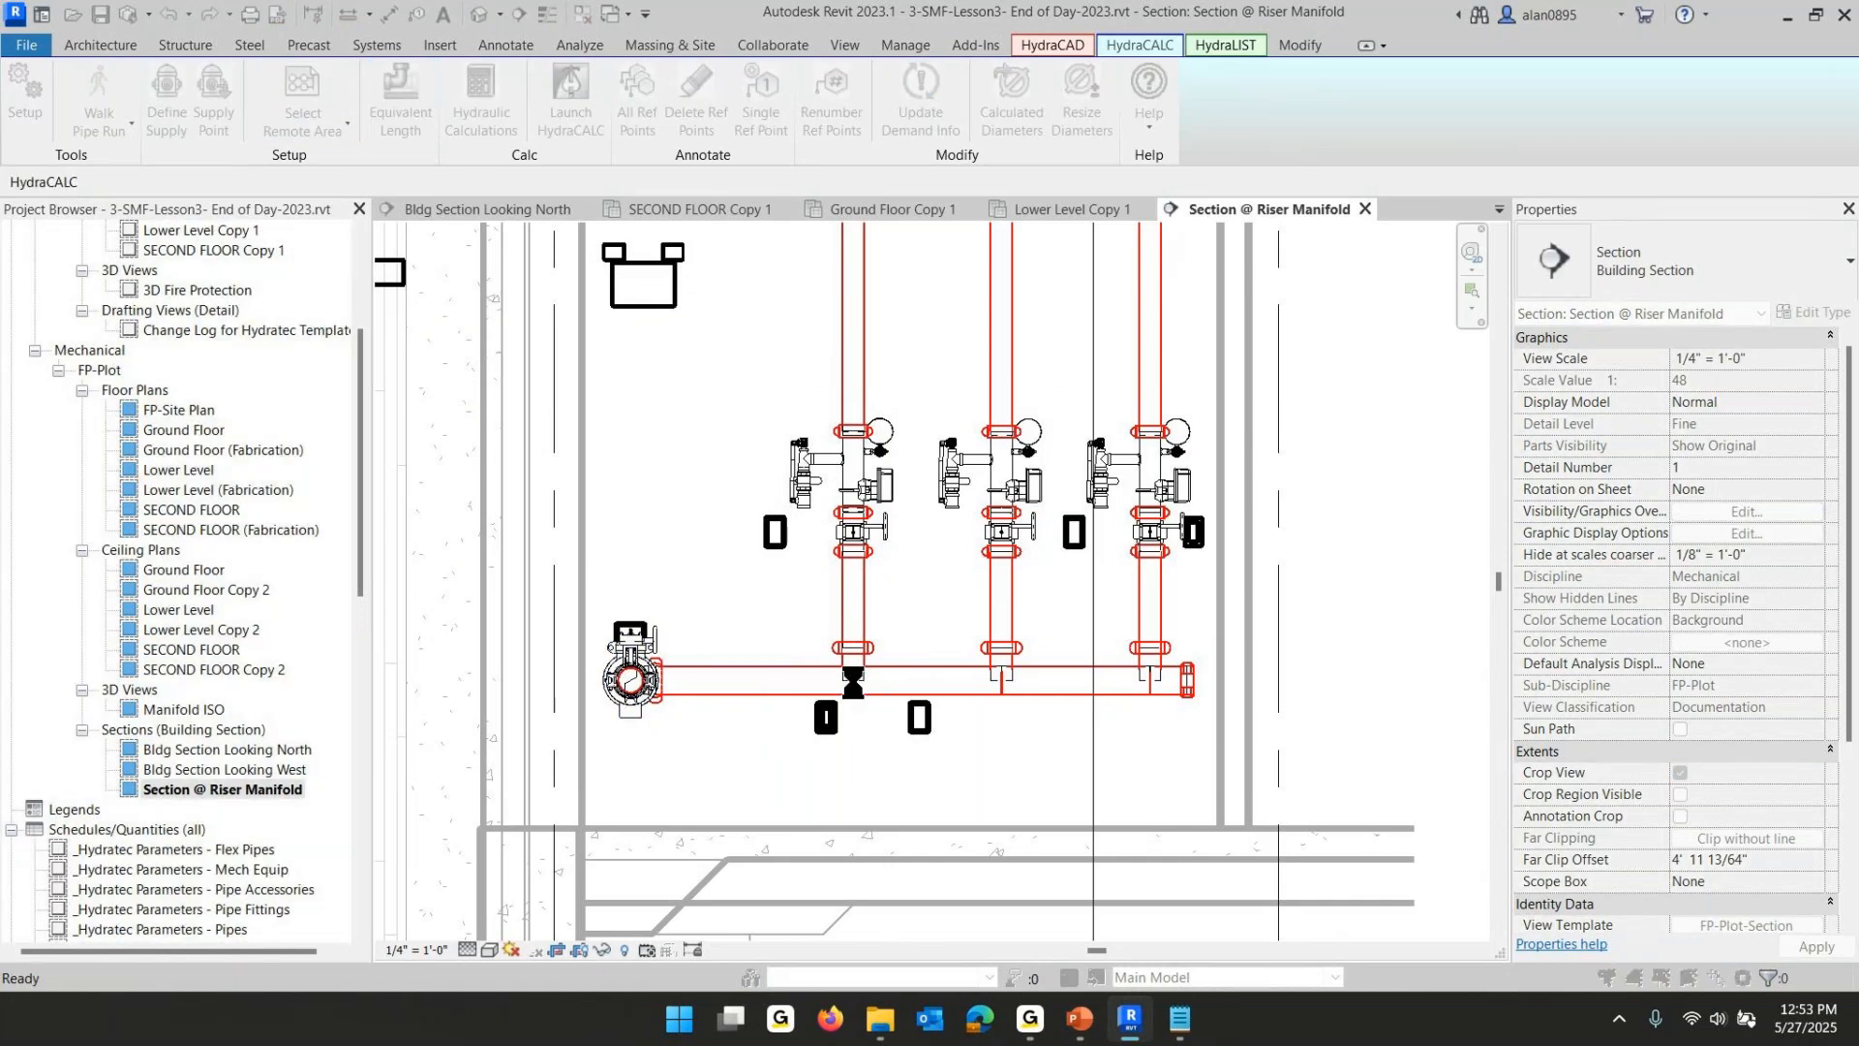
pyautogui.click(215, 393)
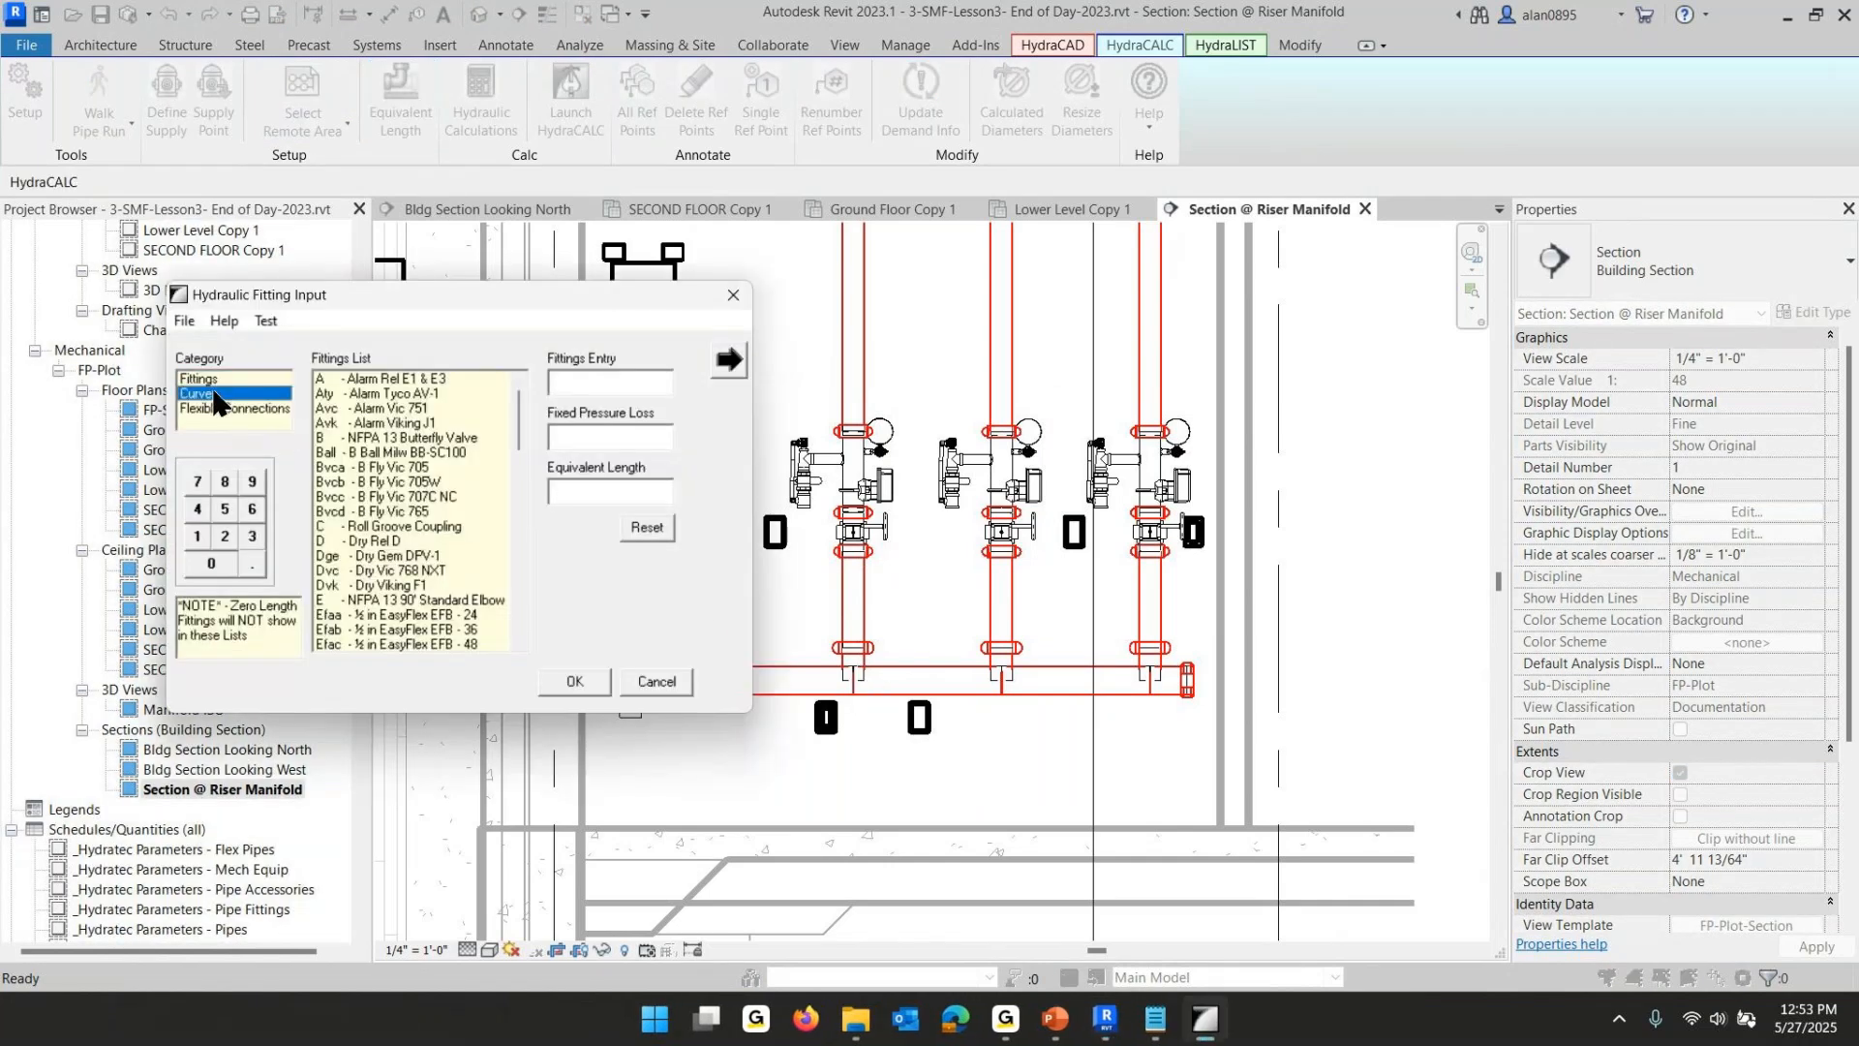
pyautogui.moveTo(514, 403); pyautogui.dragTo(519, 533)
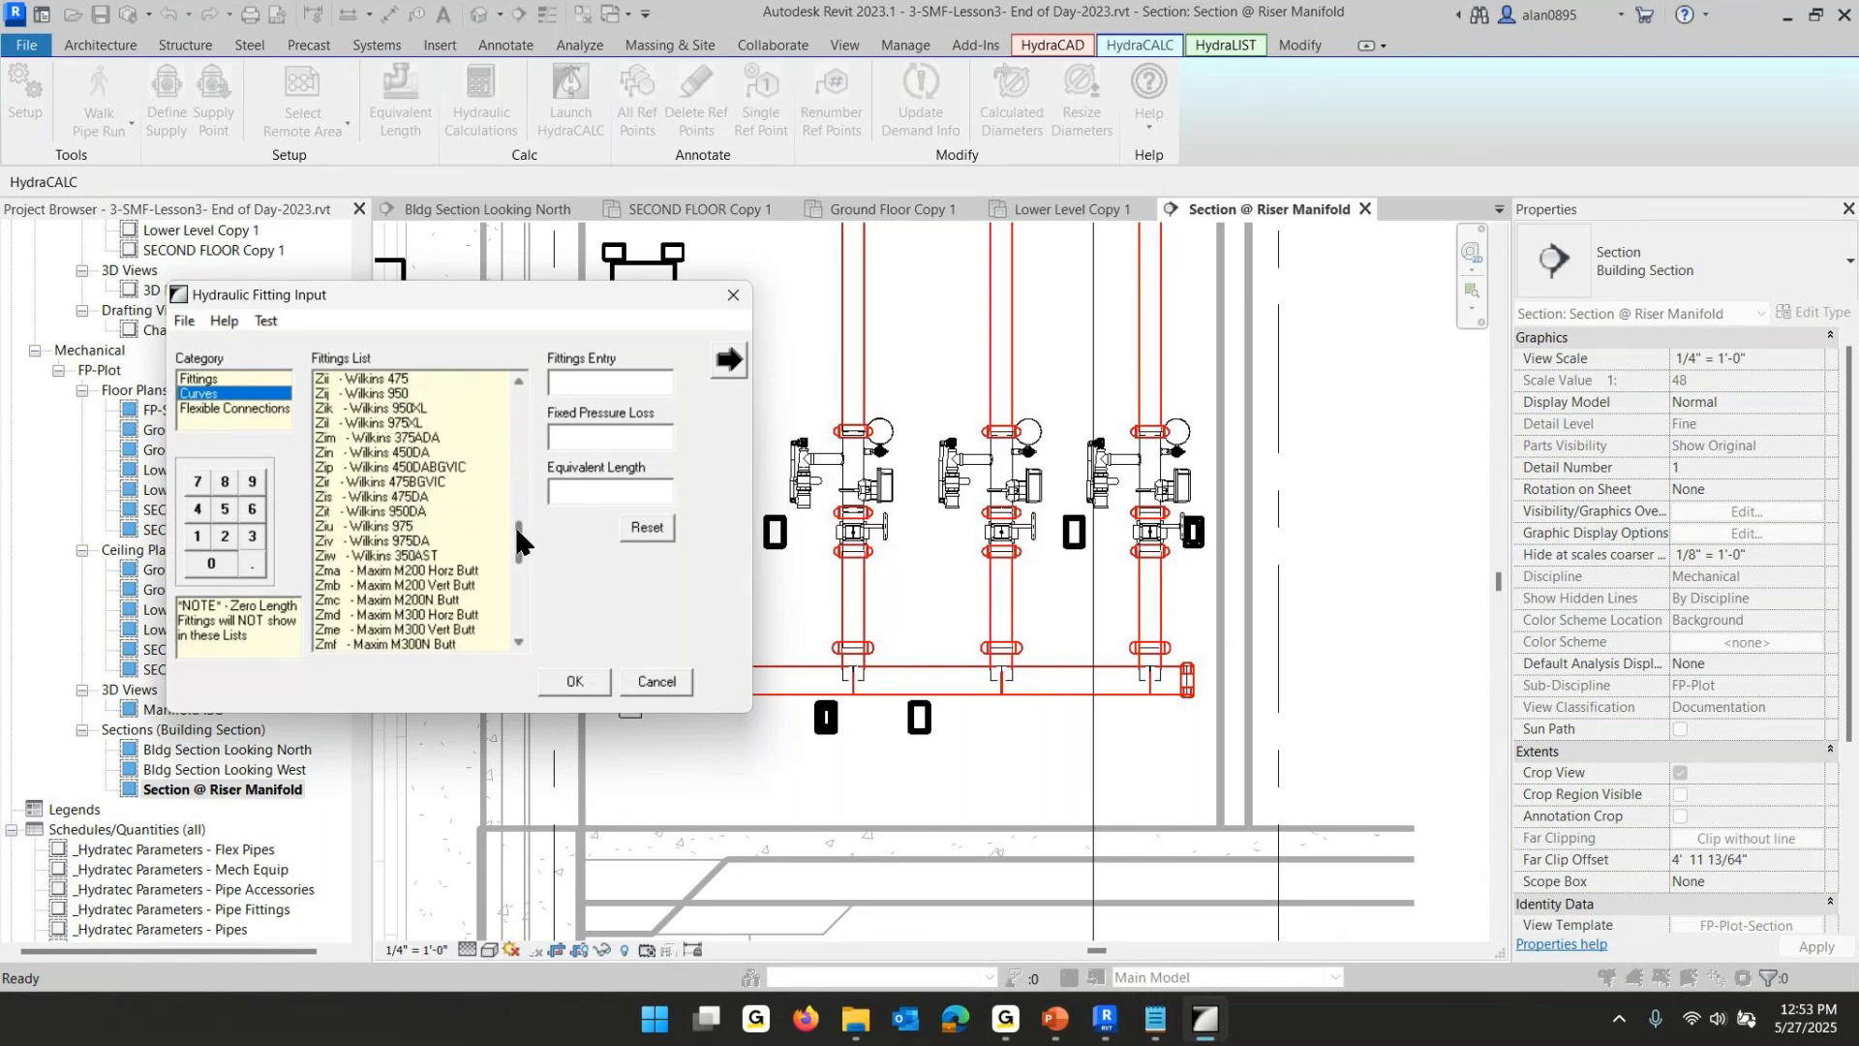
pyautogui.scroll(3, 462, 433)
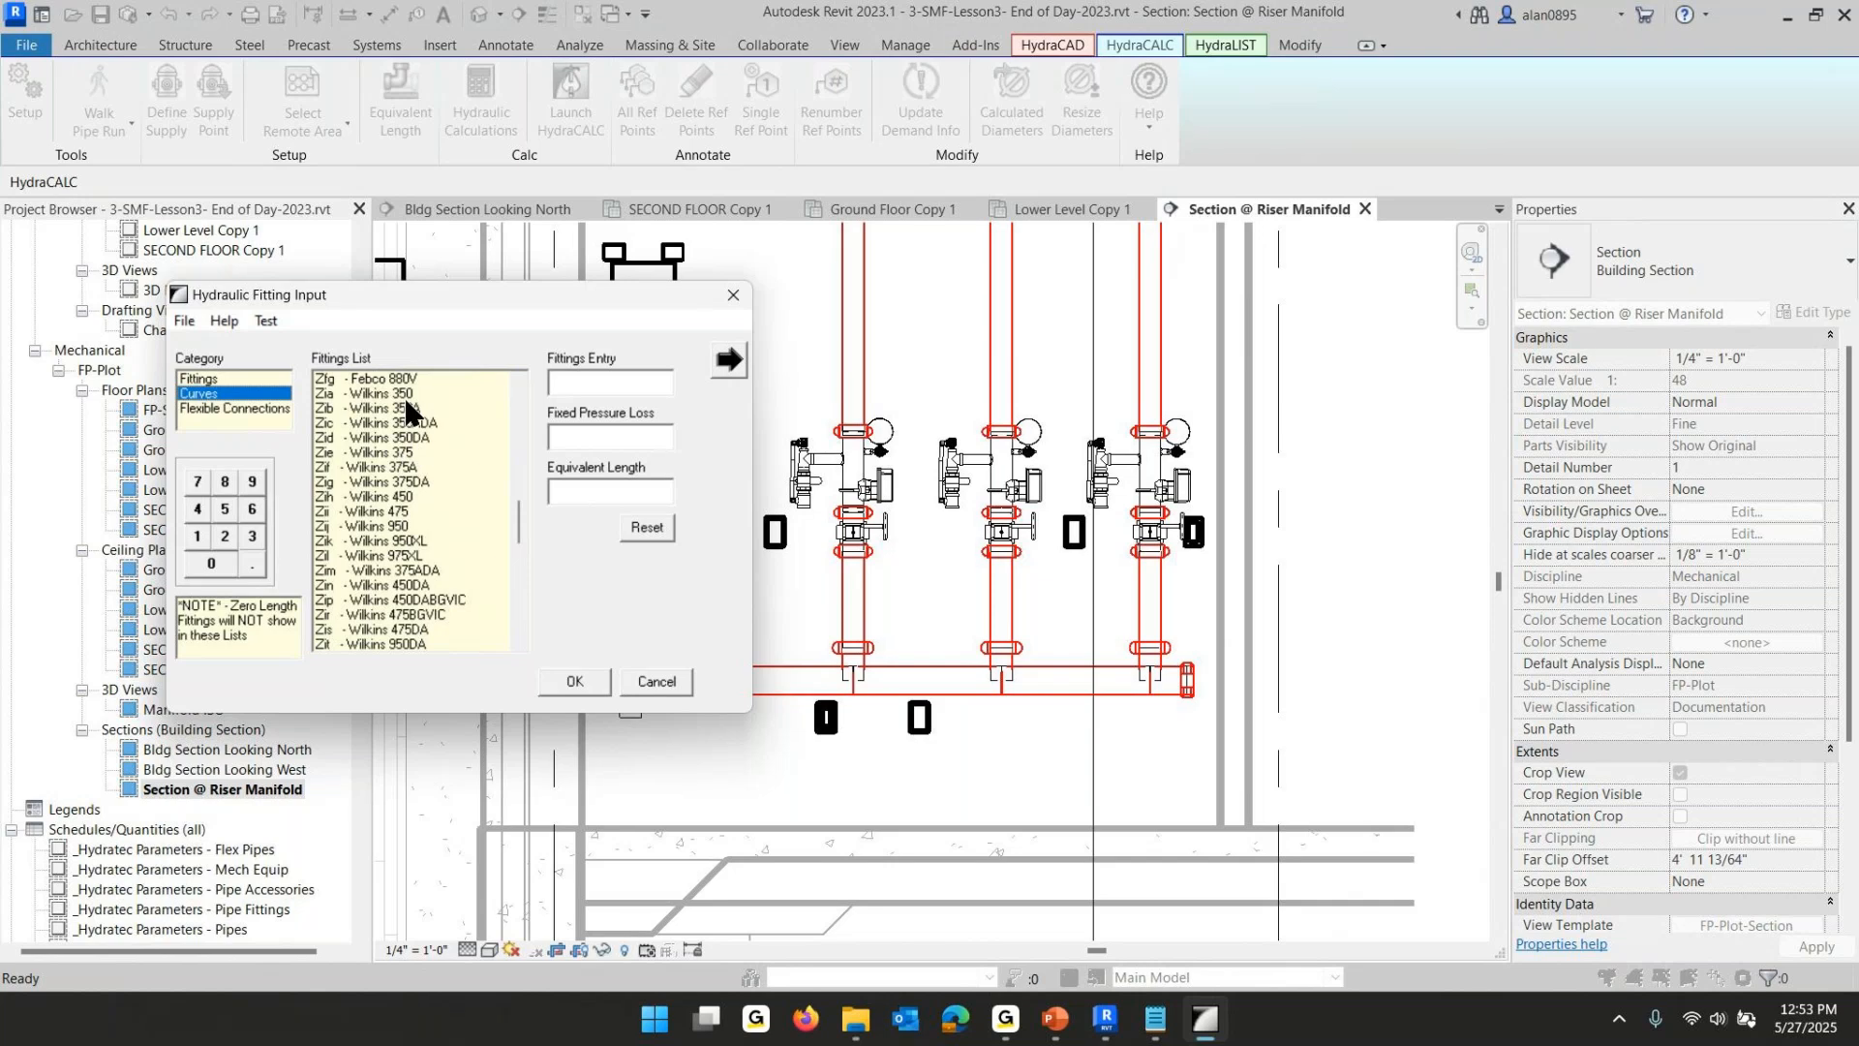
pyautogui.click(387, 407)
pyautogui.click(575, 680)
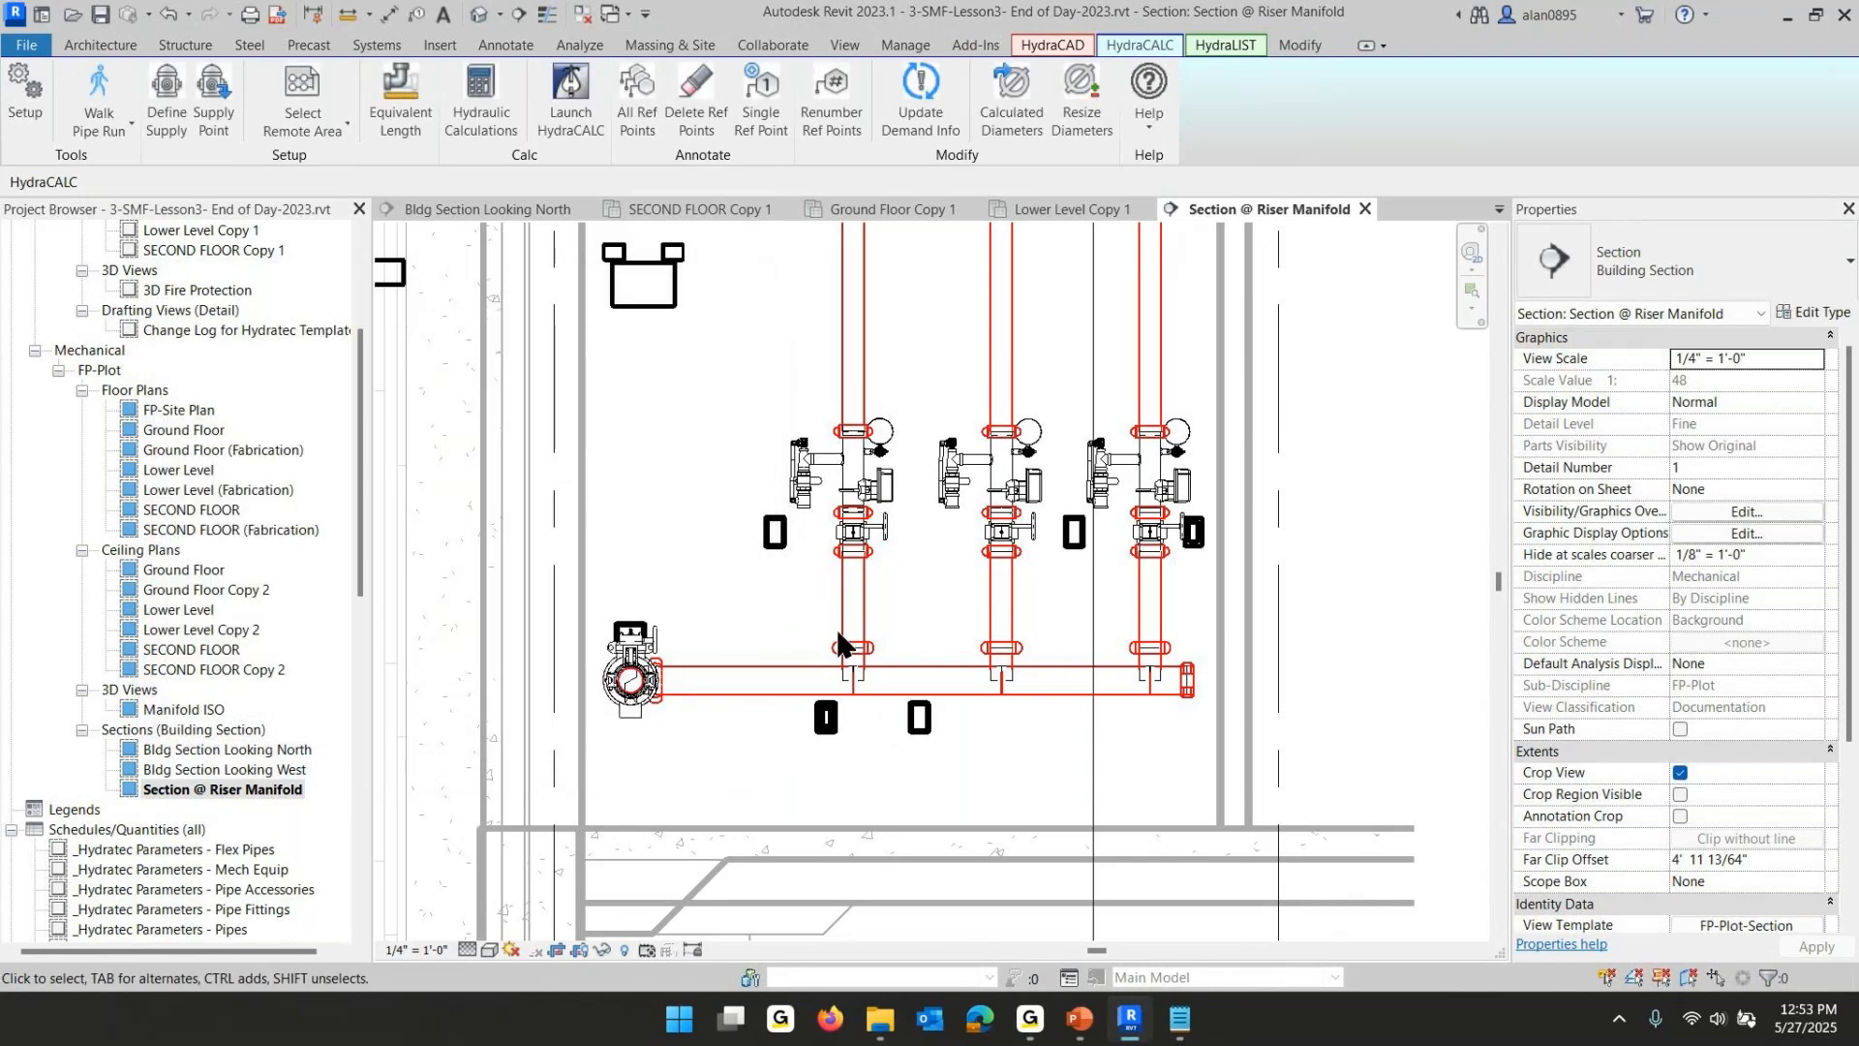
# - Review the lesson slide on moving the water supply to Spit Brook Road, then return to the model
pyautogui.click(1079, 1017)
pyautogui.click(593, 585)
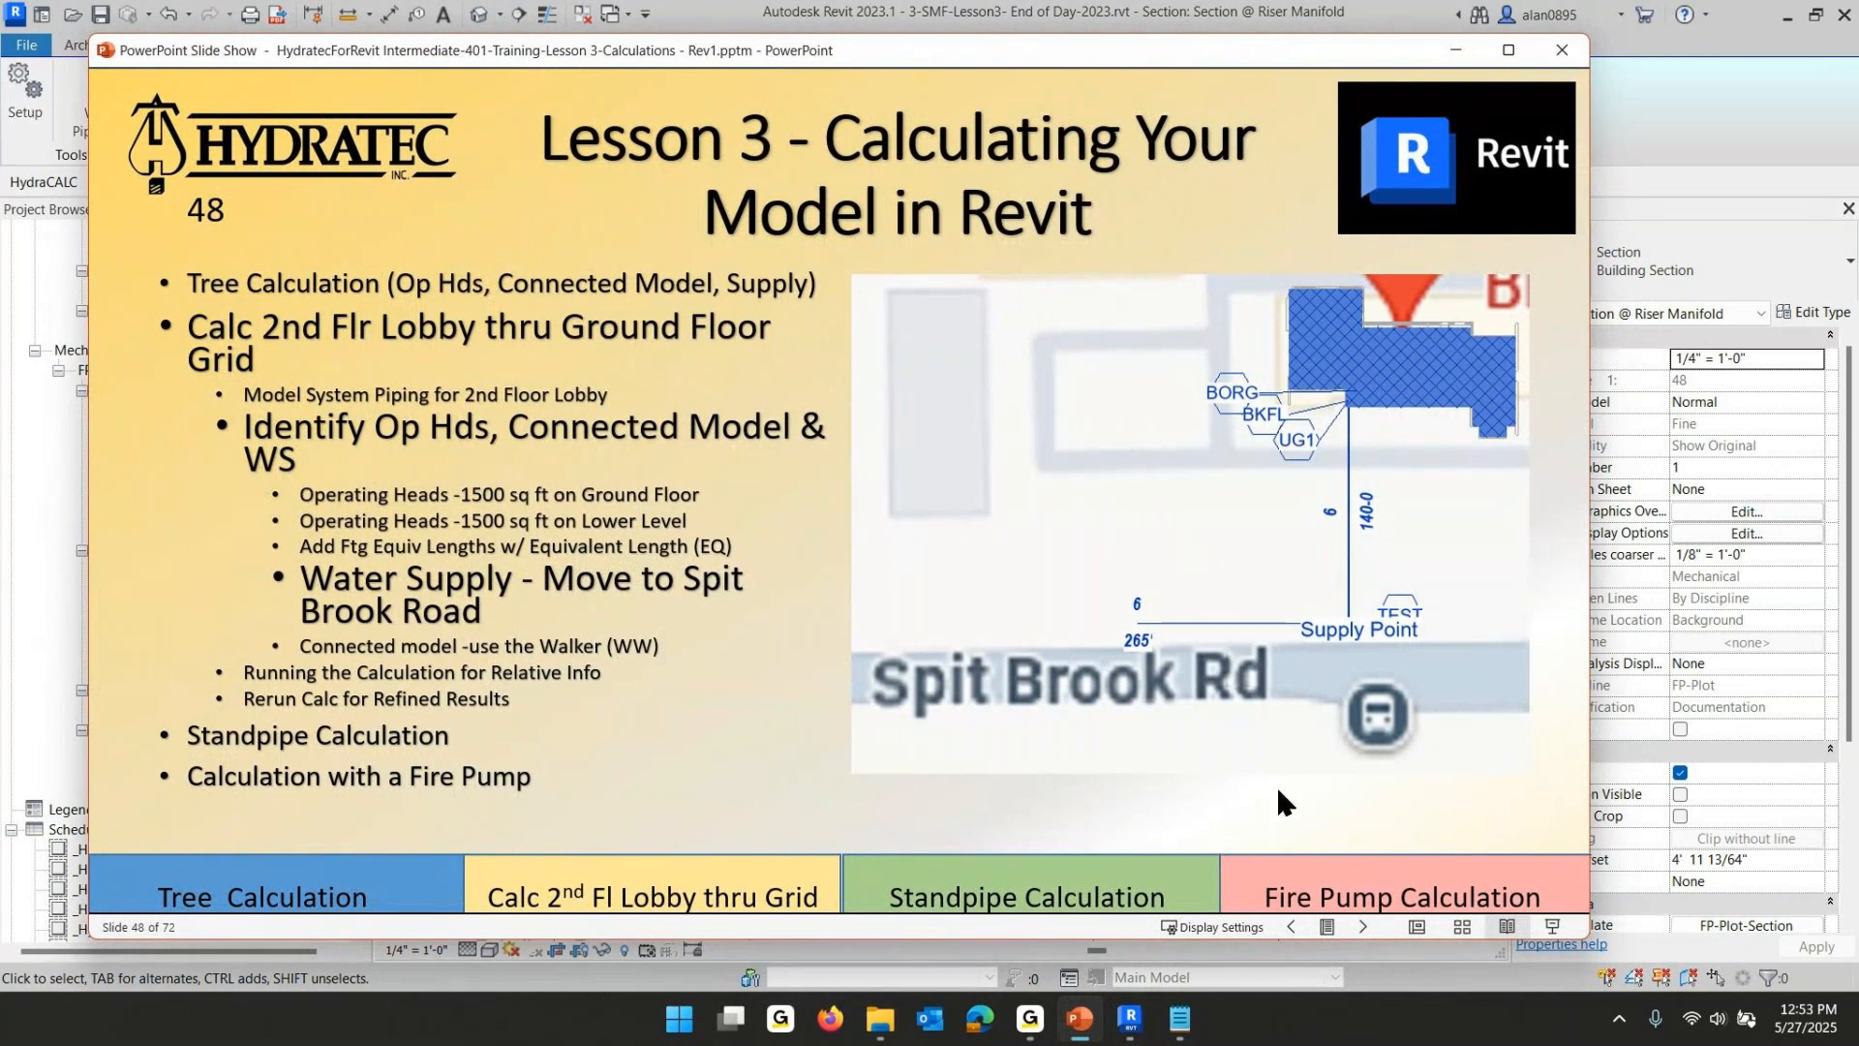
pyautogui.moveTo(1129, 1030)
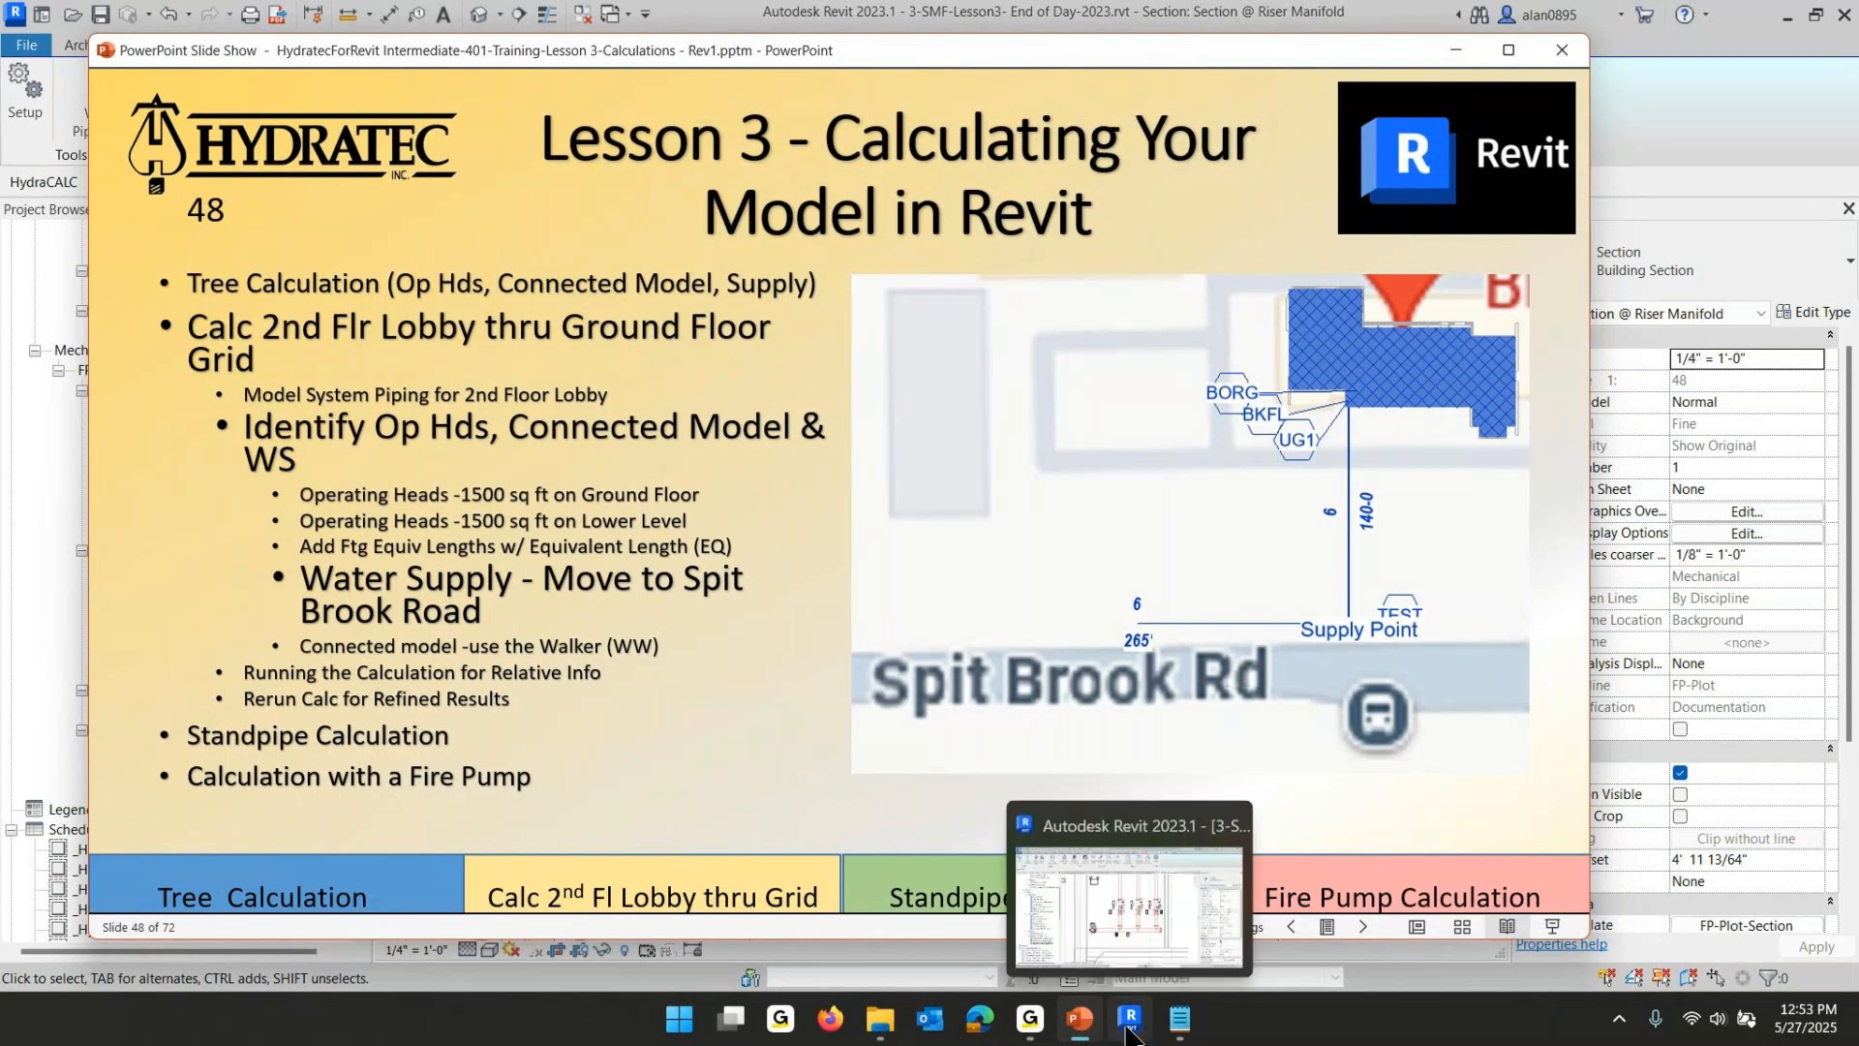
pyautogui.click(1079, 900)
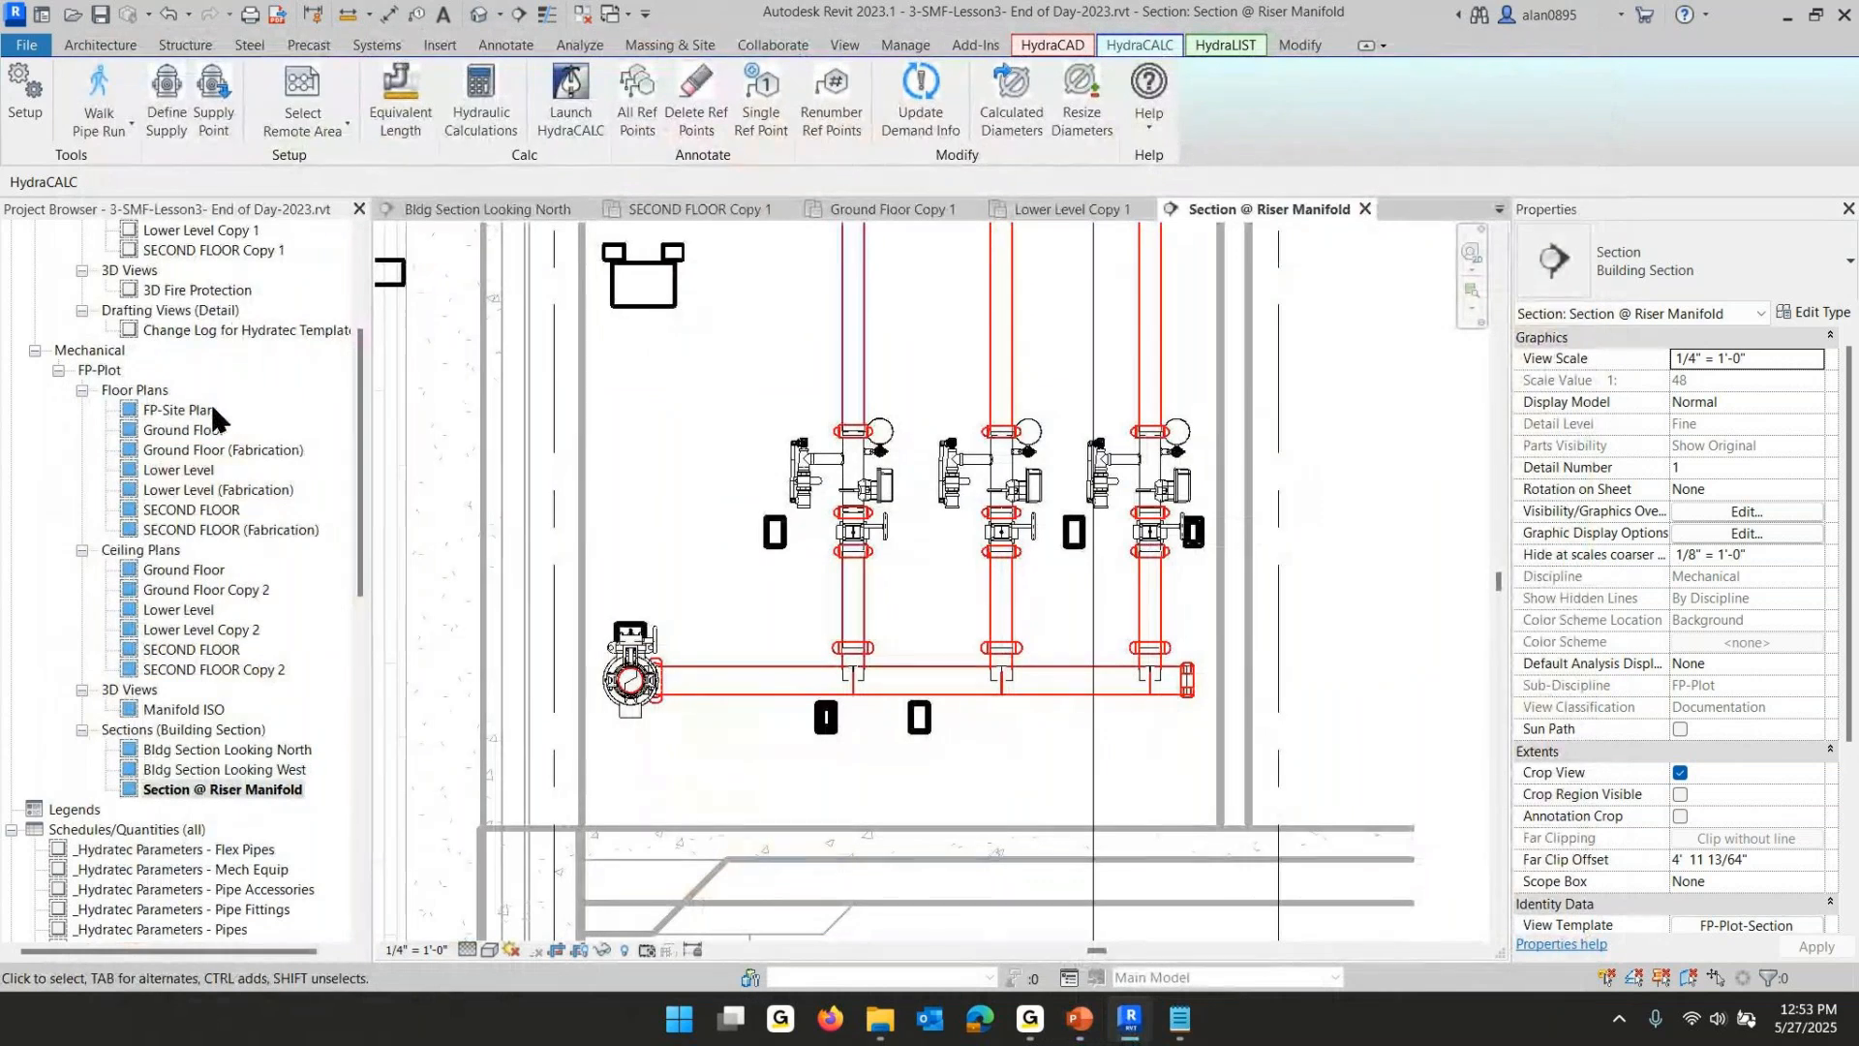
# - Open the FP-Site Plan and place a hydraulic Supply Point at the underground pipe's end on Spit Brook Rd
pyautogui.doubleClick(184, 410)
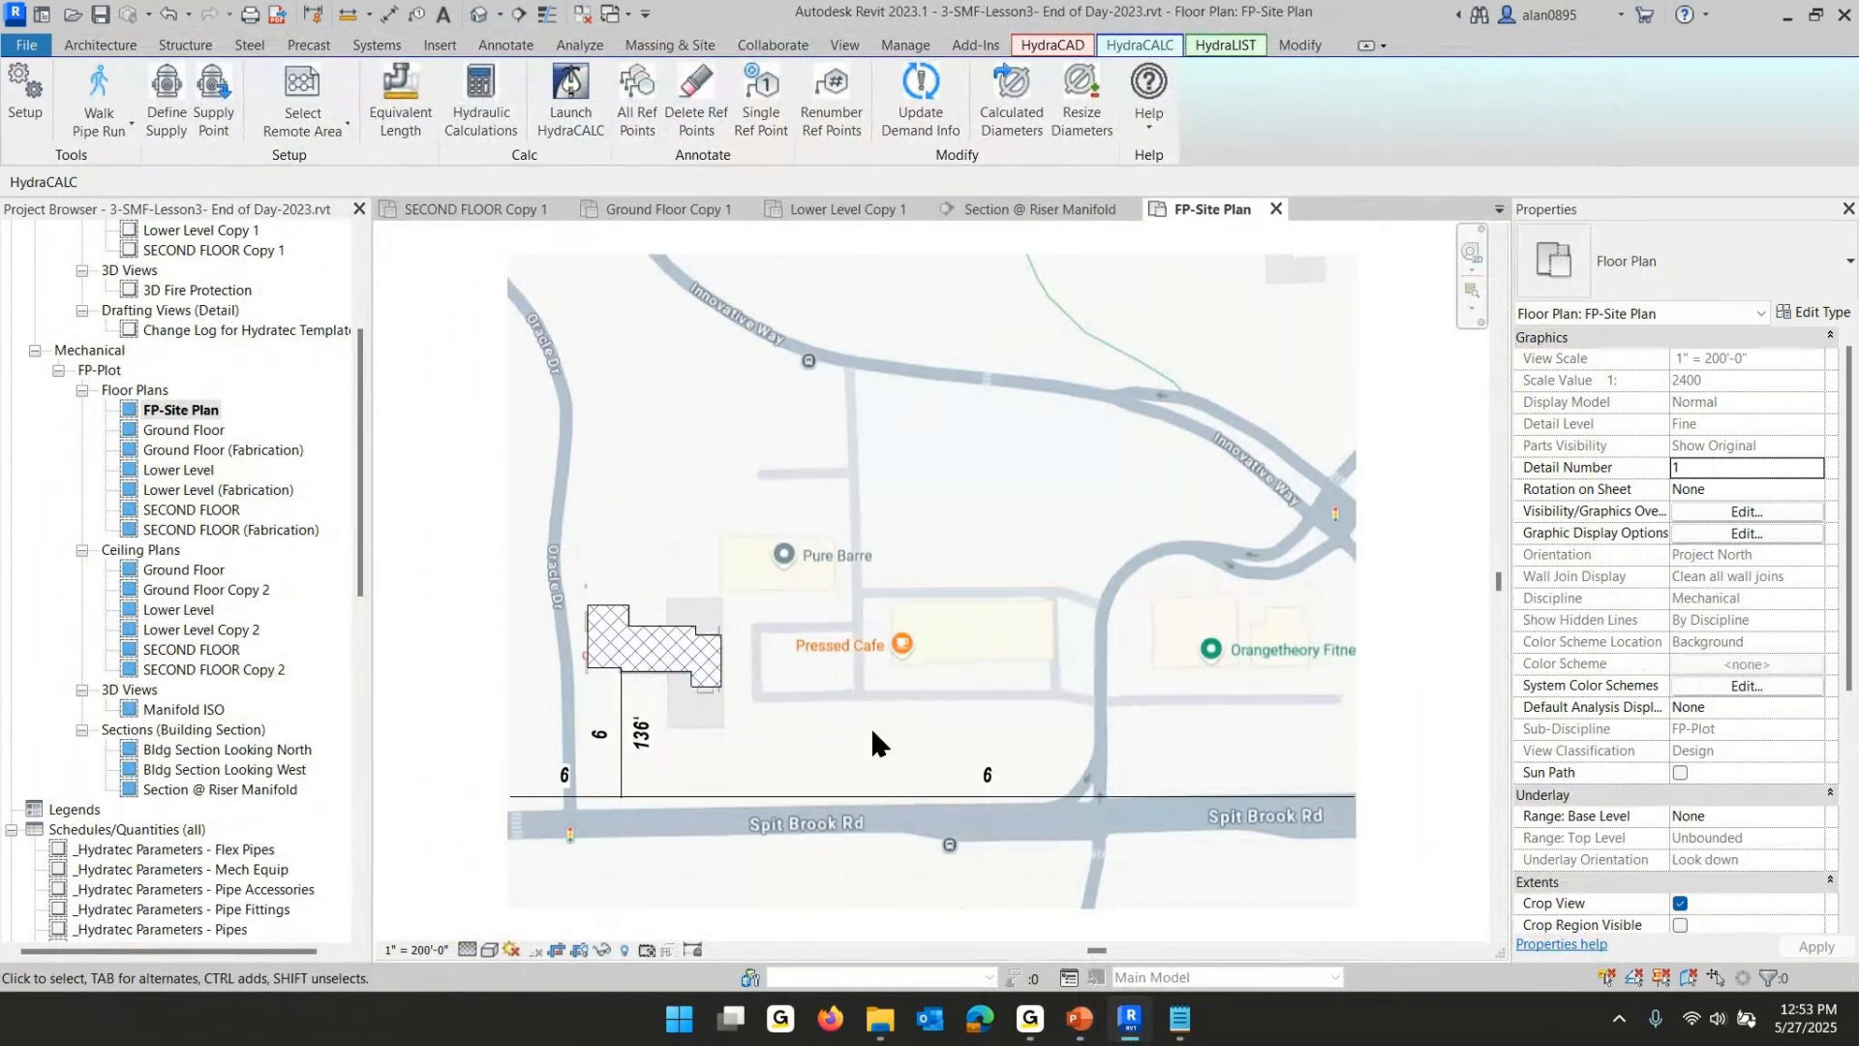
pyautogui.scroll(6, 607, 804)
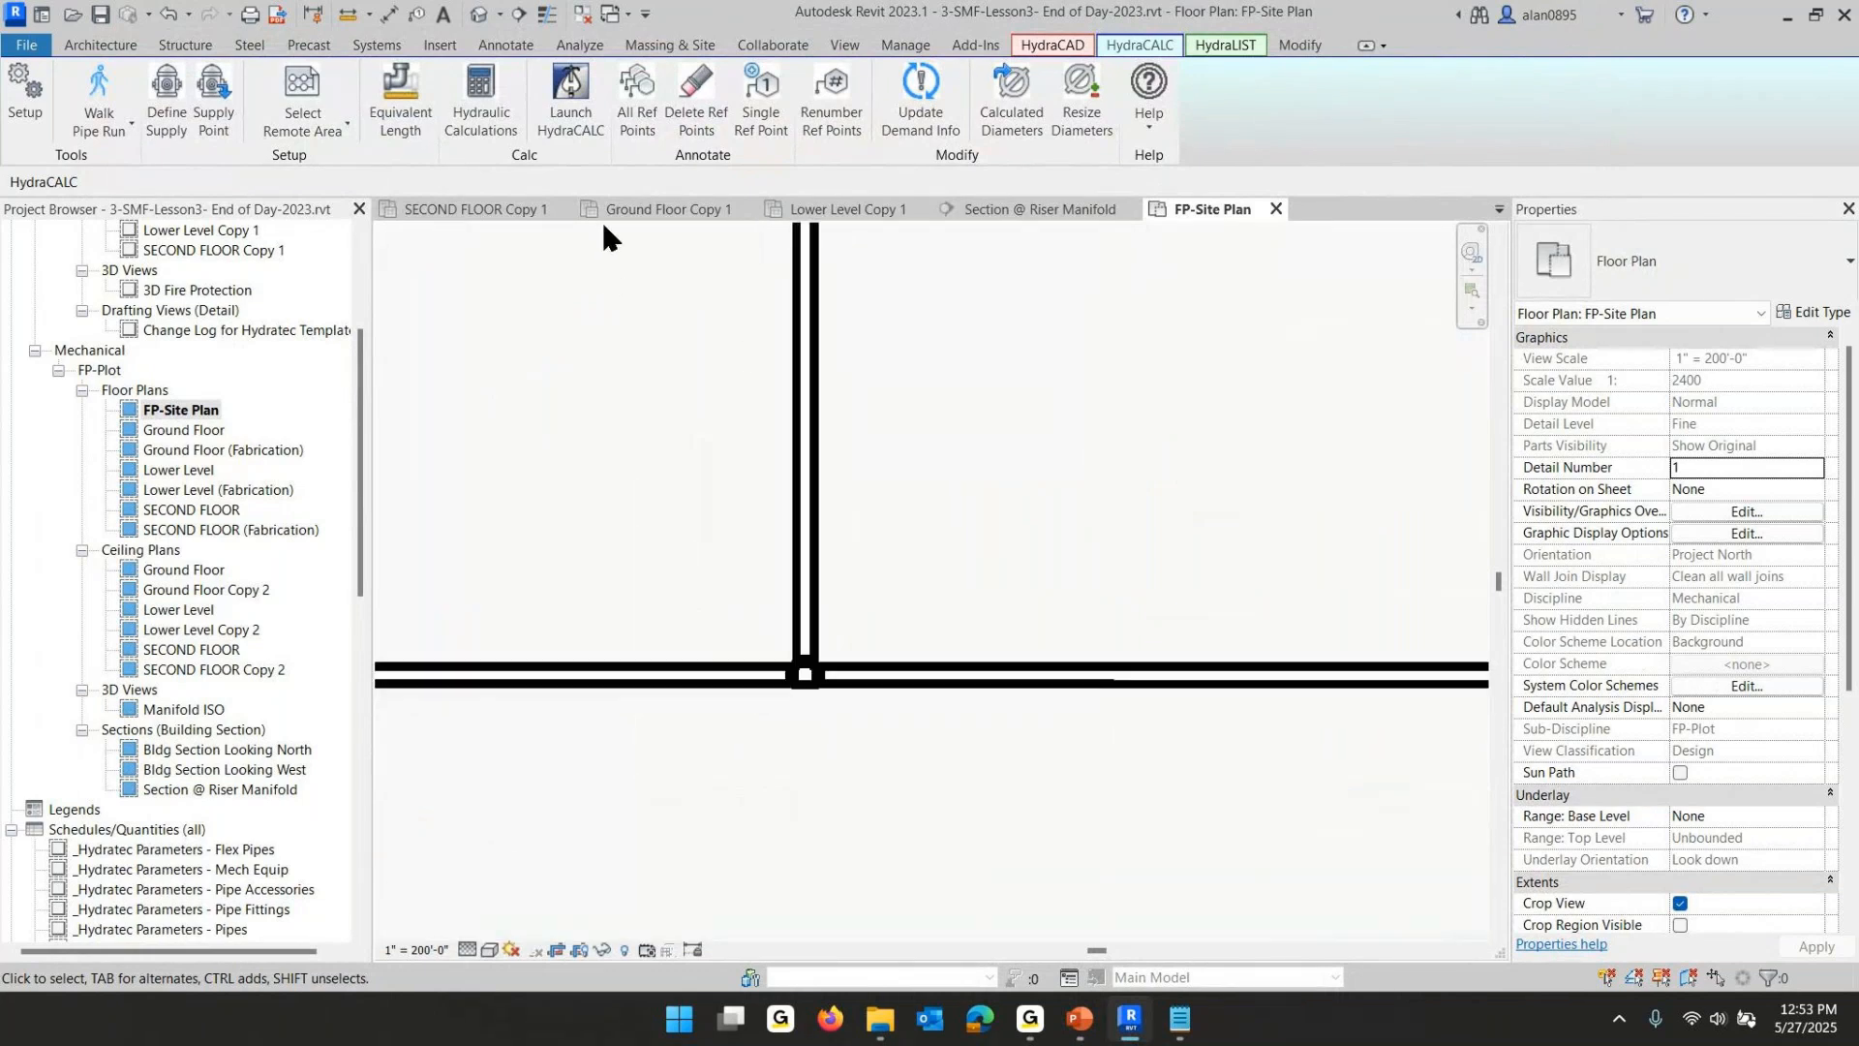
pyautogui.click(215, 101)
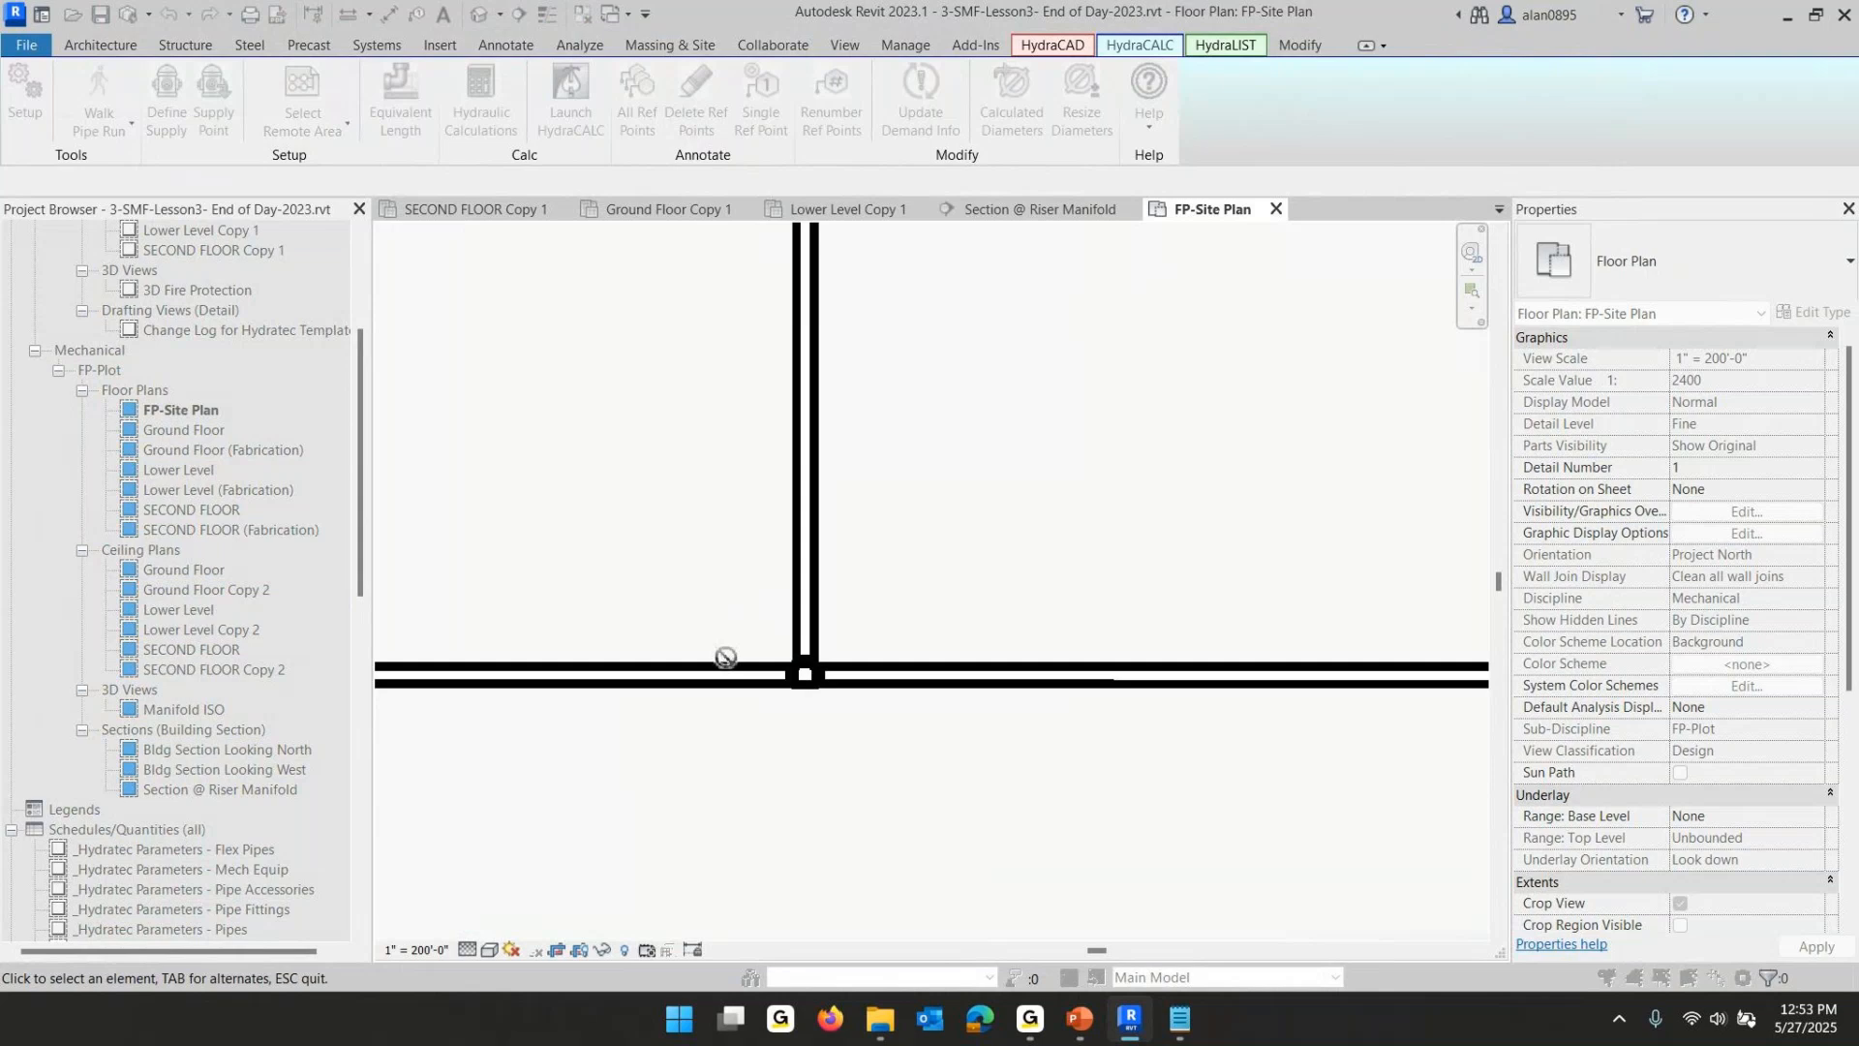
pyautogui.click(807, 676)
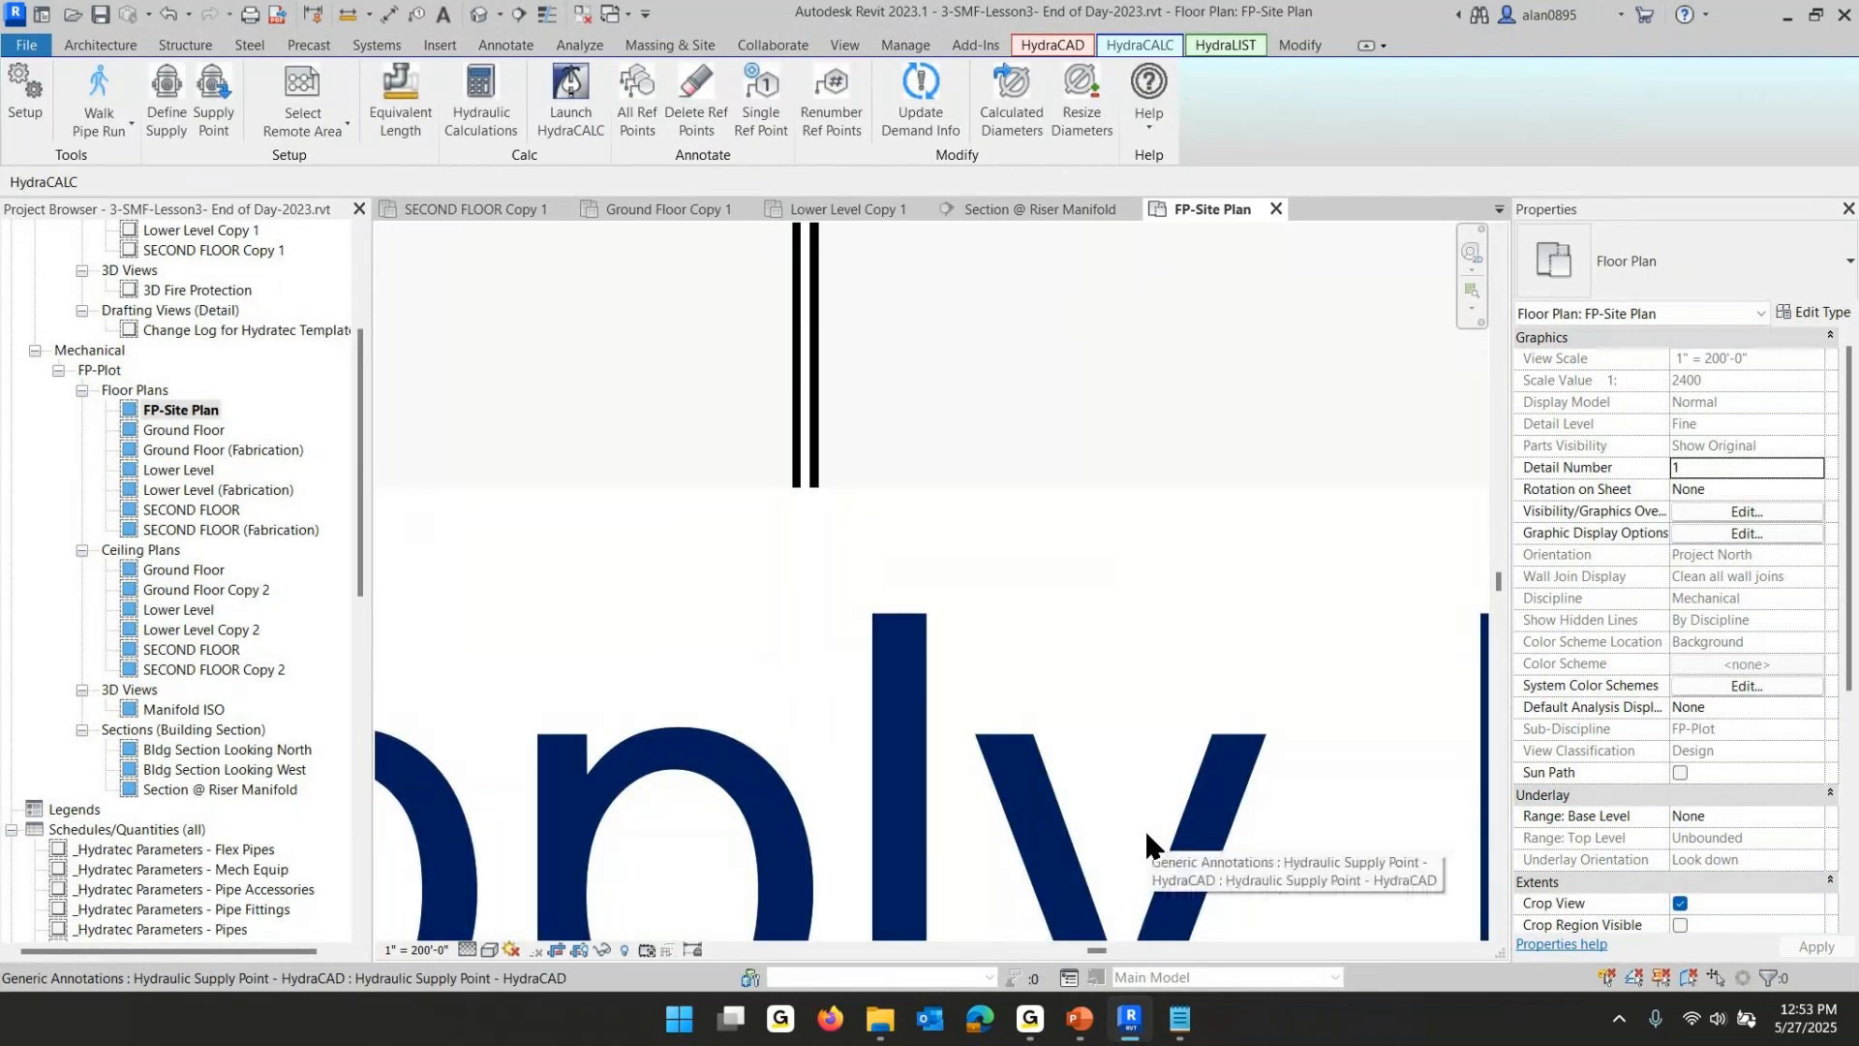
# - Move the Supply Point label down below the pipe and deselect it
pyautogui.scroll(-5, 1015, 620)
pyautogui.click(1012, 671)
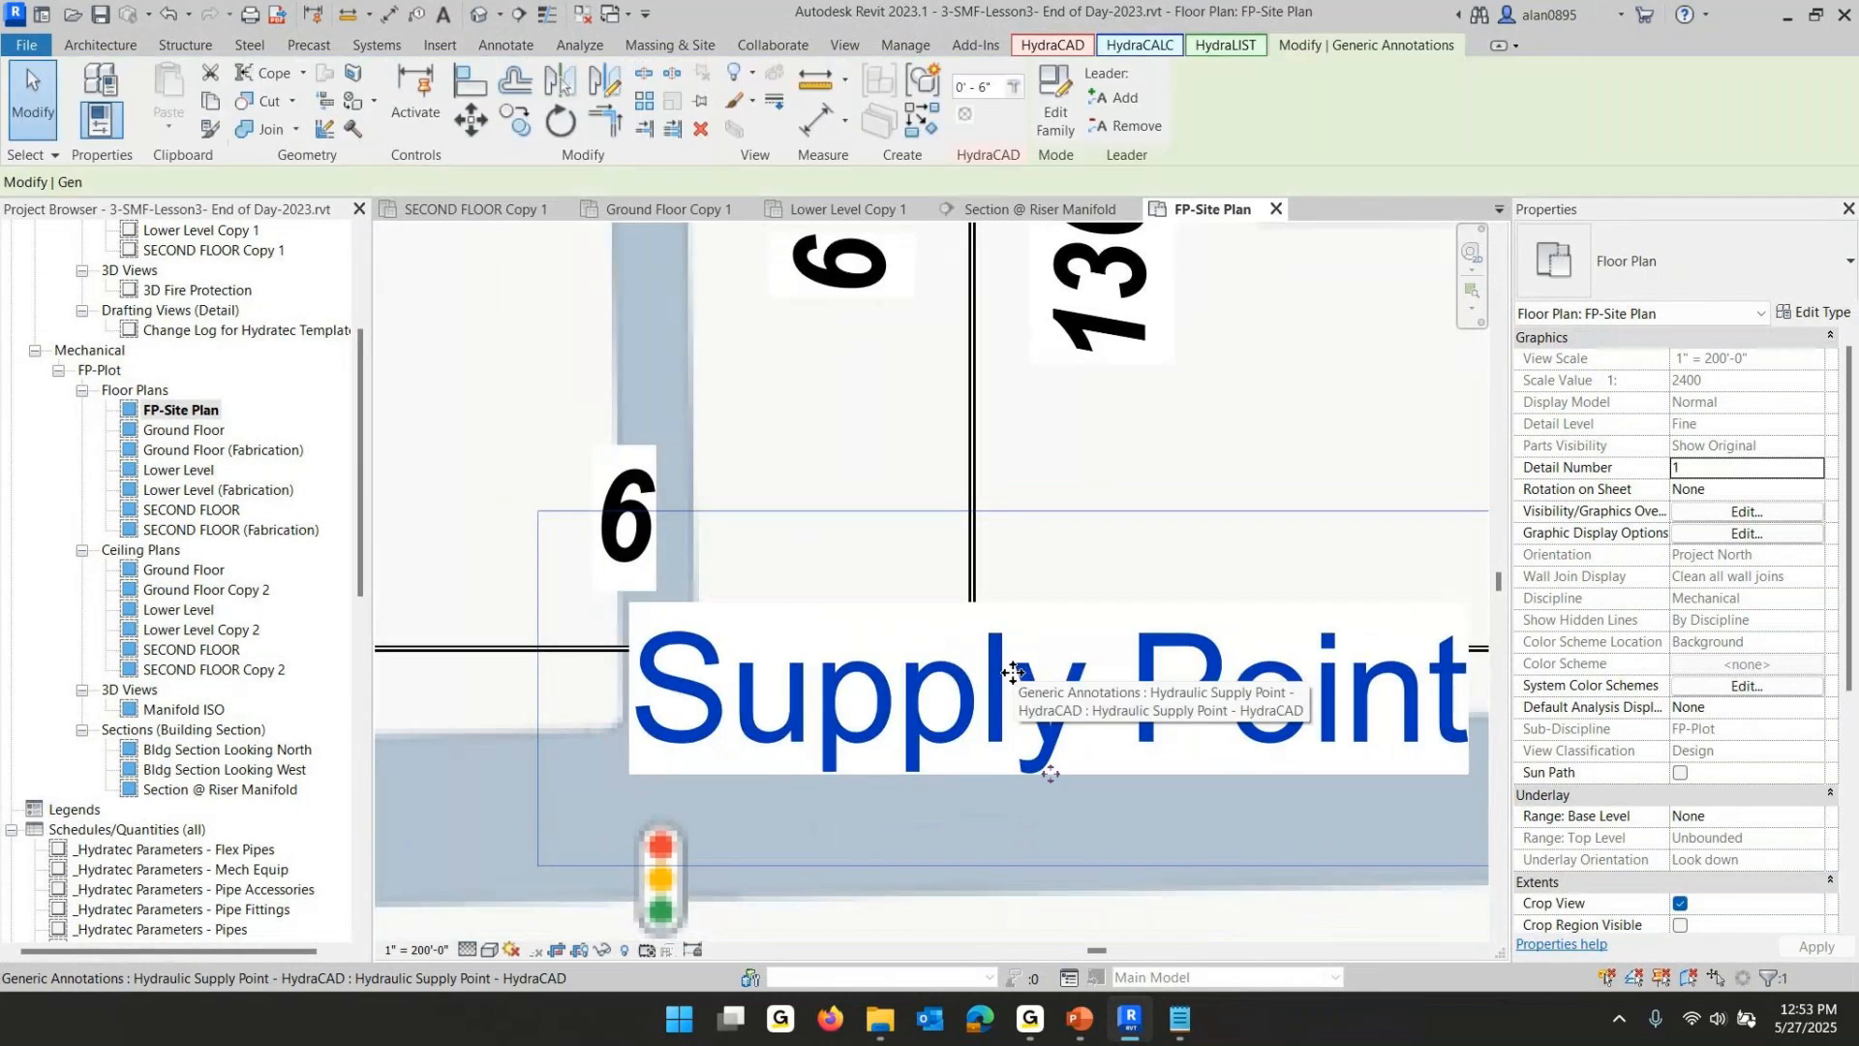
pyautogui.moveTo(1053, 779); pyautogui.dragTo(1053, 892)
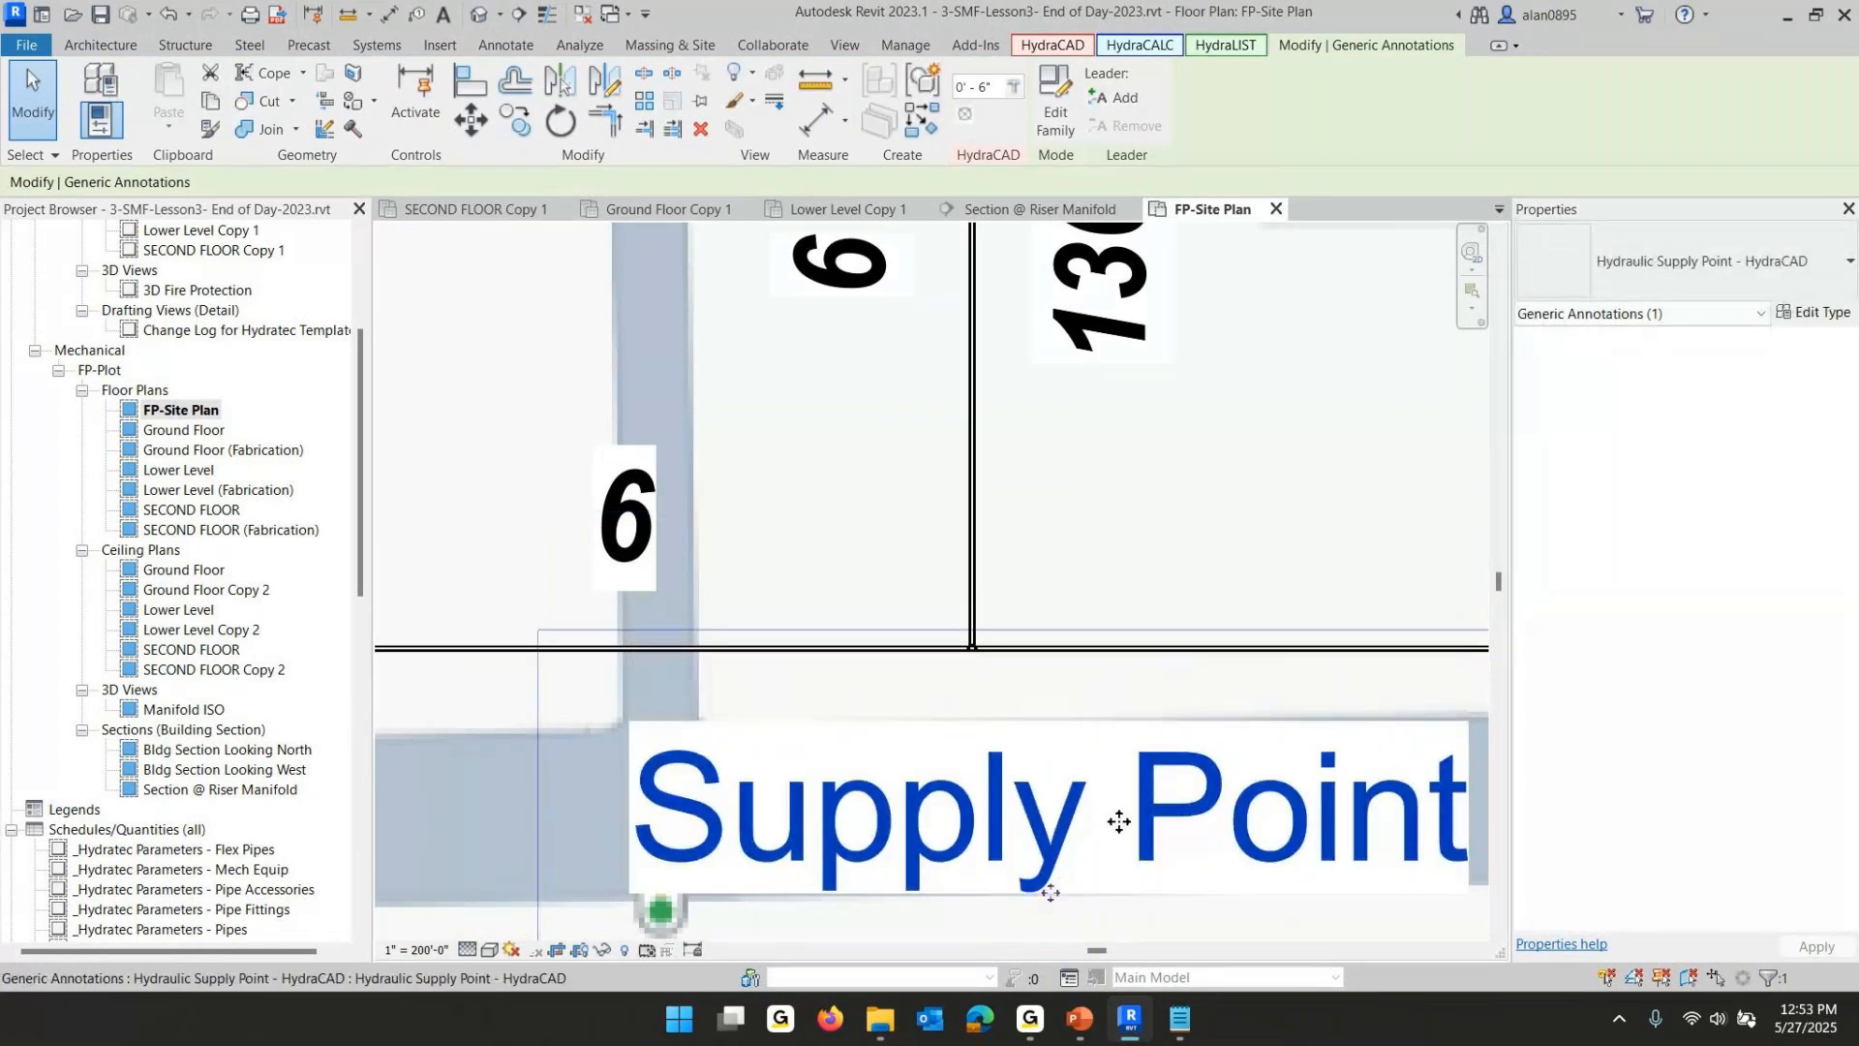
pyautogui.click(736, 530)
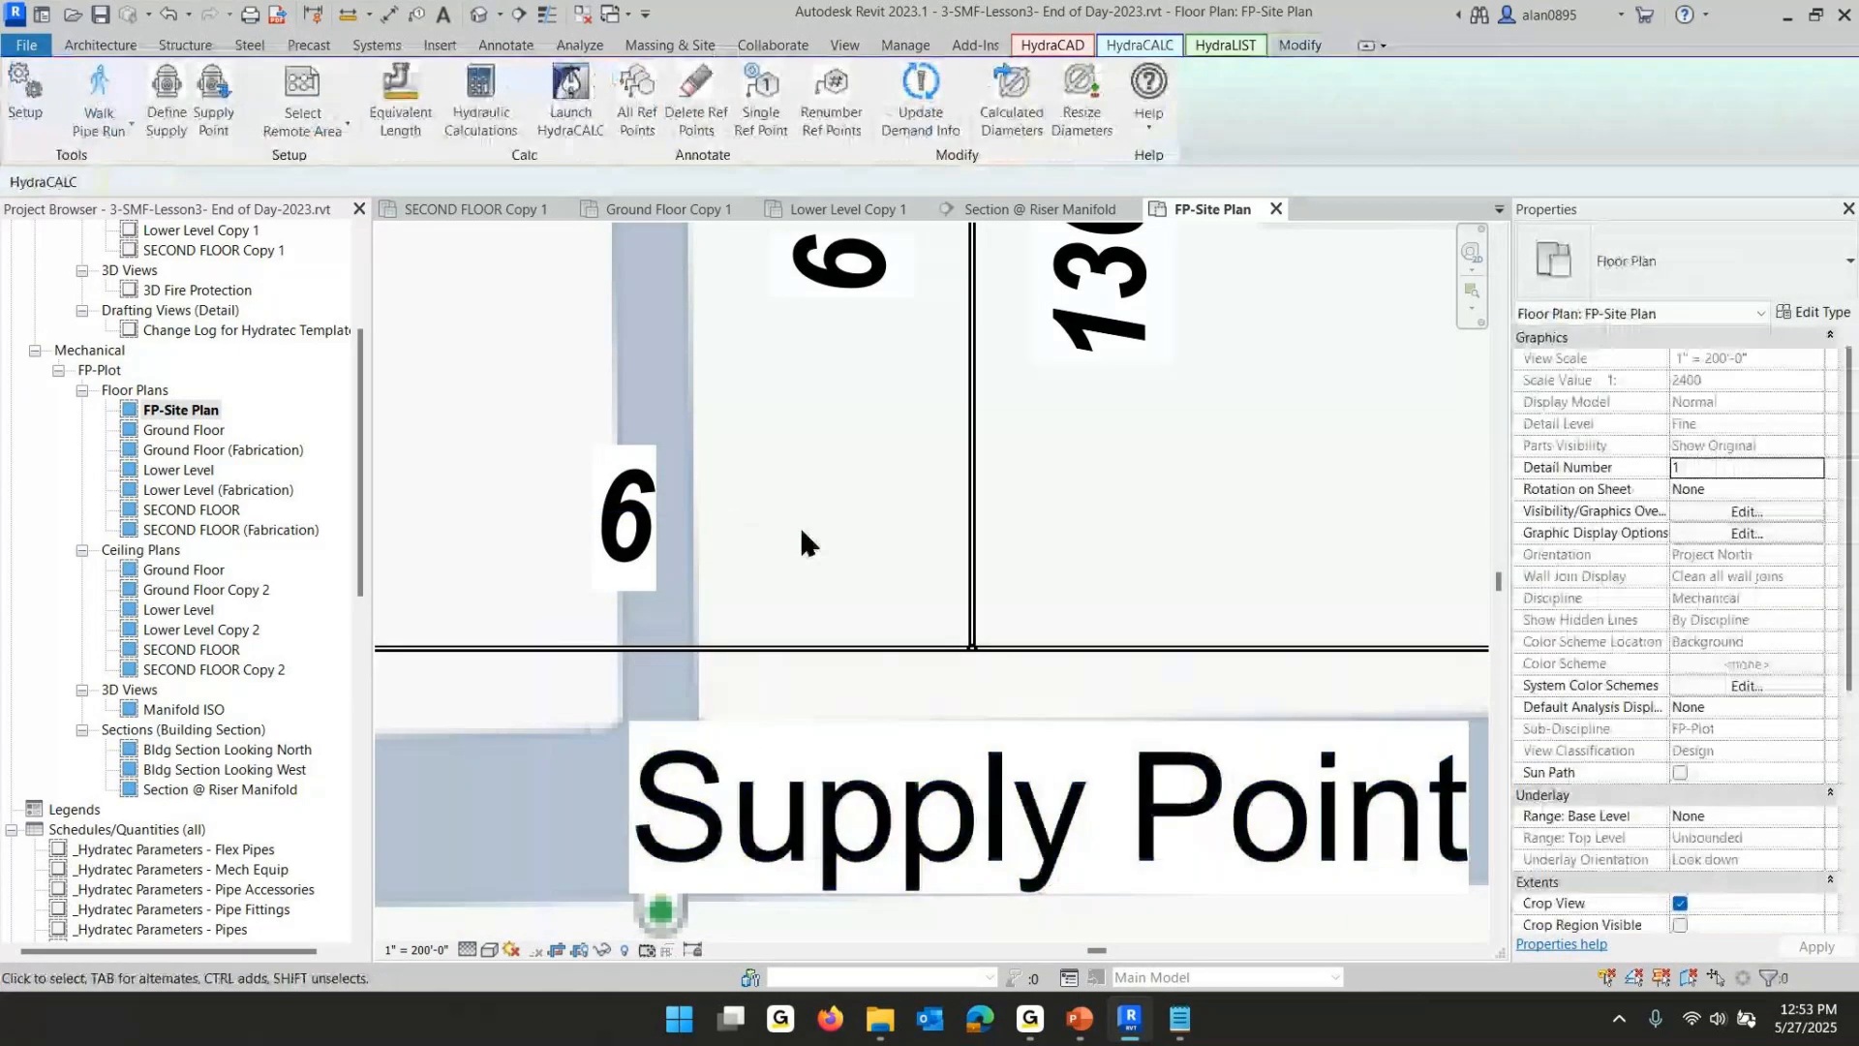
# - Review the next lesson slide on the connected model and the Walker, then return to the model
pyautogui.click(1130, 1019)
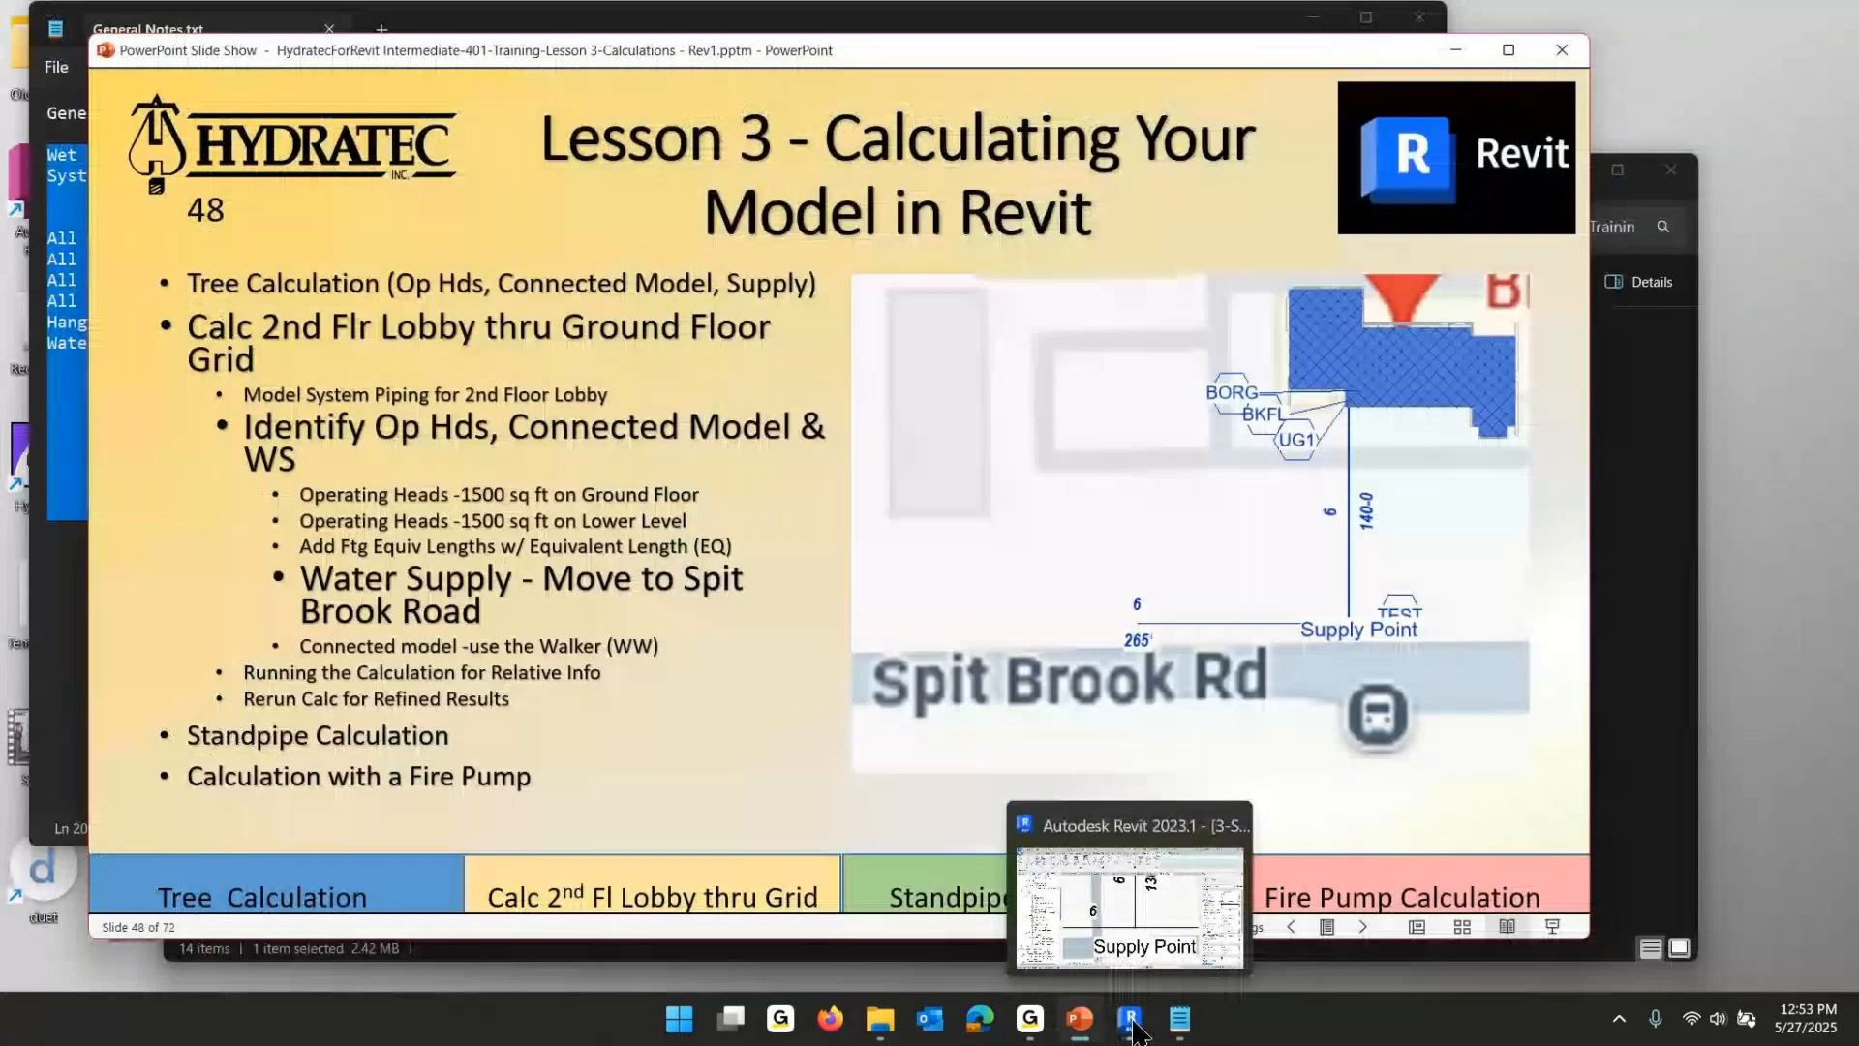
pyautogui.click(620, 625)
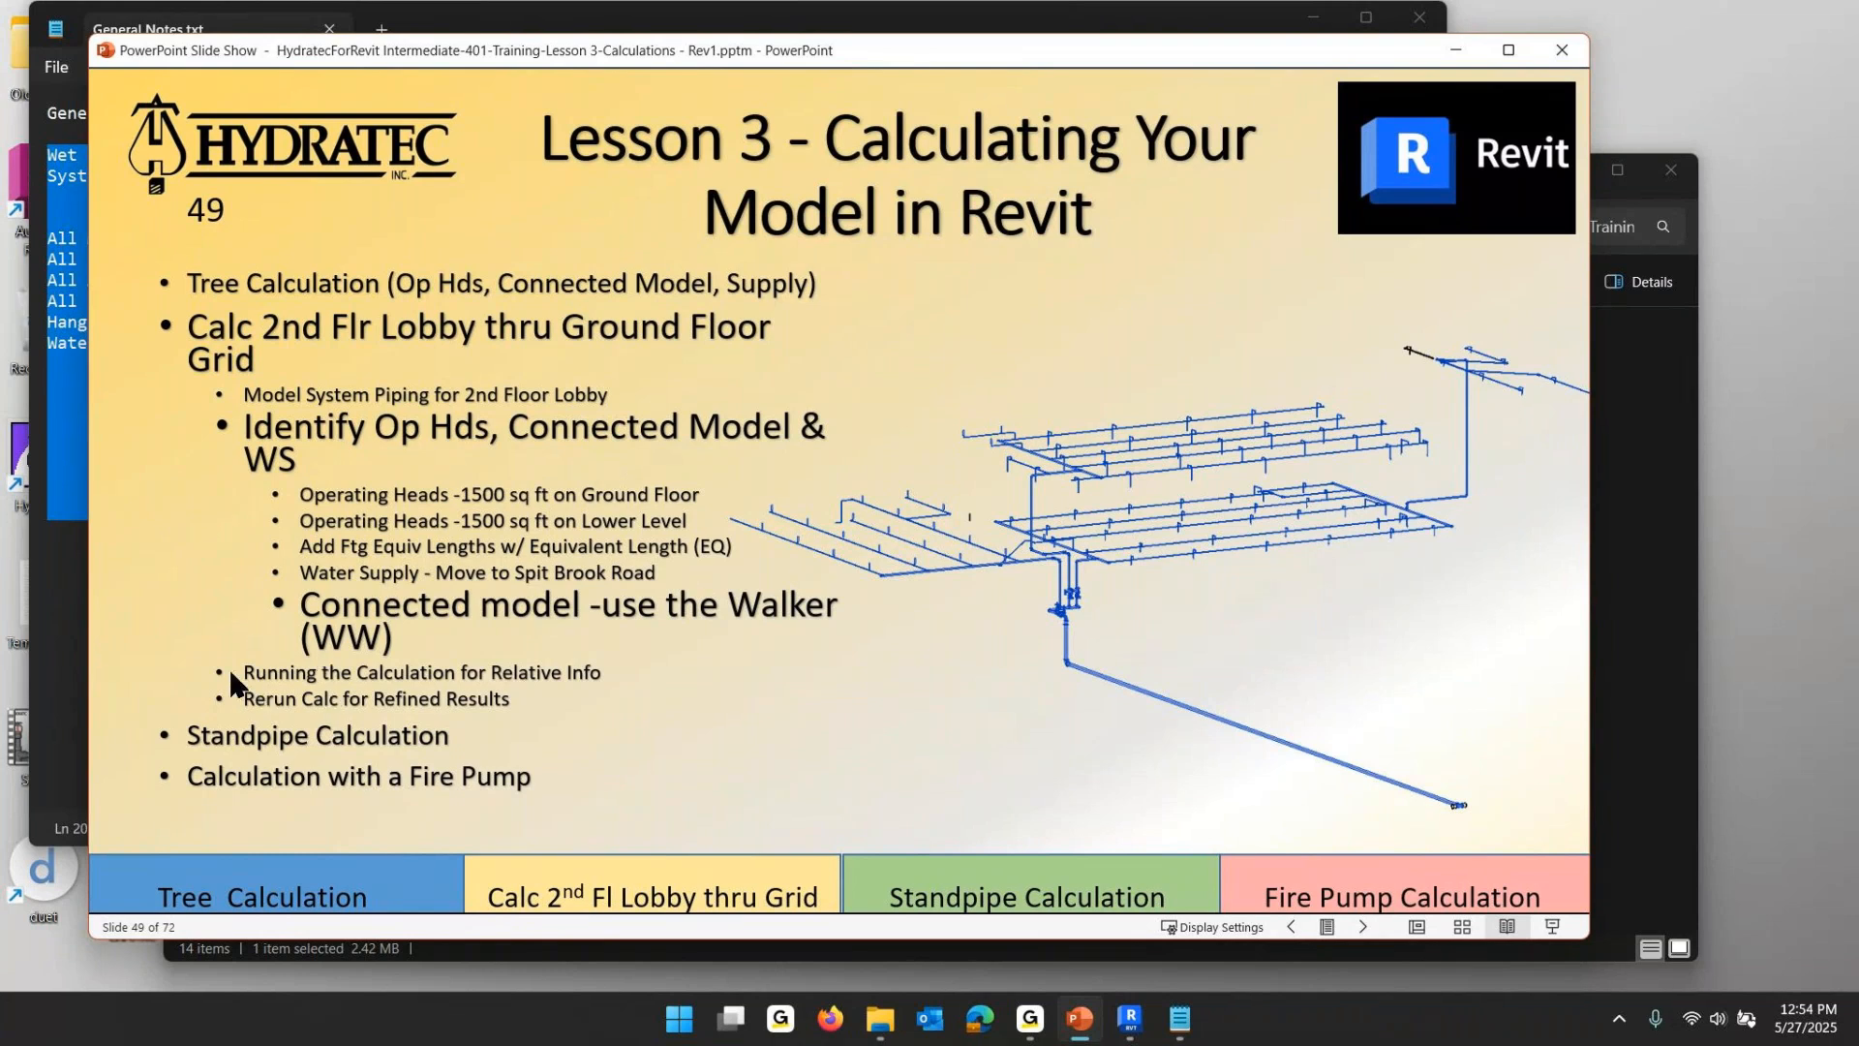
pyautogui.click(1080, 1017)
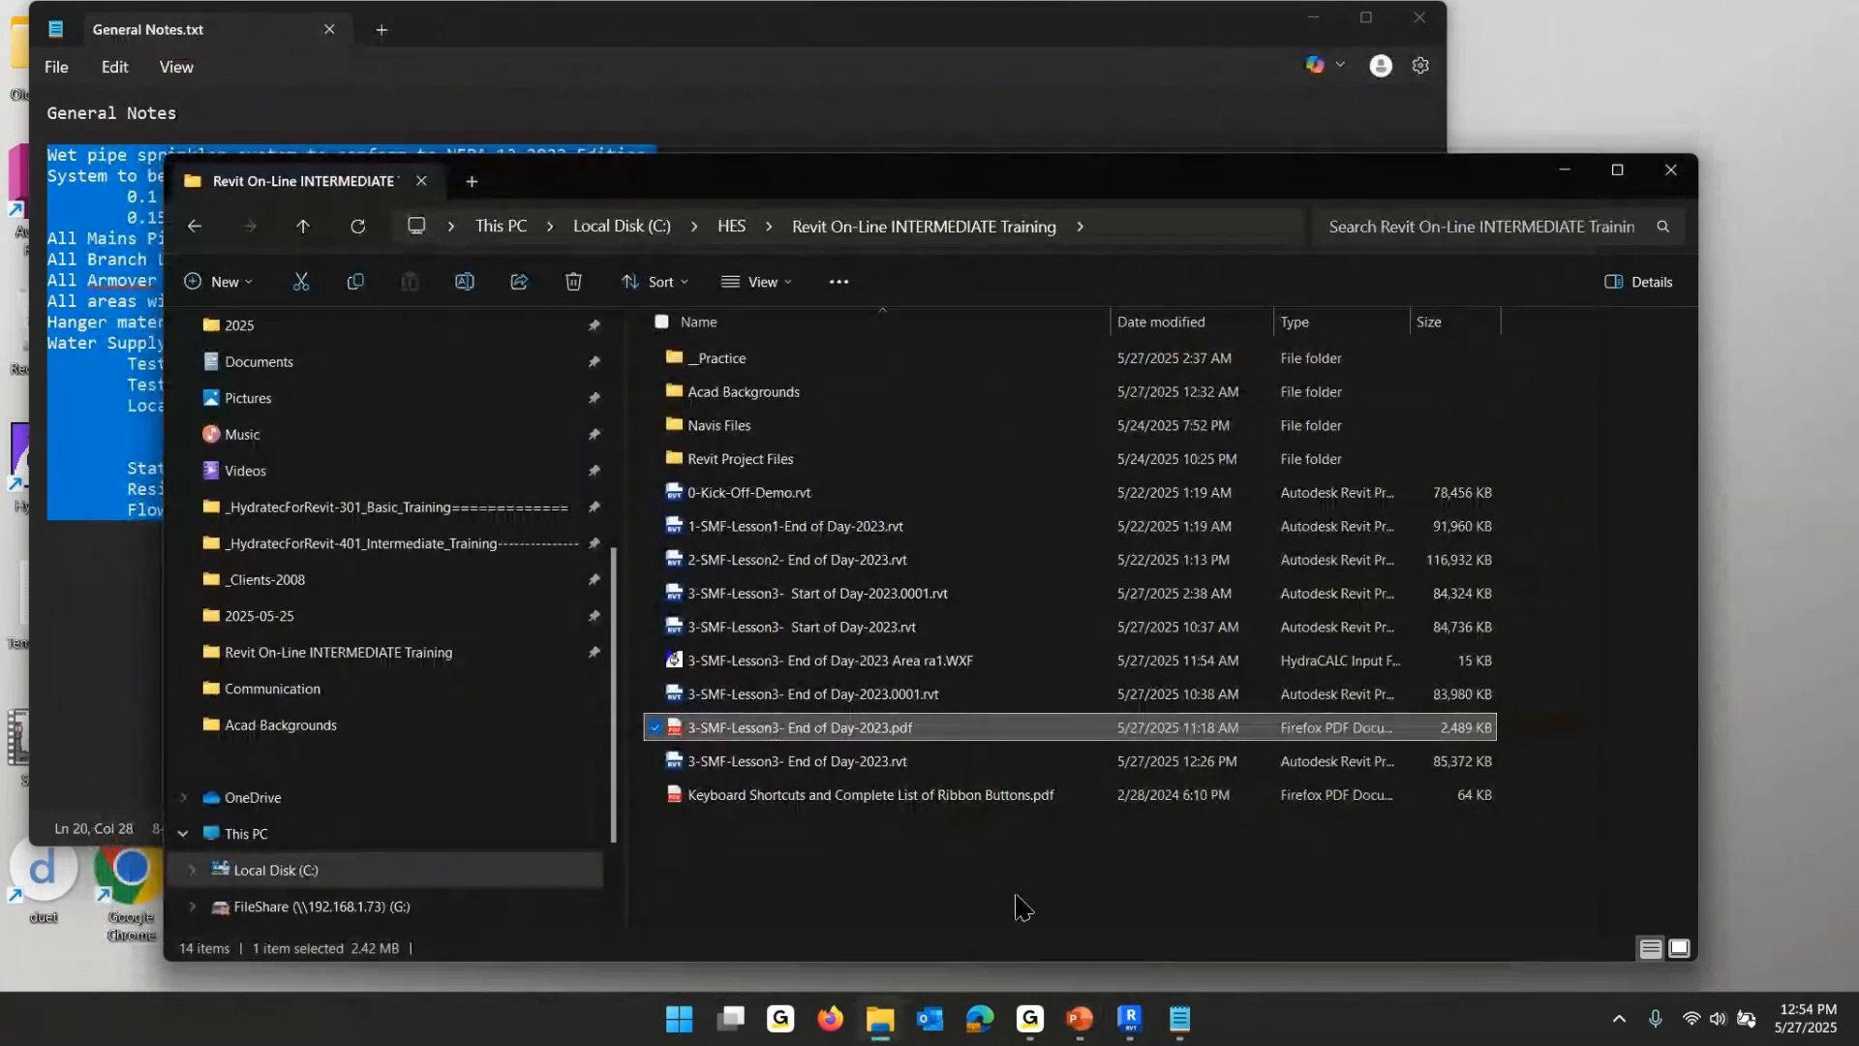
pyautogui.click(1131, 1028)
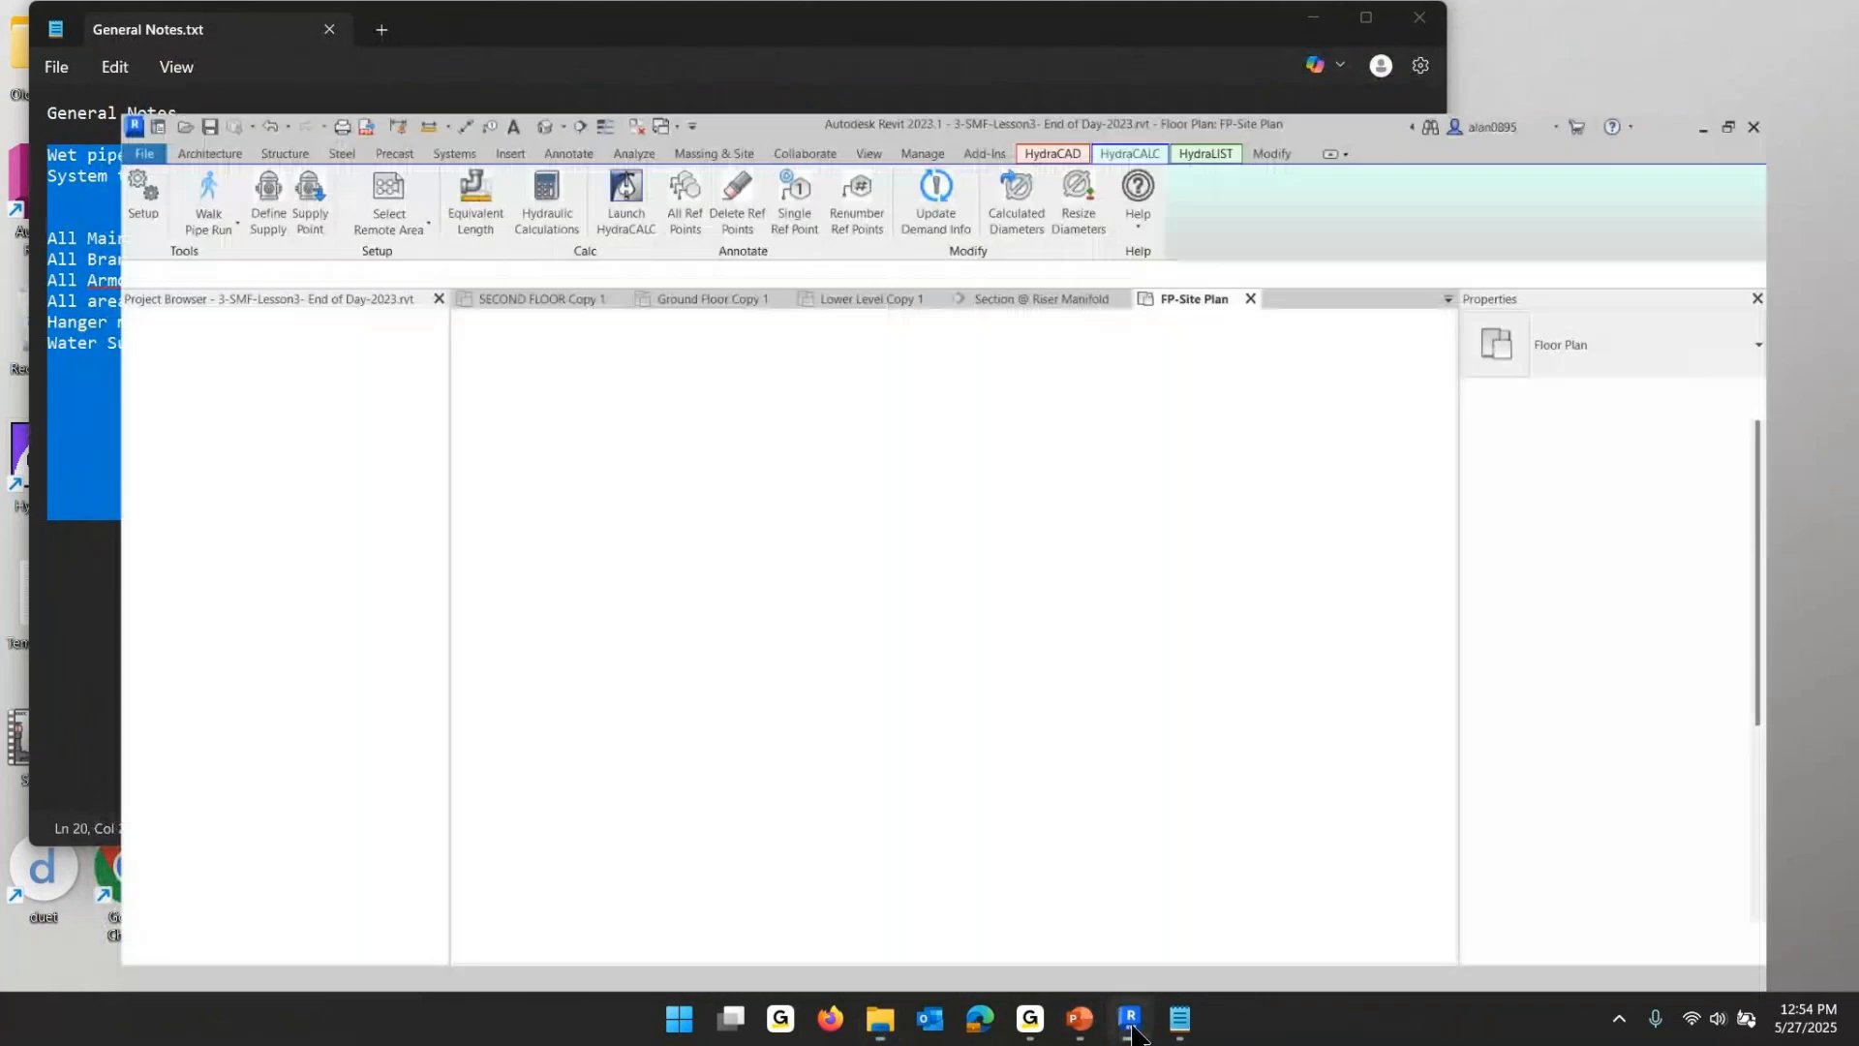
# - Open the default 3D view and assign it the FP--Working 3D view template
pyautogui.scroll(-3, 879, 532)
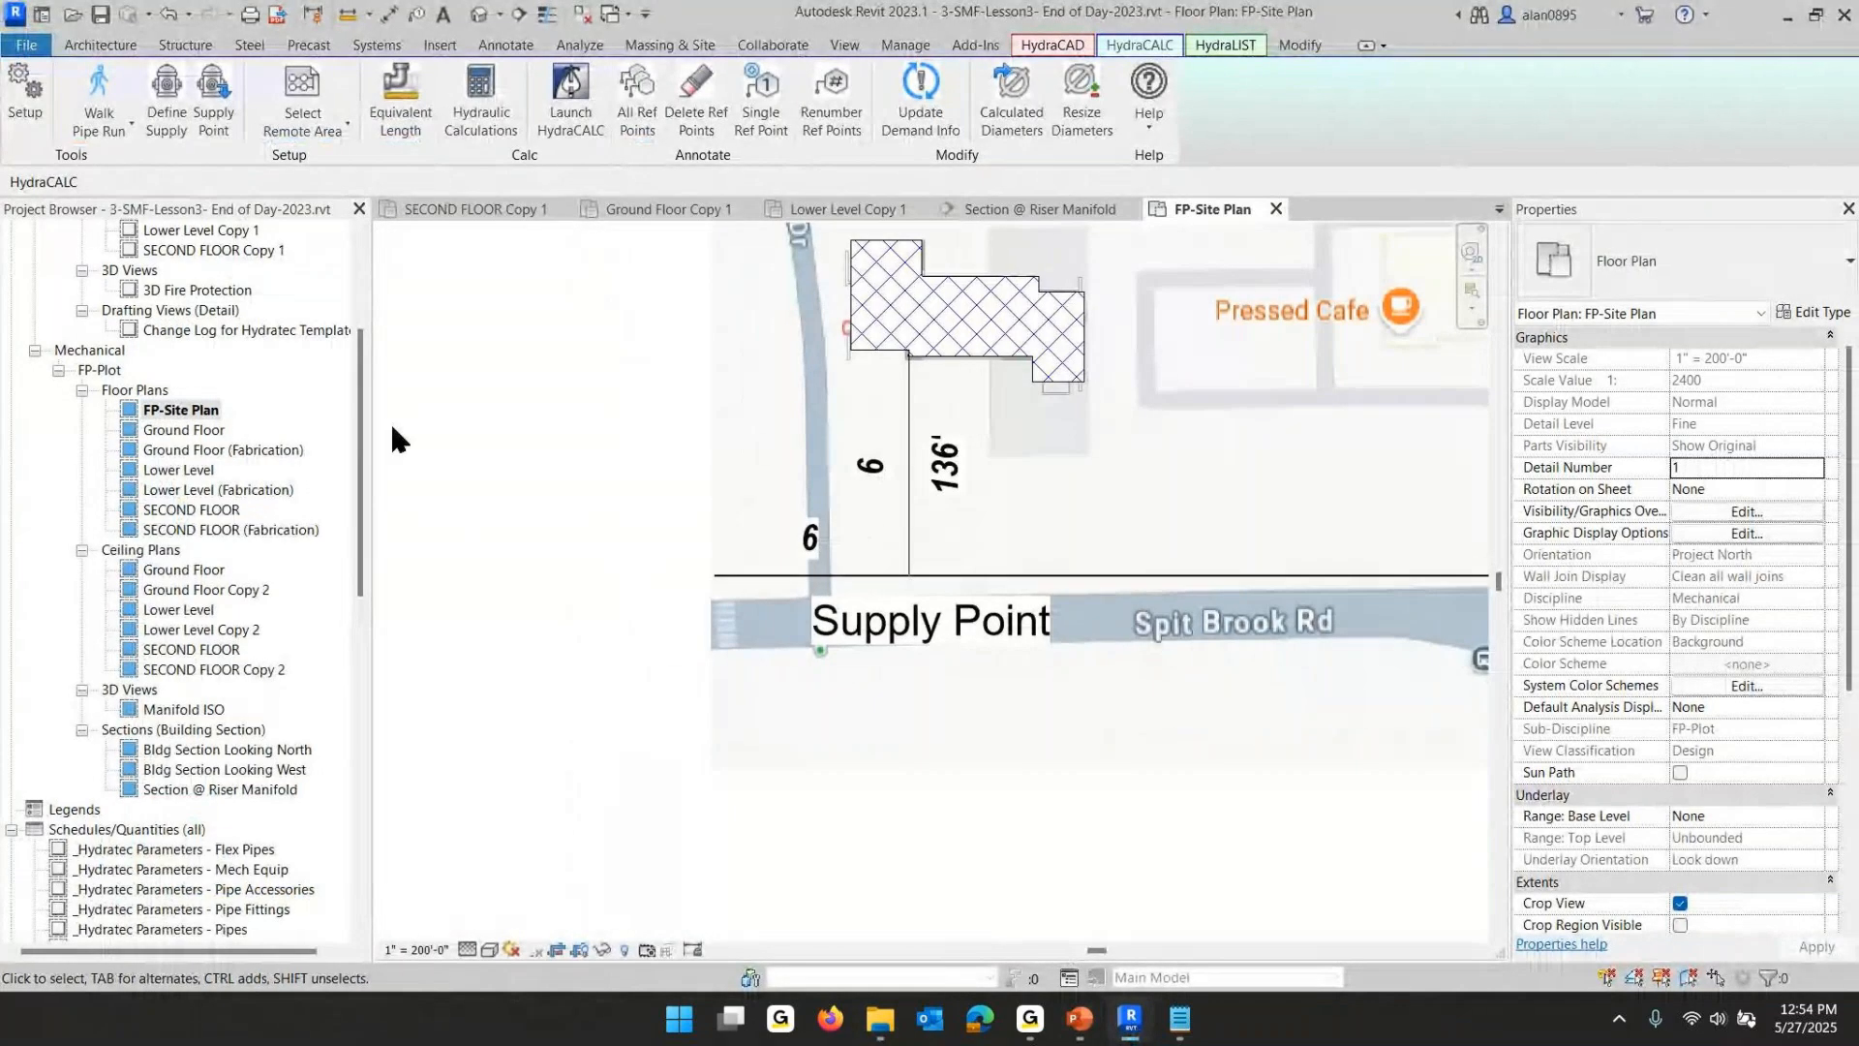
pyautogui.scroll(5, 353, 395)
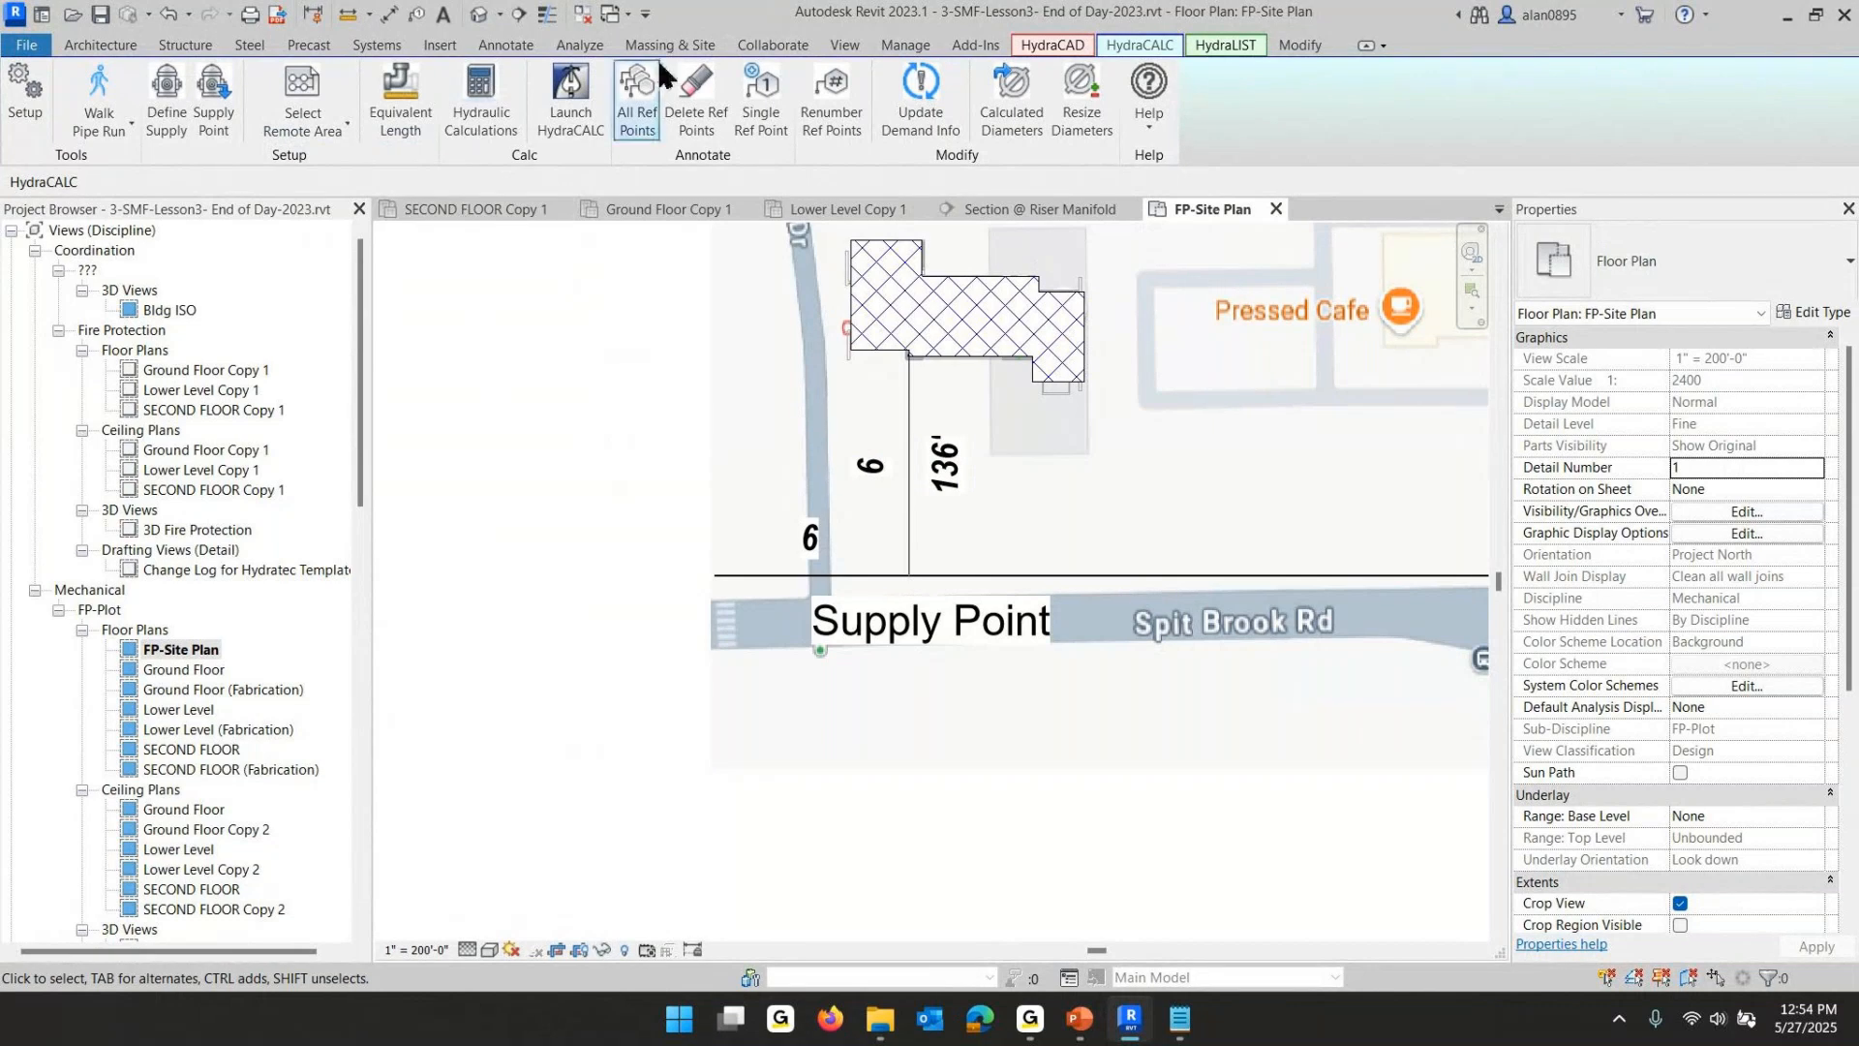
pyautogui.click(845, 44)
pyautogui.click(726, 136)
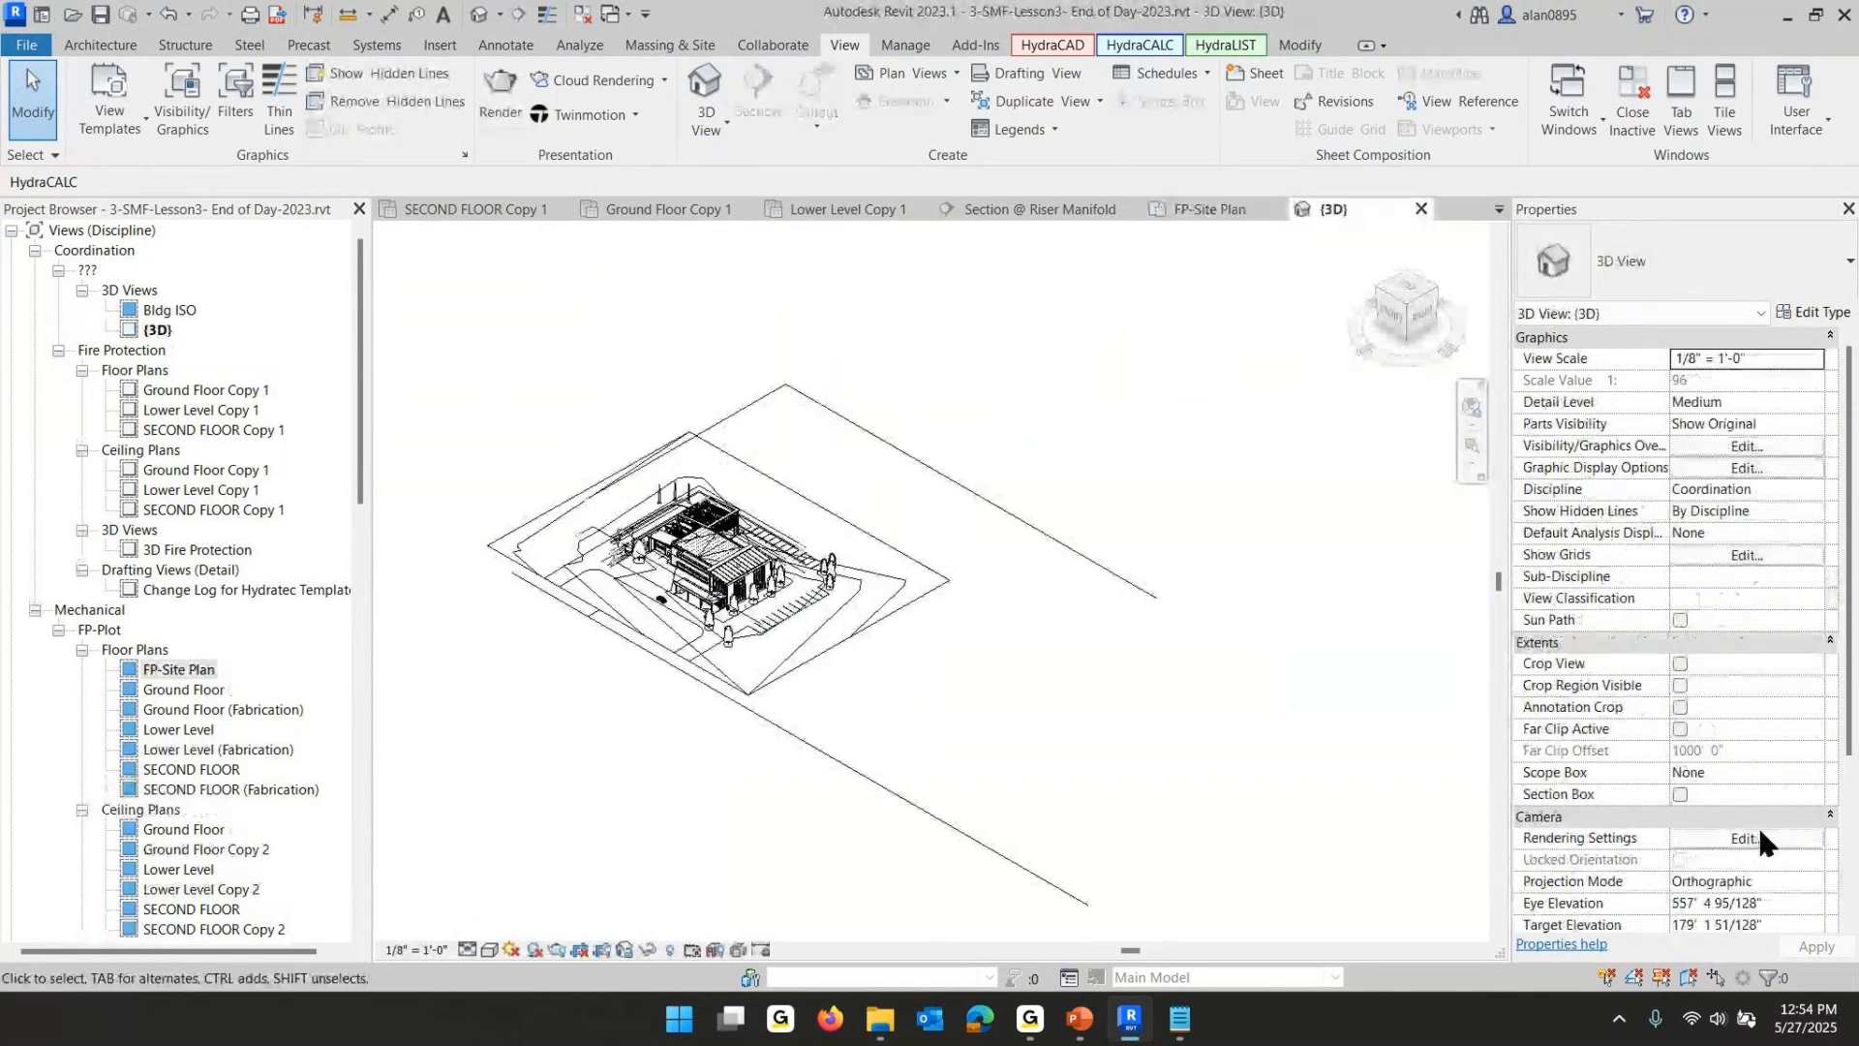
pyautogui.scroll(-5, 1754, 857)
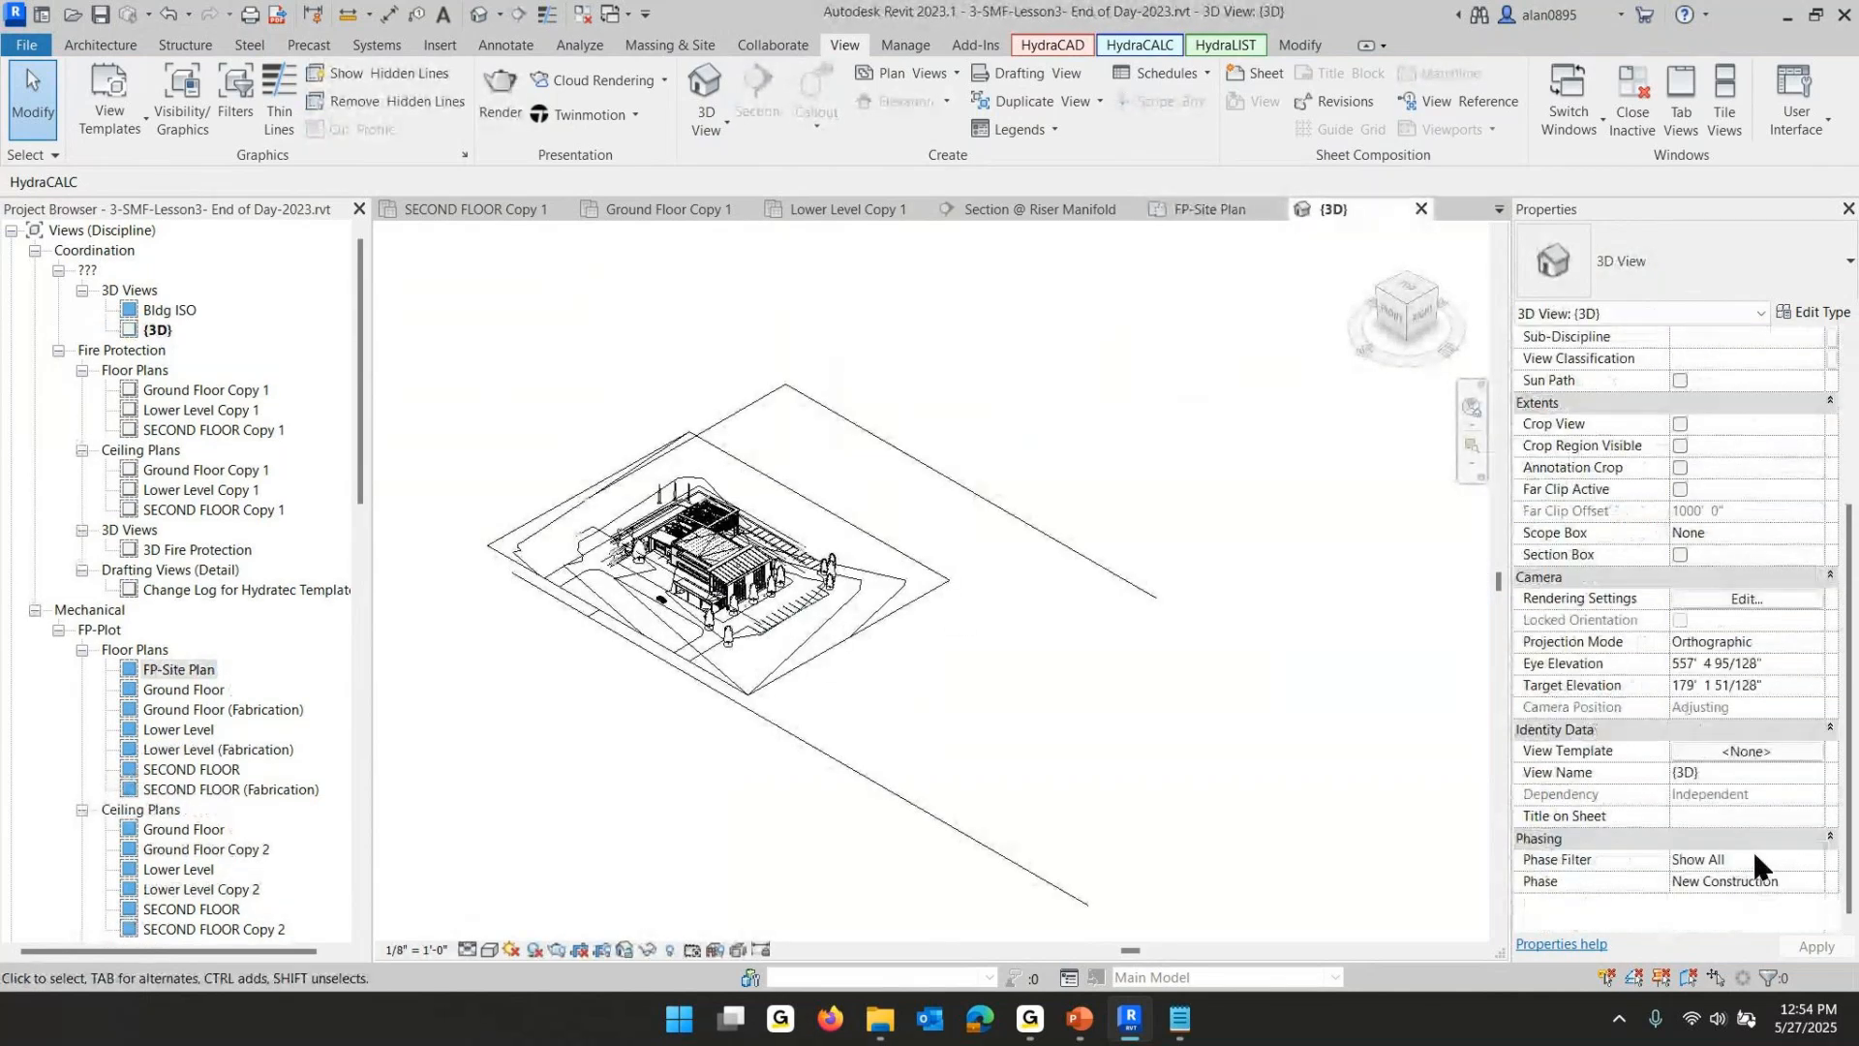
pyautogui.click(1749, 751)
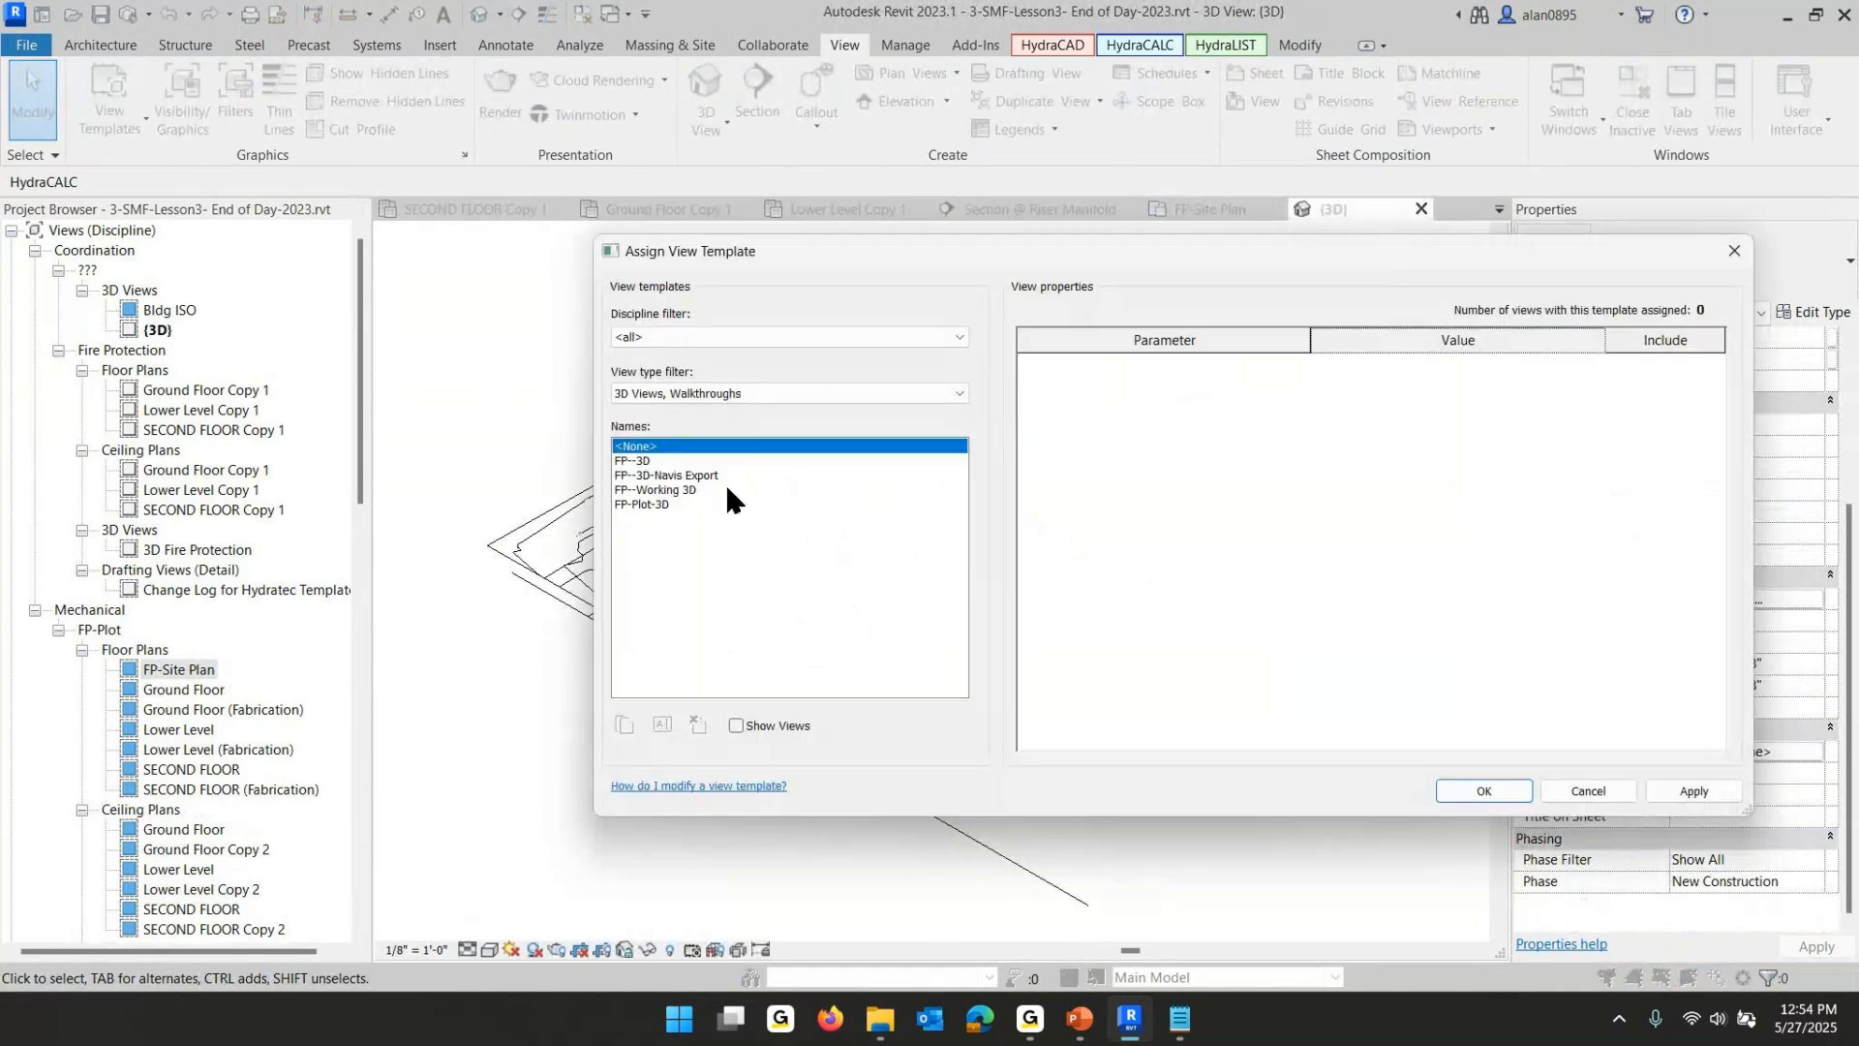
pyautogui.click(634, 459)
pyautogui.click(644, 490)
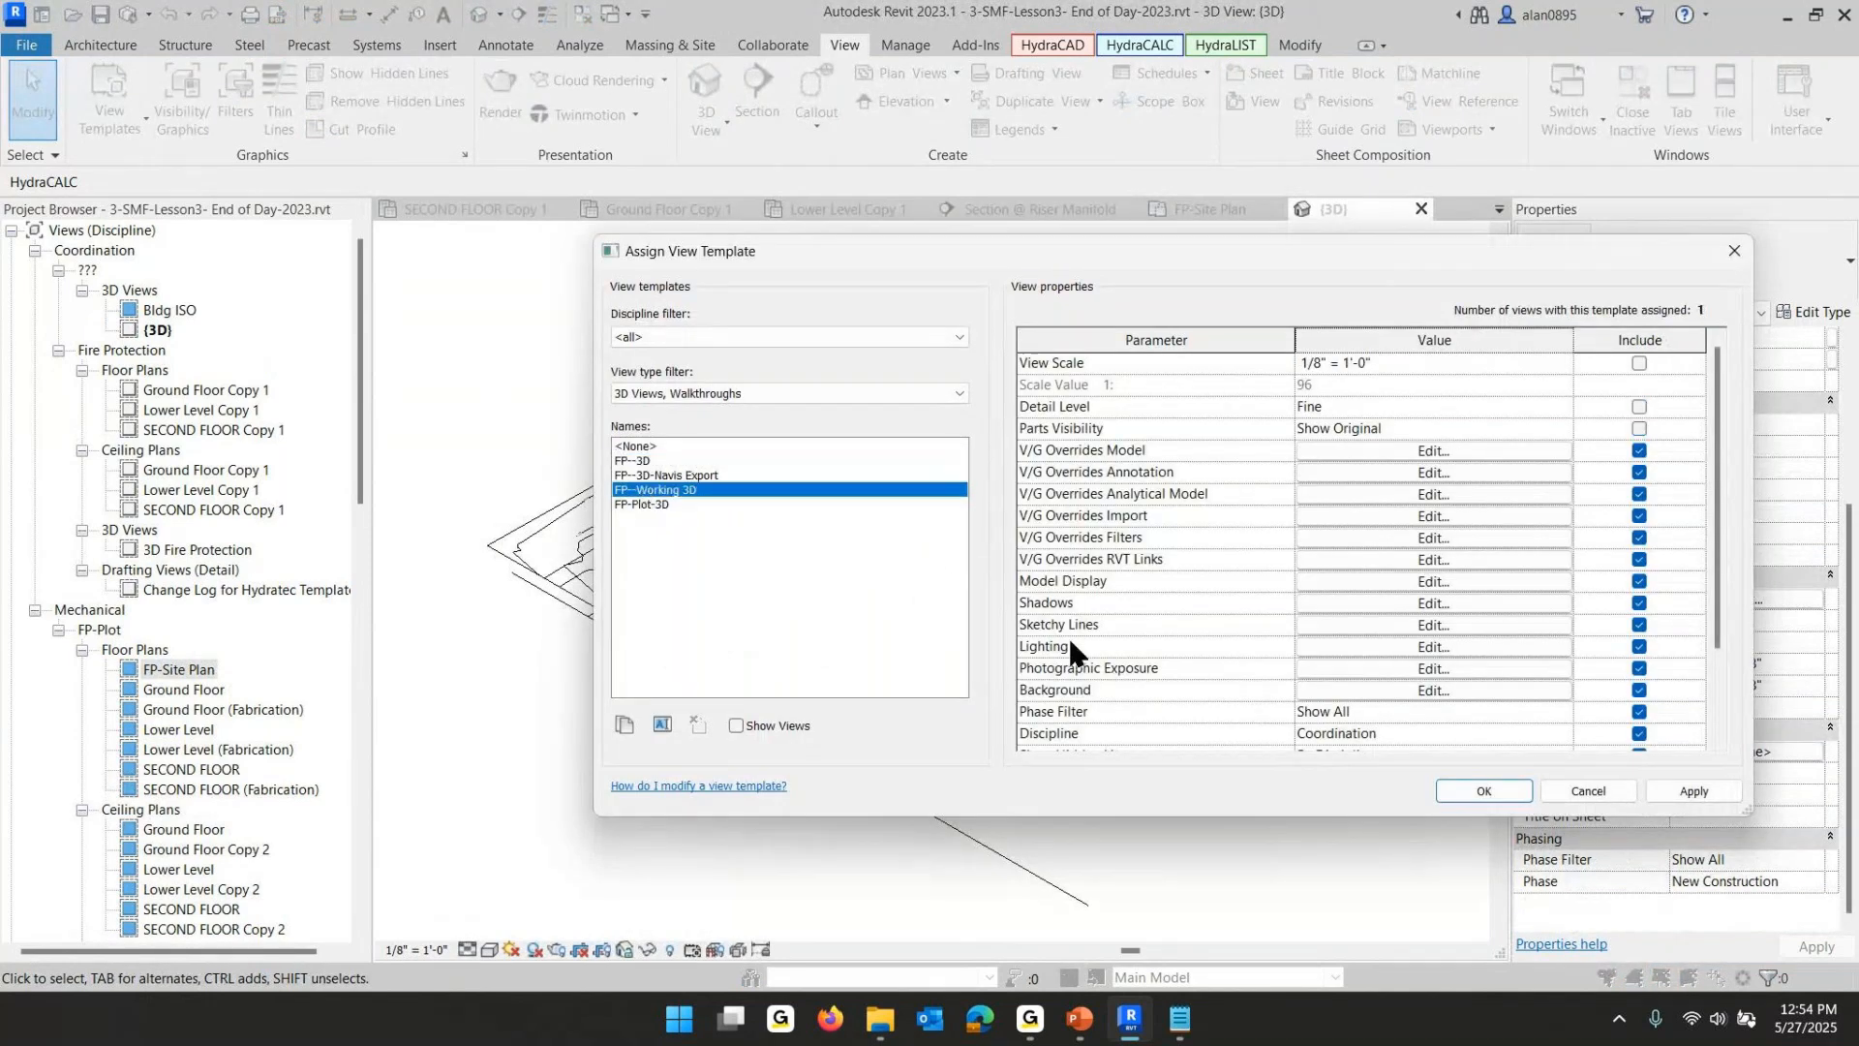
pyautogui.click(1481, 789)
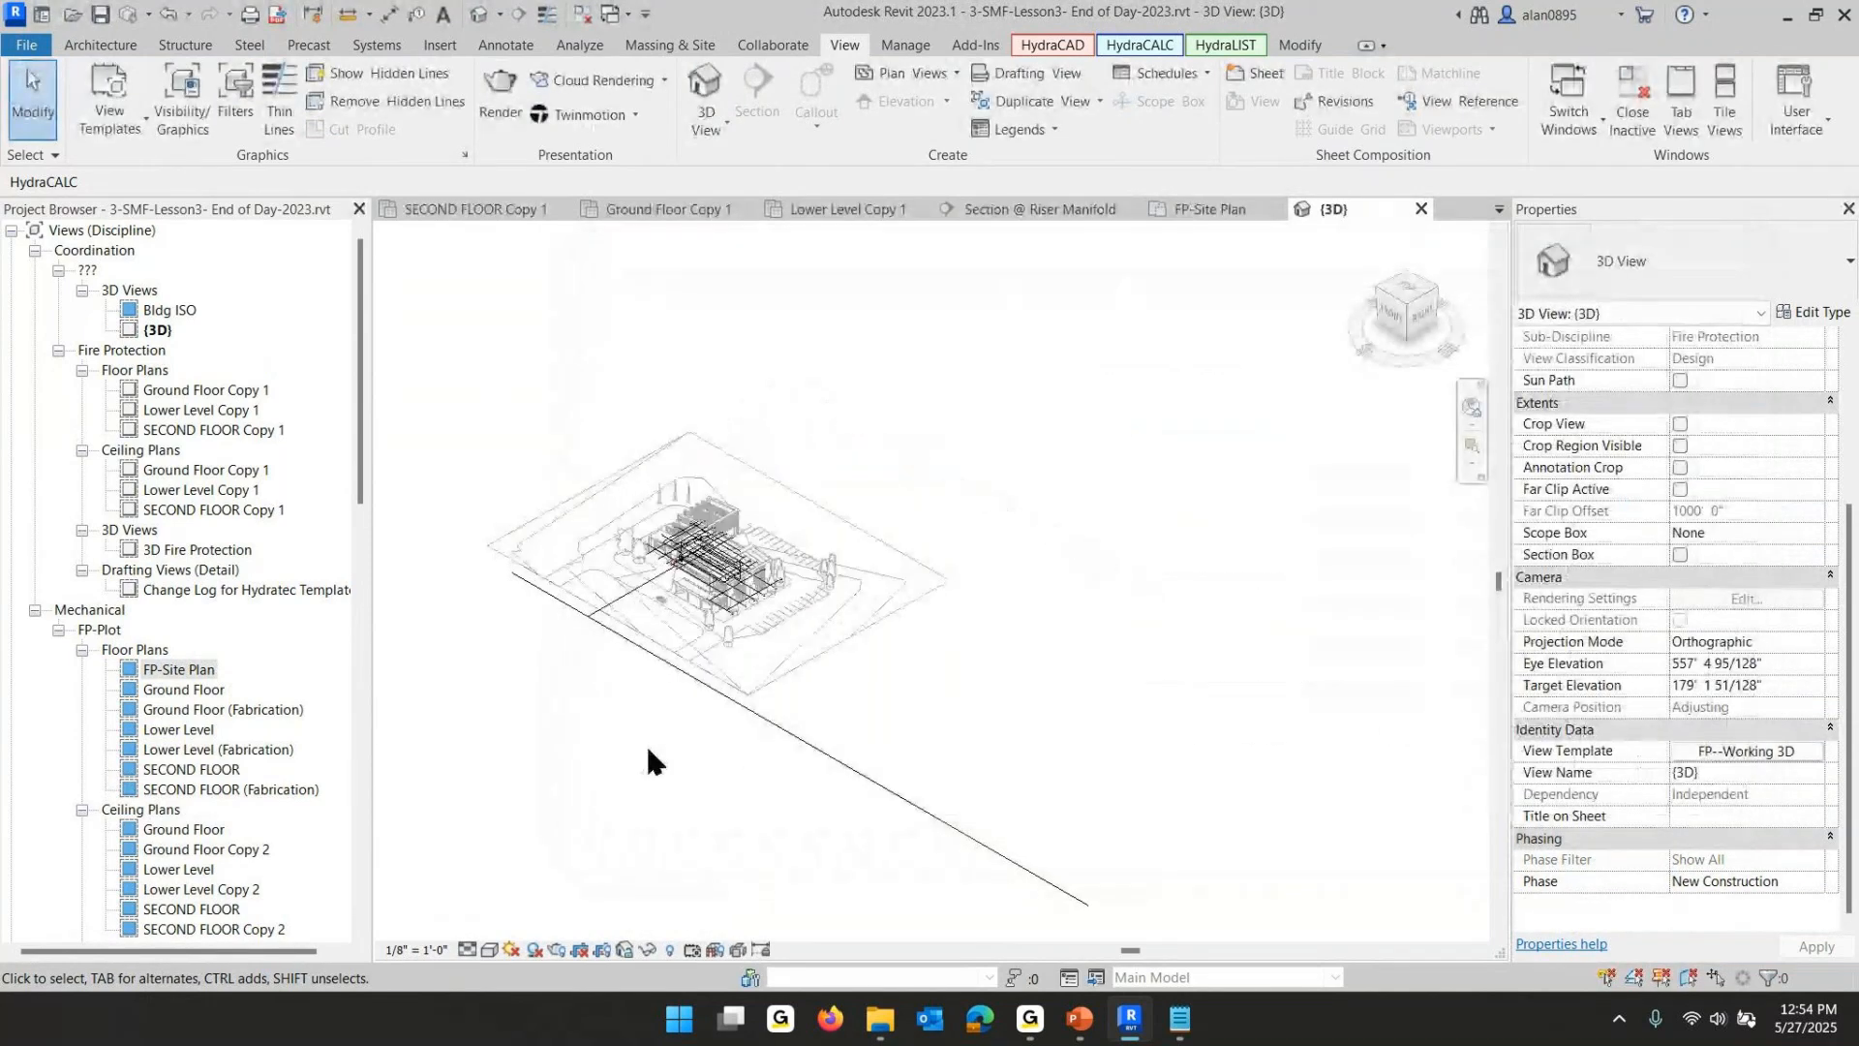
# - Exclude V/G Overrides Model from the FP--Working 3D template so the 3D view controls its own visibility
pyautogui.scroll(5, 709, 513)
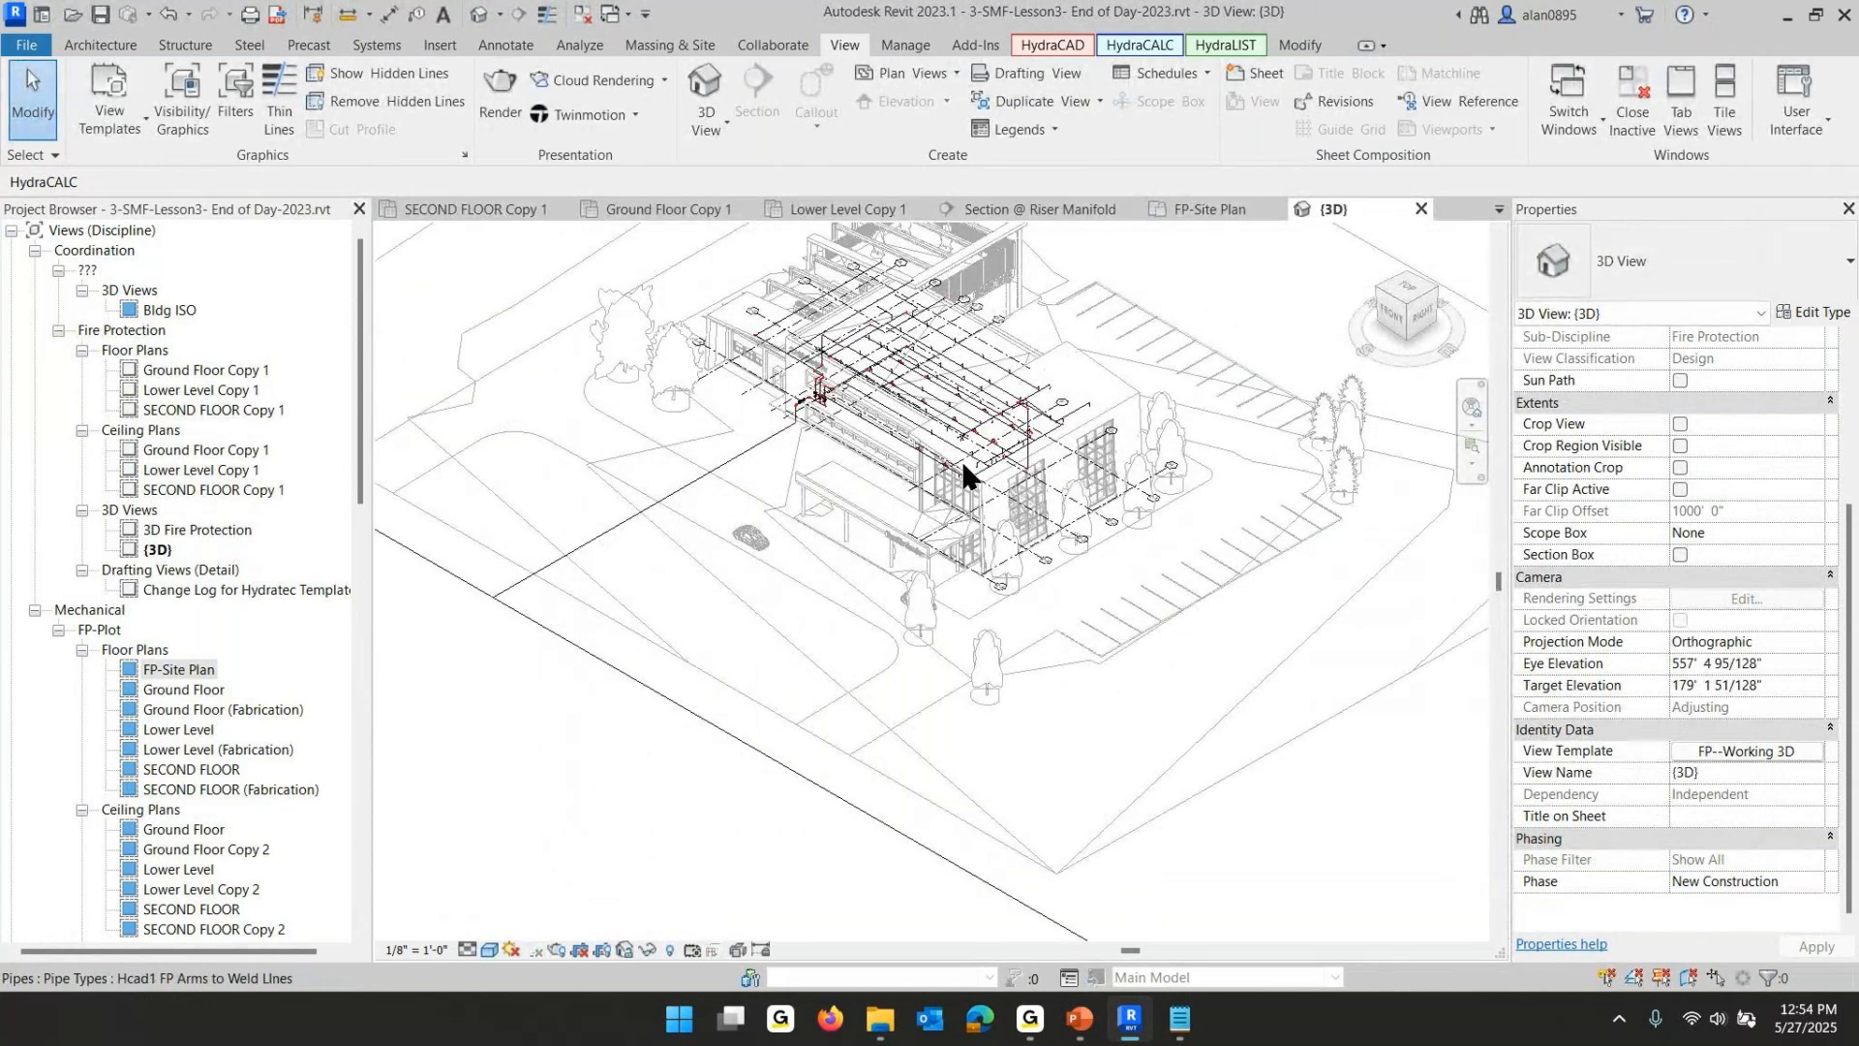
pyautogui.click(1749, 749)
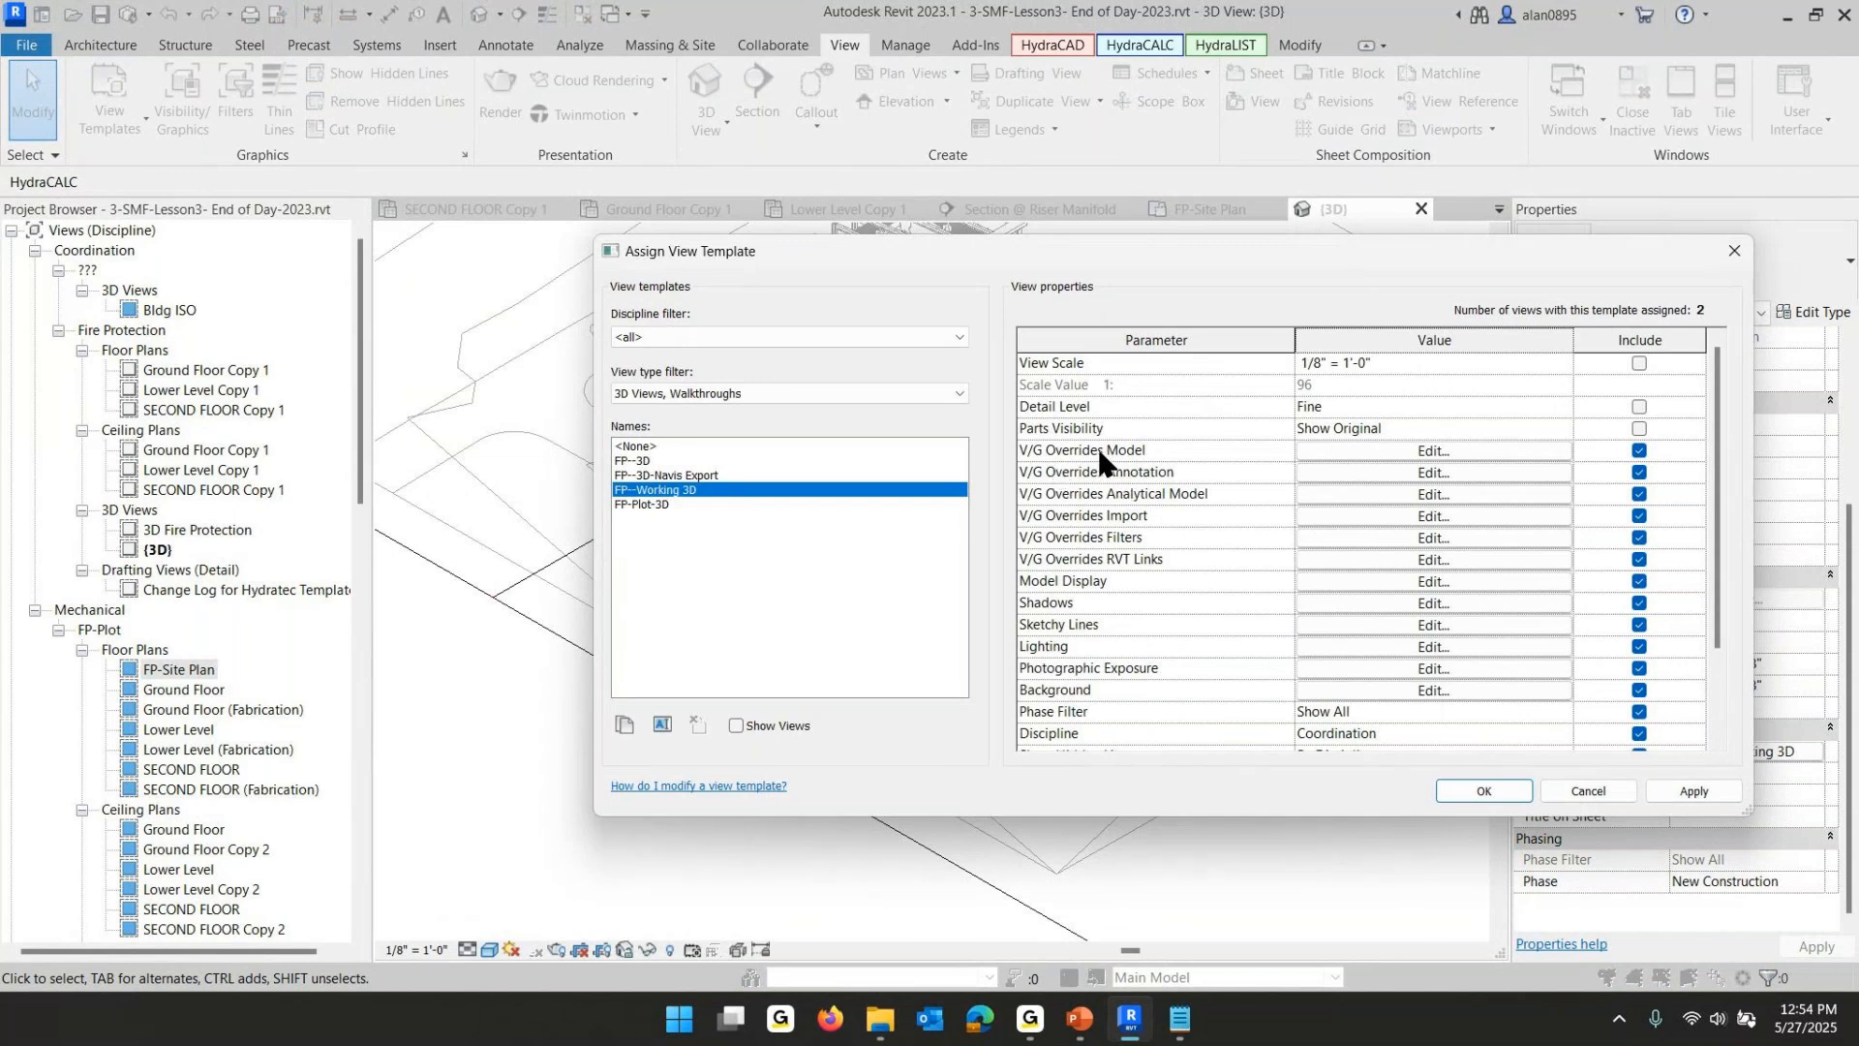
pyautogui.click(1638, 451)
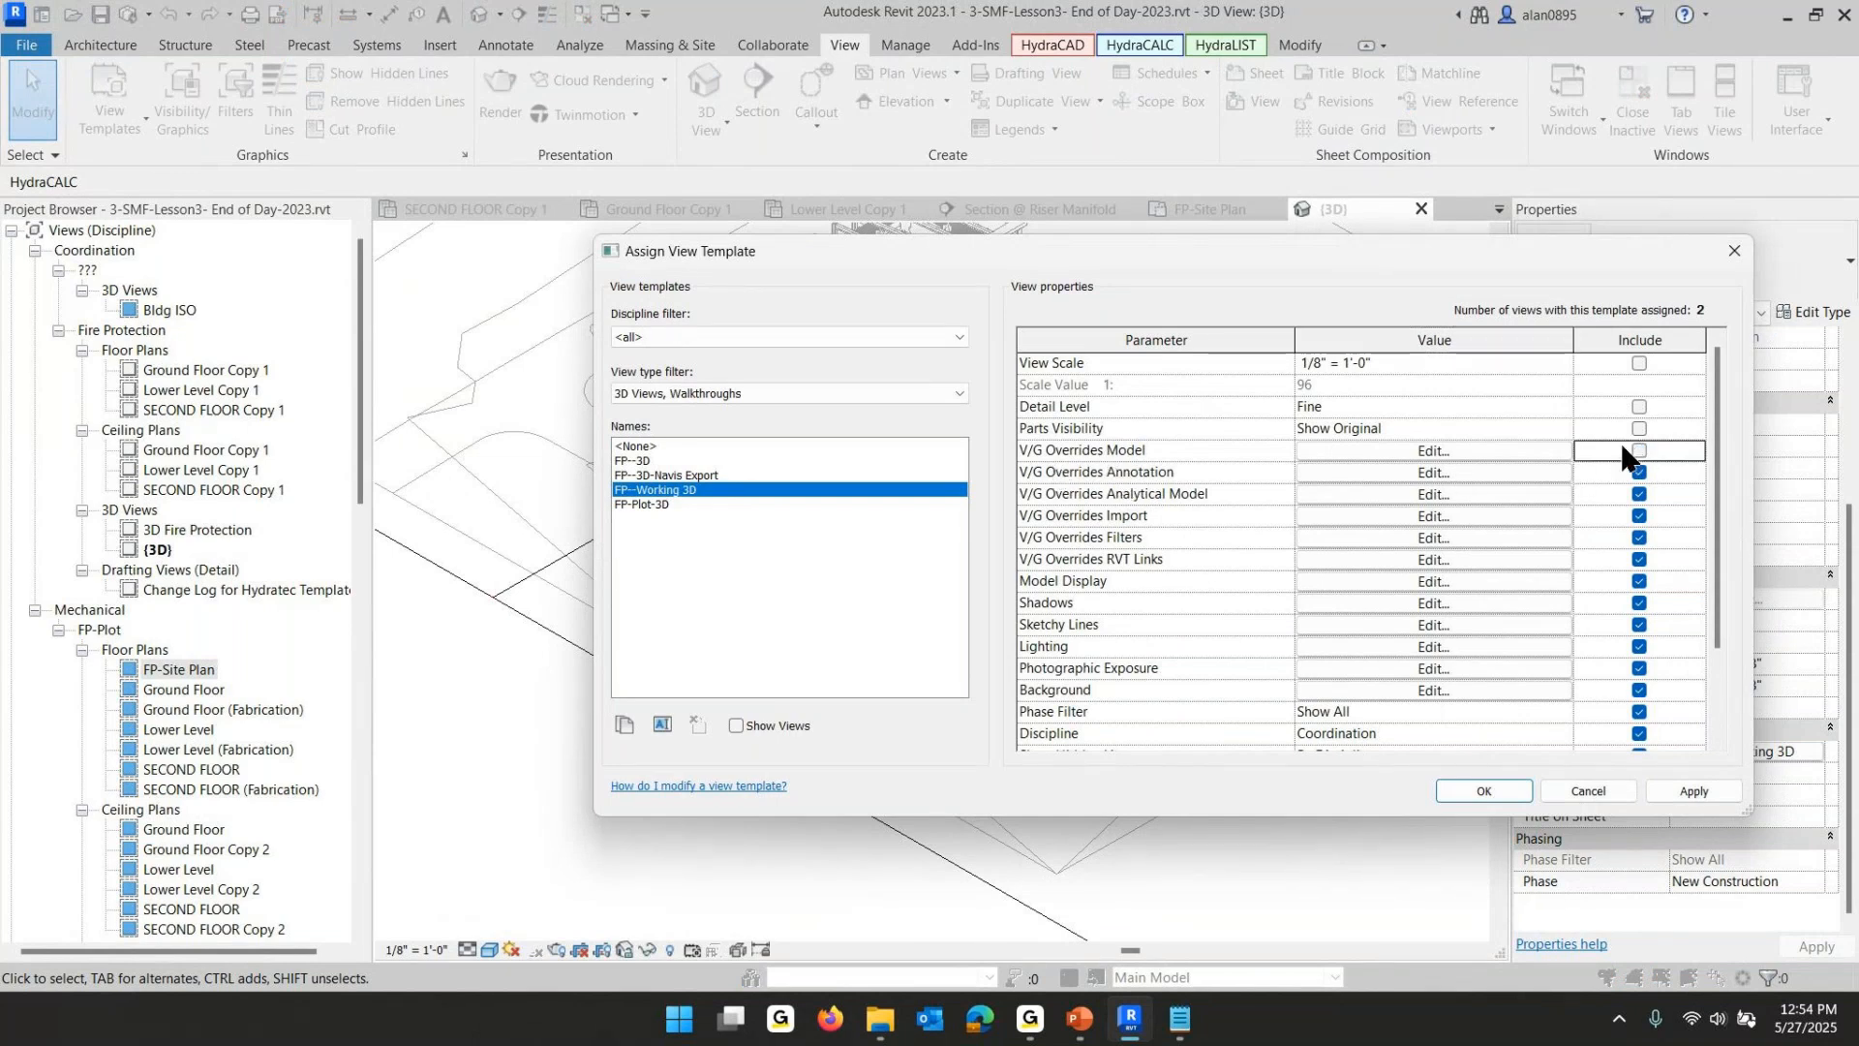
pyautogui.click(1483, 786)
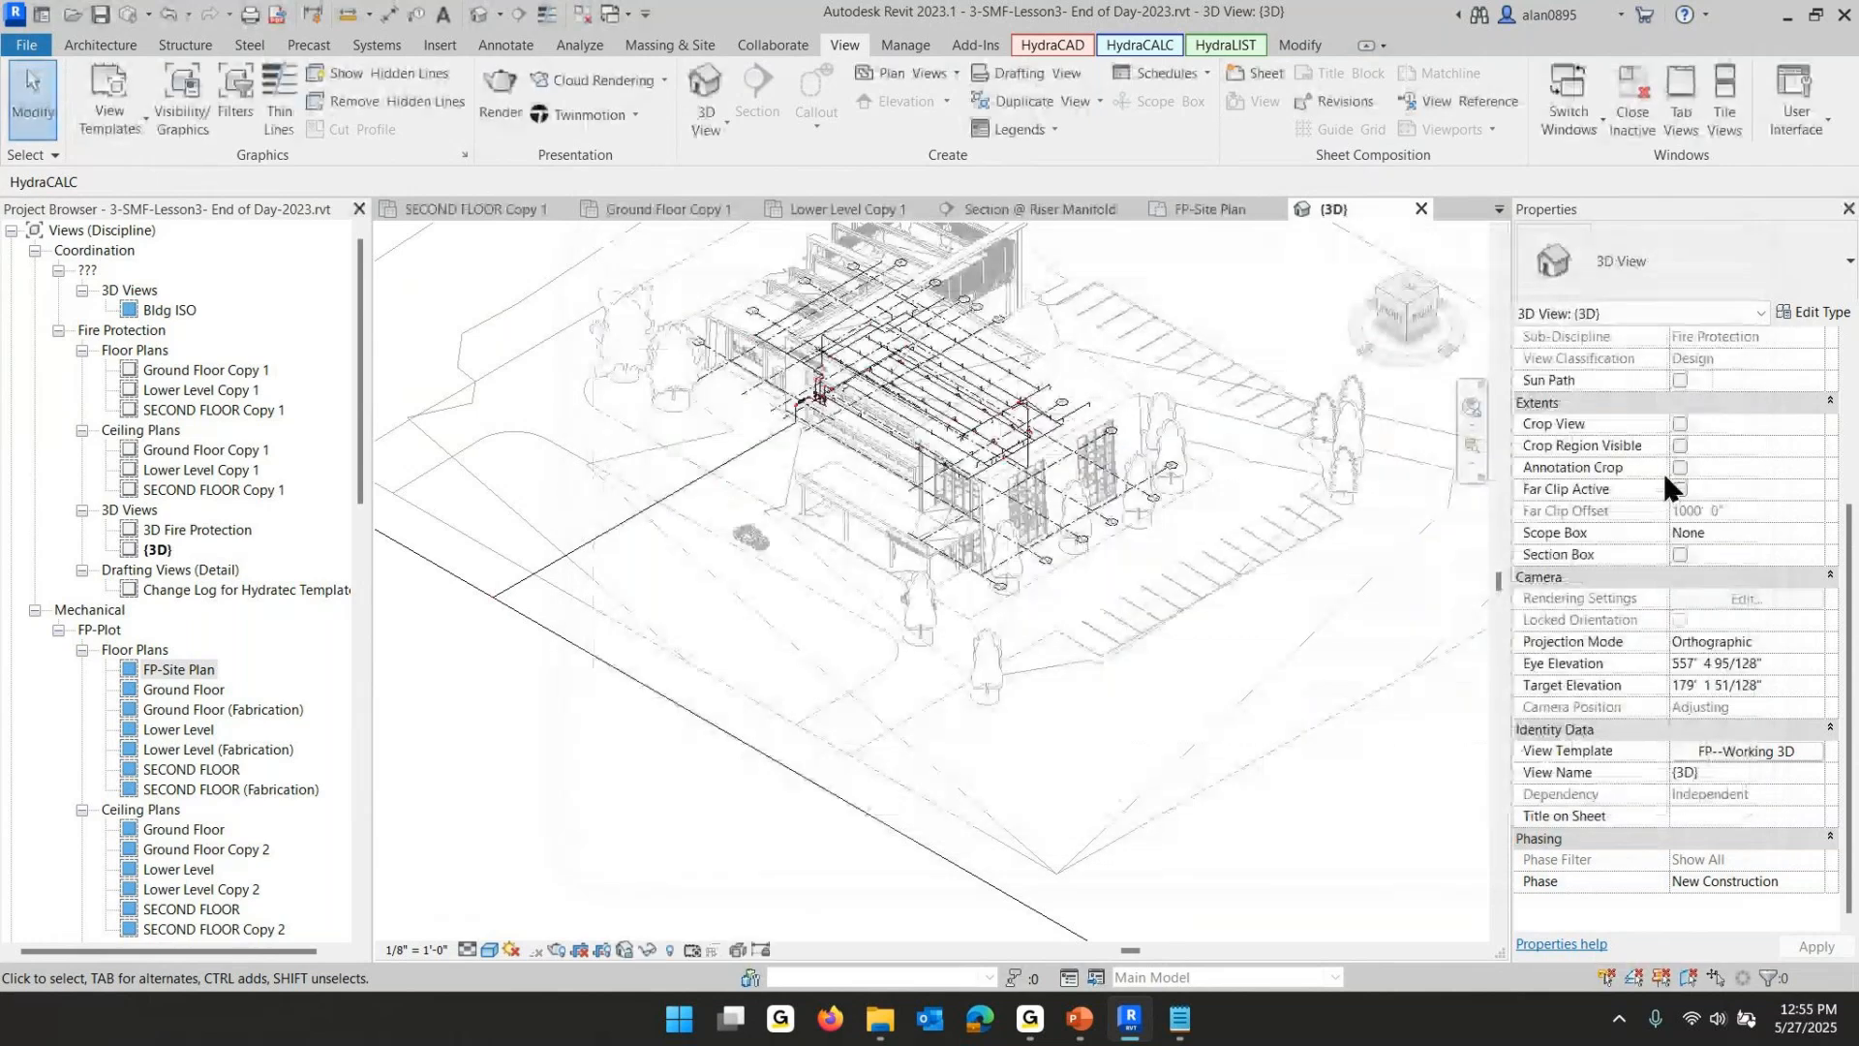
# - Open the 3D view's visibility/graphic overrides to check the Revit Links settings, then close the dialog
pyautogui.scroll(5, 1664, 470)
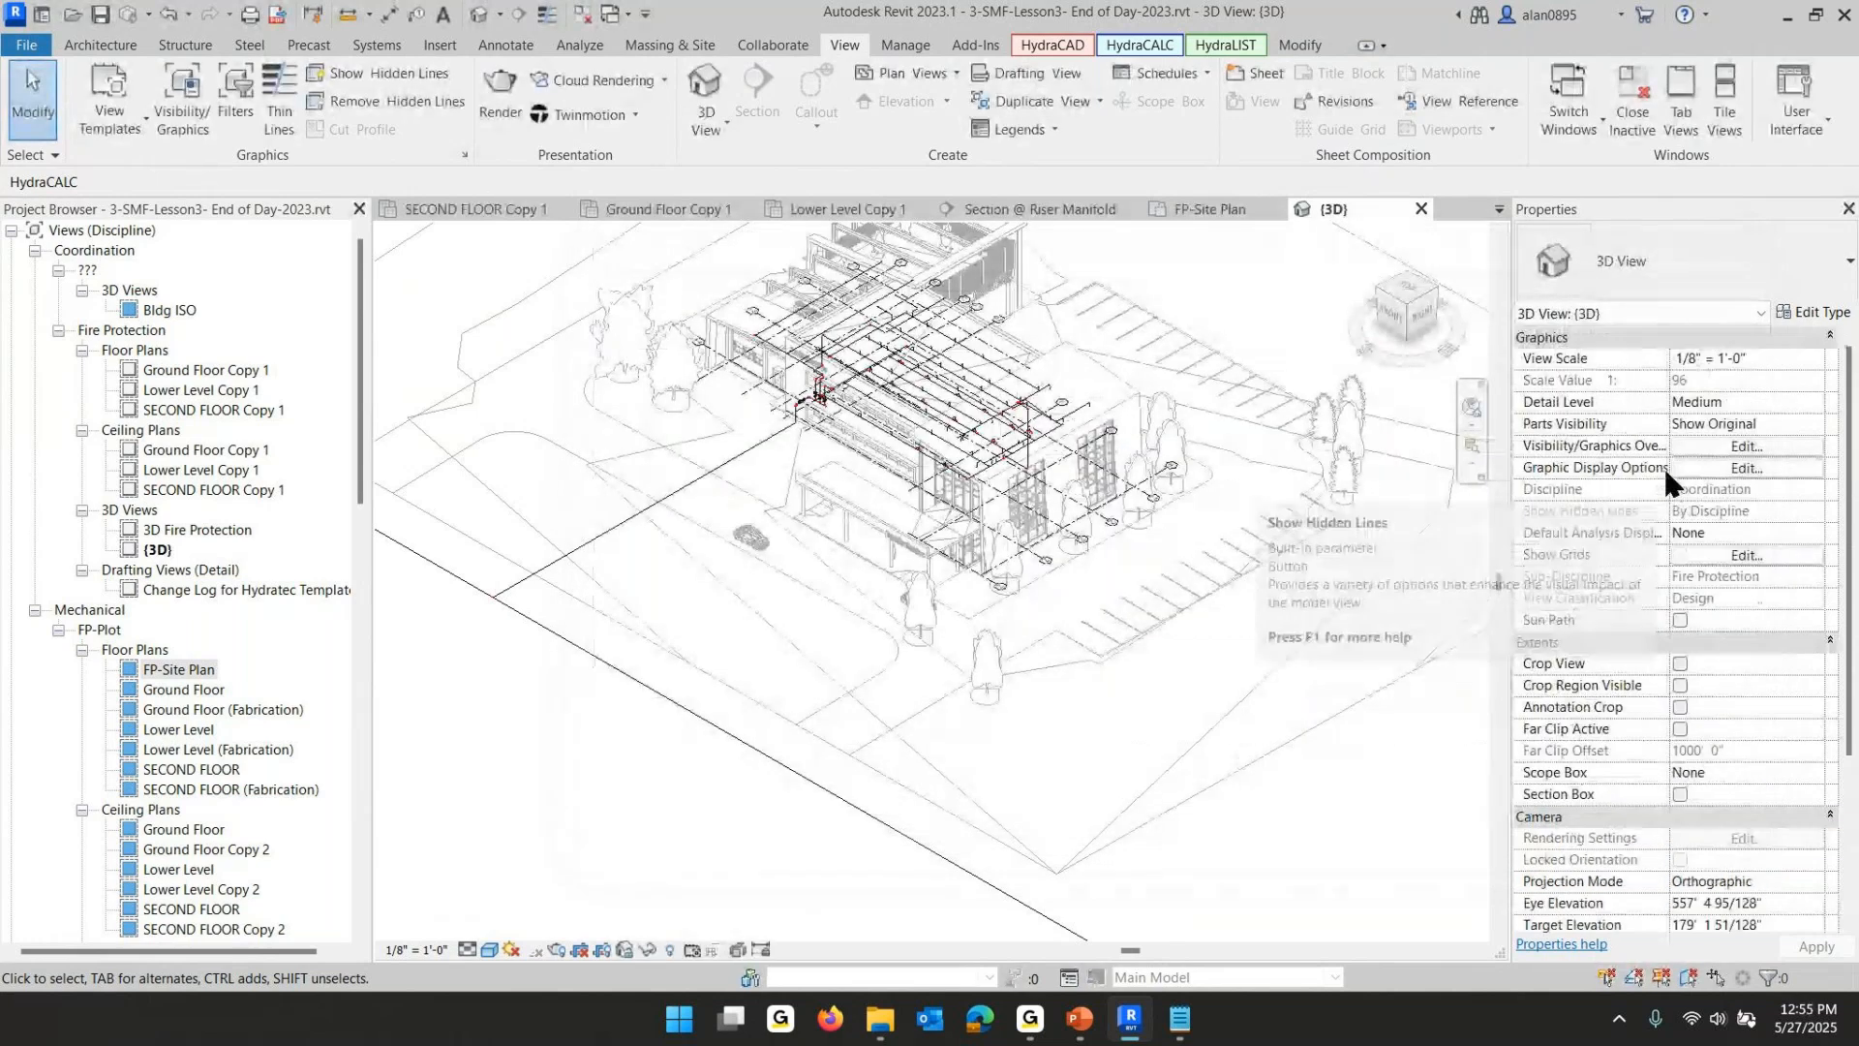
pyautogui.click(1758, 445)
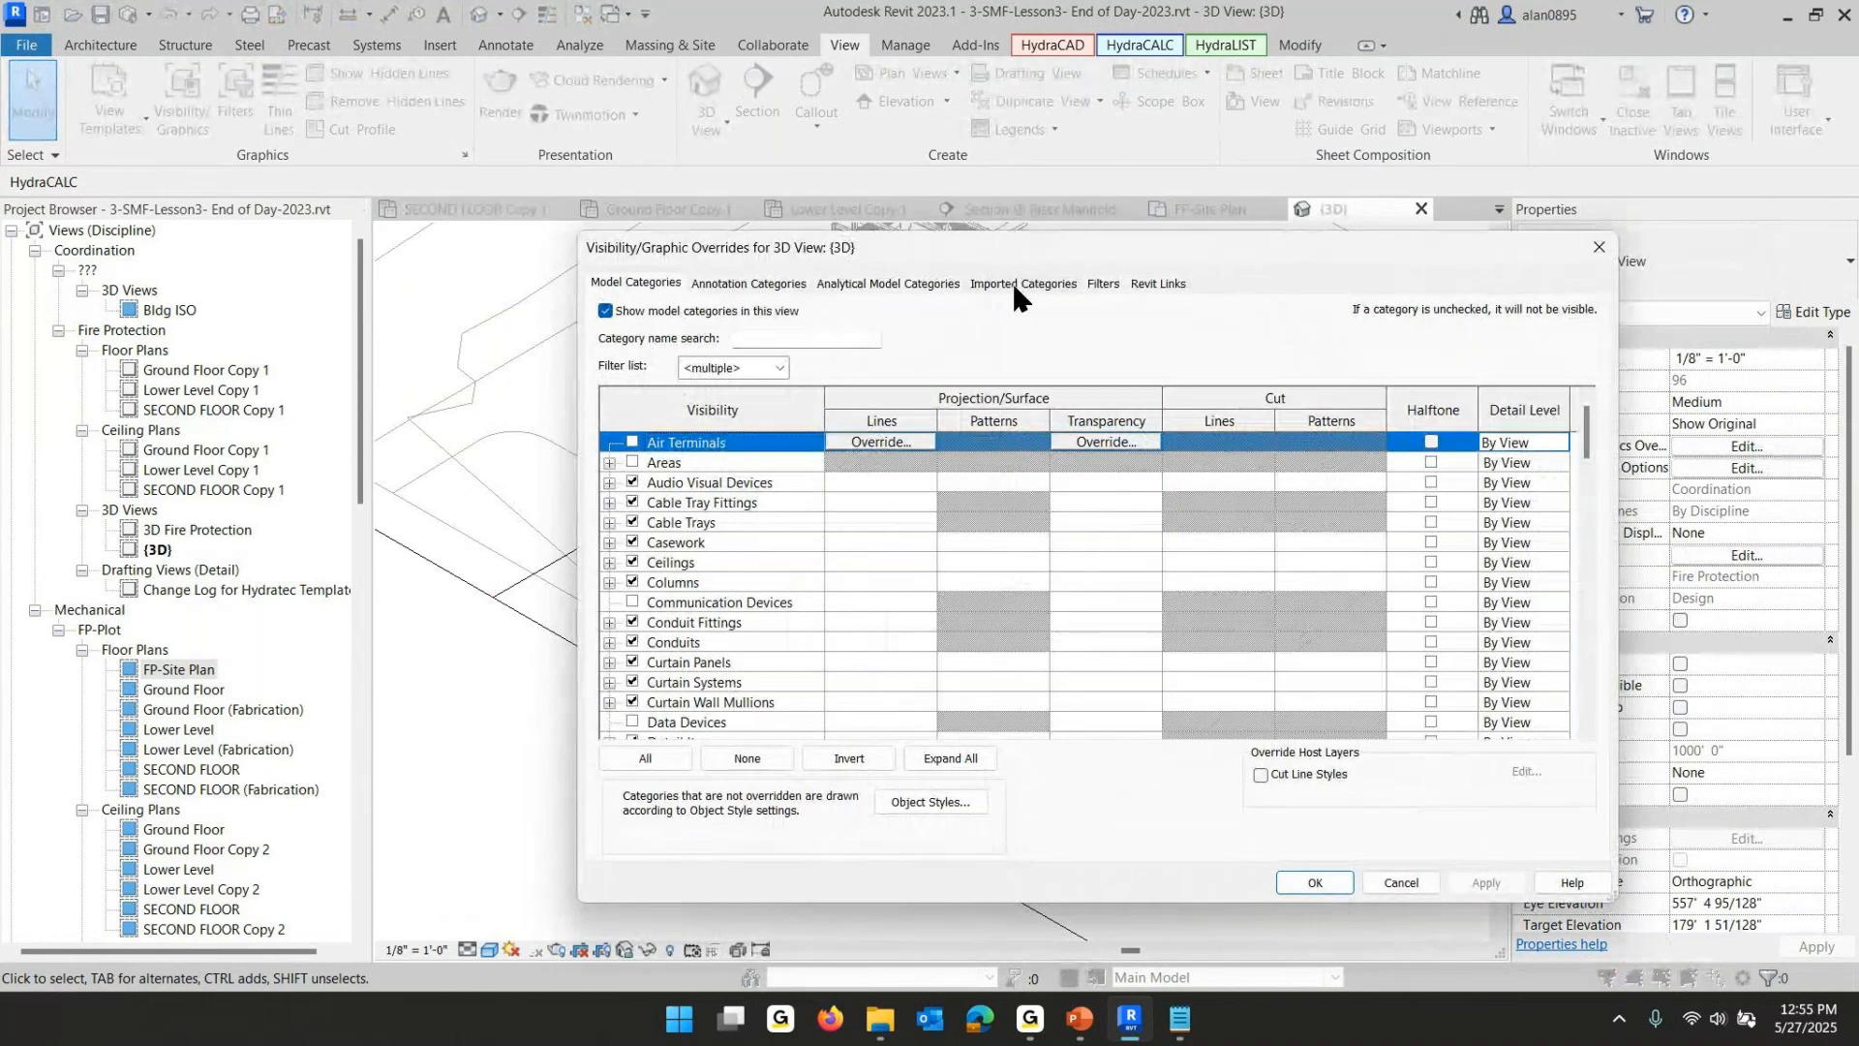
pyautogui.click(1157, 284)
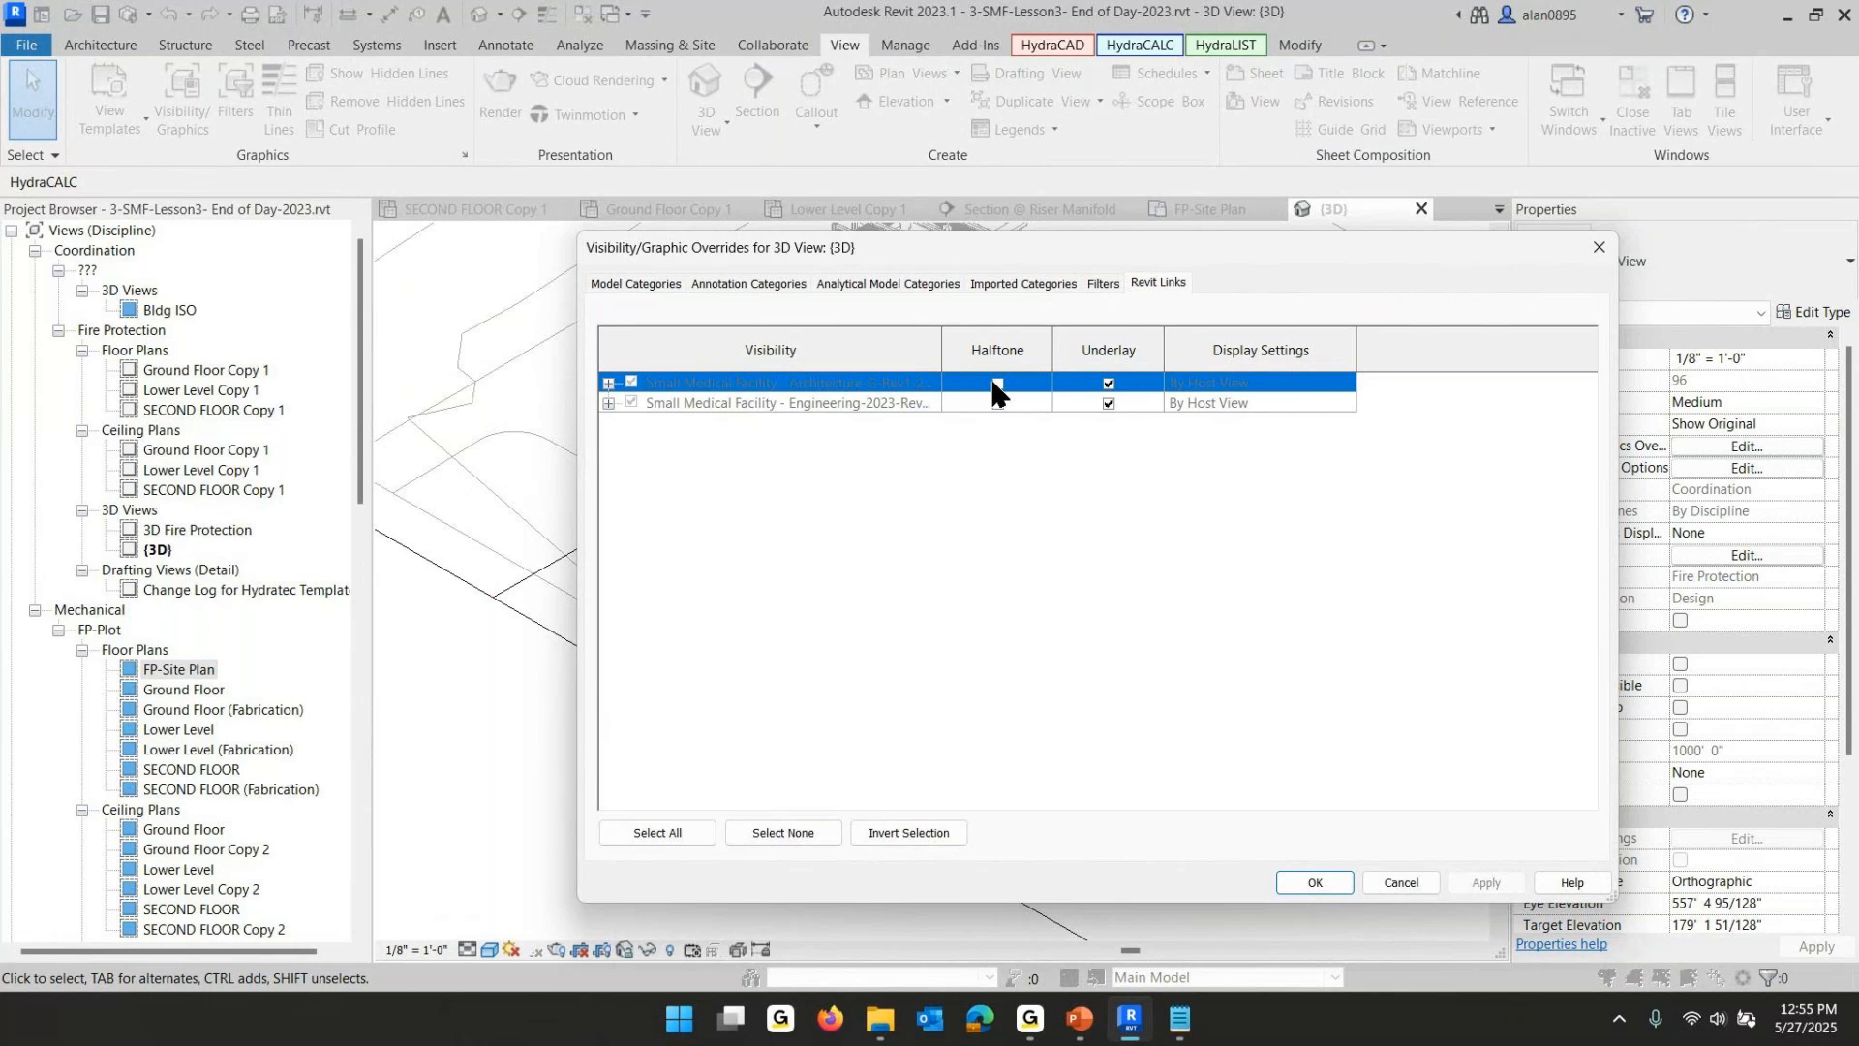
pyautogui.click(1317, 881)
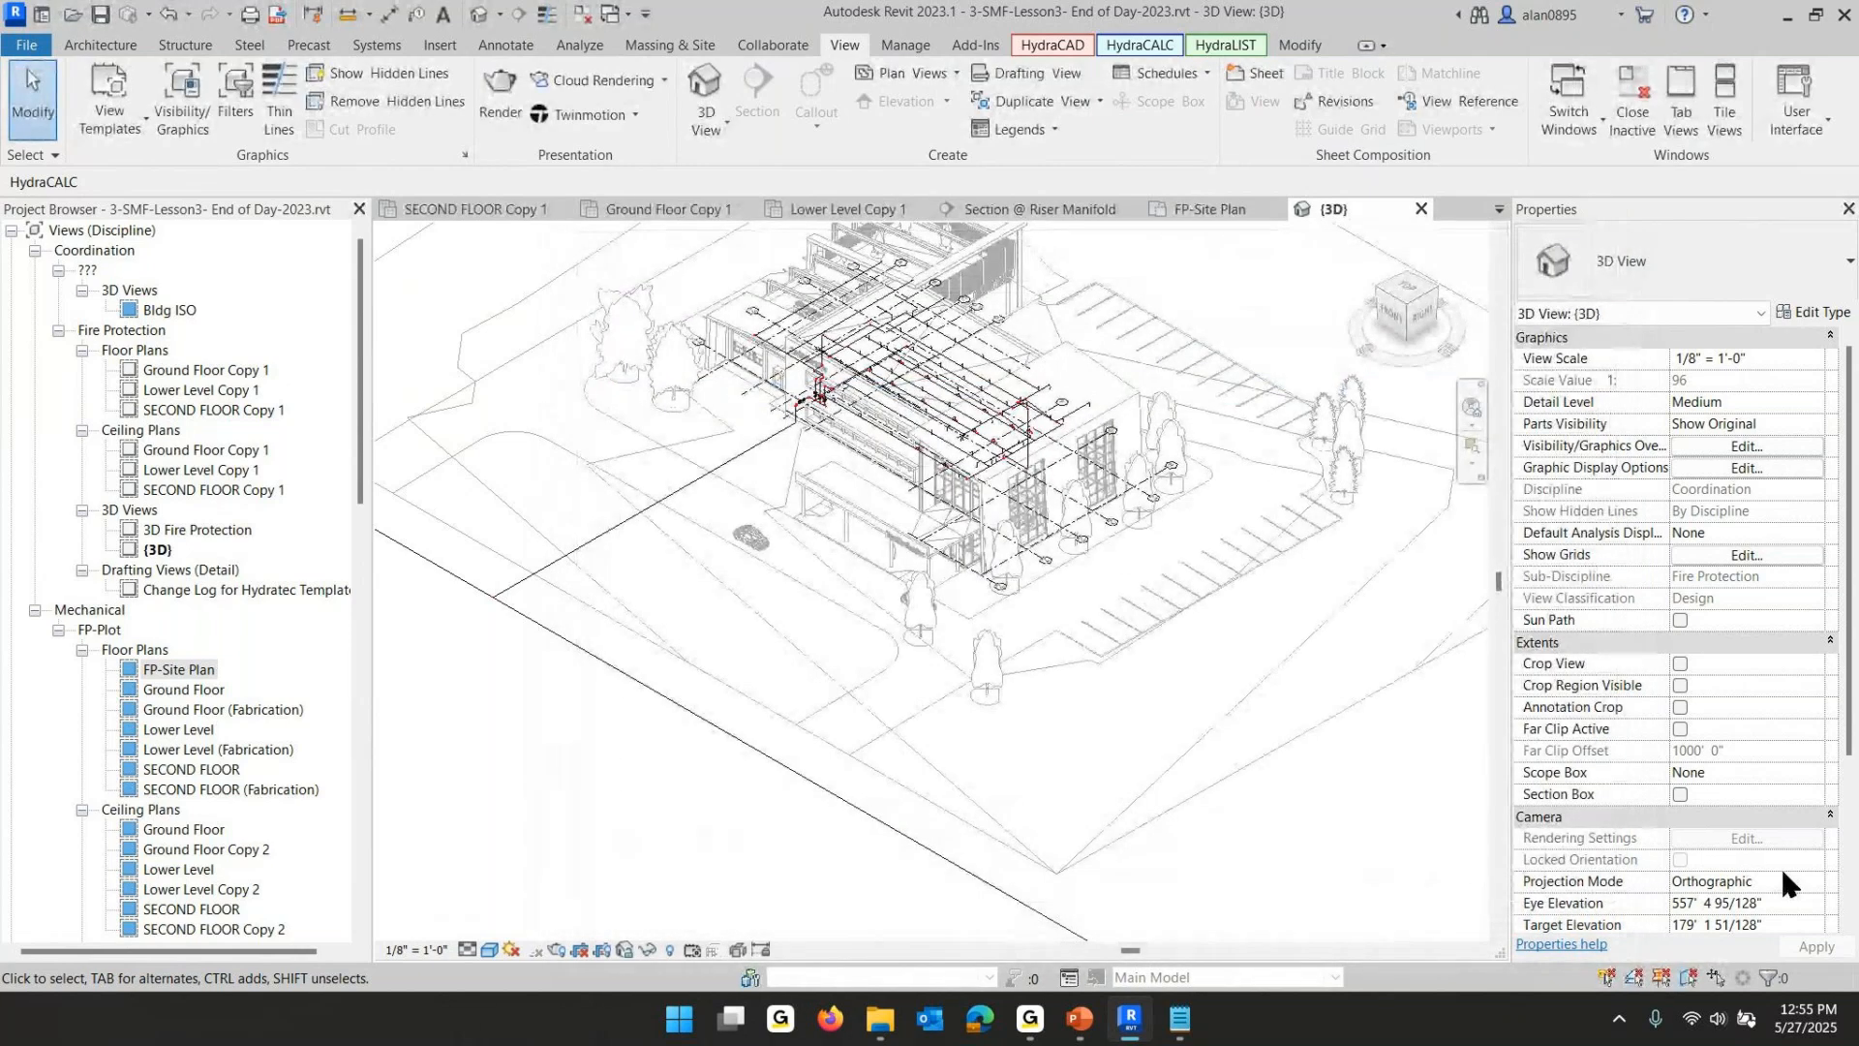
# - Set the 3D view's View Template to <None>
pyautogui.scroll(-4, 1747, 863)
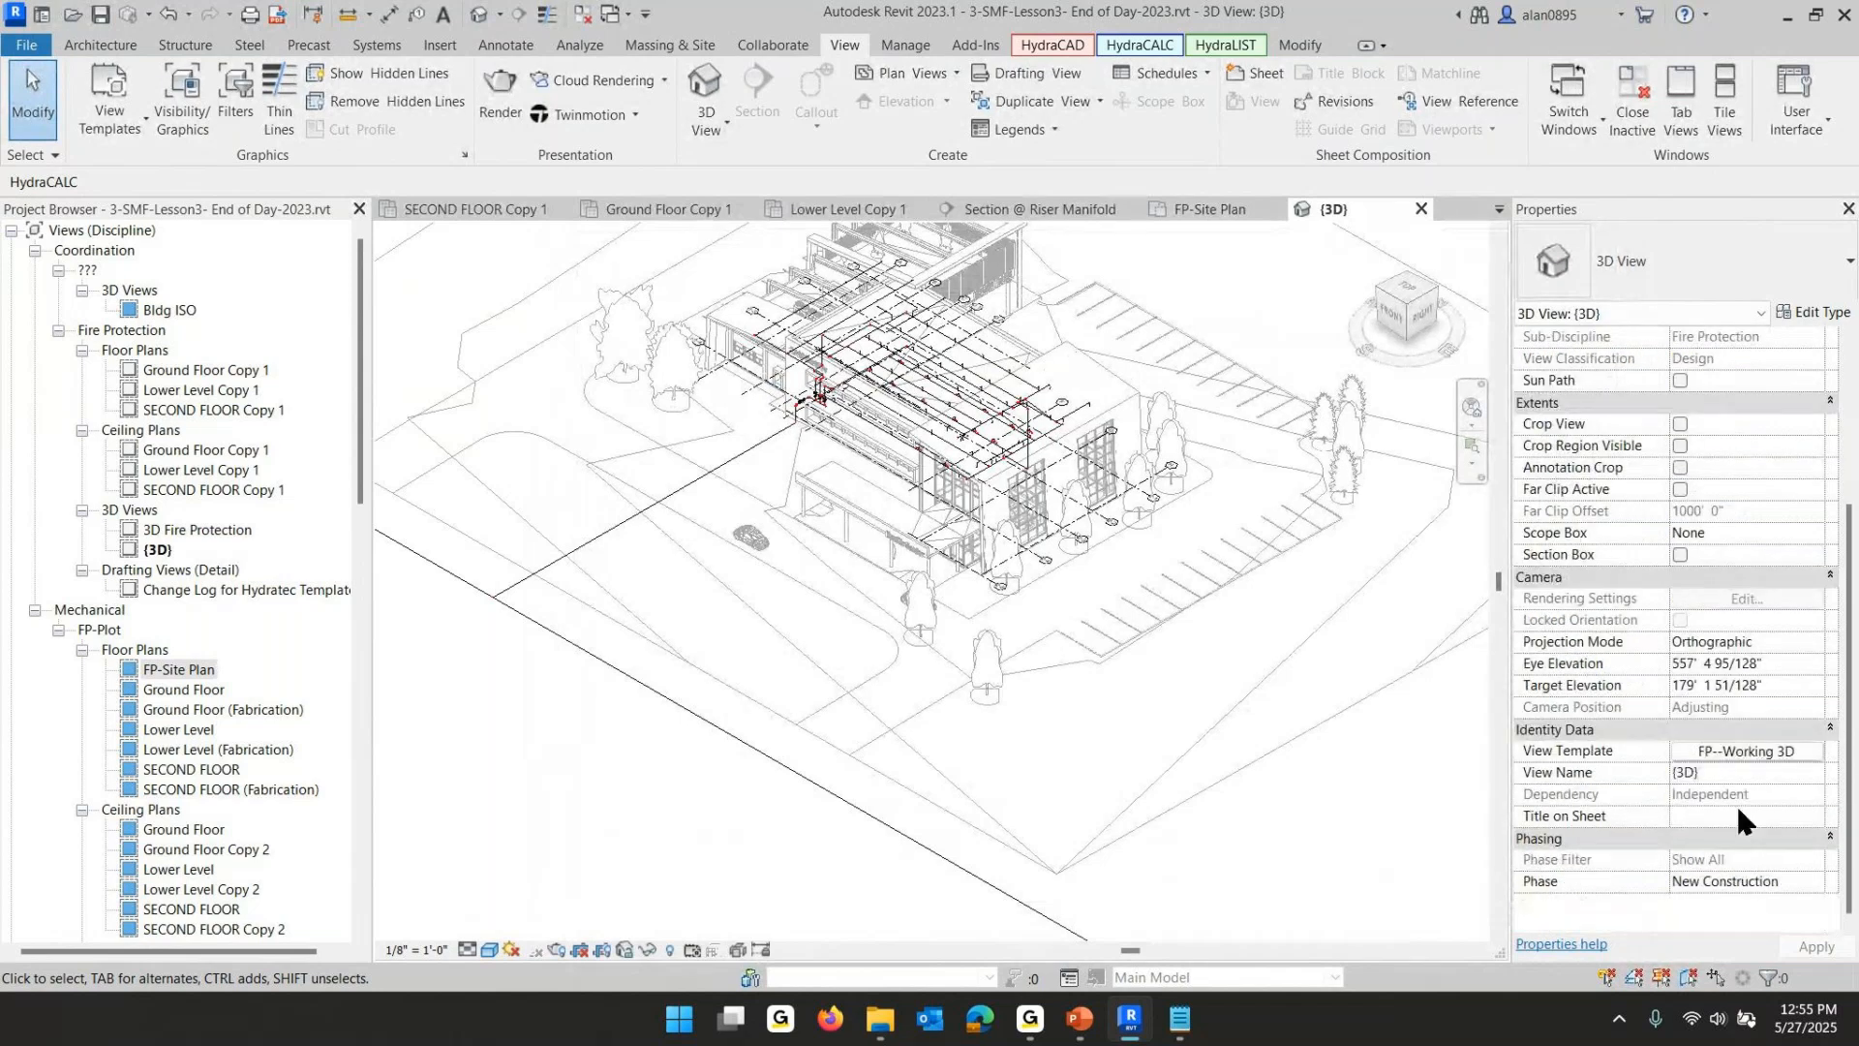
pyautogui.click(1743, 751)
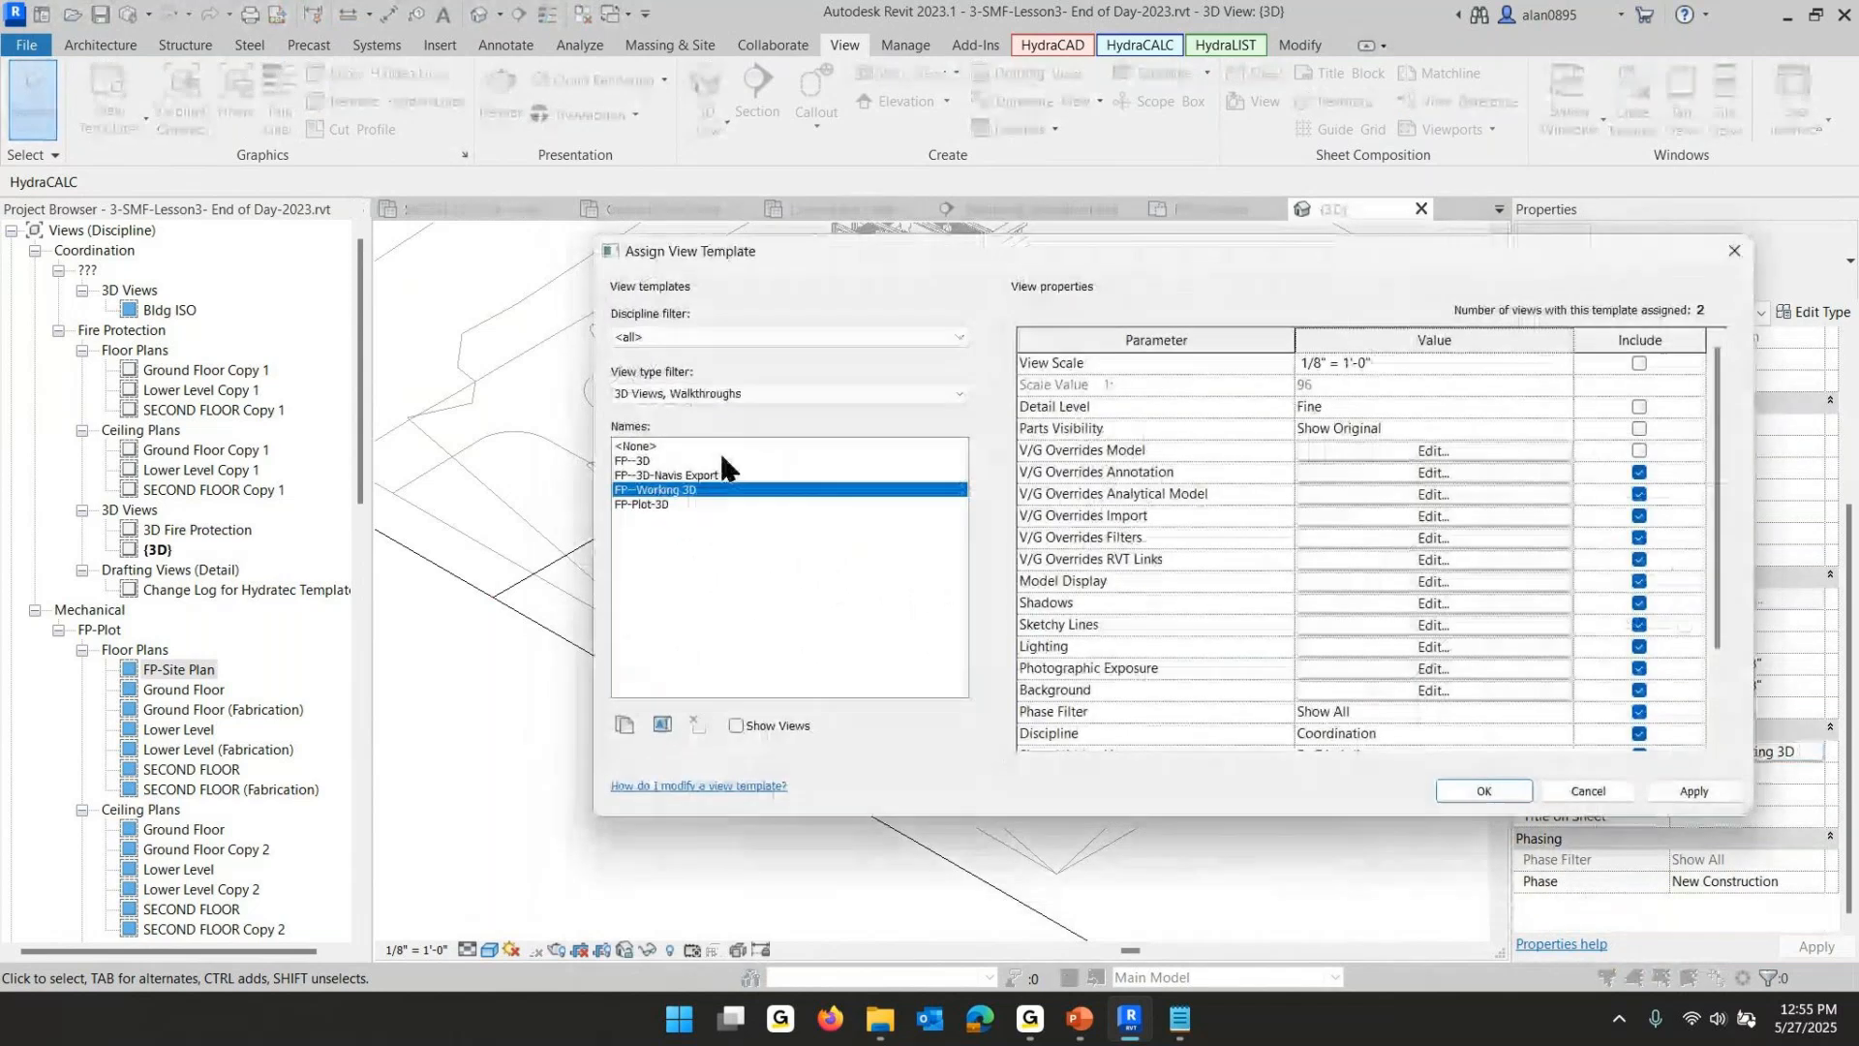
pyautogui.click(635, 446)
pyautogui.click(1485, 792)
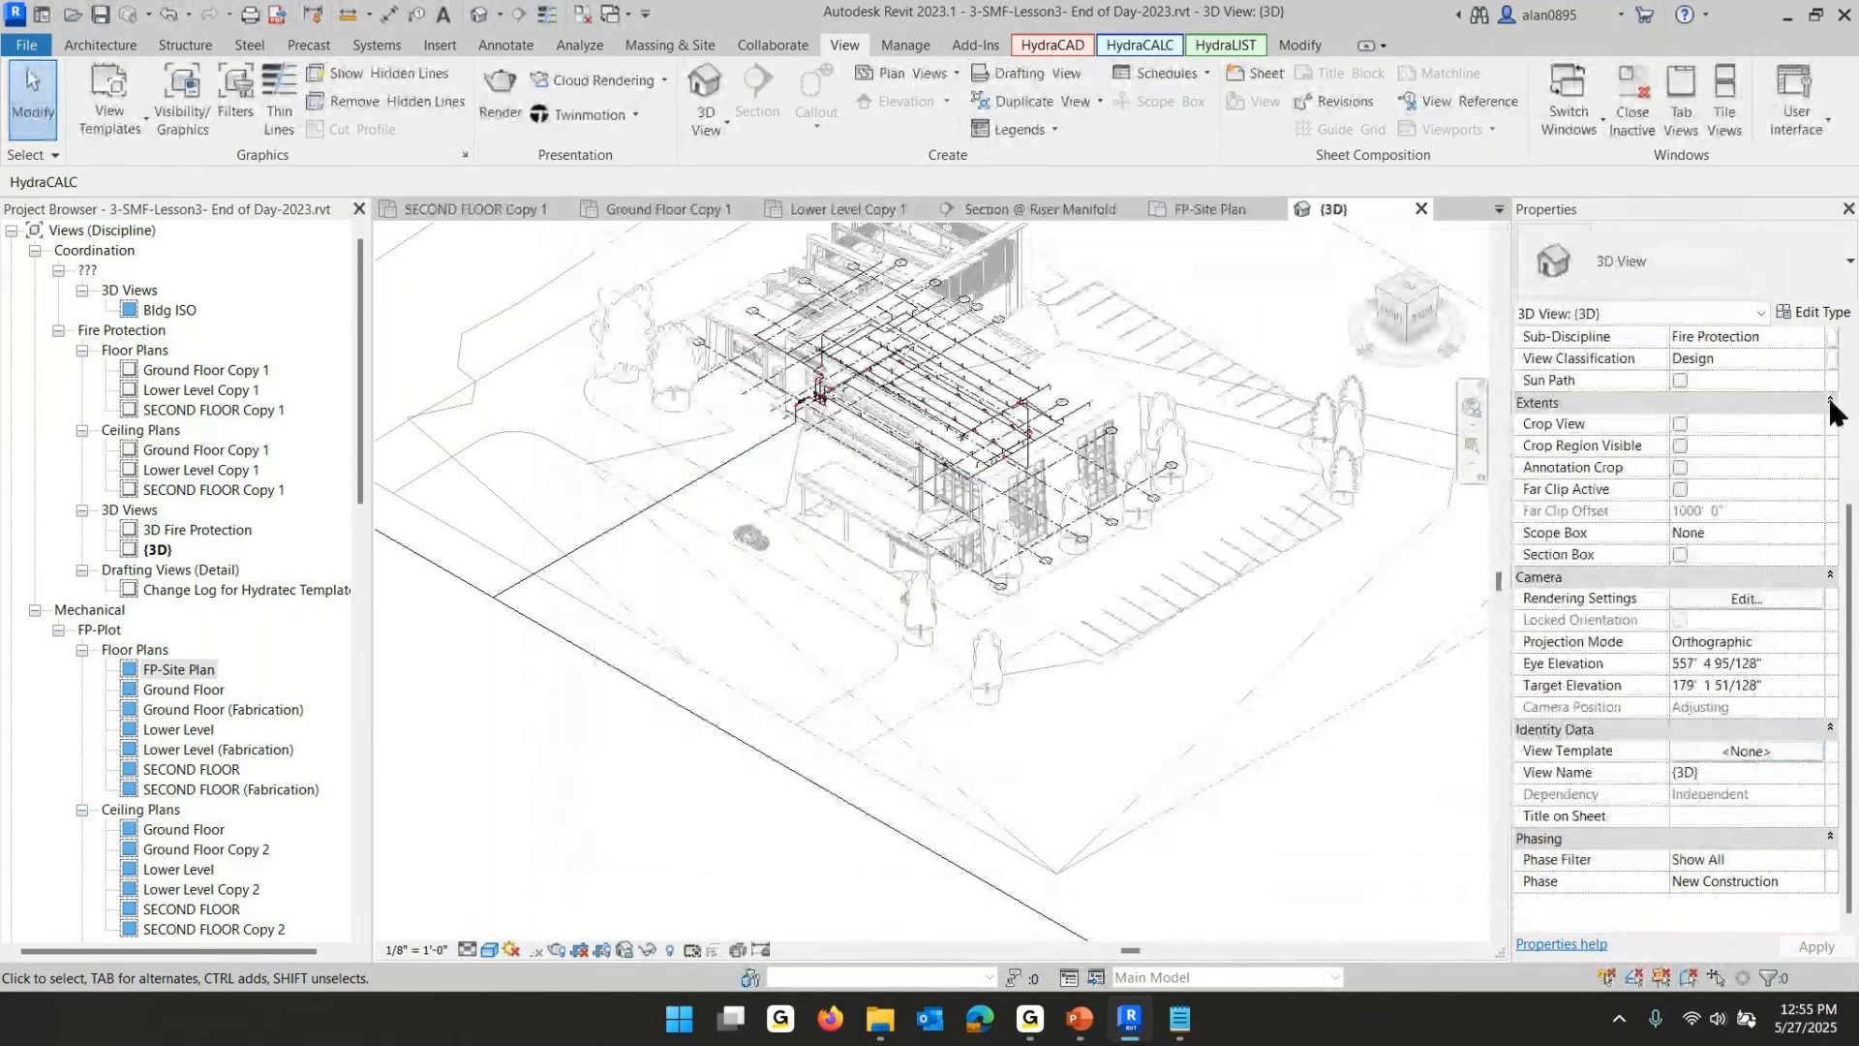
# - Hide both linked Small Medical Facility models (Architecture and Engineering) in the 3D view's visibility overrides
pyautogui.click(1744, 445)
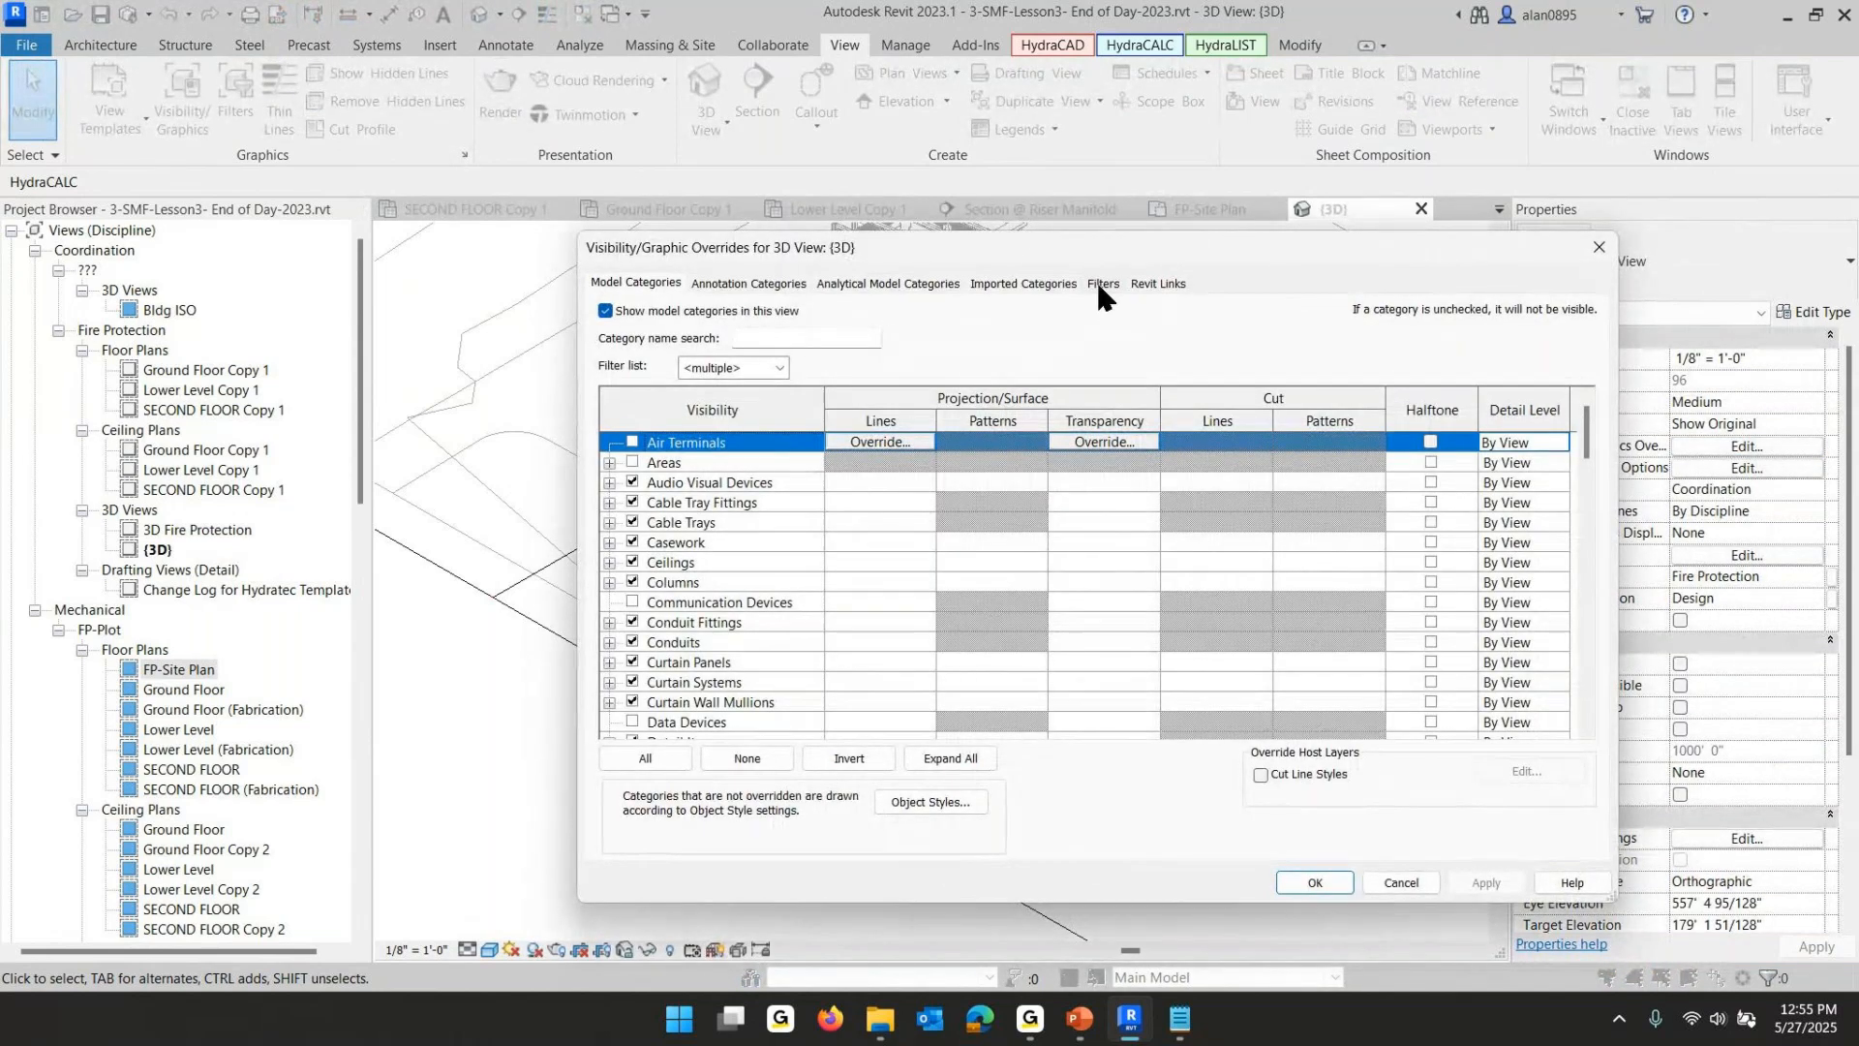
pyautogui.click(1152, 283)
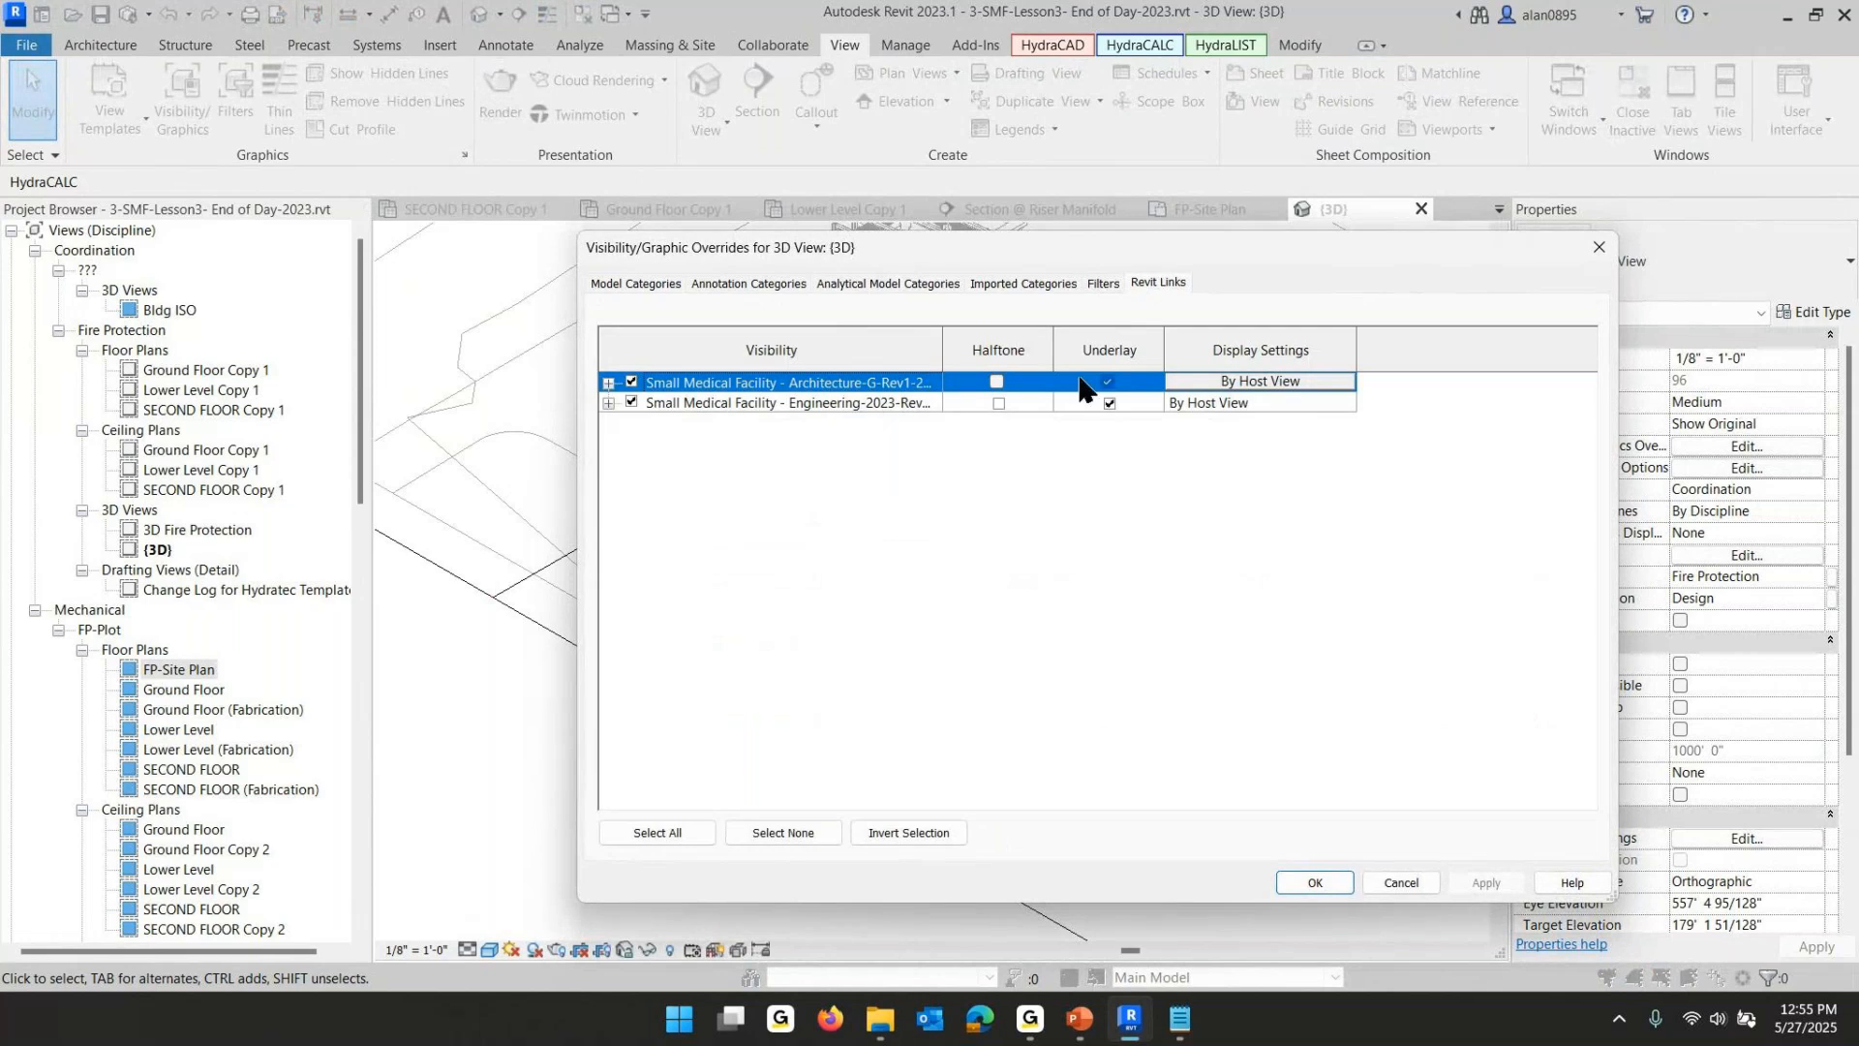
pyautogui.click(631, 383)
pyautogui.click(634, 403)
pyautogui.click(1309, 877)
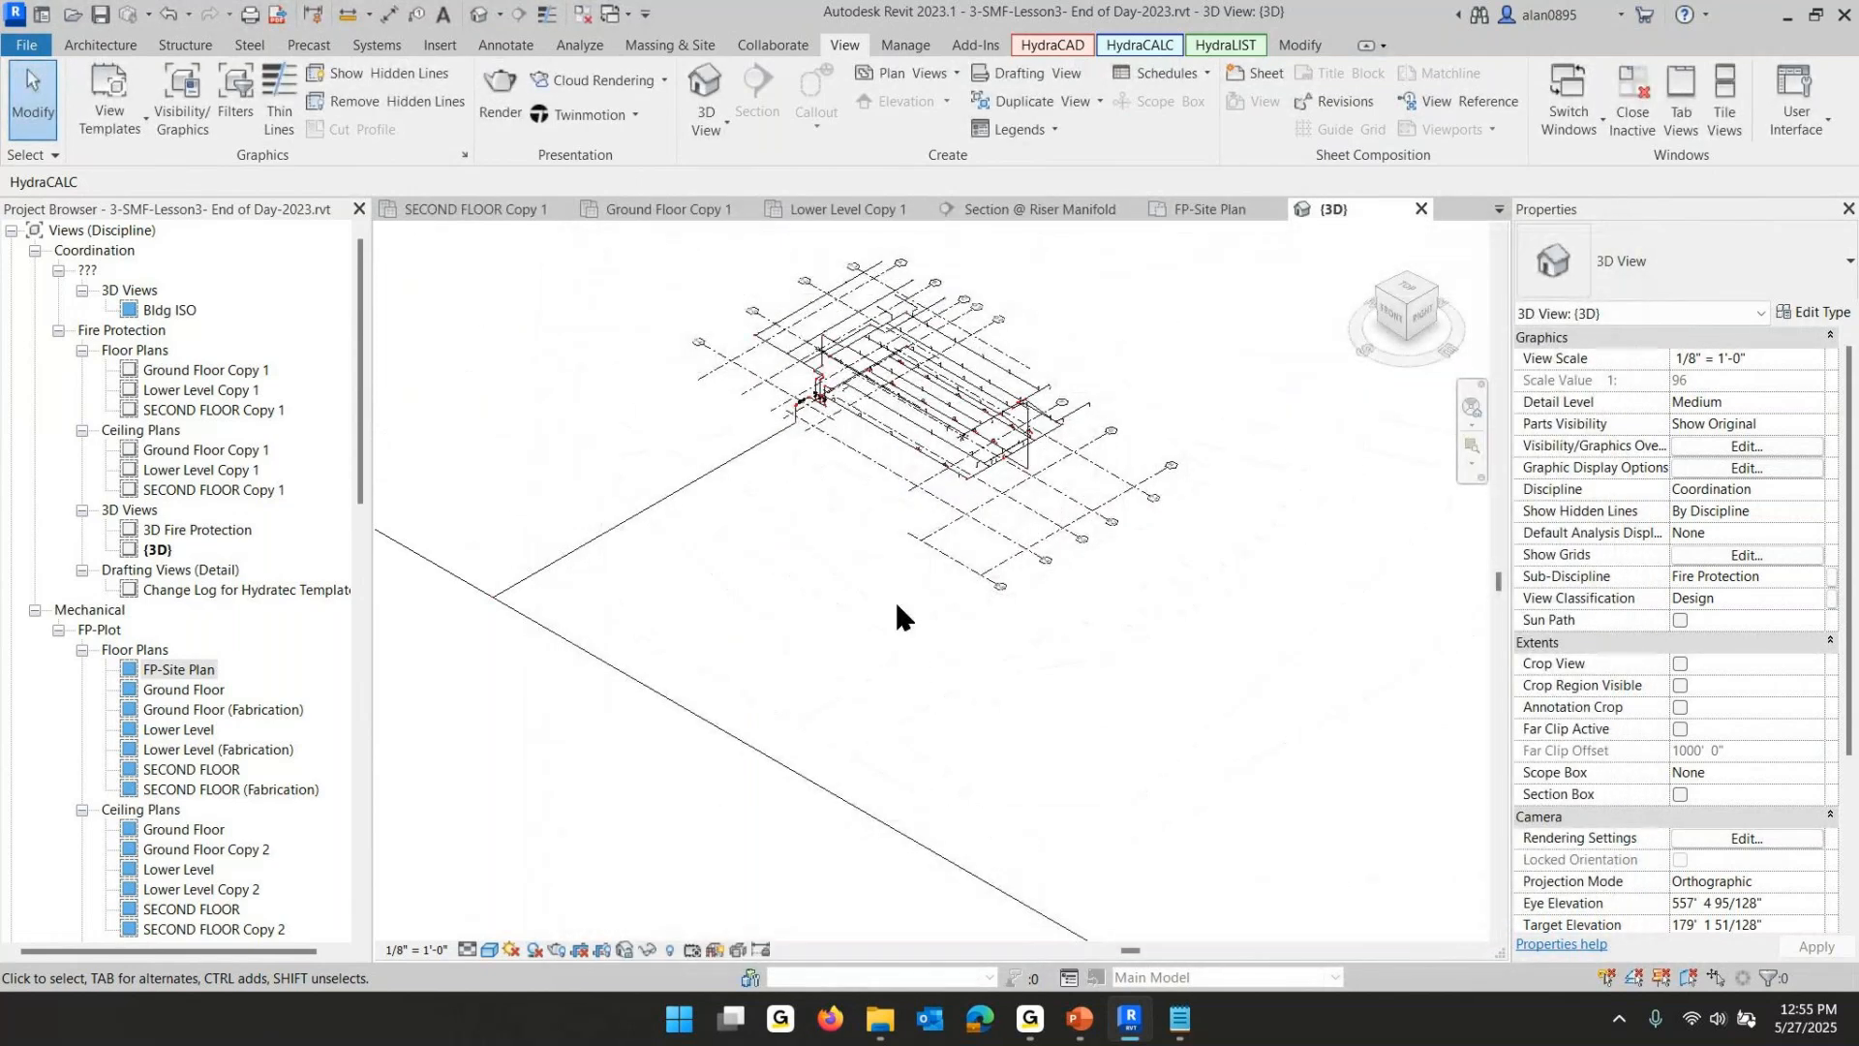
# - Turn off System_Divider (Hydratec) on the 3-inch welded pipe near the riser manifold and apply it
pyautogui.scroll(5, 872, 581)
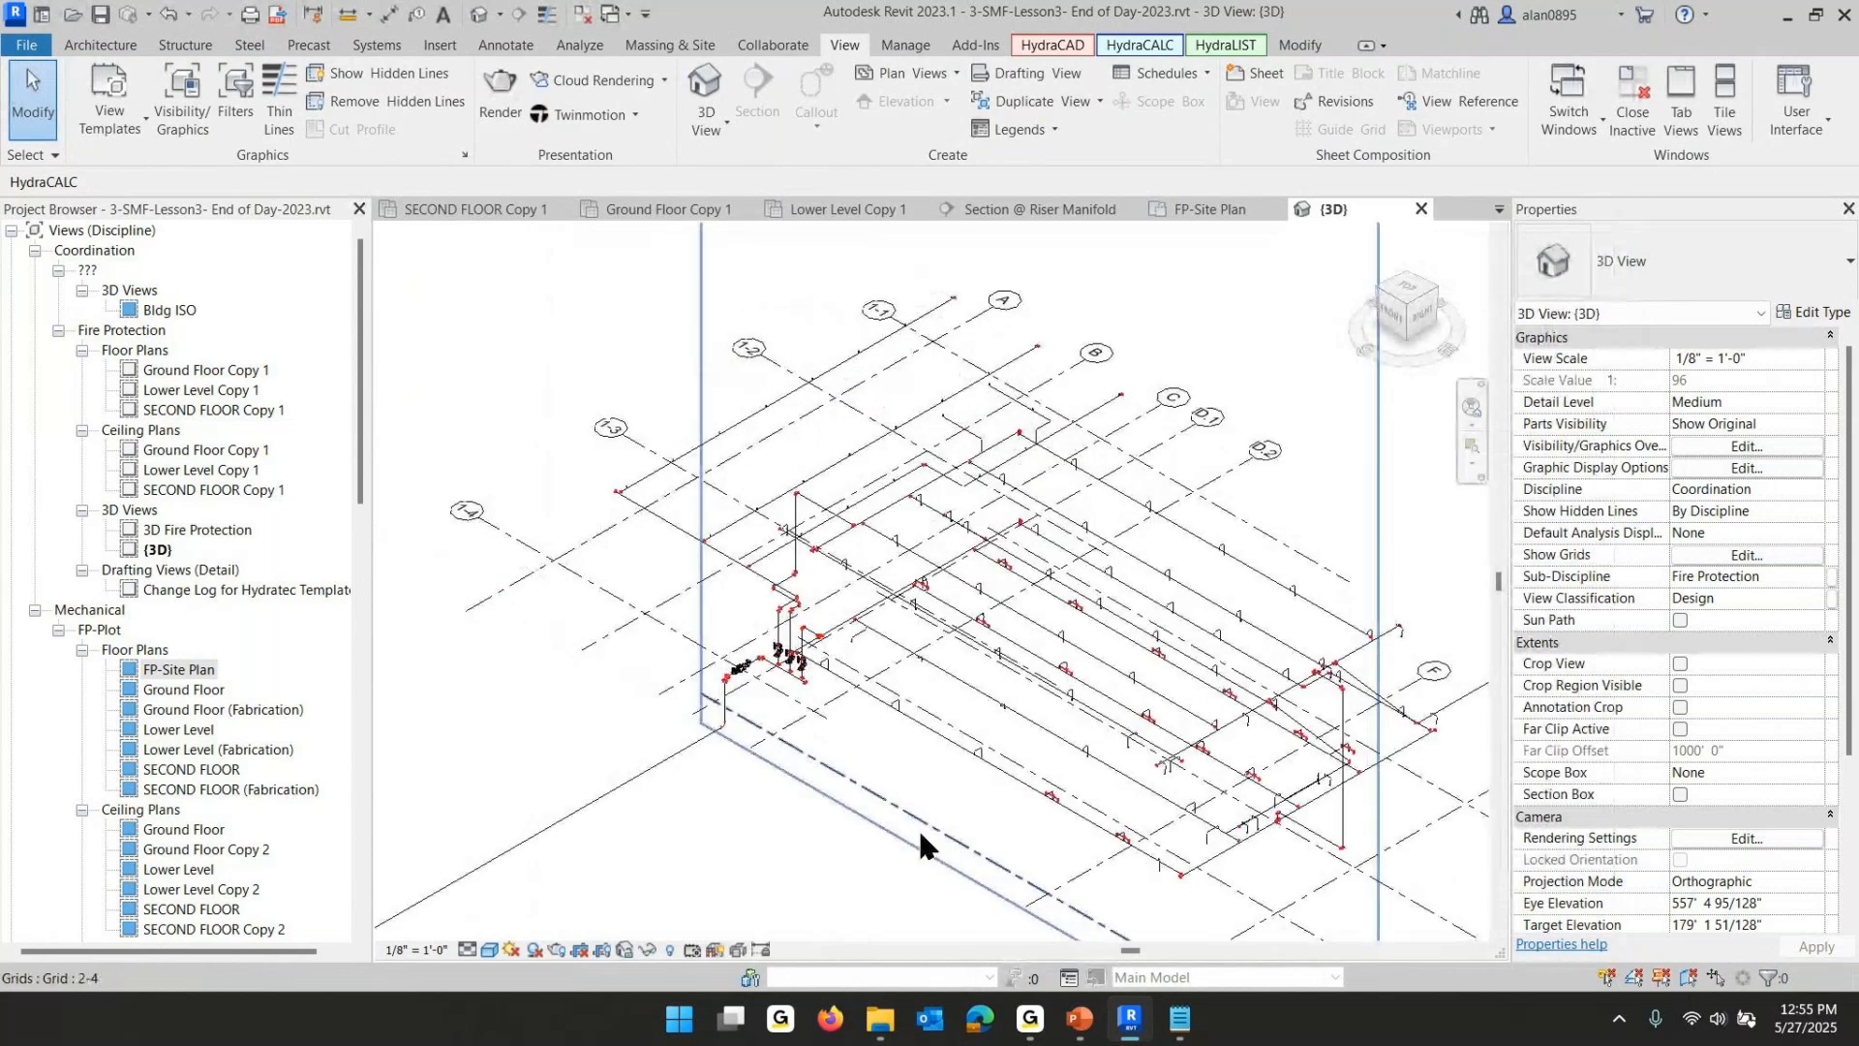
pyautogui.keyDown('shift'); pyautogui.moveTo(788, 814); pyautogui.dragTo(789, 813, button='middle'); pyautogui.keyUp('shift')
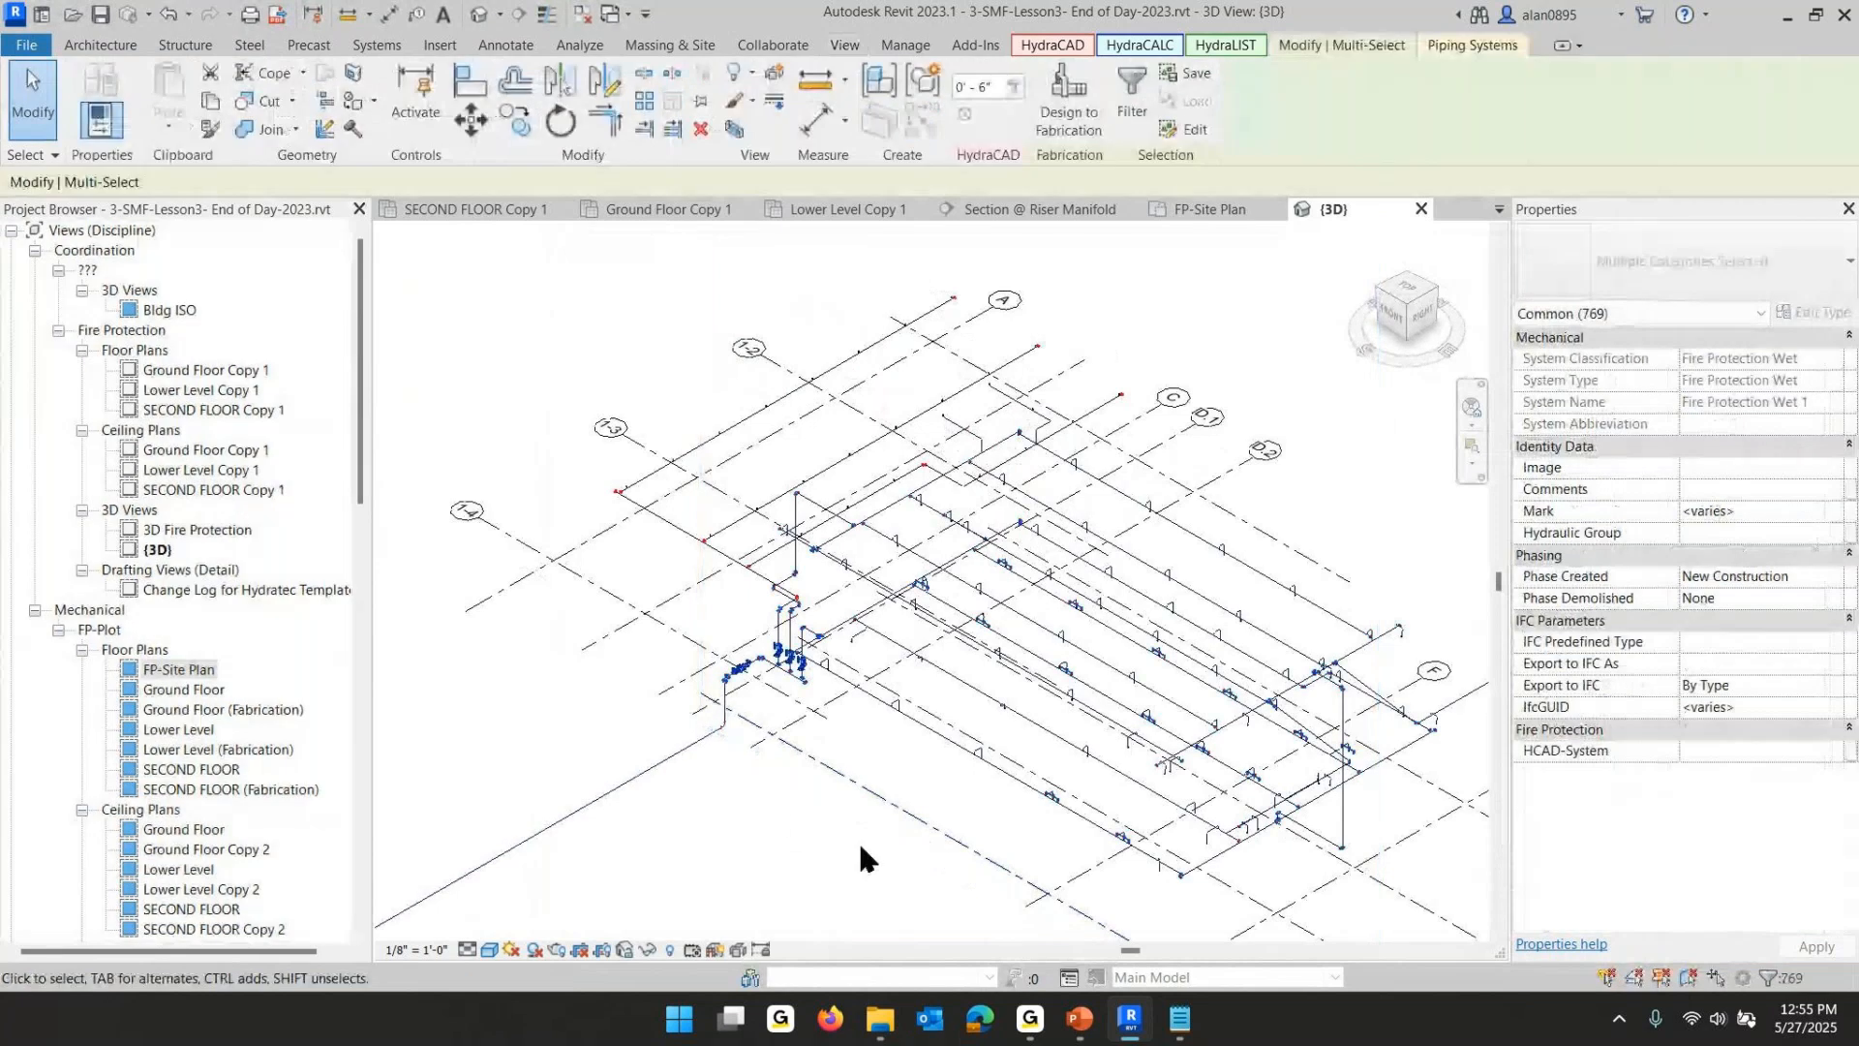
pyautogui.scroll(5, 712, 614)
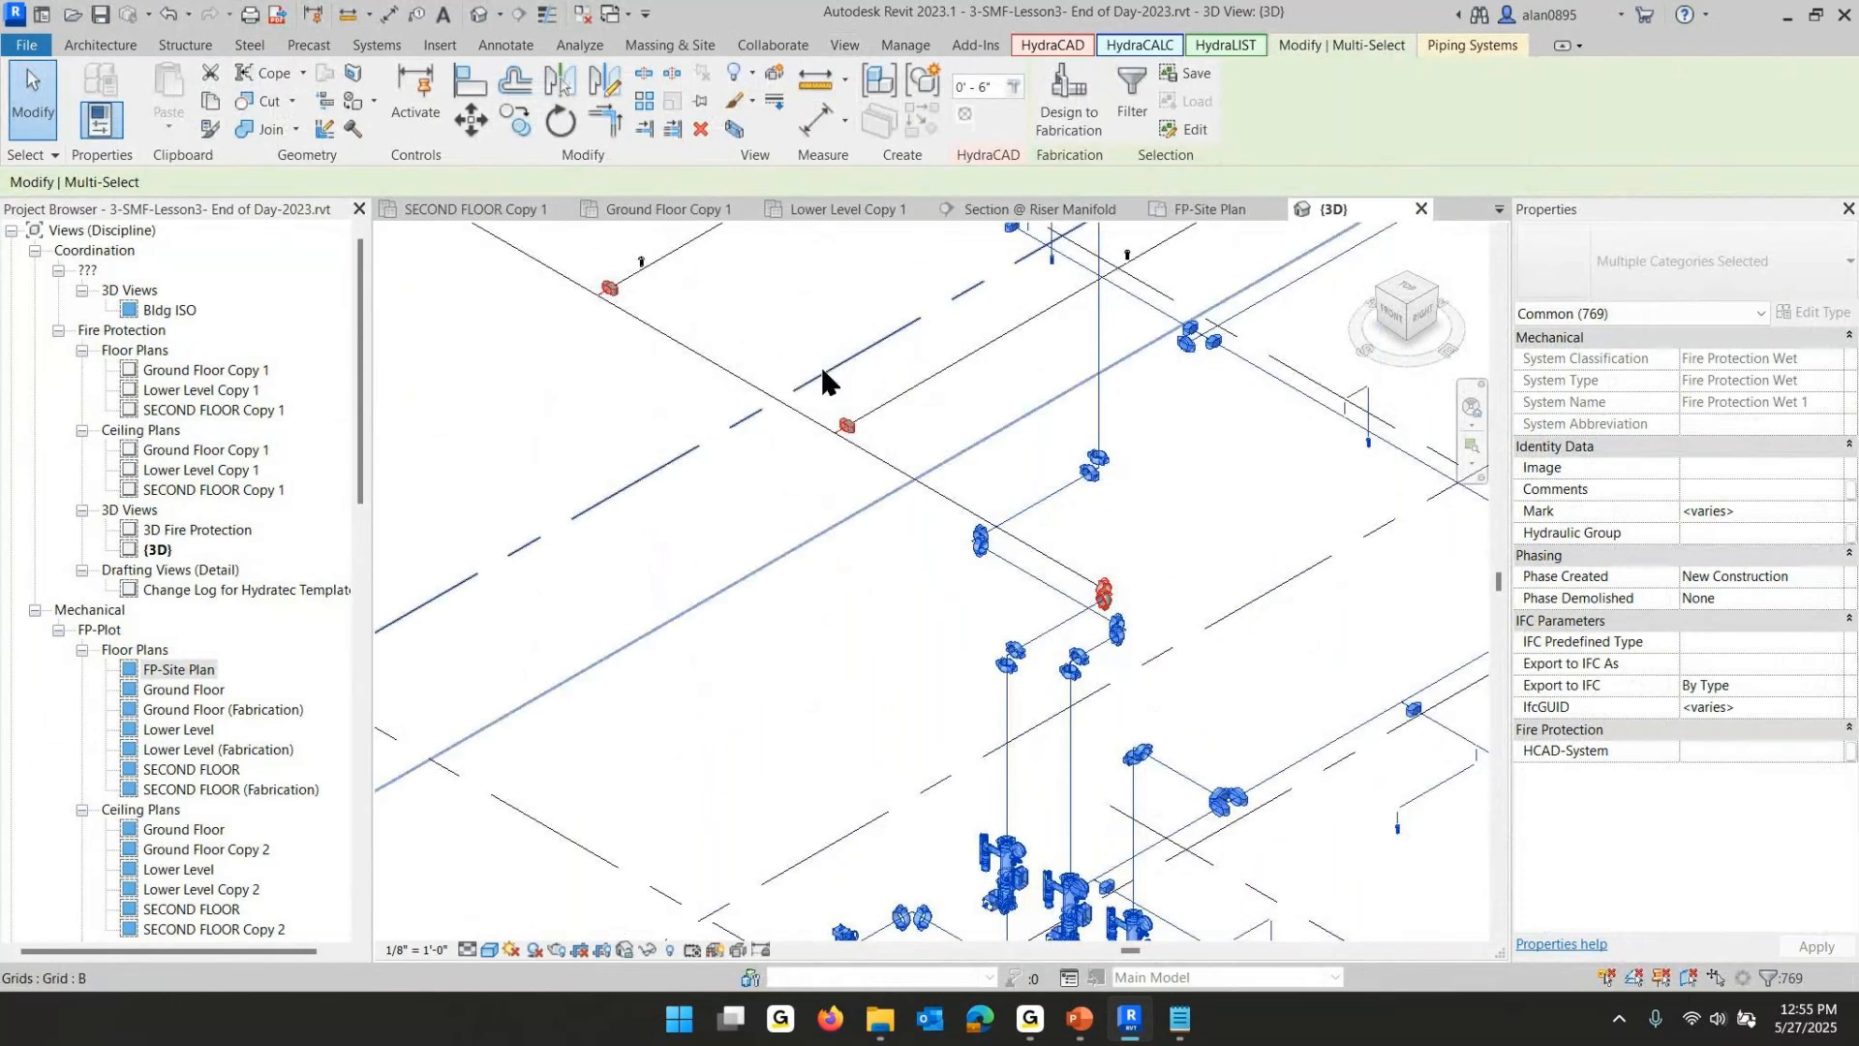
pyautogui.click(1041, 632)
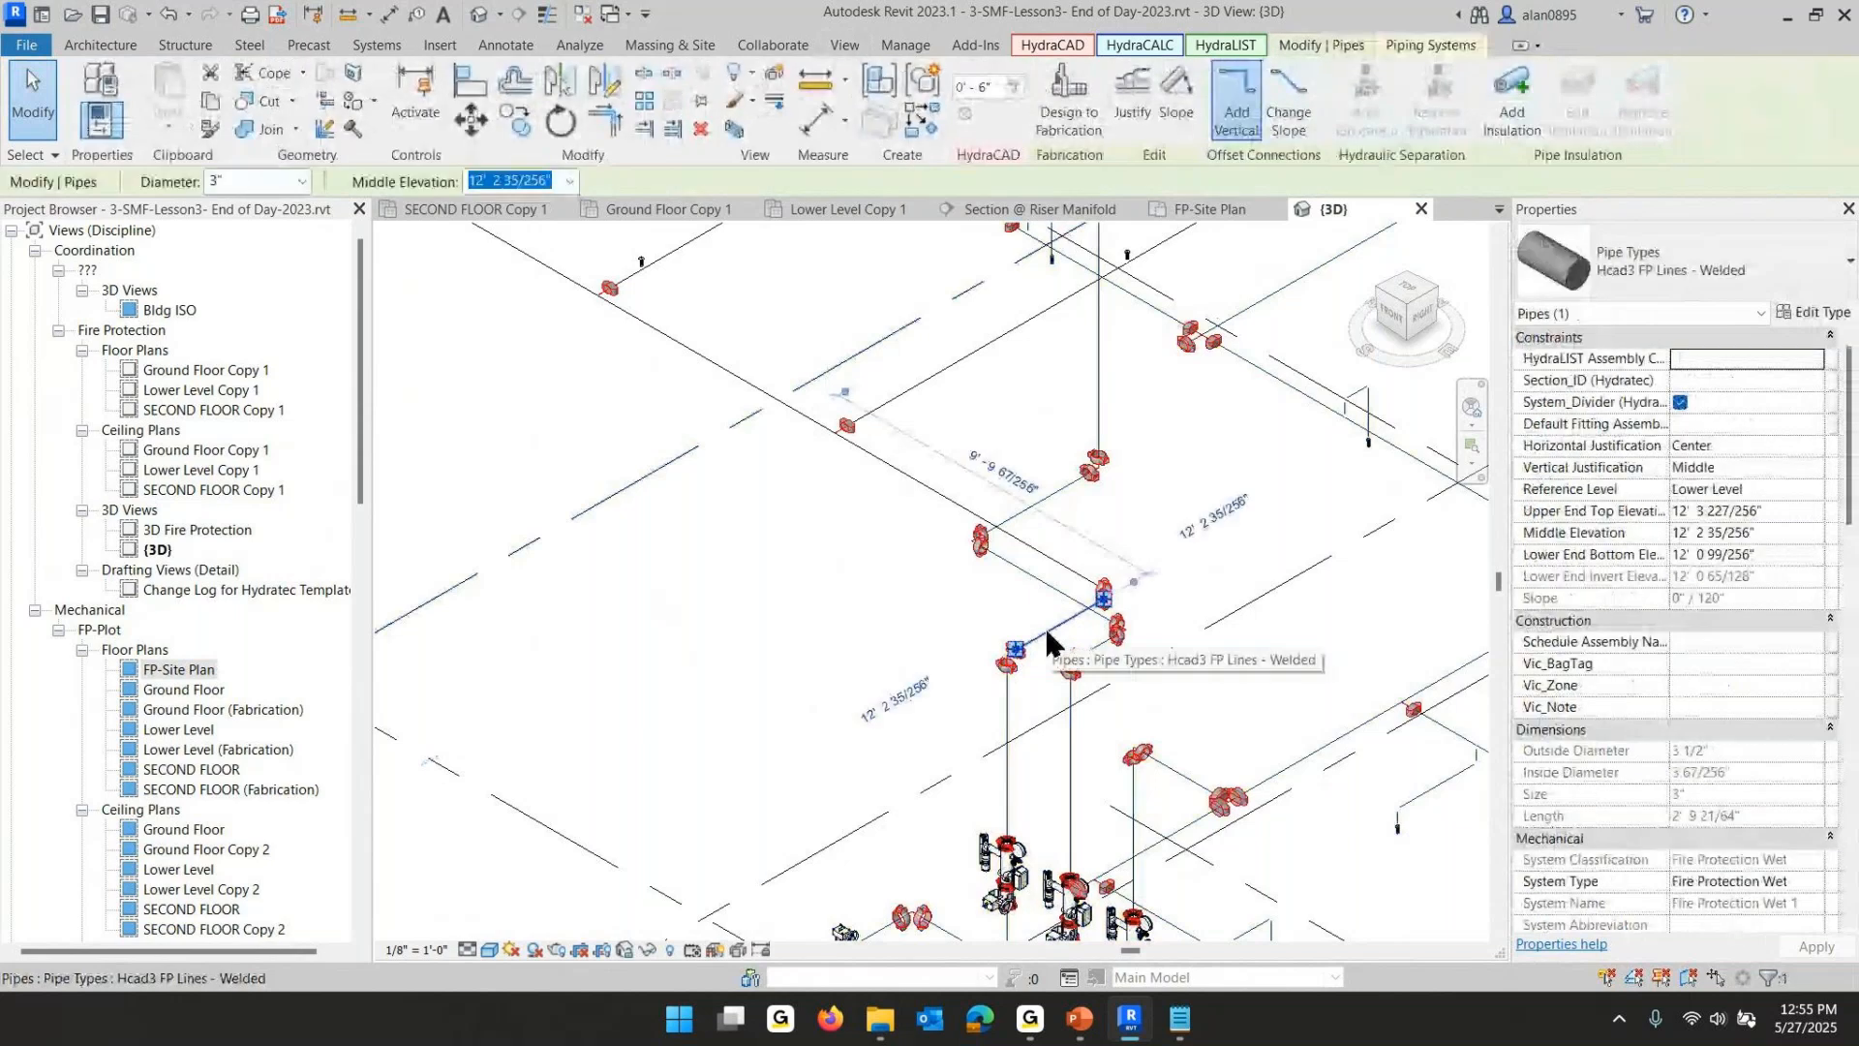
pyautogui.click(1680, 402)
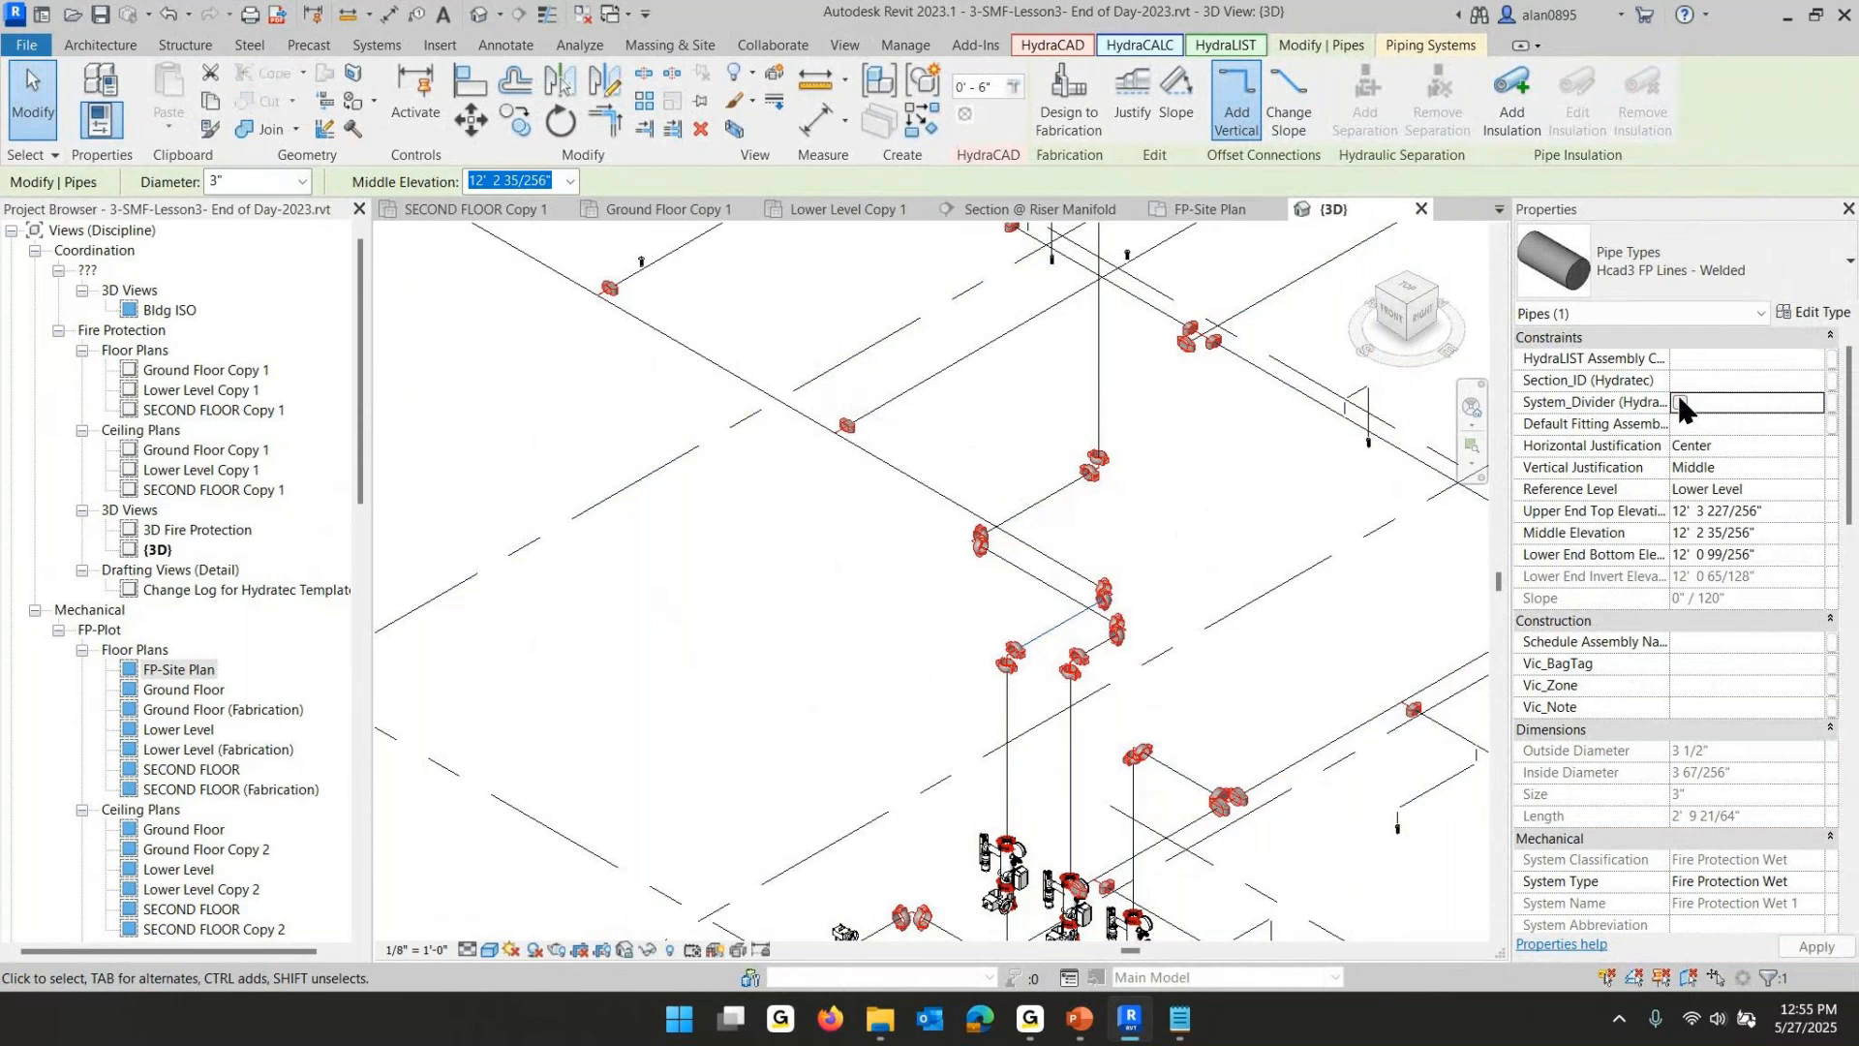
pyautogui.click(634, 668)
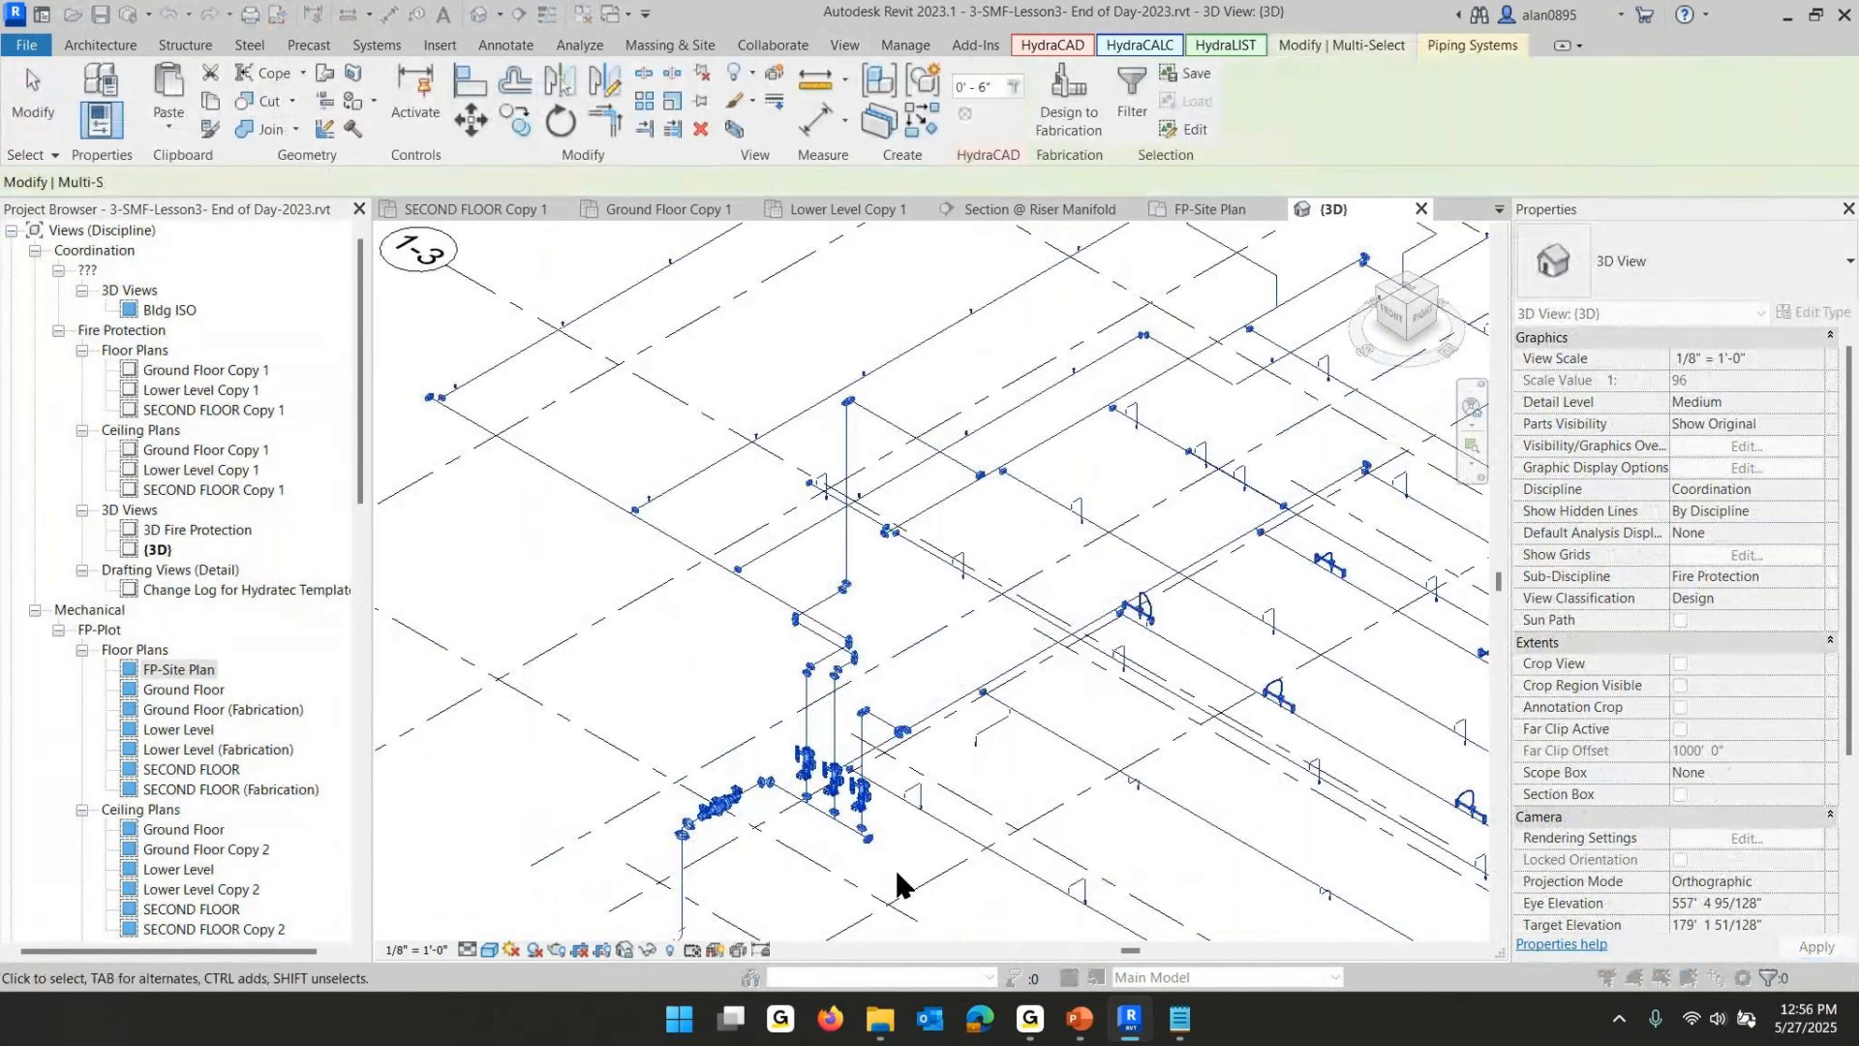
# - Set the 3D view to Shaded visual style and Fine detail level
pyautogui.scroll(-5, 894, 864)
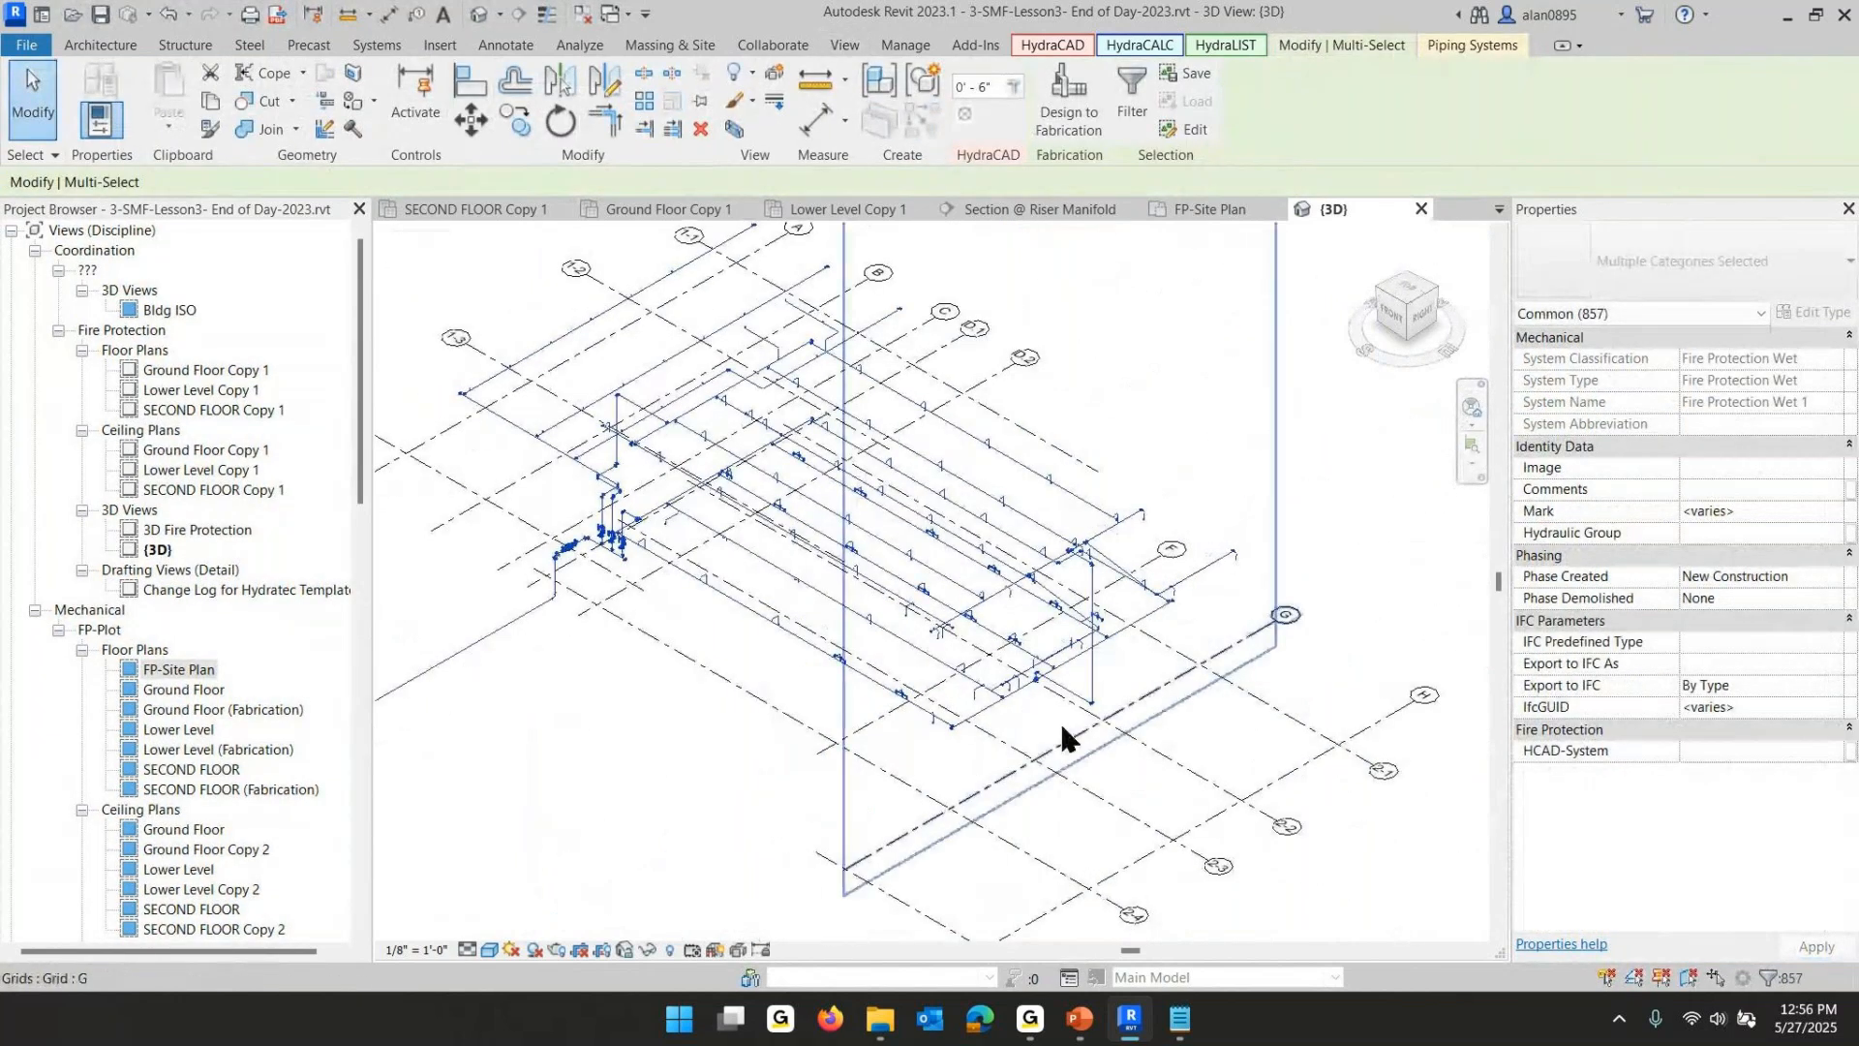
pyautogui.click(490, 950)
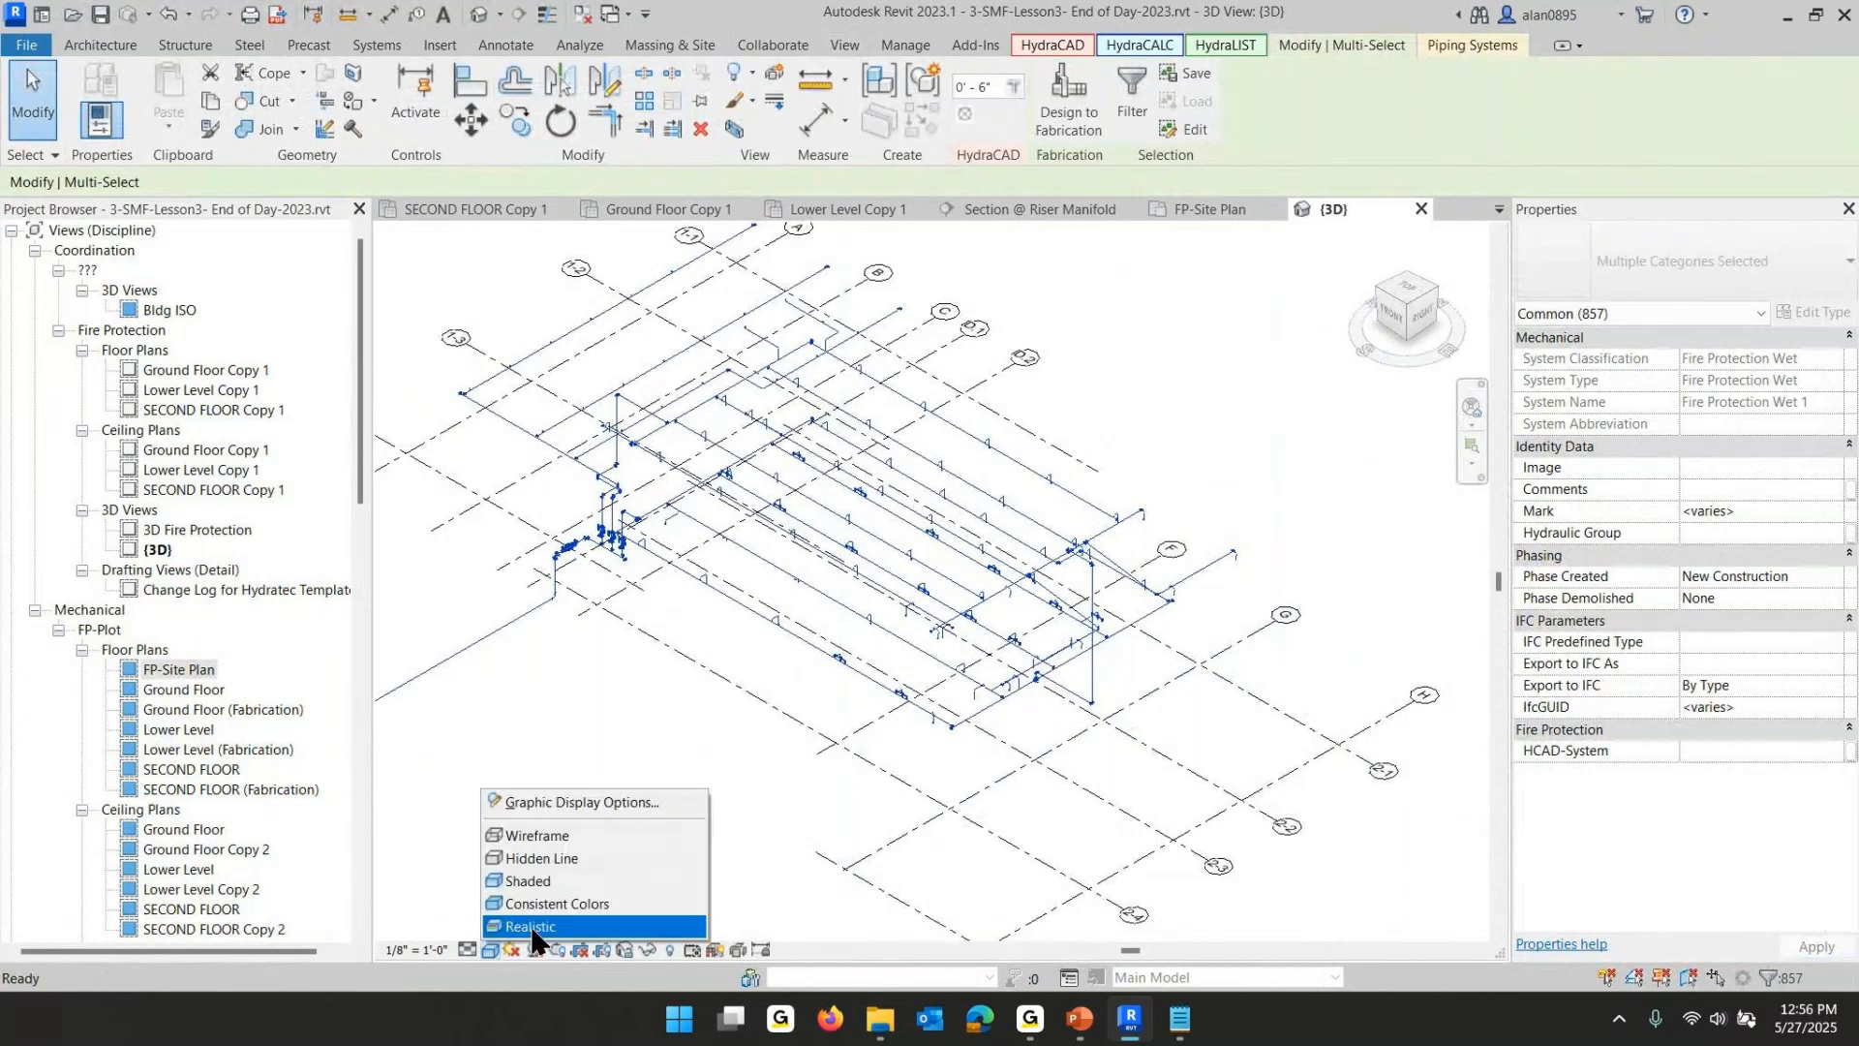
pyautogui.click(513, 881)
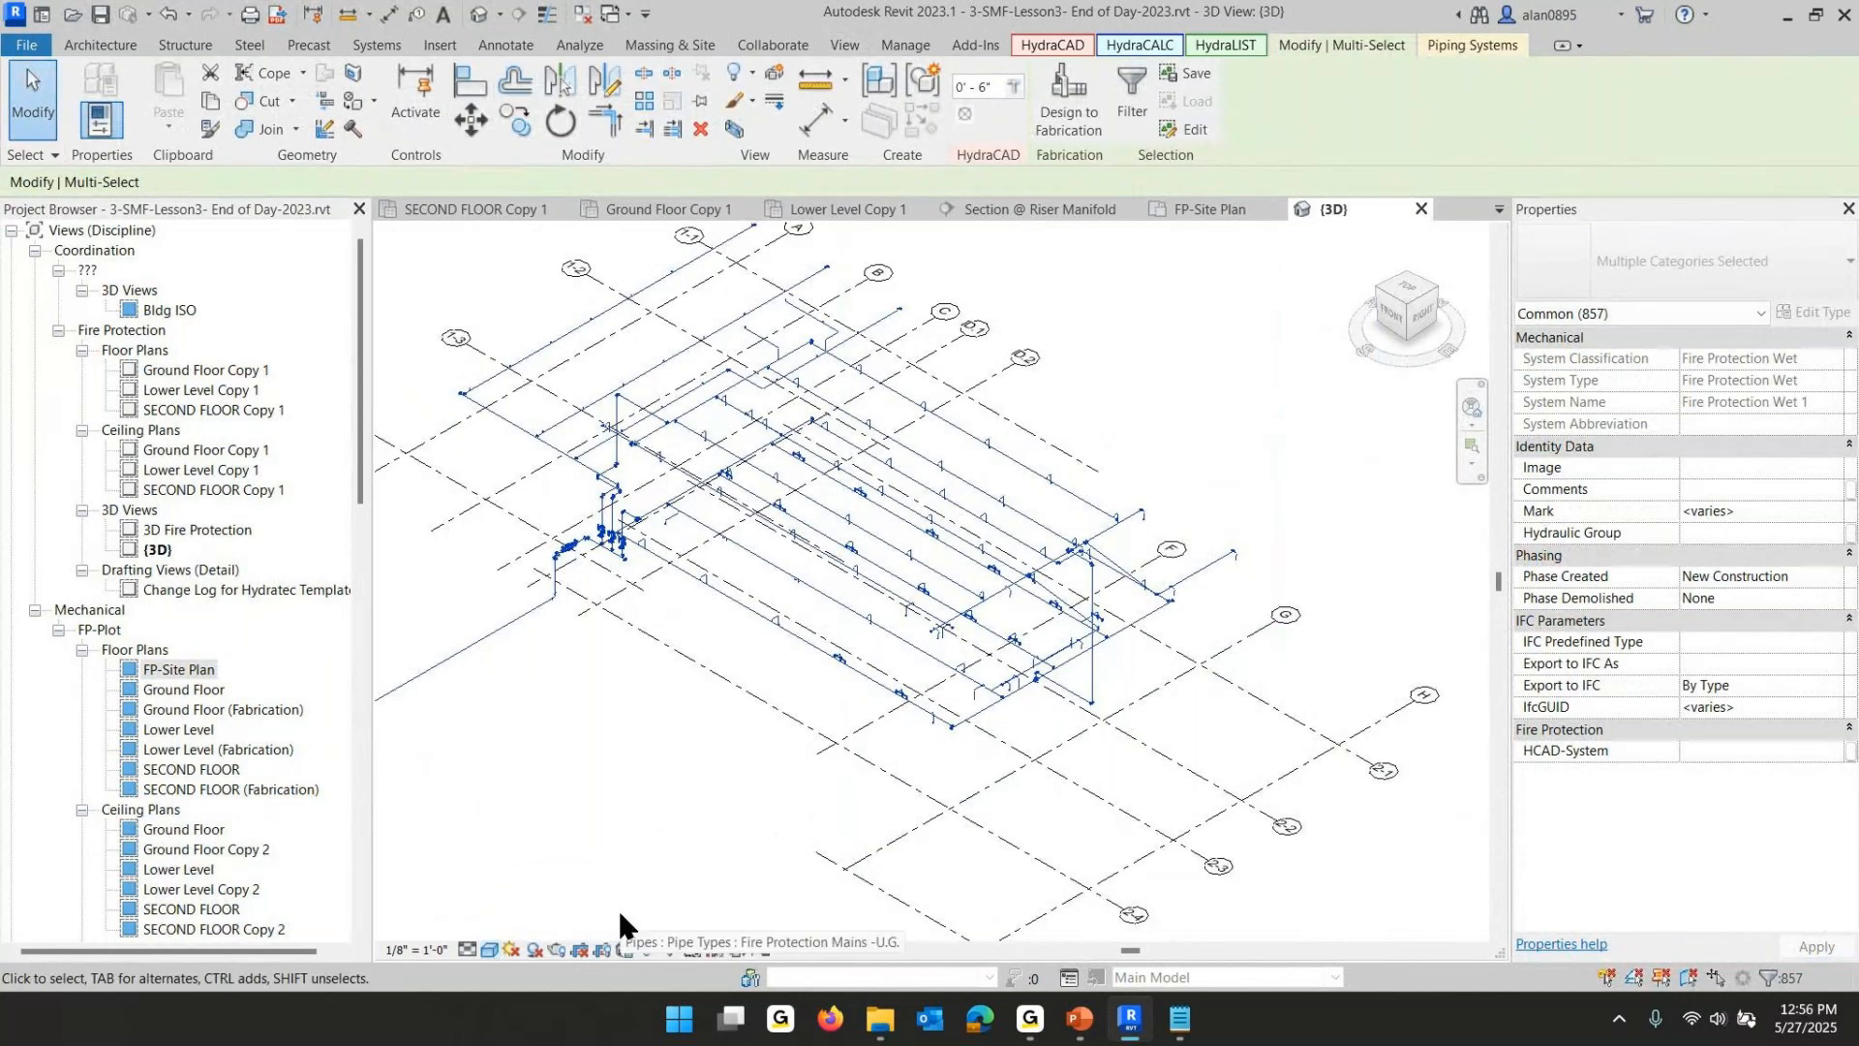
pyautogui.click(468, 949)
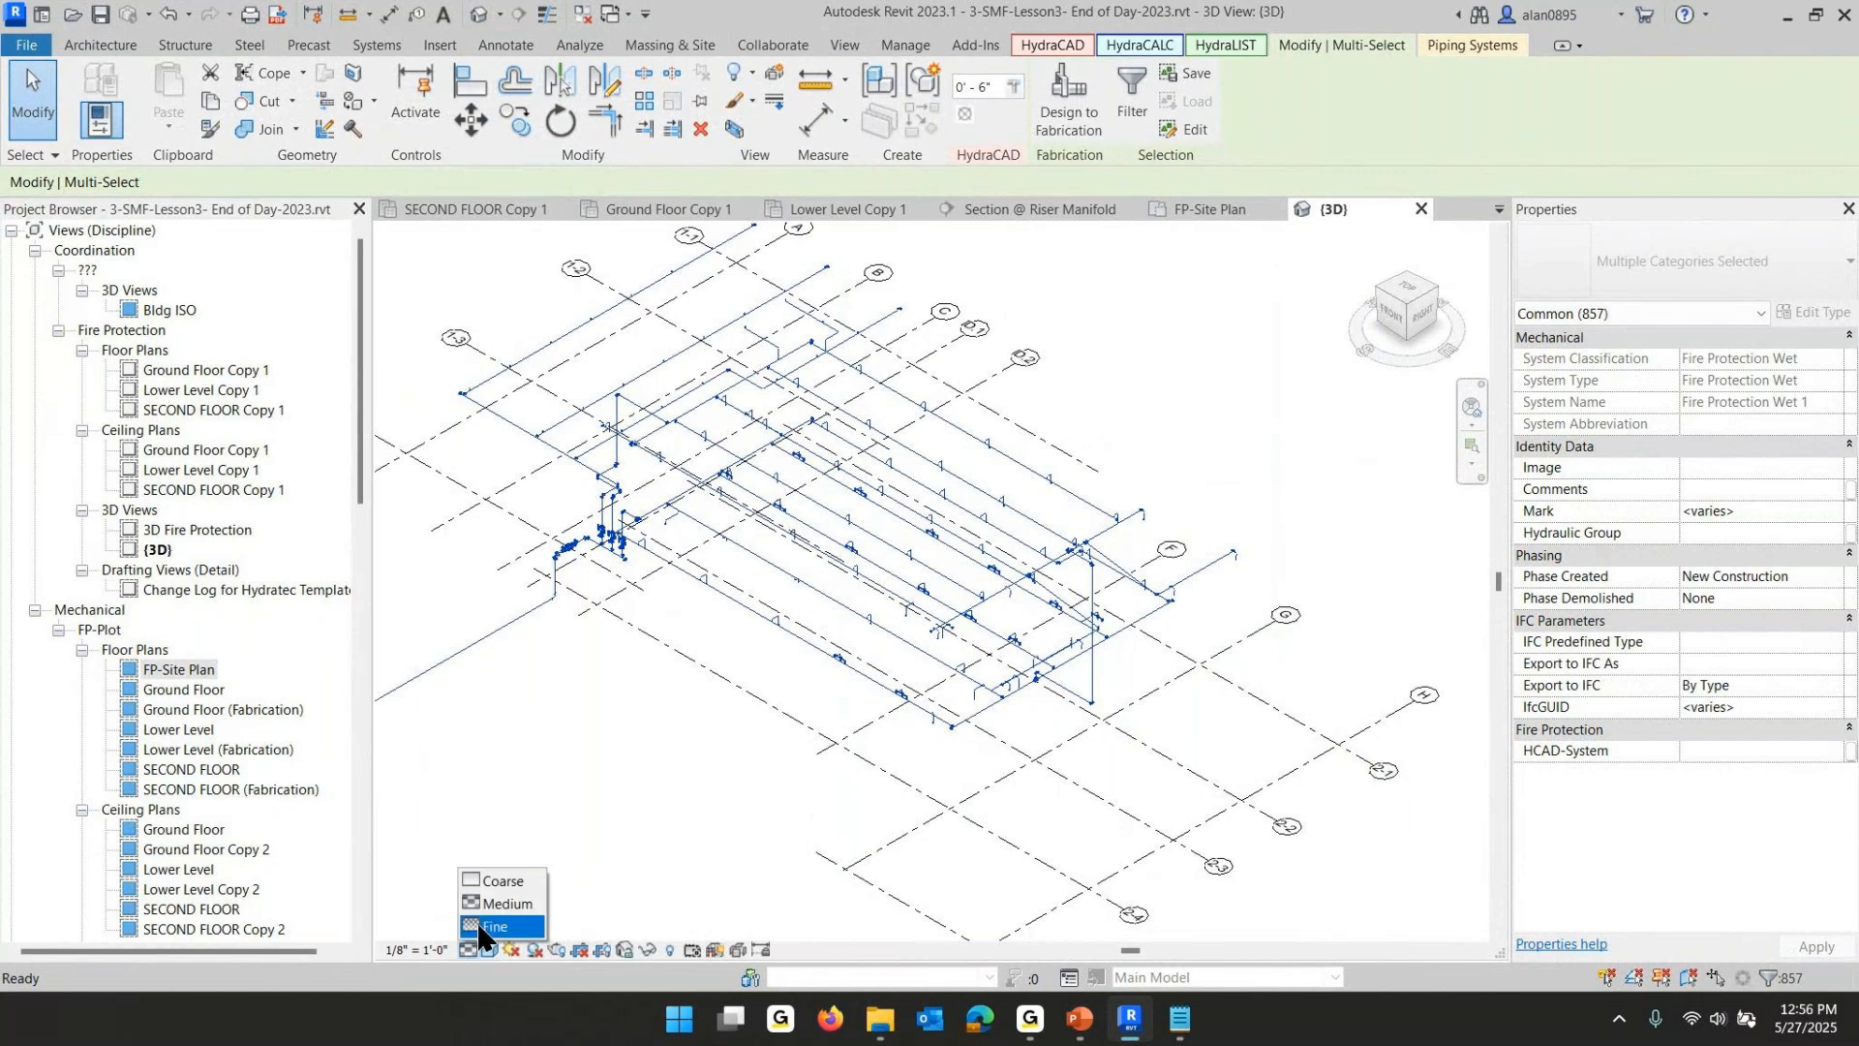
pyautogui.click(496, 930)
# - Inspect the shaded sprinkler piping around the riser manifold in the 3D view
pyautogui.click(683, 765)
pyautogui.scroll(3, 624, 582)
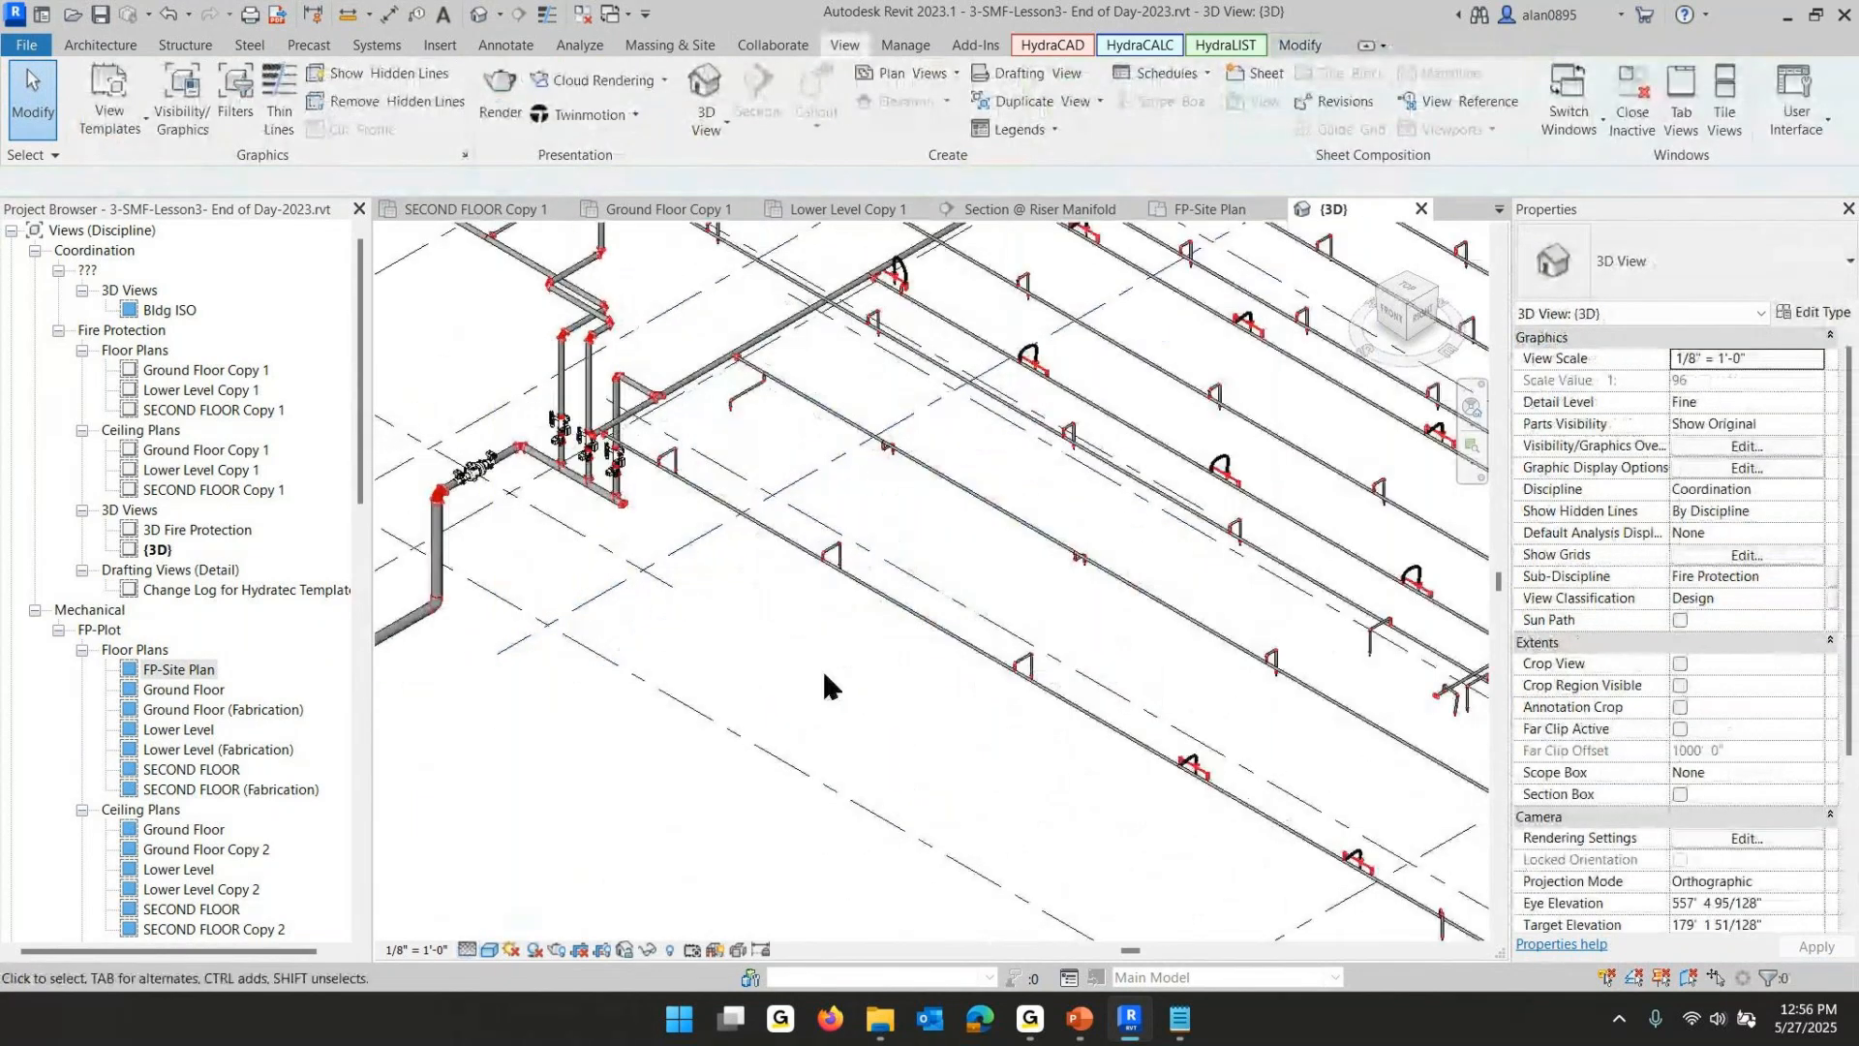
pyautogui.press('Return')
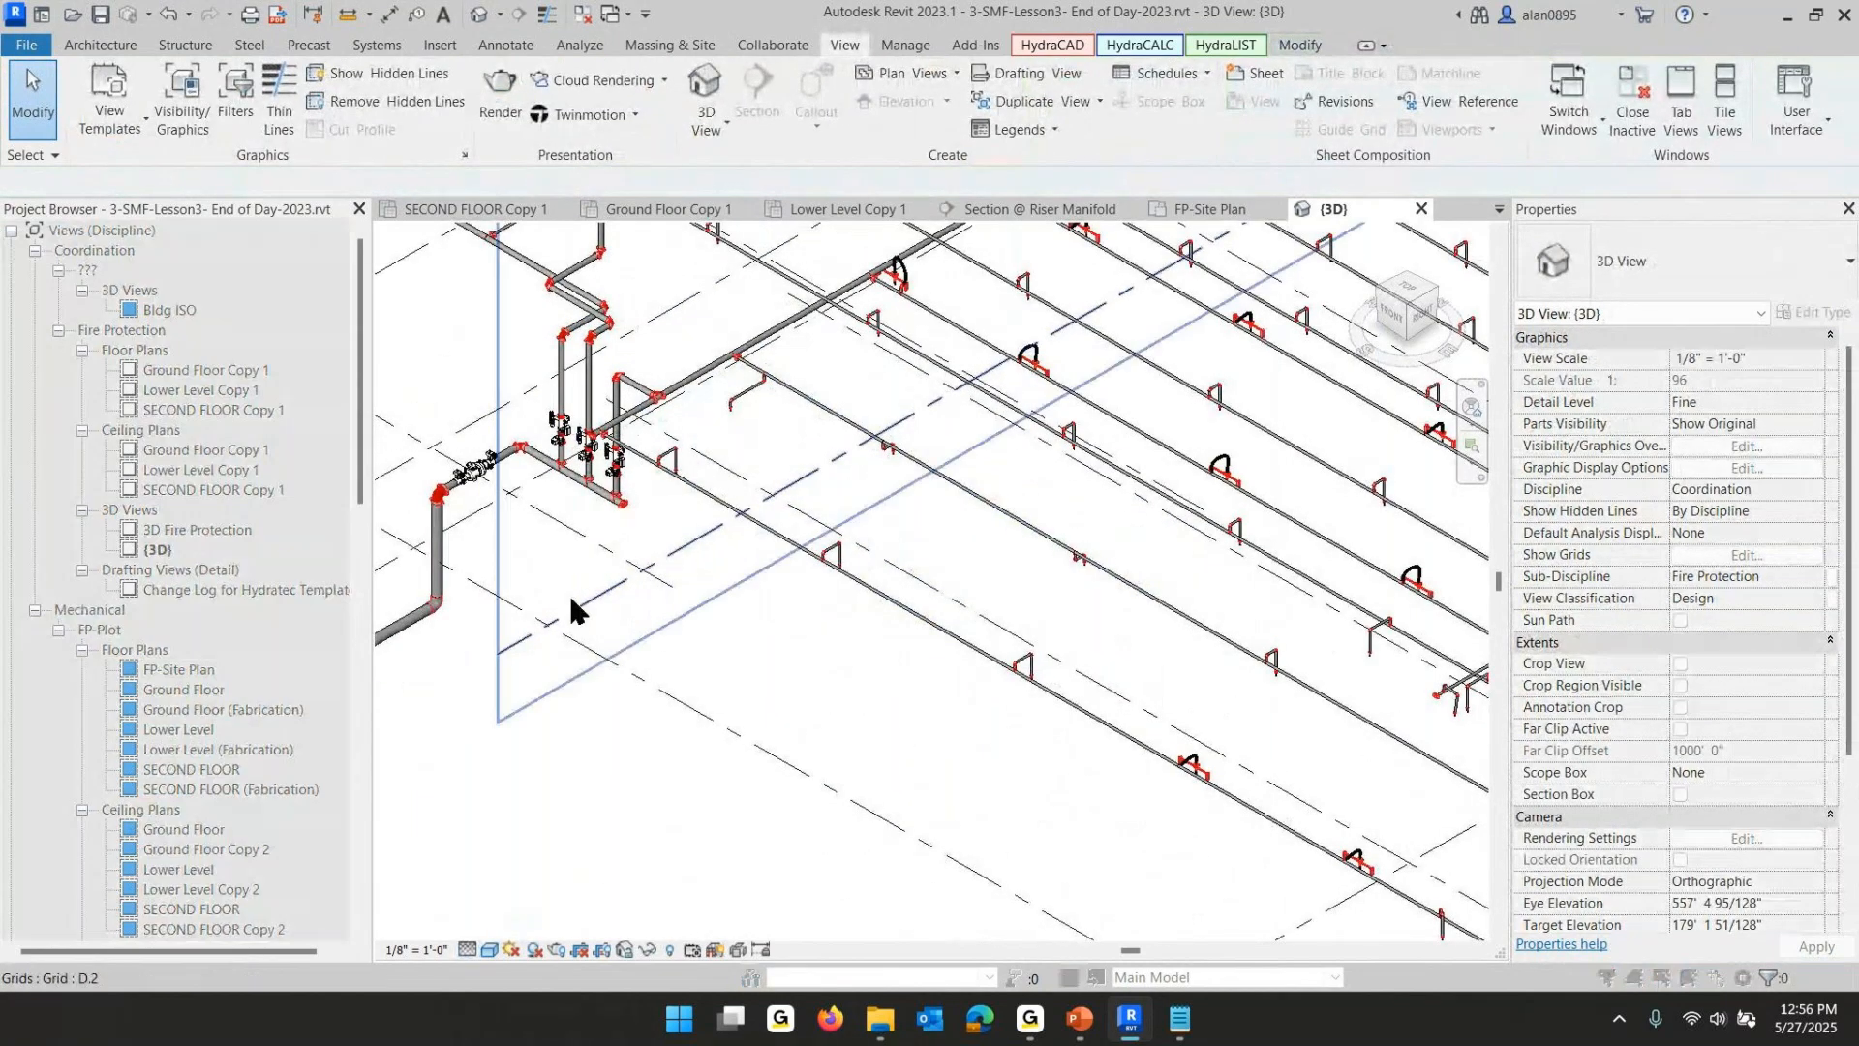
pyautogui.click(421, 629)
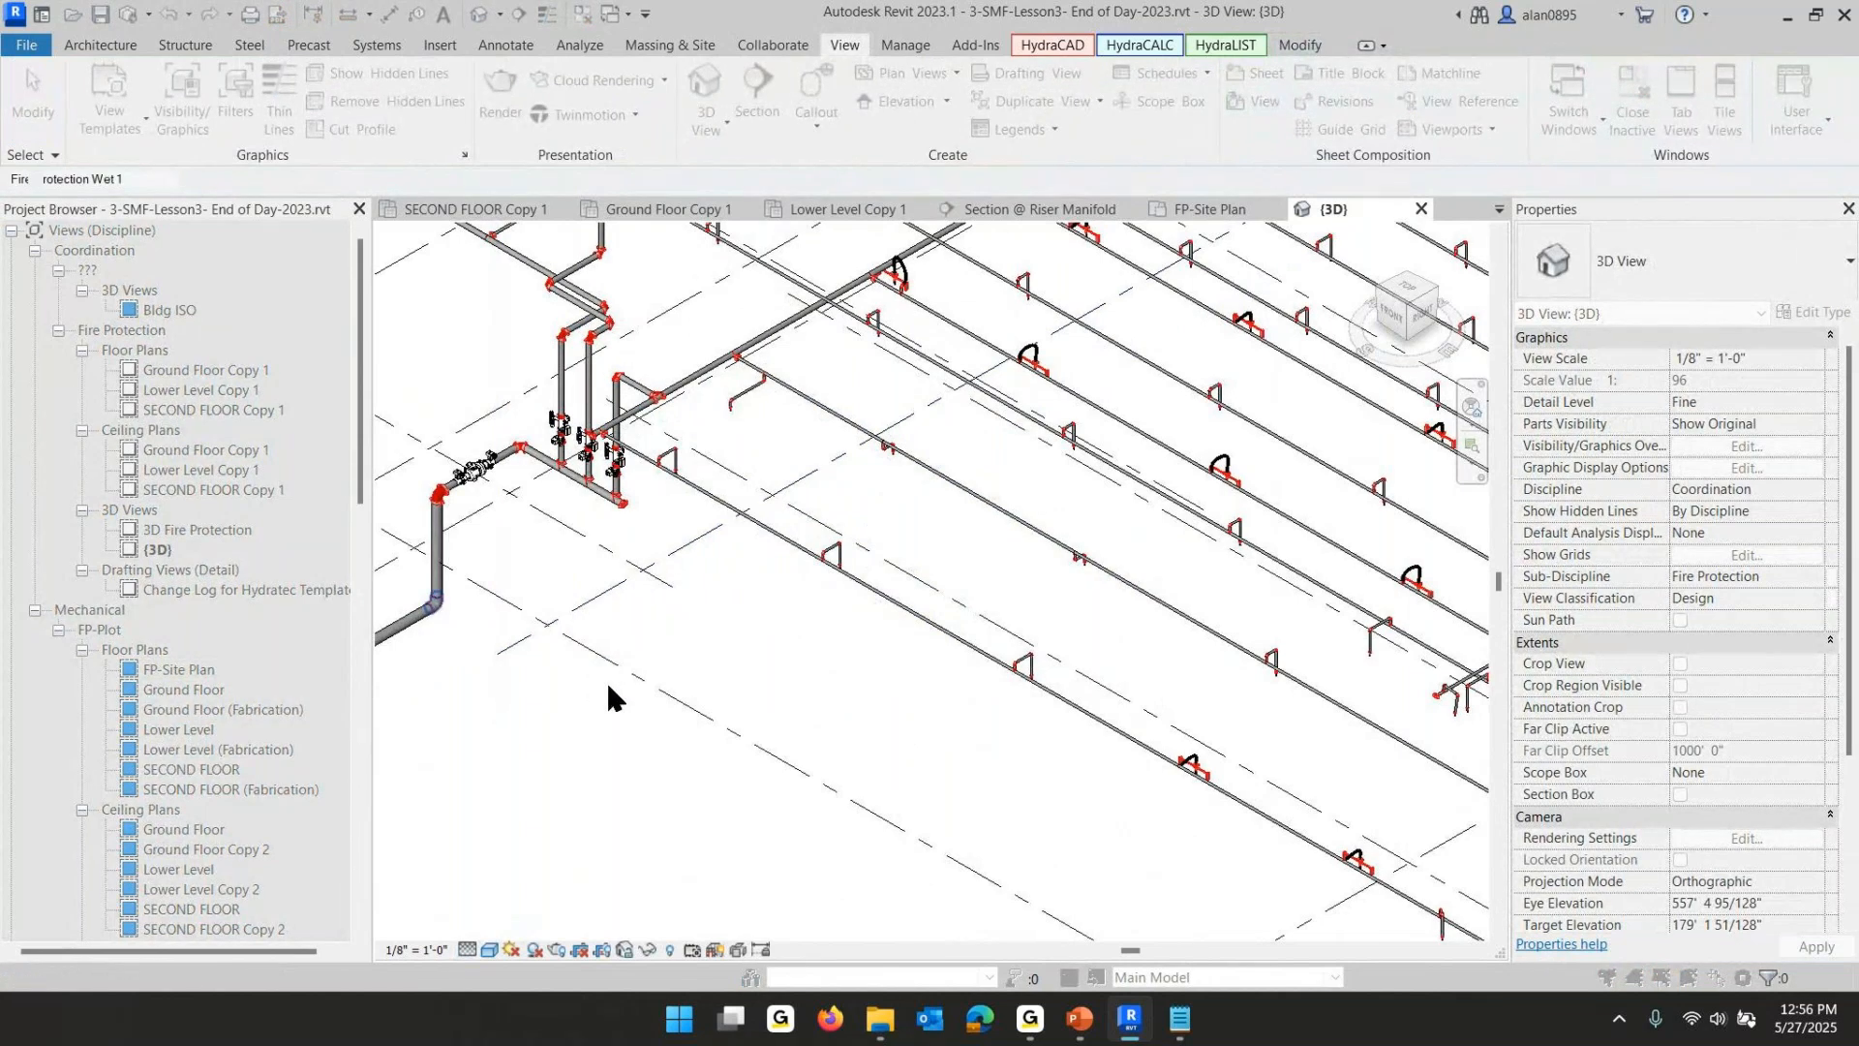
pyautogui.scroll(-5, 624, 688)
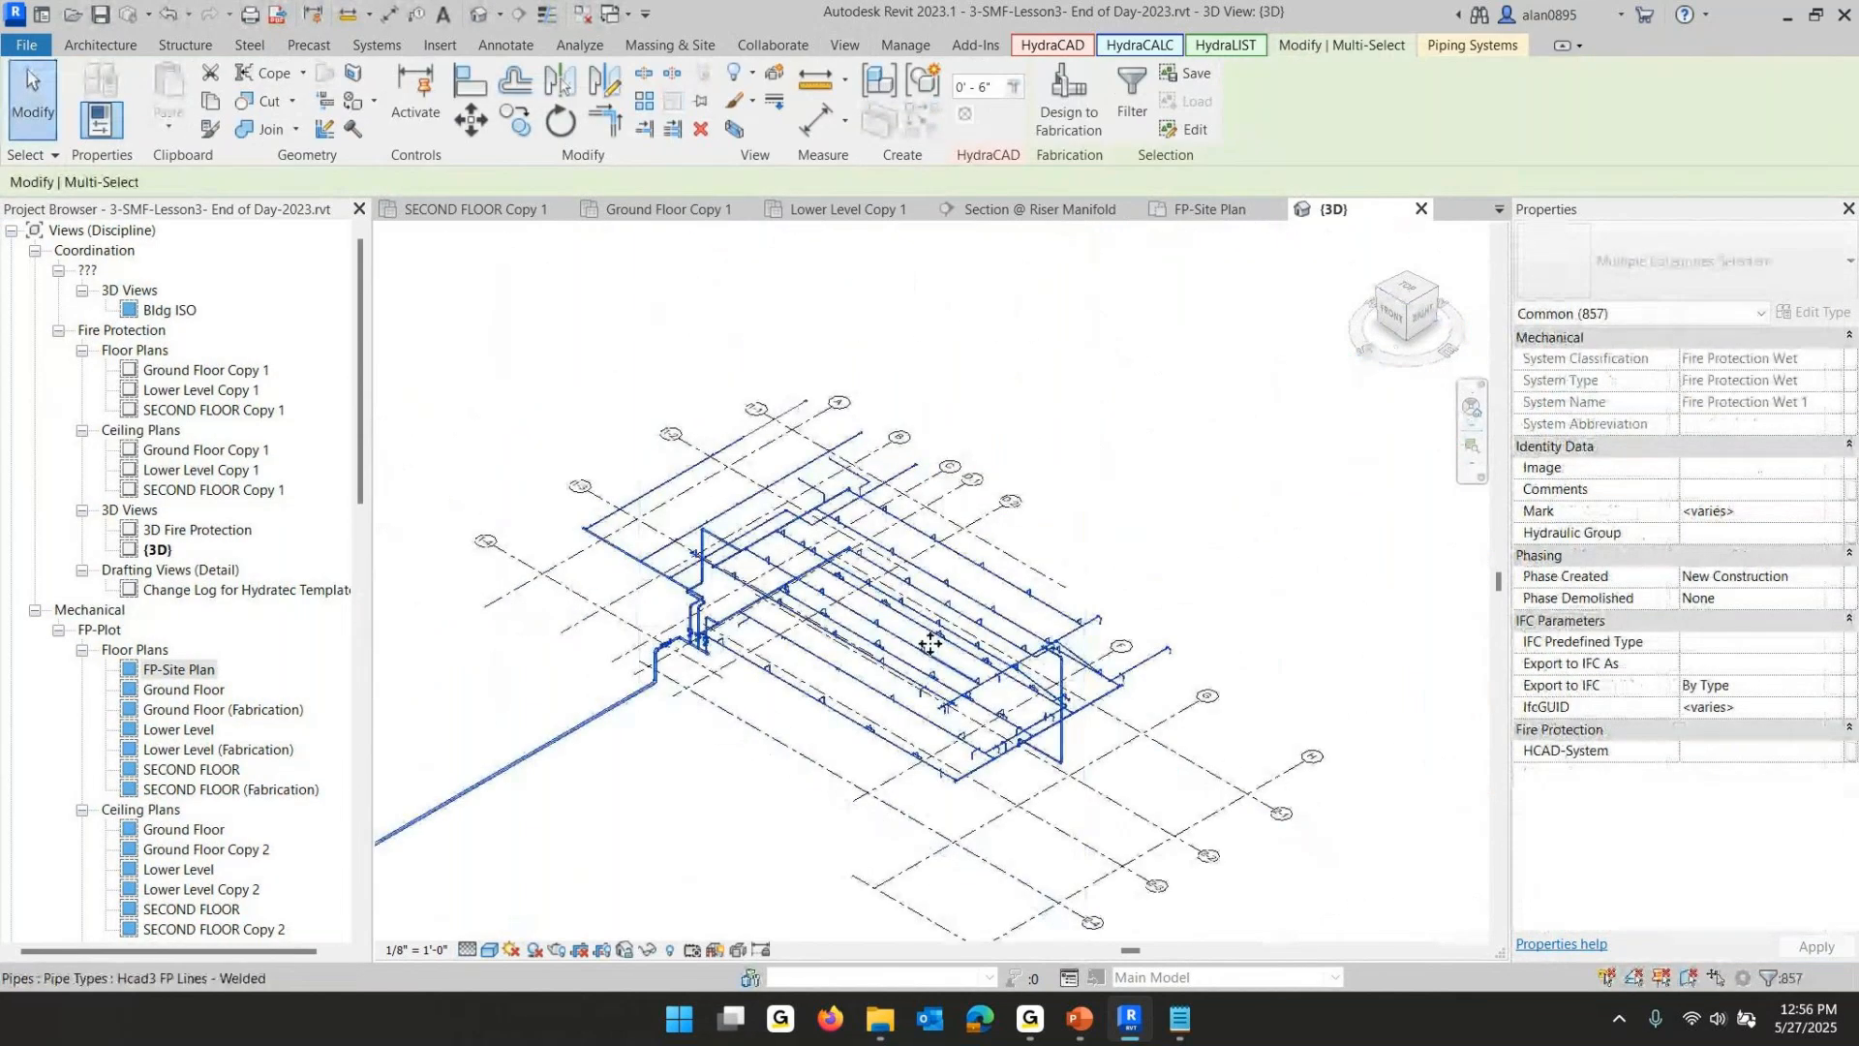
pyautogui.scroll(2, 926, 635)
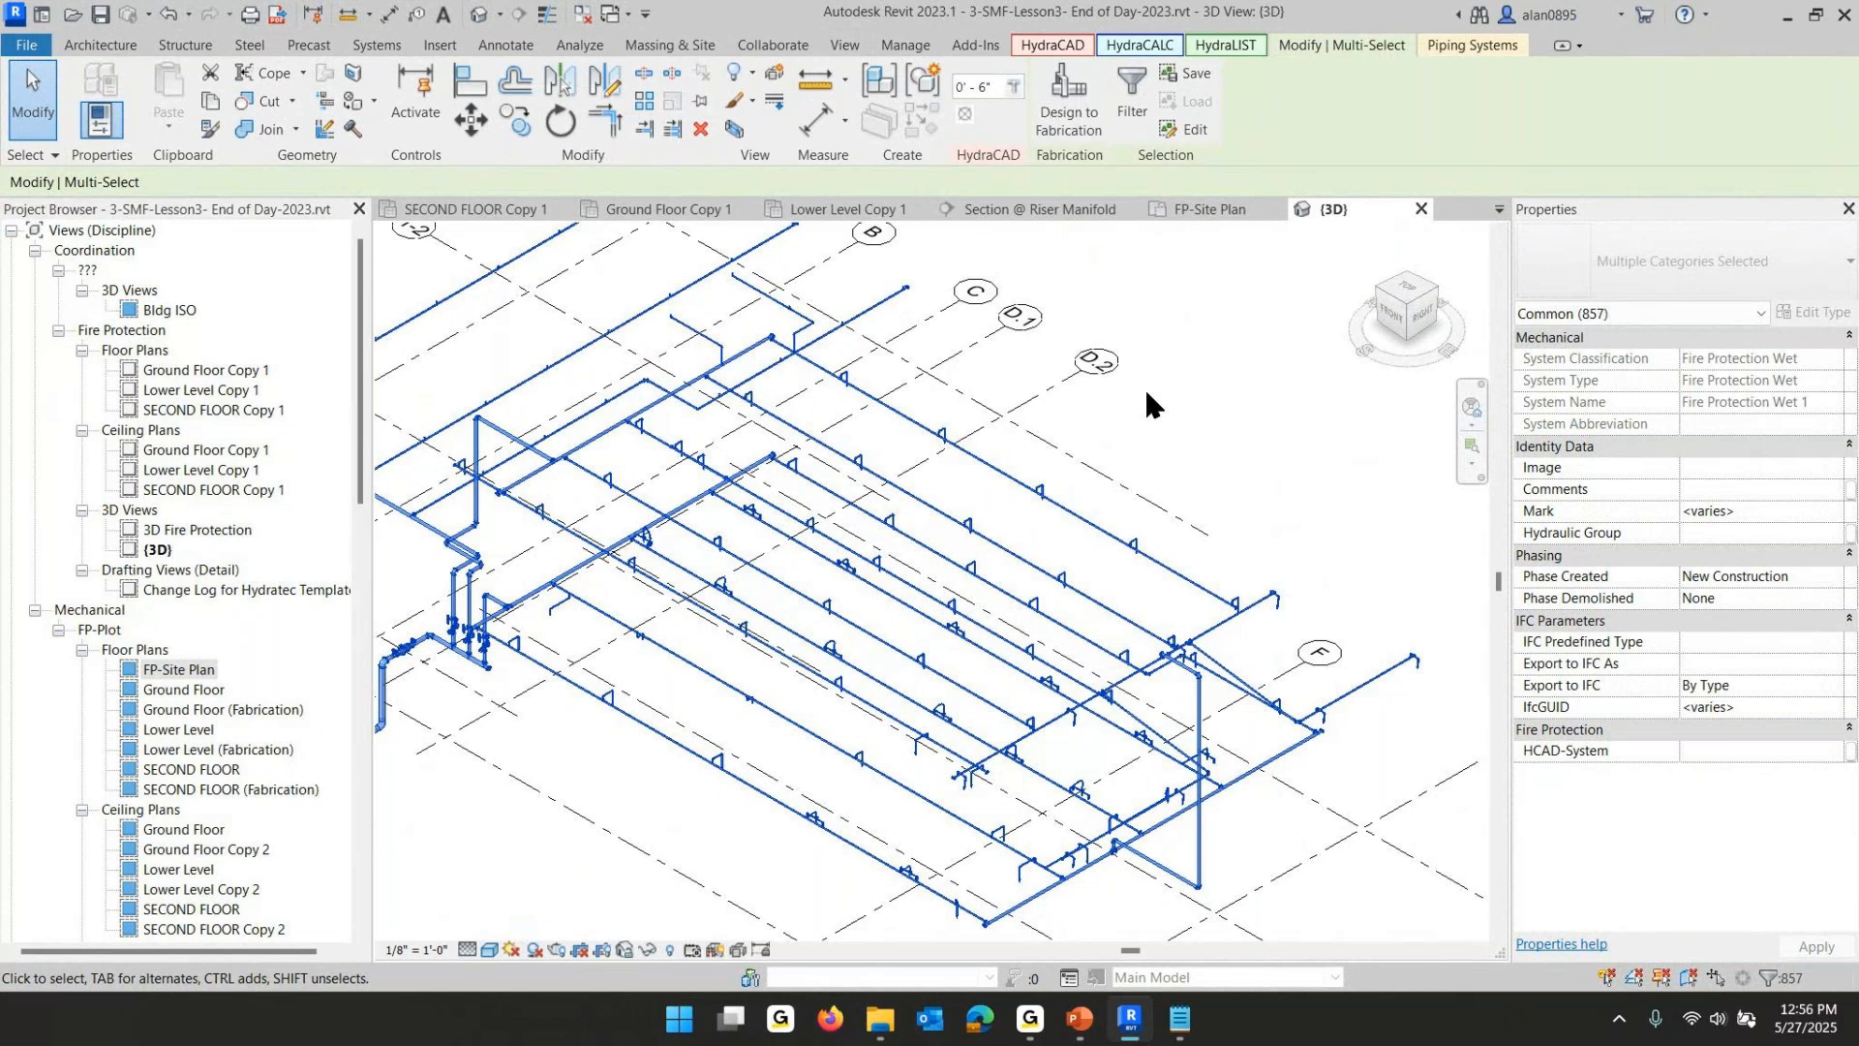
# - Switch to the SECOND FLOOR Copy 1 ceiling plan and open the HydraCALC Setup dialog
pyautogui.click(461, 209)
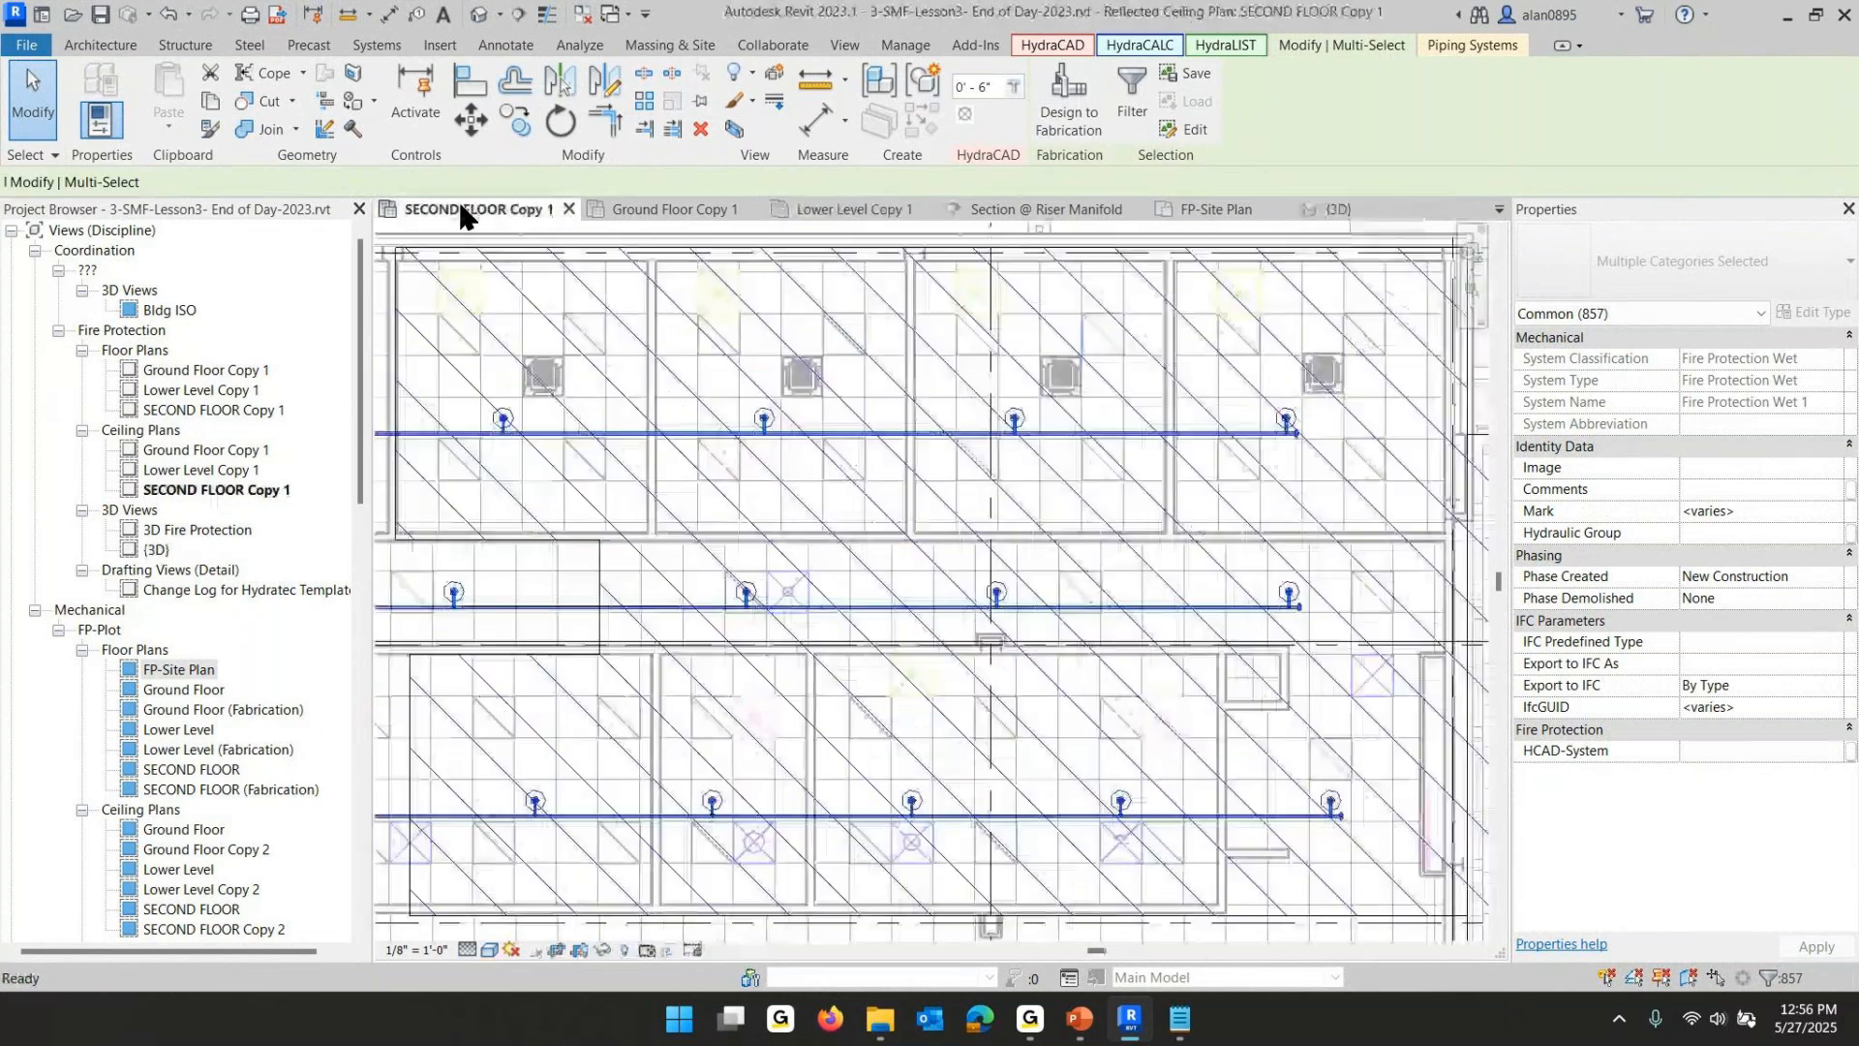
pyautogui.scroll(2, 968, 605)
pyautogui.scroll(-2, 978, 600)
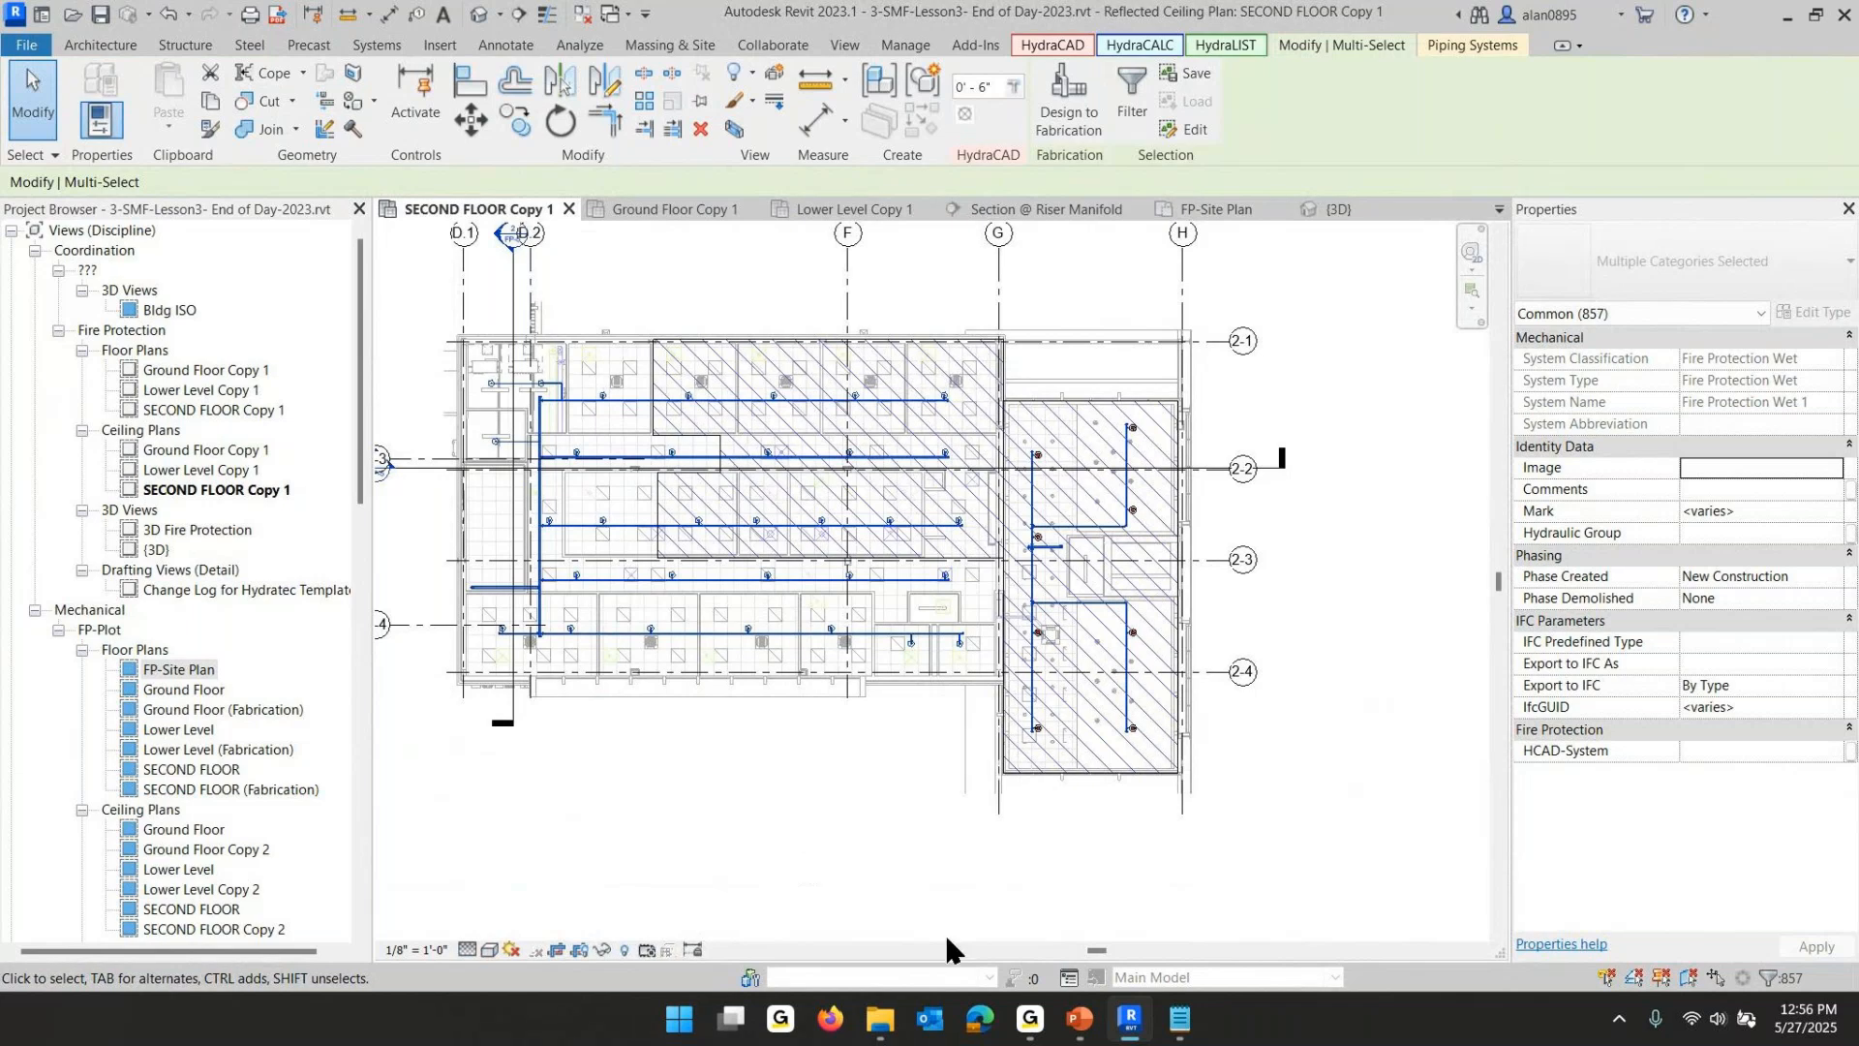
pyautogui.click(1137, 43)
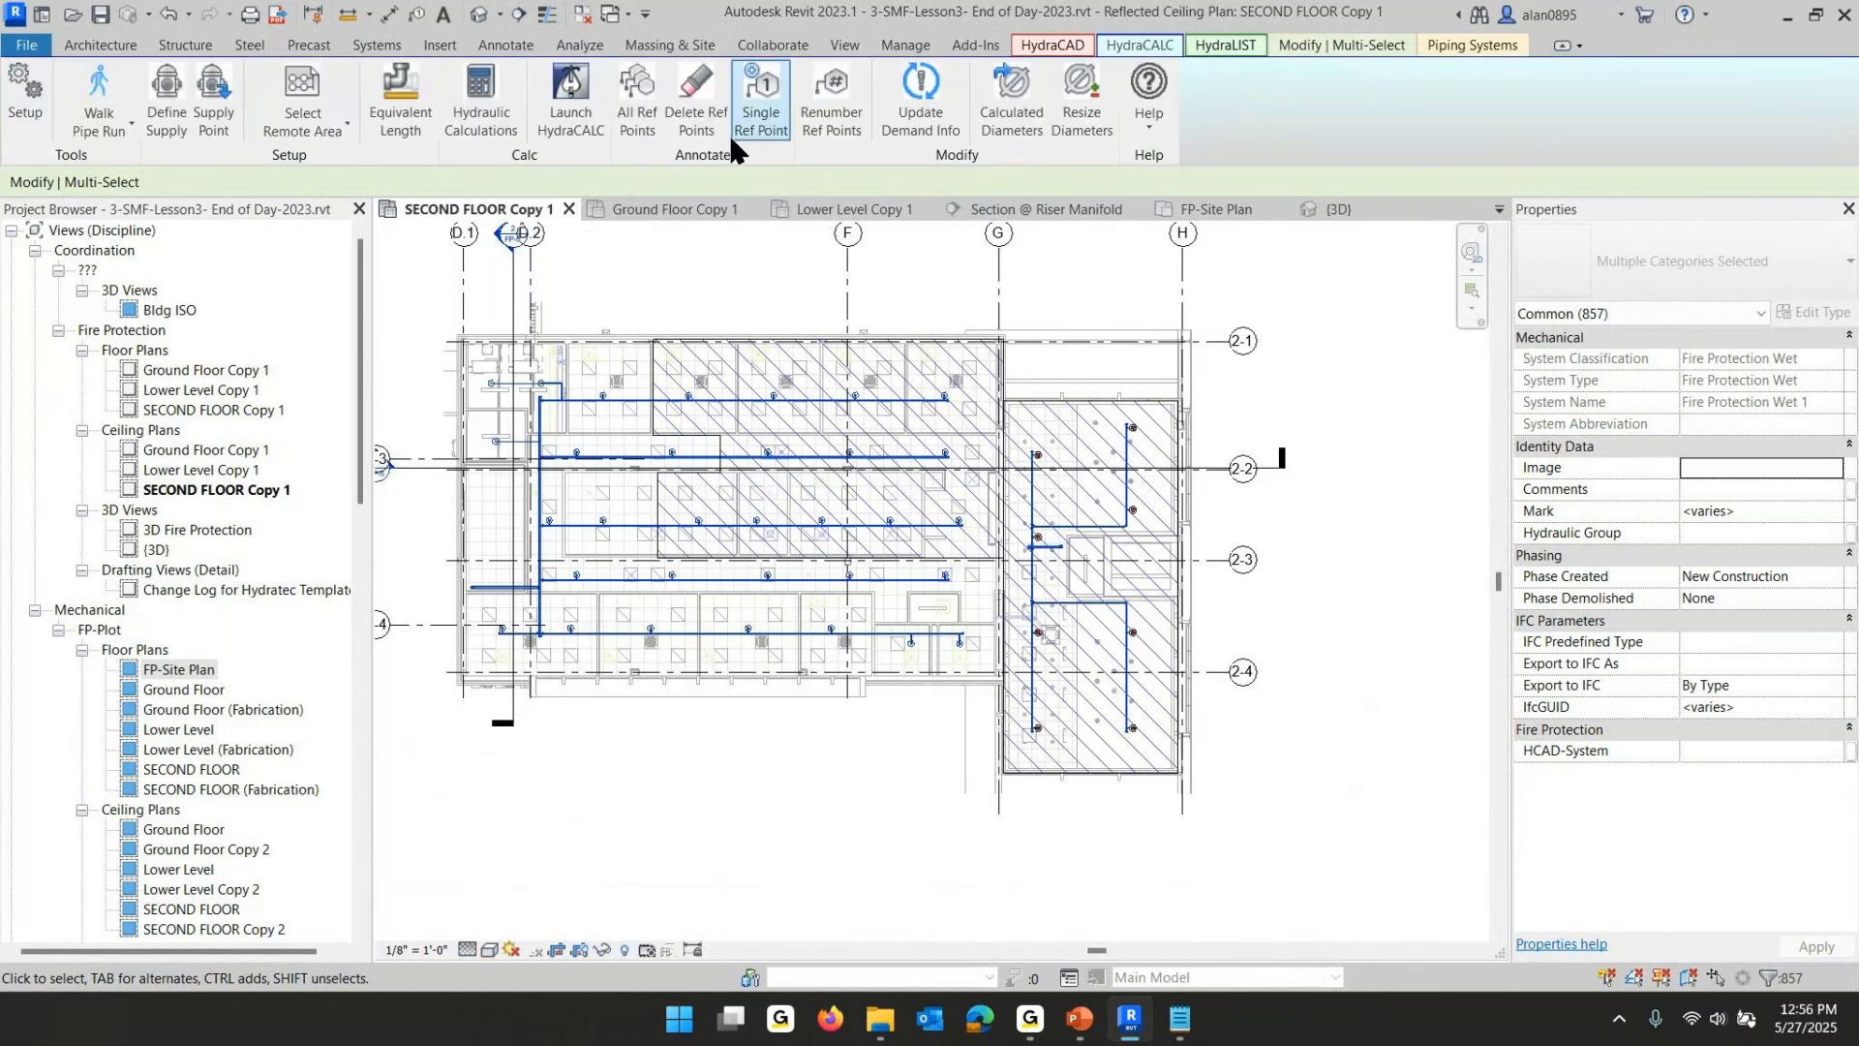
pyautogui.click(482, 96)
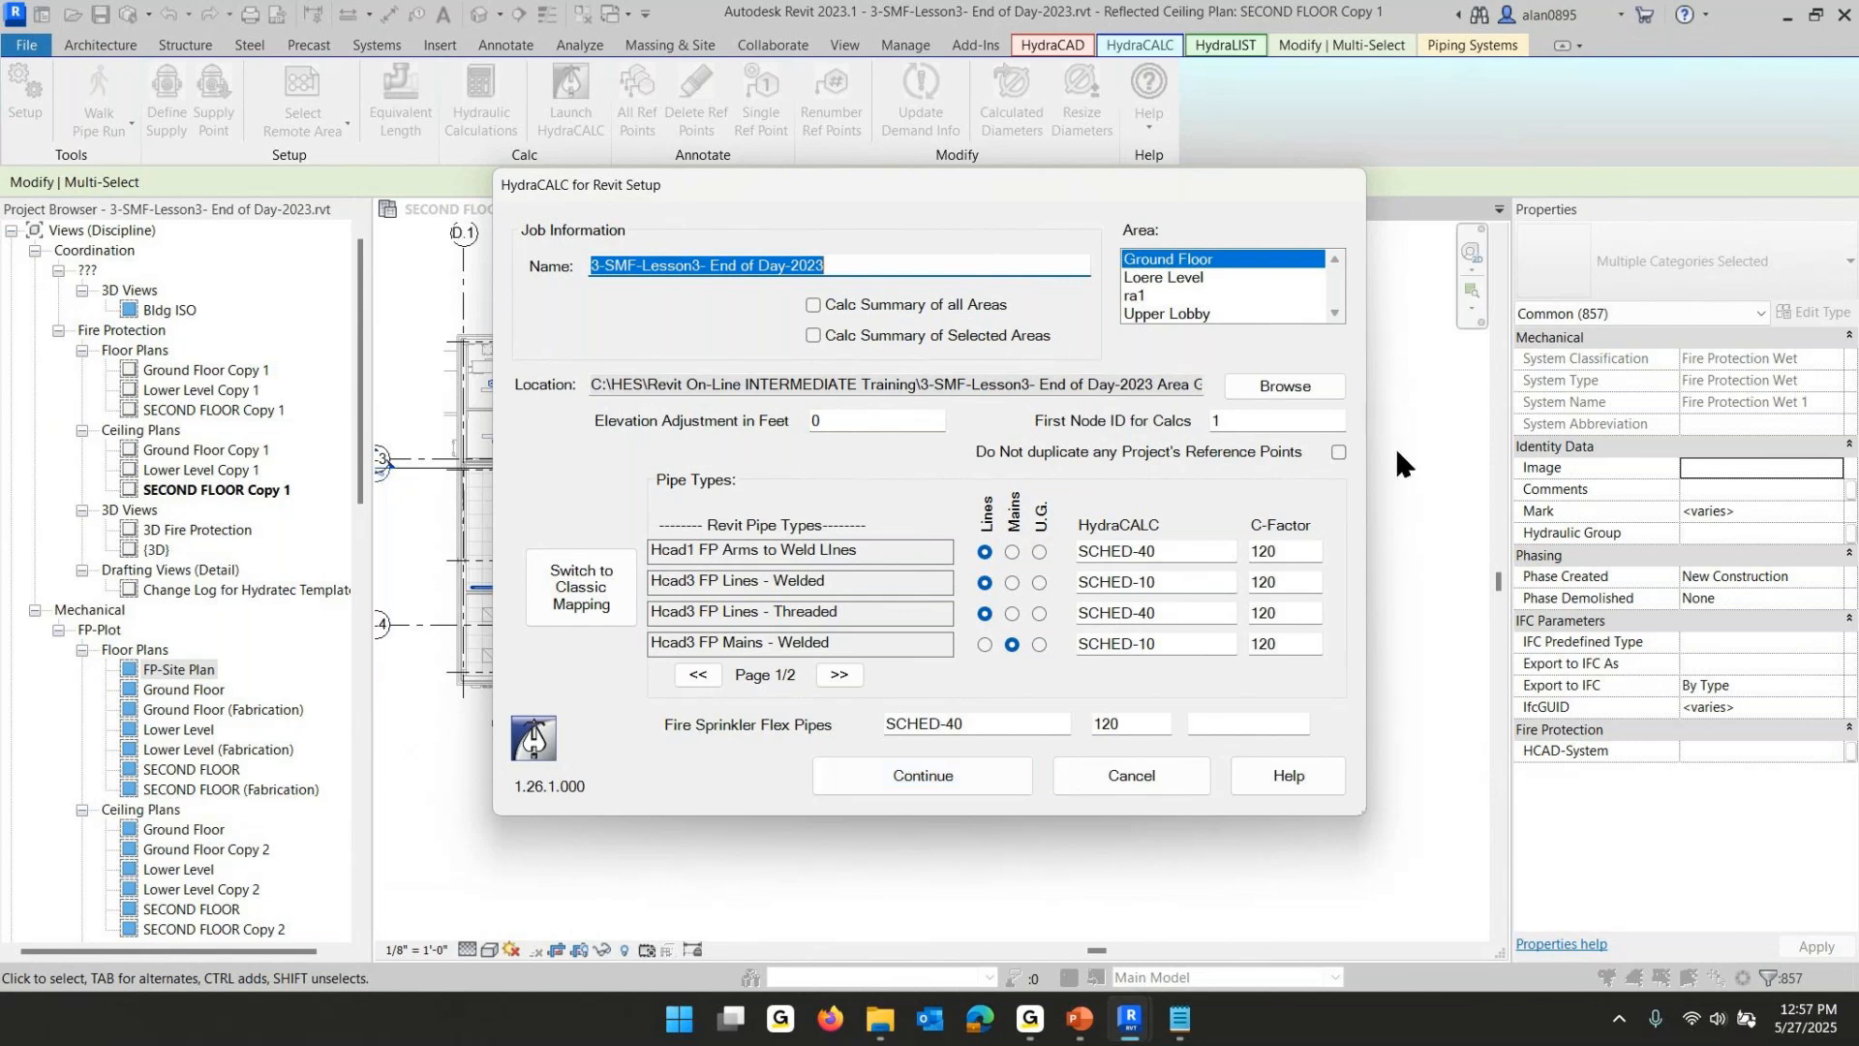
# - Enable Calc Summary of all Areas and review the second page of pipe type mappings
pyautogui.click(813, 306)
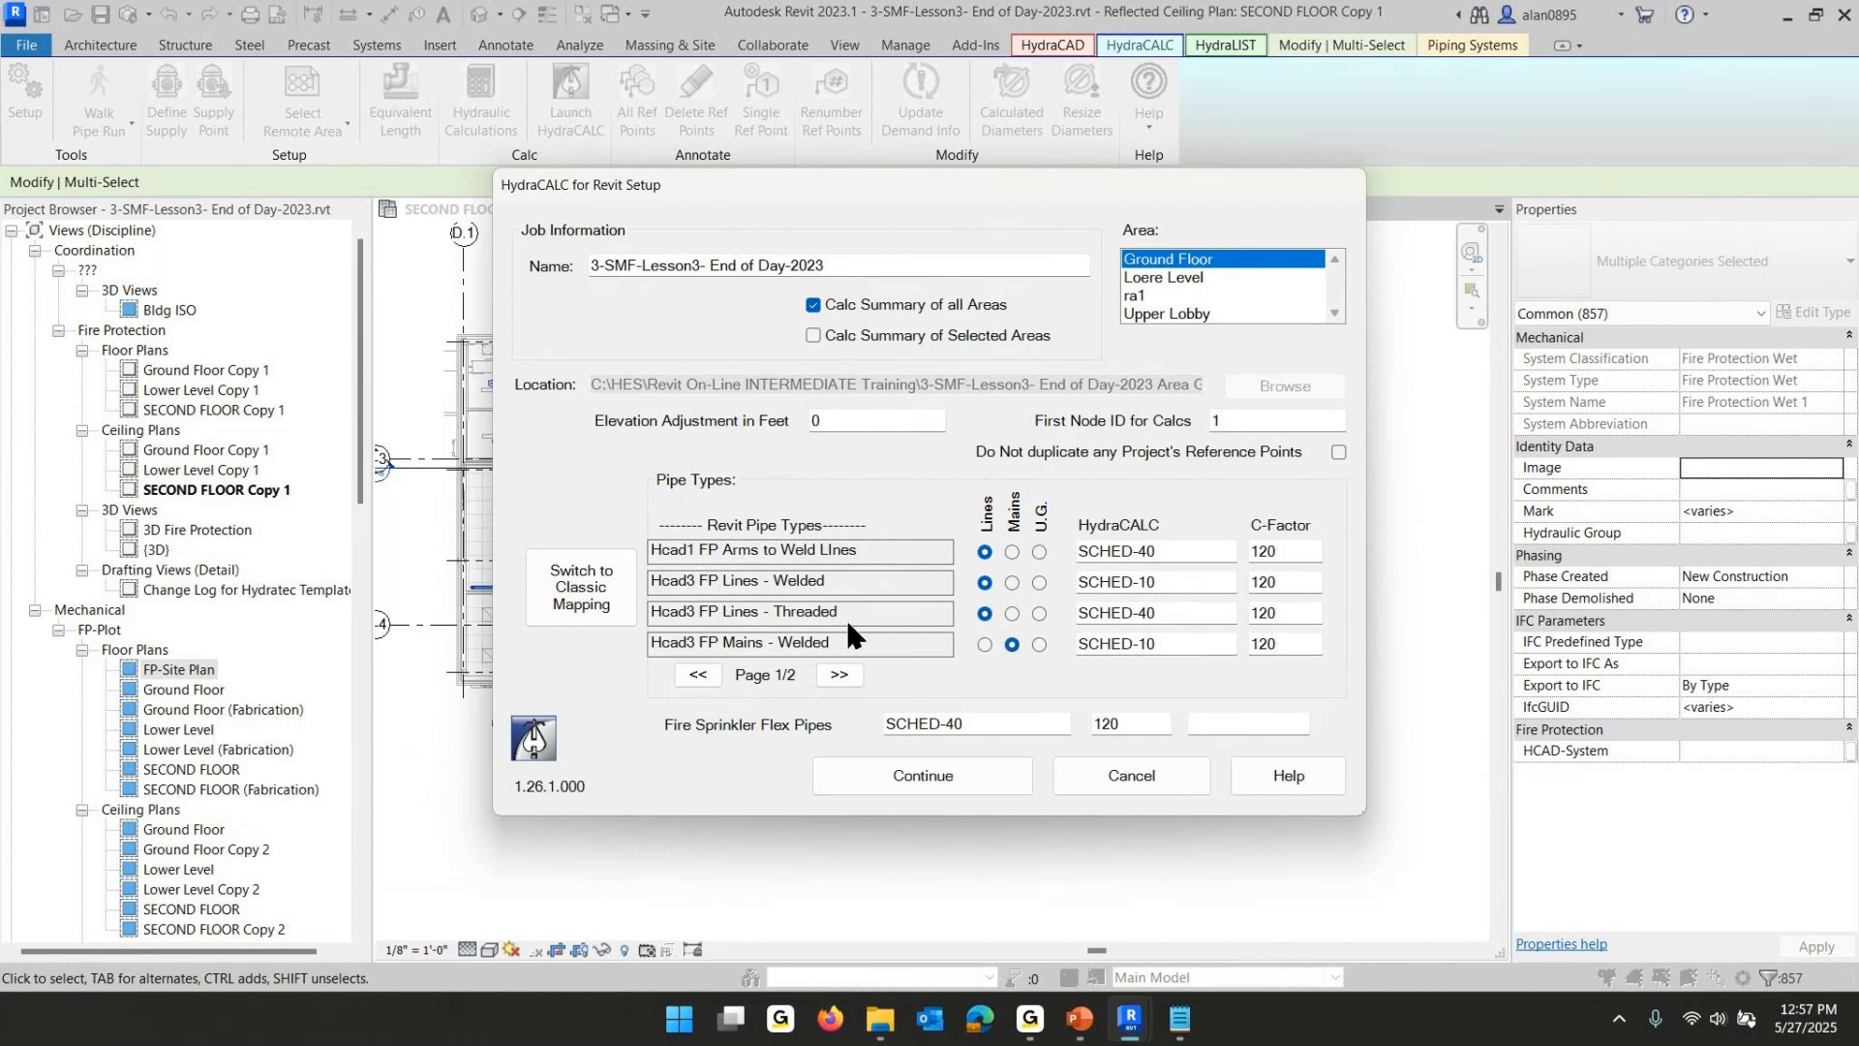
pyautogui.click(841, 672)
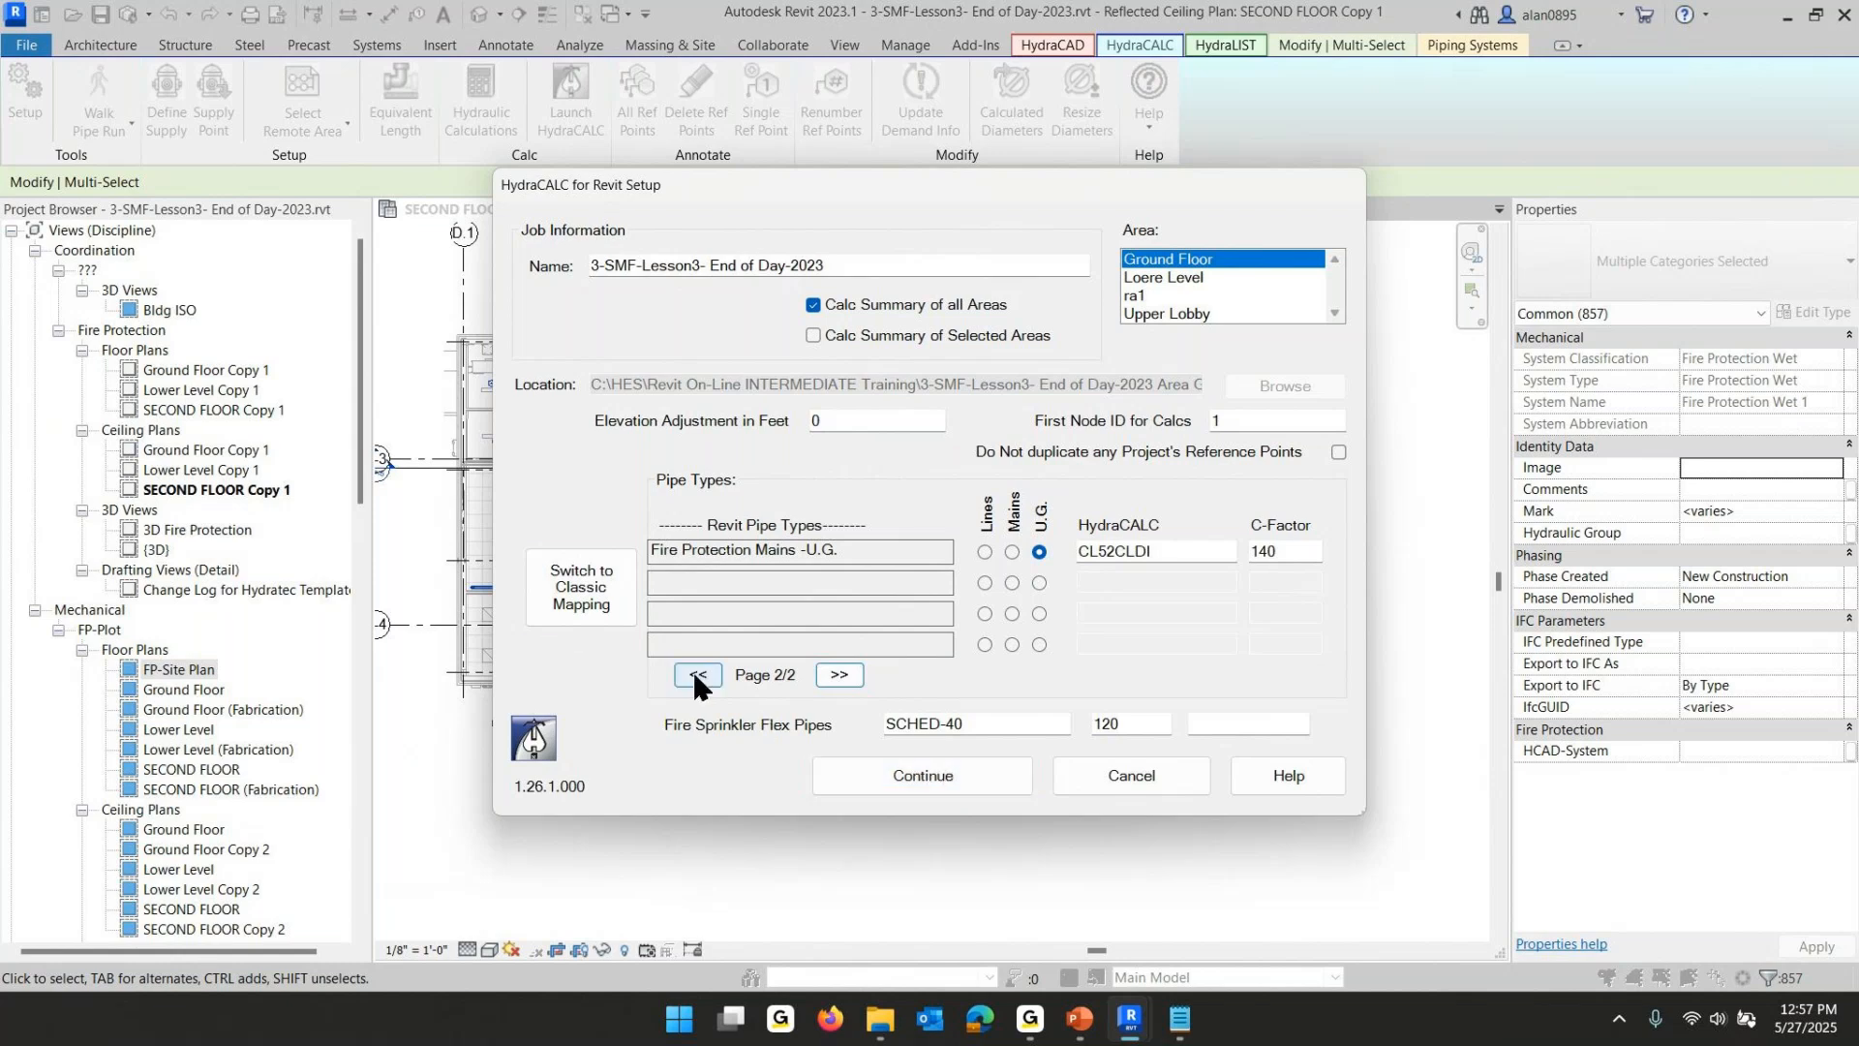
# - In classic mapping, load and apply the default settings for the Fire Protection Mains -U.G. pipe type
pyautogui.click(574, 612)
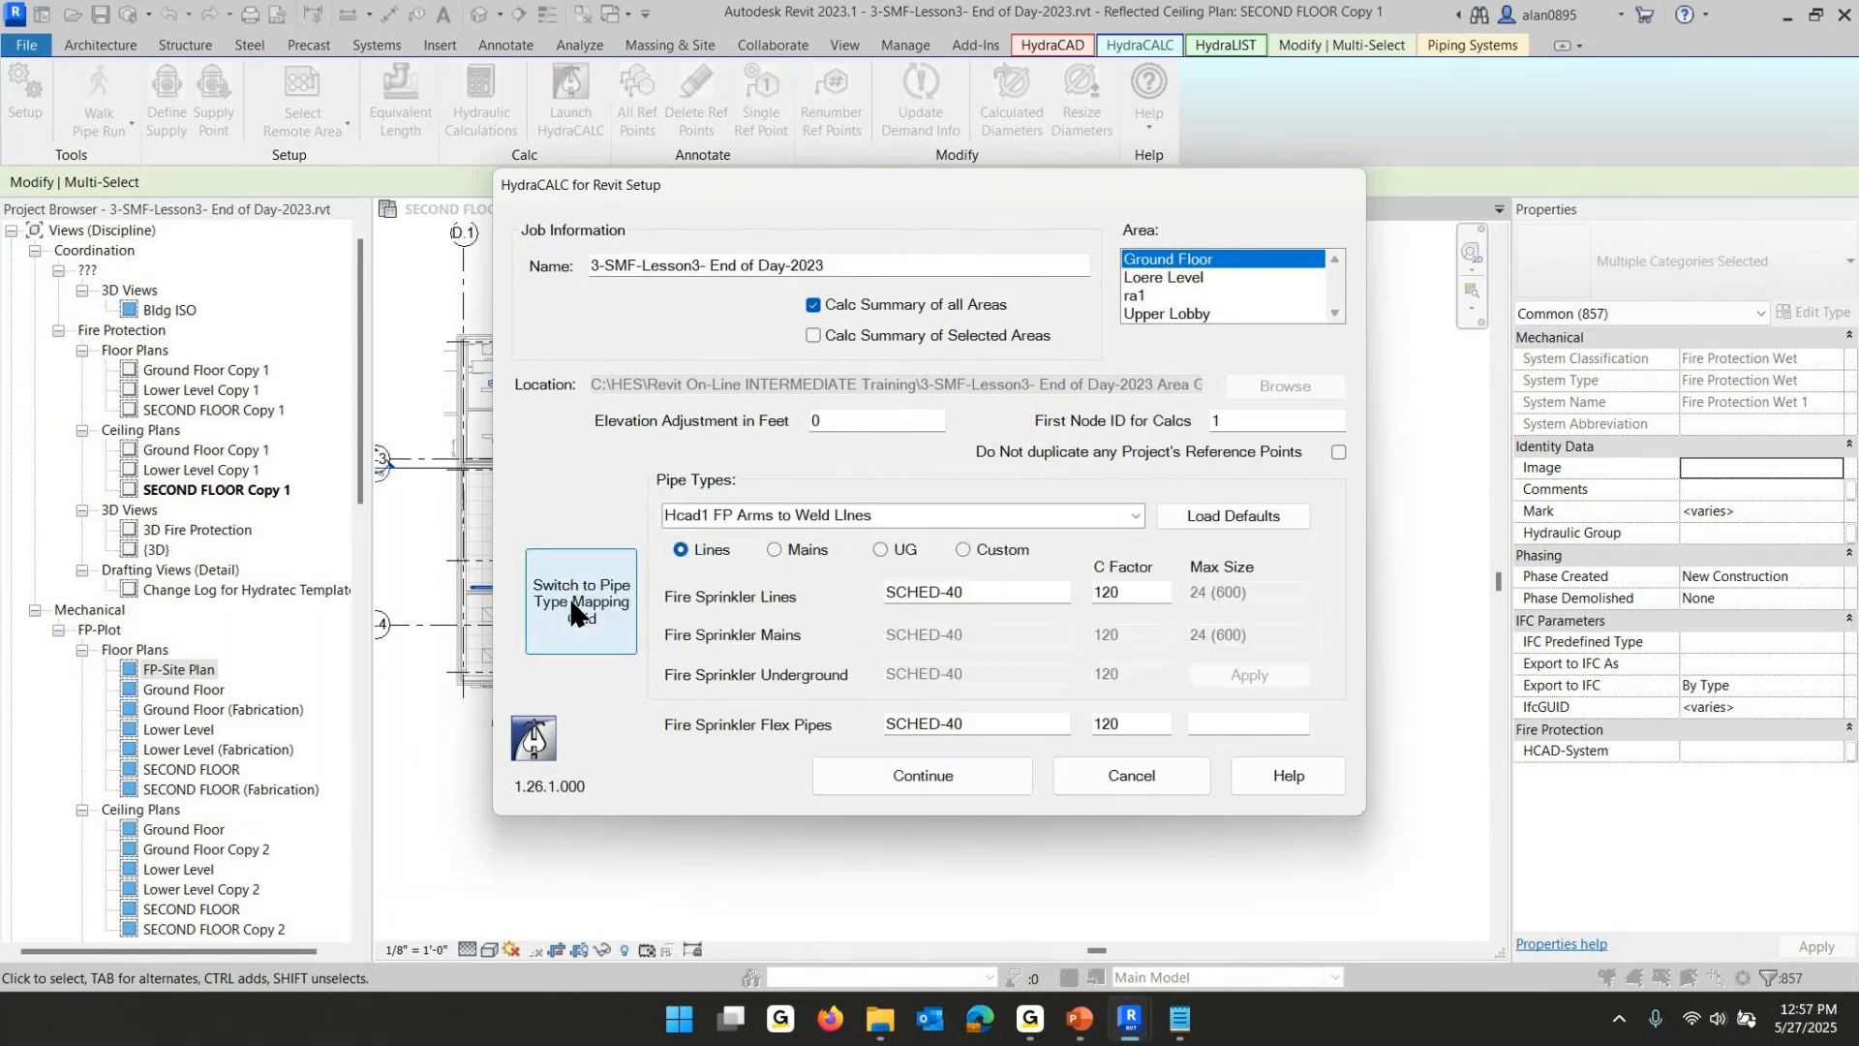
pyautogui.click(1131, 516)
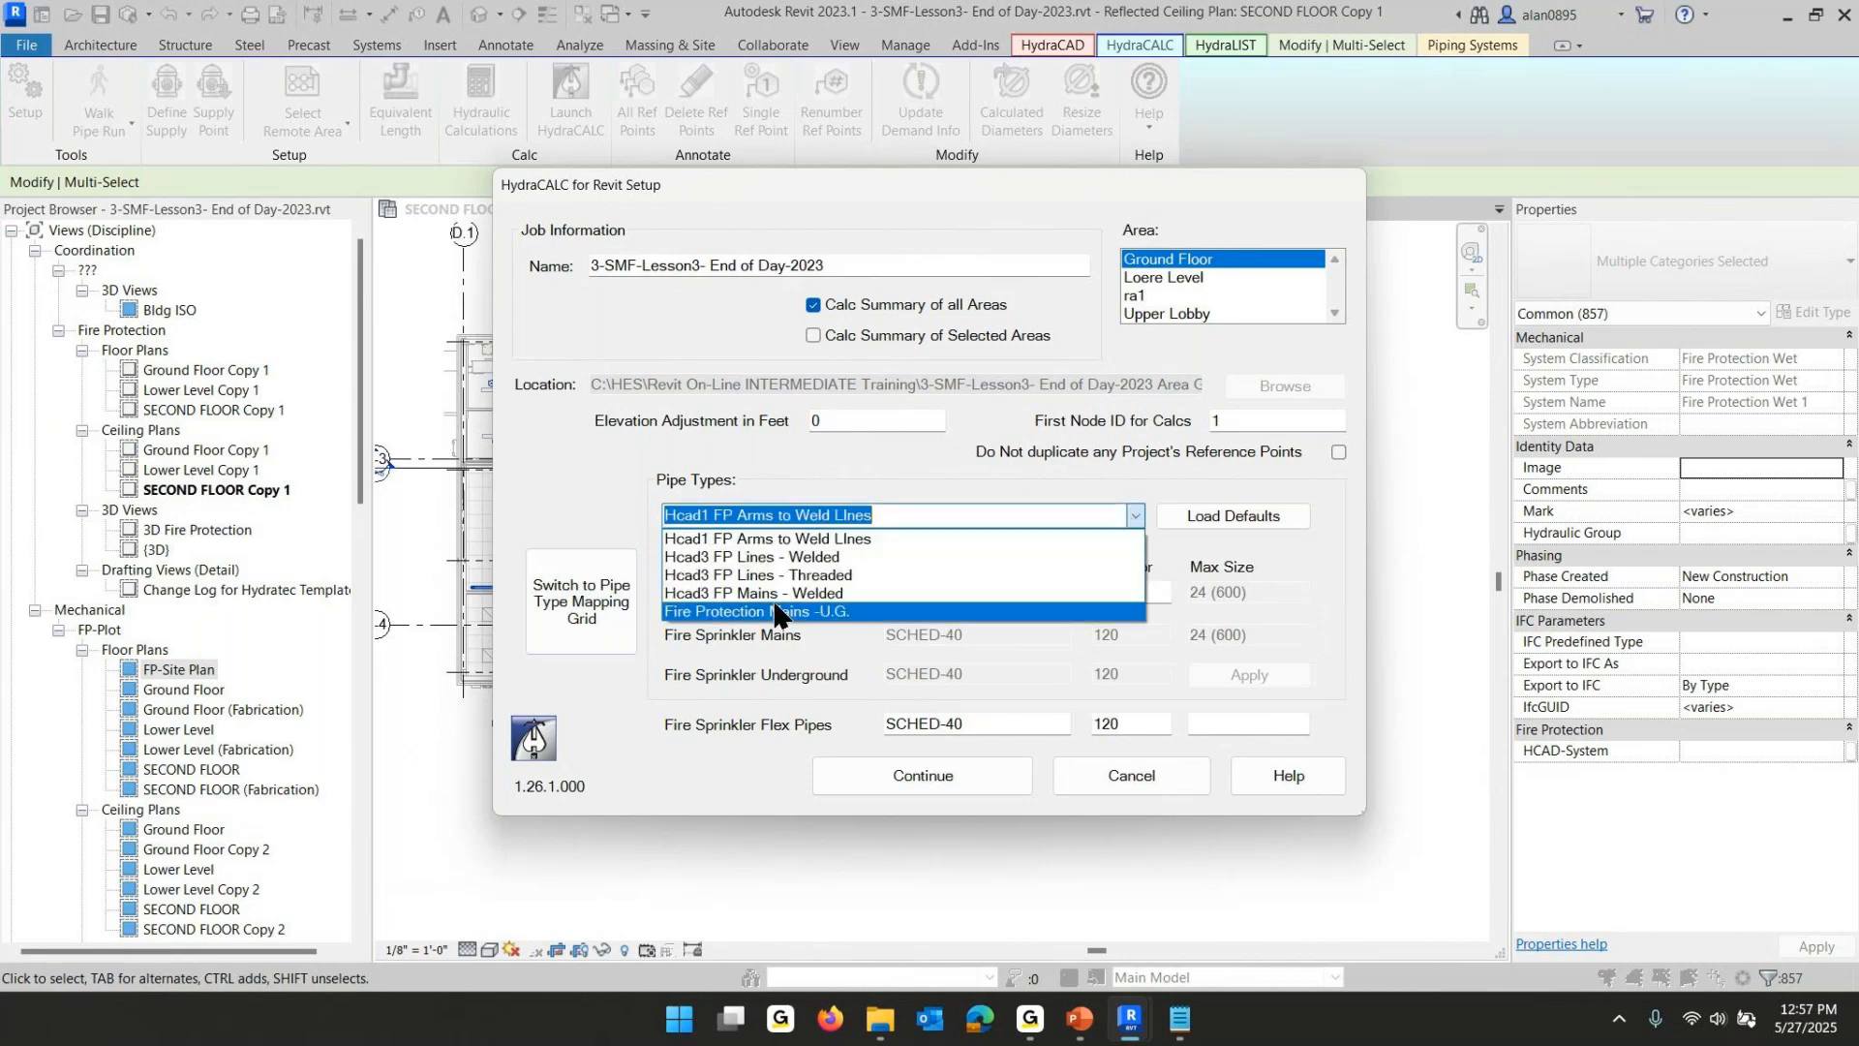
pyautogui.click(779, 625)
pyautogui.click(1180, 519)
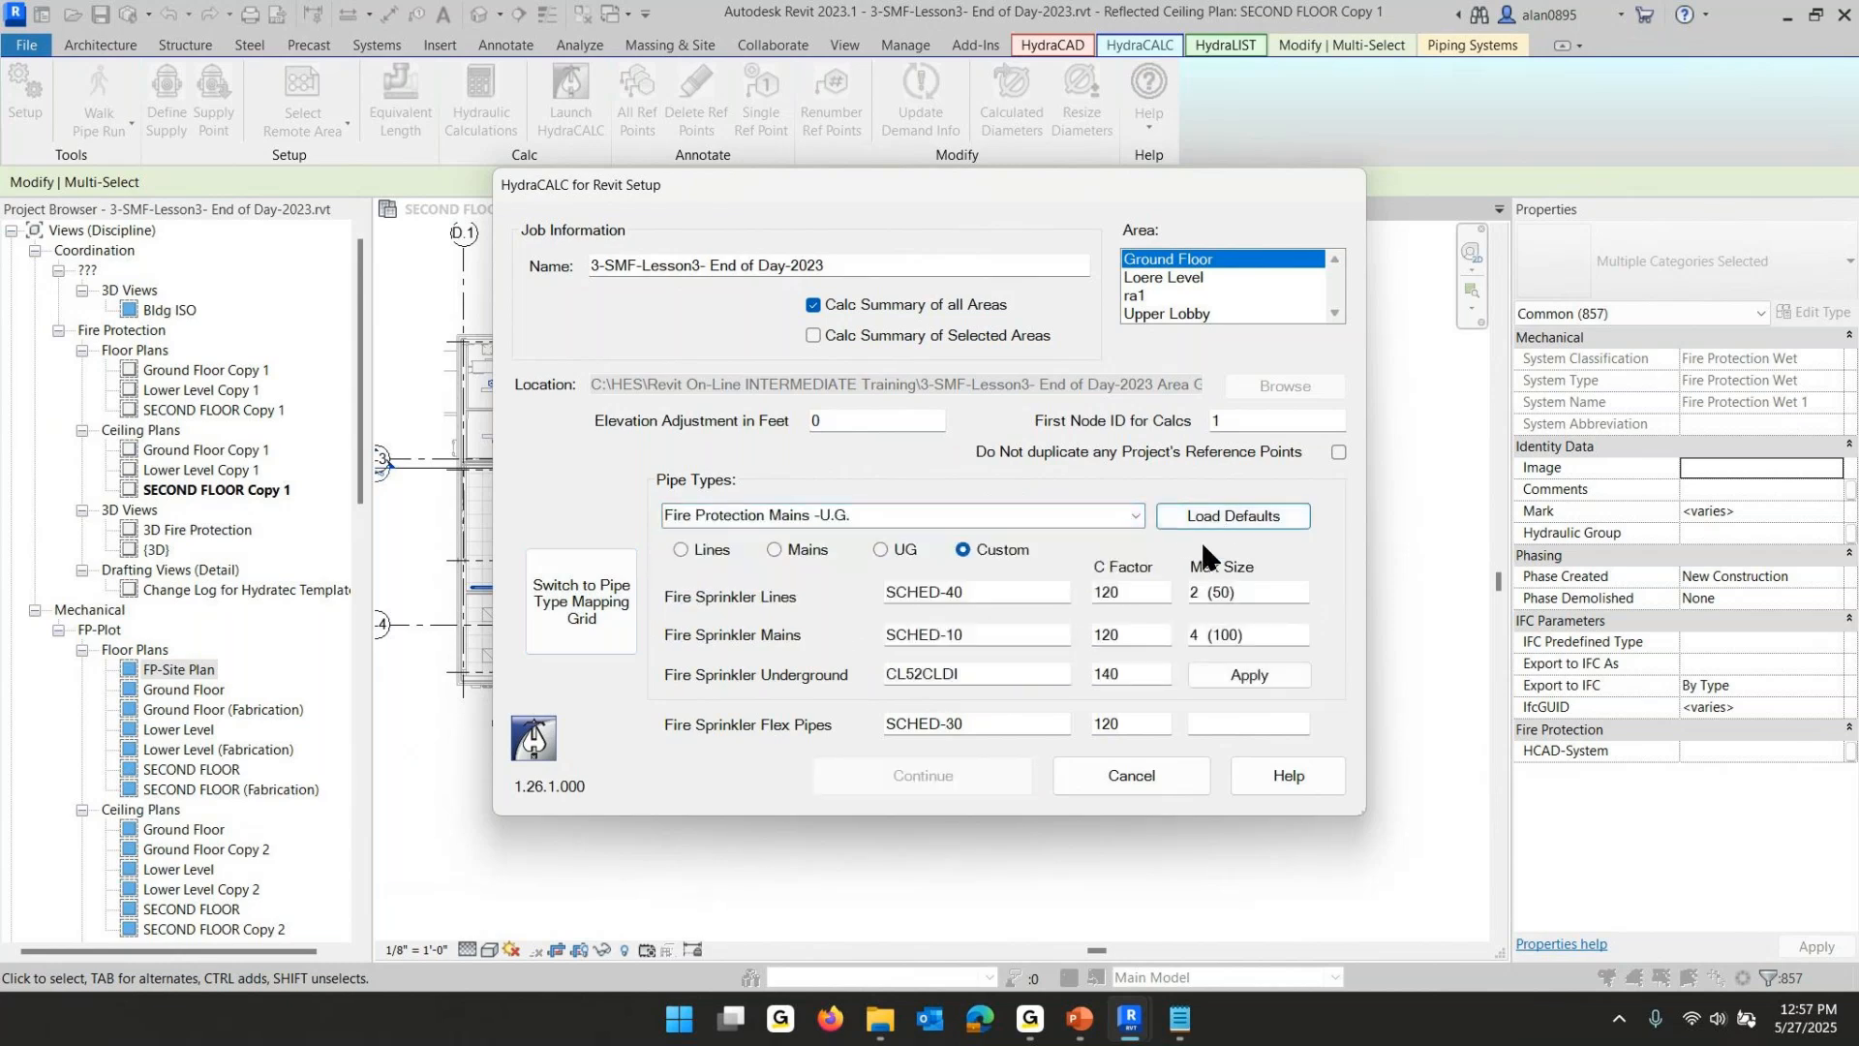
pyautogui.click(1247, 673)
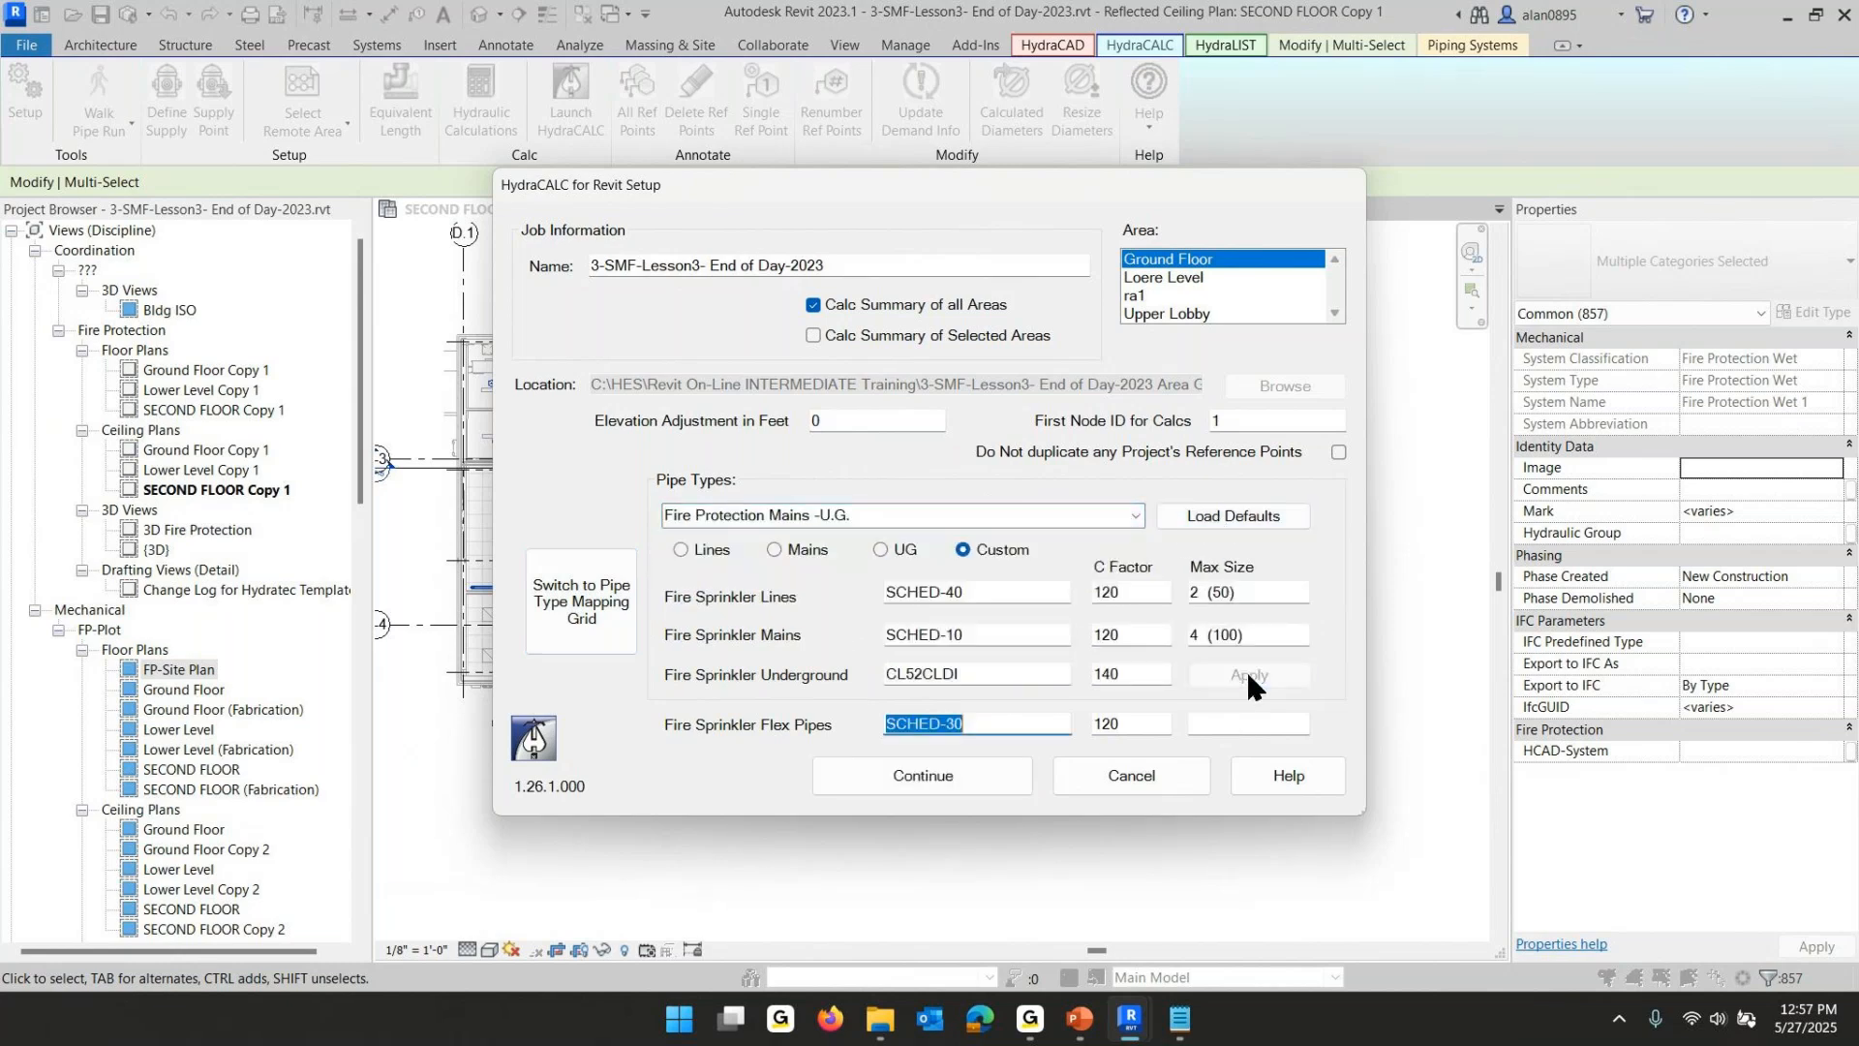
# - Mark Fire Protection Mains -U.G. as an underground (U.G.) pipe type in the mapping grid, then return to classic mapping
pyautogui.click(588, 594)
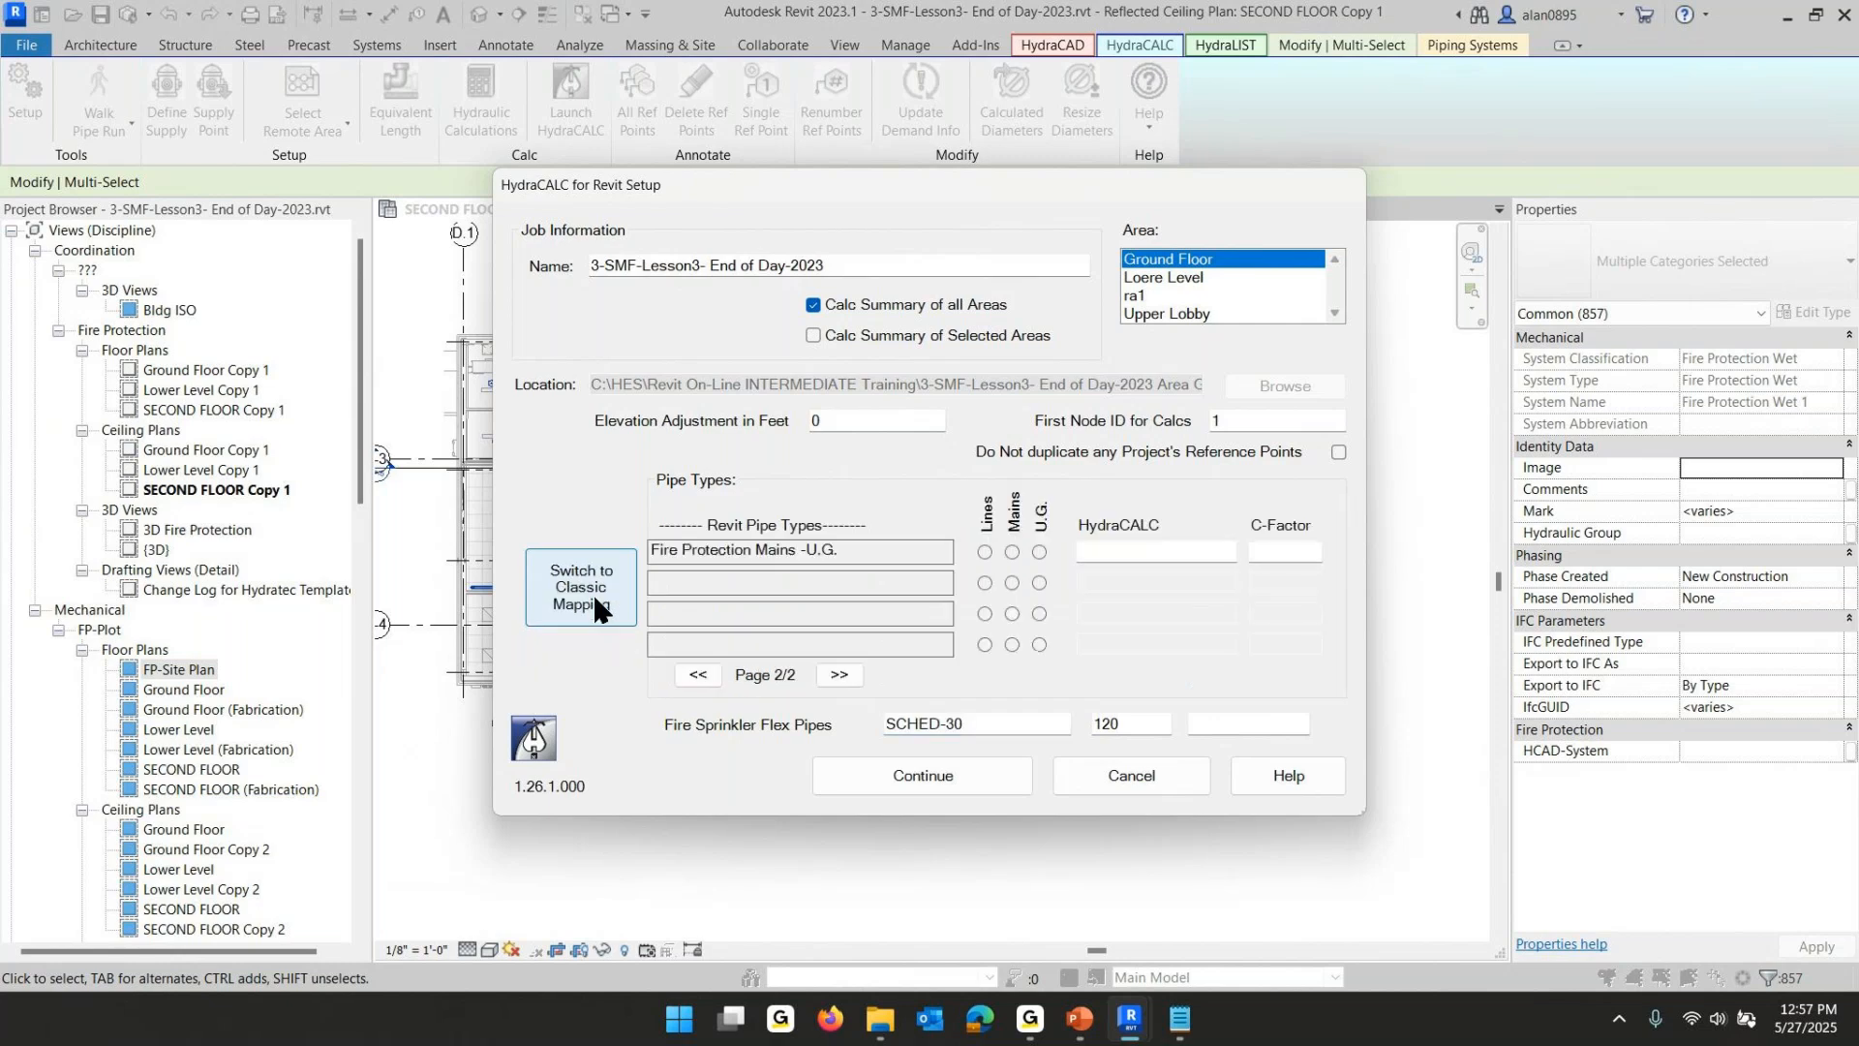
pyautogui.click(1038, 552)
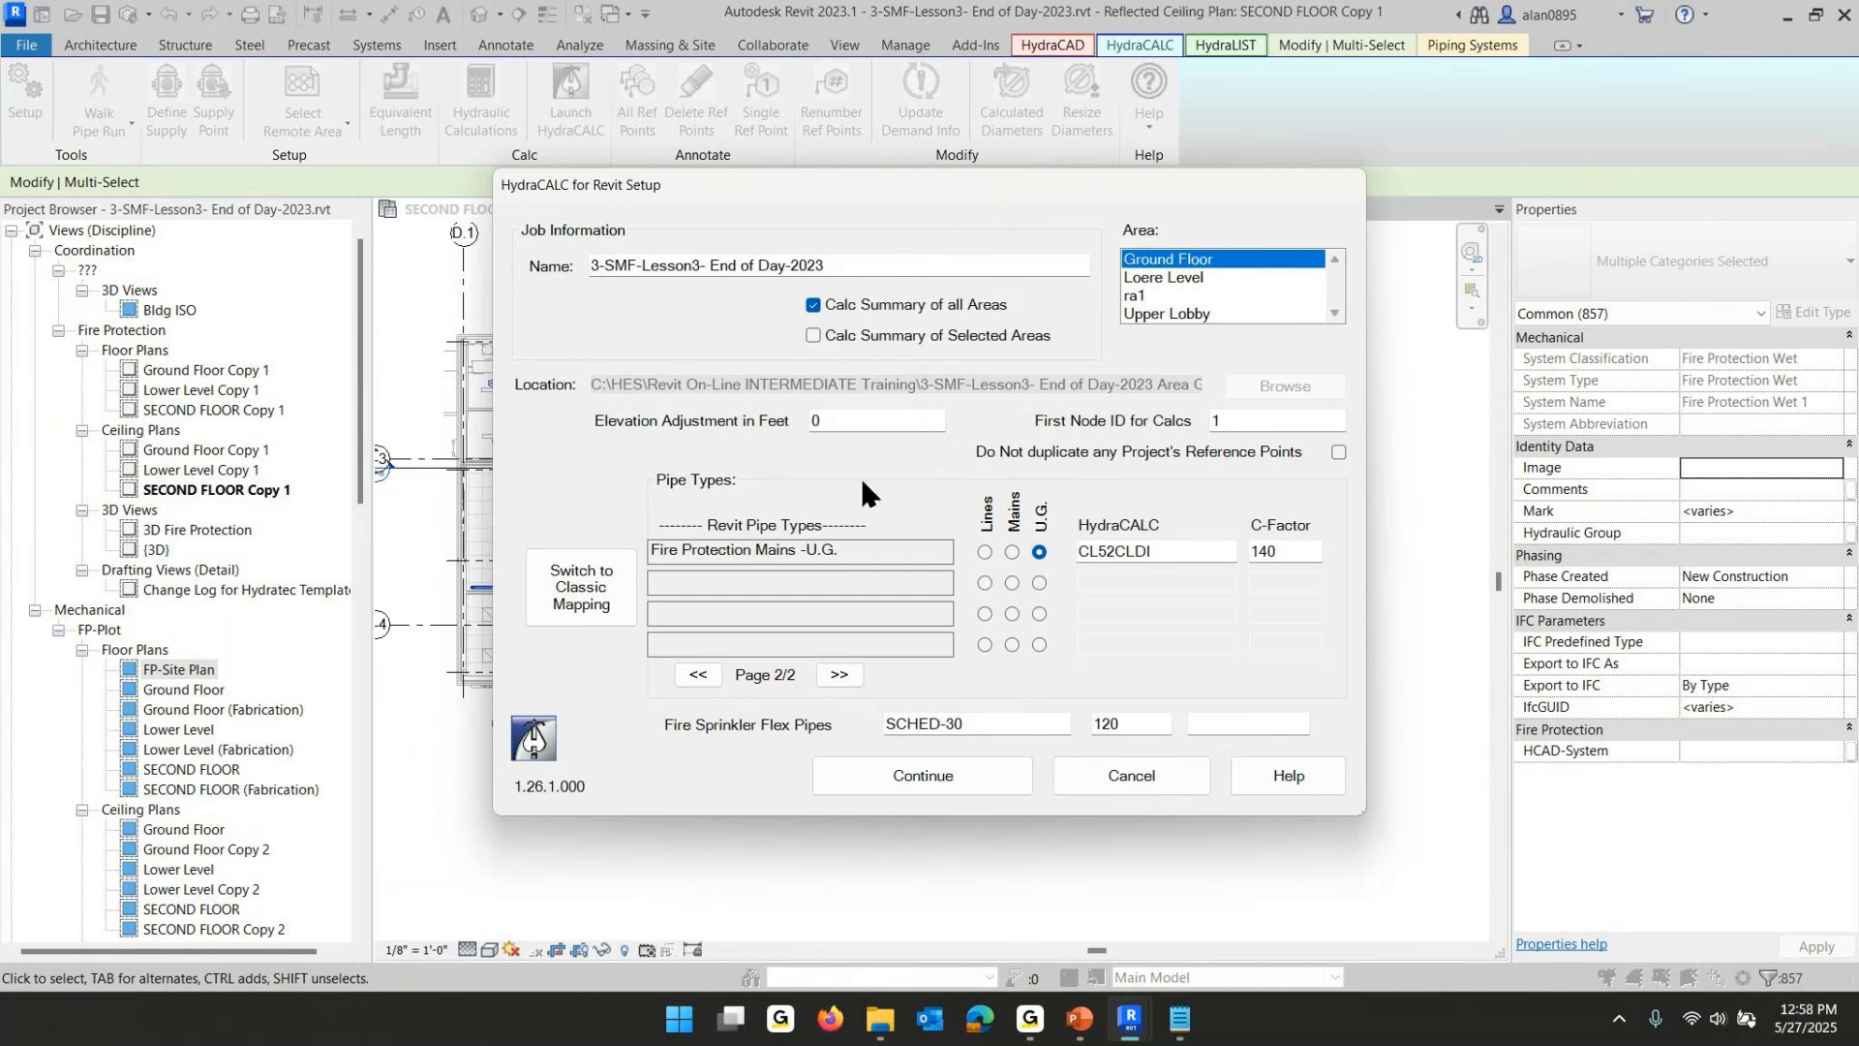
pyautogui.click(570, 587)
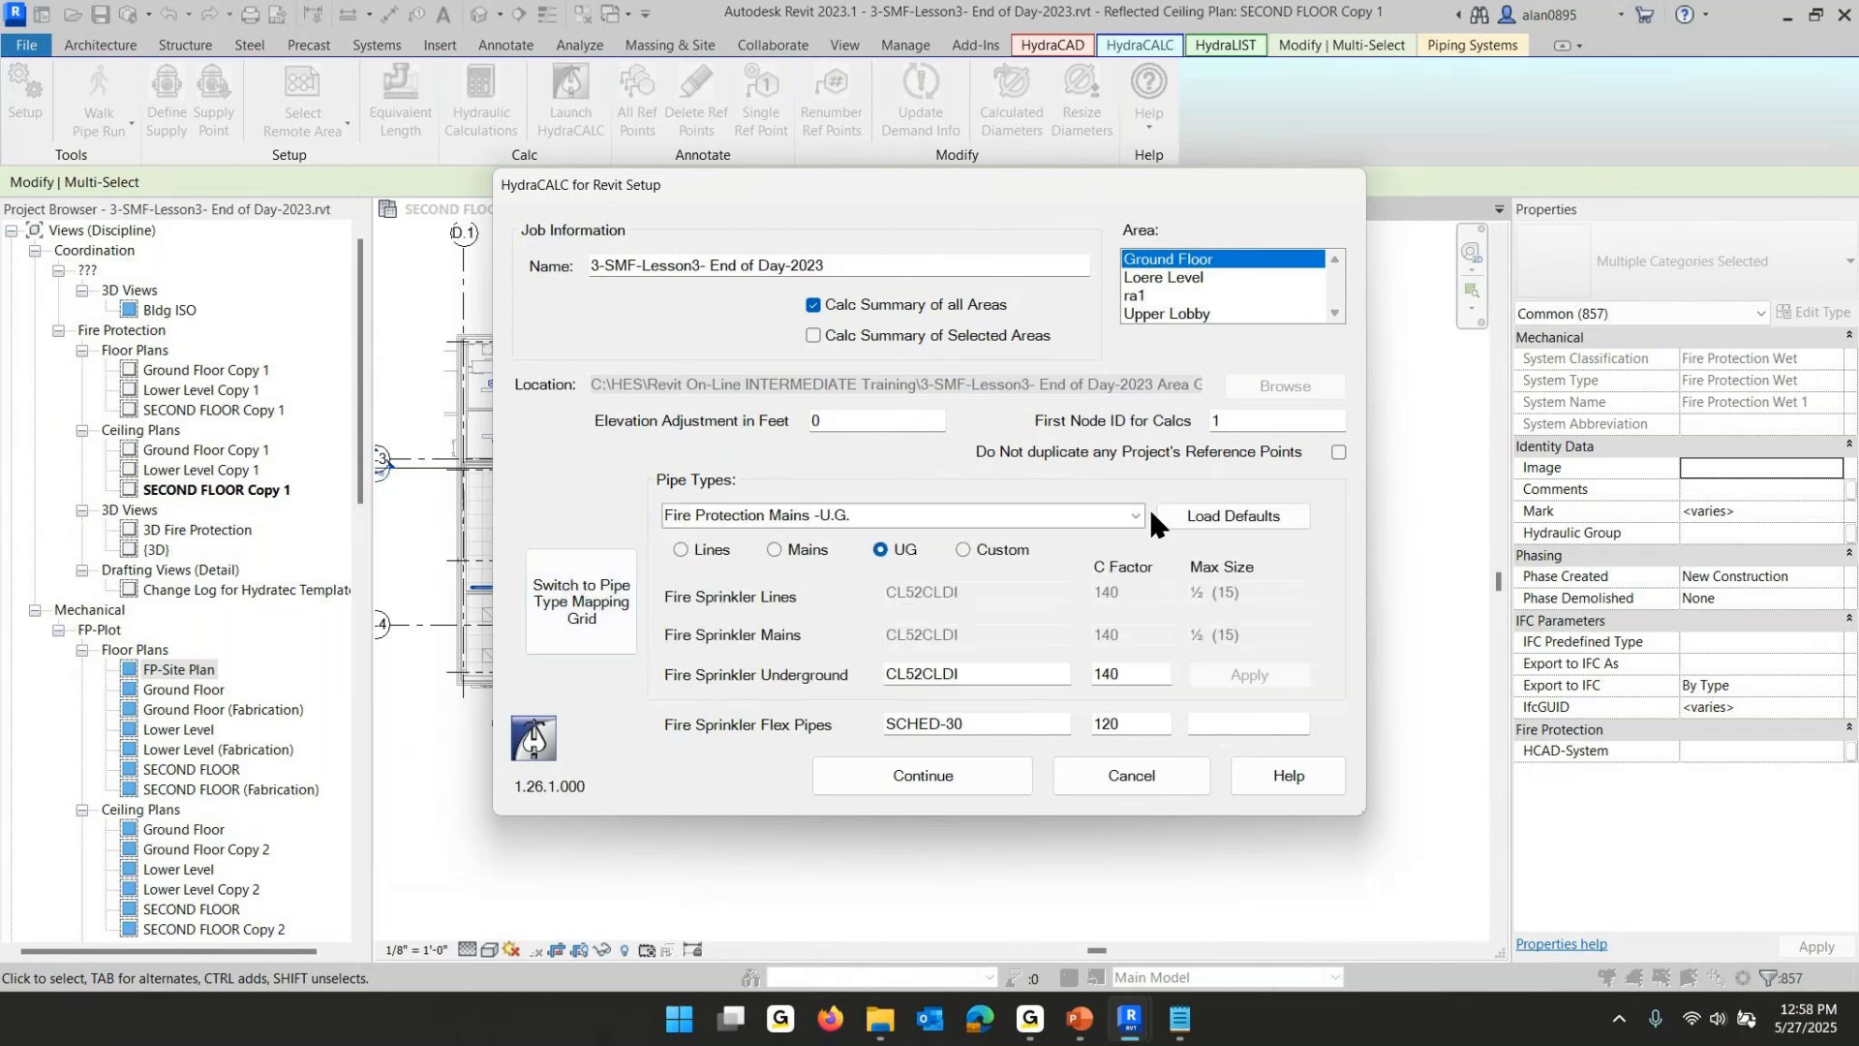
# - Reselect the Fire Protection Mains -U.G. pipe type, reload its default settings and apply them
pyautogui.click(1133, 515)
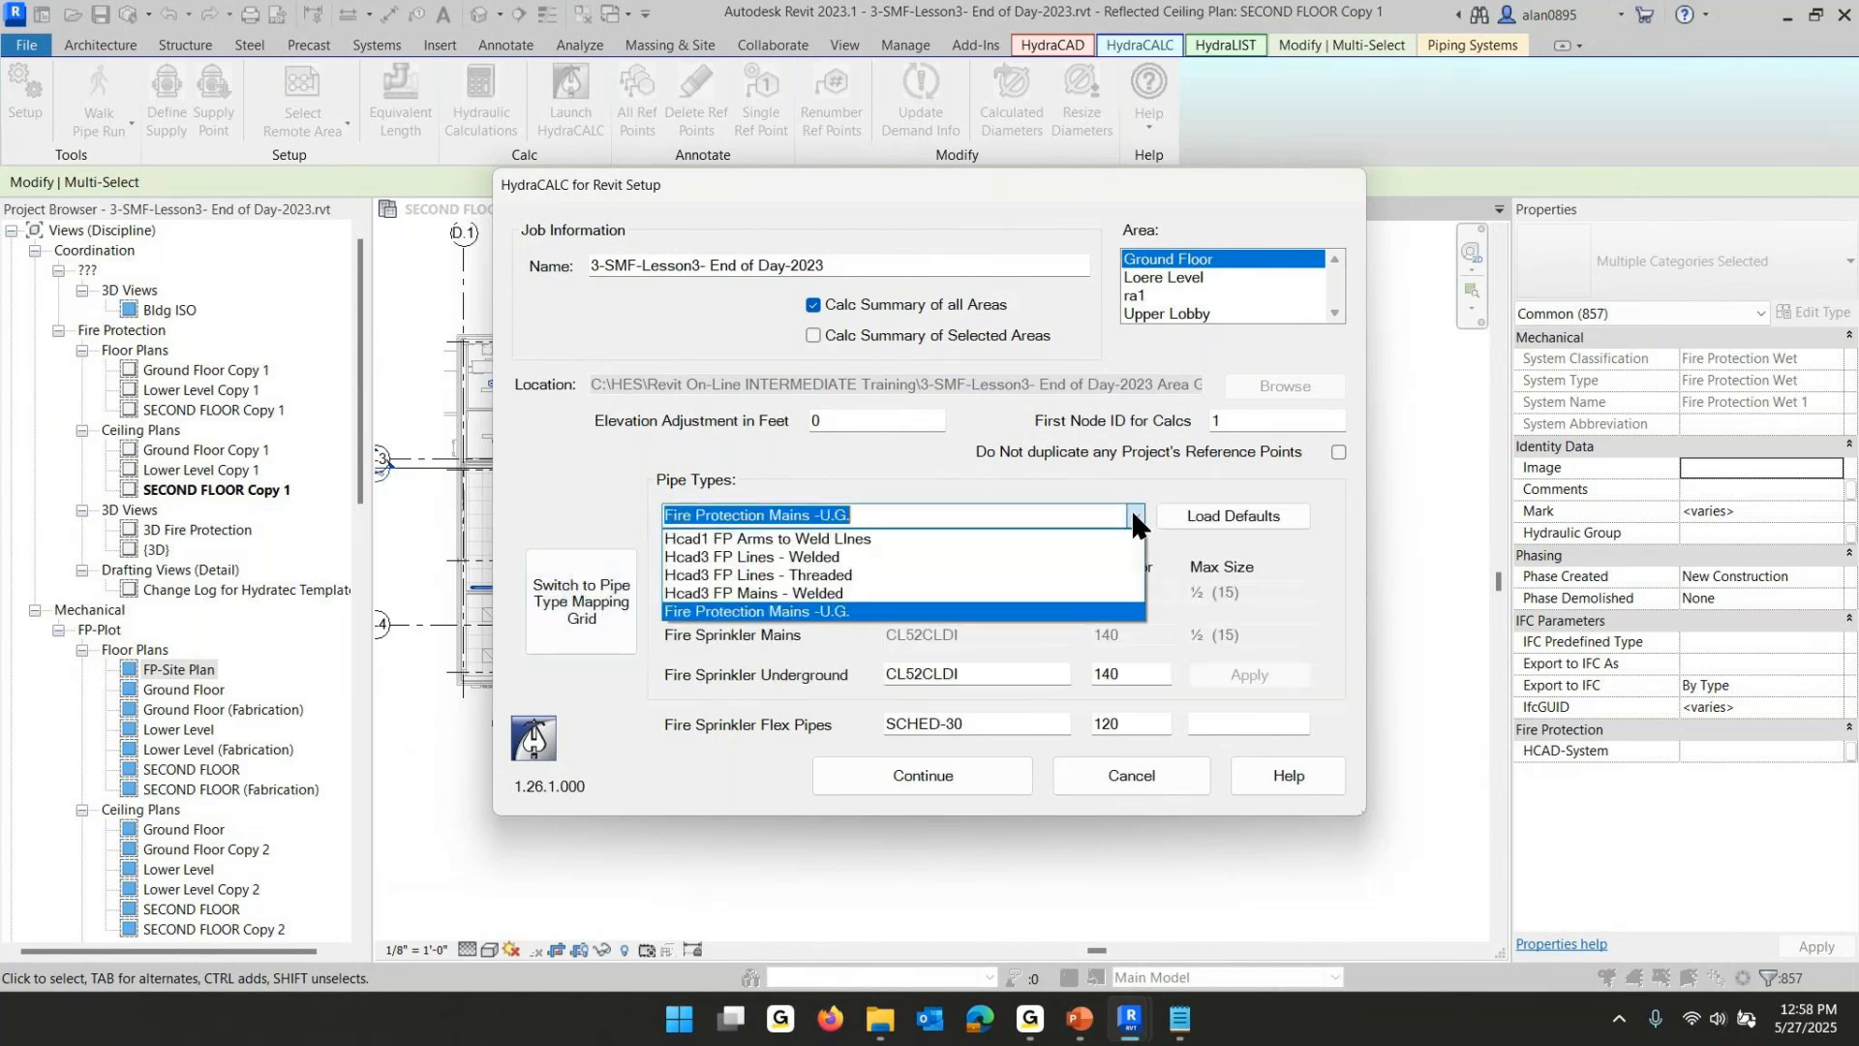
pyautogui.click(792, 612)
pyautogui.click(1232, 515)
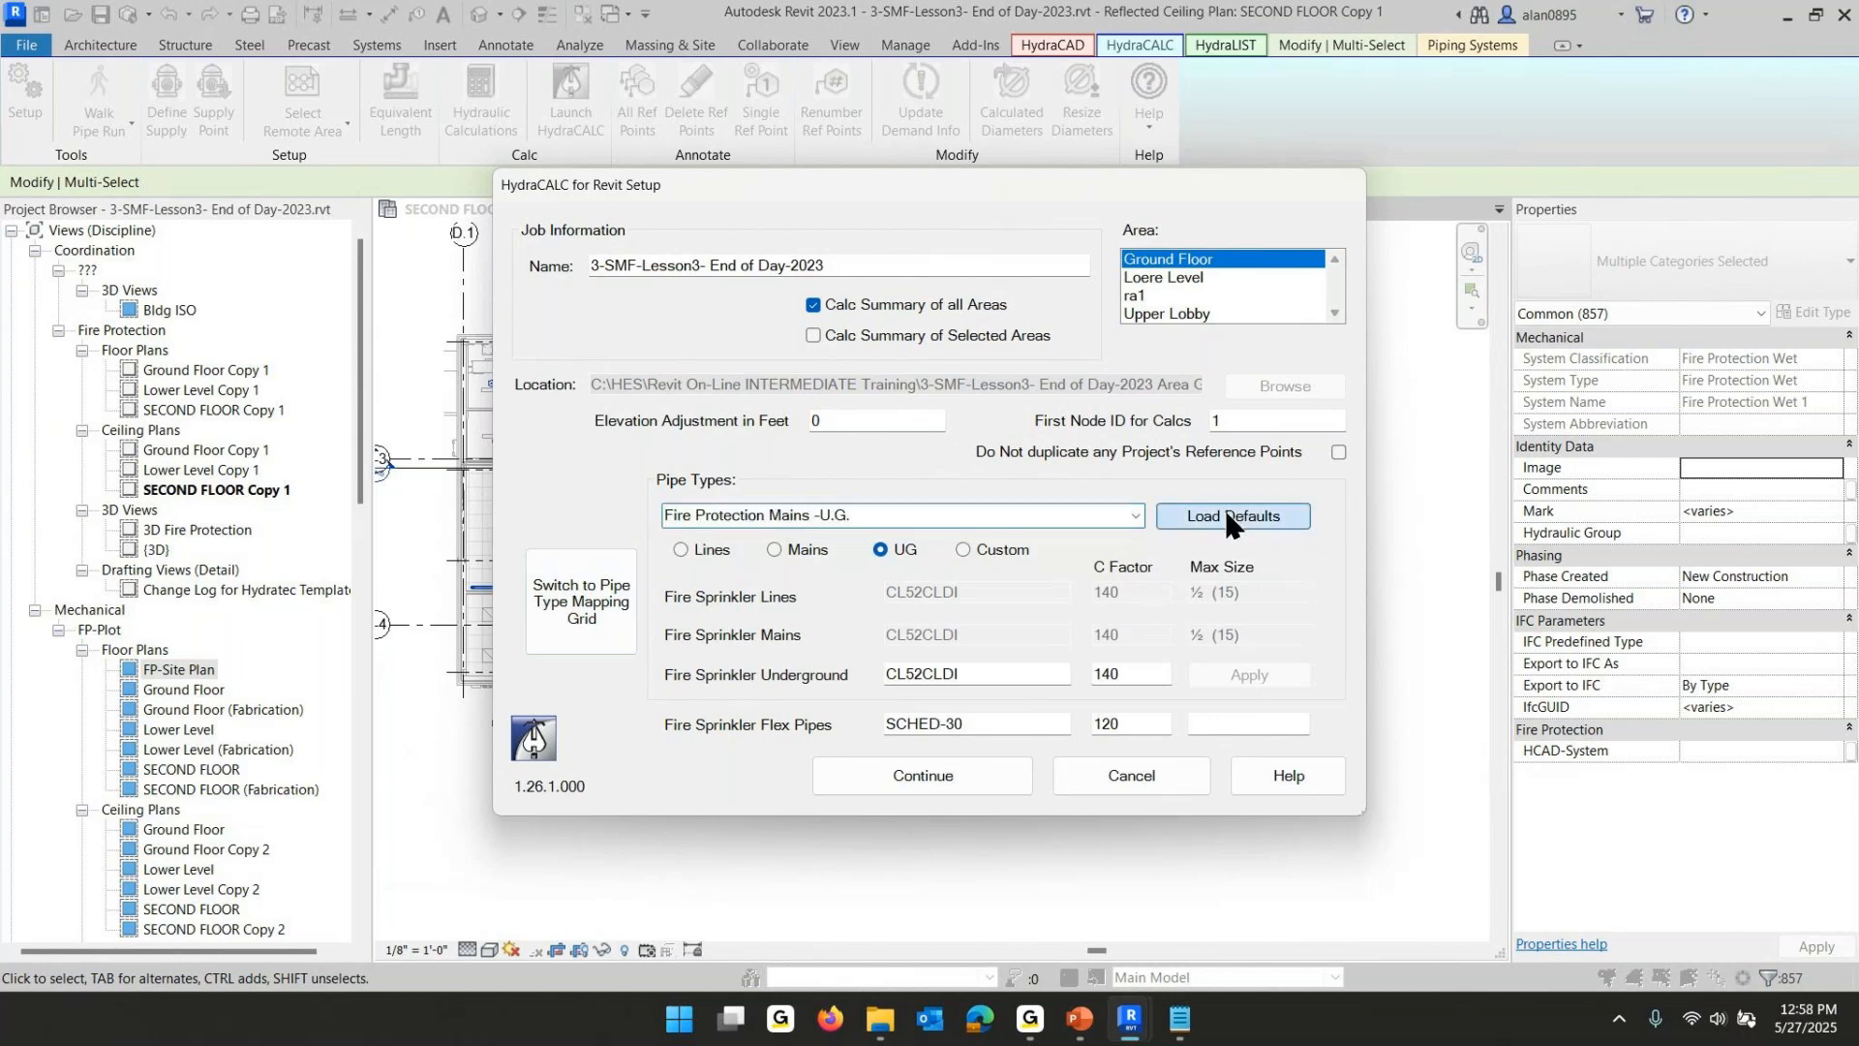
pyautogui.click(1251, 668)
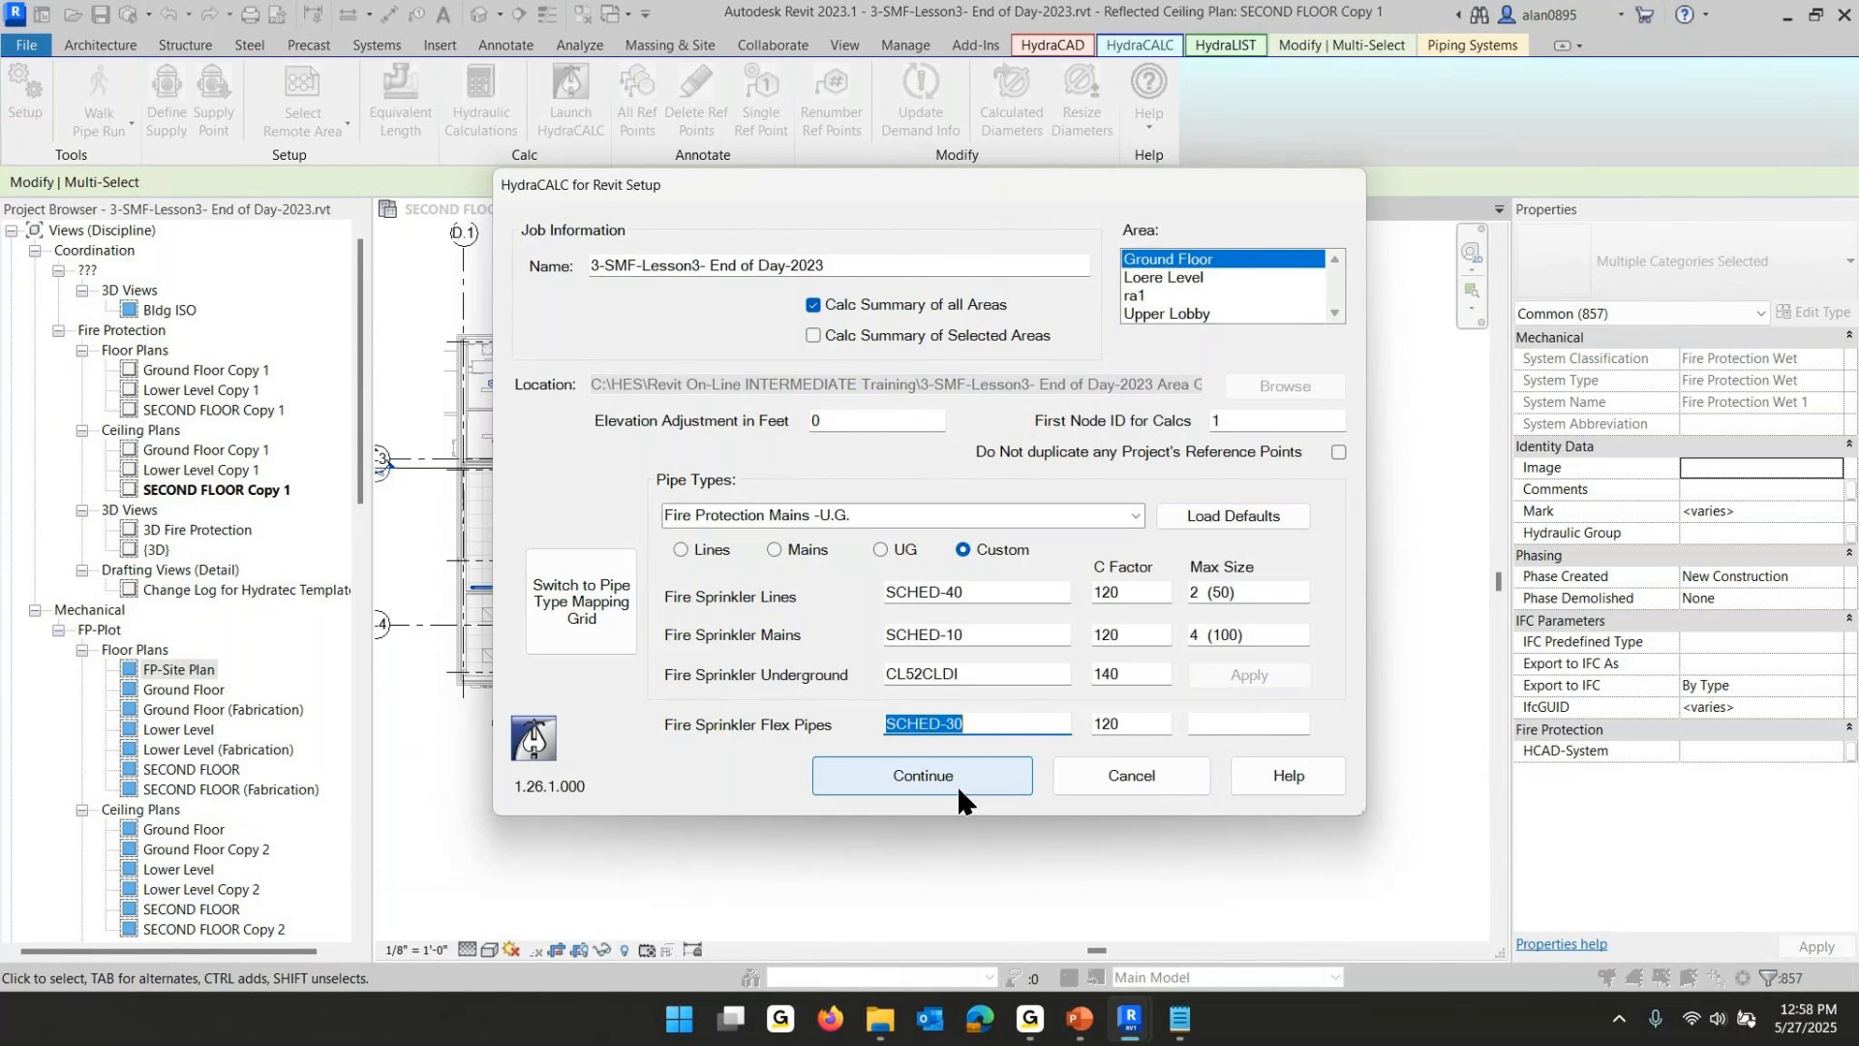
# - Set Fire Protection Mains -U.G. to U.G. again in the mapping grid and return to the first mapping page
pyautogui.click(593, 612)
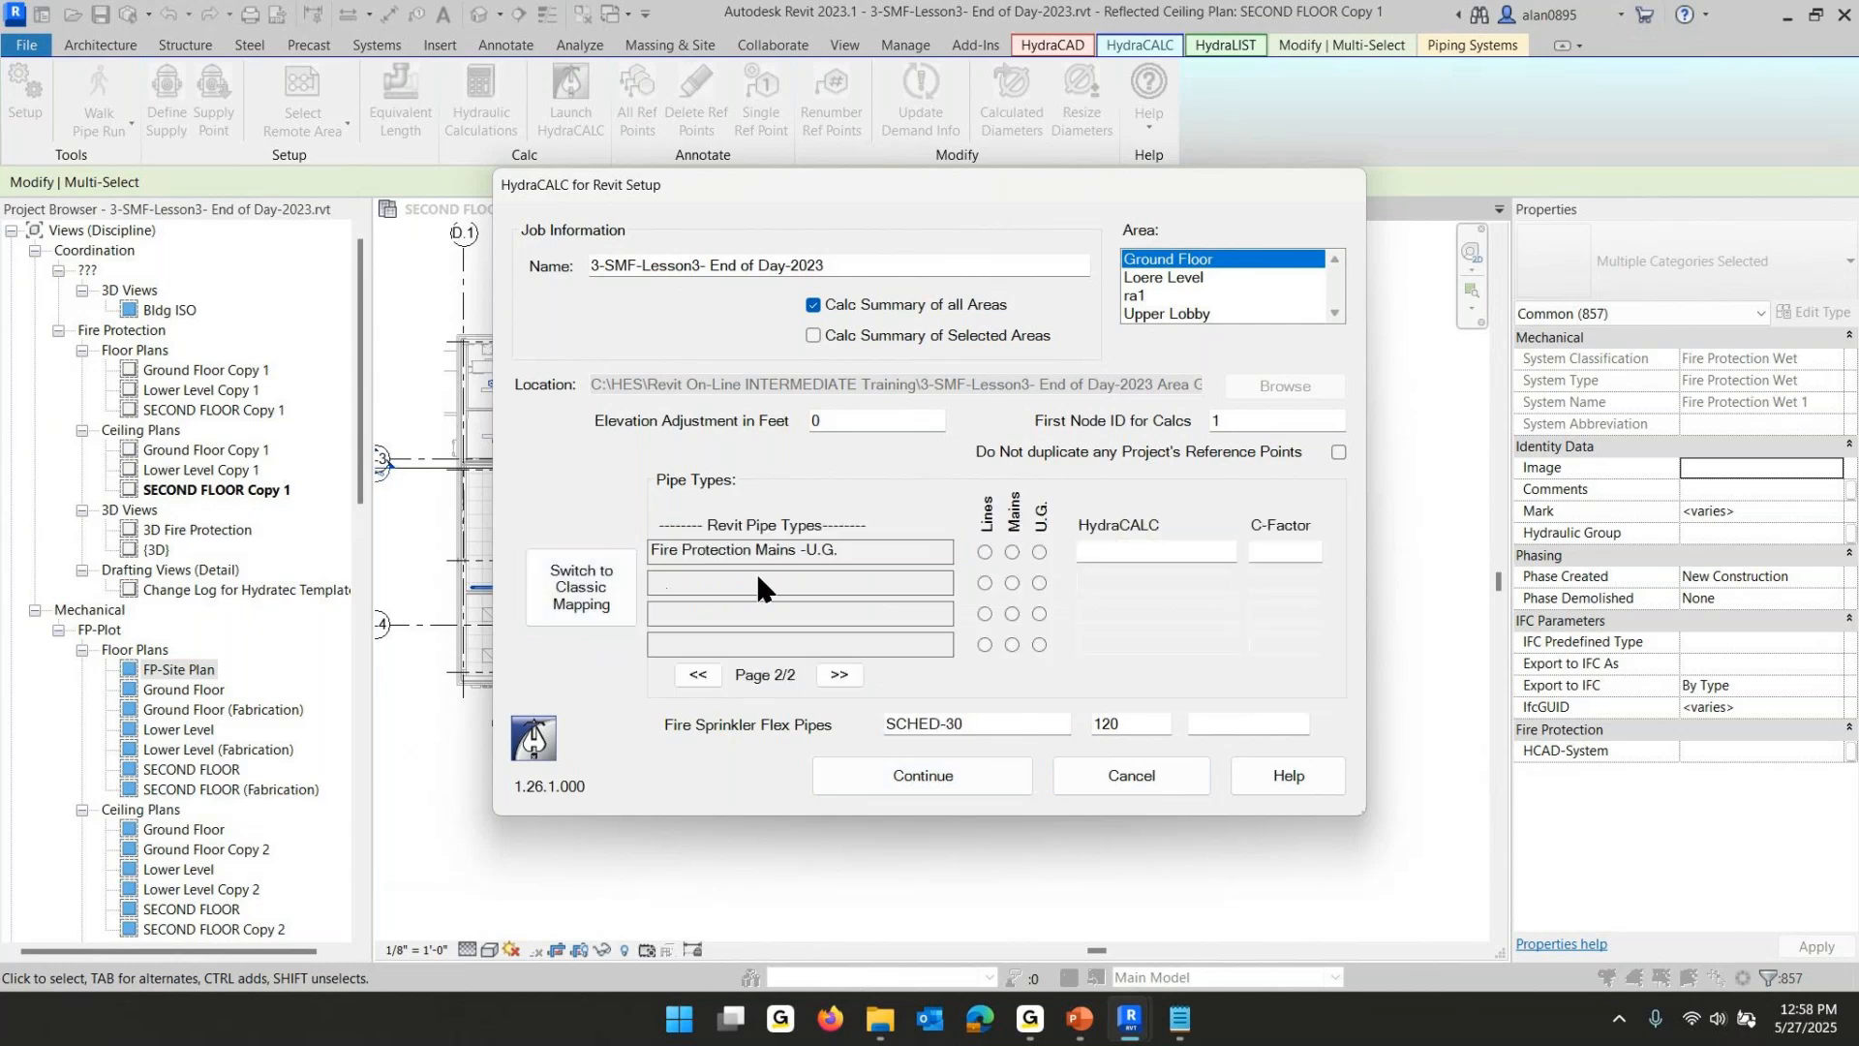
pyautogui.click(1040, 551)
pyautogui.click(697, 676)
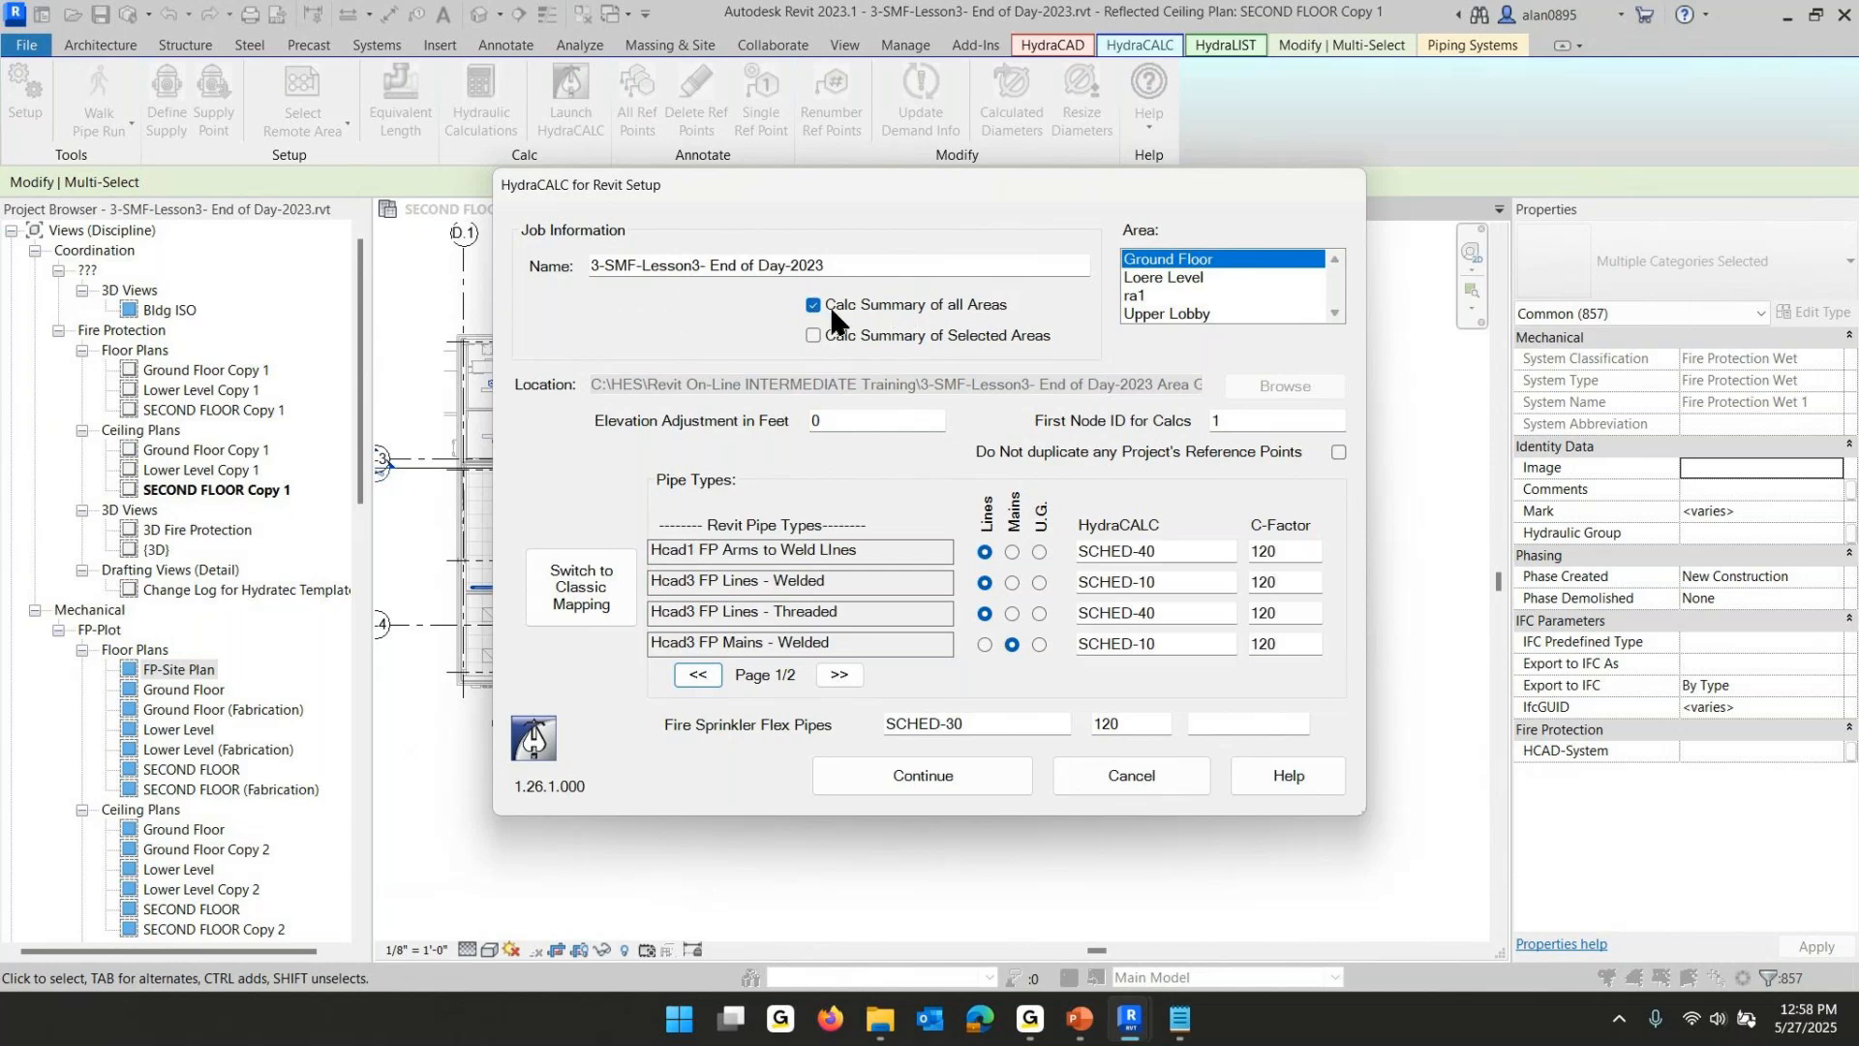
# - Run the hydraulic calculation summary for all areas, then close the summary and the HydraCALC Setup dialog
pyautogui.click(904, 783)
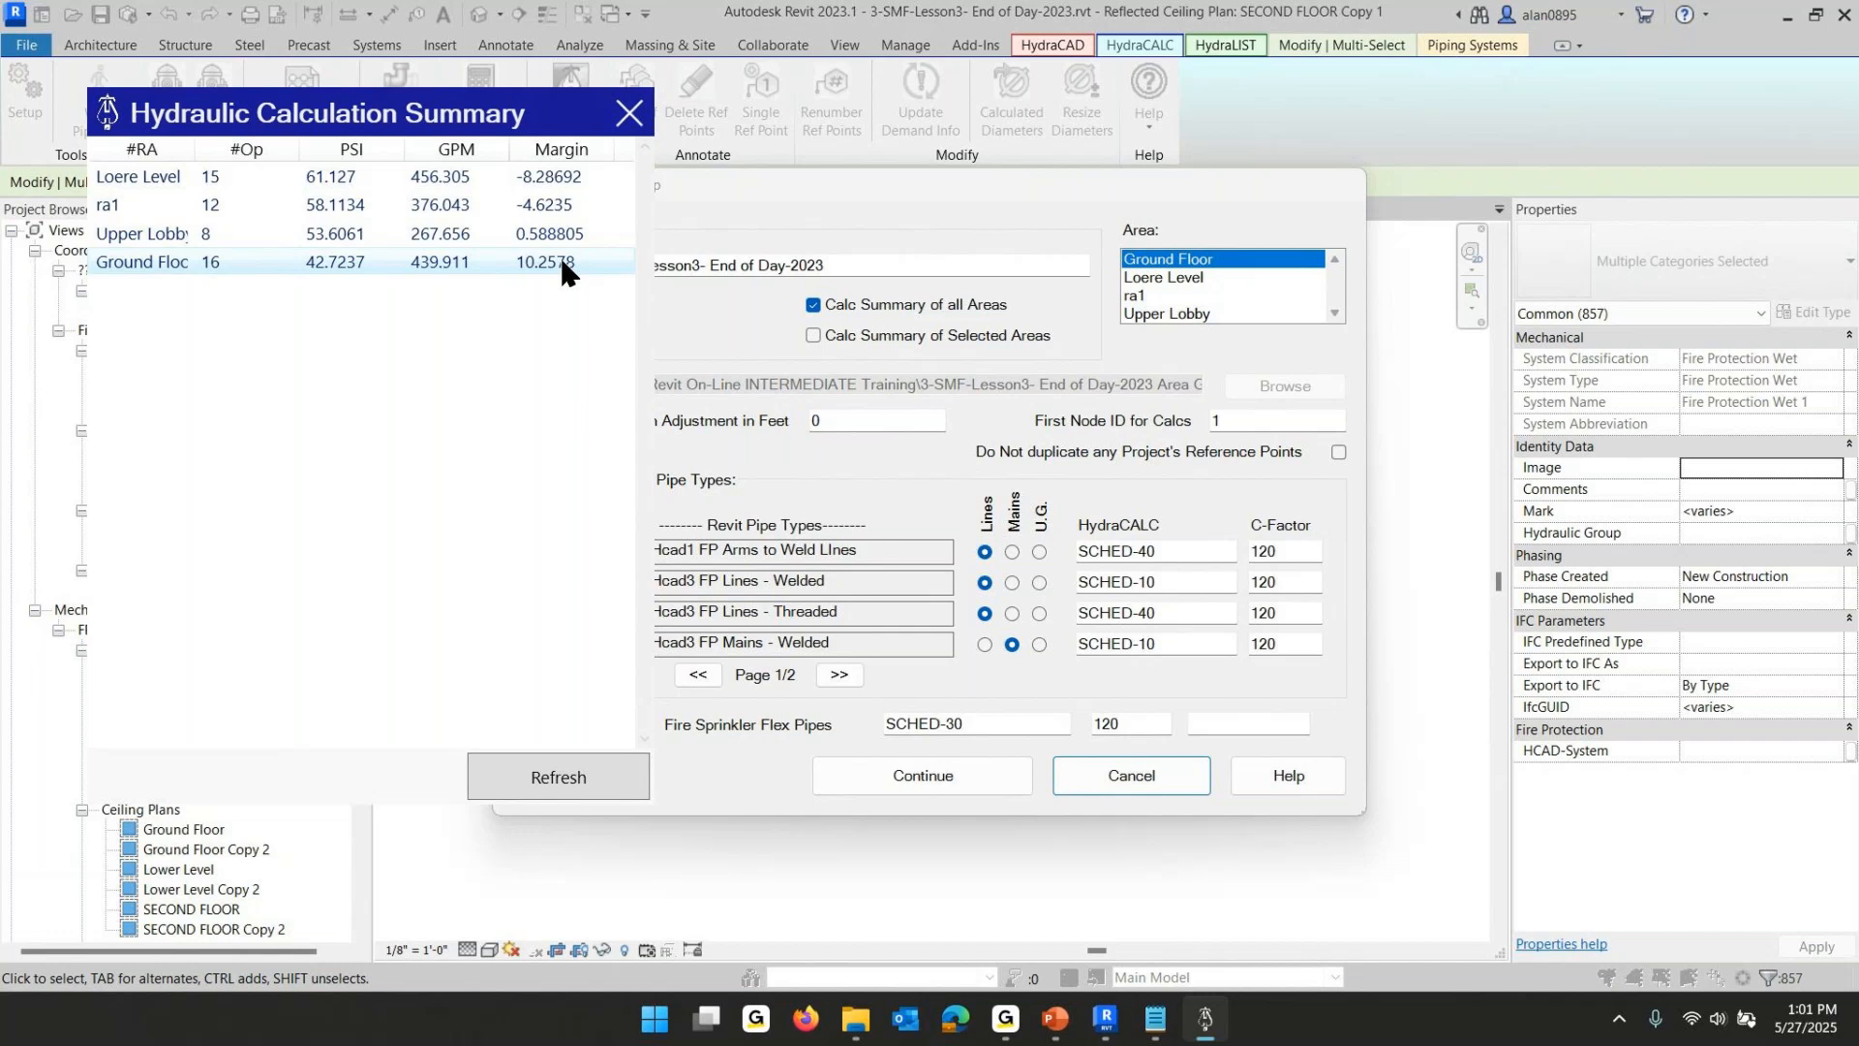
pyautogui.click(1129, 777)
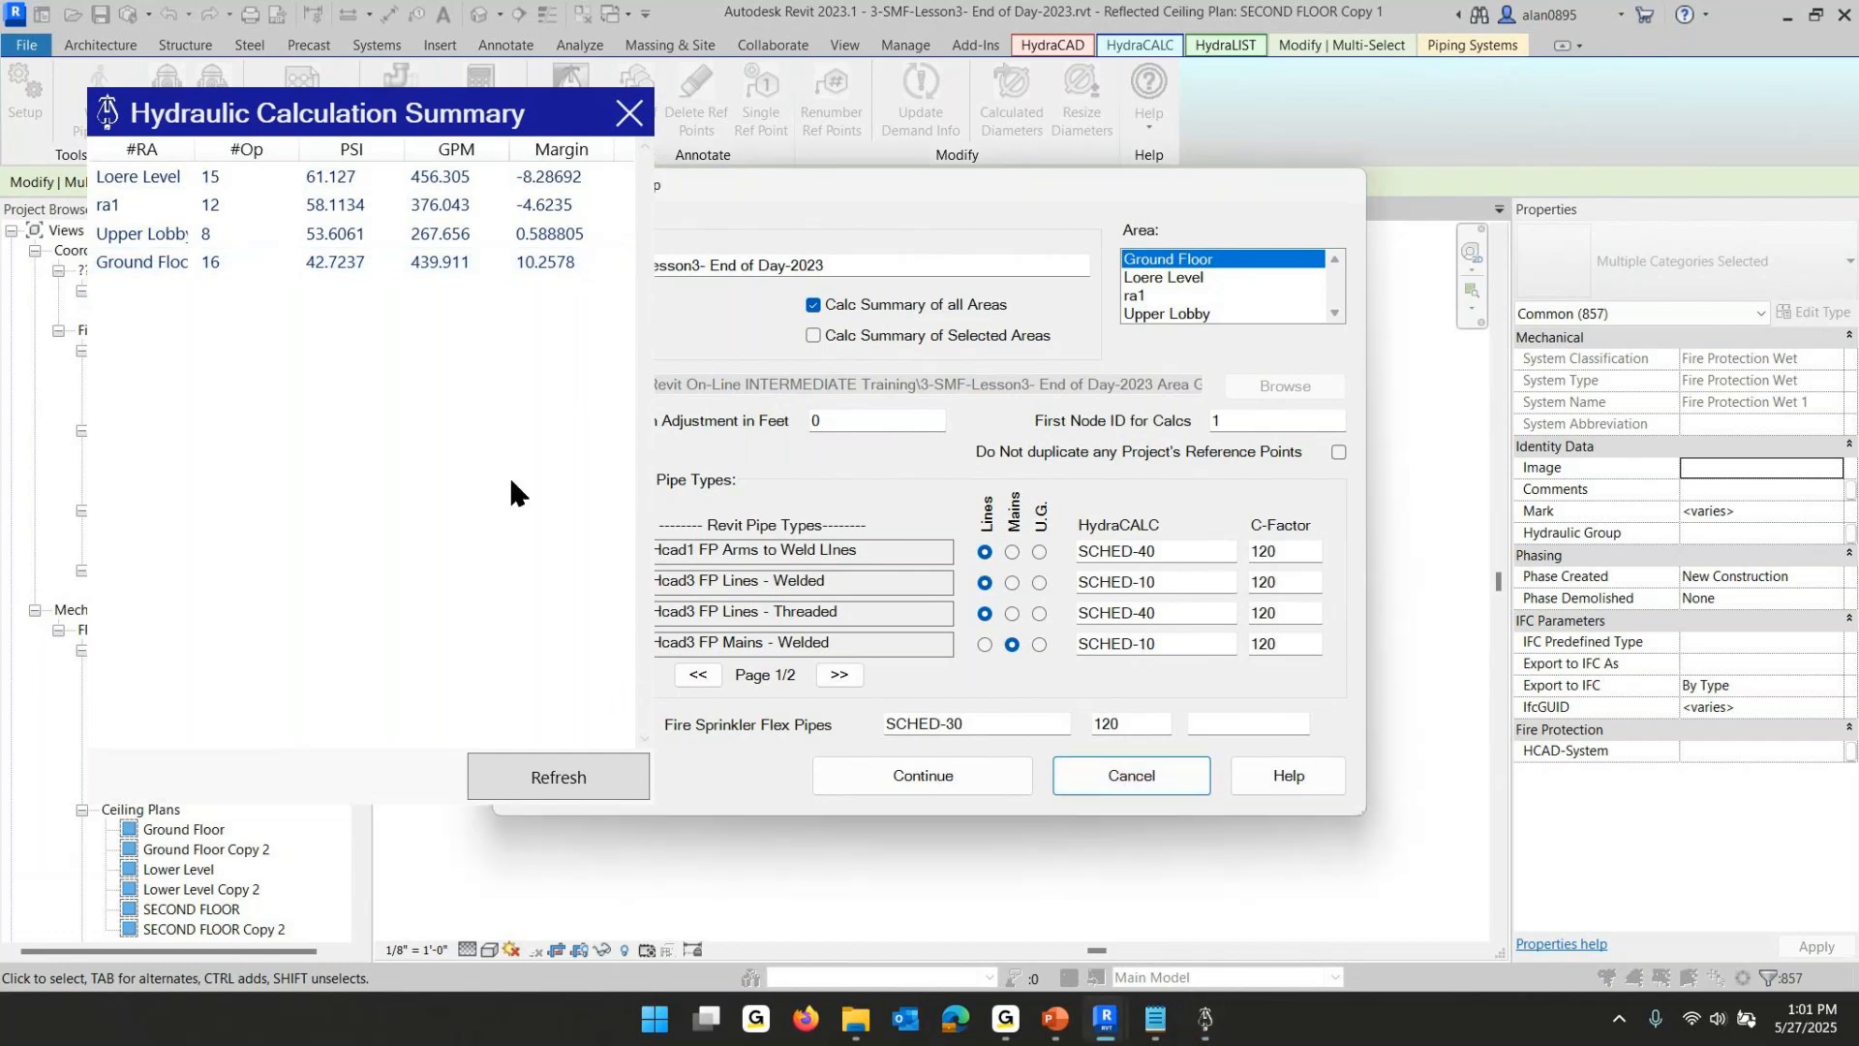
pyautogui.click(630, 114)
pyautogui.click(630, 114)
pyautogui.click(1160, 767)
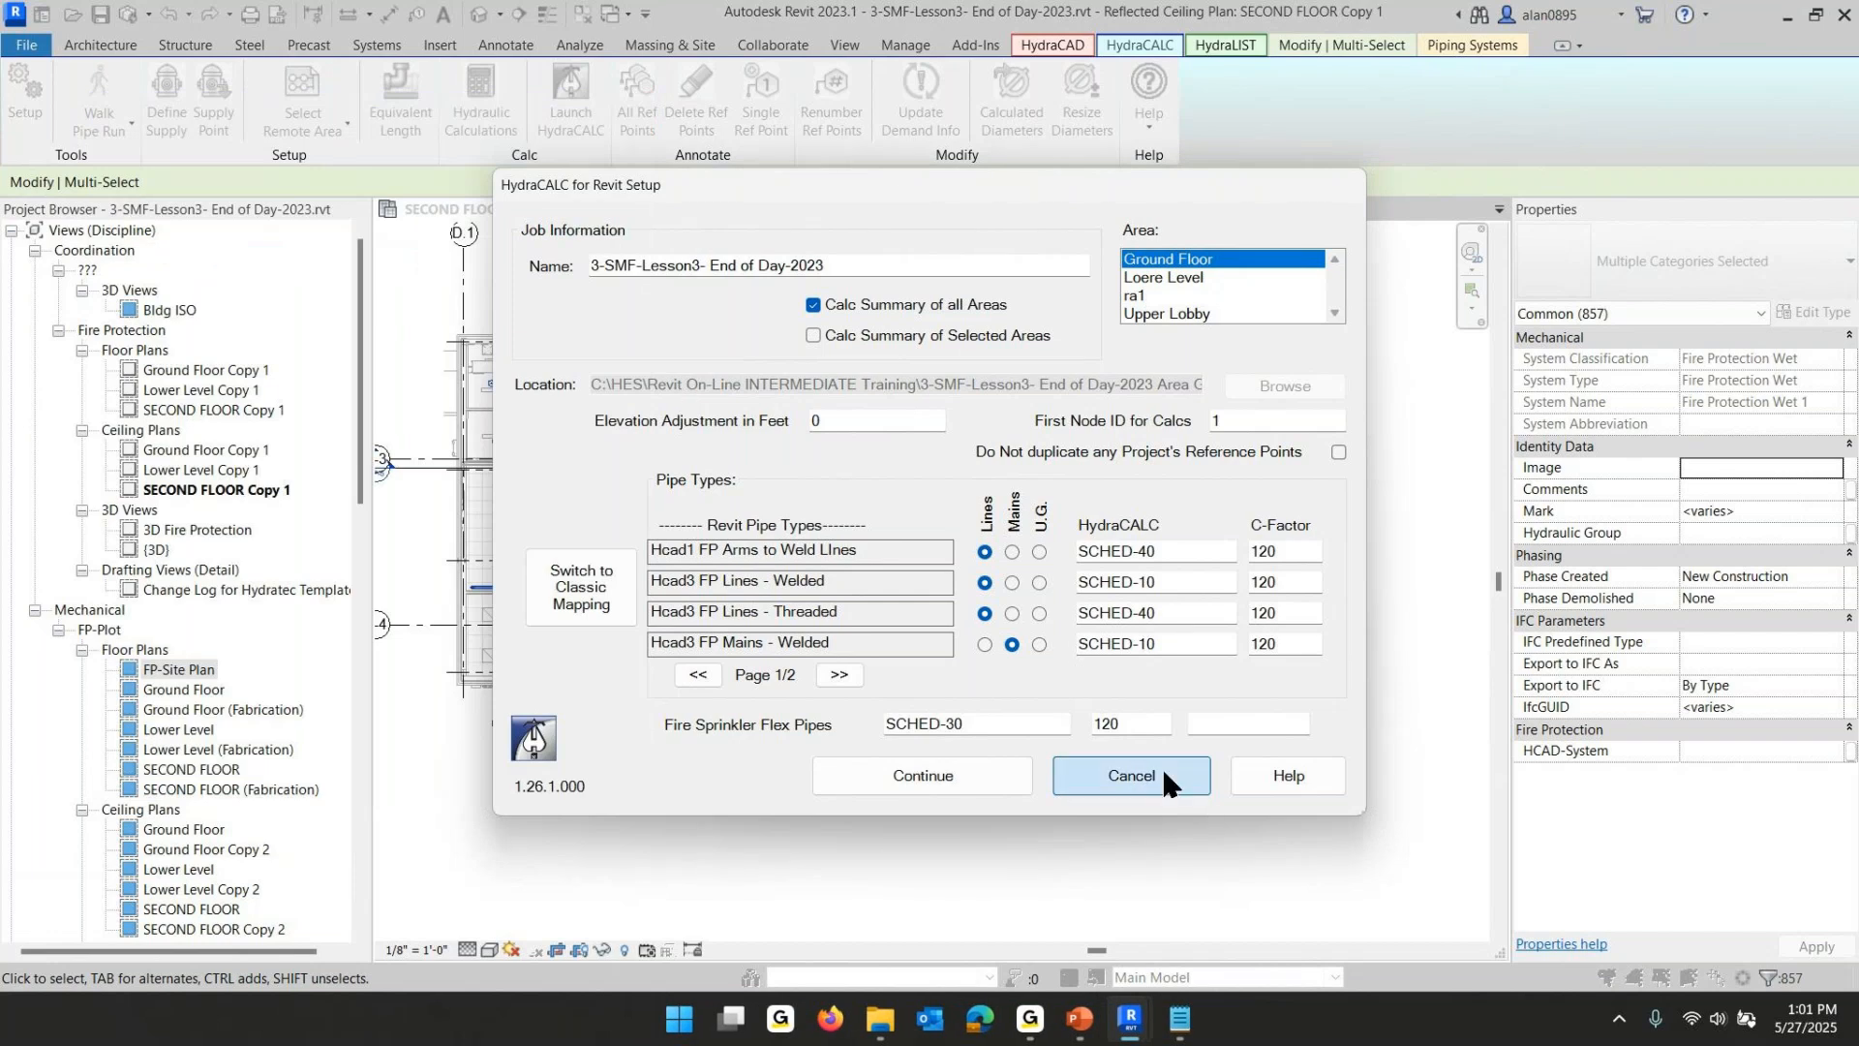
# - Switch to the PowerPoint lesson slide show and page through the remaining lesson slides
pyautogui.moveTo(1083, 1035)
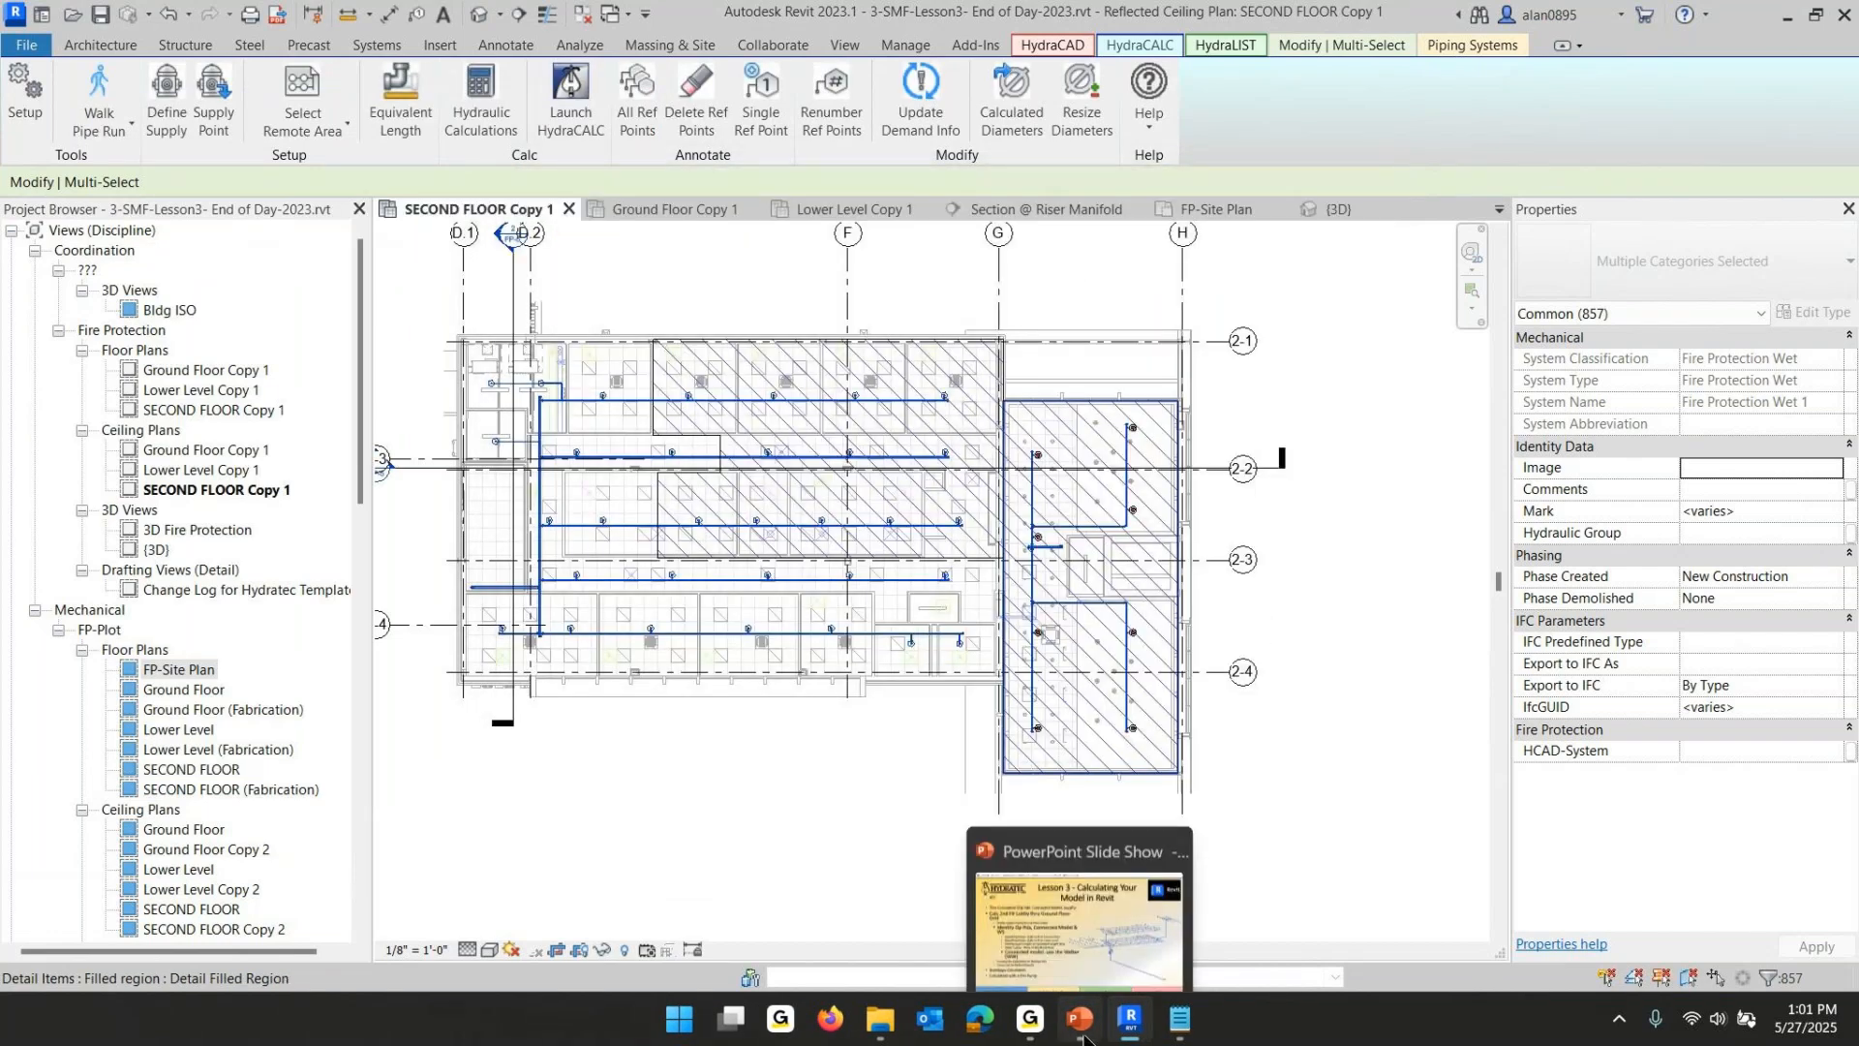
pyautogui.click(1082, 1036)
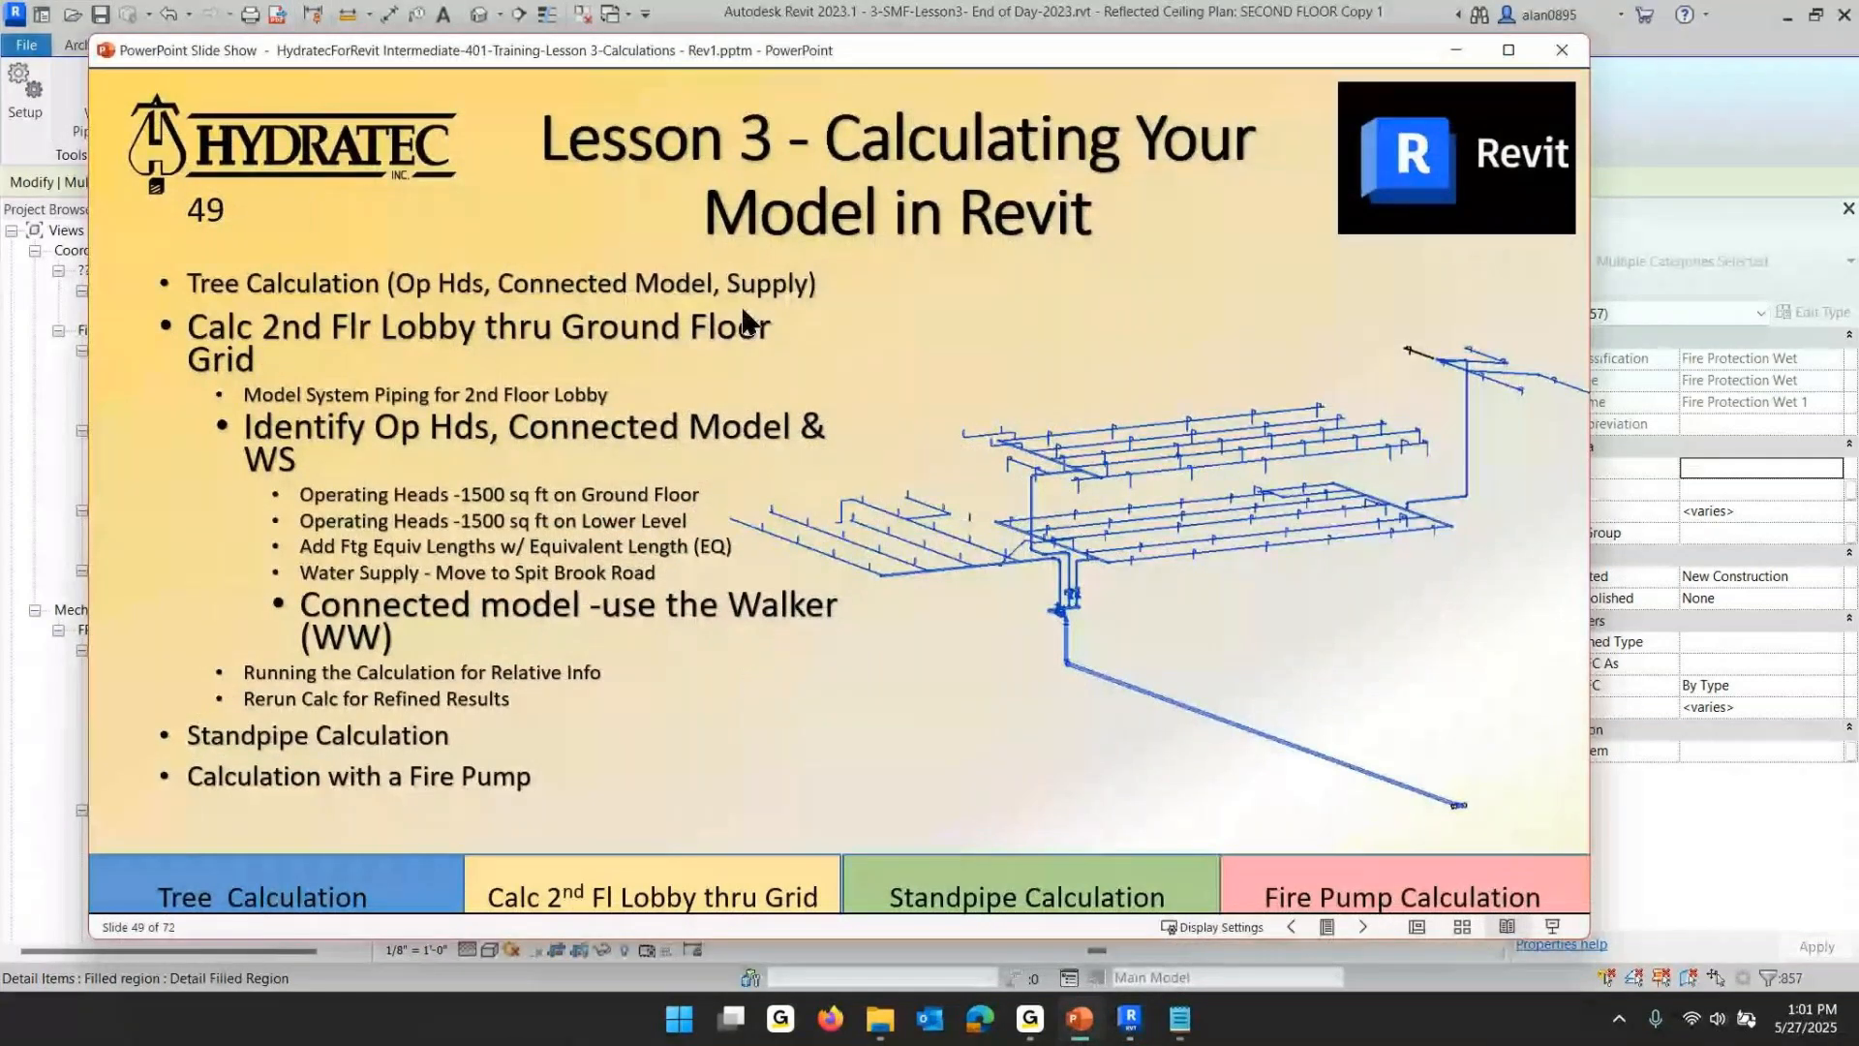
pyautogui.click(628, 631)
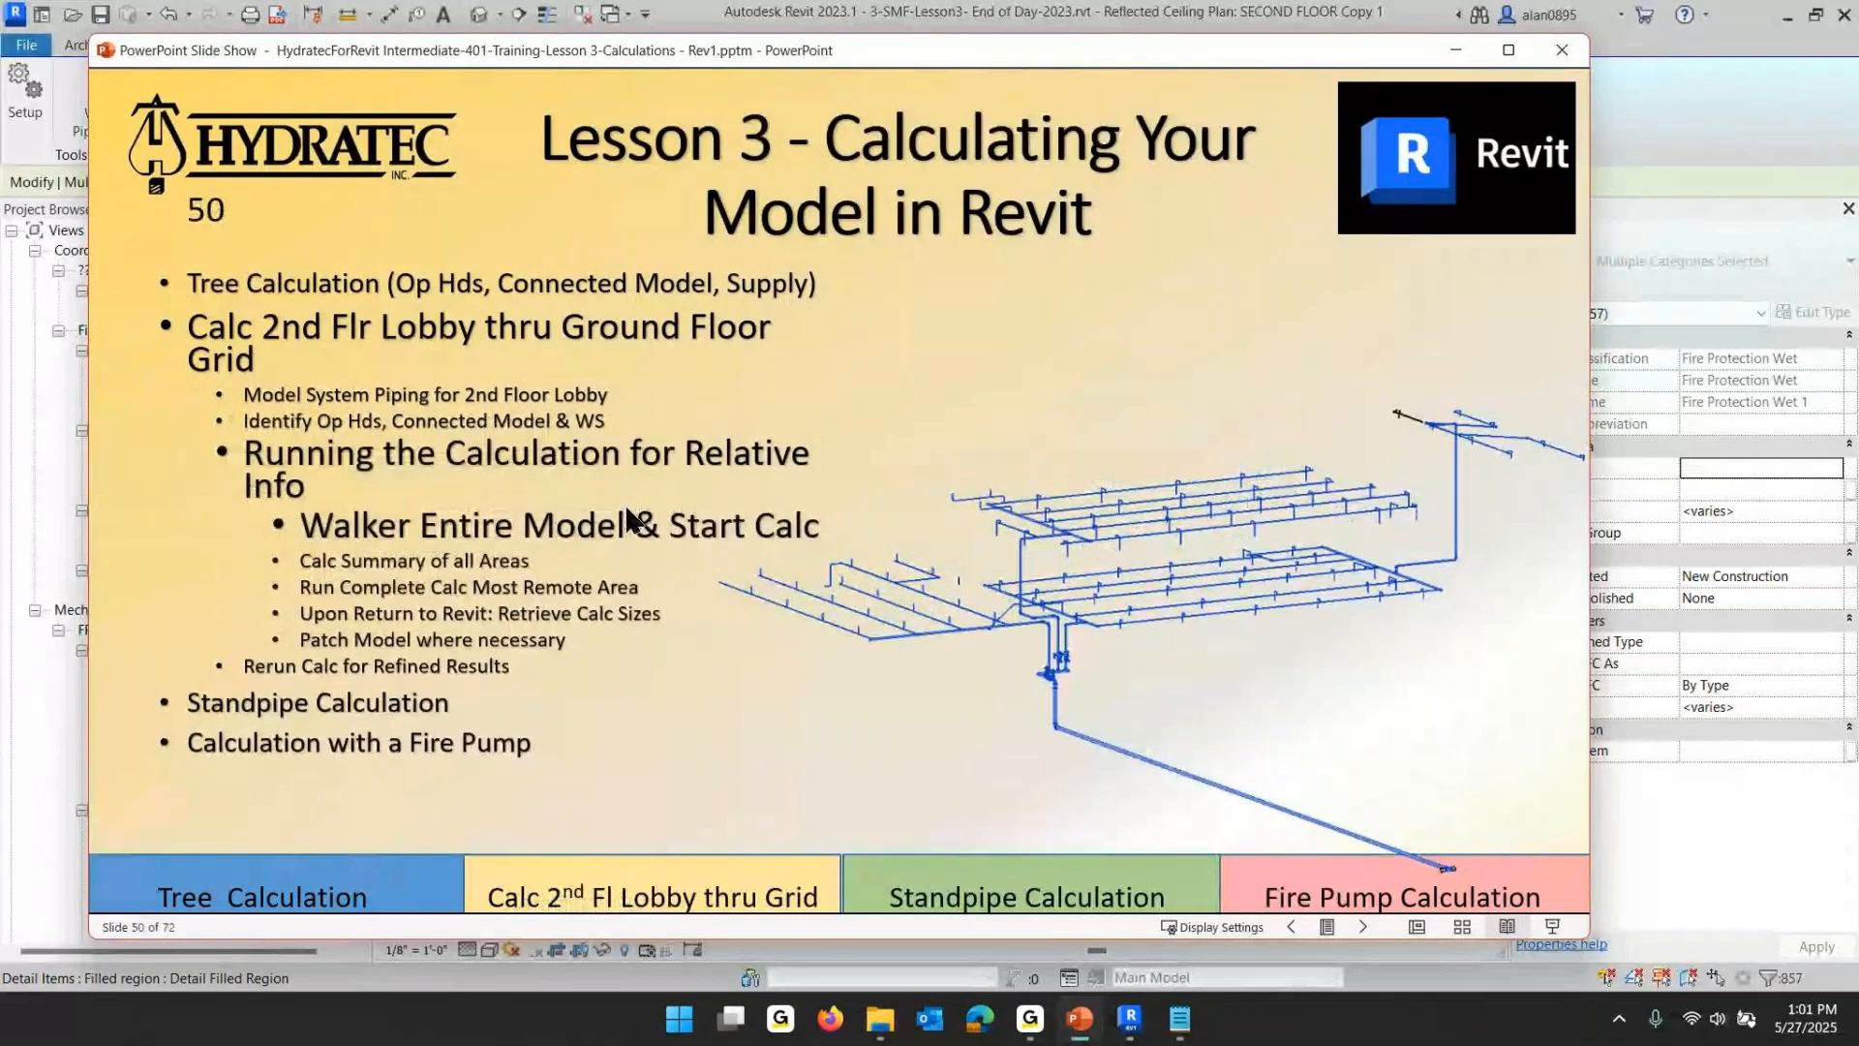
pyautogui.click(774, 528)
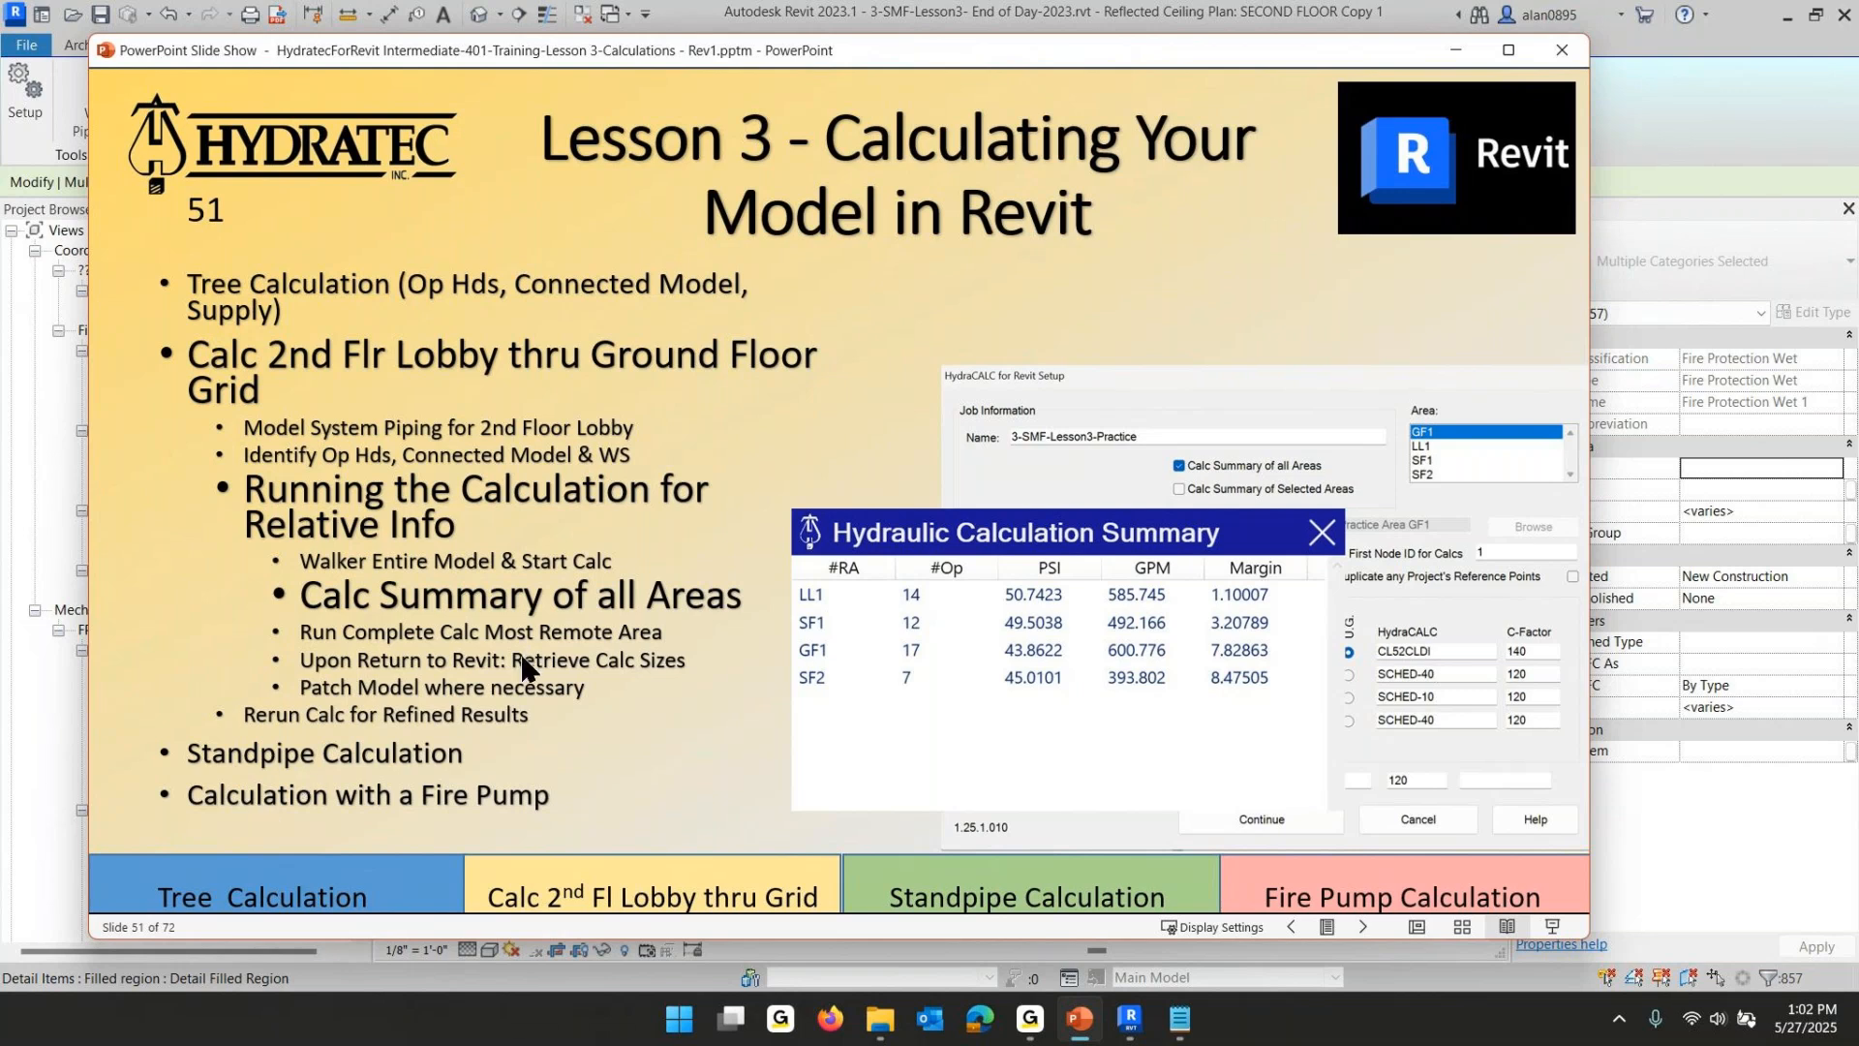
pyautogui.scroll(-2, 526, 660)
pyautogui.scroll(-5, 528, 670)
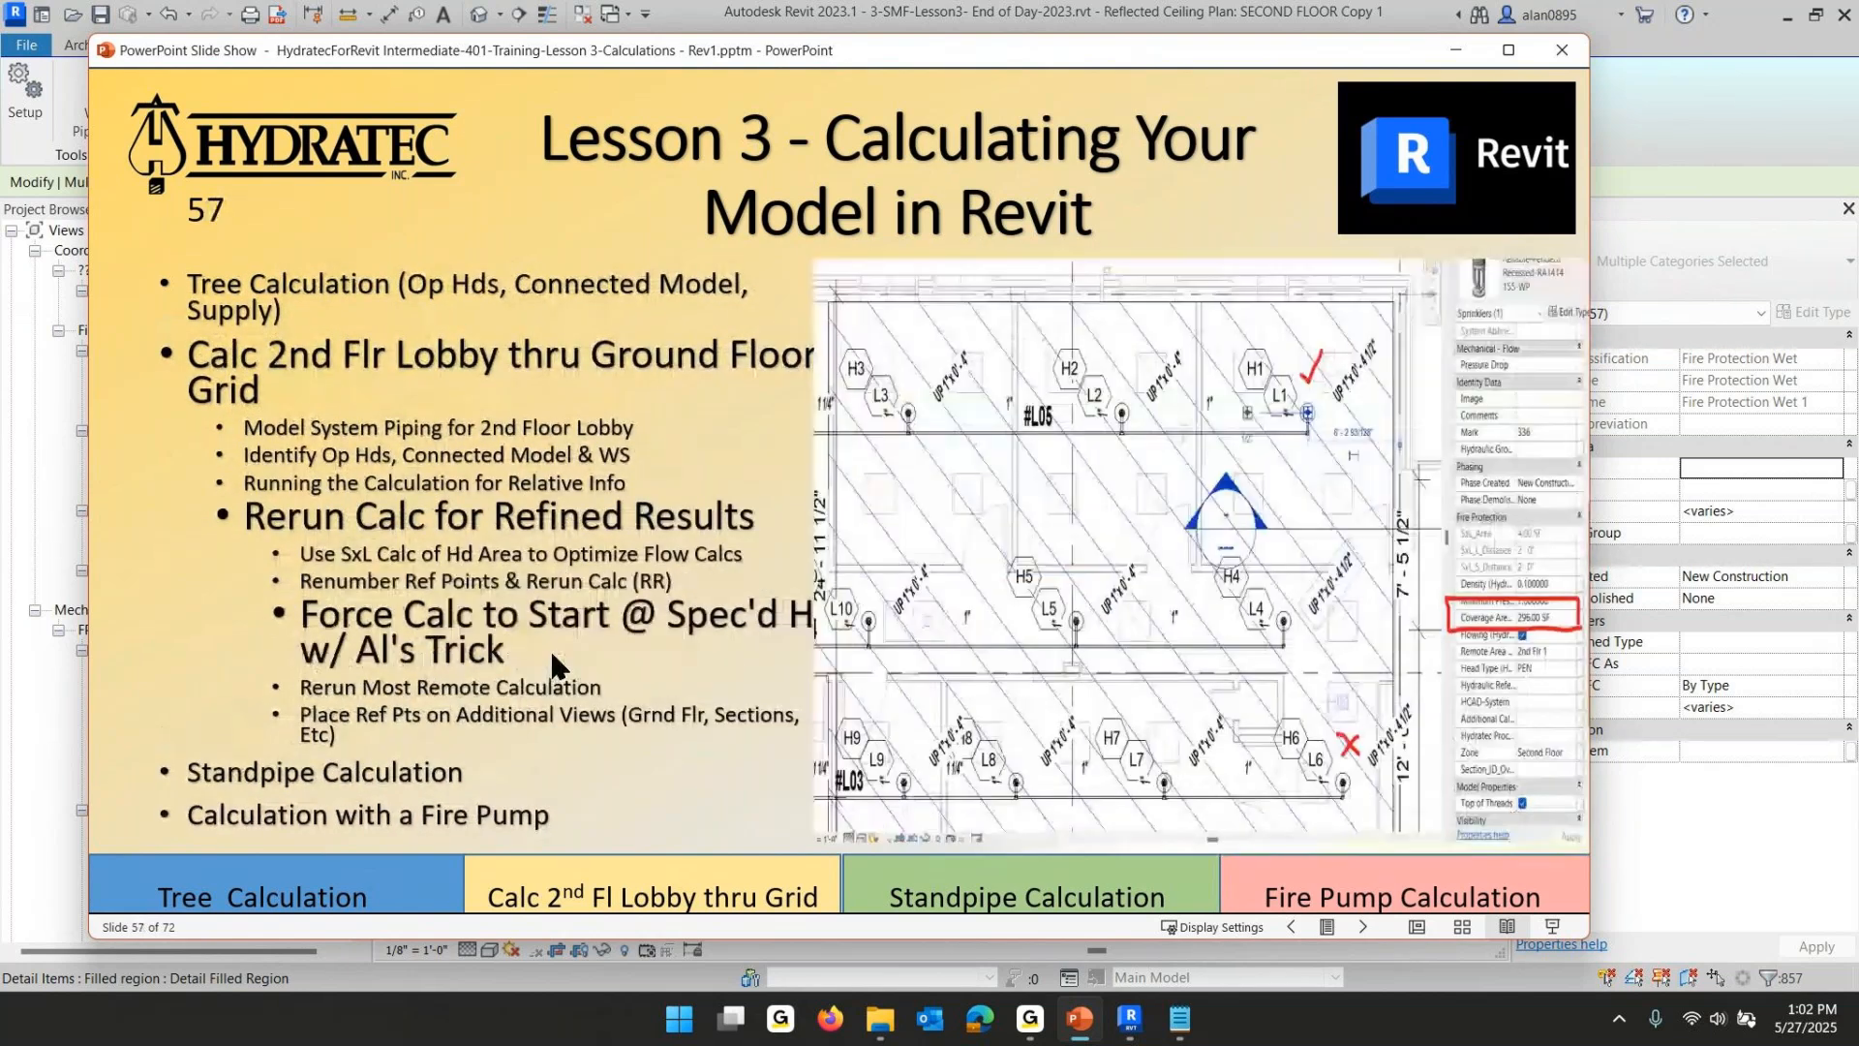
pyautogui.scroll(-4, 567, 658)
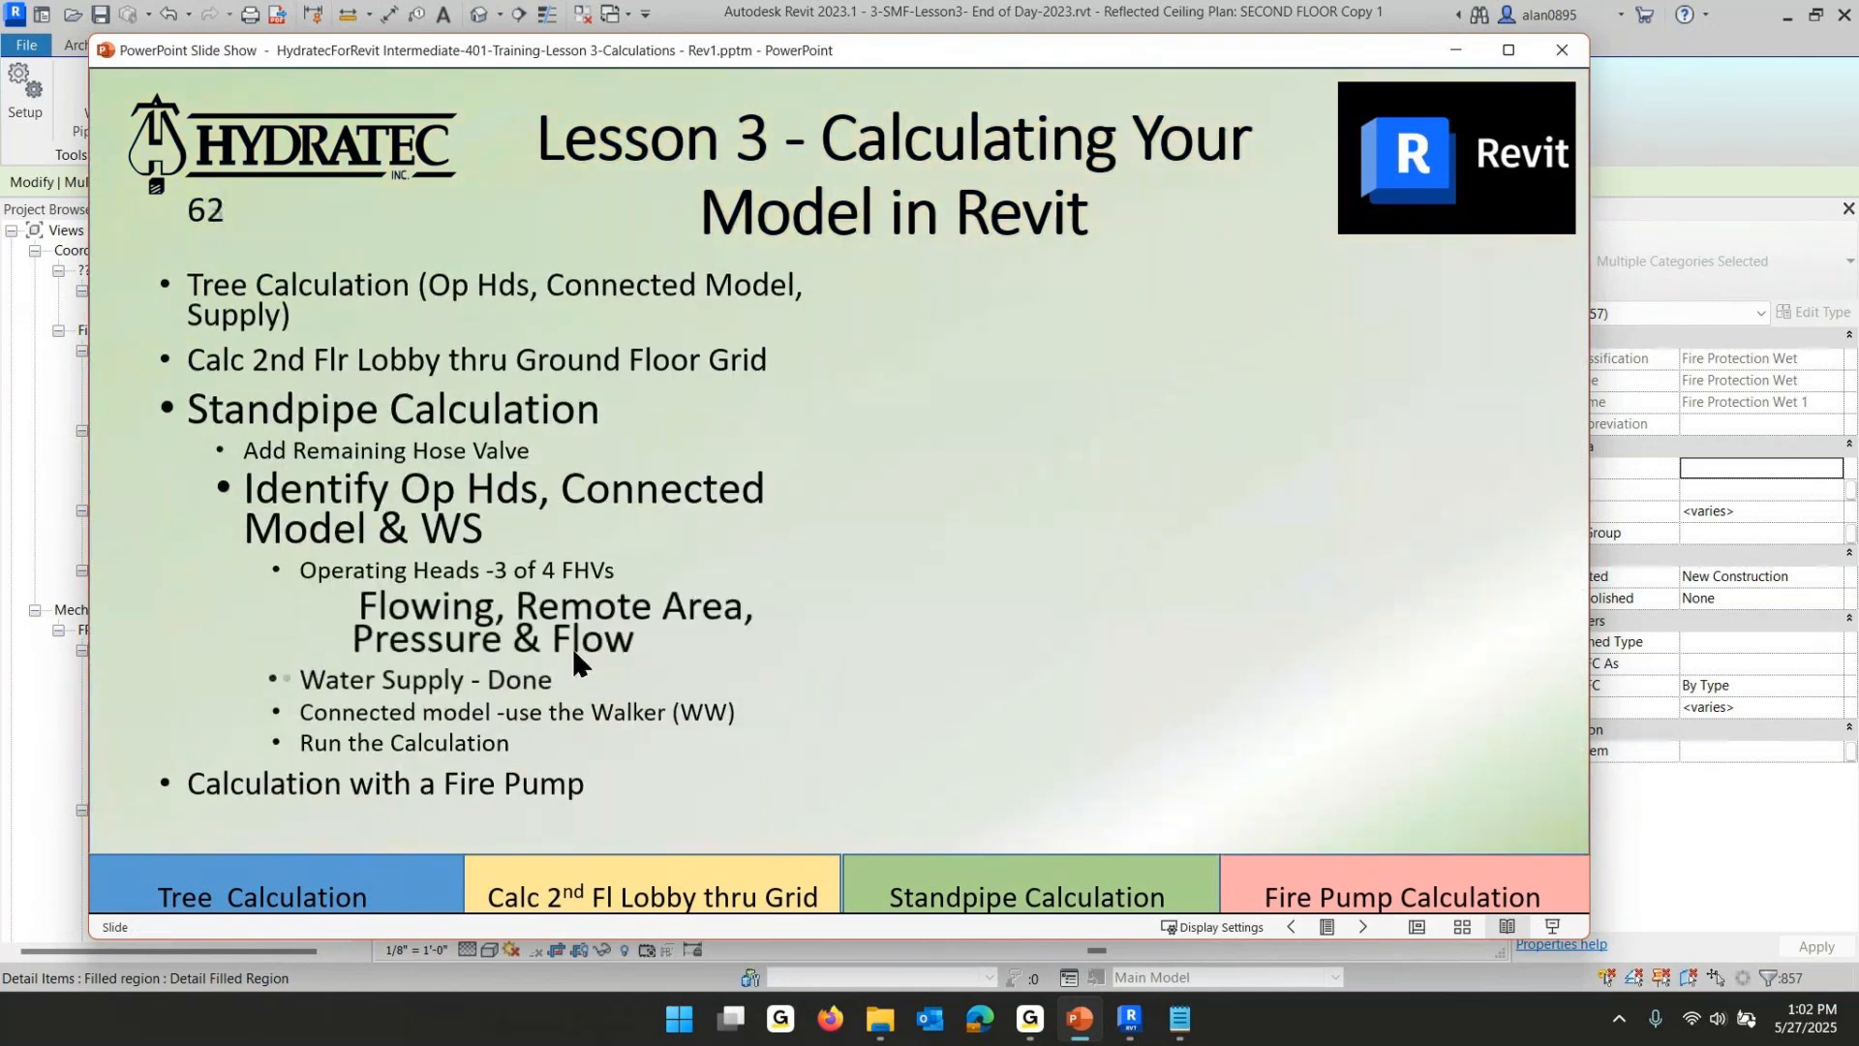
pyautogui.scroll(-8, 574, 657)
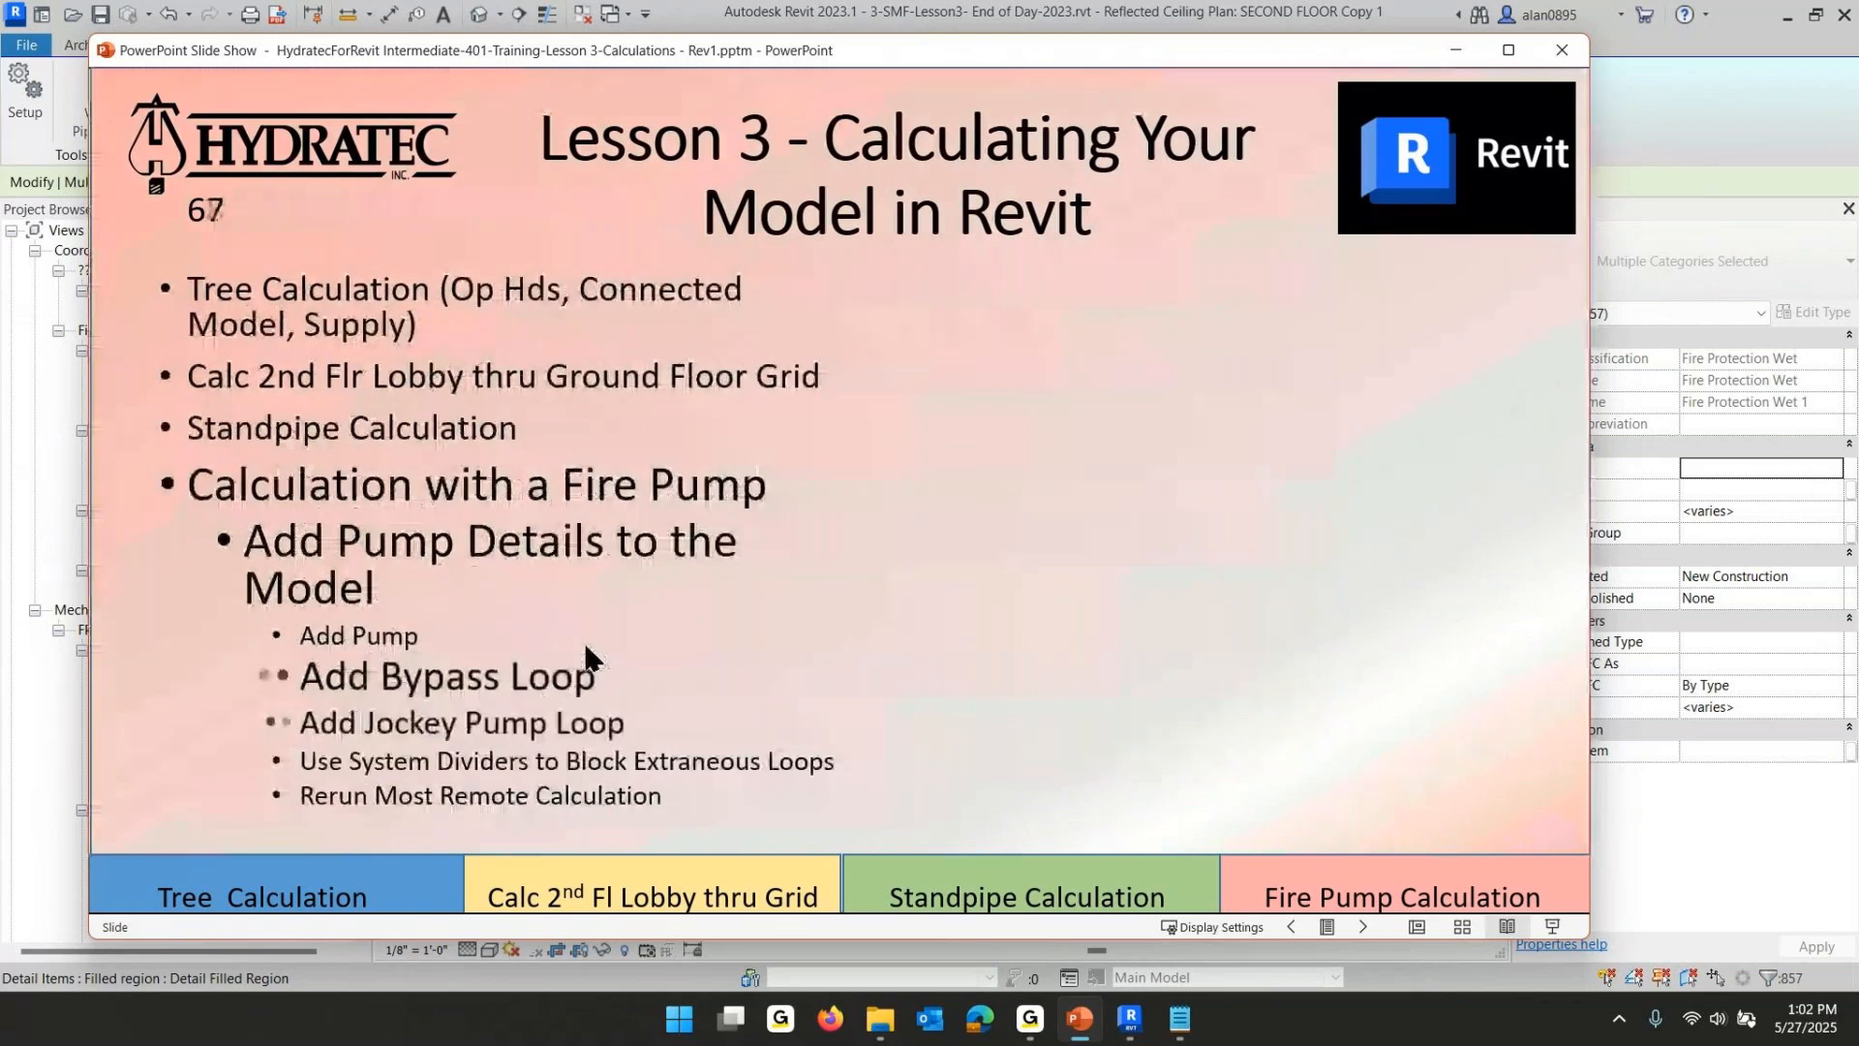
pyautogui.scroll(-1, 586, 655)
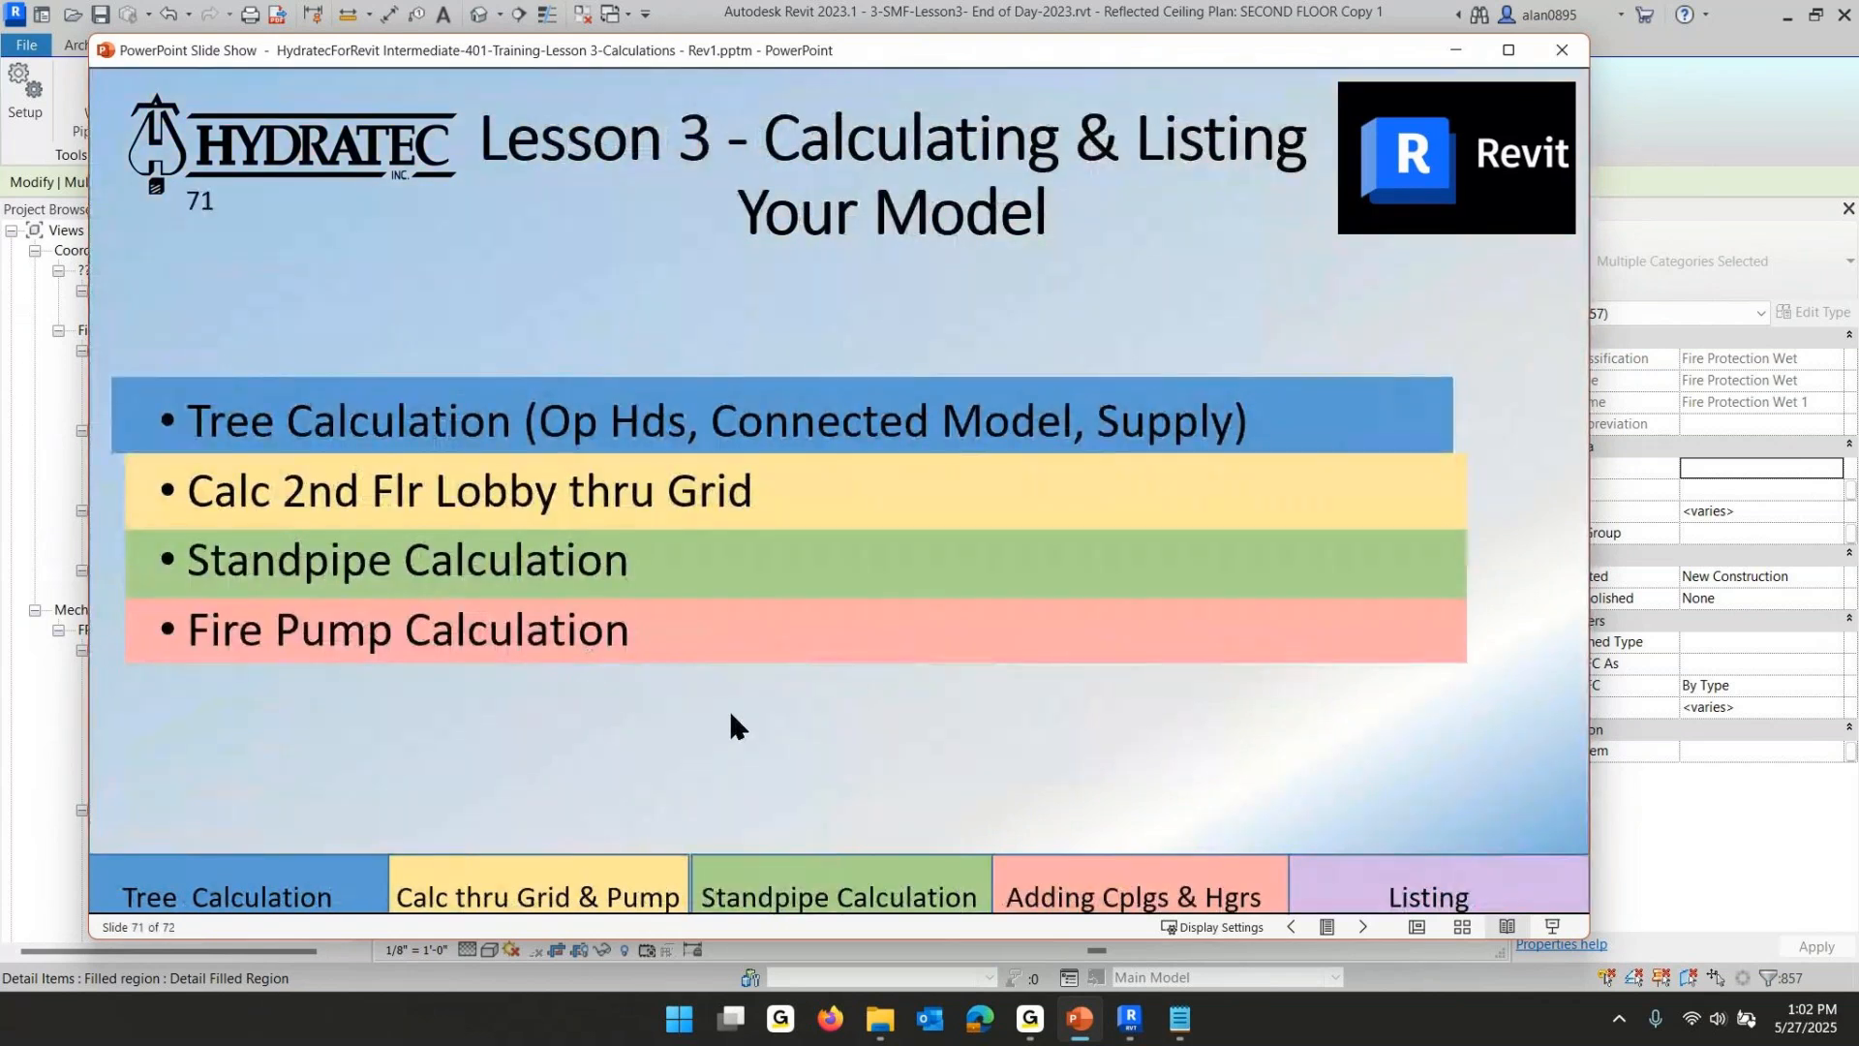
pyautogui.scroll(-1, 731, 716)
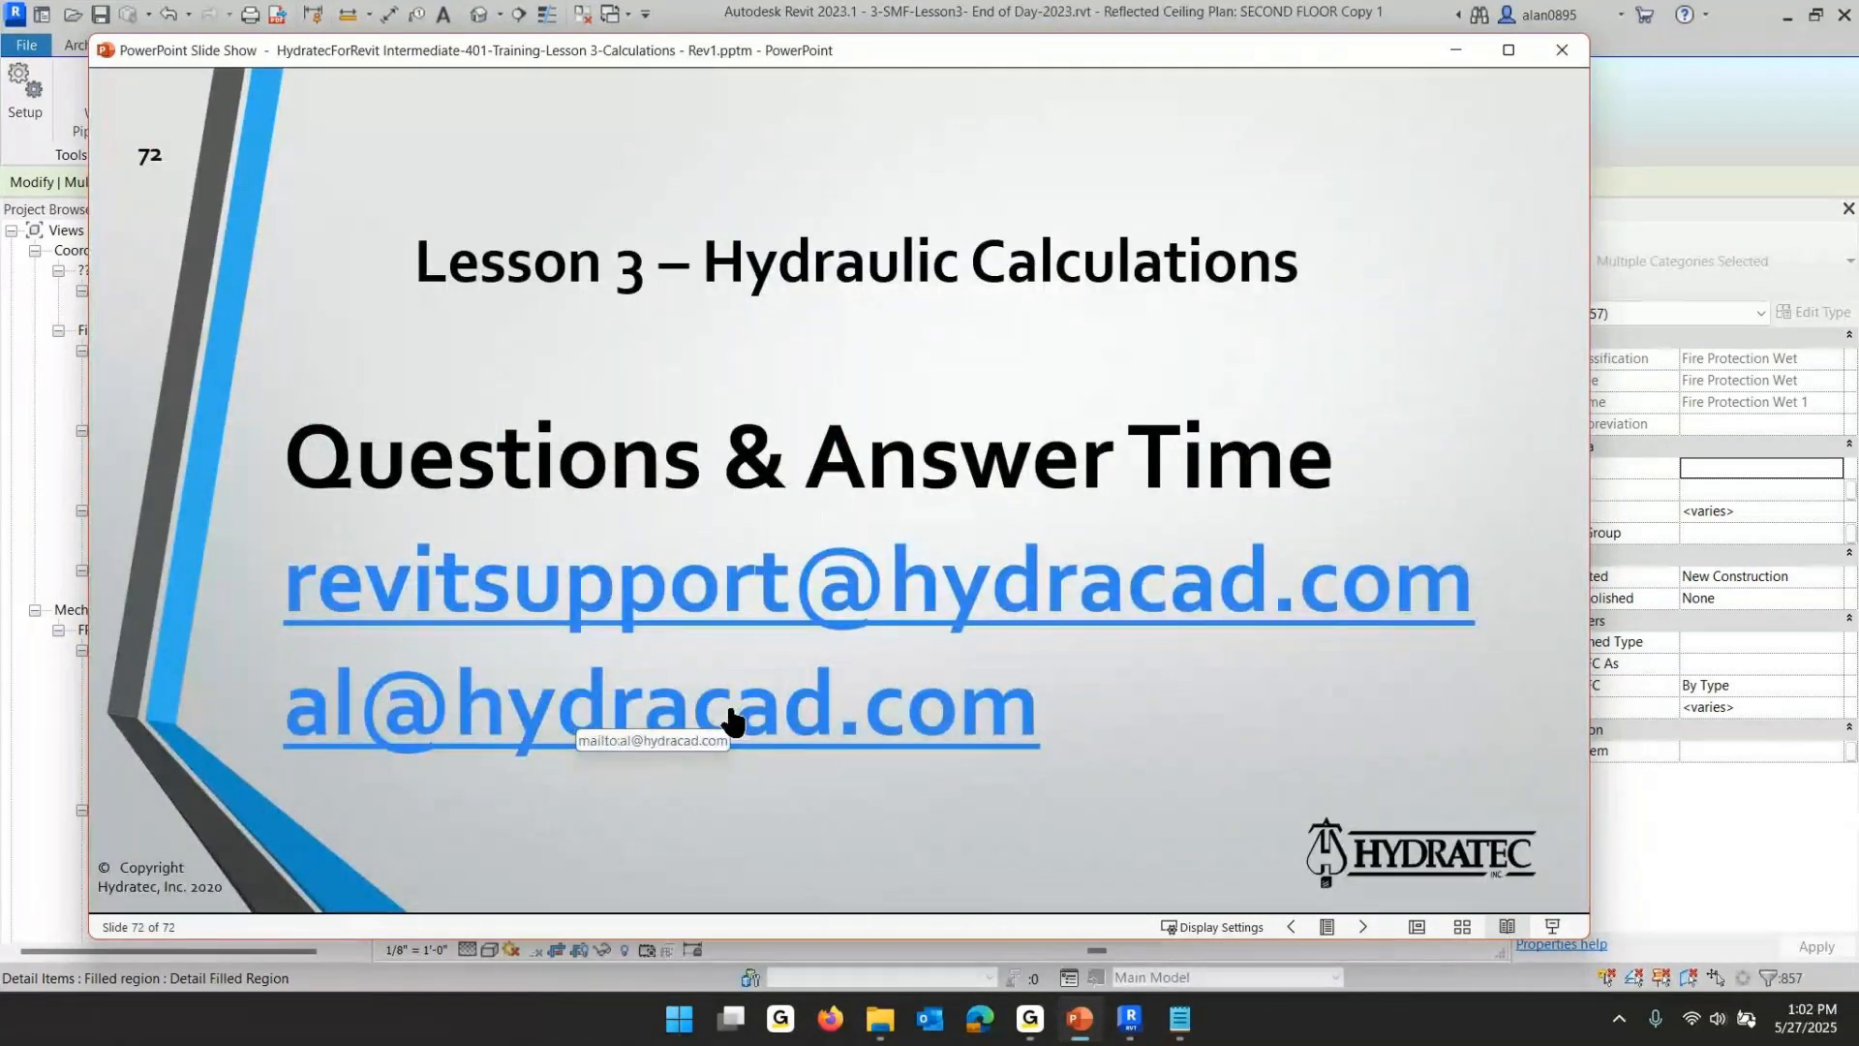